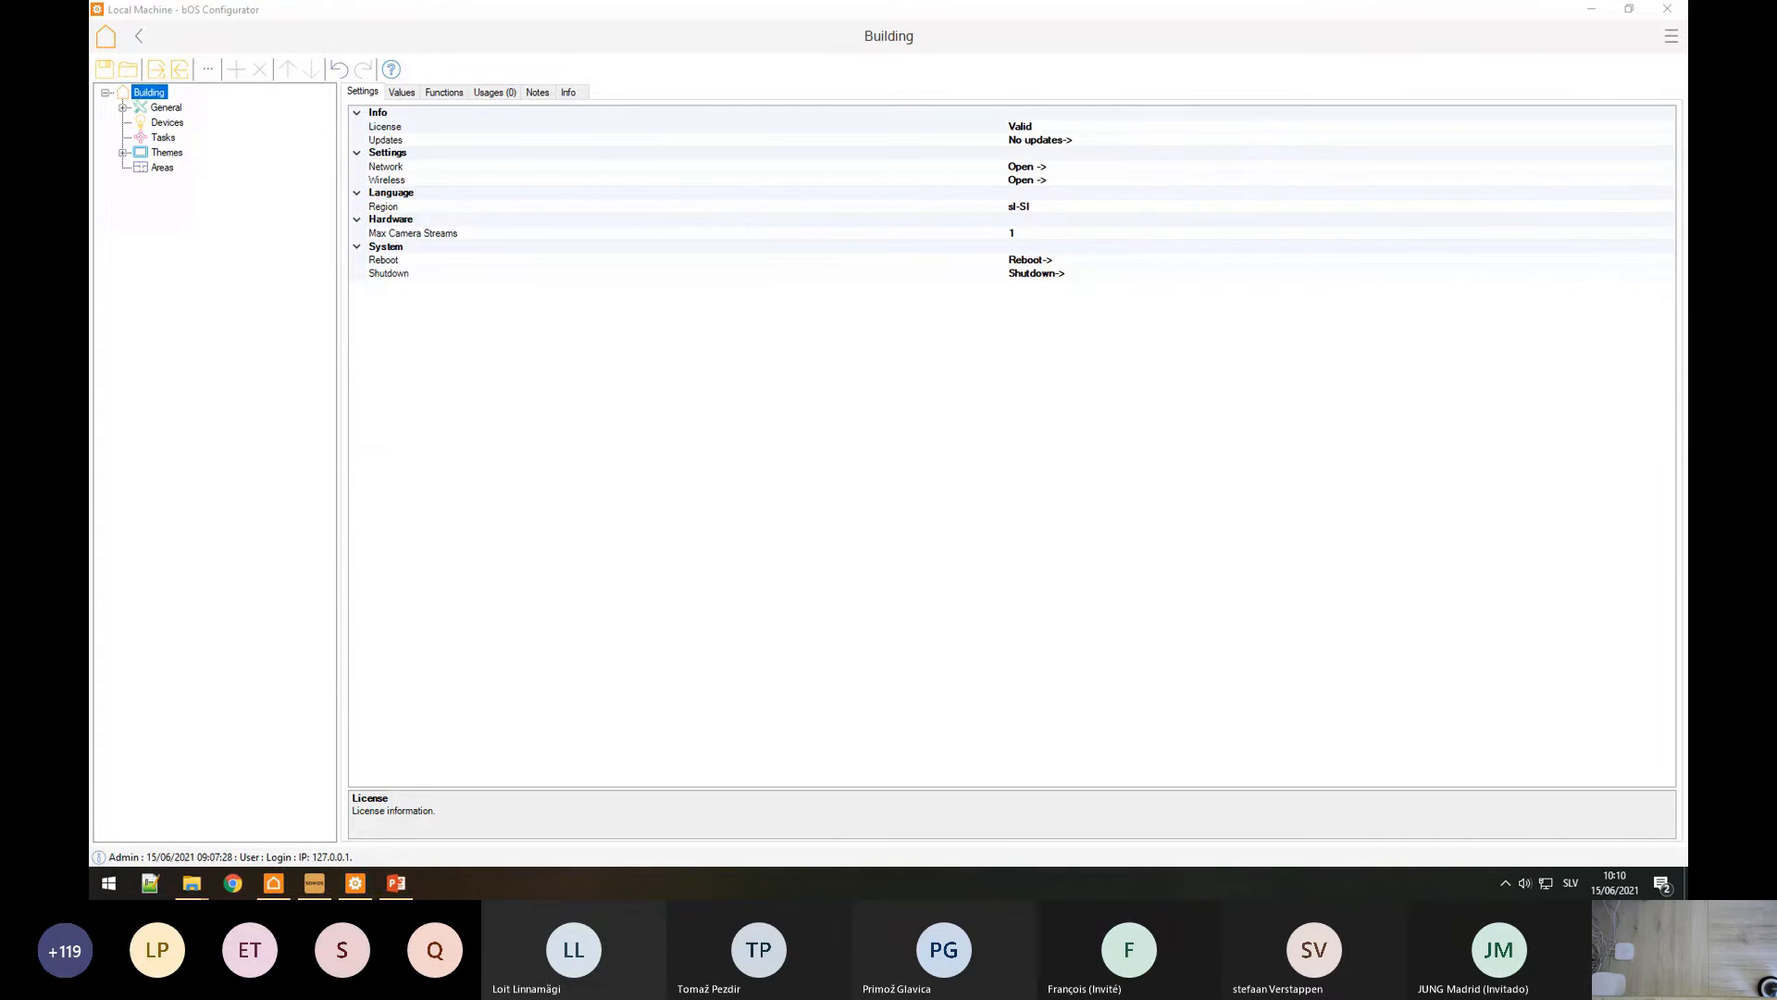
Step: Add a new KNX device under Devices, using KNX IP on localhost port 3671
right_click(149, 123)
click(171, 137)
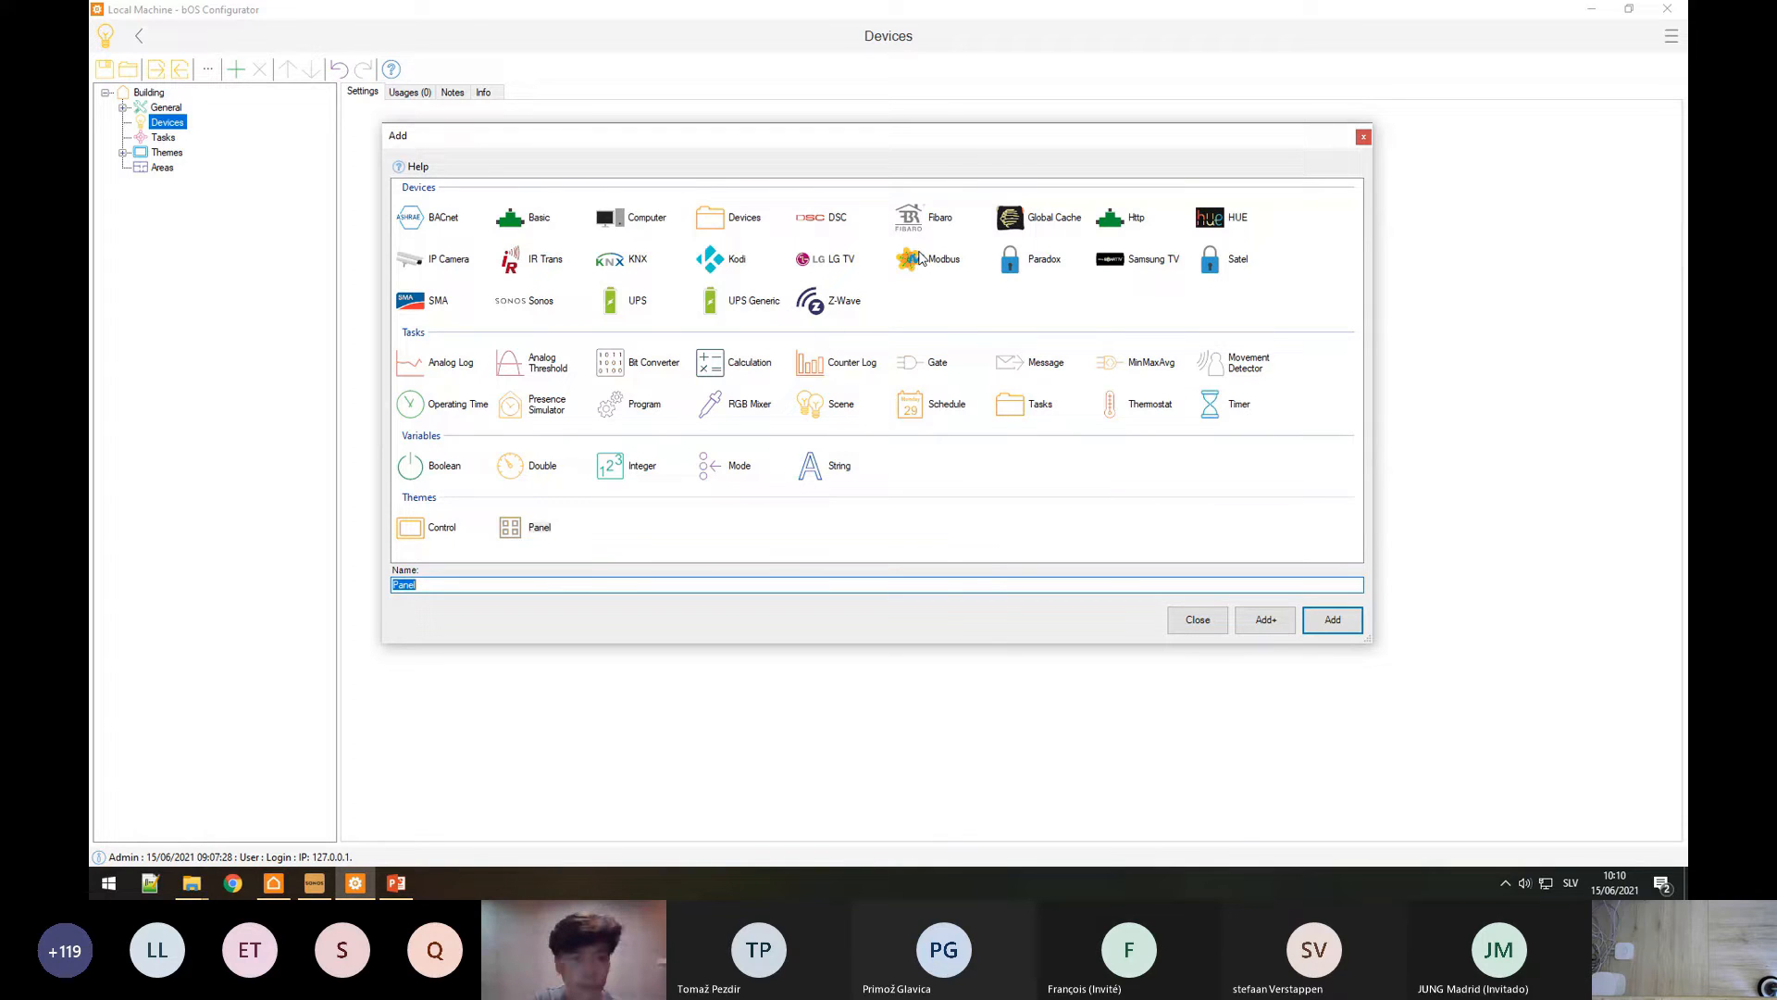
click(645, 262)
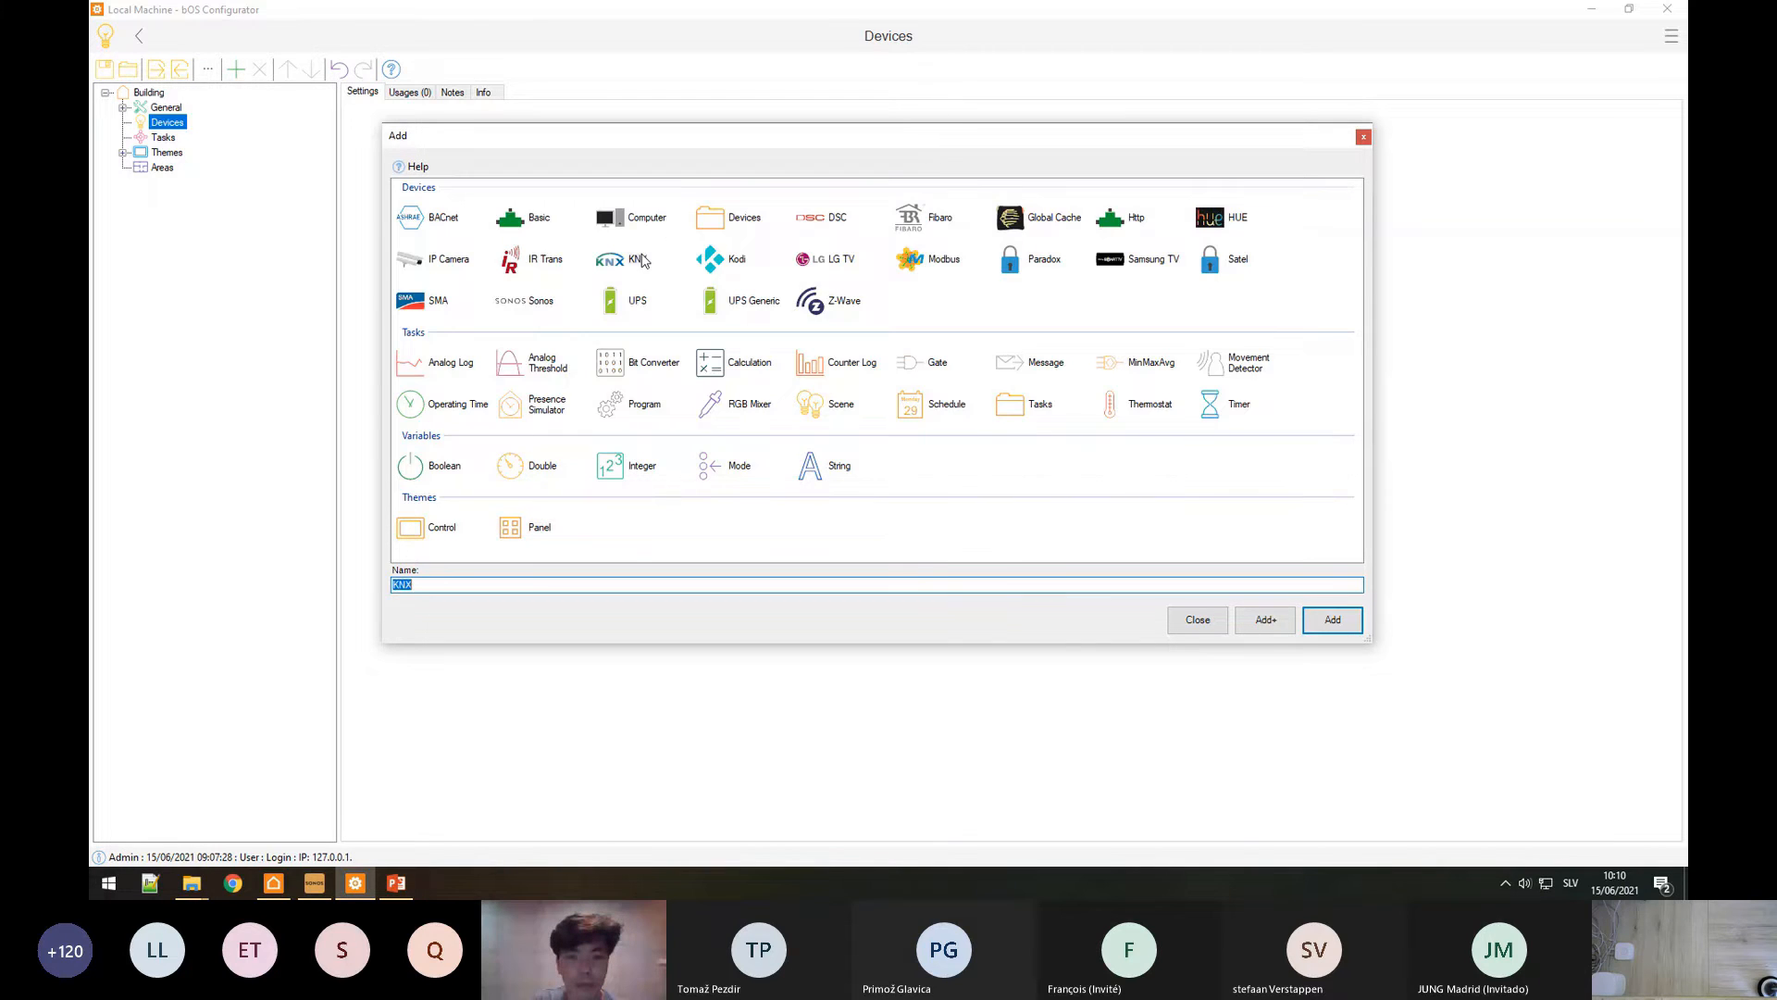
click(1342, 620)
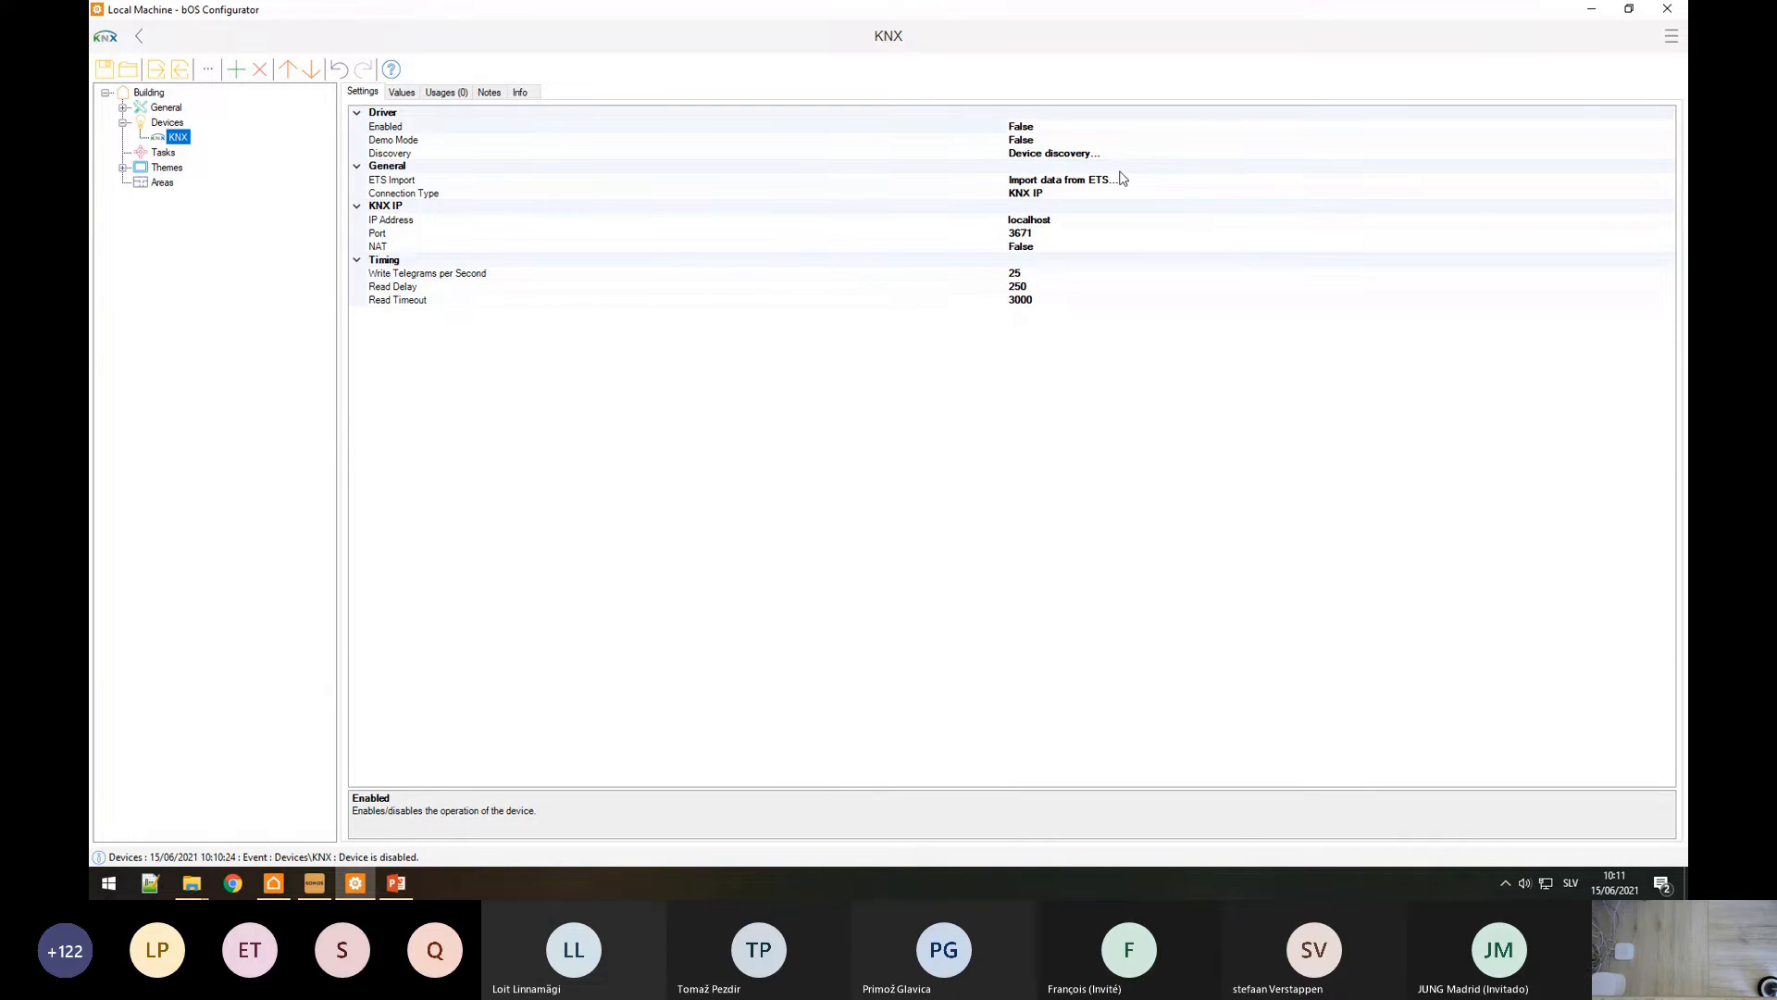
click(1064, 193)
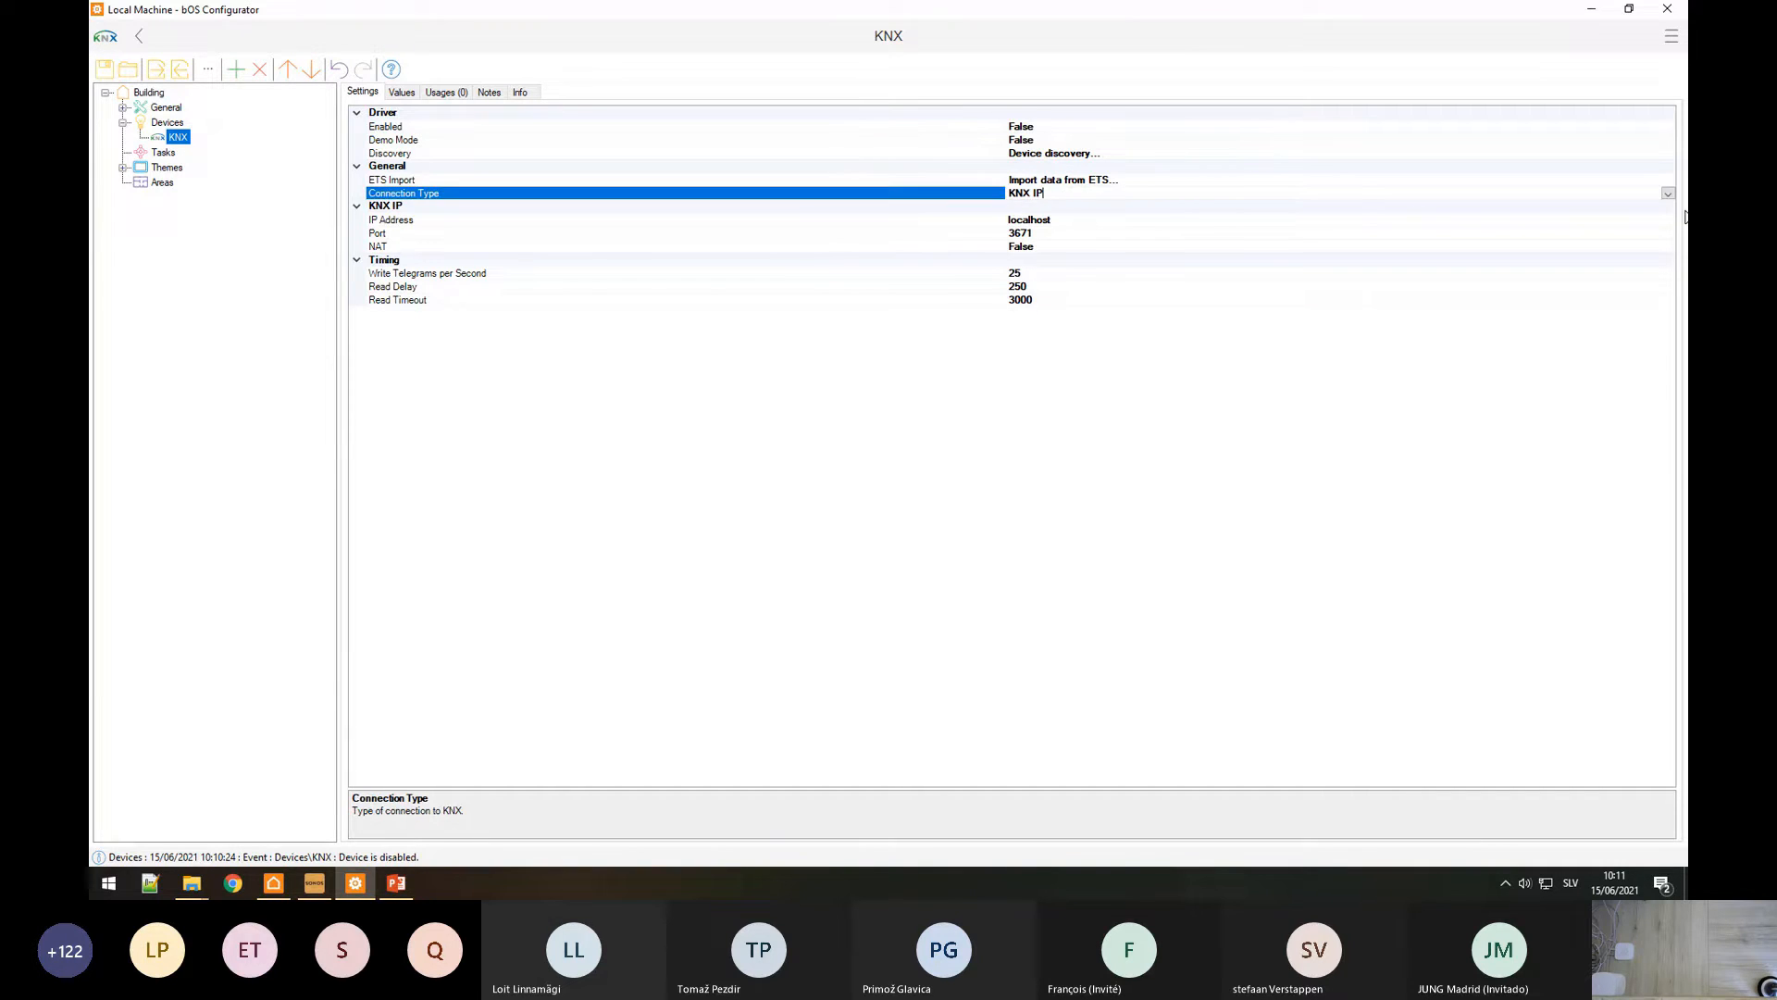
click(1667, 195)
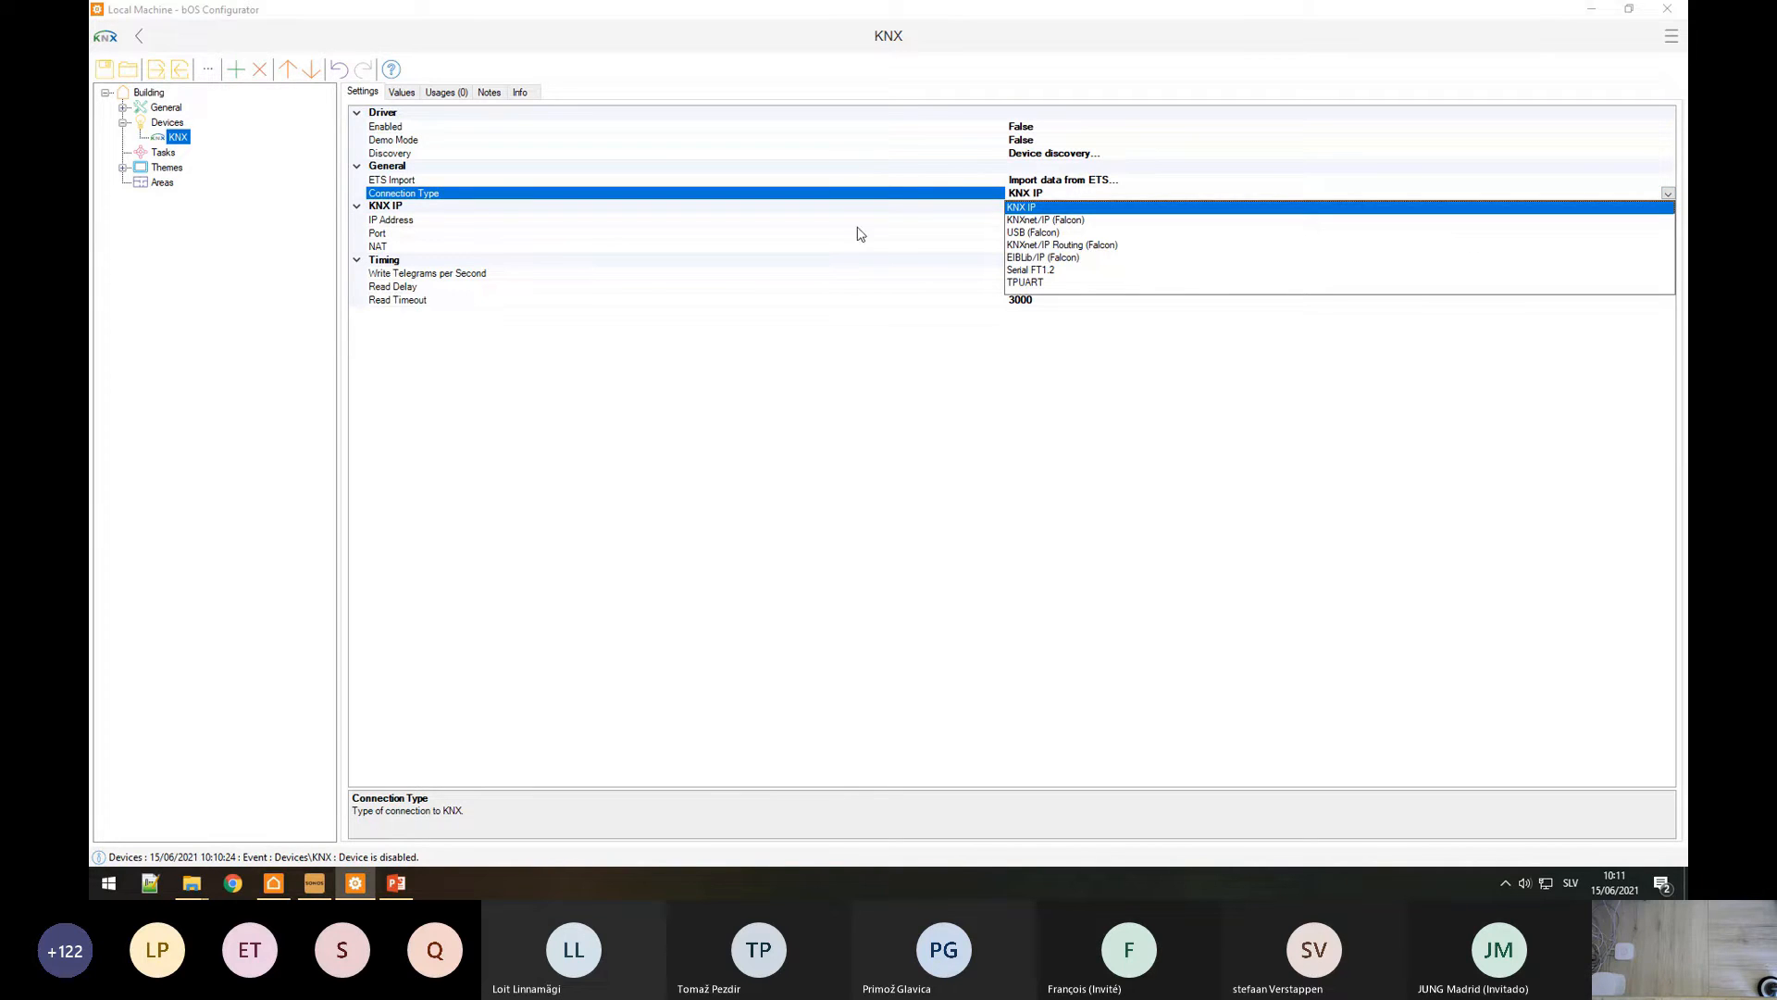
click(387, 229)
click(394, 243)
key(Up)
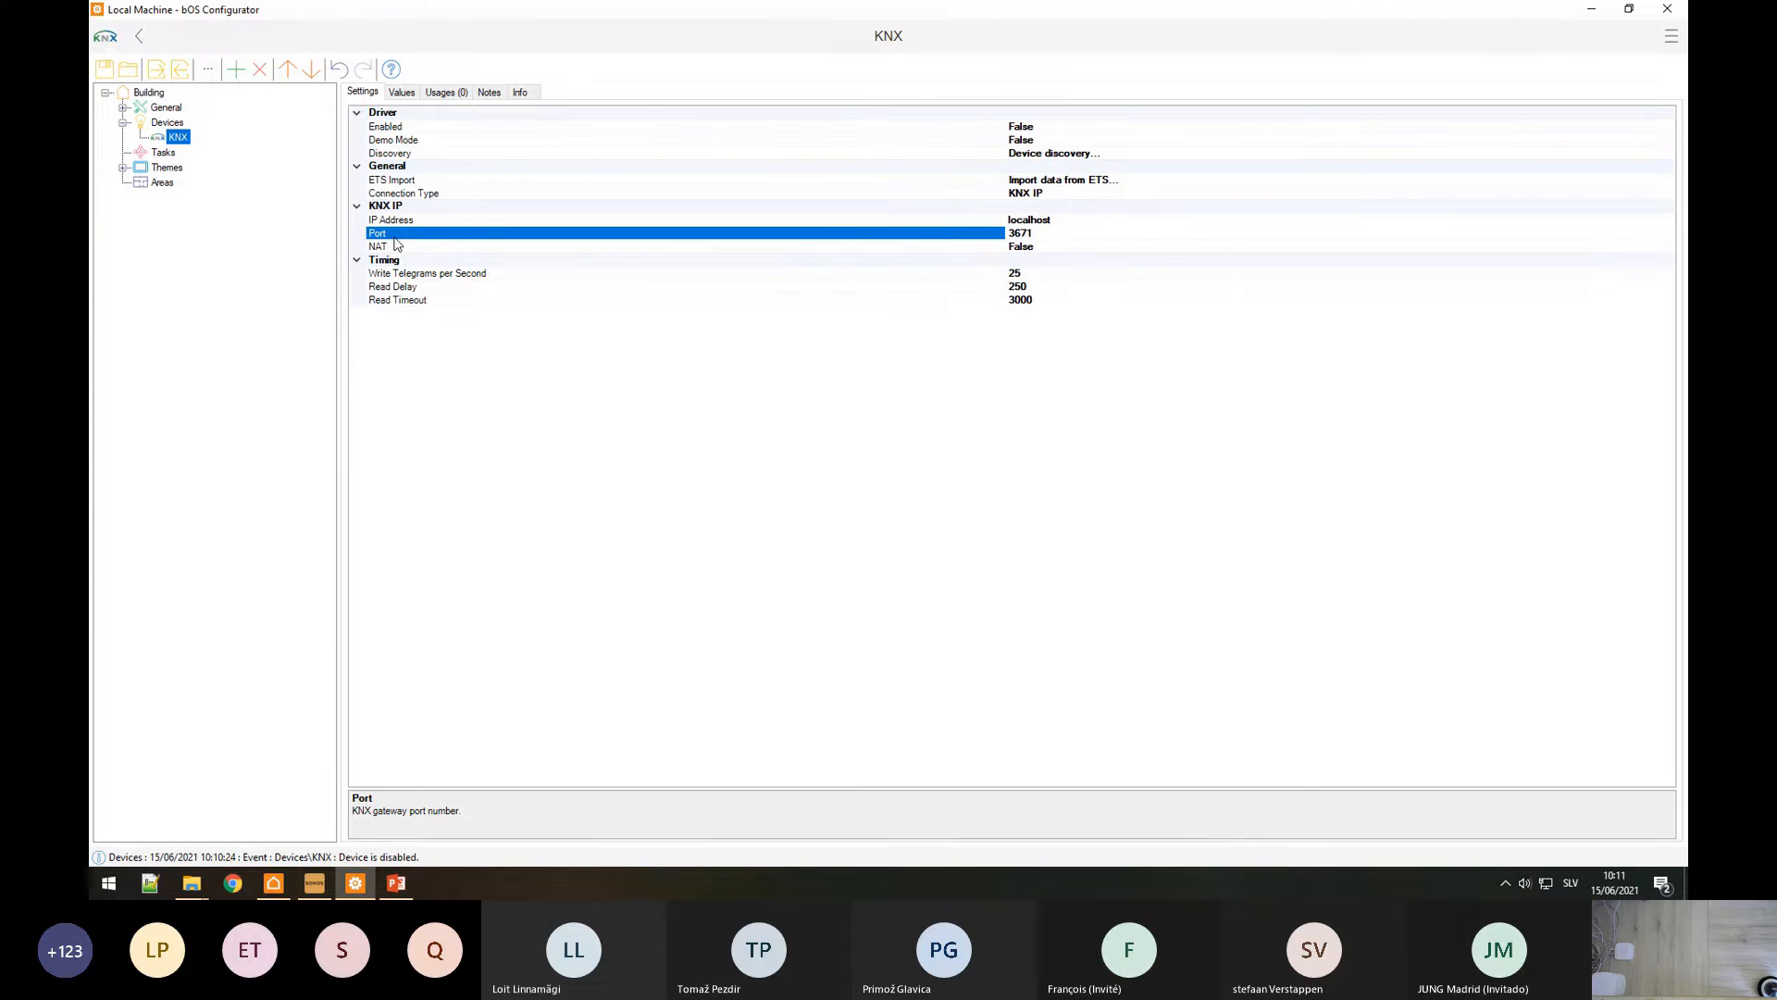
click(405, 182)
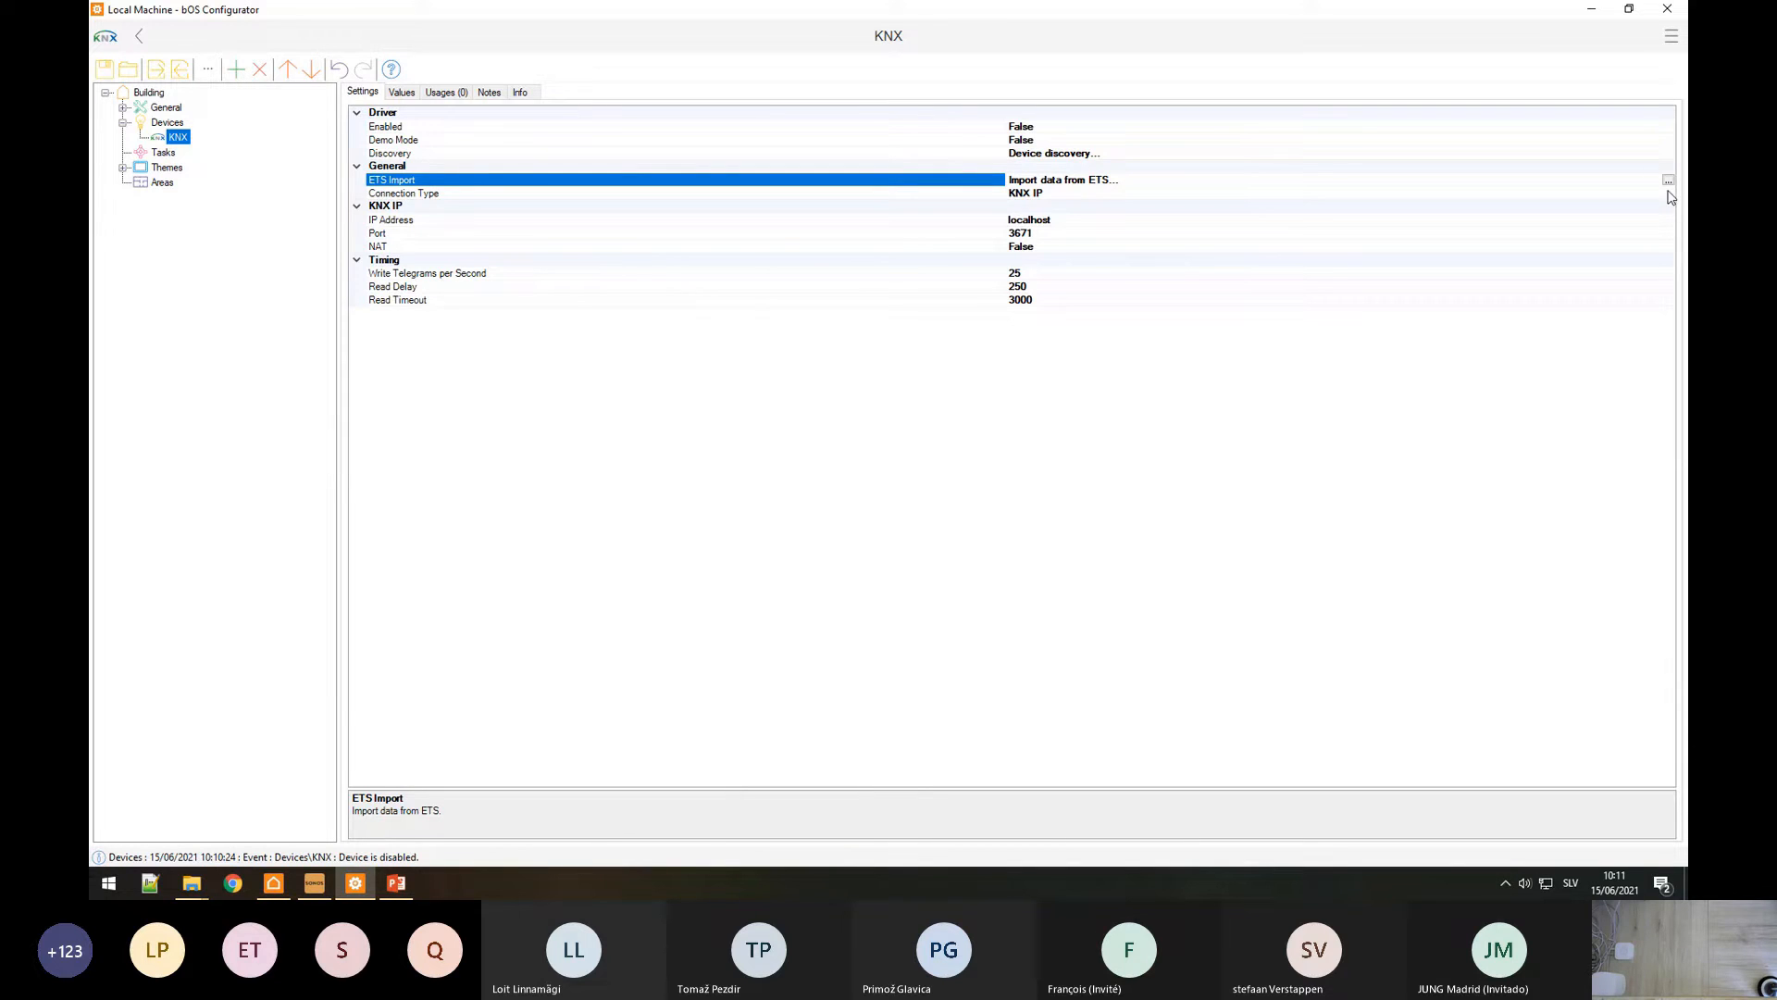
Step: Load the Demo.esf project file into the ETS import list
click(1668, 180)
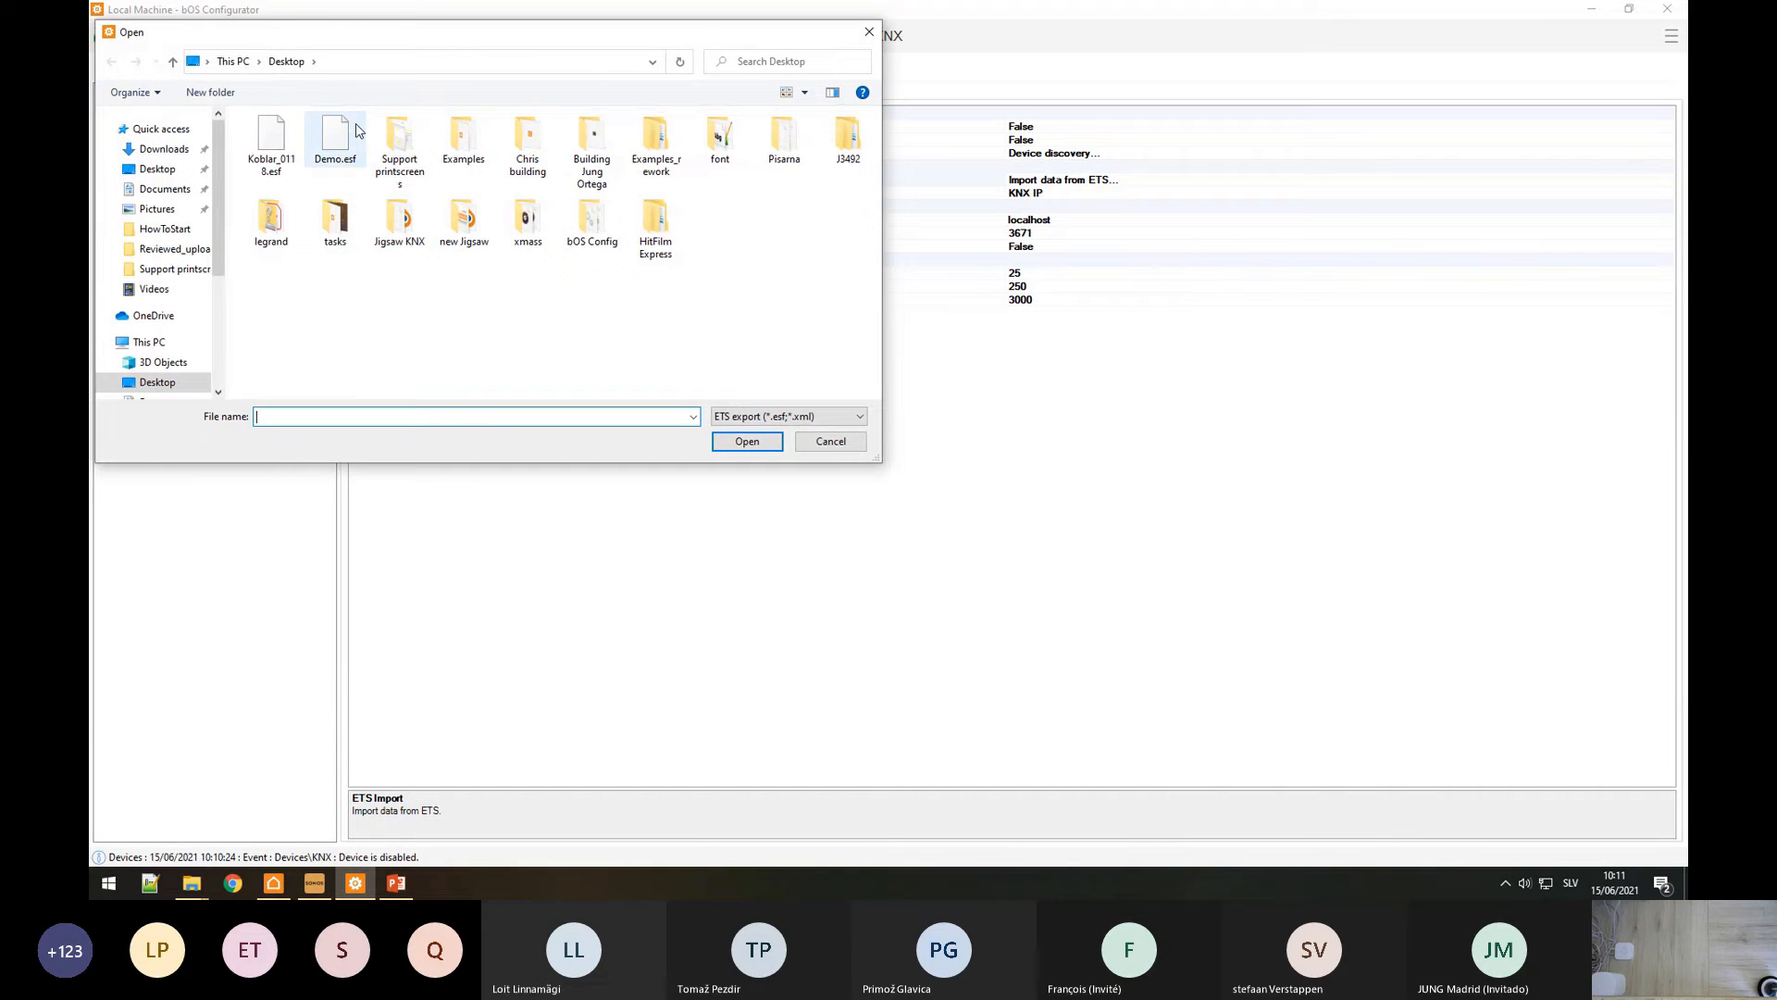
click(356, 130)
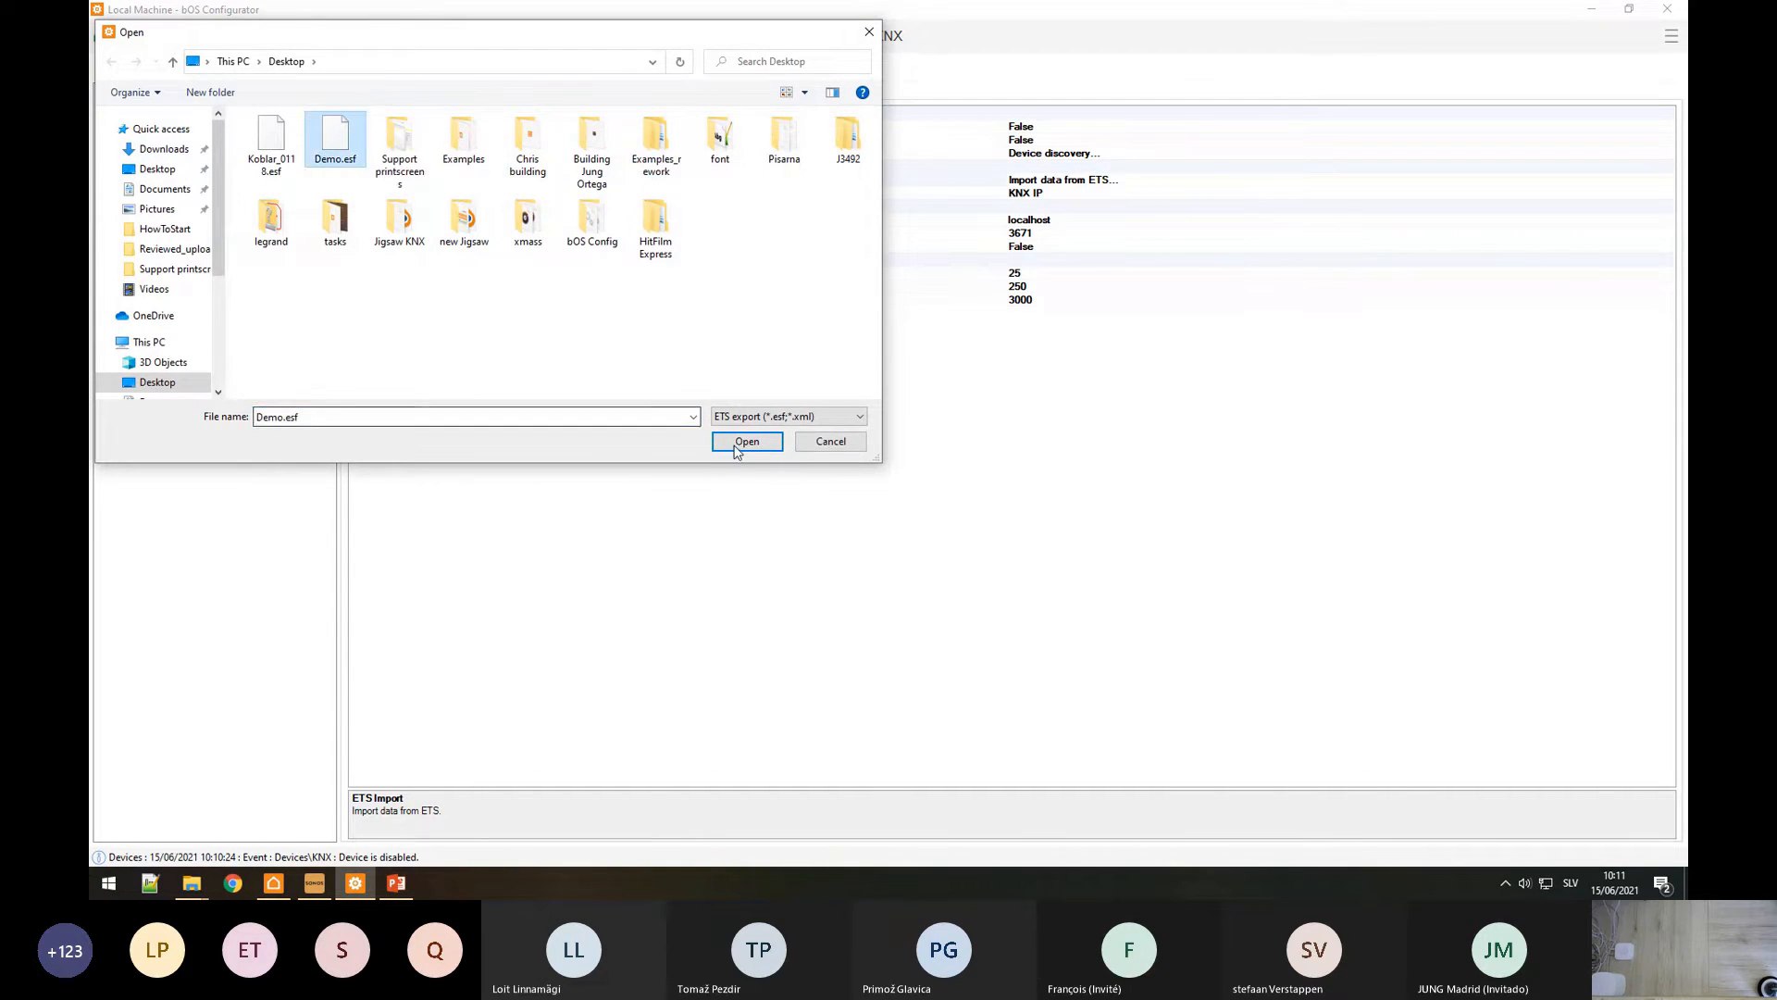
click(745, 441)
scroll(730, 459, down, 15)
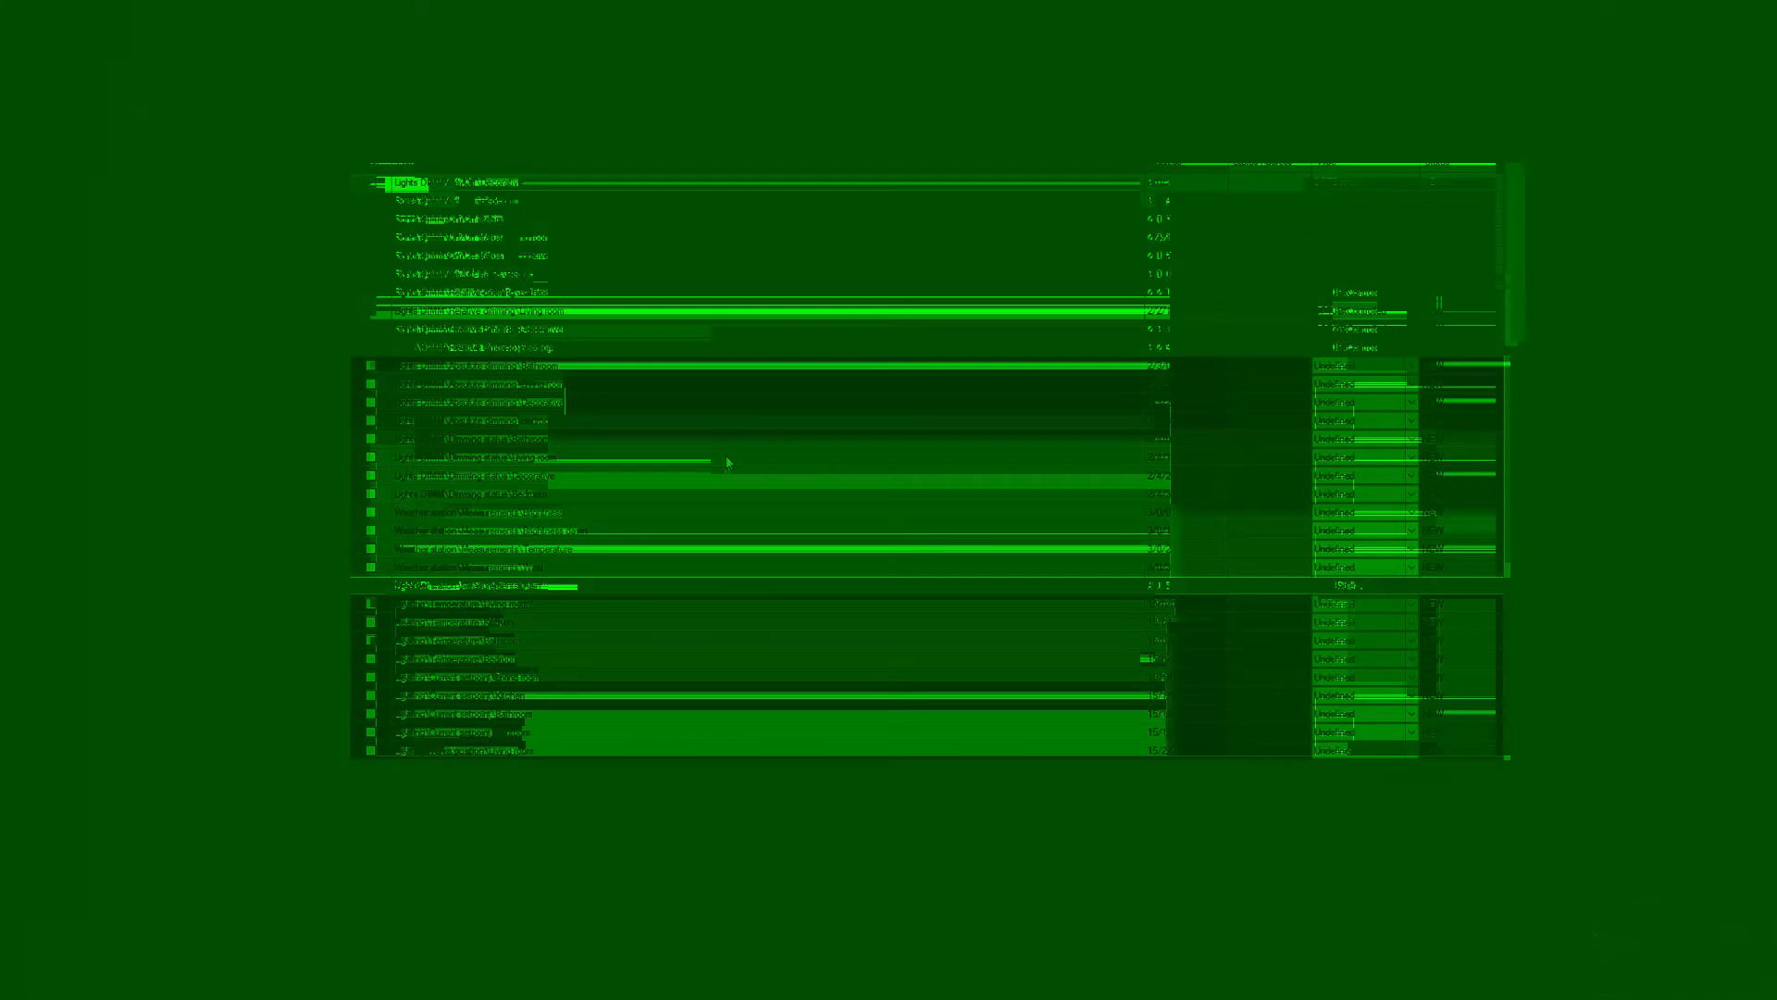
scroll(727, 461, up, 15)
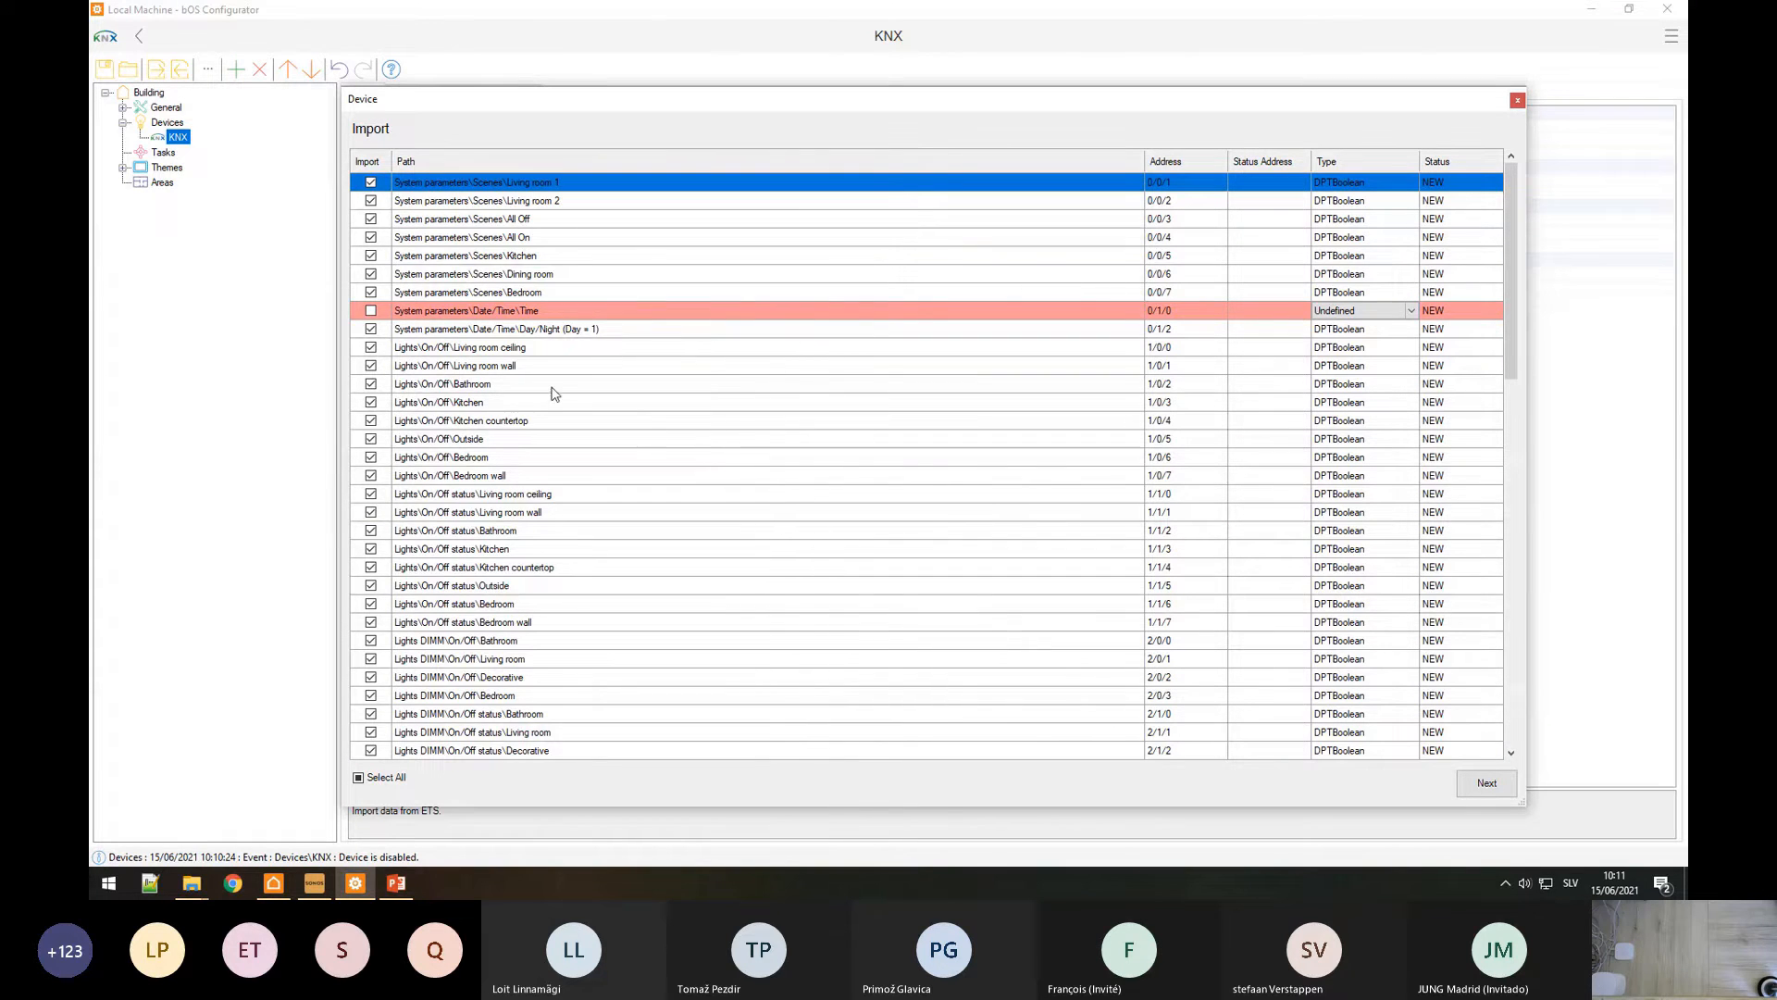
scroll(553, 392, down, 6)
scroll(554, 392, up, 6)
Step: Set the Time group address type to DPTTime
drag(508, 237, 551, 528)
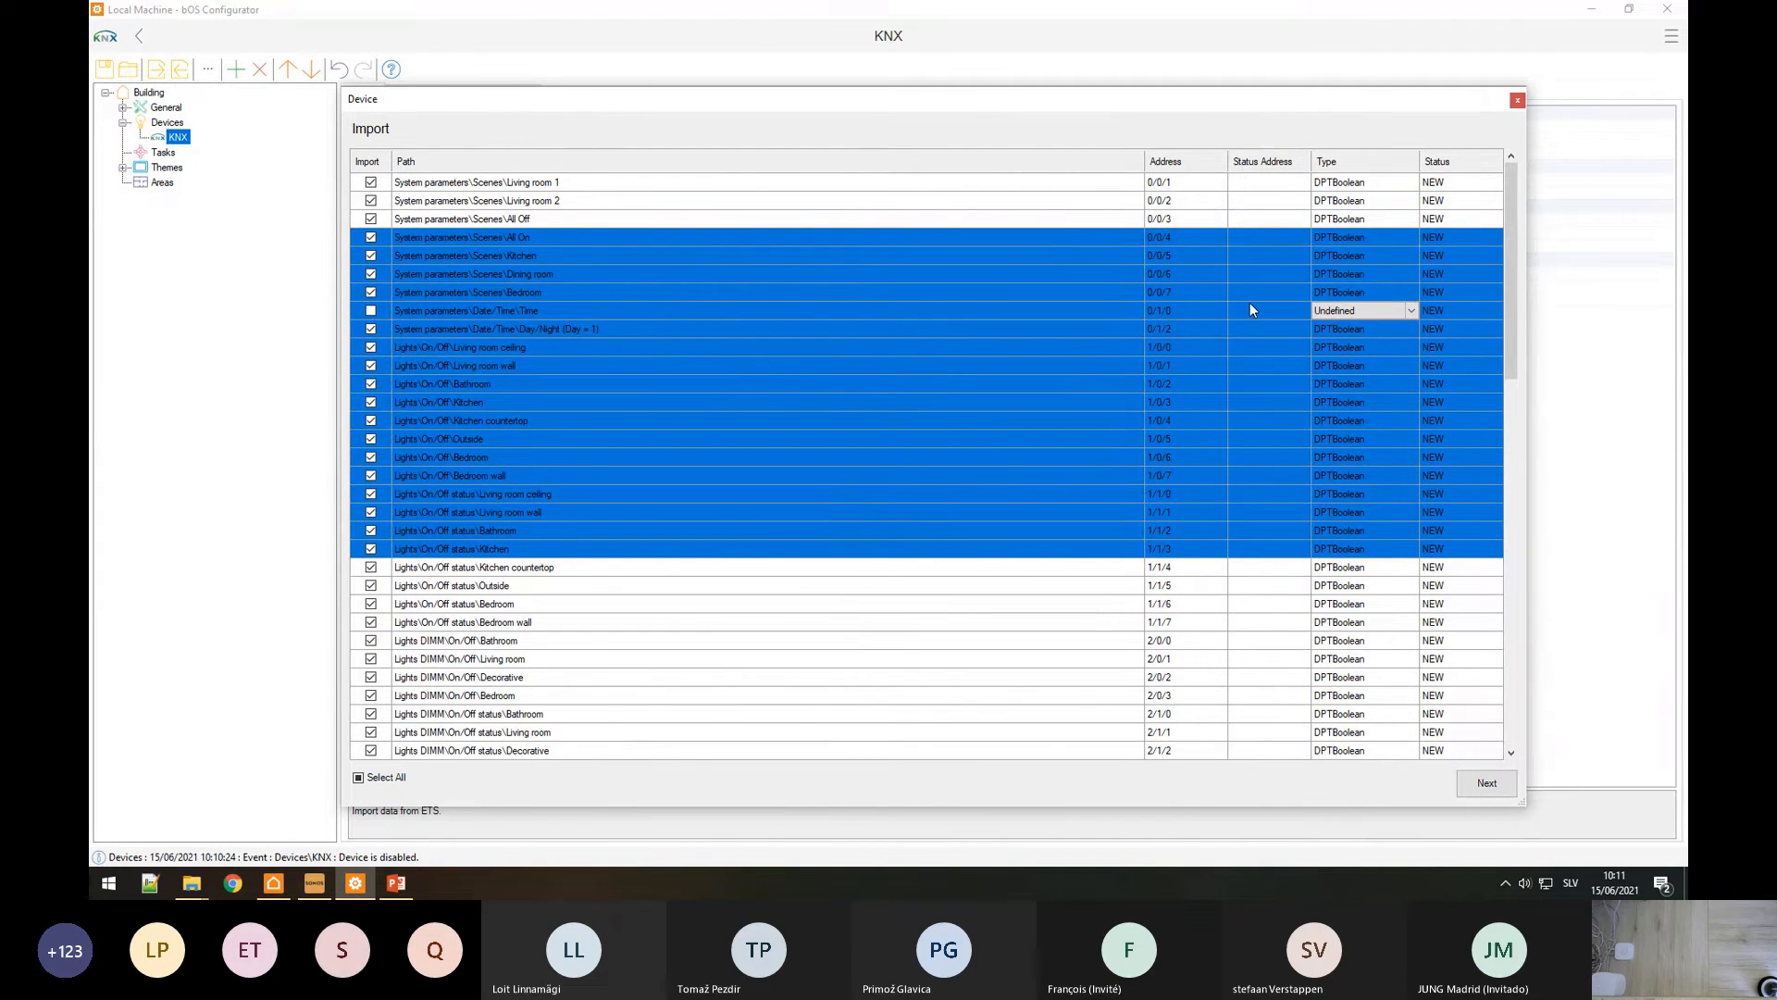
click(624, 418)
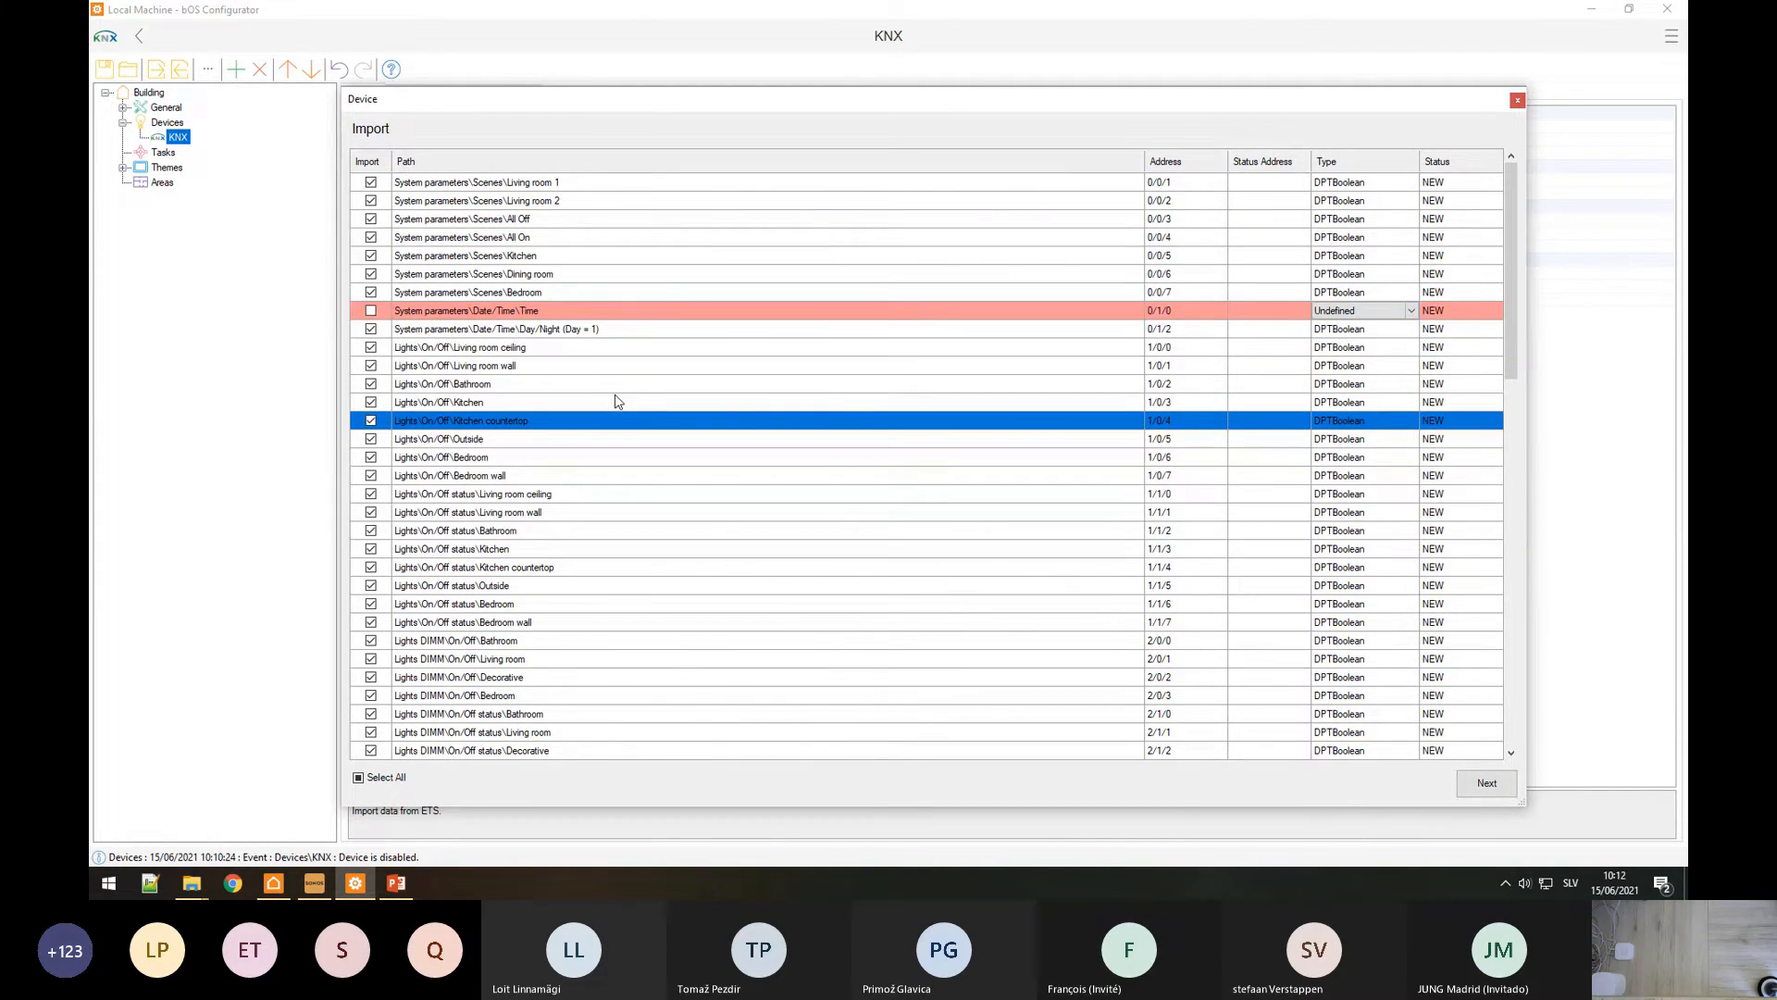
scroll(618, 400, down, 10)
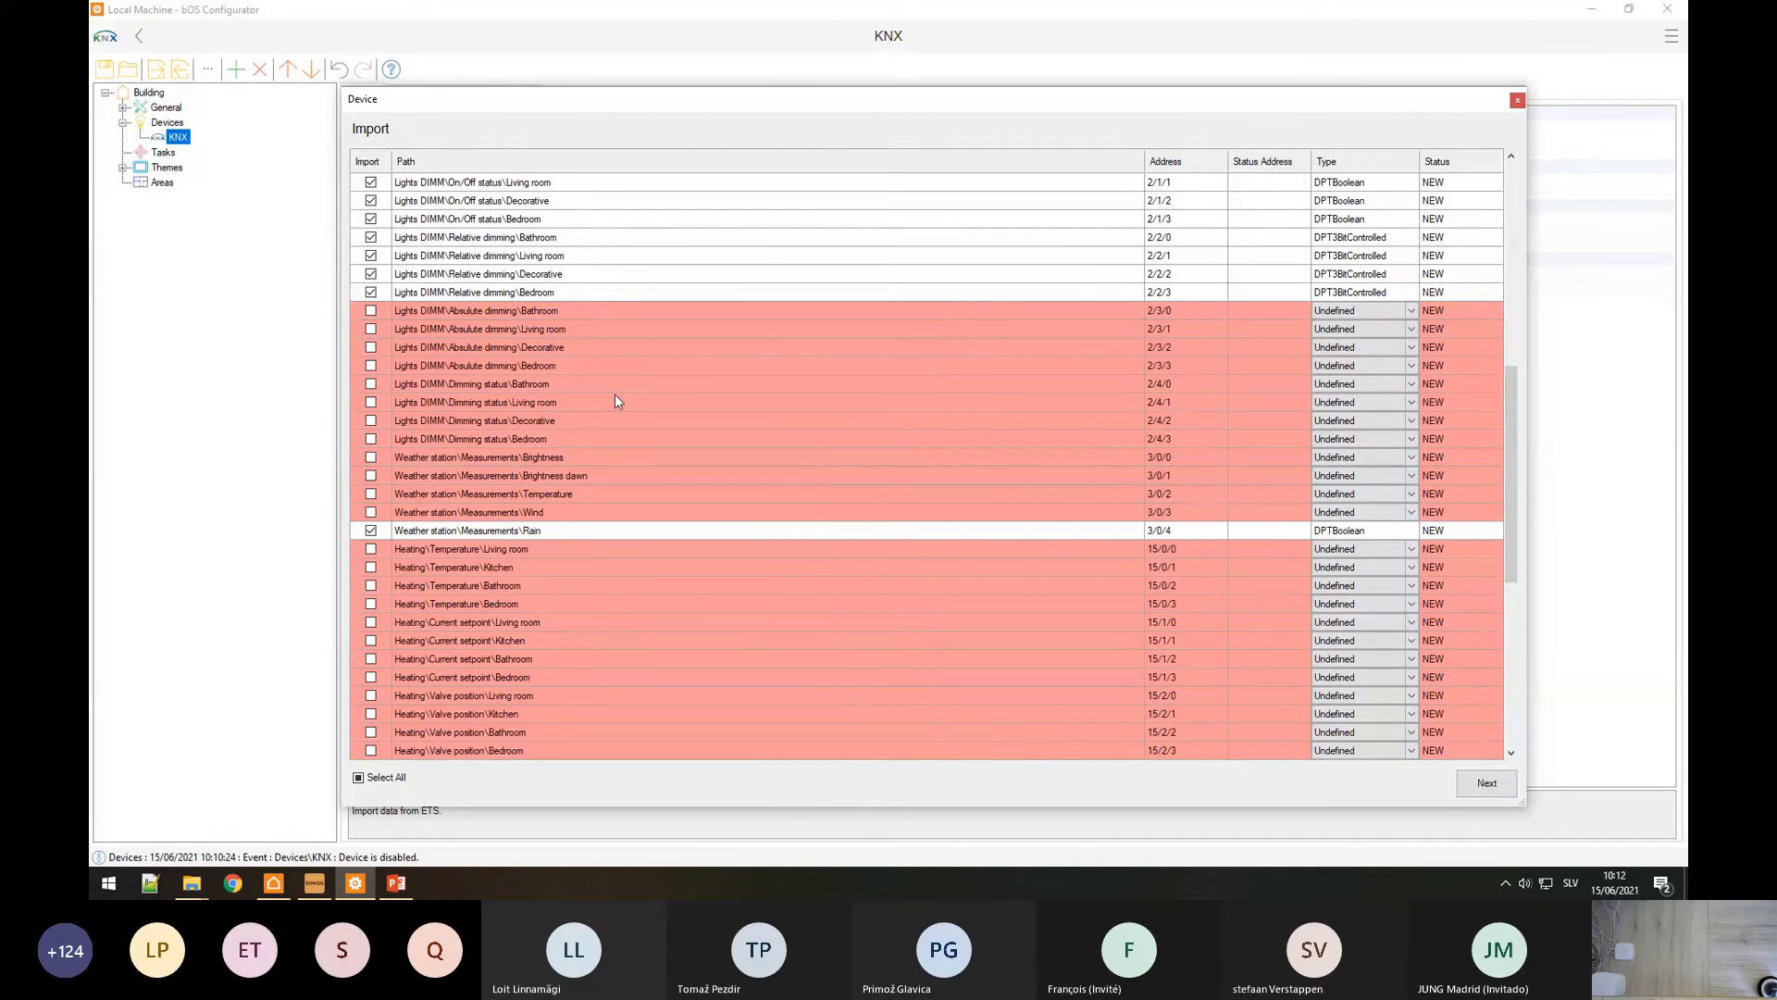
scroll(616, 394, up, 10)
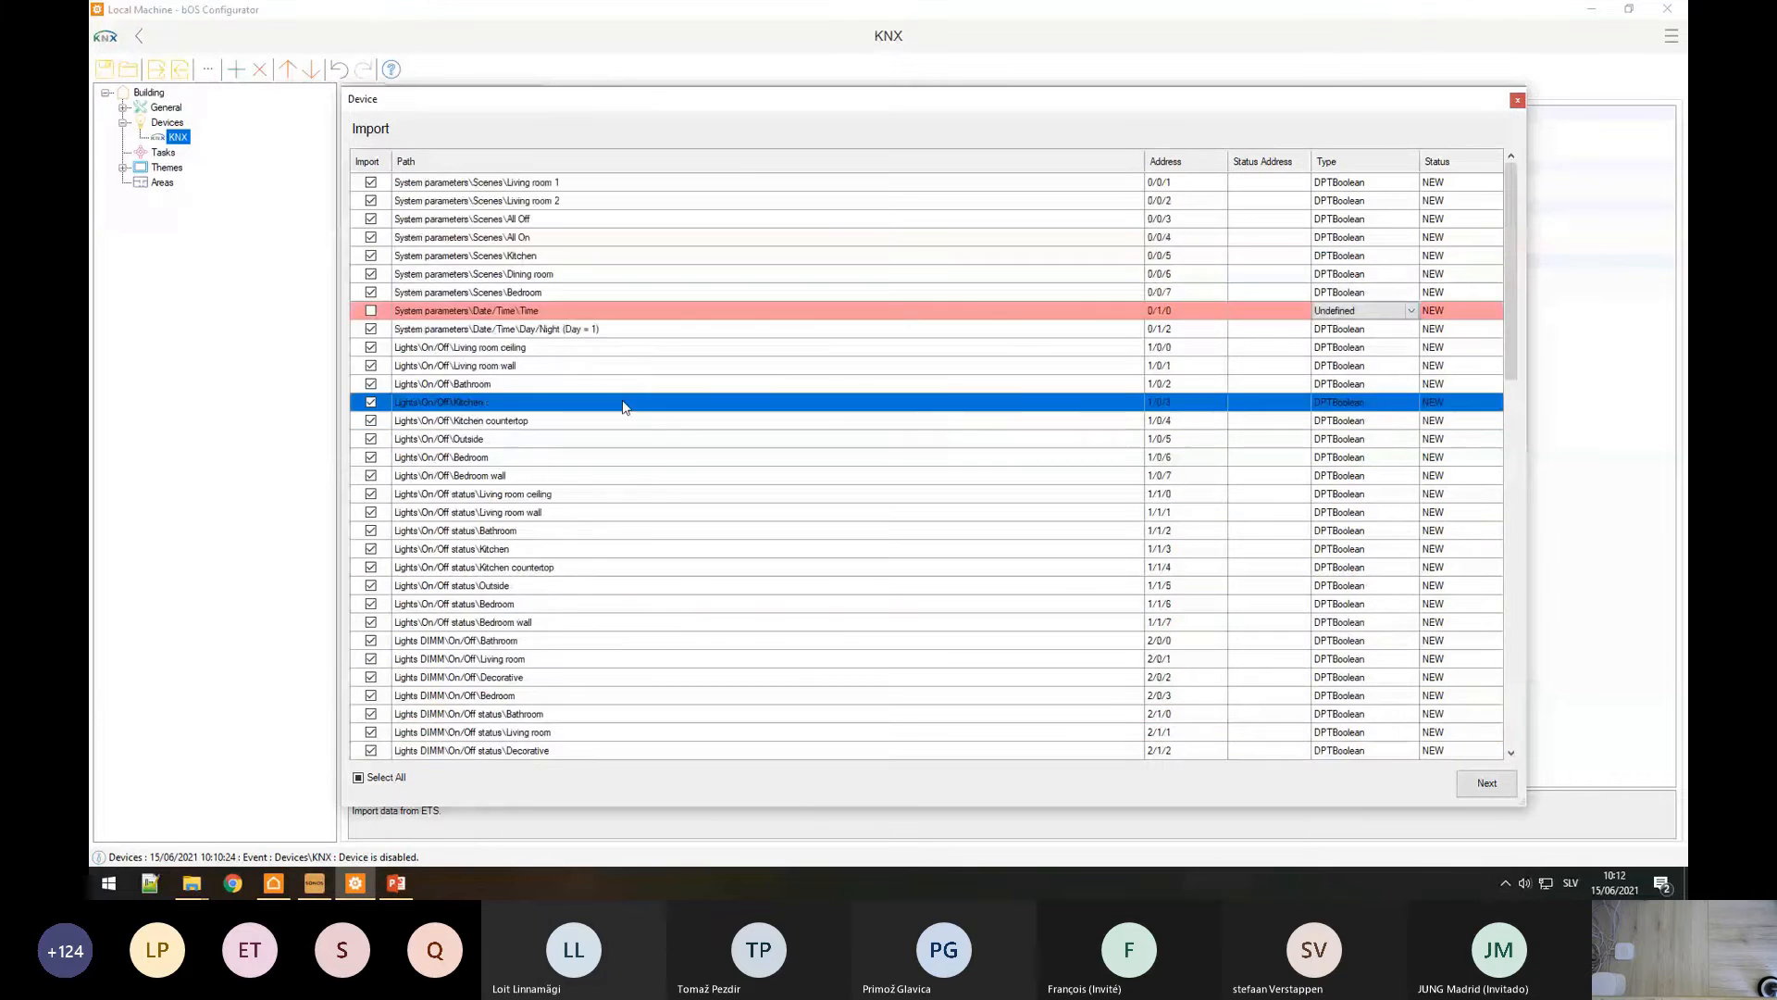
click(527, 349)
scroll(546, 396, down, 9)
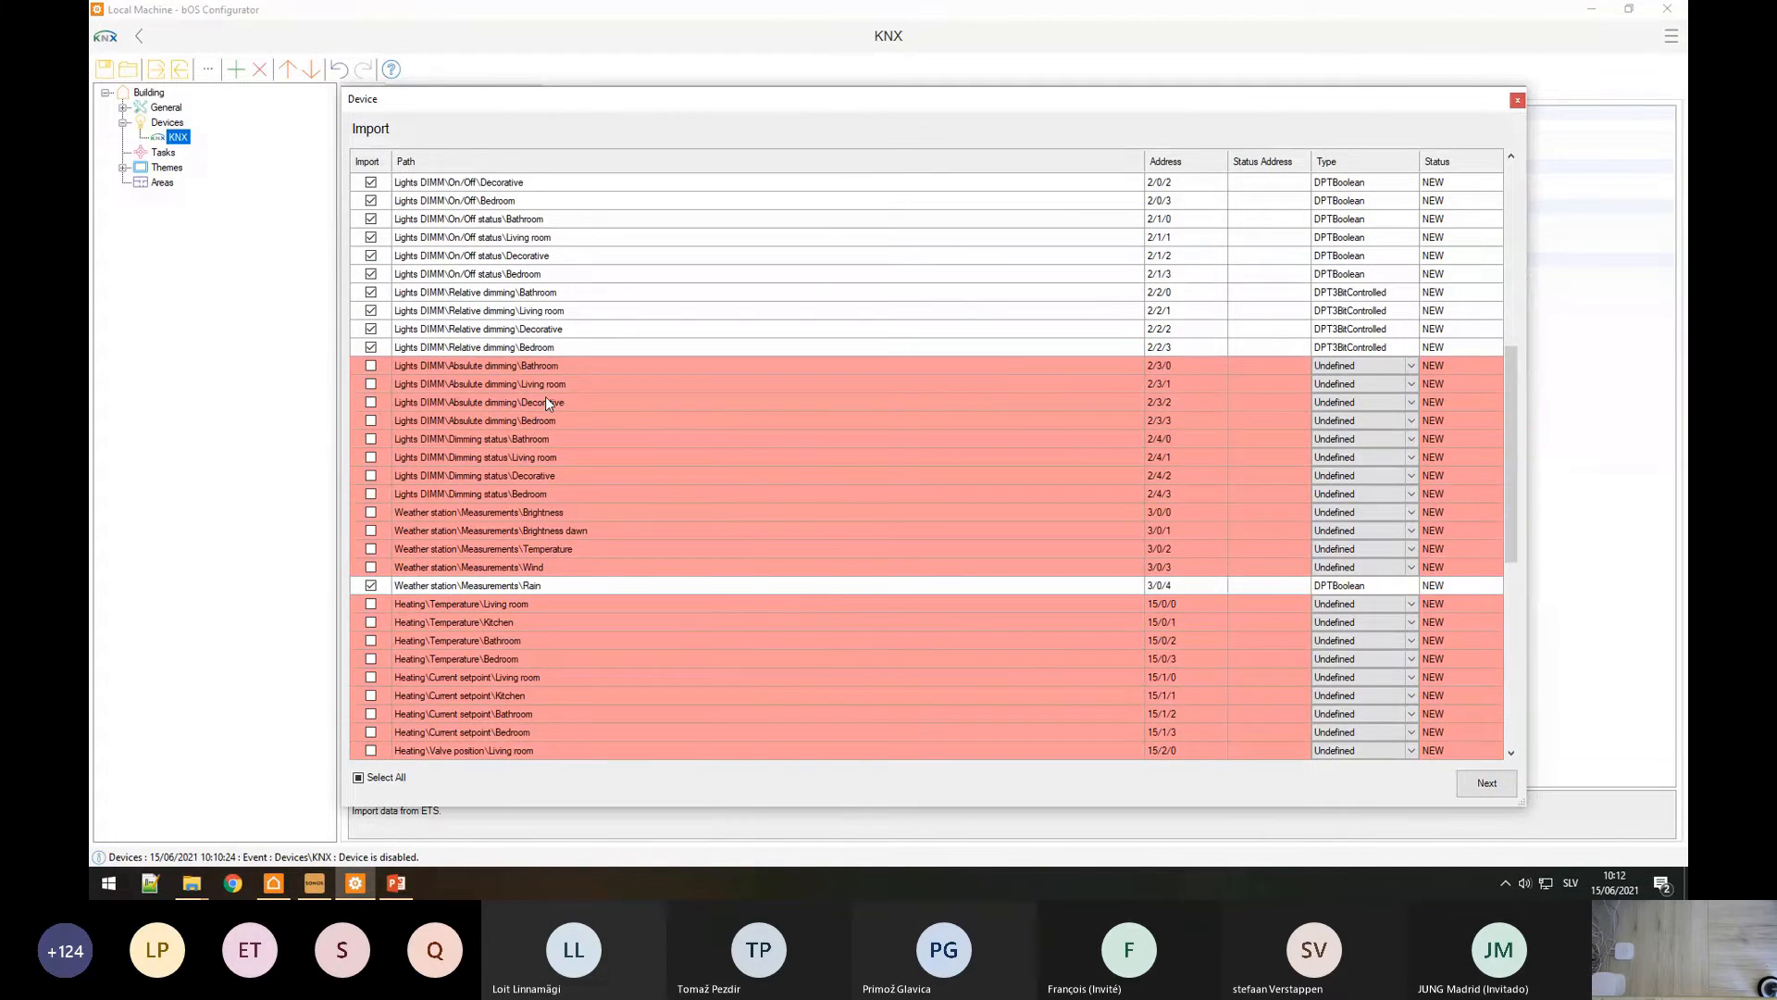
scroll(547, 399, up, 9)
click(569, 278)
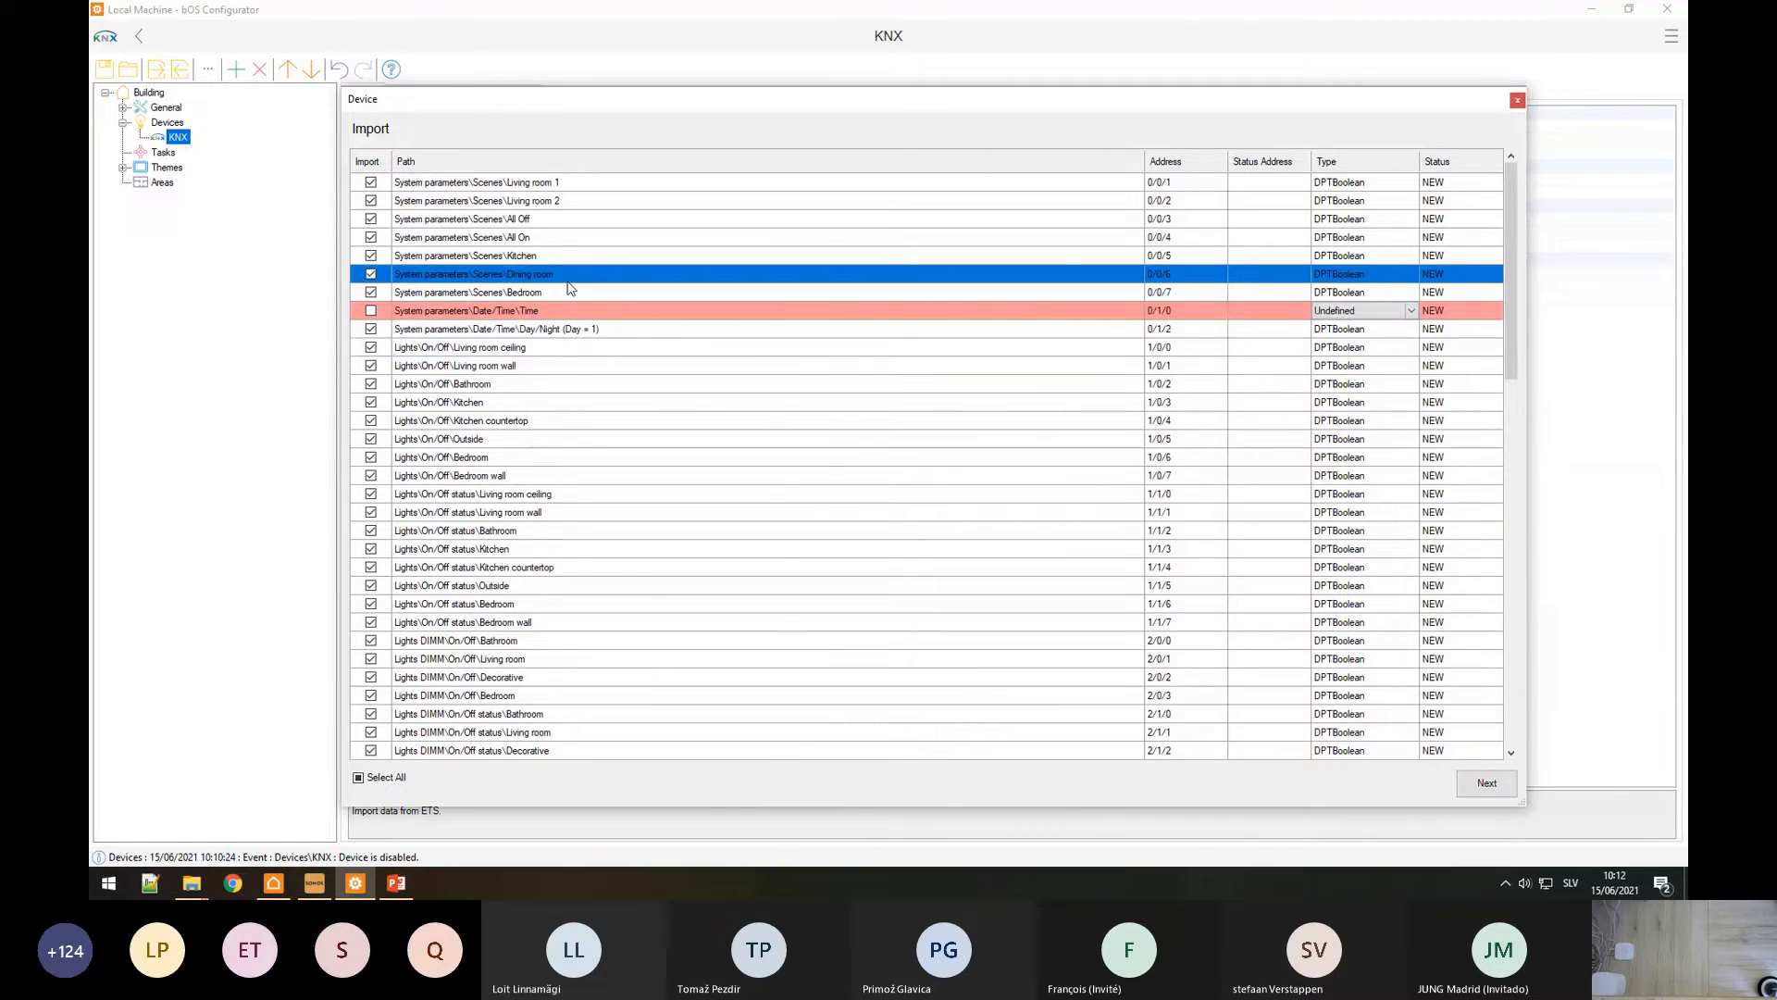
right_click(514, 316)
click(535, 421)
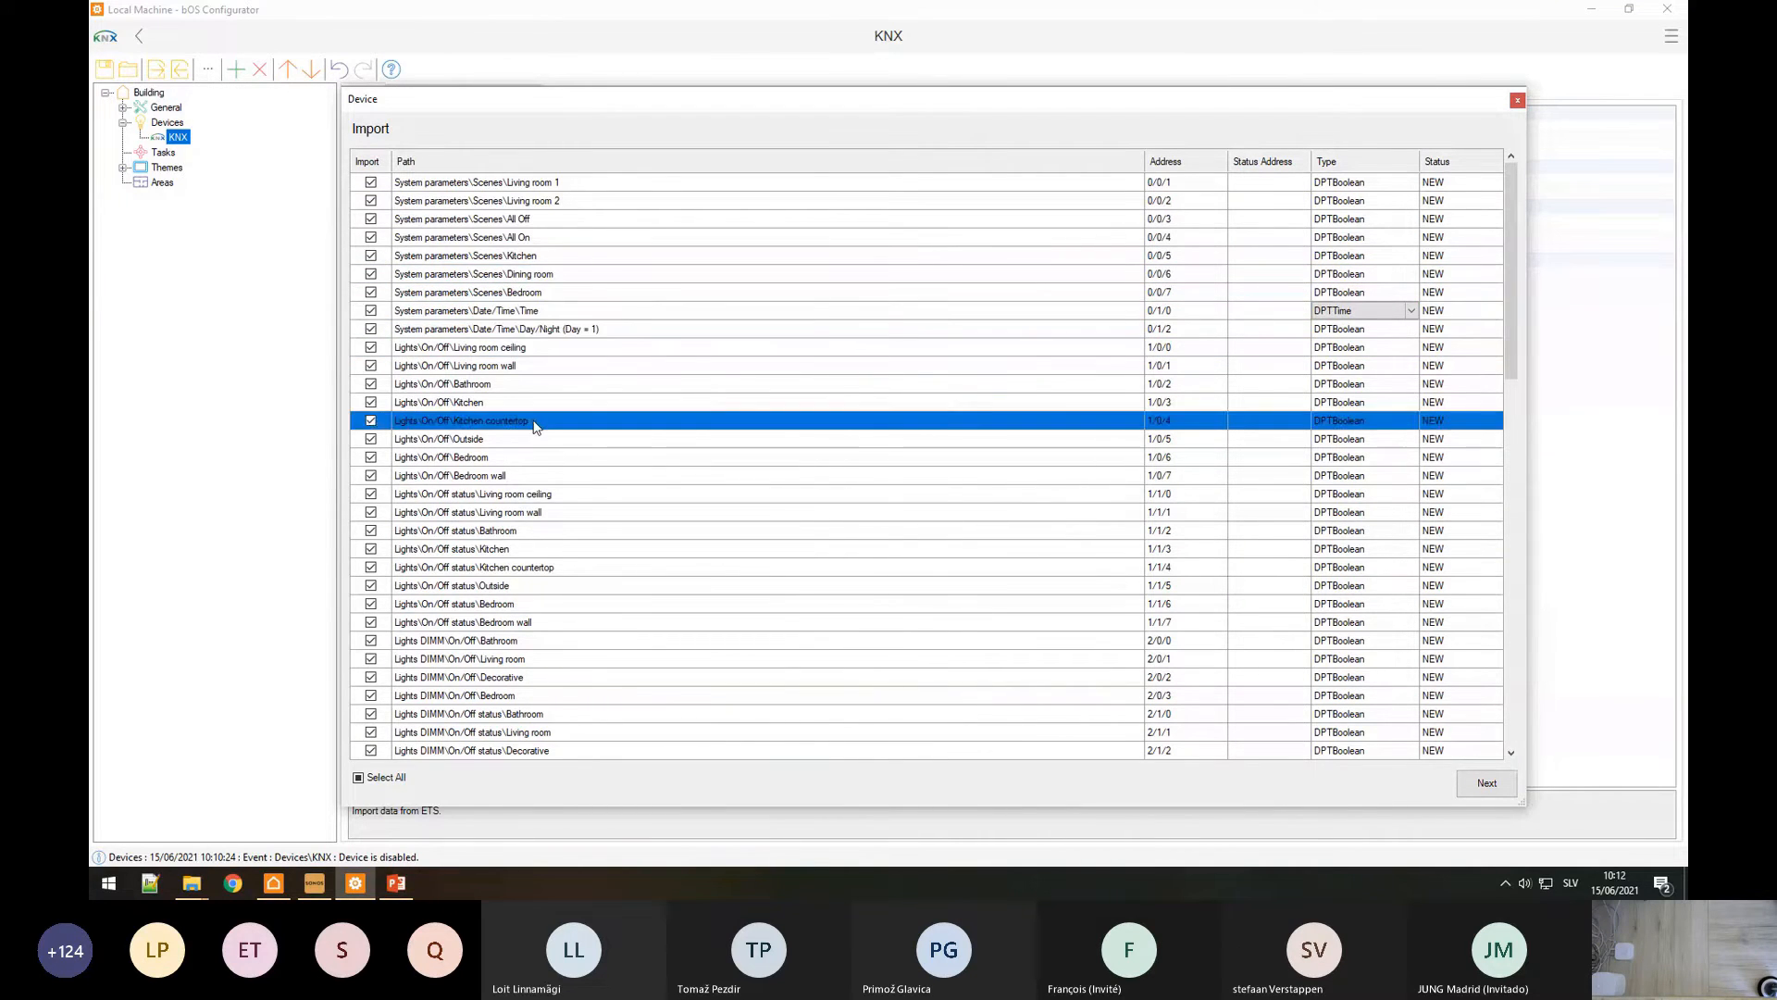
Step: Set the absolute dimming and dimming status rows to DPT8BitUnsignedValue
scroll(535, 426, down, 8)
drag(520, 424, 501, 549)
click(502, 549)
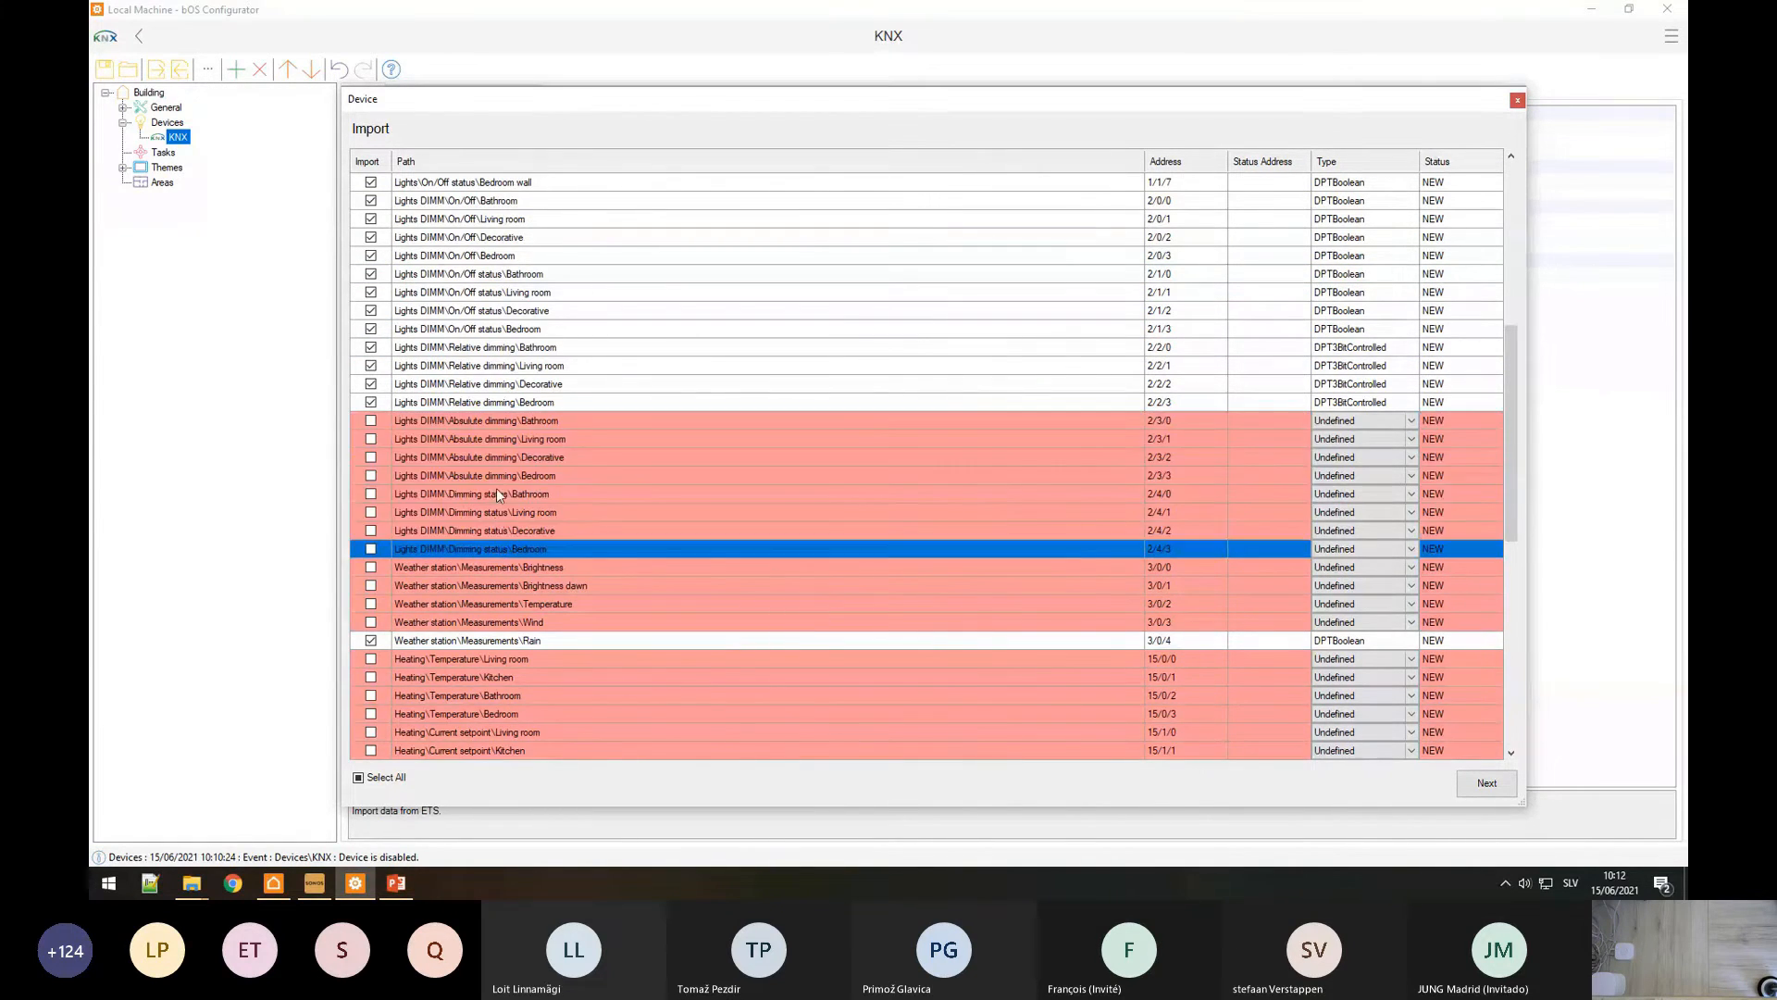
click(500, 474)
drag(500, 402, 491, 549)
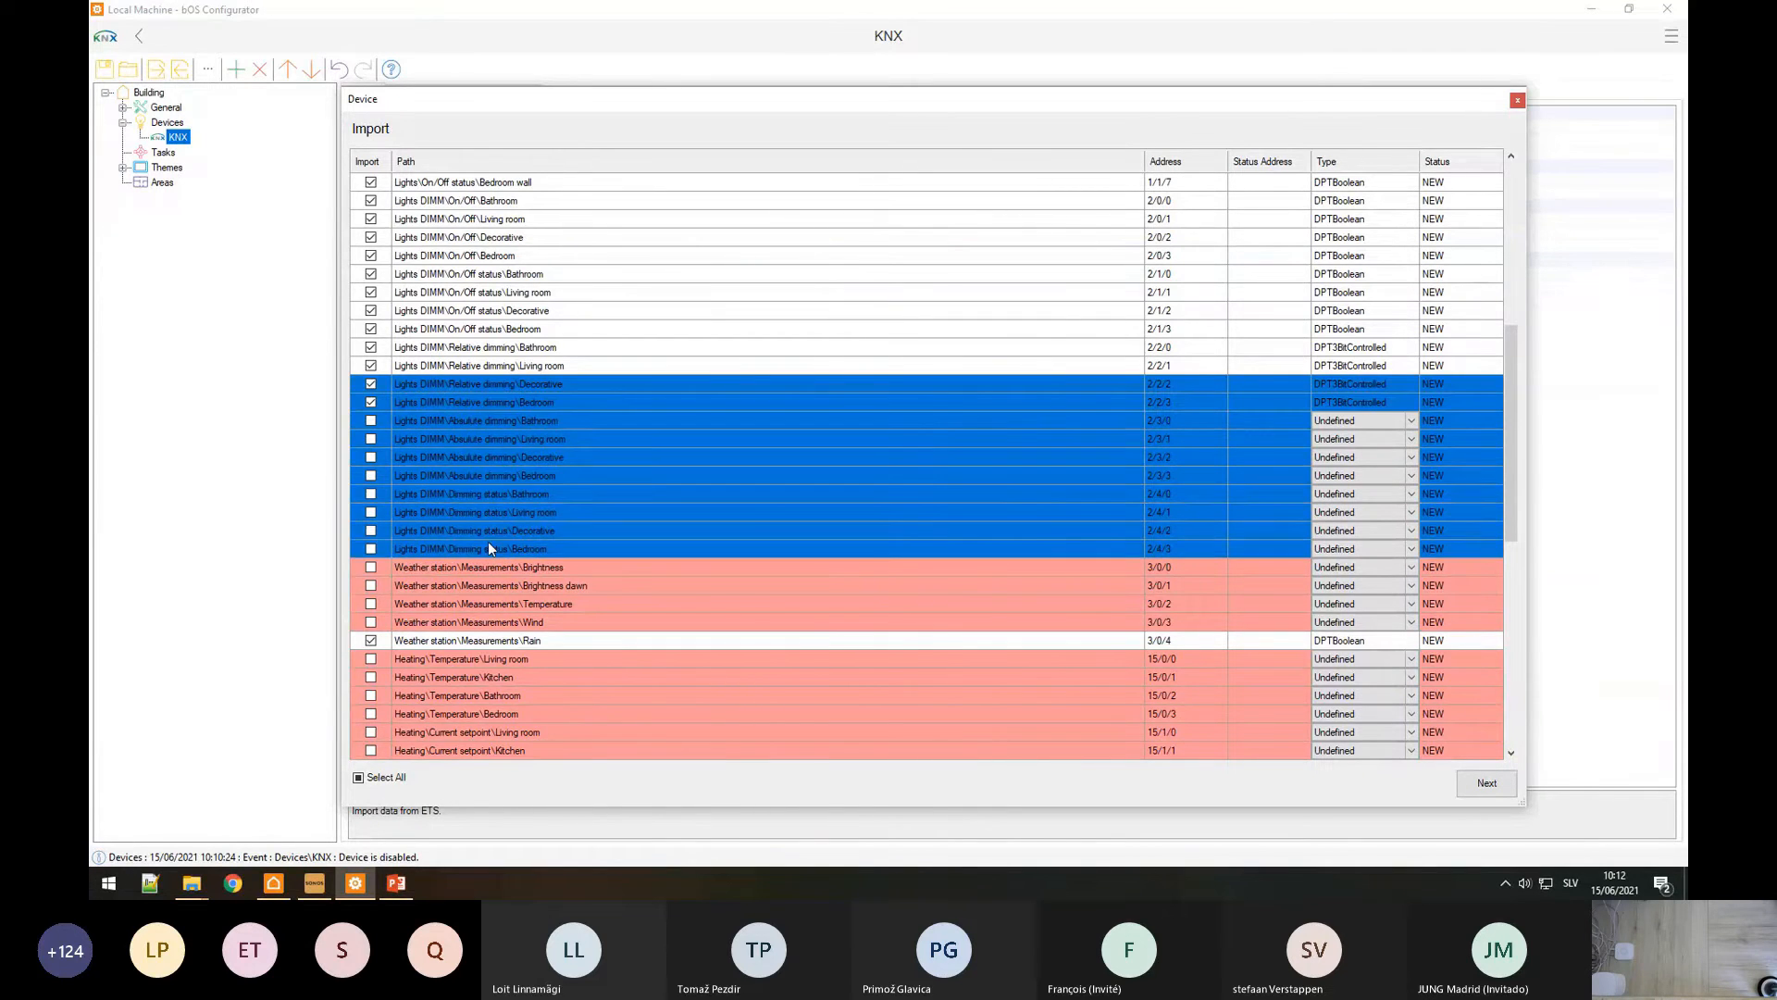
click(482, 531)
drag(486, 421, 475, 547)
right_click(474, 546)
click(546, 665)
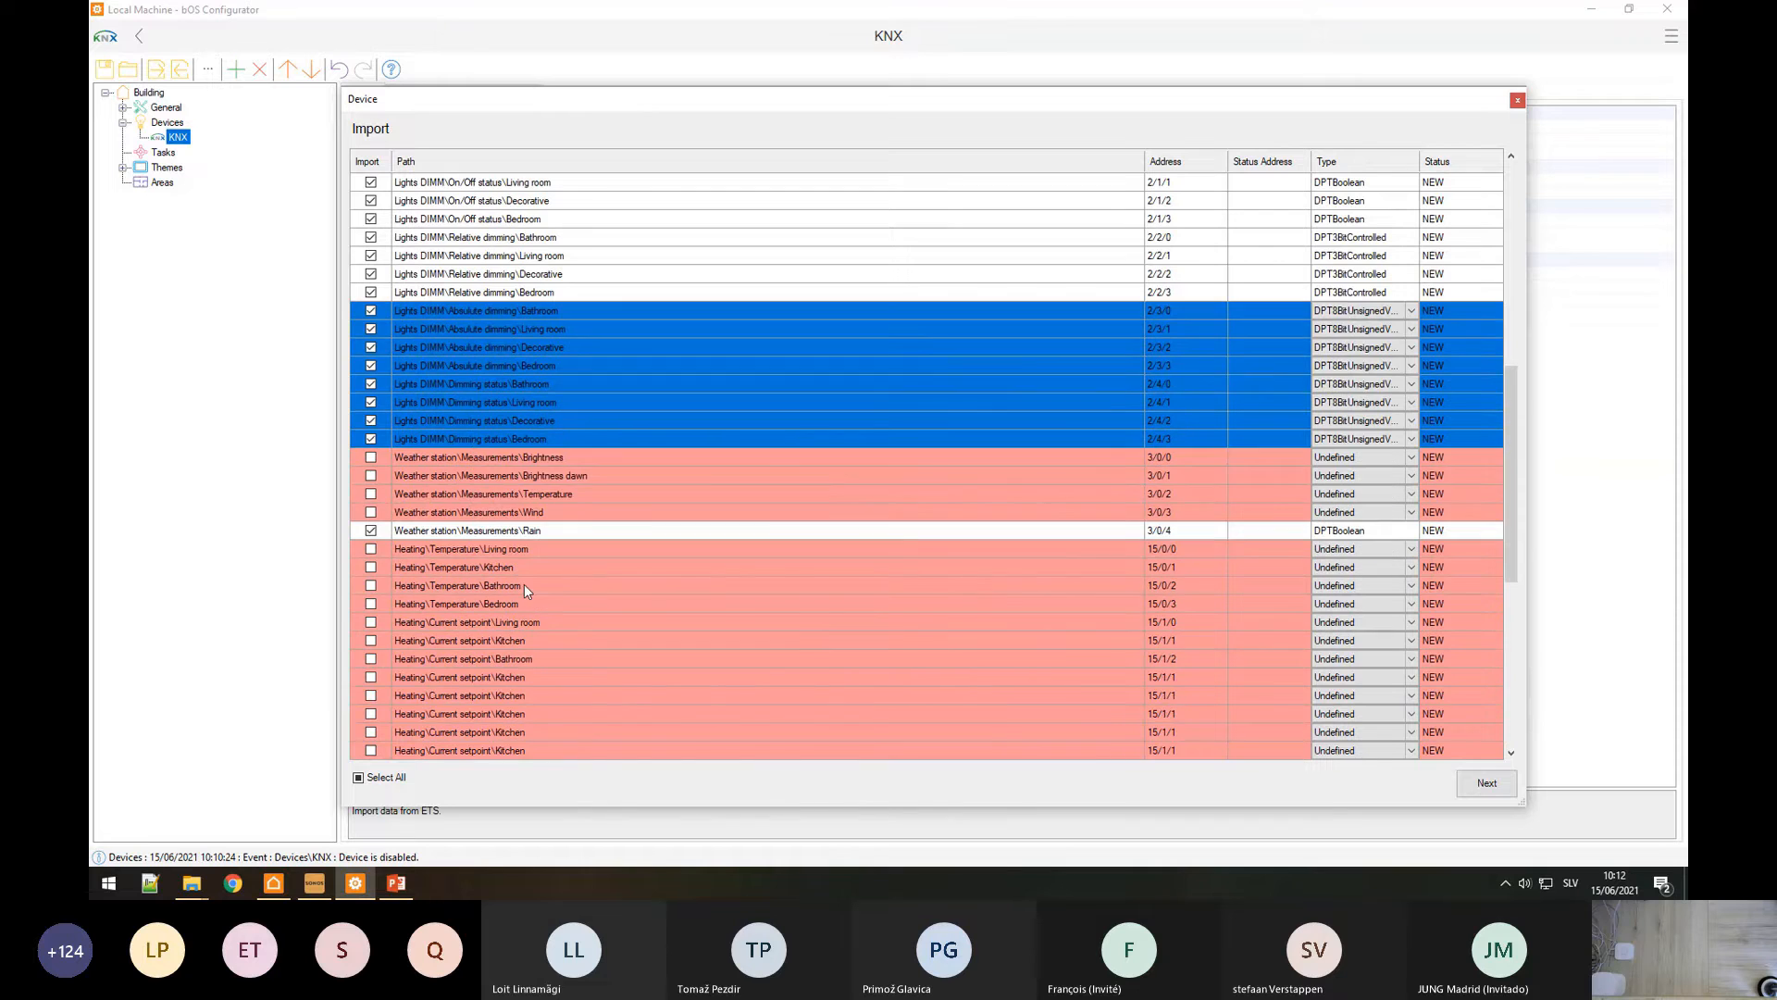
Step: Set the four Weather station measurement rows to DPT2OctetFloatValue
drag(509, 458, 507, 513)
right_click(507, 515)
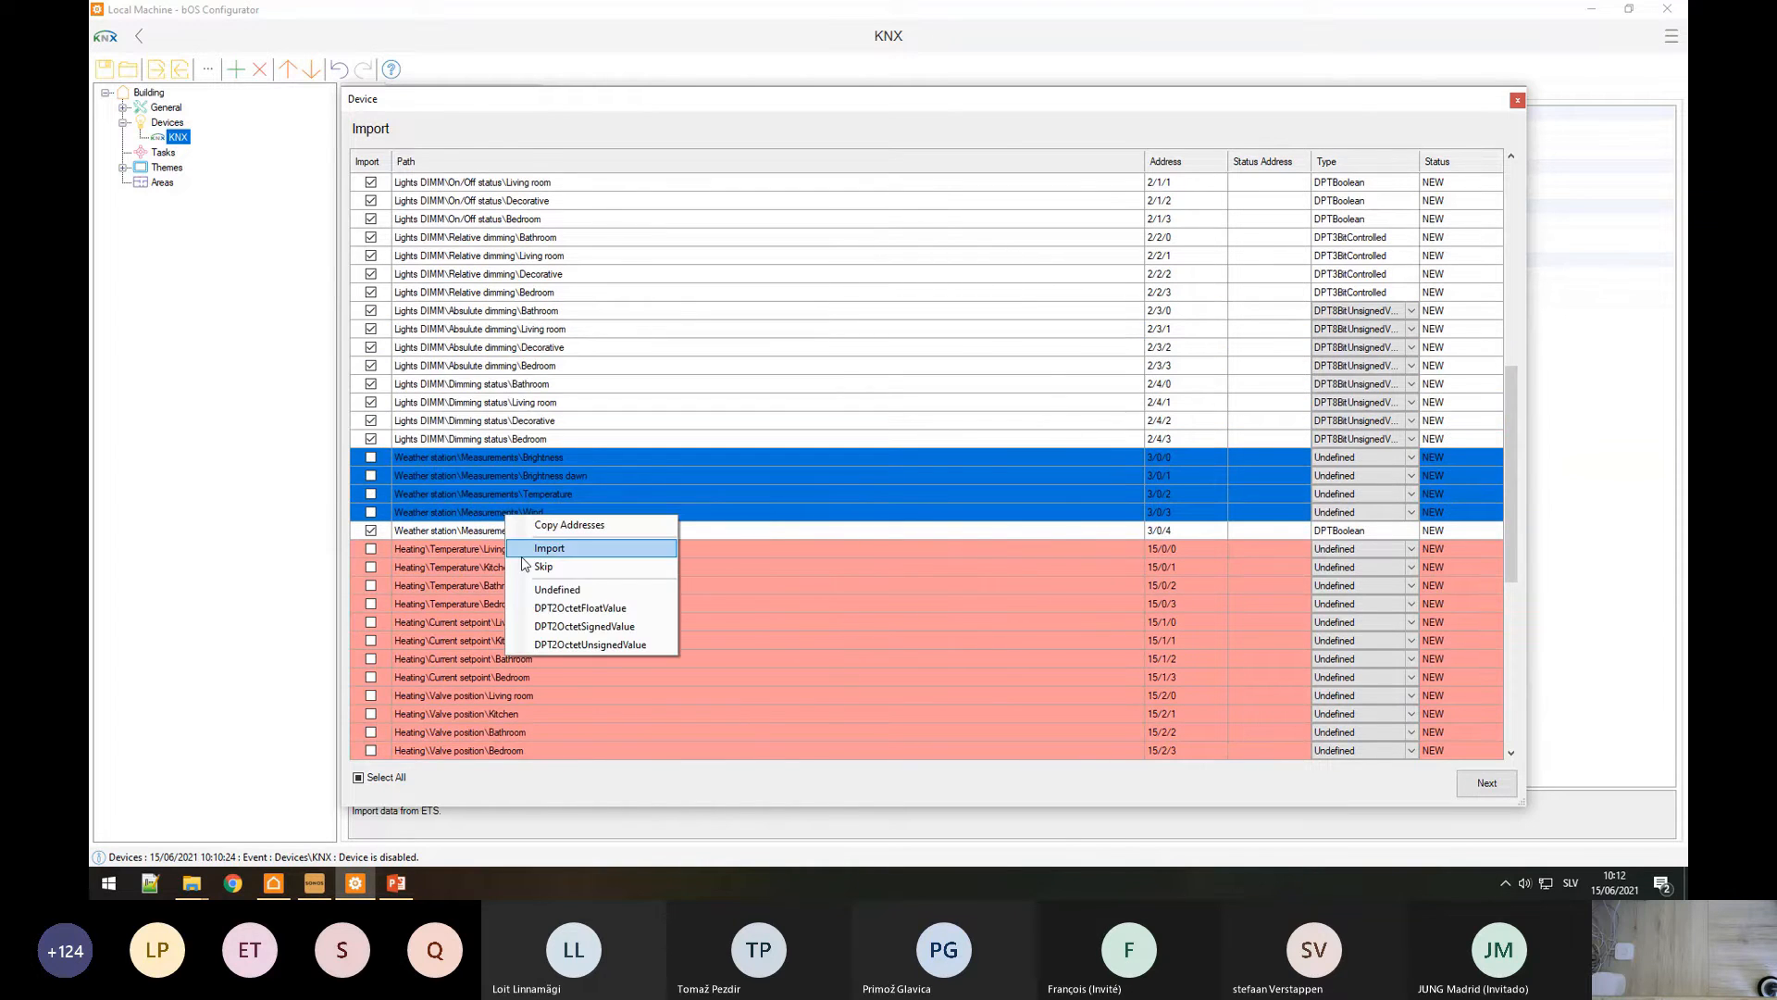
click(540, 607)
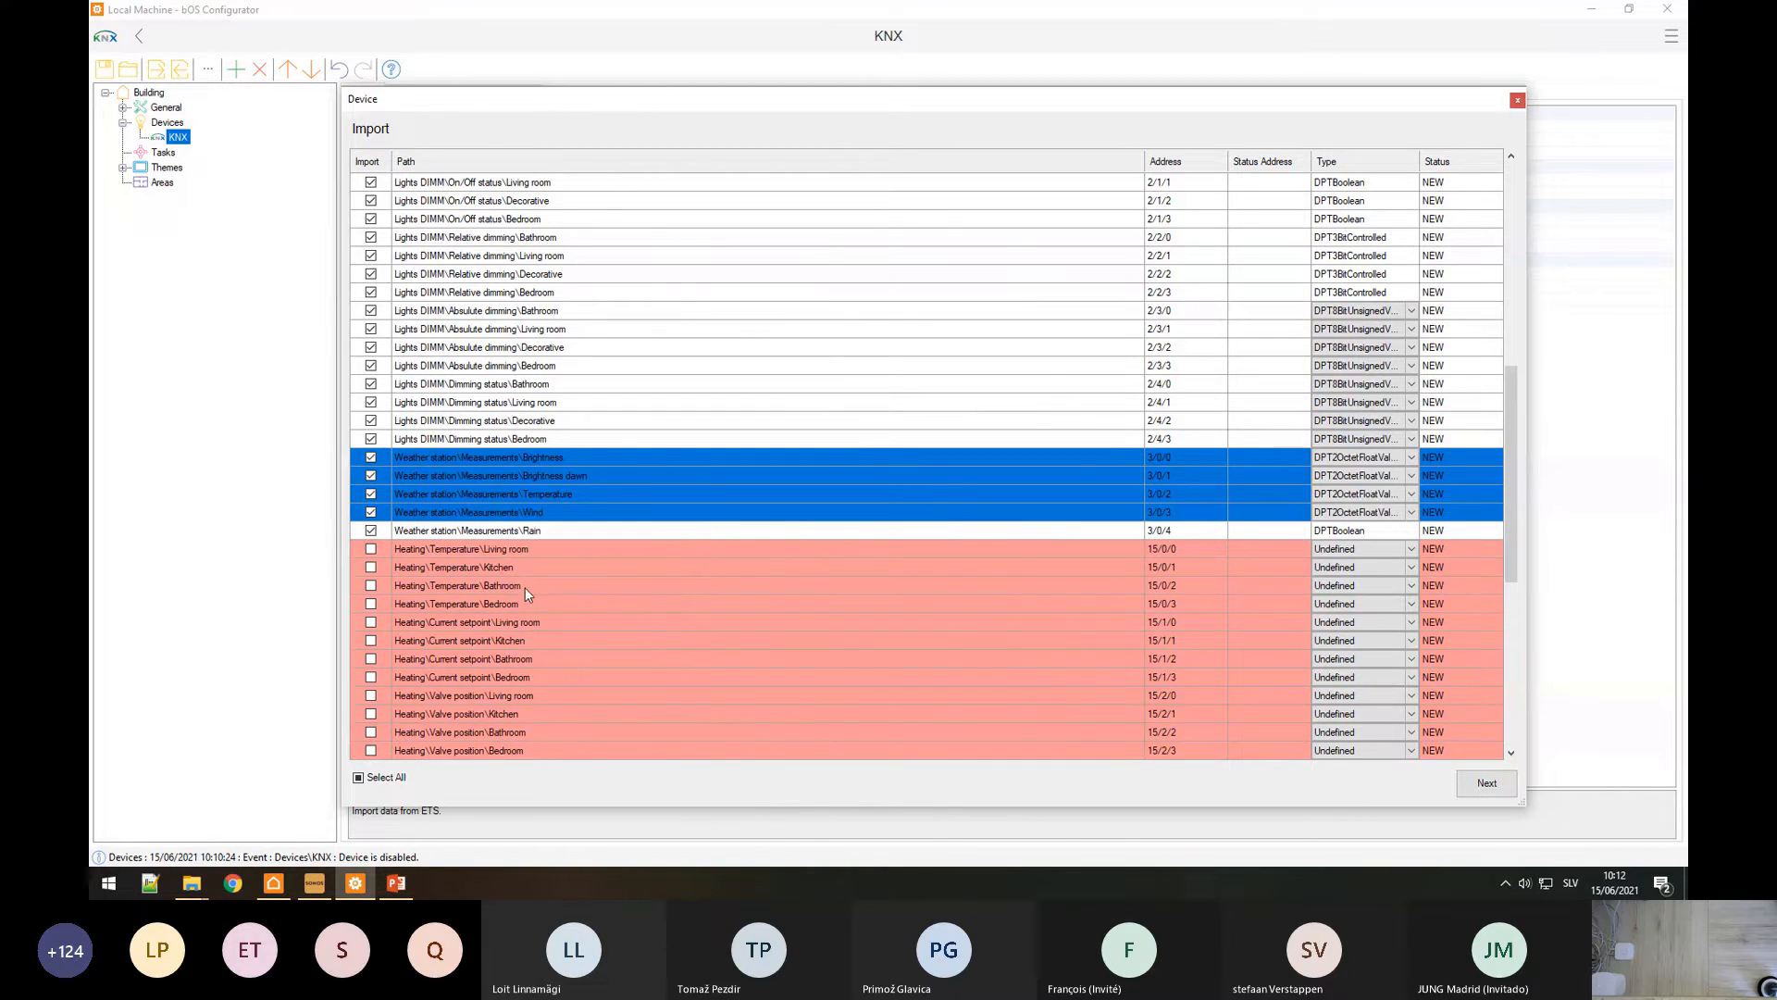
Step: Set the shade position rows to DPT8BitUnsignedValue
scroll(525, 583, down, 8)
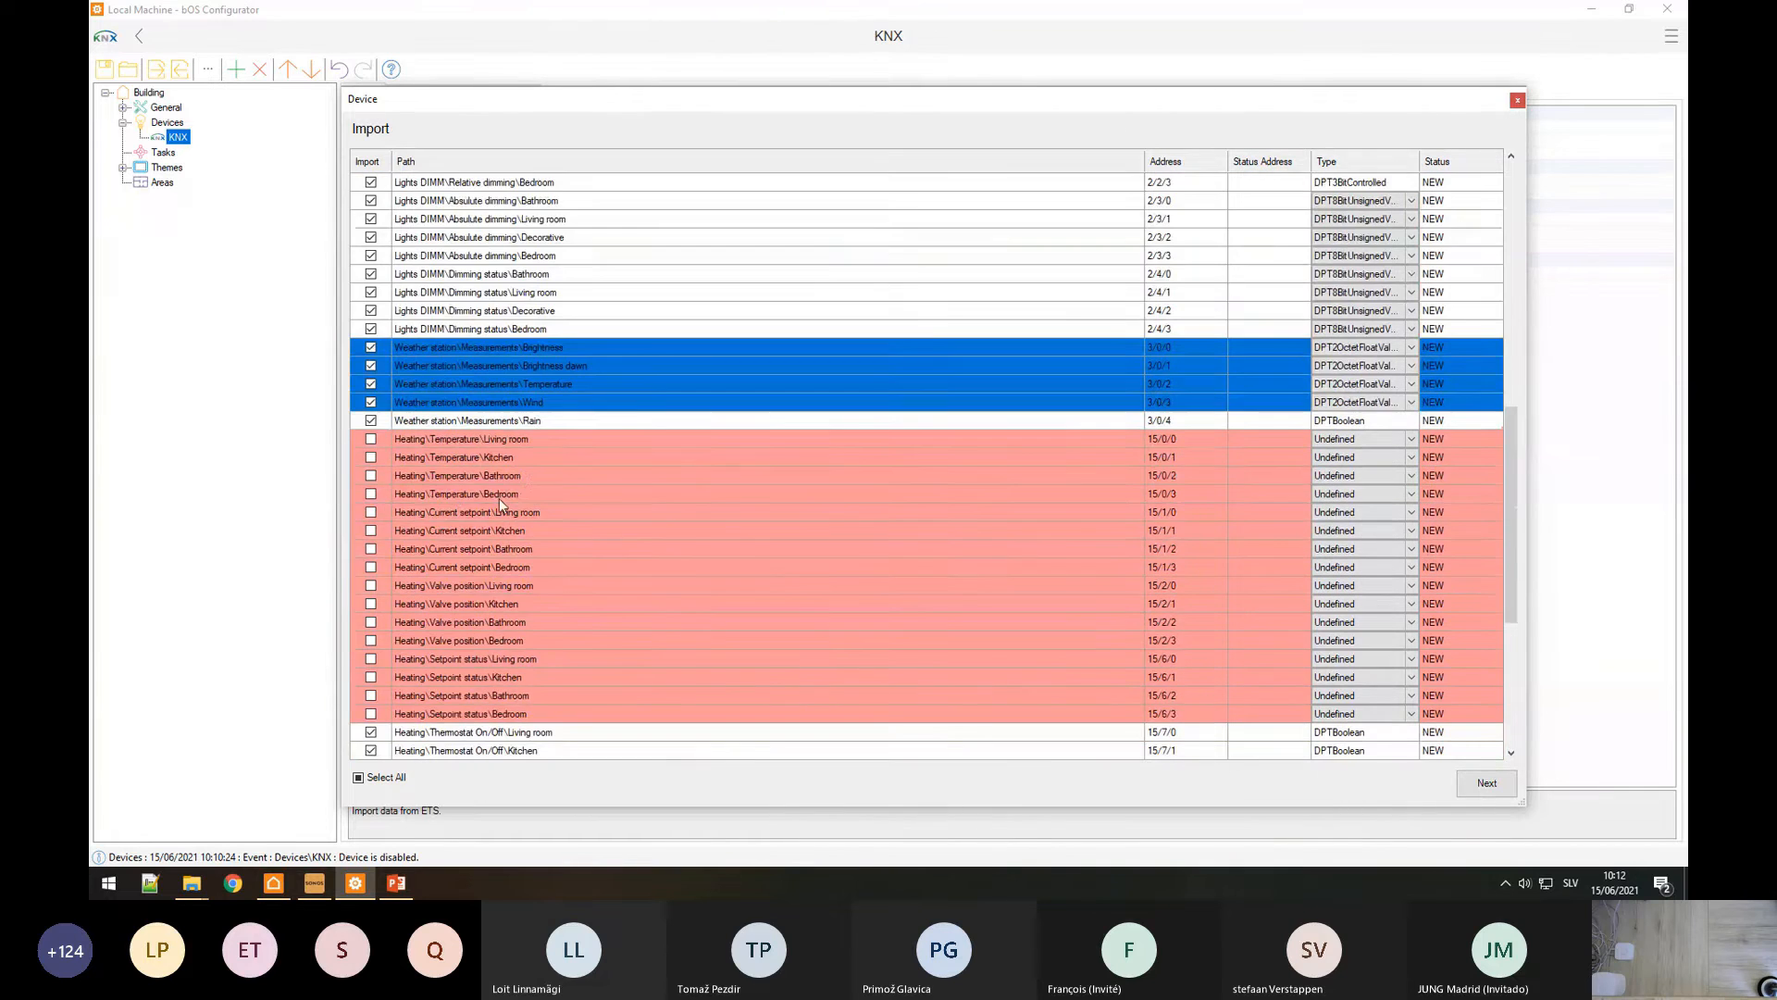
drag(458, 548, 457, 677)
right_click(458, 677)
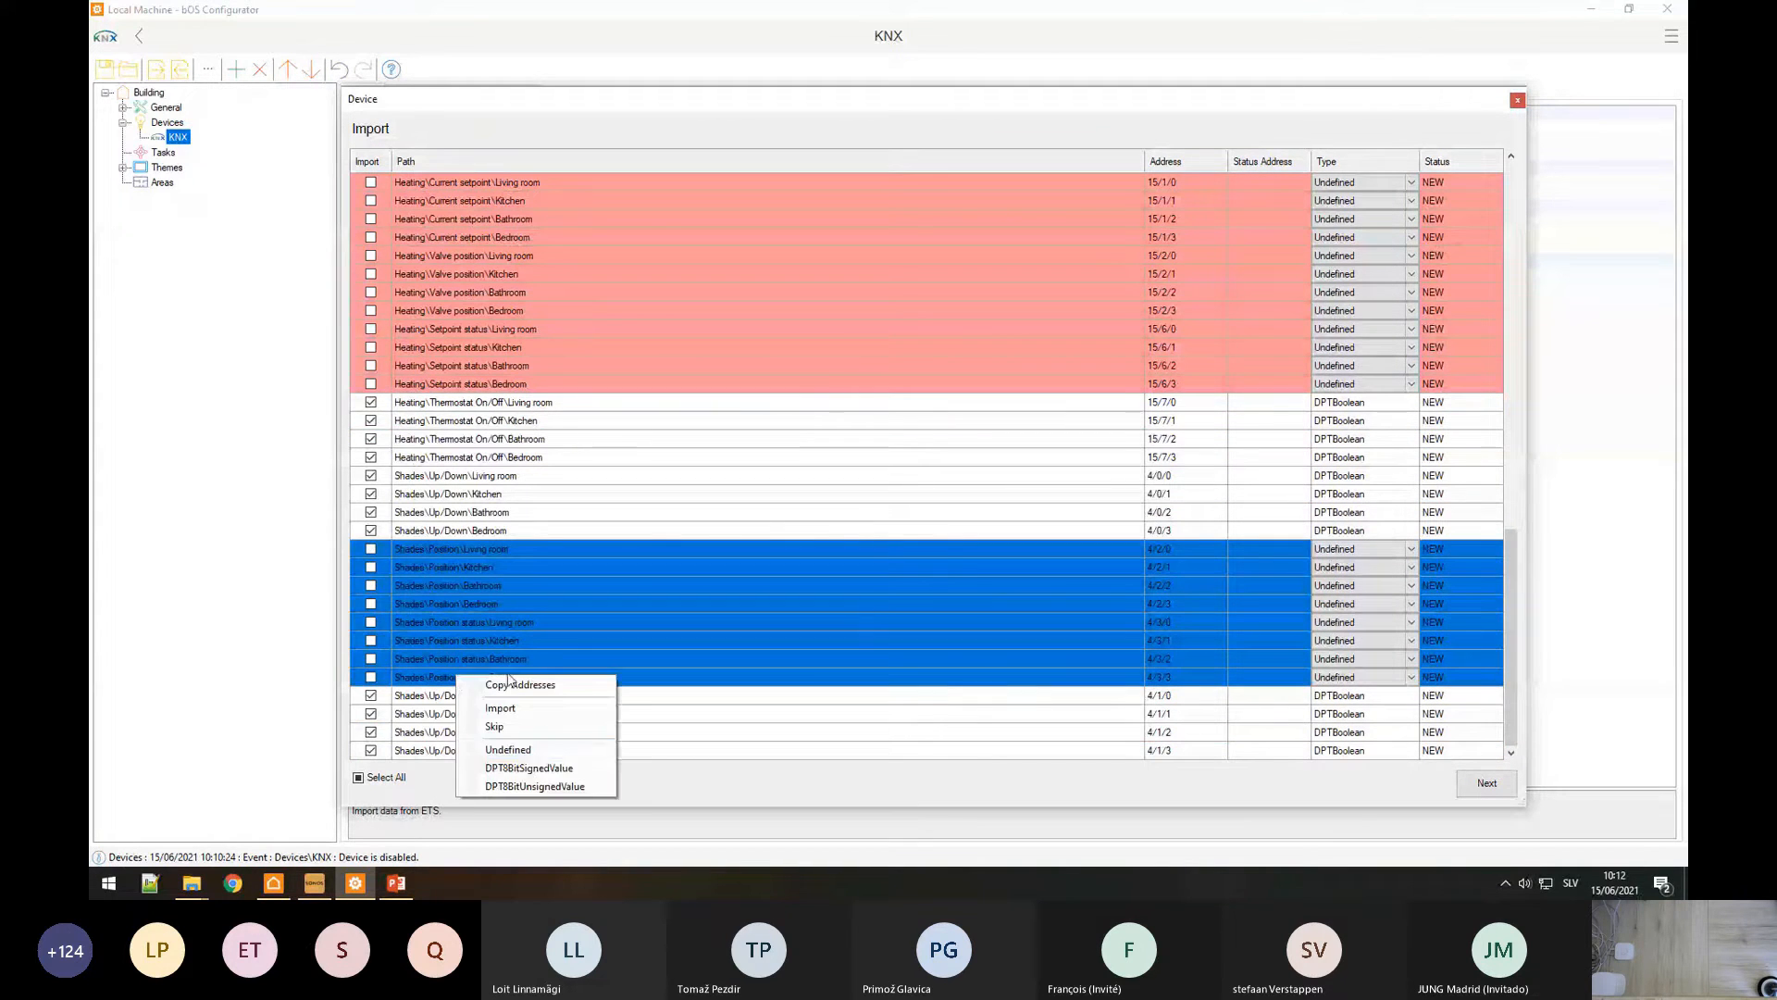
click(556, 787)
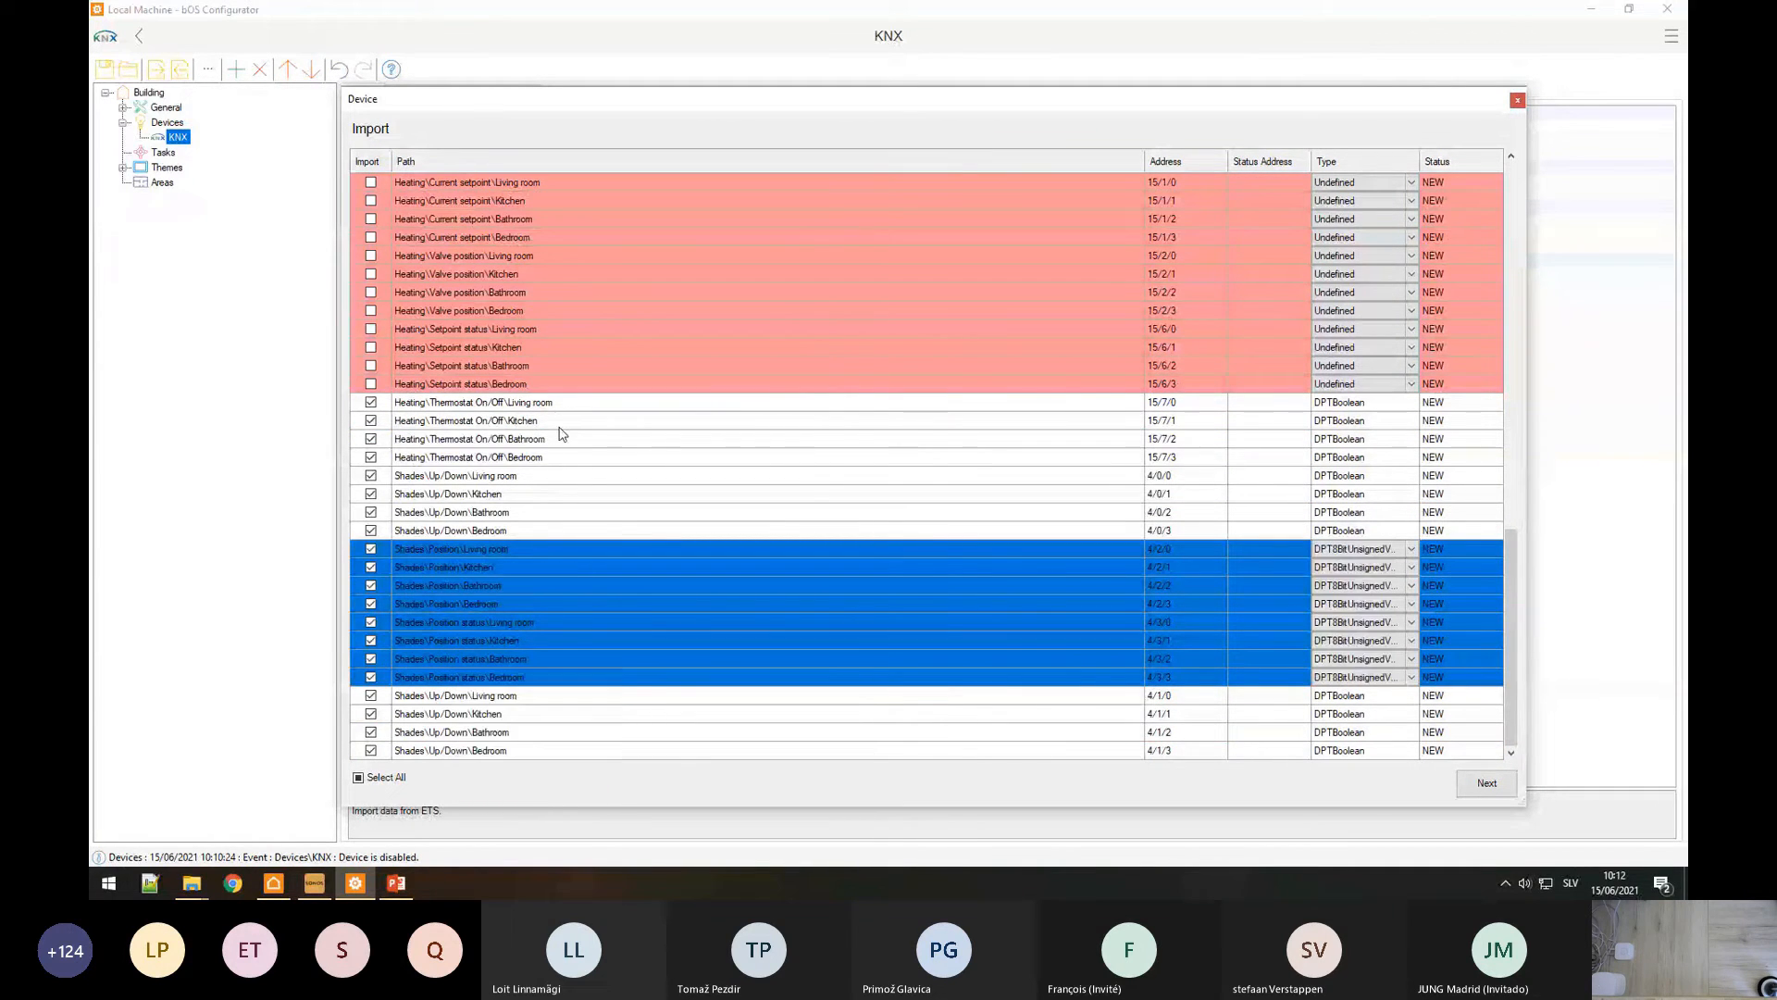
click(562, 432)
scroll(686, 635, up, 10)
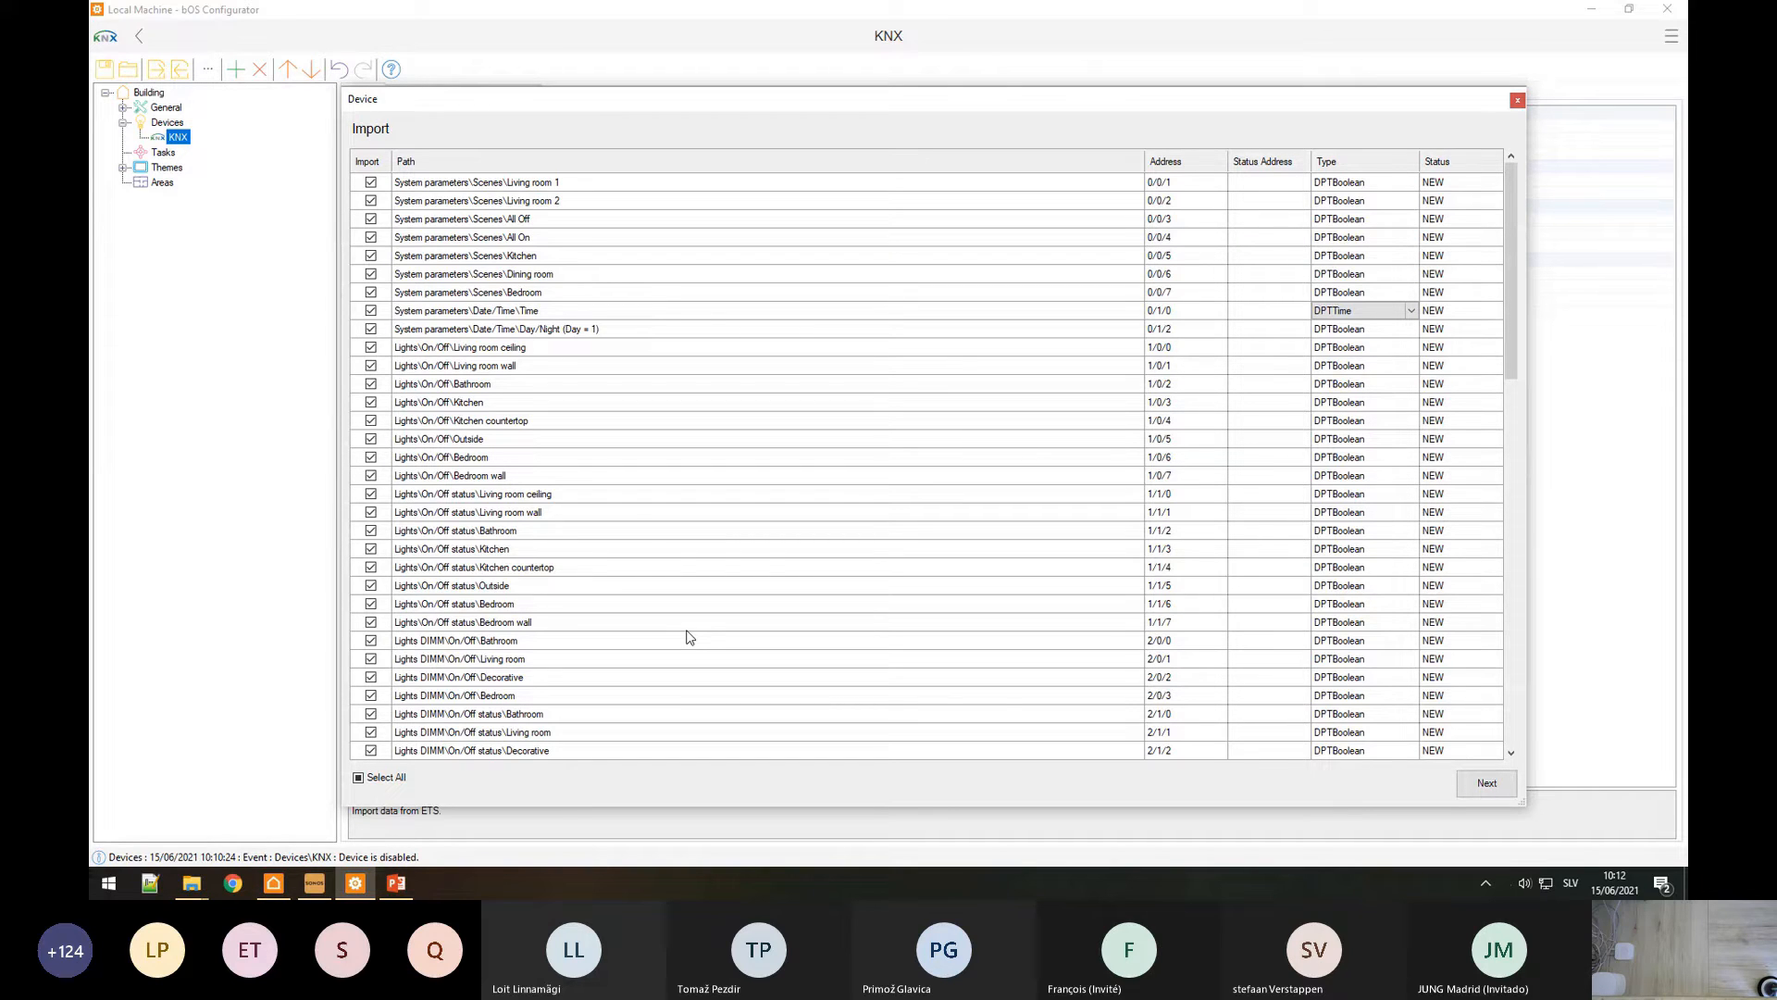
Step: Copy the On/Off status addresses and paste them as status addresses 1/1/0–1/1/7 on the eight Lights On/Off rows
click(443, 354)
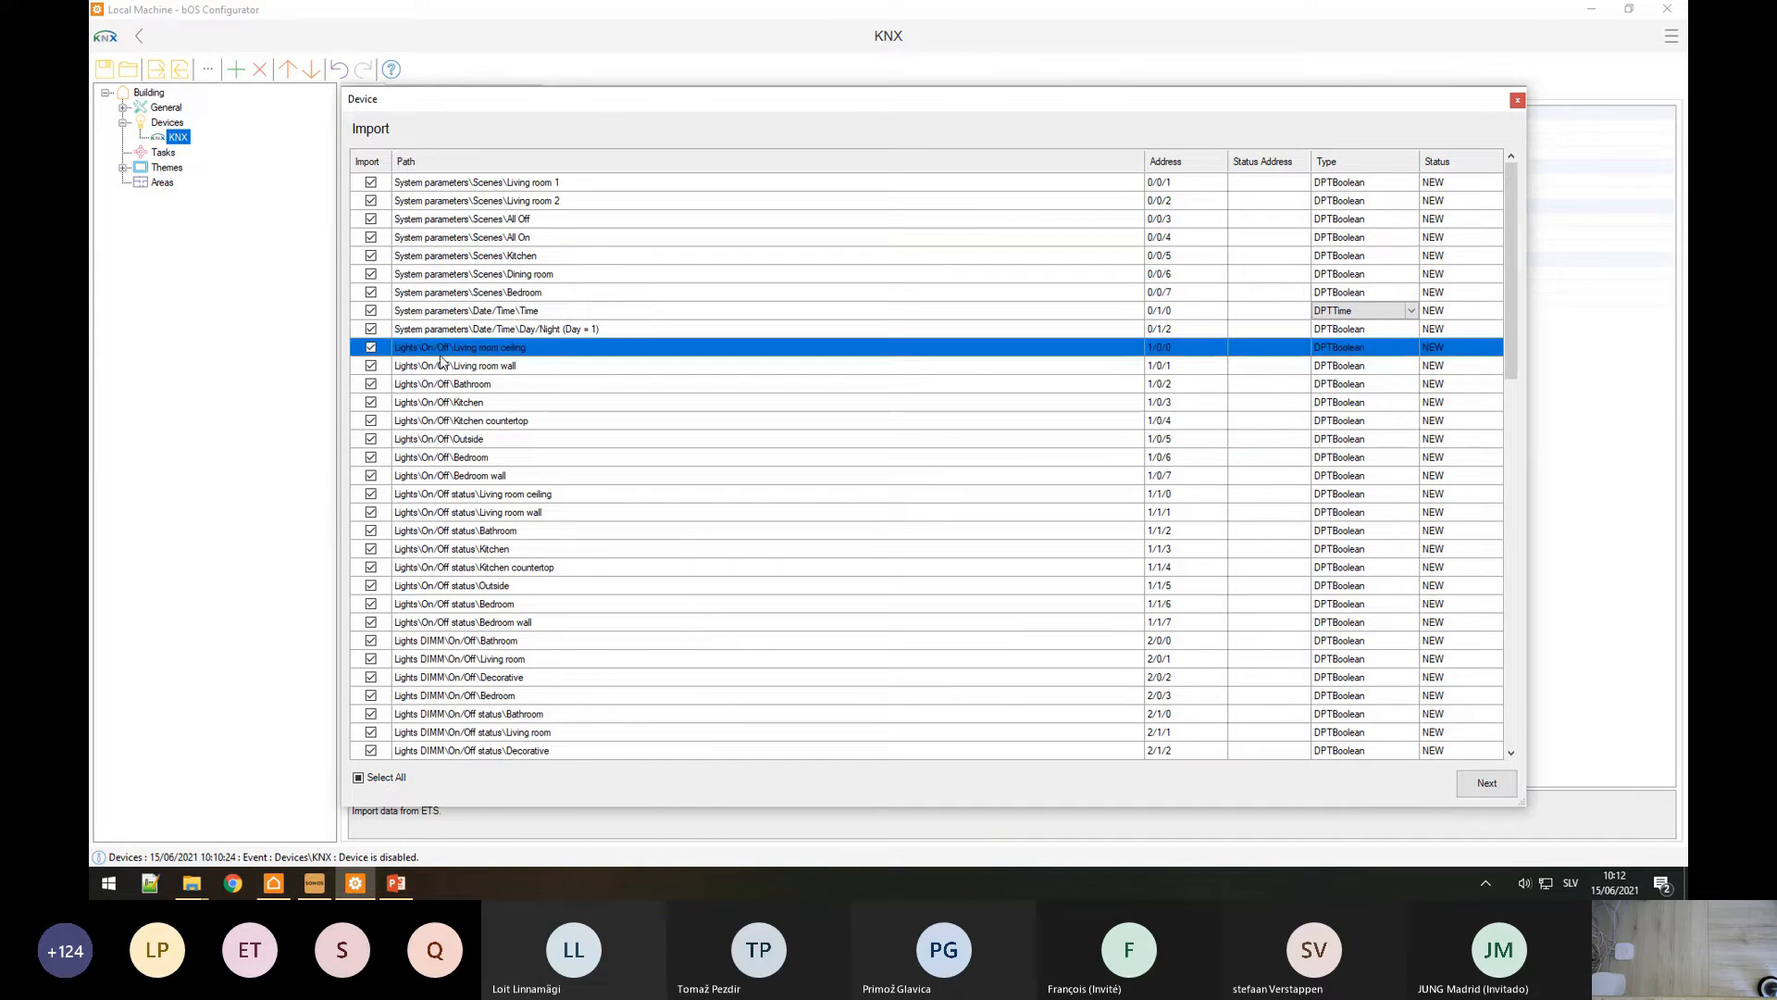
drag(442, 361, 430, 622)
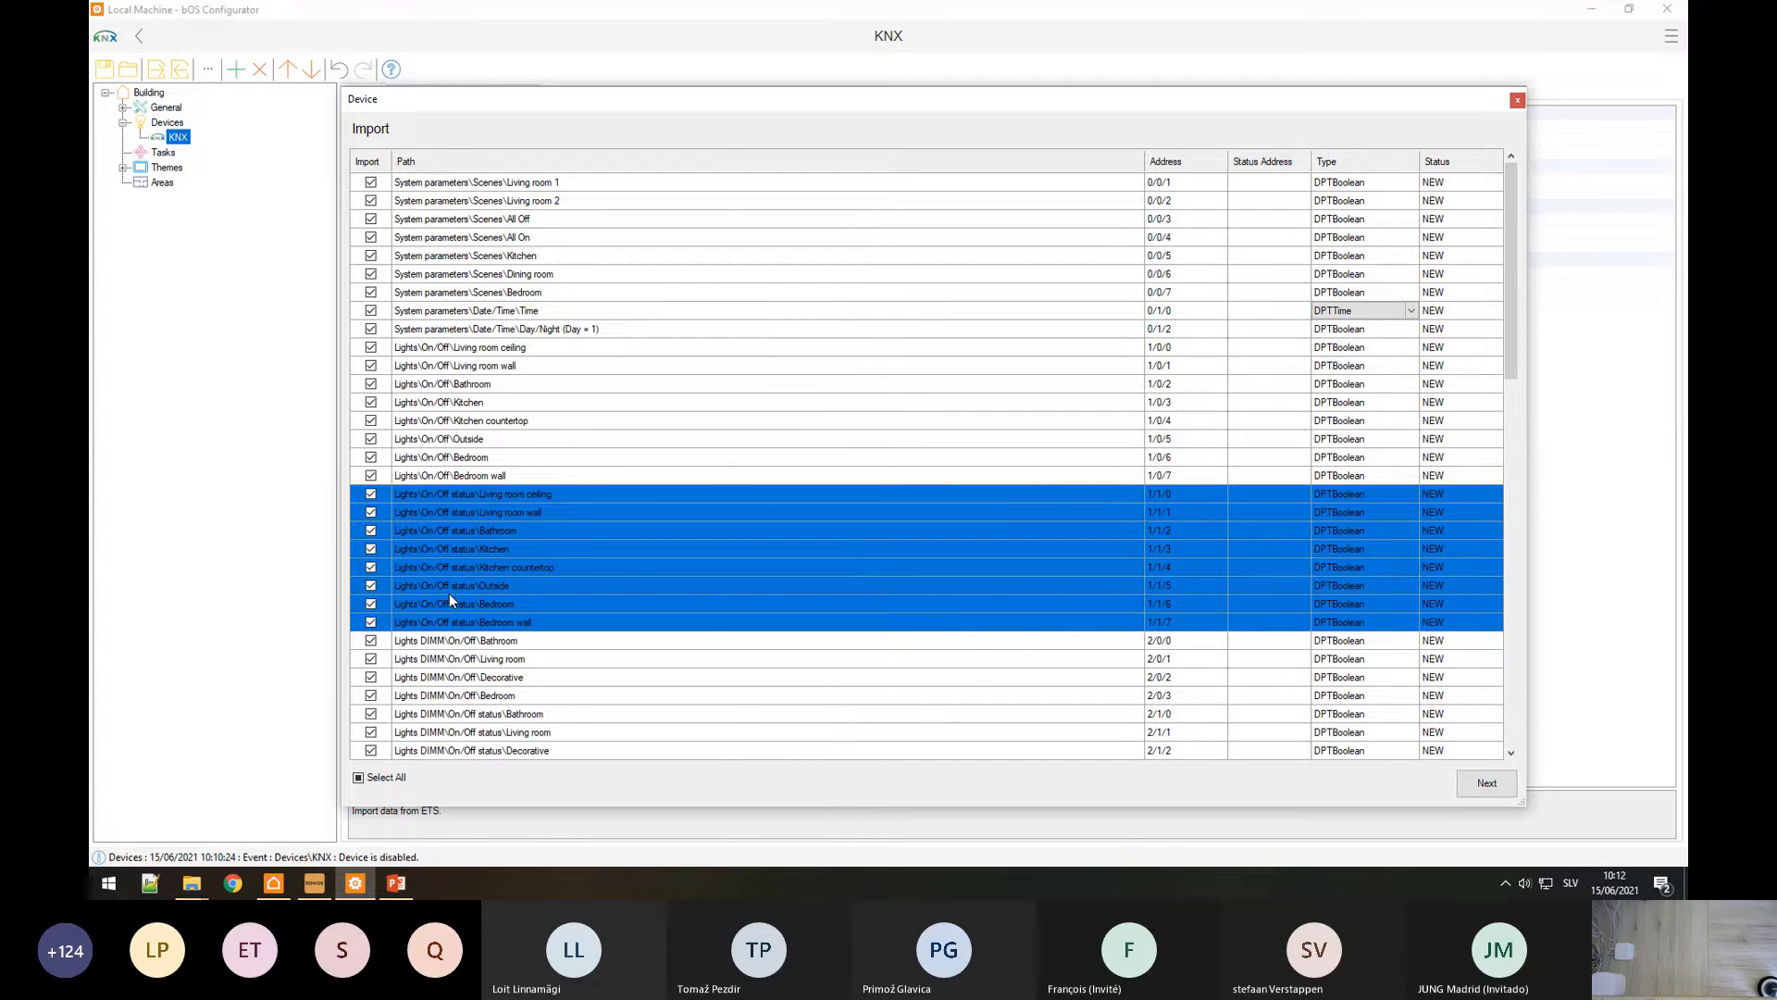
right_click(449, 597)
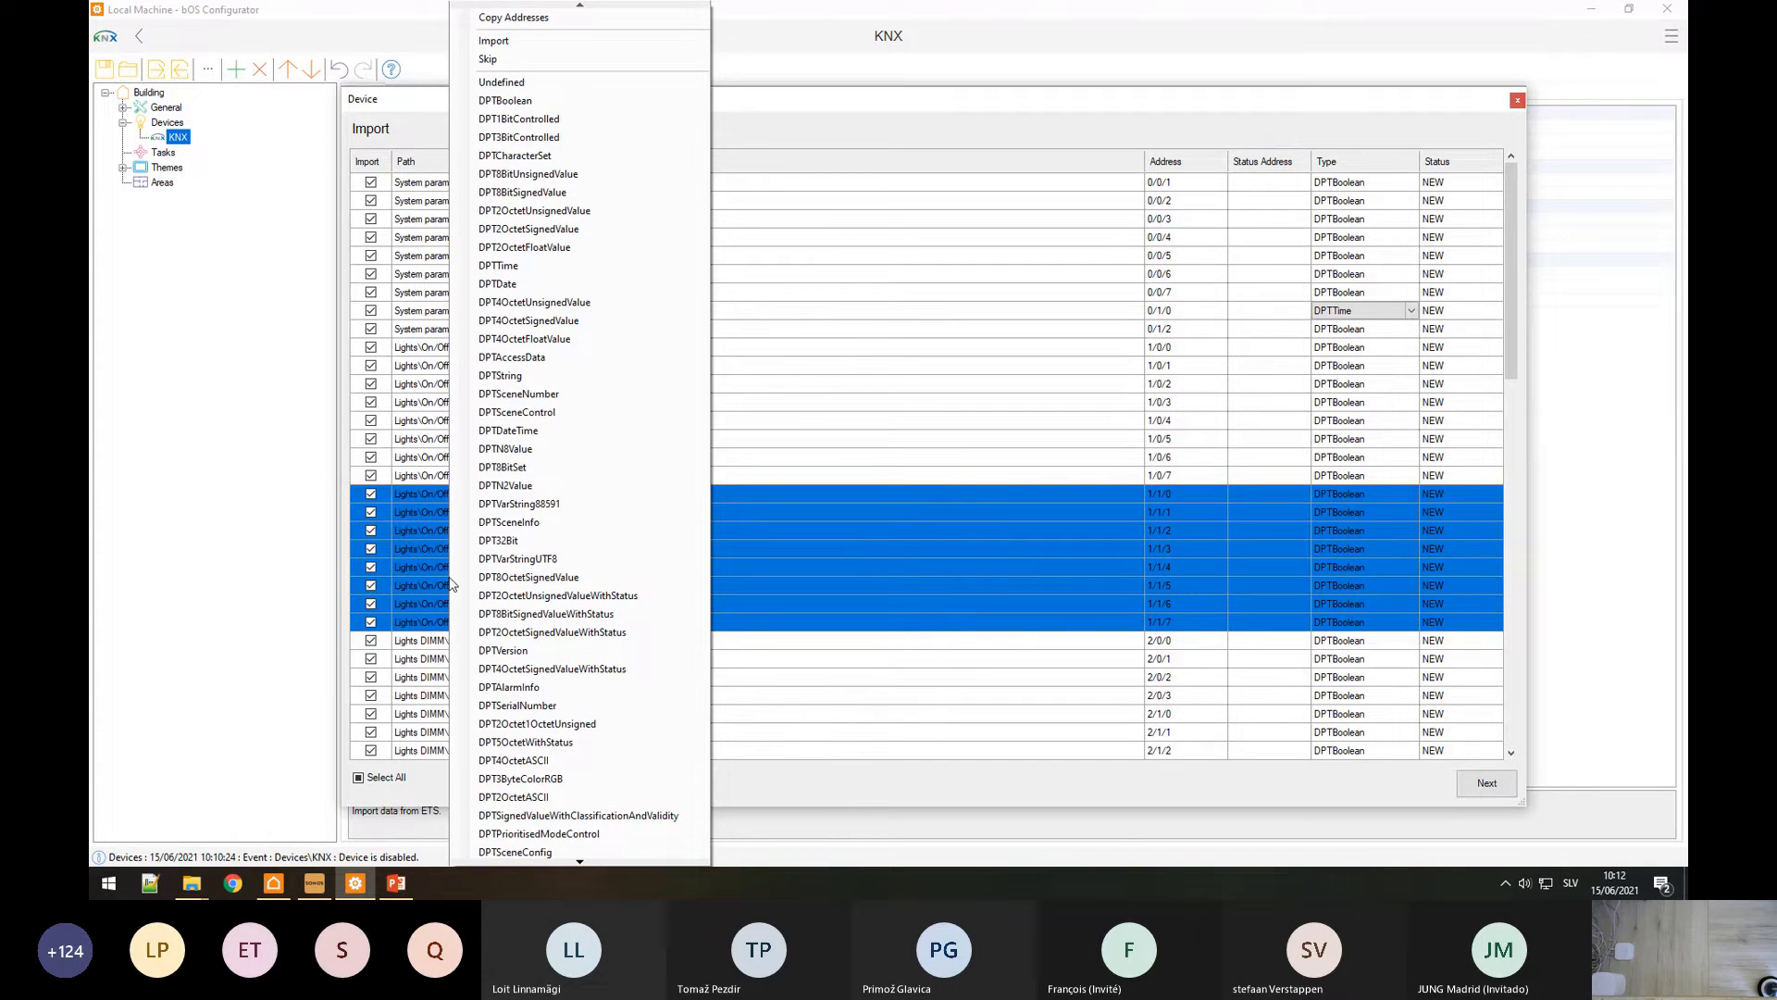
click(509, 18)
drag(460, 354, 454, 475)
right_click(454, 475)
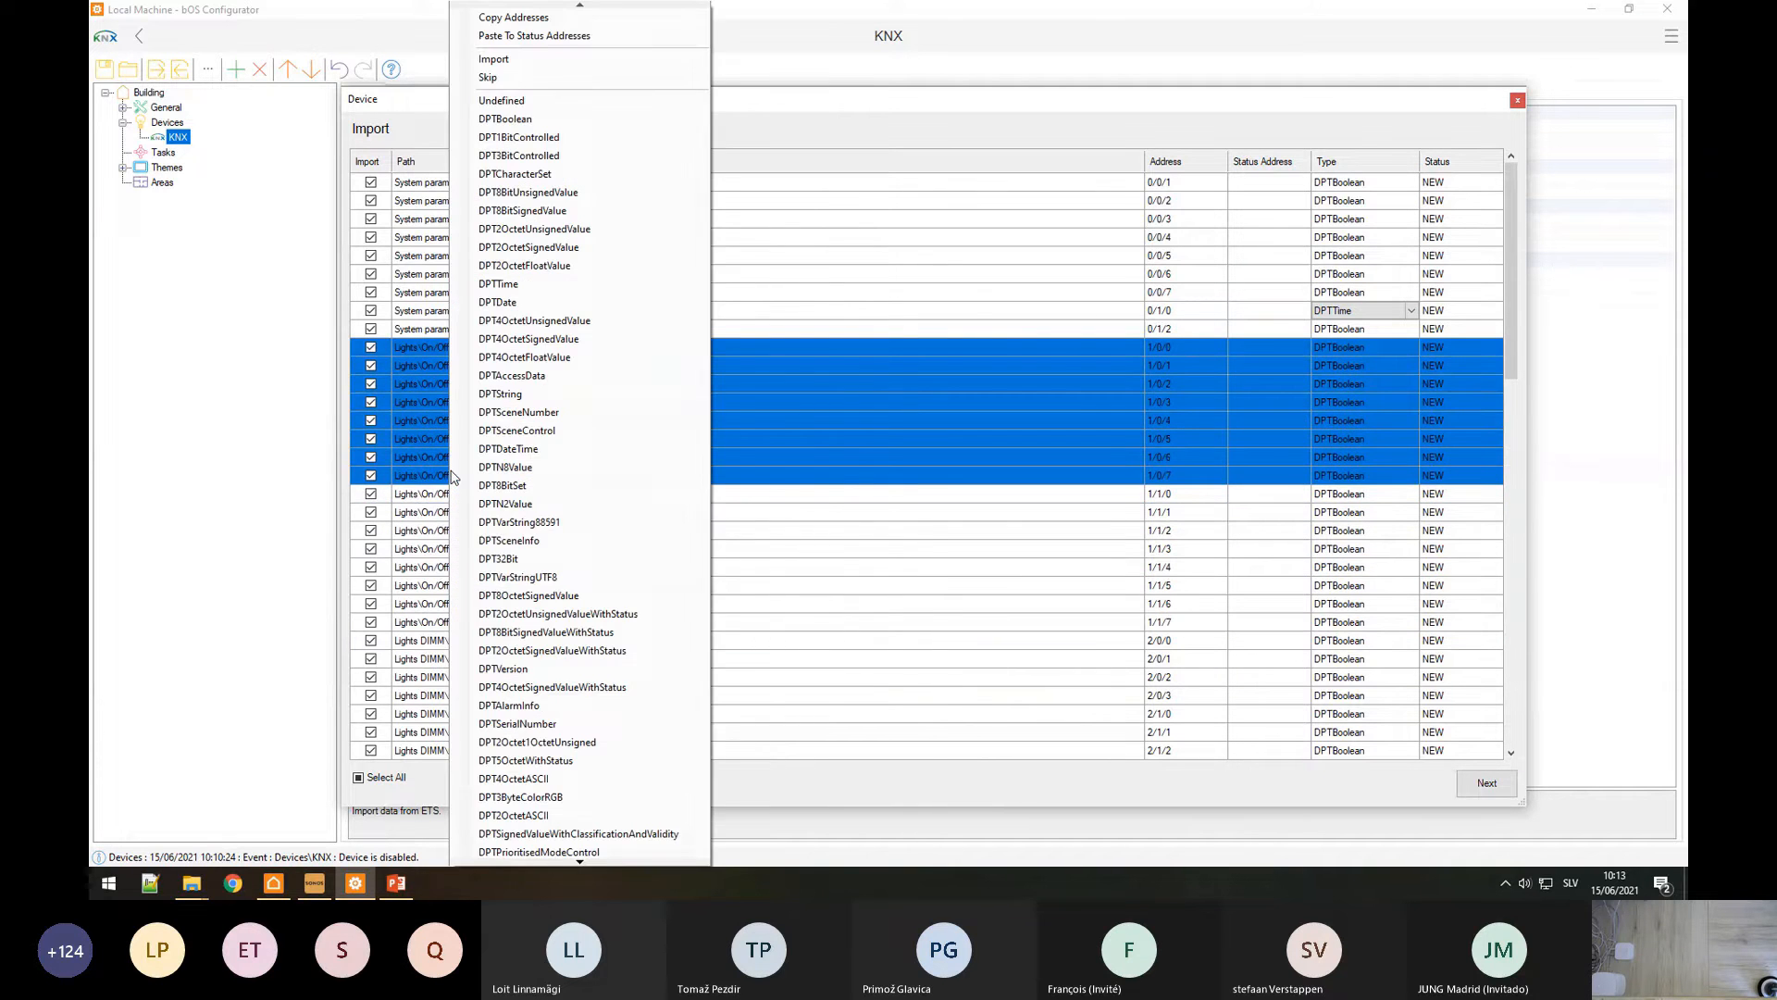
click(534, 36)
click(972, 367)
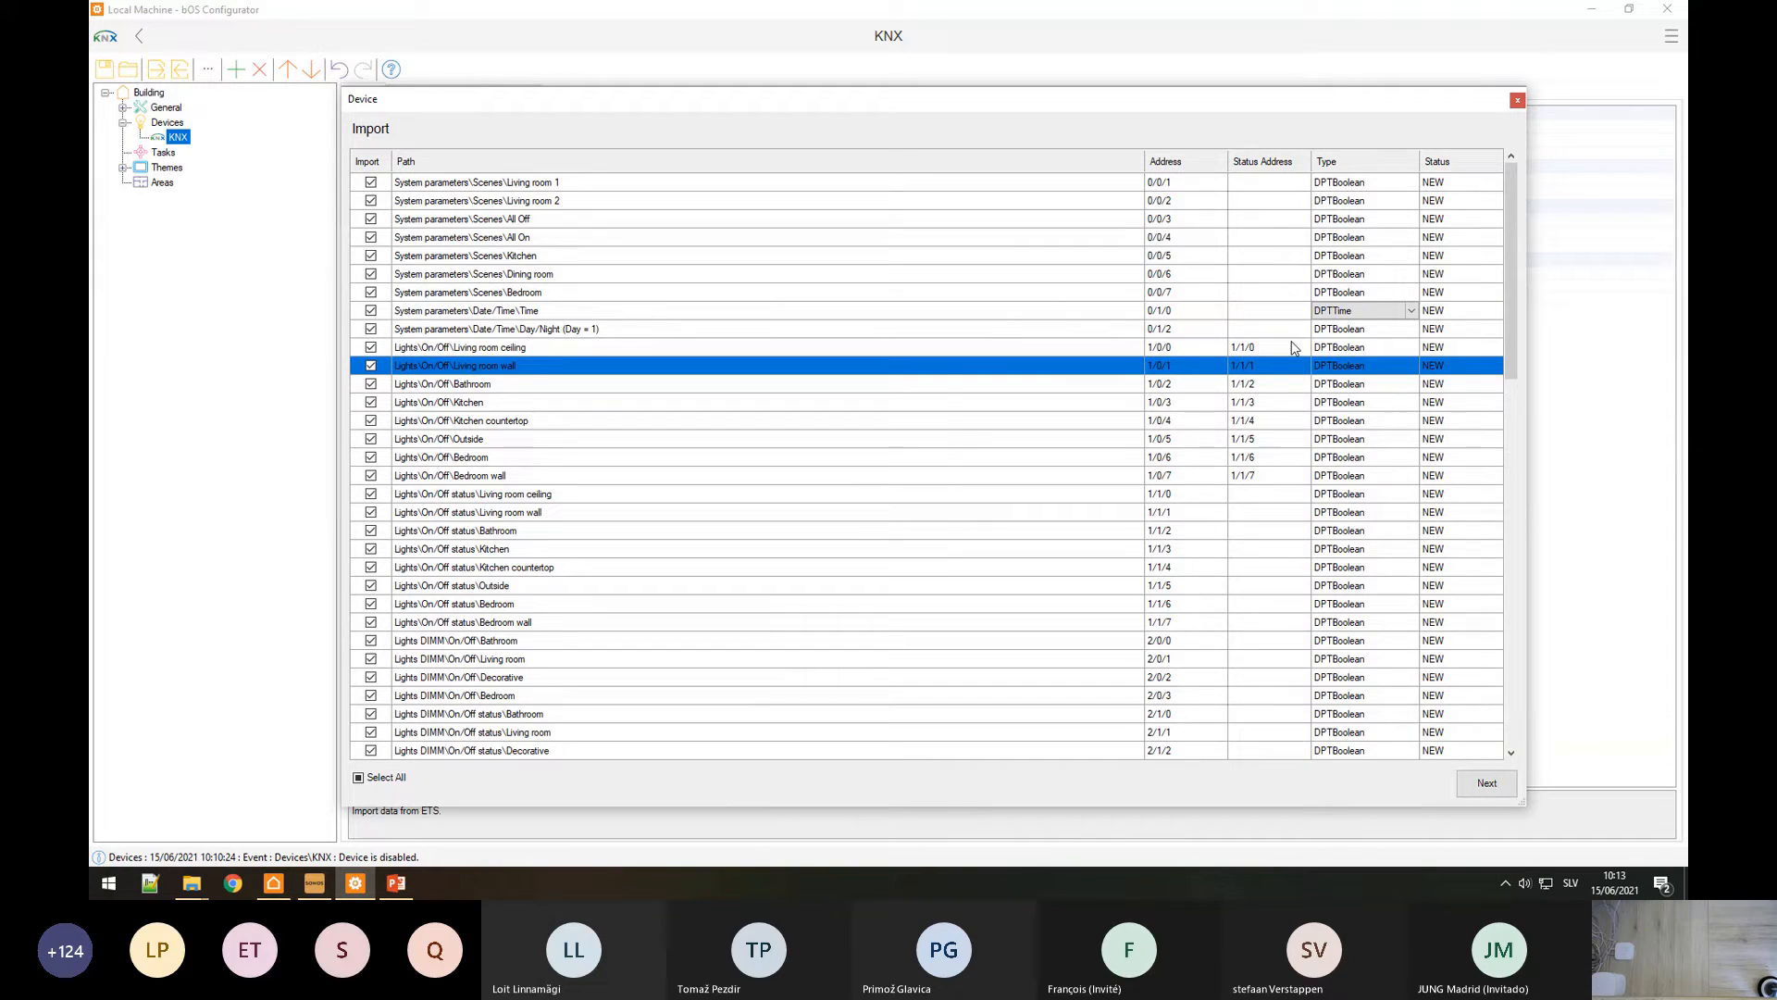
click(456, 352)
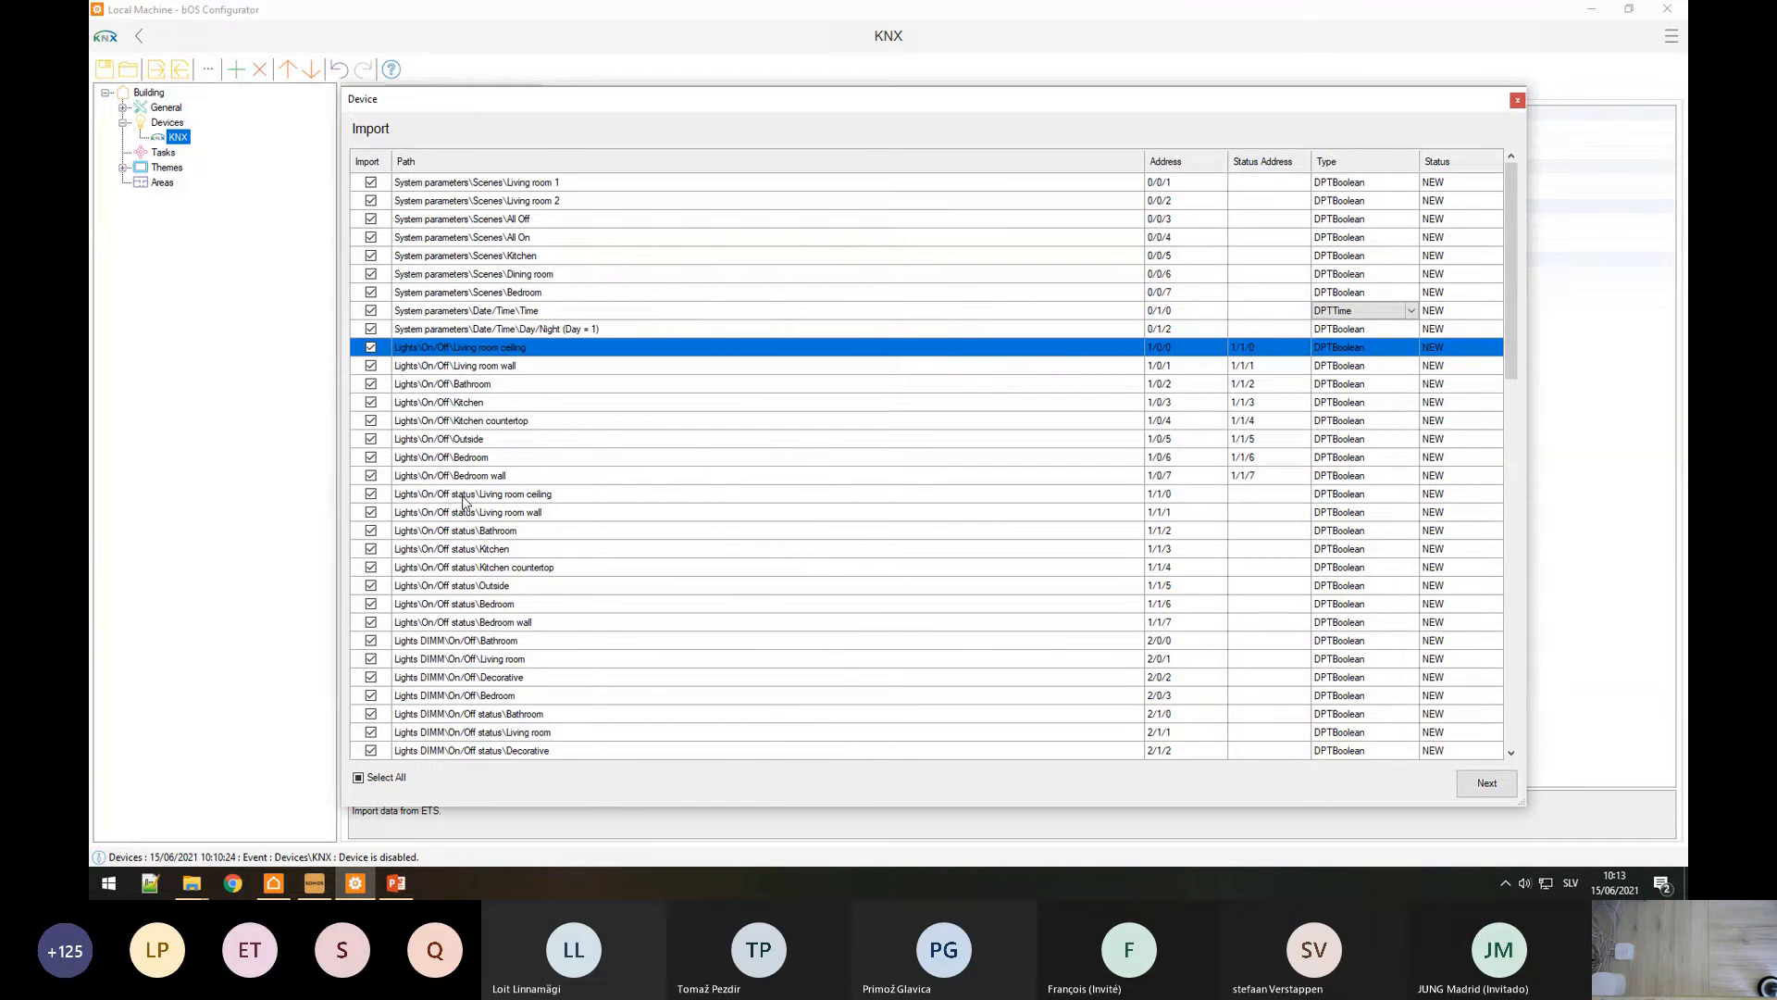
Step: Skip the Lights On/Off status rows so they are not imported
drag(462, 499, 454, 622)
right_click(454, 622)
click(555, 79)
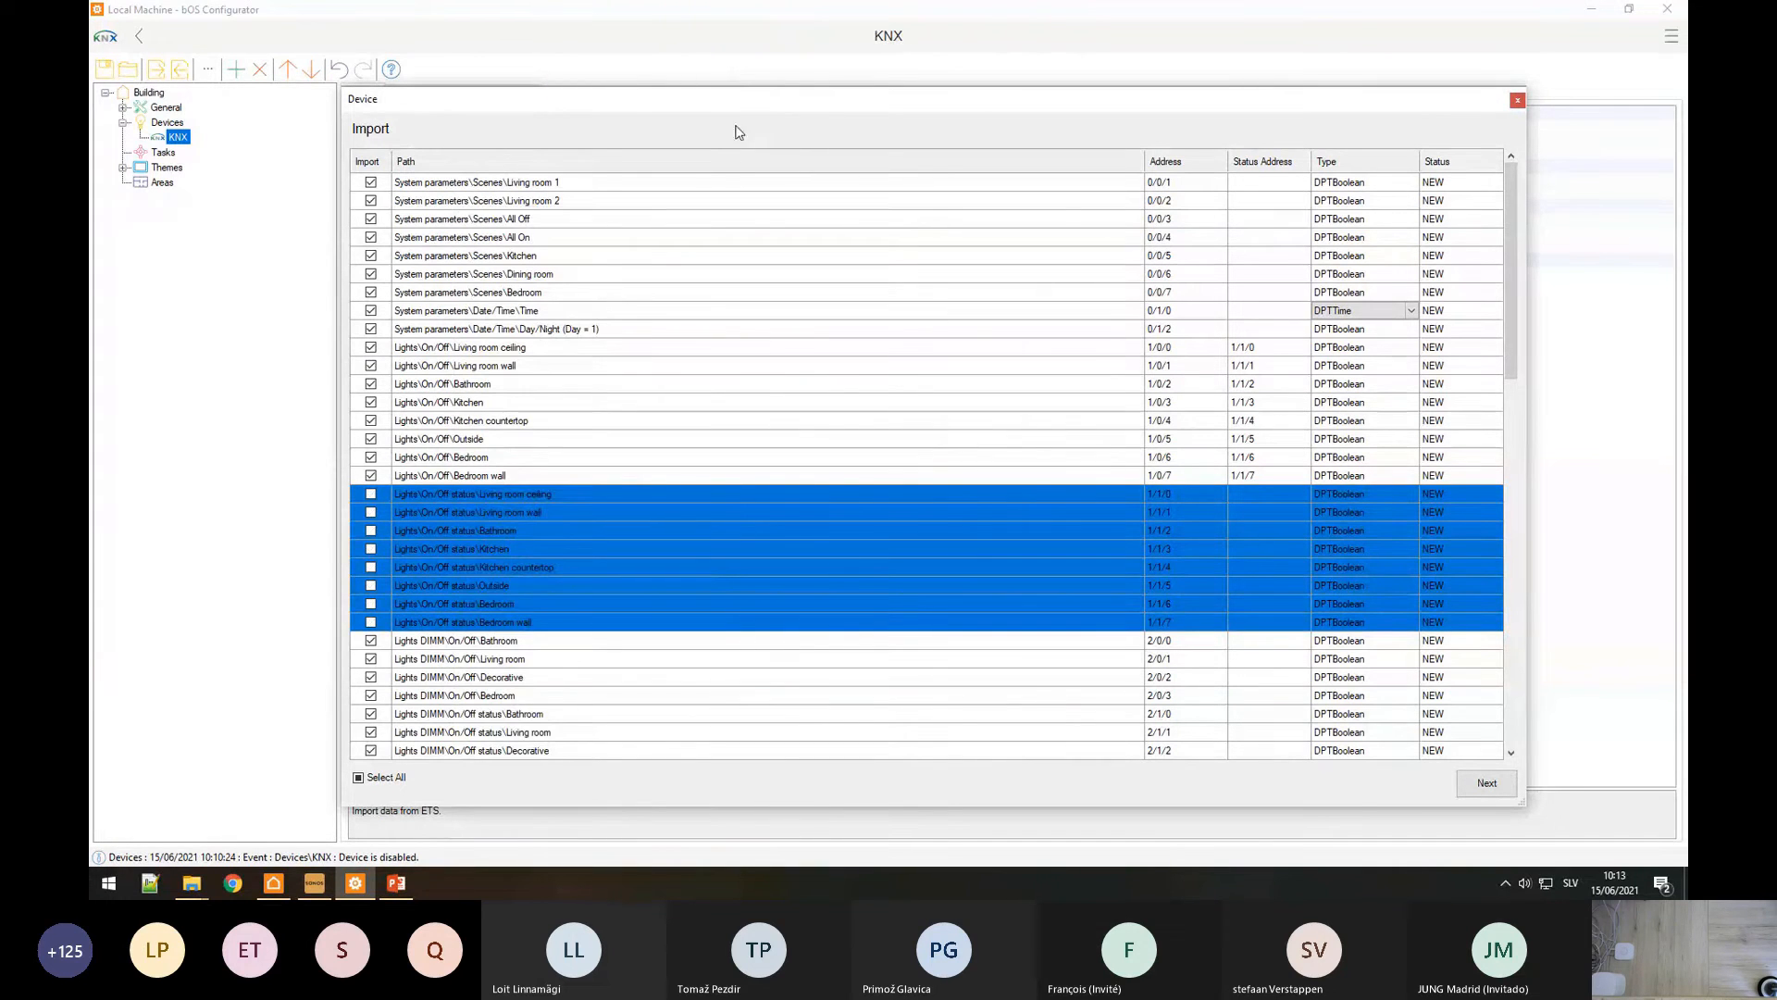
drag(1268, 335, 883, 430)
click(883, 424)
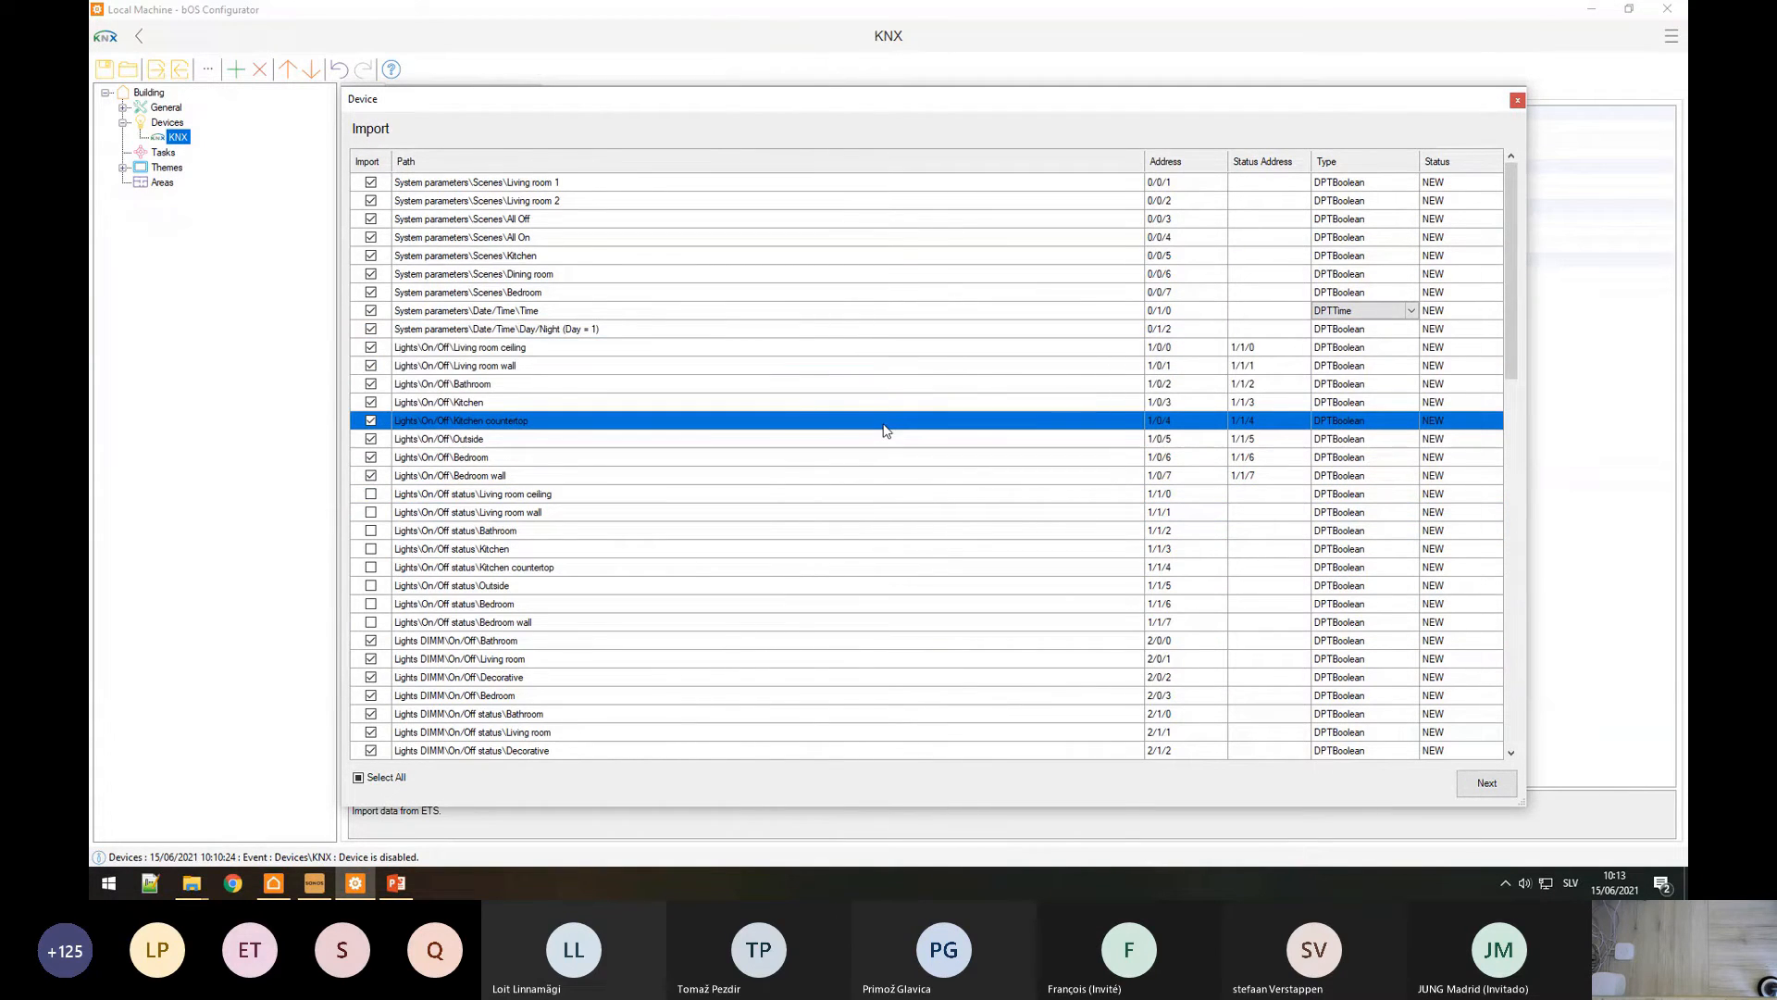
scroll(714, 481, down, 15)
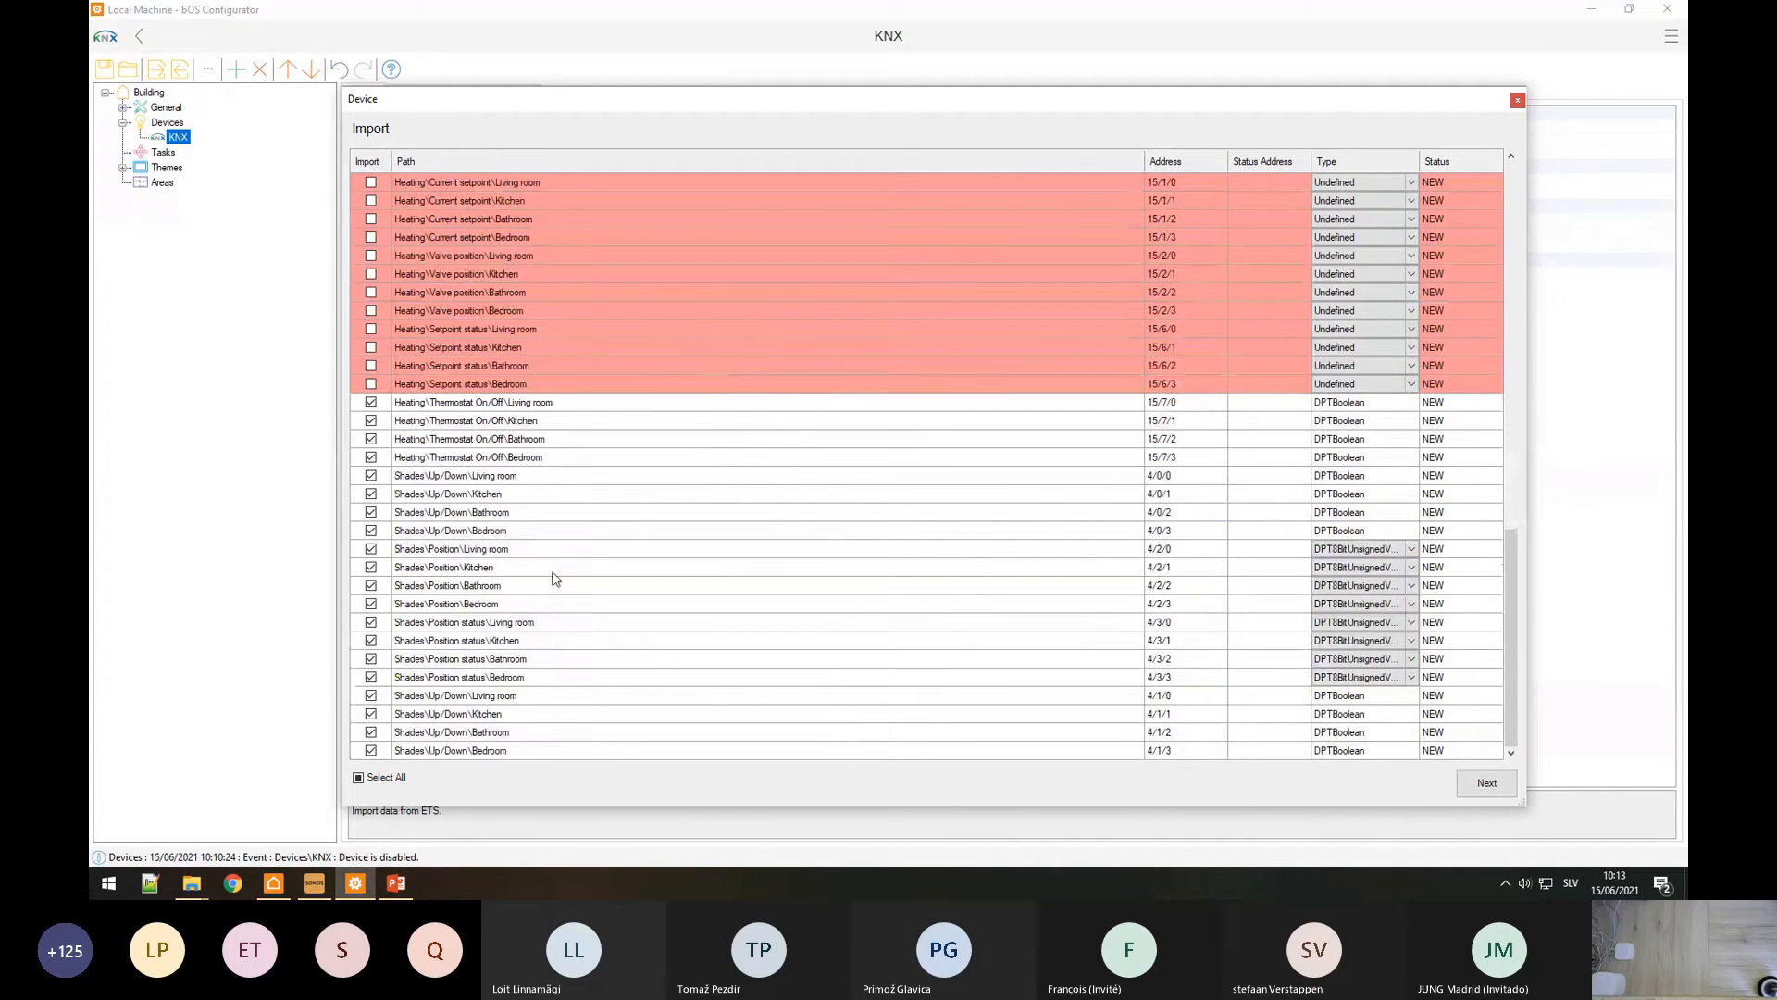
Step: Paste the Position status addresses 4/3/0–4/3/3 as status addresses on the four Shades Position rows
drag(495, 622, 477, 685)
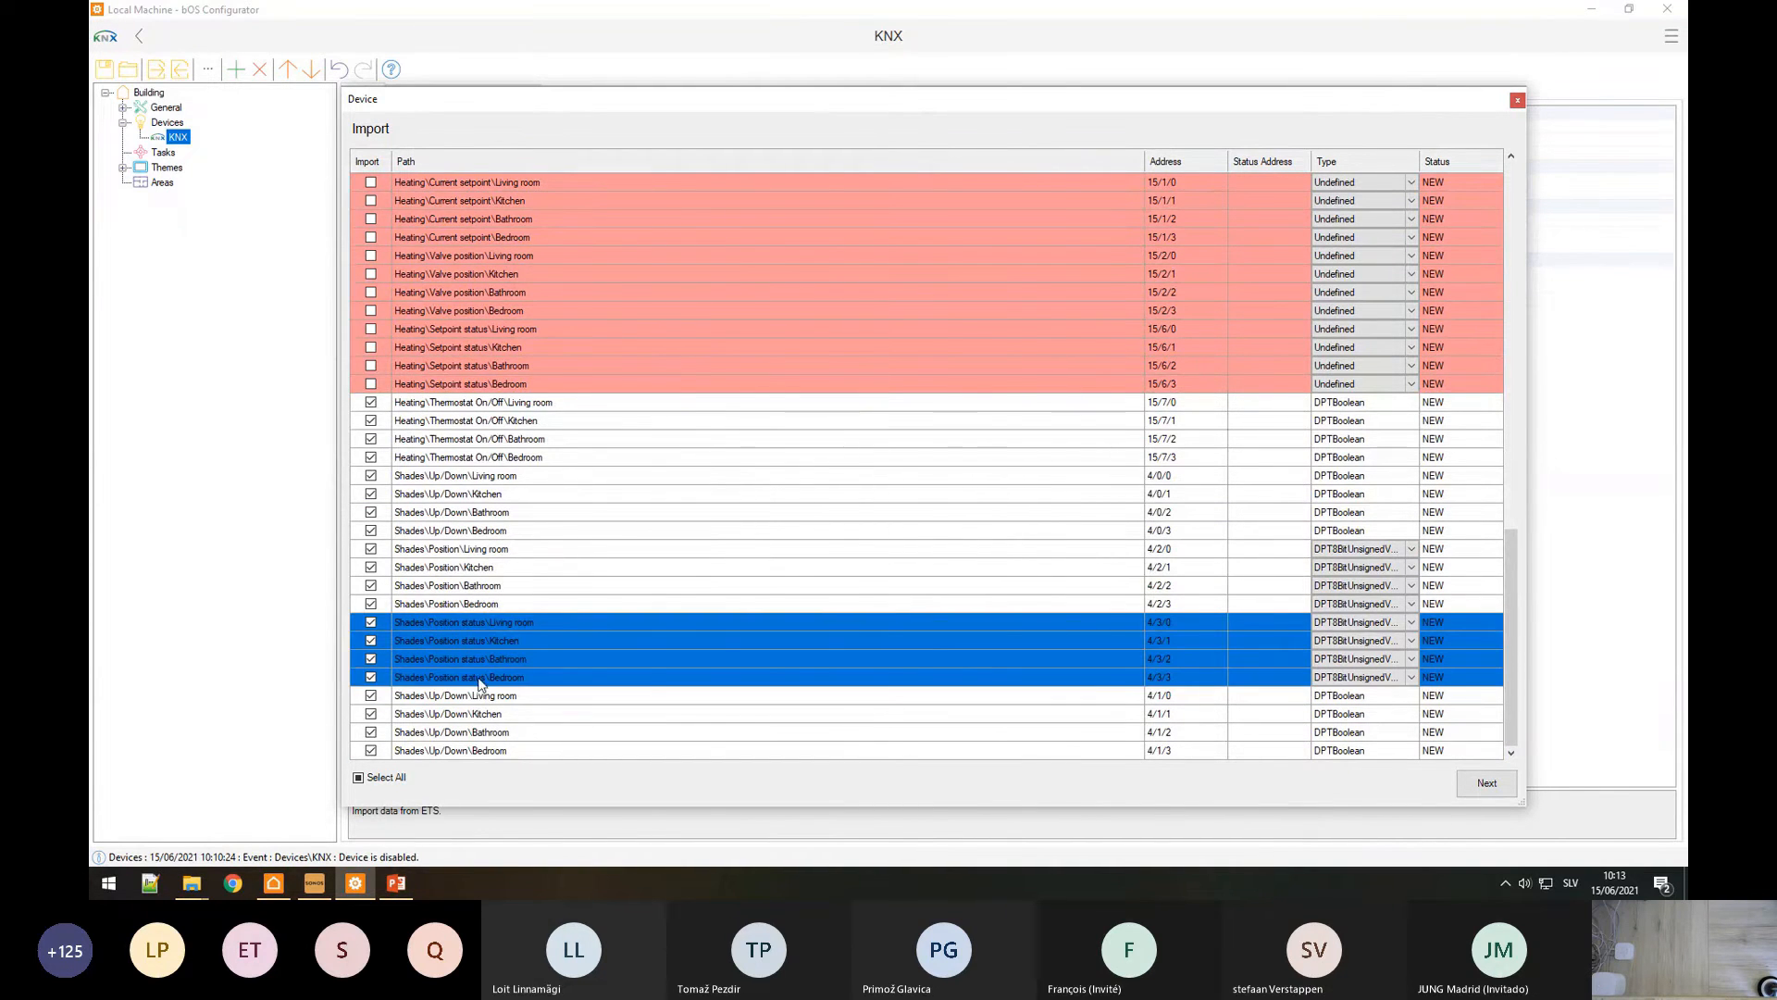
right_click(478, 681)
click(528, 696)
drag(456, 549, 454, 607)
right_click(482, 594)
click(534, 622)
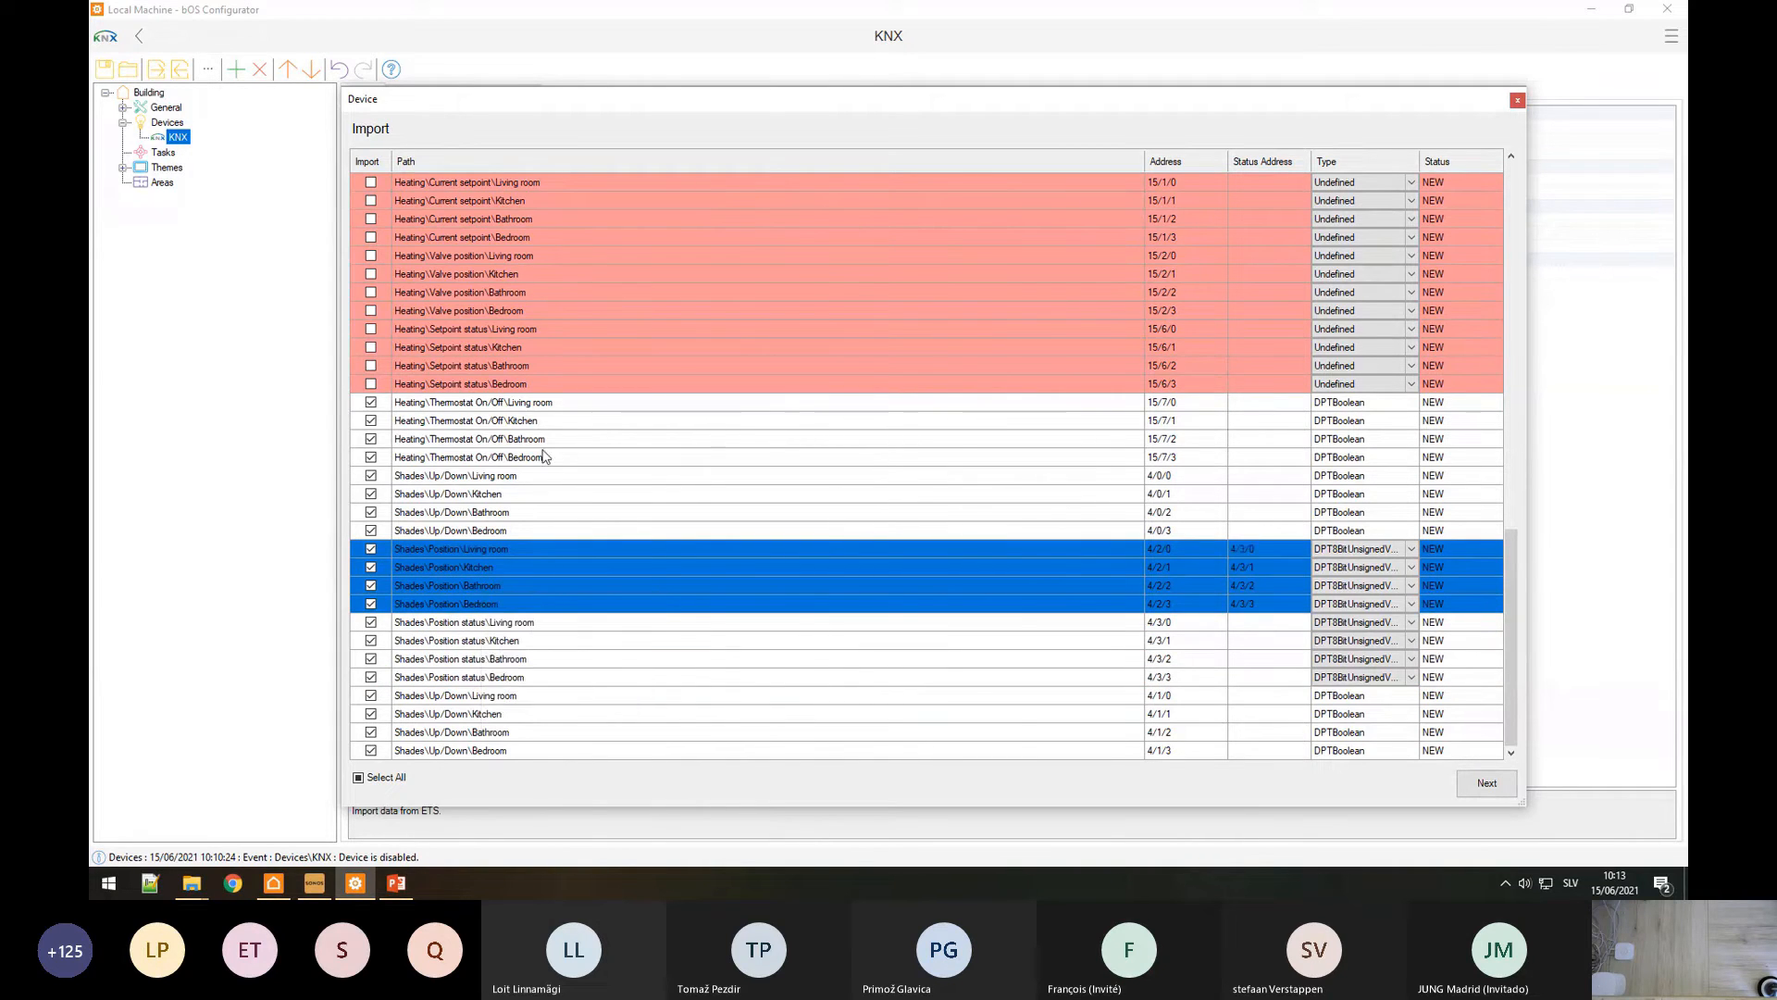
click(544, 458)
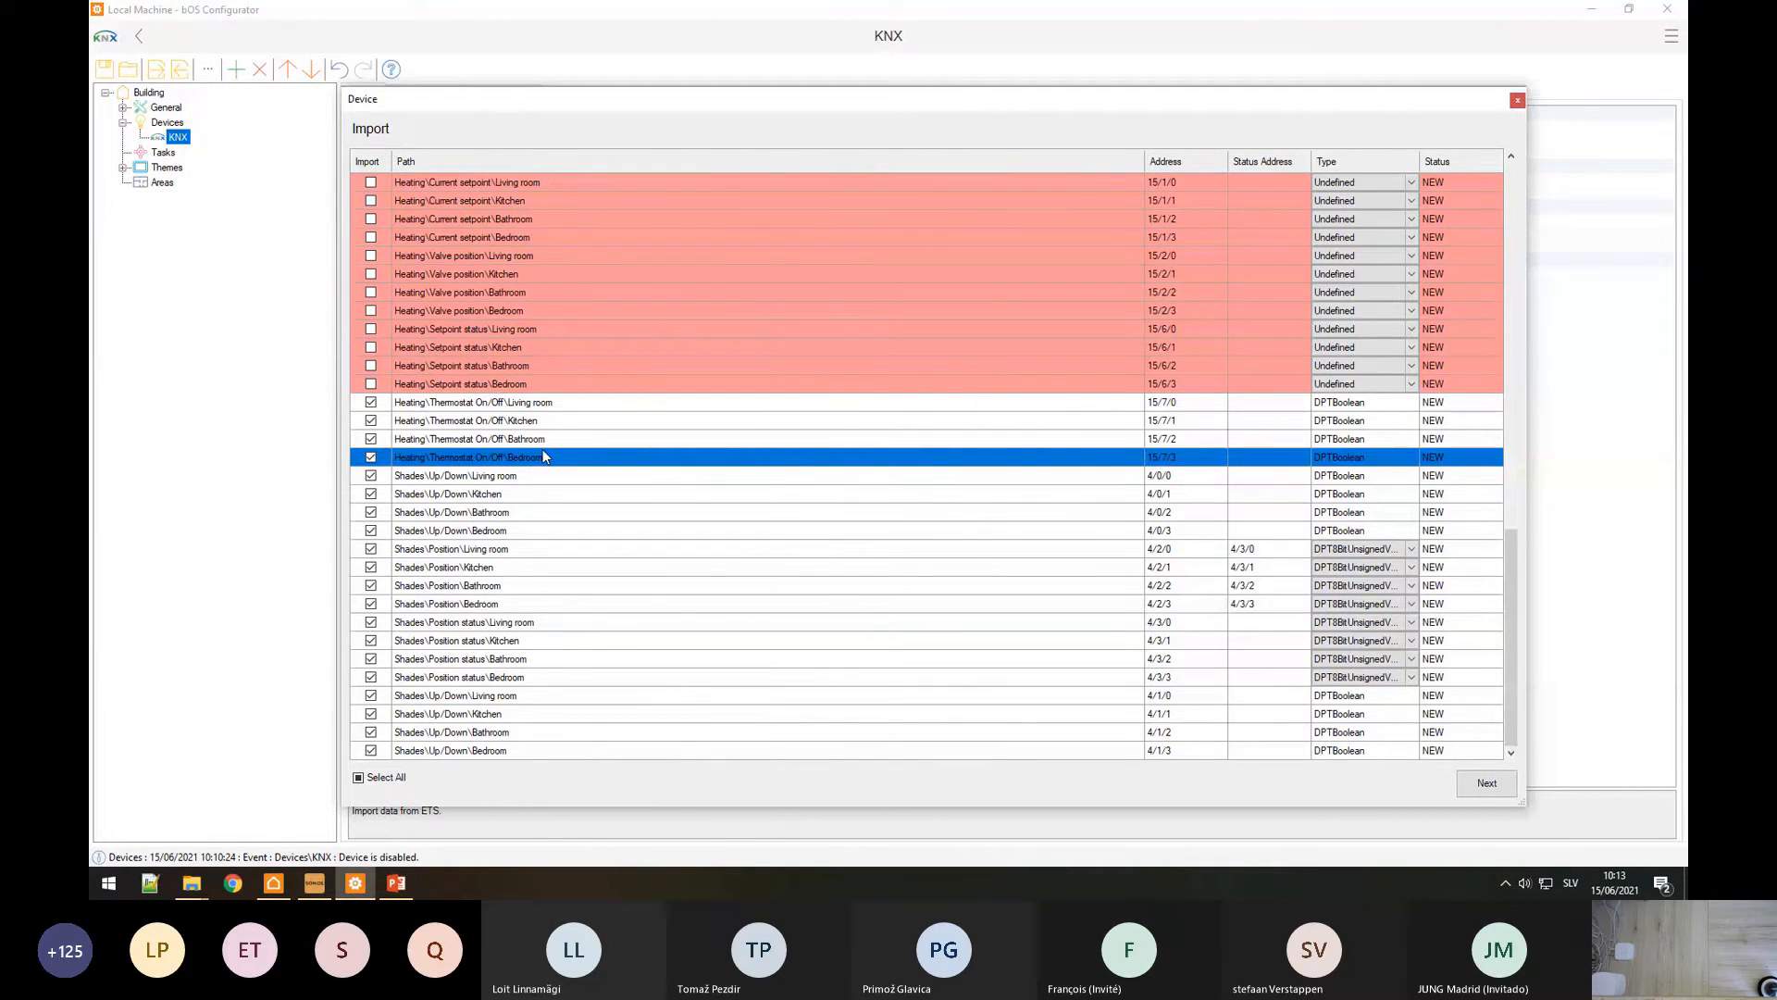
Step: Import the checked KNX points
scroll(544, 457, up, 15)
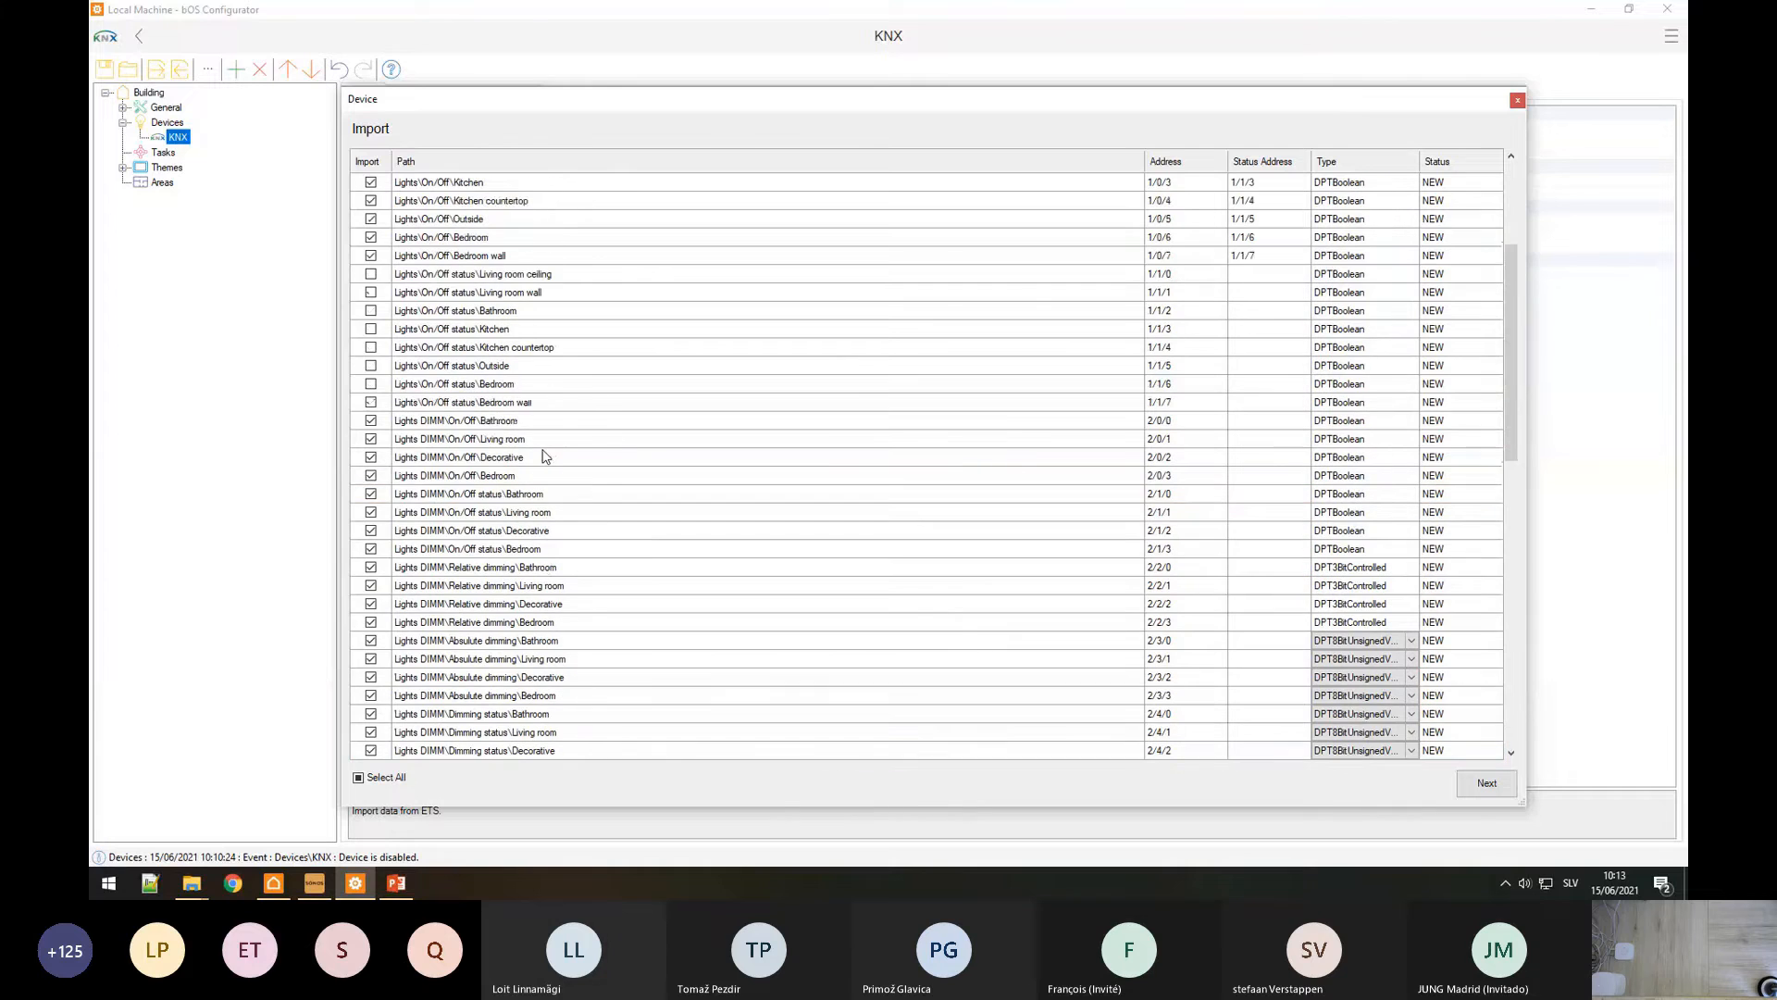
scroll(896, 498, down, 15)
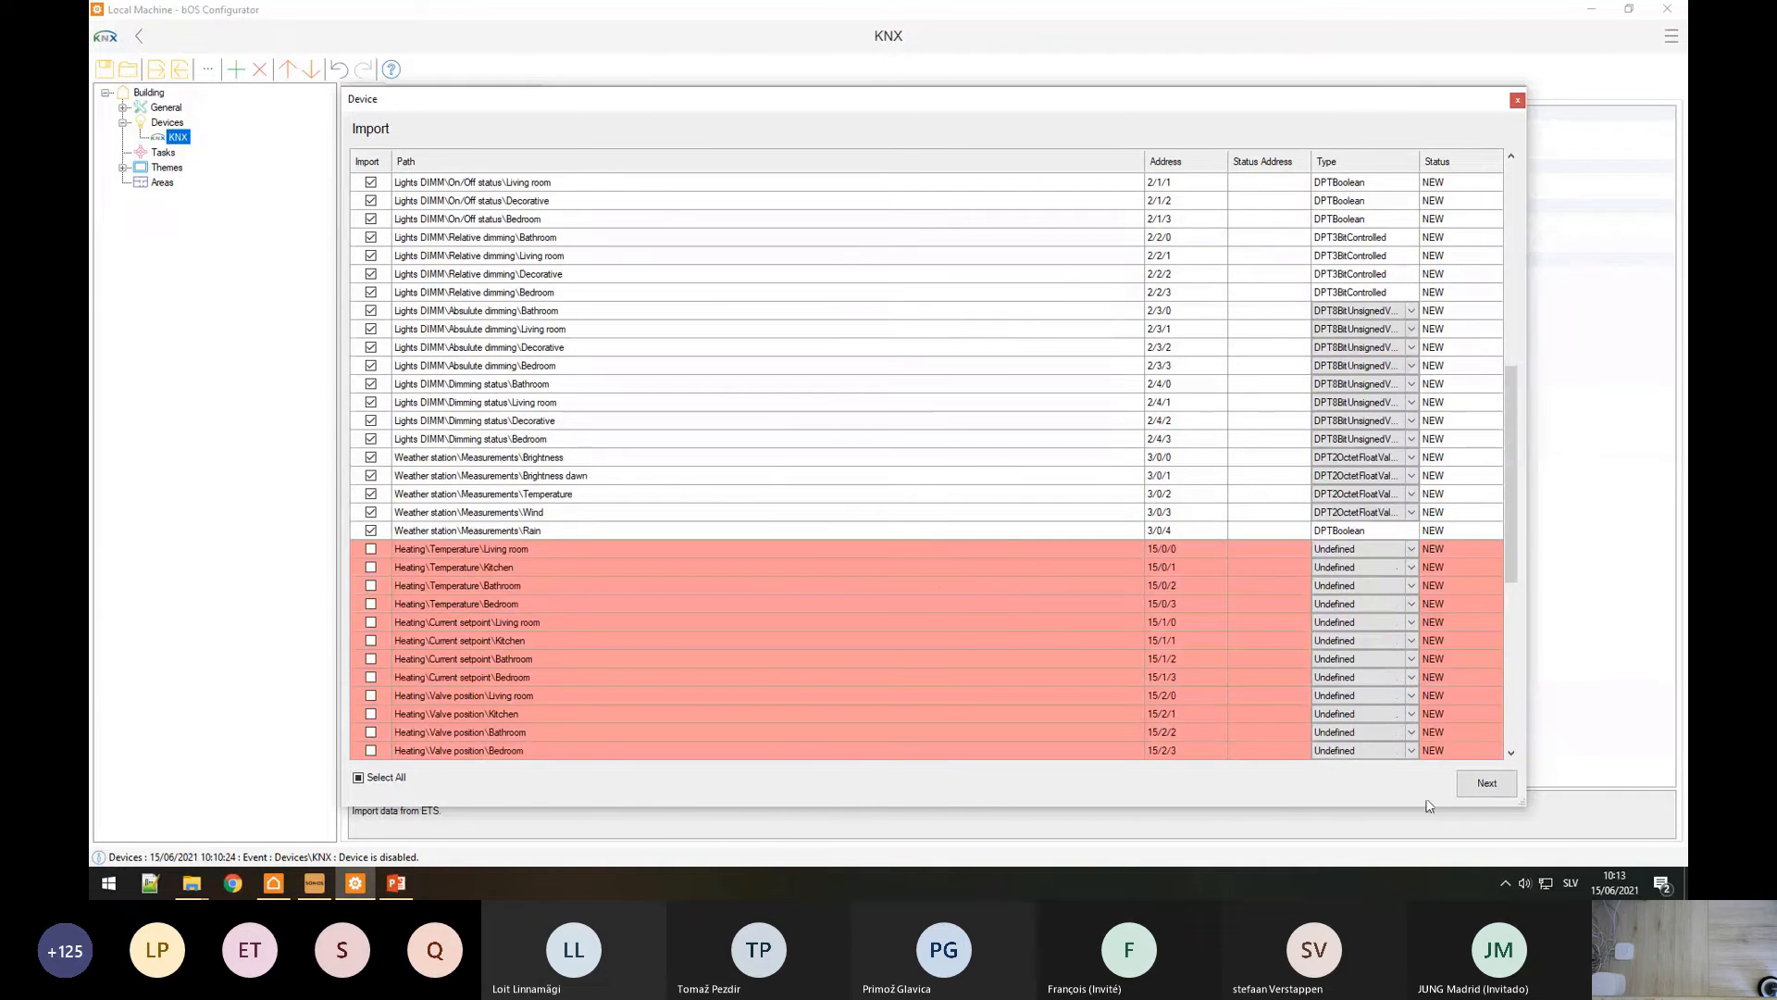
click(1489, 783)
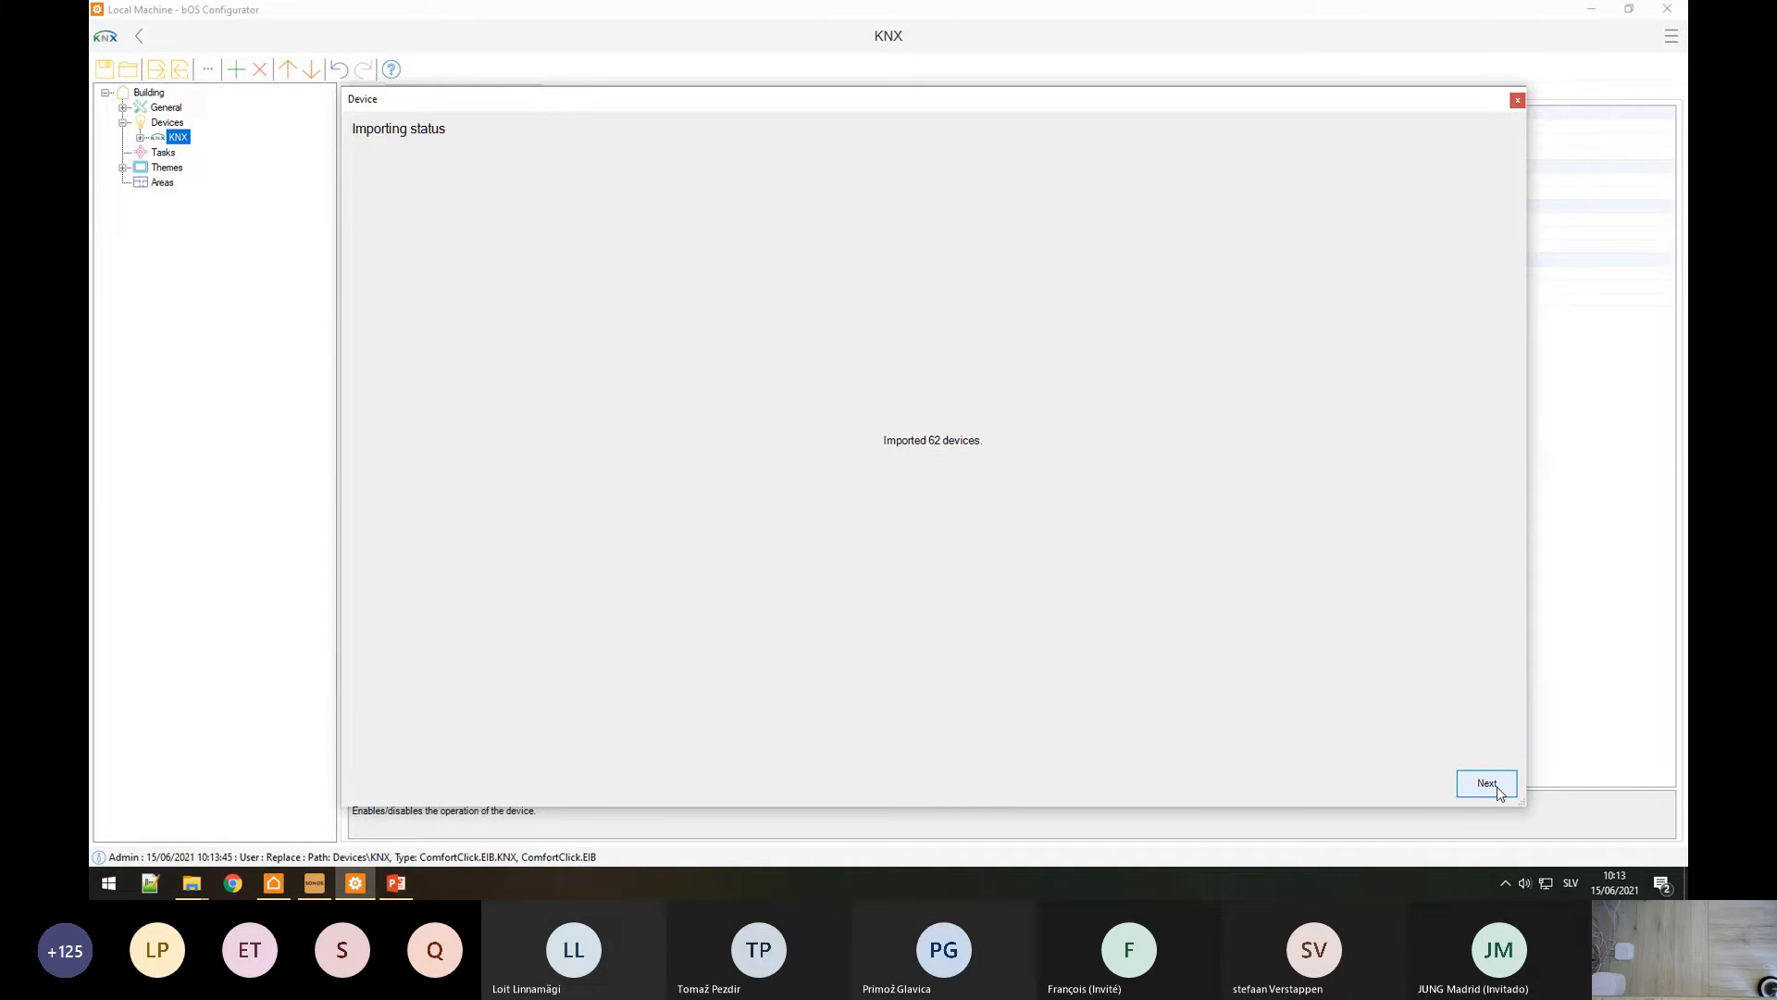
Step: Apply the Lamp template to the eight Lights On/Off points, then select the four Shades Position points
click(1487, 783)
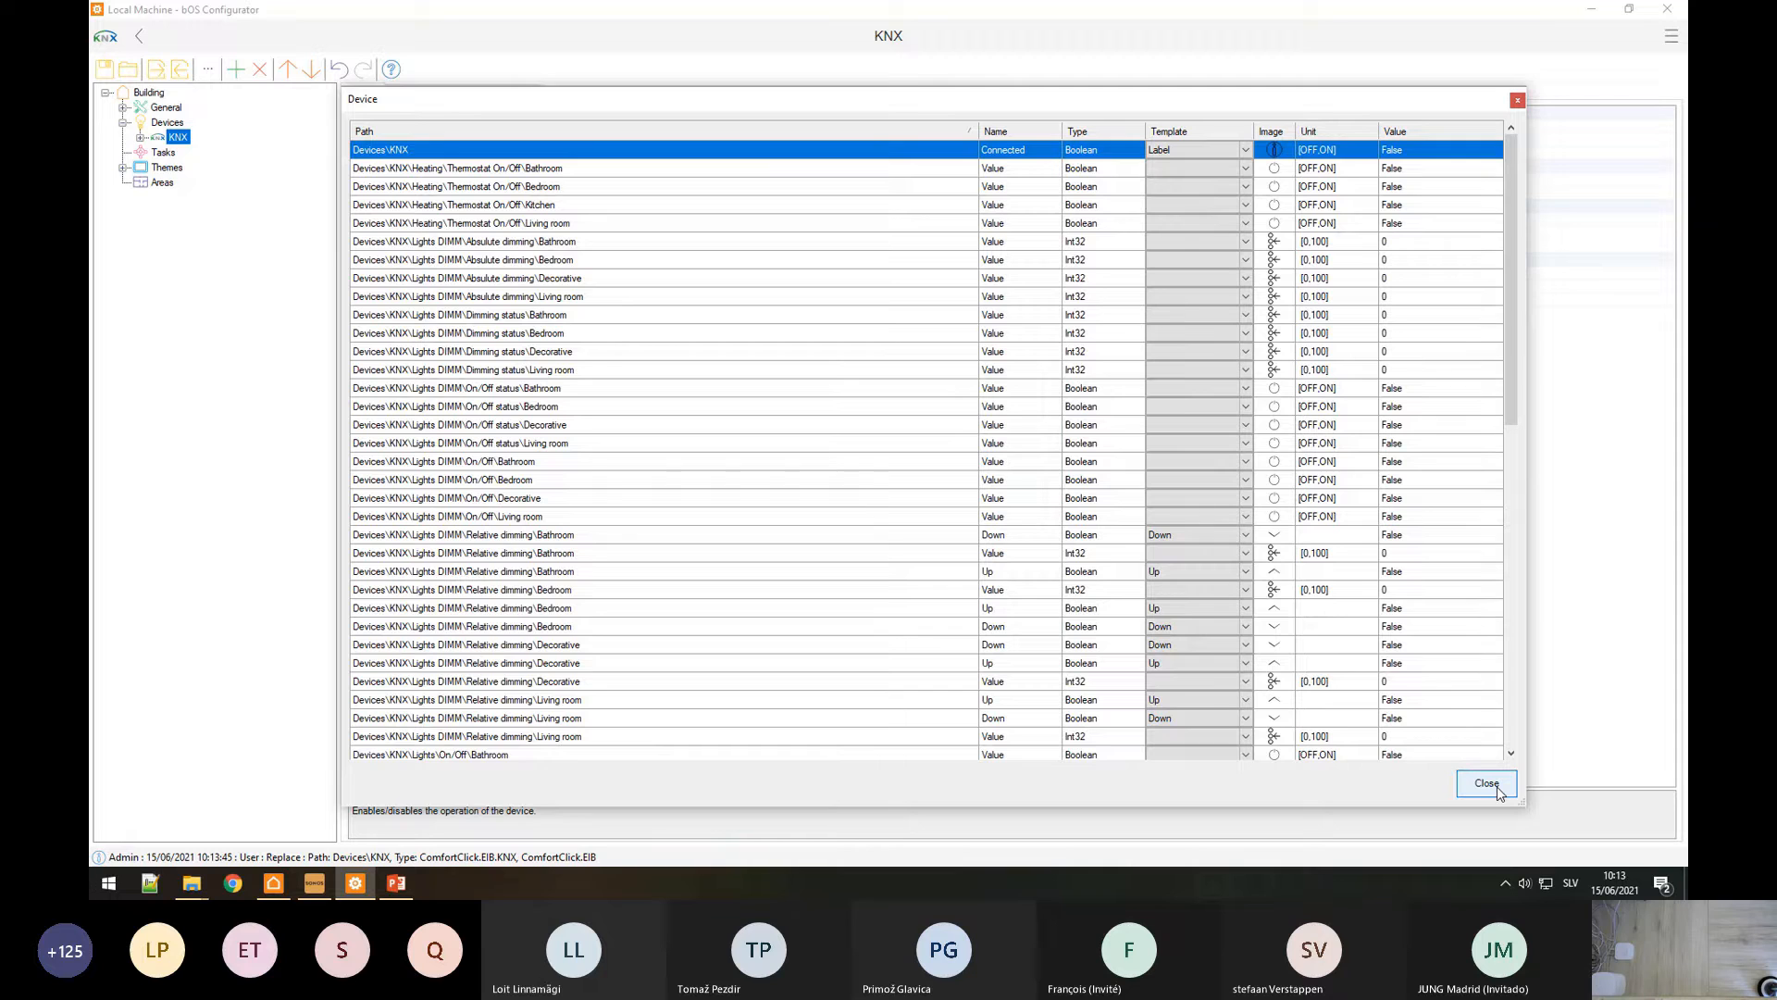
scroll(438, 389, down, 7)
drag(439, 369, 439, 491)
right_click(439, 491)
mouse_move(470, 483)
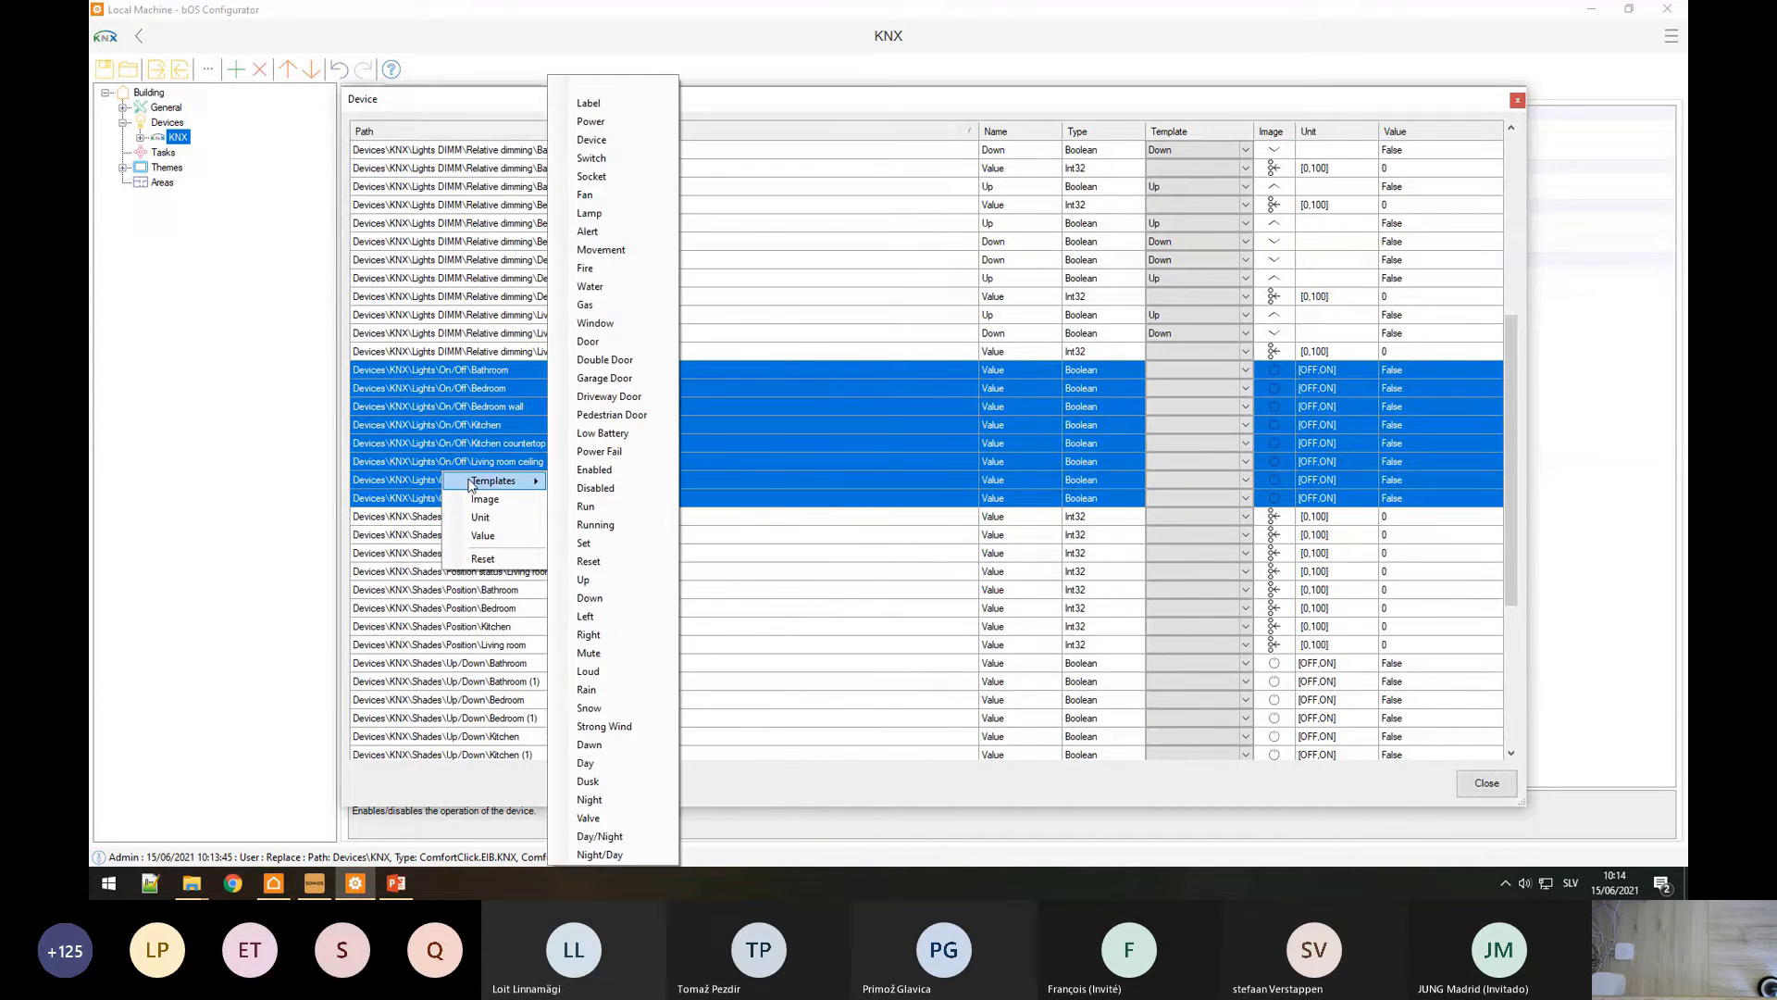
click(589, 213)
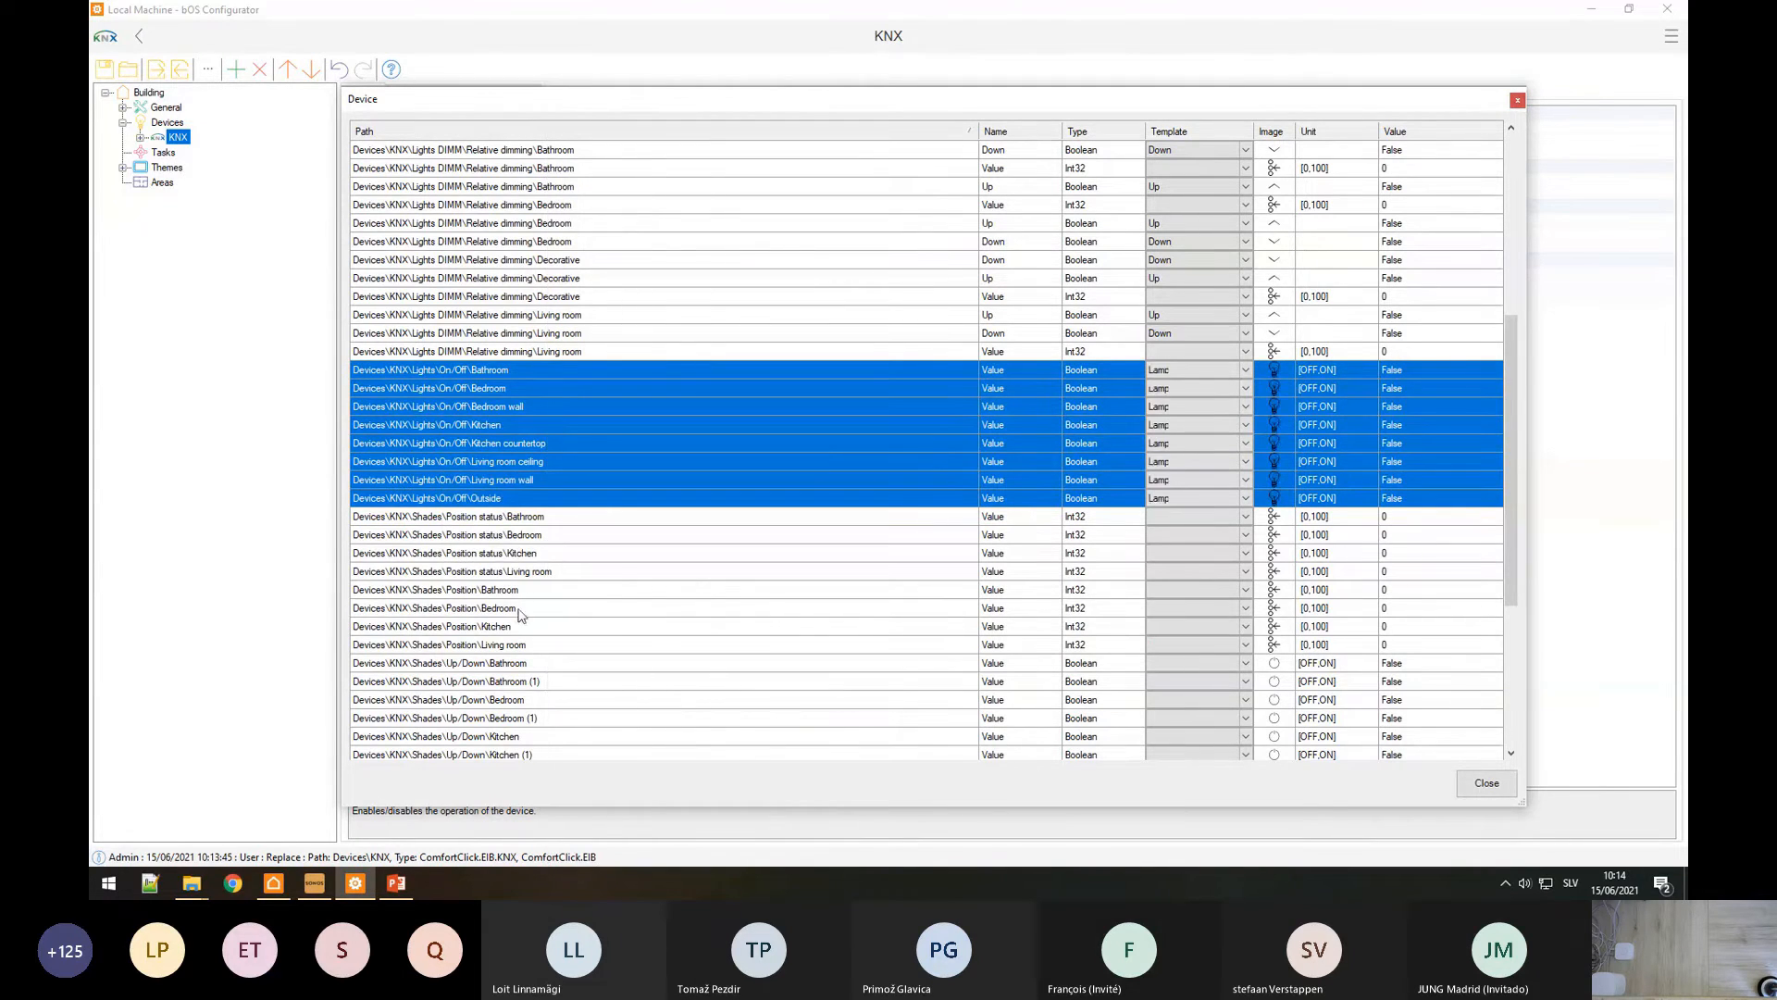
drag(476, 593, 463, 646)
right_click(503, 618)
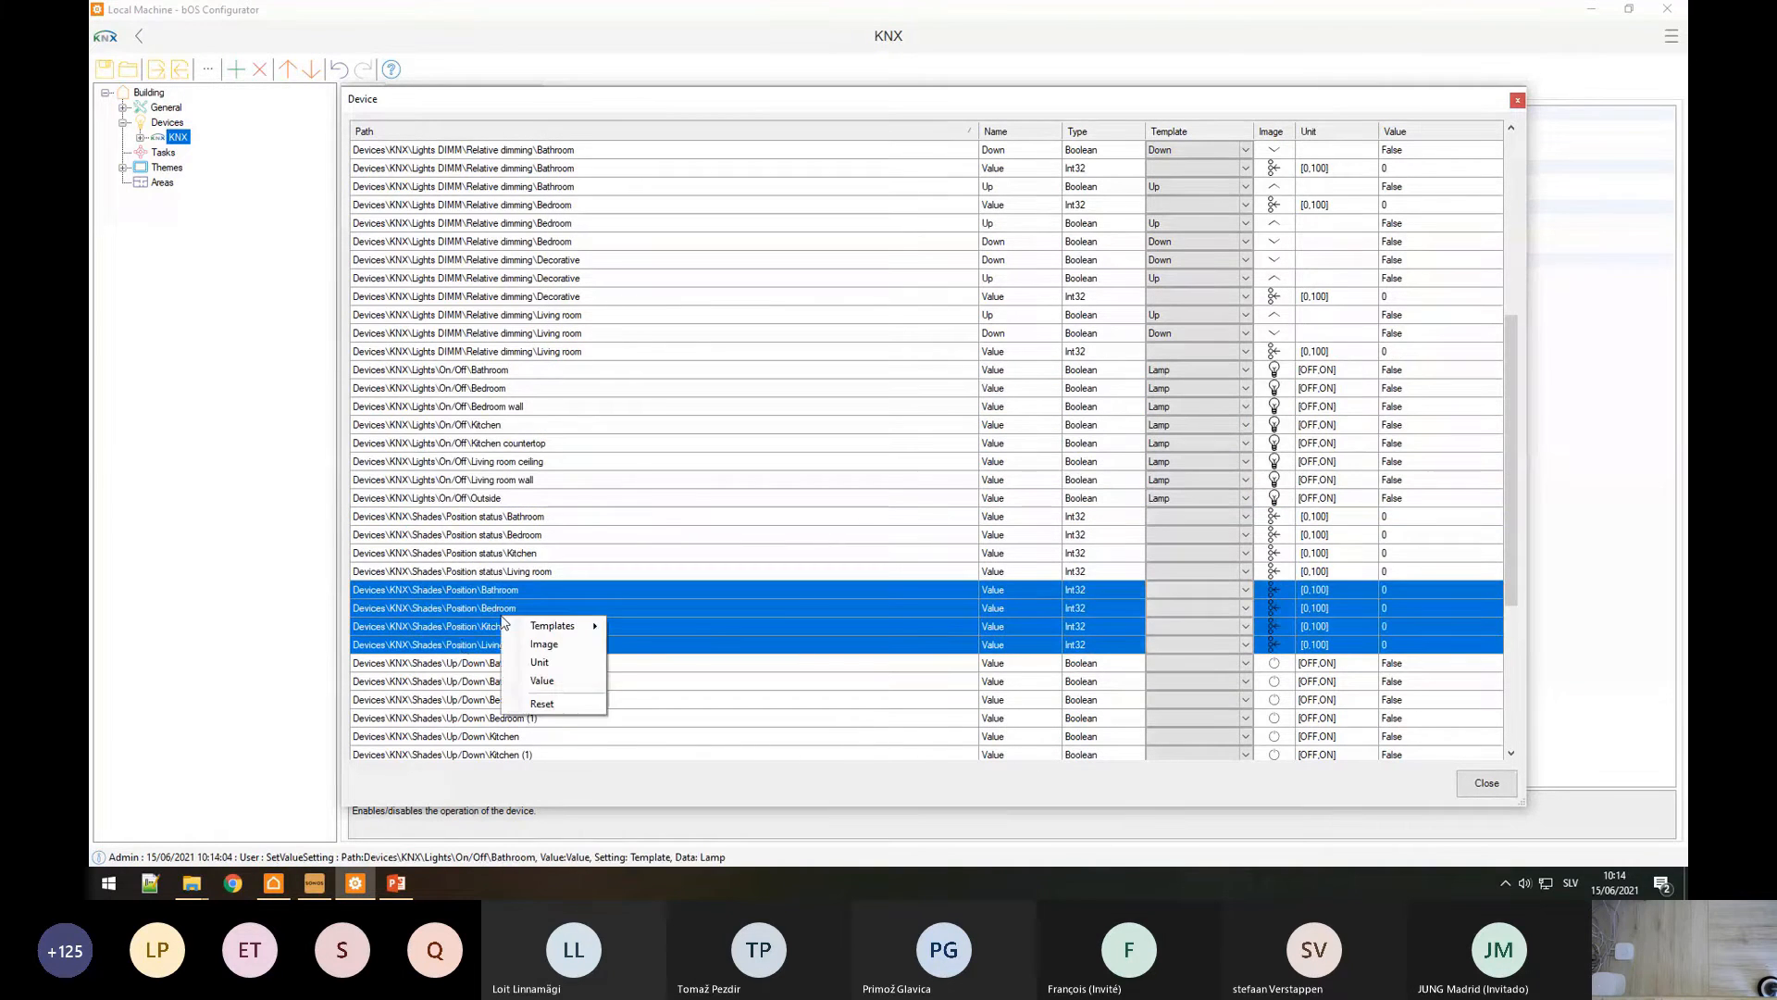
Step: Apply the Shades template to the four Shades Position points
mouse_move(556, 626)
click(686, 418)
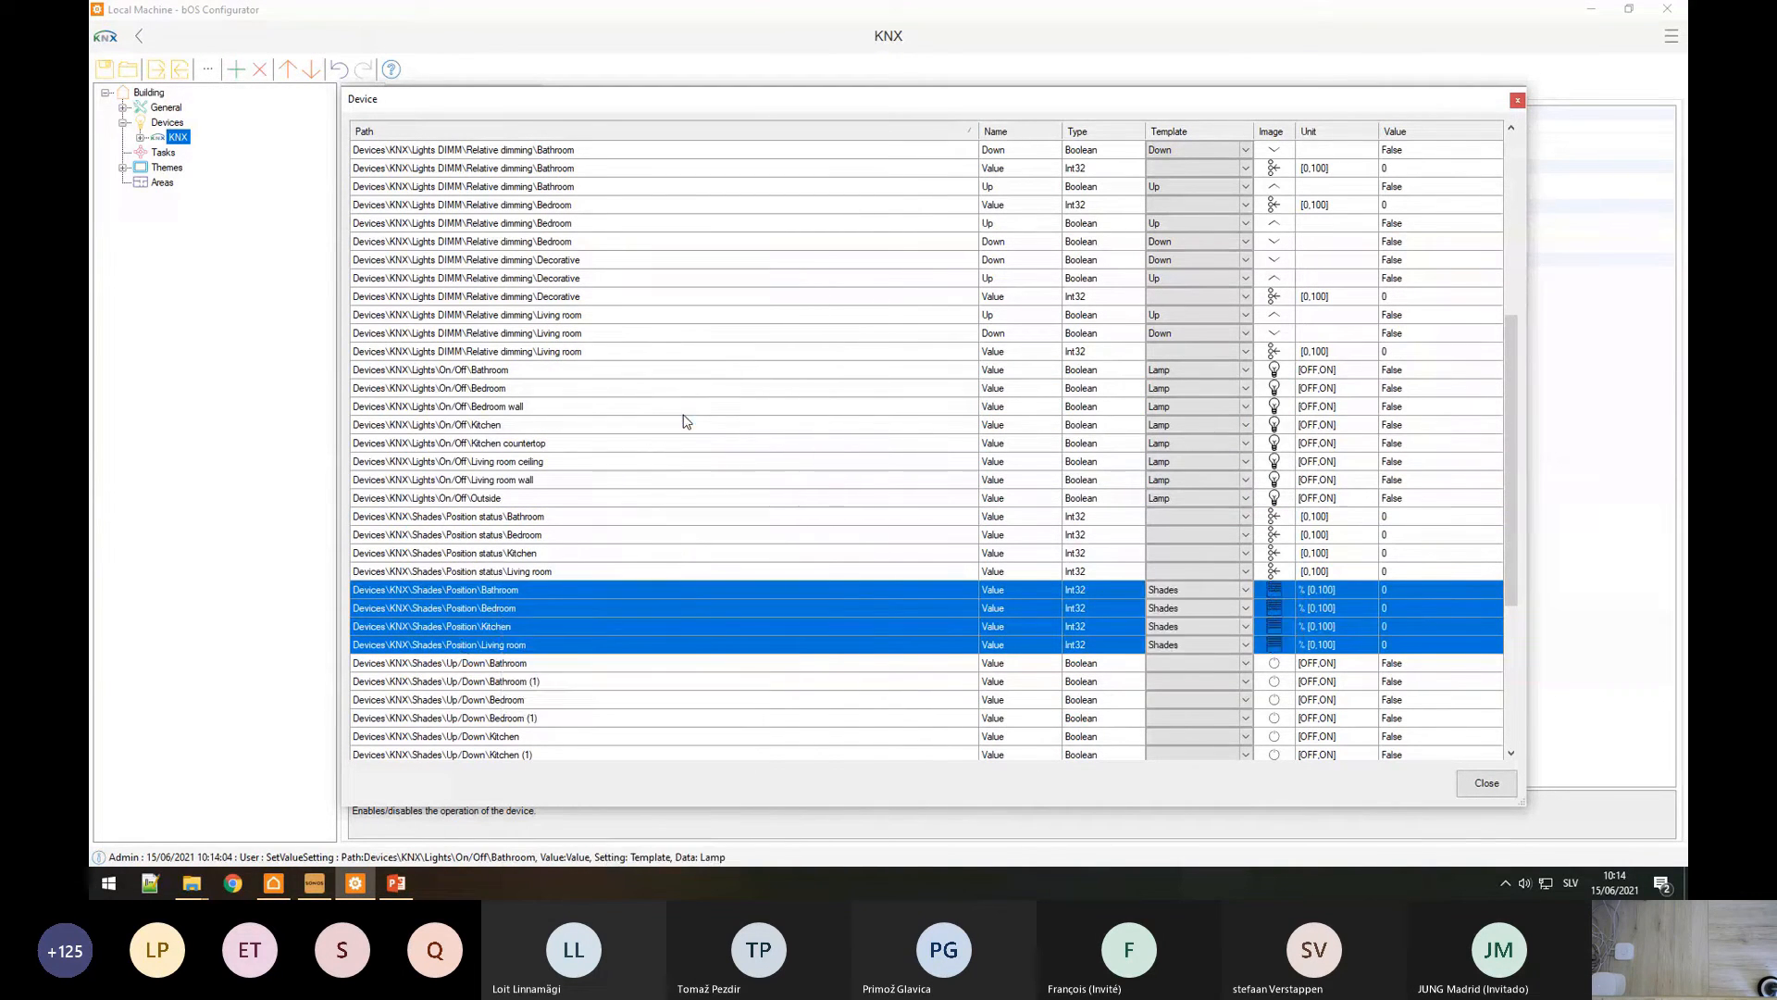
right_click(476, 648)
mouse_move(506, 659)
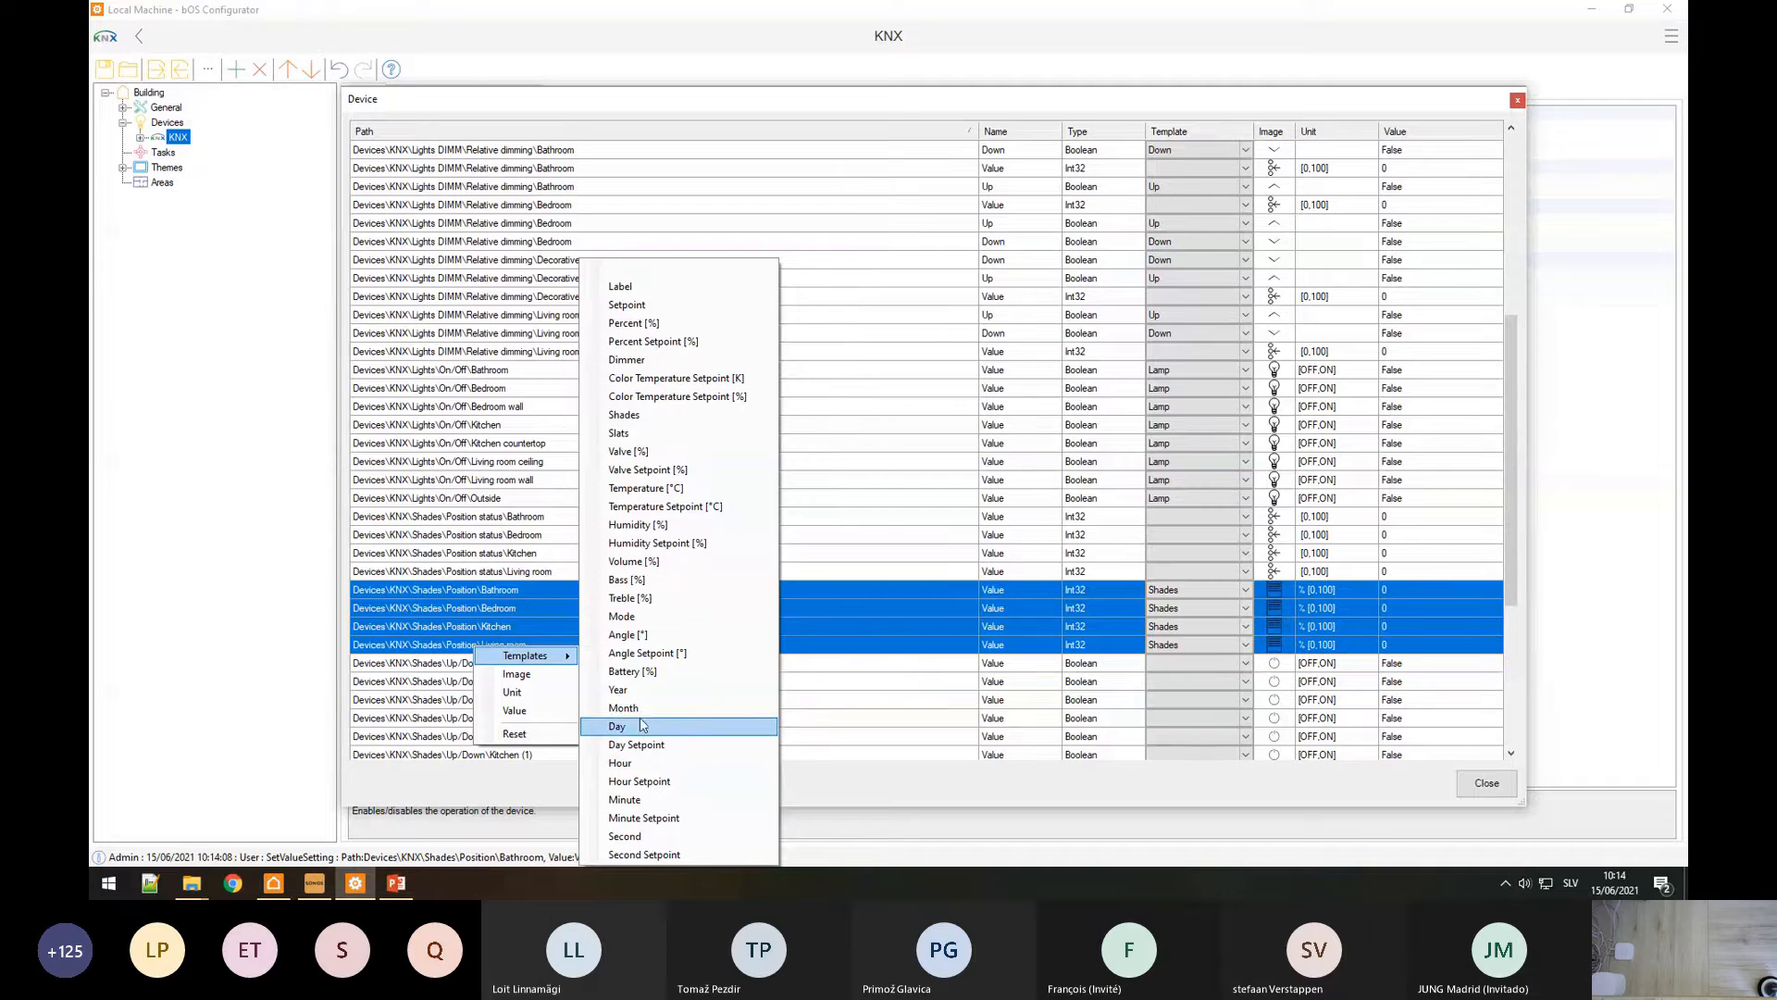
Step: Give the Bedroom and Kitchen Position points the Blinds Skylight.svg image and close the device table
click(514, 627)
key(shift+Up)
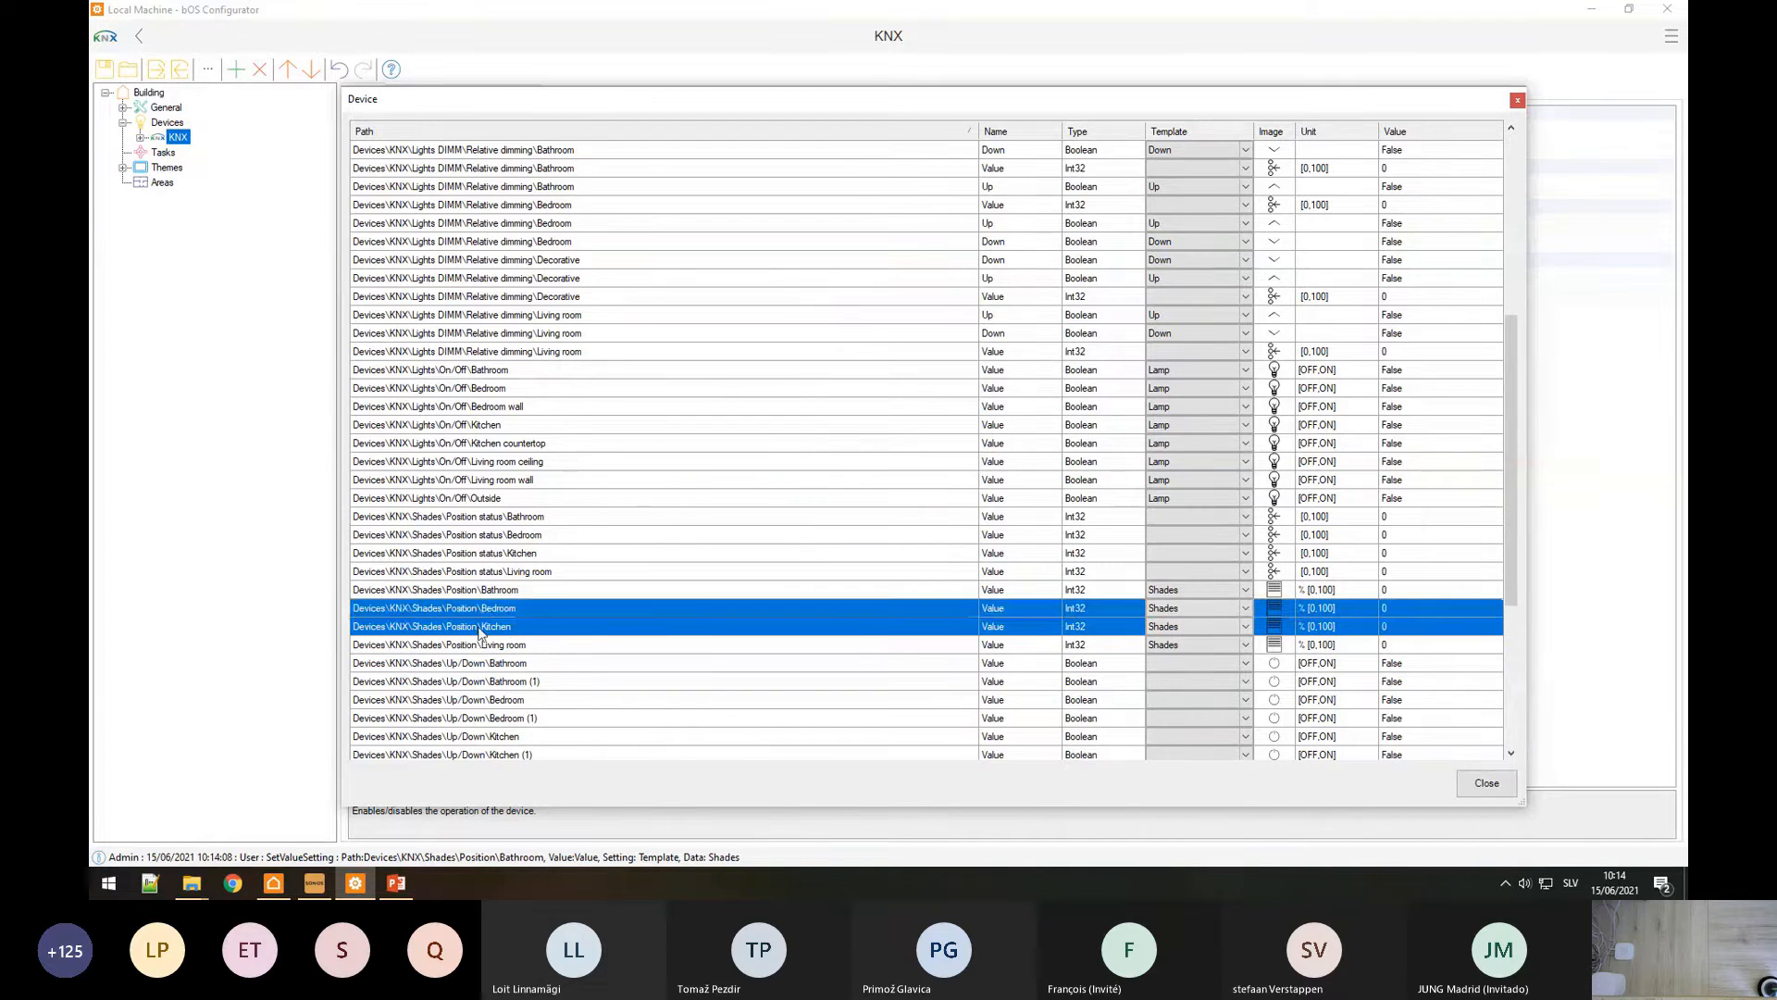
right_click(479, 622)
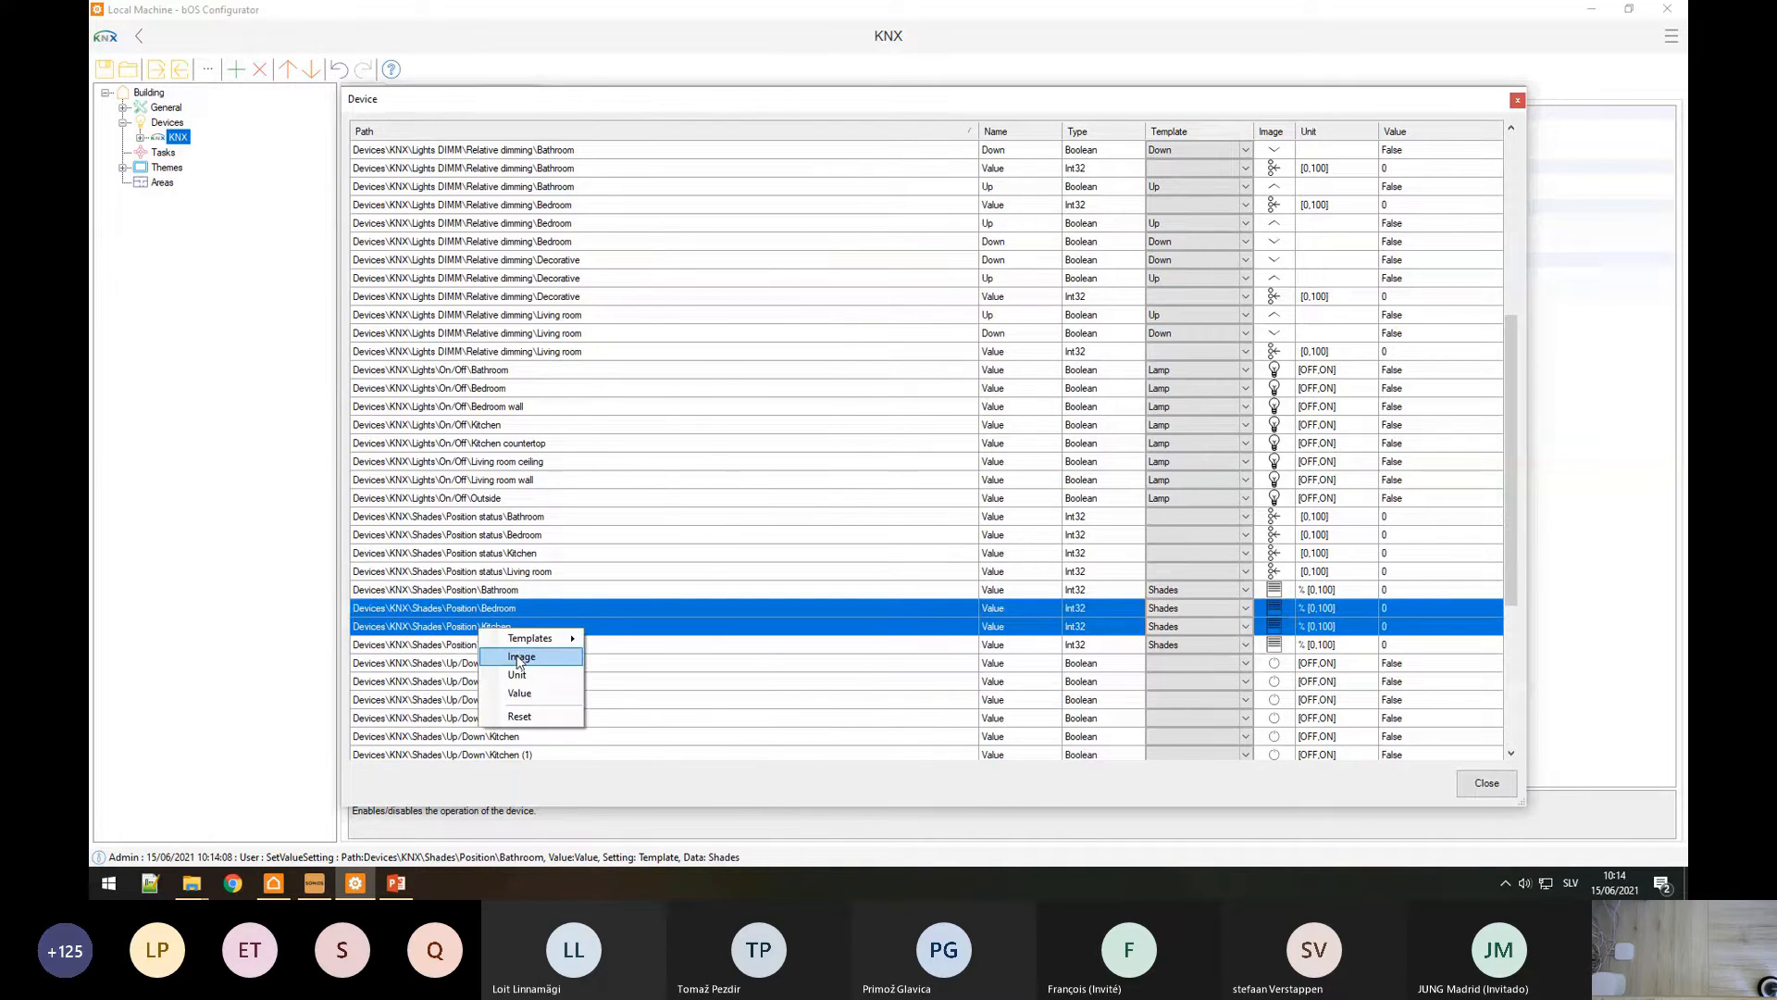
click(518, 654)
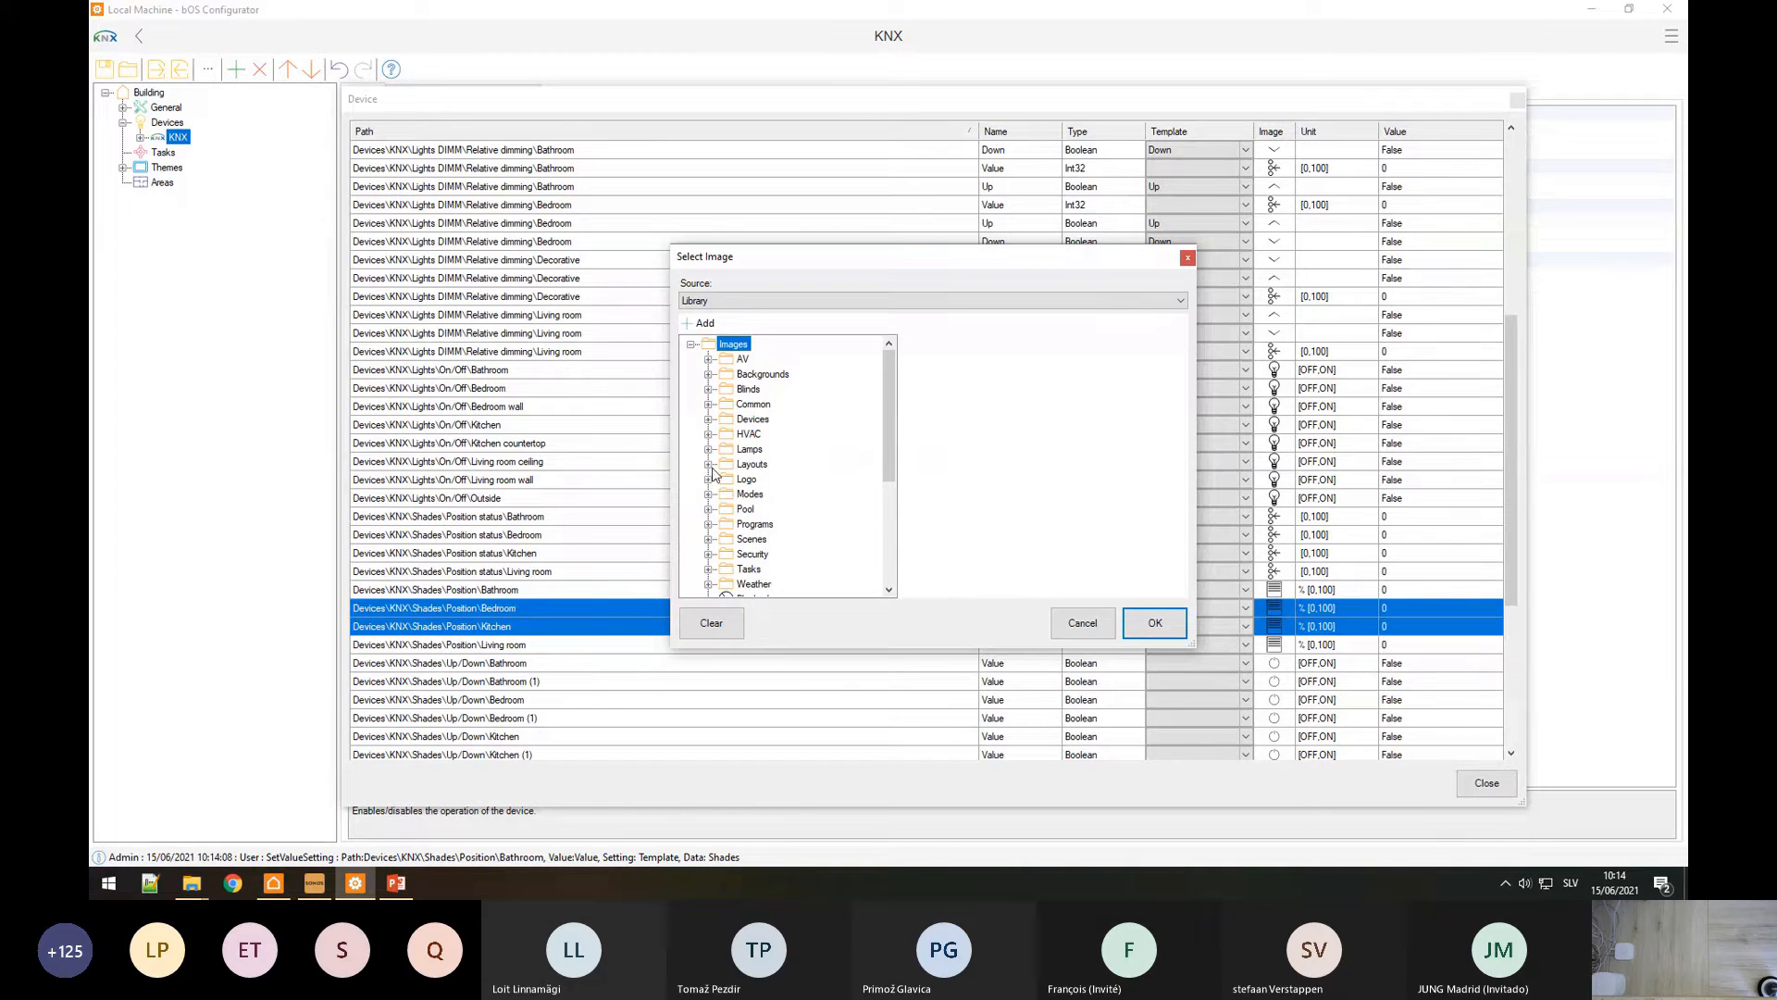
click(708, 389)
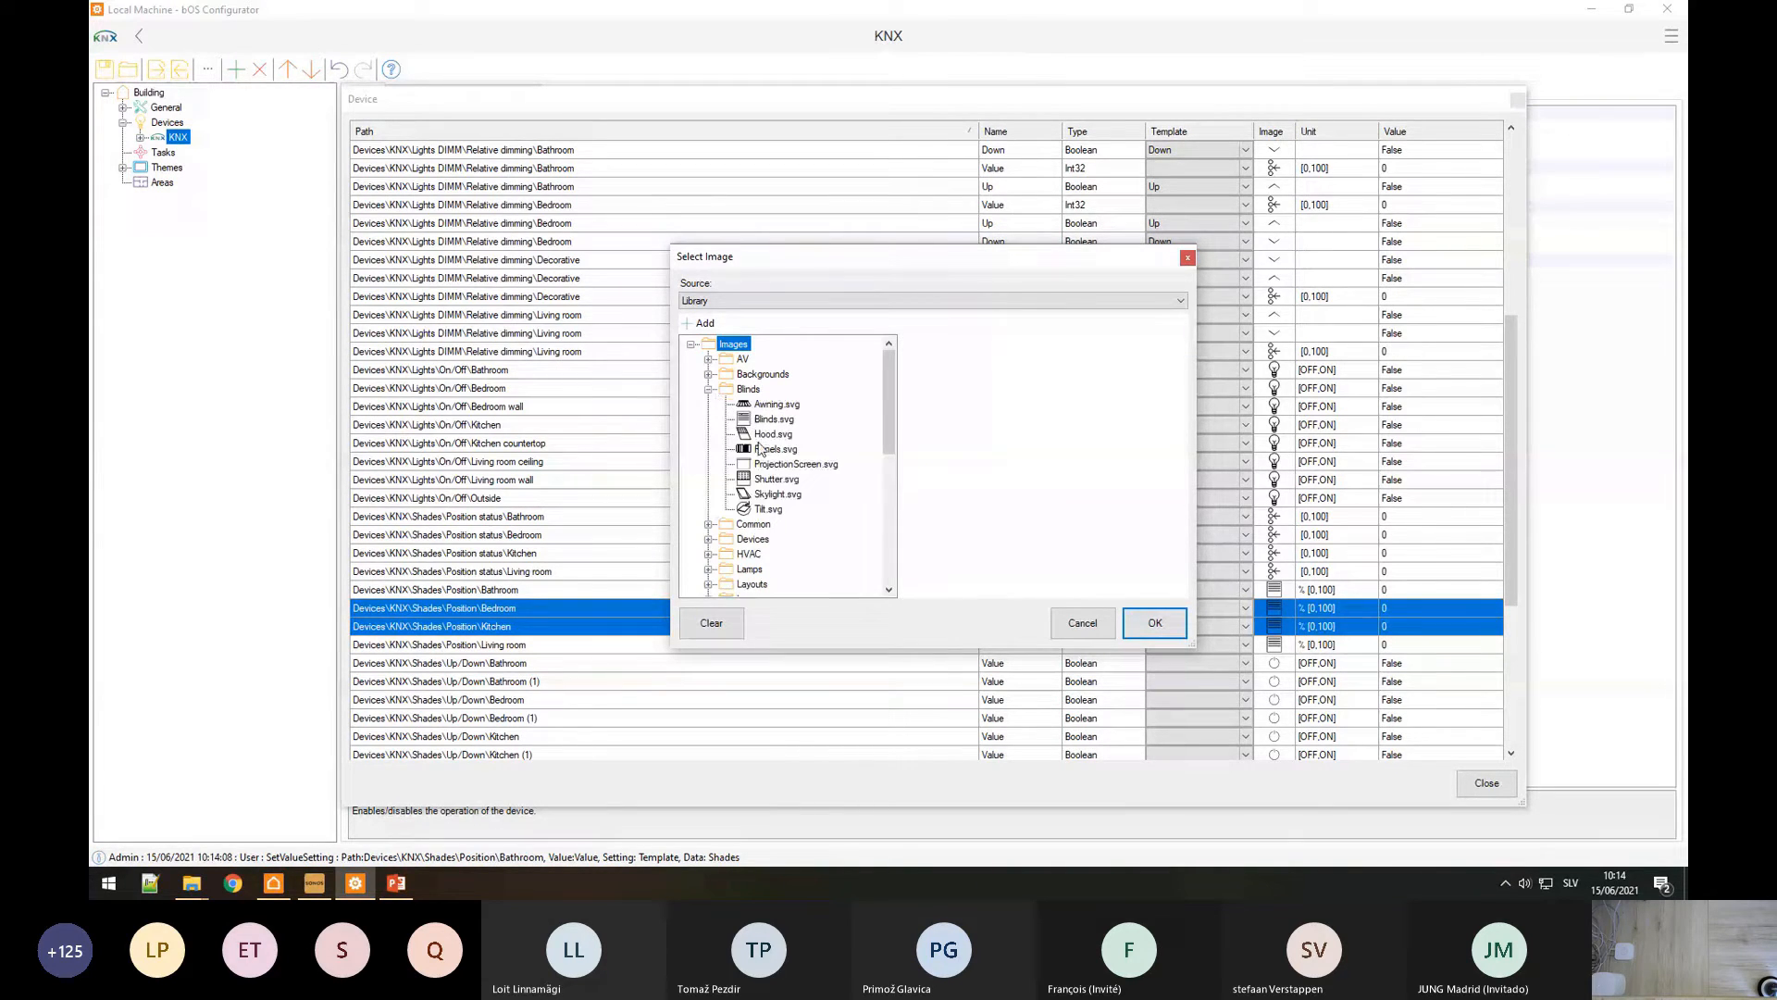
click(776, 493)
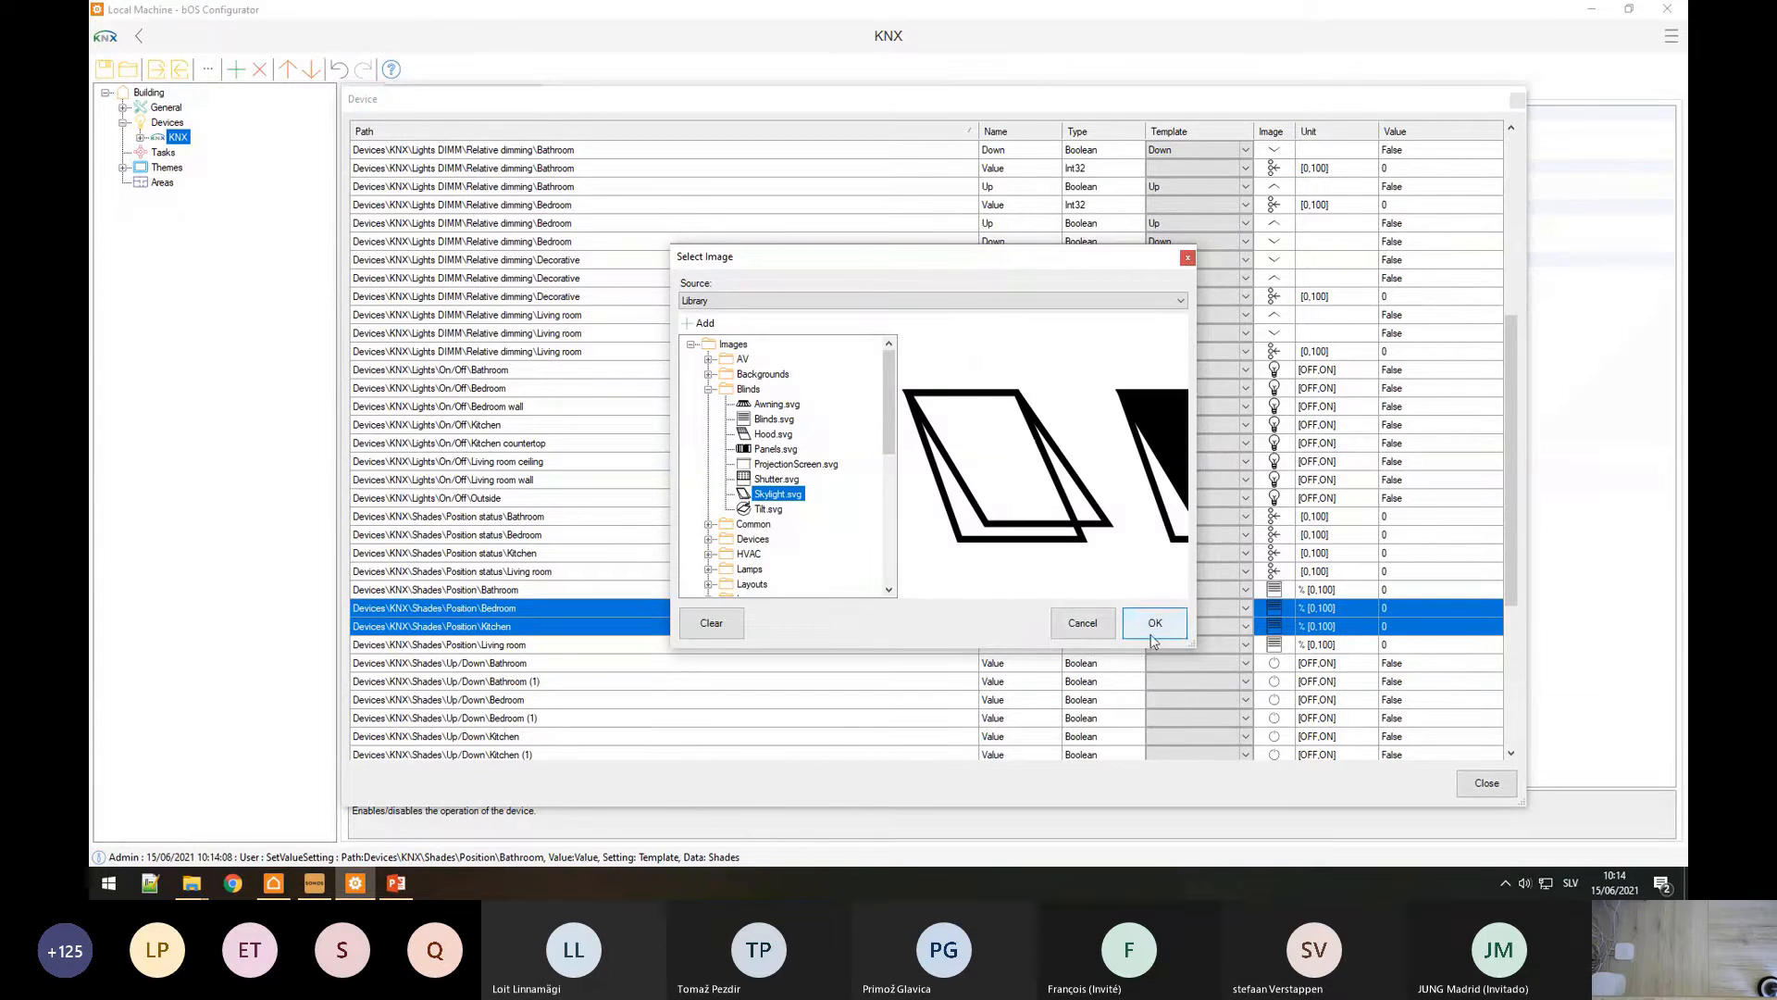
click(1157, 624)
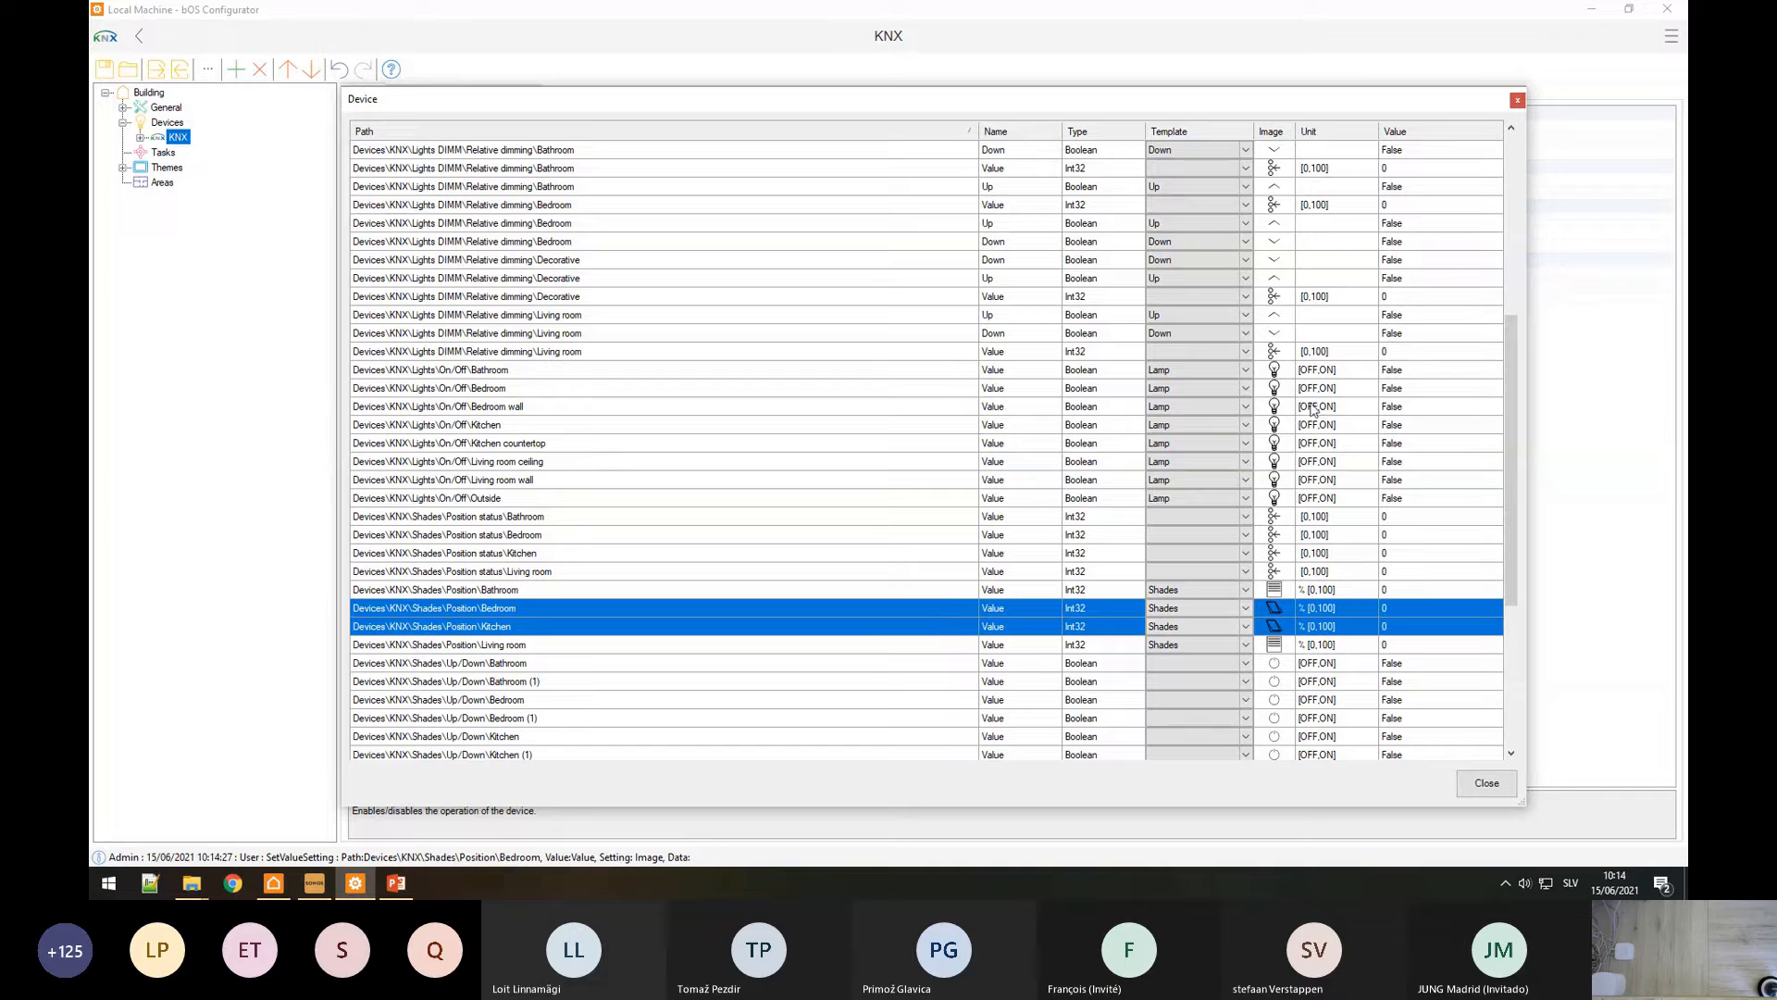
click(1485, 784)
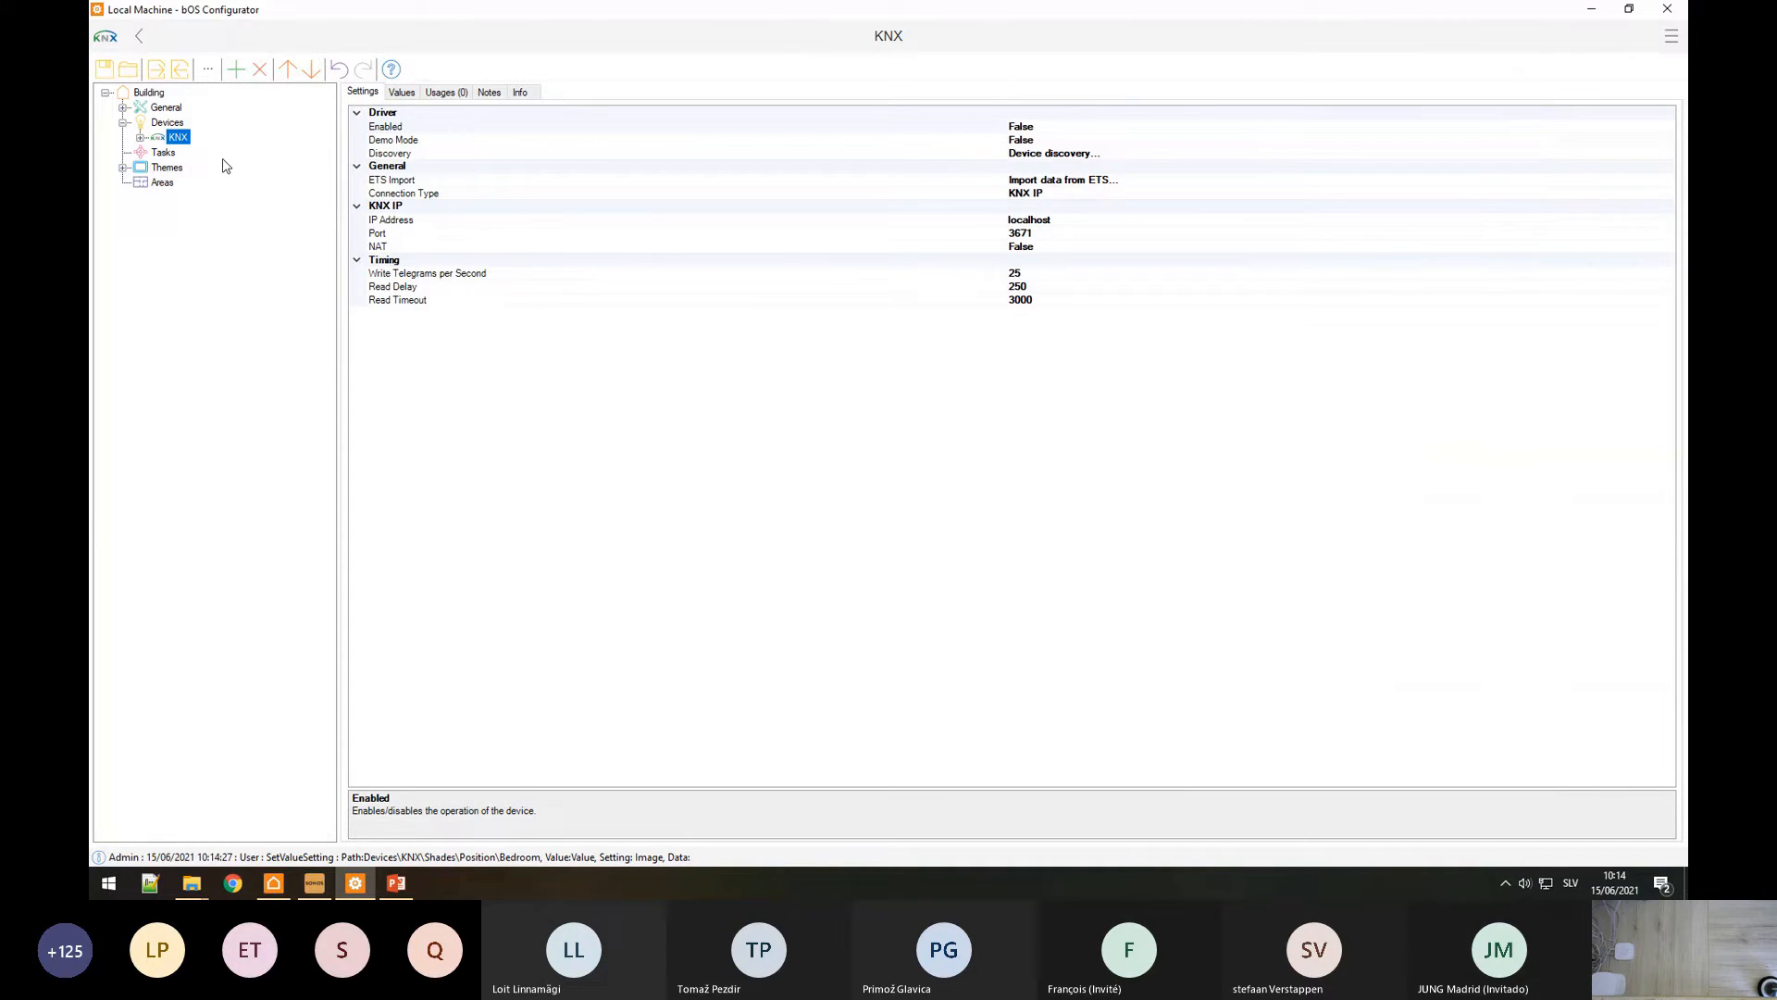
Step: Expand the KNX groups and inspect the Living room ceiling light's Status Address setting
click(140, 138)
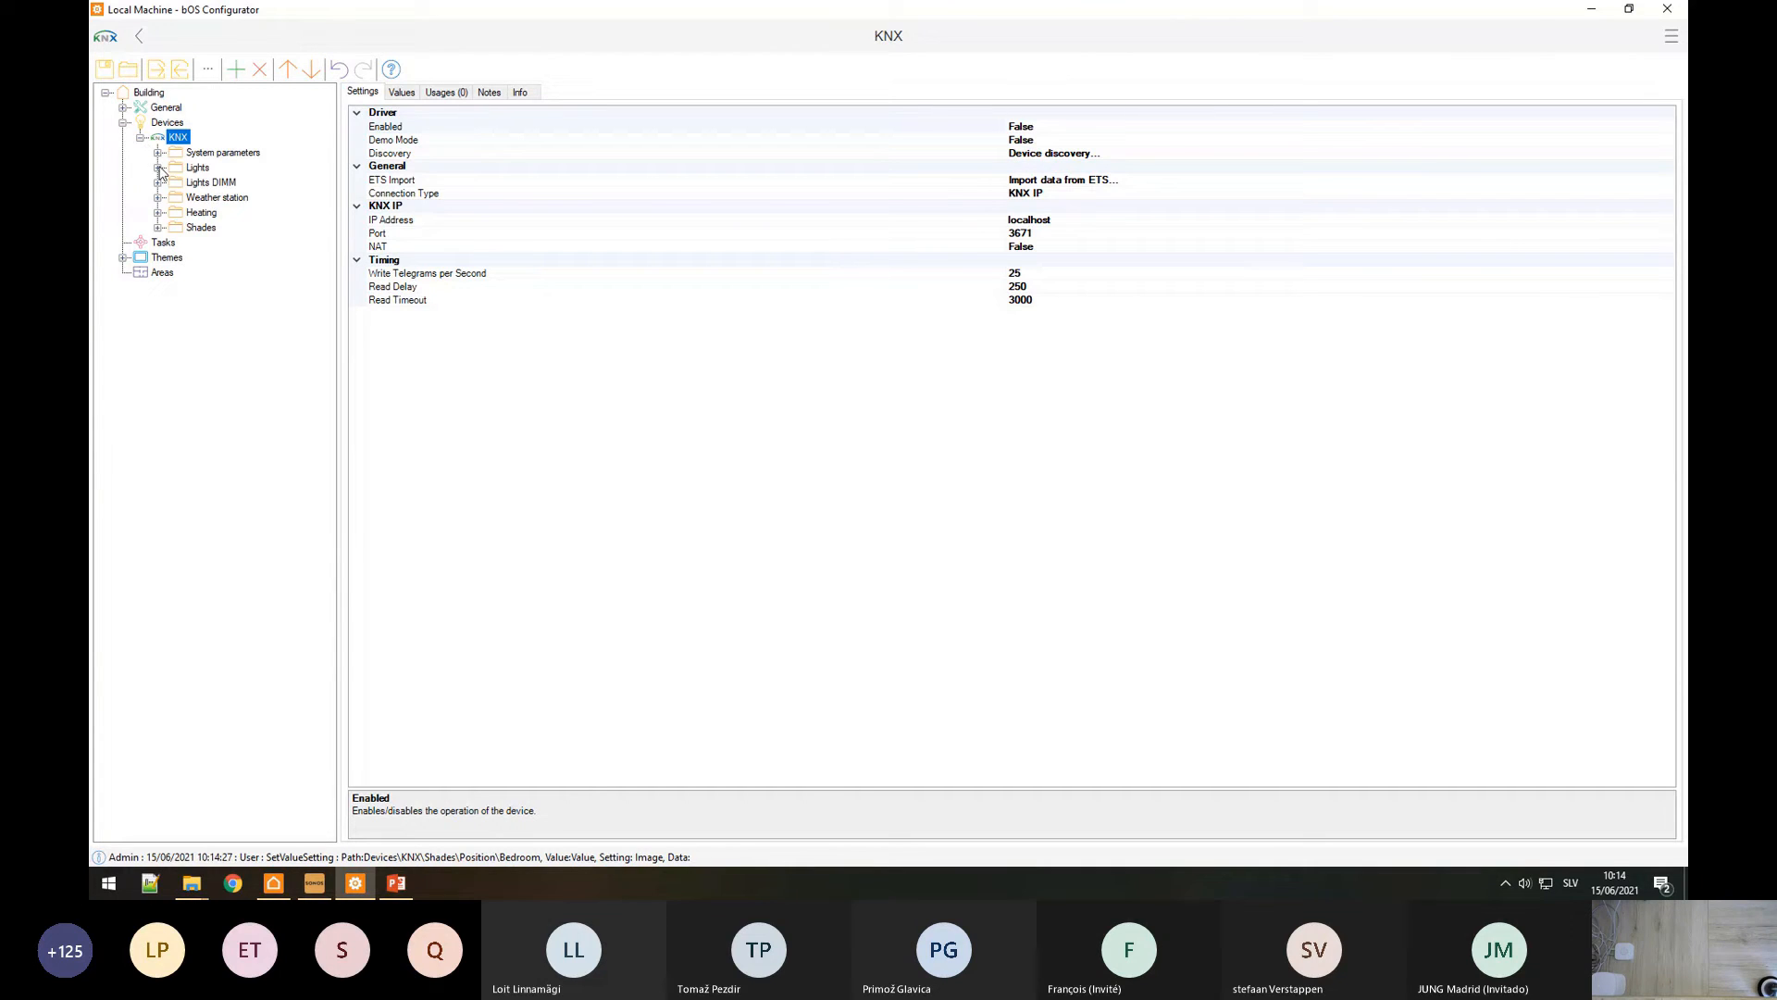
click(158, 168)
click(159, 197)
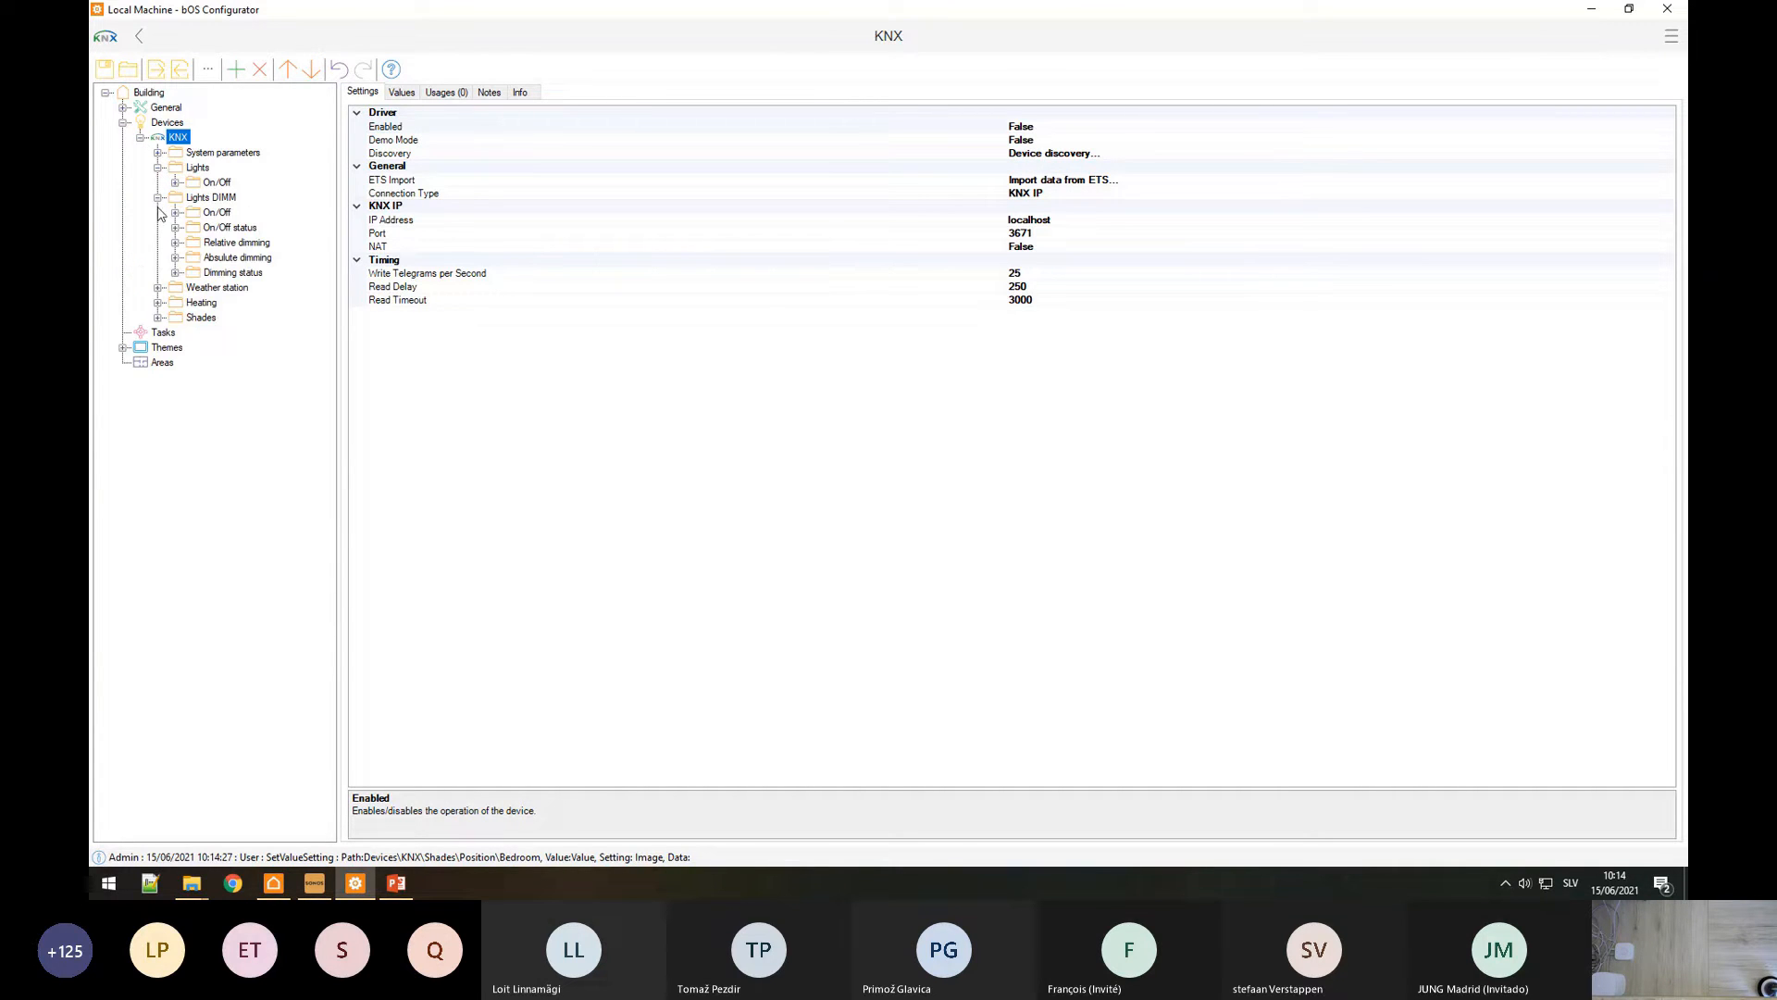
click(158, 288)
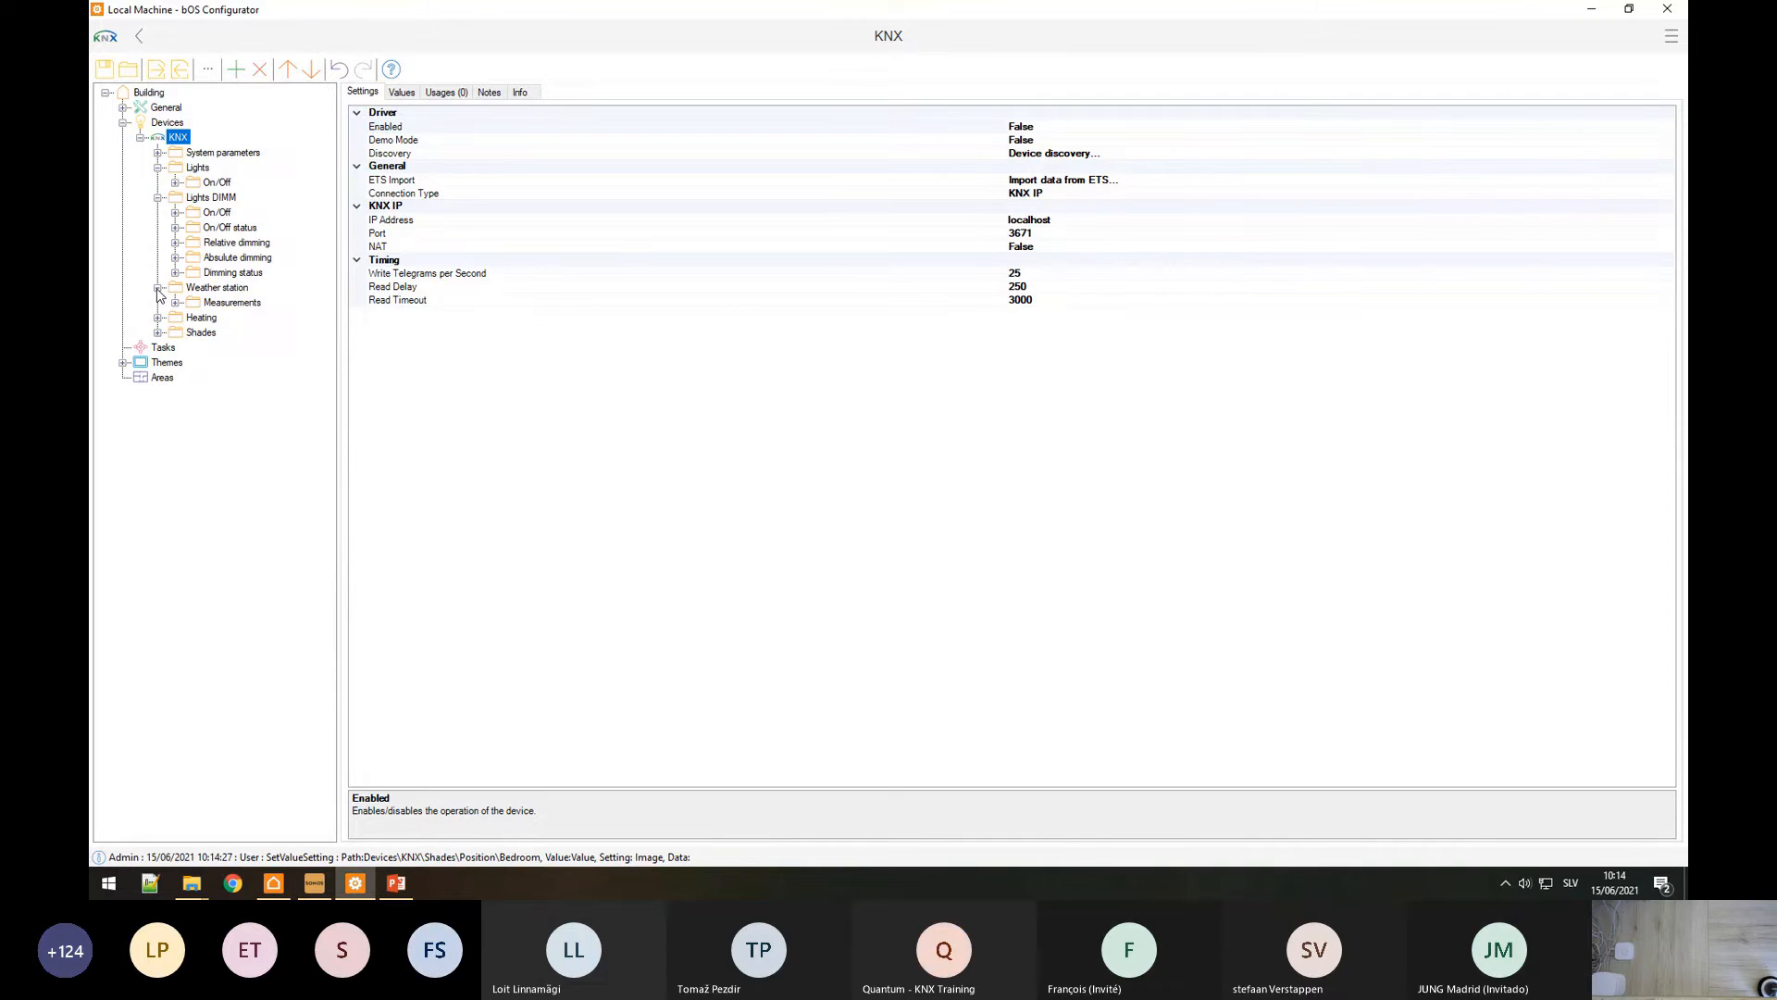
click(175, 213)
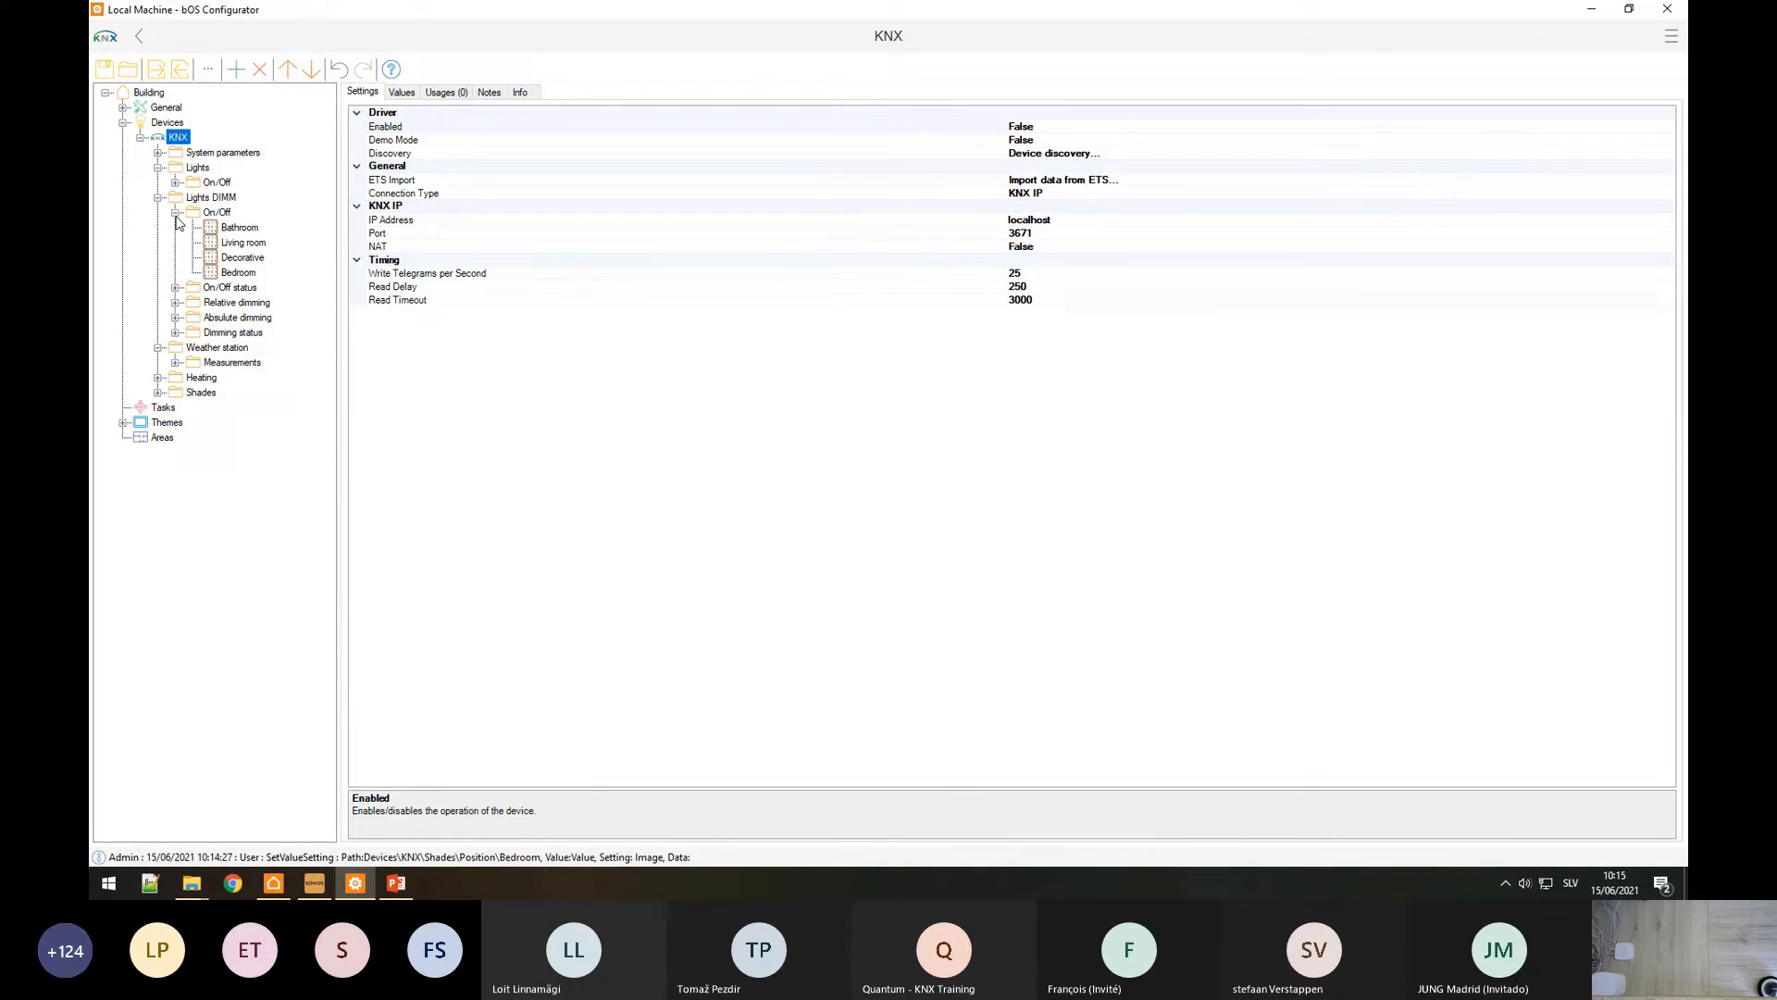
click(209, 214)
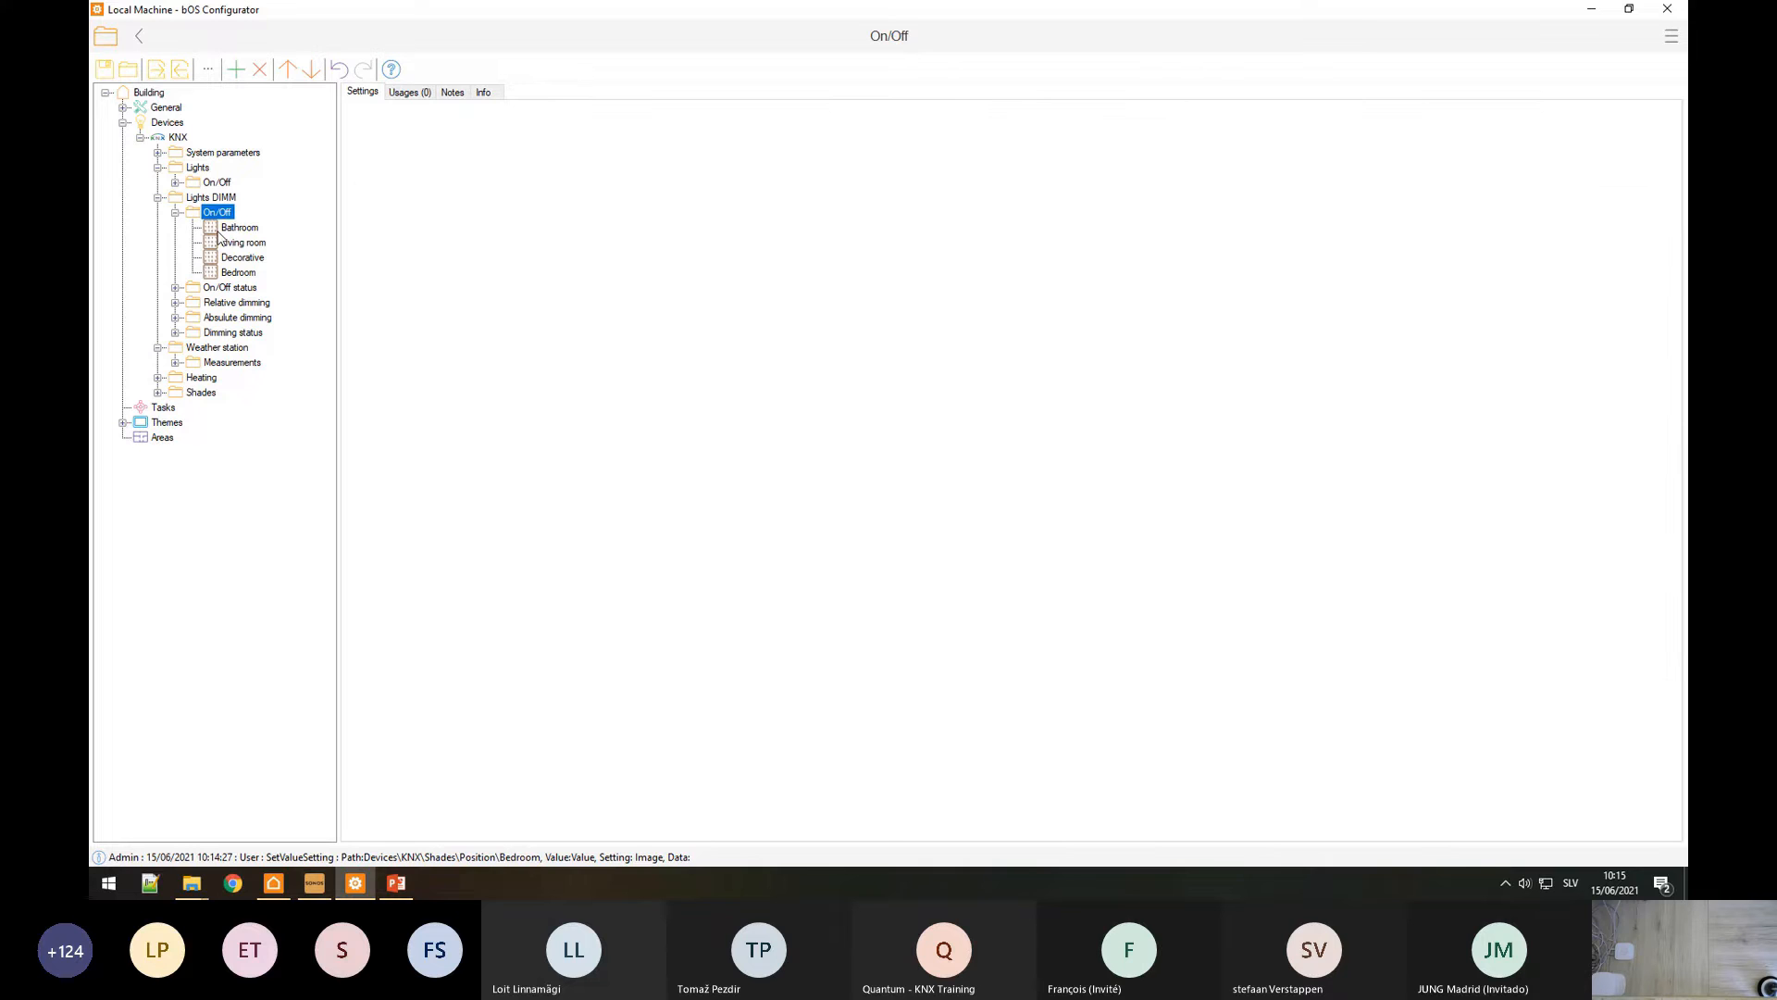
click(161, 197)
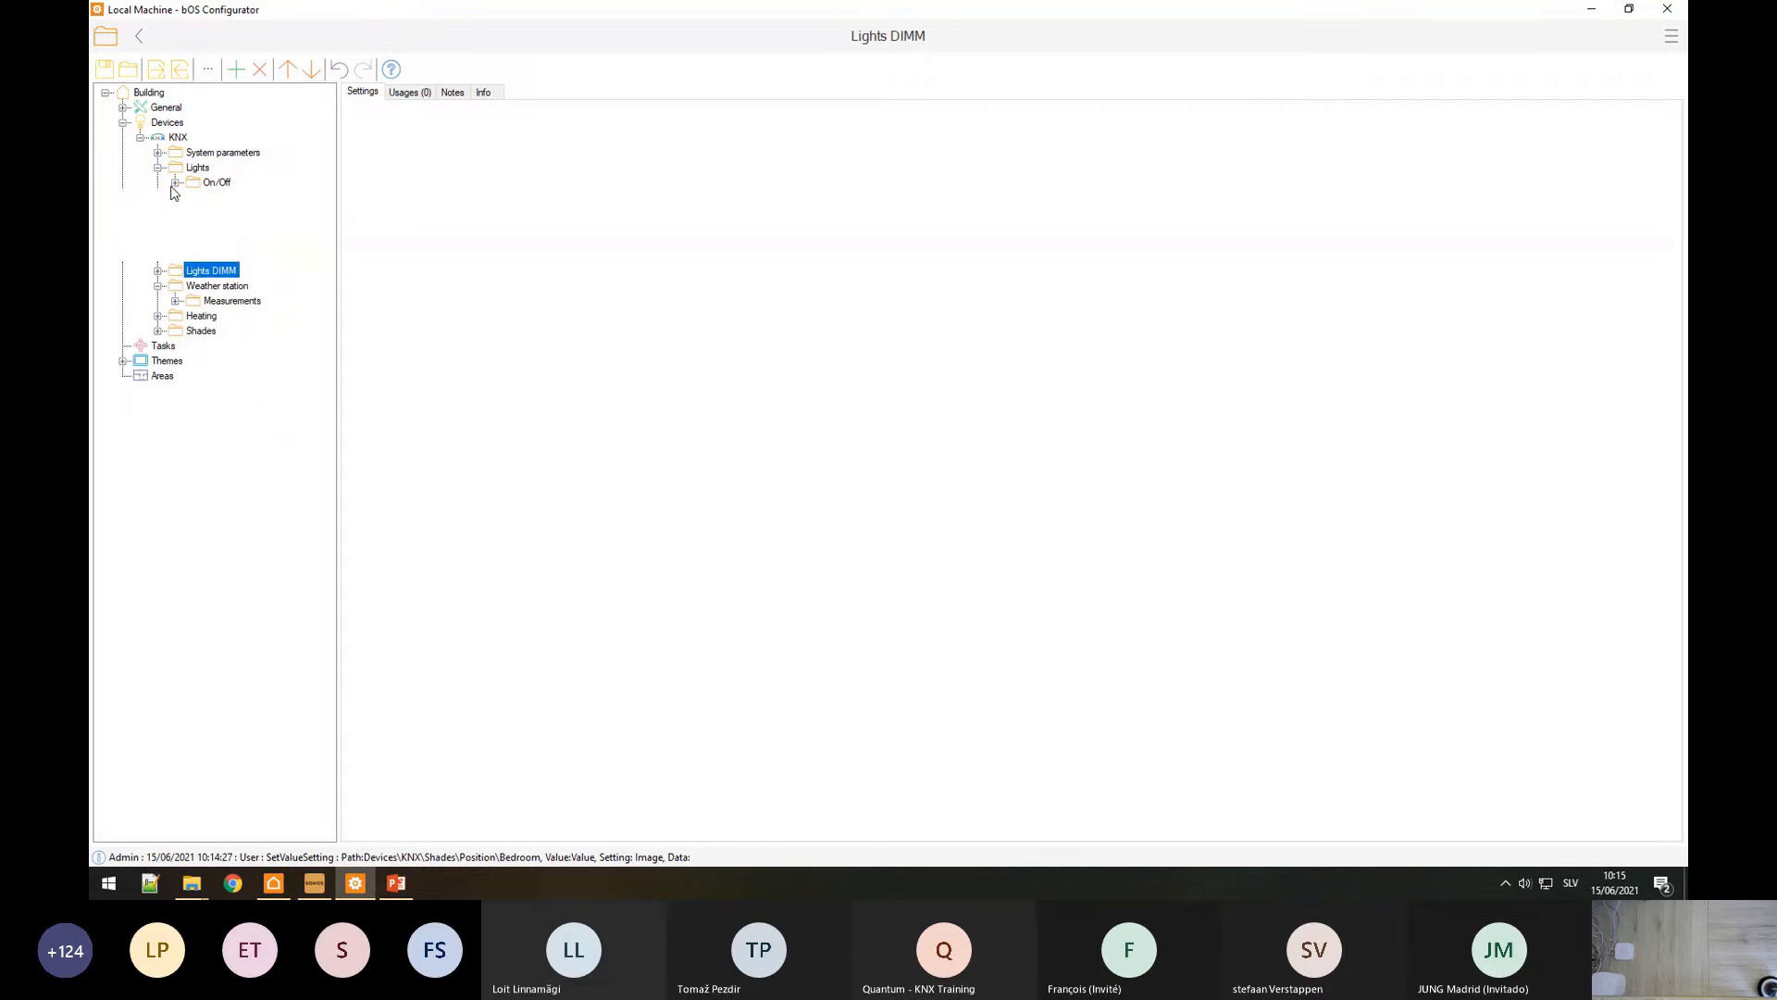
click(229, 198)
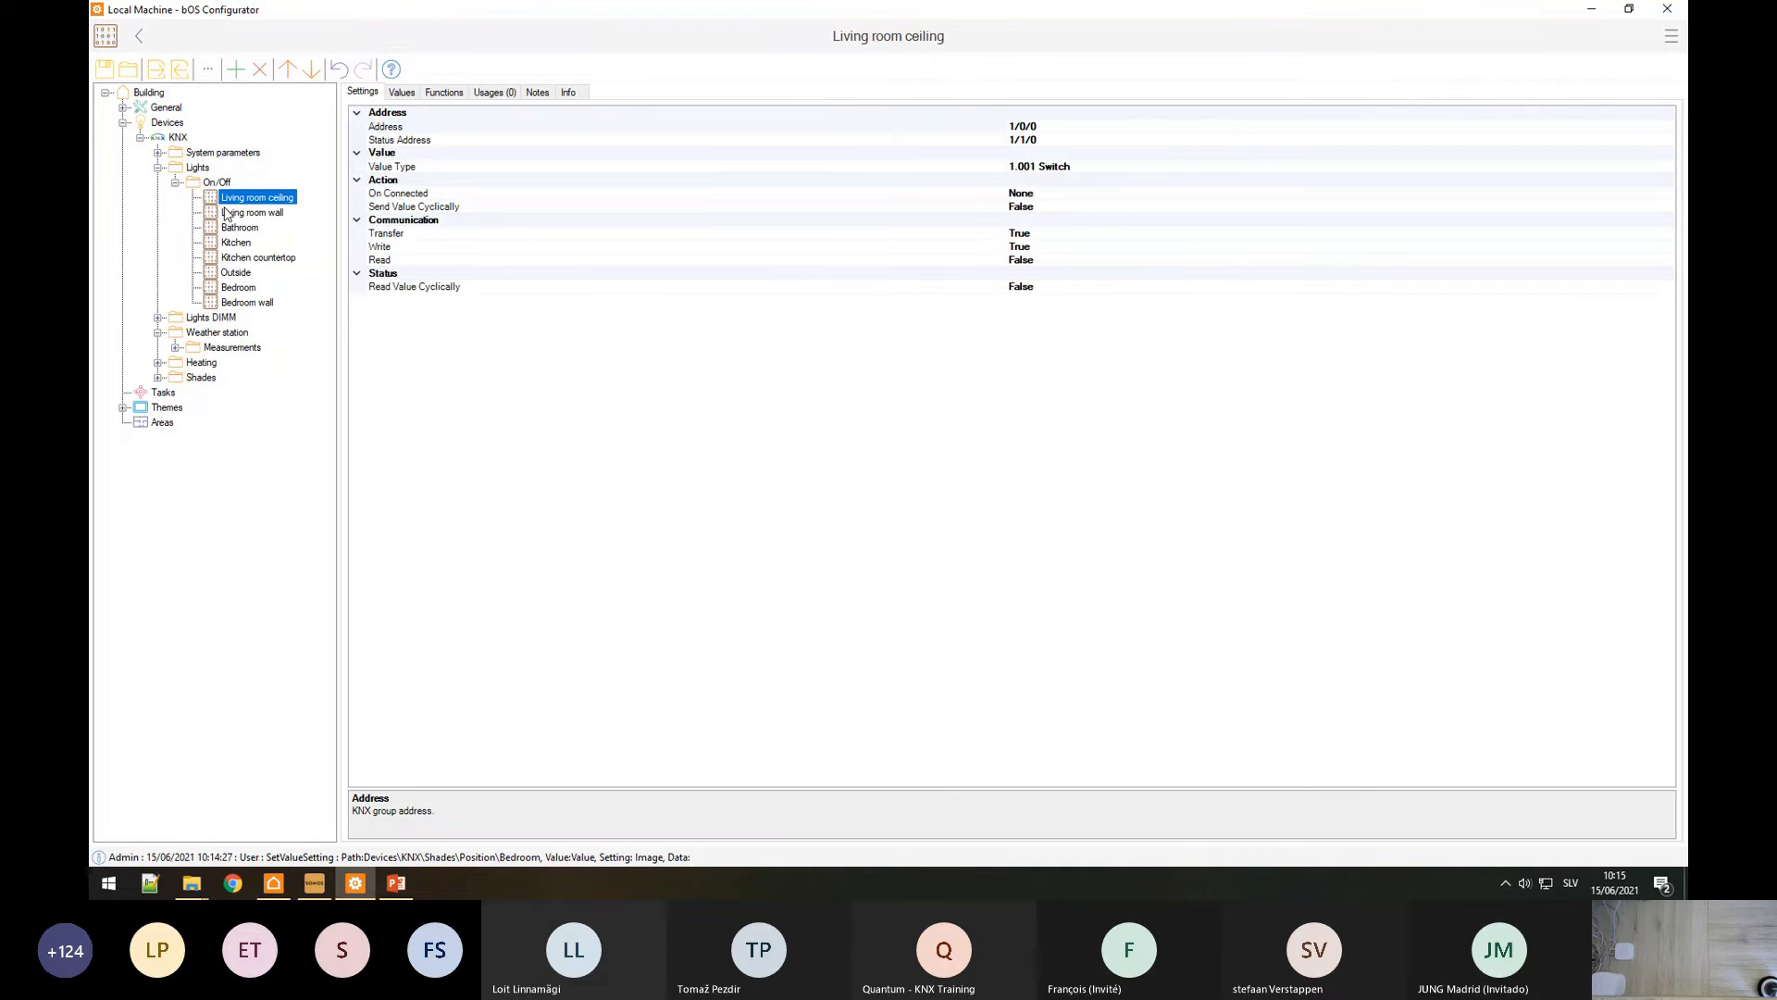
click(1076, 139)
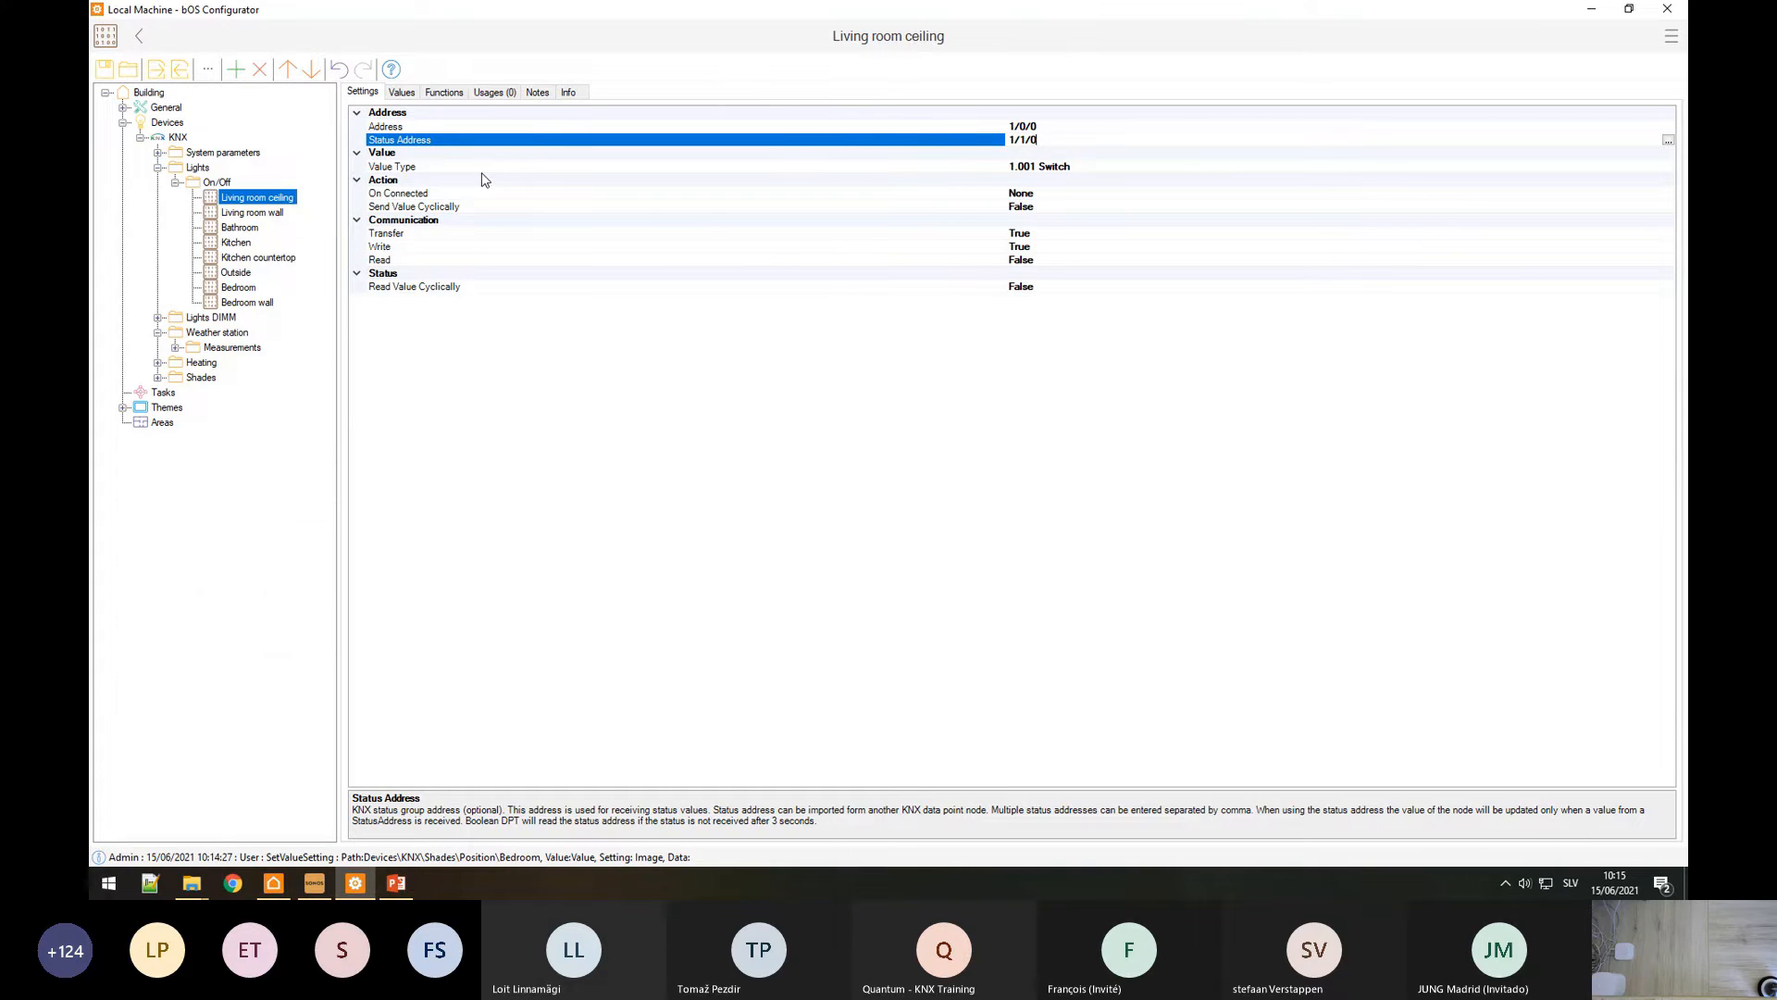
Step: Open the Add dialog for the Lights On/Off folder
click(220, 182)
right_click(223, 188)
click(254, 196)
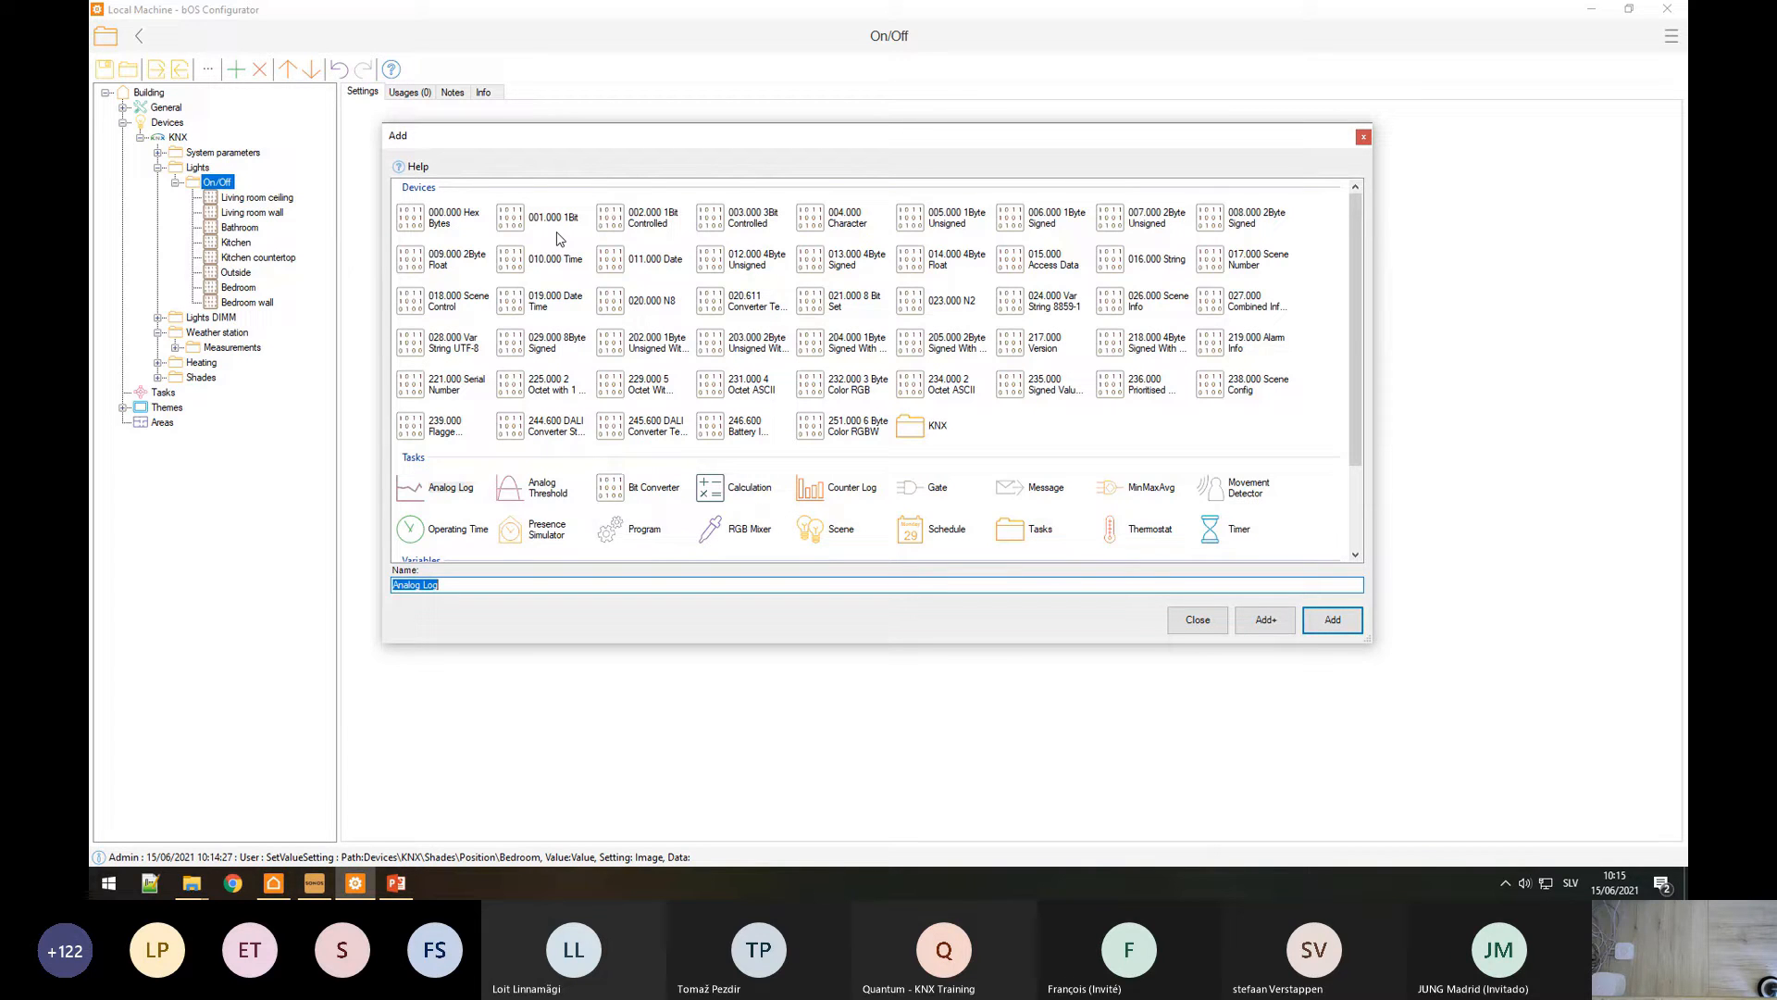
Step: Create a 1-bit Switch object named 'dwadaw' in Lights On/Off
click(557, 233)
text(dwadaw)
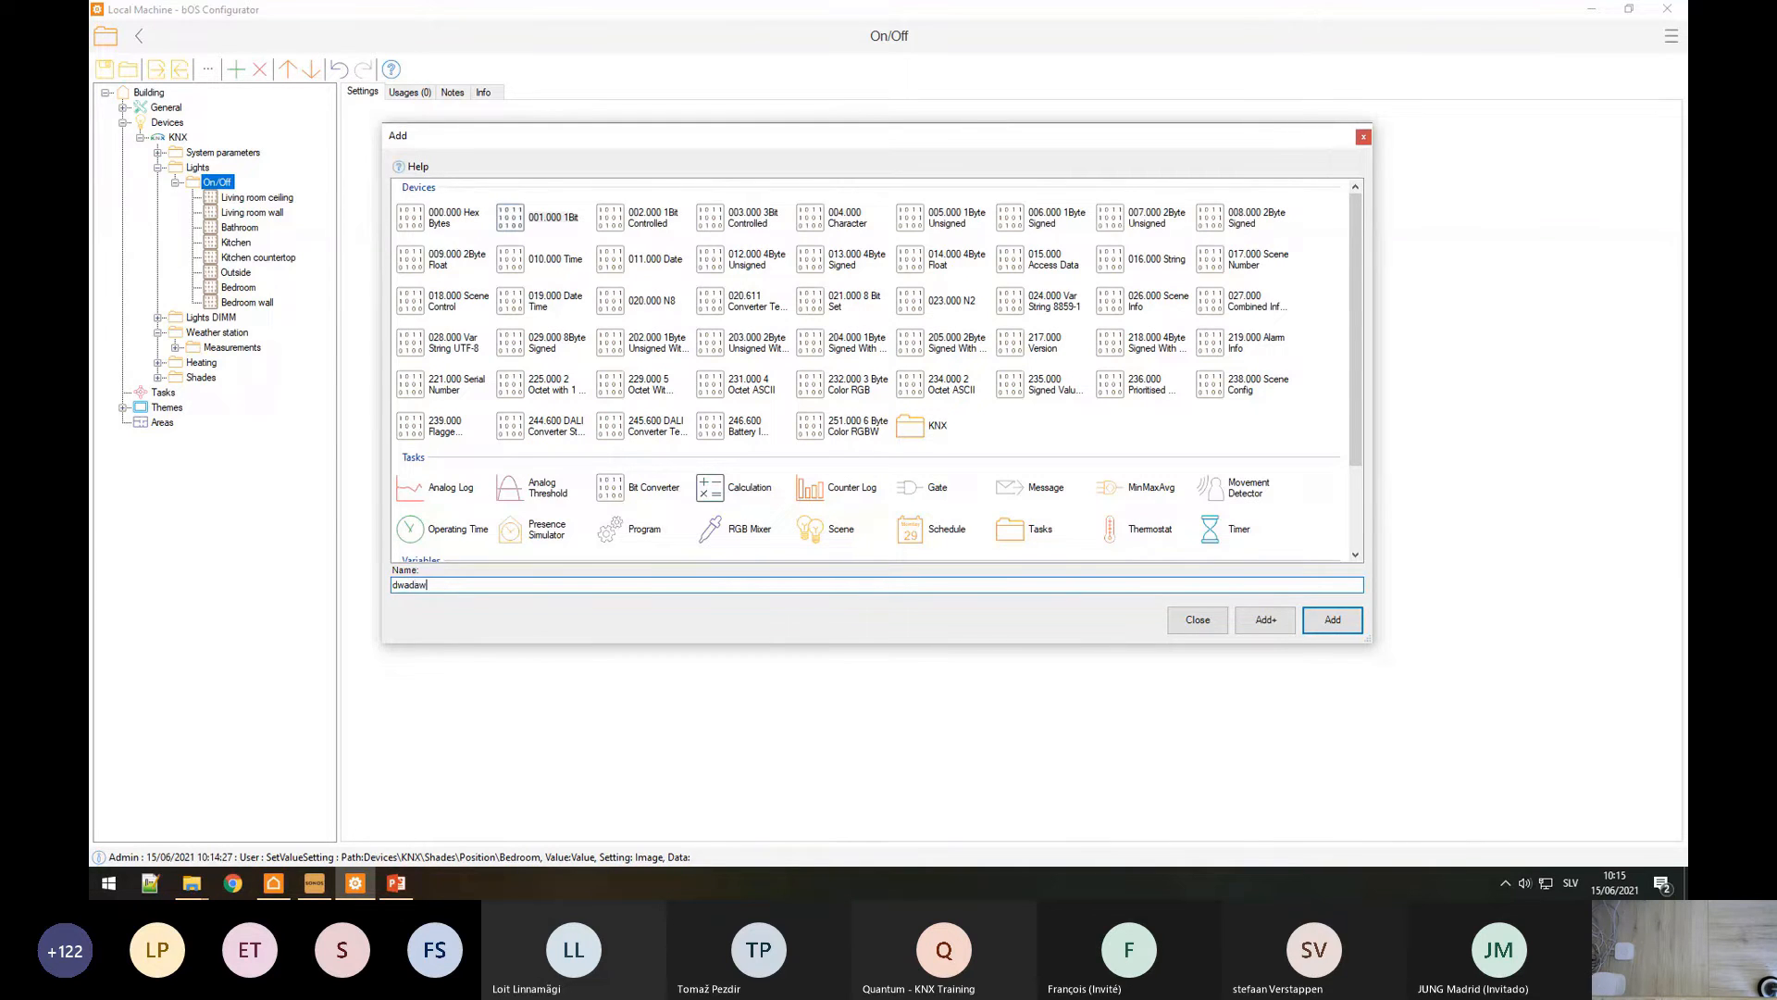
key(Return)
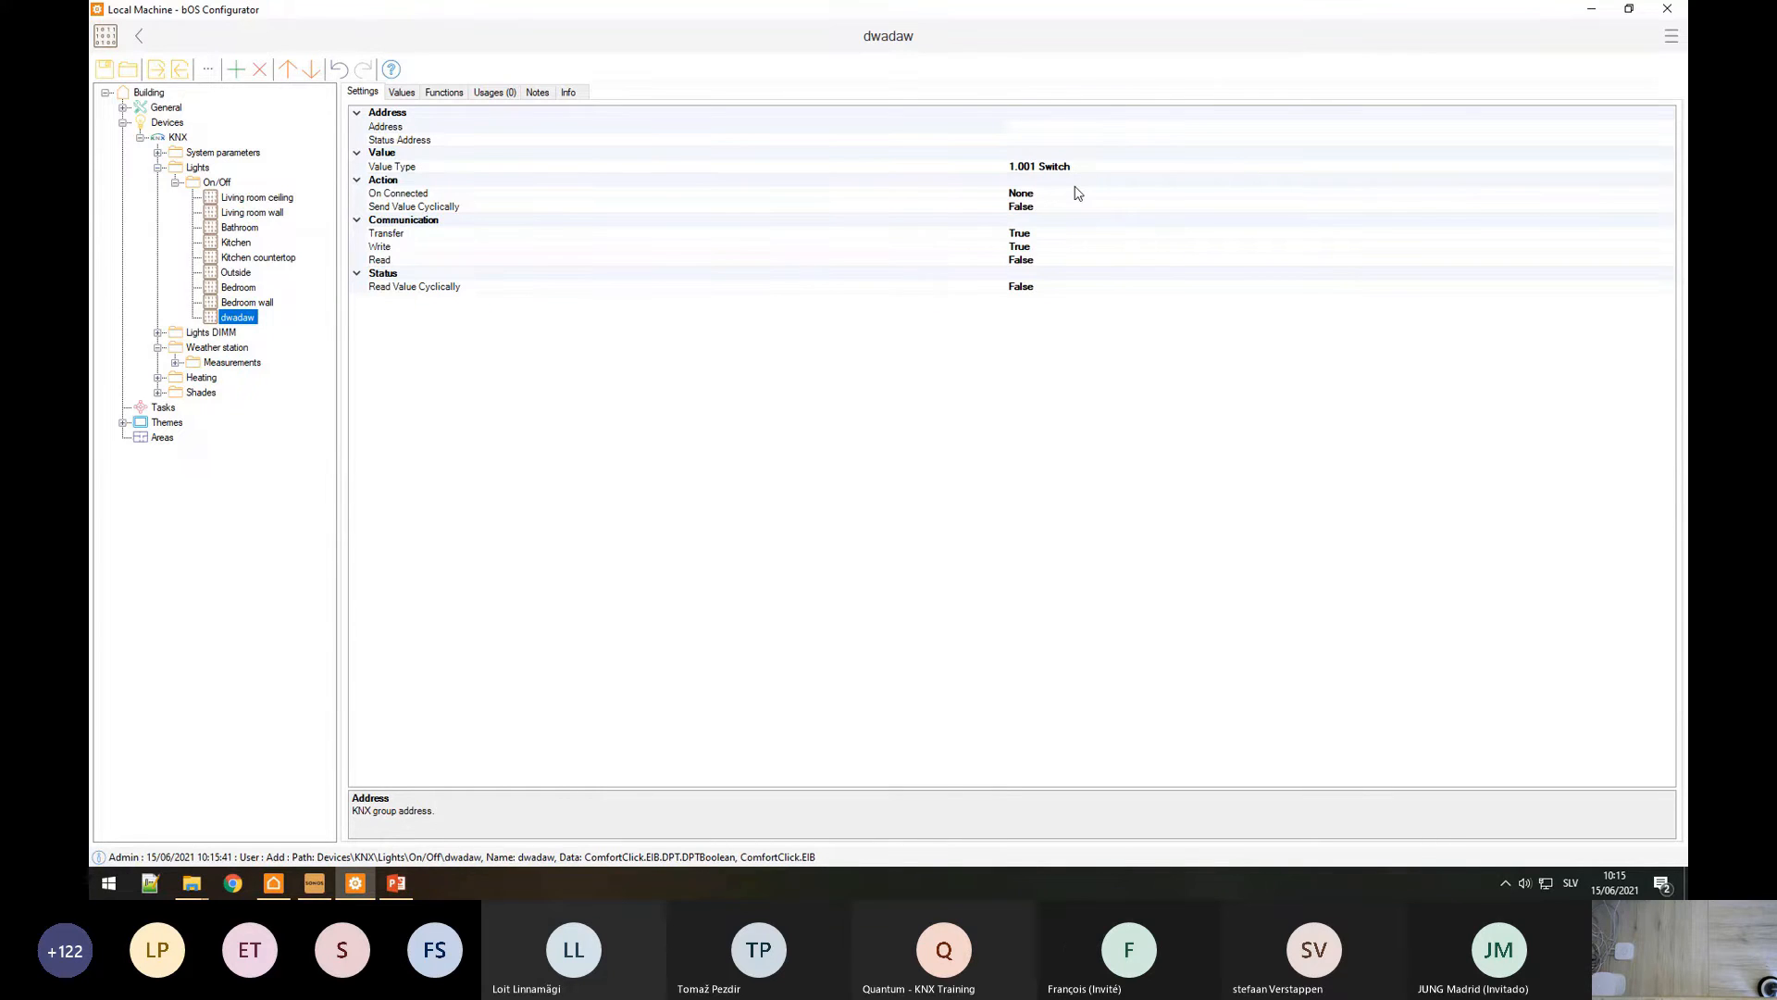
Step: Expand Themes > Theme and open its Panel for editing
click(123, 423)
click(141, 437)
click(195, 451)
Step: Drag the Living room ceiling, Living room wall and Bathroom lights onto the panel canvas
right_click(807, 357)
click(761, 355)
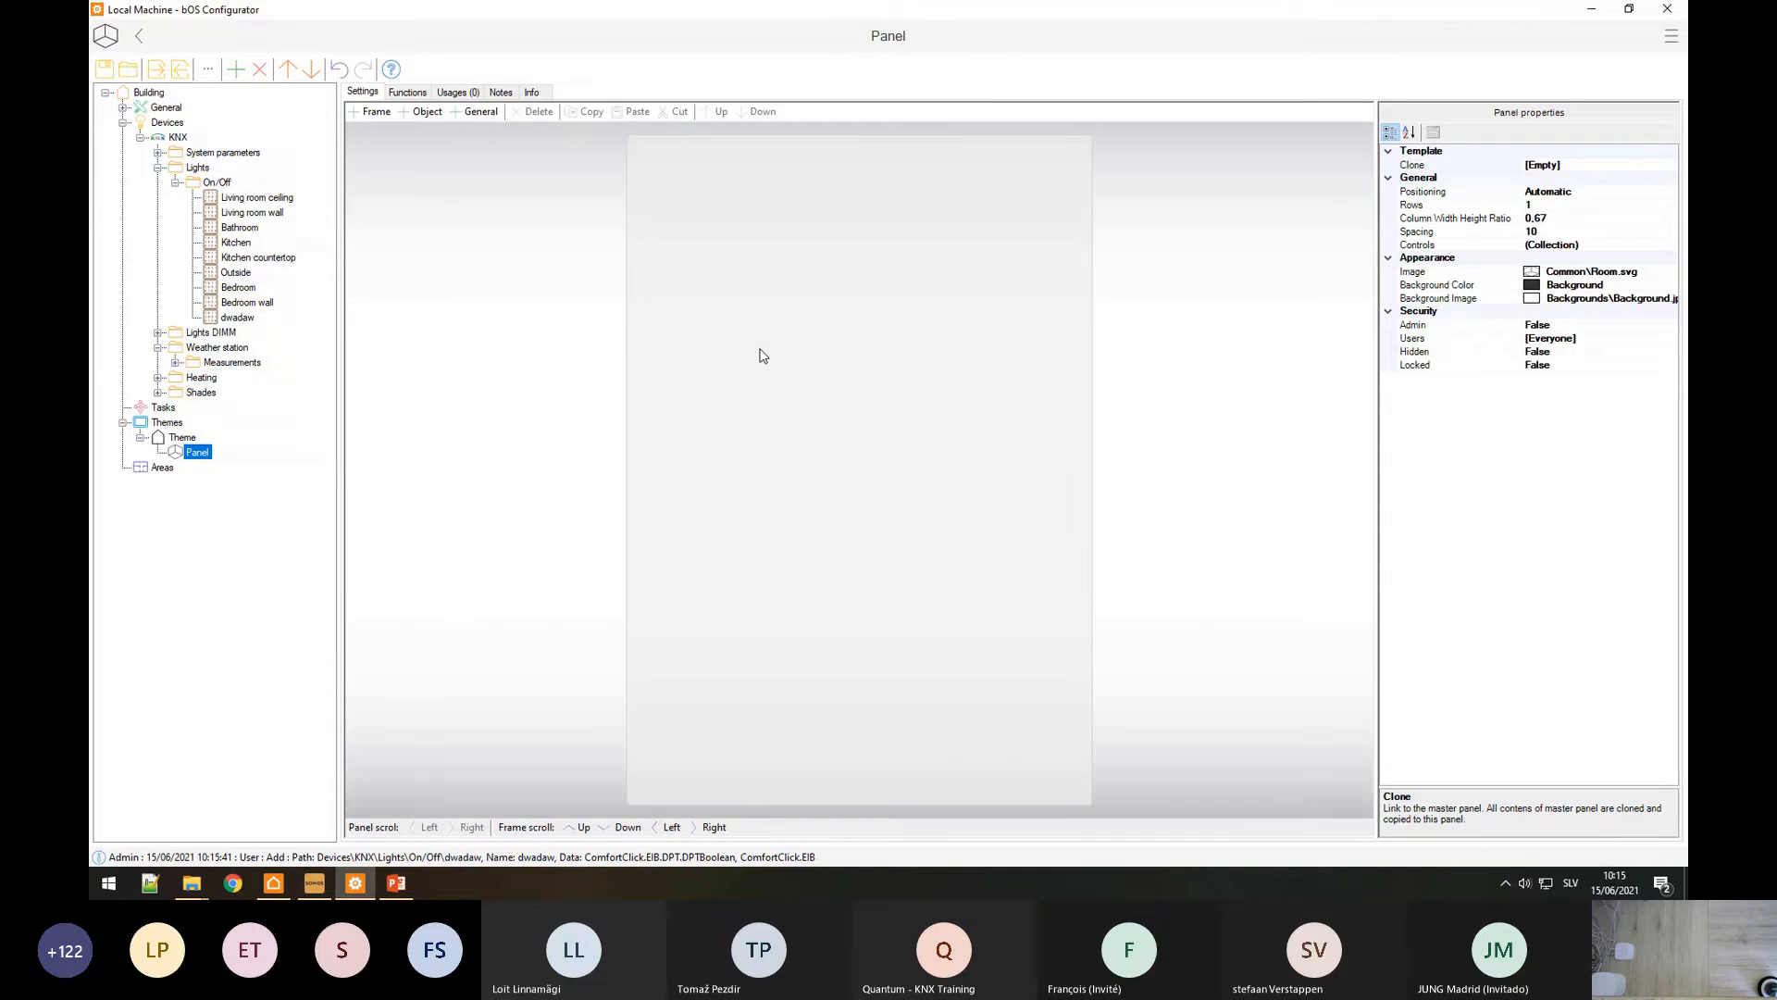
drag(280, 200, 659, 409)
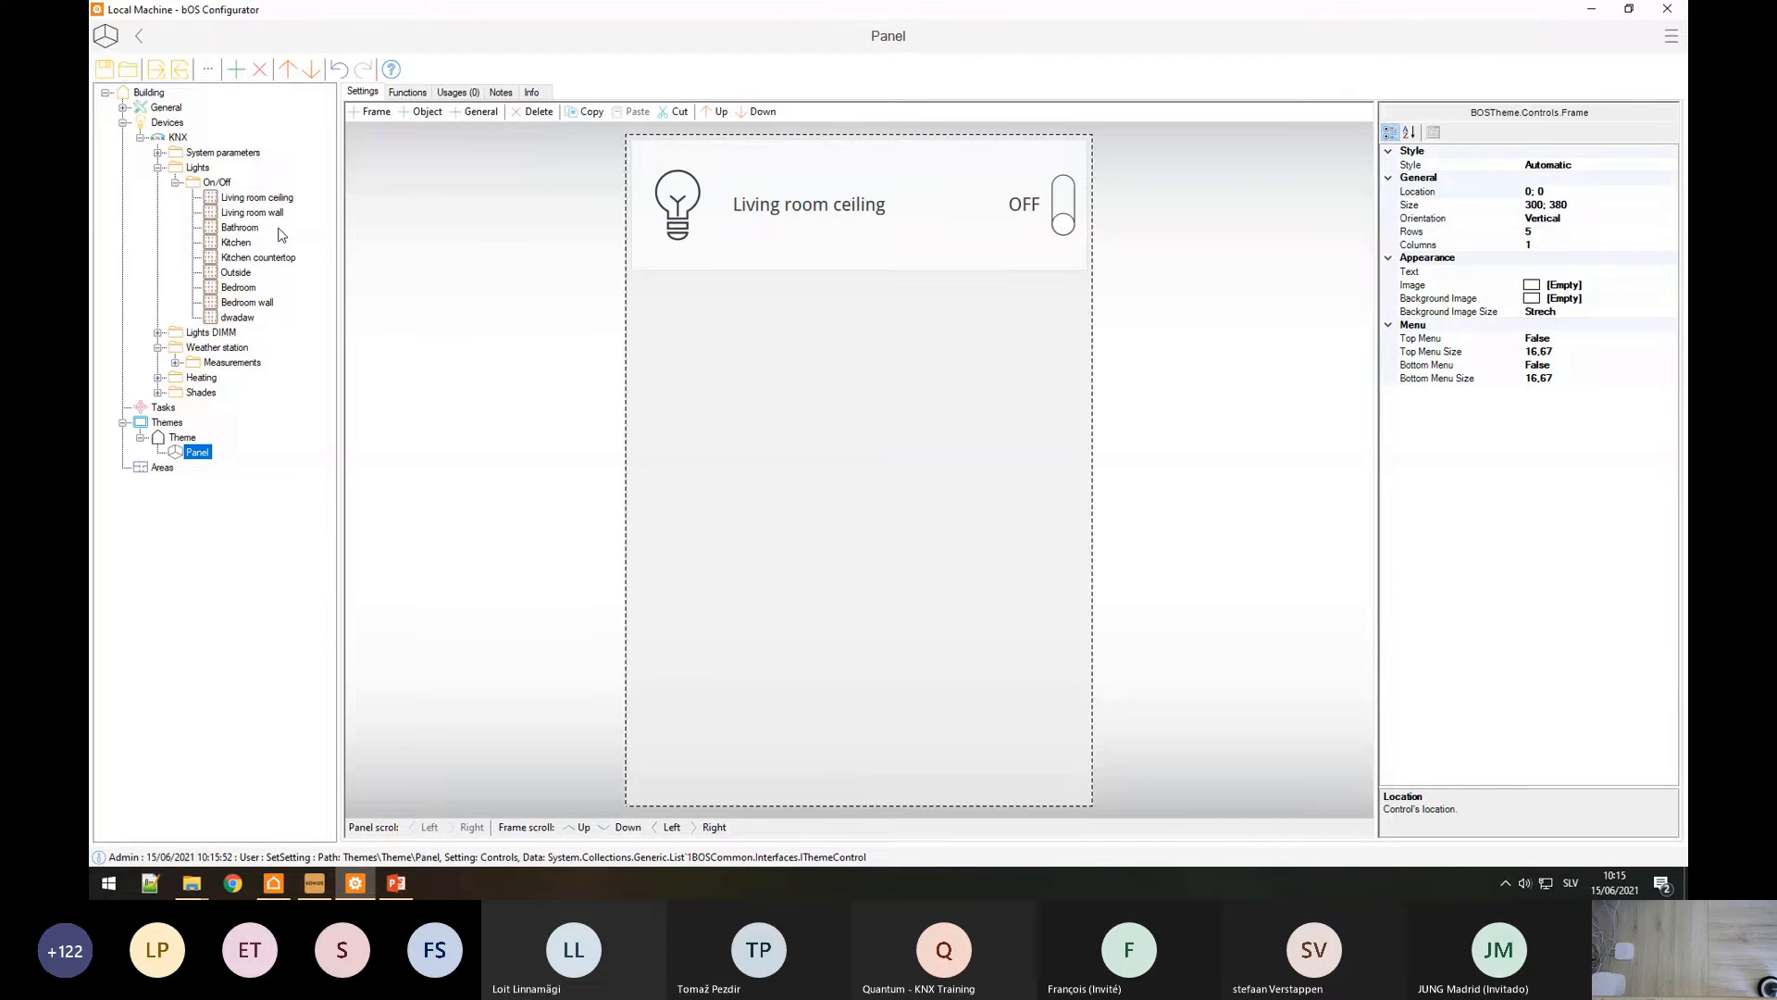
drag(282, 234, 841, 416)
drag(243, 230, 805, 591)
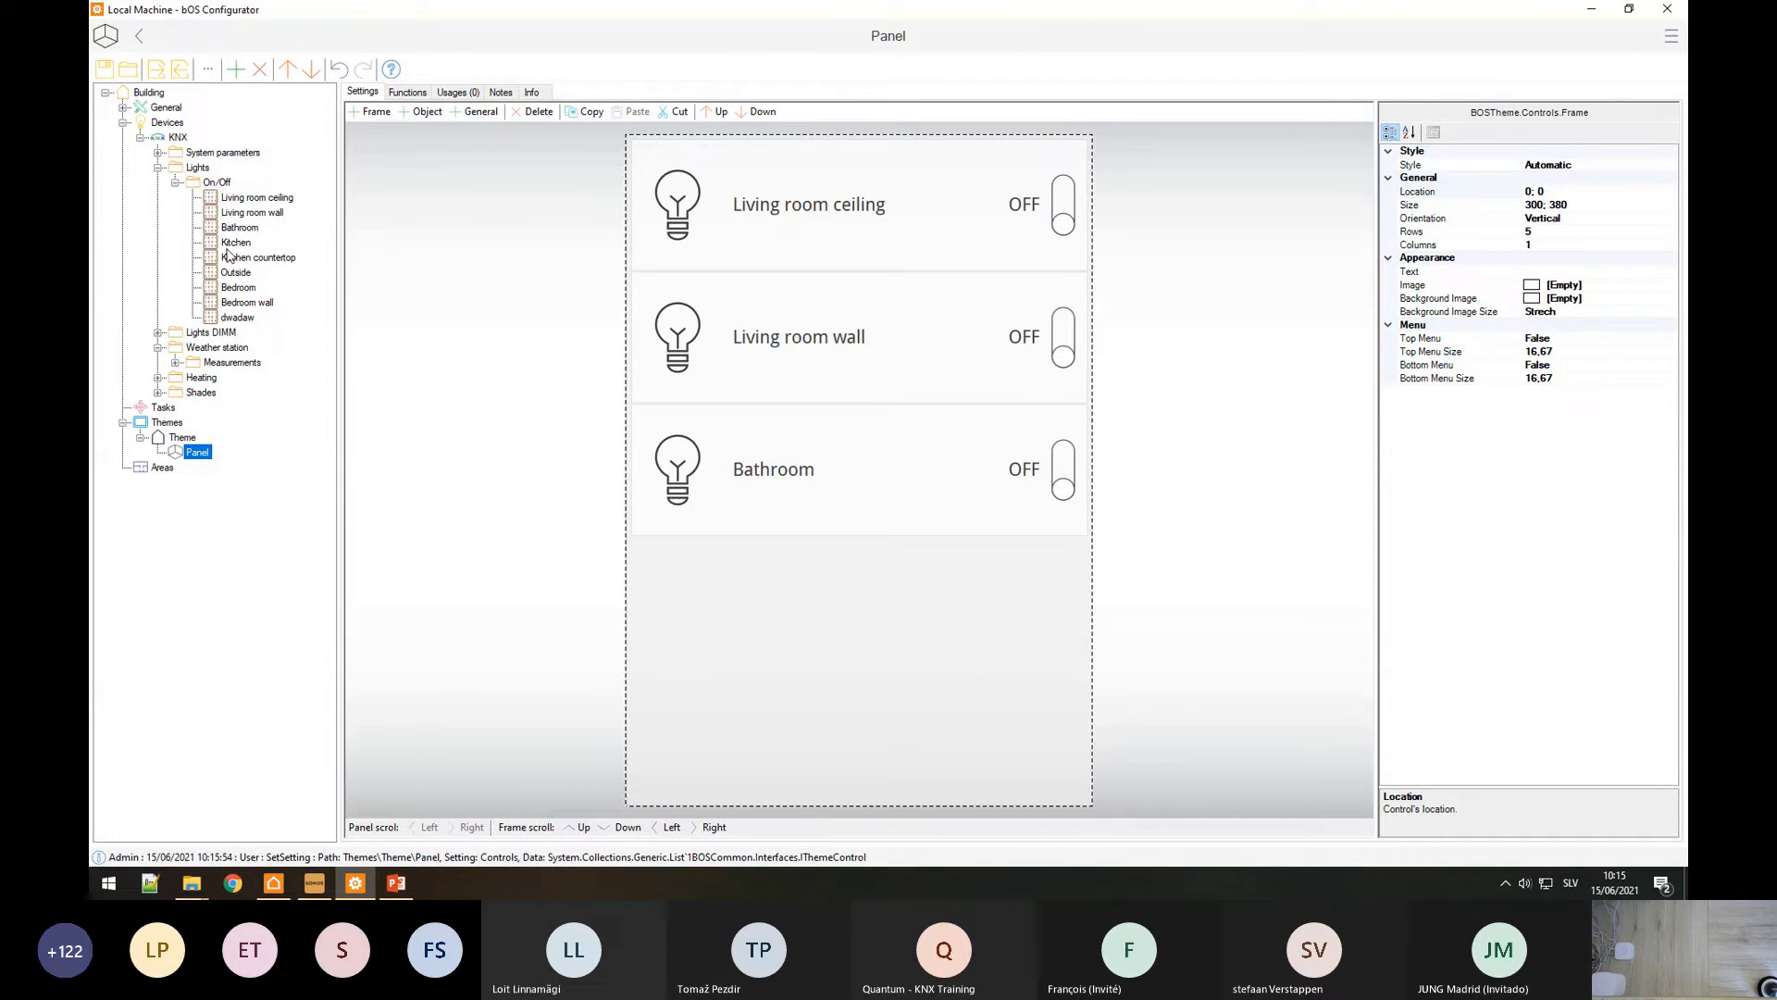
click(140, 137)
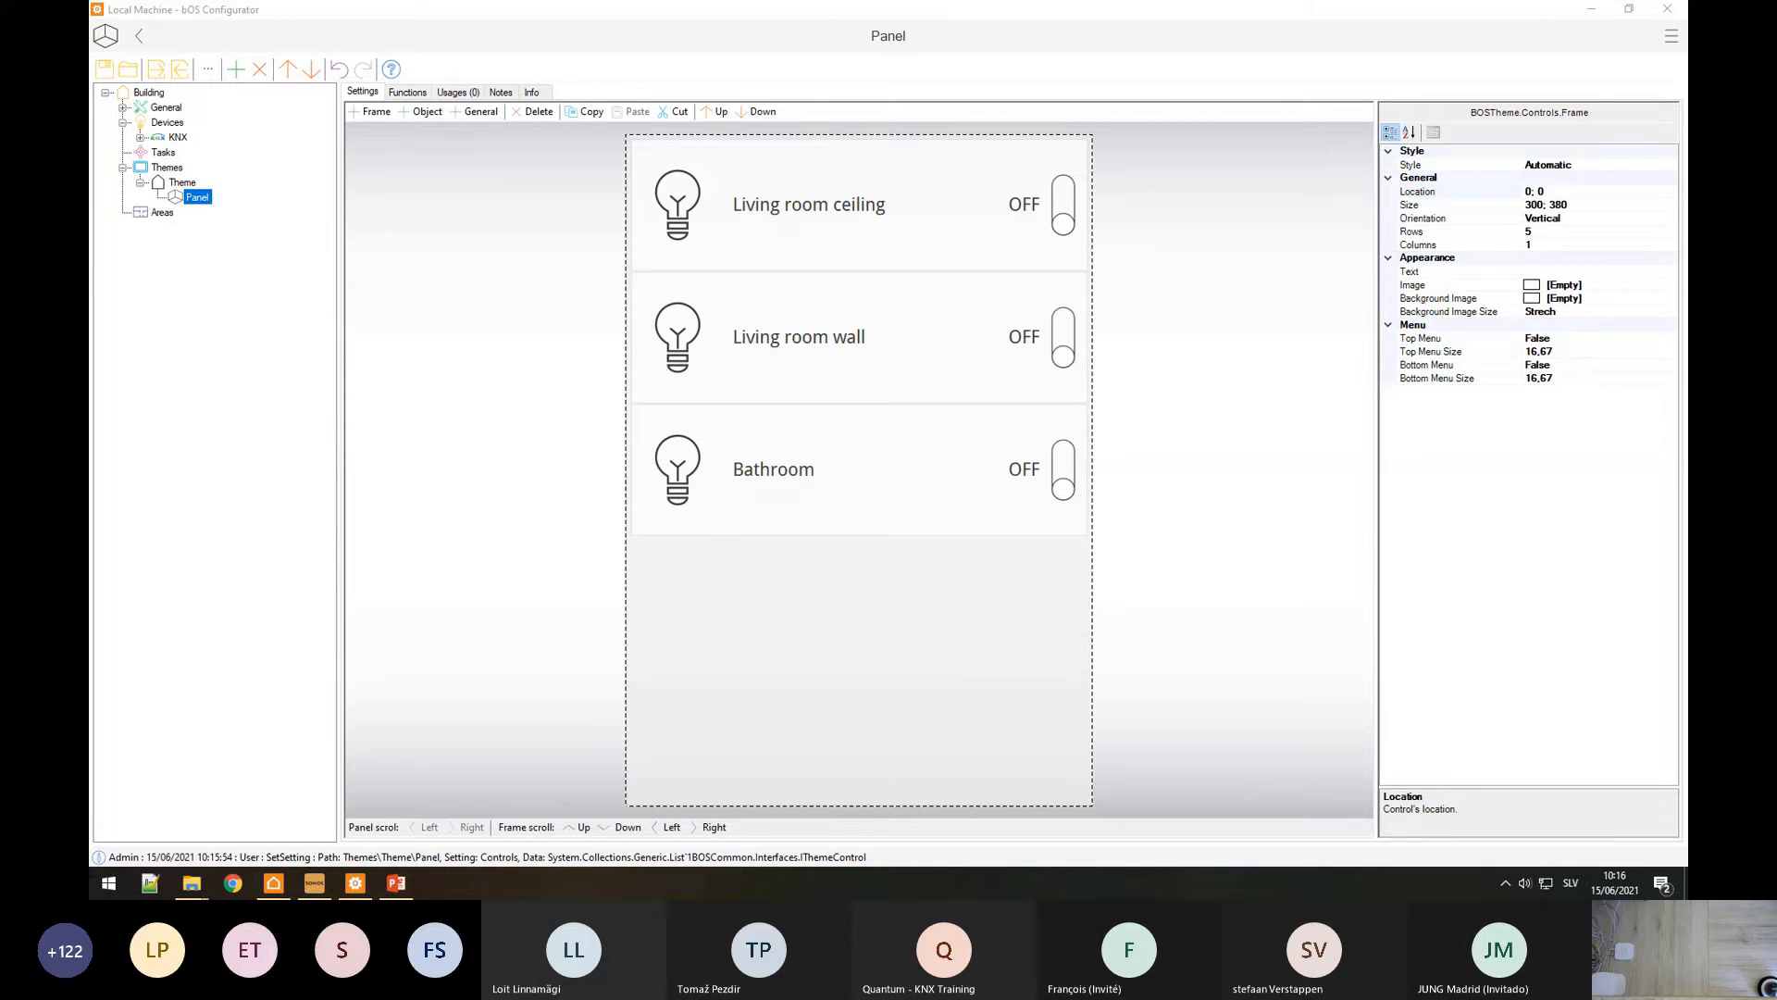
Step: Add a Z-Wave device under Devices and select its empty COM Port setting
right_click(172, 124)
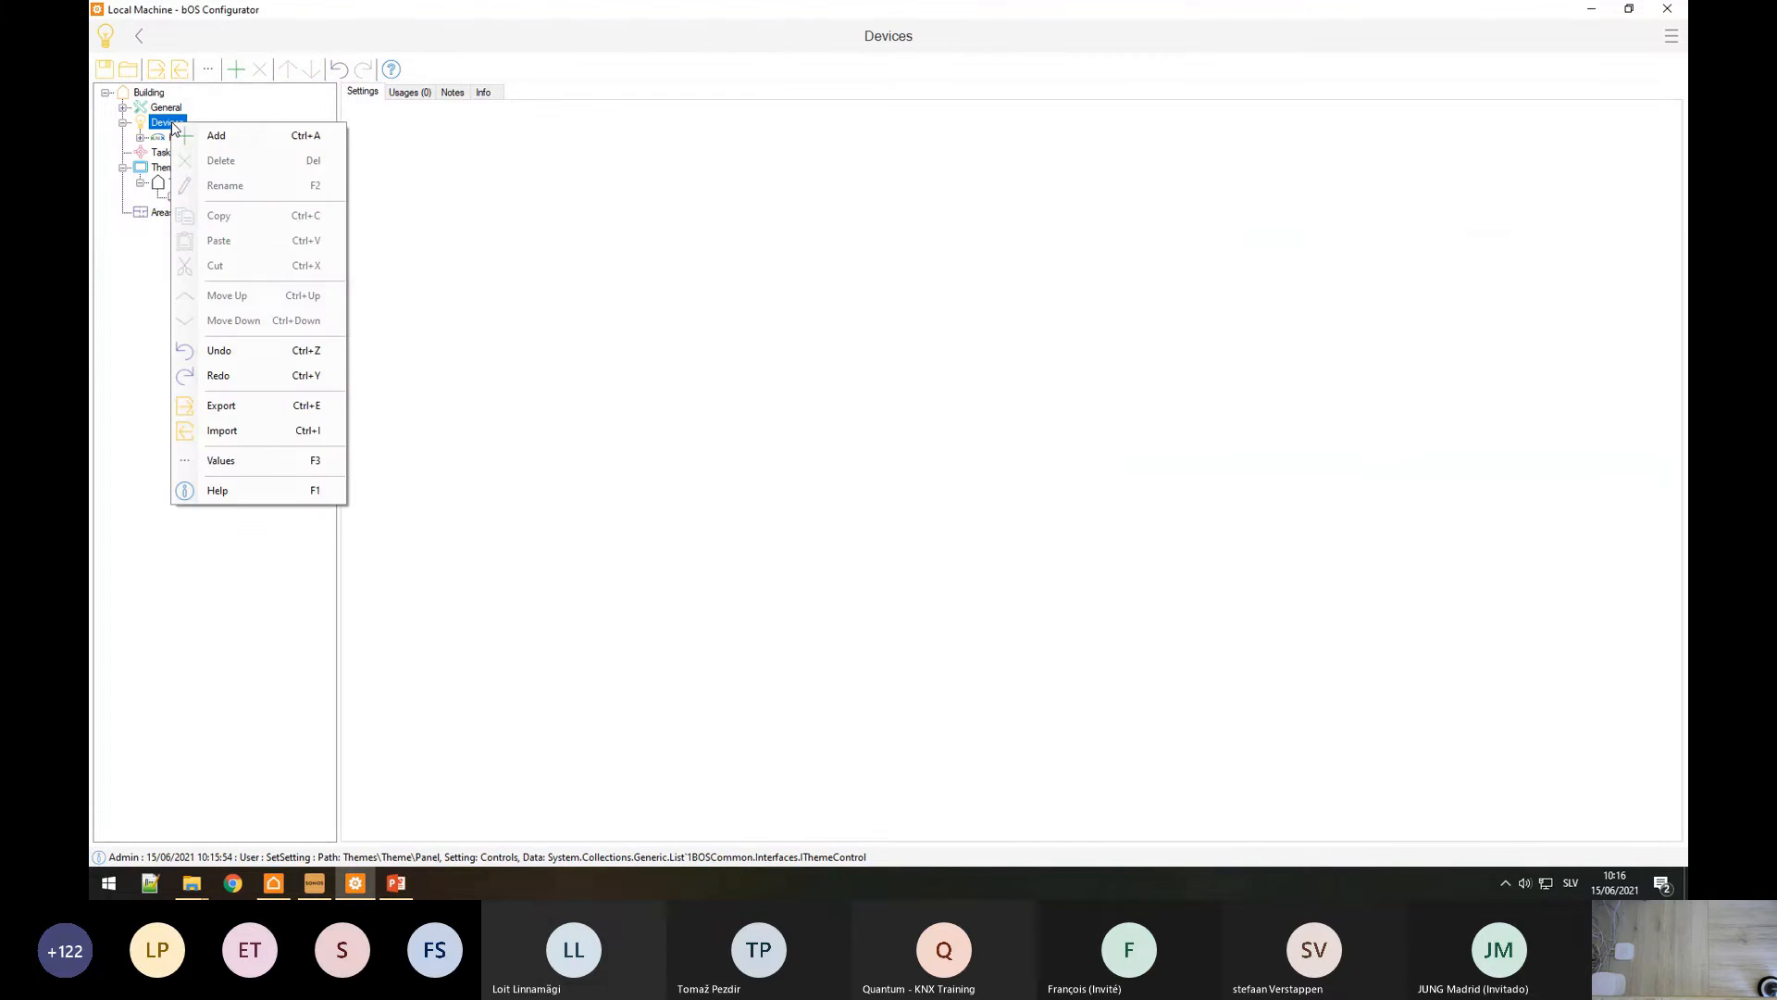
click(190, 136)
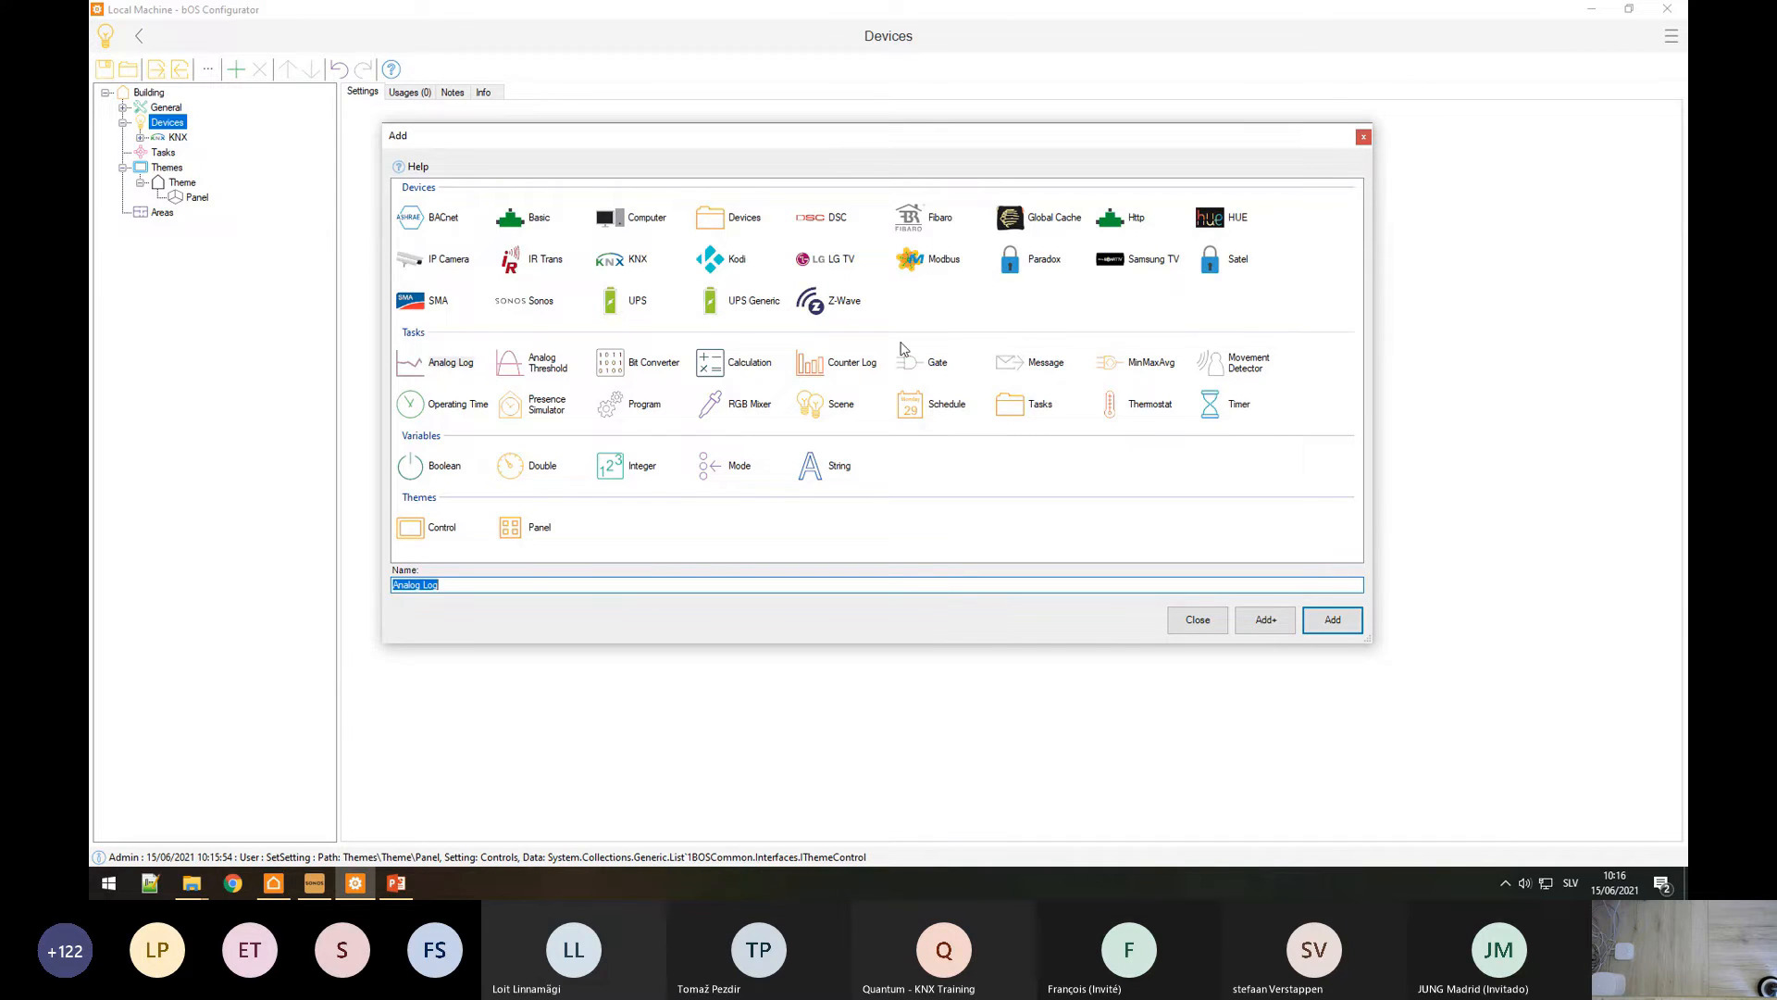
click(819, 301)
click(1329, 622)
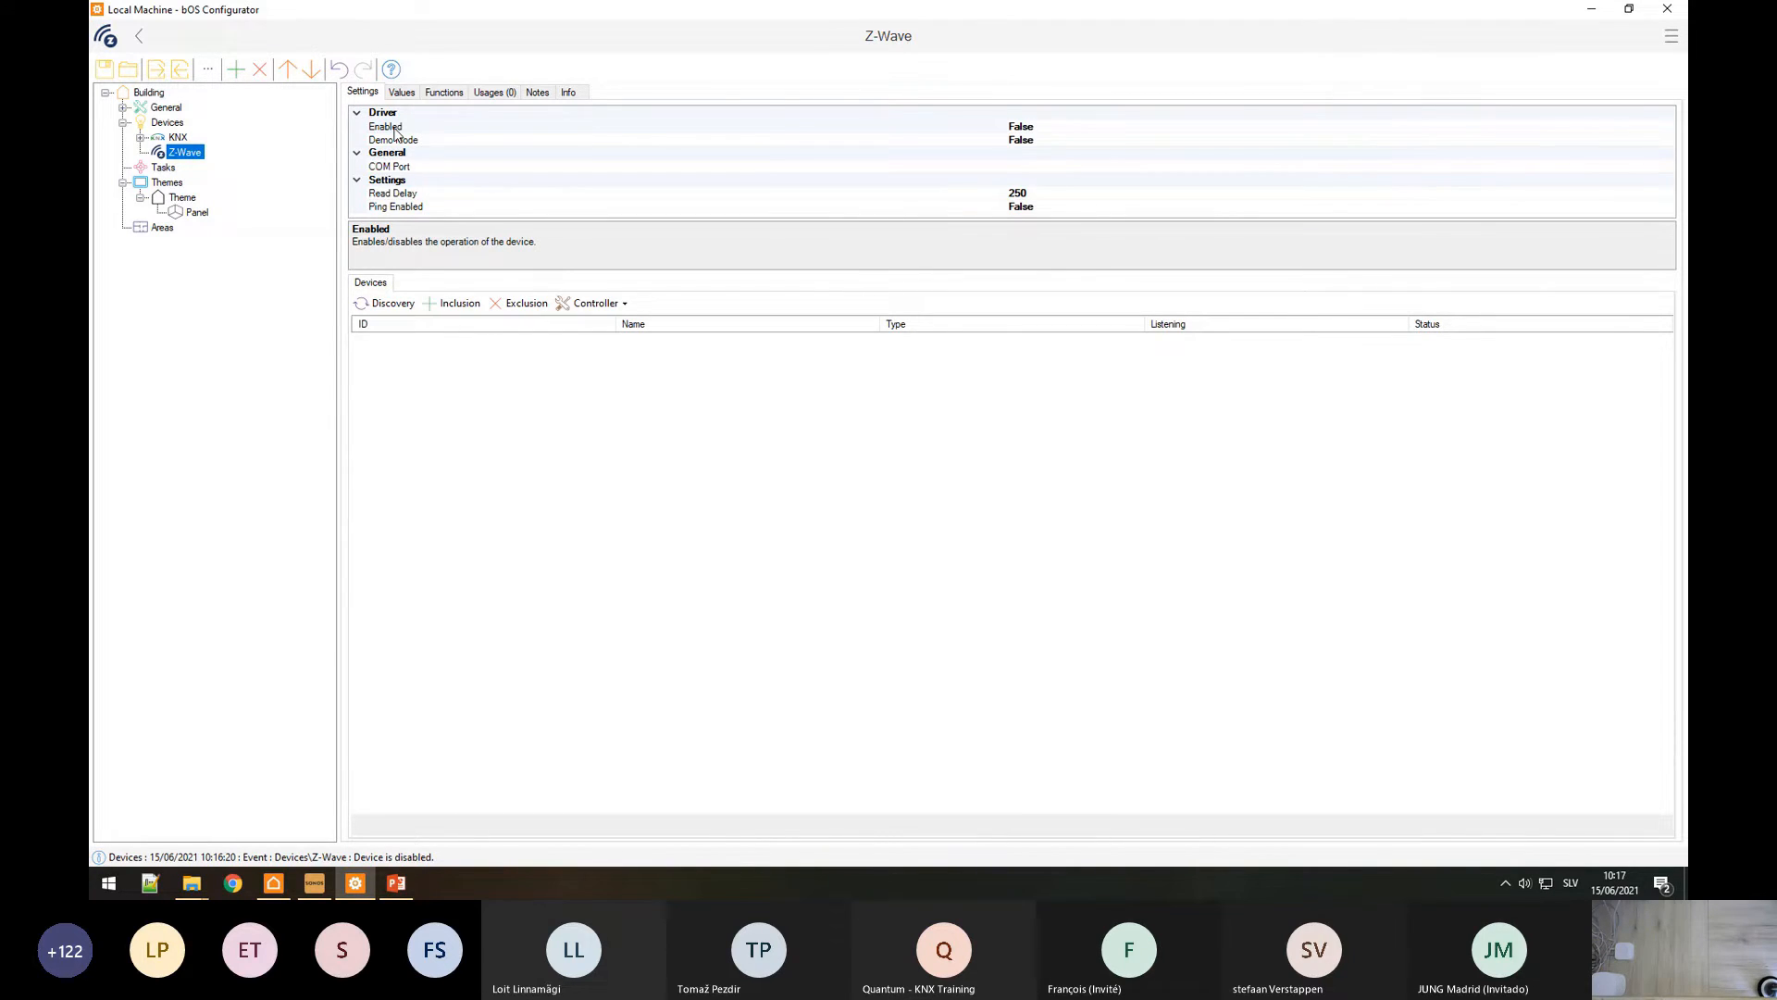
click(408, 167)
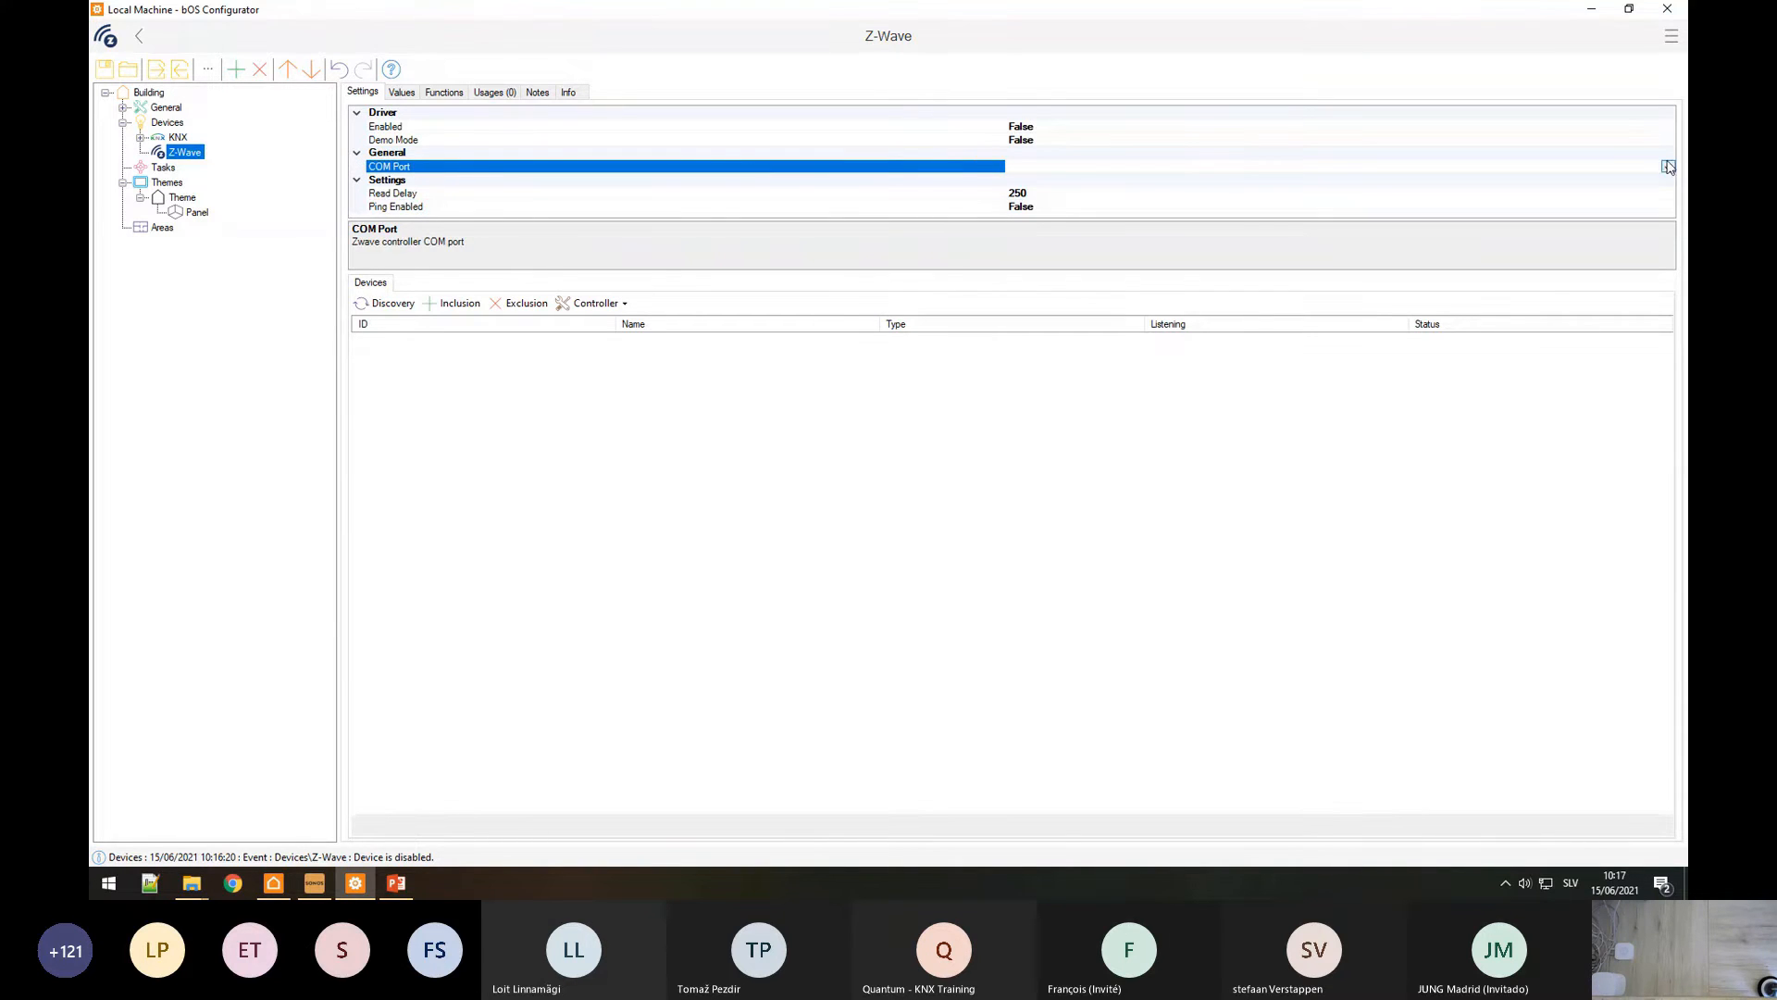
key(super)
Step: Open Device Manager from the Start menu search
text(do)
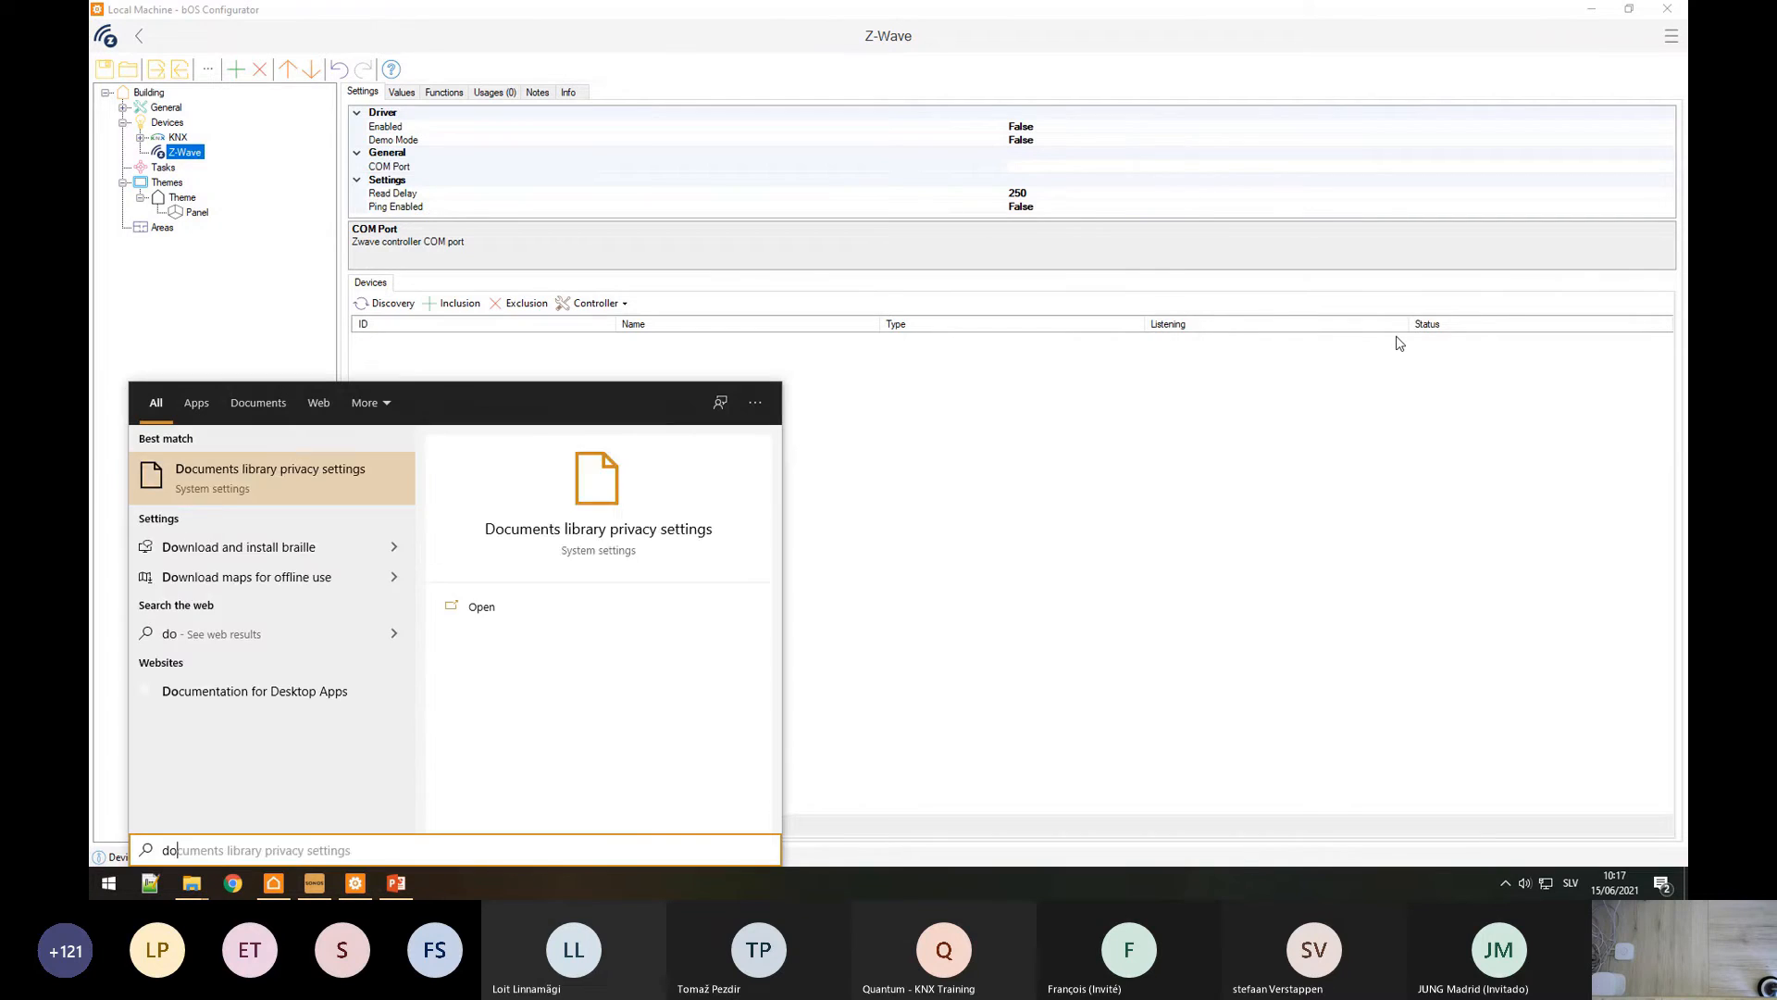
key(BackSpace)
text(ev)
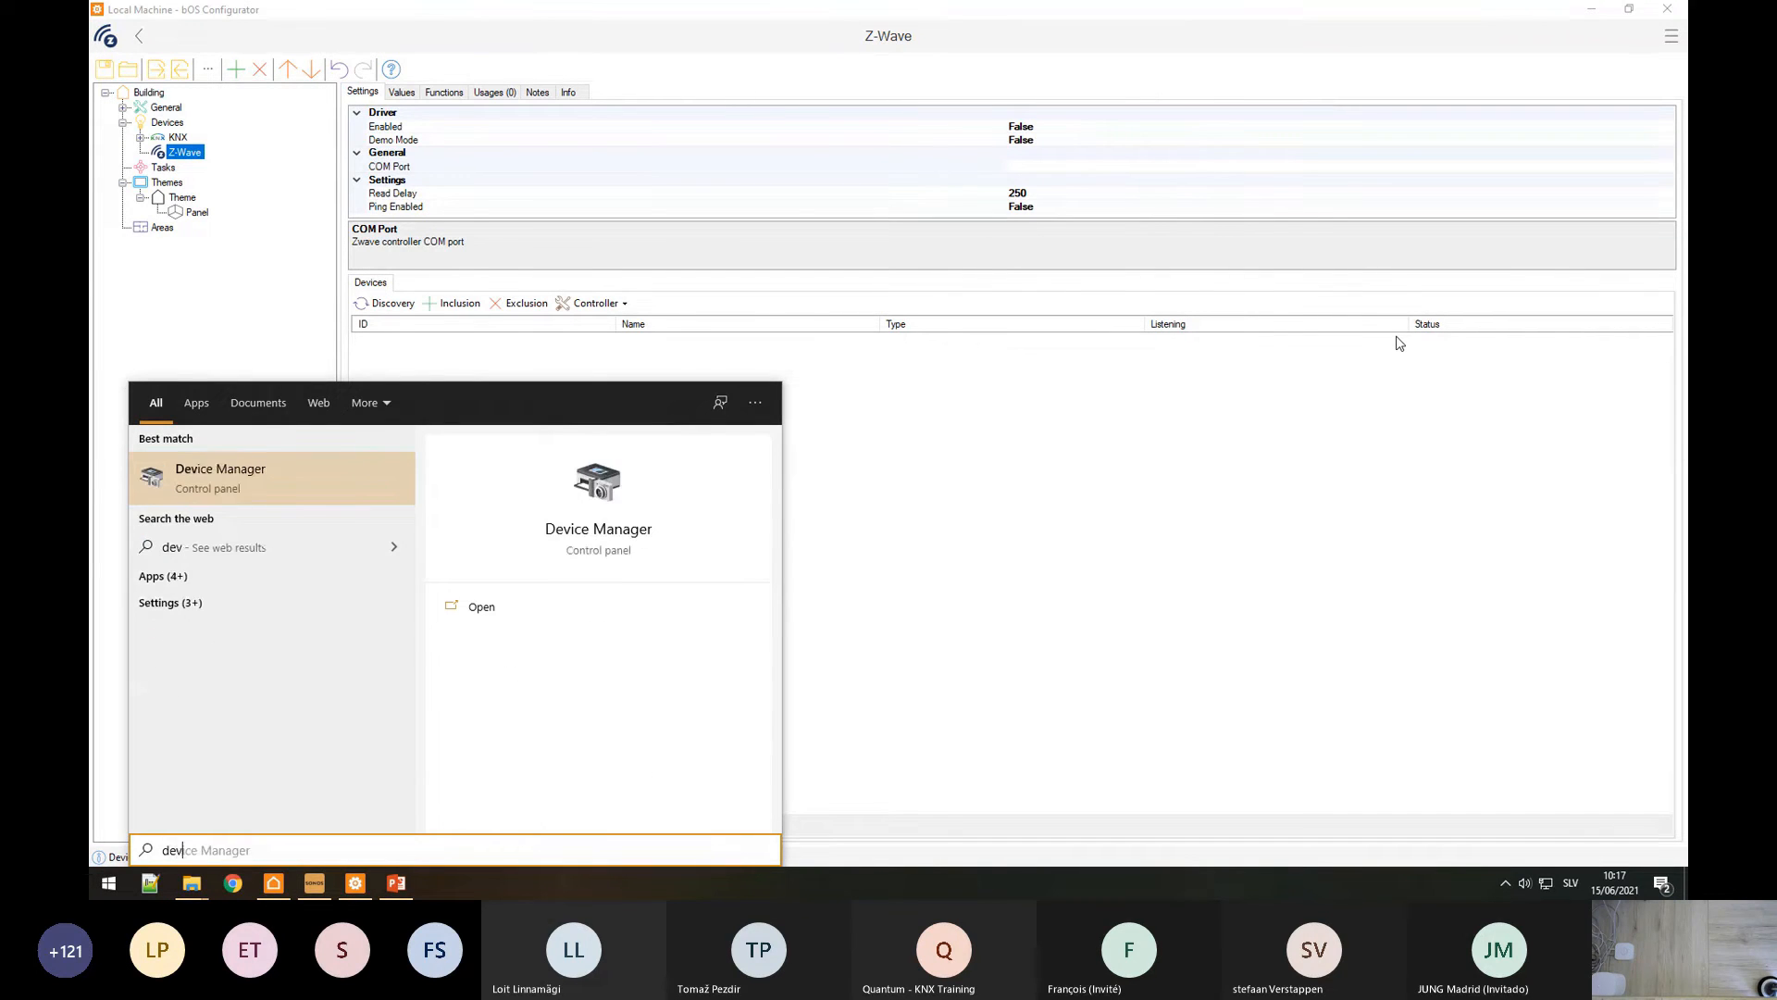
key(Return)
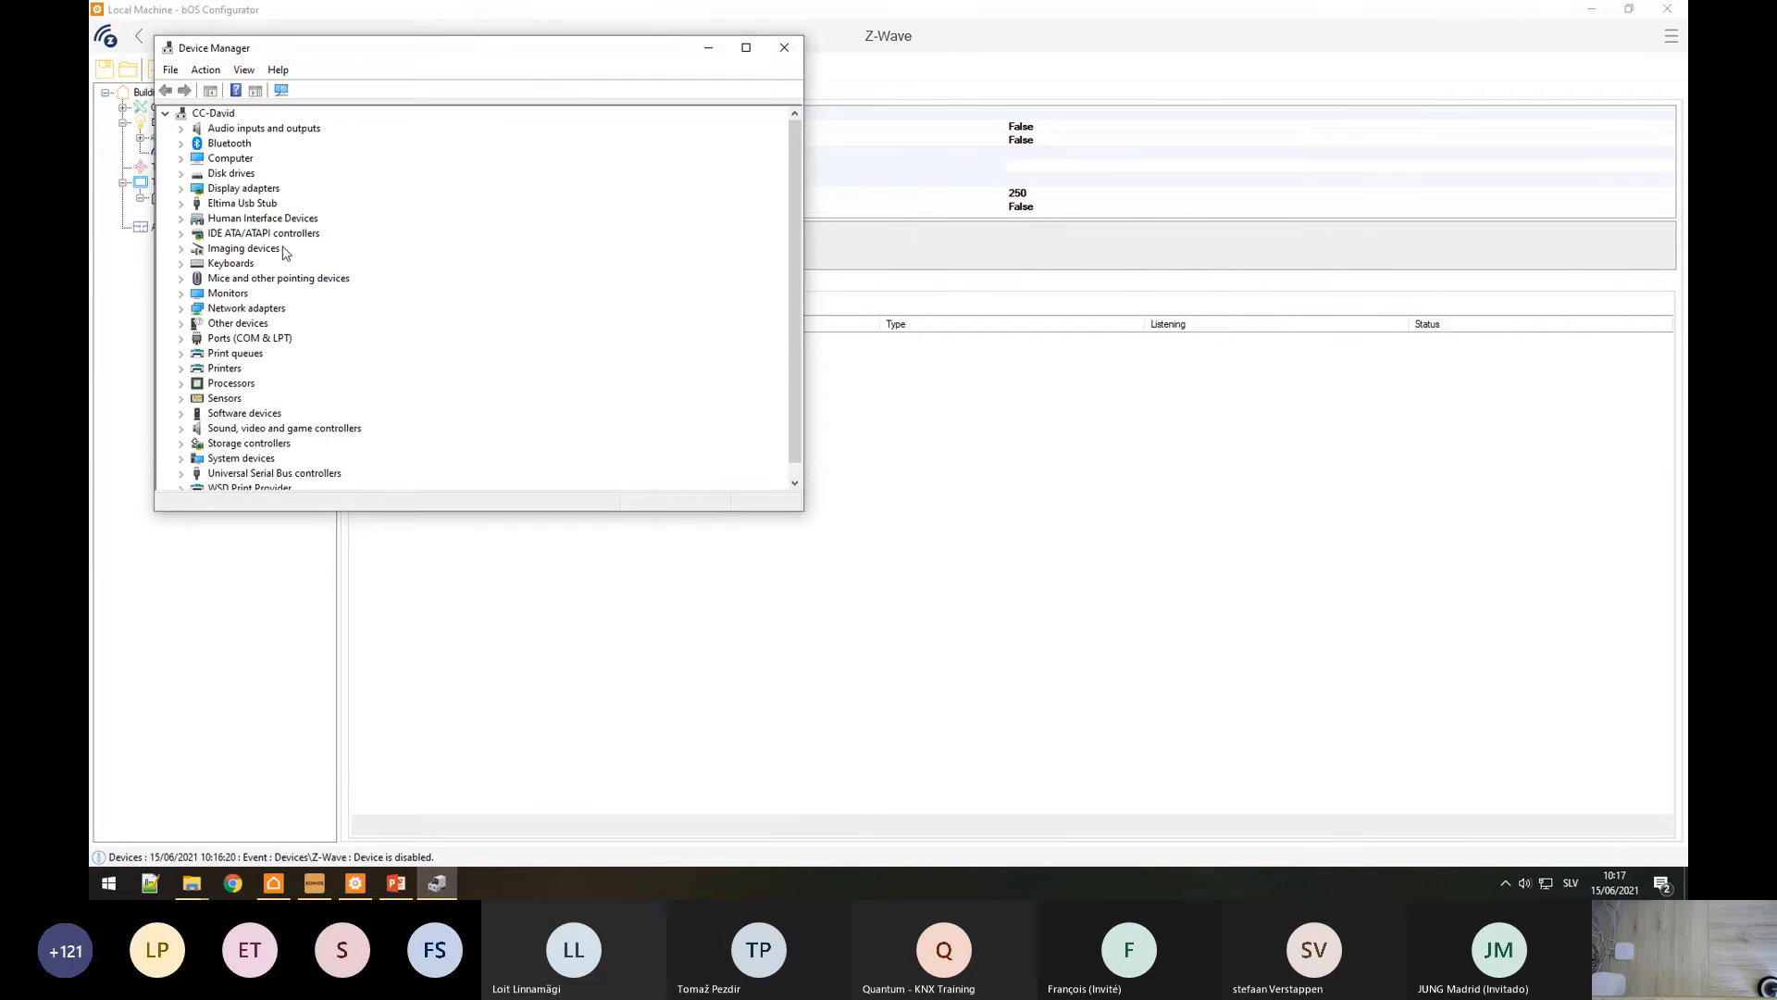
Step: Confirm the USB Z-Wave stick sits on COM6 under Ports (COM & LPT), then close Device Manager
drag(286, 47, 492, 138)
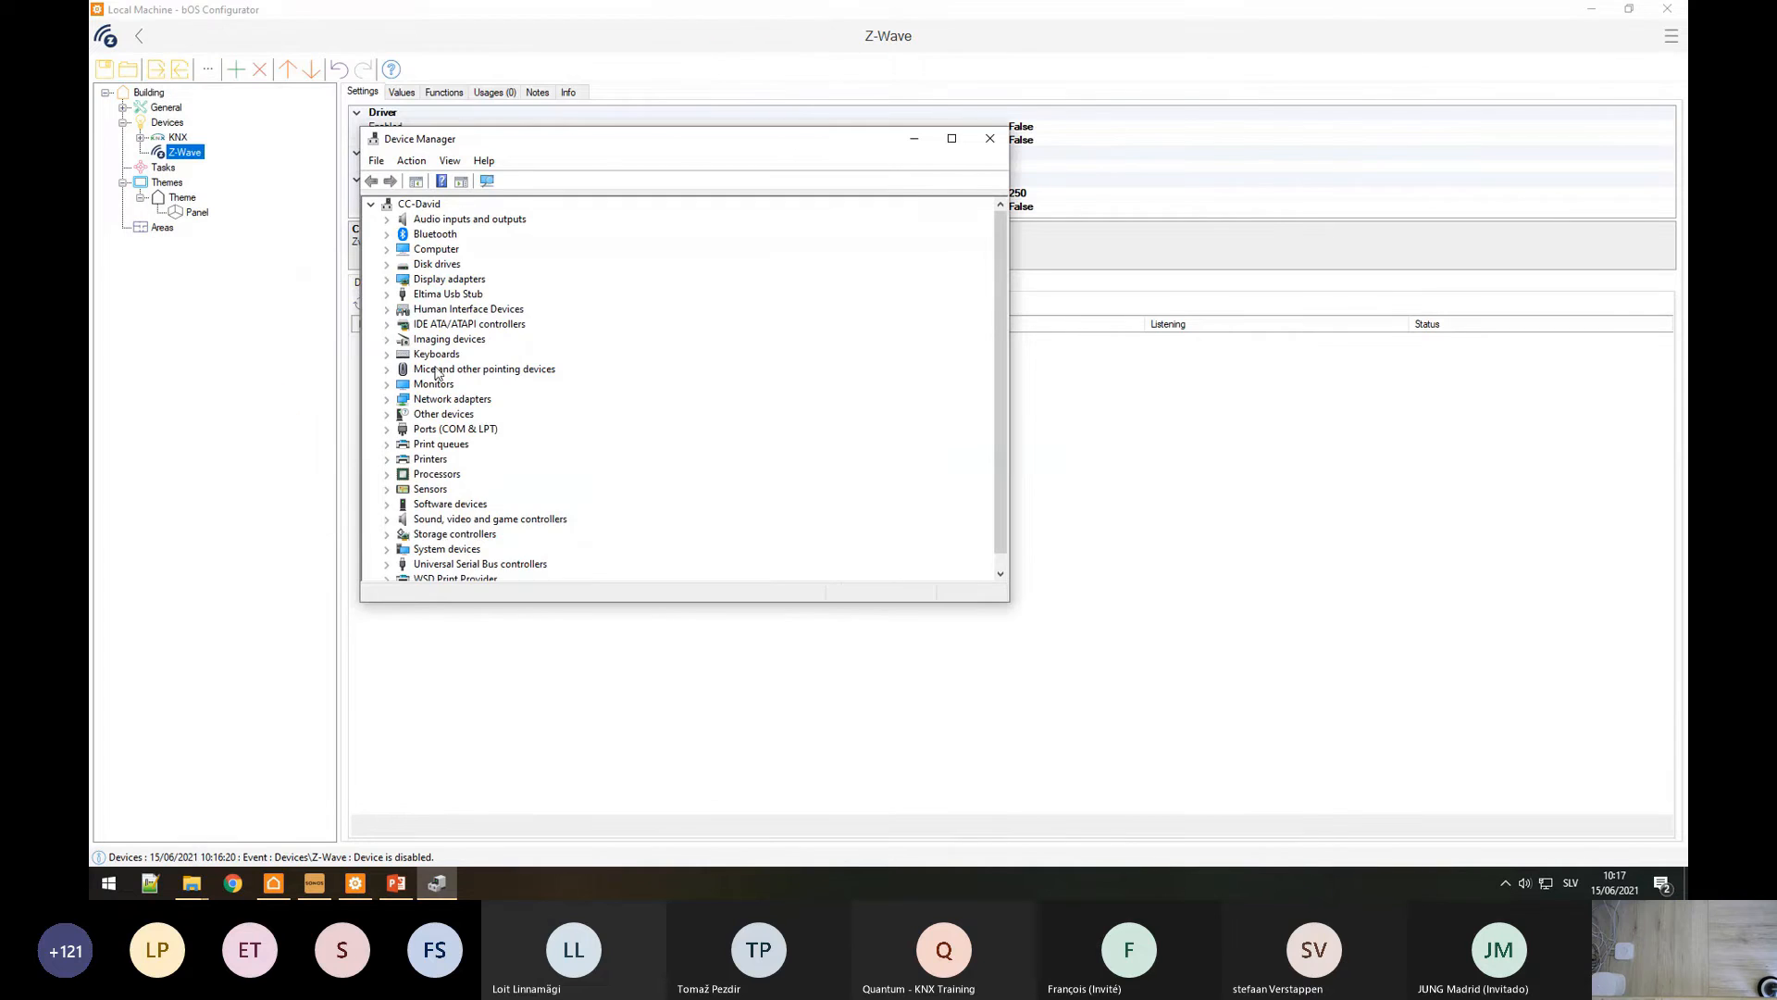
double_click(405, 430)
click(443, 488)
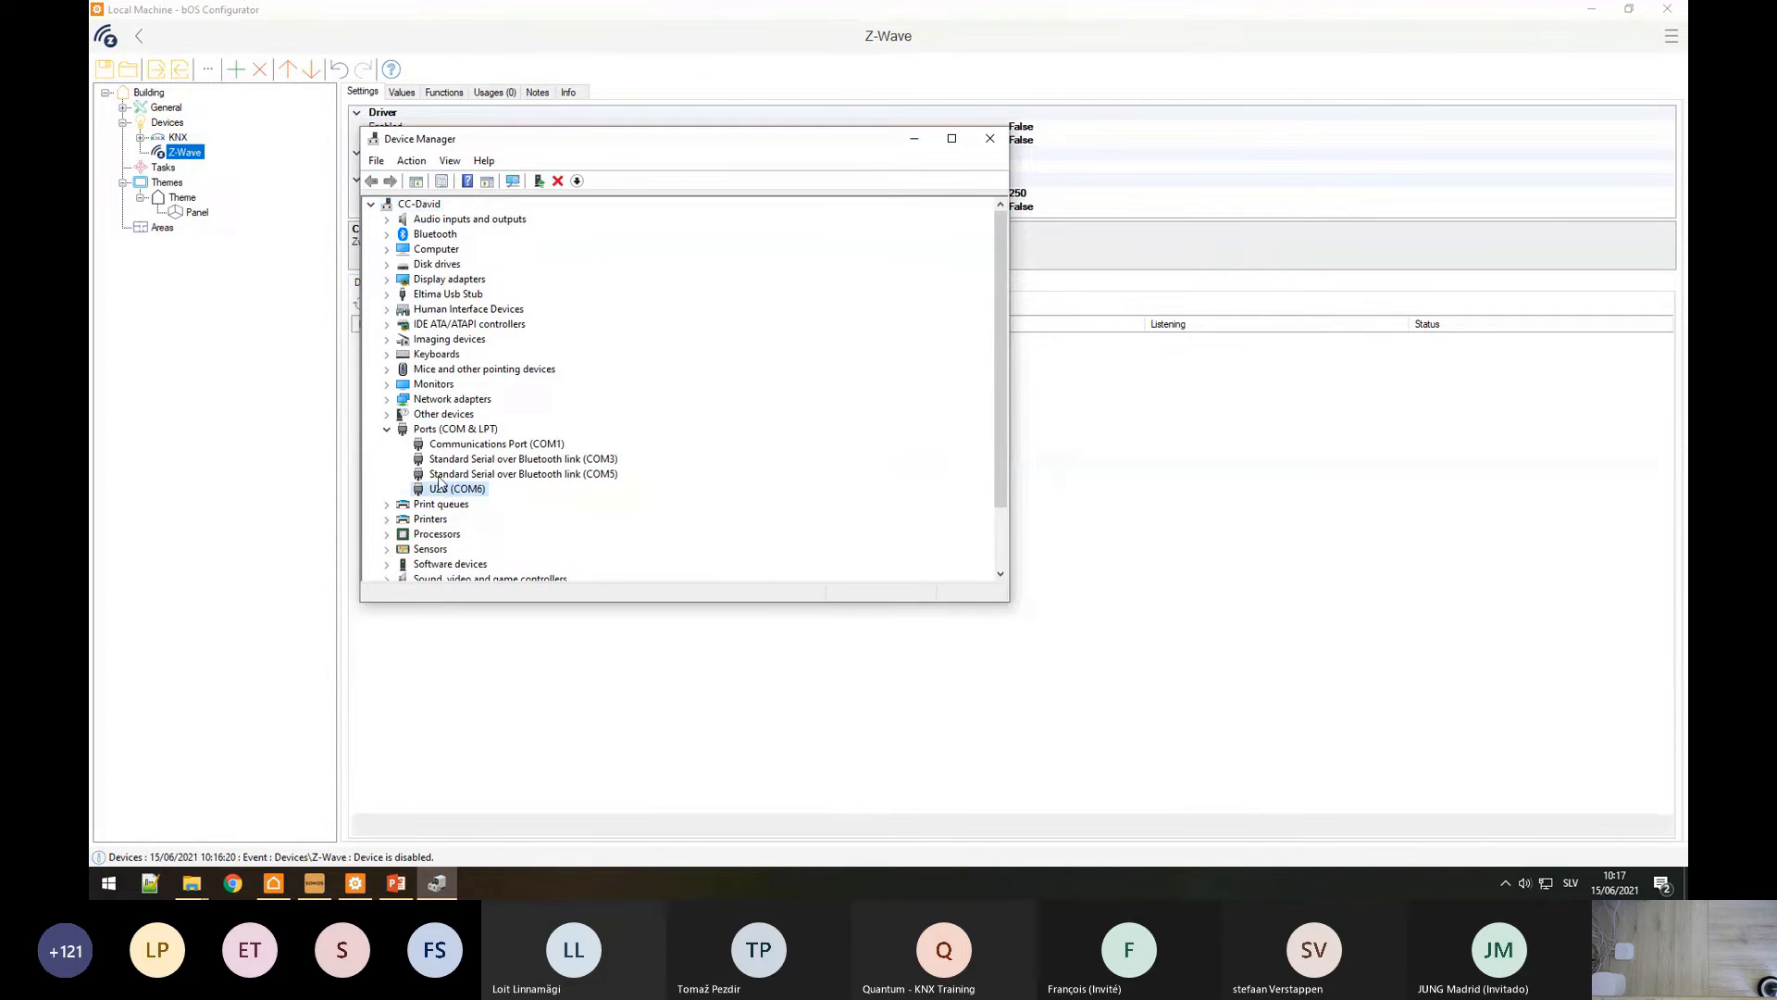
click(990, 139)
click(1627, 165)
Step: Set the Z-Wave driver's COM port to COM6 and switch Enabled to True
click(1667, 167)
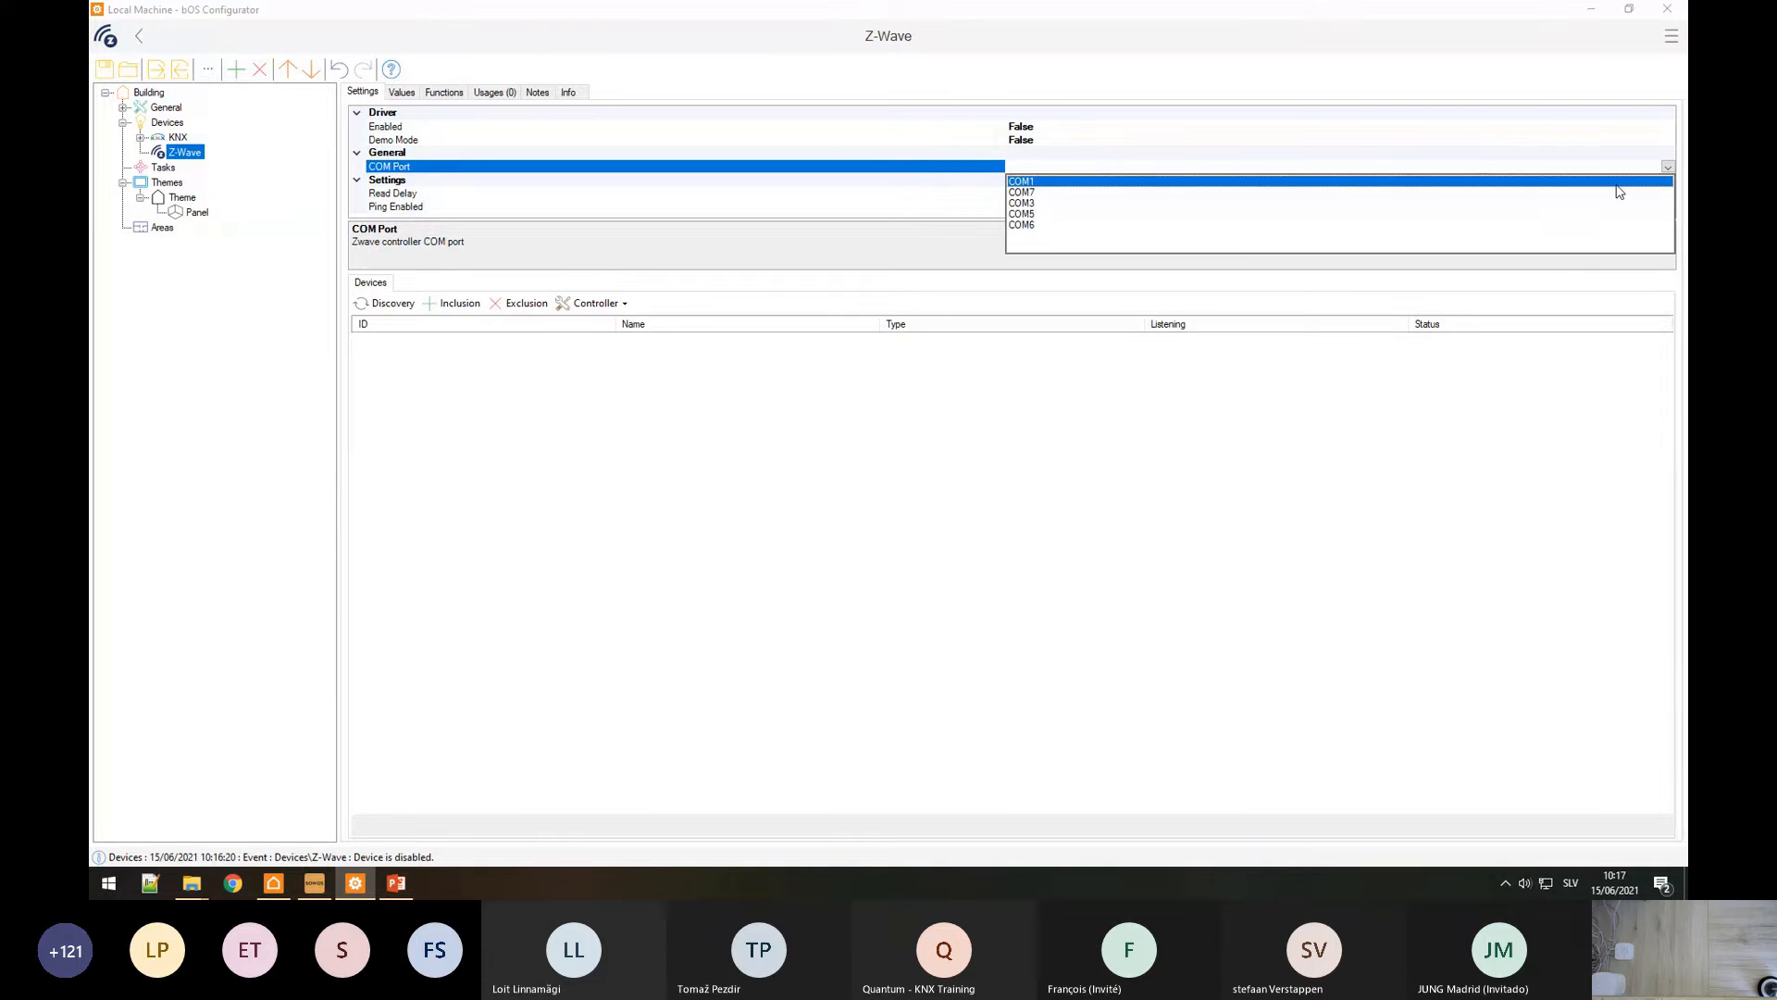
click(1027, 226)
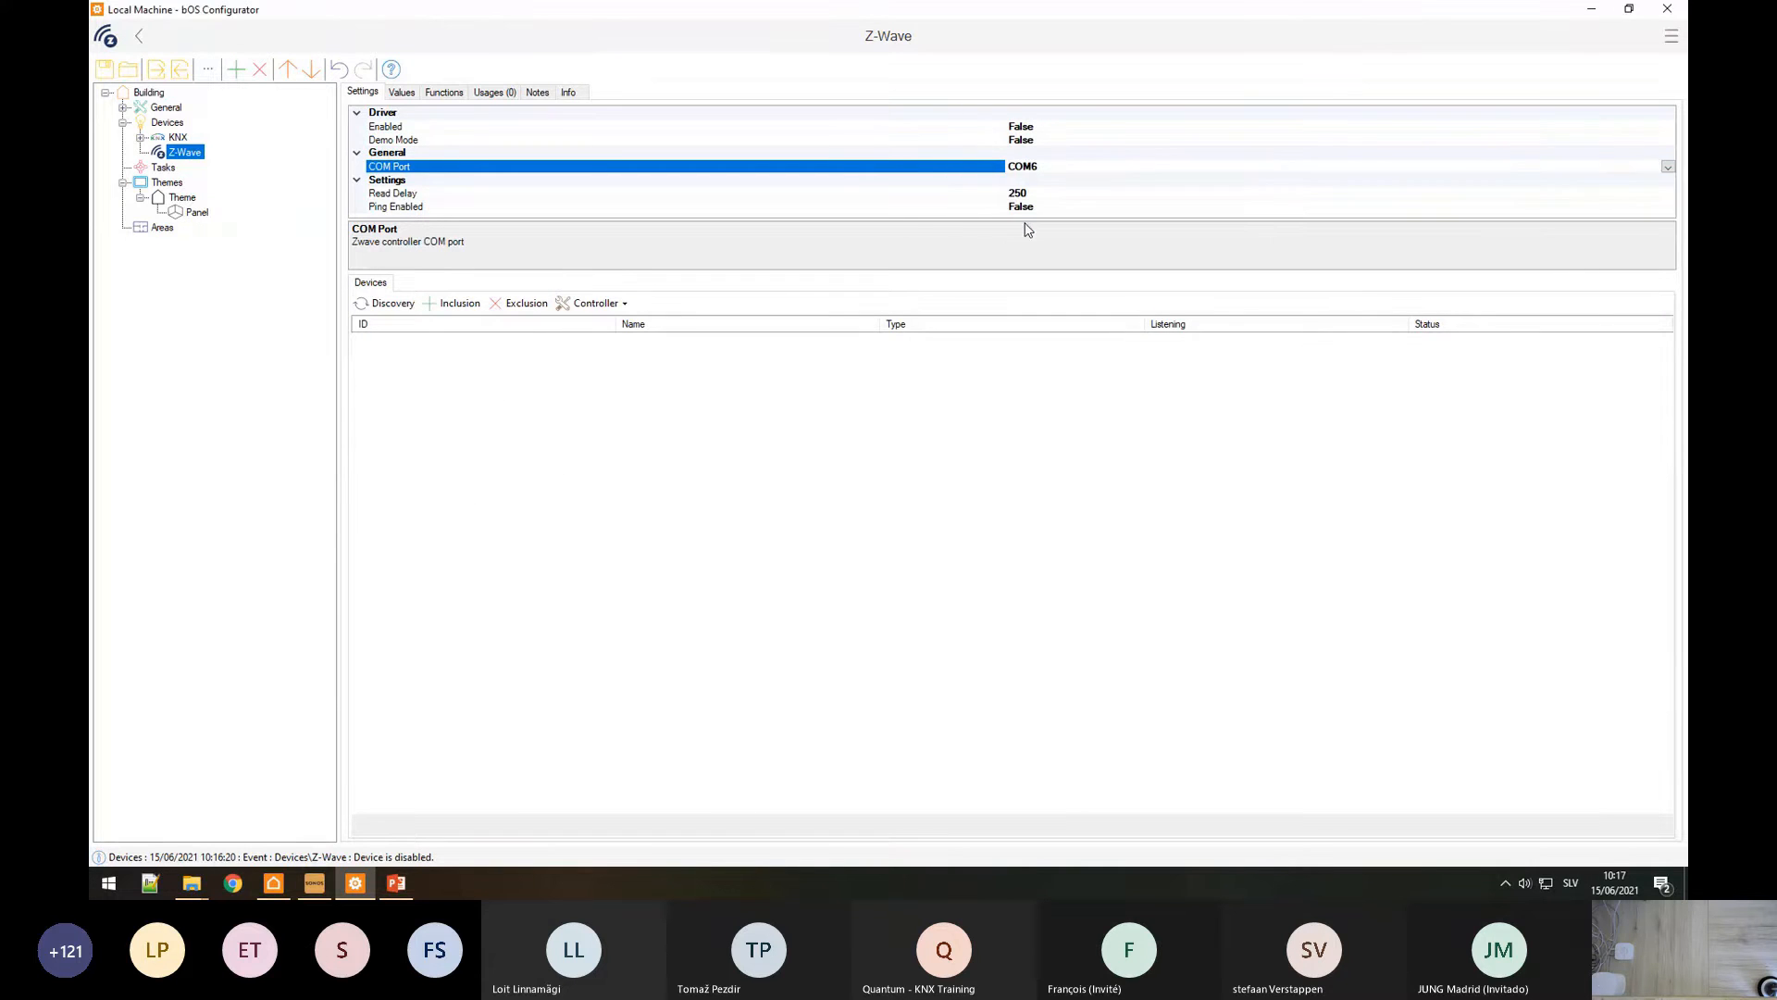
double_click(987, 128)
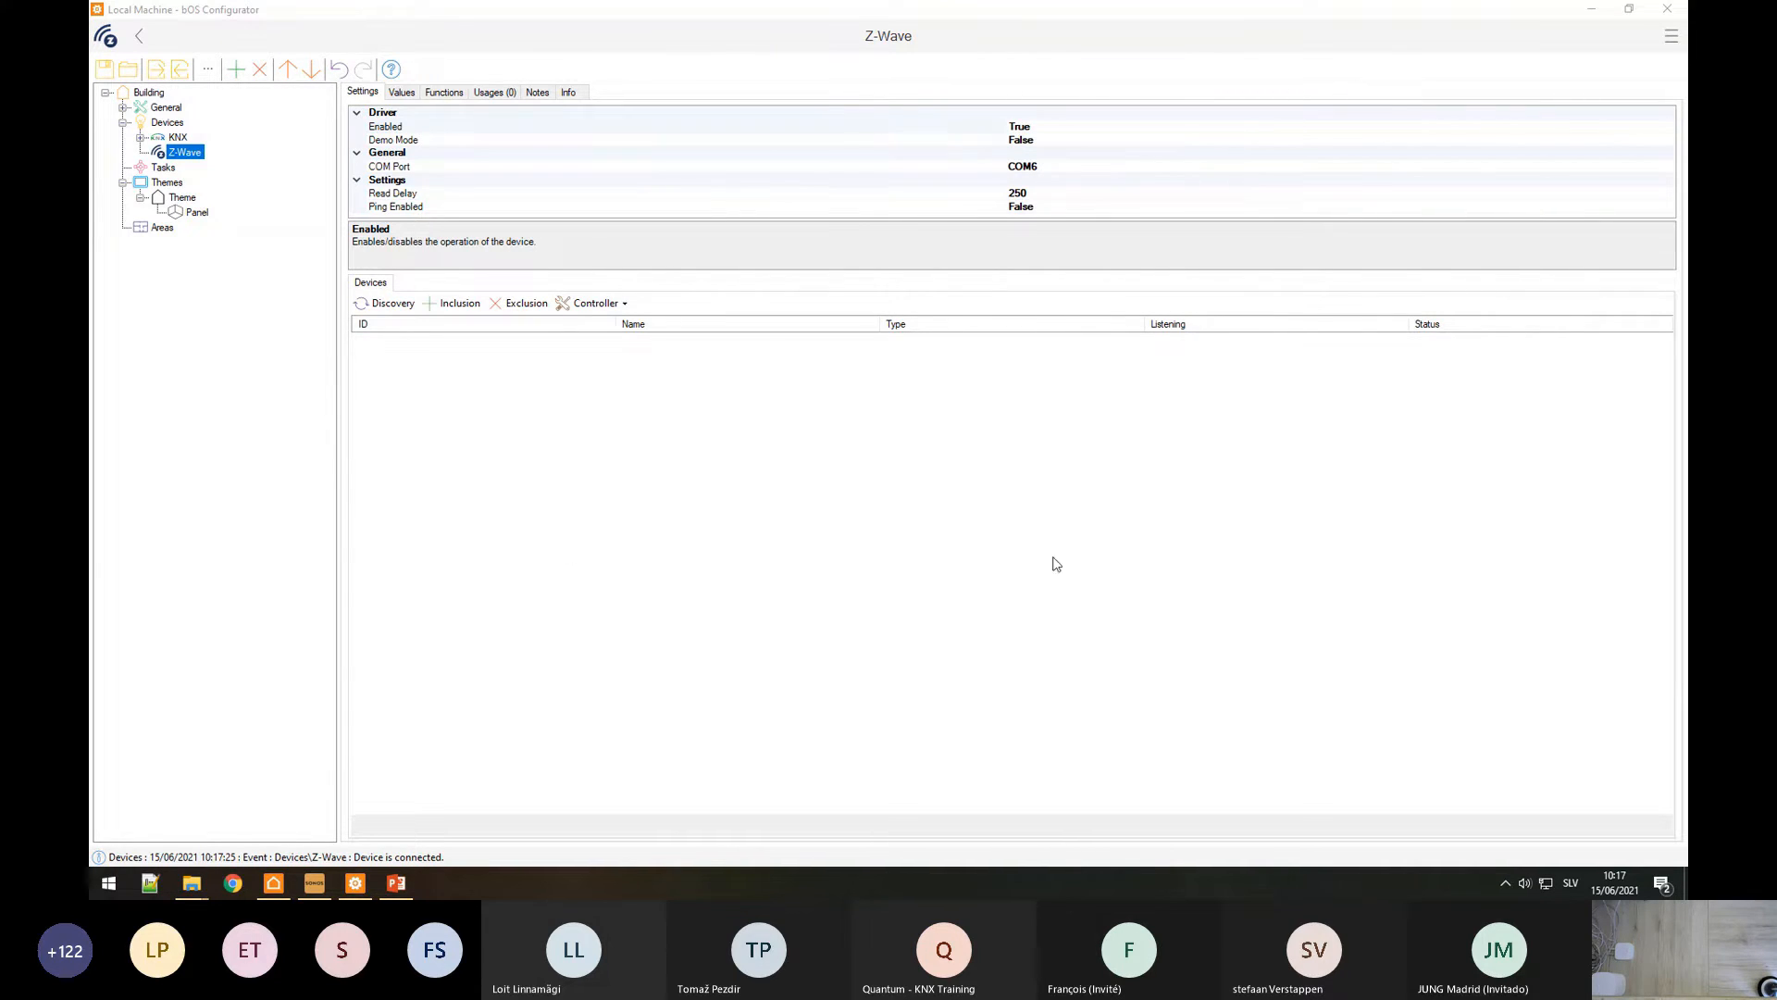
click(390, 303)
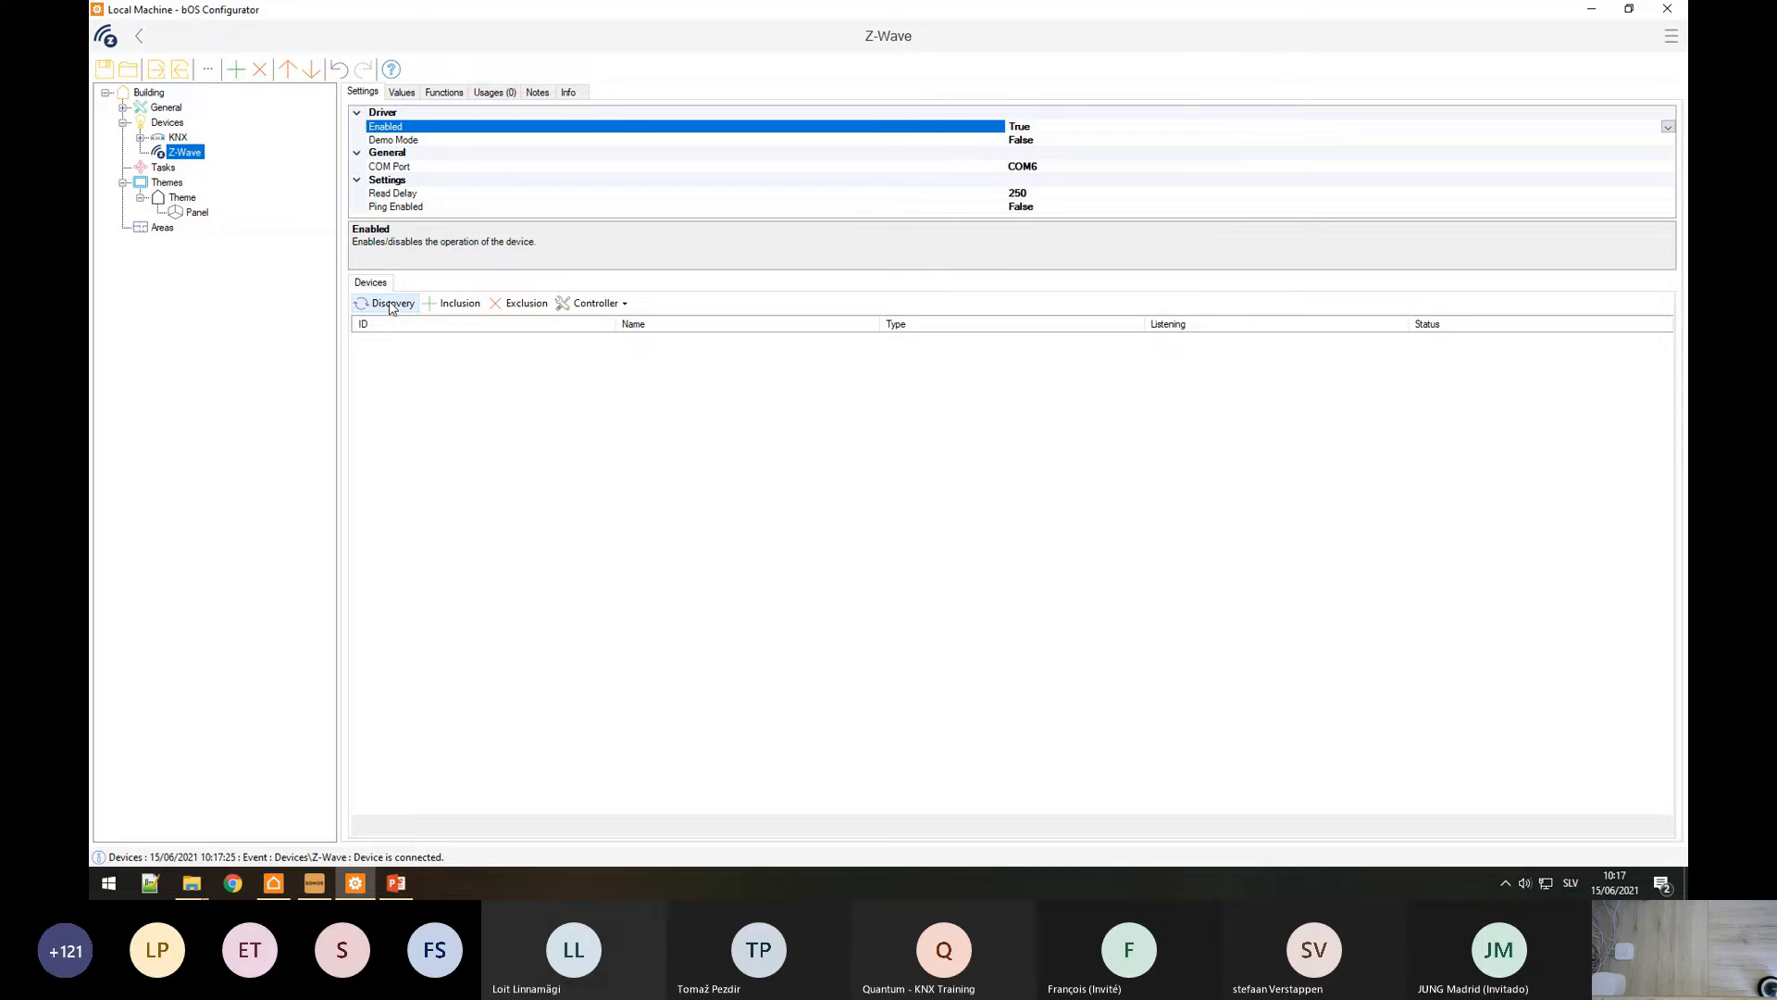
Step: Run Z-Wave discovery and reload the devices page so node 1 appears as the Controller
click(390, 304)
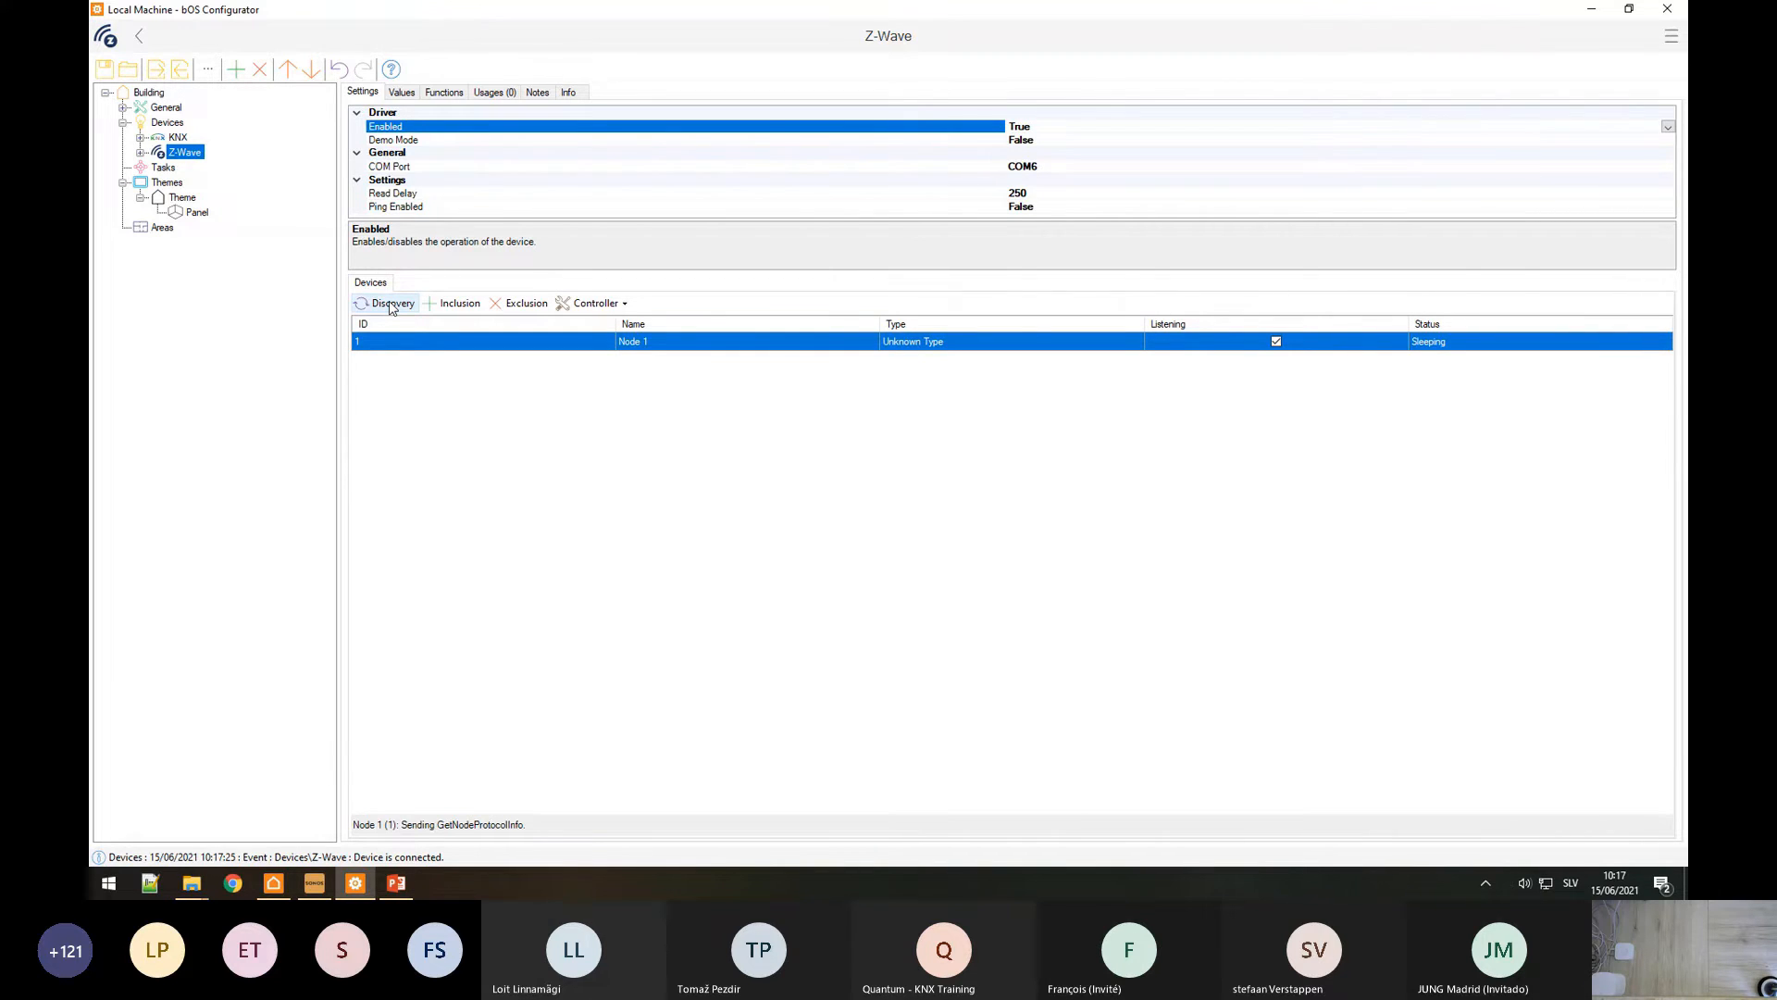
click(185, 153)
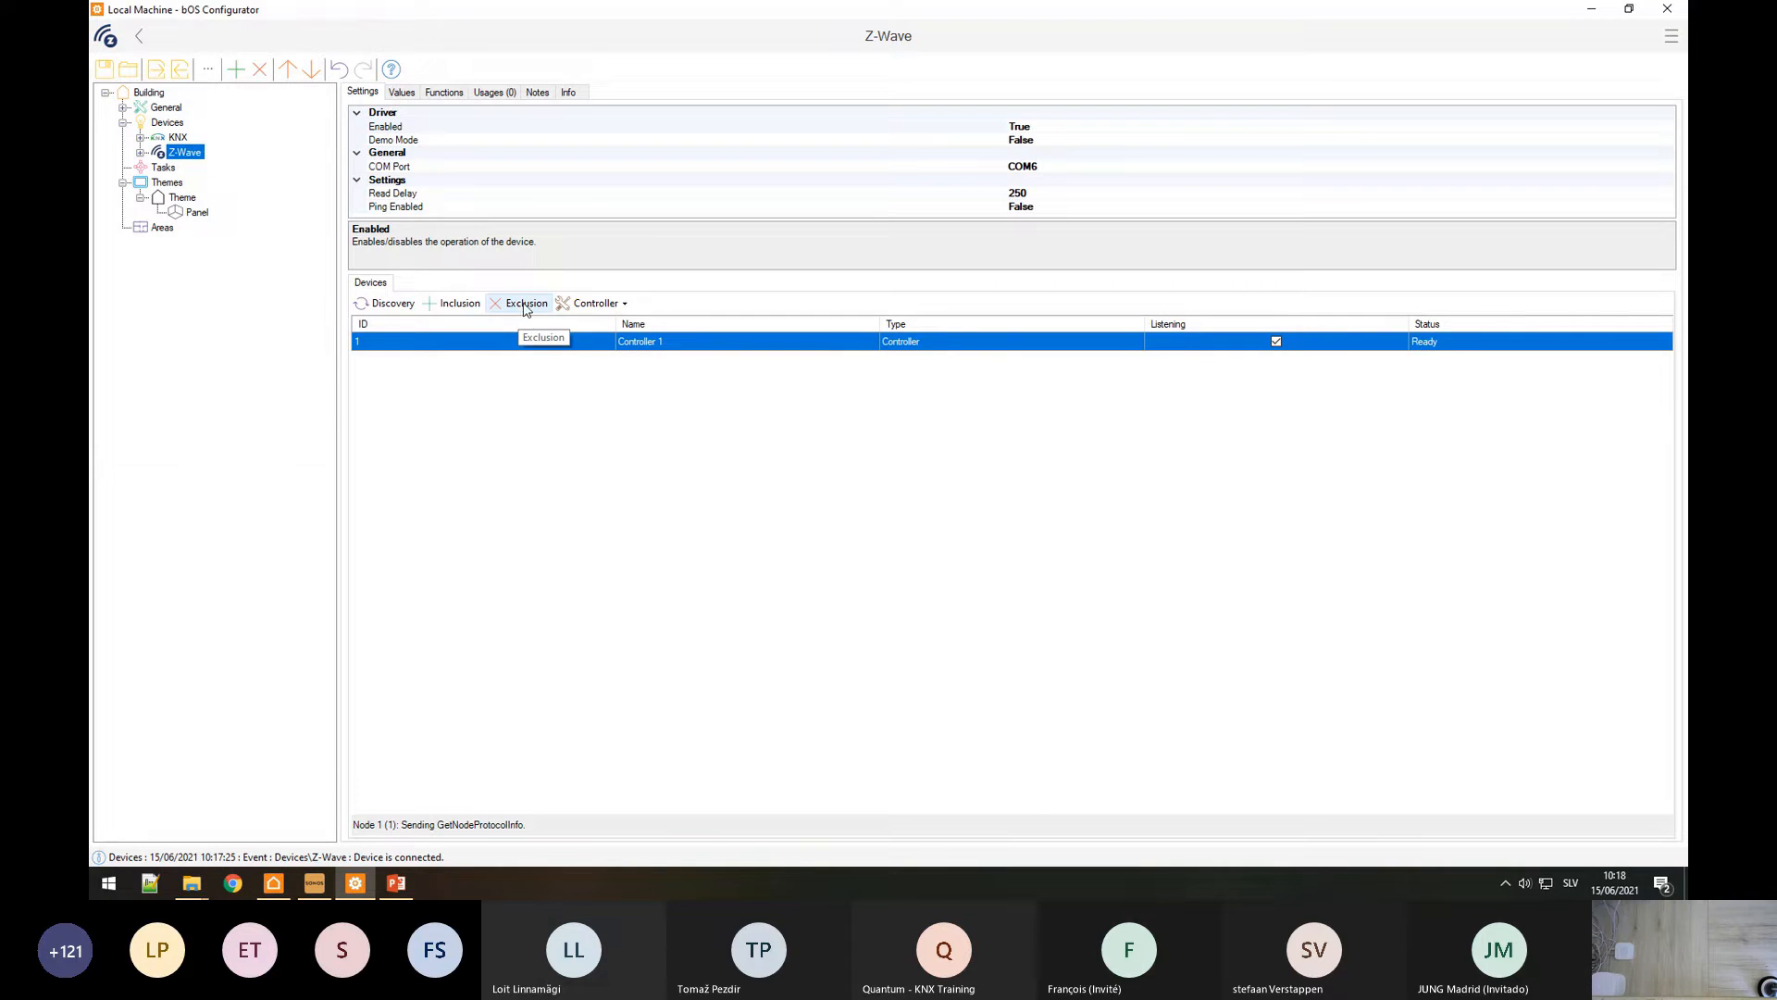
click(606, 305)
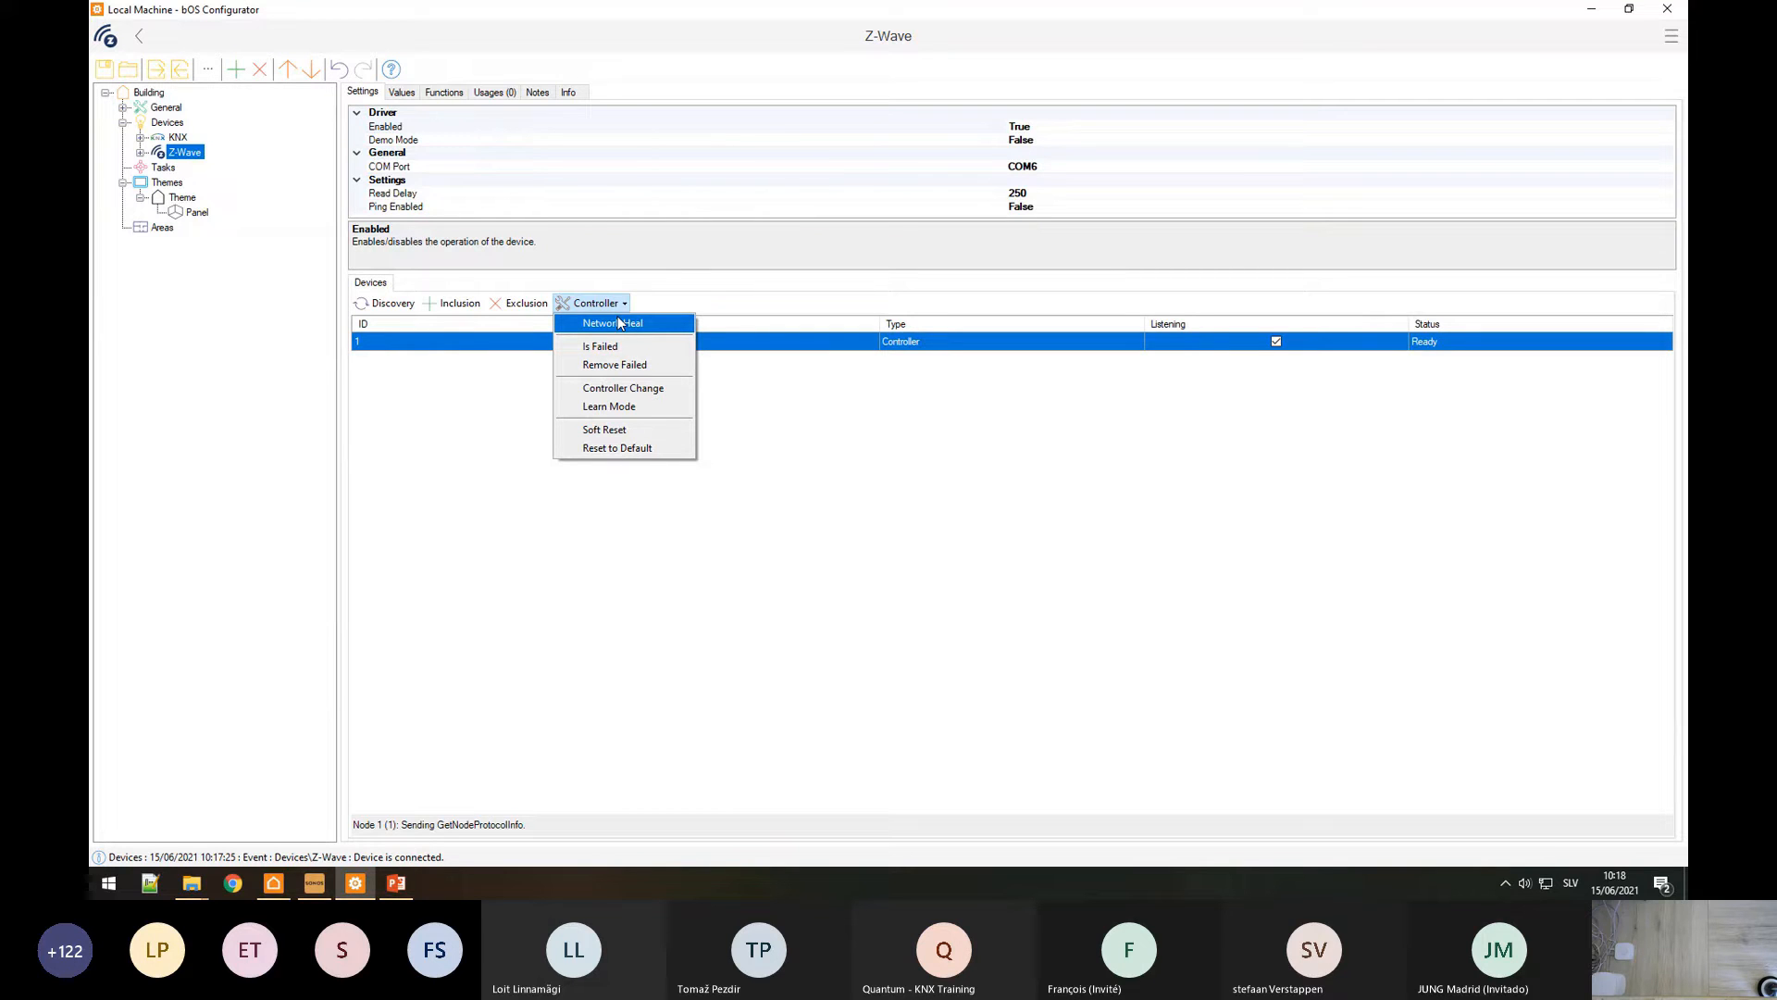
click(602, 367)
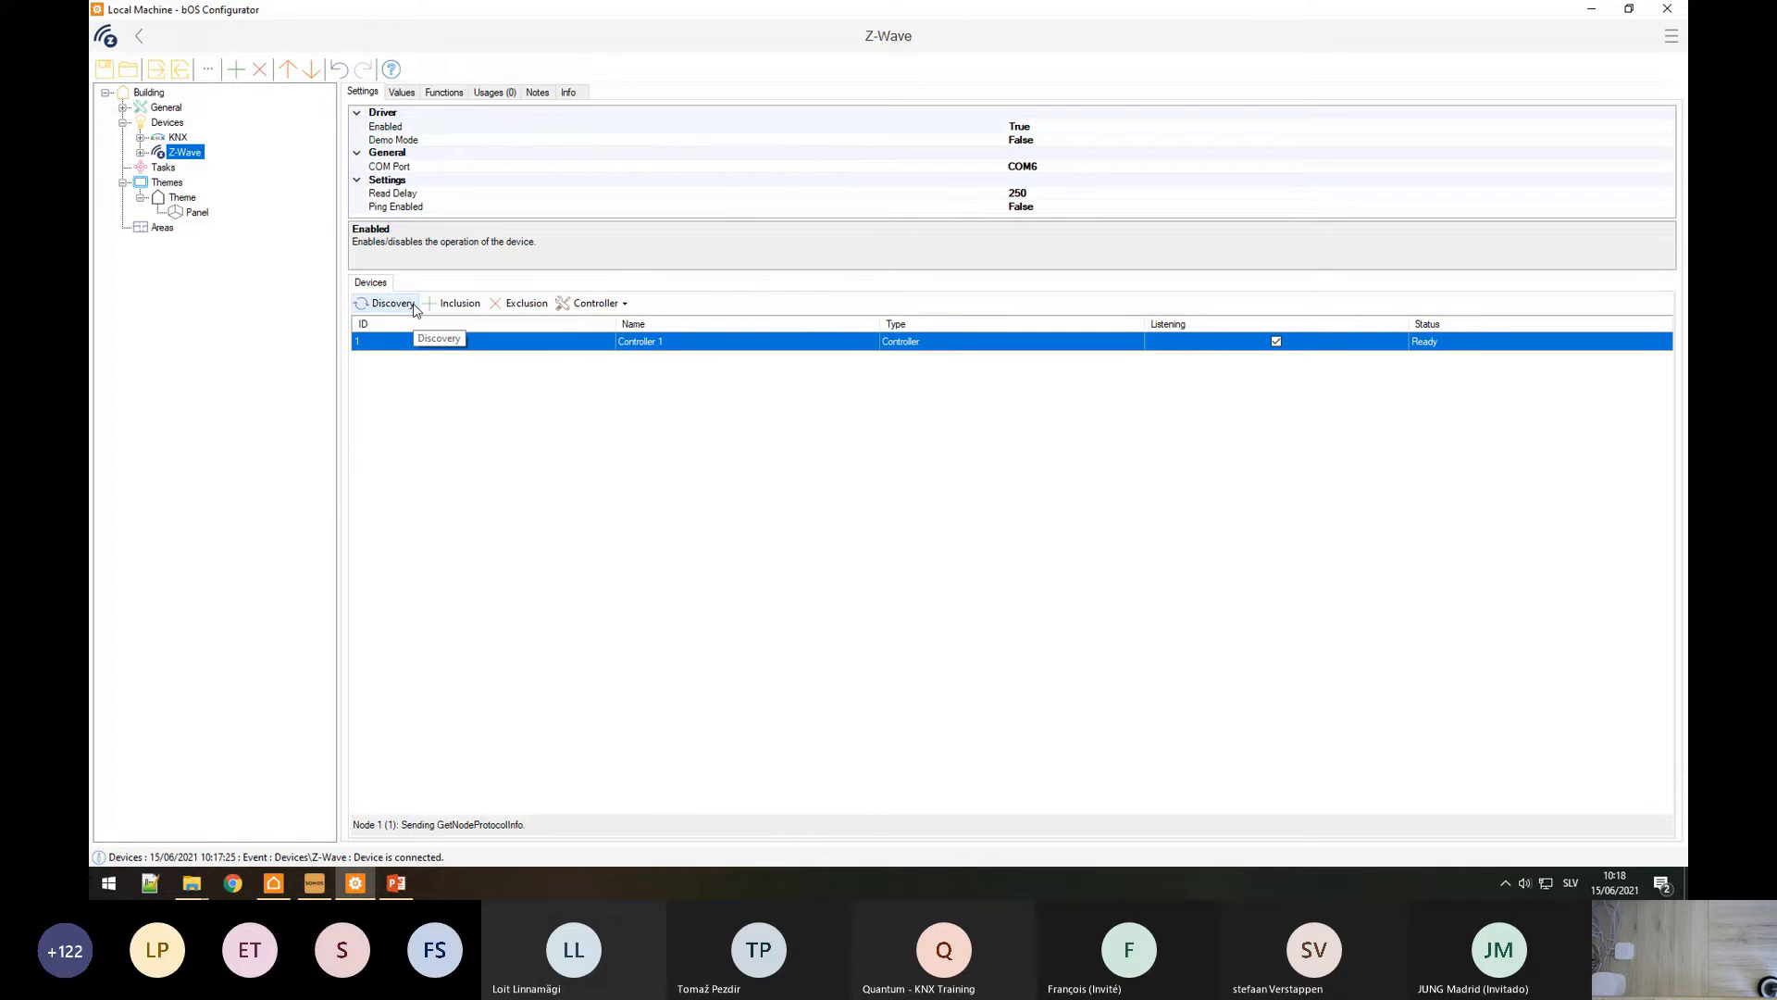
click(597, 302)
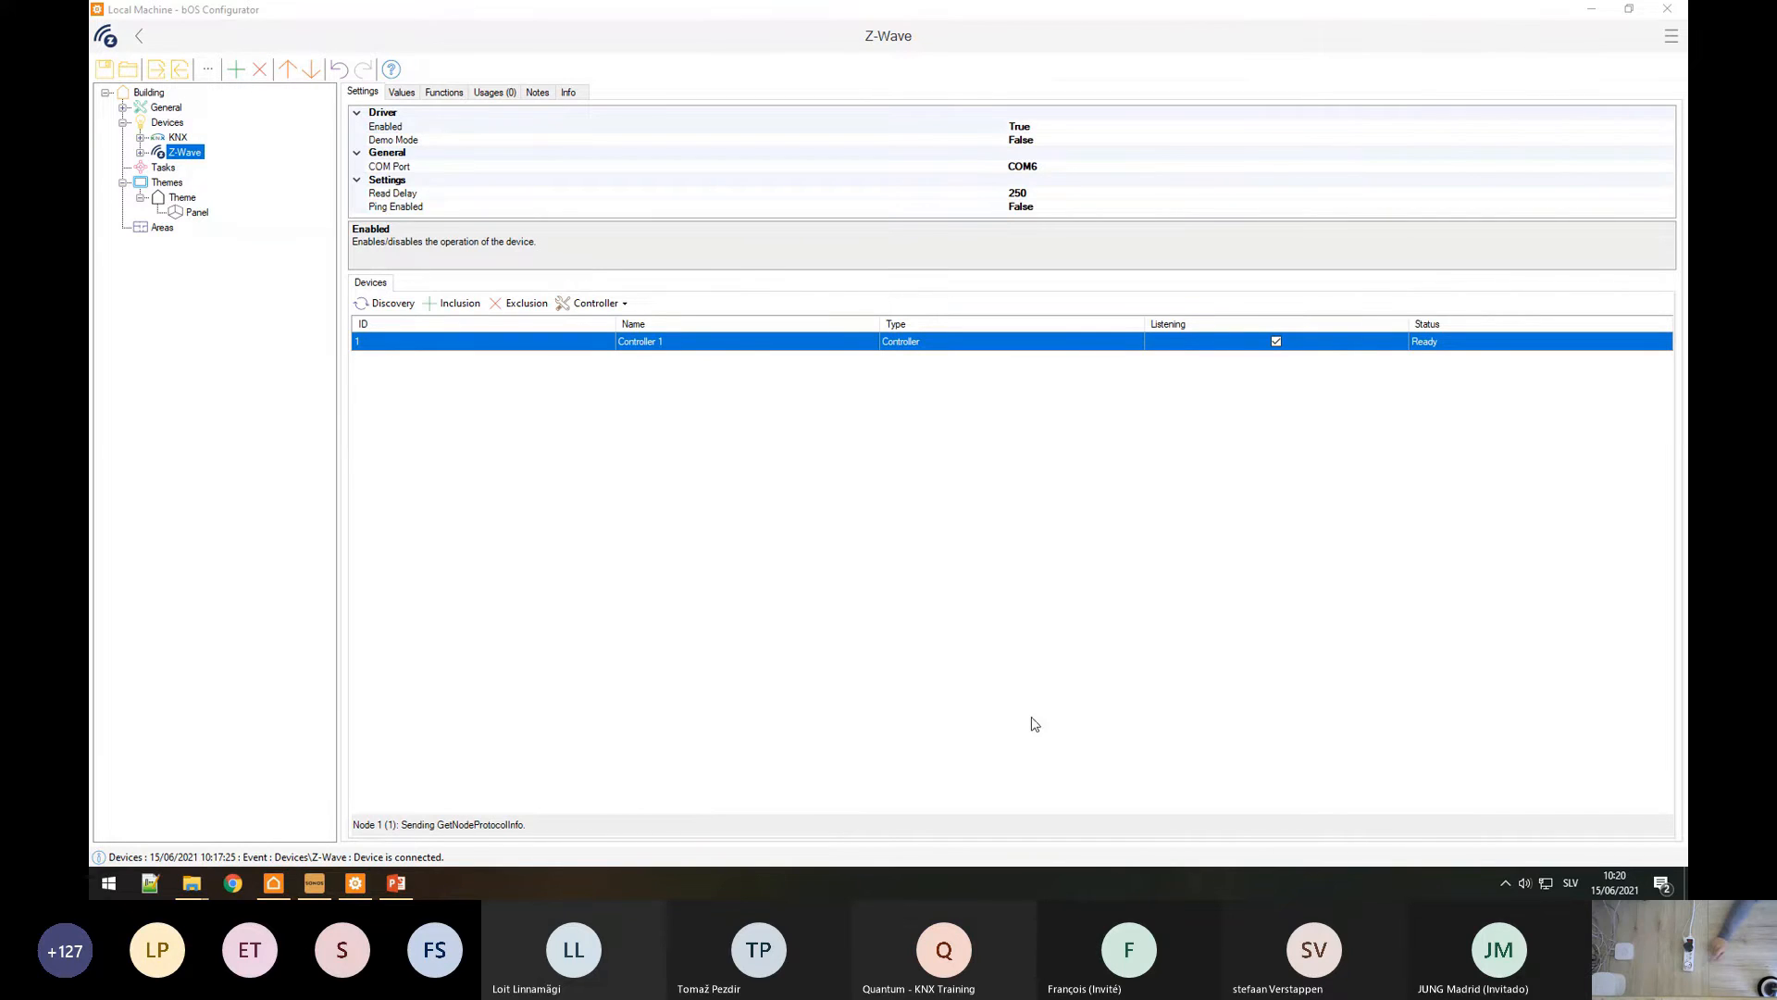
click(768, 478)
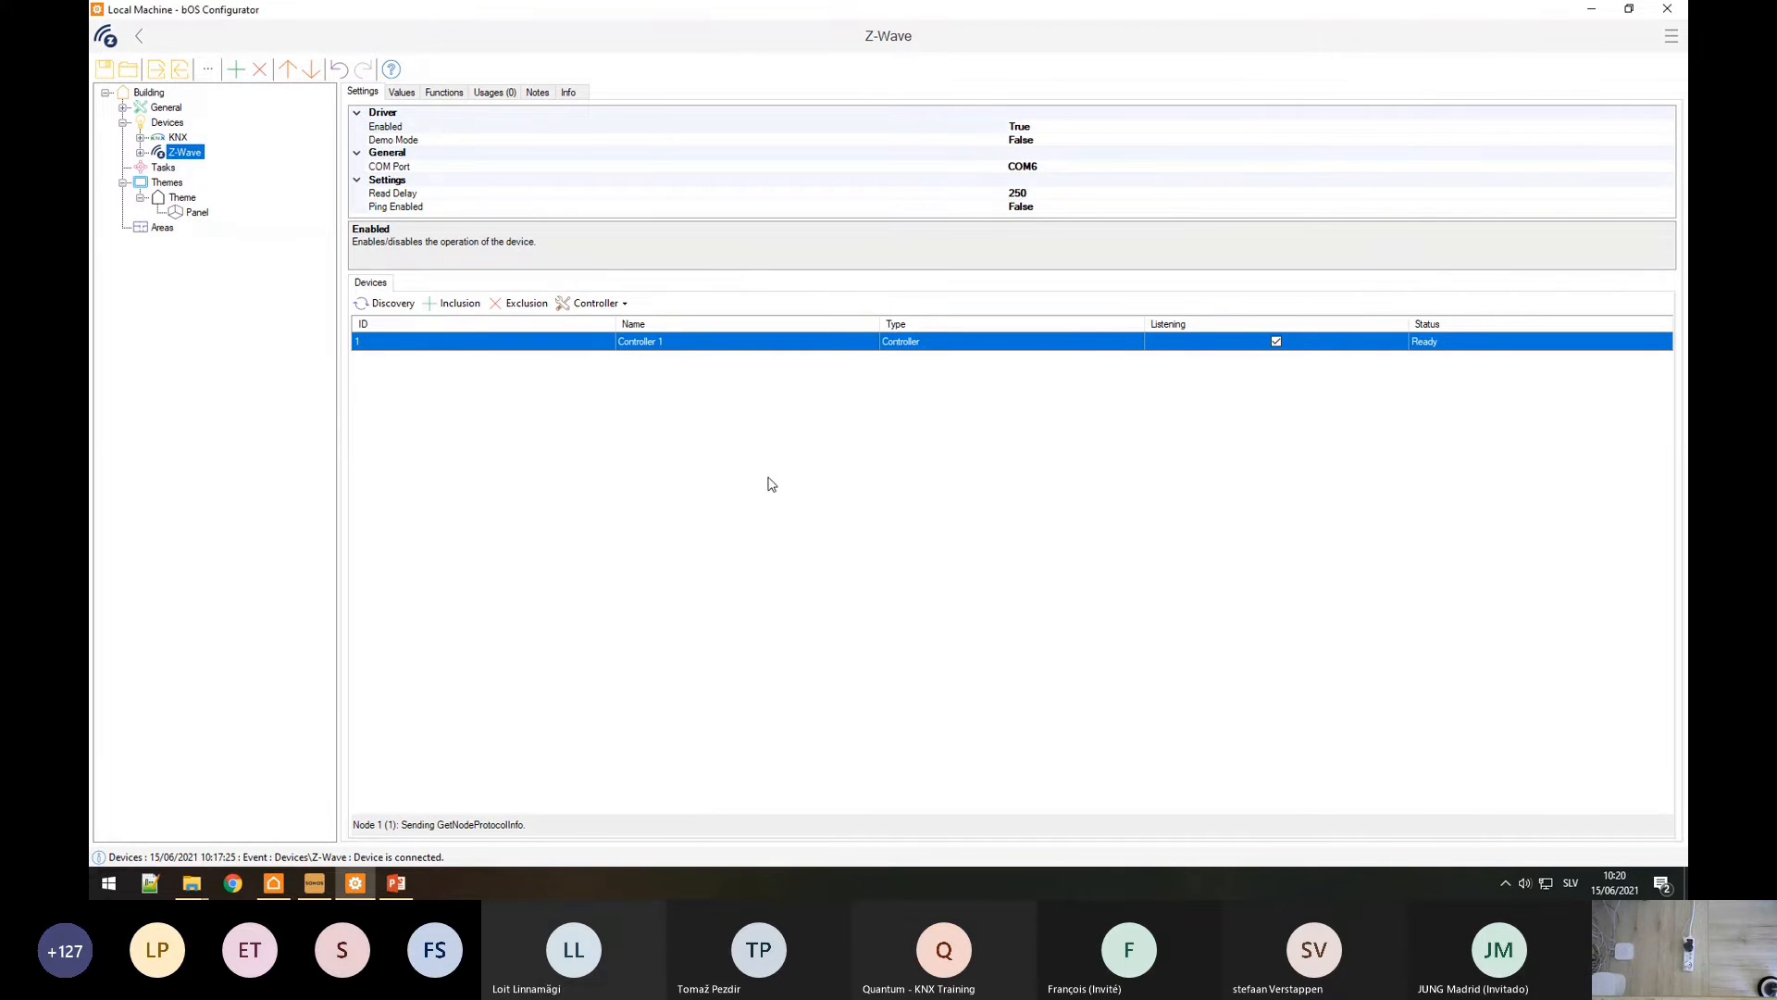
Step: Run Inclusion so the new wall plug joins the Z-Wave network as Node 12
click(452, 313)
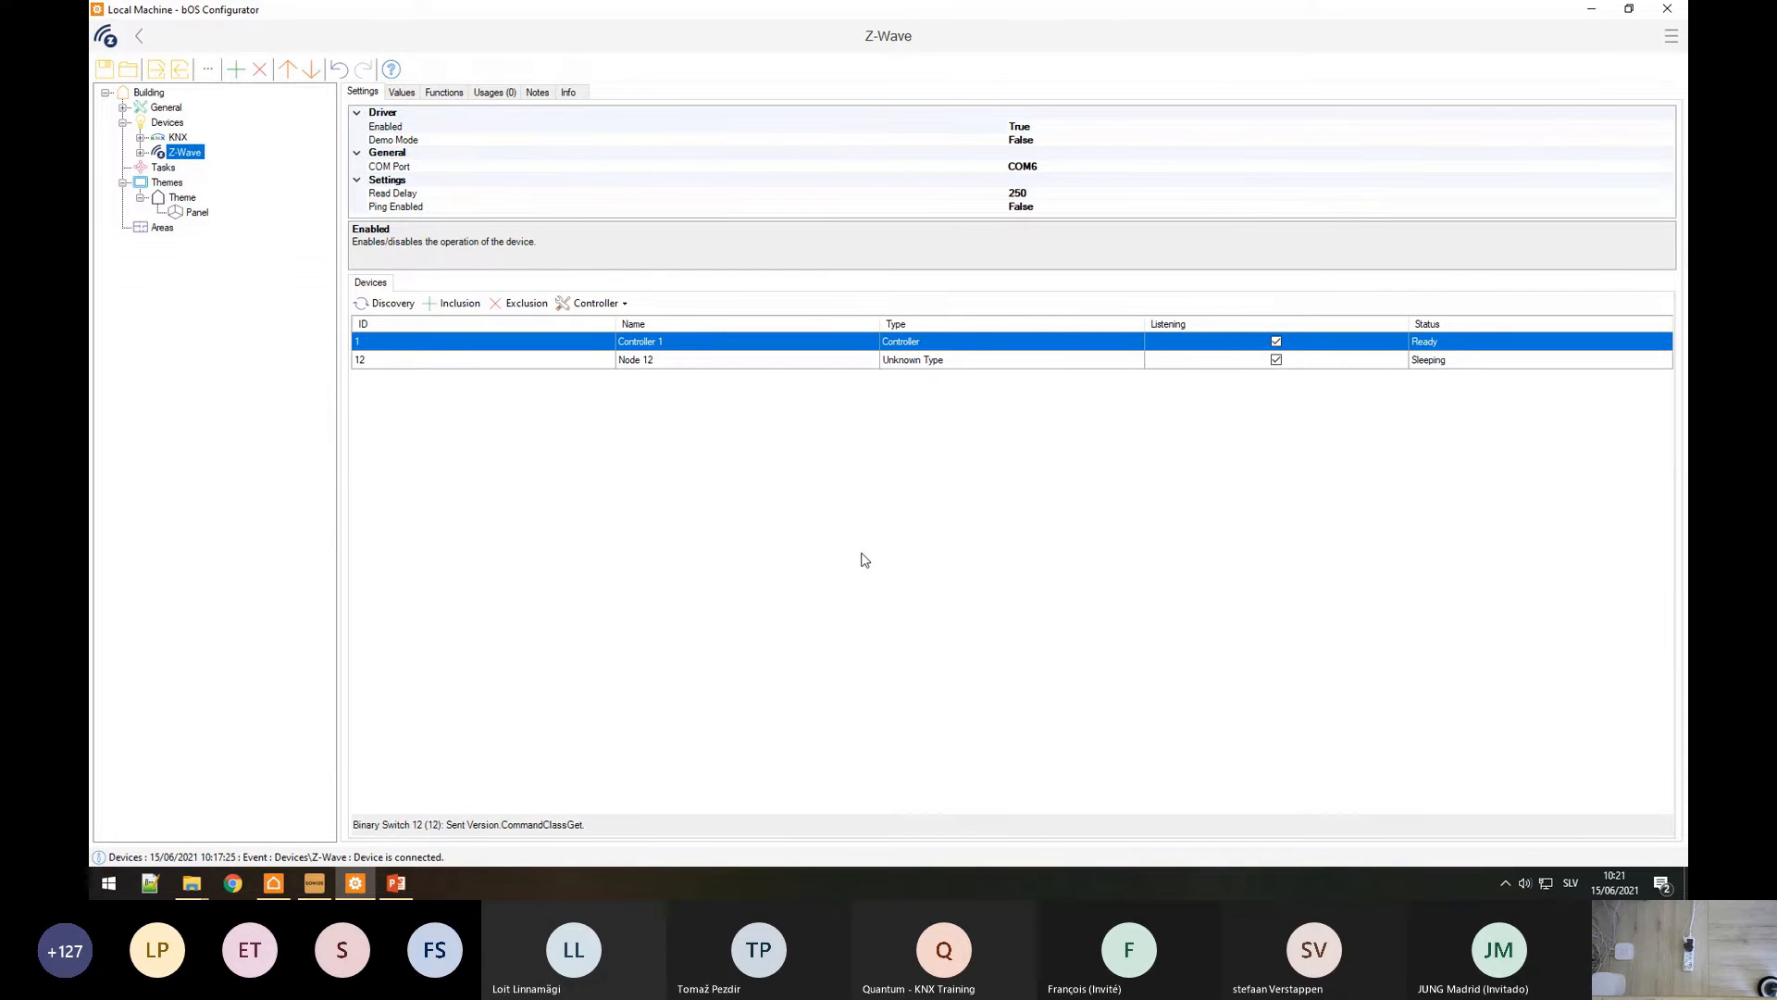
click(140, 152)
Step: Select Binary Switch 12 in the tree and maximize the Fibaro Wall Plug FGWP-102 manual
click(190, 183)
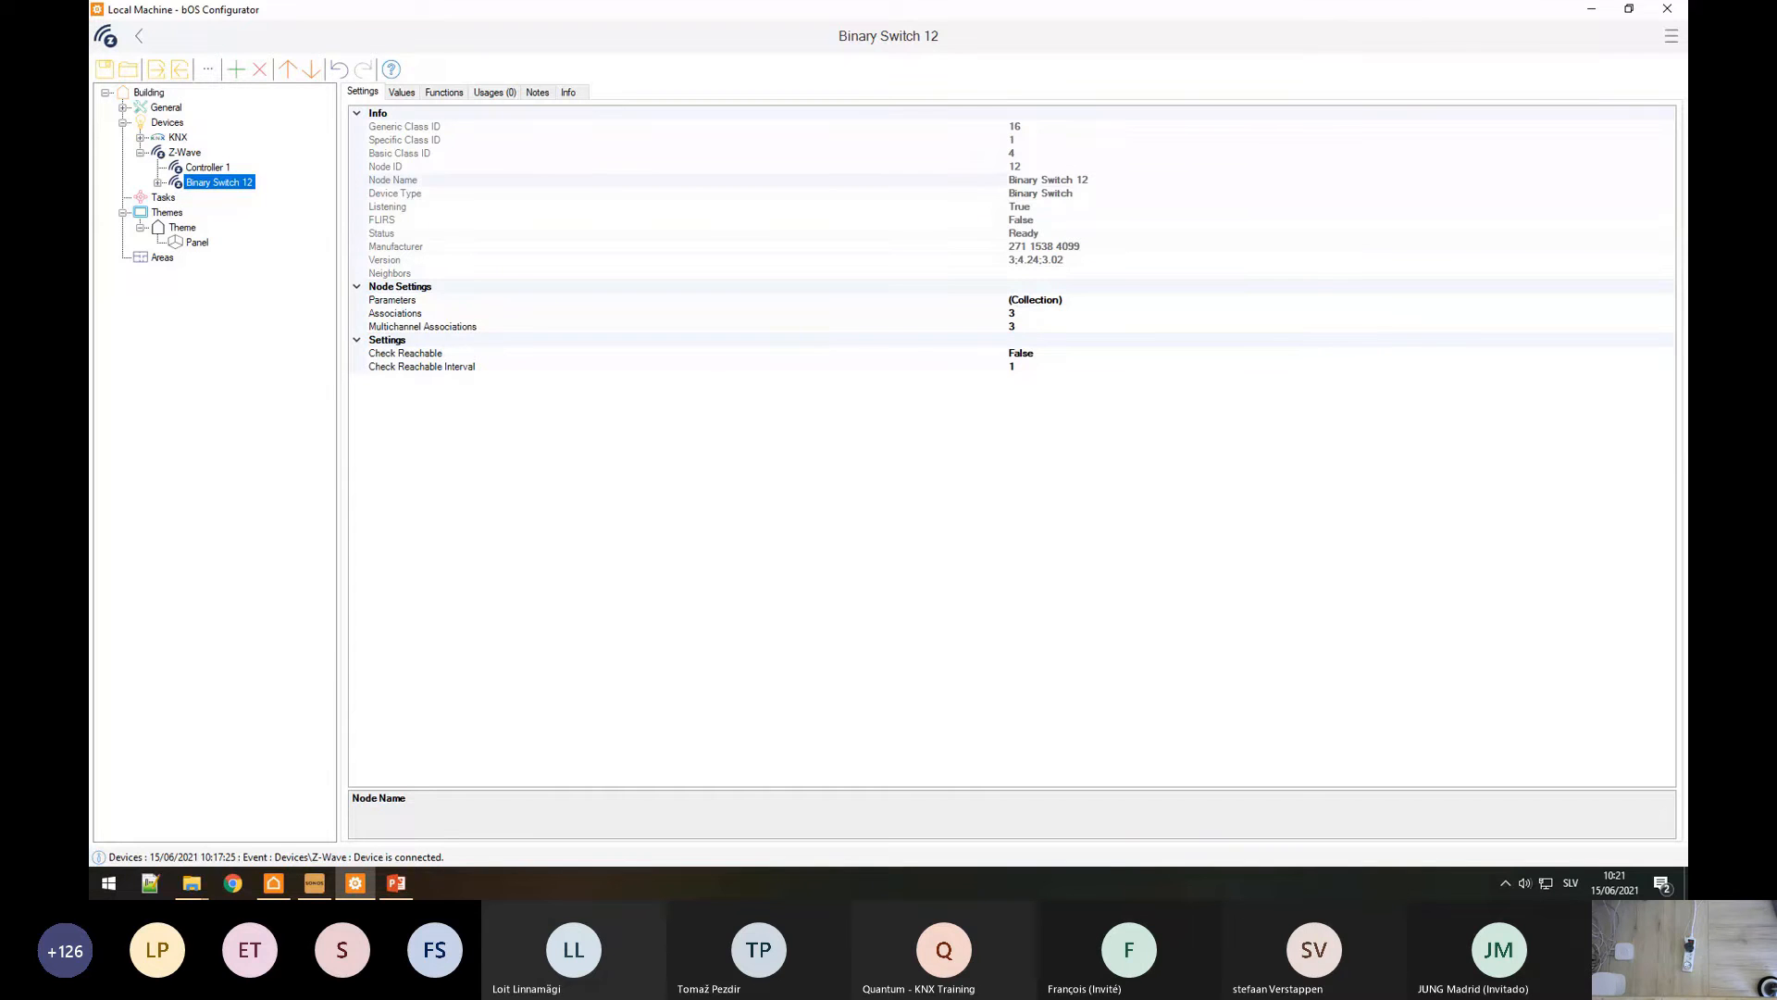
double_click(1030, 300)
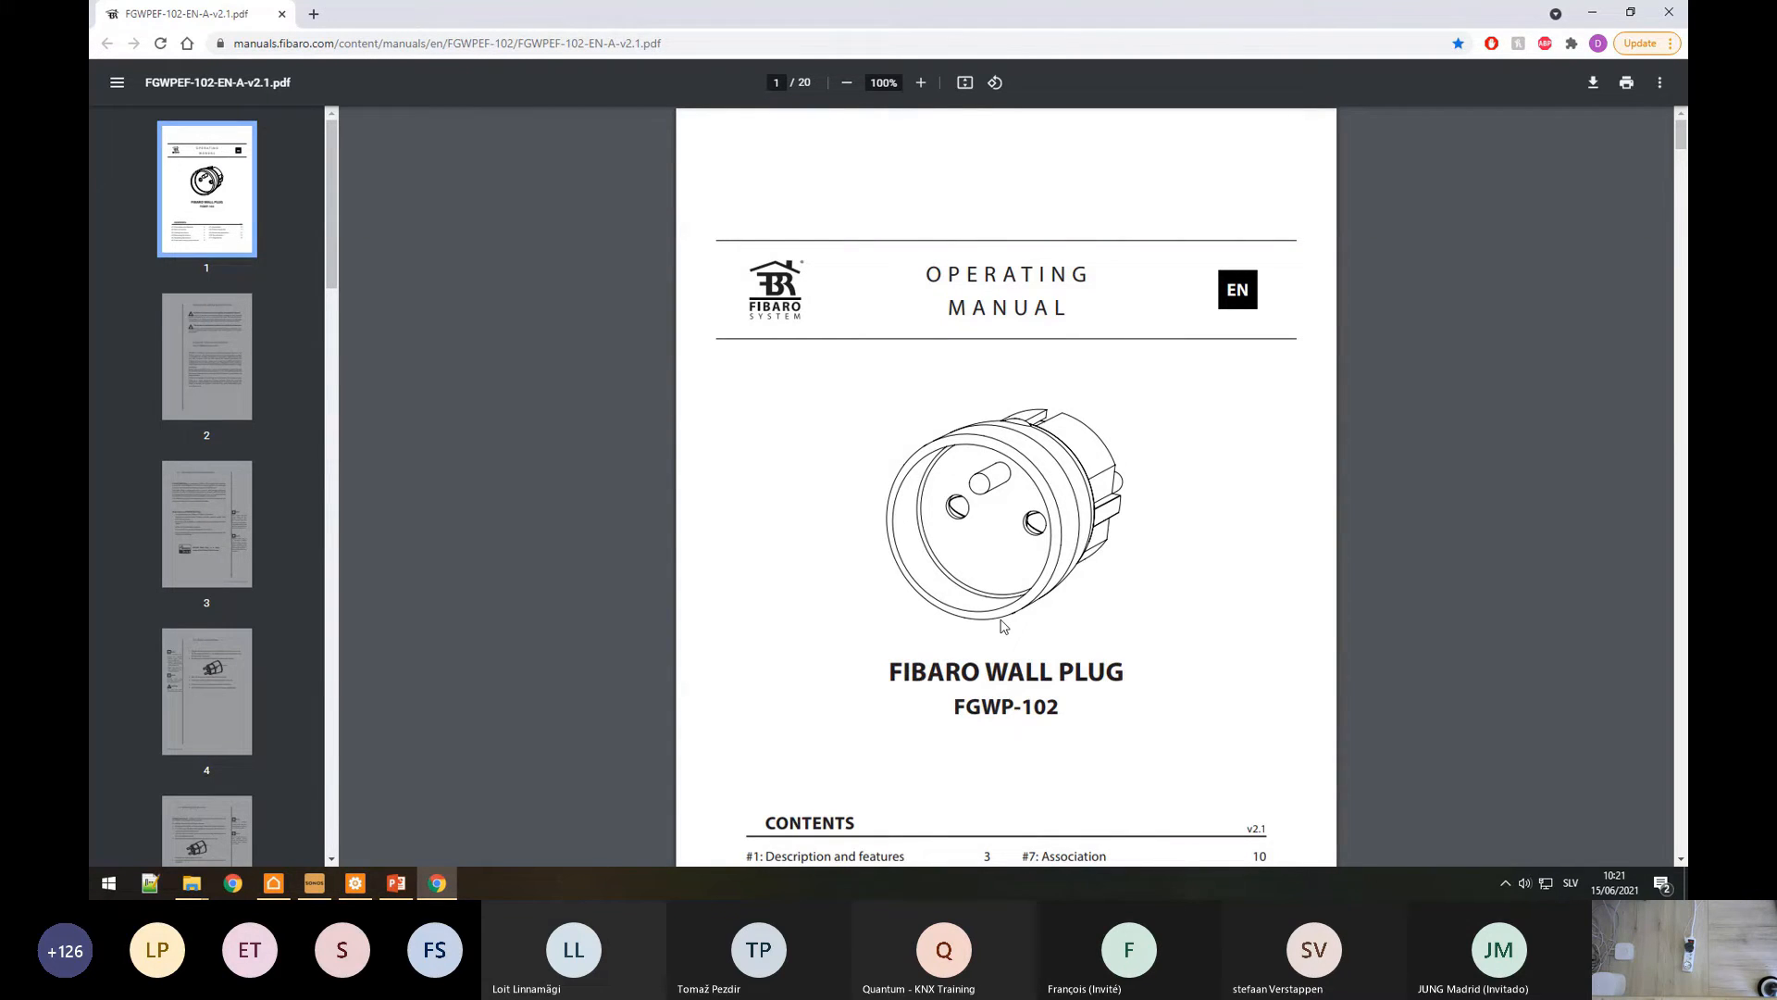
Step: Scroll the Fibaro manual down to its page 8 reset section, then return to the configurator
scroll(1003, 626, down, 15)
scroll(1002, 626, down, 20)
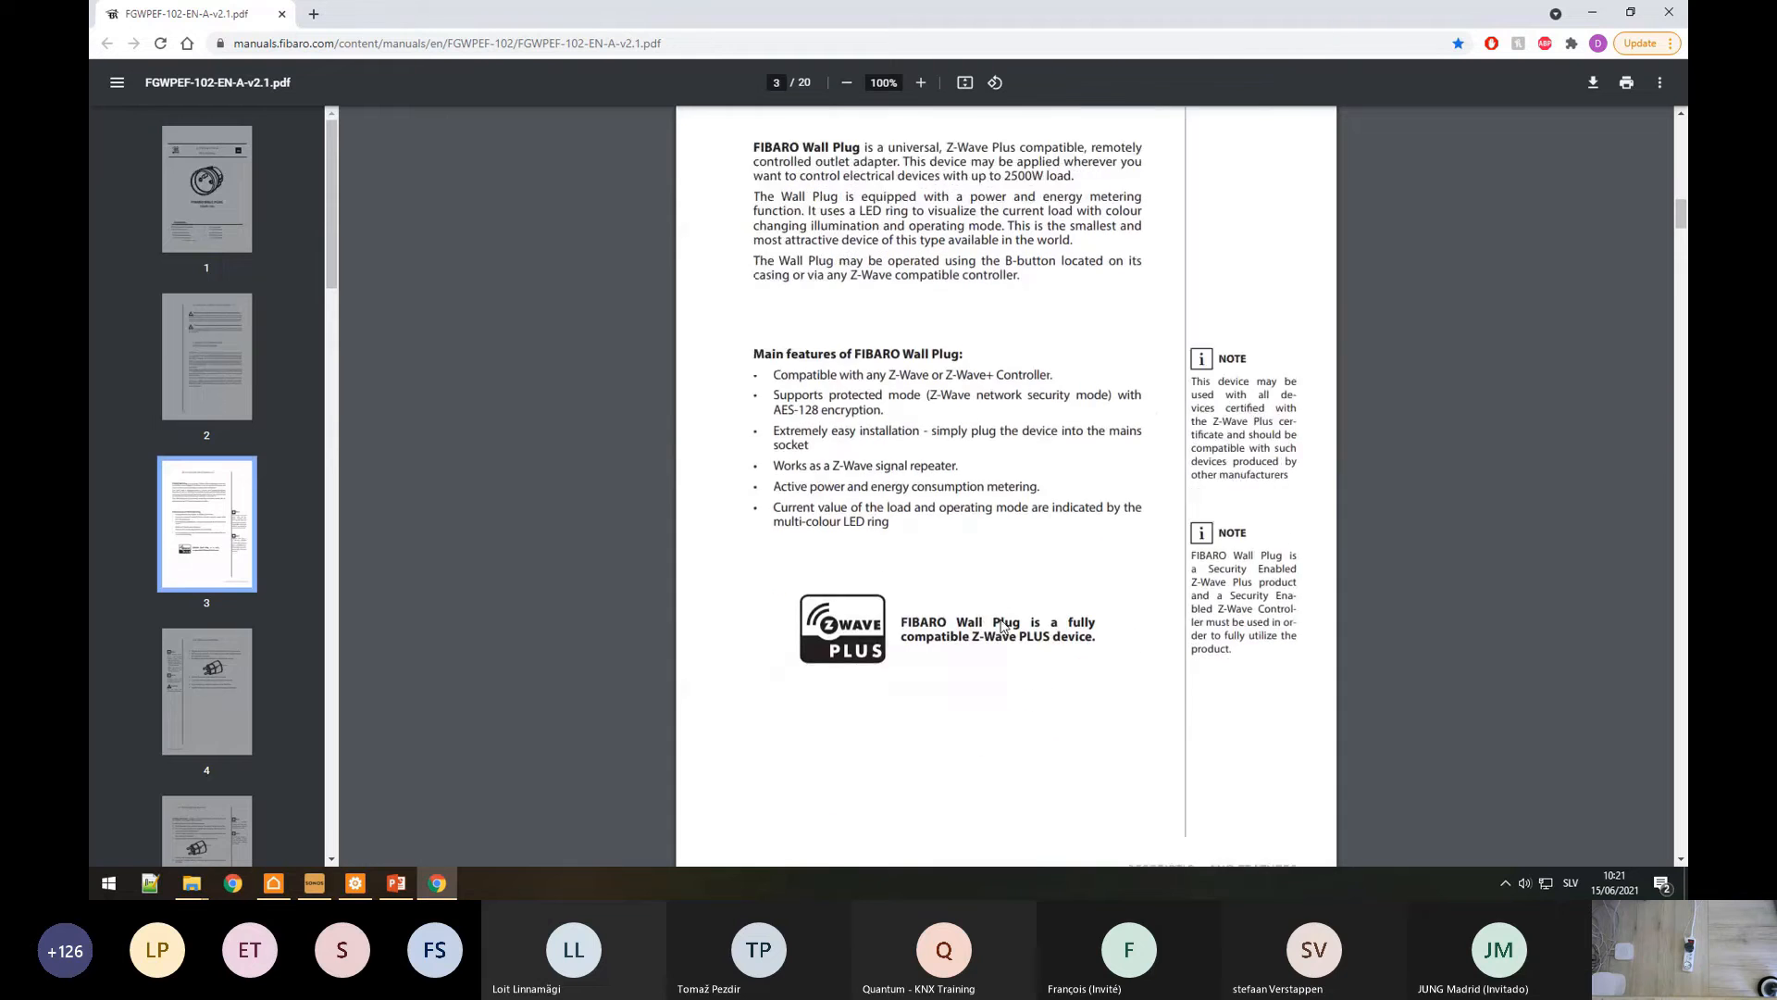
scroll(1003, 625, down, 8)
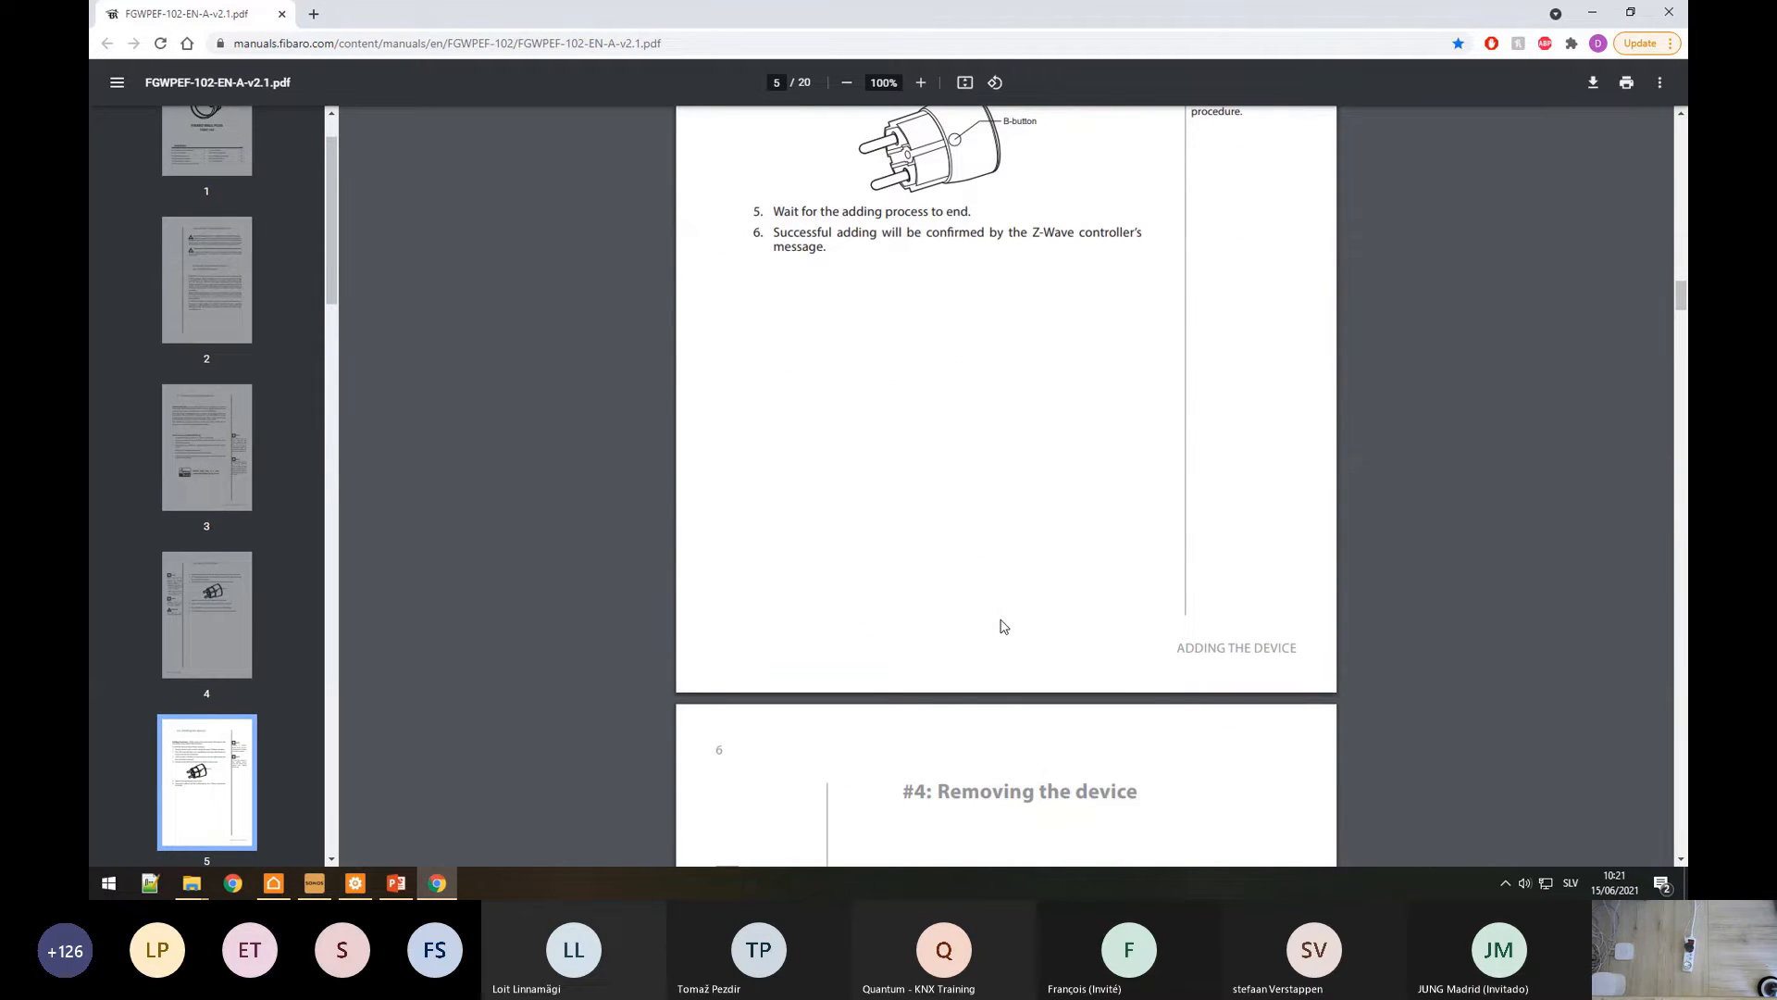
scroll(1002, 626, down, 12)
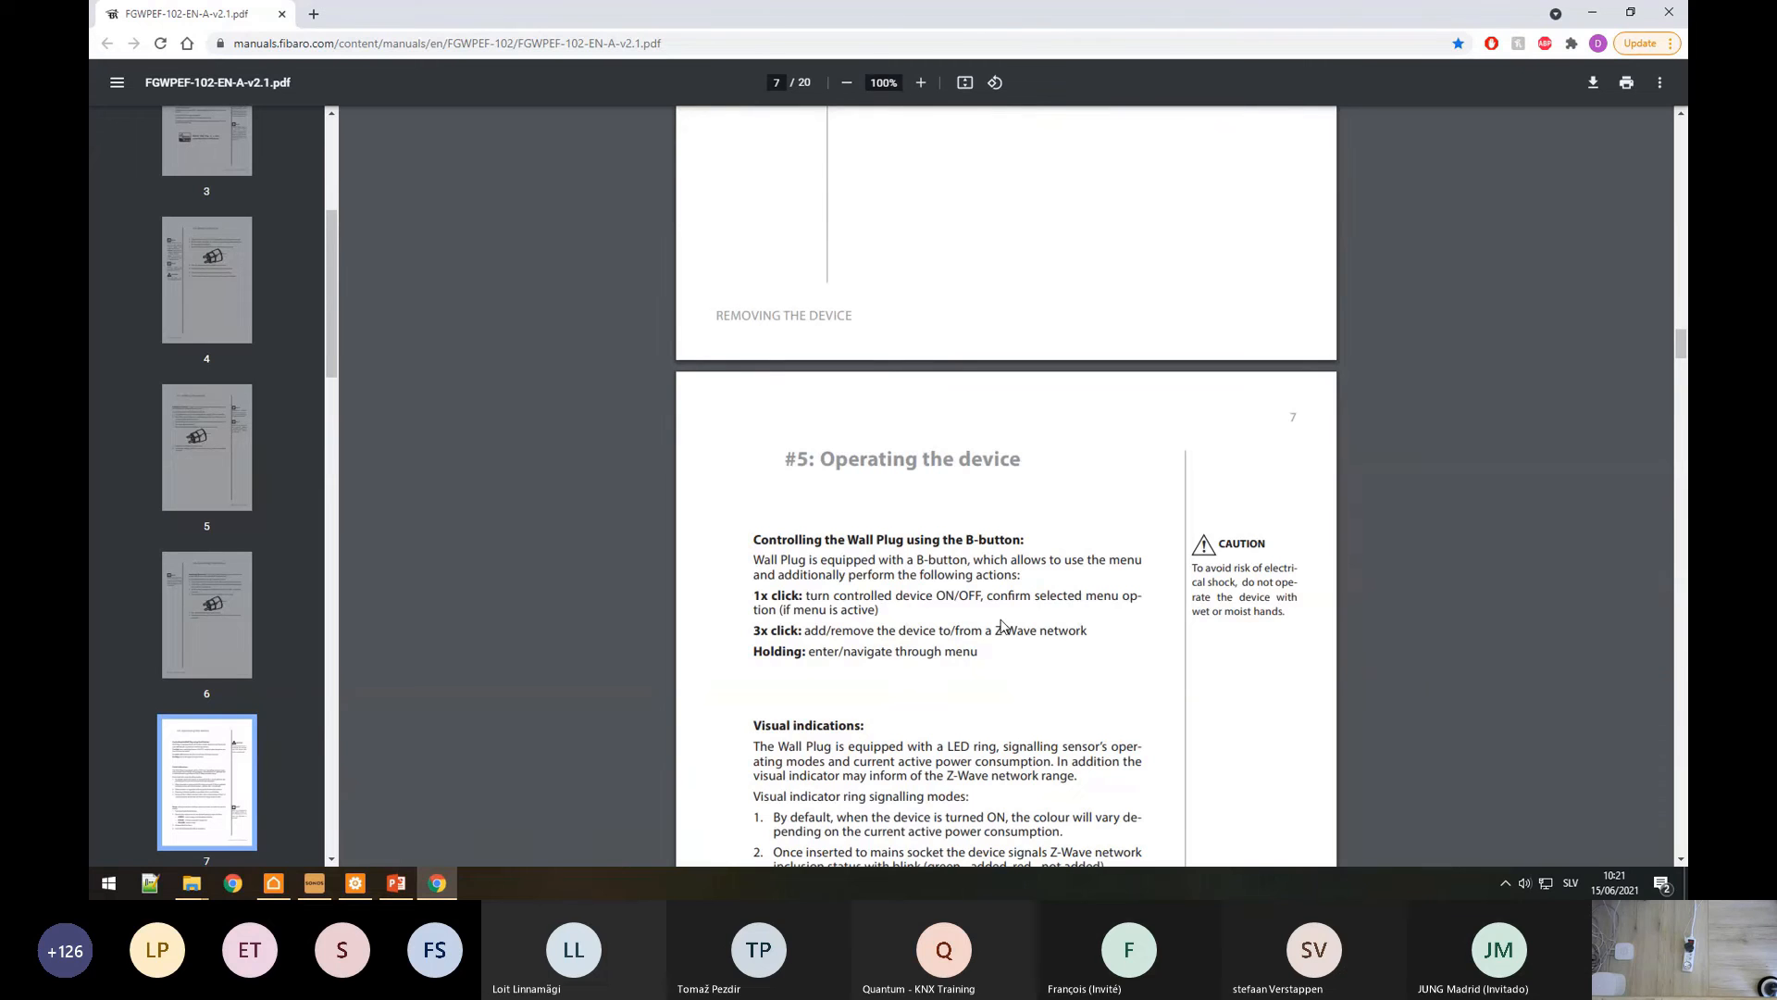
scroll(1002, 626, down, 14)
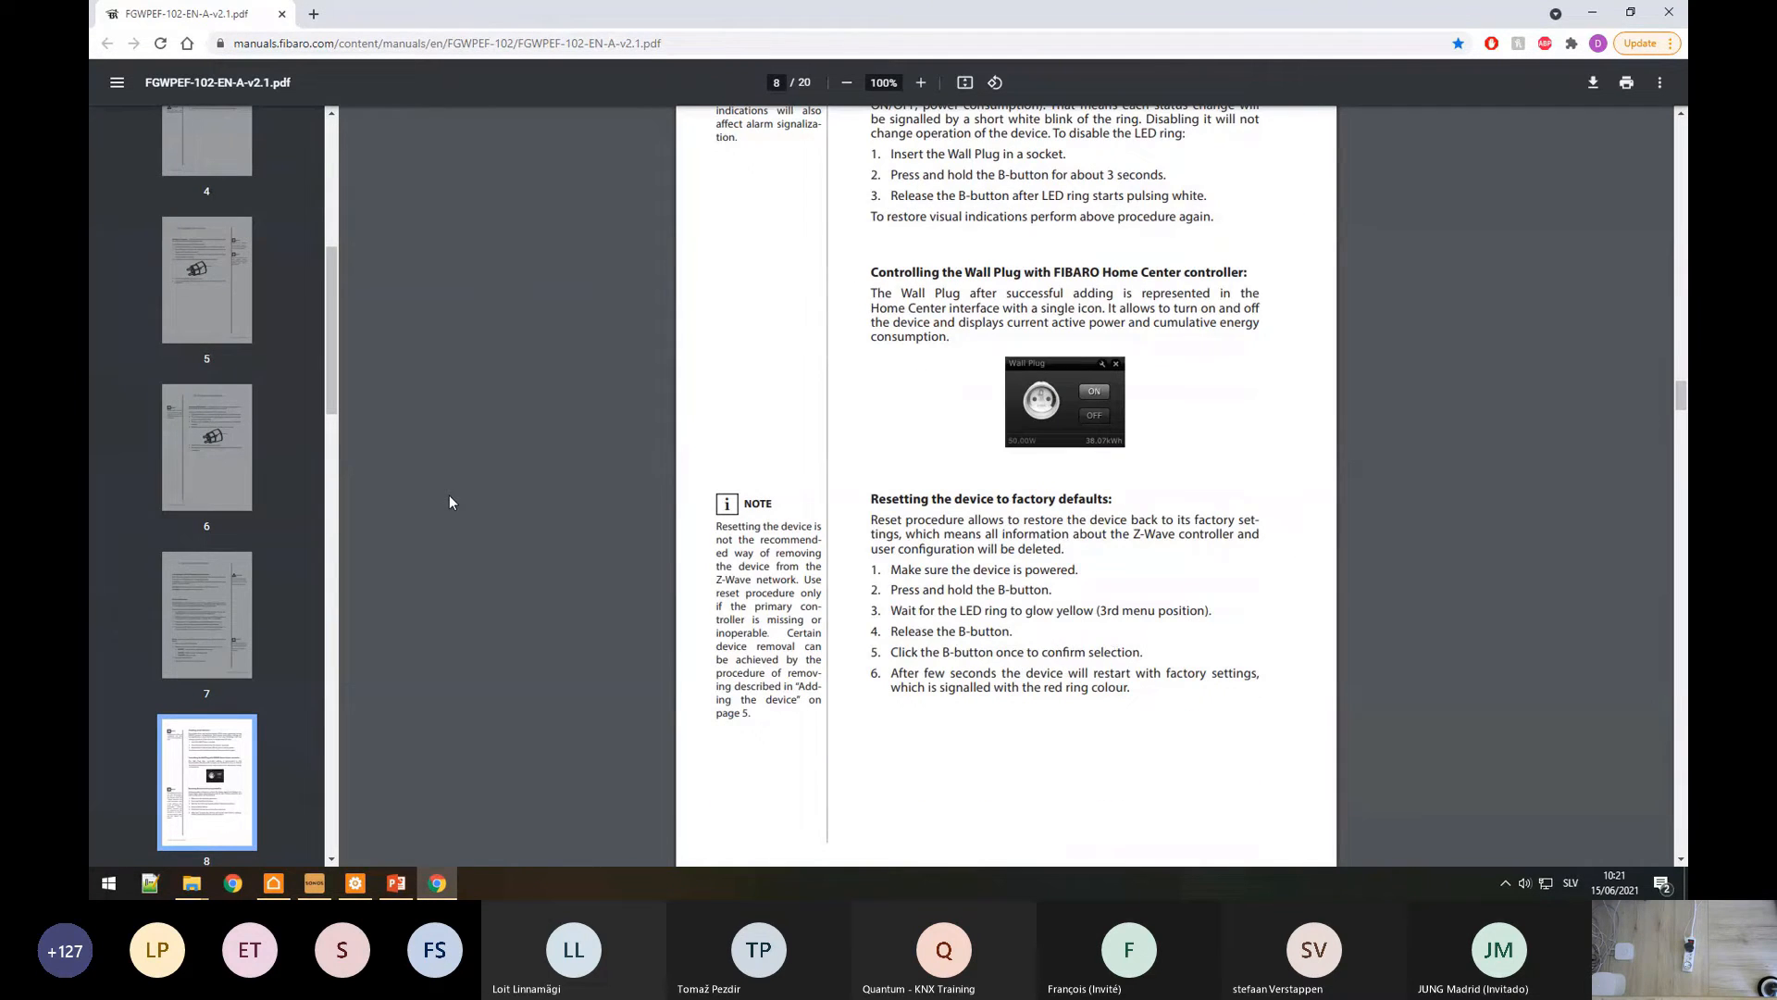
key(alt+Tab)
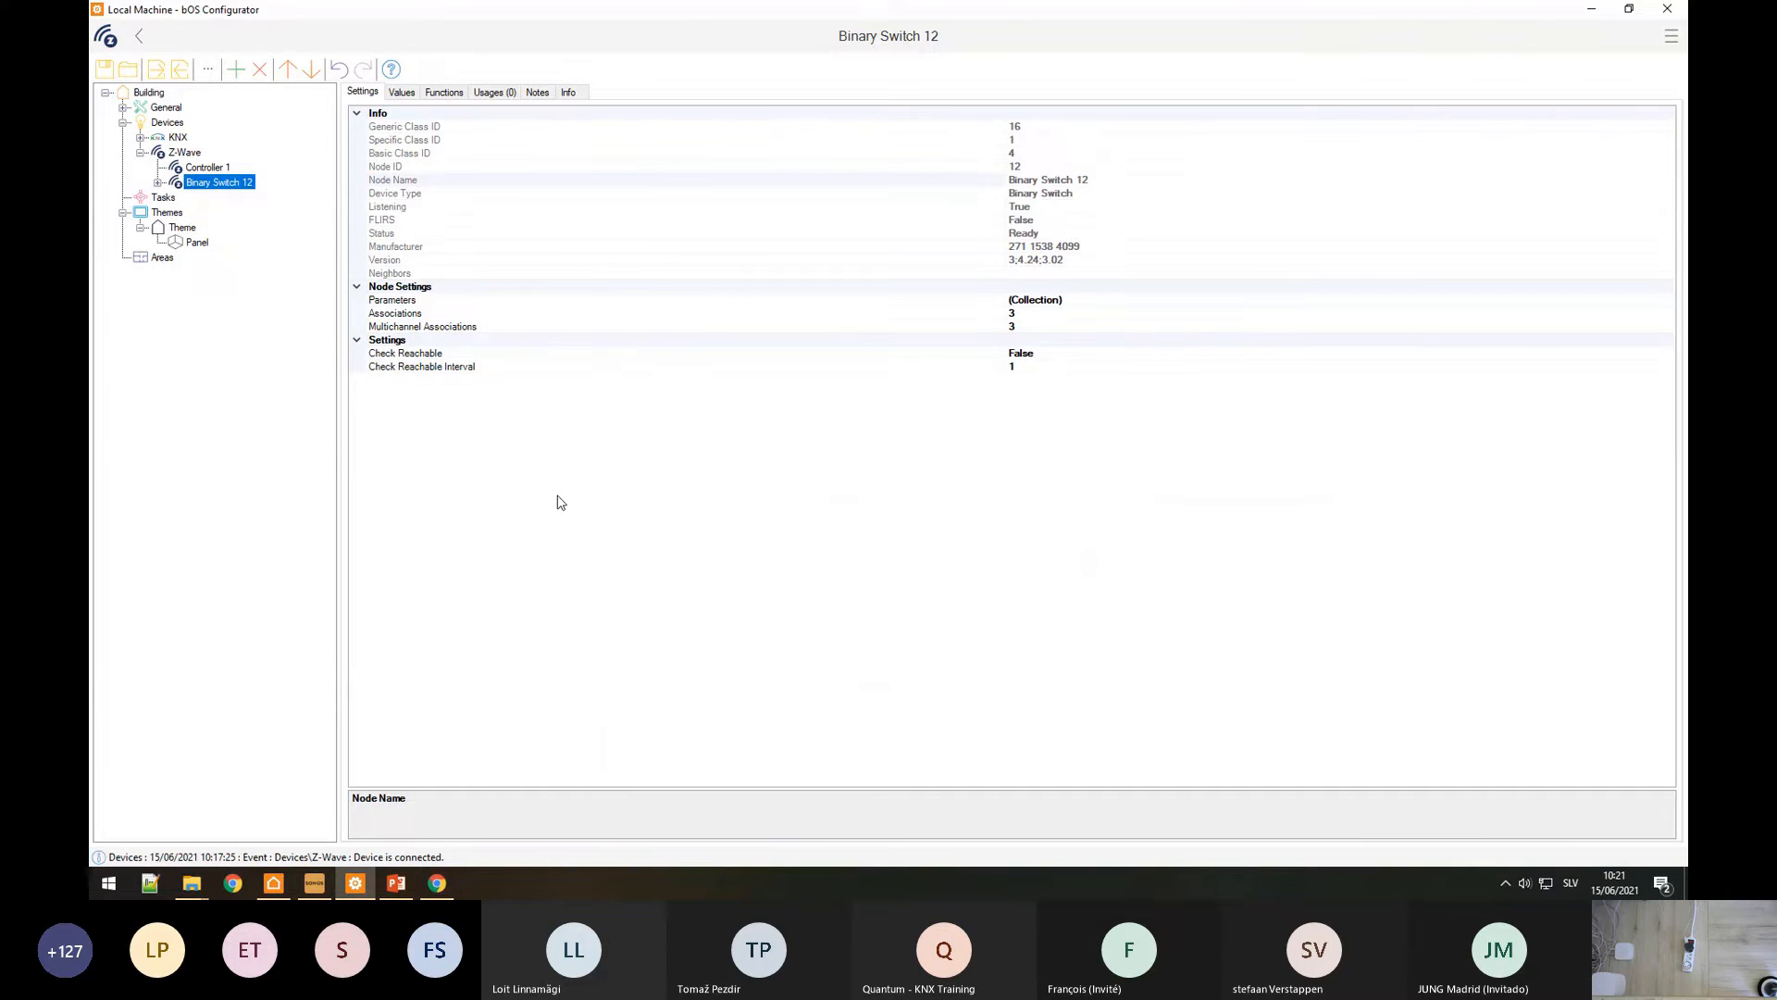
Step: Rename the Binary Switch 12 node to 'Fibaro Plug'
right_click(221, 182)
click(244, 247)
text(Fibaro Plug)
key(Return)
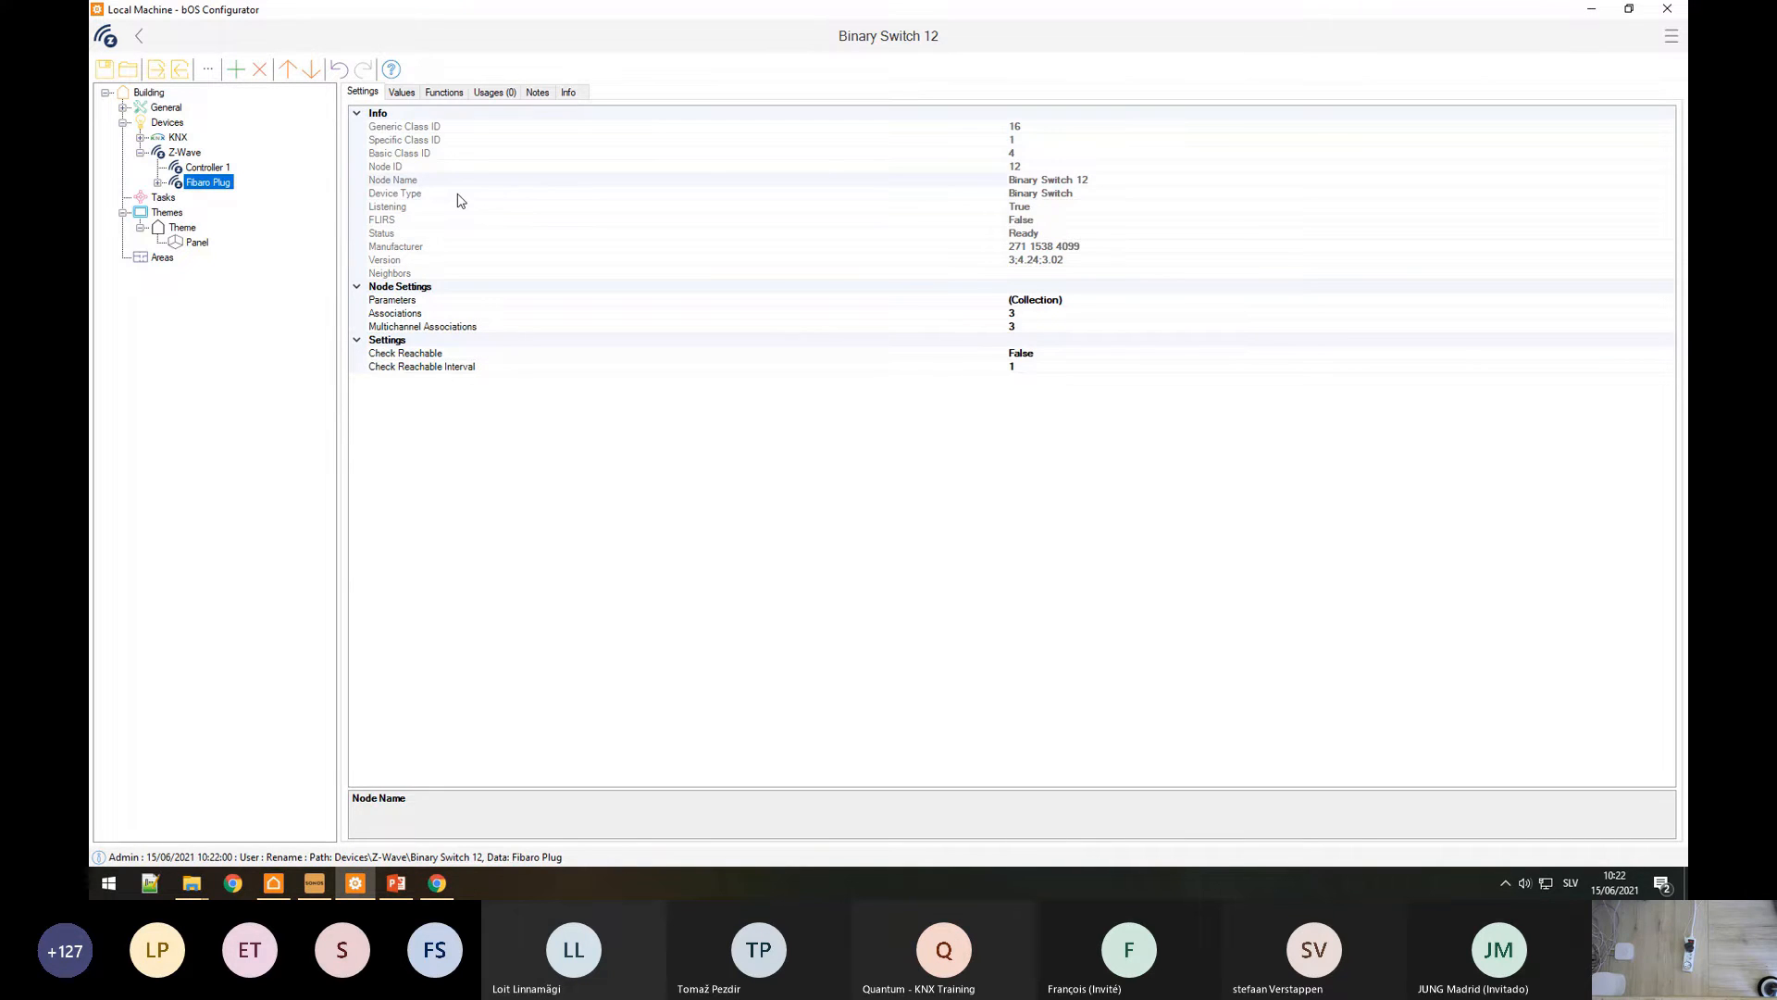
Step: Review the node's Status, Neighbors and Associations properties, checking the wall plug manual alongside
click(419, 235)
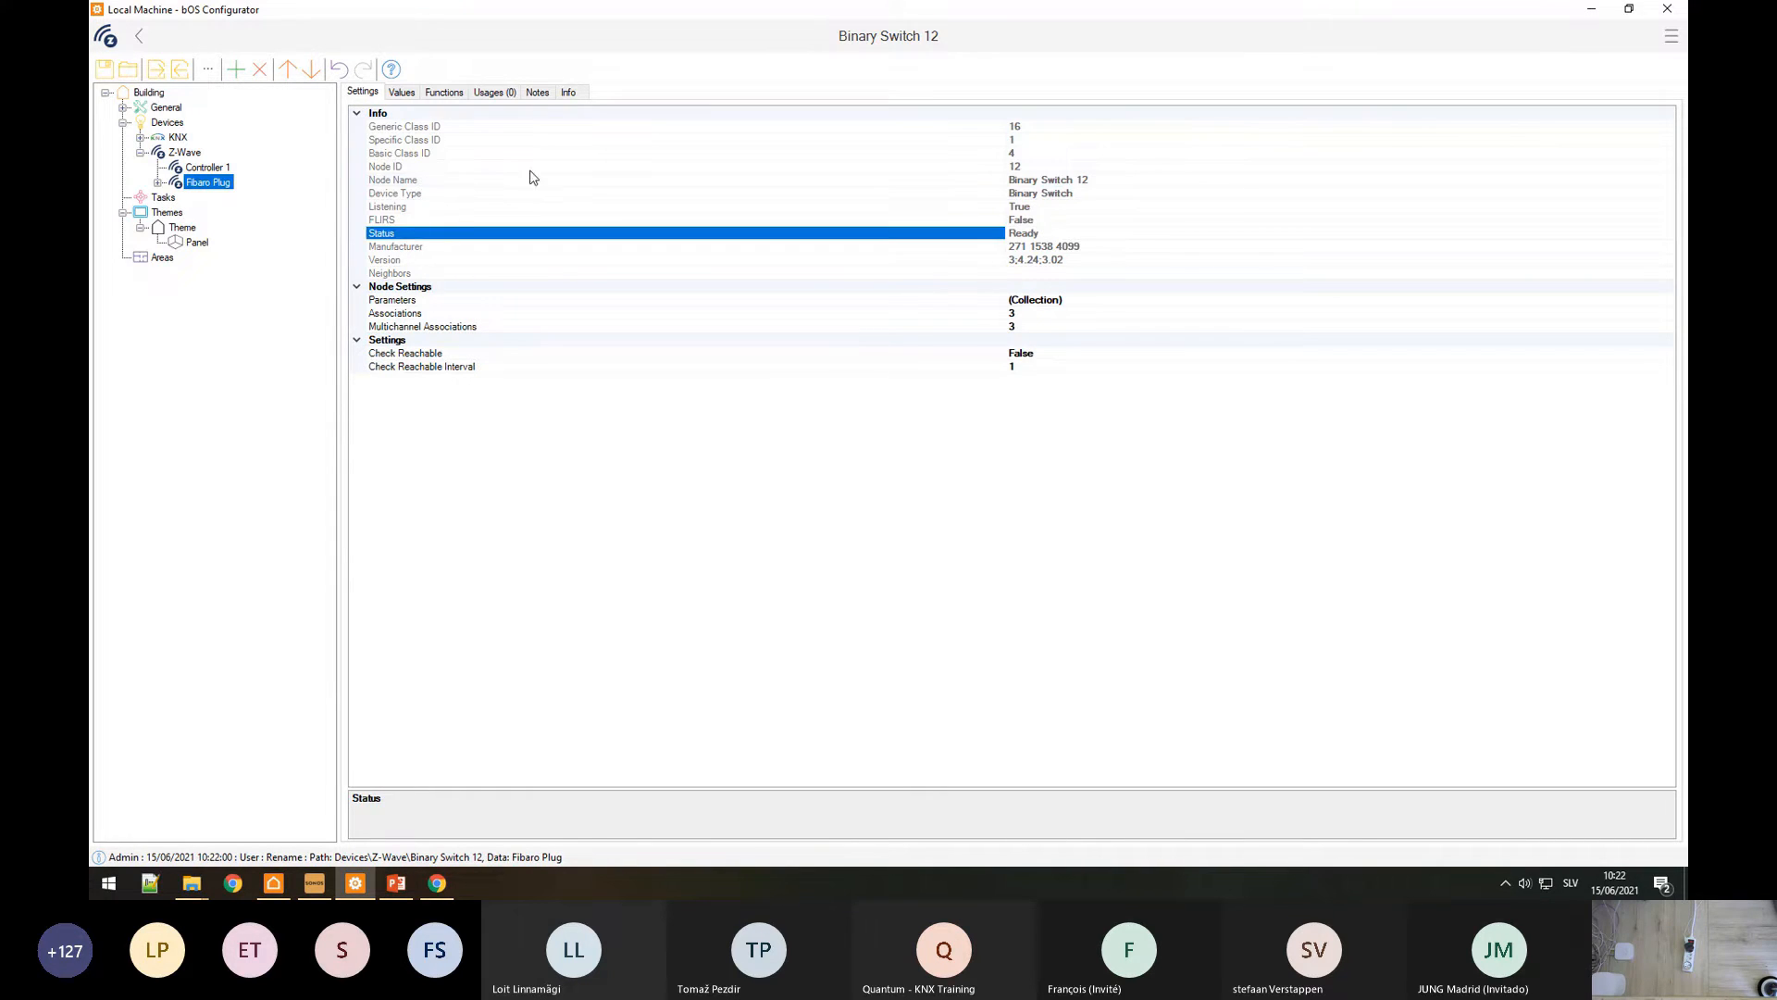
key(Home)
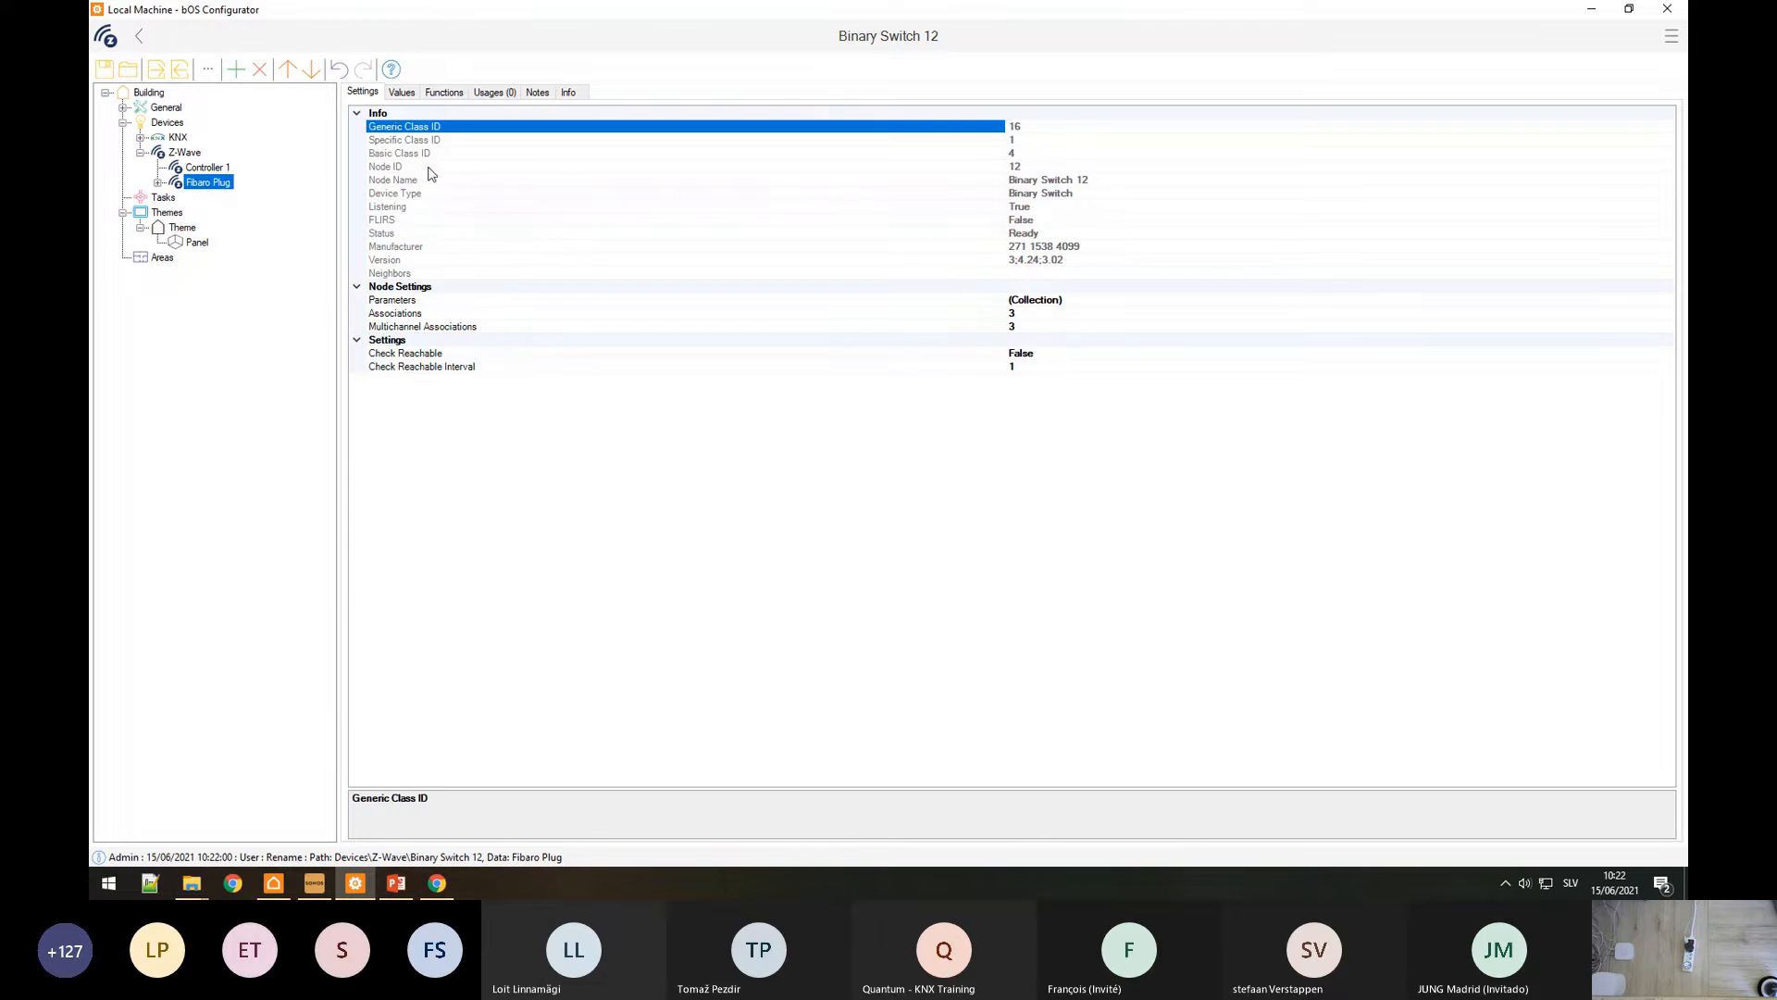
click(470, 275)
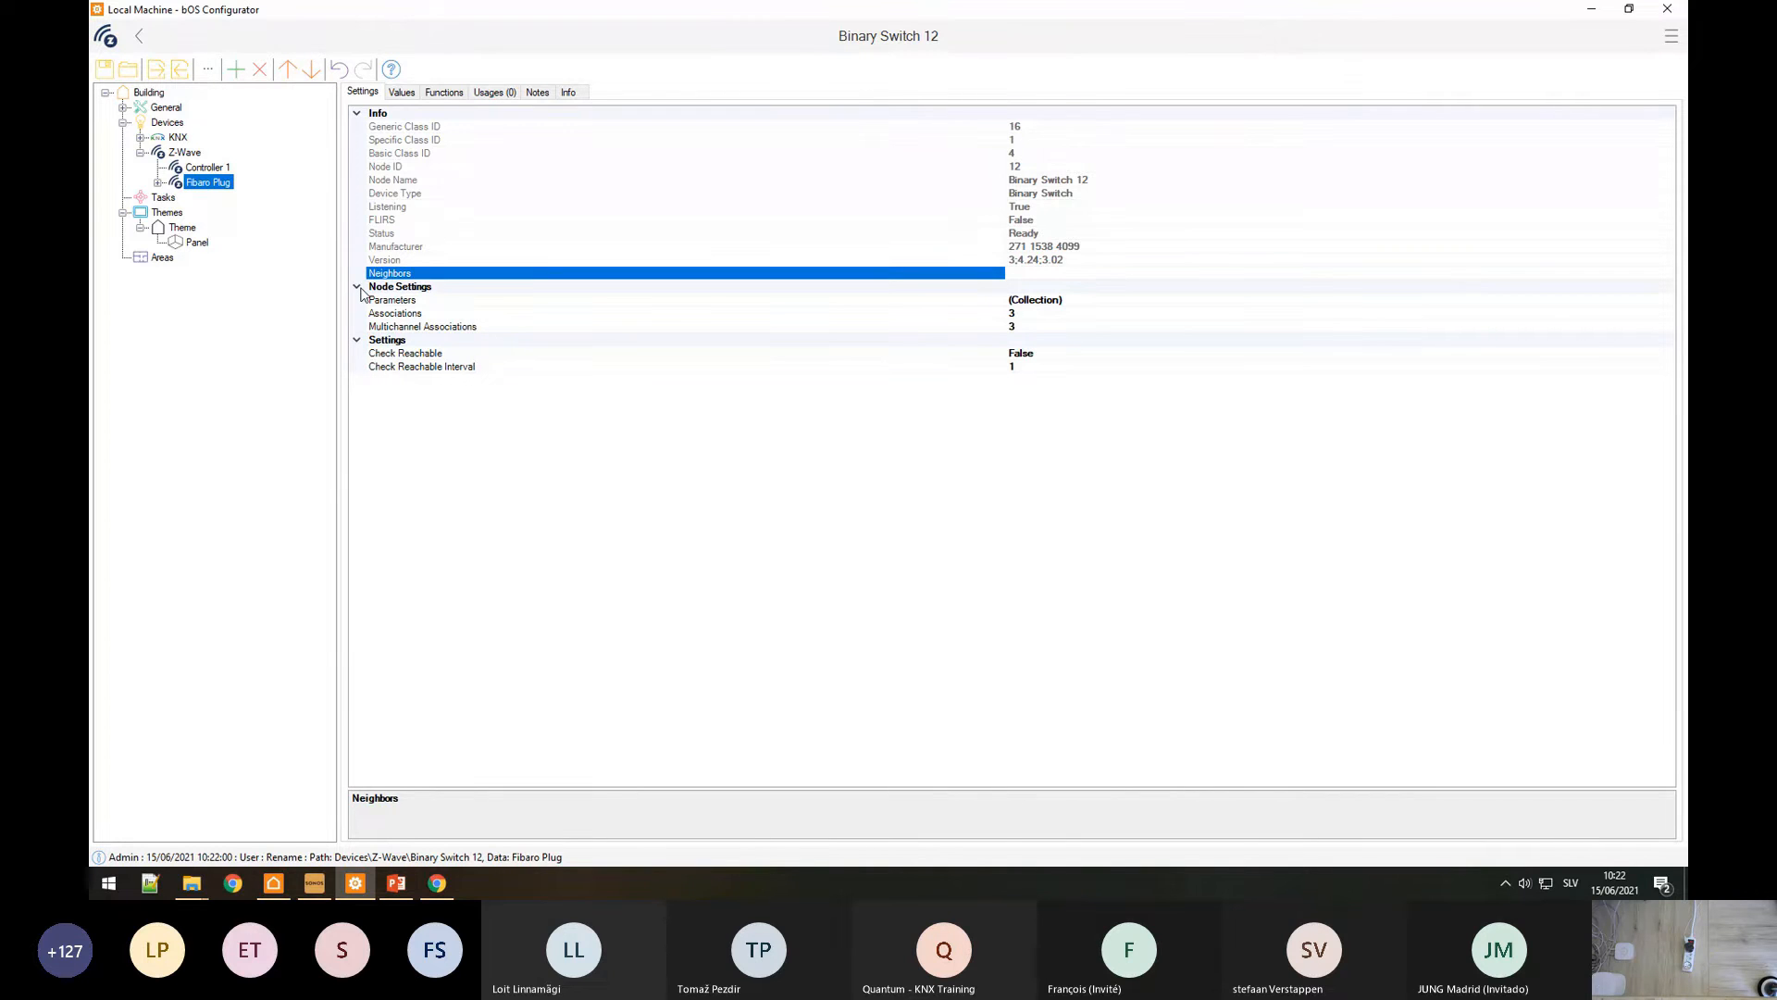
click(383, 314)
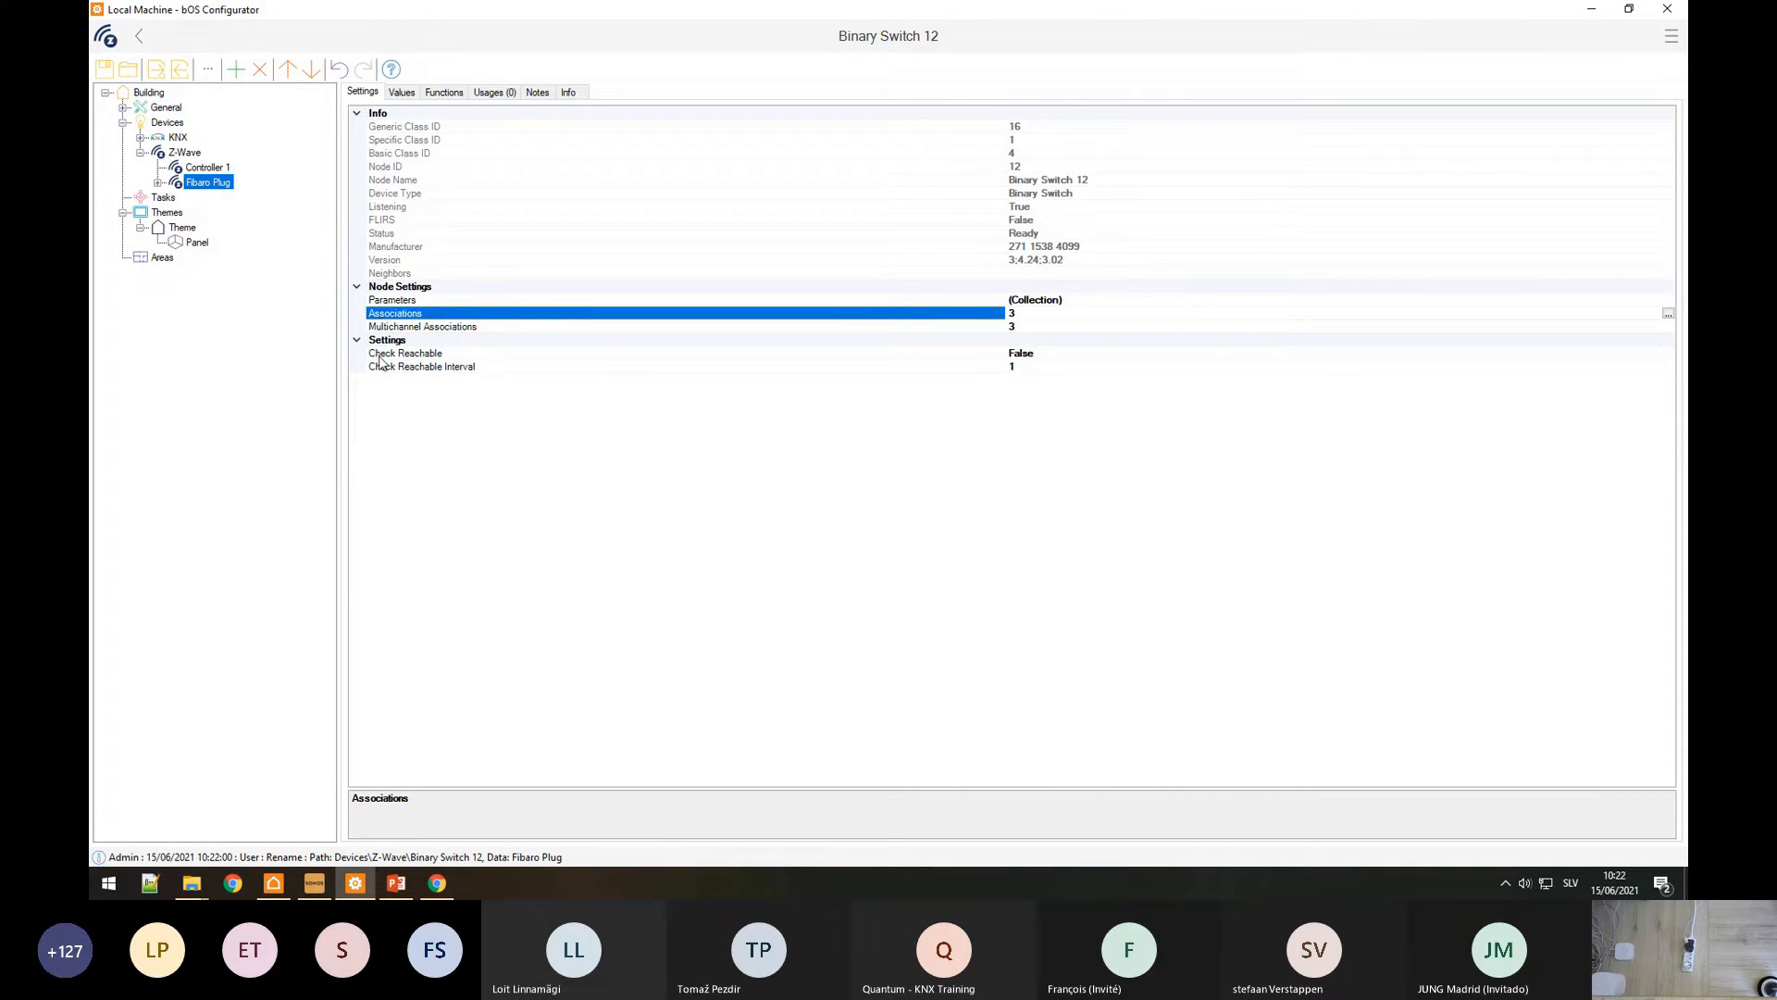
click(442, 884)
scroll(646, 679, up, 5)
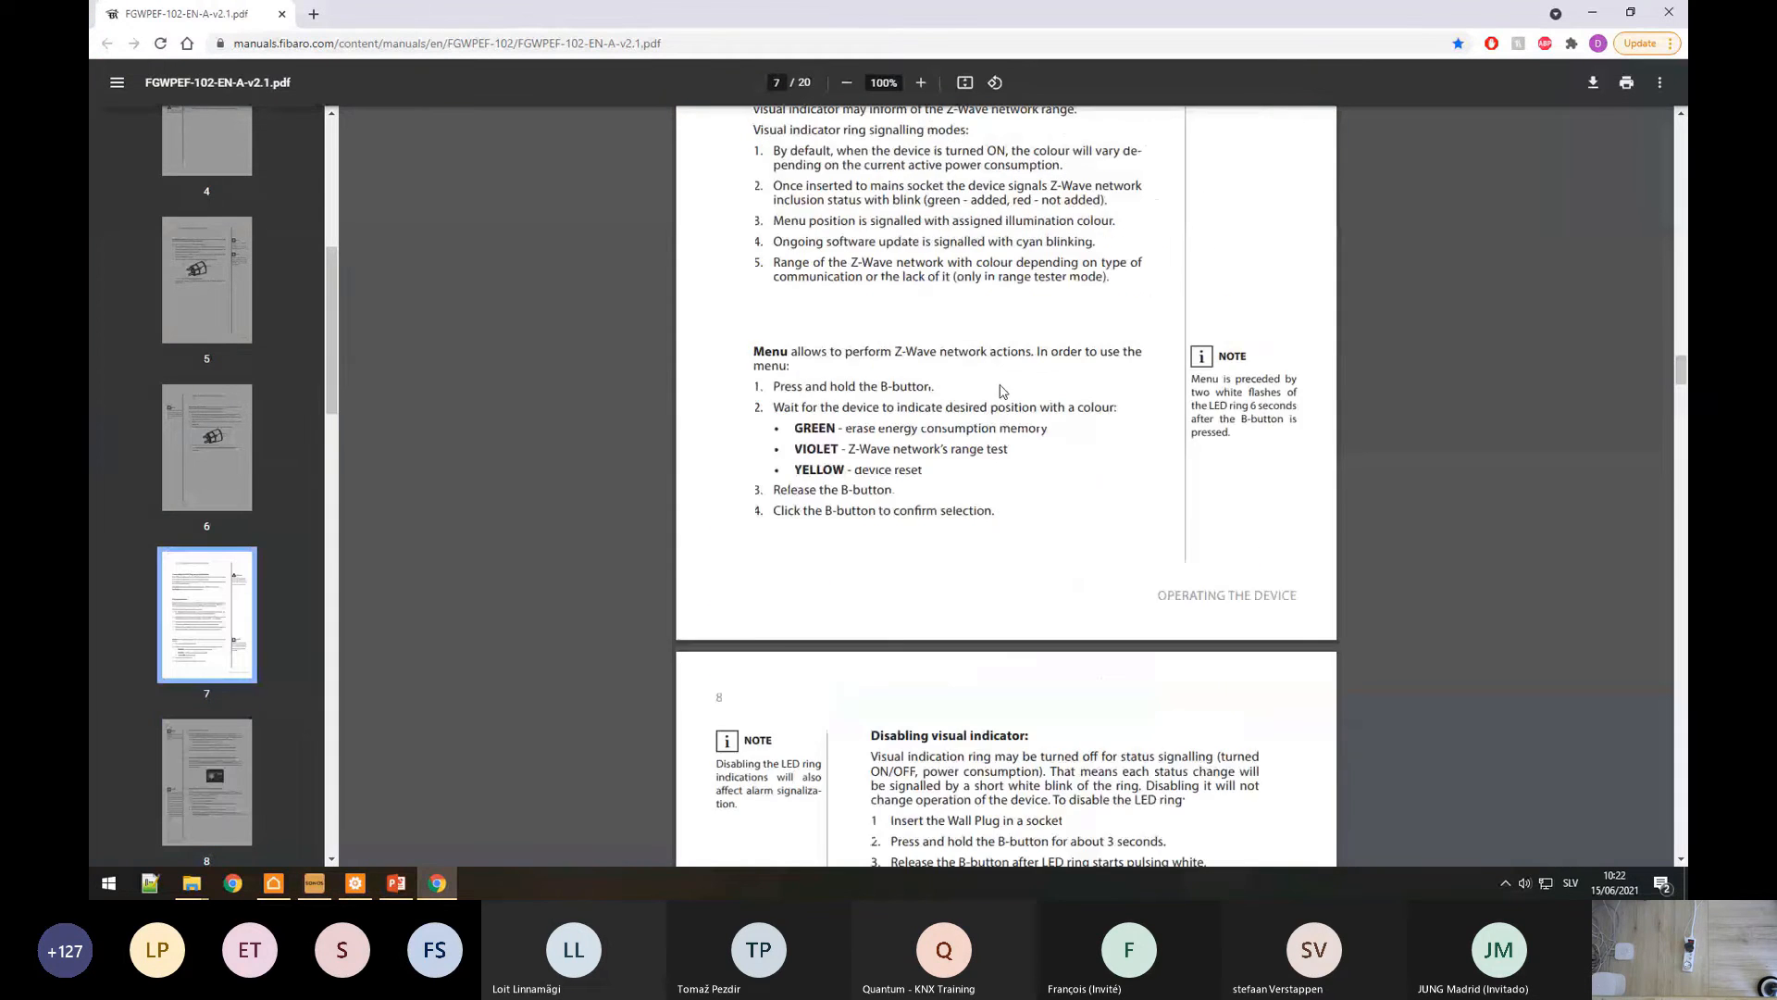
click(357, 884)
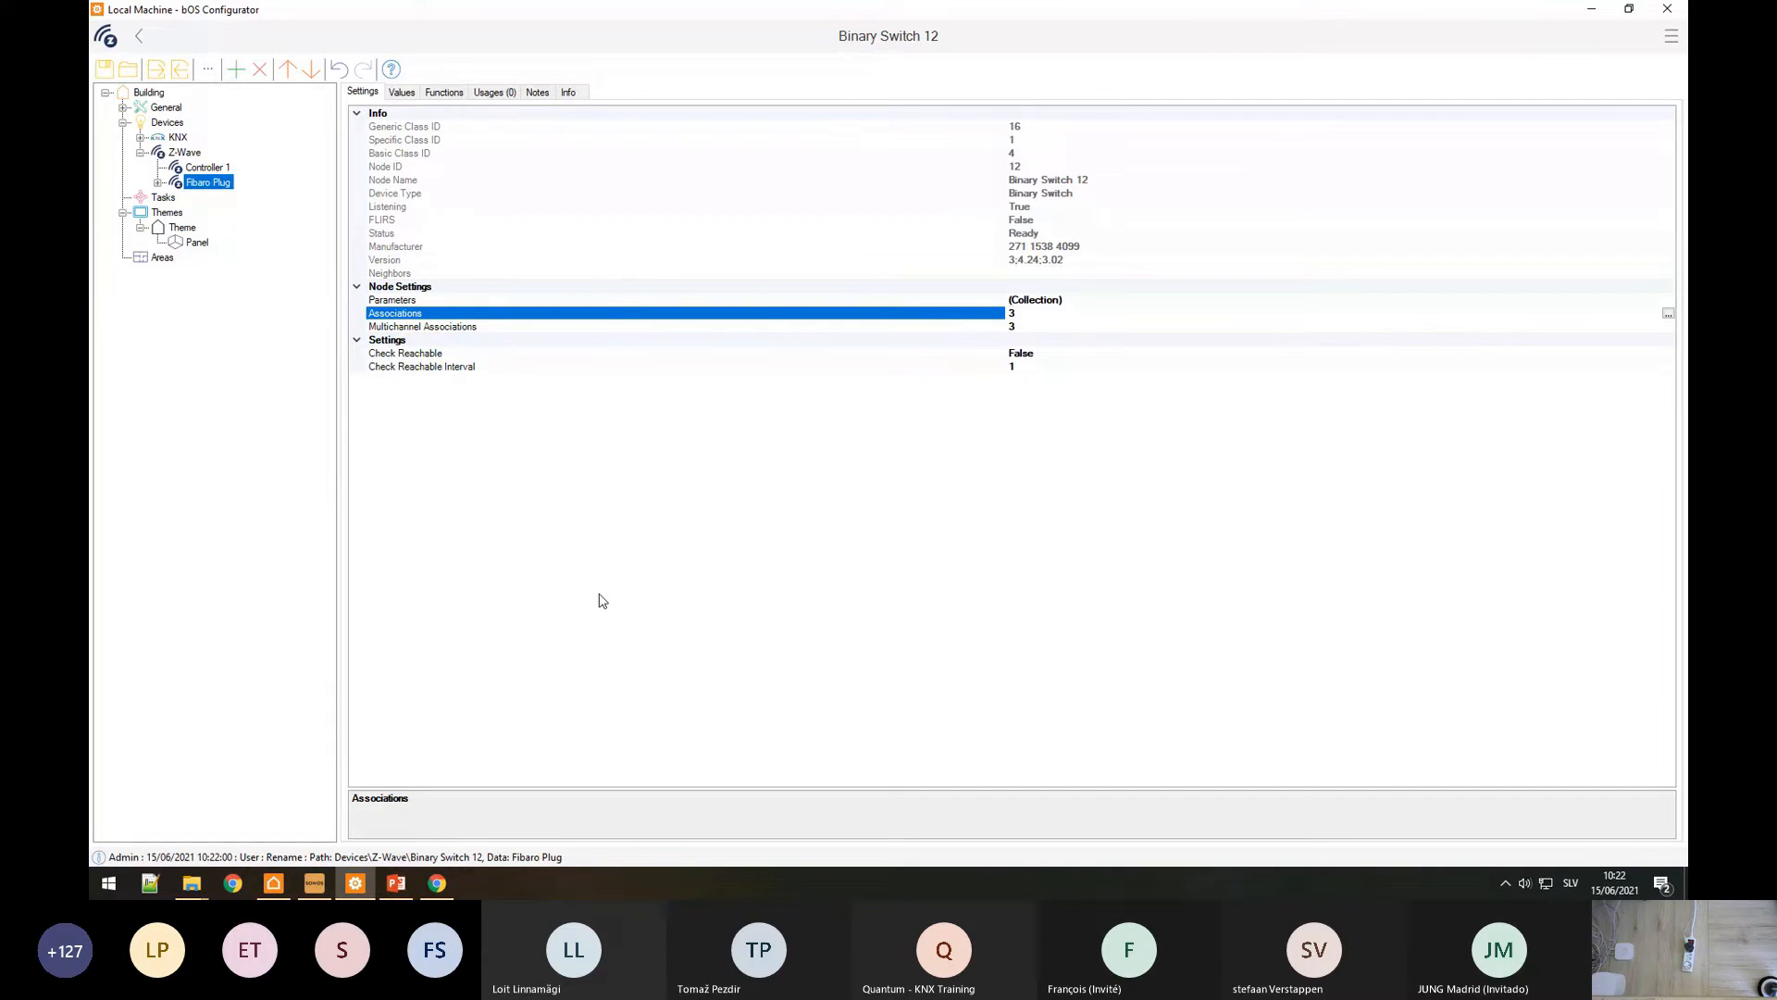
Step: Associate Controller 1 with the Fibaro Plug's Group 1, leaving Group 2 empty
click(1668, 315)
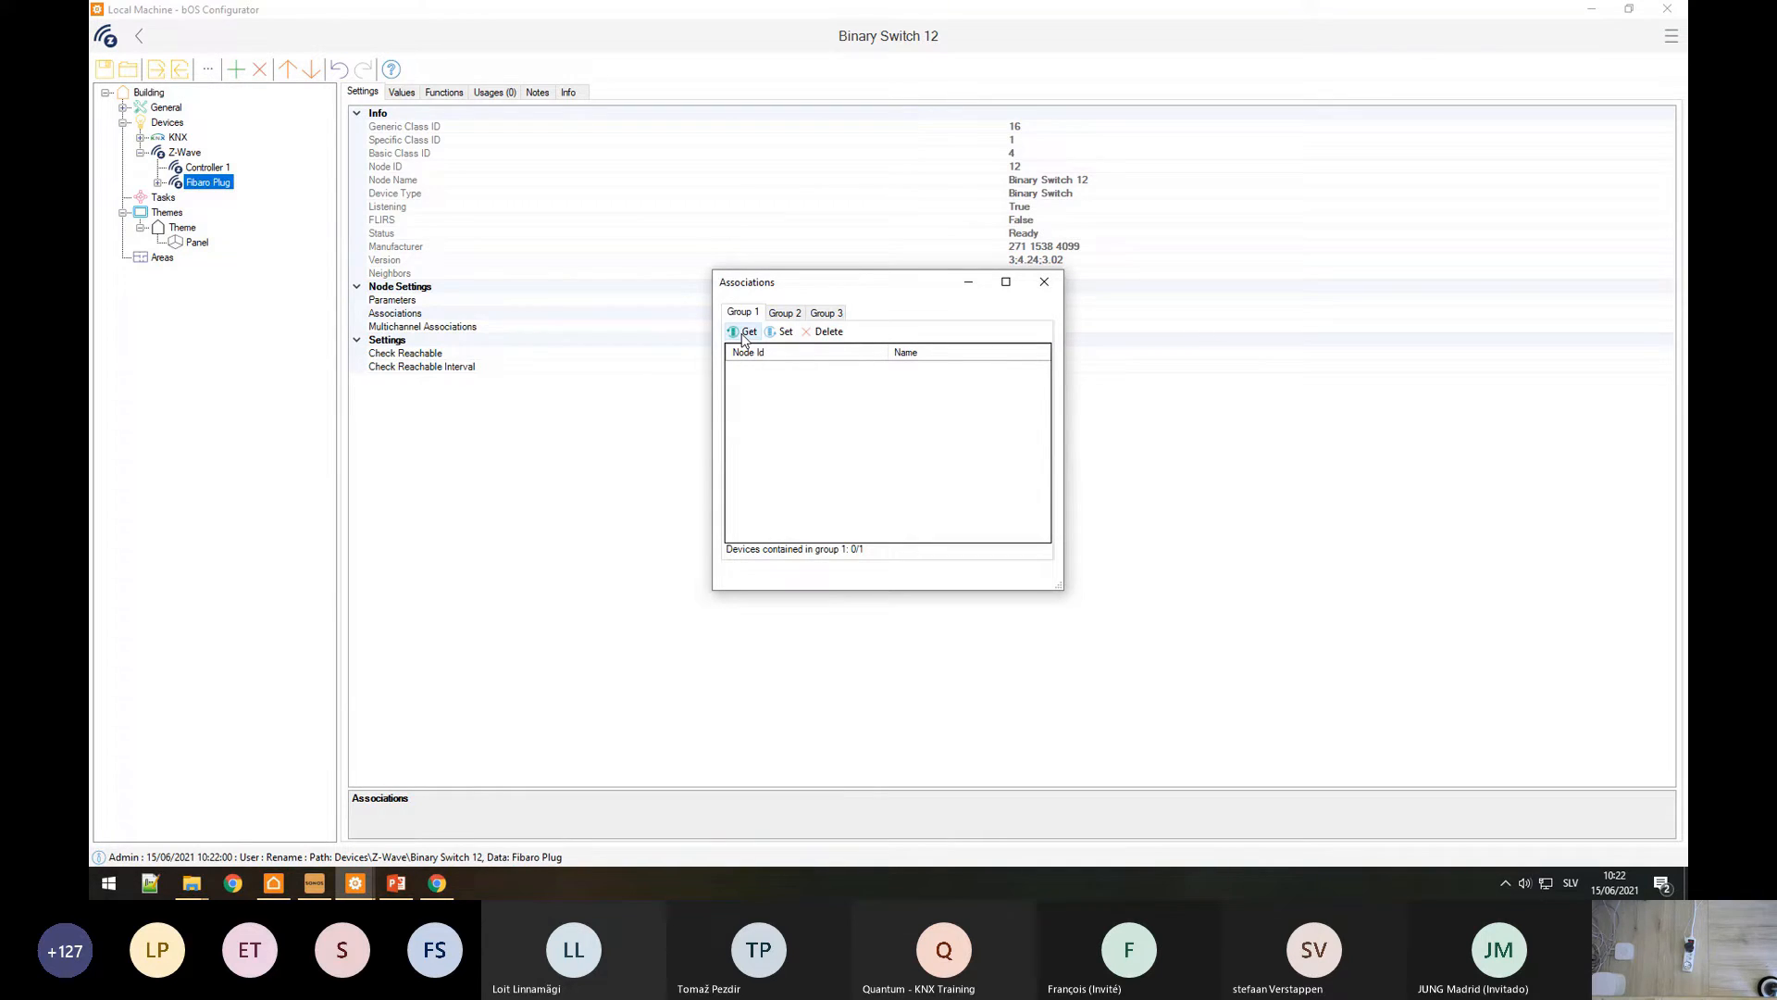
click(780, 332)
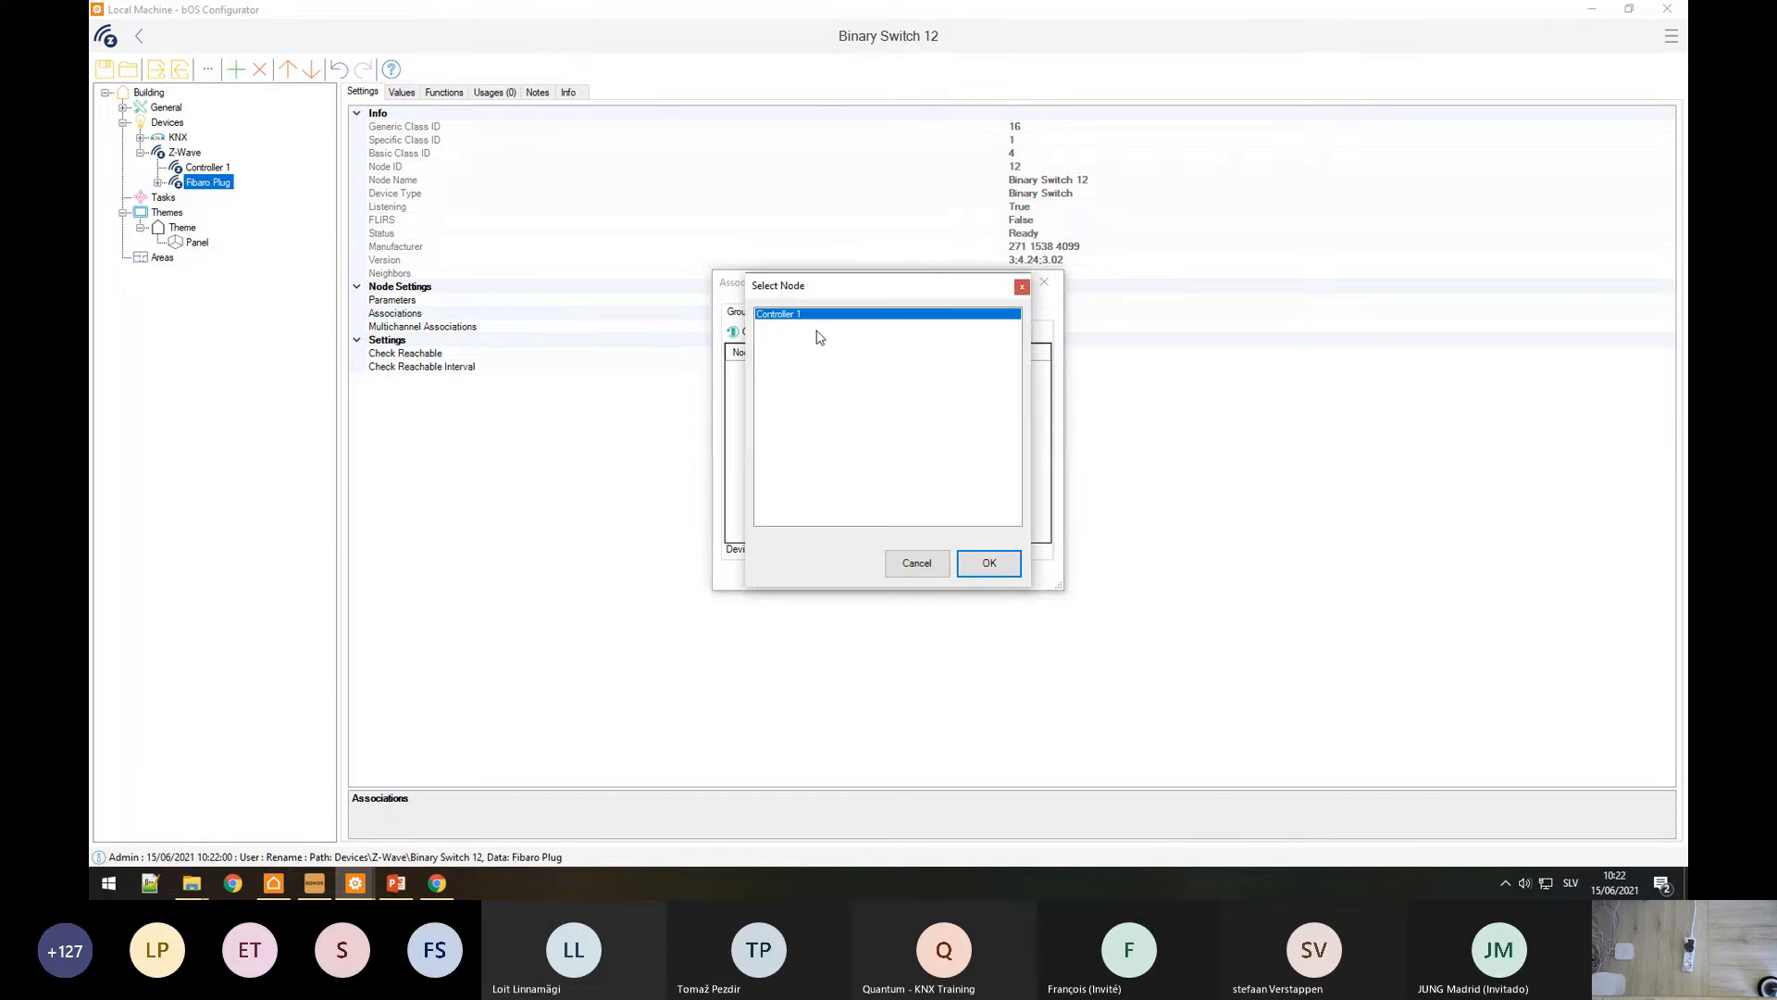
click(976, 561)
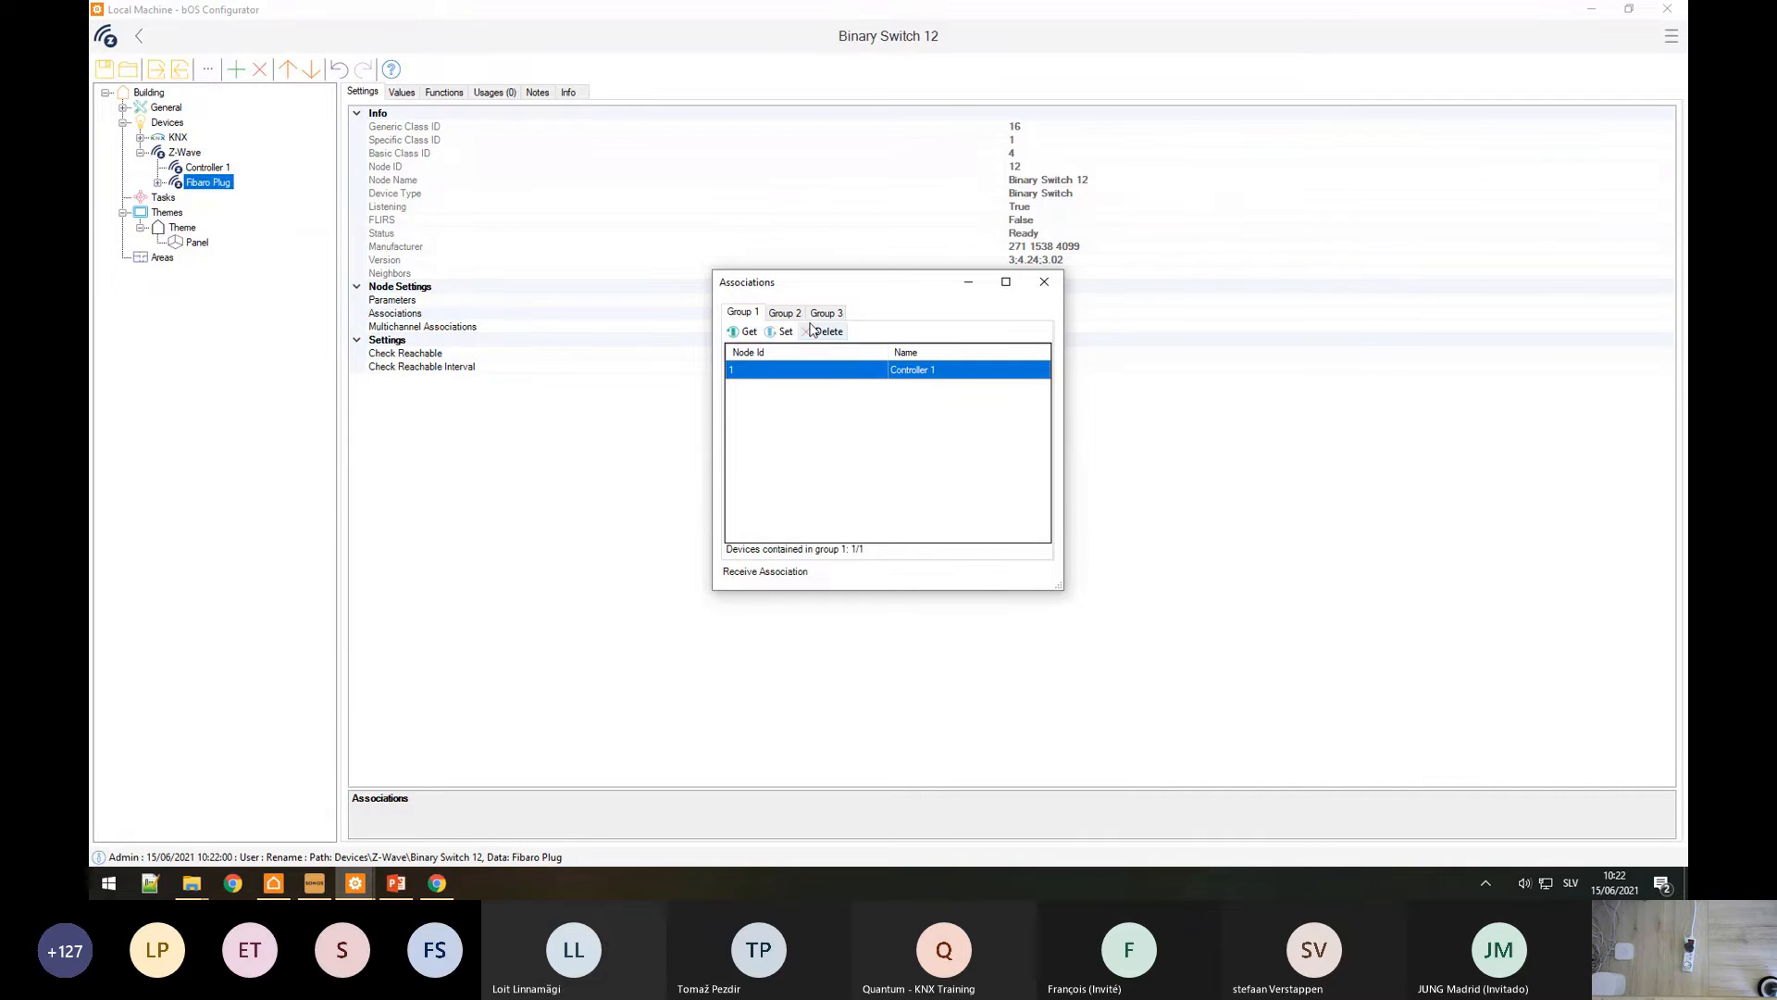
click(785, 313)
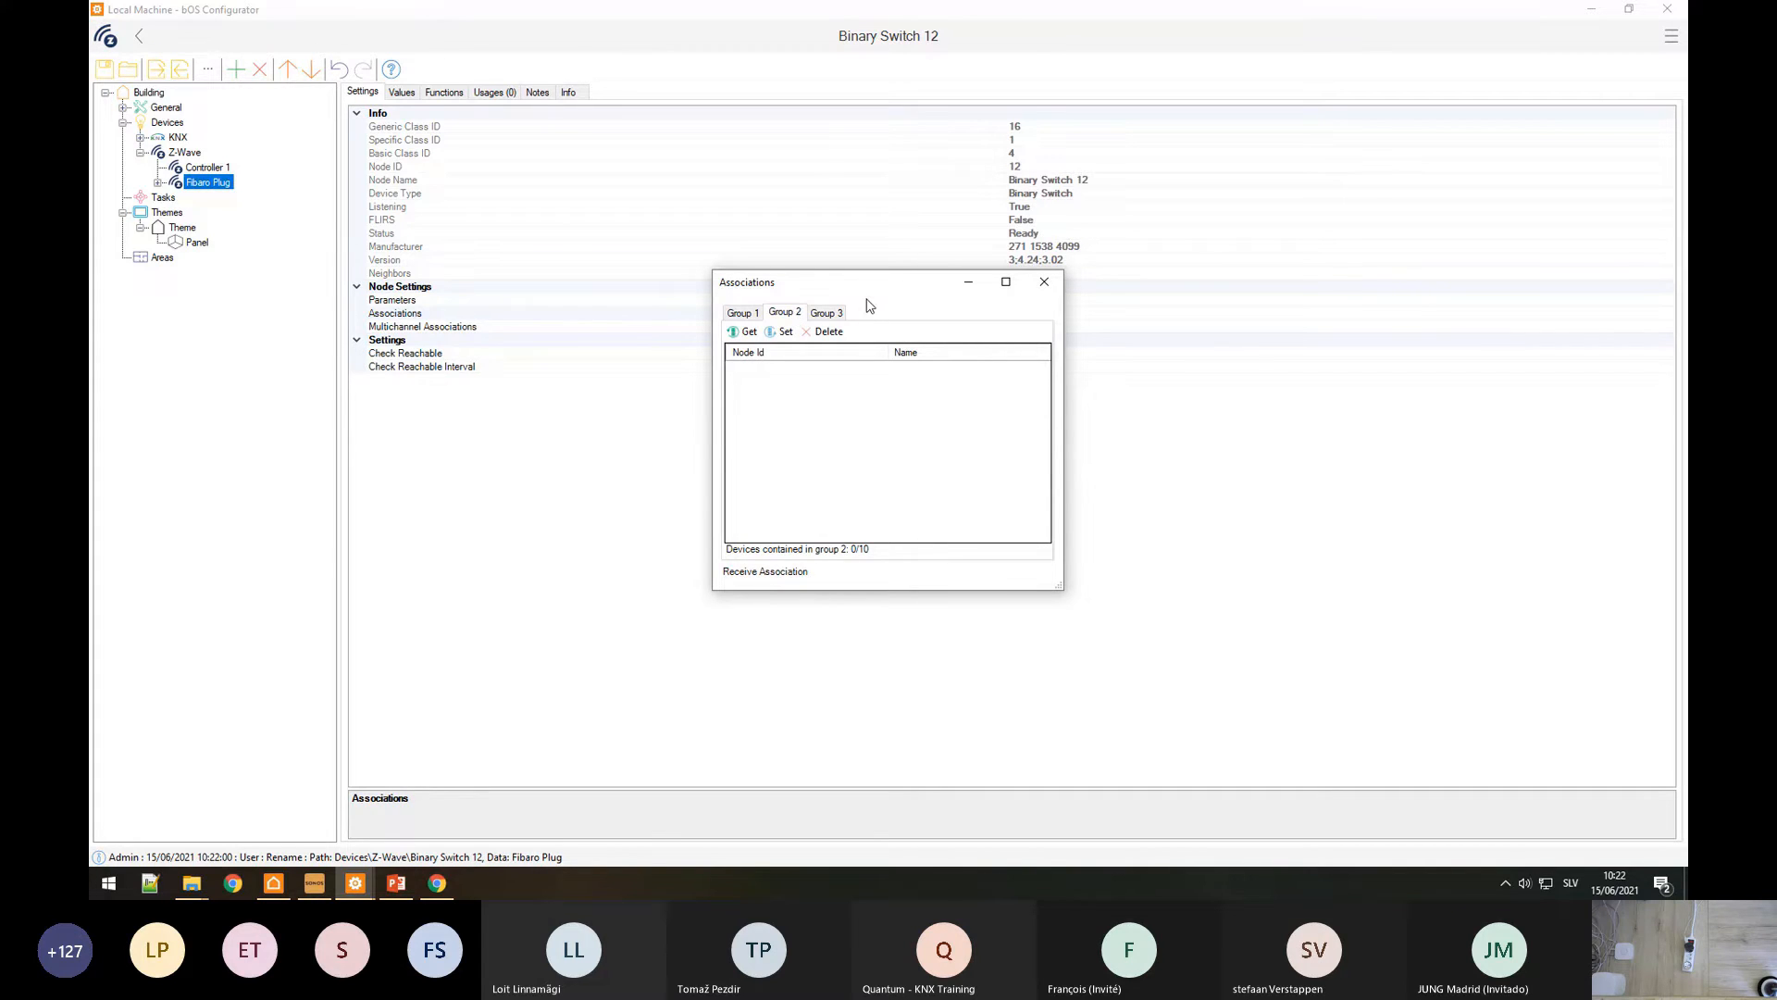
click(743, 314)
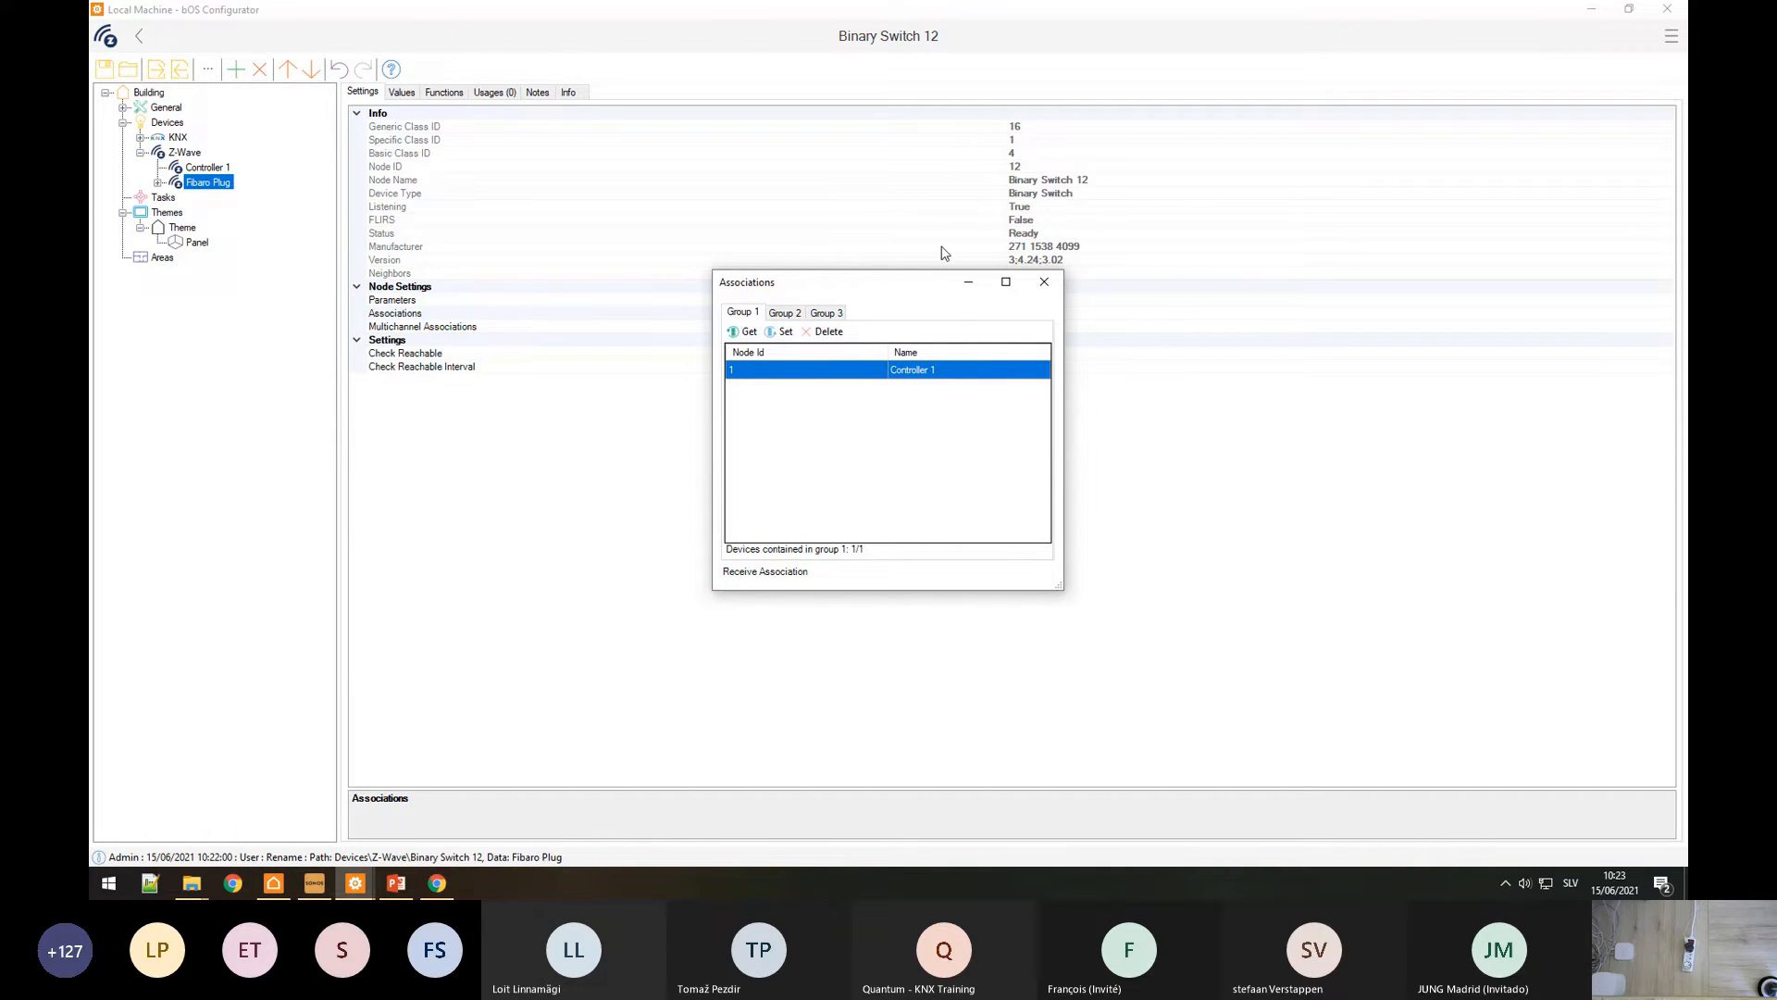
click(1046, 283)
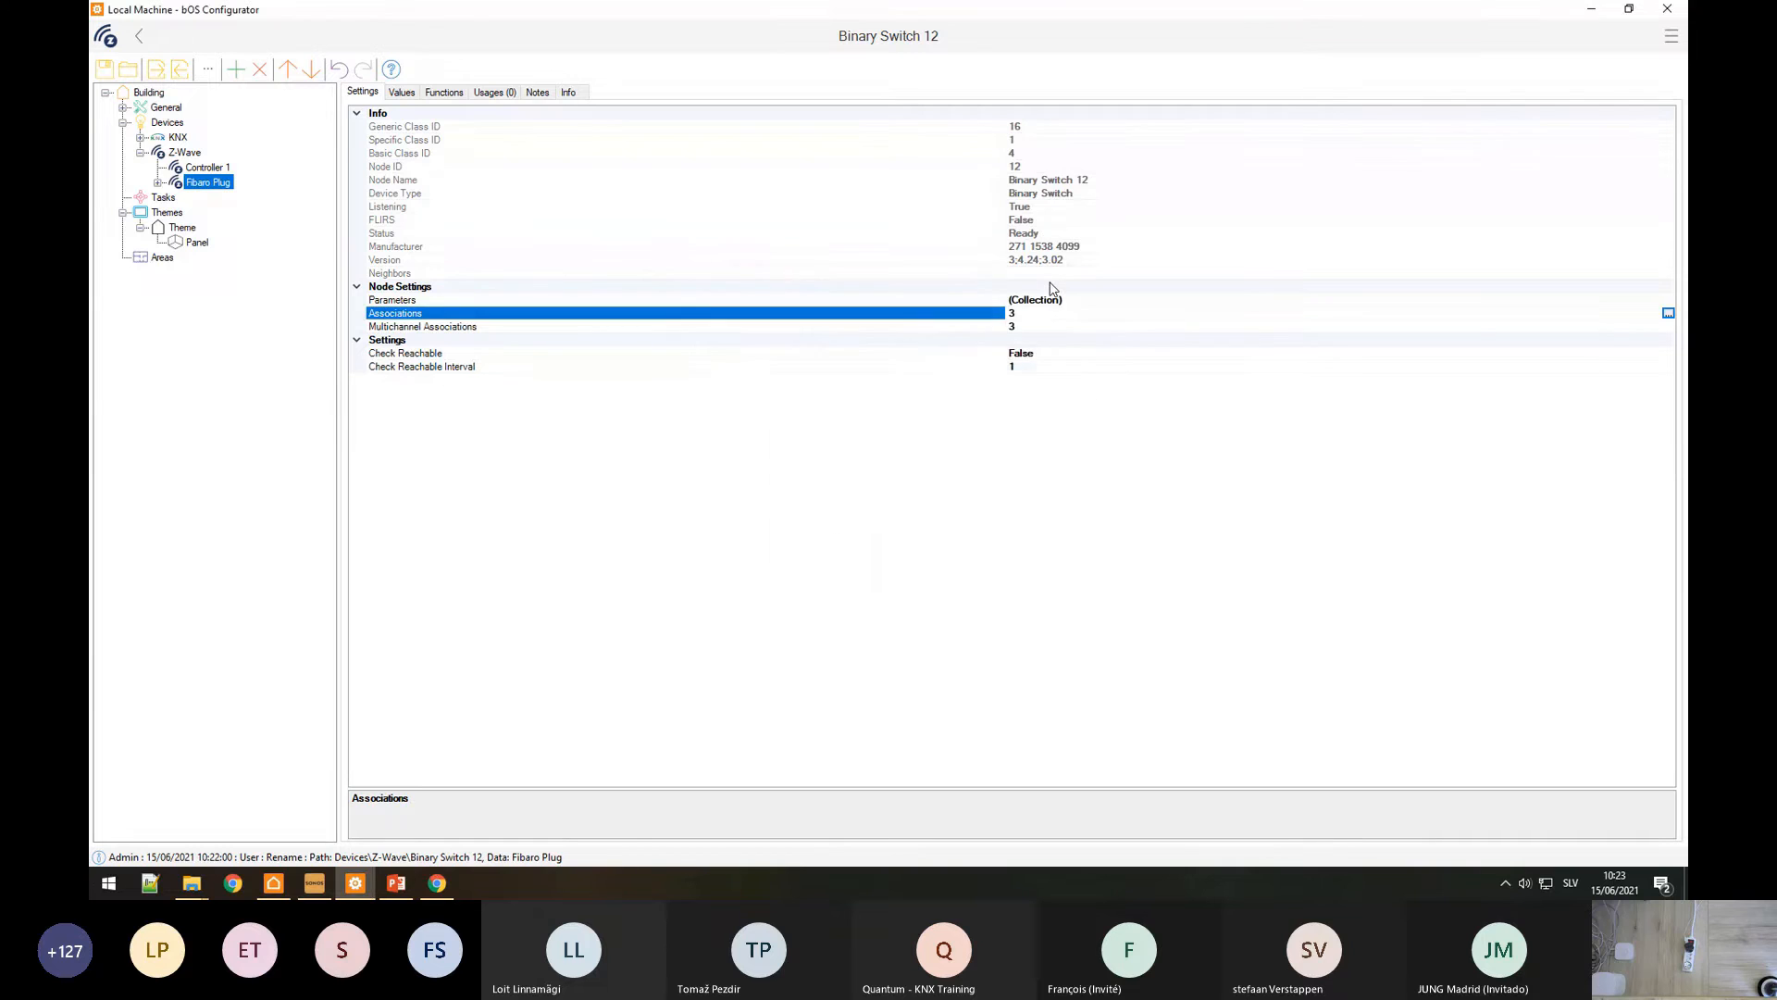
Step: Inspect the Fibaro Plug's Switch and Power item values, then select its Parameters node setting
click(158, 182)
click(212, 272)
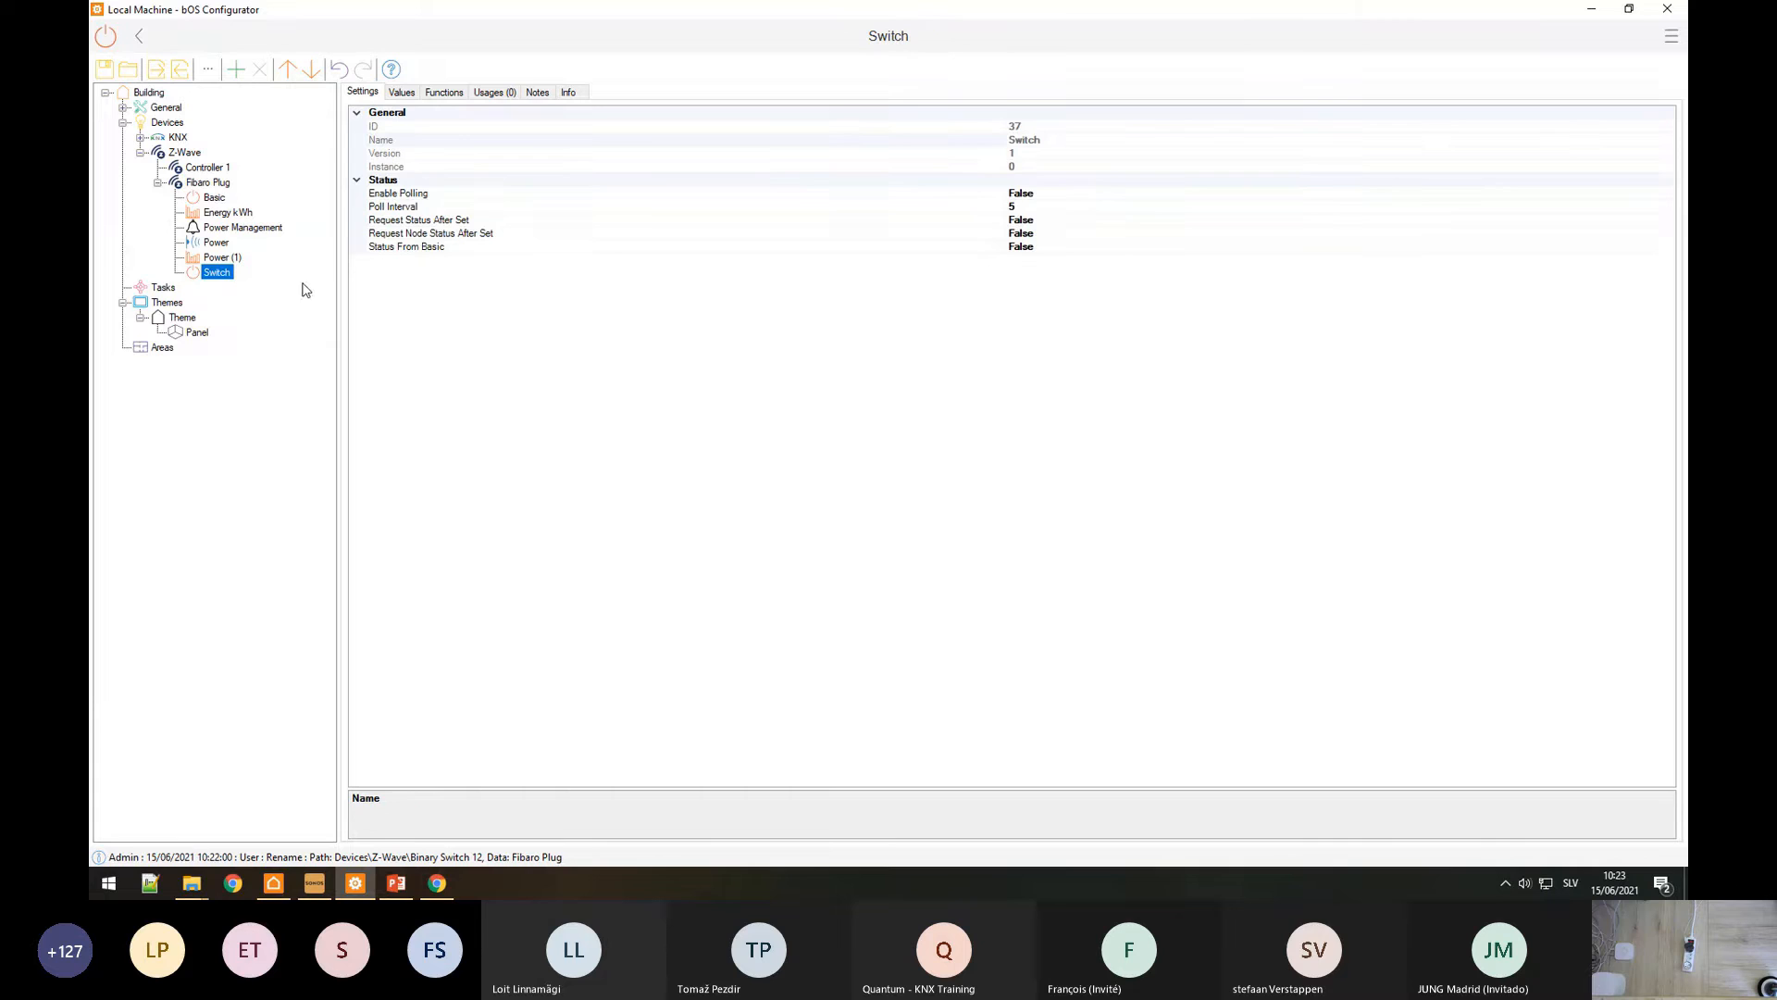
click(403, 92)
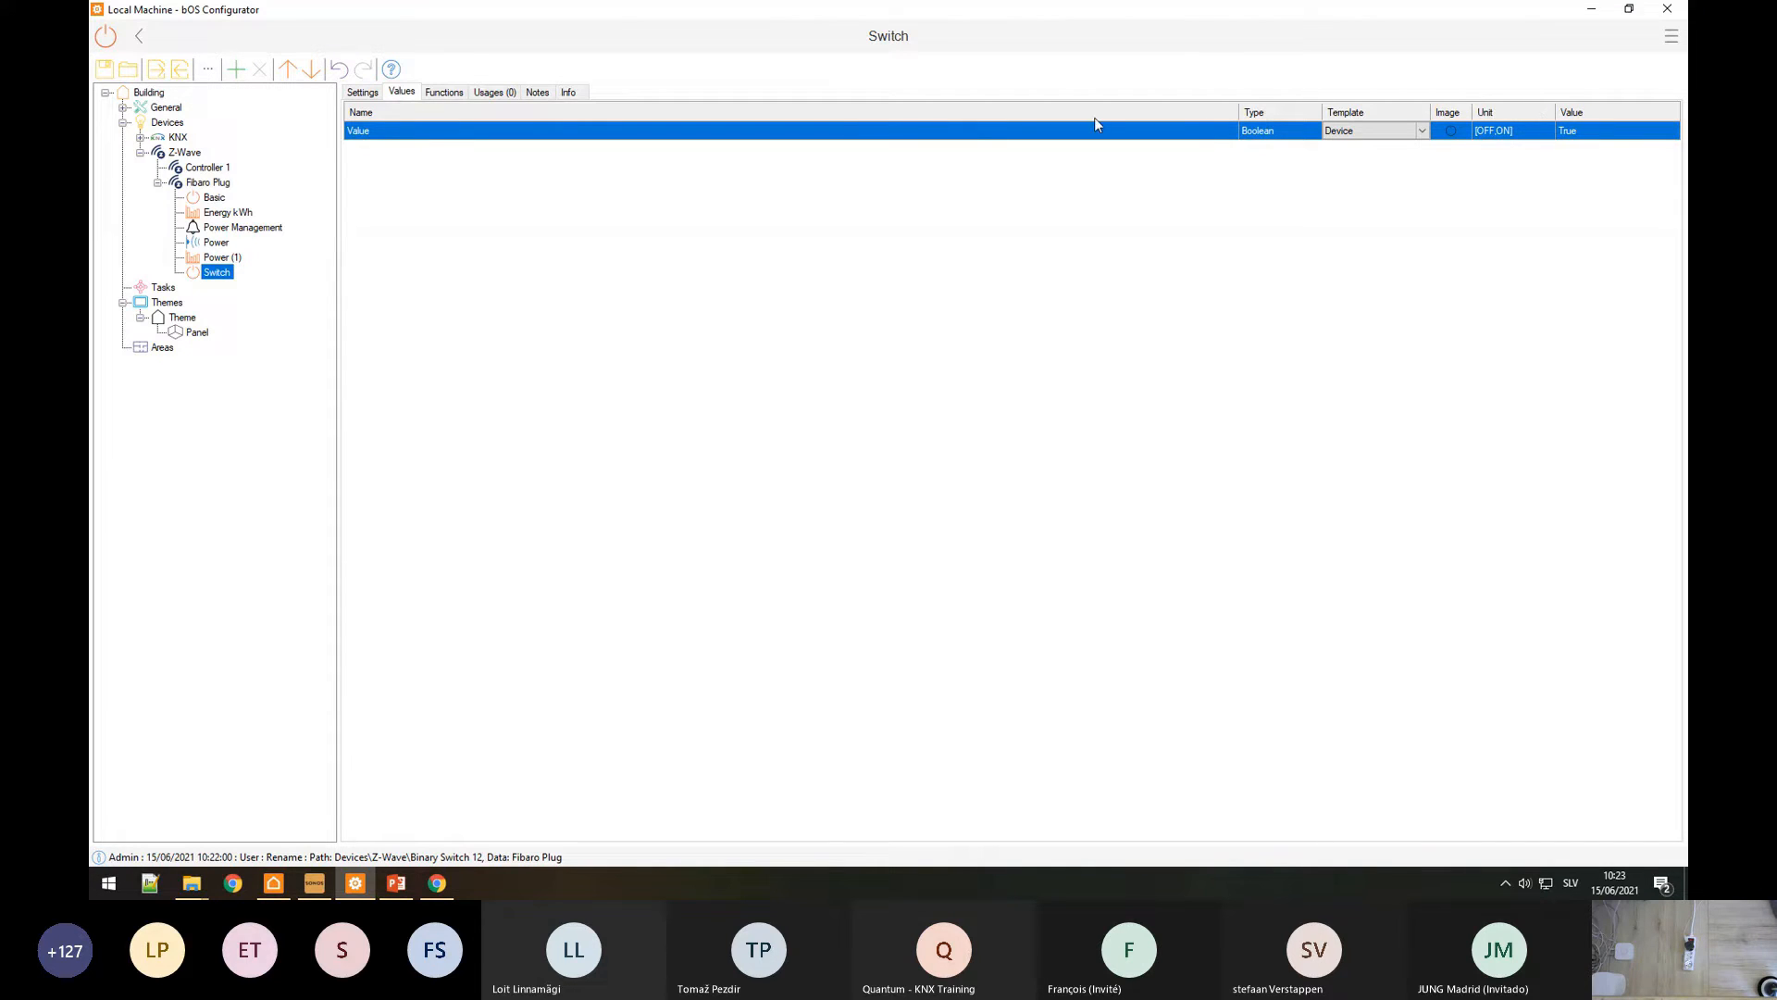
click(216, 242)
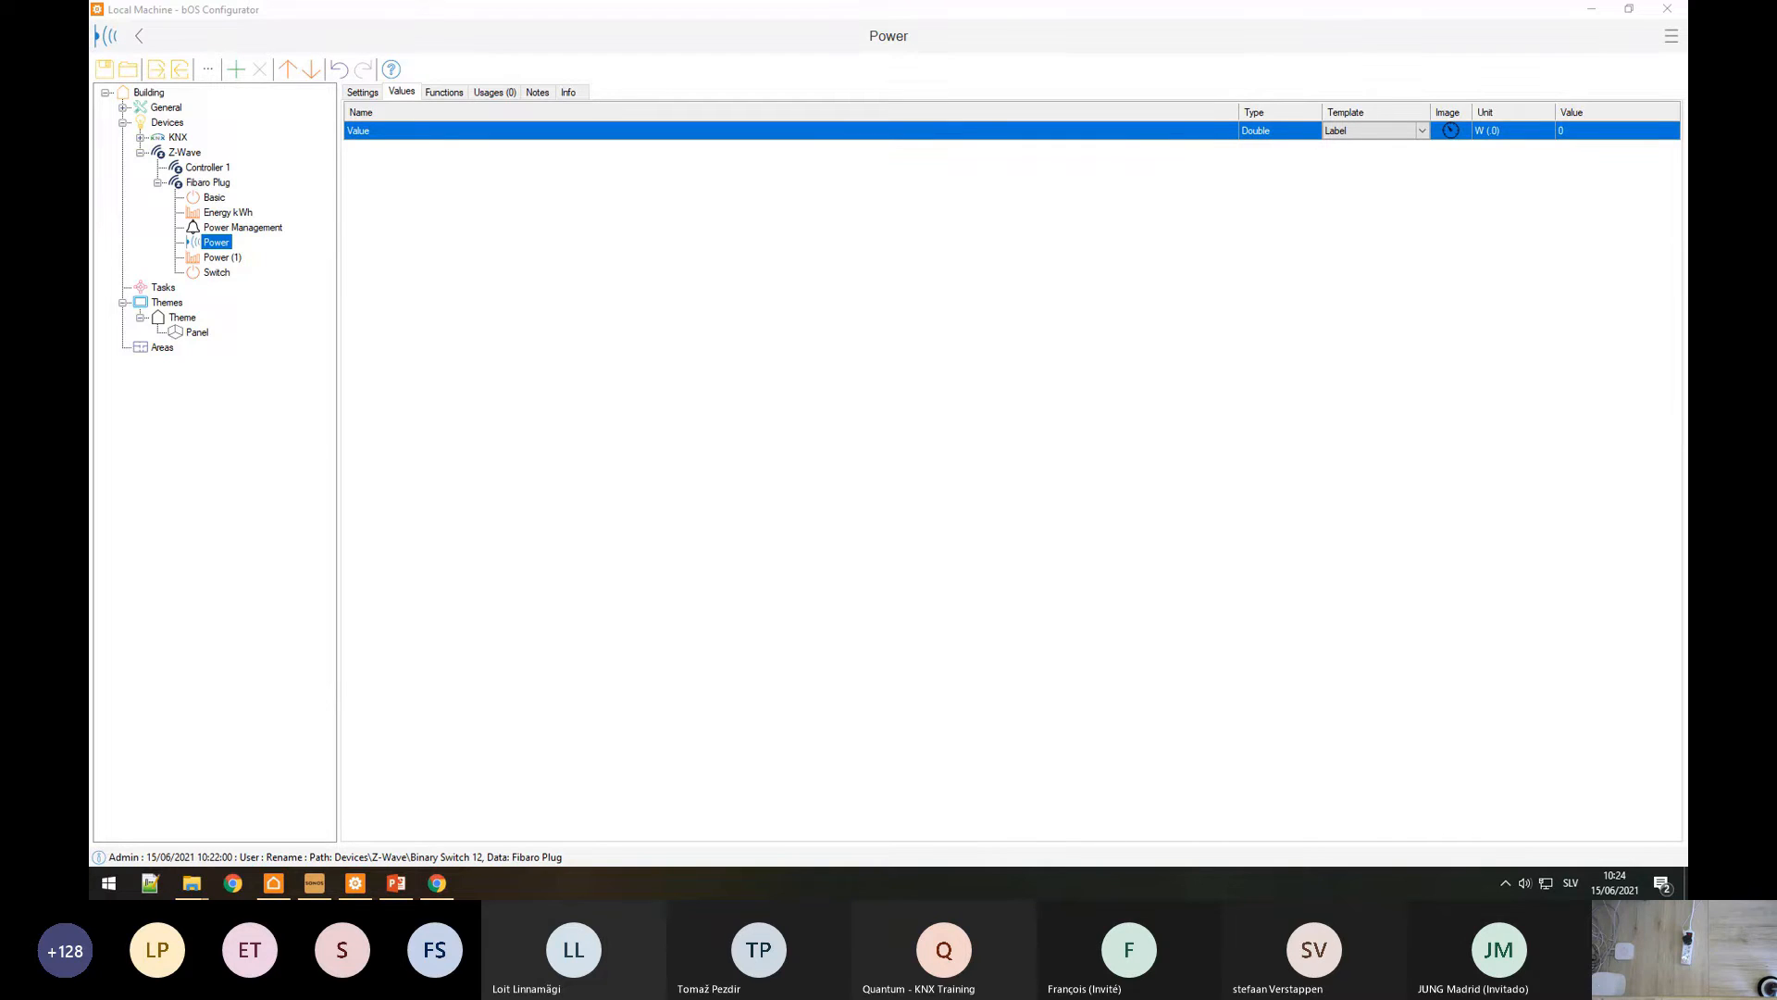
click(217, 184)
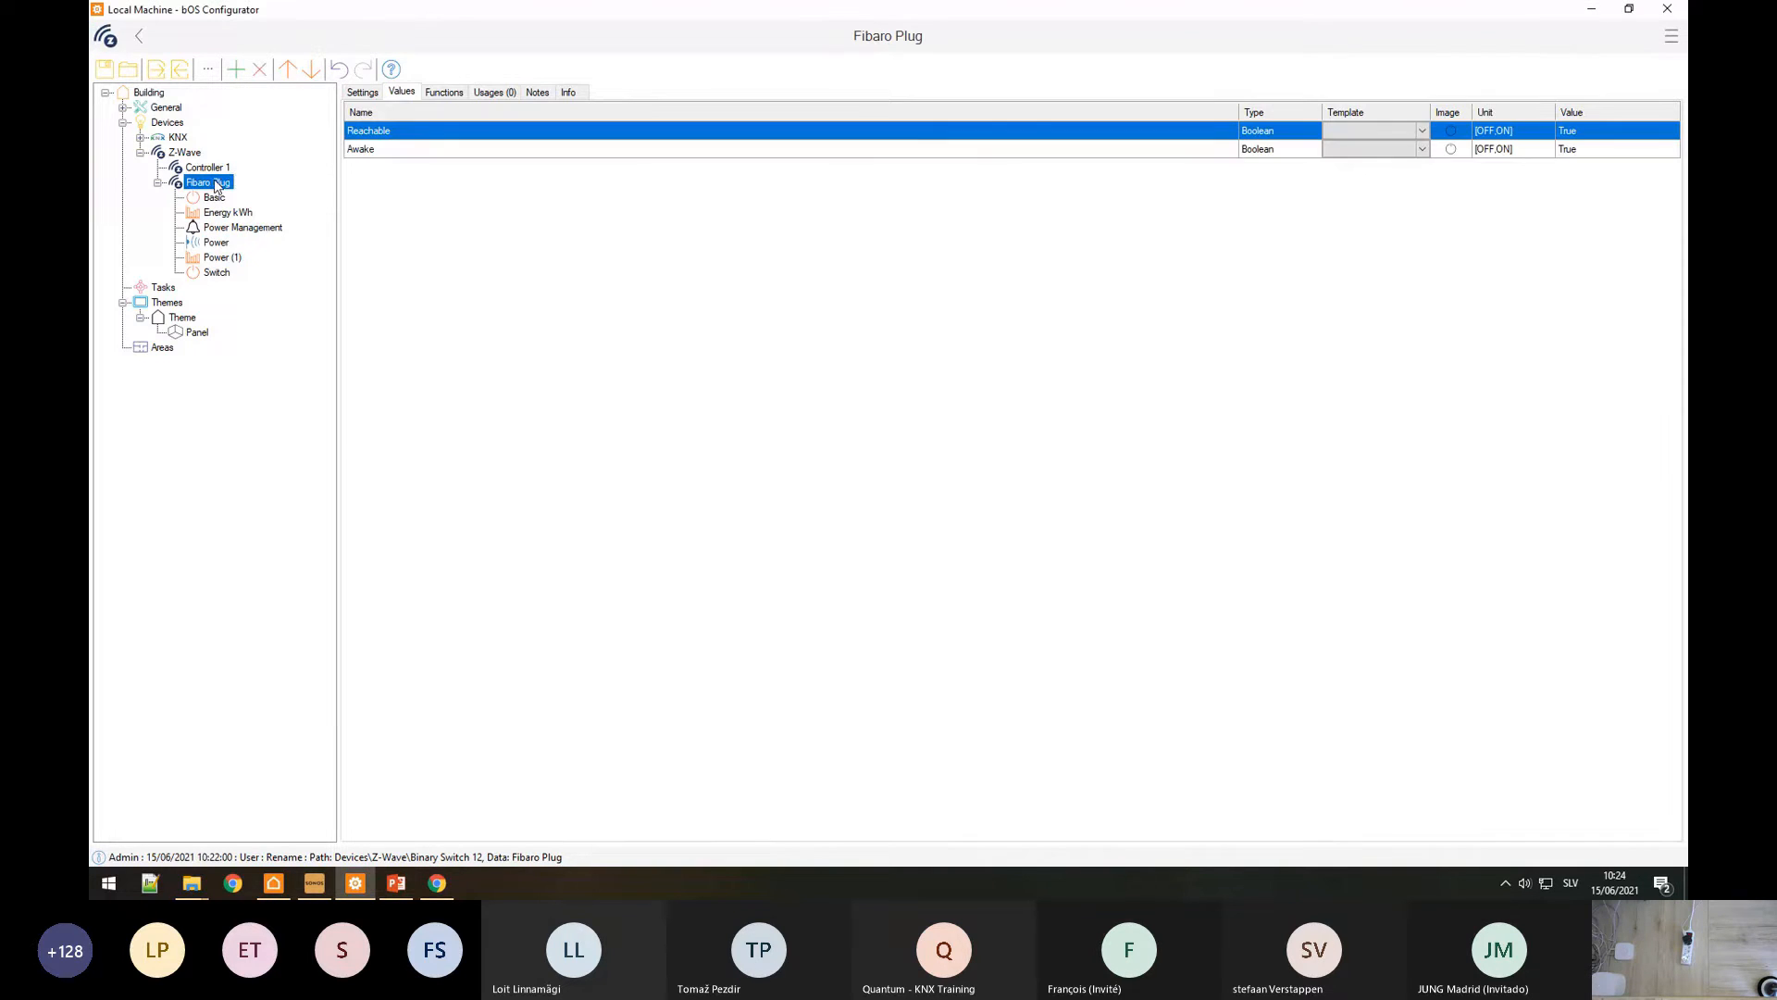
click(364, 93)
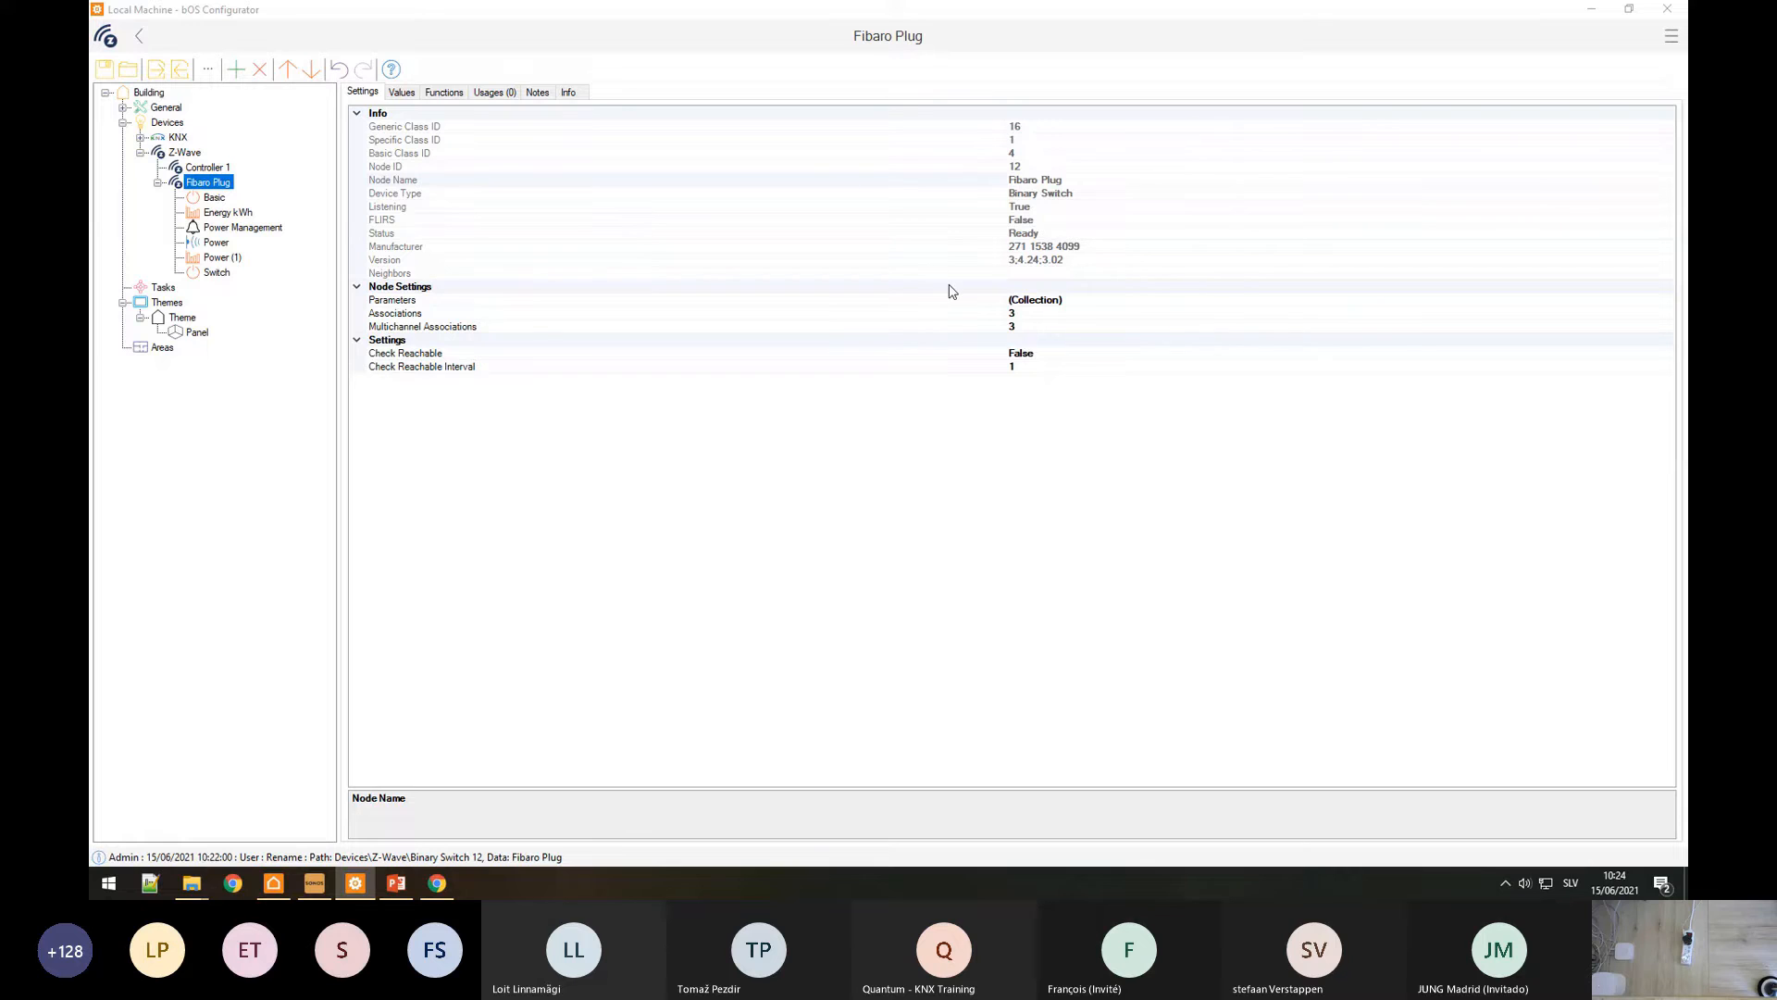
click(969, 305)
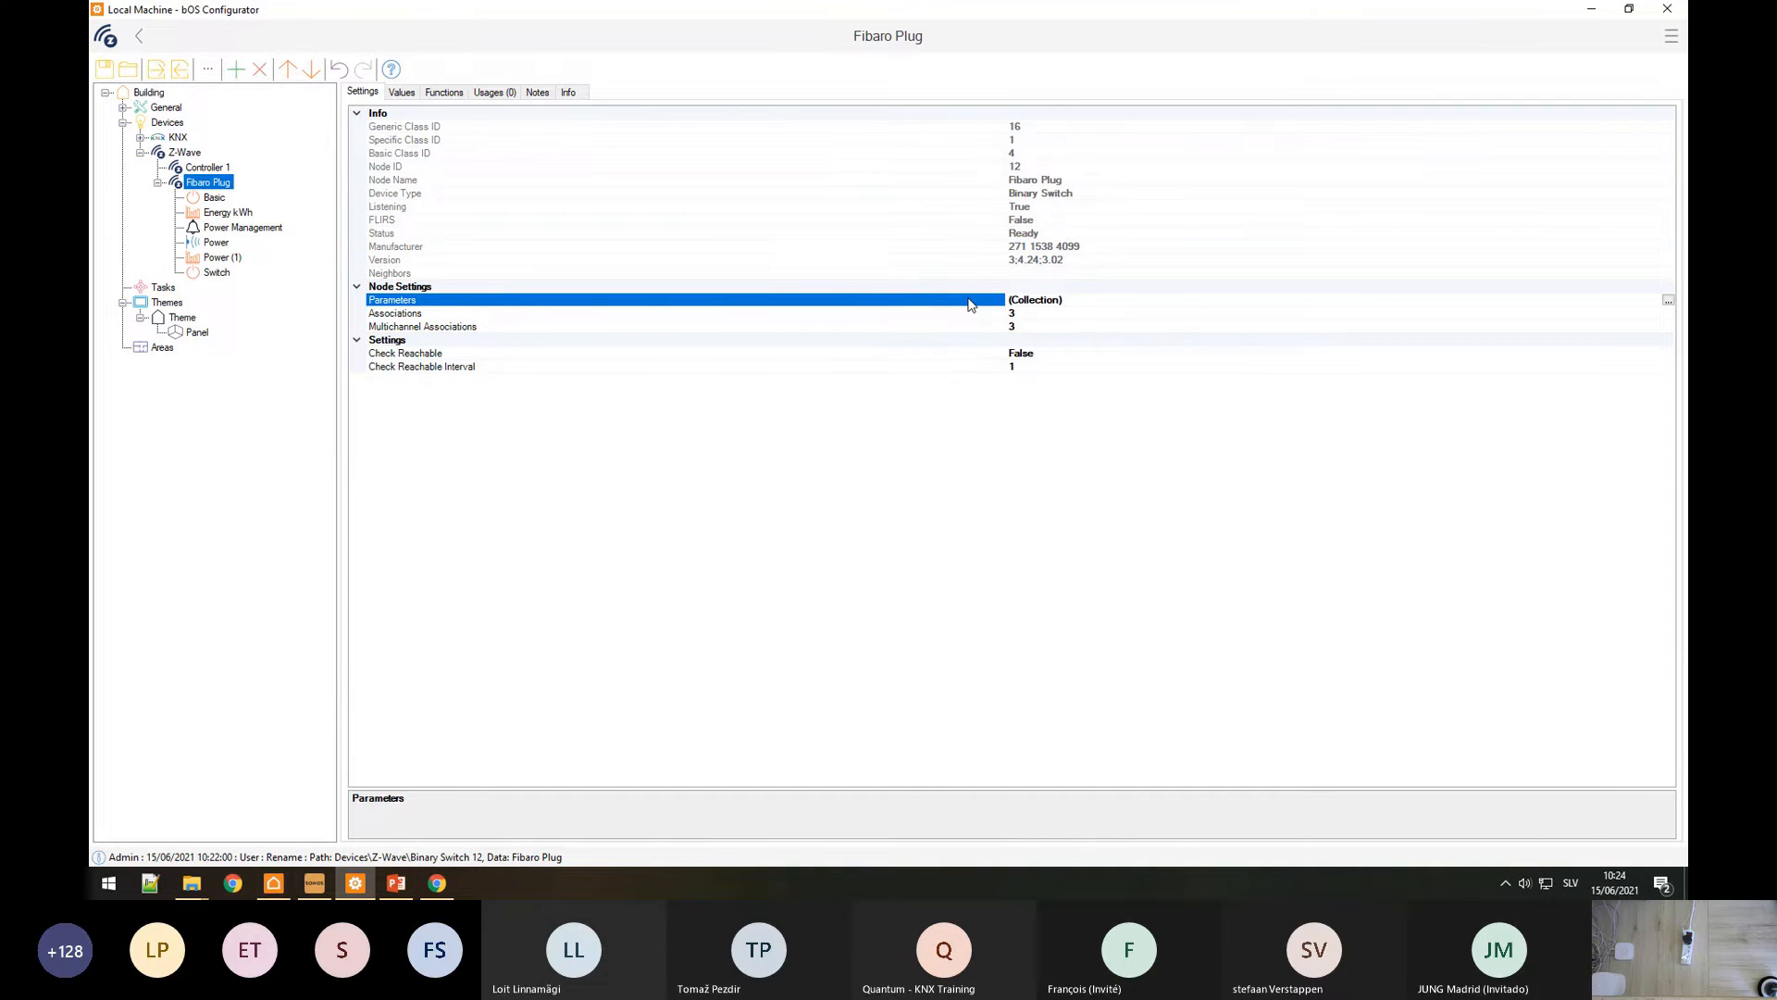
Step: Look up parameter 41 (LED ring colour when on) in the manual, then open the Parameters collection
click(437, 883)
key(ctrl+f)
text(41)
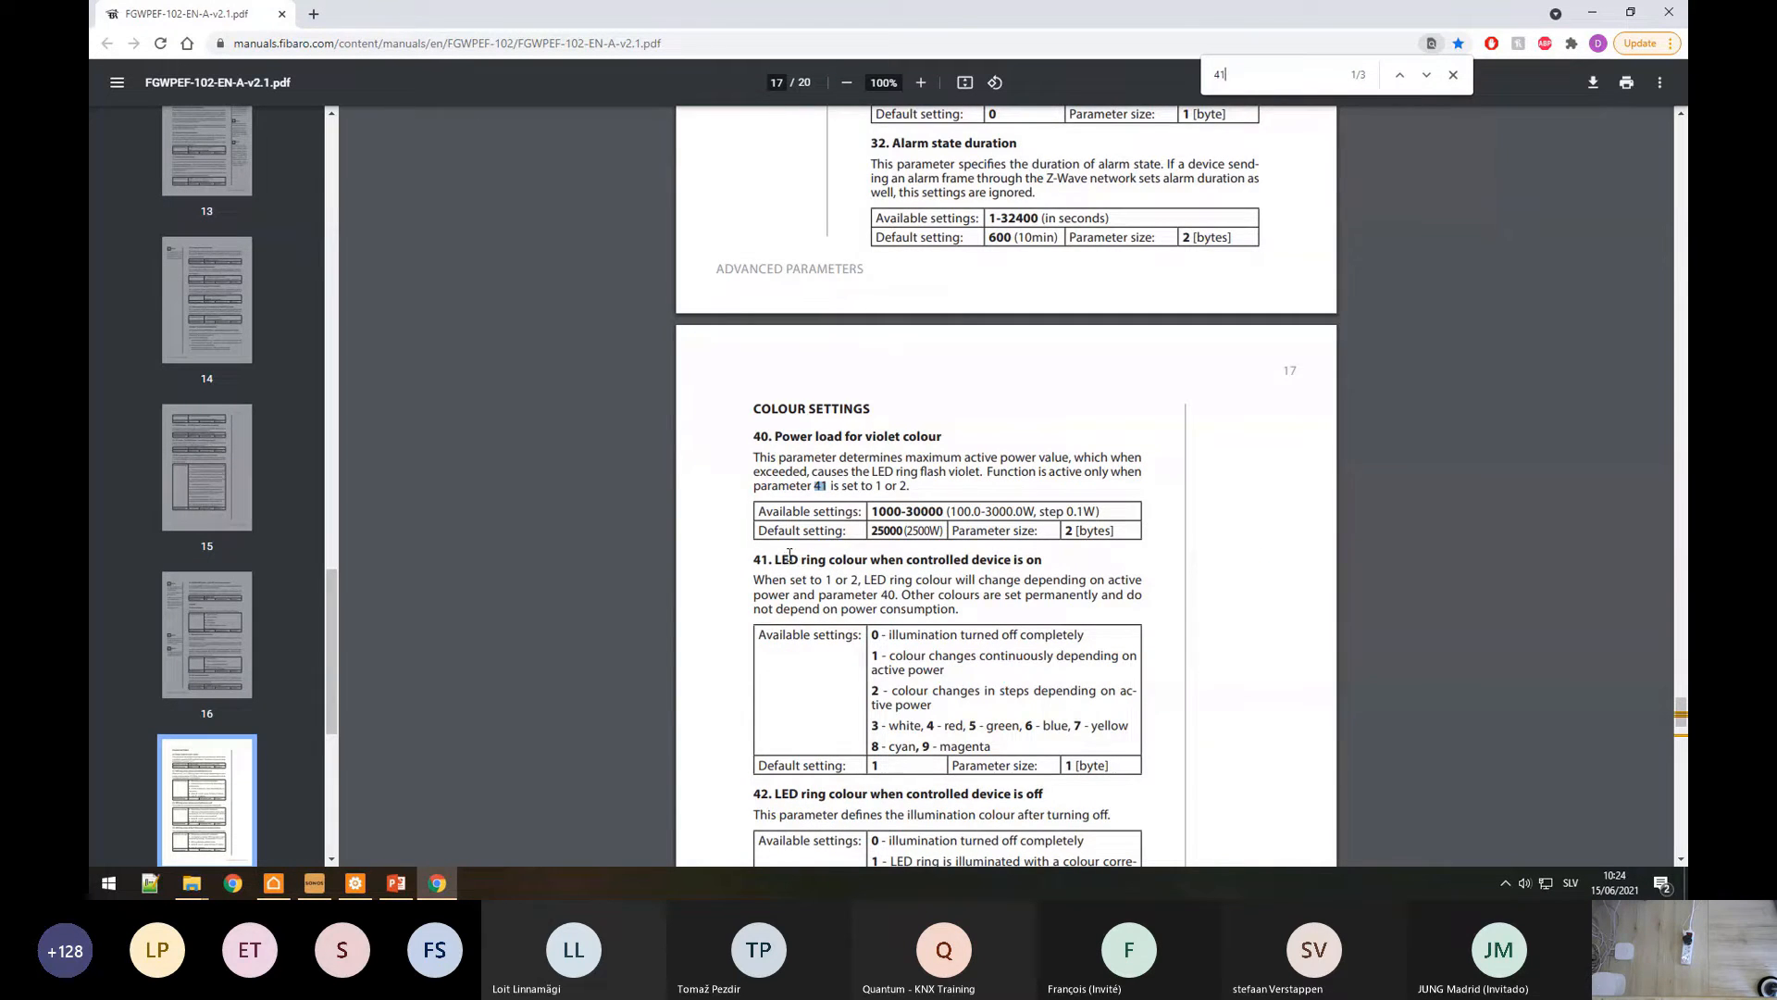
scroll(789, 555, down, 2)
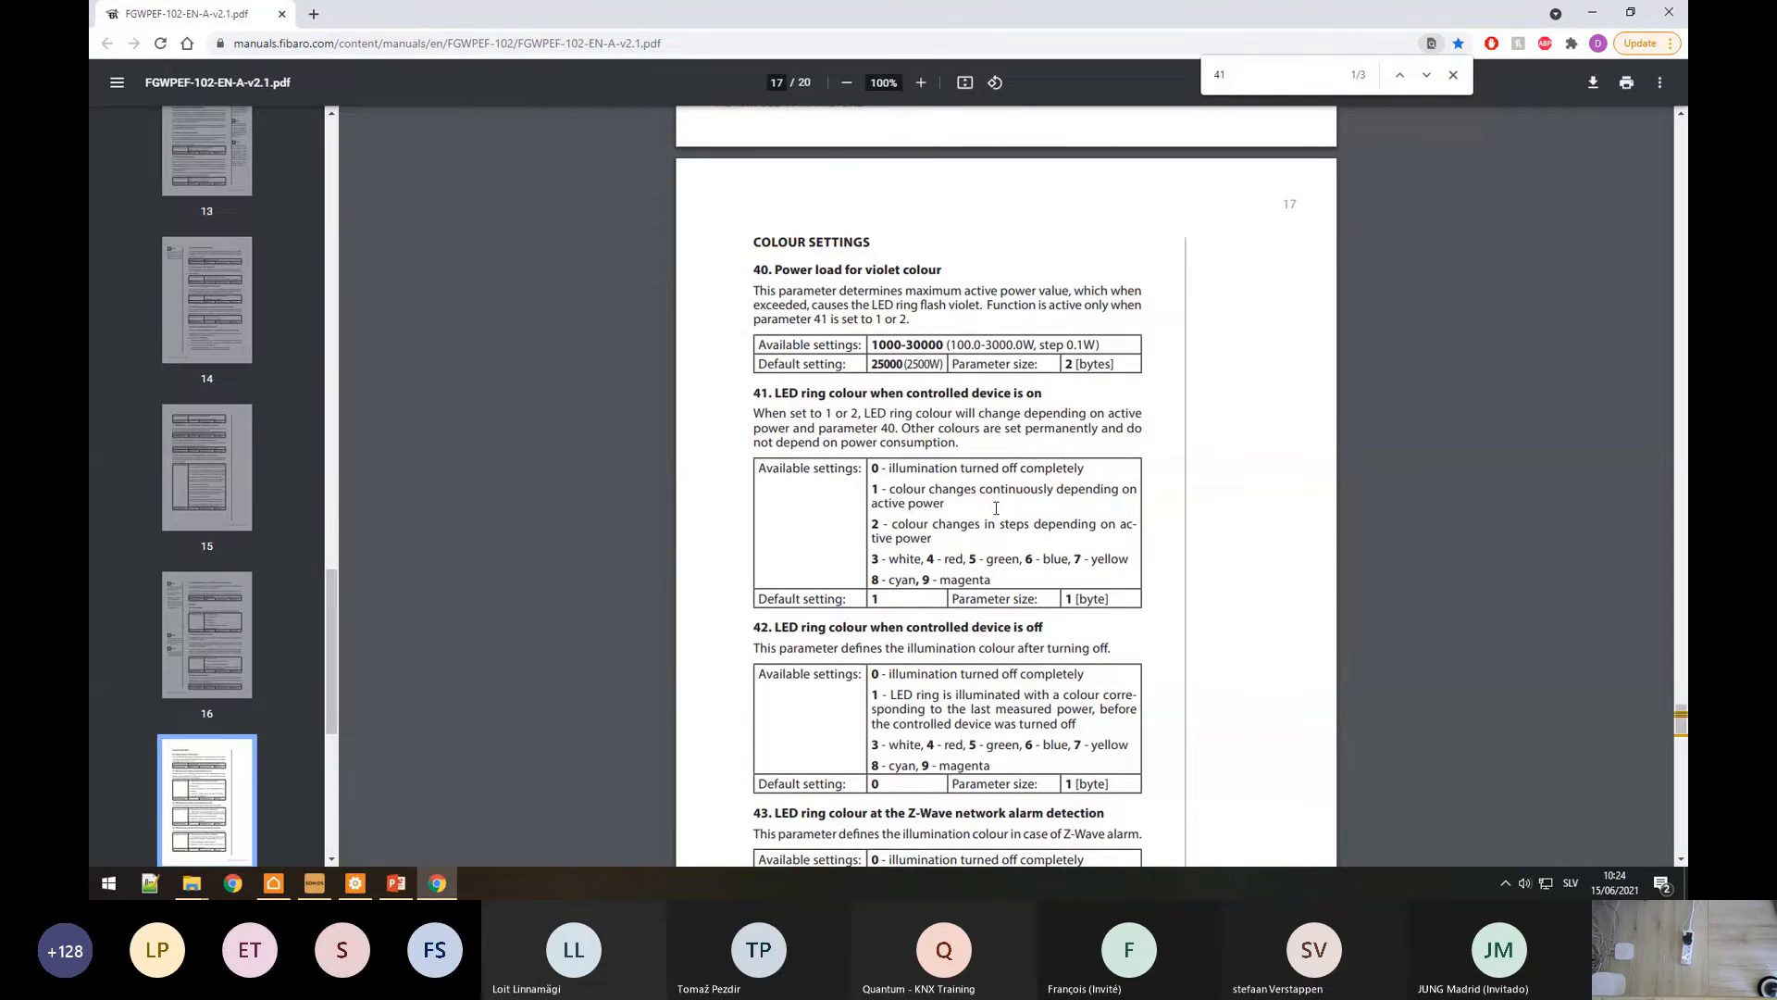
drag(755, 393, 800, 396)
click(355, 883)
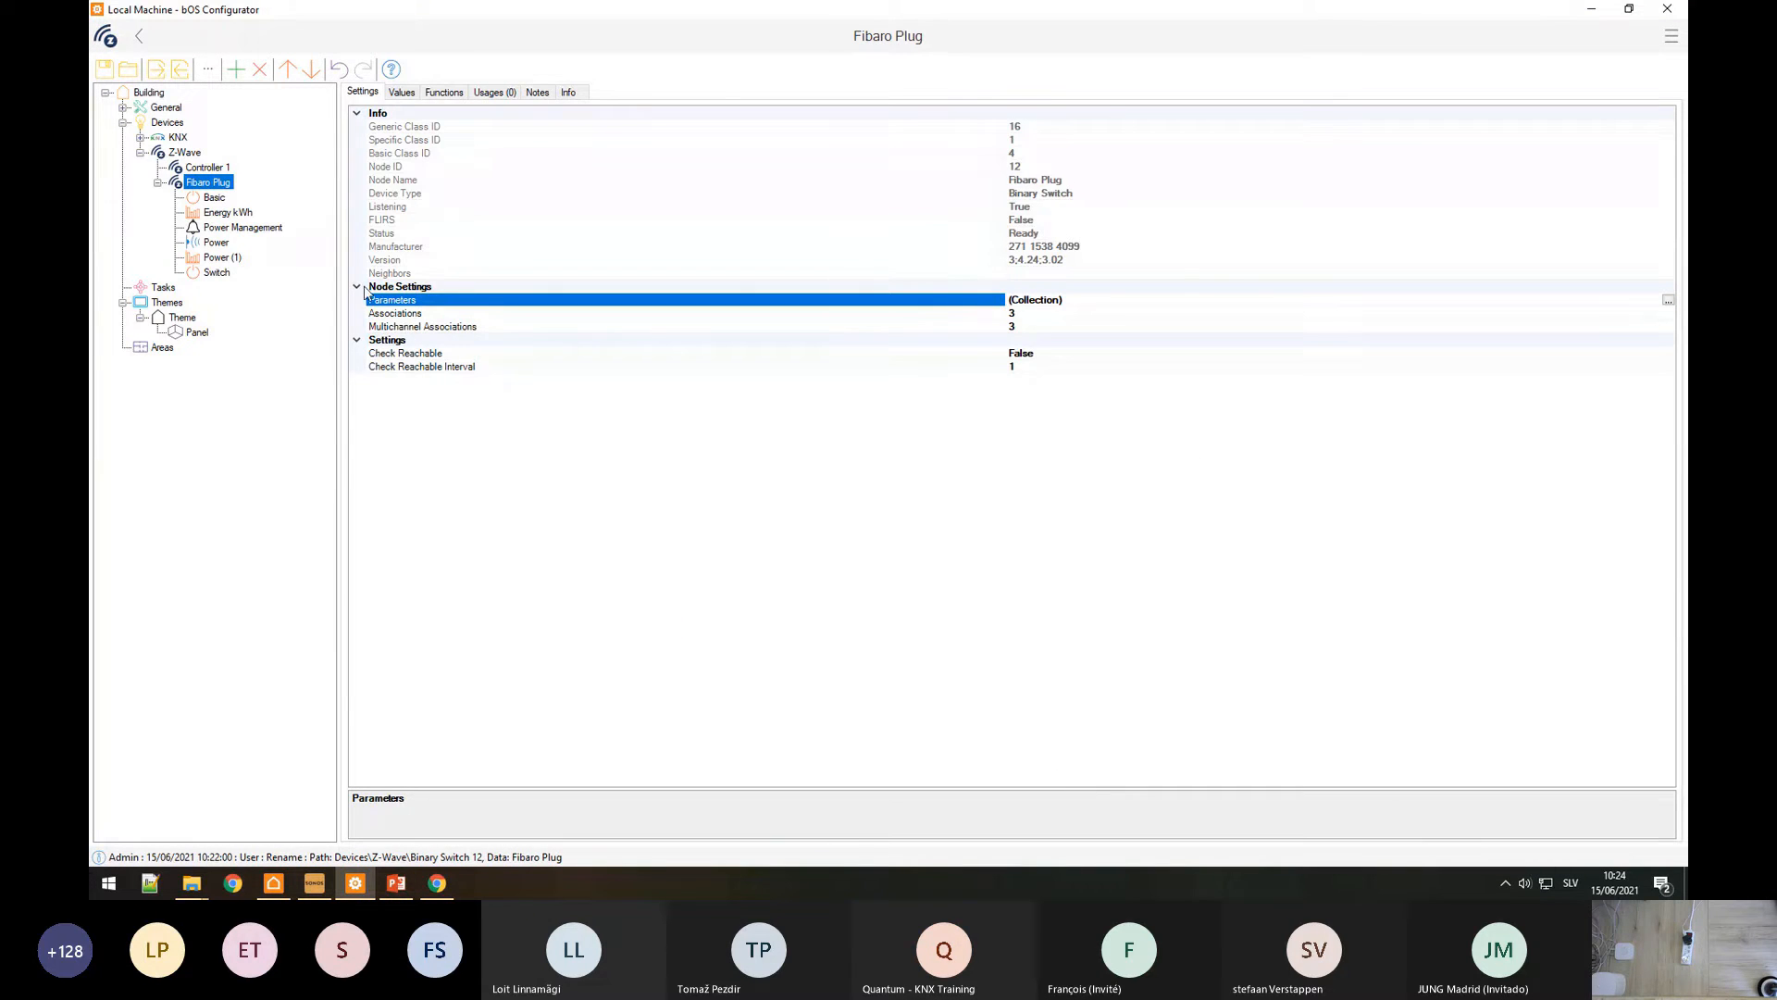
click(1668, 300)
Step: Add parameter 41 named 'Ring Colour' to the Fibaro Plug and read its current value
click(673, 269)
double_click(755, 385)
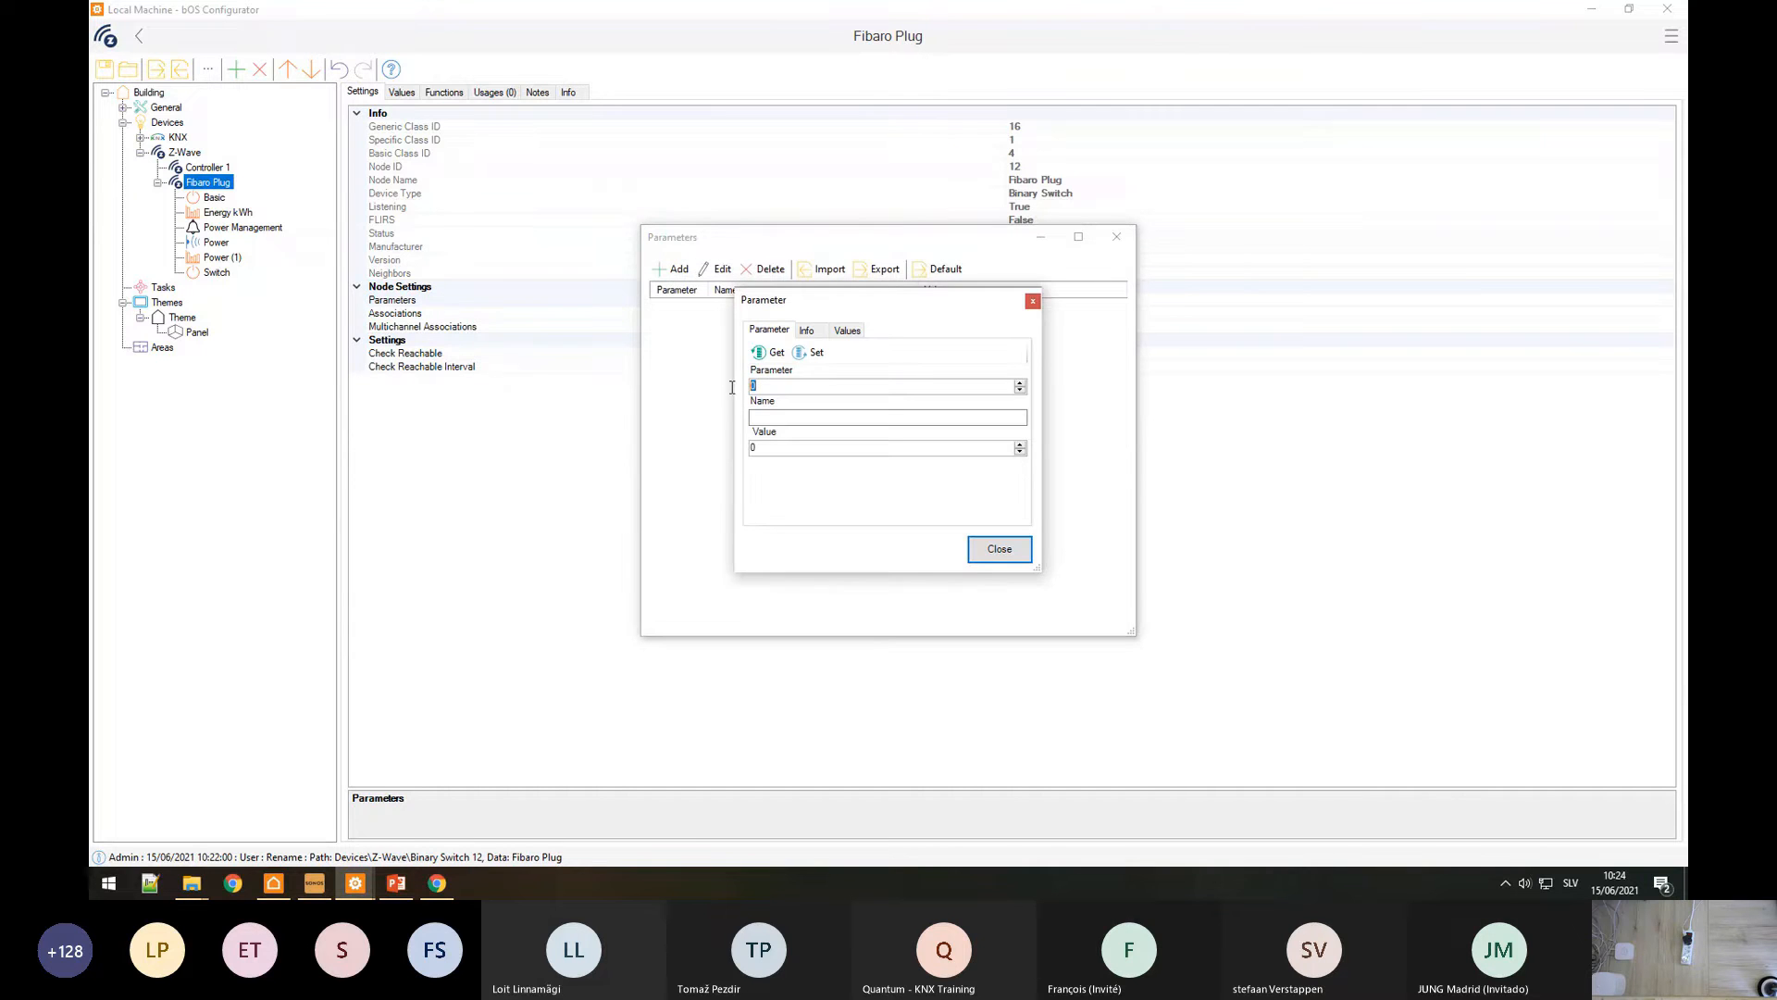
text(41)
click(764, 417)
text(Ring Colour)
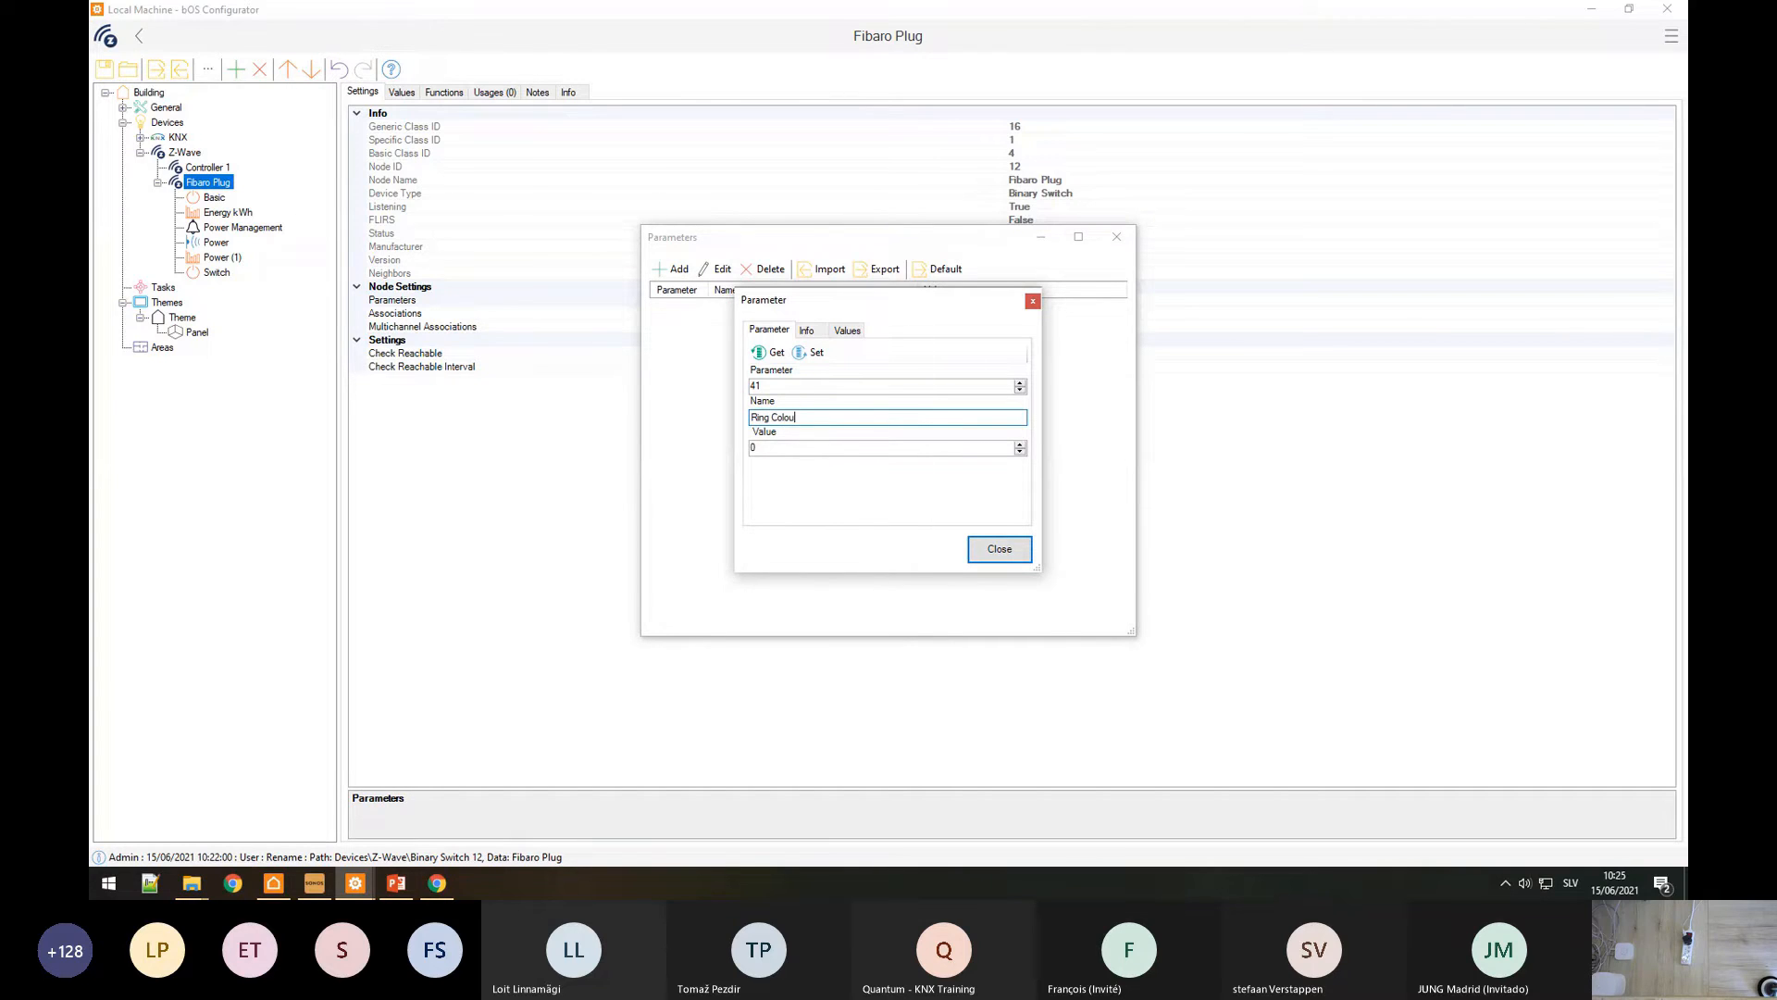
click(776, 353)
key(Return)
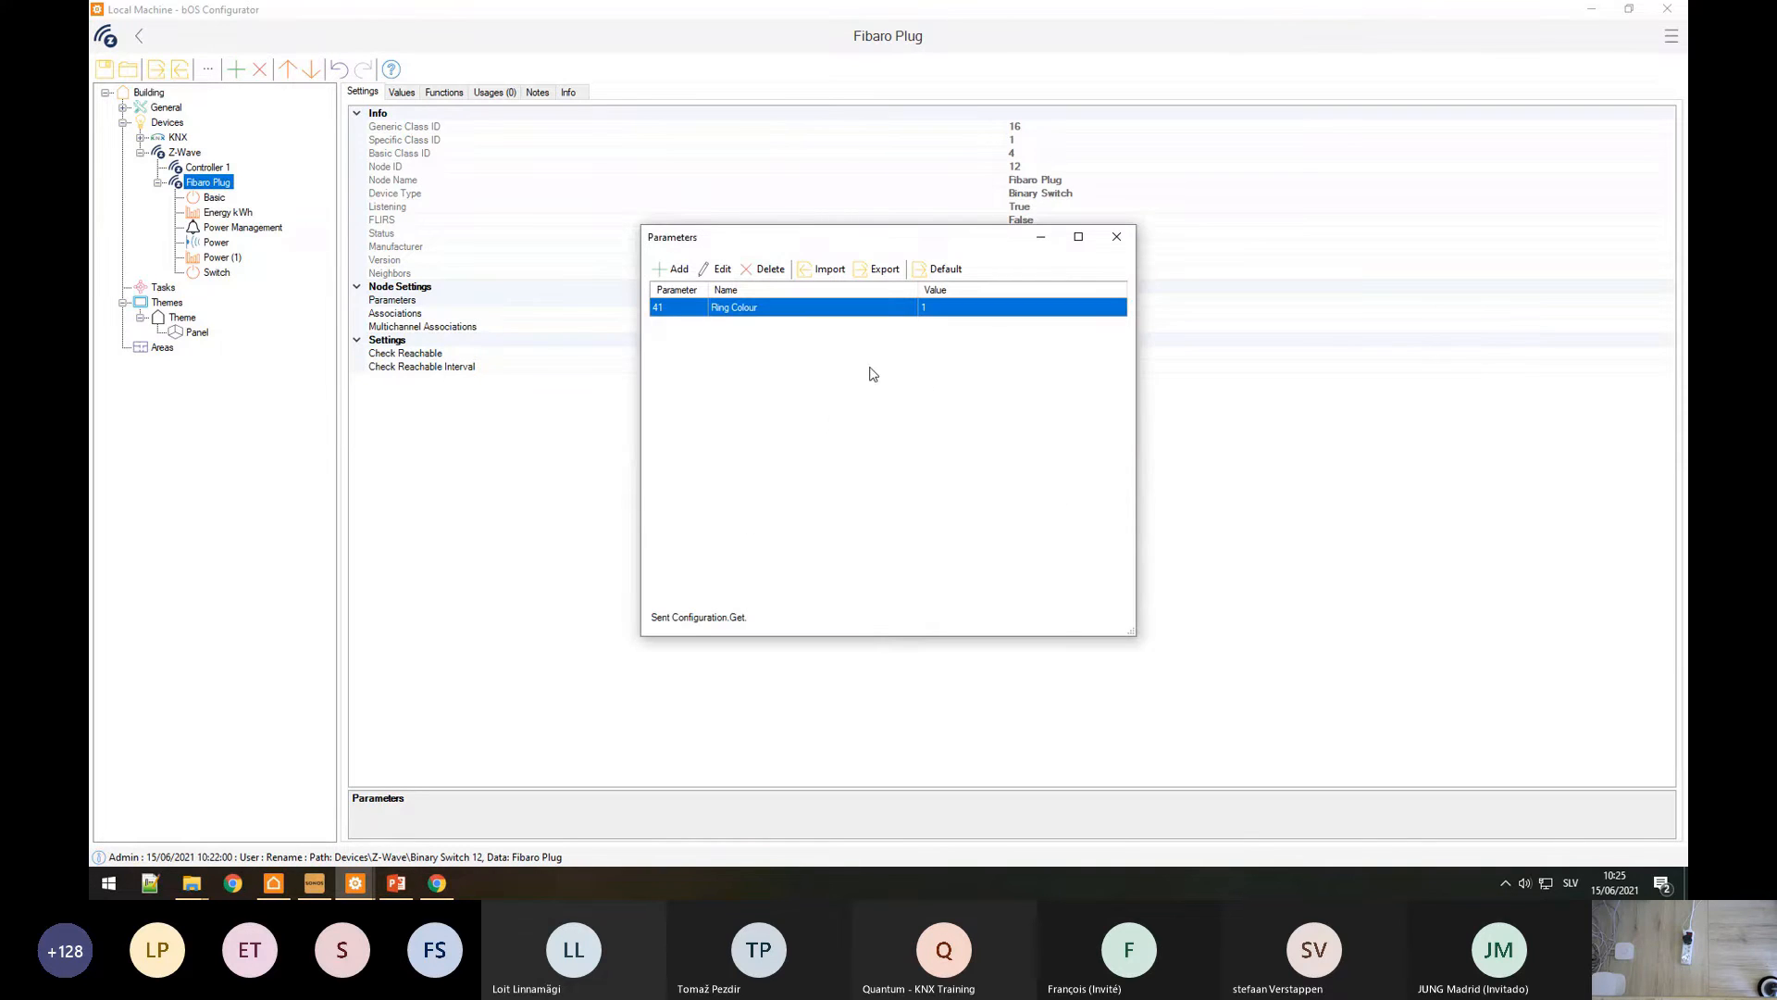
Step: Look up the ring colour options in the Fibaro manual and try Ring Colour values 4 and 2
click(437, 883)
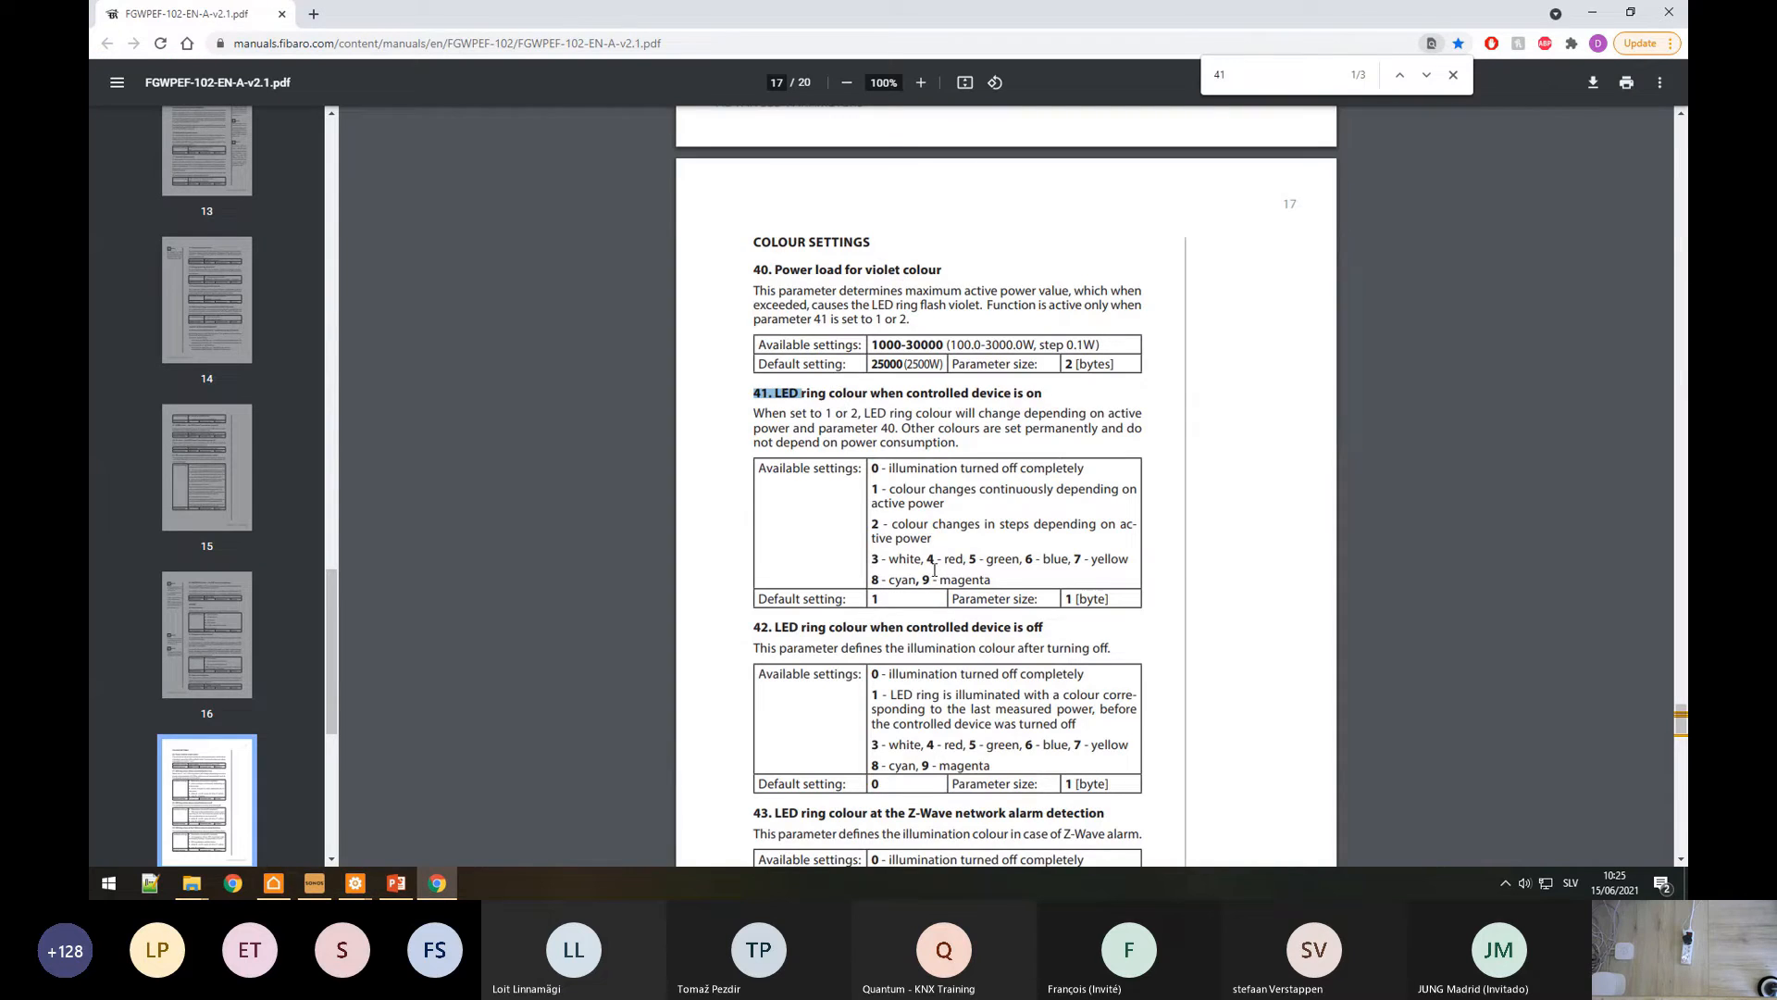
drag(925, 559, 960, 558)
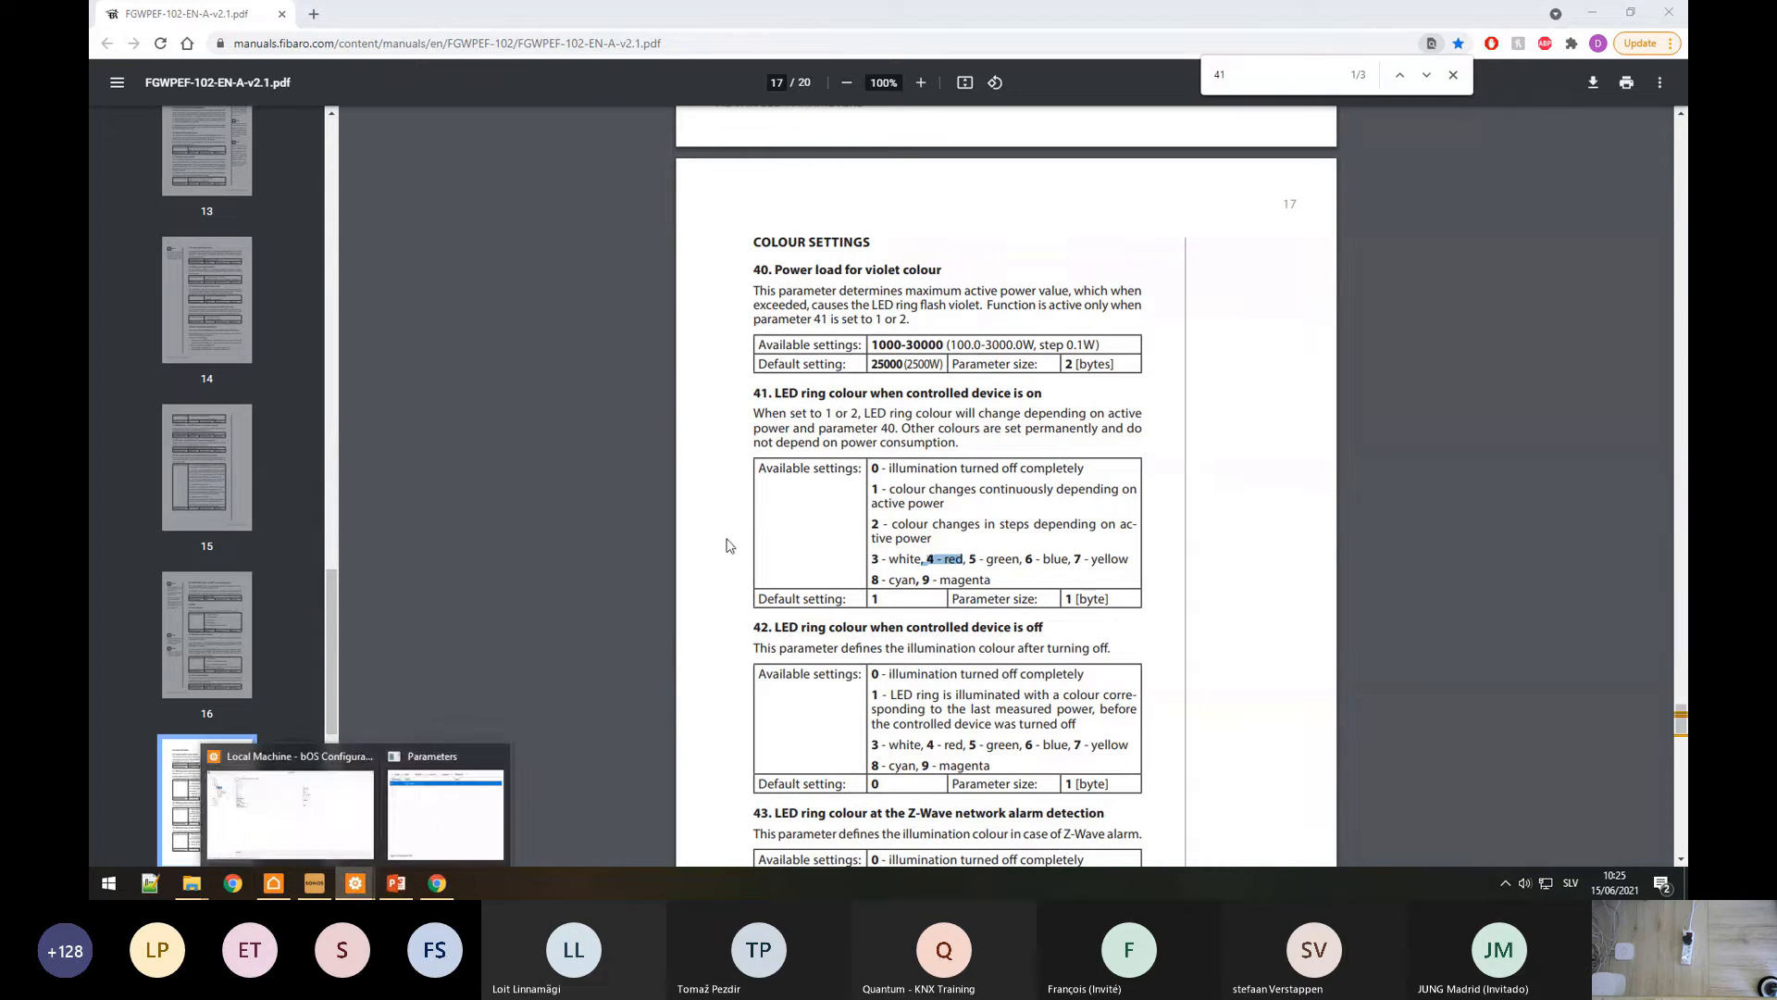
click(361, 807)
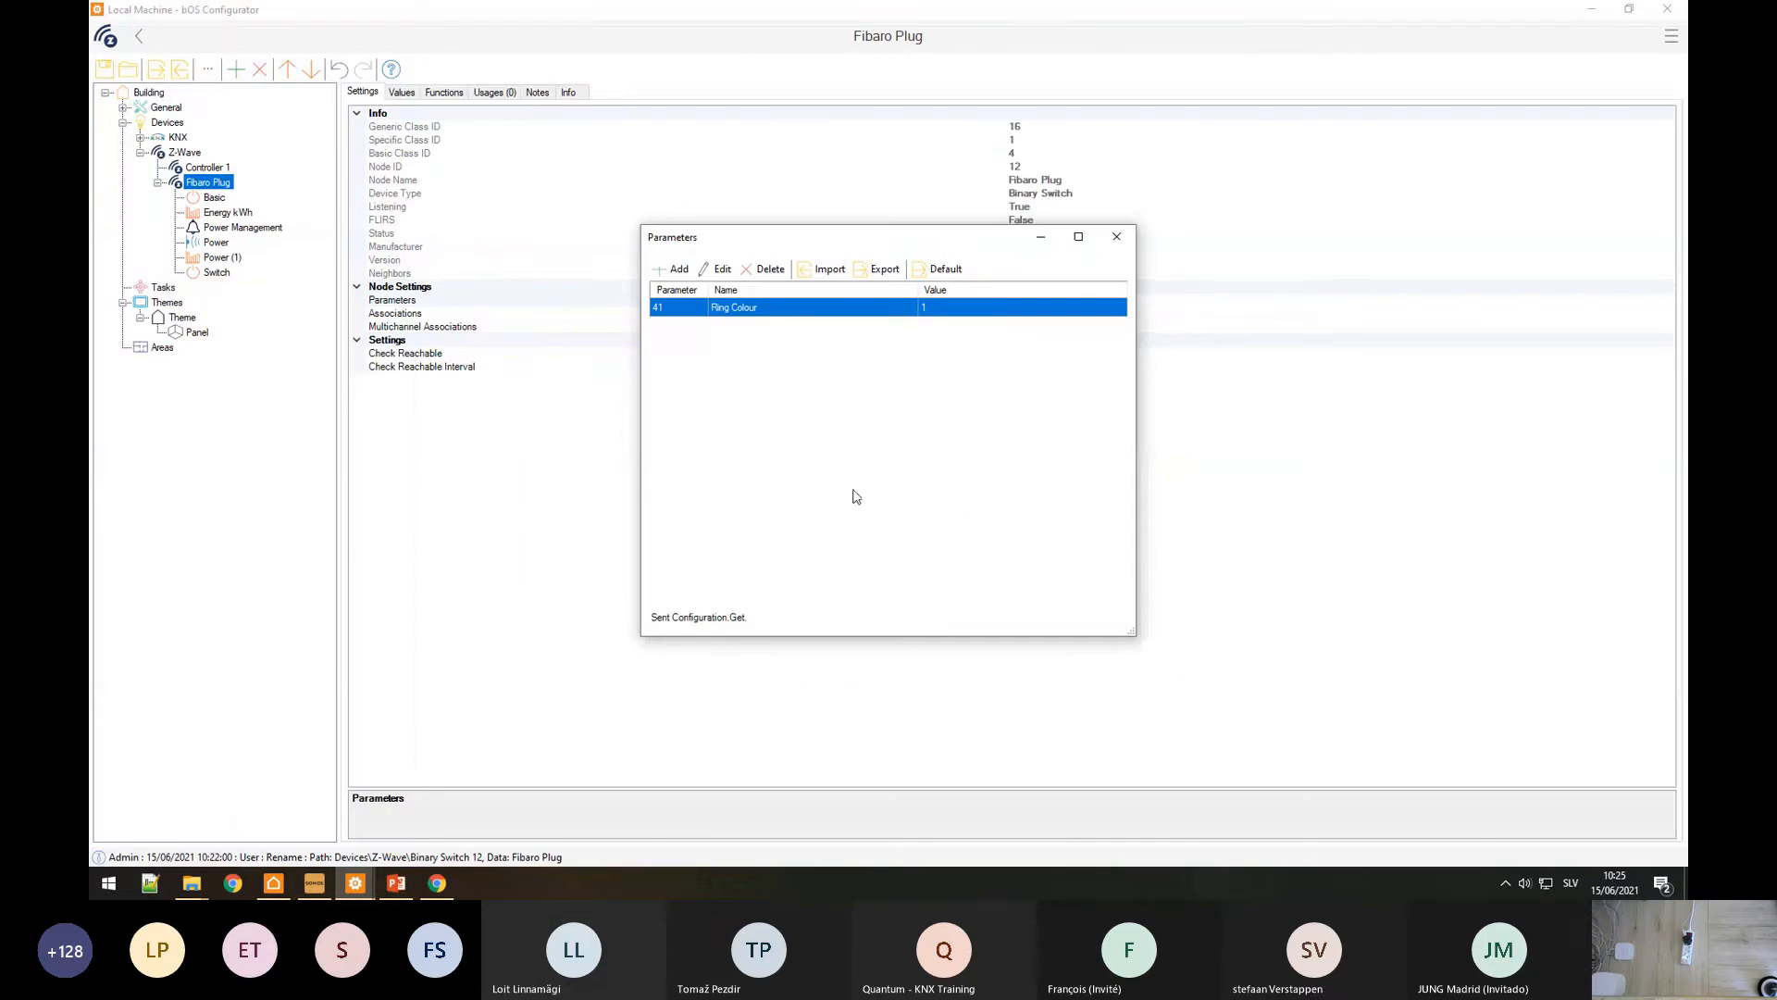
click(720, 269)
text(4)
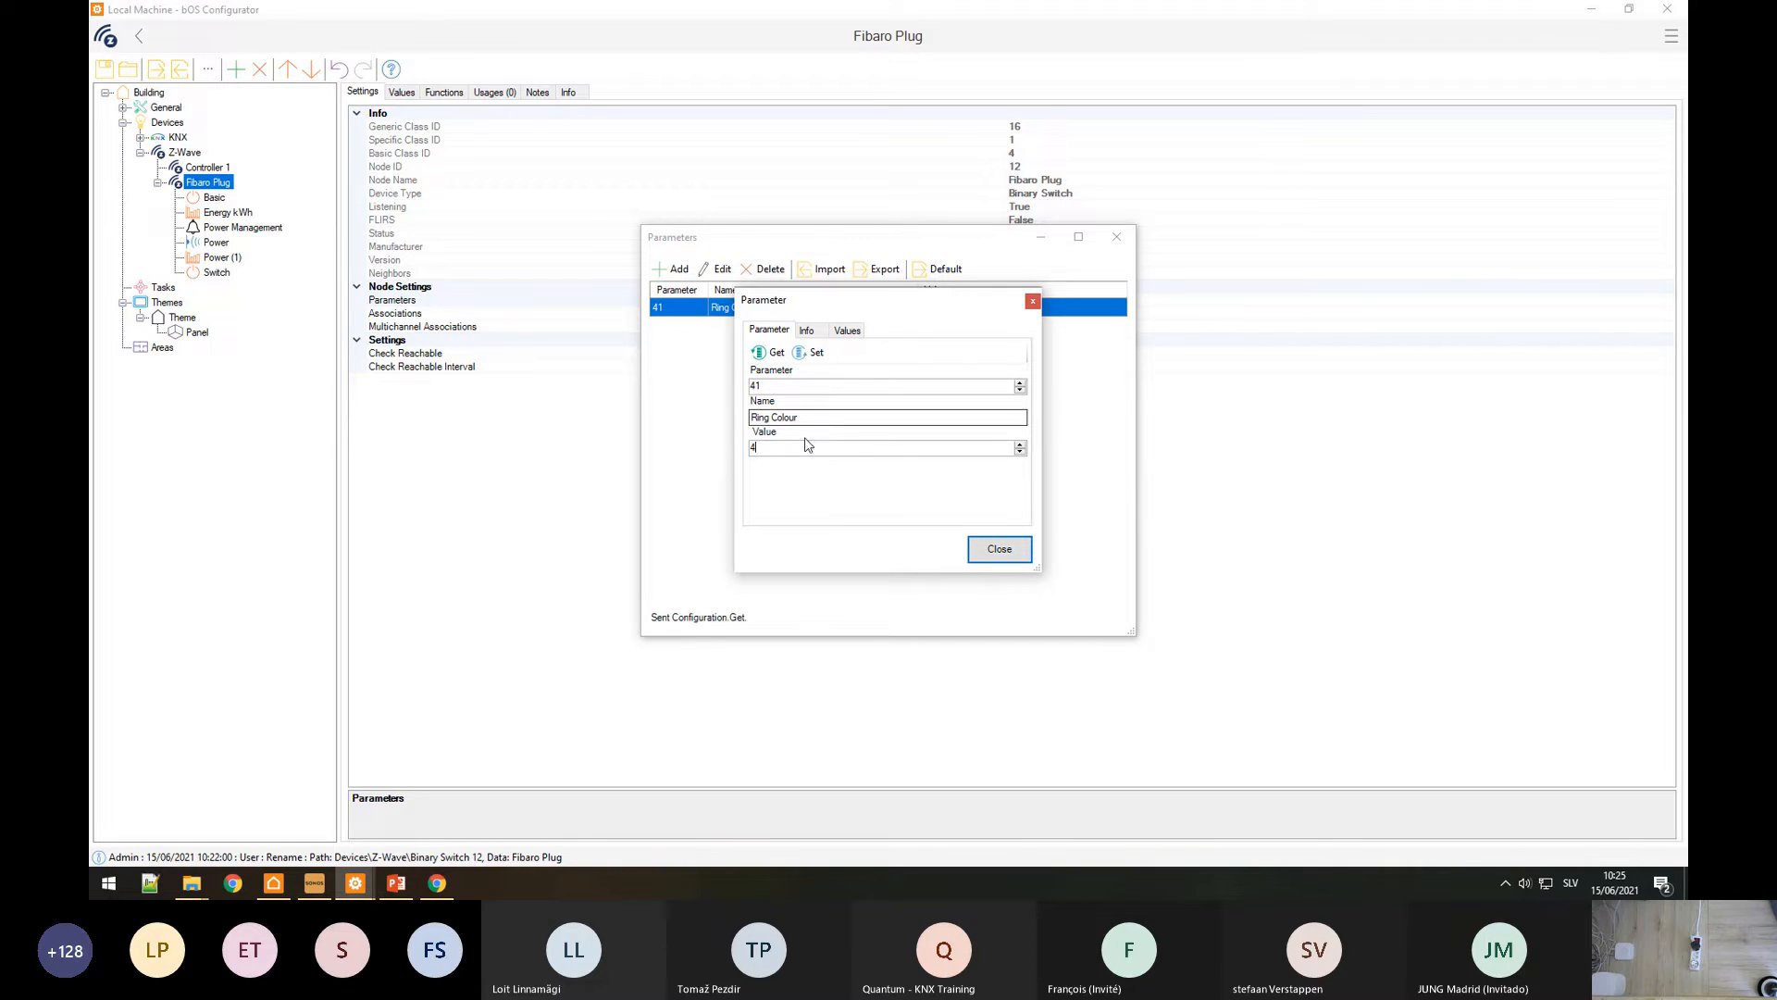
drag(803, 448, 687, 479)
text(2)
Step: Try Ring Colour value 5, then settle on 1 and close the parameter dialogs
drag(793, 450, 642, 466)
text(5)
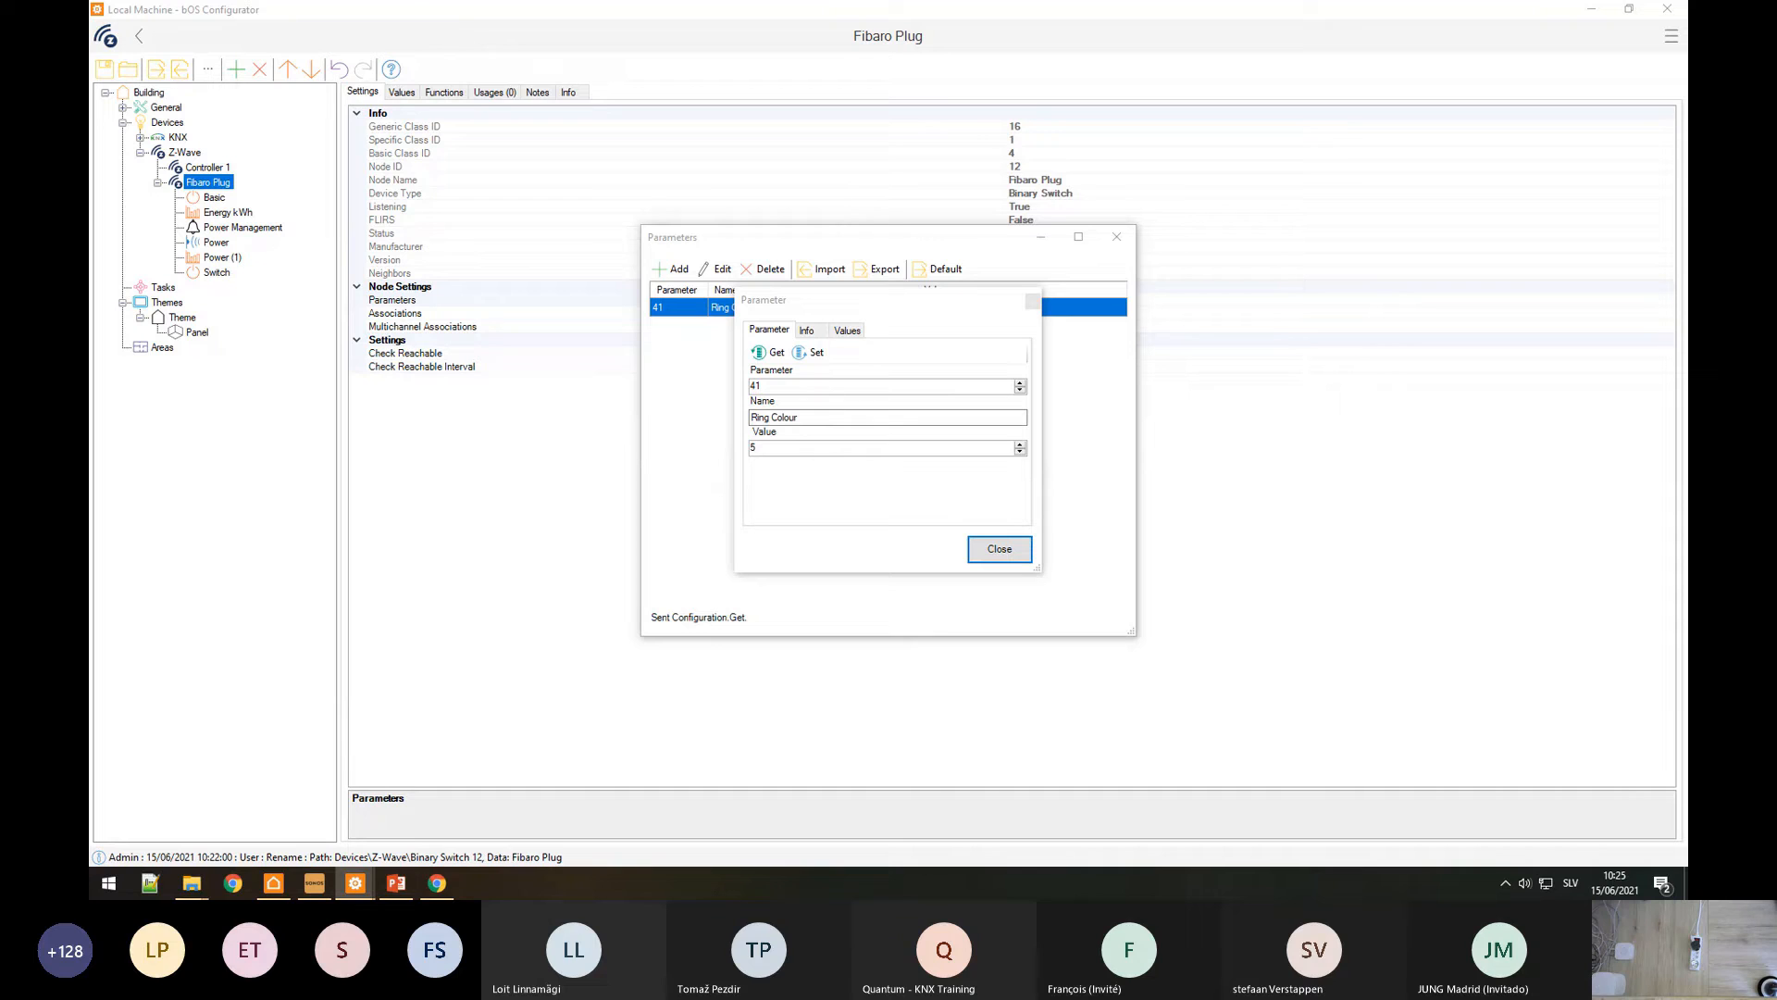
double_click(820, 449)
text(1)
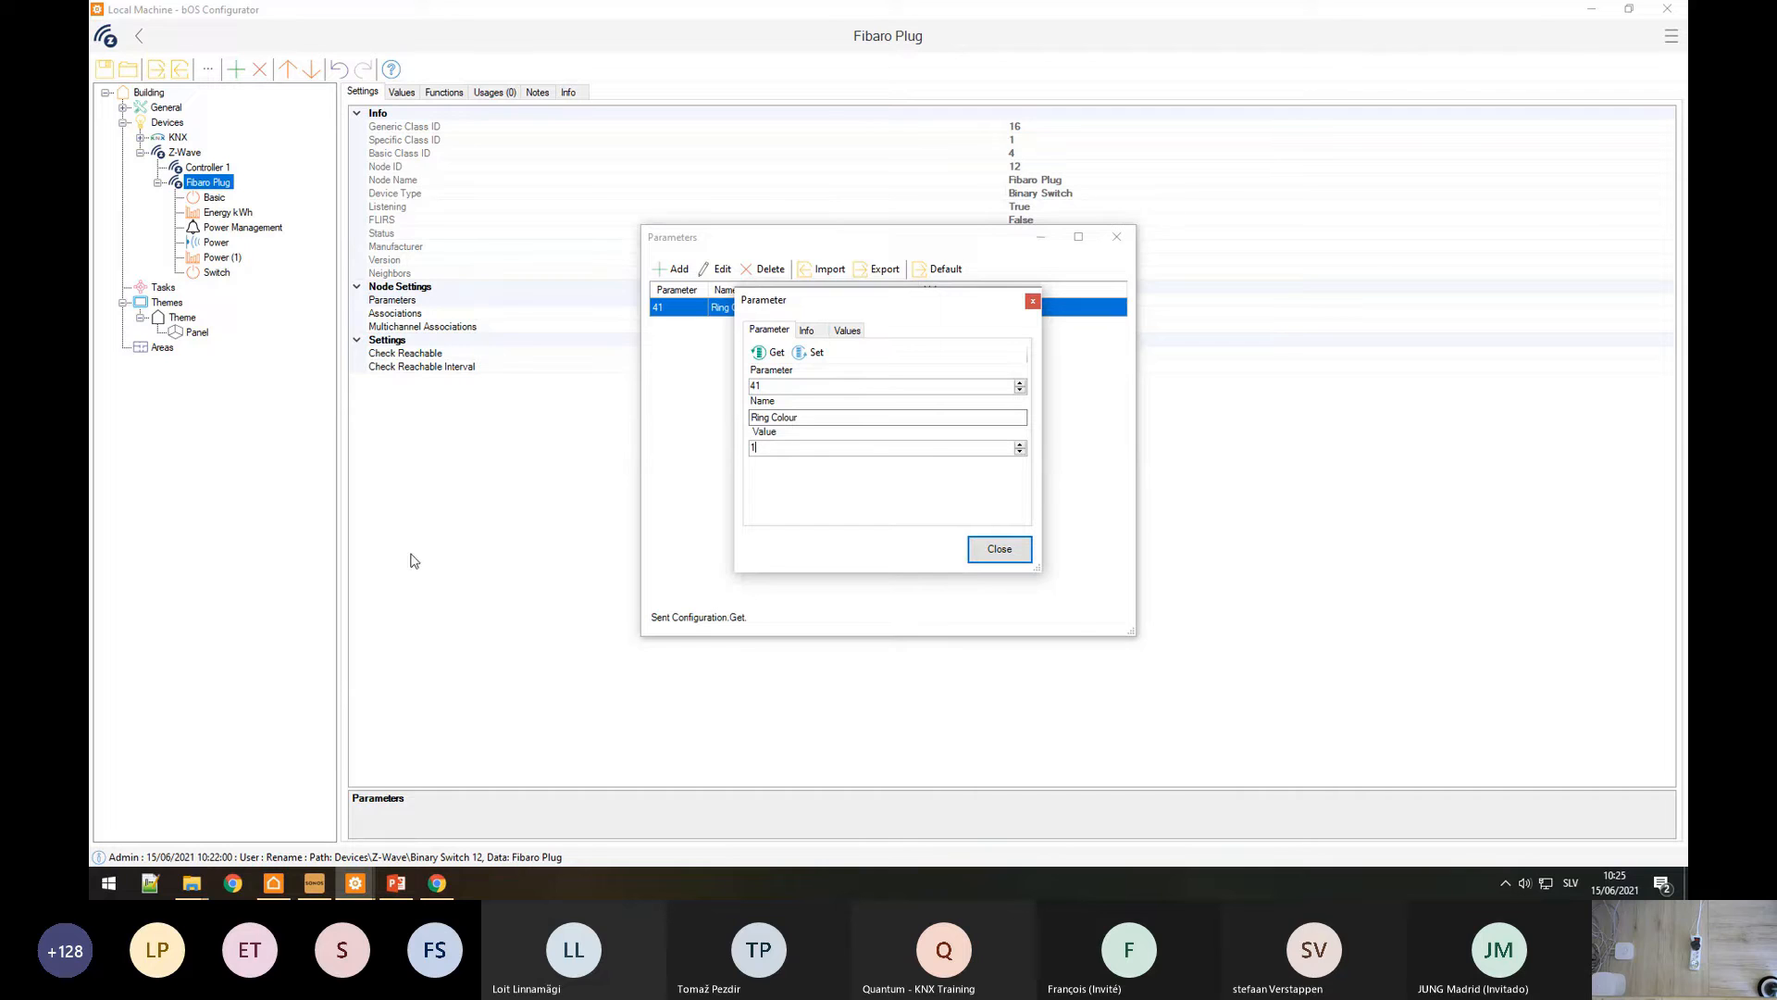
click(1033, 303)
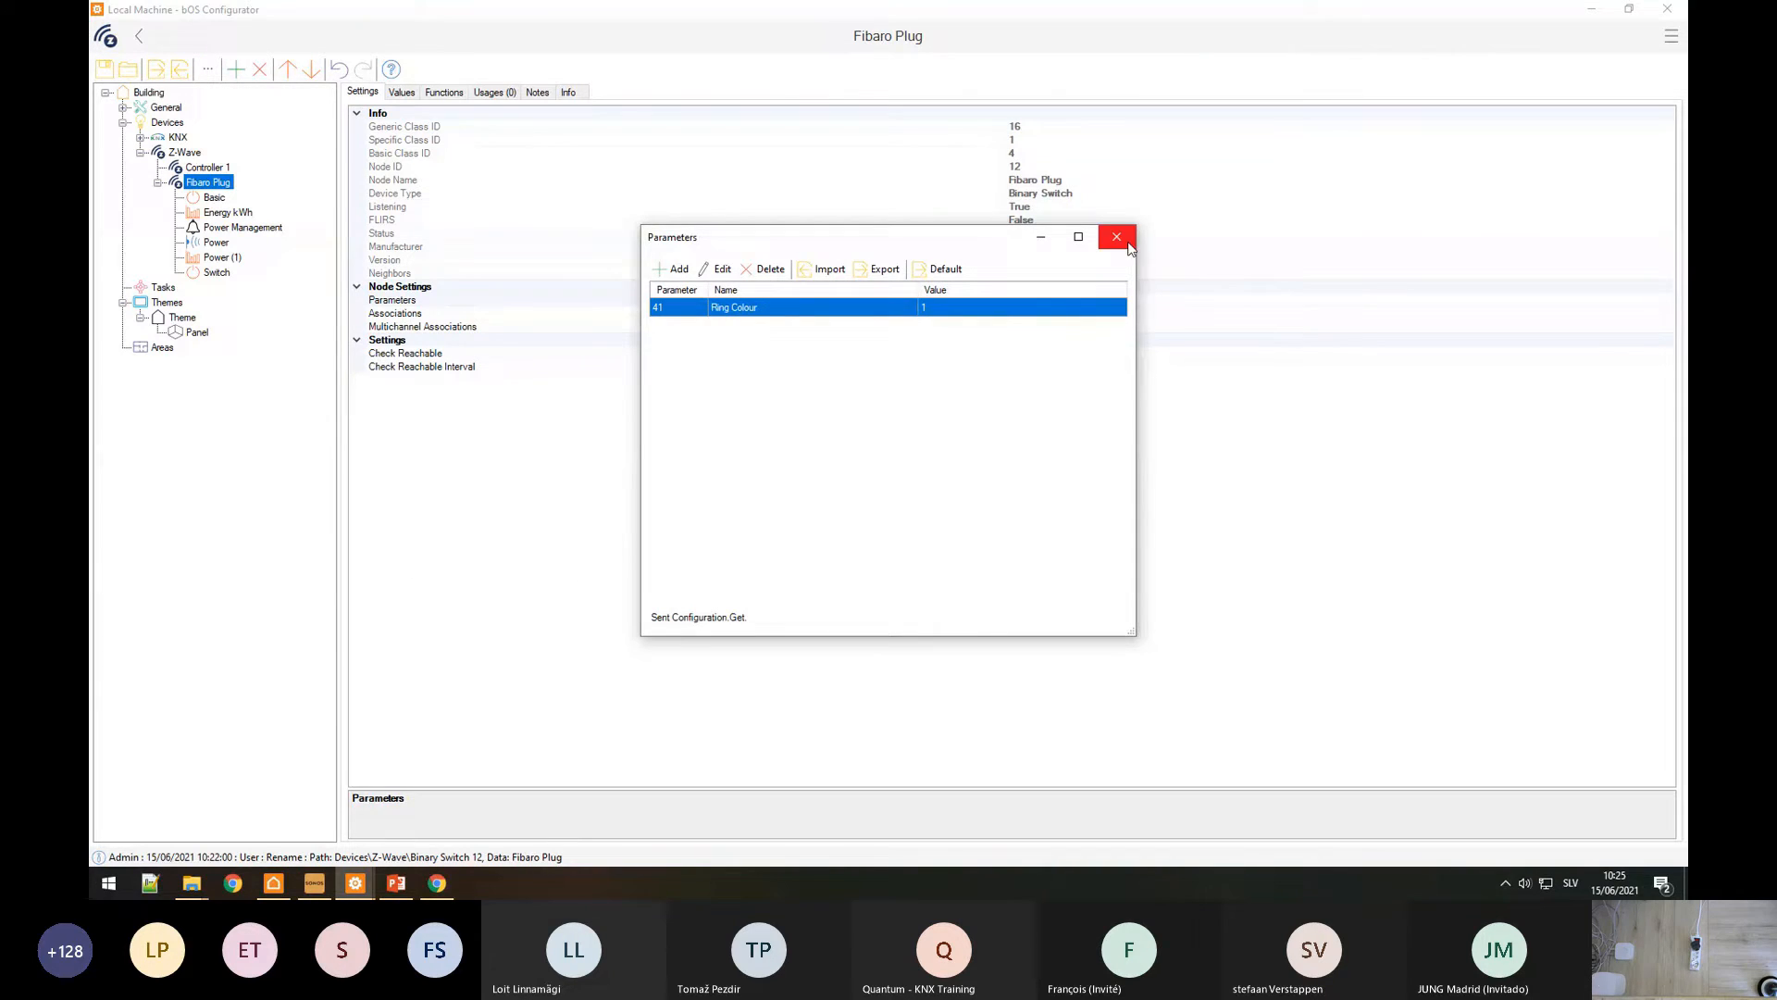
click(1118, 237)
Step: Run a Z-Wave exclusion from the Z-Wave device list, then move to the KNX driver
click(188, 153)
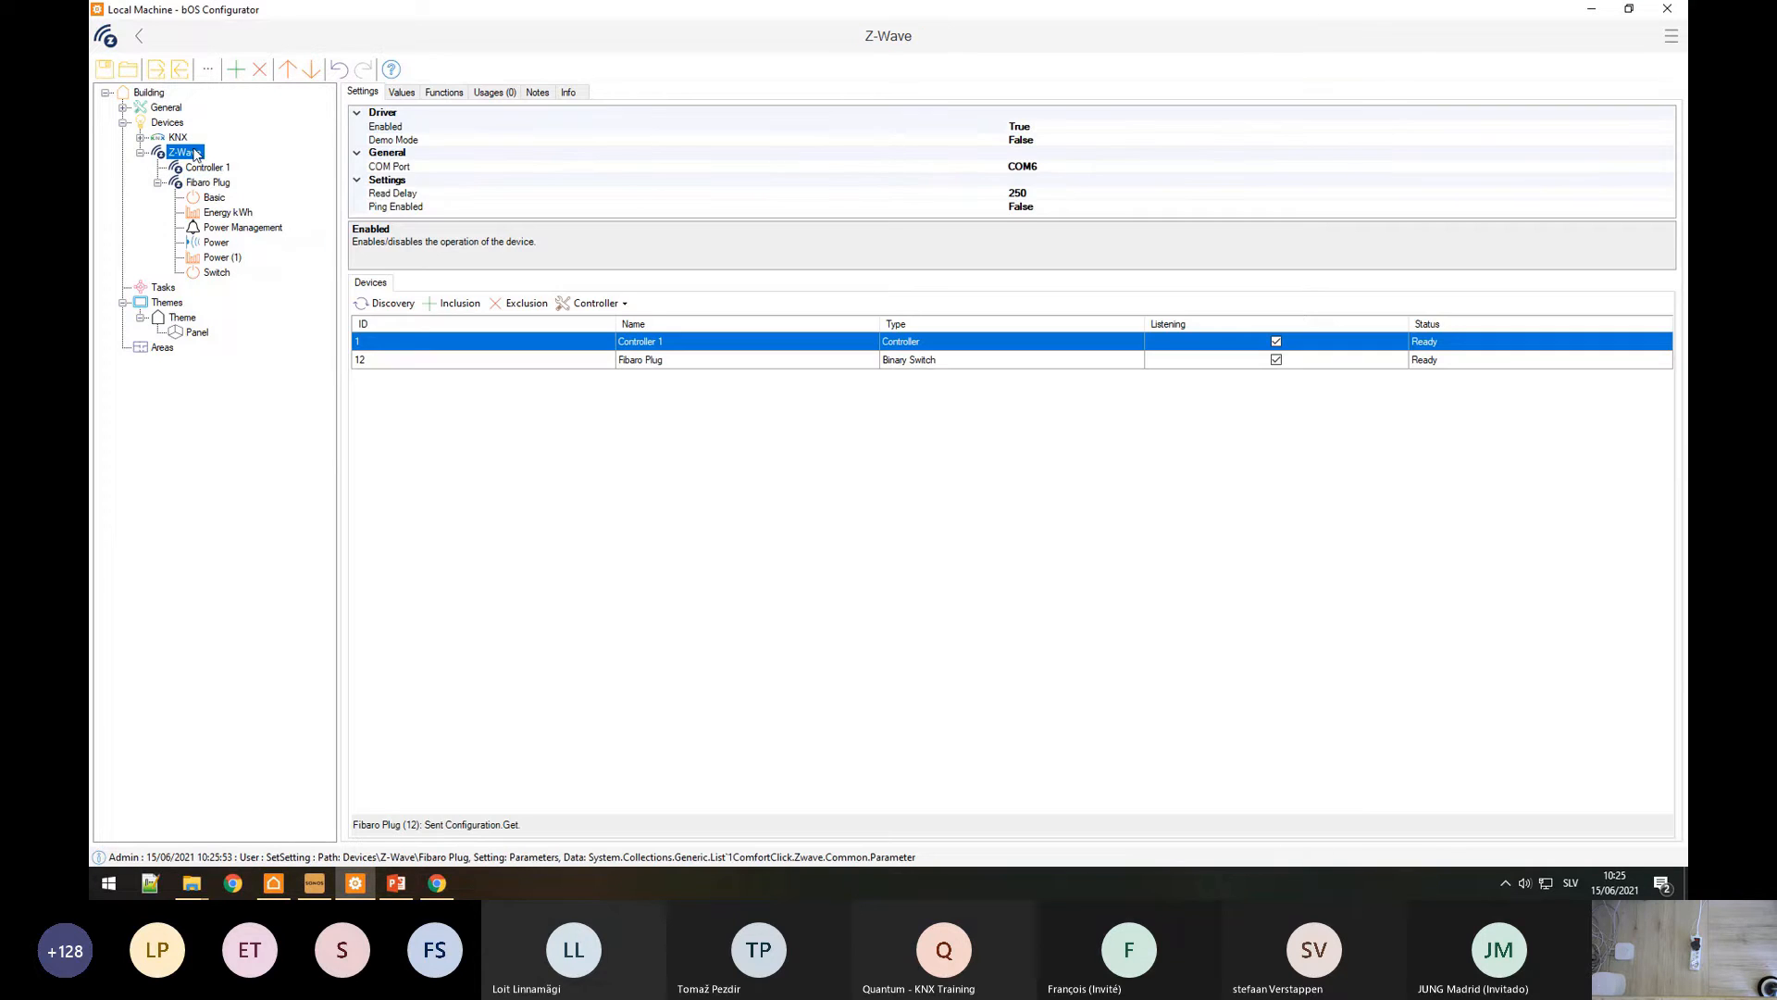
click(524, 304)
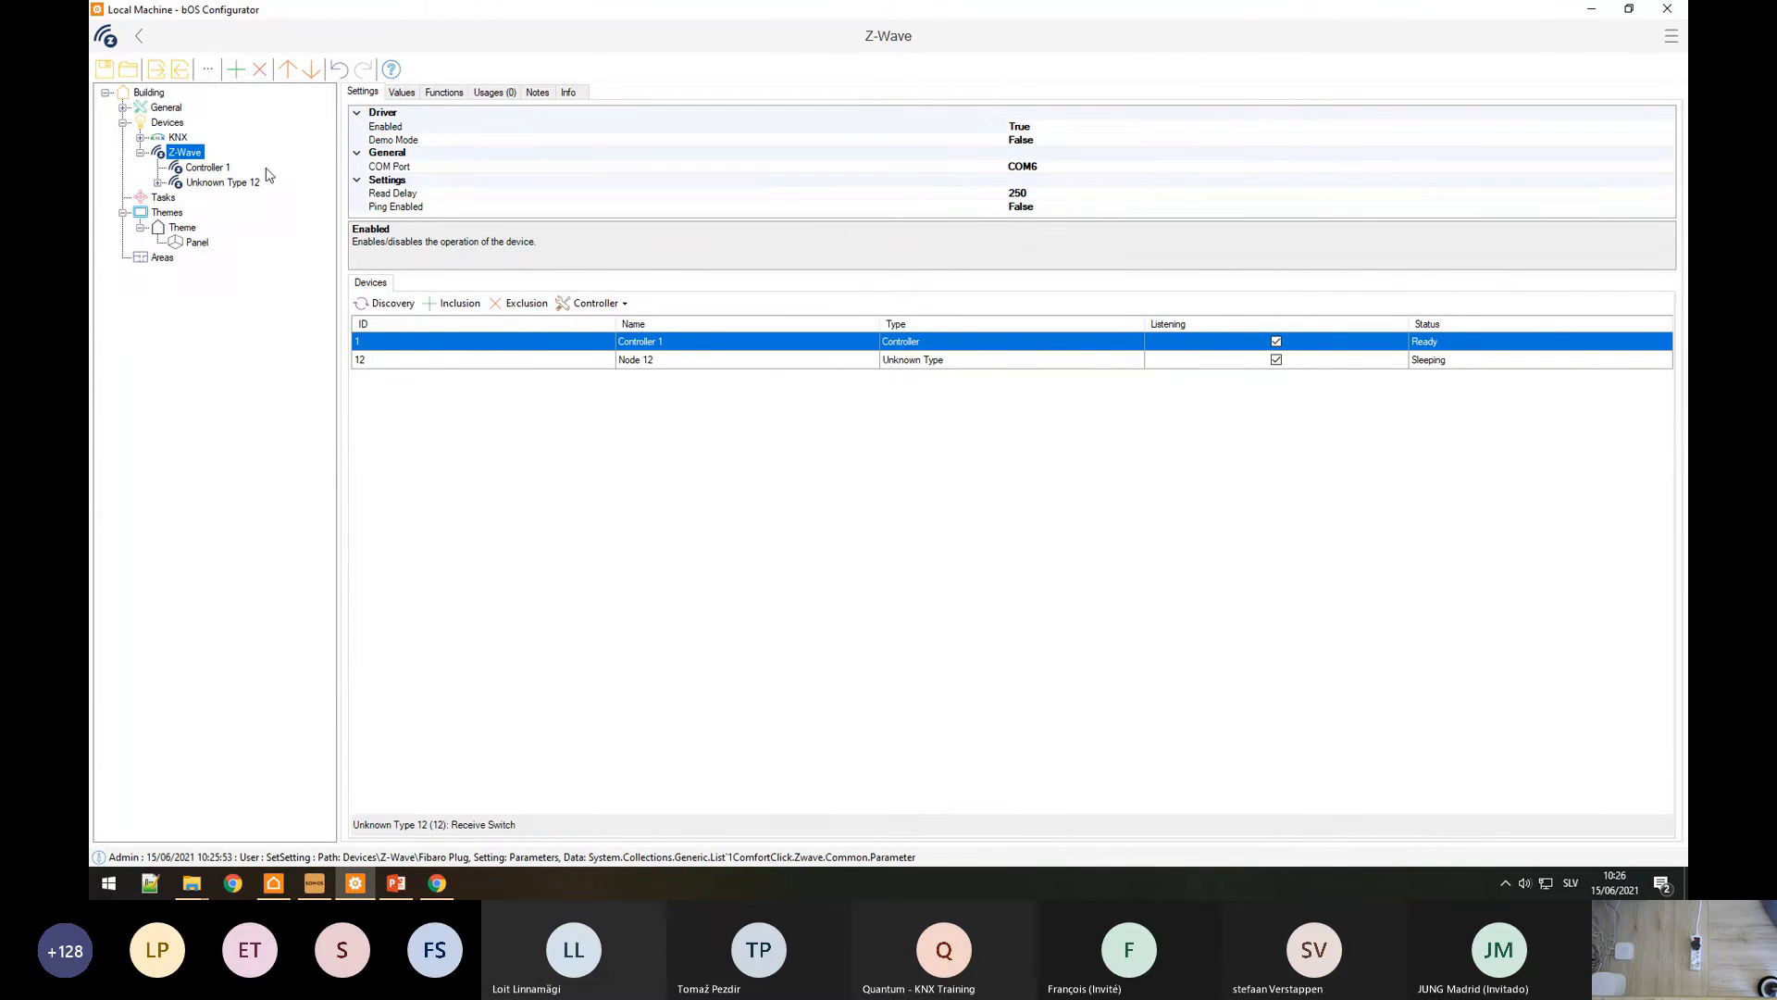
click(172, 139)
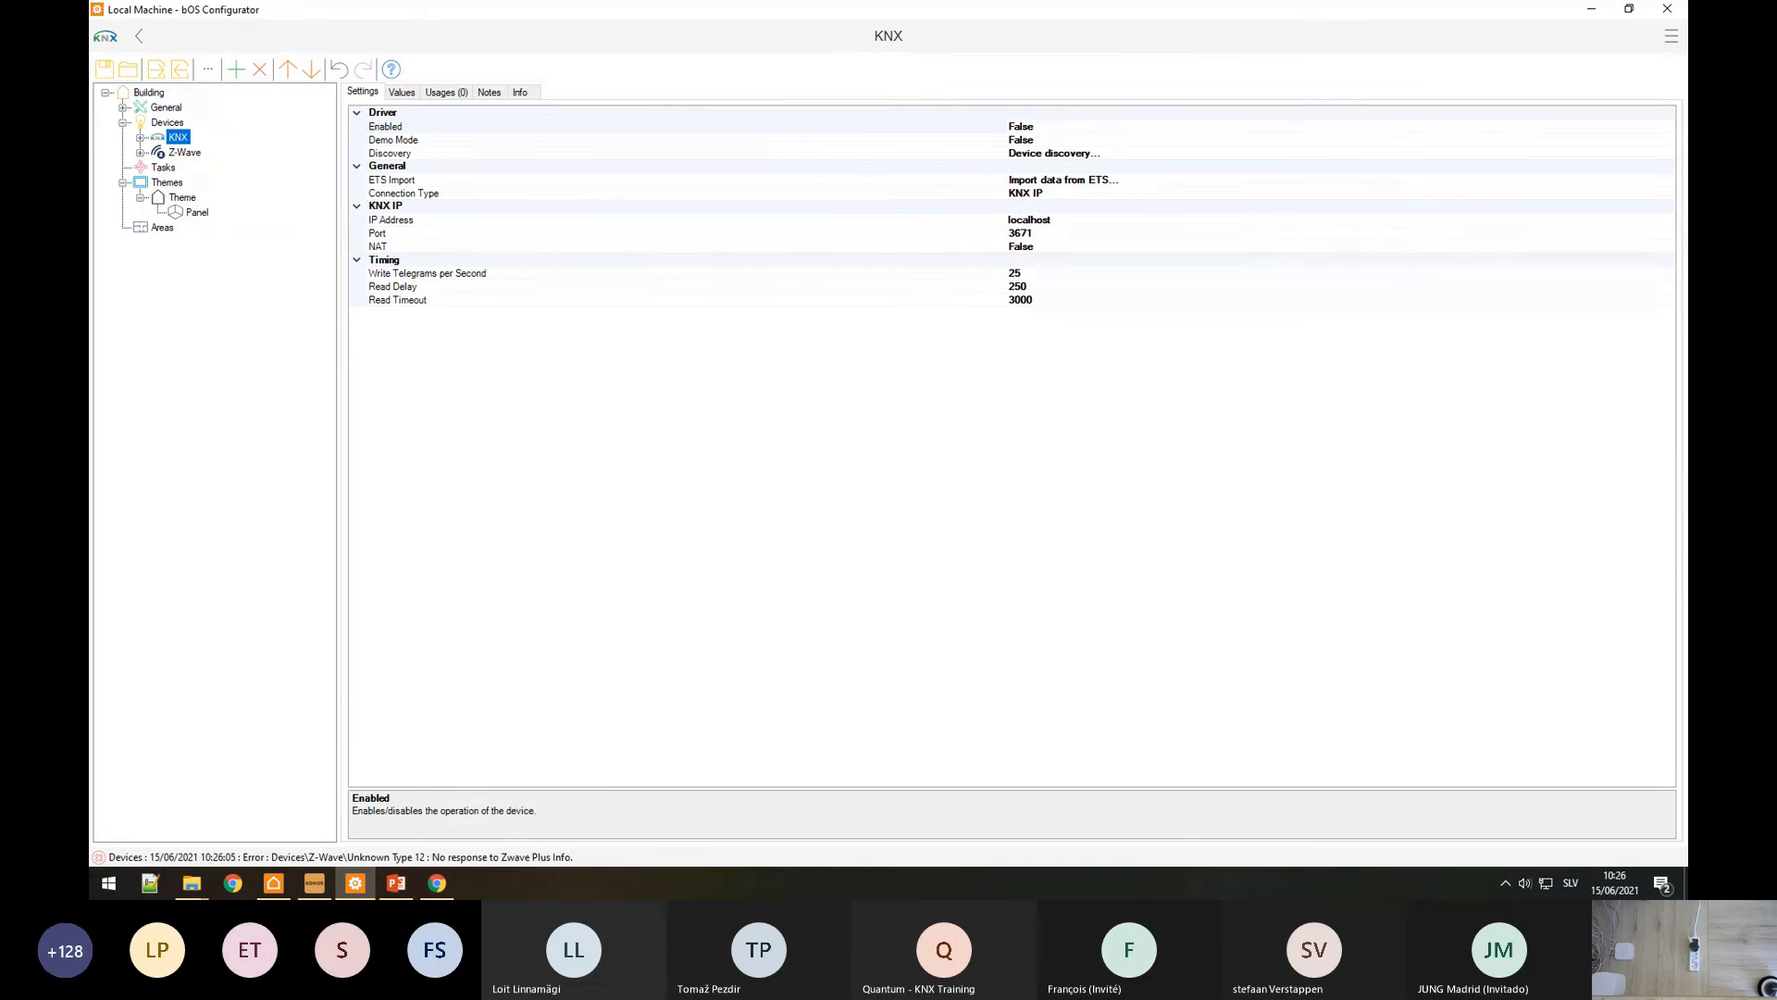
Step: Add a Modbus device named 'Daikin AC' under Devices
click(177, 124)
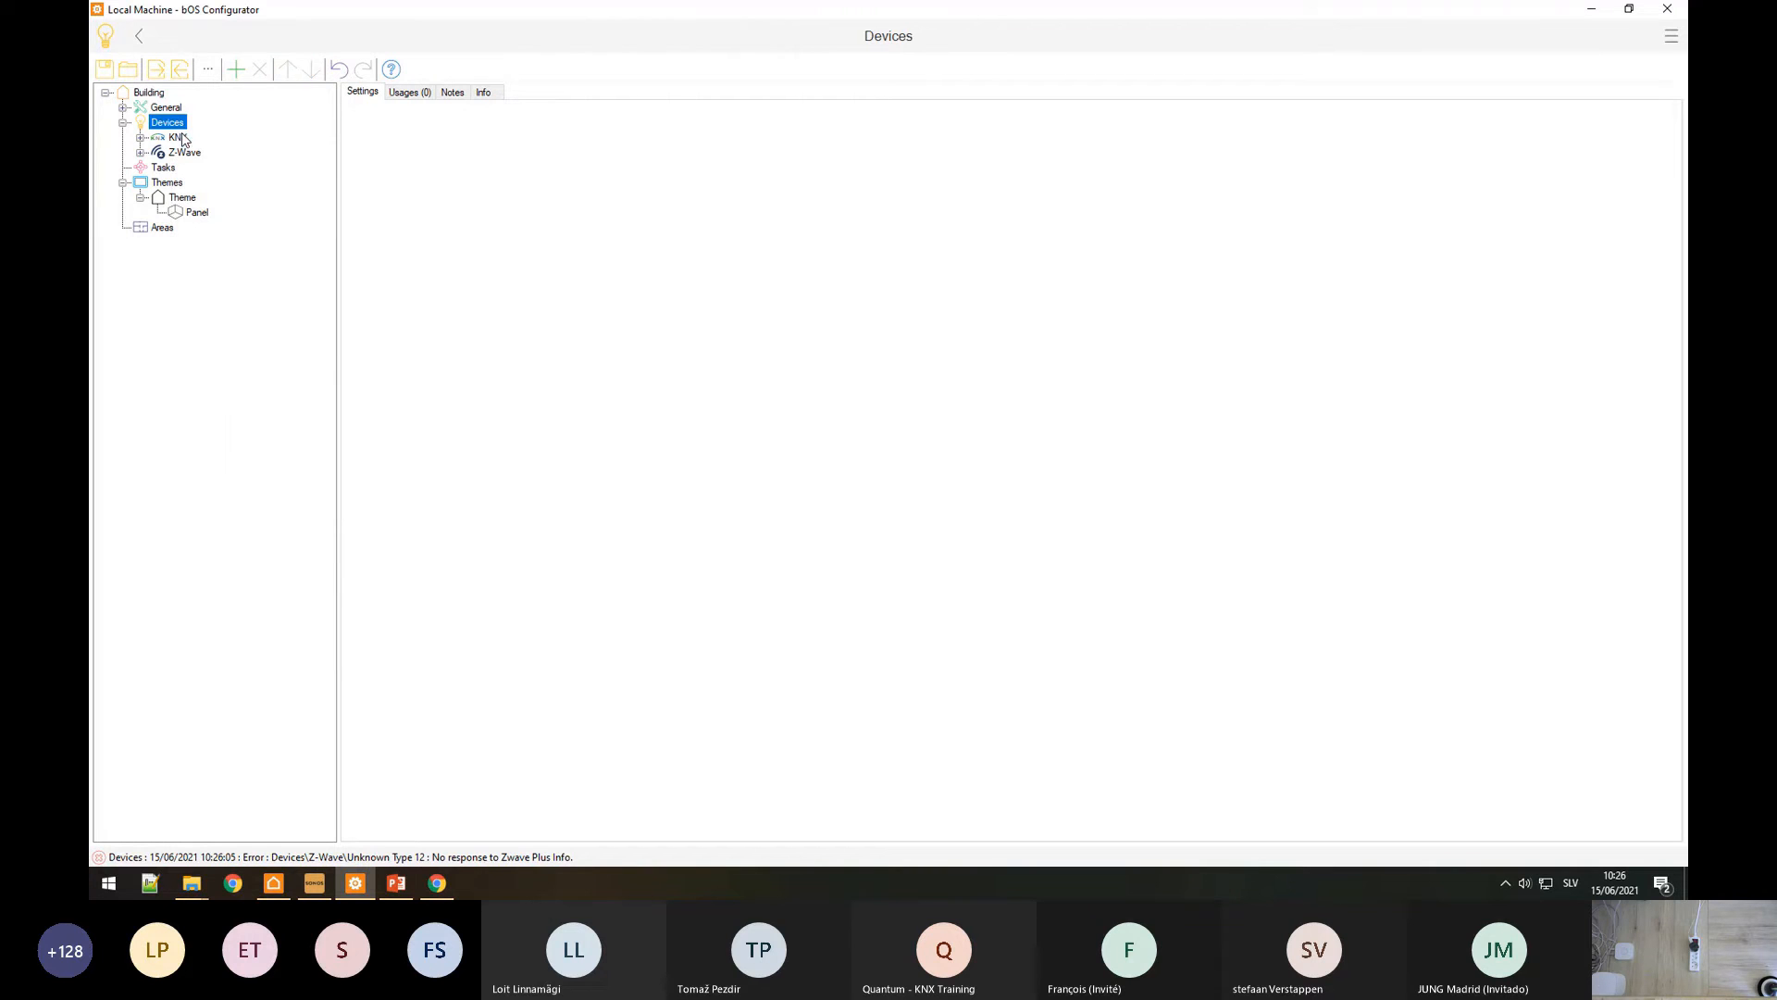
click(182, 135)
click(930, 261)
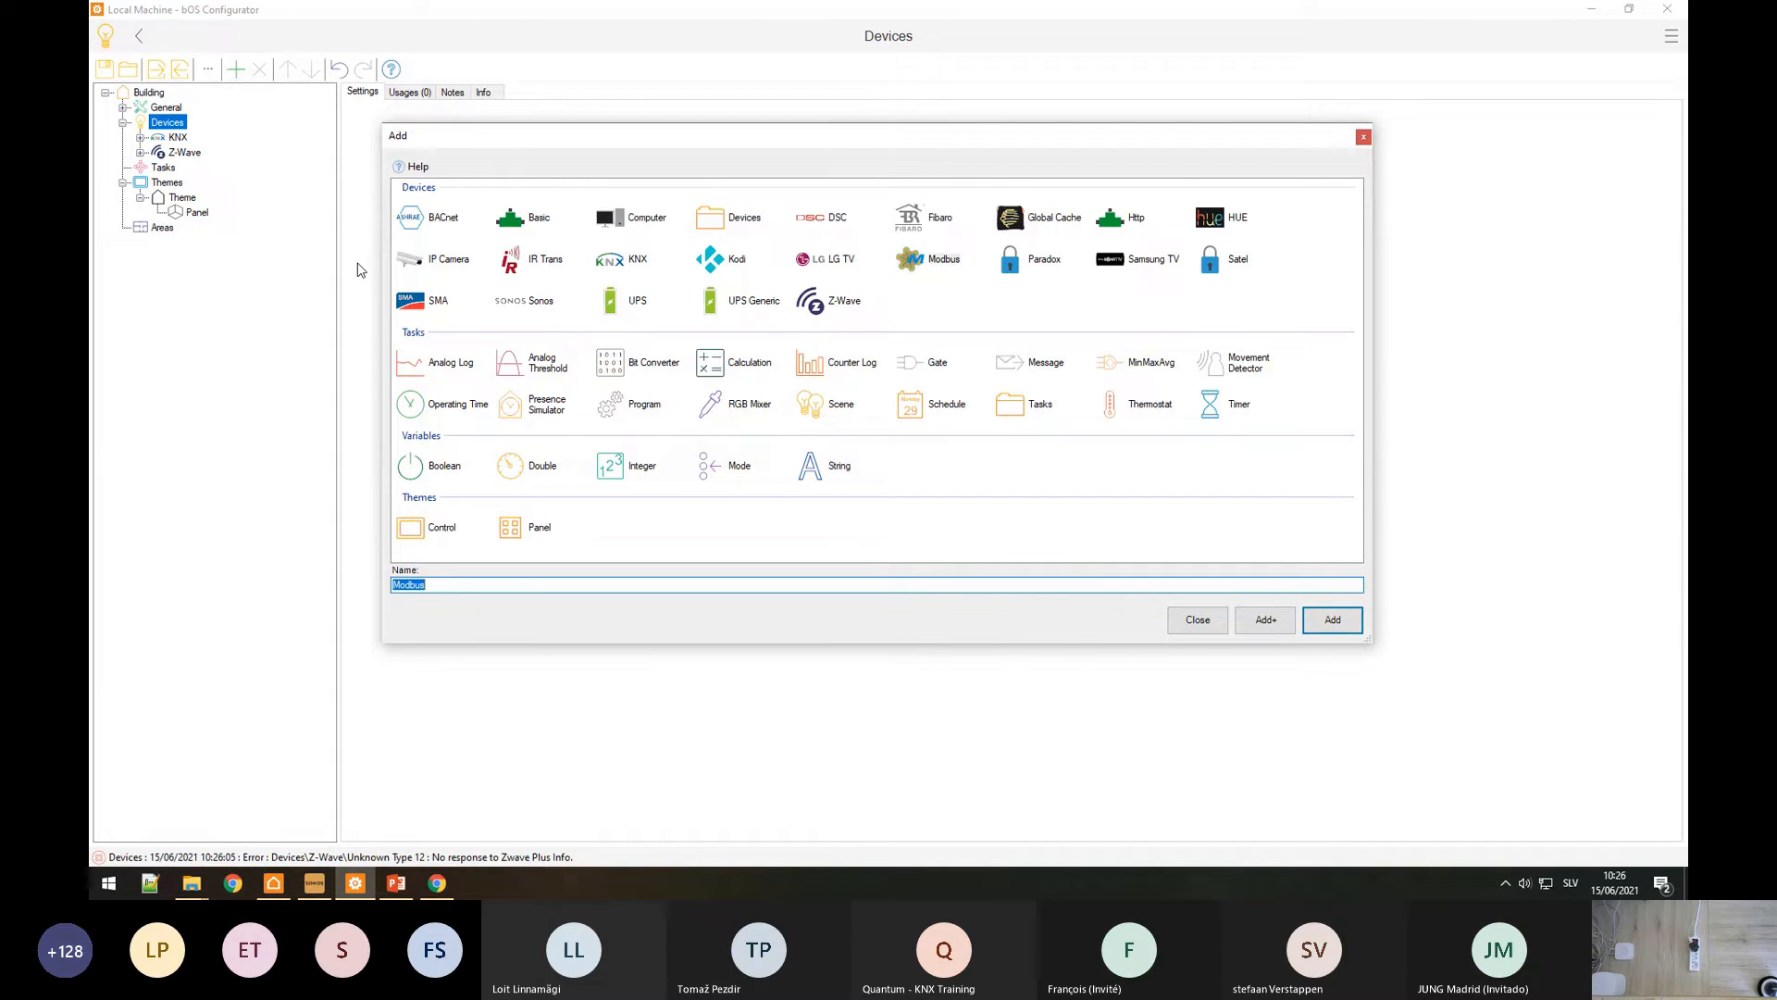
text(D)
text(aikin AC)
key(Return)
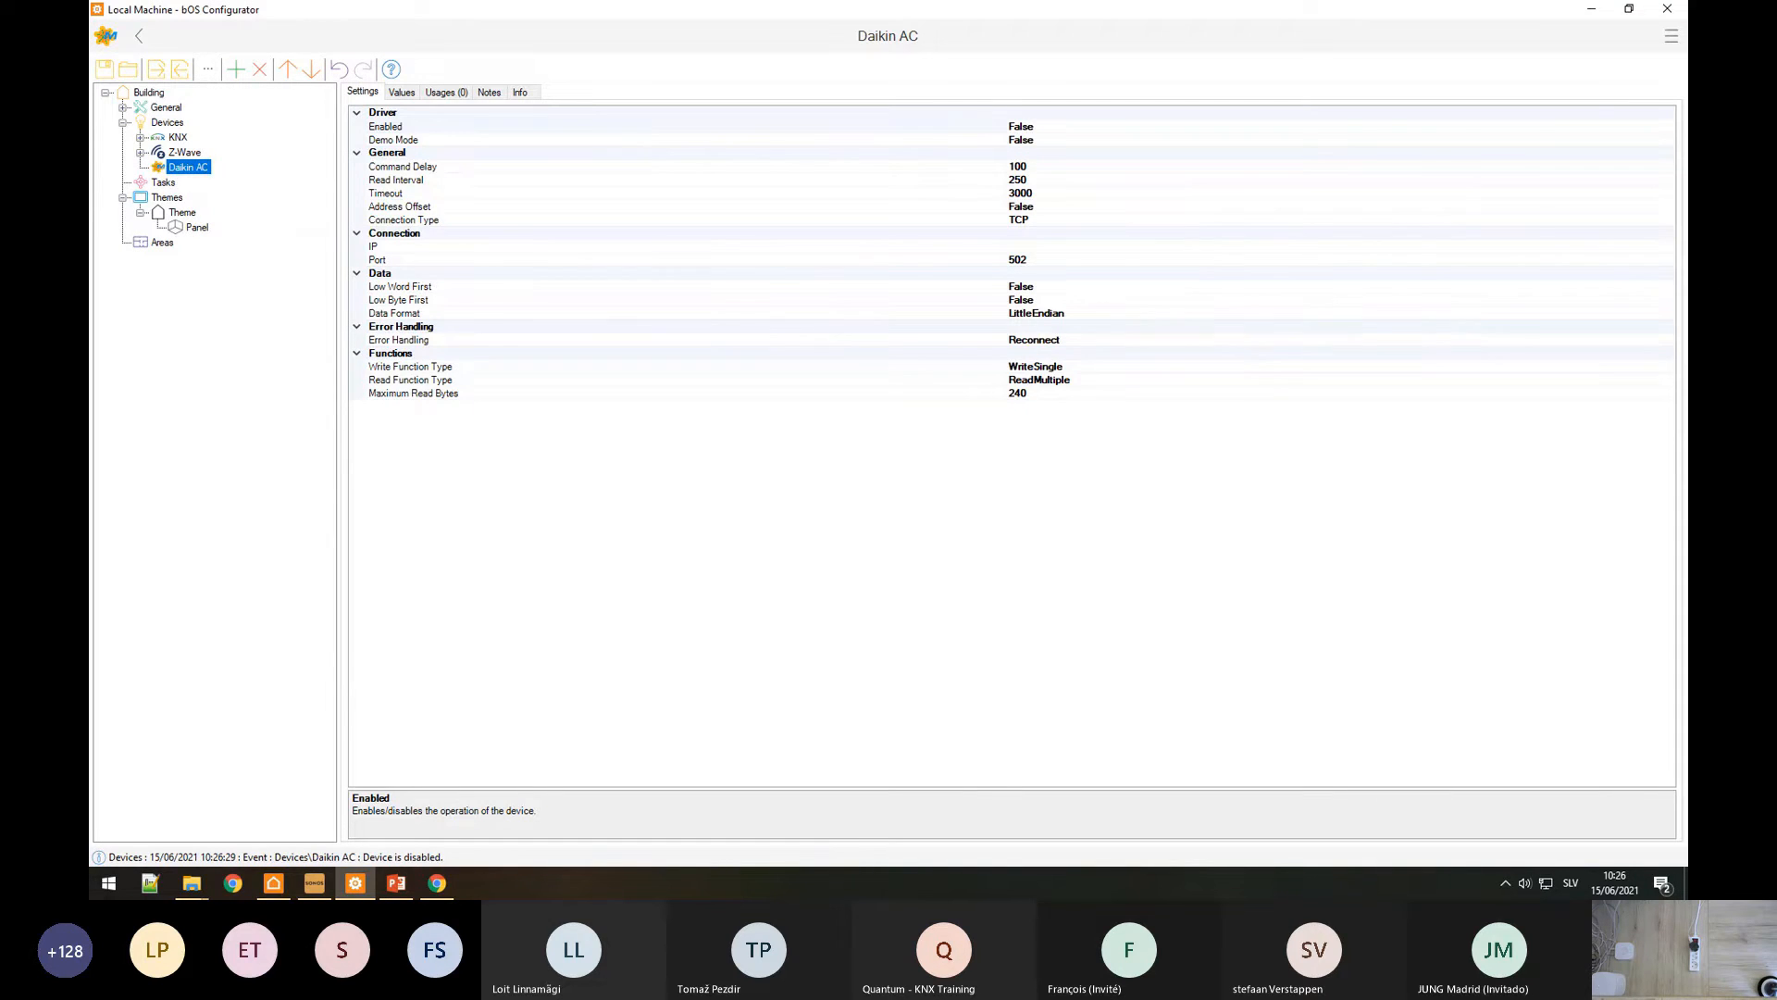
click(437, 883)
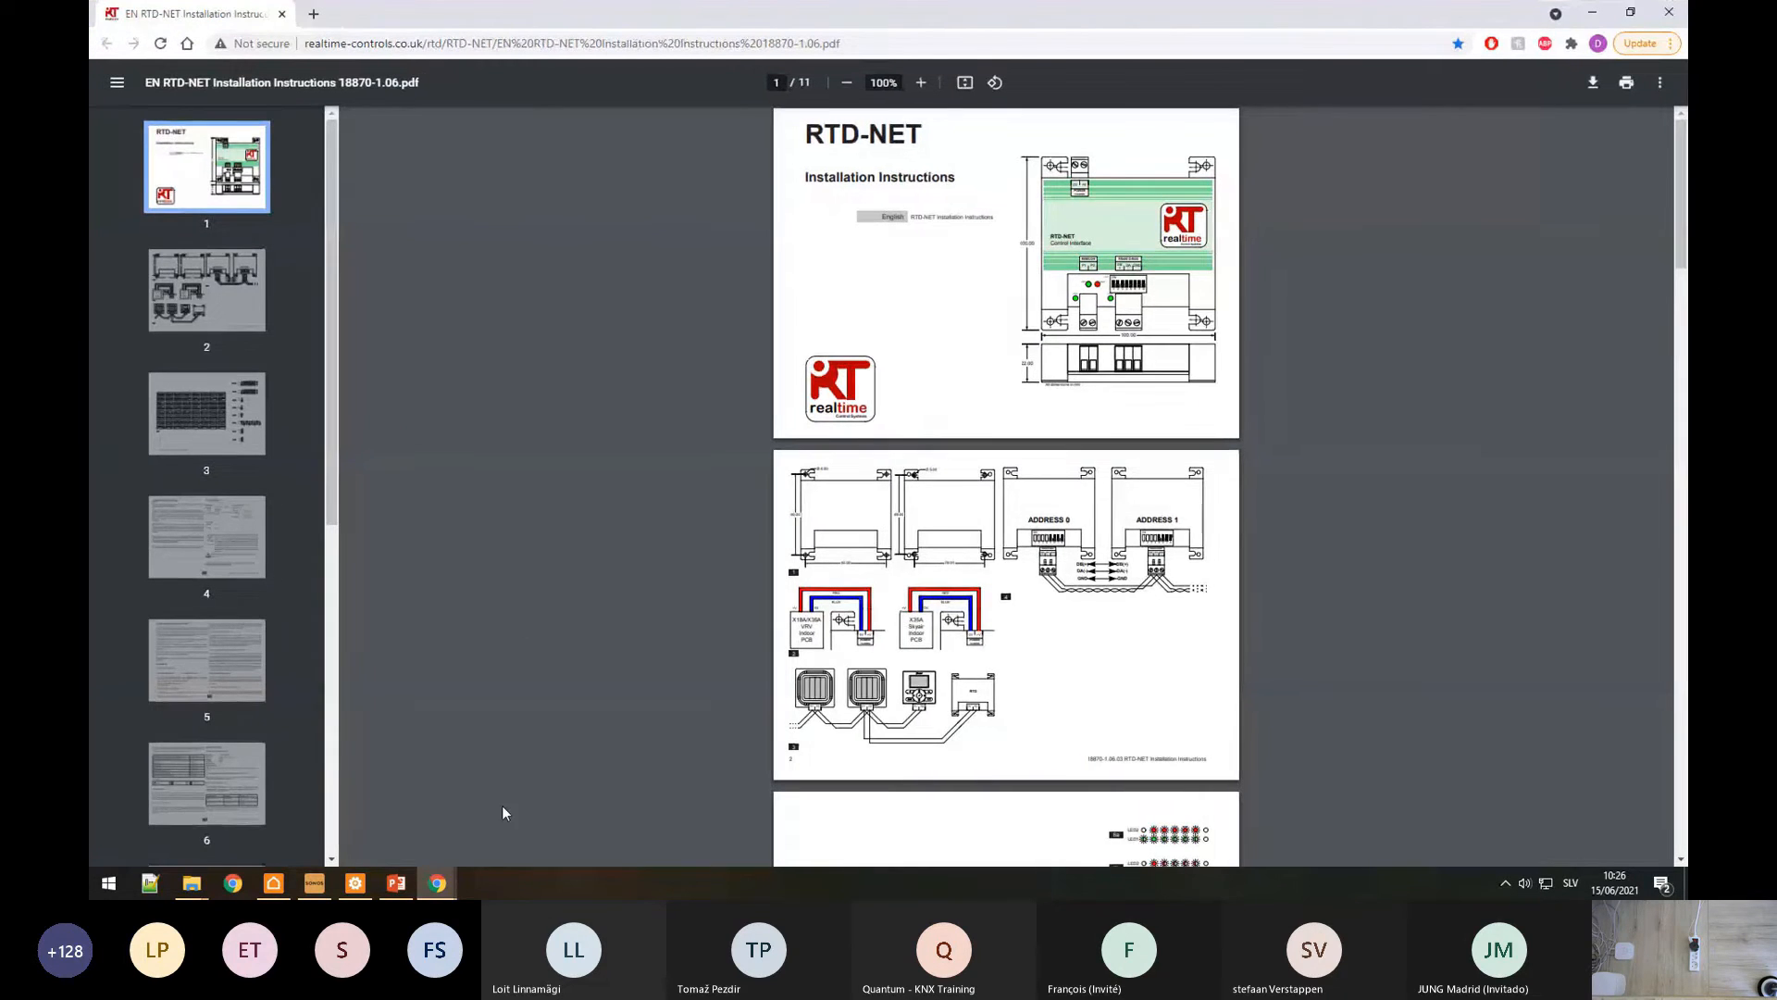
Step: Close the Fibaro manual's Chrome window
mouse_move(436, 883)
click(368, 806)
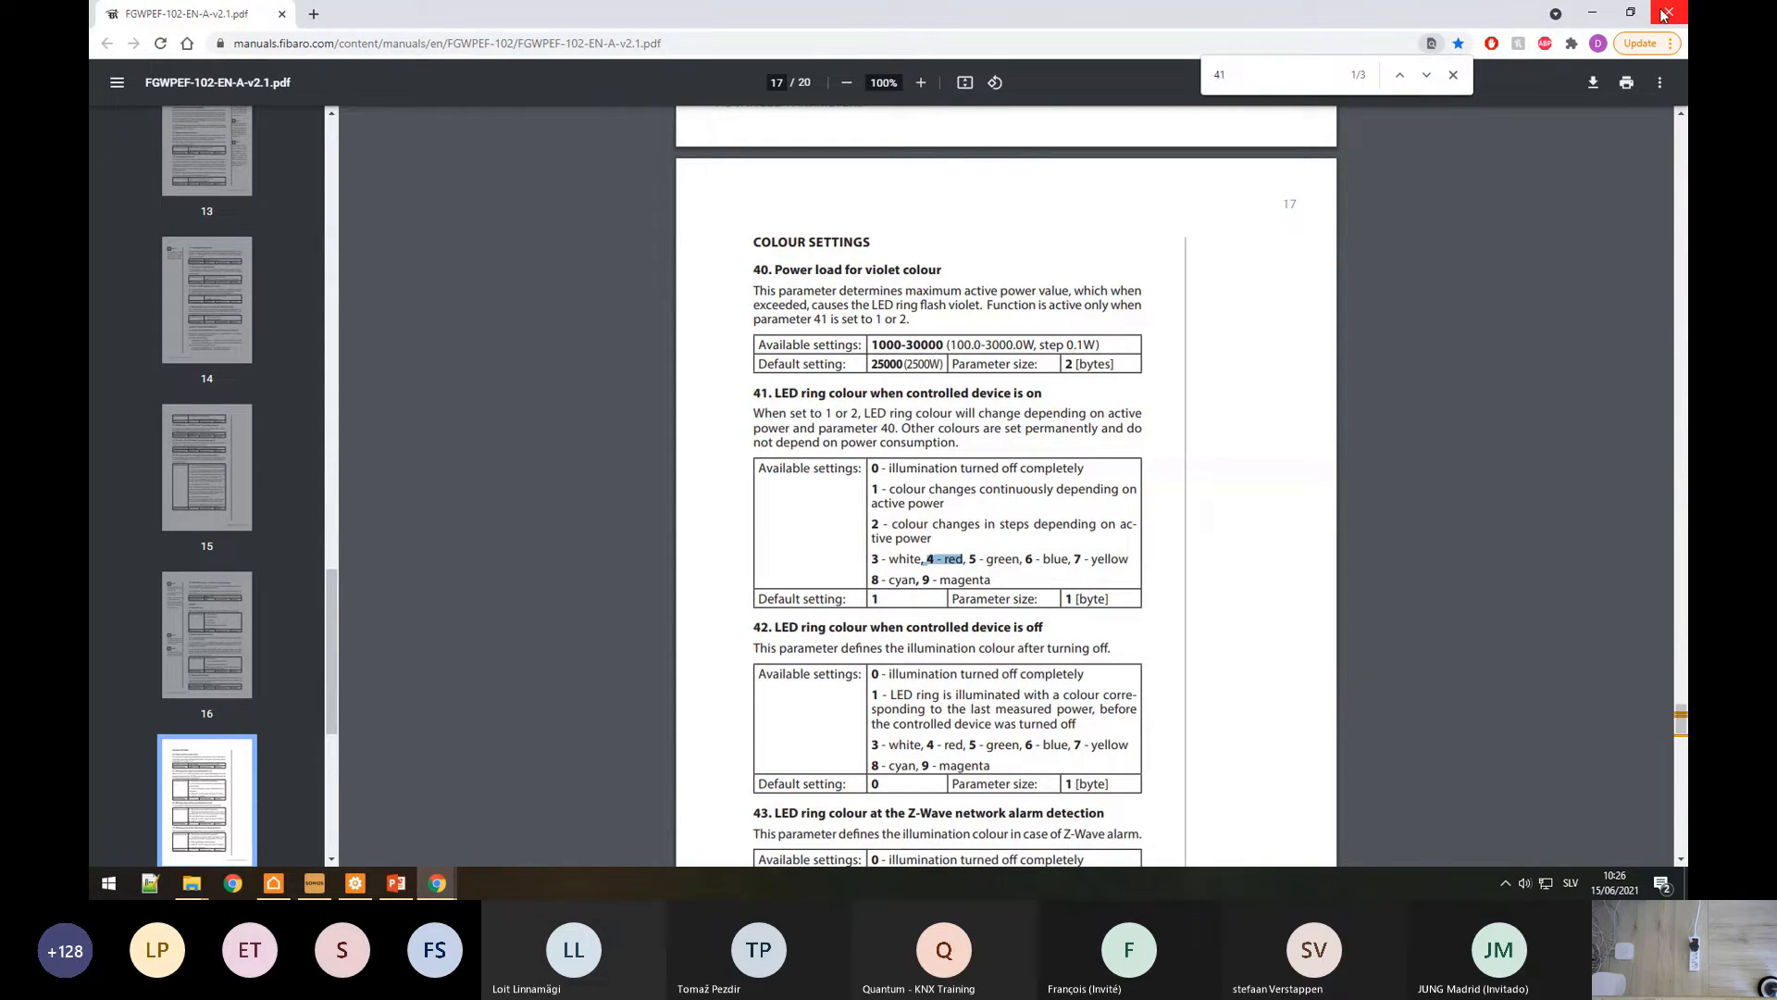
click(1663, 13)
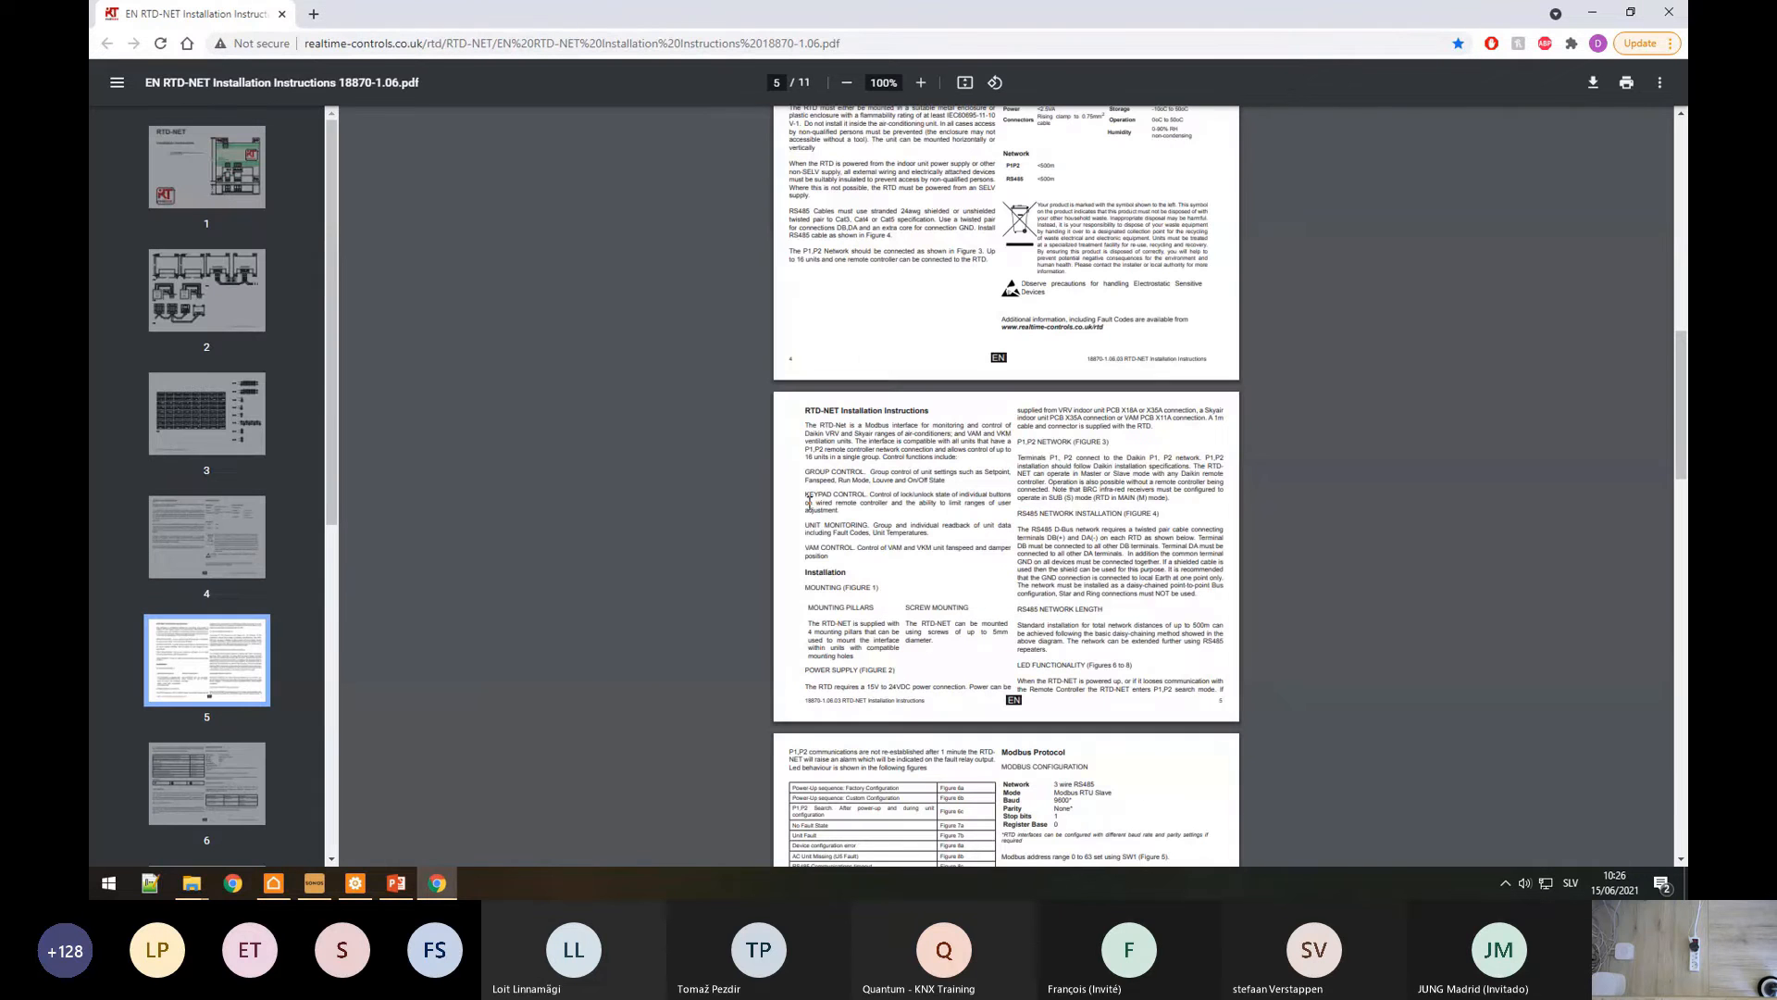
click(361, 887)
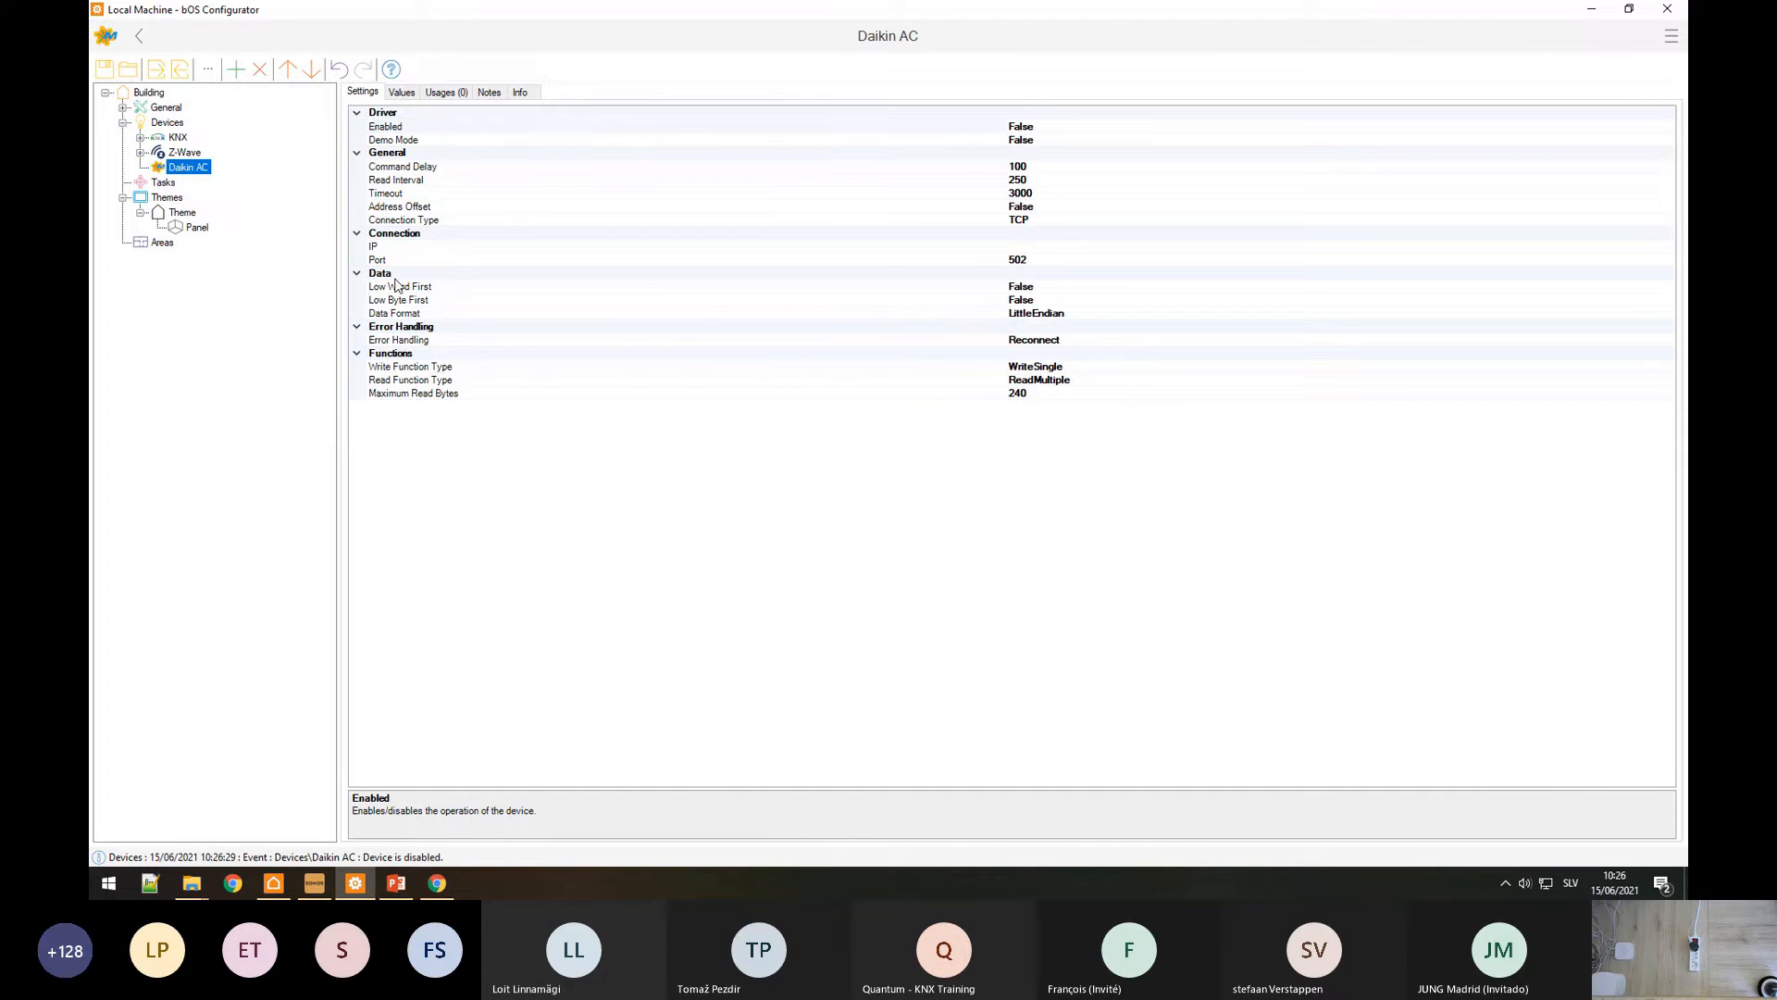
Step: Zoom the RTD-NET manual's page 6 and highlight the '3 wire RS485' network type
click(437, 883)
scroll(1049, 658, down, 1)
ctrl+scroll(1049, 657, up, 5)
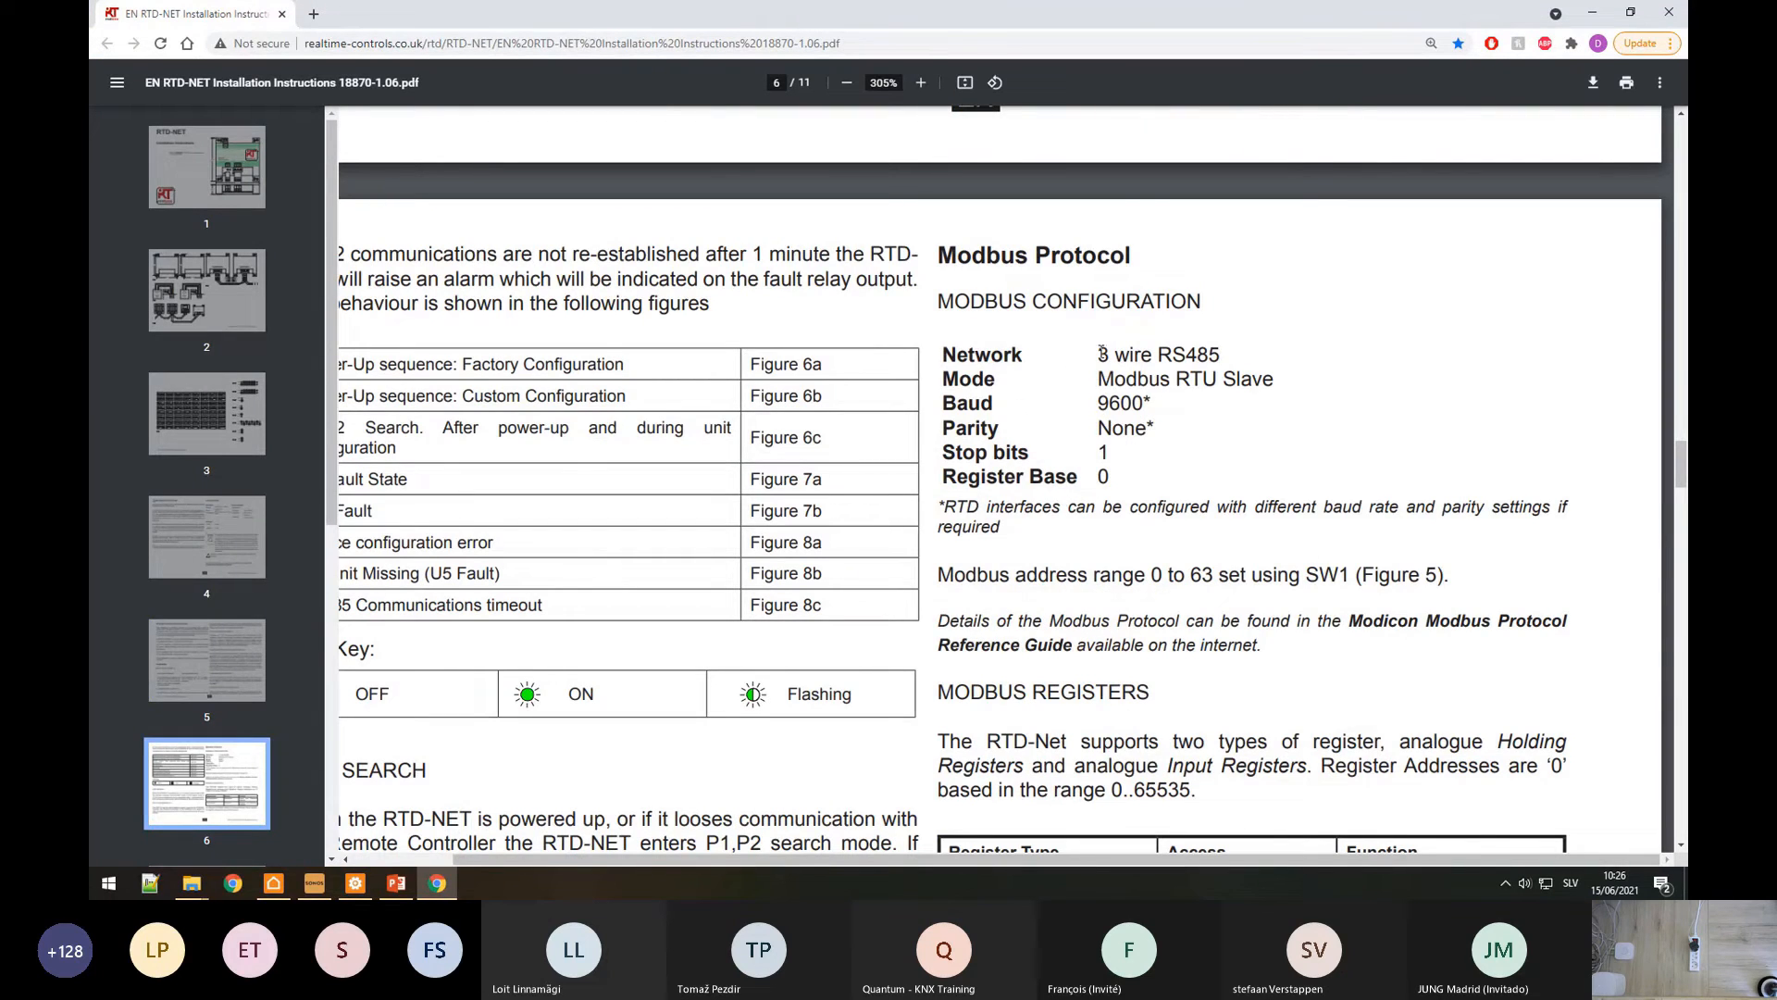
drag(1102, 351, 1216, 367)
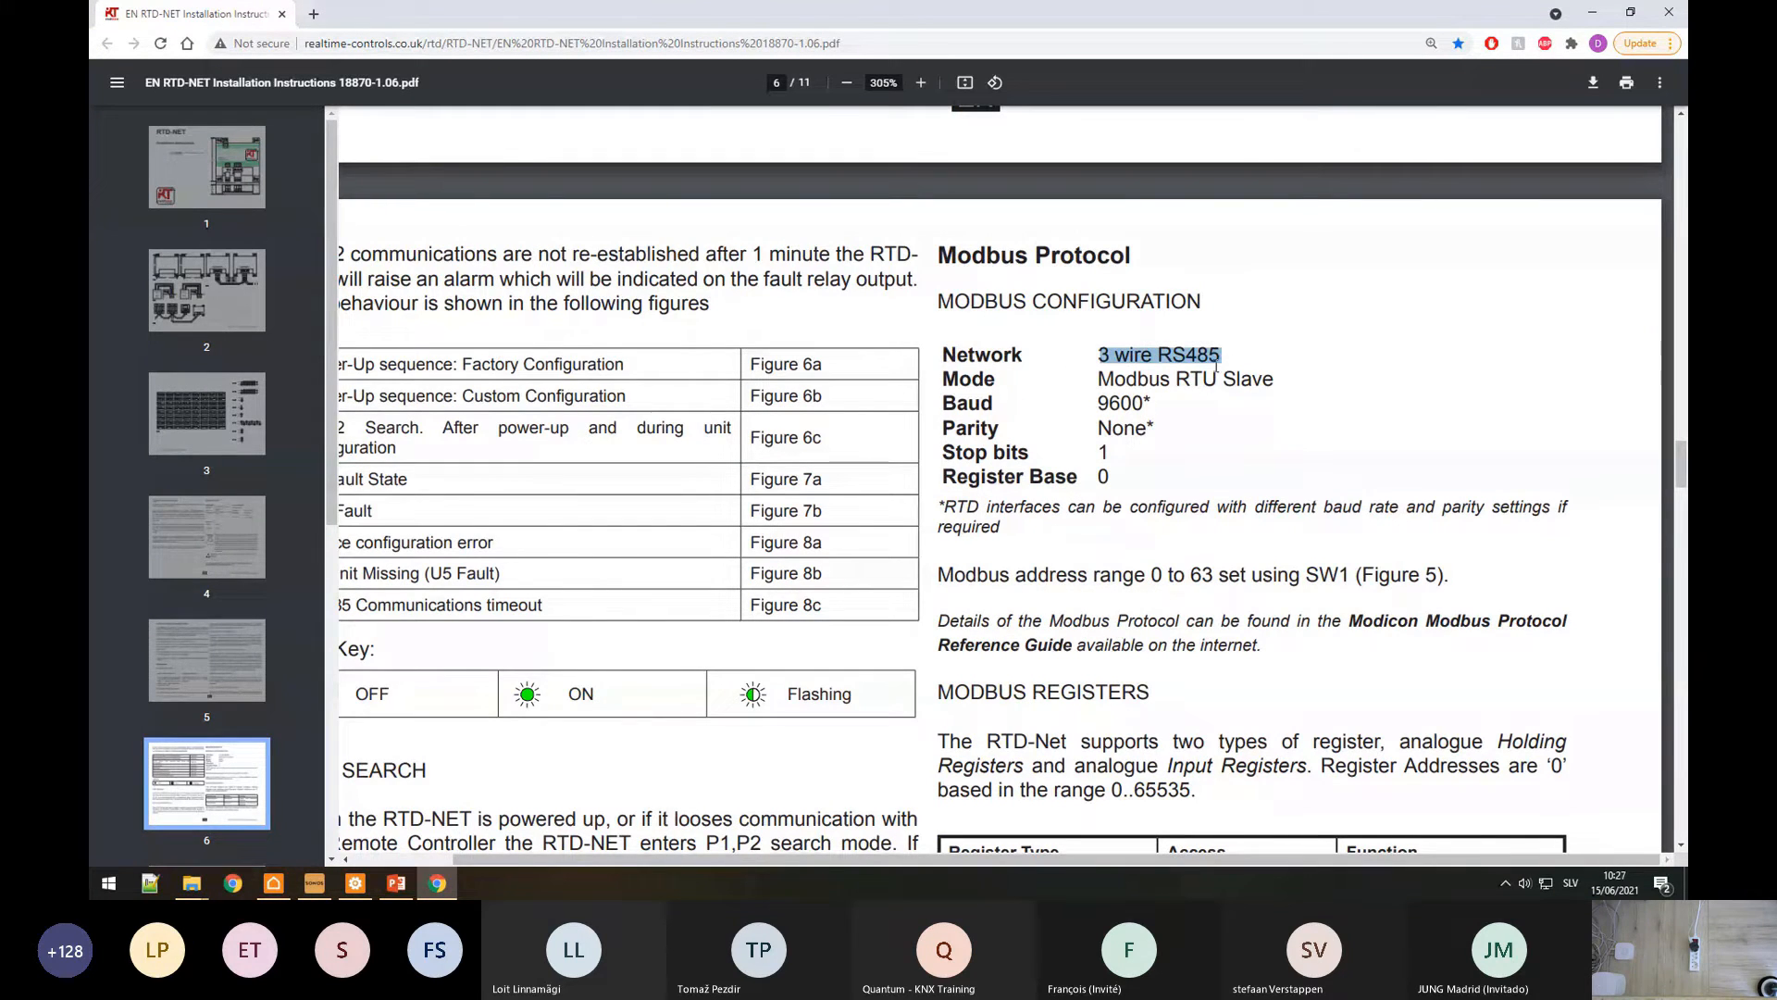
Step: Set the Daikin AC connection type to Serial
click(355, 883)
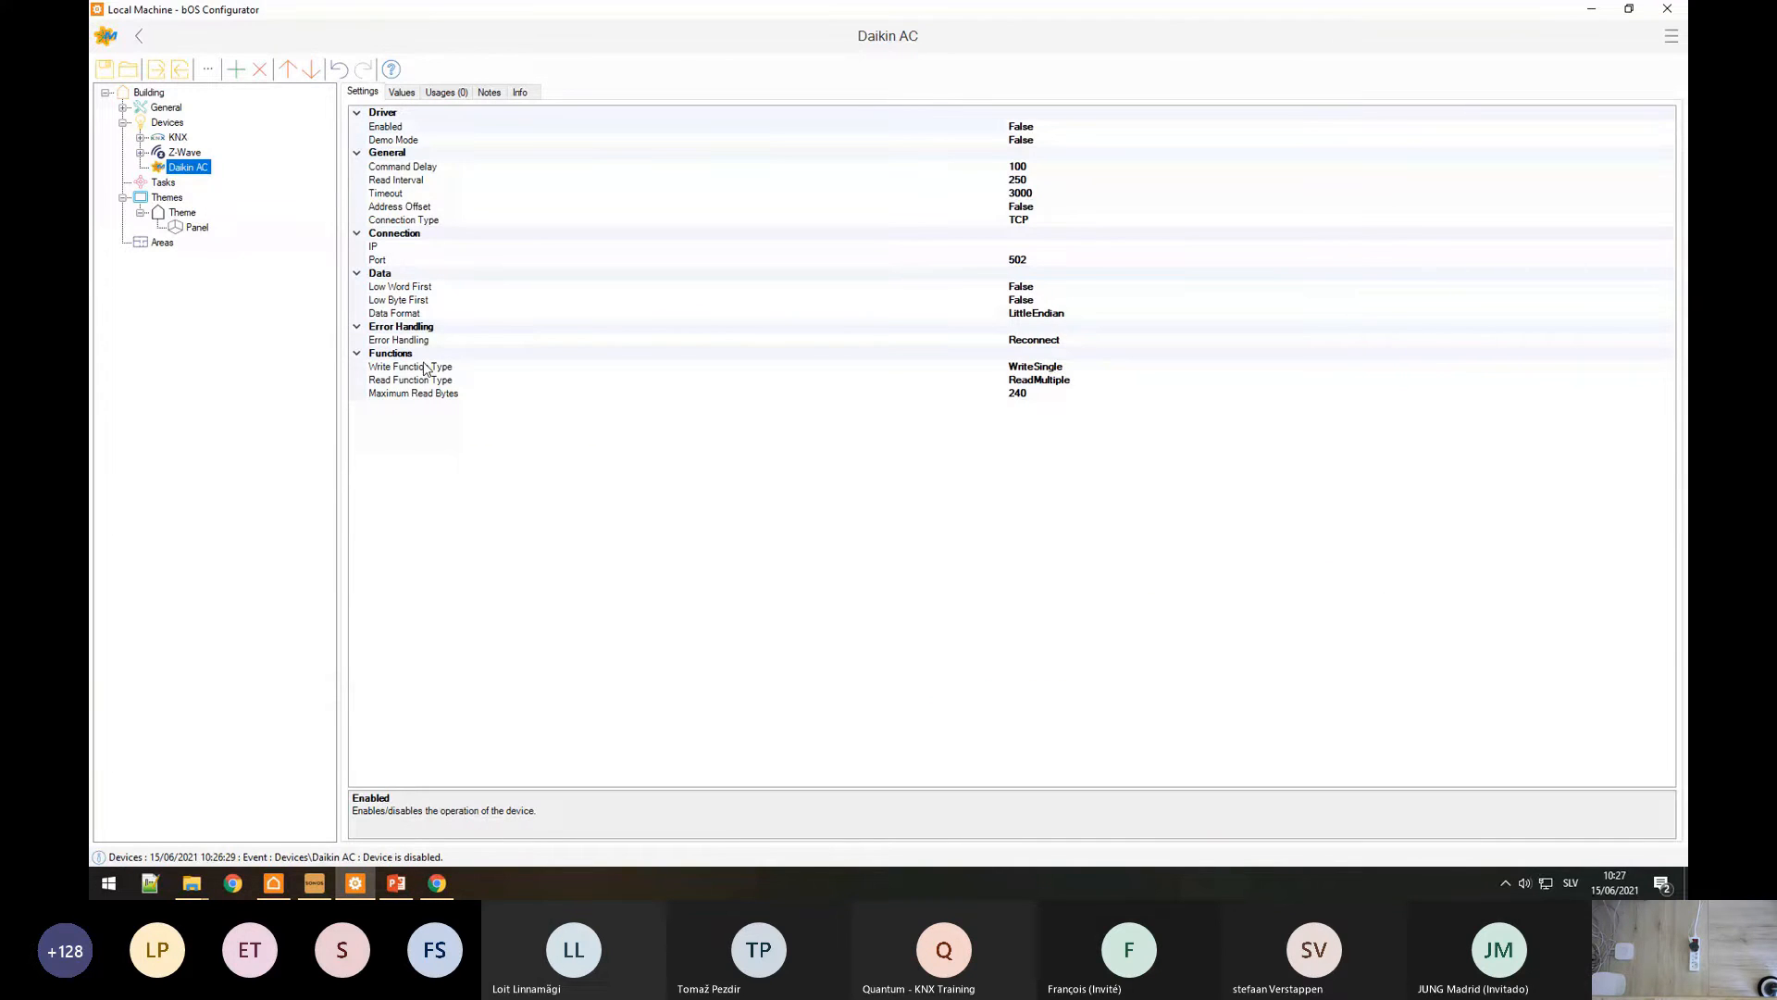
click(404, 219)
click(1666, 221)
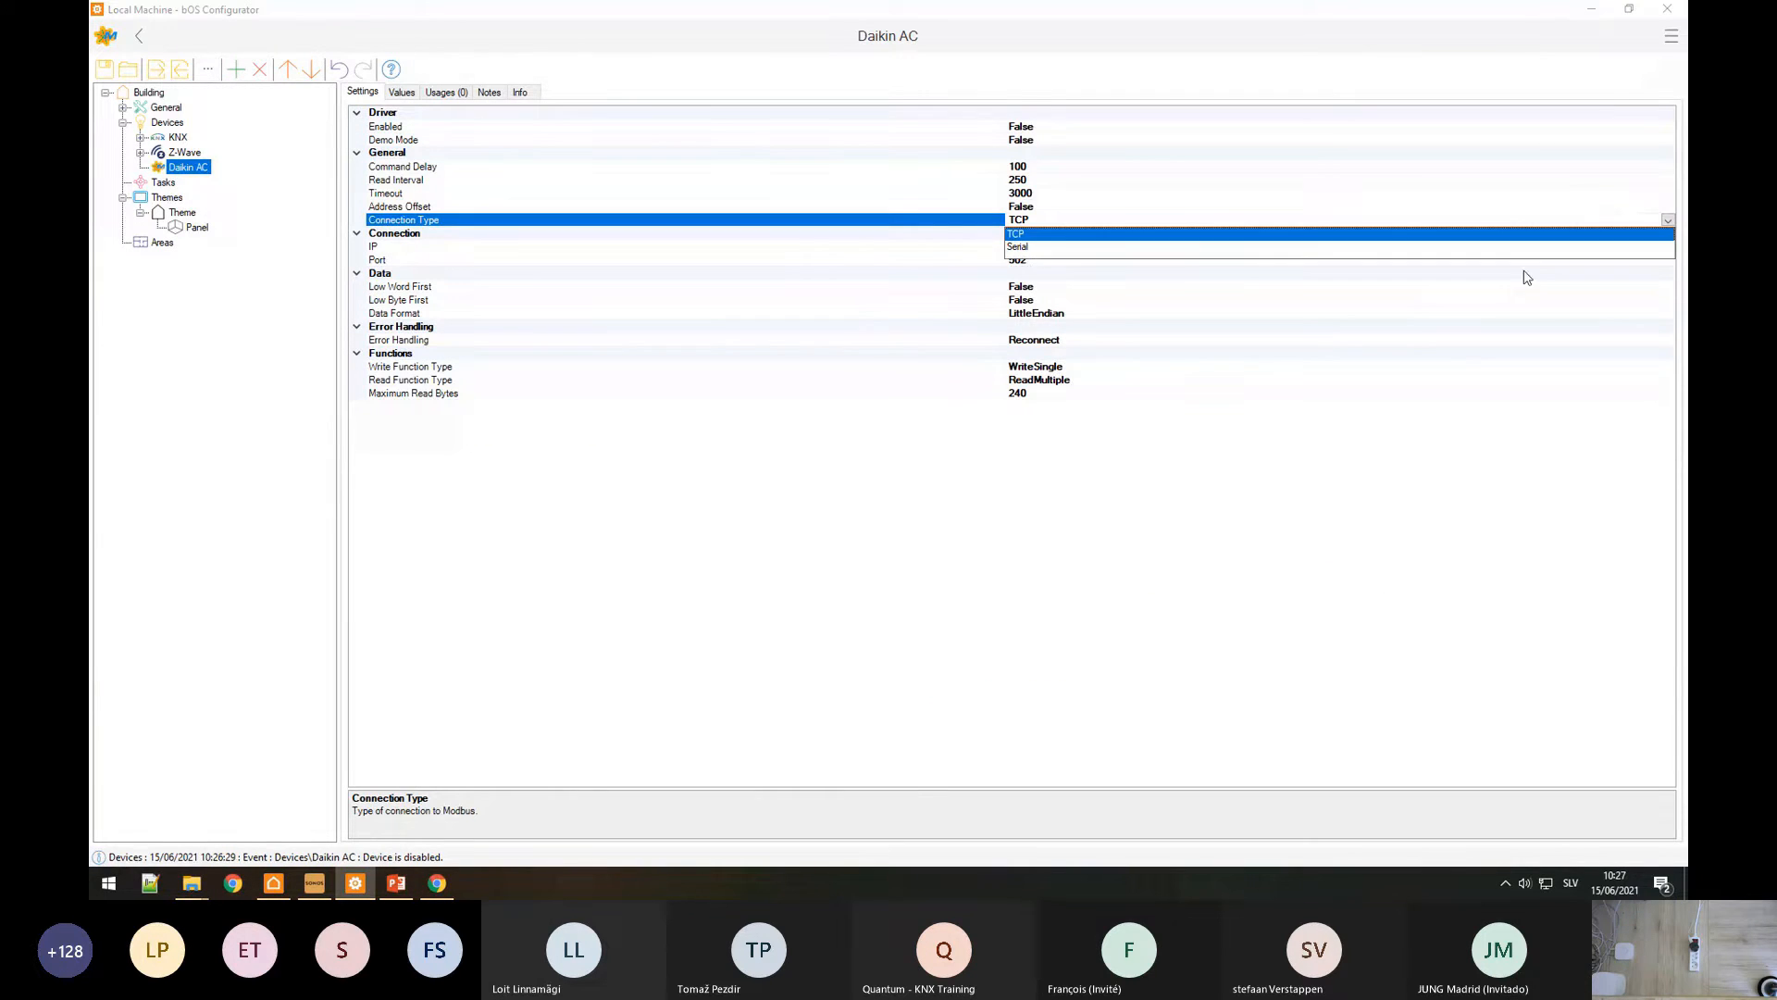
click(1020, 246)
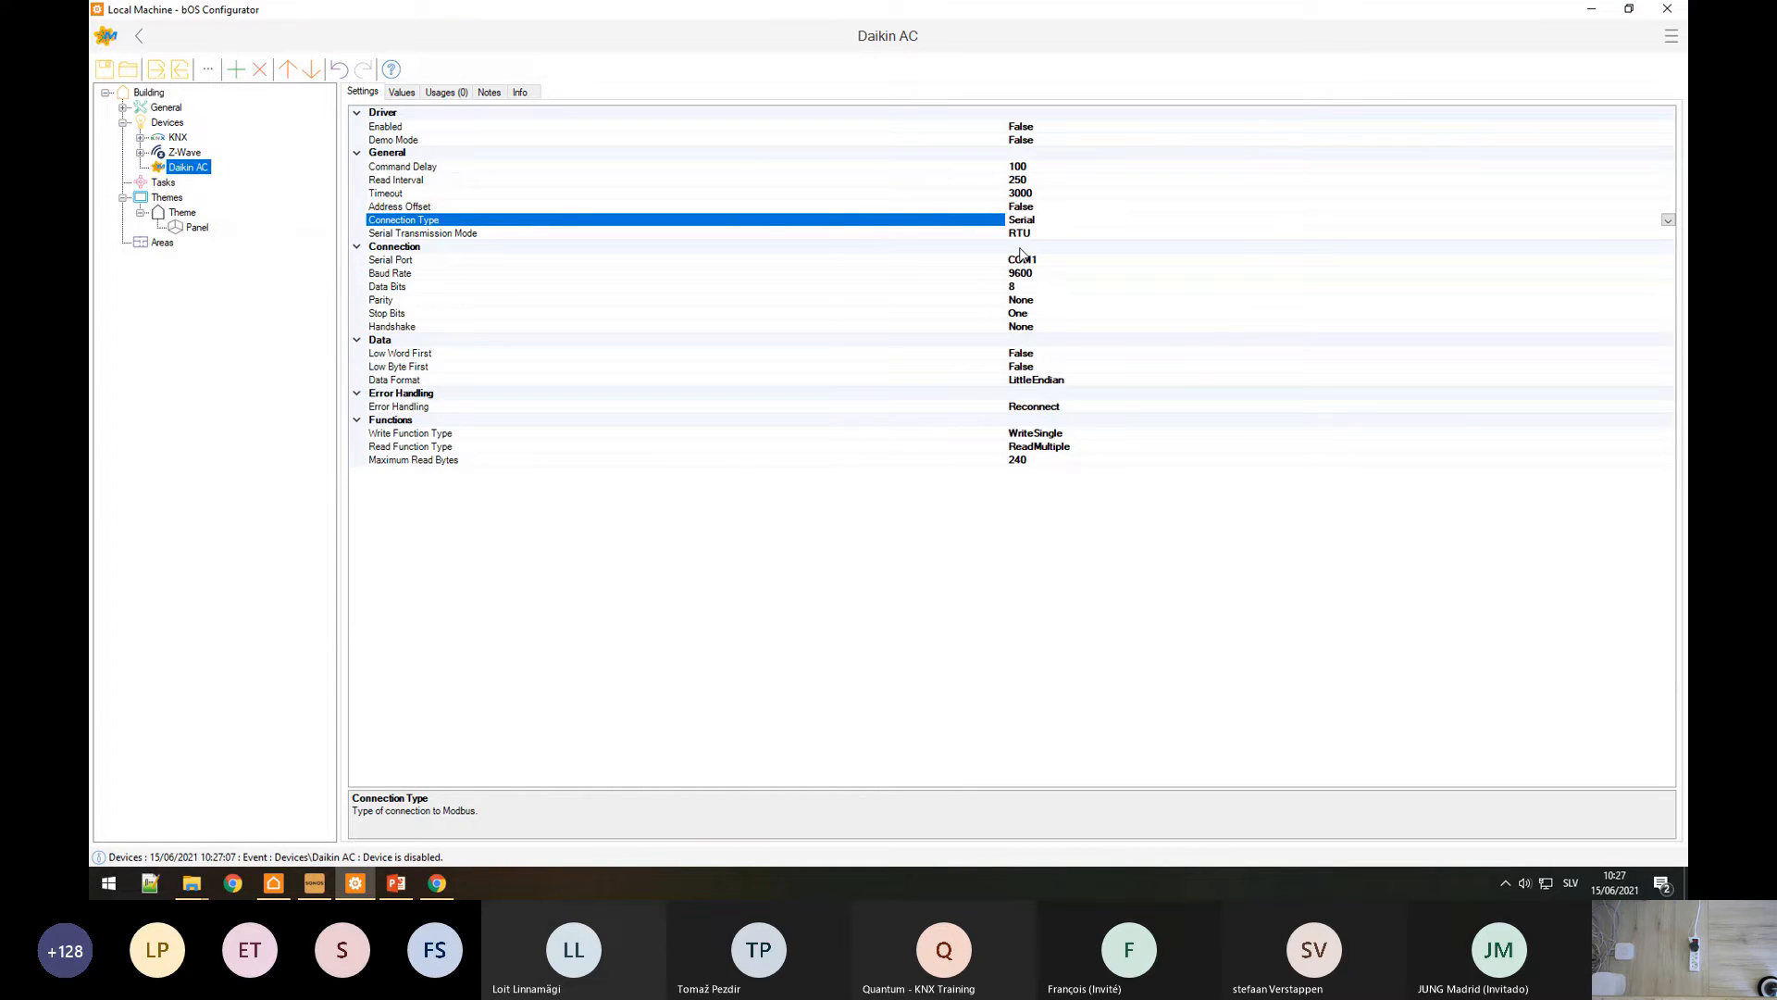
Step: Review the serial settings: COM1, 9600 baud, 8 data bits, no parity, one stop bit, handshake
click(1036, 263)
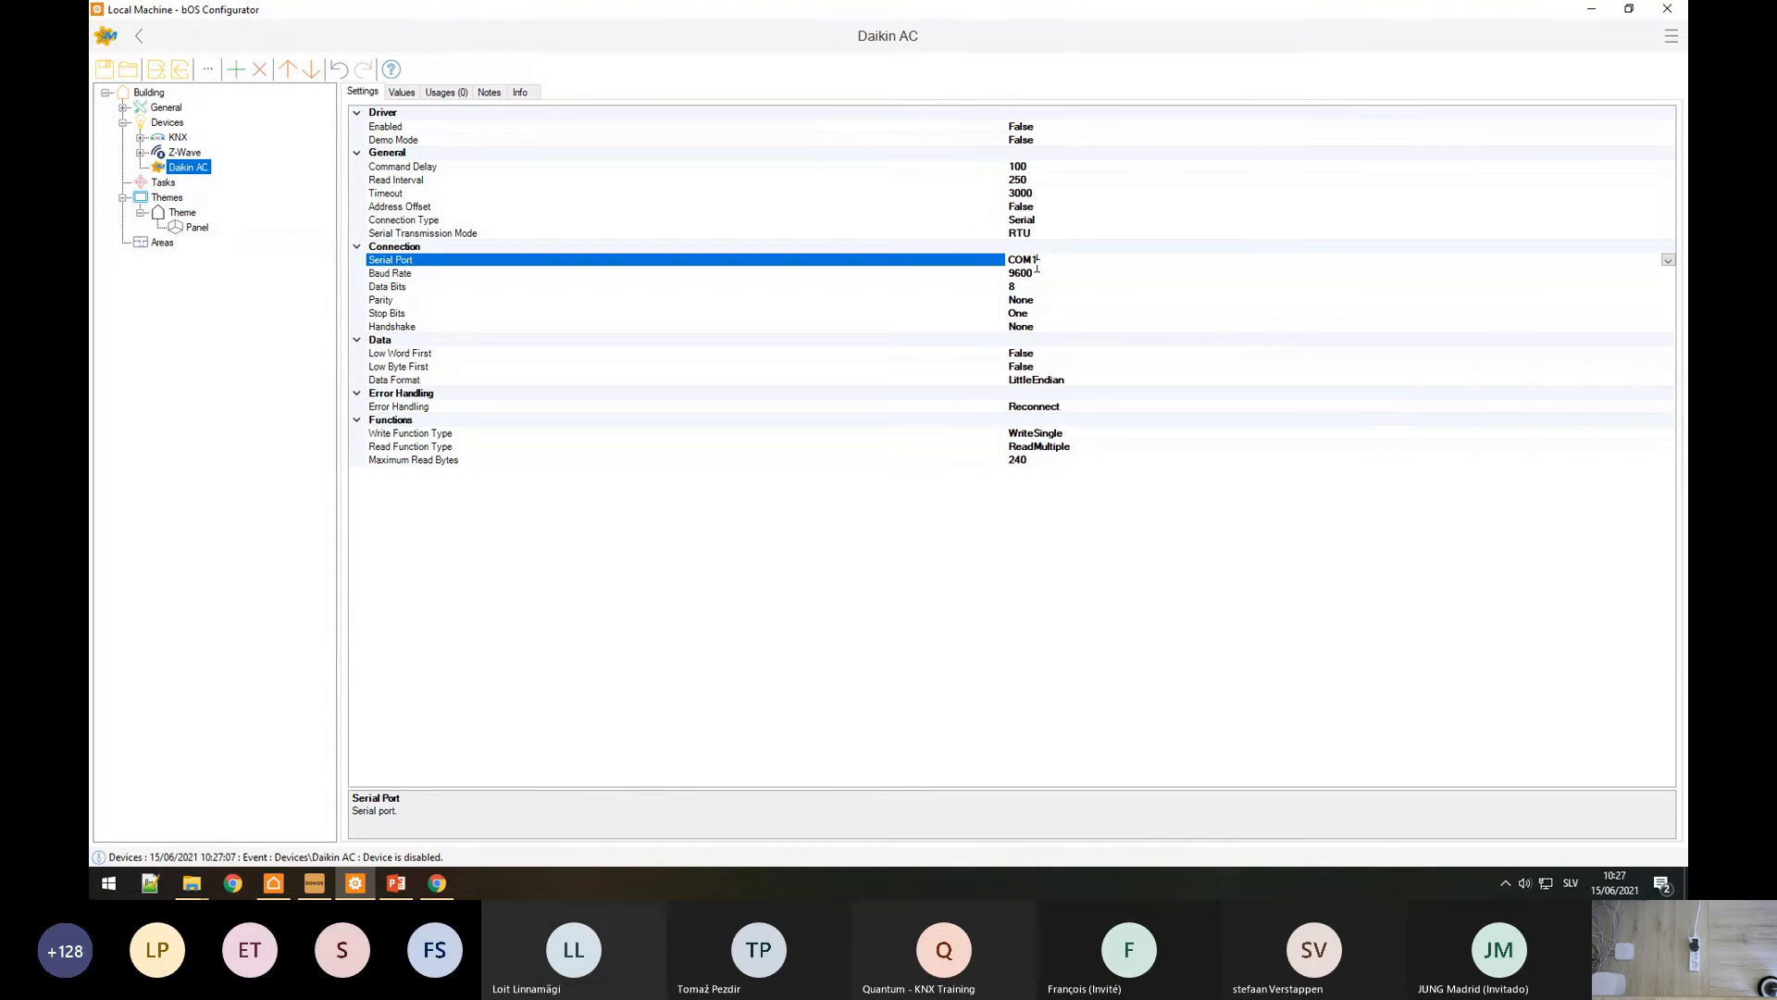
click(414, 273)
click(400, 288)
click(398, 300)
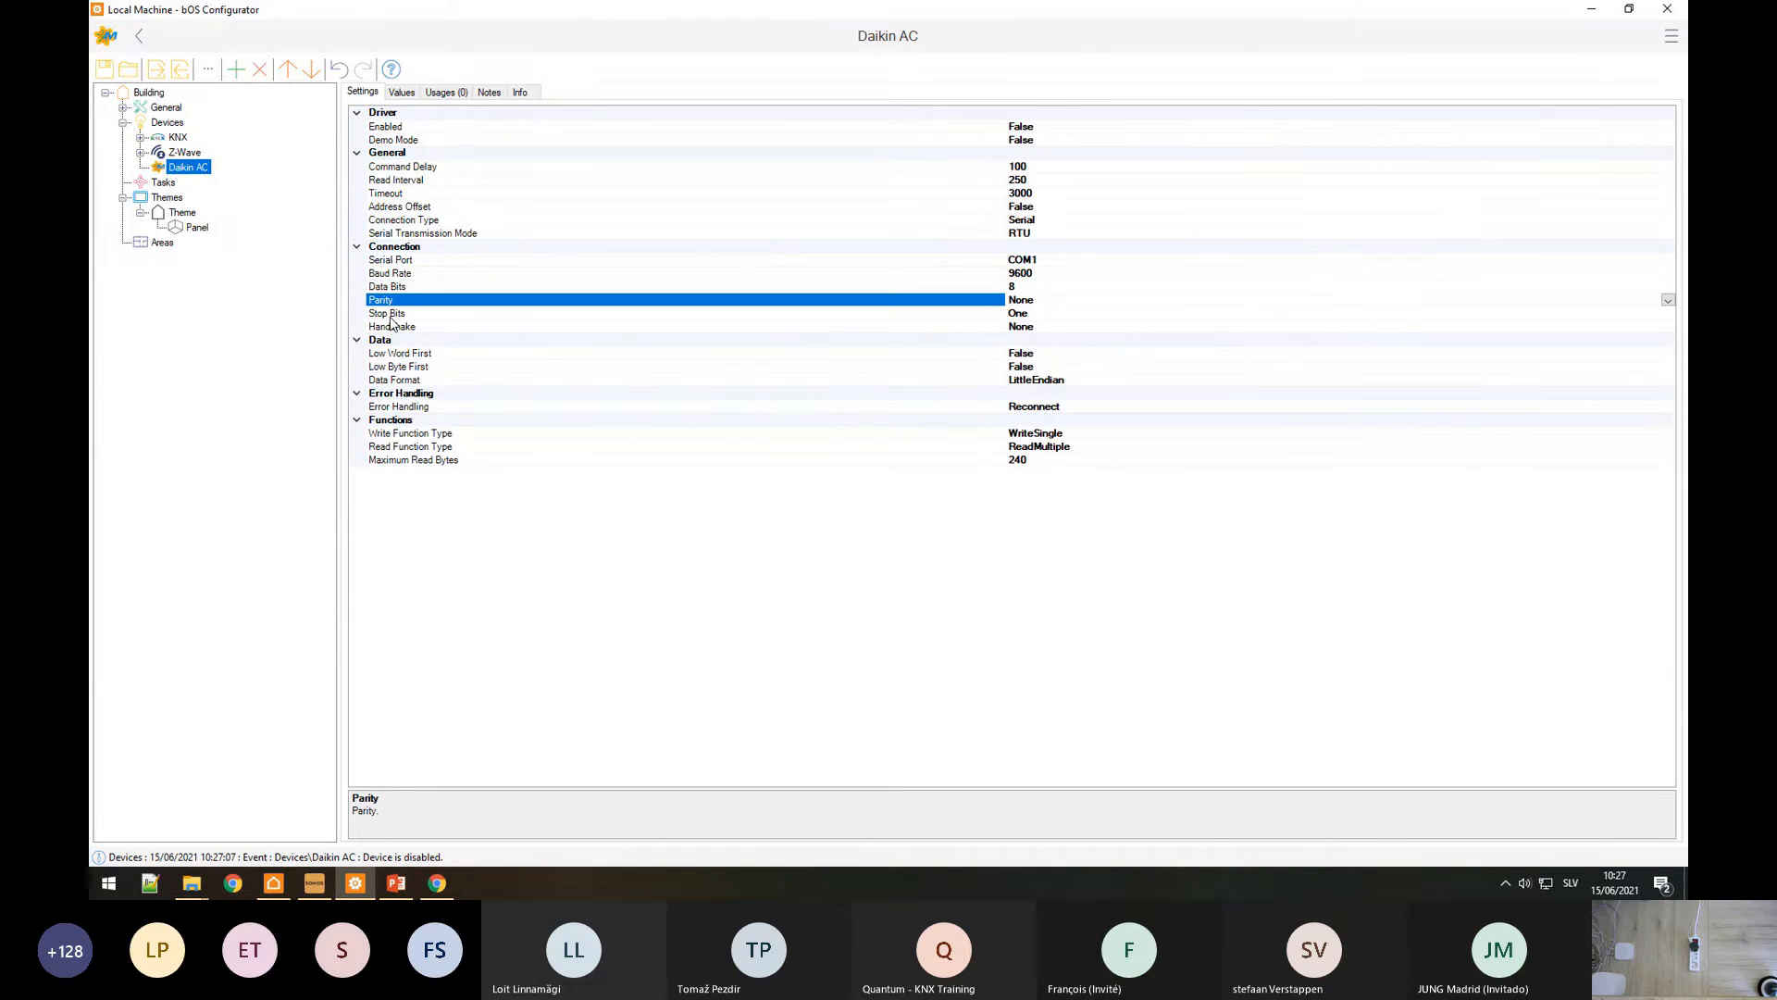
click(393, 314)
click(393, 327)
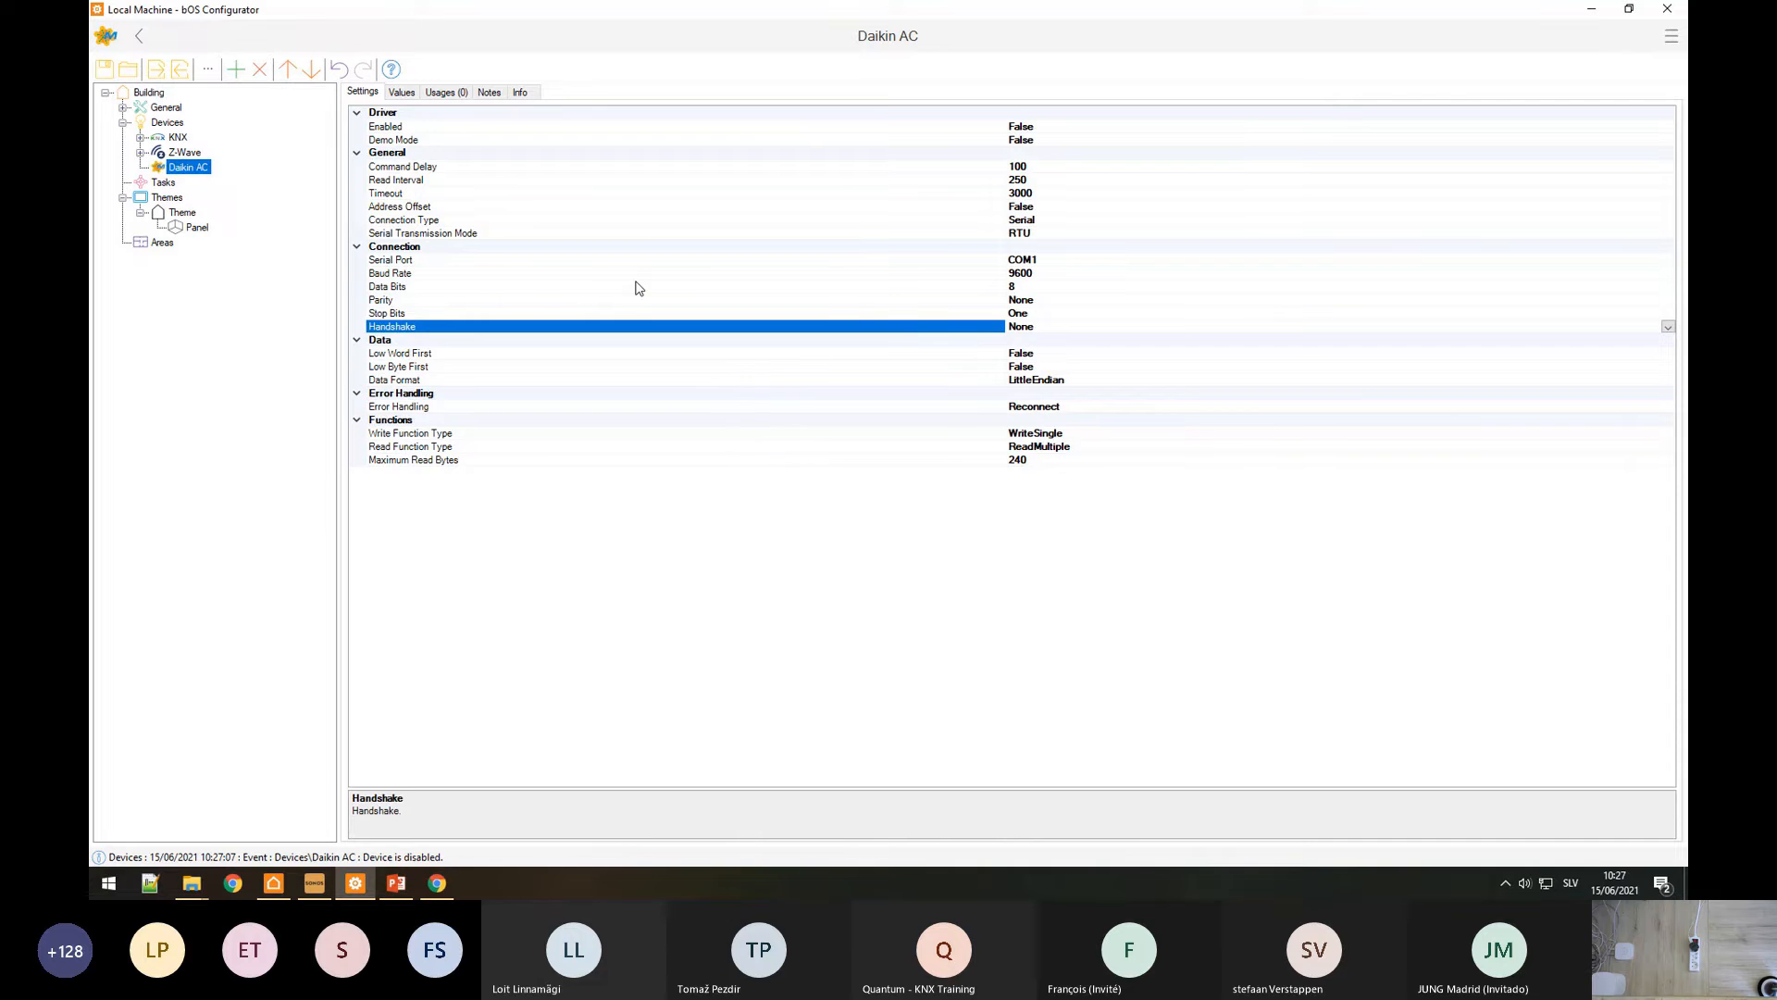
click(437, 887)
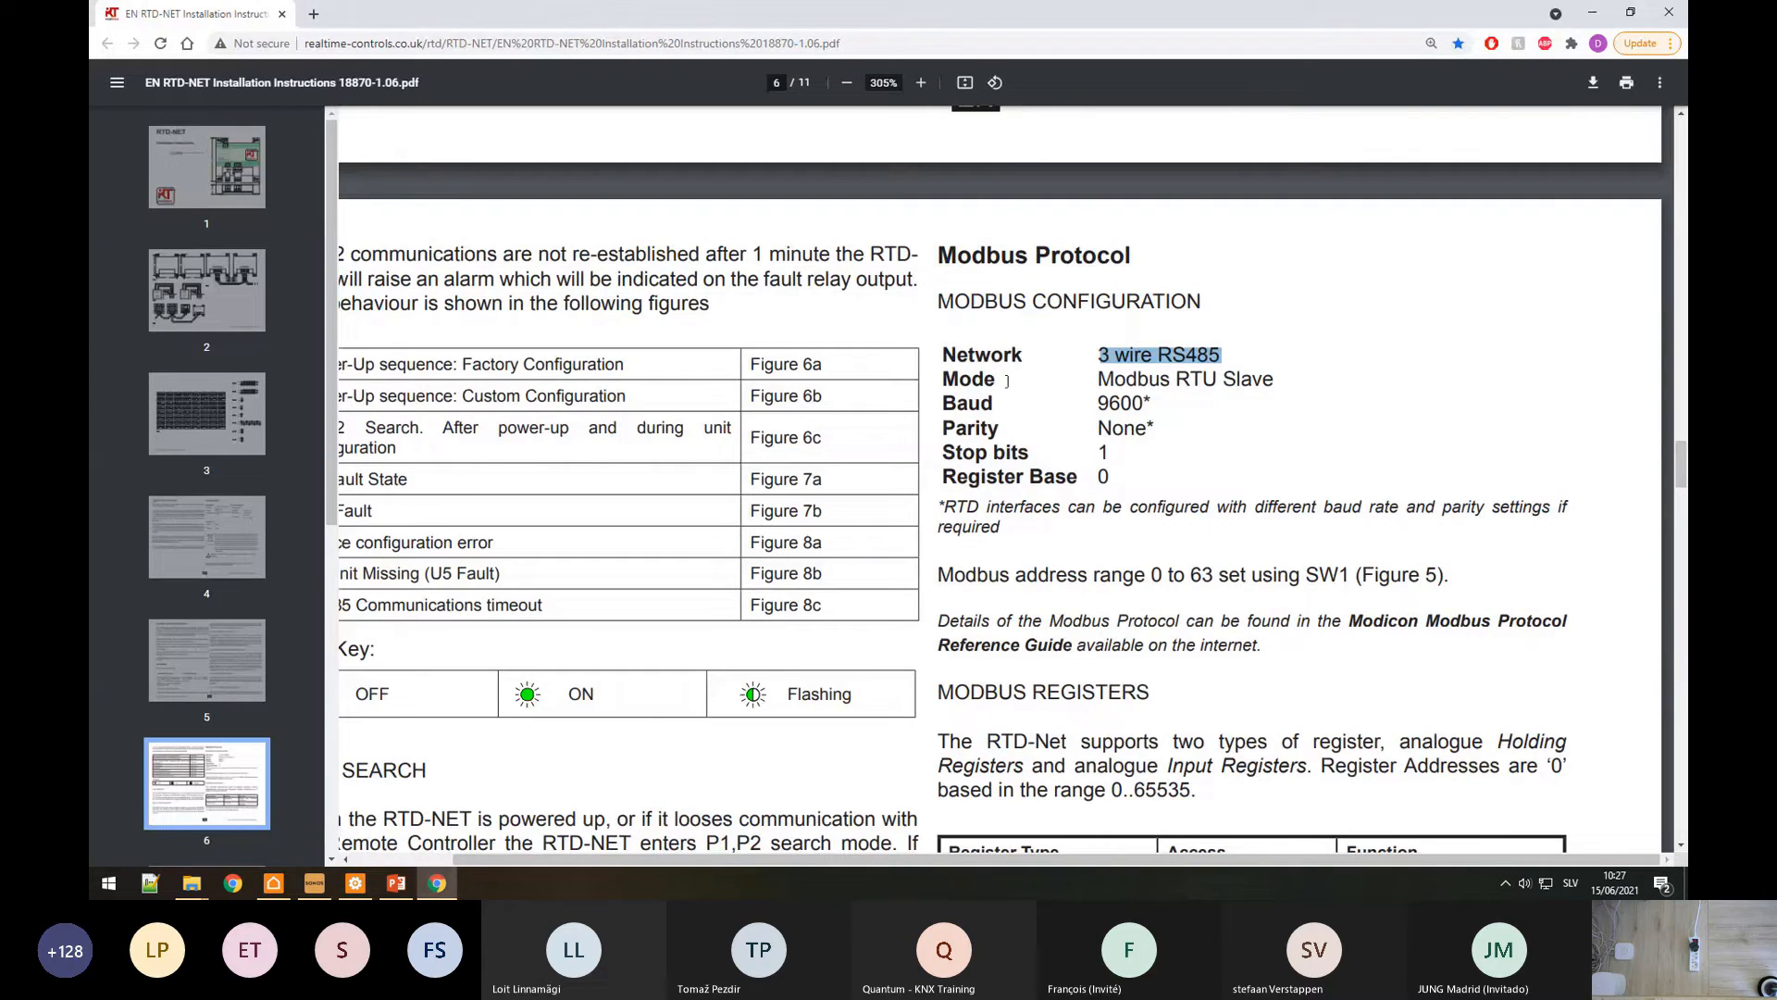
Step: Check the baud rate in the manual's Modbus configuration list against the Daikin AC settings
mouse_move(1114, 382)
mouse_down()
mouse_move(1095, 386)
mouse_move(1109, 404)
mouse_up()
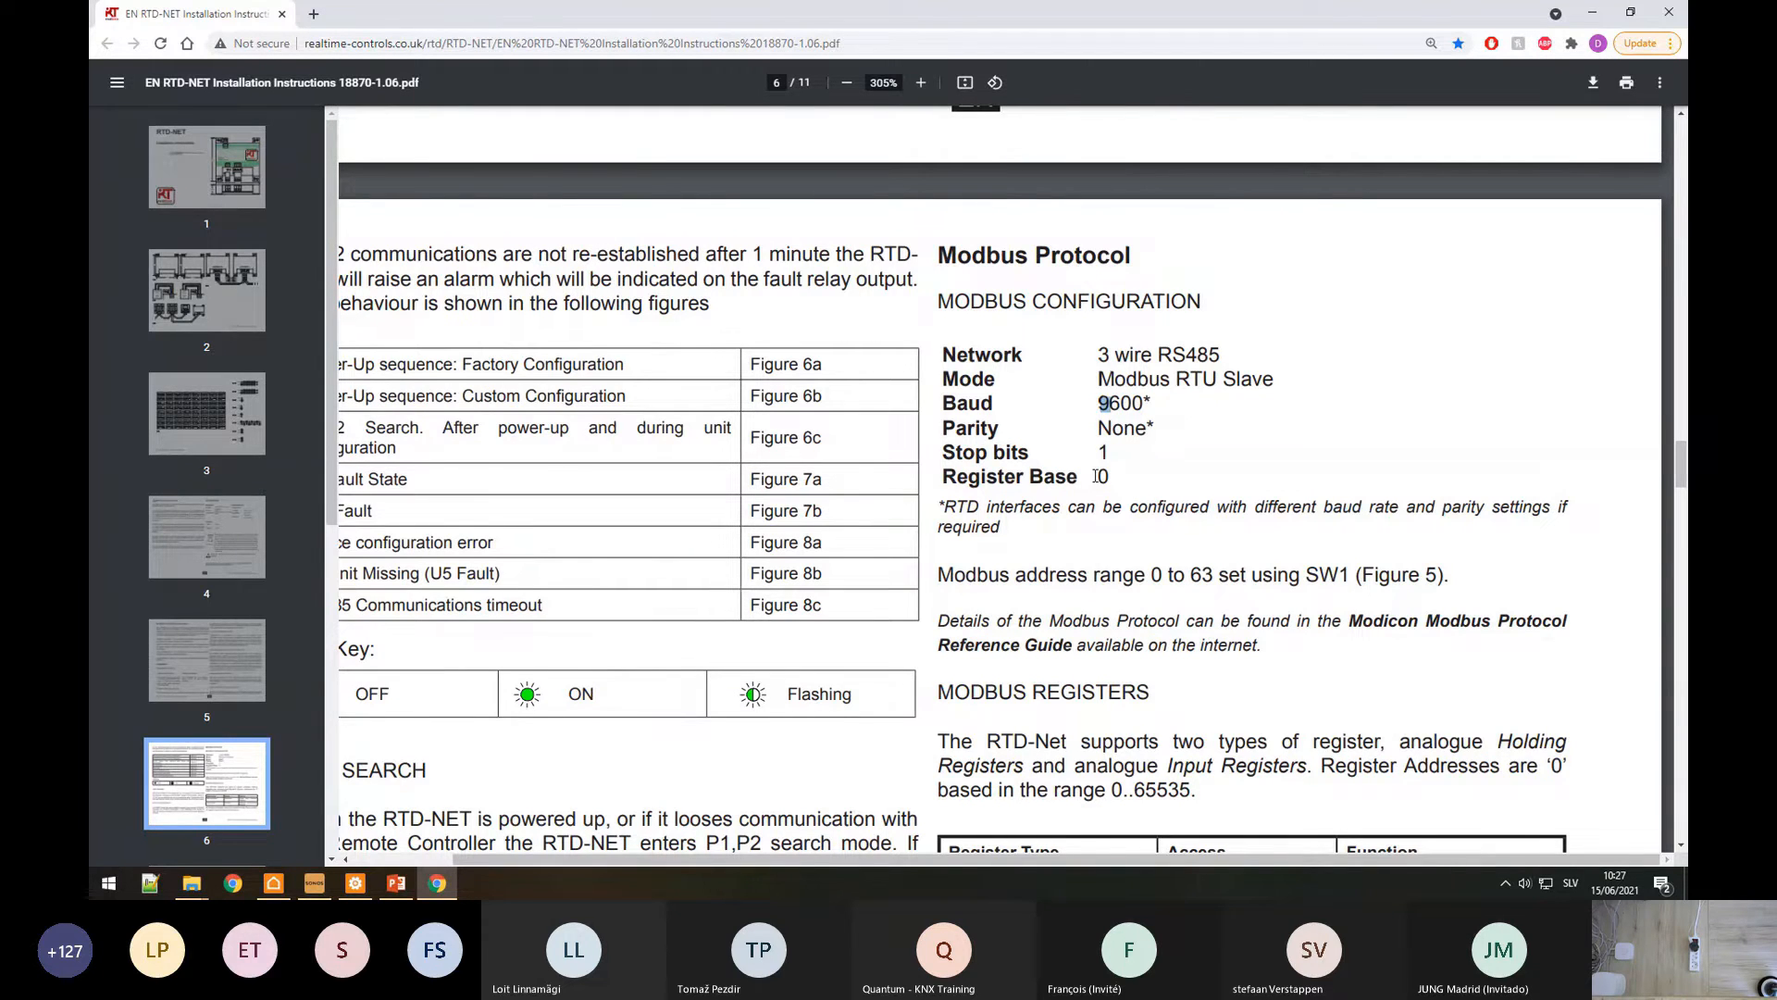
key(alt+Tab)
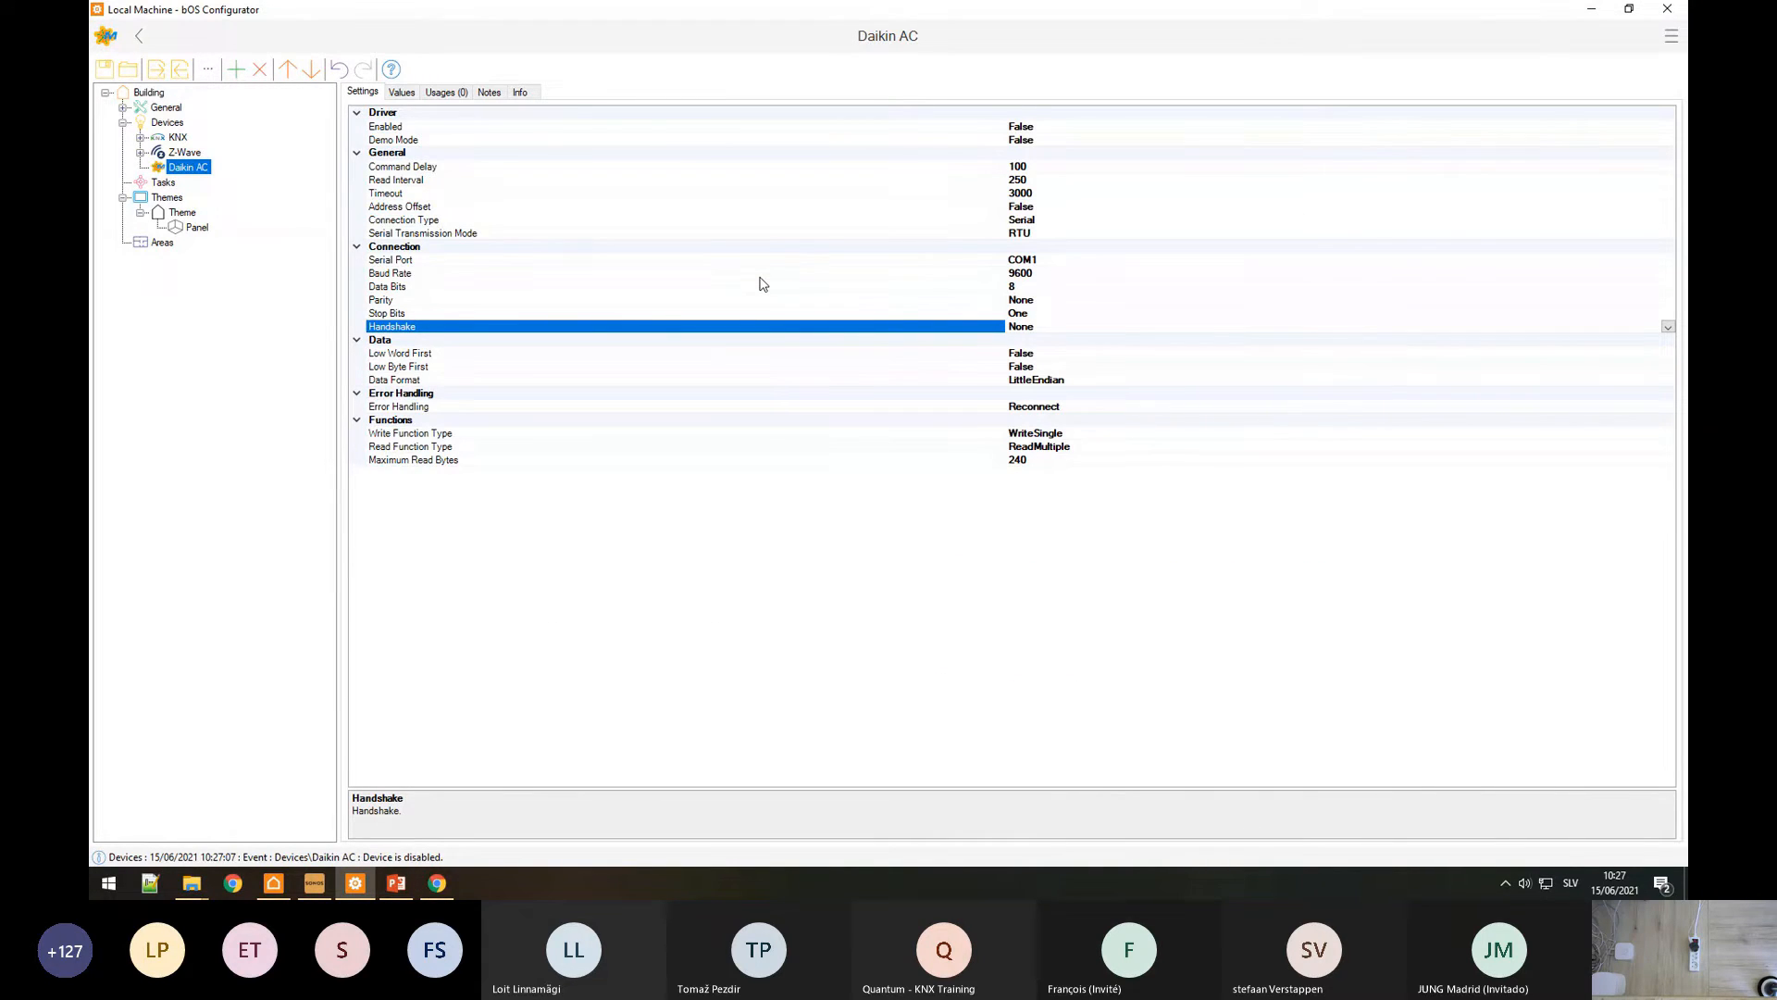
Step: Review word/byte order and data format, set Demo Mode to True and Error Handling to Hide
click(408, 358)
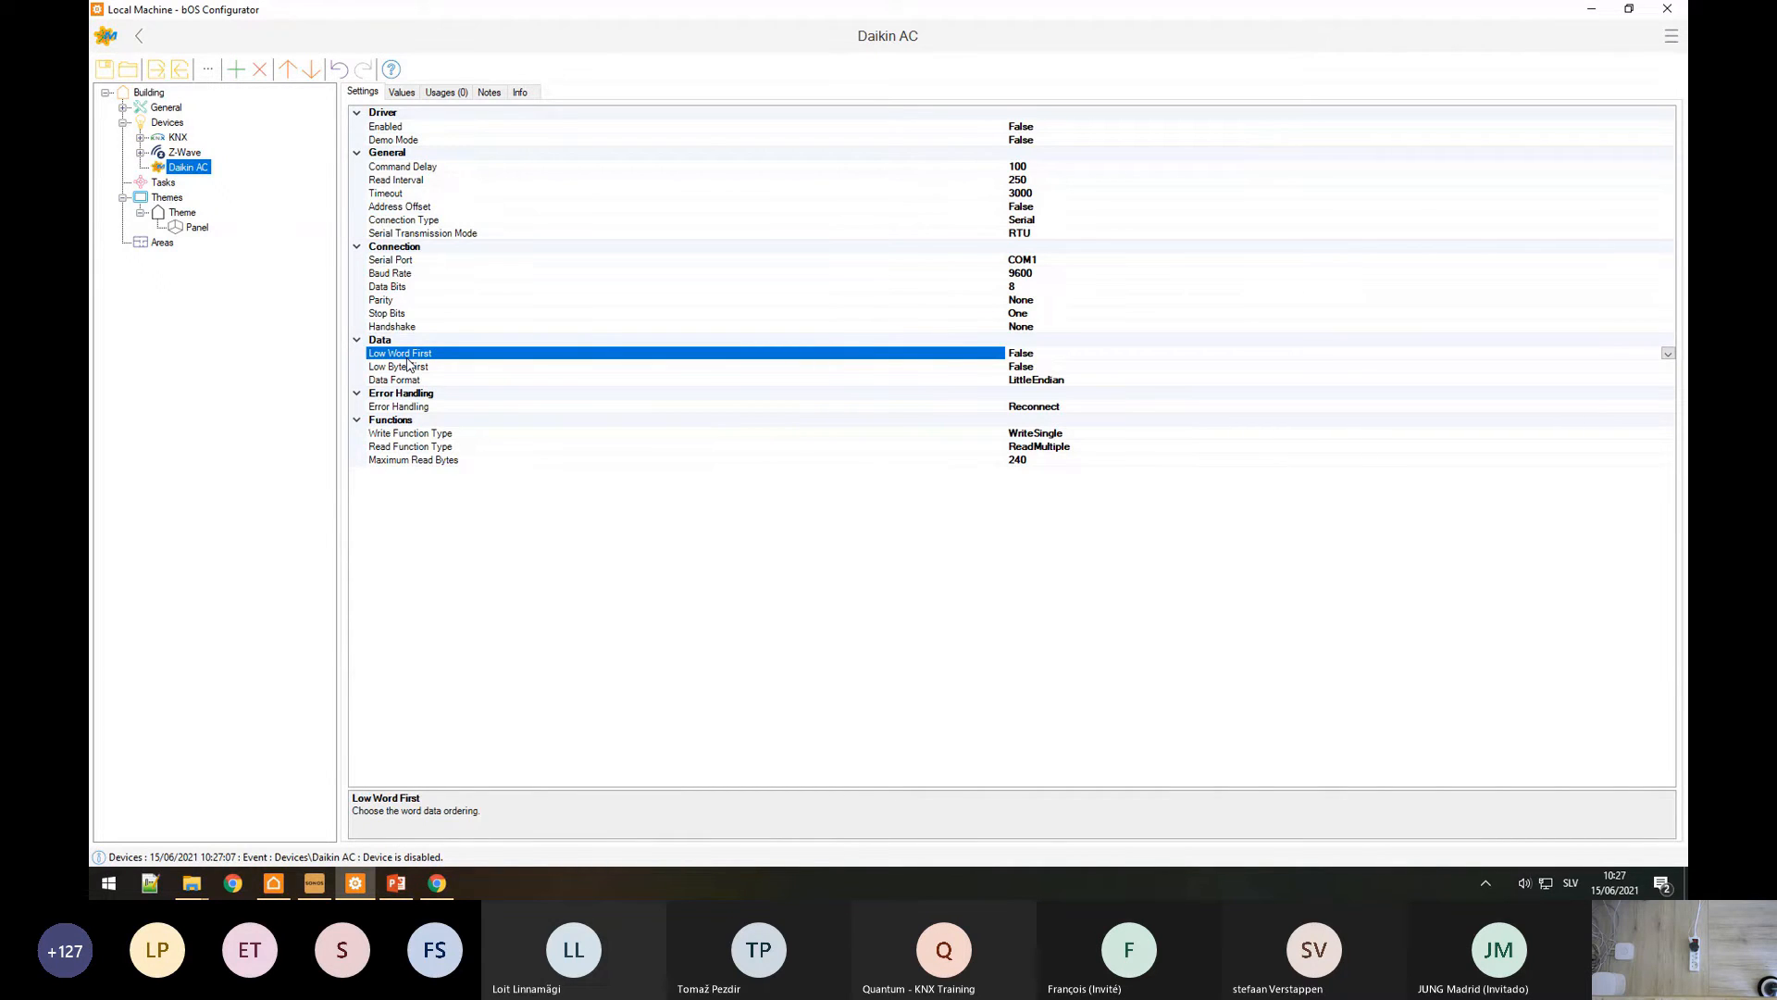
click(394, 368)
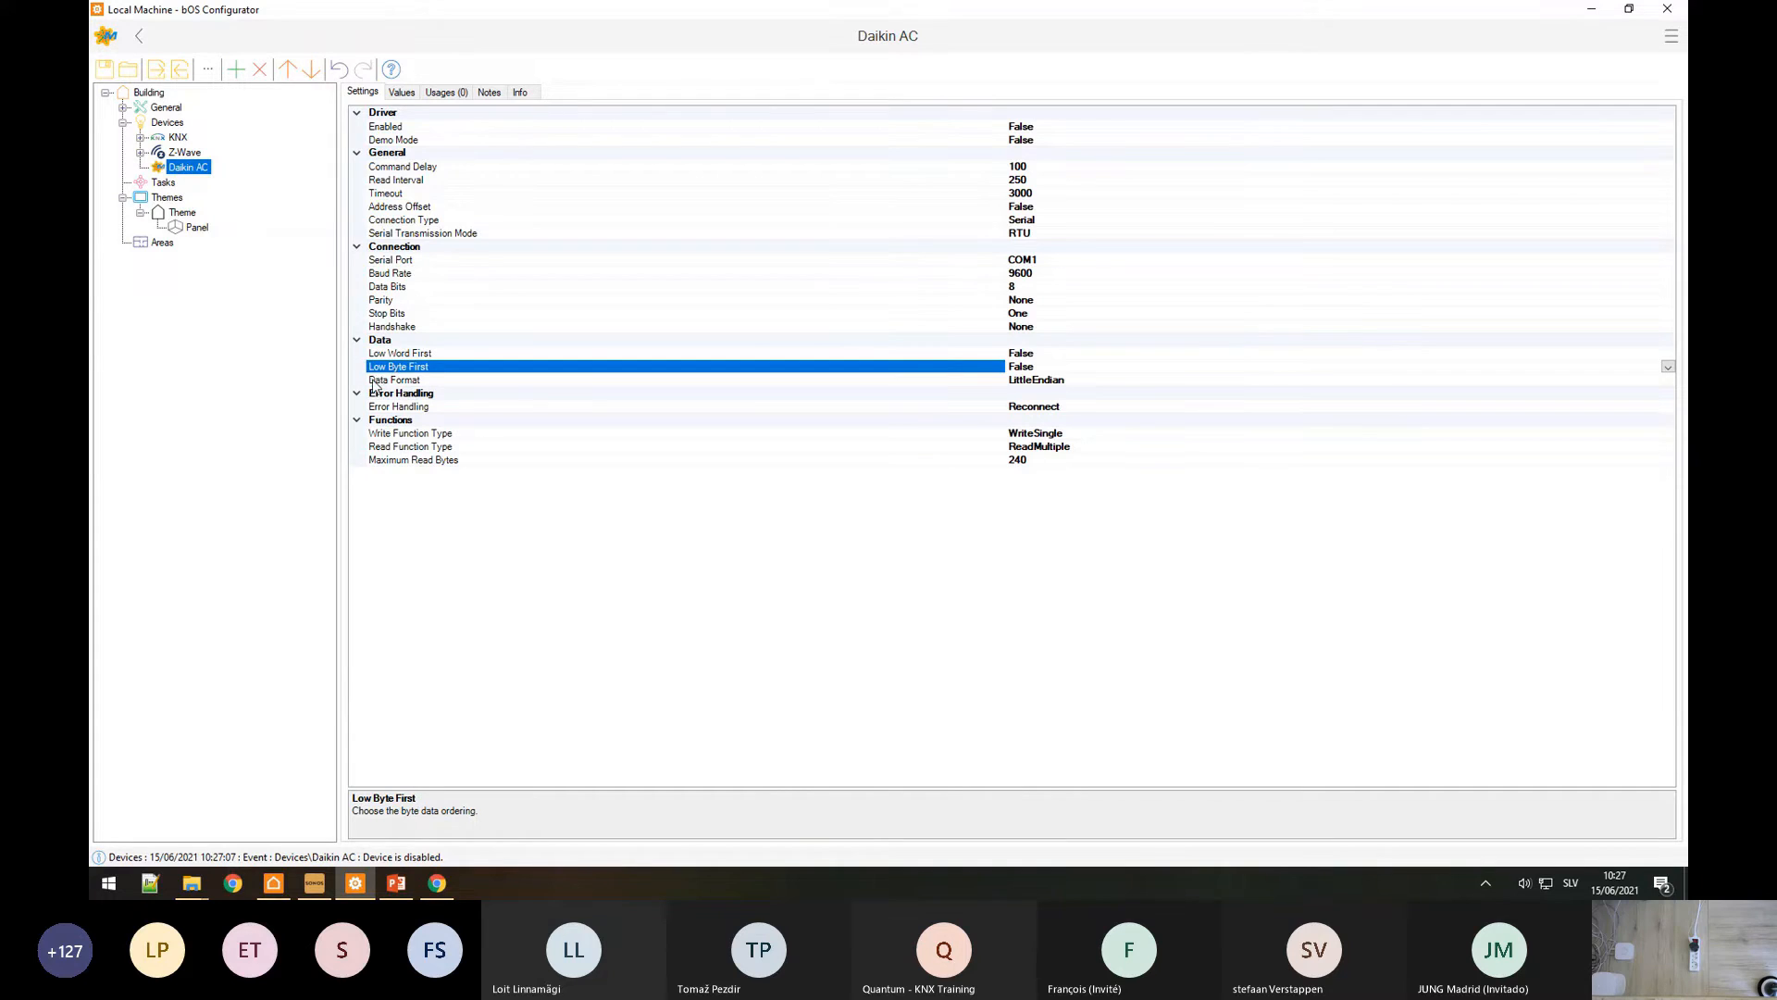
click(374, 383)
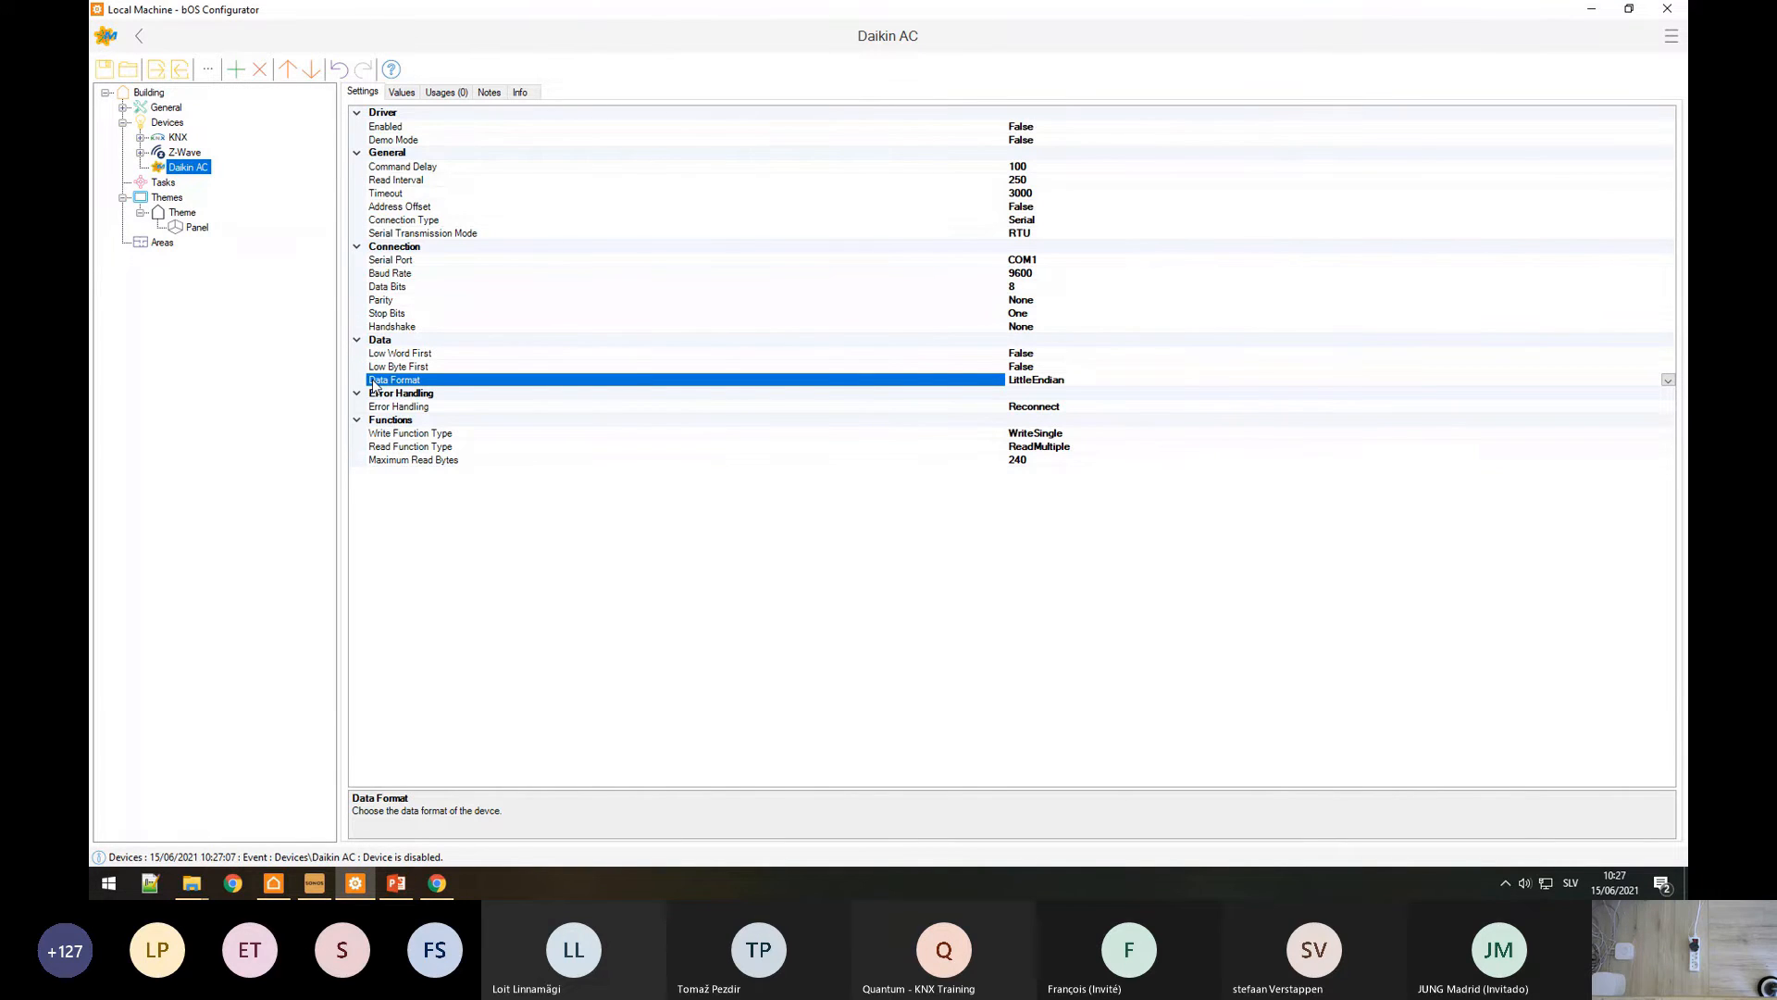
double_click(407, 143)
click(405, 409)
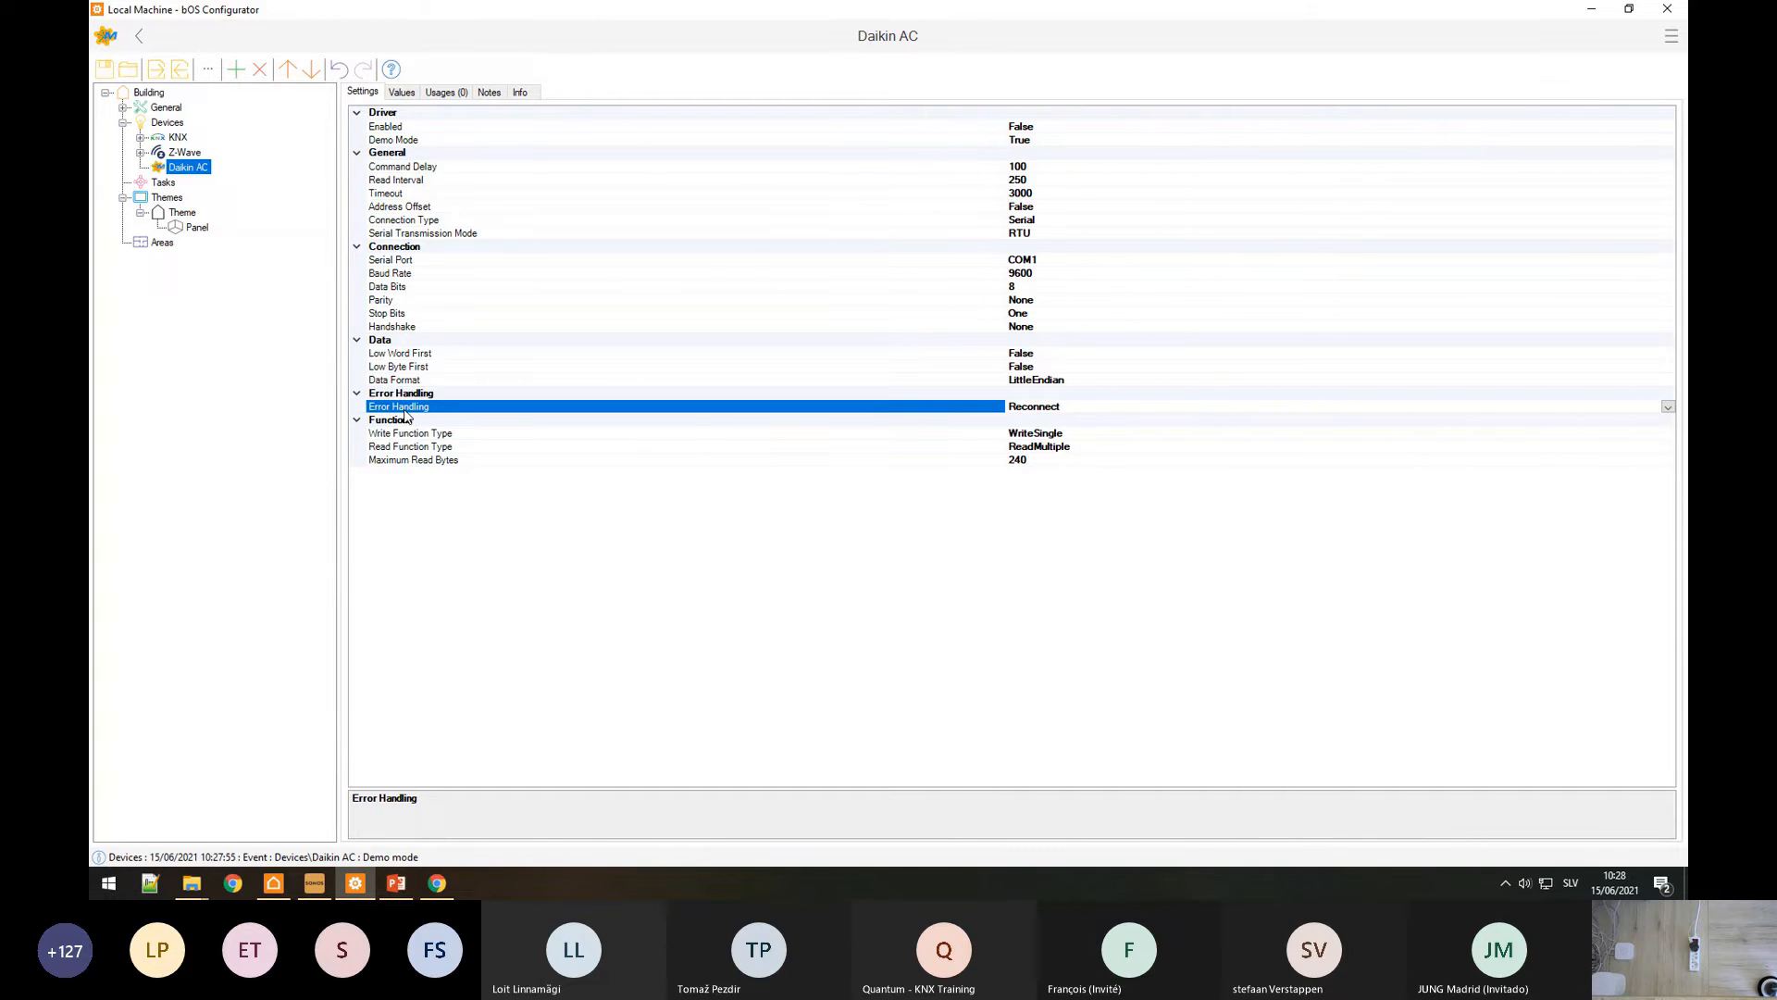
click(1667, 408)
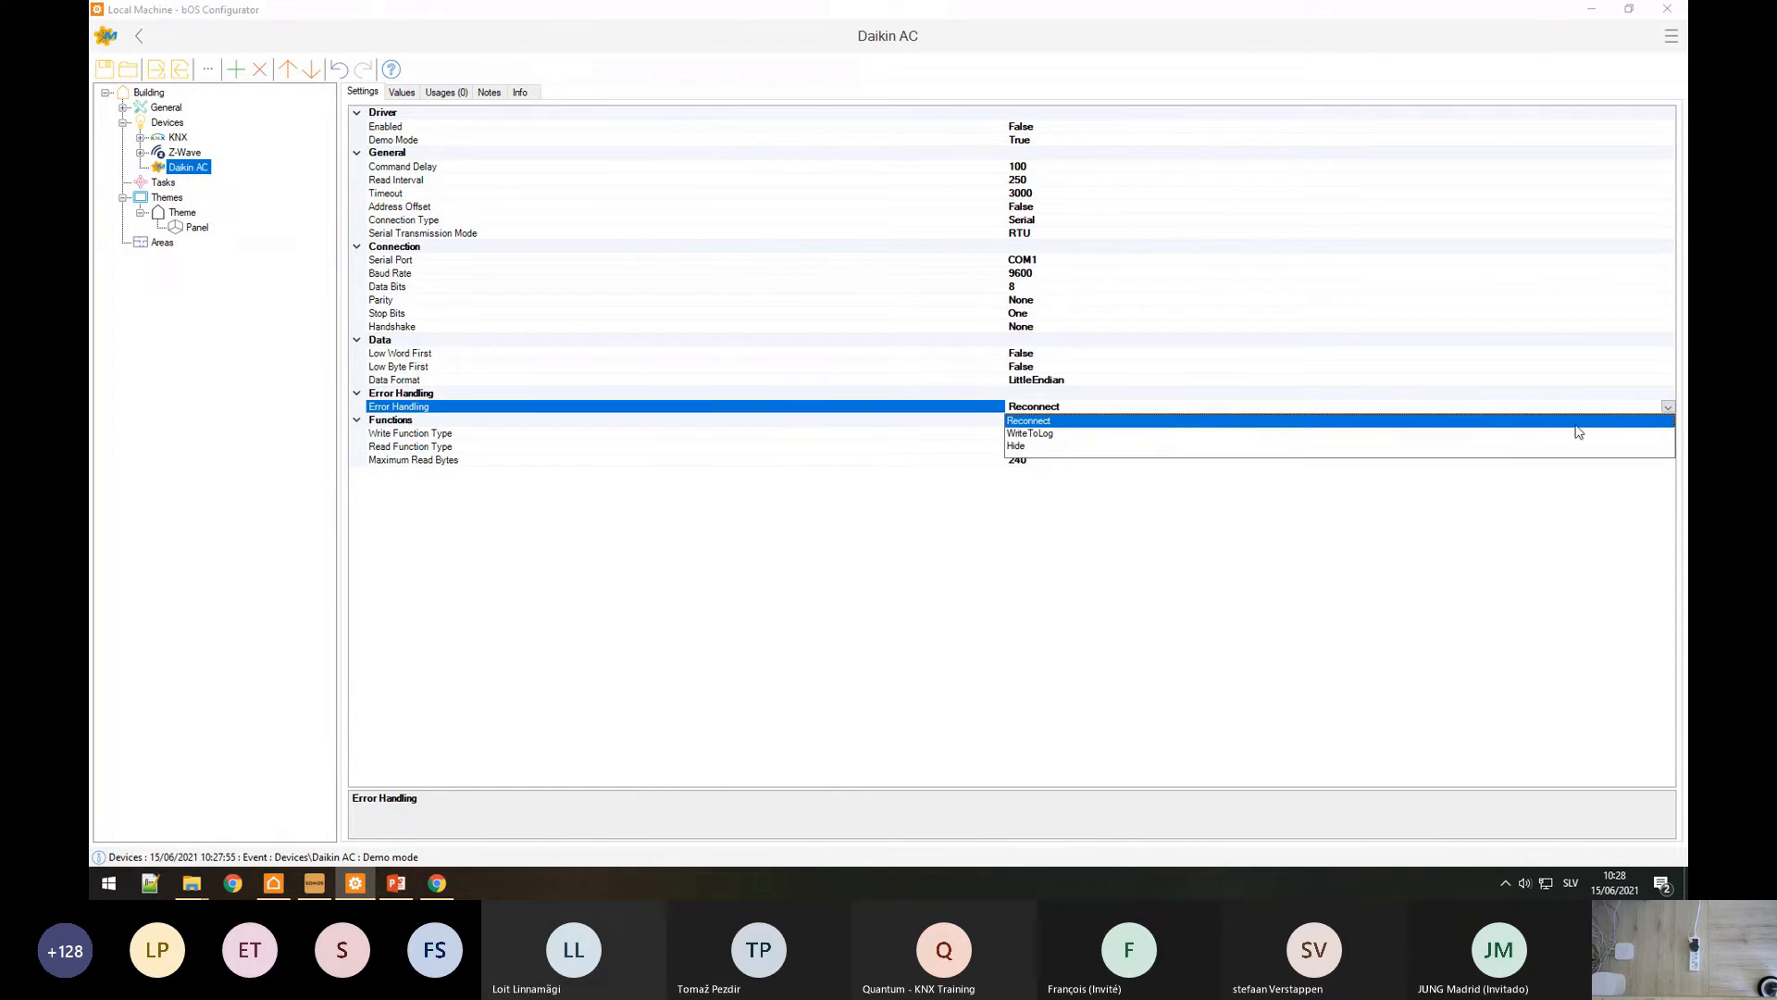
click(1019, 446)
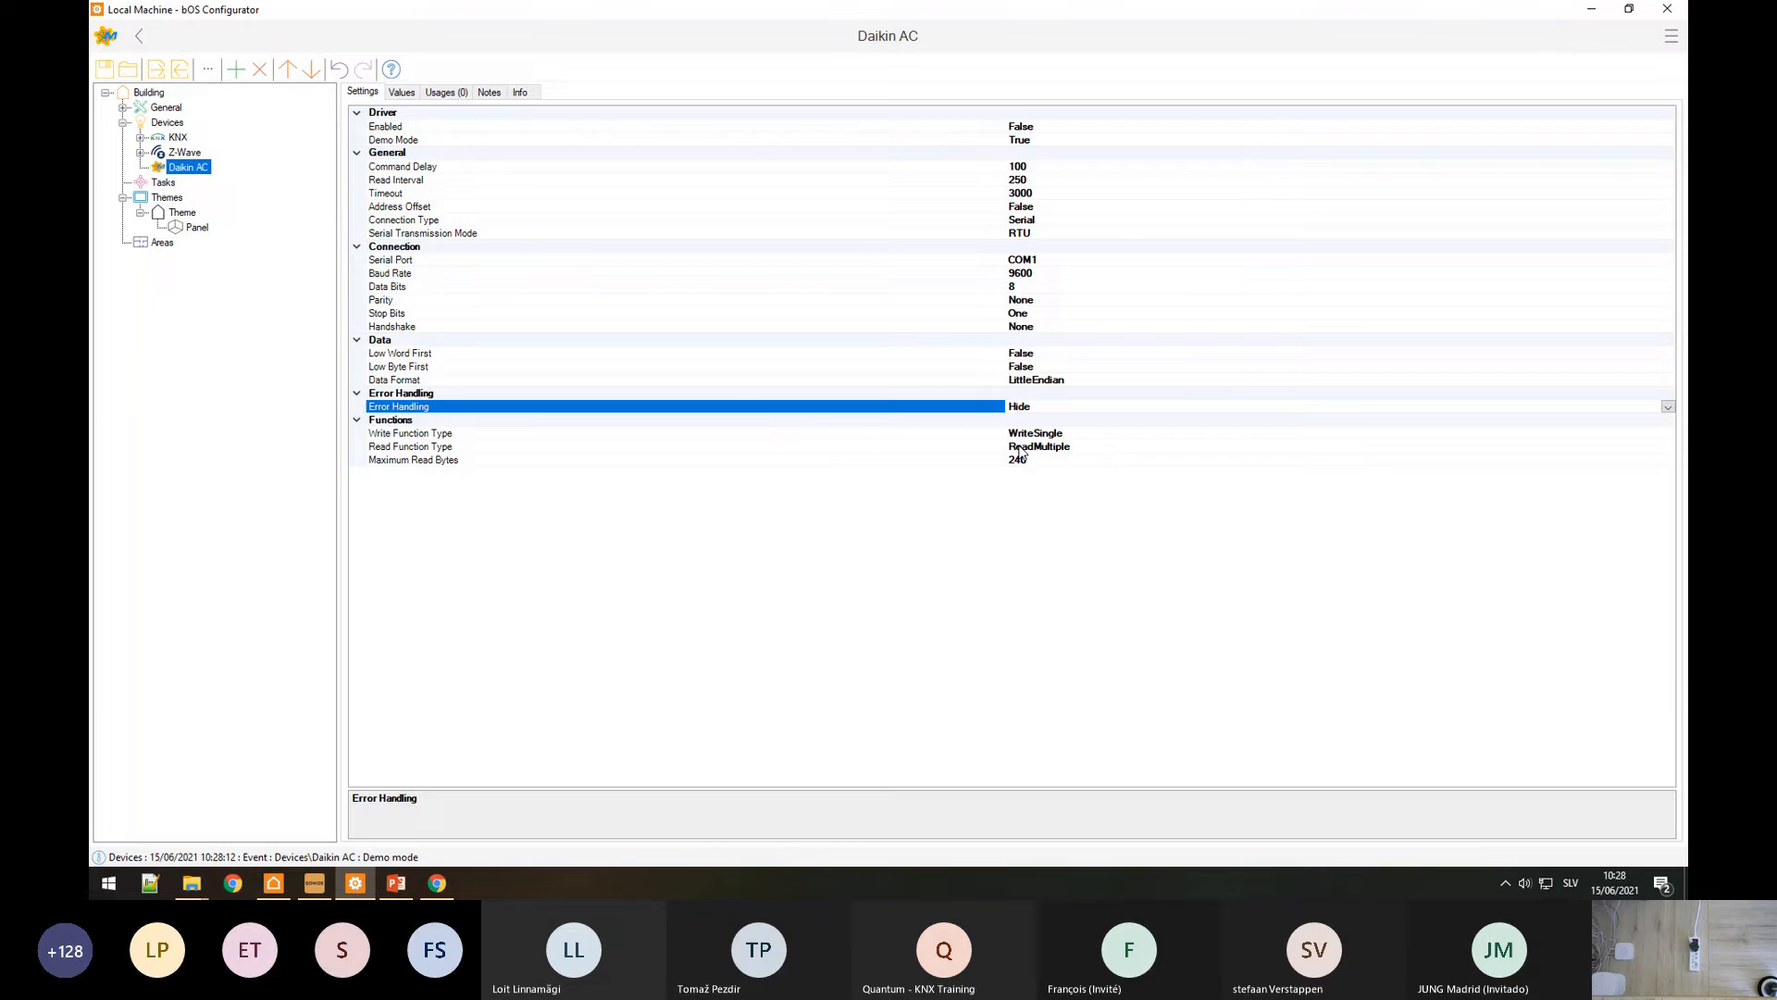
Step: Try WriteMultiple as Write Function Type, then revert it to WriteSingle
click(985, 435)
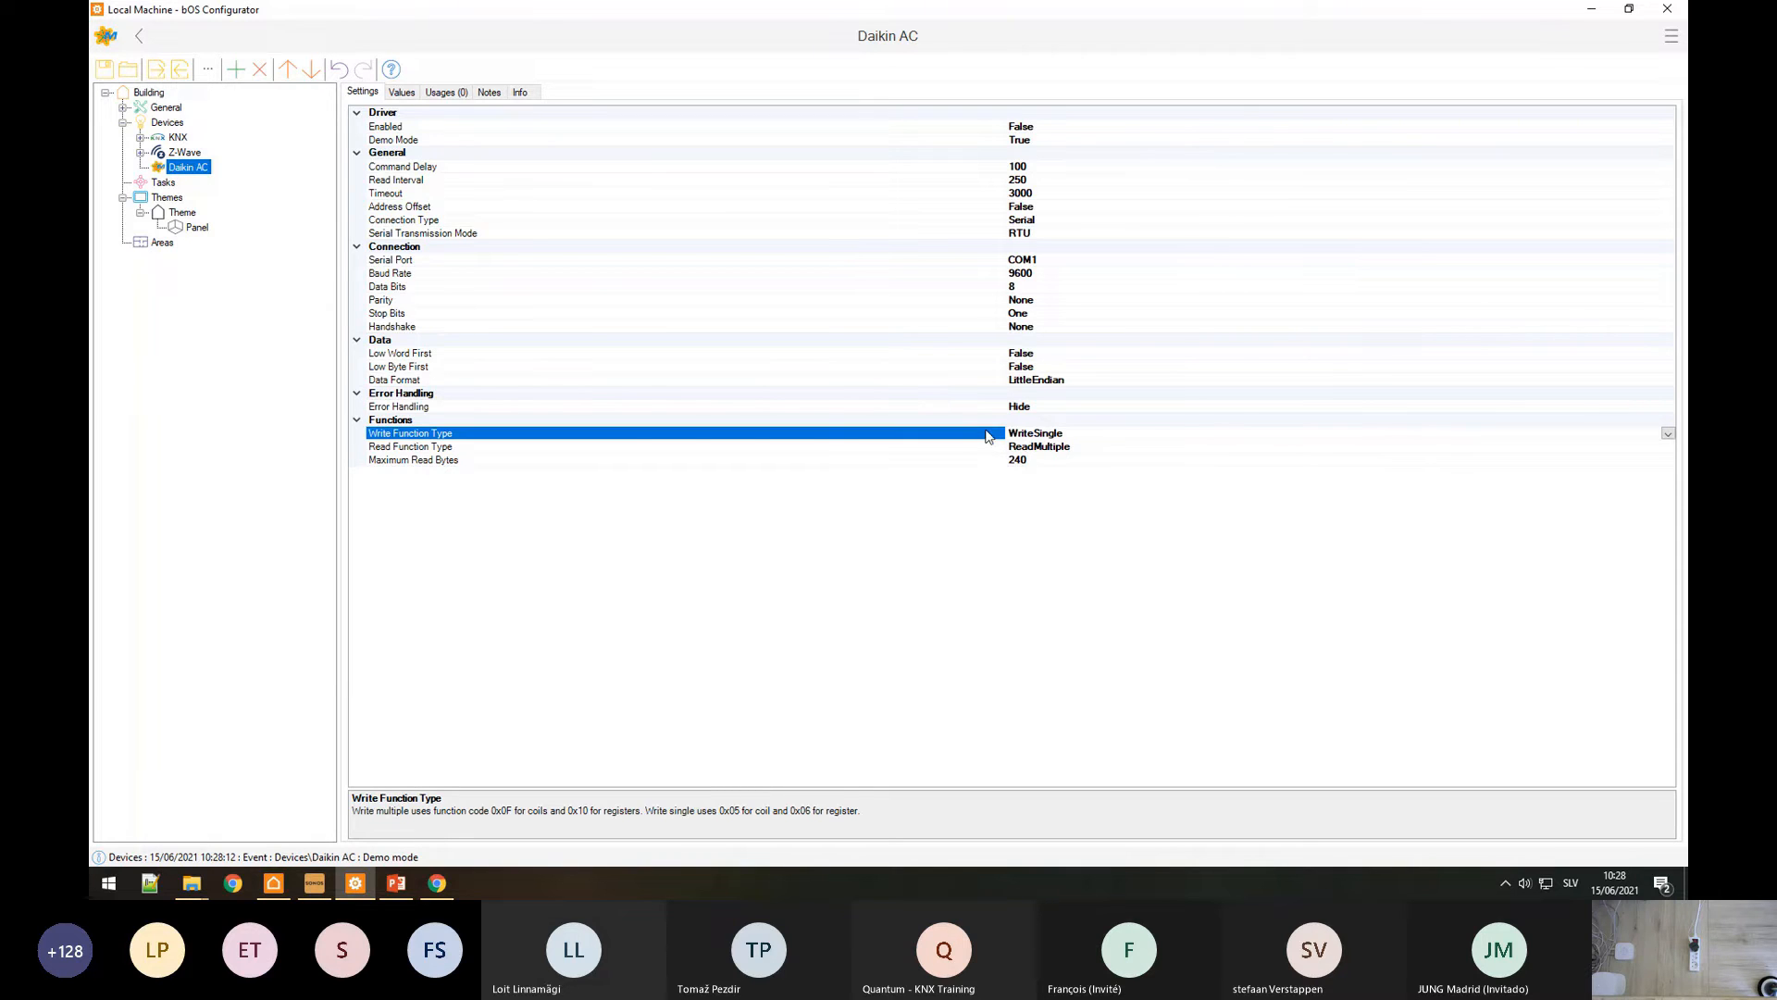
click(1668, 433)
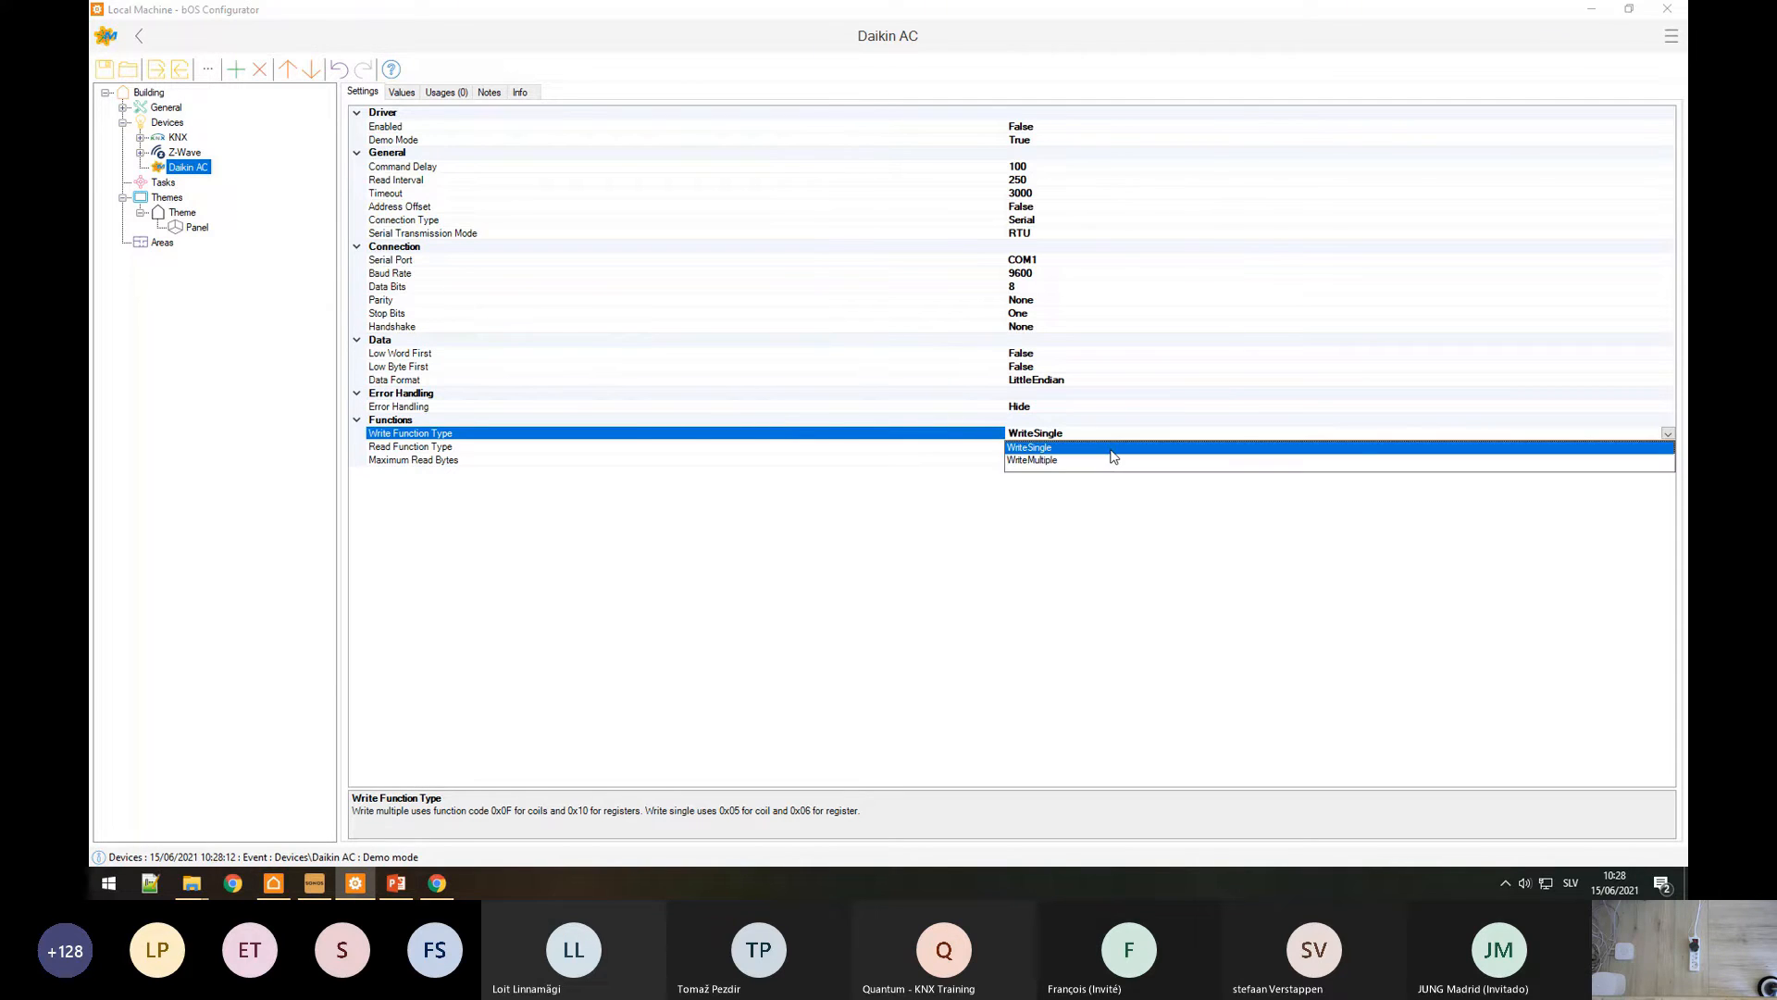
click(1011, 461)
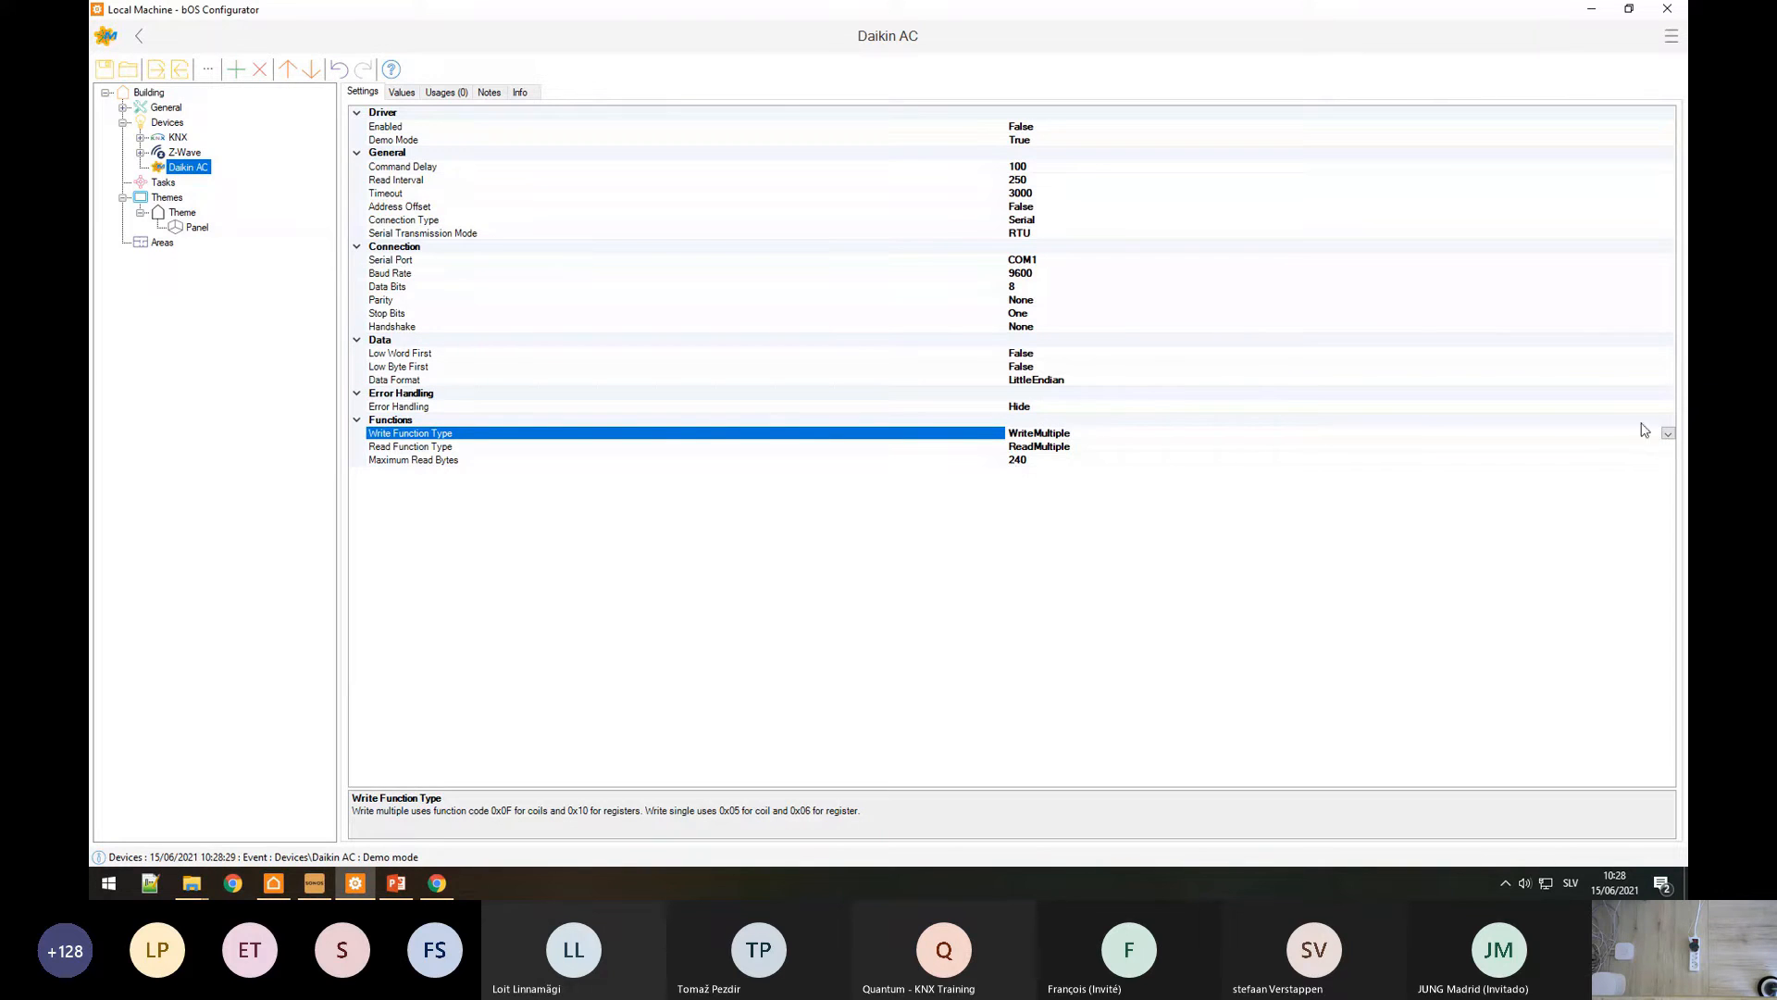
click(1668, 433)
click(1044, 450)
click(441, 879)
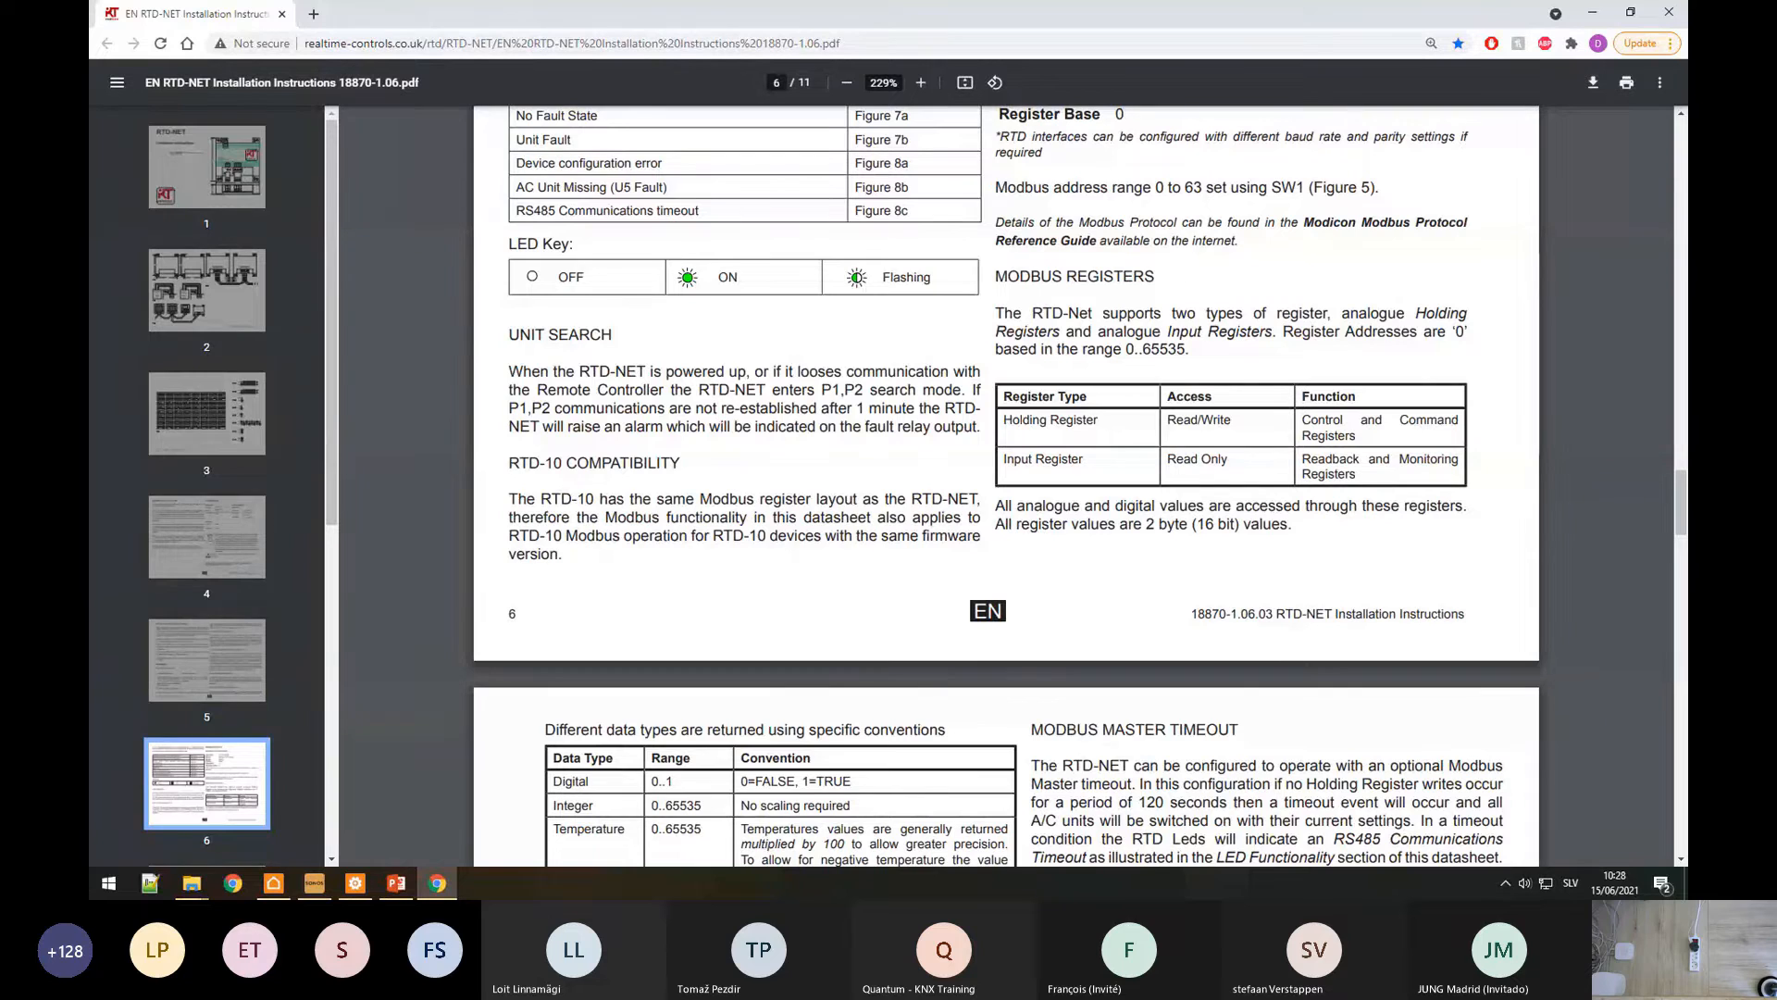
Step: Mark Holding Register (Read/Write) and Input Register in the manual's register types table
drag(1006, 421, 1106, 416)
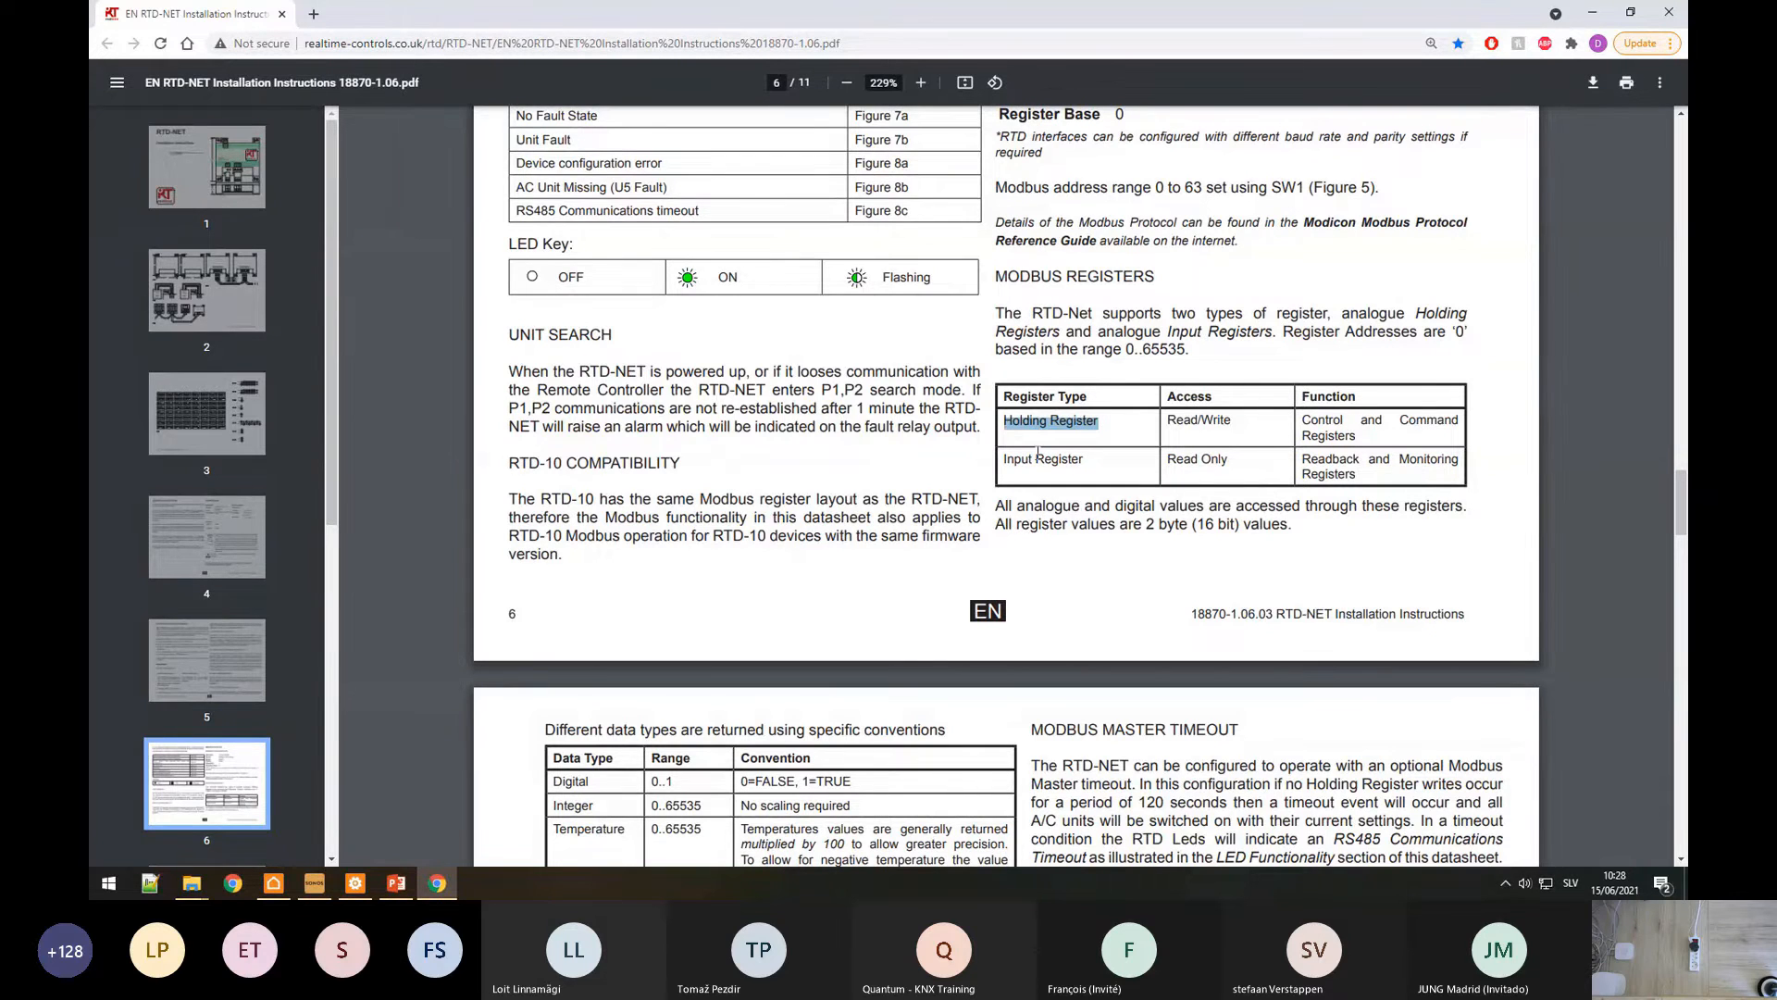
drag(1006, 460, 1066, 459)
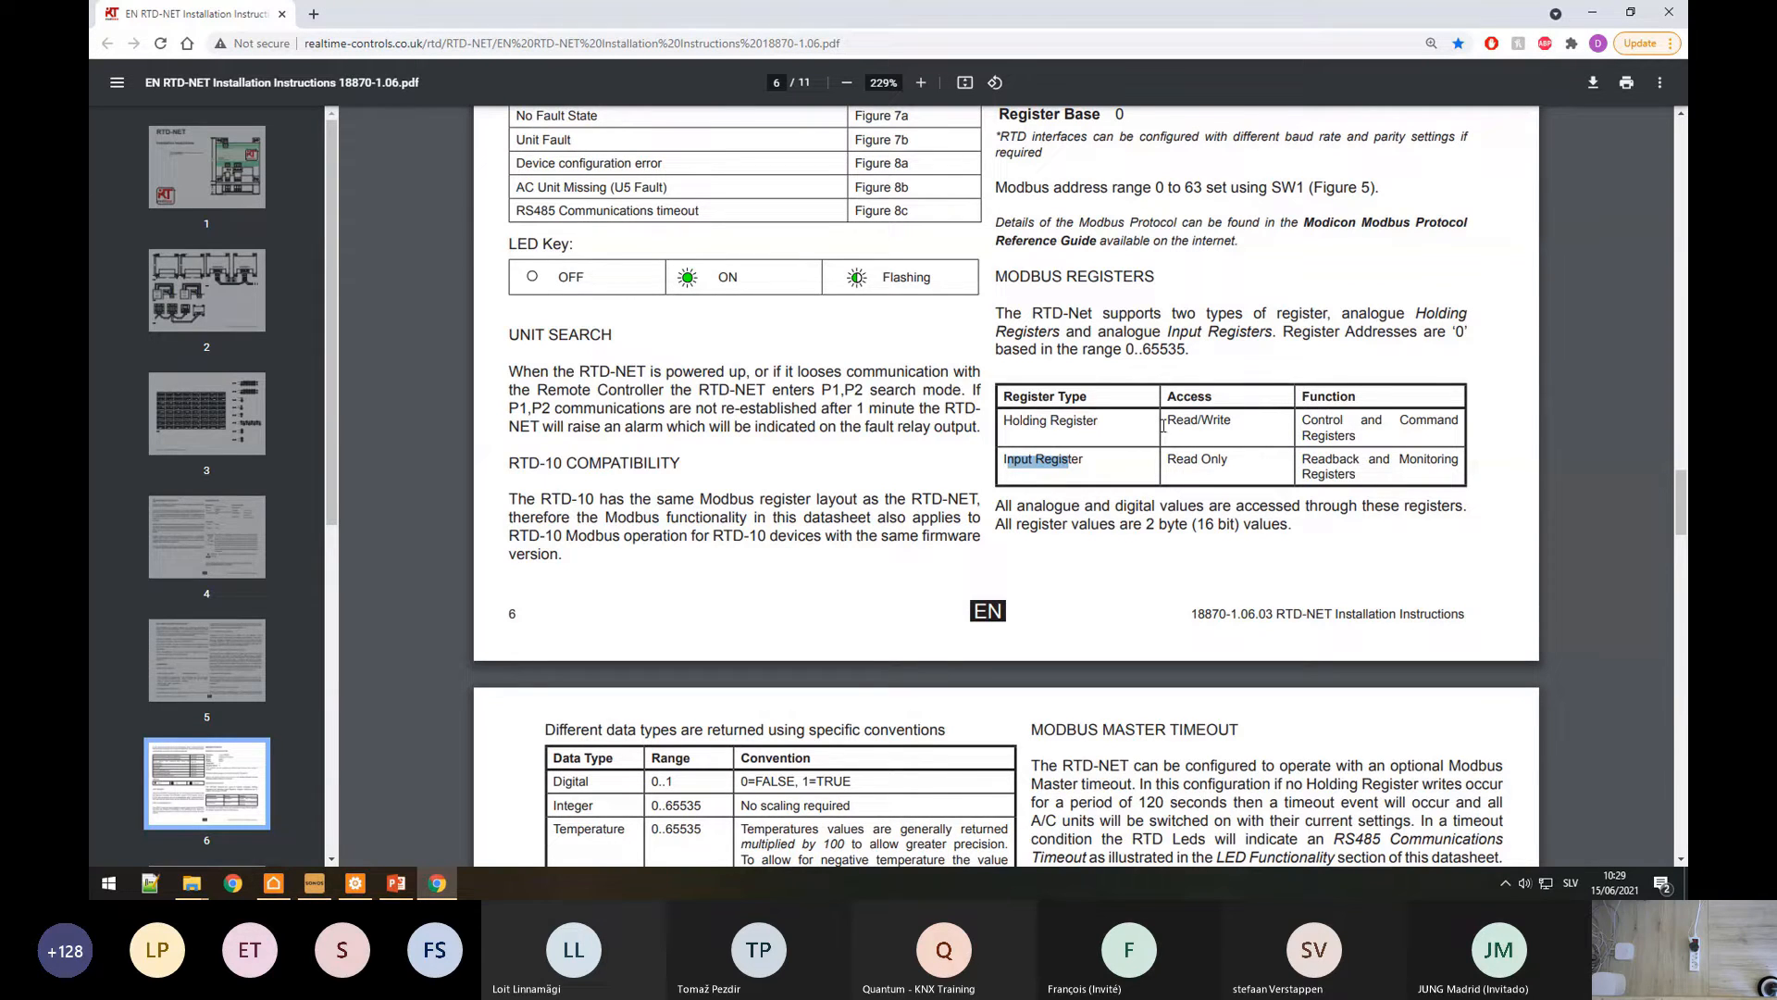
drag(1167, 421, 1226, 462)
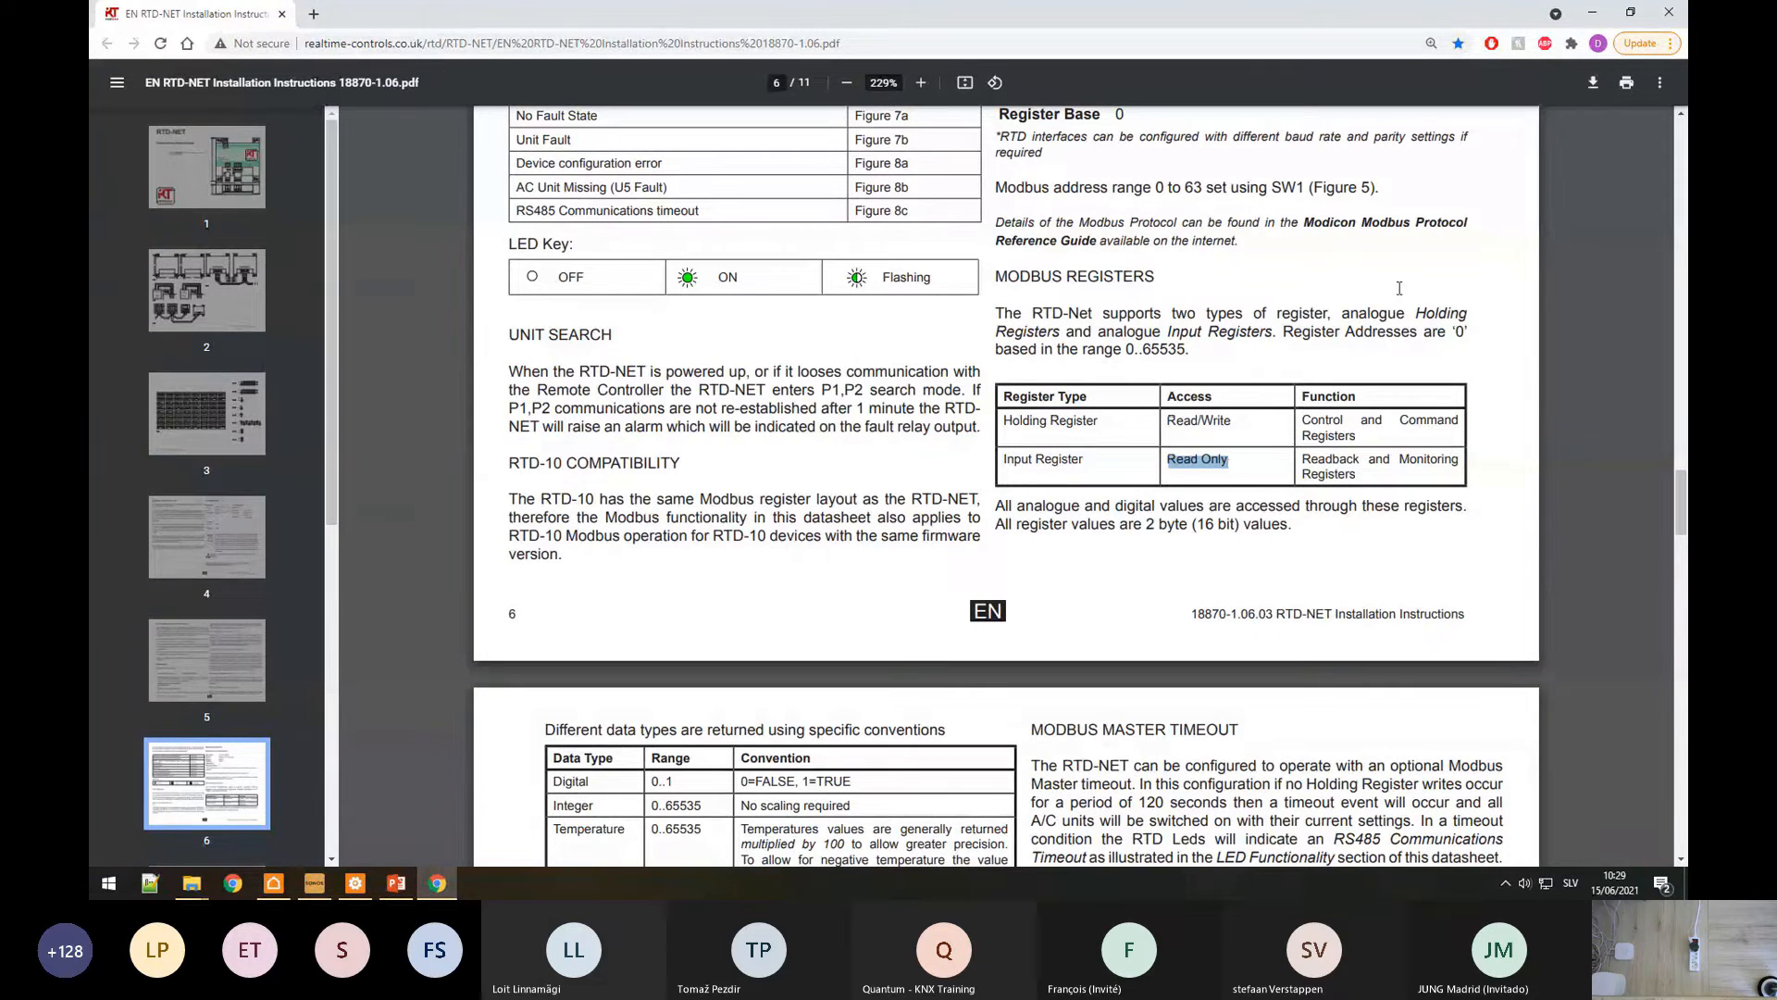
click(355, 883)
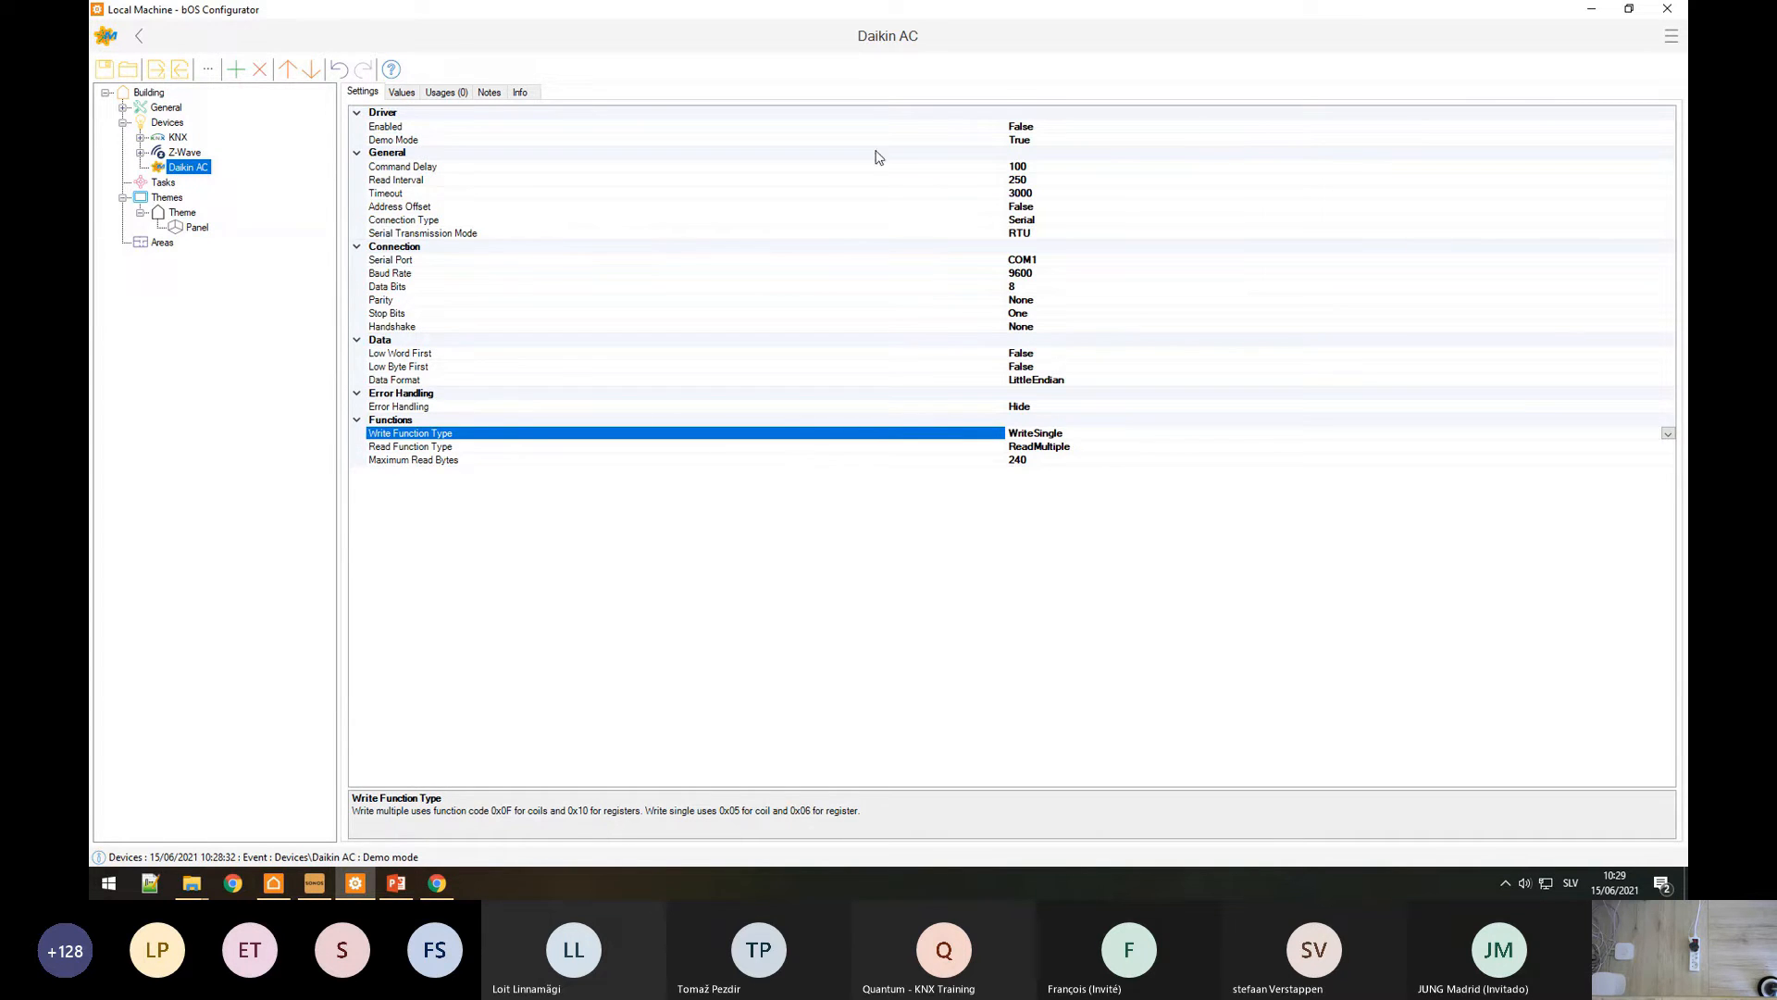
Step: Set the Daikin AC device's Address Offset to True
click(396, 207)
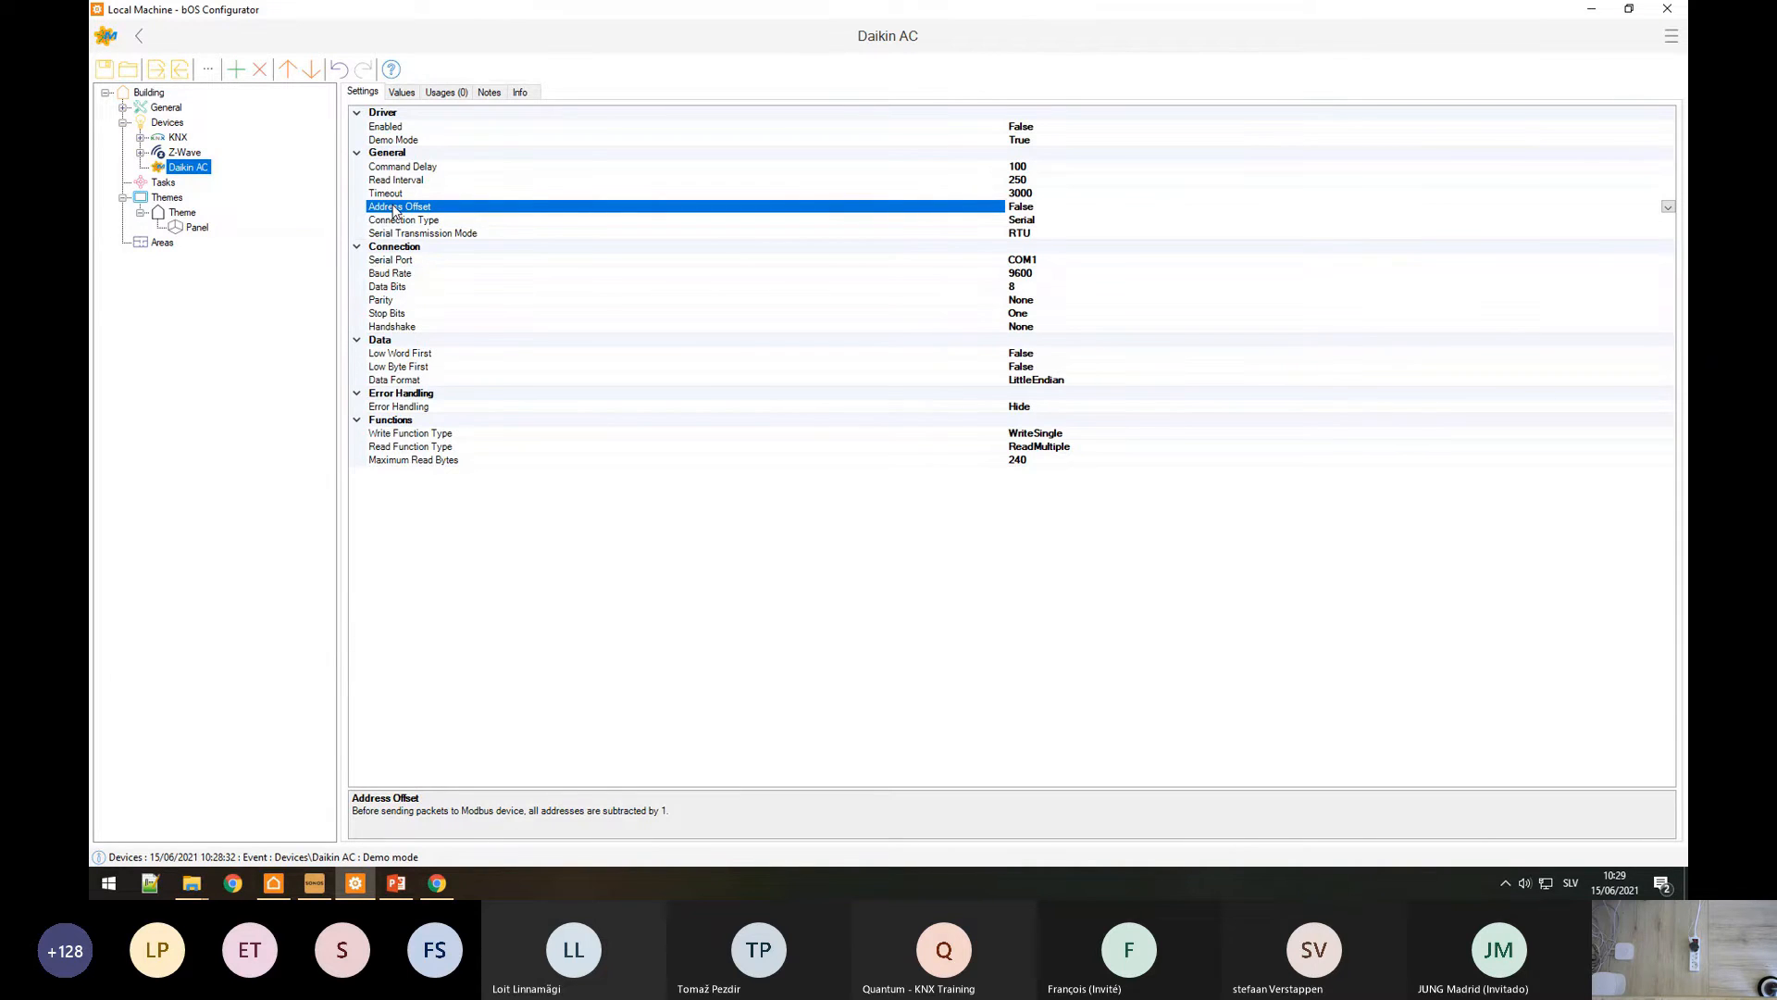
double_click(394, 210)
click(436, 884)
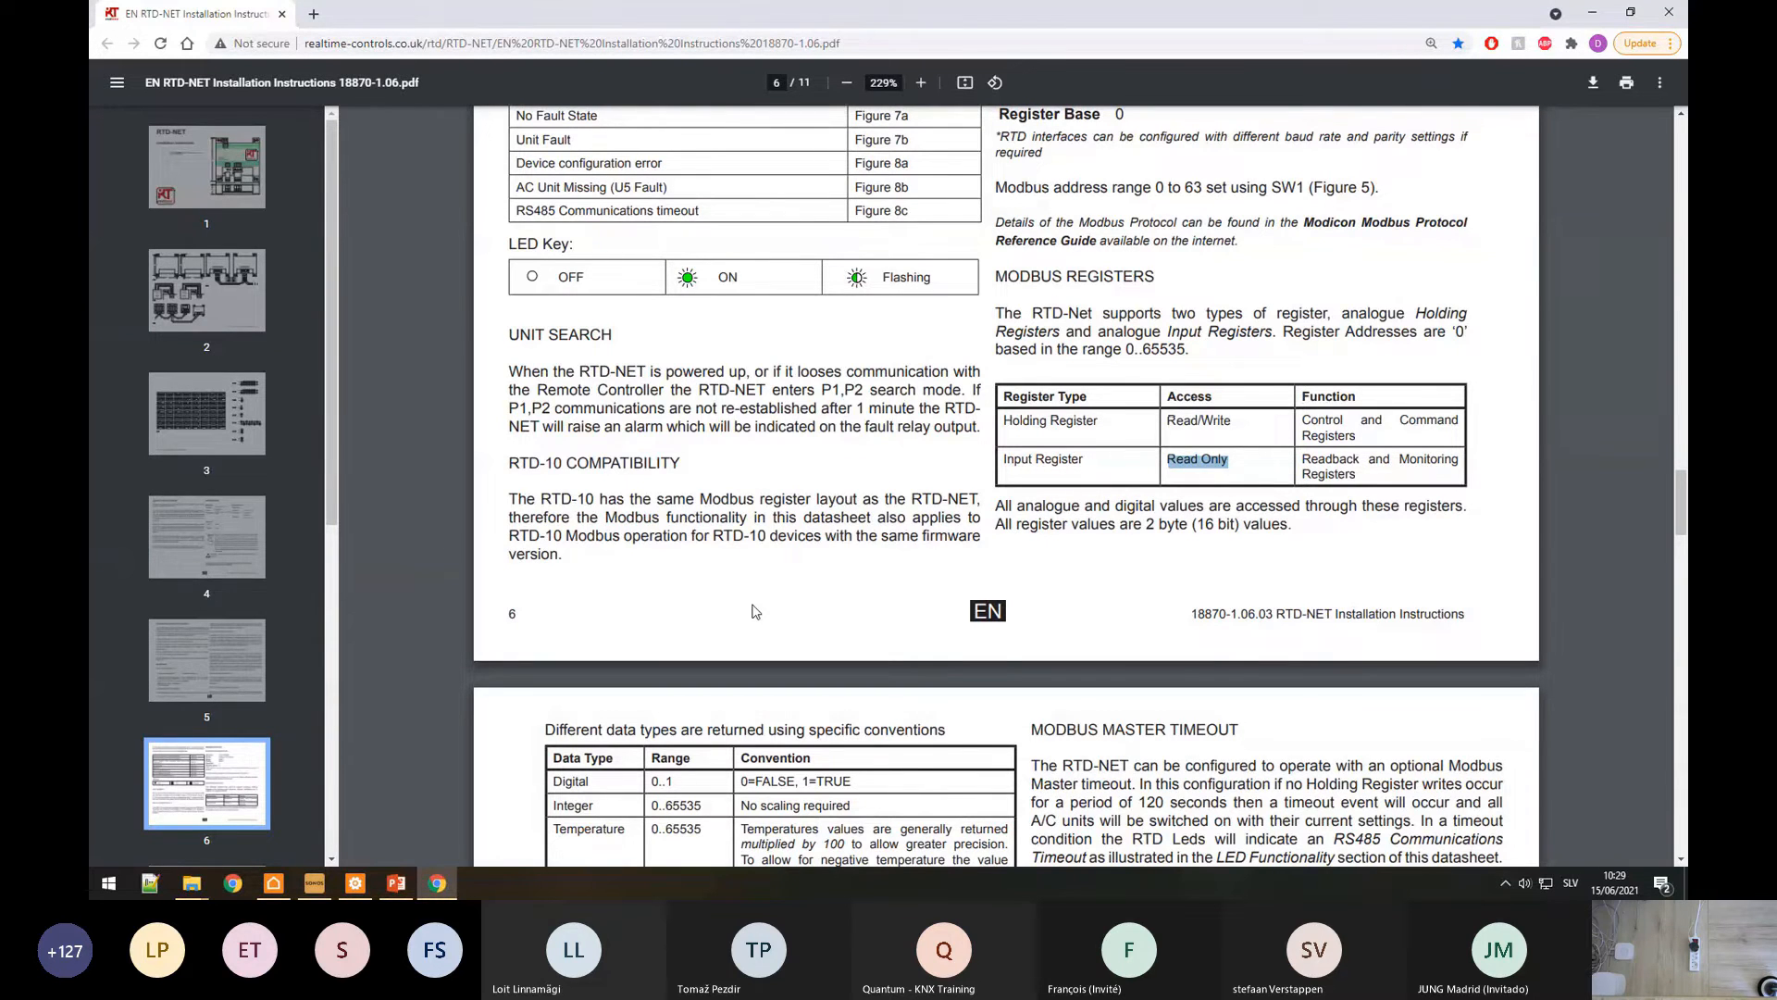
Step: Inspect the holding register table header, H0001 and the notes below the table
scroll(756, 610, down, 5)
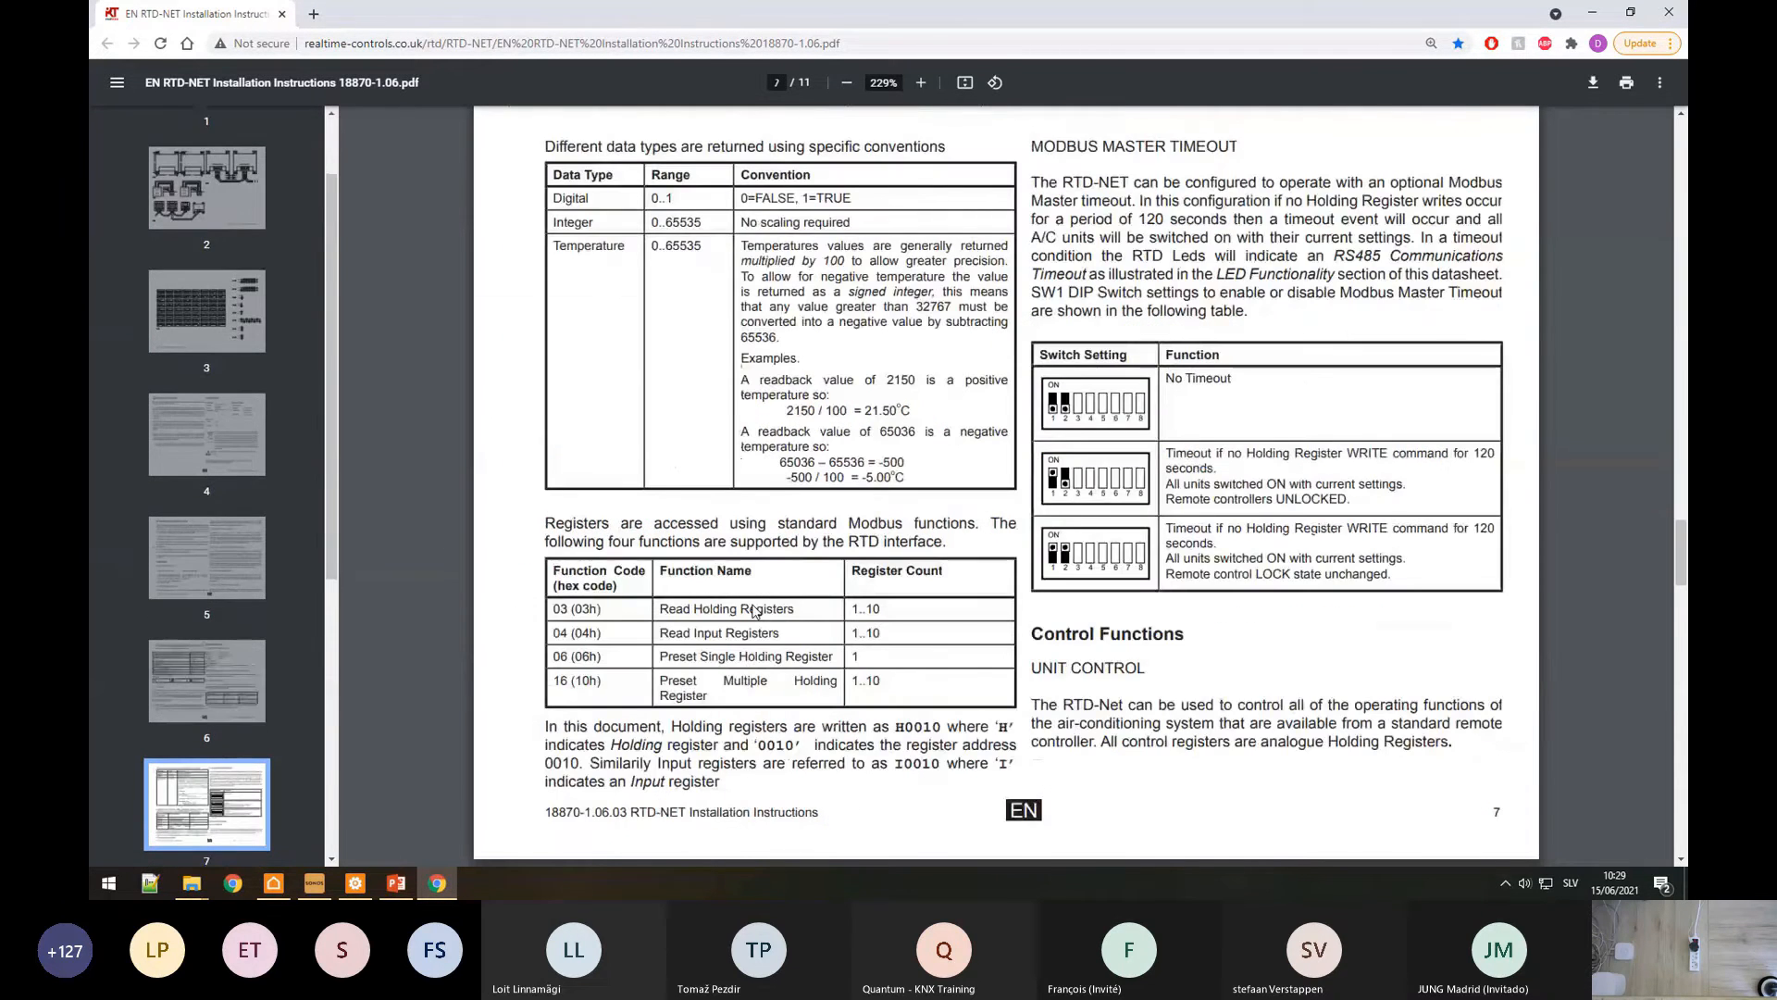
scroll(713, 493, down, 4)
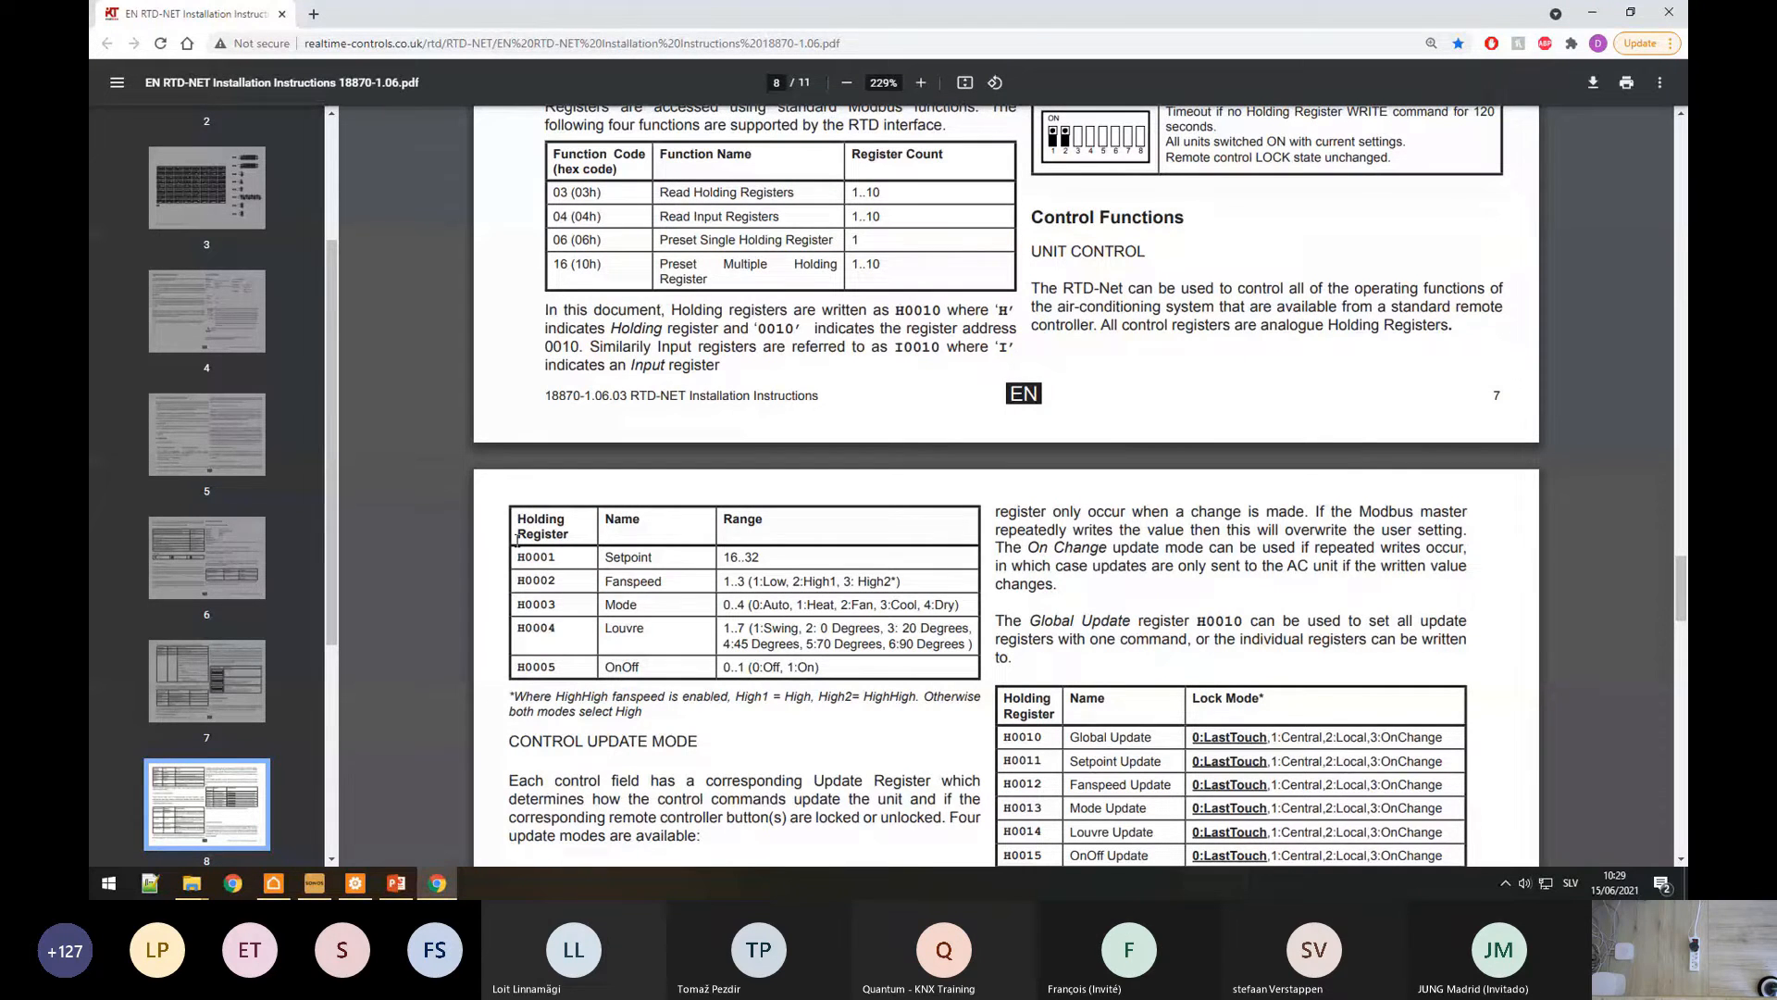
drag(515, 541, 584, 546)
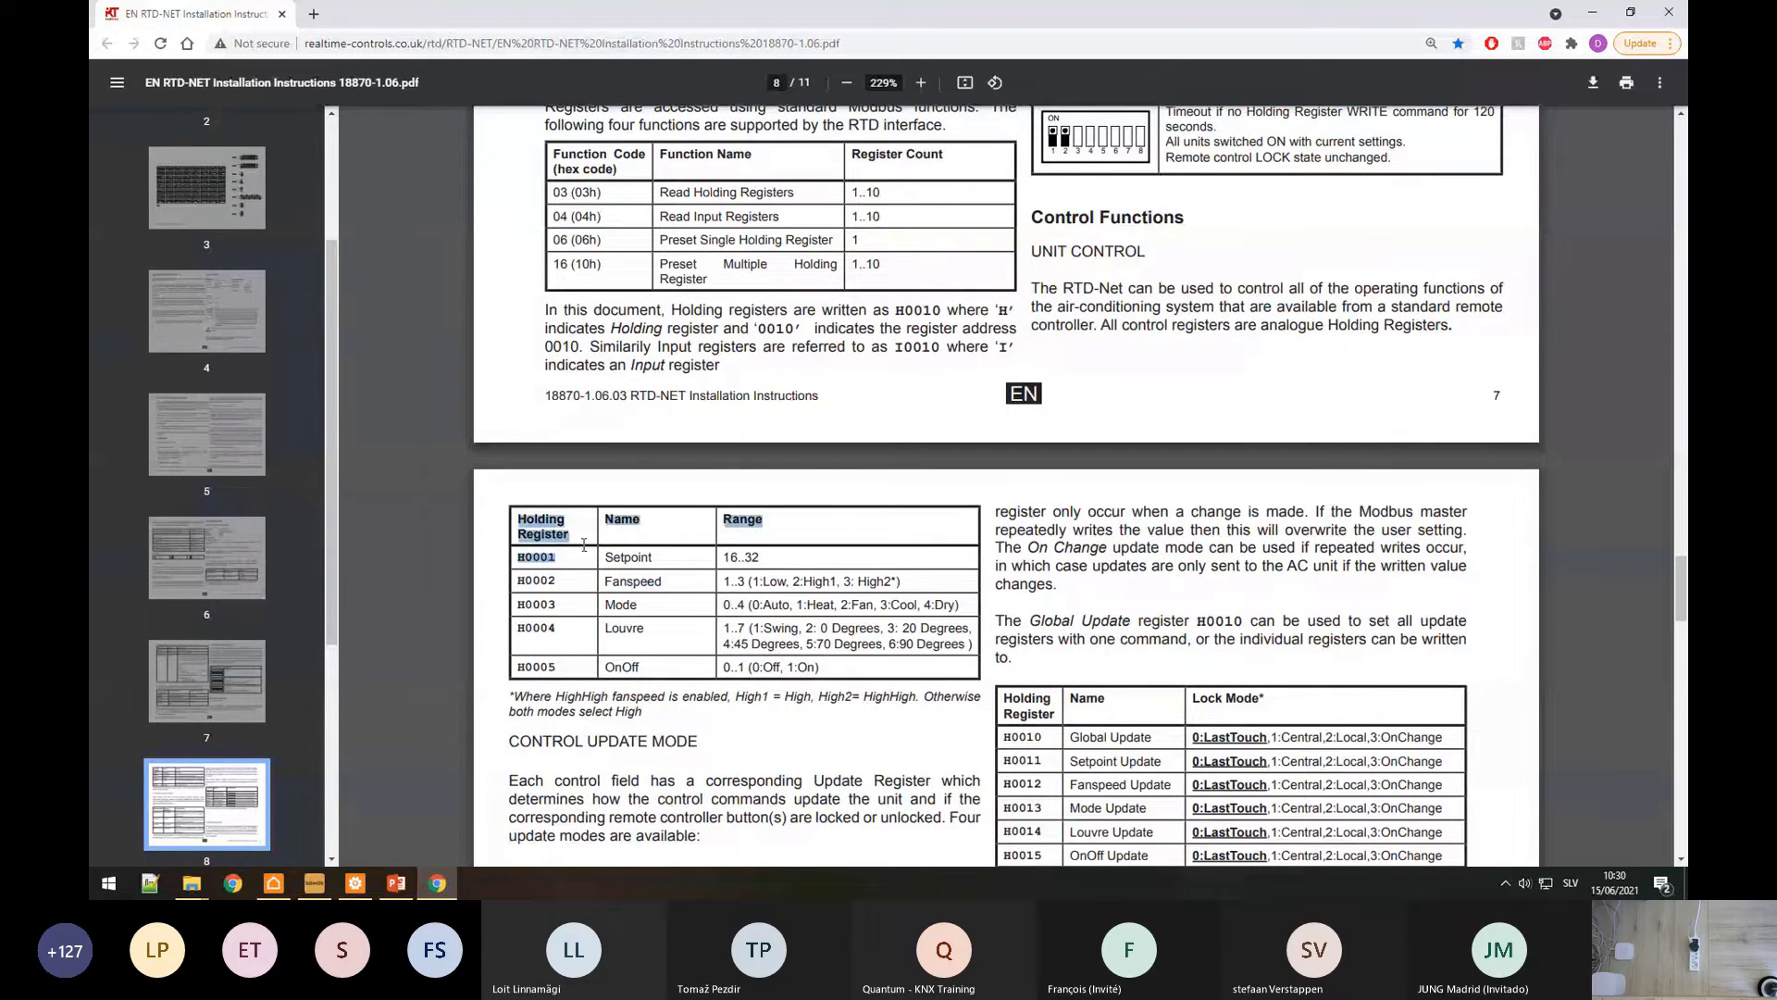
scroll(1468, 503, up, 4)
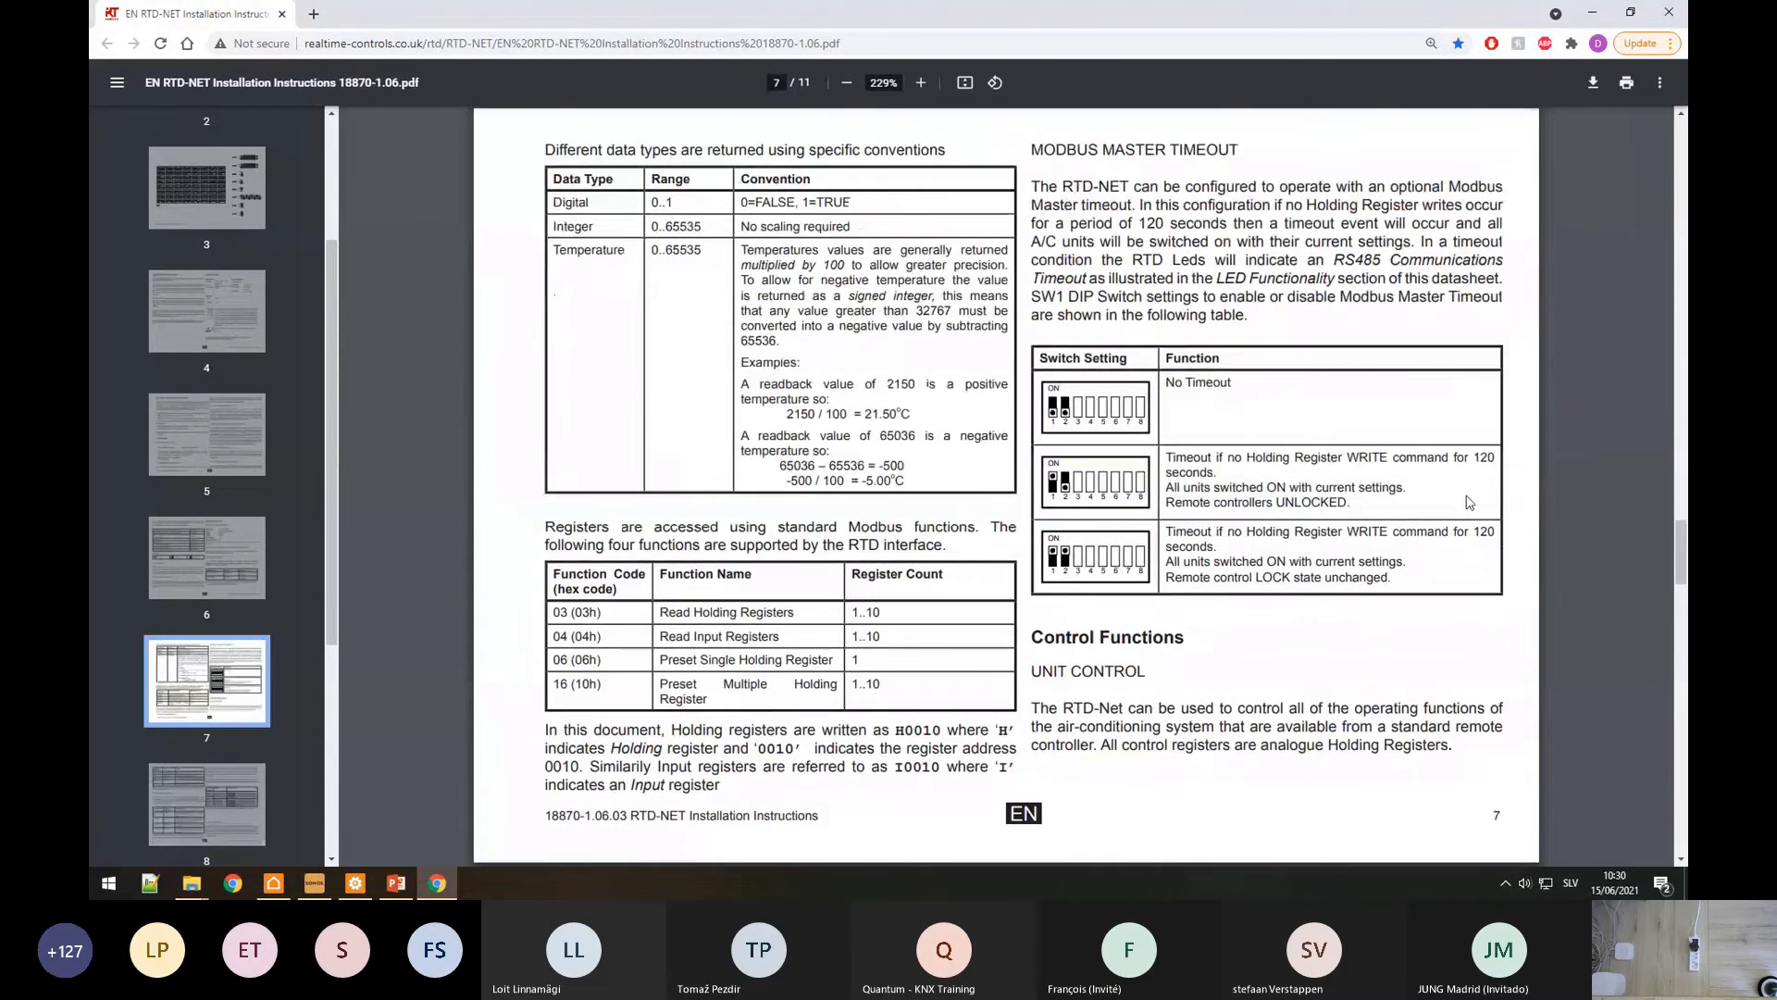
scroll(1073, 363, up, 5)
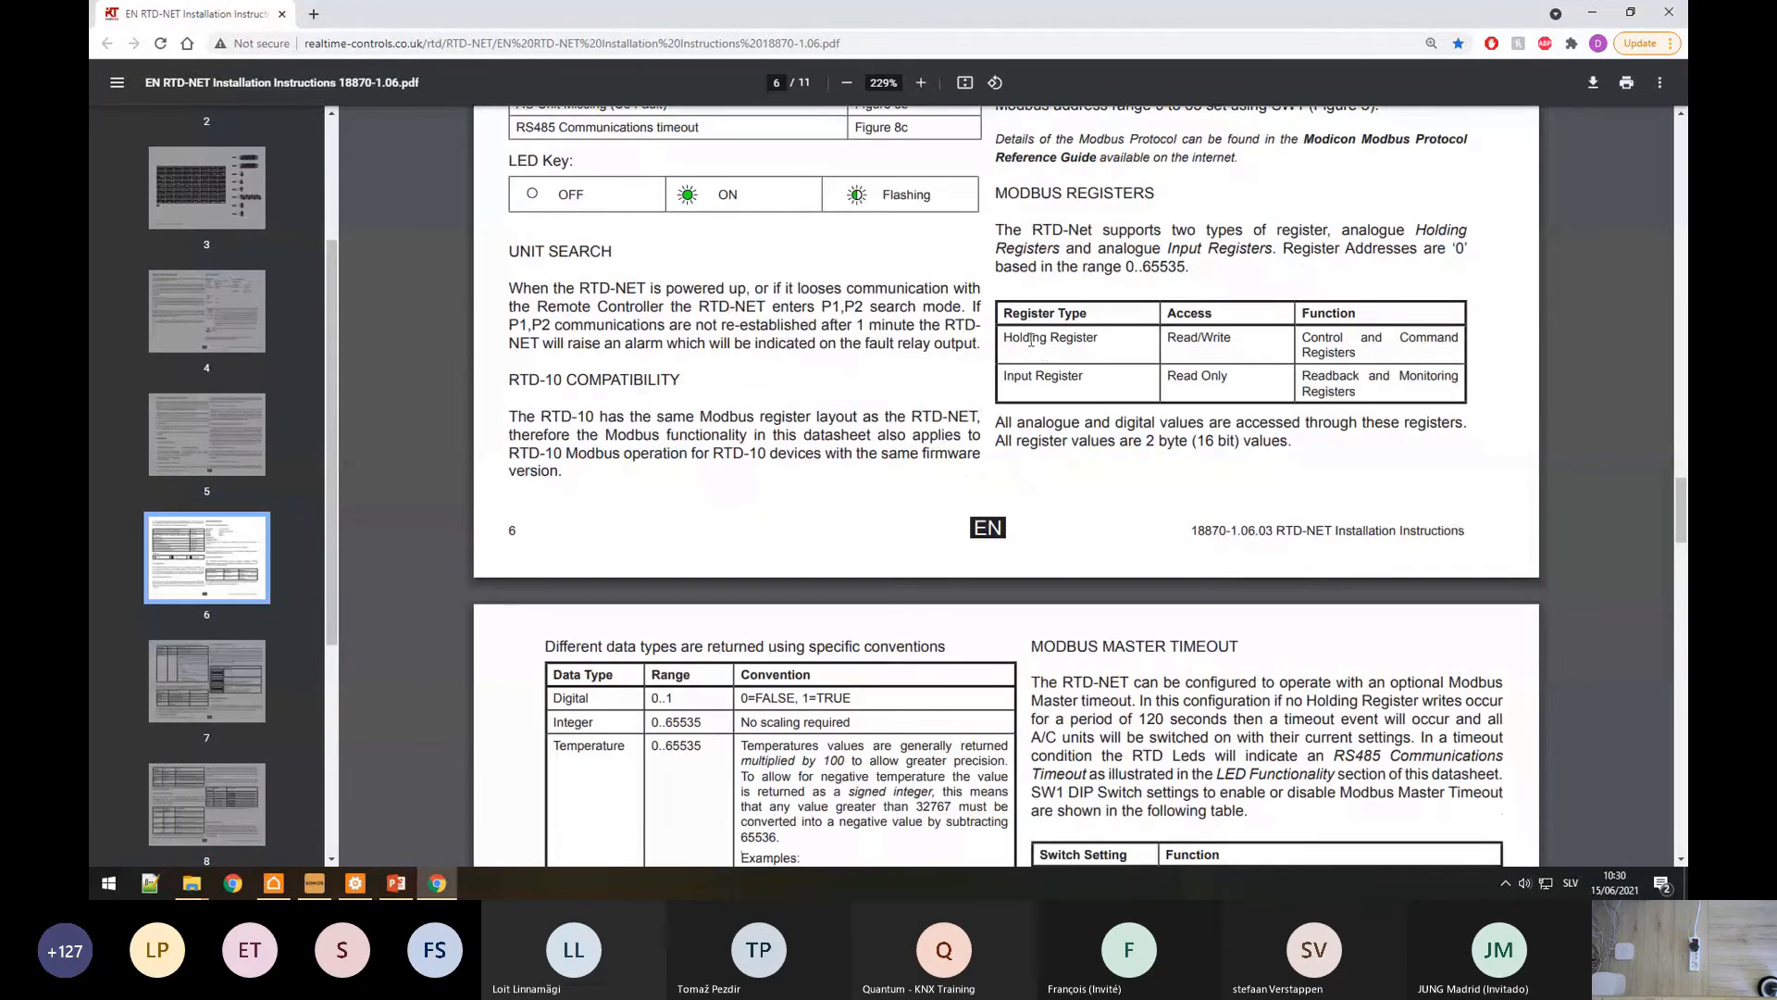
drag(991, 429, 1226, 444)
click(1225, 444)
Step: Highlight Setpoint, Fanspeed and OnOff in page 8's holding register table
scroll(862, 492, down, 3)
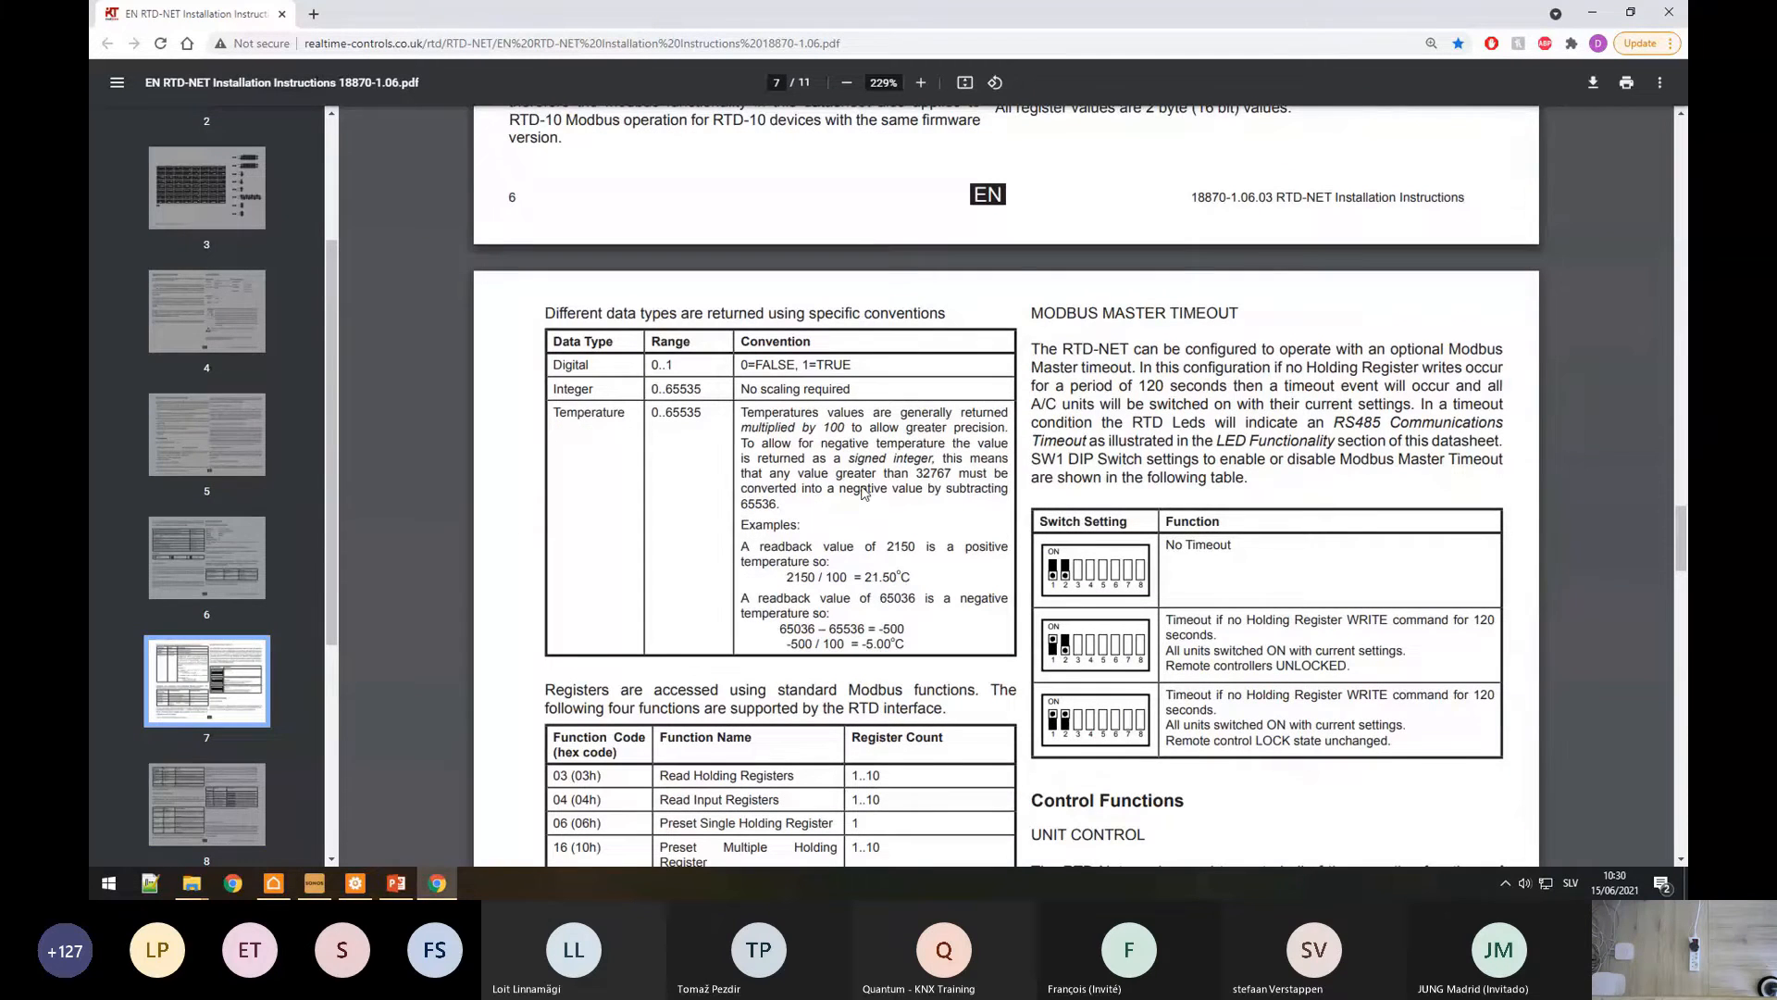
scroll(862, 493, down, 14)
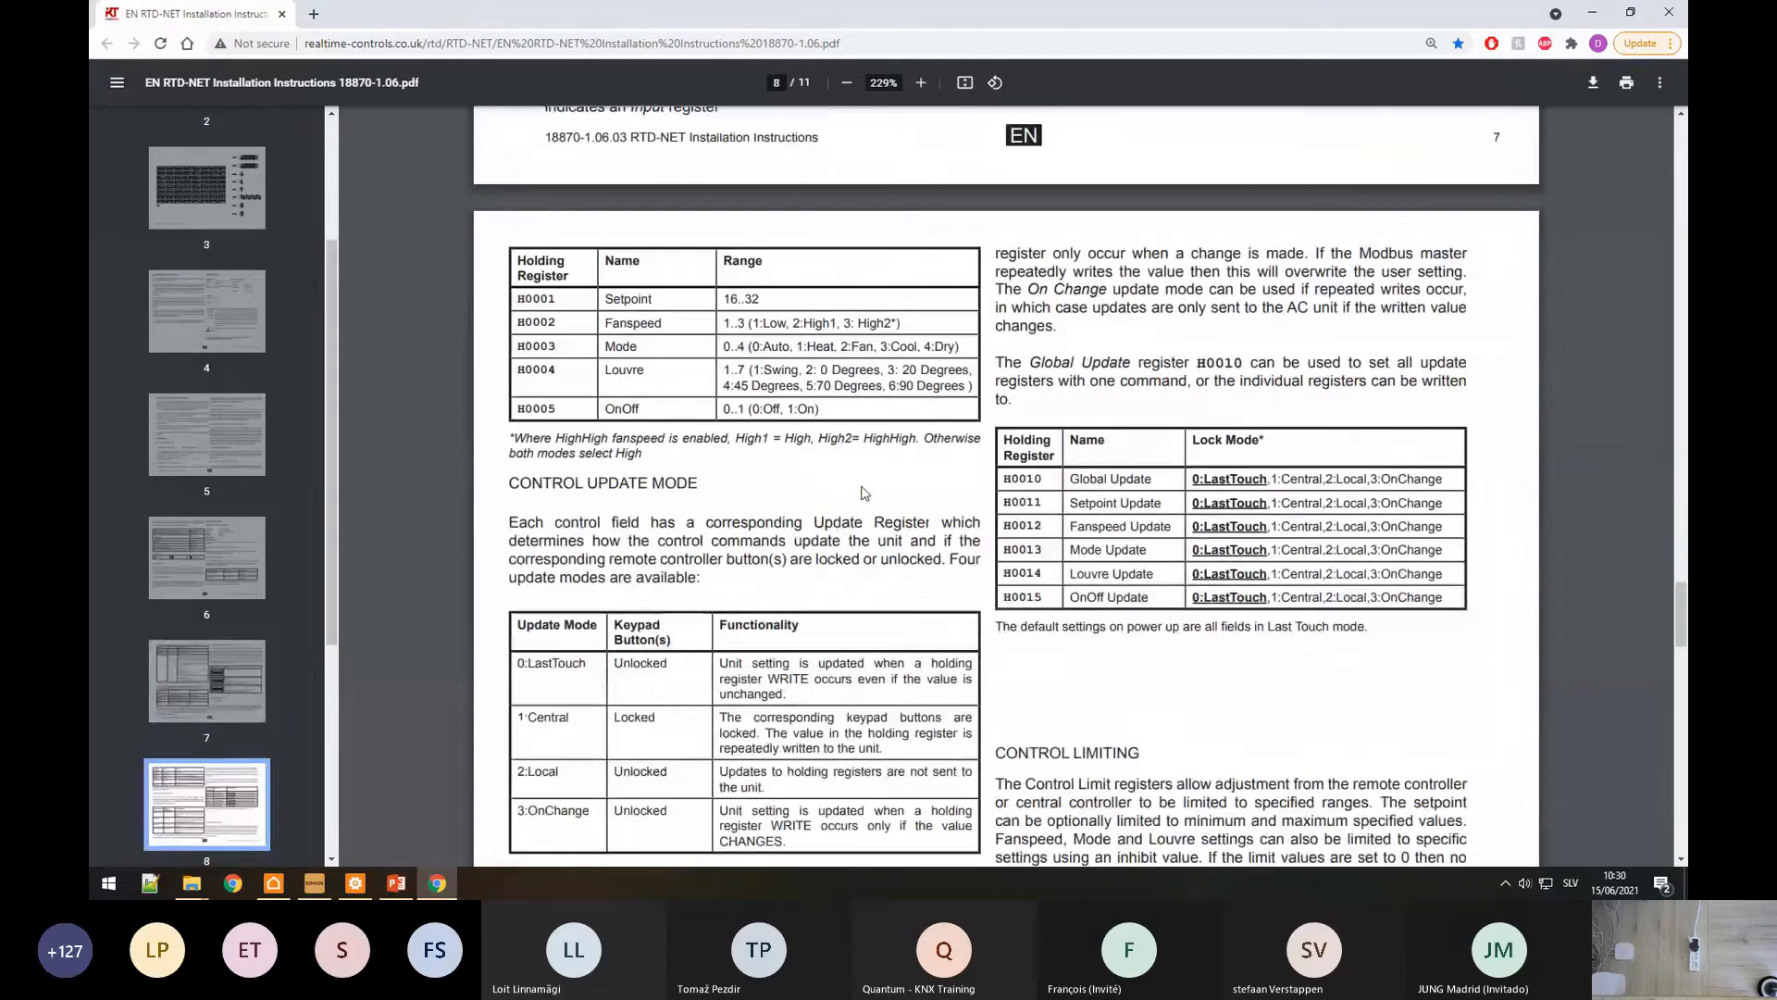
scroll(862, 492, down, 1)
scroll(741, 420, up, 2)
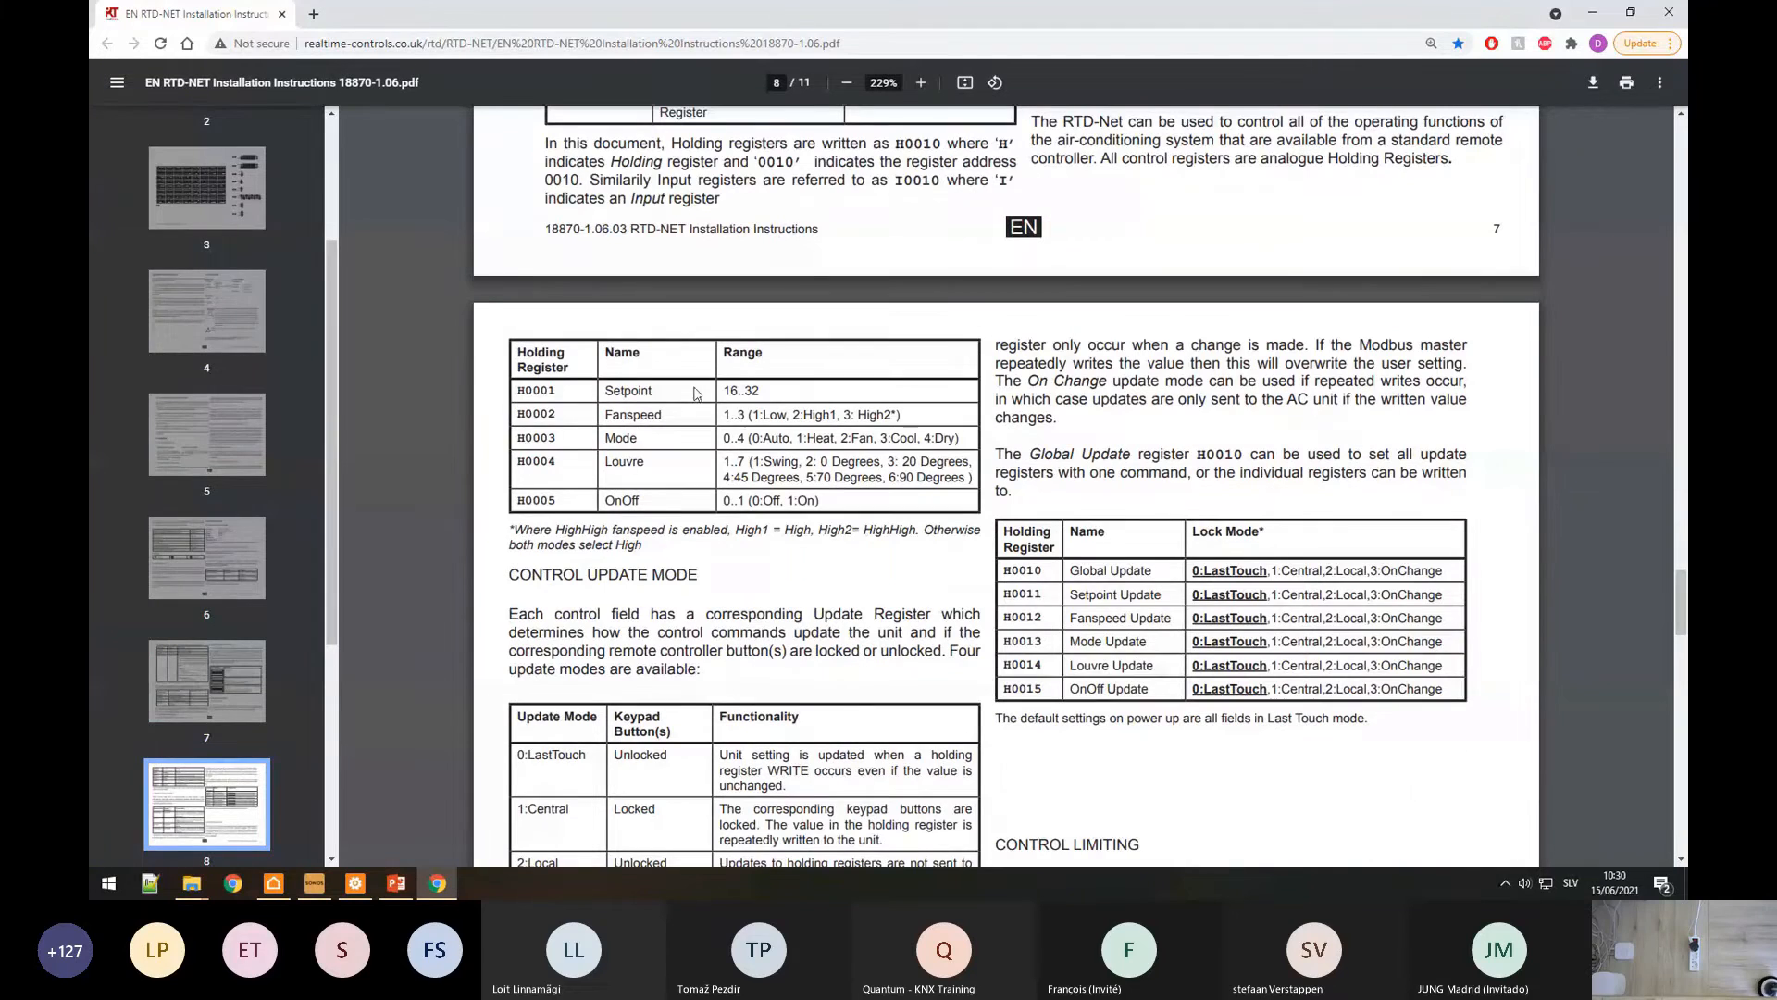
double_click(610, 390)
double_click(618, 418)
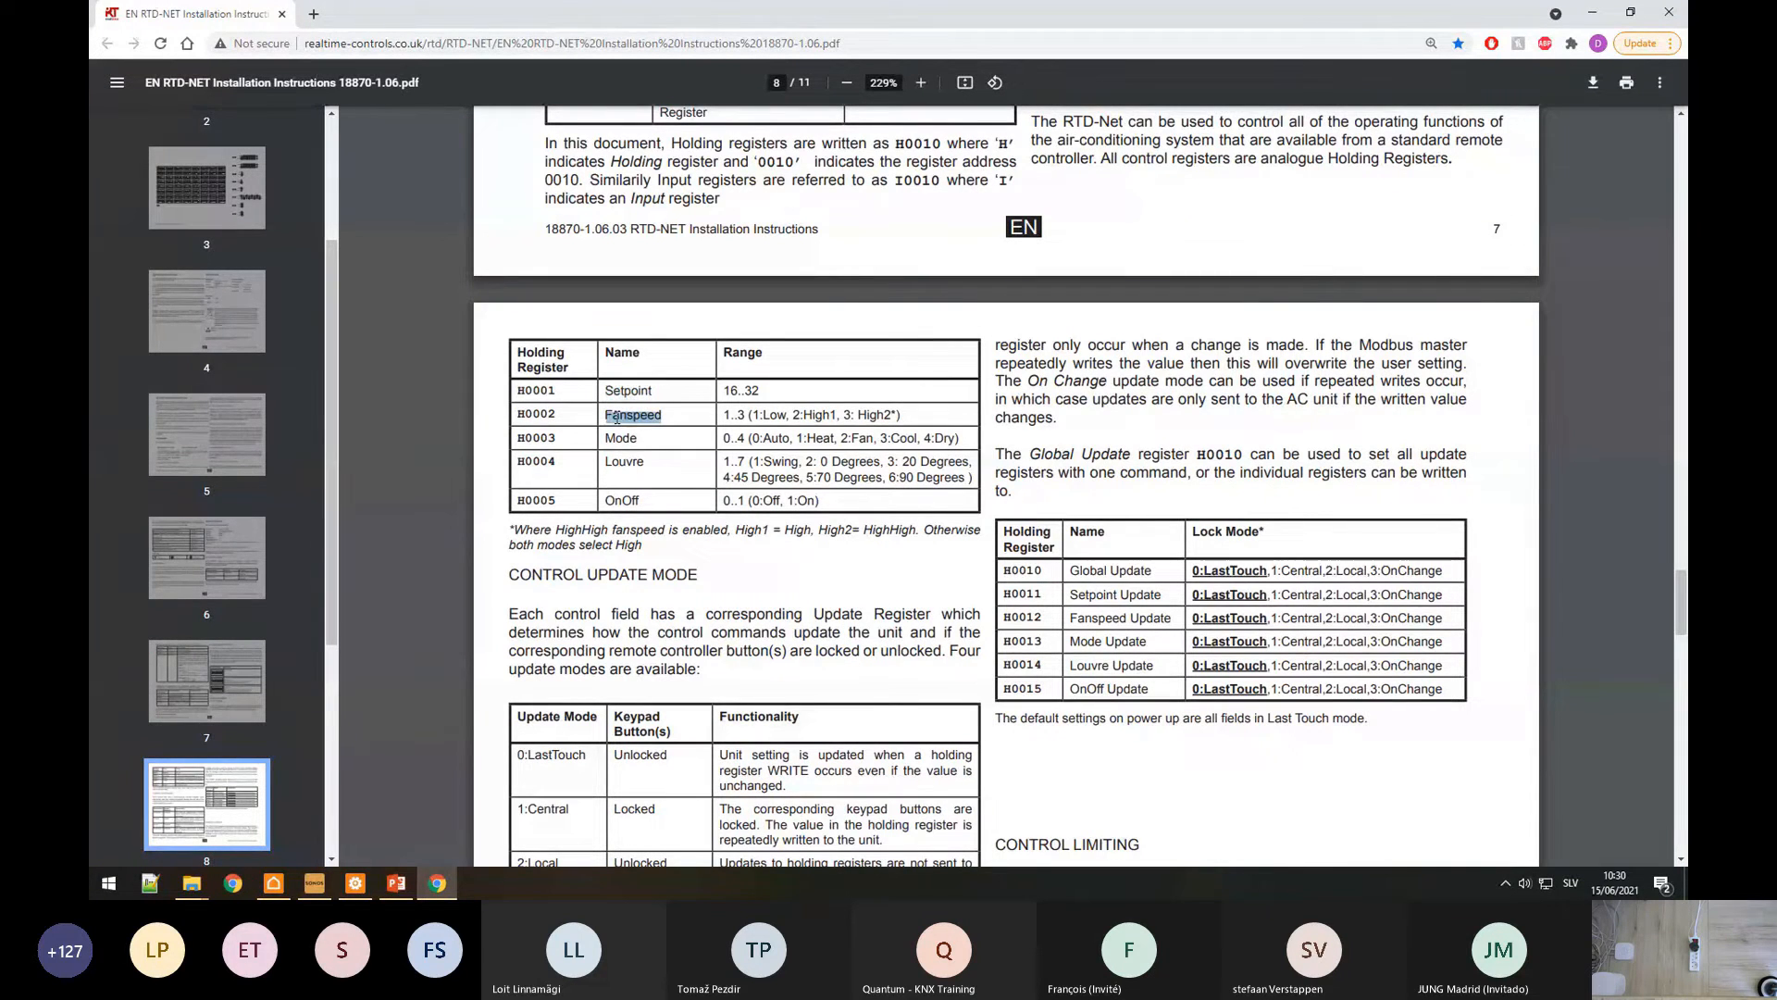
double_click(619, 500)
Step: Add a Slave under the Daikin AC device and set its address to 1
double_click(523, 500)
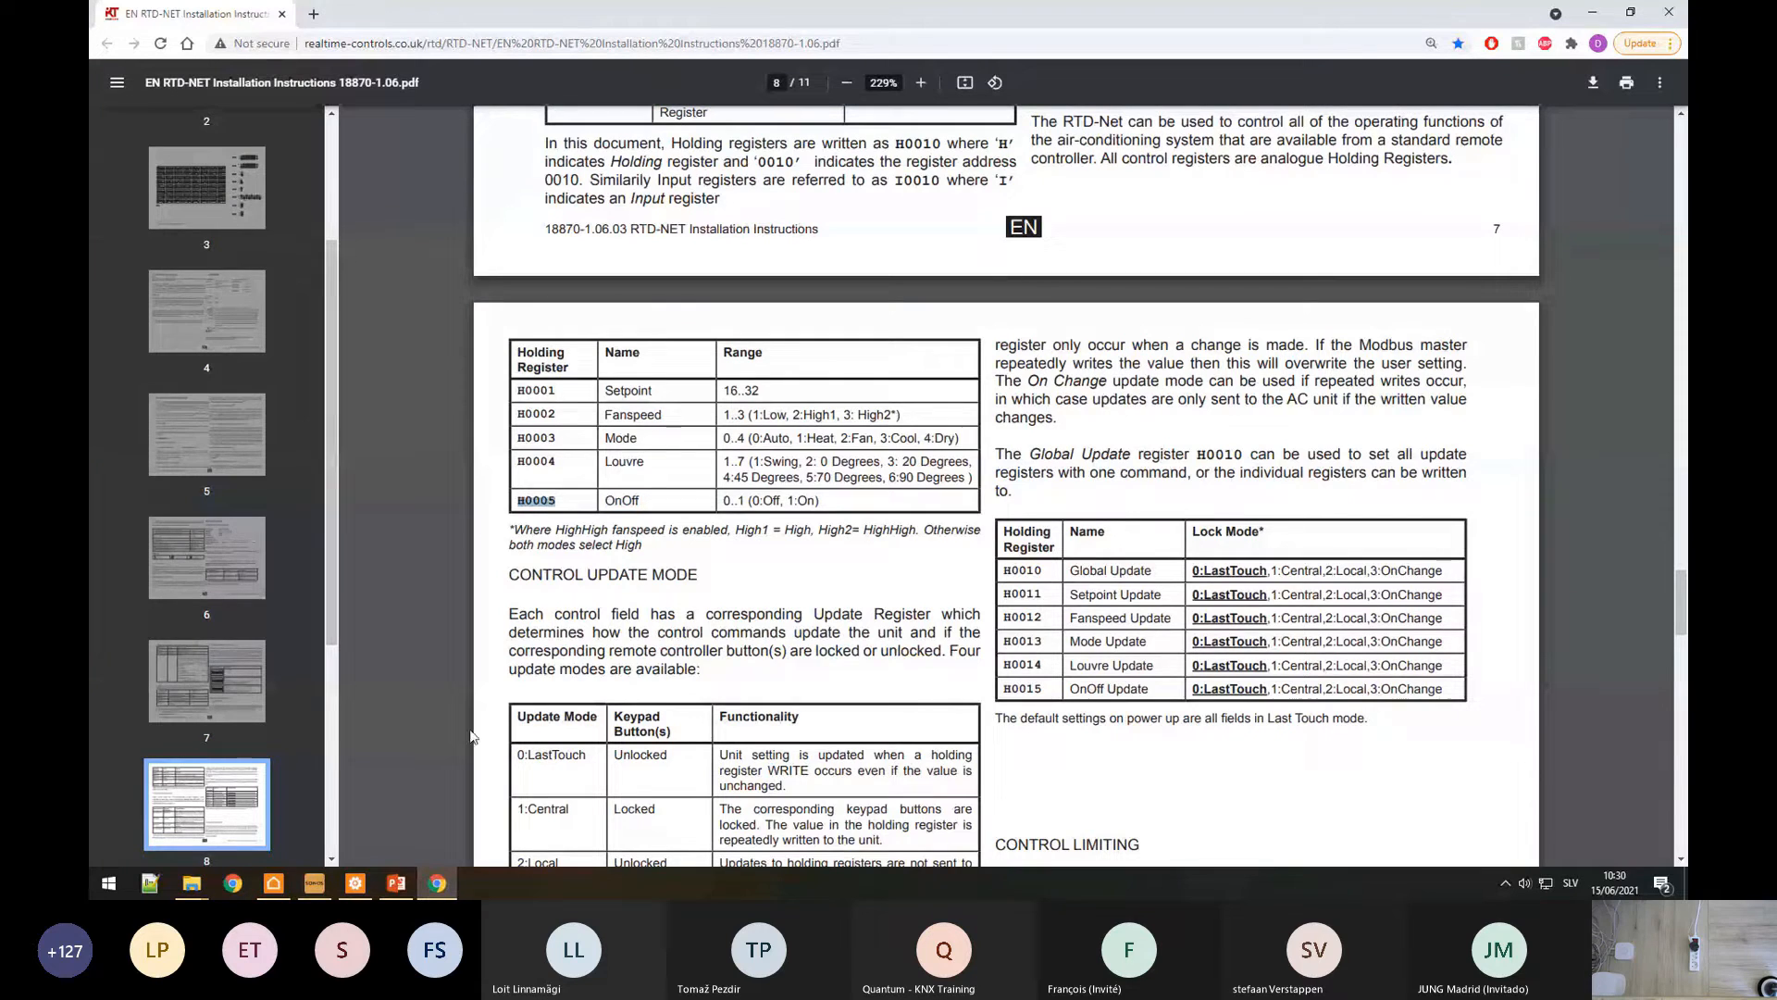
mouse_move(355, 883)
click(355, 805)
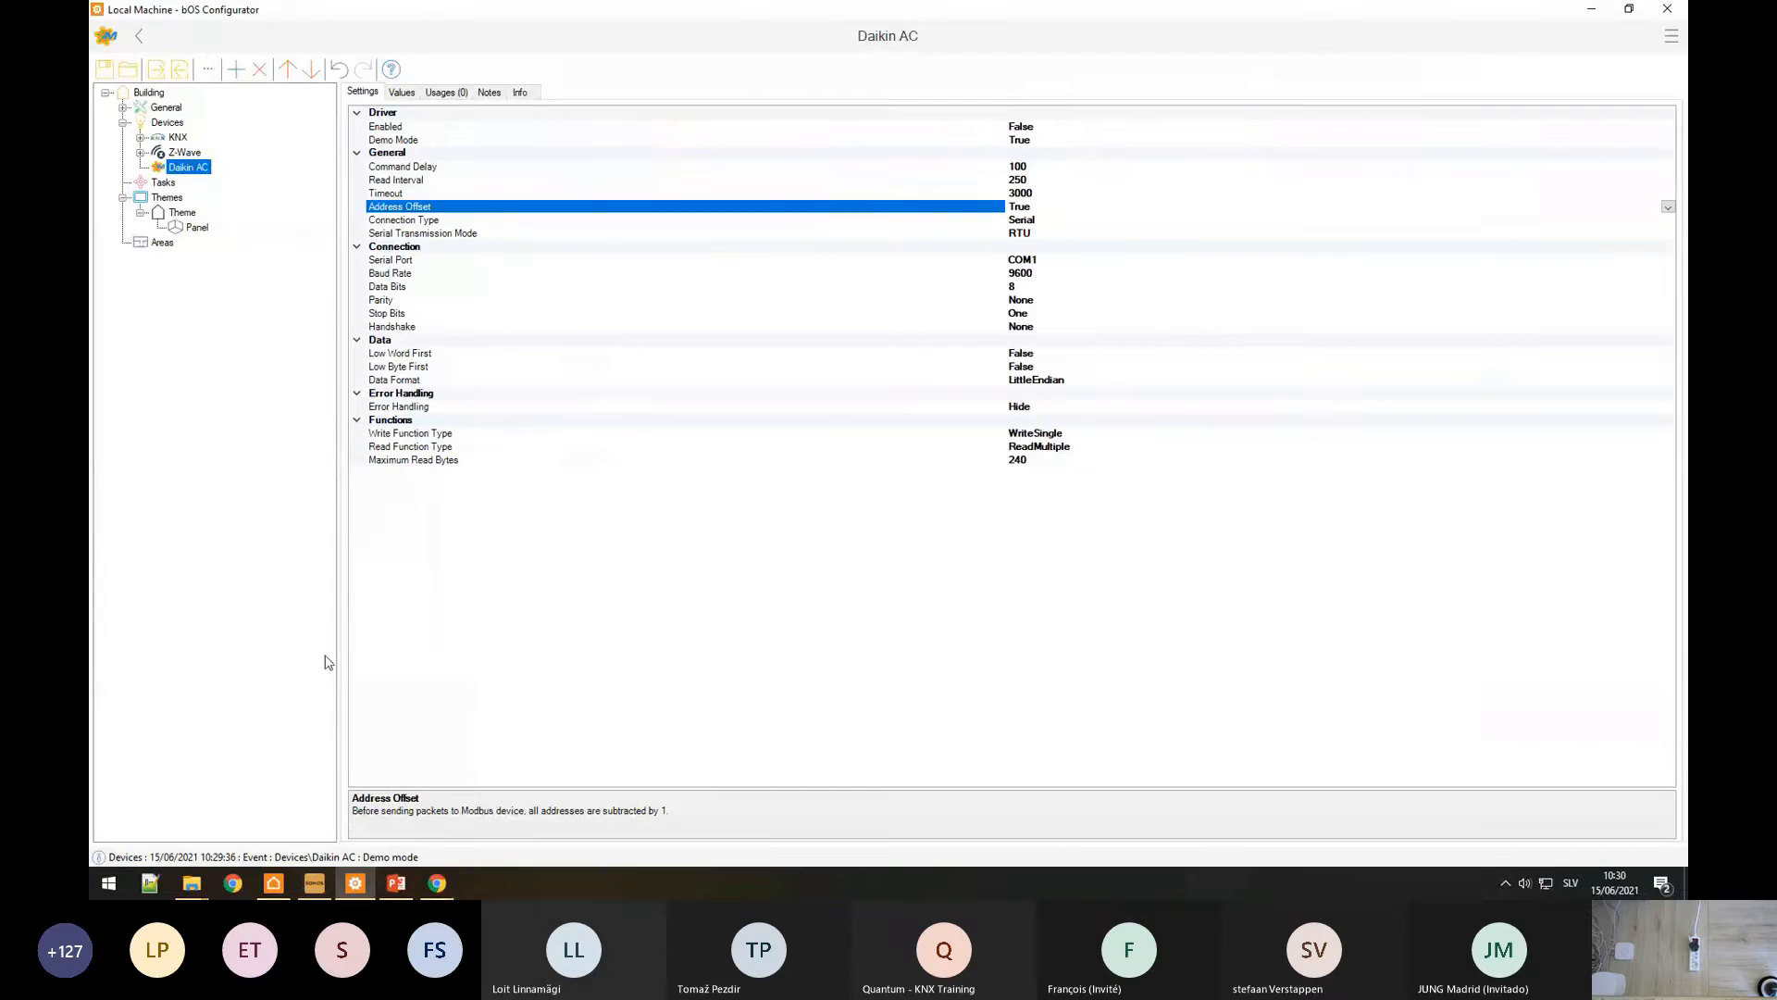
right_click(172, 171)
click(190, 184)
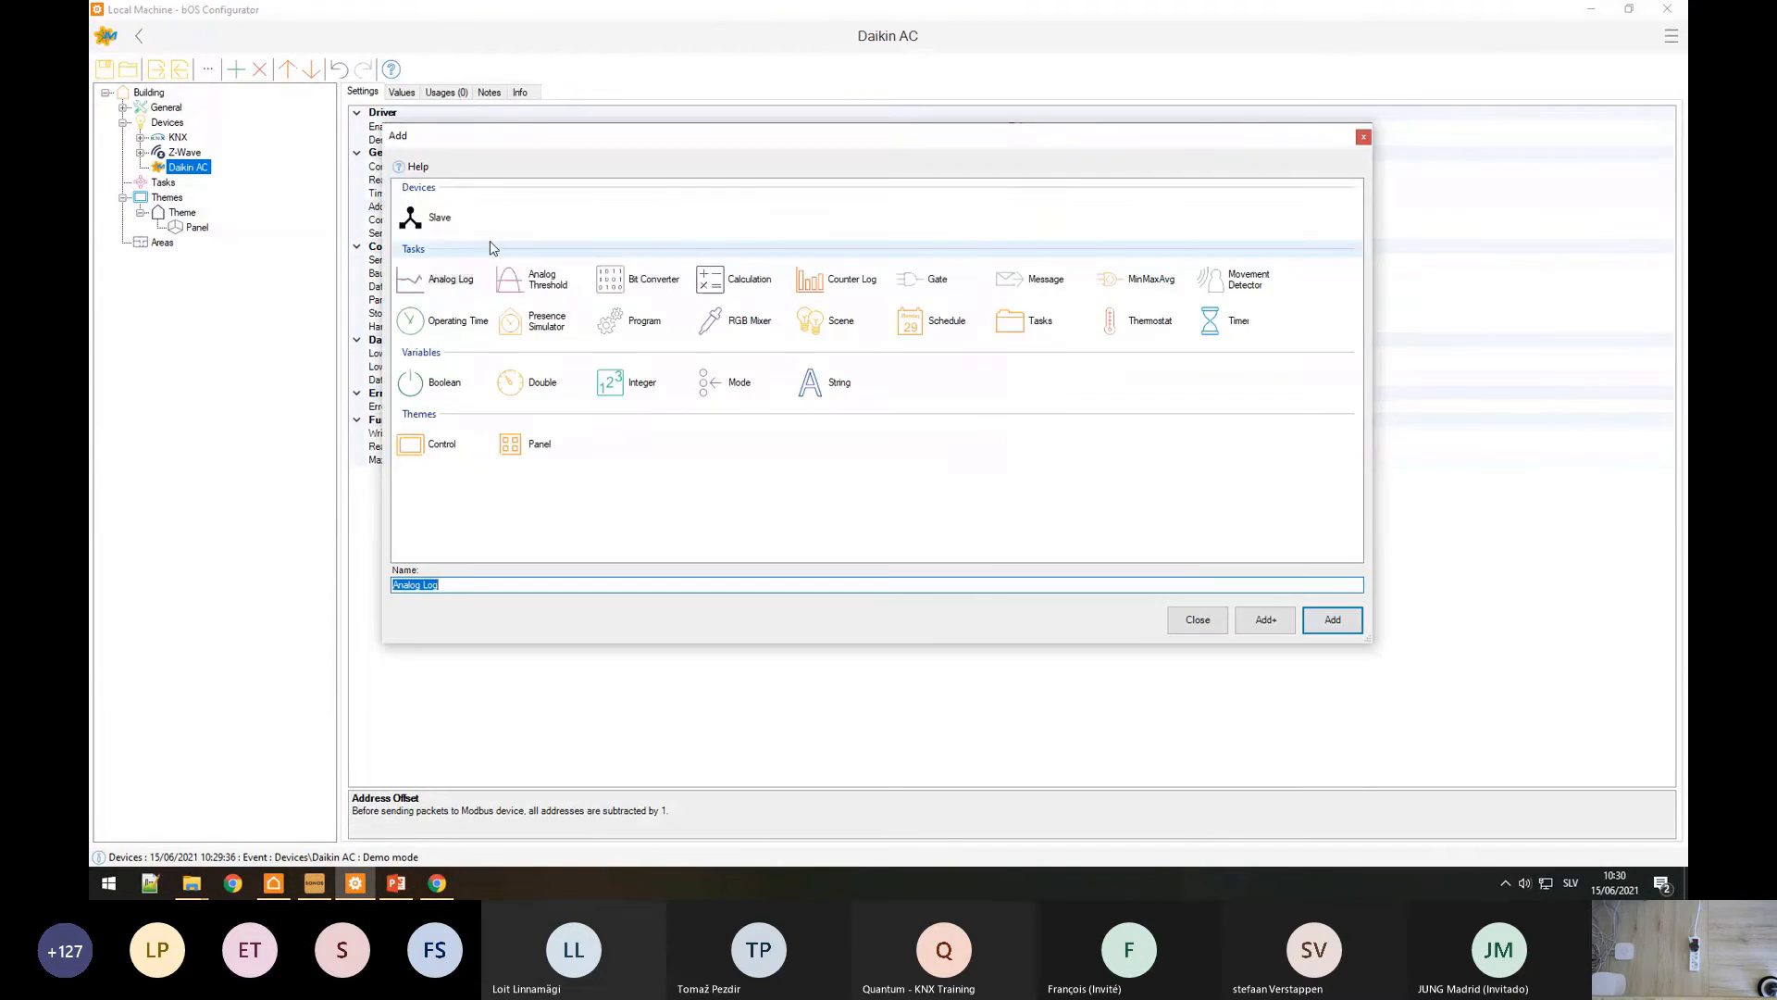
double_click(427, 221)
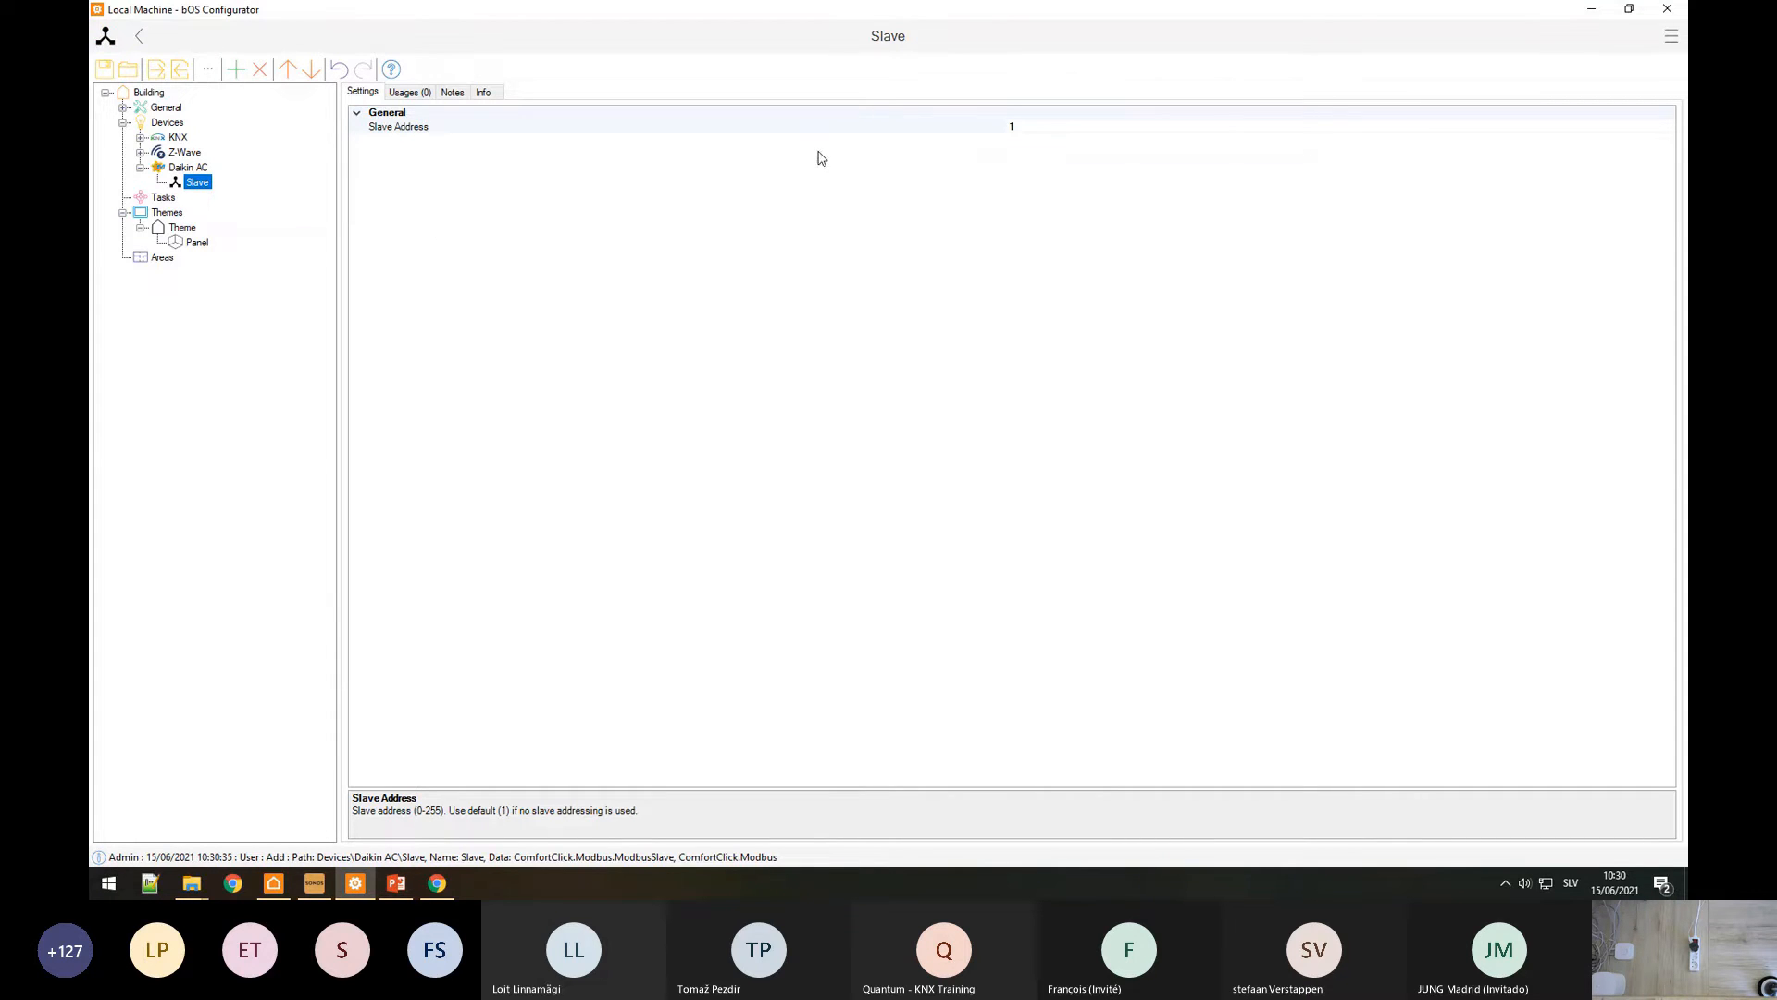
click(998, 131)
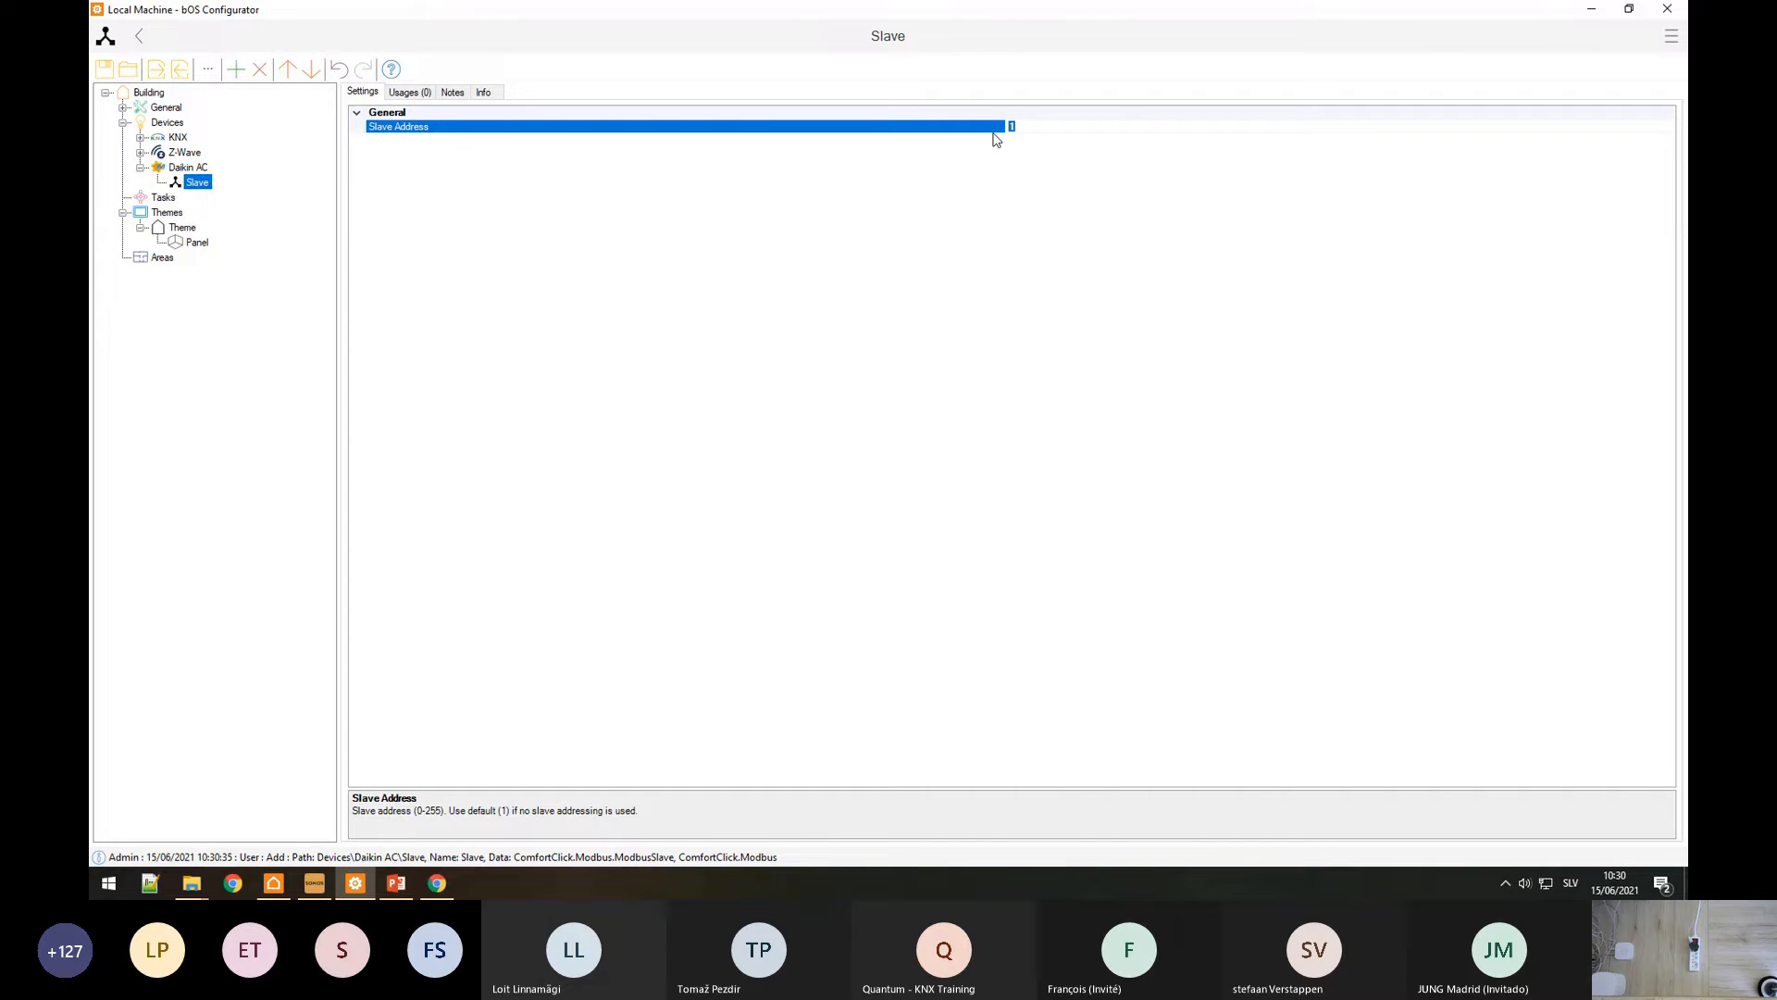
Step: Add a Devices Boolean point named ON/OFF under the Slave
right_click(198, 183)
click(222, 193)
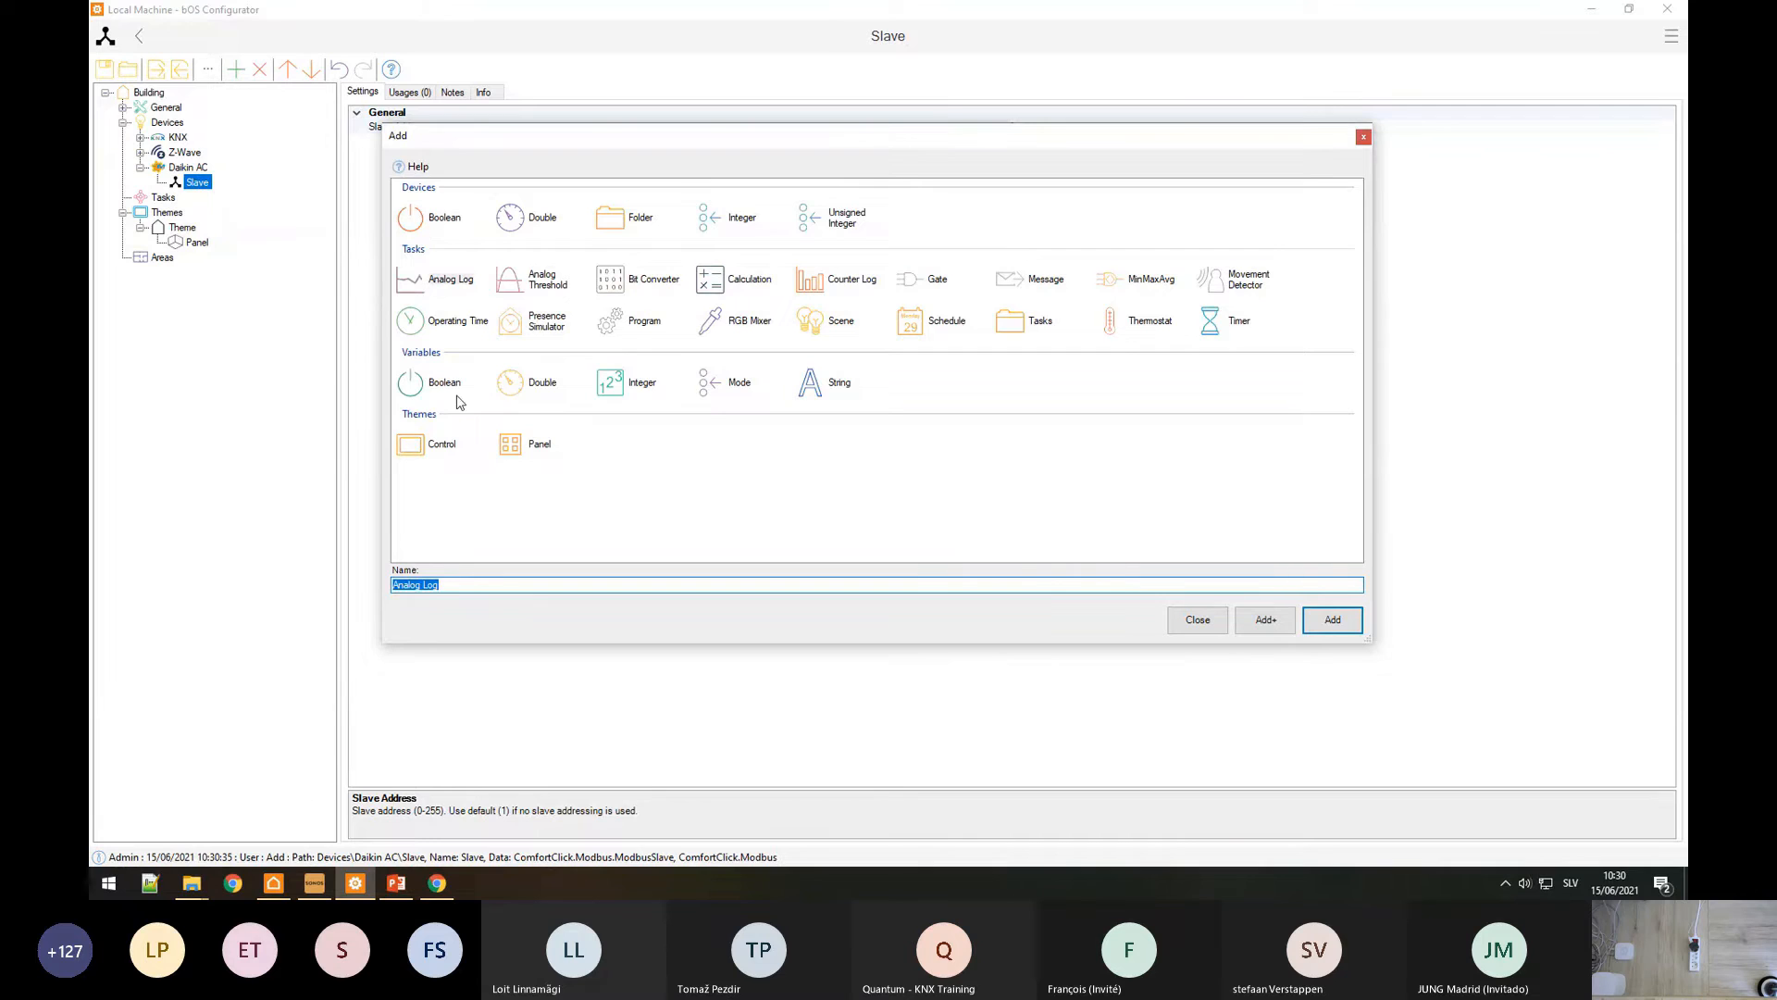
click(437, 217)
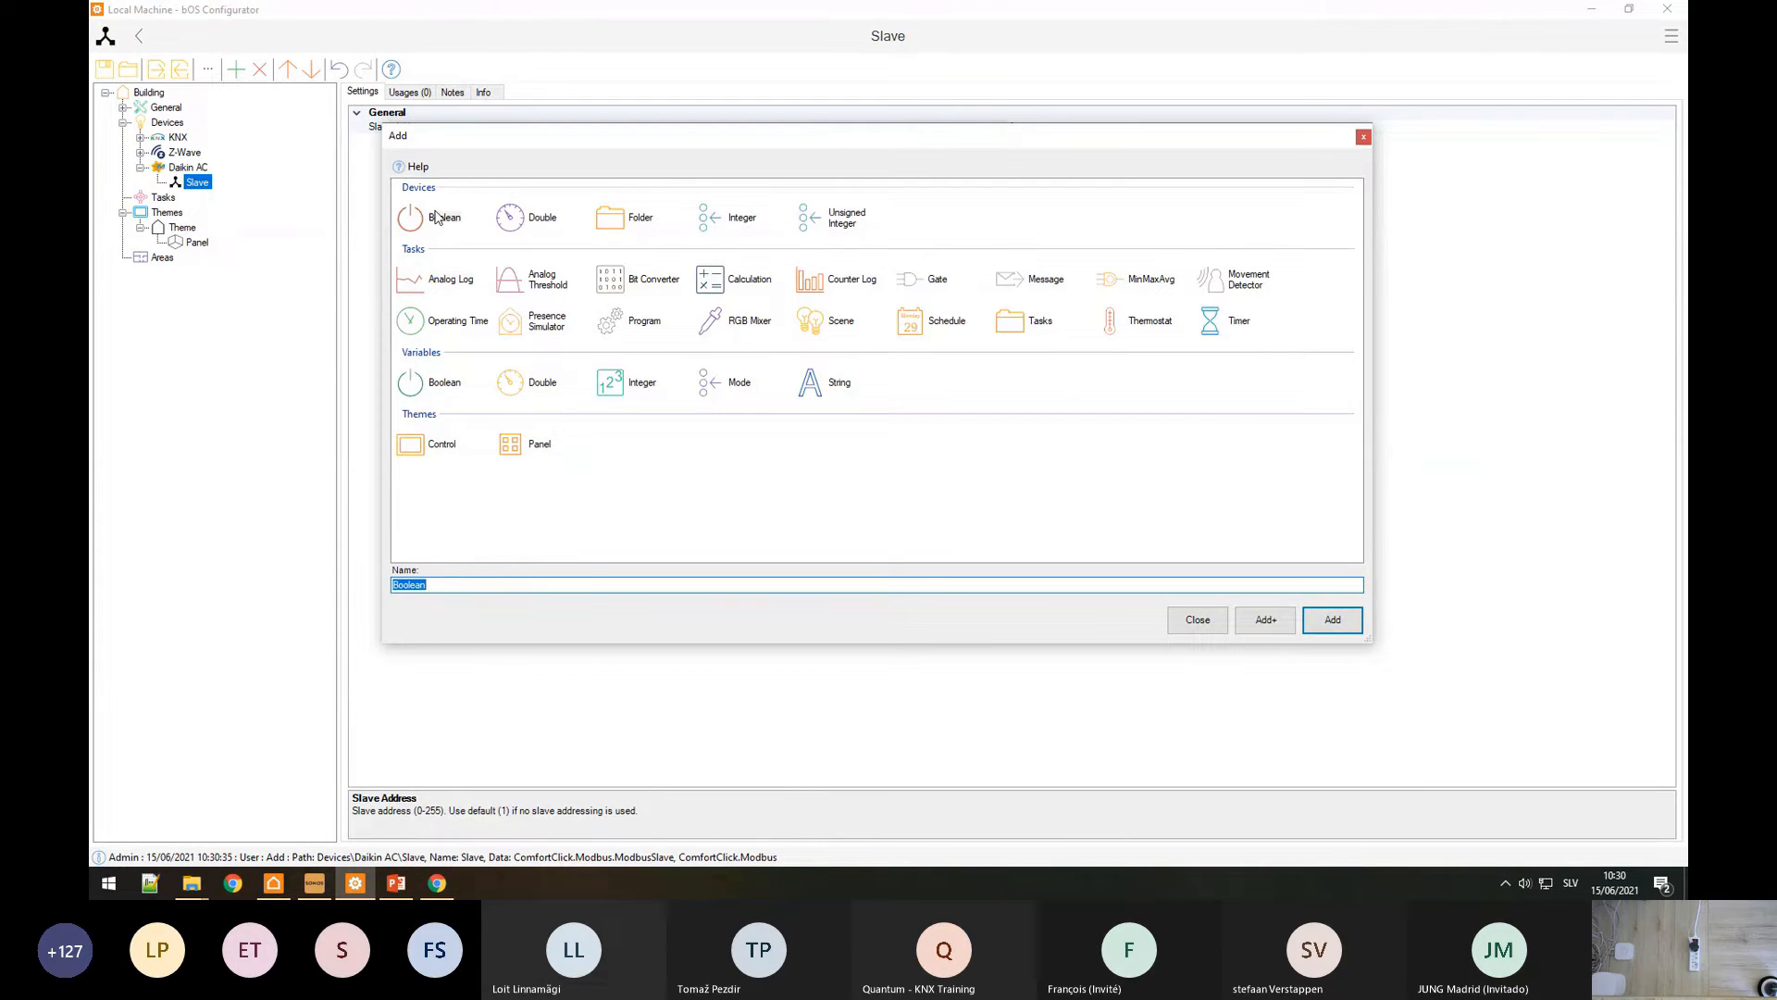
text(ON/OFF)
click(1341, 618)
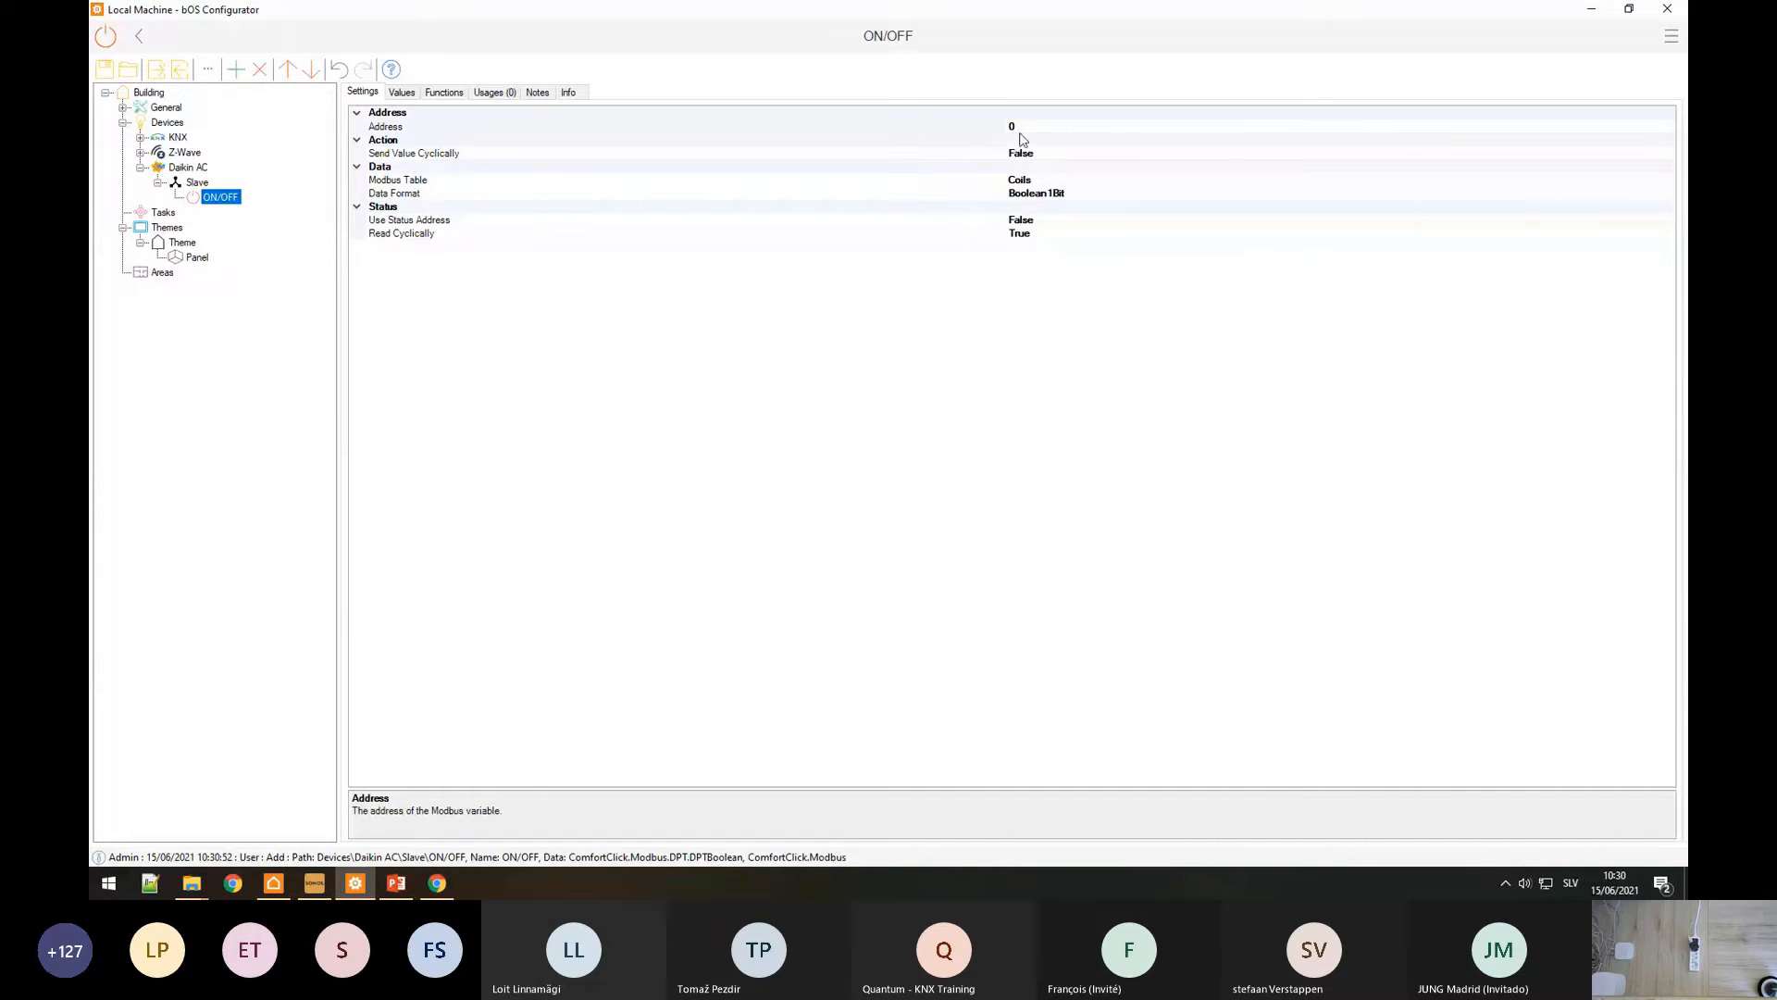
Step: Change the ON/OFF point's Modbus address to 5
click(1053, 125)
key(BackSpace)
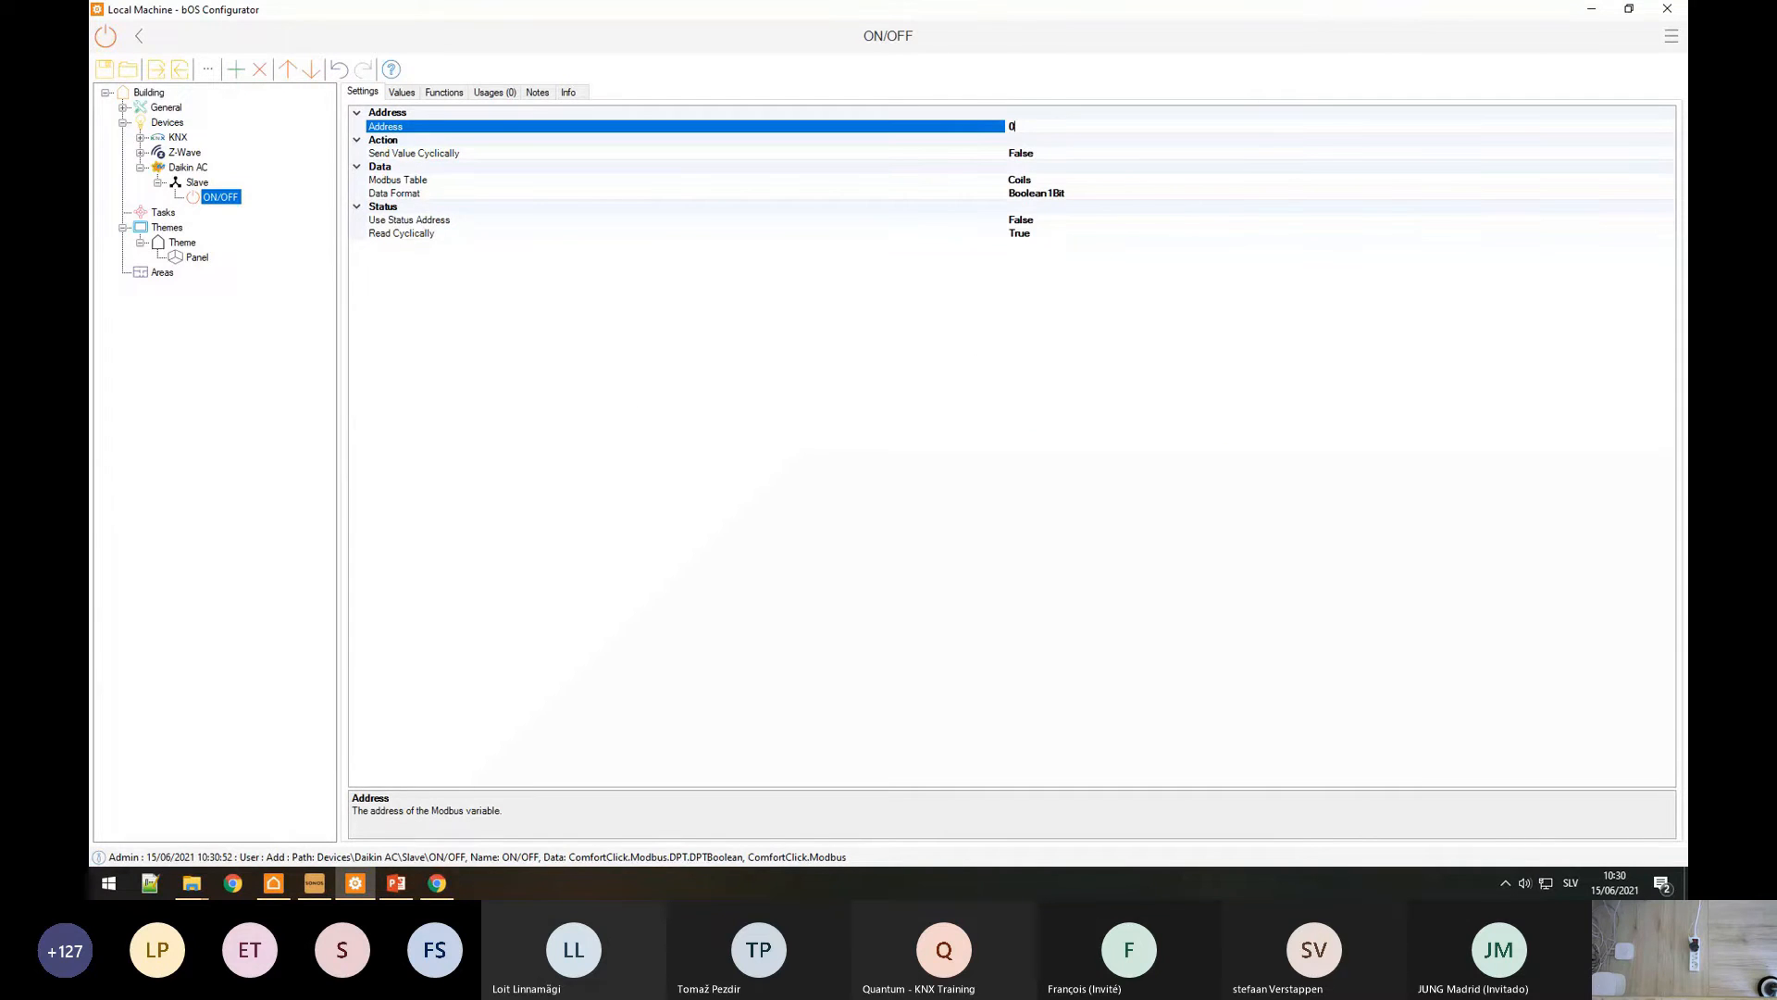
text(5)
key(Return)
click(907, 166)
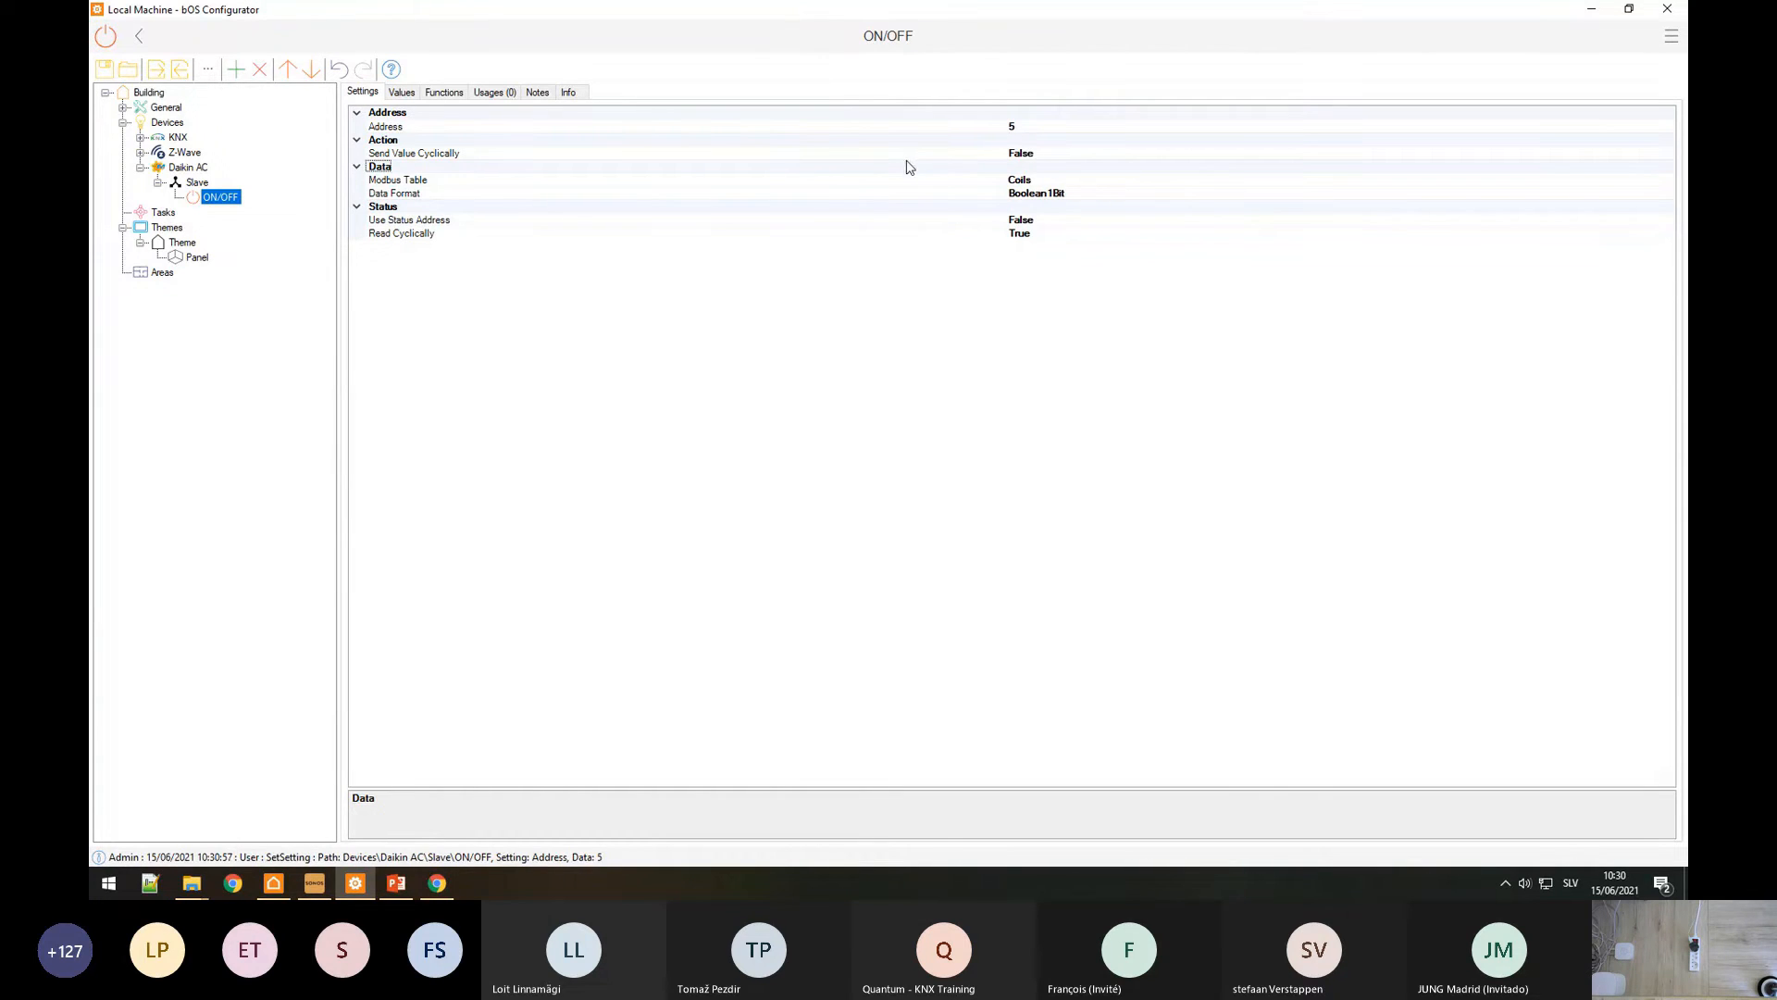
Step: Add a Devices Integer point named Setpoint under the Slave
right_click(197, 184)
click(215, 197)
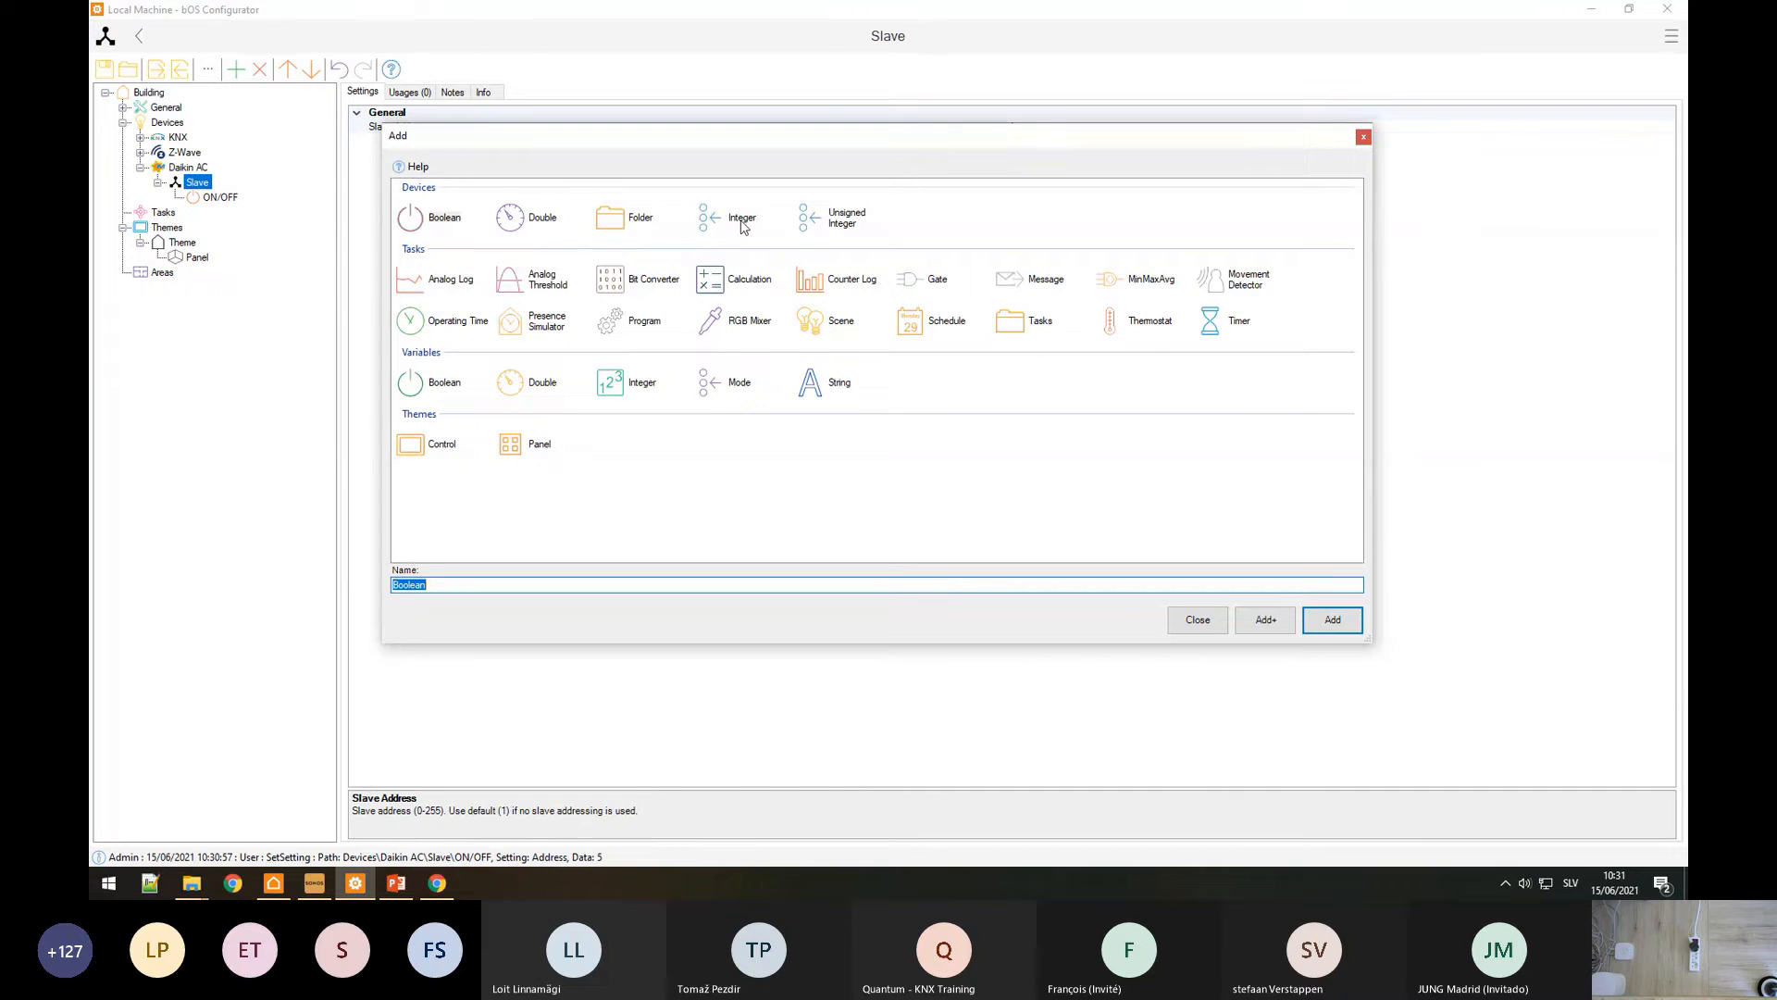
click(745, 222)
text(Setpoint)
key(Return)
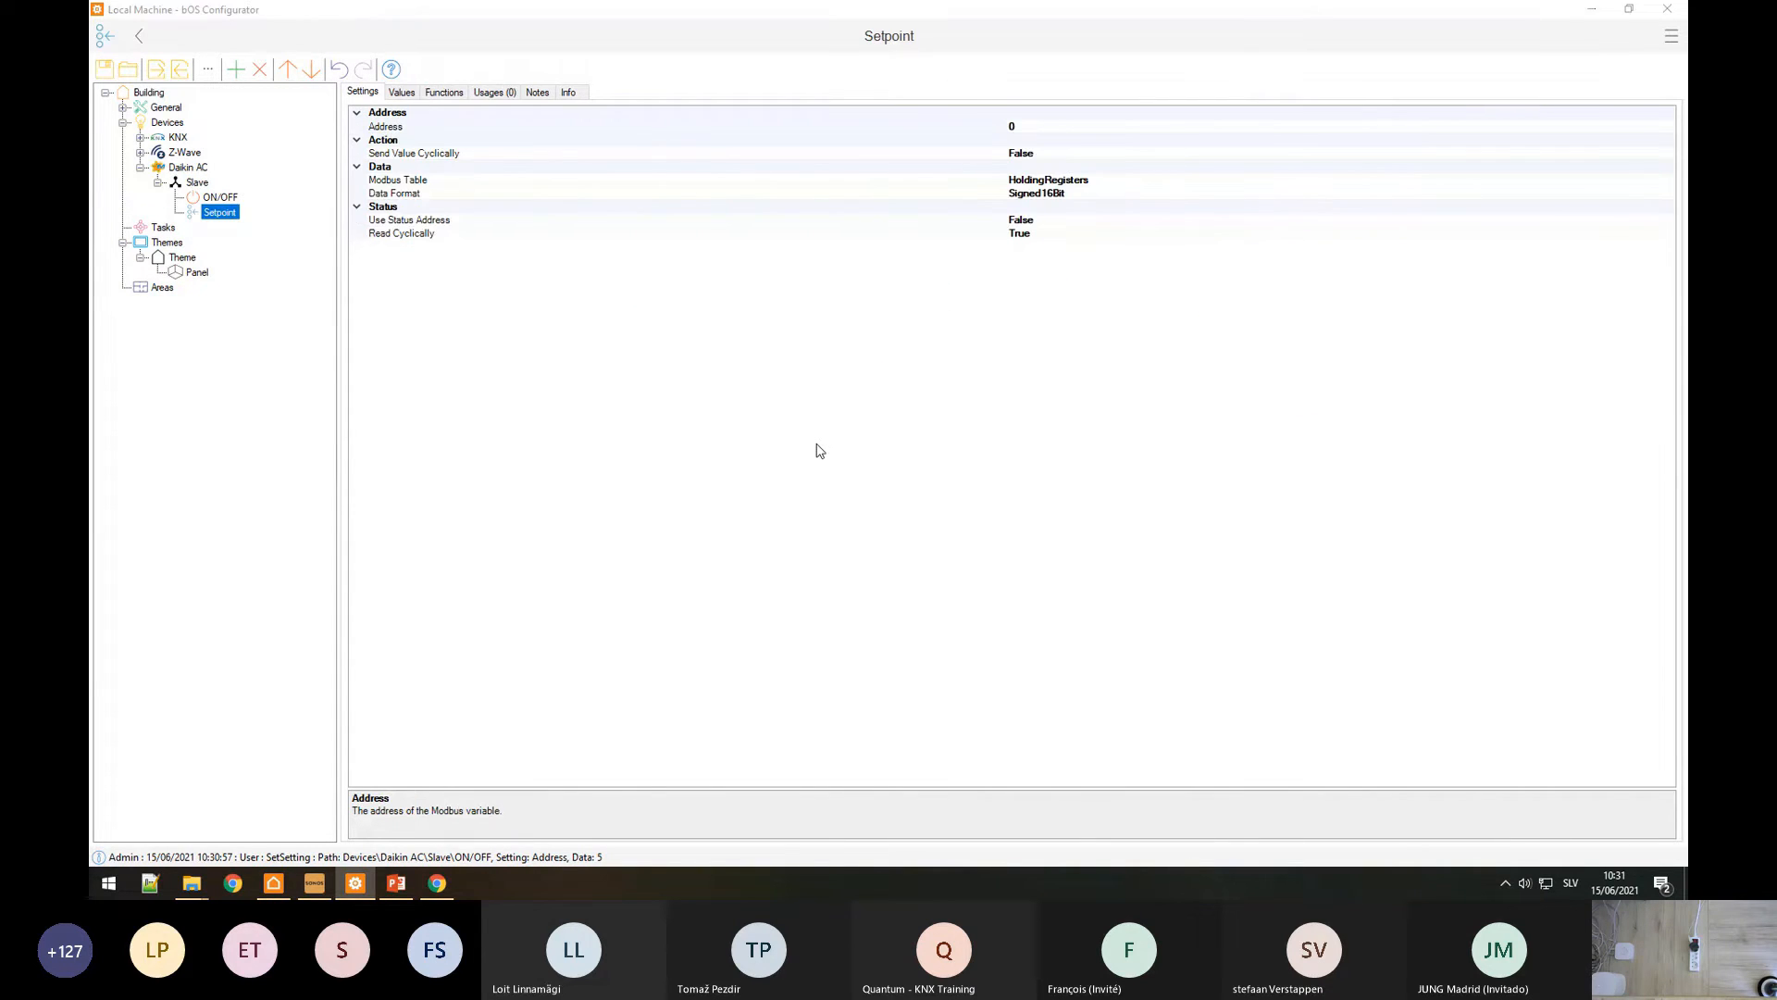
Step: Set the Setpoint point's Modbus address to 1
key(alt+Tab)
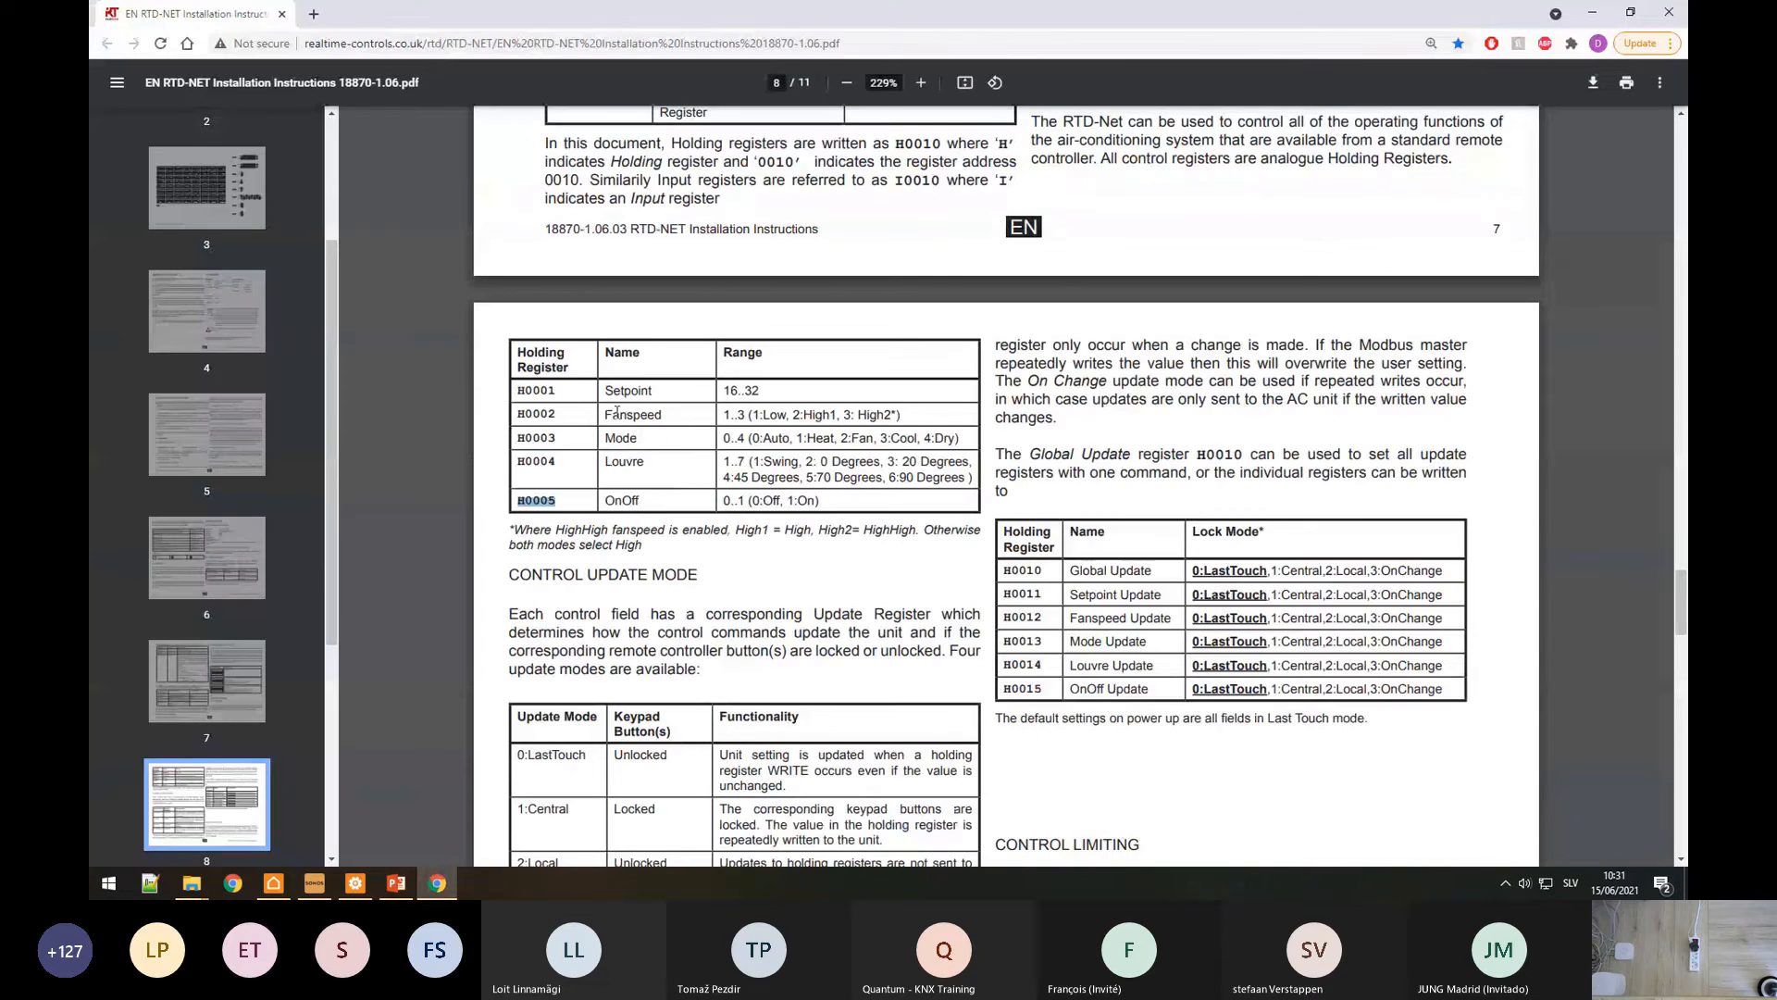
click(573, 389)
key(alt+Tab)
click(1019, 127)
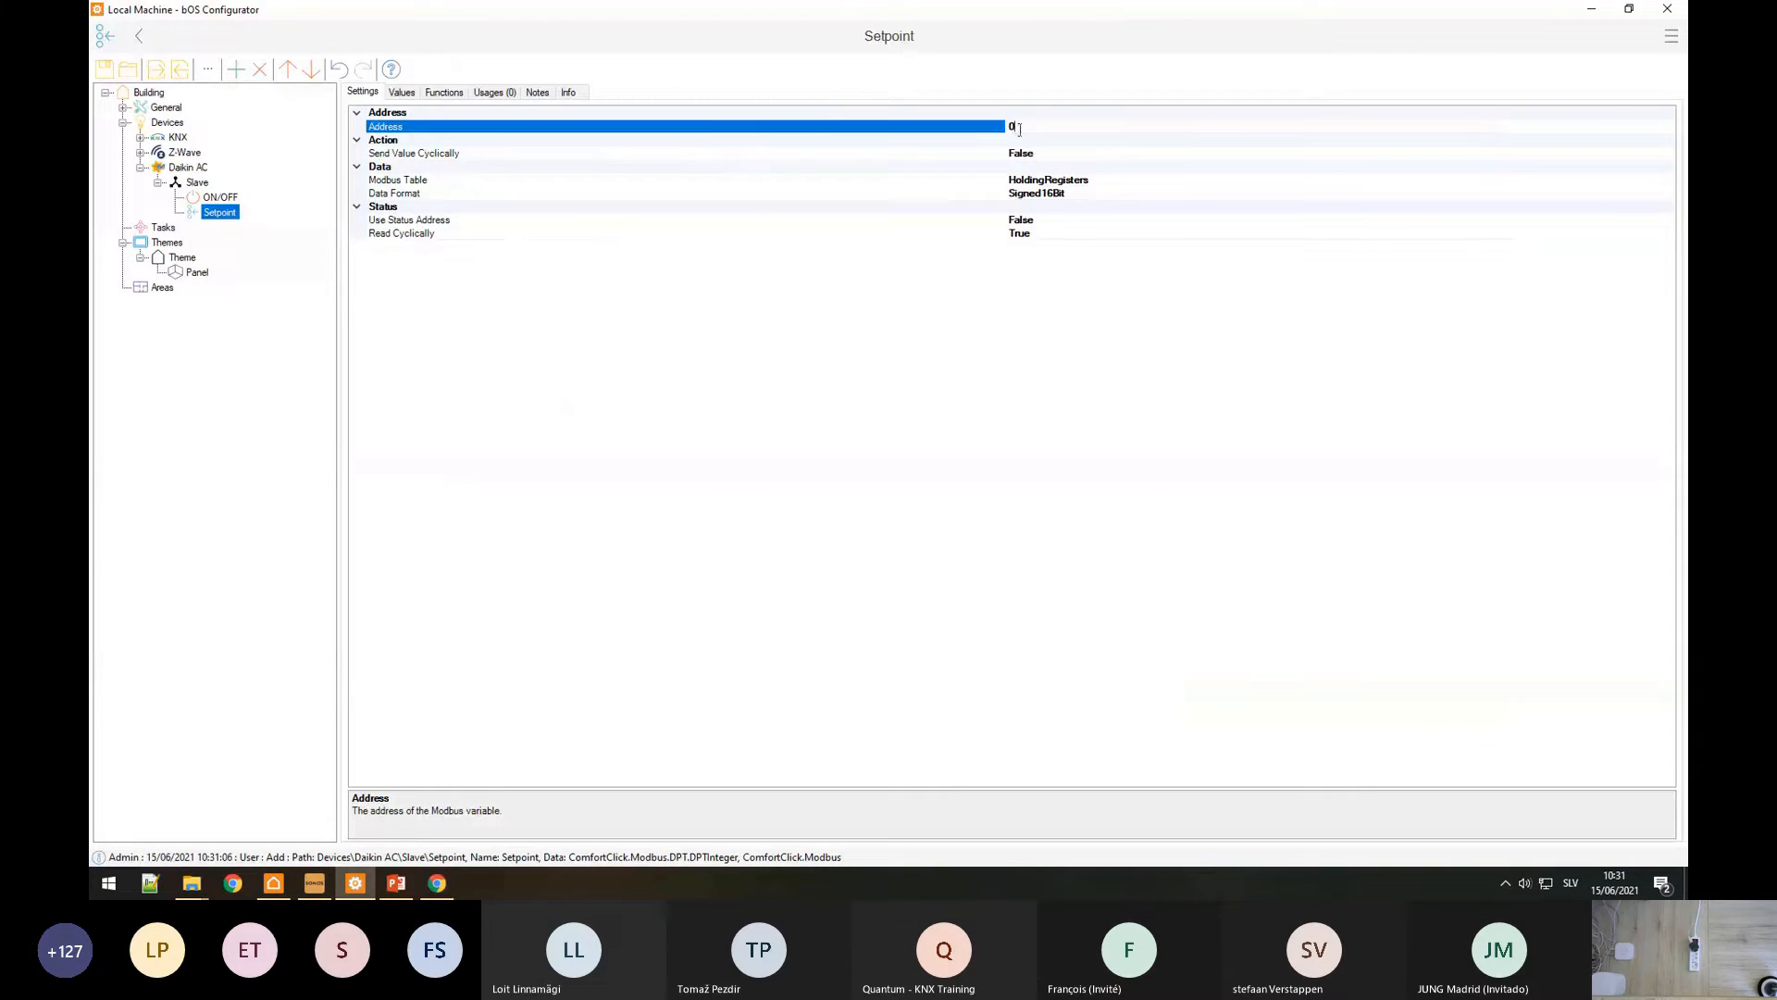
text(1)
click(415, 183)
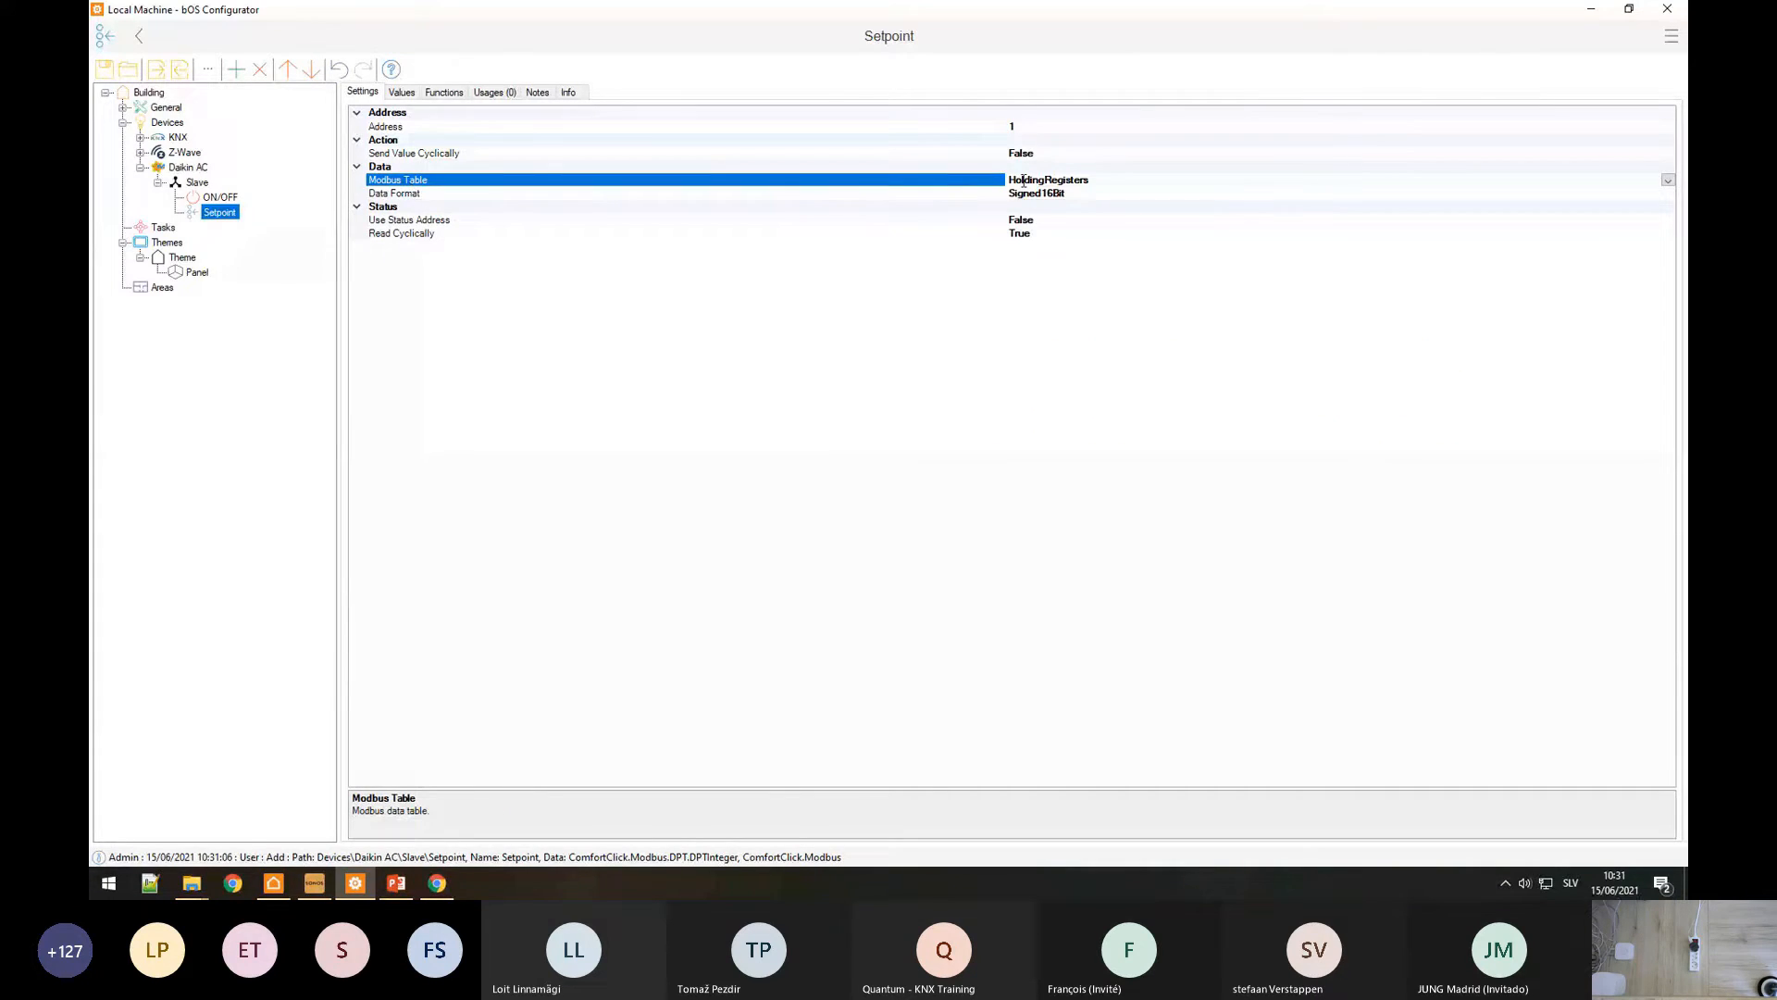
click(193, 183)
right_click(193, 185)
click(215, 194)
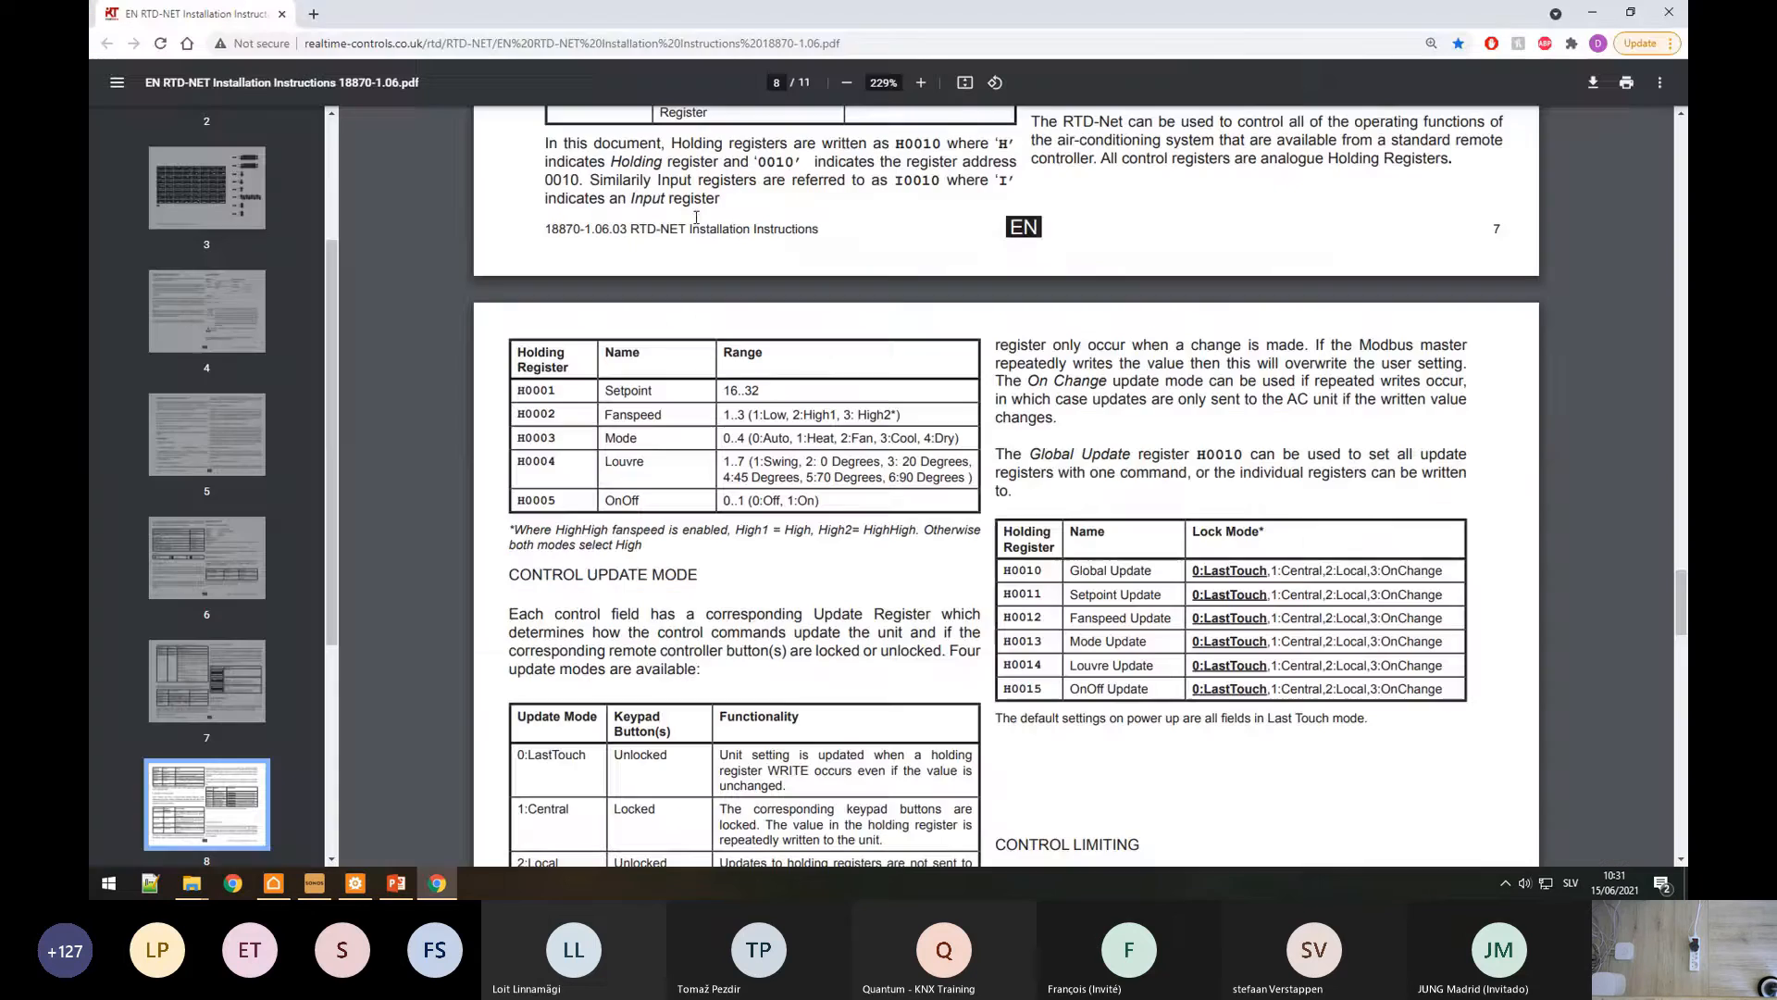
Step: Add an Integer point named Mode under the Slave with address 3
text(Mode)
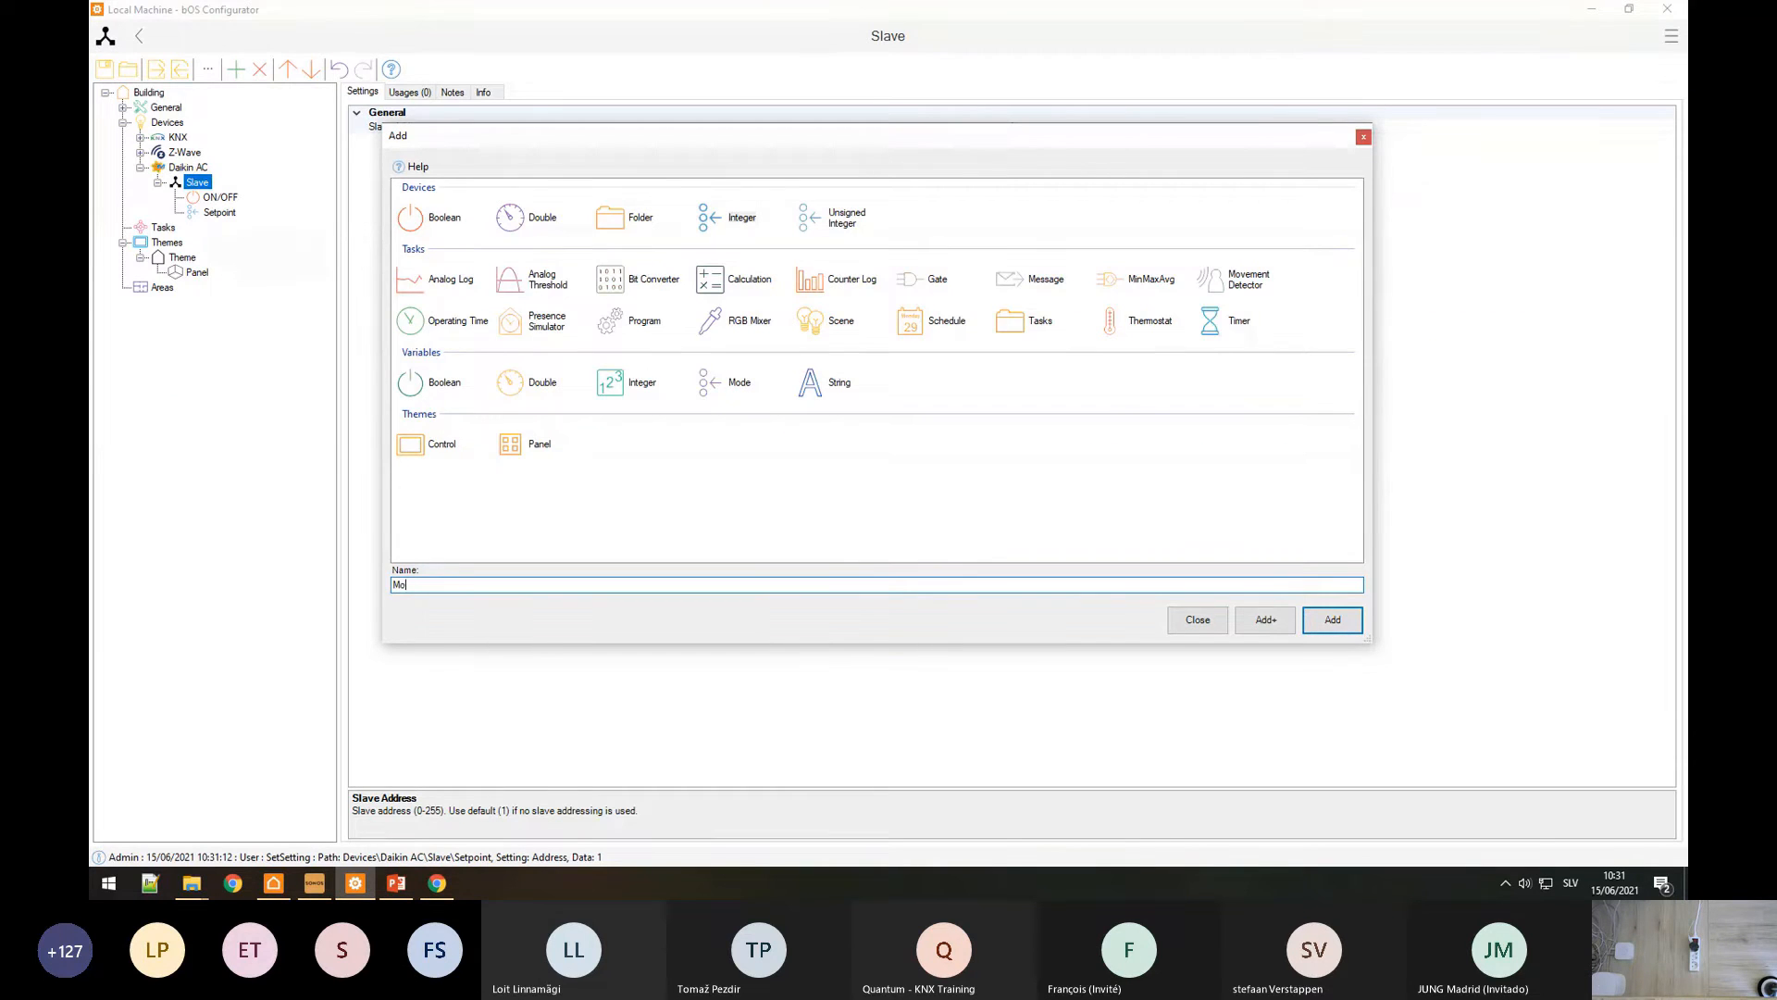
key(Return)
key(alt+Tab)
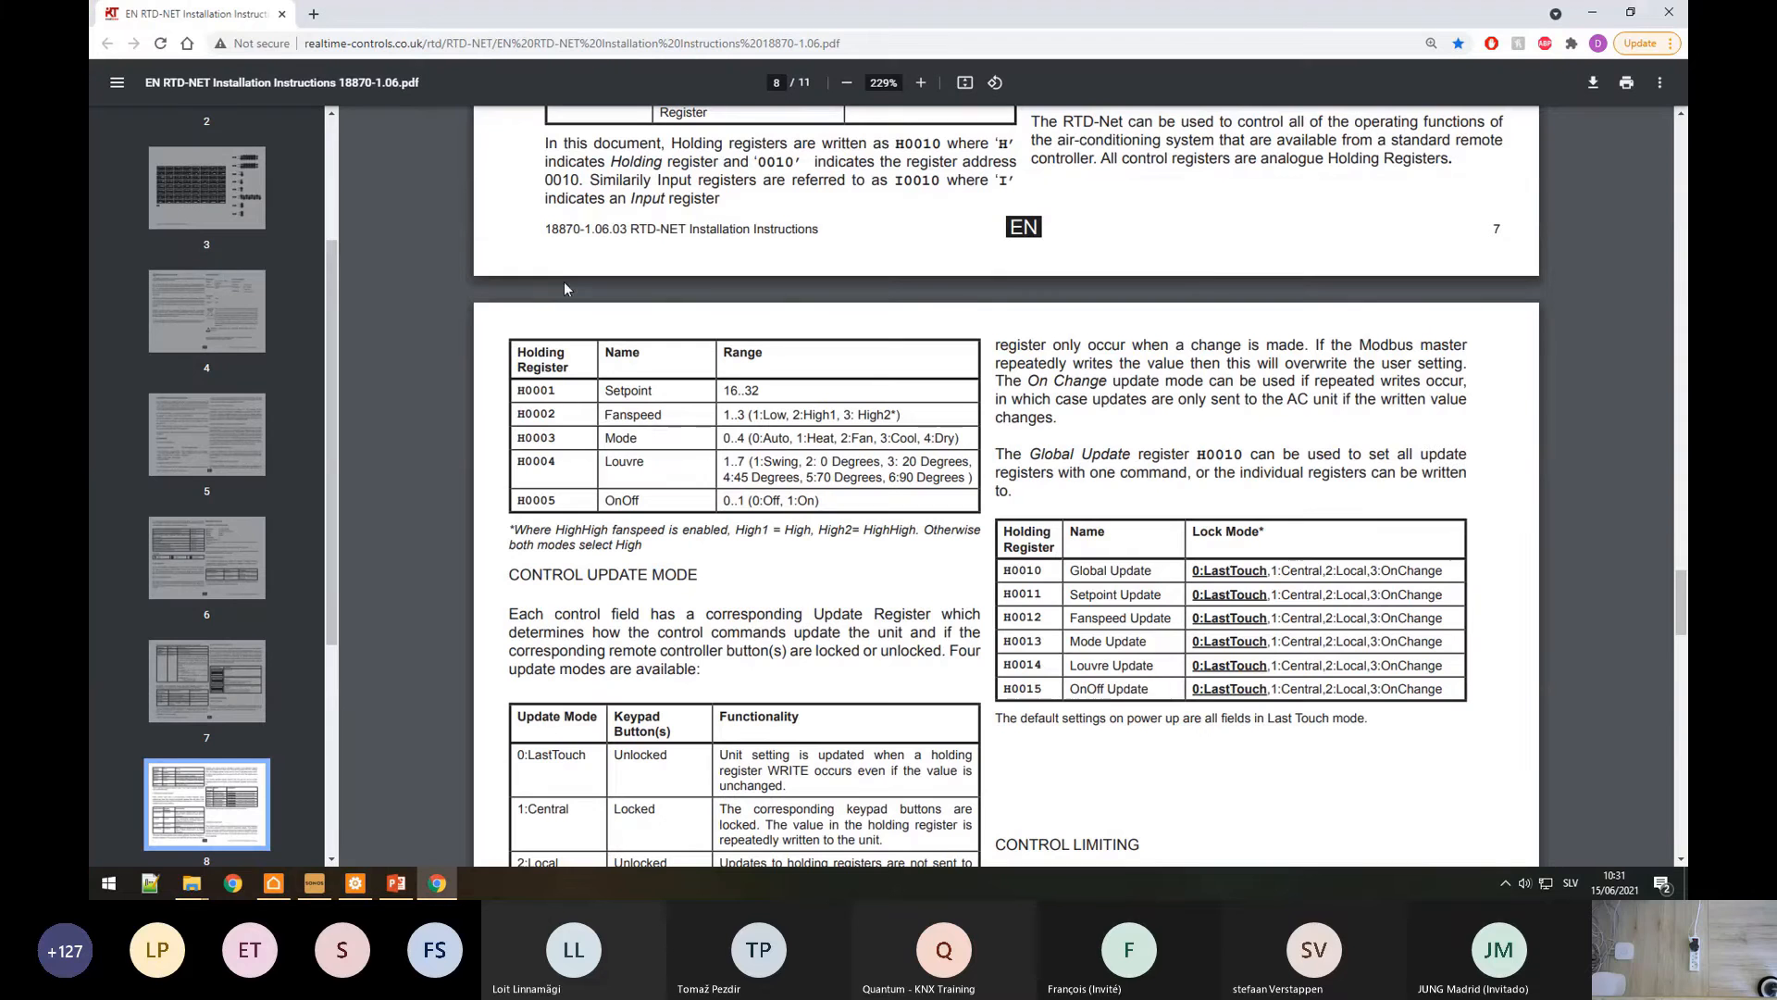
key(alt+Tab)
click(1018, 126)
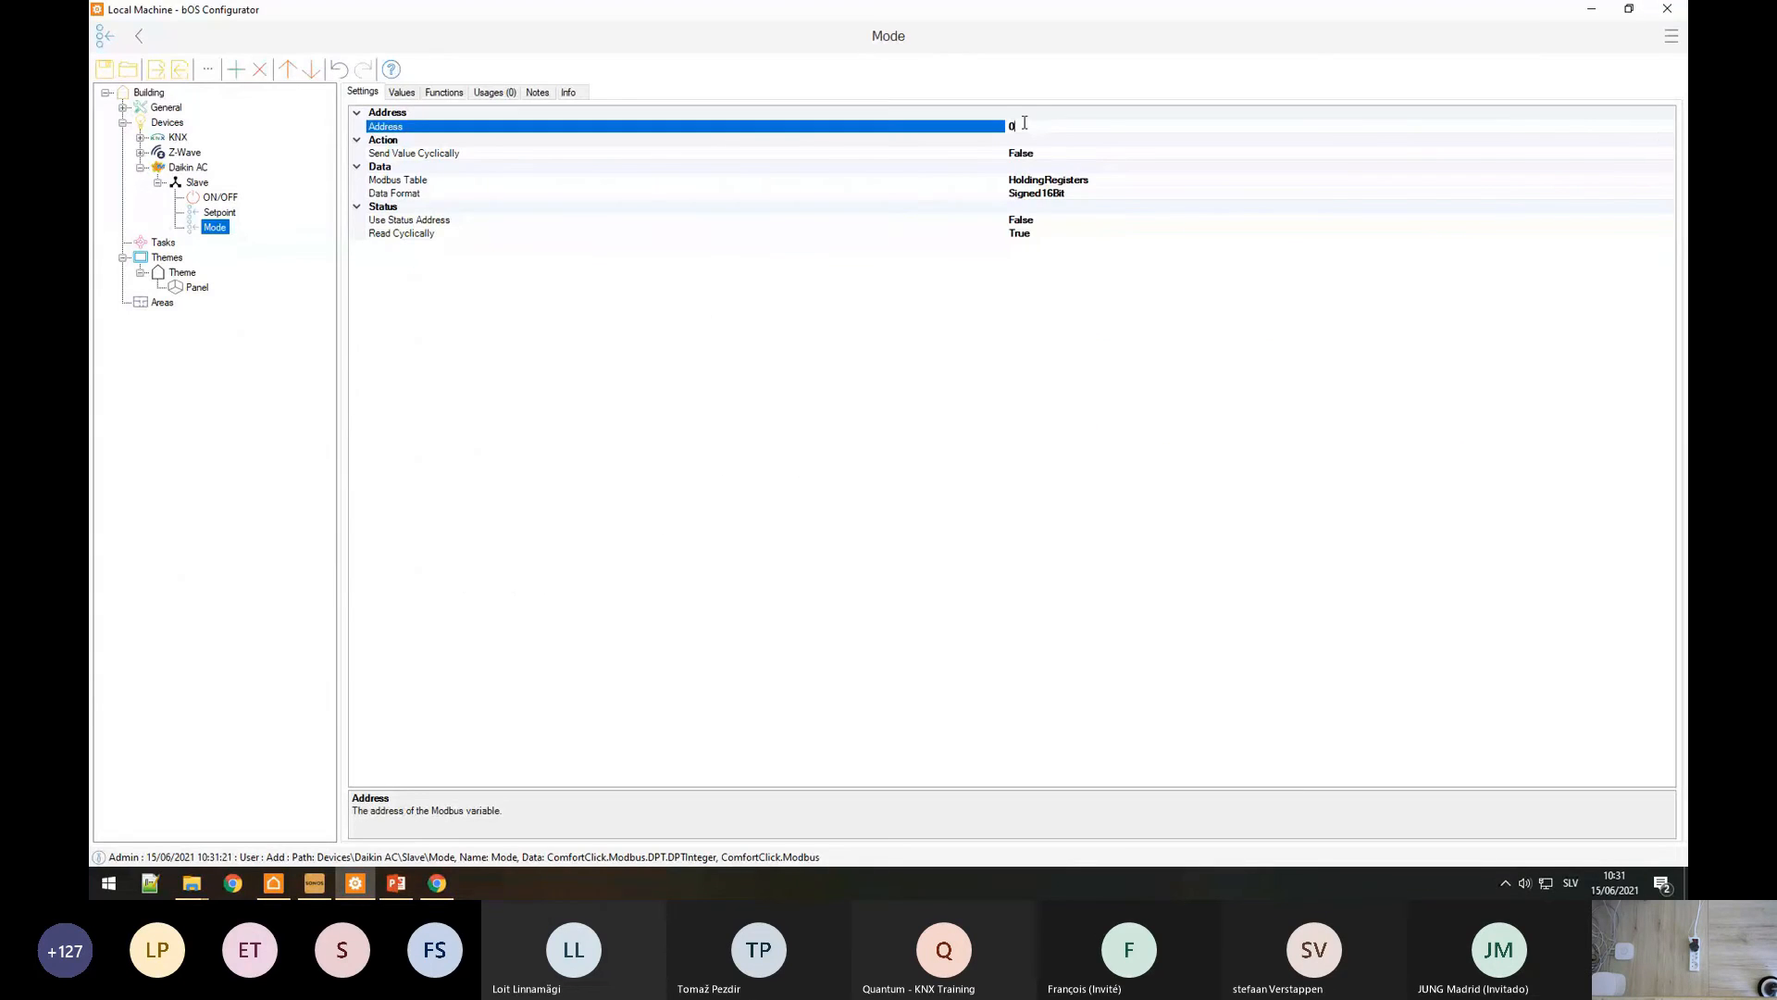
click(924, 179)
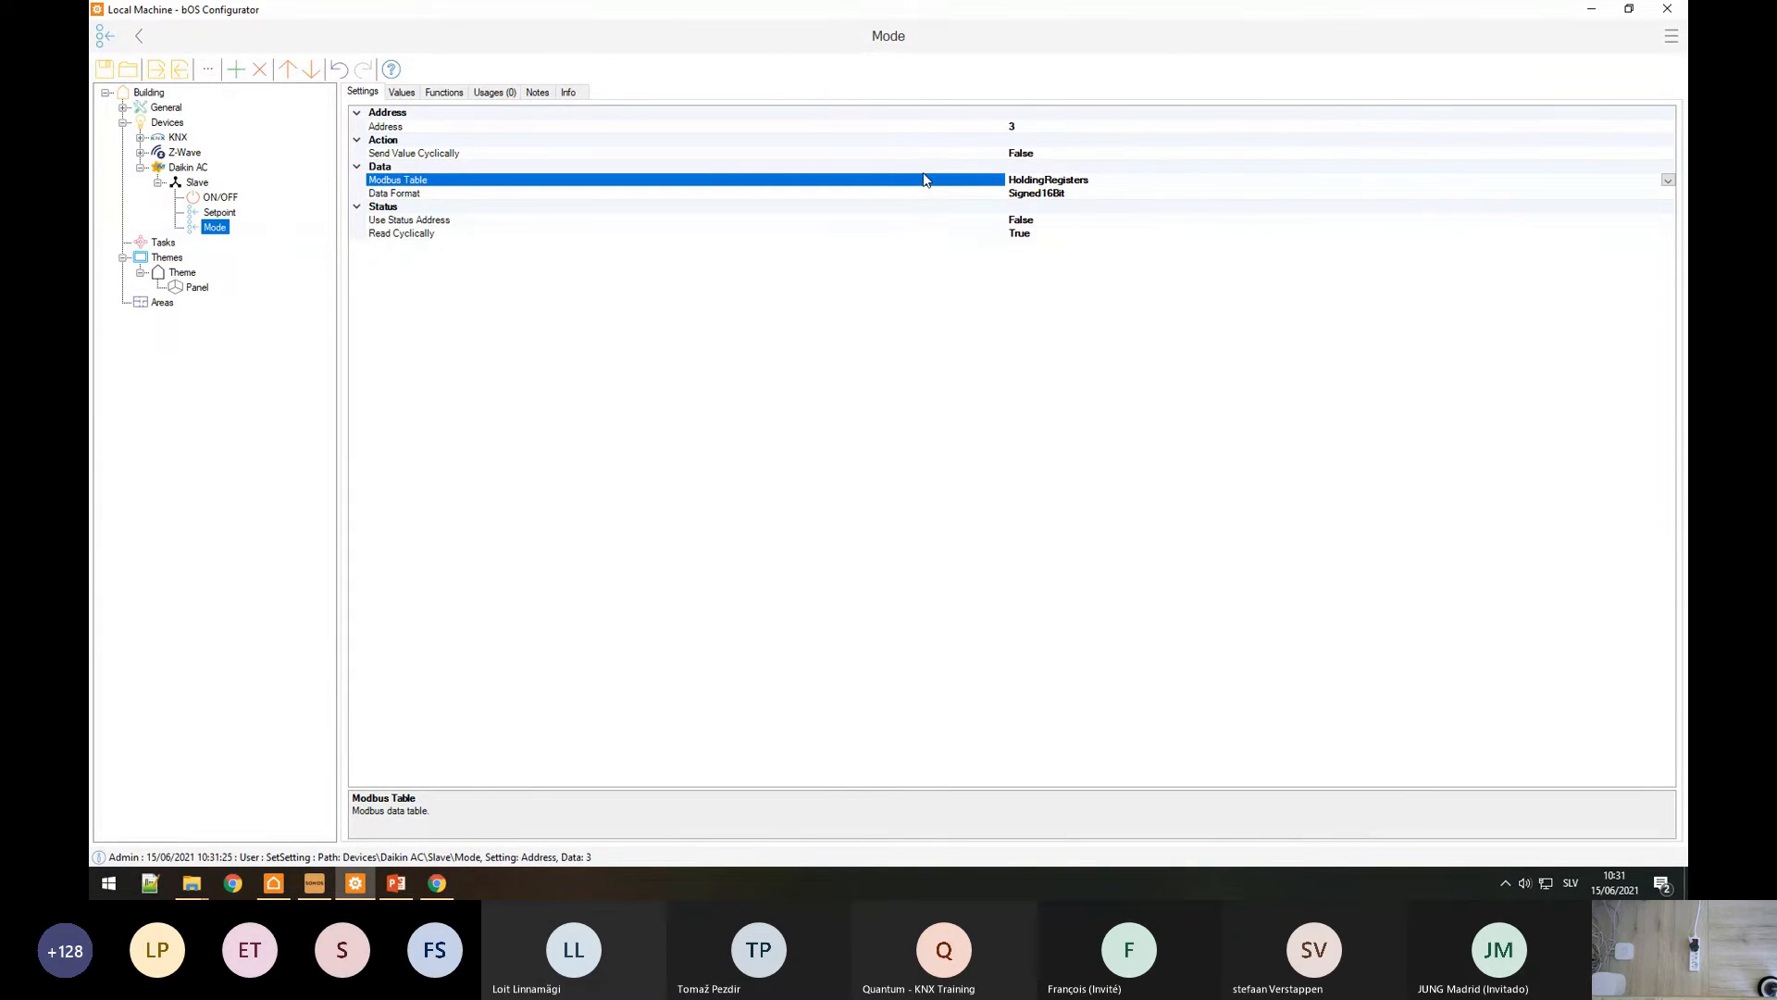
Step: Look up RC Temperature in the RTD-NET manual's readback table
key(alt+Tab)
scroll(734, 464, down, 5)
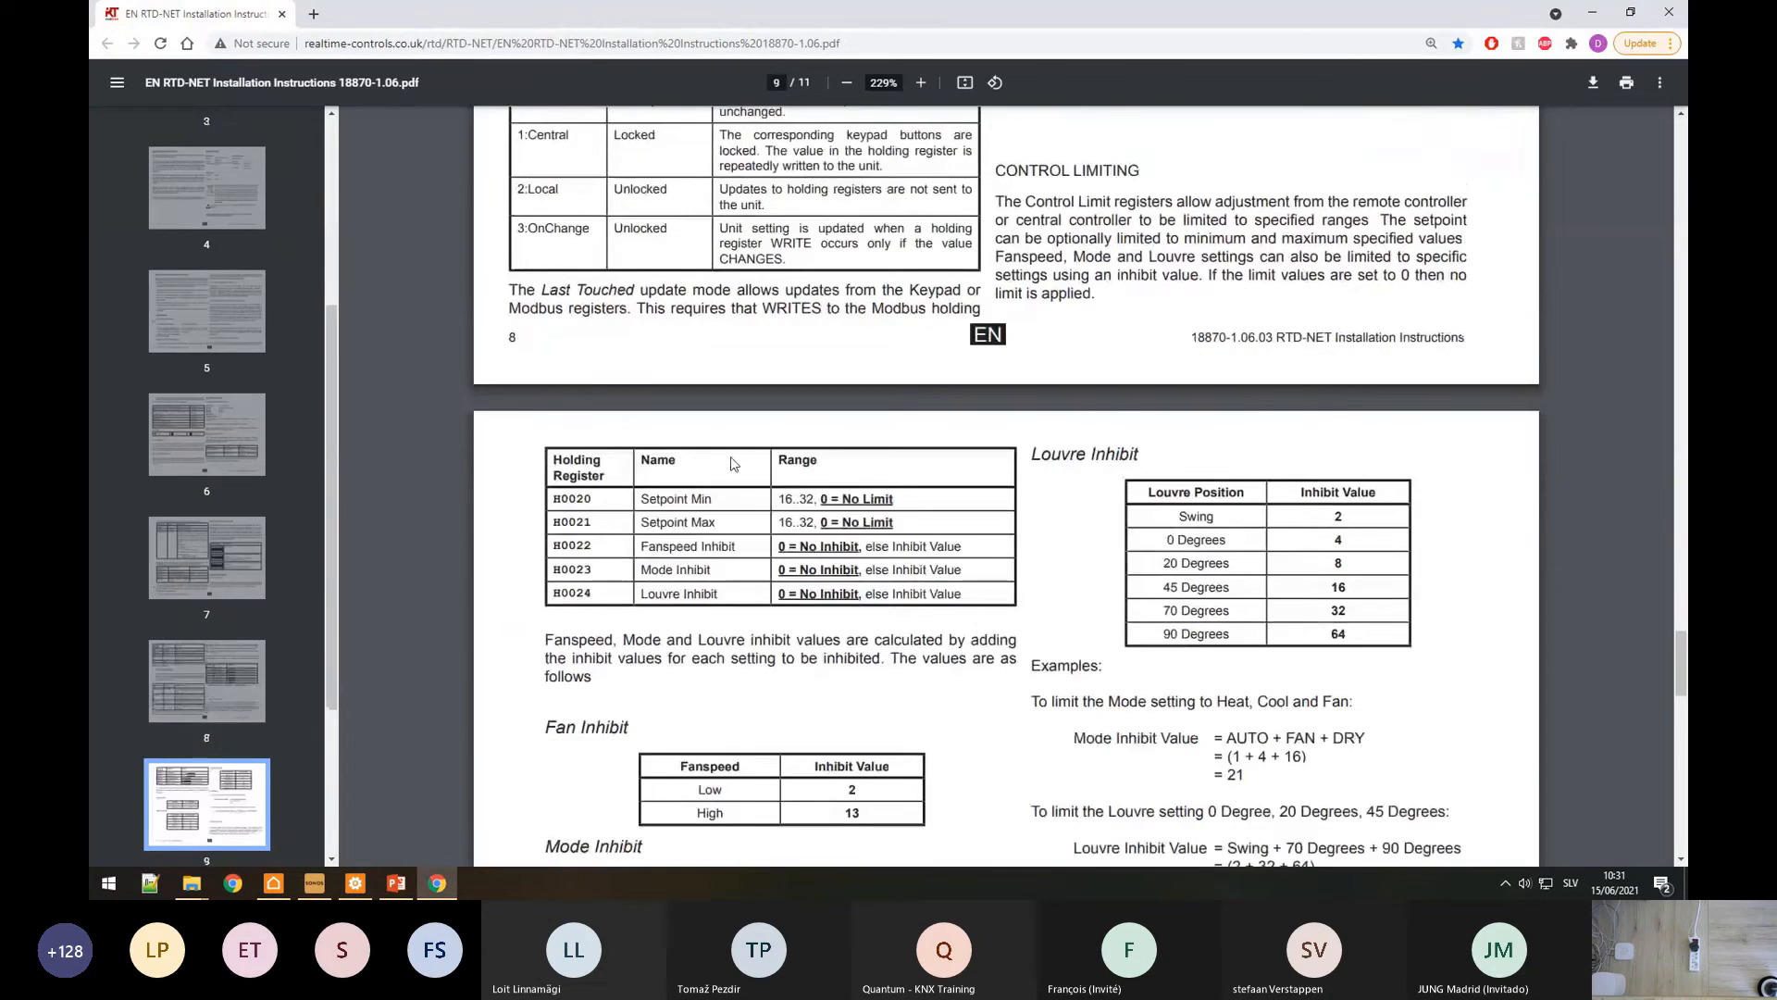
scroll(734, 464, down, 20)
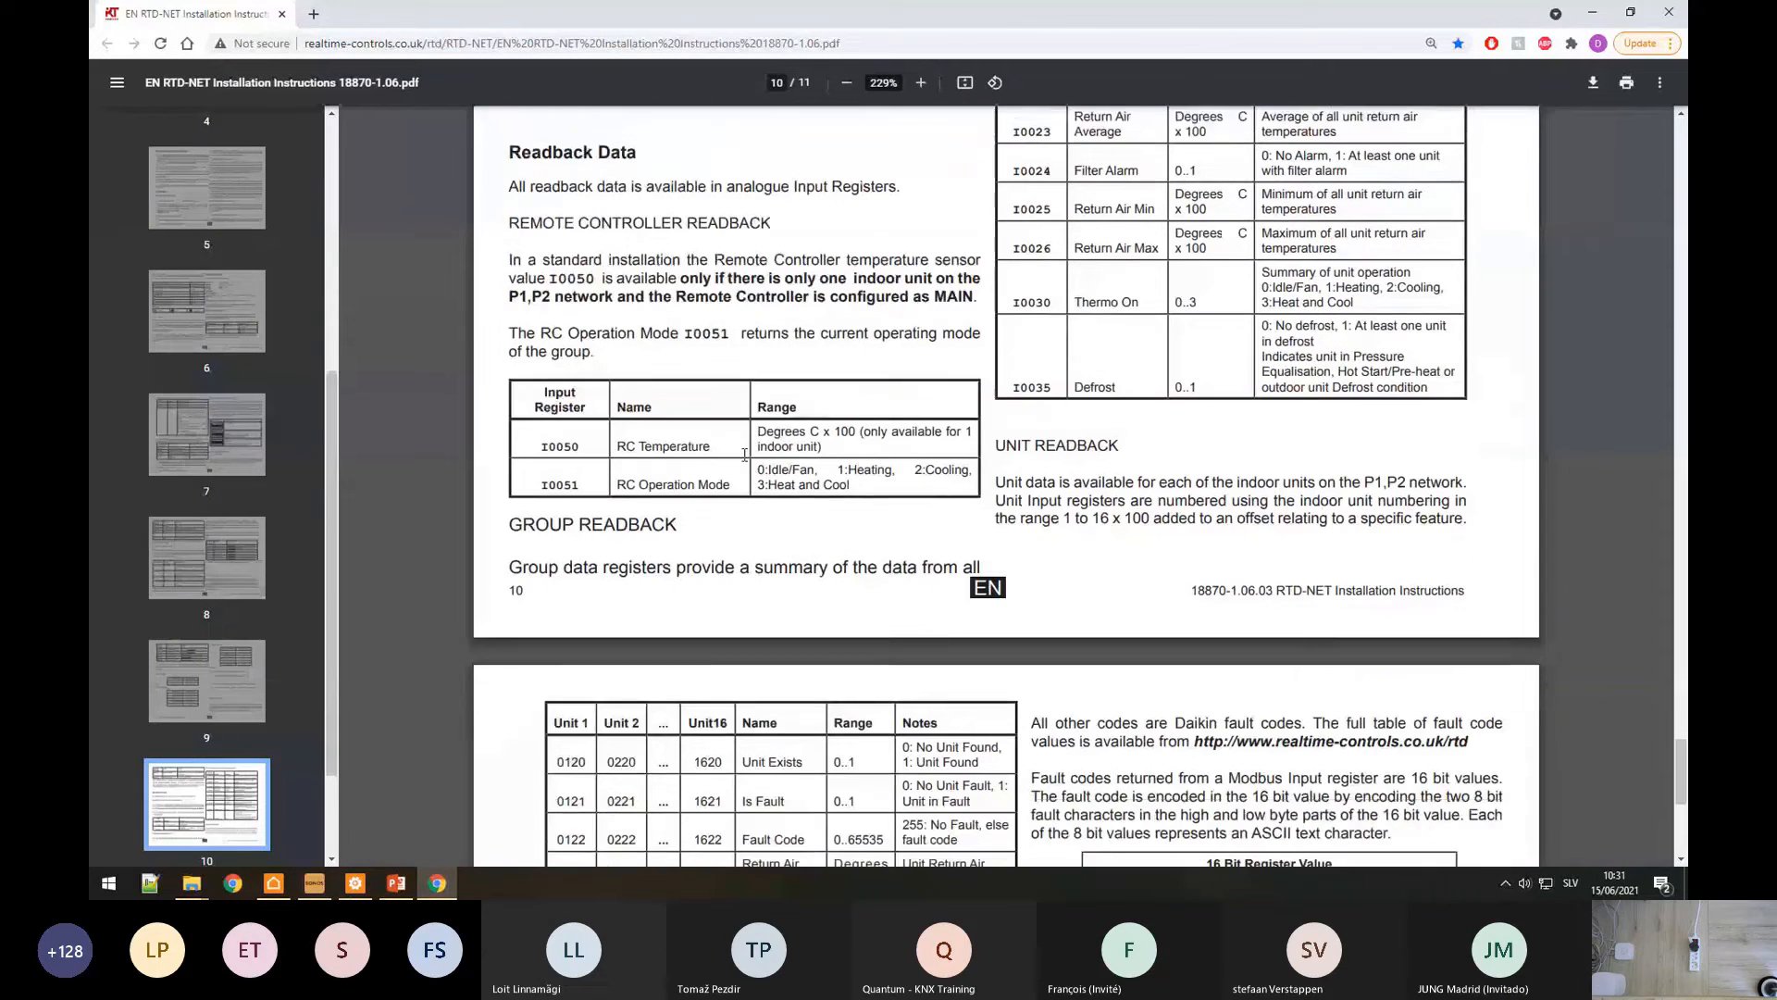
drag(617, 446, 713, 446)
key(alt+Tab)
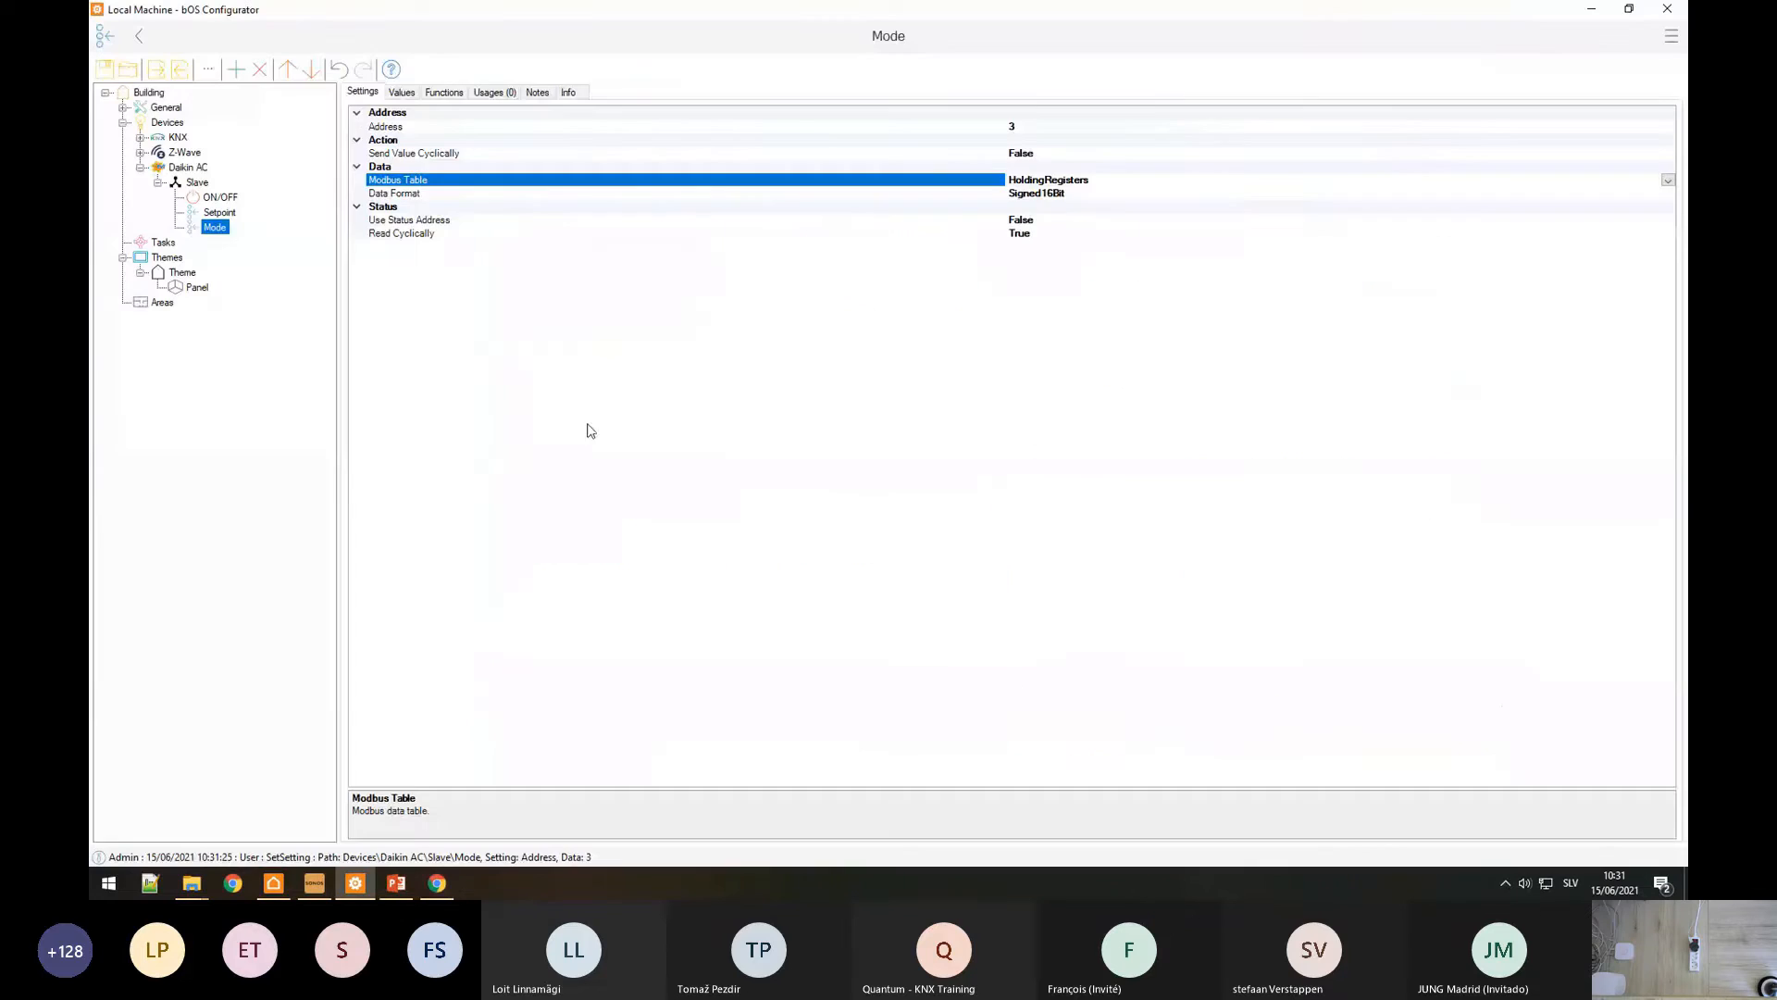
click(197, 171)
click(192, 182)
right_click(192, 181)
click(223, 190)
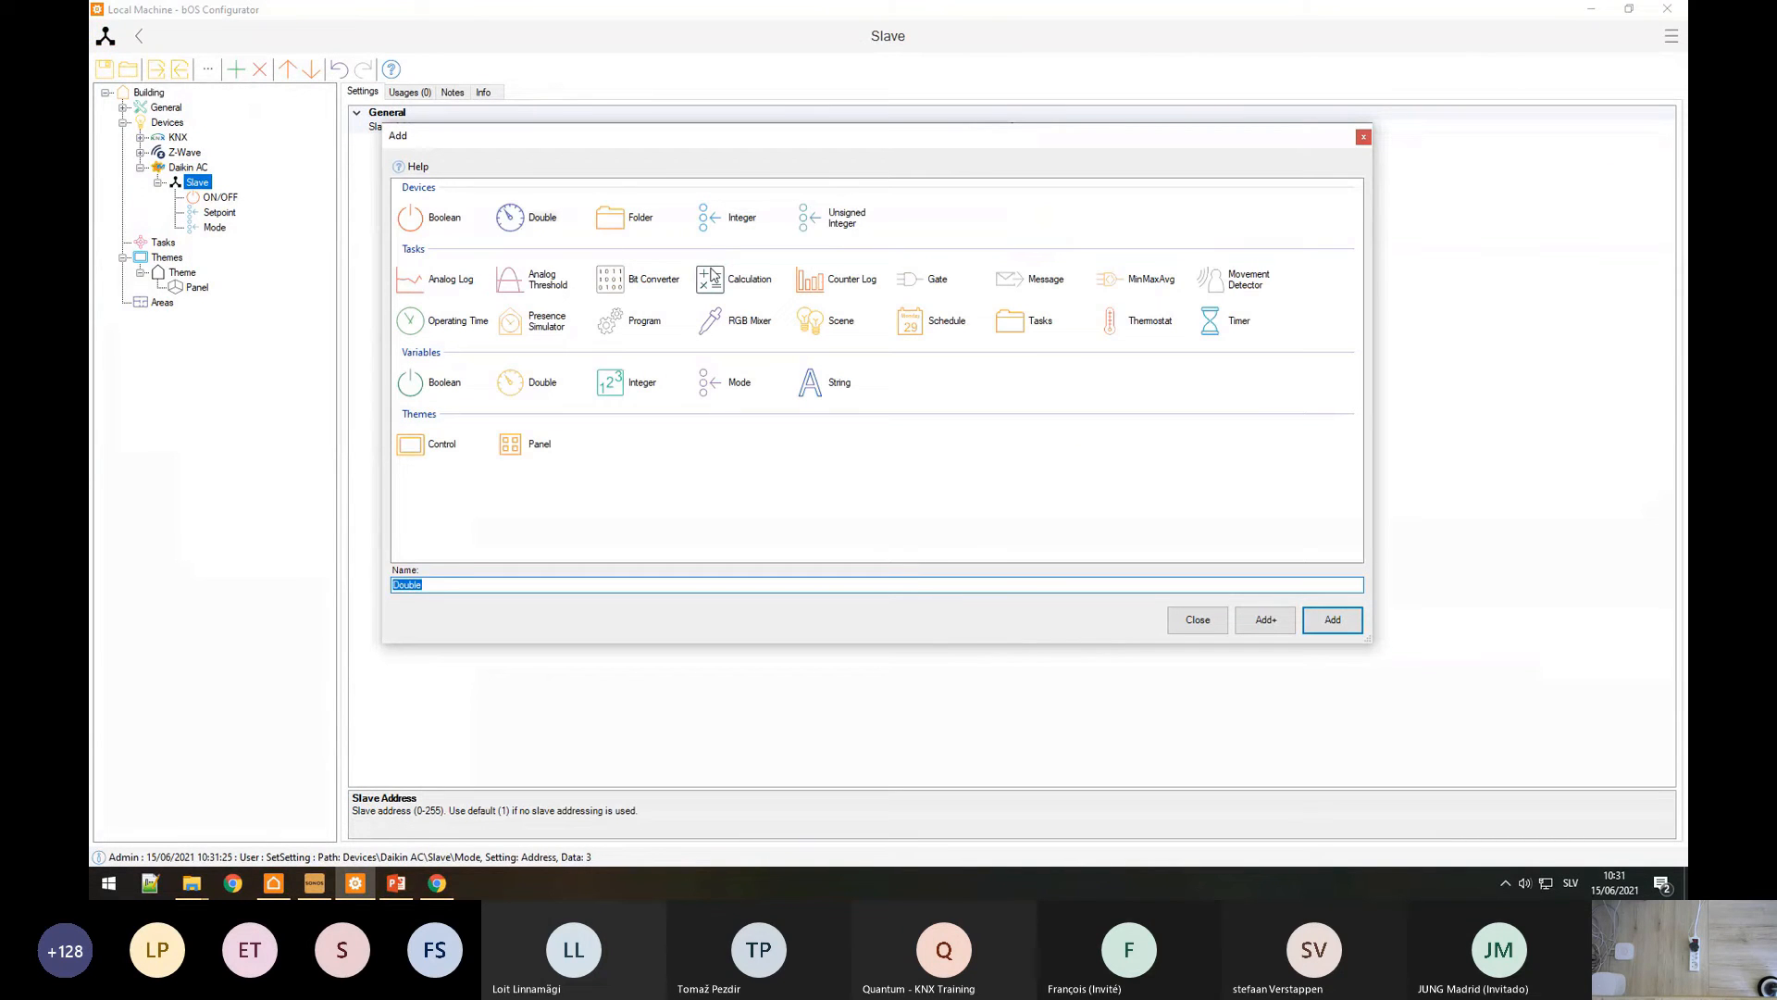
Step: Add the Current temperature point with Signed16Bit data format
text(Current temperature)
key(Return)
click(1041, 196)
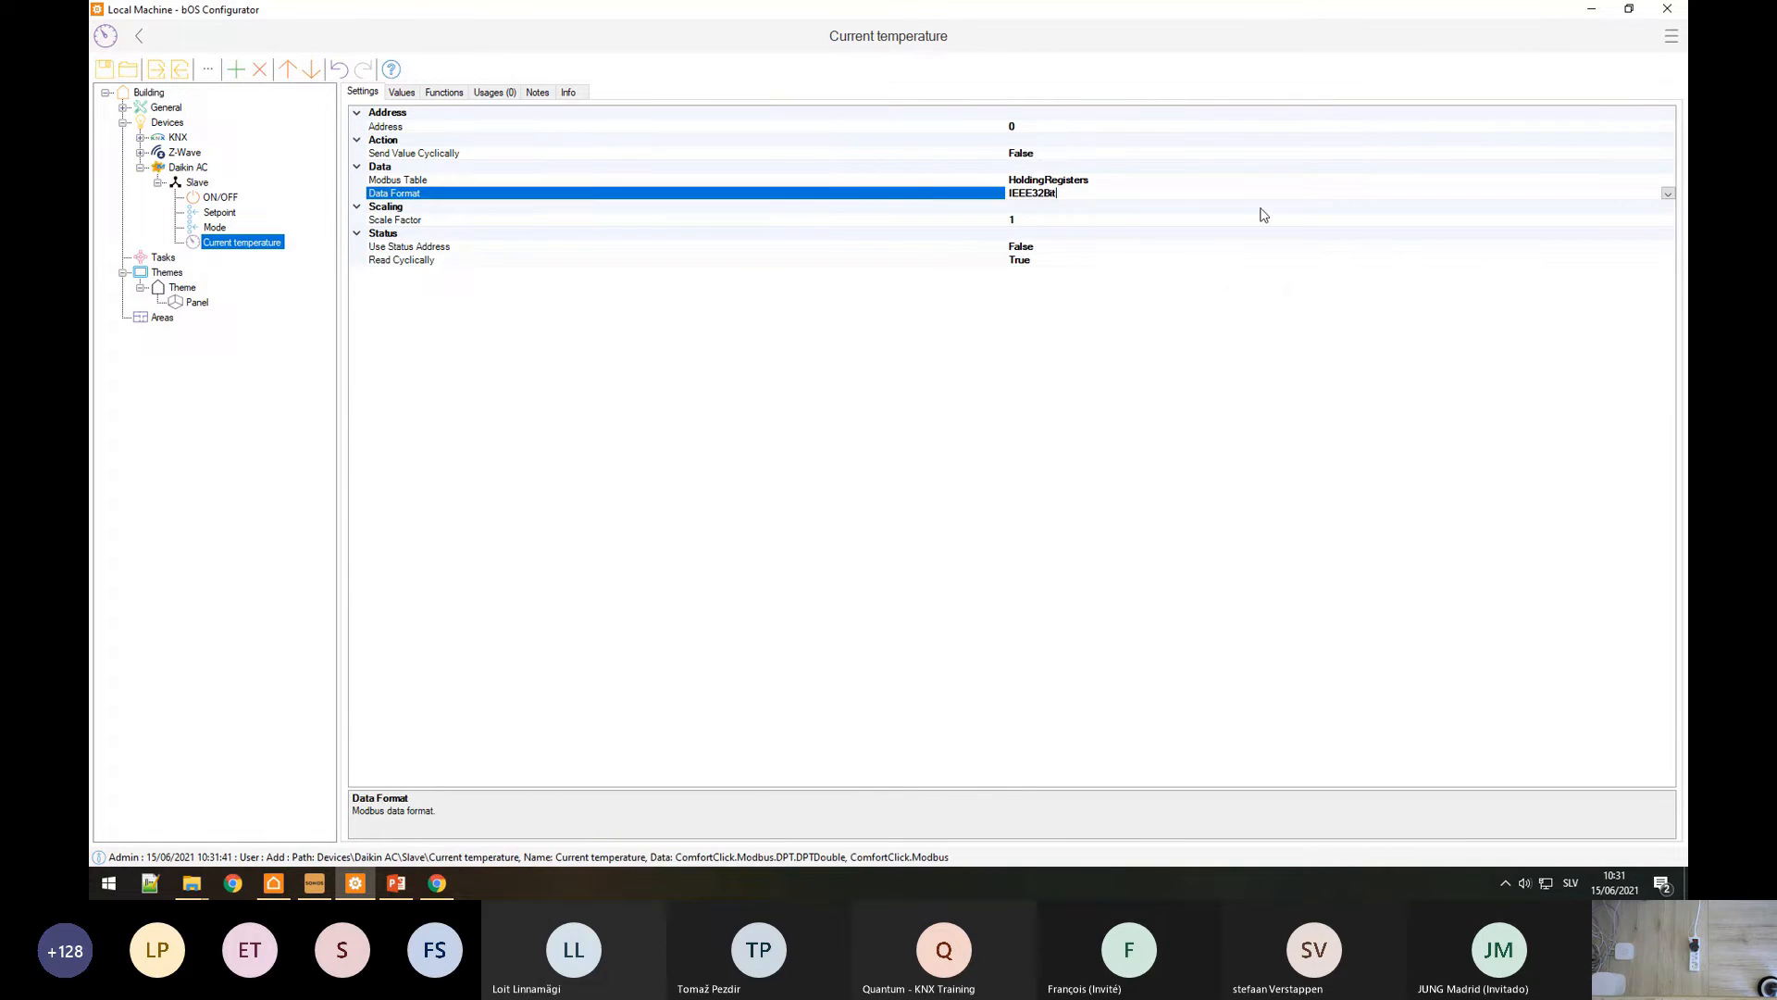
click(1668, 195)
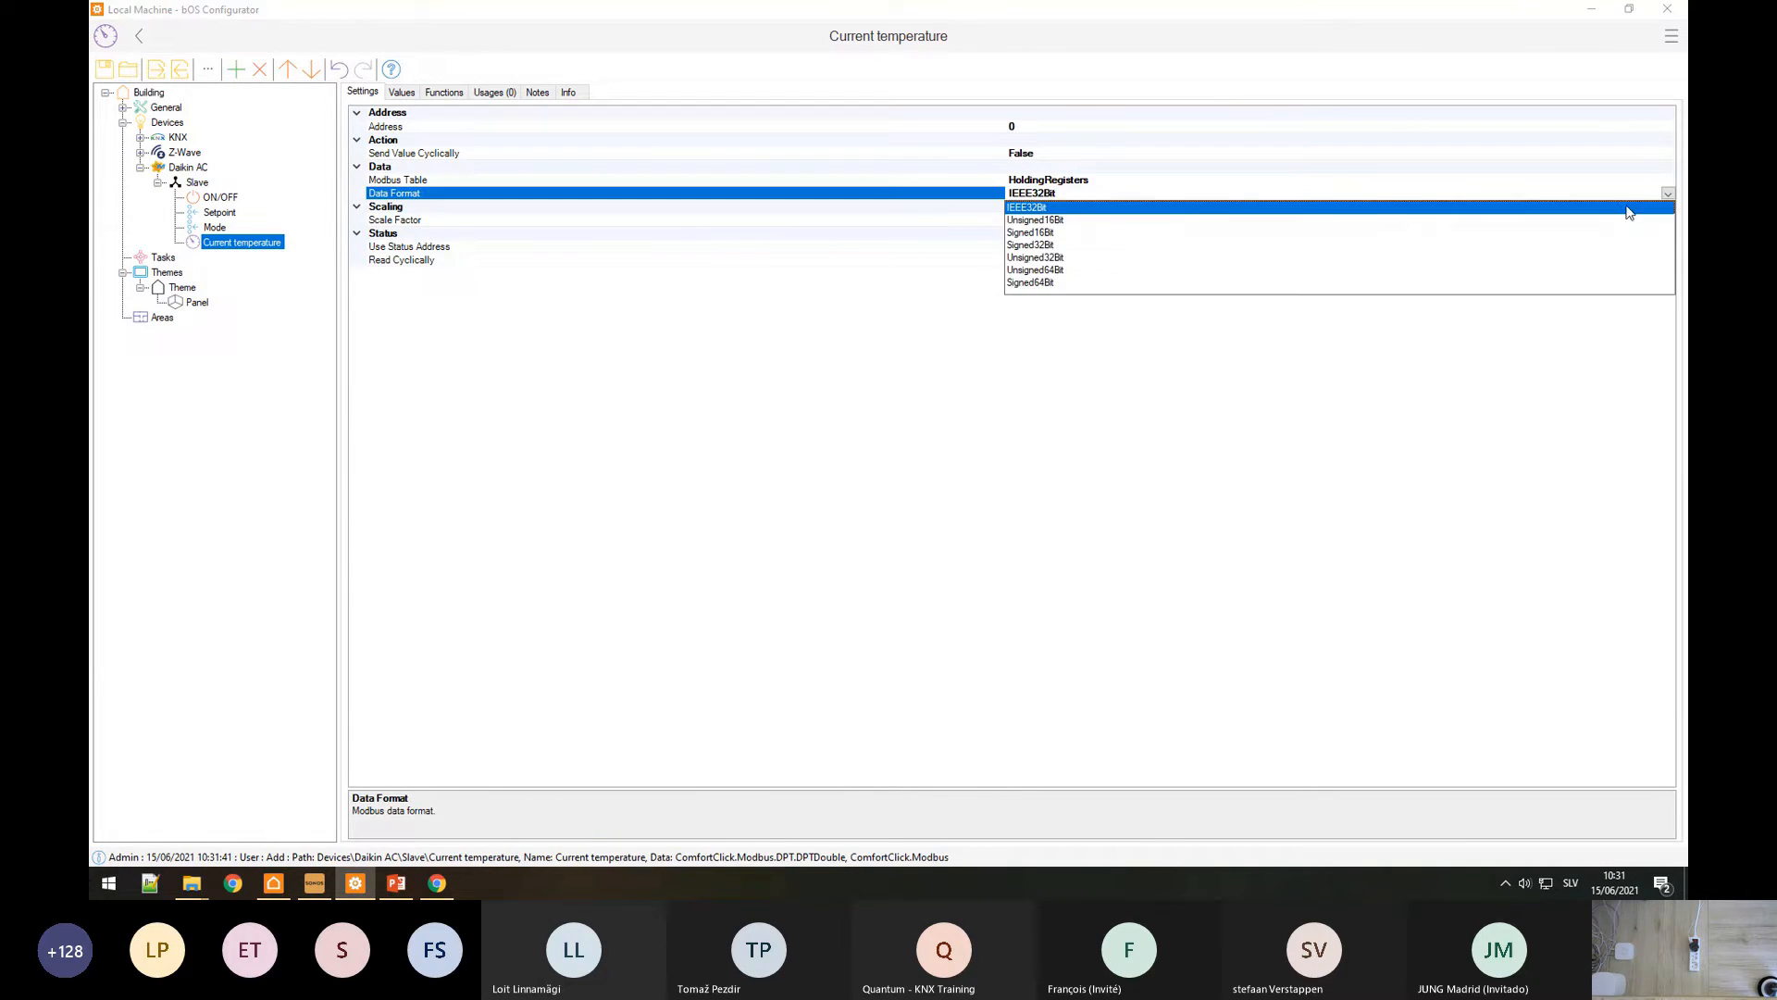
click(1045, 233)
Step: Point Current temperature at the InputRegisters table, address 50
click(1130, 180)
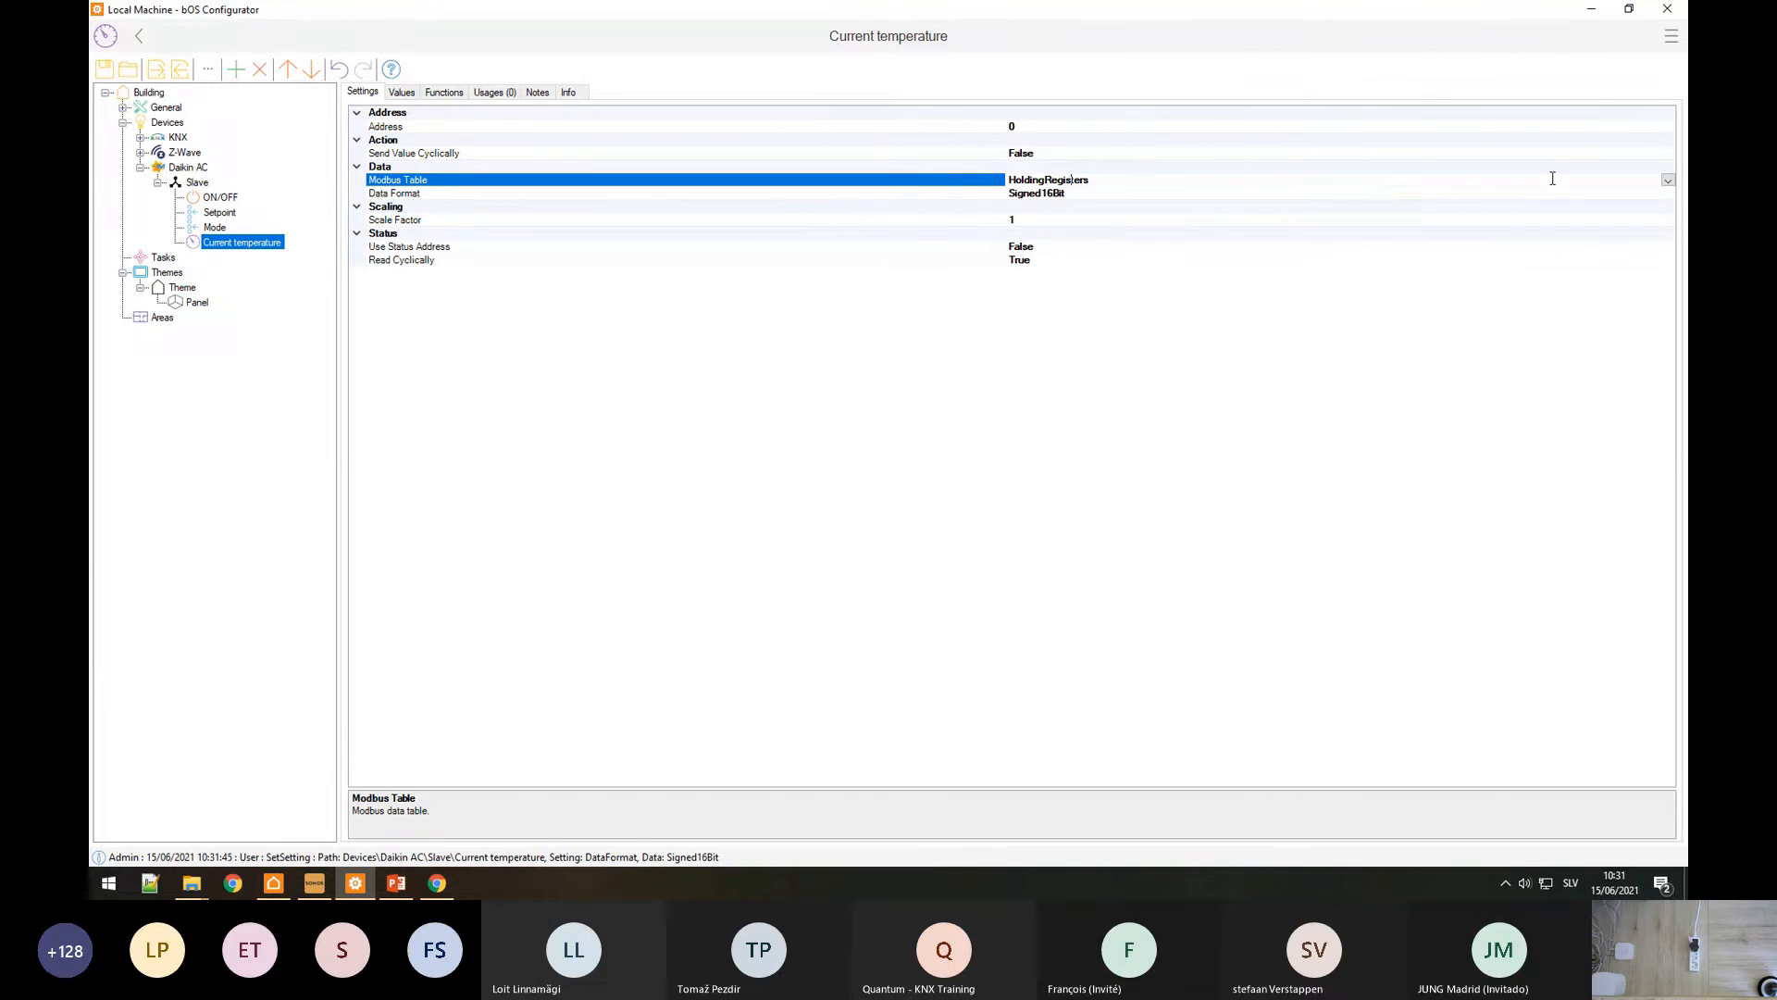
click(1668, 179)
click(1052, 204)
key(alt+Tab)
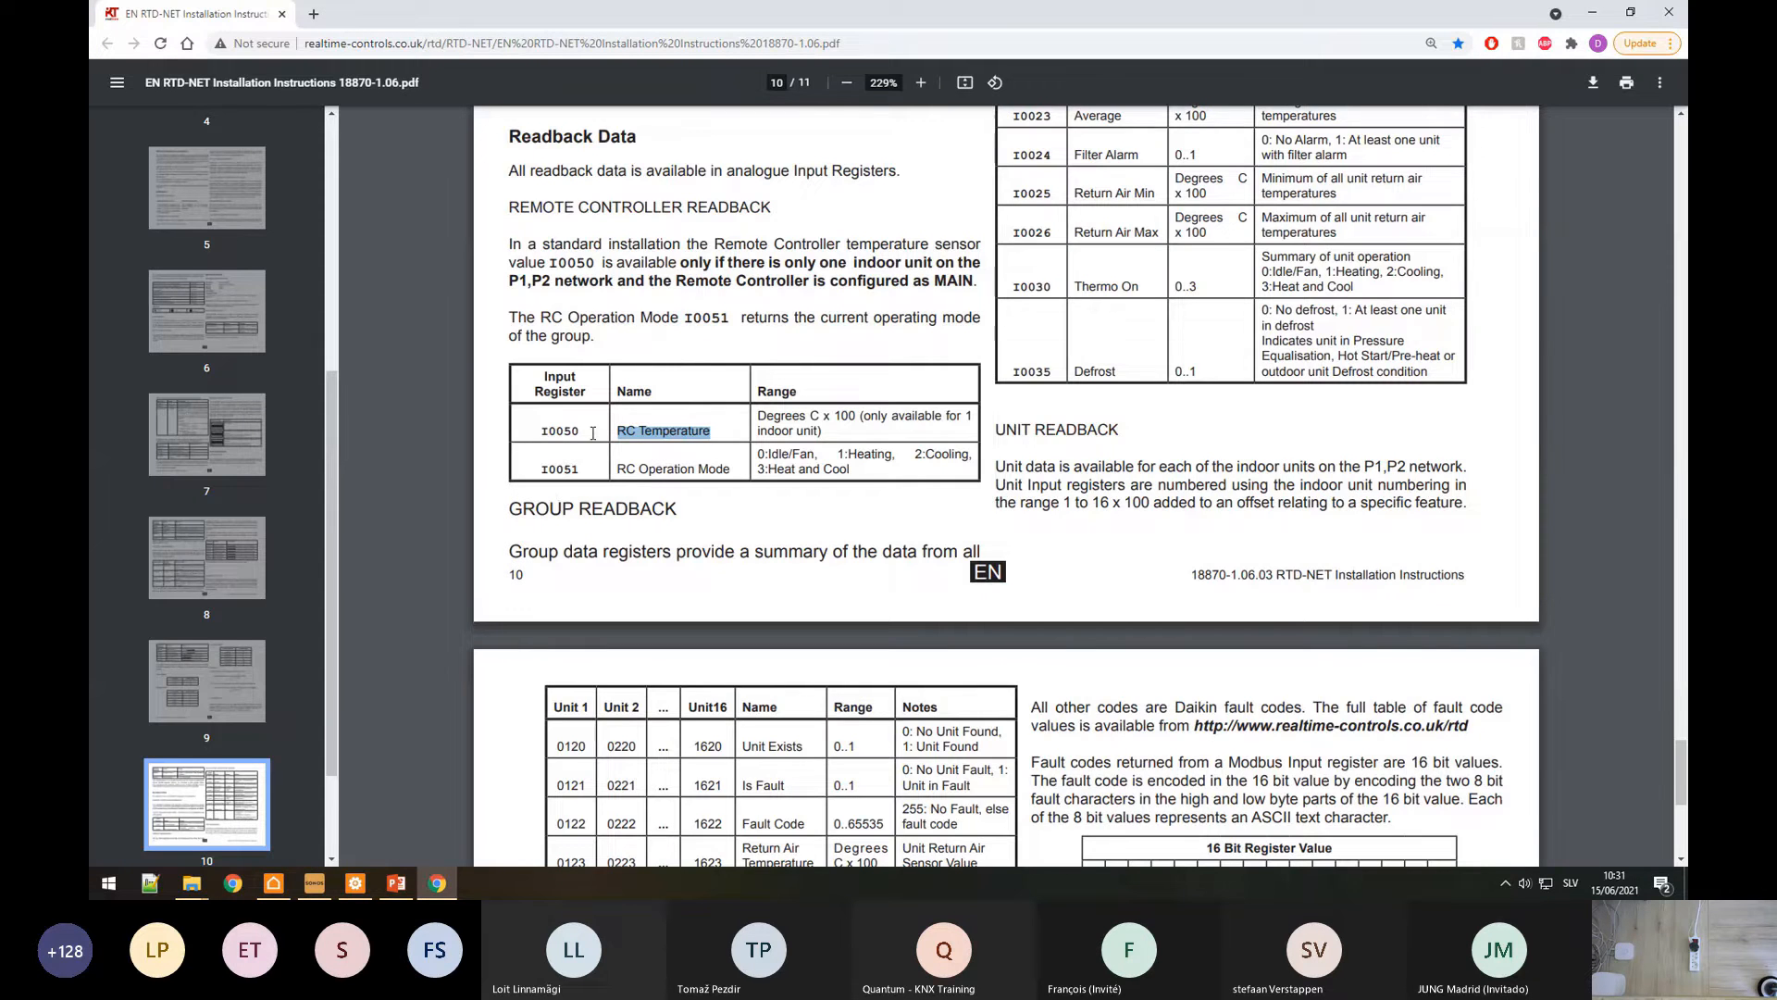
key(alt+Tab)
click(1051, 126)
text(50)
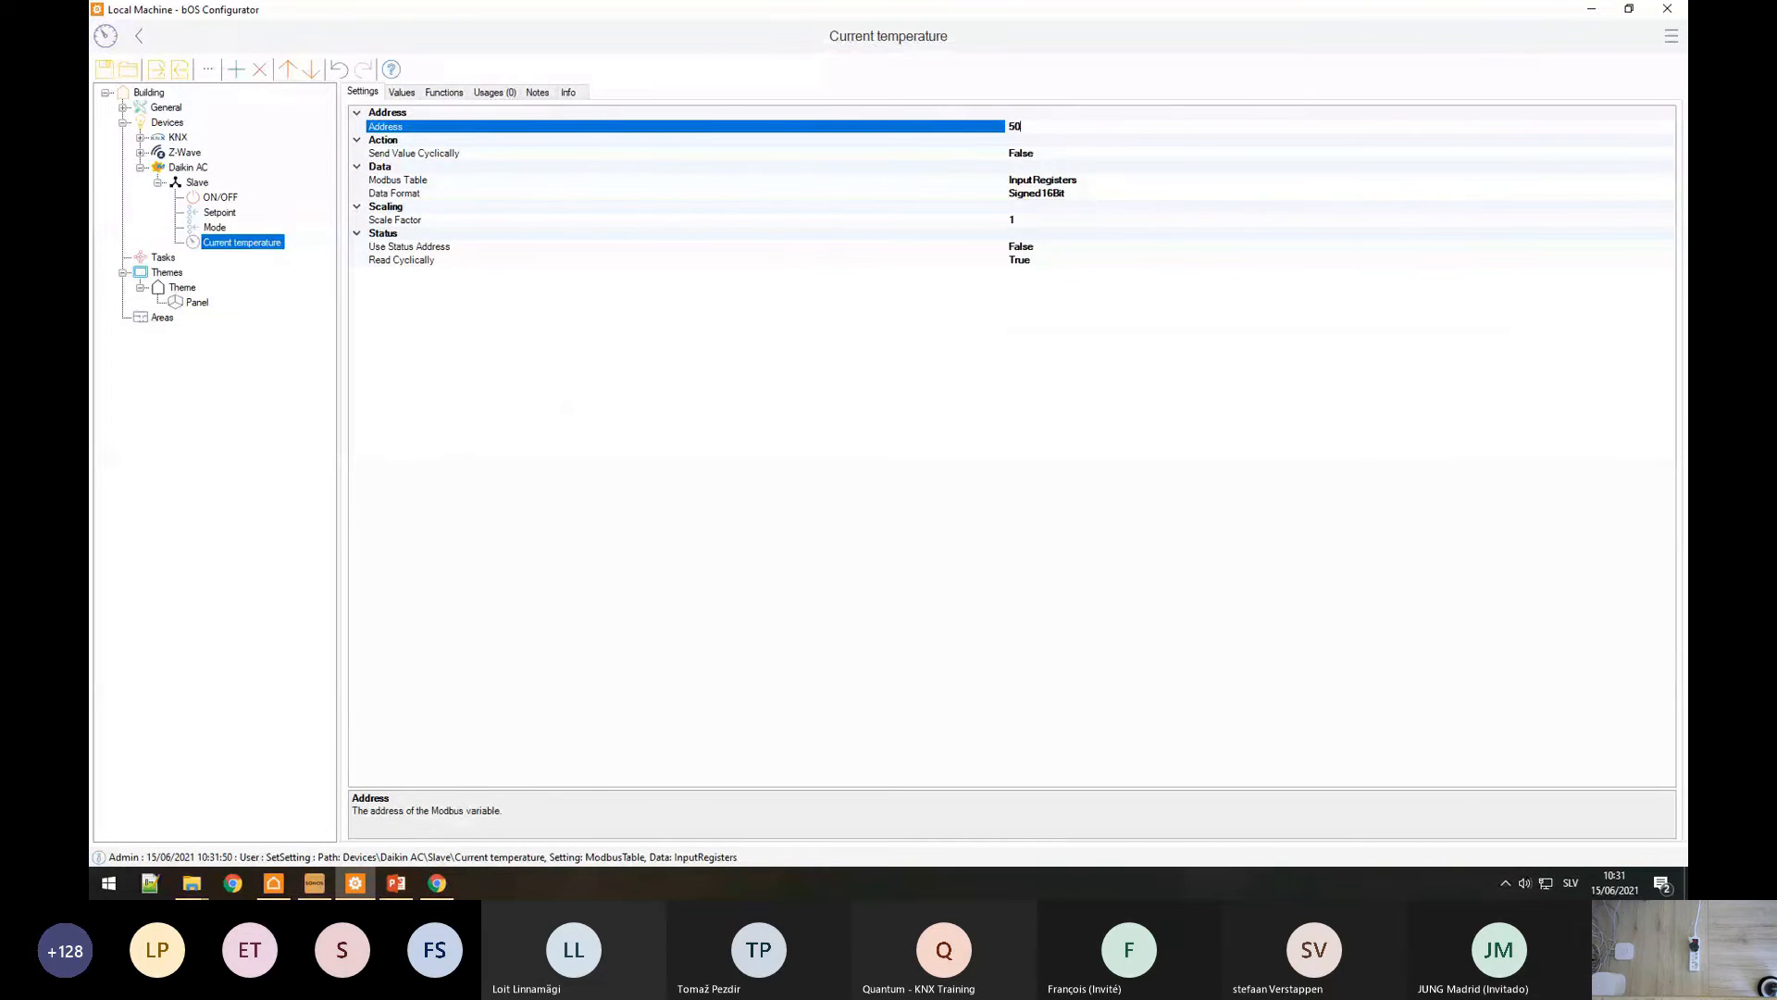
Step: Assign the Power template to ON/OFF and Temperature Setpoint template to Setpoint
click(218, 197)
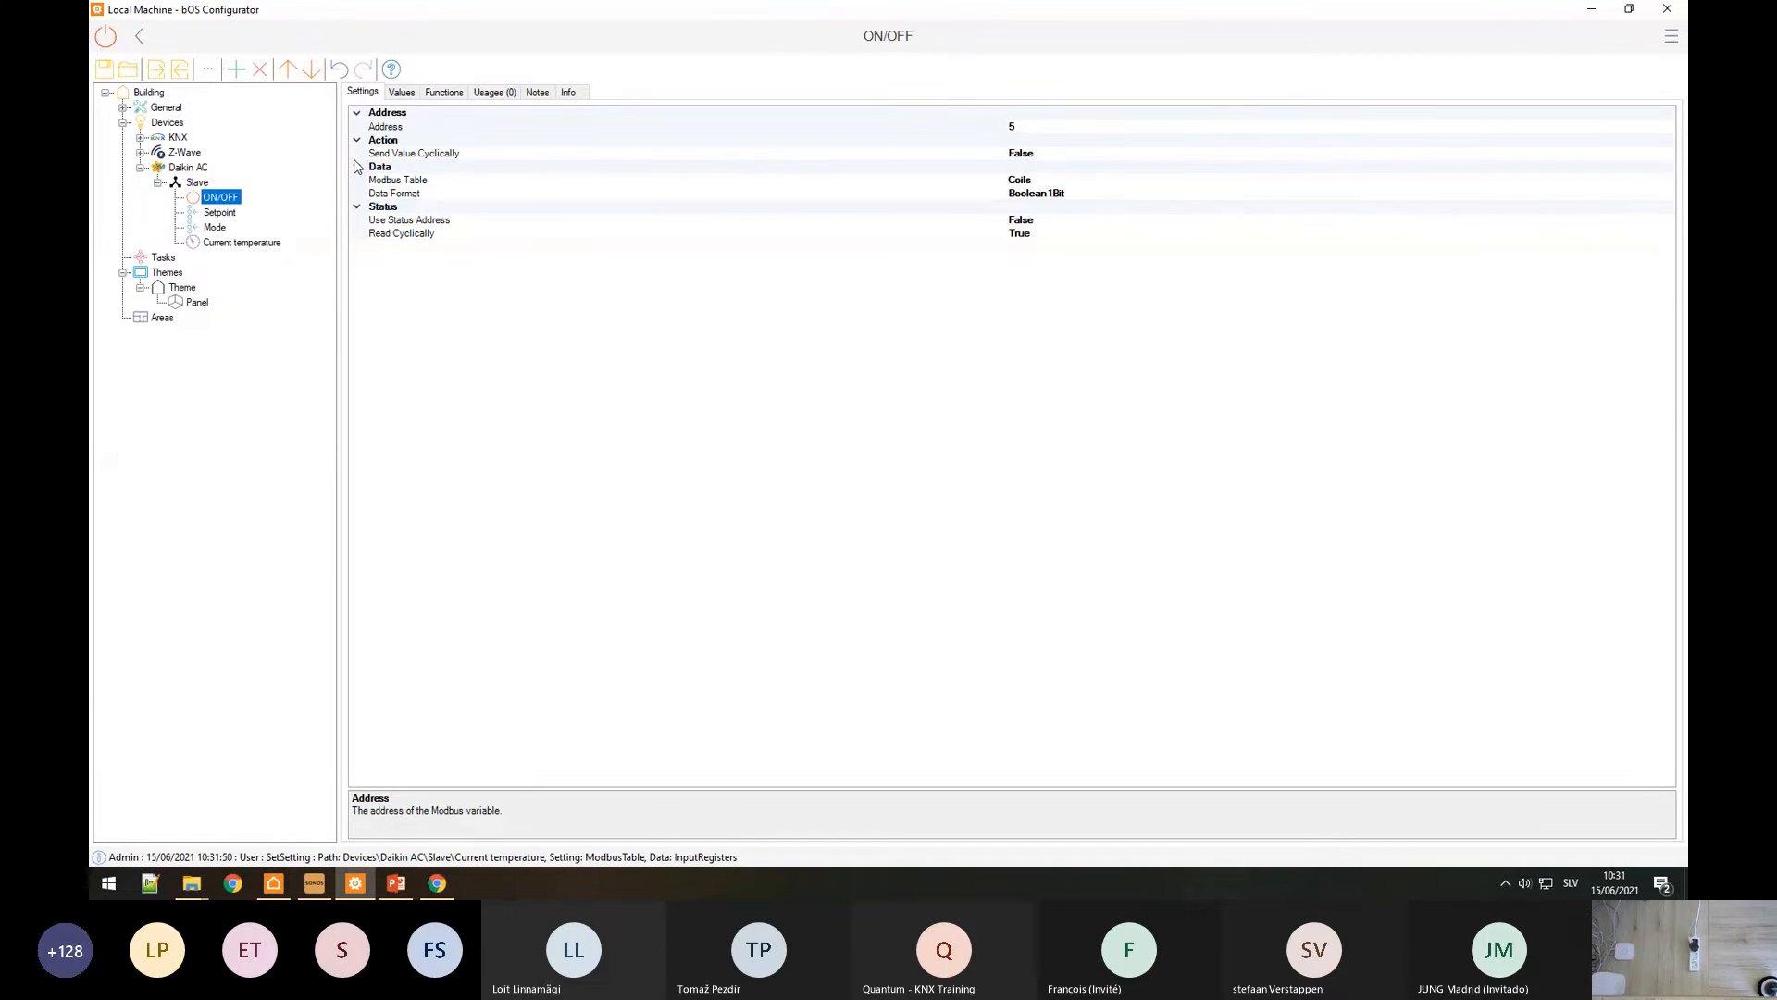
click(400, 93)
click(1421, 130)
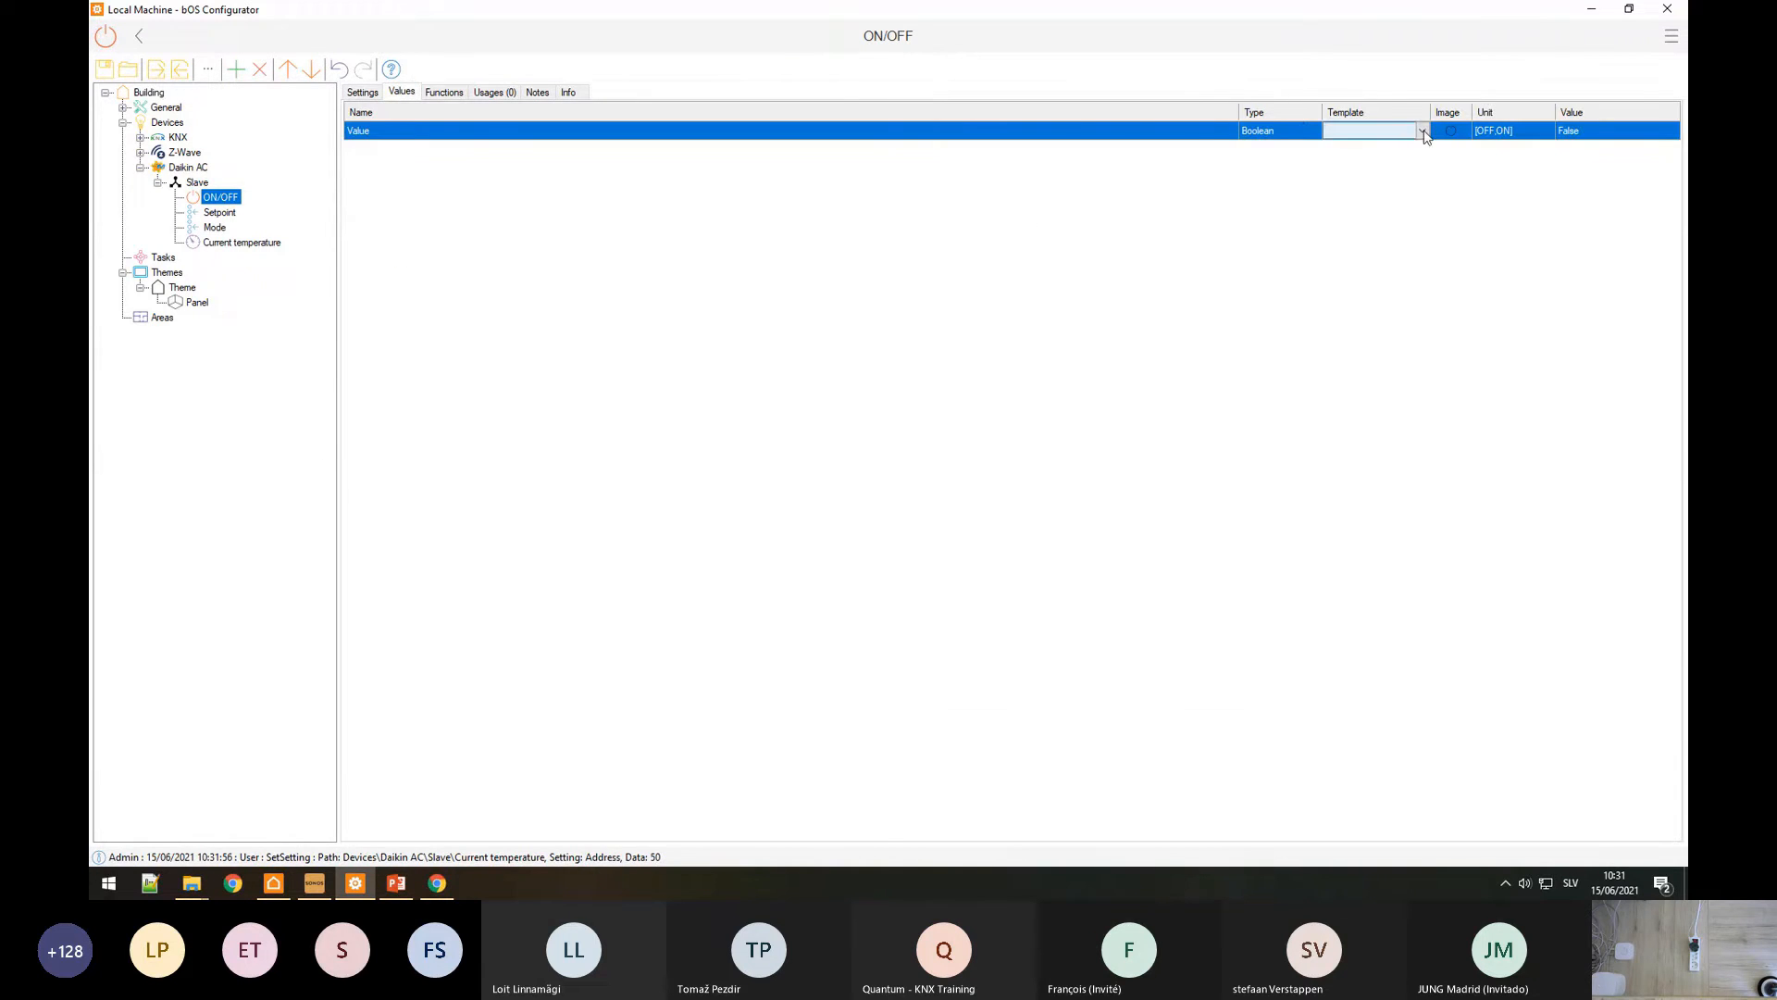
click(1422, 130)
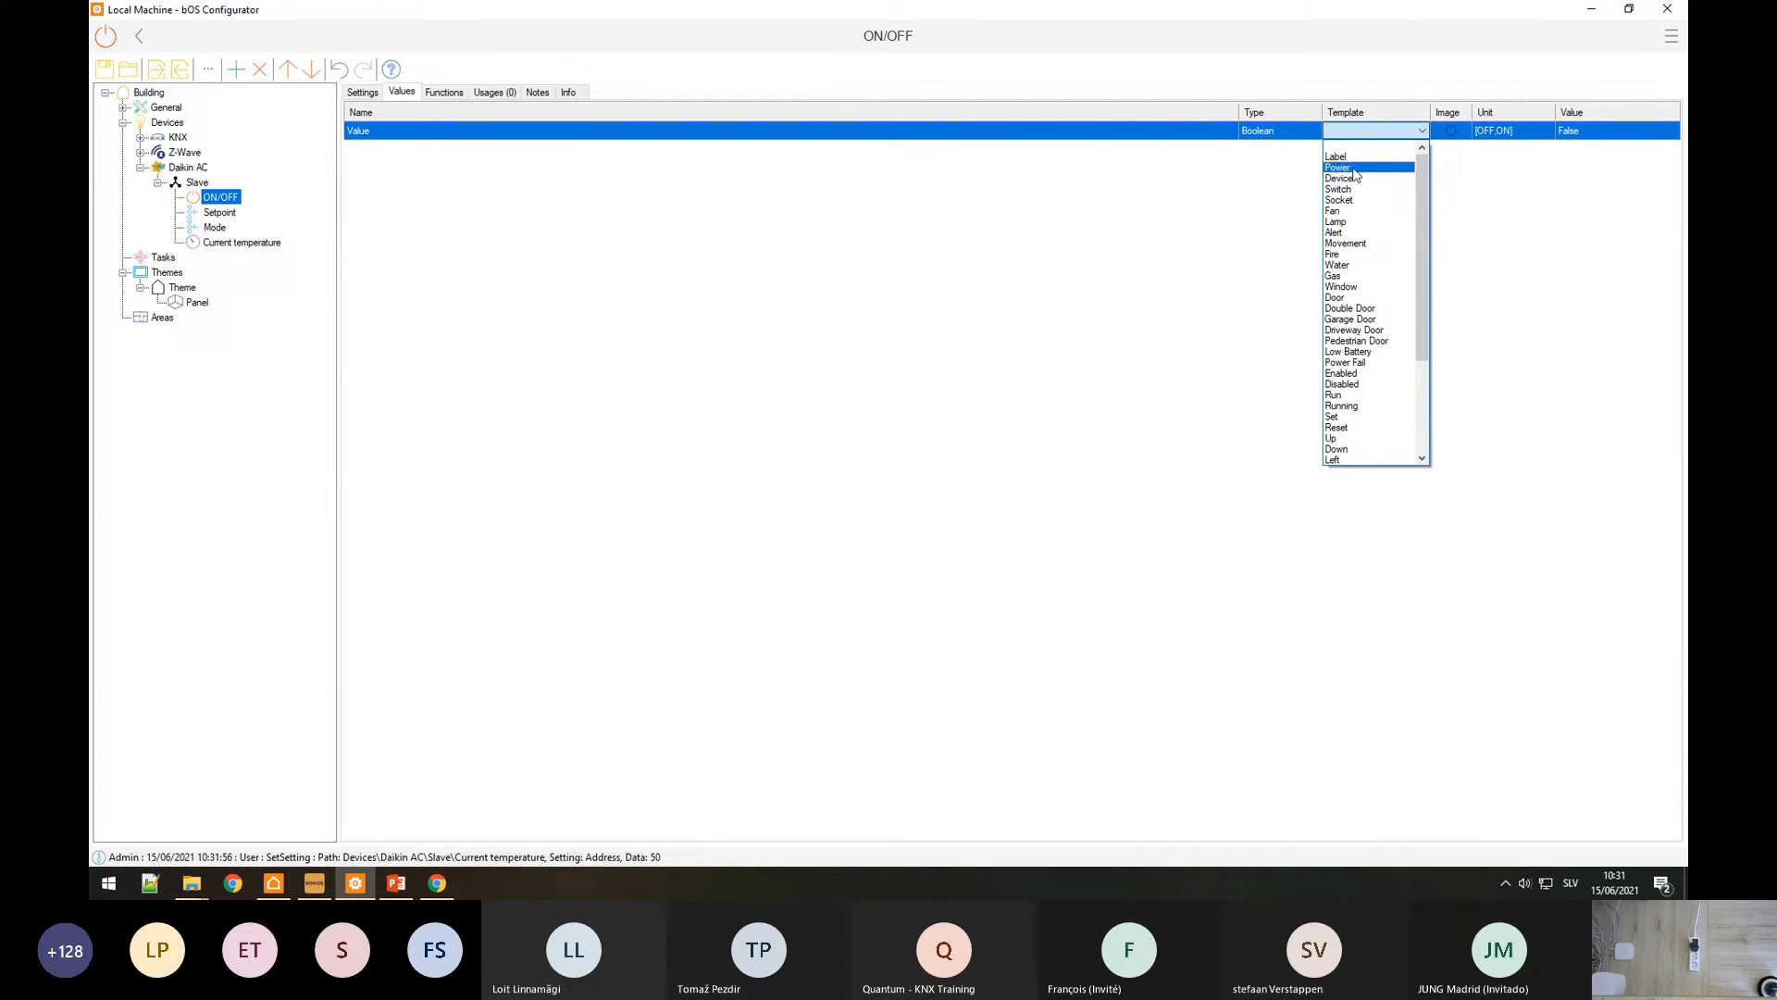
click(1337, 167)
click(219, 212)
click(1361, 131)
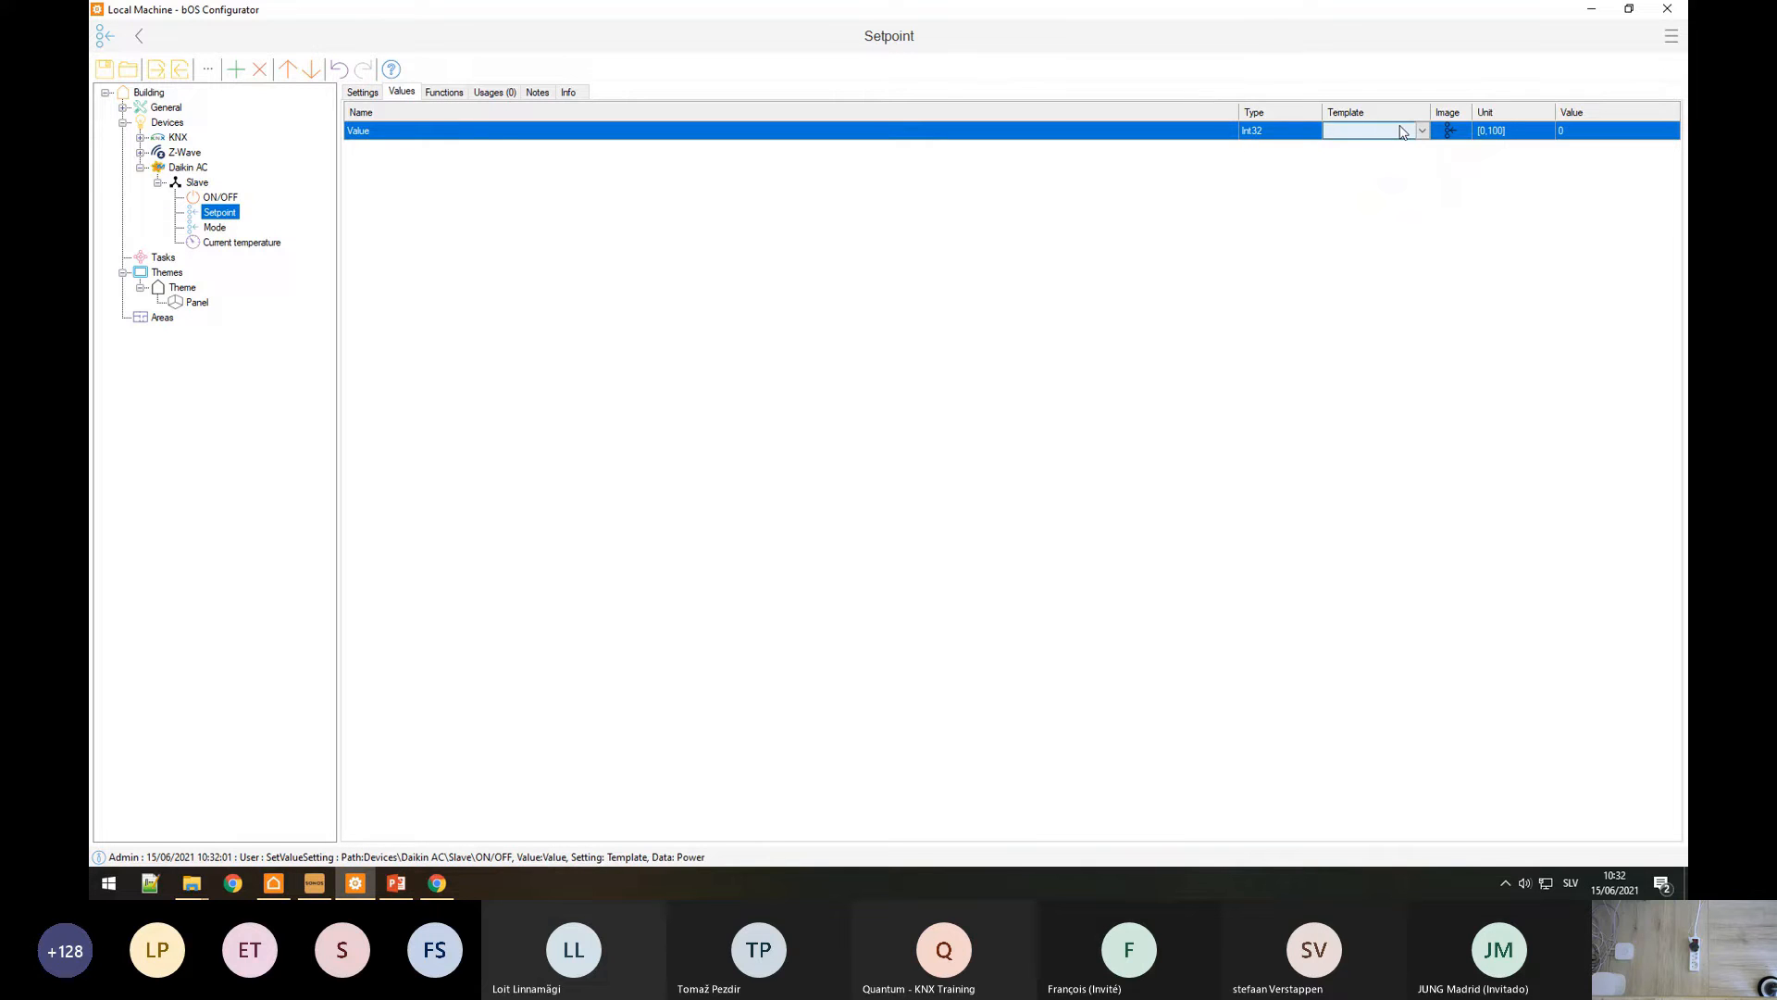
click(1421, 131)
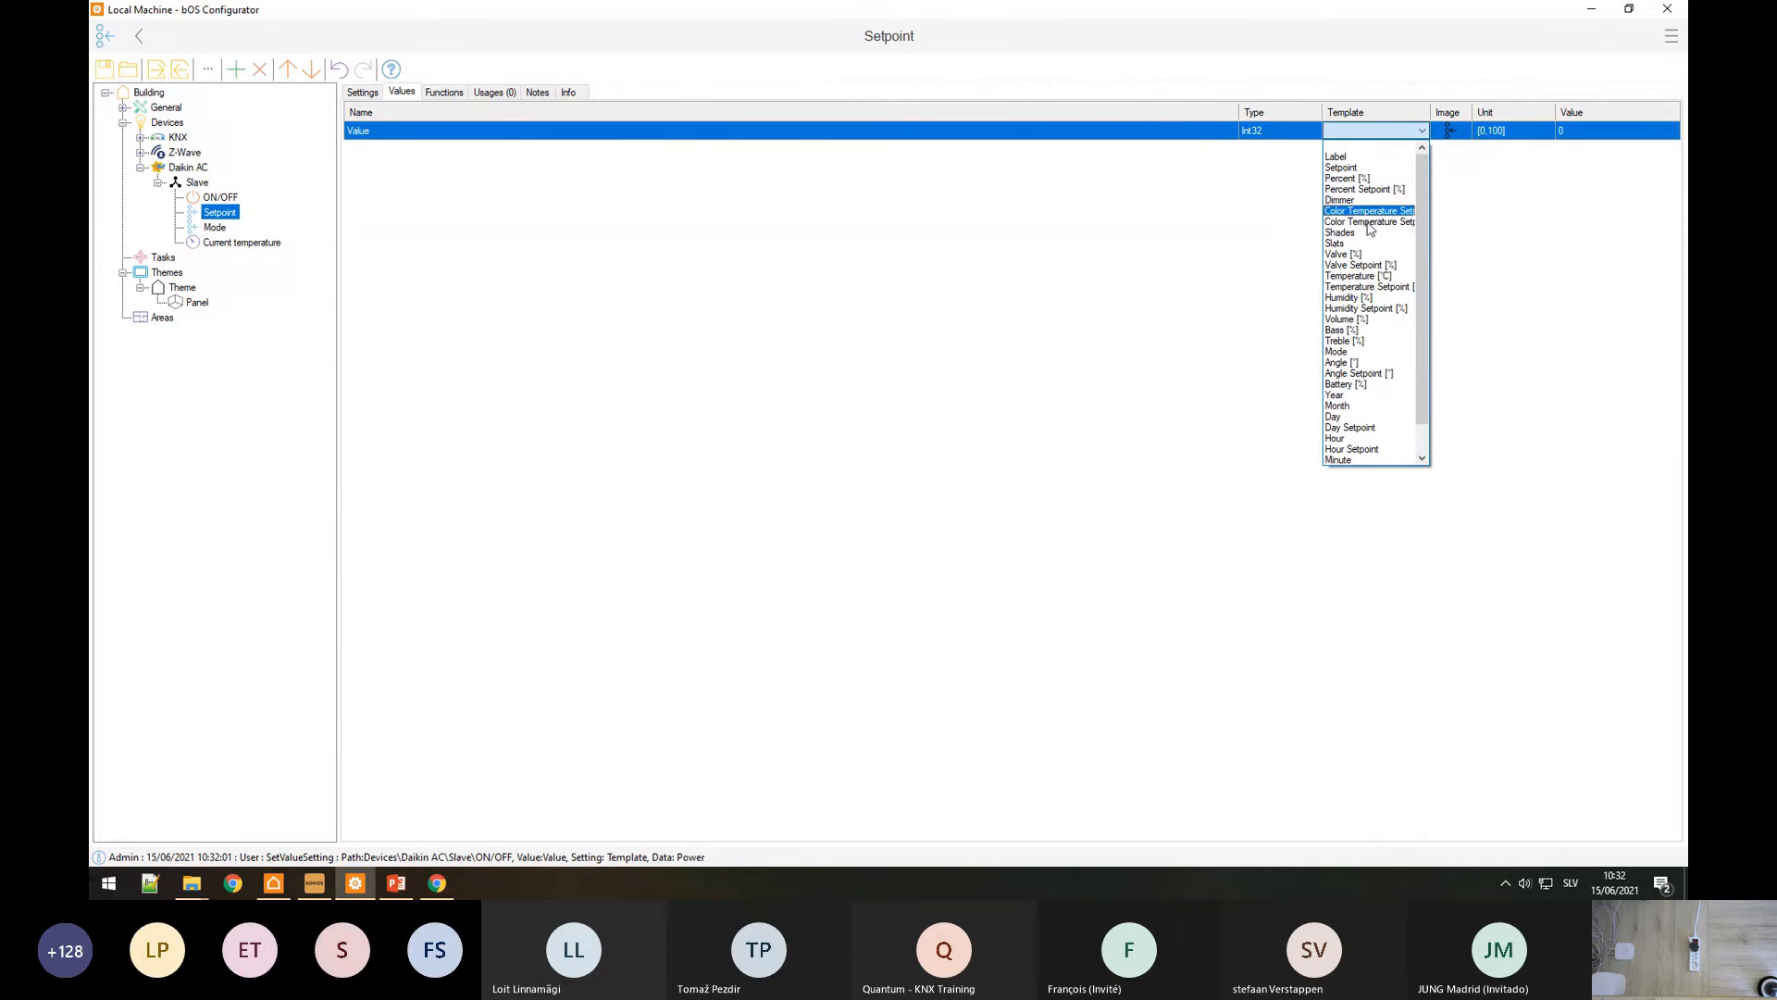
click(1388, 286)
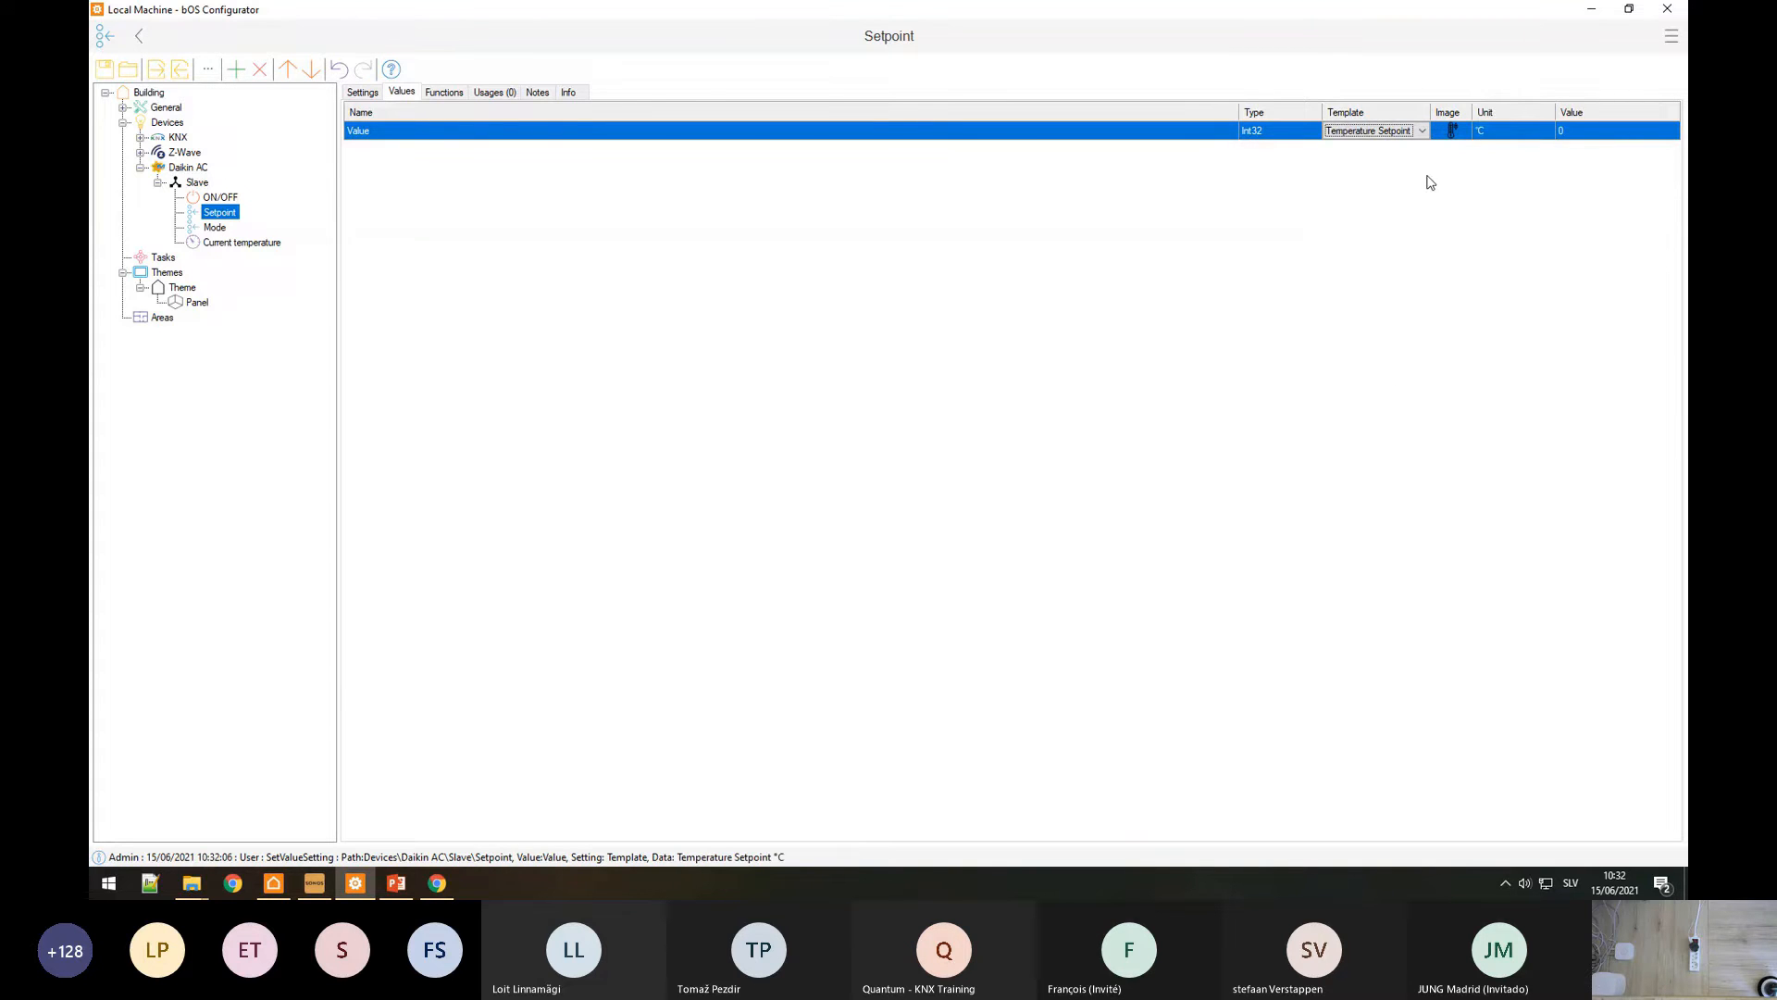
Step: Limit the Setpoint value range to 16–32 °C, as given in the manual
key(alt+Tab)
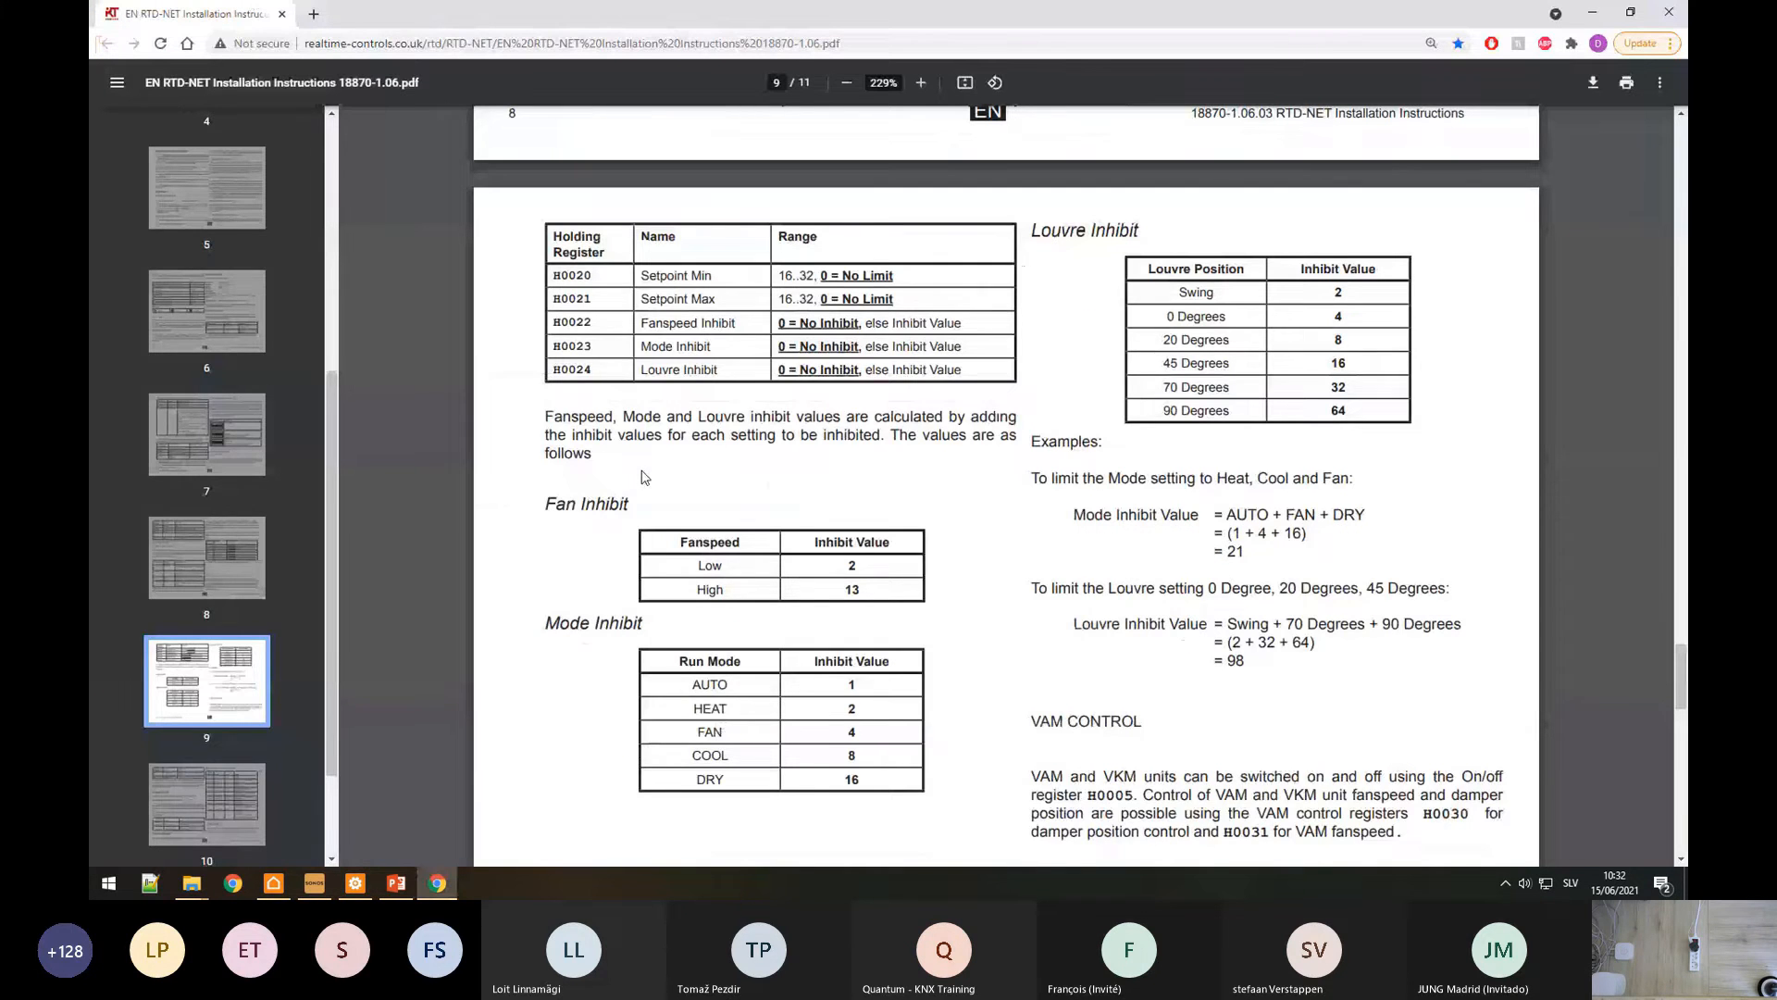
scroll(645, 476, up, 6)
scroll(637, 424, up, 3)
double_click(728, 401)
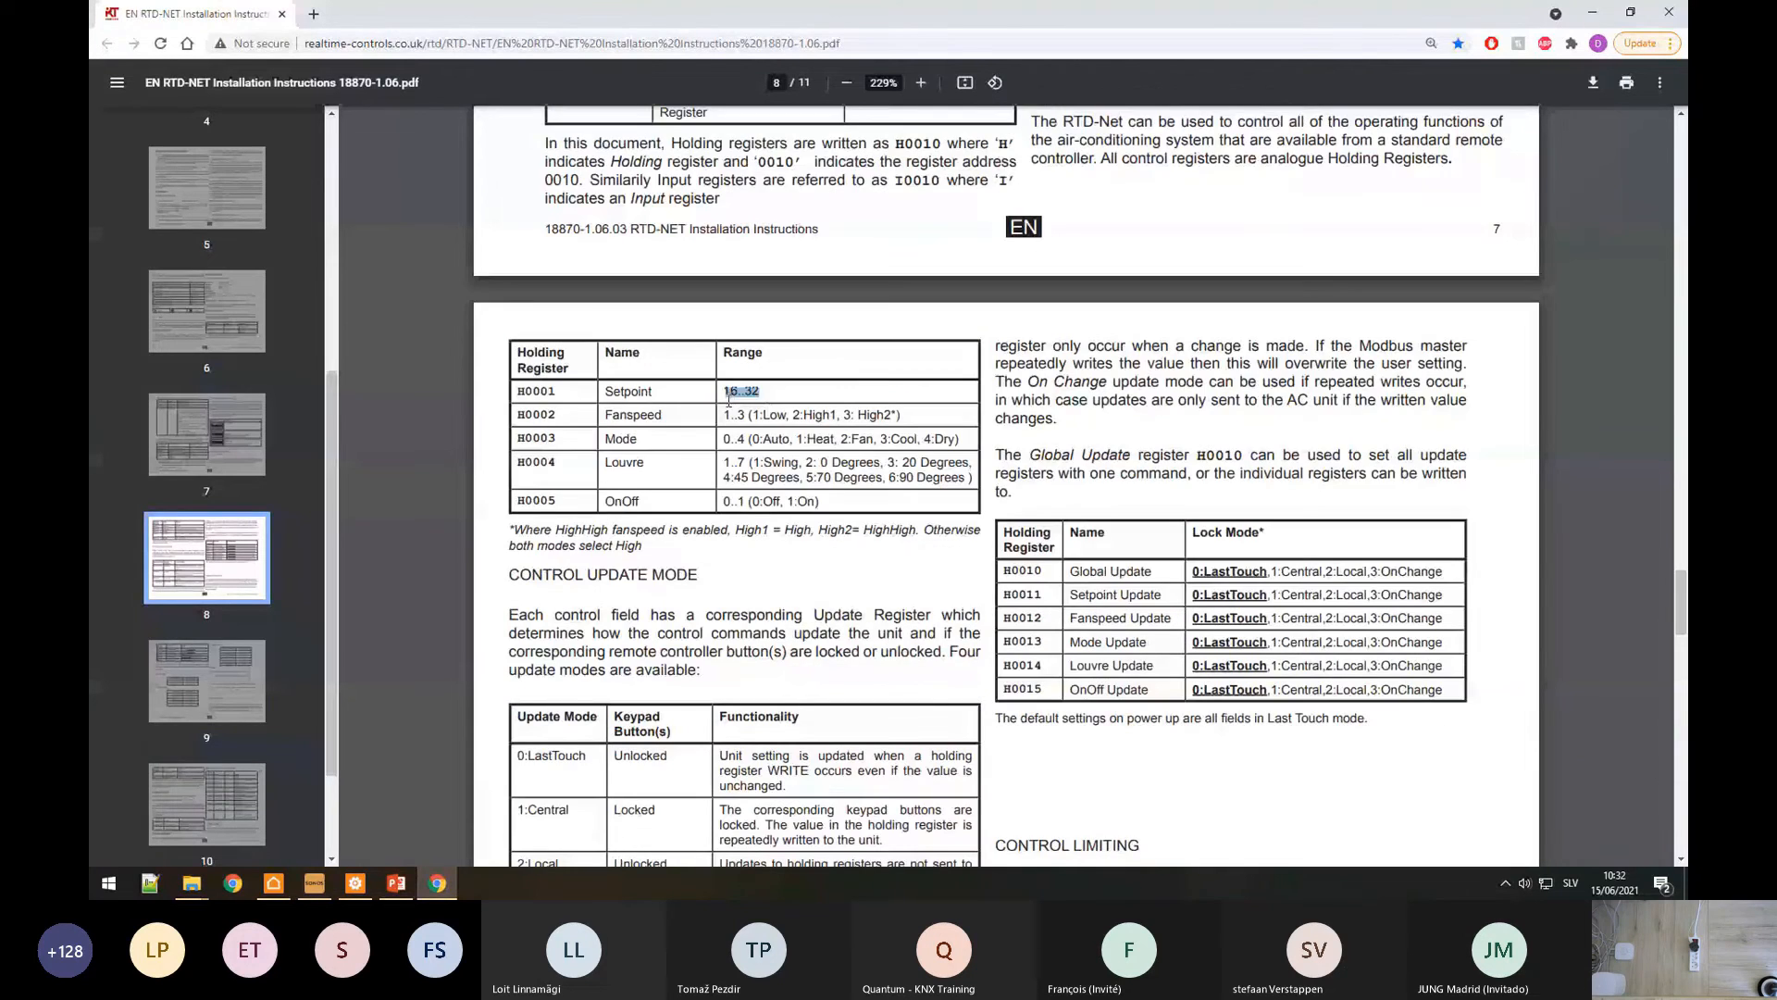
key(alt+Tab)
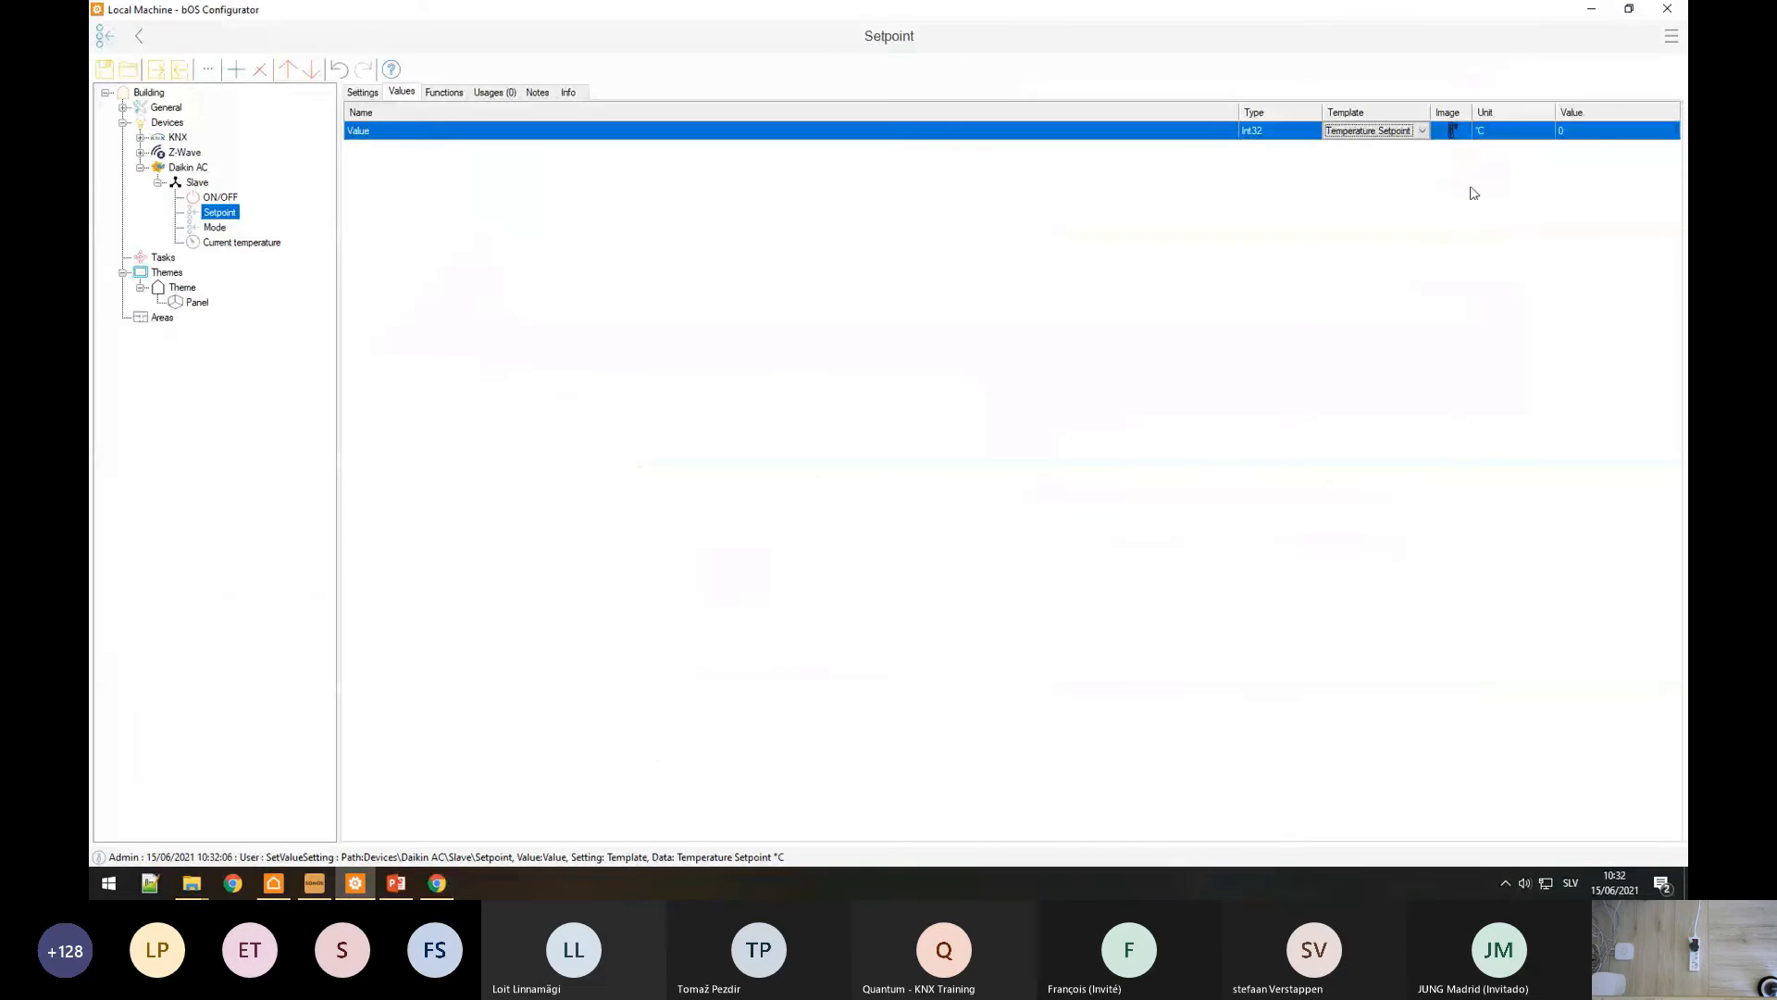
click(1494, 134)
click(911, 348)
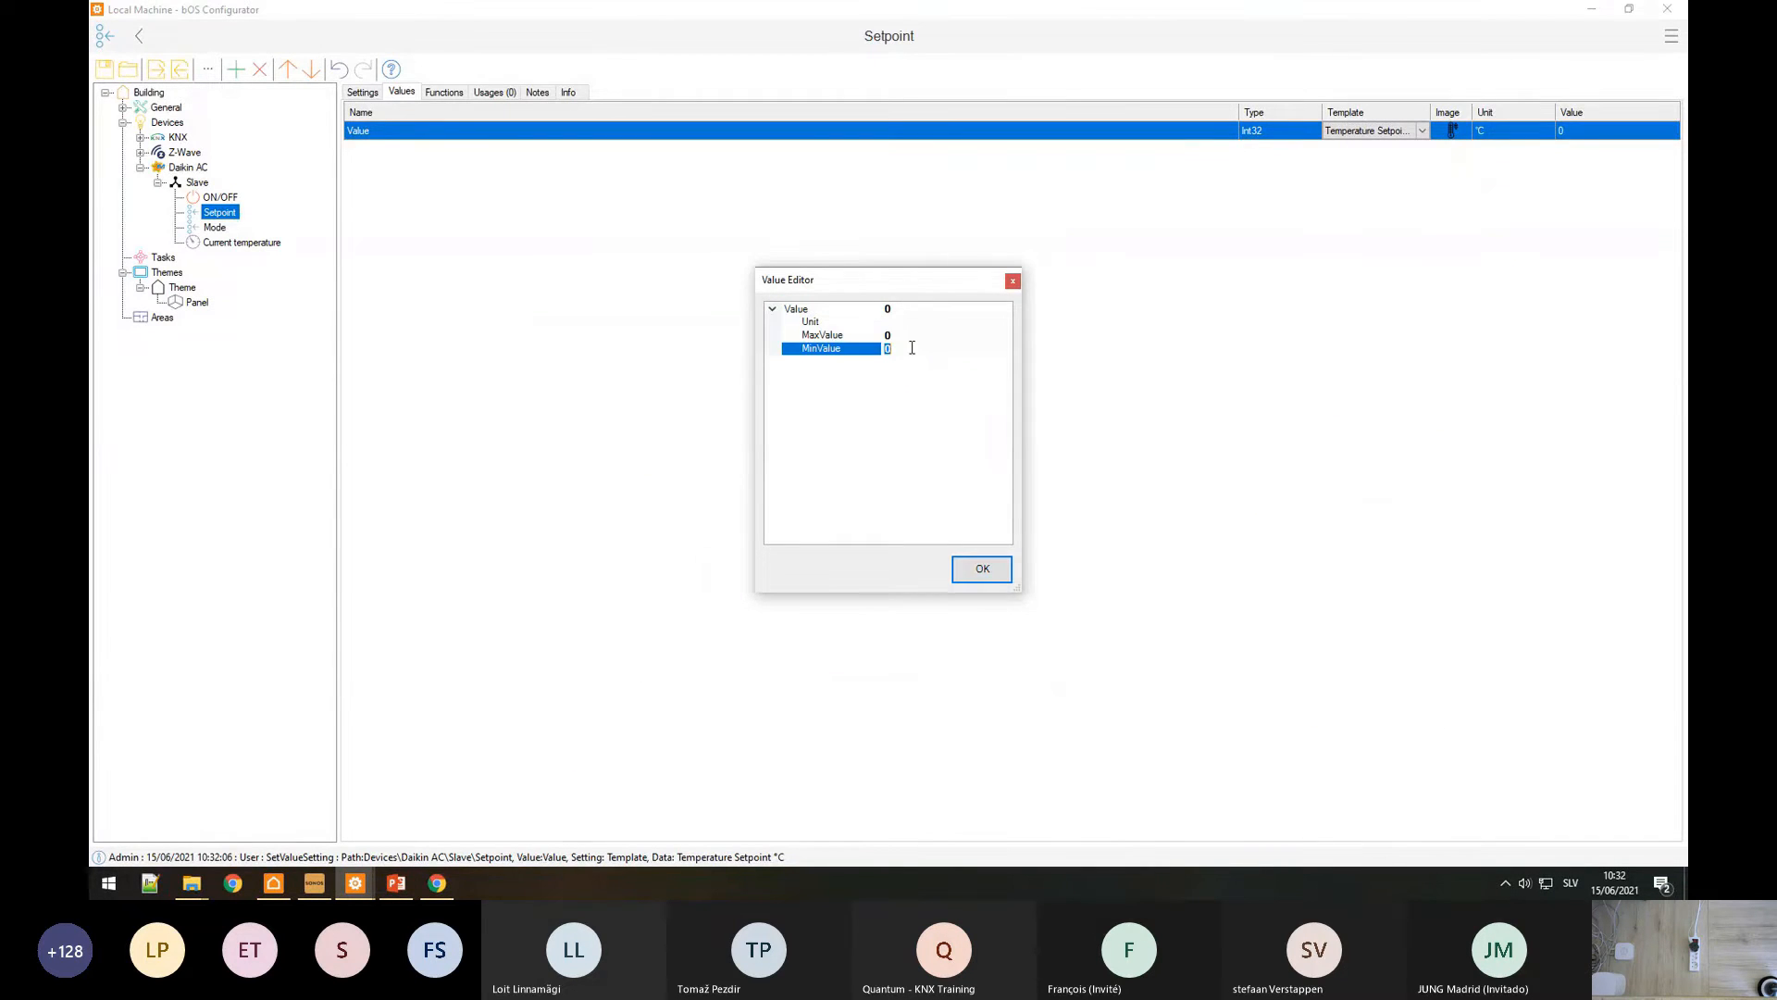
click(916, 334)
text(32)
click(982, 568)
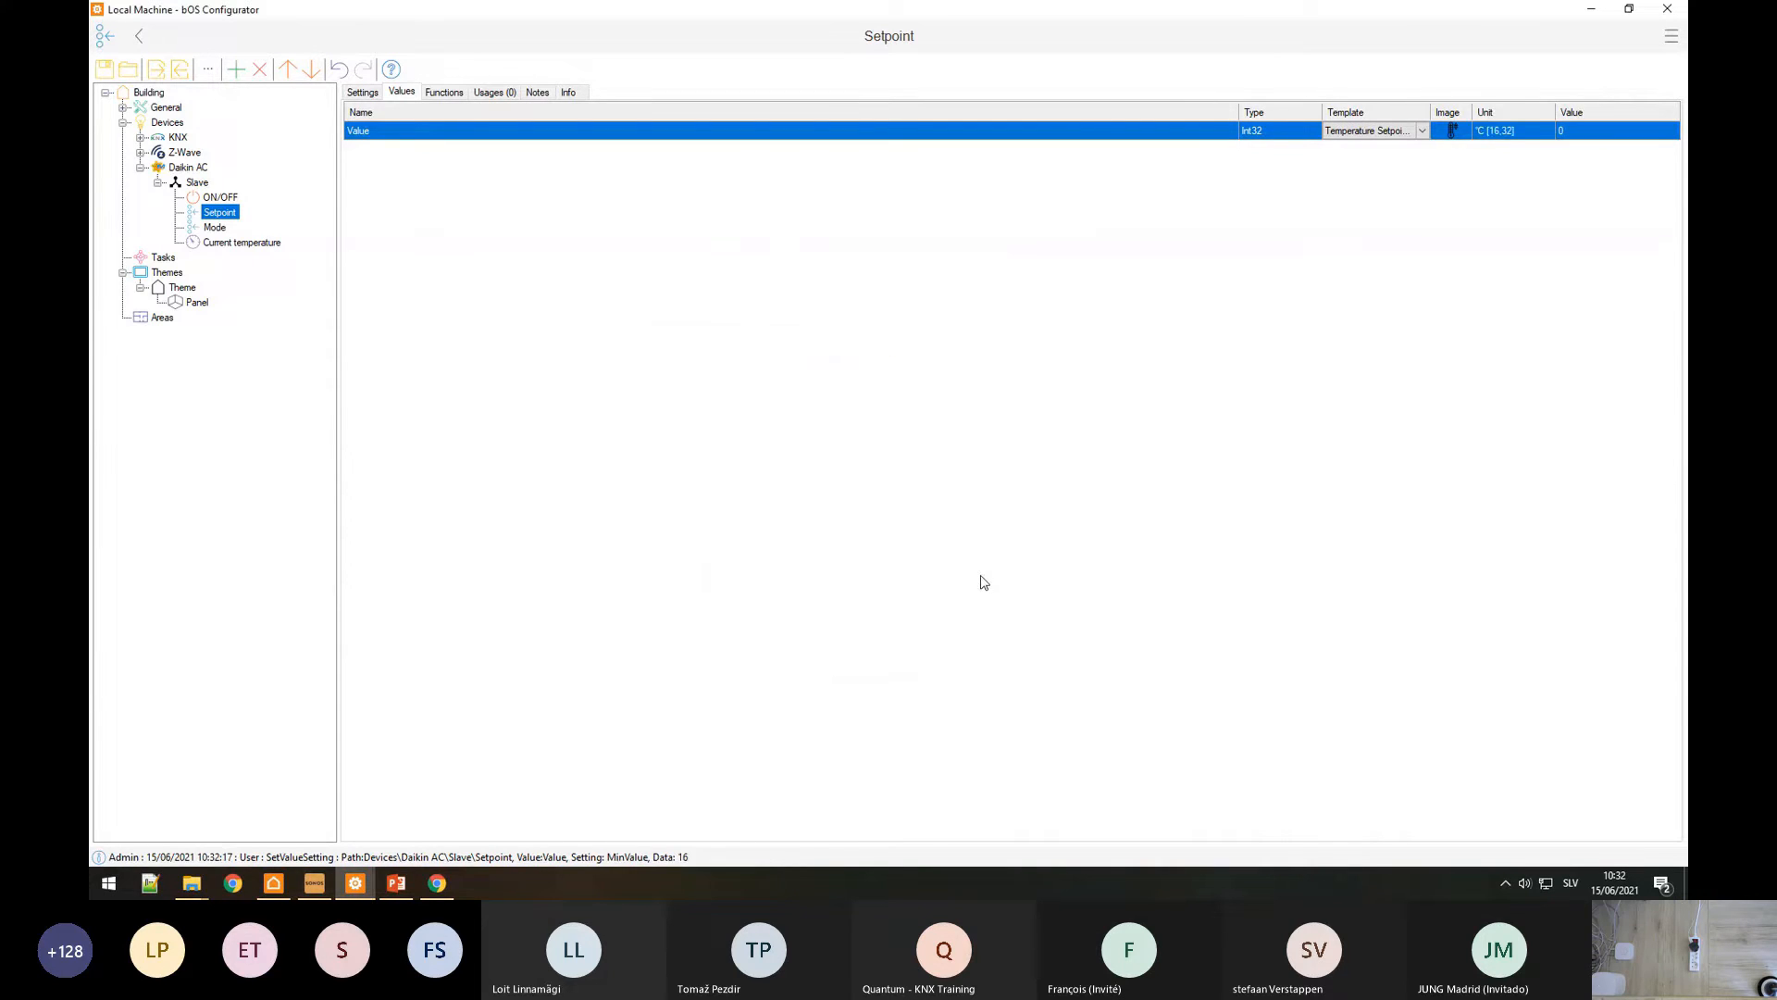
Step: Review the Mode point's template options and switch to the theme Panel
click(211, 229)
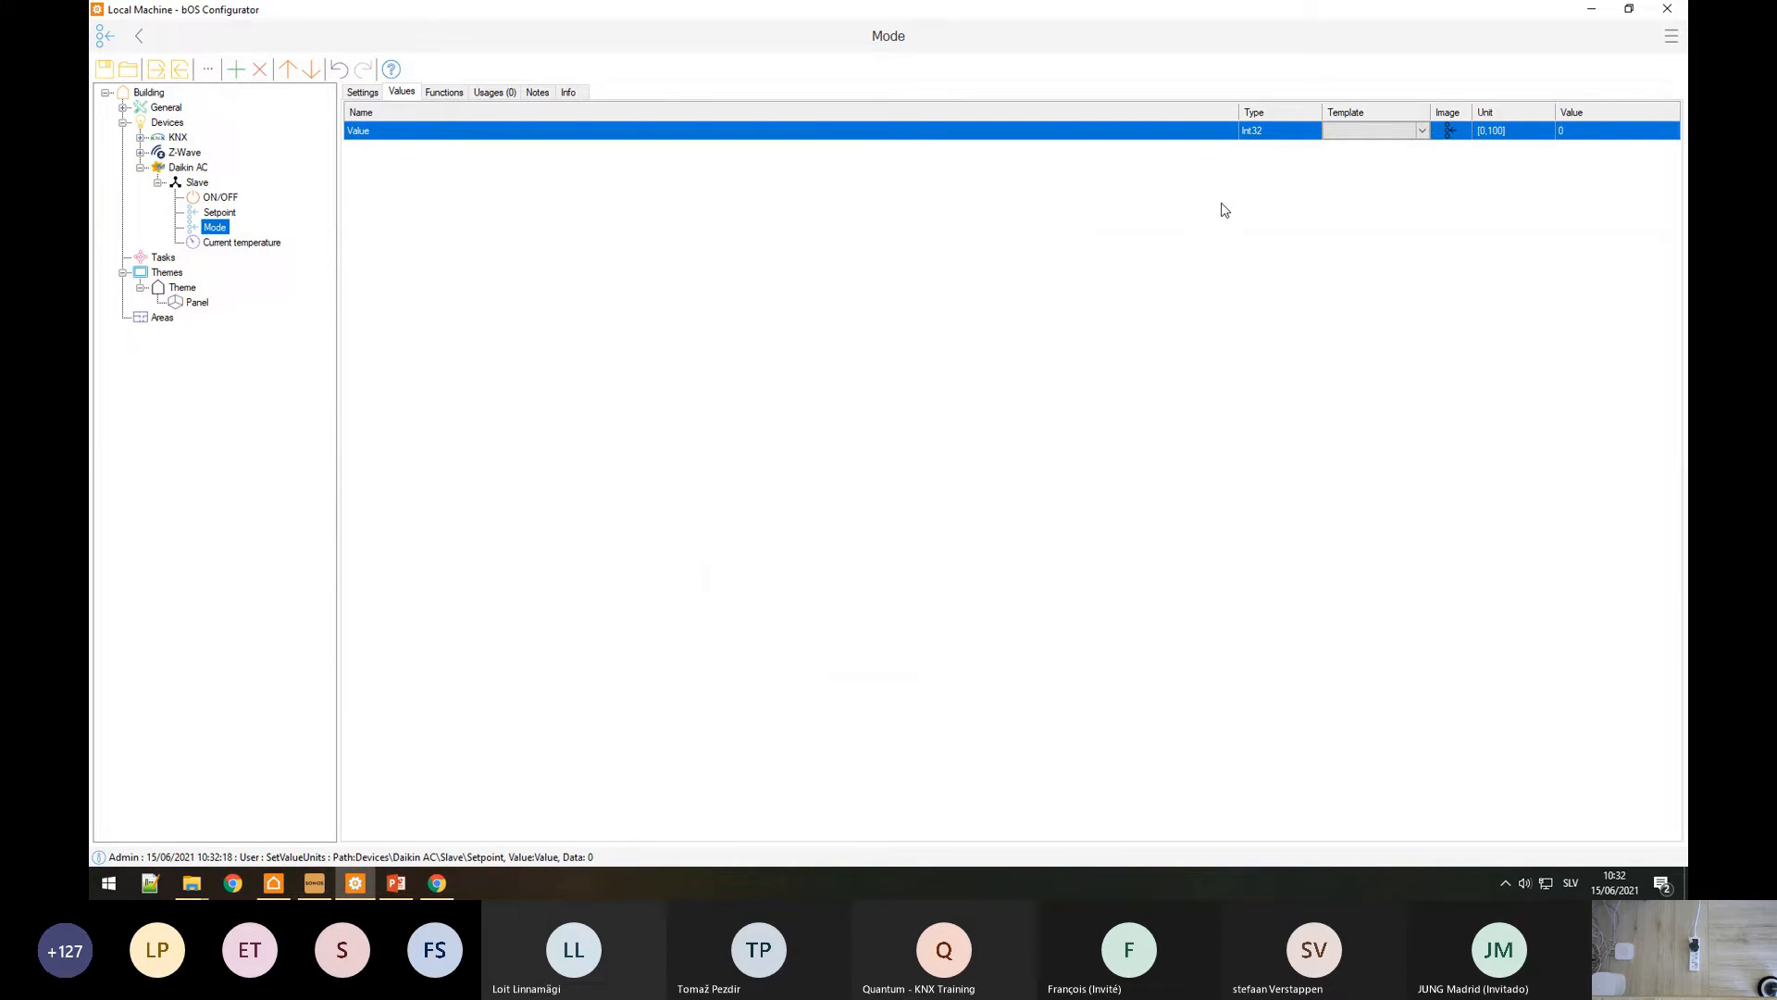
click(1422, 130)
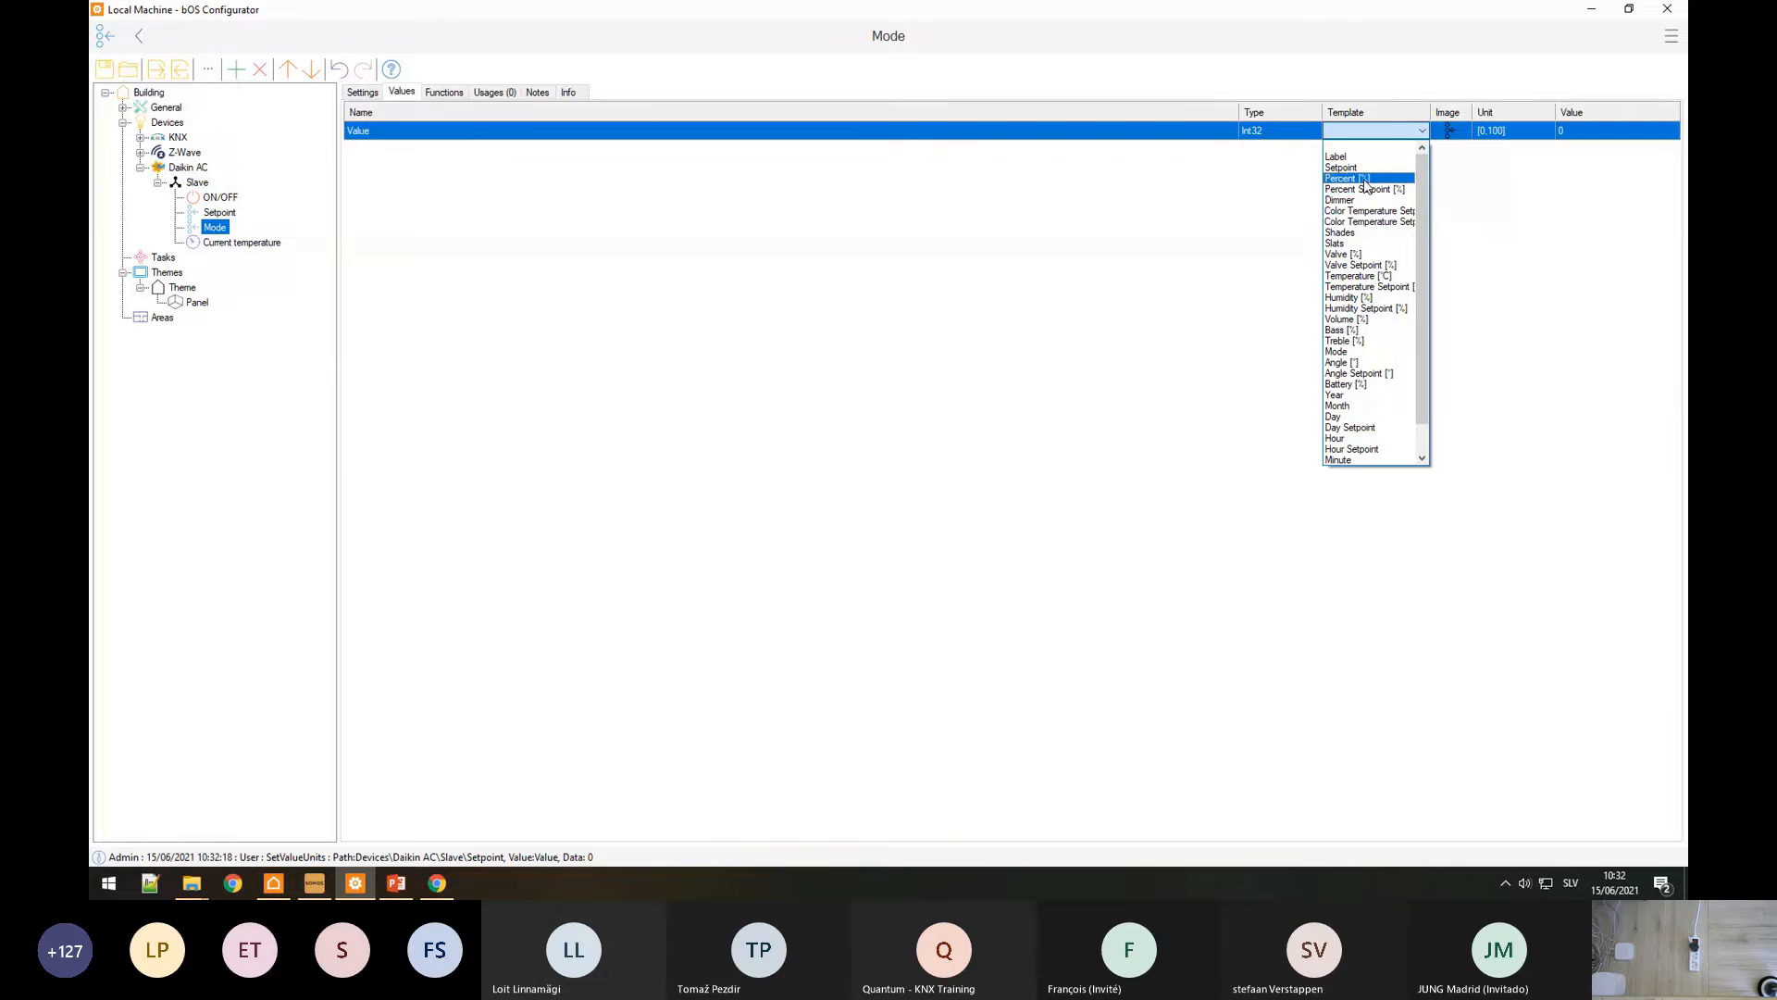
click(196, 306)
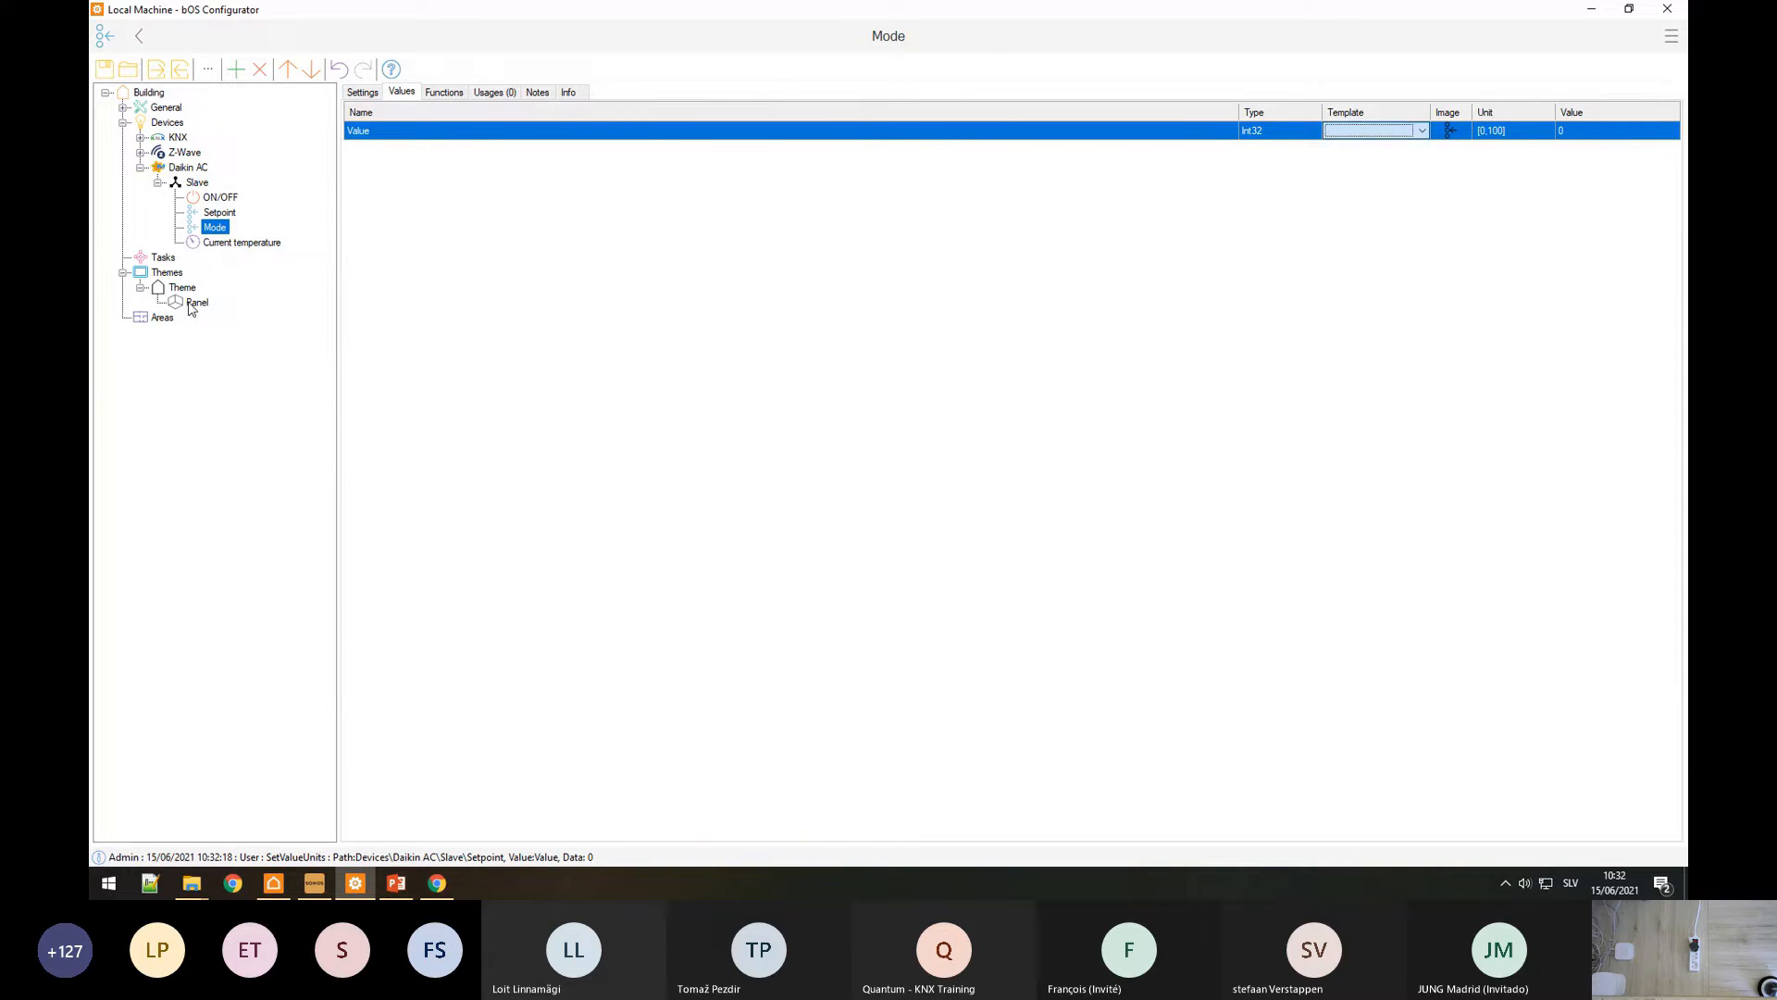
Step: Replace the panel's three-light frame with a new empty frame
click(726, 546)
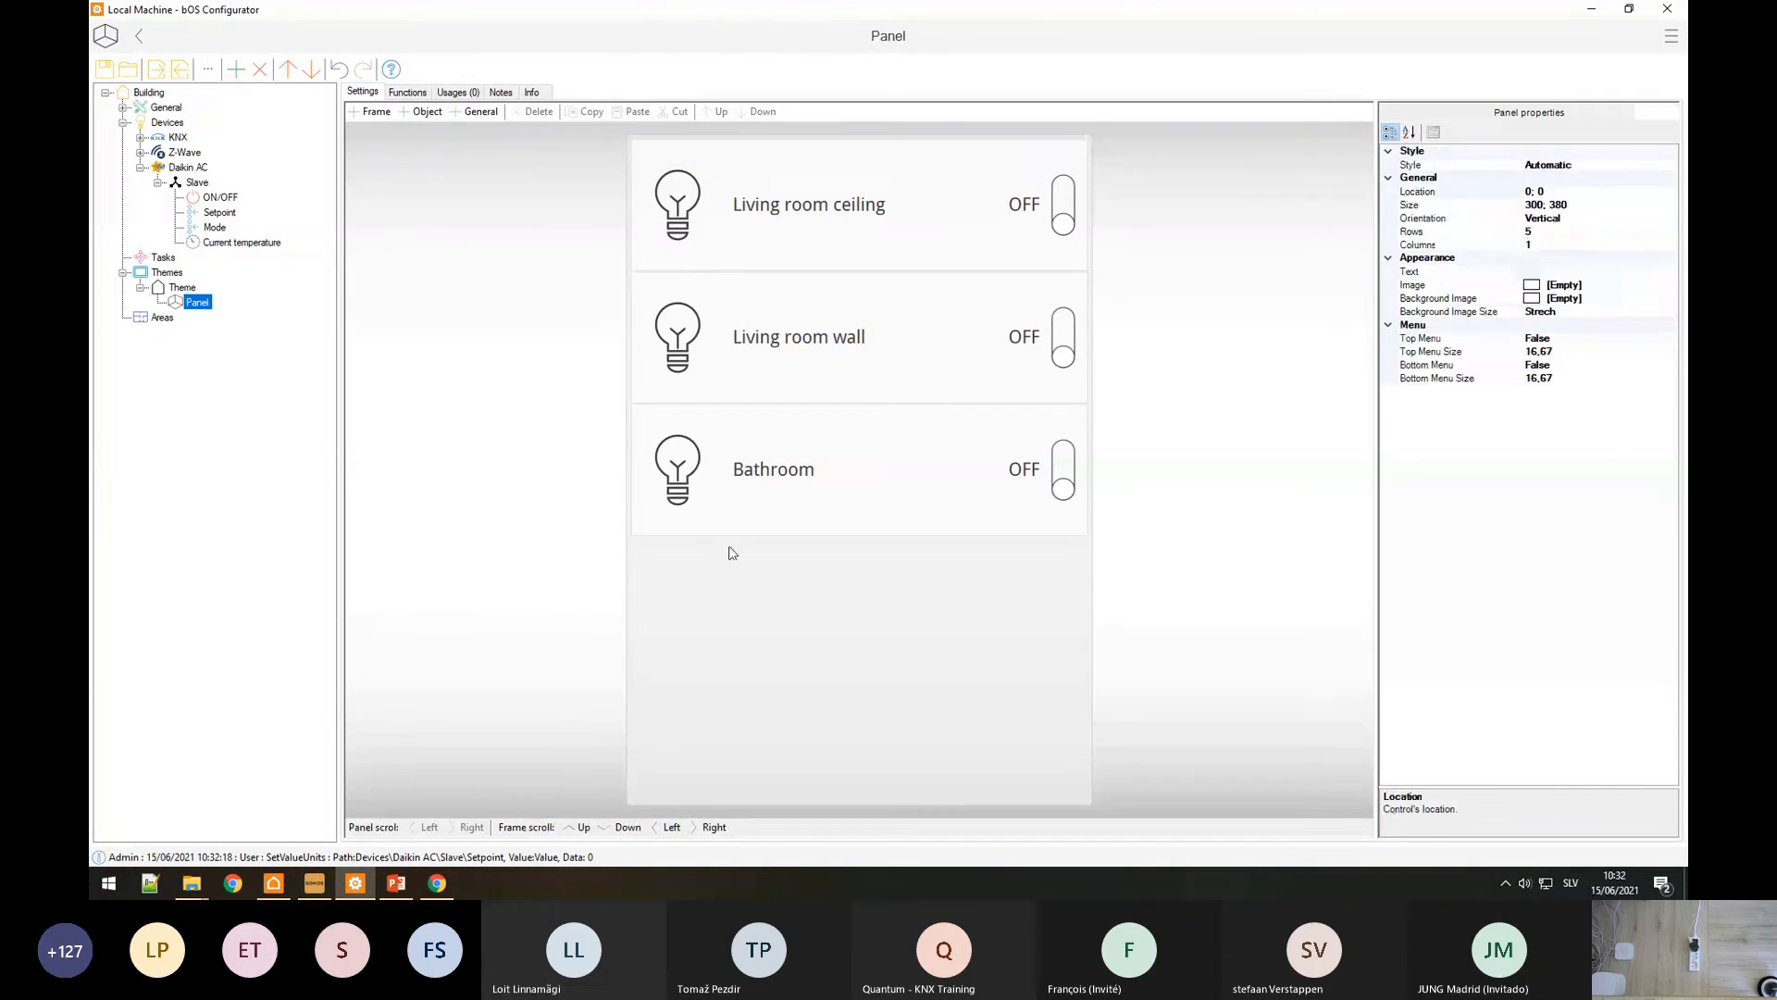
key(Delete)
right_click(769, 456)
click(813, 489)
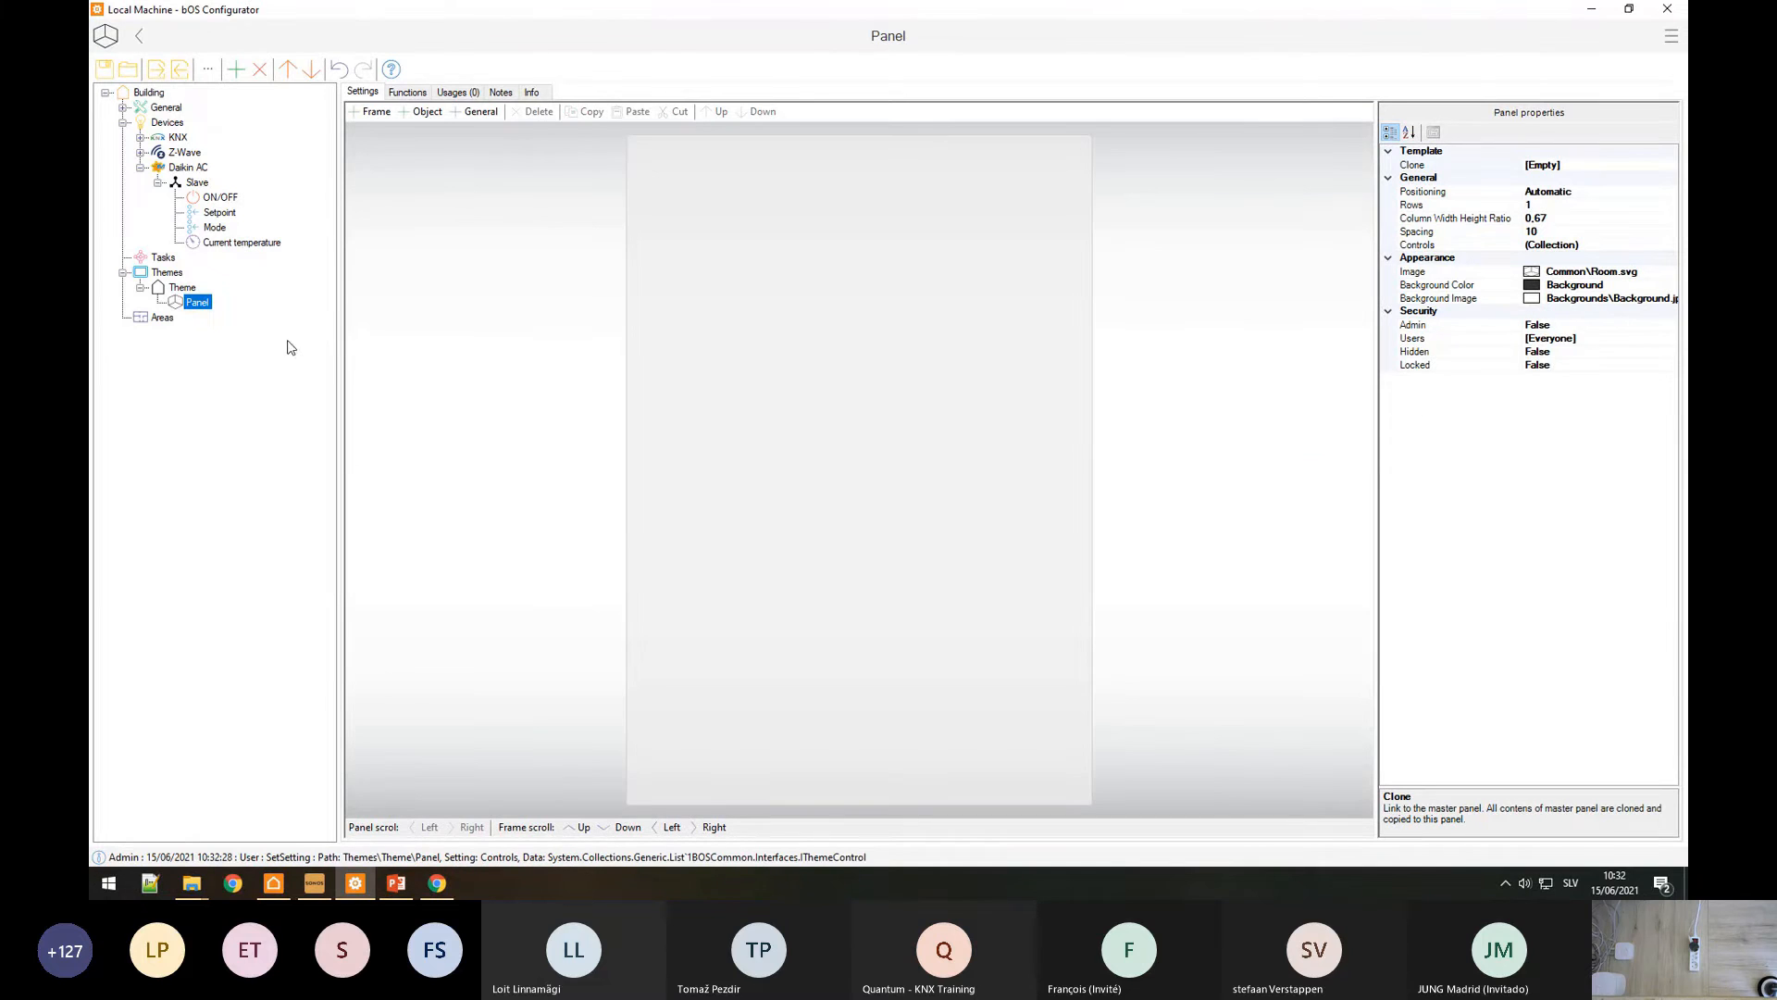
Step: Place ON/OFF and Setpoint controls in the new frame
drag(216, 198, 685, 254)
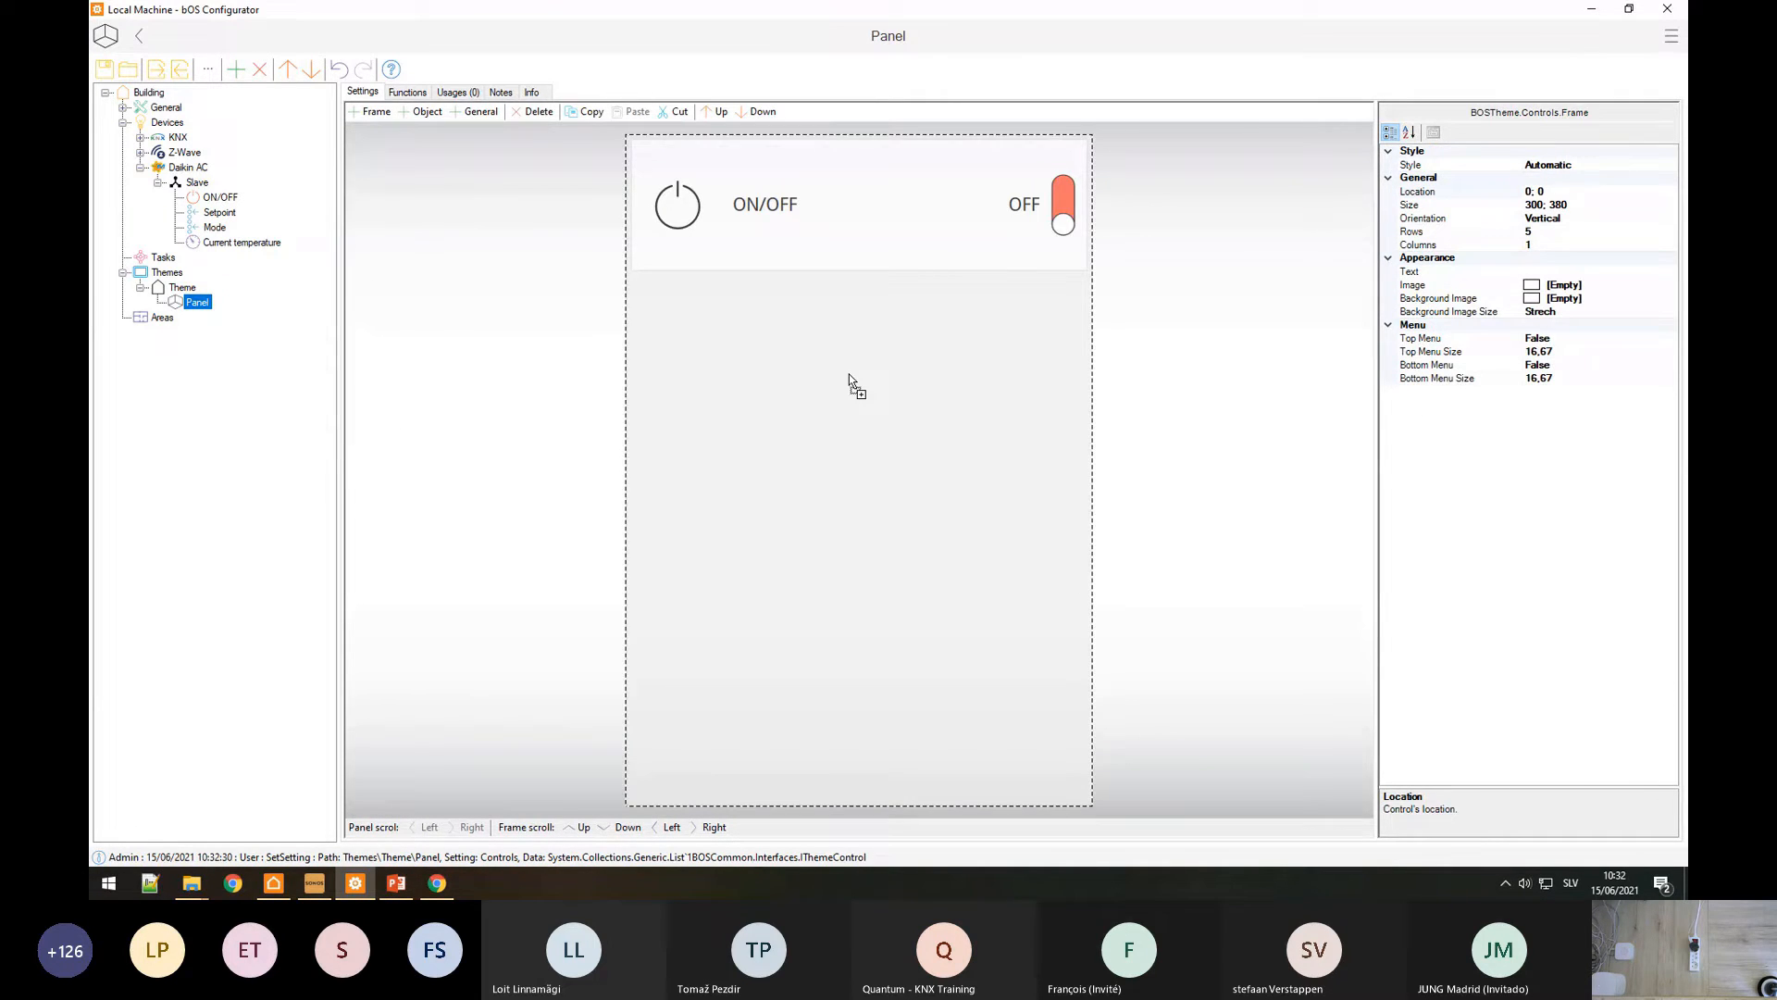
drag(849, 374, 844, 378)
drag(215, 228, 738, 528)
key(ctrl+z)
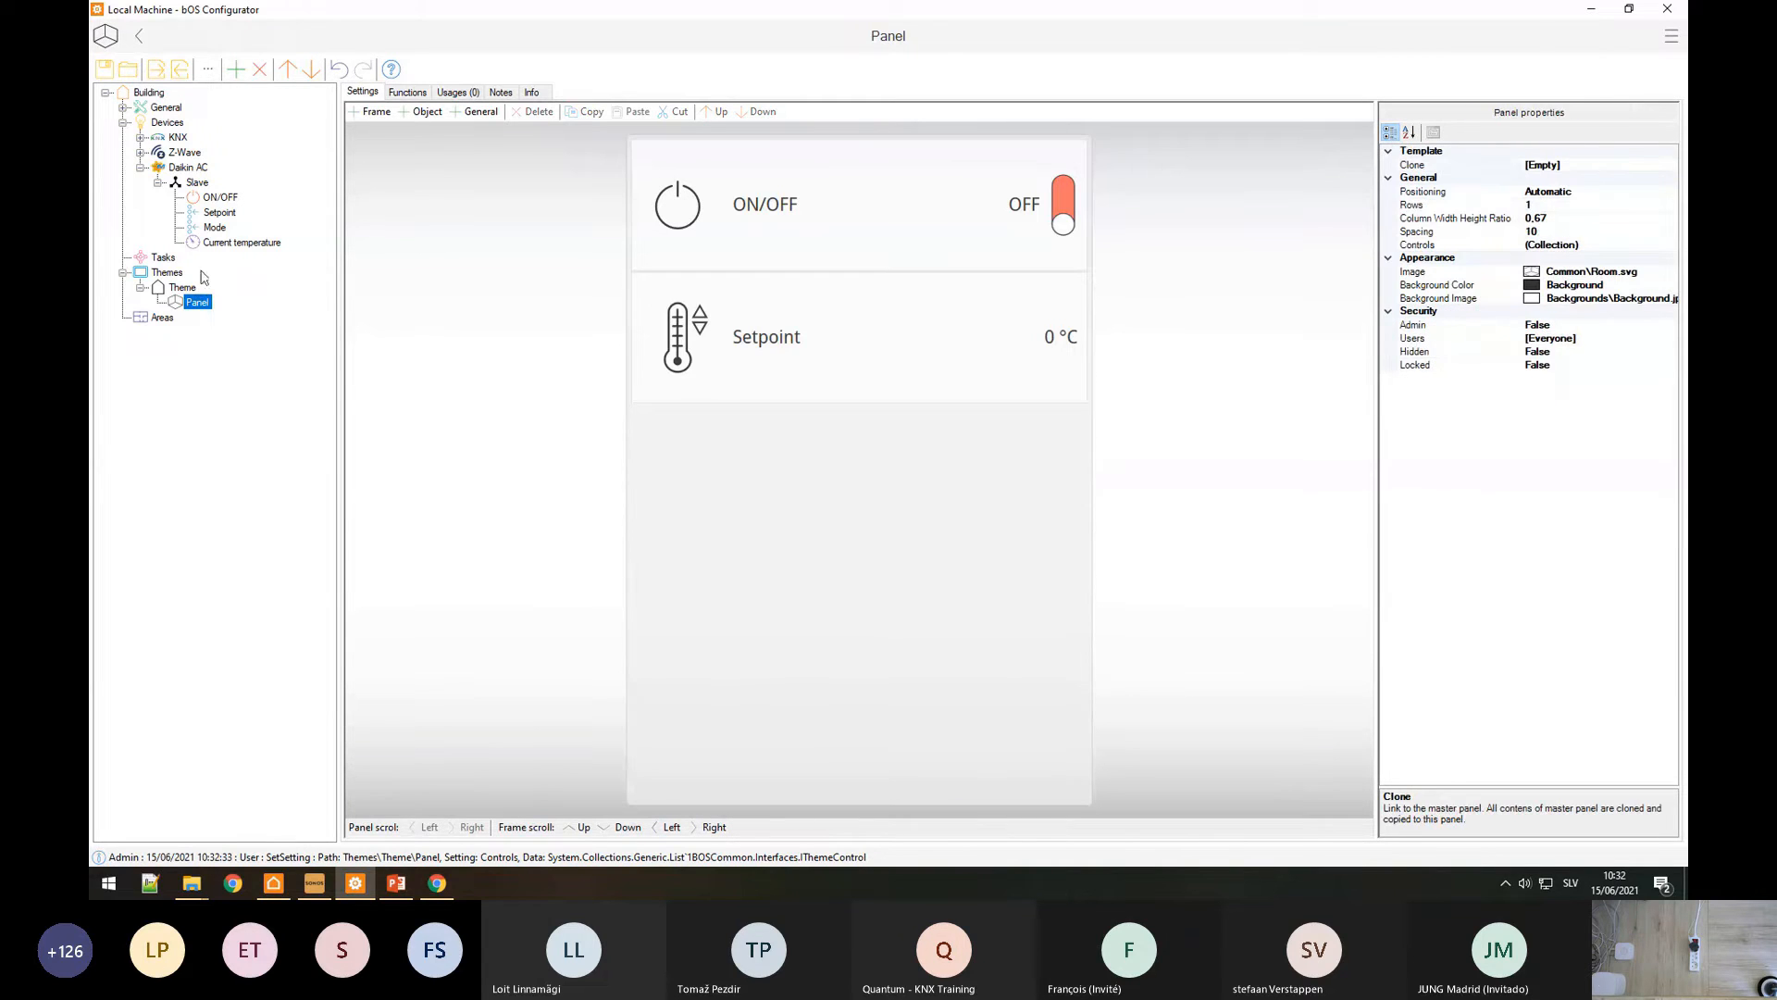
drag(232, 247, 691, 484)
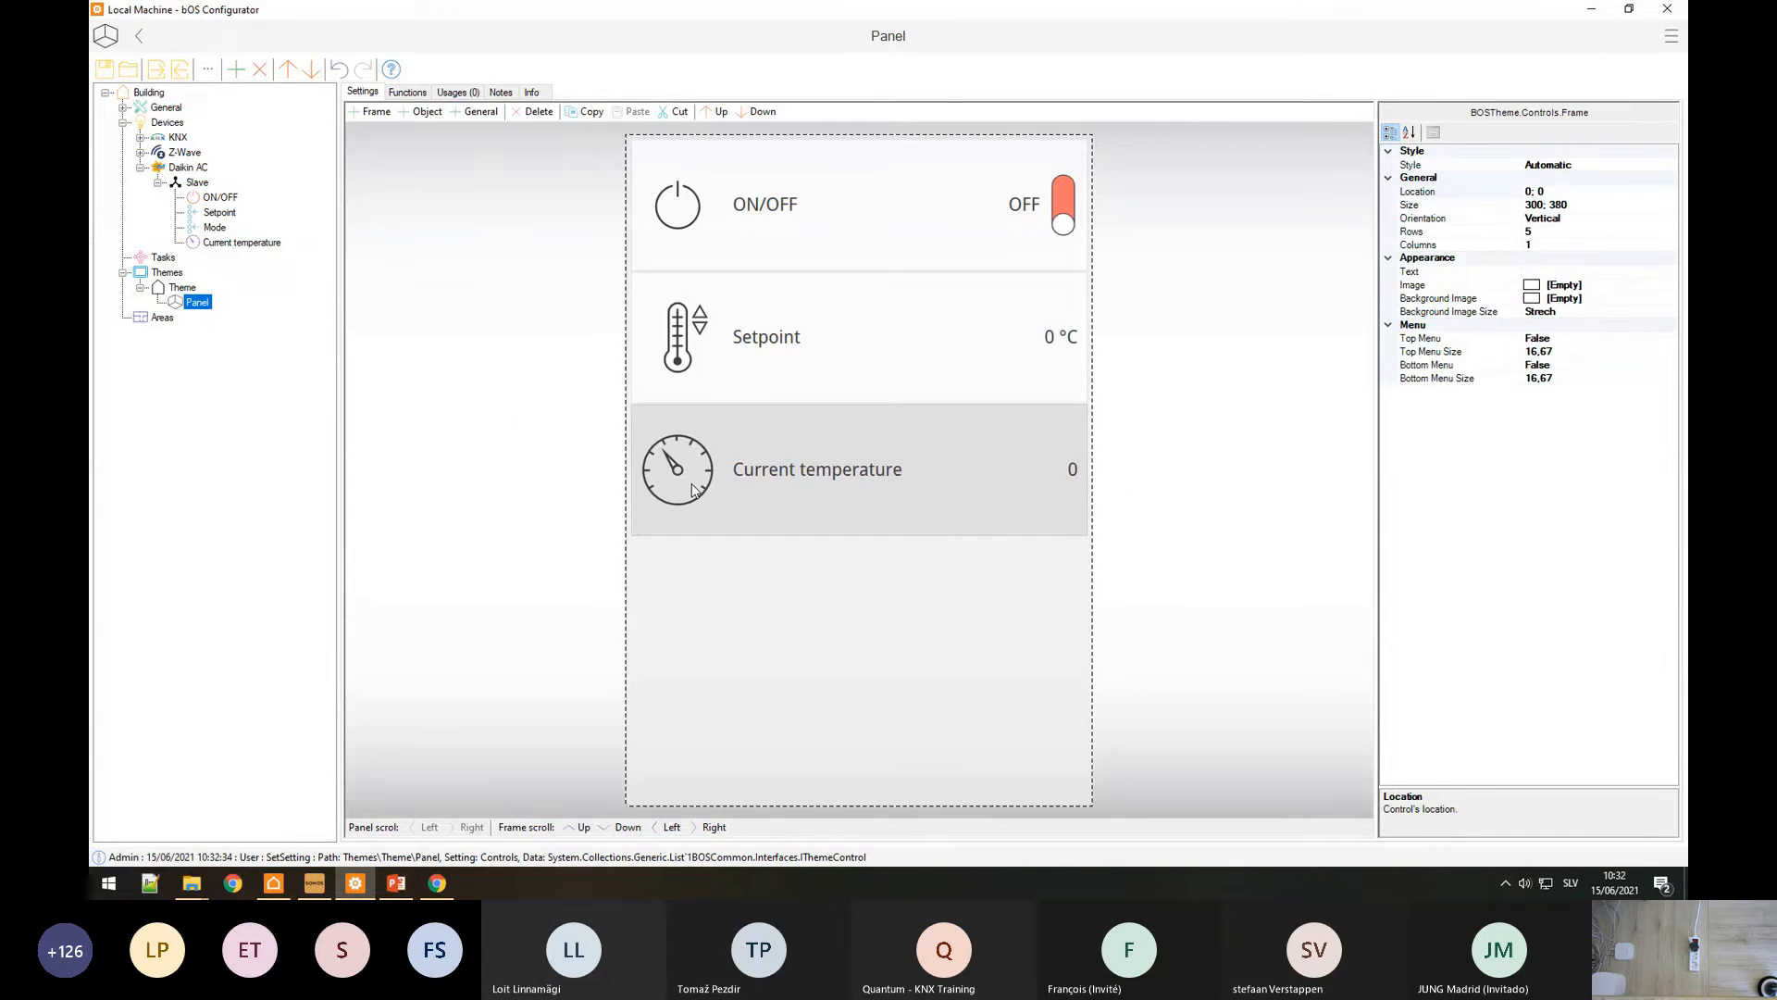
click(691, 484)
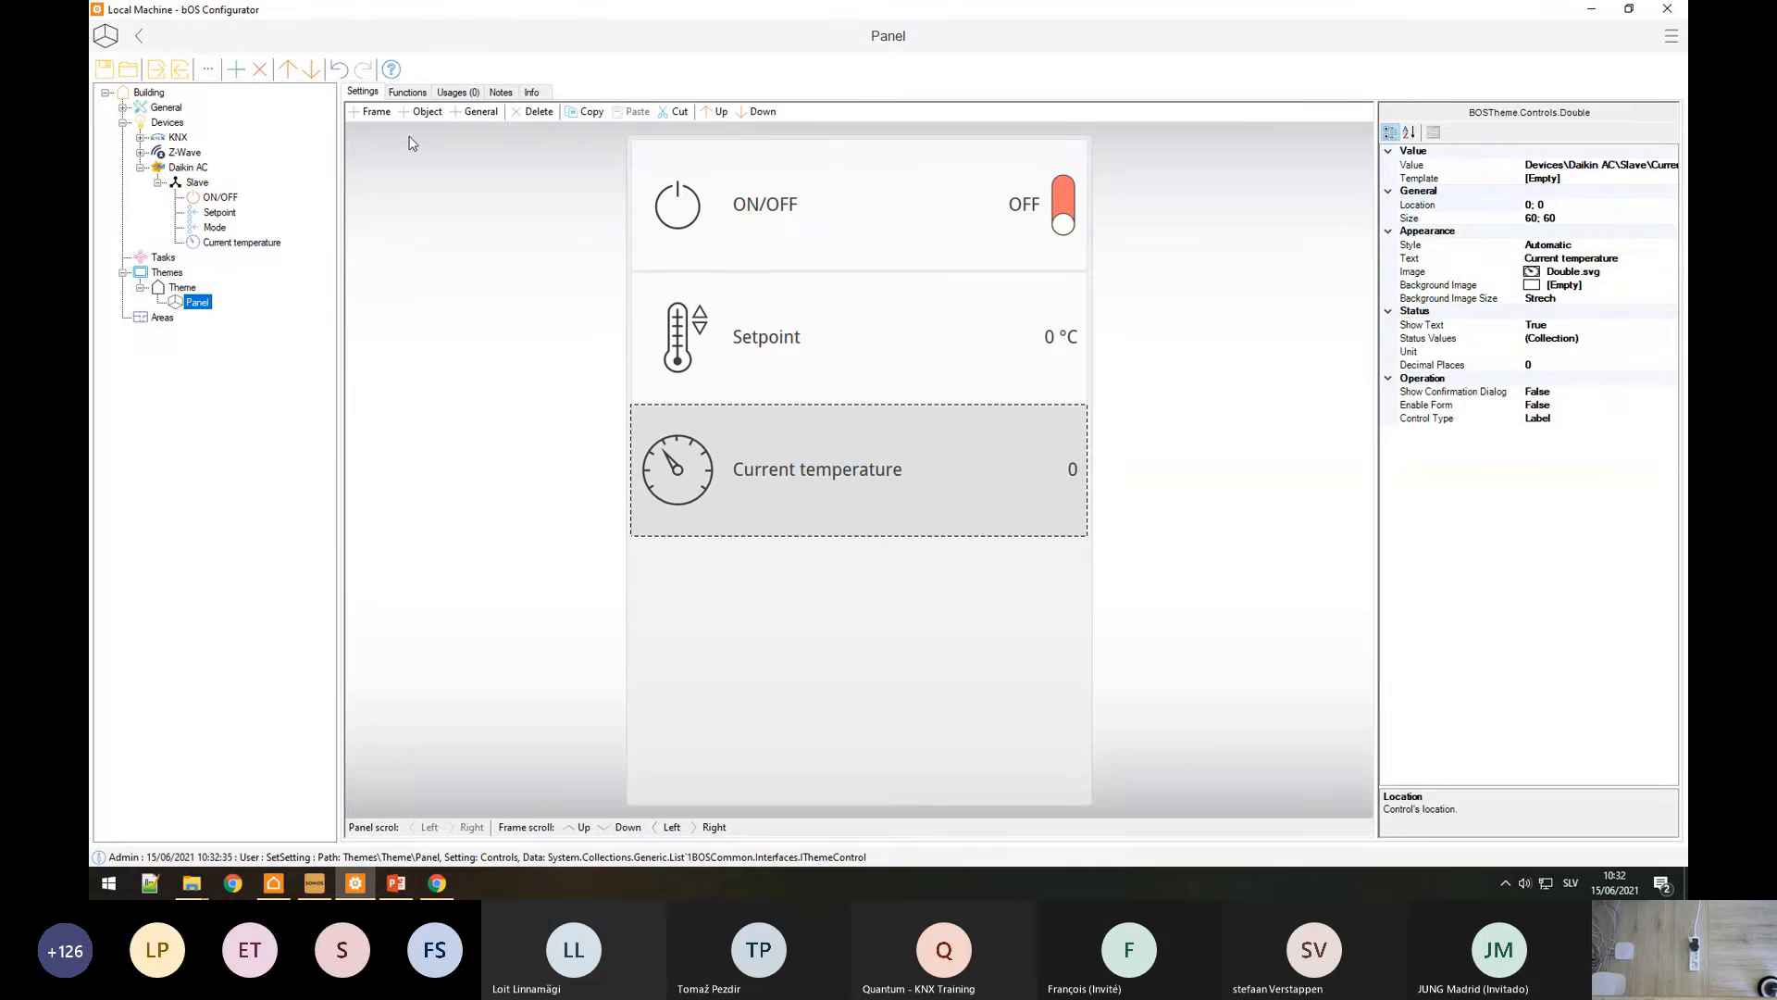
key(Delete)
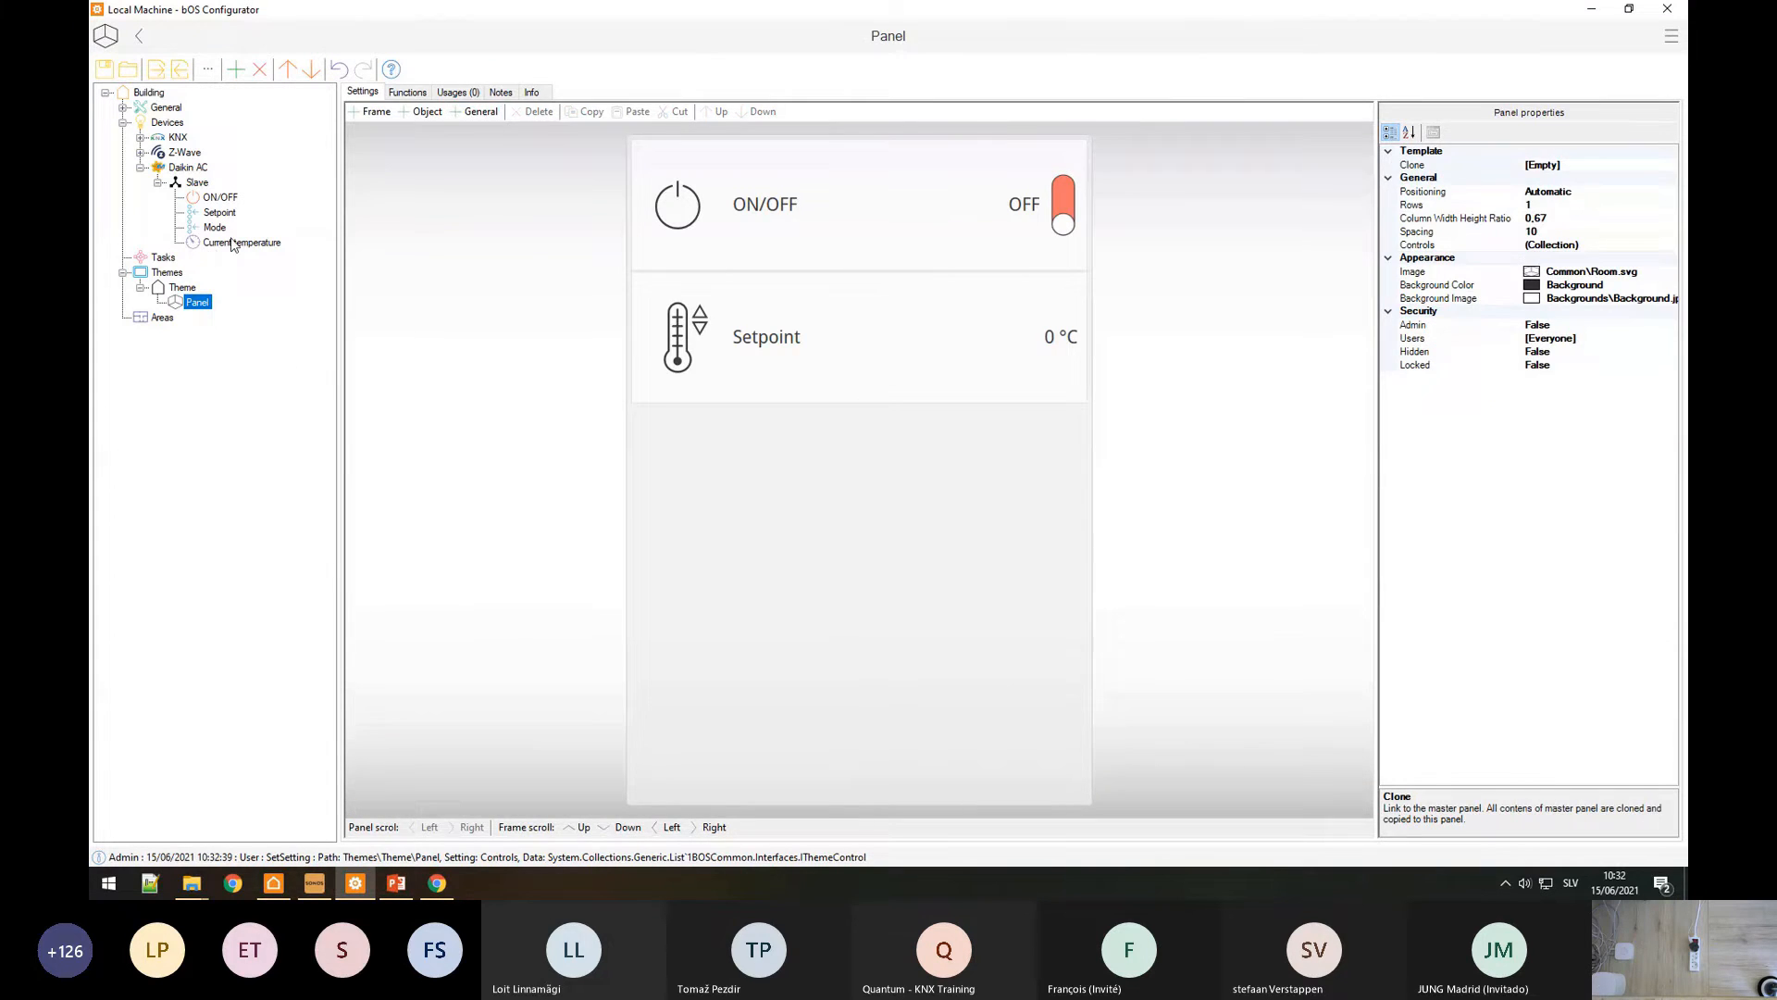
Step: Give Current temperature the Temperature °C template and add it to the frame
click(232, 241)
click(402, 92)
click(1370, 131)
click(1421, 131)
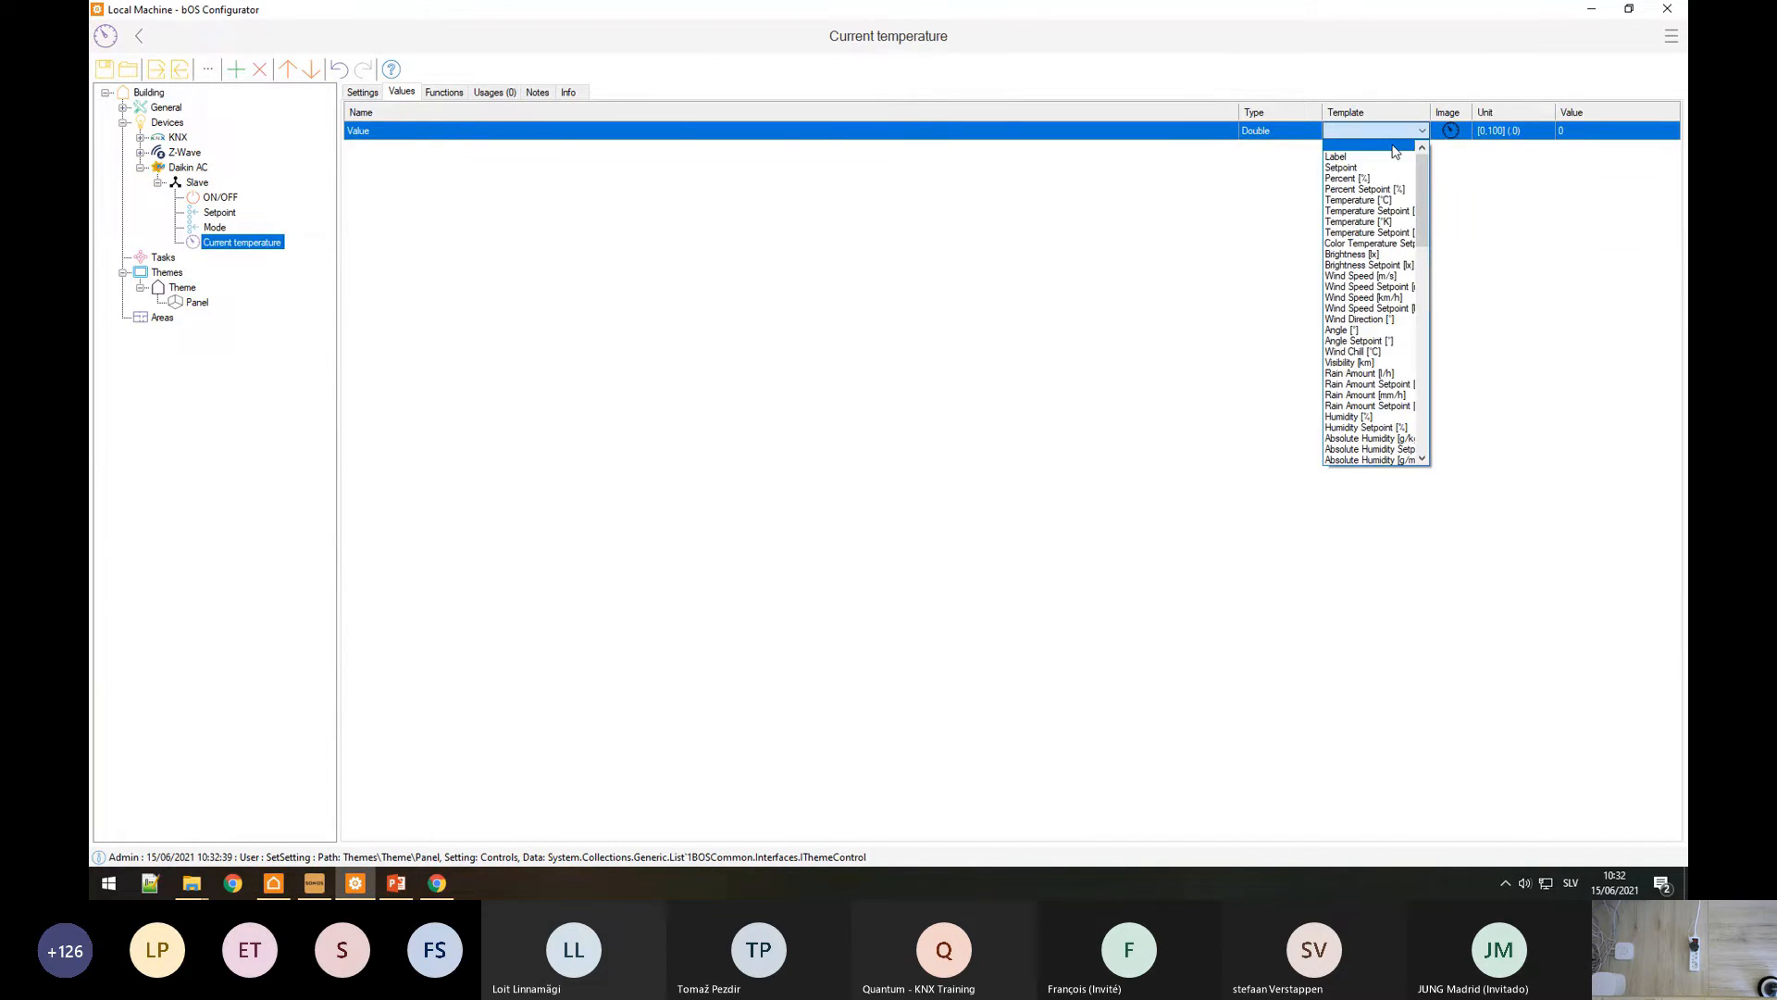
click(1357, 199)
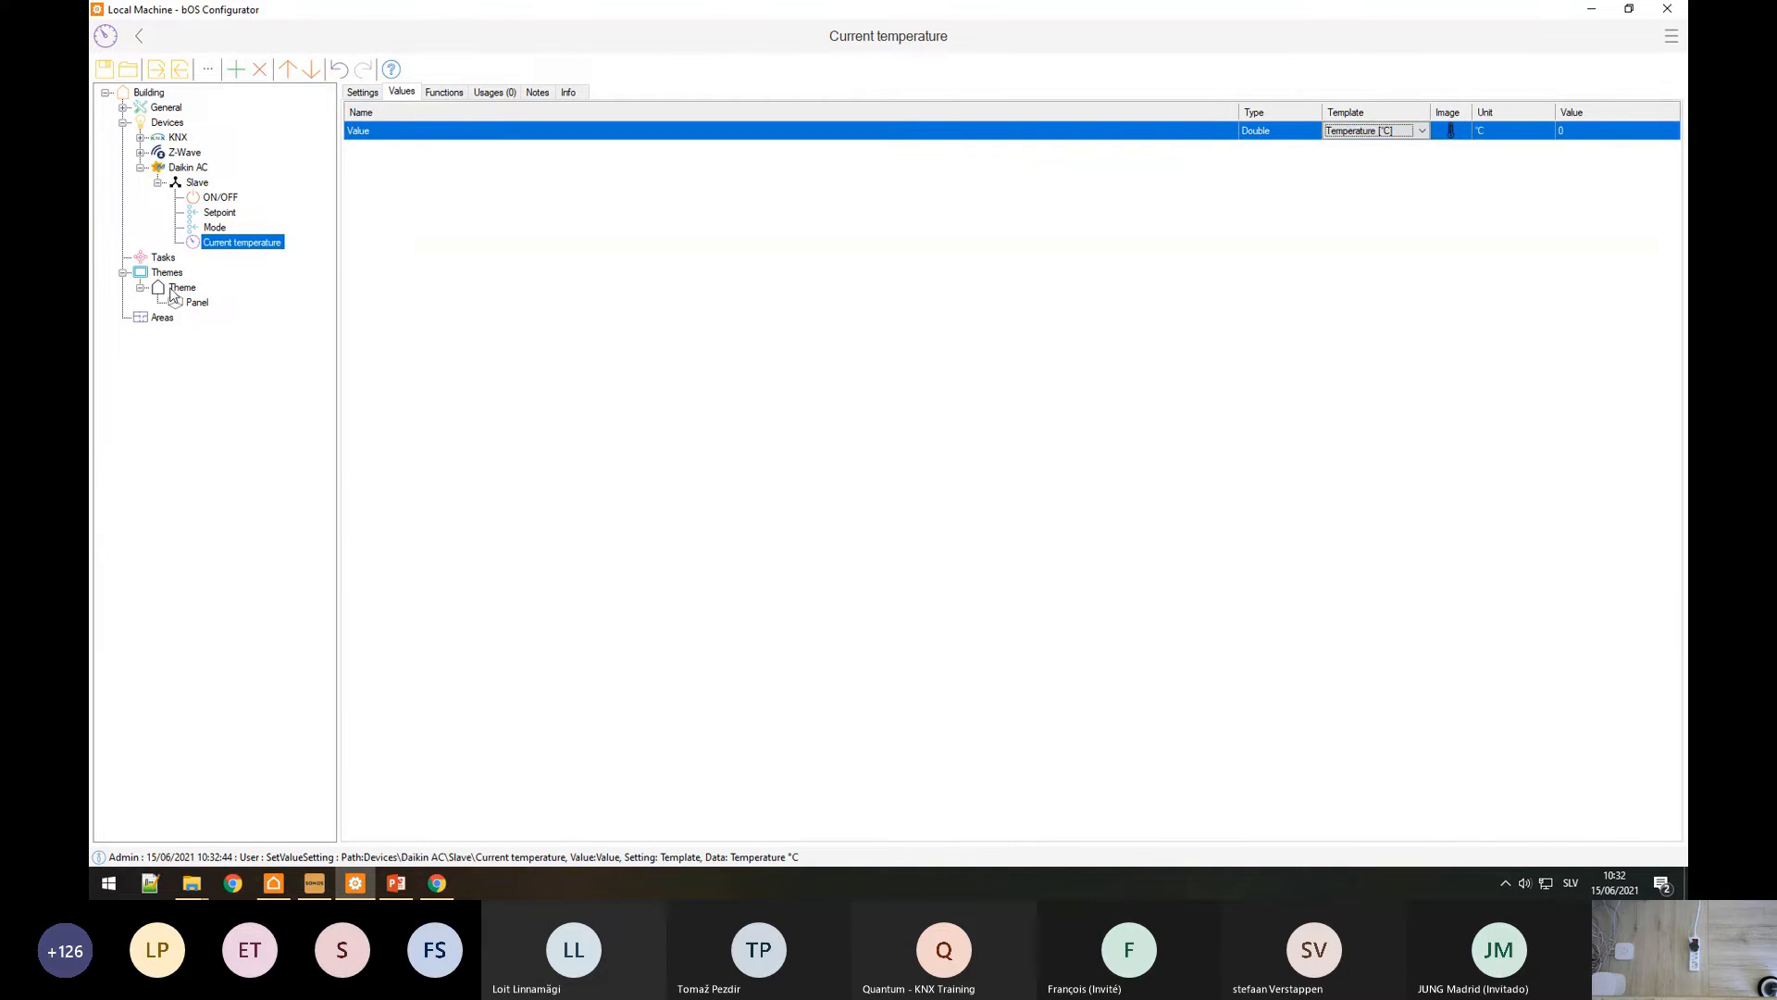
click(197, 302)
drag(730, 516, 727, 521)
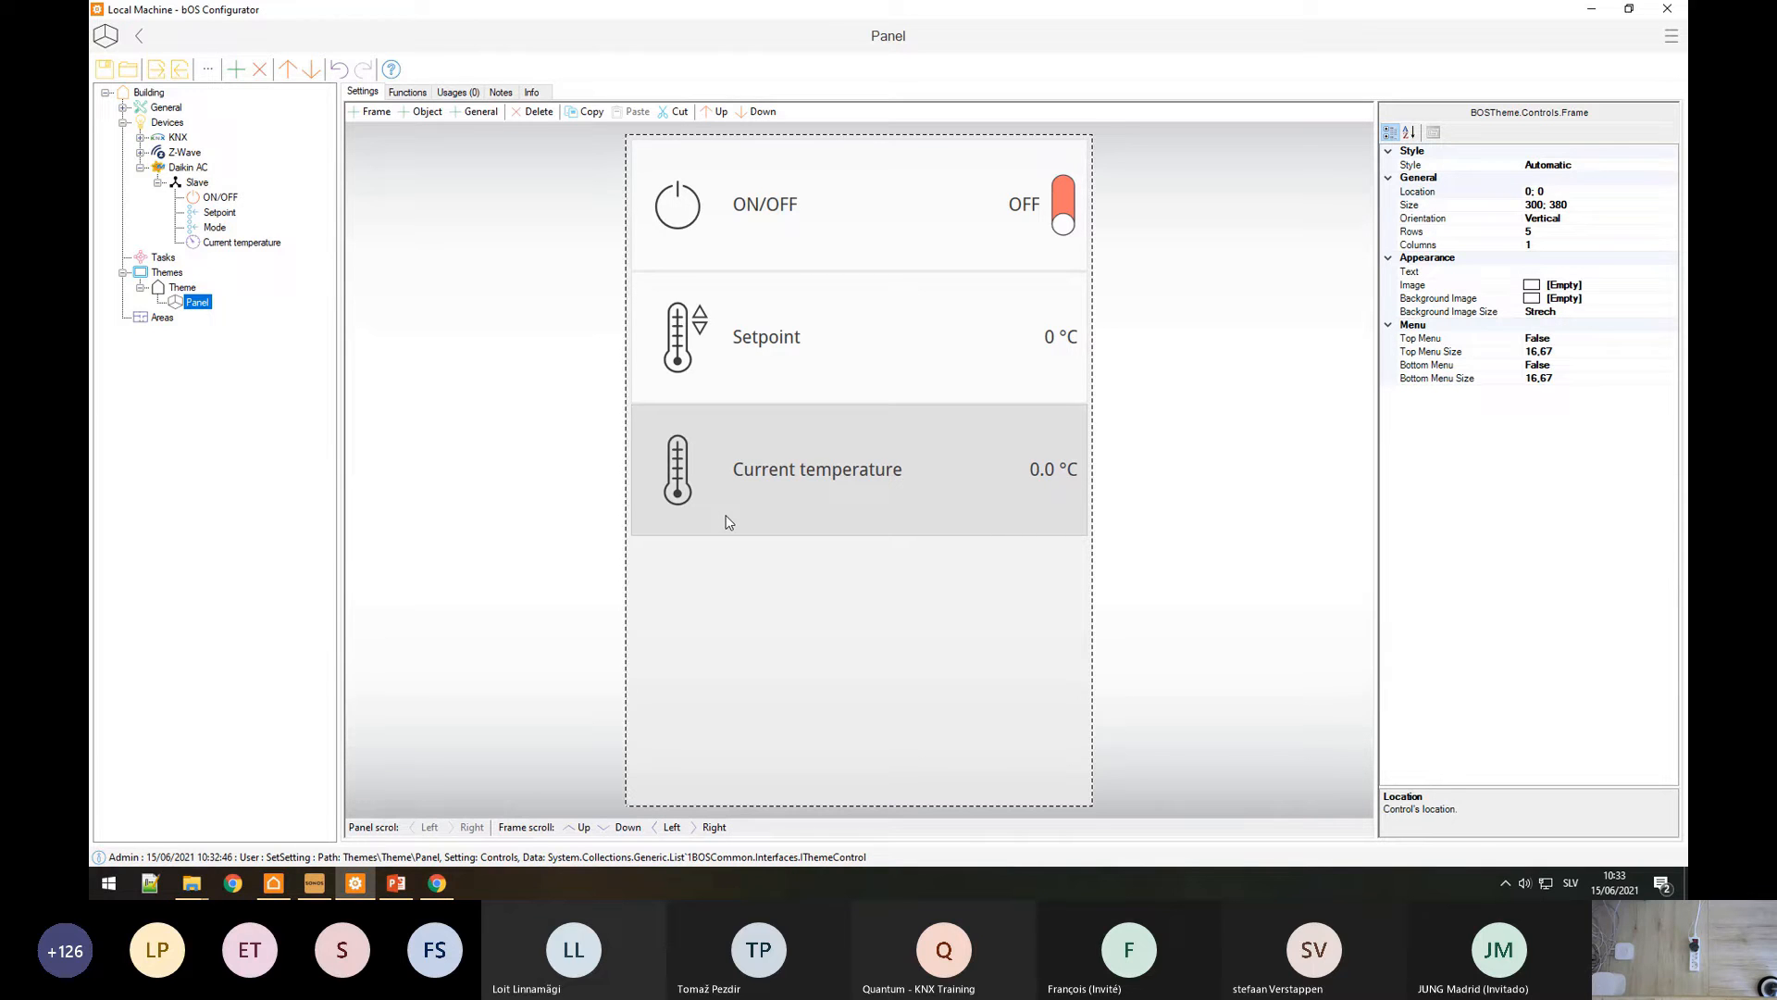
click(140, 167)
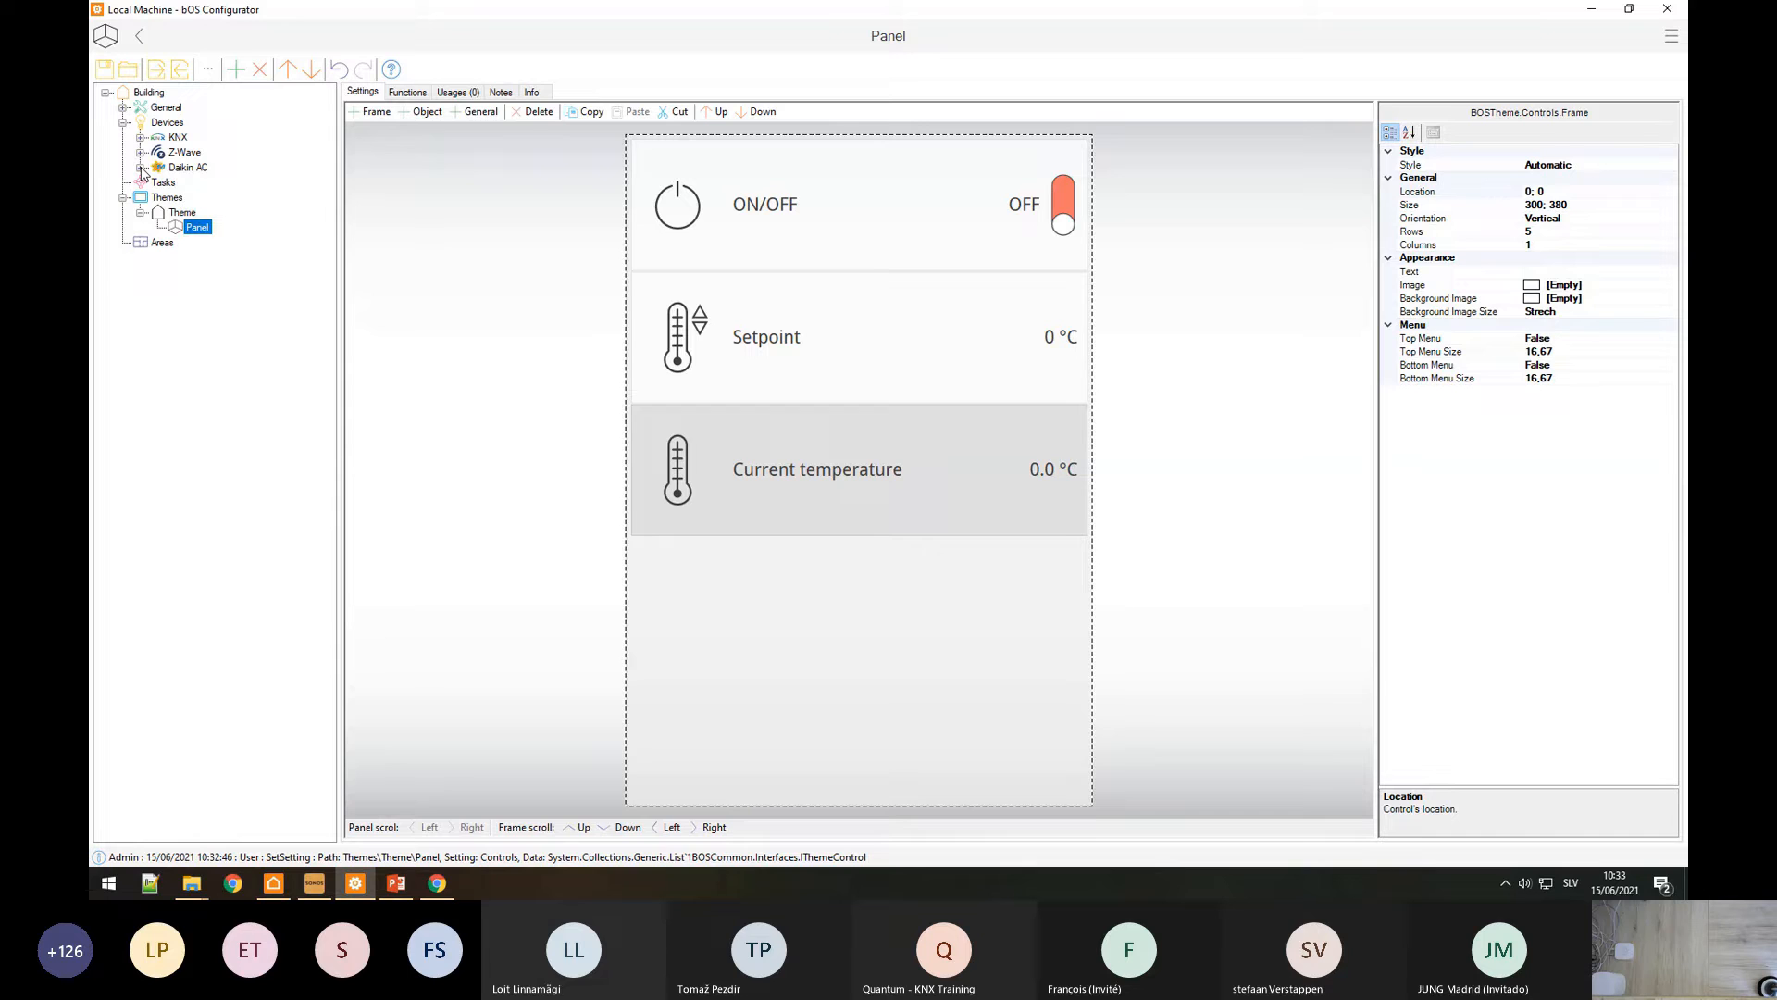
Step: Add a BACnet device to the Devices branch, defaulting to port 47808
click(158, 128)
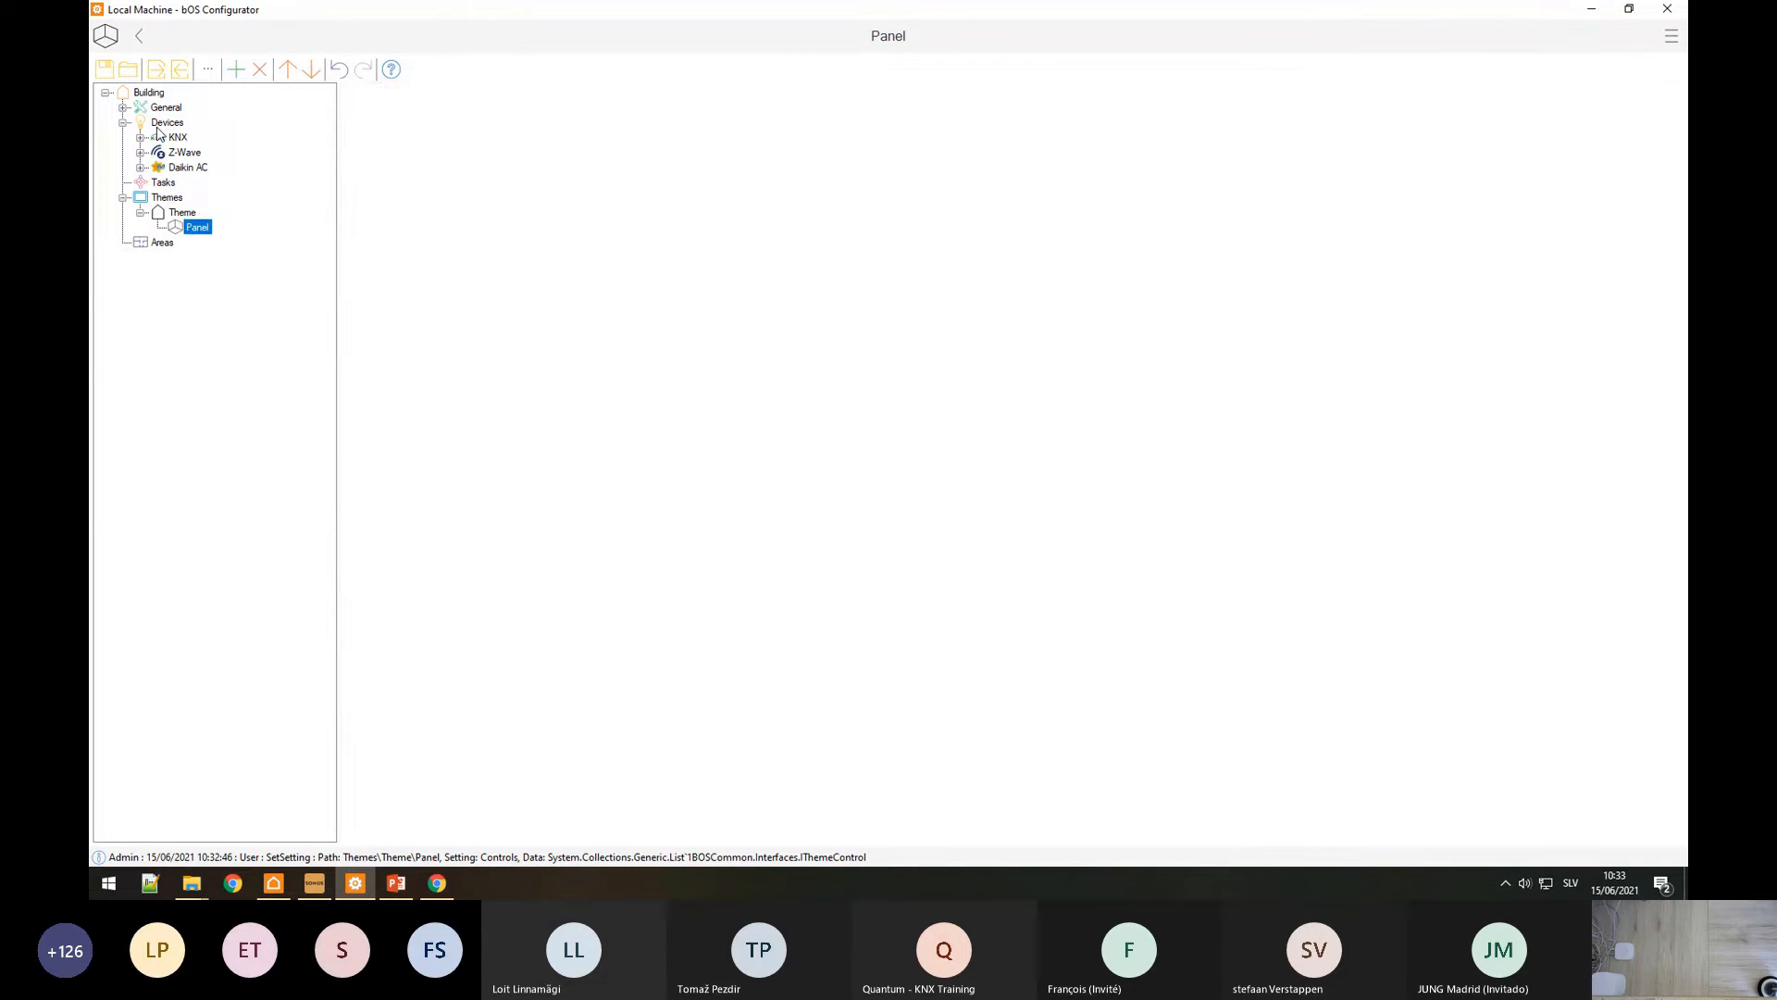
right_click(159, 128)
click(195, 137)
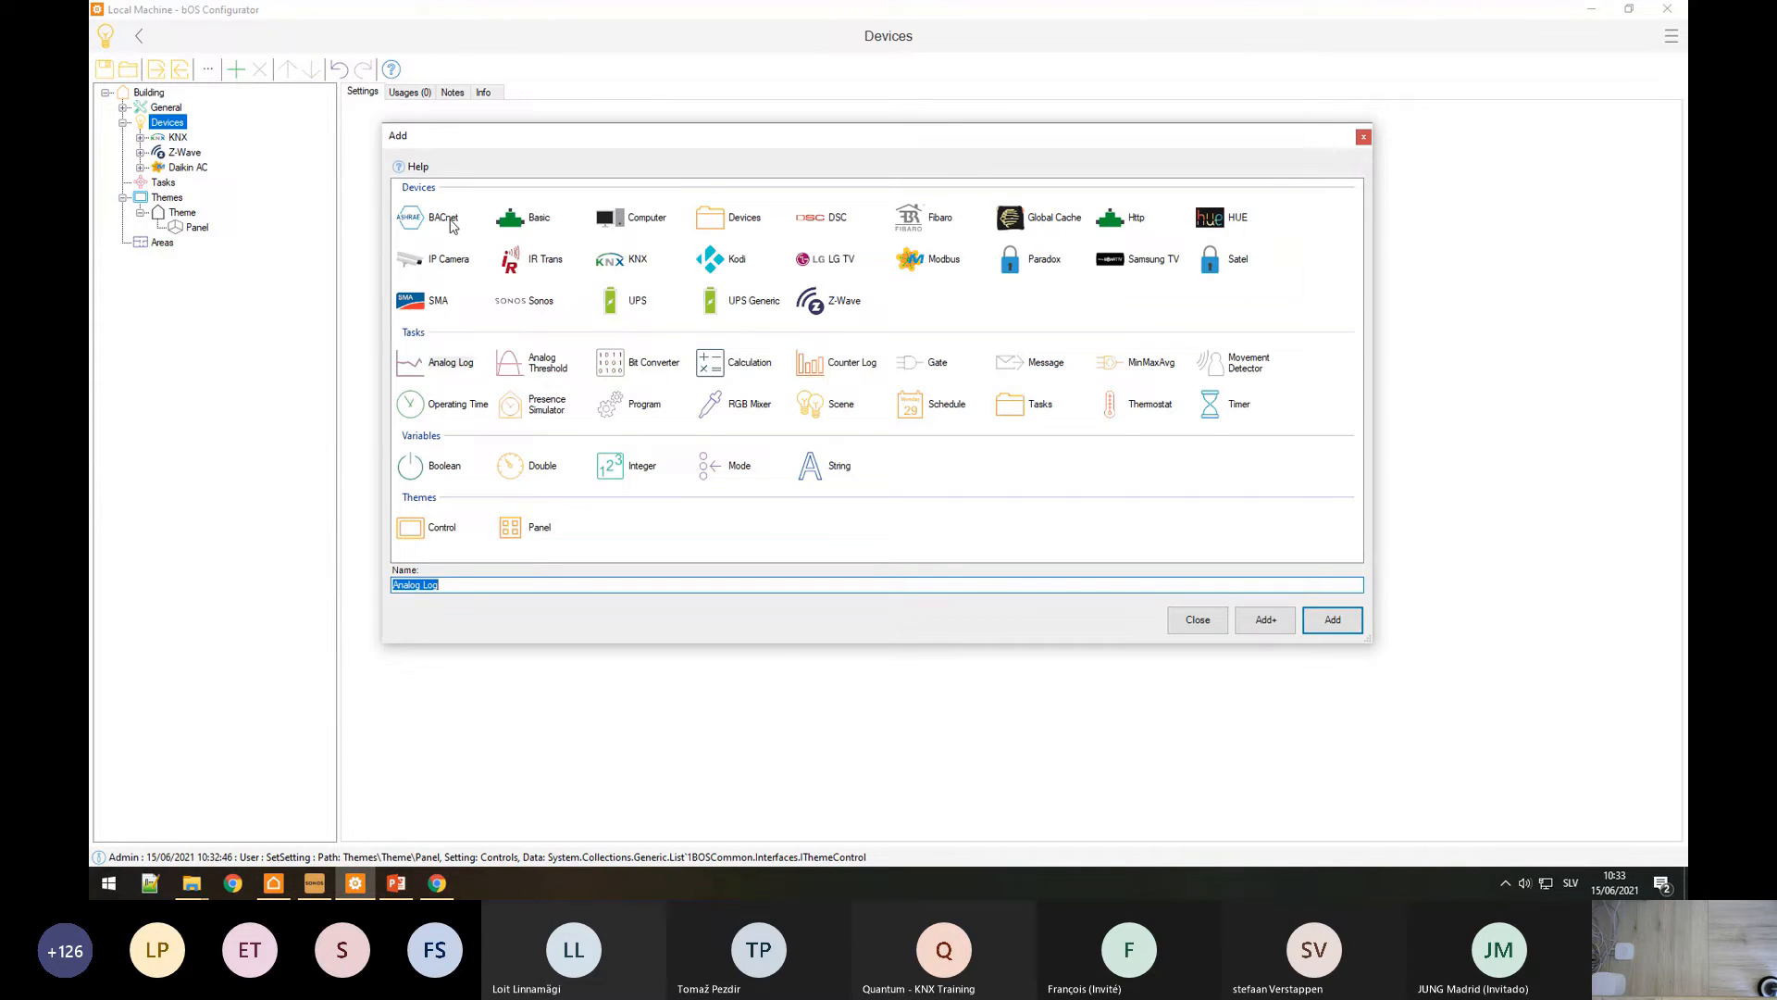
double_click(445, 220)
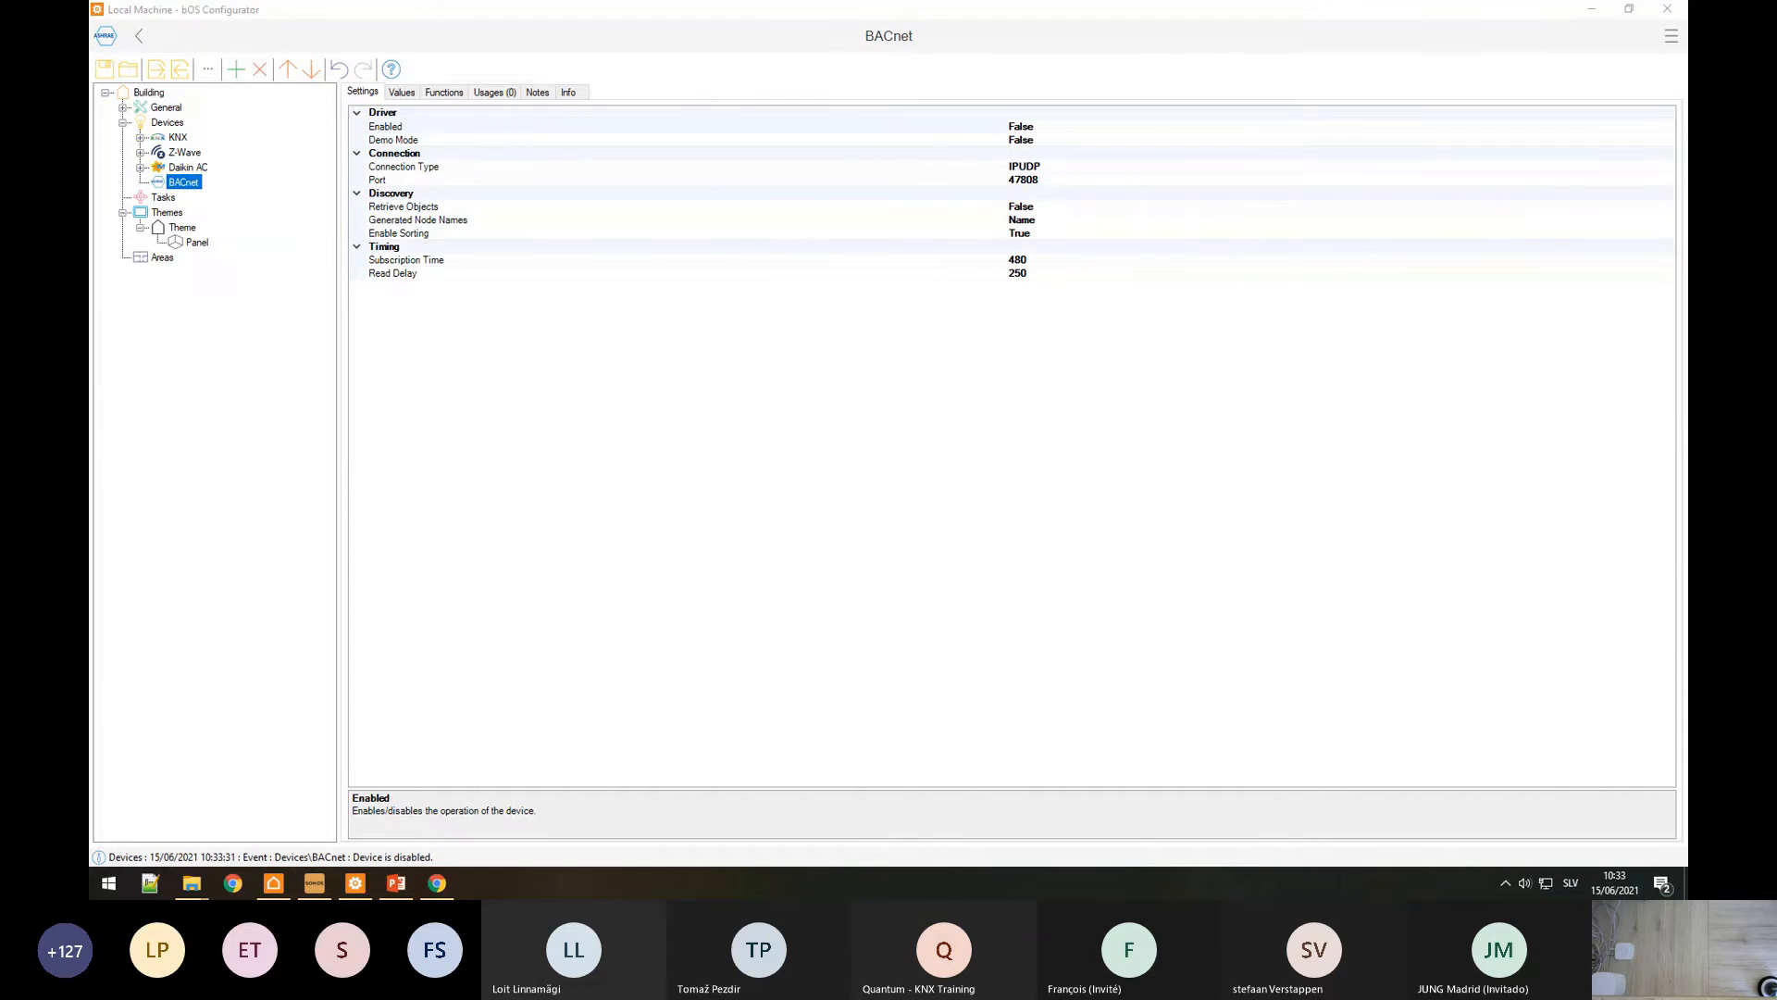
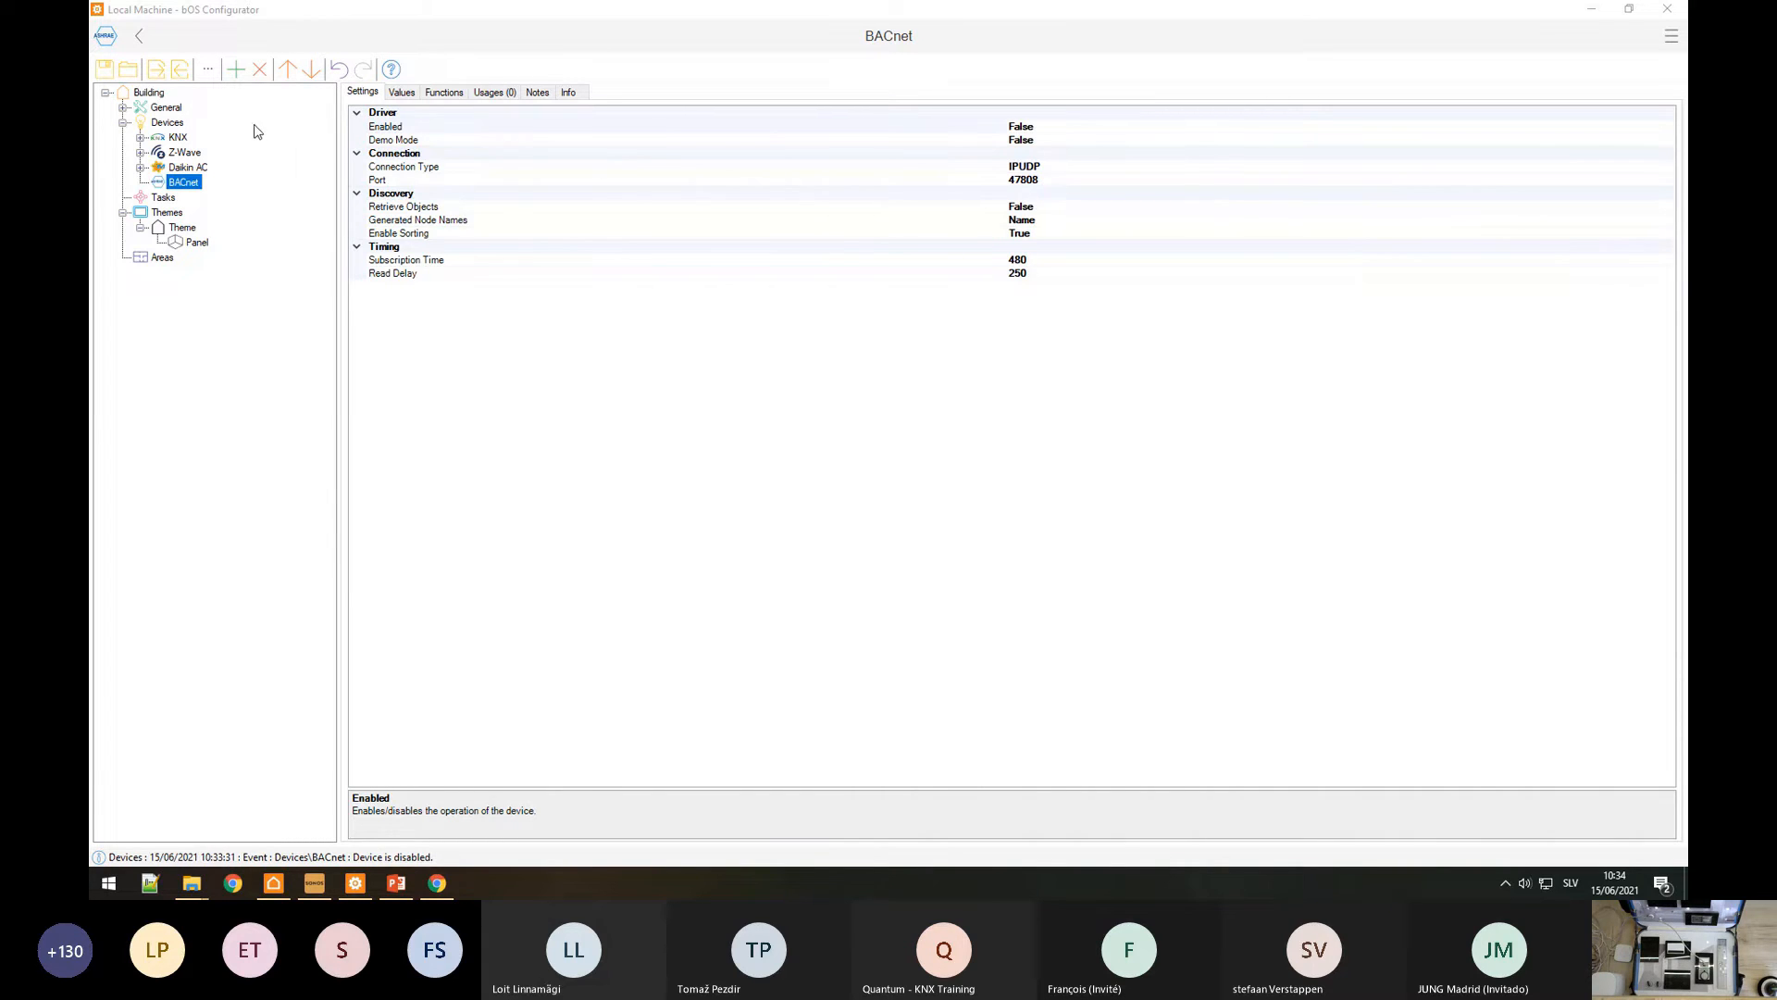
Step: Try the MSTP and PTP connection types, then set BACnet back to IPUDP on port 47808
click(431, 172)
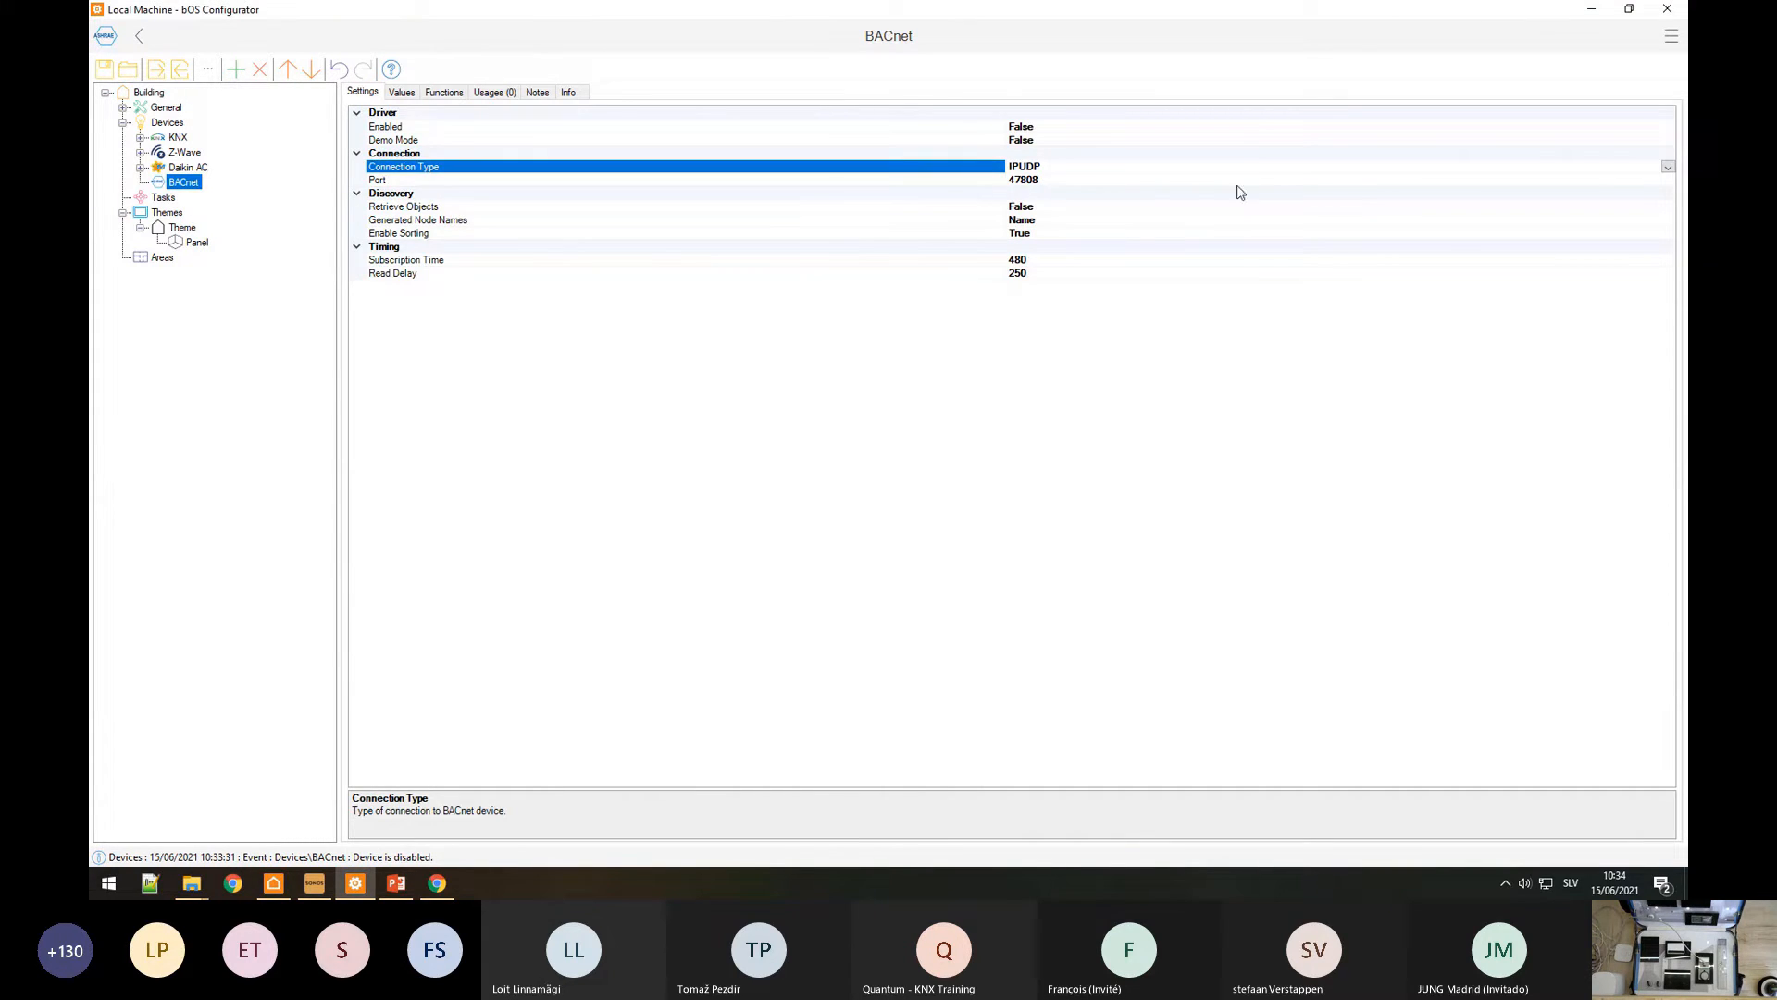
click(1668, 169)
click(1020, 196)
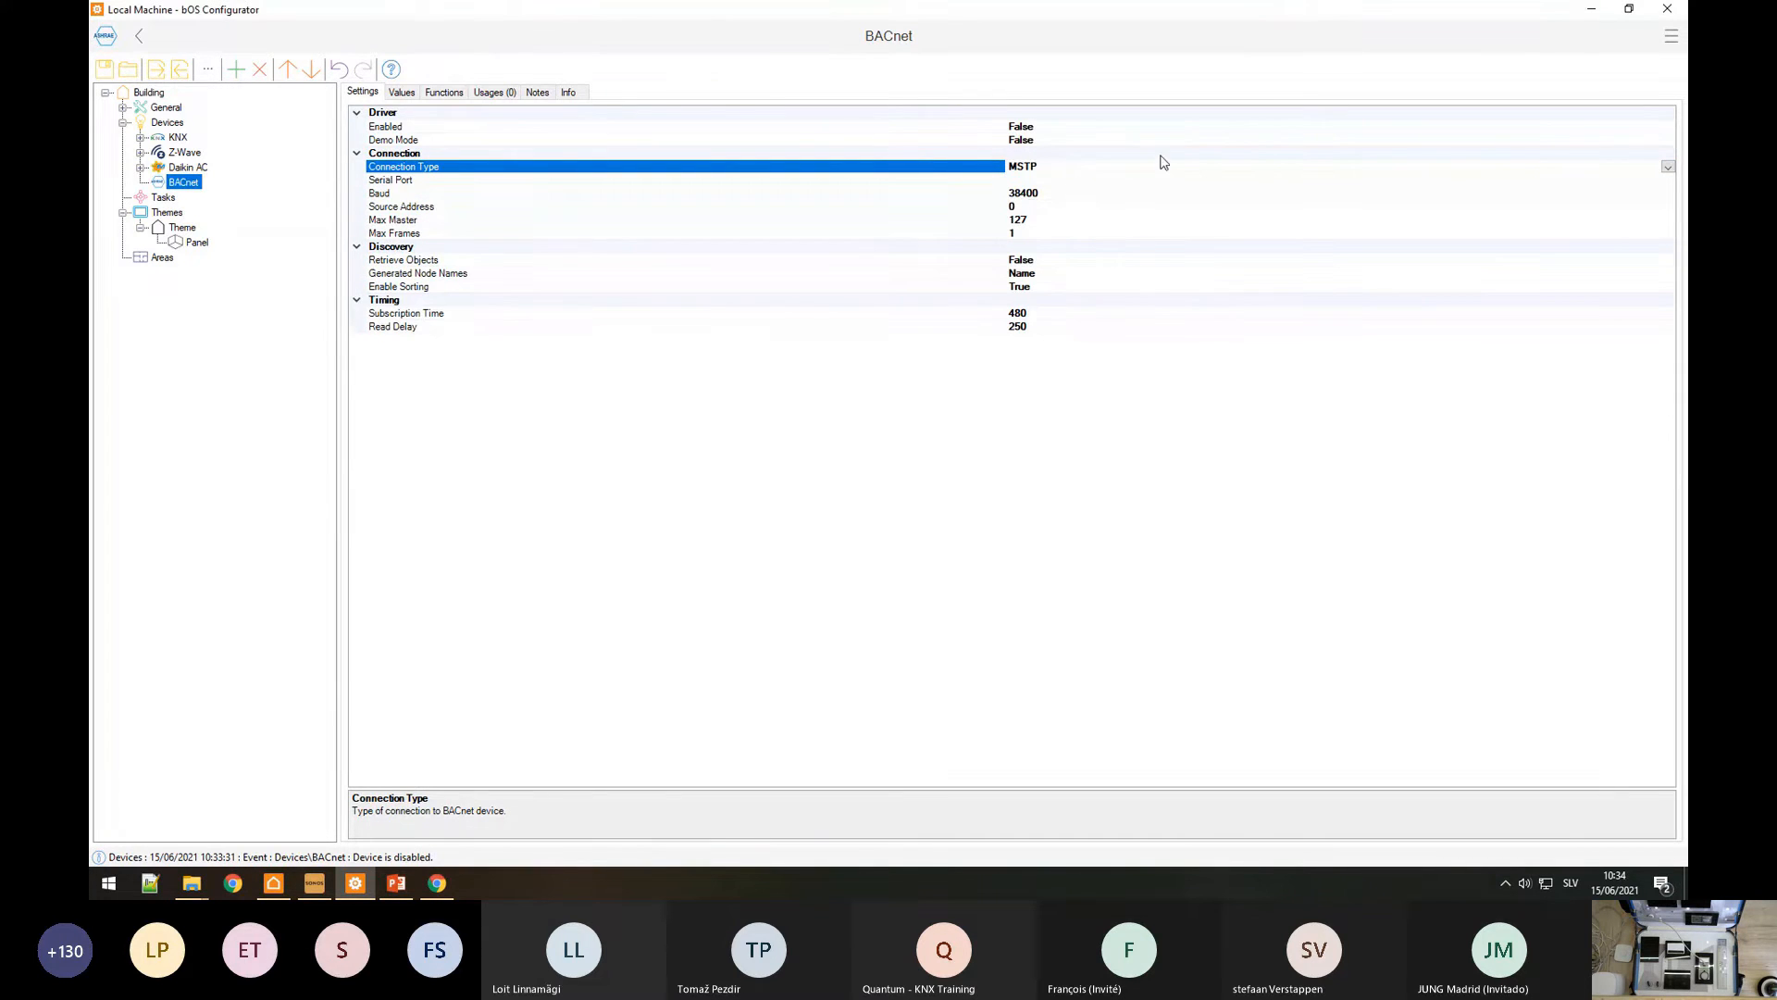
click(1668, 167)
click(1045, 215)
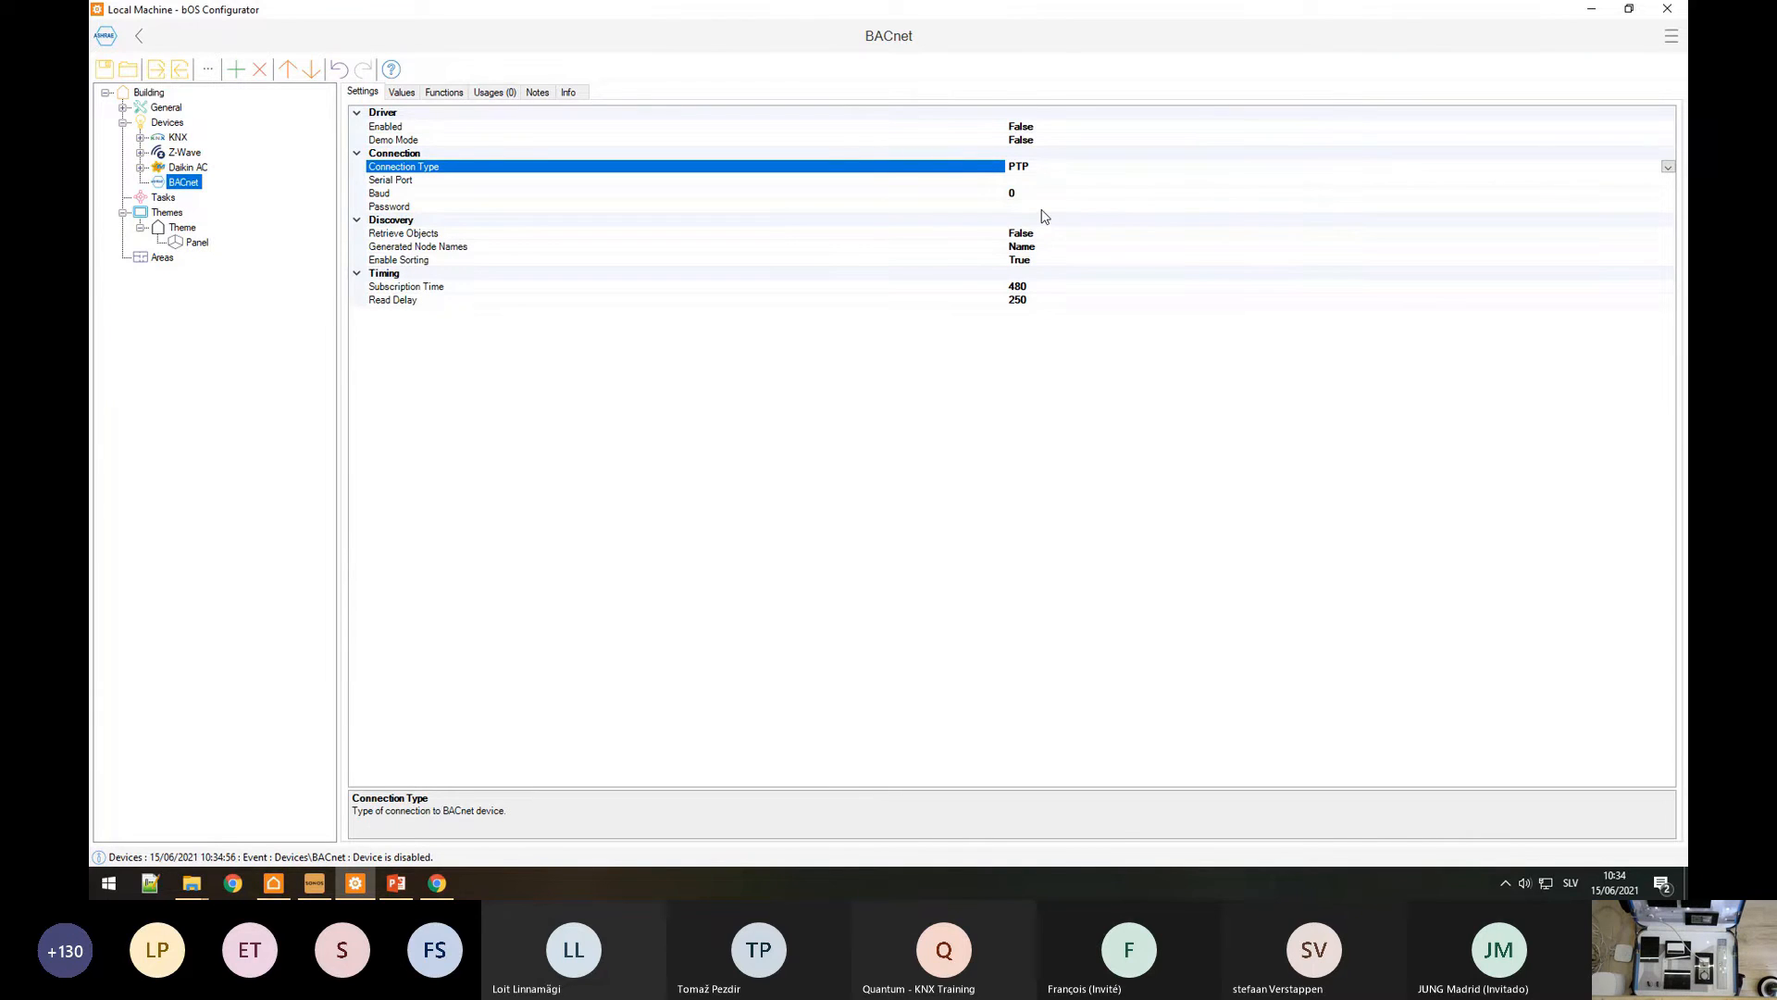
click(1668, 167)
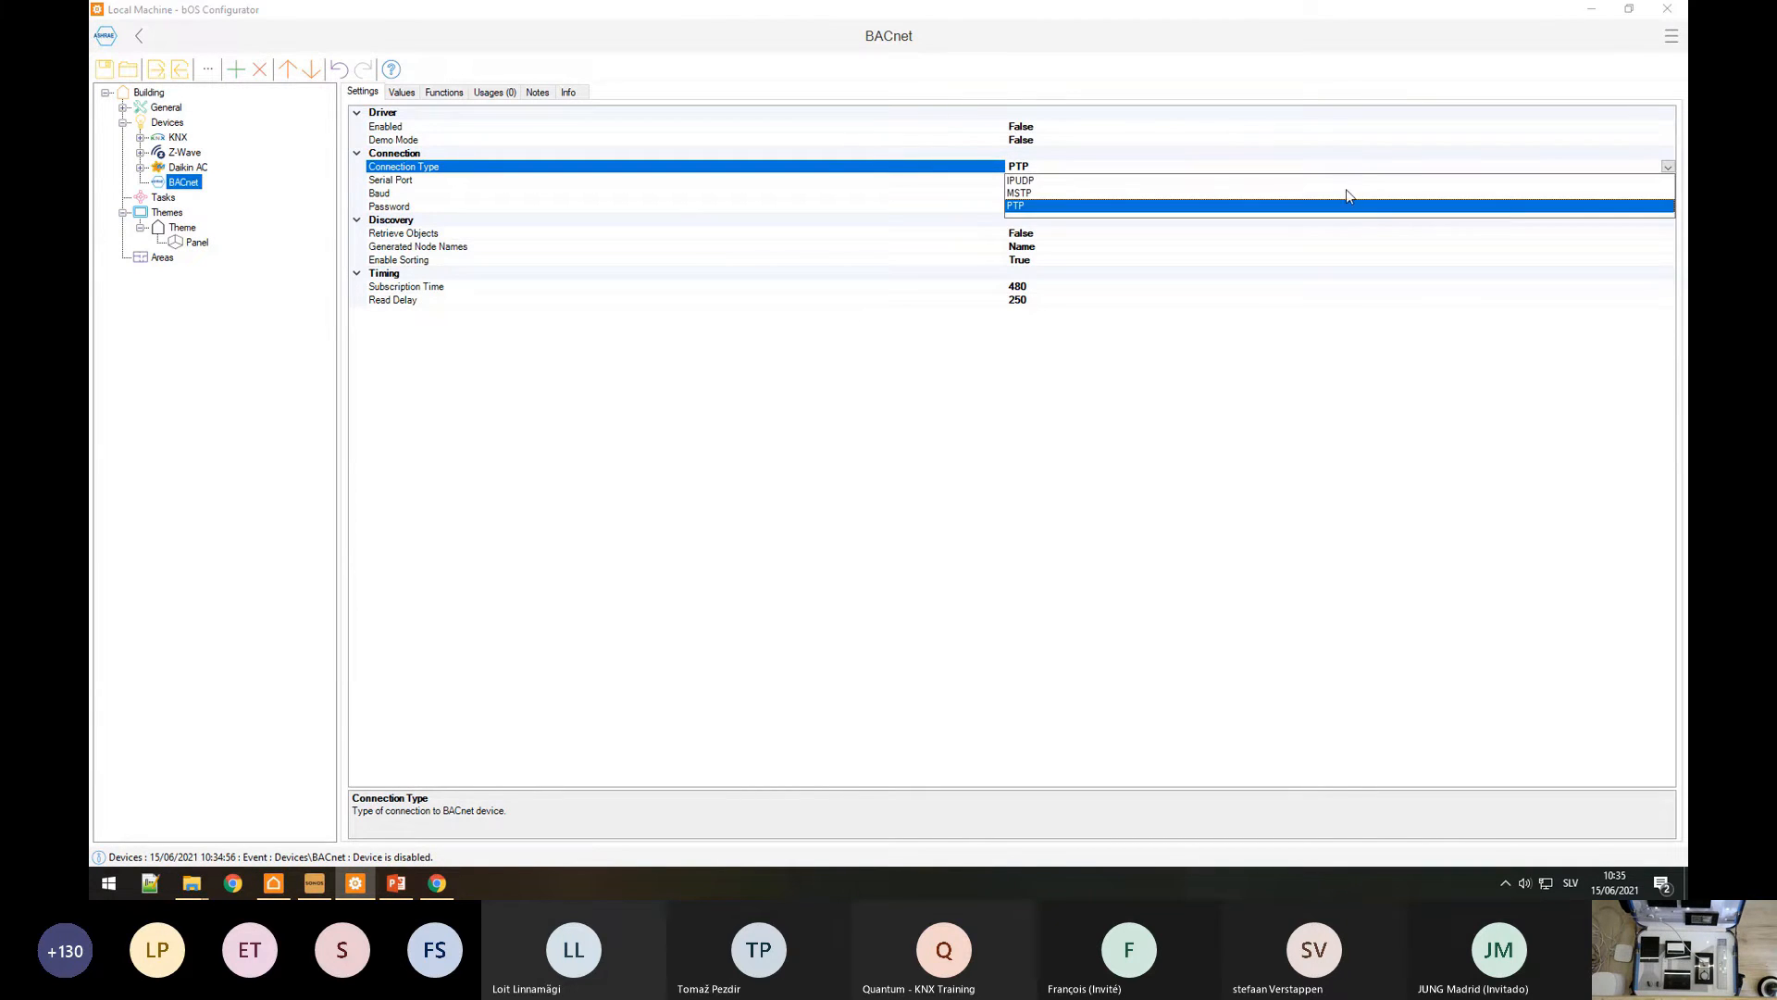
click(1019, 181)
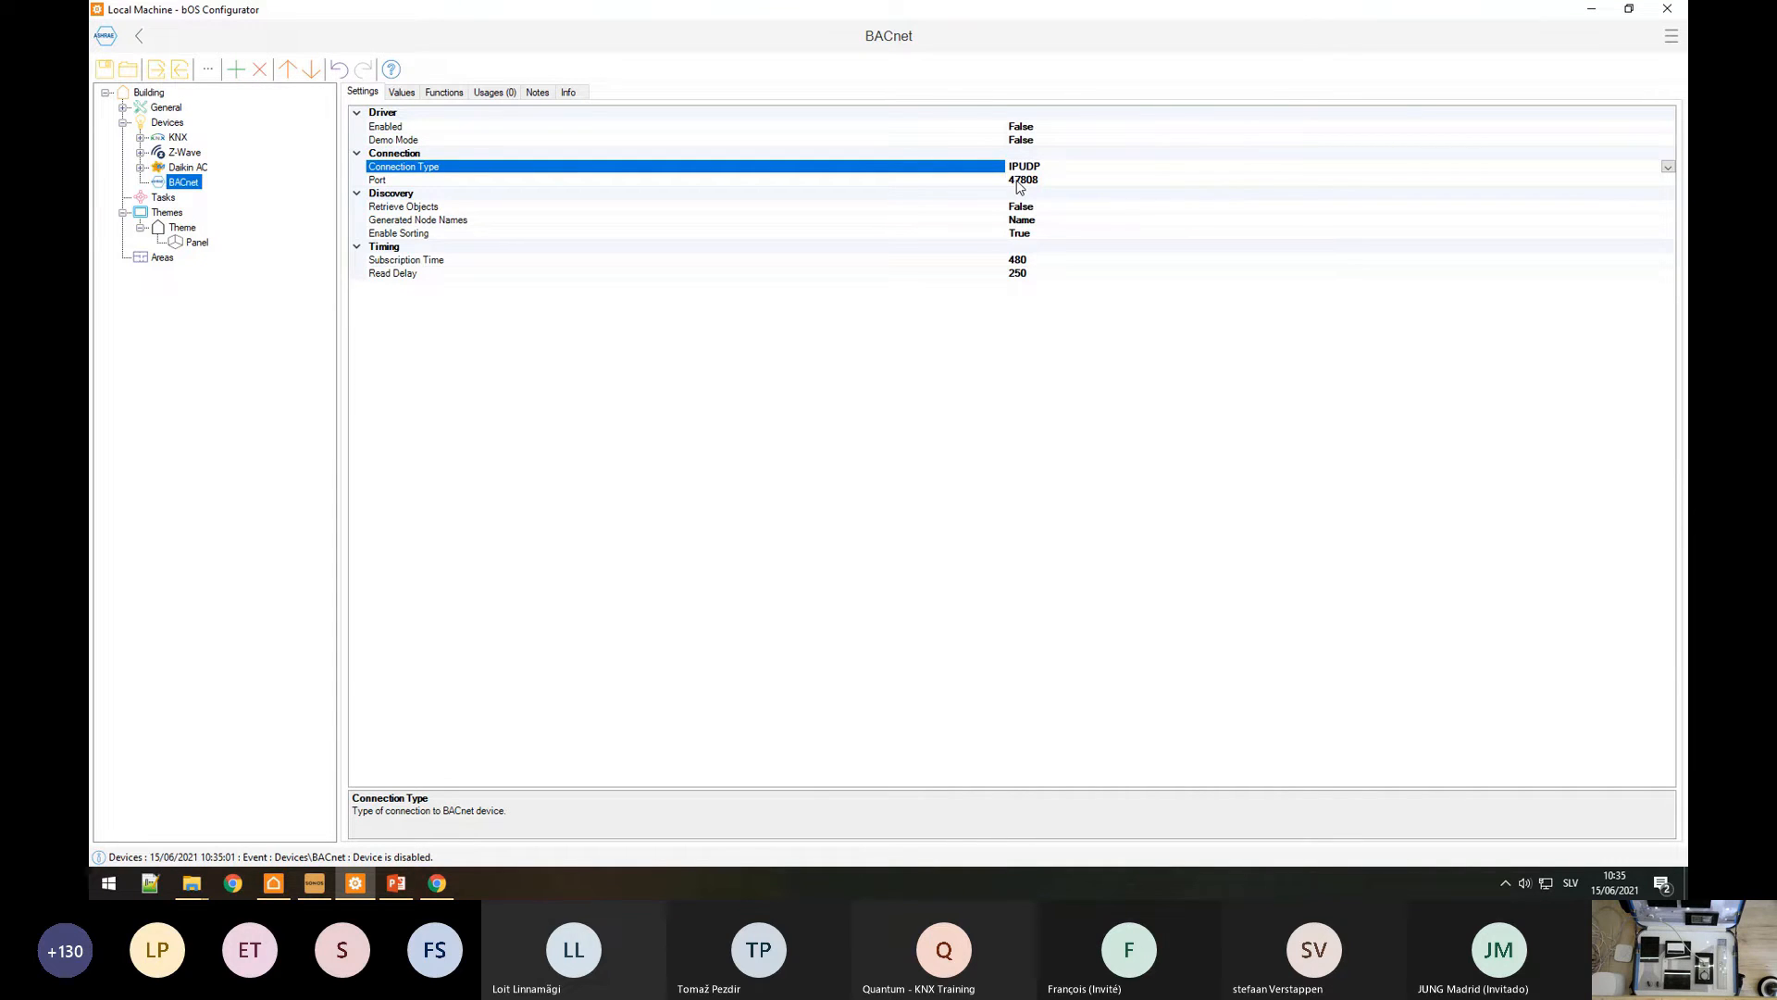
click(1017, 181)
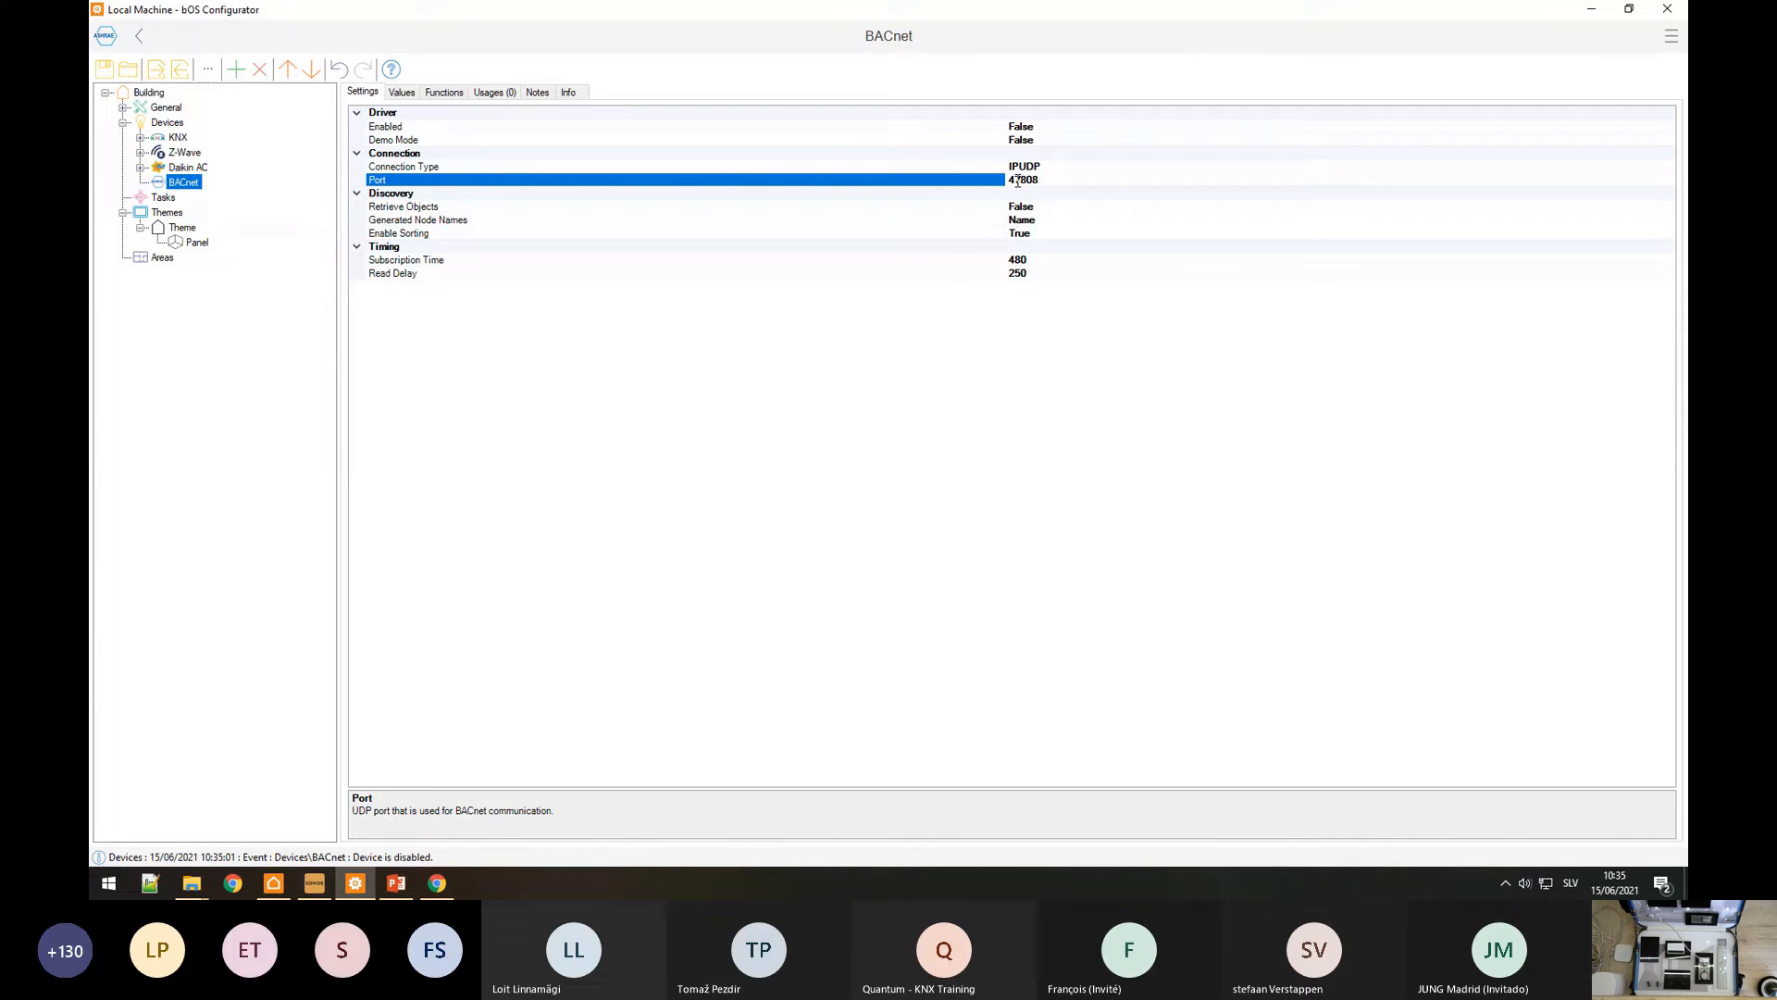
Step: Set Retrieve Objects to True and keep Generated Node Names based on Name
double_click(421, 209)
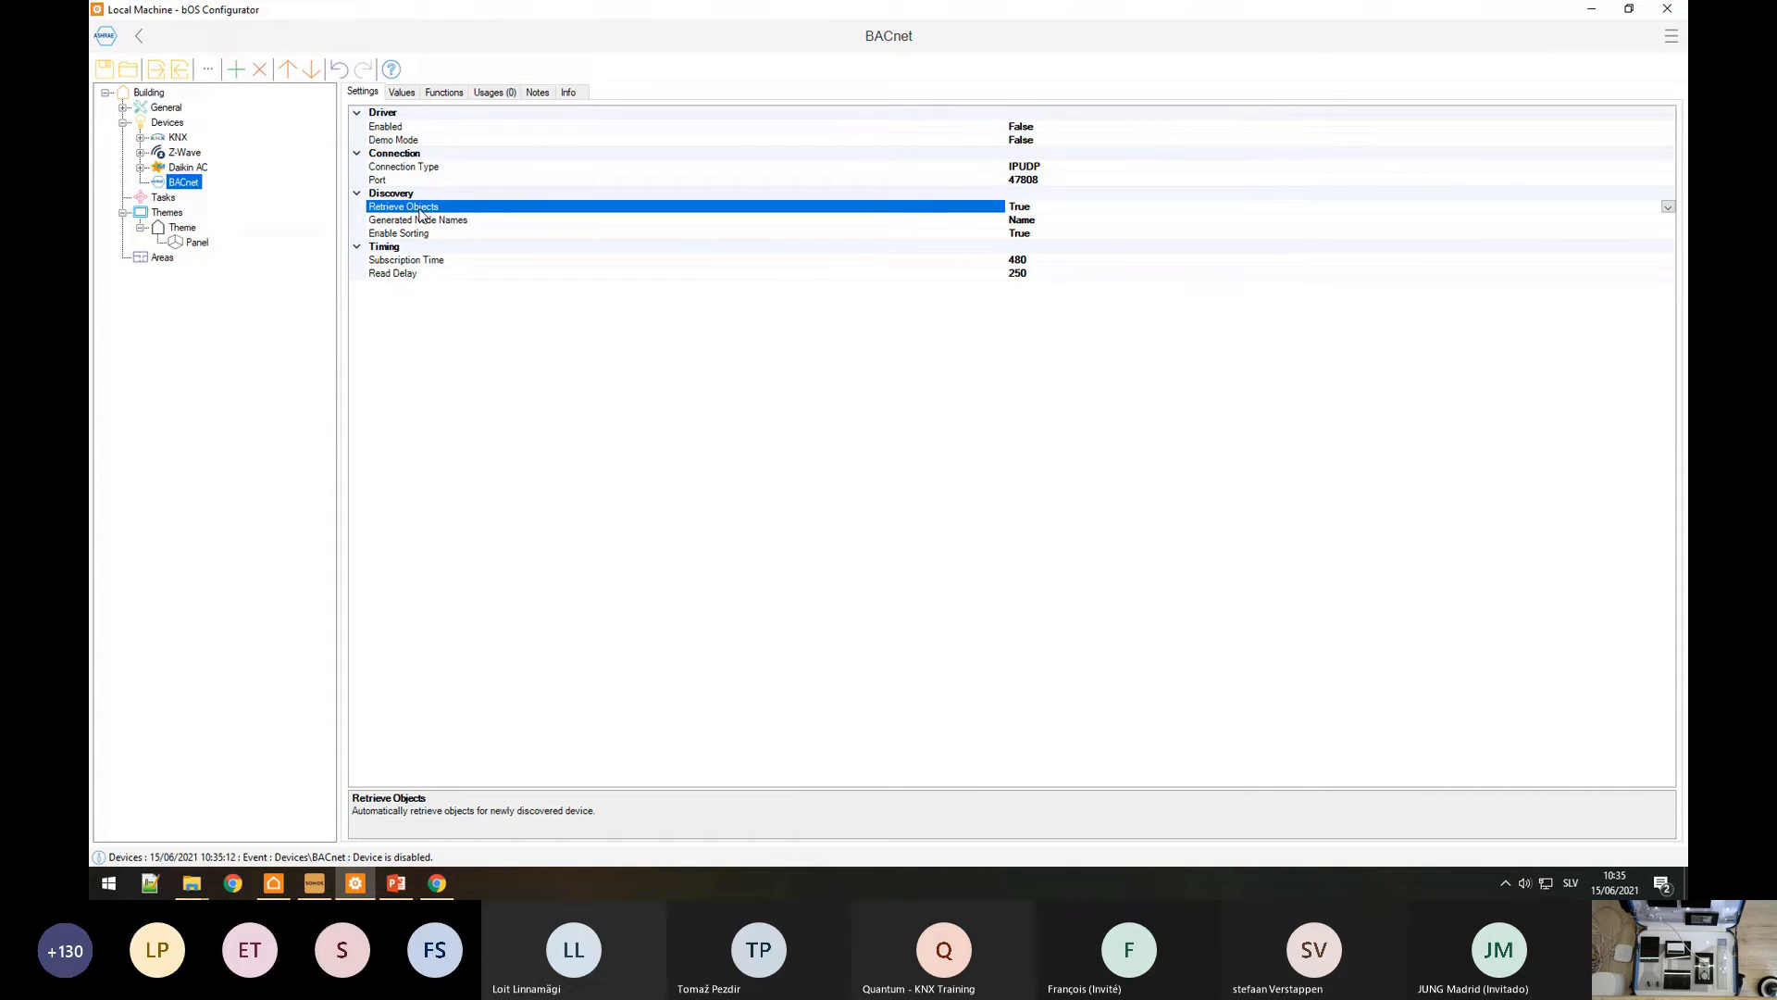
double_click(422, 214)
double_click(422, 214)
click(405, 221)
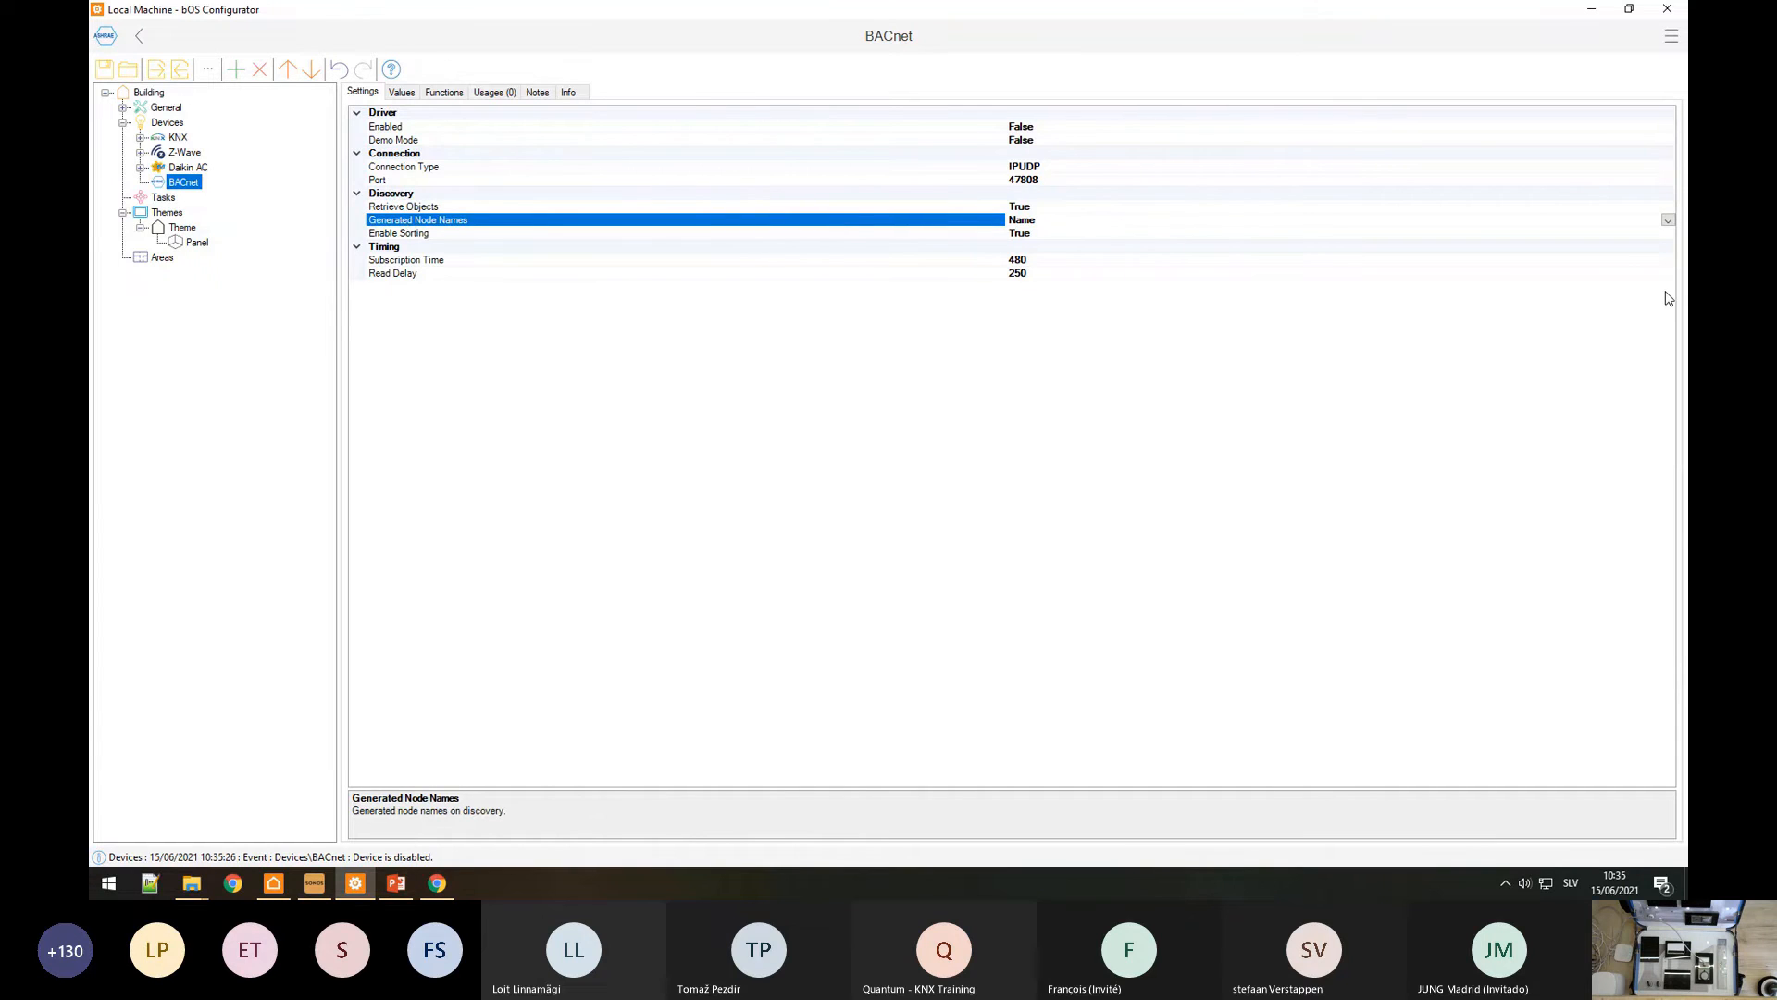
click(1668, 220)
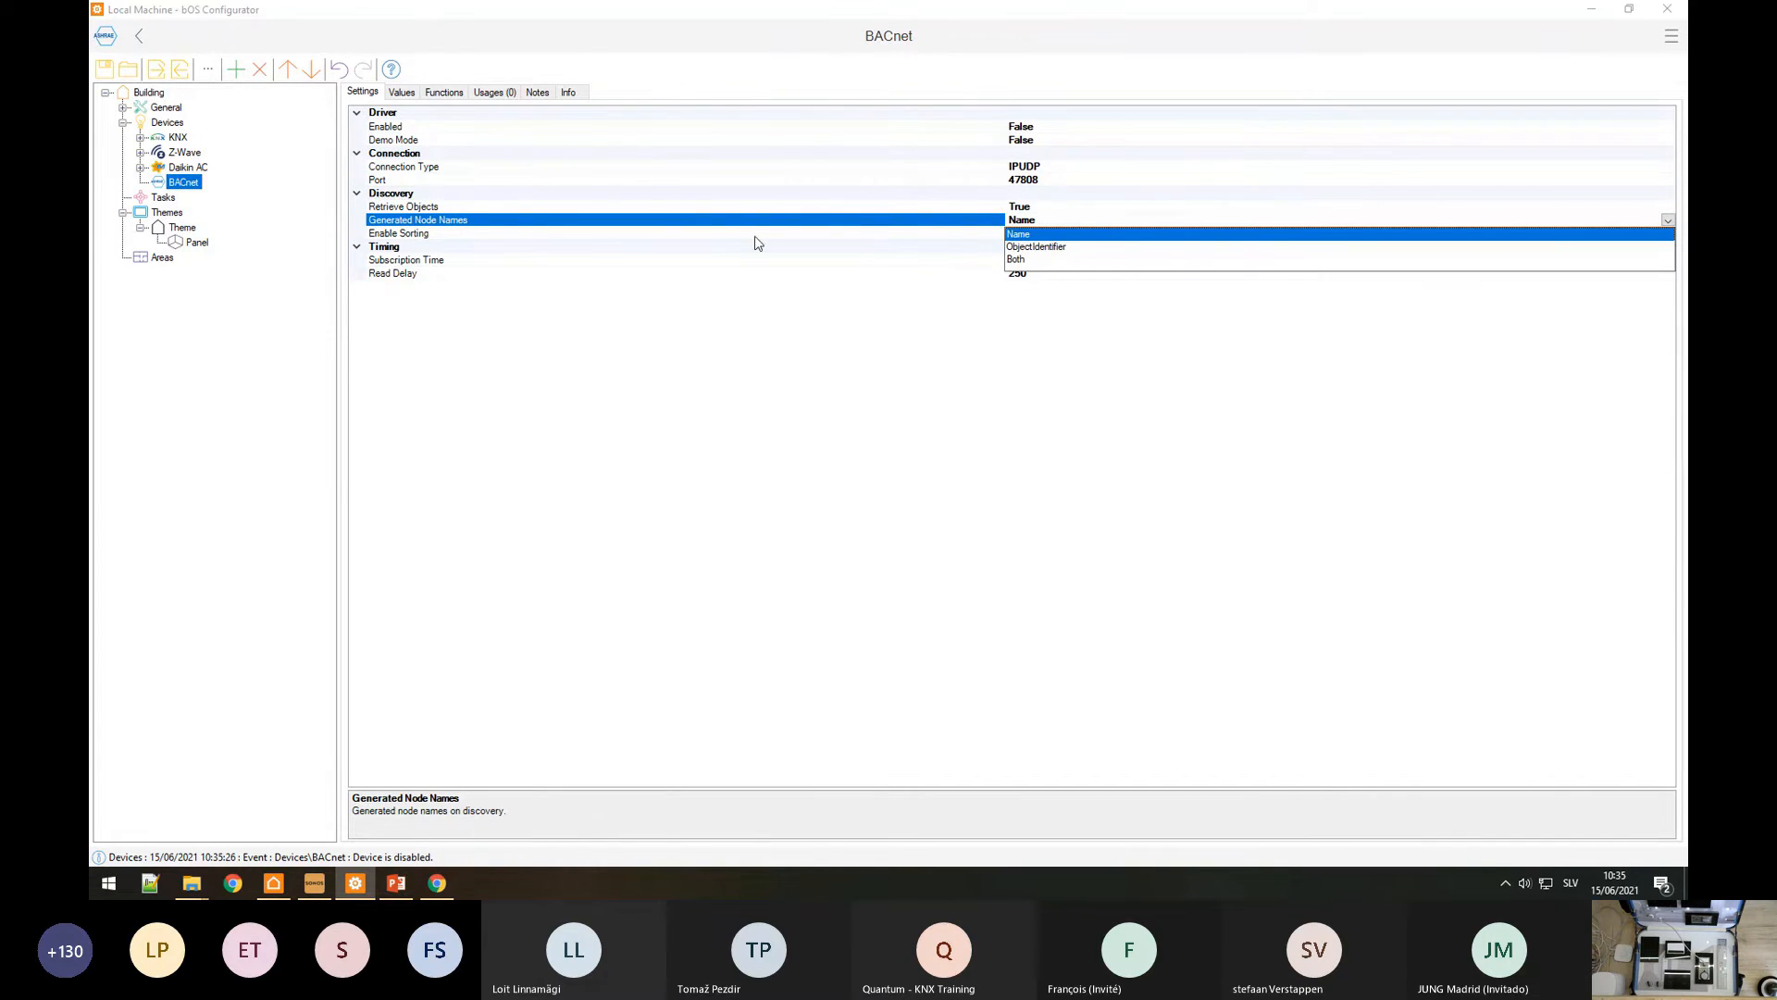
click(434, 239)
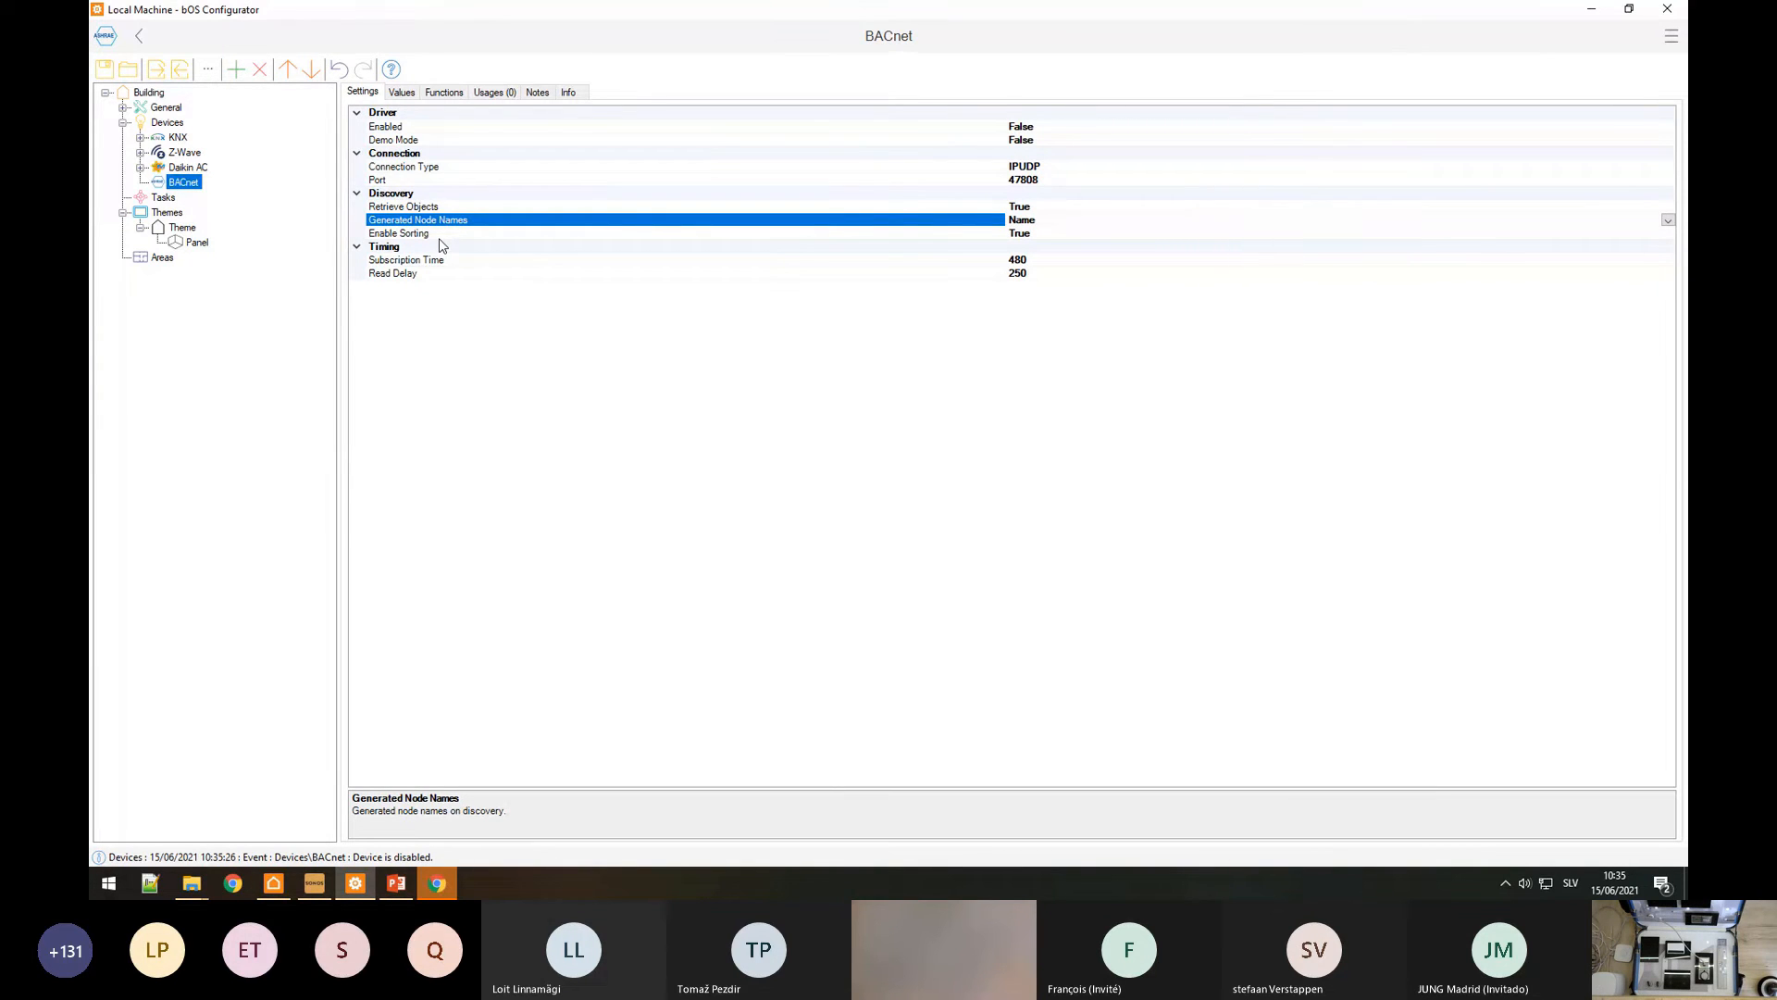
Step: Enable the BACnet driver and expand the discovered RC Comfortclick [8218] device and its objects
click(384, 130)
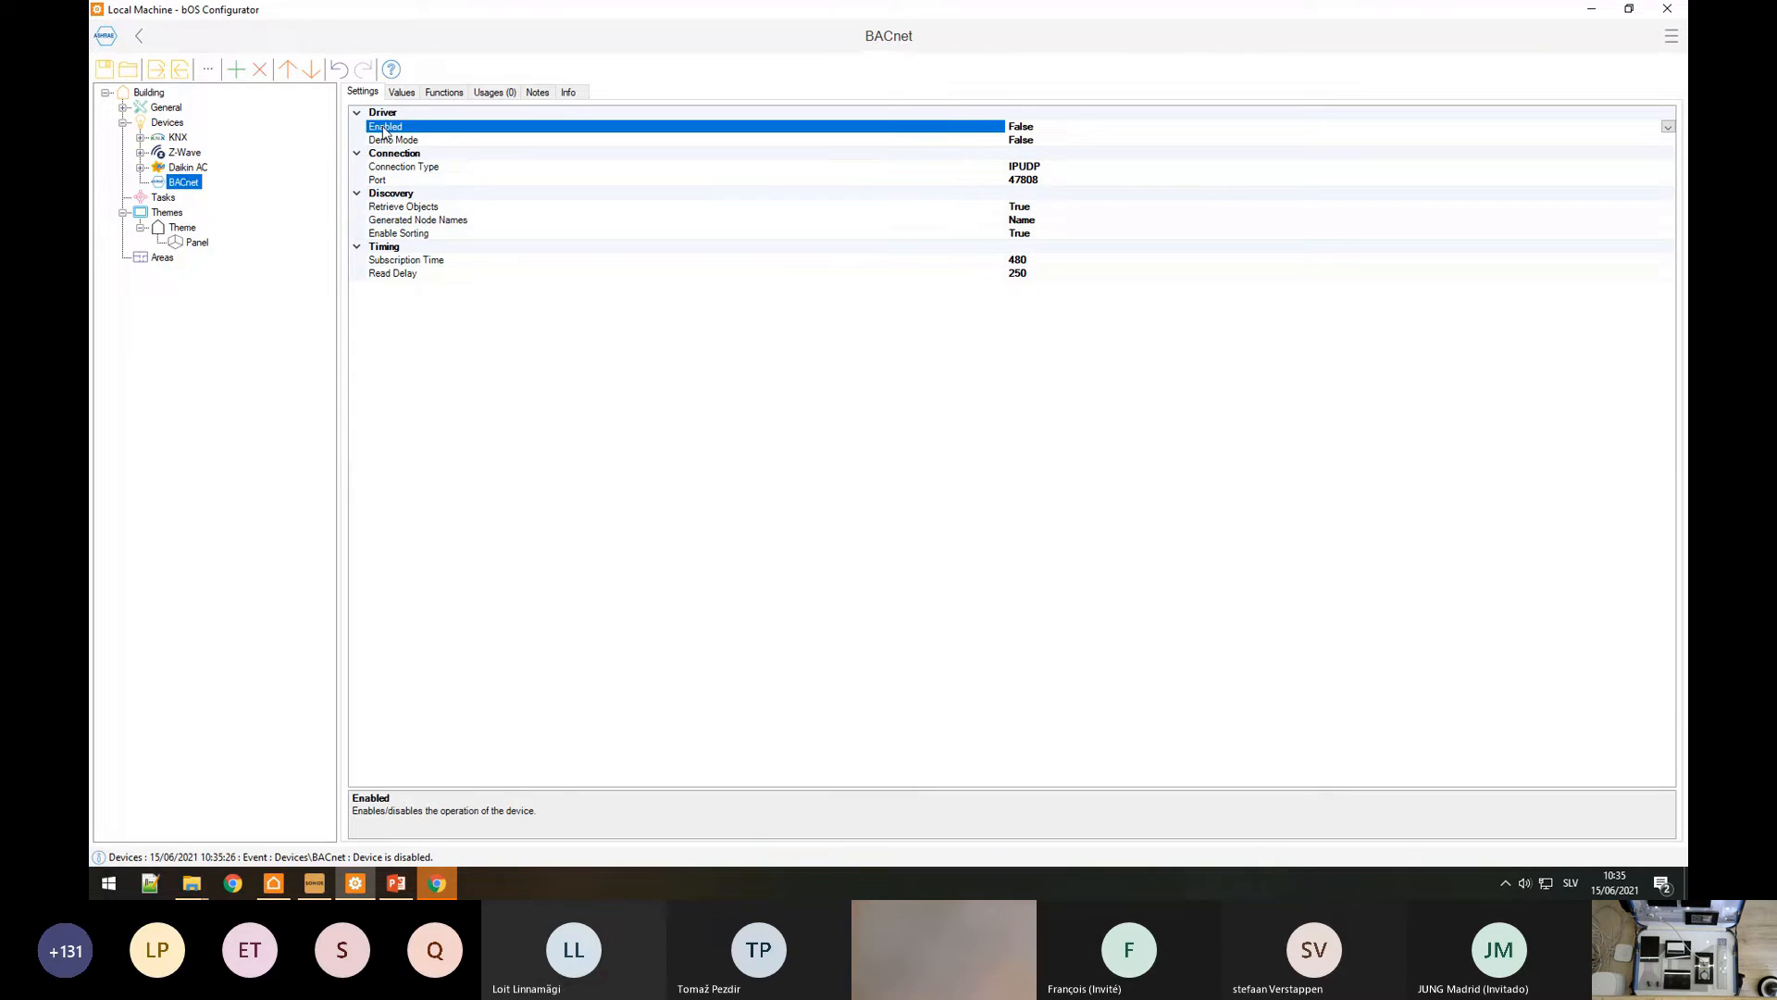
double_click(385, 130)
click(139, 183)
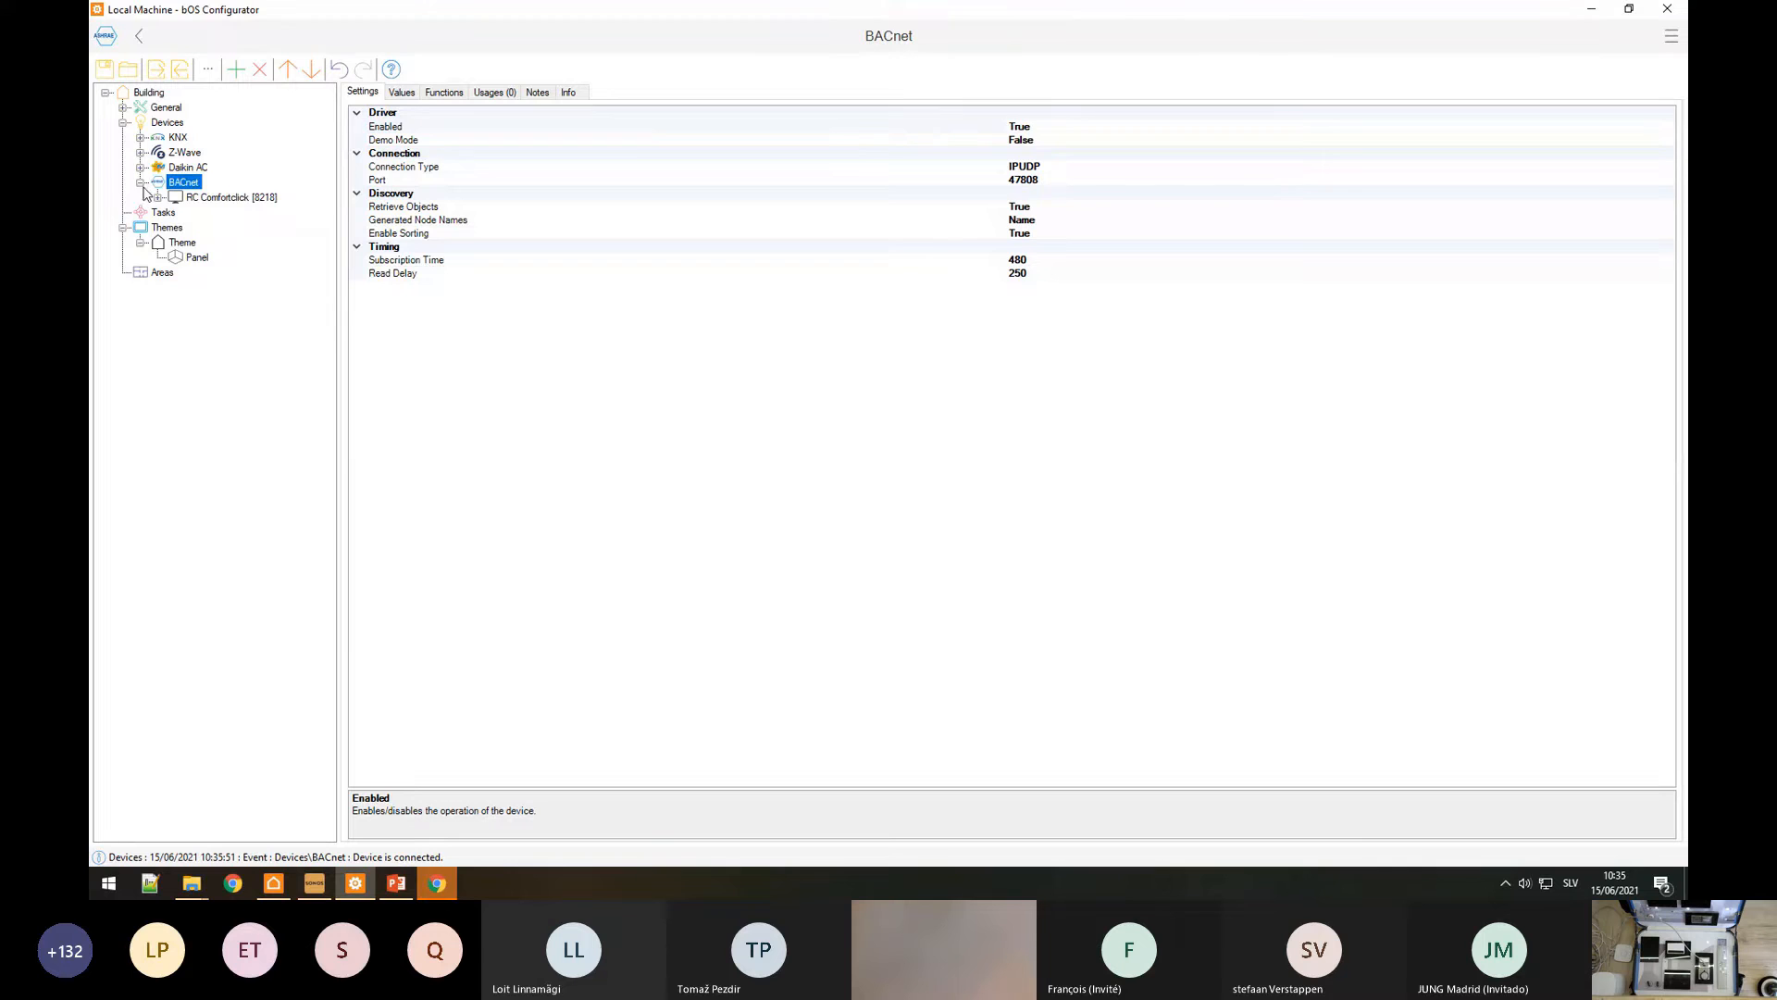
click(199, 198)
click(158, 198)
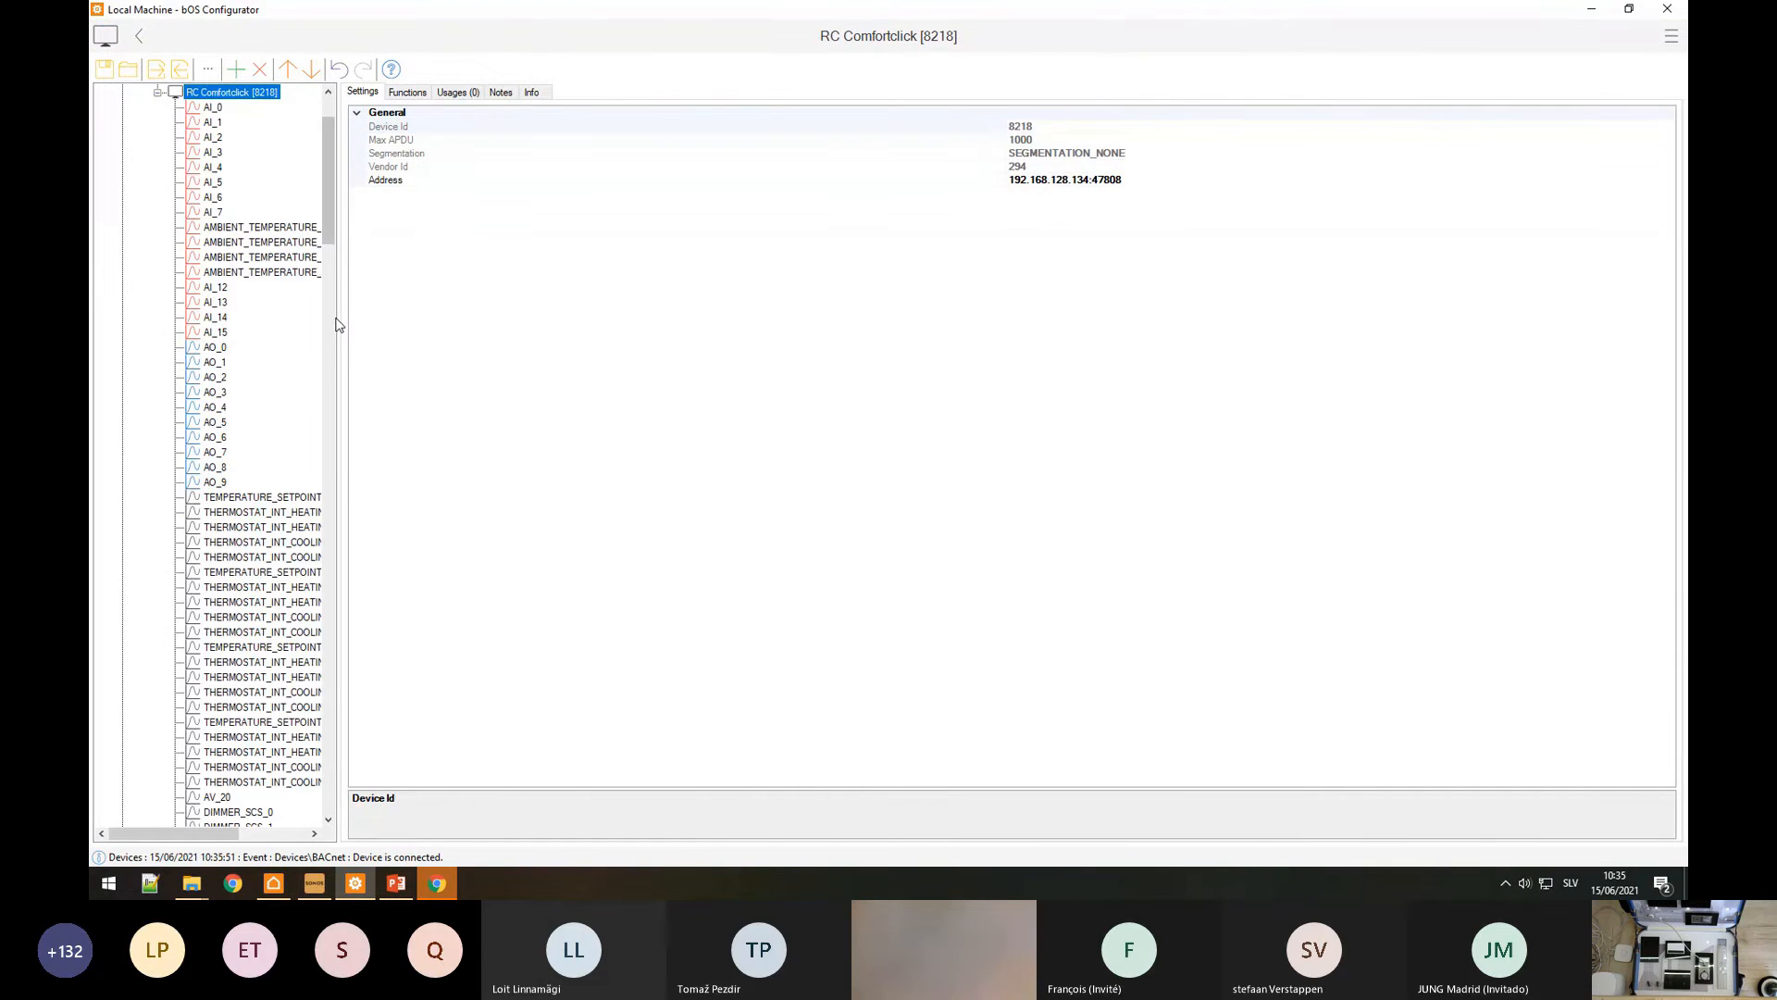
Step: Review the RC Comfortclick [8218] objects and check the device's IP address
drag(336, 324, 515, 335)
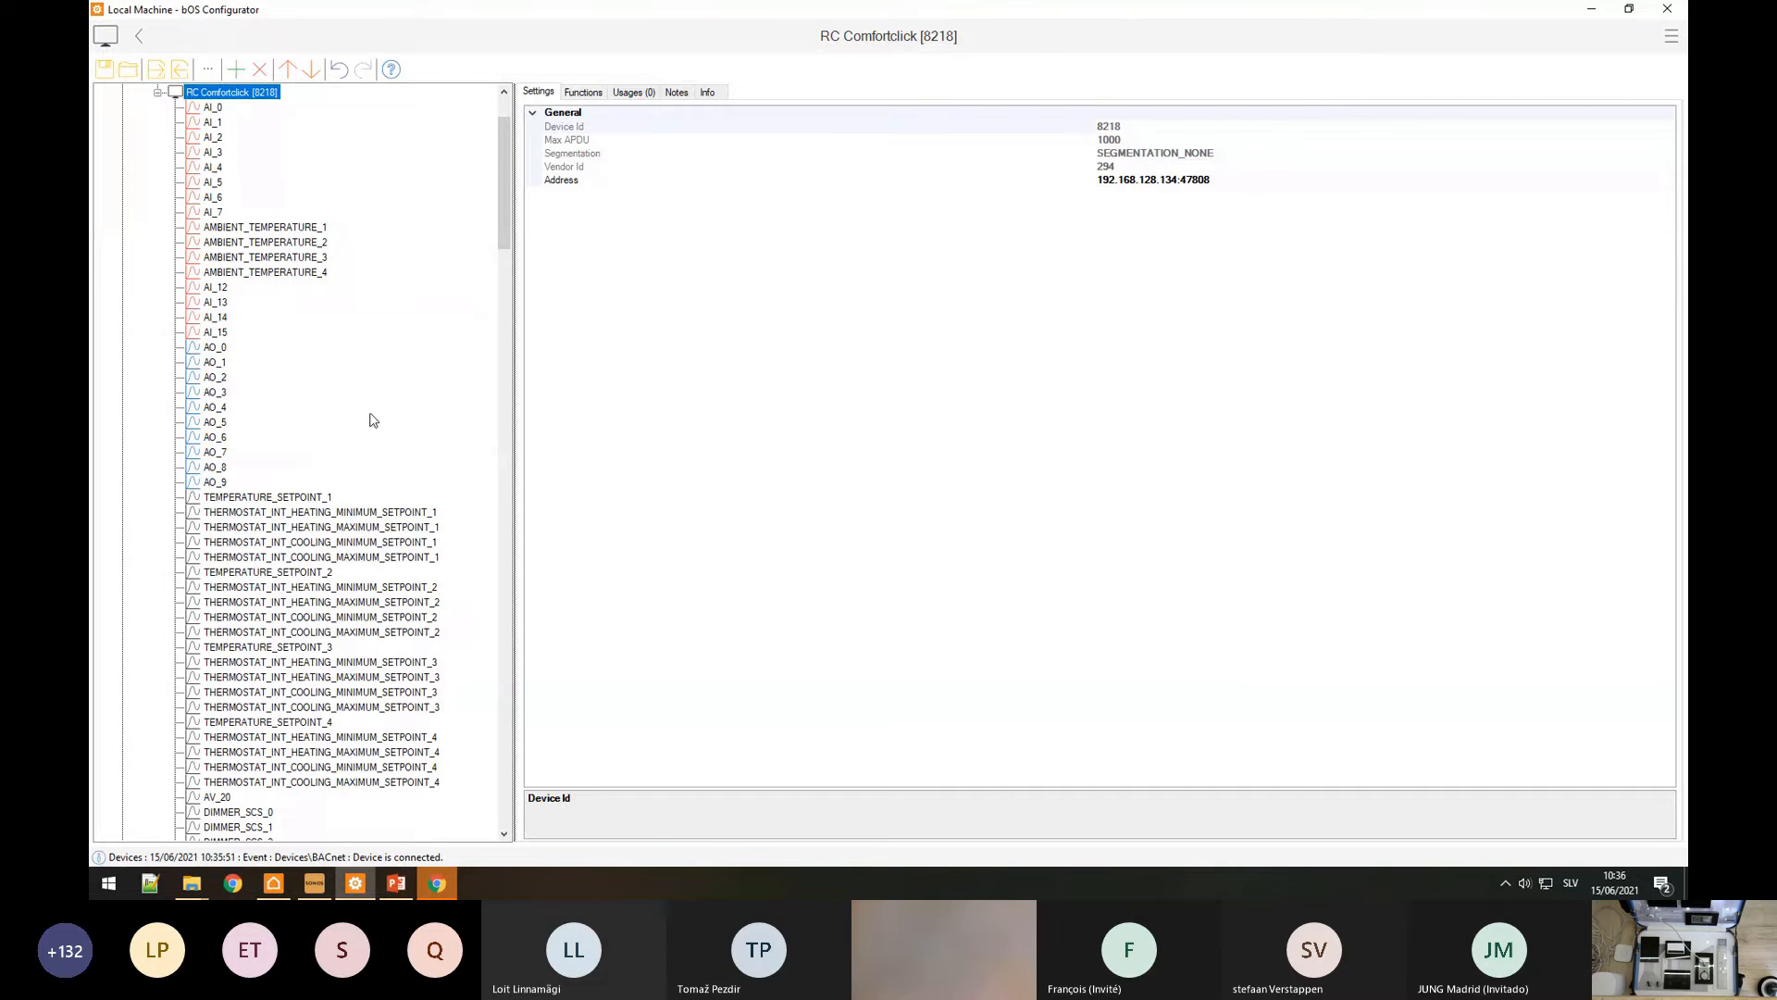
scroll(369, 416, down, 20)
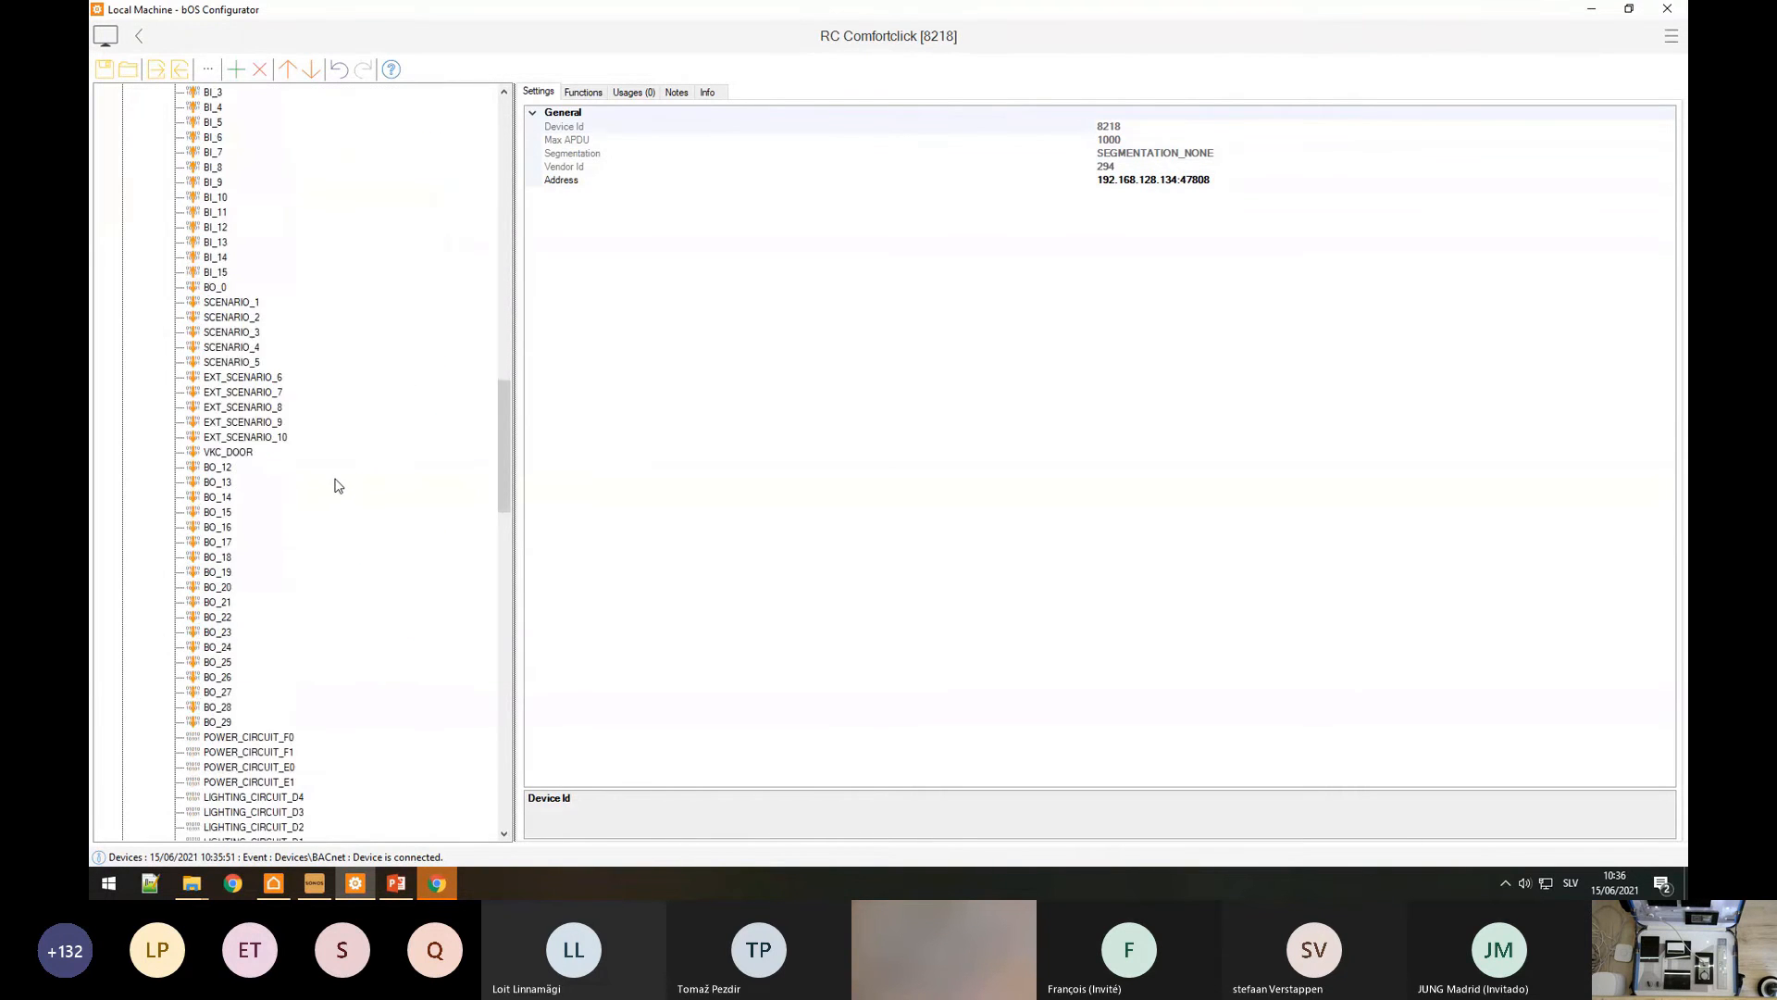
scroll(336, 486, up, 2)
scroll(325, 495, up, 20)
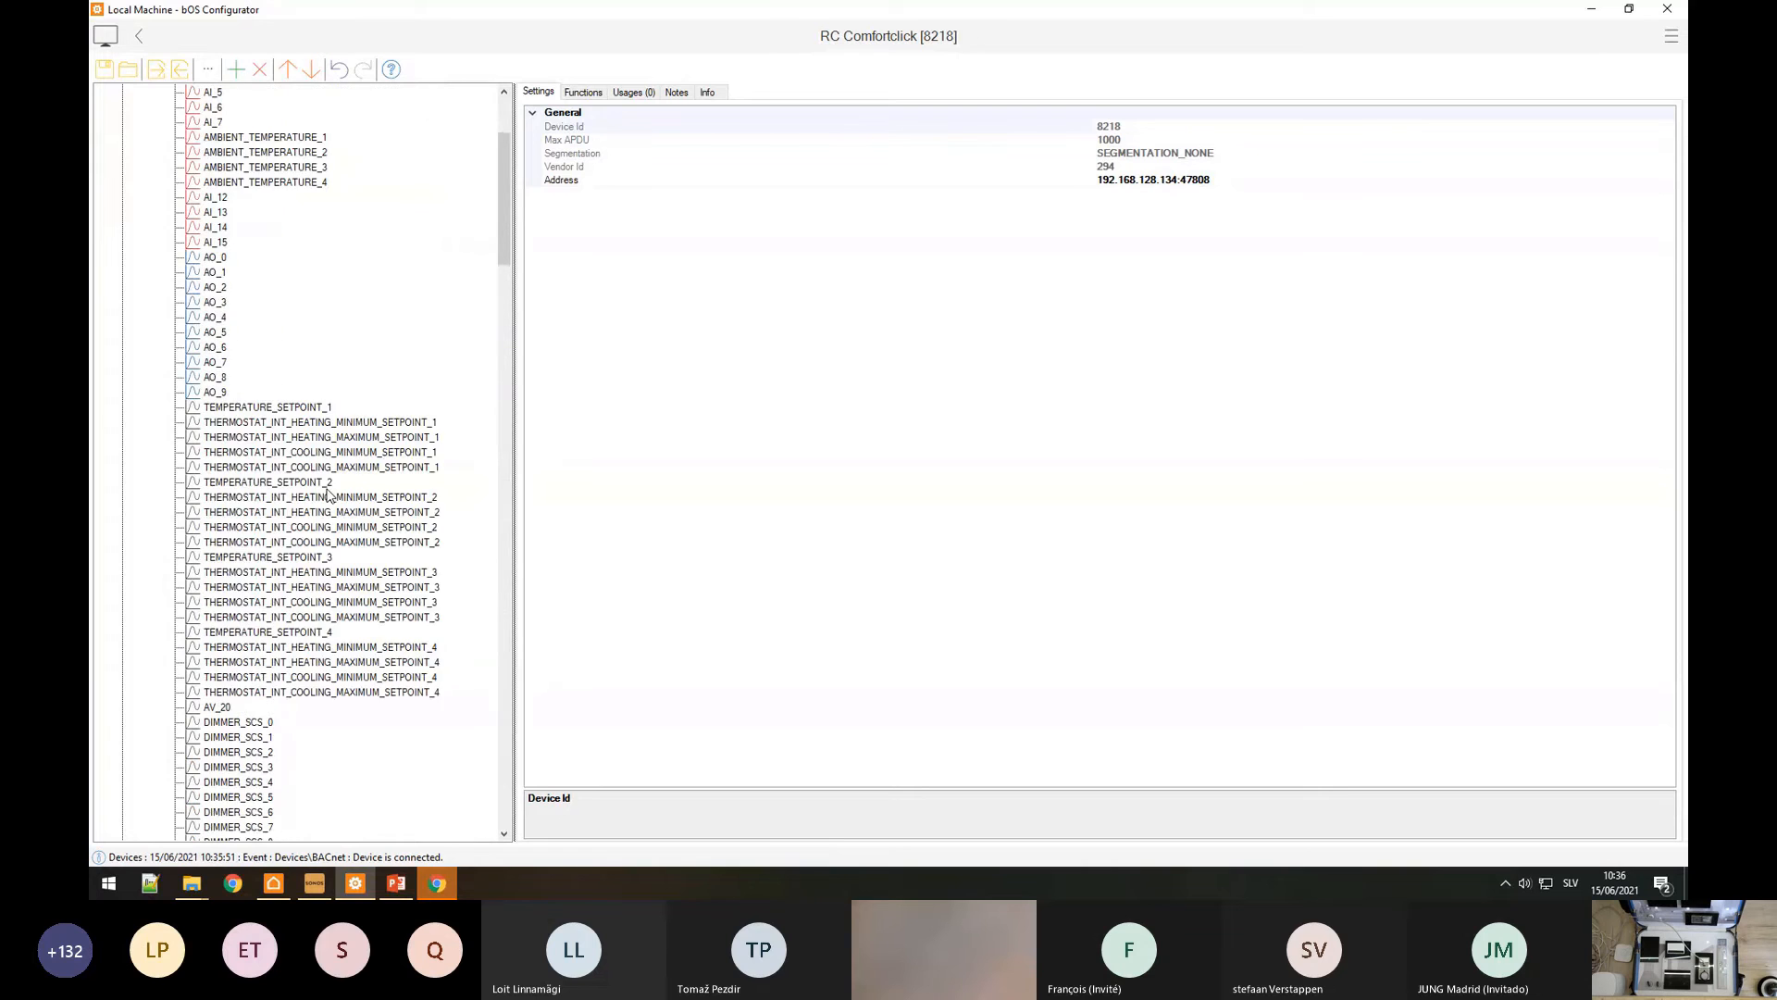
click(182, 185)
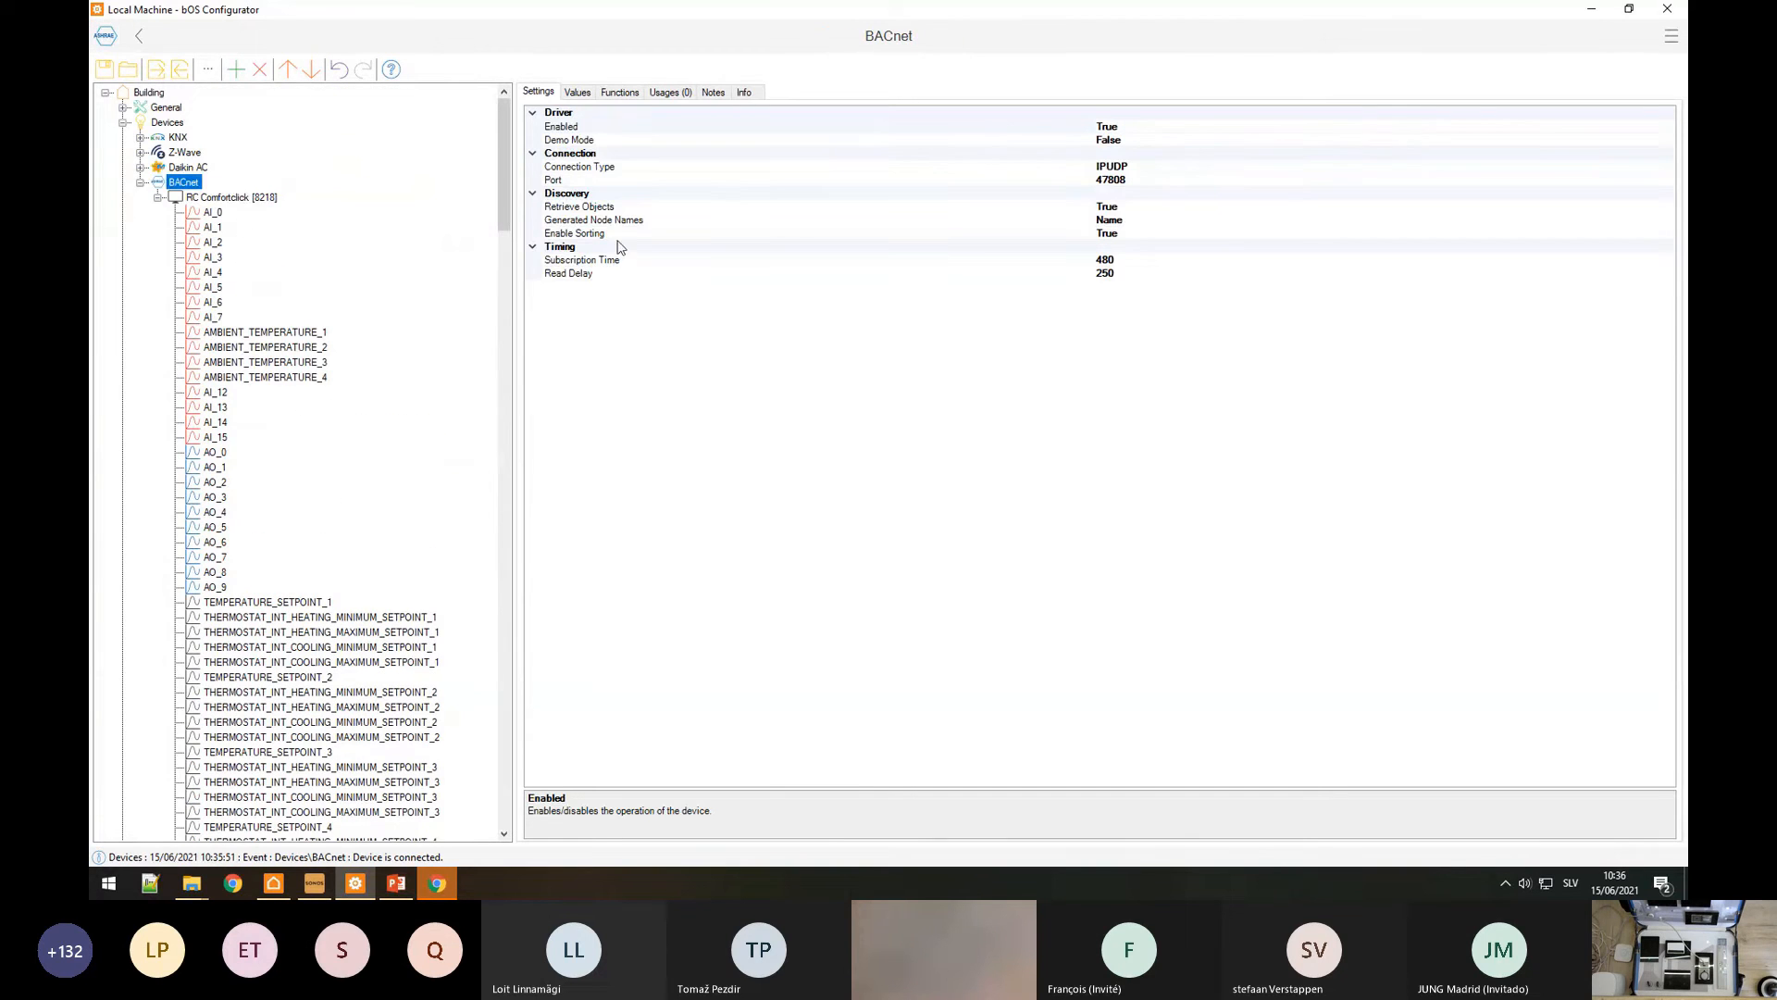
click(619, 222)
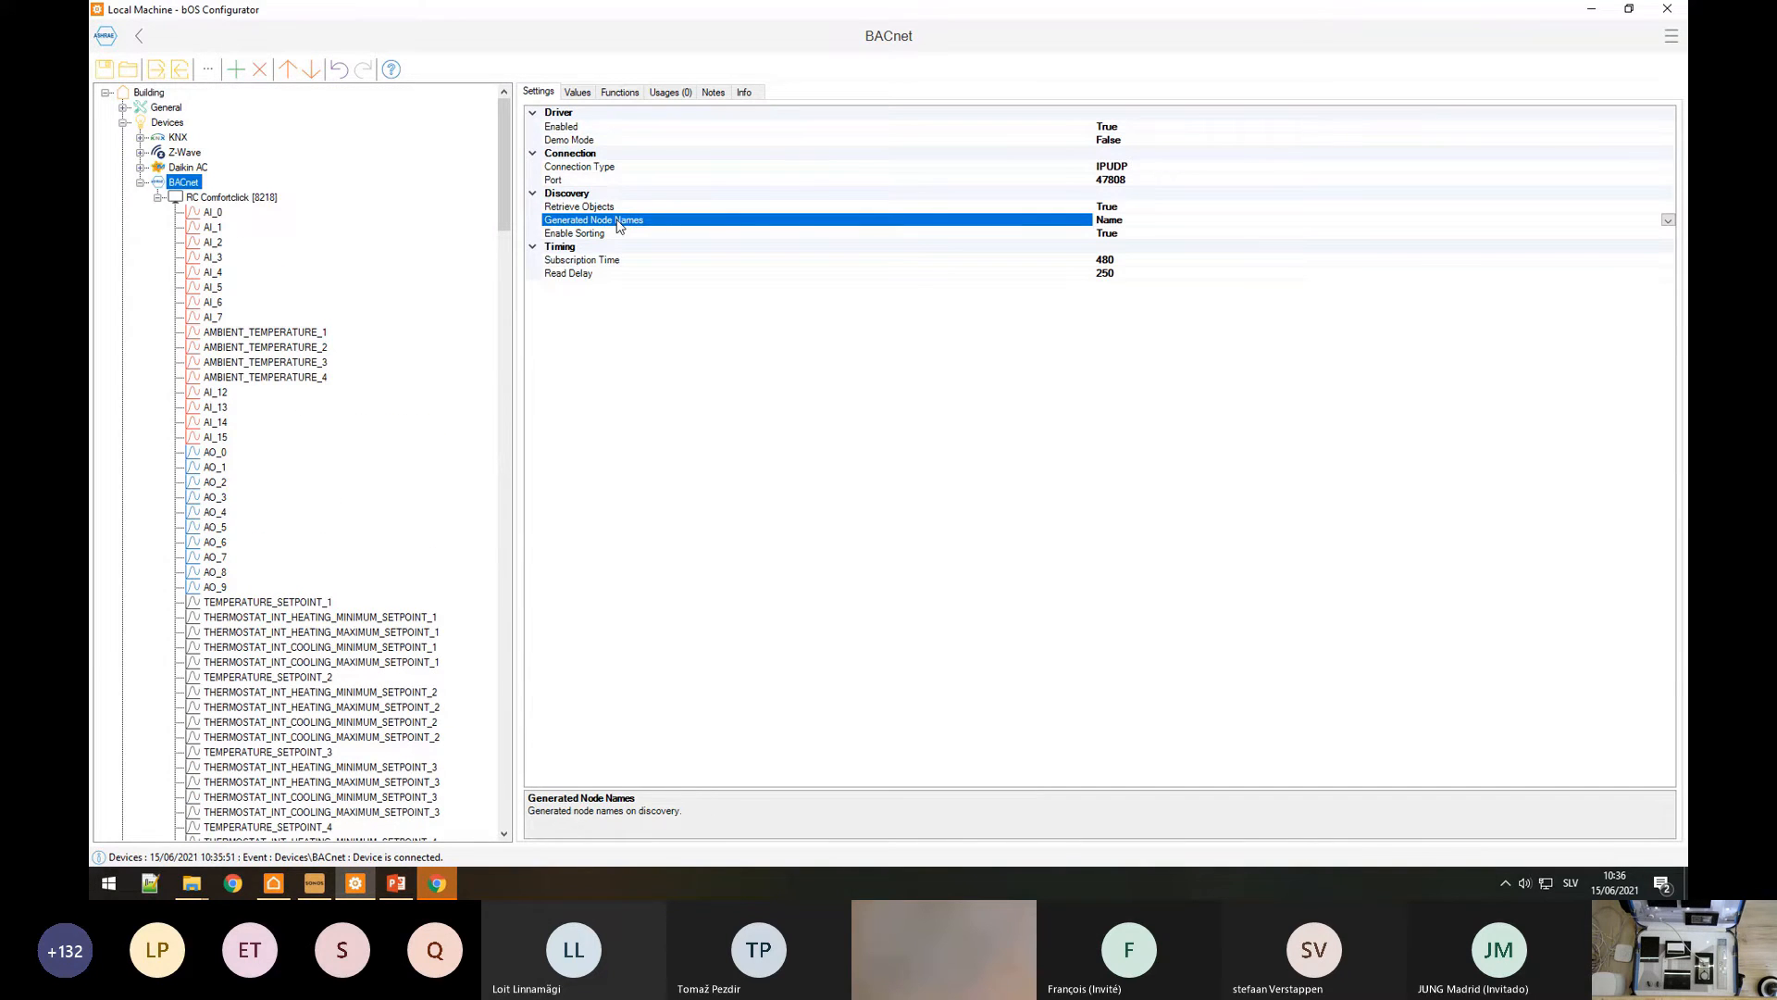
click(257, 200)
click(1175, 178)
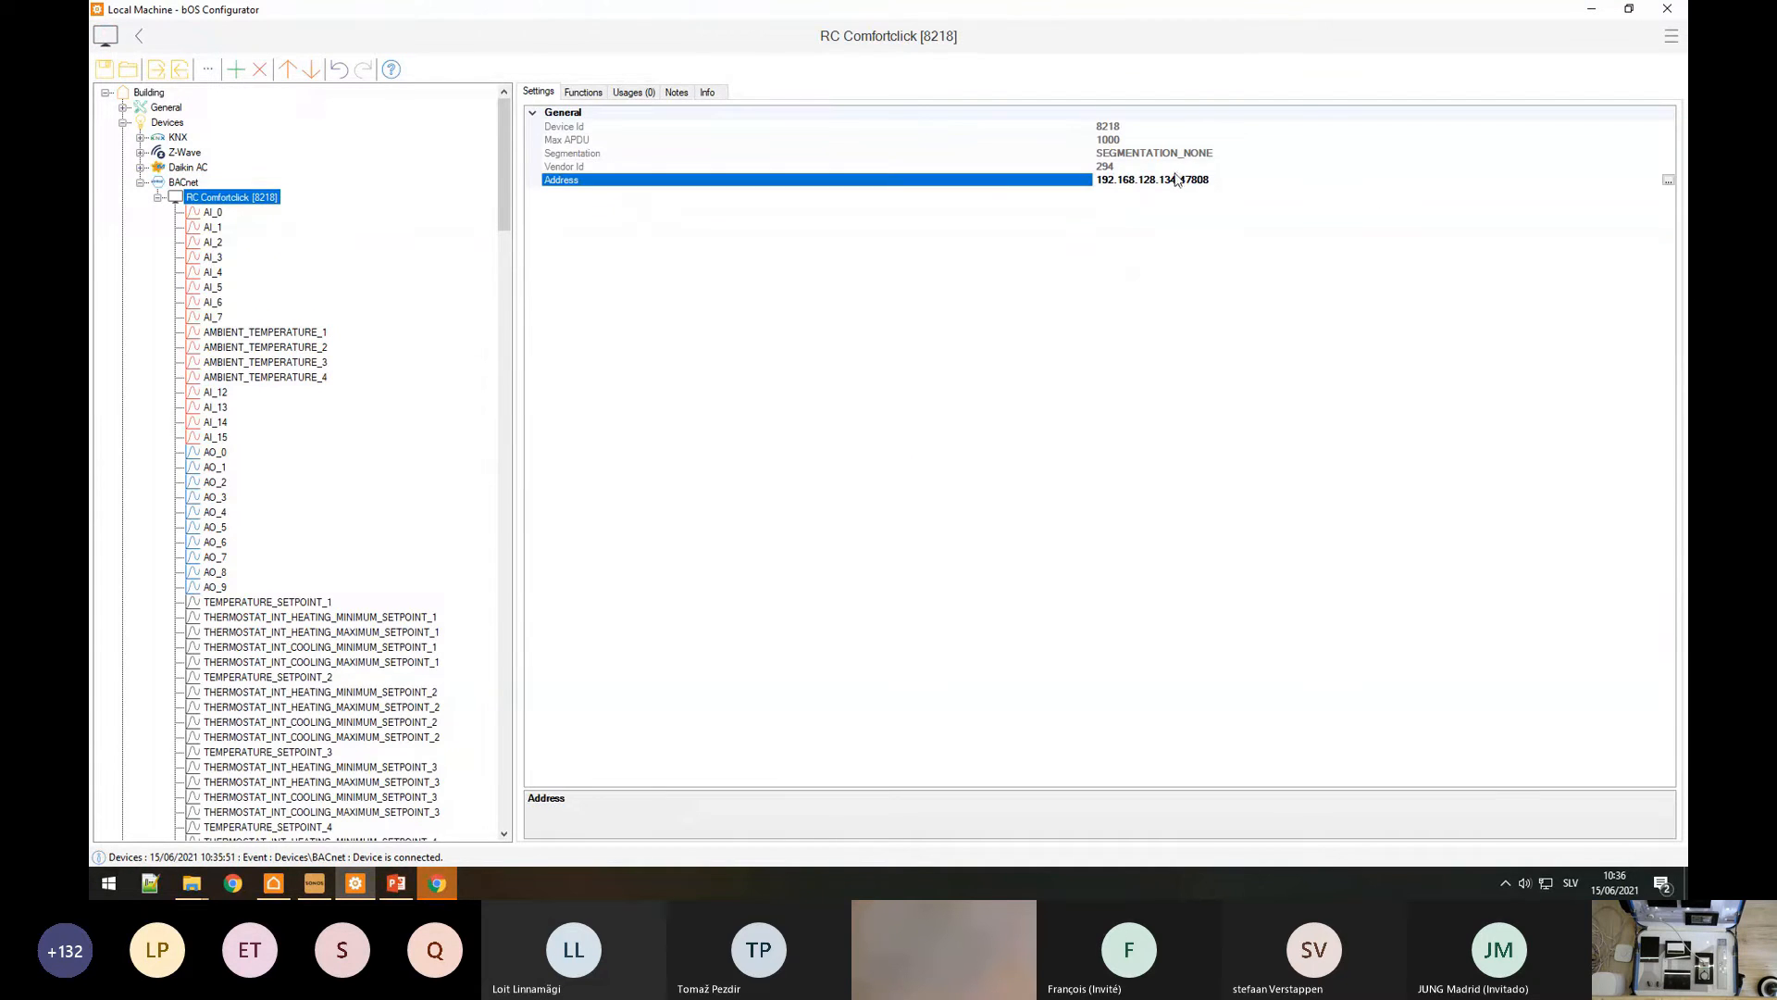
drag(1176, 178, 1078, 188)
key(ctrl+c)
click(185, 182)
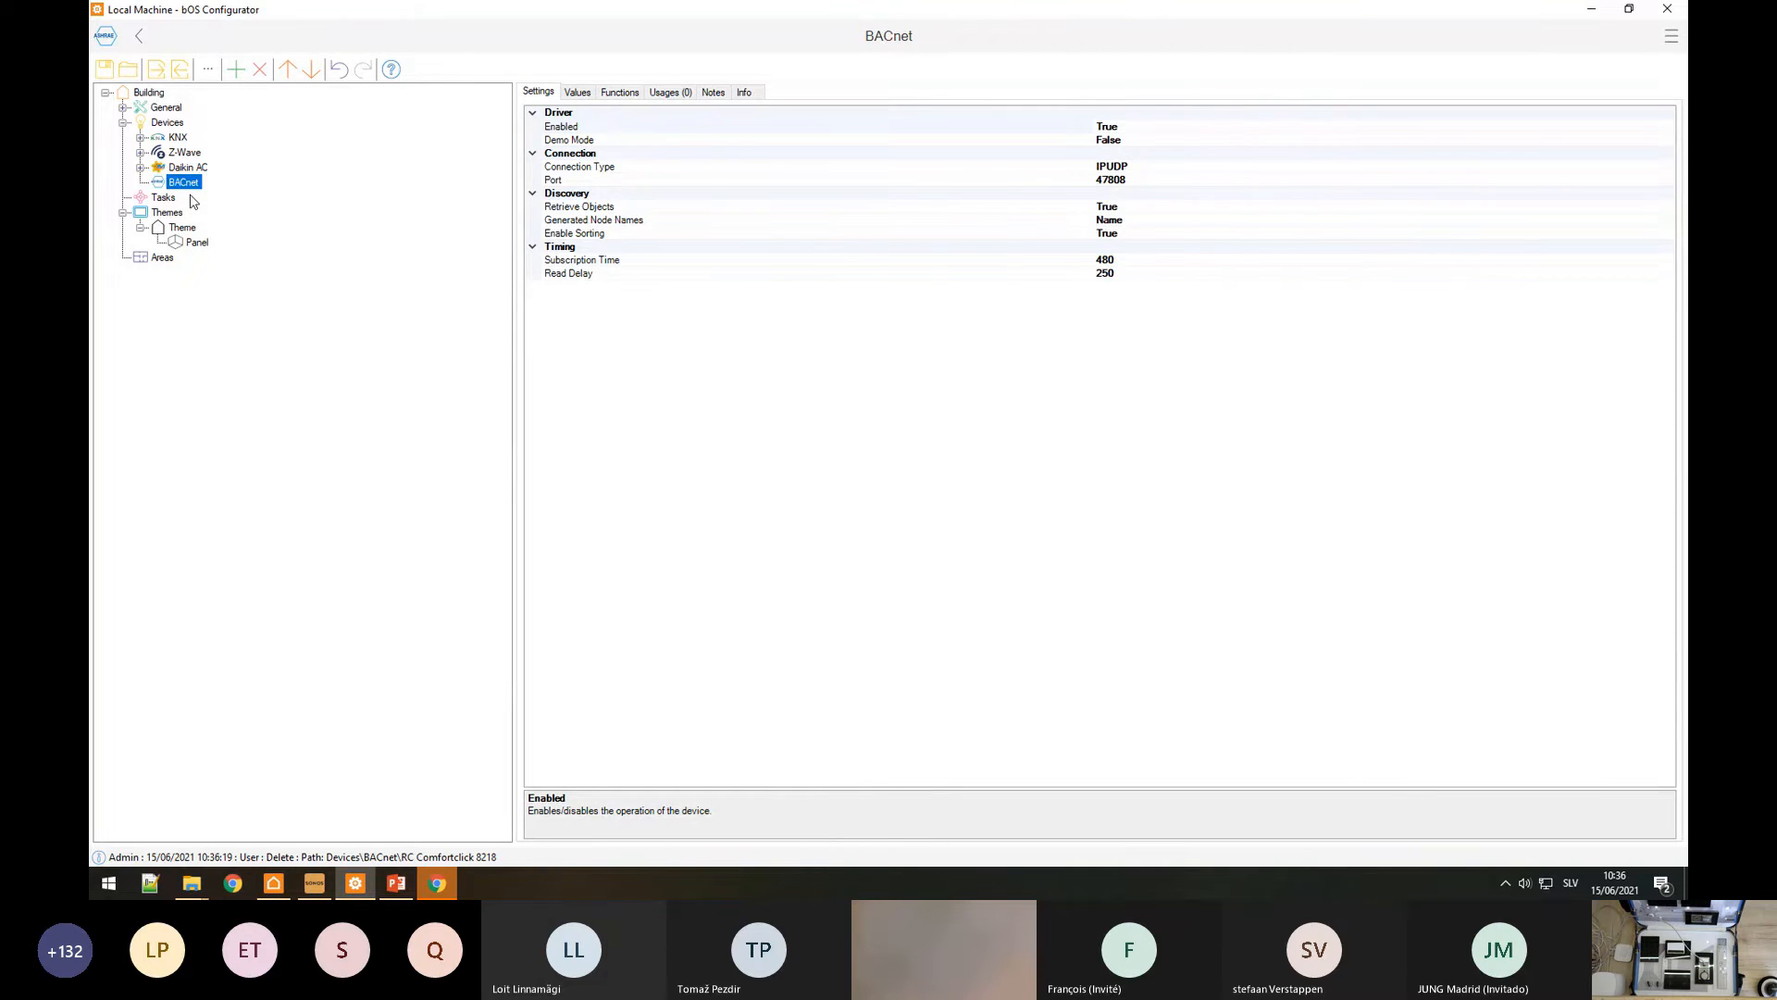
right_click(178, 184)
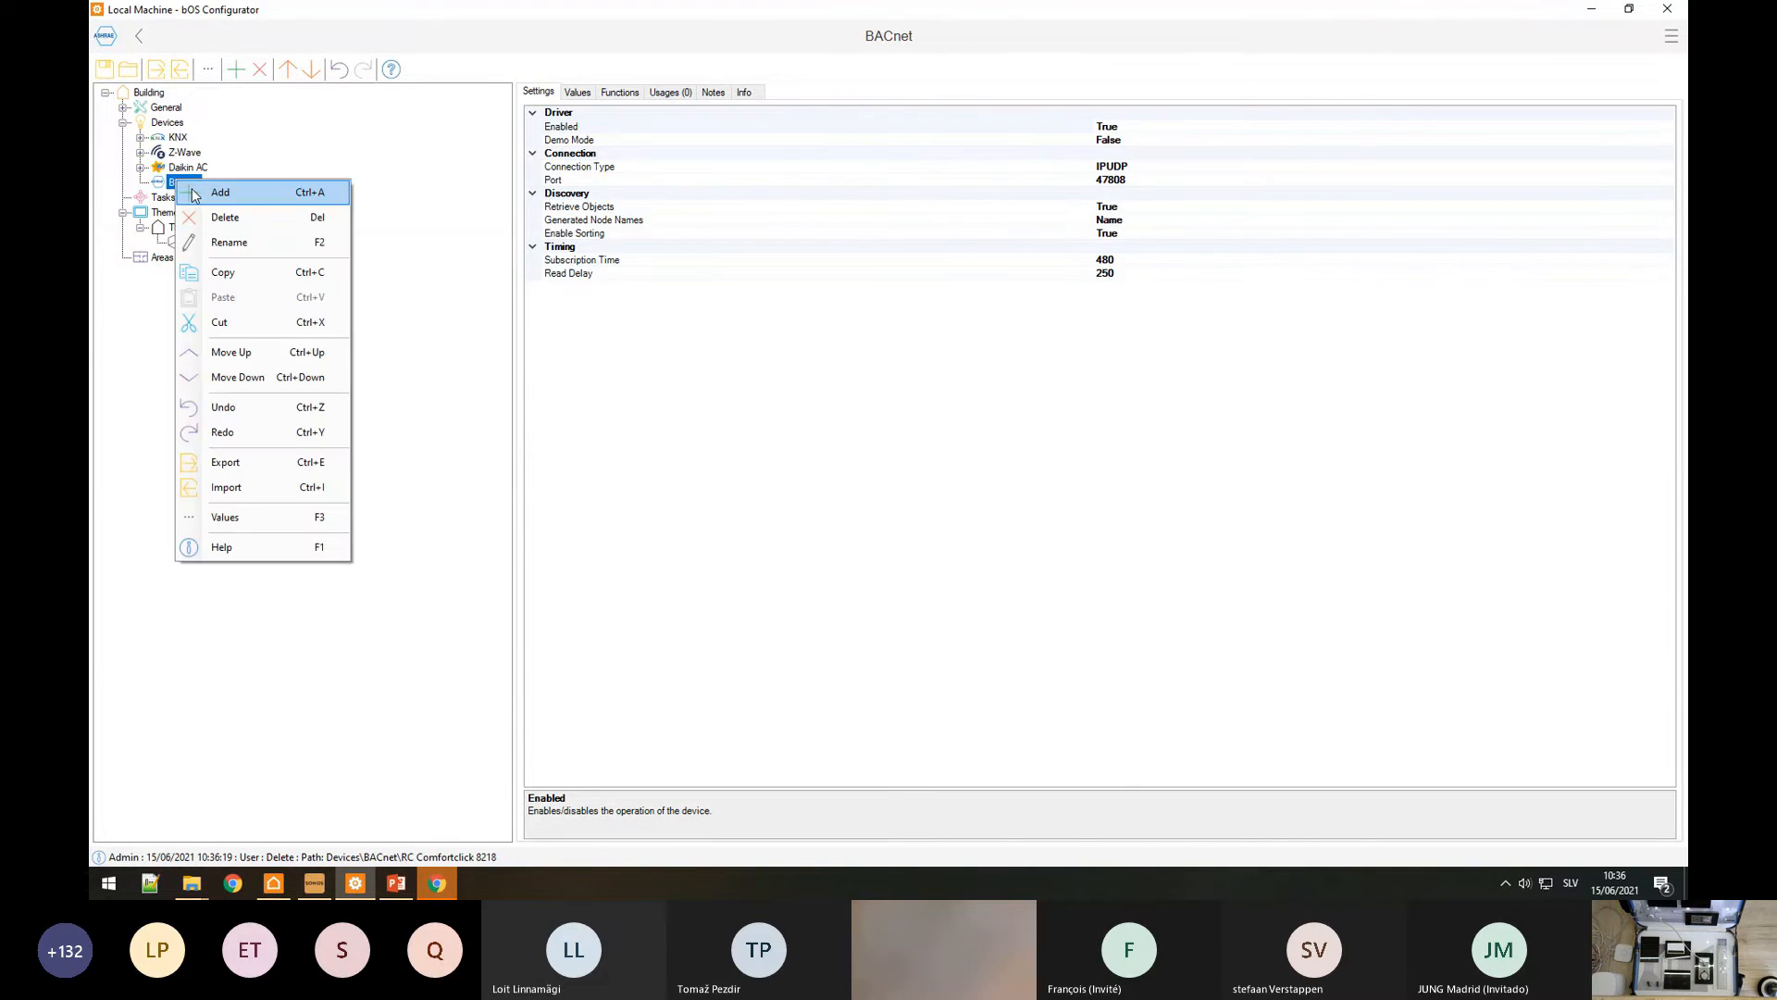
click(199, 189)
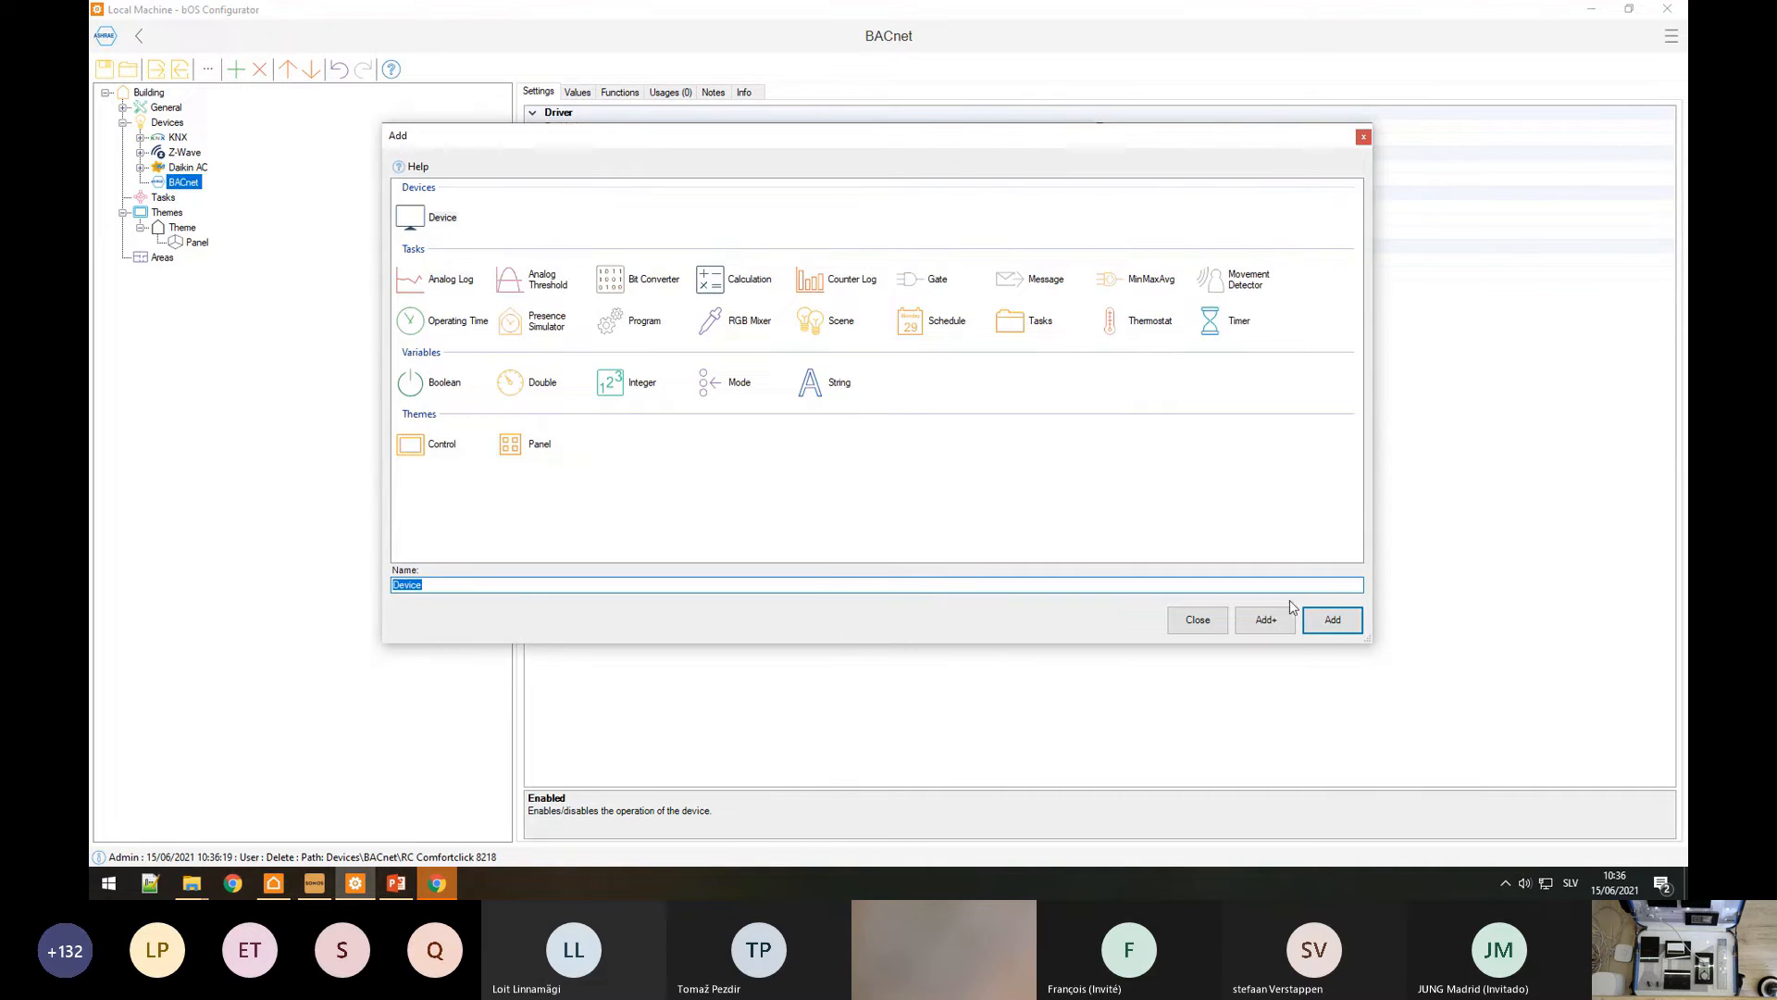
click(1323, 619)
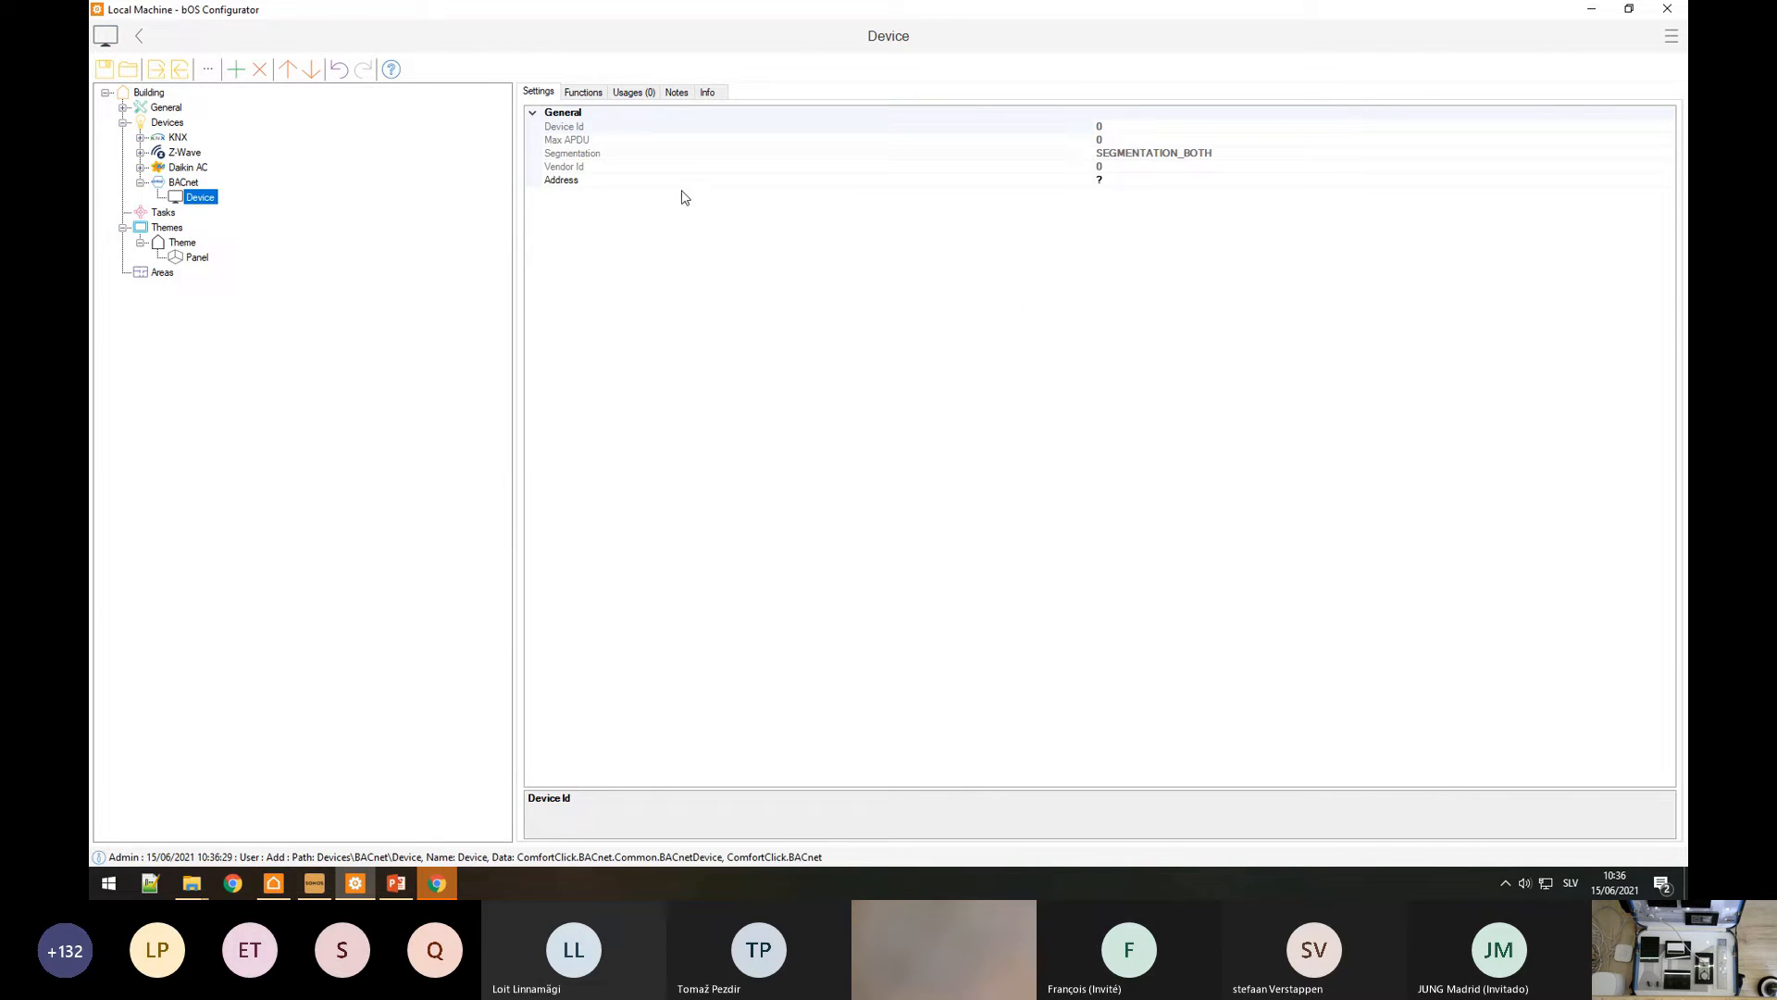
click(682, 181)
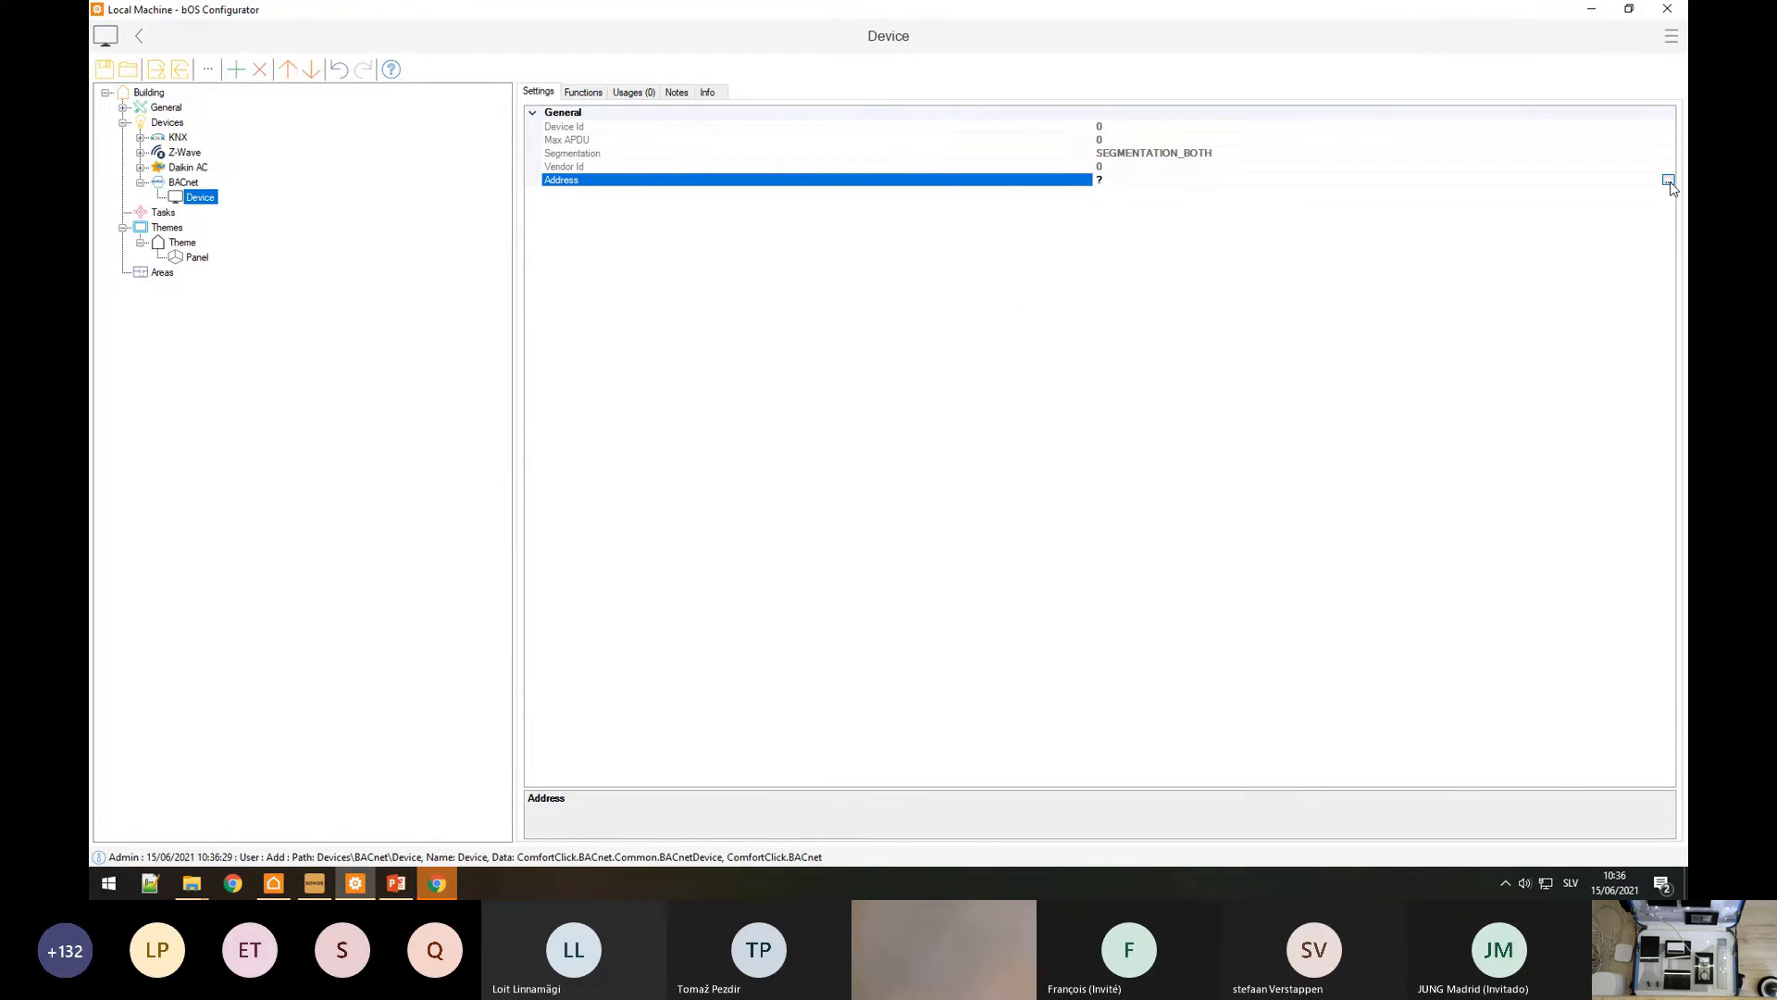
click(1669, 181)
click(920, 423)
key(ctrl+v)
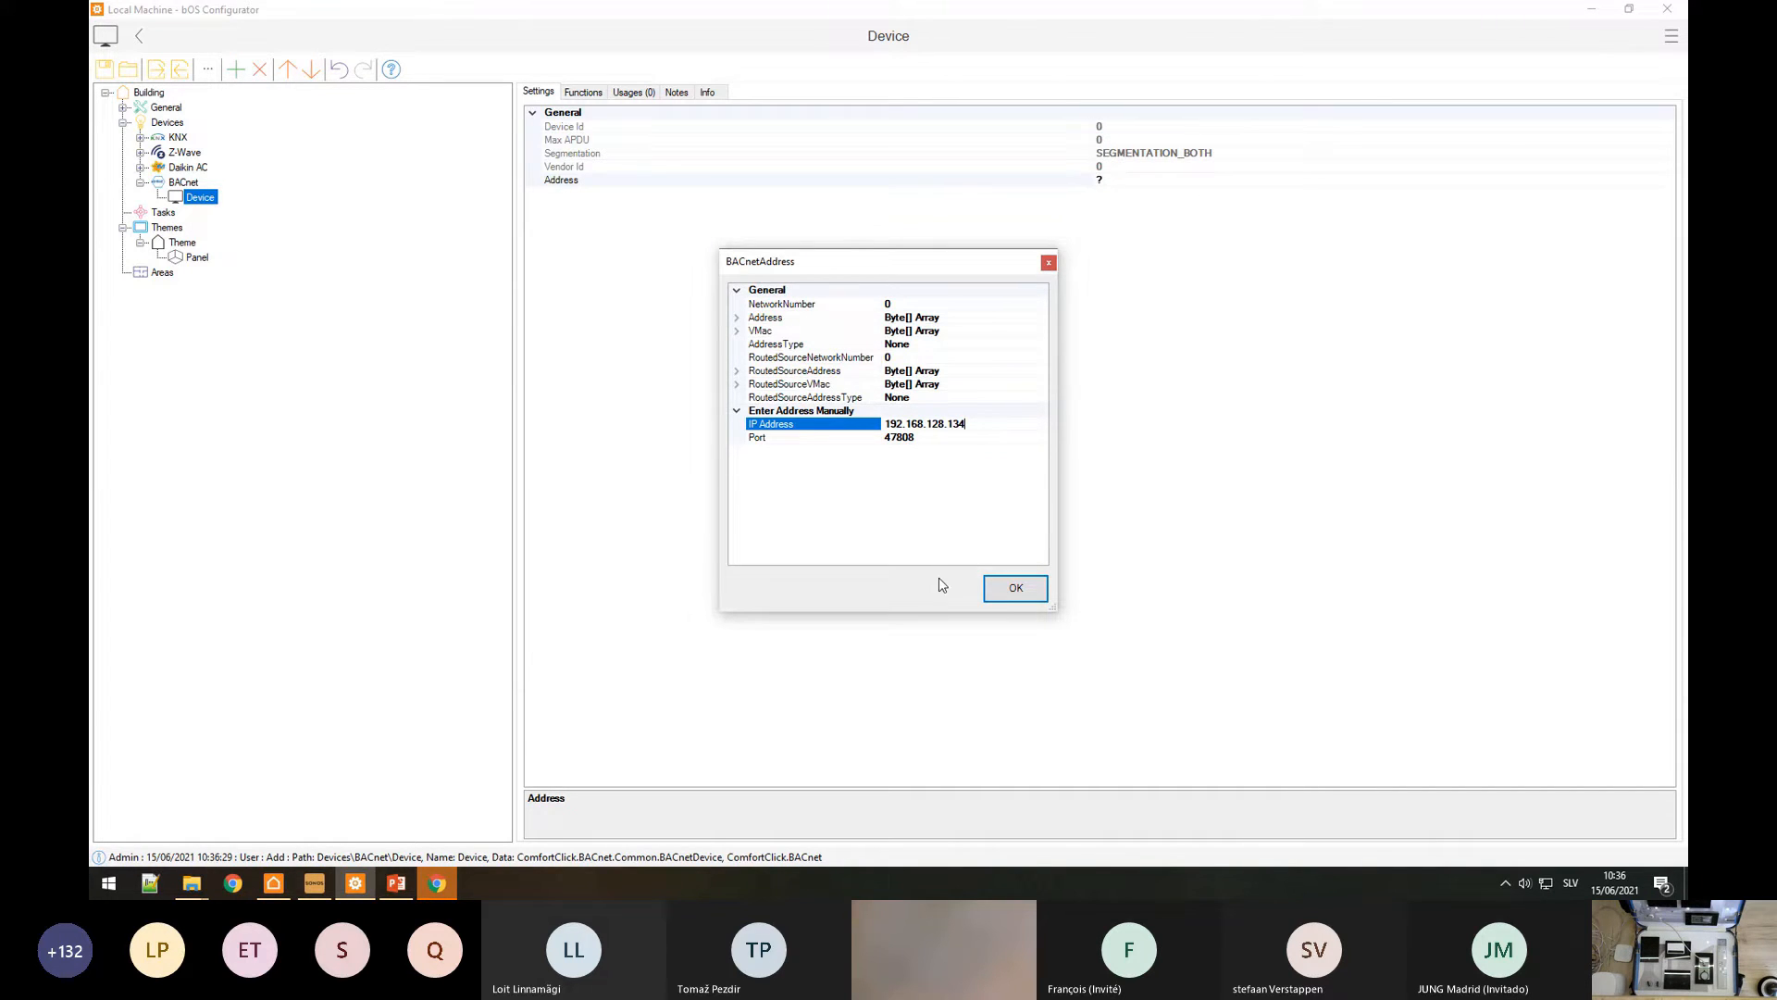
click(985, 596)
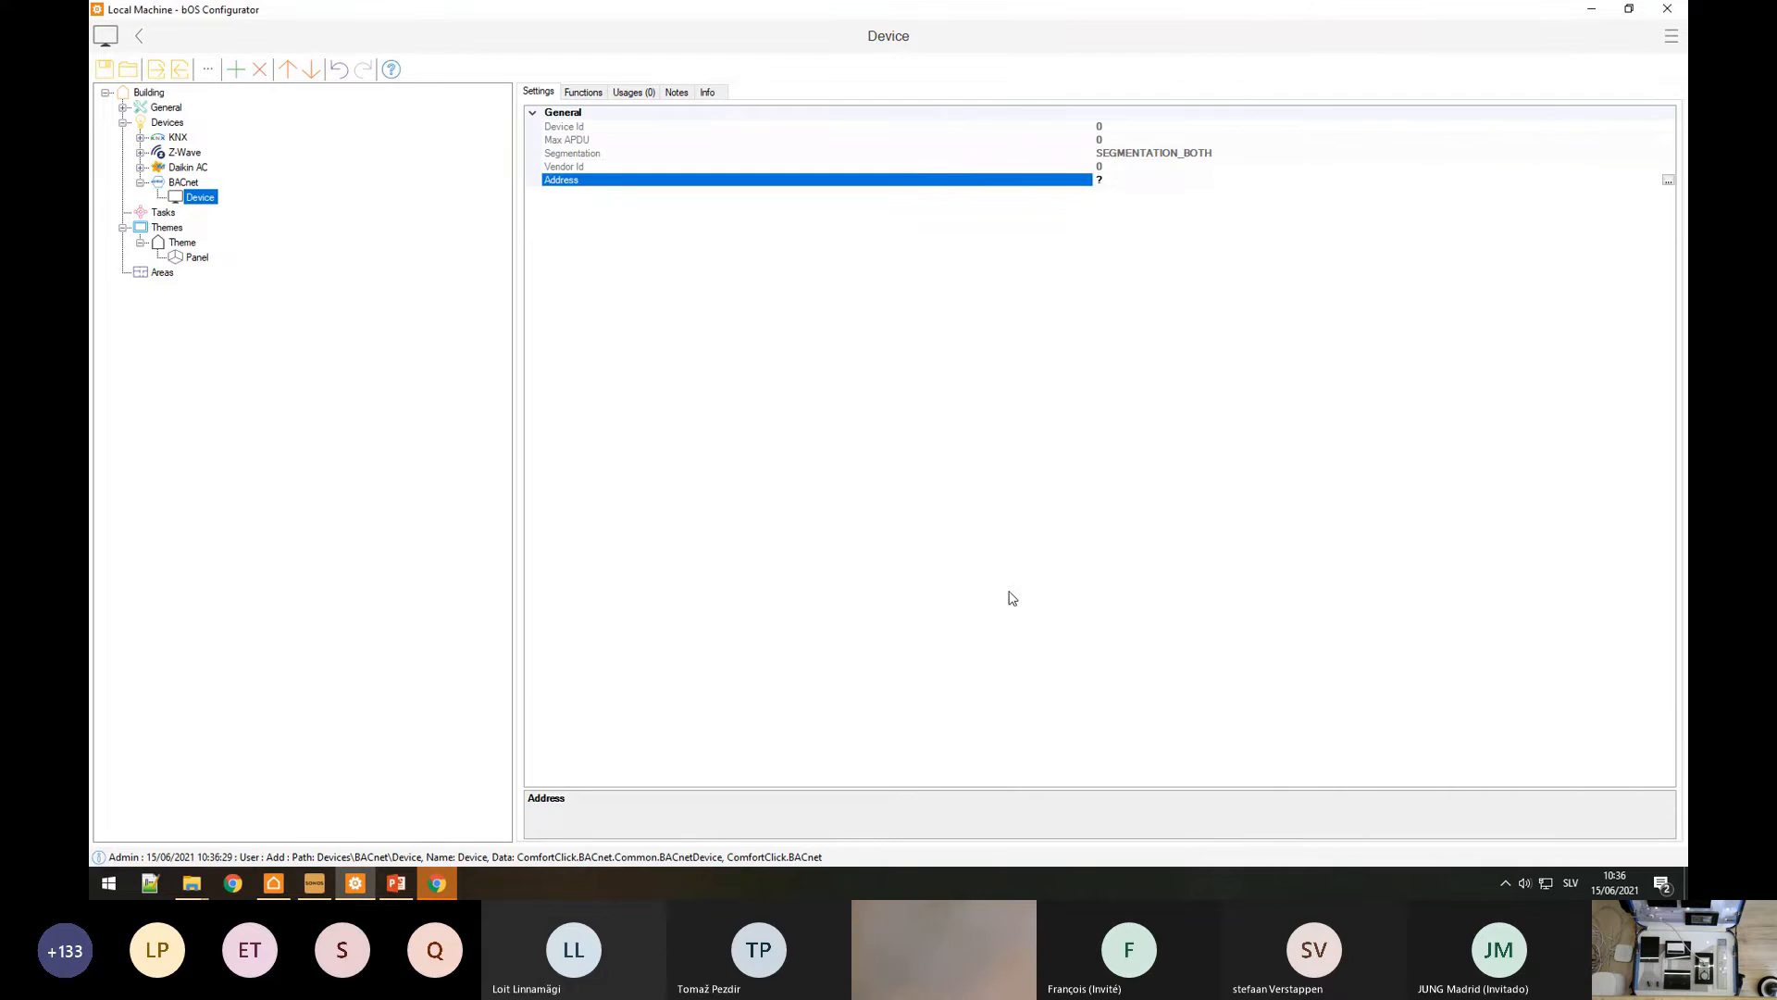
click(582, 92)
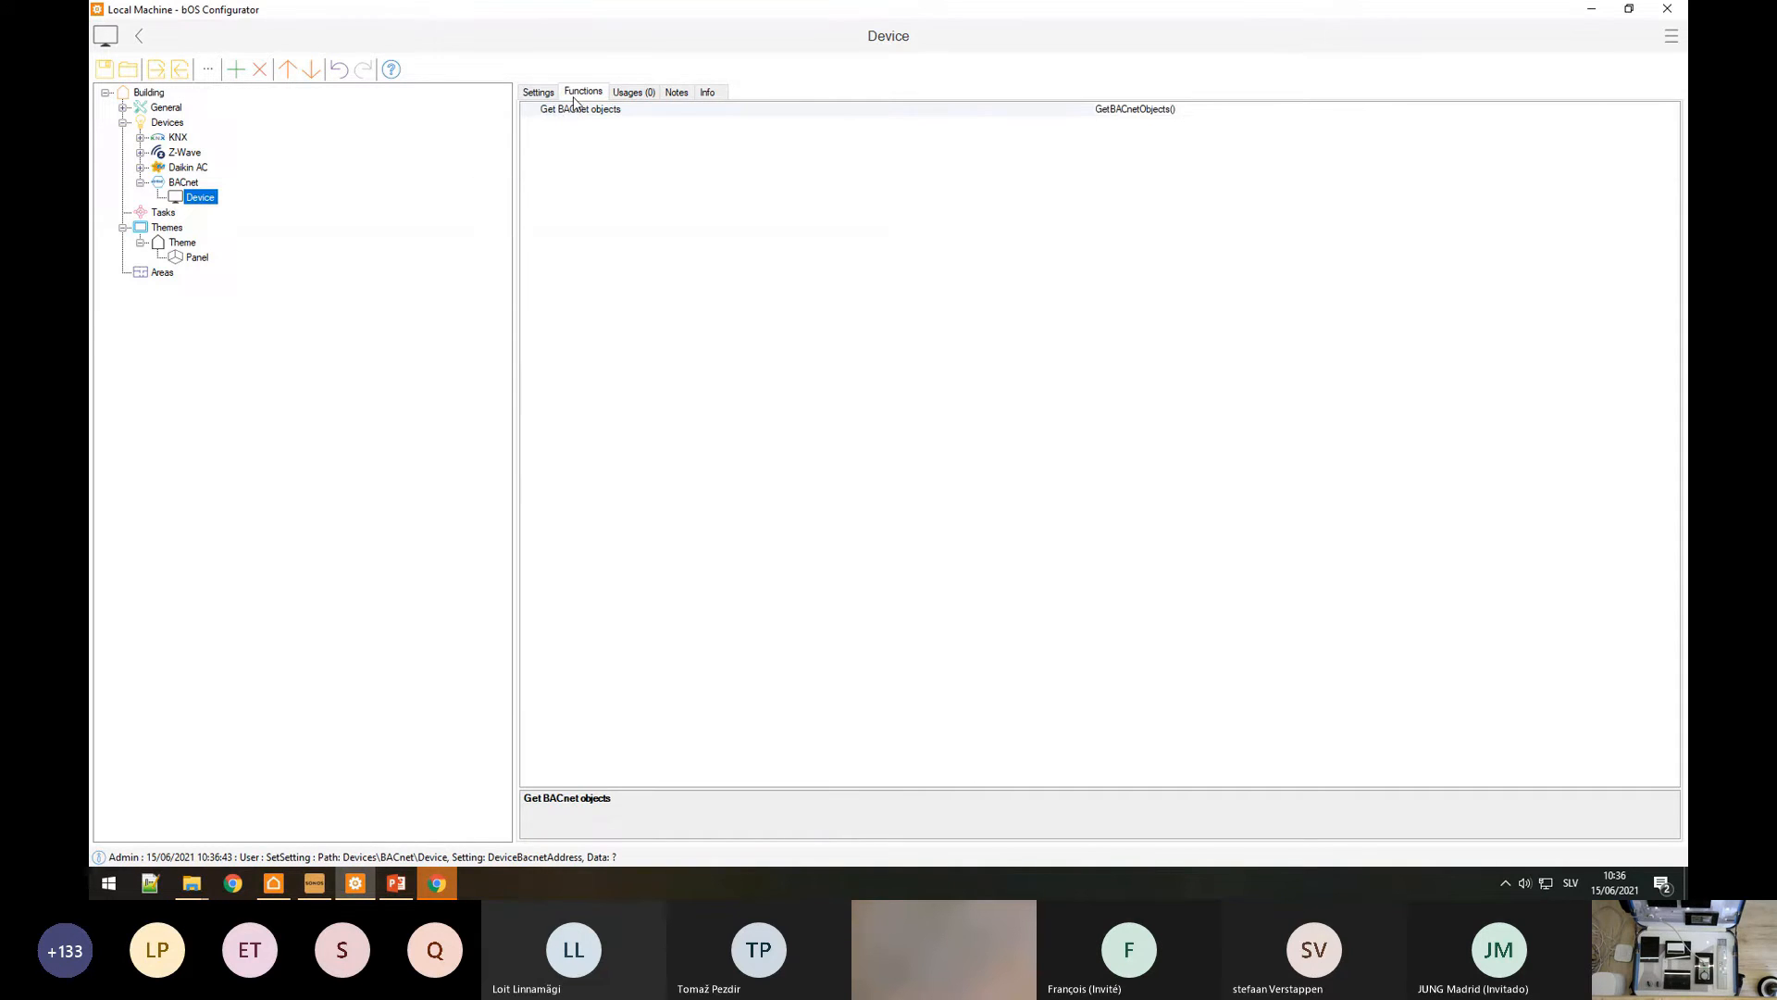
click(569, 111)
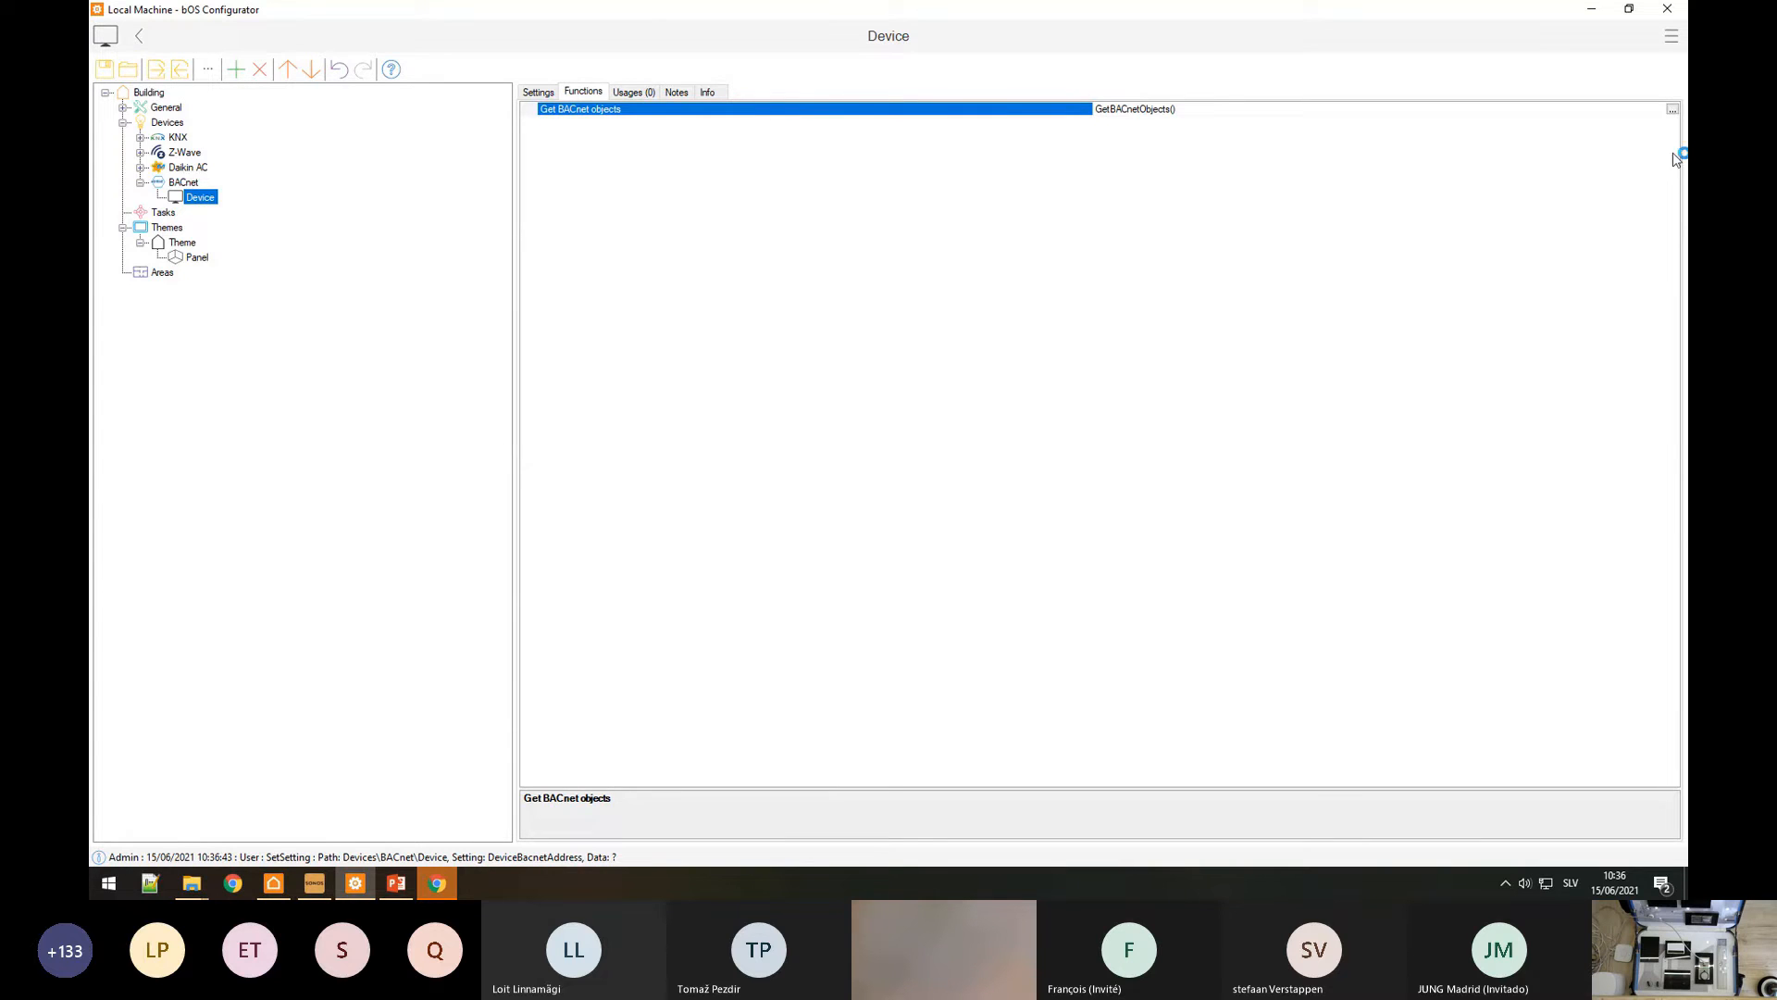
click(1672, 109)
click(158, 198)
scroll(208, 398, down, 20)
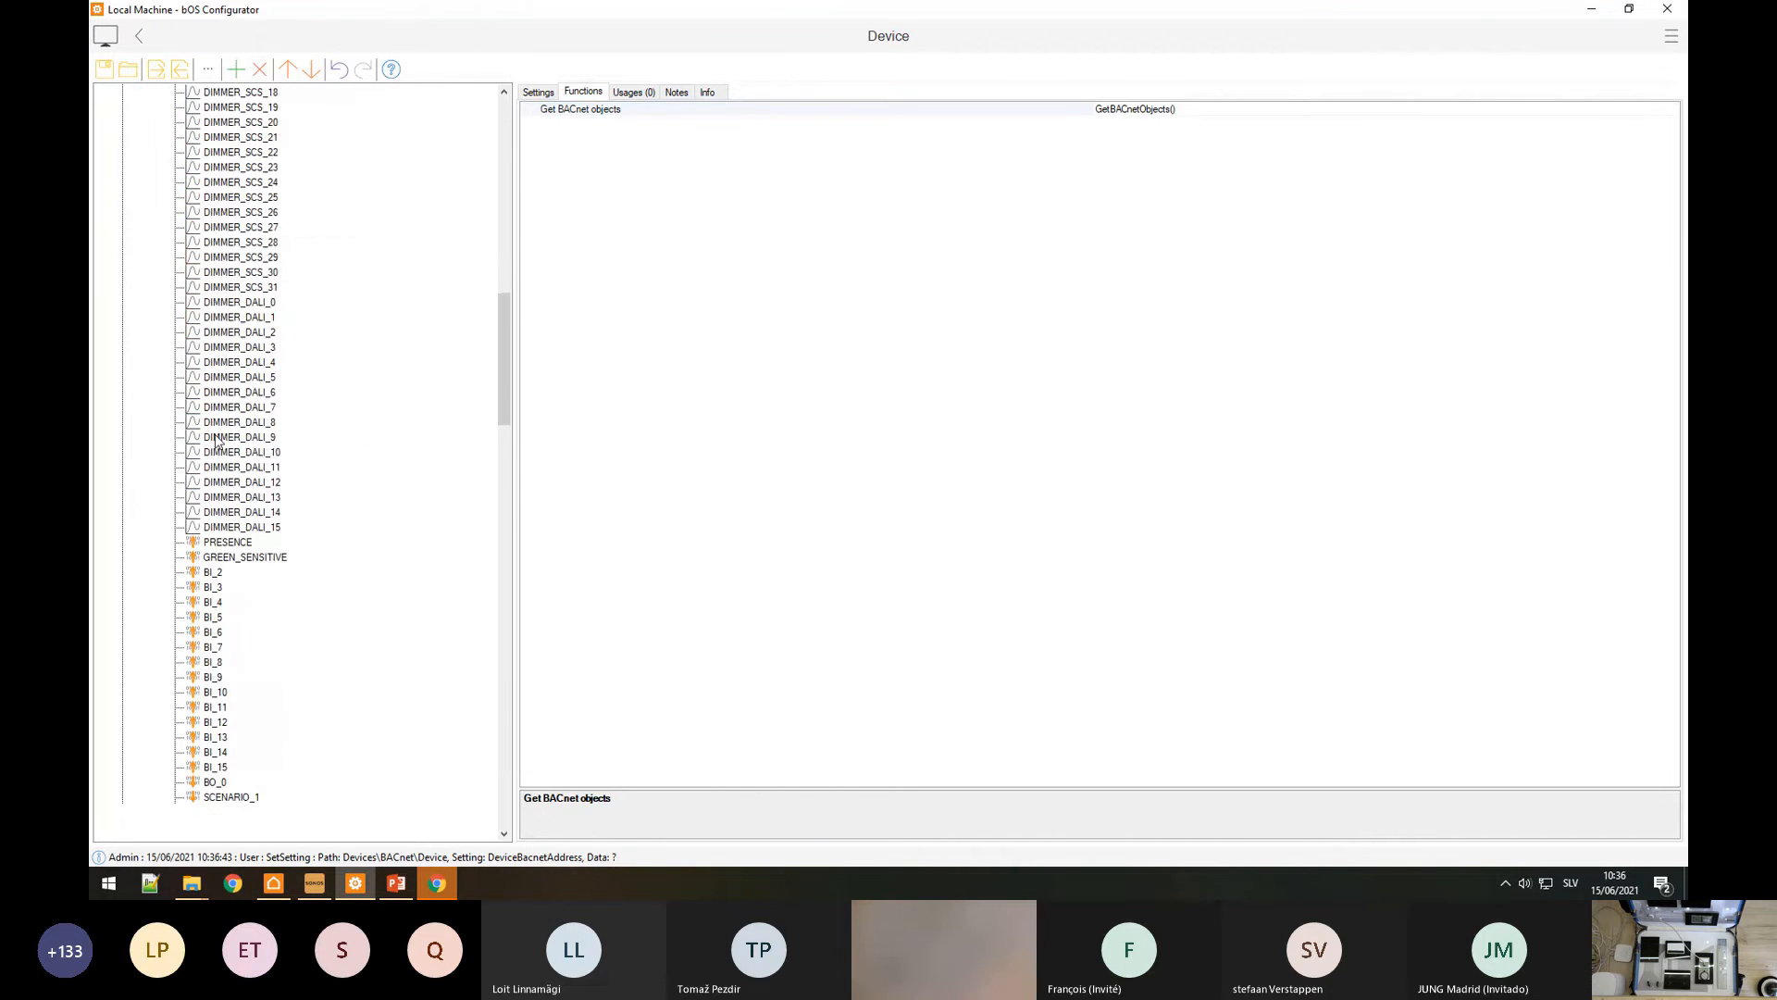
scroll(213, 448, down, 20)
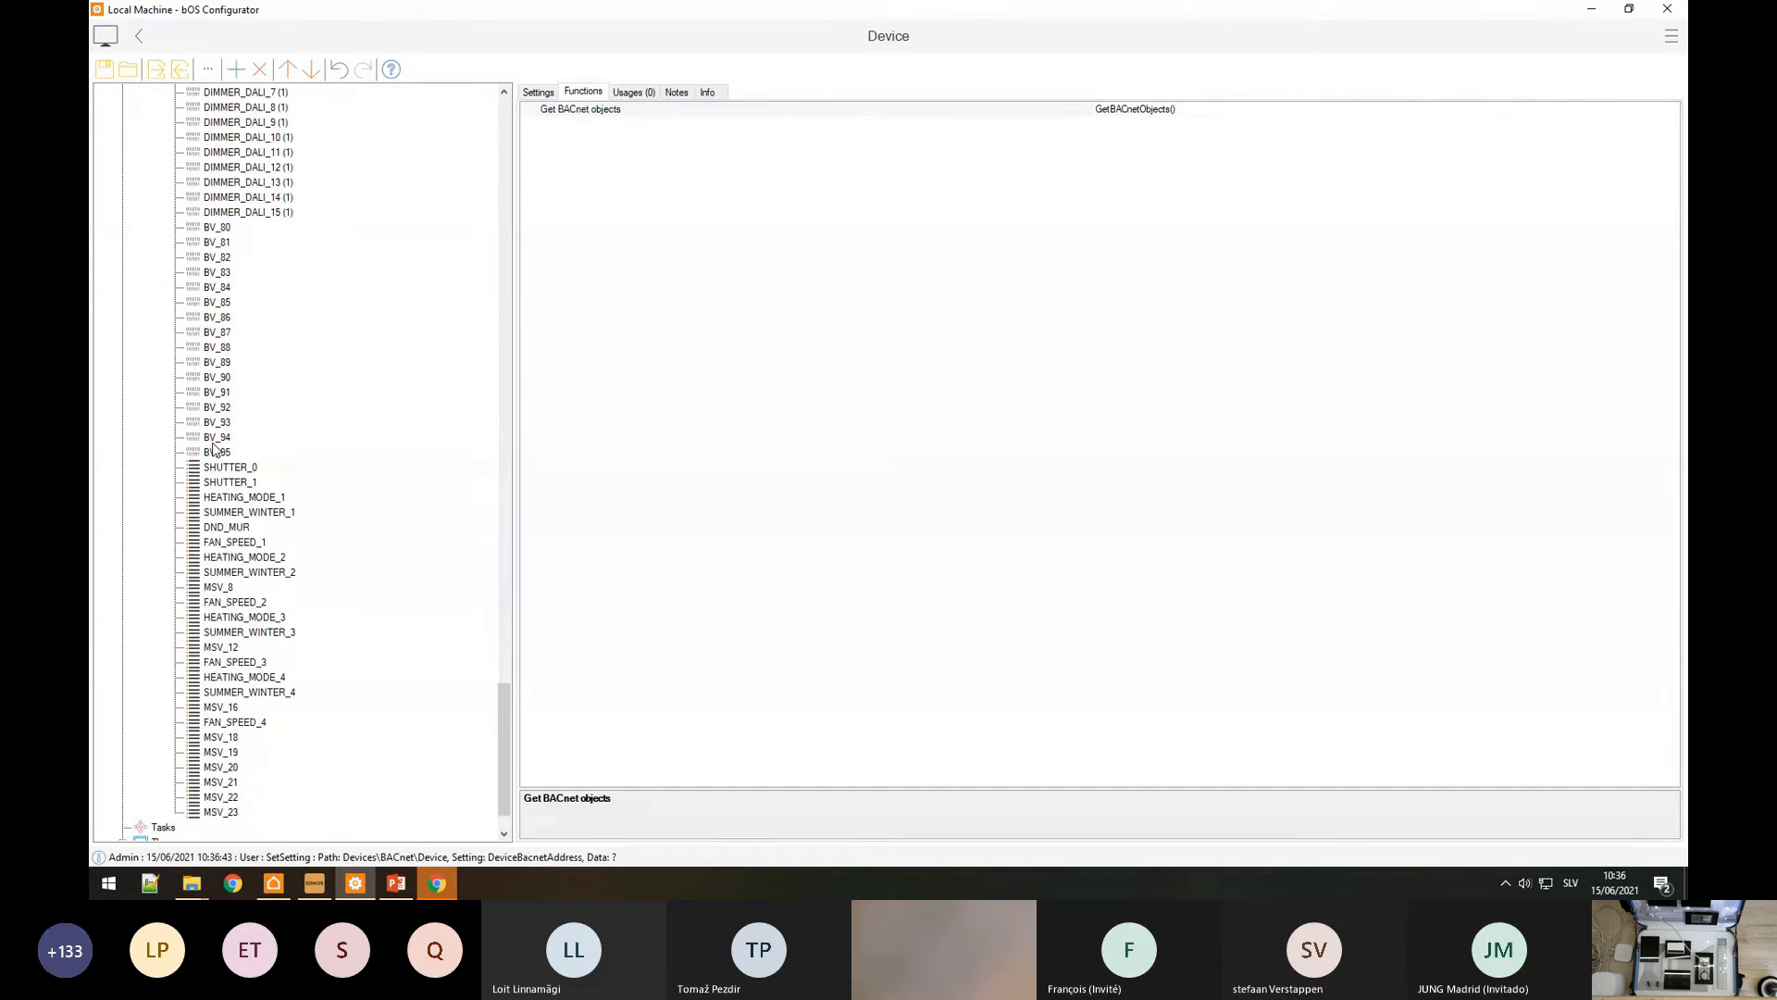
scroll(213, 448, up, 8)
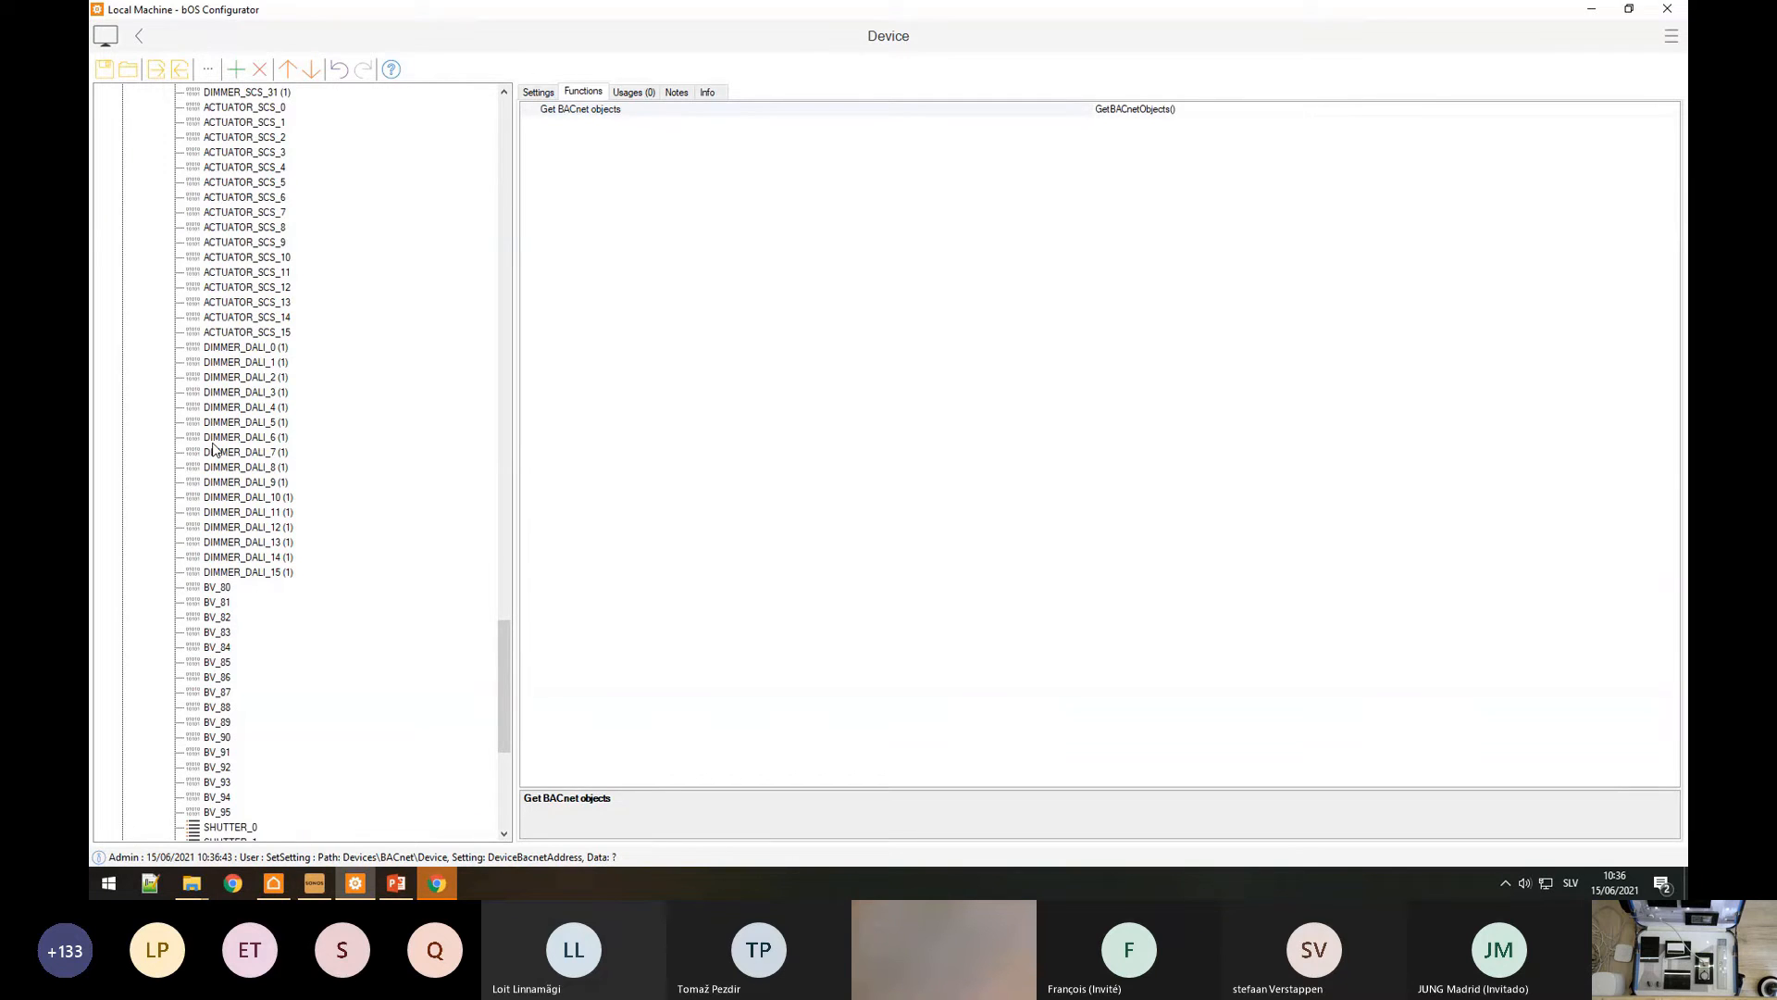
scroll(213, 449, up, 20)
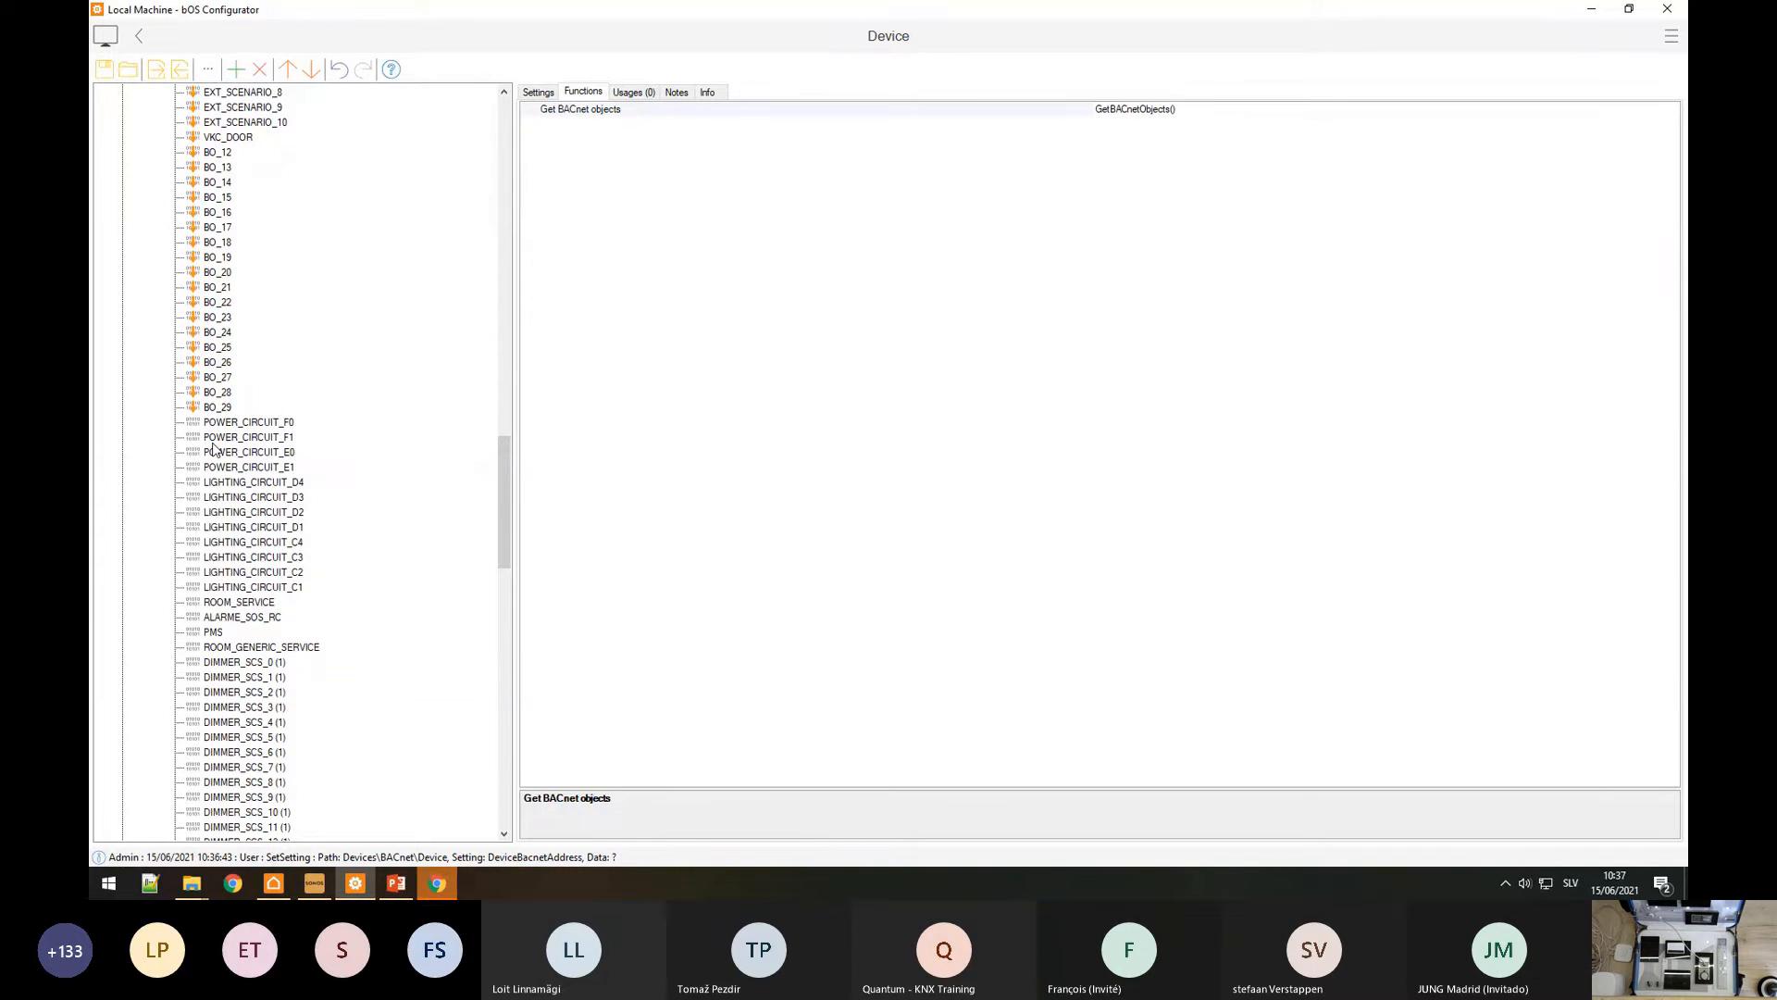
Step: Inspect the LIGHTING_CIRCUIT_D2 object and set its Value to False
click(242, 511)
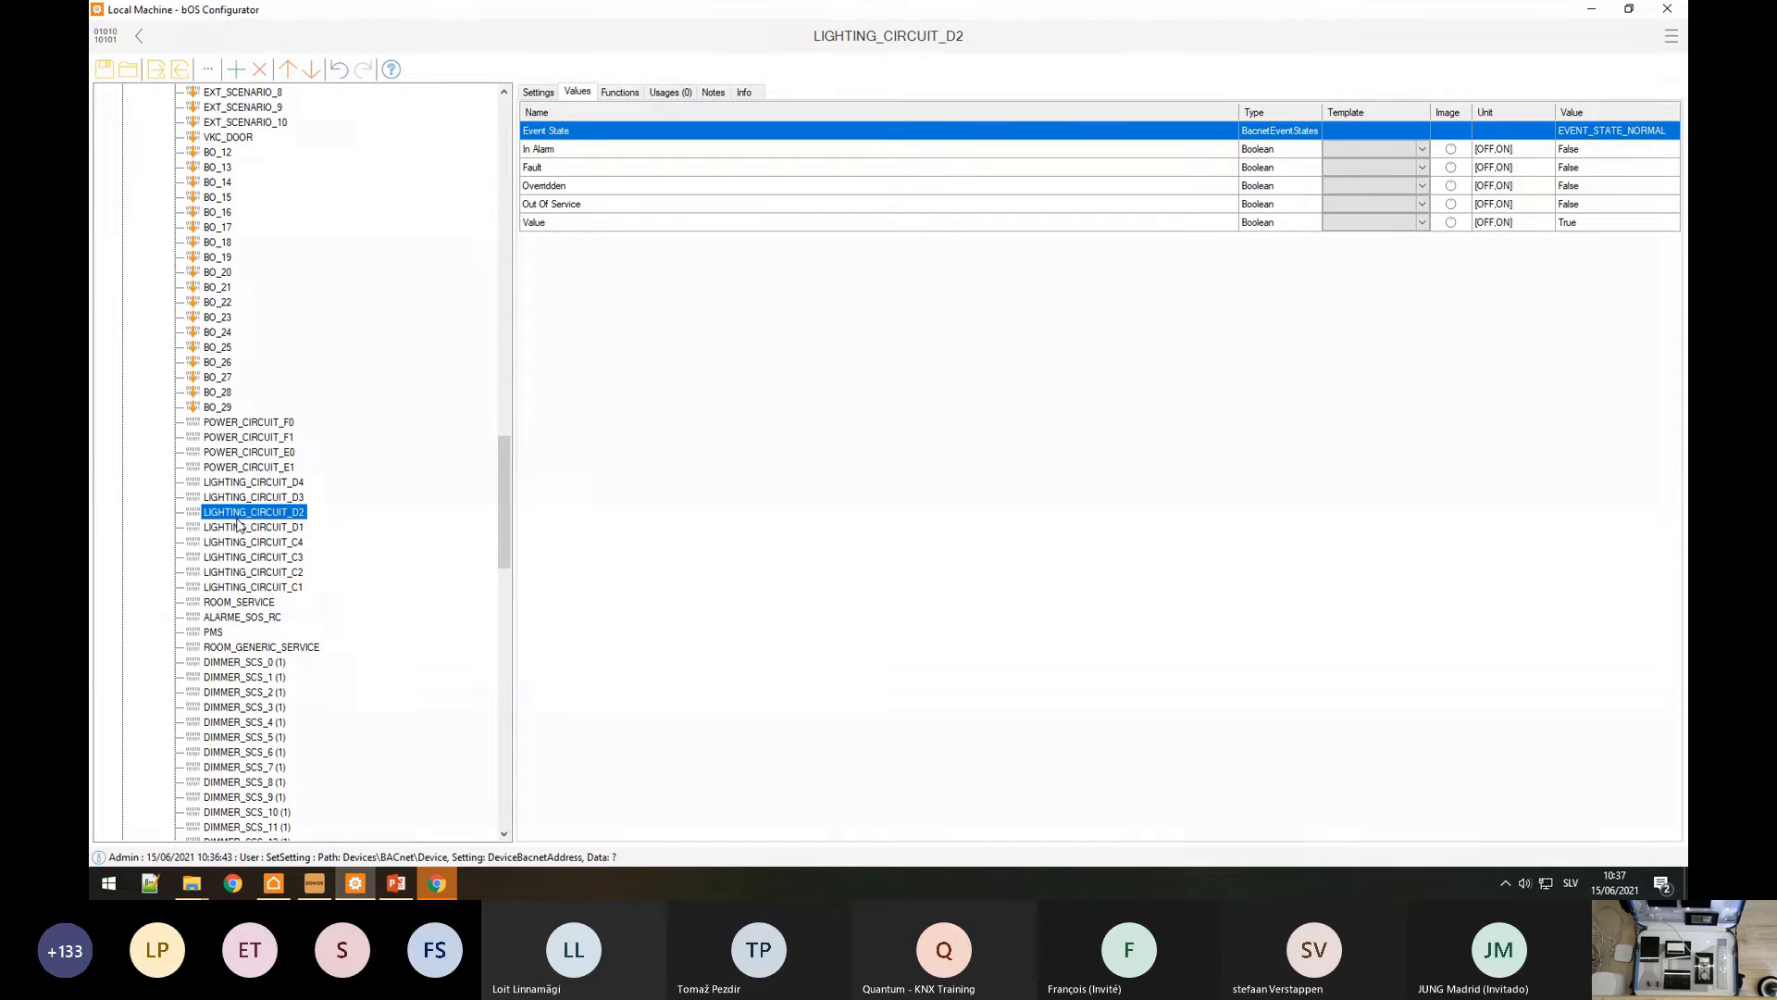
click(238, 542)
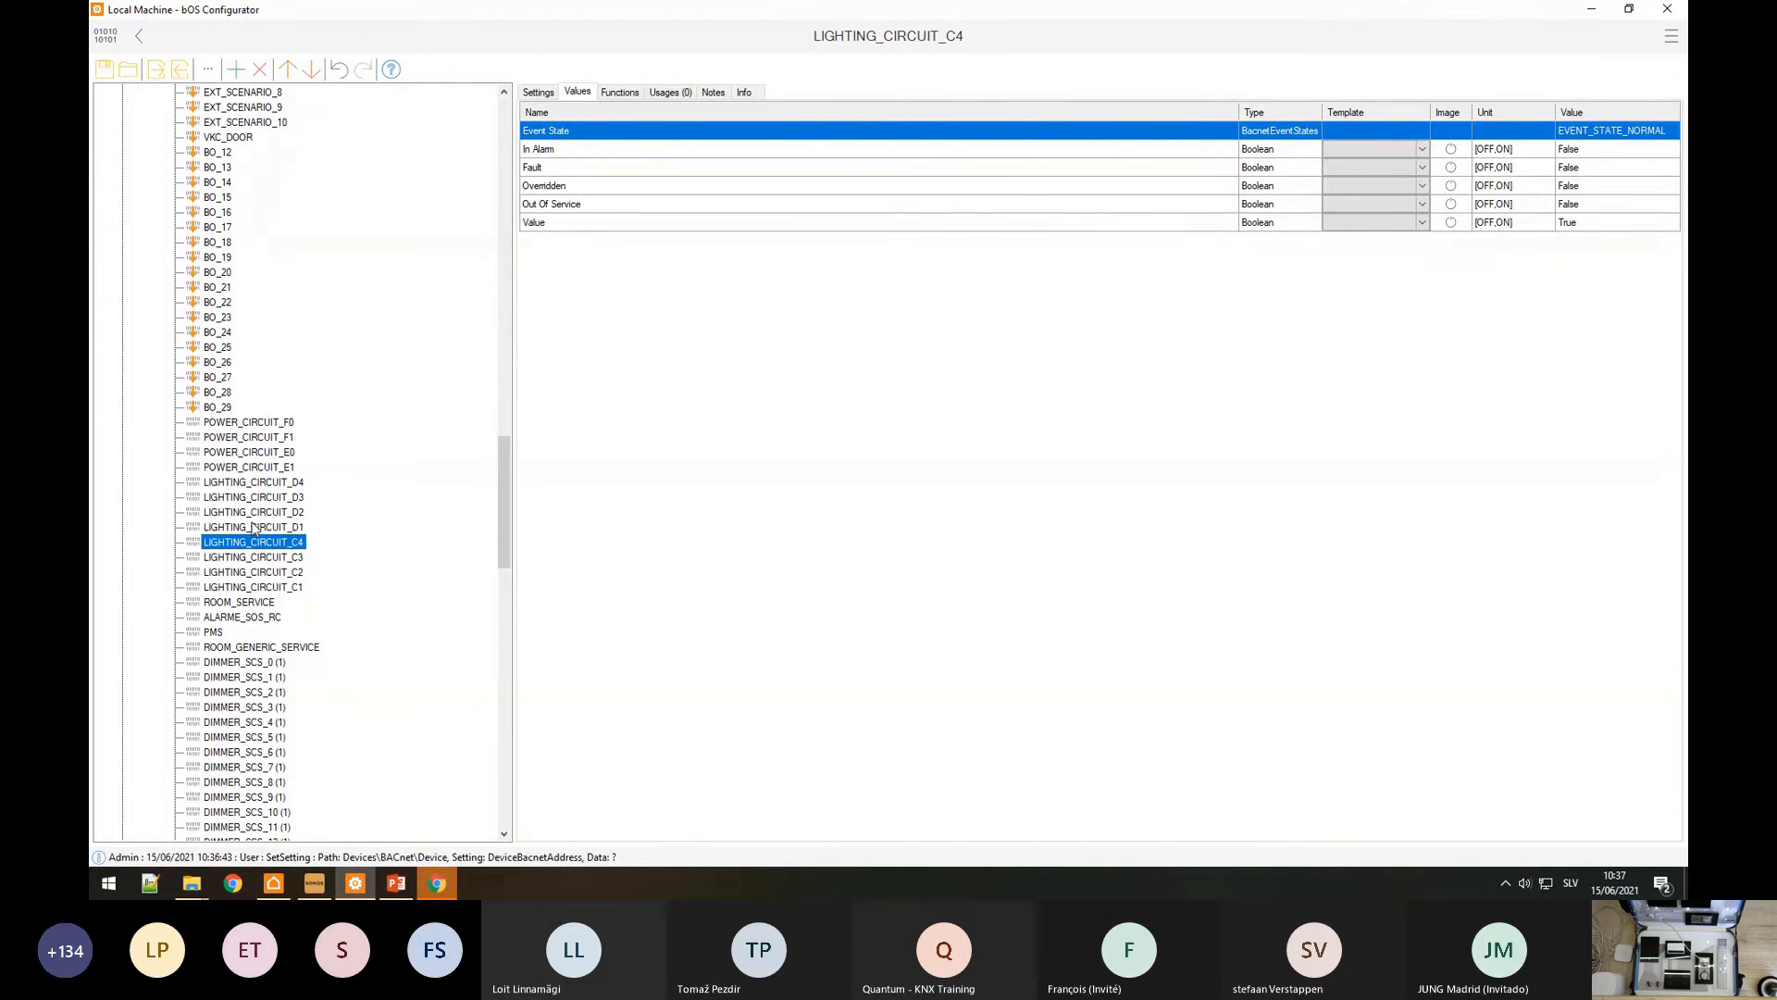
click(258, 514)
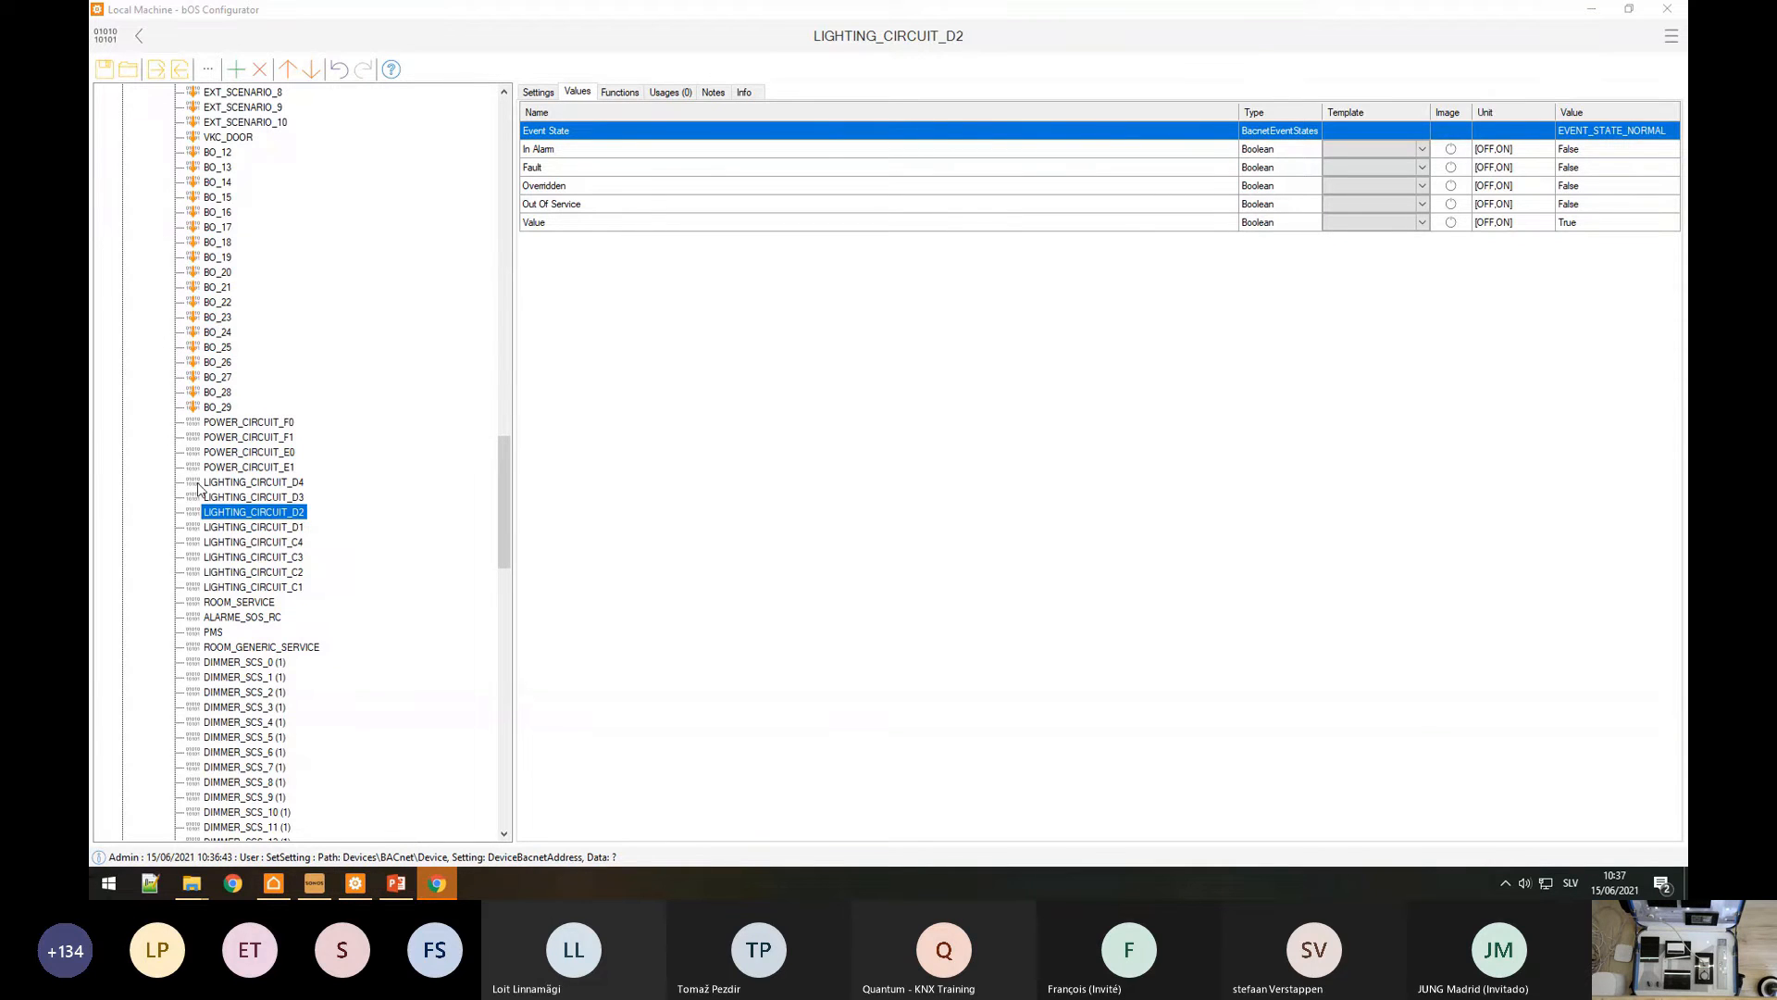
click(222, 512)
click(263, 468)
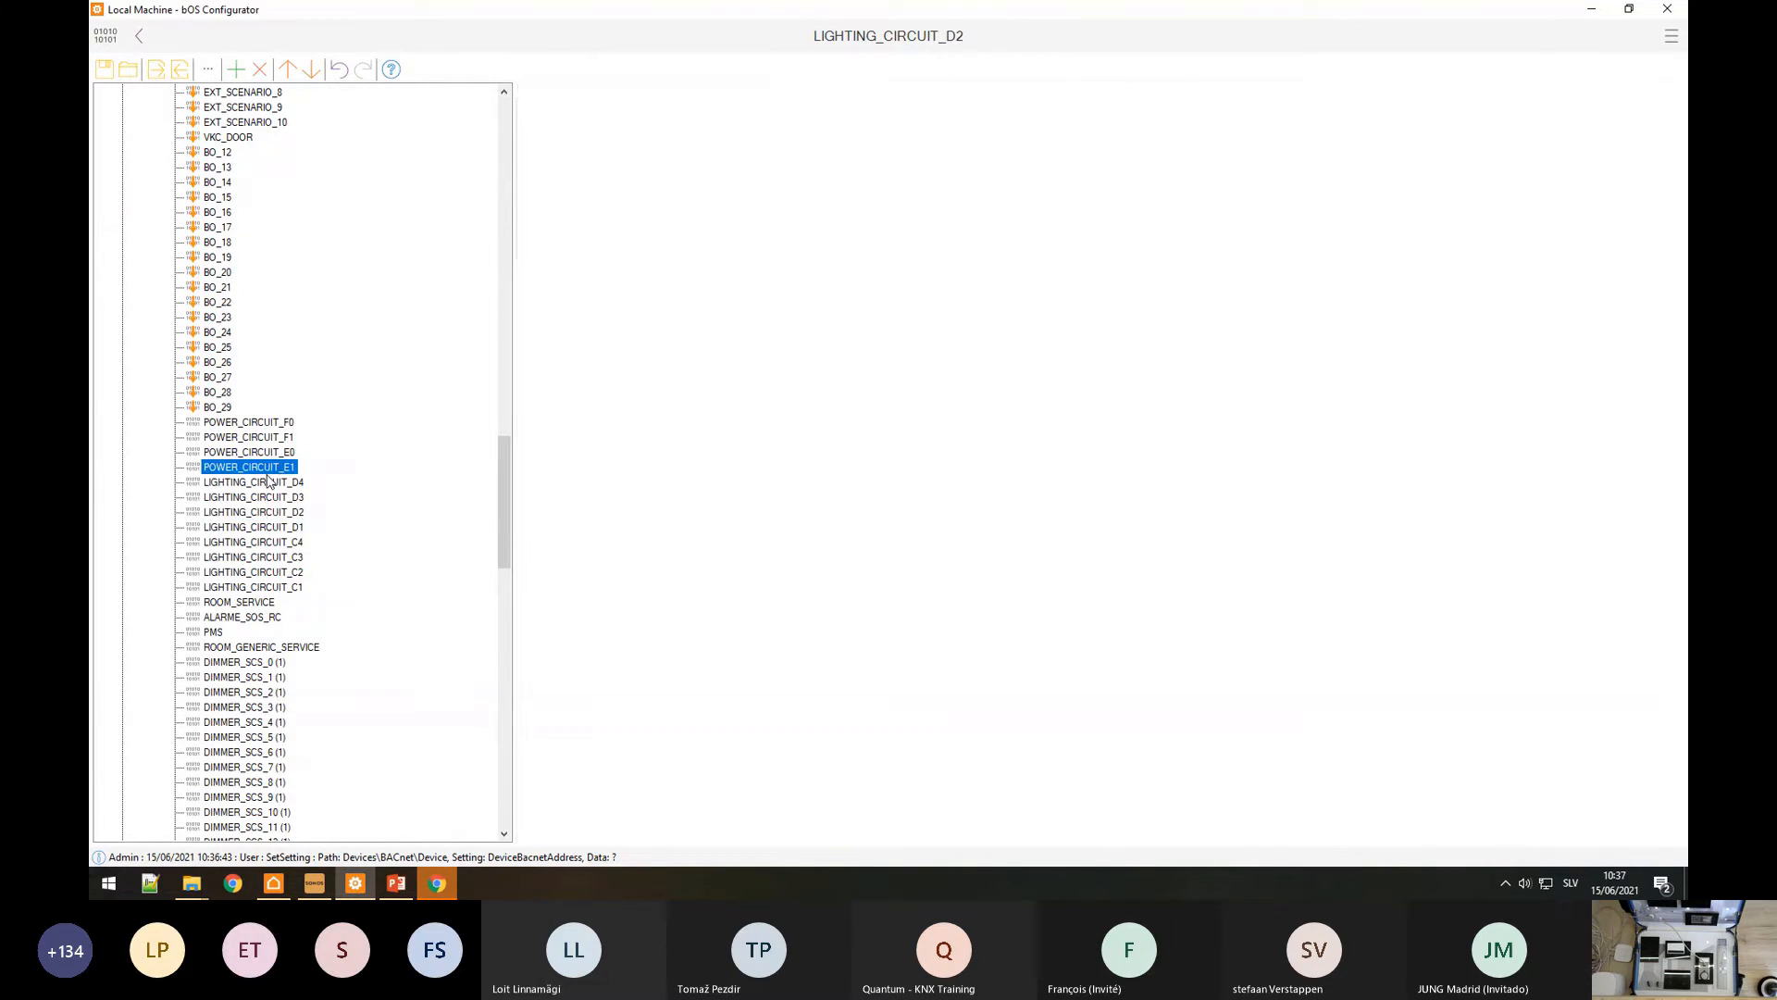
click(262, 513)
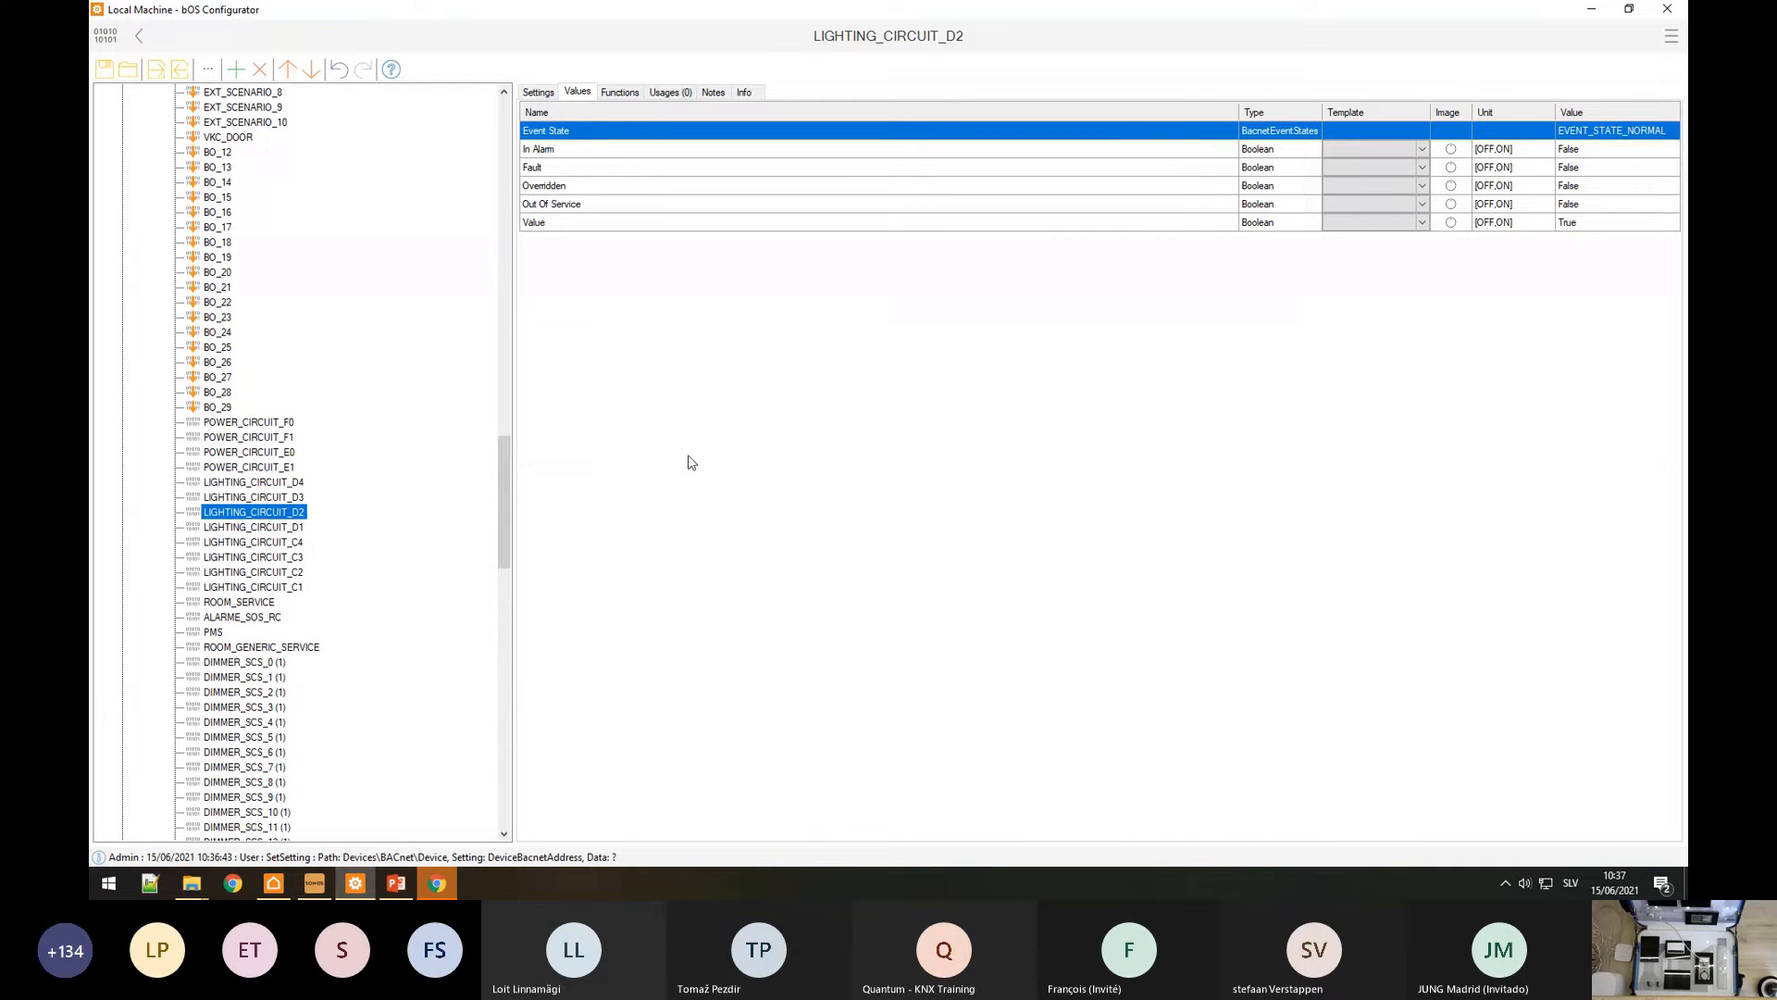
click(672, 227)
click(1603, 223)
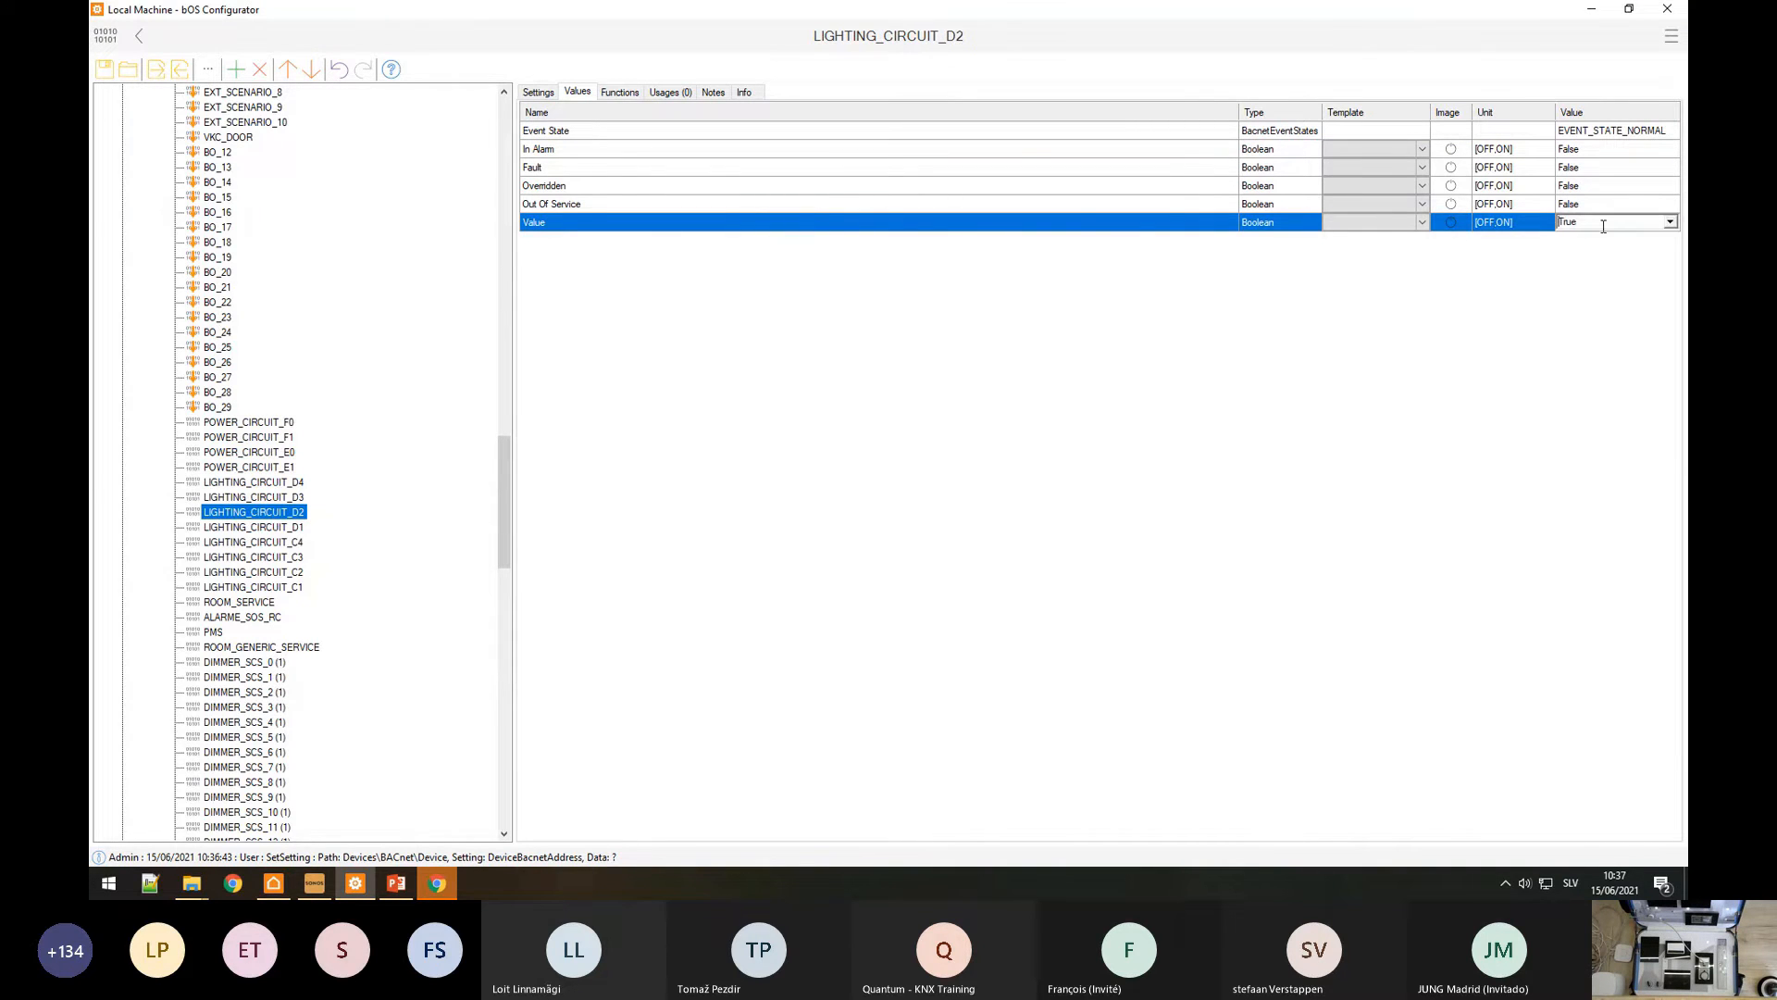
scroll(1603, 226, down, 1)
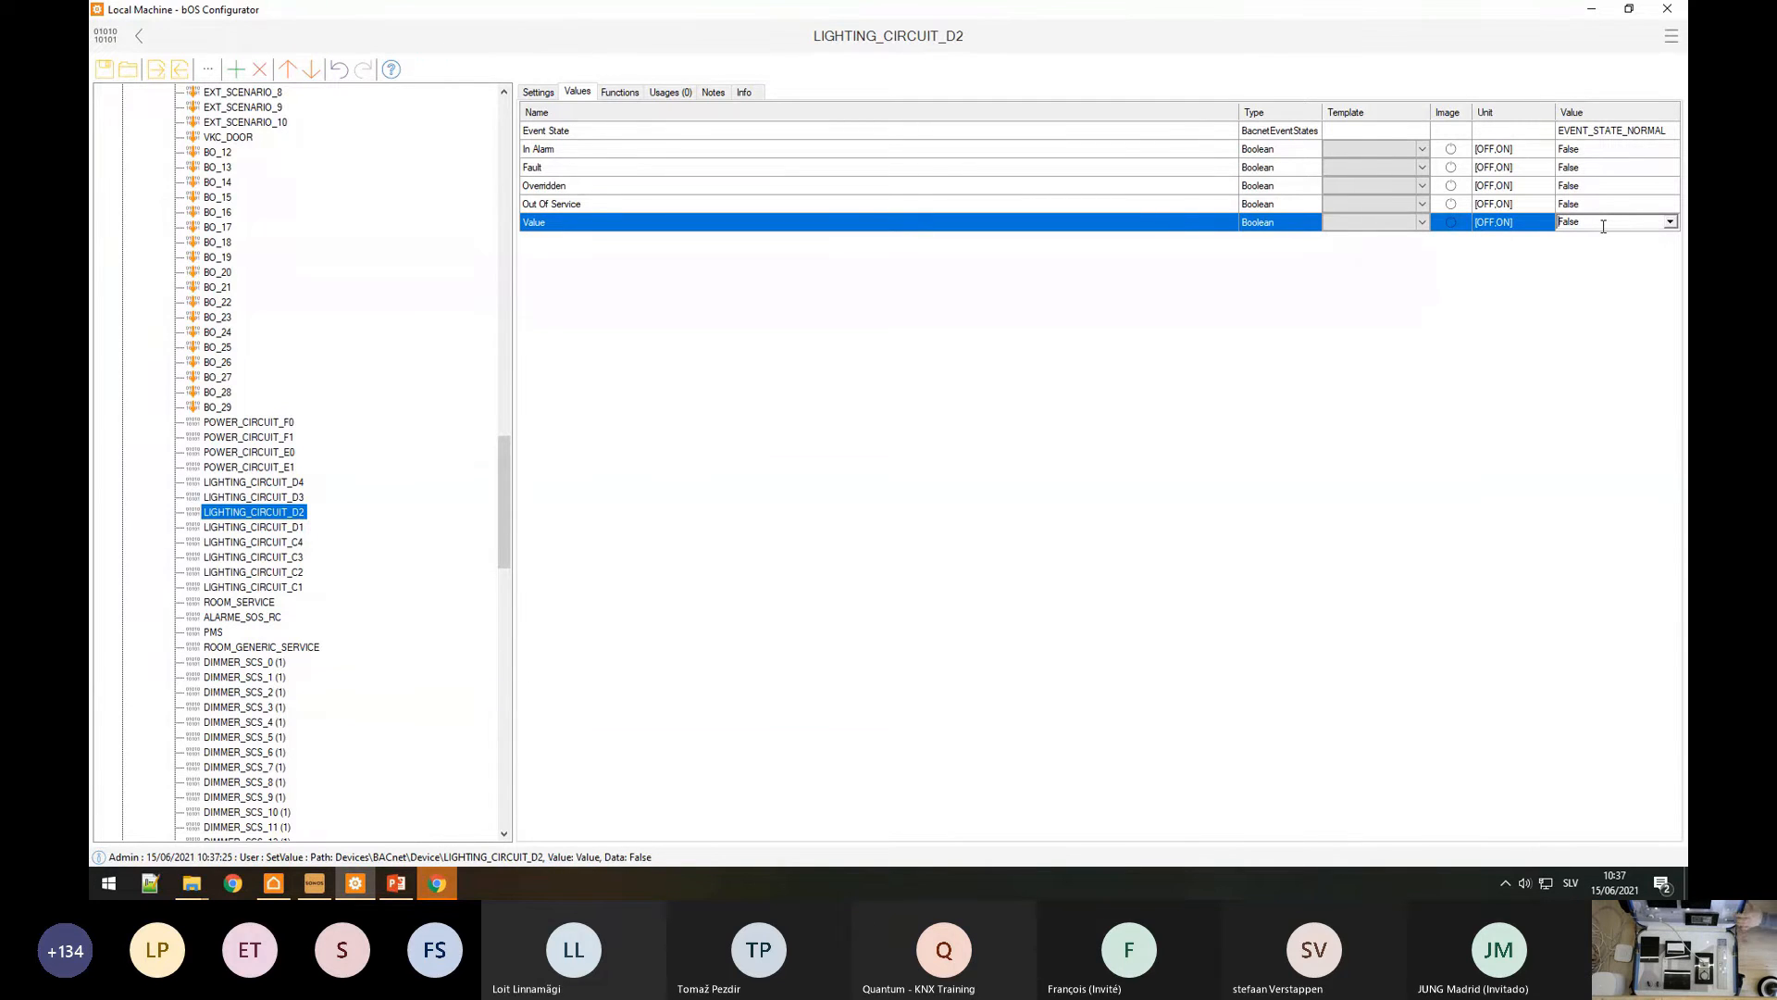
scroll(1603, 226, up, 1)
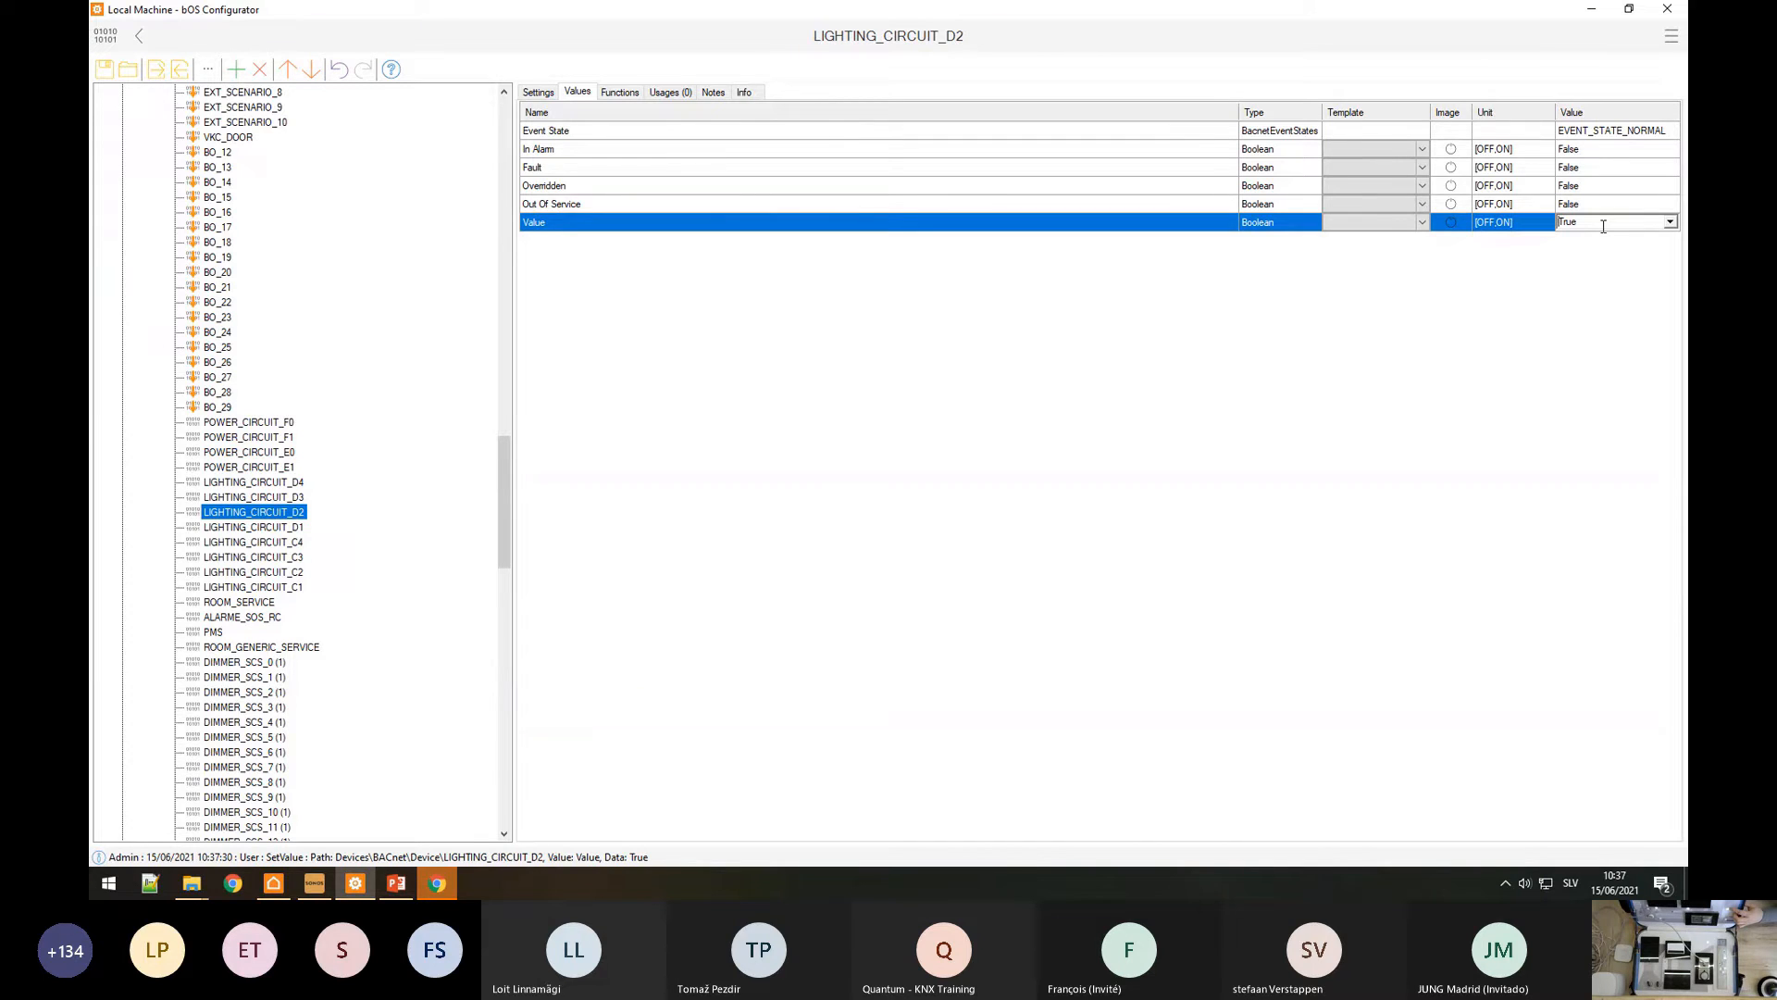
scroll(1603, 226, down, 1)
scroll(1603, 225, down, 1)
Step: Rename LIGHTING_CIRCUIT_D2 to 'Curtain light' and show its general settings
right_click(265, 512)
click(298, 547)
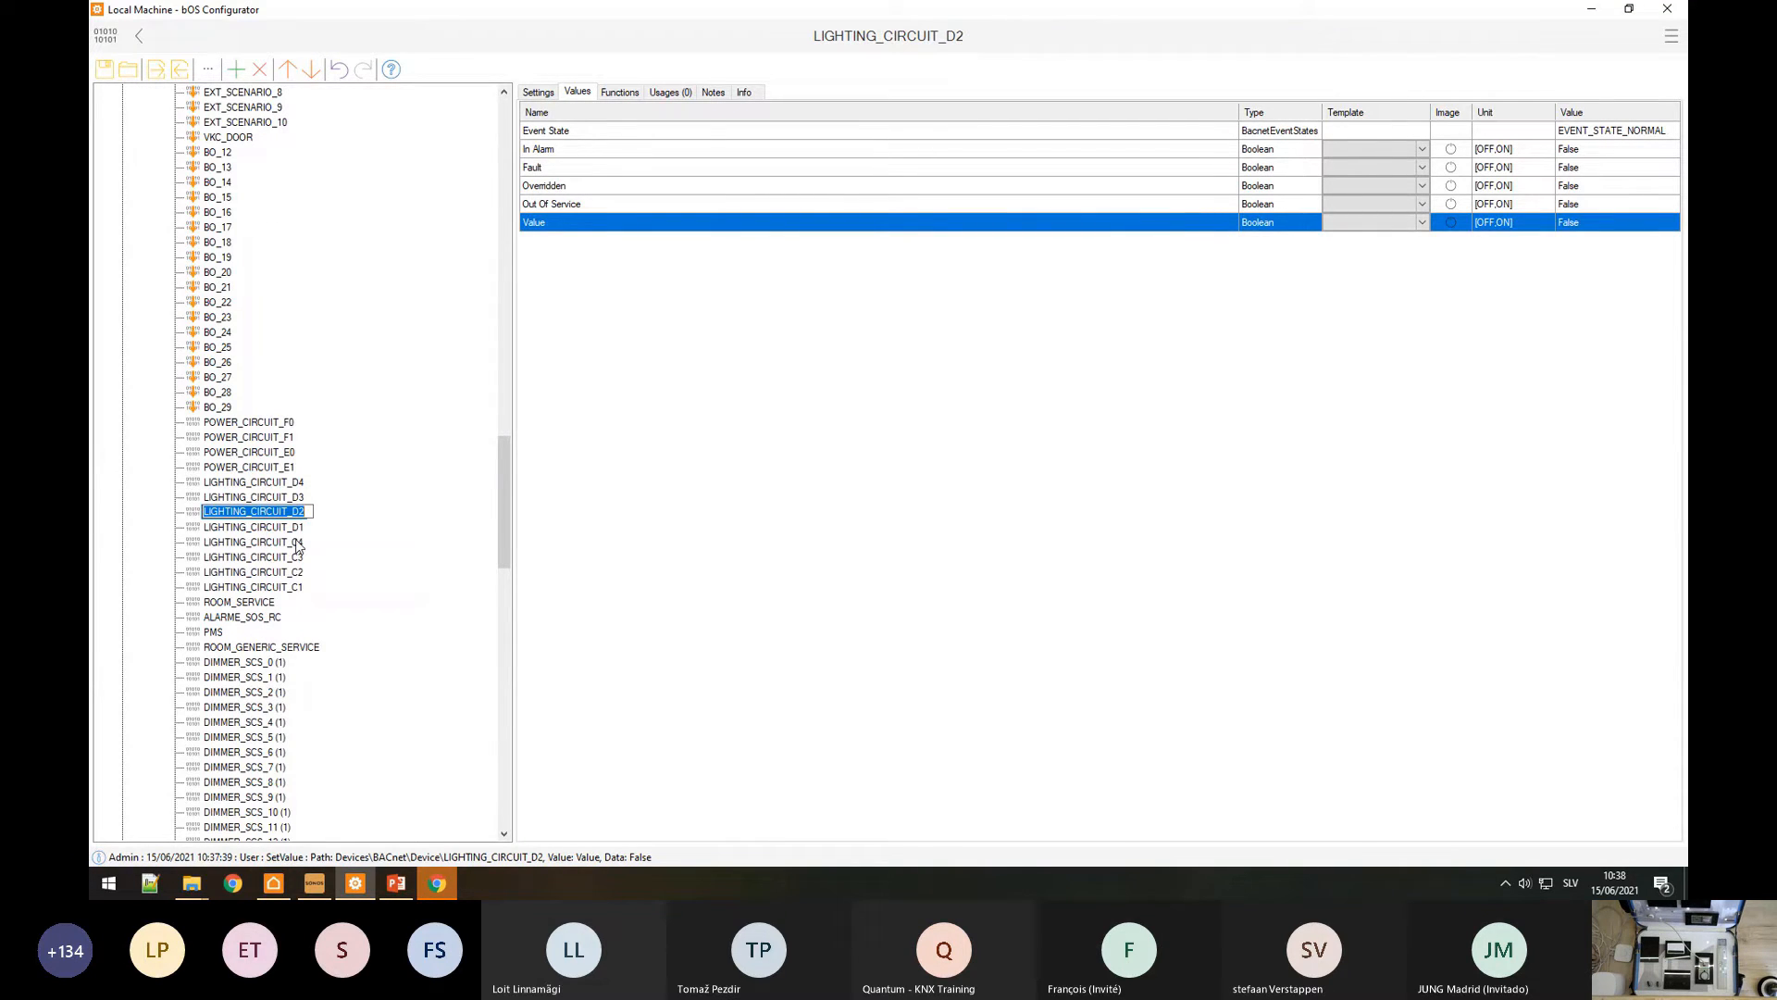
text(Living room)
key(Return)
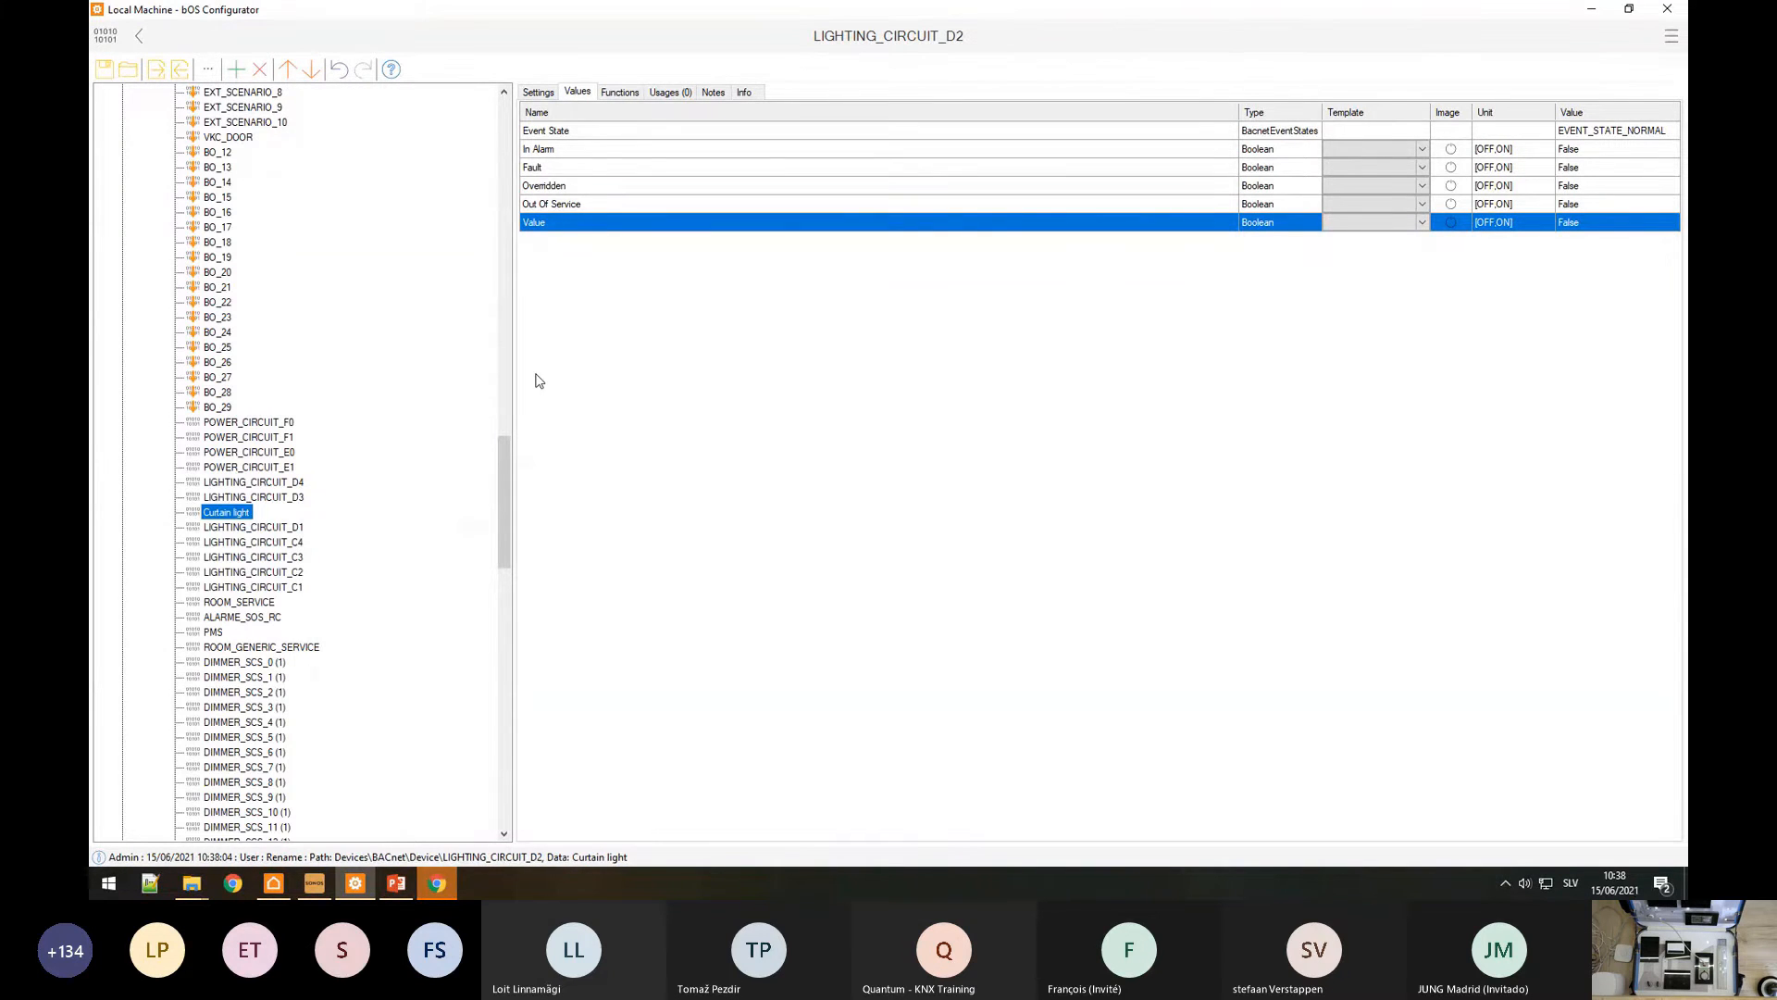
click(537, 97)
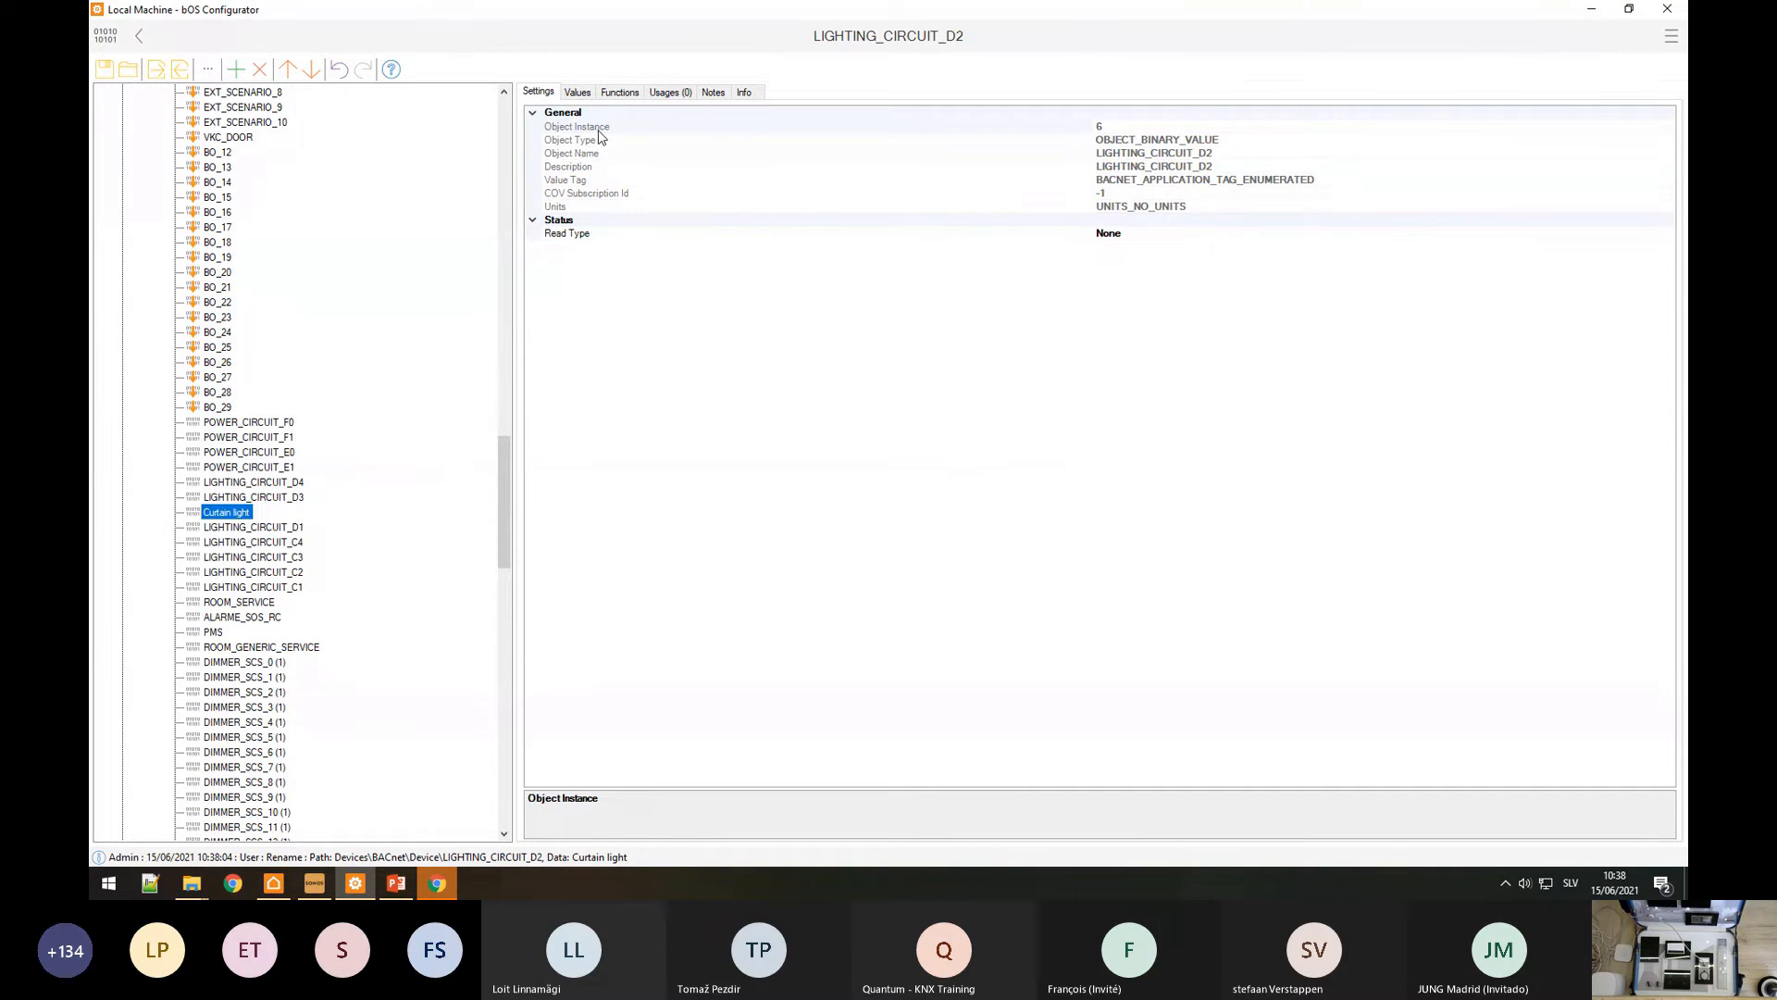
Step: Set Curtain light's Read Type to SubscribeCOV after checking Object Name and Description
click(599, 154)
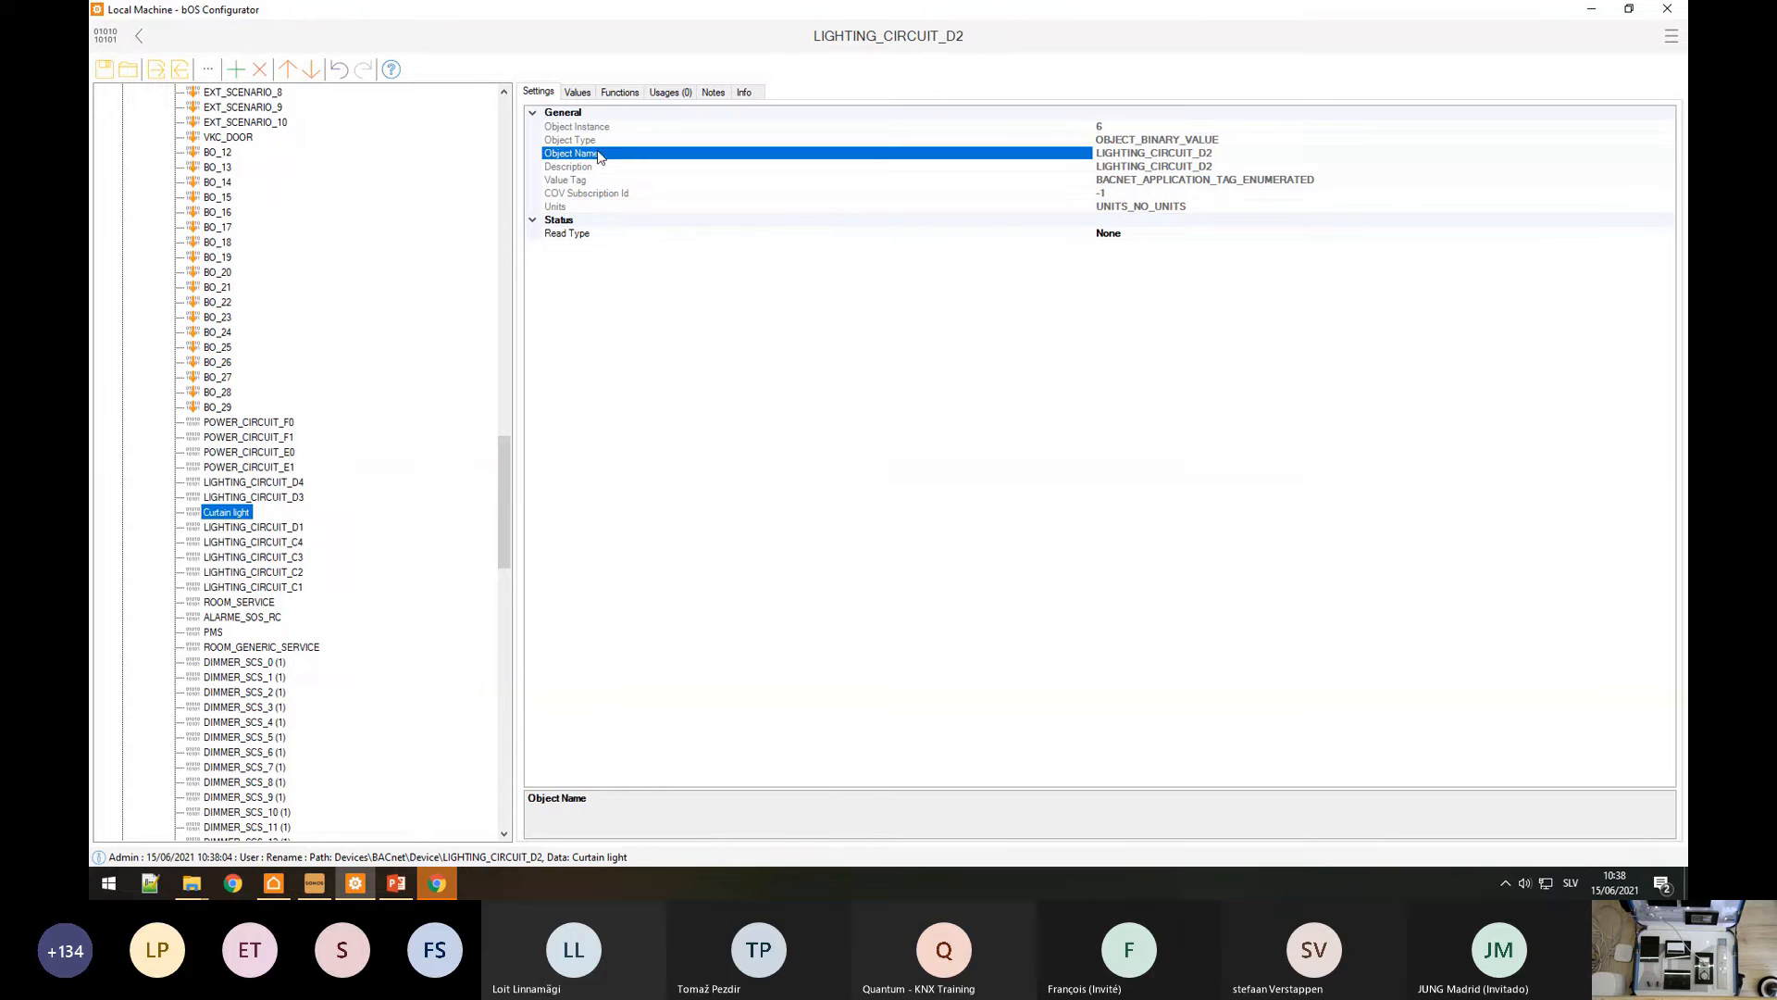
click(1060, 166)
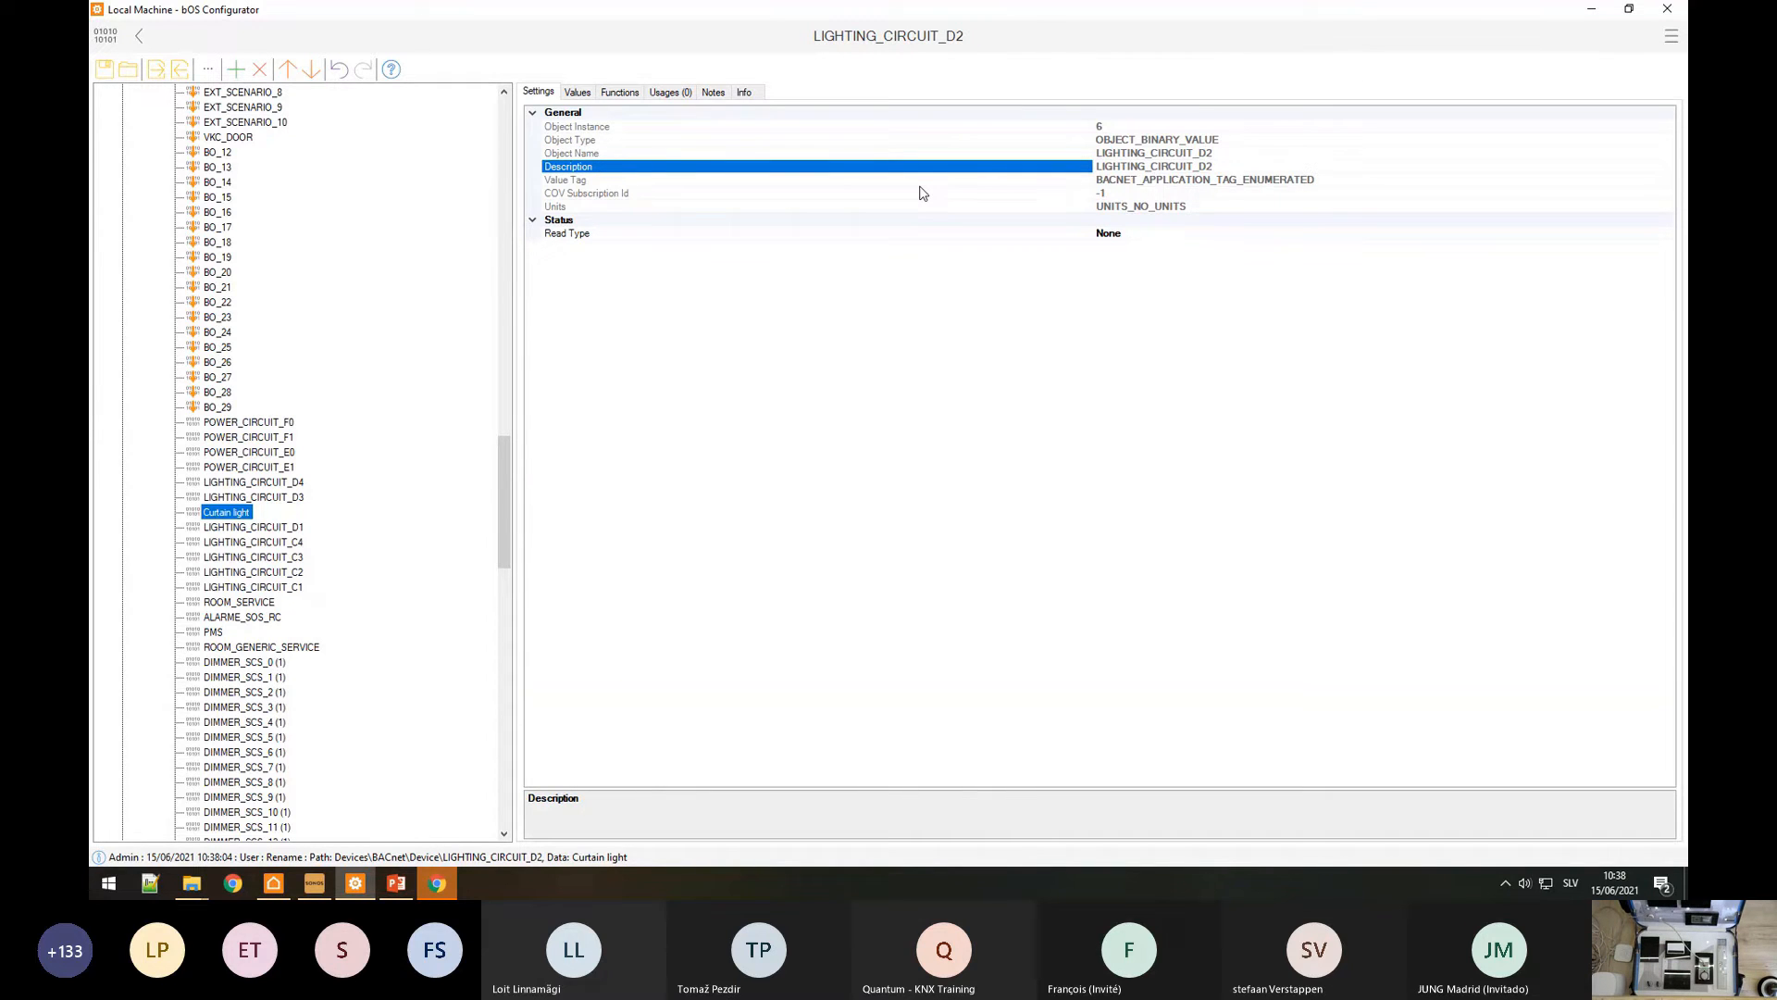
click(591, 235)
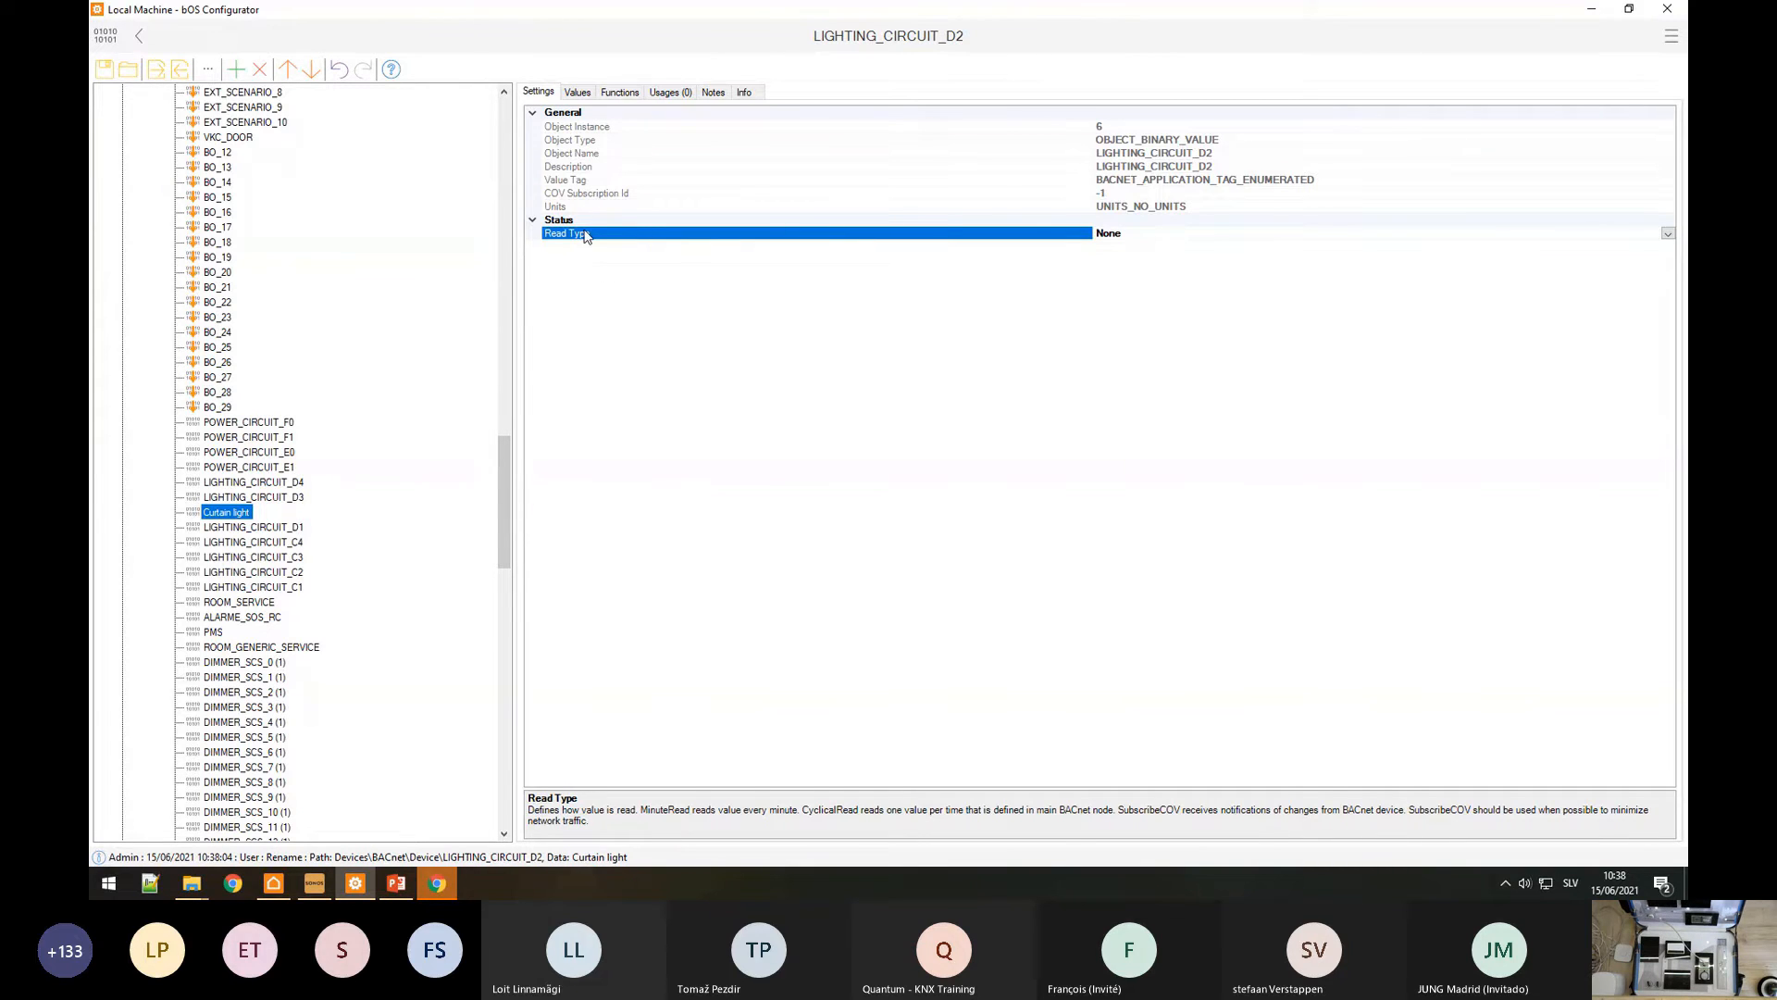
click(1668, 234)
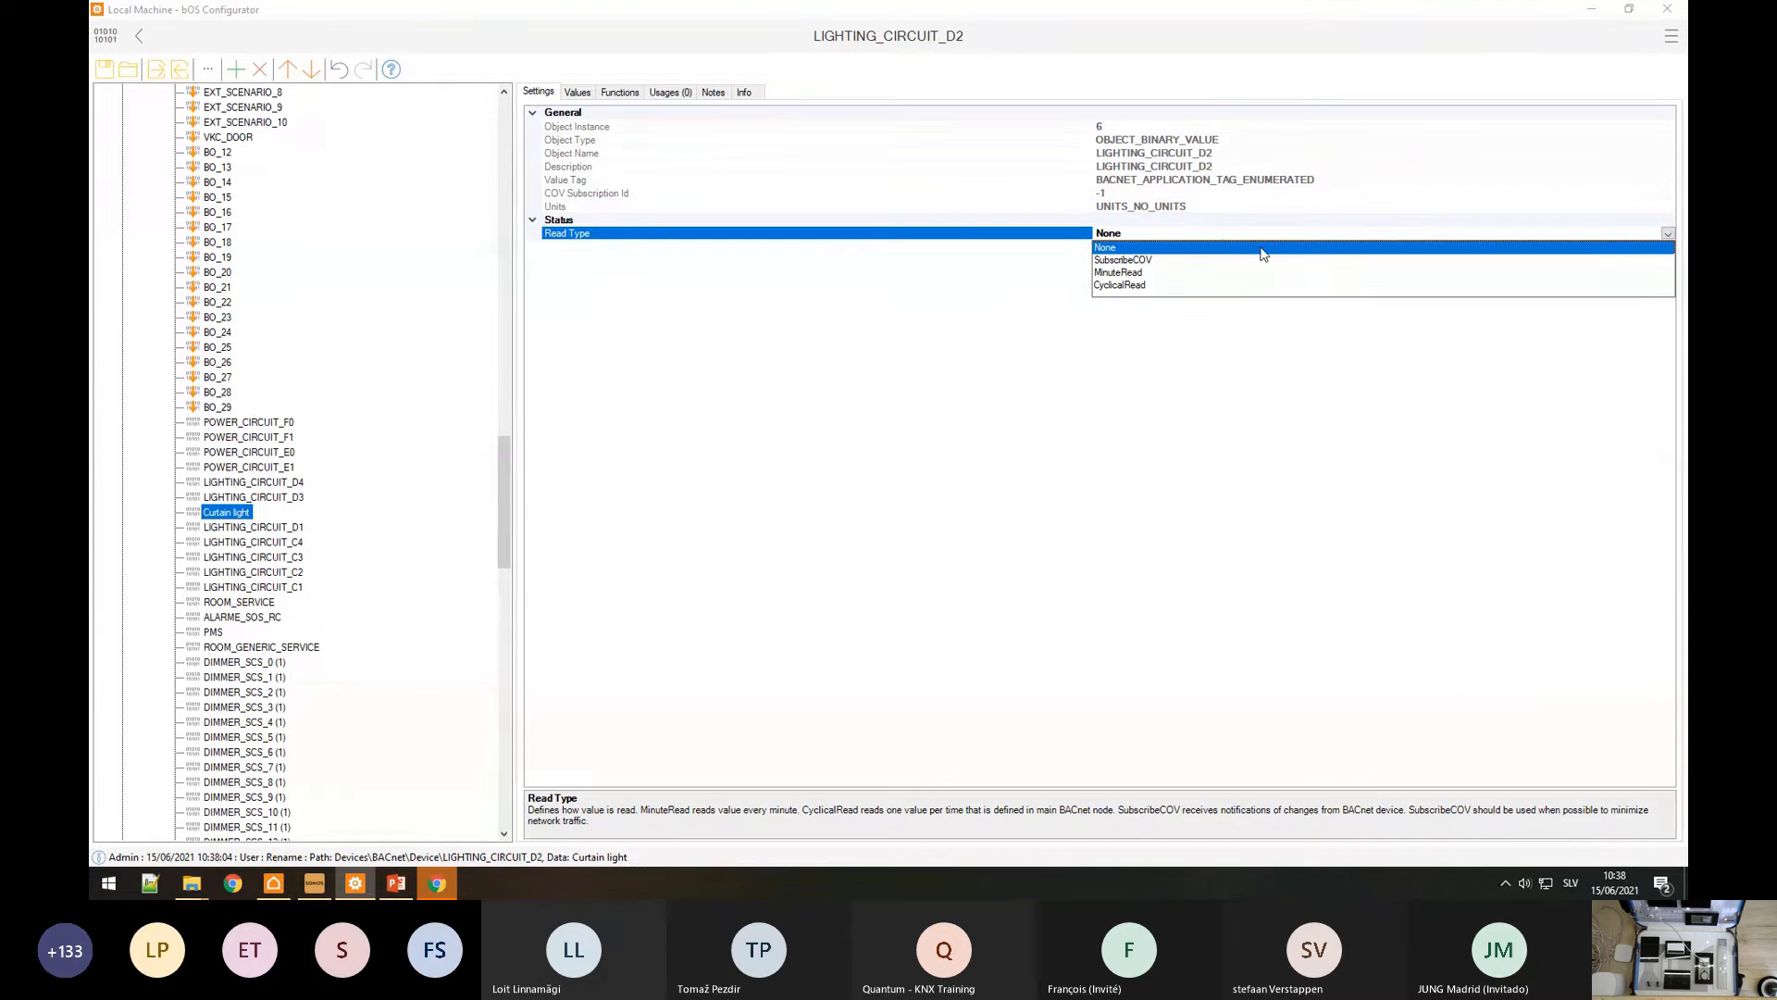
click(1124, 262)
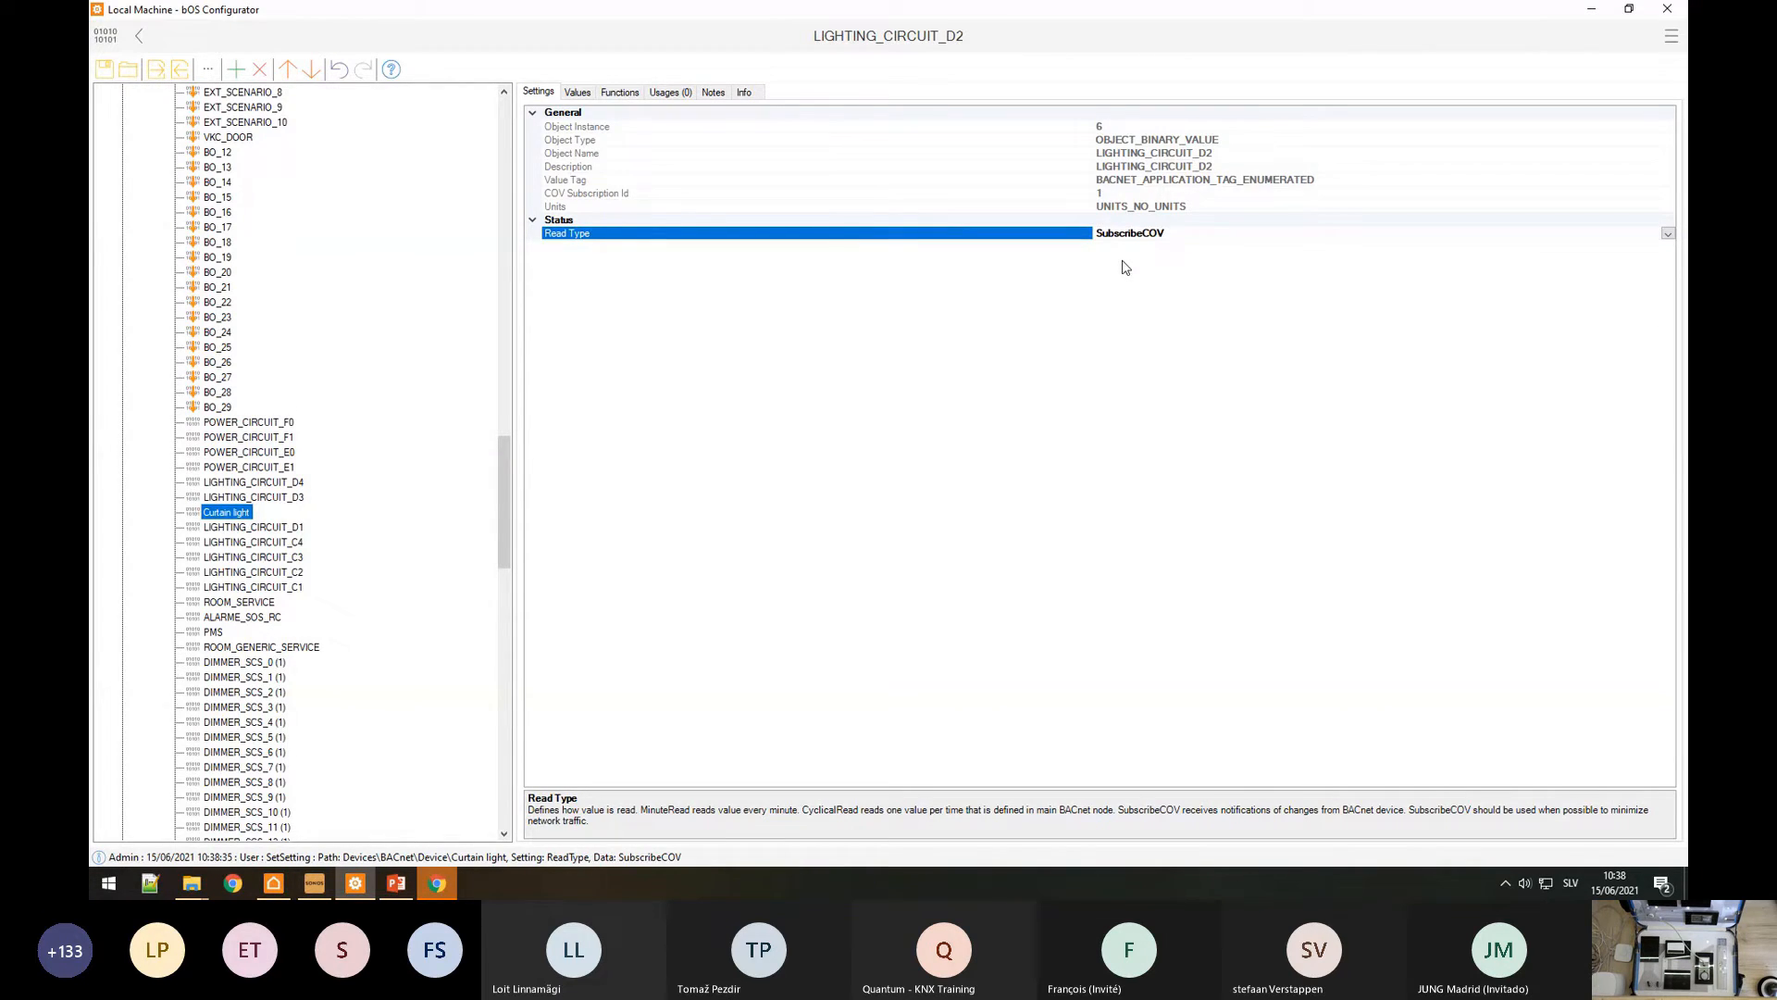
click(1667, 235)
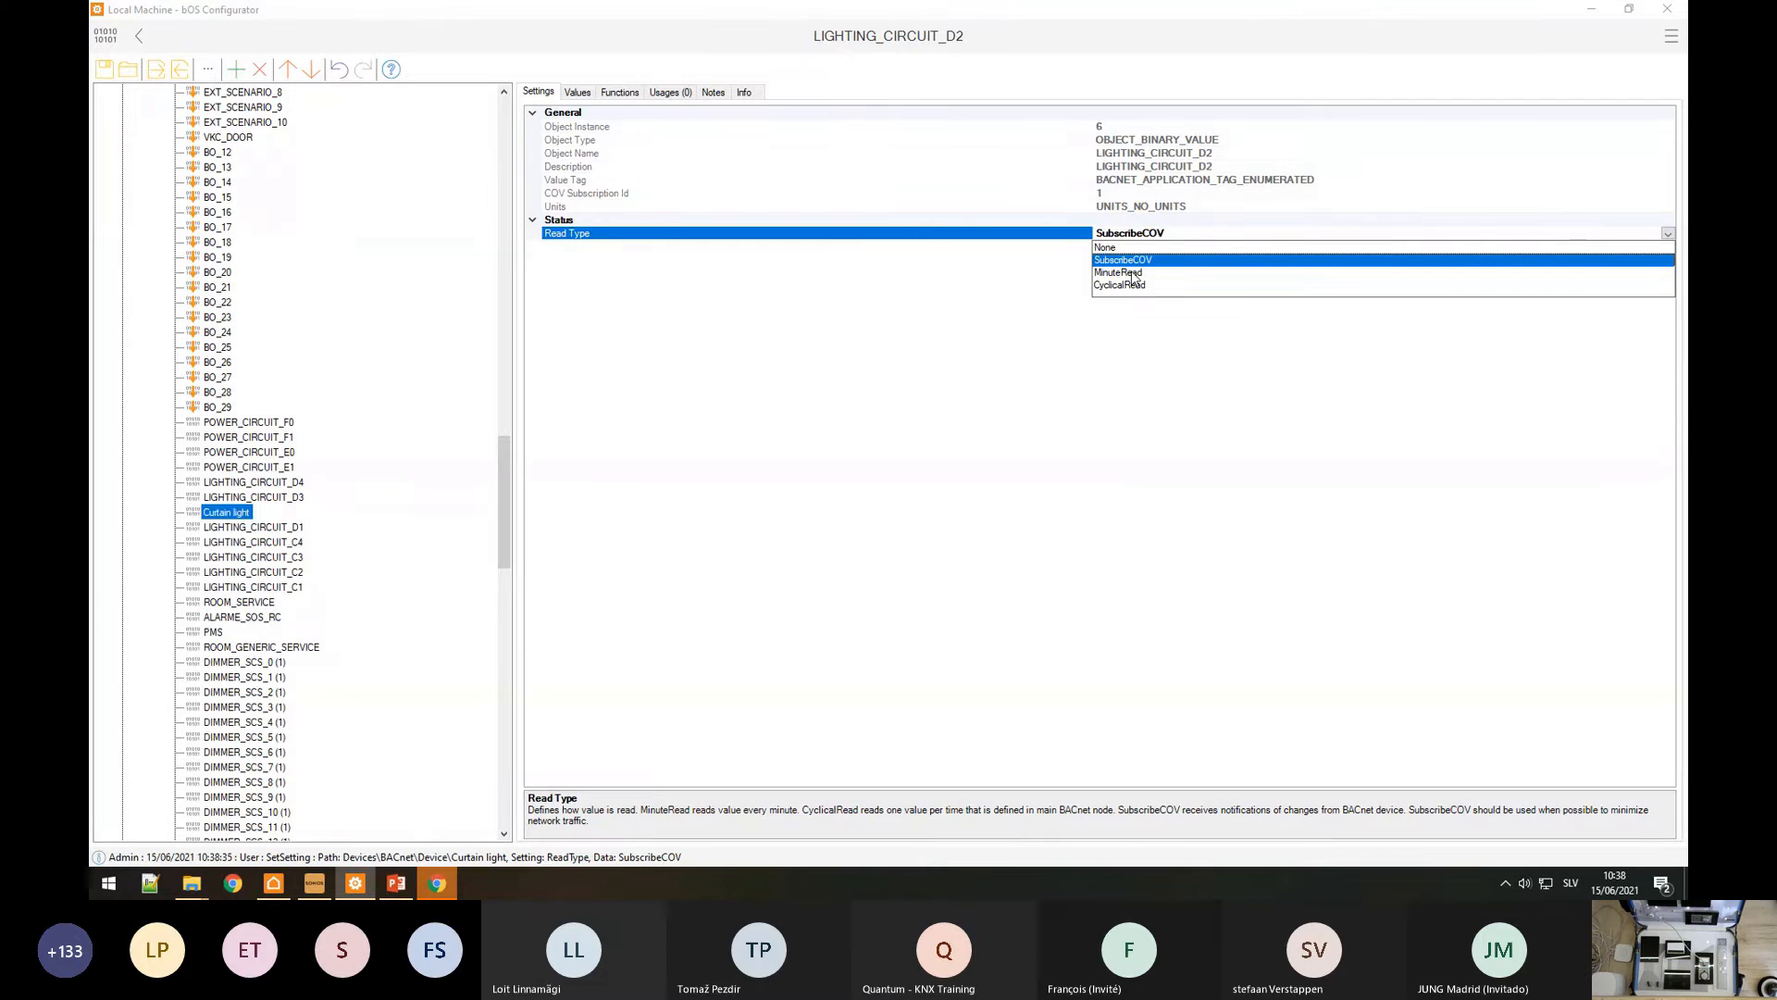
scroll(255, 393, up, 7)
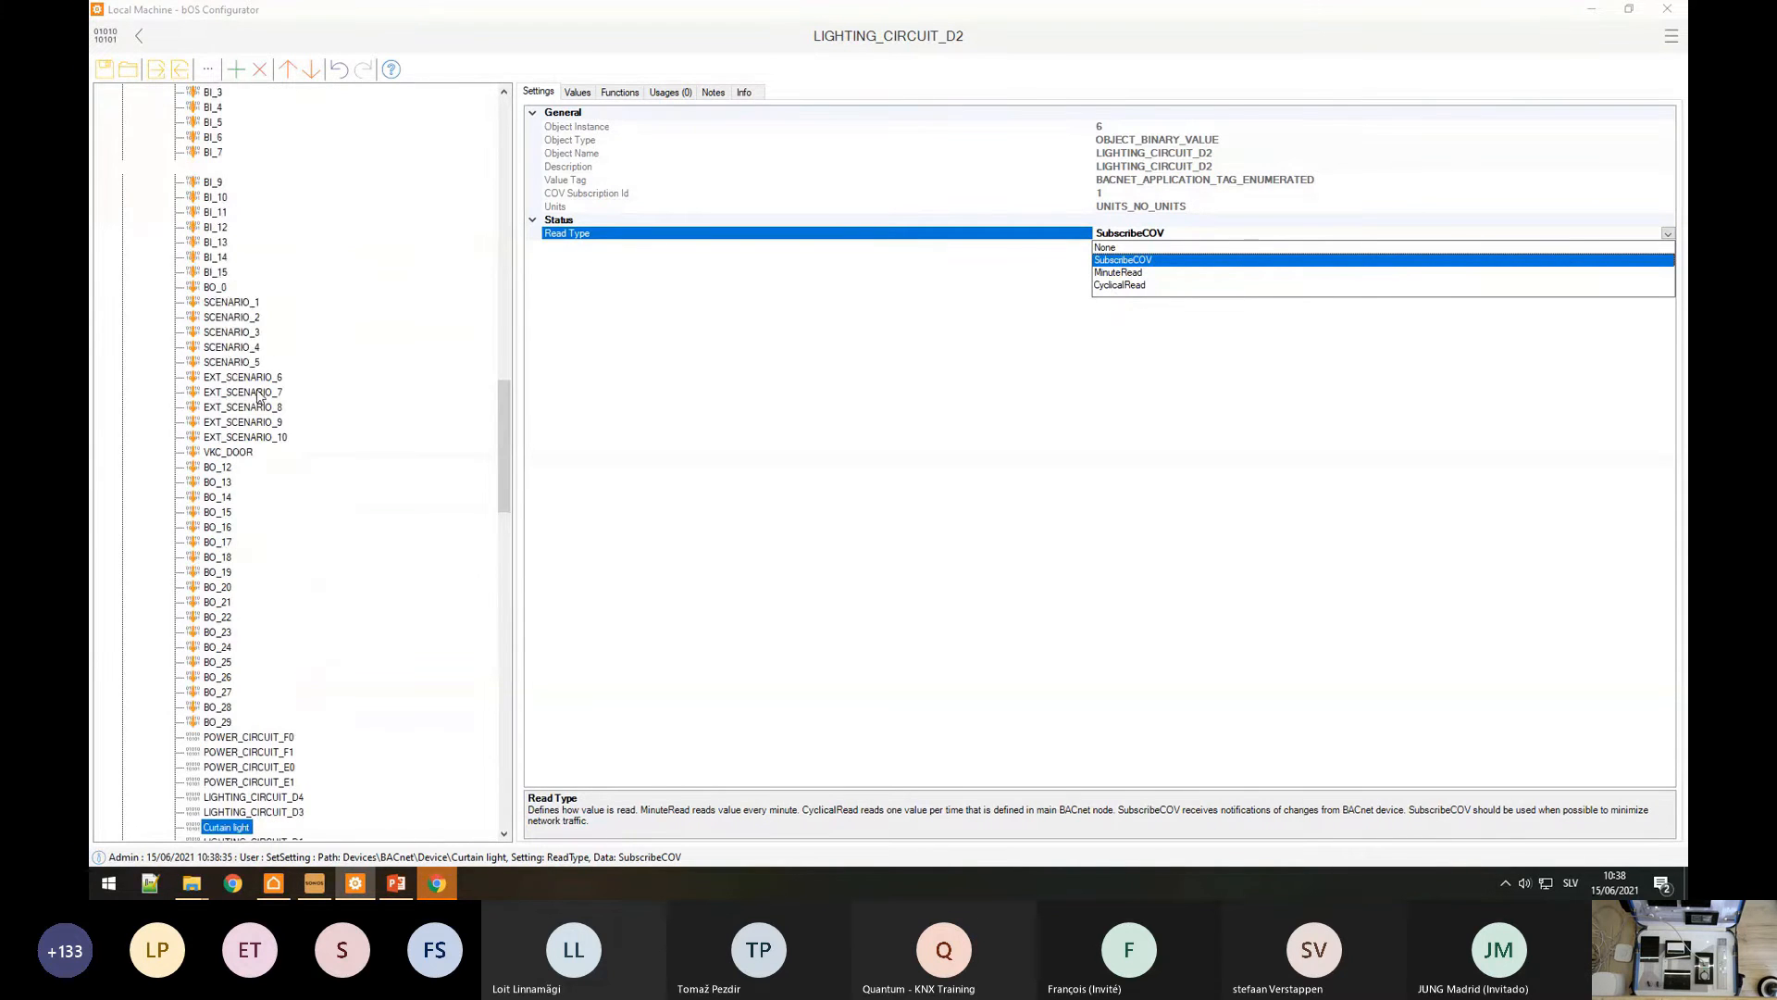
scroll(257, 390, up, 20)
Step: Review the BACnet driver's Read Delay setting, then display Curtain light's Values table
click(184, 185)
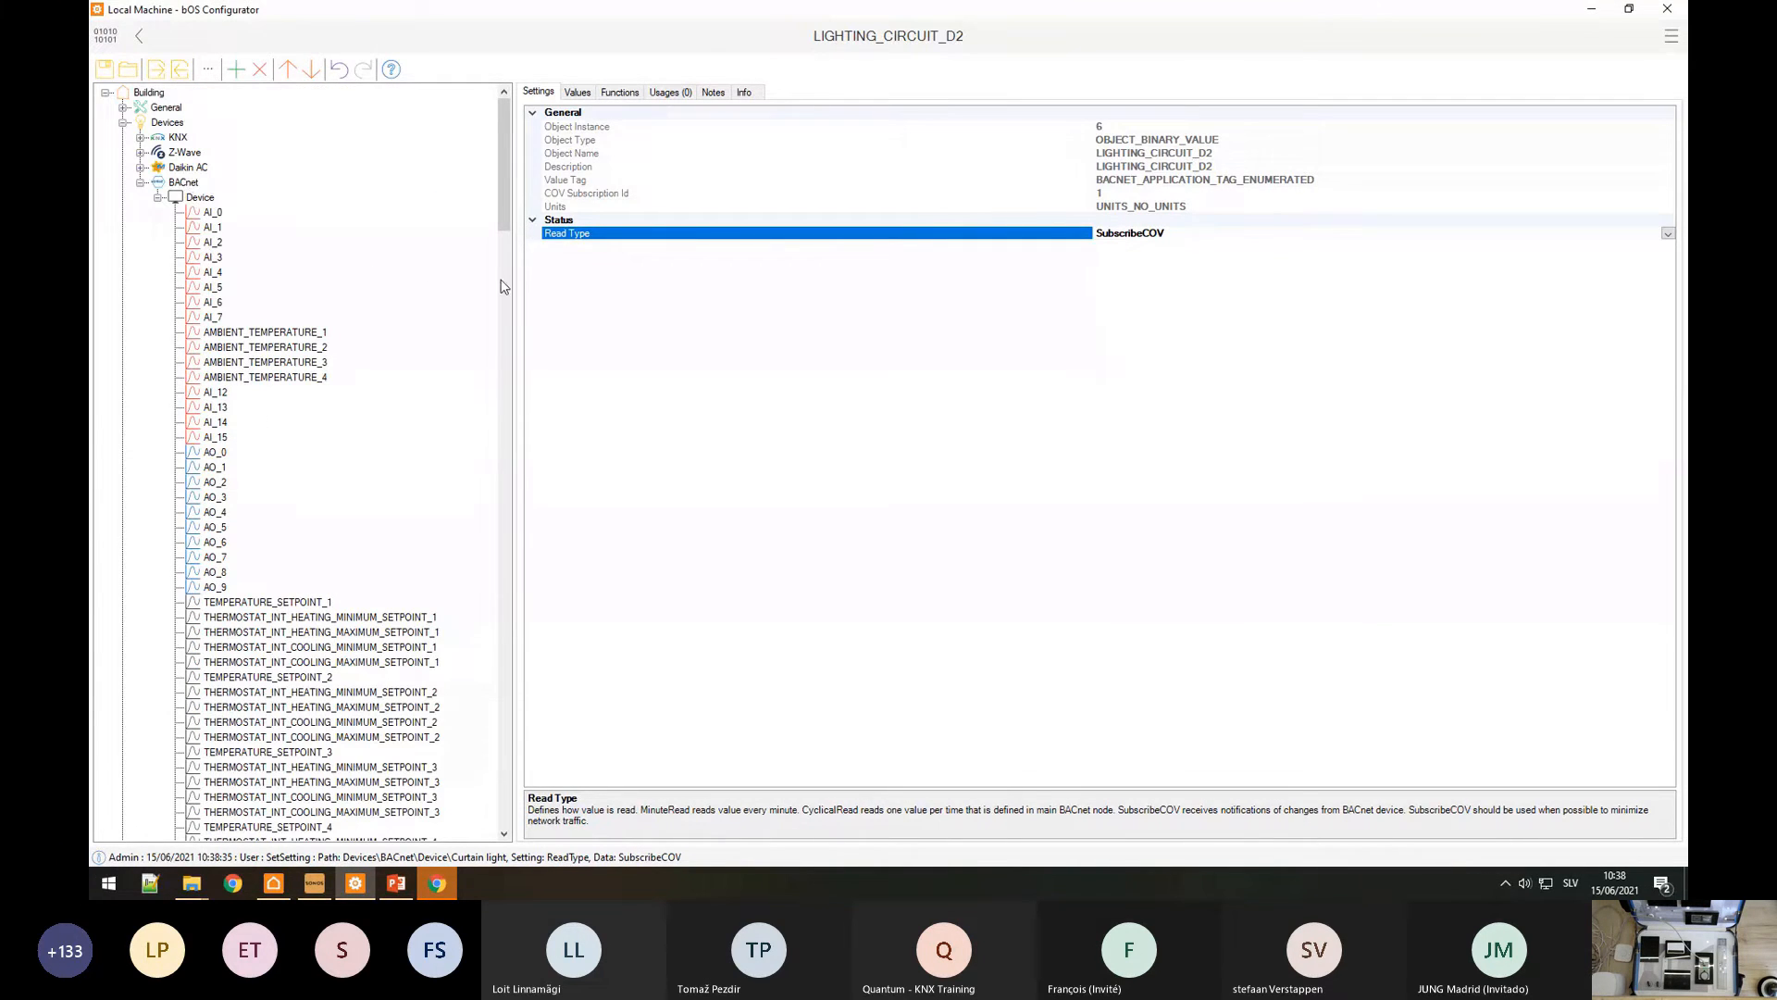
click(182, 183)
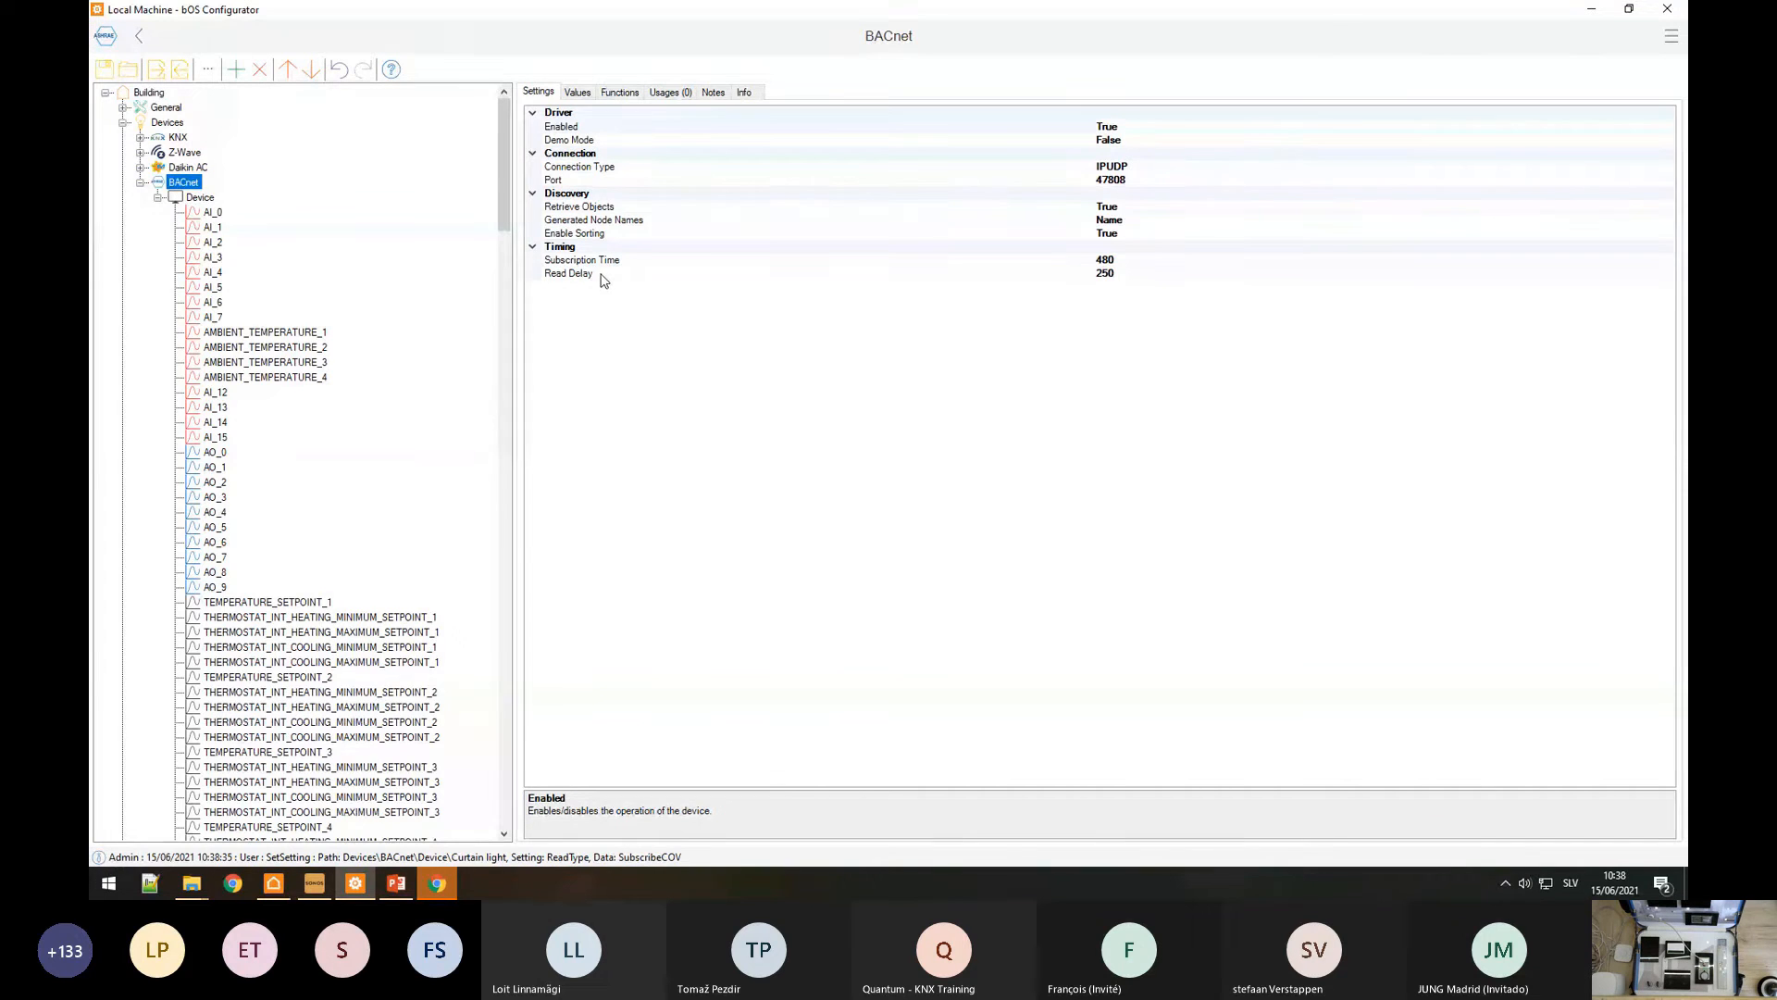
click(593, 275)
scroll(321, 578, down, 13)
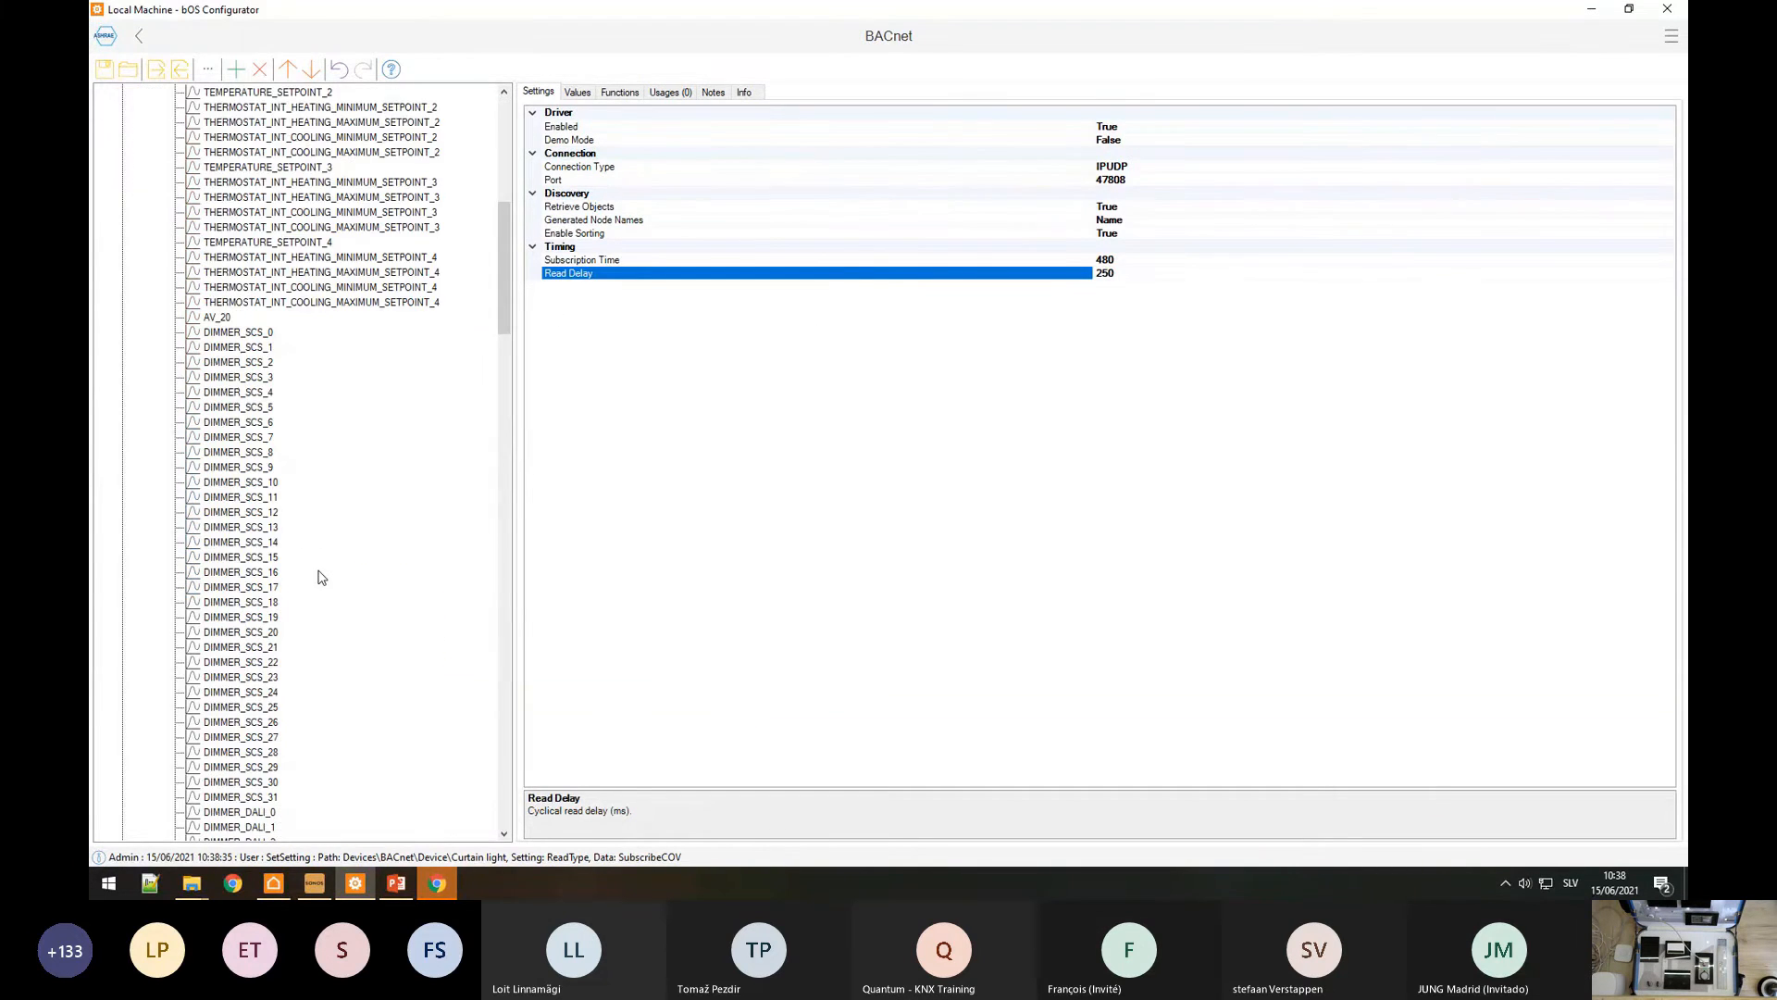
scroll(324, 564, down, 20)
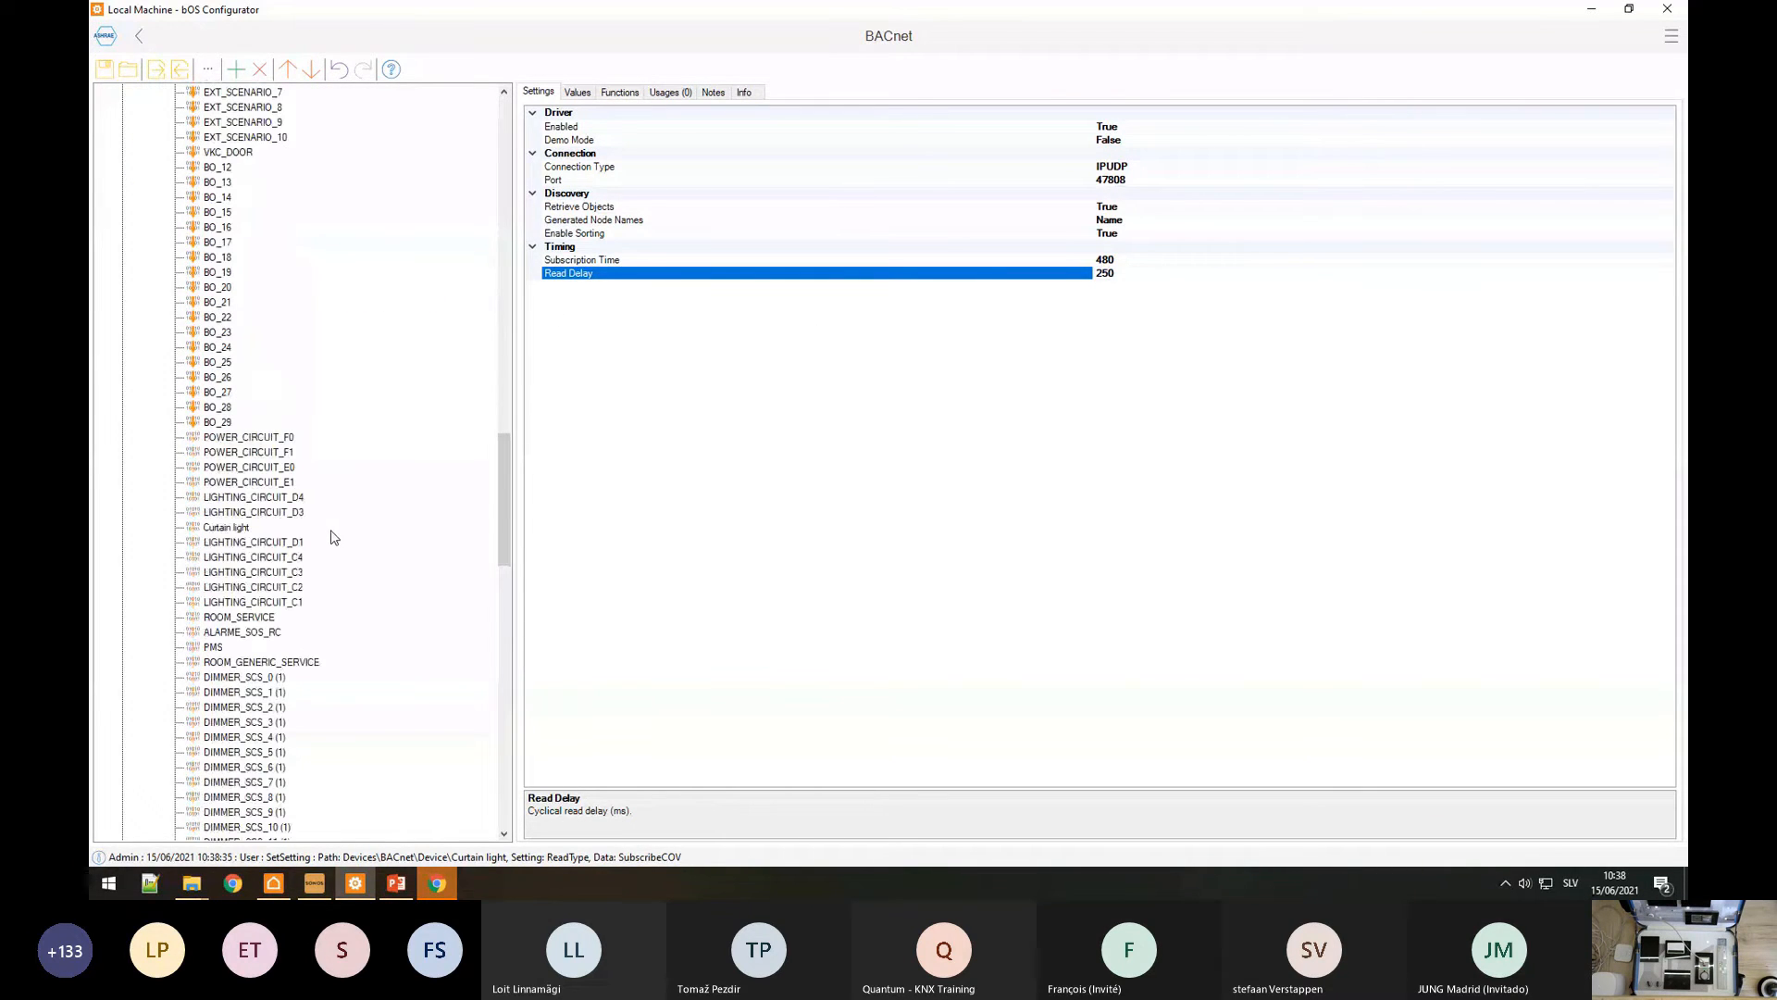
scroll(323, 546, down, 20)
scroll(298, 553, up, 20)
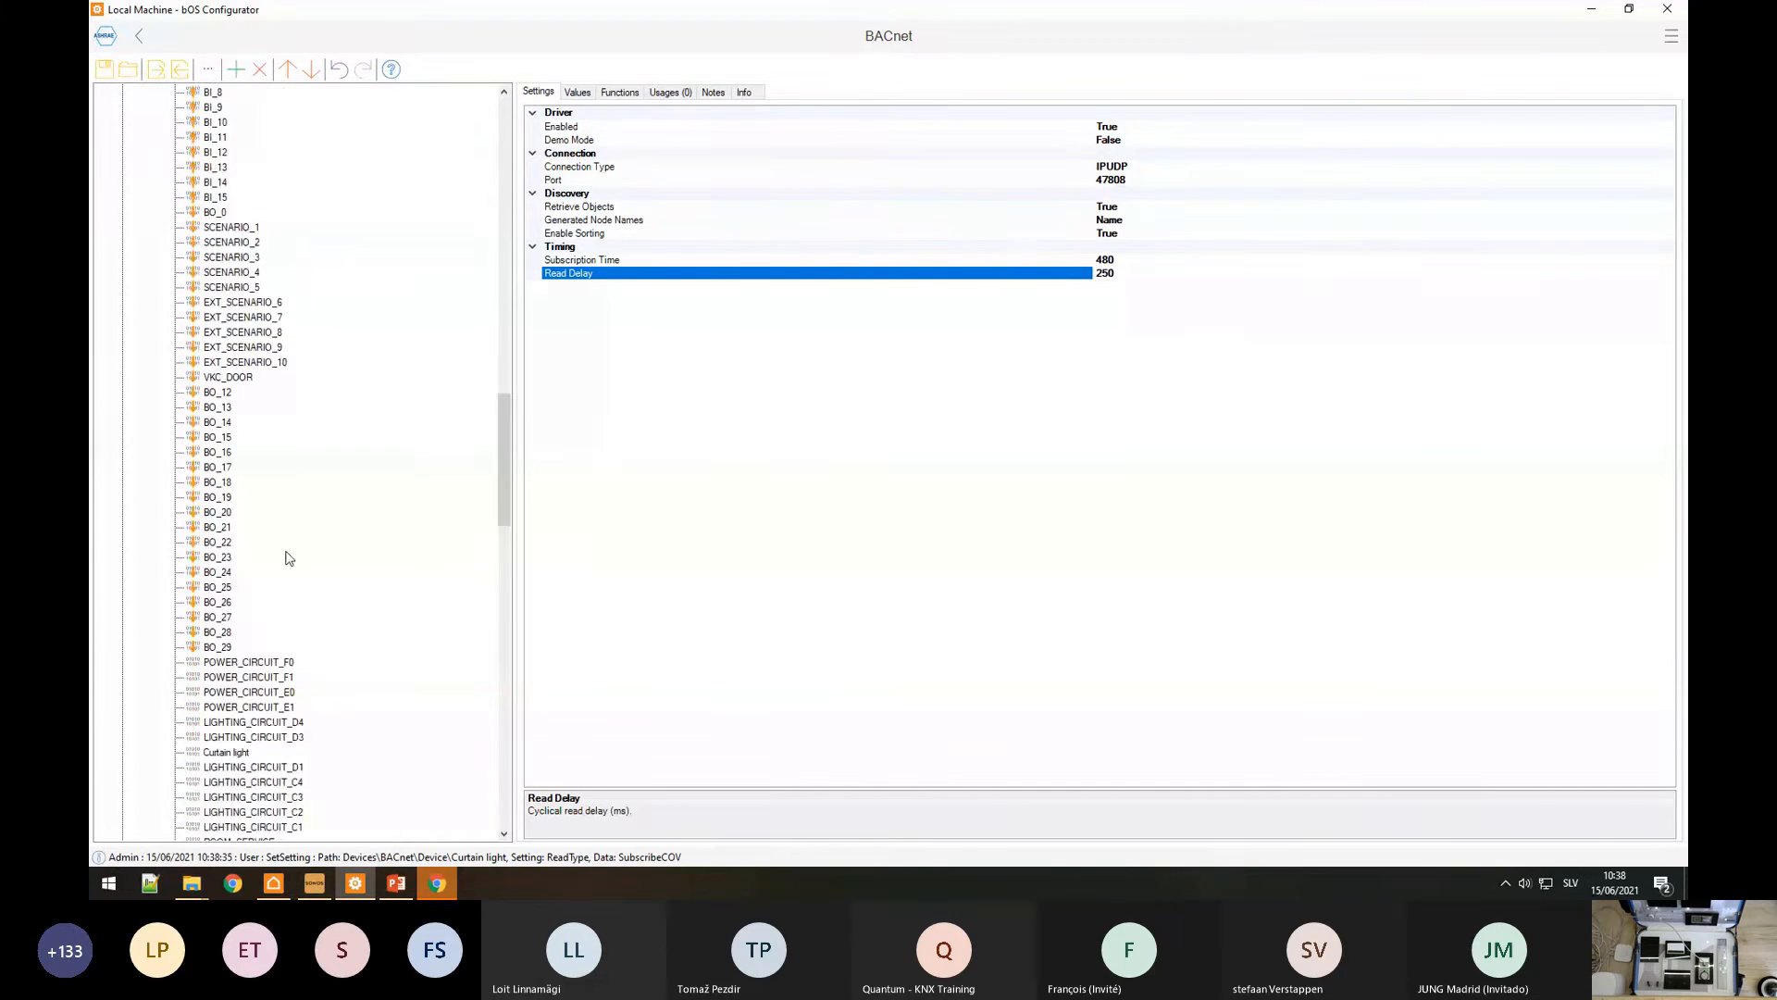
scroll(288, 556, up, 2)
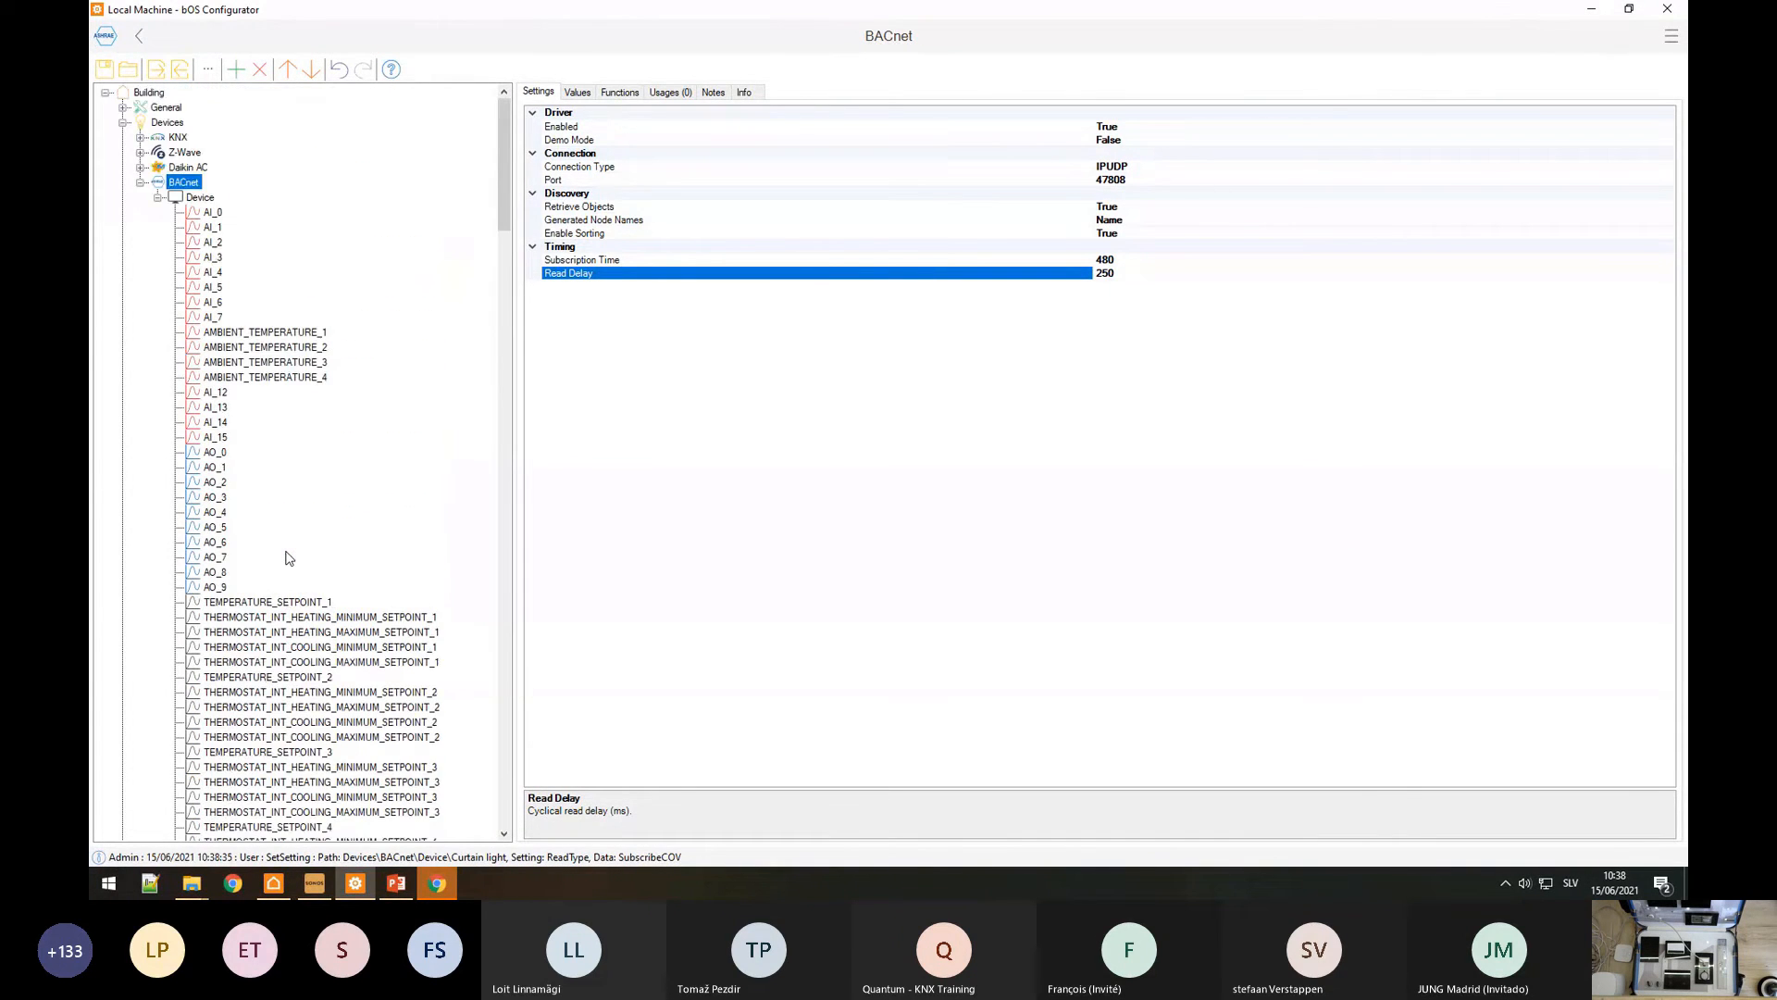
scroll(288, 557, down, 20)
scroll(289, 556, down, 14)
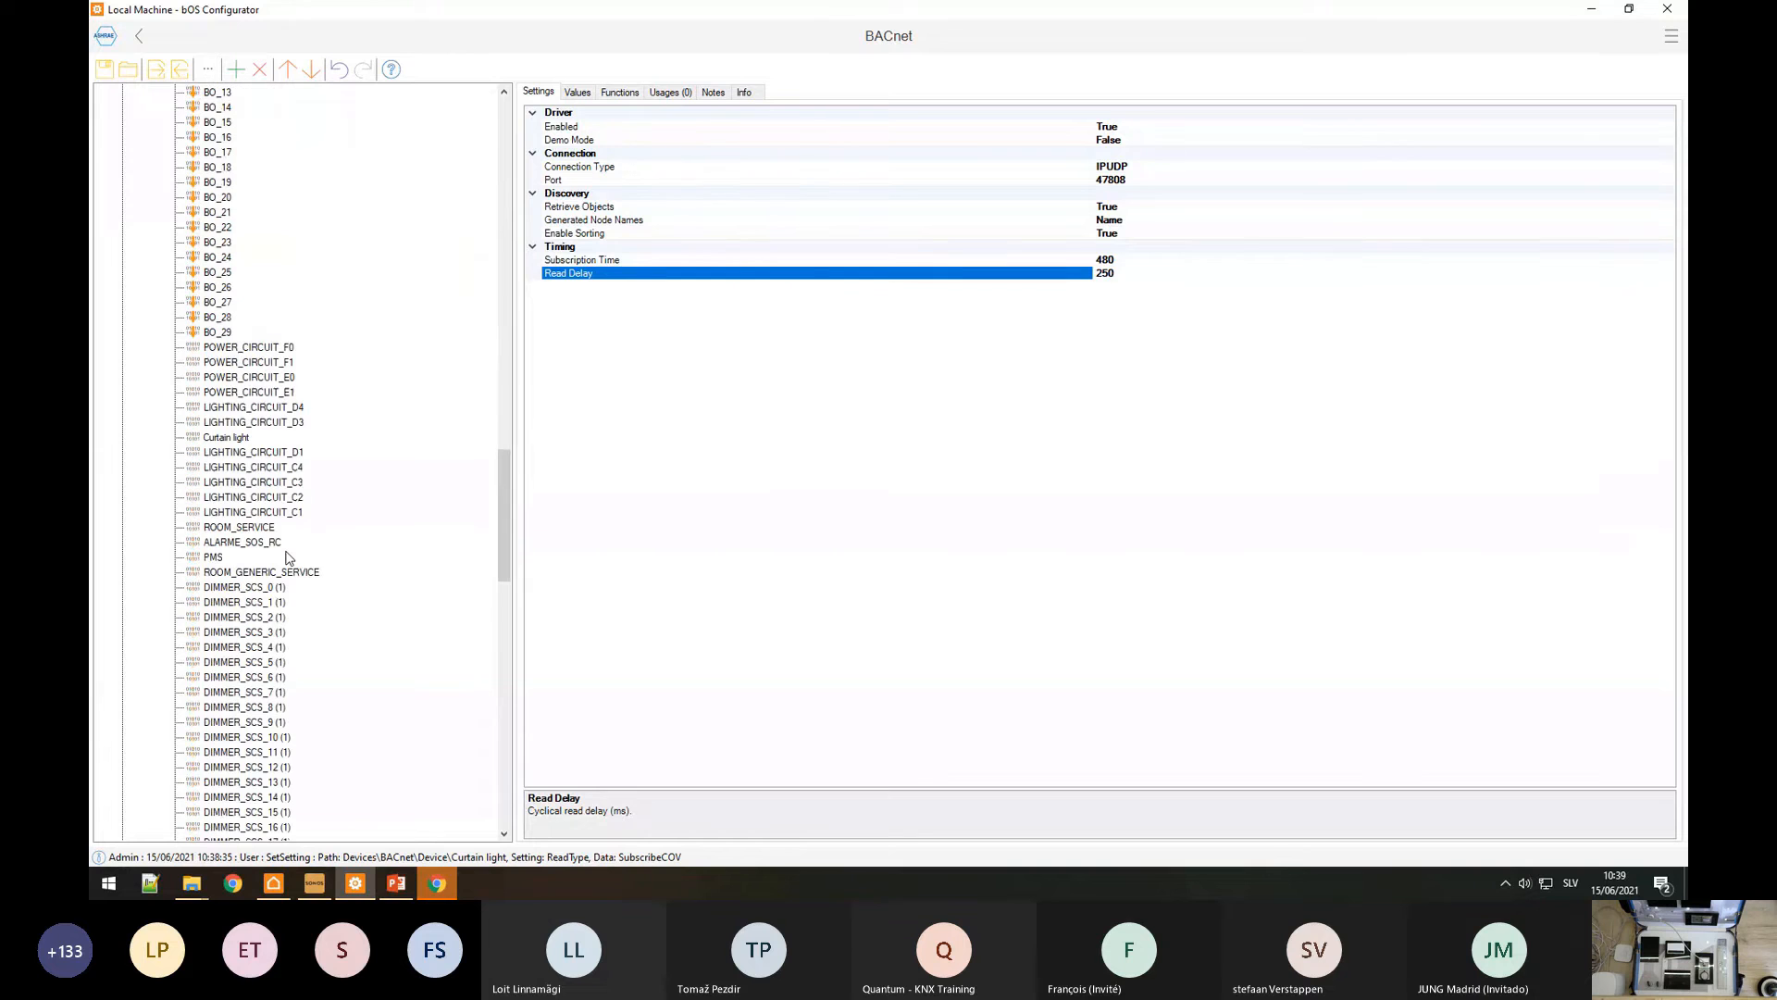
click(227, 437)
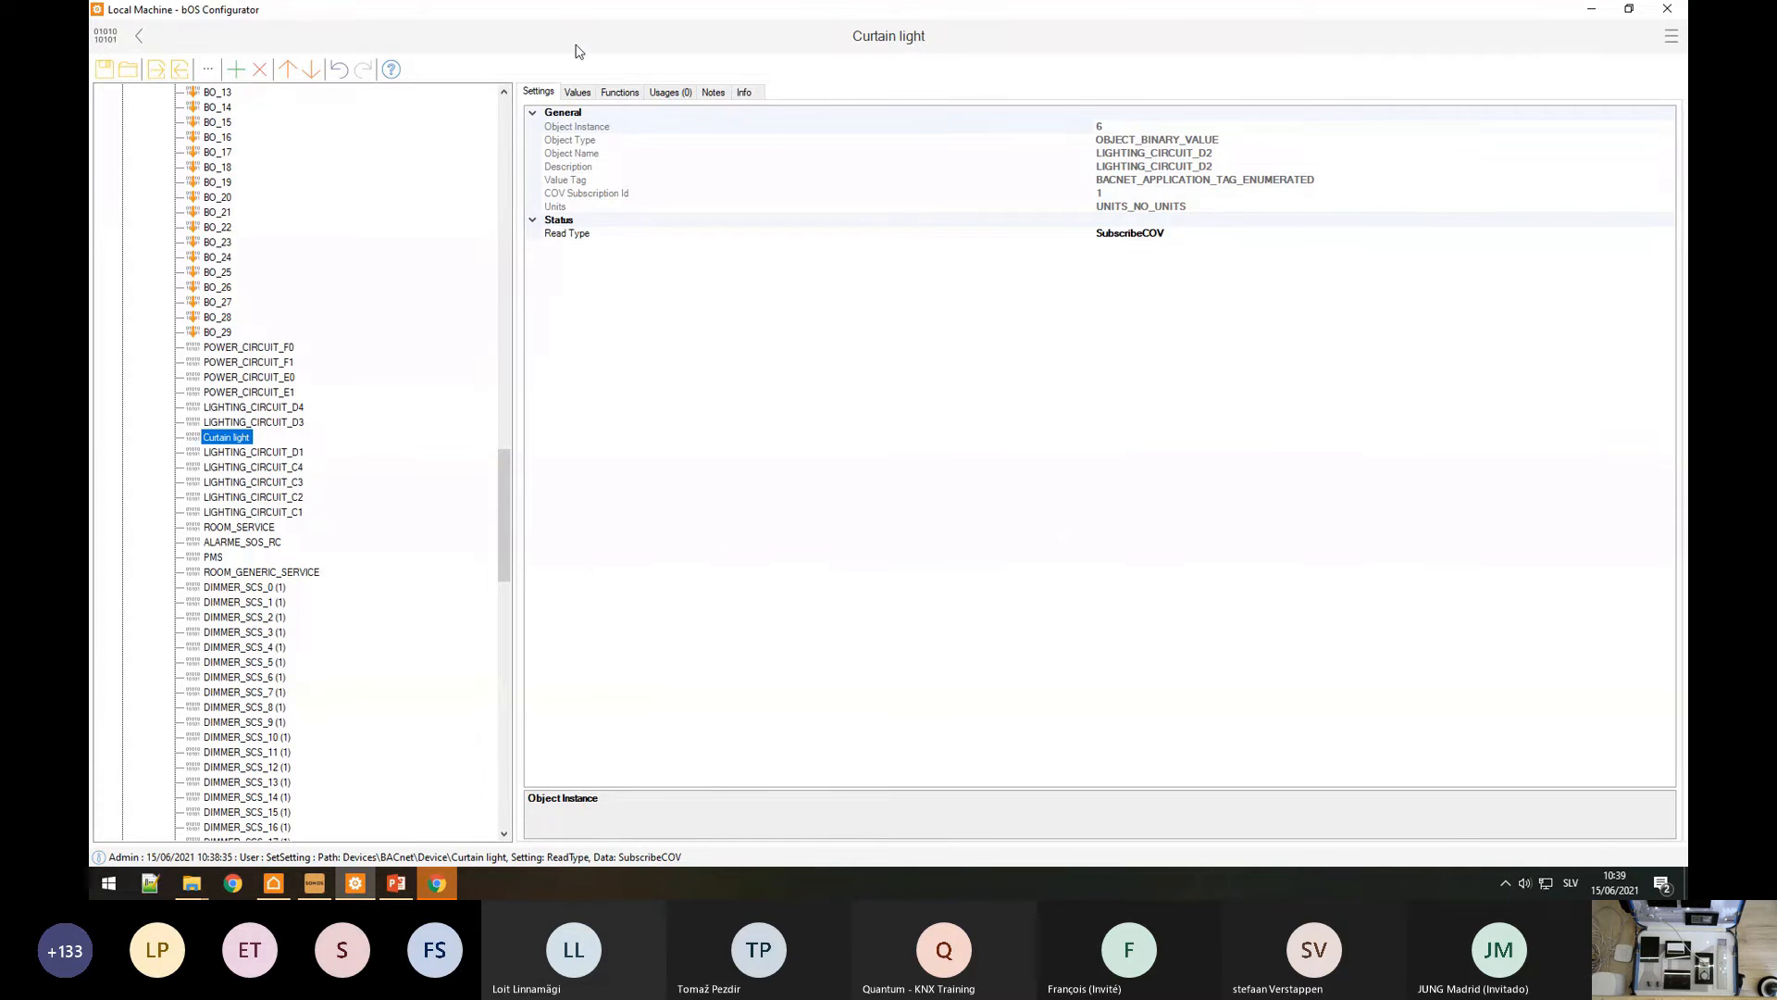
click(579, 92)
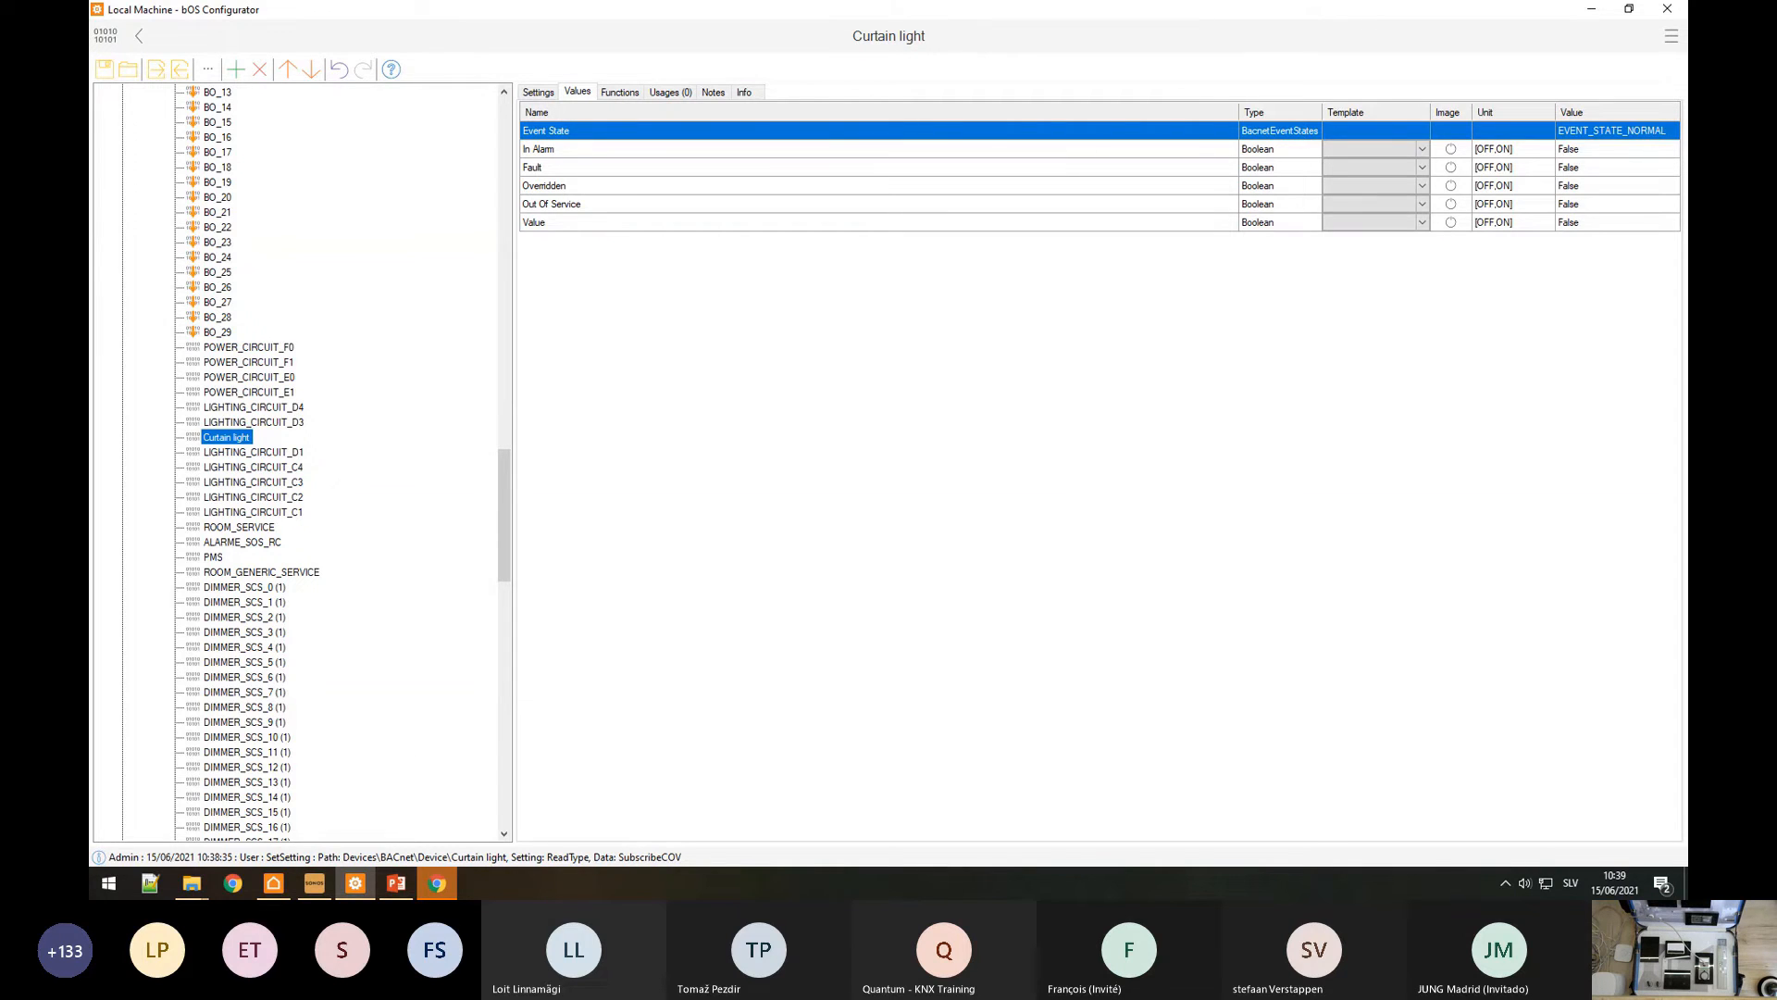
Step: Look at the RTD-NET installation PDF in Chrome, then close it to return to Curtain light
key(alt+Tab)
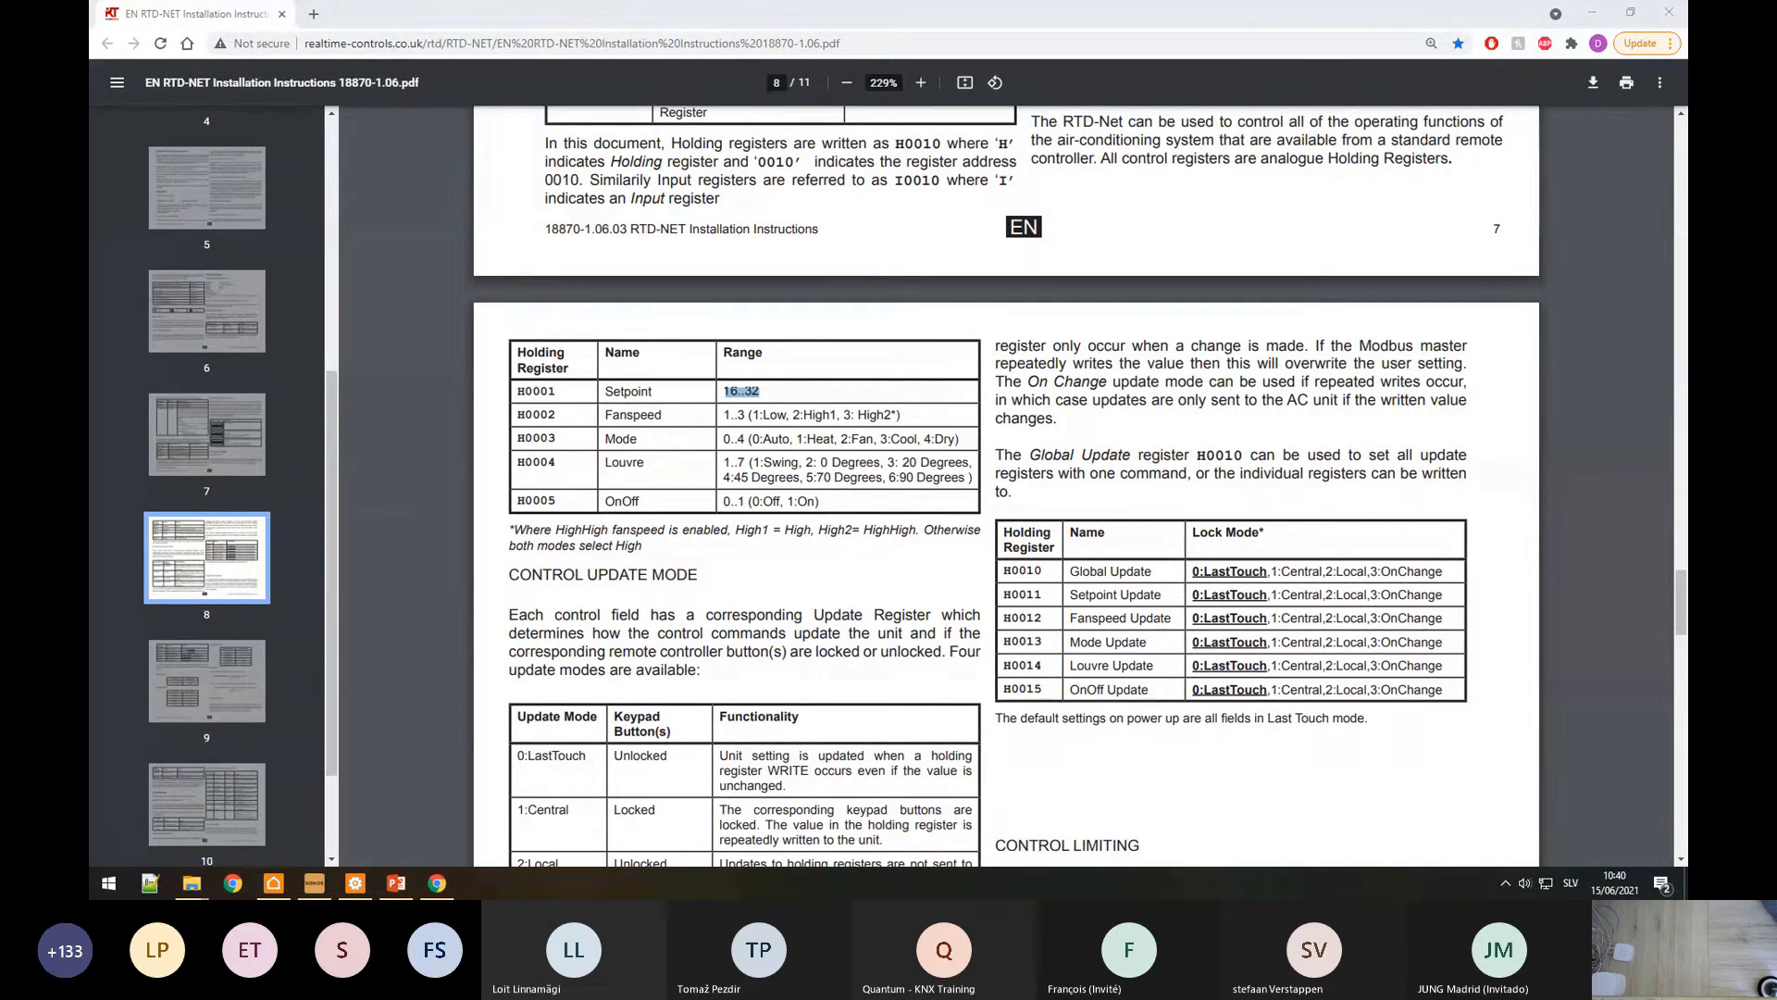
click(1669, 12)
scroll(294, 465, up, 20)
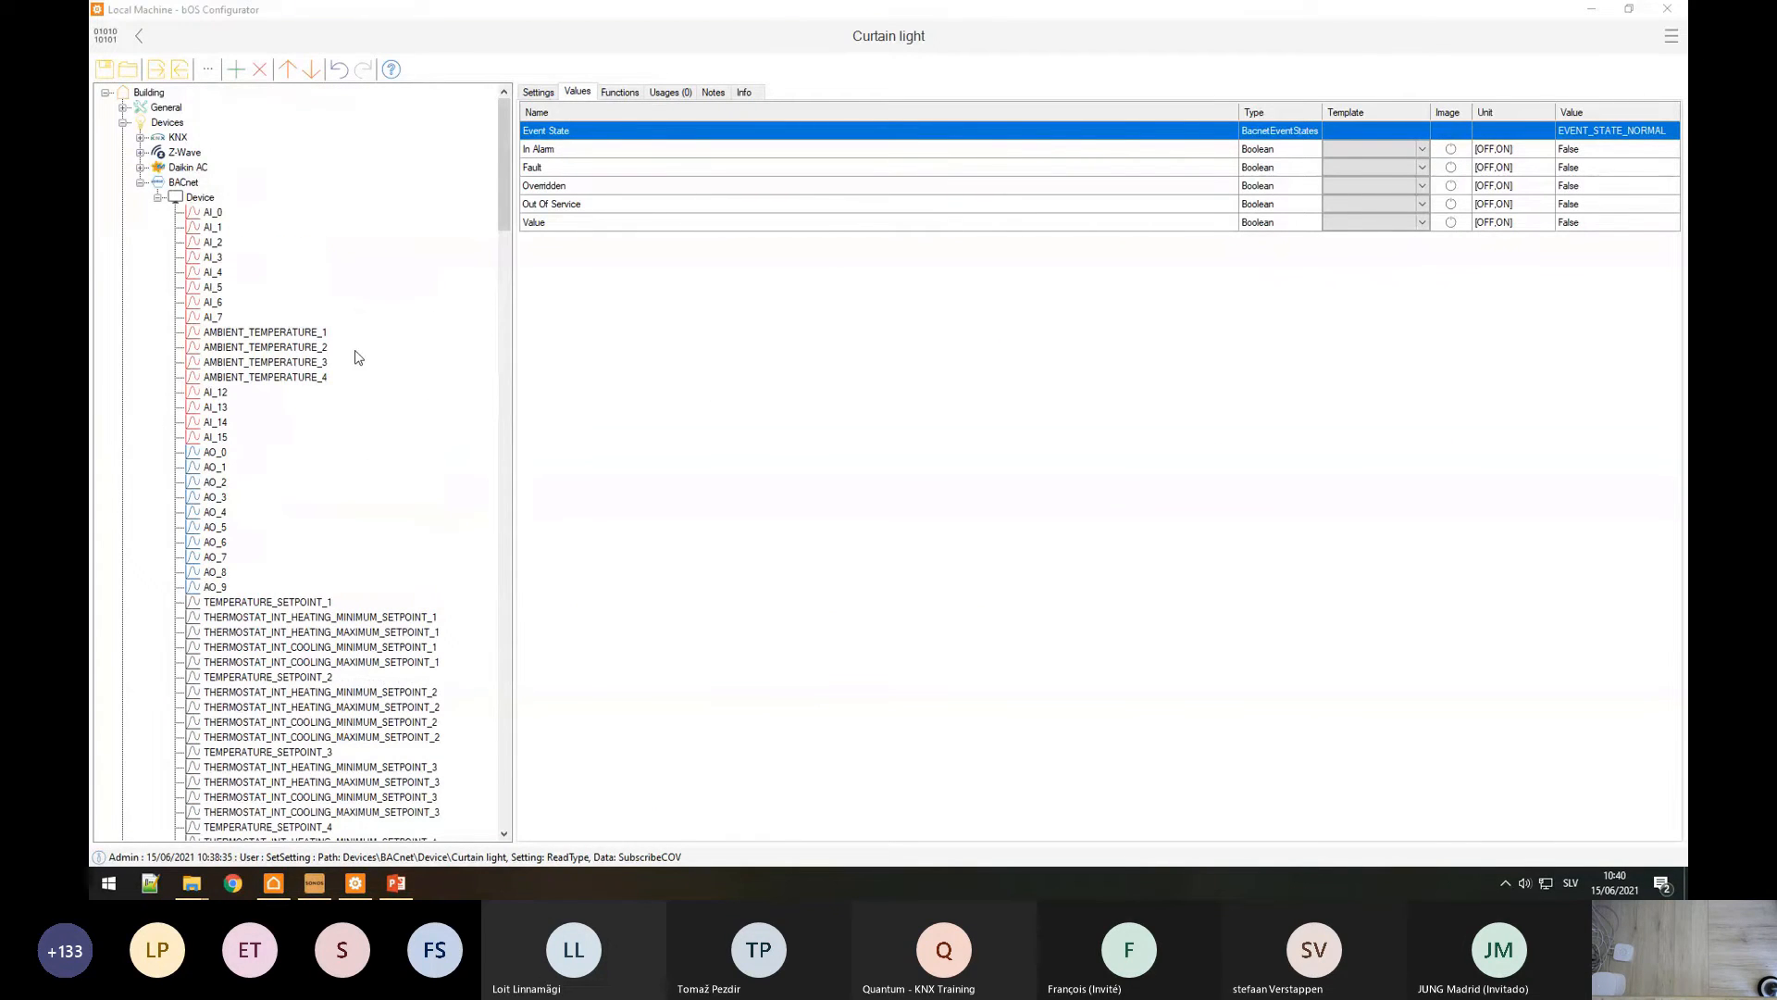
Step: Collapse the BACnet branch and add a Sonos driver under Devices
click(142, 182)
click(168, 122)
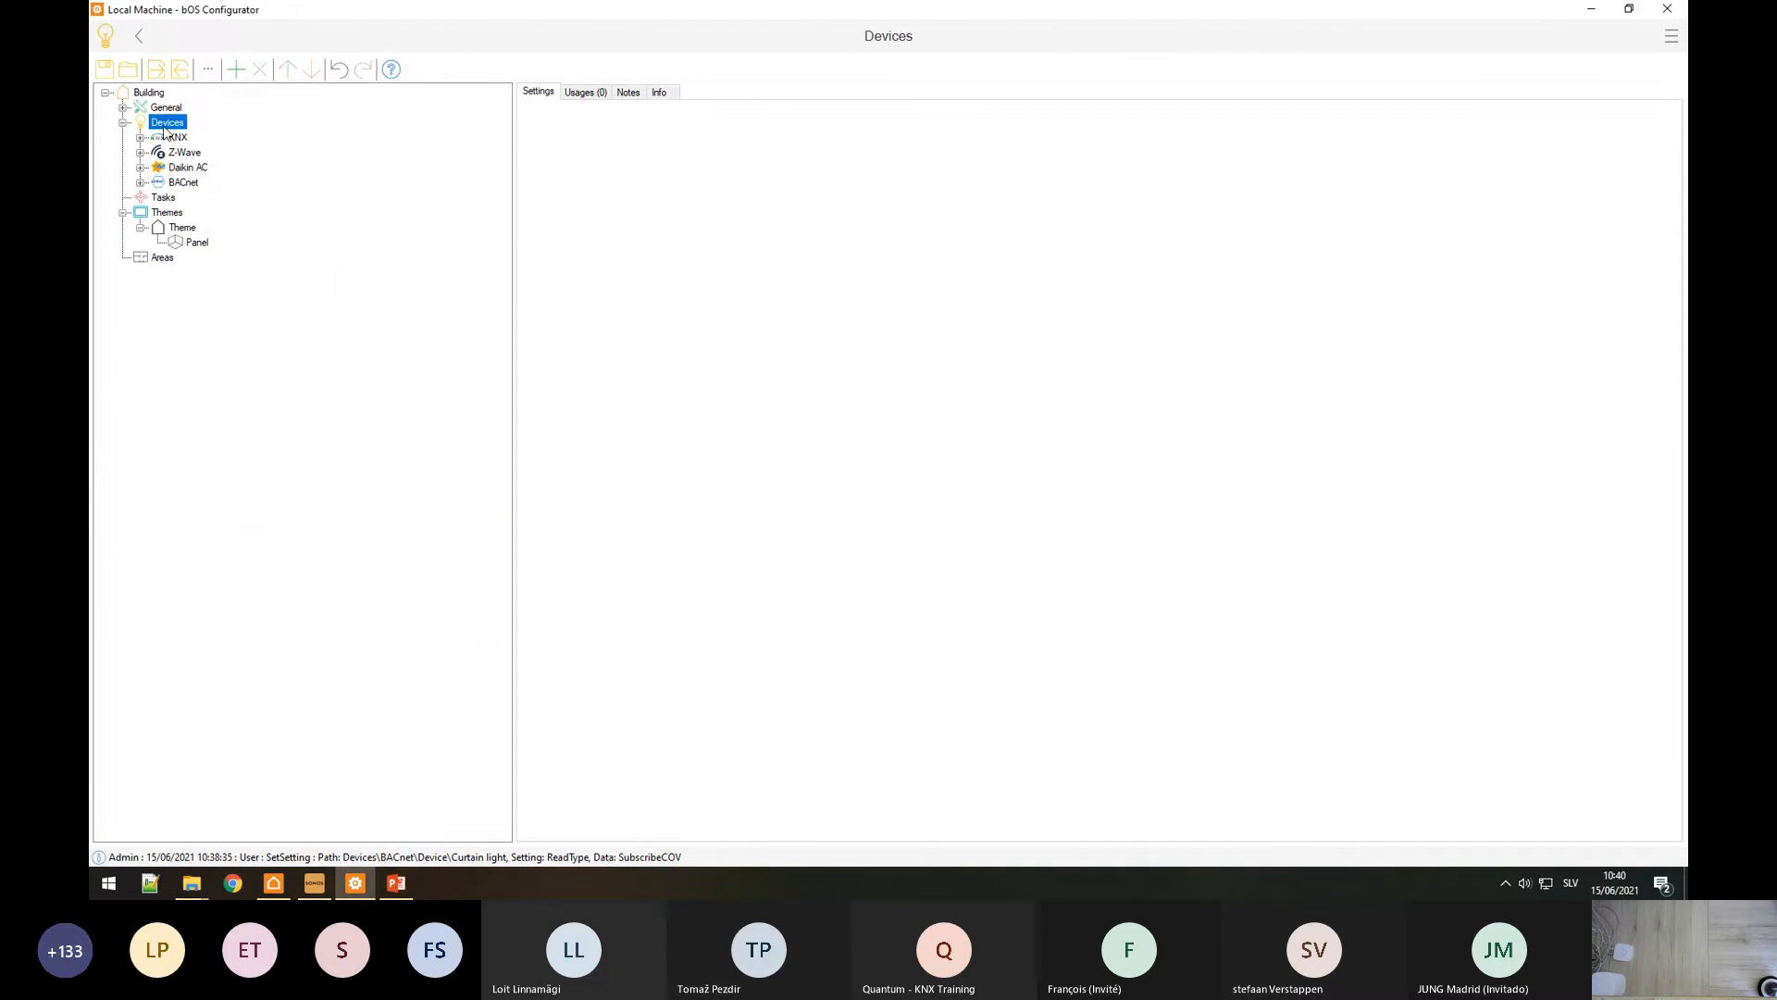
right_click(168, 122)
click(205, 145)
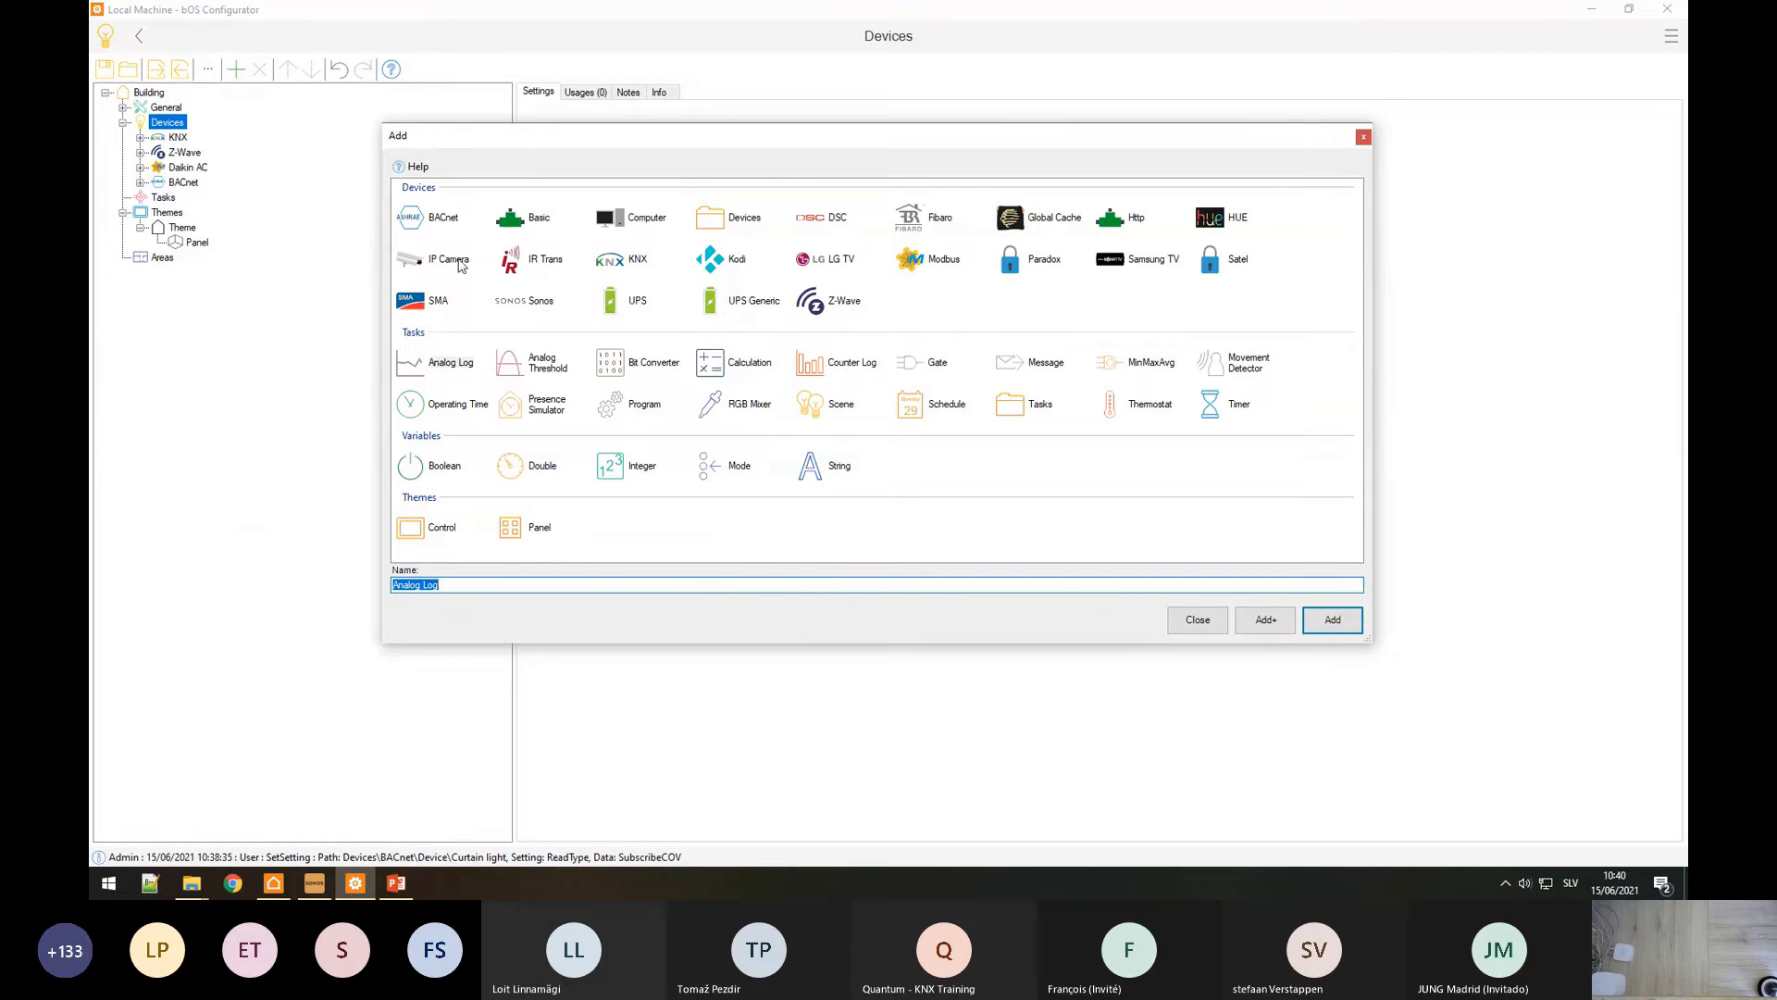
double_click(515, 307)
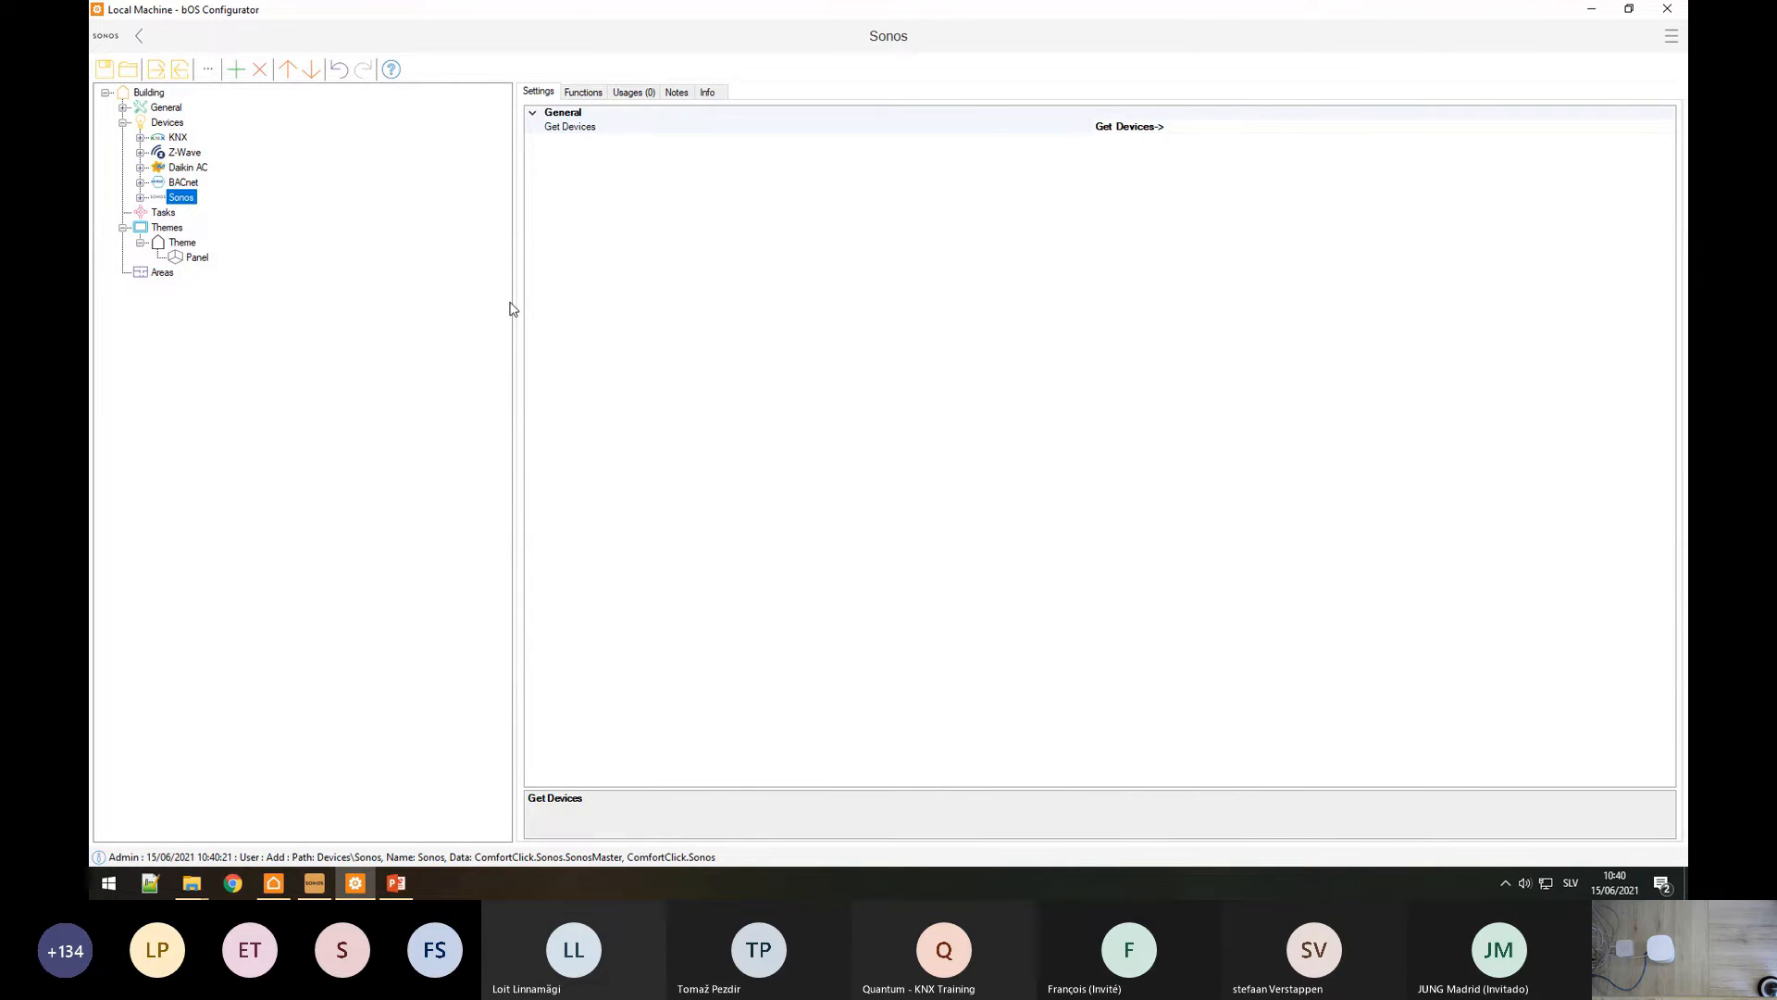
Step: Run Get Devices on the Sonos driver and expand Speakers to list Speaker and Speaker (1)
click(140, 197)
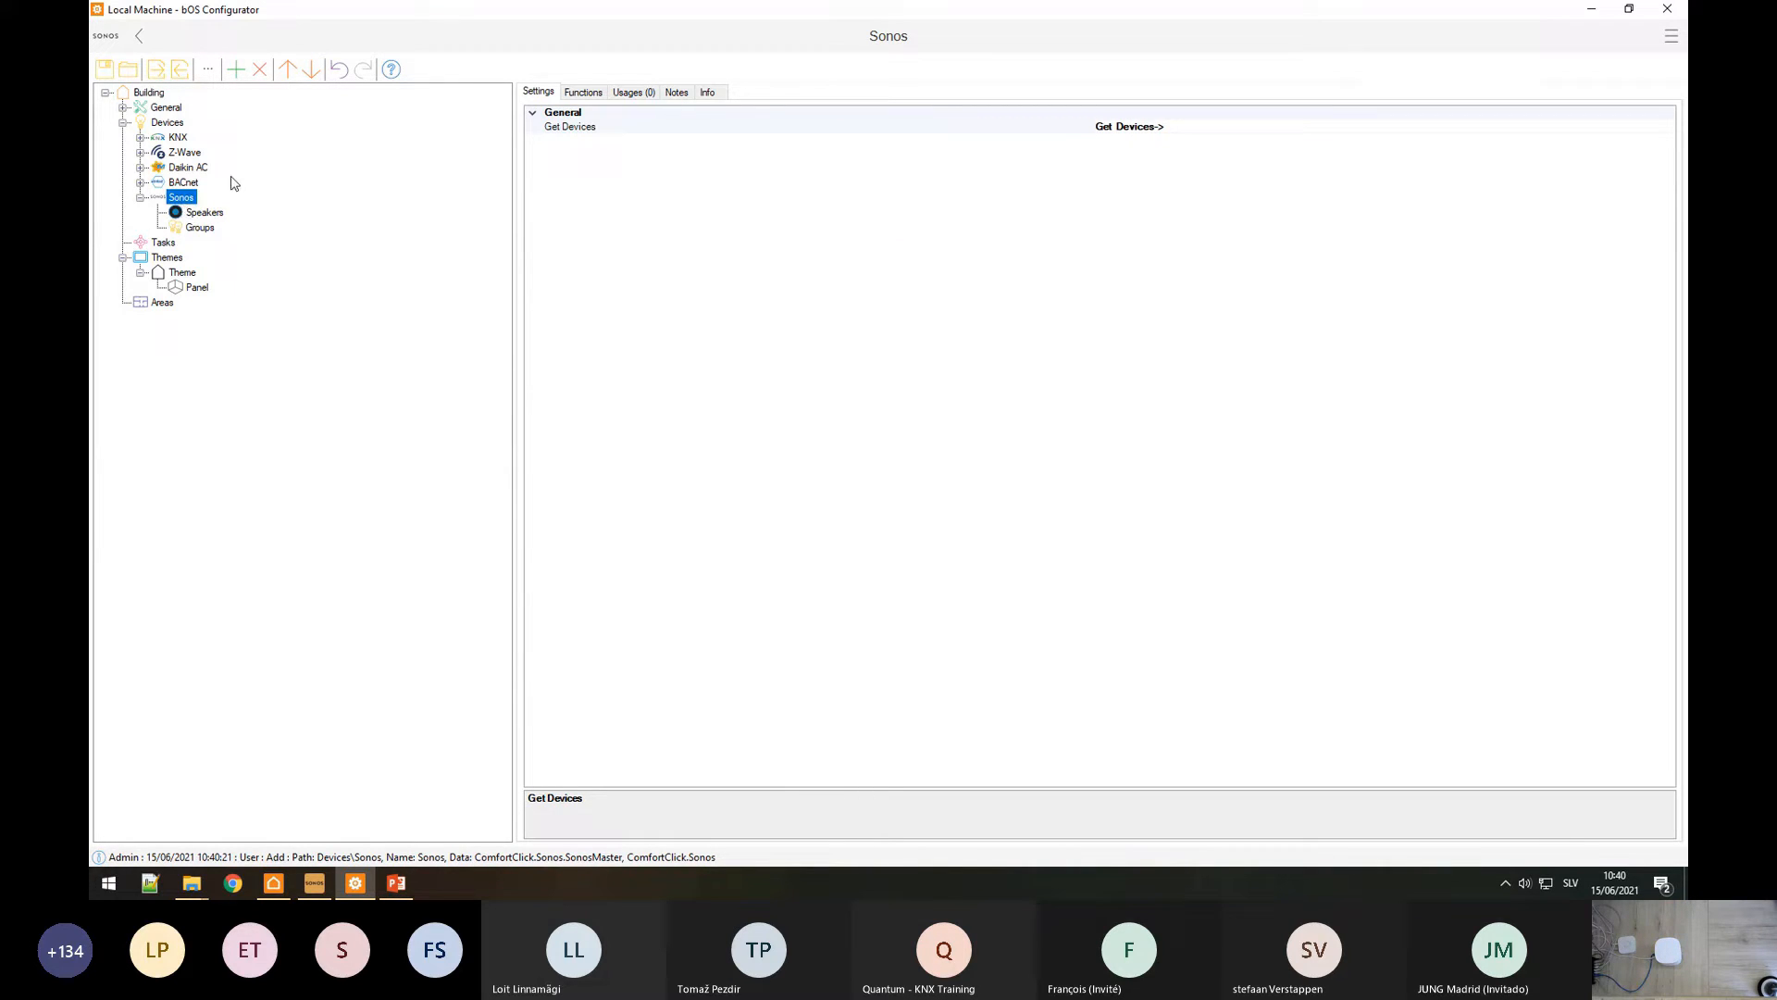
click(602, 127)
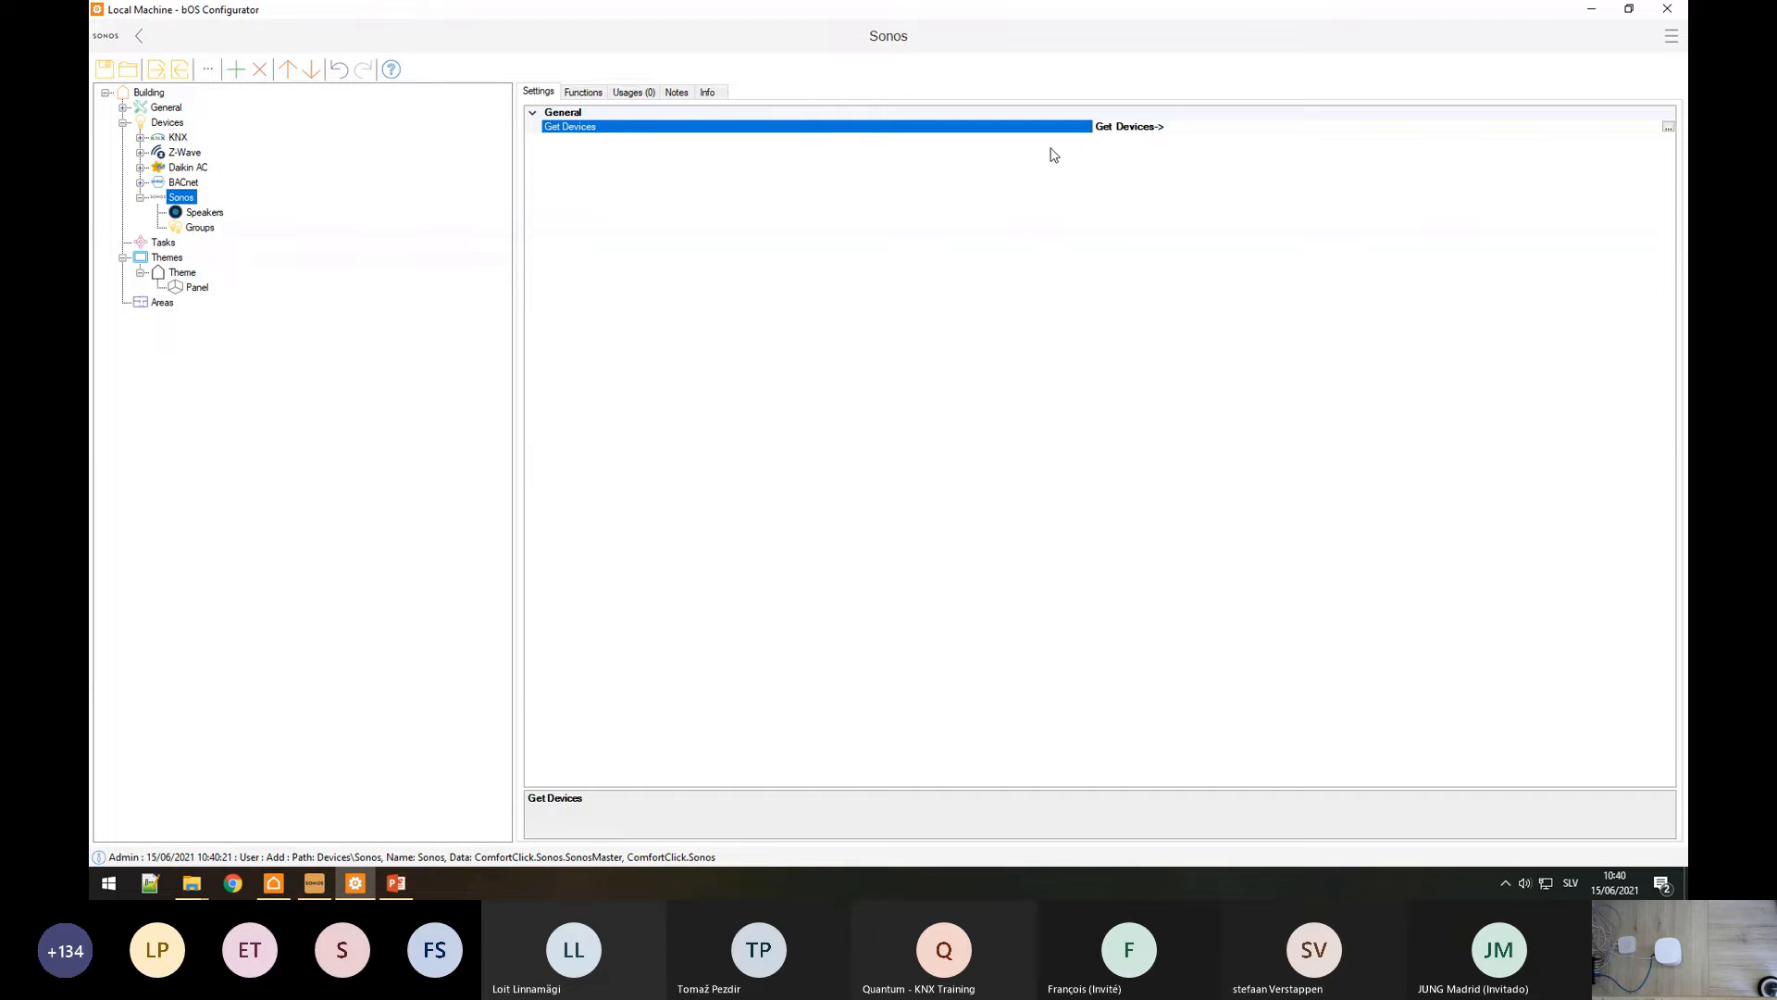
click(1668, 127)
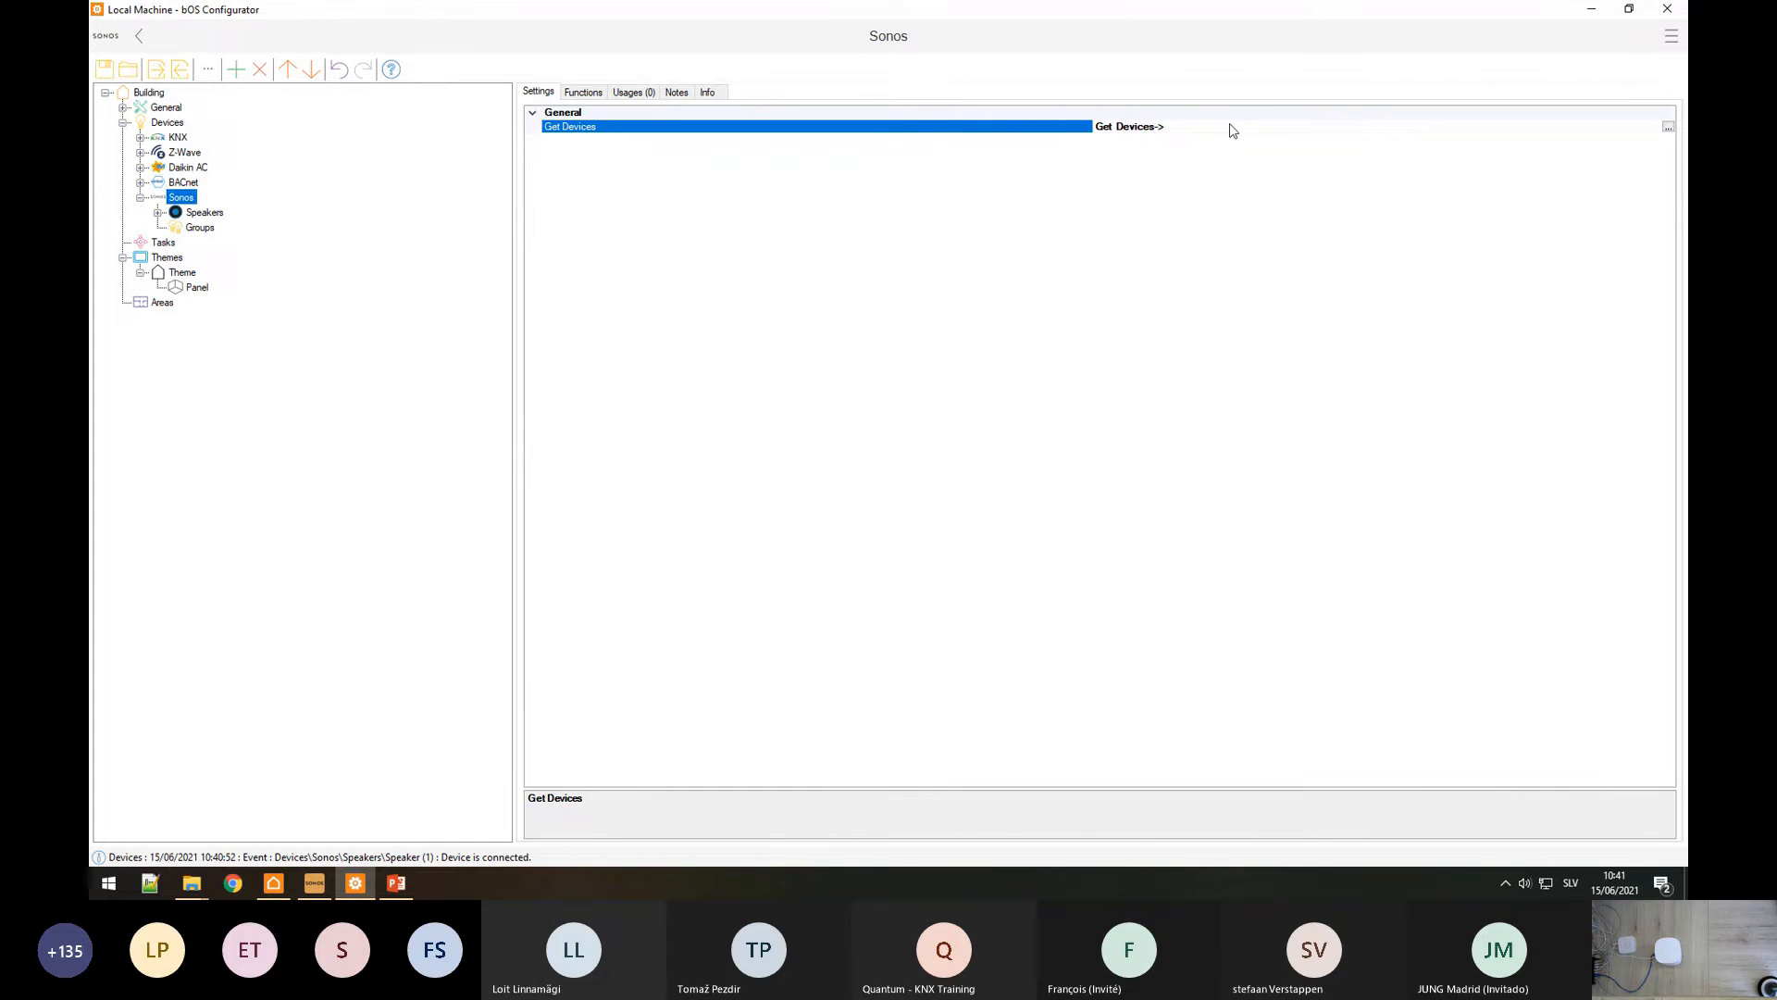
click(157, 213)
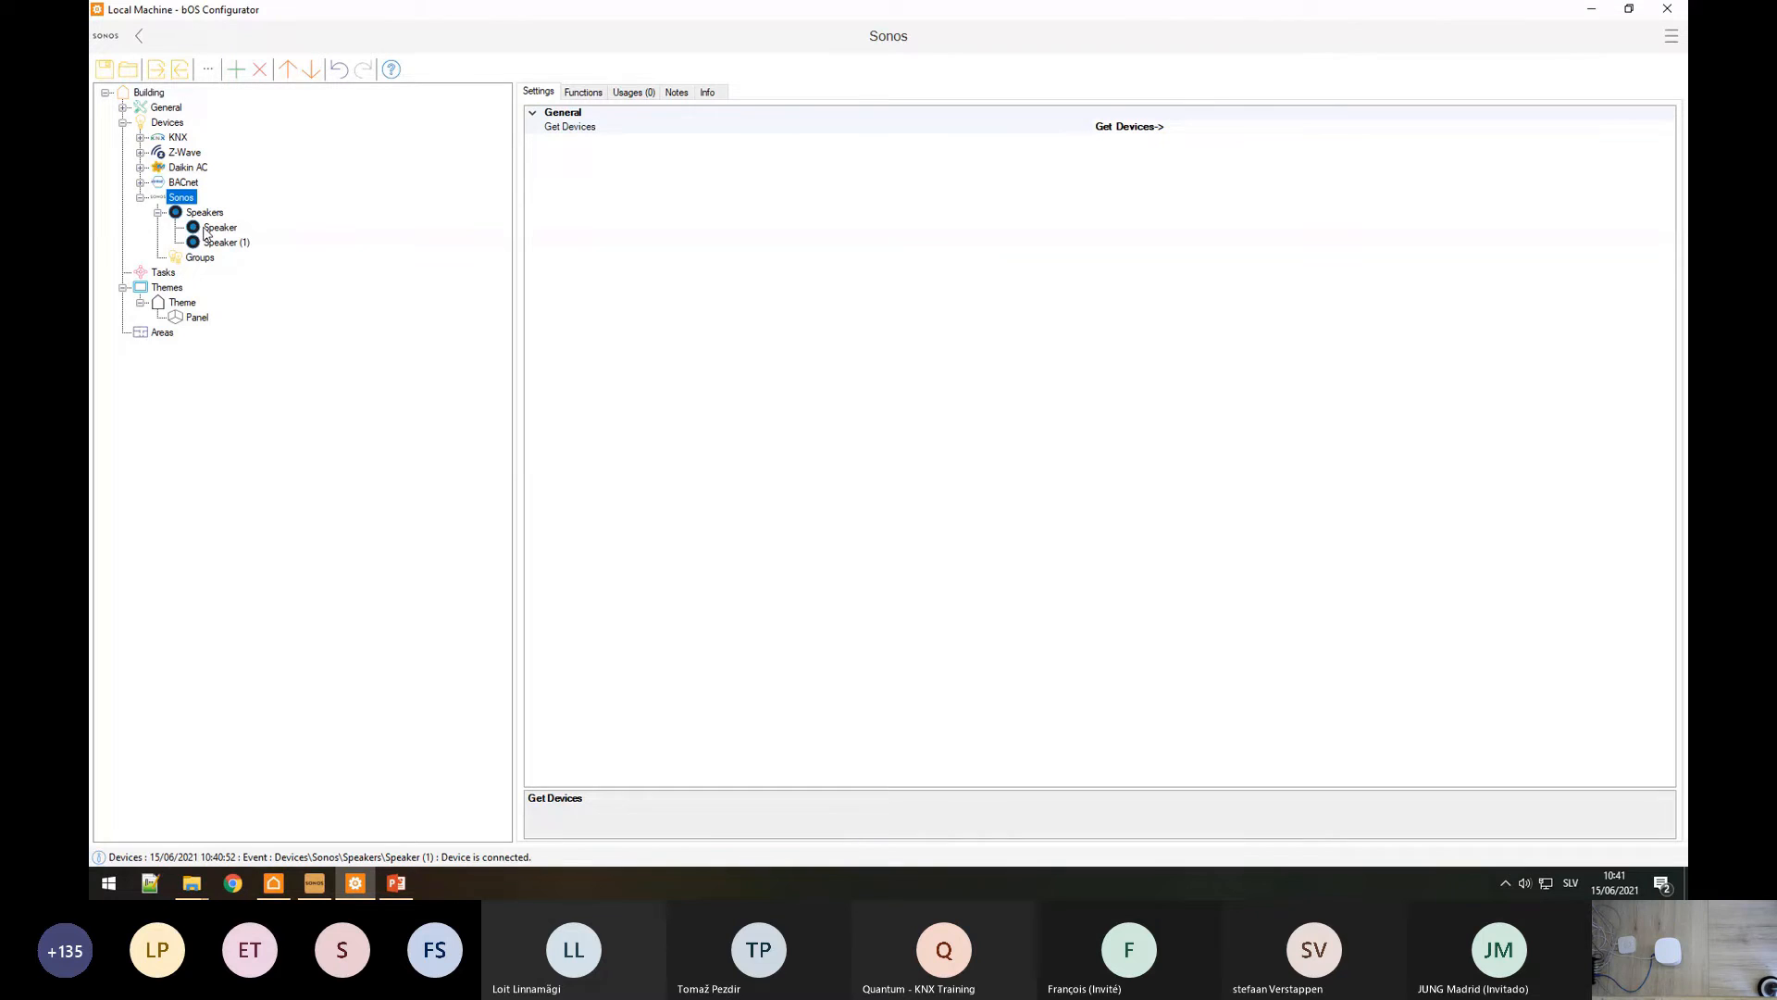
Step: Check the first speaker's settings and values, then rename Speaker (1) to 'Training speaker'
click(213, 228)
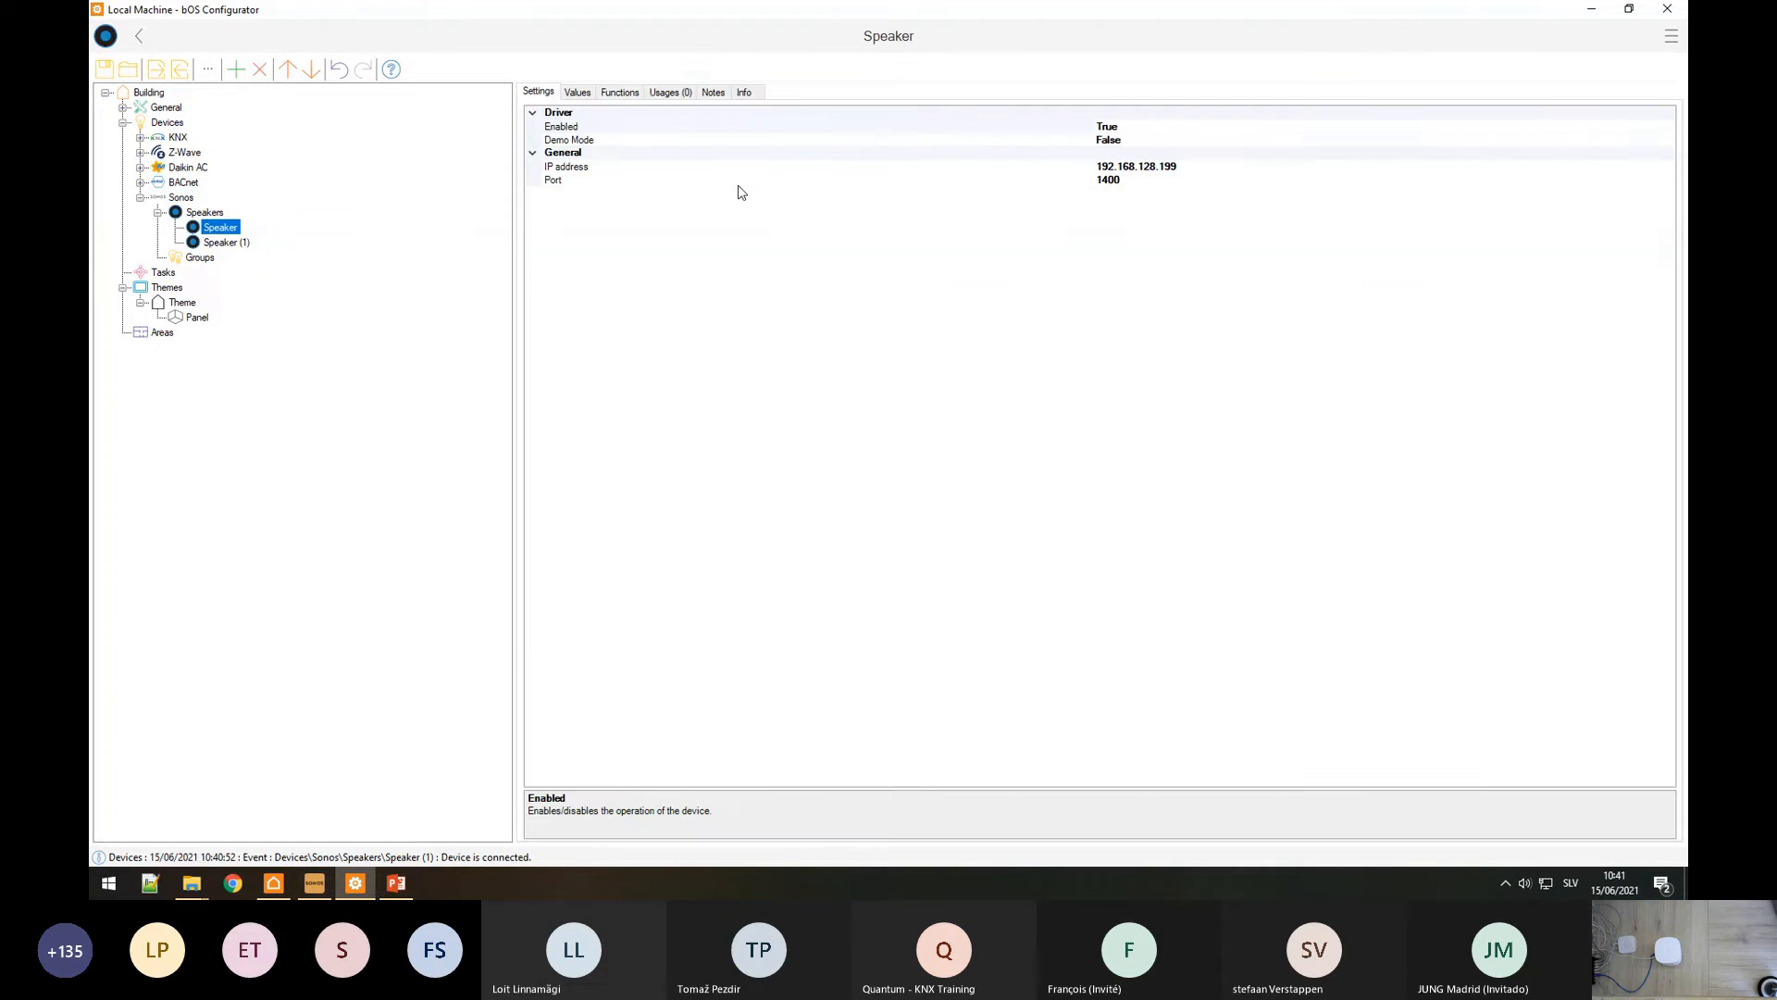
click(578, 92)
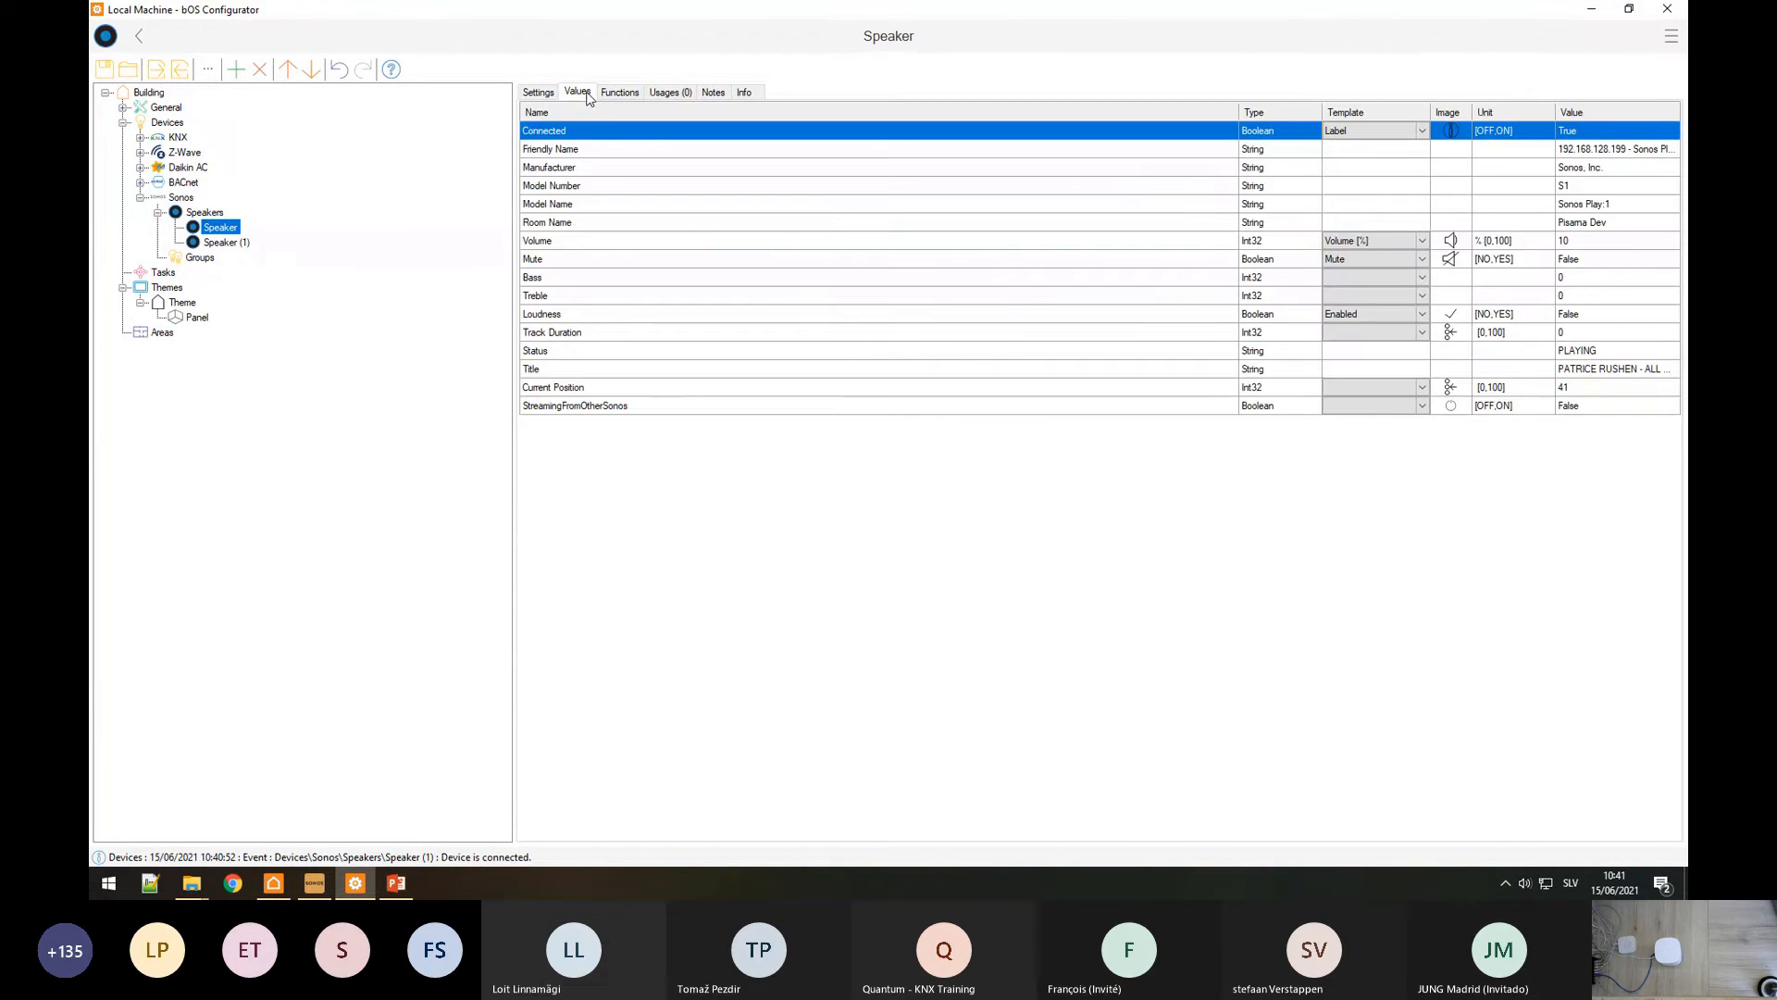
click(227, 242)
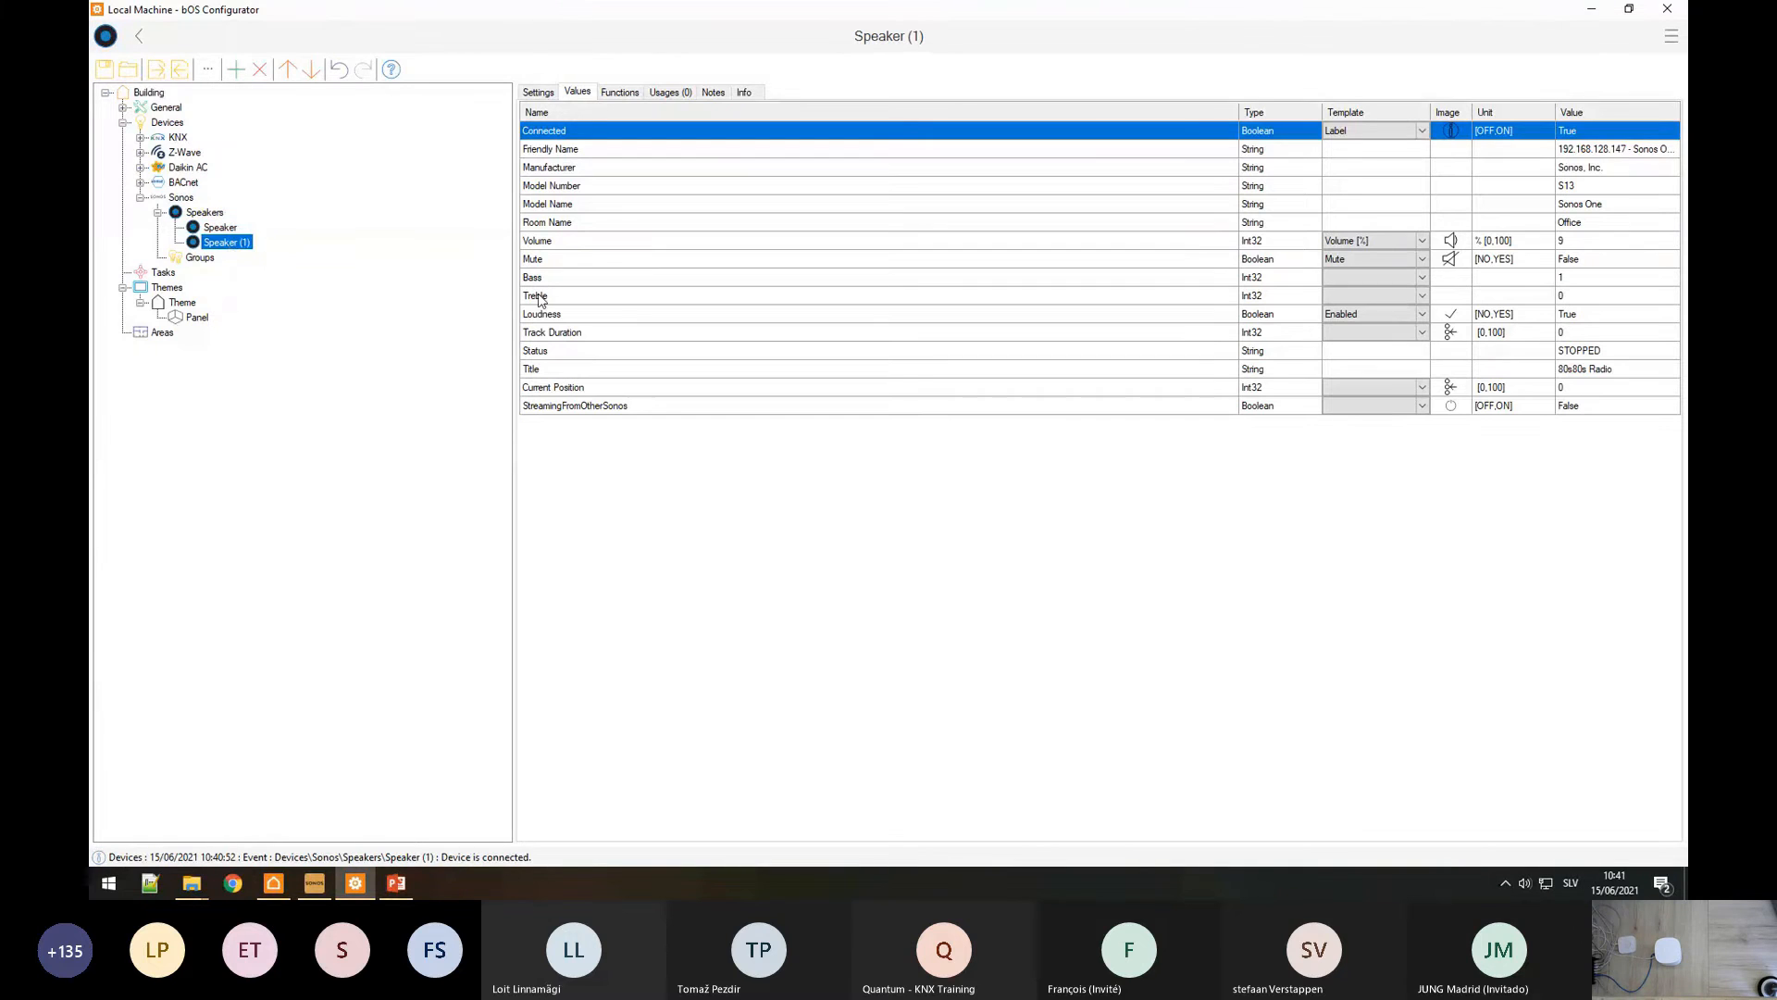
right_click(222, 242)
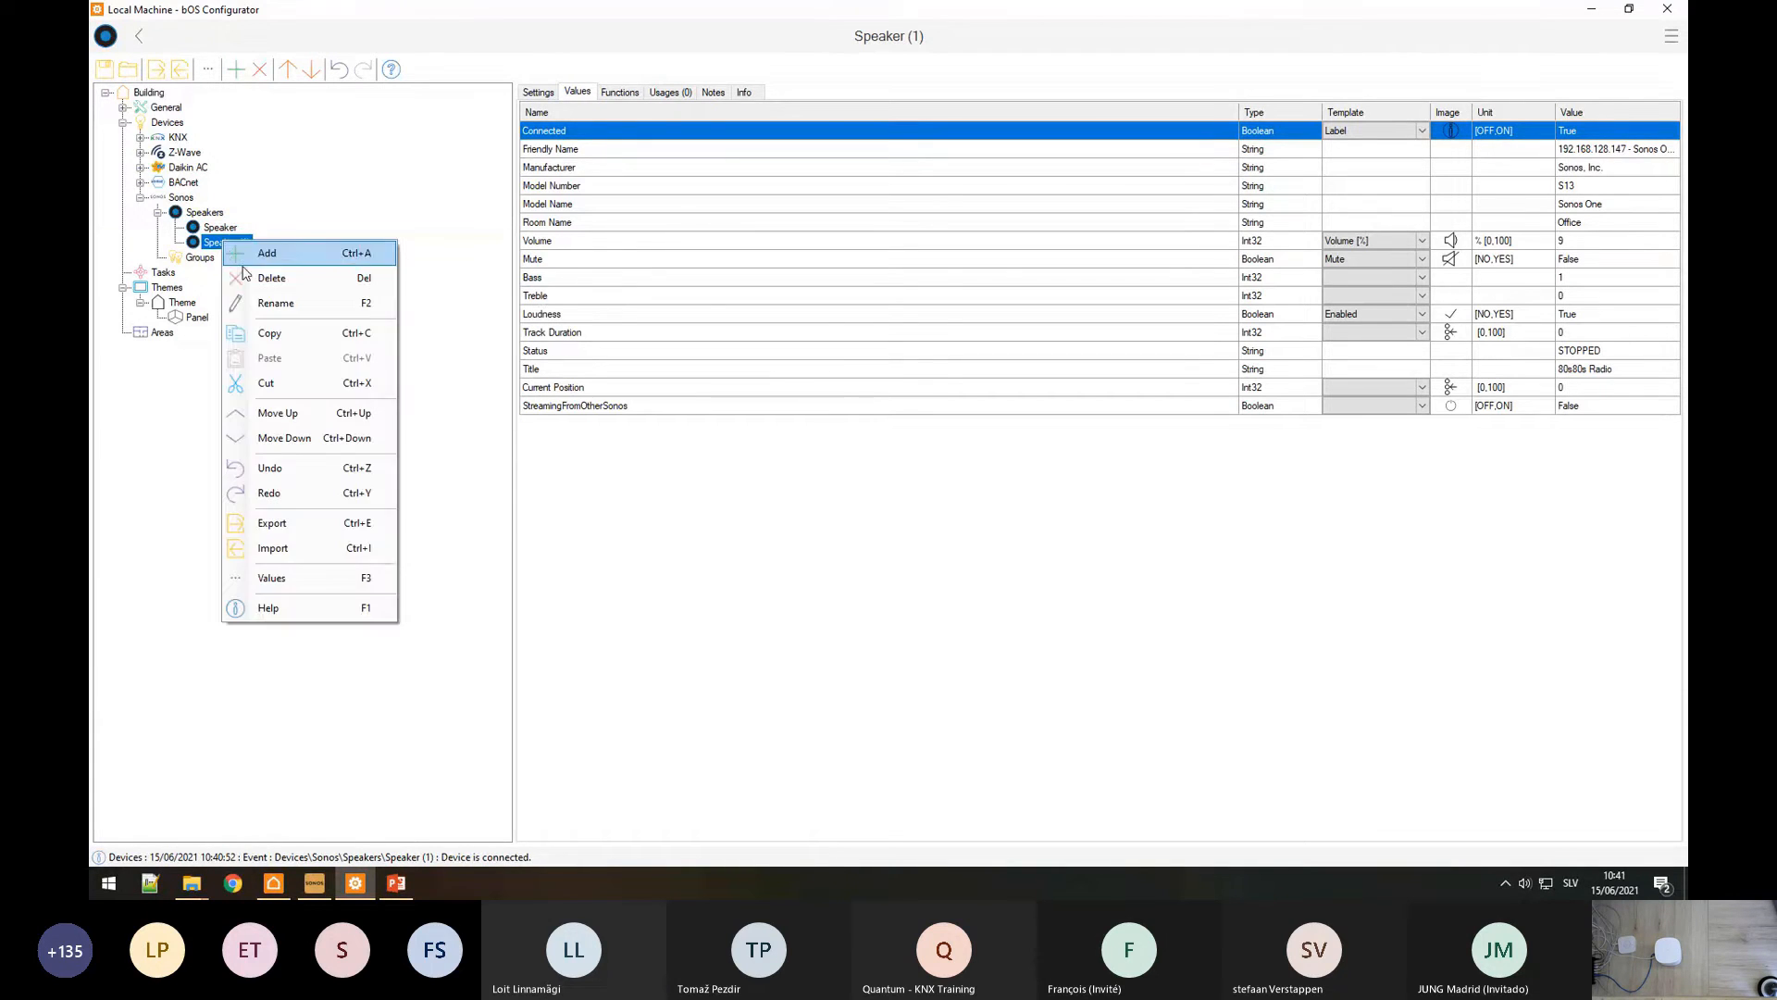
click(254, 306)
text(Training speak)
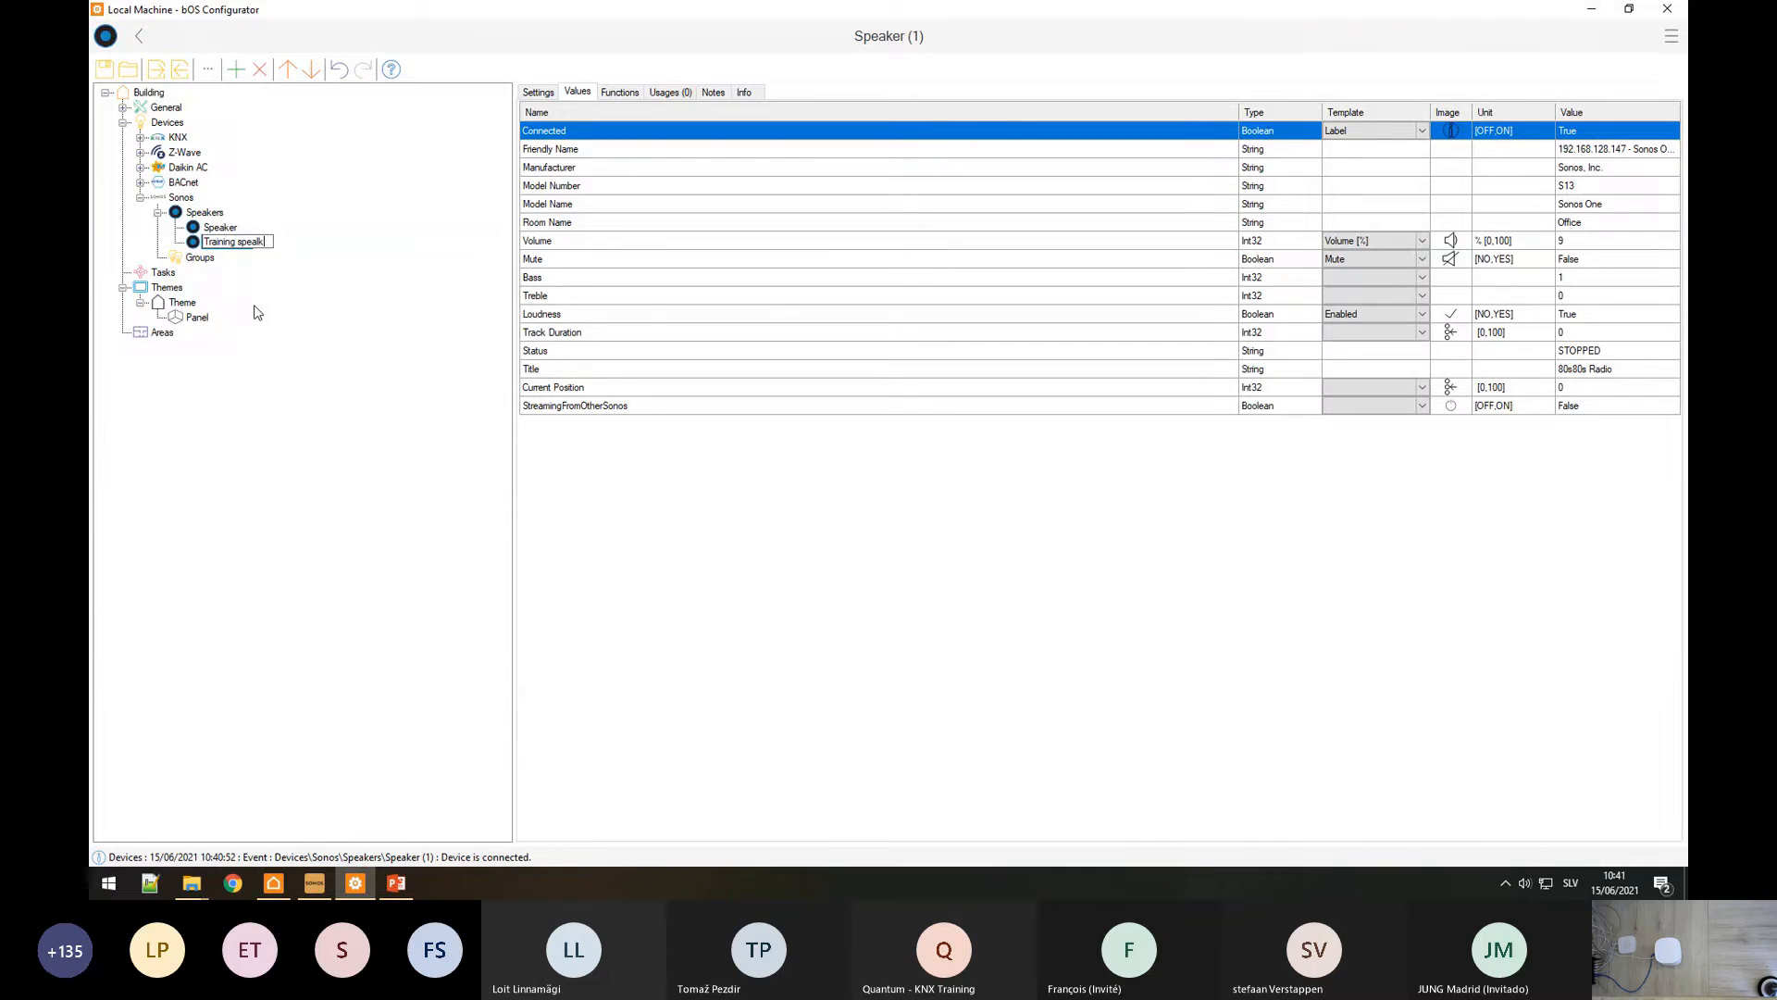
key(BackSpace)
text(ker)
key(Return)
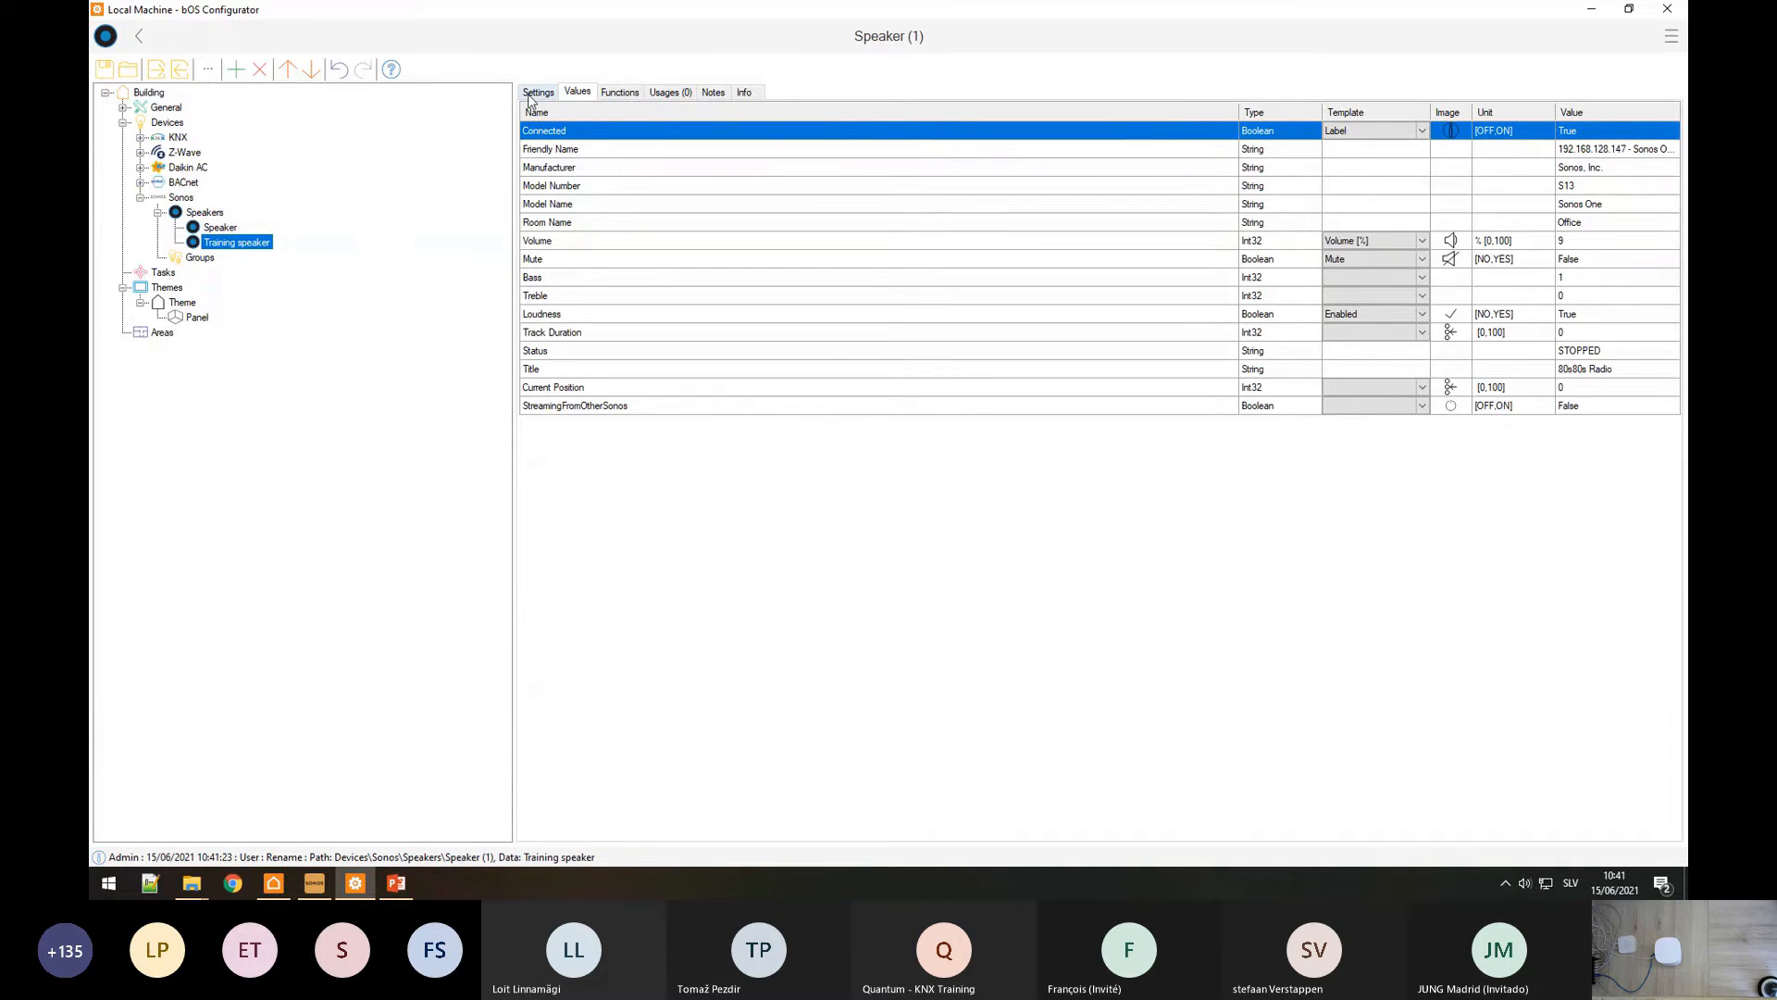
click(544, 93)
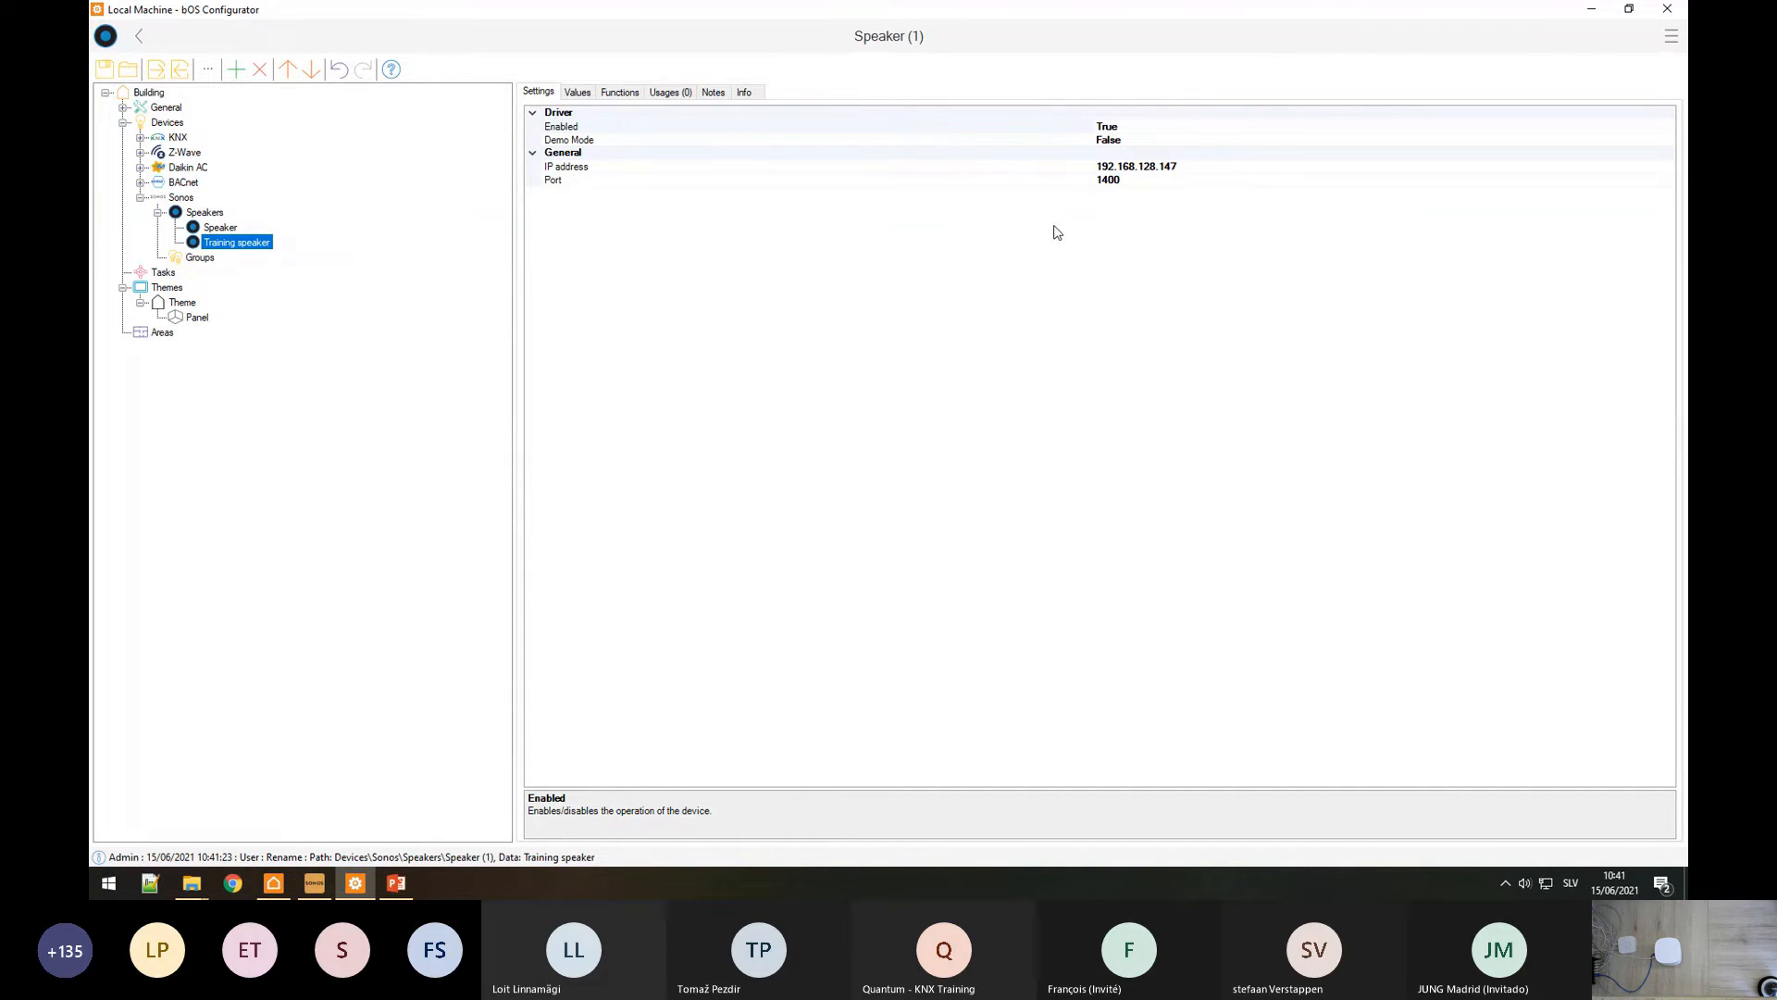
Step: Browse the speaker's Room Name, Loudness, Connected, Title and Status values
click(579, 92)
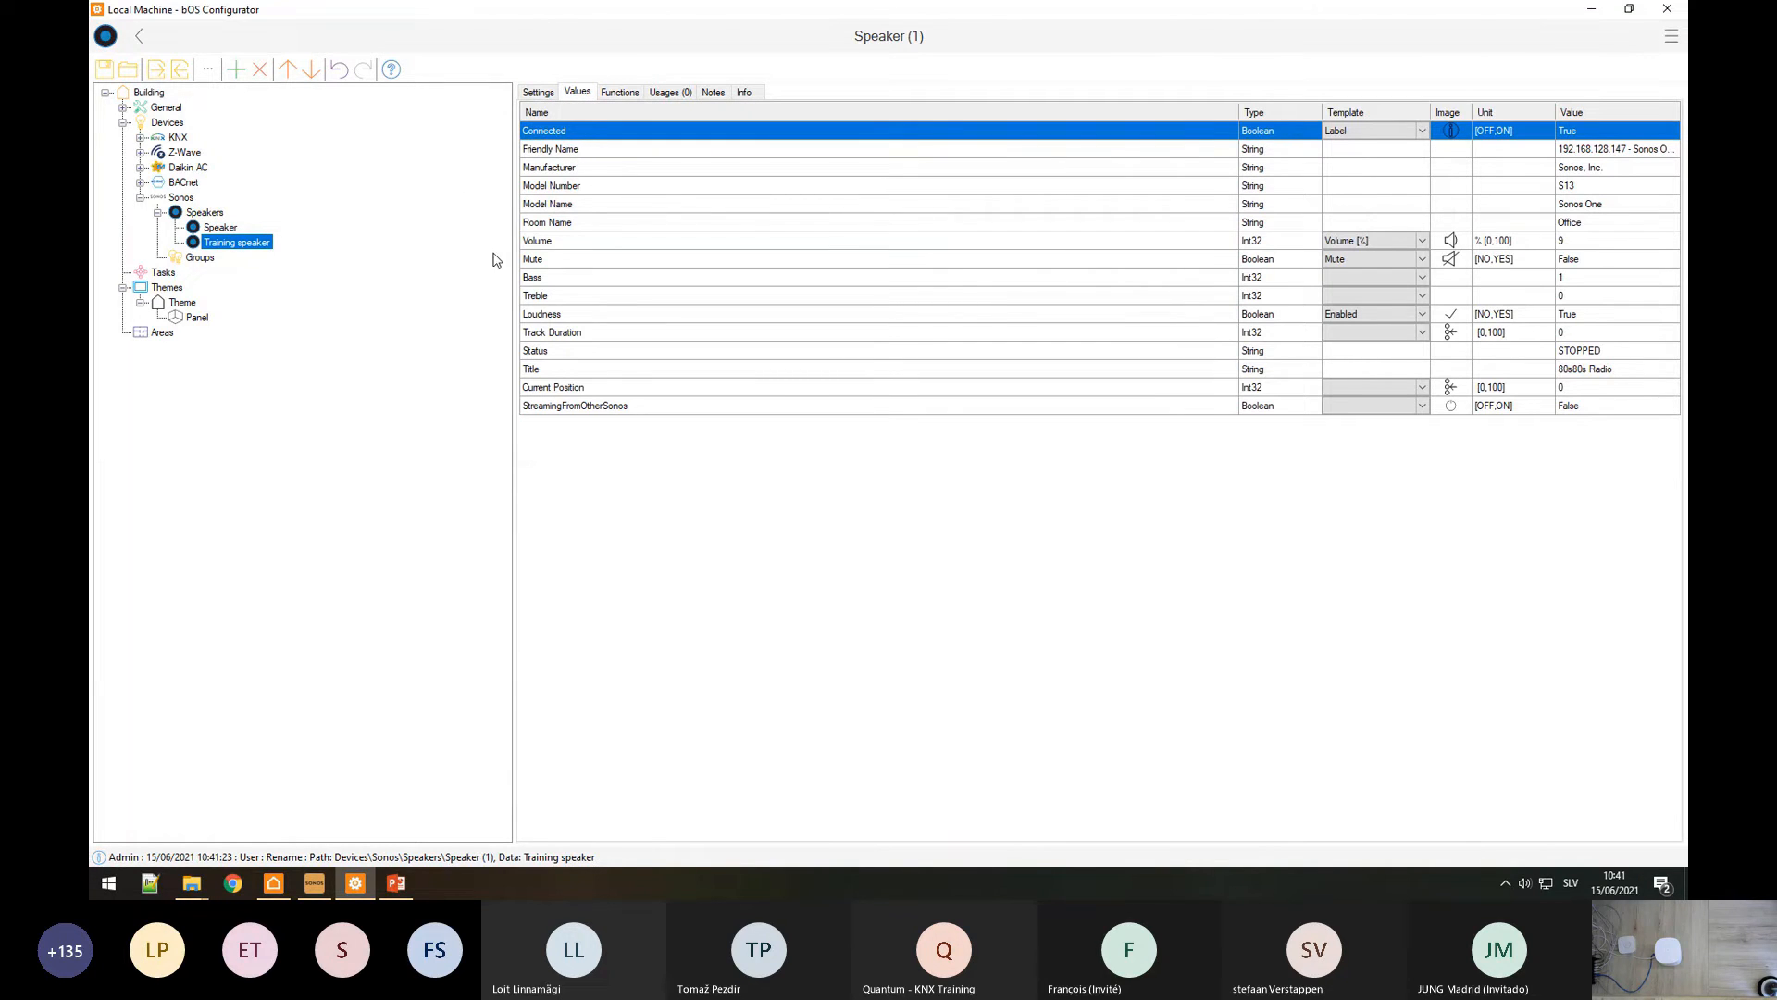
drag(558, 131, 552, 405)
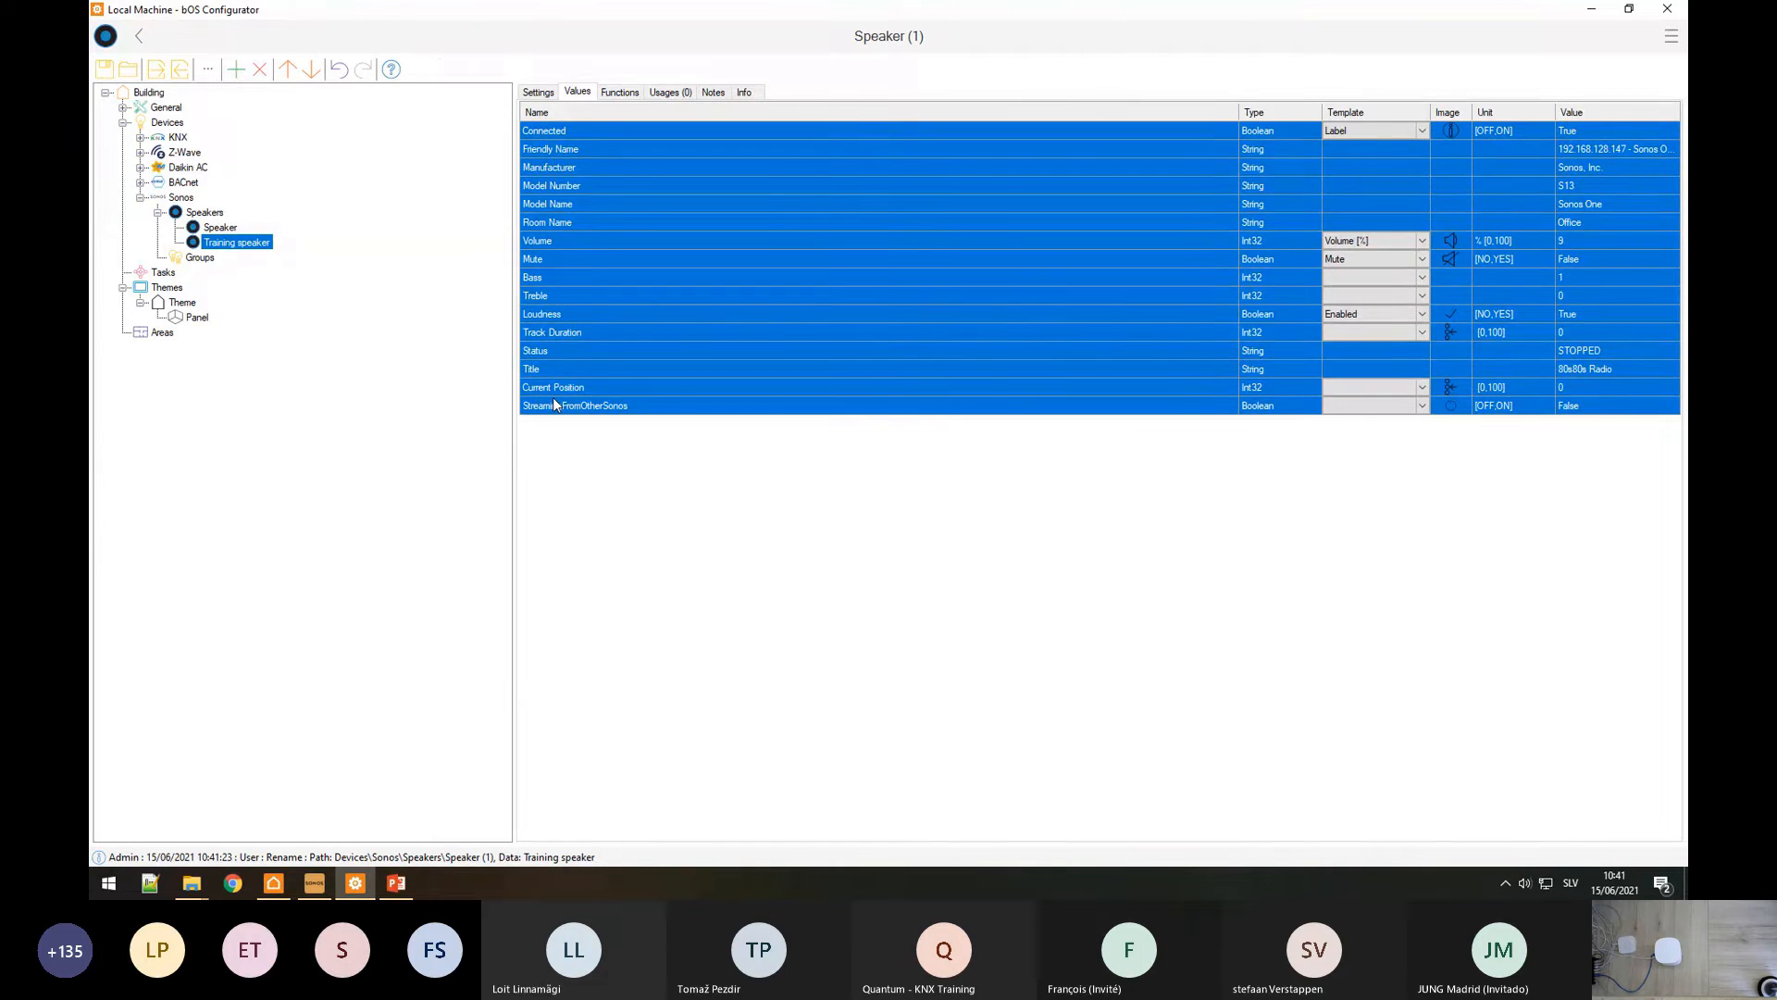
click(574, 226)
click(546, 316)
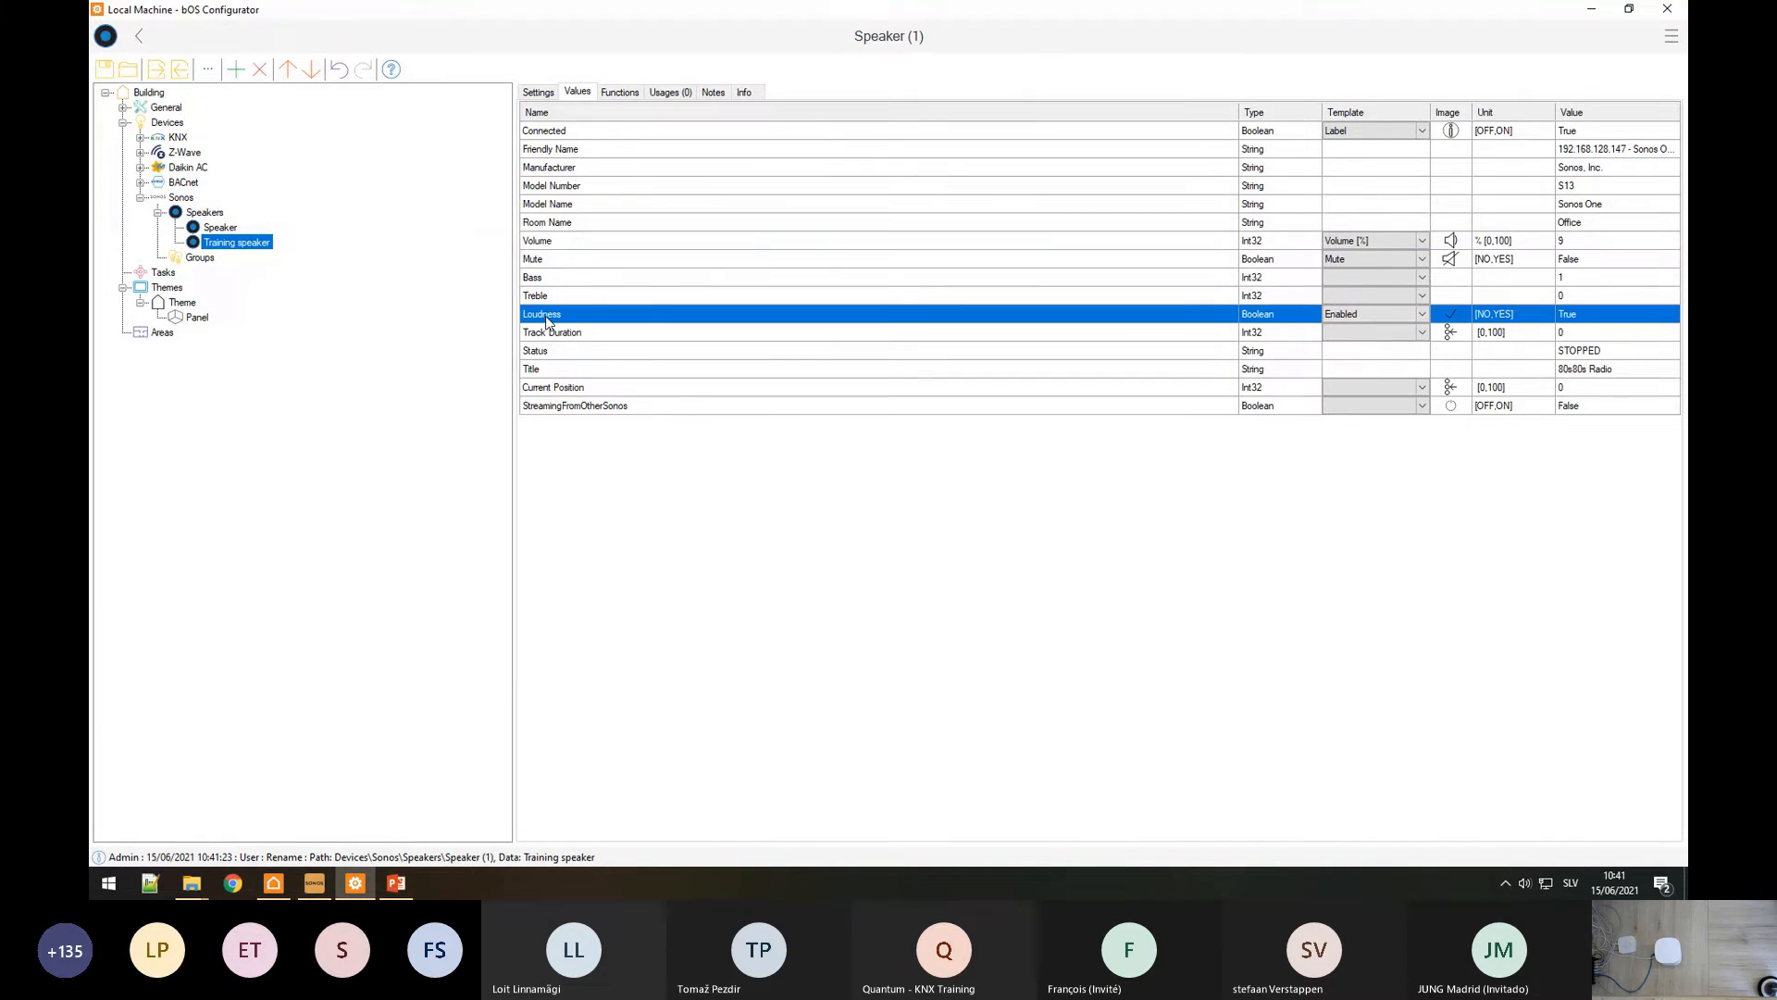
click(556, 131)
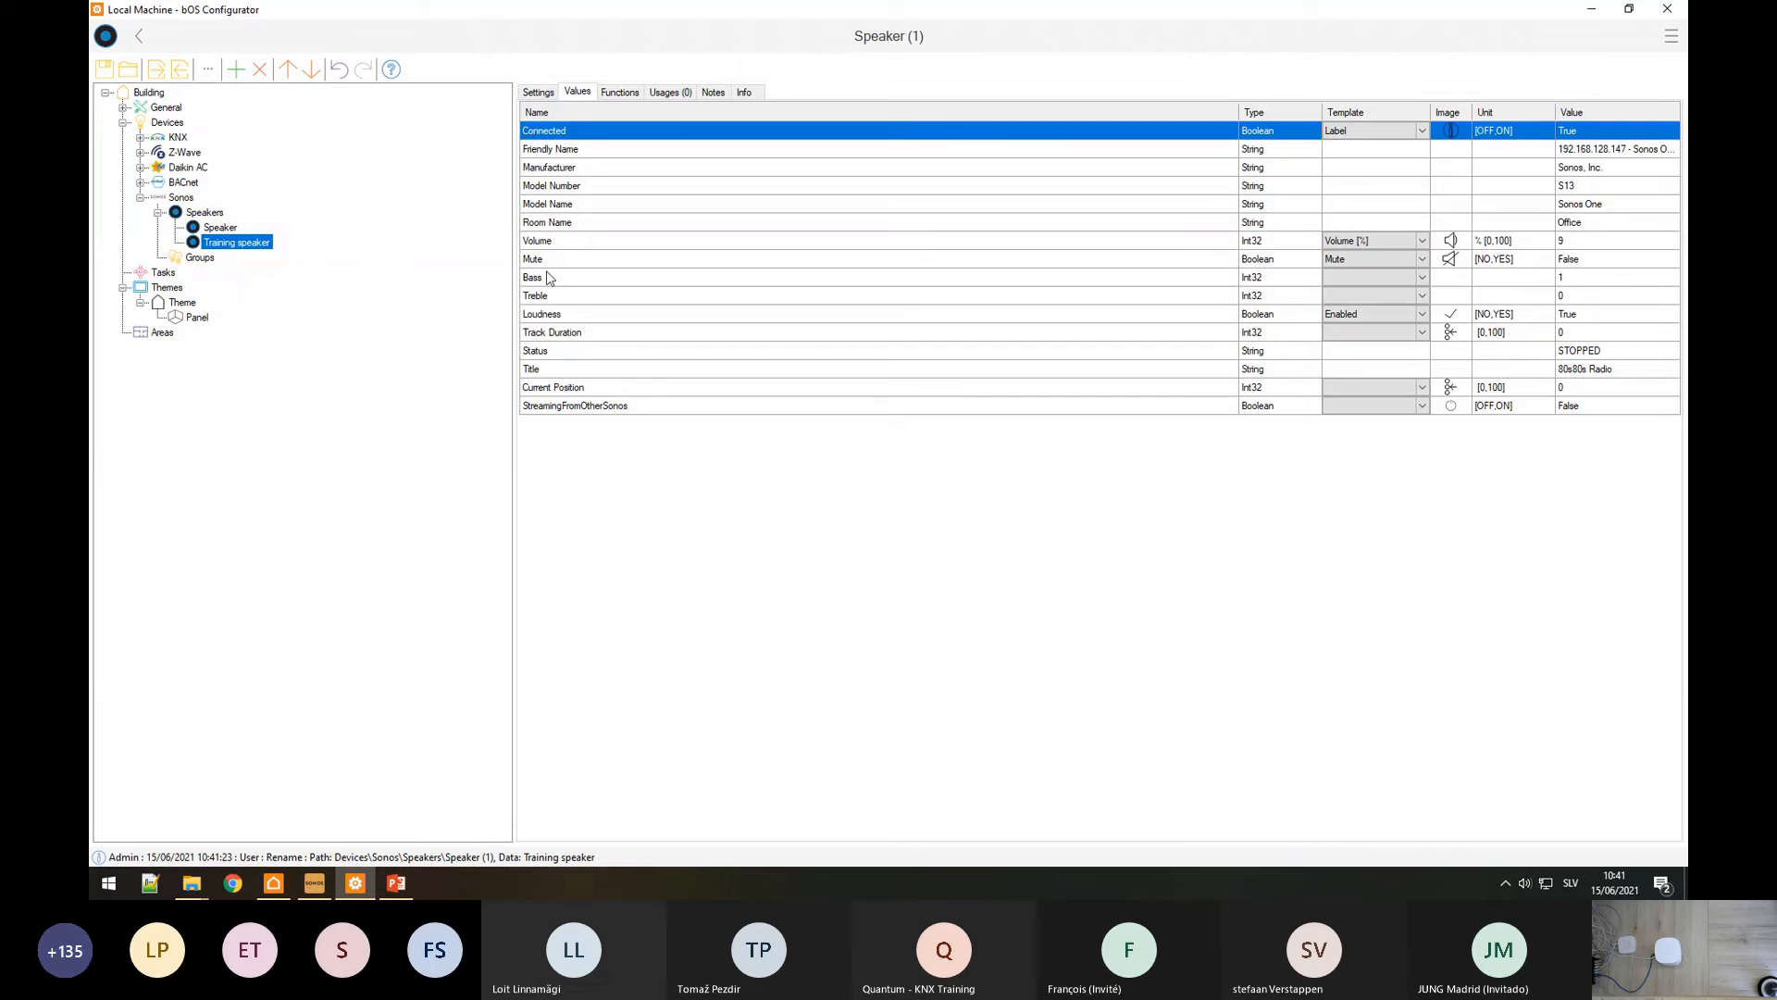
click(594, 371)
click(575, 353)
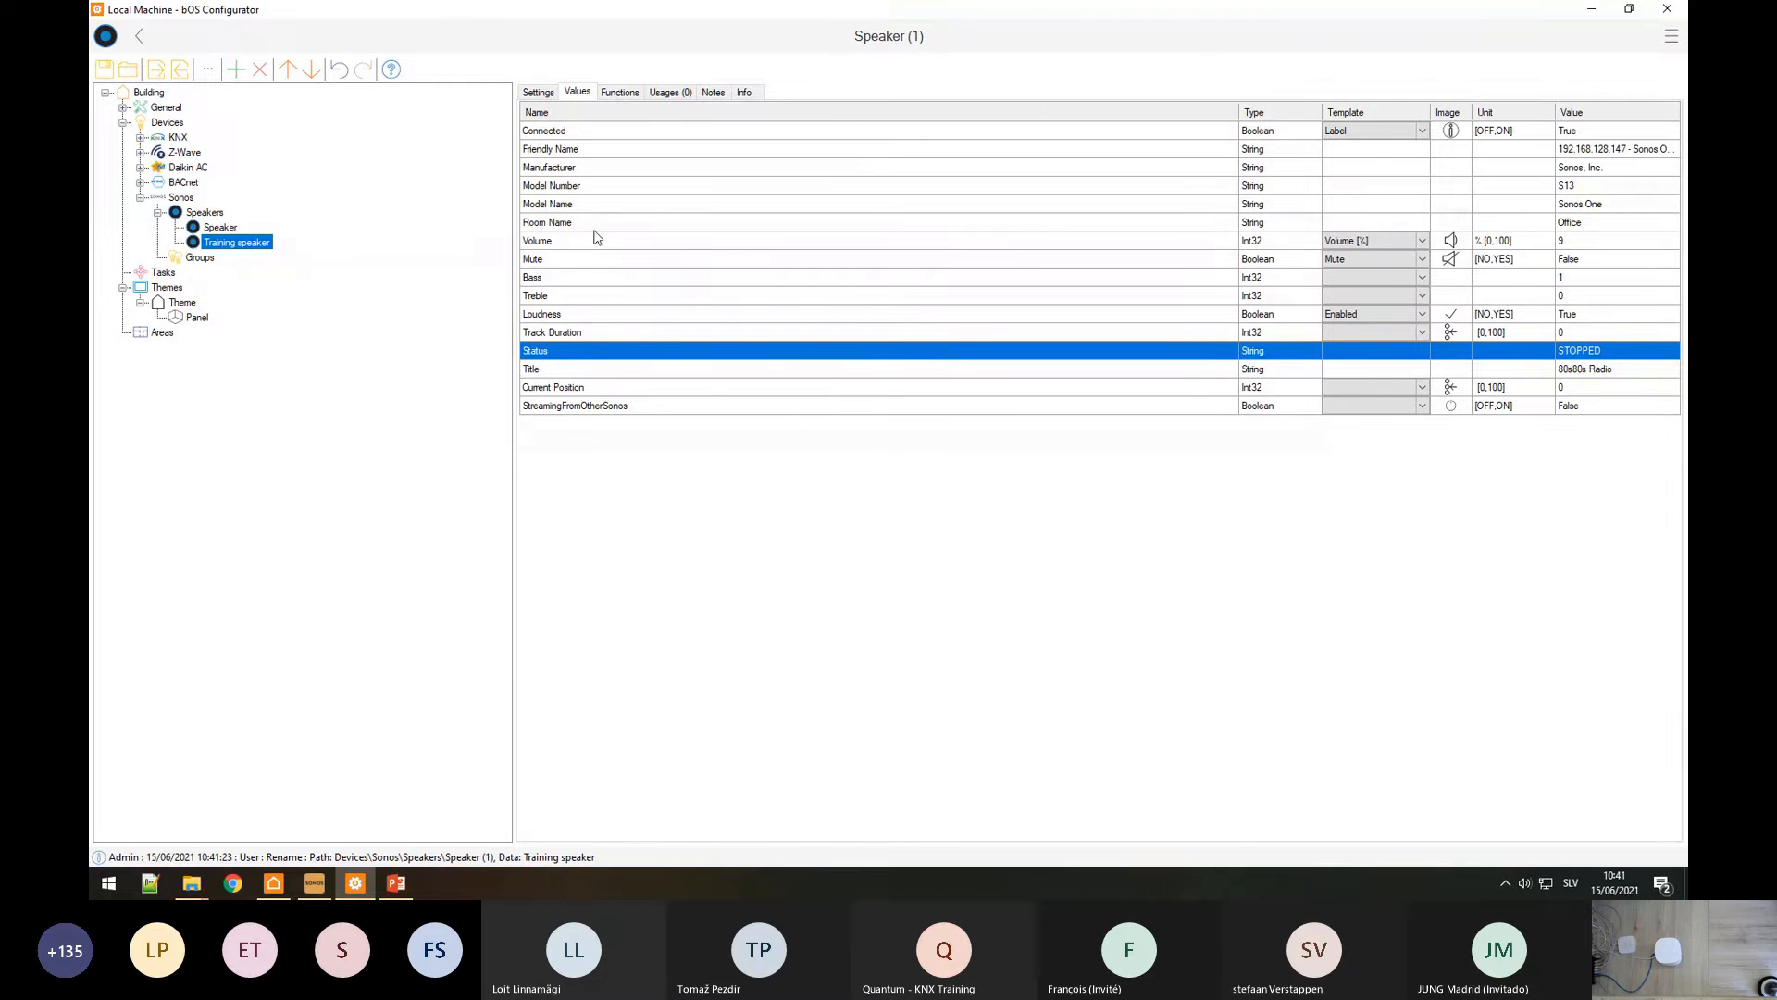
Step: Check the speaker's Play Favourite function, then show the settings of Themes > Theme > Panel
click(621, 92)
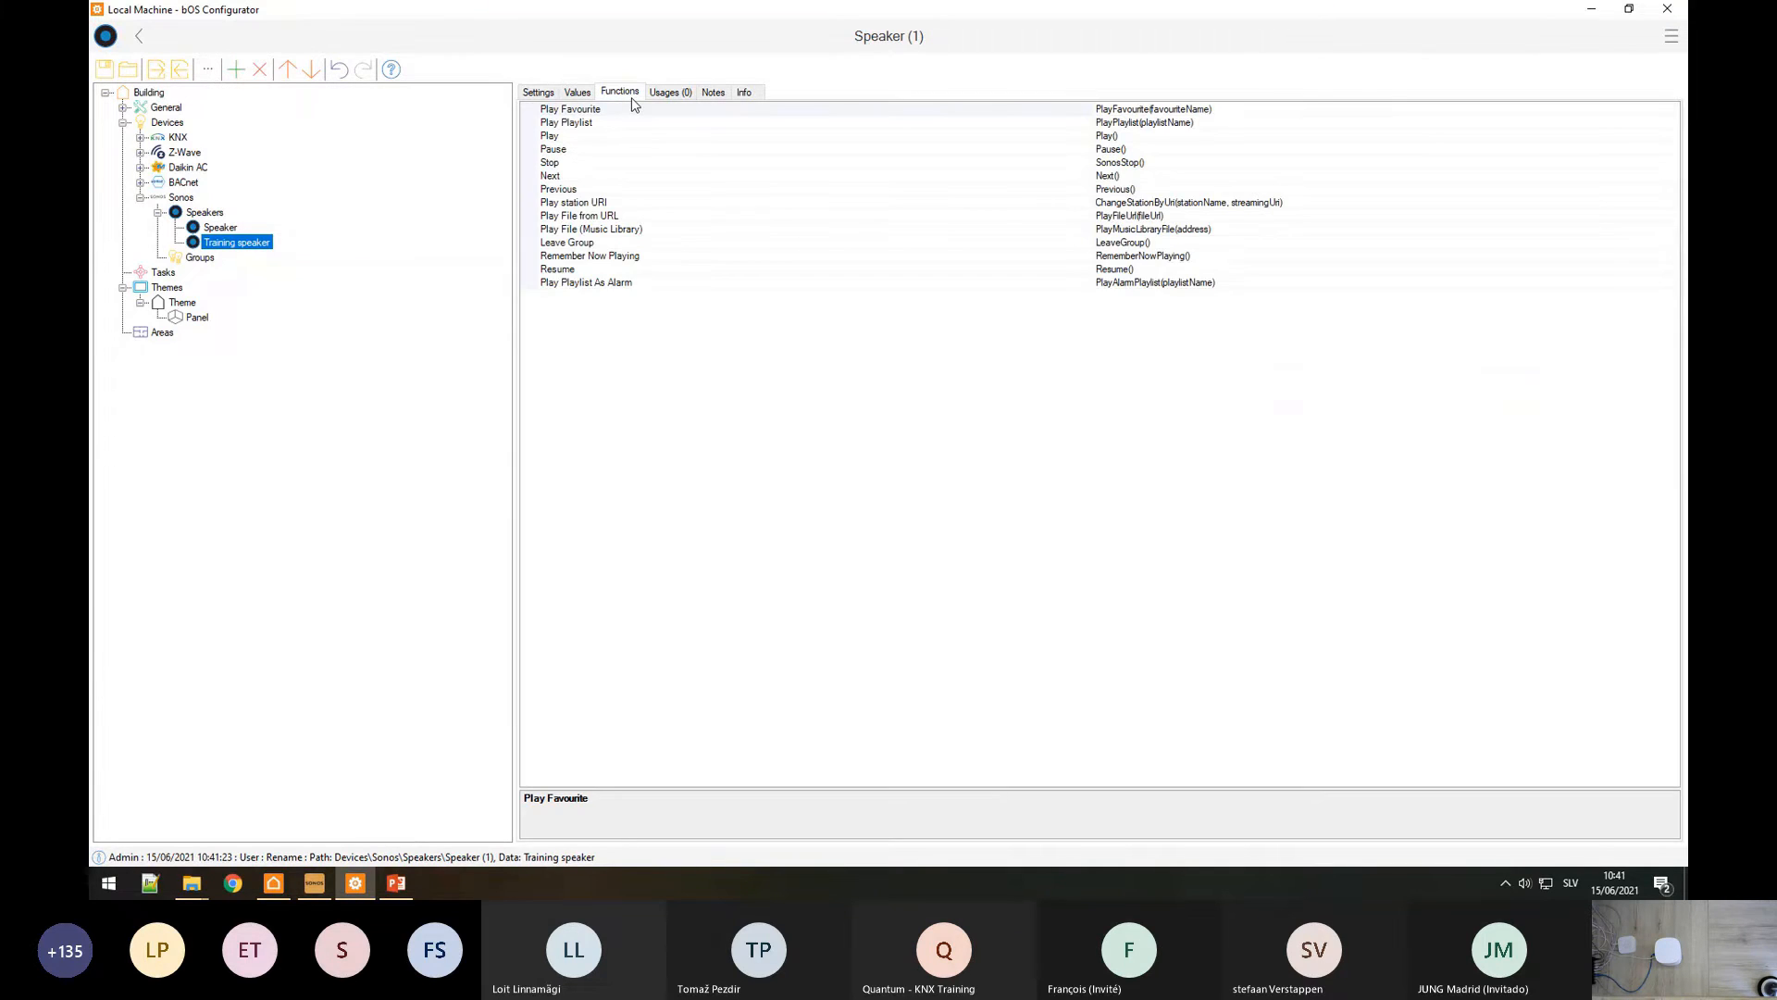
click(585, 112)
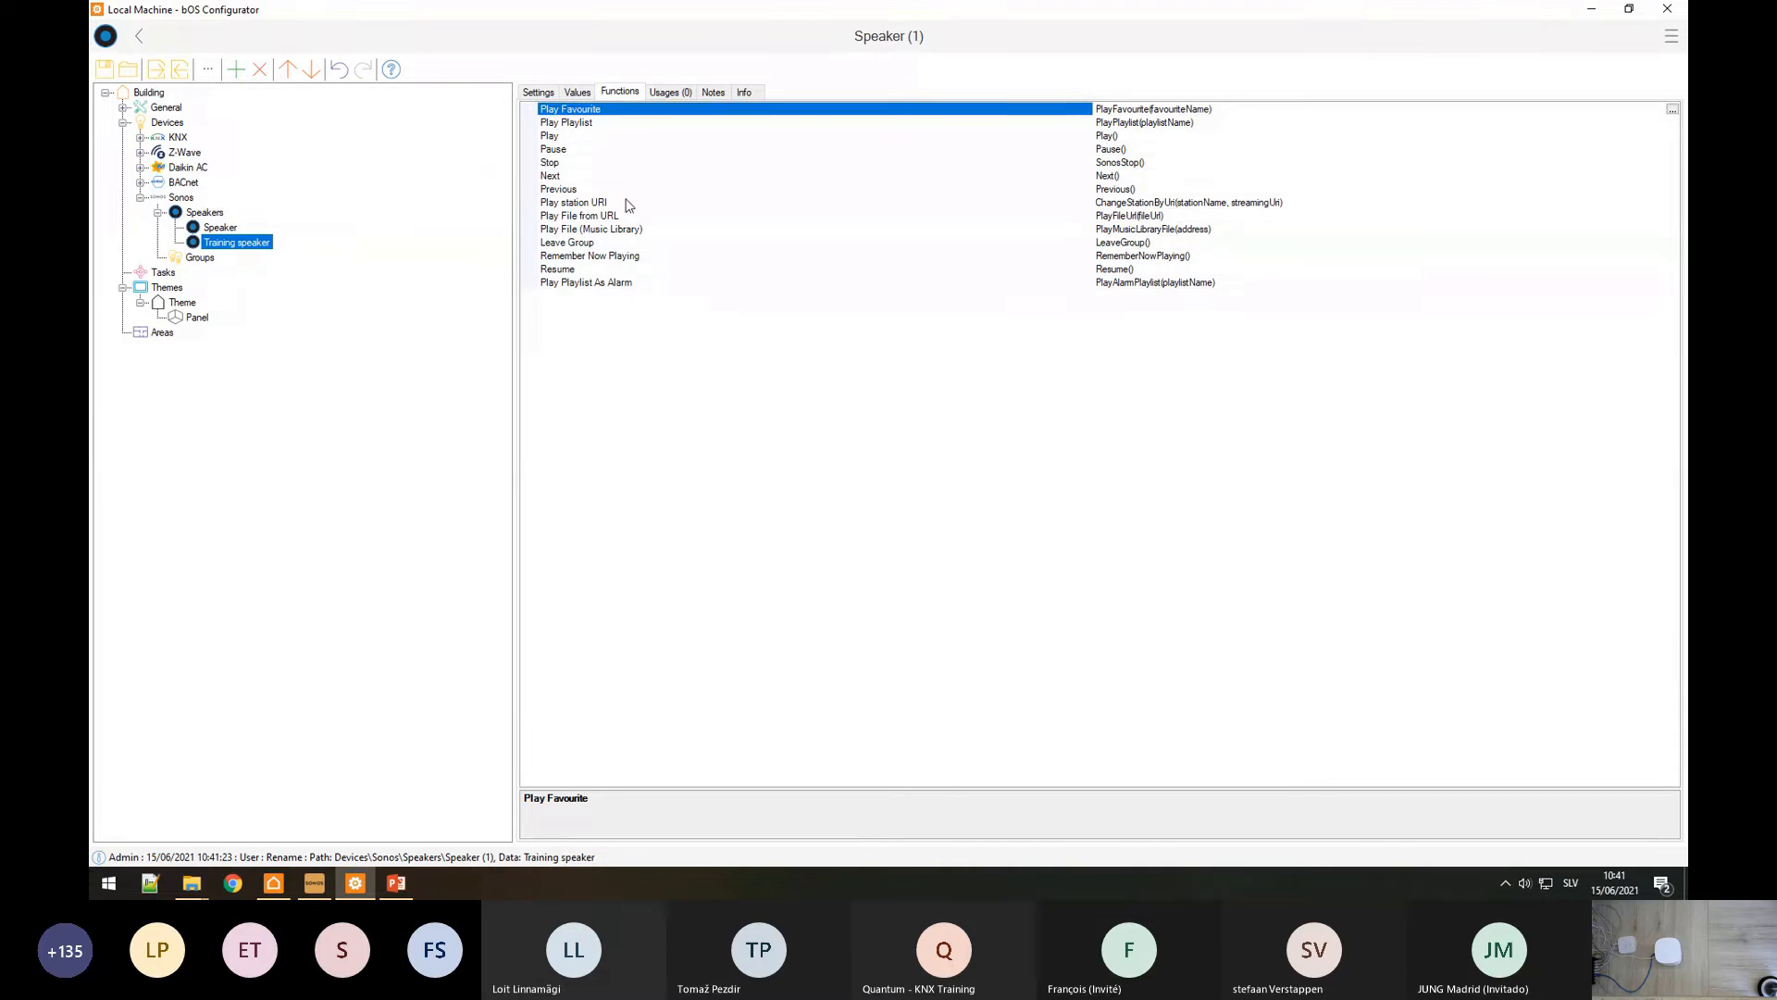
click(191, 320)
click(538, 92)
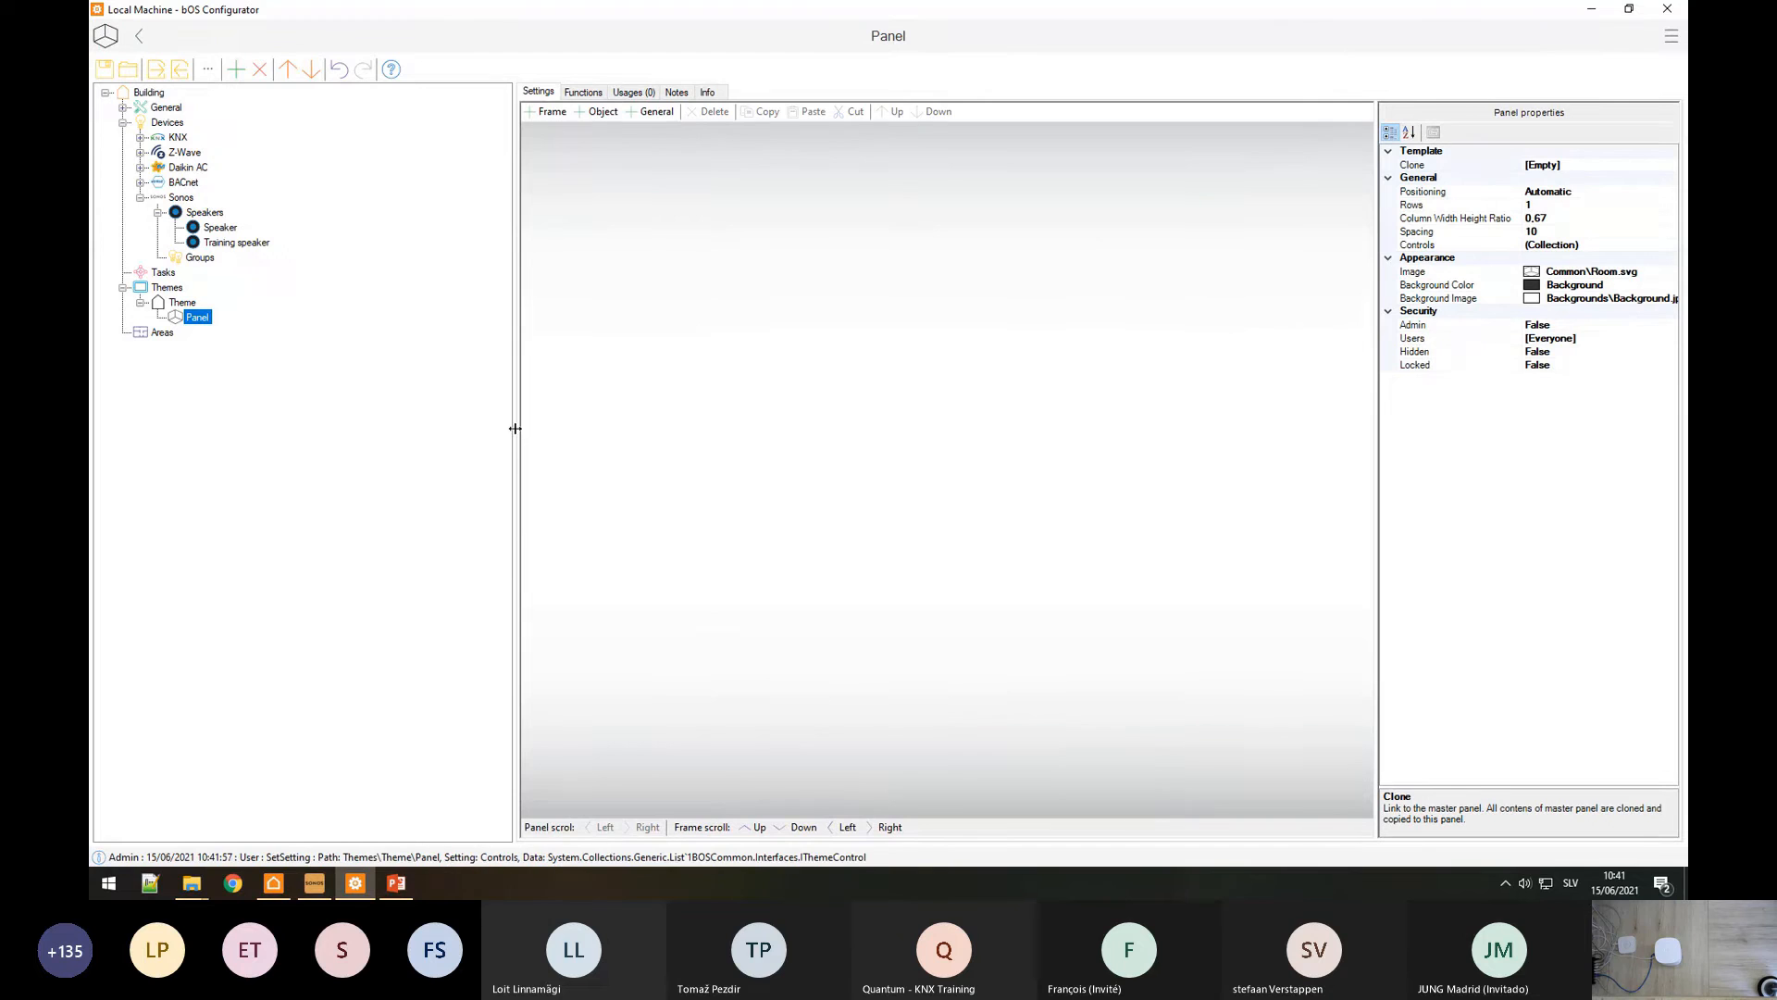
Step: Widen the panel editor, then view the Office Sonos player with 80s80s Radio in bOS Client
drag(512, 425, 283, 421)
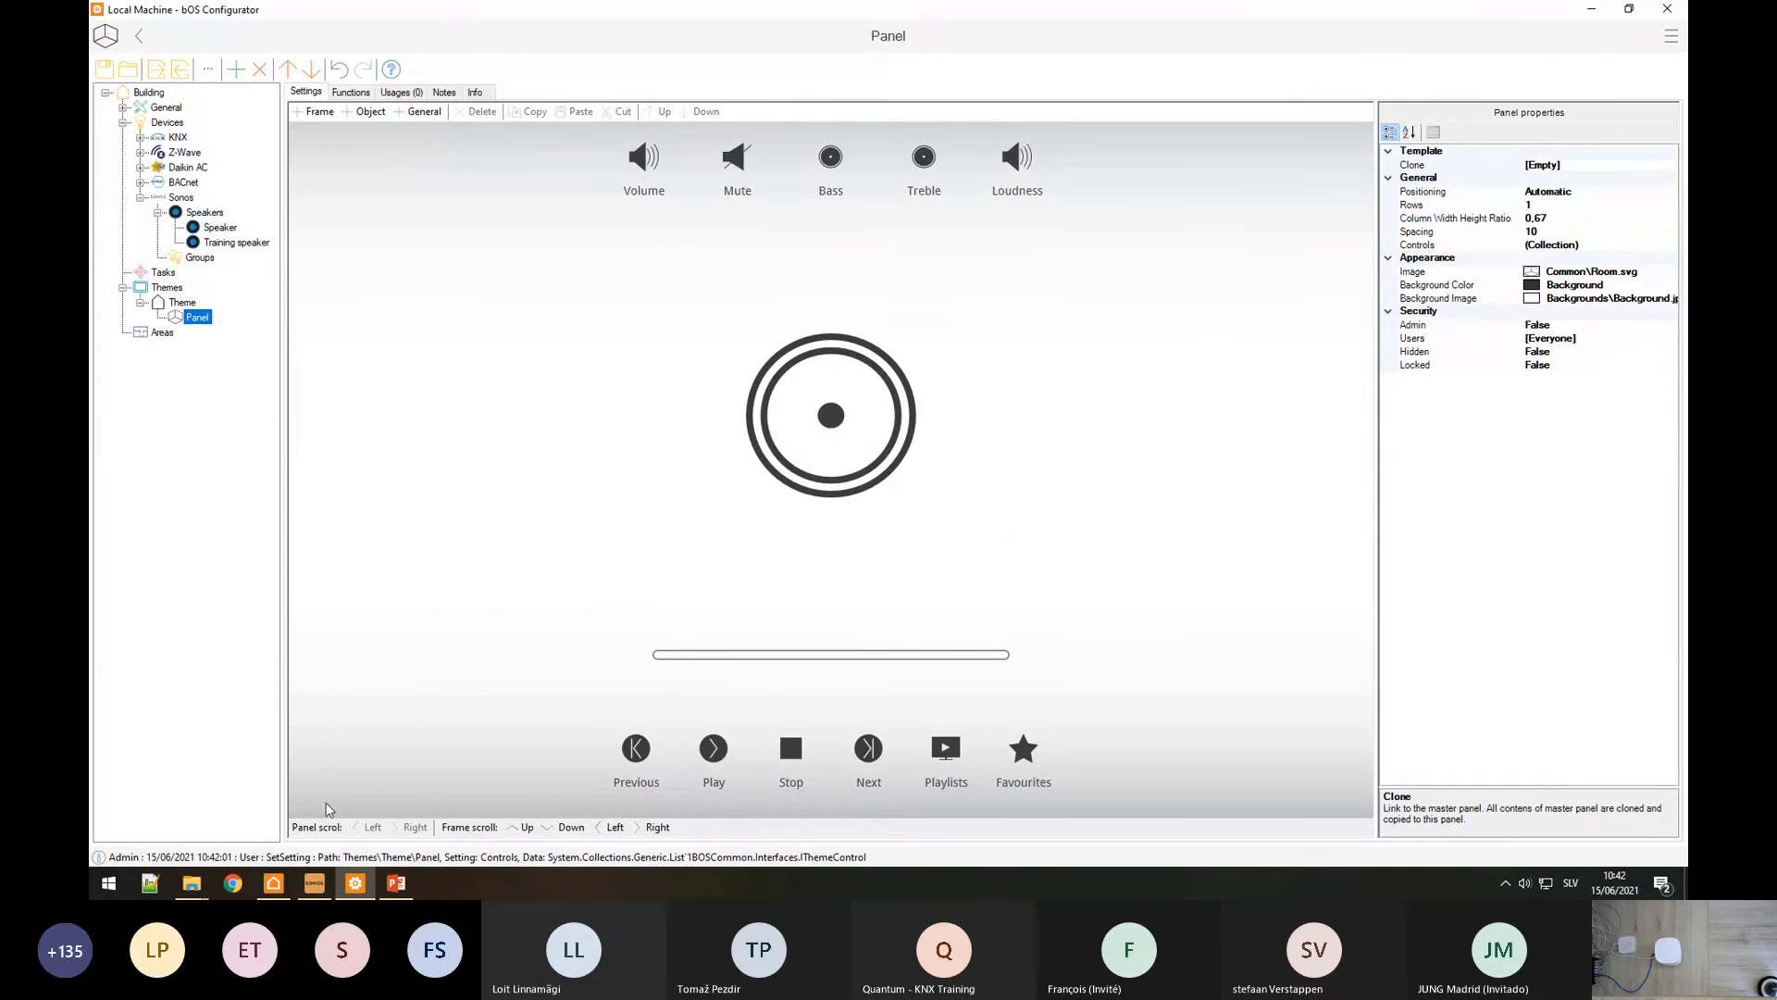
click(273, 883)
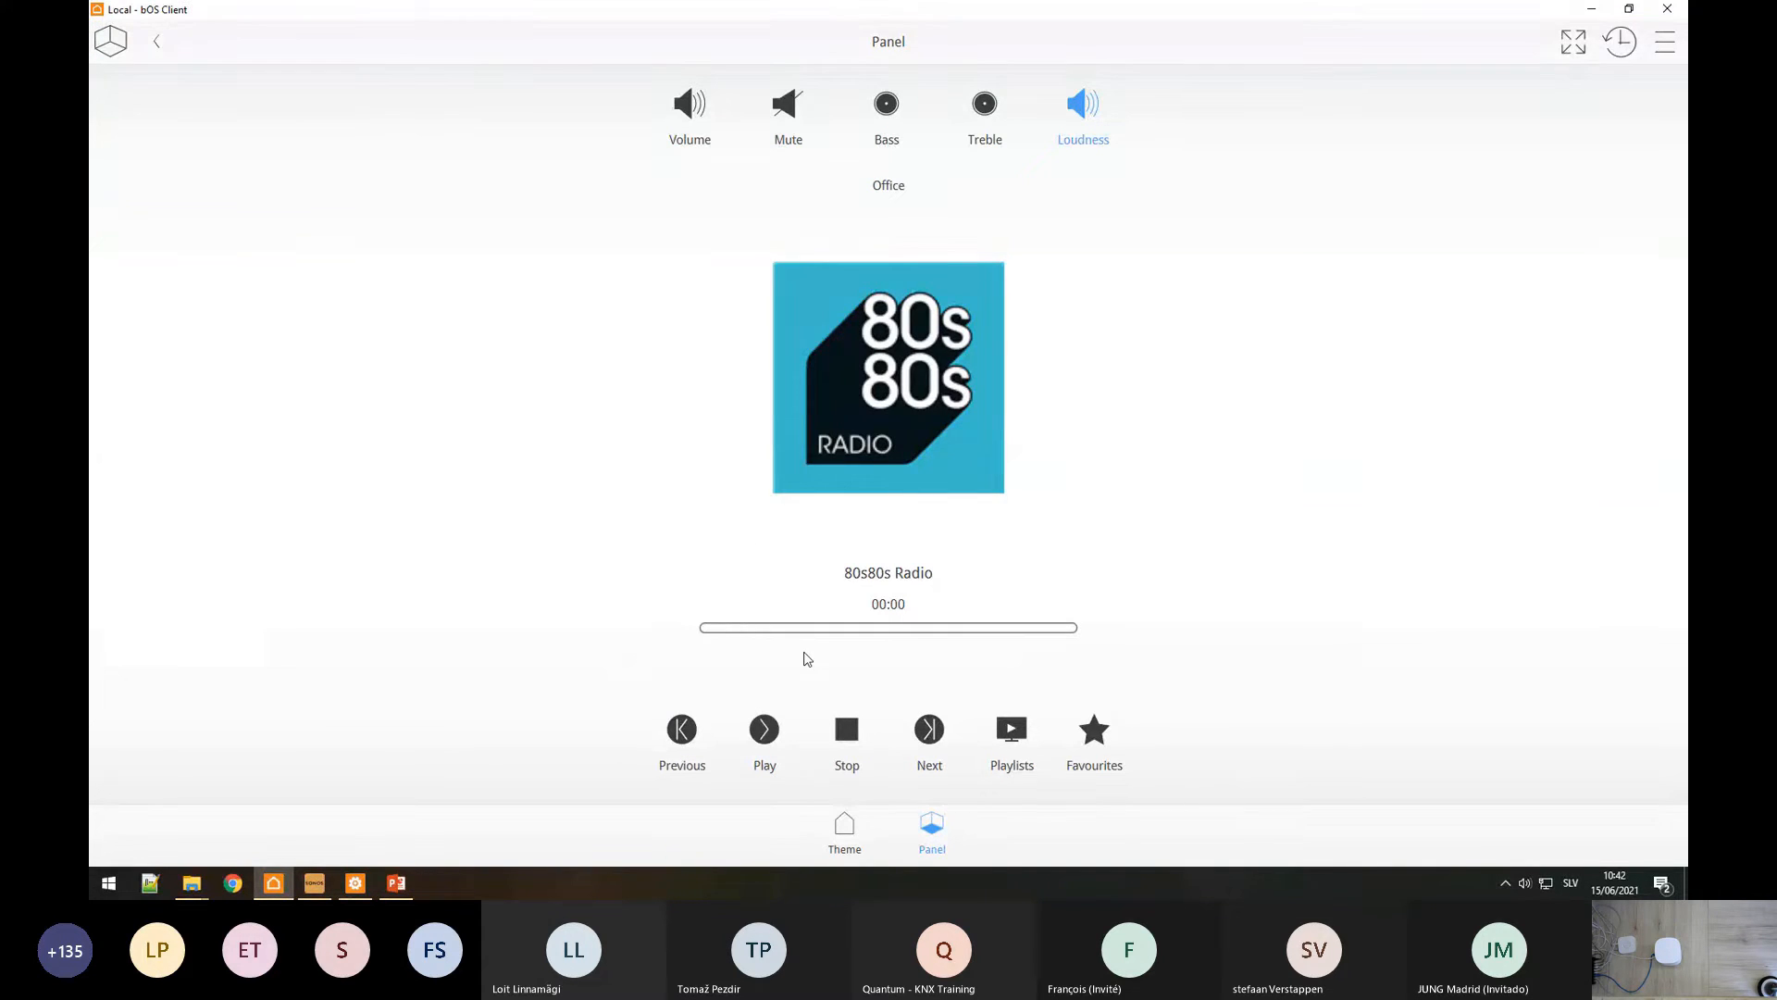
Step: Start playback on the Office speaker, raise its volume, then lower it to 10
click(757, 758)
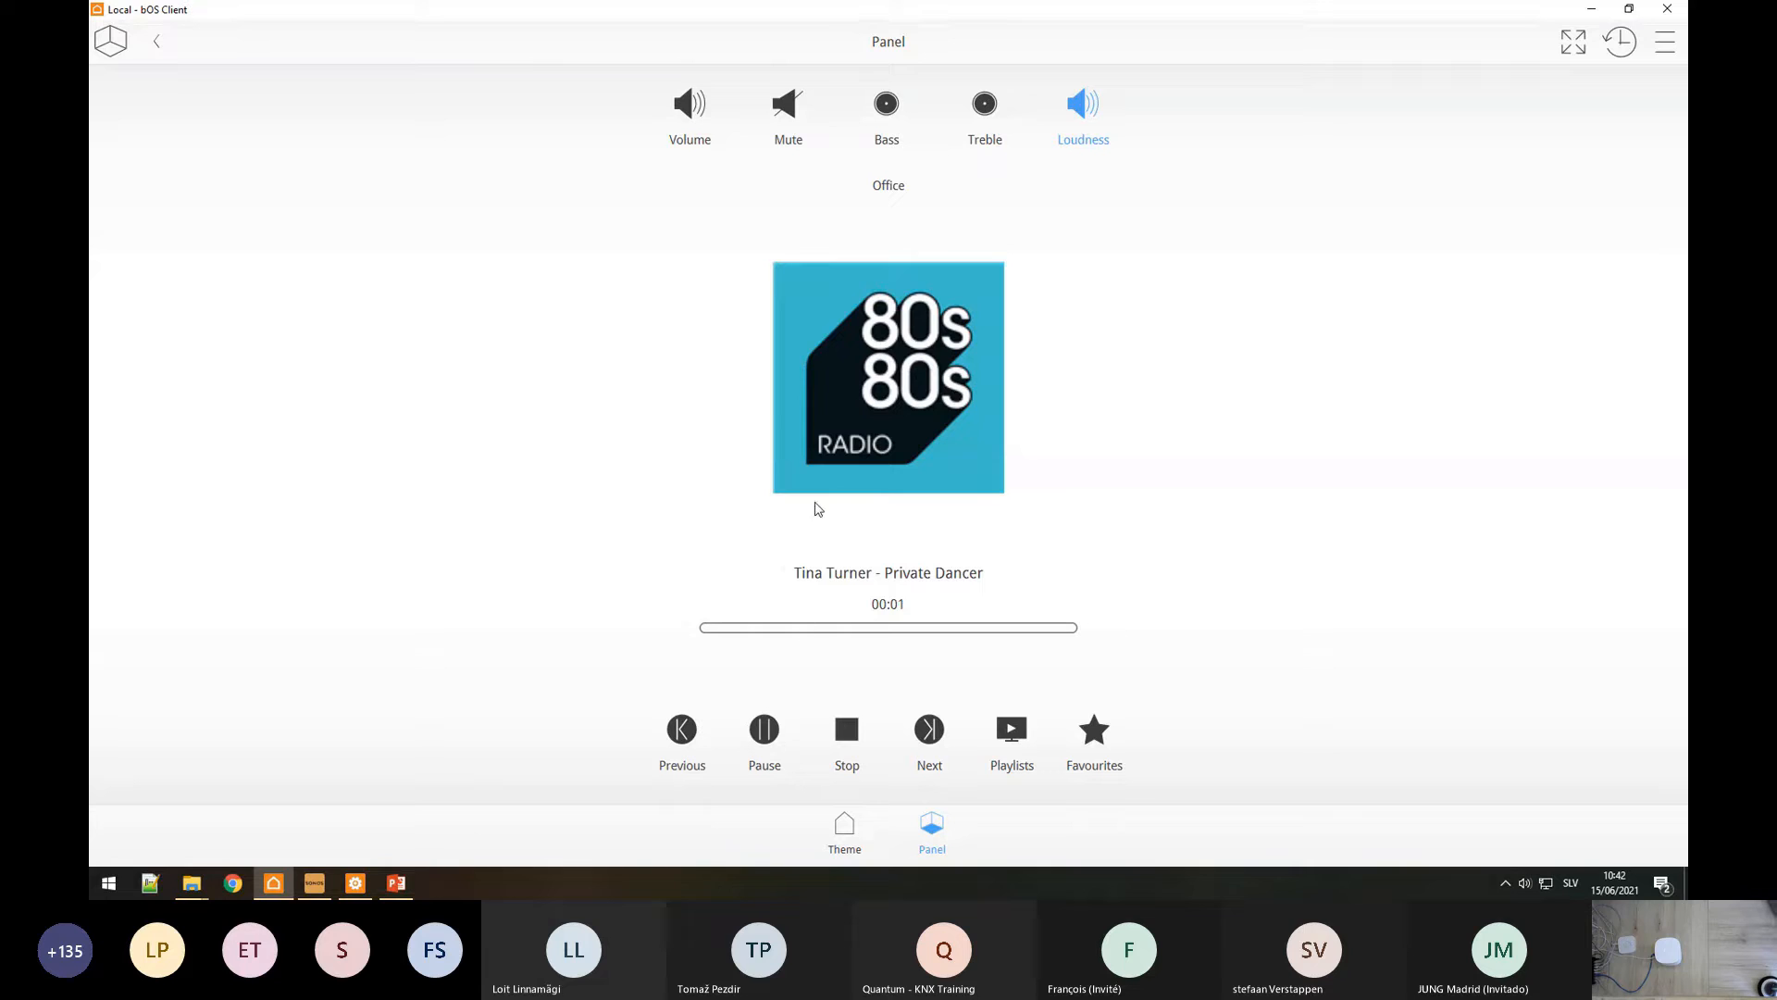
click(681, 124)
drag(689, 782, 685, 547)
click(692, 122)
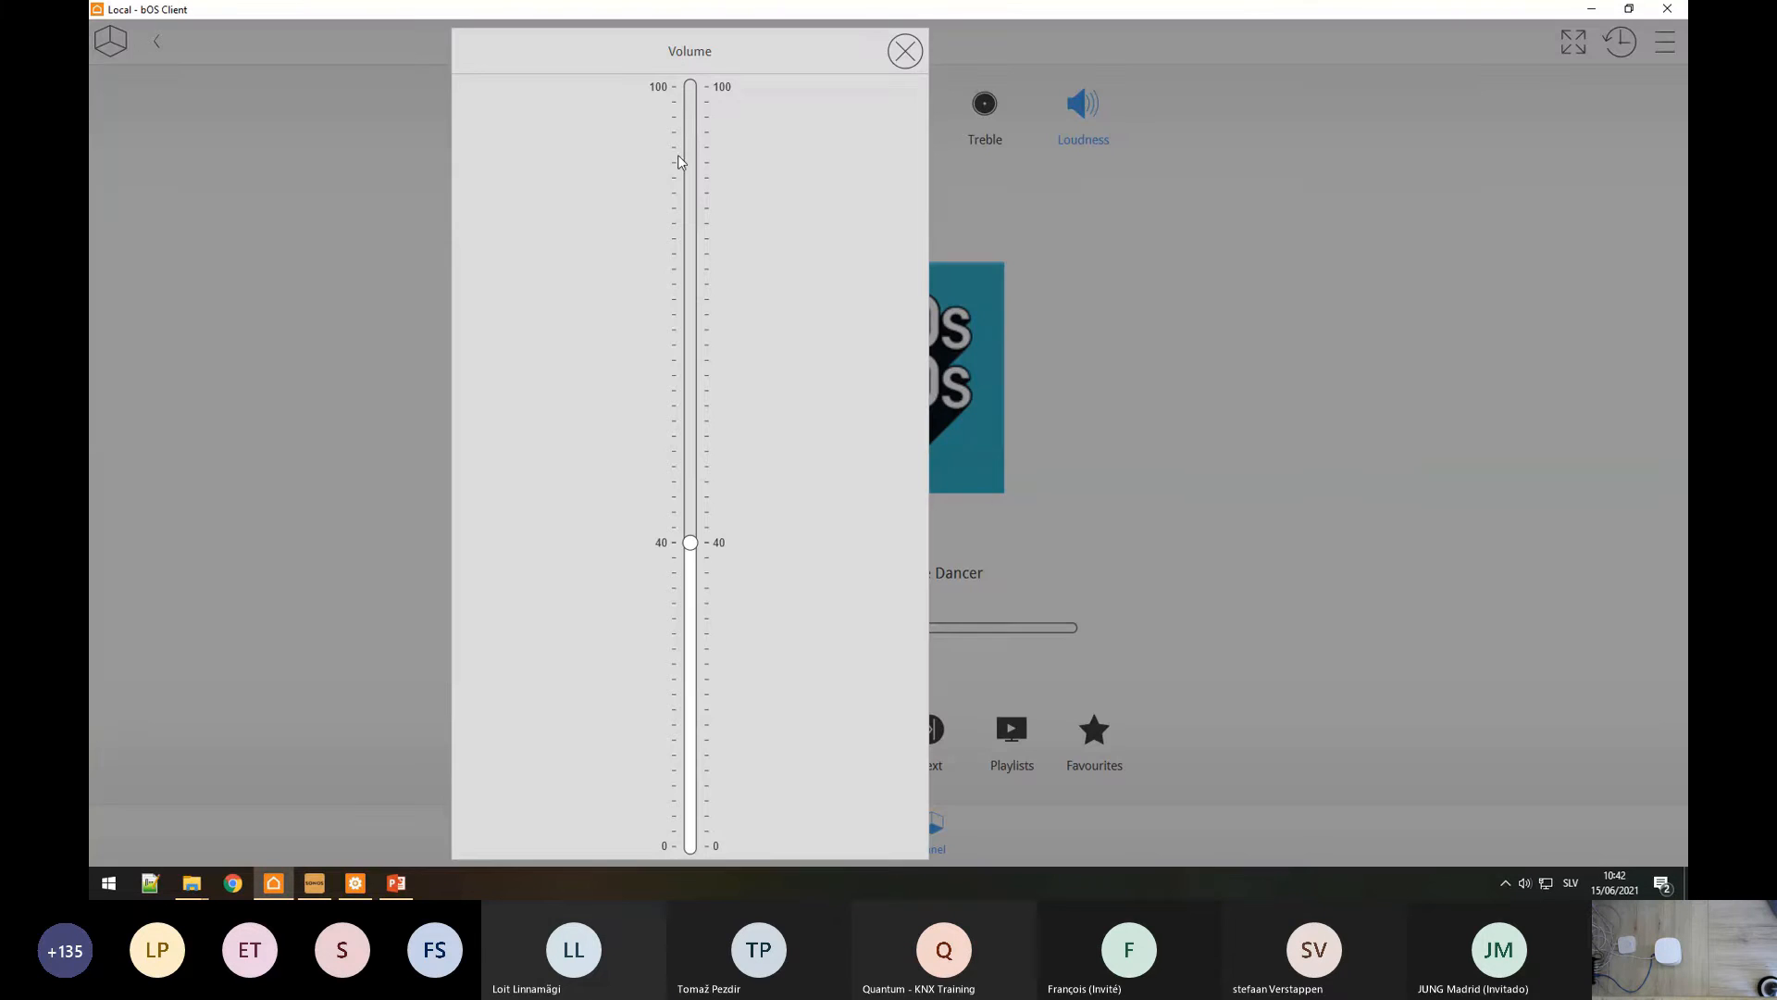
drag(690, 544, 689, 792)
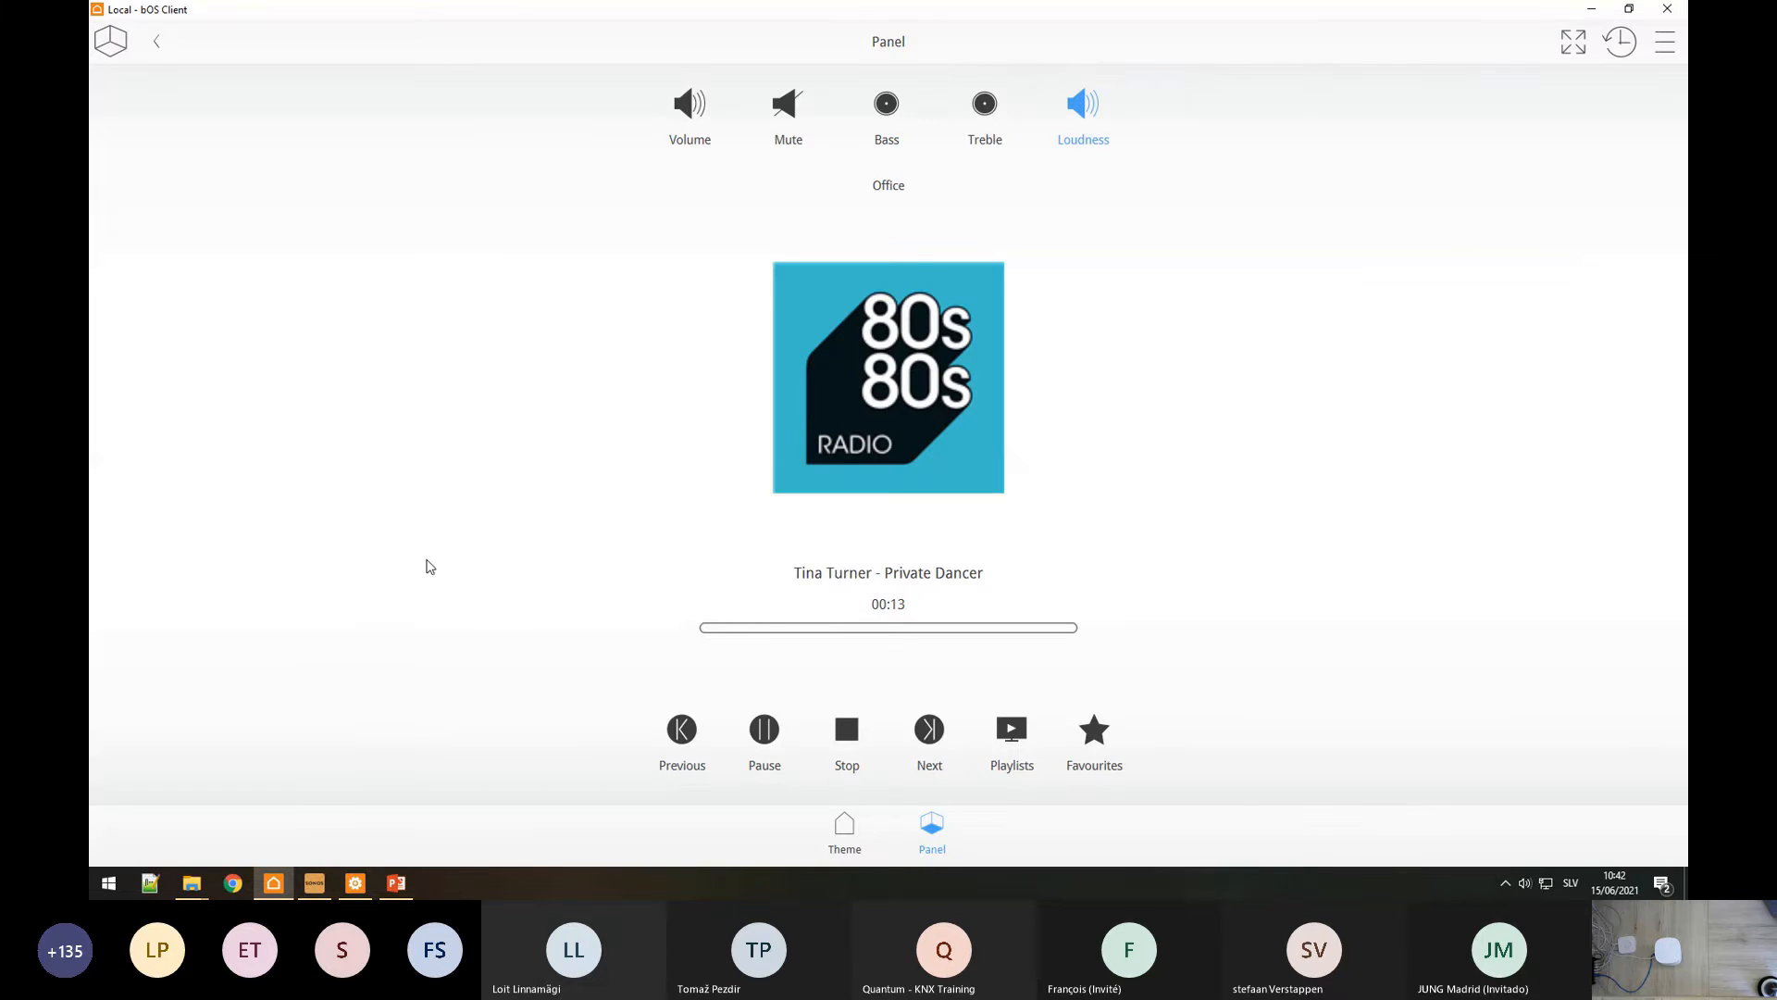
Step: Mute and unmute the Office speaker, then check its bass level control
click(787, 106)
click(787, 105)
click(886, 104)
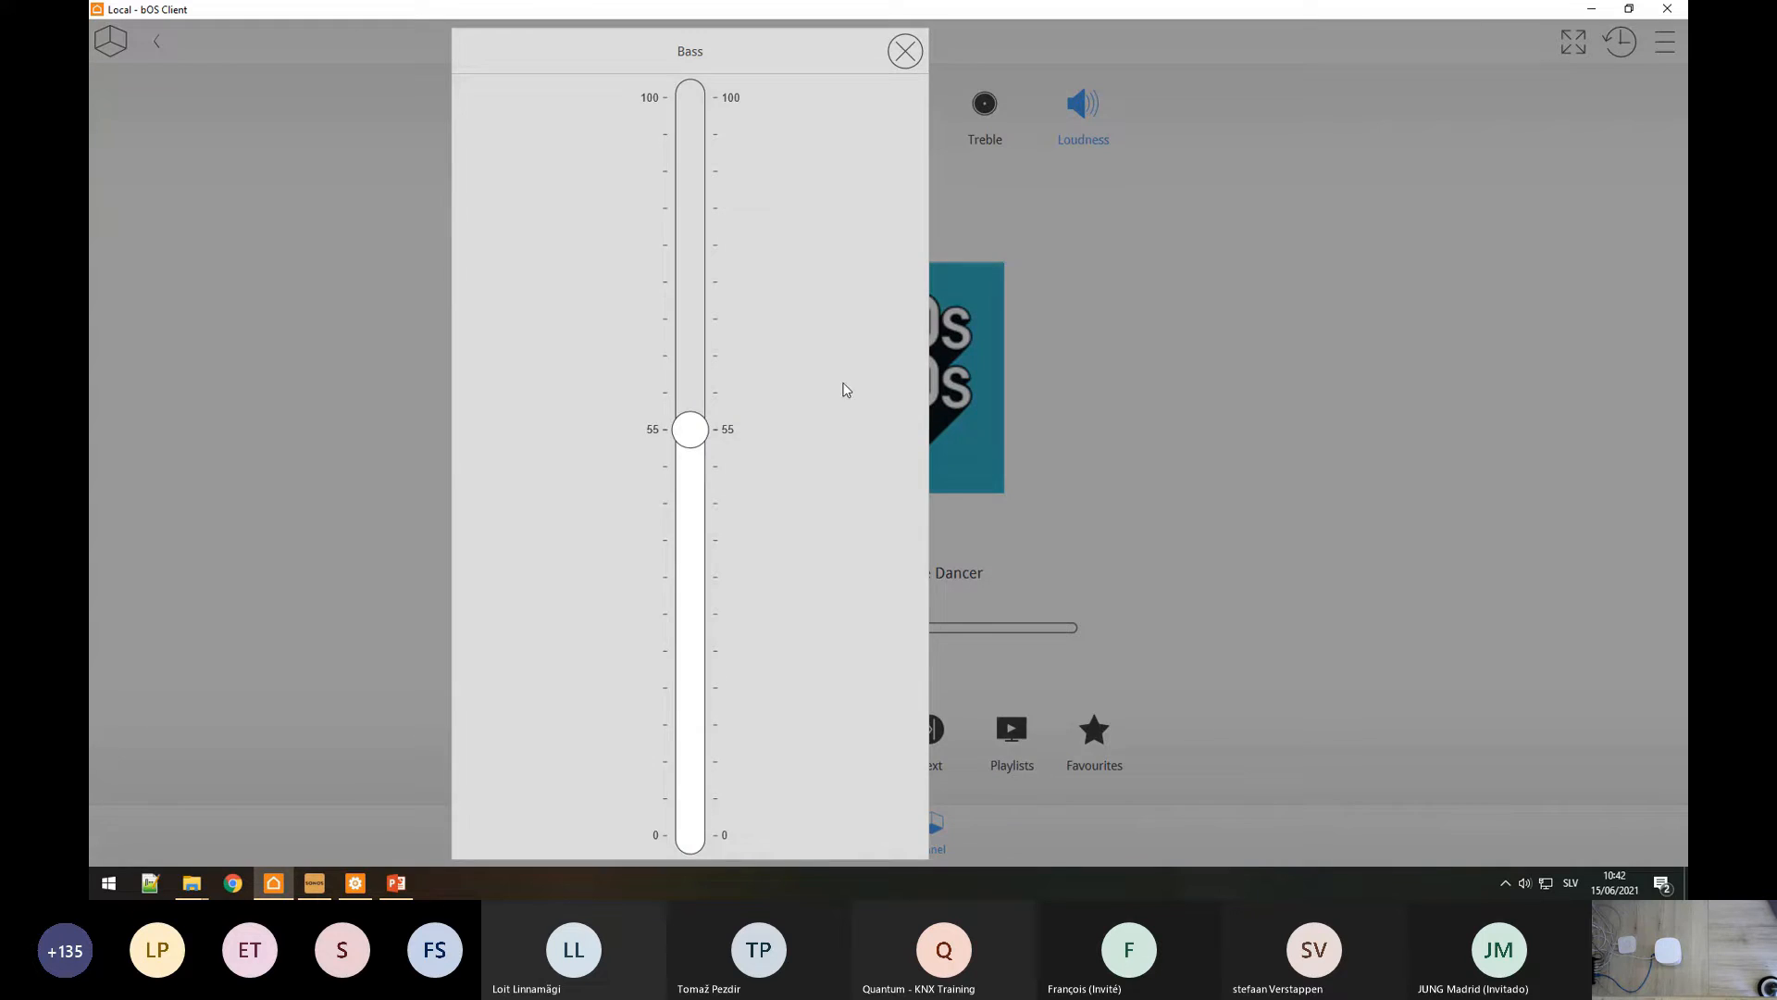
click(1062, 543)
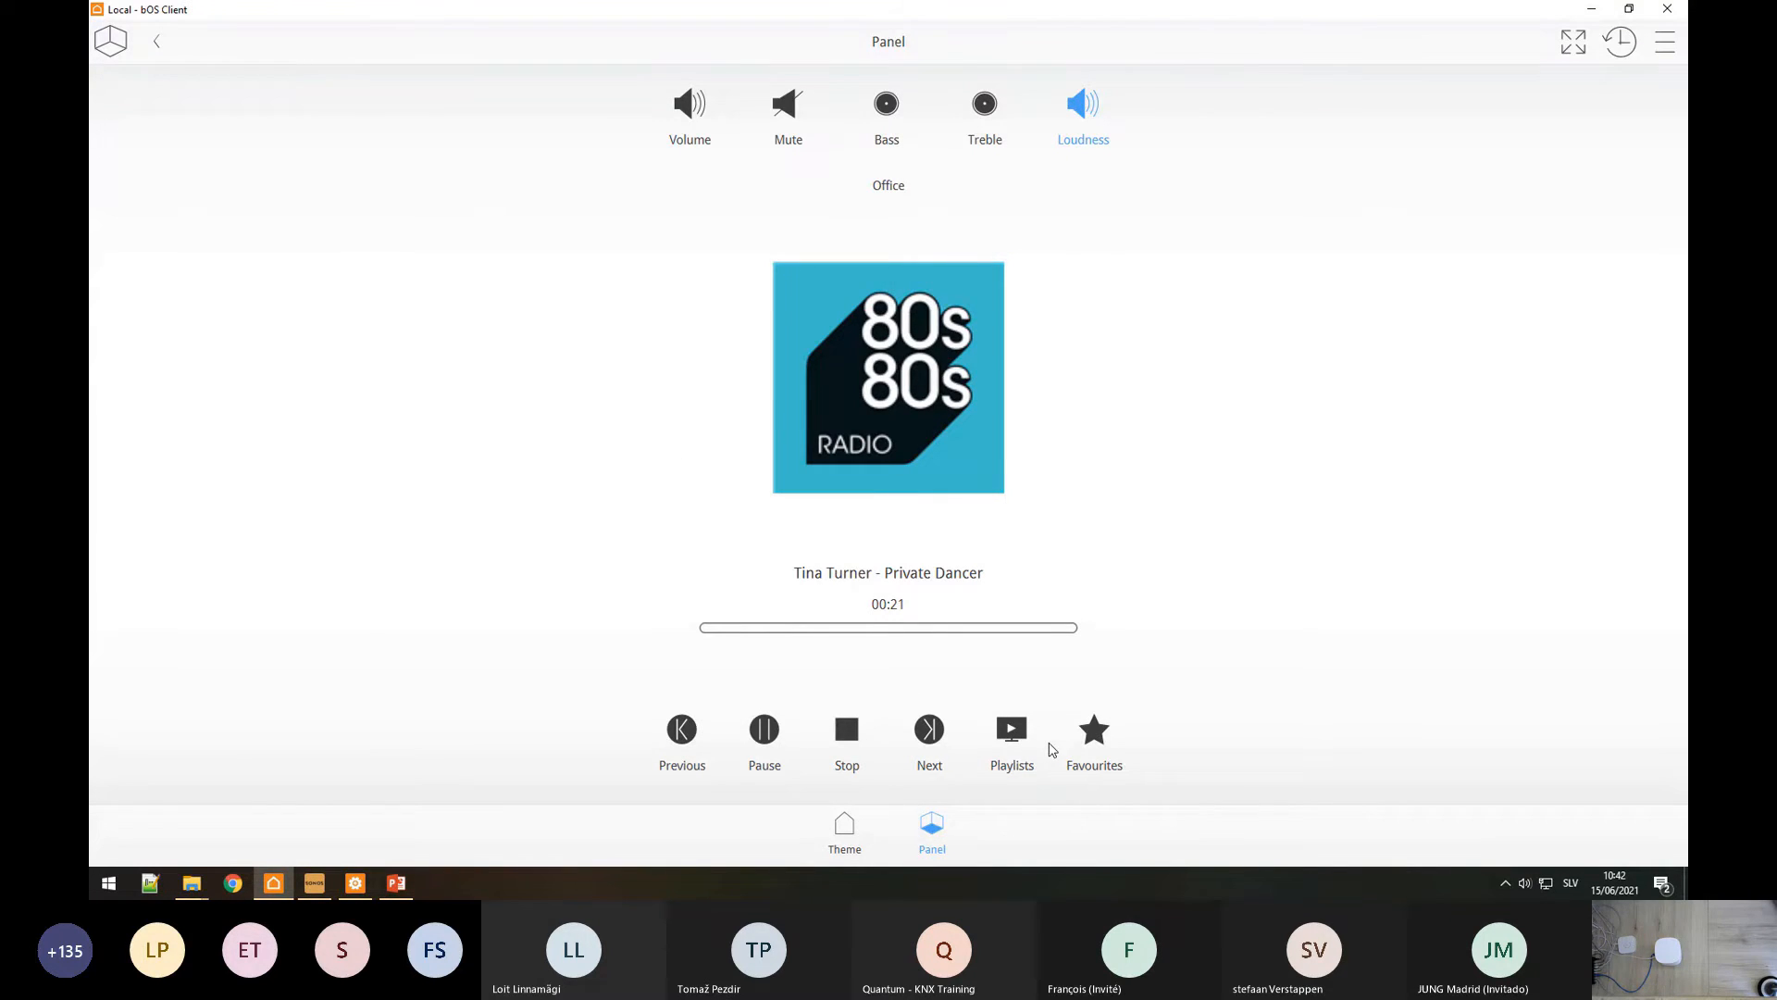
Step: Play the Test playlist, browse the favourite stations, then return to bOS Configurator
click(1019, 740)
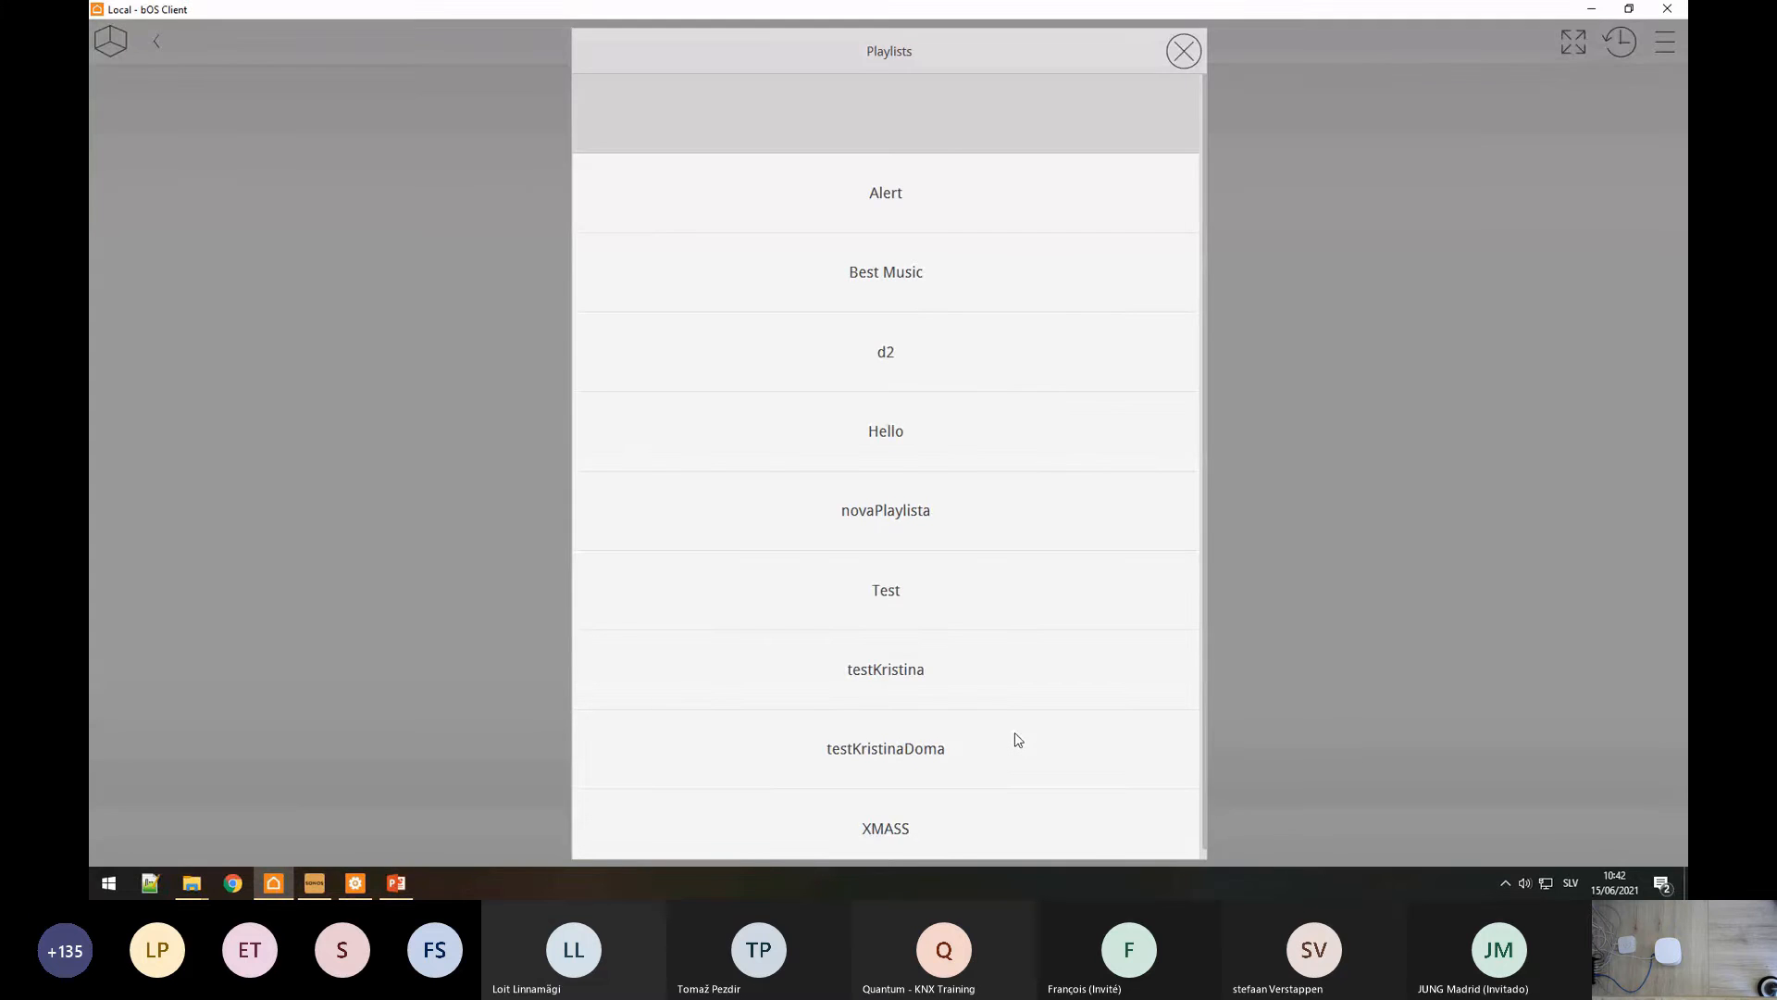
click(1176, 608)
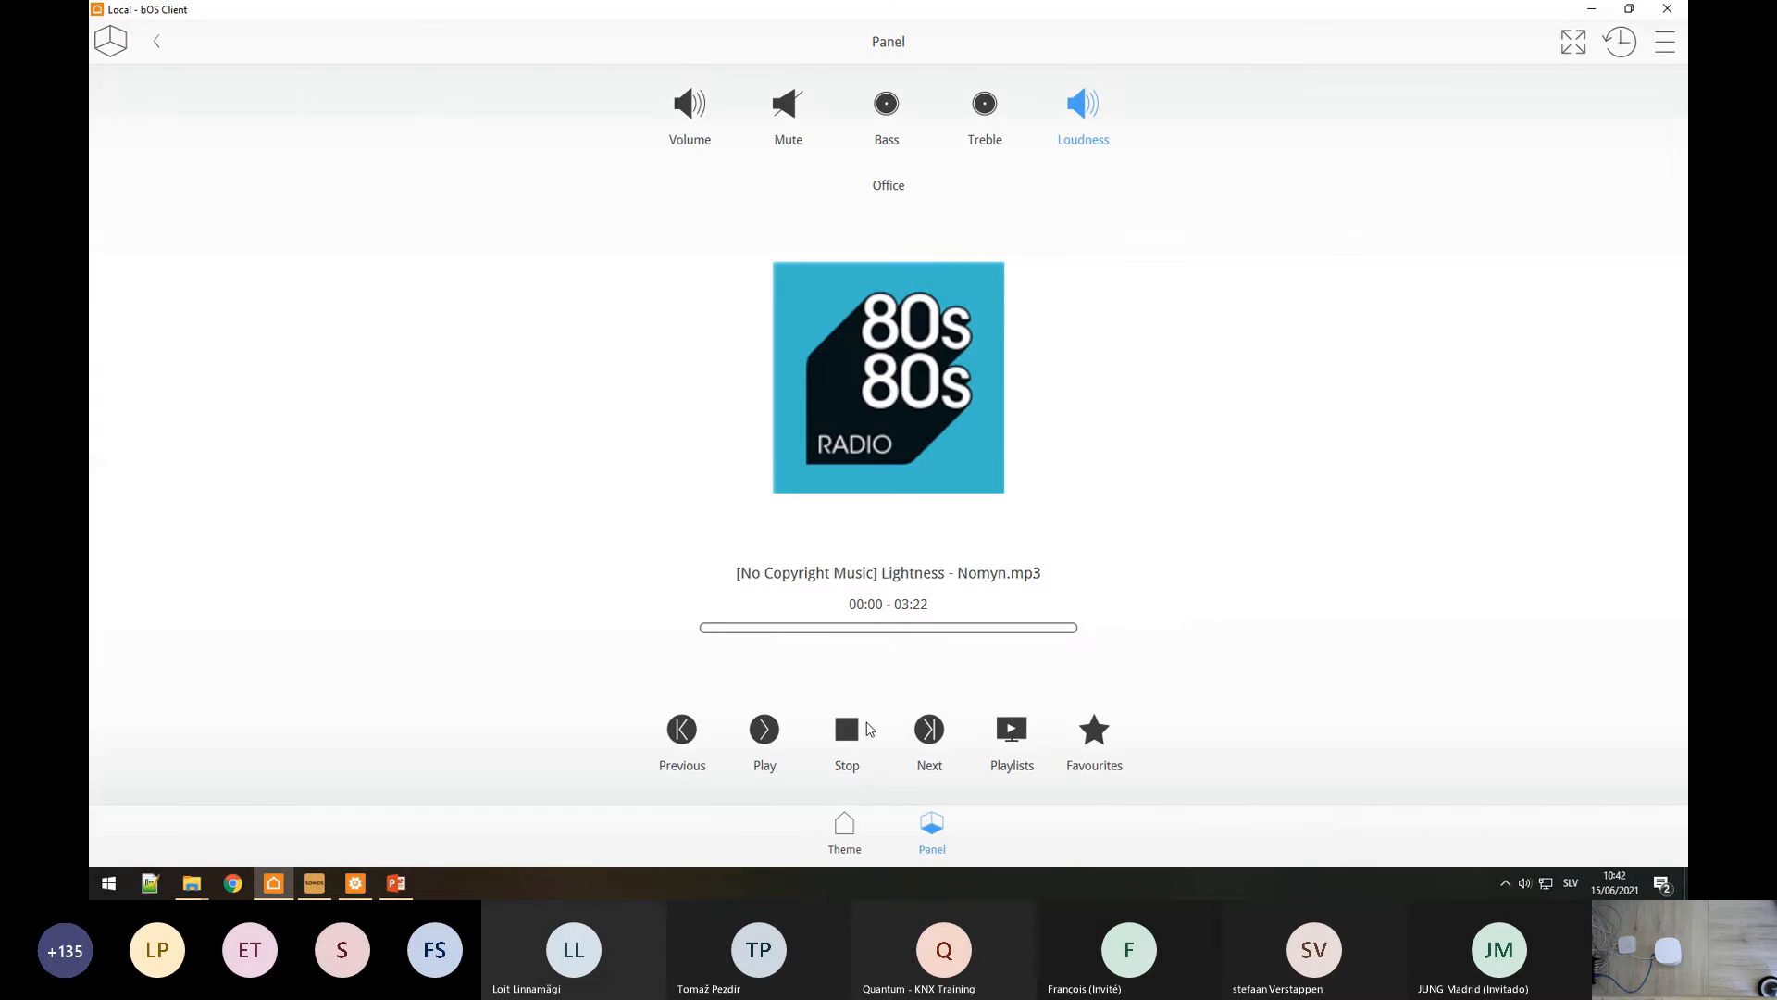
click(1096, 741)
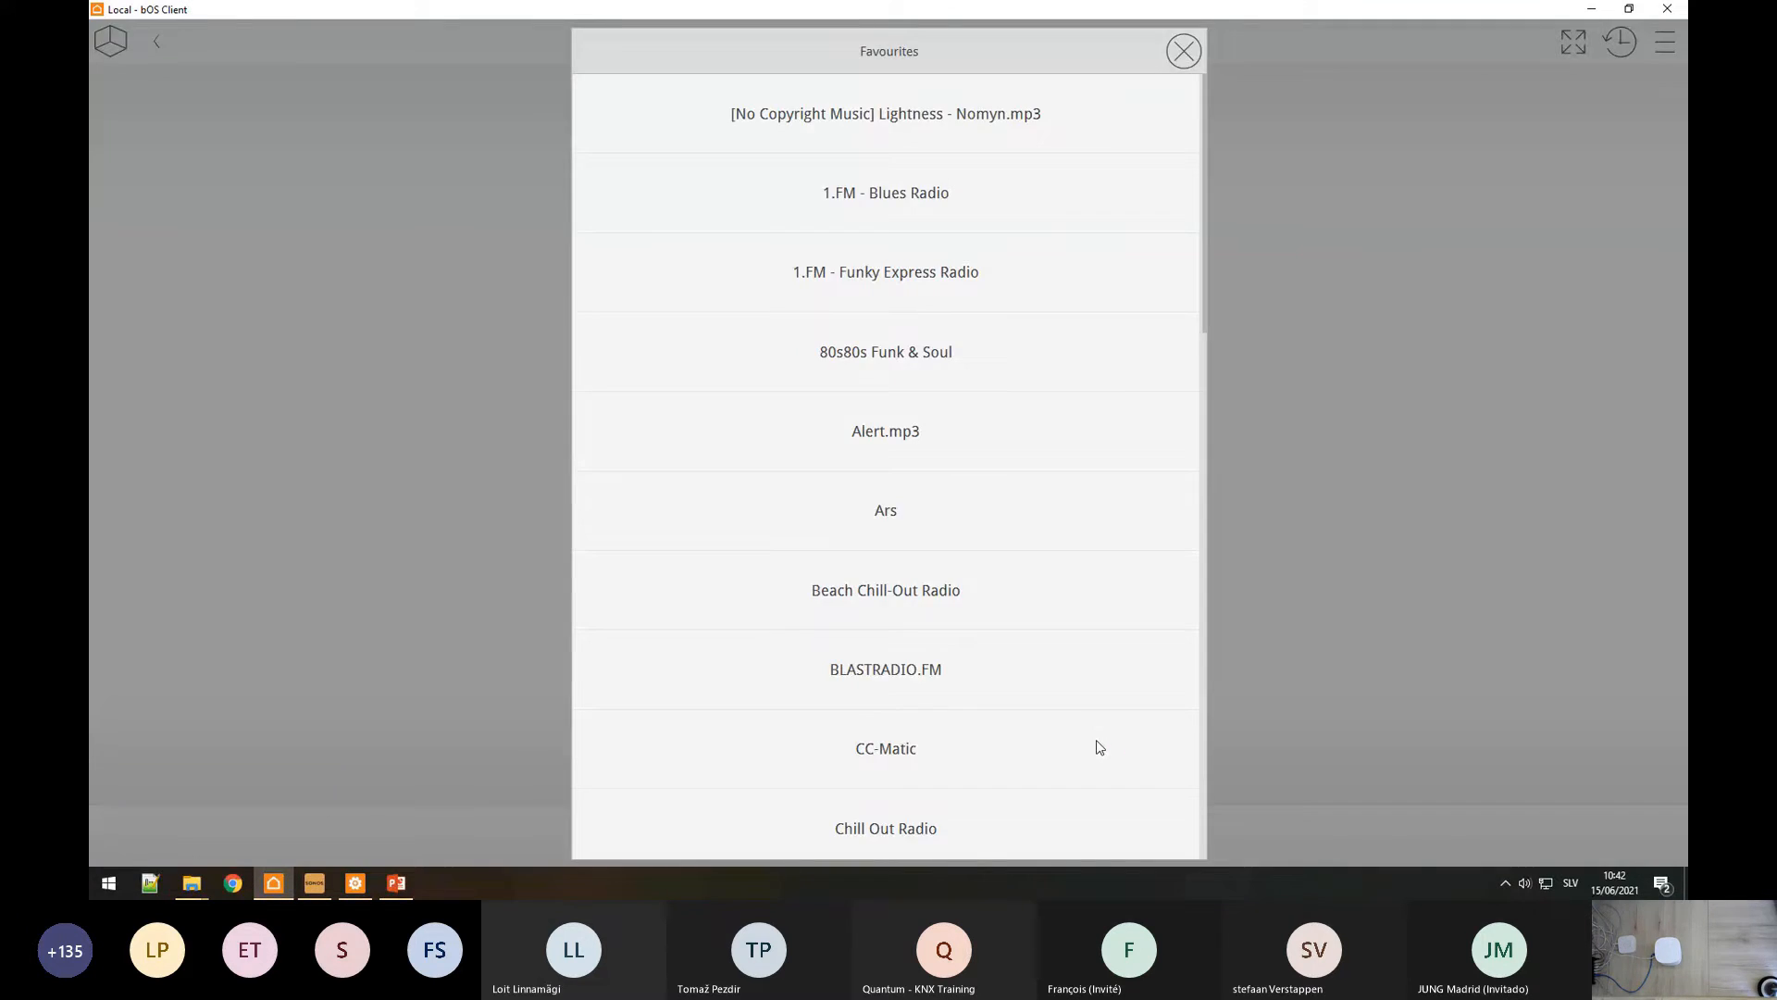
scroll(944, 448, down, 8)
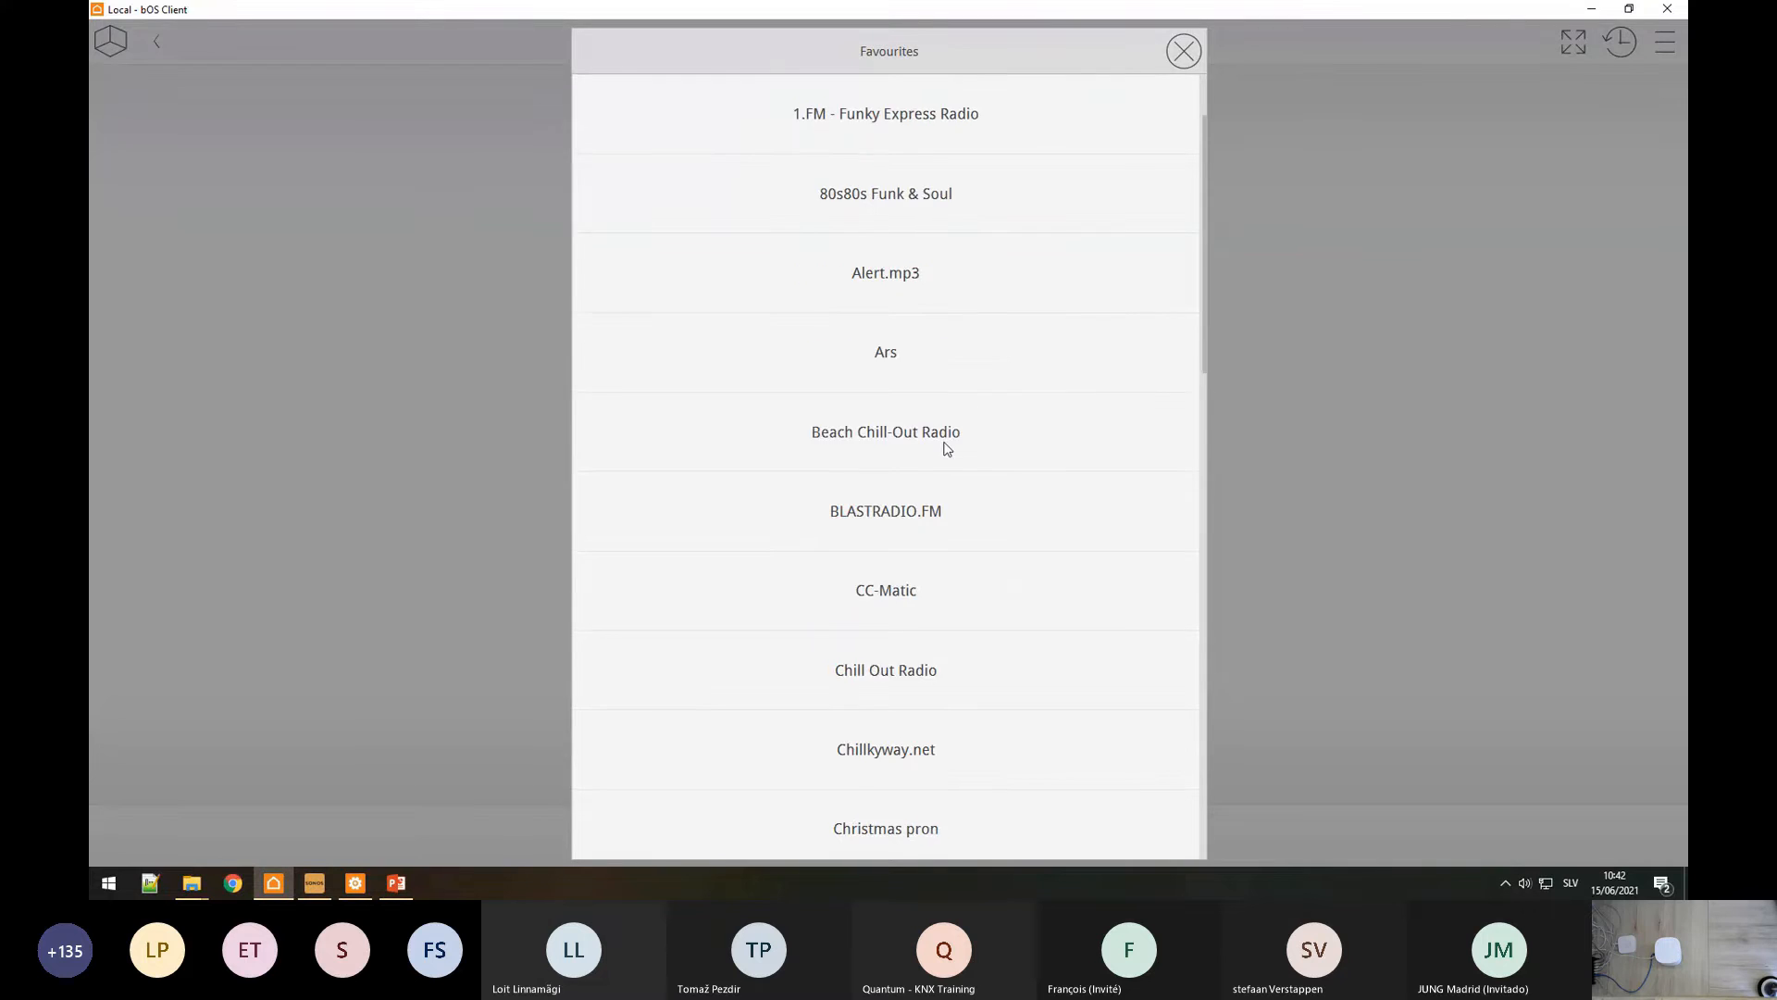
click(421, 572)
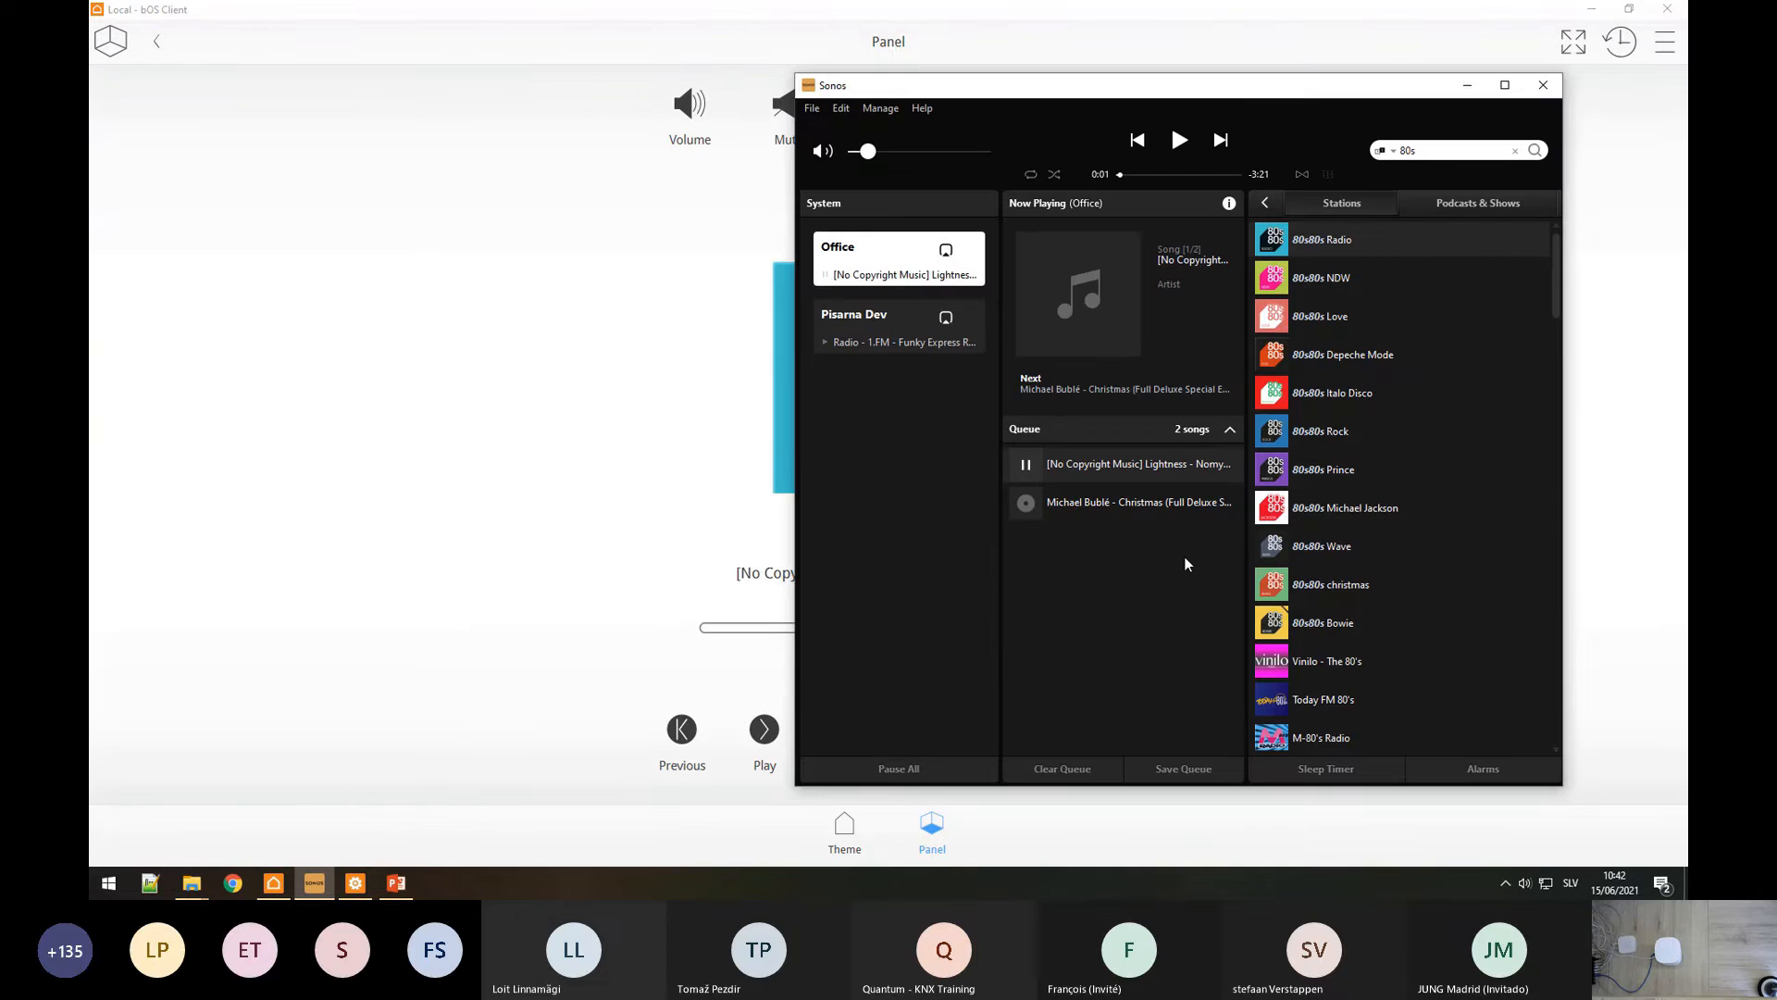
click(385, 523)
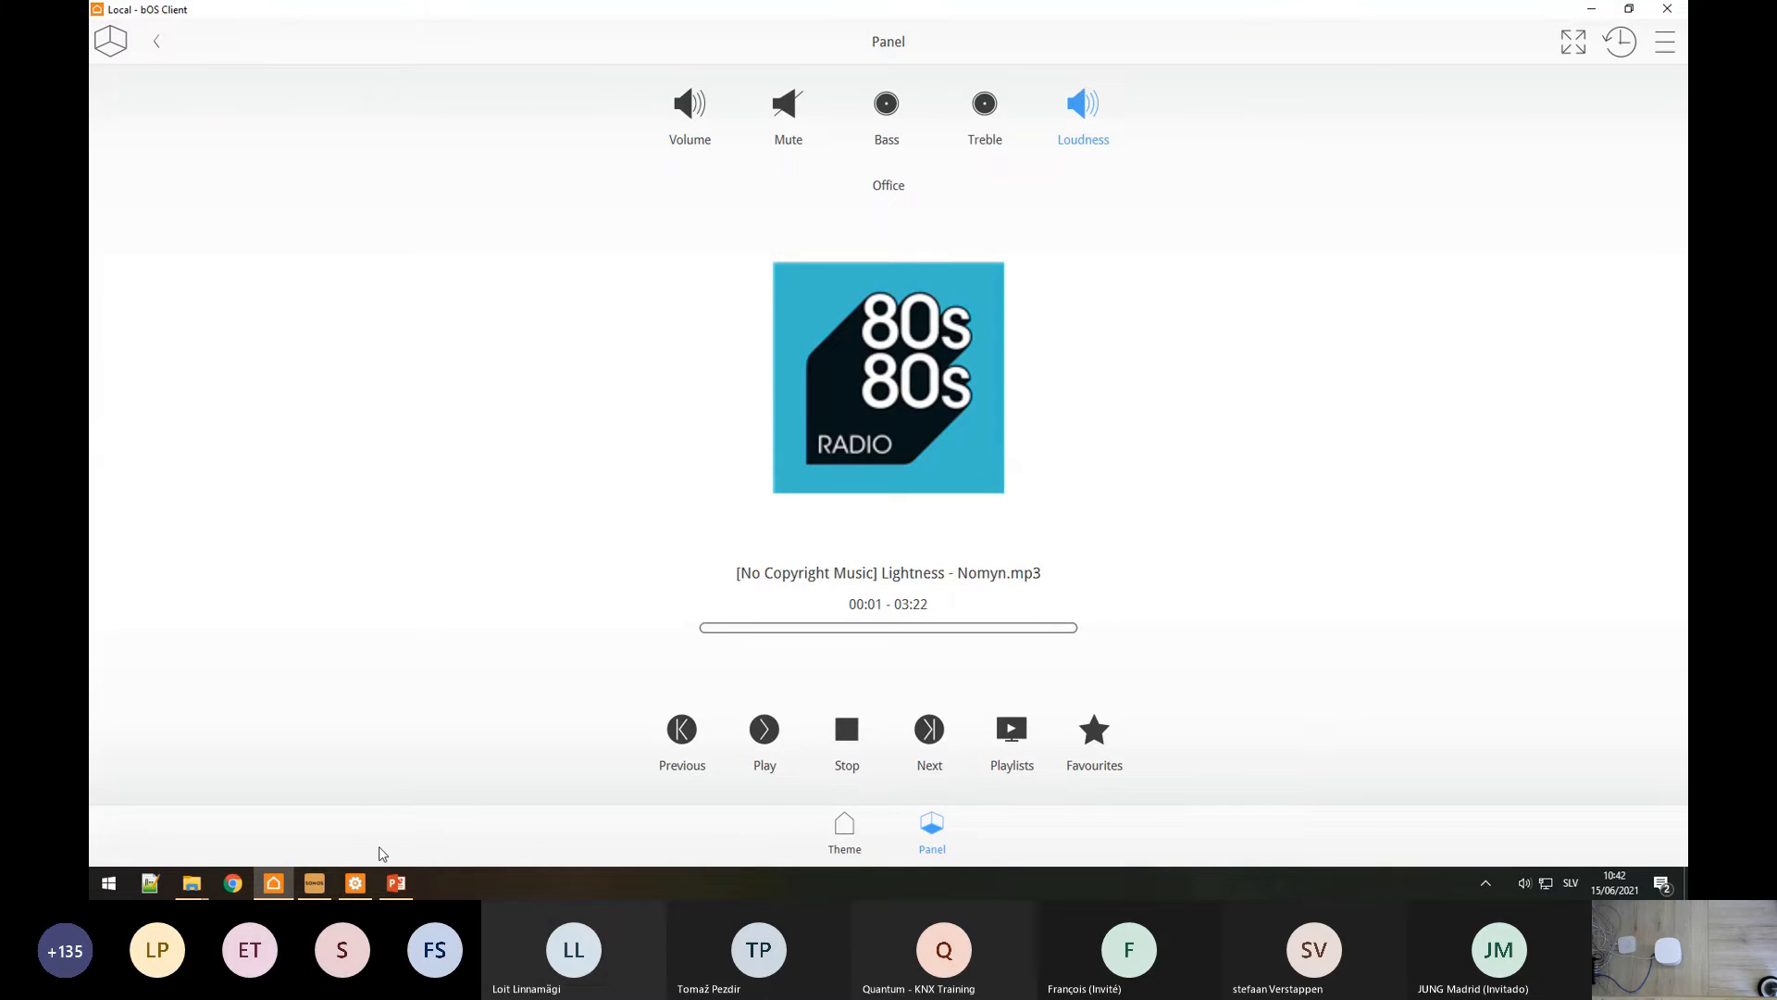
click(369, 889)
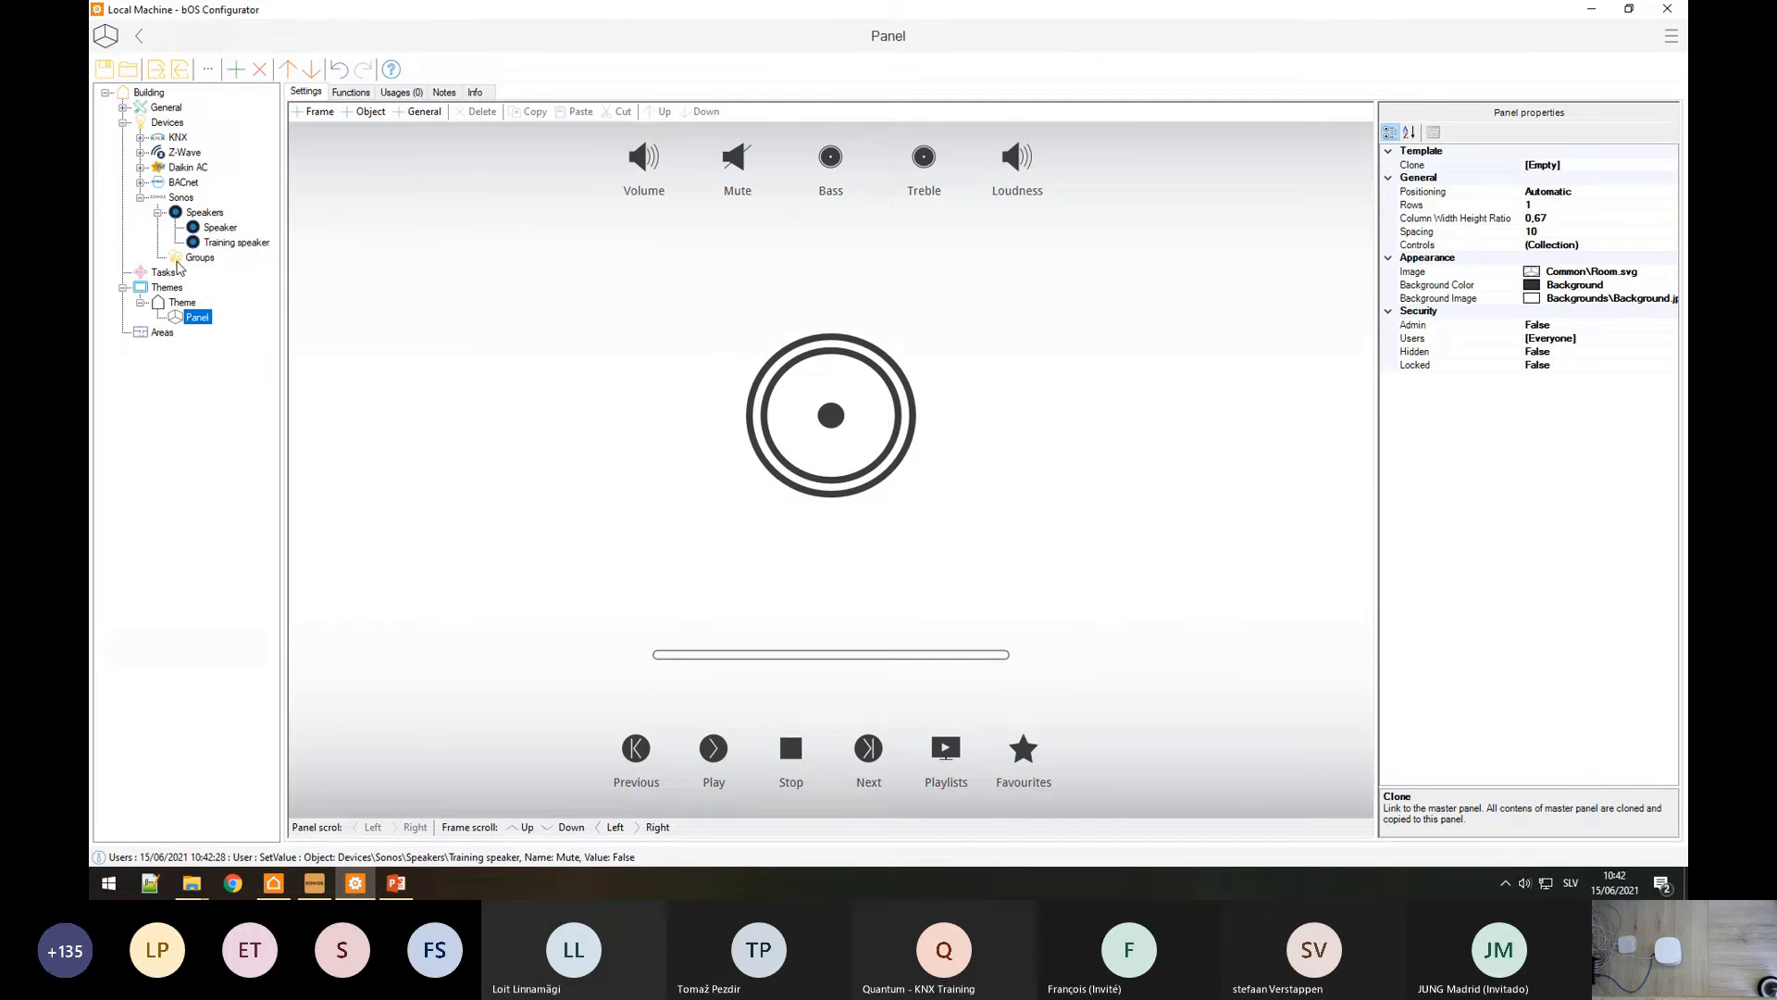
Step: Add a new Sonos group named Test under Groups
right_click(186, 262)
click(190, 273)
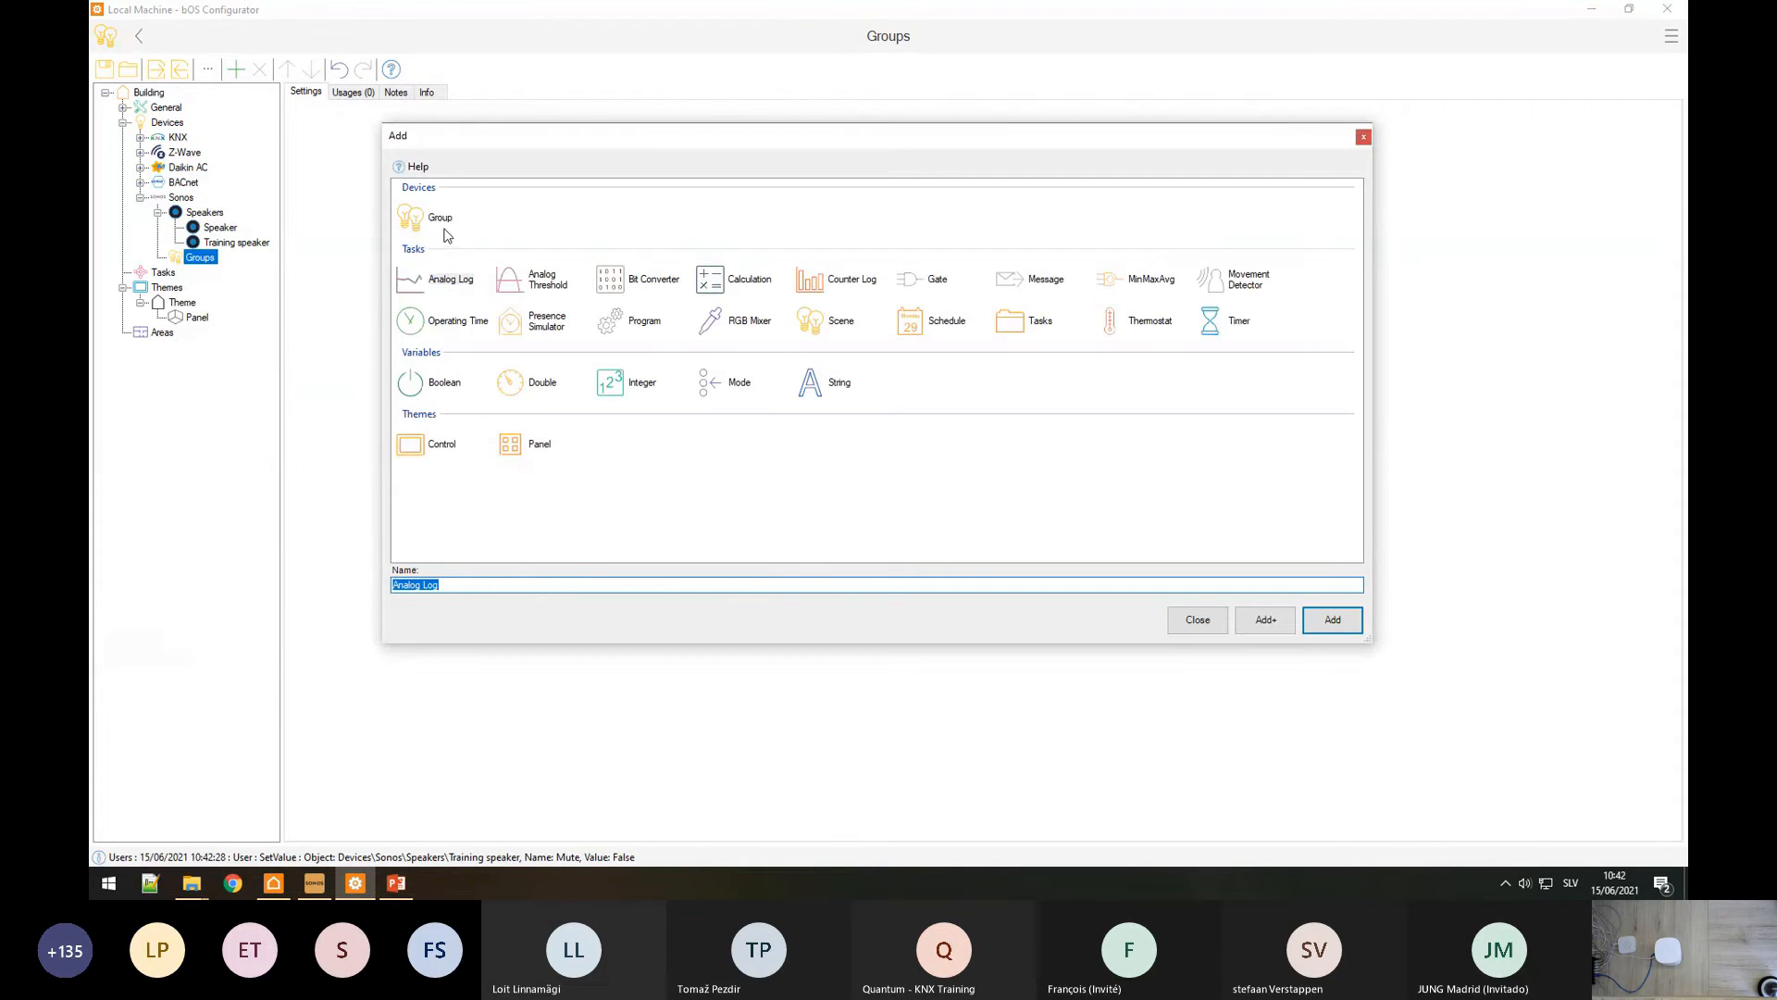
text(Test)
key(Return)
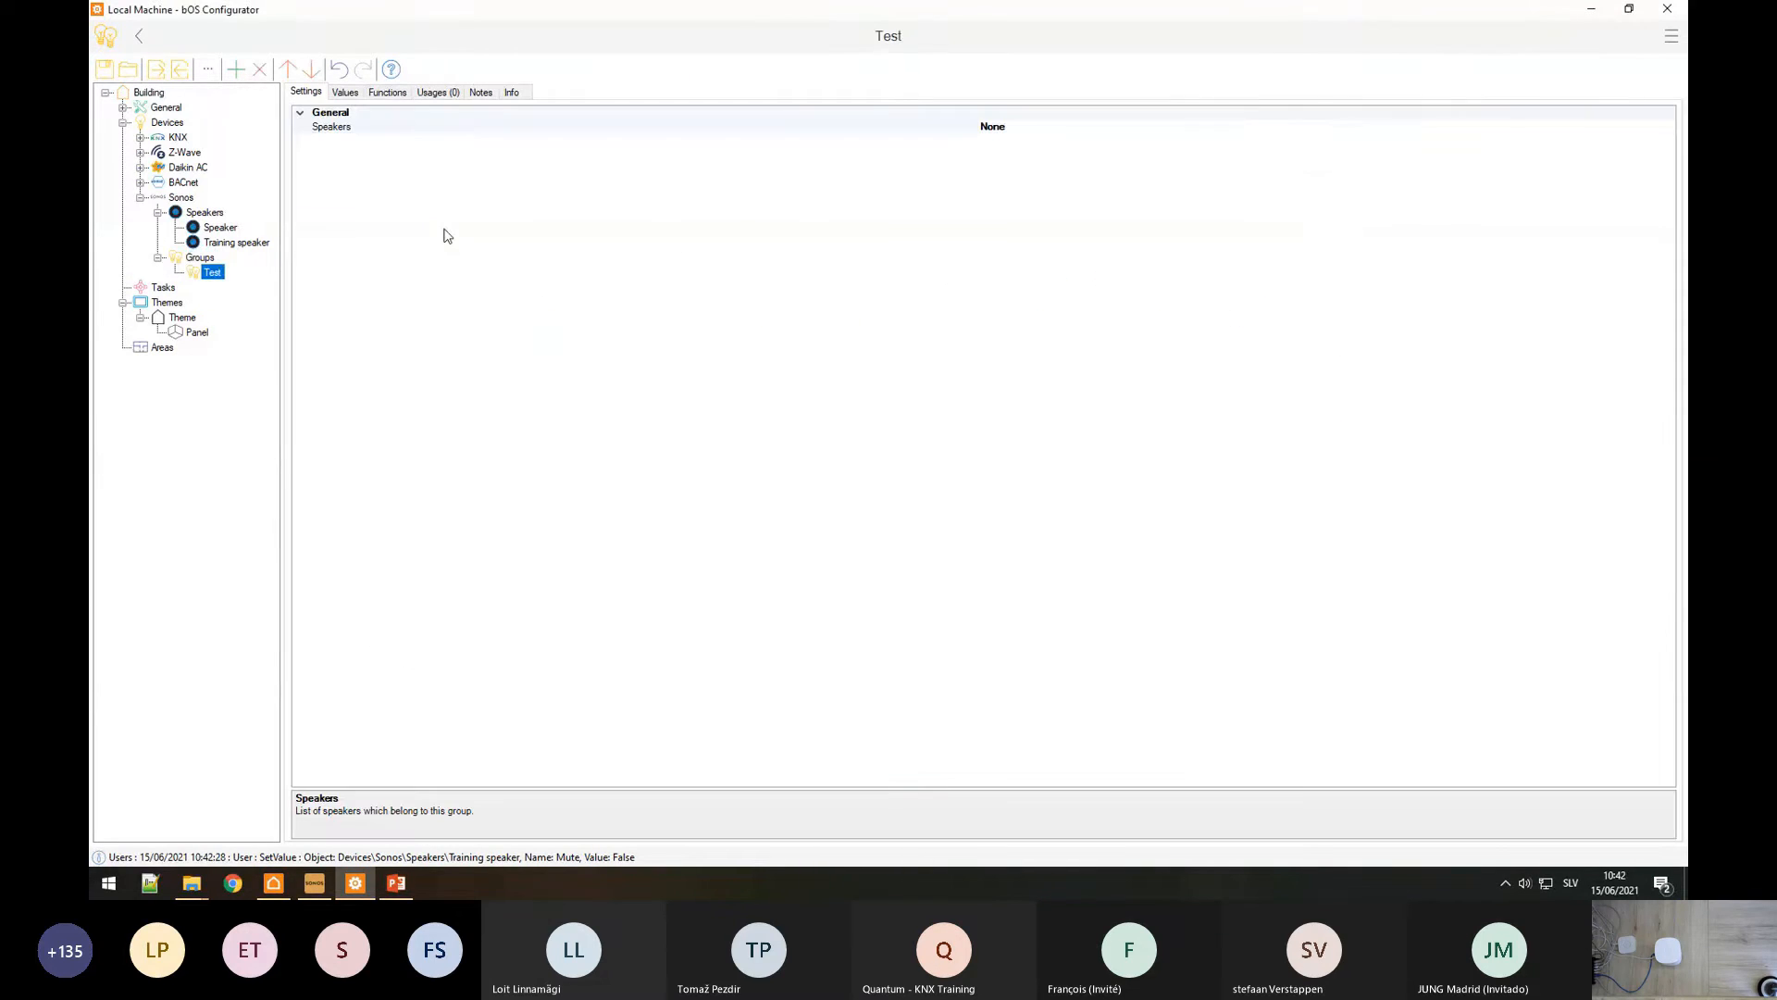
Step: Add Speaker and Training speaker to the Test group, making Training speaker the coordinator
click(919, 130)
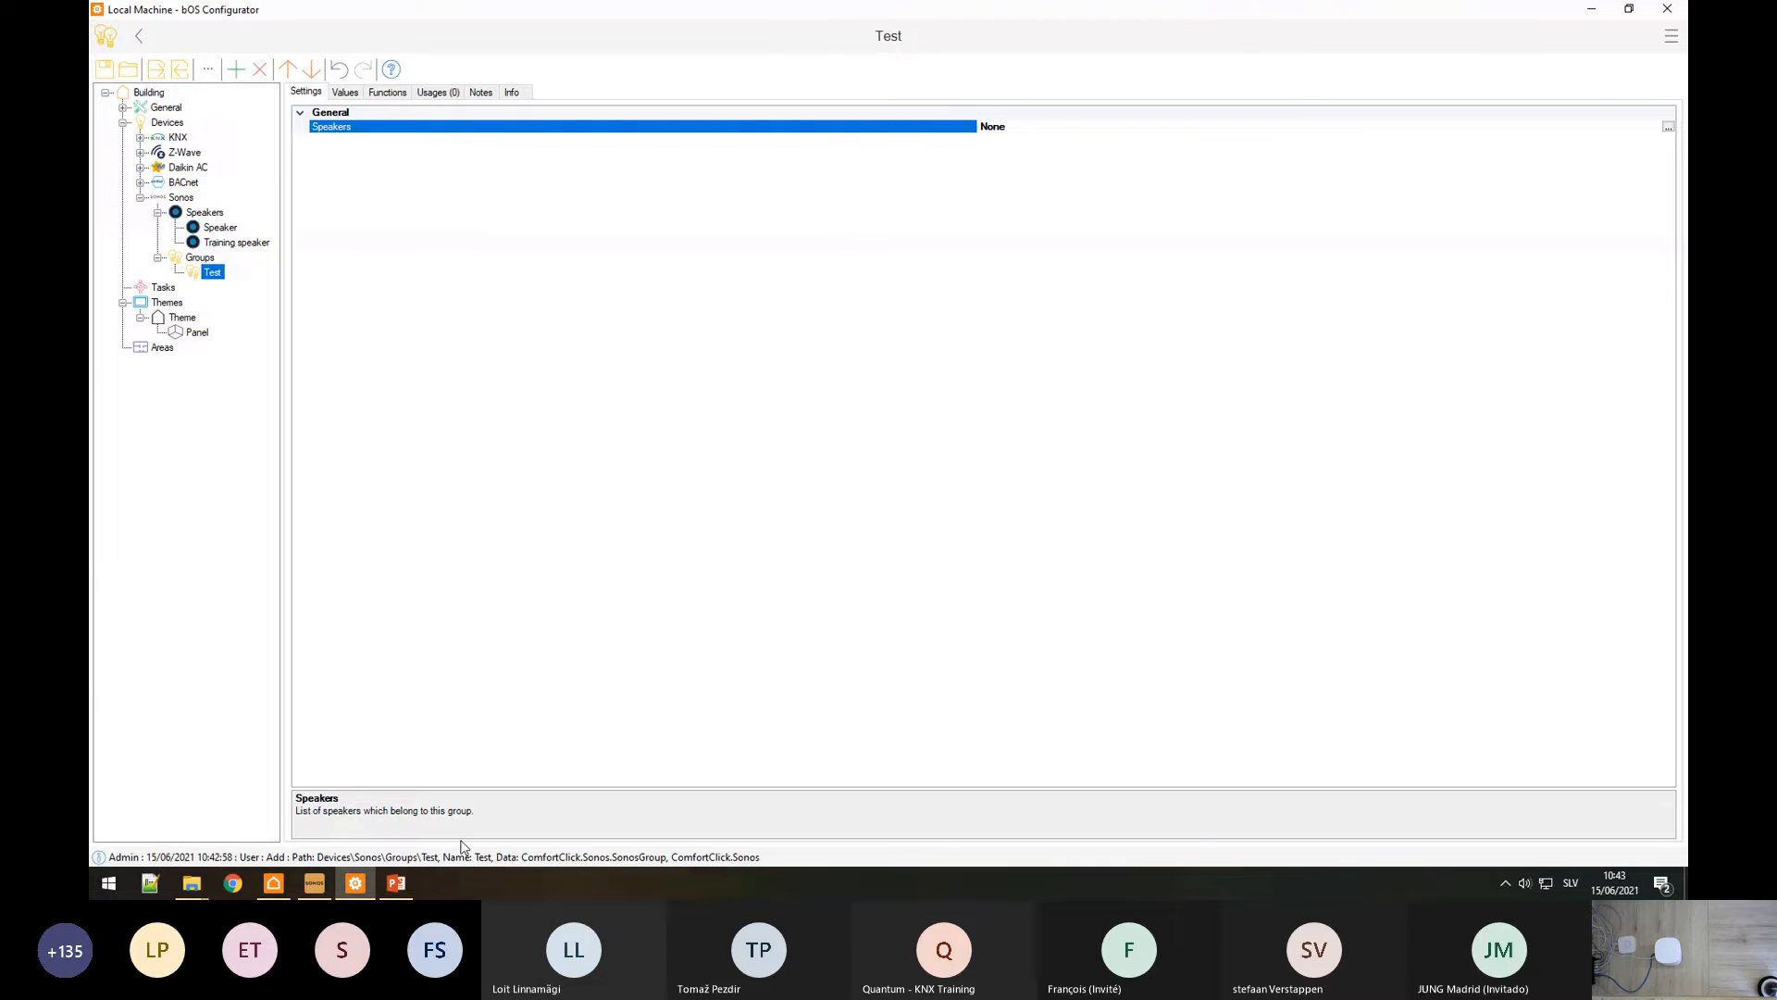
click(320, 884)
click(463, 622)
click(1668, 129)
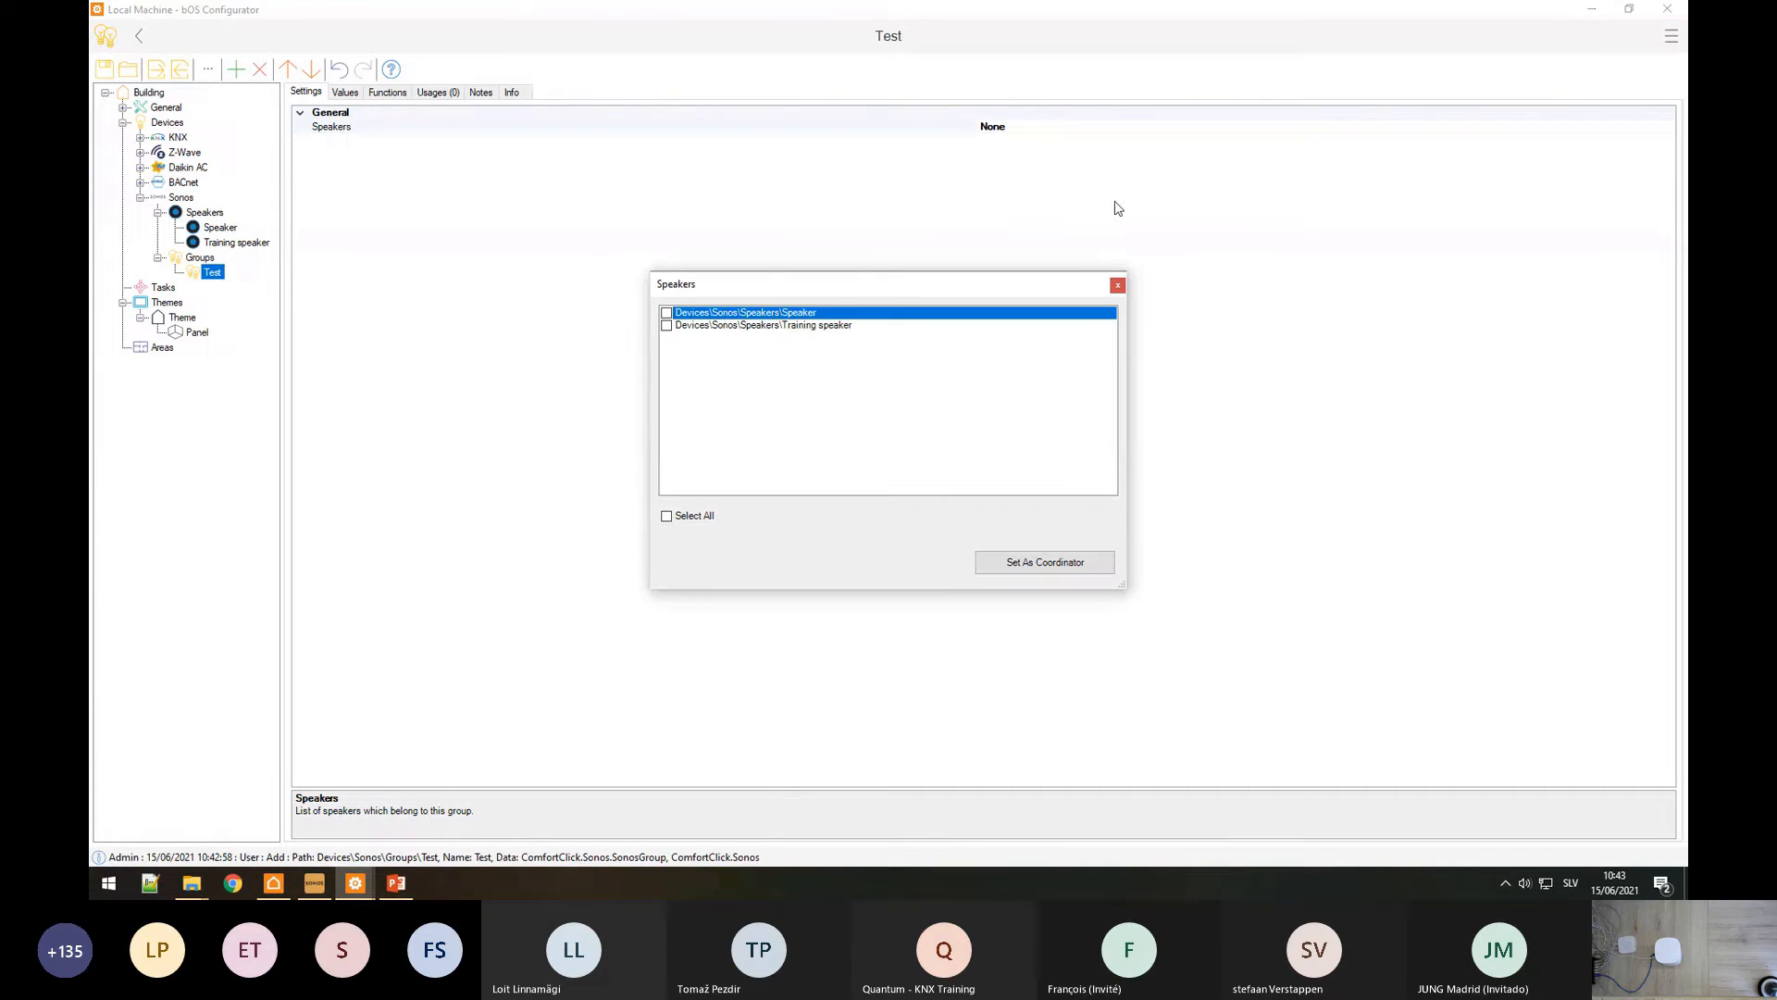
click(667, 313)
click(668, 328)
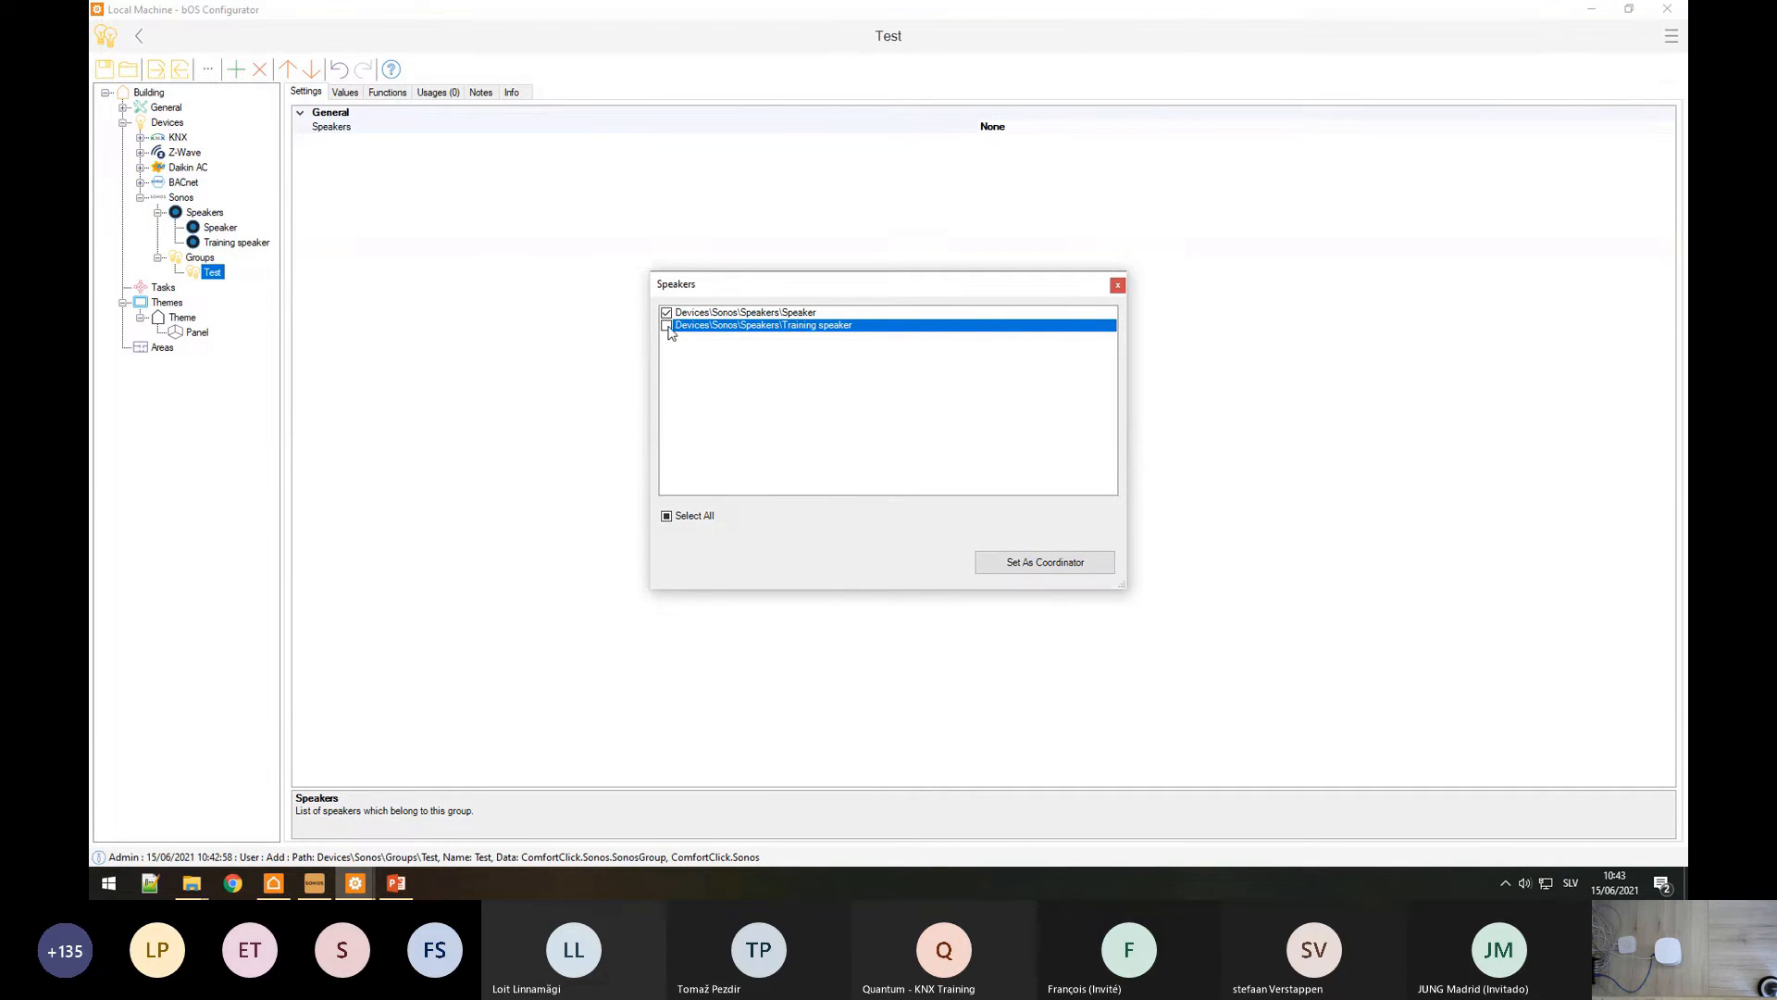
click(1085, 571)
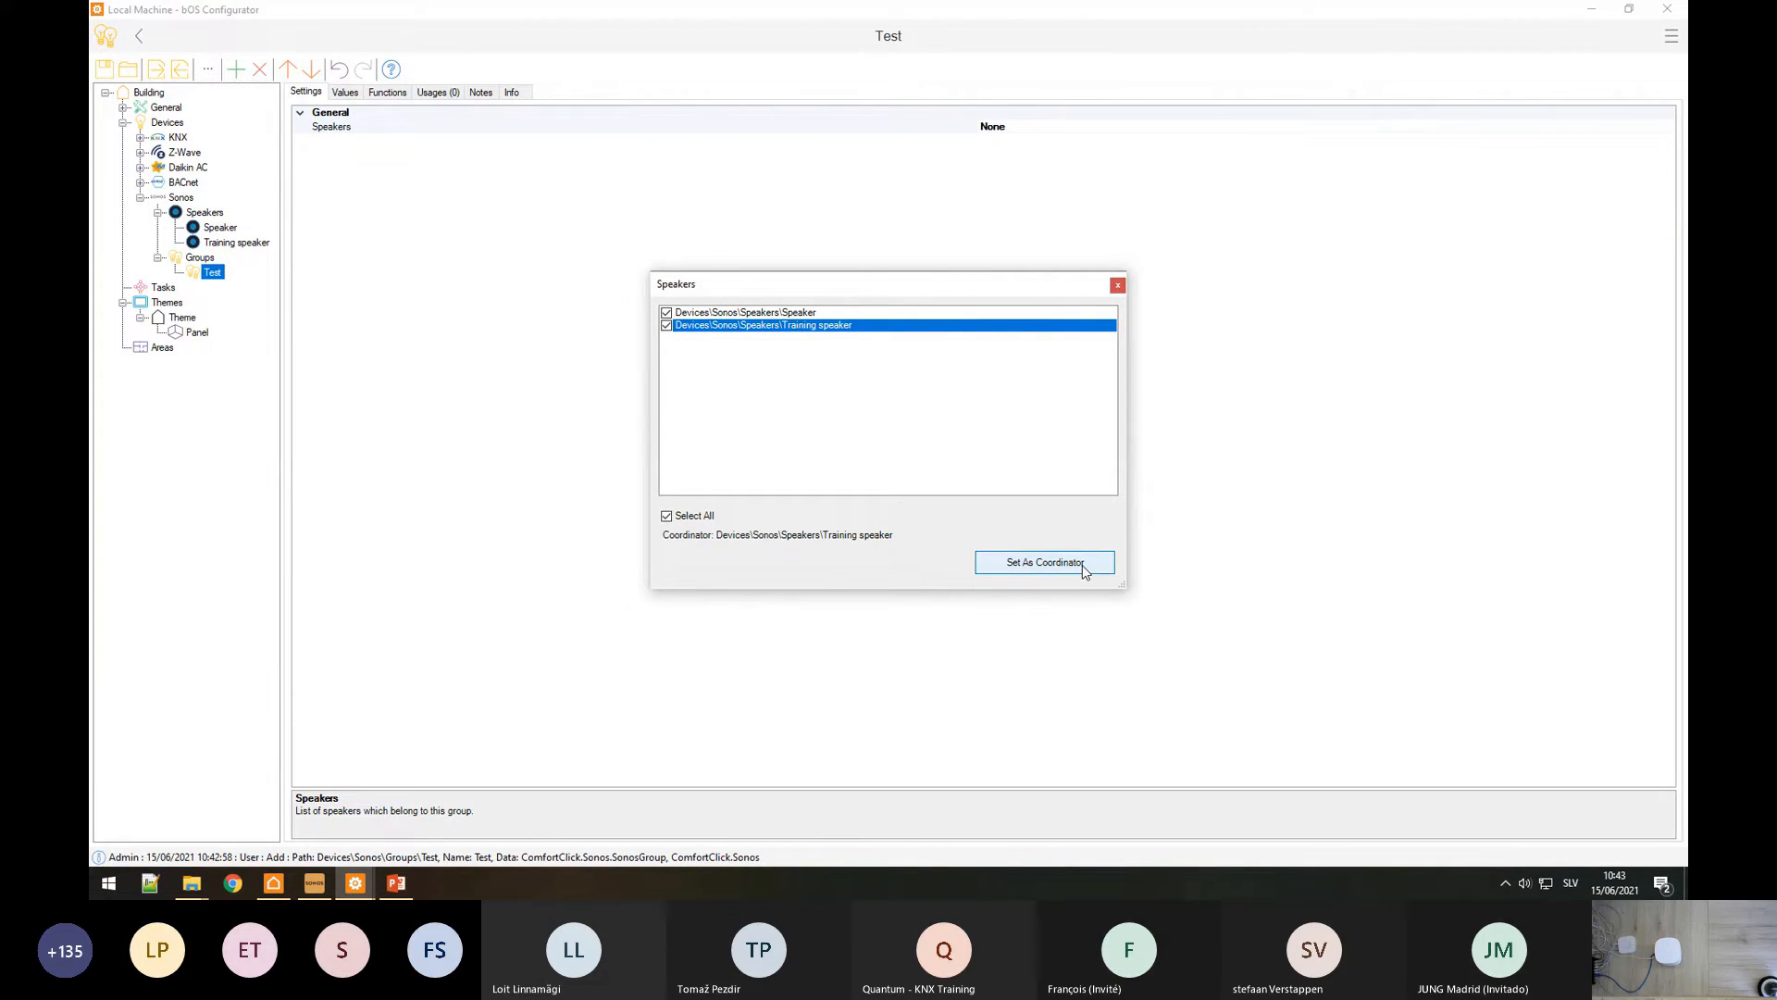
click(1119, 285)
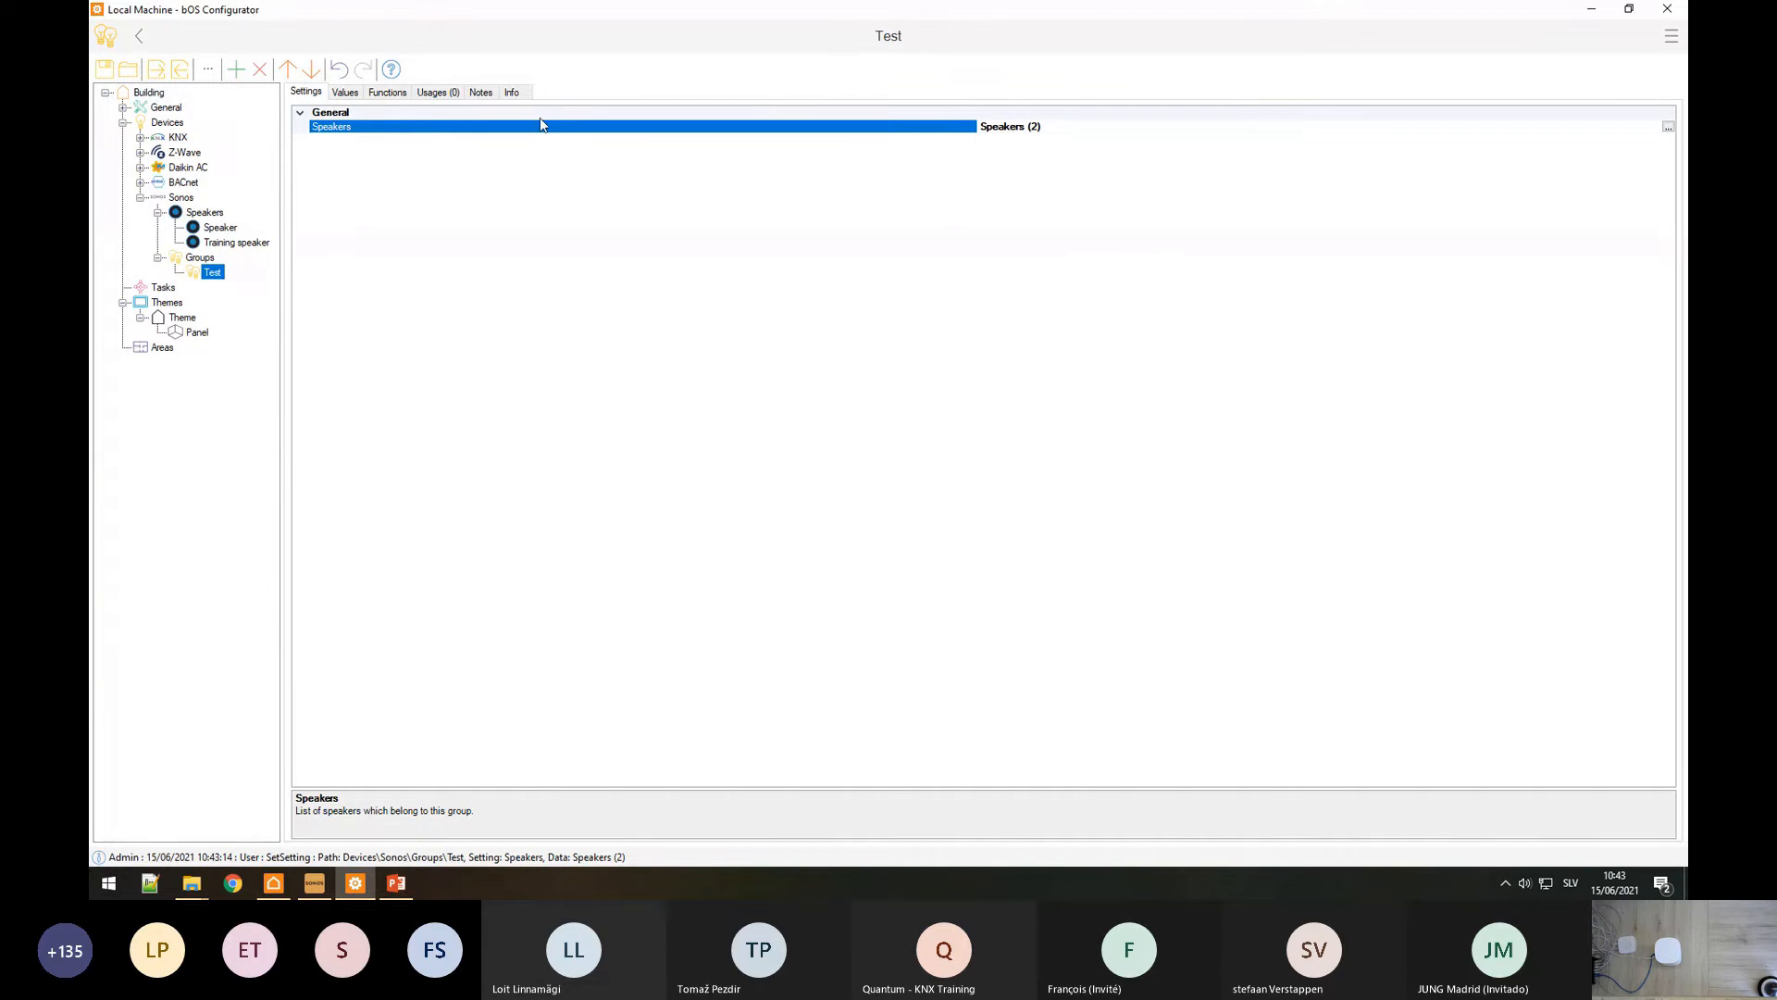
Step: Run the Test group's Play function and confirm the Office + 1 grouping in Sonos
click(379, 93)
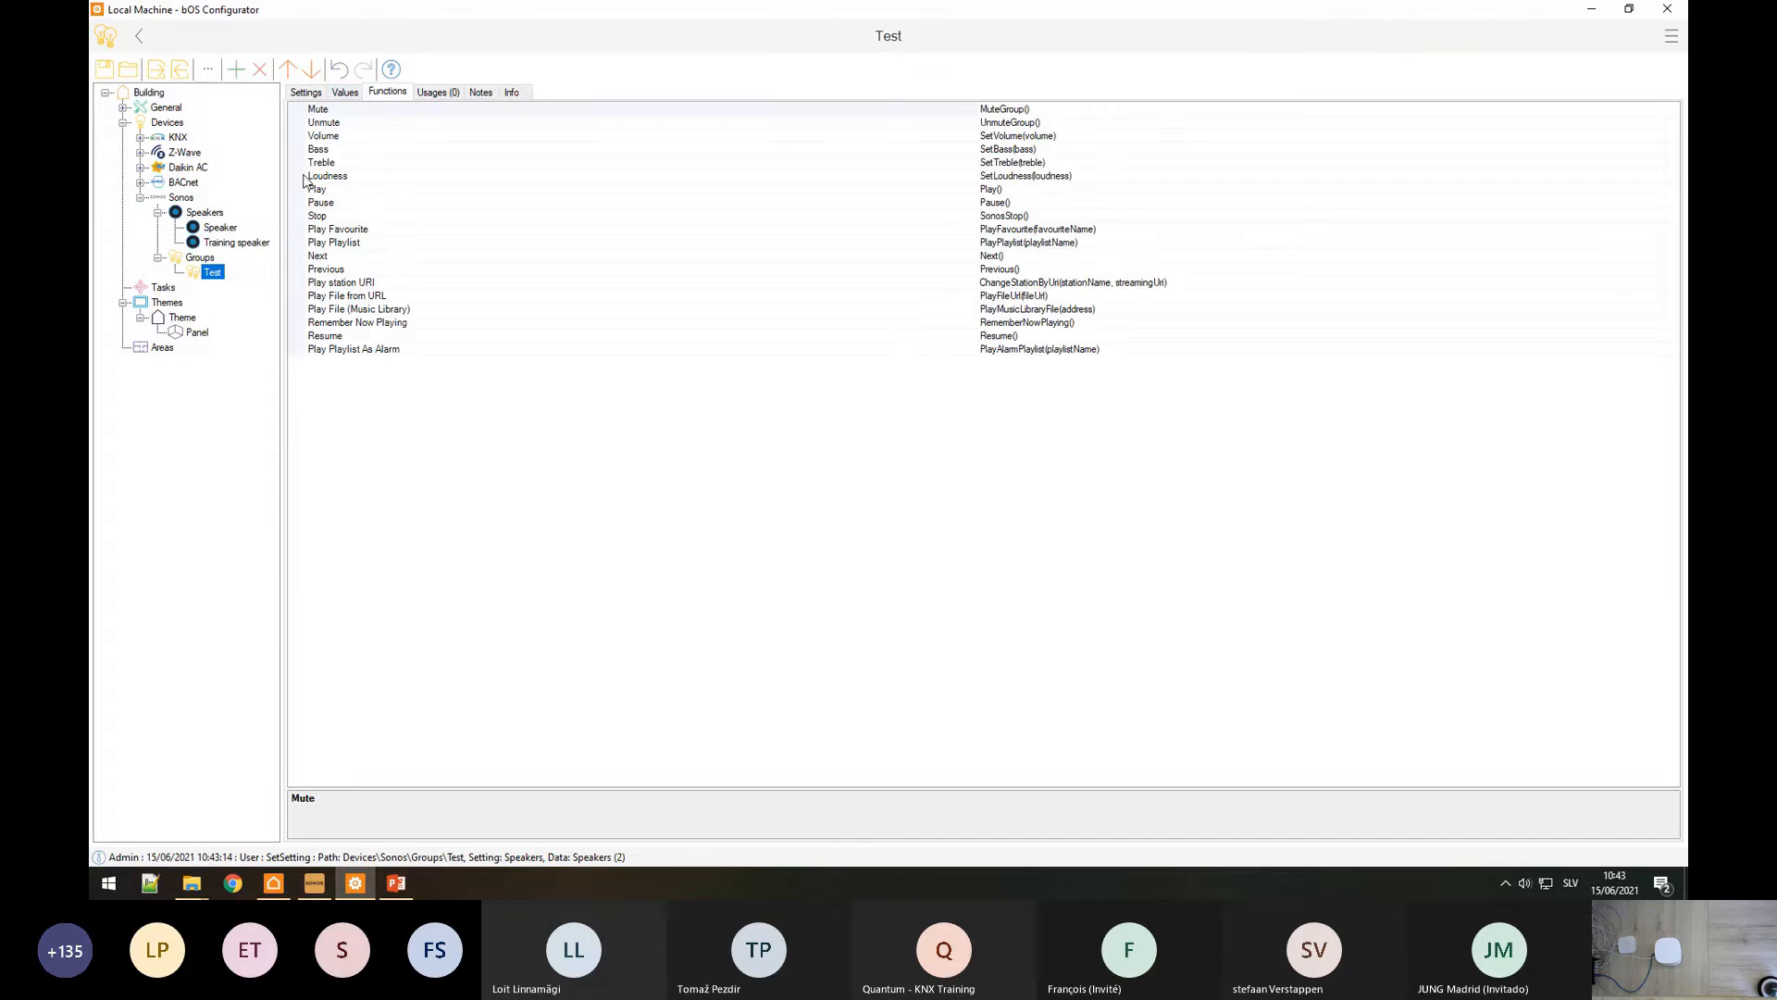
click(331, 190)
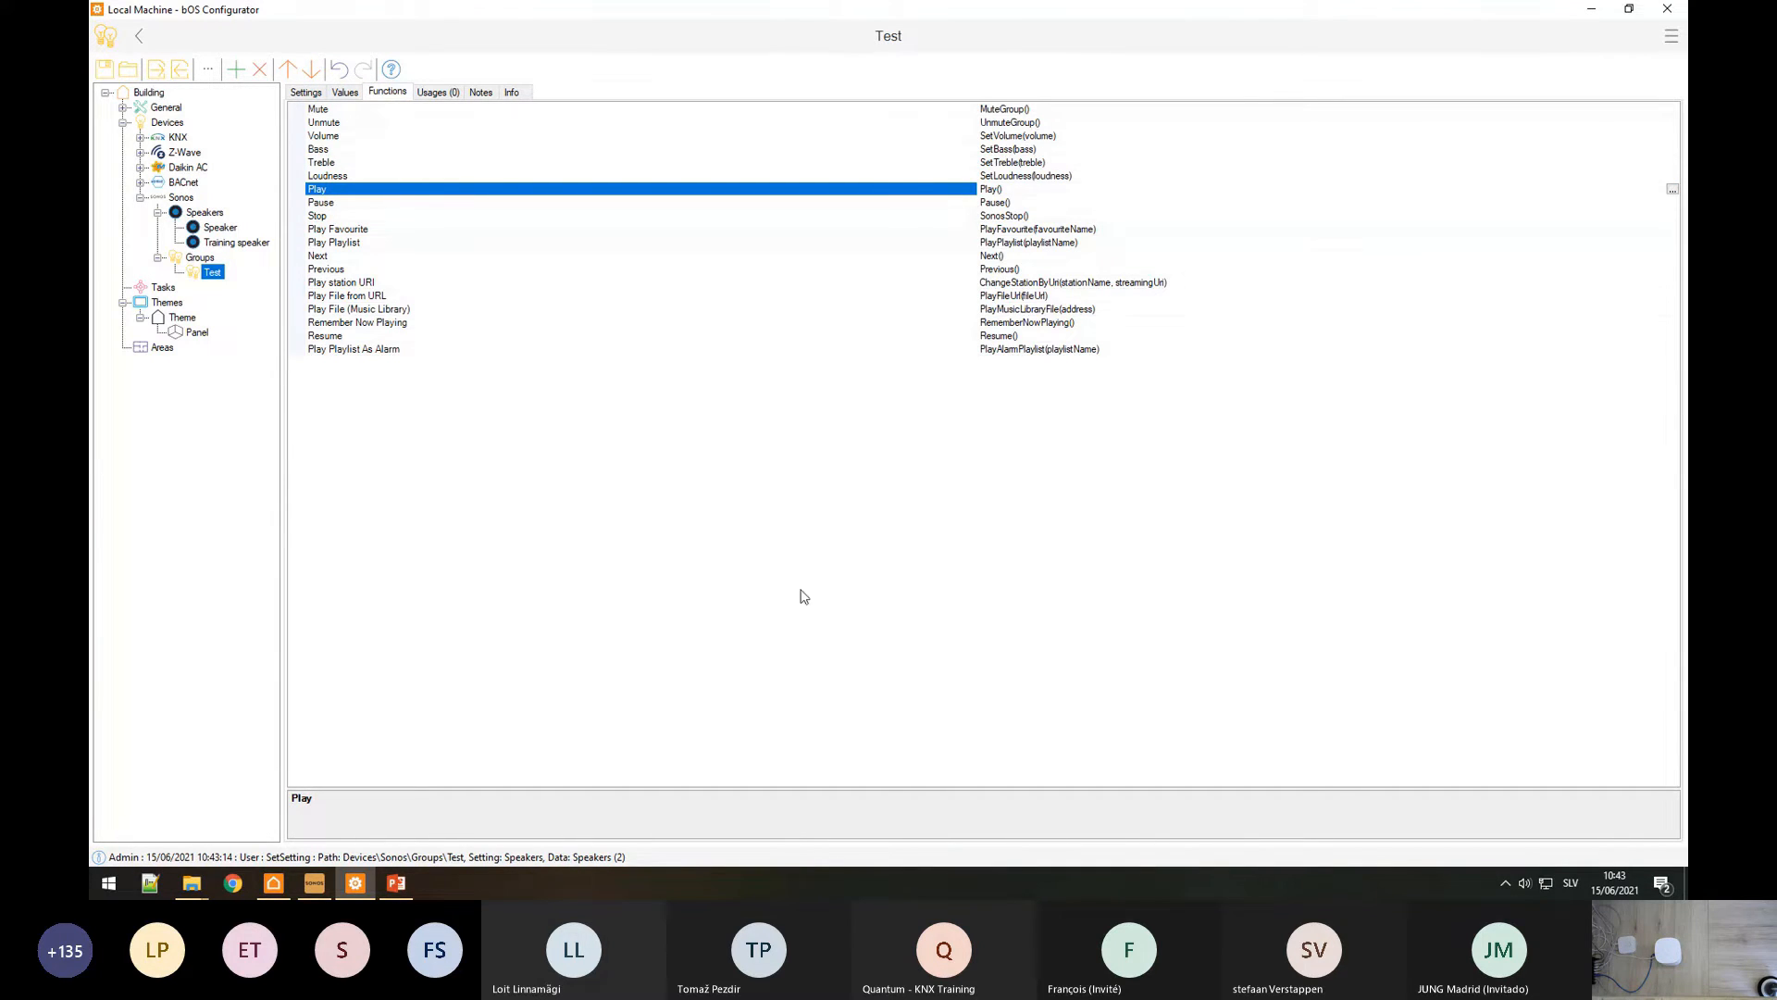
click(326, 884)
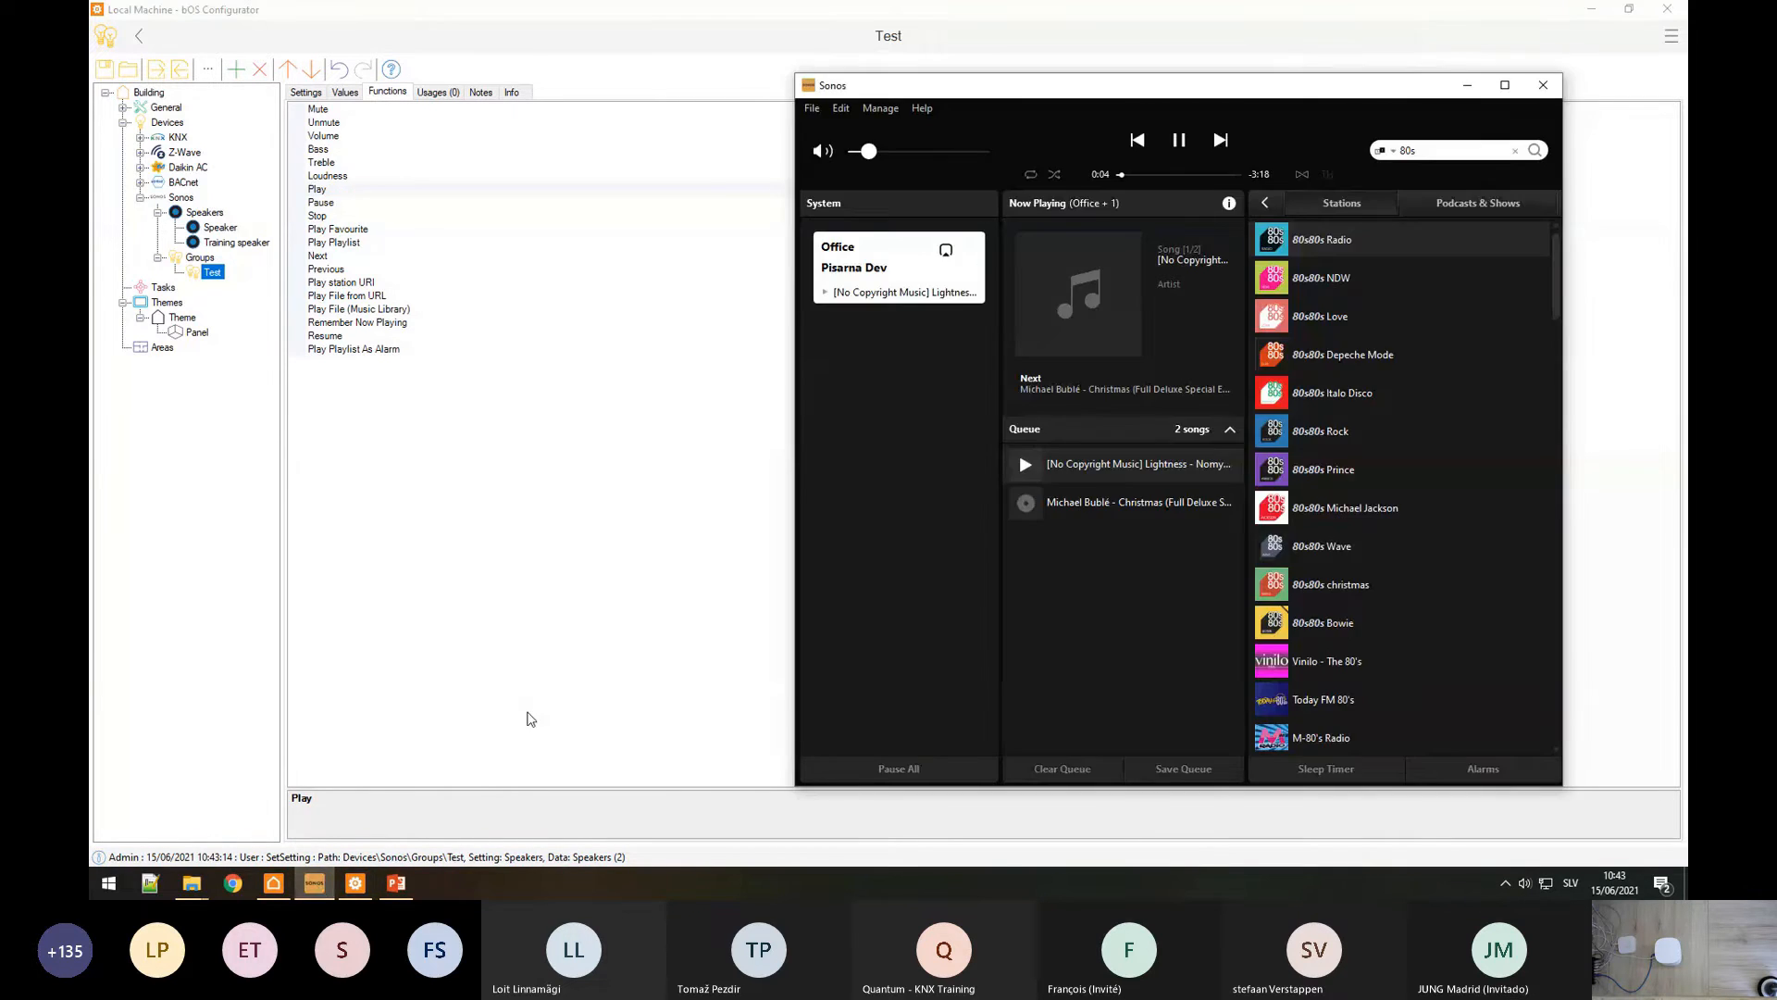
click(482, 773)
click(315, 887)
click(1505, 84)
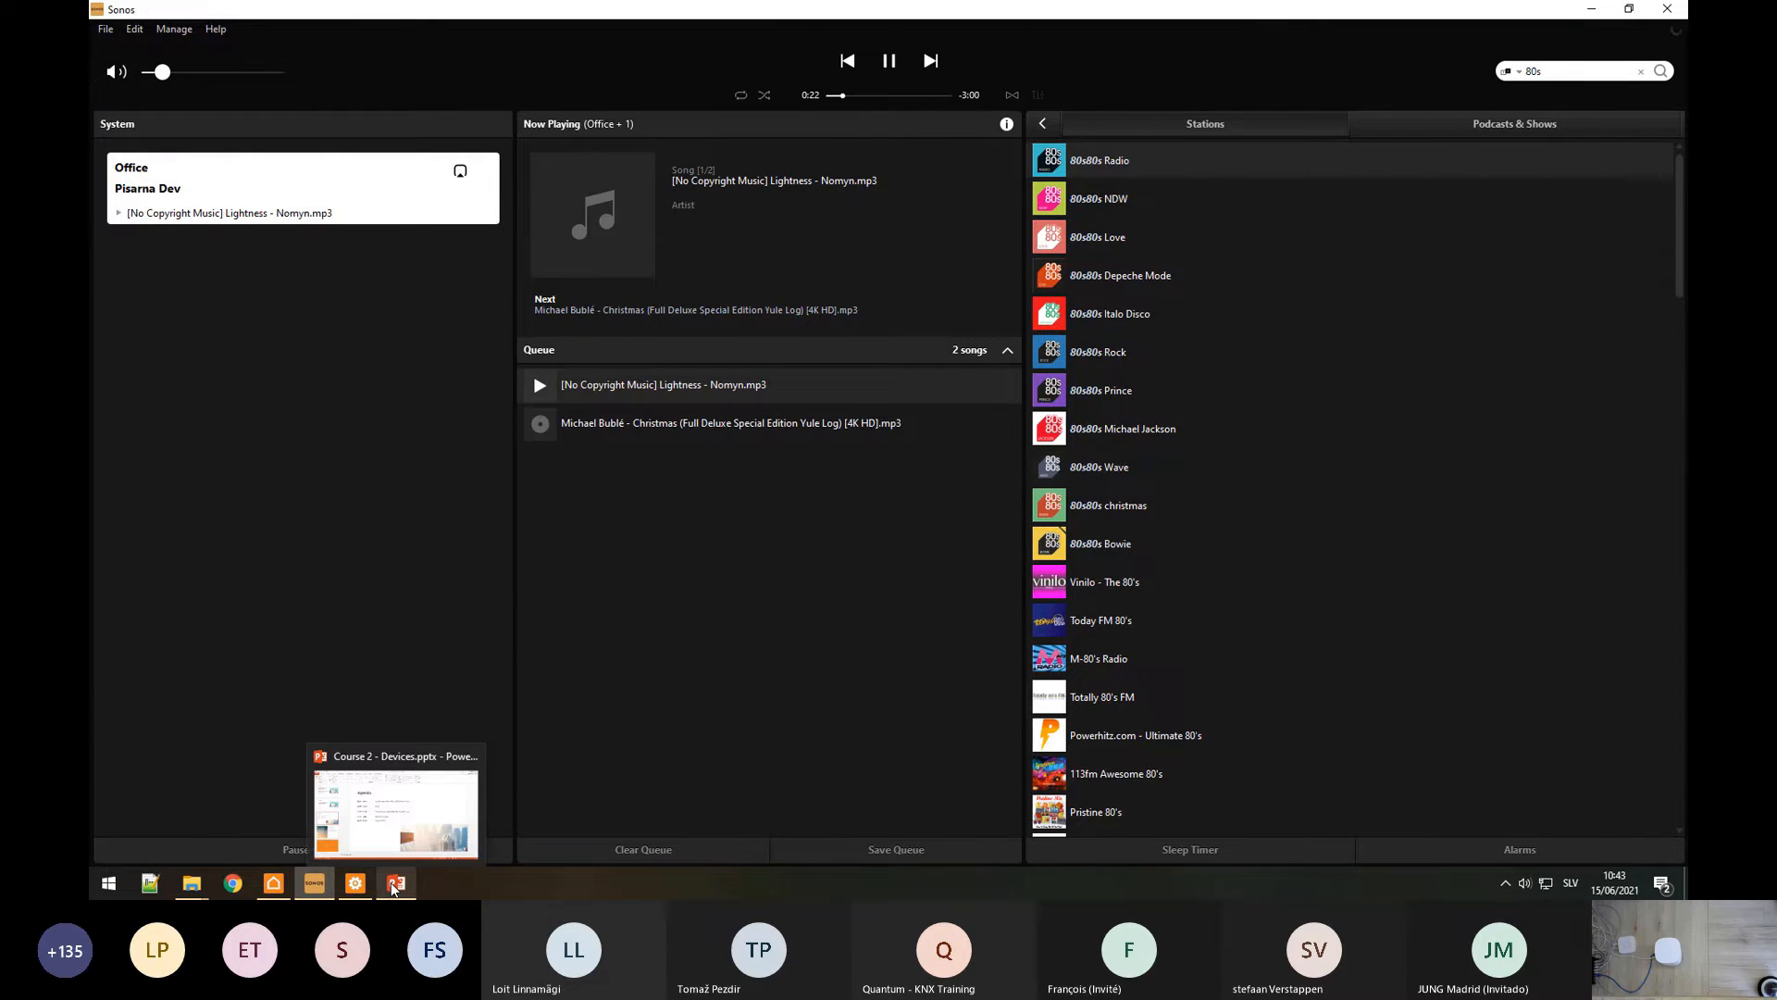
click(355, 883)
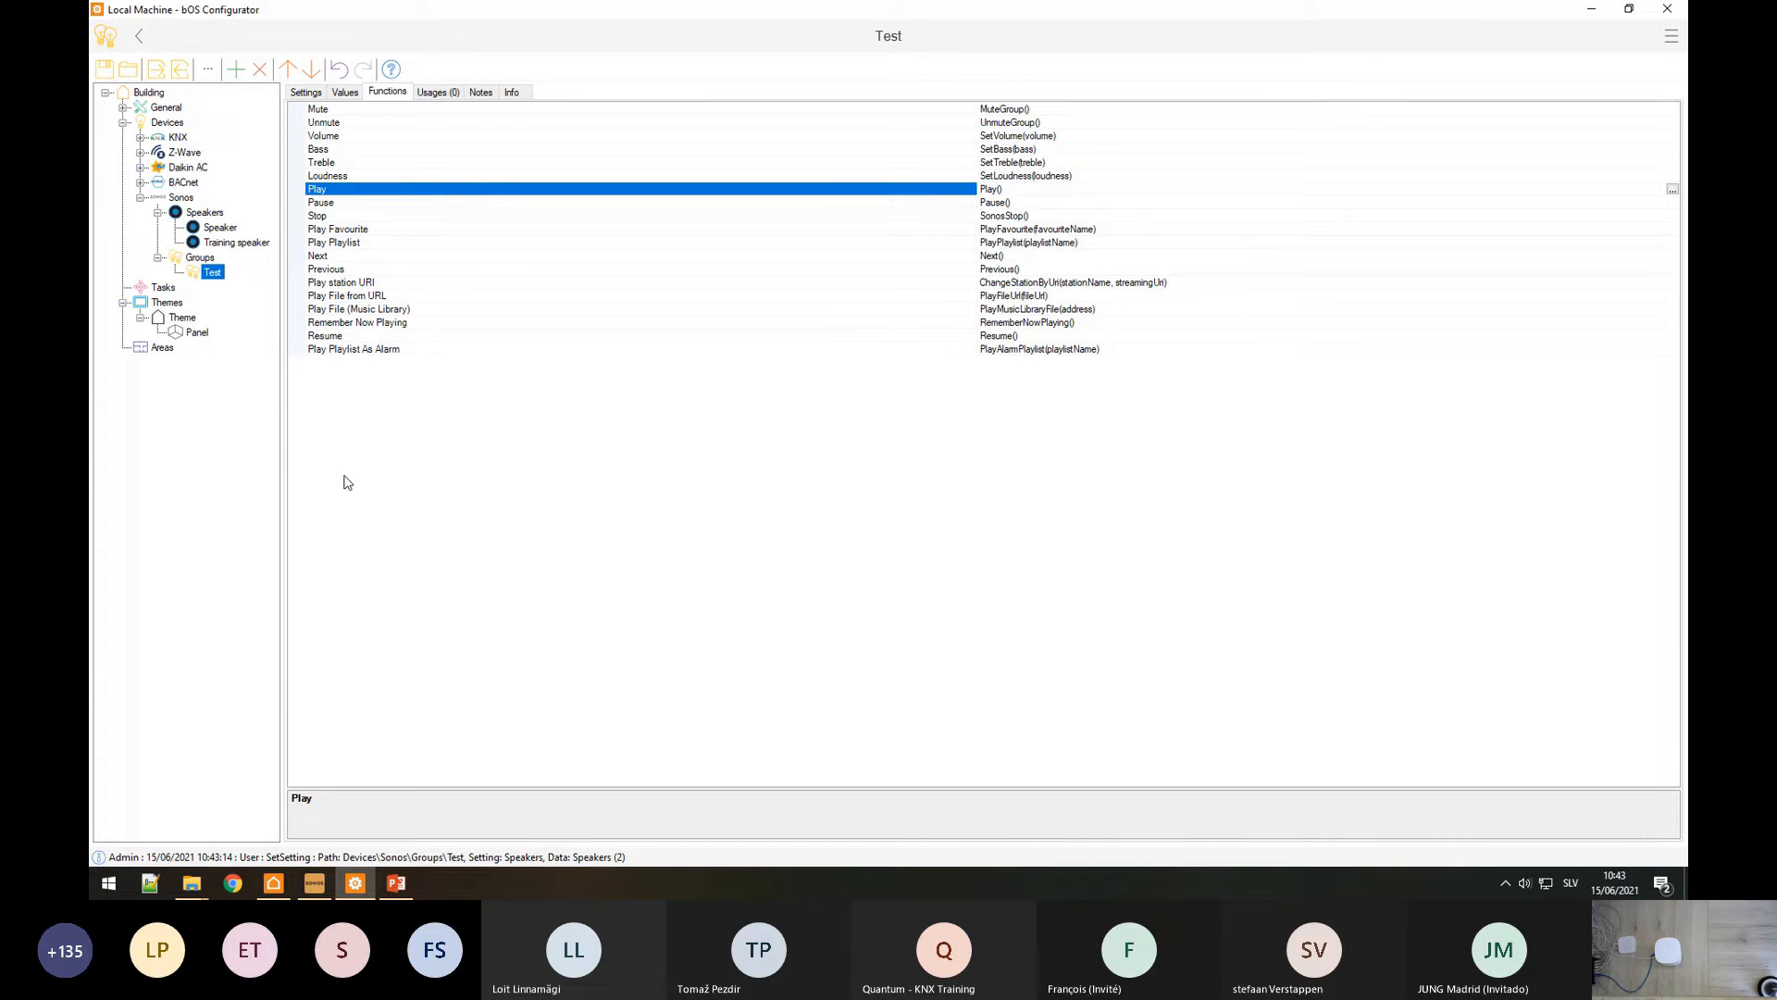
Step: Run Training speaker's Leave Group function and confirm in Sonos that the rooms are separate
click(226, 242)
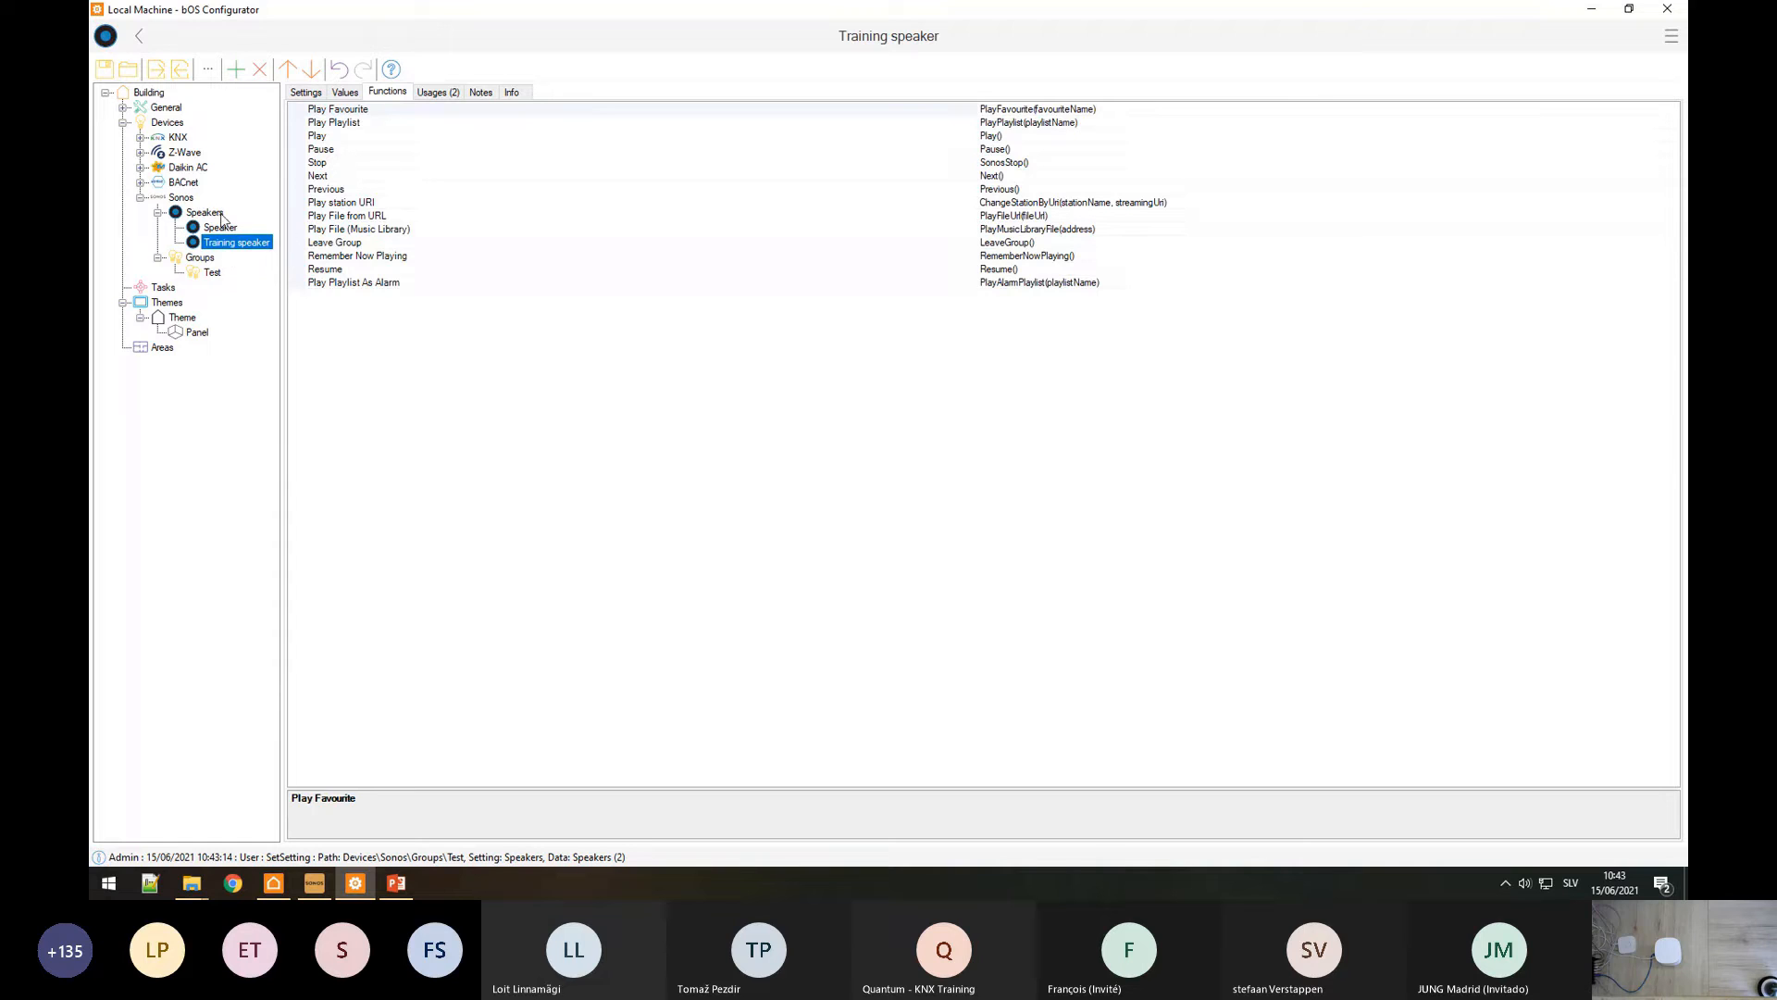
click(350, 243)
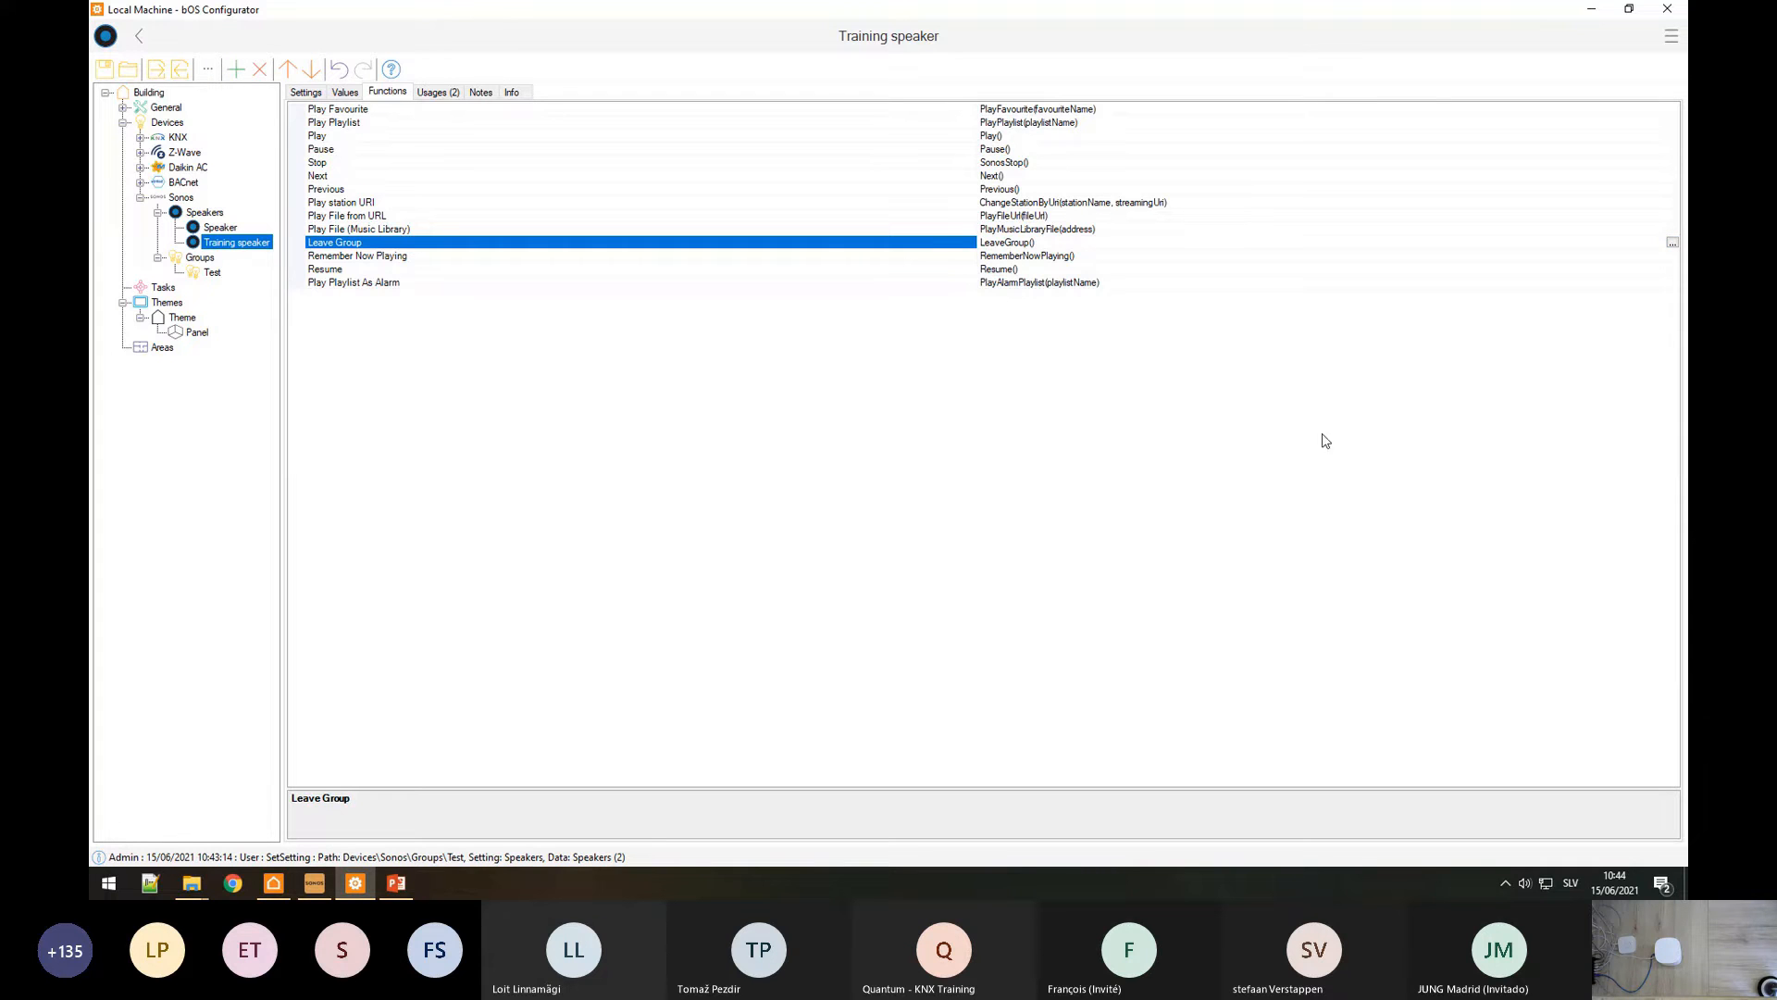
click(315, 884)
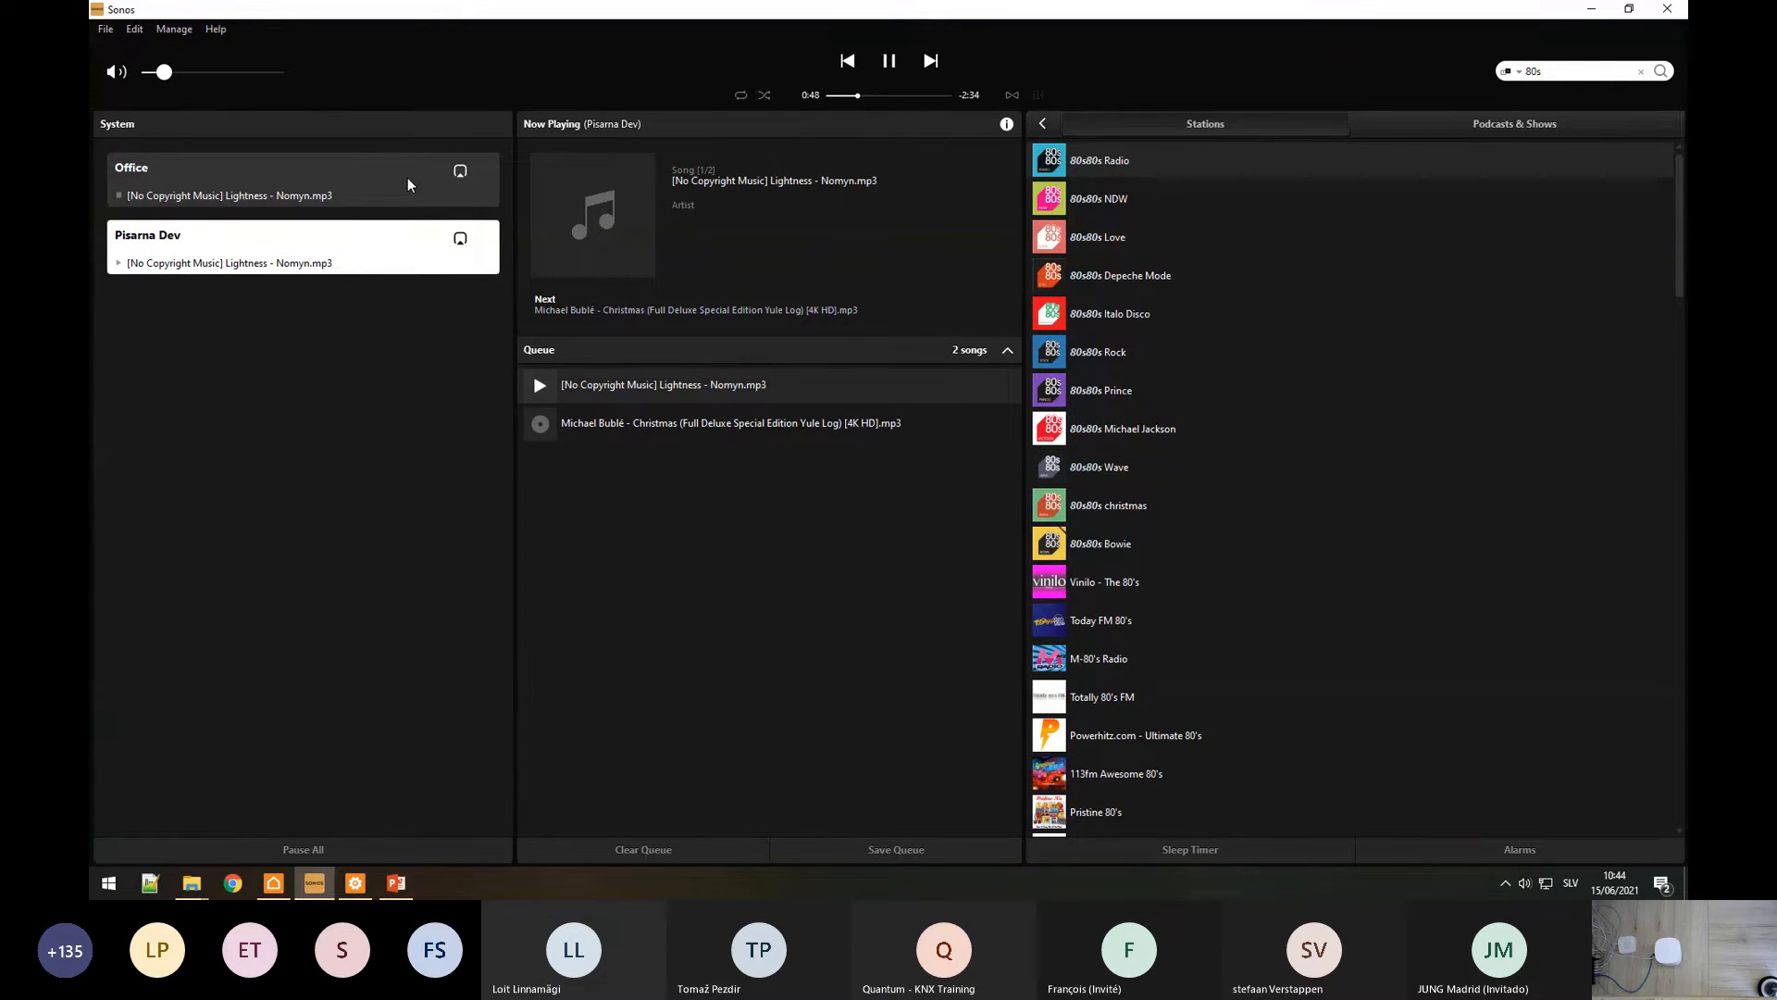
click(1591, 9)
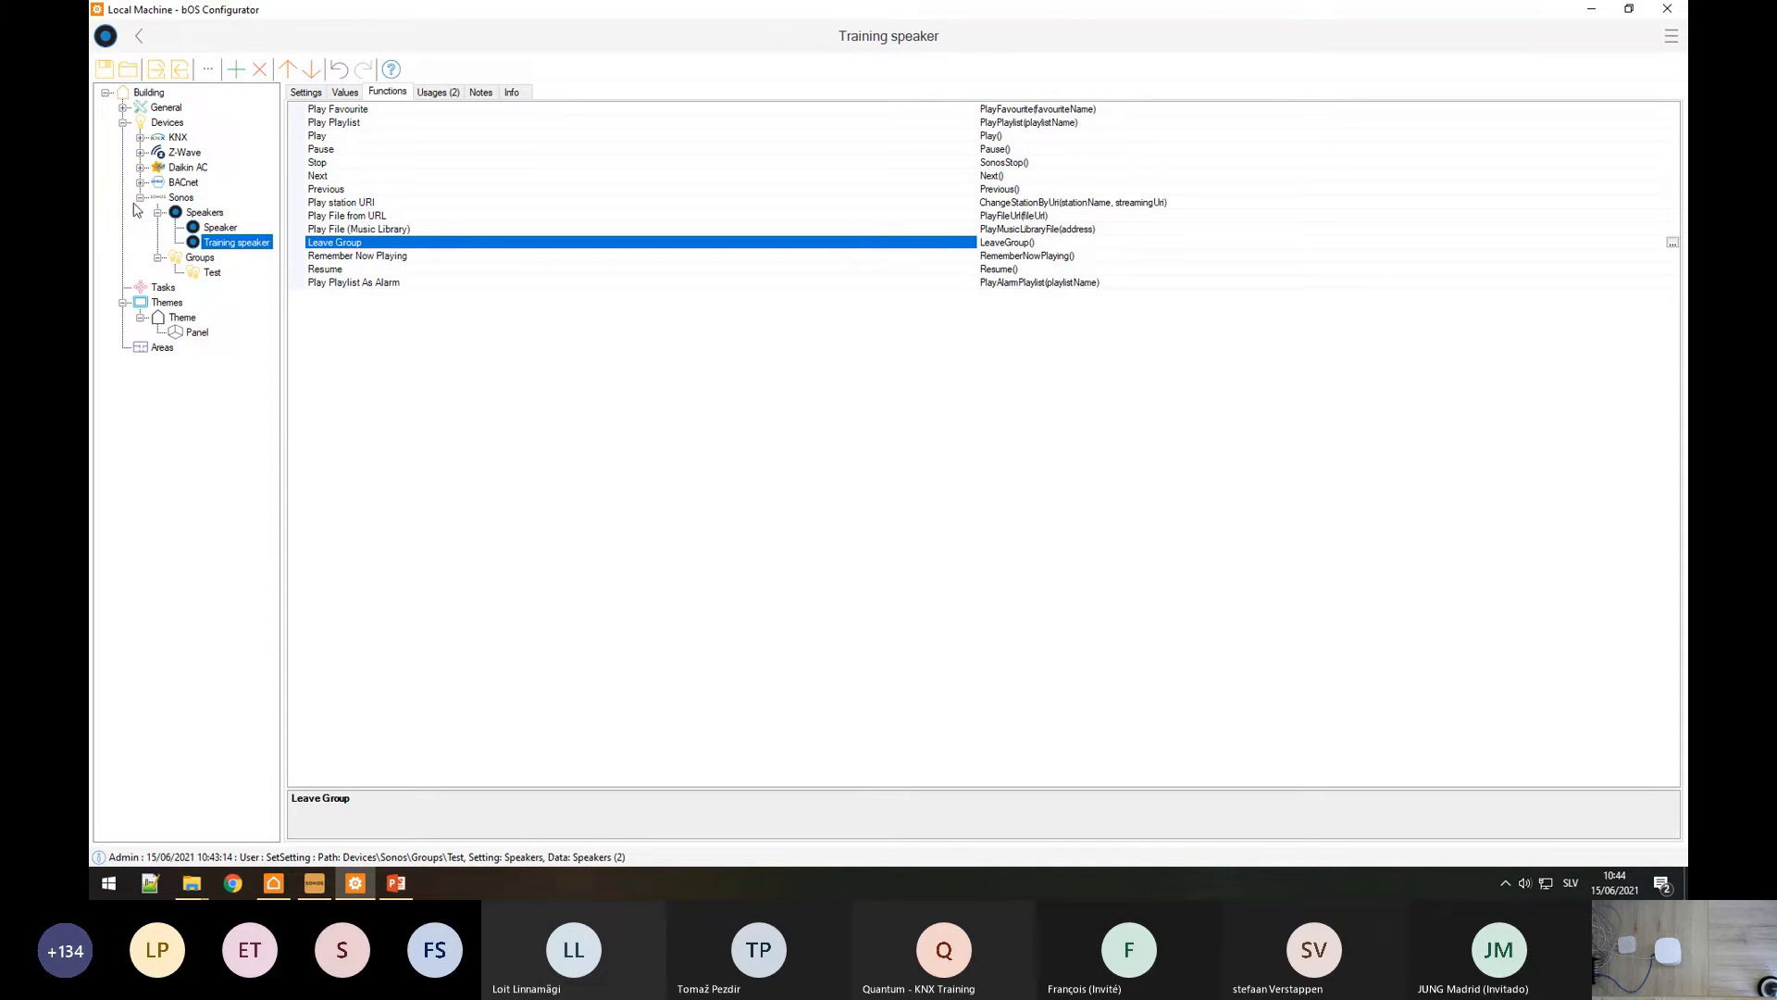
Step: Collapse the Sonos branch to show the driver's functions, Stop All through Volume
click(140, 198)
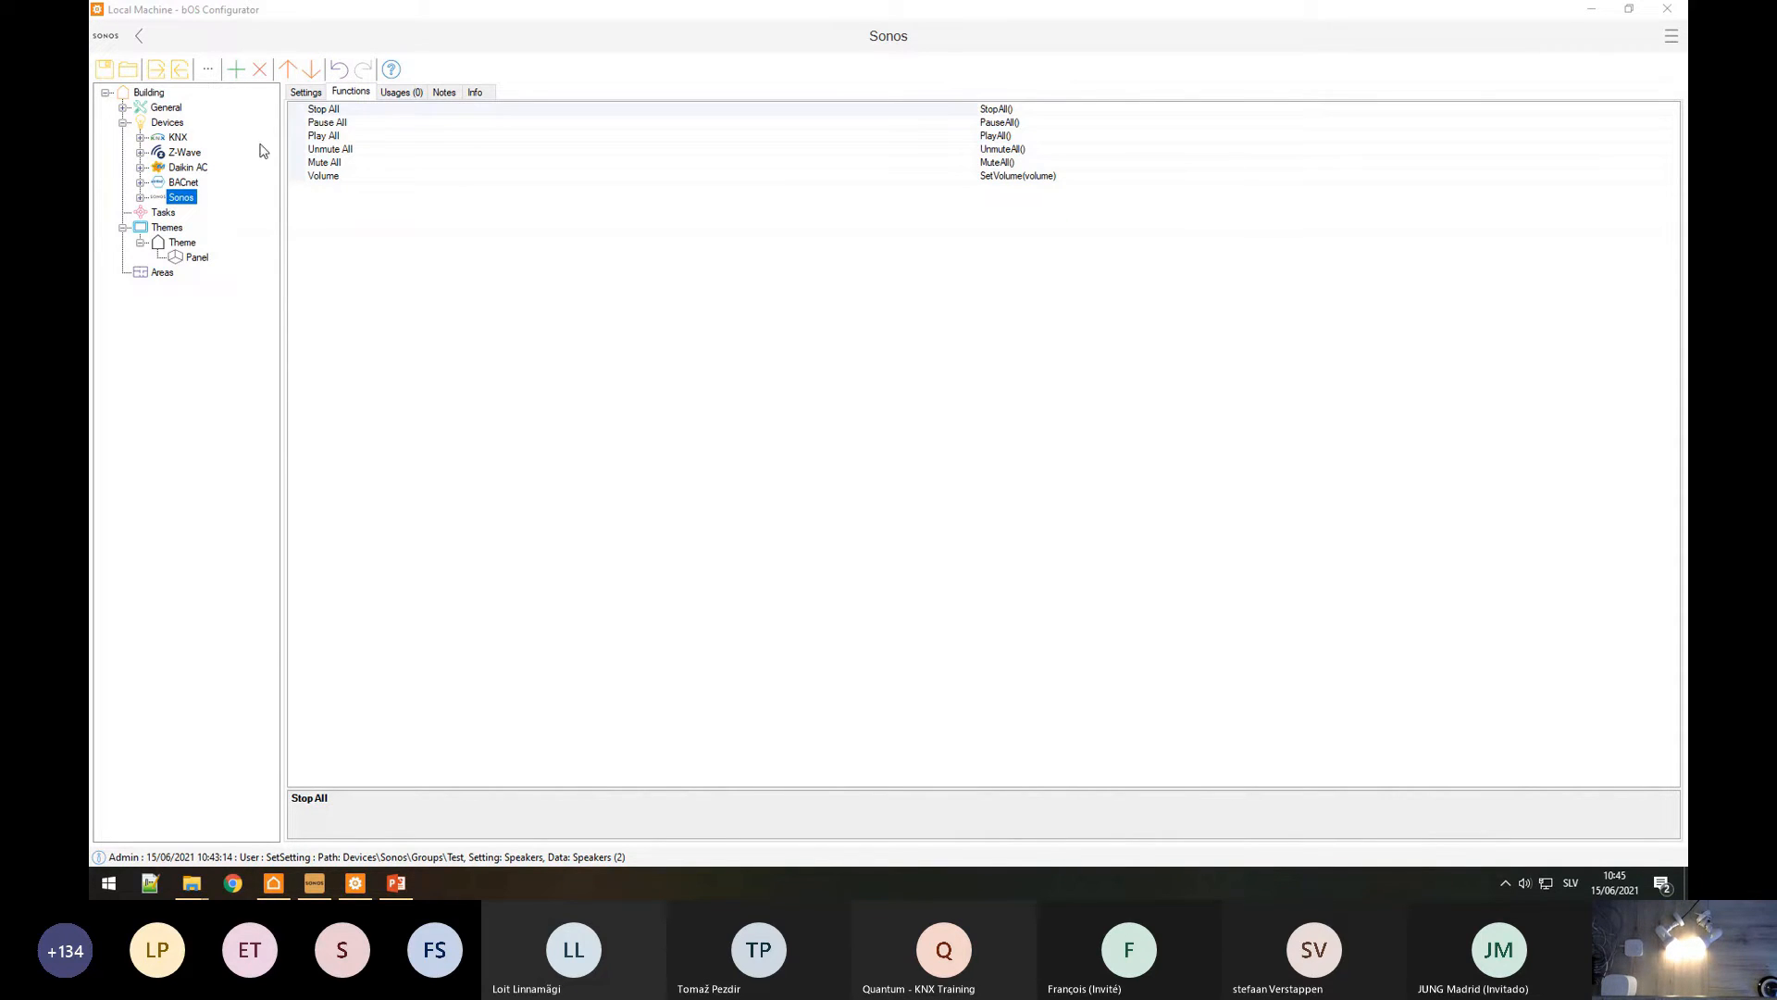
Step: Add a HUE driver under Devices through the Add dialog
right_click(159, 122)
click(200, 141)
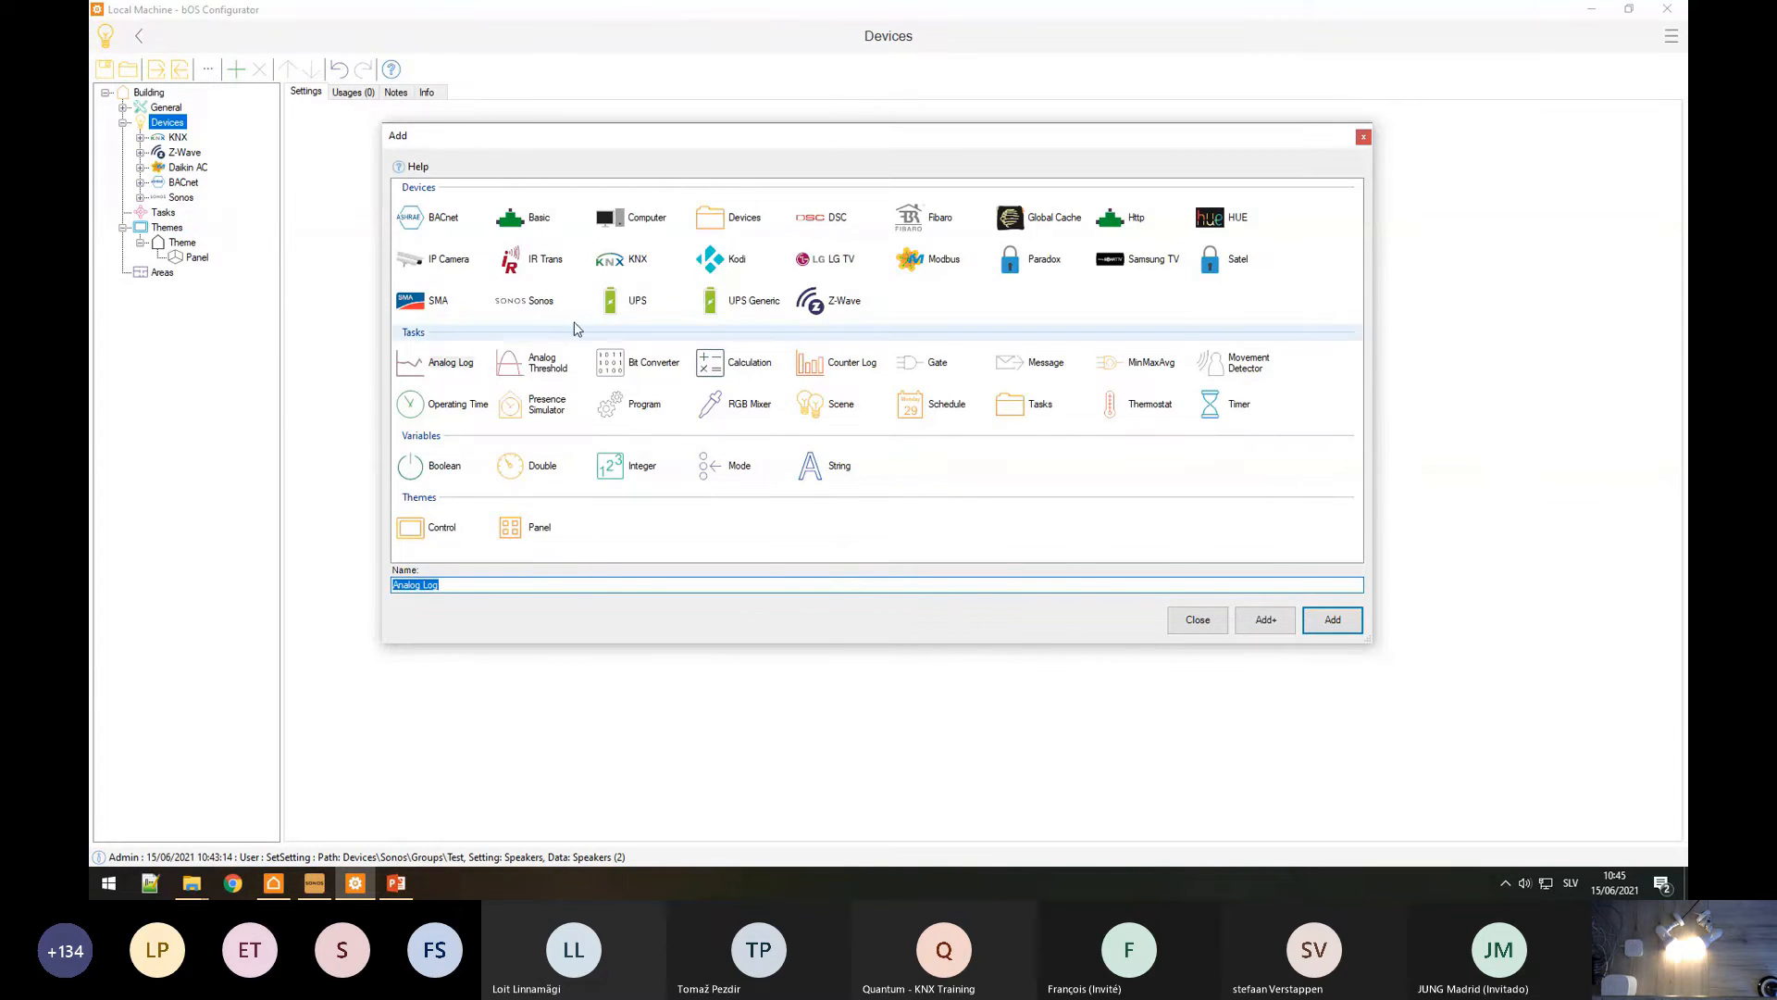
click(1205, 218)
click(1330, 623)
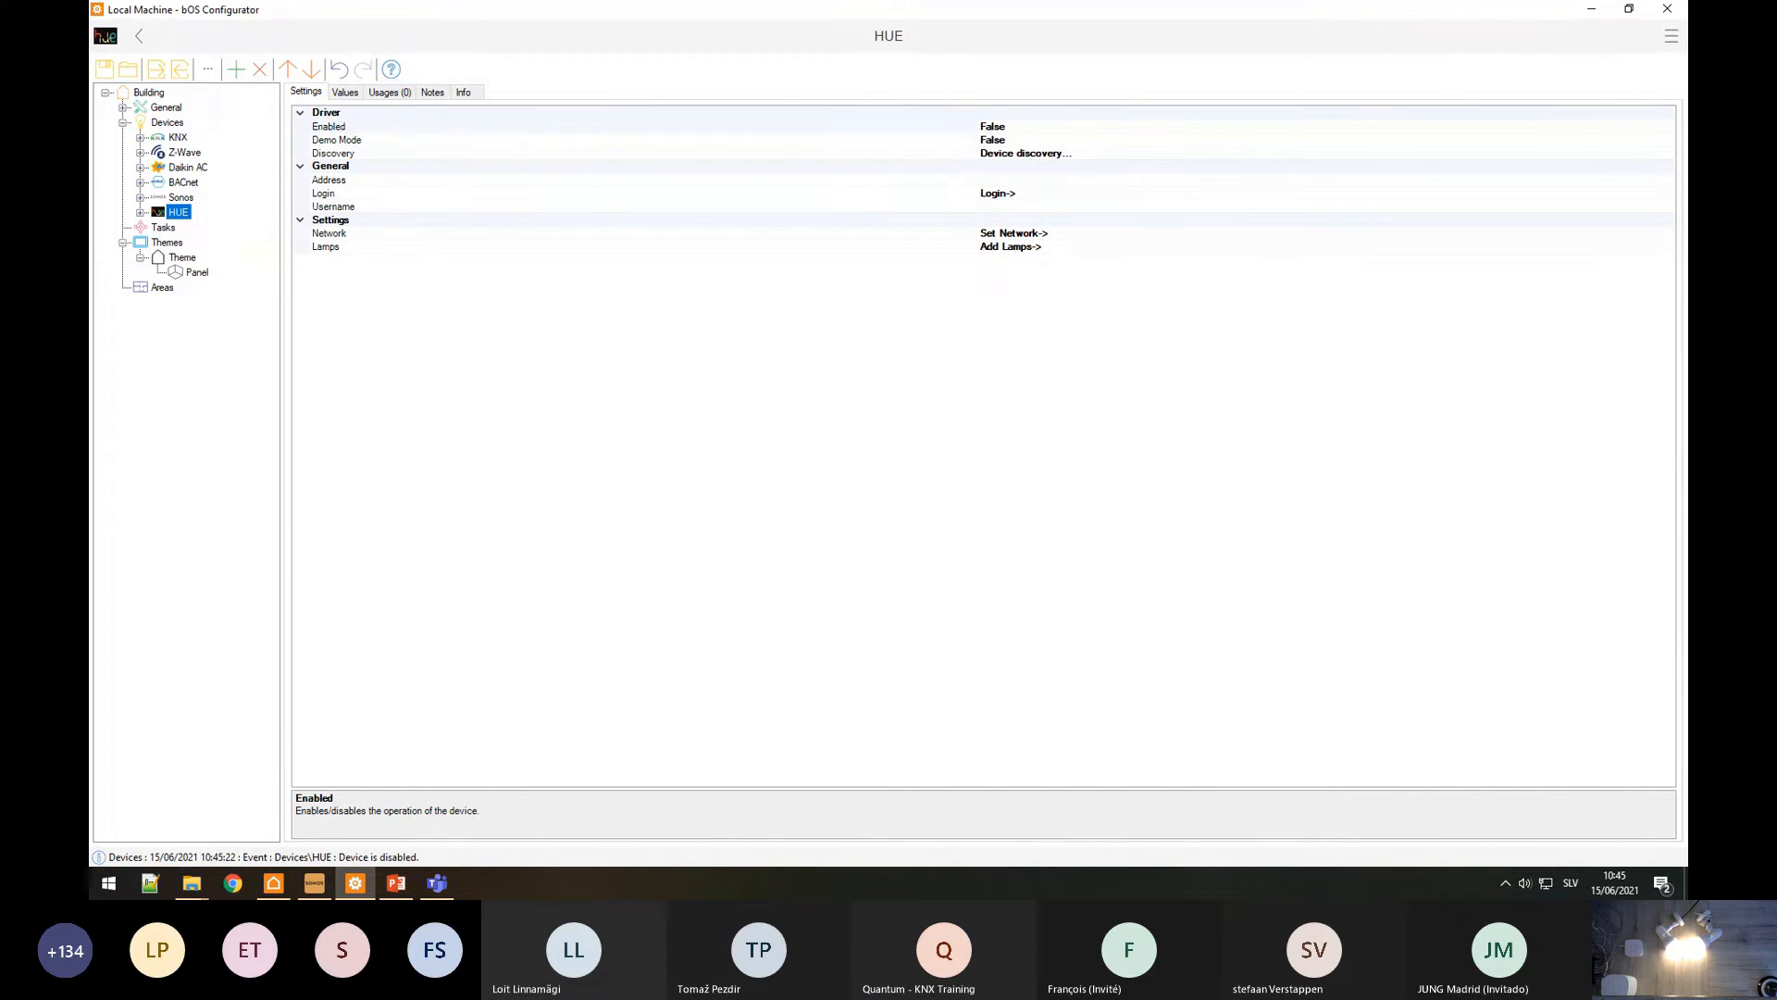
Step: Discover the HUE bridge at 192.168.128.116 and log in to it using the hub button
click(1116, 156)
click(1671, 156)
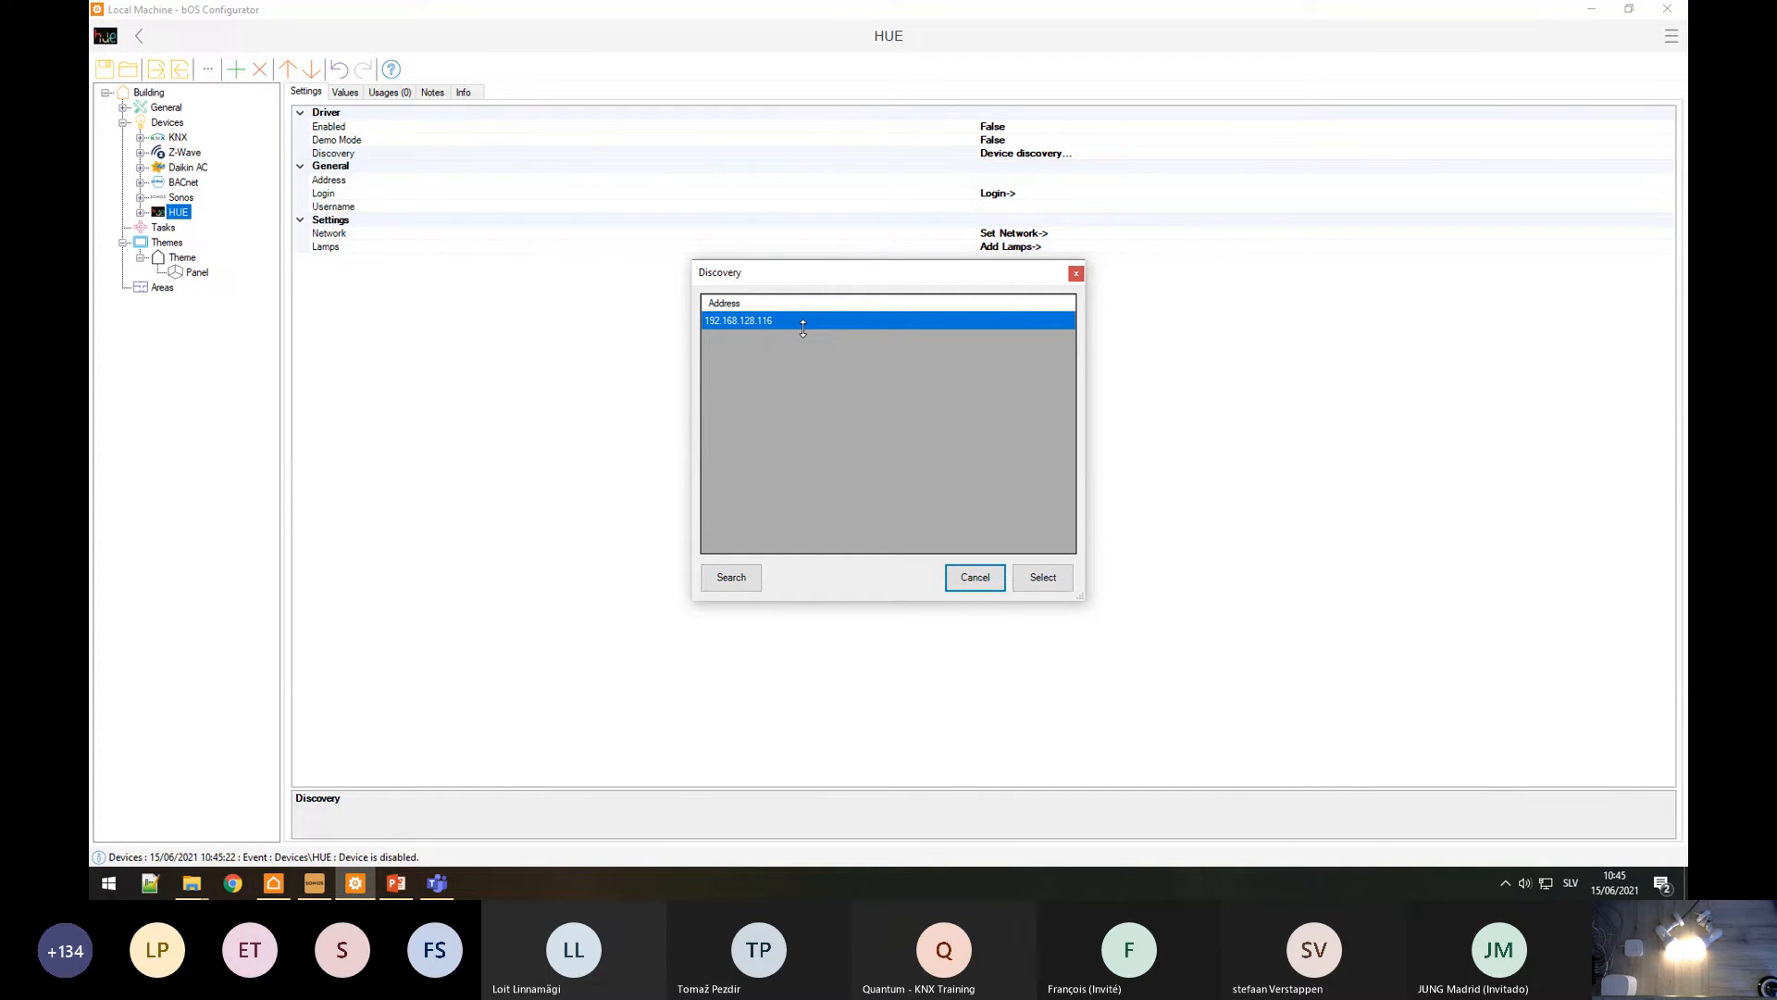
click(1043, 577)
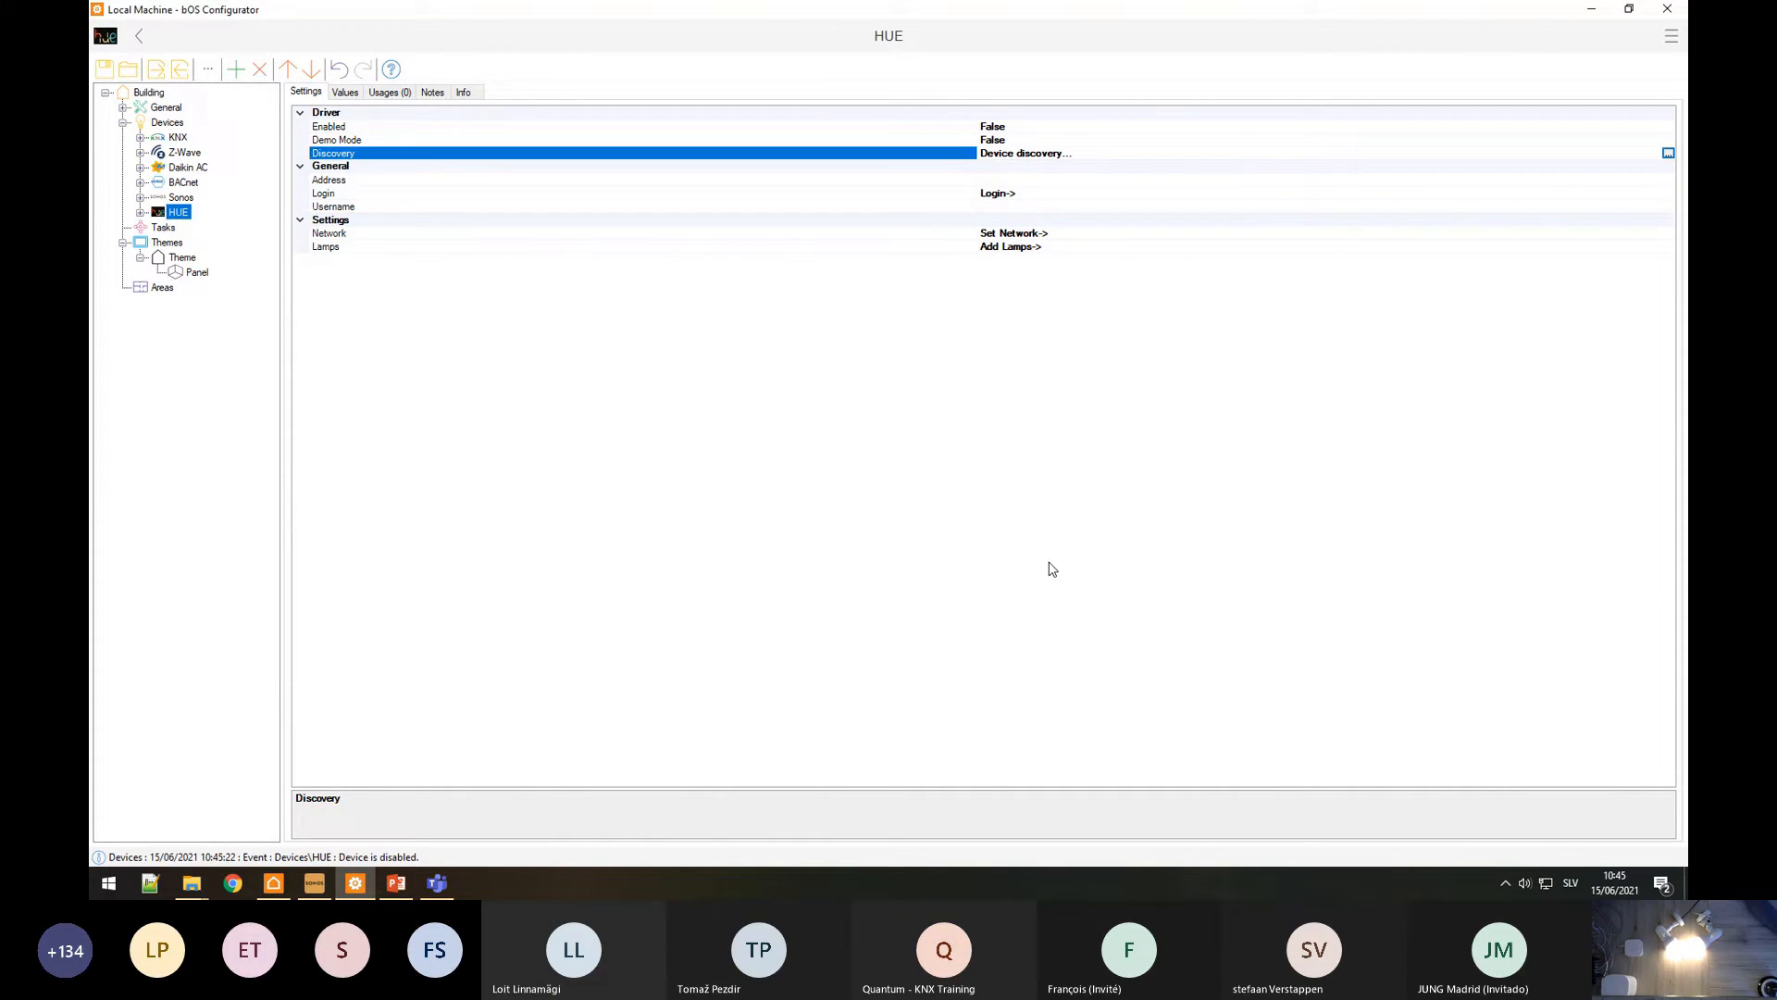
click(1008, 194)
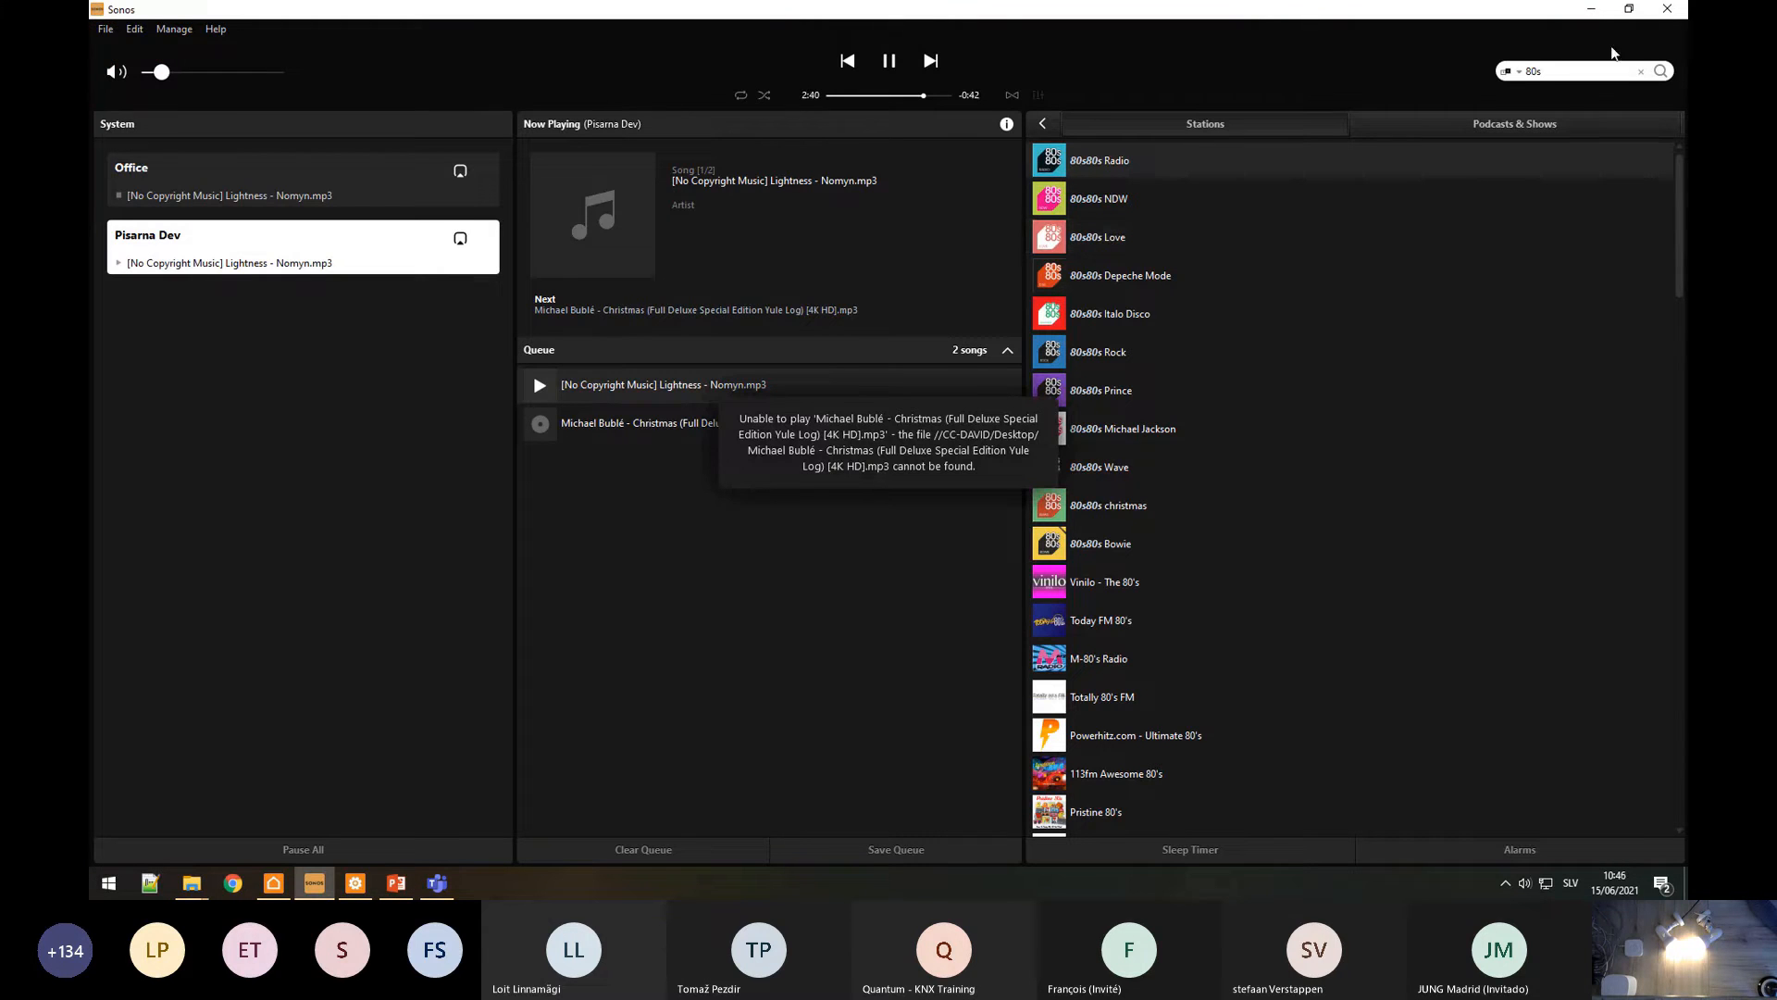
click(1591, 10)
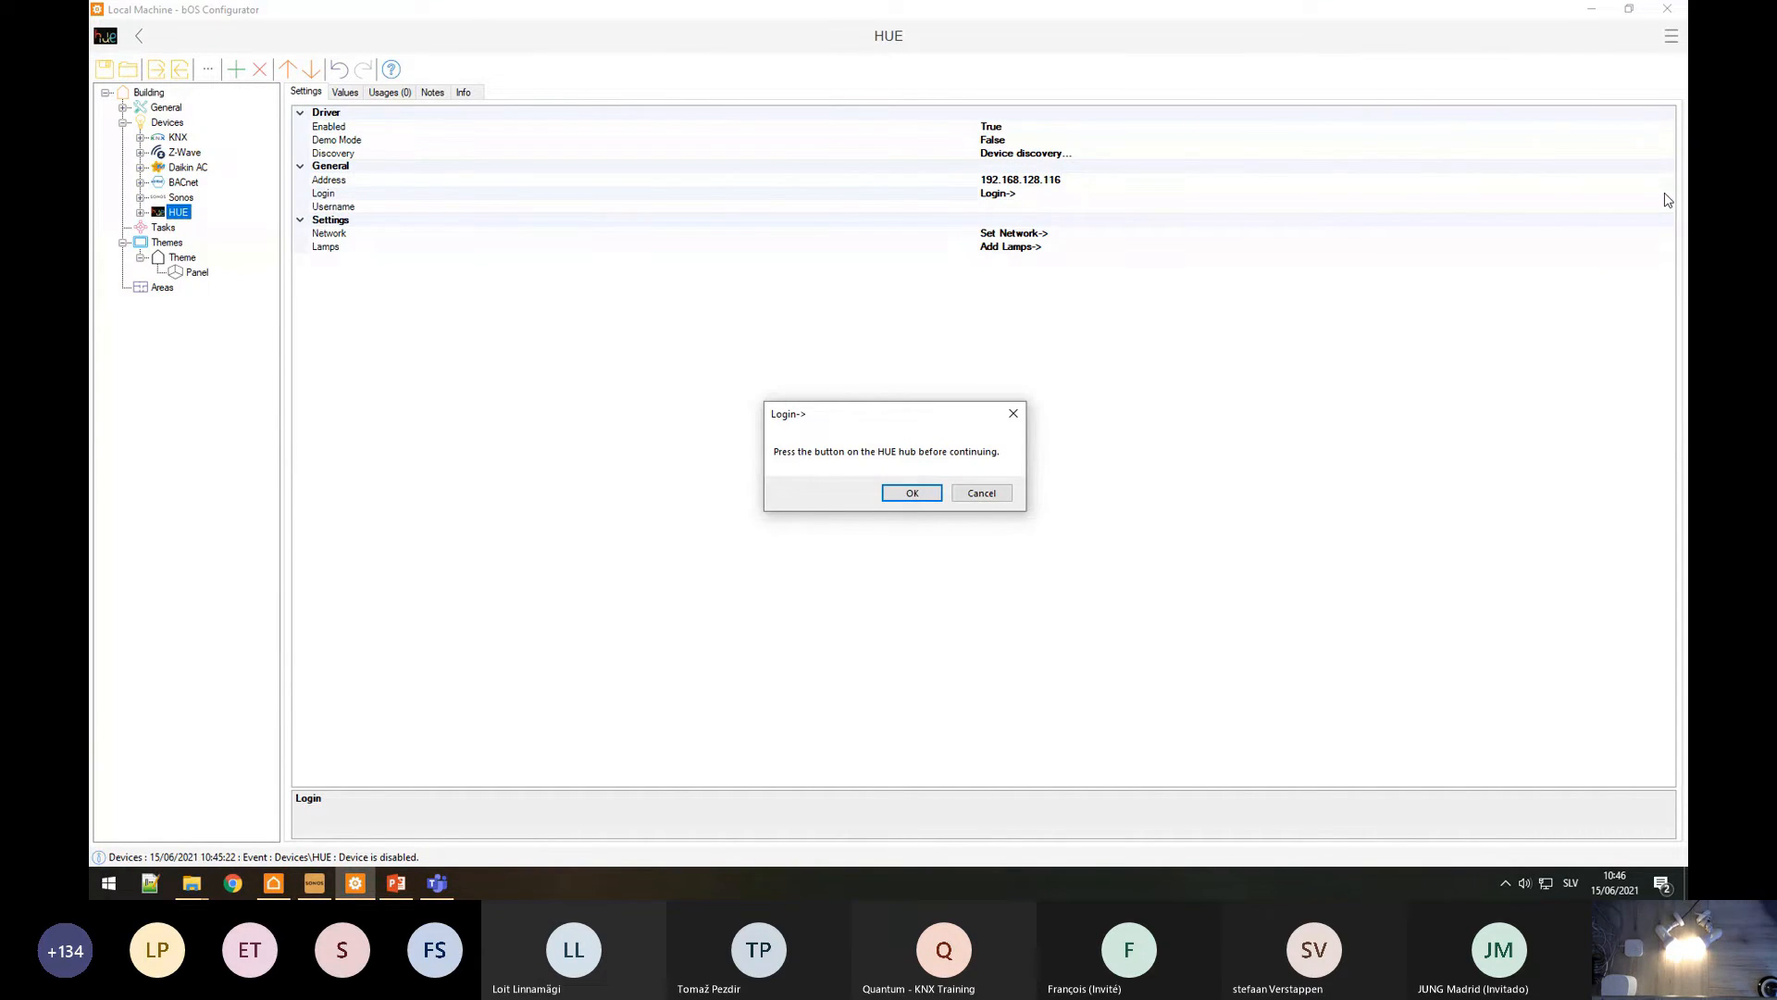
click(911, 493)
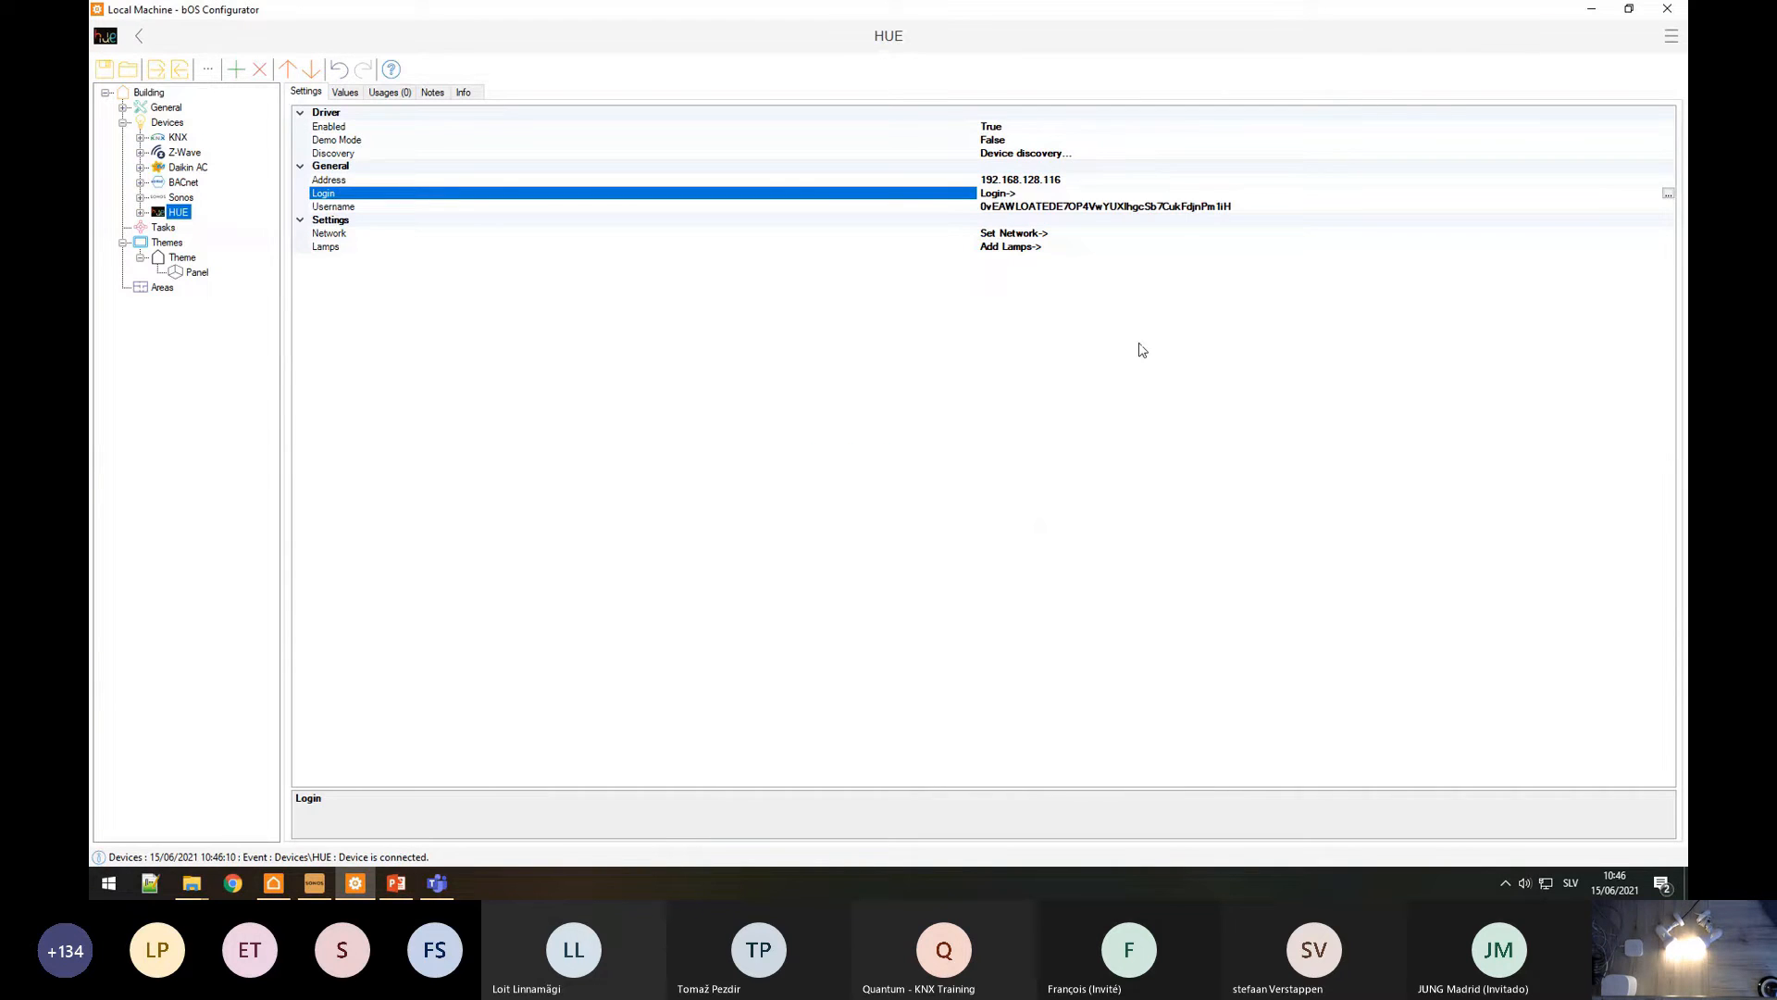
click(1169, 207)
drag(1253, 207, 970, 203)
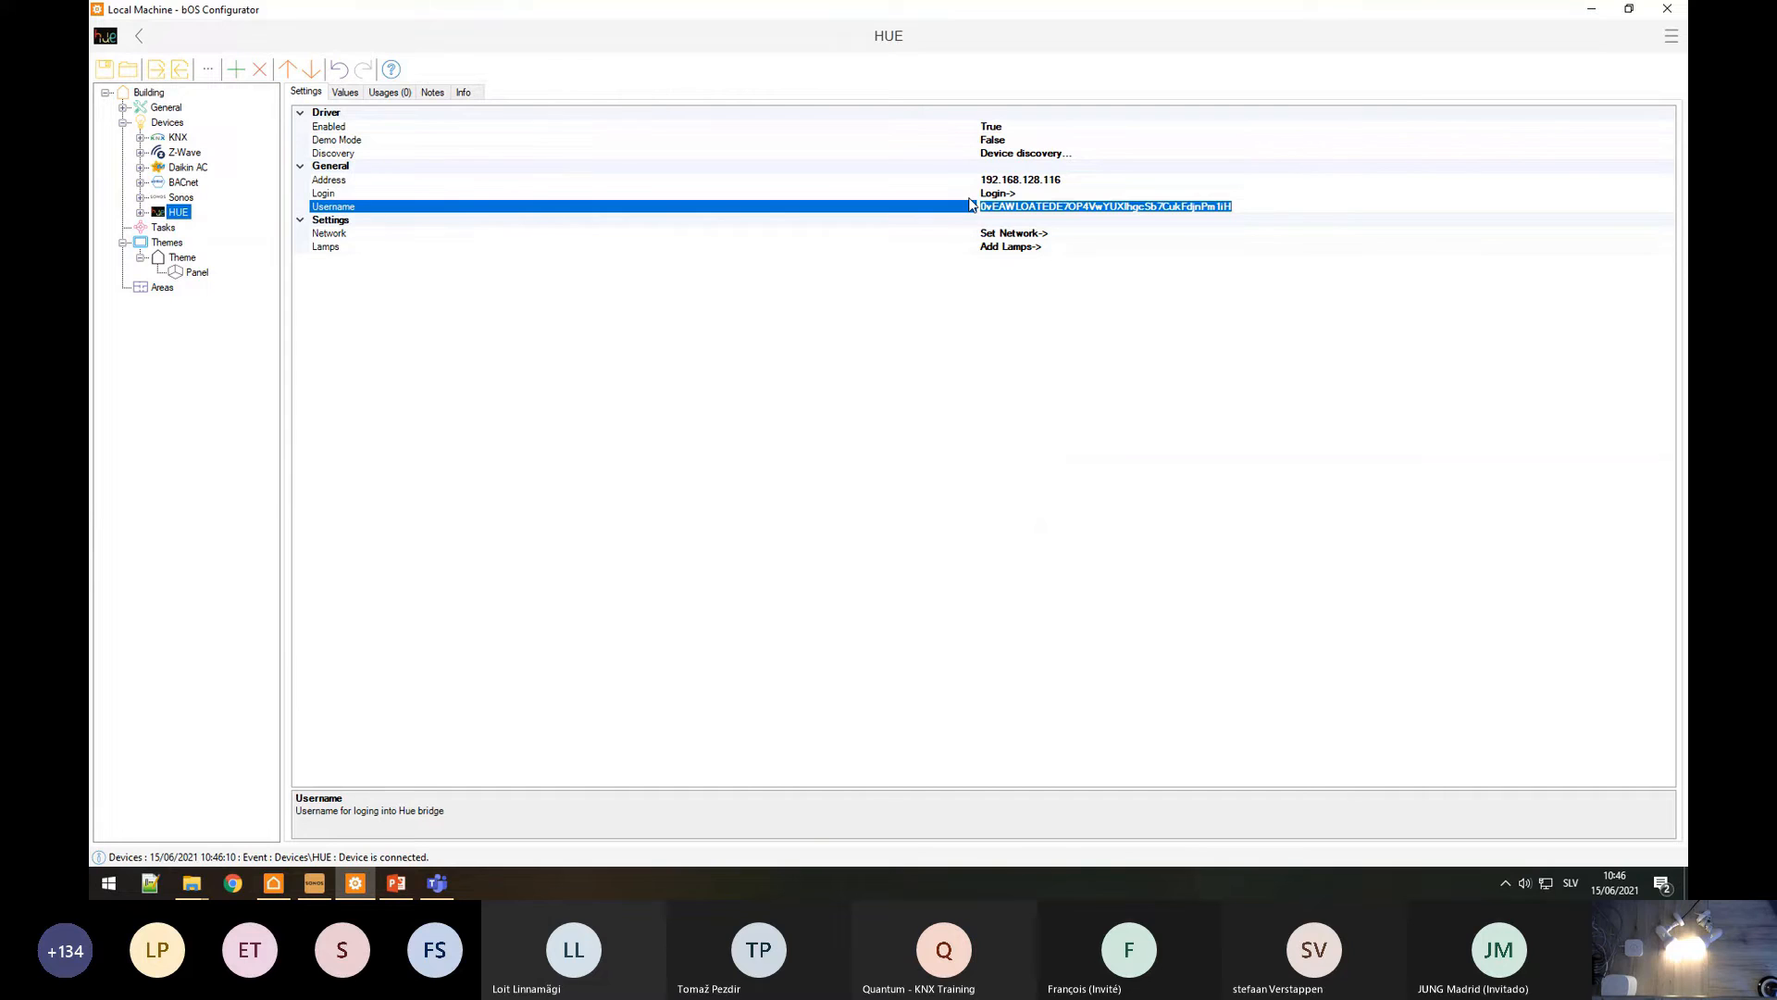
Step: Expand the HUE lamps and begin editing Hue color lamp 1's brightness
click(140, 212)
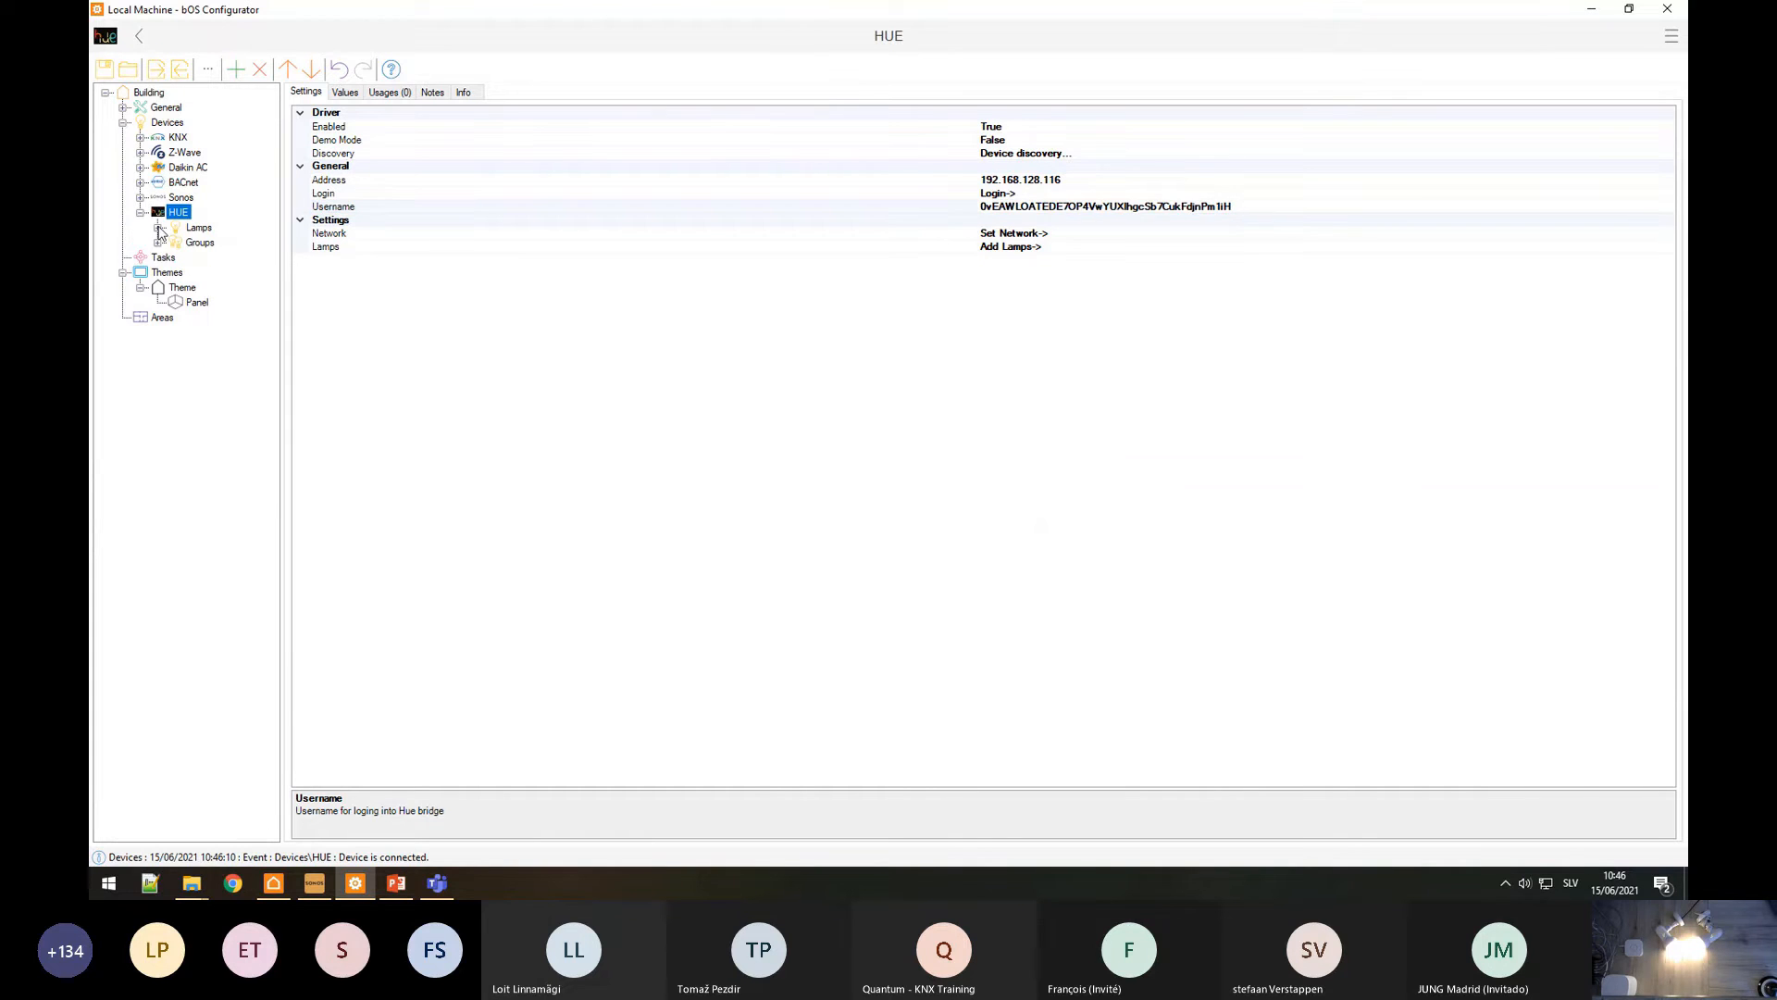
click(158, 227)
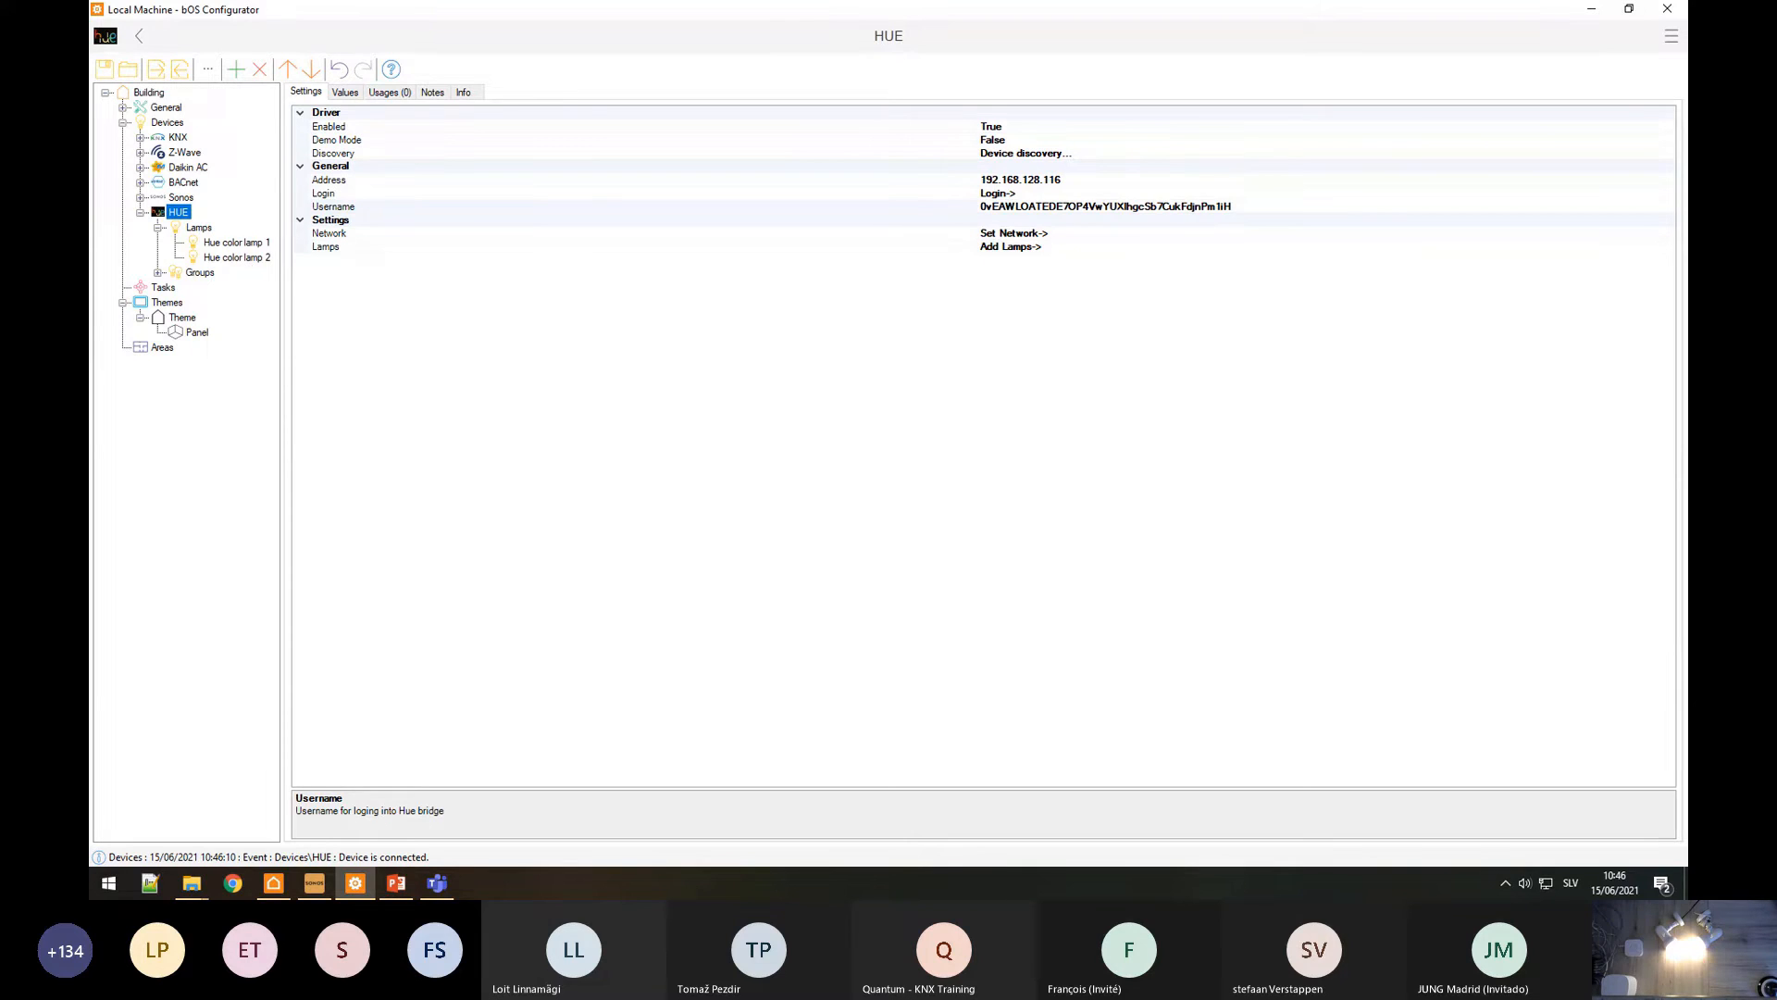
click(201, 244)
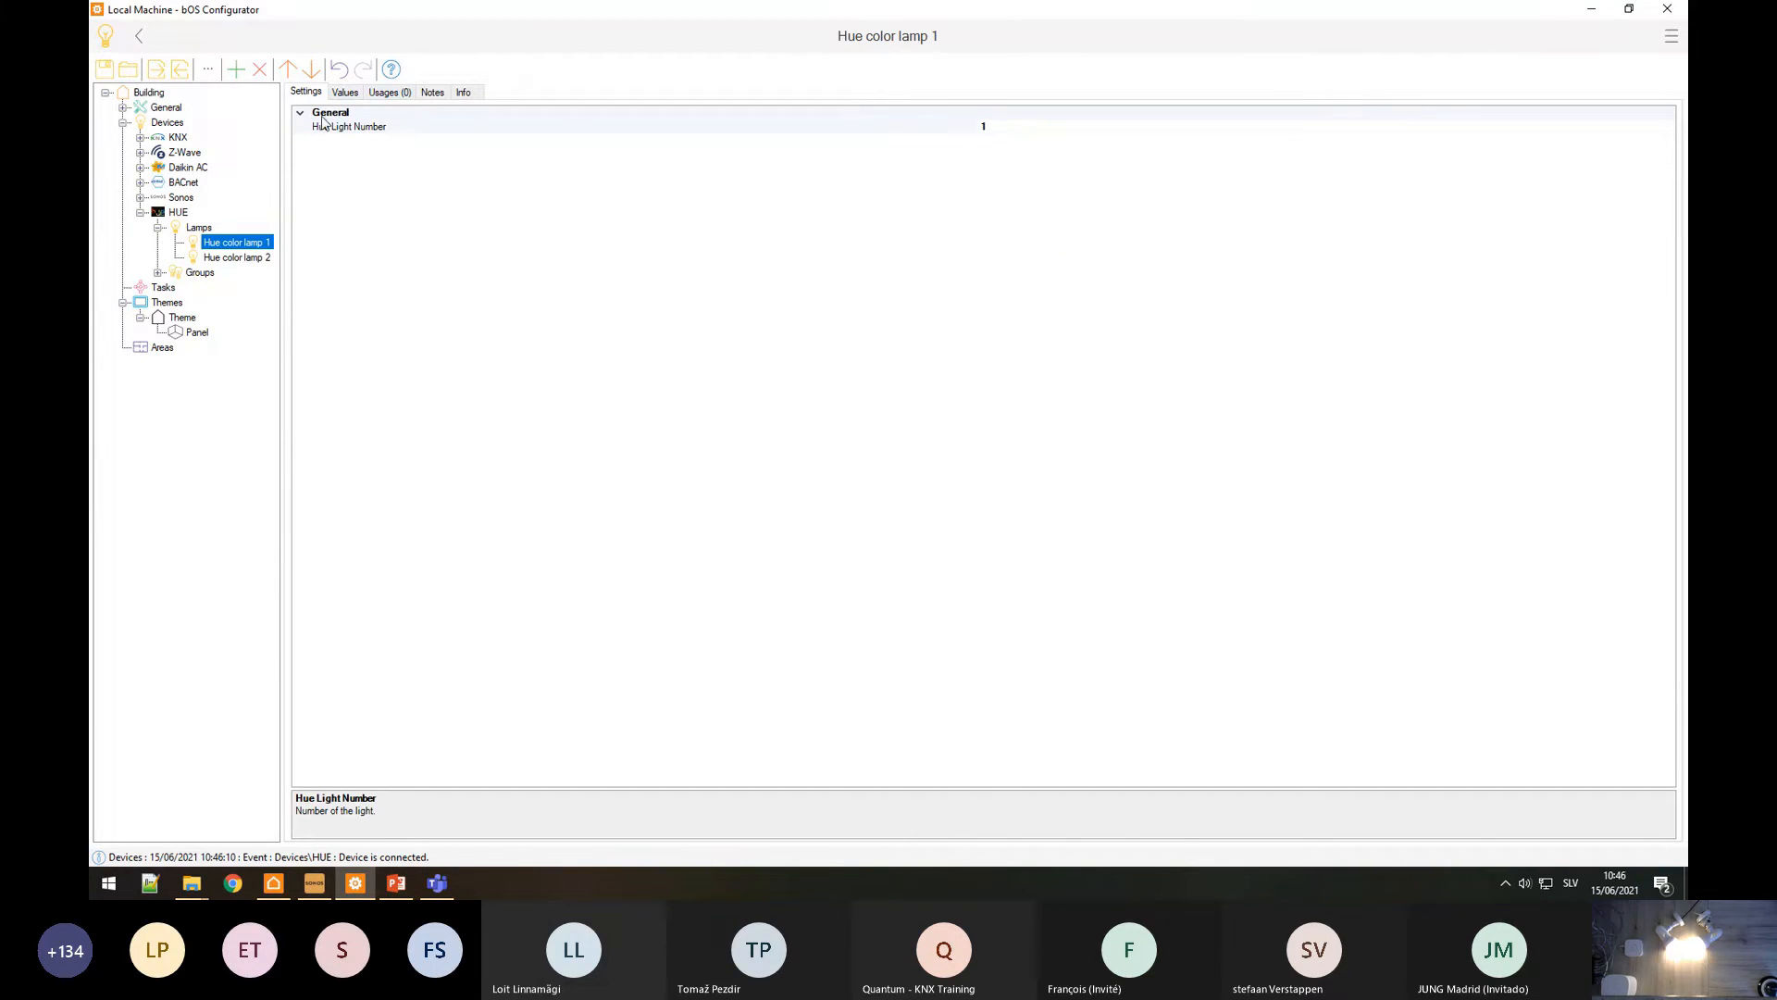
click(344, 93)
click(335, 168)
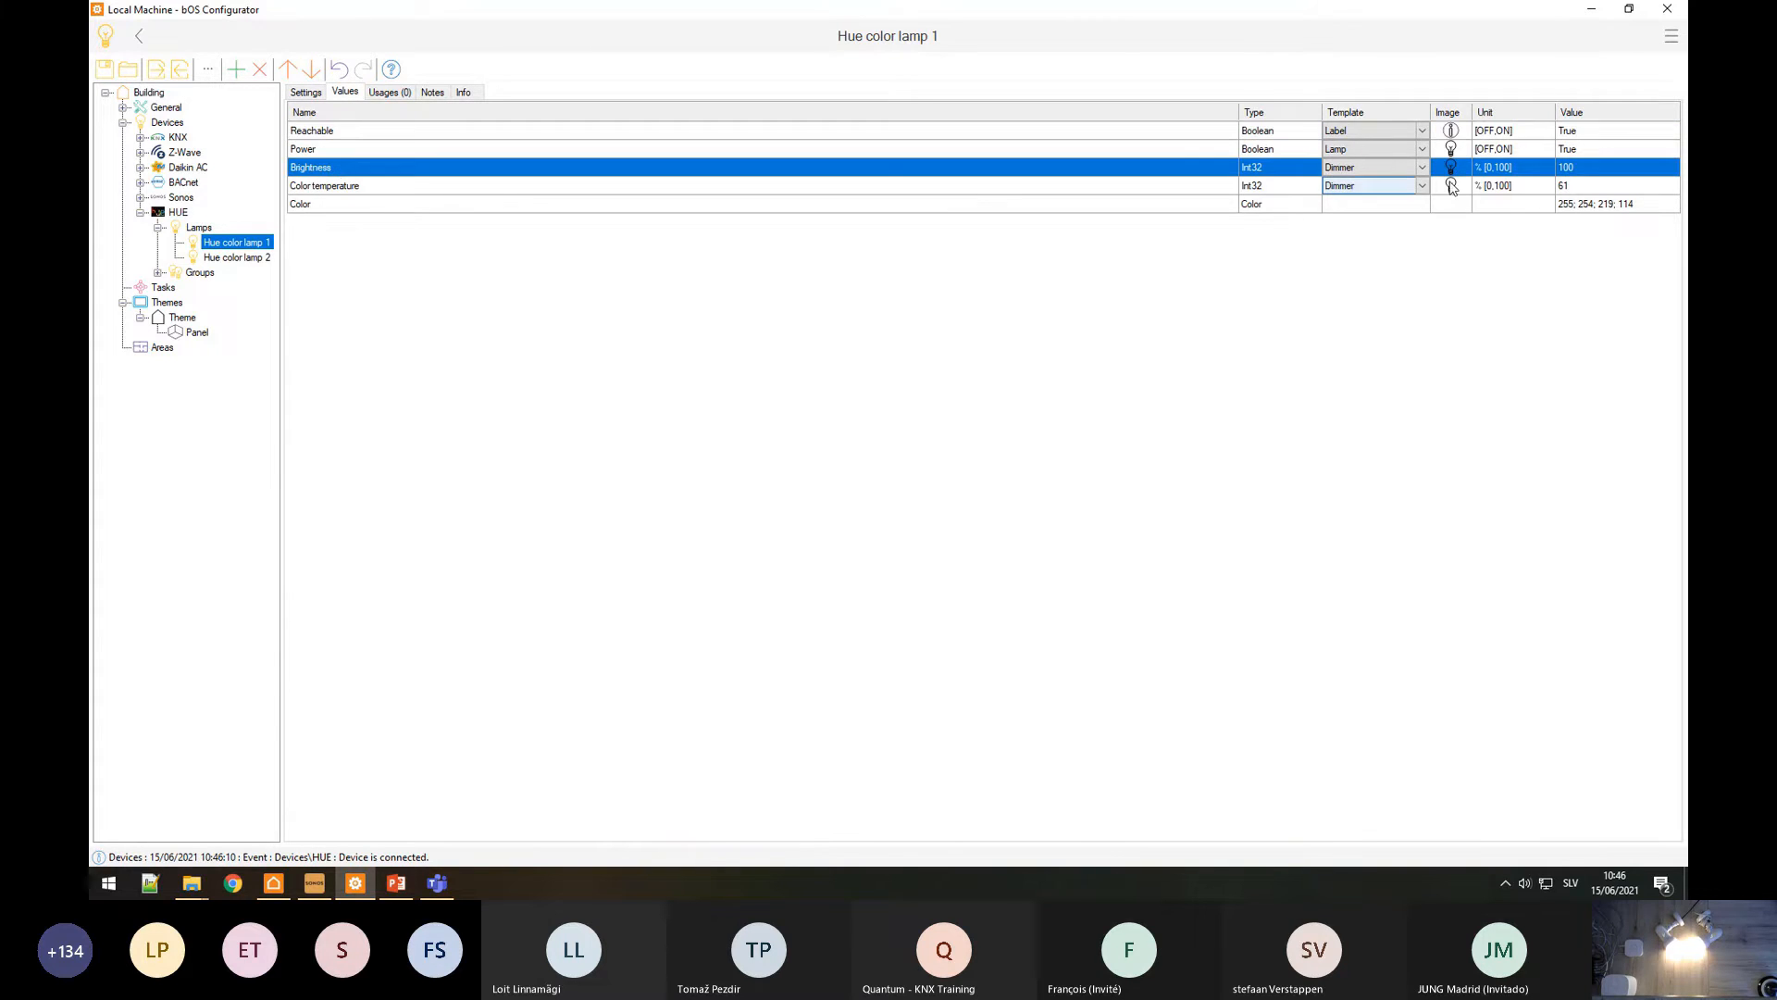
click(1620, 170)
key(BackSpace)
key(BackSpace)
key(BackSpace)
text(20)
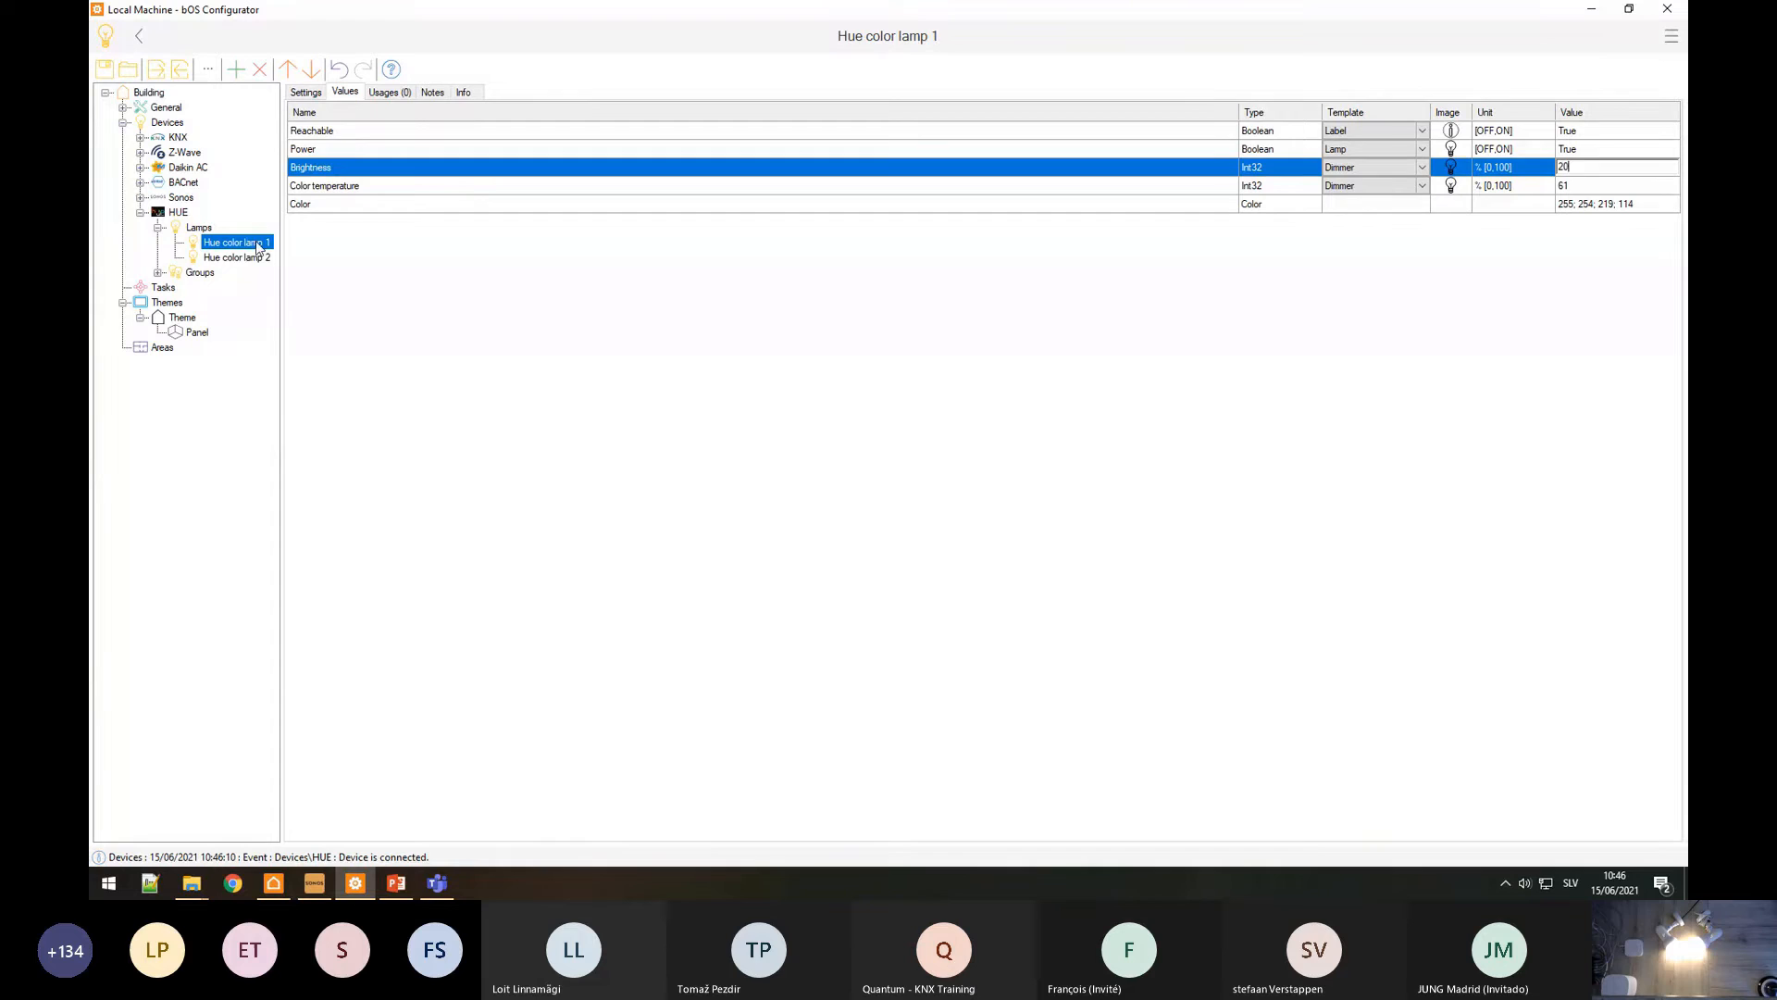
Step: Set Hue color lamp 2's brightness to 20
click(236, 257)
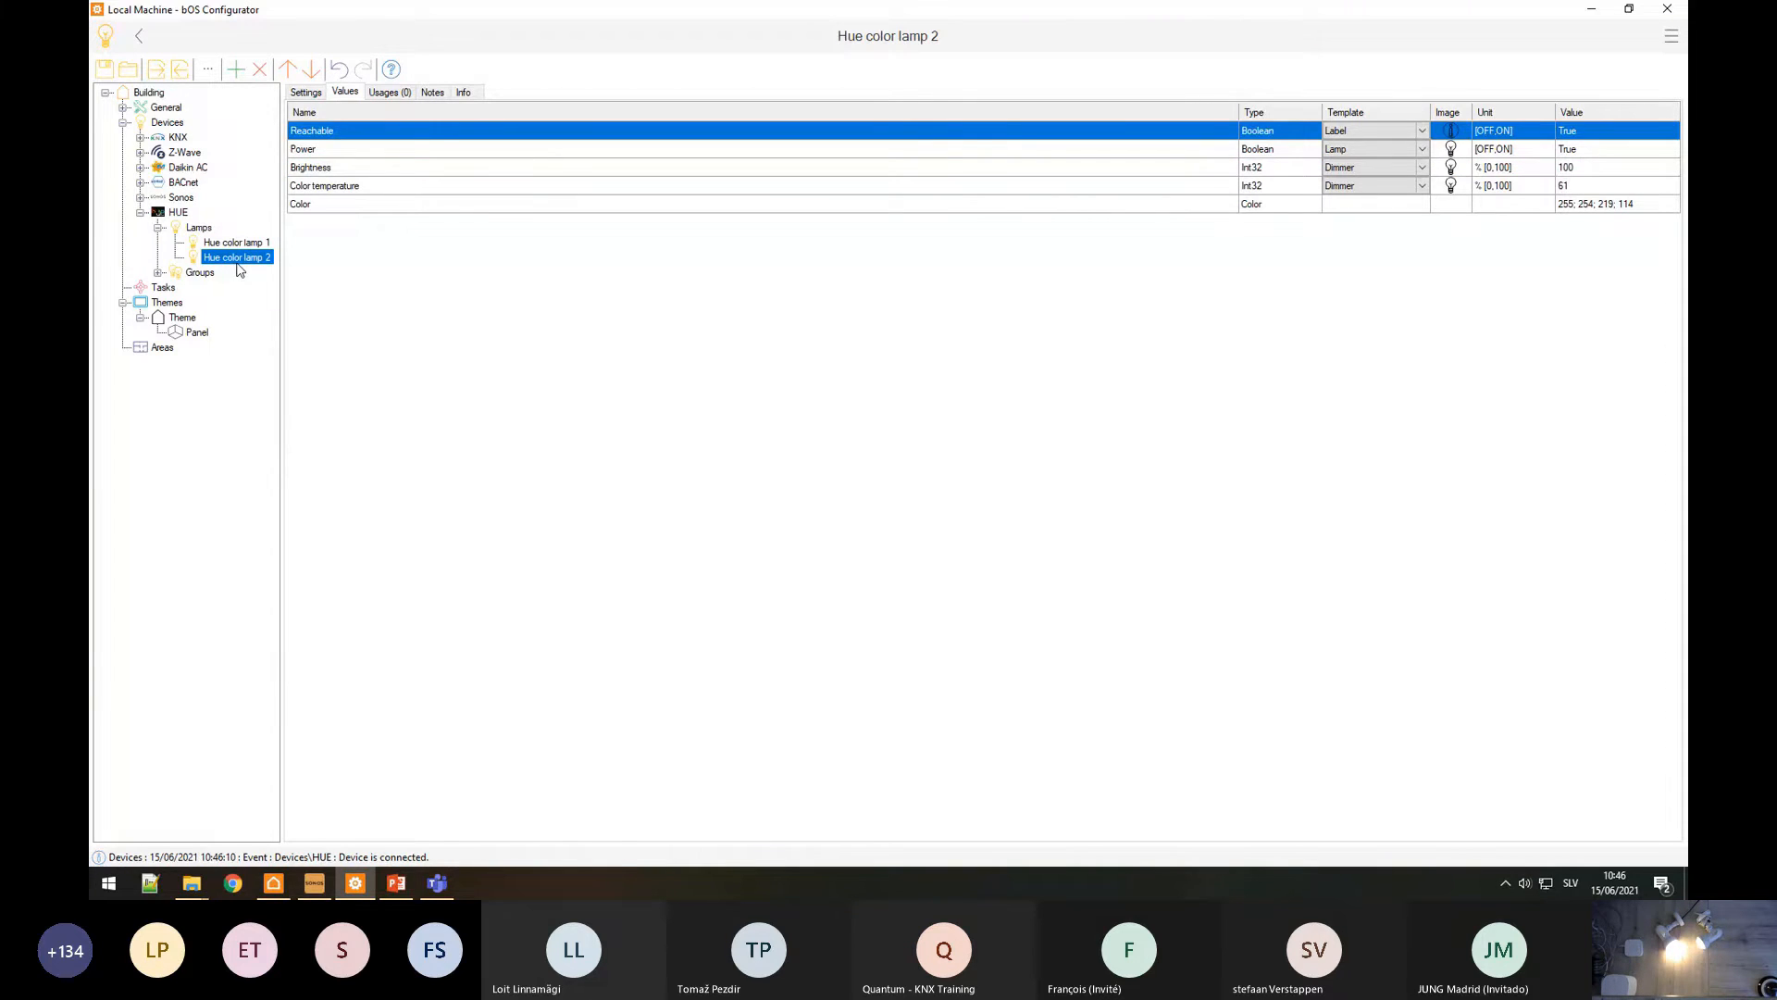
click(1588, 185)
click(1588, 166)
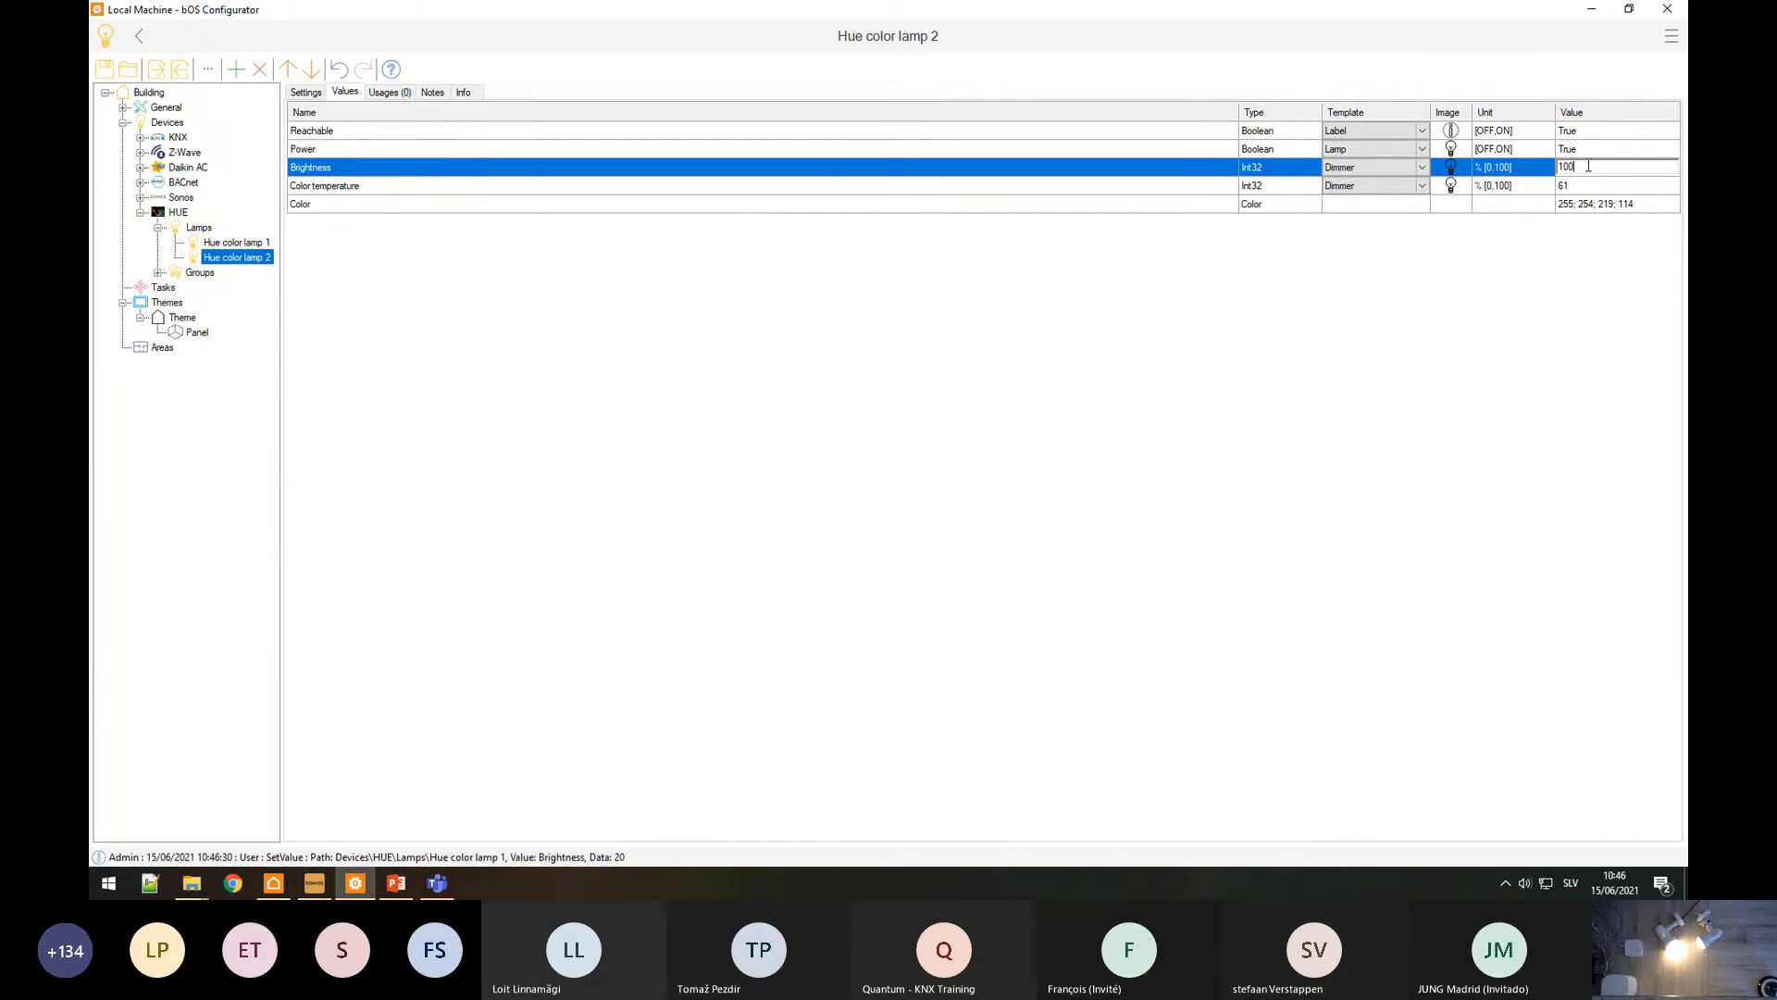
text(20)
key(Return)
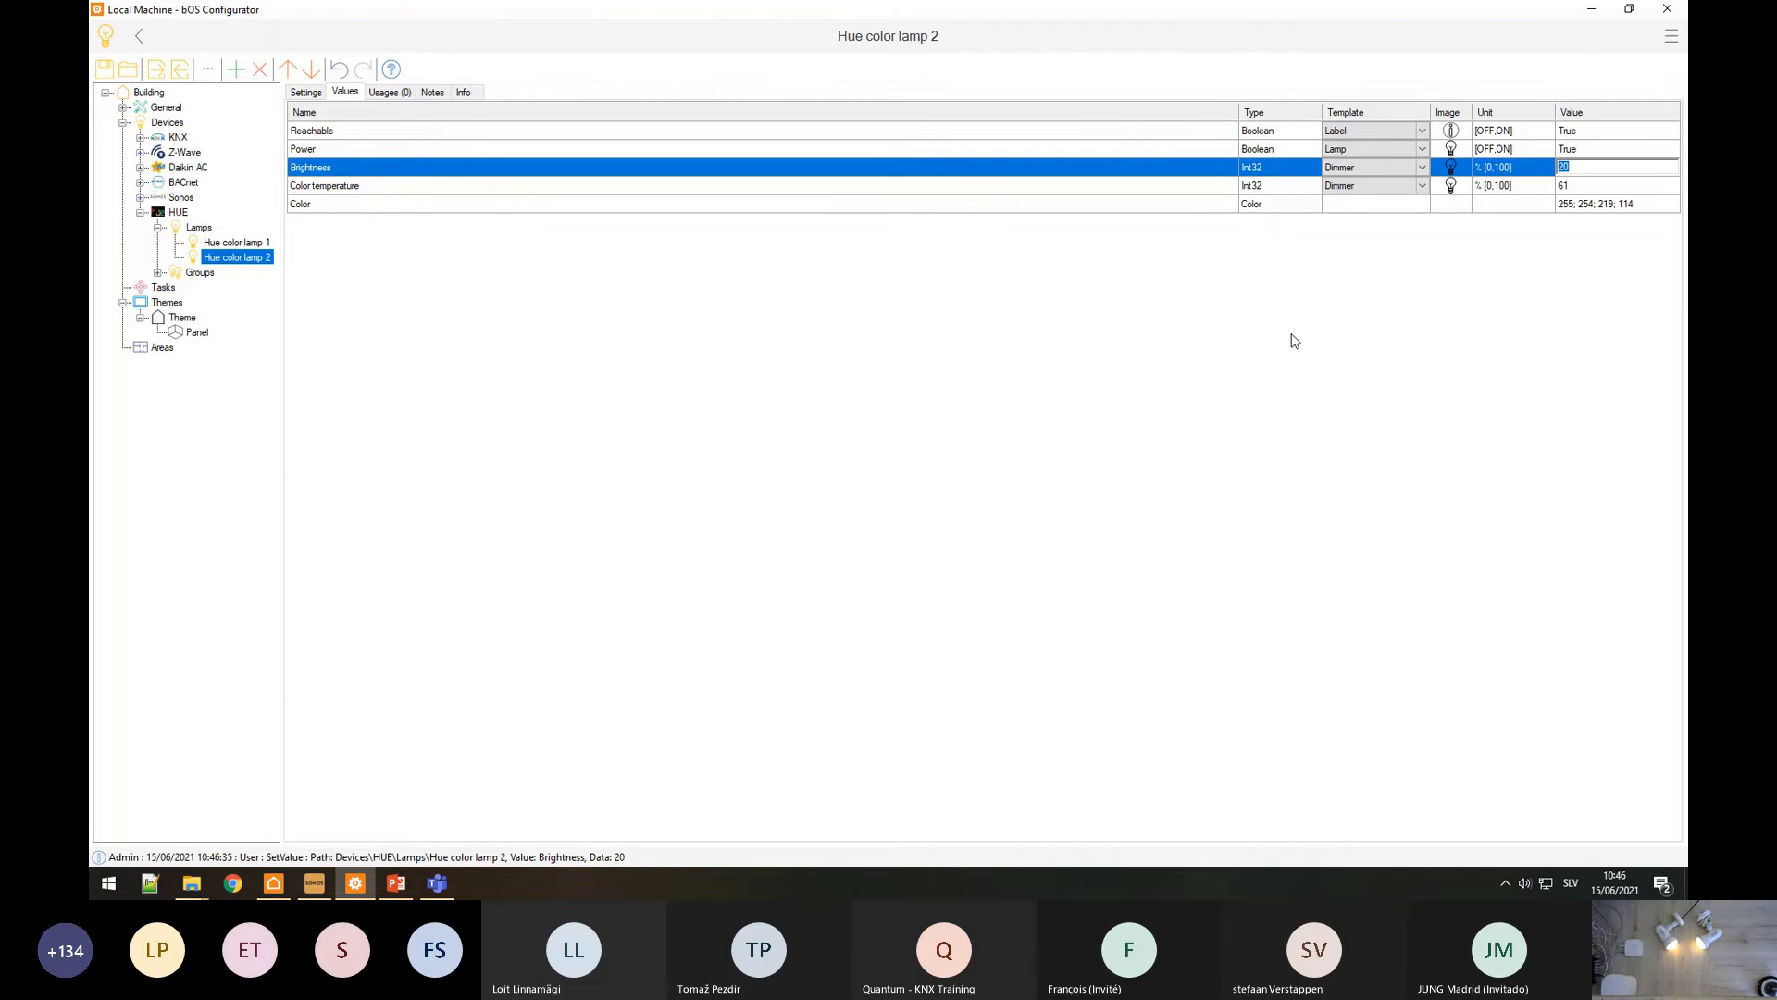
Step: Set Hue color lamp 1's brightness to 30
click(235, 243)
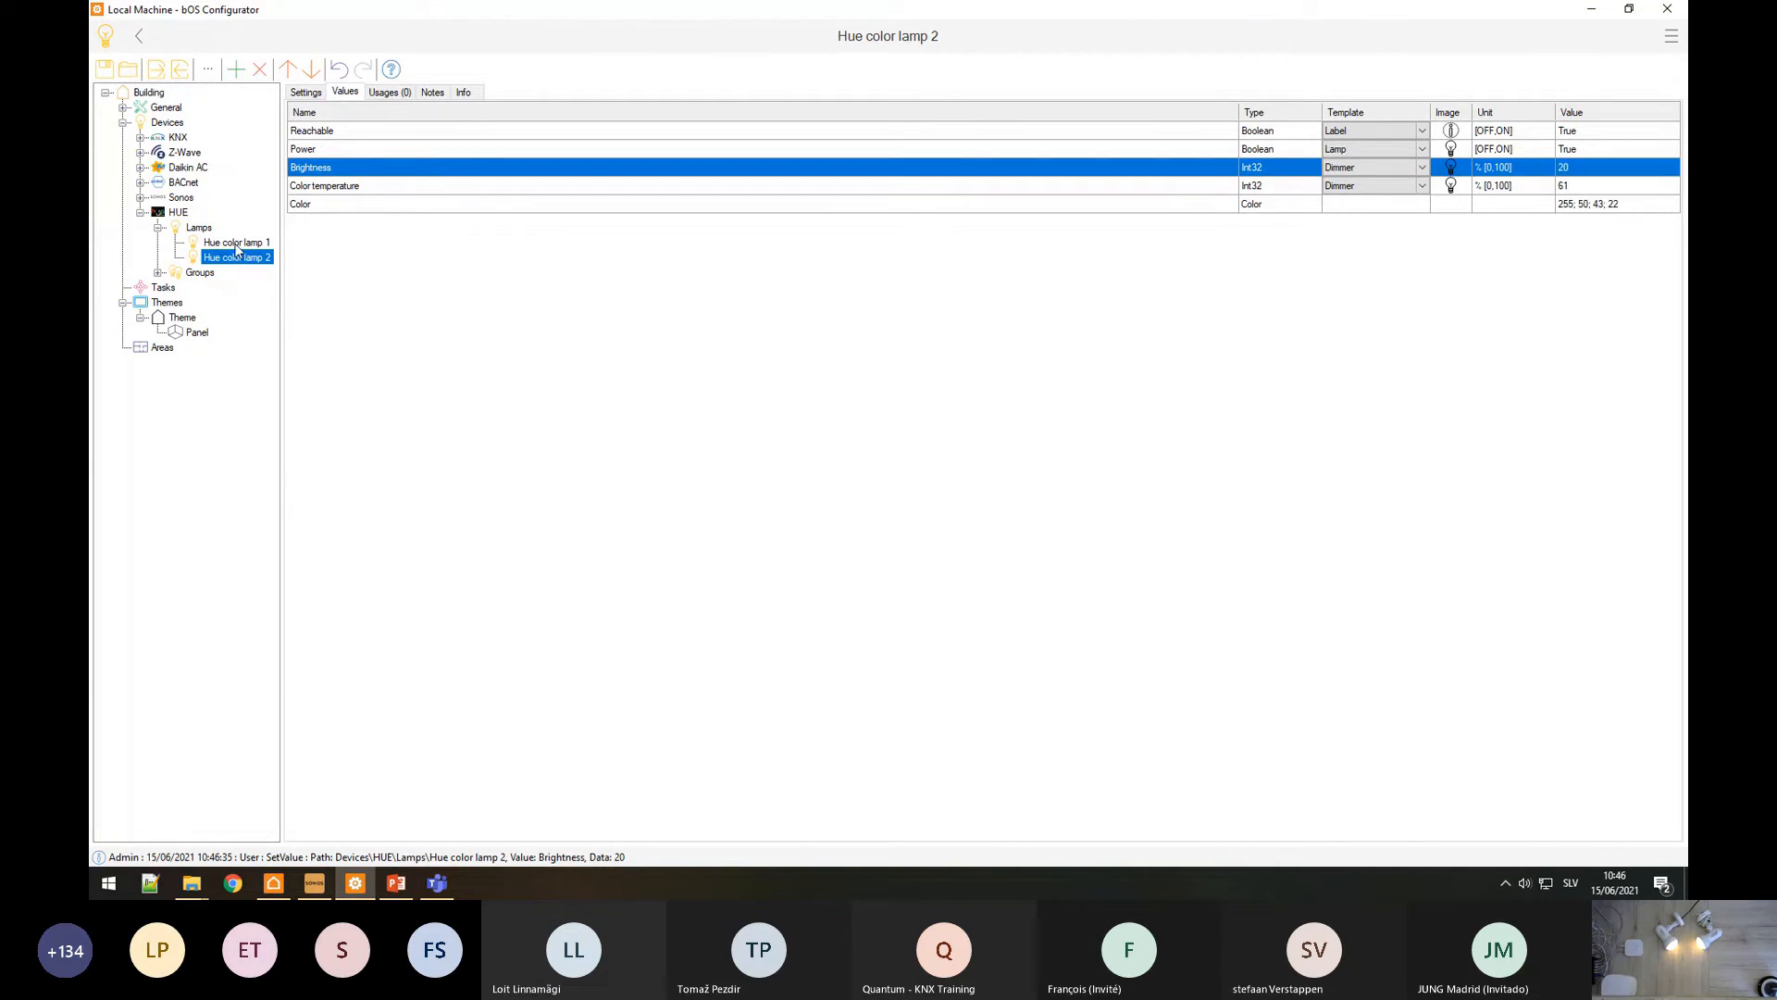
click(308, 95)
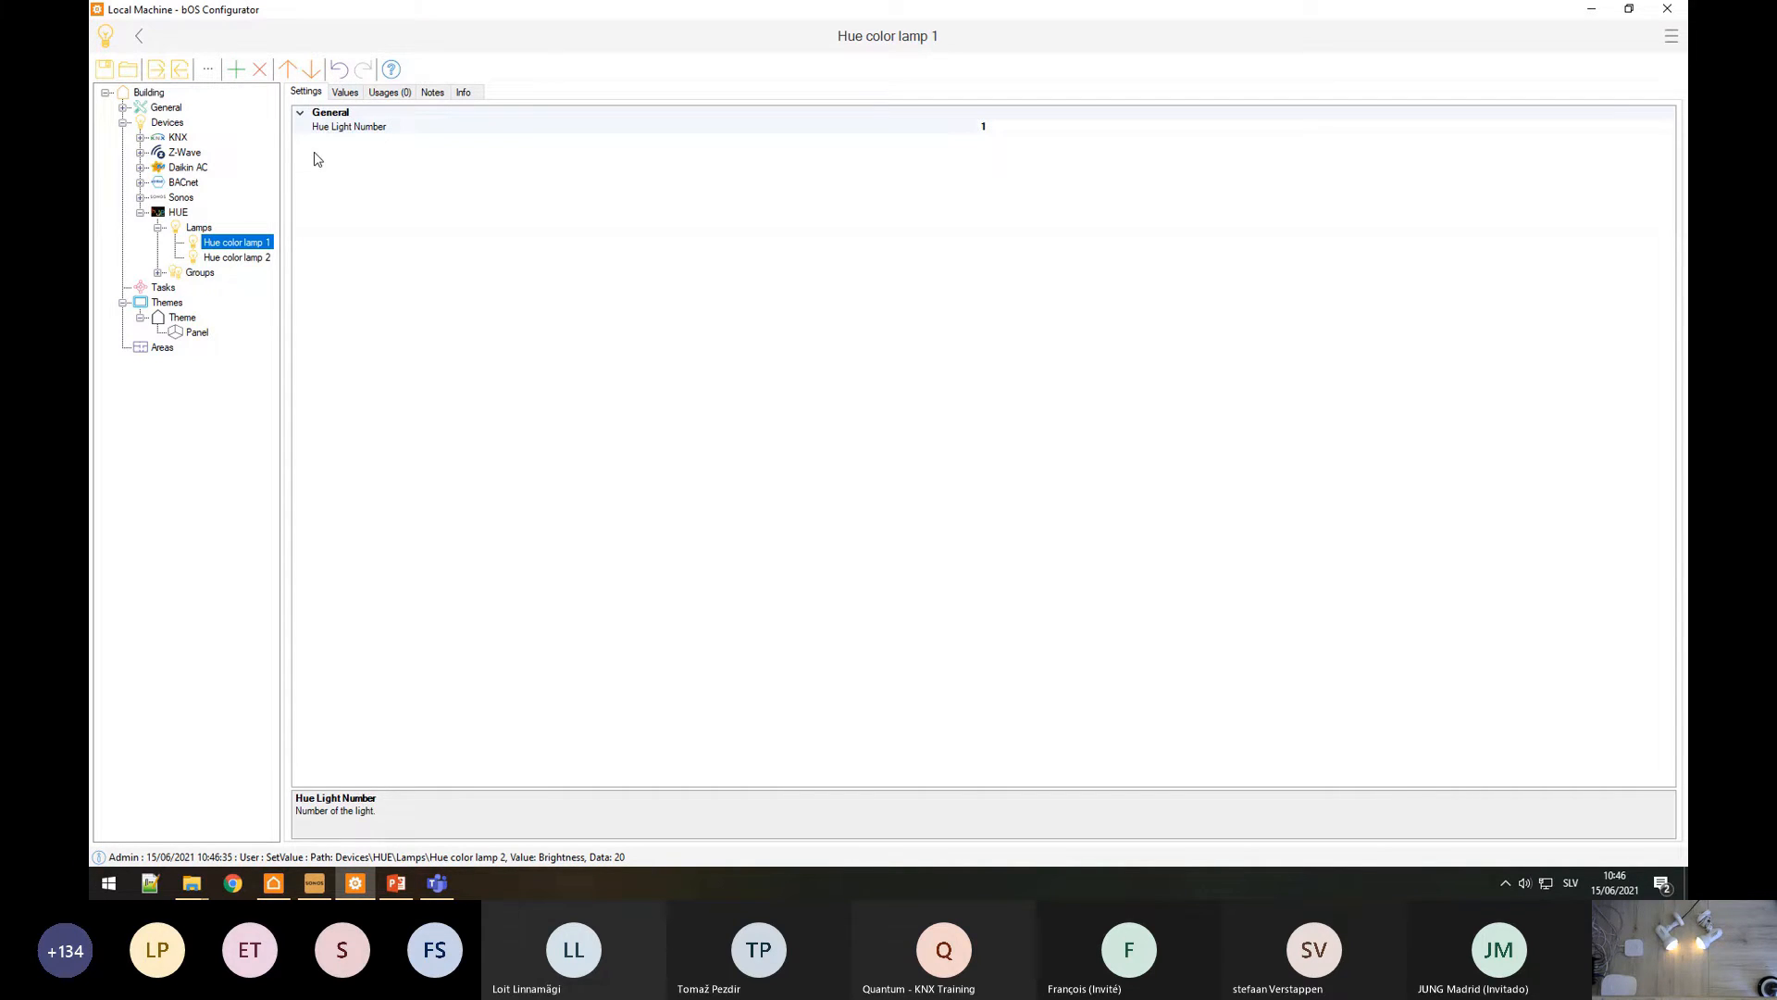
click(343, 93)
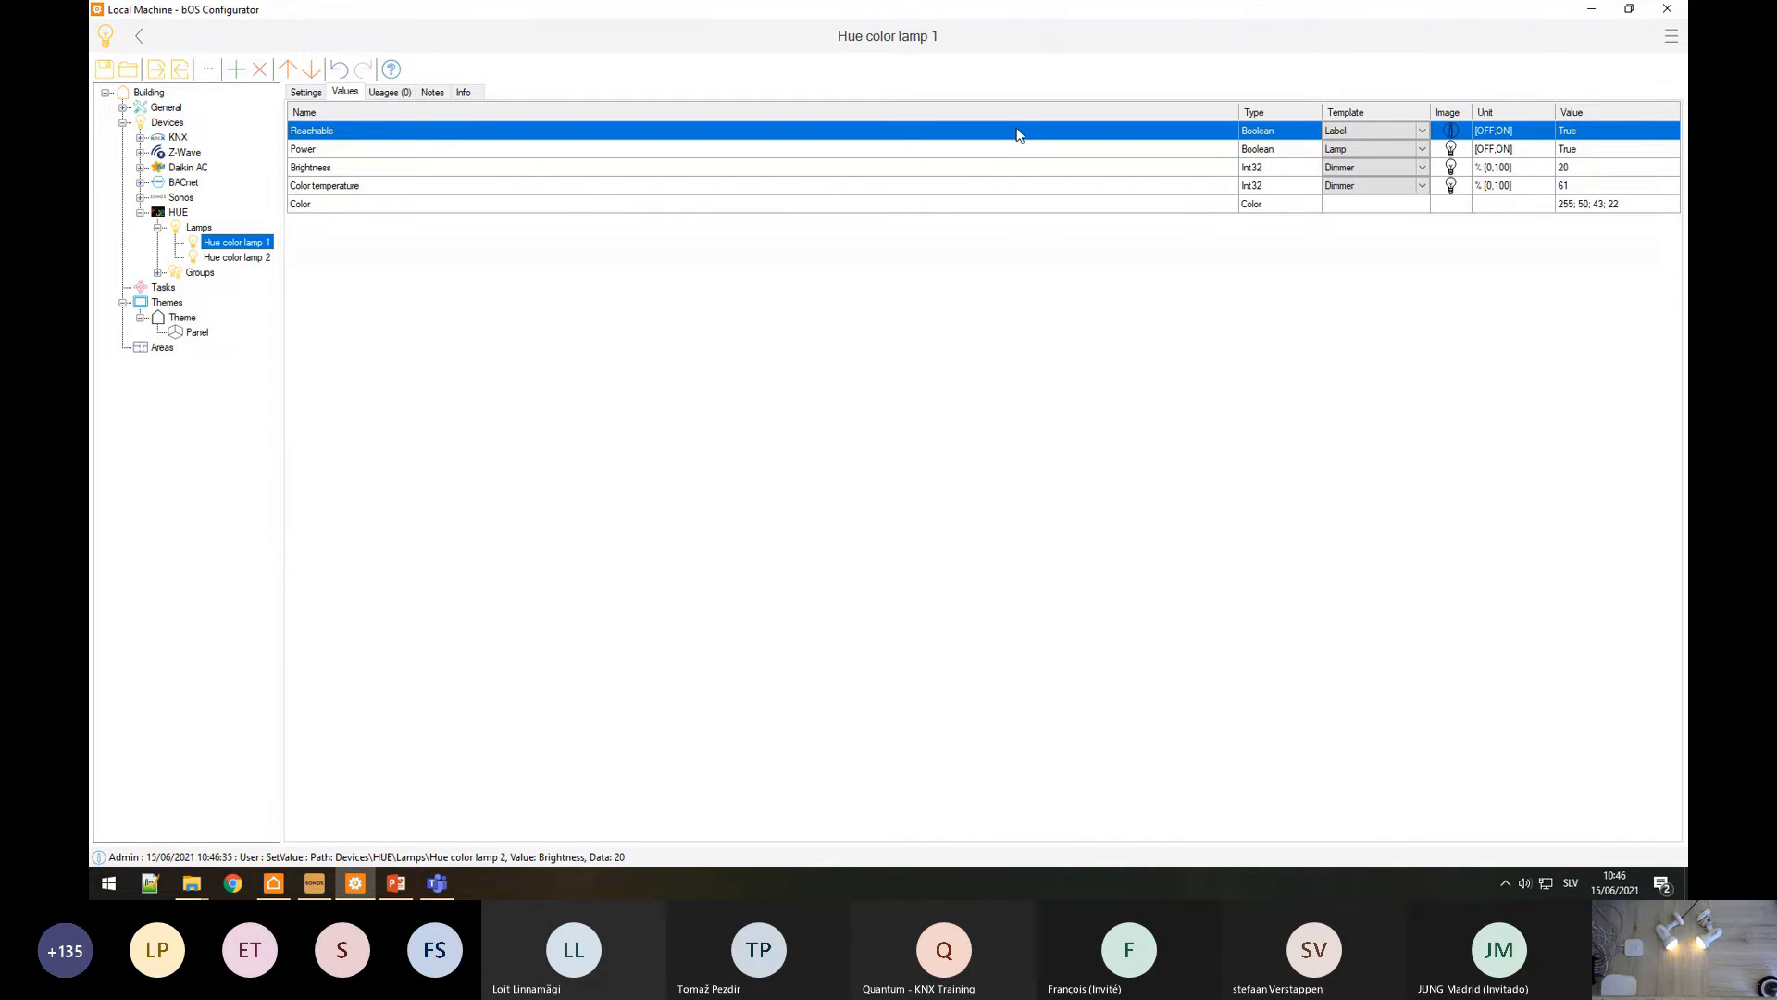
click(1652, 203)
click(1606, 184)
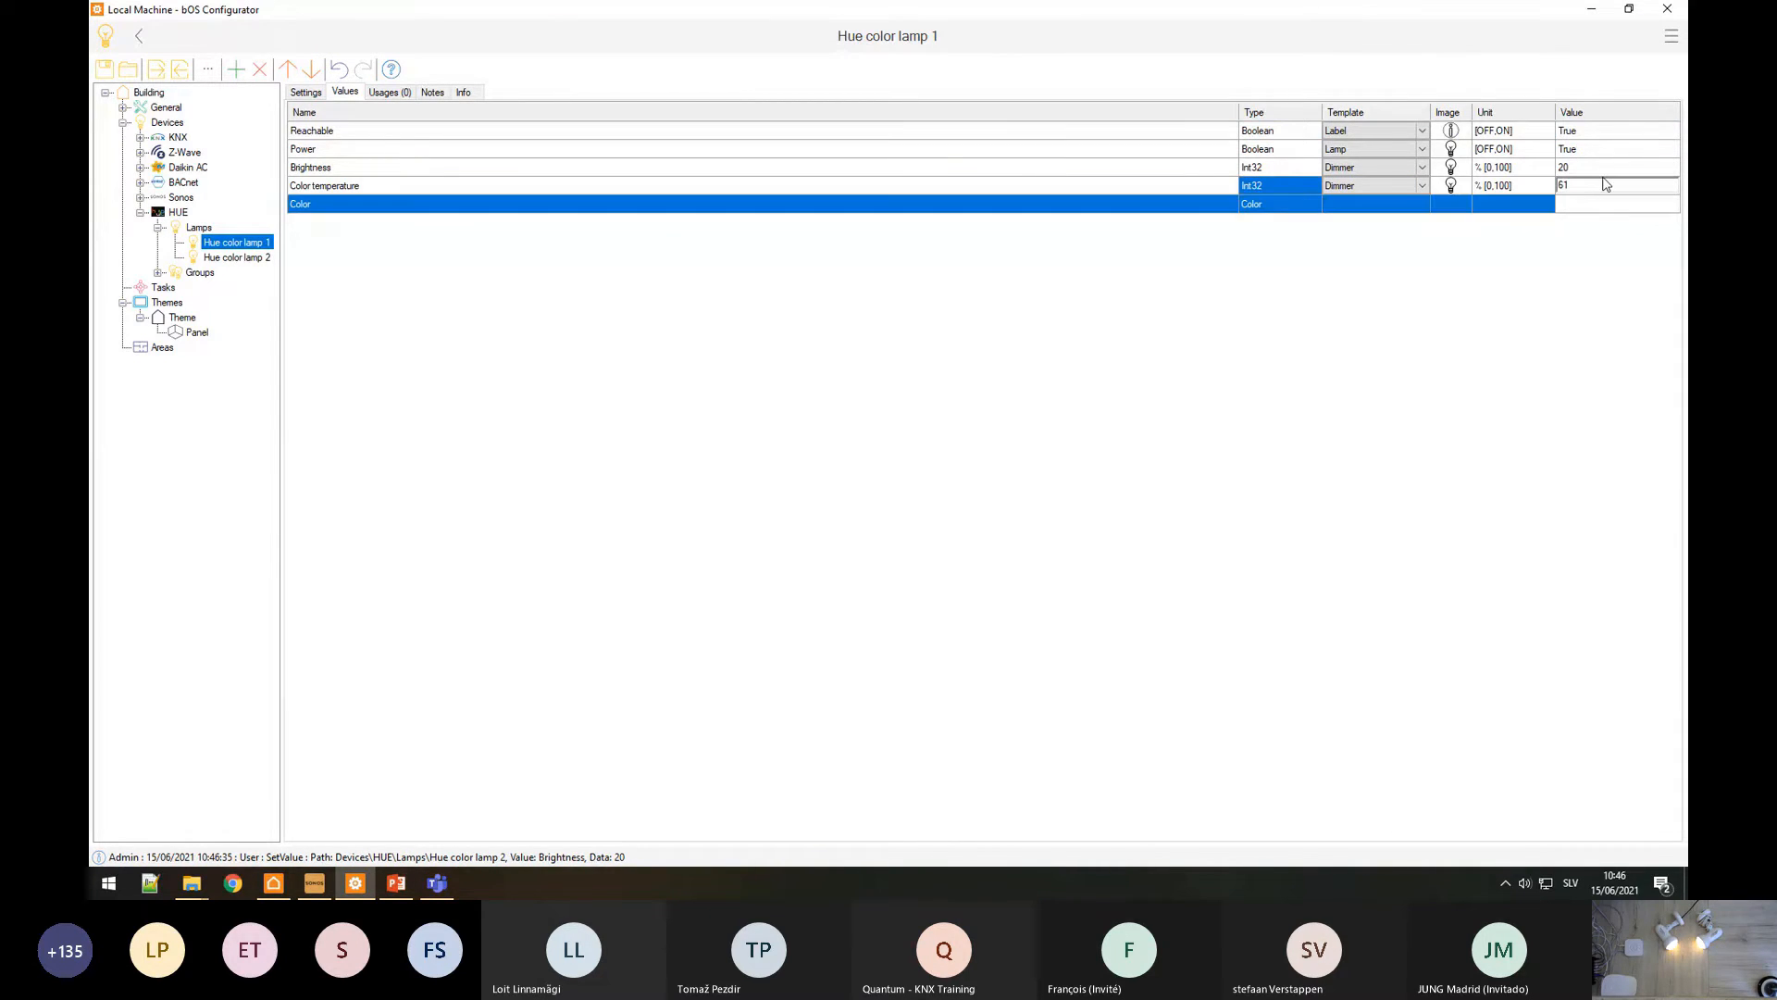
click(1603, 170)
text(30)
key(Return)
Step: Make Hue color lamp 1 bright green in the Select Color dialog
click(1620, 202)
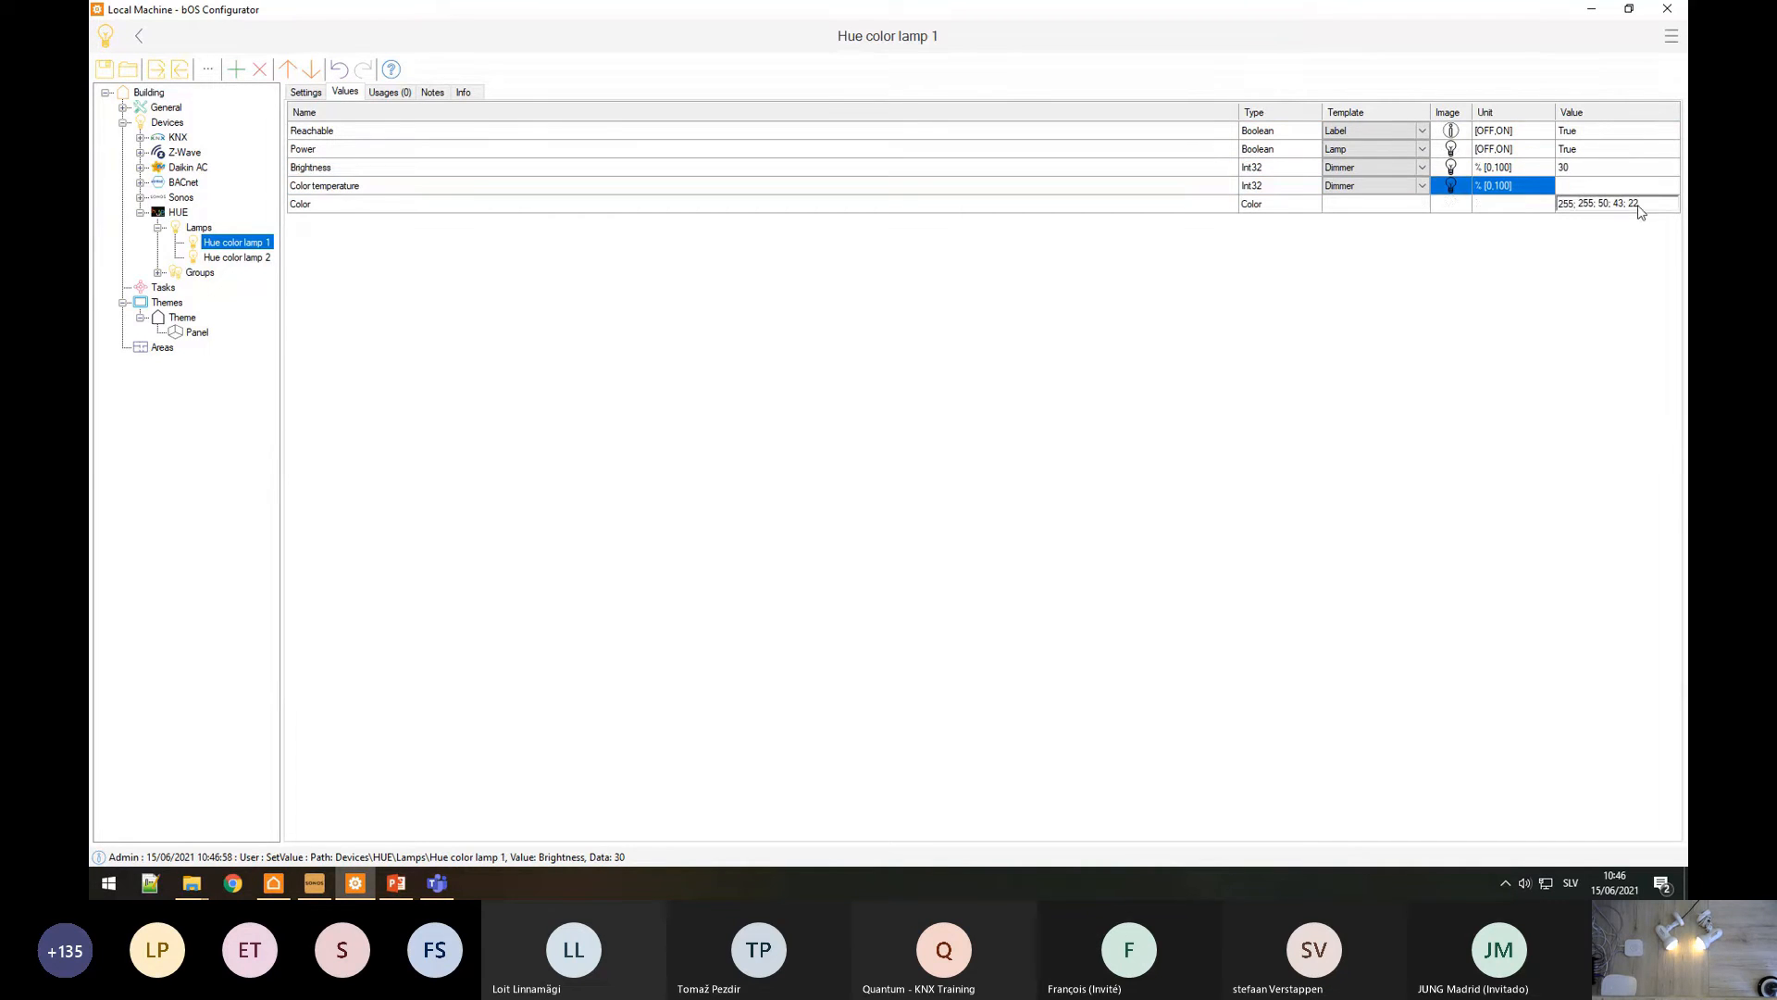
click(1671, 203)
click(928, 287)
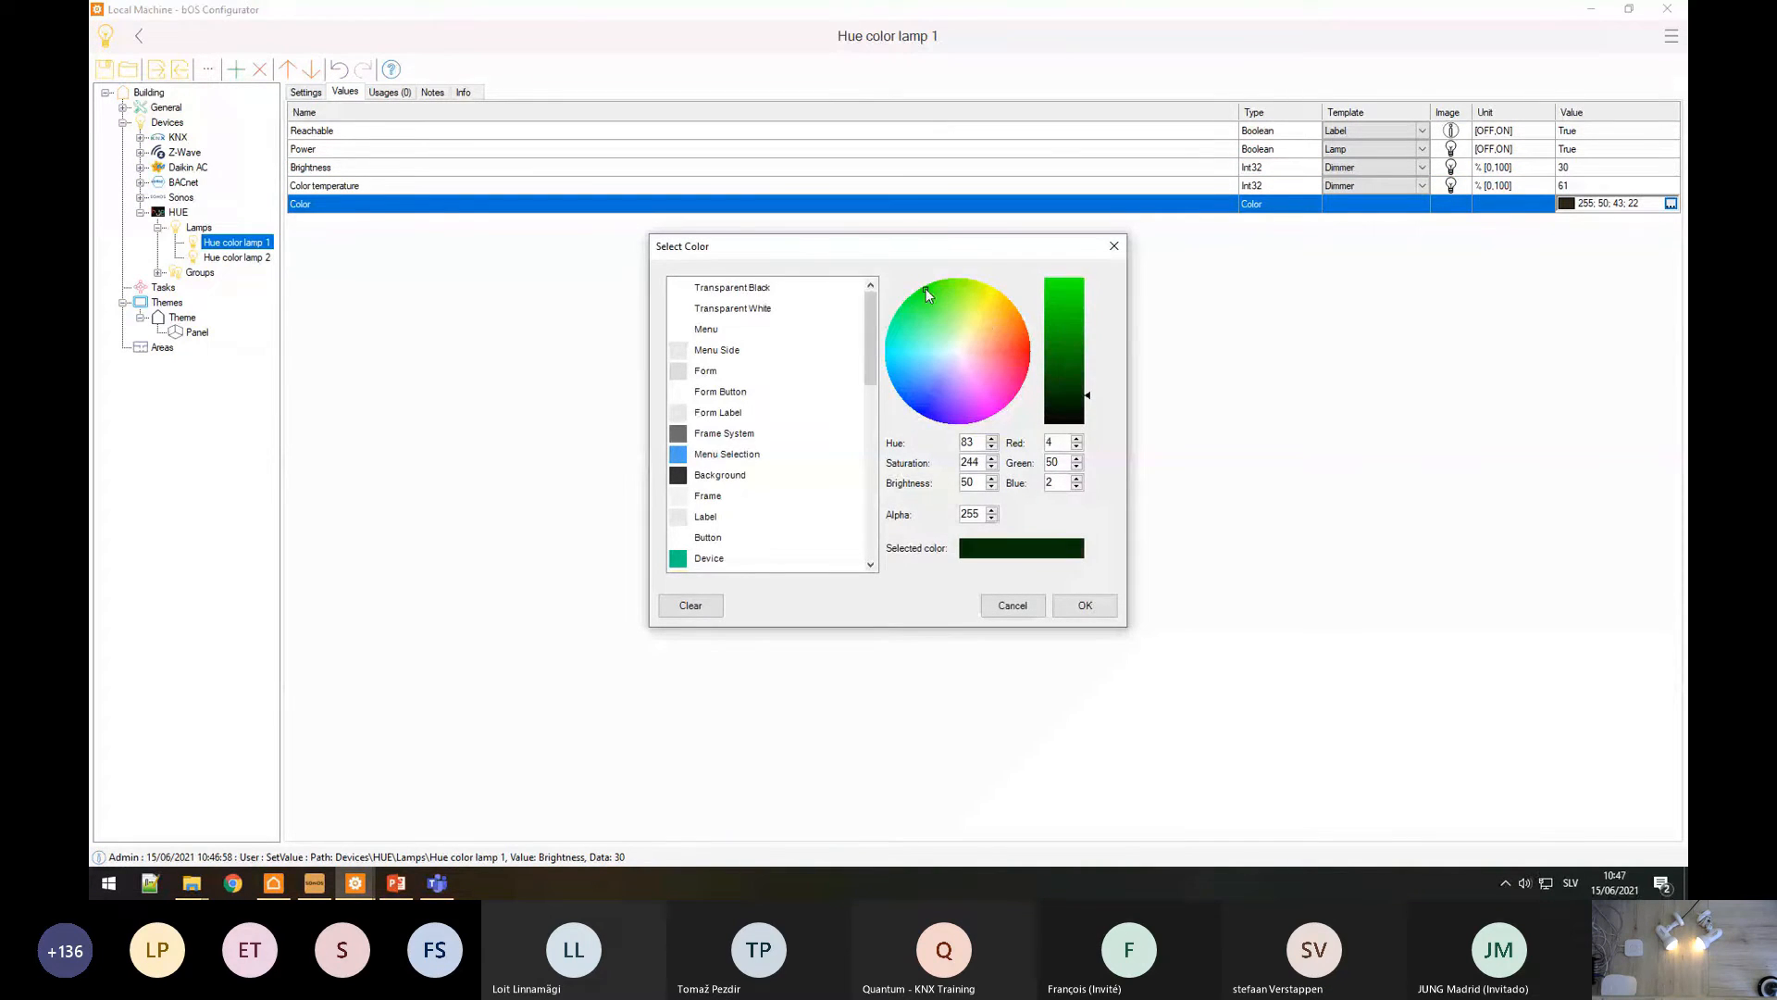
drag(1062, 358, 1075, 296)
click(1091, 605)
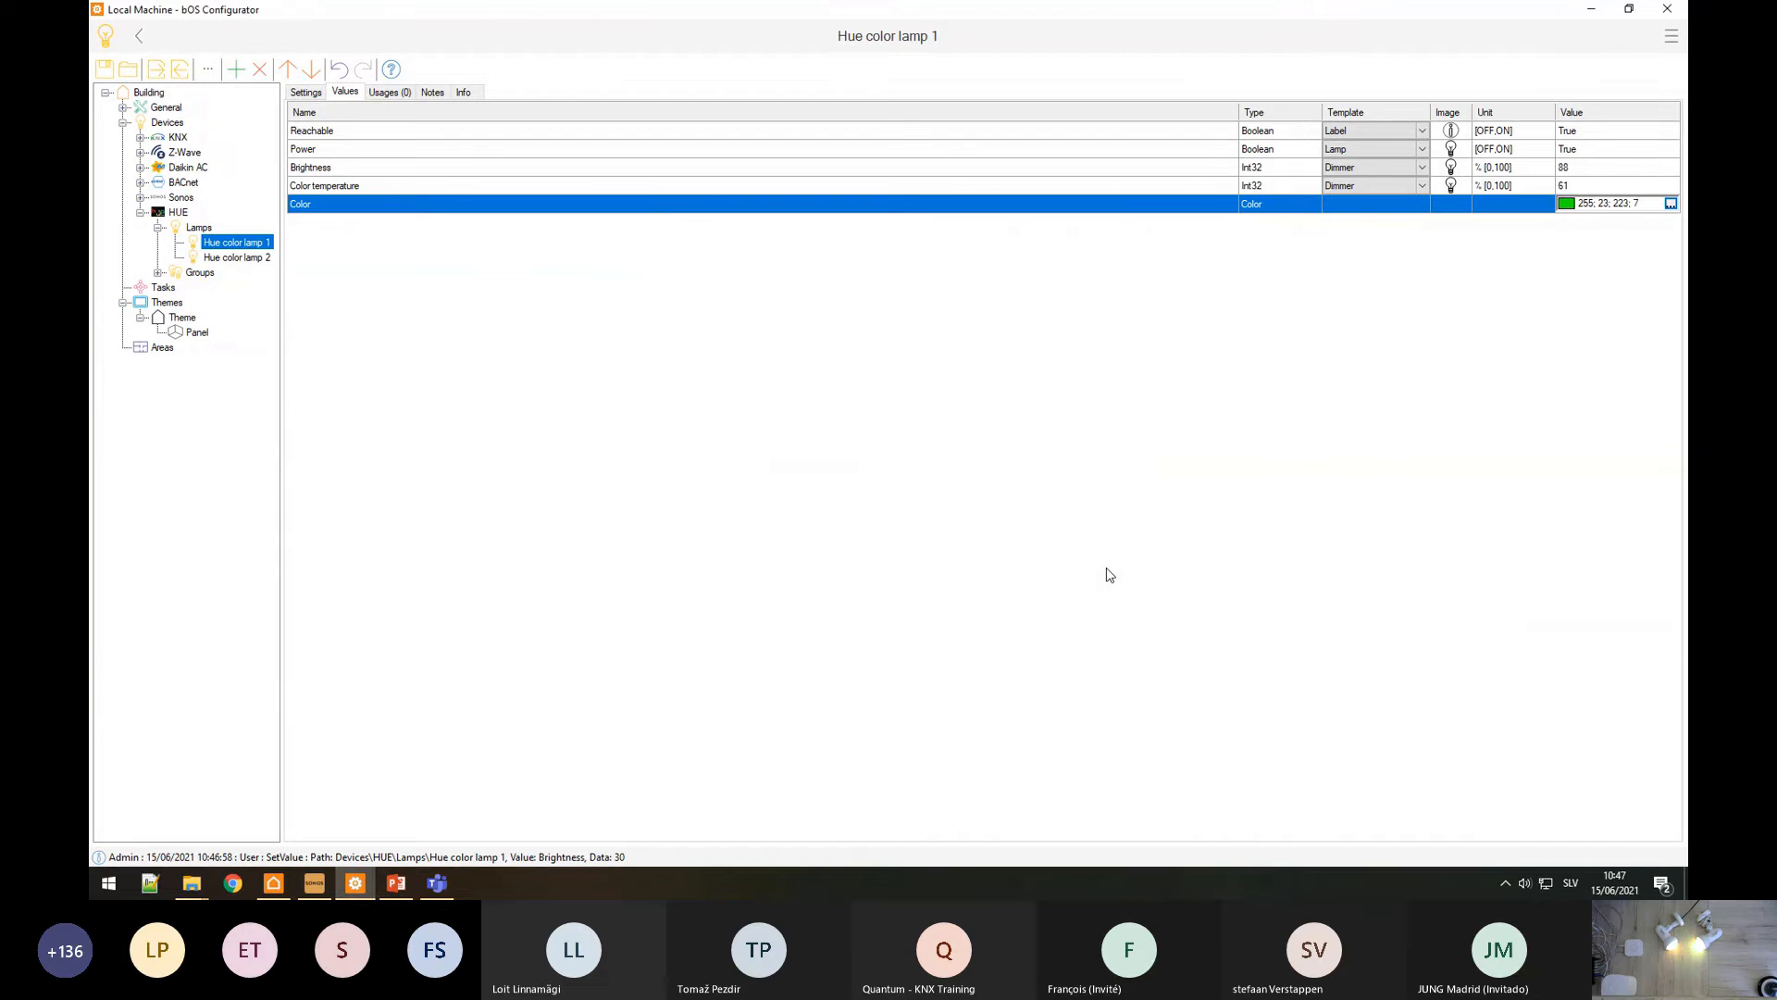
Step: Make Hue color lamp 2 light blue, then show the living room group's values
click(224, 260)
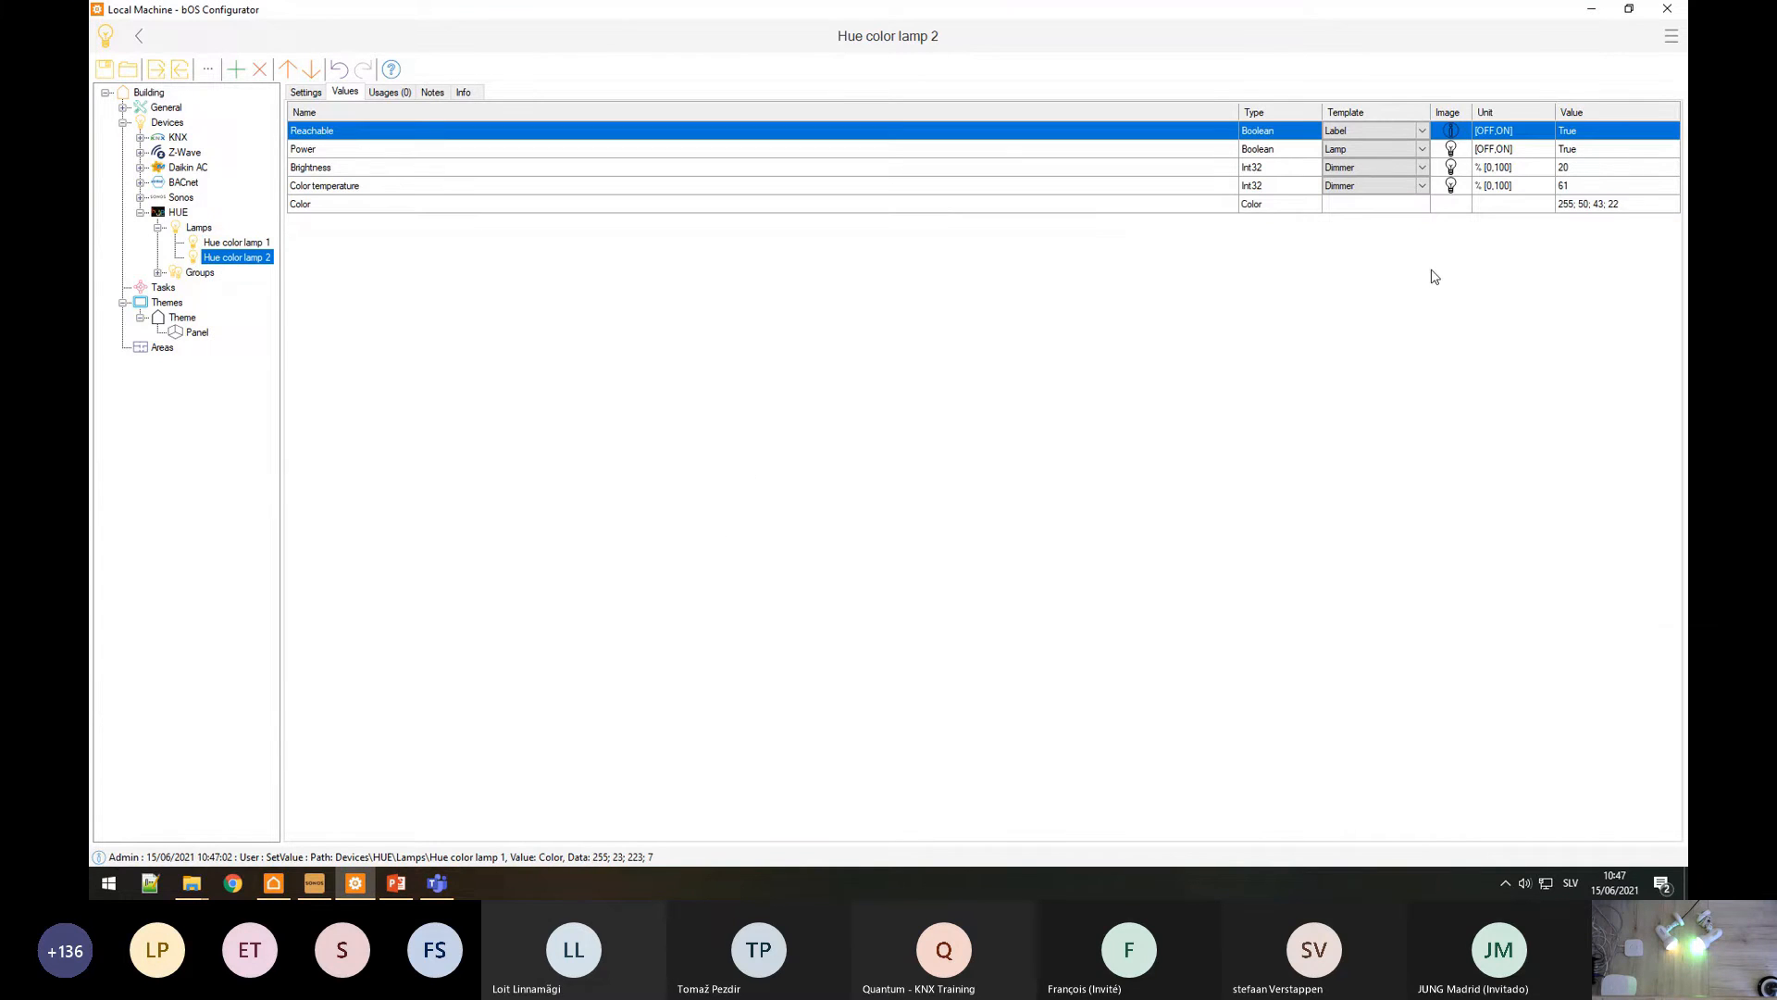
click(1592, 205)
click(1671, 204)
drag(982, 328, 917, 394)
drag(1074, 355, 1074, 290)
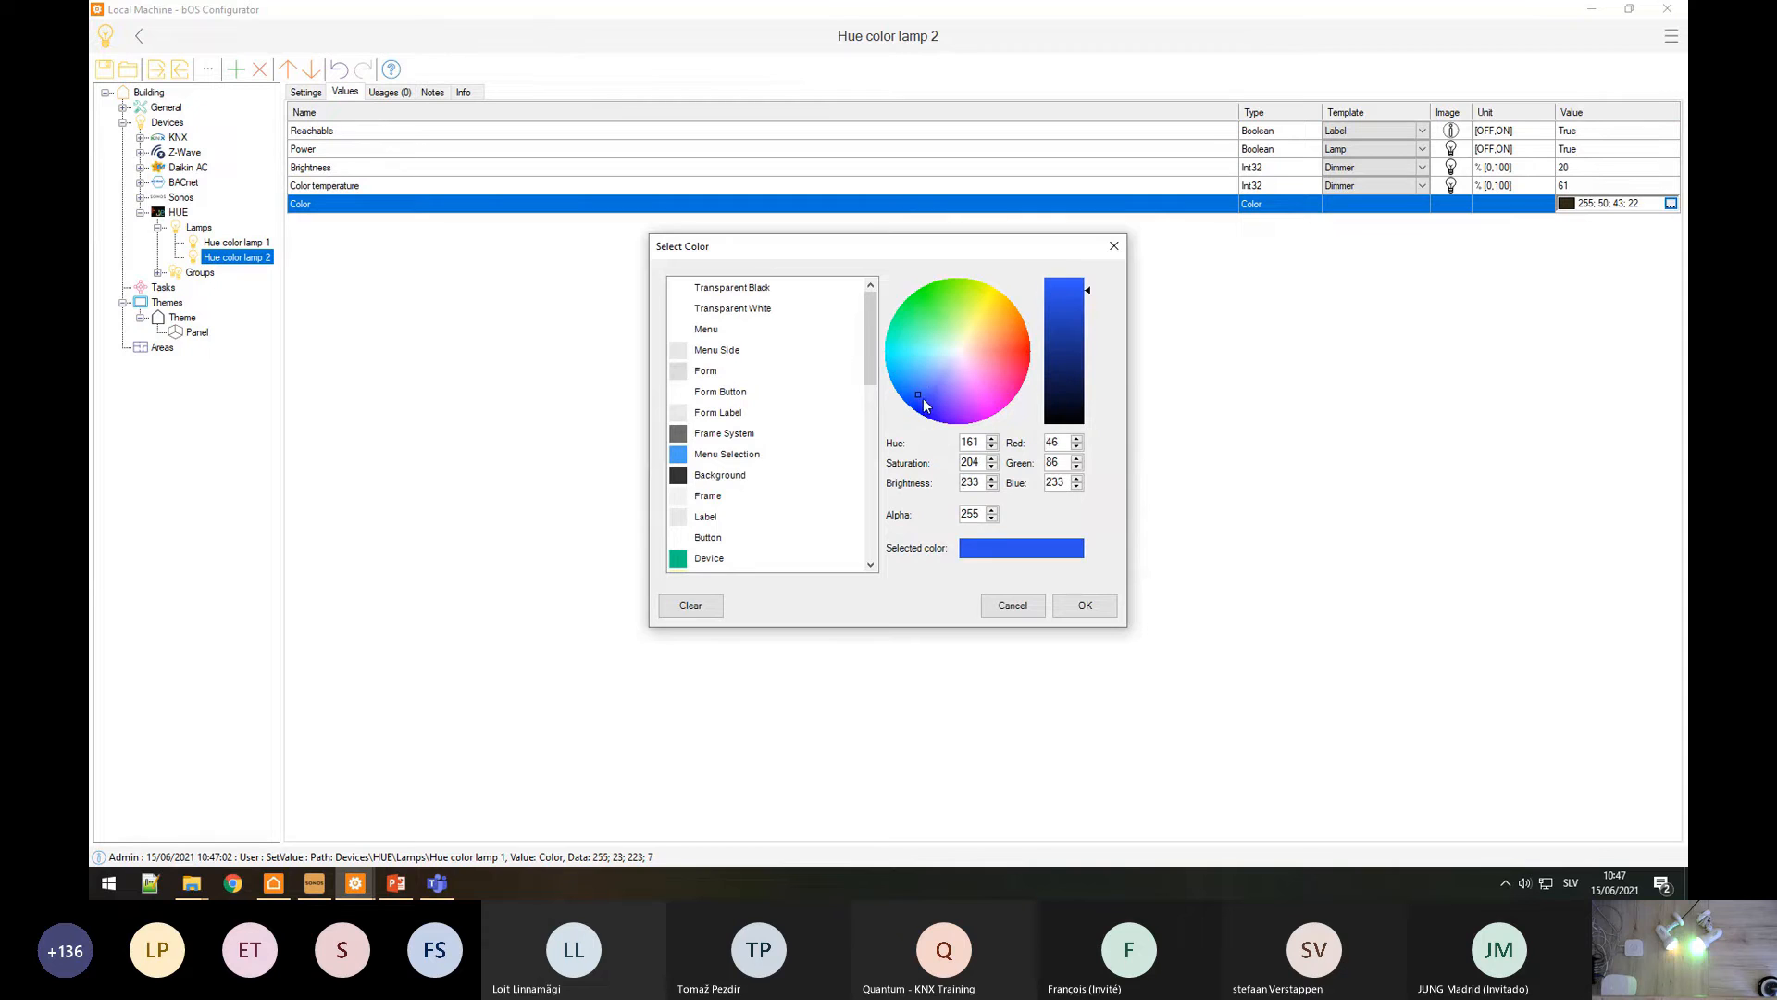
drag(924, 398, 907, 372)
click(1085, 606)
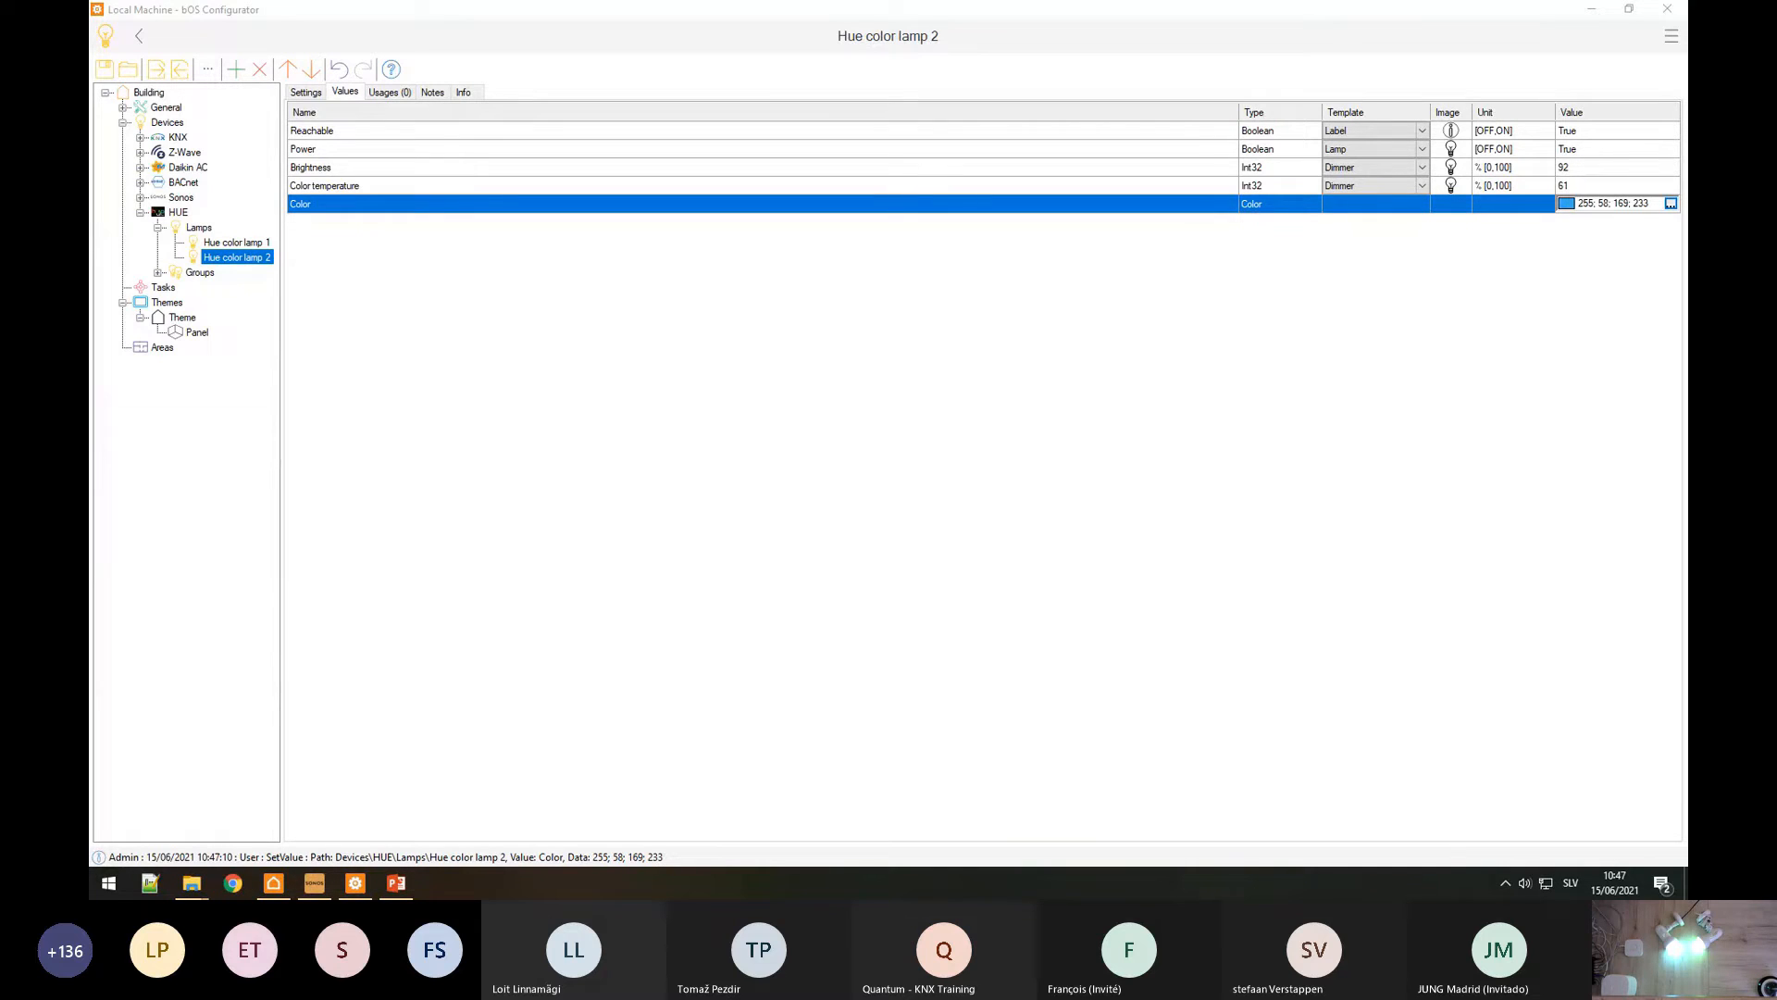
click(159, 272)
click(207, 289)
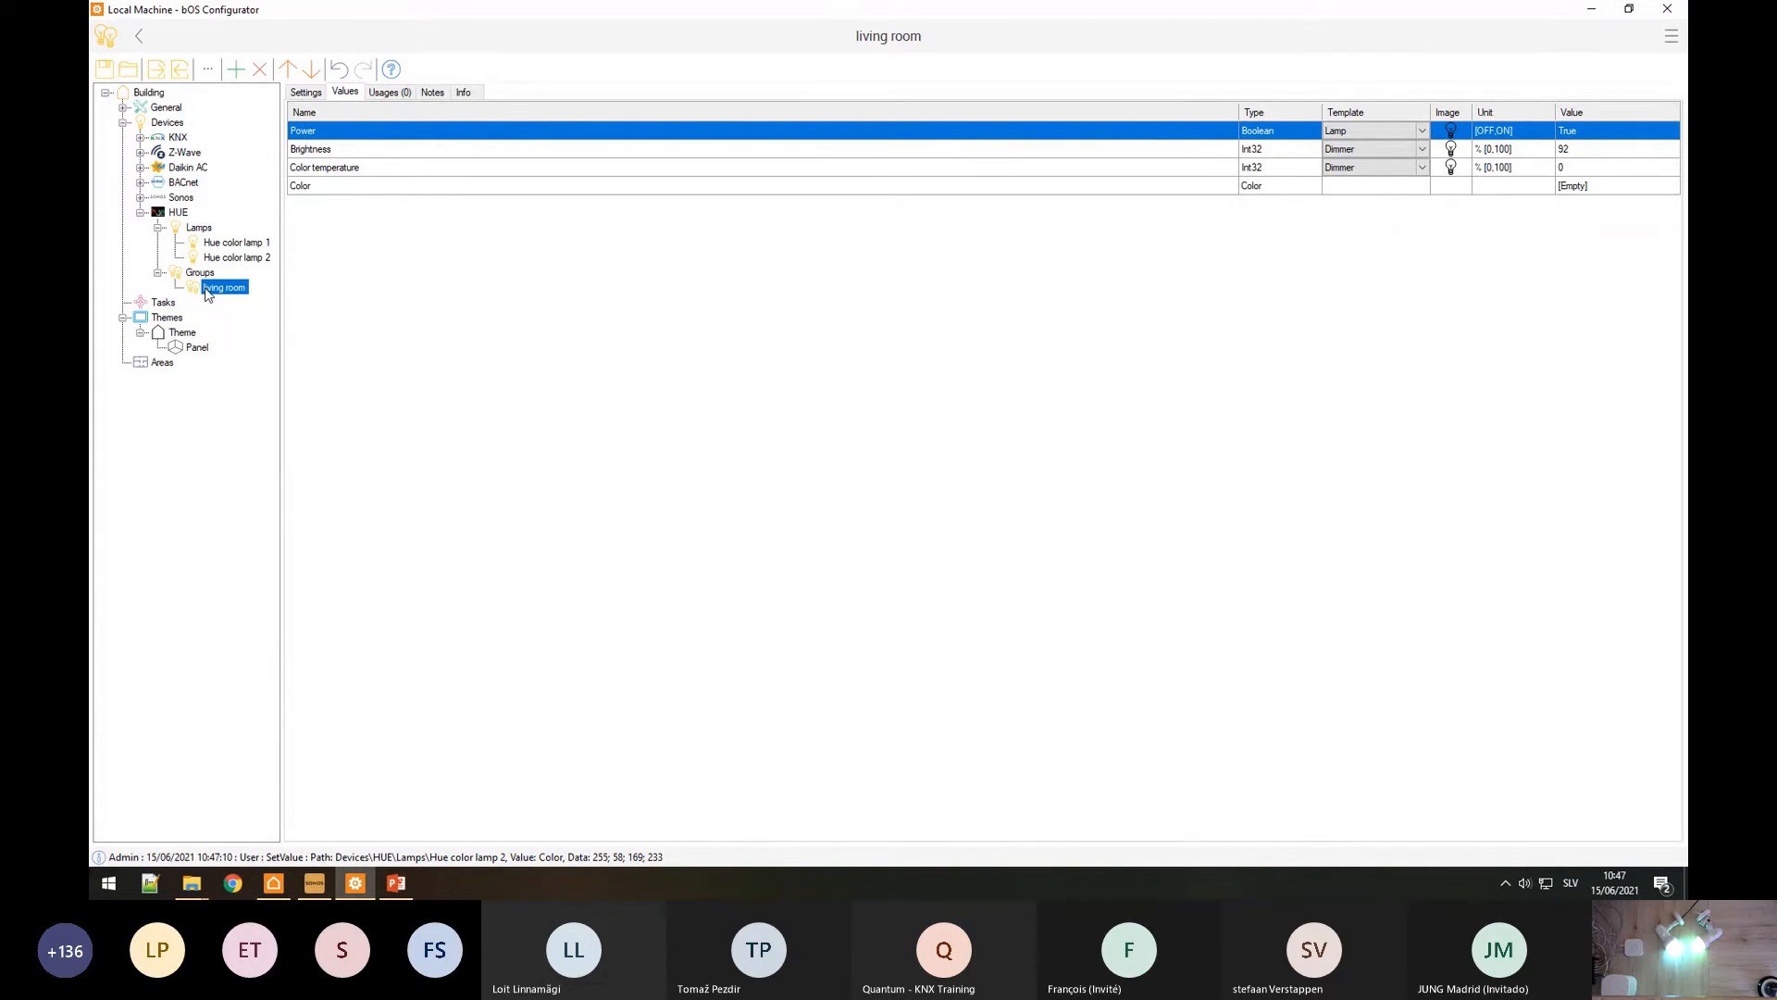
Step: Test an orange colour on the living room group via Select Color
click(311, 97)
click(341, 93)
click(1611, 185)
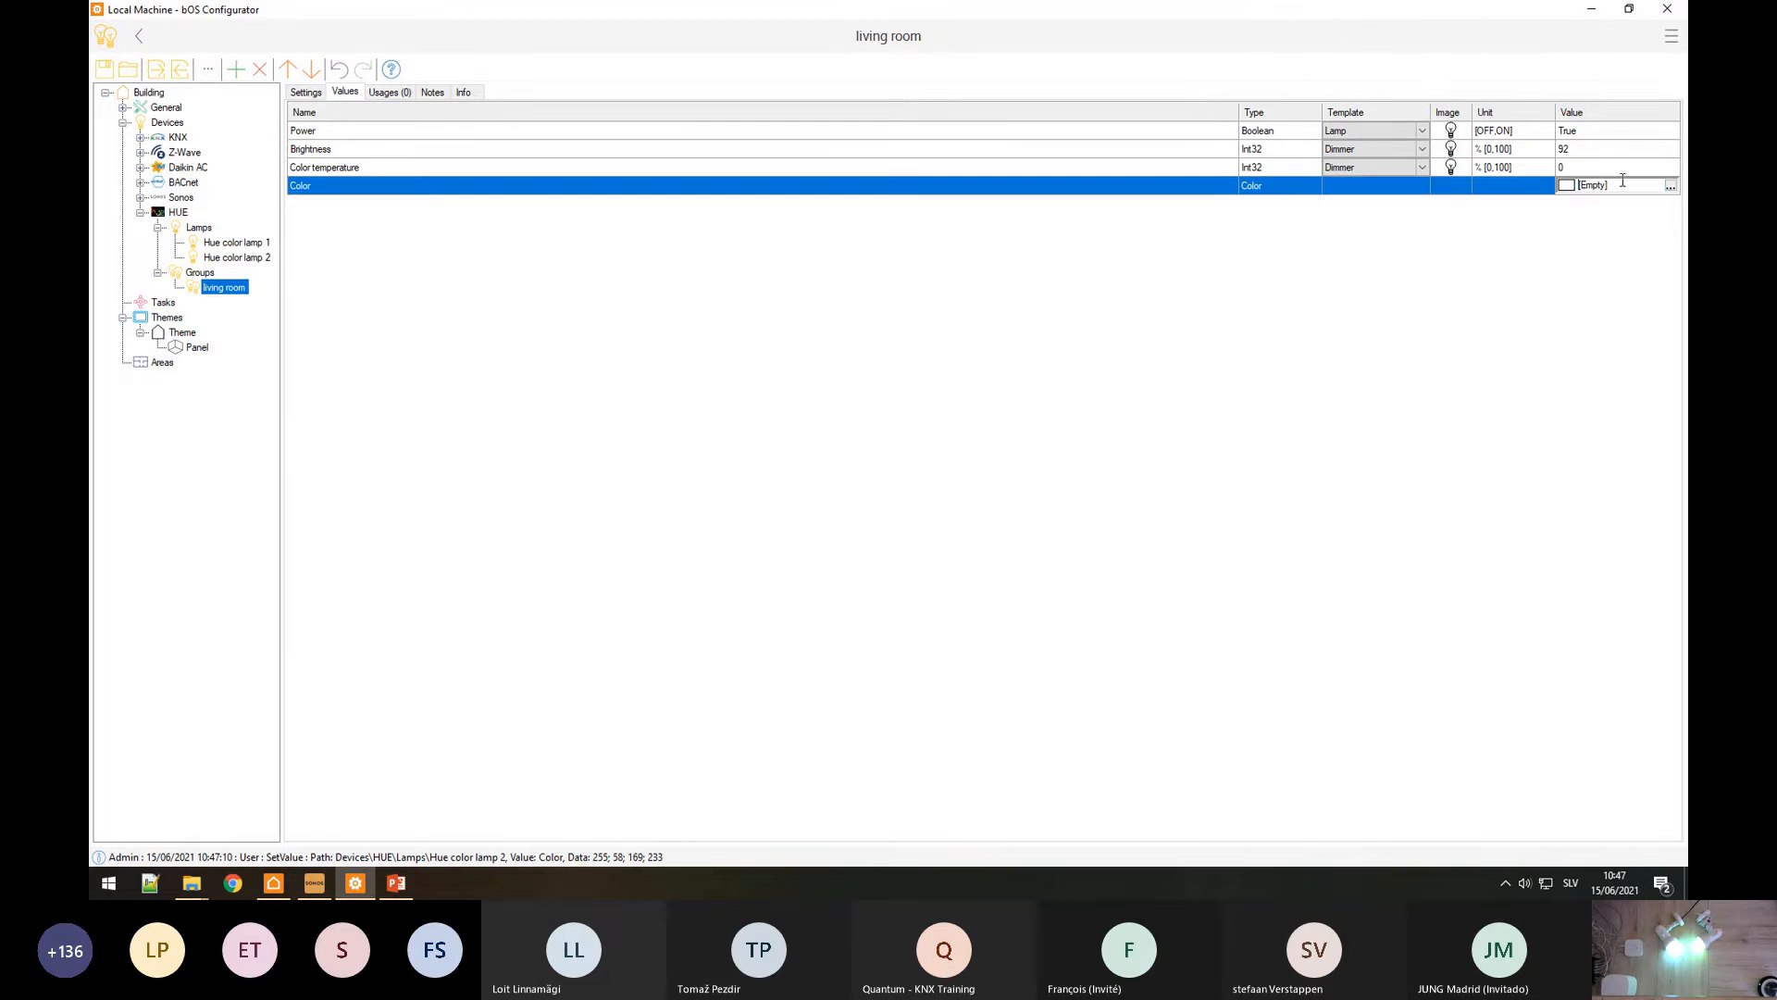
click(1671, 185)
drag(985, 367, 1012, 337)
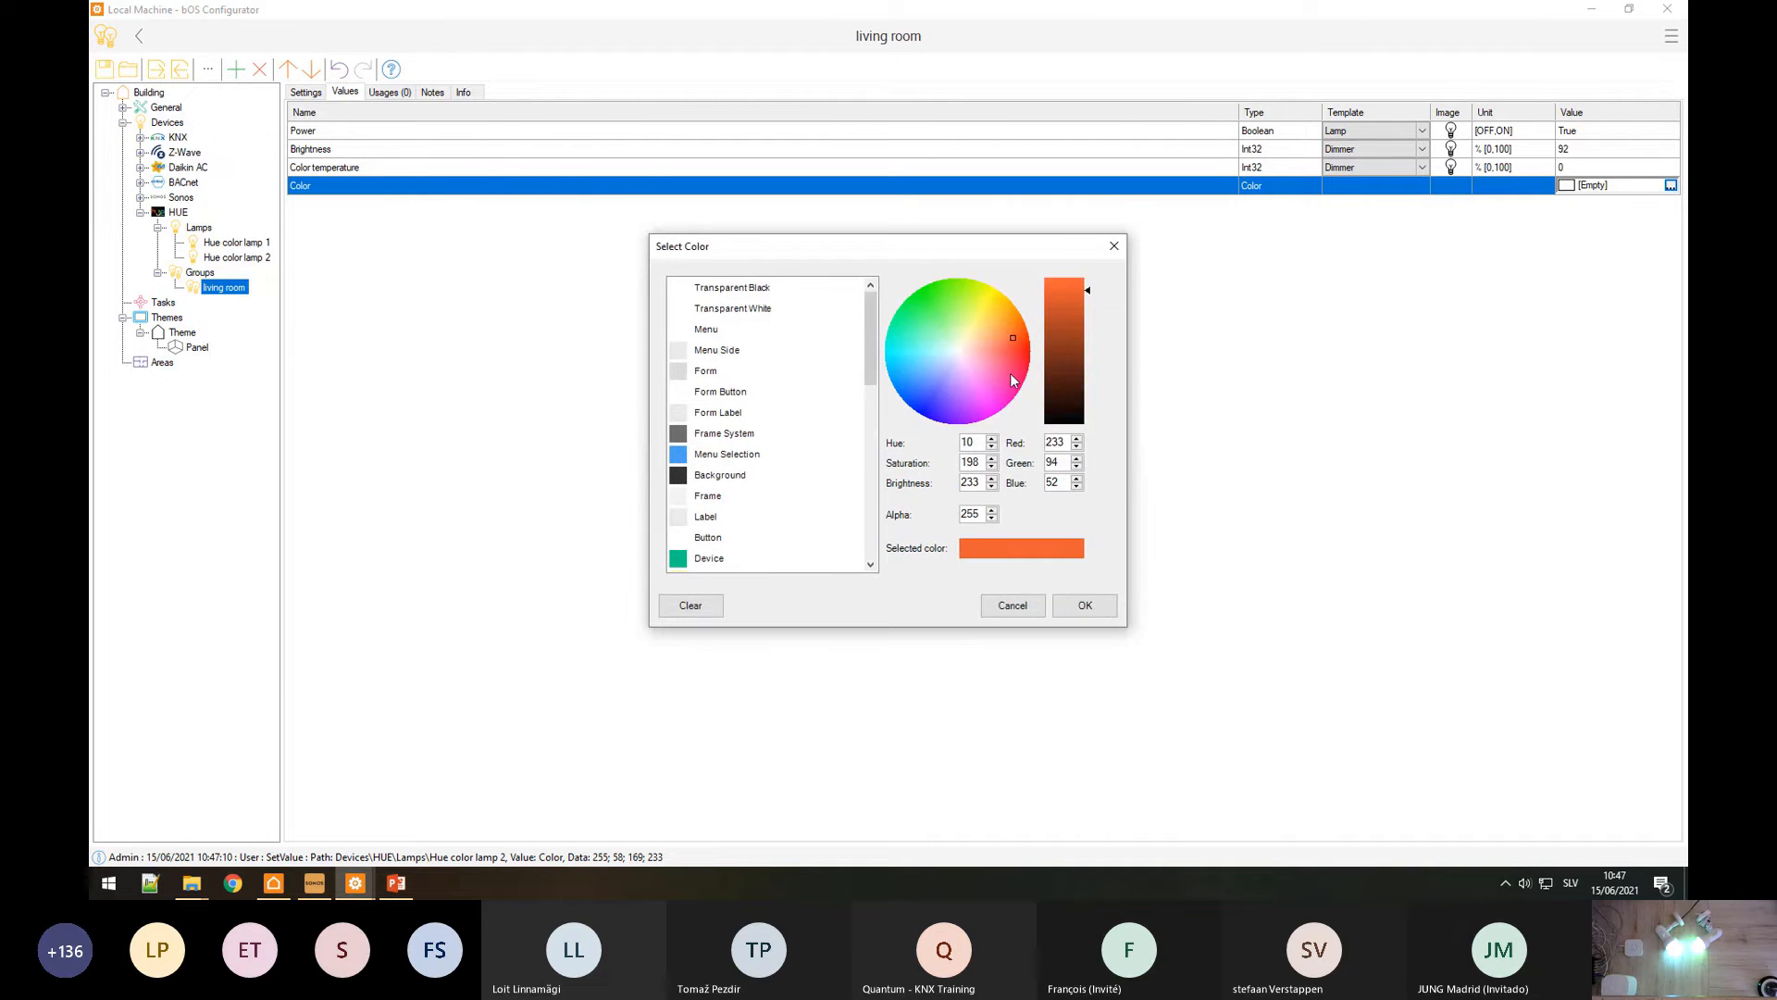
click(1087, 607)
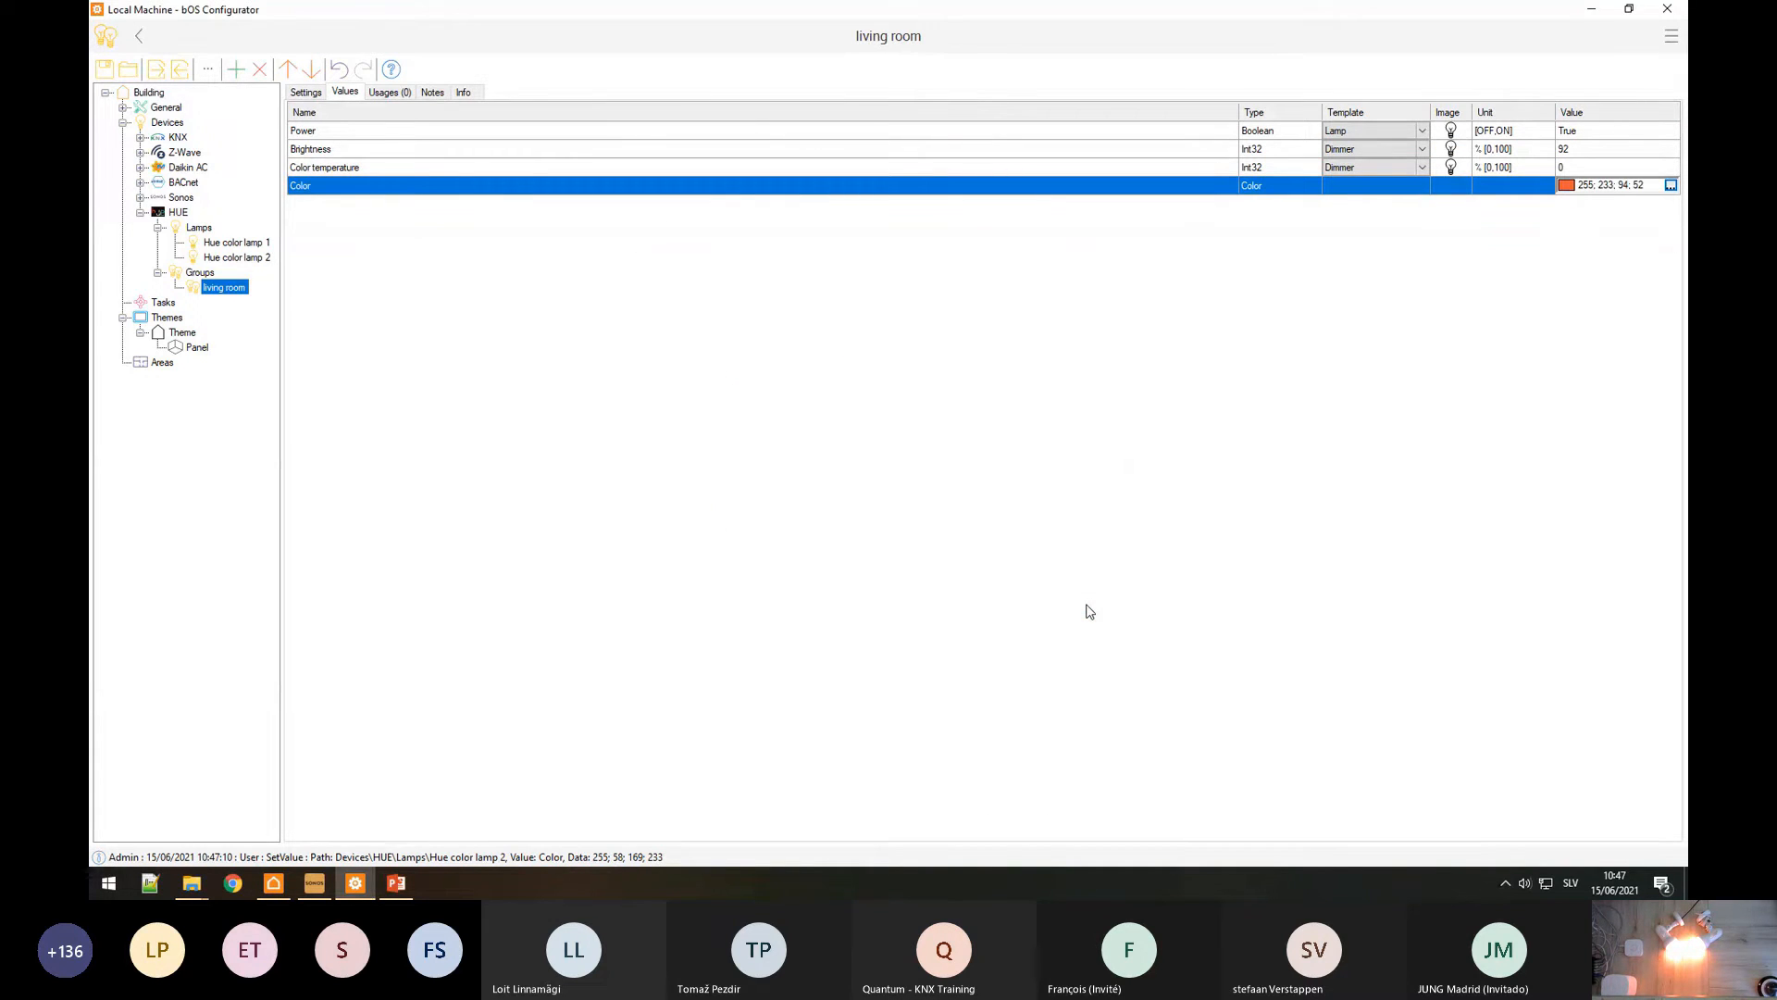
Step: Set the living room group's brightness to 30 and open the theme's Panel
click(1586, 148)
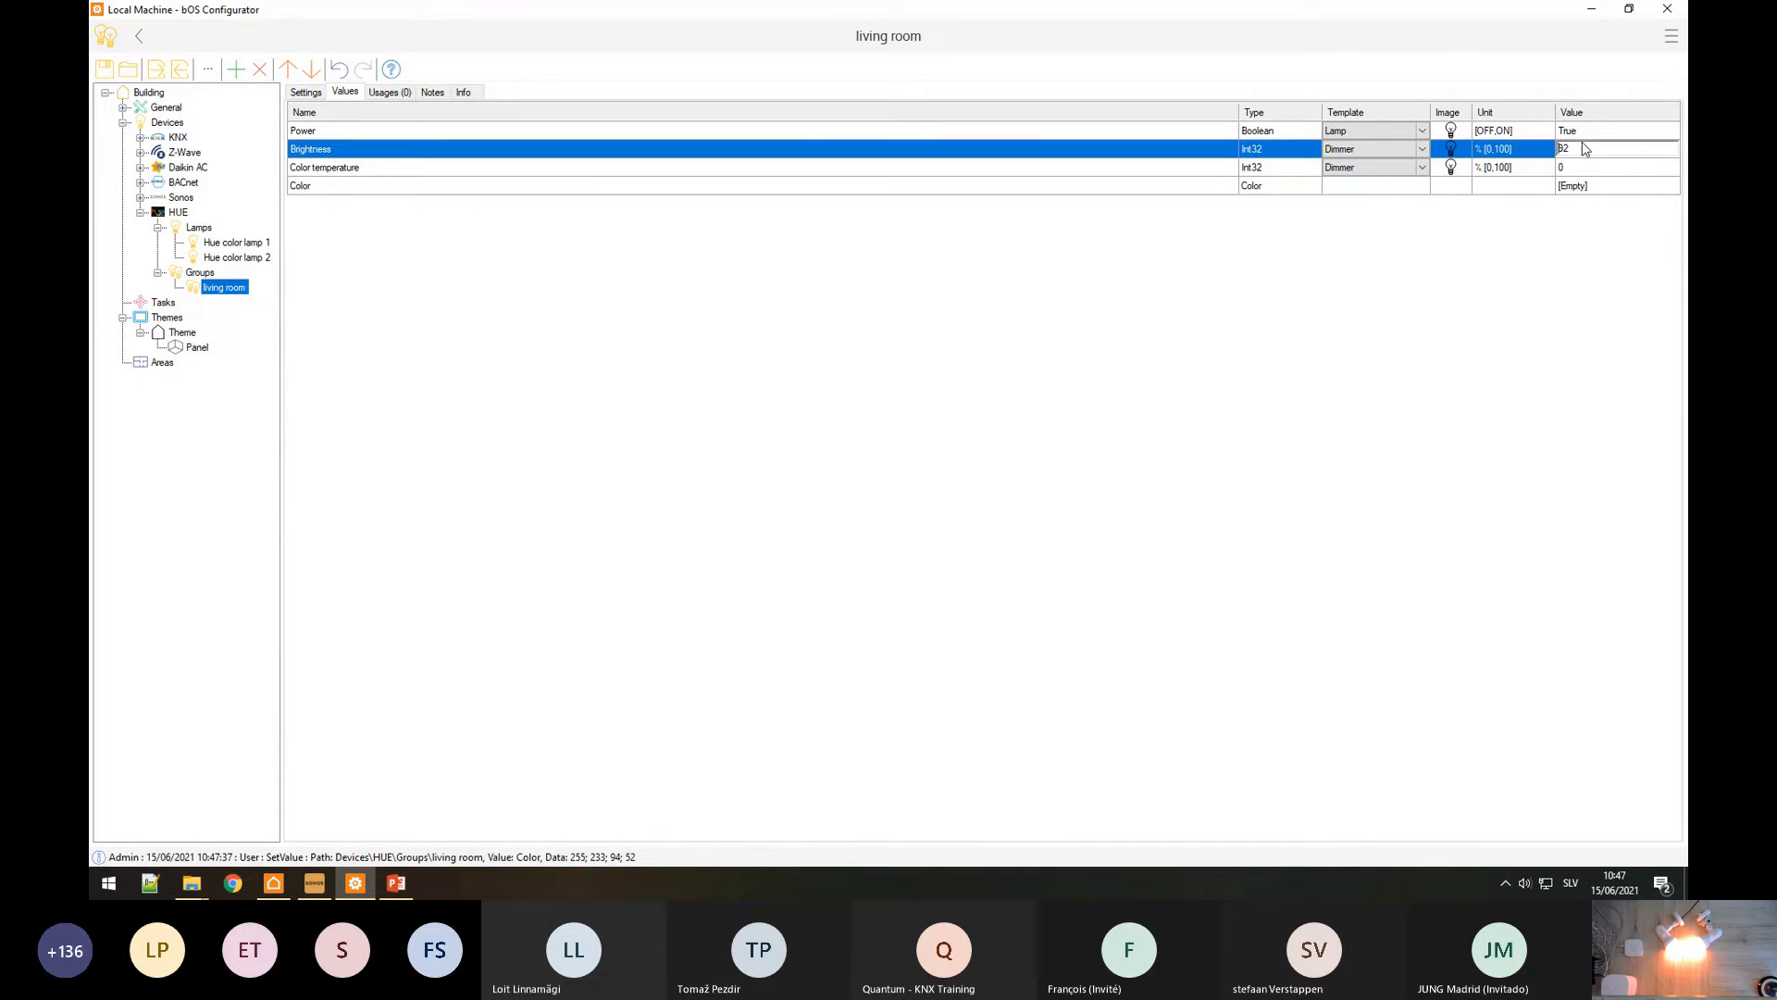
click(1583, 150)
text(30)
key(Return)
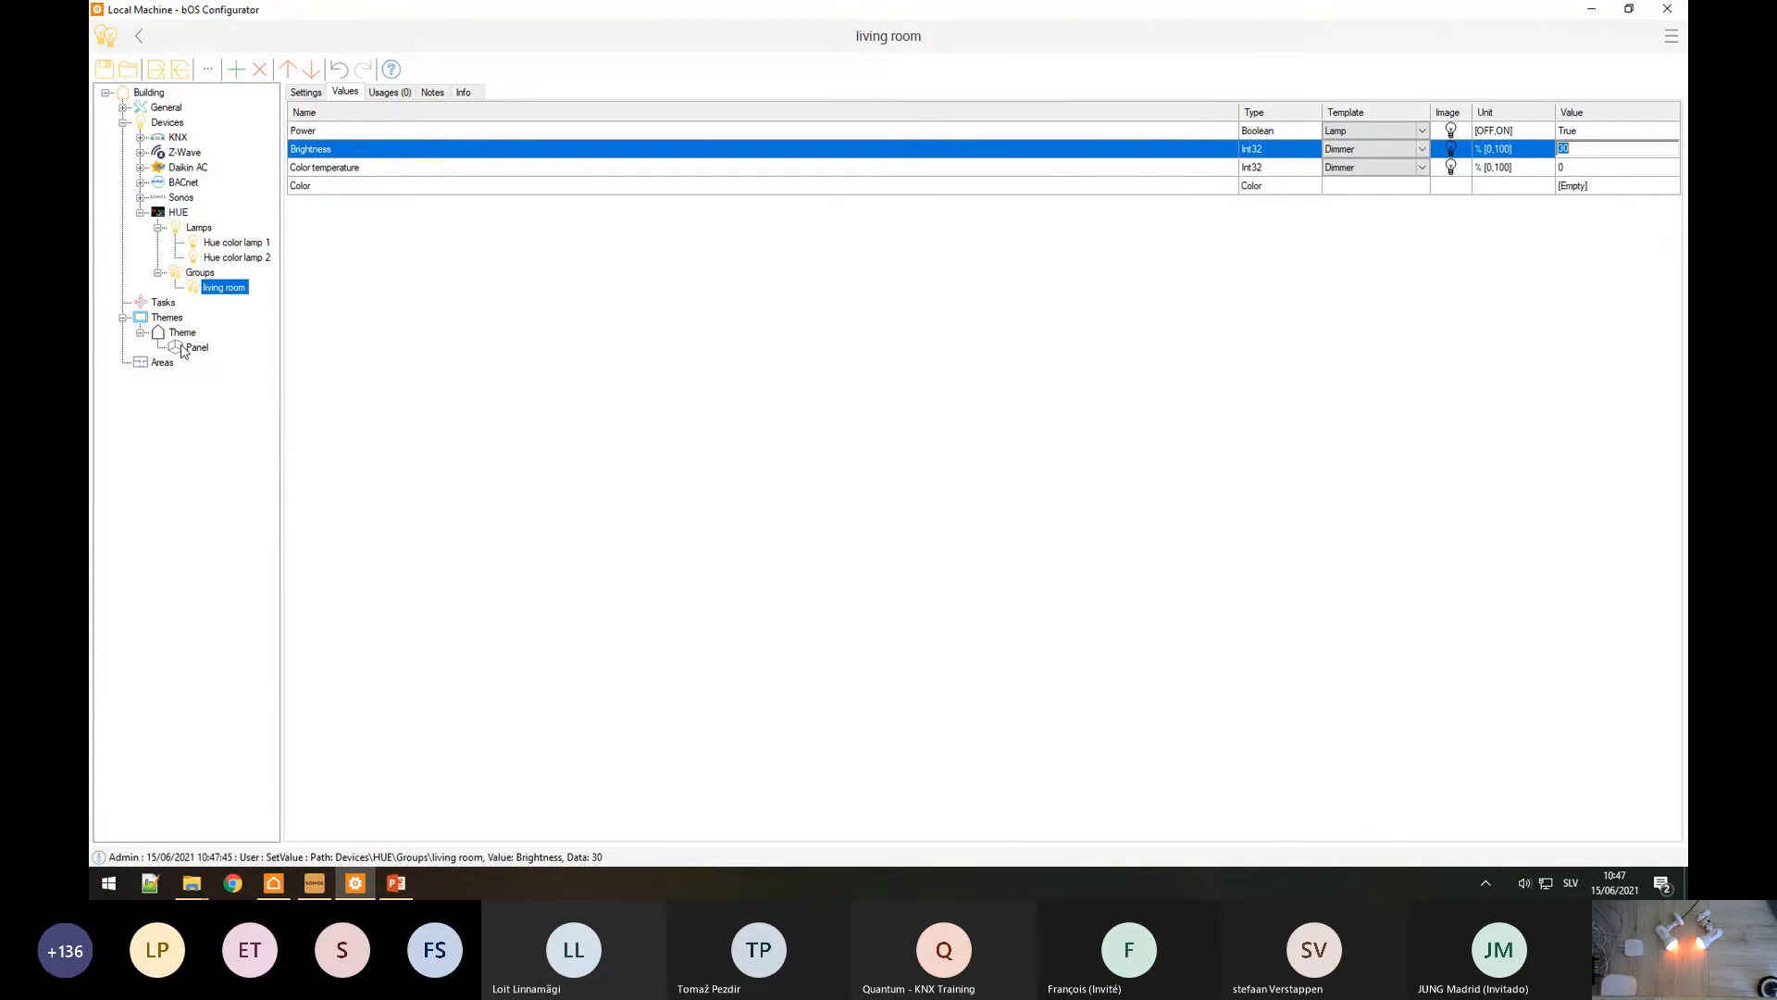
click(184, 349)
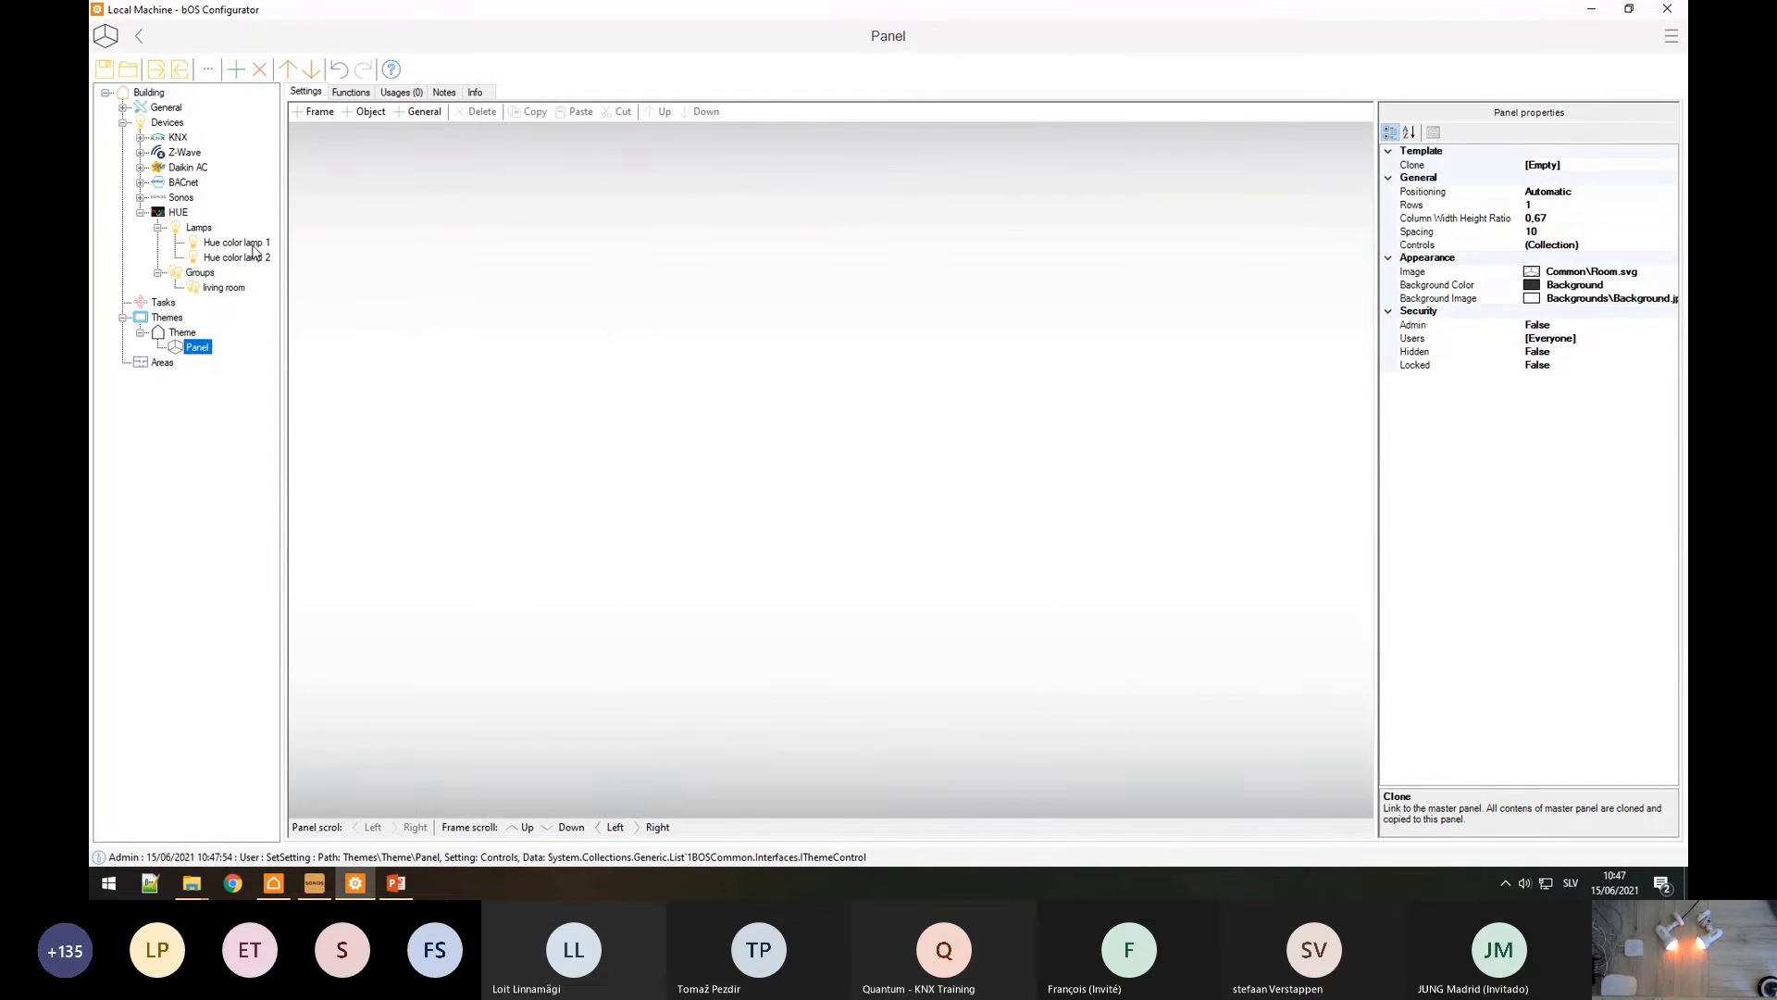
Step: Drag a Hue lamp onto the Panel, add a Color (ColorPicker) control for lamps 1 and 2, and view them in bOS Client
drag(241, 251, 743, 418)
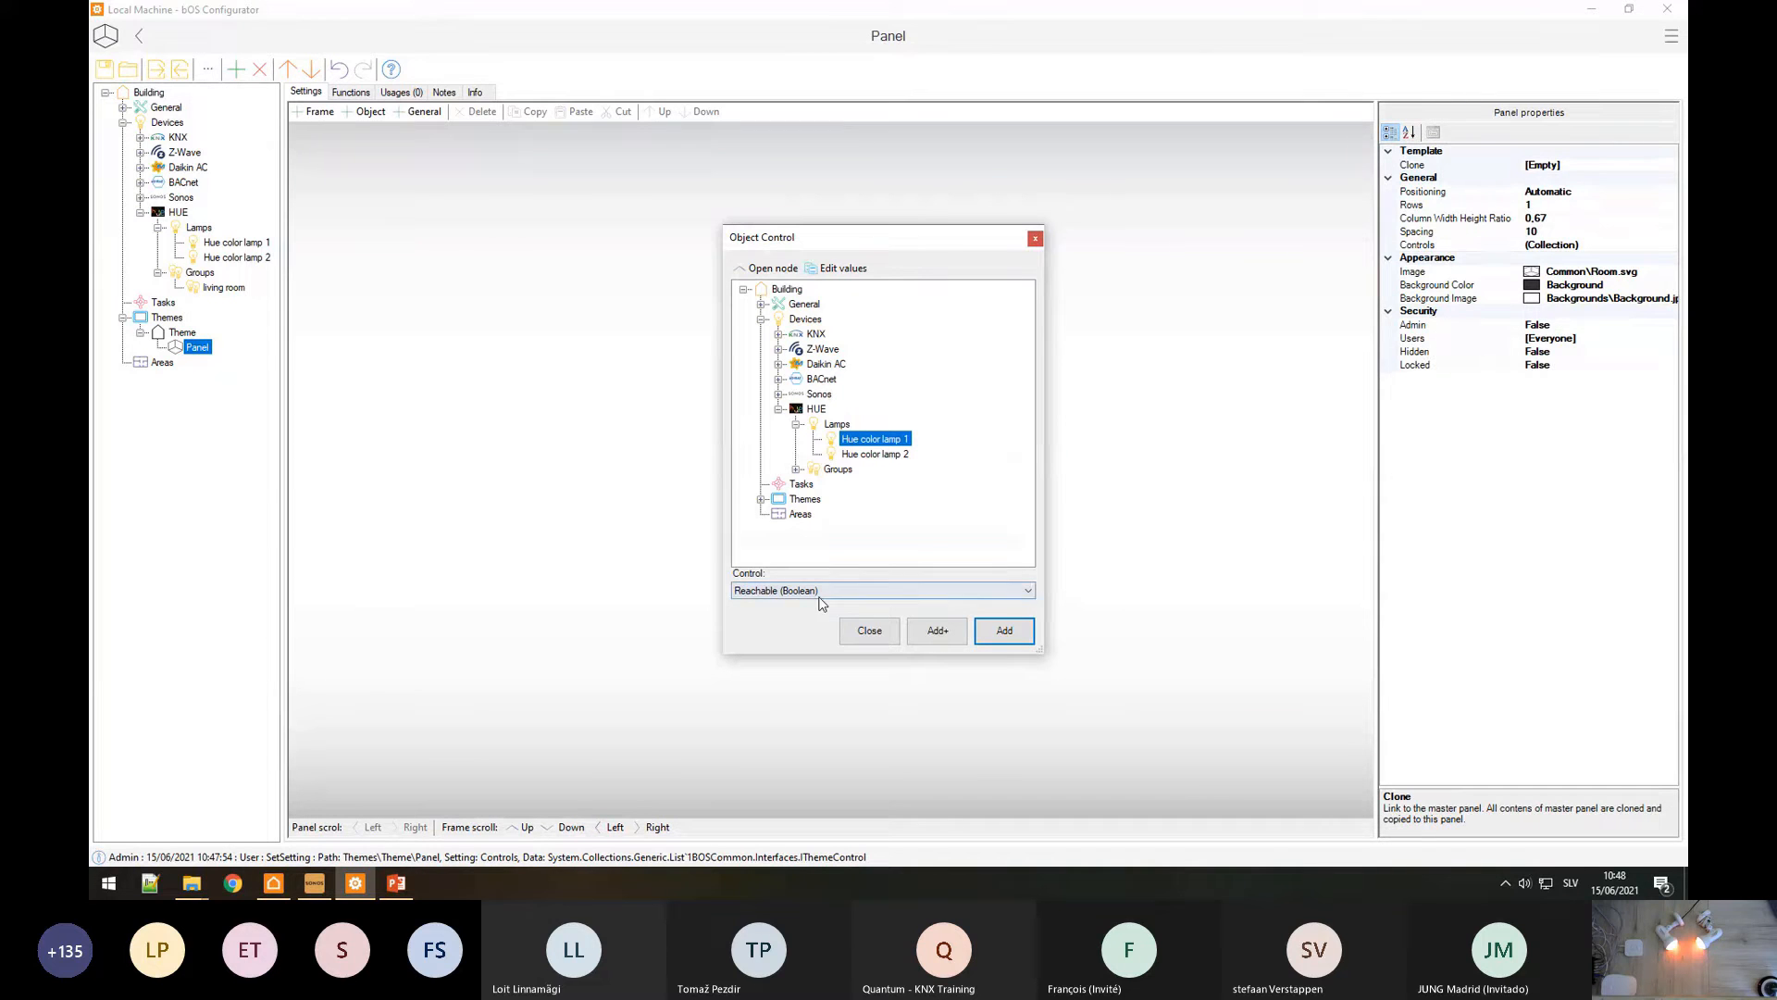
click(772, 592)
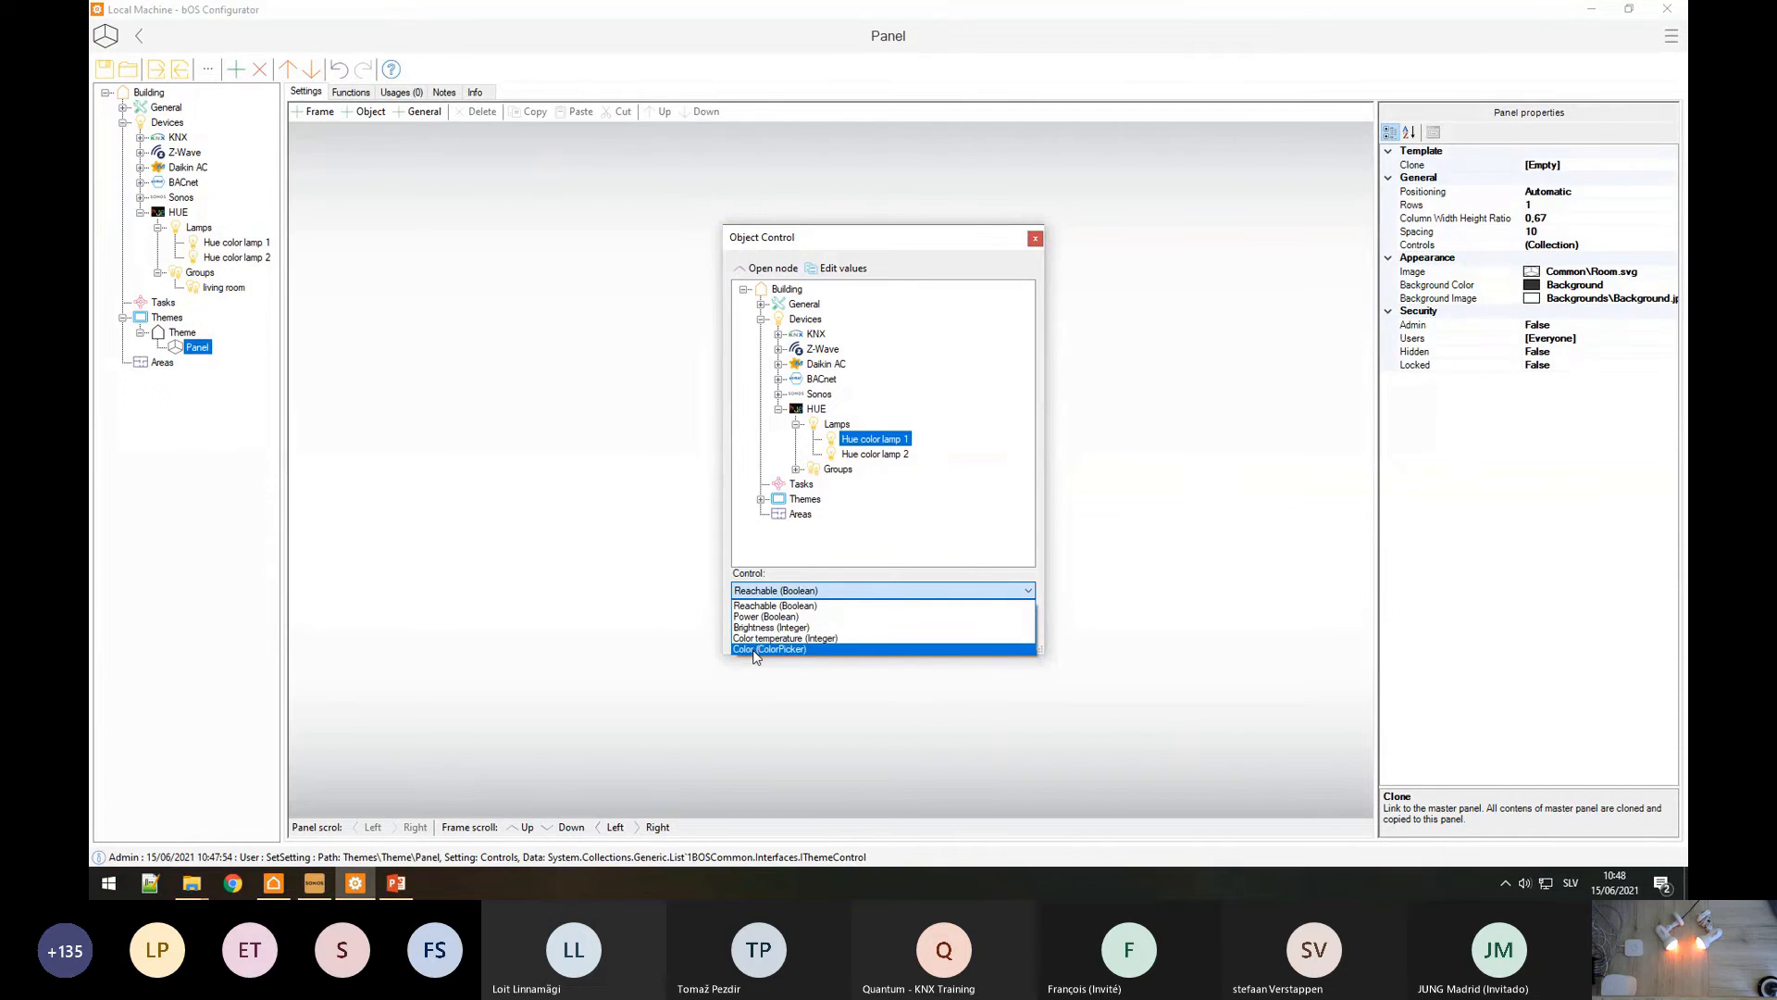
click(770, 649)
click(949, 643)
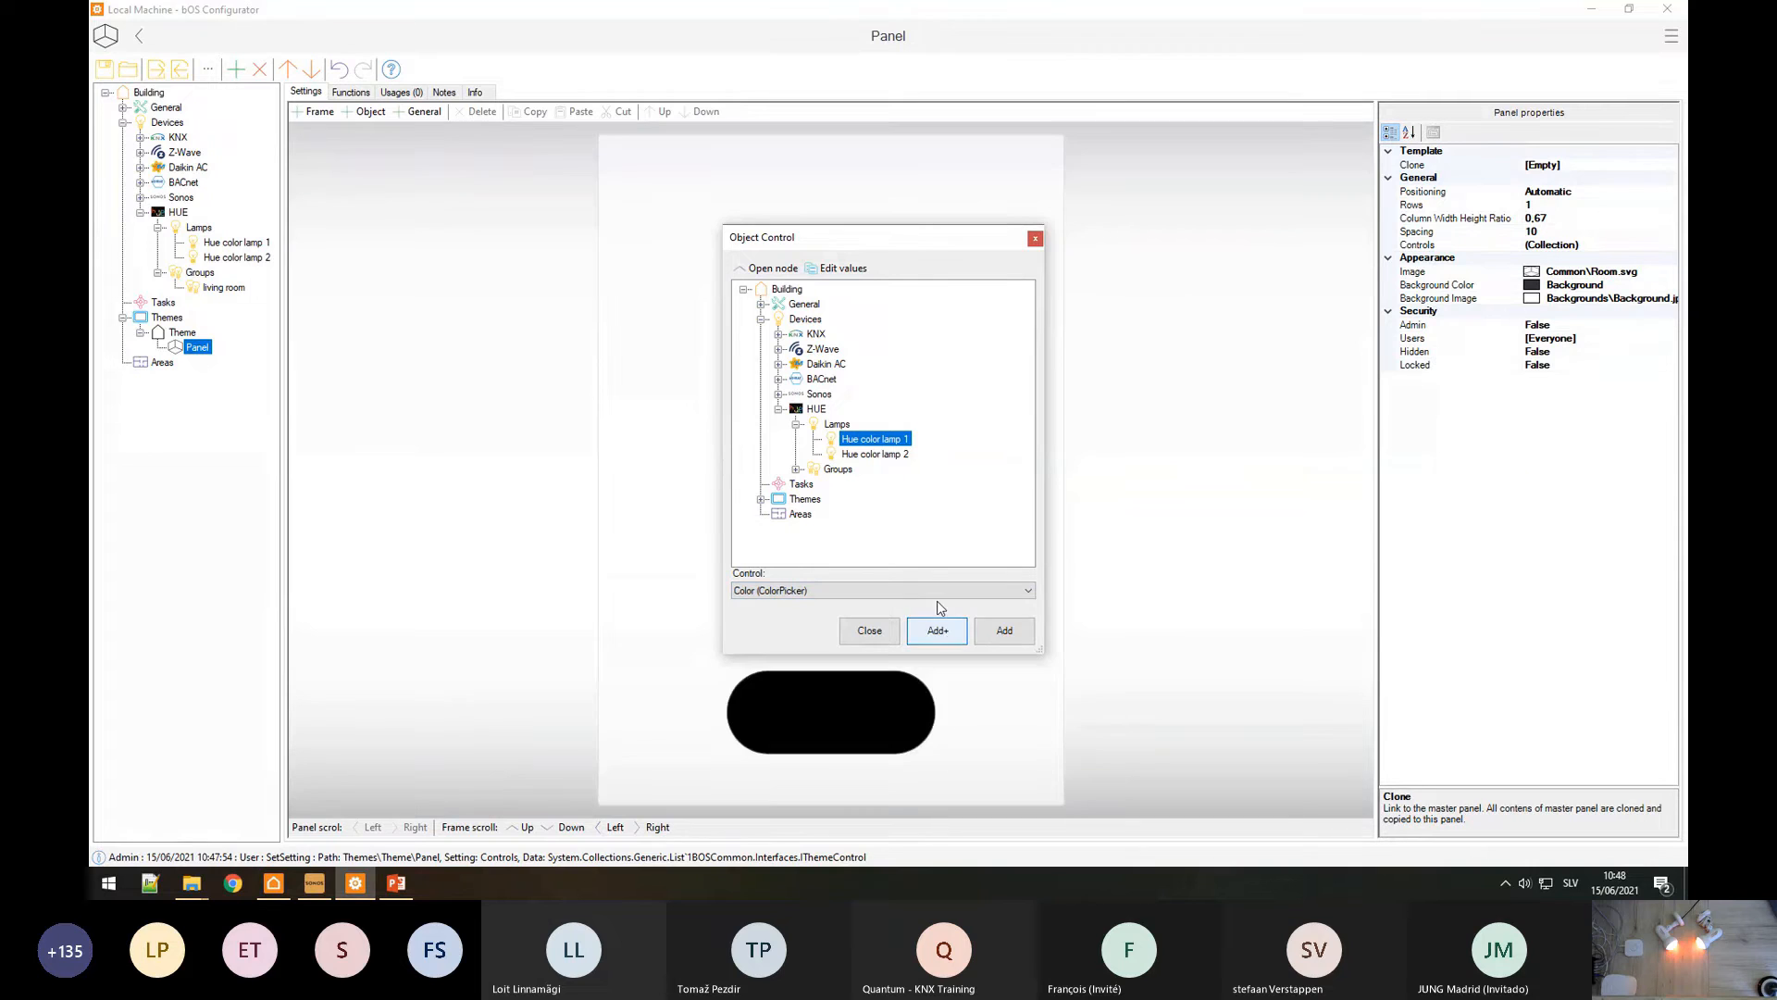
click(937, 627)
click(866, 634)
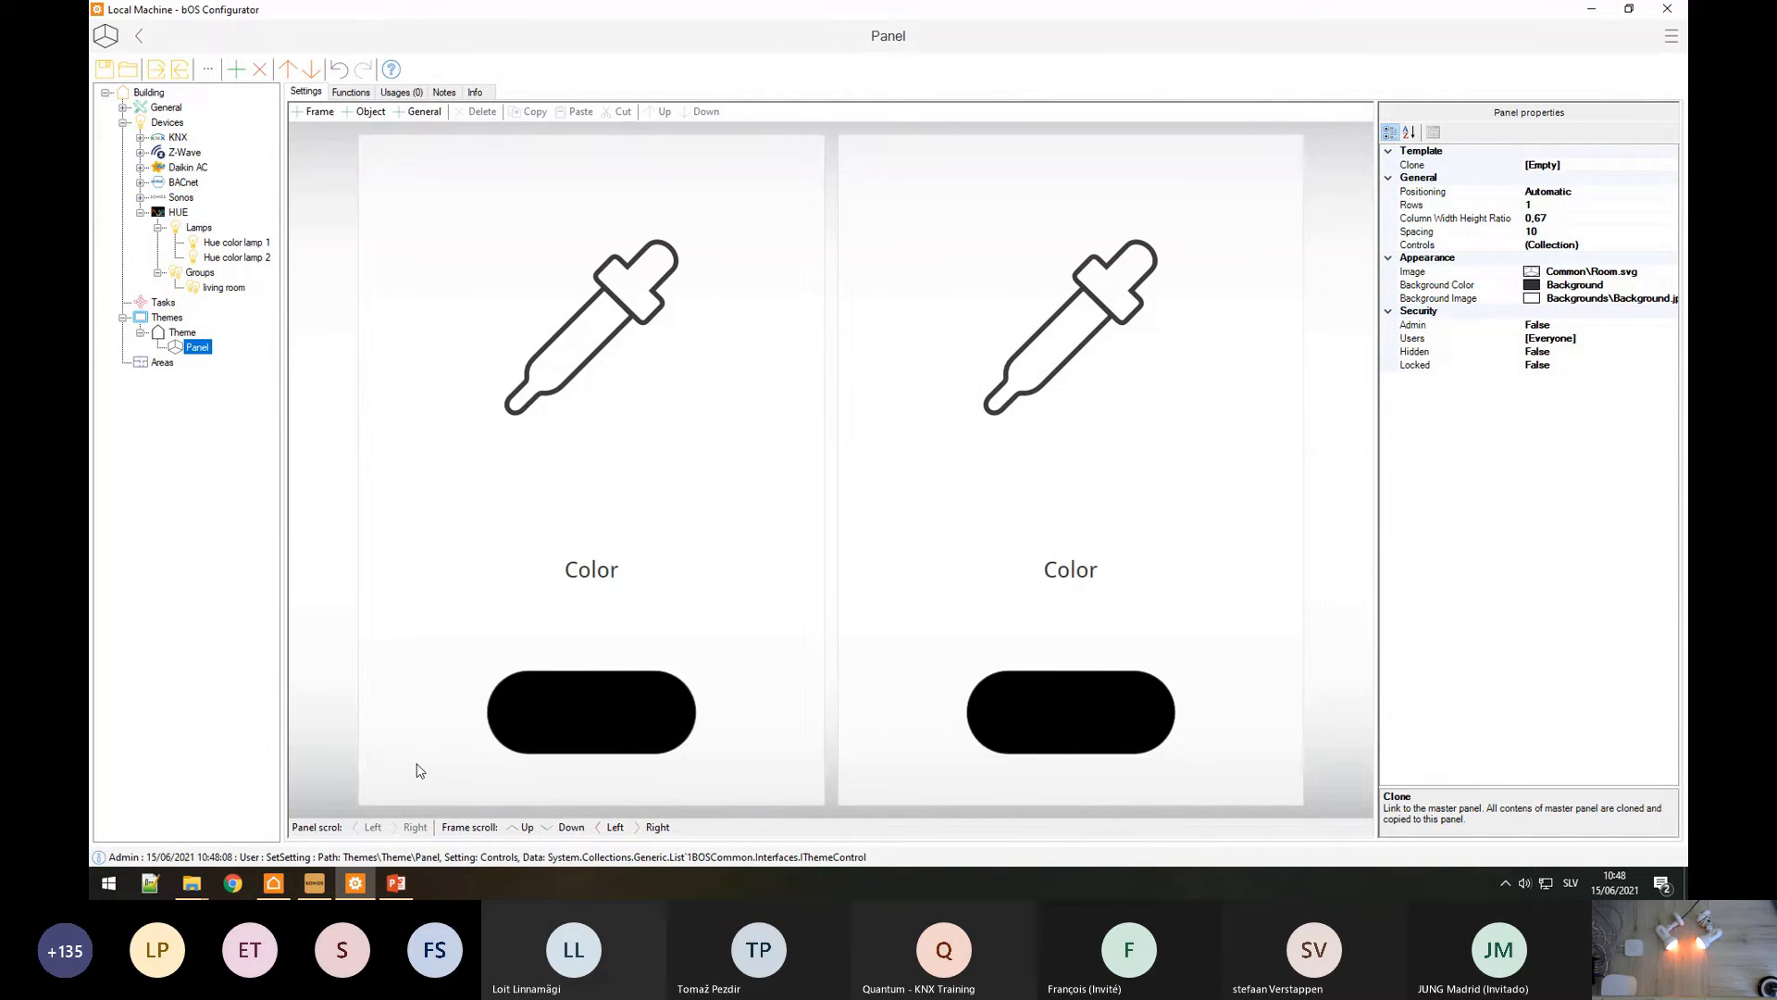
click(273, 883)
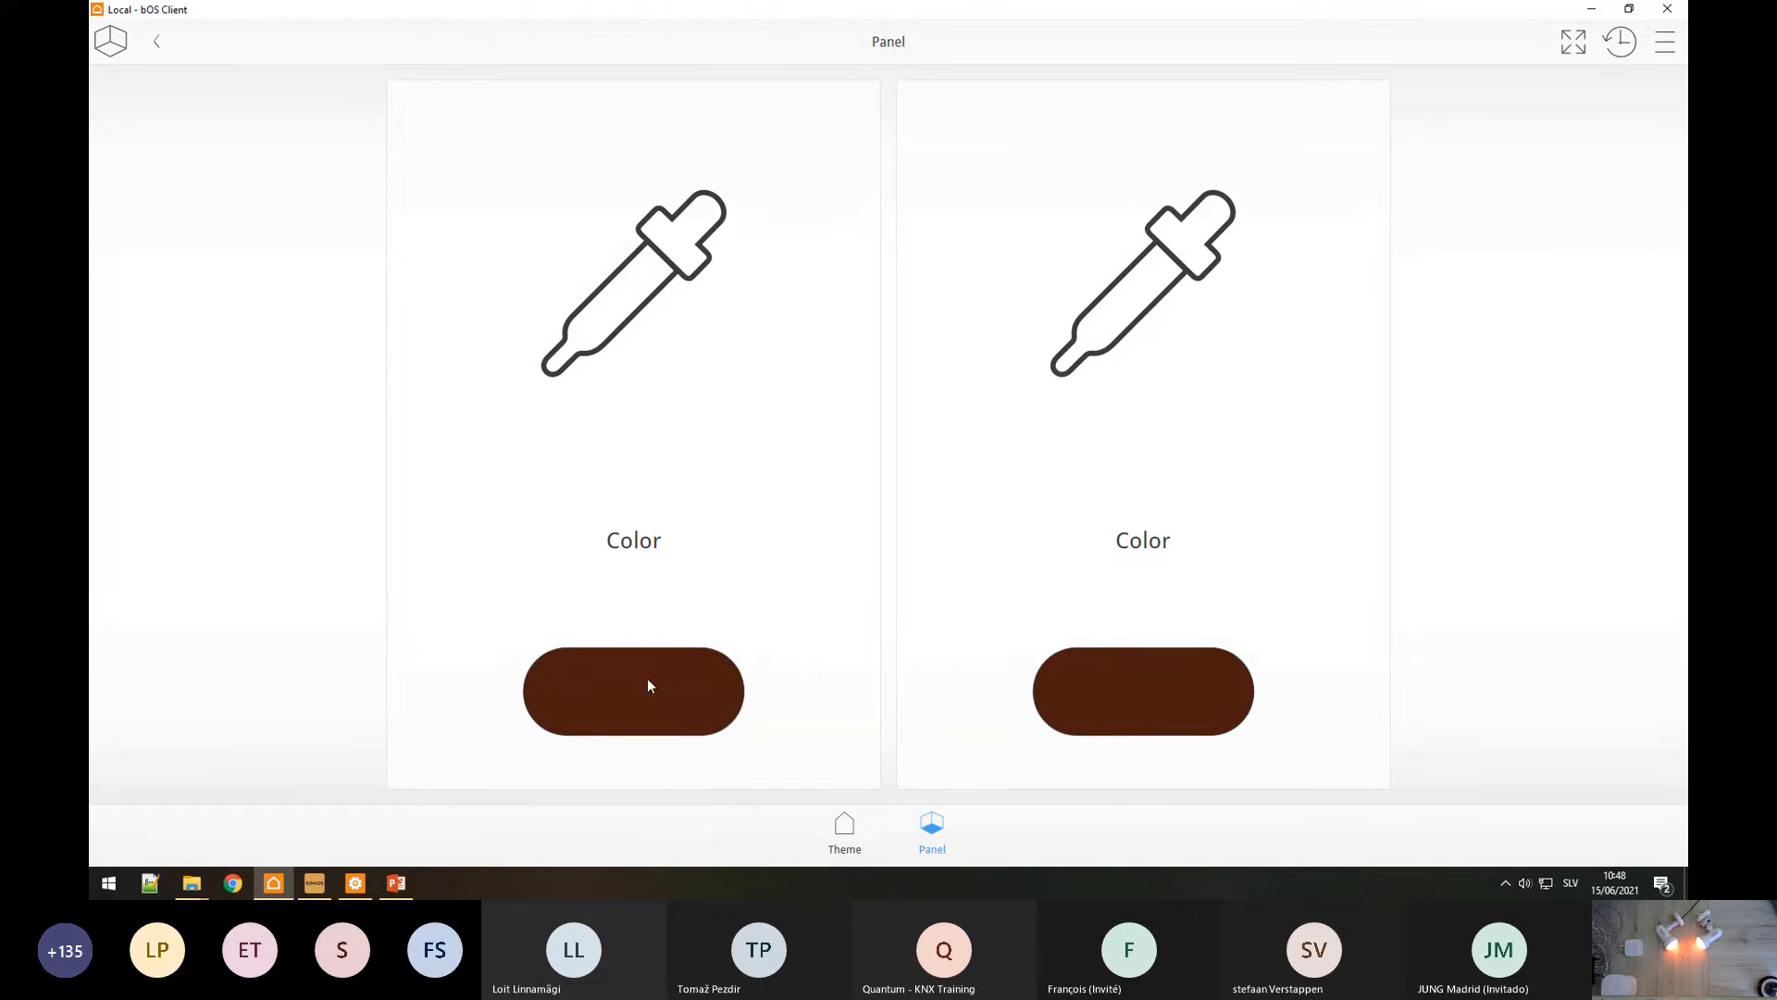
Step: Set the left lamp's Color control to dark red
click(718, 542)
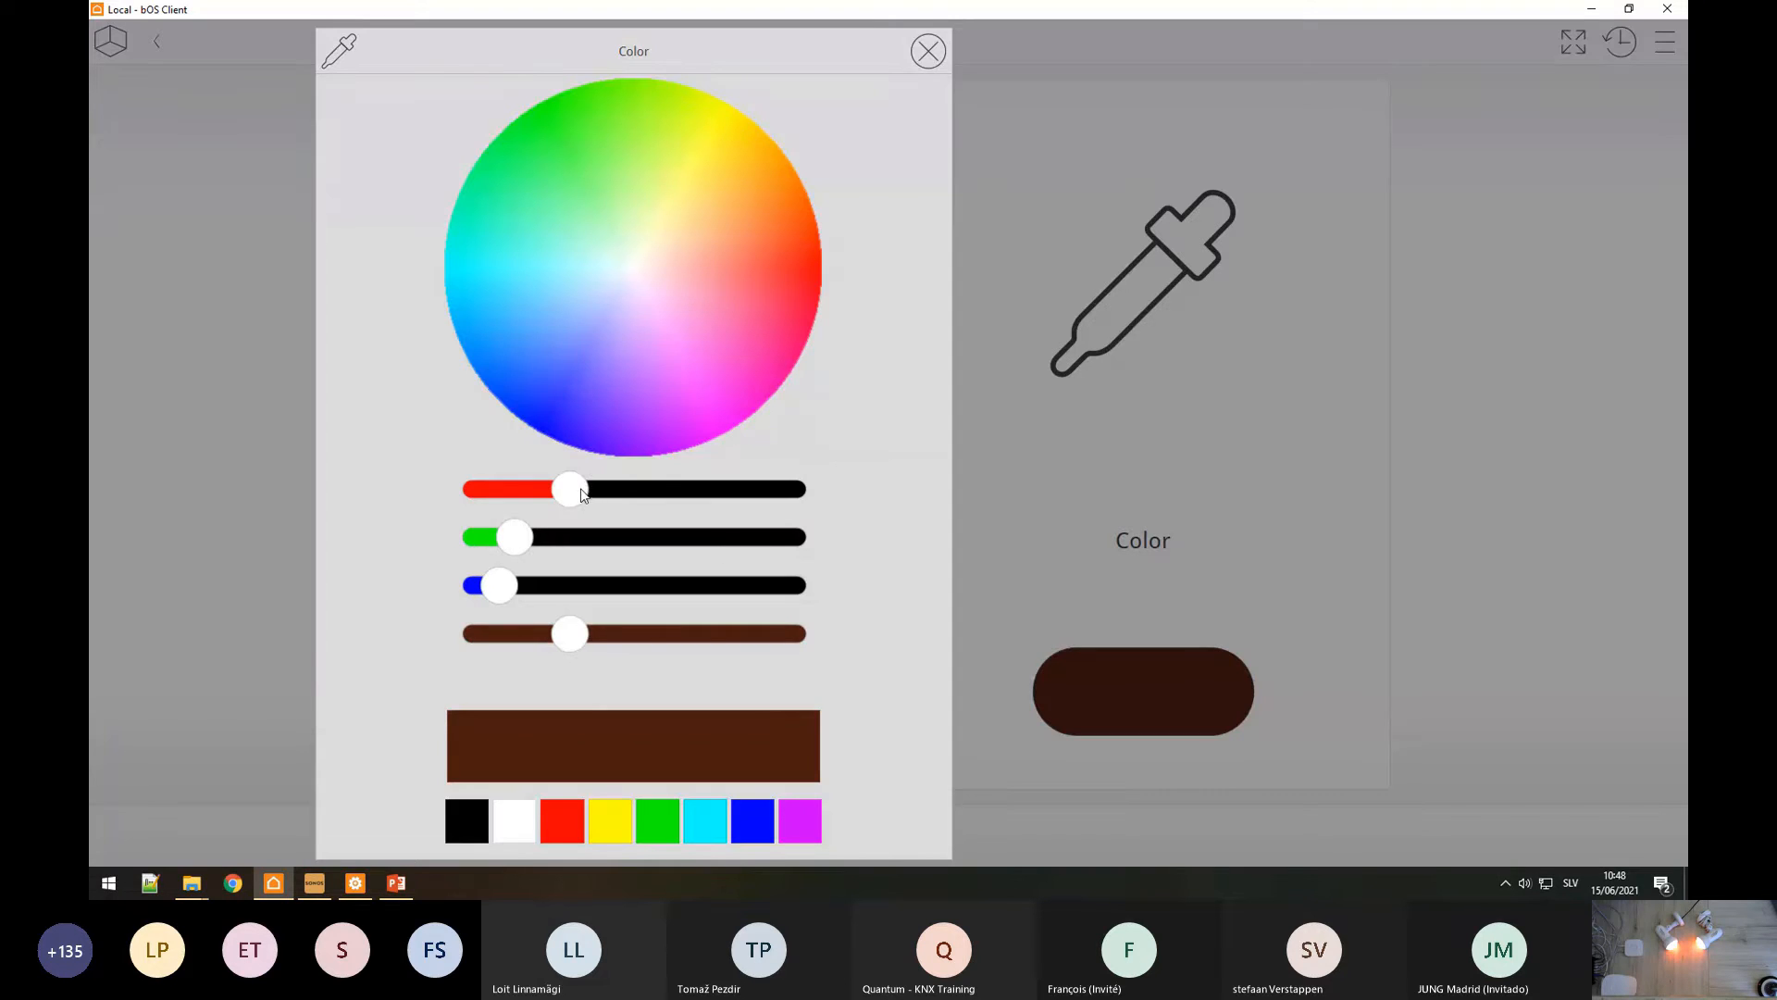
drag(586, 492, 778, 488)
drag(750, 634, 604, 634)
click(238, 559)
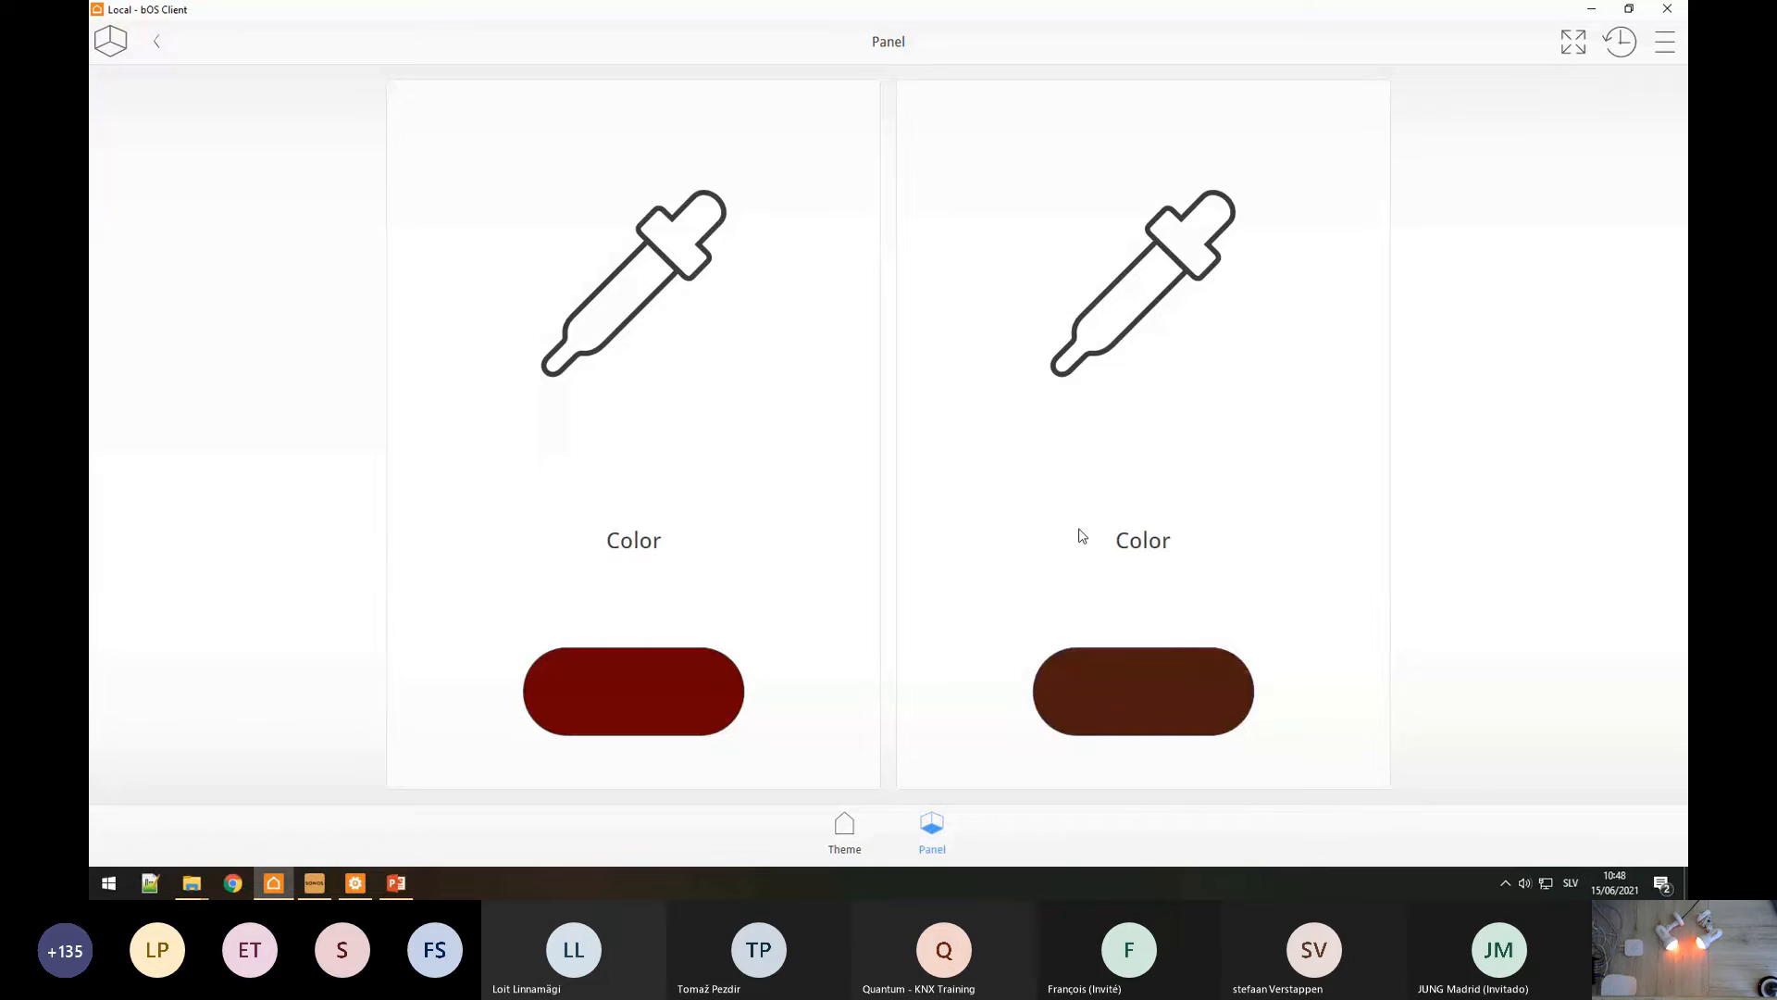
Step: Set the second lamp's Color control to a deep green
click(1145, 685)
drag(1023, 536, 1235, 537)
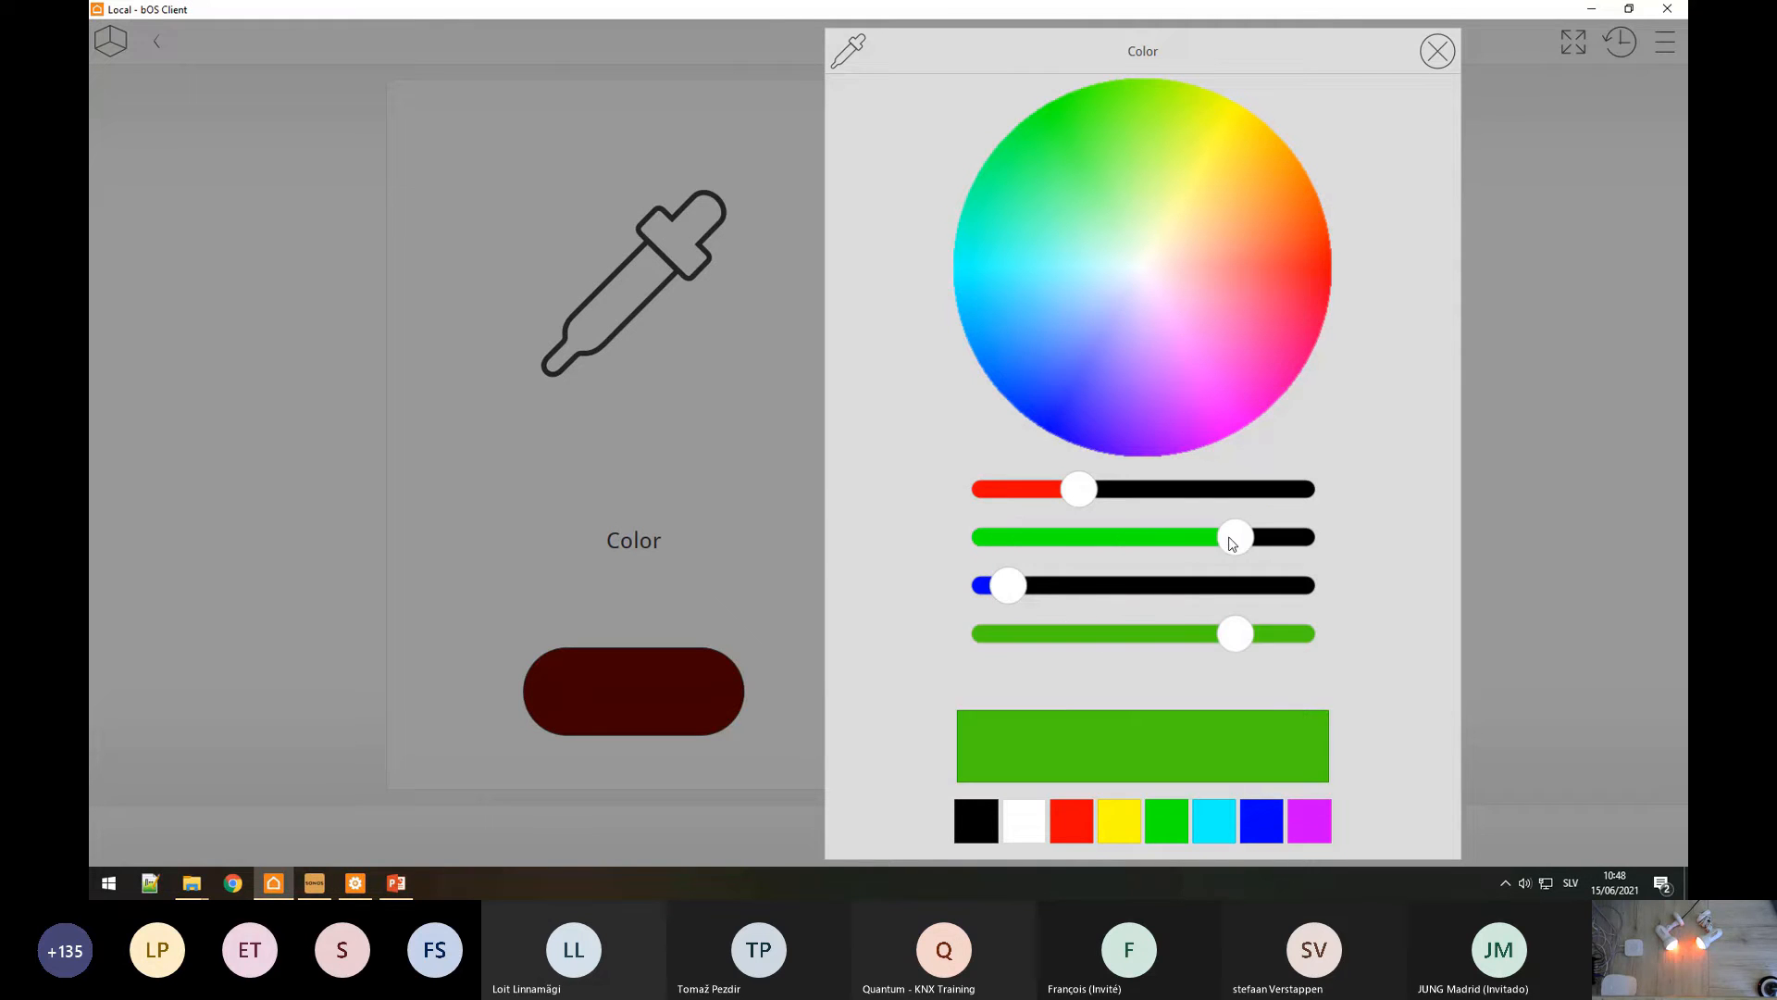
drag(1235, 633, 1178, 634)
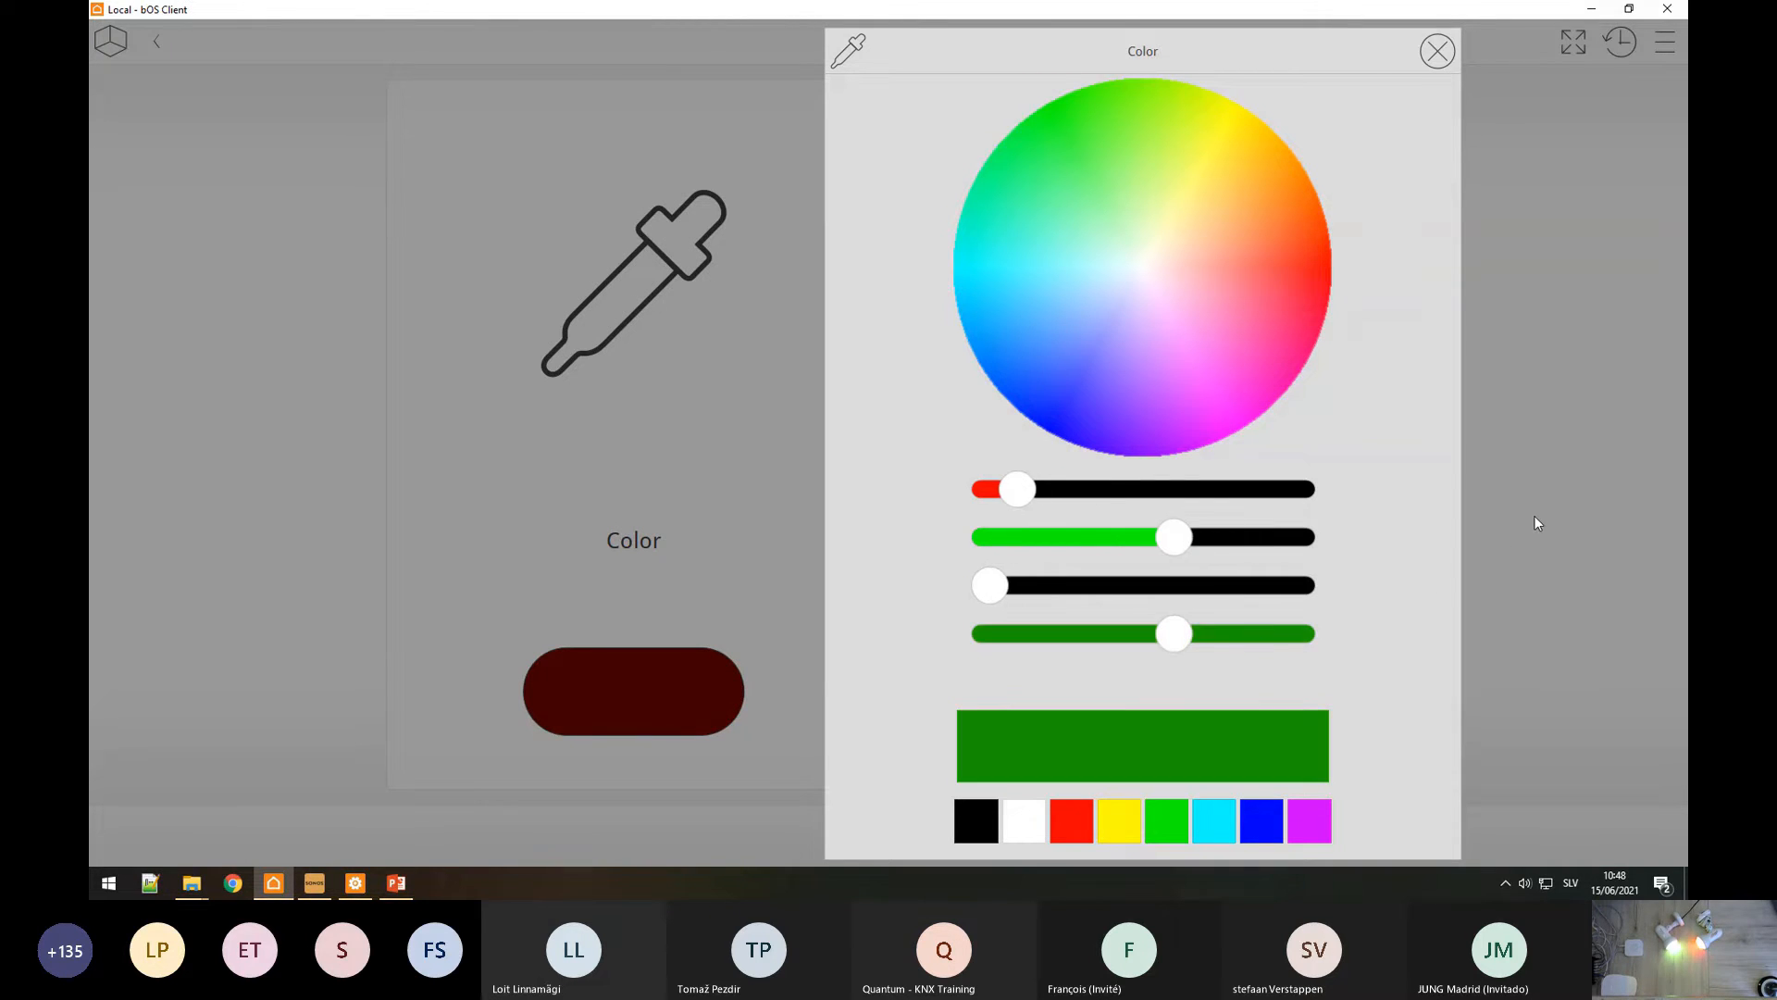
click(1534, 519)
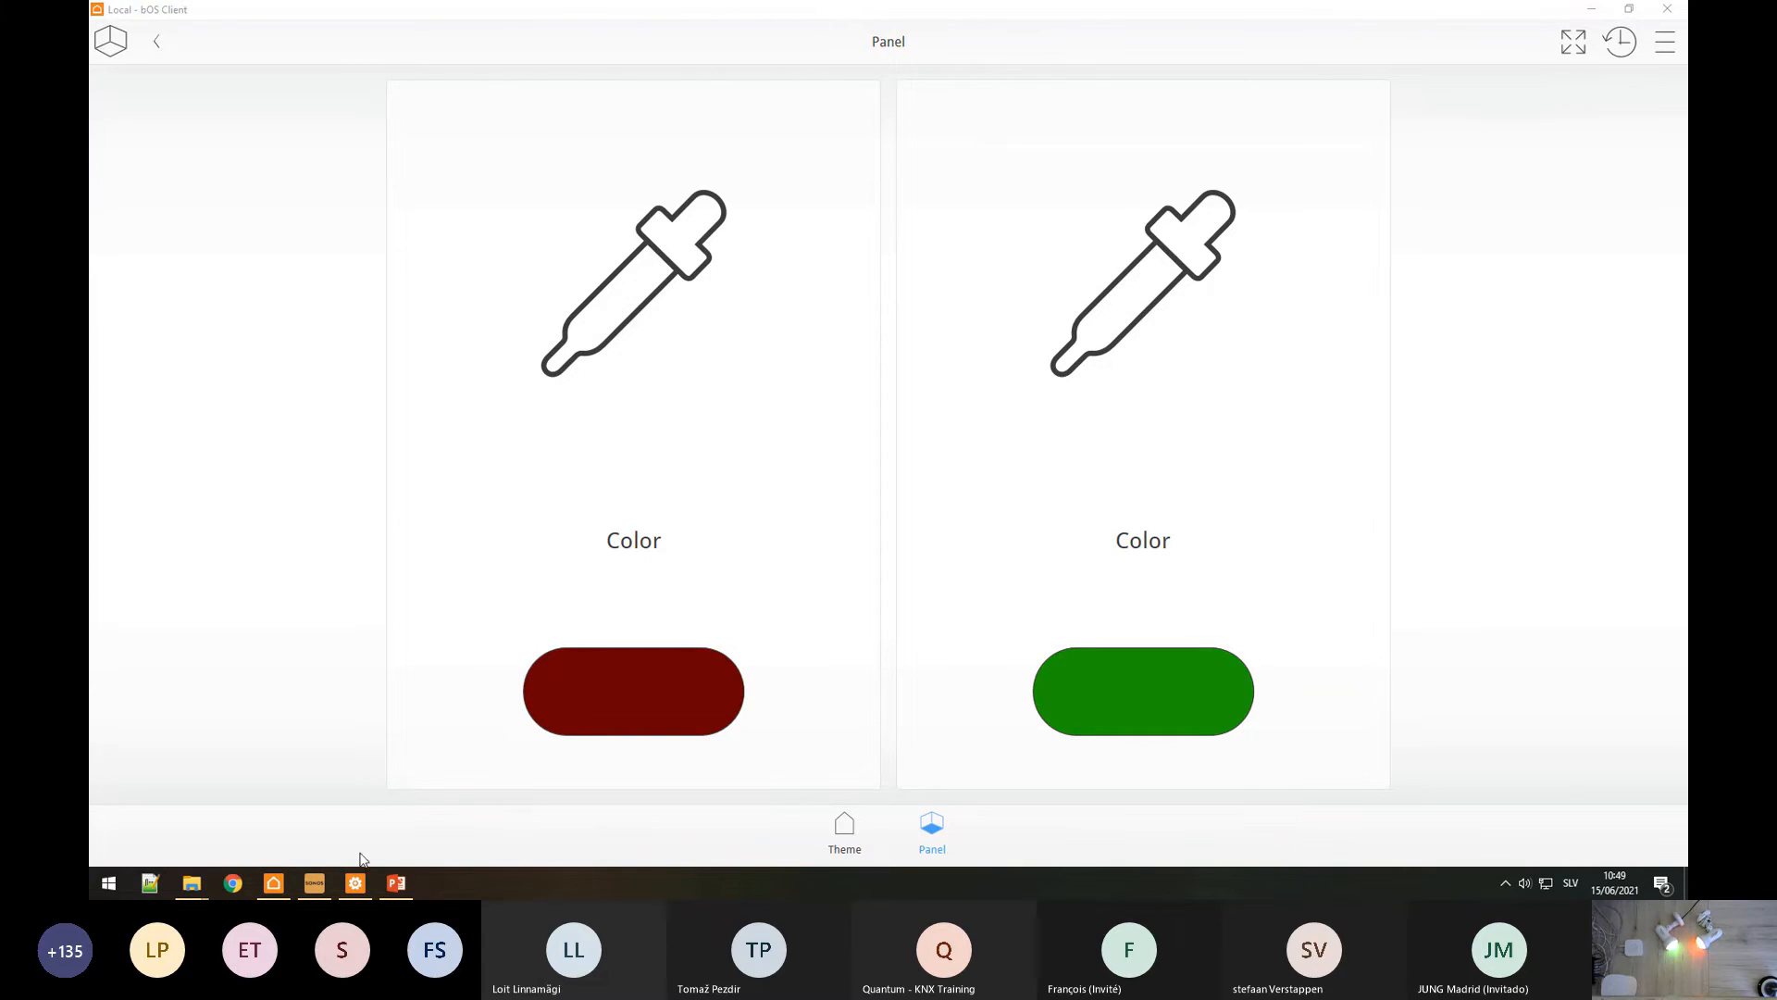
Step: Return to bOS Configurator's Panel designer showing the two Hue Color controls
click(356, 883)
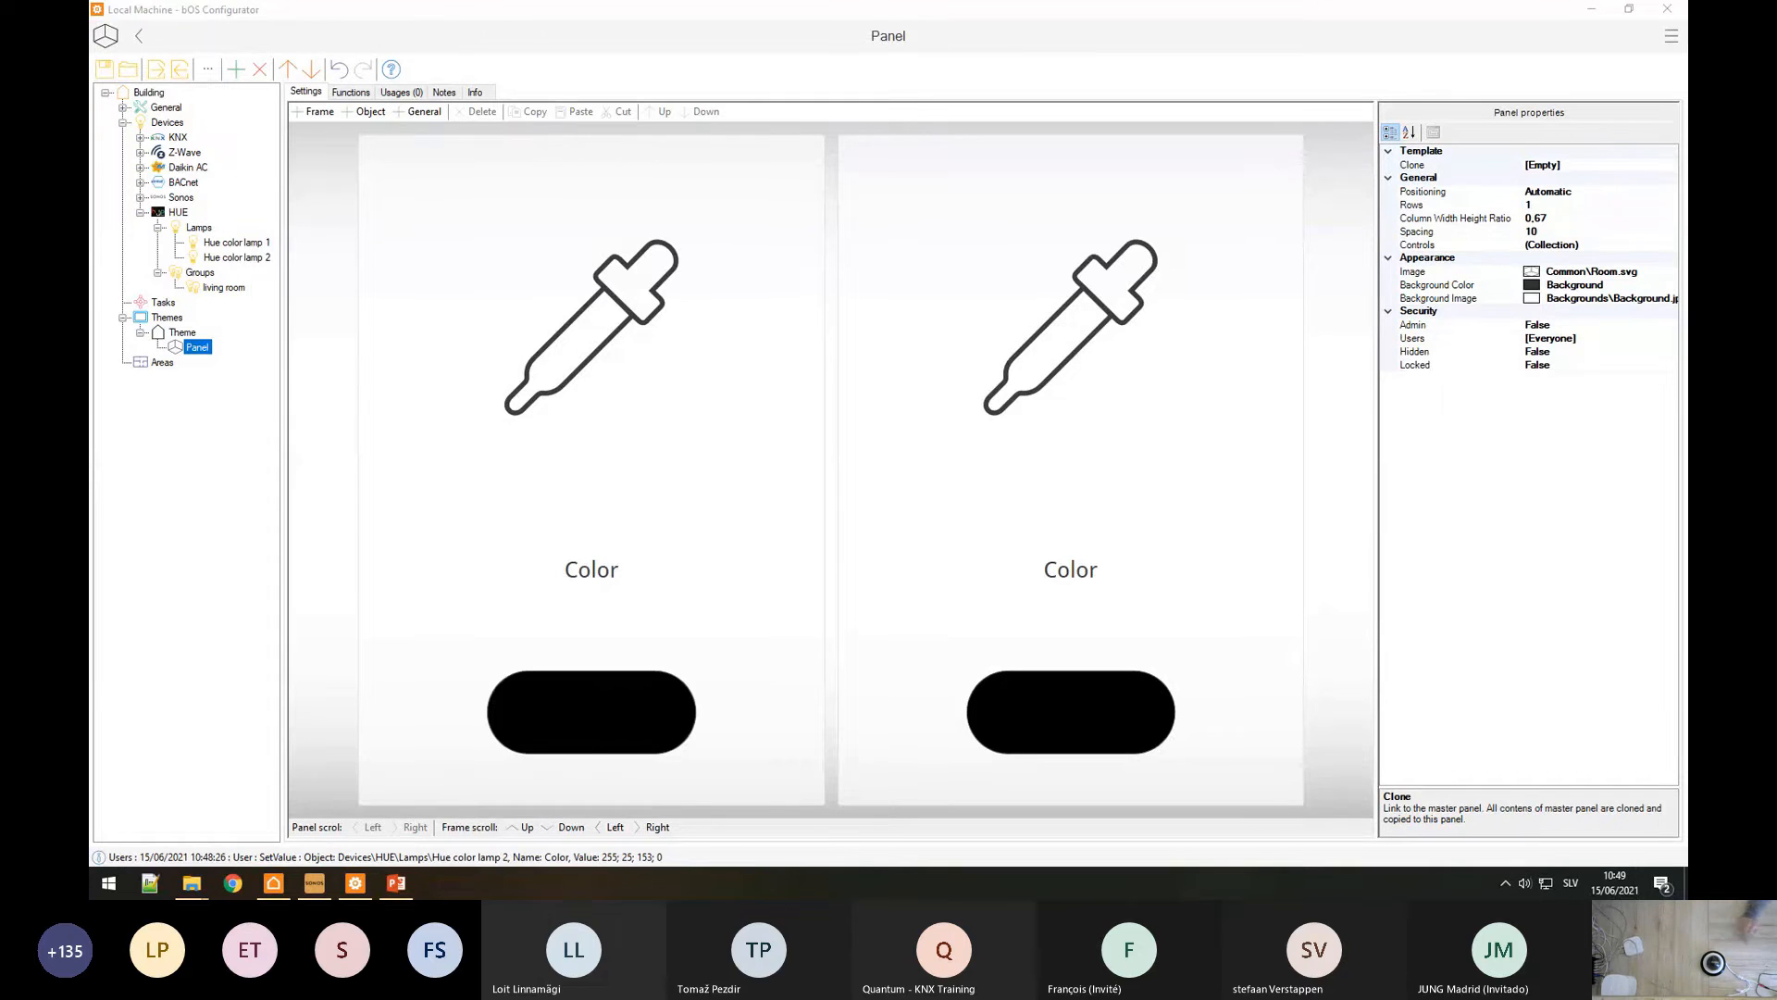
Step: Add an IP Camera device under Devices and review its Username and JPEG Source settings
click(142, 212)
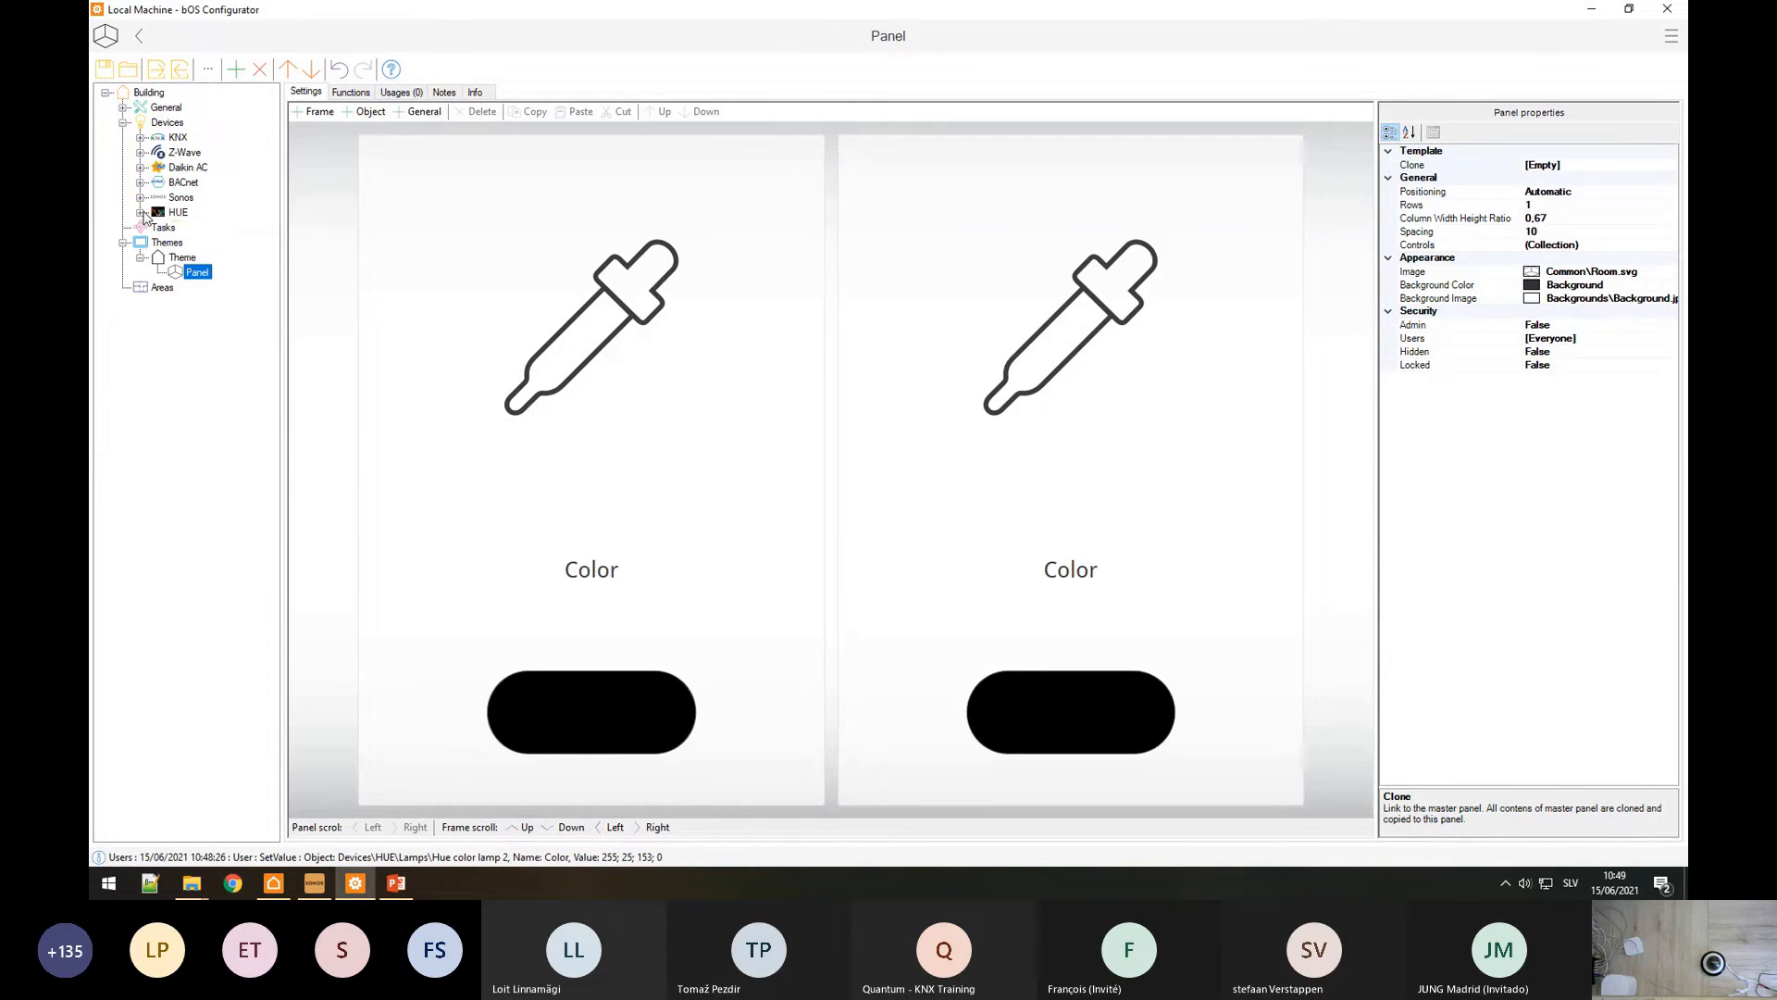
click(169, 124)
right_click(168, 124)
click(190, 136)
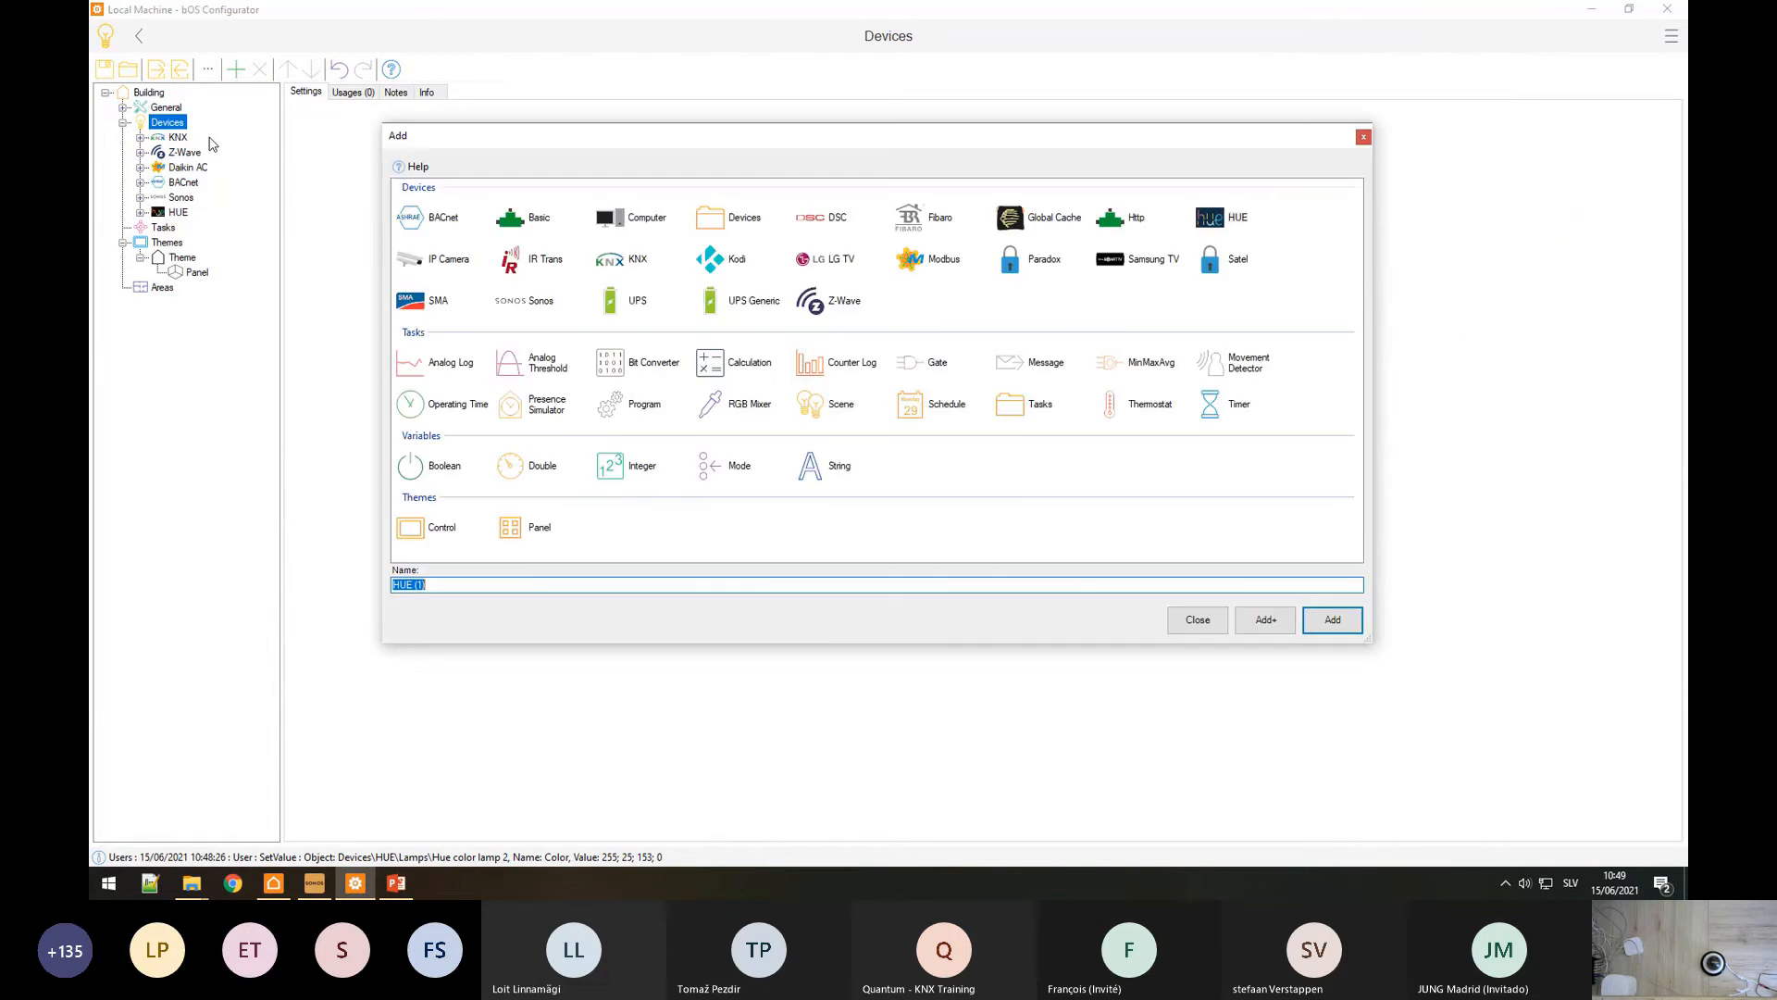
double_click(461, 265)
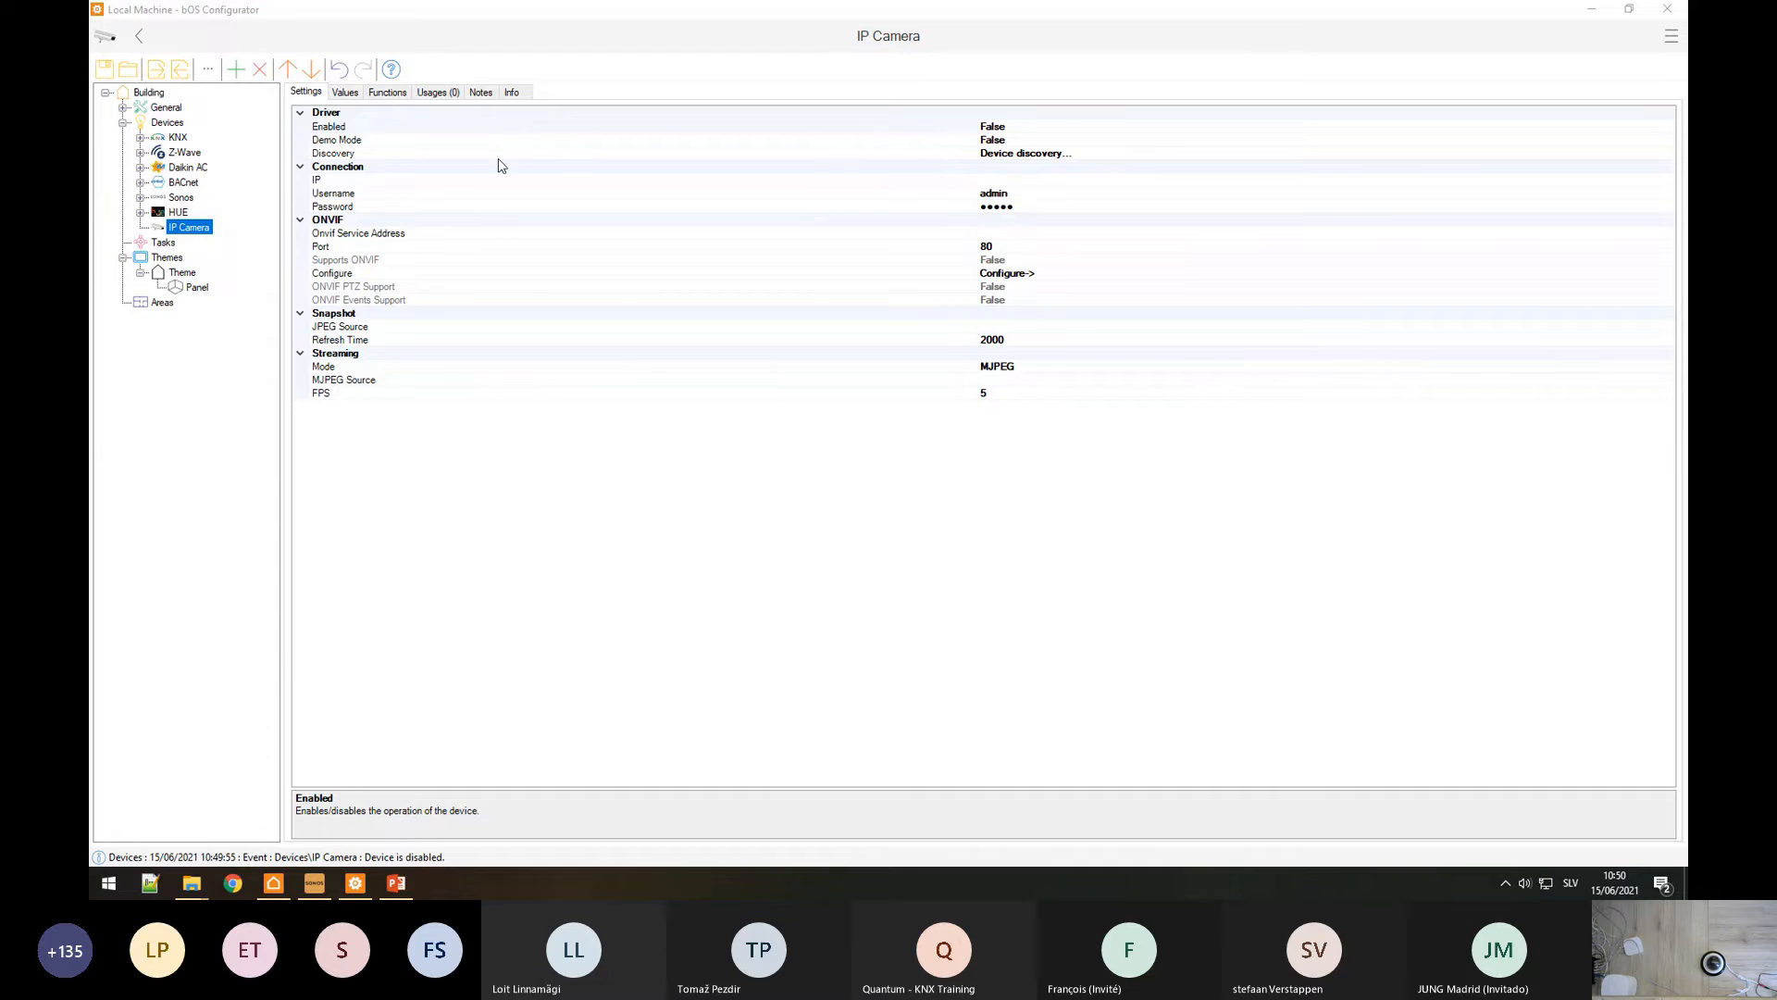
click(812, 195)
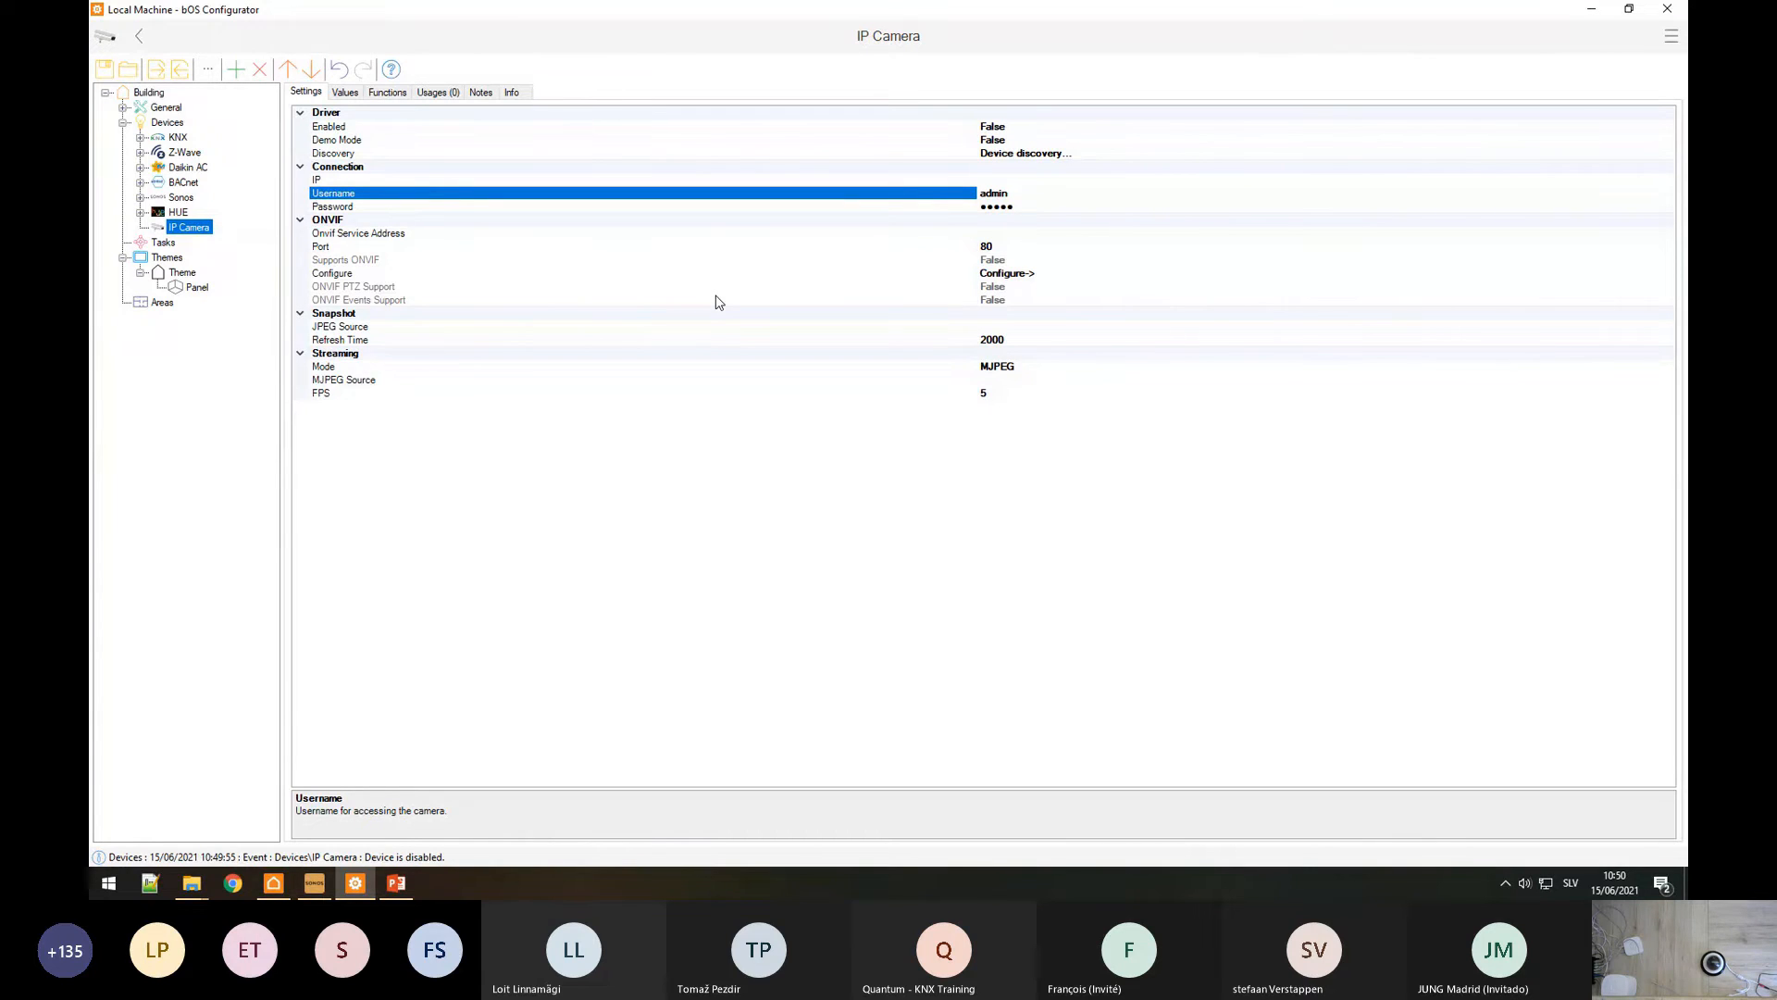
click(794, 328)
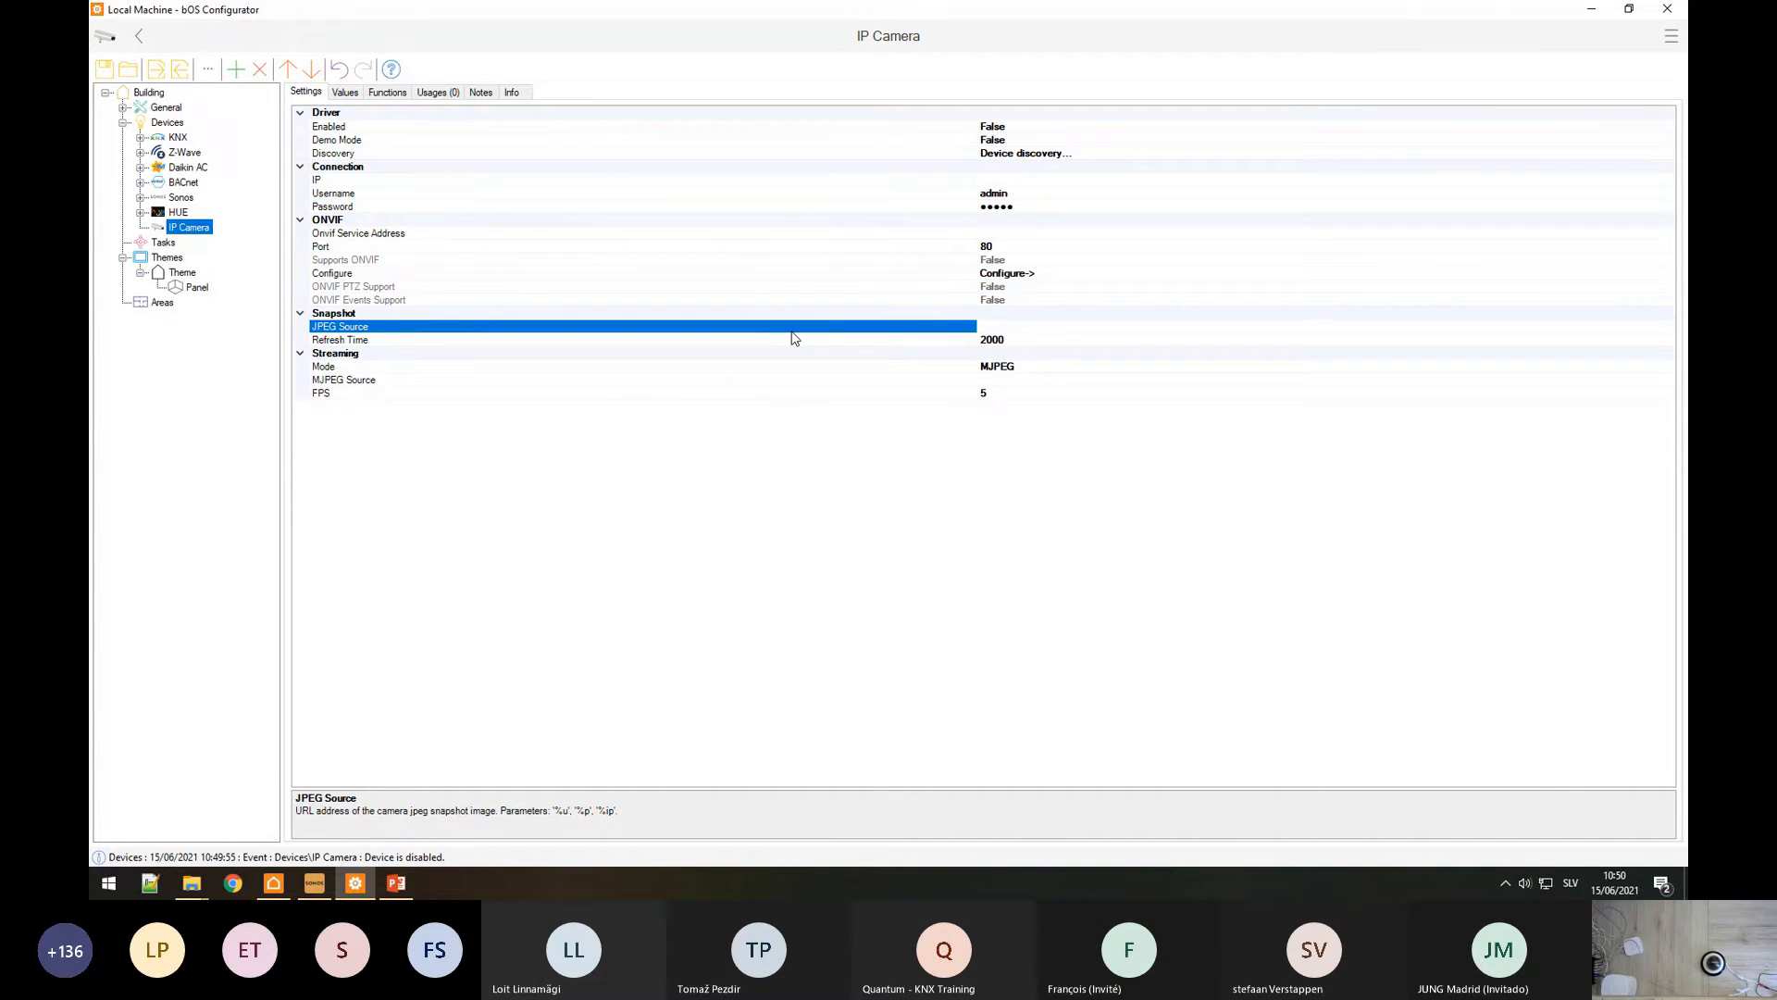
Step: Discover cameras on the network and assign the IP Camera address 192.168.128.106
click(1182, 153)
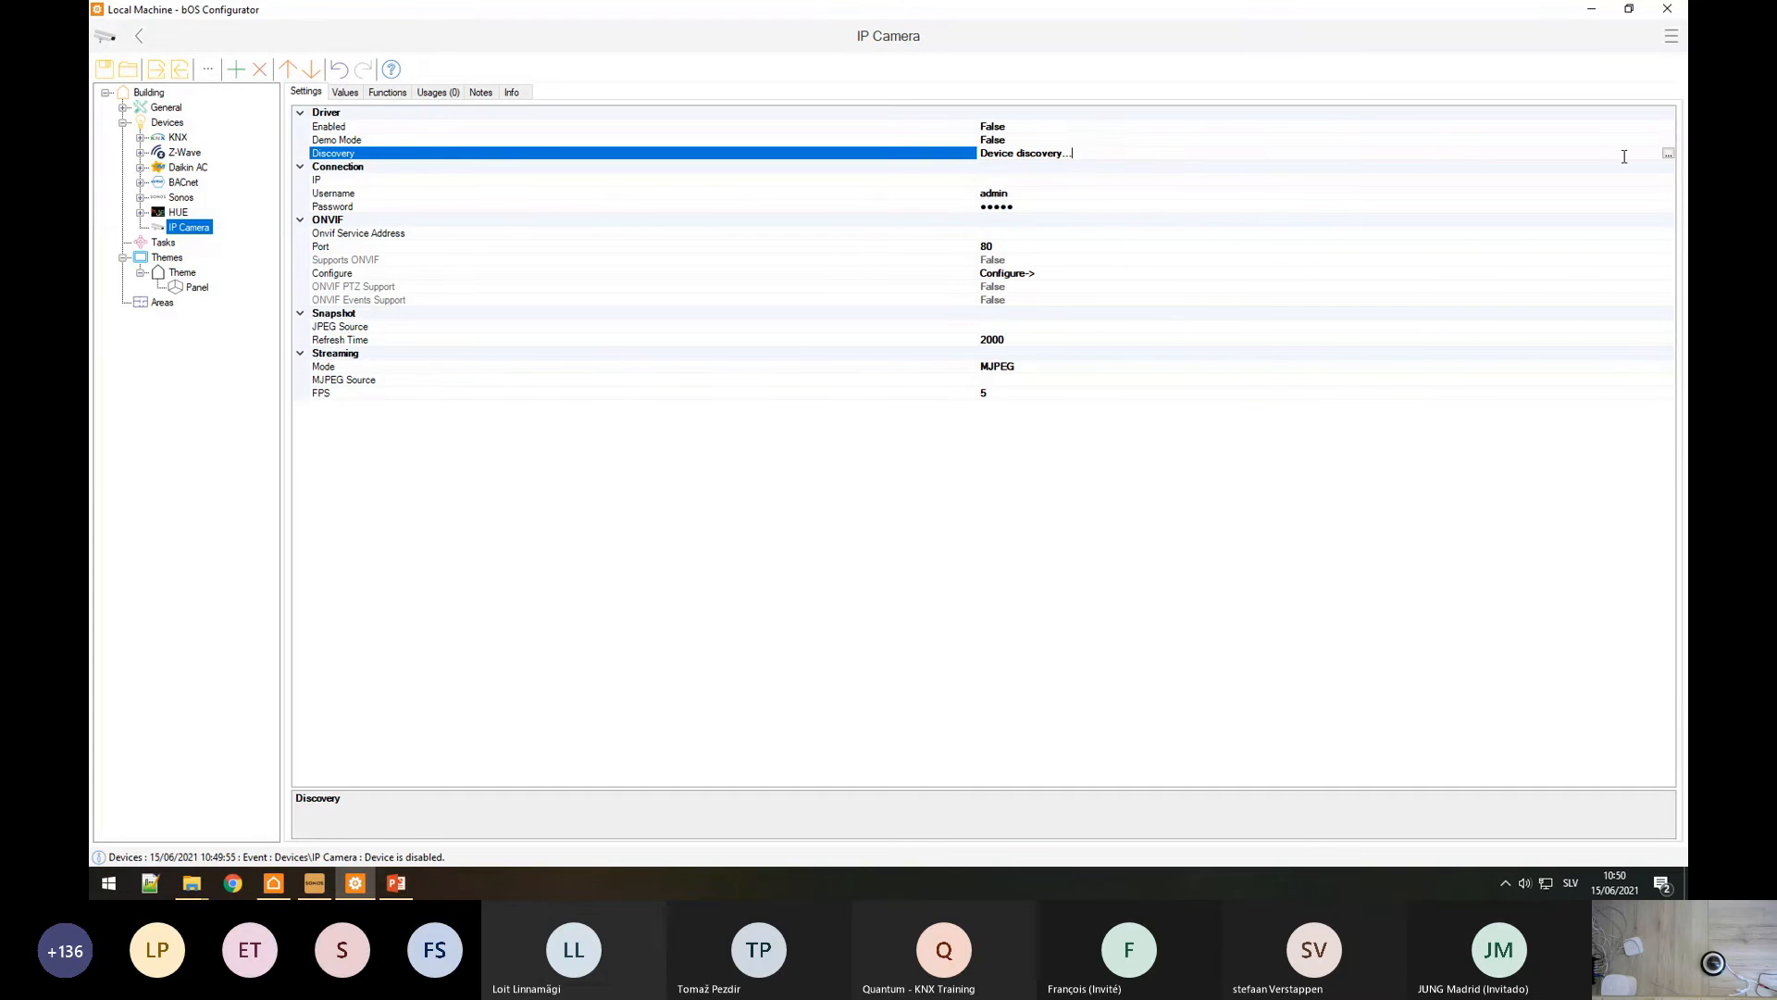
click(1668, 154)
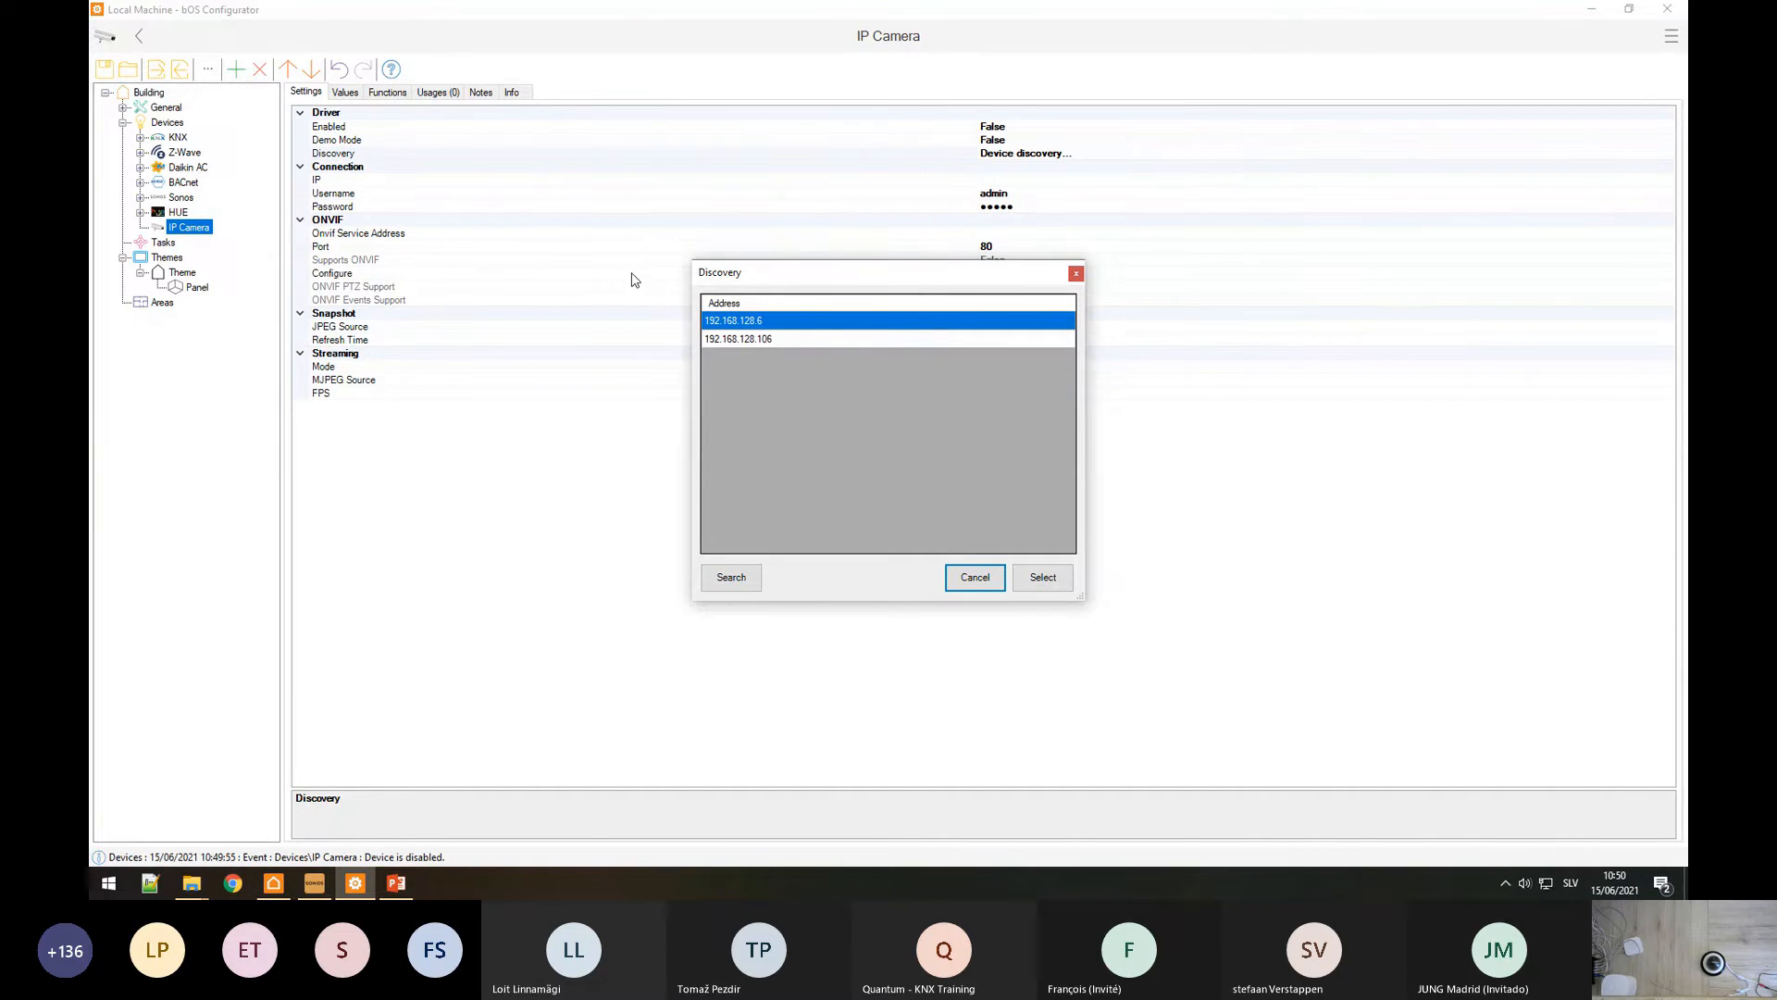
click(747, 341)
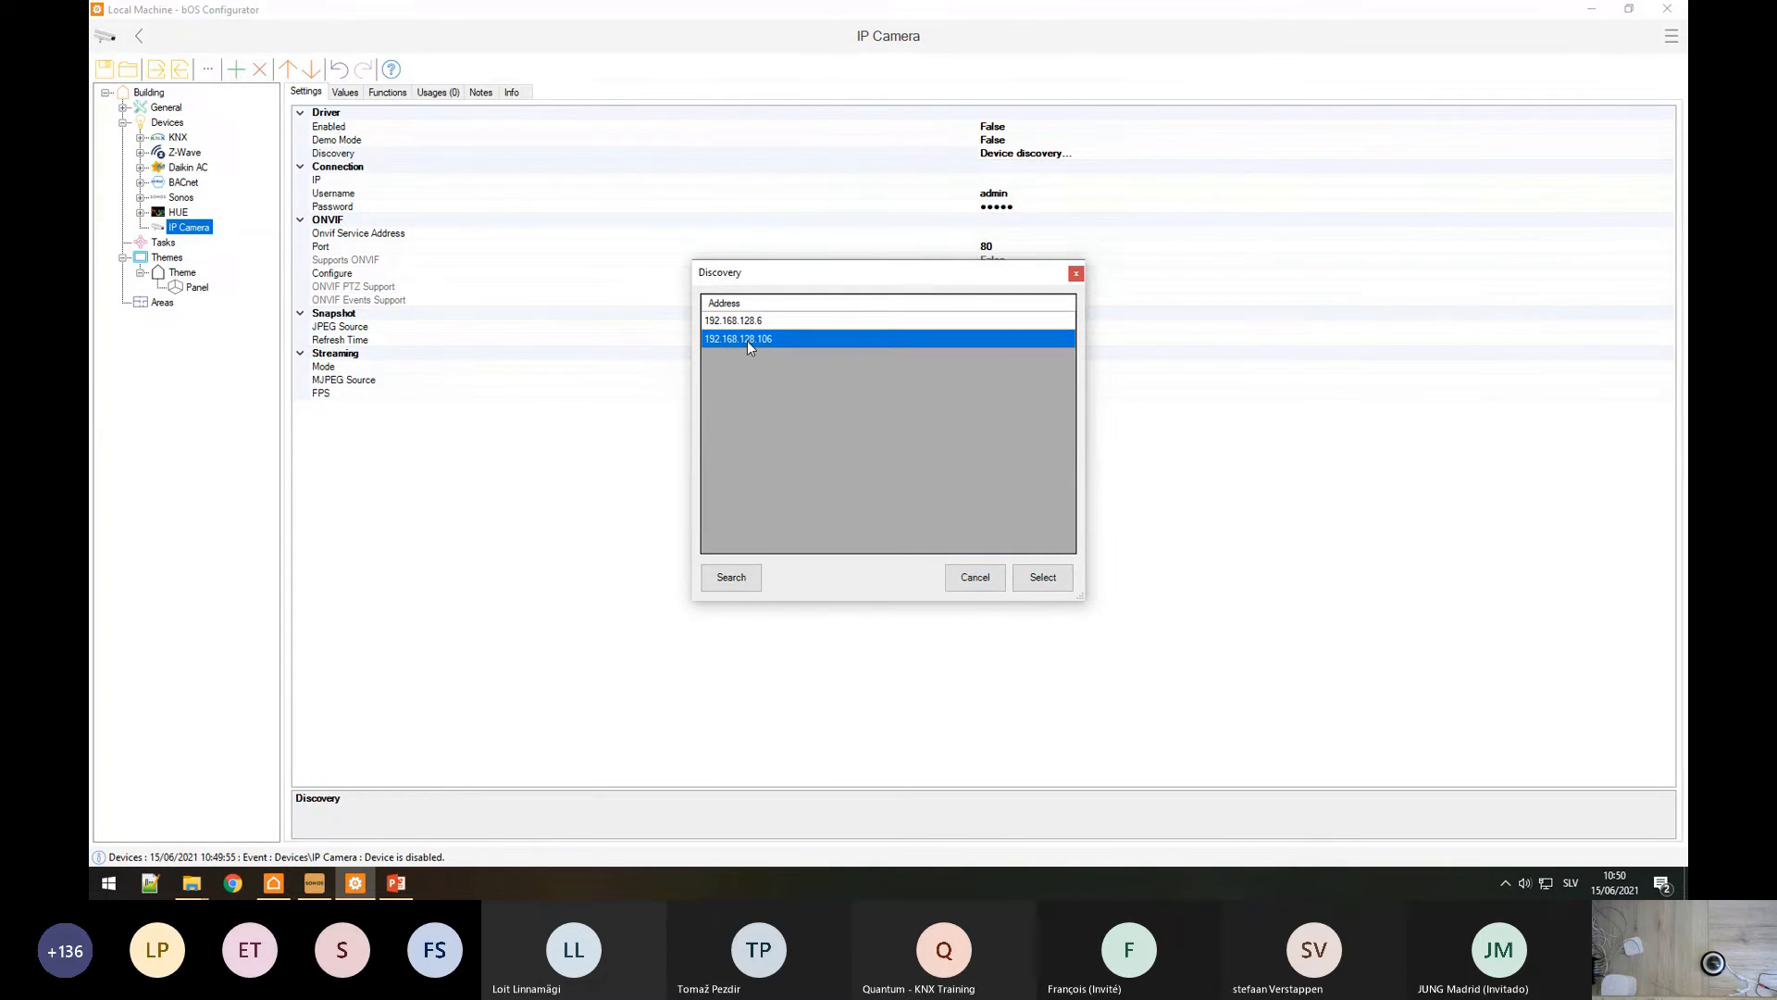
click(1043, 578)
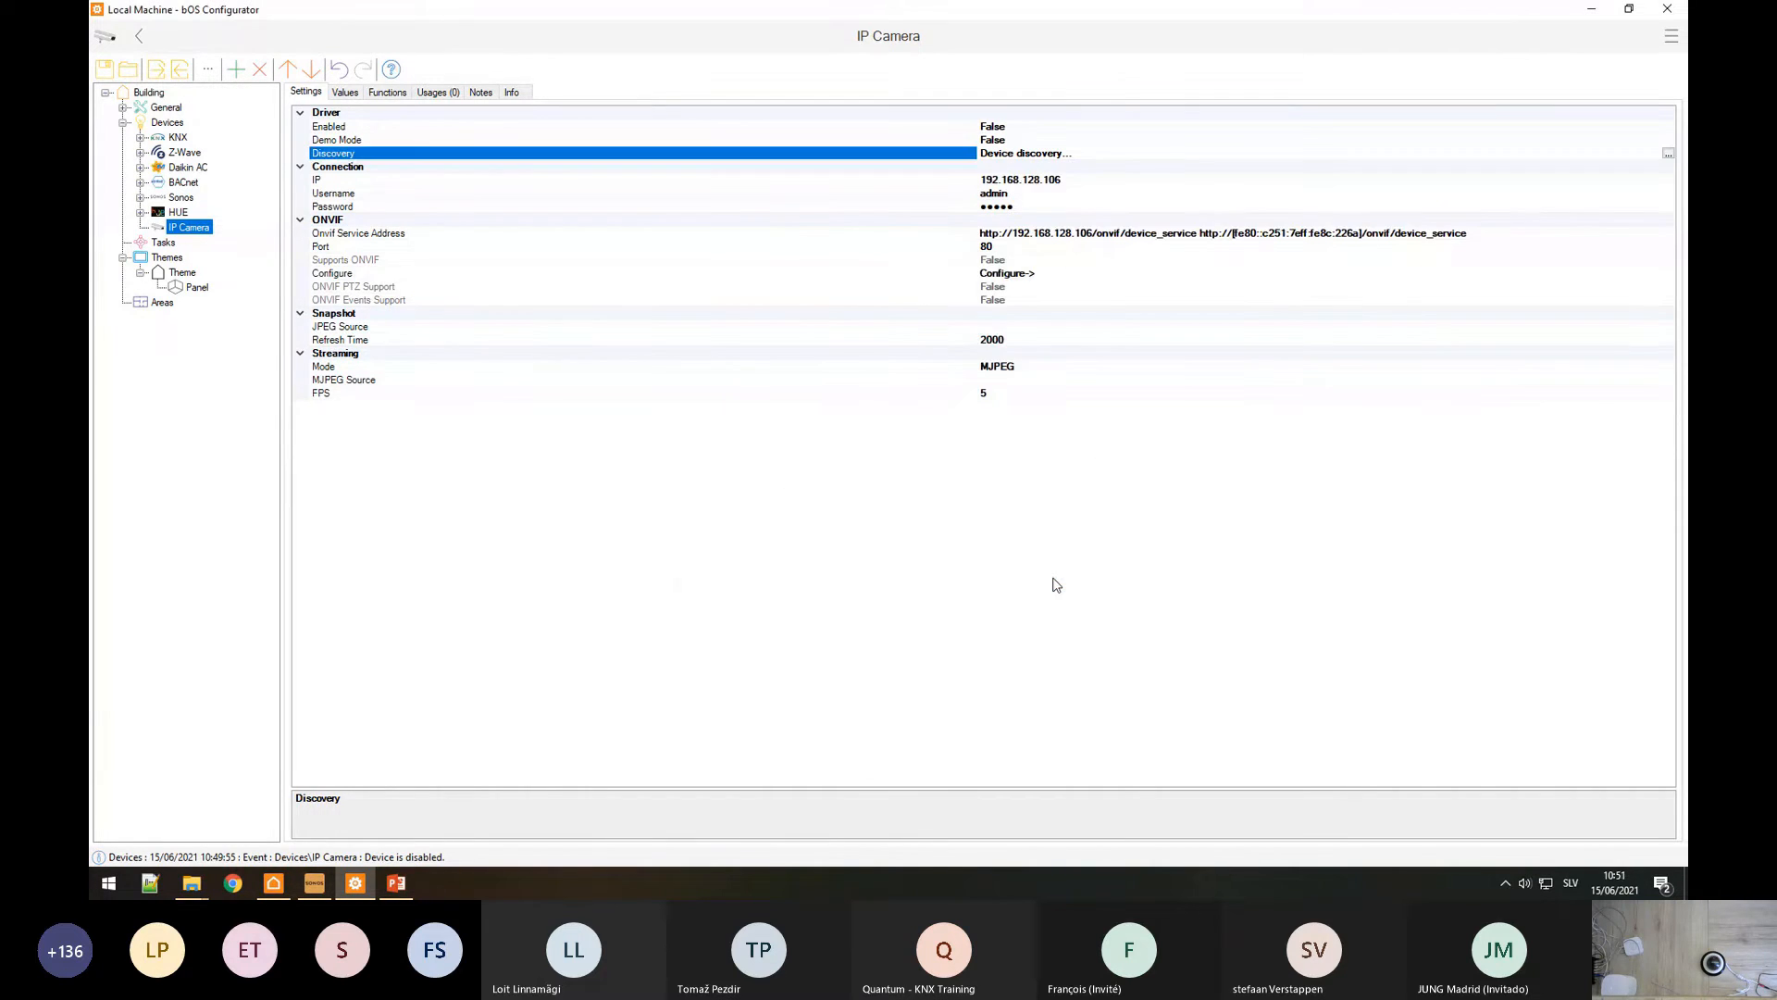
click(386, 184)
click(1069, 233)
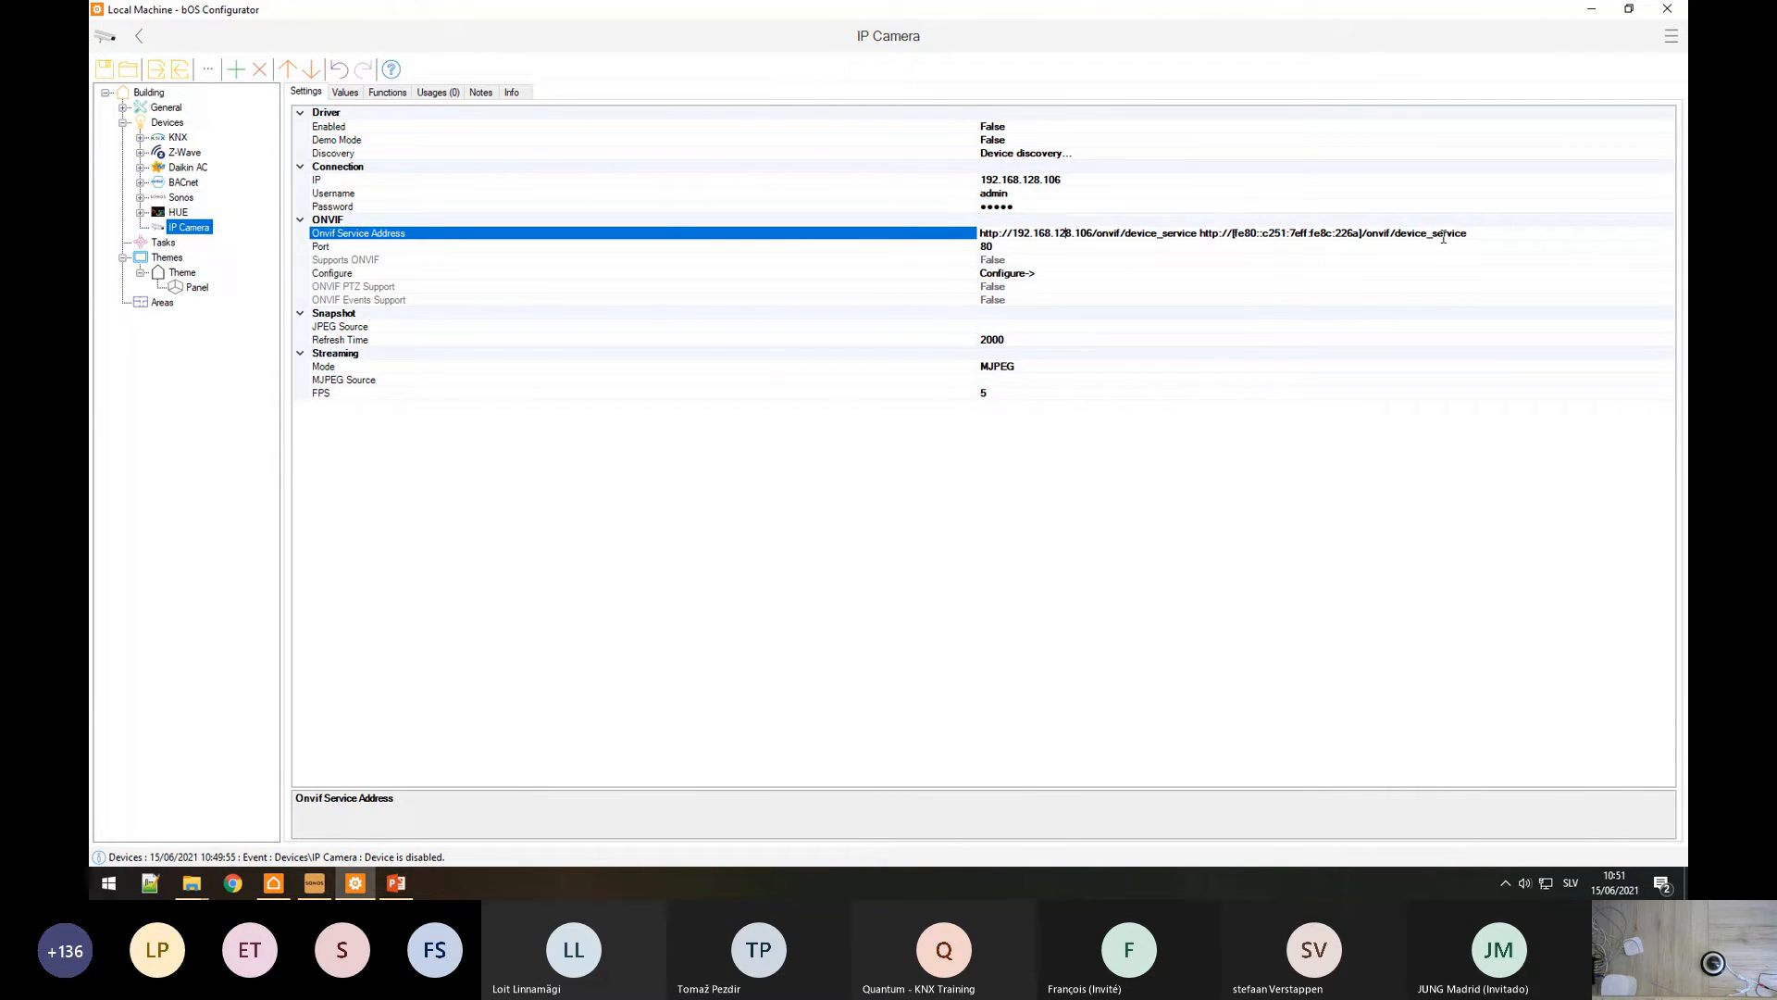
Step: Enter the camera's username and password, then auto-configure it over ONVIF
click(1043, 193)
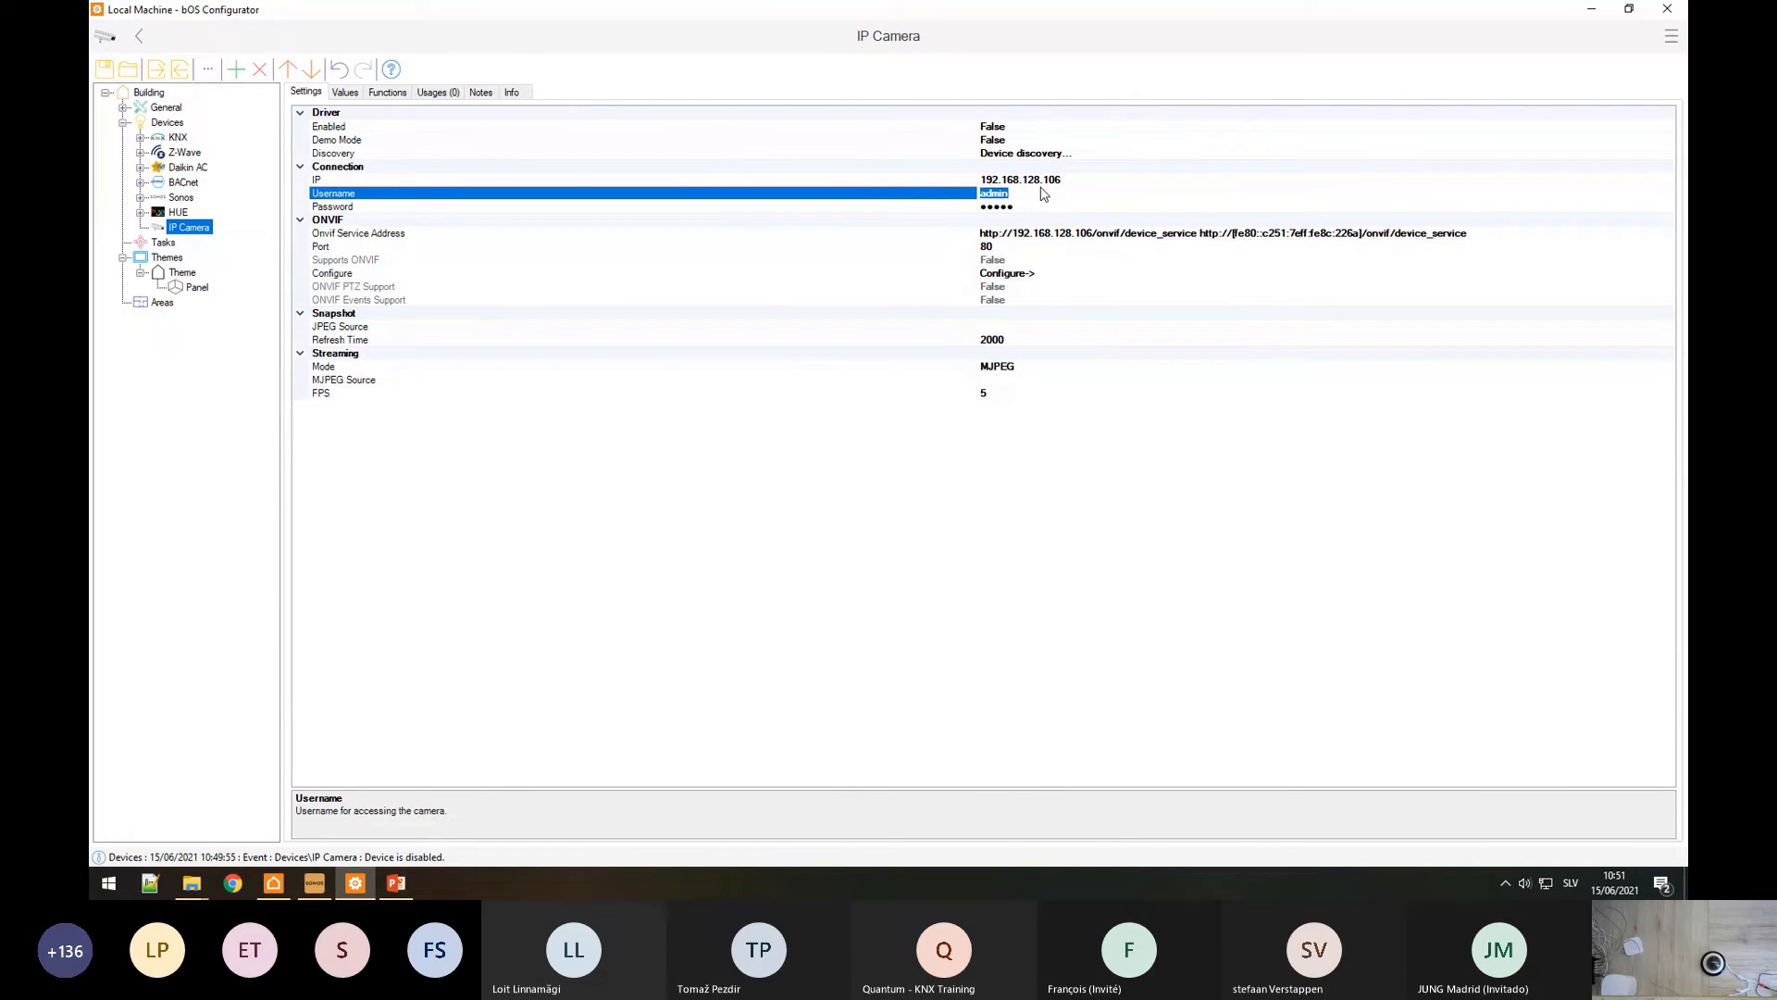
key(BackSpace)
text(ComfortClick)
key(Tab)
text(123)
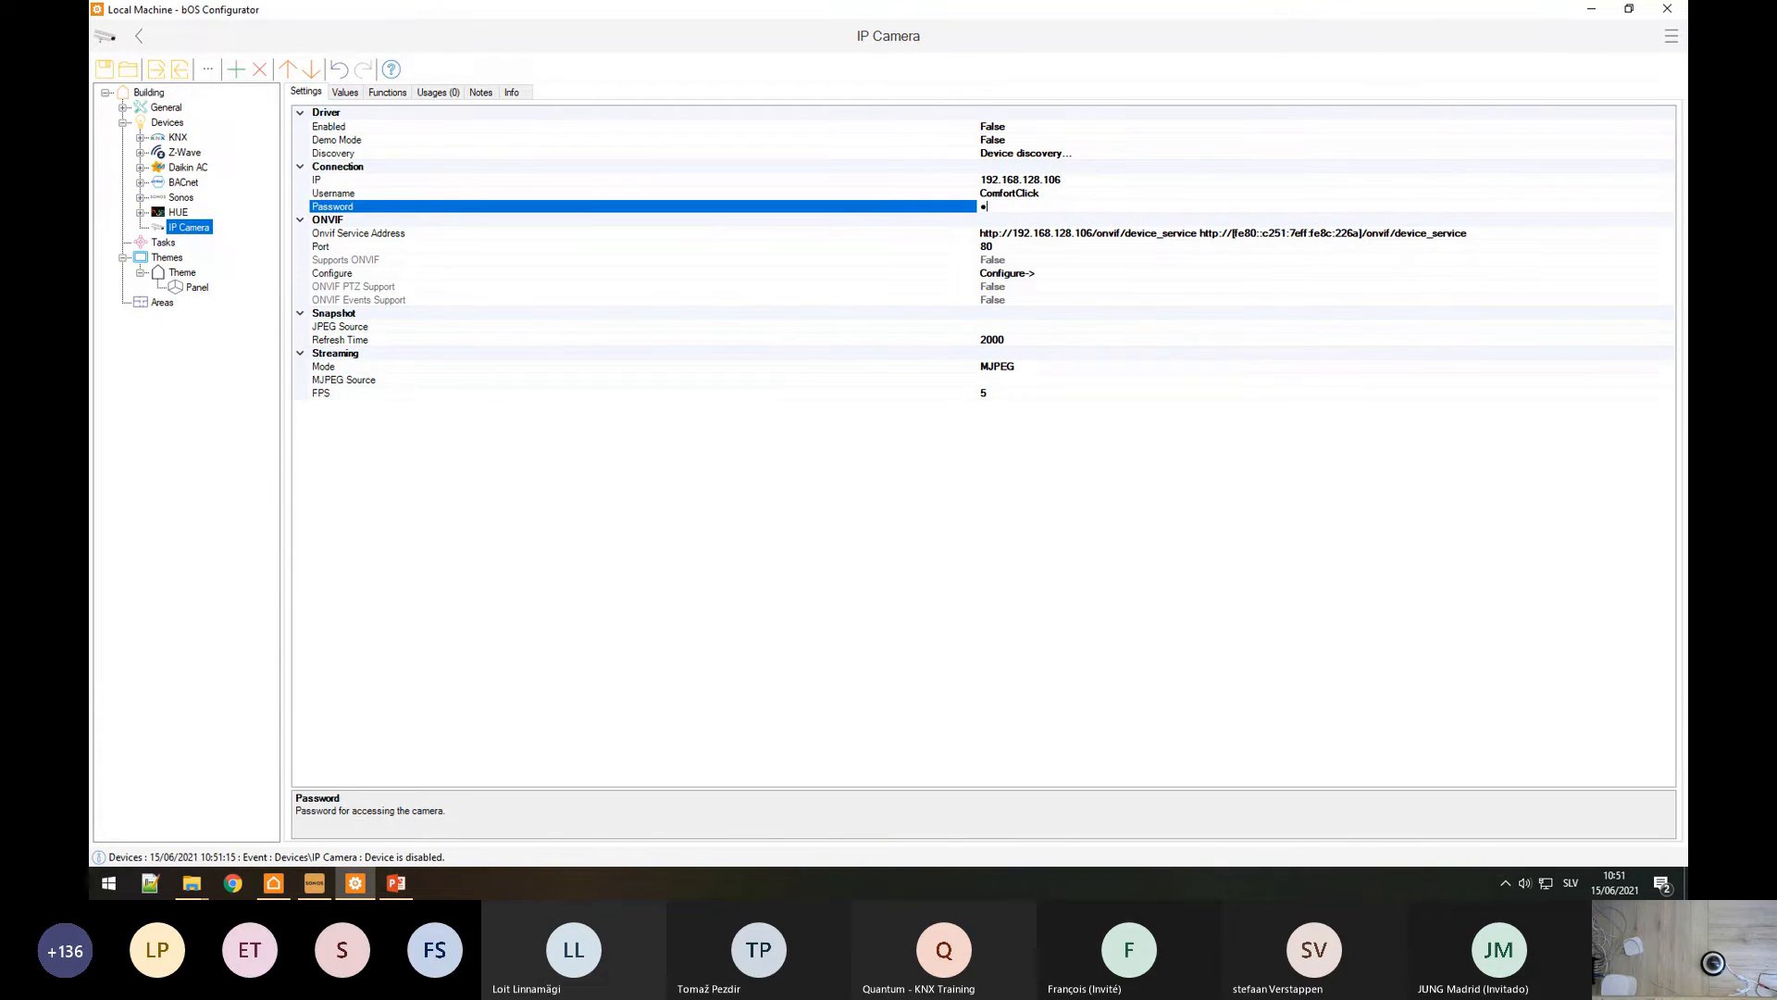
text(45678)
click(359, 274)
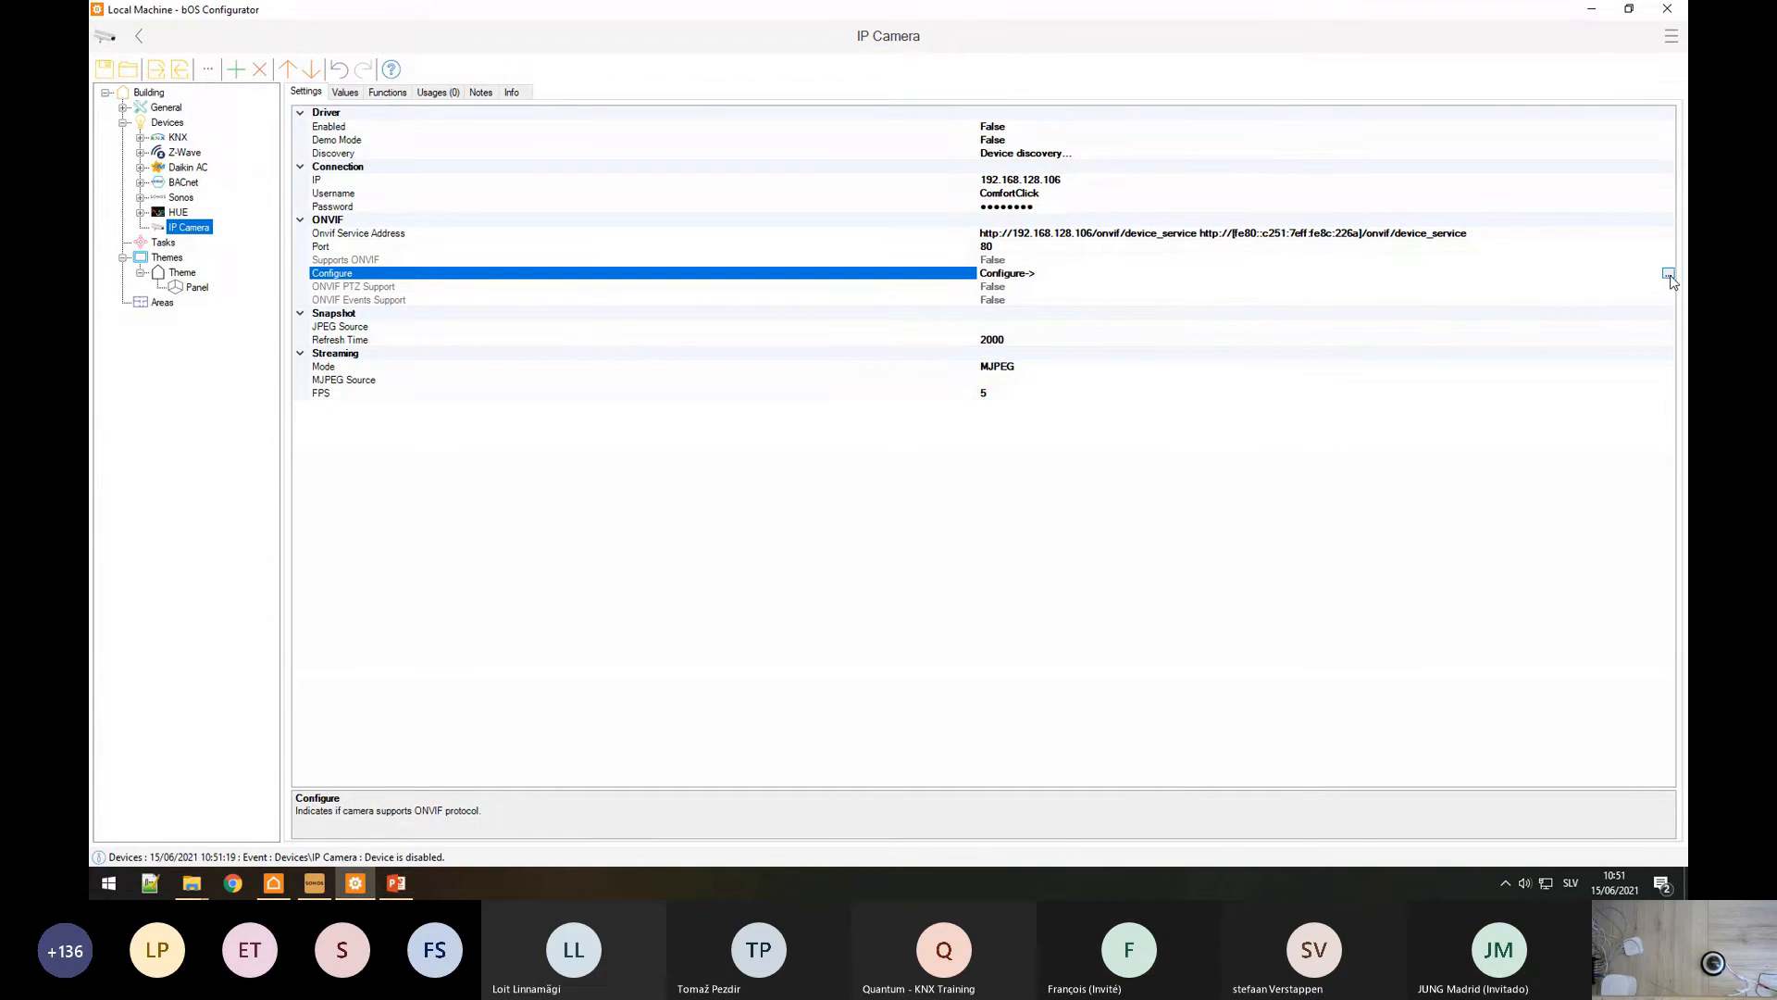
click(1668, 274)
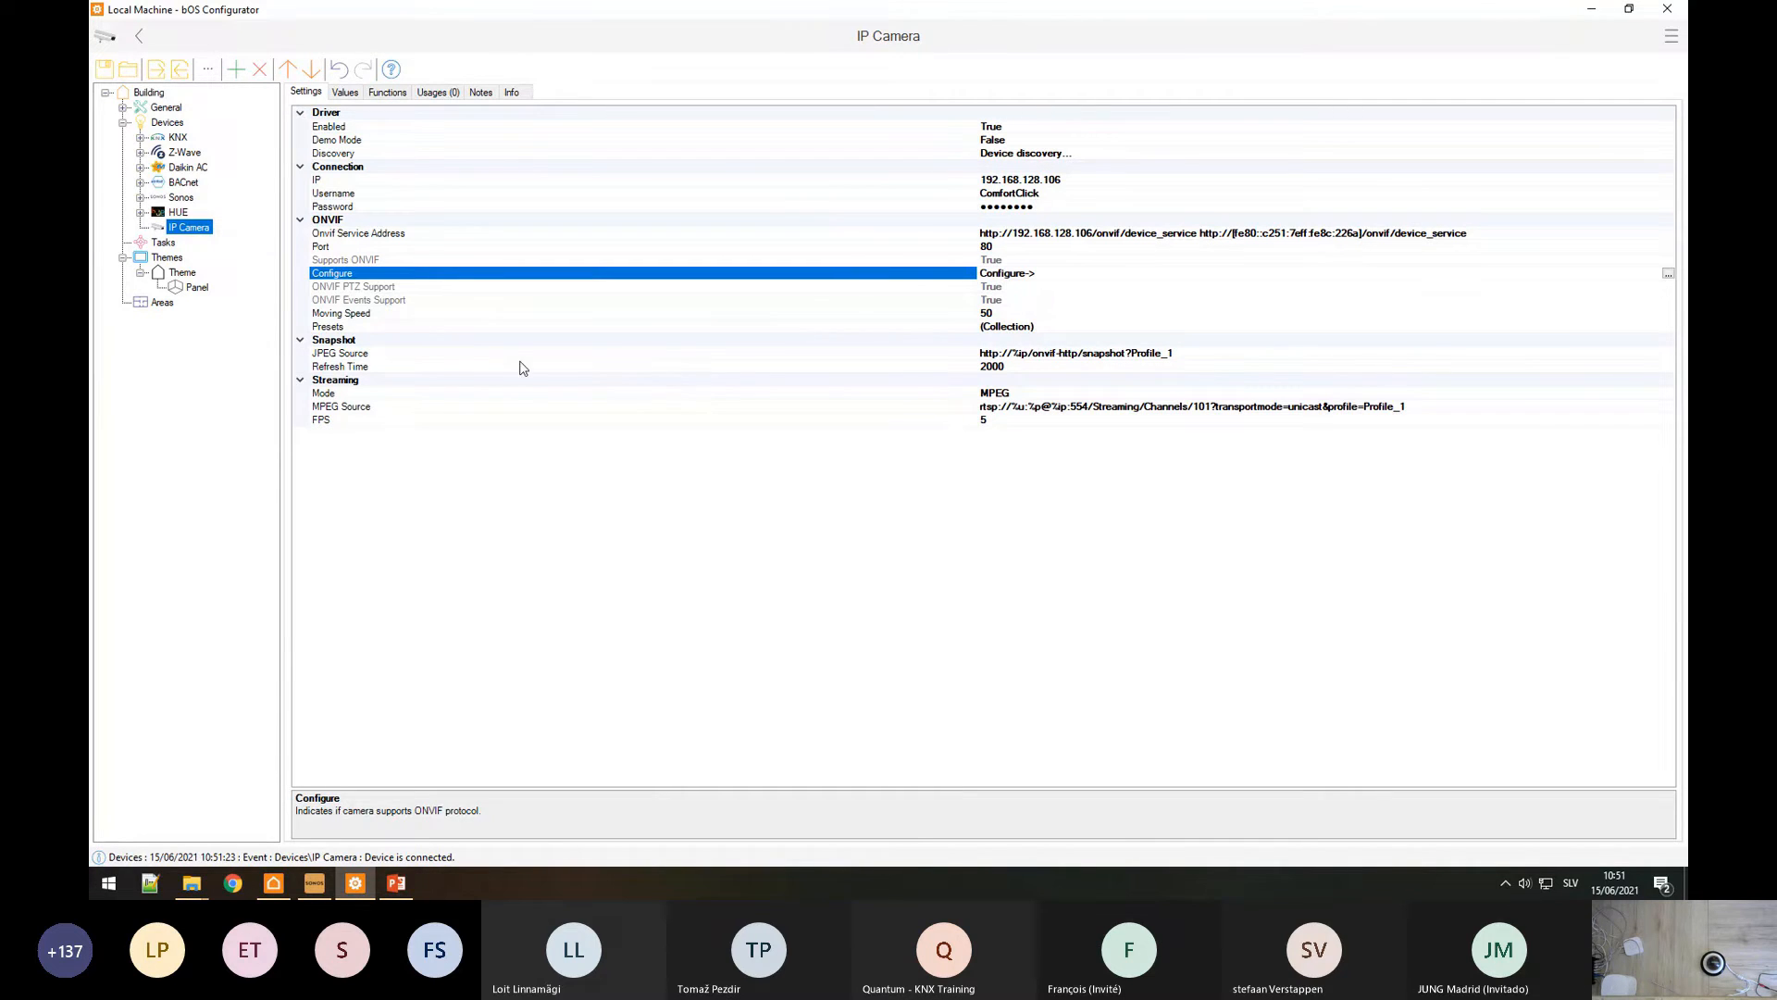
Step: Set the JPEG Source stream to 15 FPS and dismiss the password-expiry notification
click(416, 344)
click(425, 353)
click(989, 421)
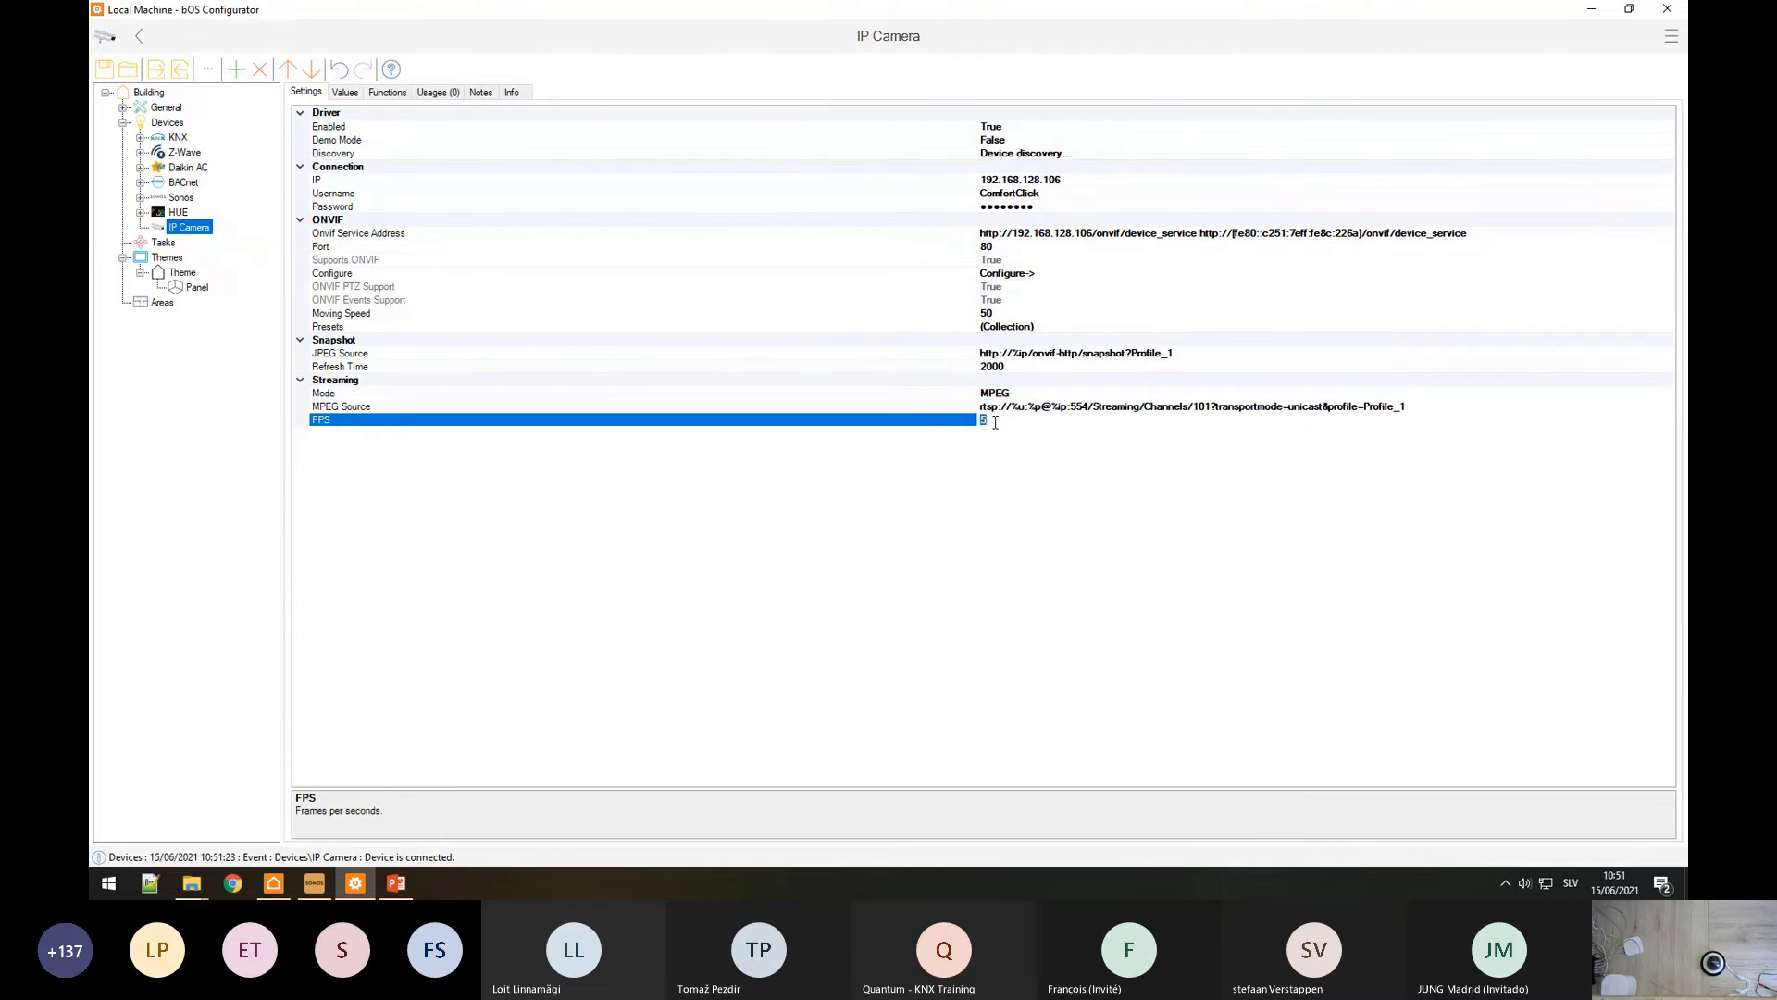
text(15)
click(984, 355)
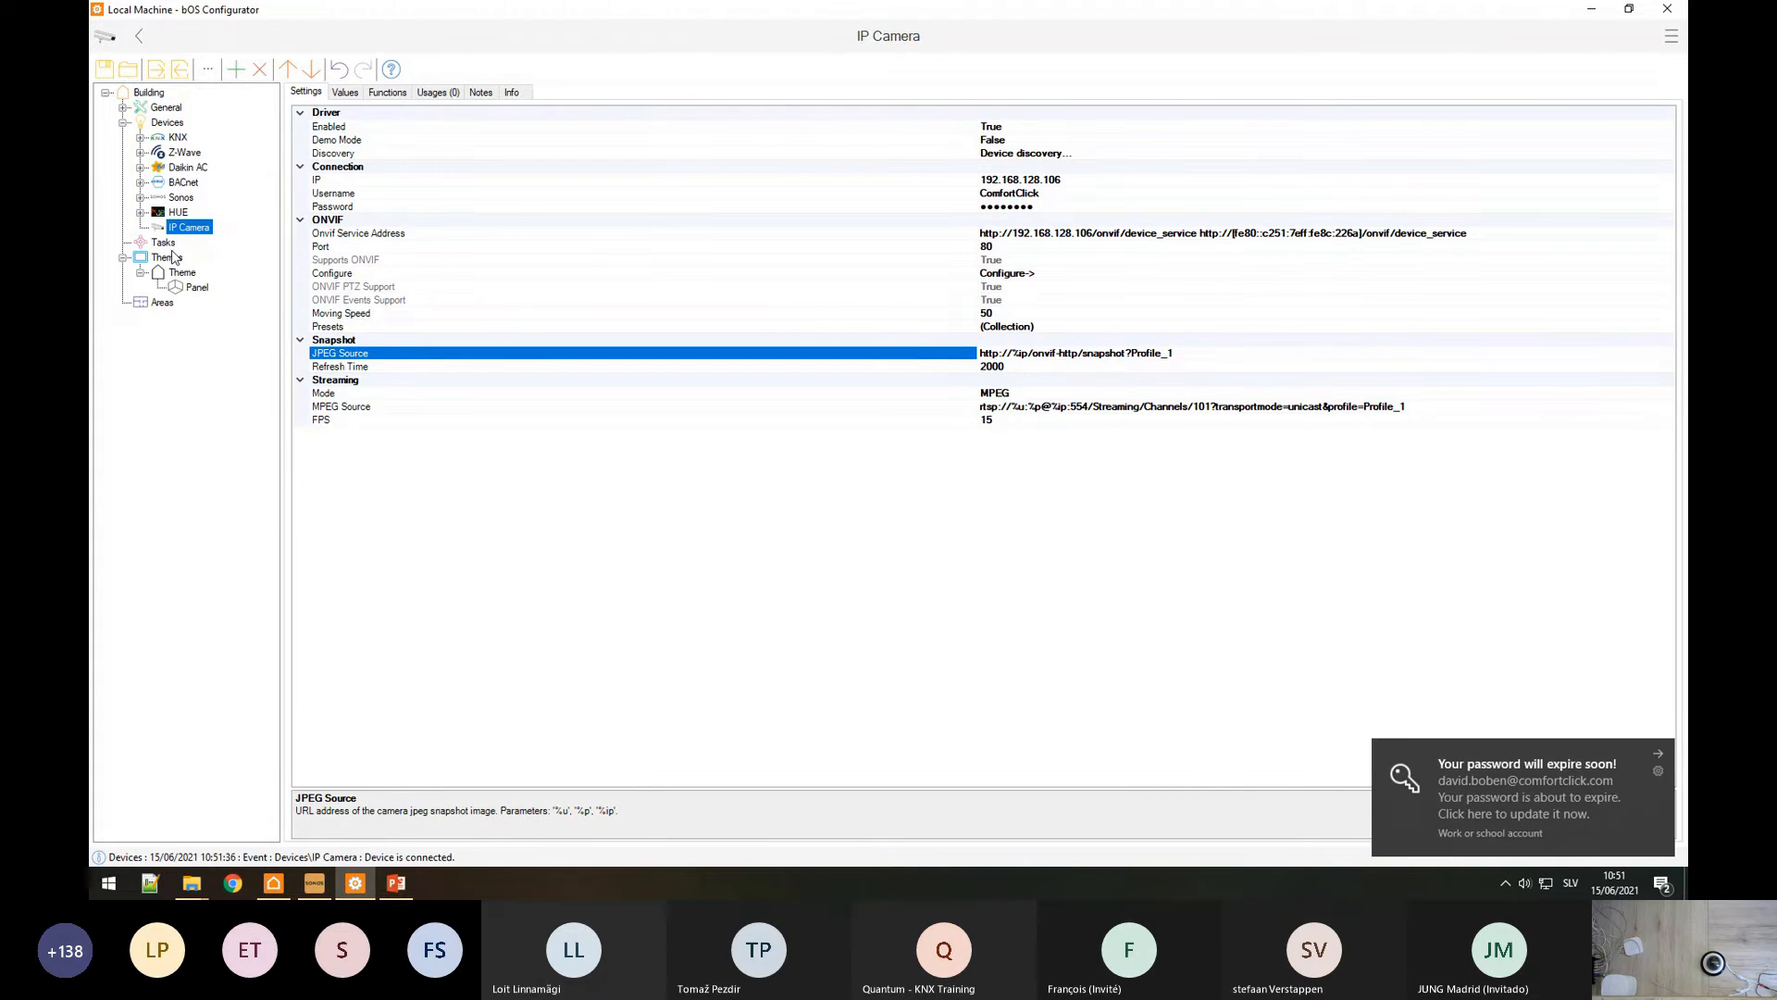
click(1656, 755)
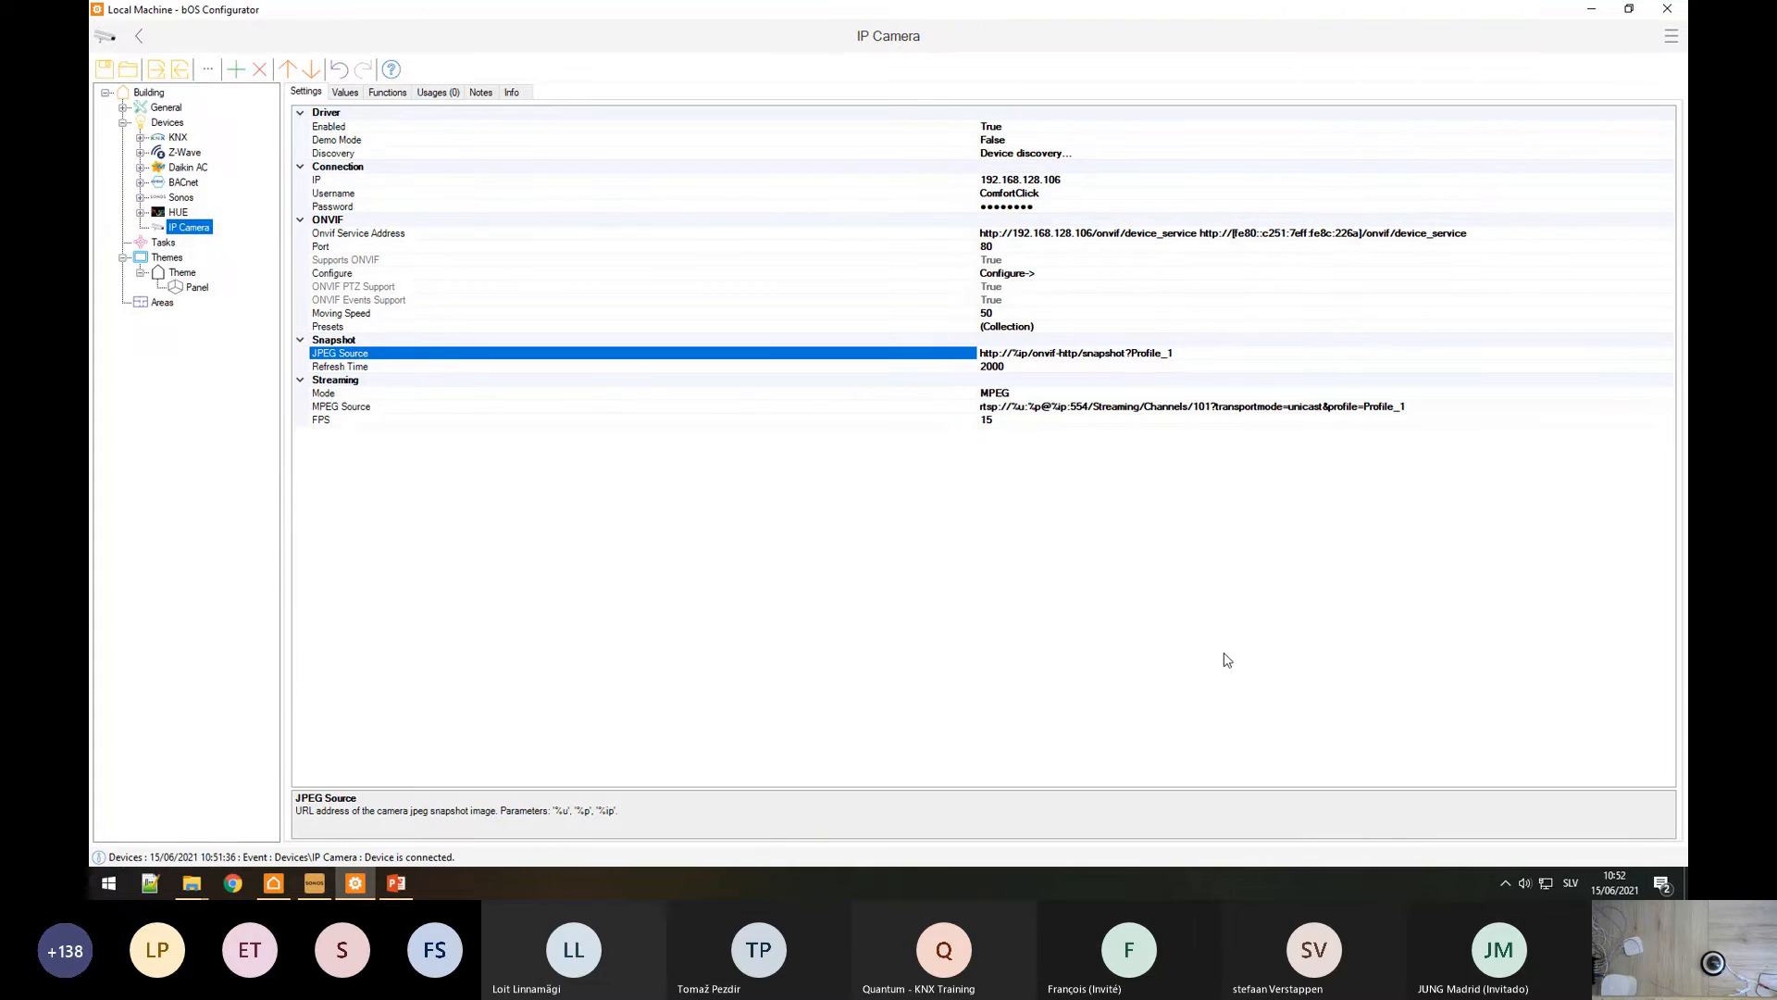
Step: Replace the Panel's colour pickers with an IP Camera control and view its live feed in bOS Client
click(197, 287)
key(Delete)
key(Delete)
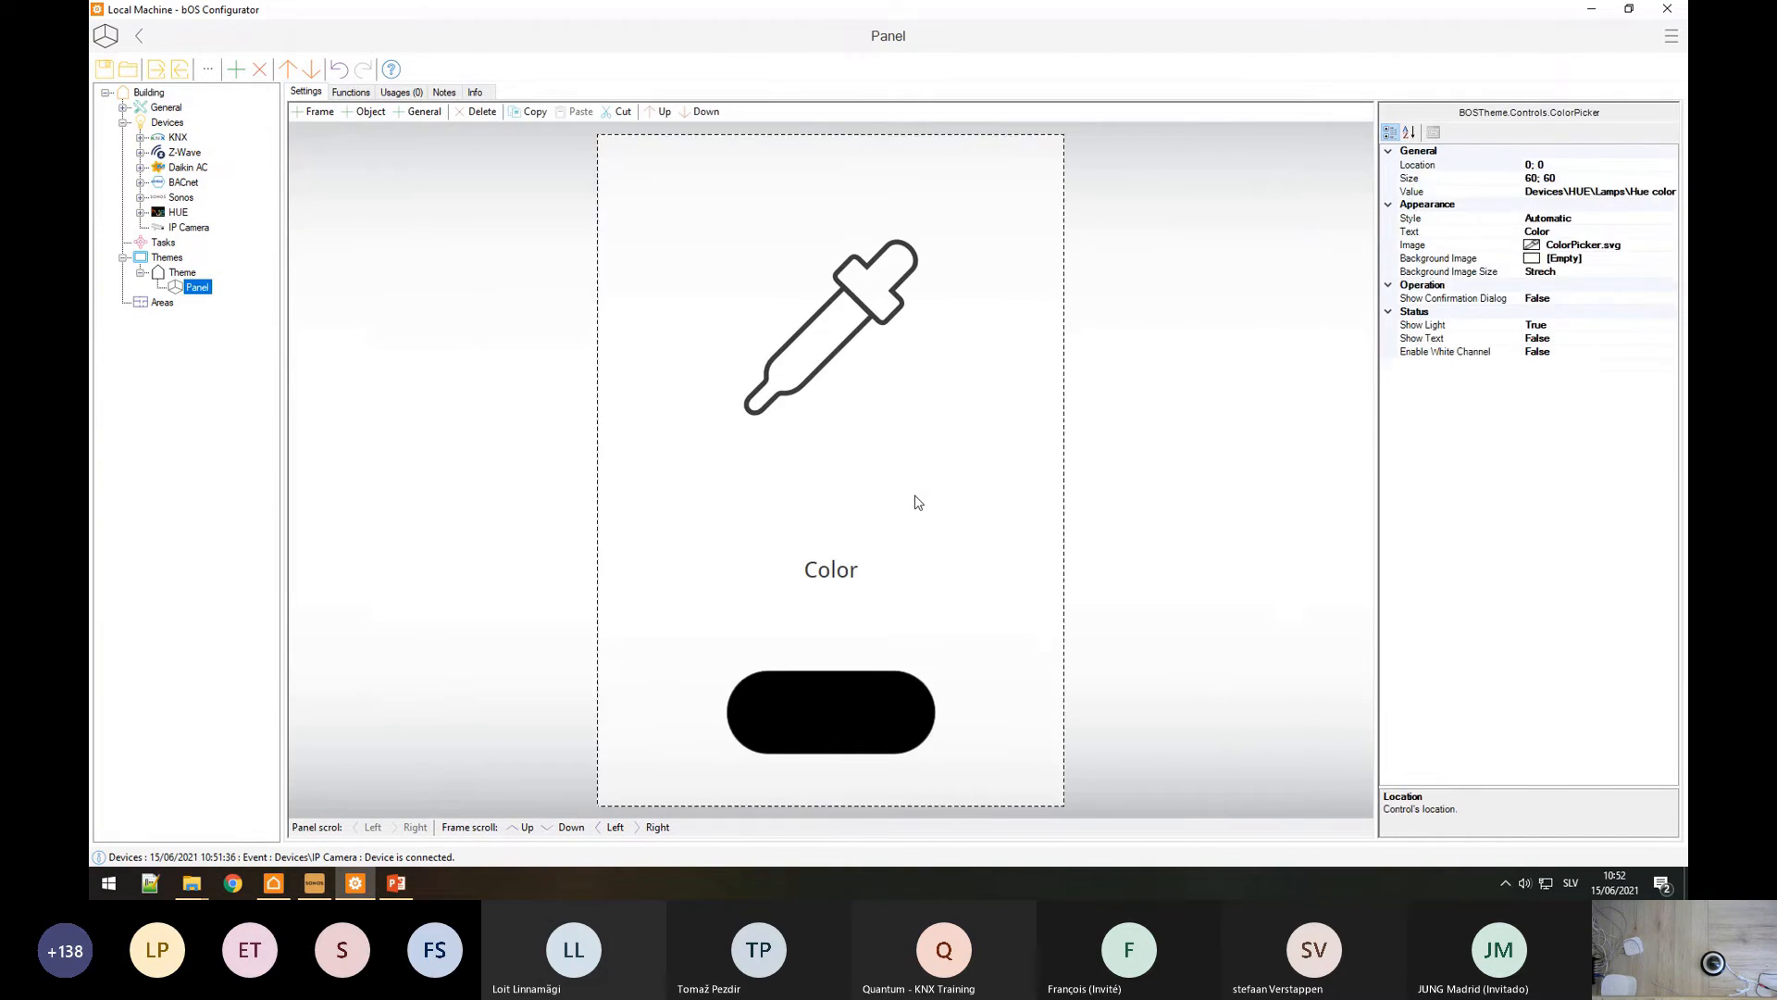
drag(177, 225, 717, 386)
key(Return)
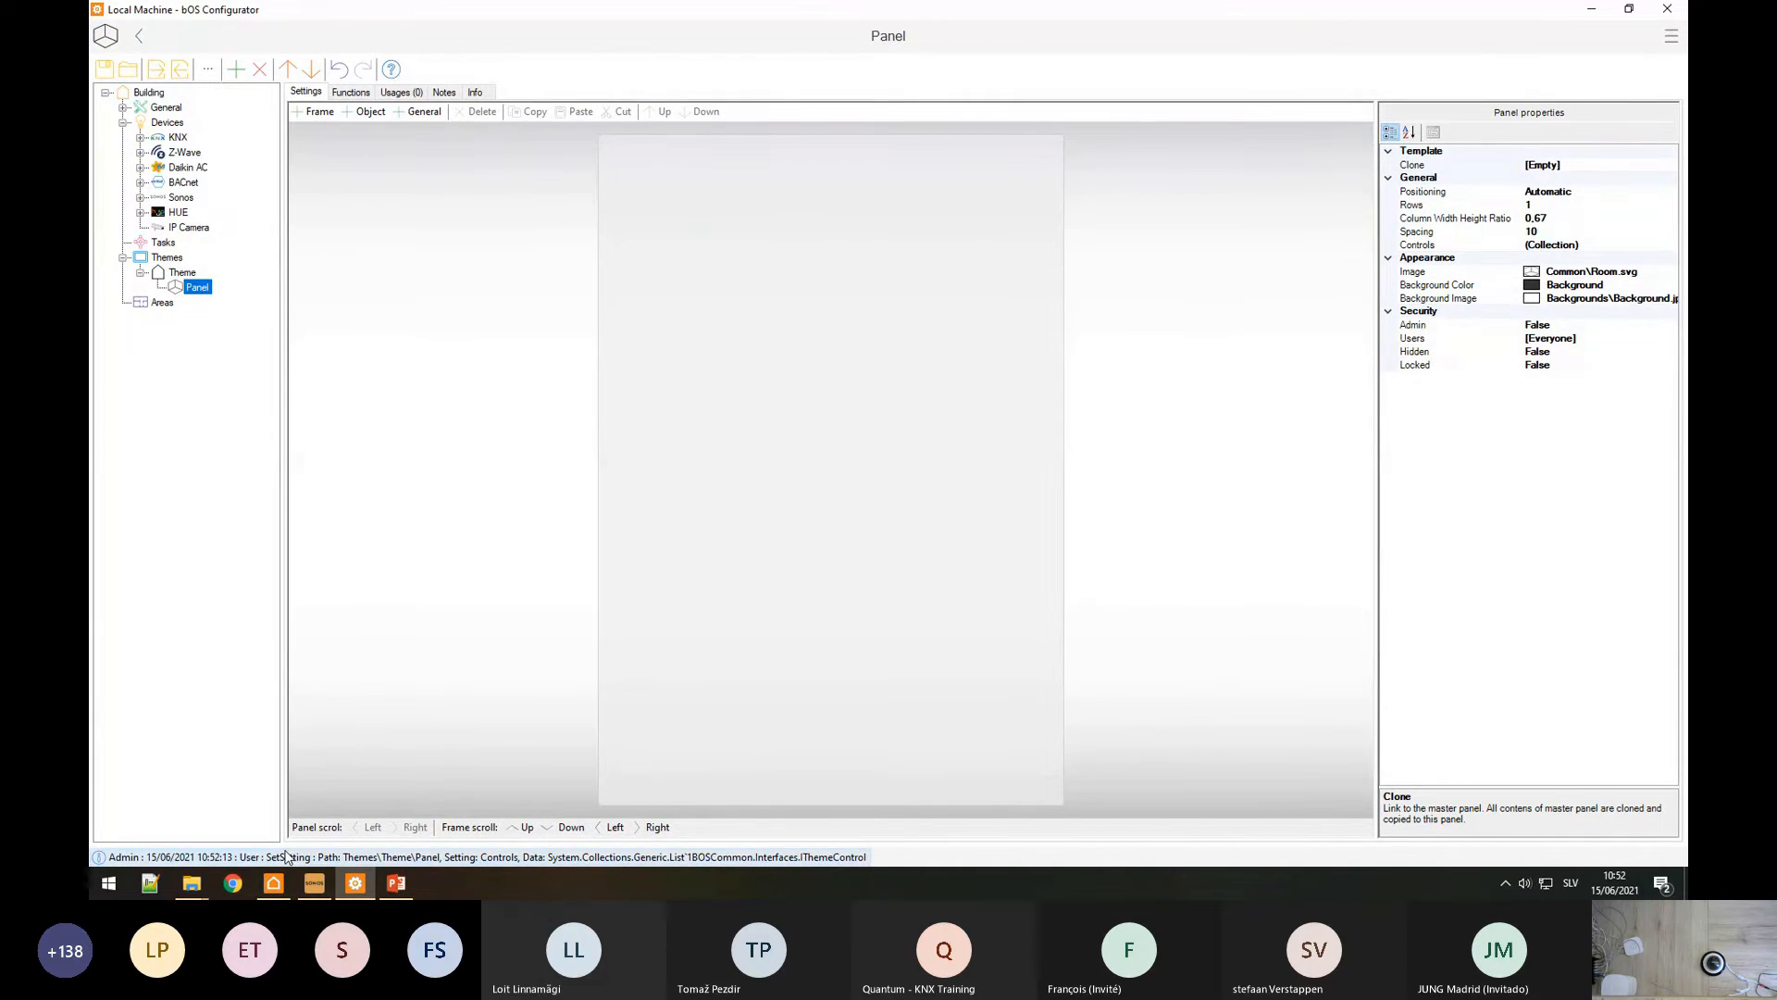
click(276, 884)
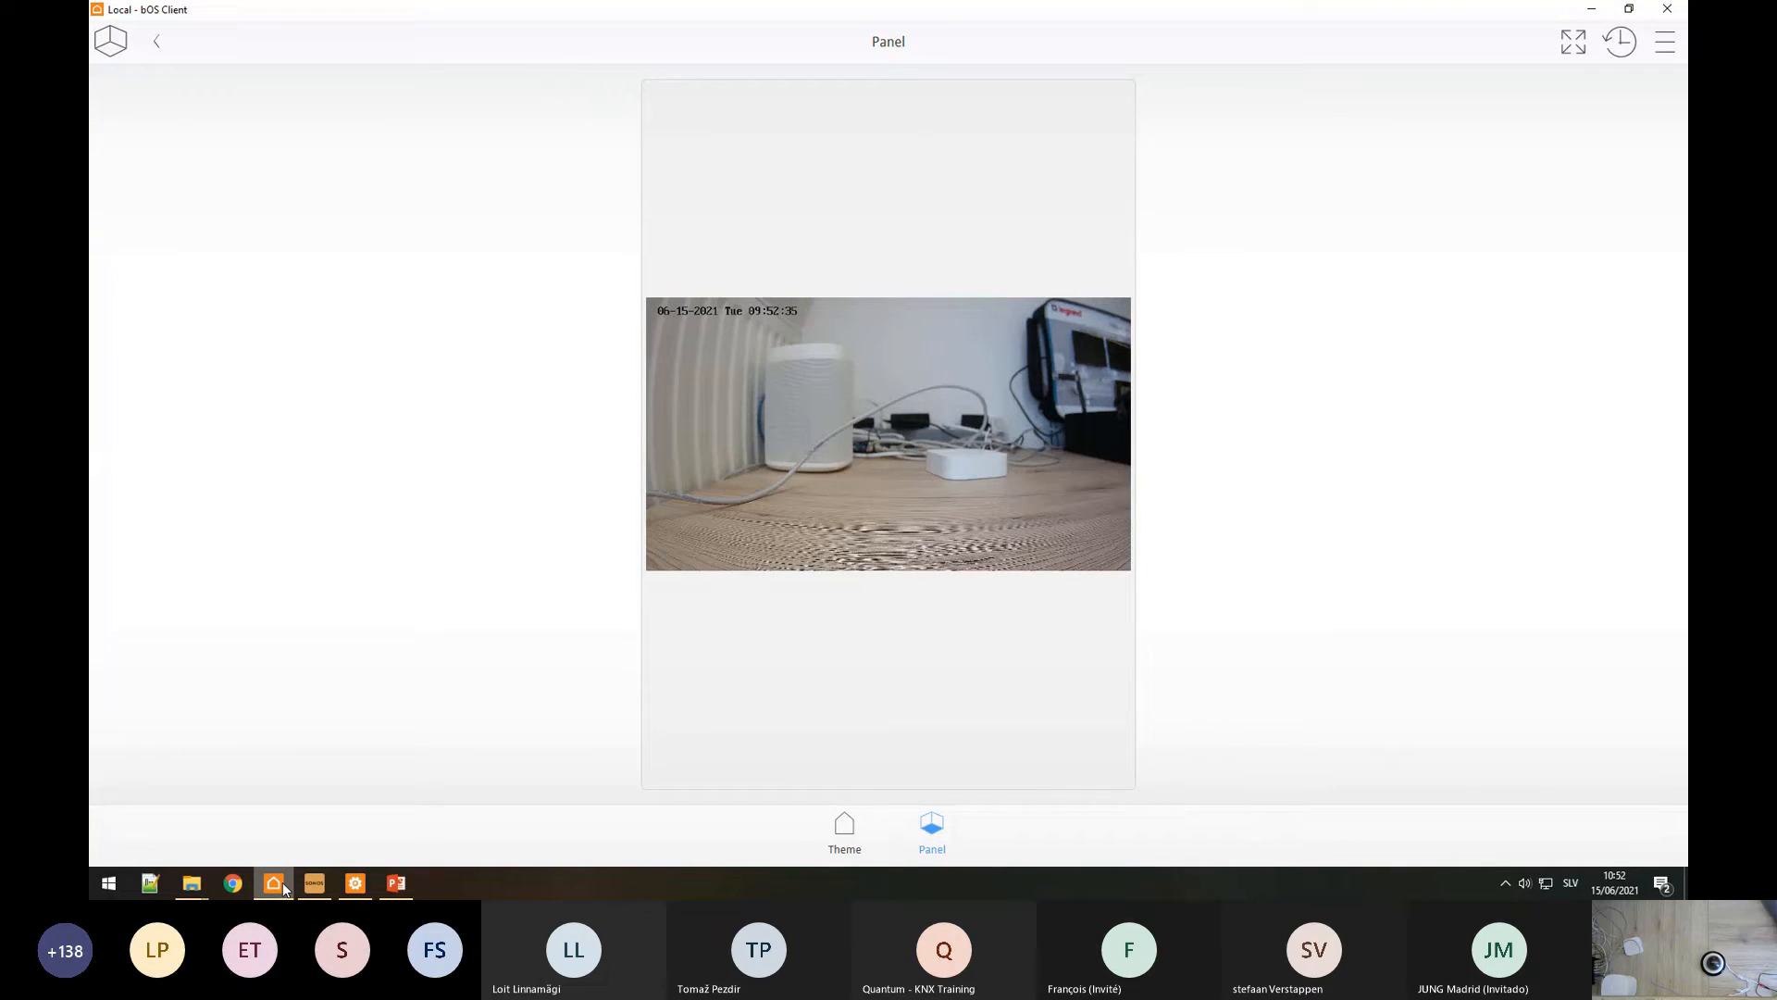
mouse_move(376, 885)
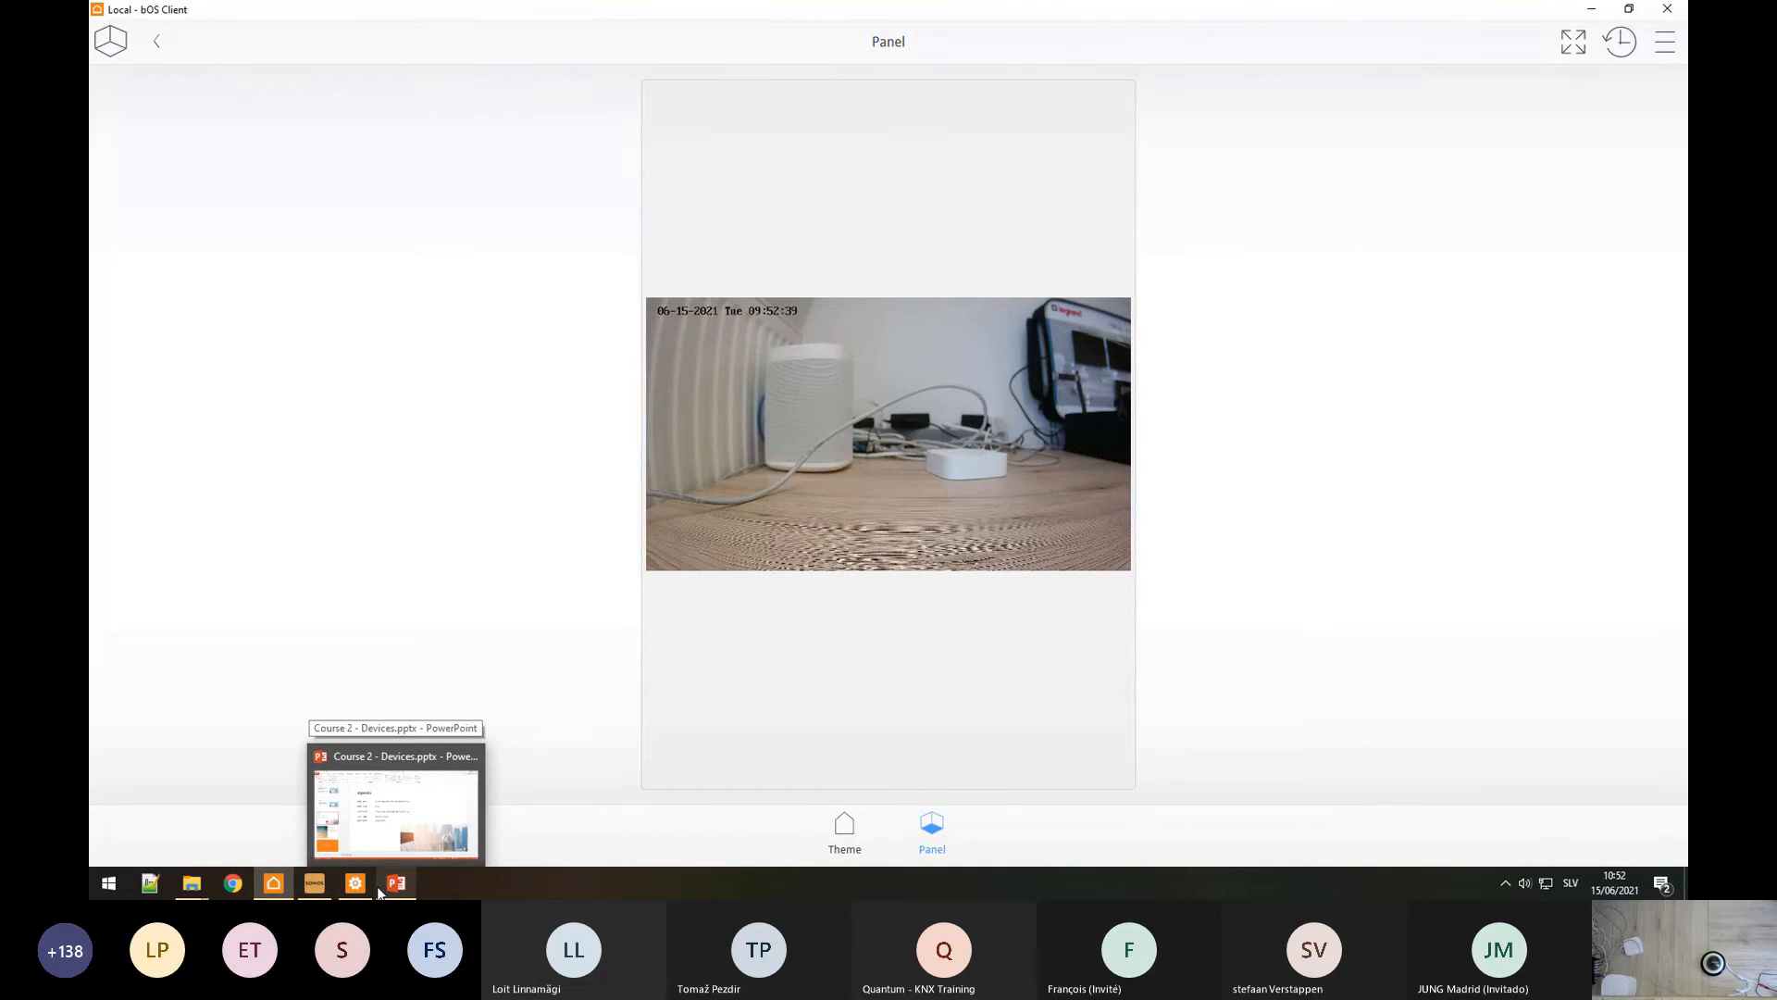
click(372, 885)
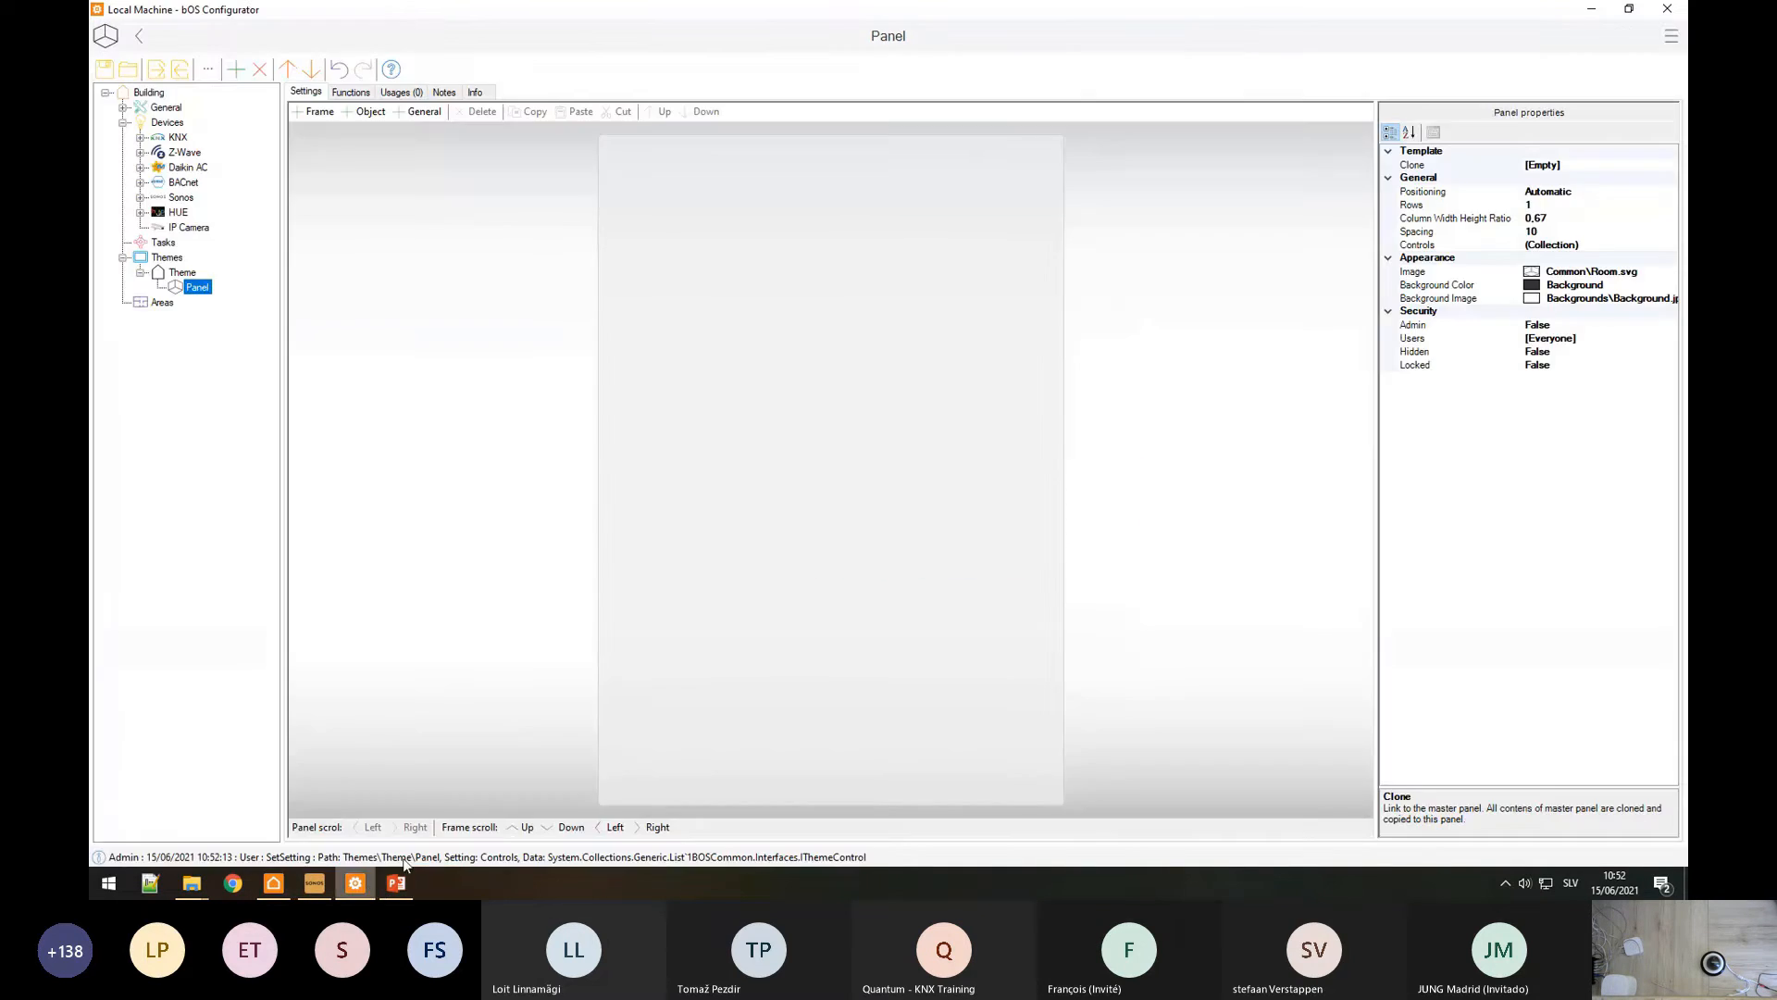
click(746, 340)
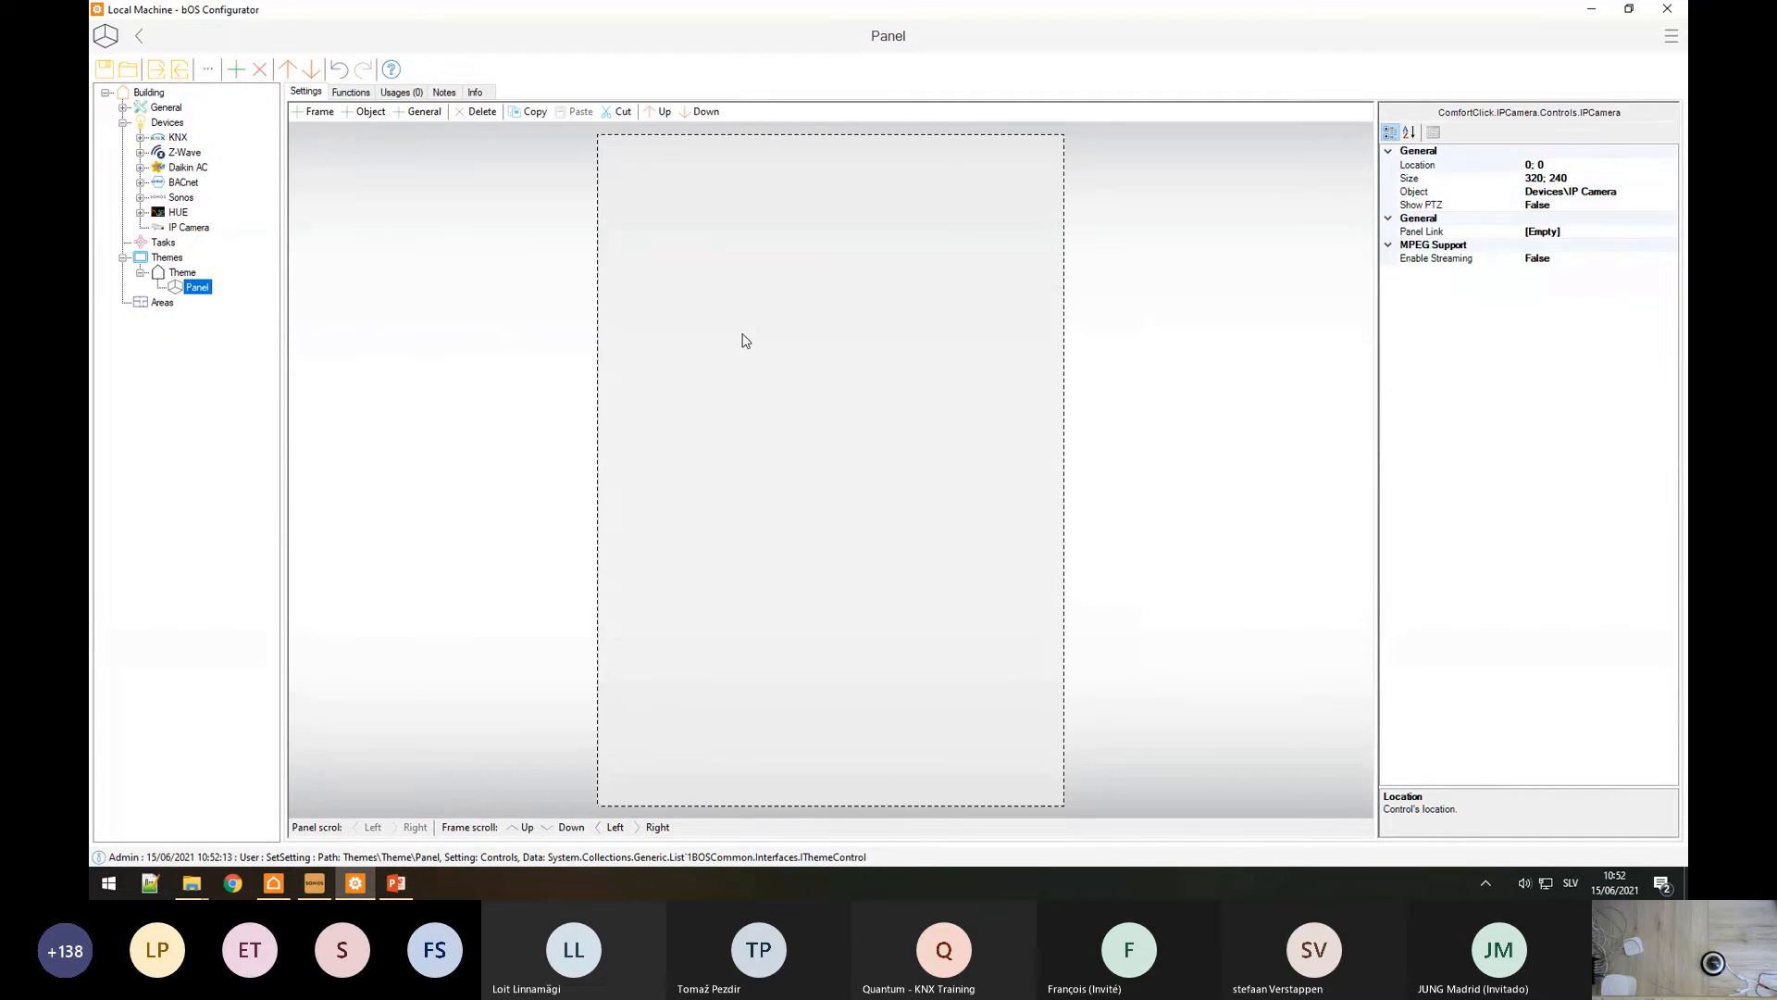
click(1487, 261)
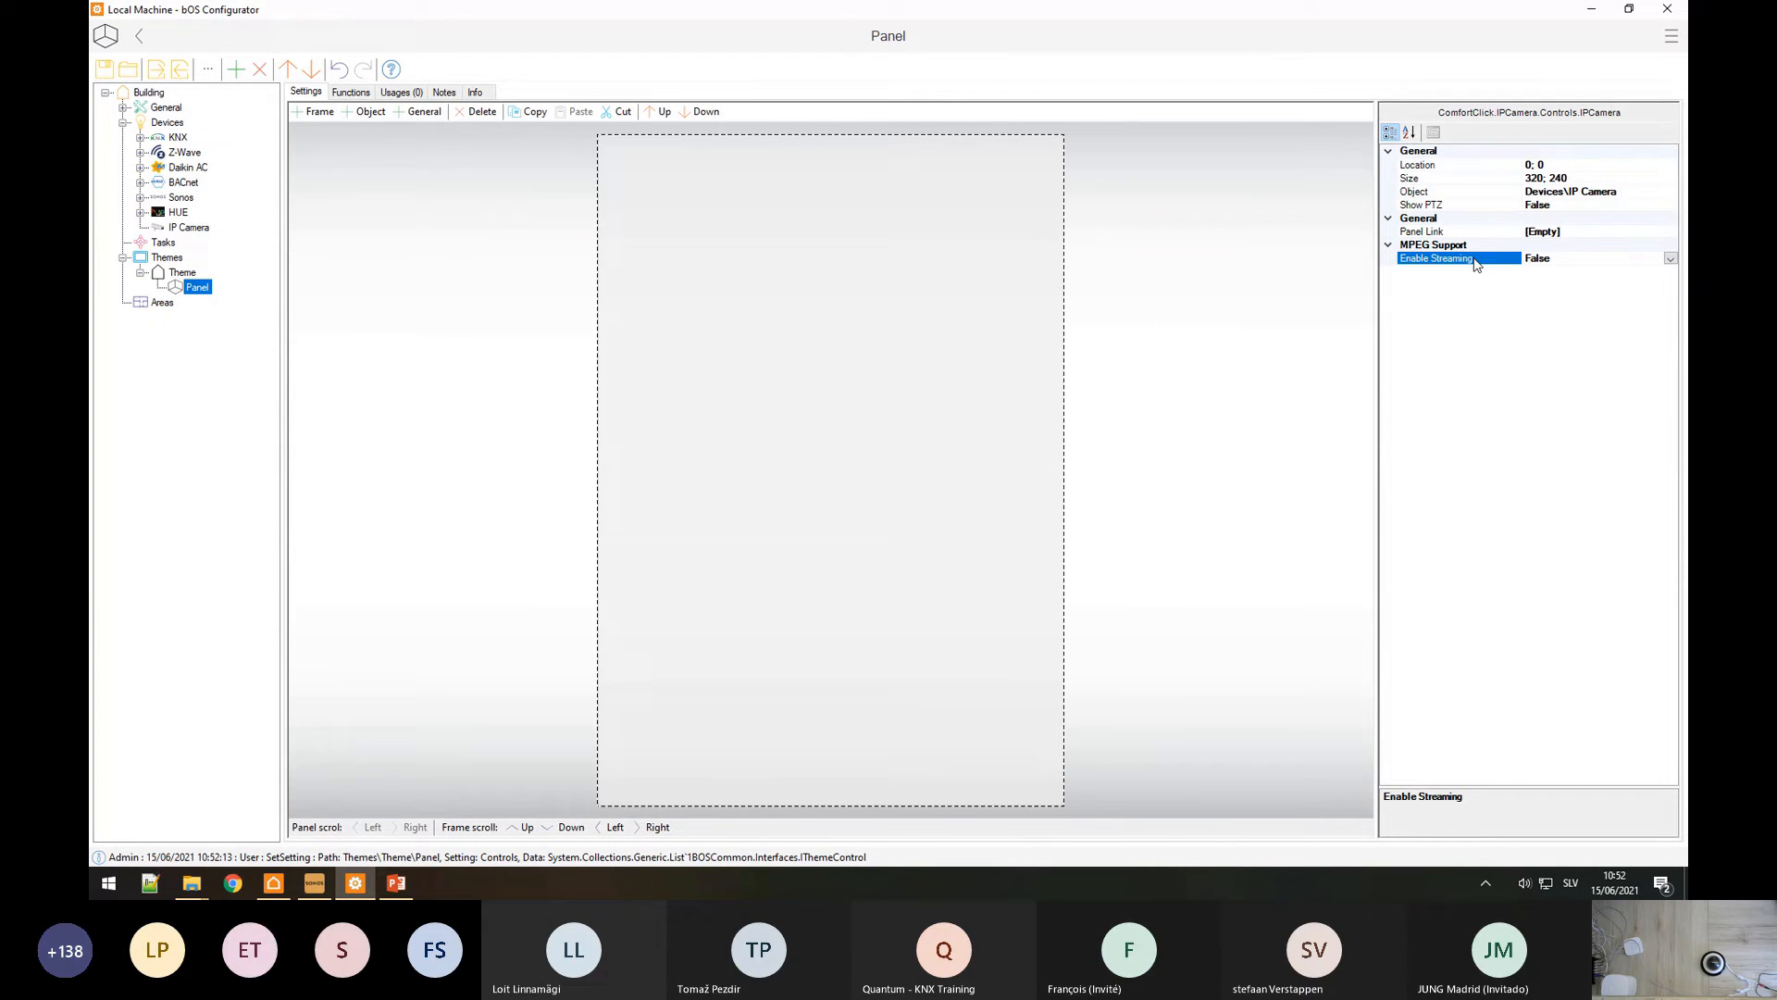
click(1671, 258)
click(1552, 273)
click(1142, 317)
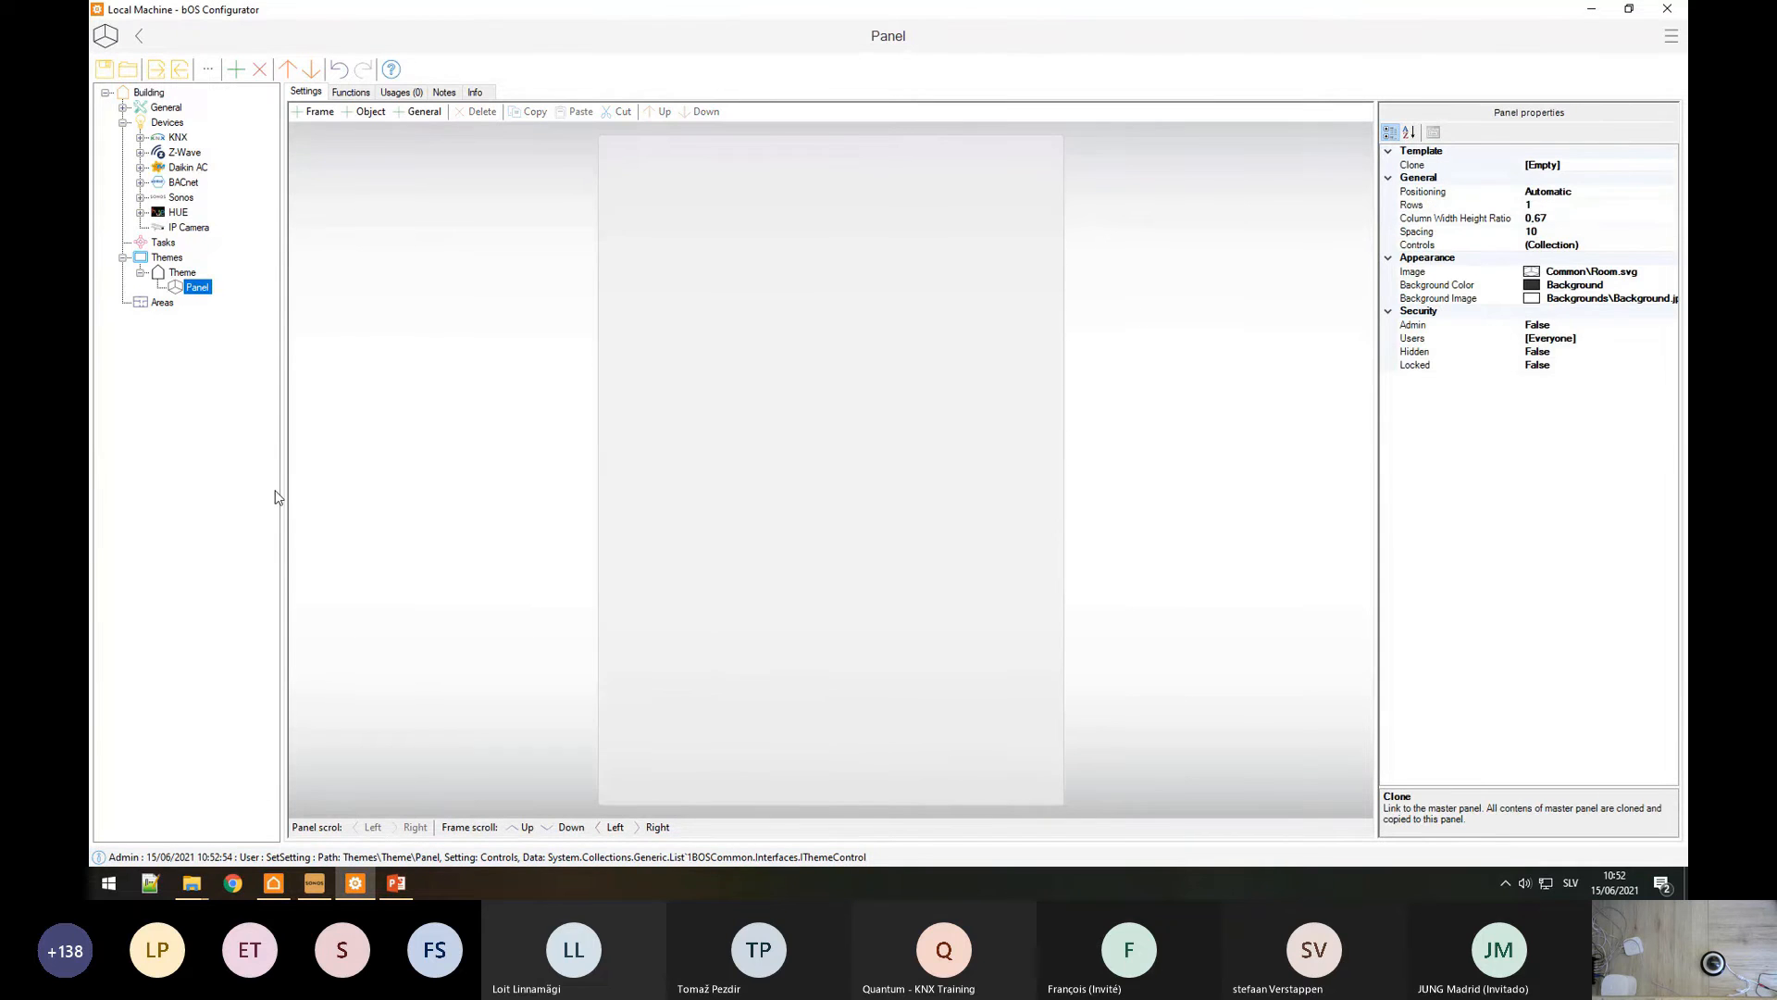
click(189, 228)
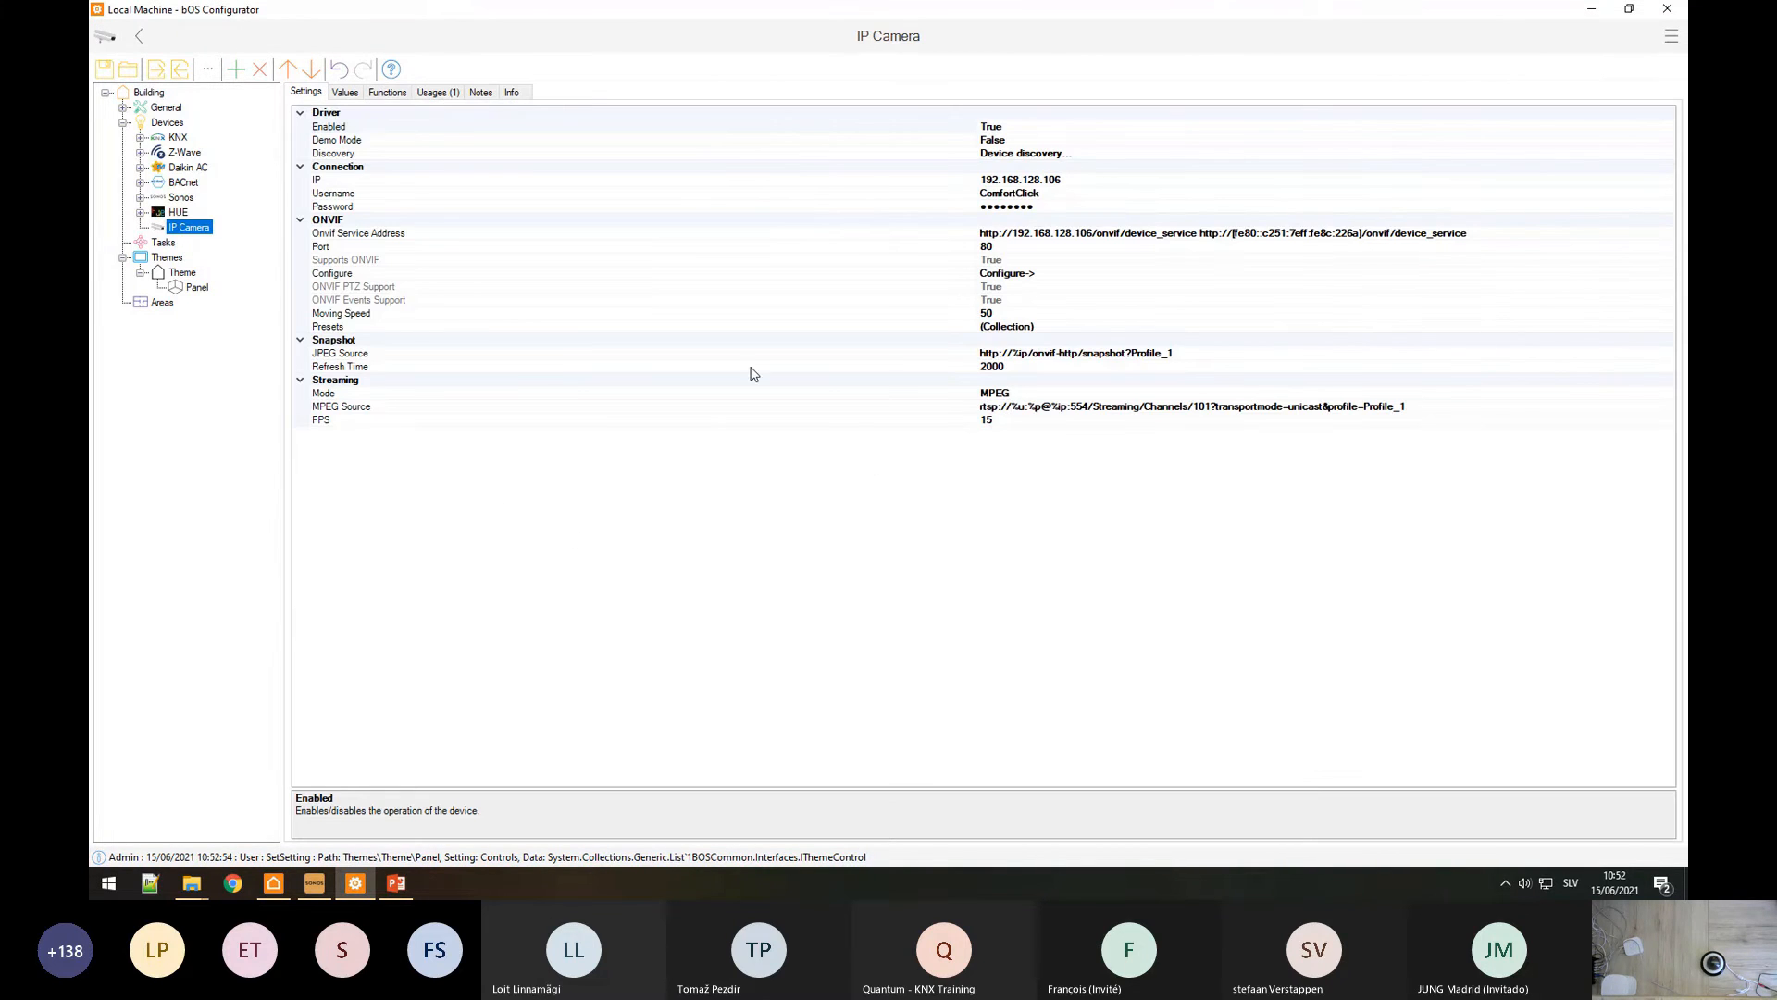
click(408, 357)
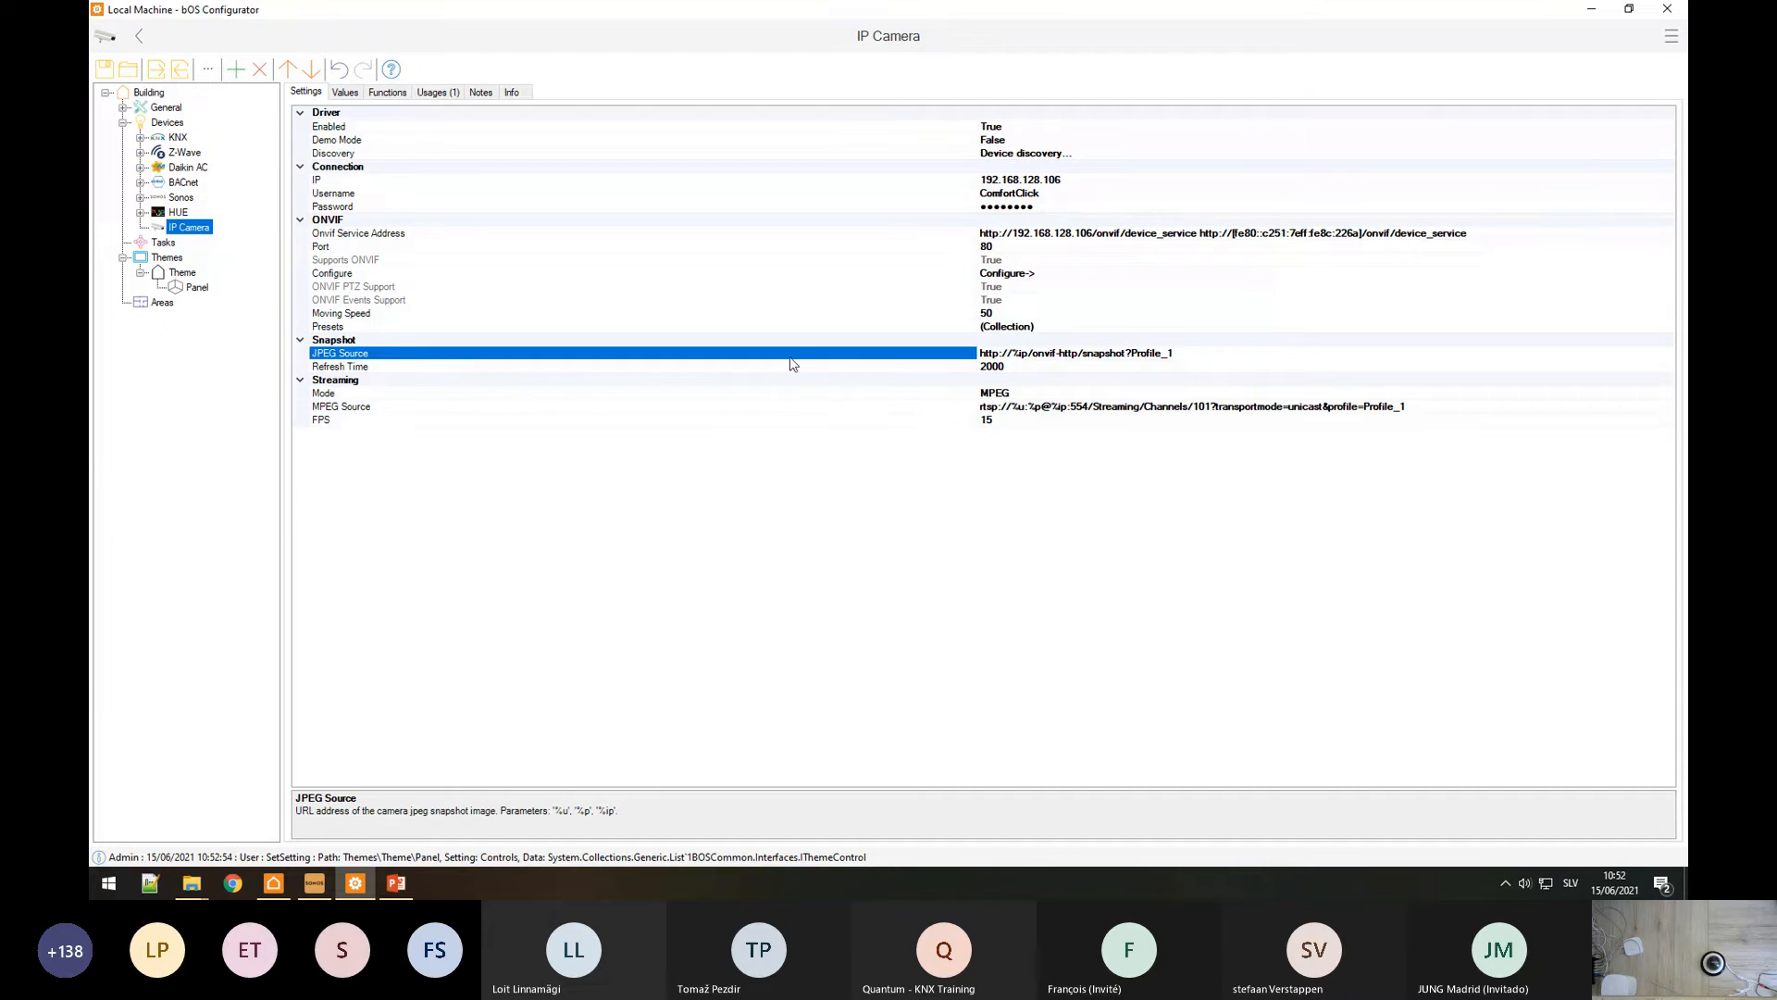
click(431, 408)
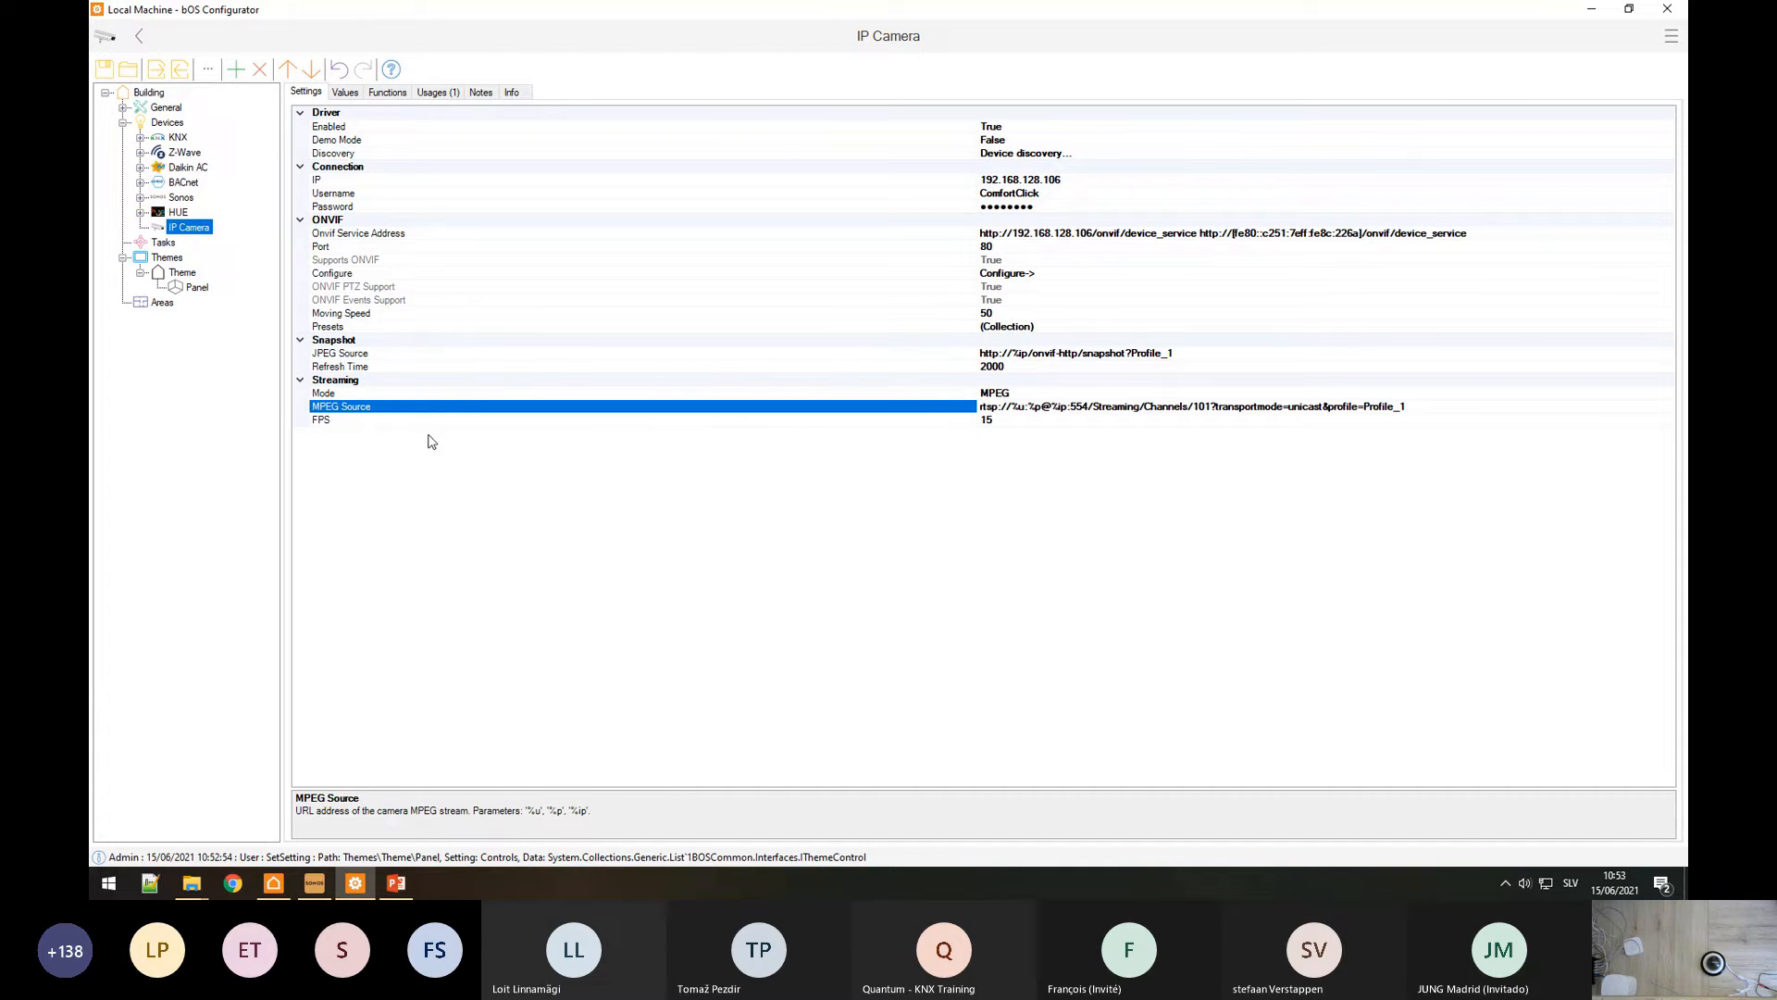
click(276, 883)
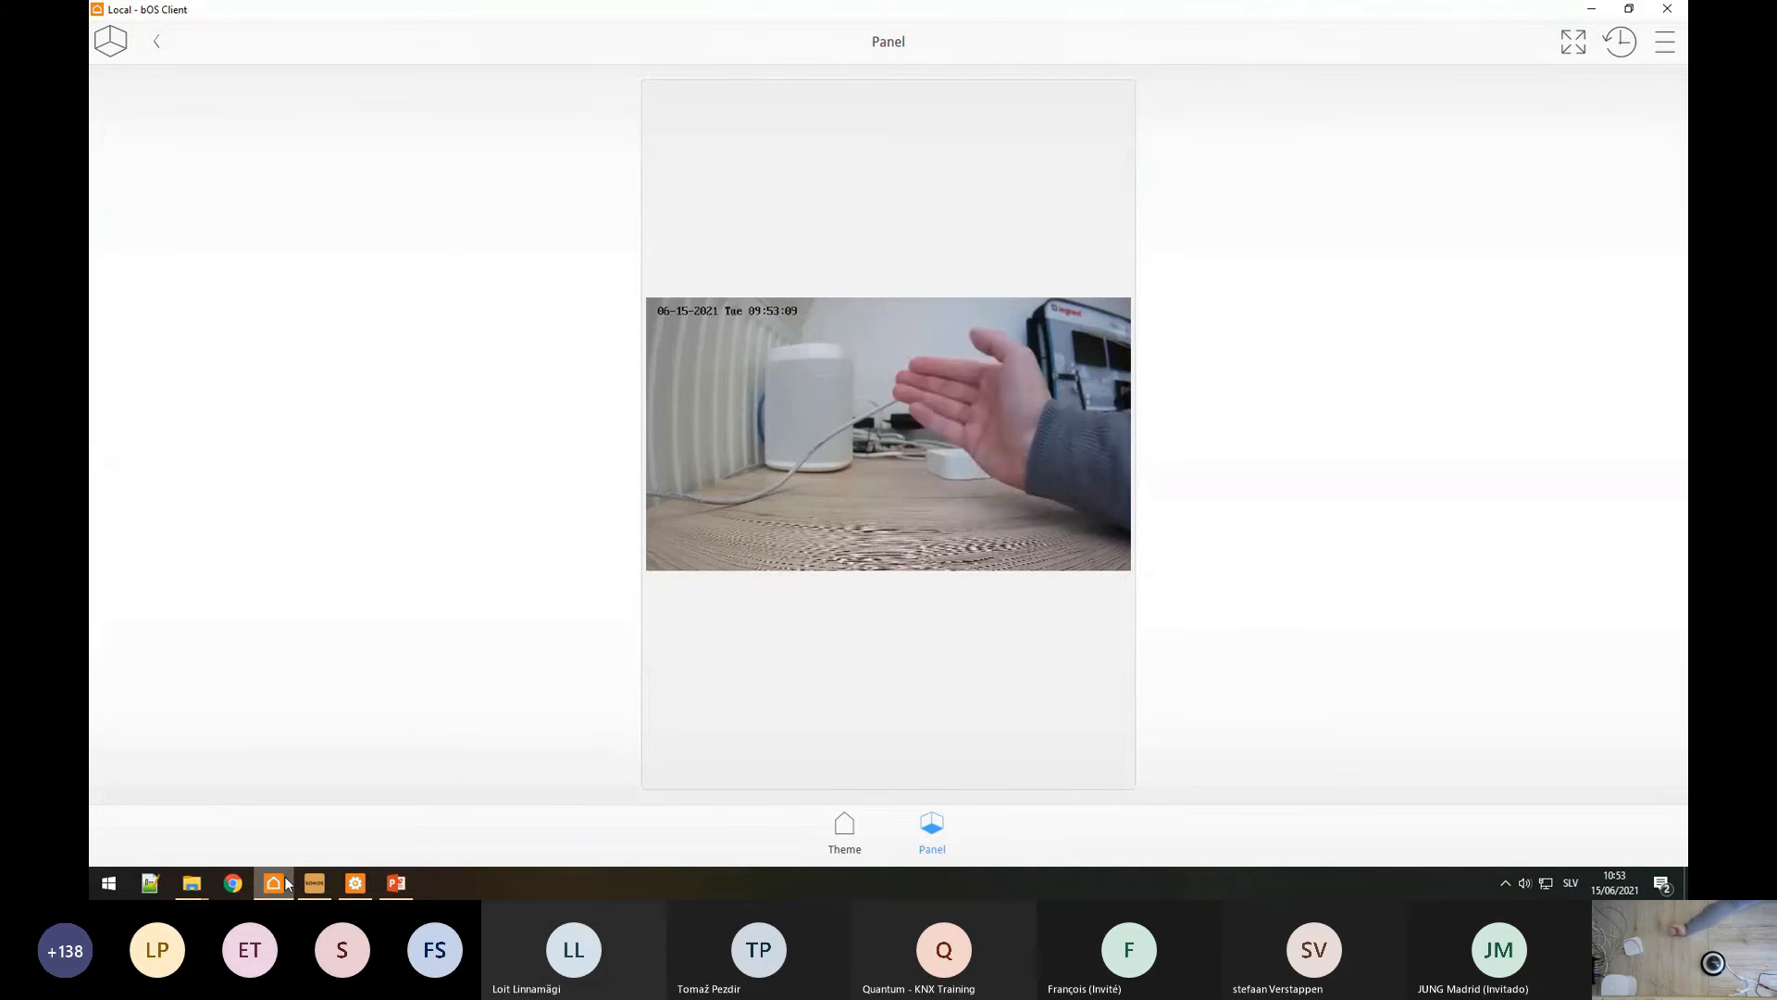
click(356, 882)
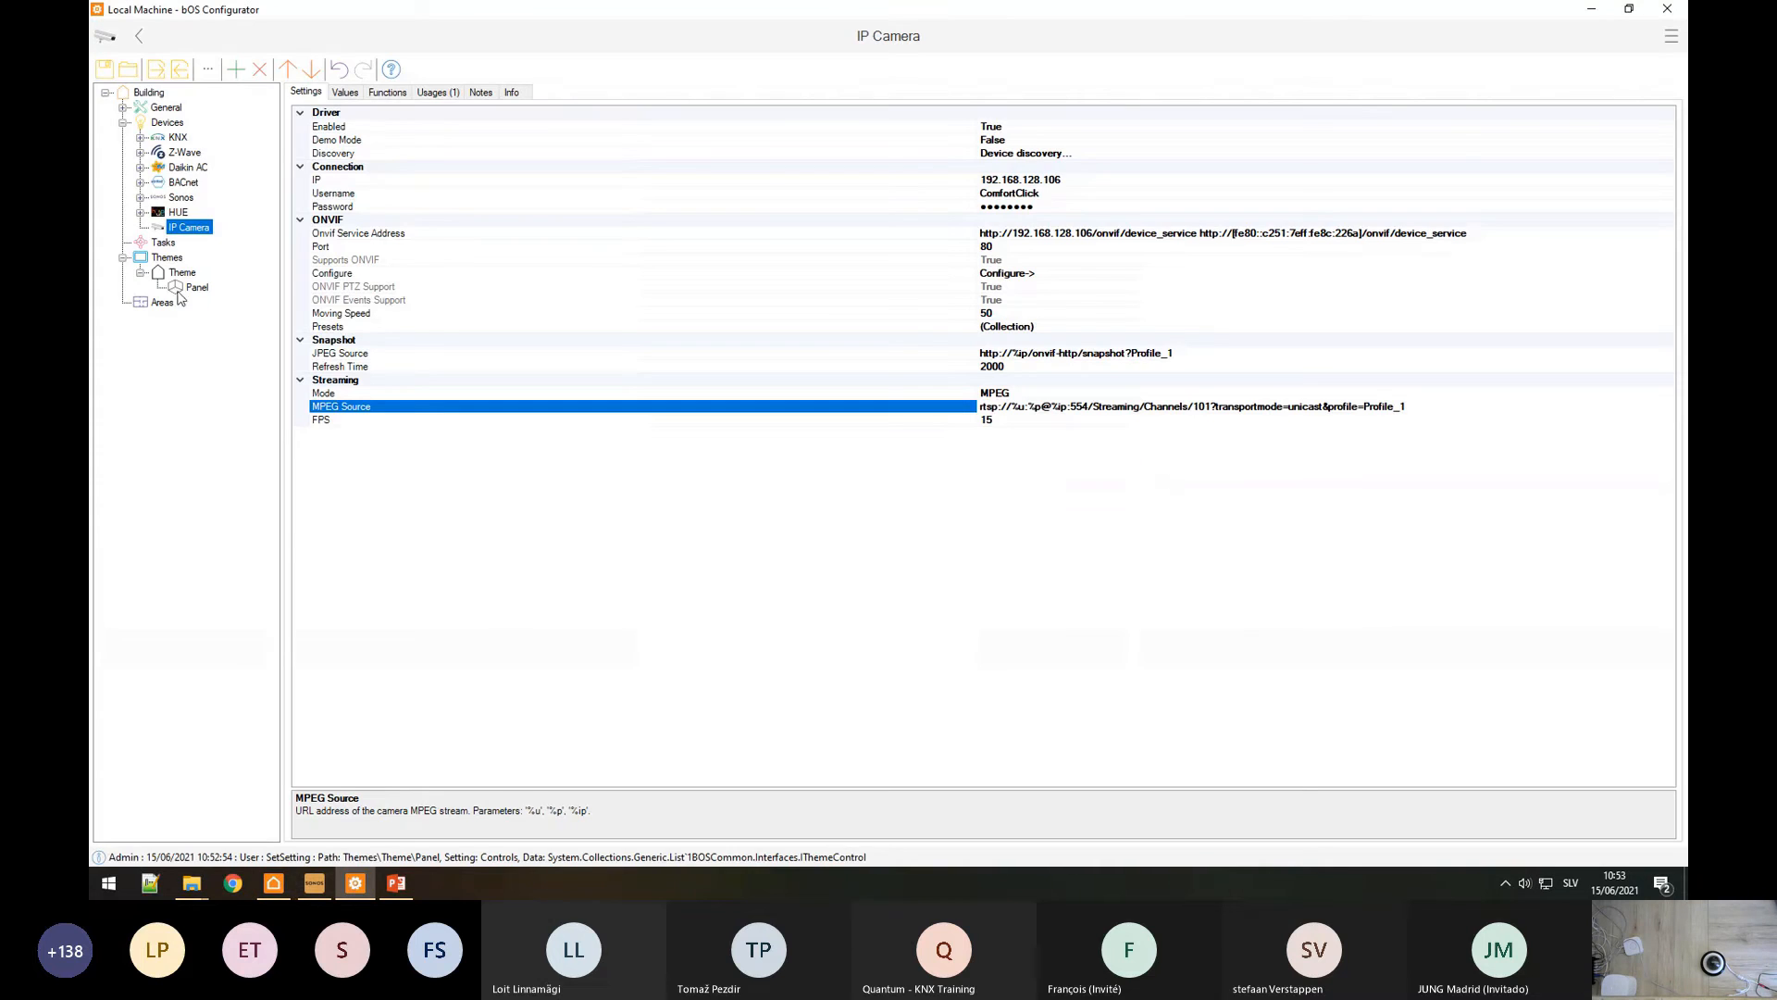
click(342, 94)
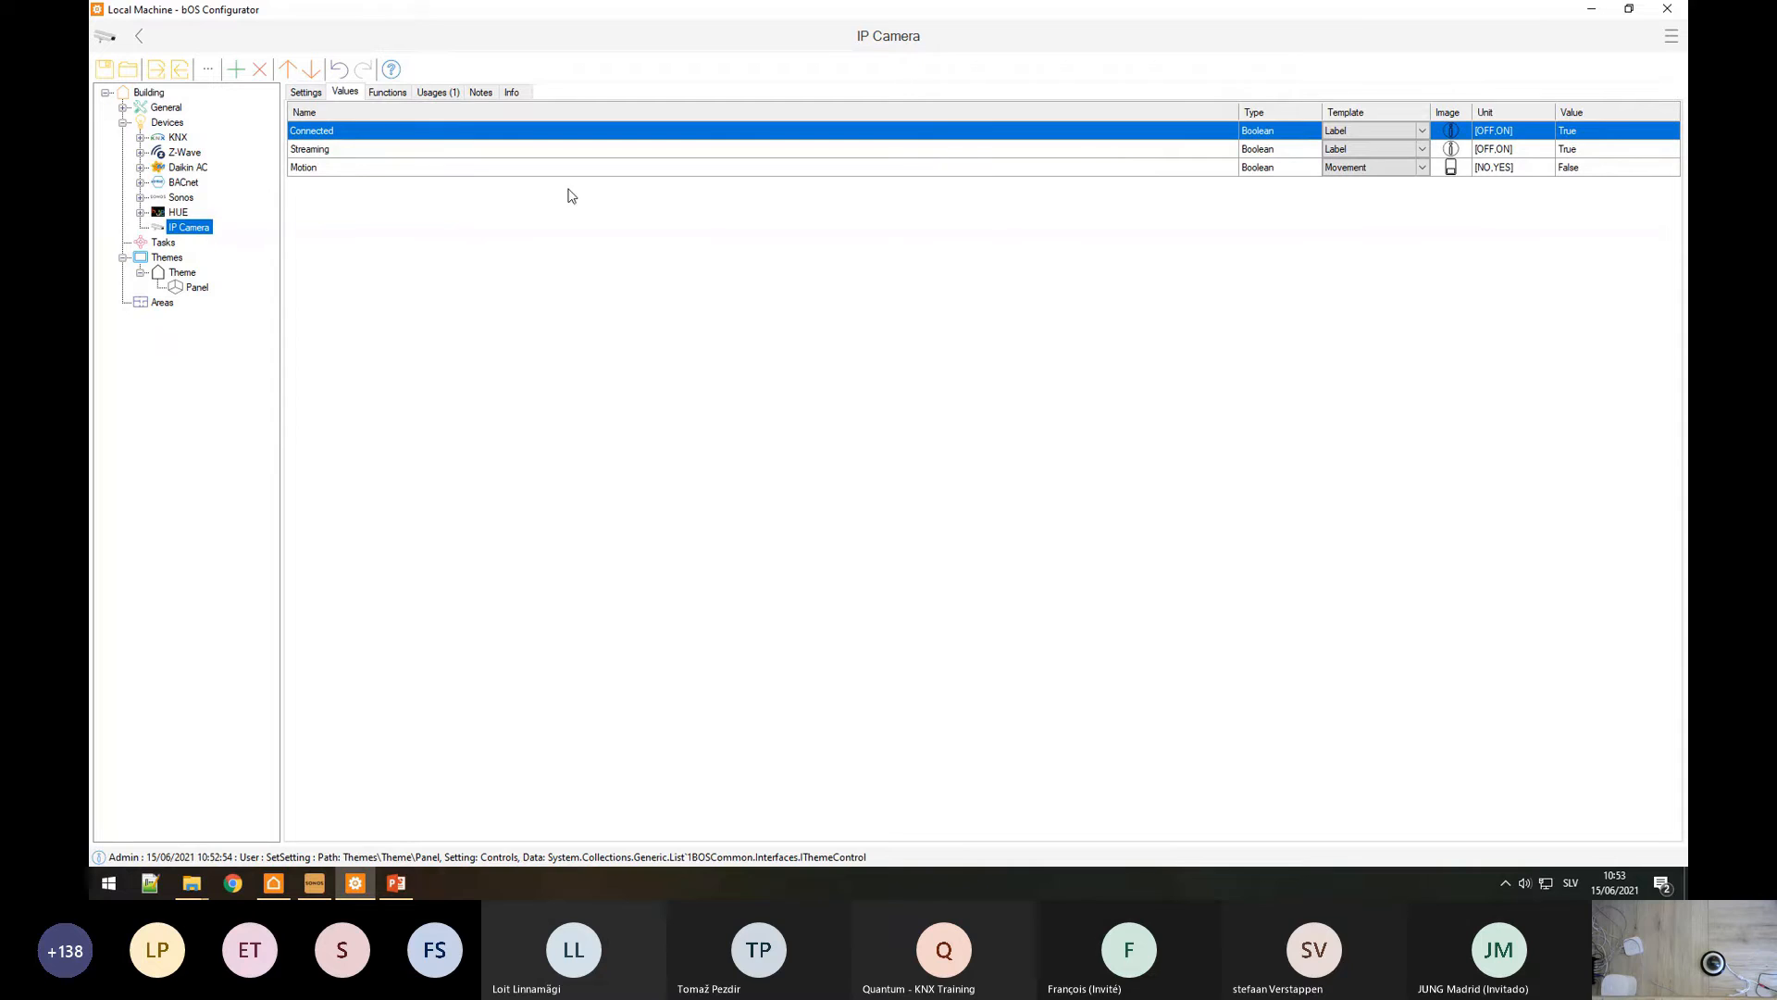
click(330, 168)
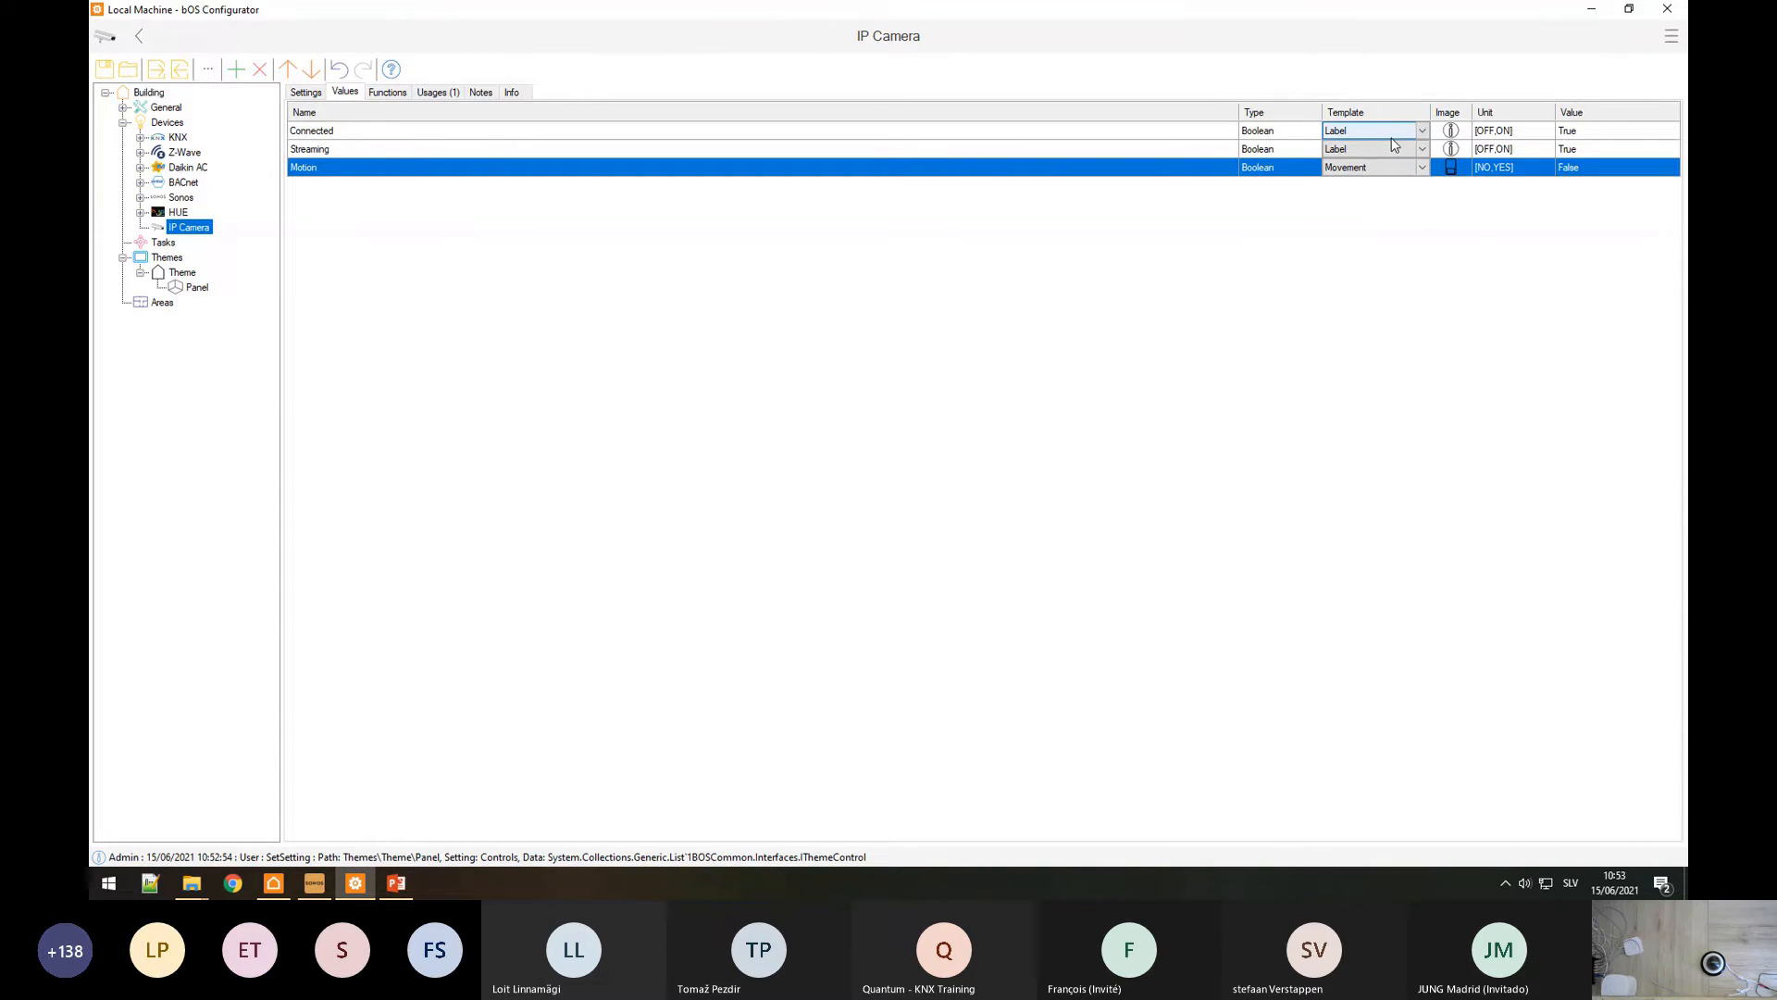
click(306, 88)
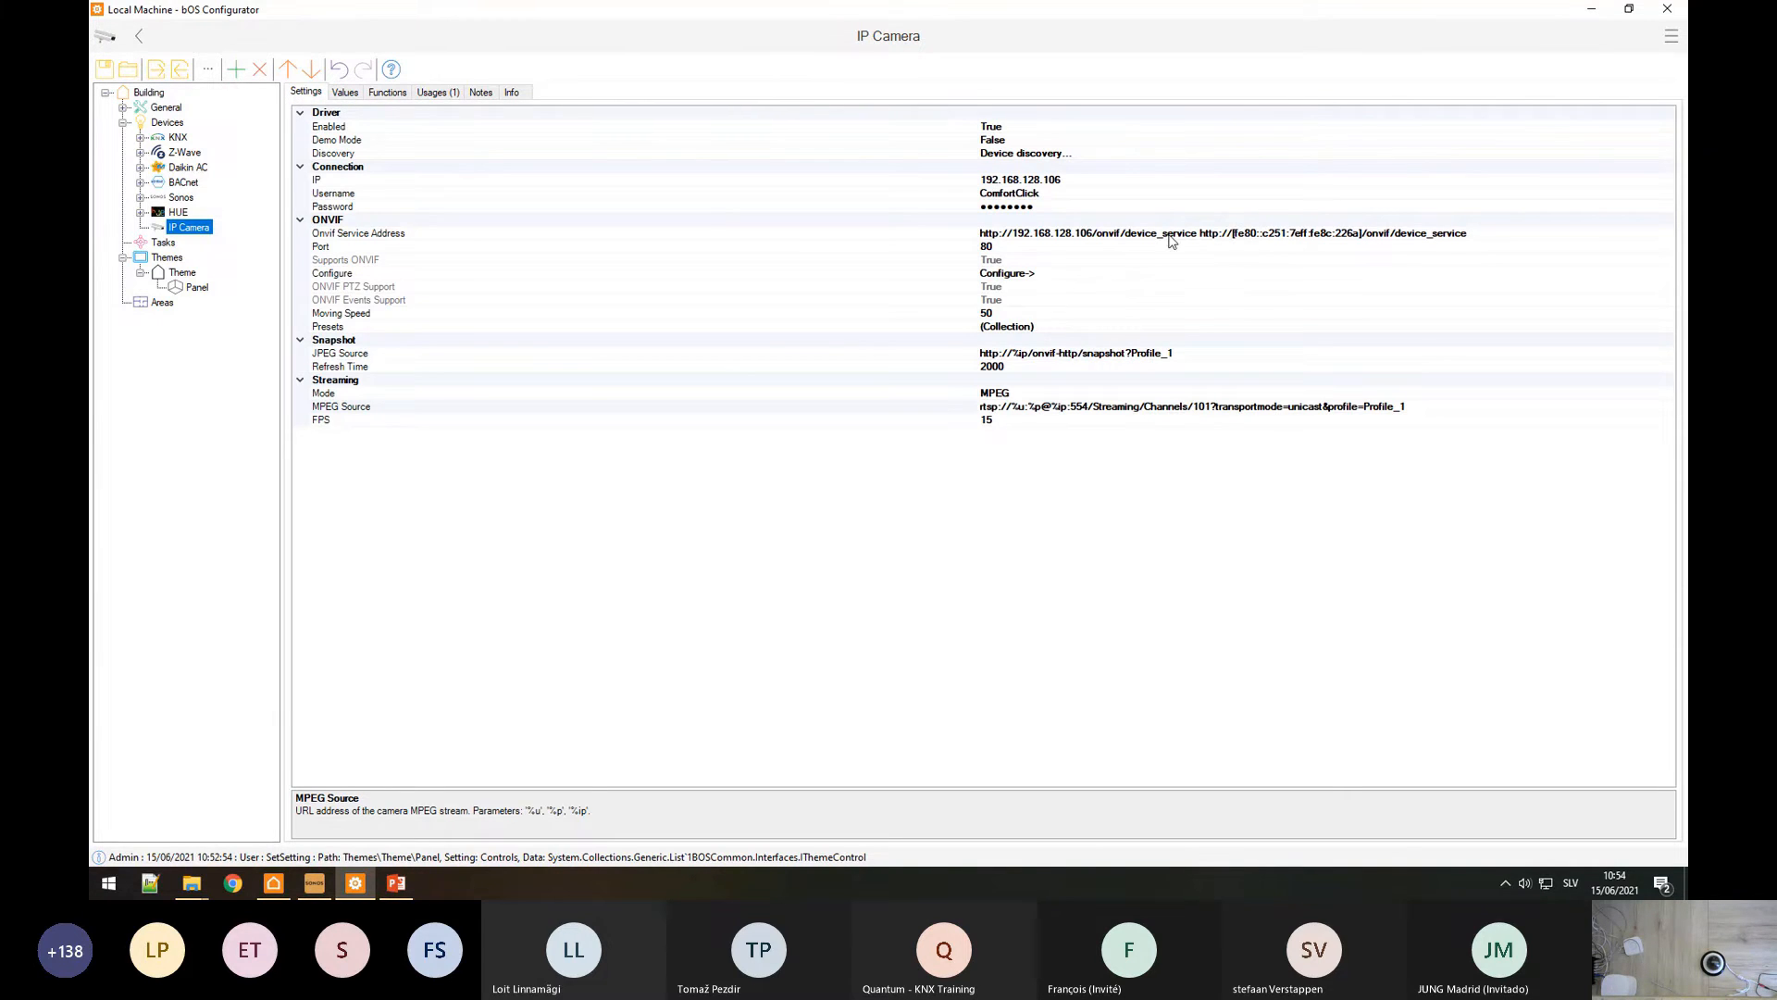
Step: In the camera's web interface, position the intrusion detection region over the white box on the desk
click(238, 887)
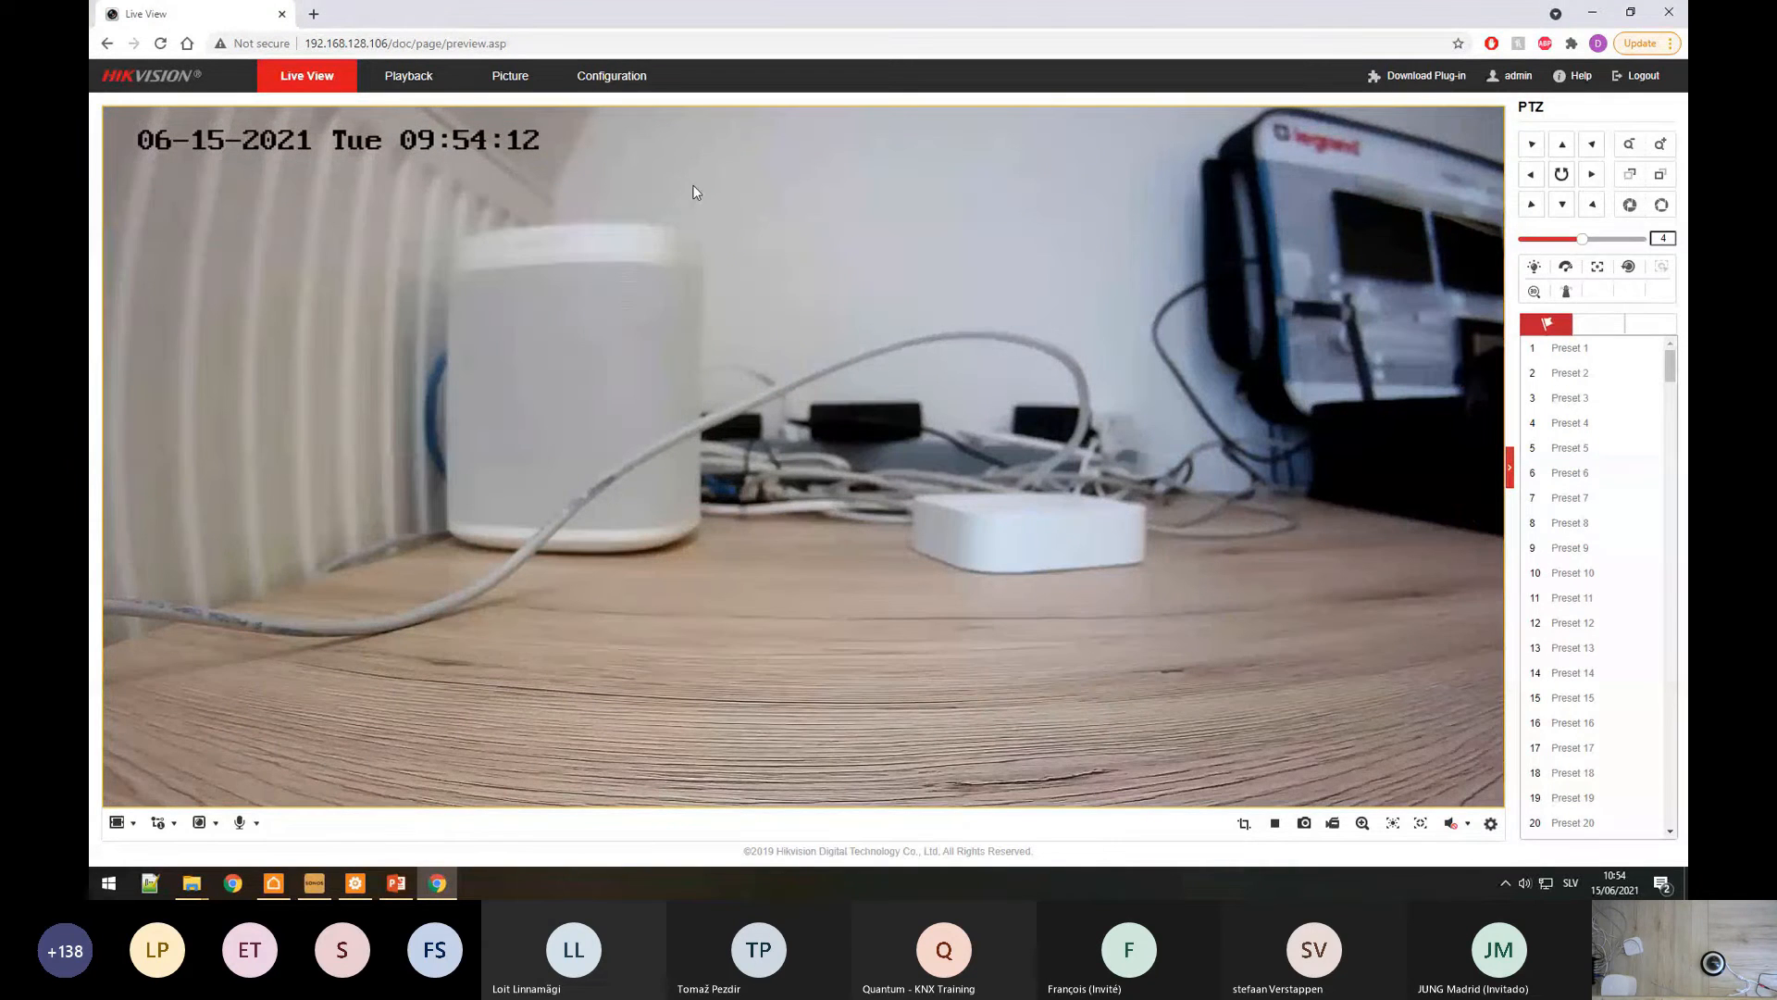
click(611, 75)
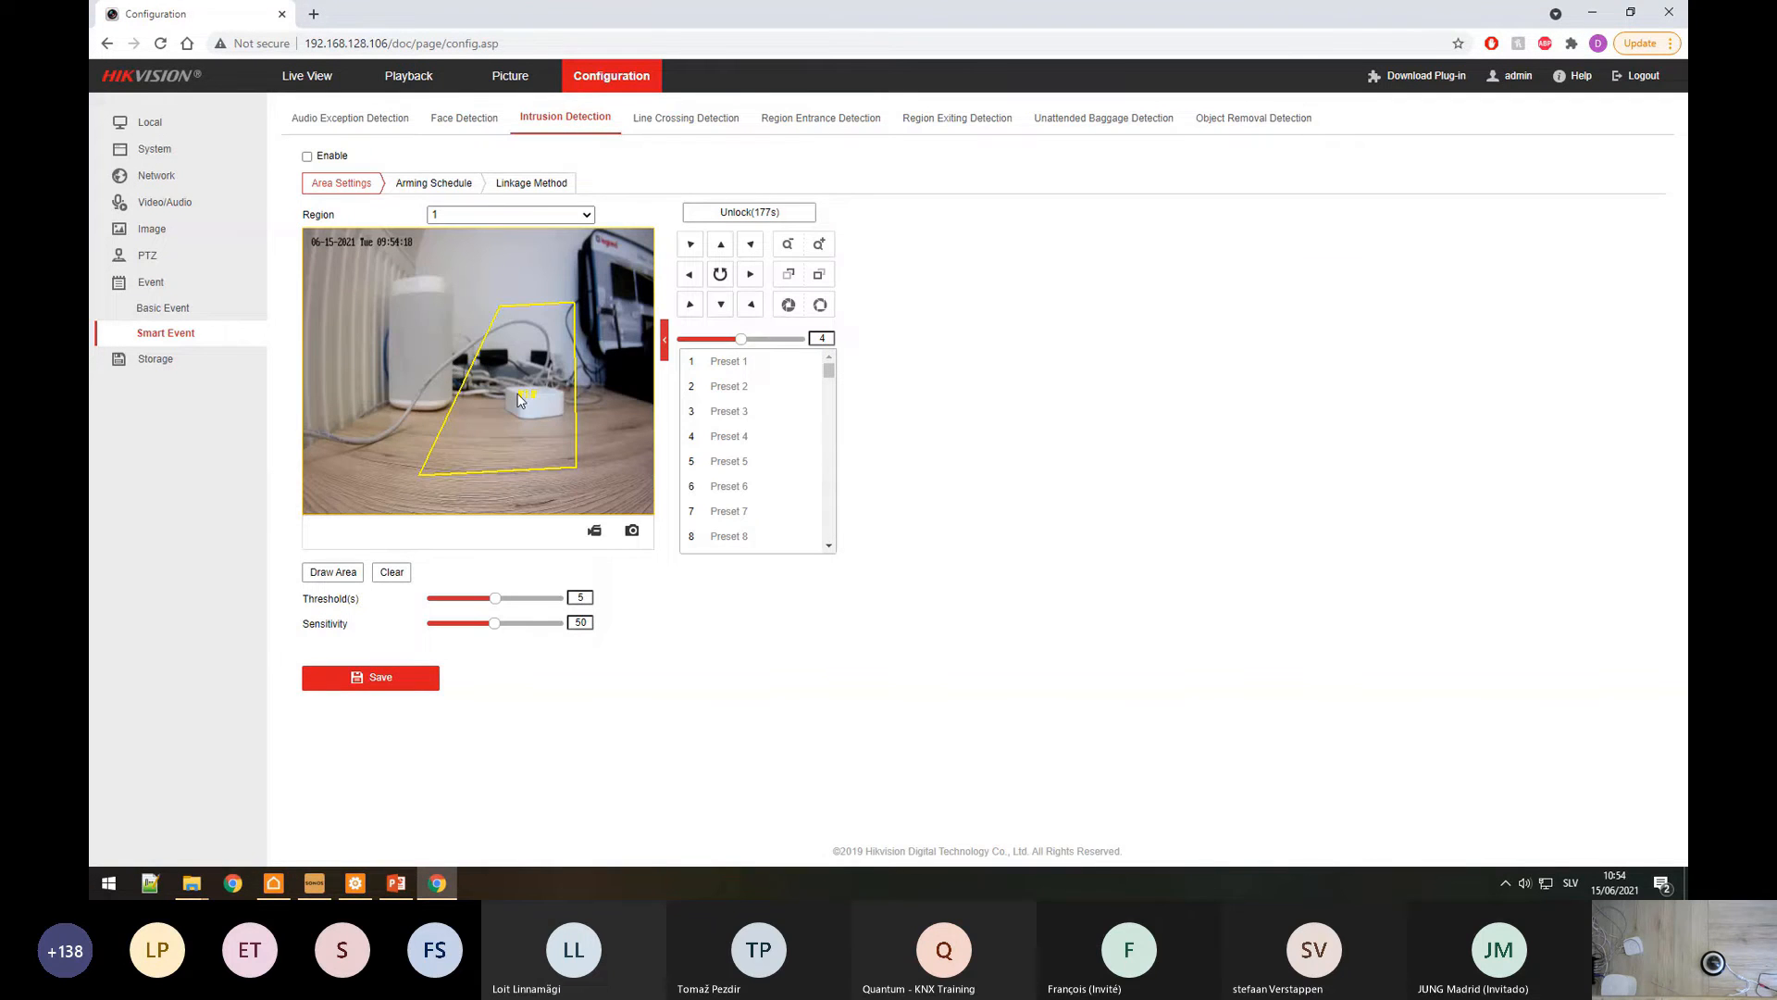
drag(520, 388, 487, 378)
drag(466, 297, 424, 297)
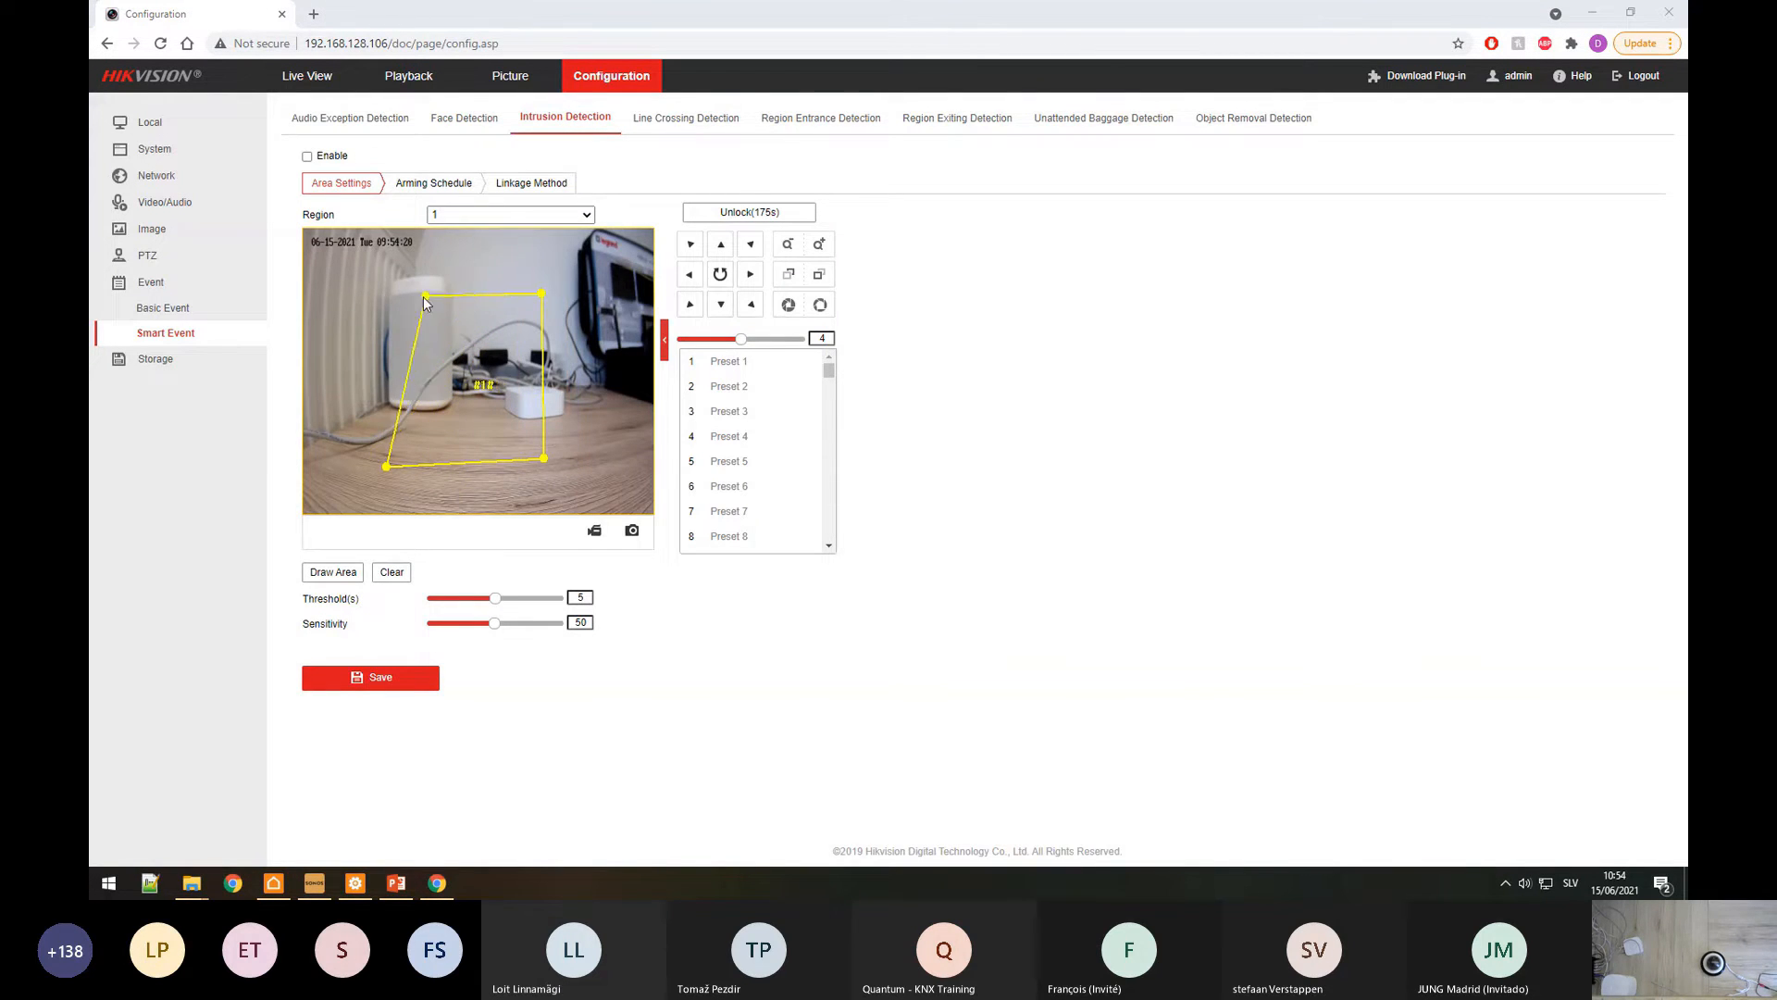
drag(495, 354, 476, 339)
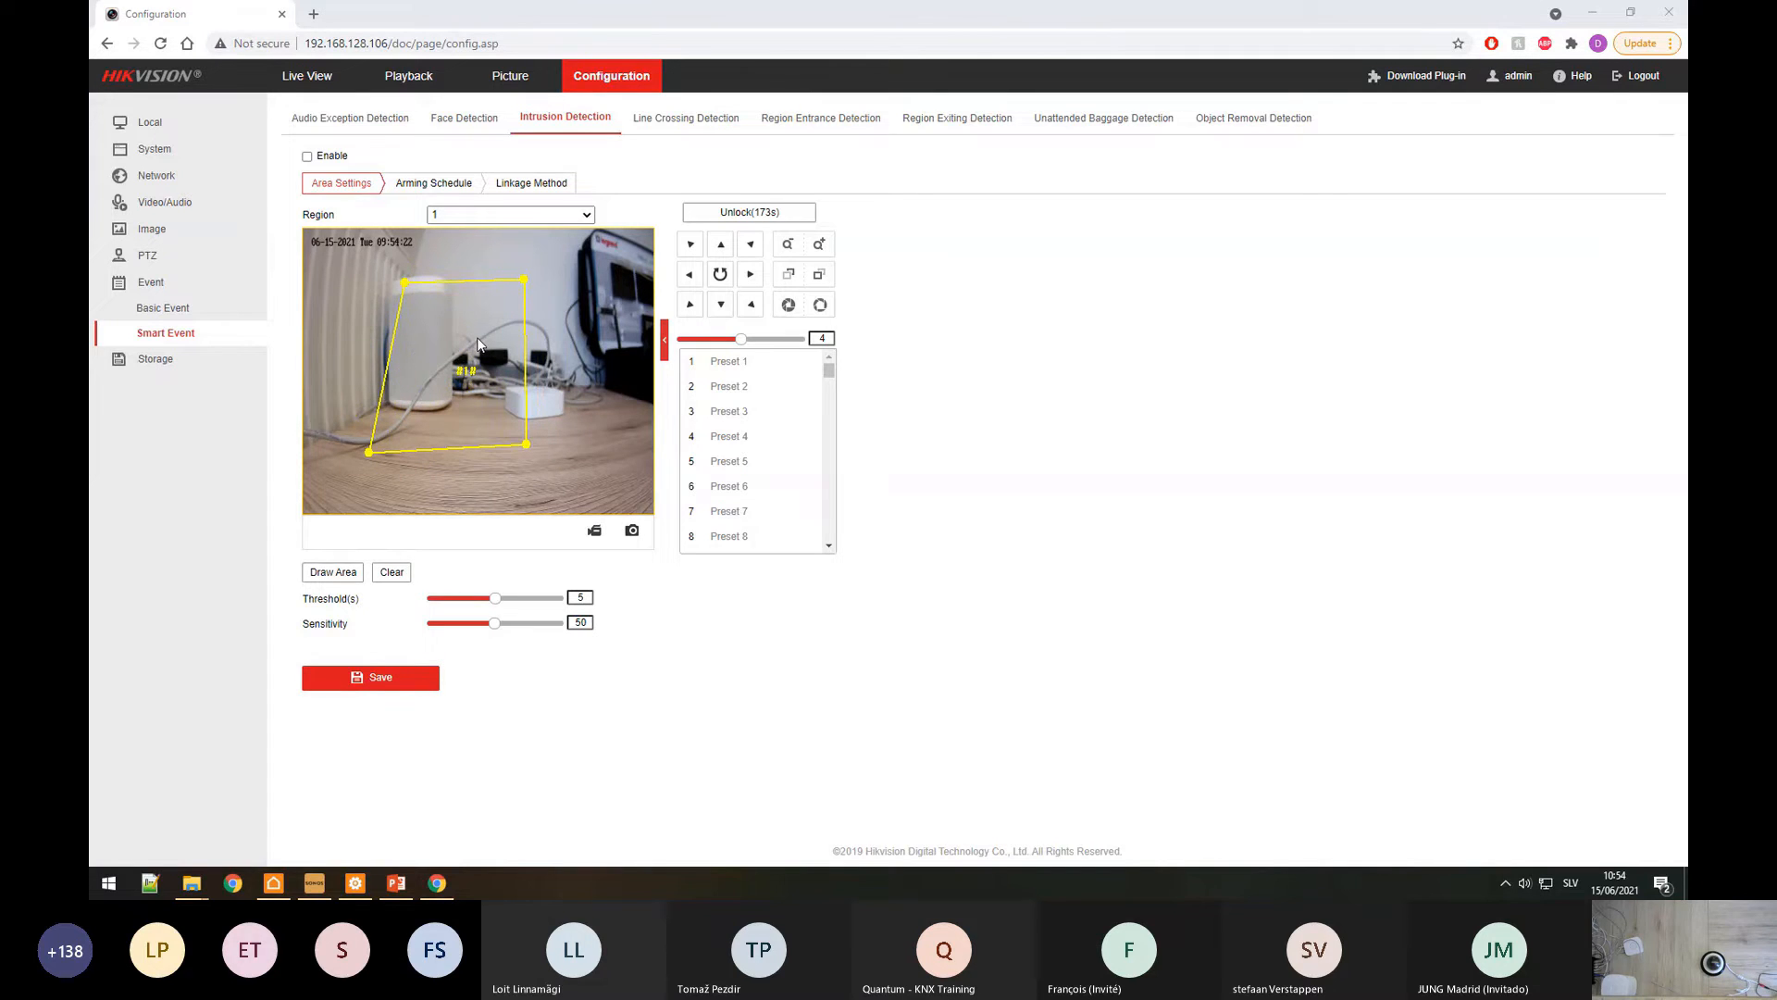
drag(474, 337, 550, 352)
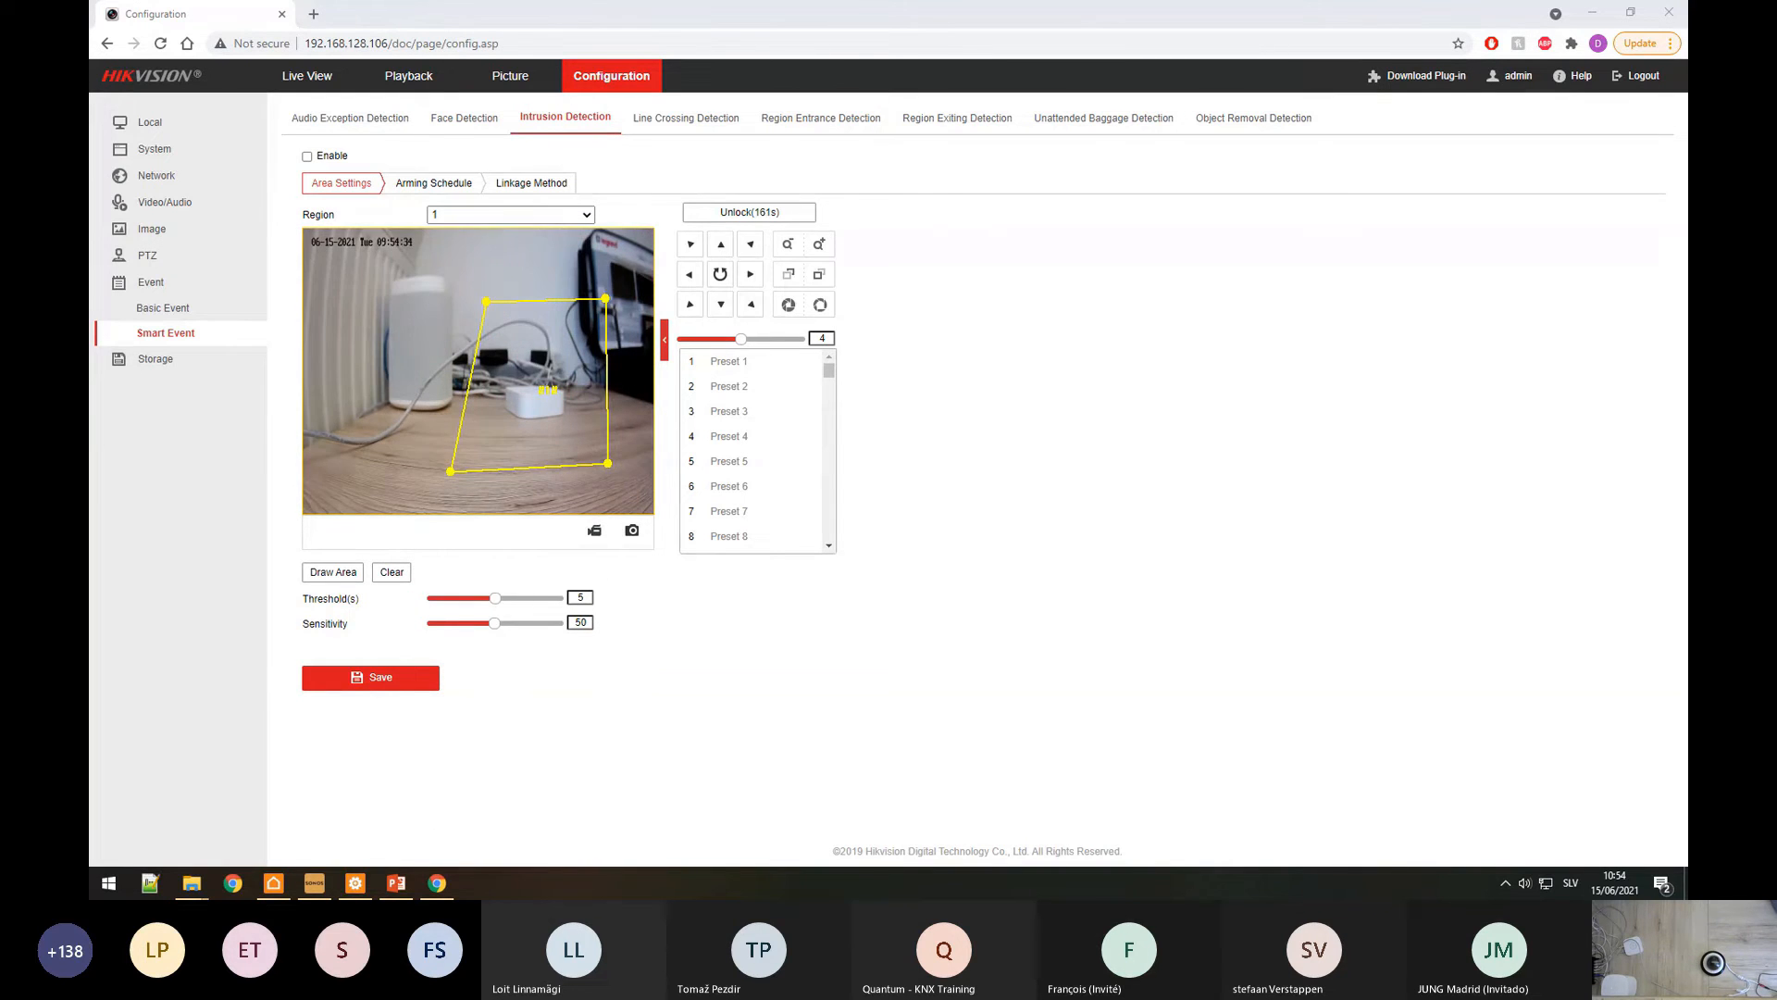
click(356, 883)
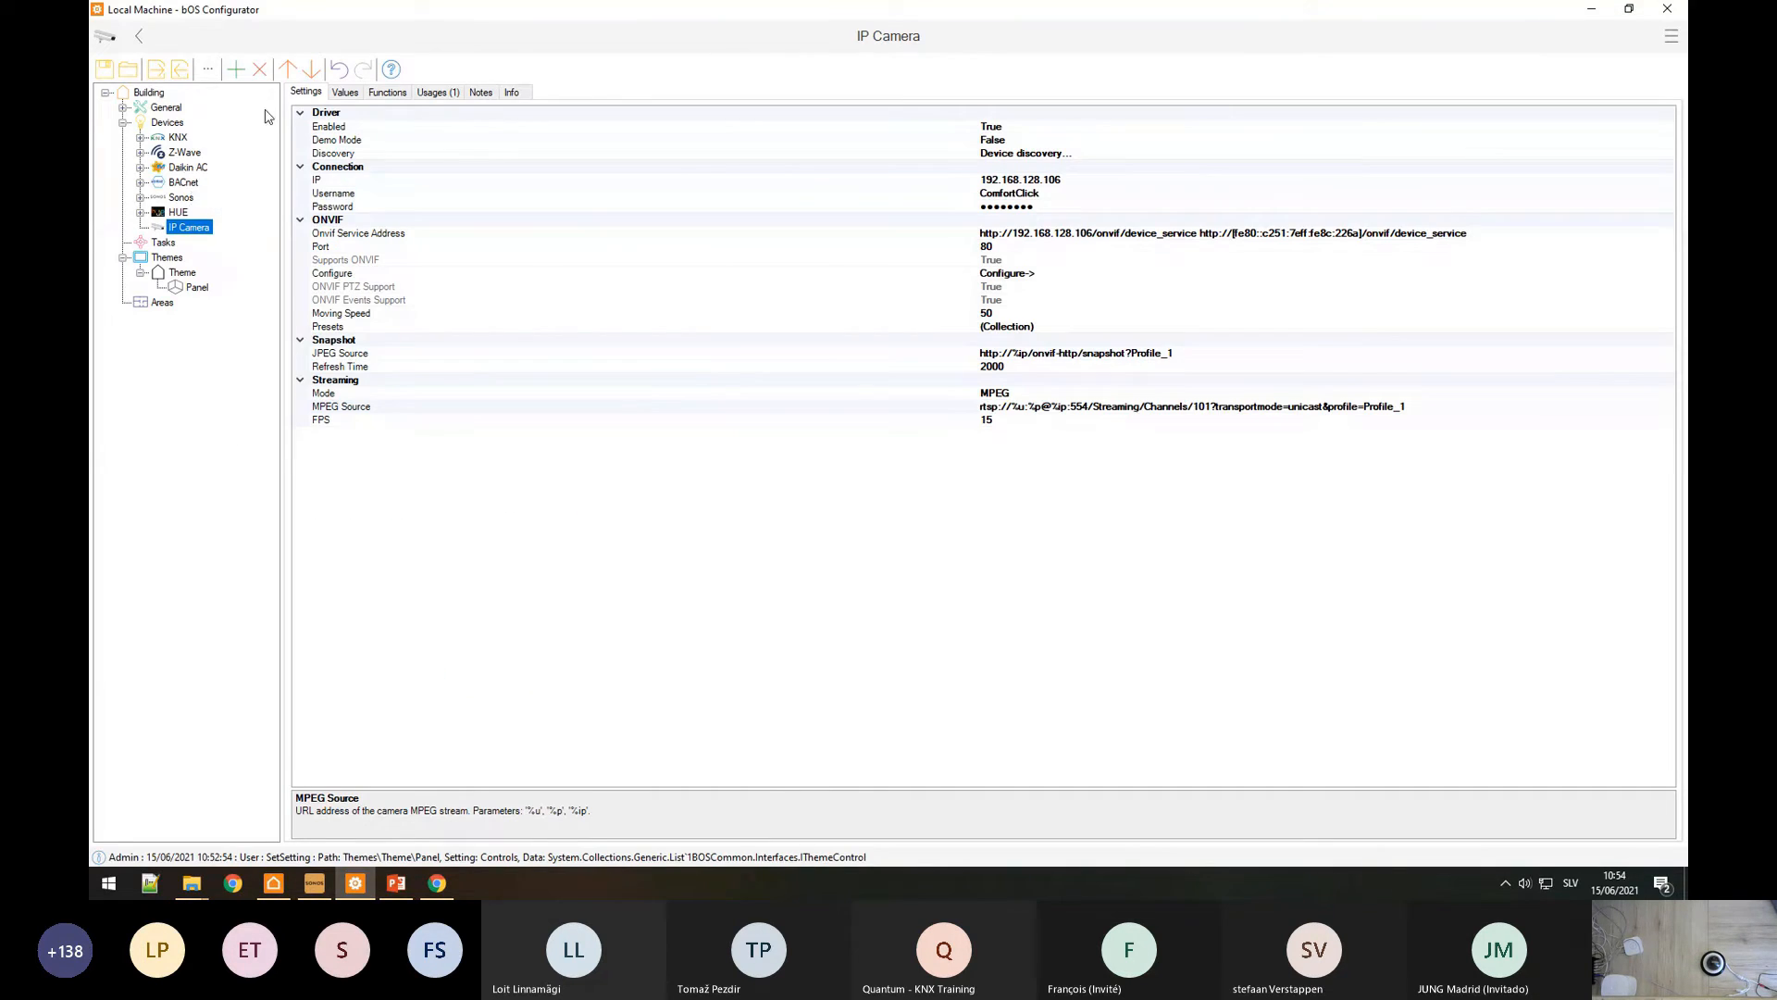
Step: Show the IP Camera's reported values on the Values tab
click(355, 97)
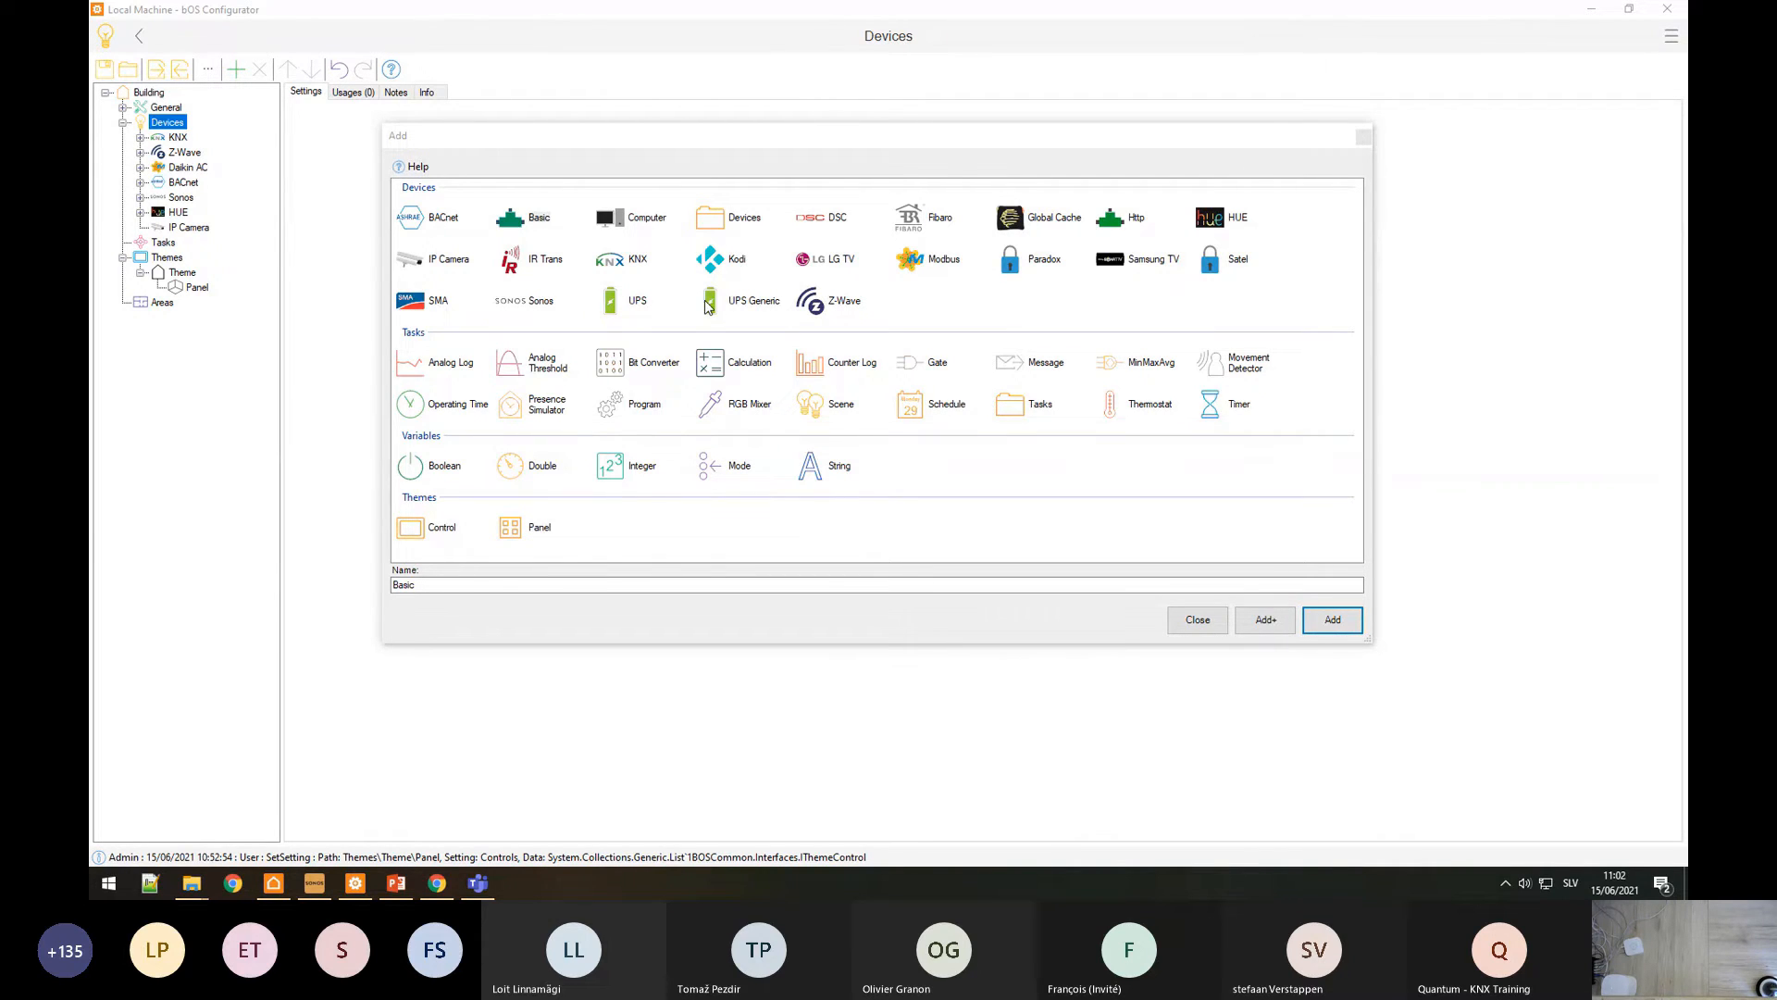
Step: Add a Basic device under Devices, defaulting to Serial on COM1 at 9600 baud
click(530, 229)
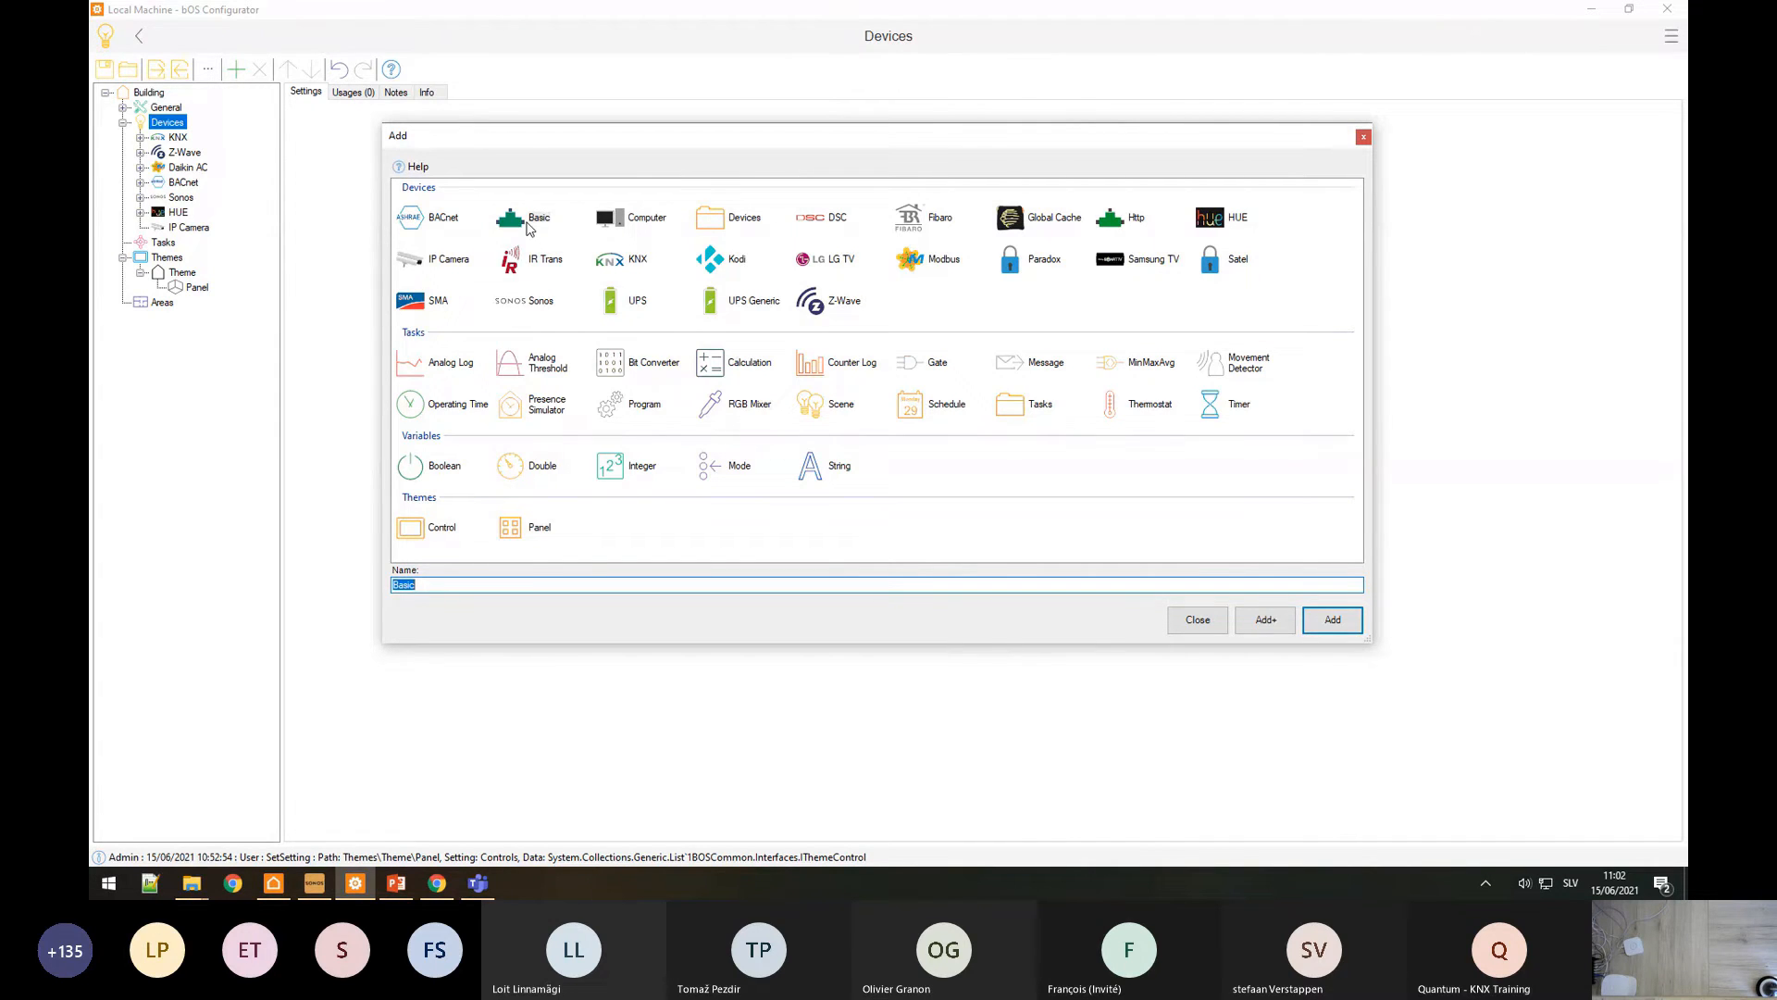
click(1361, 630)
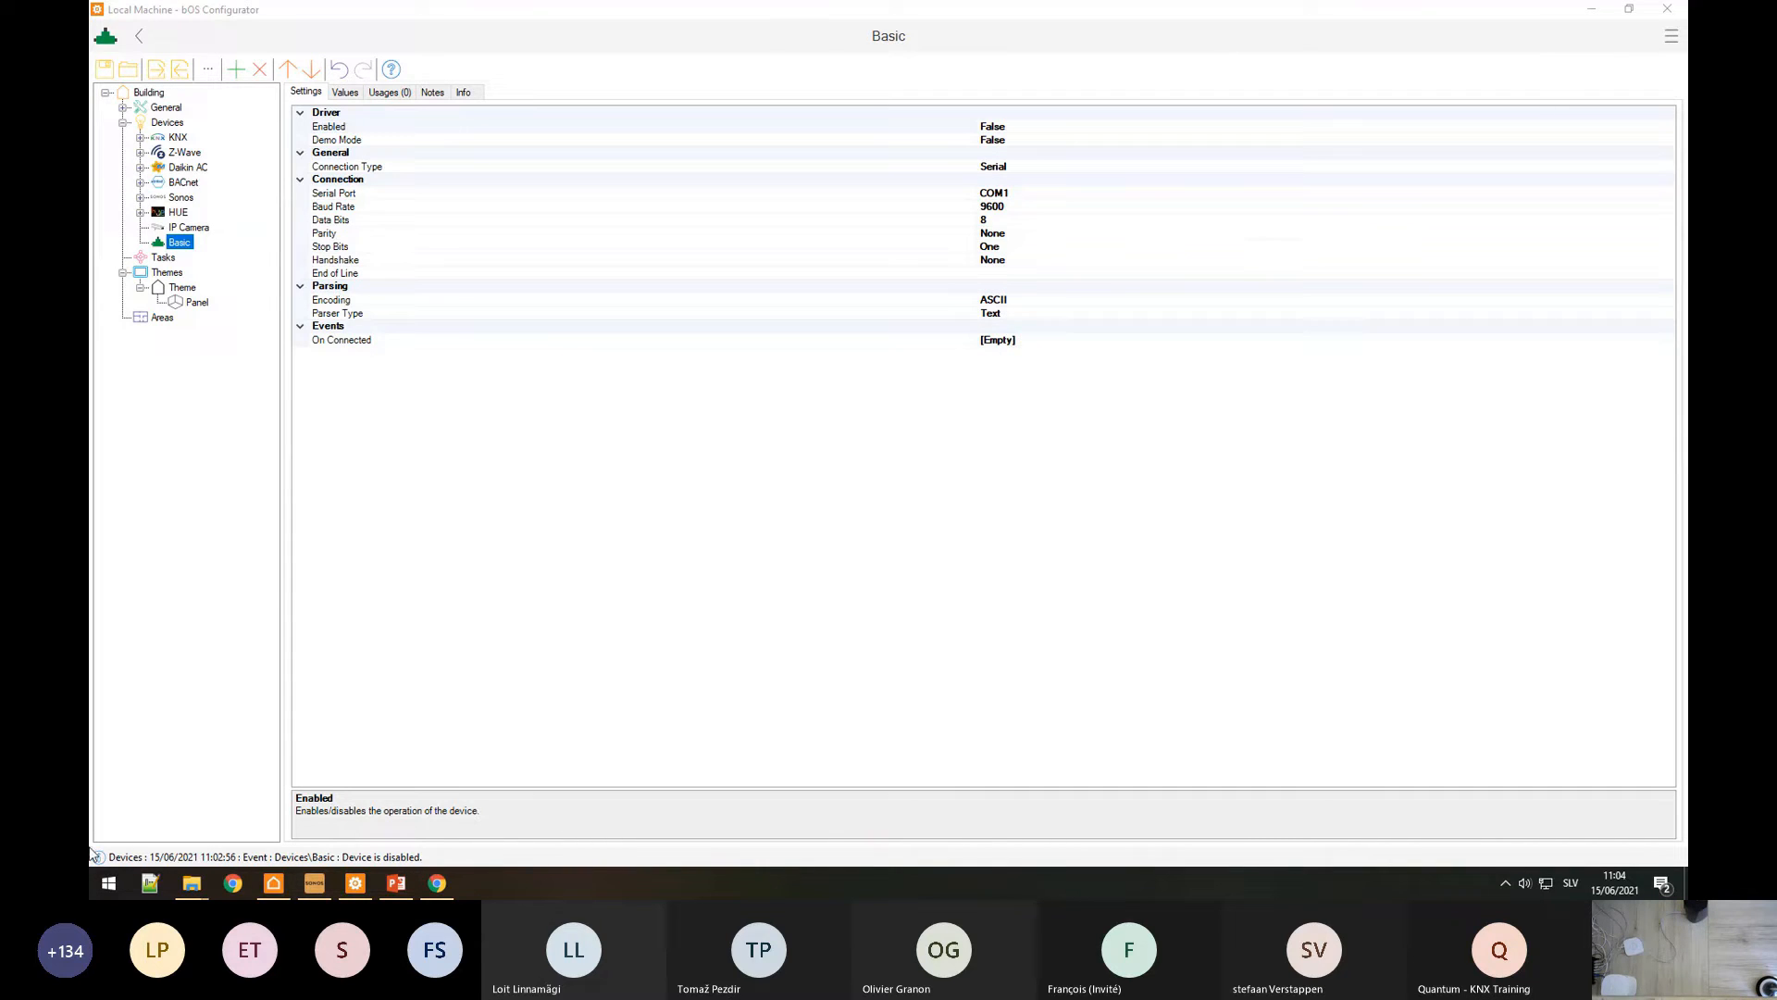
Step: Check the Basic device's Handshake and Baud Rate settings, then bring up the HEOS CLI protocol PDF
click(405, 261)
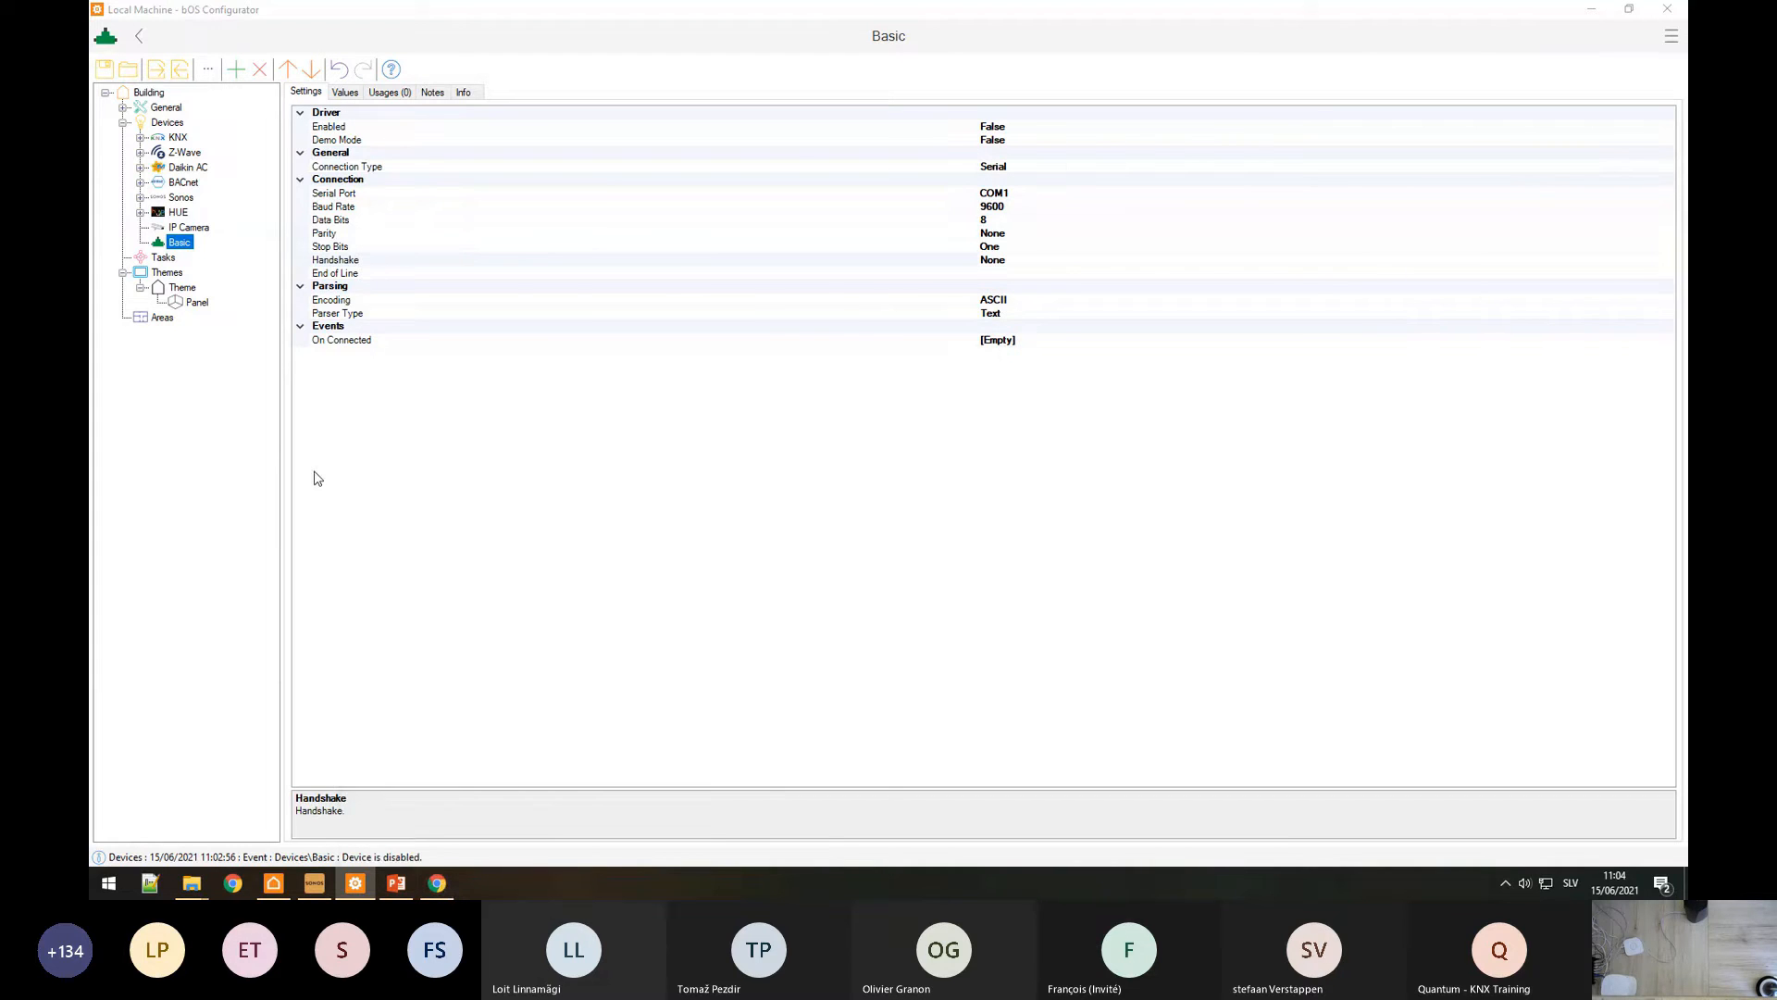
click(814, 214)
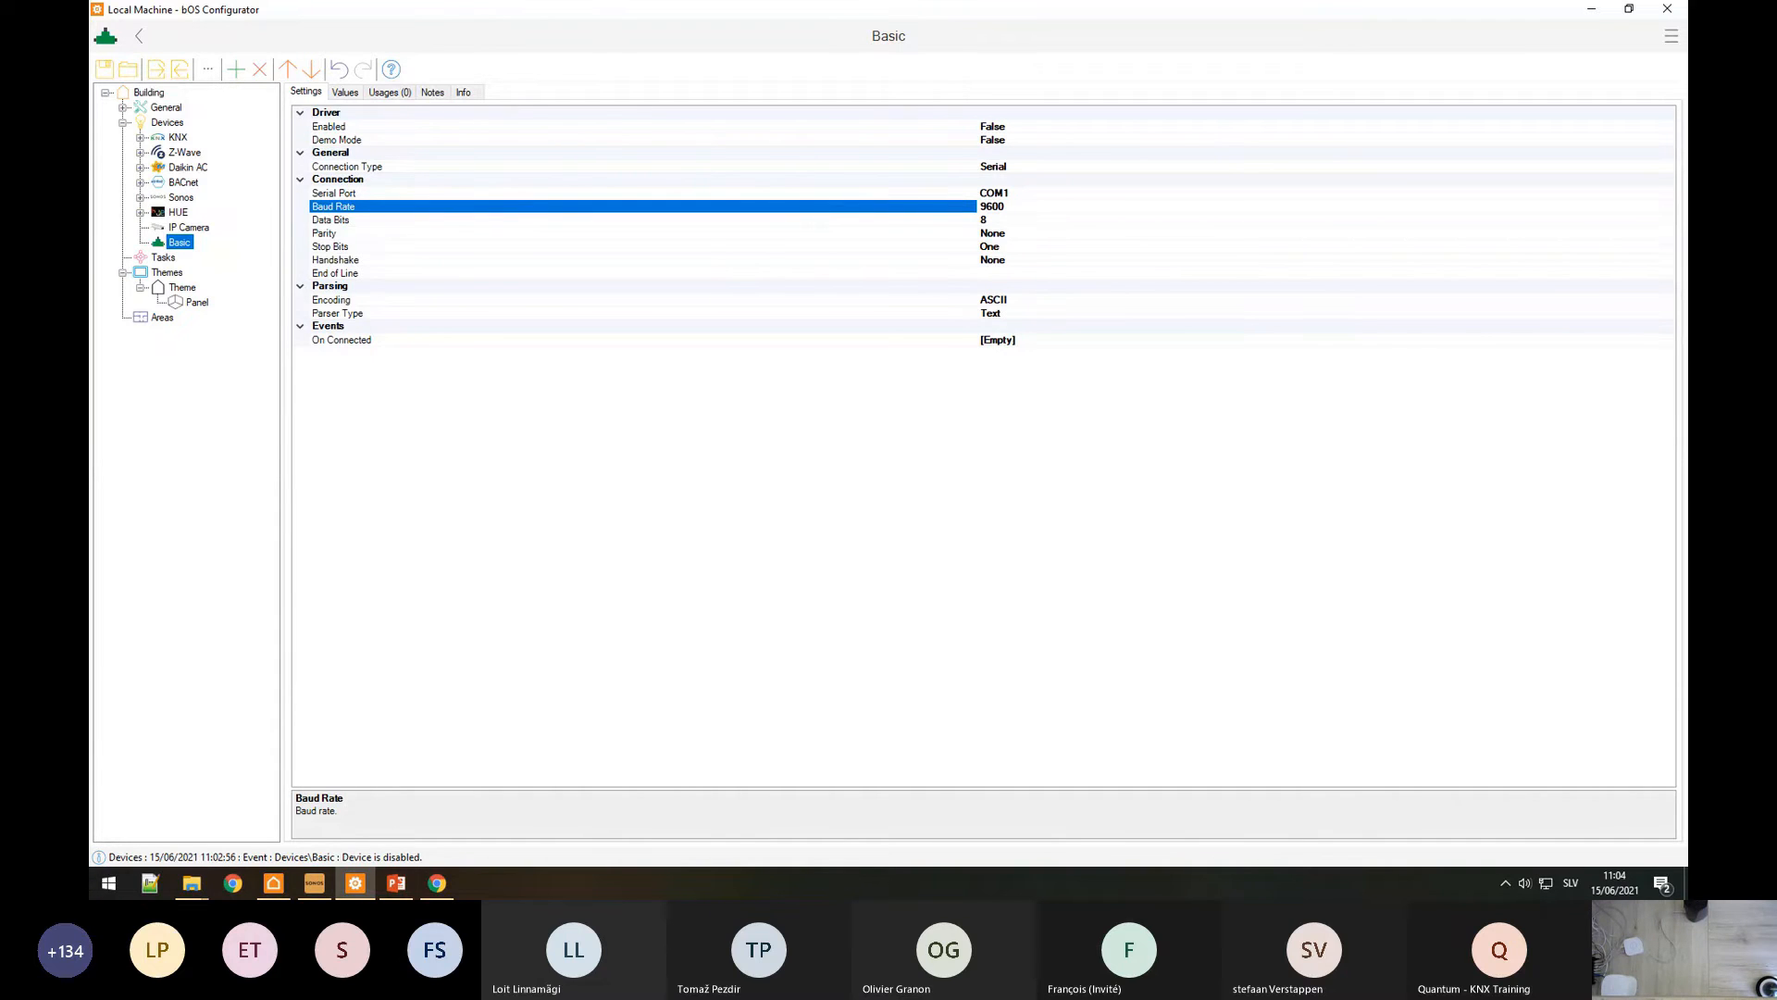
key(alt+Tab)
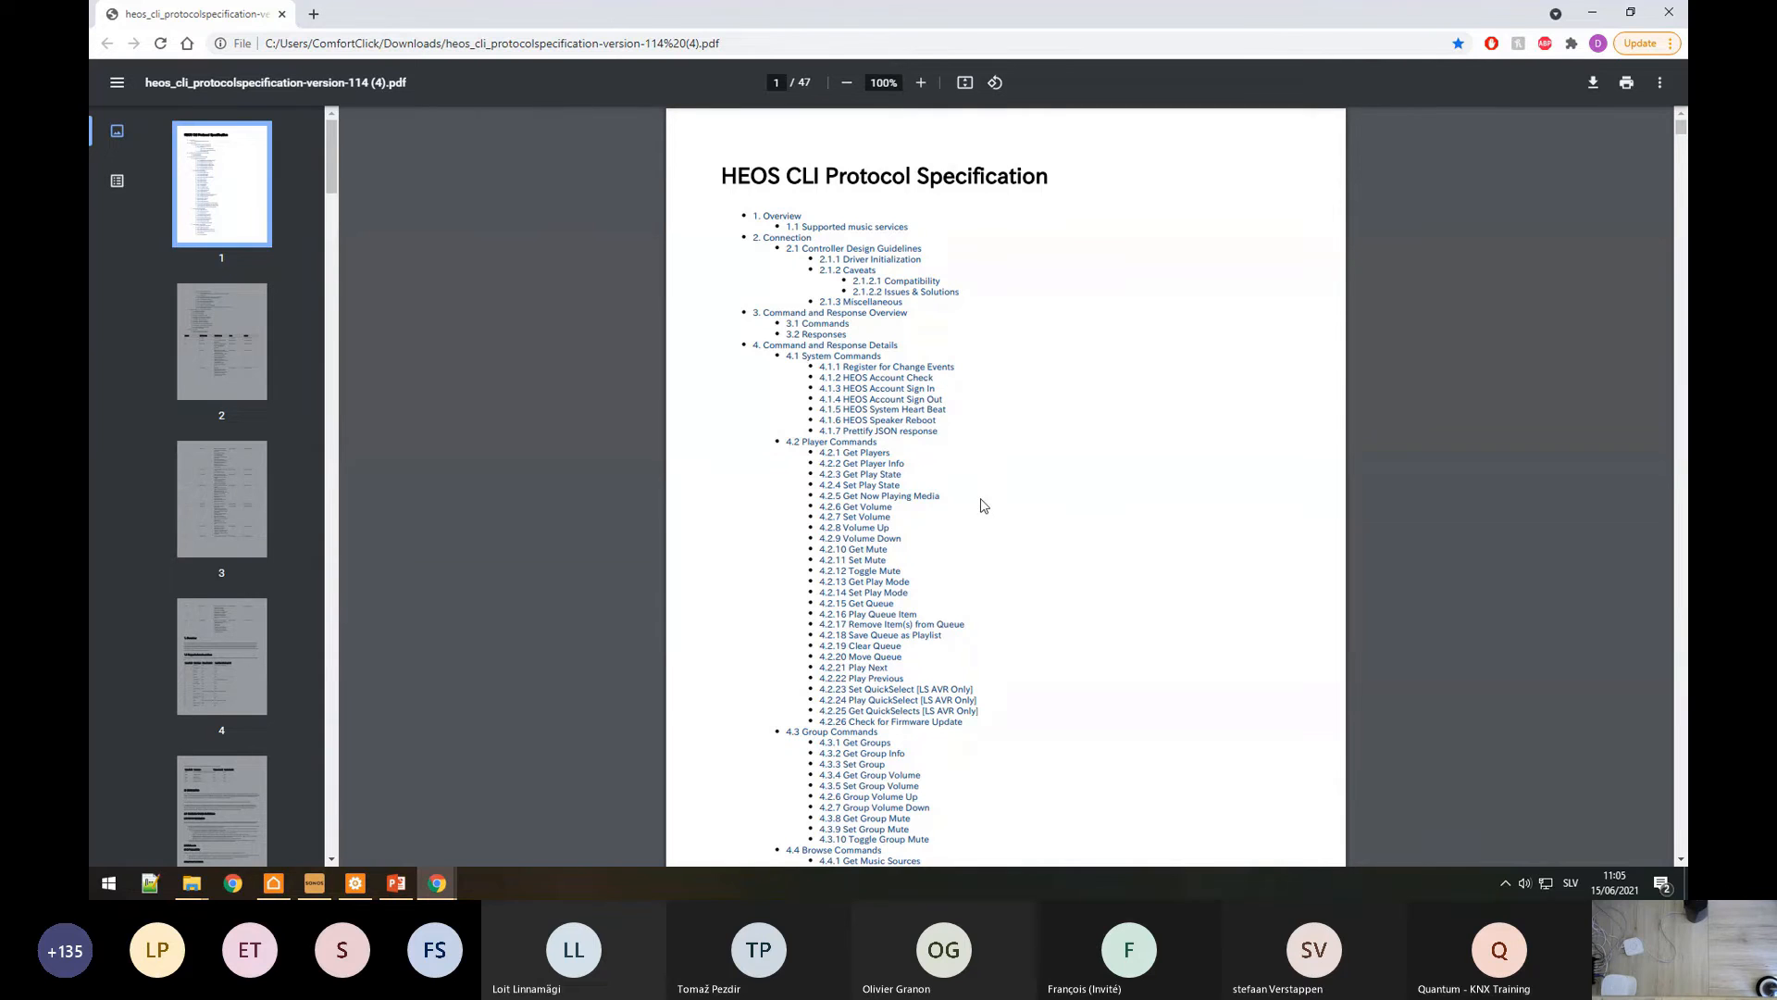
Step: Scroll the HEOS CLI spec down to 1. Overview, then return to bOS Configurator
scroll(979, 505, down, 7)
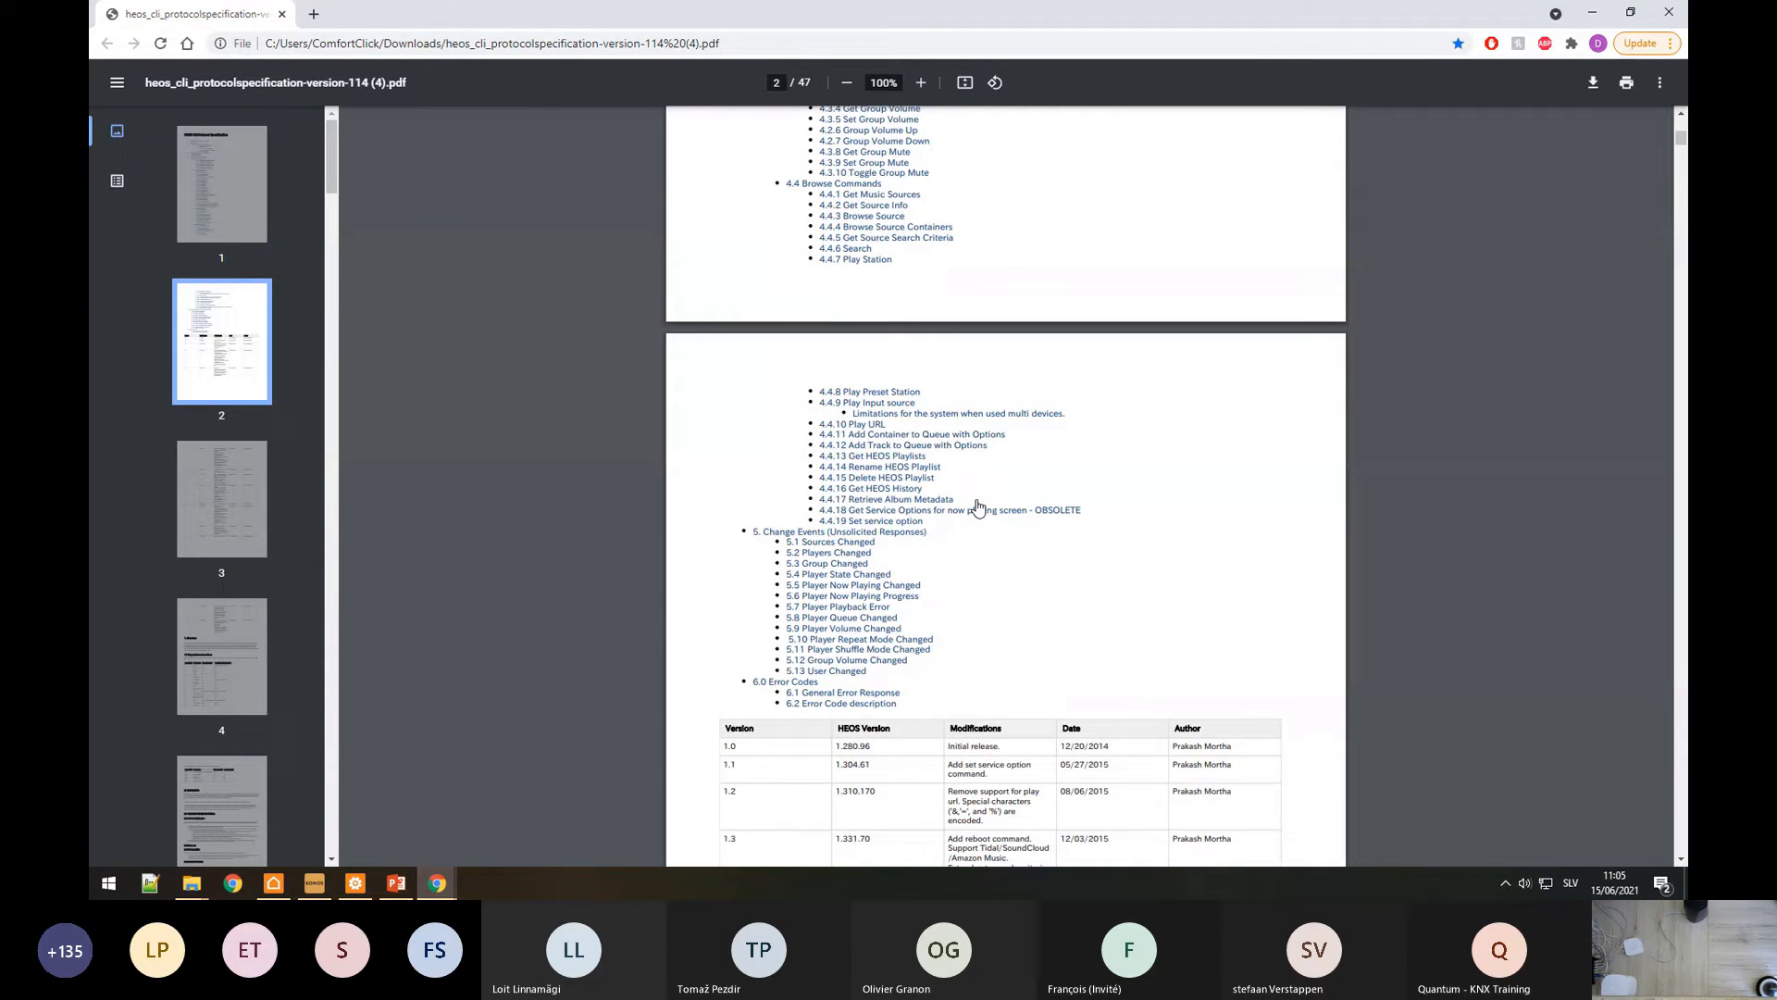
scroll(977, 507, down, 14)
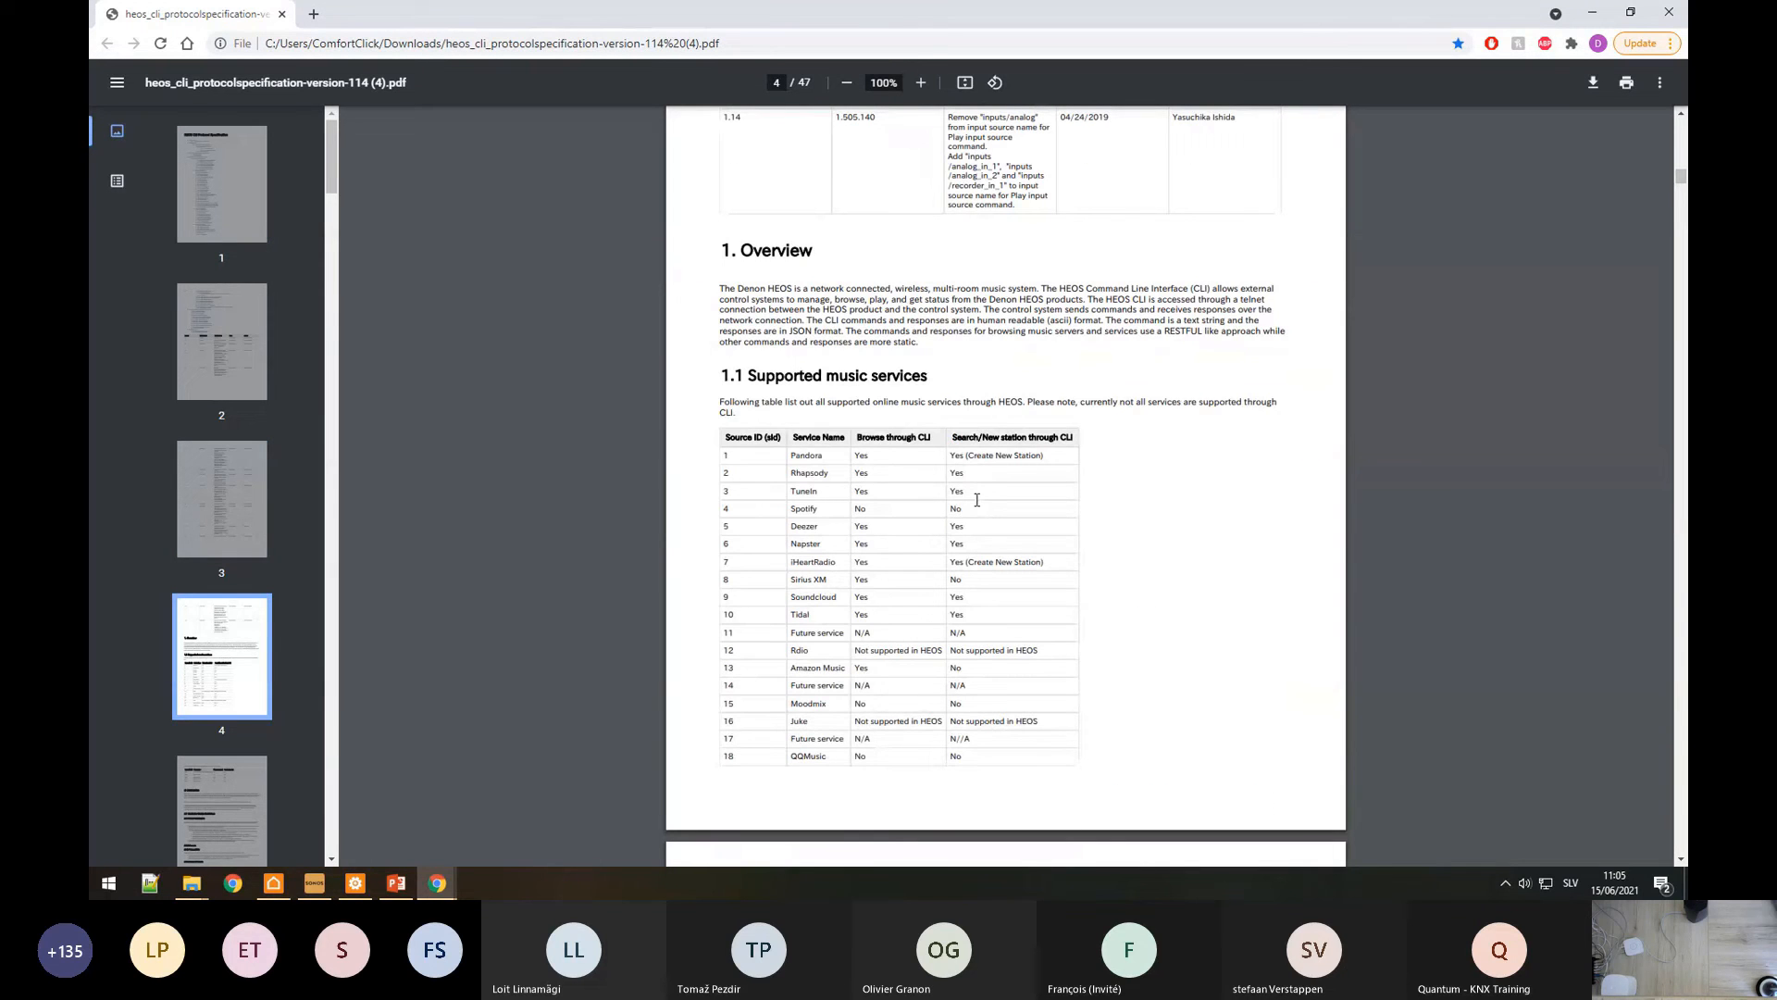
click(359, 885)
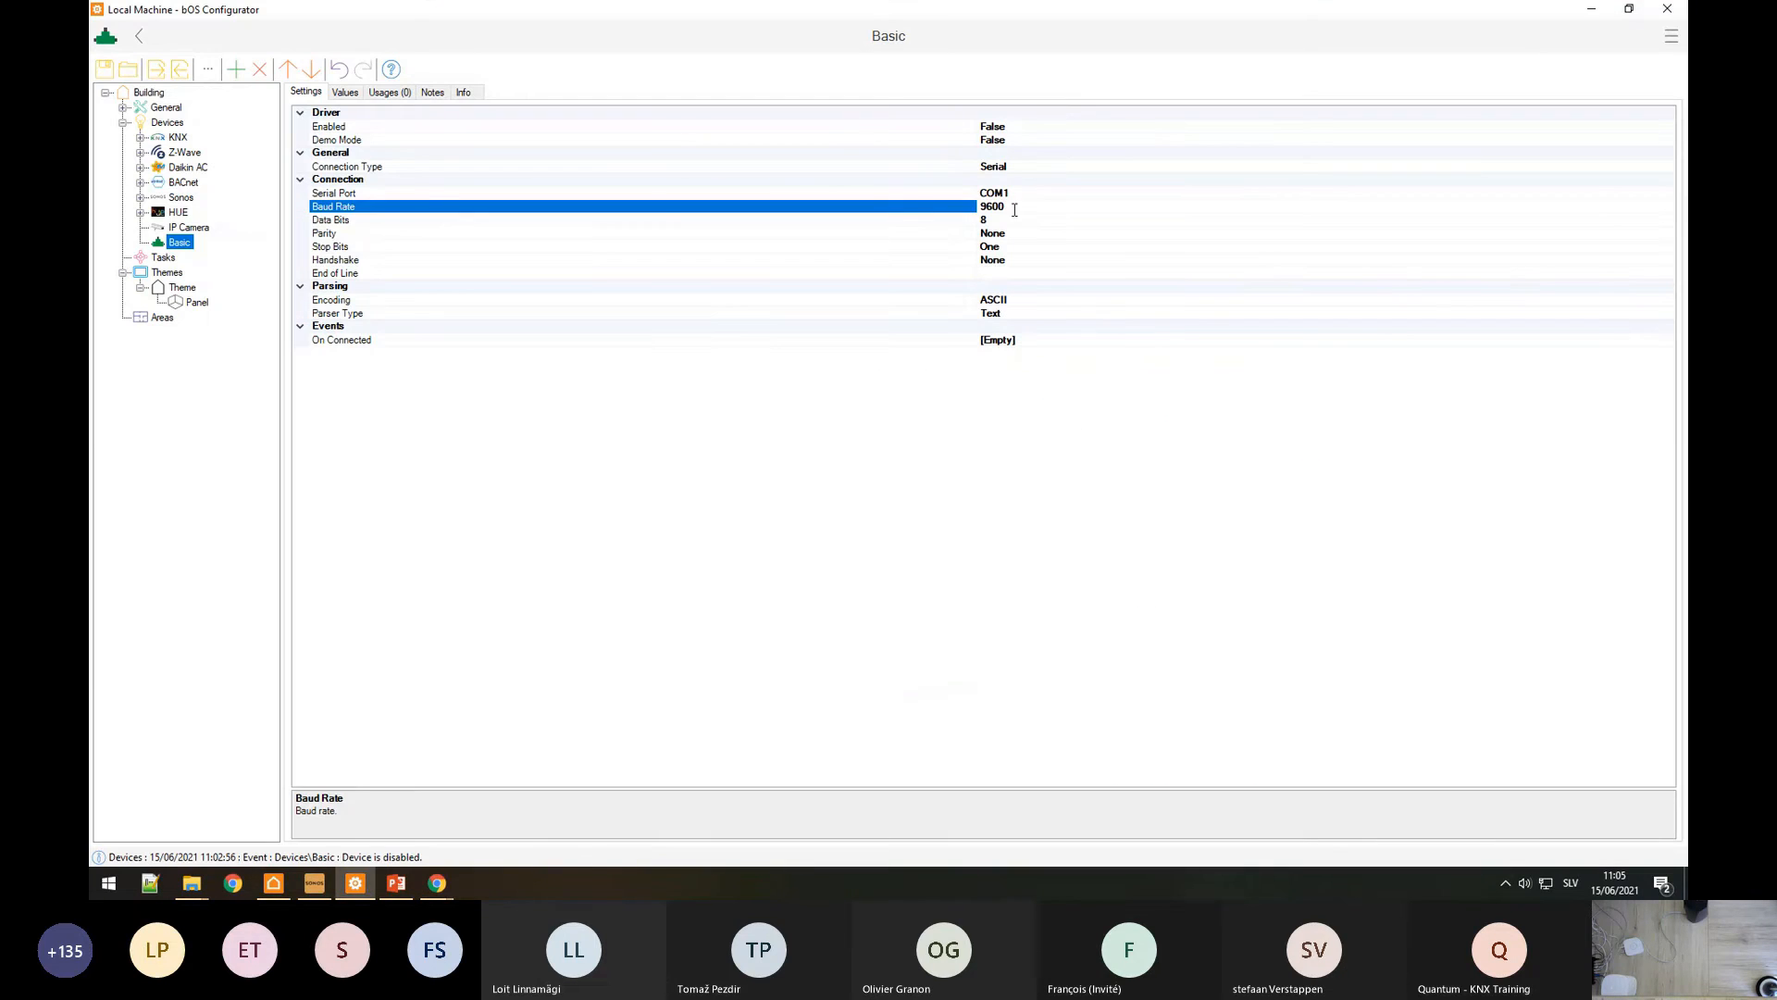
Step: Set the Basic device to Tcp with remote IP 192.168.128.176, then bring up the Hikvision camera page
click(401, 168)
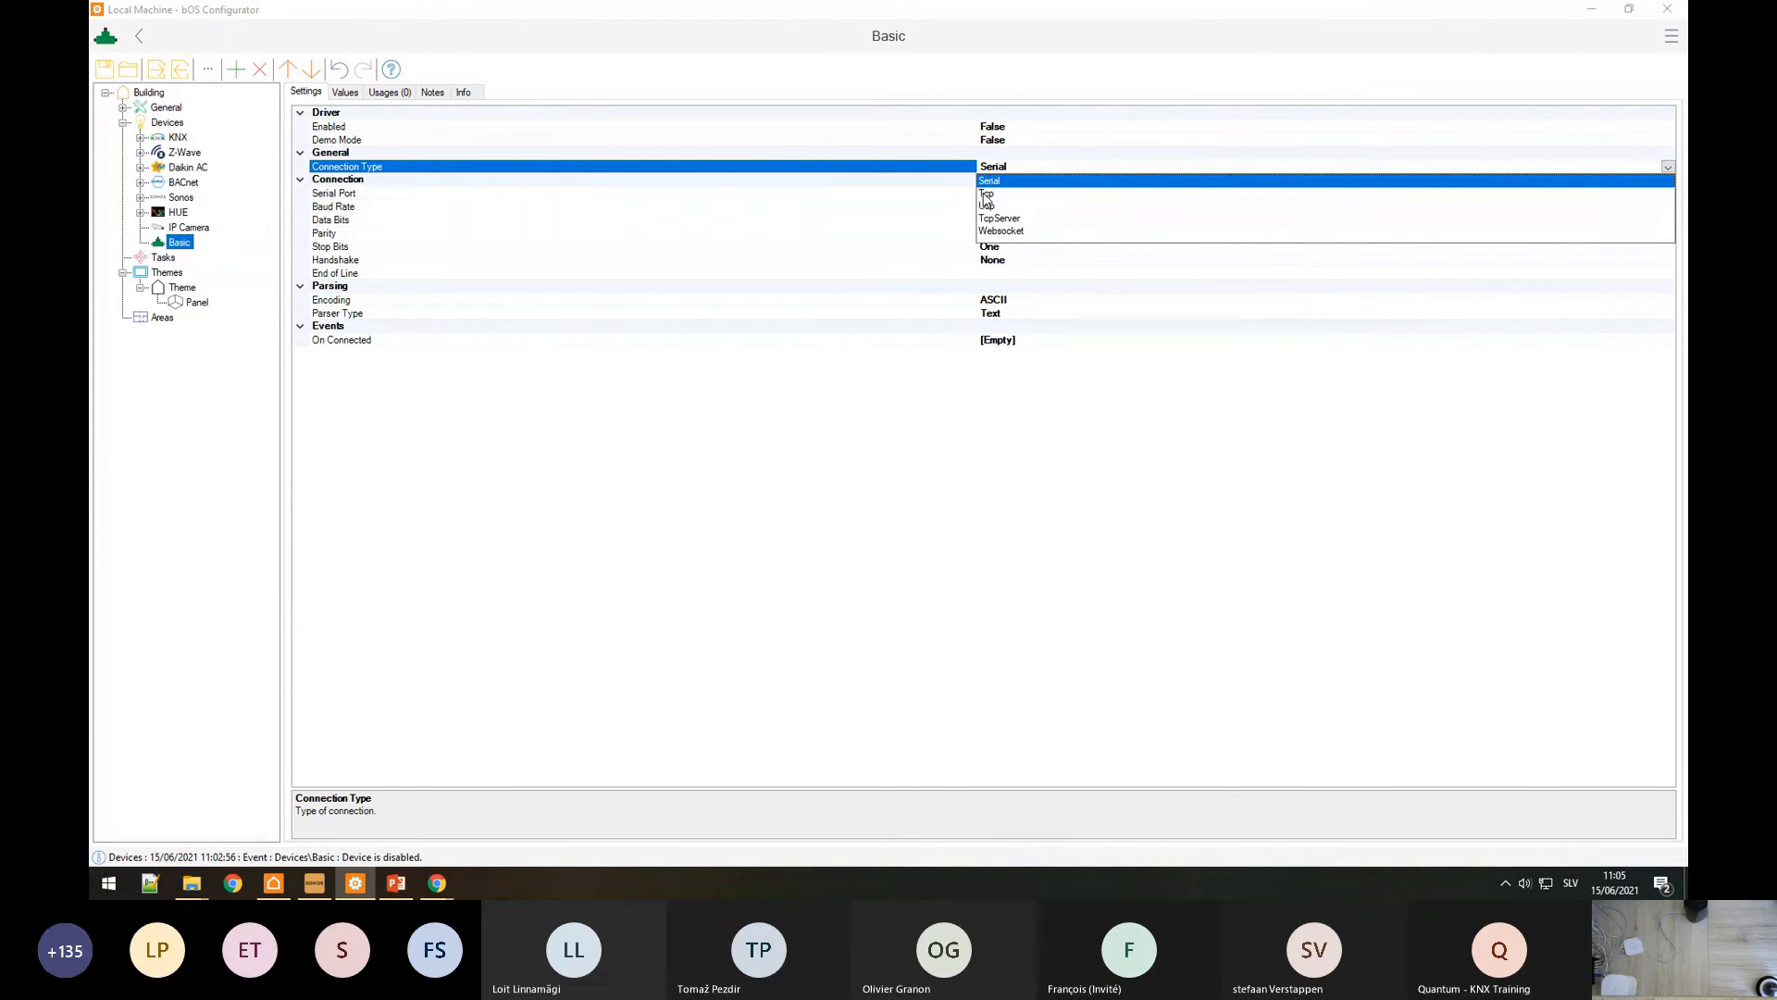
click(985, 193)
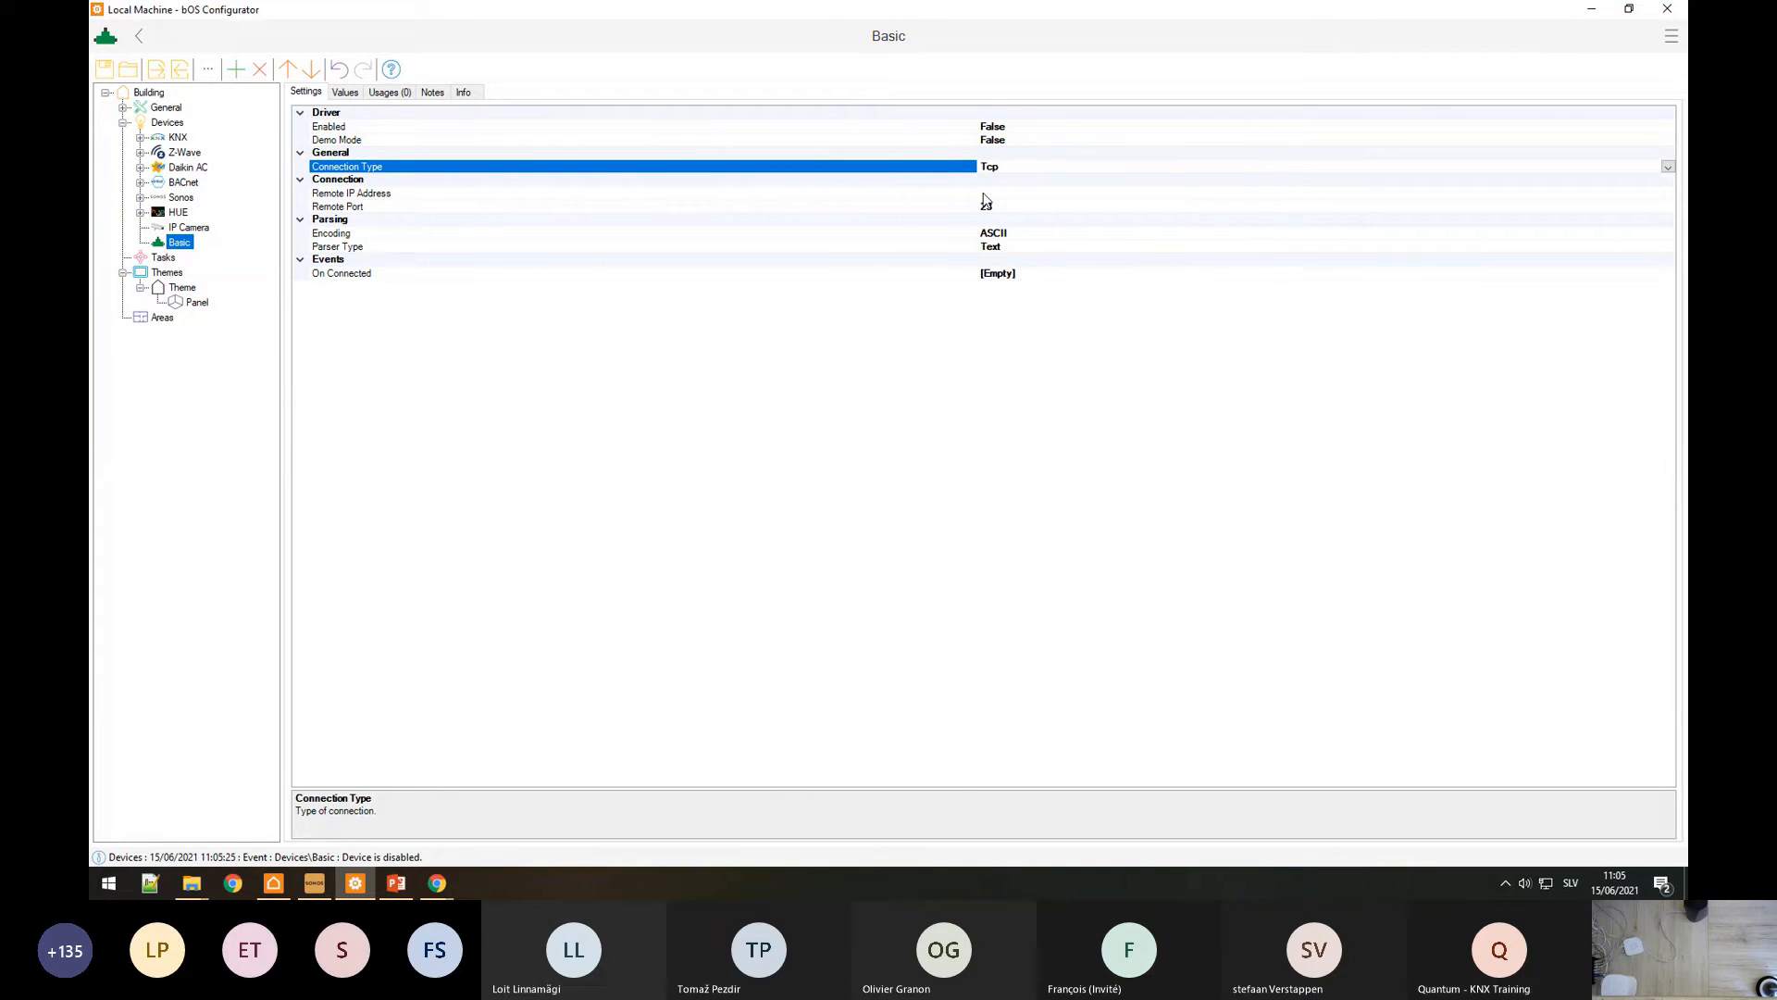
click(984, 193)
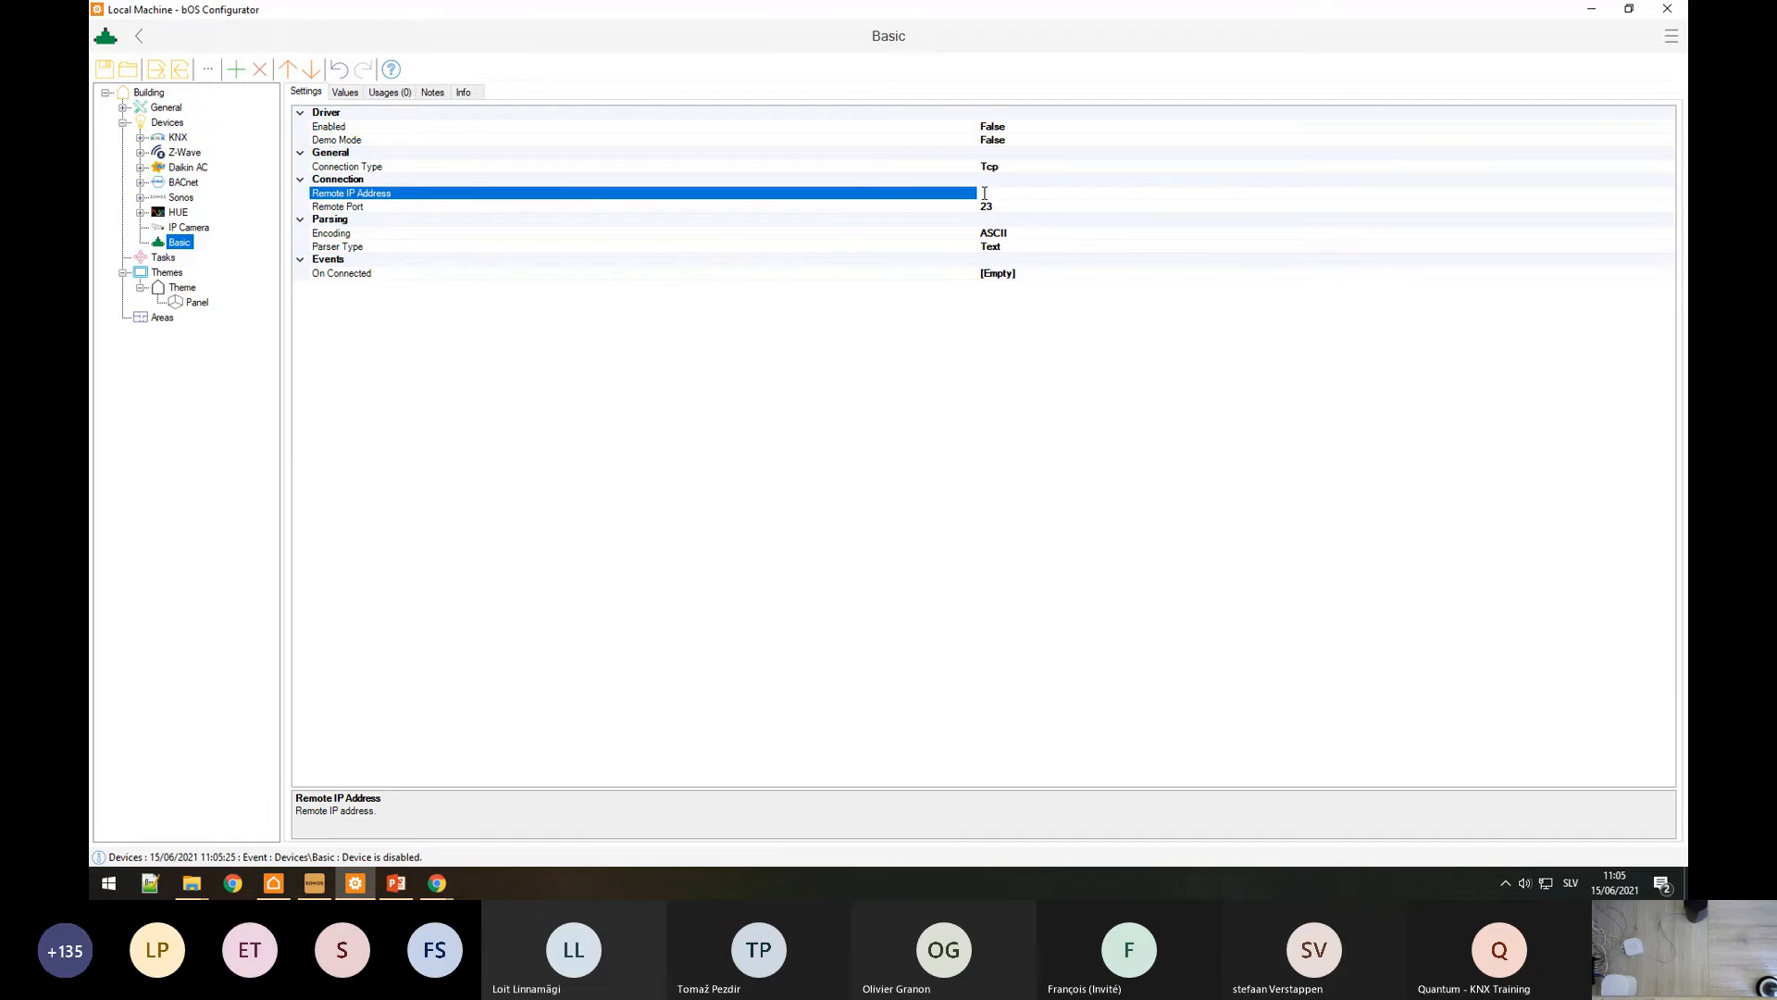
text(192.168.128.176)
mouse_move(448, 883)
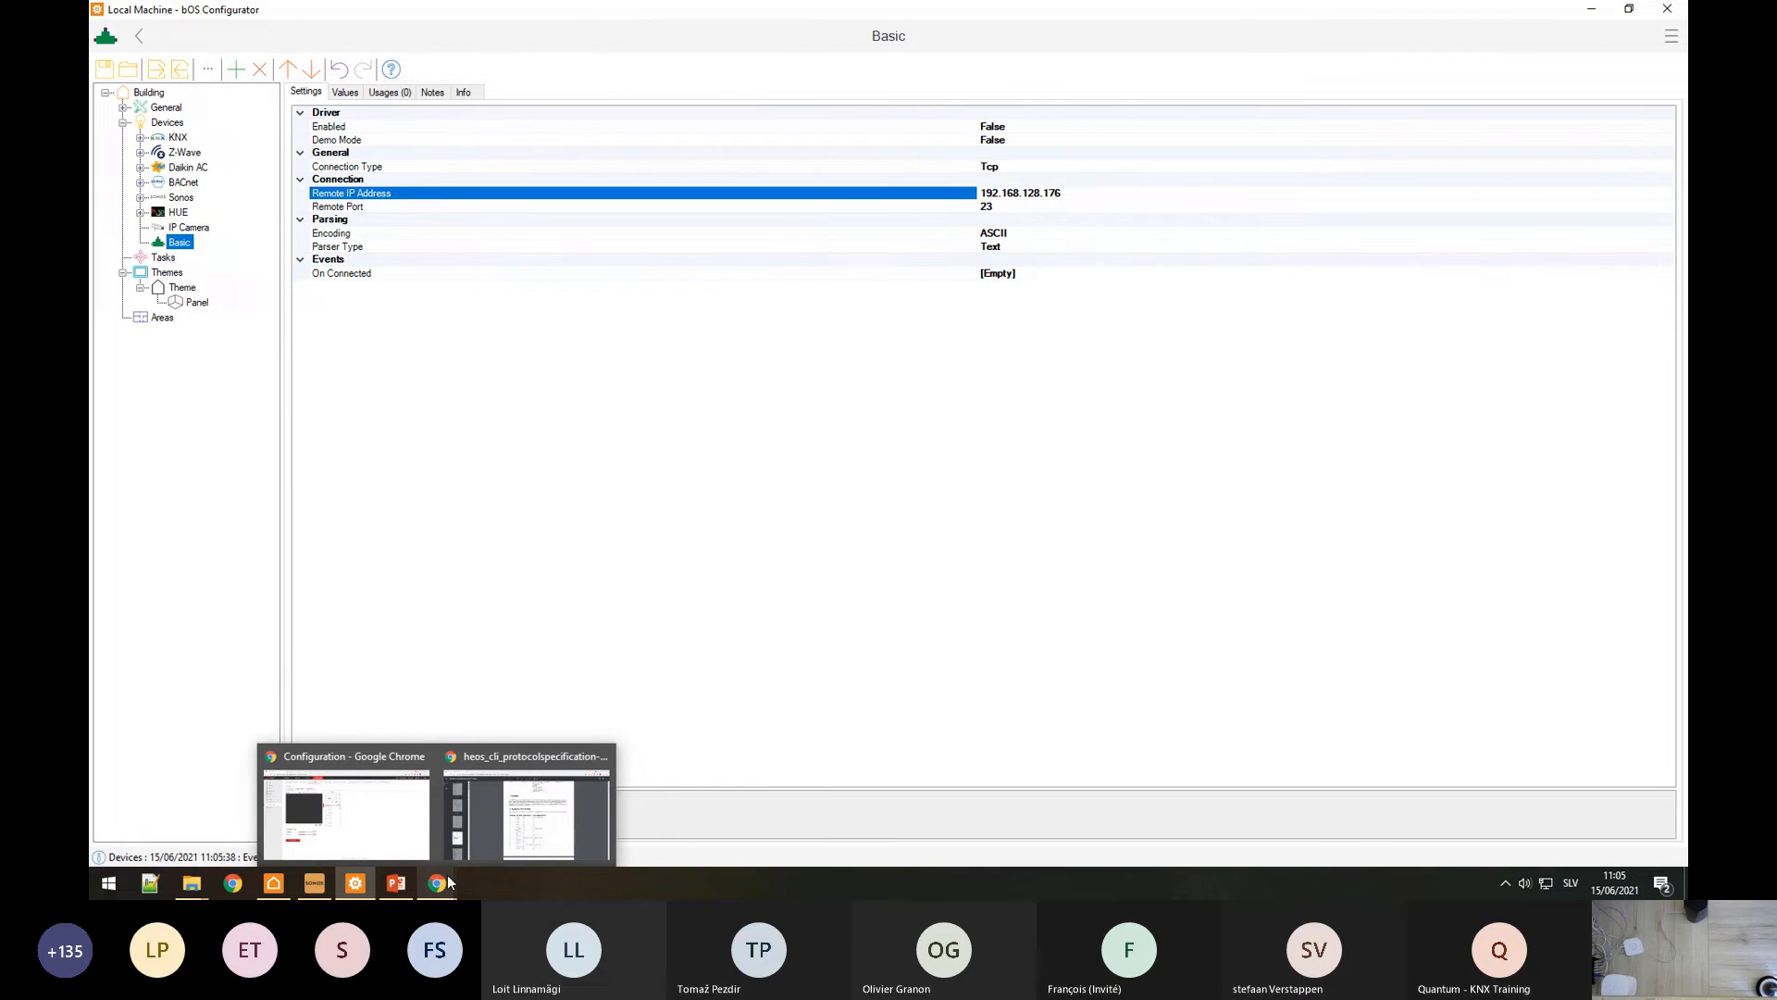
click(403, 810)
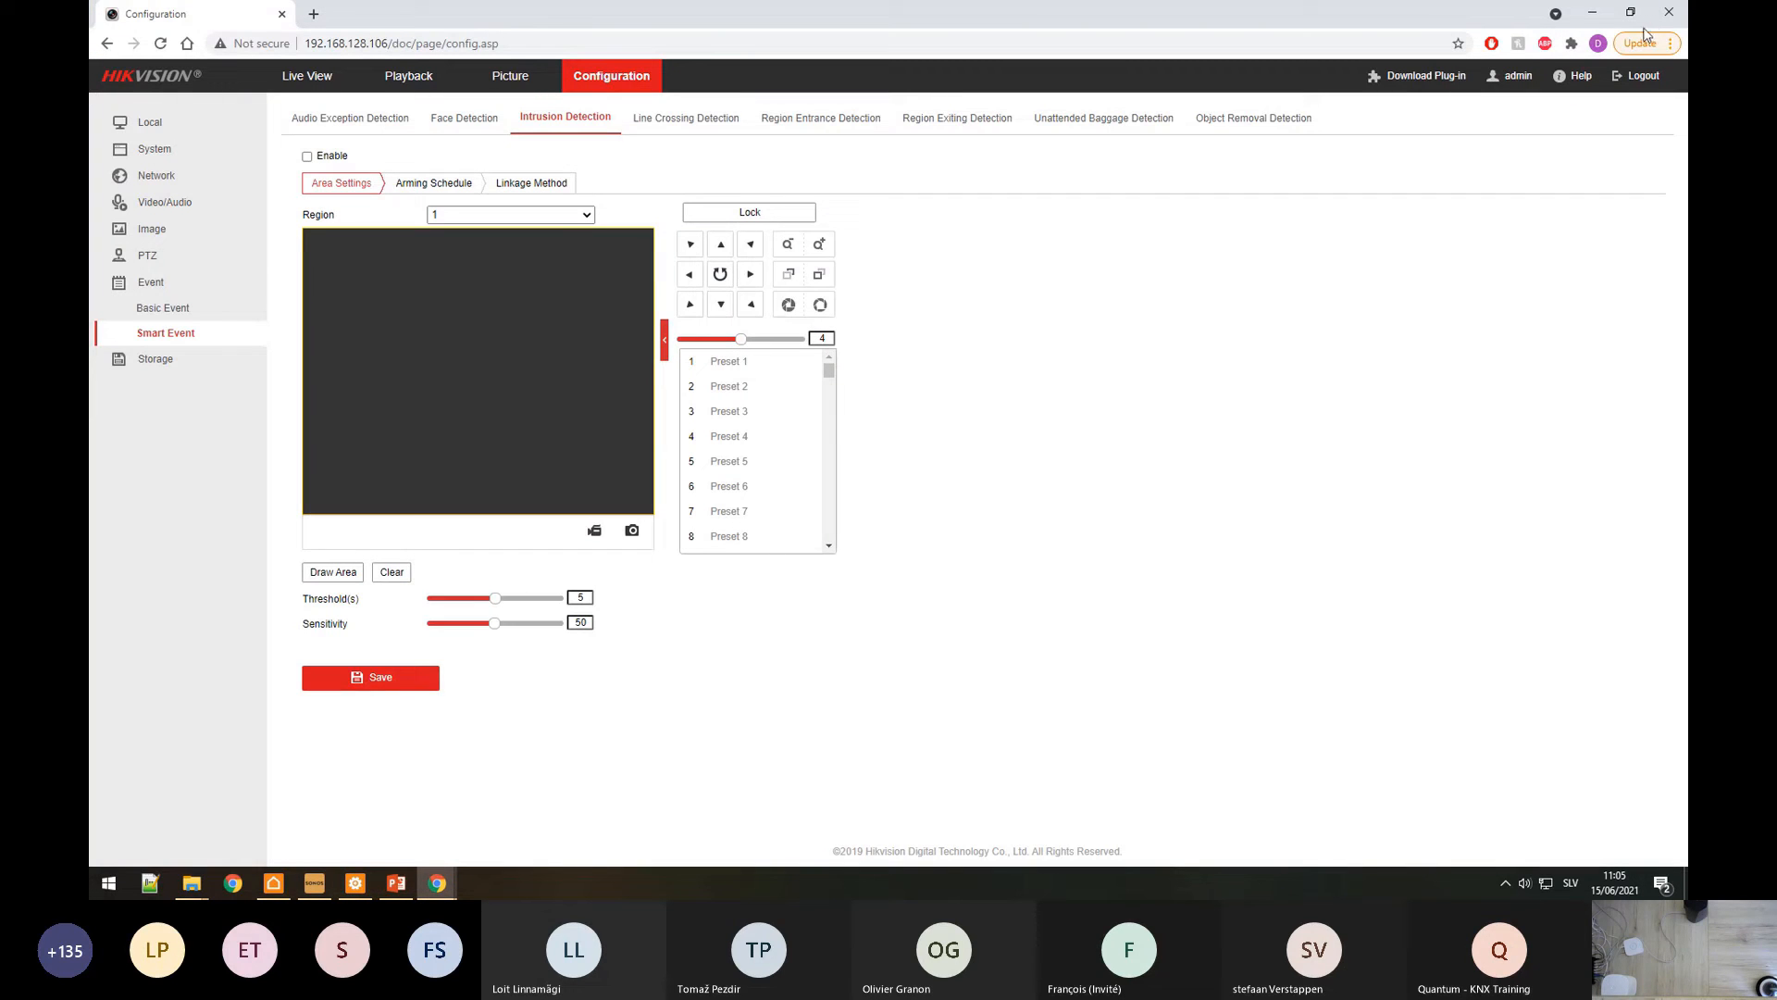
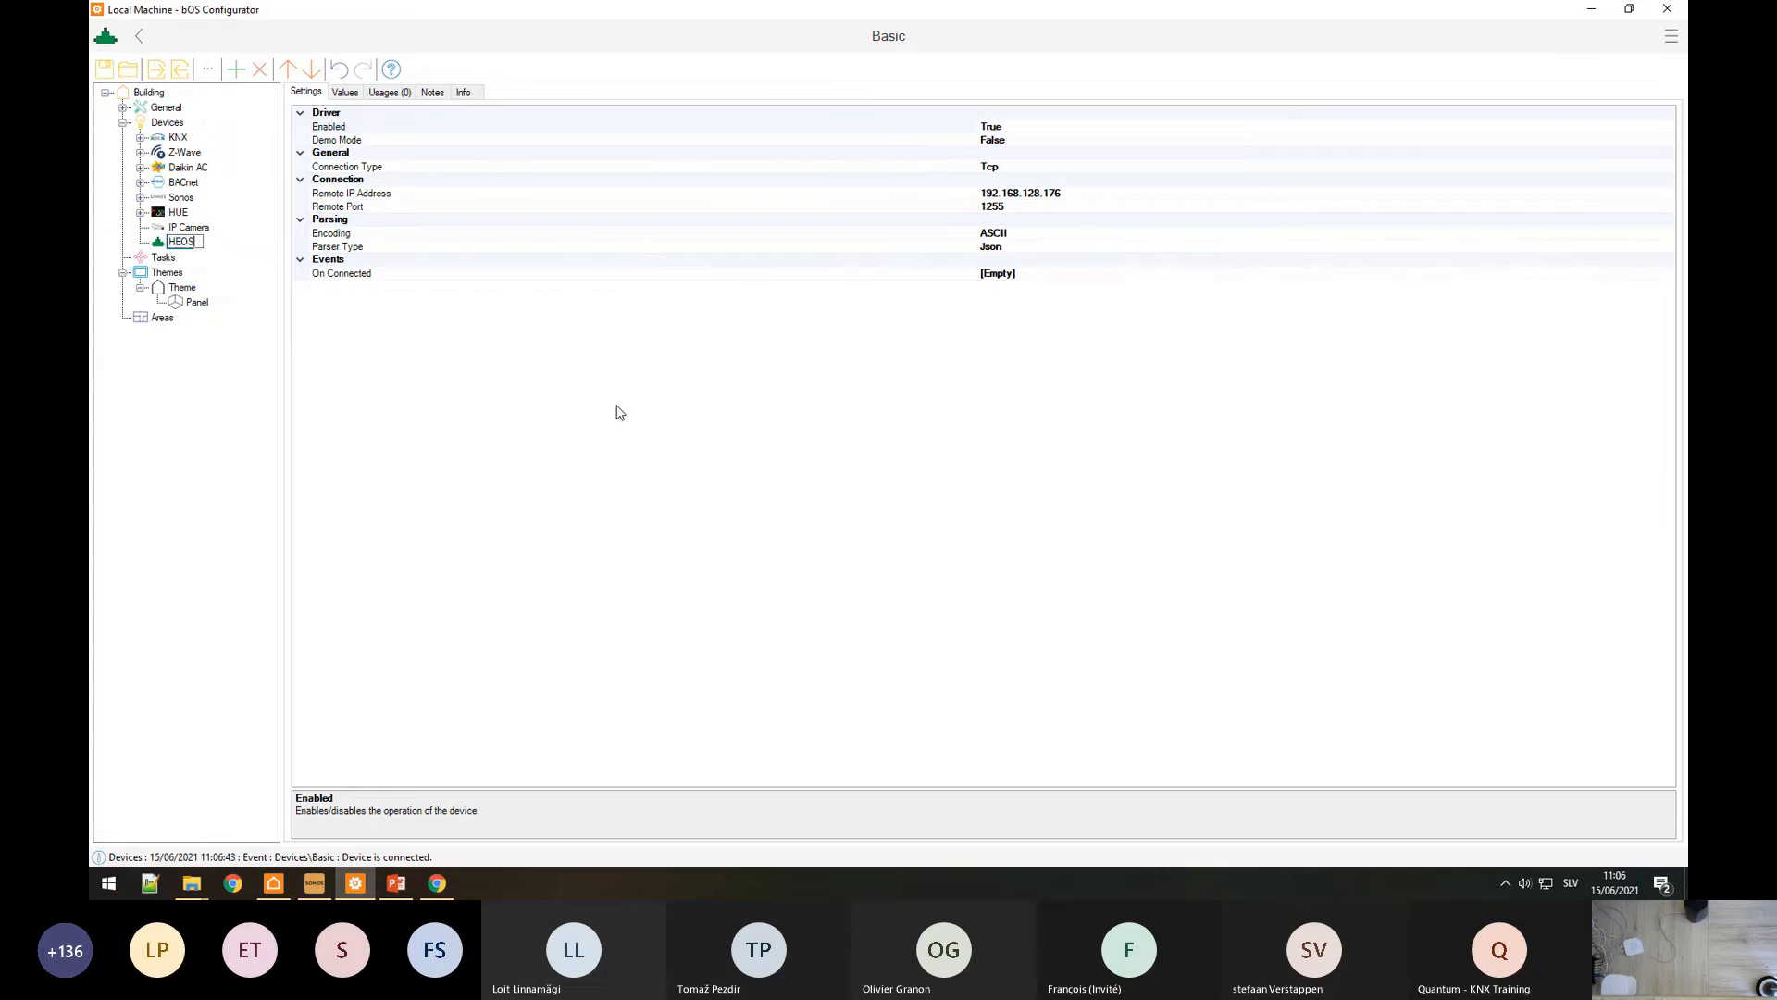
Step: Confirm the new name HEOS for the Basic device
key(Return)
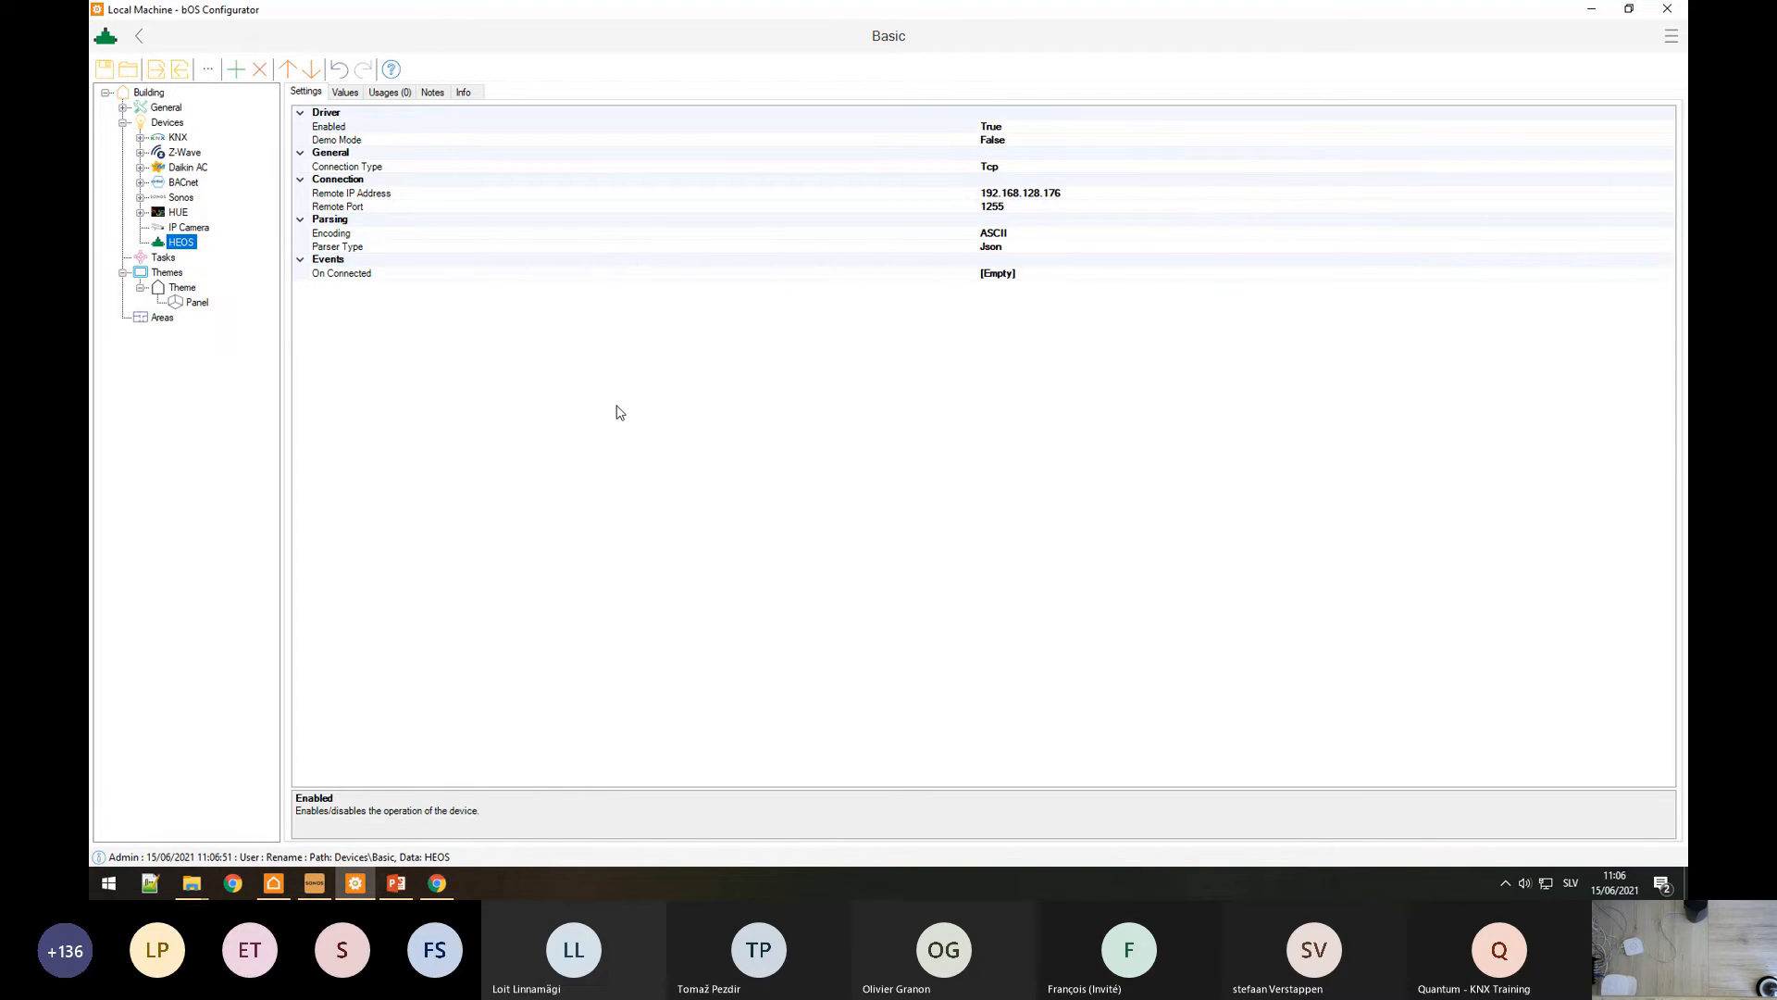
click(437, 883)
scroll(688, 630, down, 15)
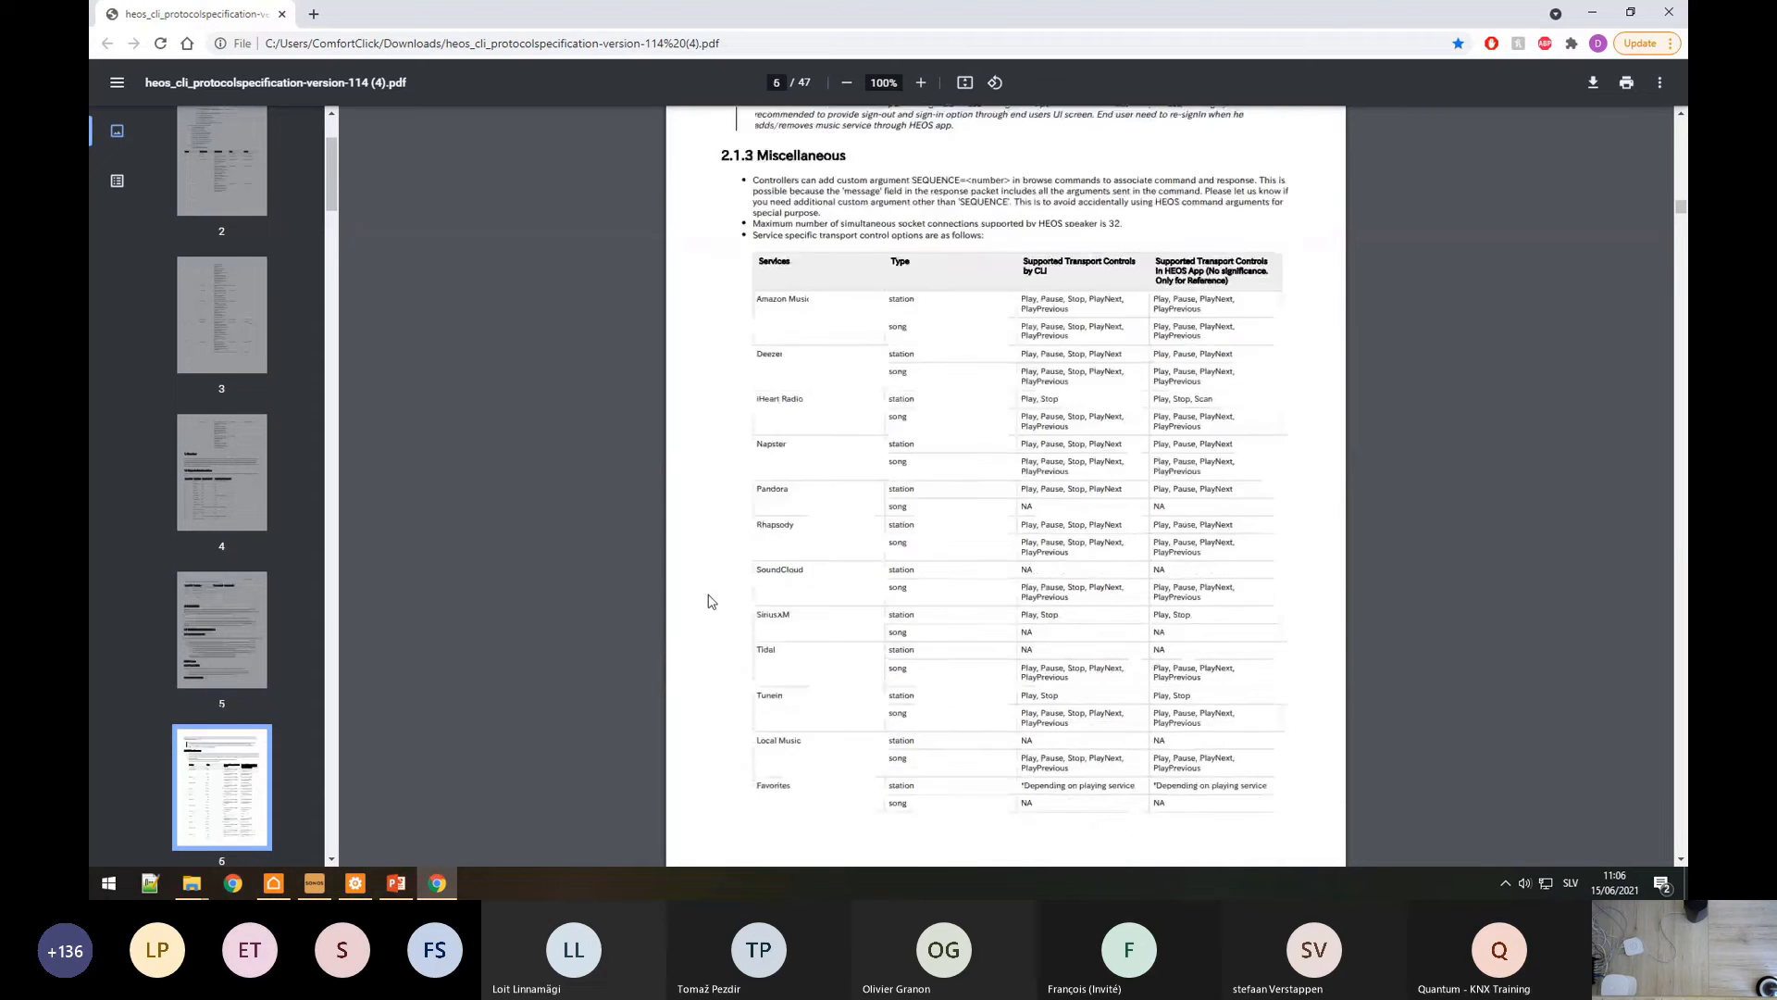
scroll(947, 522, up, 1)
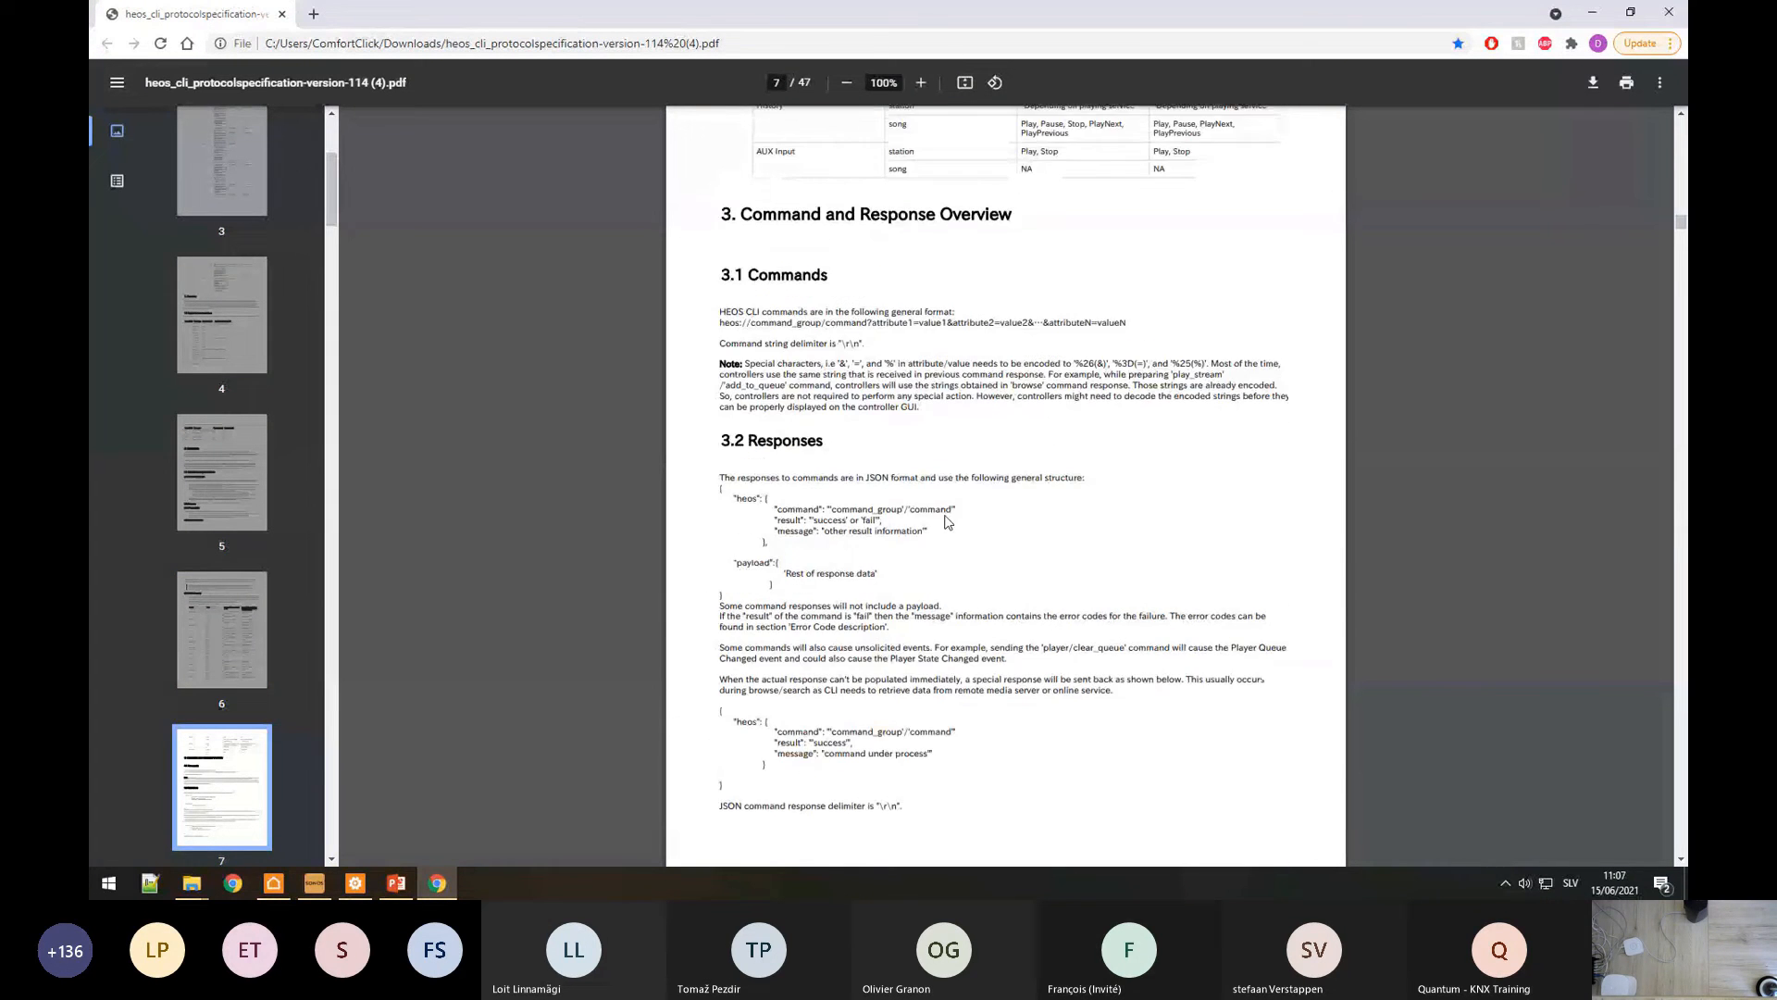
scroll(948, 523, up, 1)
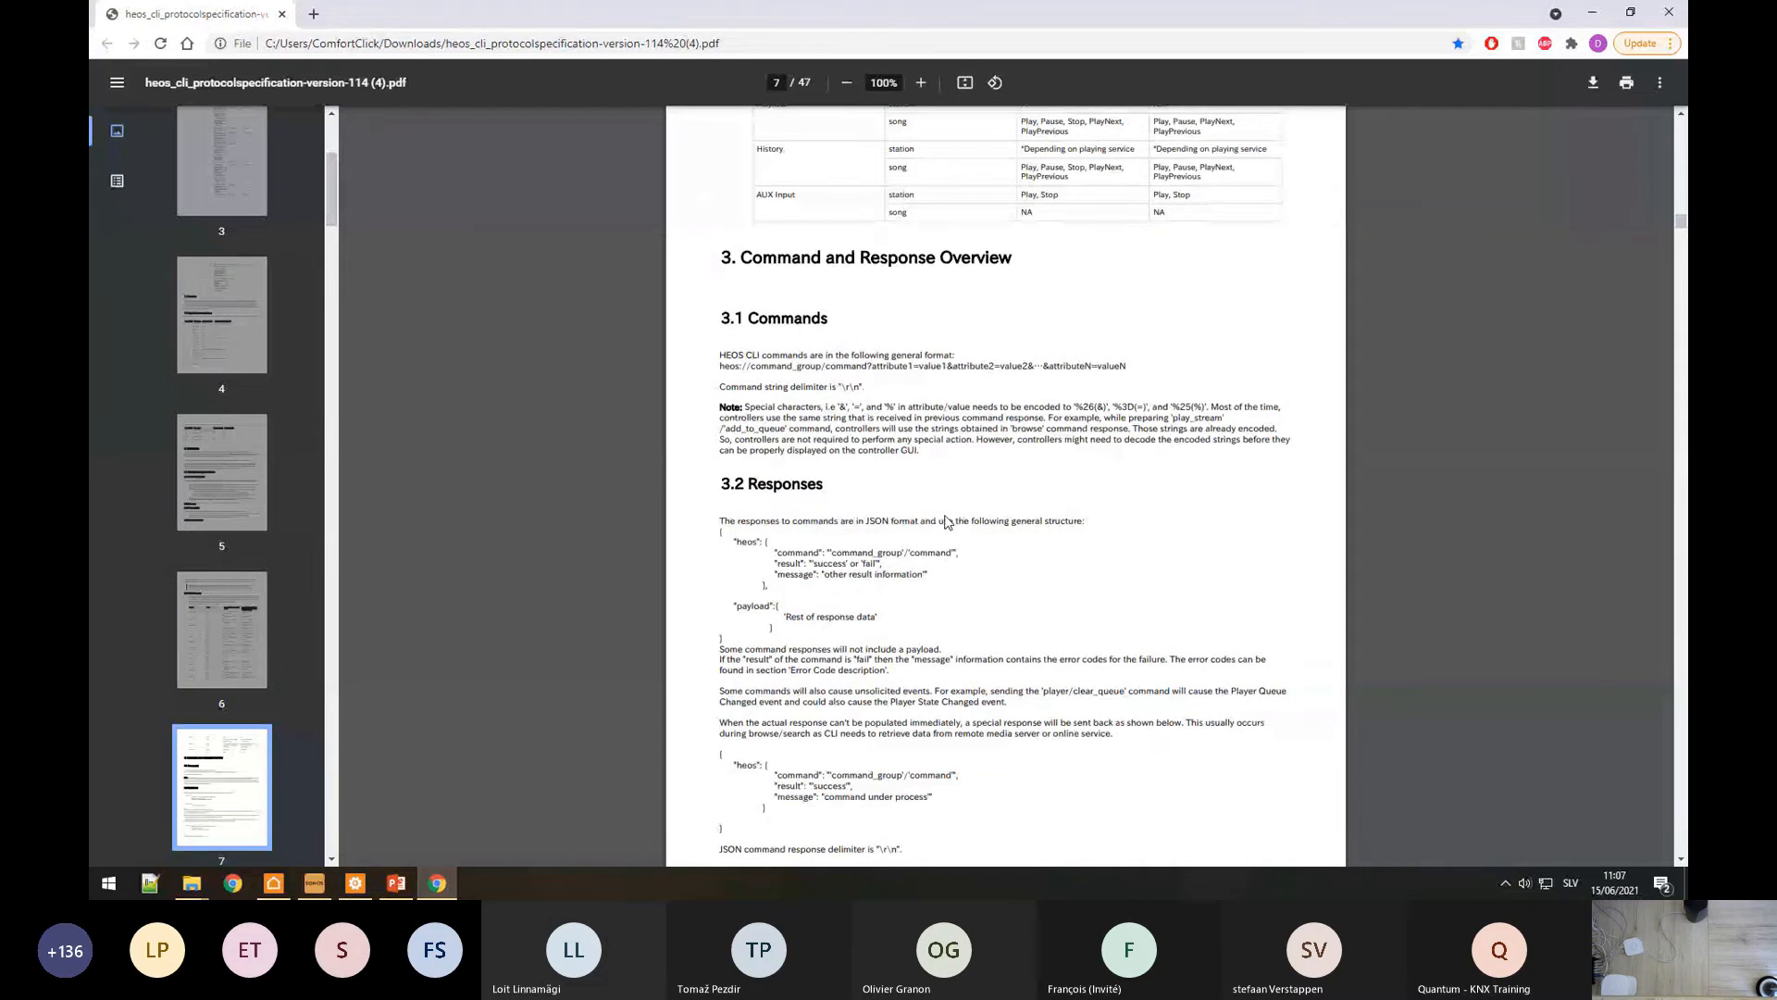
drag(714, 387, 864, 388)
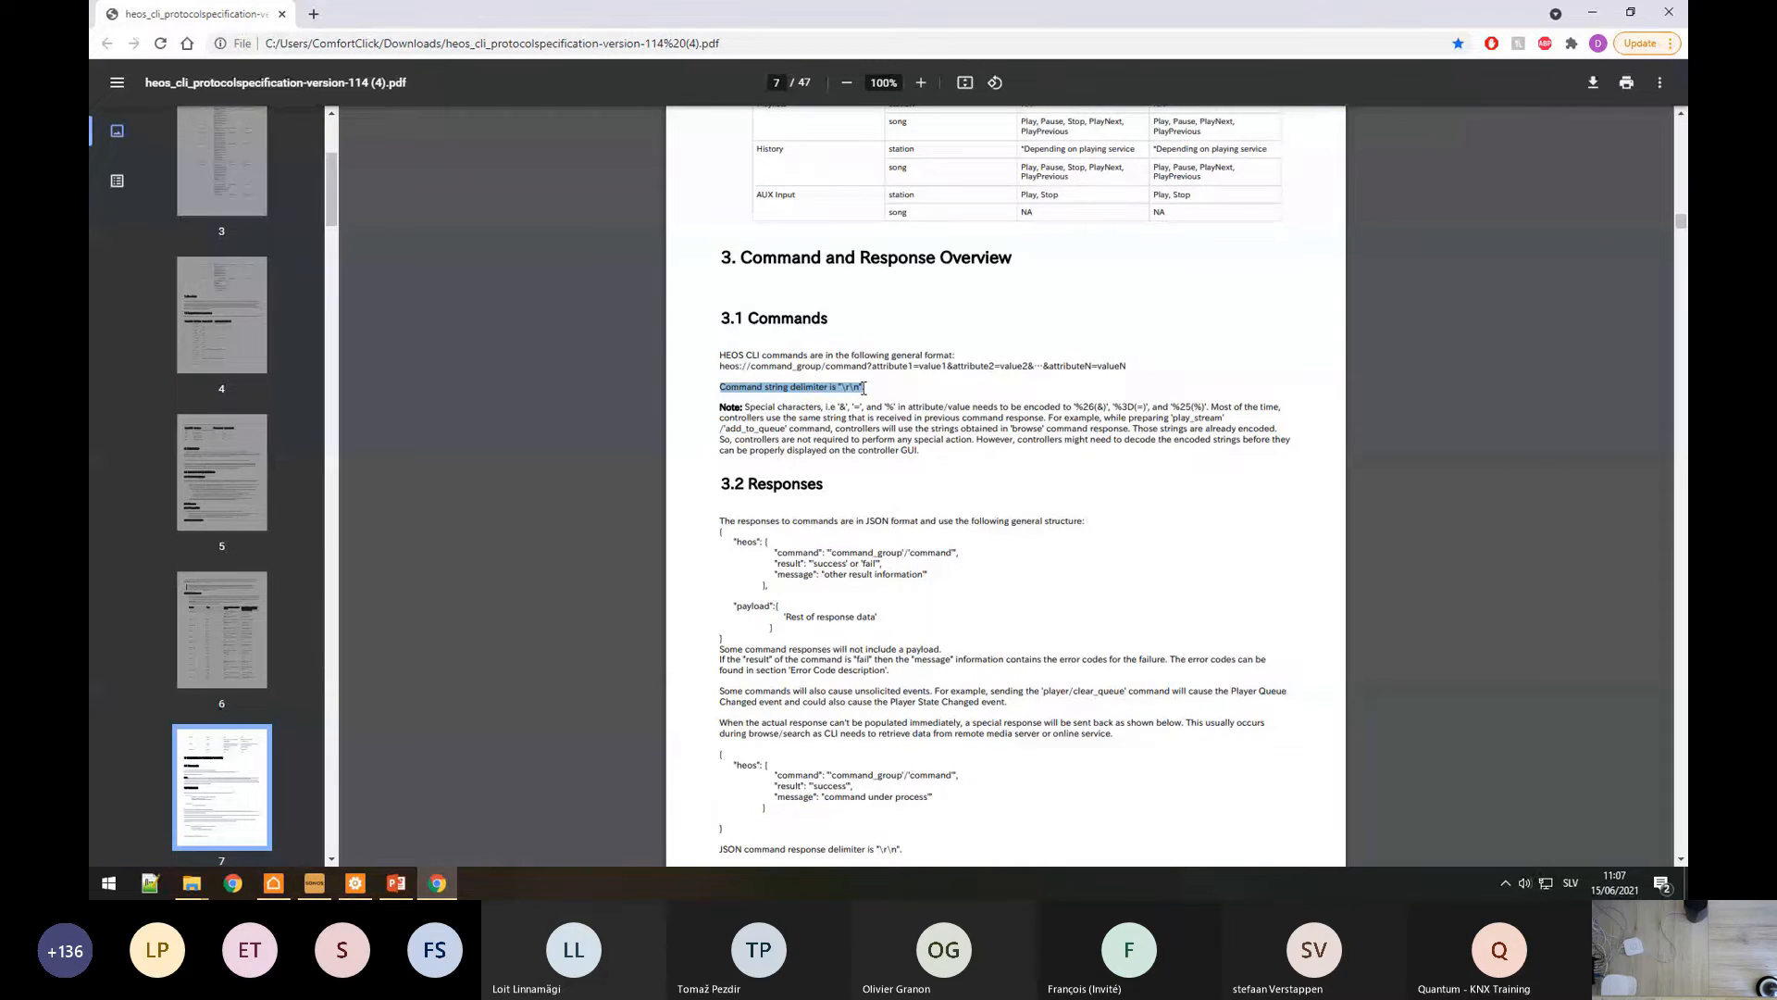
click(355, 883)
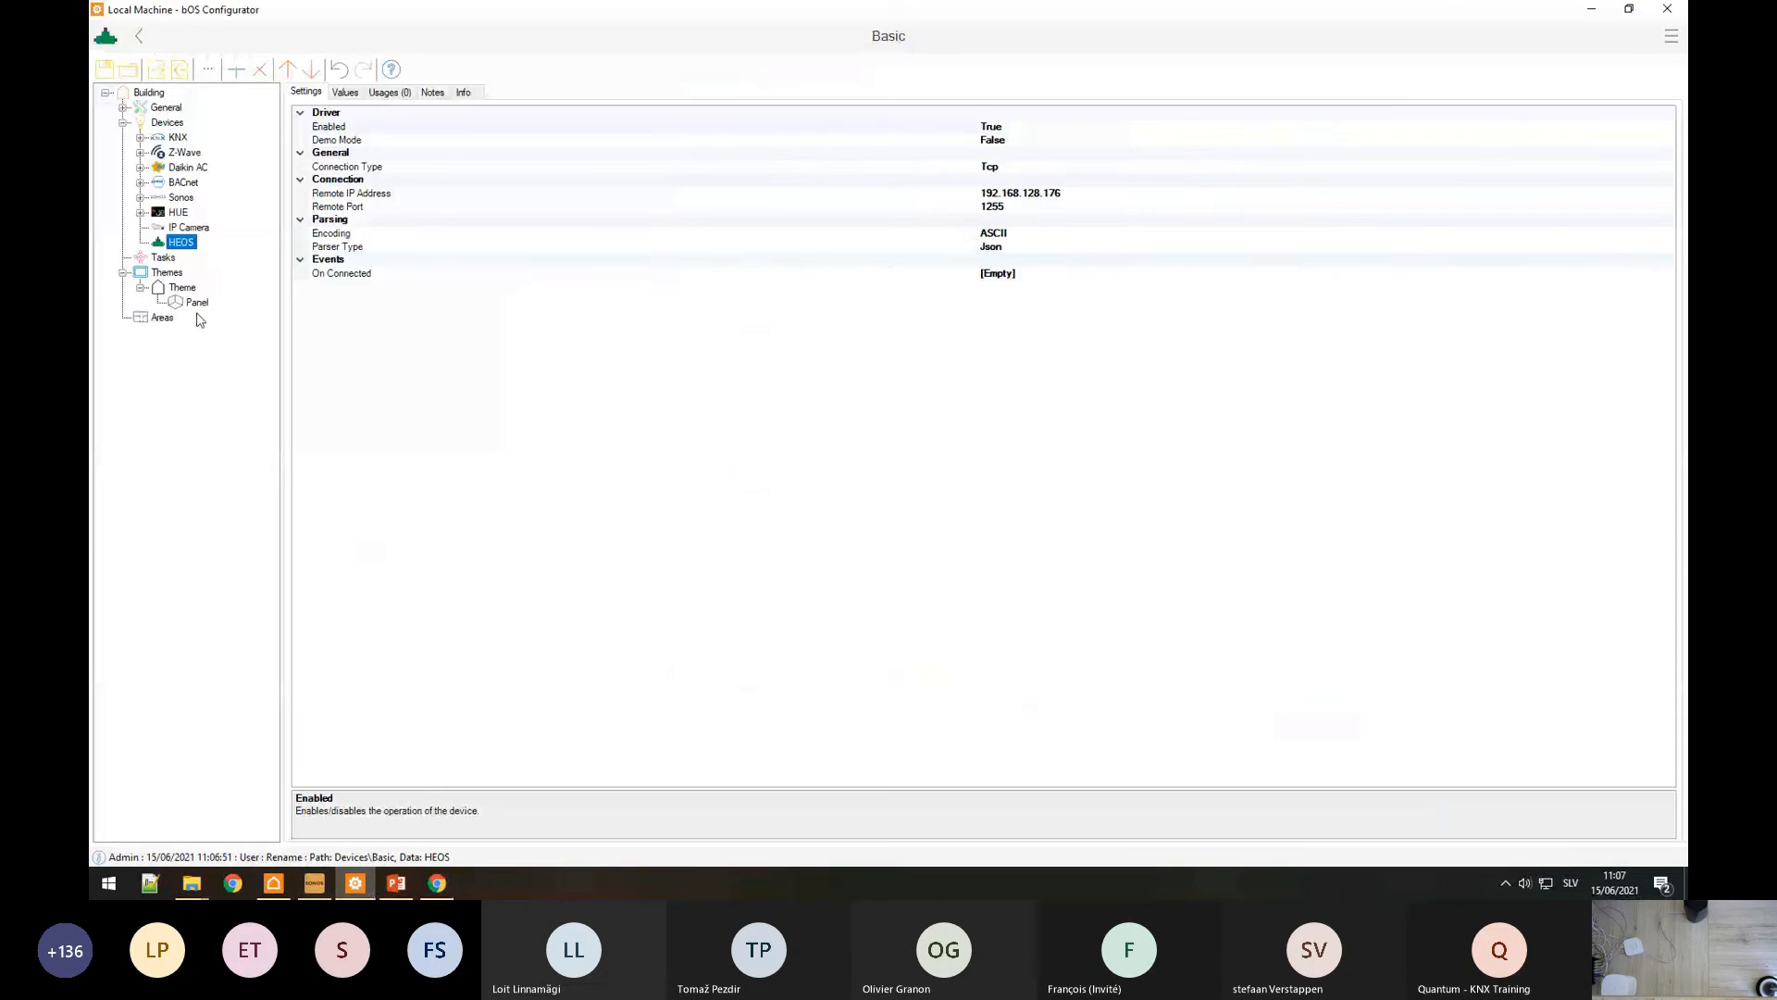
Step: Add a Command item under the HEOS device
right_click(184, 249)
click(227, 256)
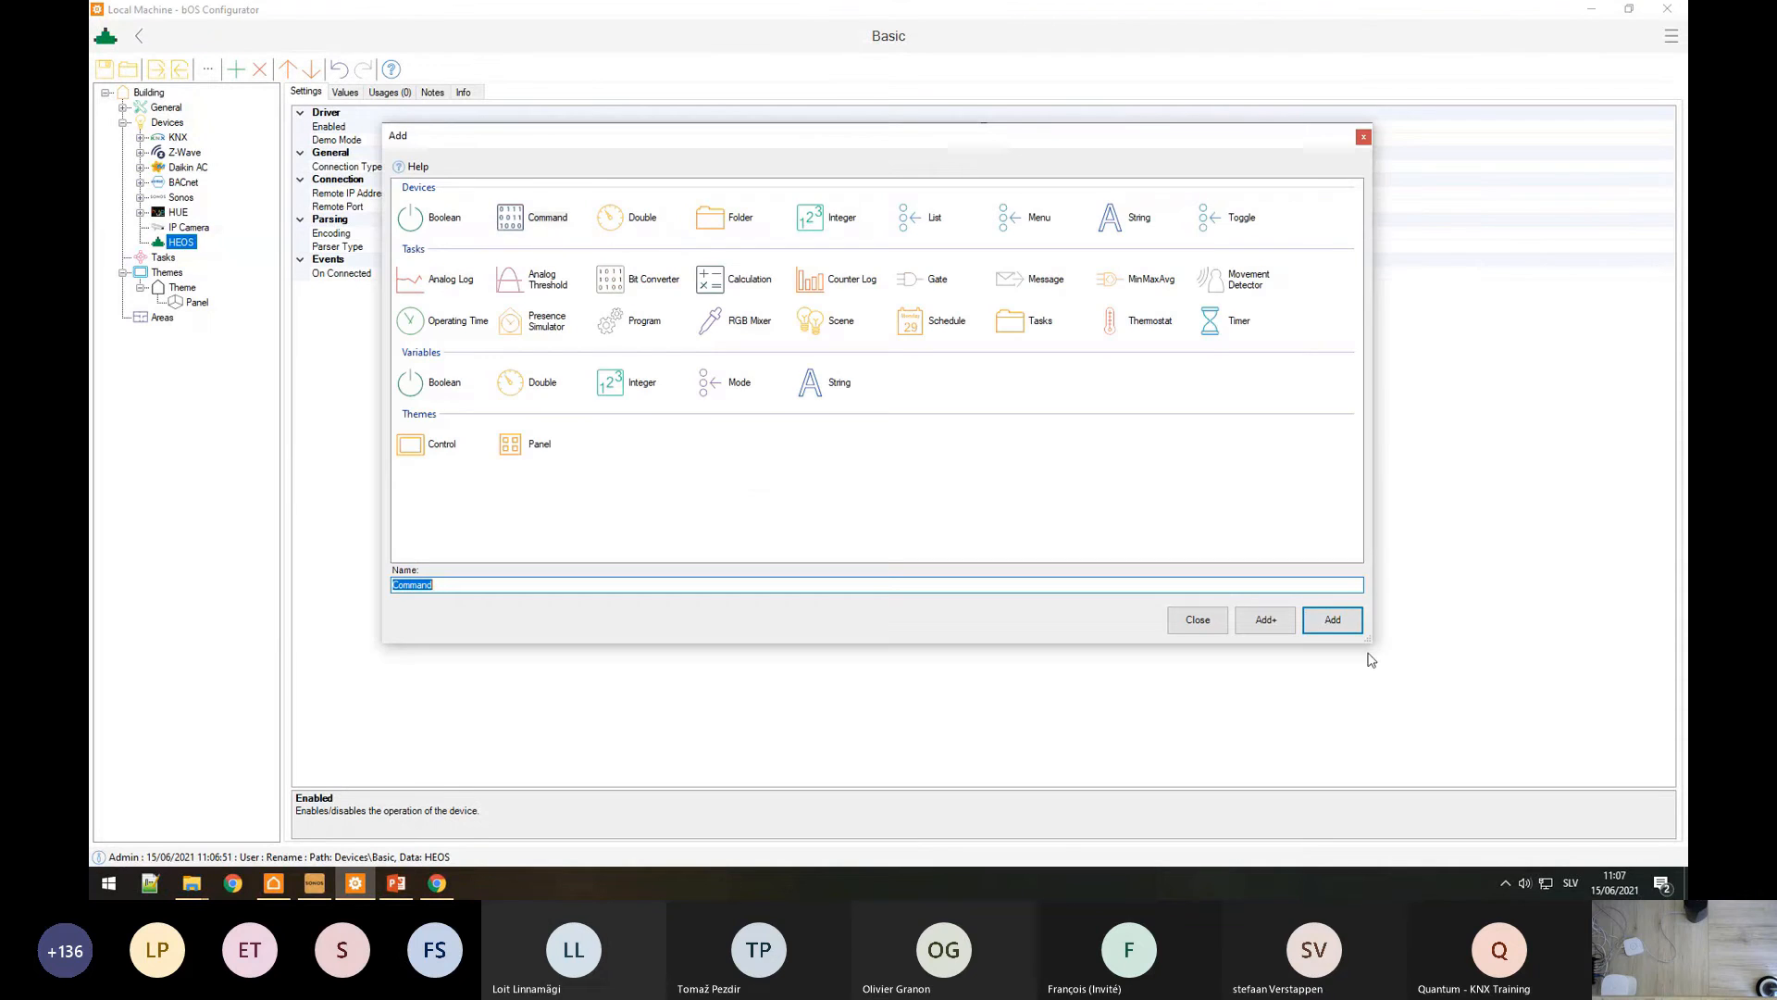
click(1333, 619)
click(361, 169)
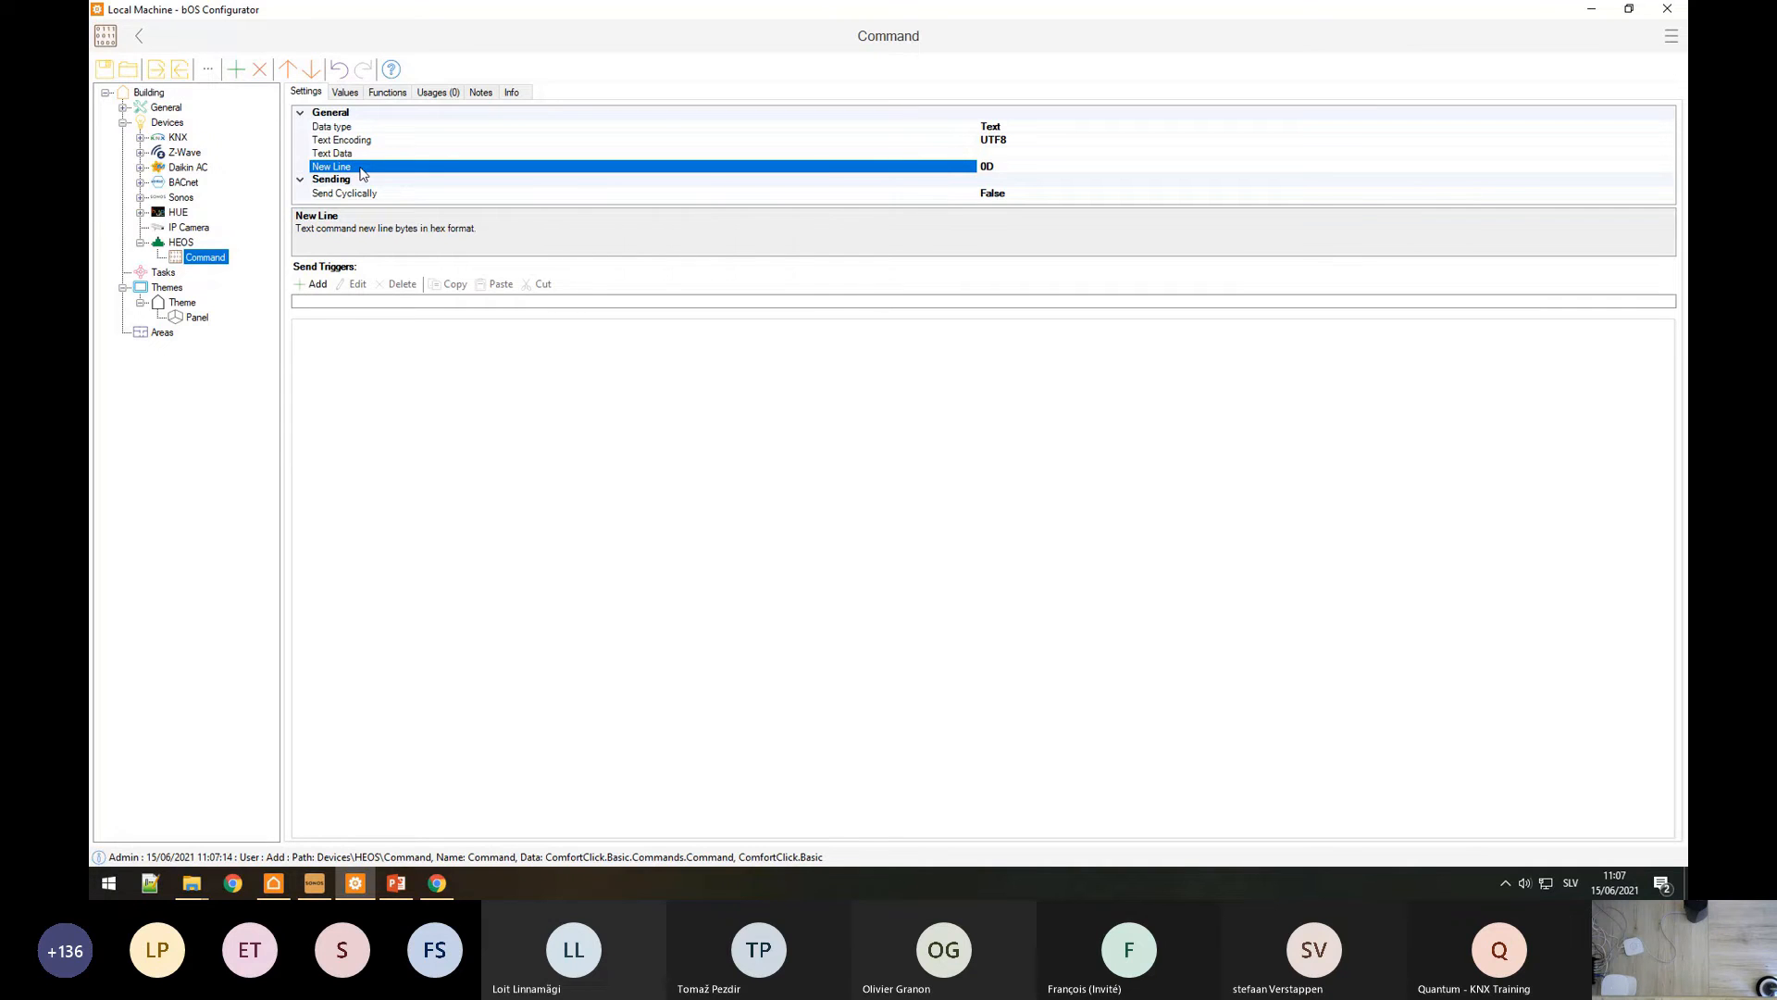
Step: Match the spec's \r\n delimiter by setting the command's New Line to 0d0a
key(alt+Tab)
click(843, 395)
drag(842, 388, 856, 387)
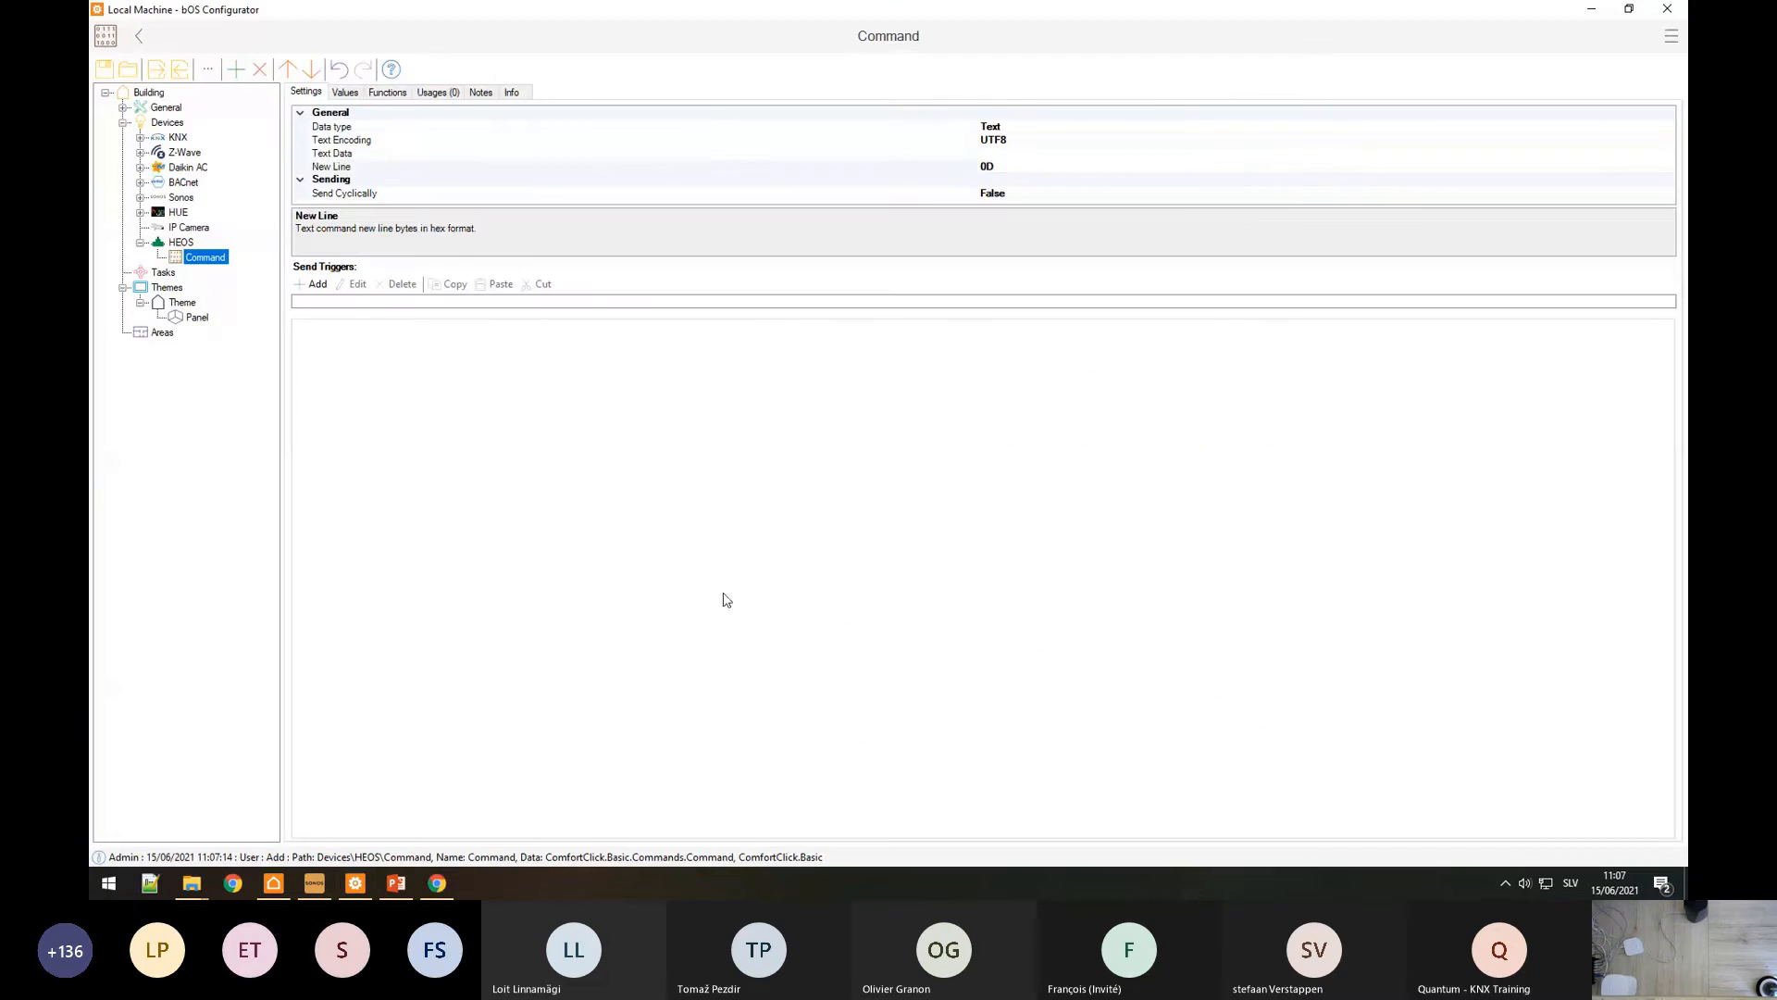
key(alt+Tab)
click(1023, 167)
key(BackSpace)
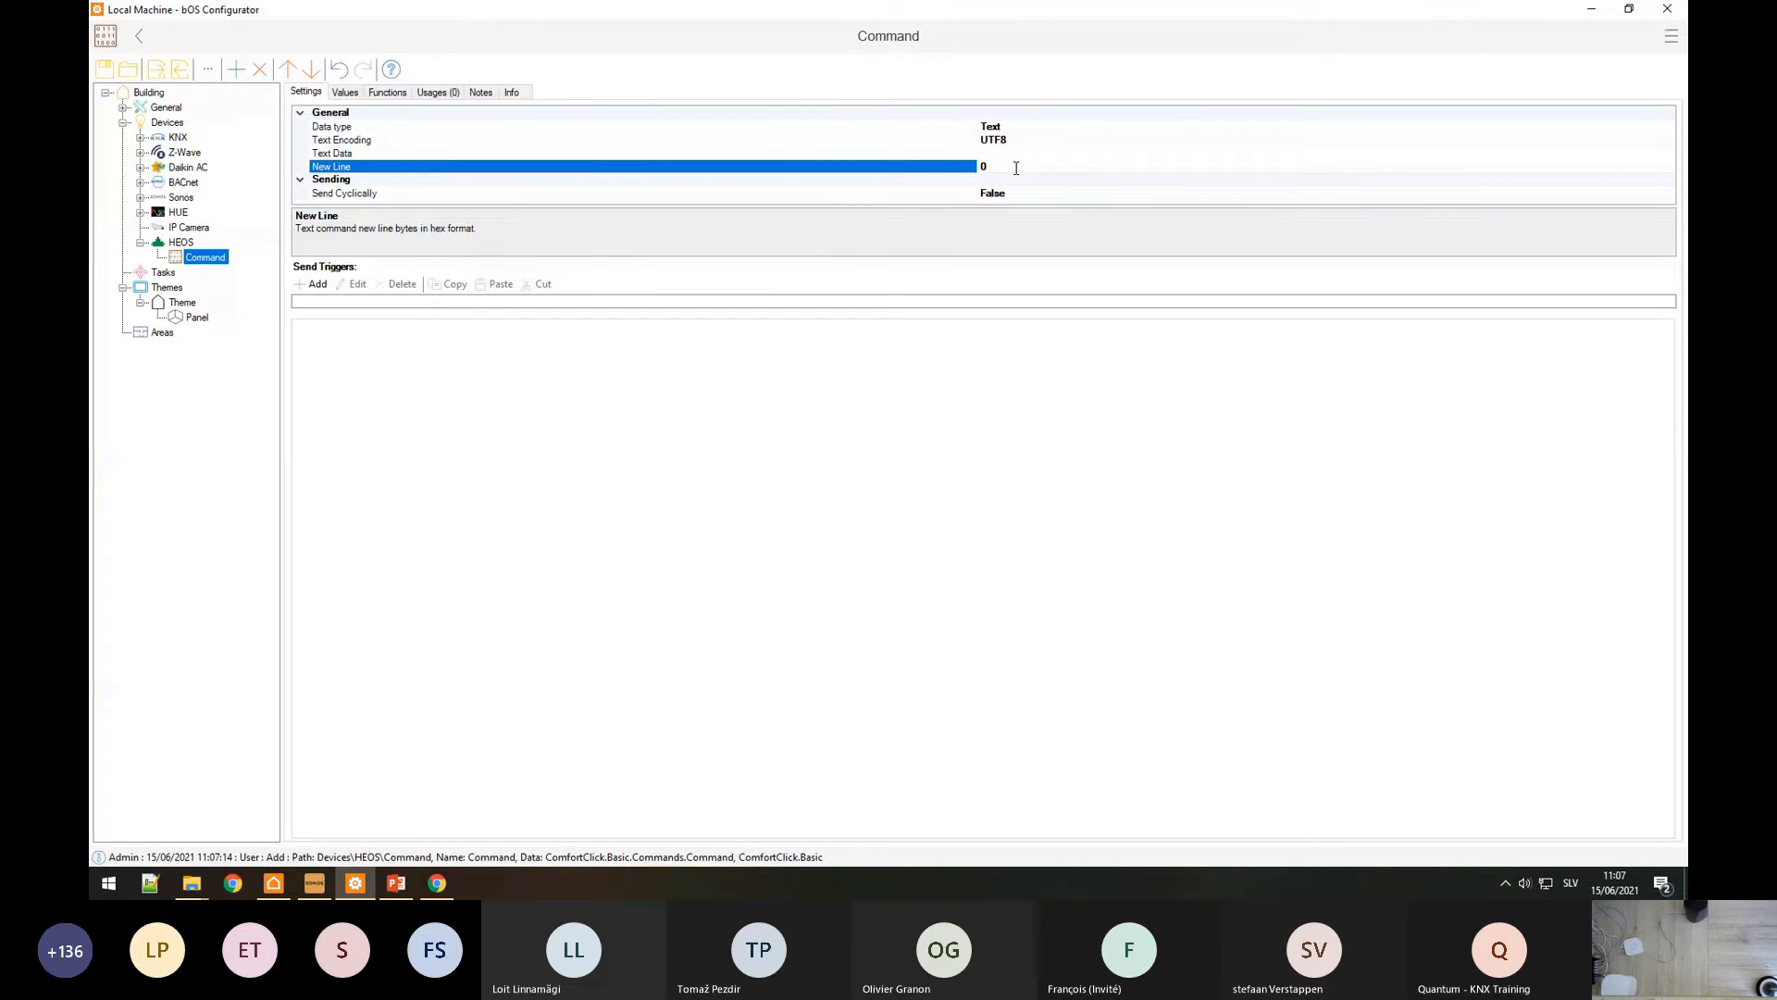
text(d0a)
click(936, 152)
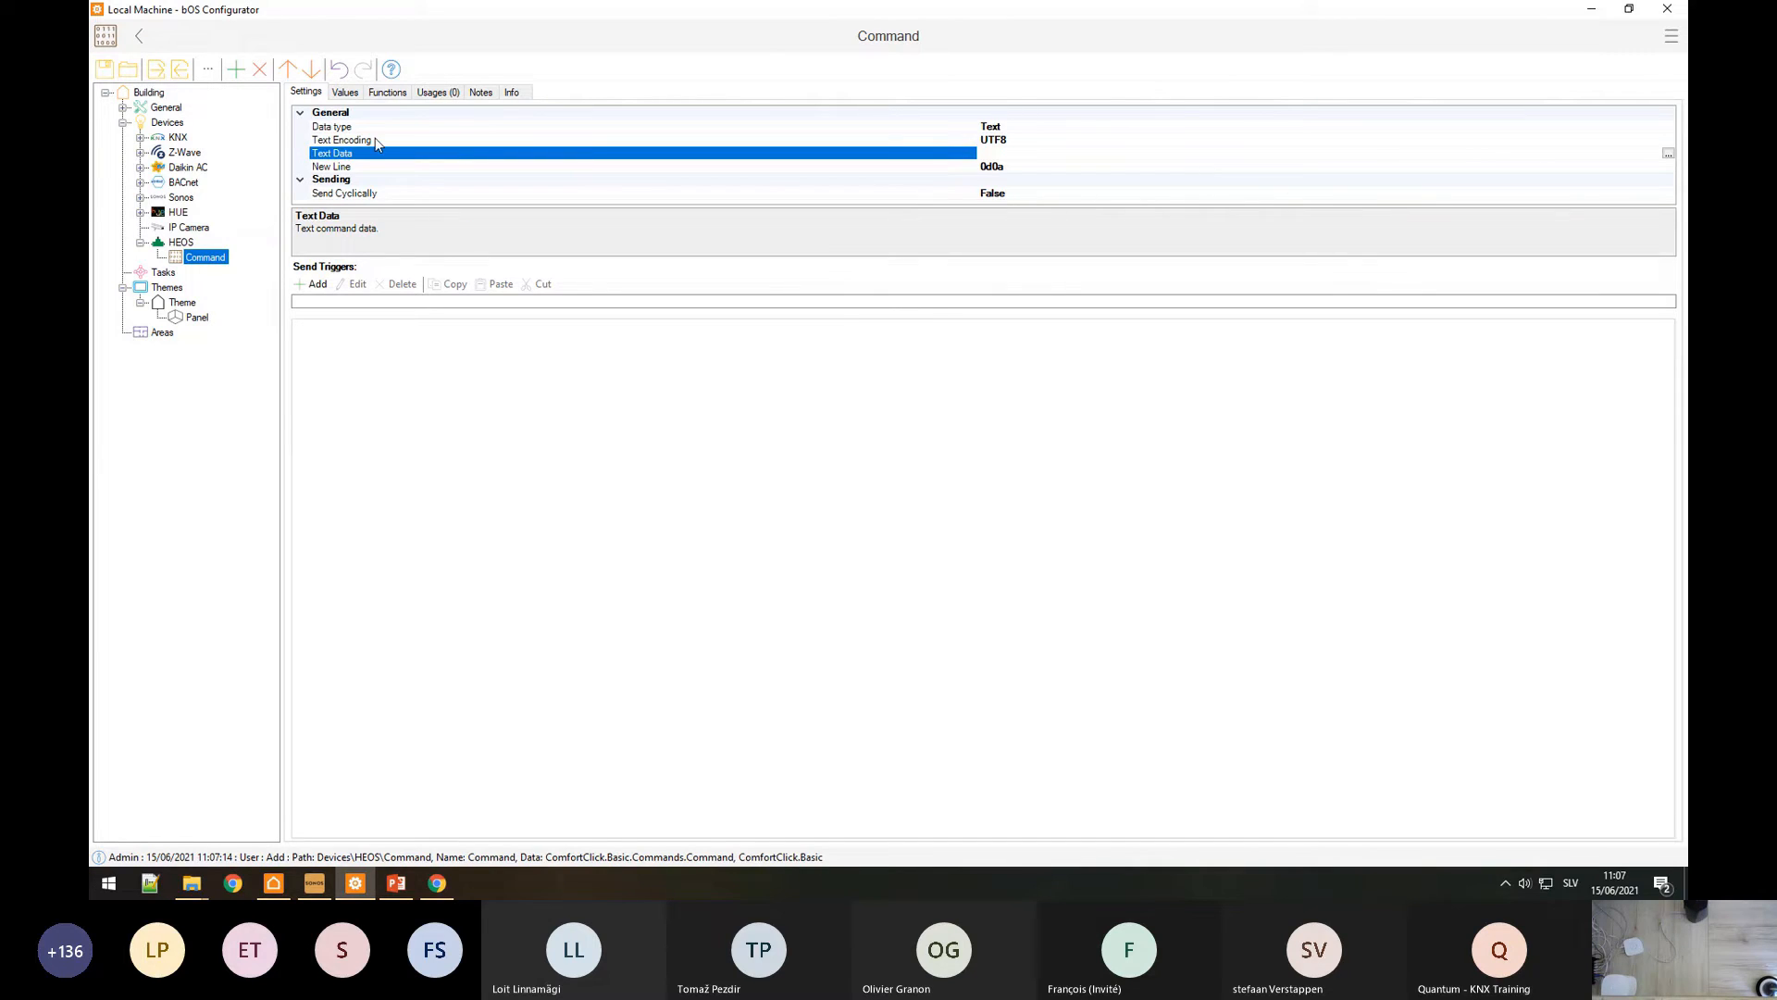
Step: Set the command's Text Encoding to ASCII
click(375, 141)
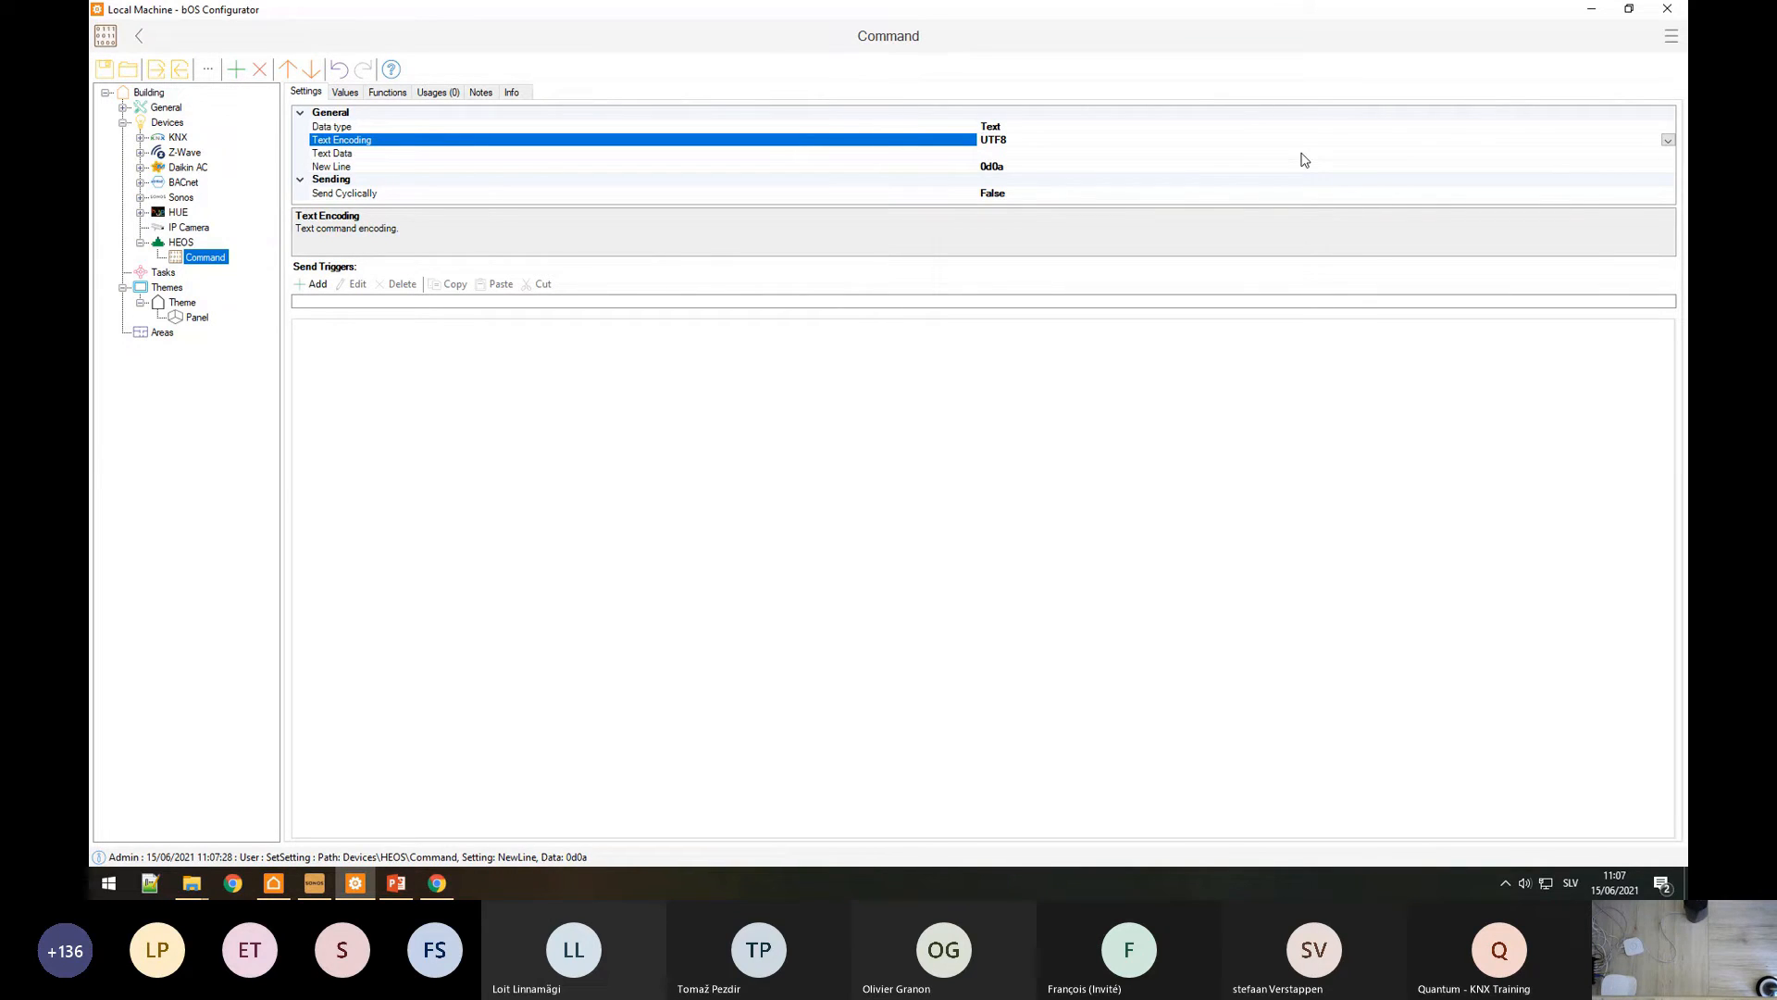
click(1669, 143)
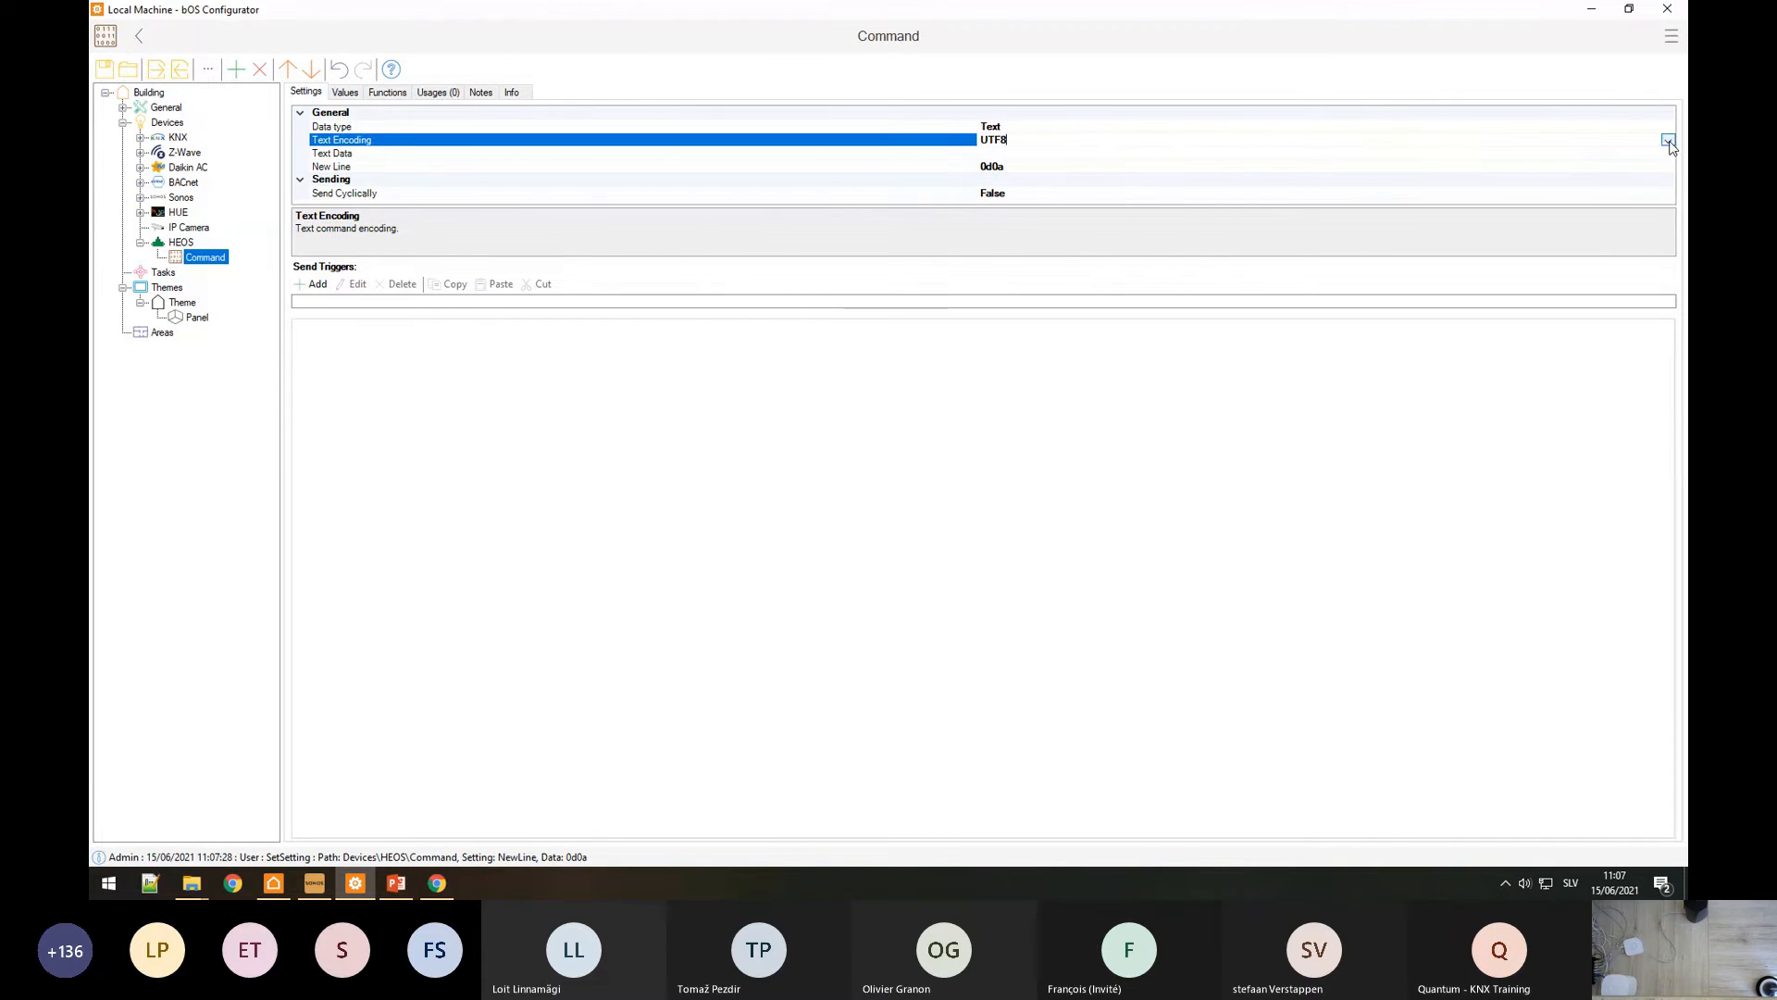
click(1667, 141)
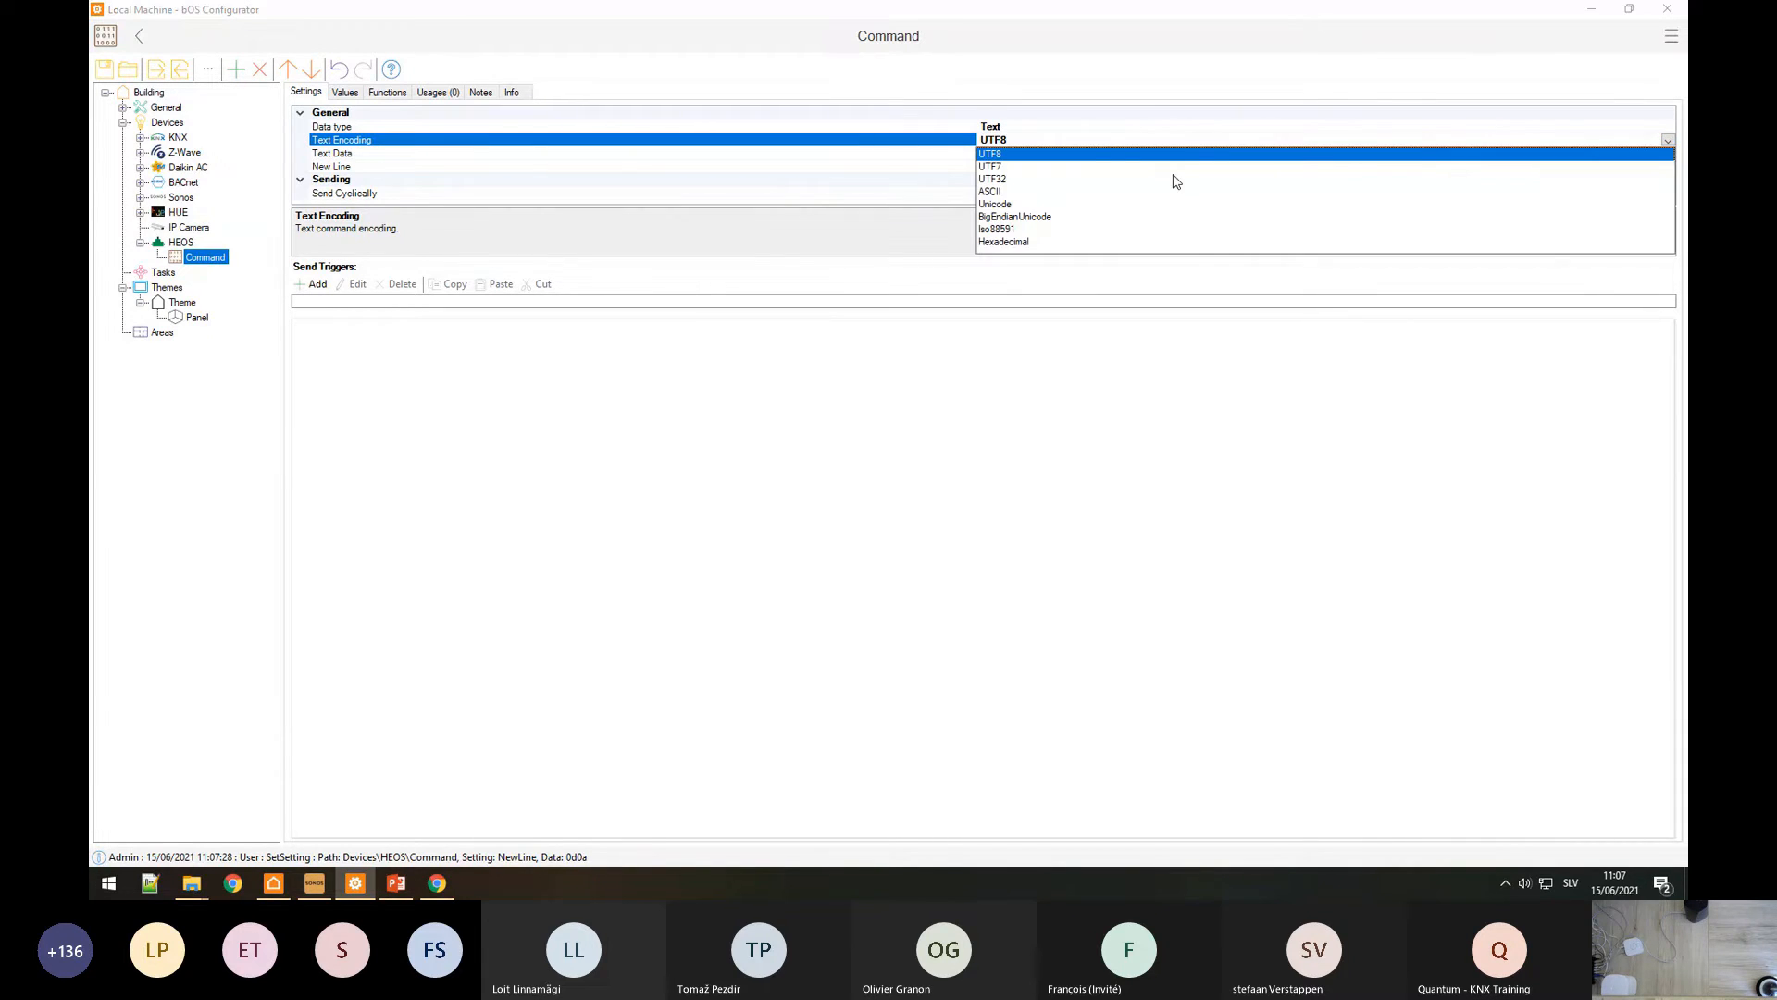
click(993, 192)
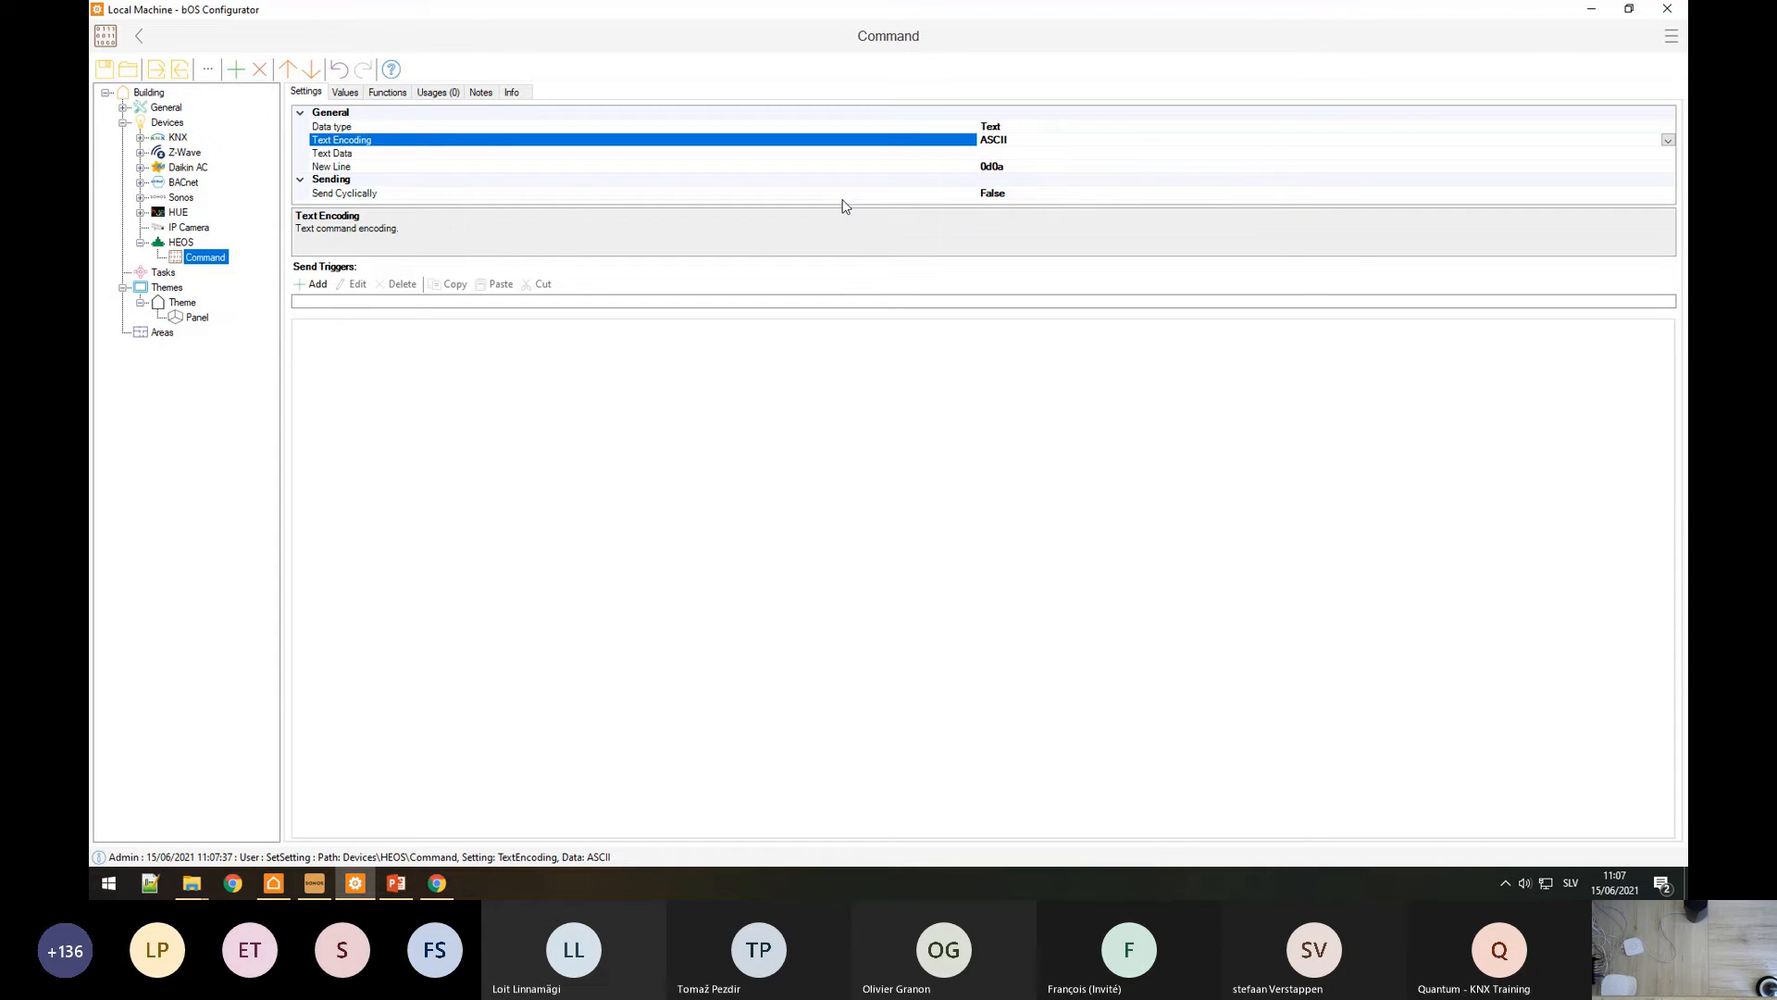
Step: Locate 4.2.1 Get Players in the HEOS CLI spec and select heos://player/get_players
key(alt+Tab)
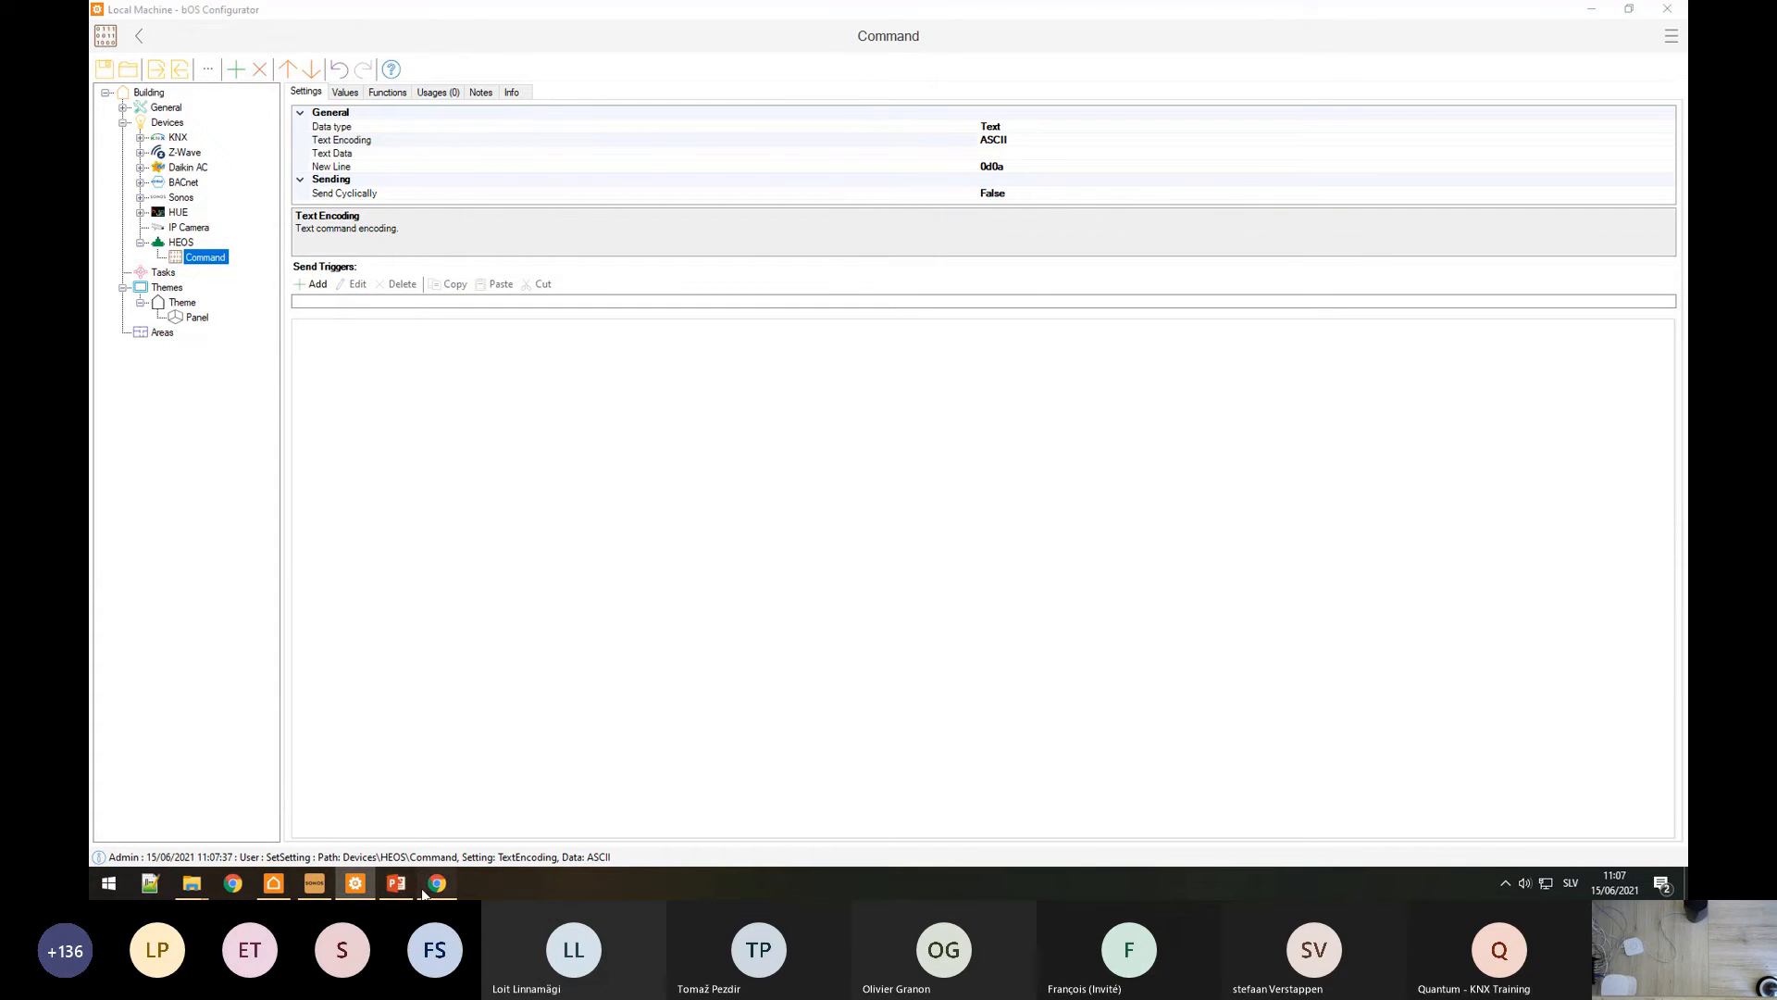
scroll(844, 629, down, 15)
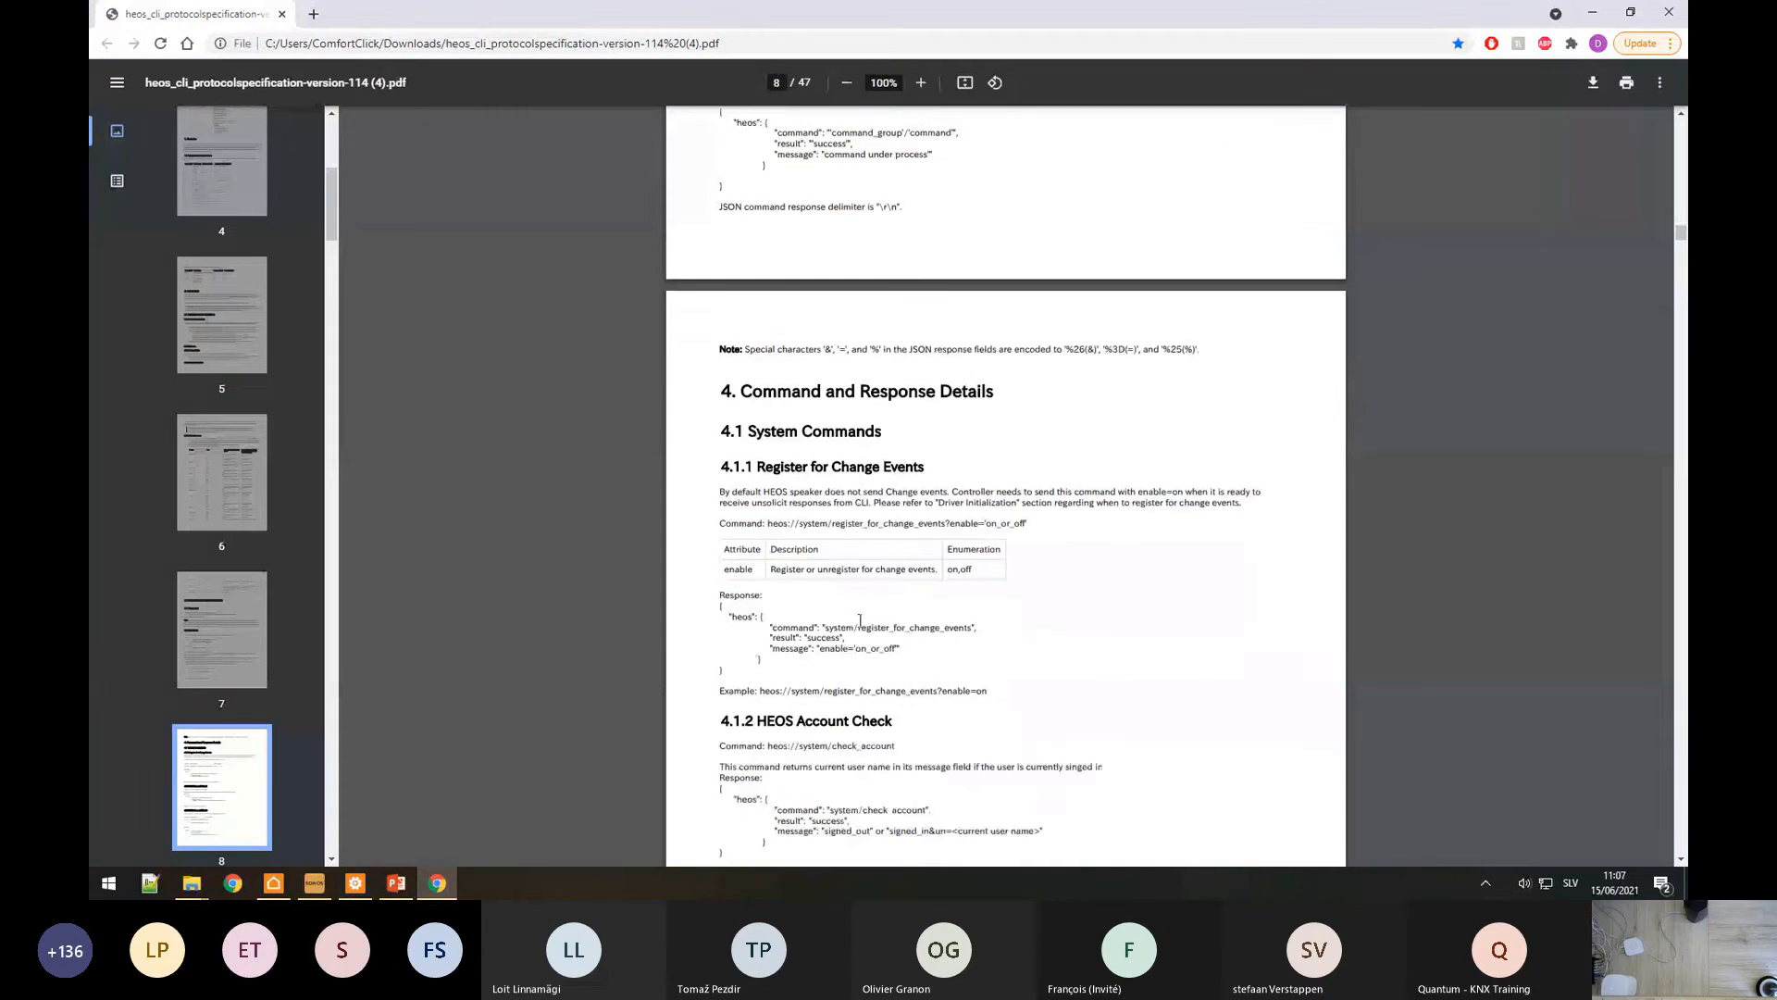
scroll(860, 620, down, 15)
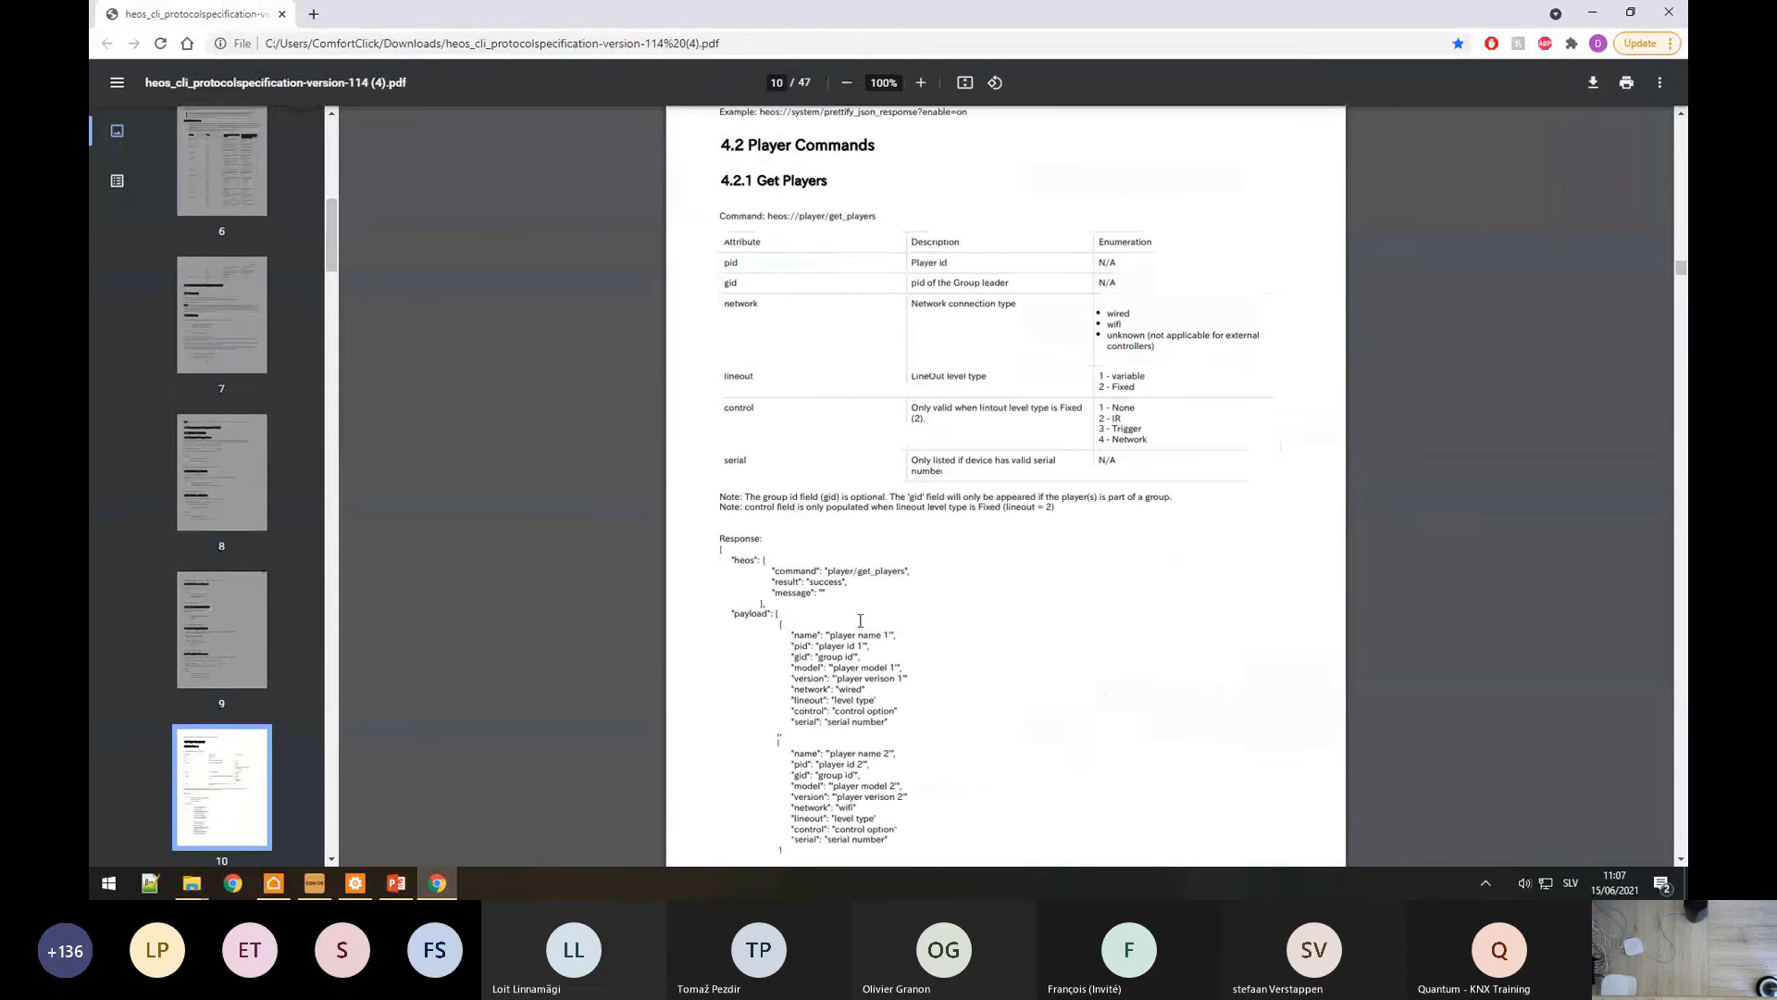
scroll(860, 620, up, 1)
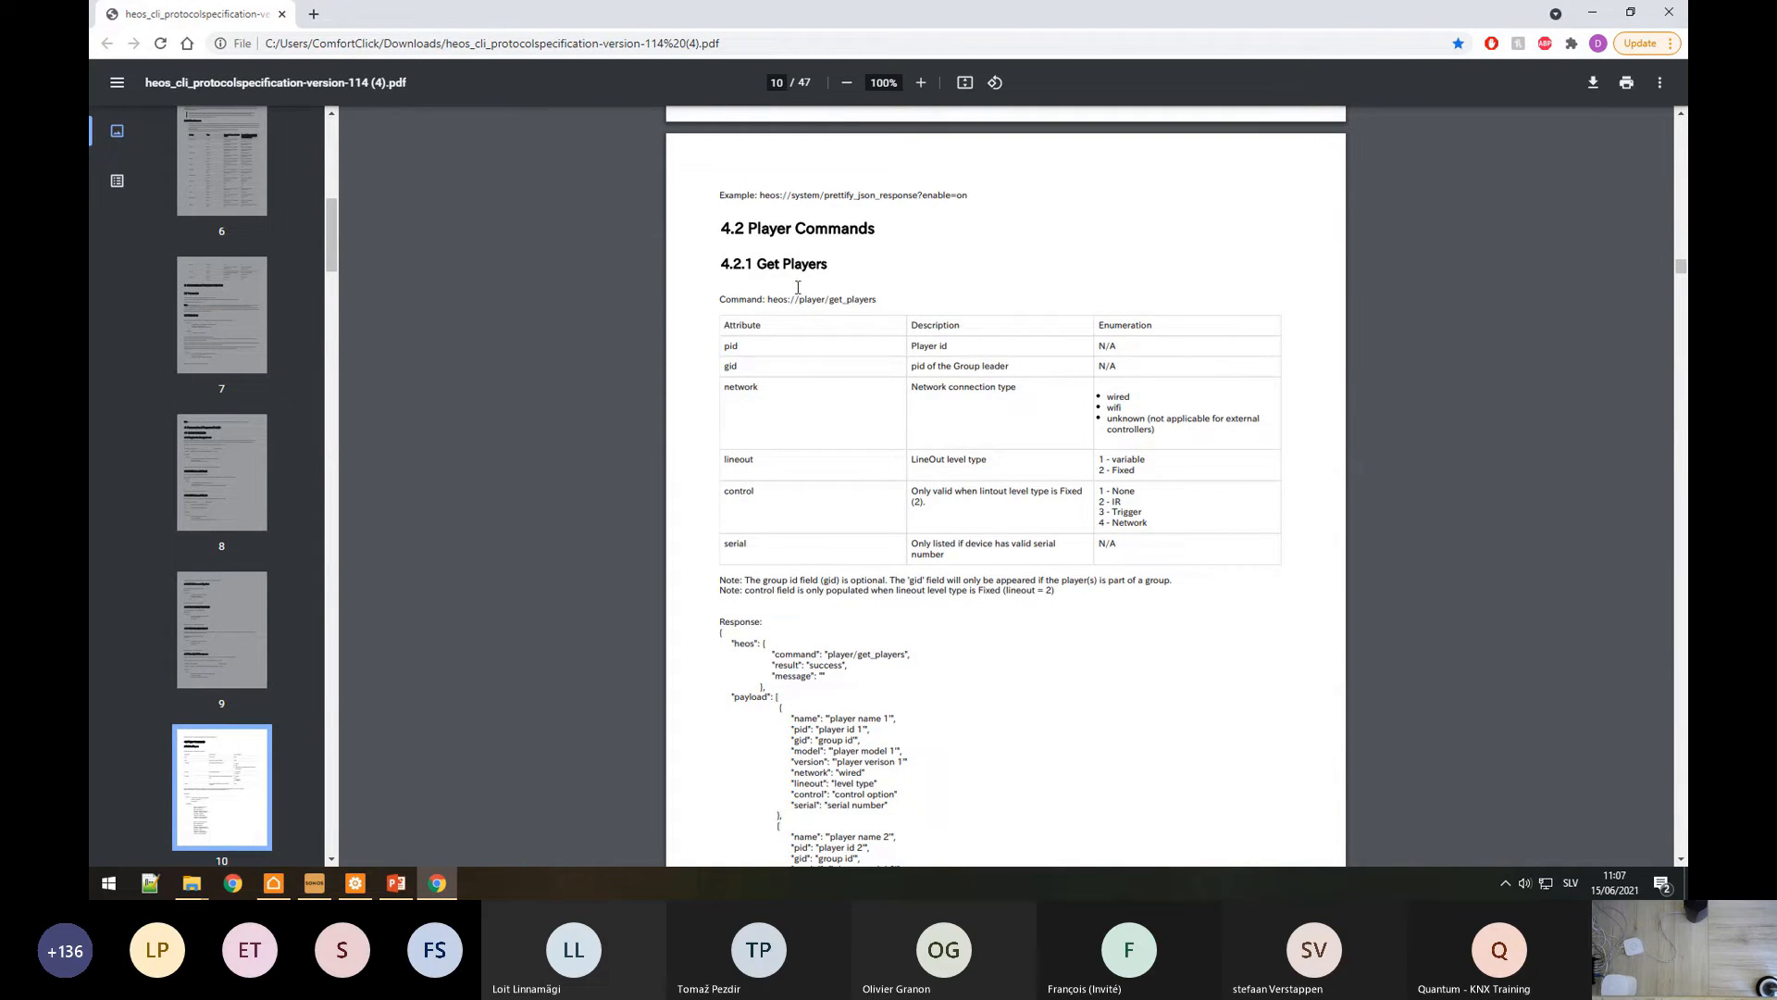
drag(759, 261, 849, 278)
drag(766, 299, 865, 301)
drag(763, 348, 870, 396)
scroll(901, 495, down, 3)
scroll(859, 525, up, 3)
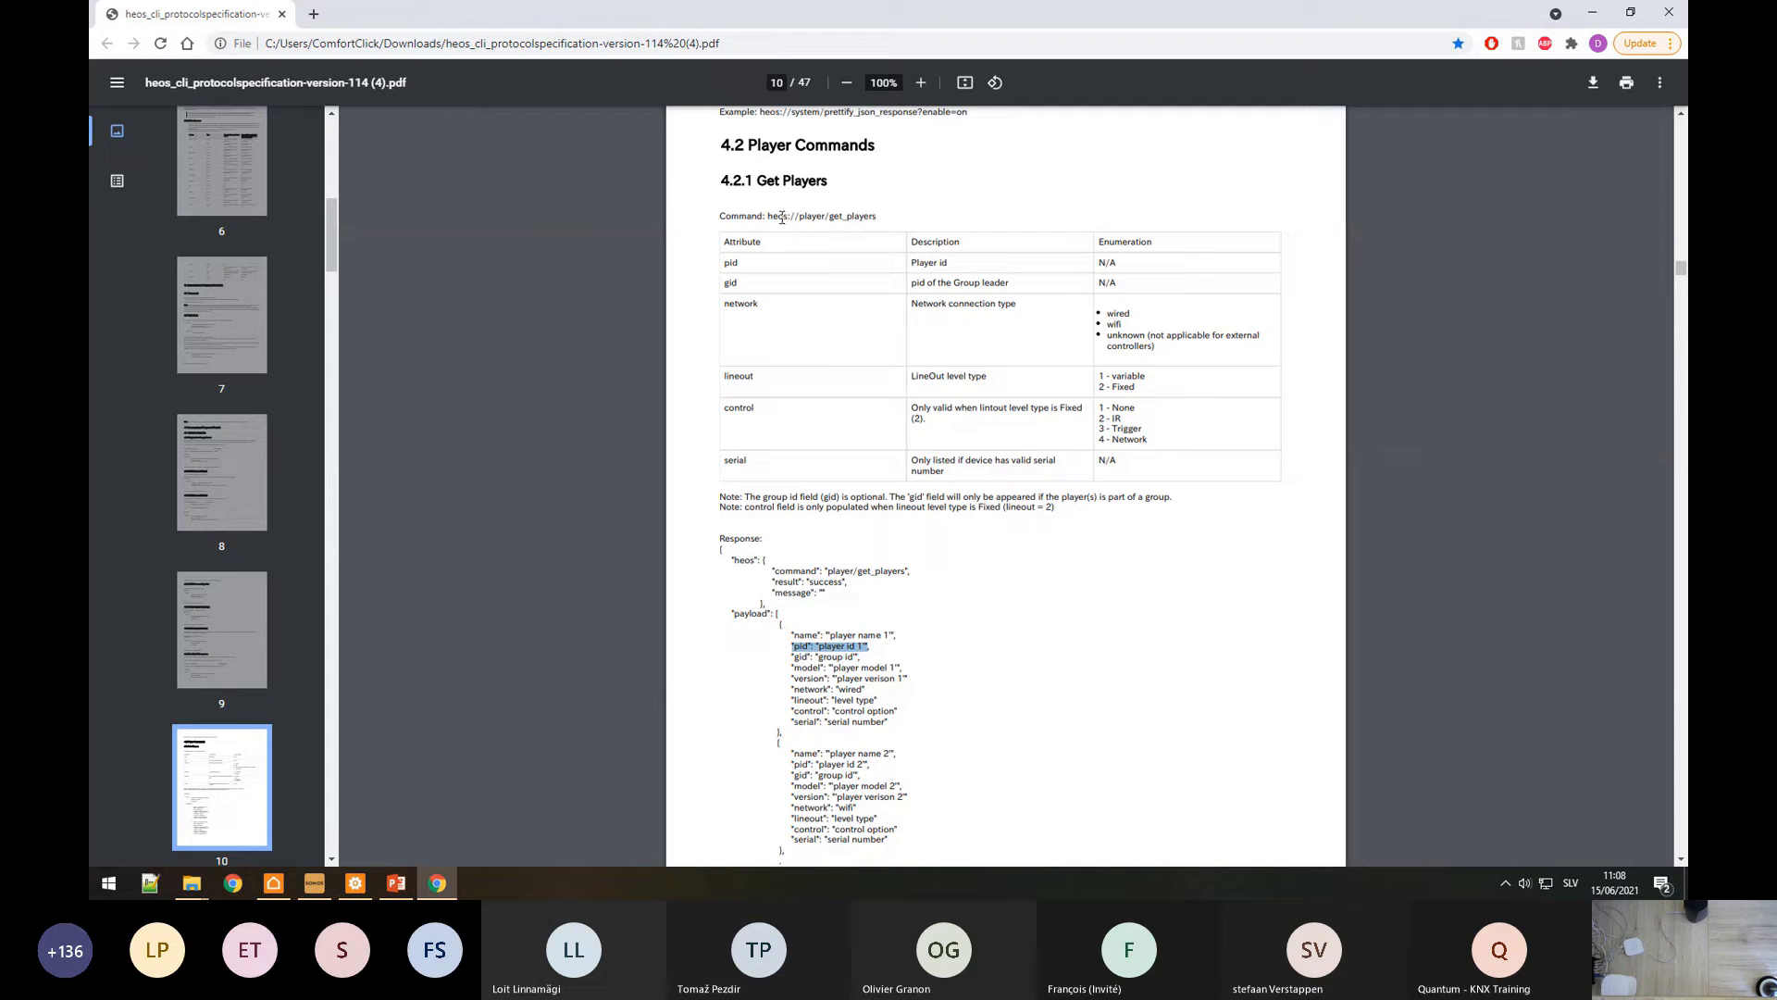
drag(767, 216, 881, 215)
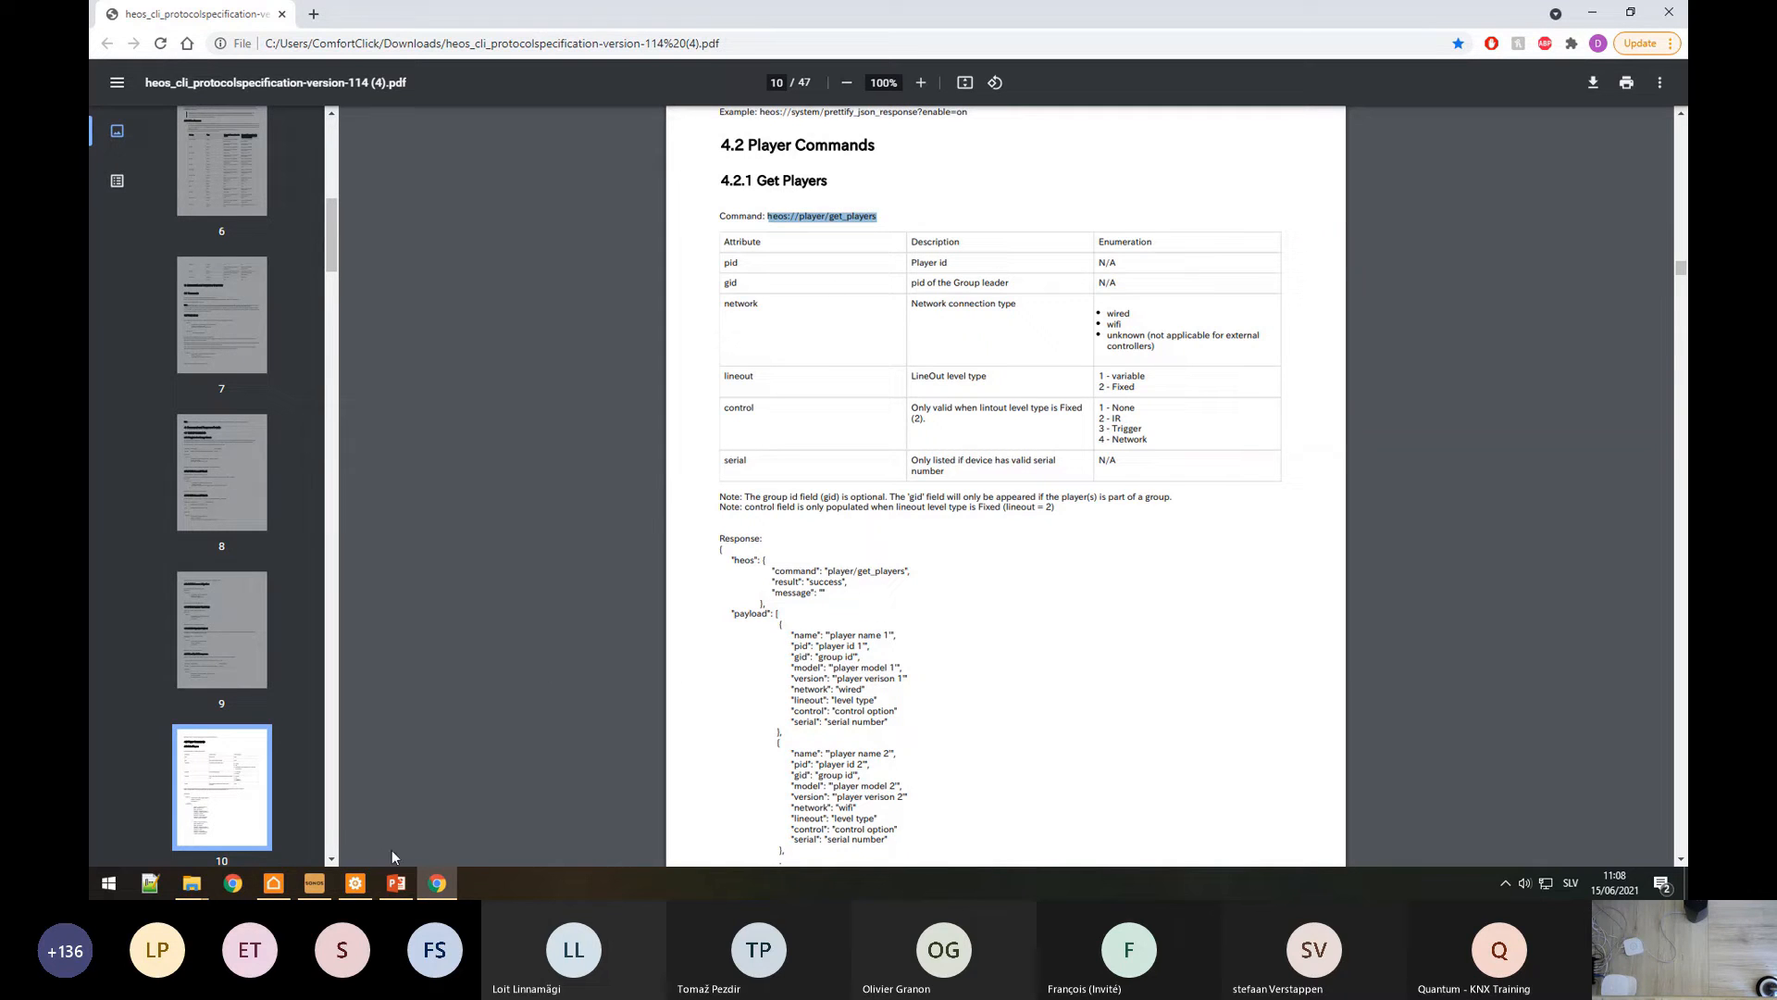
Step: Paste heos://player/get_players into the command's Text Data and confirm it
click(368, 884)
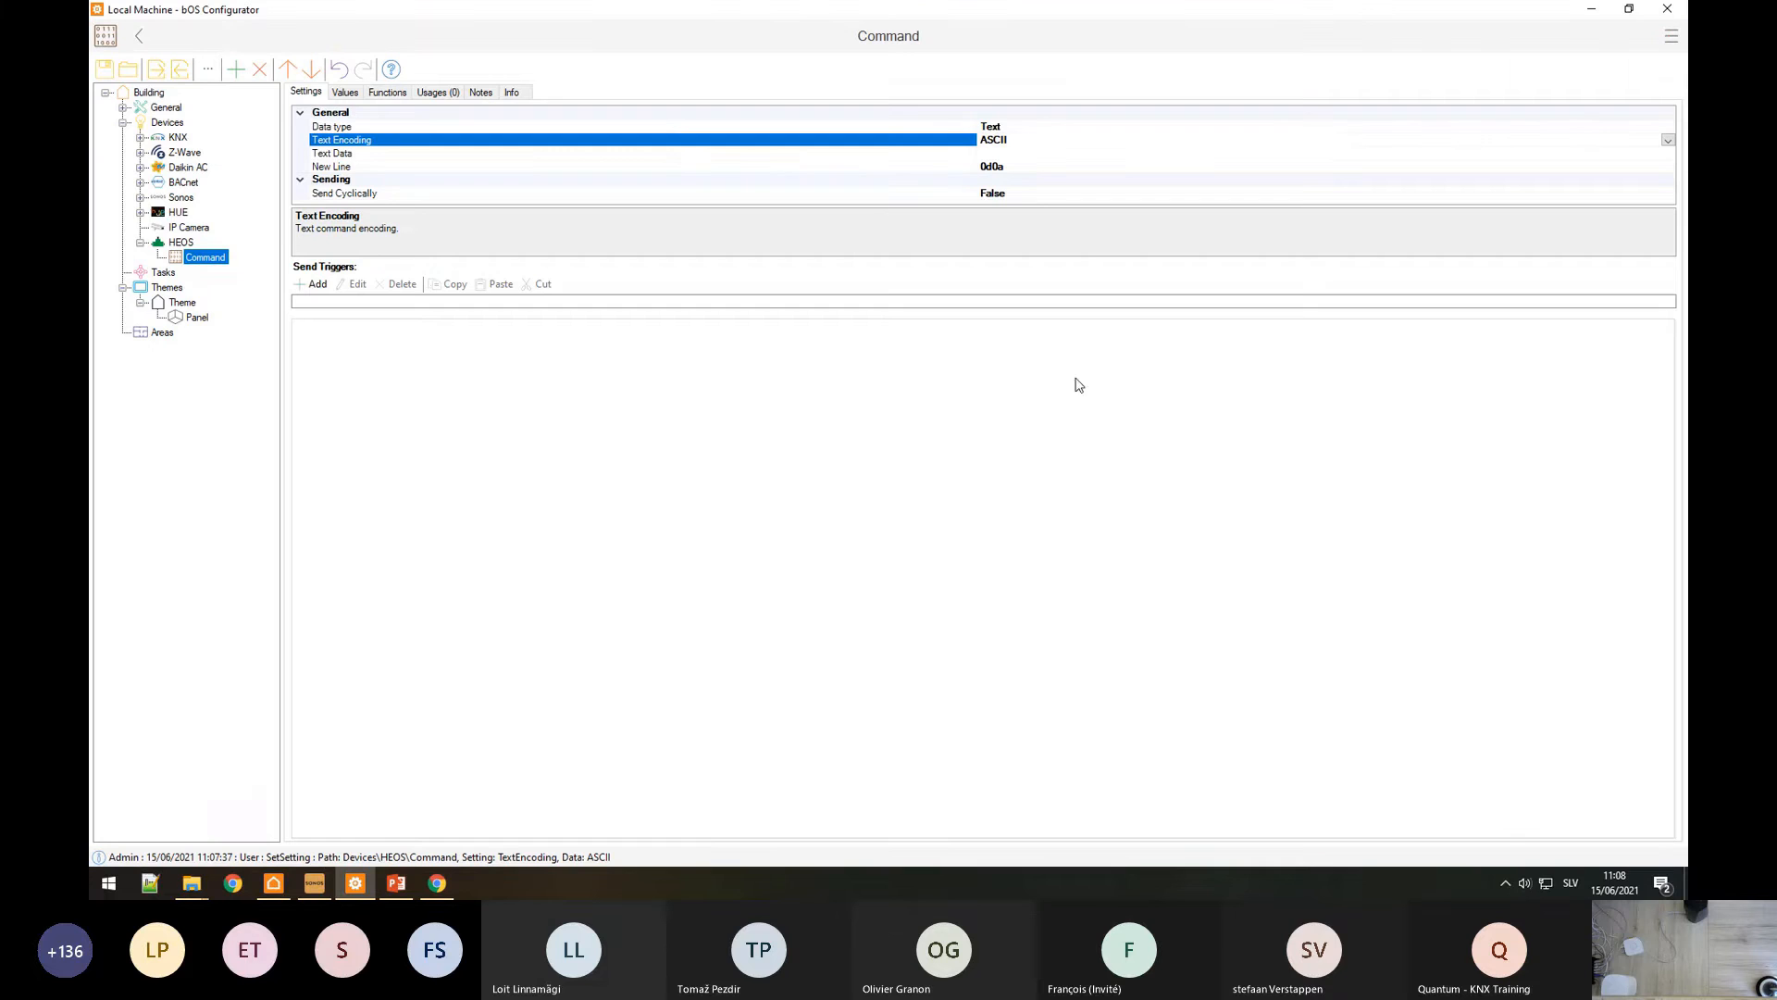
double_click(1671, 154)
key(ctrl+v)
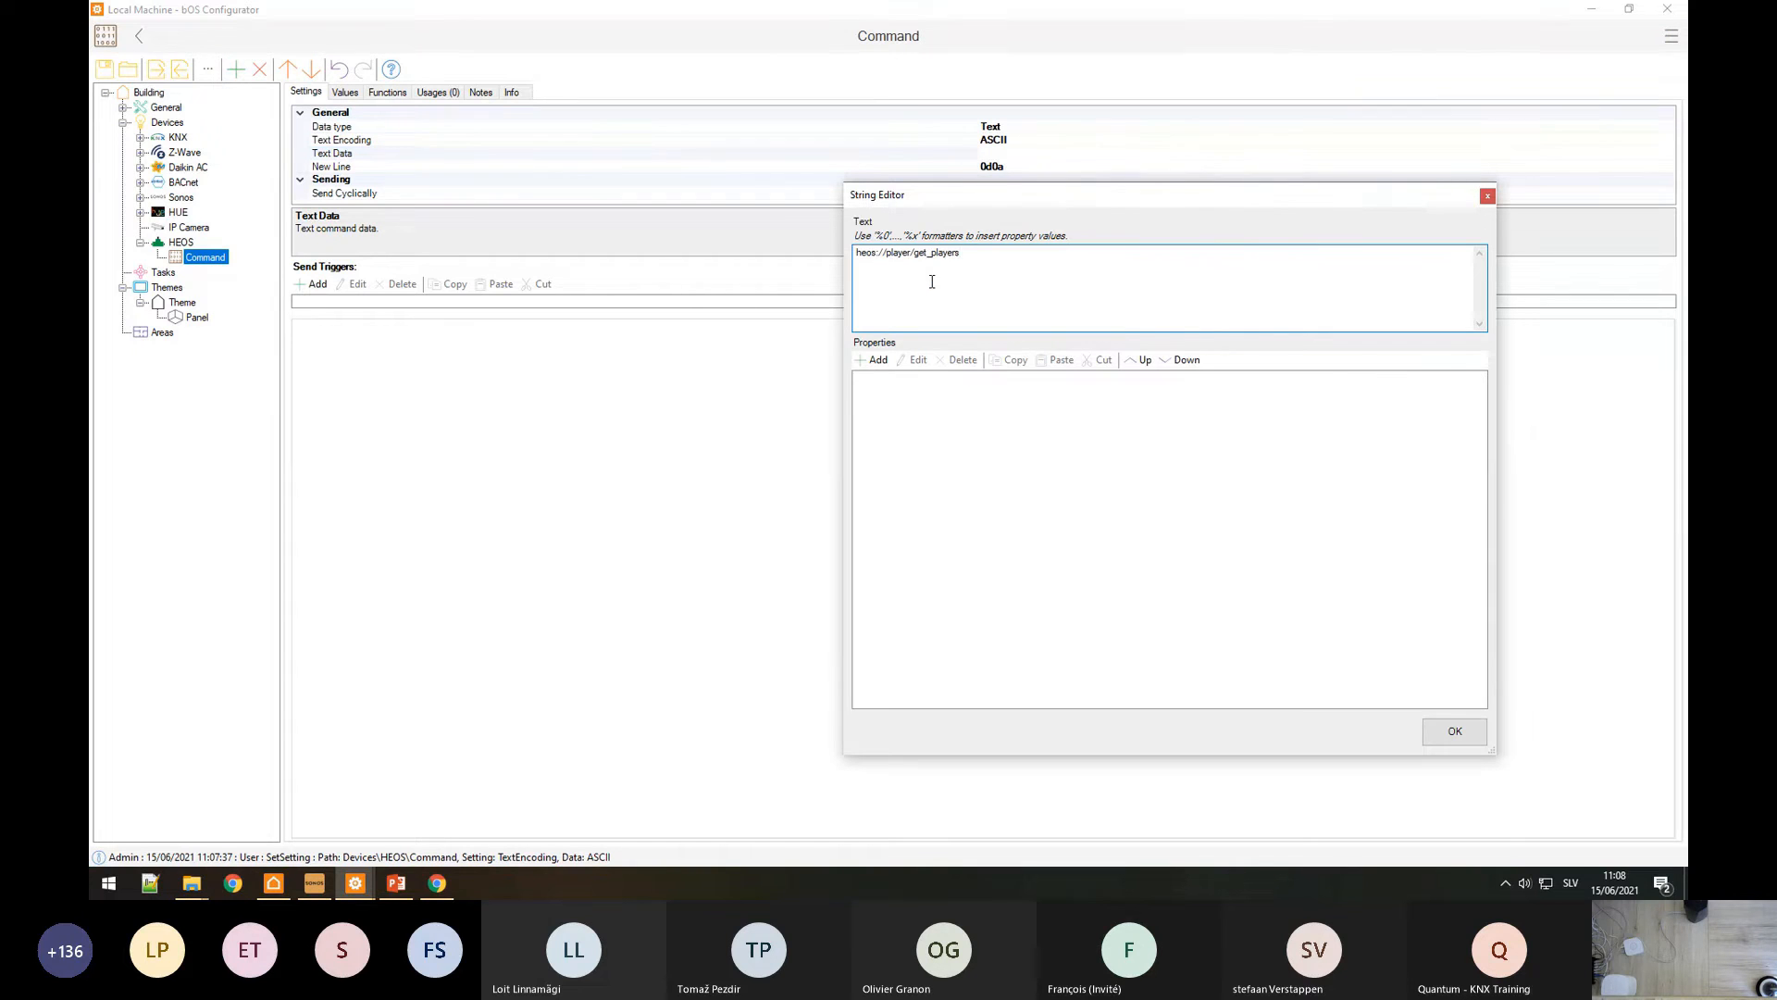
key(Home)
click(1455, 731)
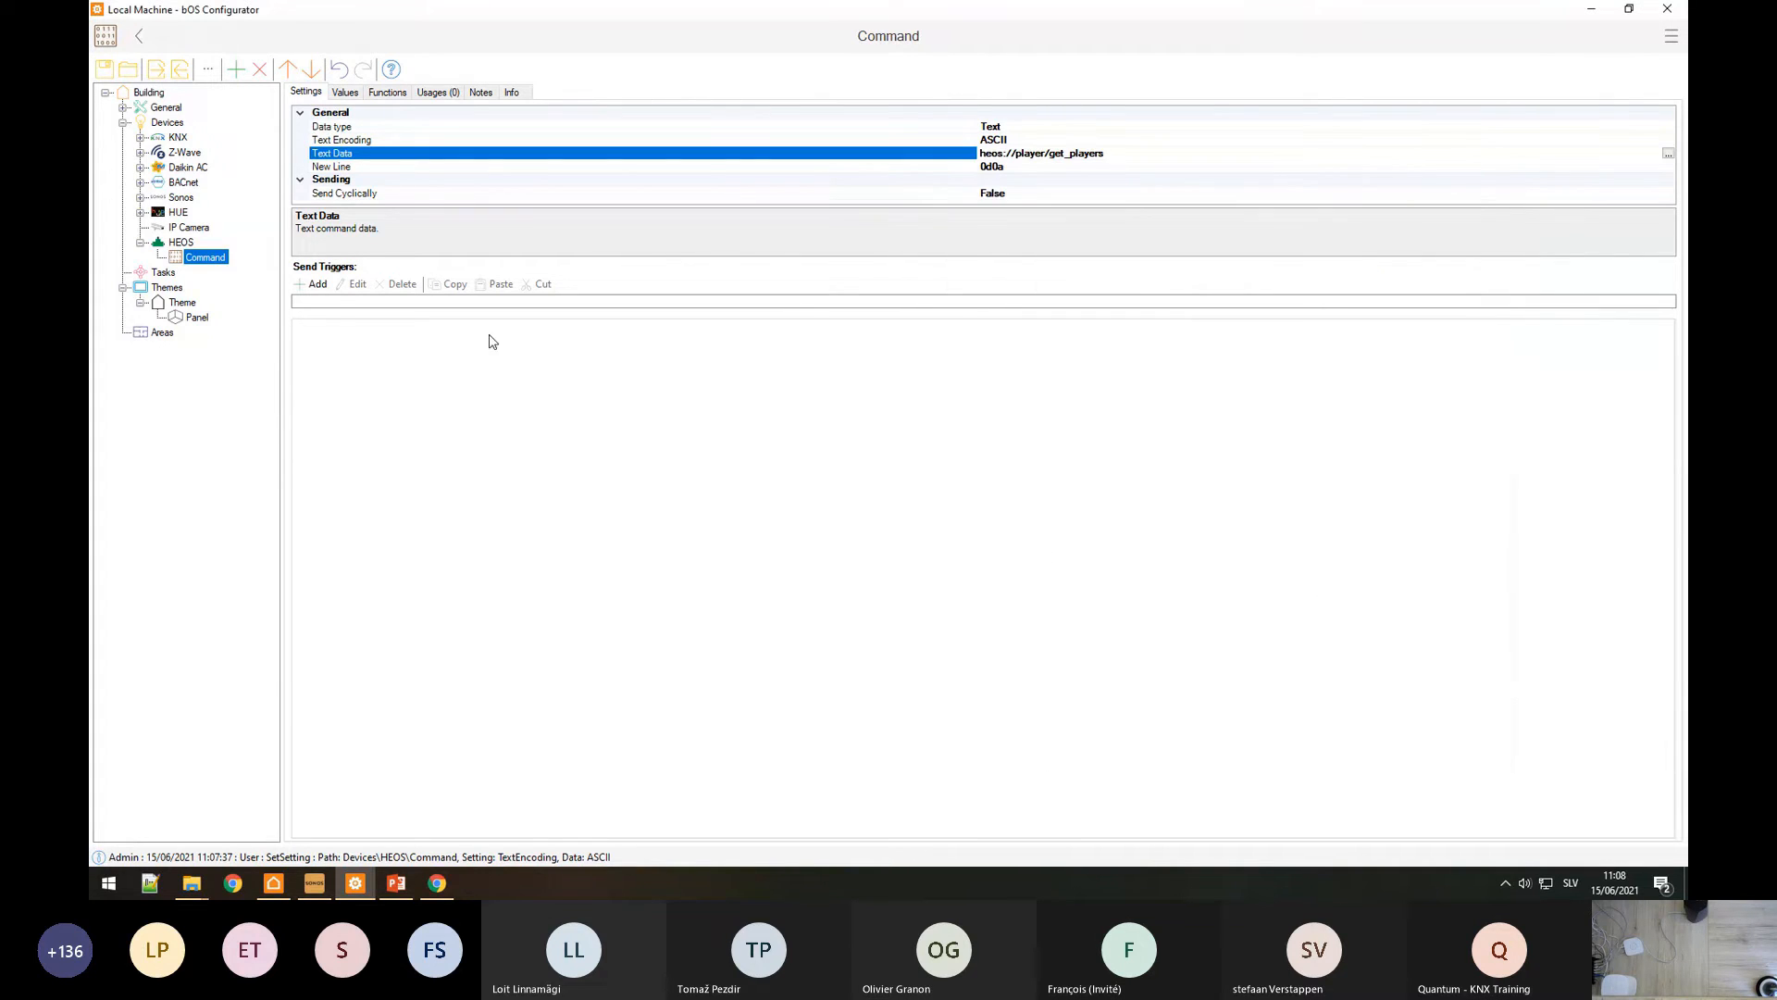
Step: Rename the command GETID and check its Send function
right_click(201, 263)
click(222, 297)
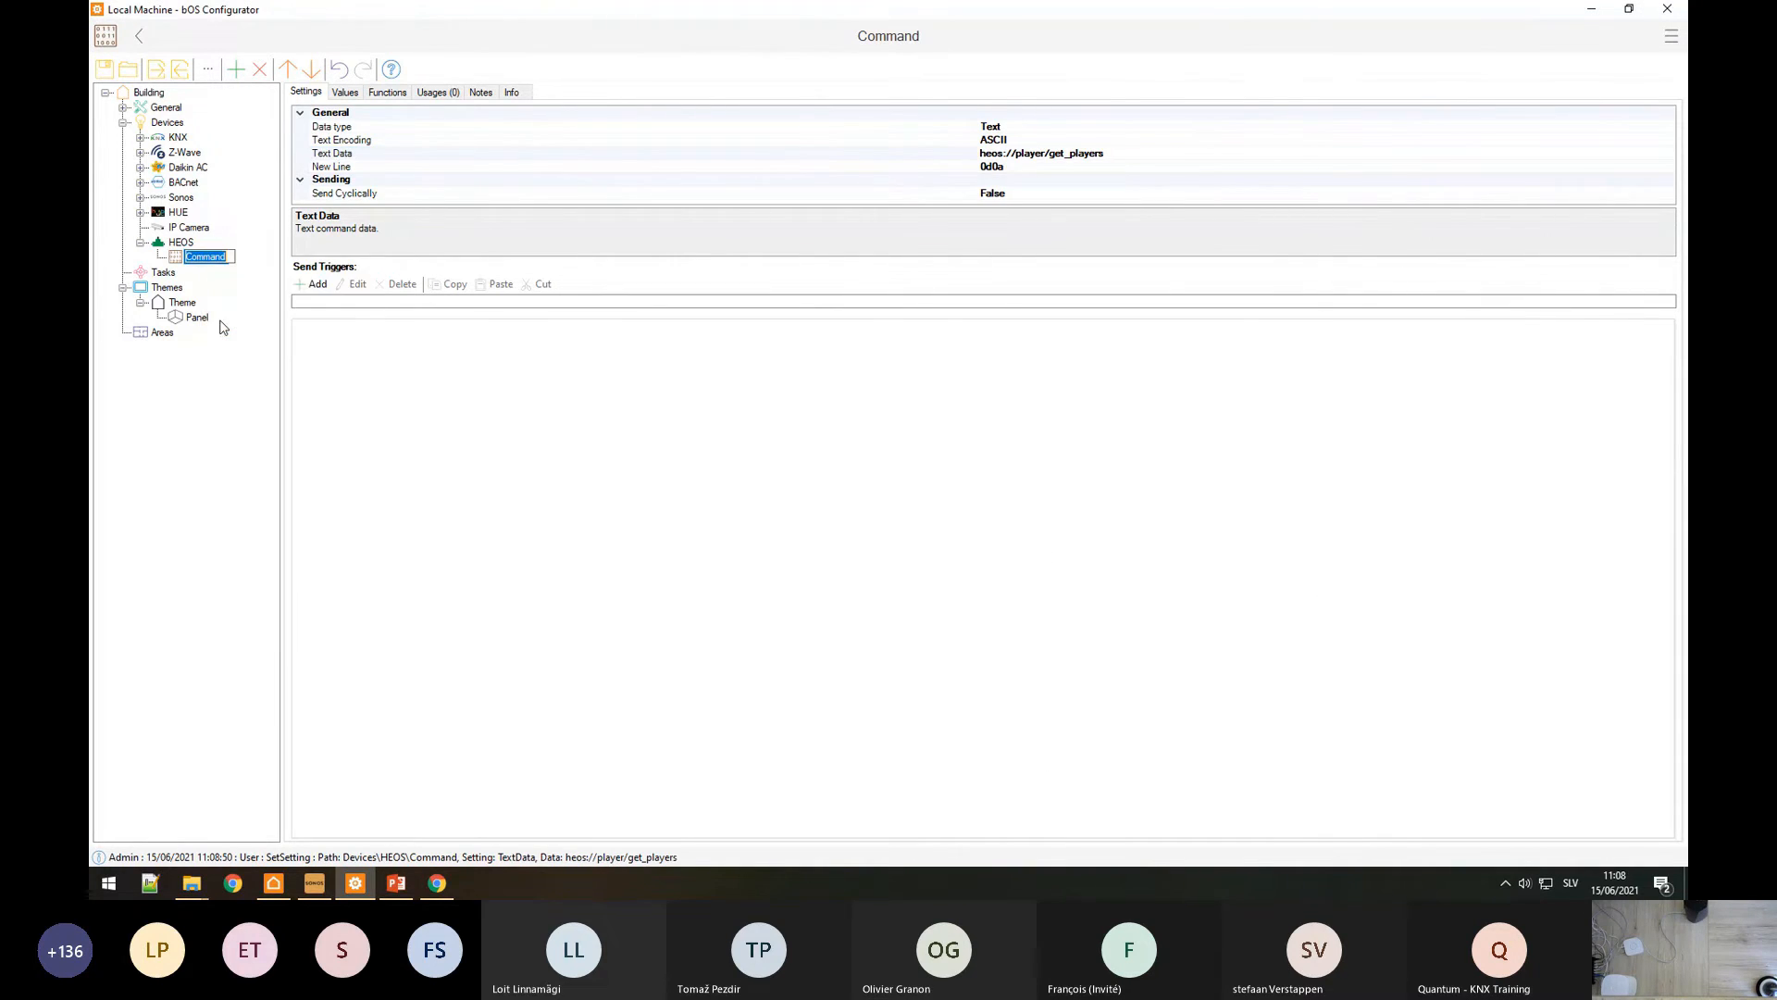
text(GETID)
key(Return)
click(388, 93)
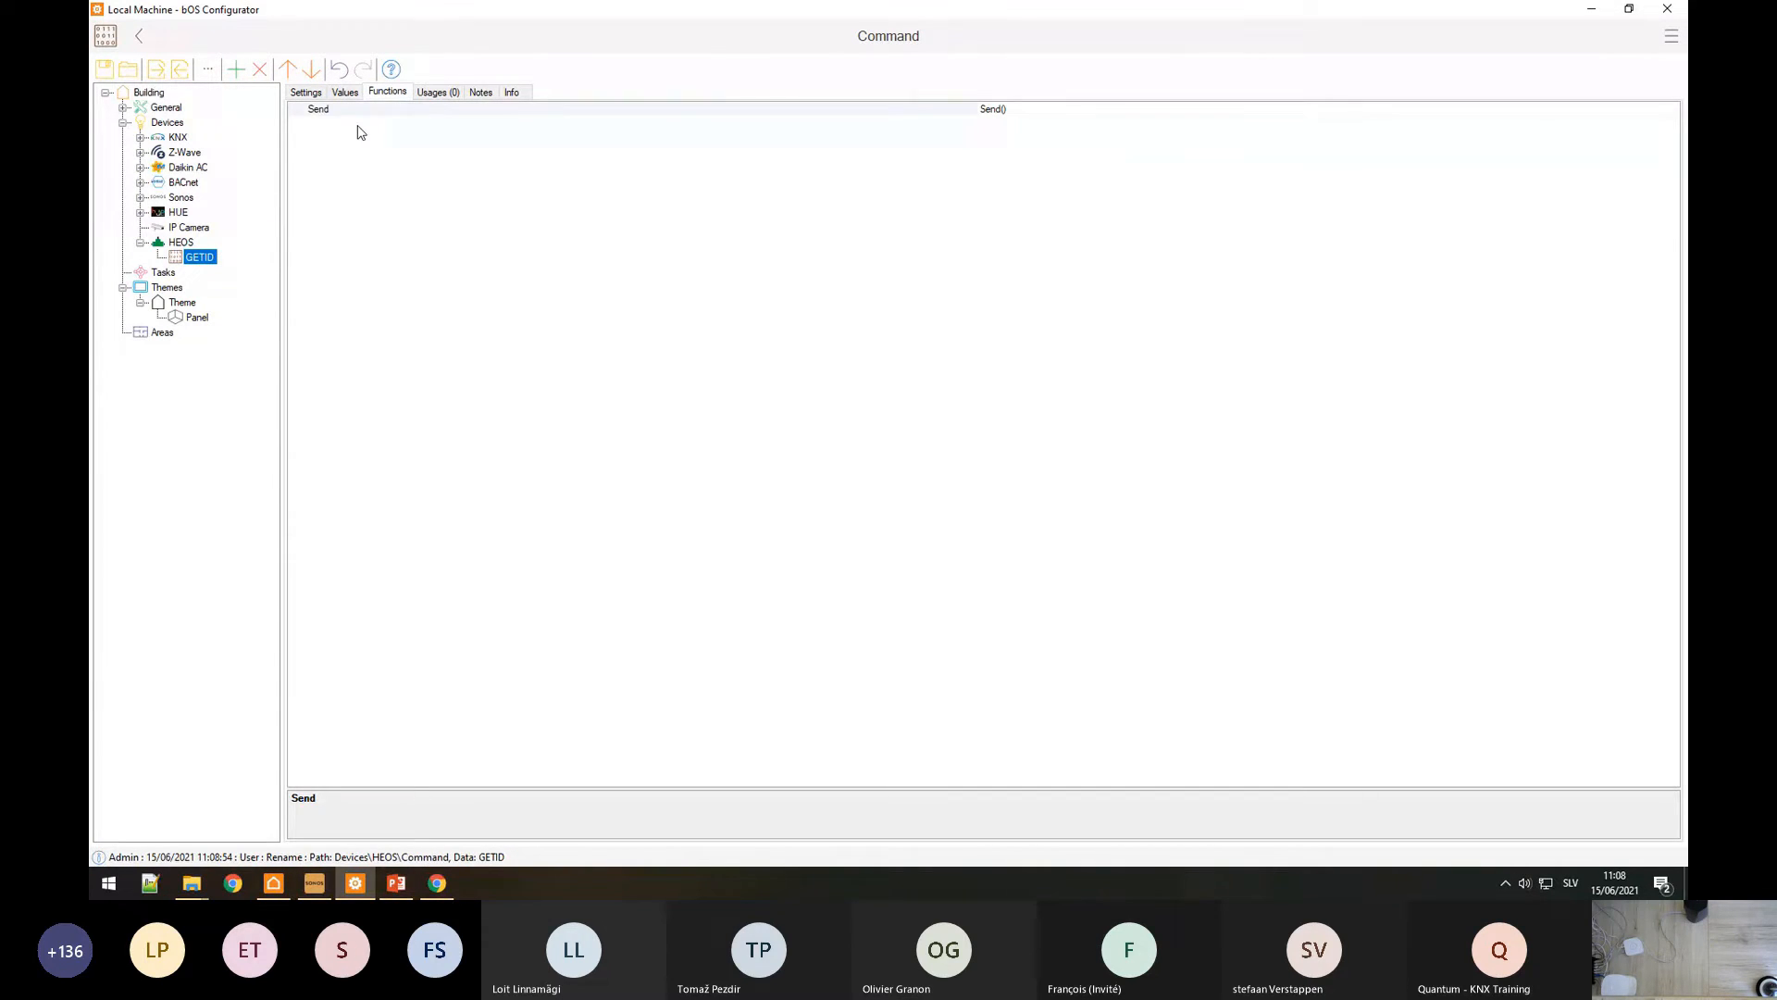
click(359, 128)
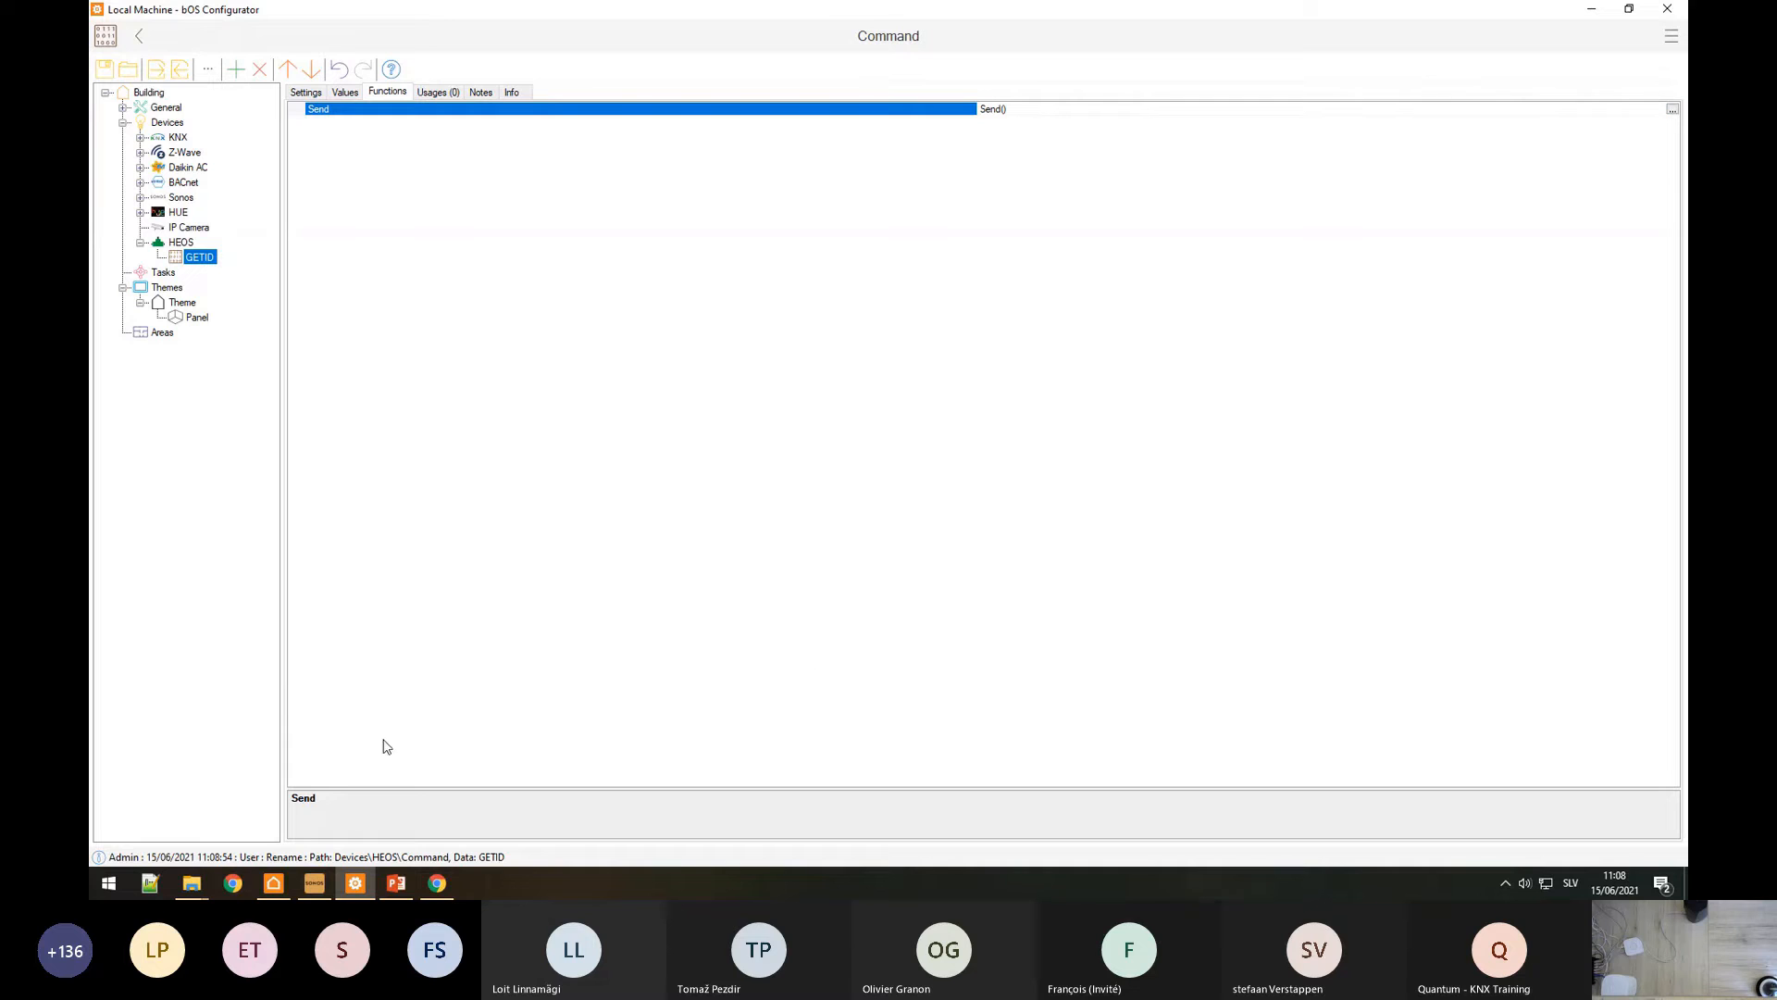
Step: Review the values of the HEOS device and the GETID command
click(179, 242)
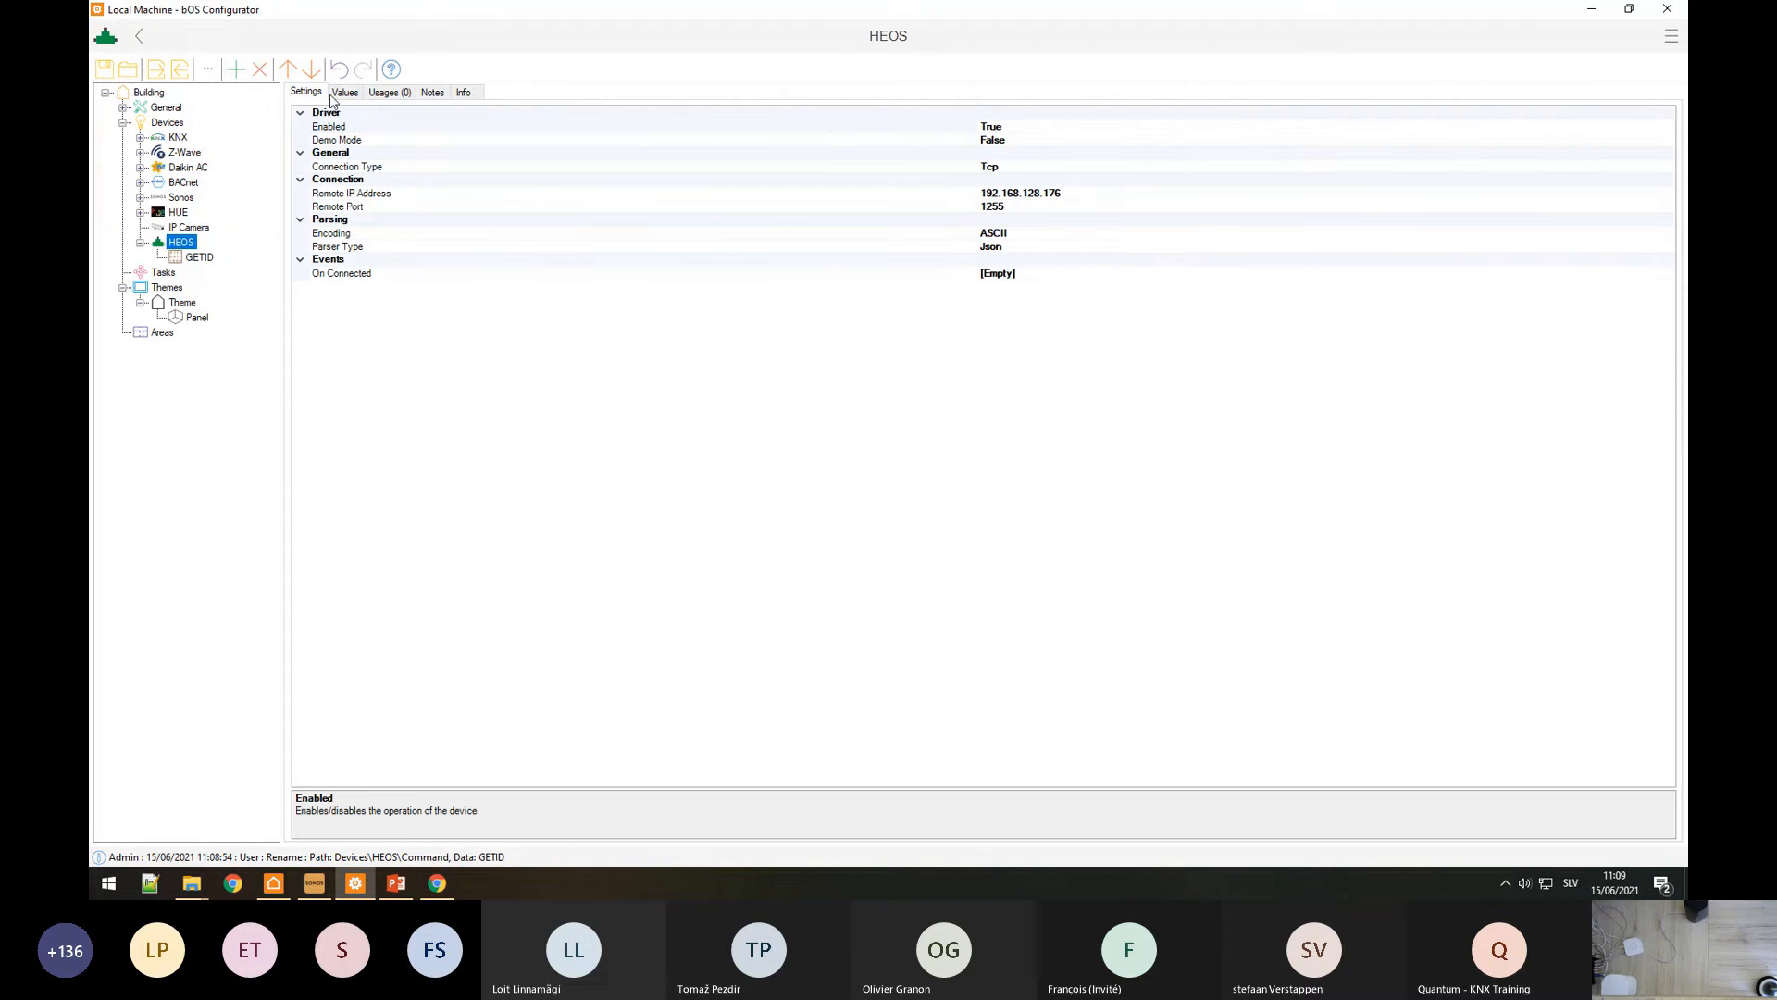
click(344, 93)
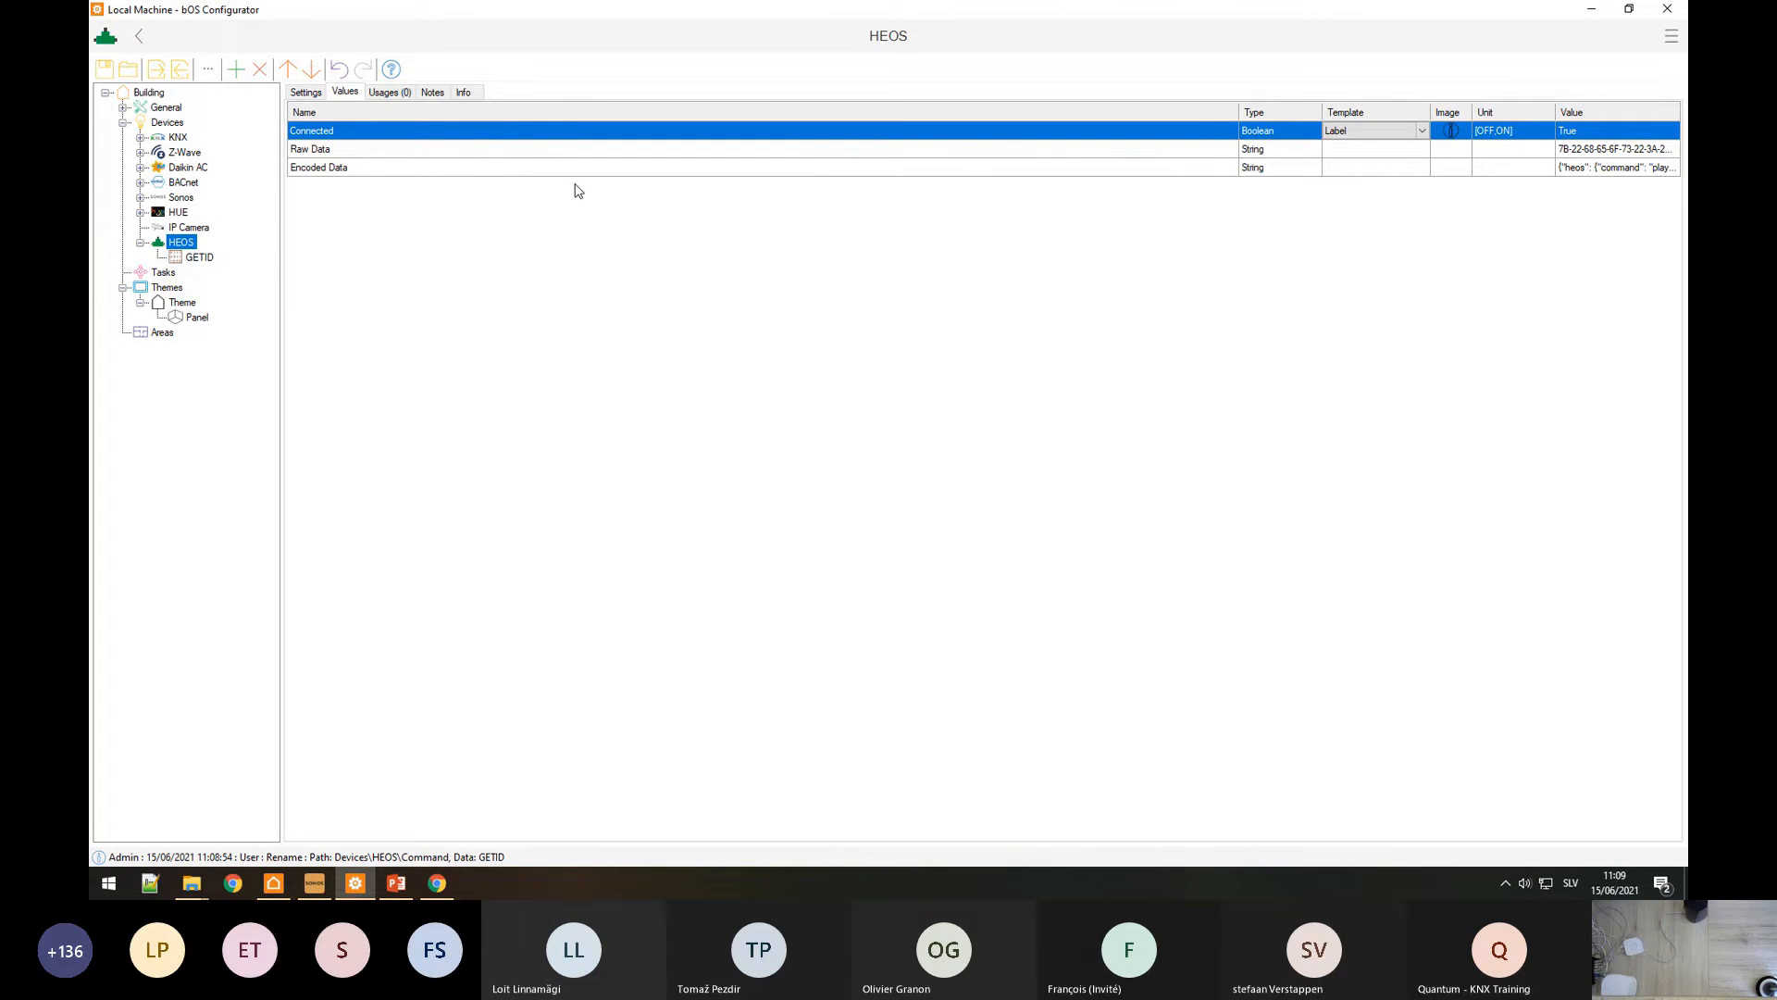
click(199, 260)
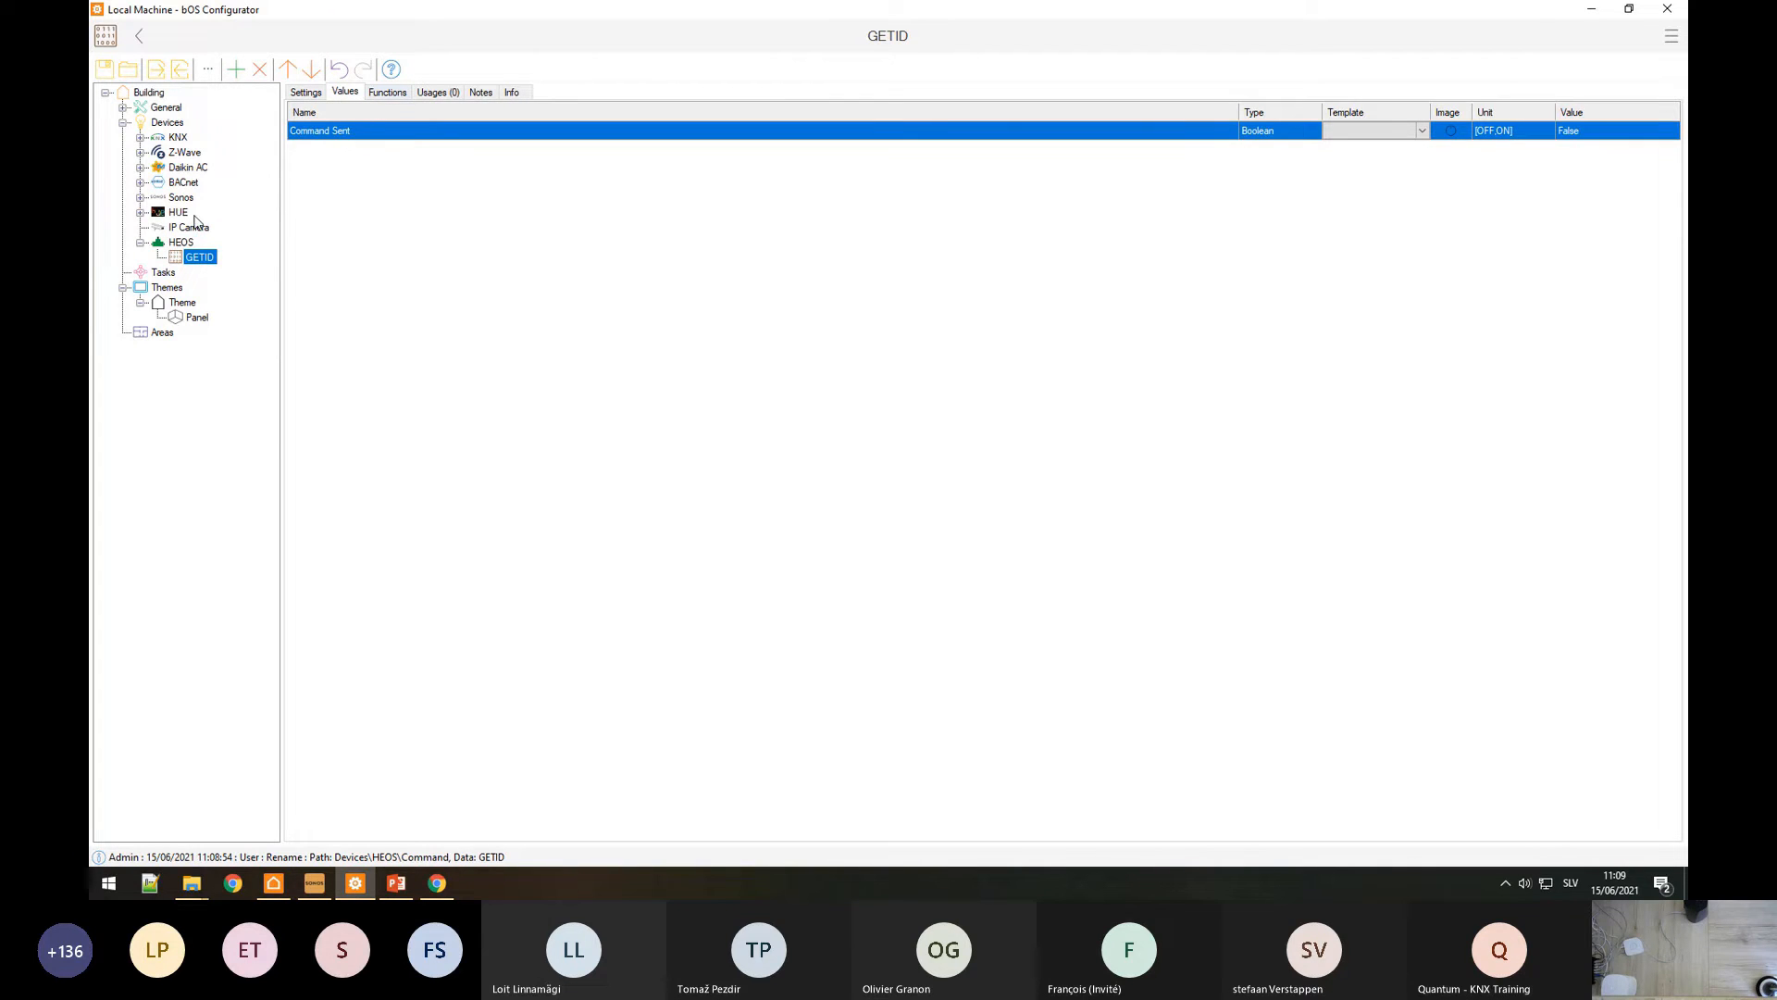
click(178, 244)
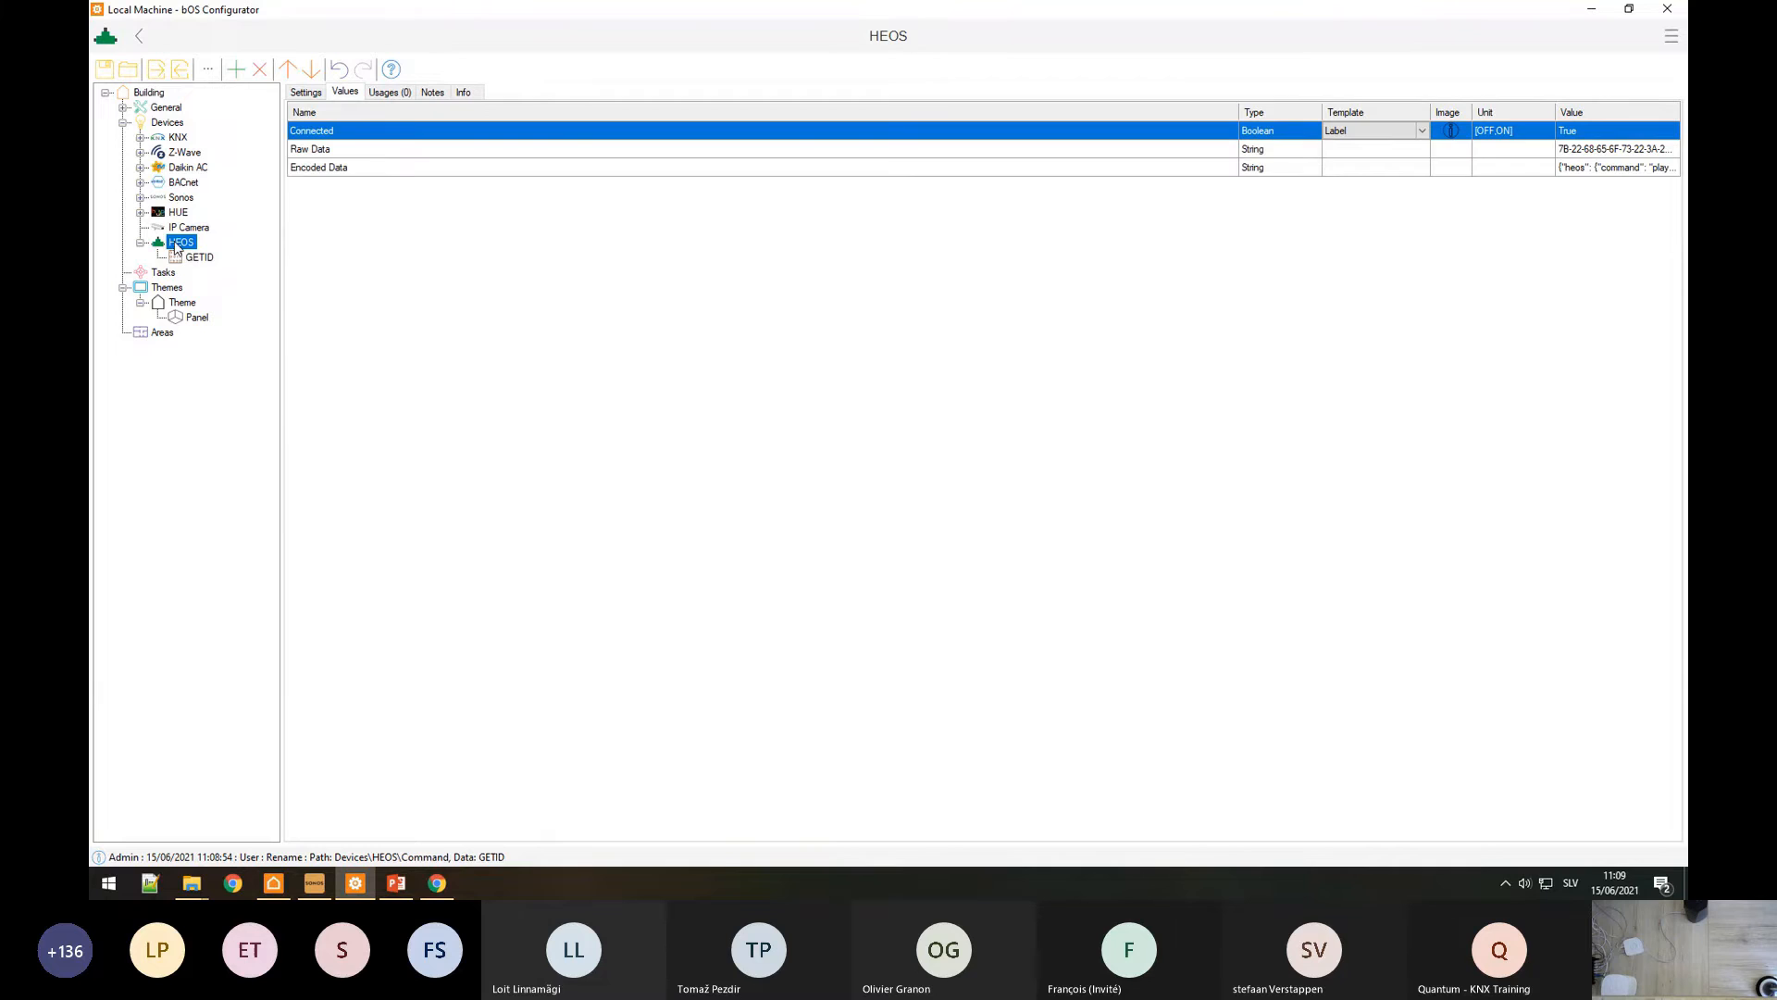
Step: Select all of the HEOS Encoded Data JSON reply and bring up Chrome
click(343, 171)
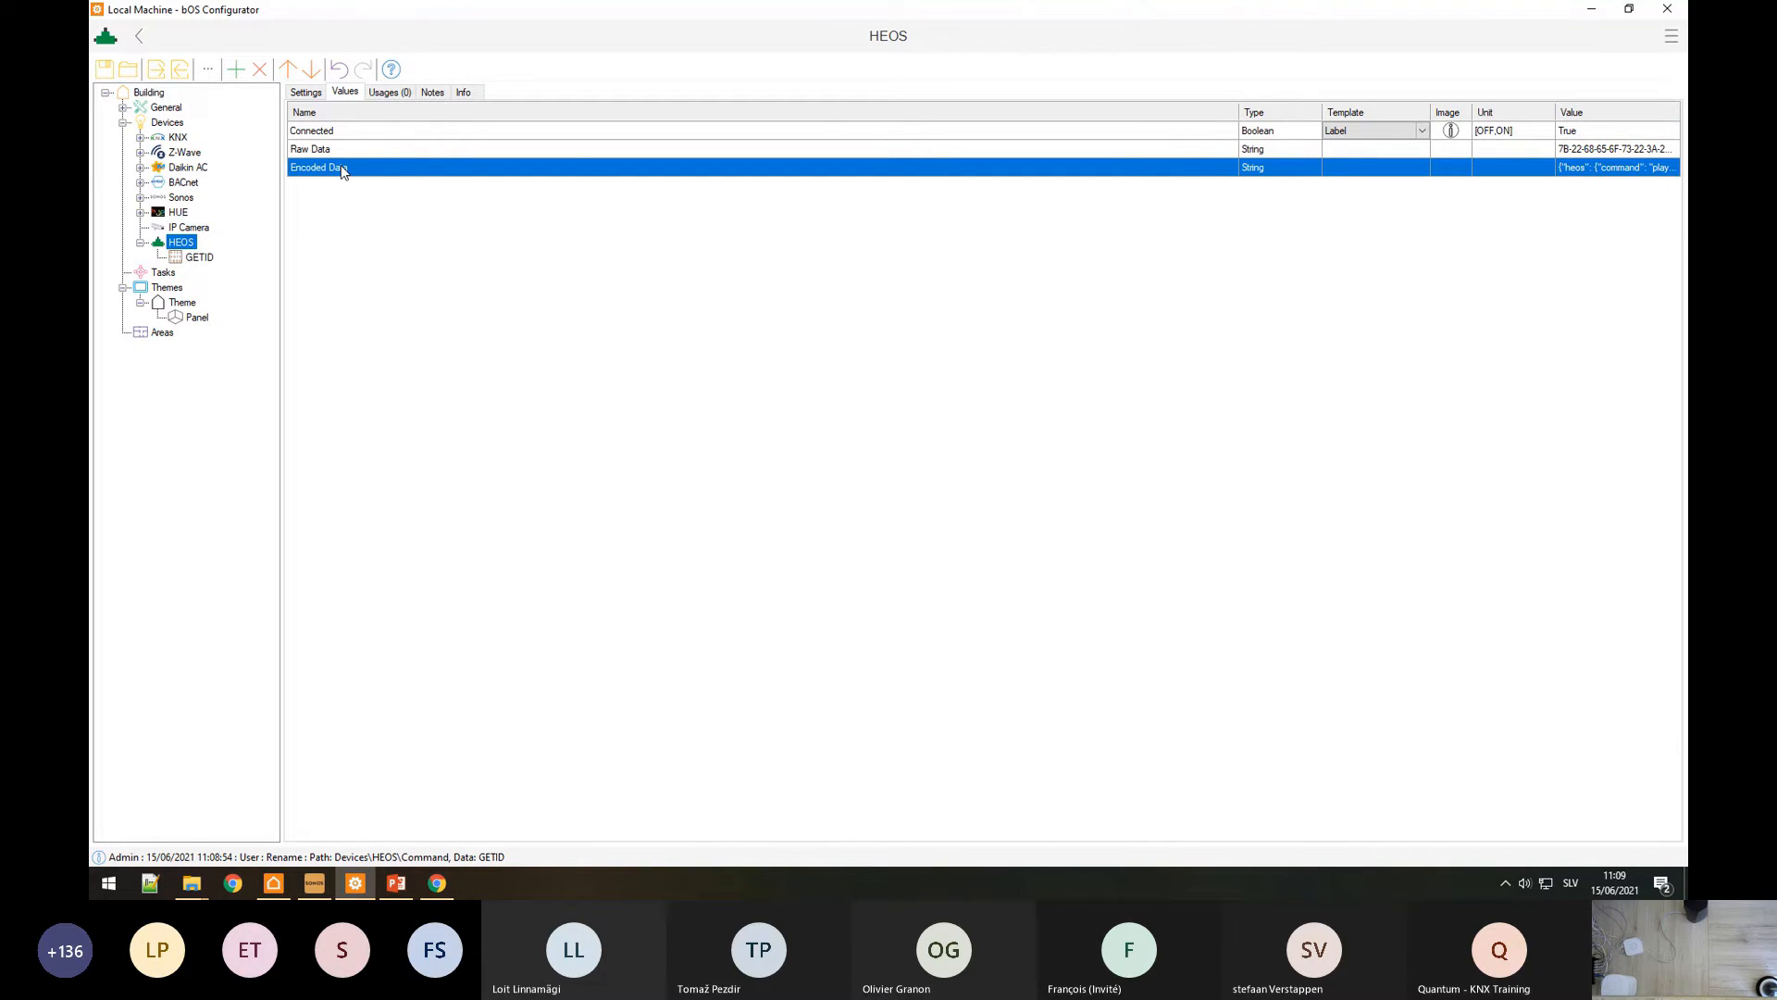
click(1622, 170)
right_click(1622, 171)
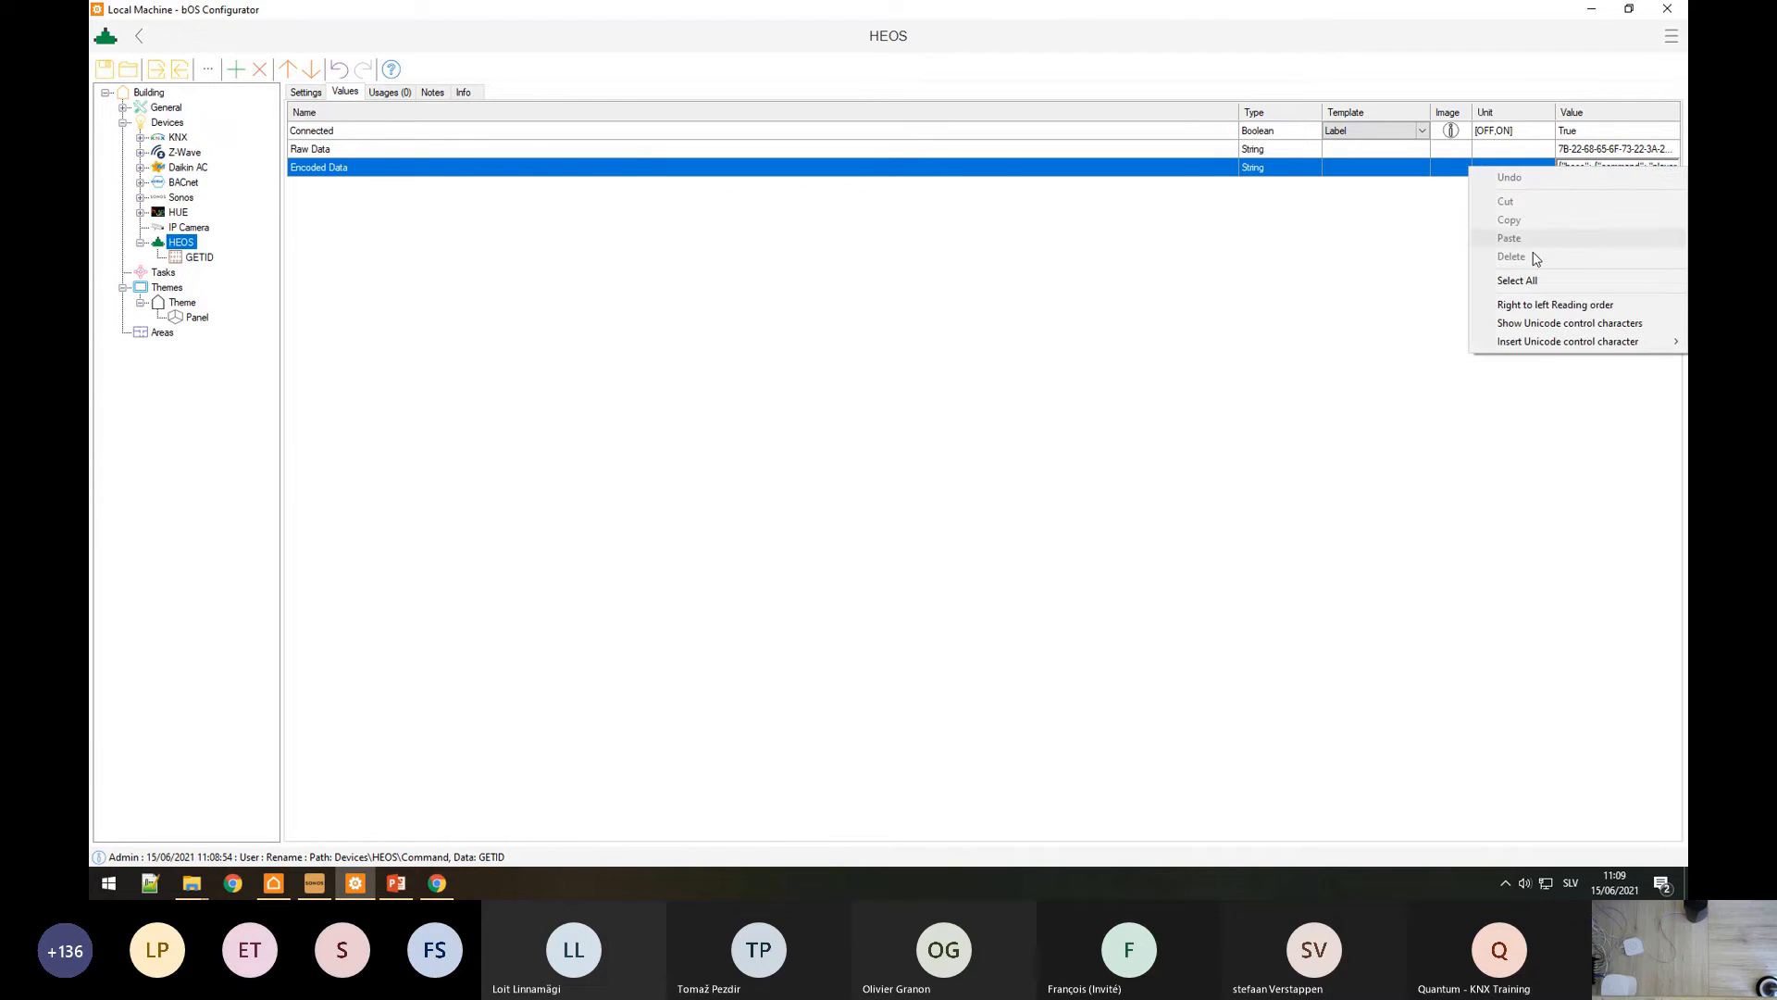
click(1518, 281)
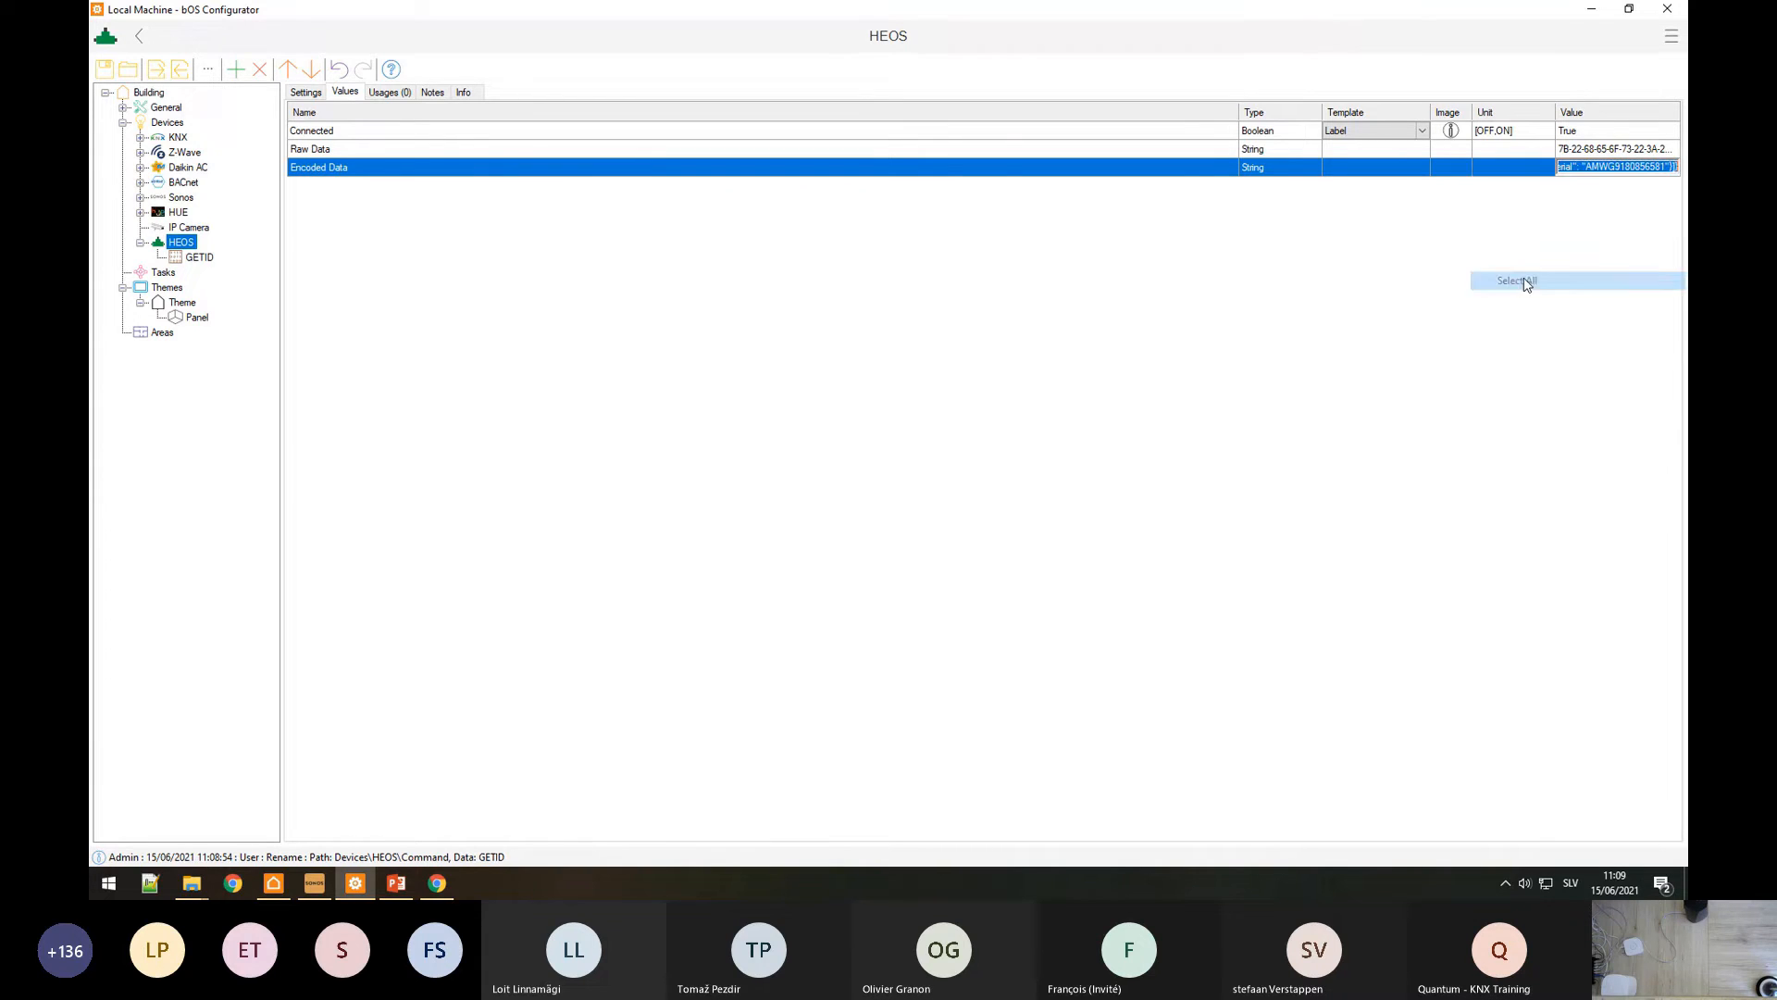
click(436, 885)
Step: Load JSON Editor Online in a new tab and paste the get_players reply
click(309, 14)
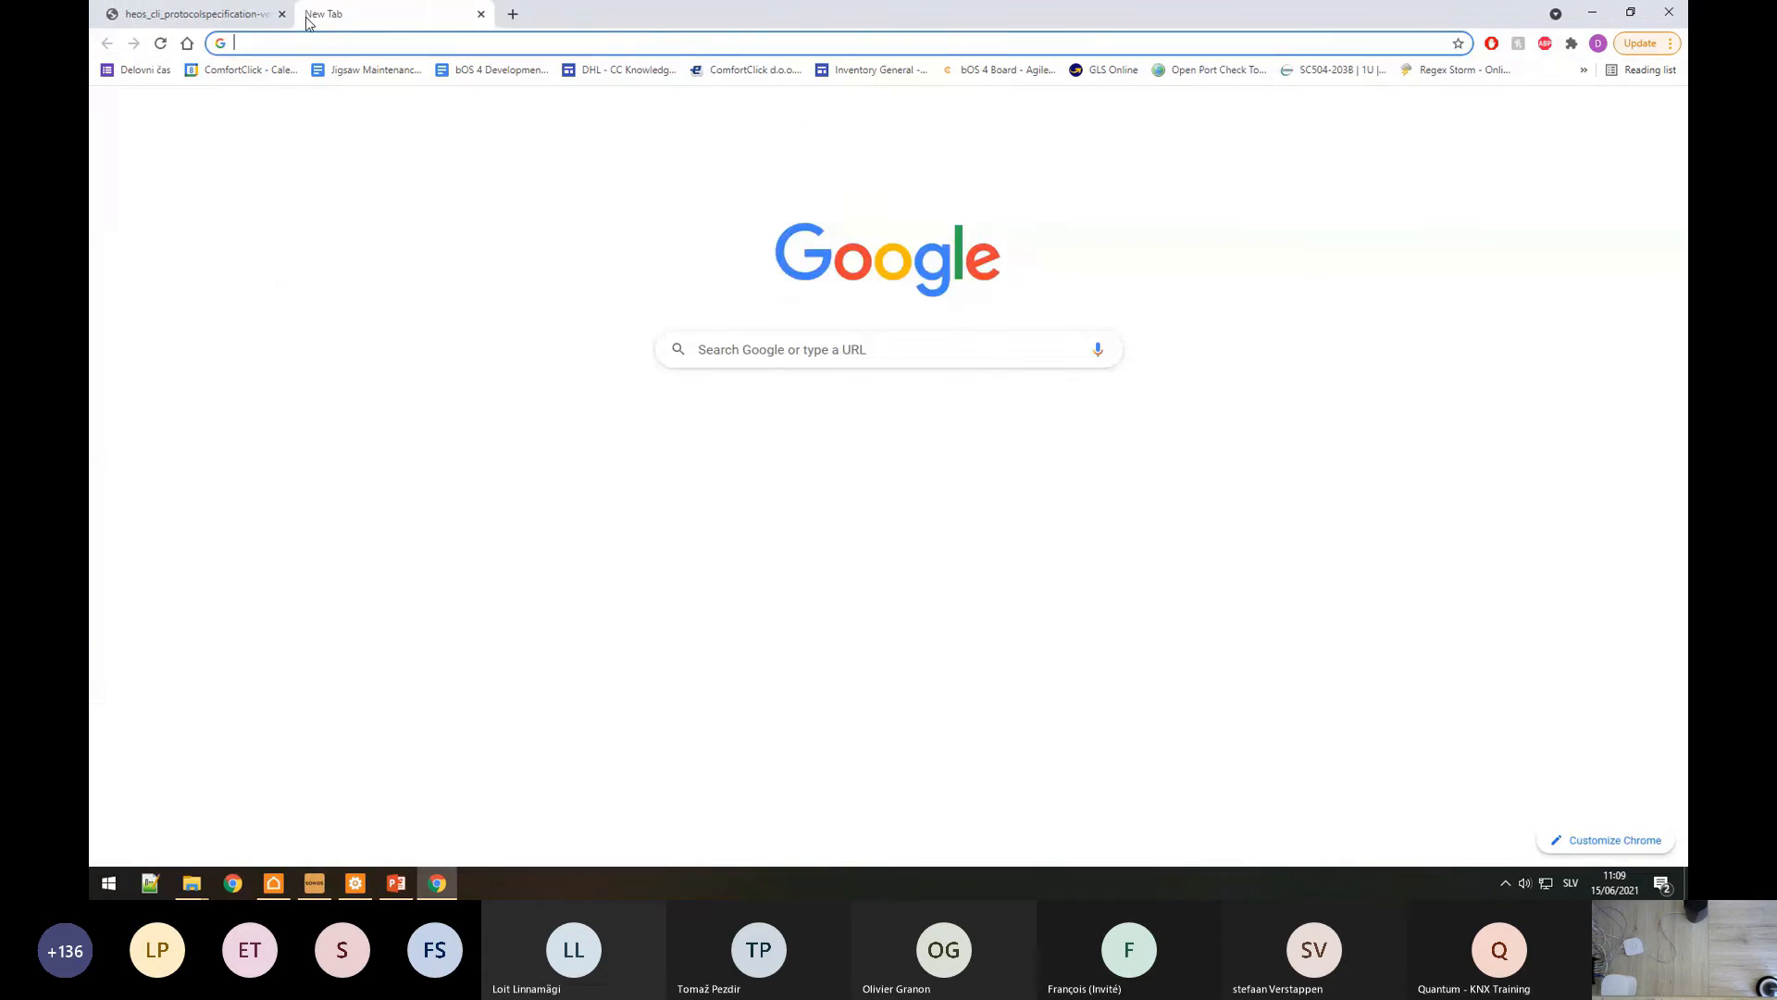
text(json)
key(Return)
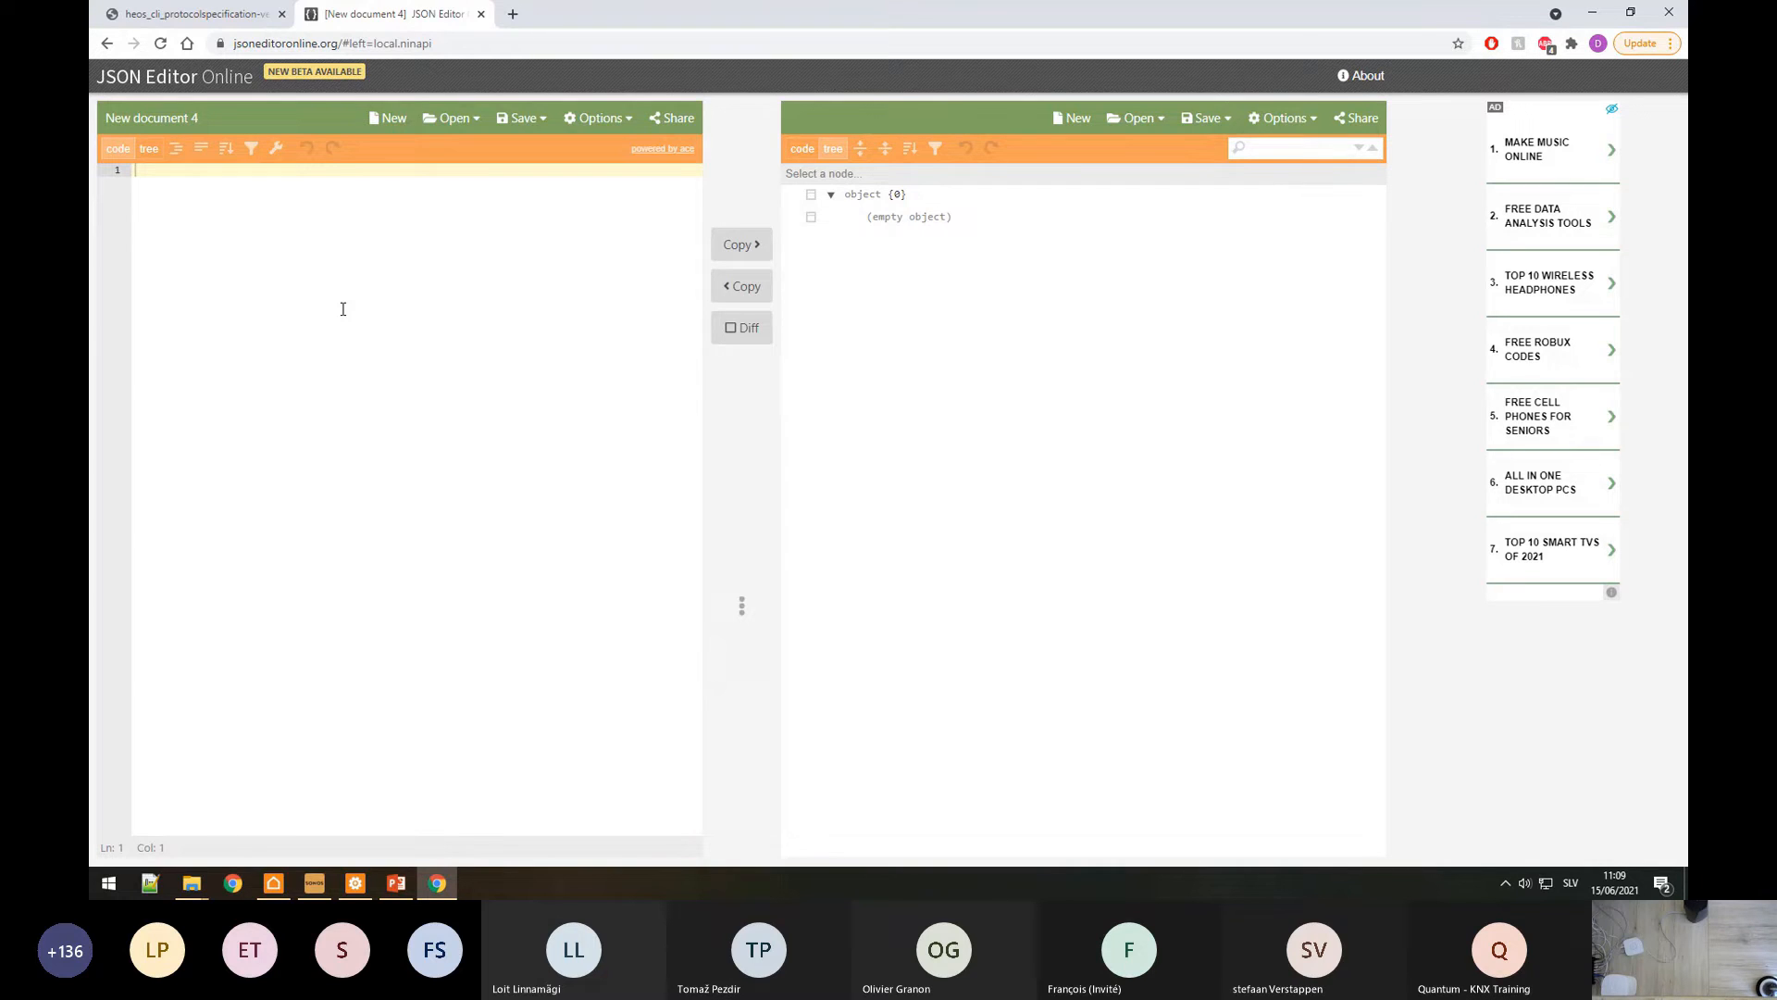
key(ctrl+v)
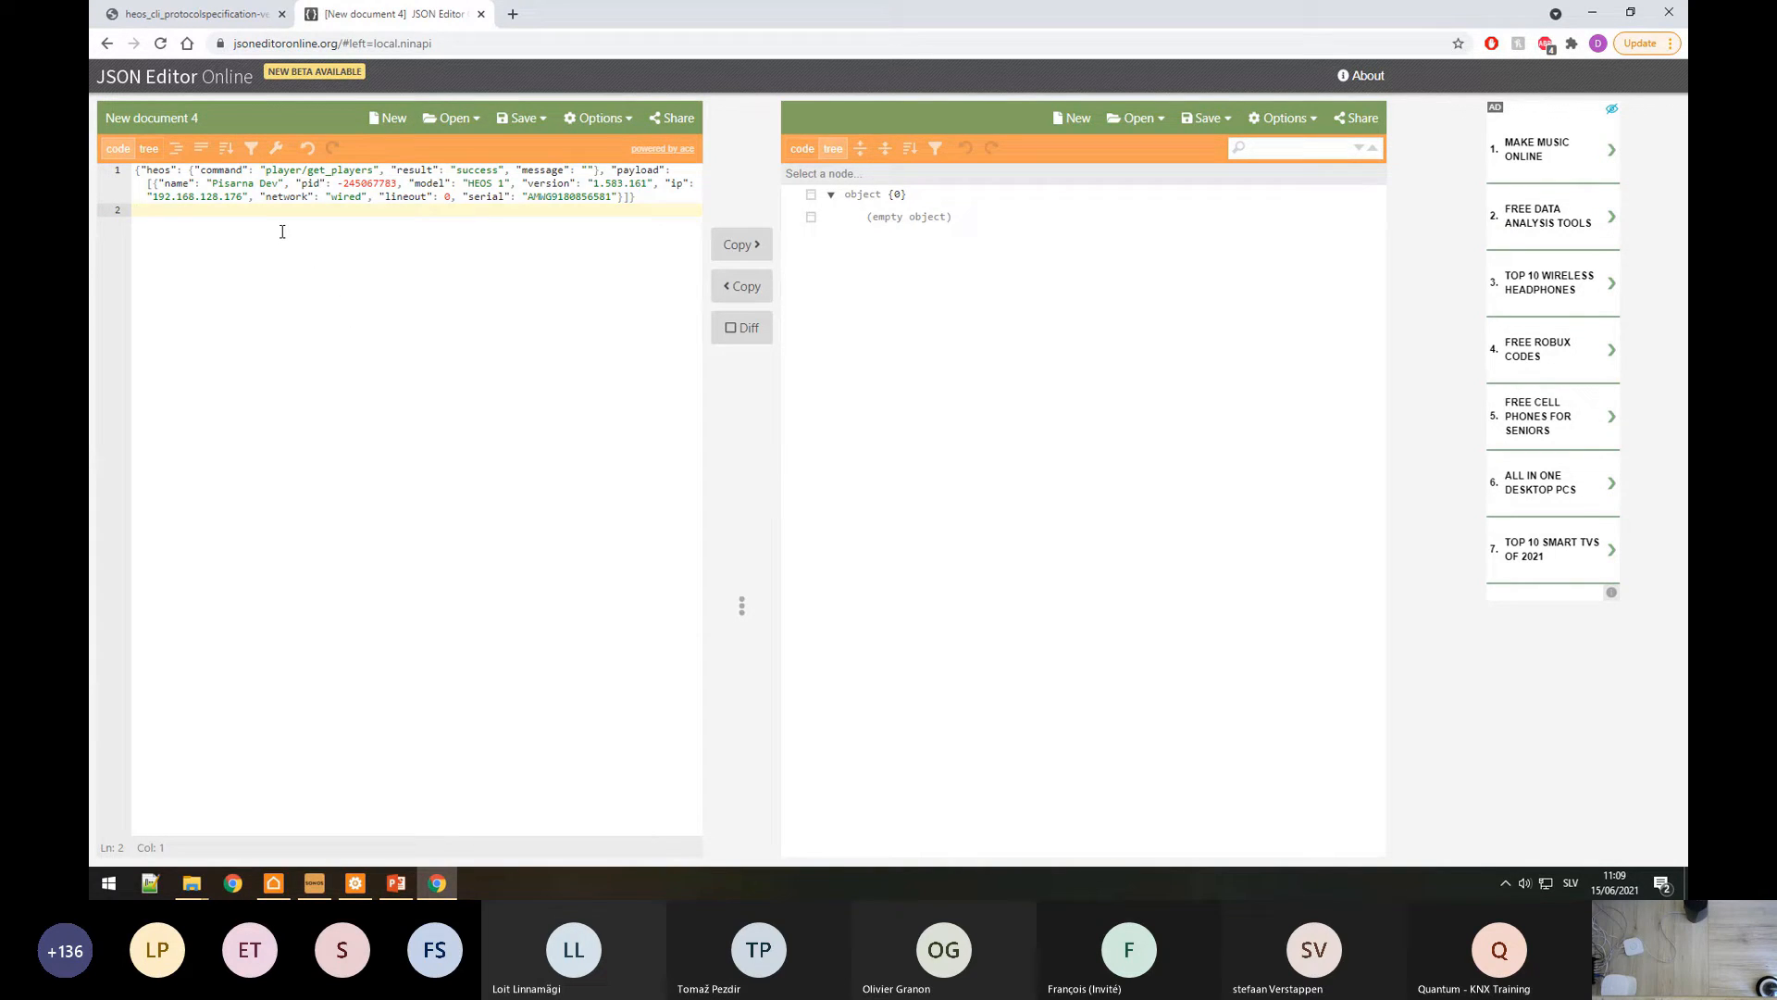
drag(337, 183, 399, 185)
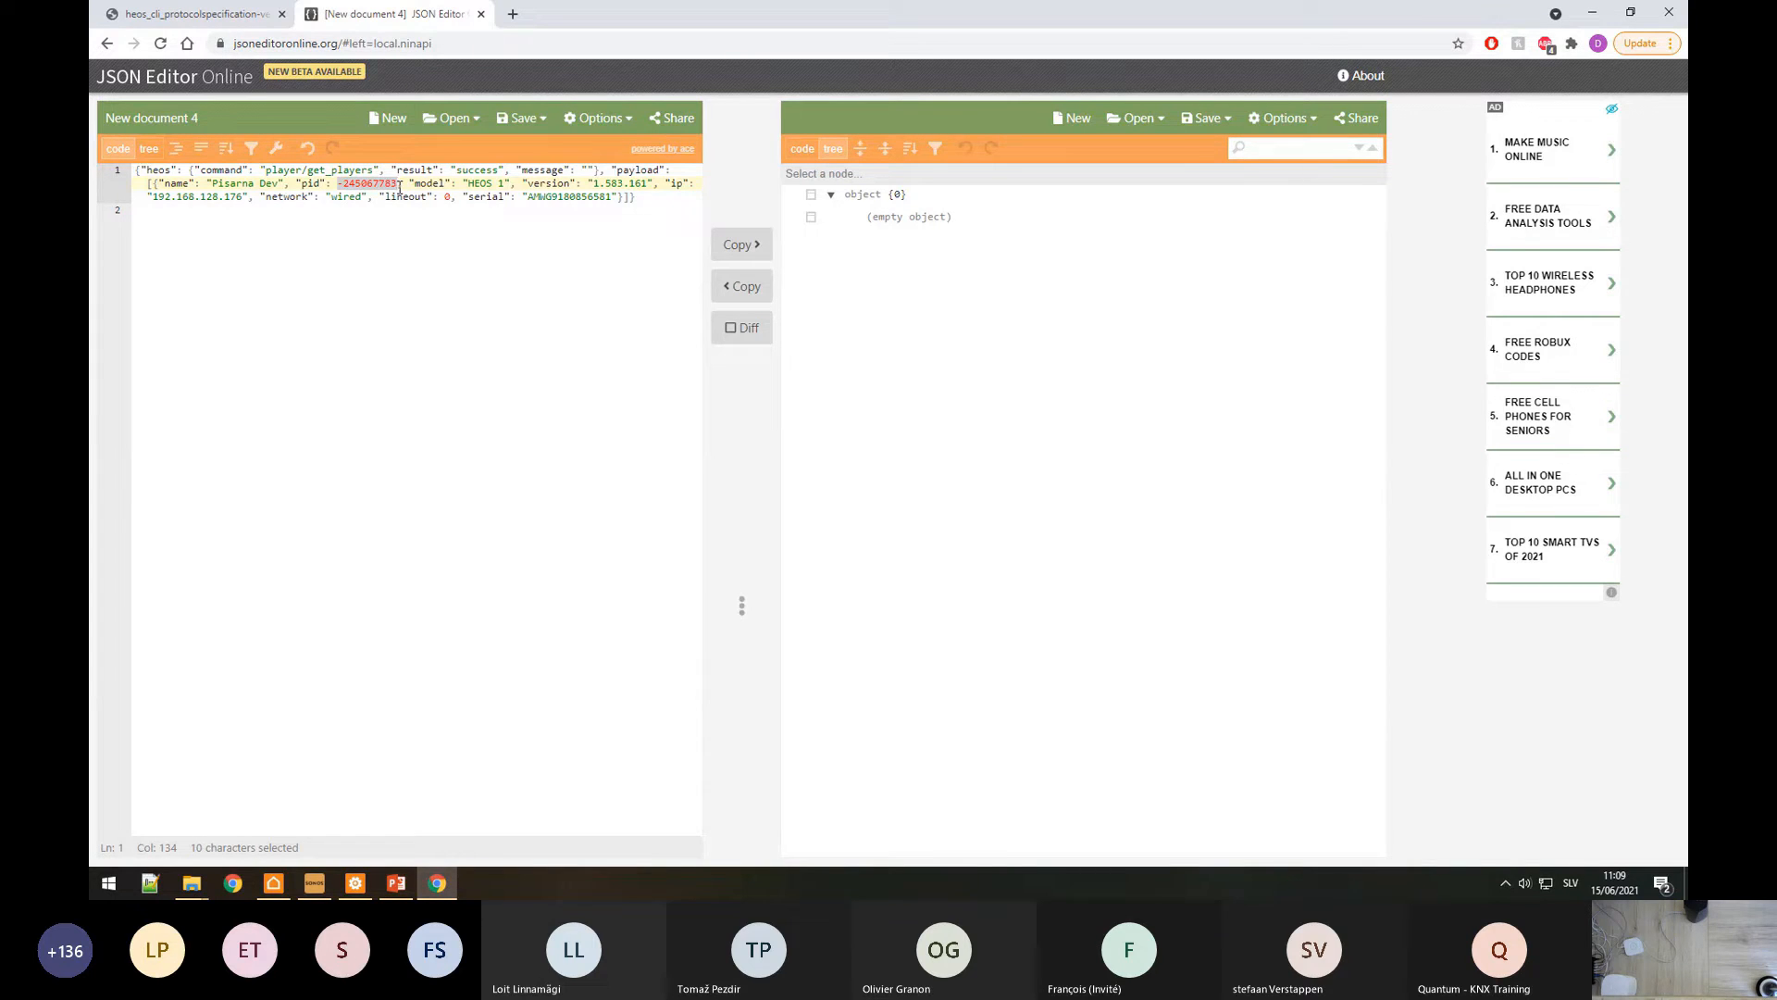
Step: Show the JSON as a tree, expanding payload and entry 0 down to pid
click(148, 148)
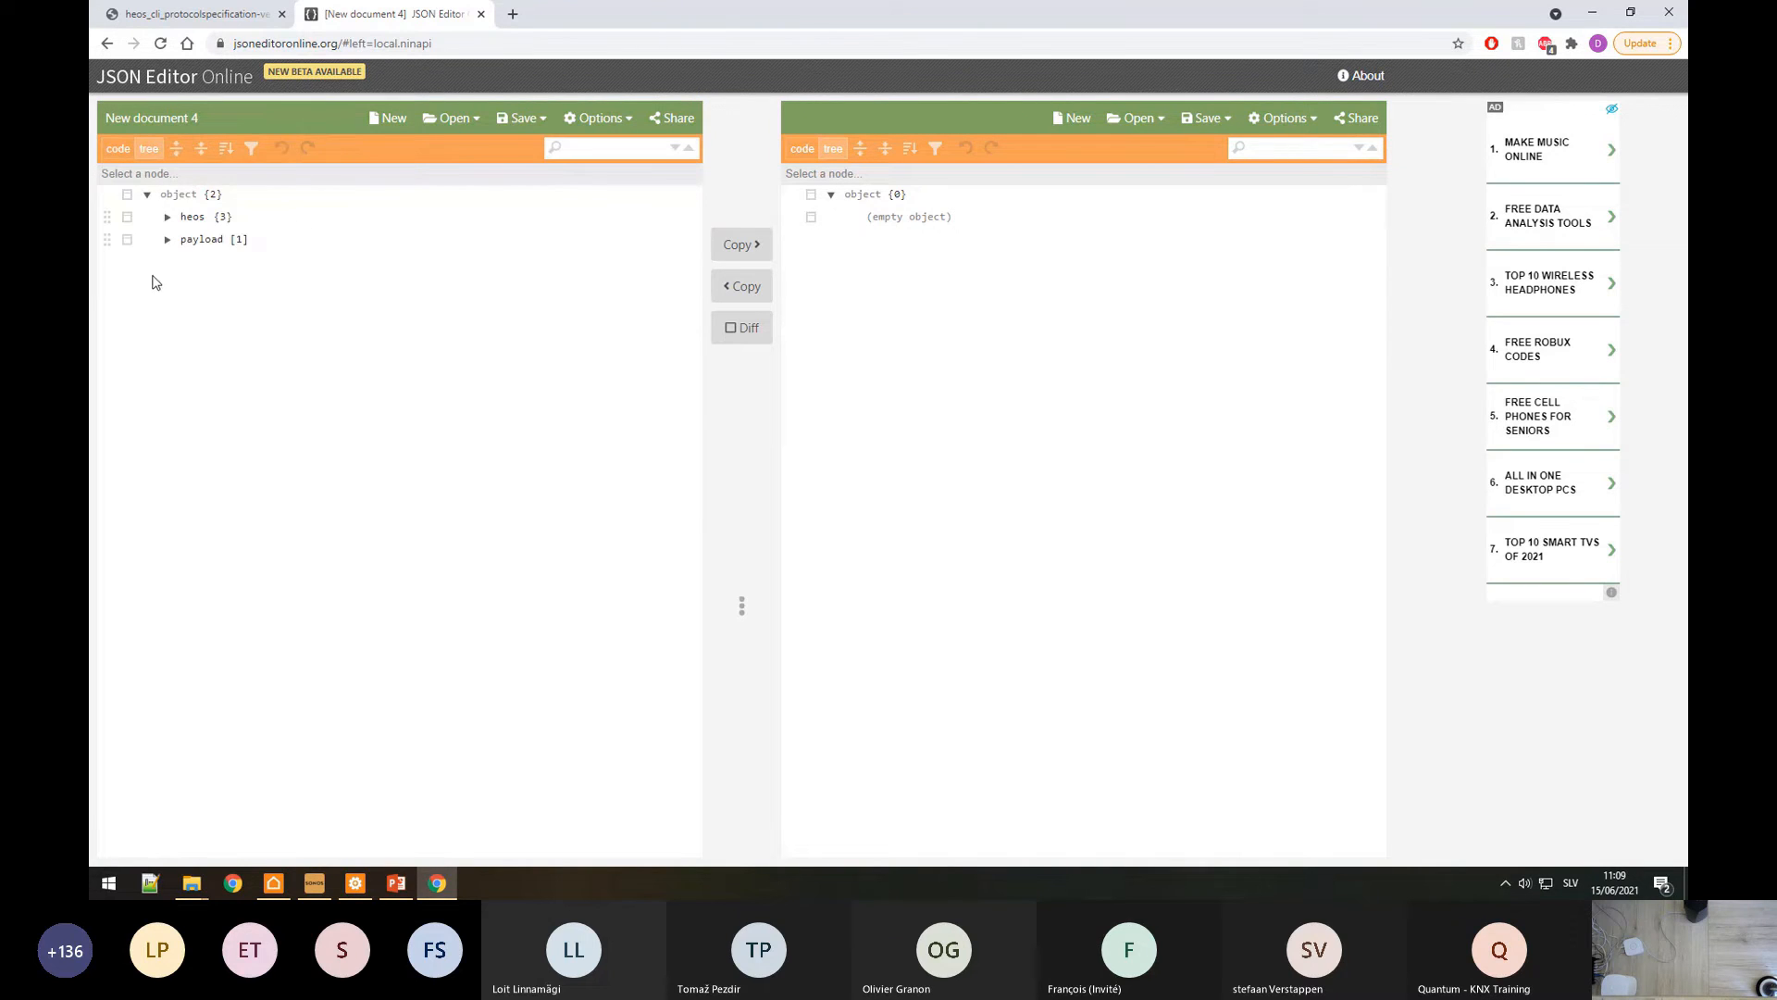
click(167, 239)
click(186, 263)
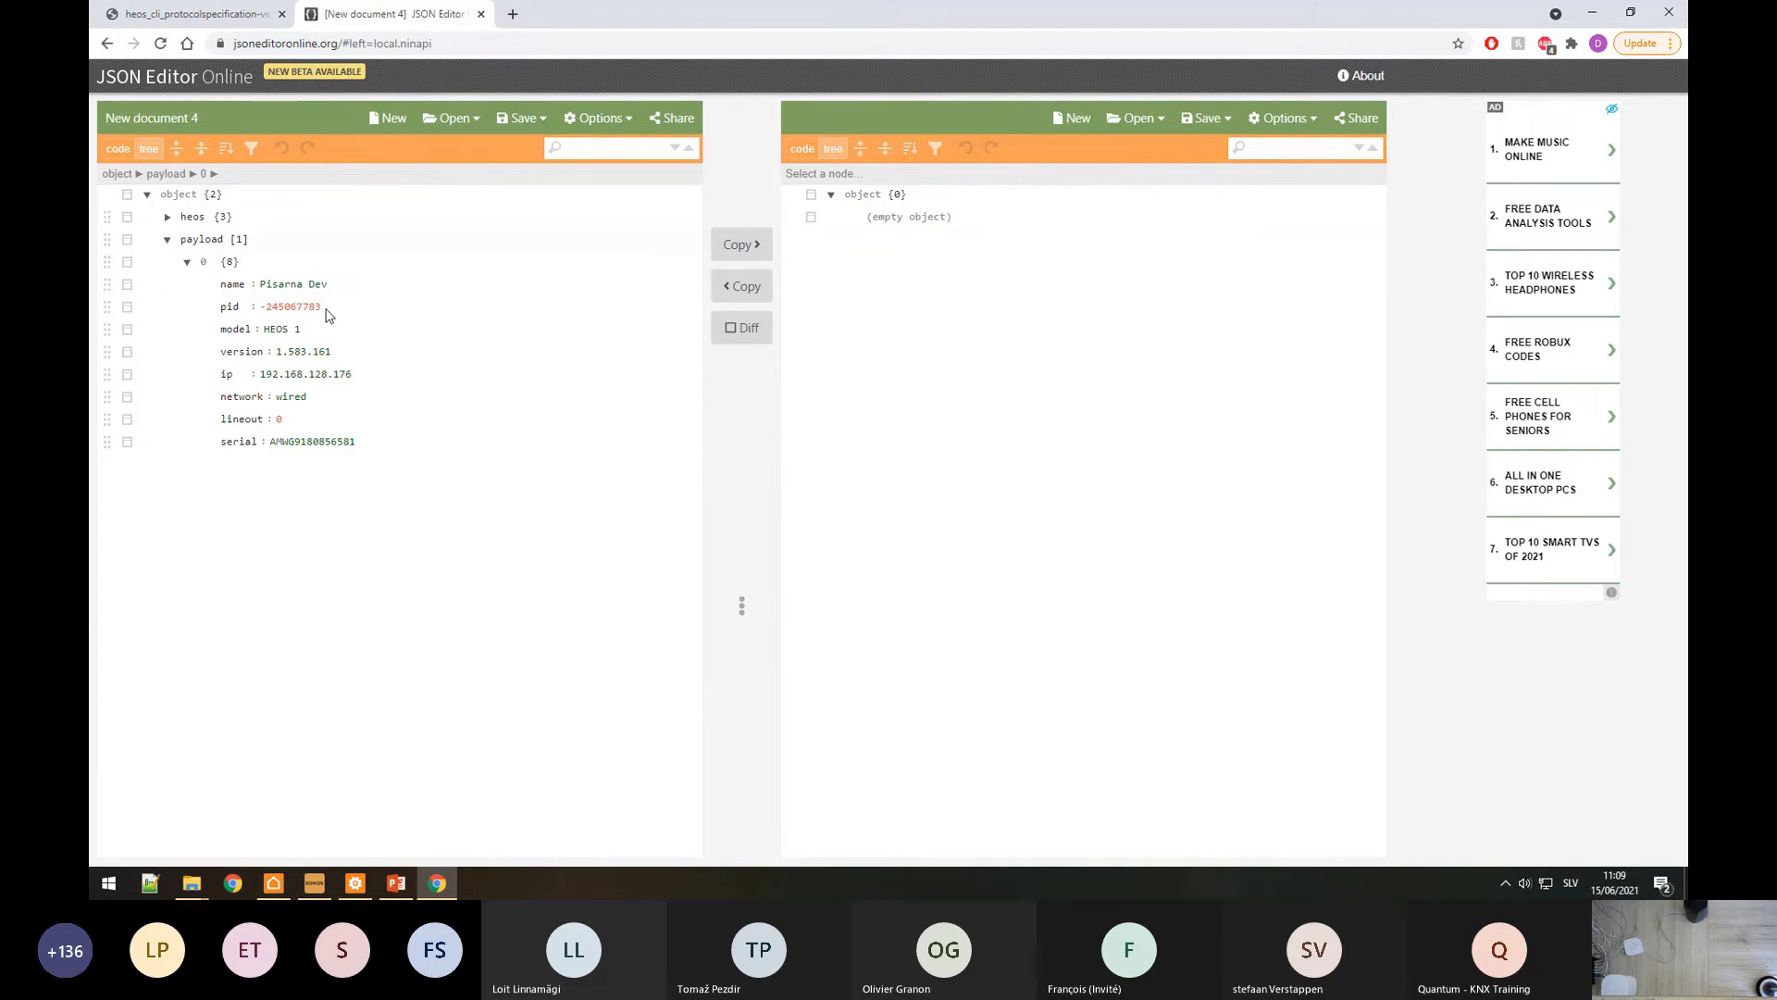
click(291, 307)
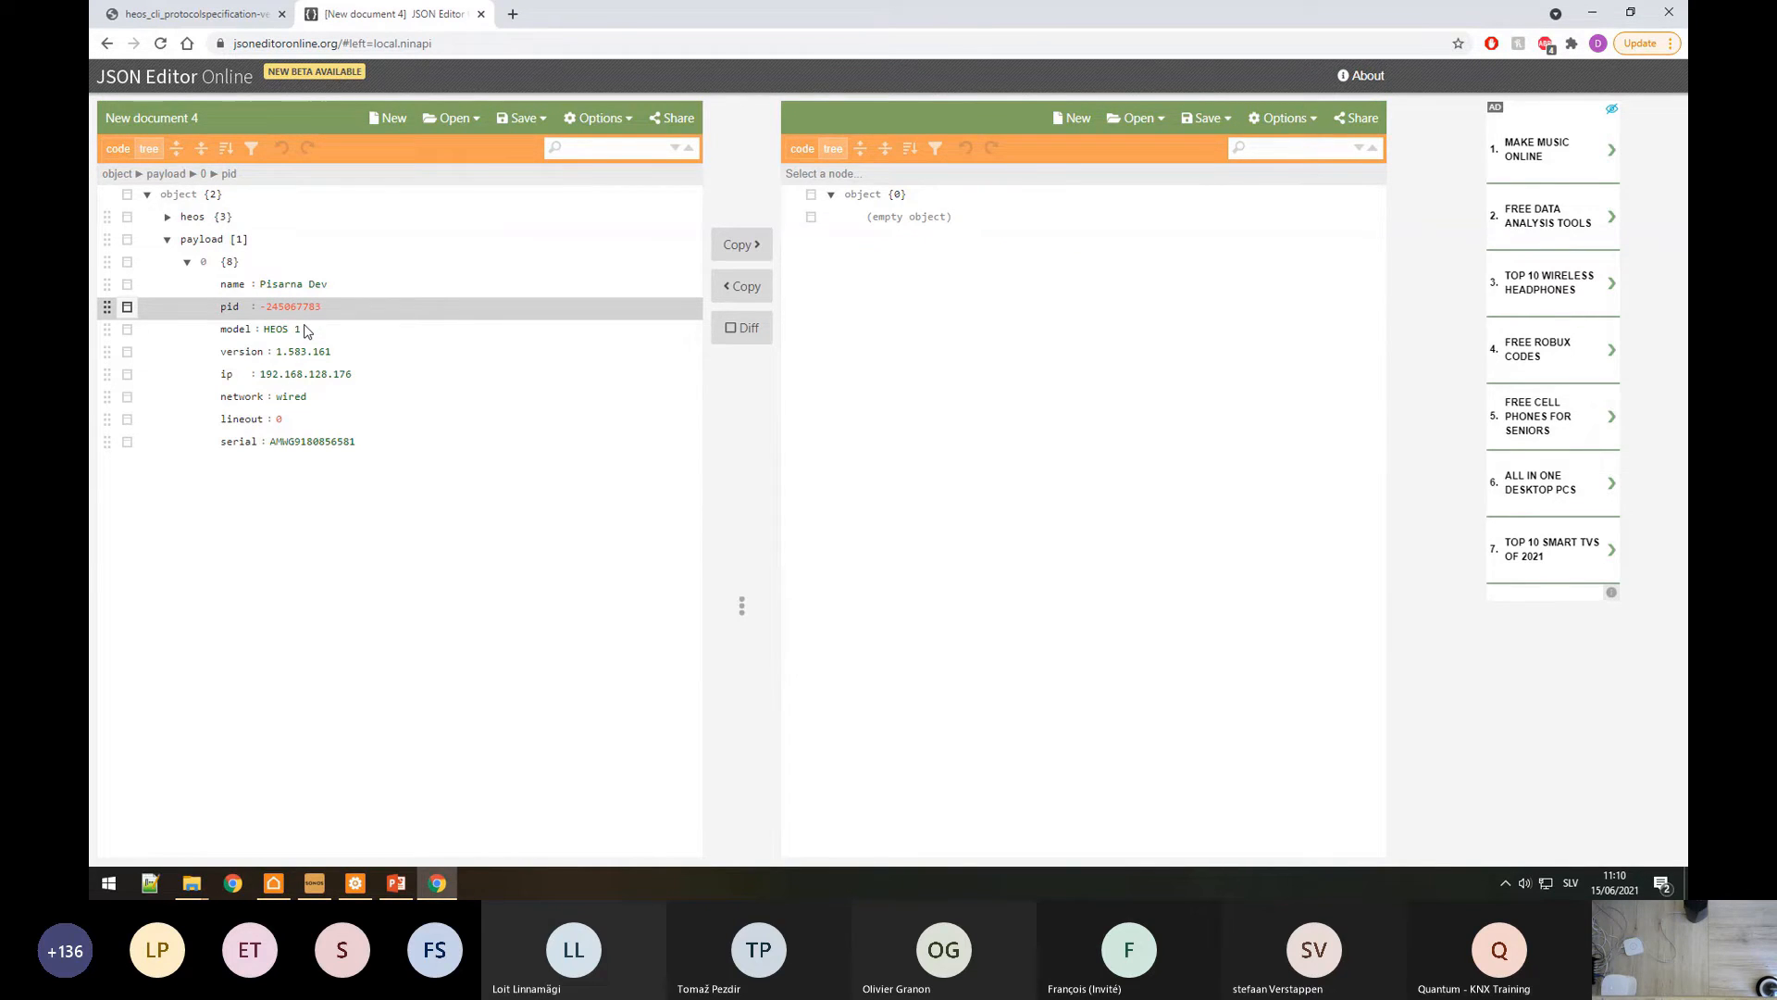
Step: Add a String item named ID under the HEOS device
click(355, 883)
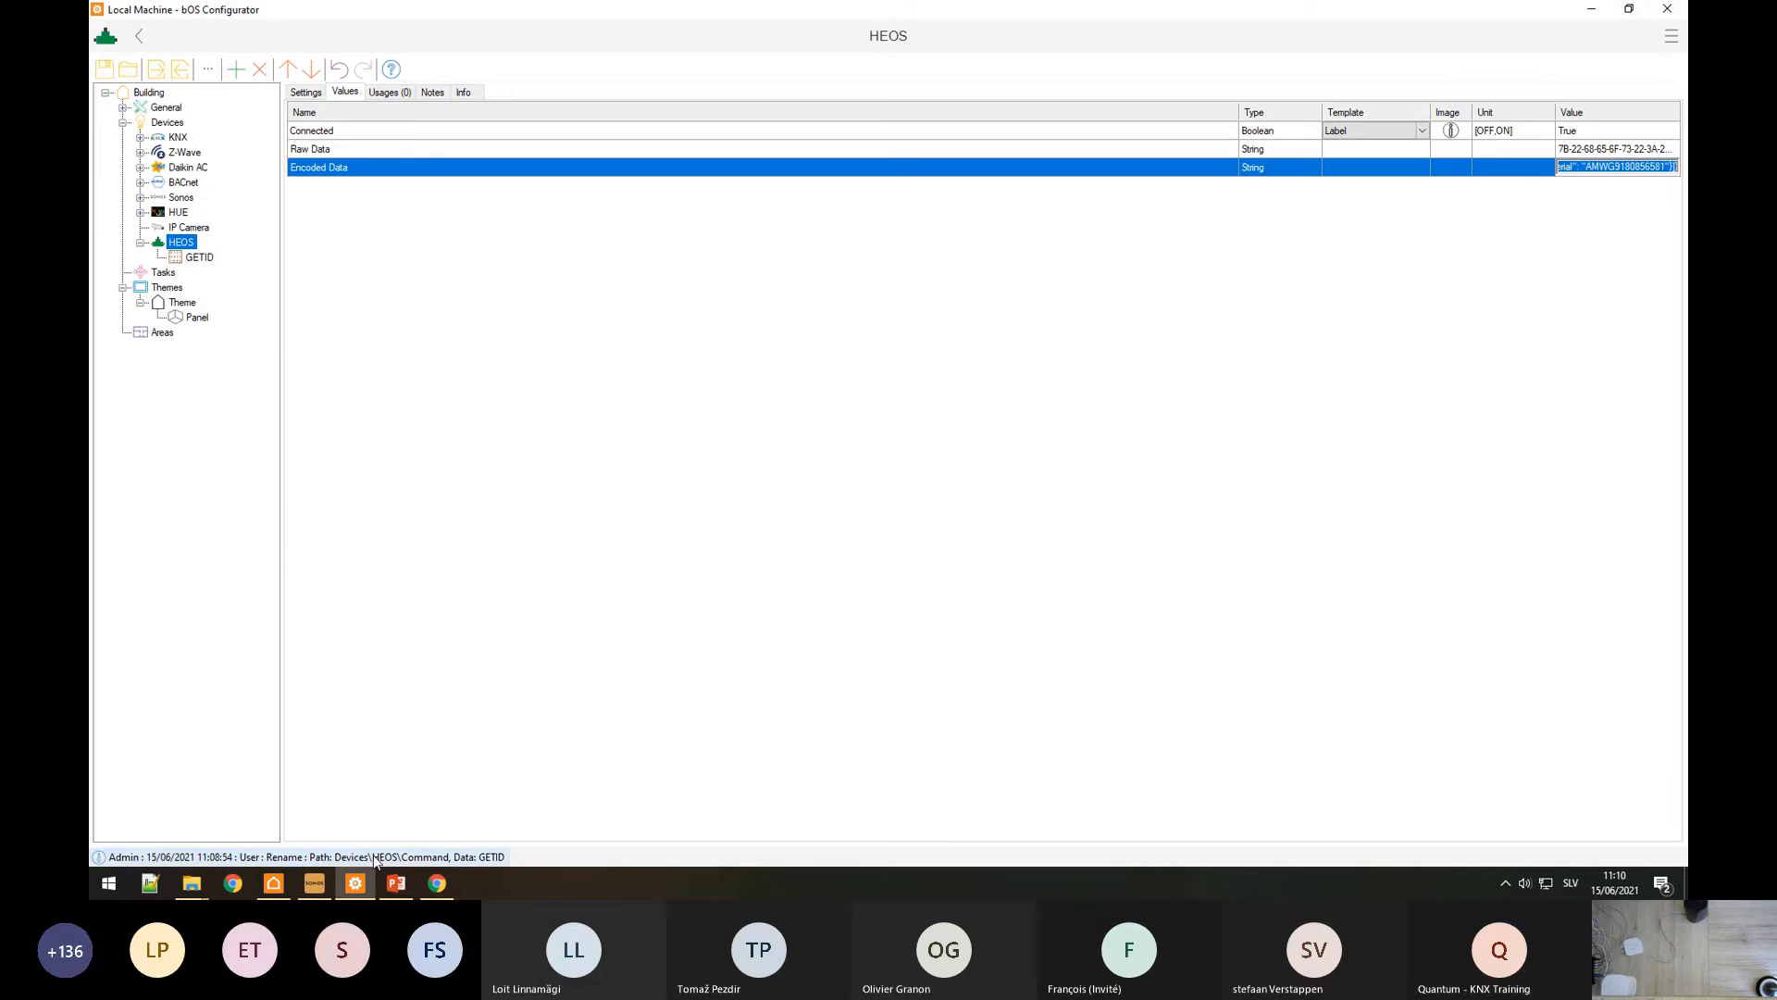
right_click(183, 246)
click(204, 254)
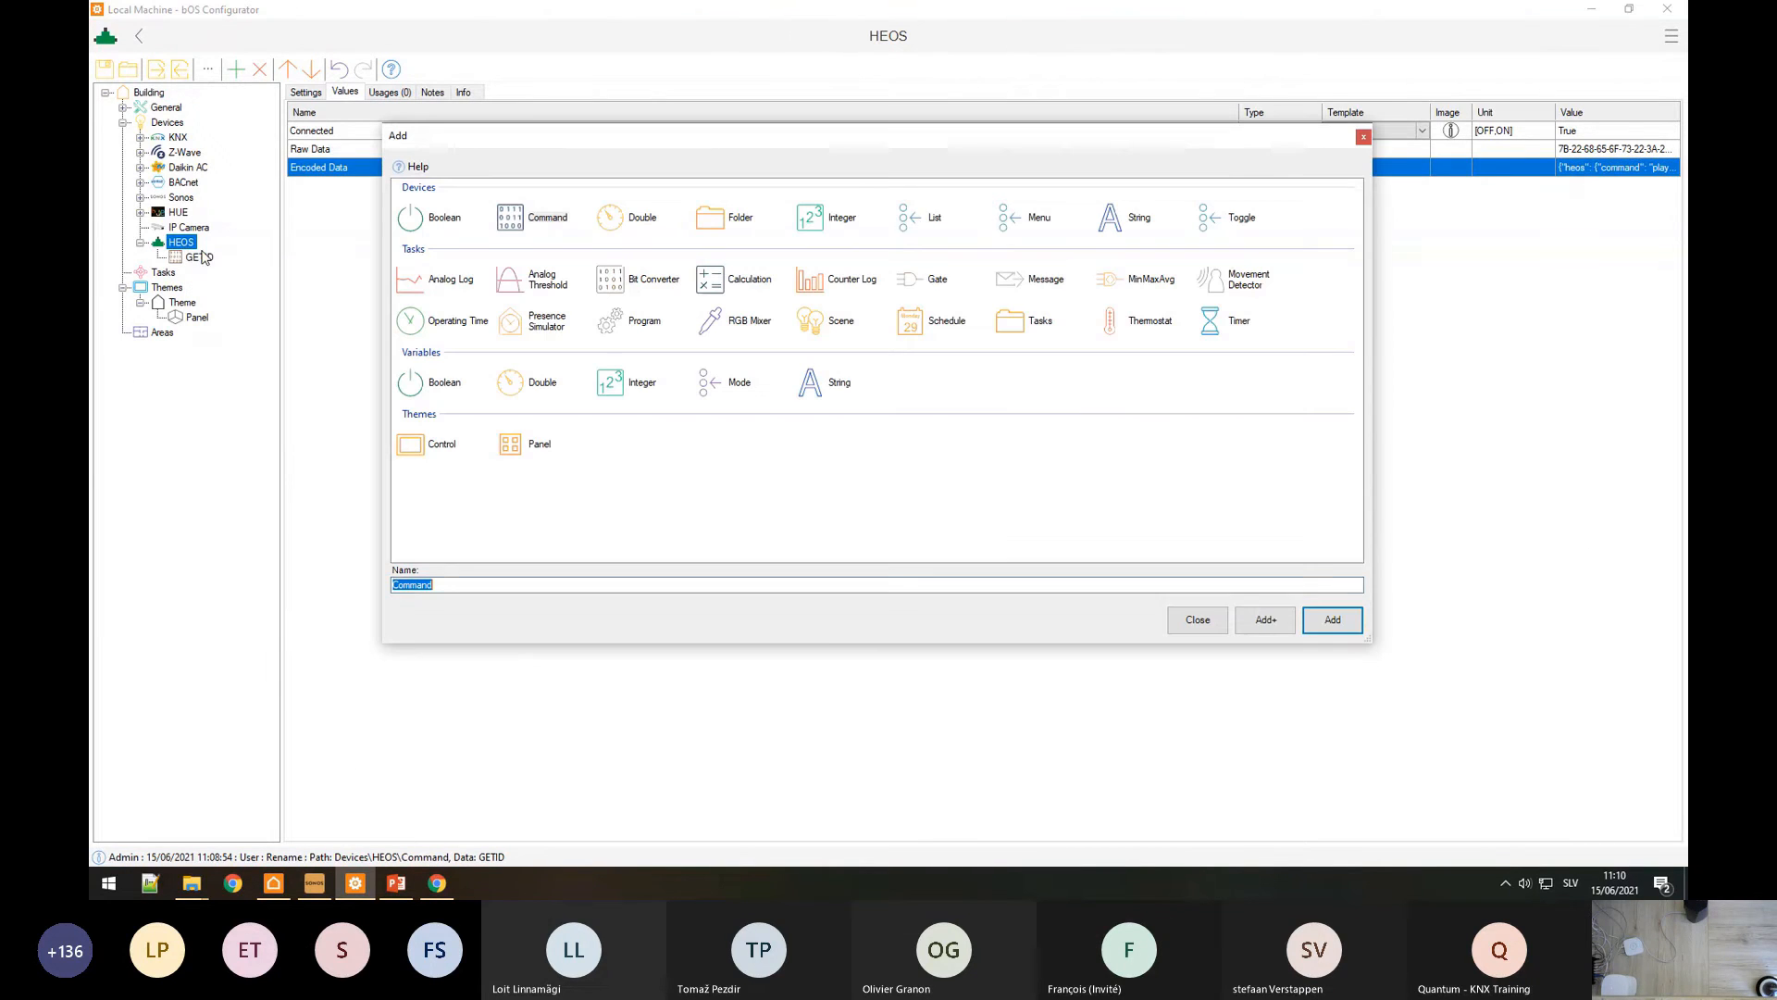
click(1143, 223)
text(ID)
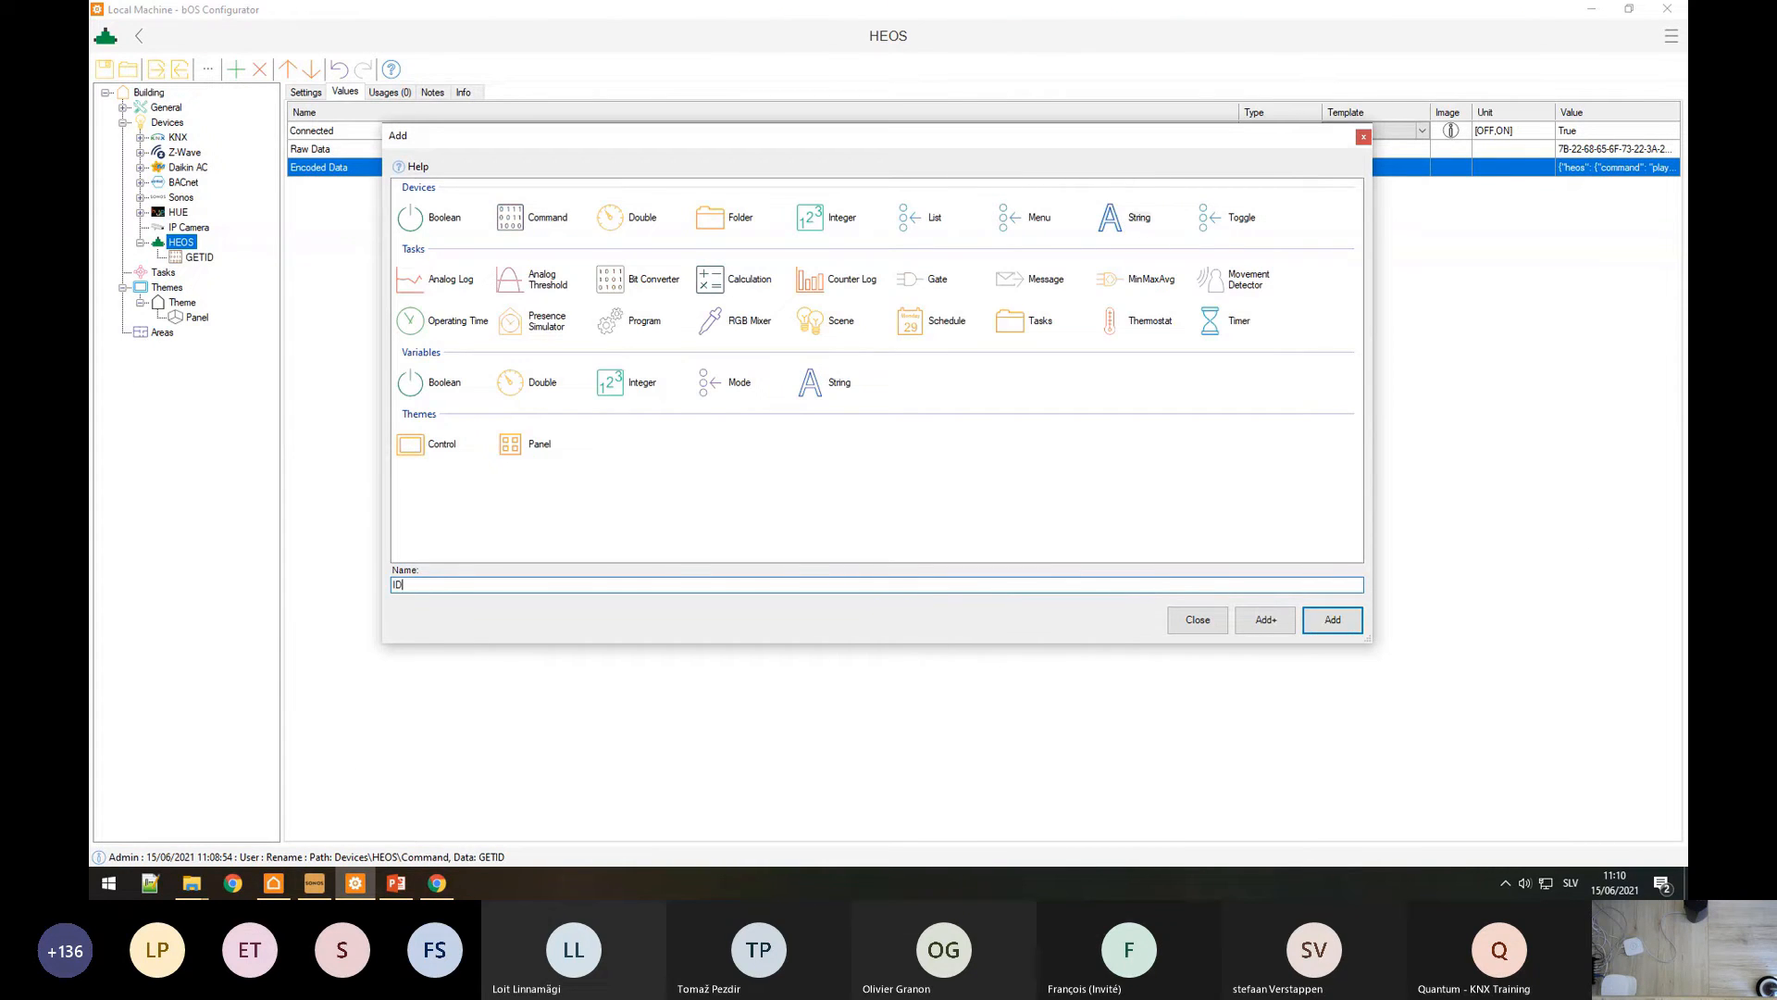
key(Return)
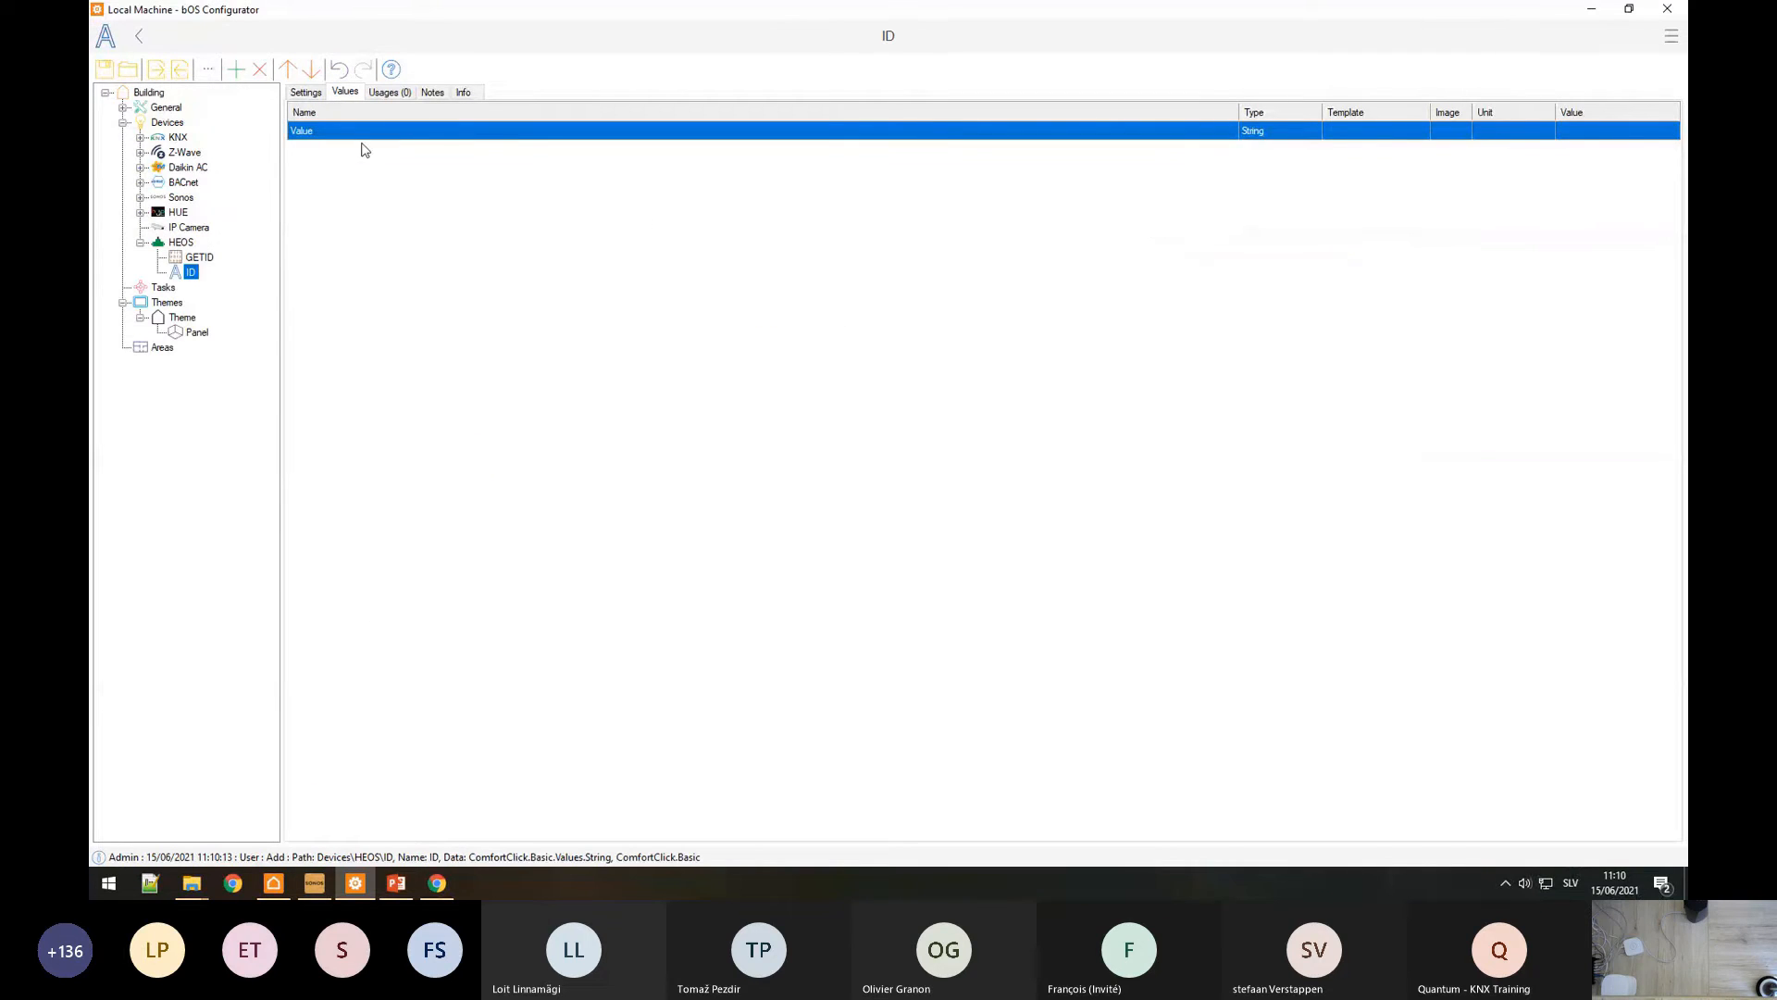
Step: Select the ID item's Token Name setting and copy the payload key from JSON Editor Online
click(306, 93)
click(329, 129)
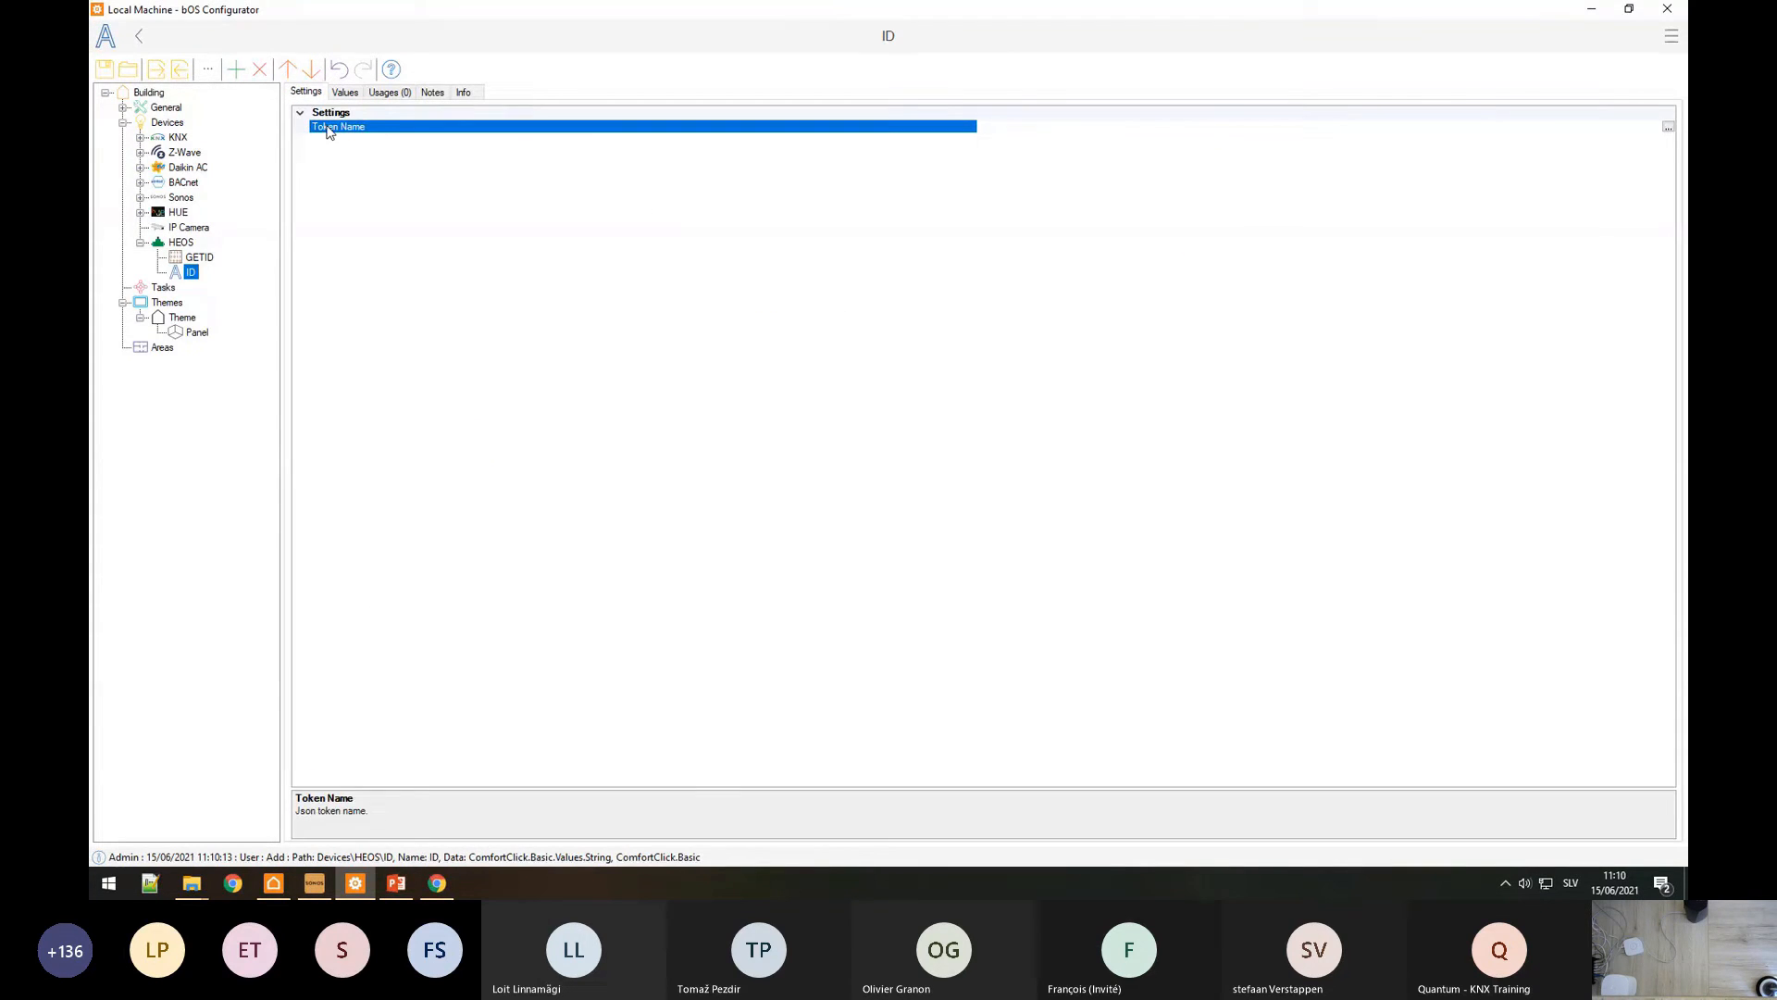
key(alt+Tab)
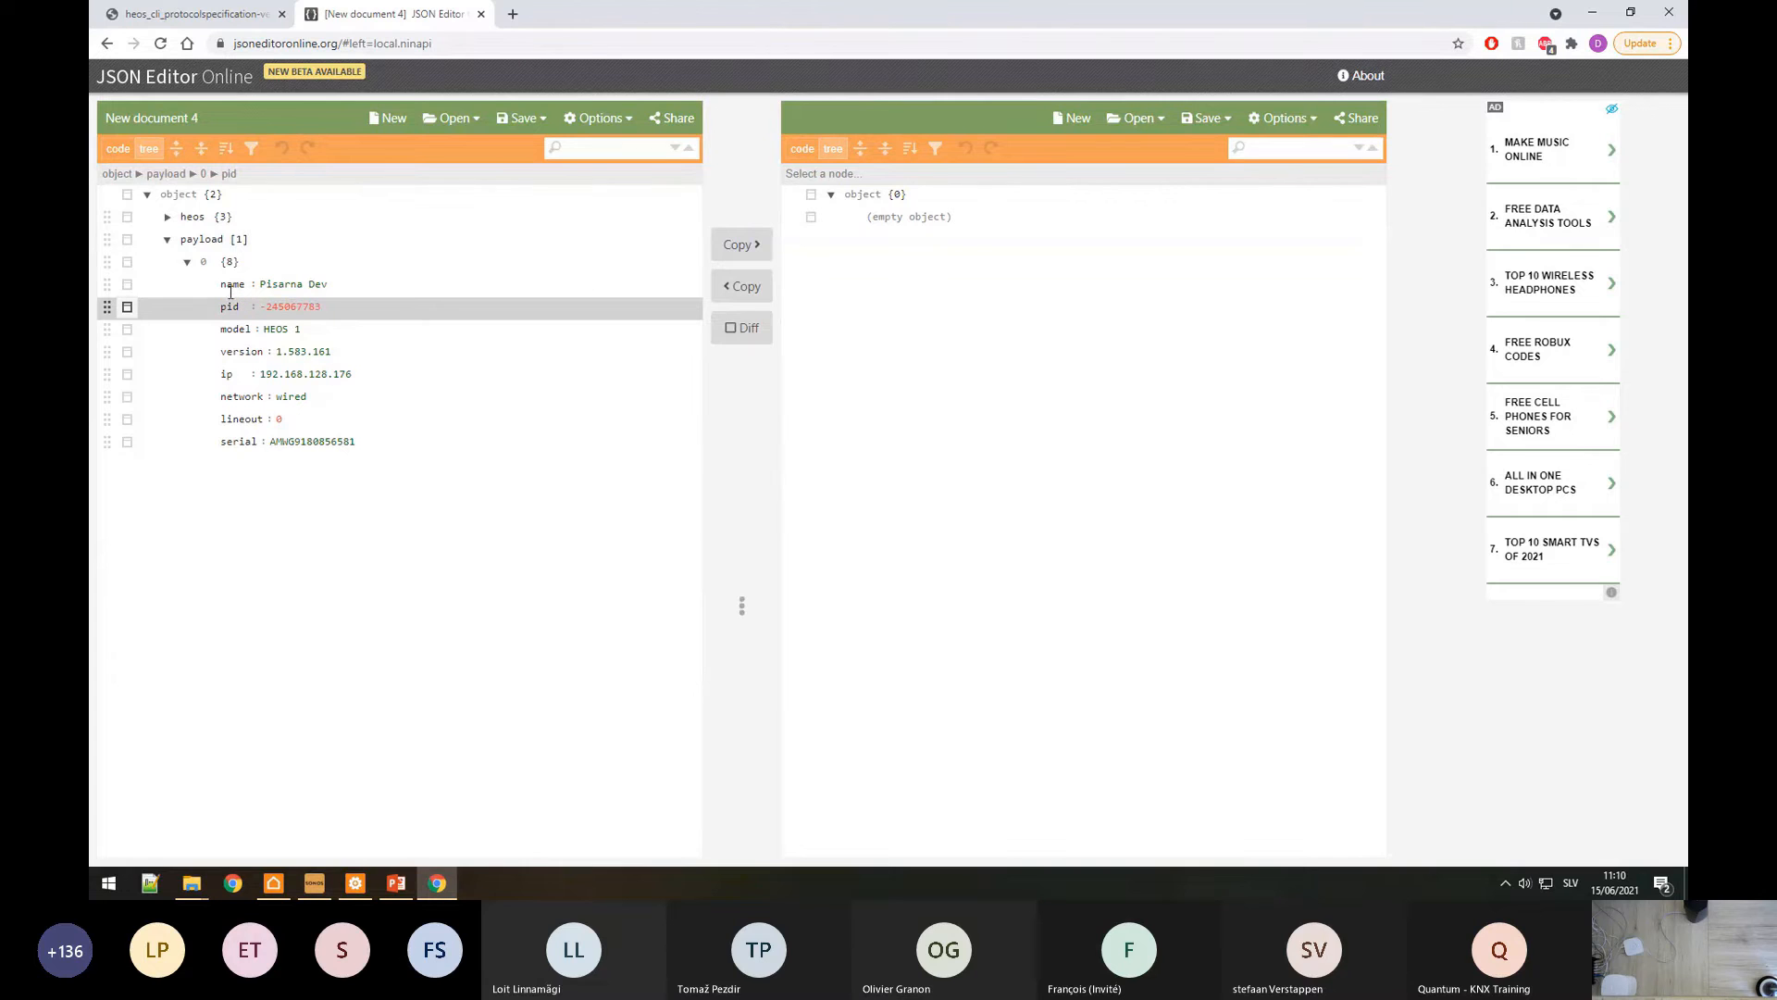
drag(181, 243, 222, 244)
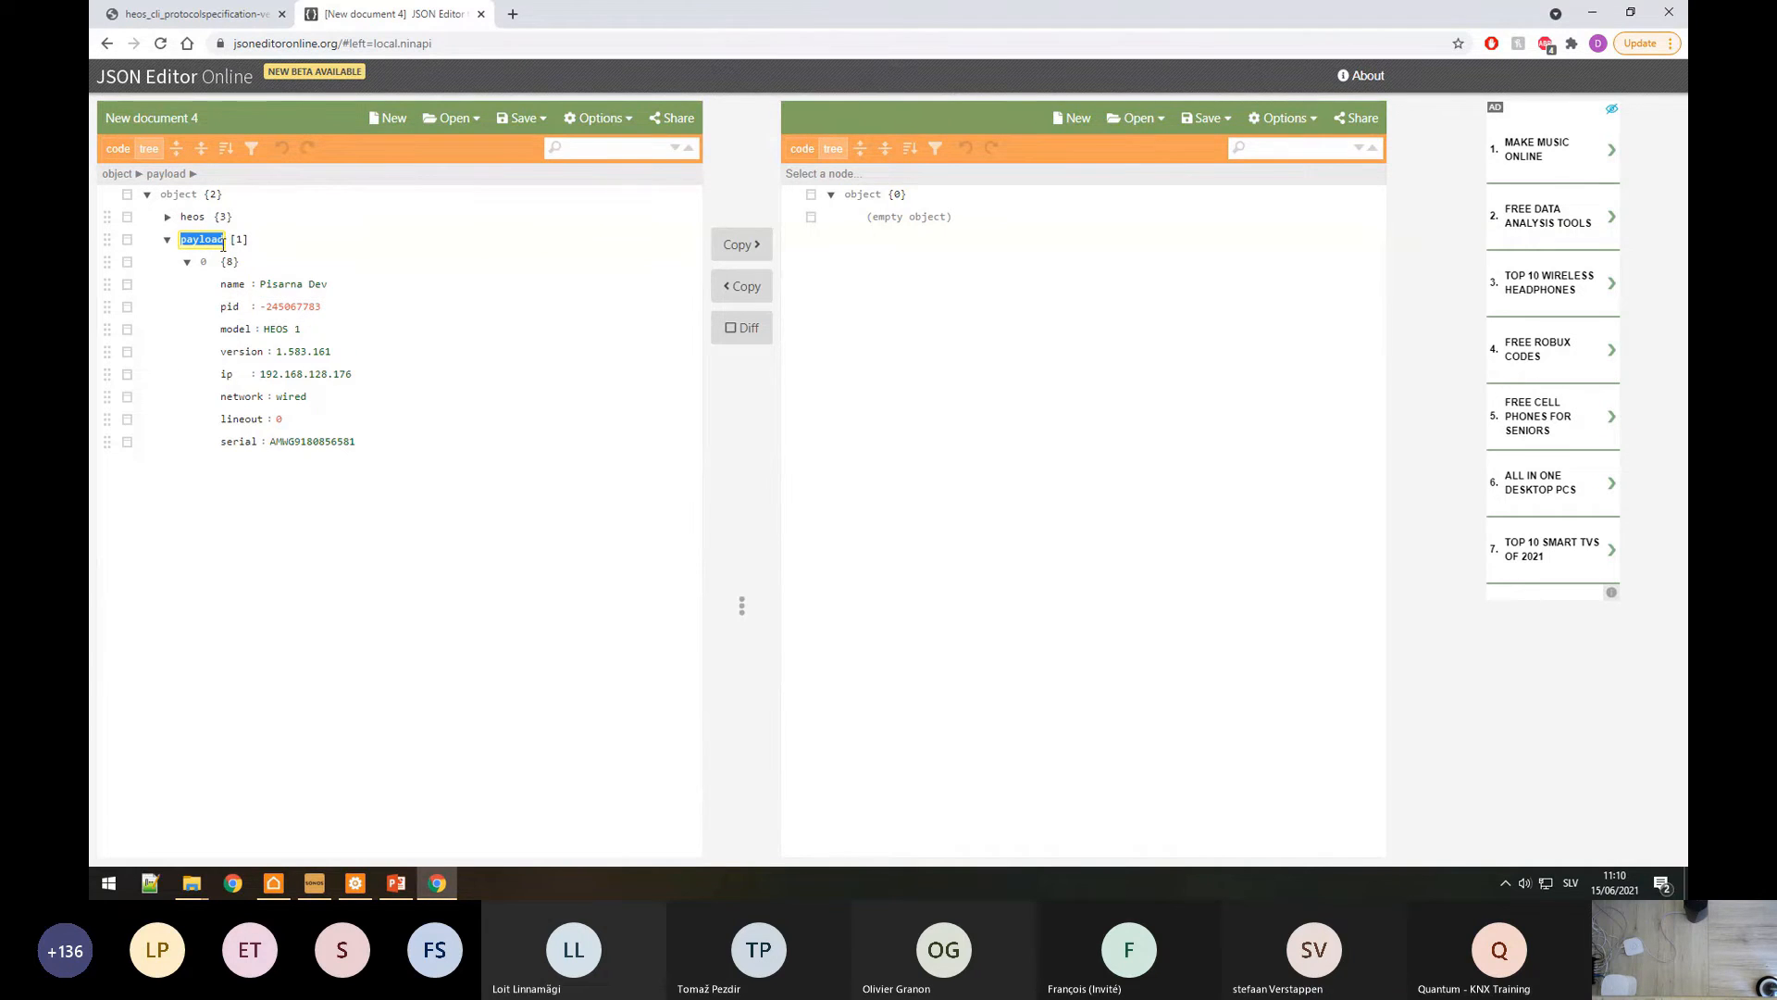
click(356, 883)
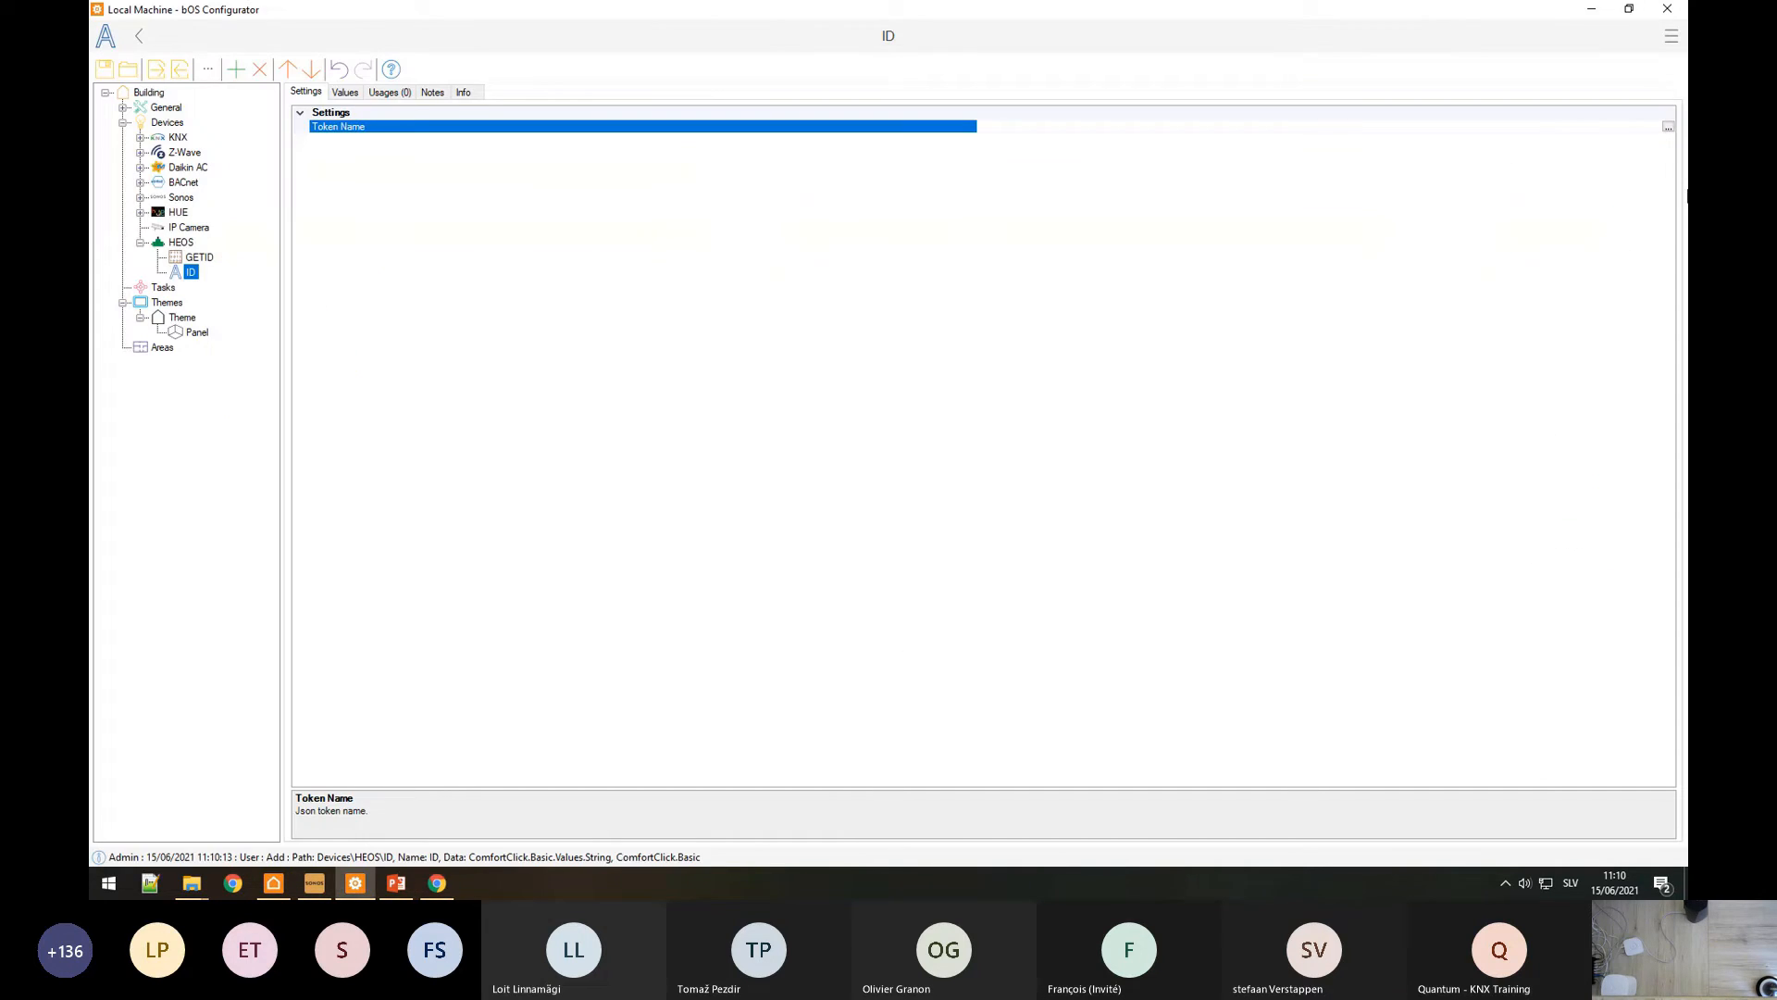
Step: Build the ID Token Name payload[0].pid from keys copied out of JSON Editor Online
click(1668, 130)
key(ctrl+v)
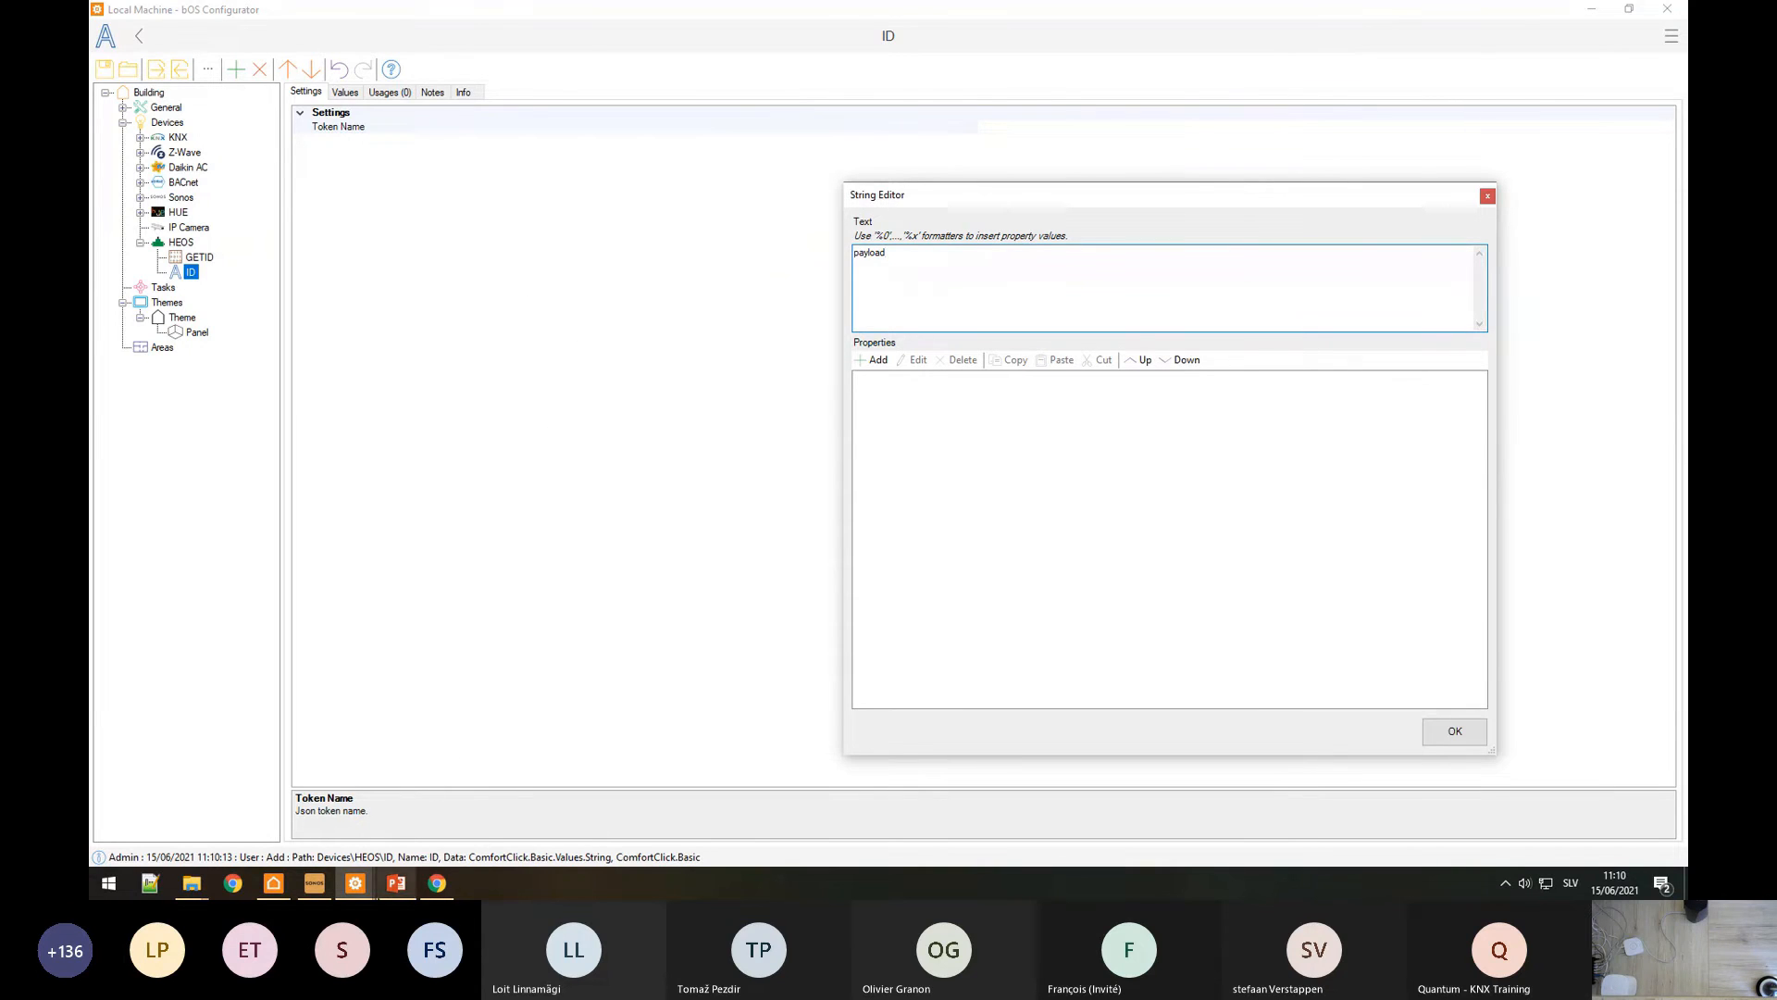
click(437, 884)
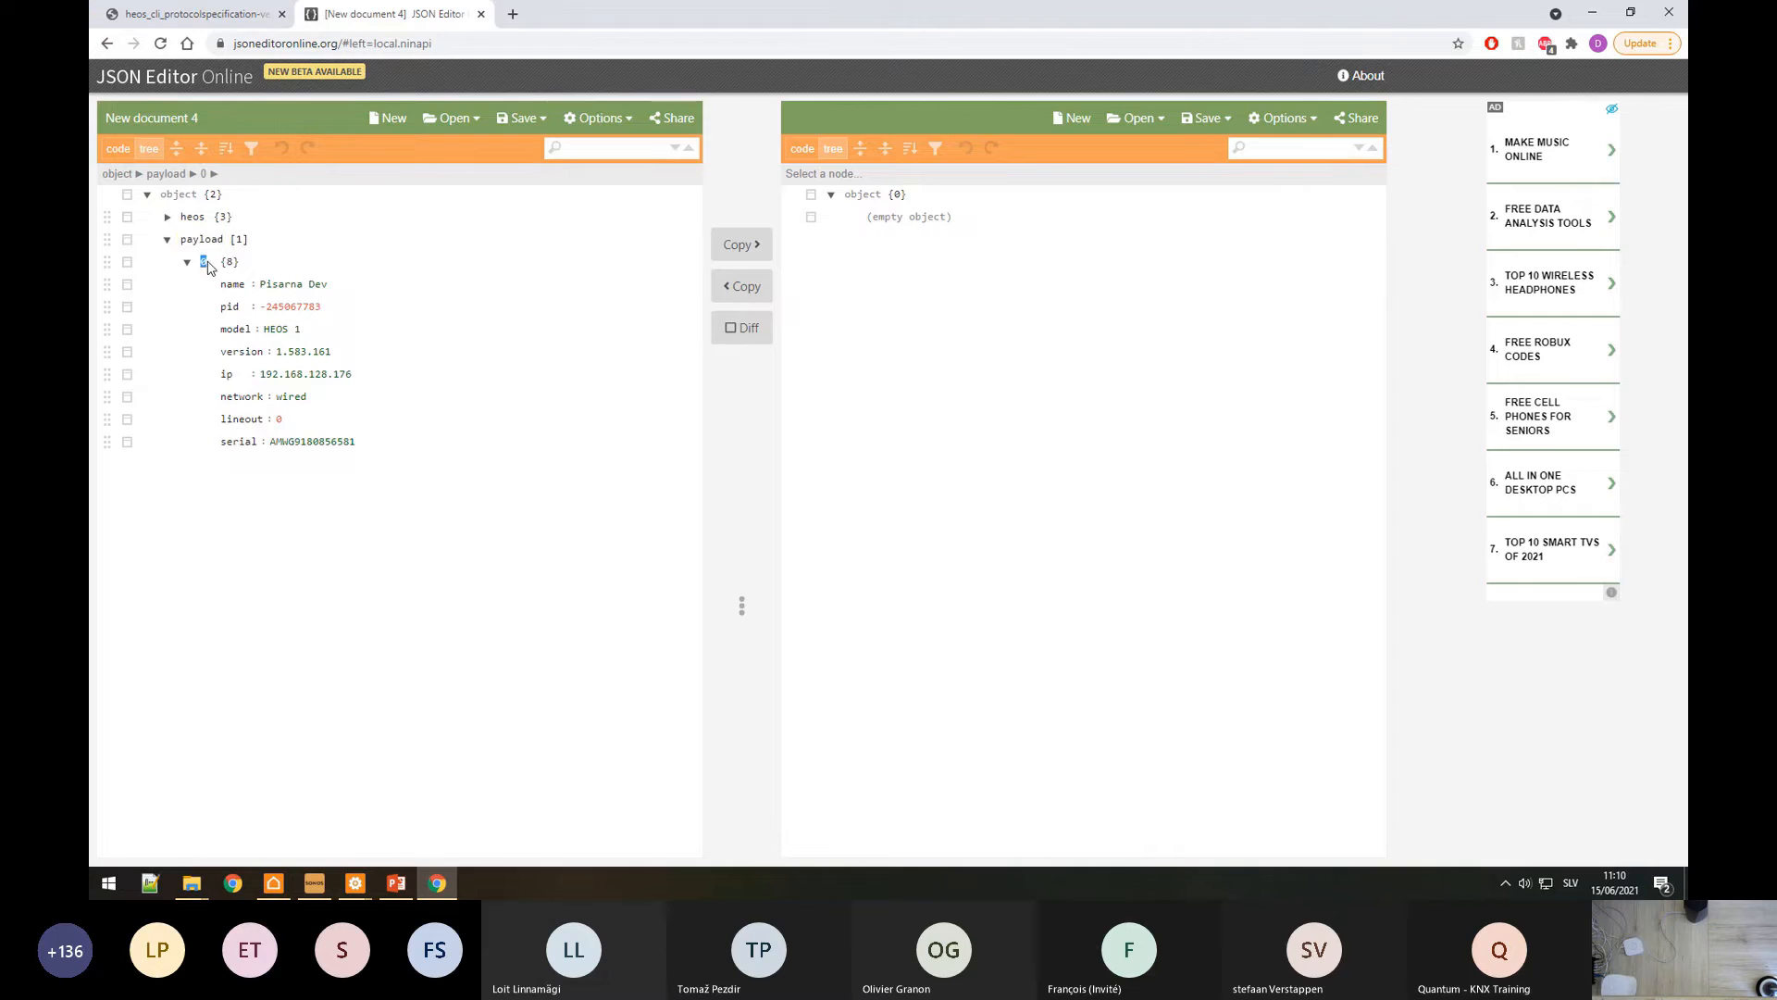
key(alt+Tab)
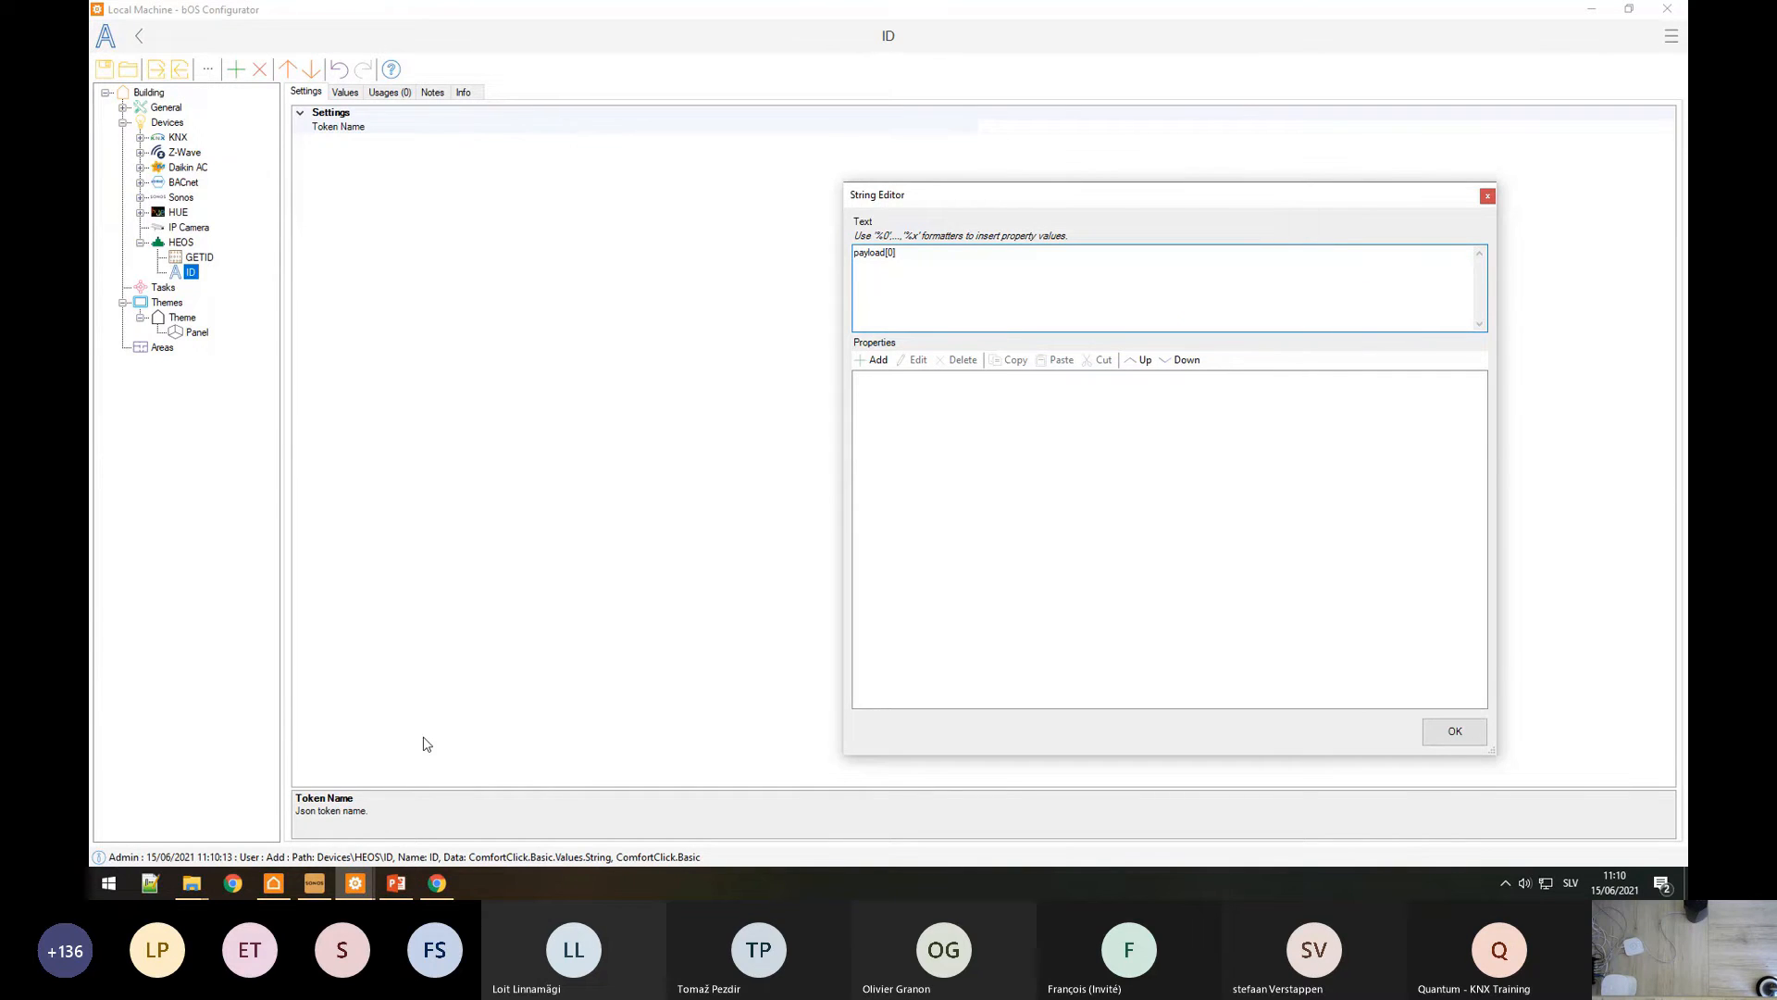
click(437, 883)
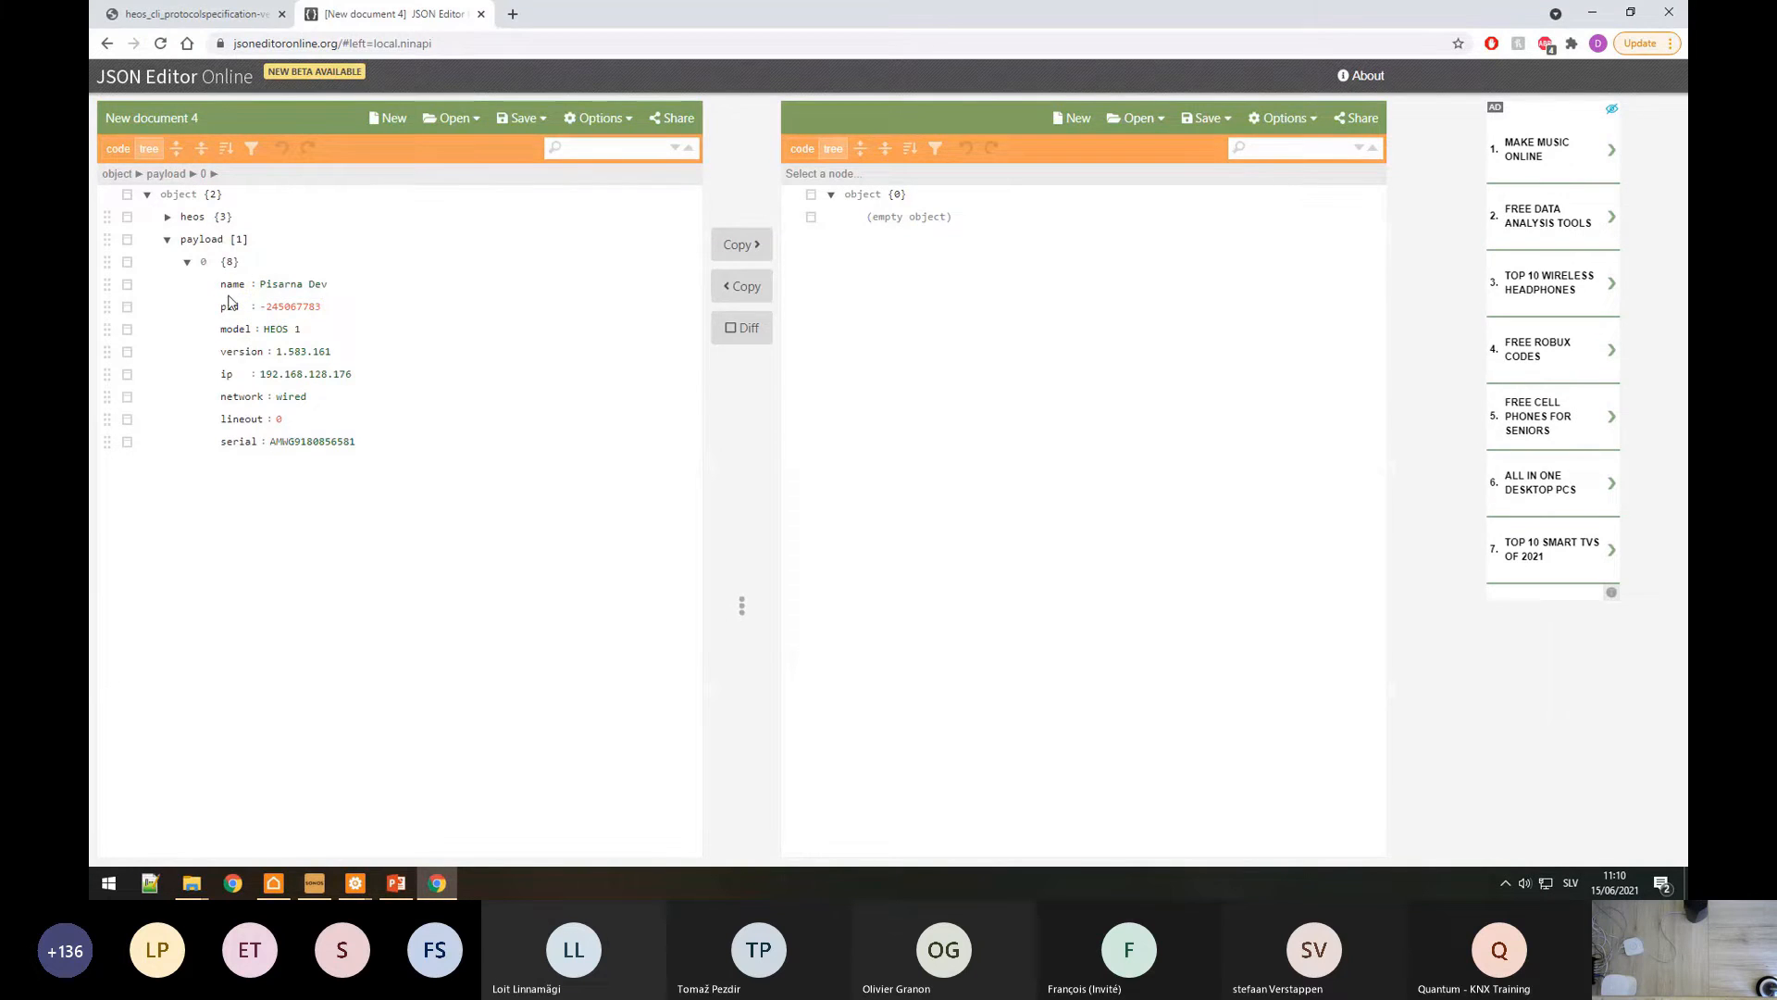
key(alt+Tab)
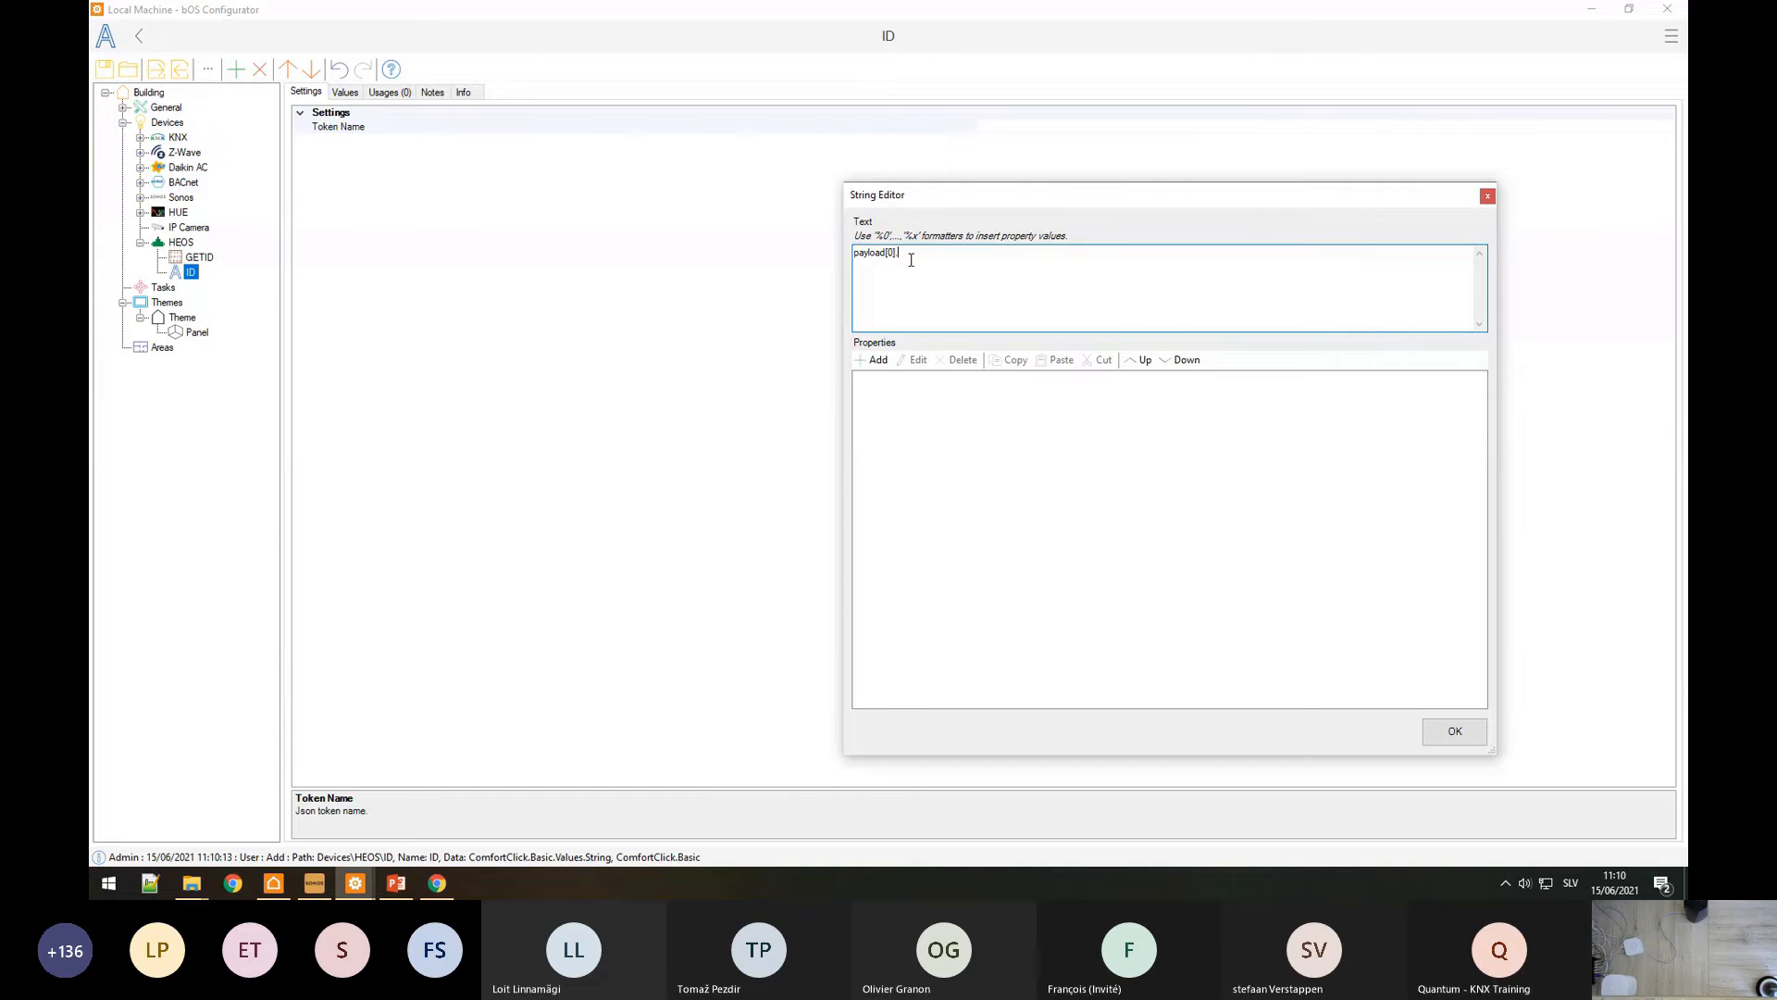
key(alt+Tab)
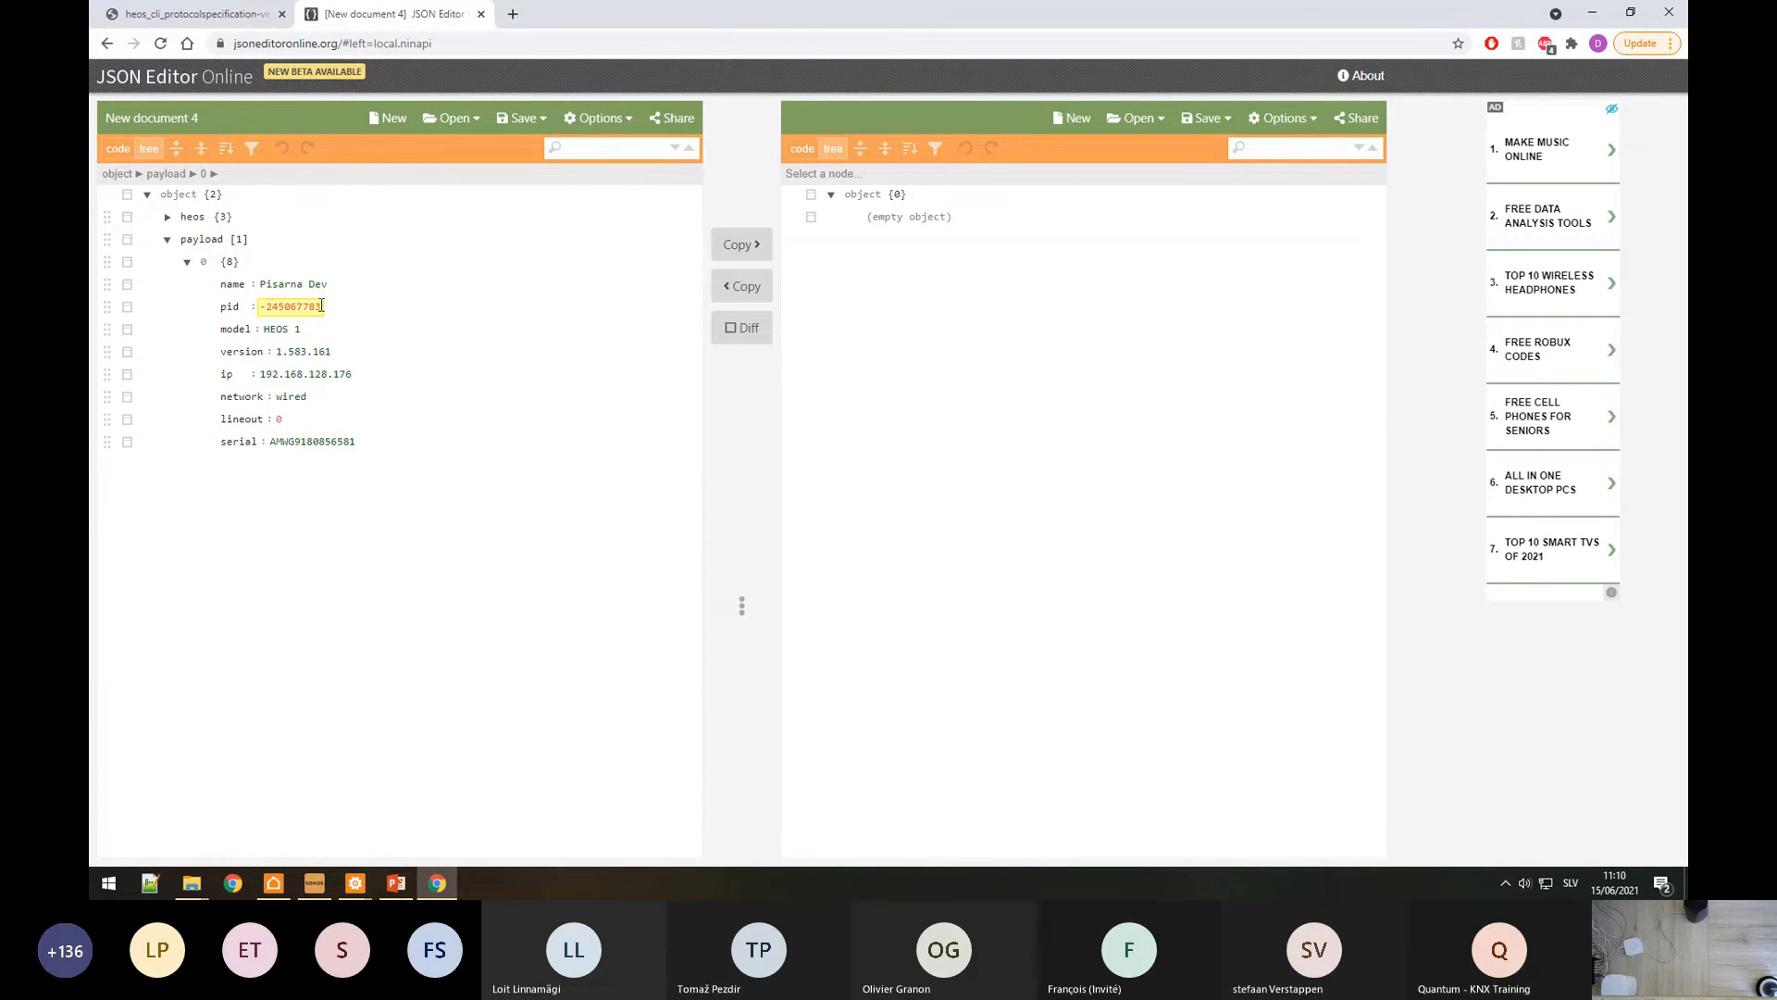
double_click(226, 309)
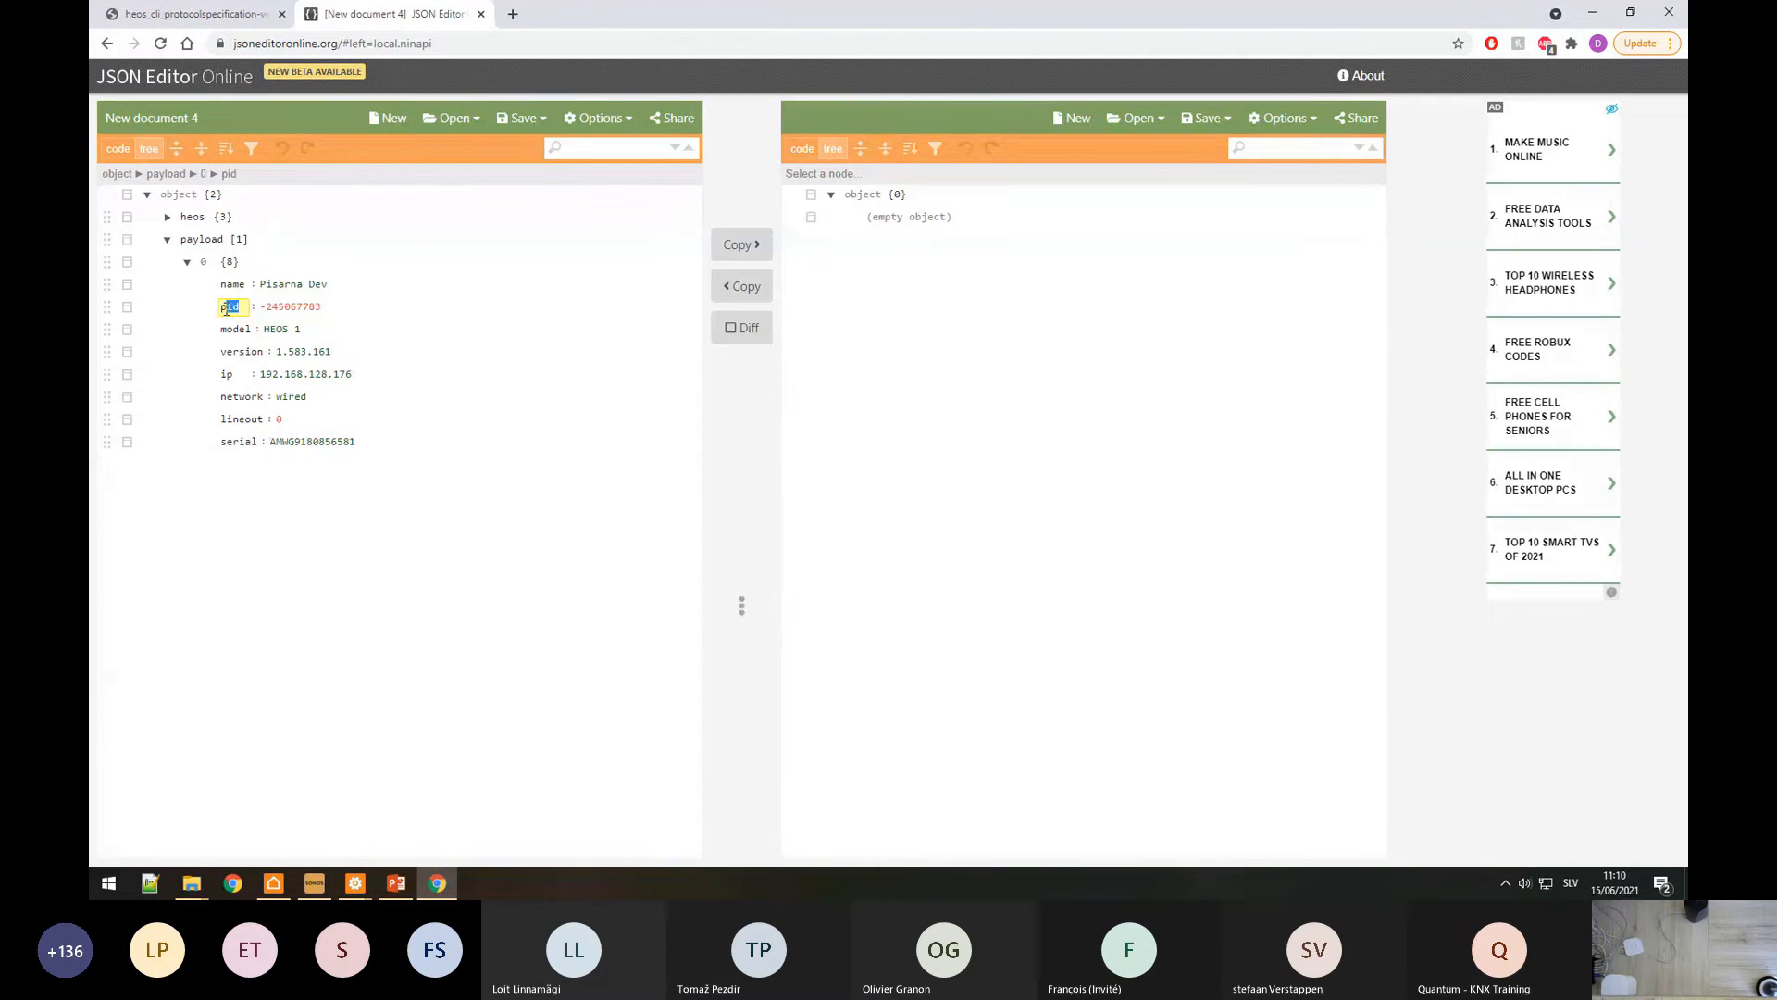
key(alt+Tab)
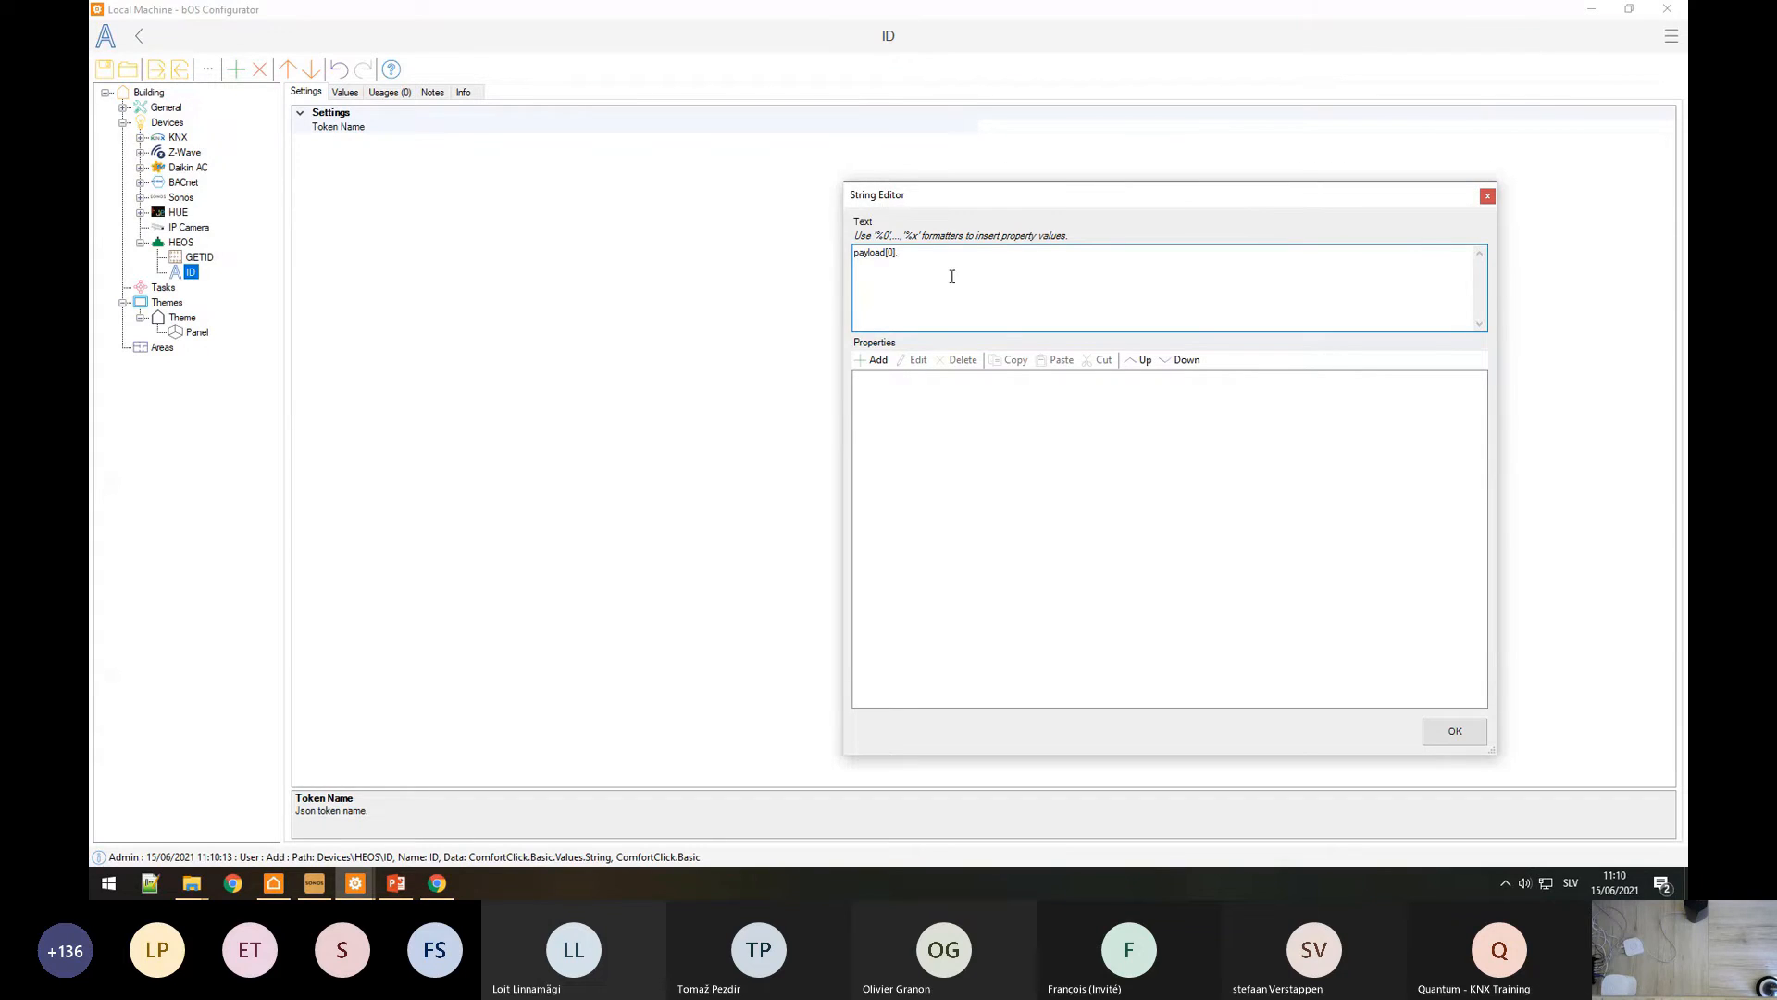
click(1455, 731)
Step: Check GETID's functions and verify the ID value reads player id -245067783
click(199, 256)
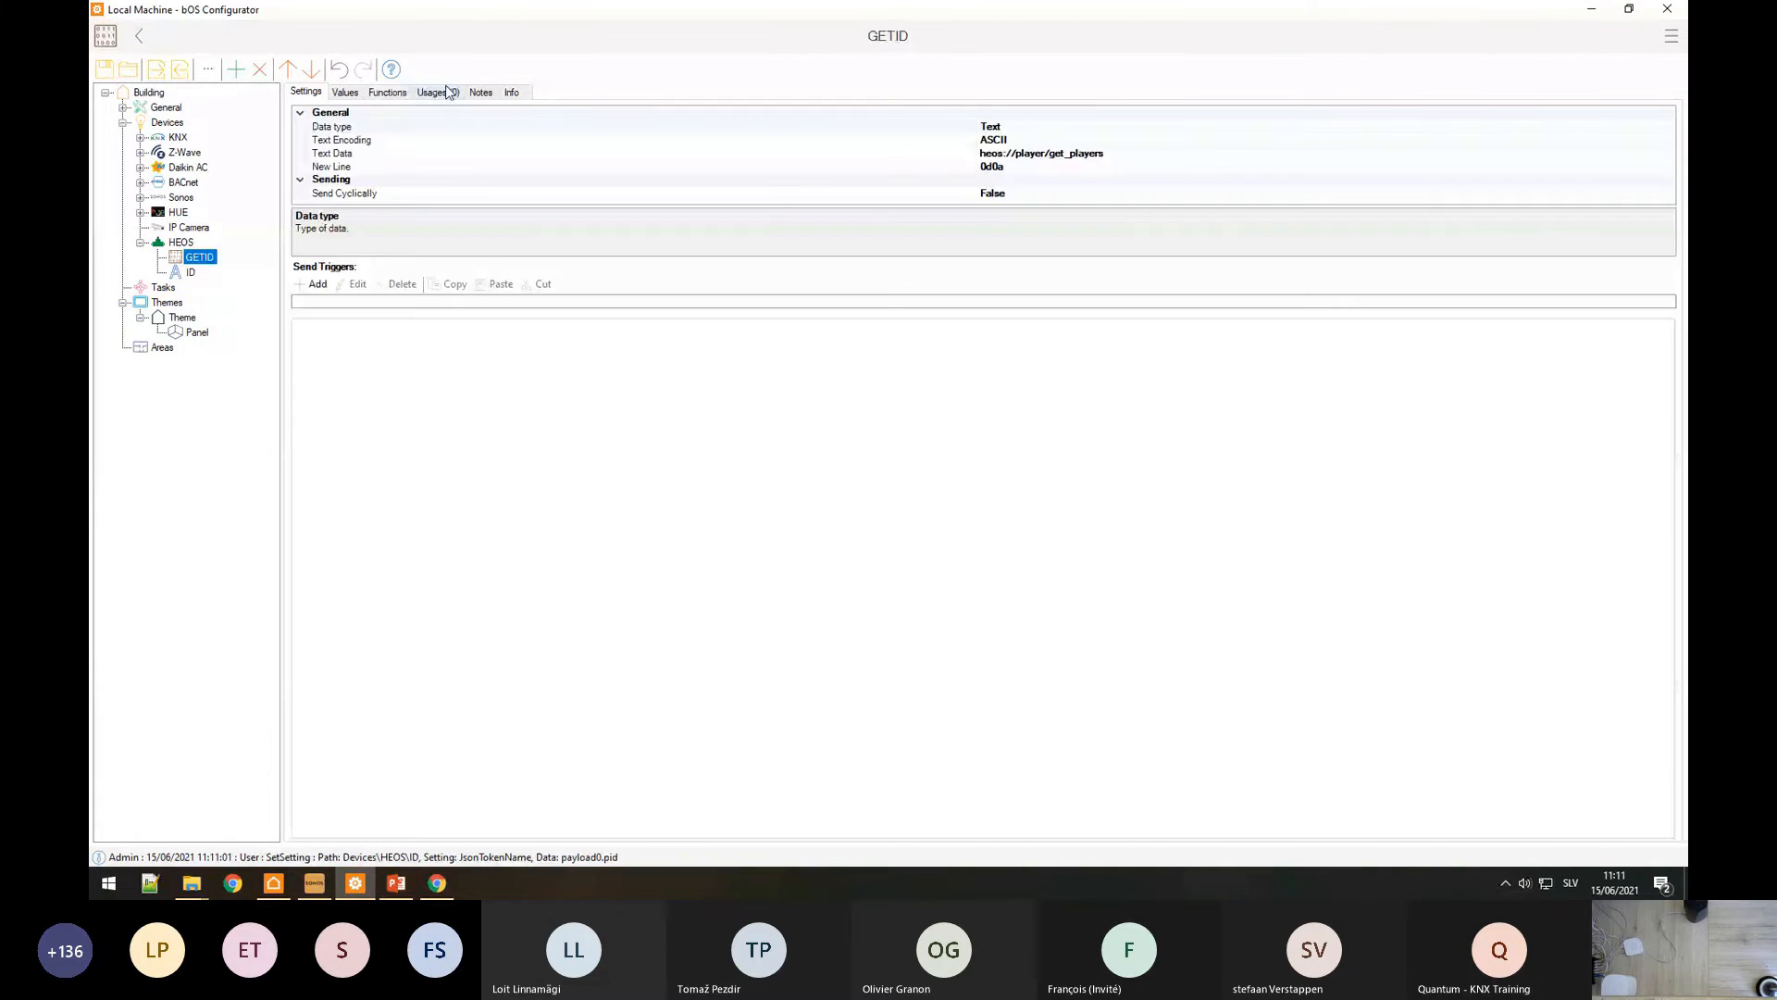
click(388, 92)
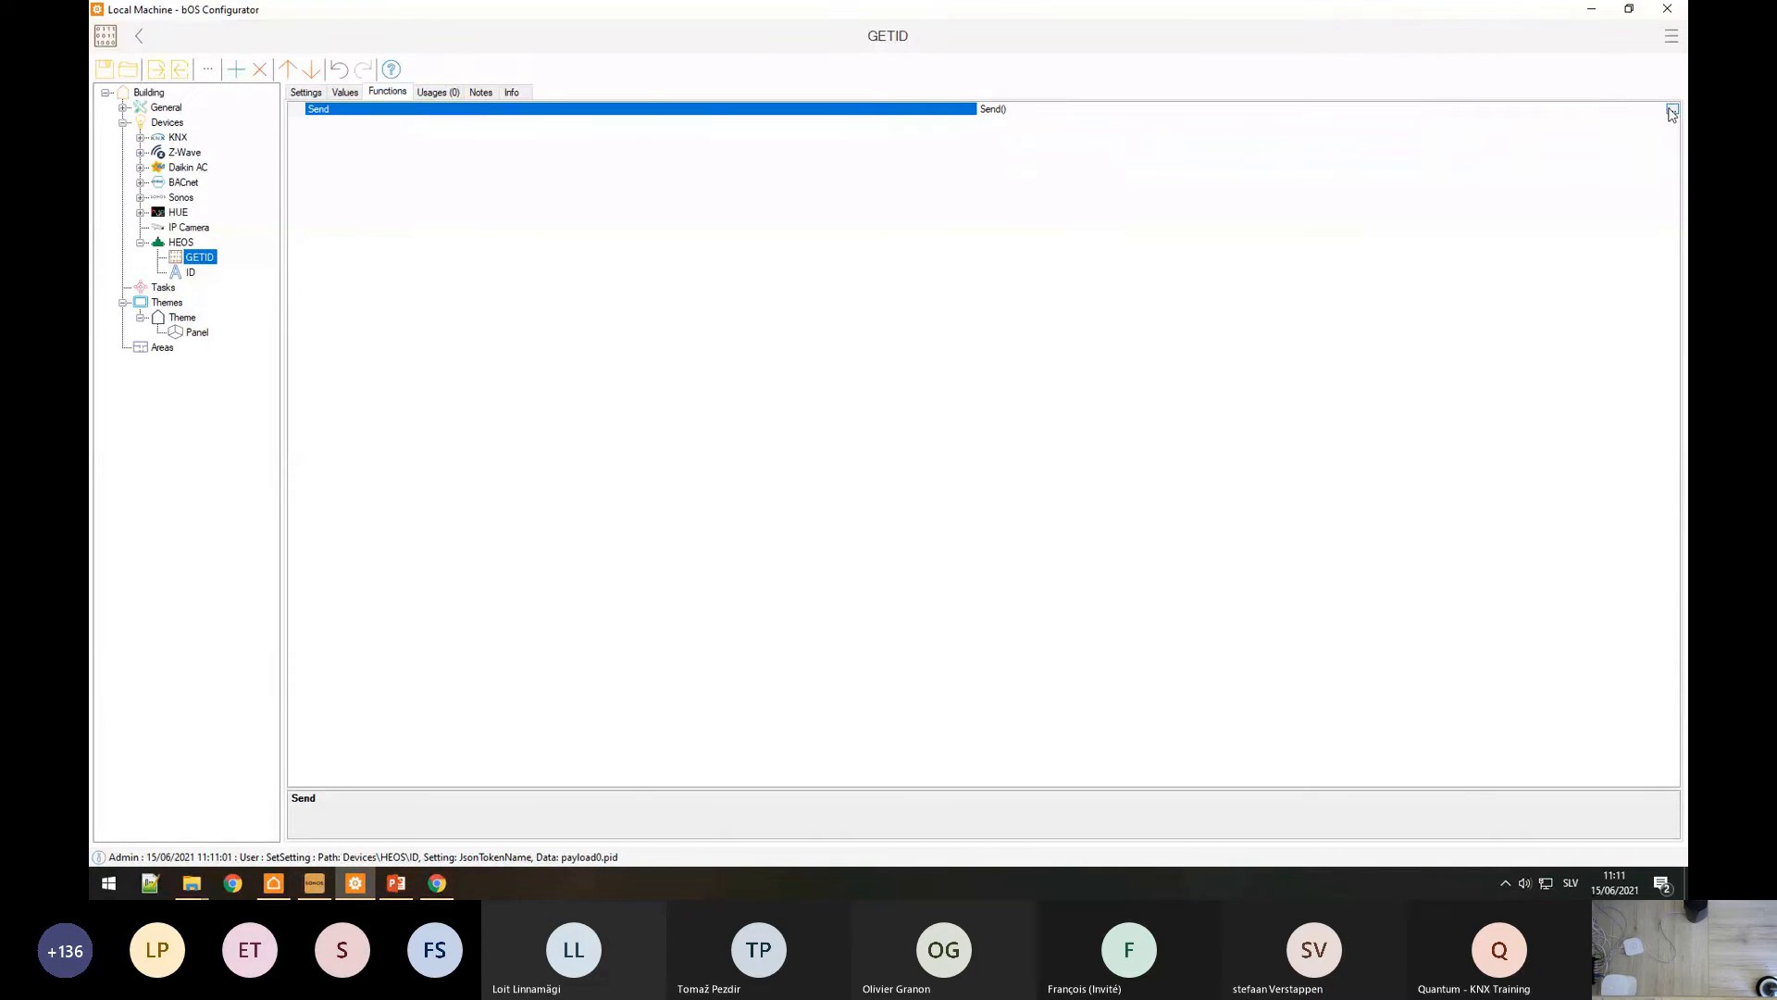
click(190, 272)
click(345, 92)
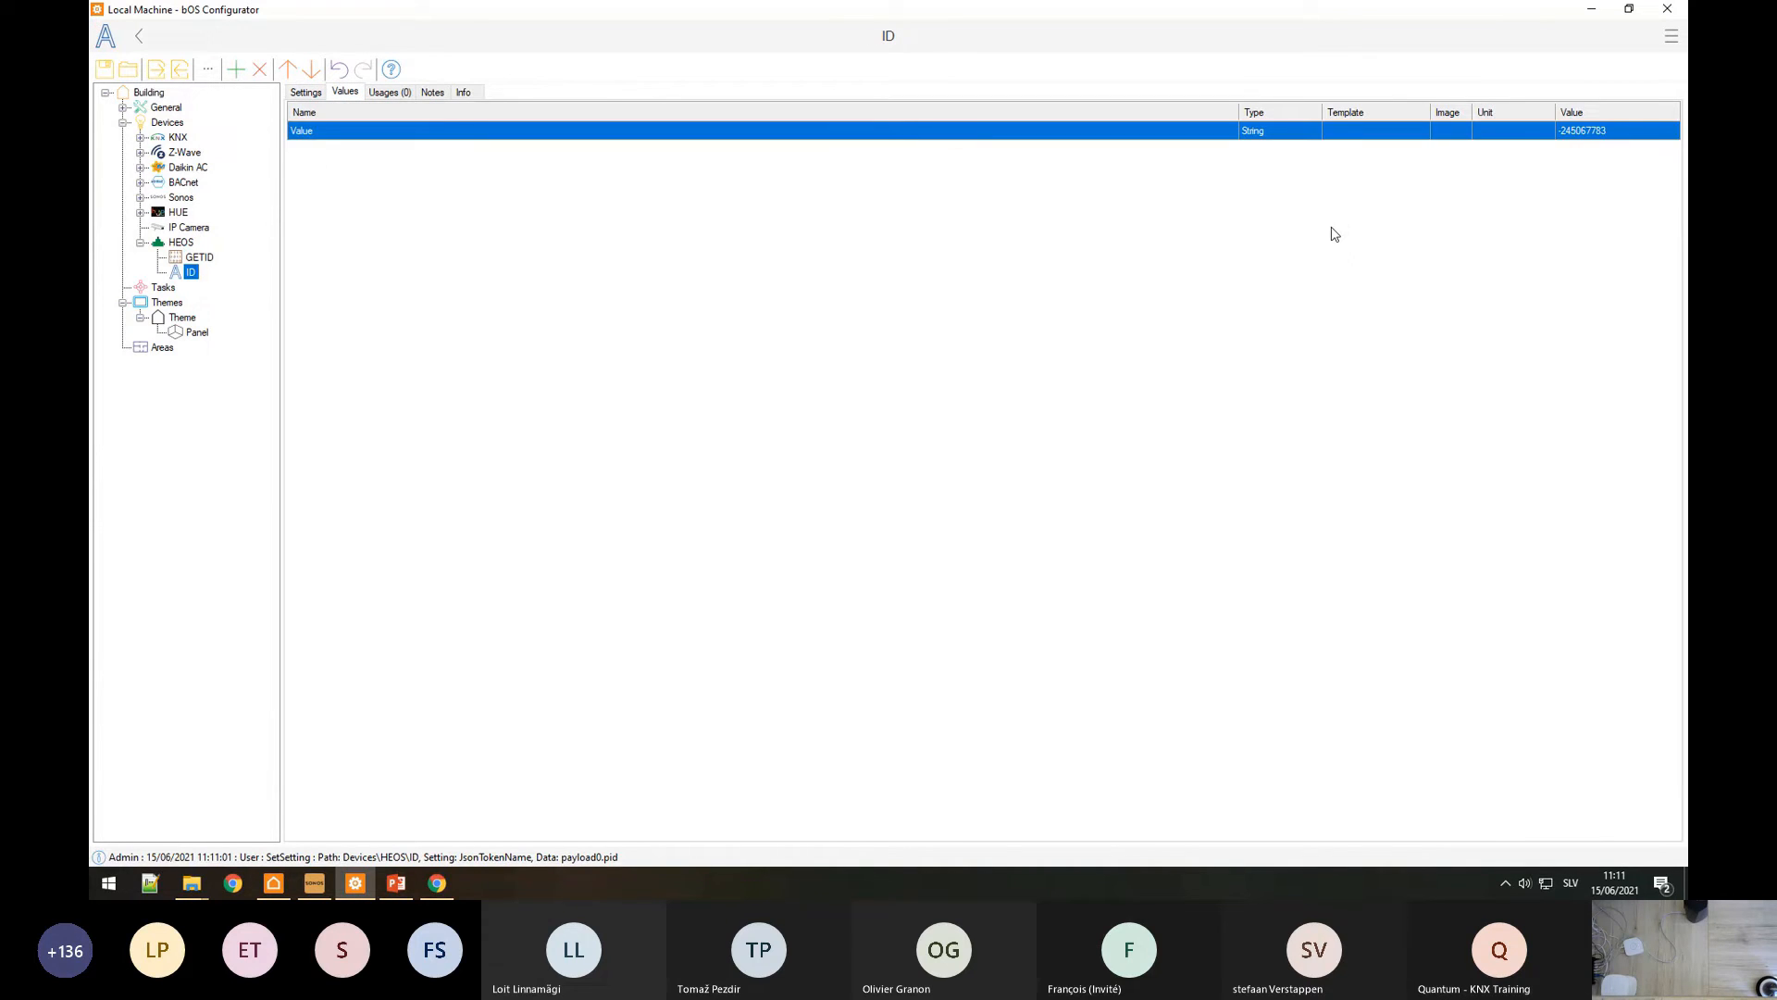
click(1627, 130)
drag(1627, 130, 1544, 143)
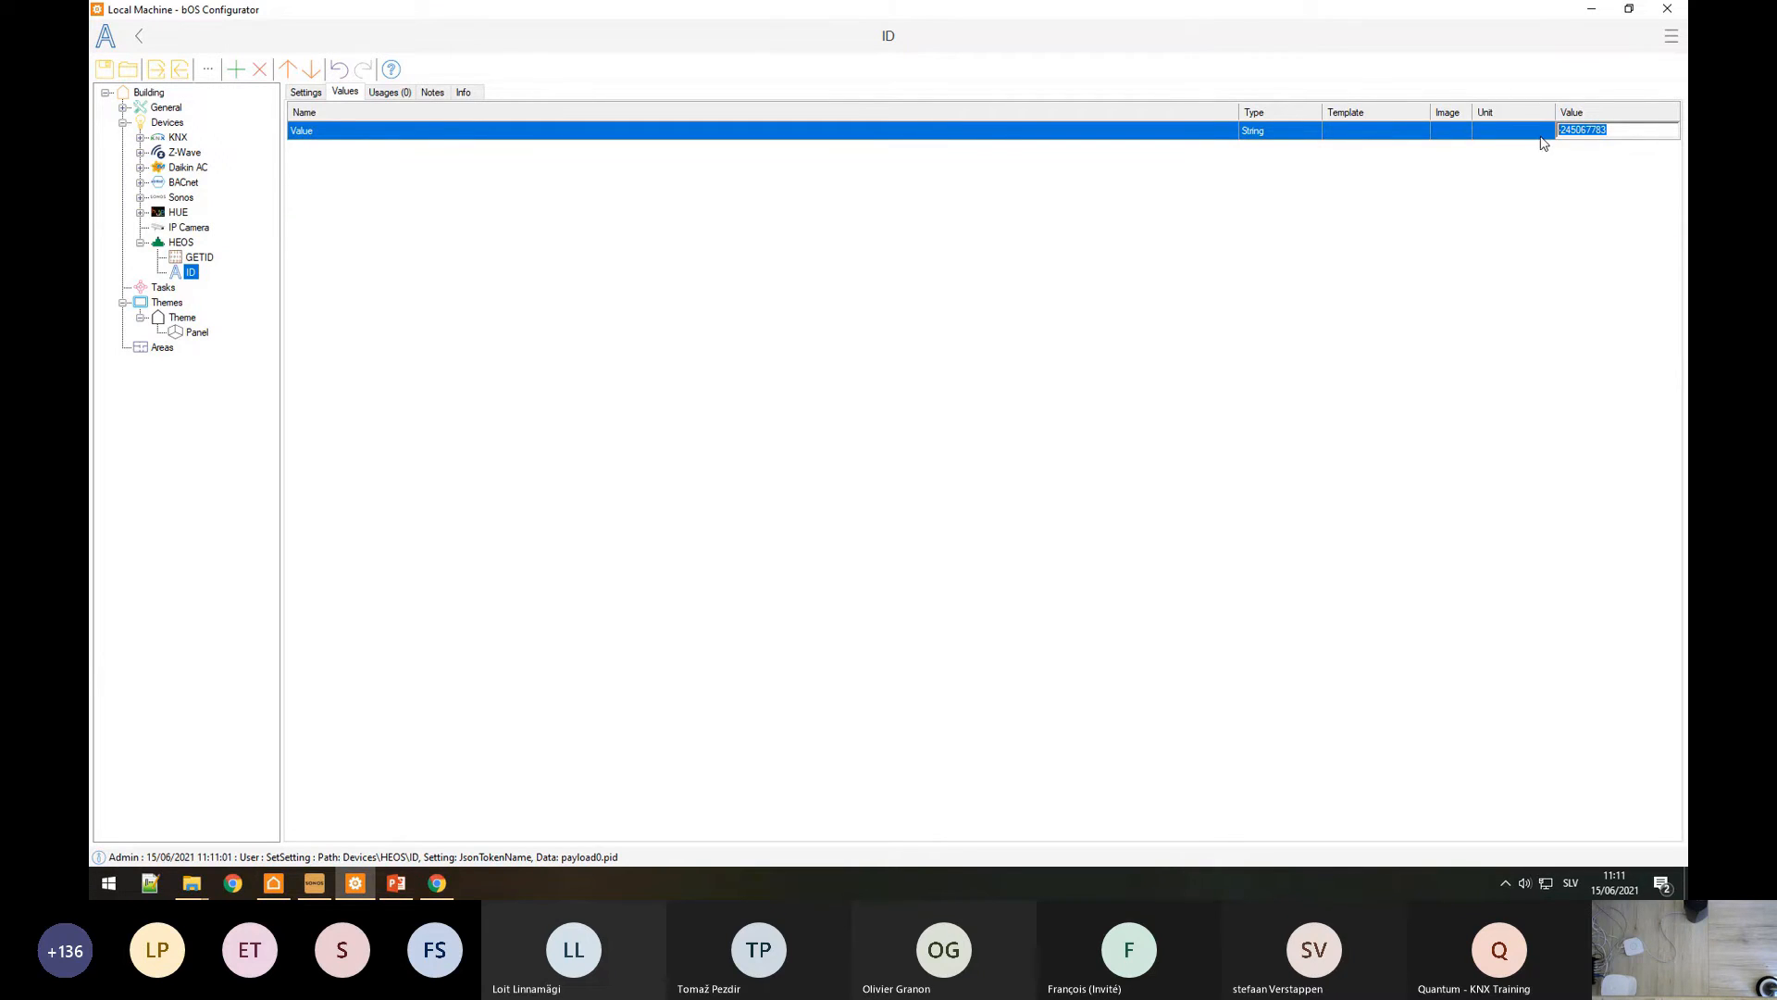
click(185, 245)
Step: Switch to the HEOS CLI spec PDF and scroll through the player commands
right_click(186, 247)
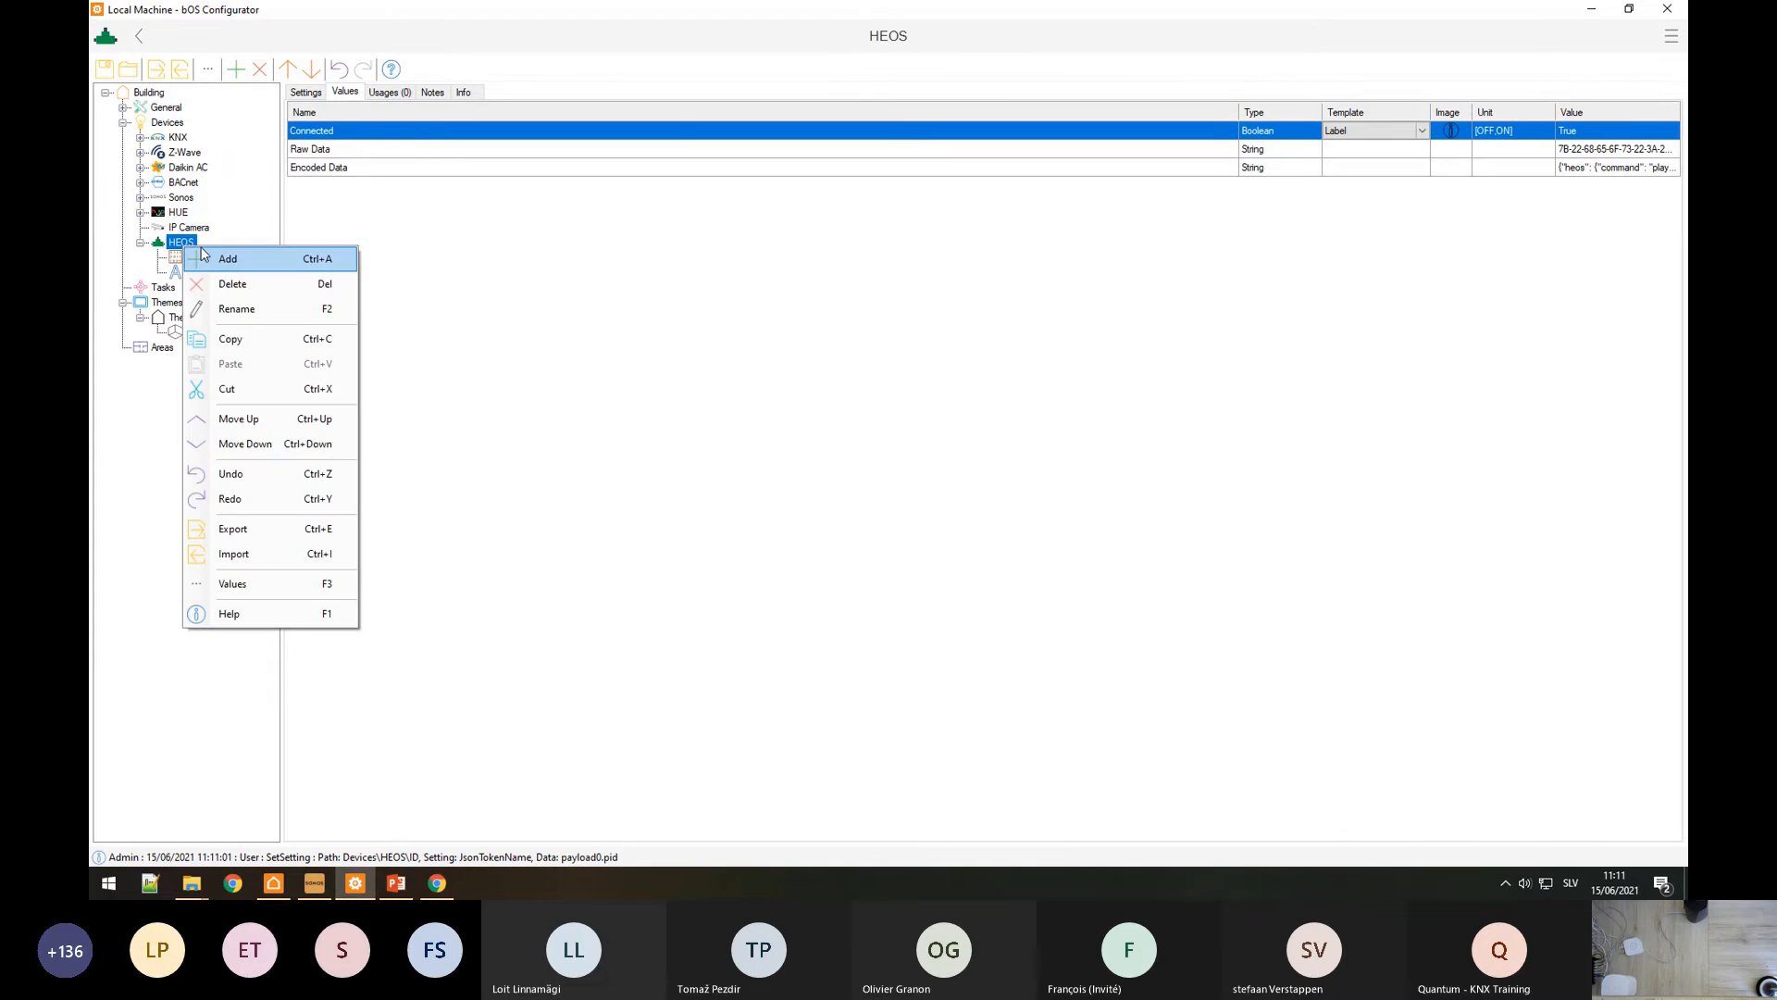
key(alt+Tab)
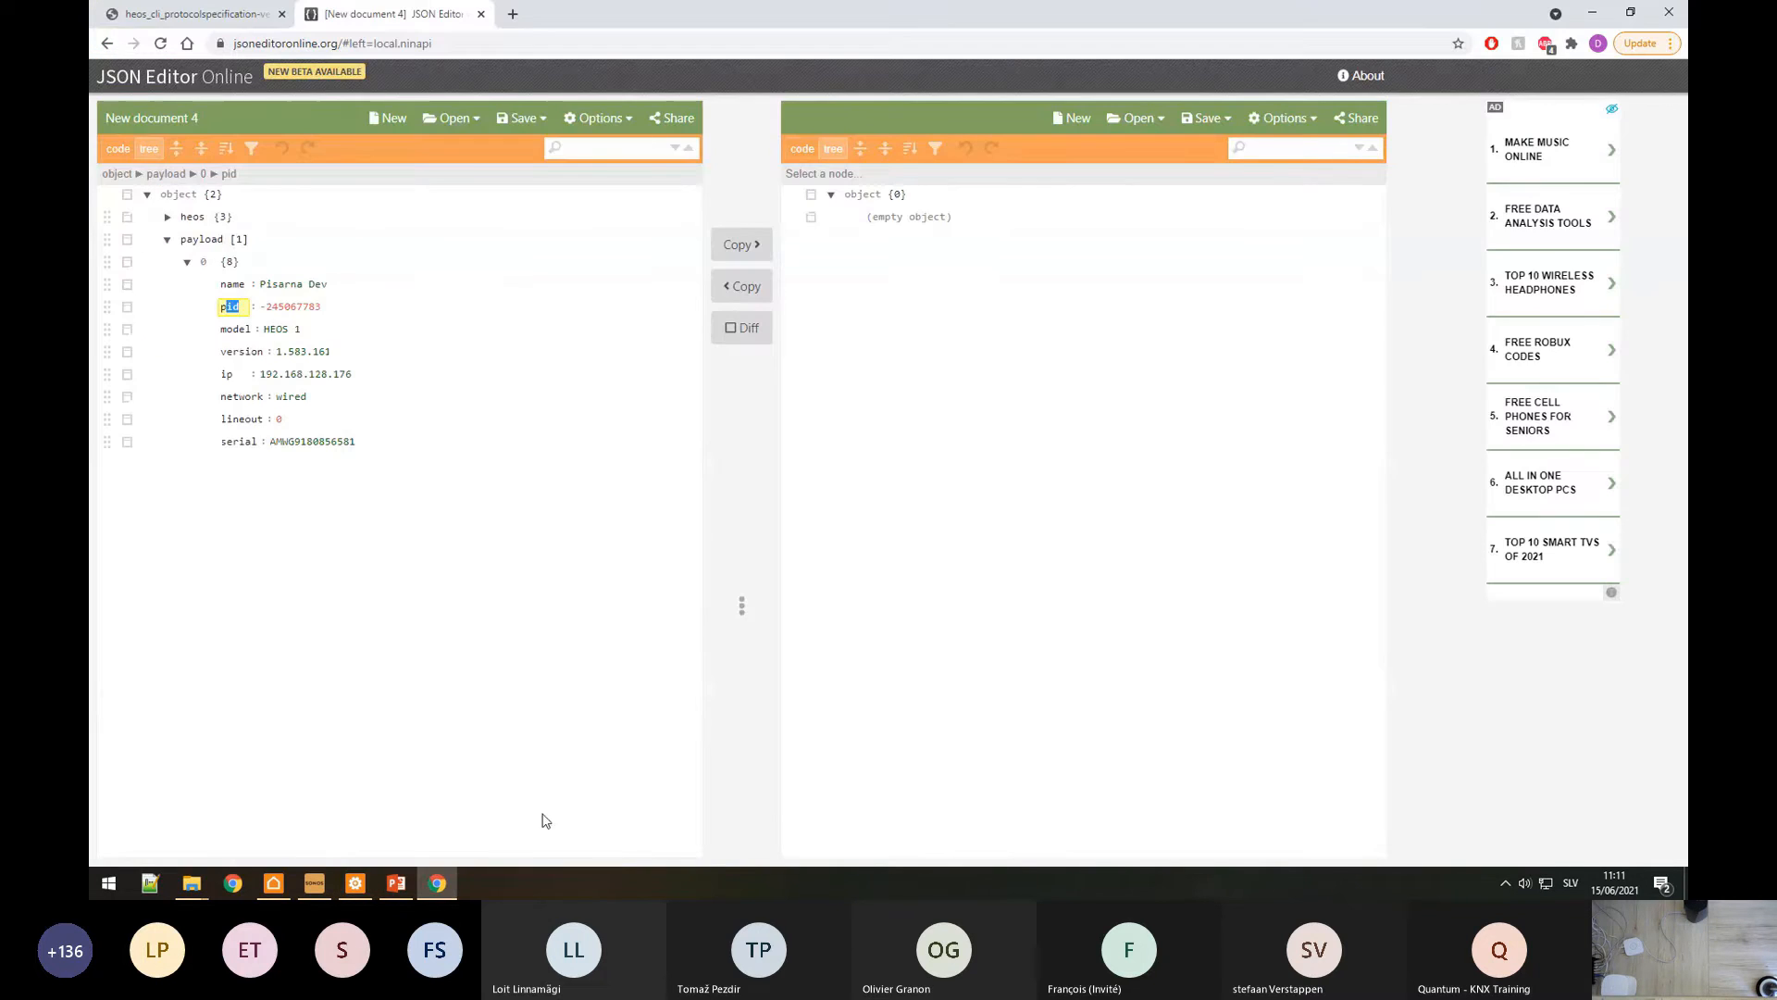
click(257, 8)
scroll(872, 595, down, 15)
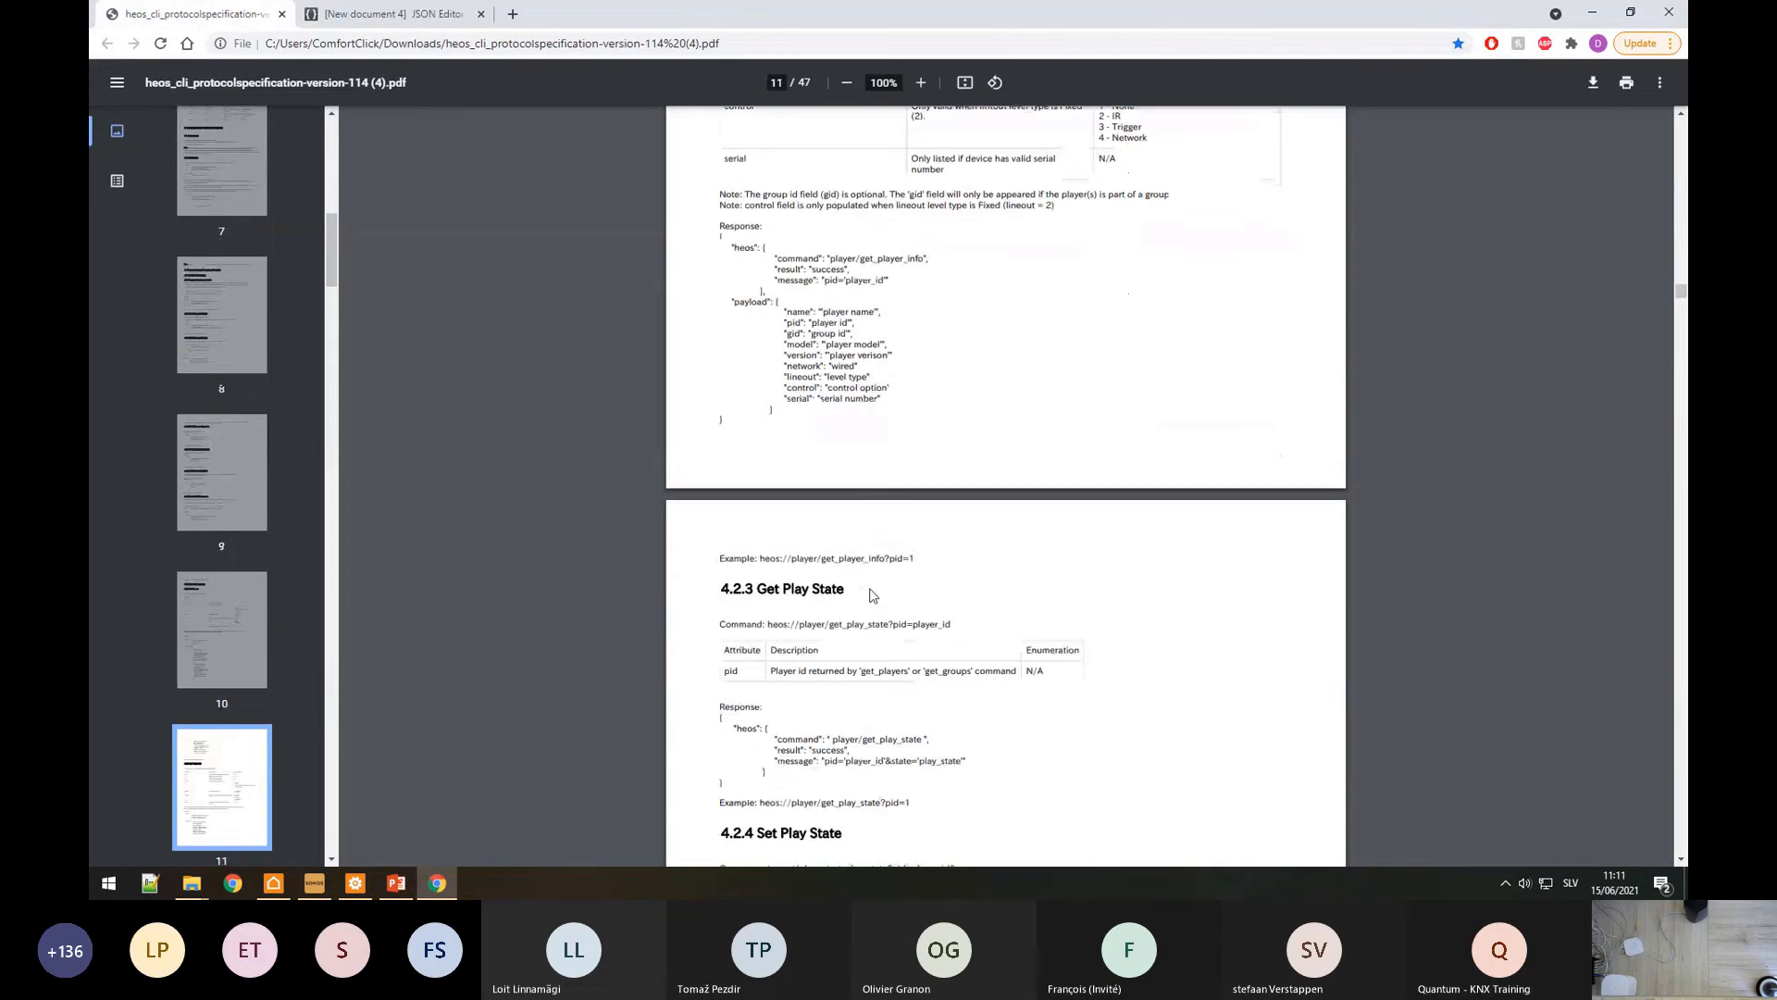
scroll(871, 595, down, 3)
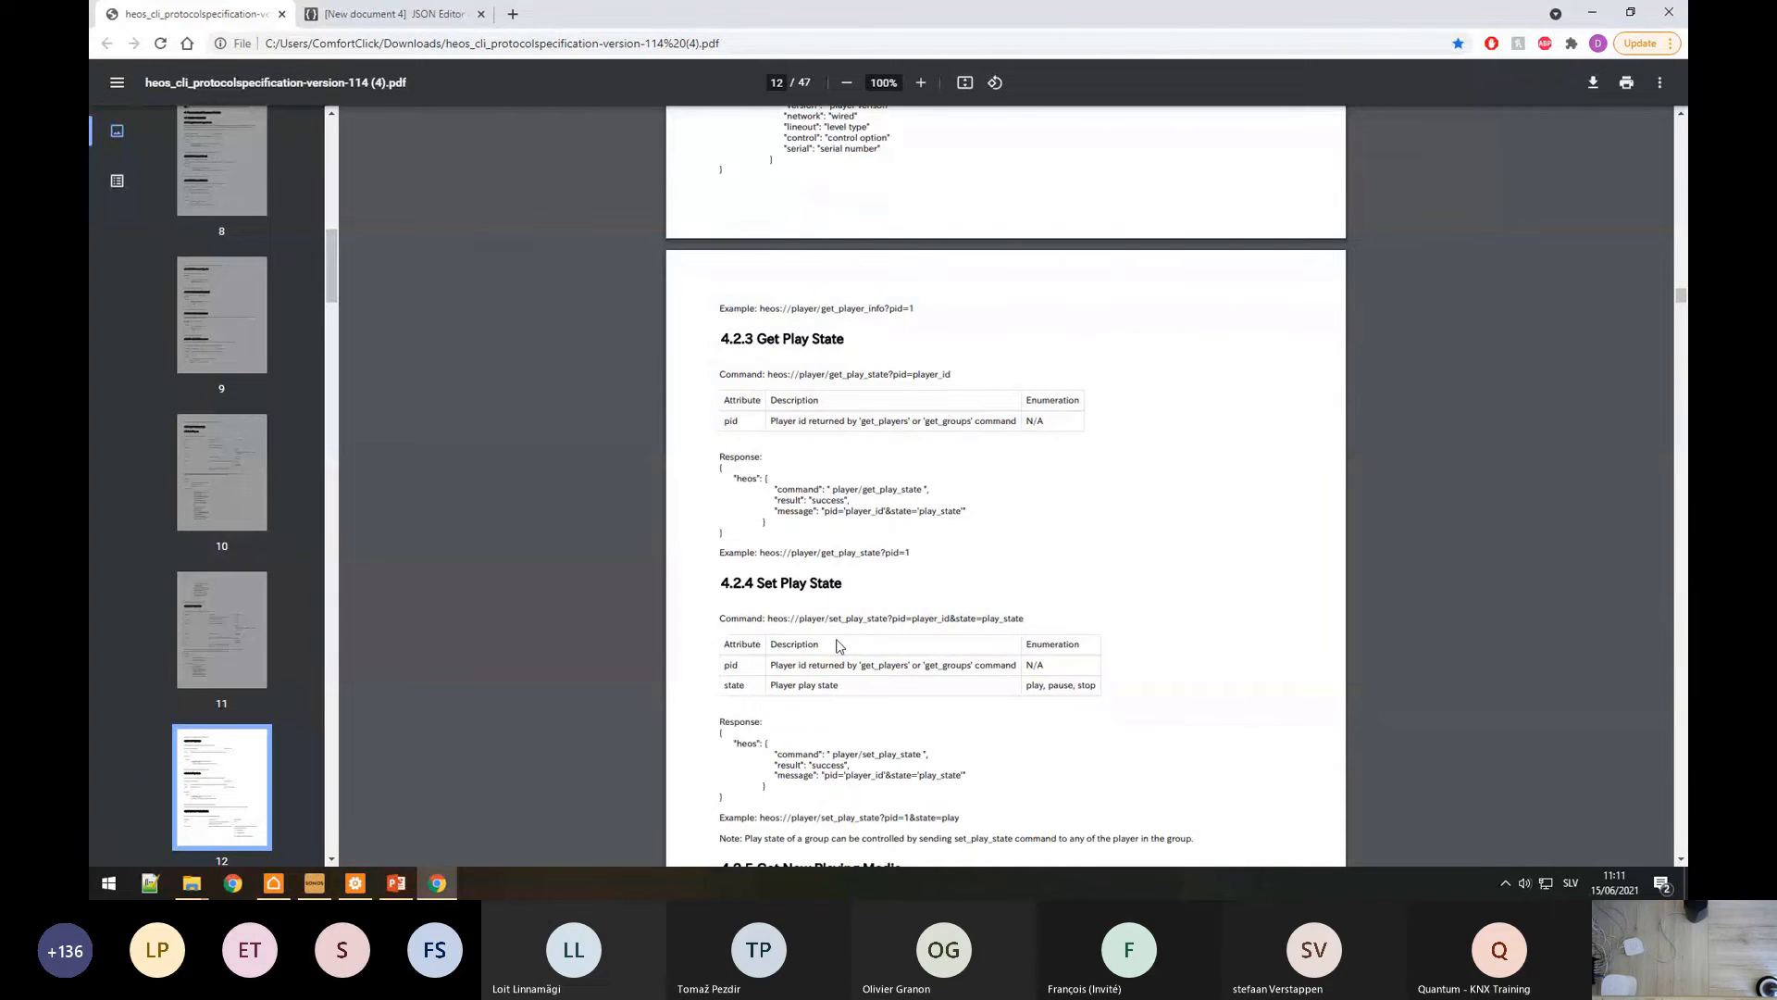
drag(753, 581, 833, 584)
scroll(774, 621, down, 7)
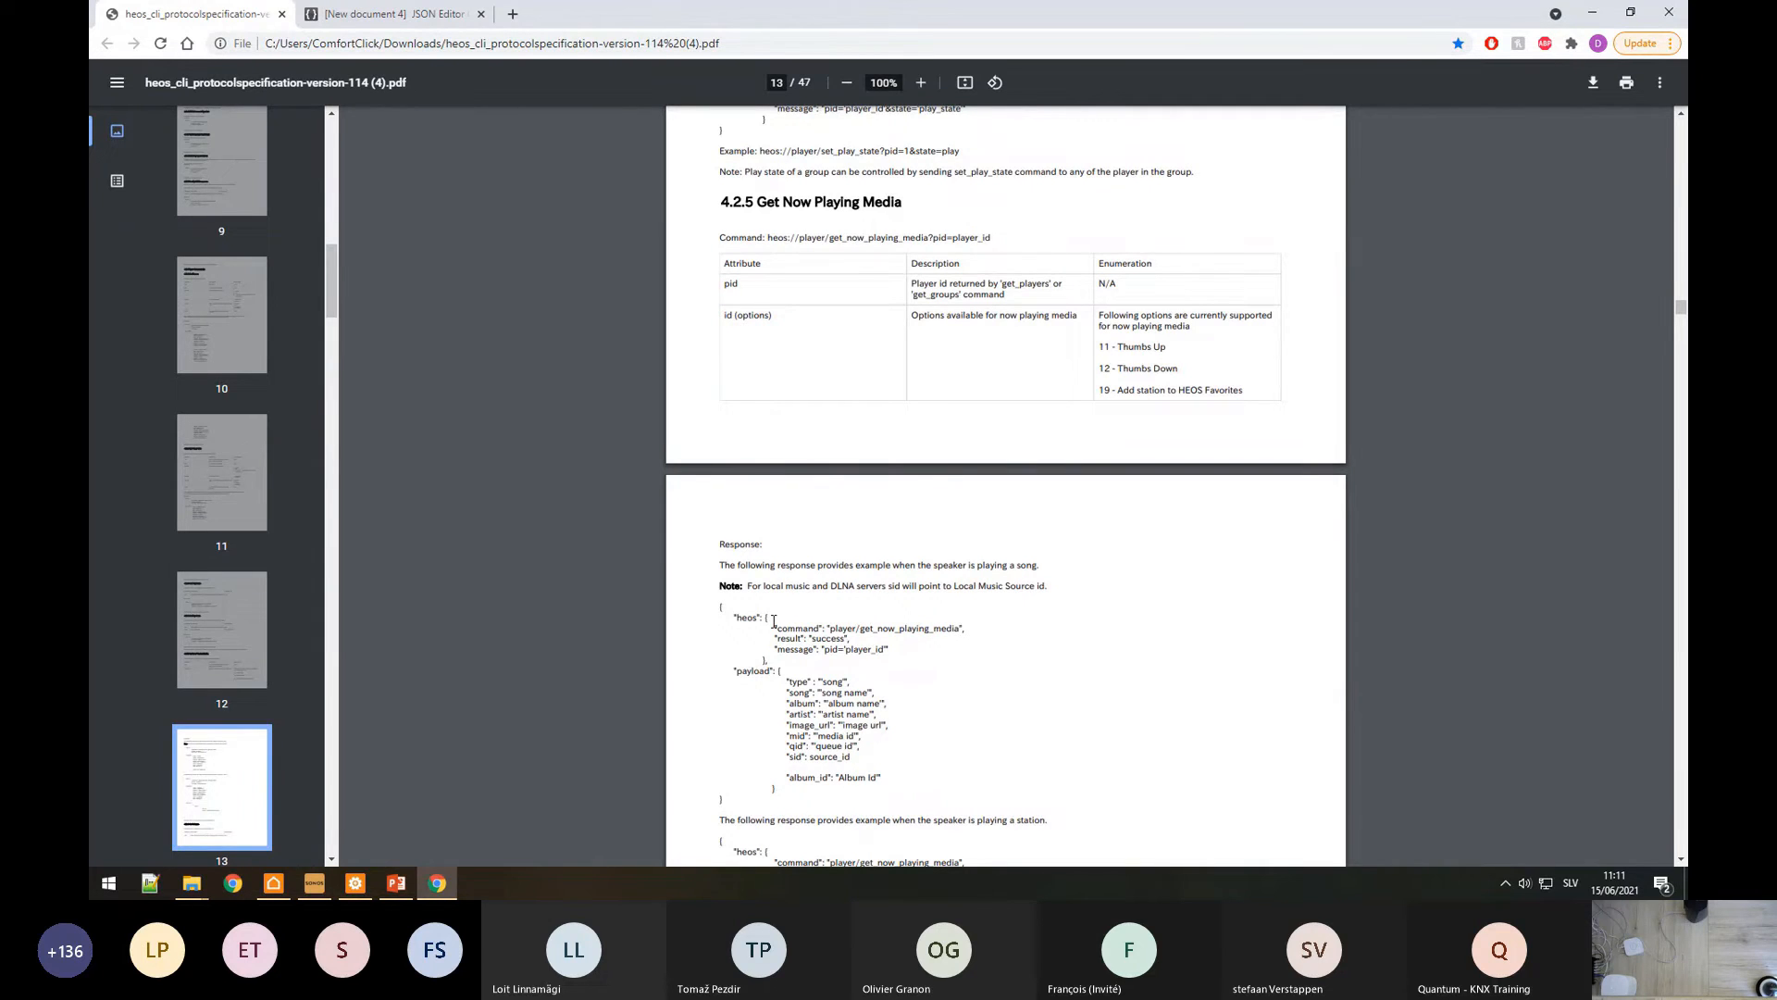
scroll(883, 618, up, 8)
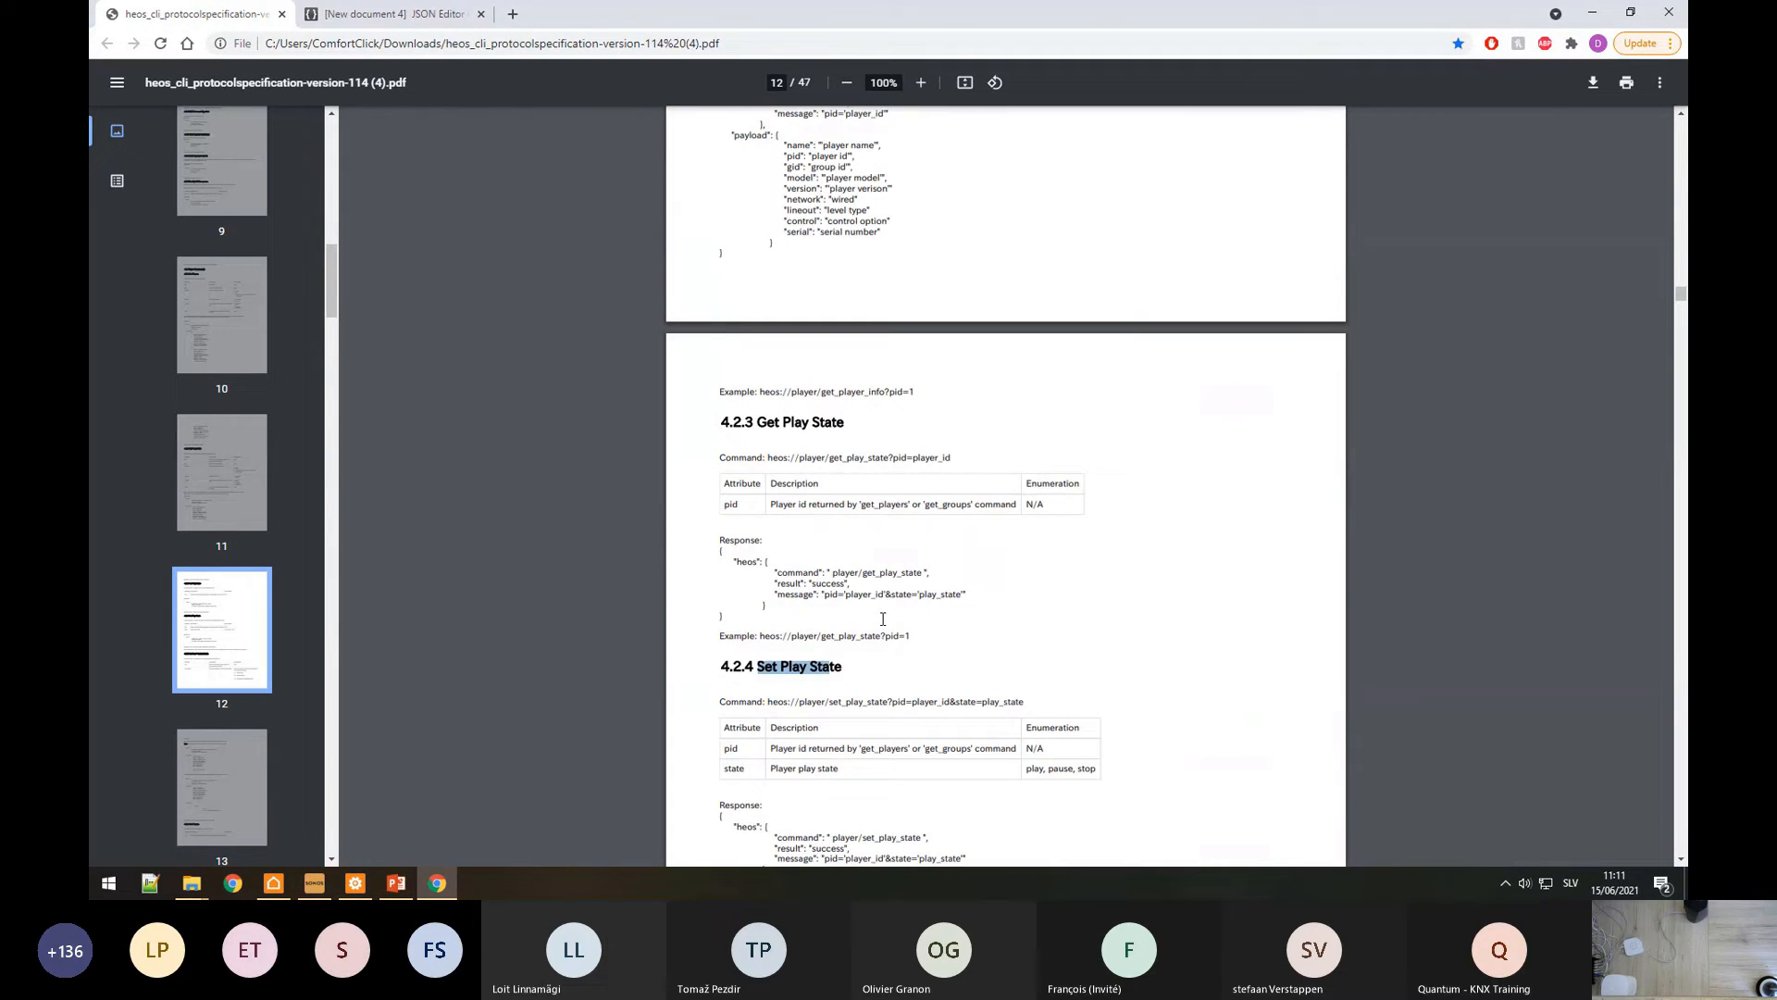
scroll(883, 619, down, 2)
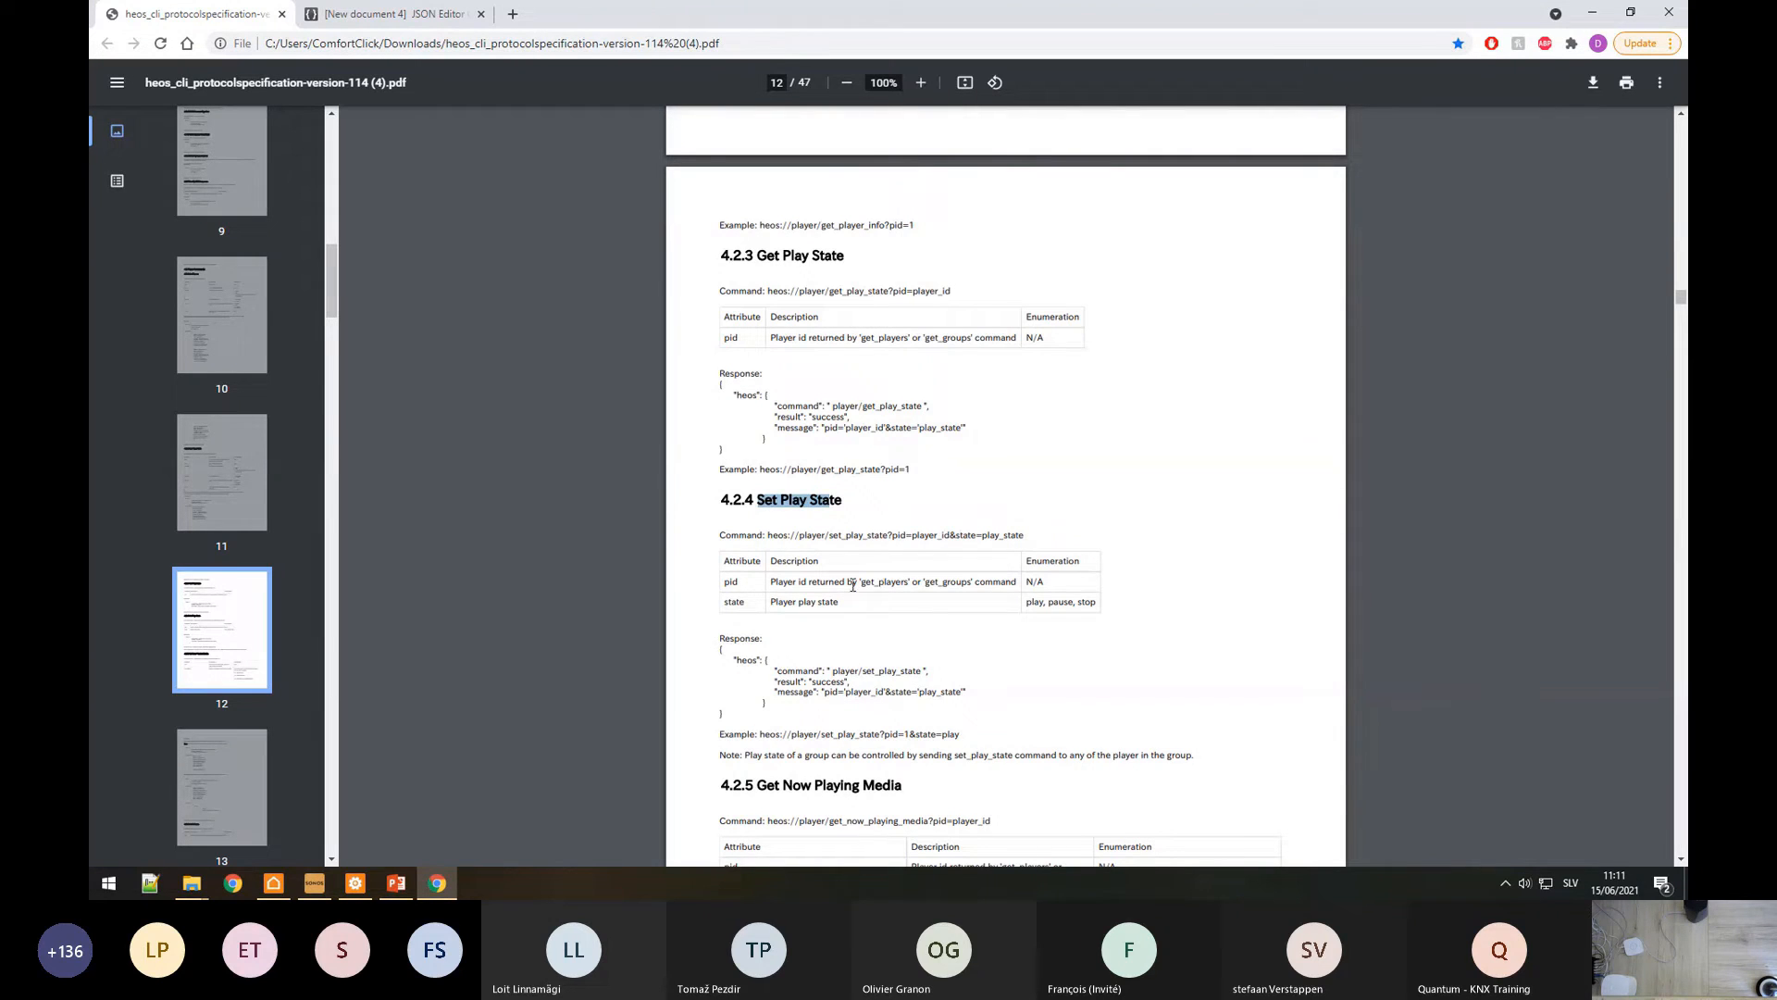
Step: Select the set_play_state command text in section 4.2.4 Set Play State
drag(773, 541, 1022, 537)
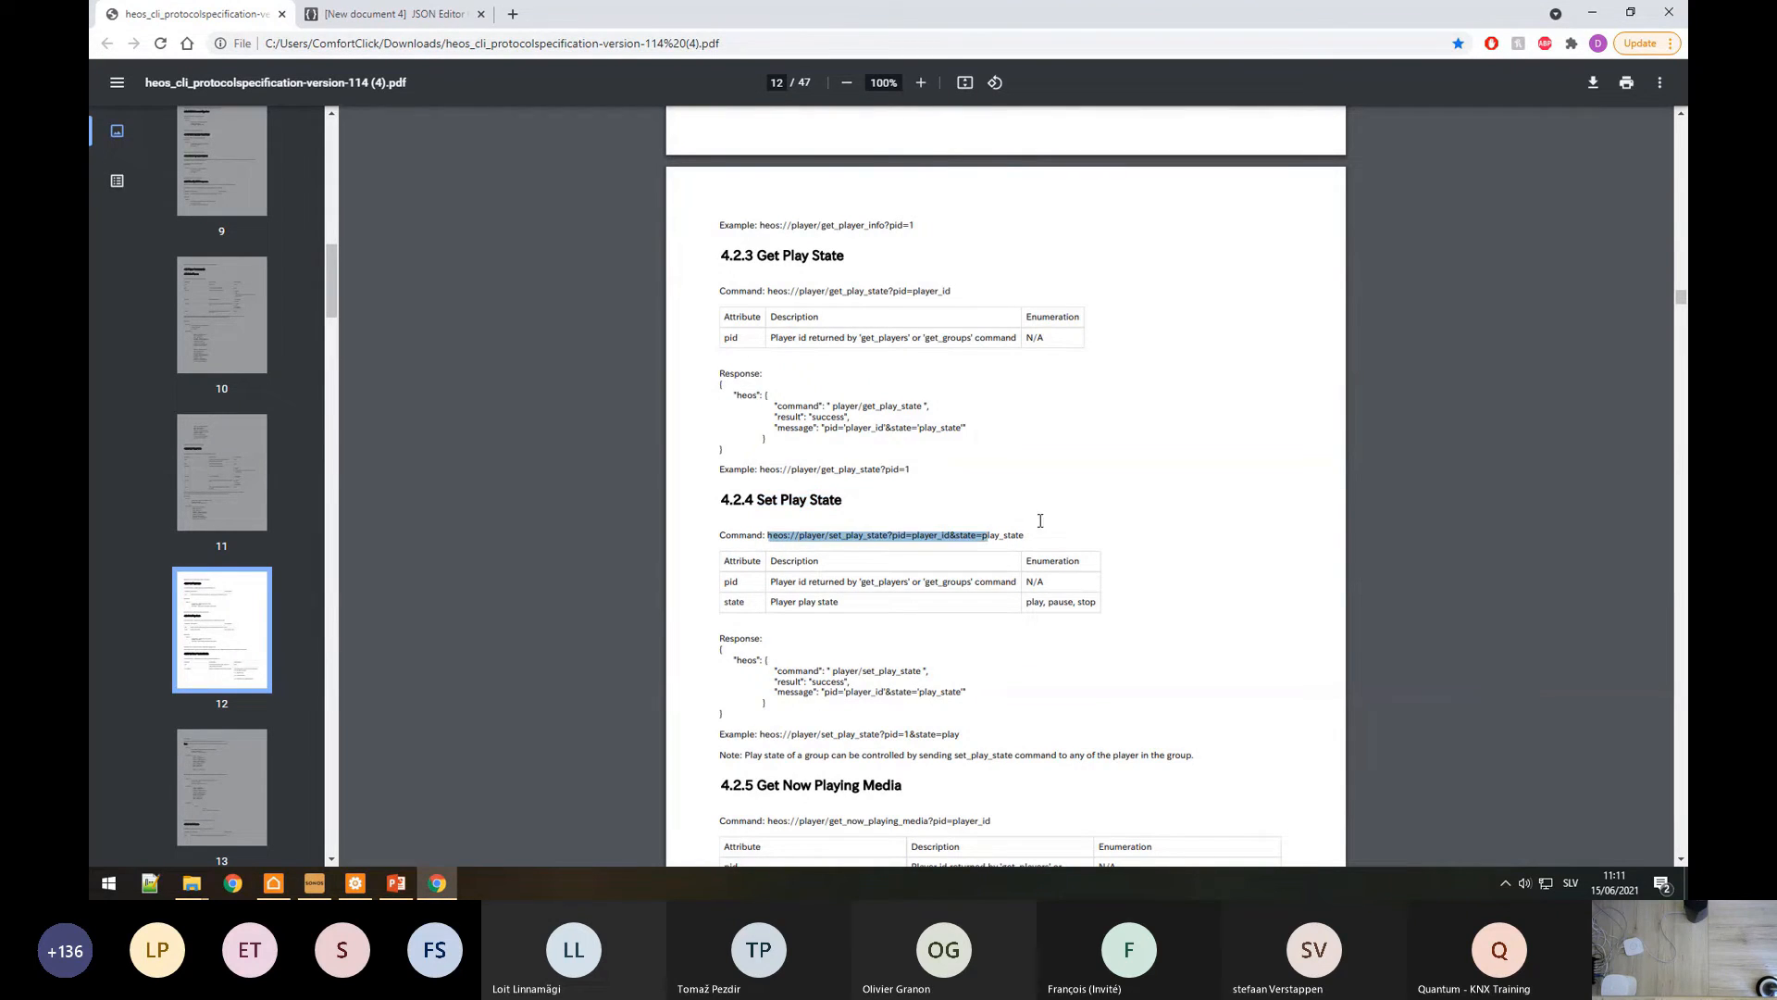
scroll(801, 593, down, 15)
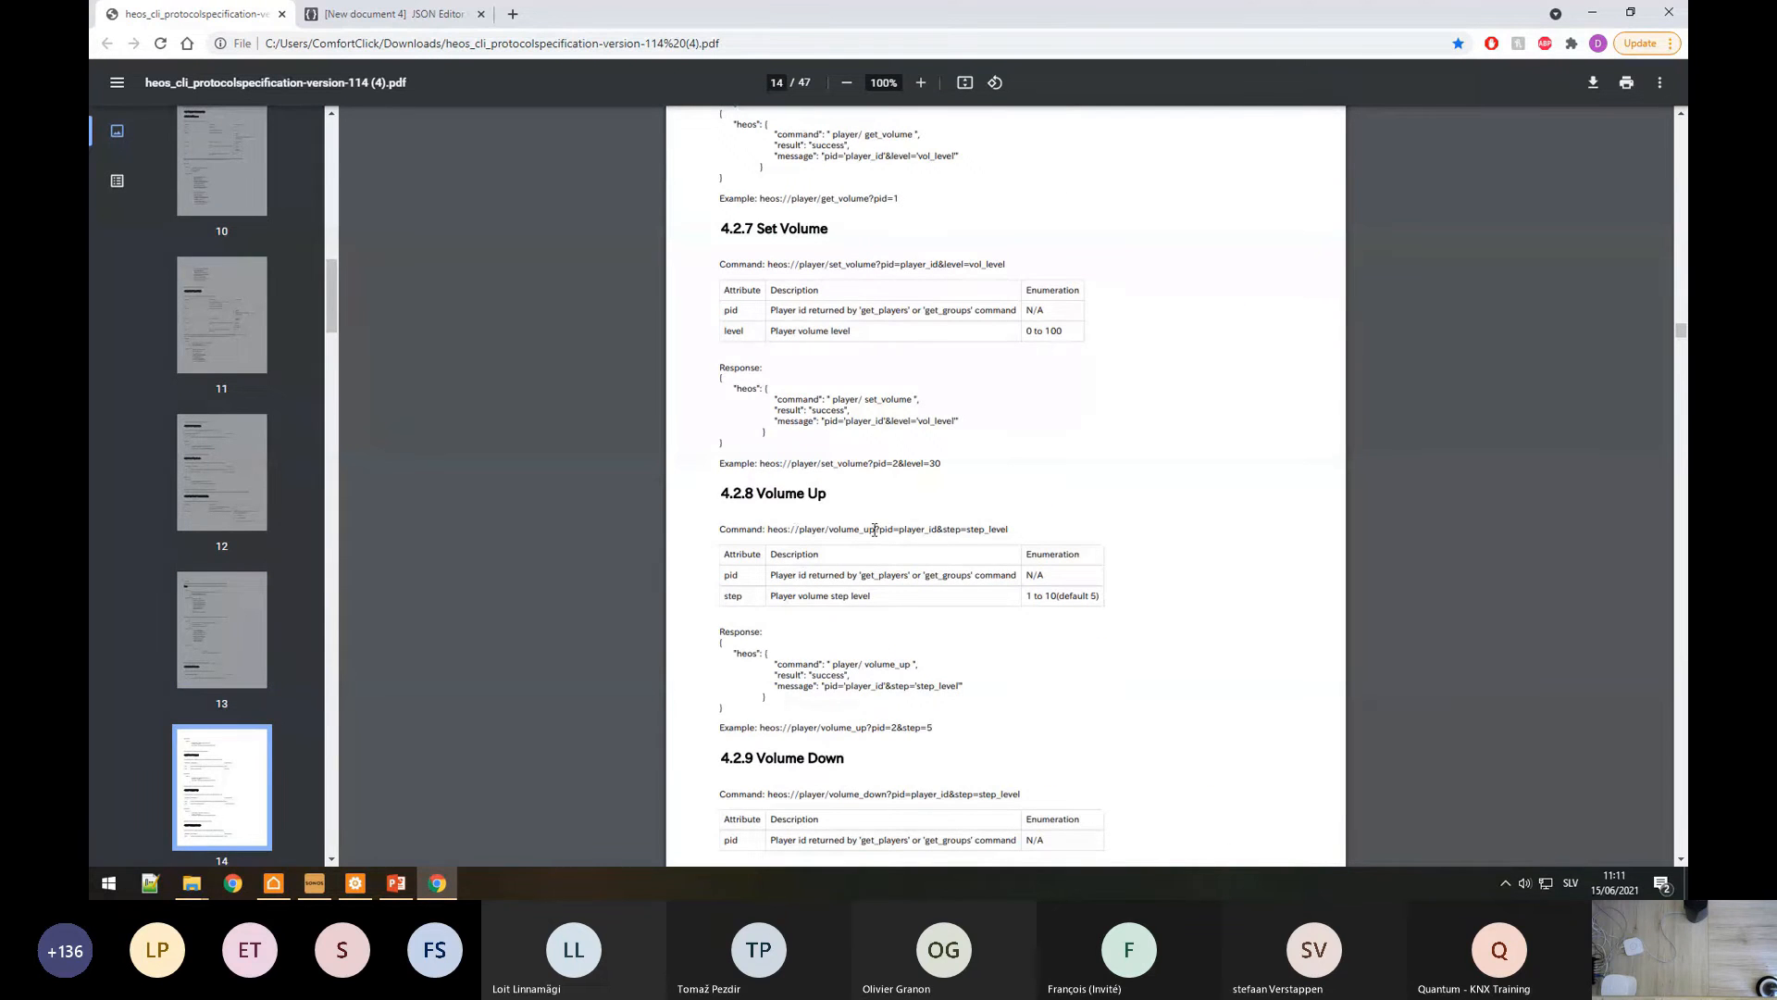
drag(874, 530, 955, 529)
scroll(878, 574, up, 10)
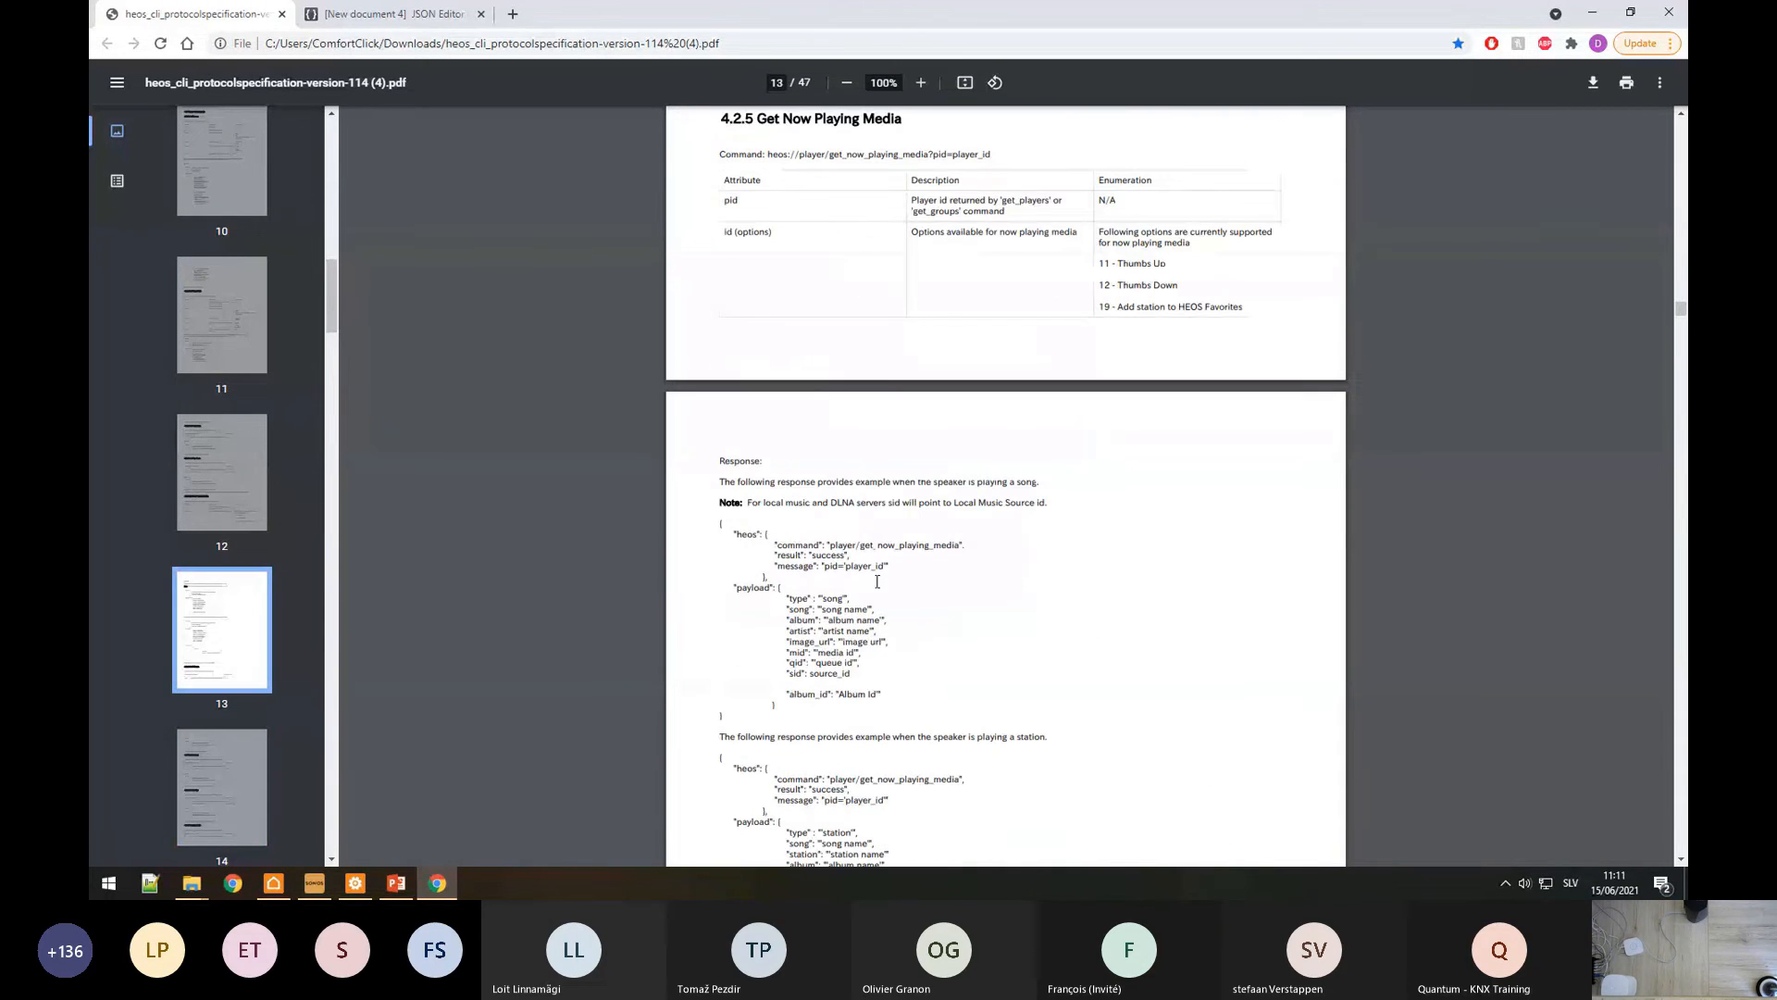
scroll(877, 581, up, 6)
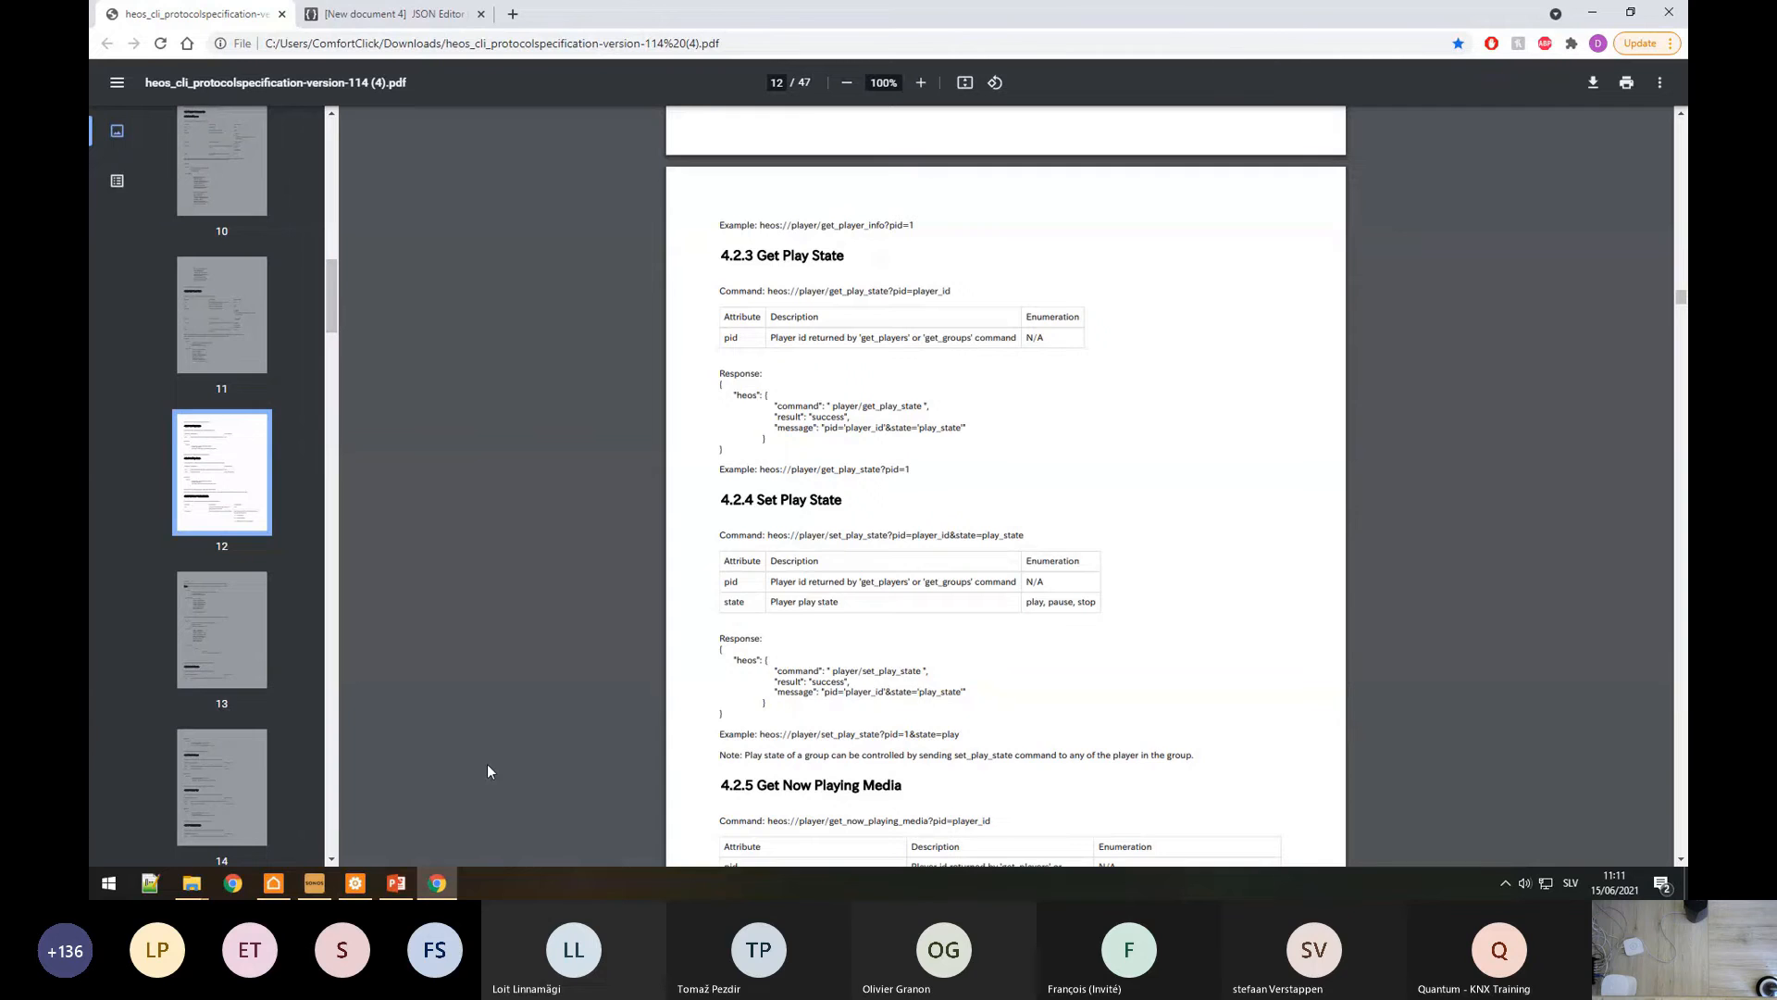
Step: Add a new command named Play under the HEOS device
click(355, 883)
right_click(198, 242)
click(231, 254)
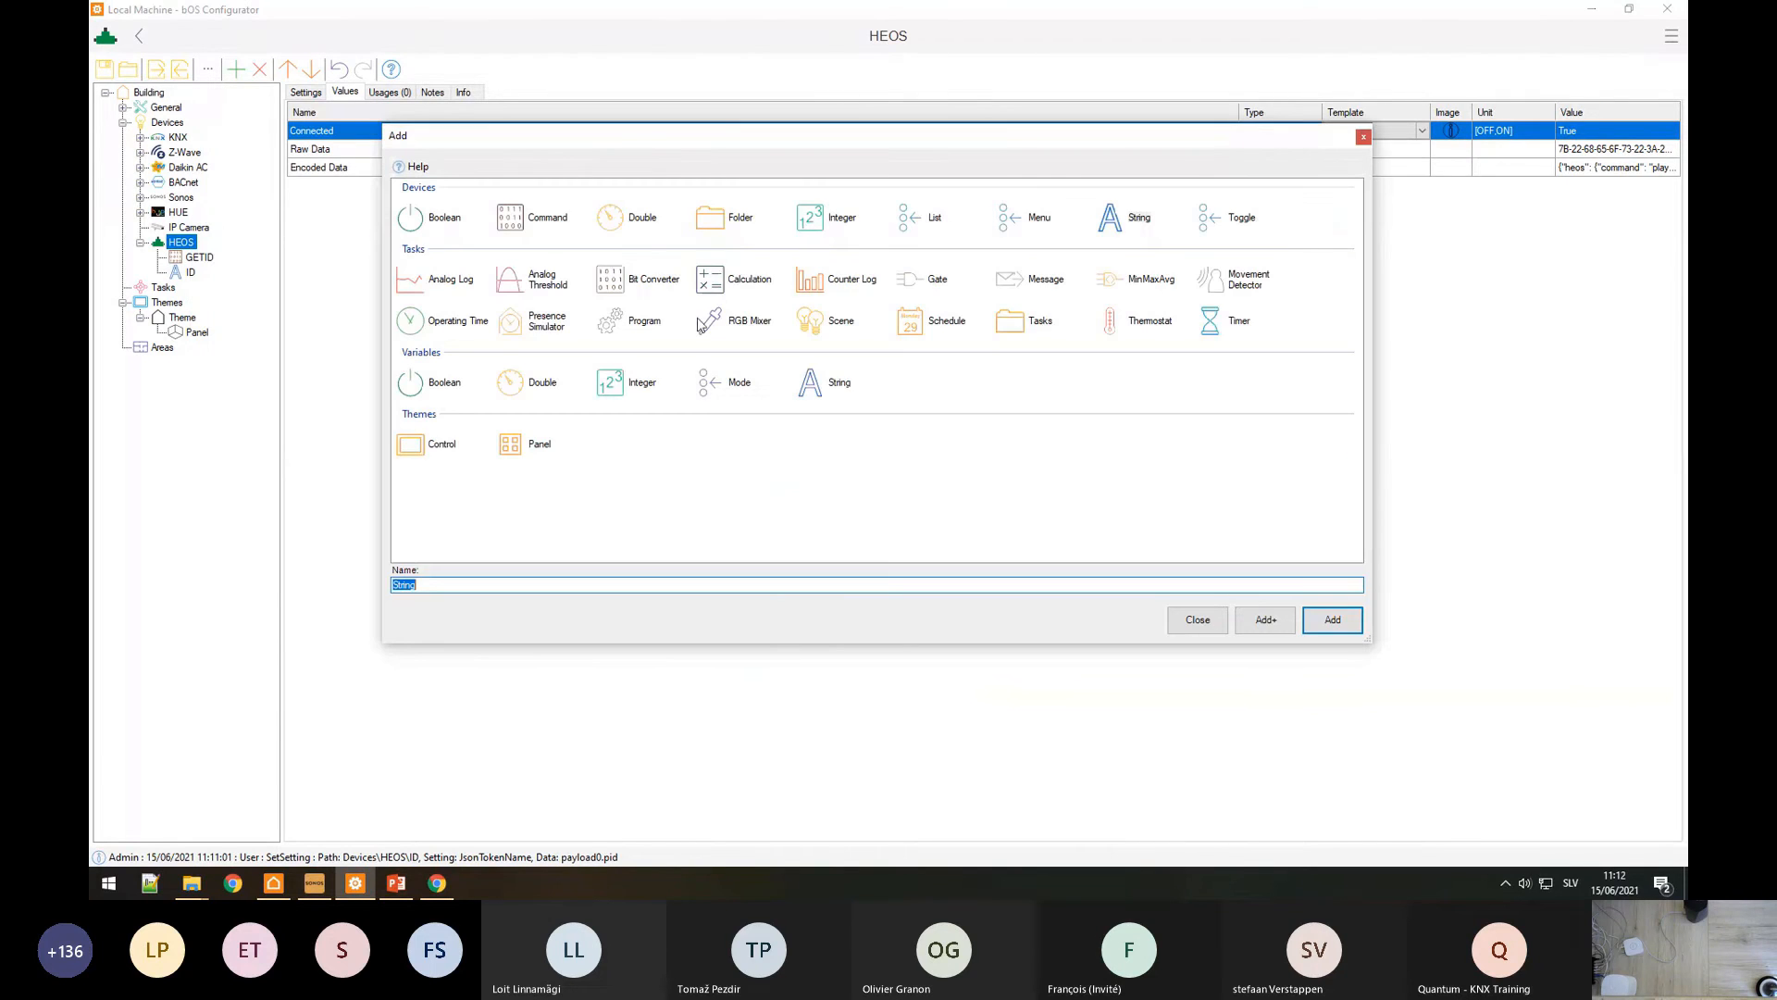
click(533, 223)
text(Play)
key(Return)
Step: Set the Play command's text encoding to ASCII and its new line to 0d0a
click(306, 94)
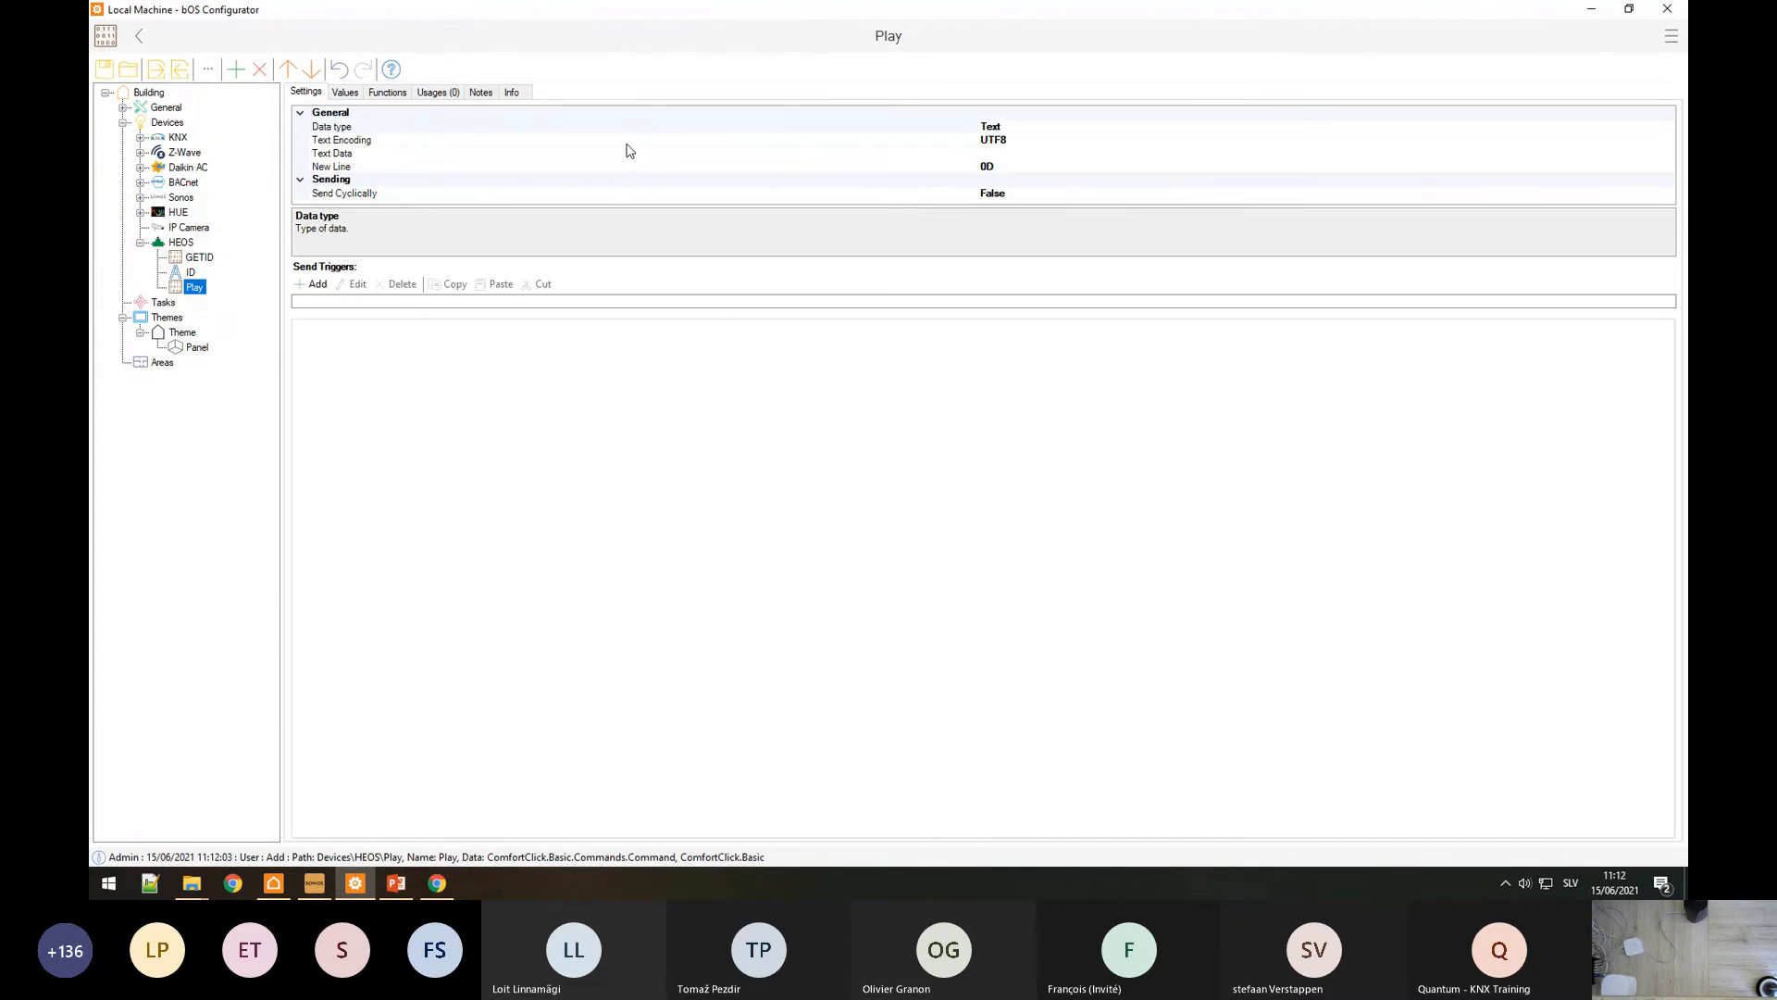
click(1009, 141)
click(1666, 141)
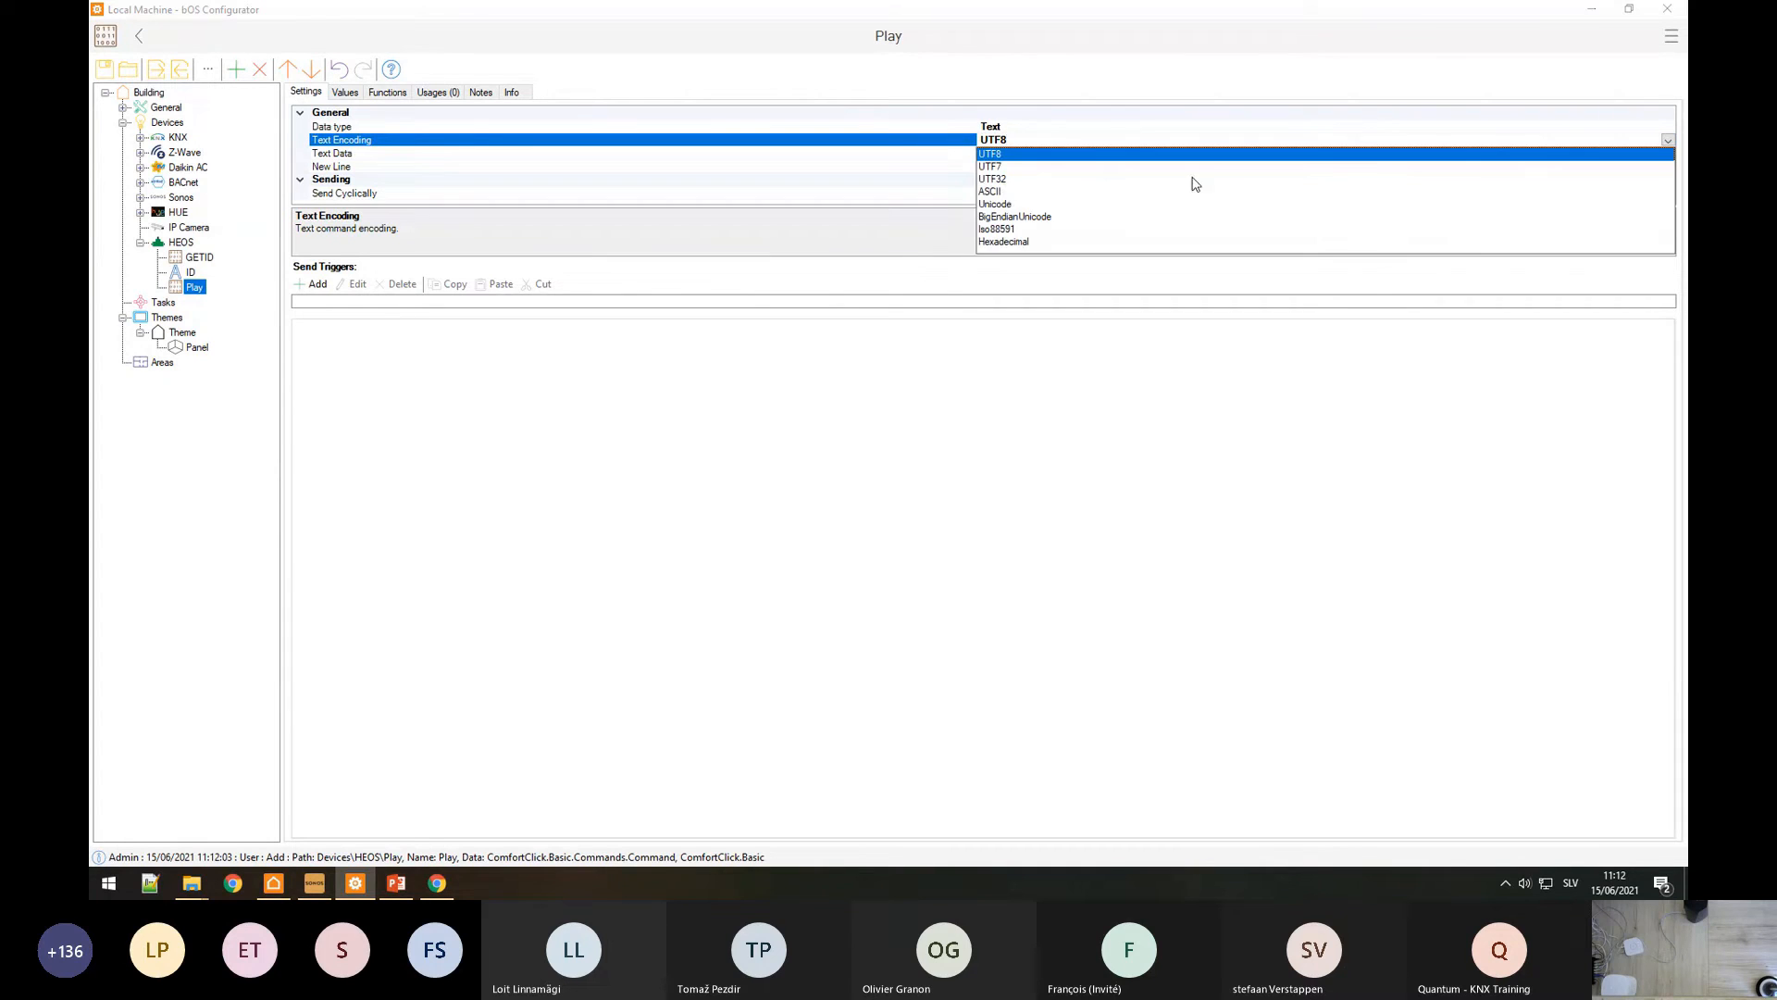
click(1007, 191)
click(1011, 168)
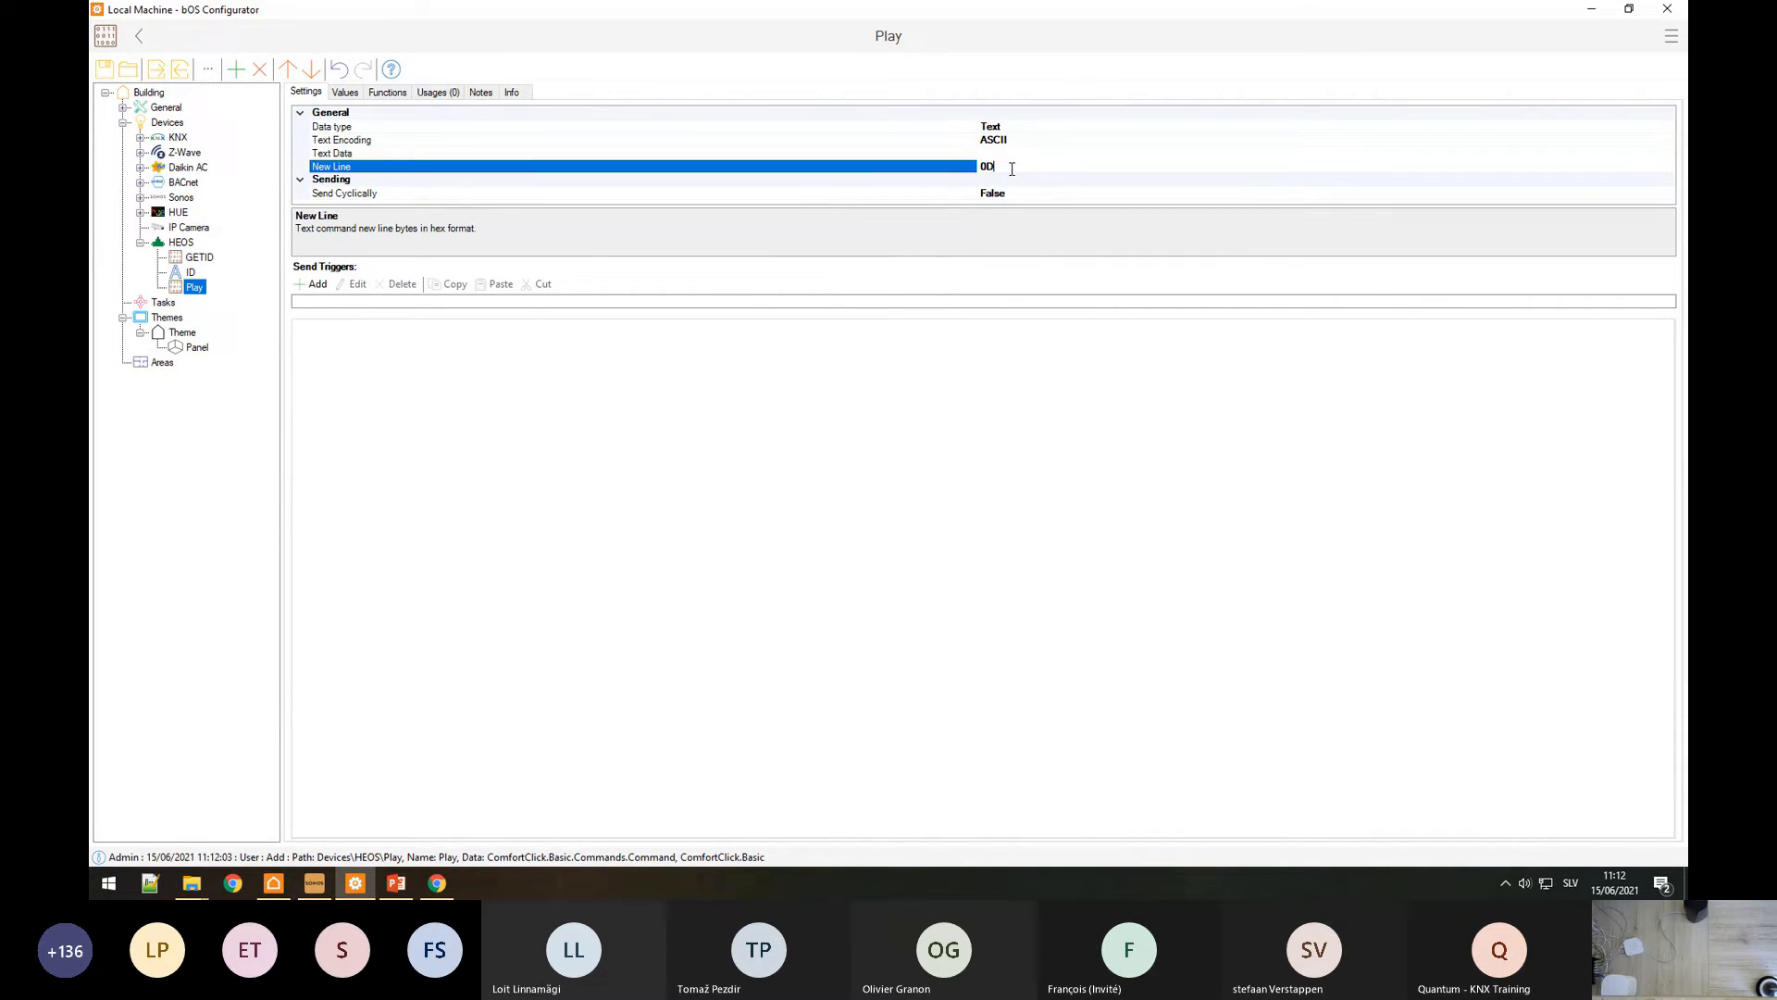
key(BackSpace)
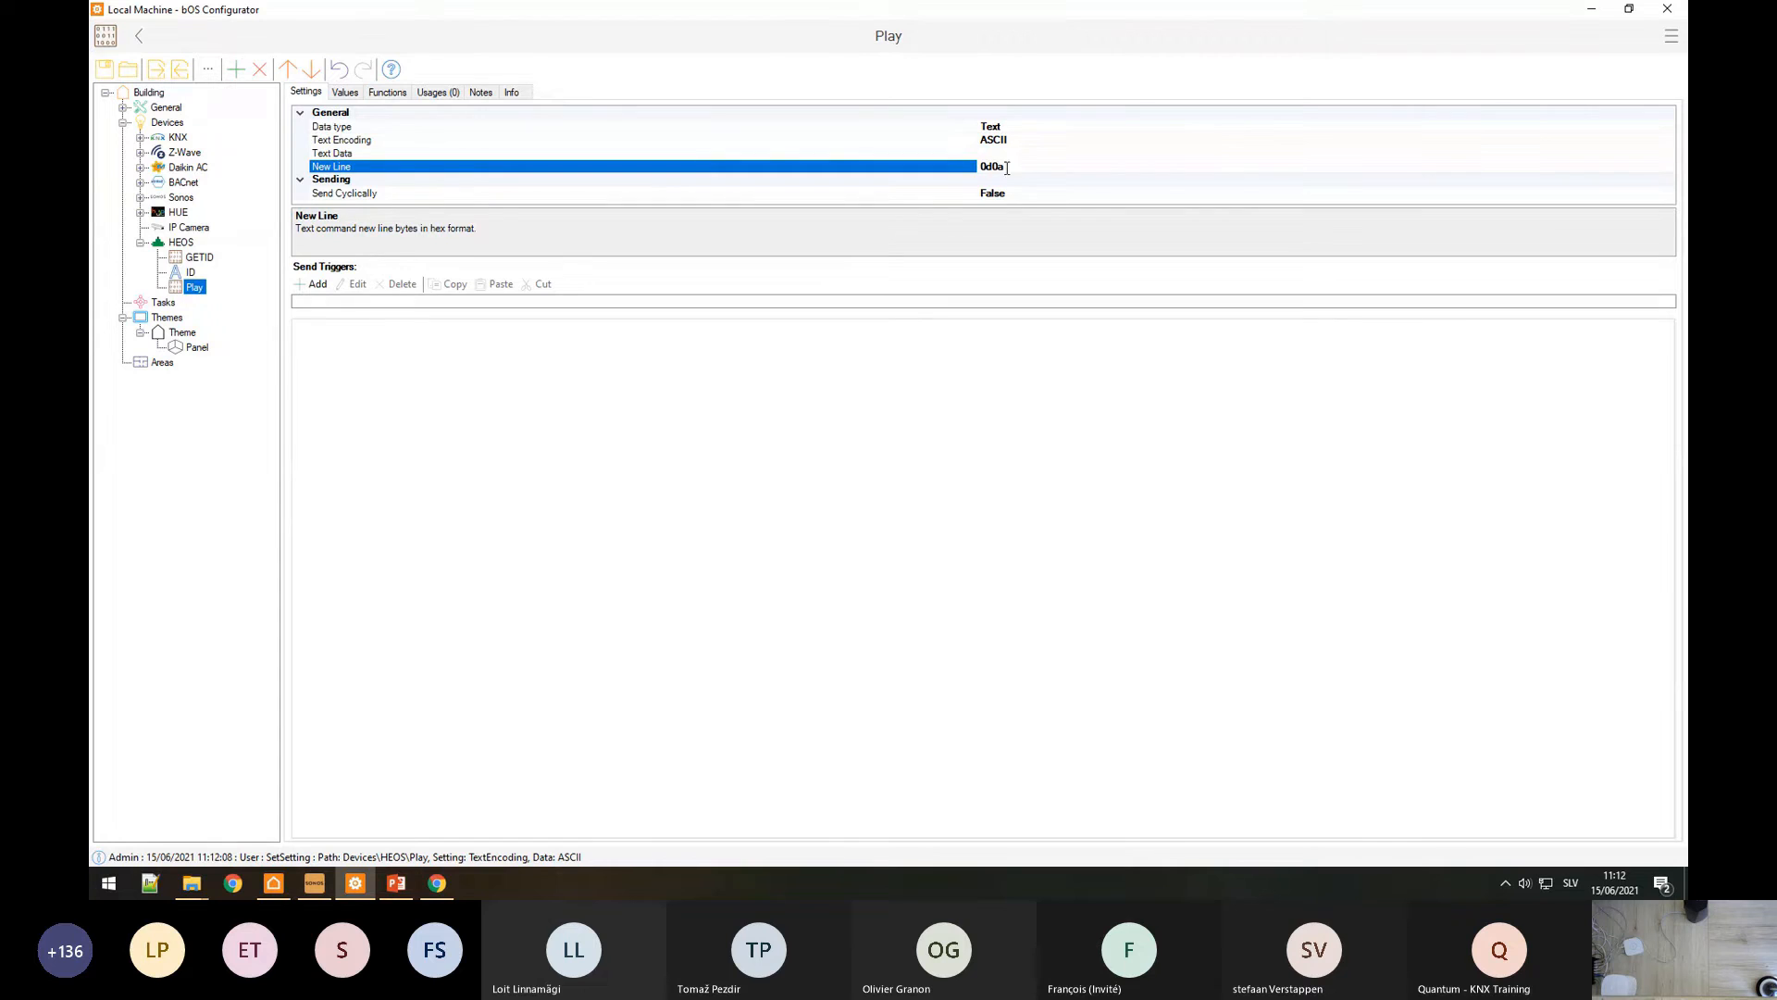
Step: Copy the set_play_state command text from the HEOS specification PDF
click(439, 888)
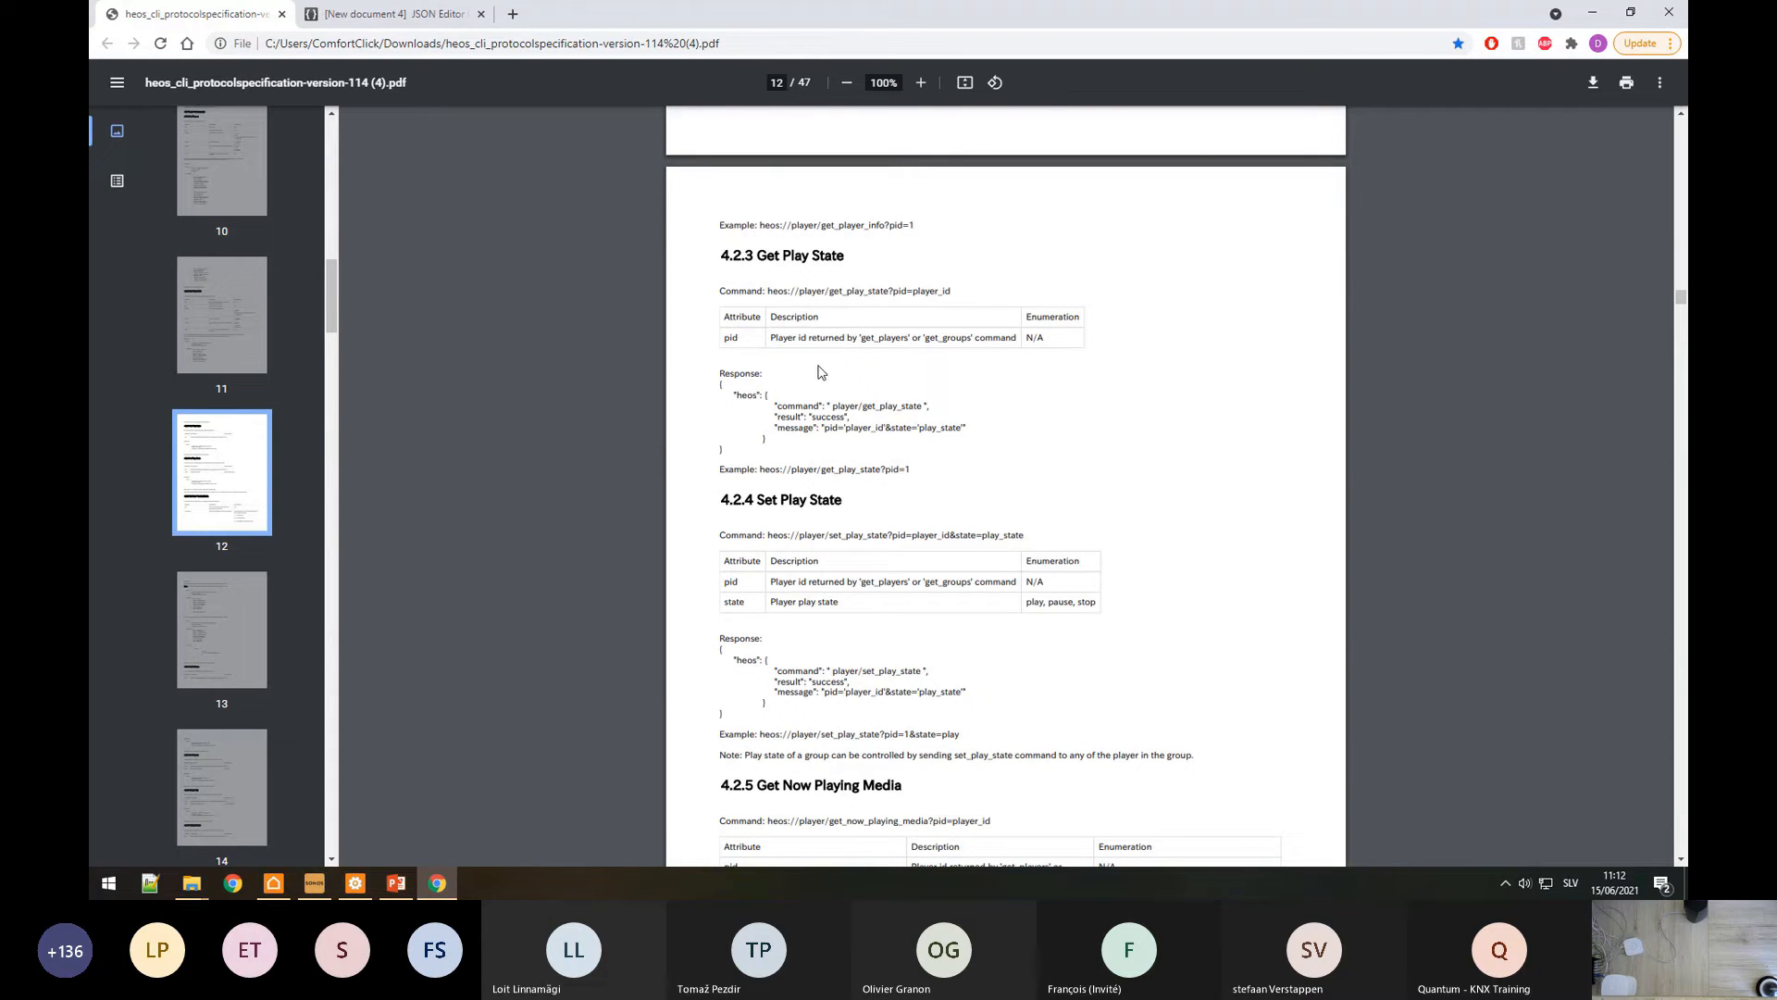
drag(767, 535, 1025, 536)
key(ctrl+c)
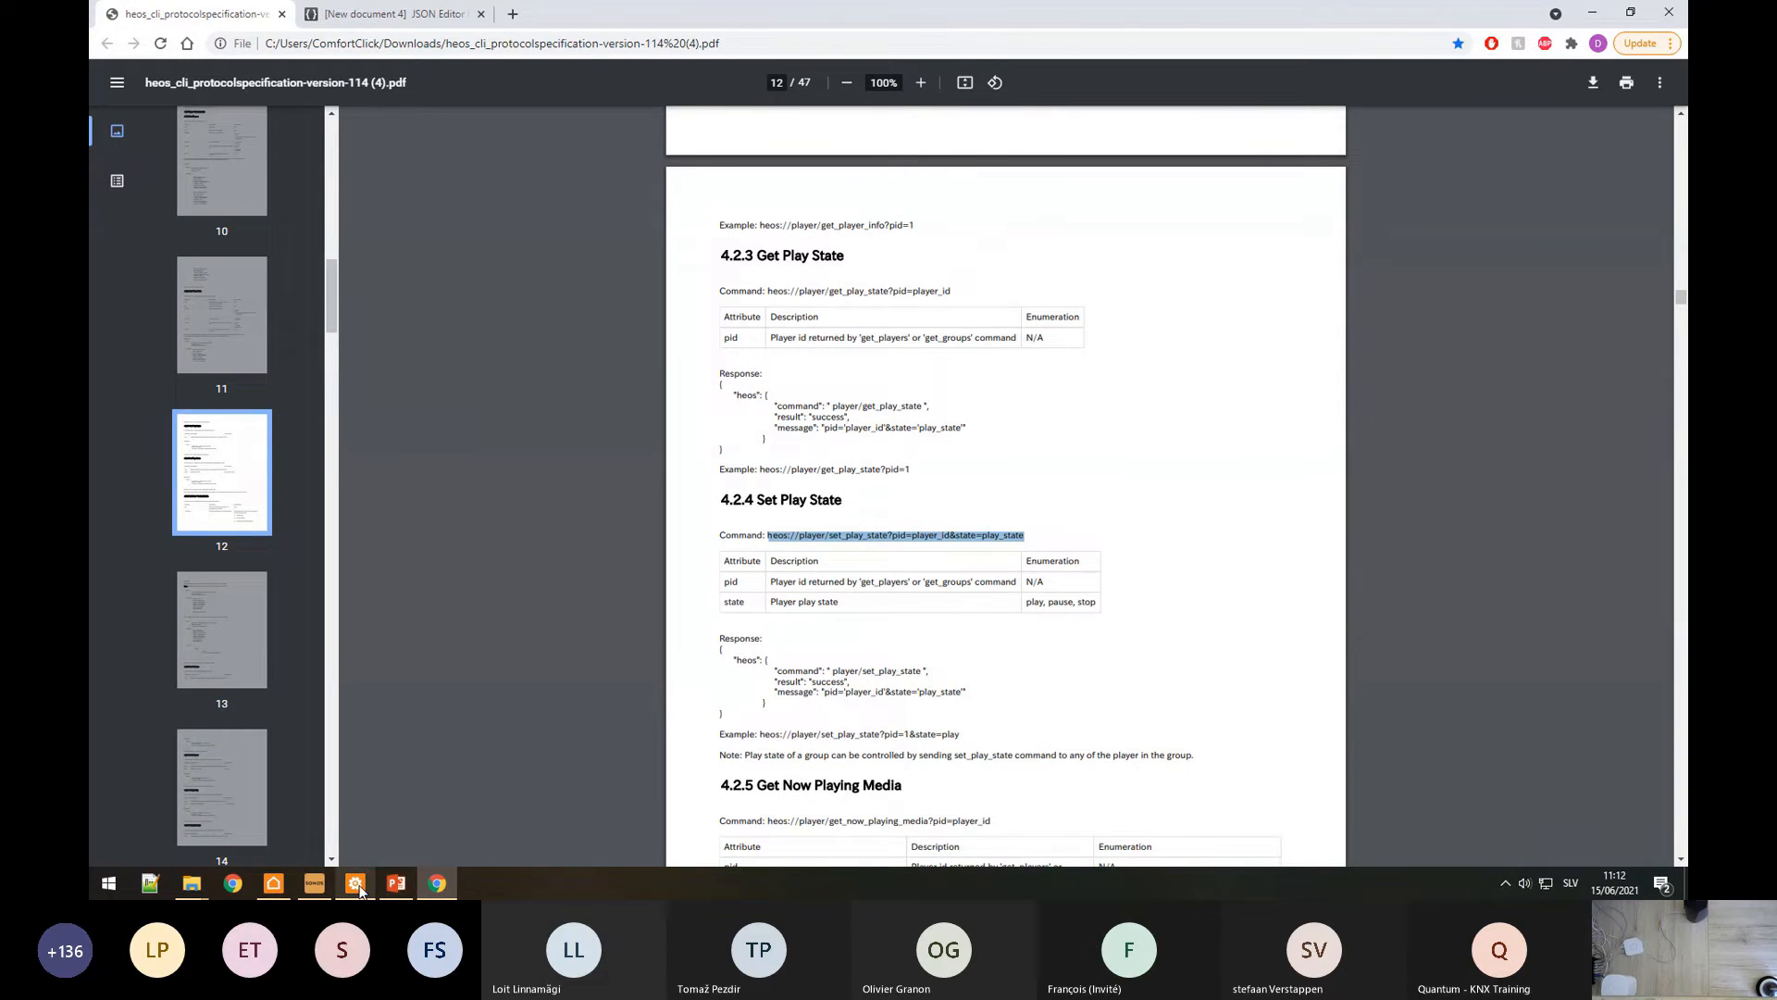
click(355, 883)
Step: Paste the set_play_state command into Text Data and add Devices\HEOS\ID.Value as property 0
click(1203, 154)
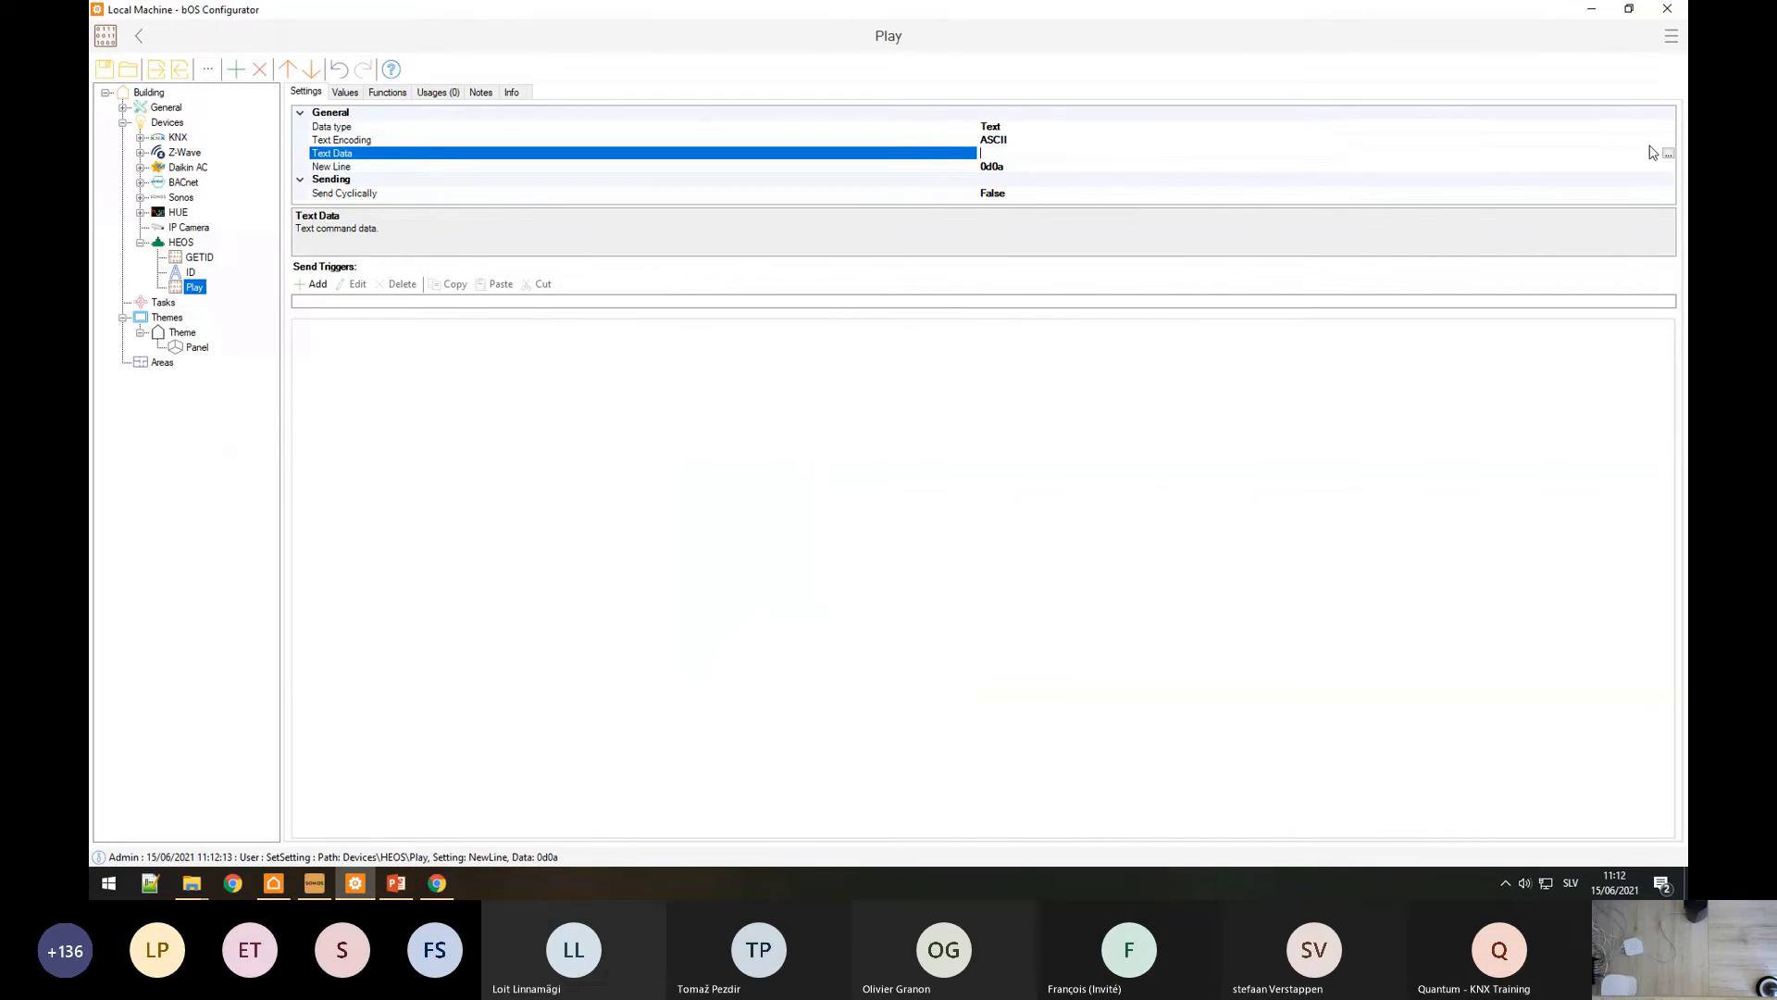
click(1662, 153)
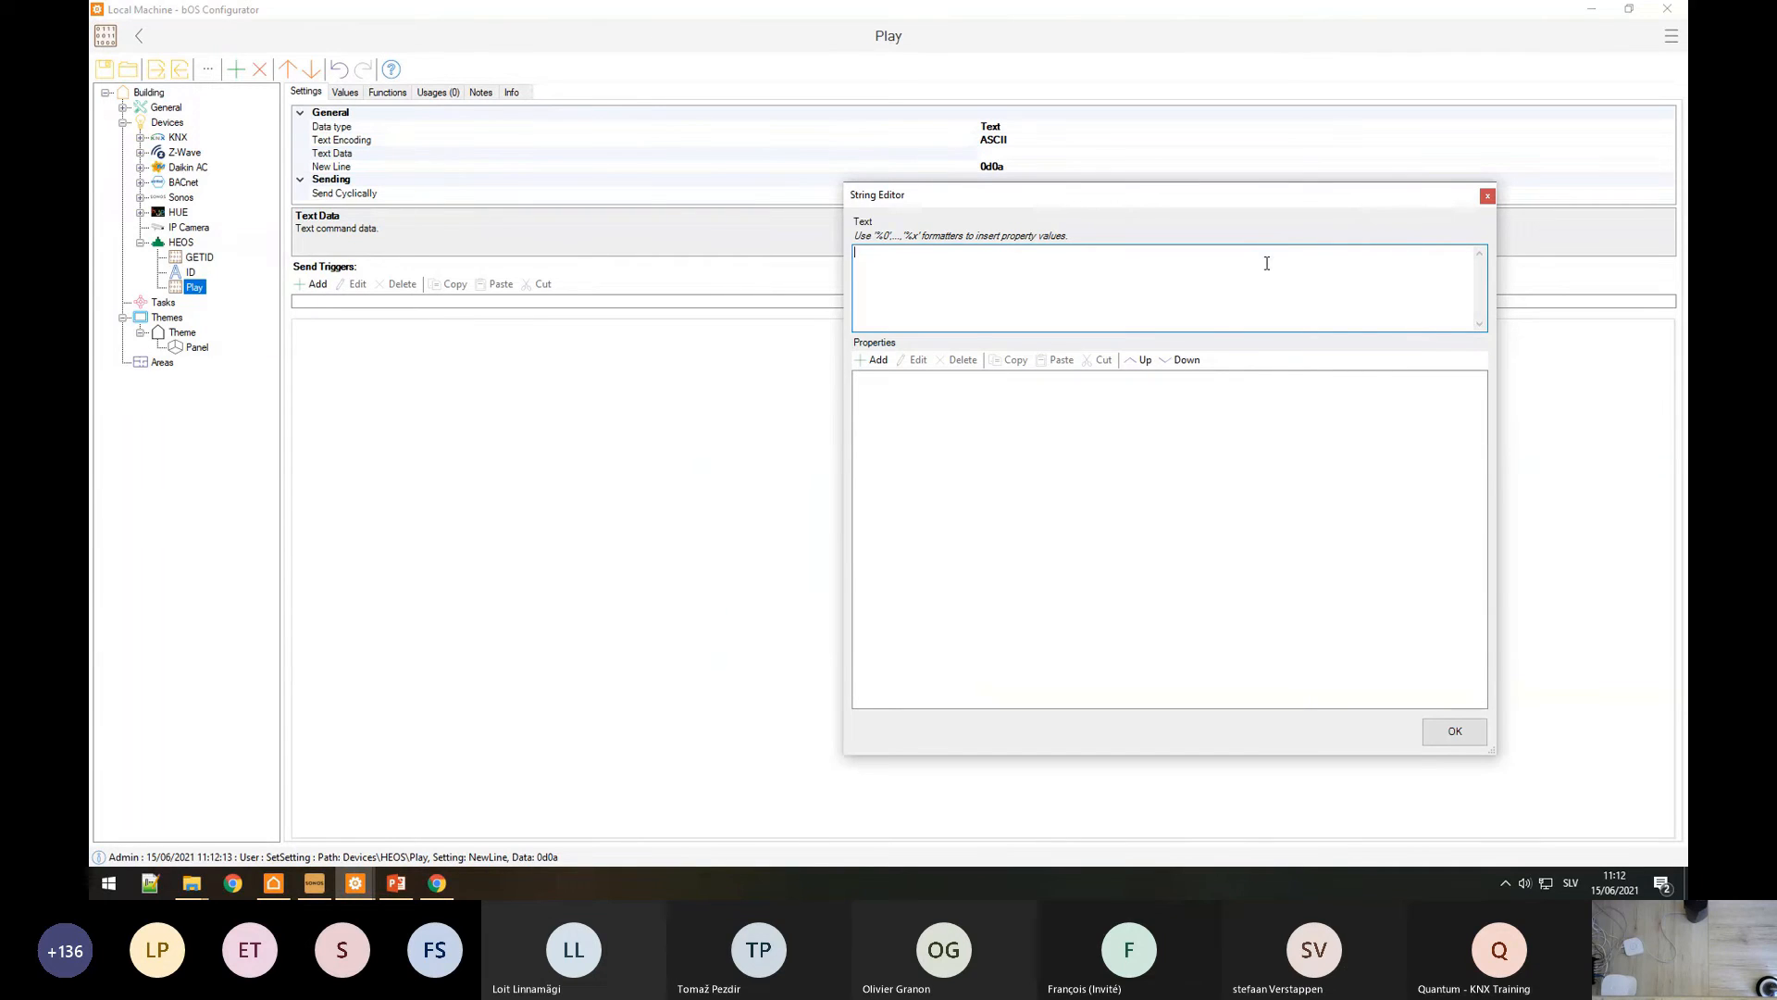
key(ctrl+v)
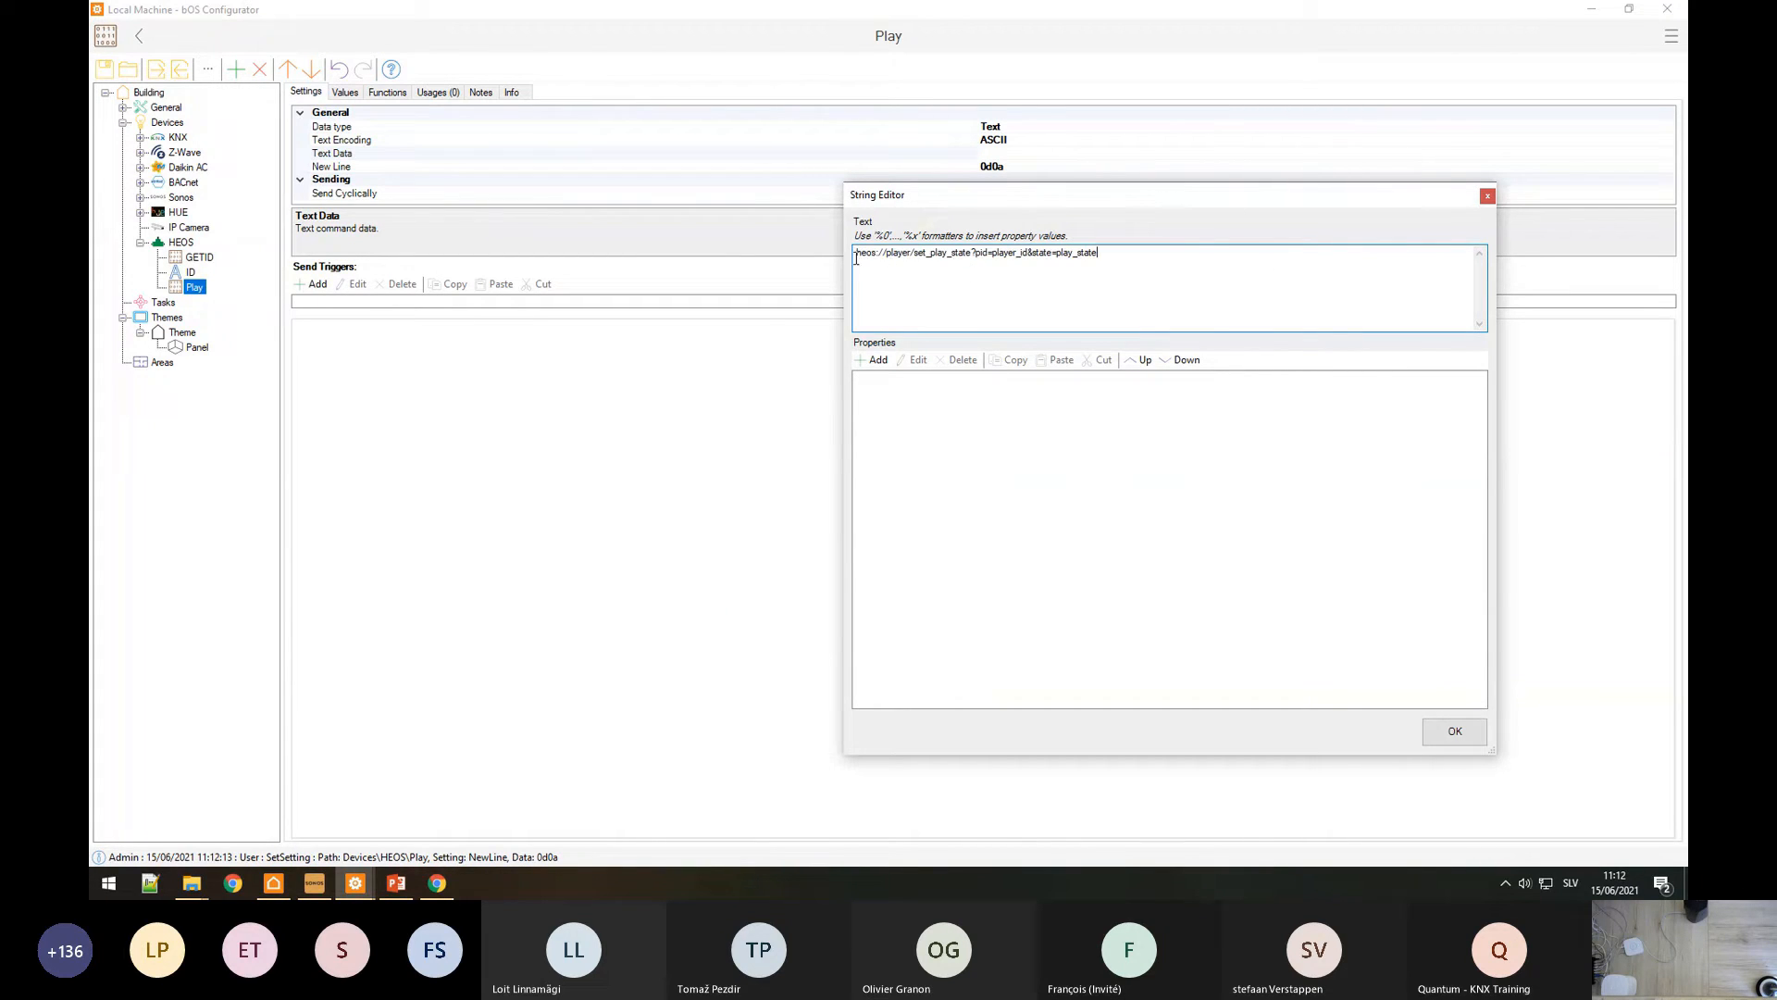
key(BackSpace)
drag(991, 253, 1027, 254)
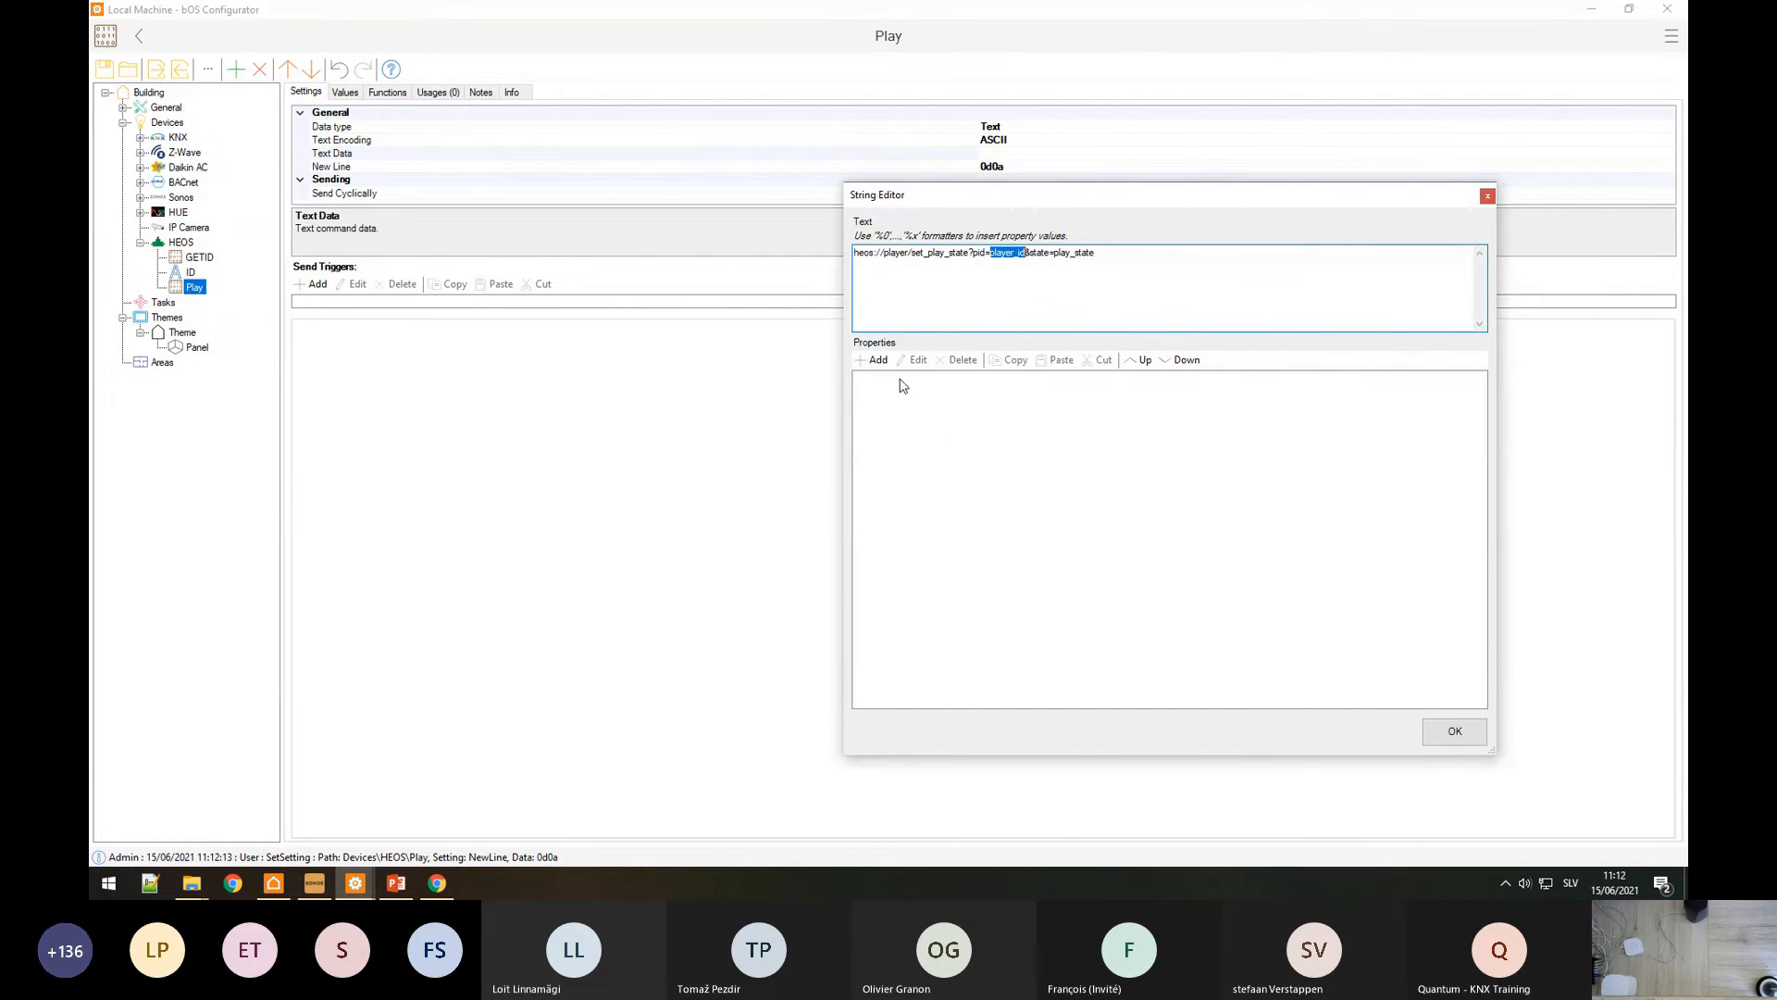
click(872, 360)
click(676, 473)
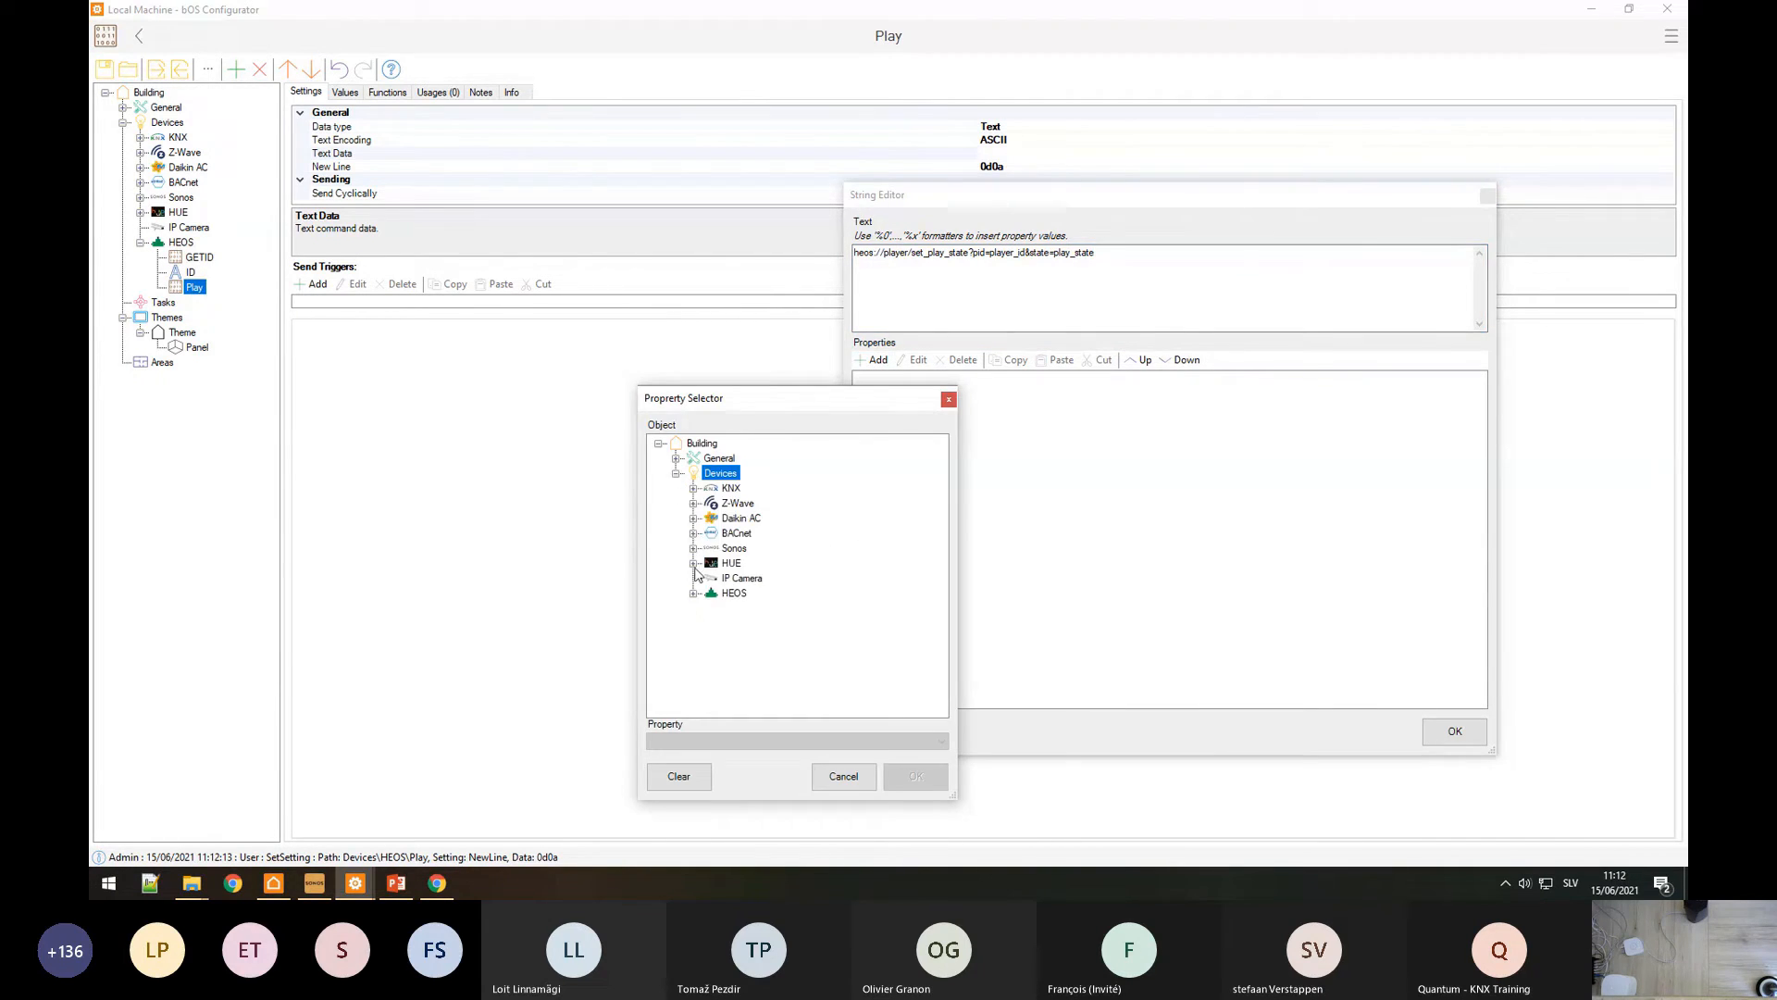
click(694, 593)
click(730, 625)
click(915, 775)
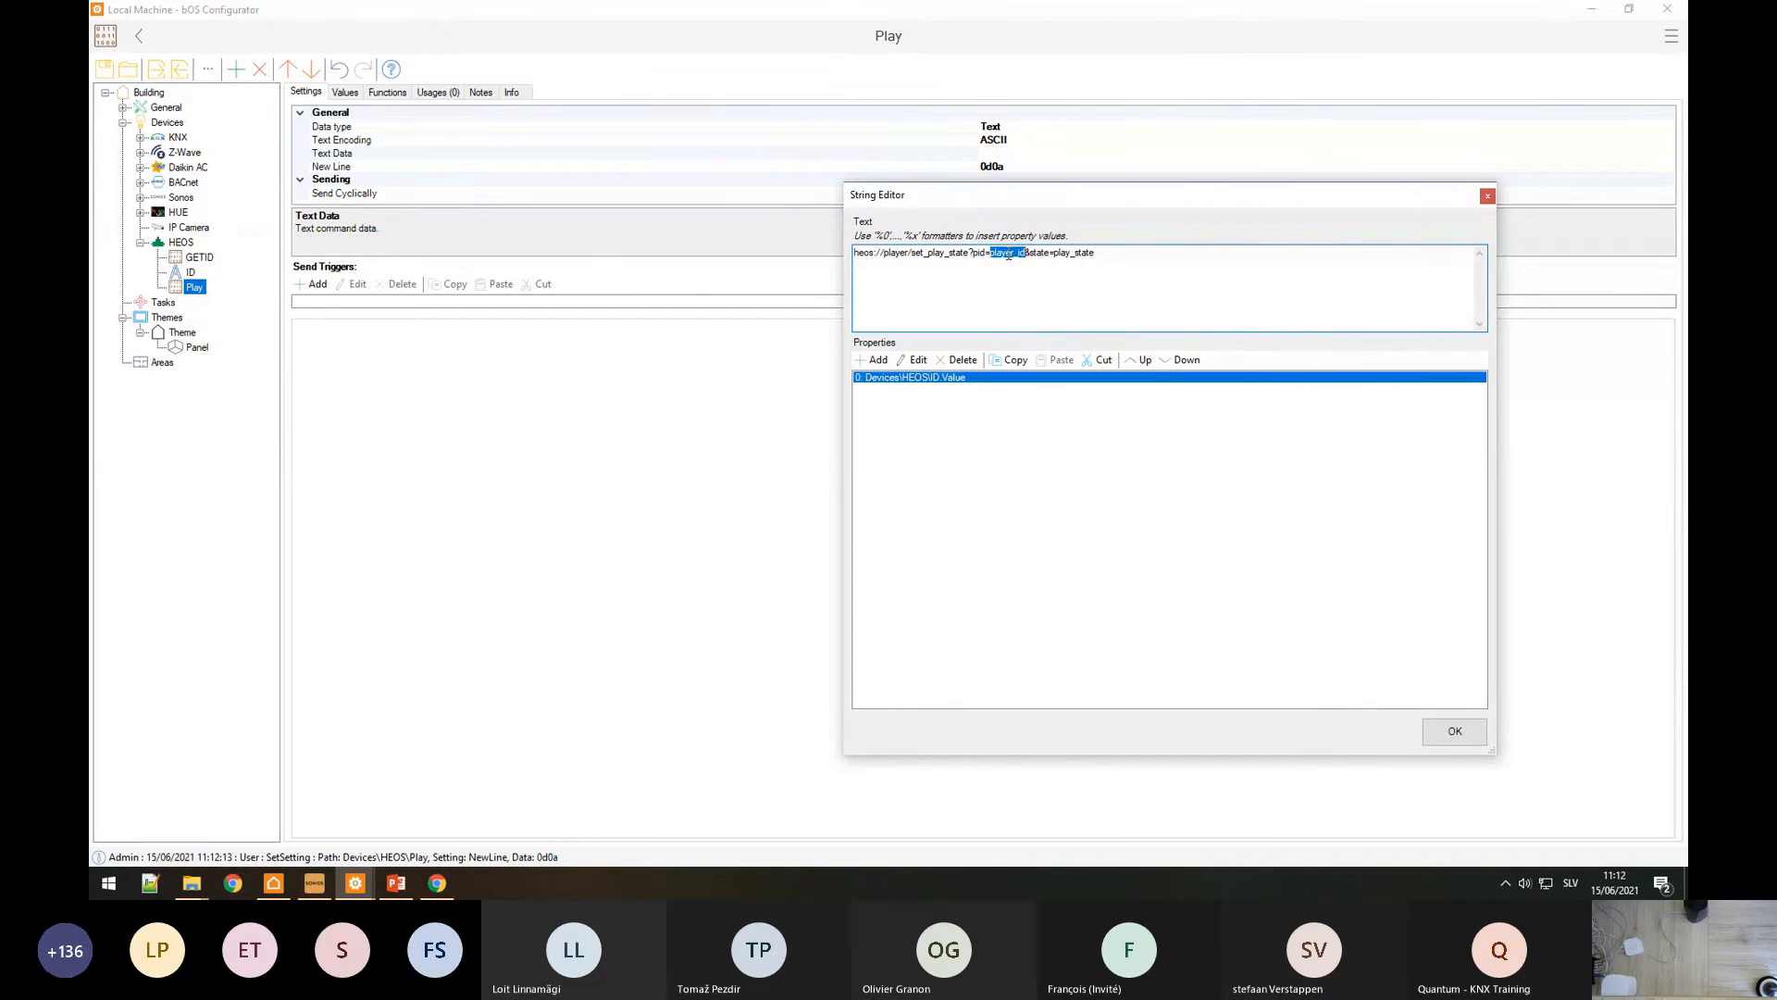
Step: Replace player_id with %0 and make the command end in state=play
click(996, 254)
drag(991, 254, 1025, 254)
text(%0)
double_click(994, 252)
drag(1046, 252, 1158, 262)
key(BackSpace)
click(1455, 733)
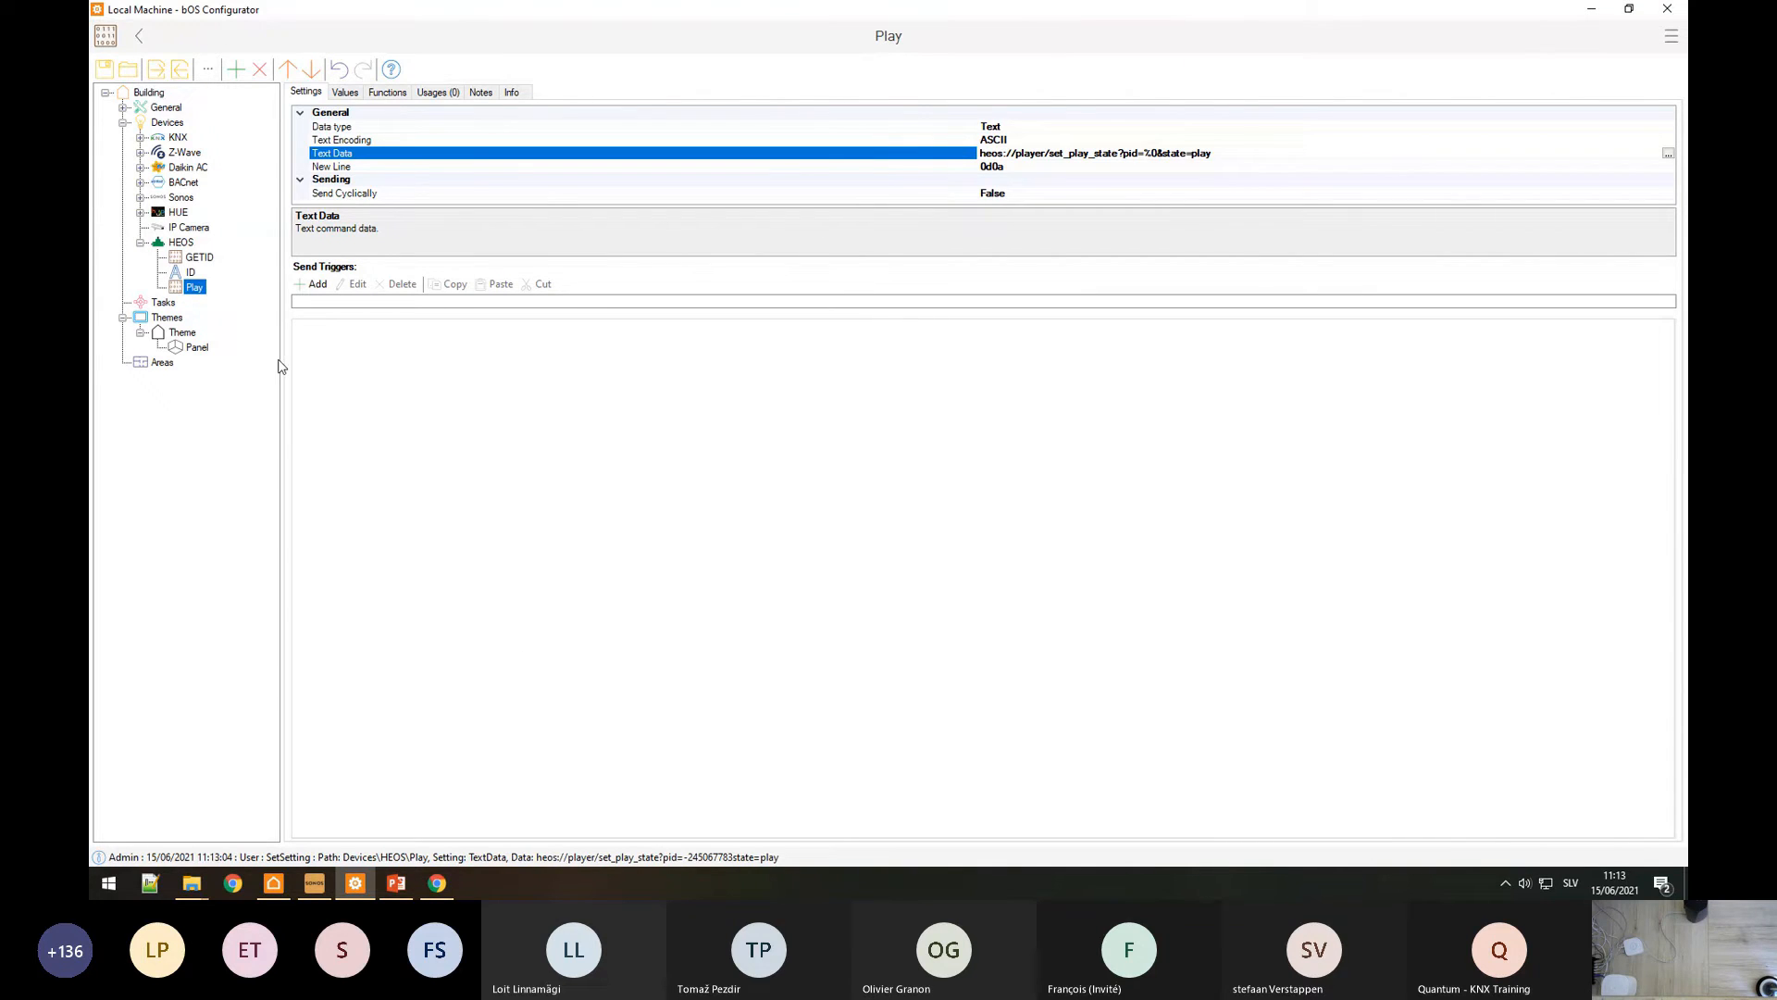
Step: Paste two copies of the Play command under the HEOS device
click(191, 276)
click(192, 289)
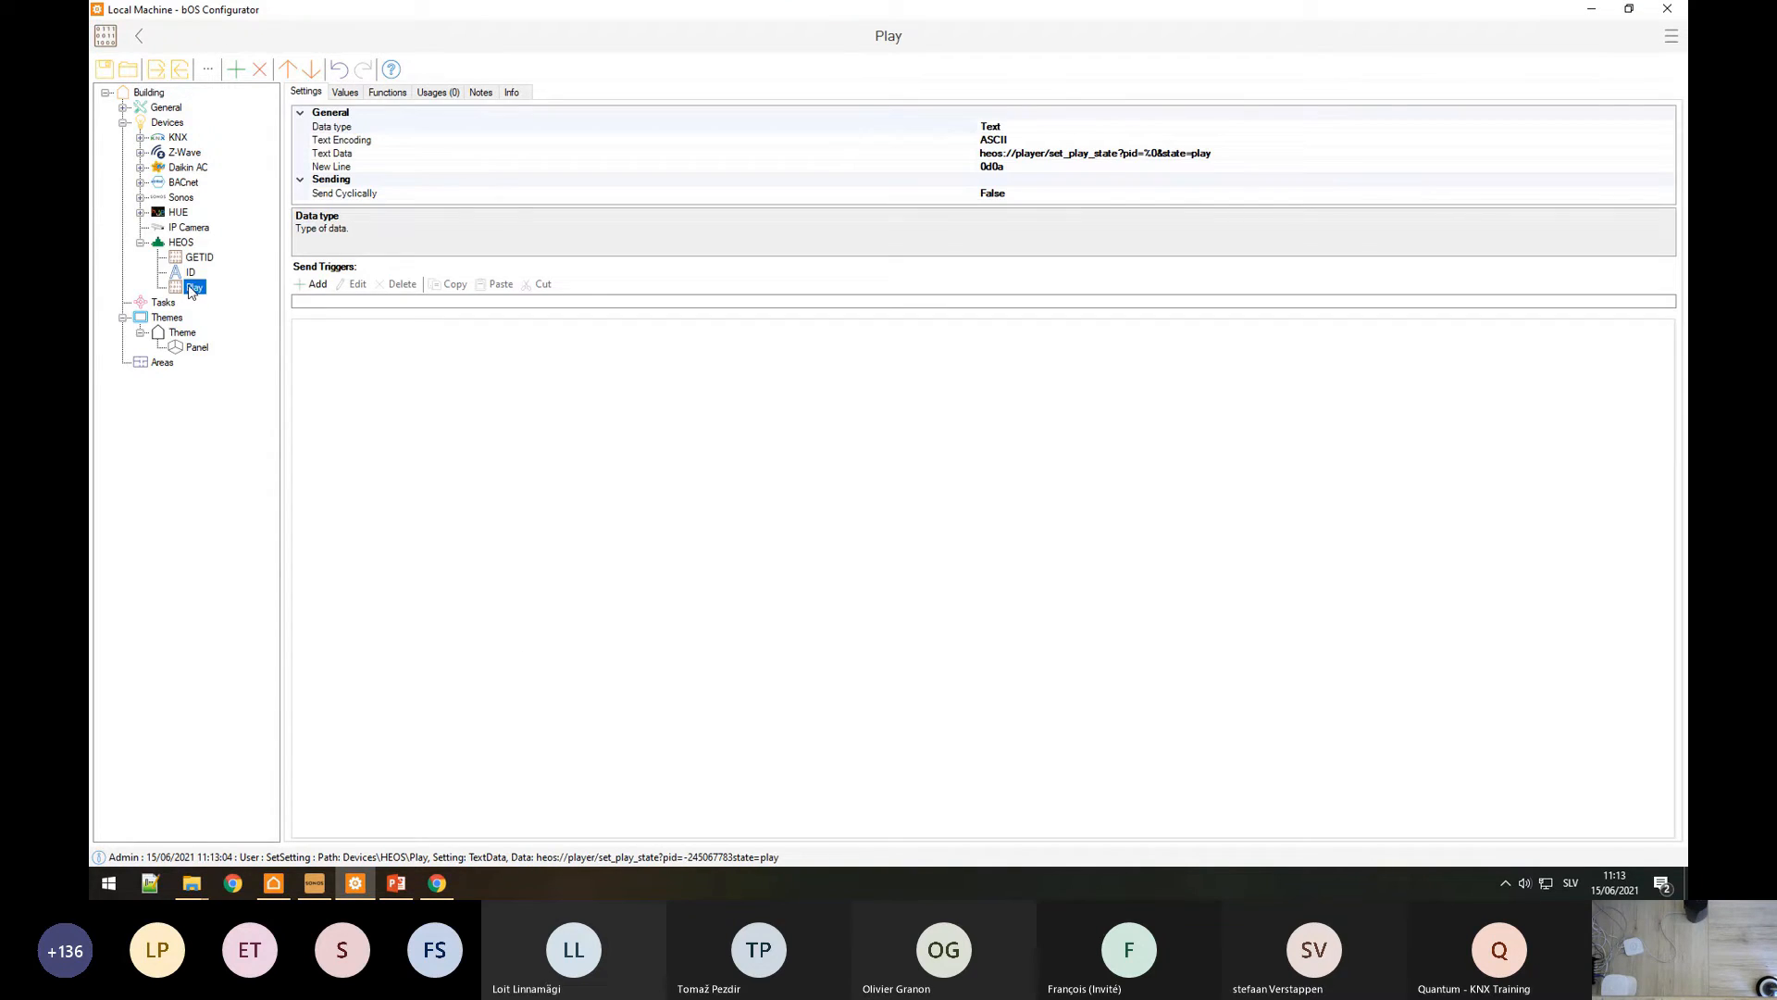
click(179, 244)
key(ctrl+v)
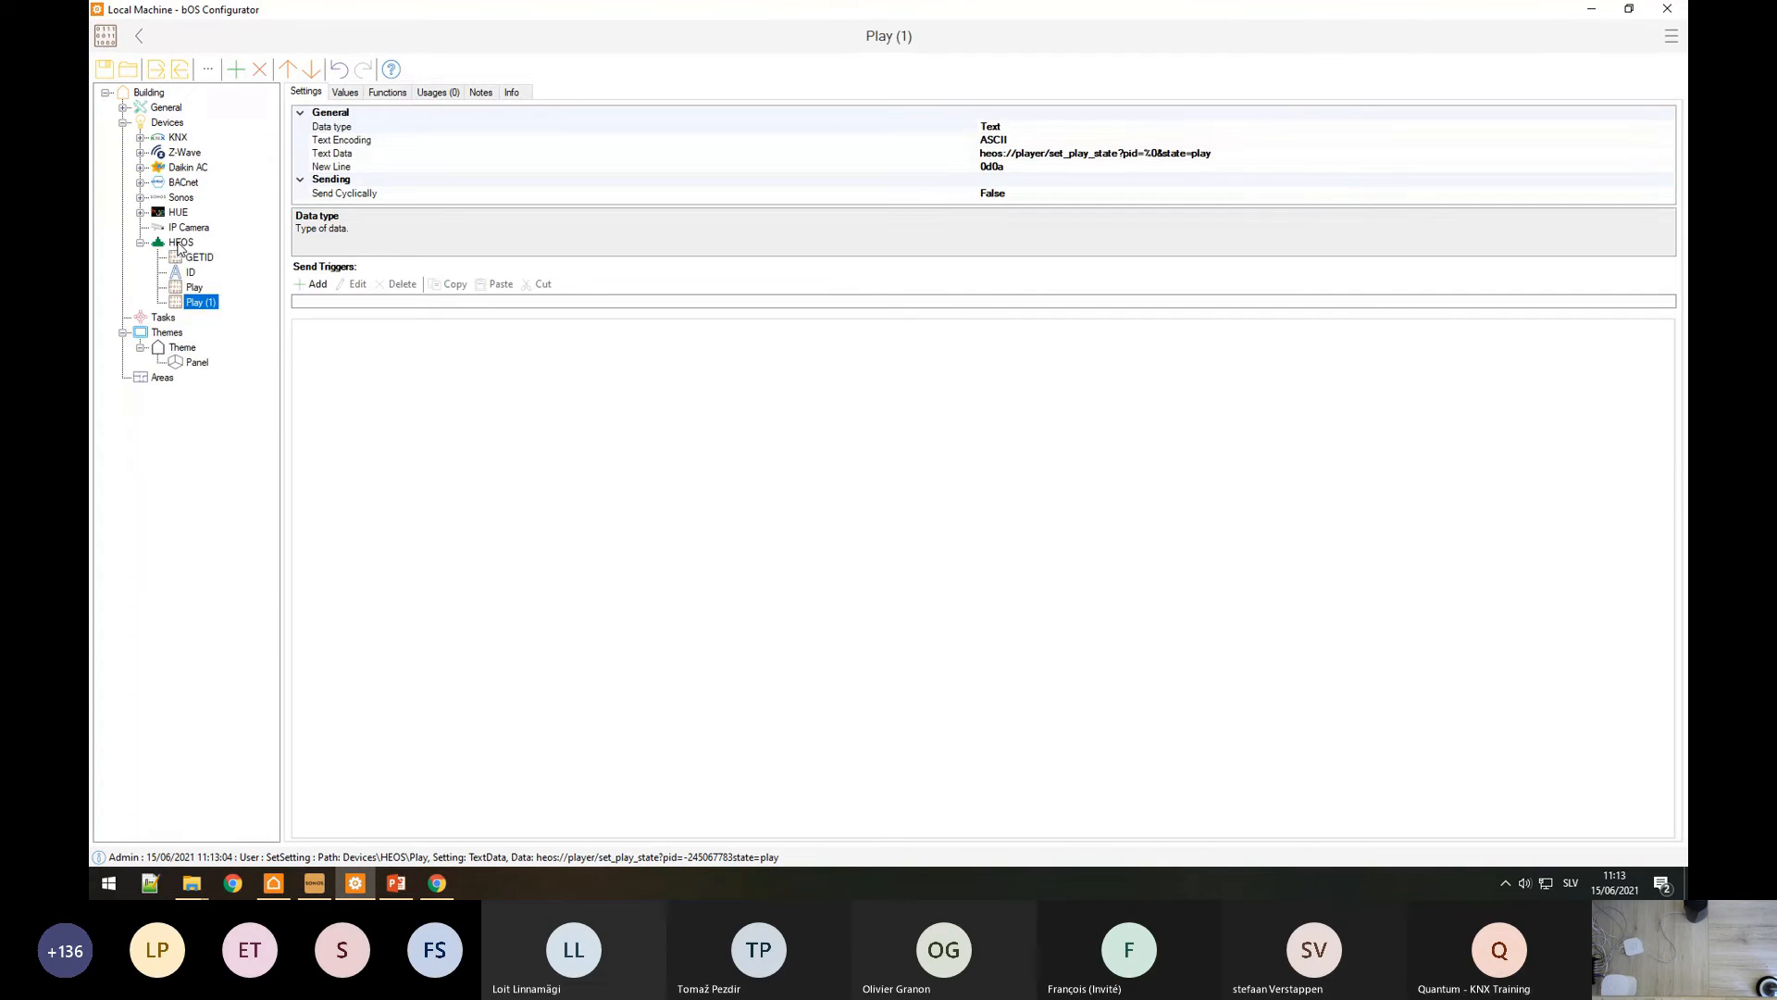
key(ctrl+v)
Step: Rename the Play (1) and Play (2) copies to Pause and Stop
right_click(194, 301)
click(222, 363)
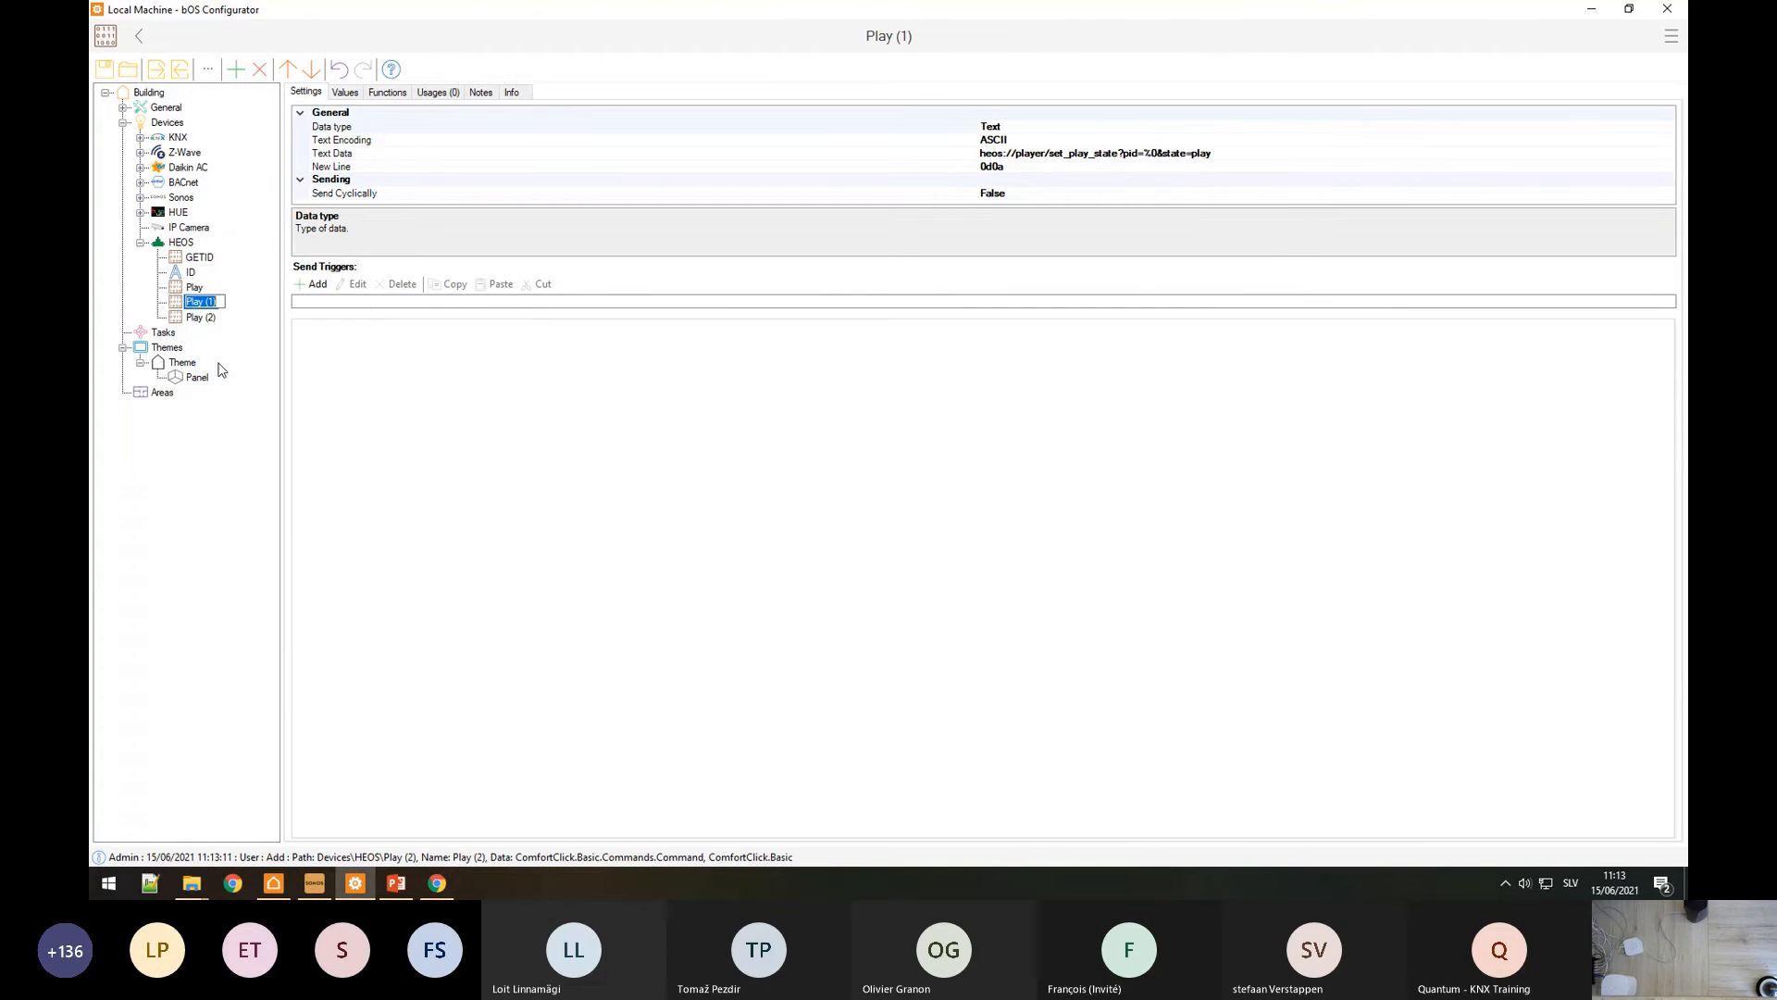
text(Pause)
key(Return)
right_click(200, 317)
click(231, 386)
text(Stop)
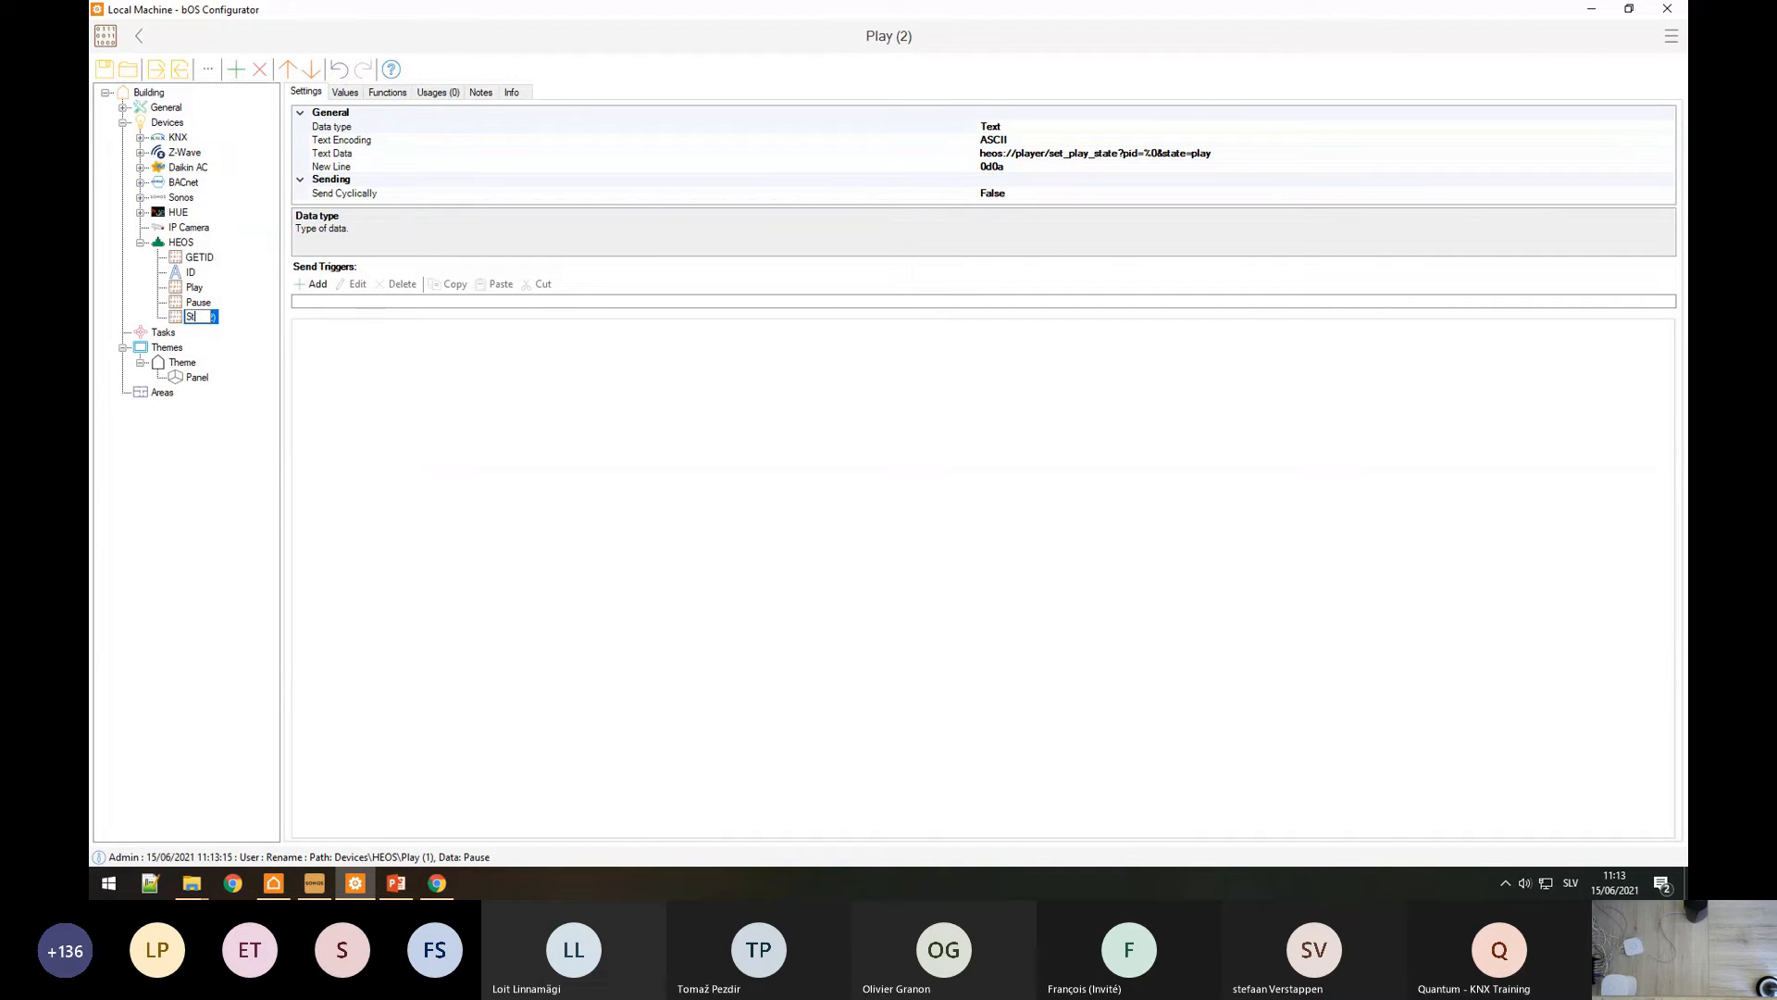
key(Return)
Step: Check the allowed play, pause and stop states in the HEOS specification
click(437, 883)
drag(1028, 602, 1105, 606)
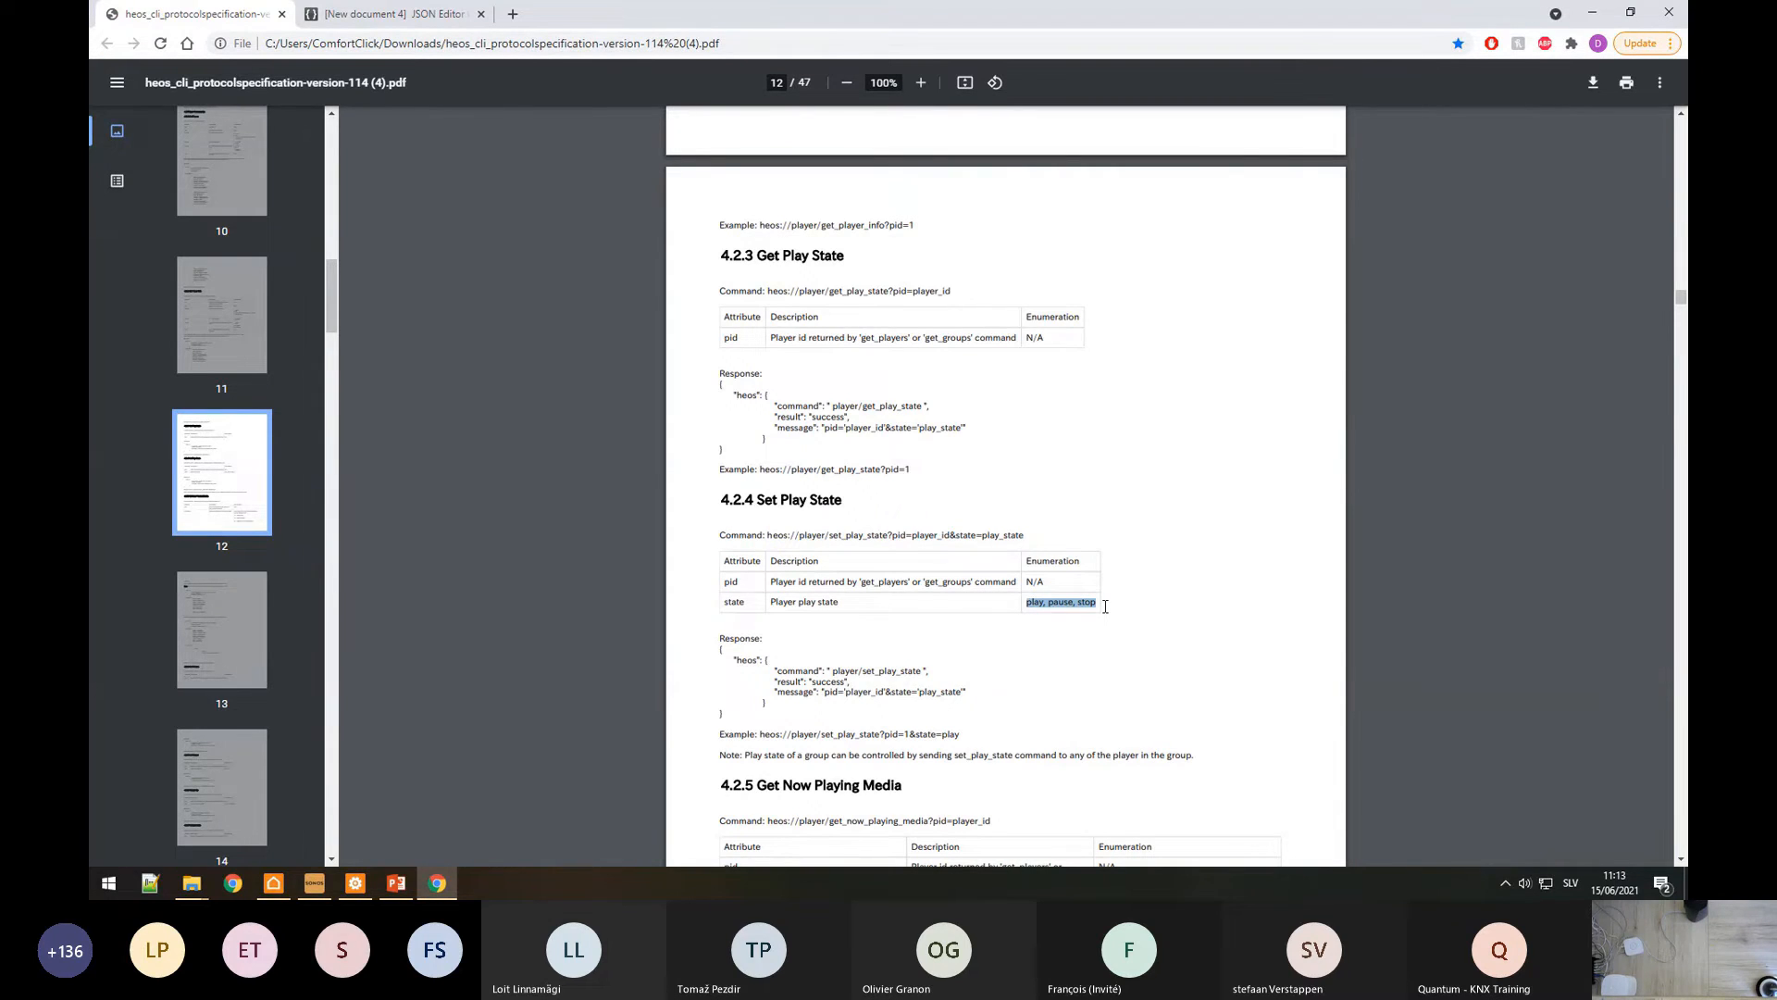
click(1046, 602)
Step: Change the Pause command's Text Data to end in state=pause
click(355, 883)
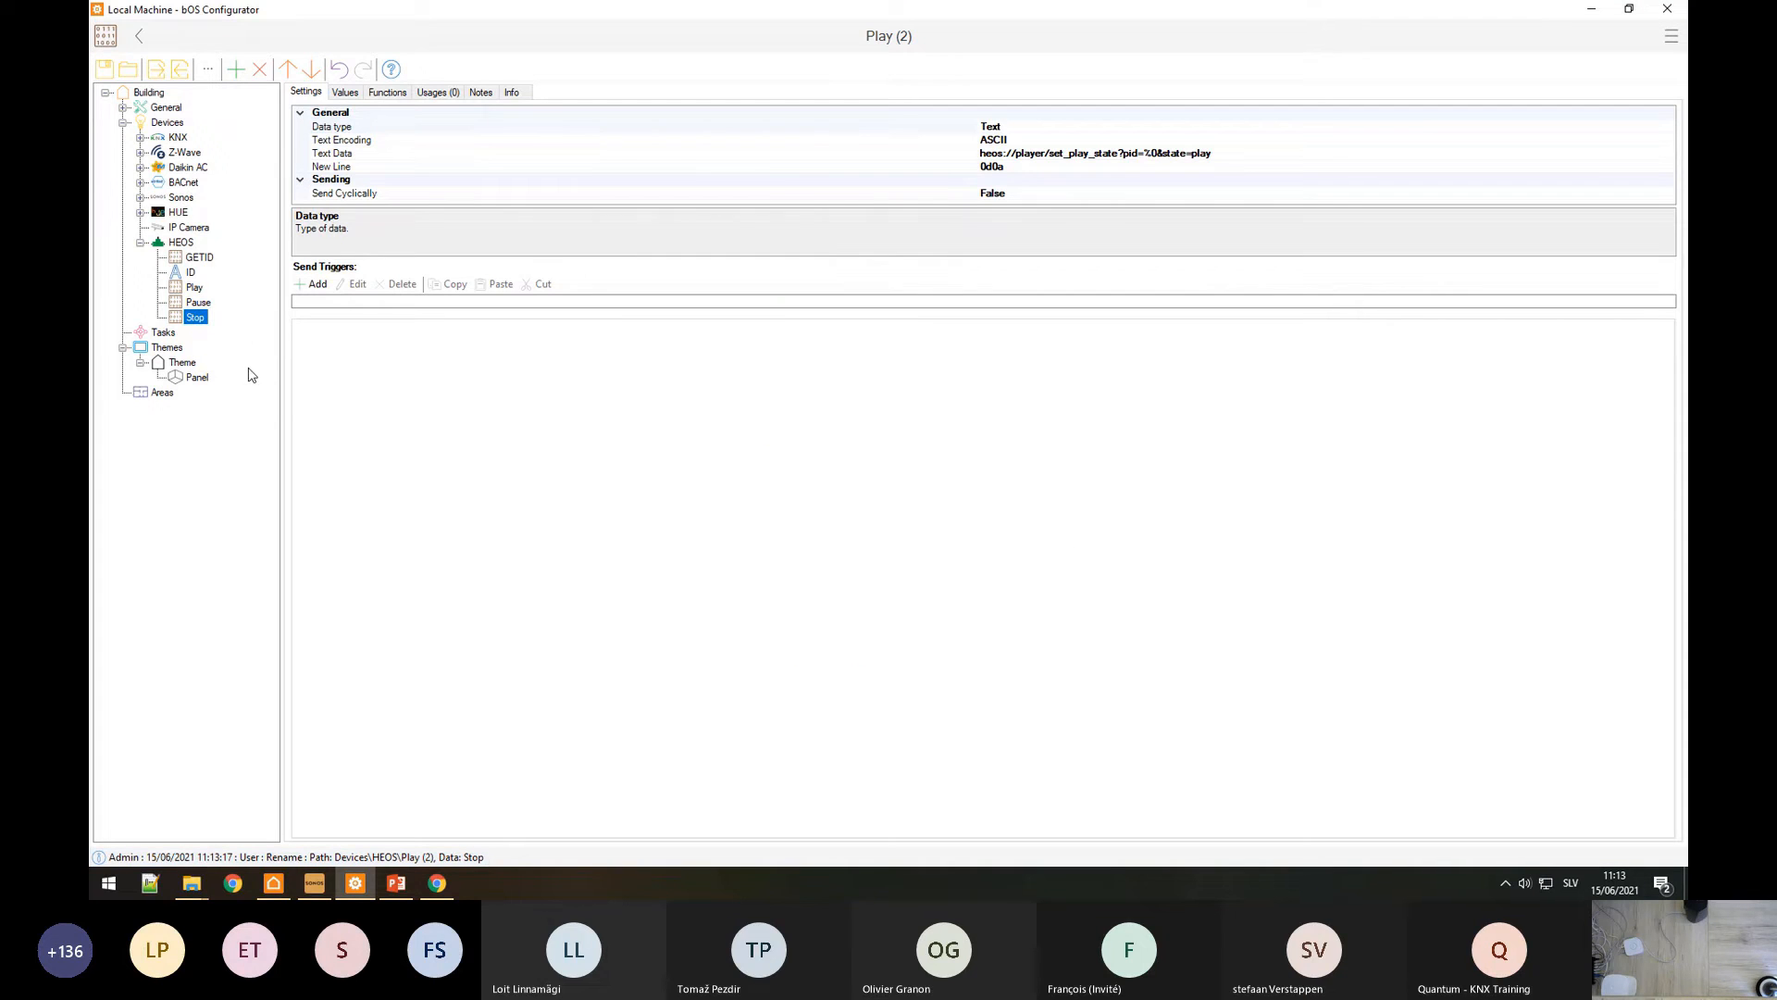
click(198, 301)
click(1593, 153)
click(1065, 256)
key(BackSpace)
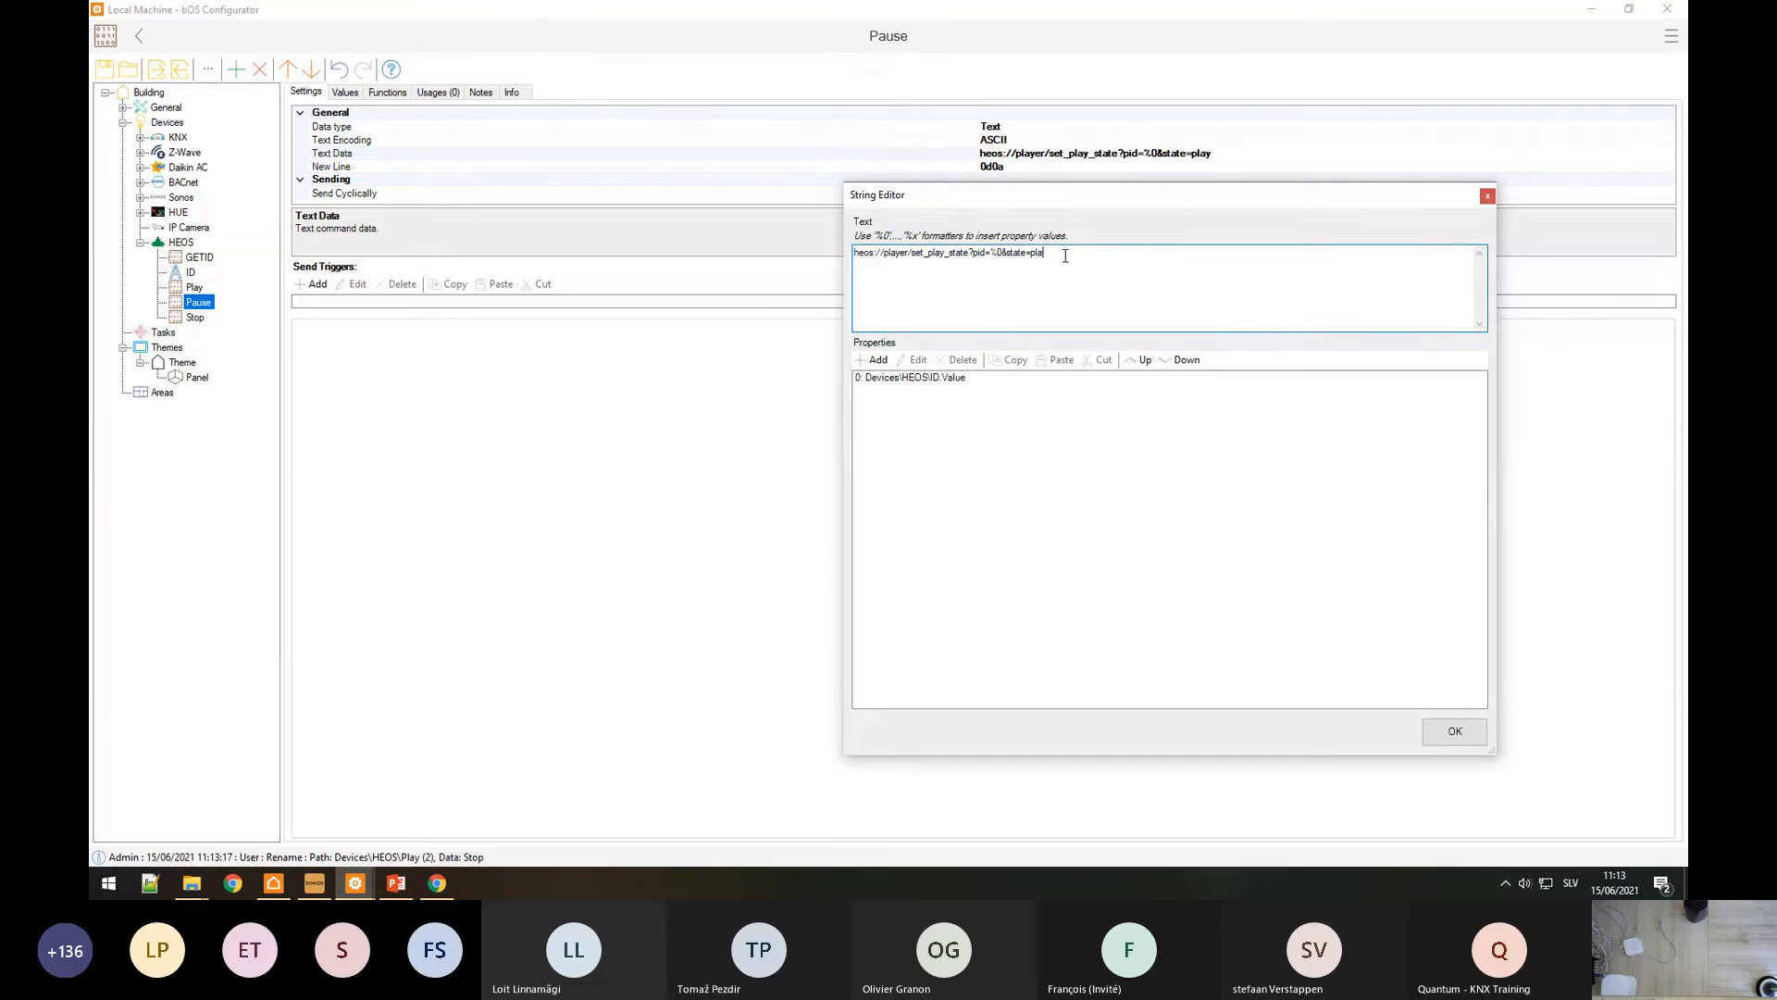
text(ause)
click(1449, 729)
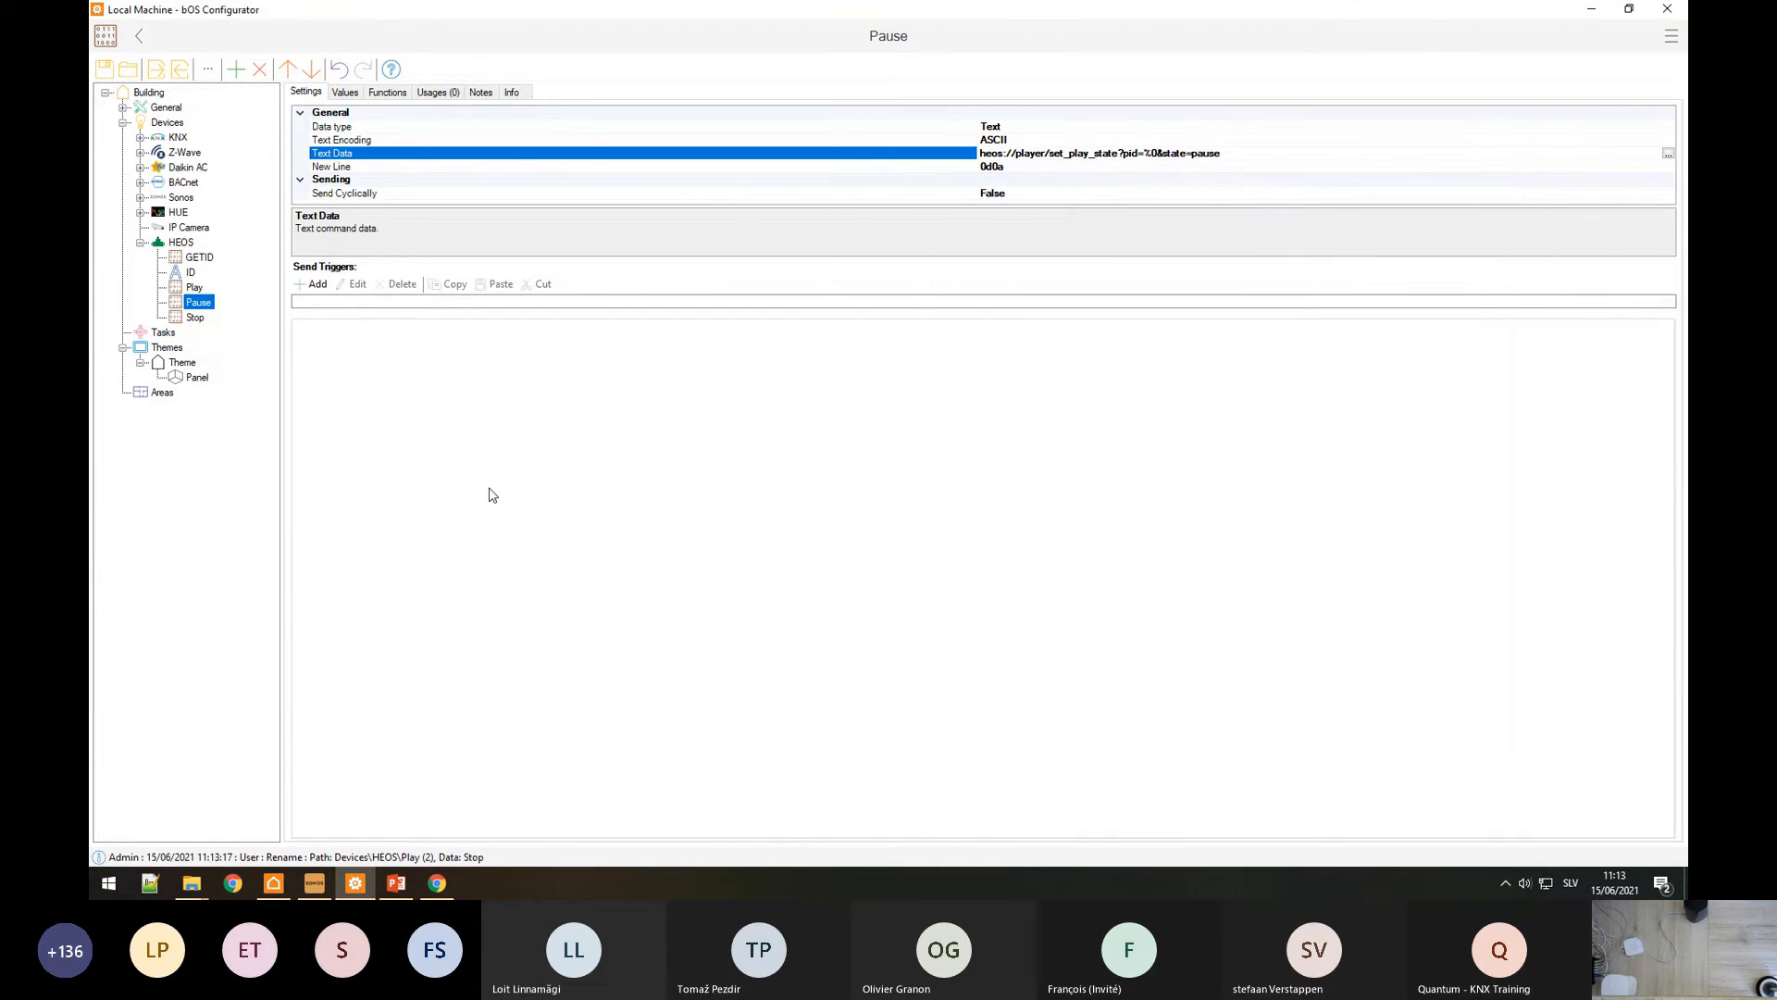
Step: Change the Stop command's Text Data to end in state=stop
key(Down)
click(1192, 154)
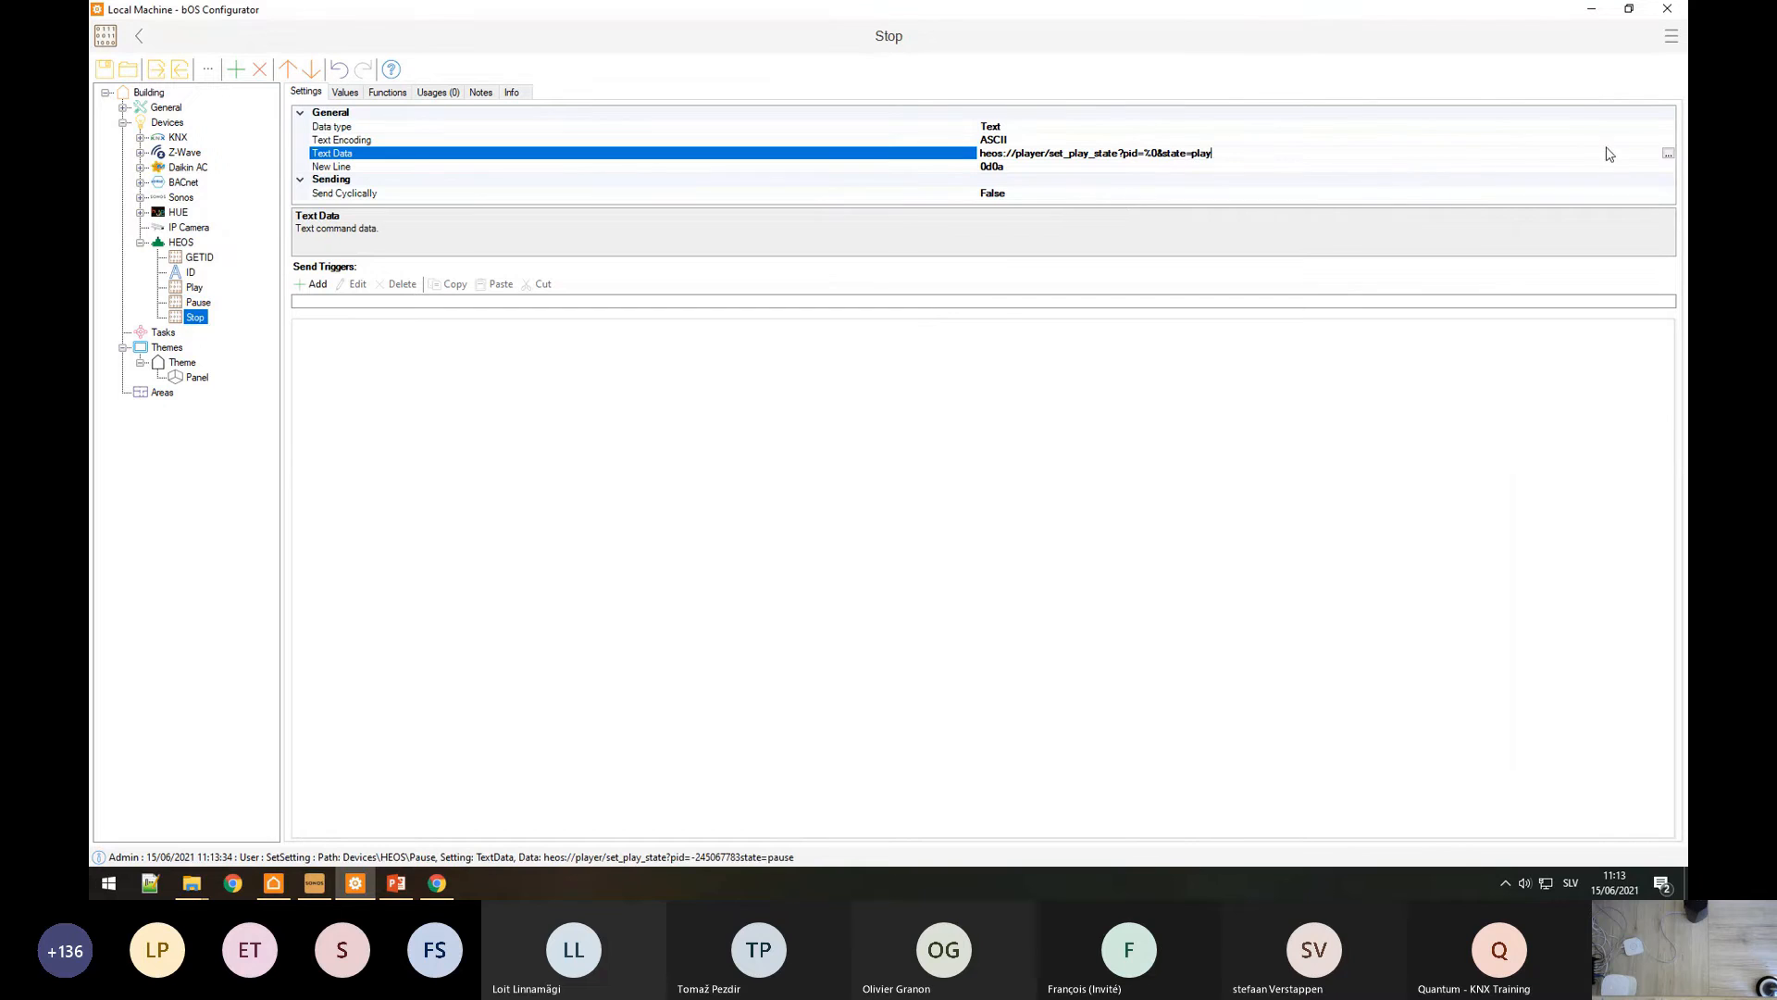
click(1668, 153)
click(1127, 257)
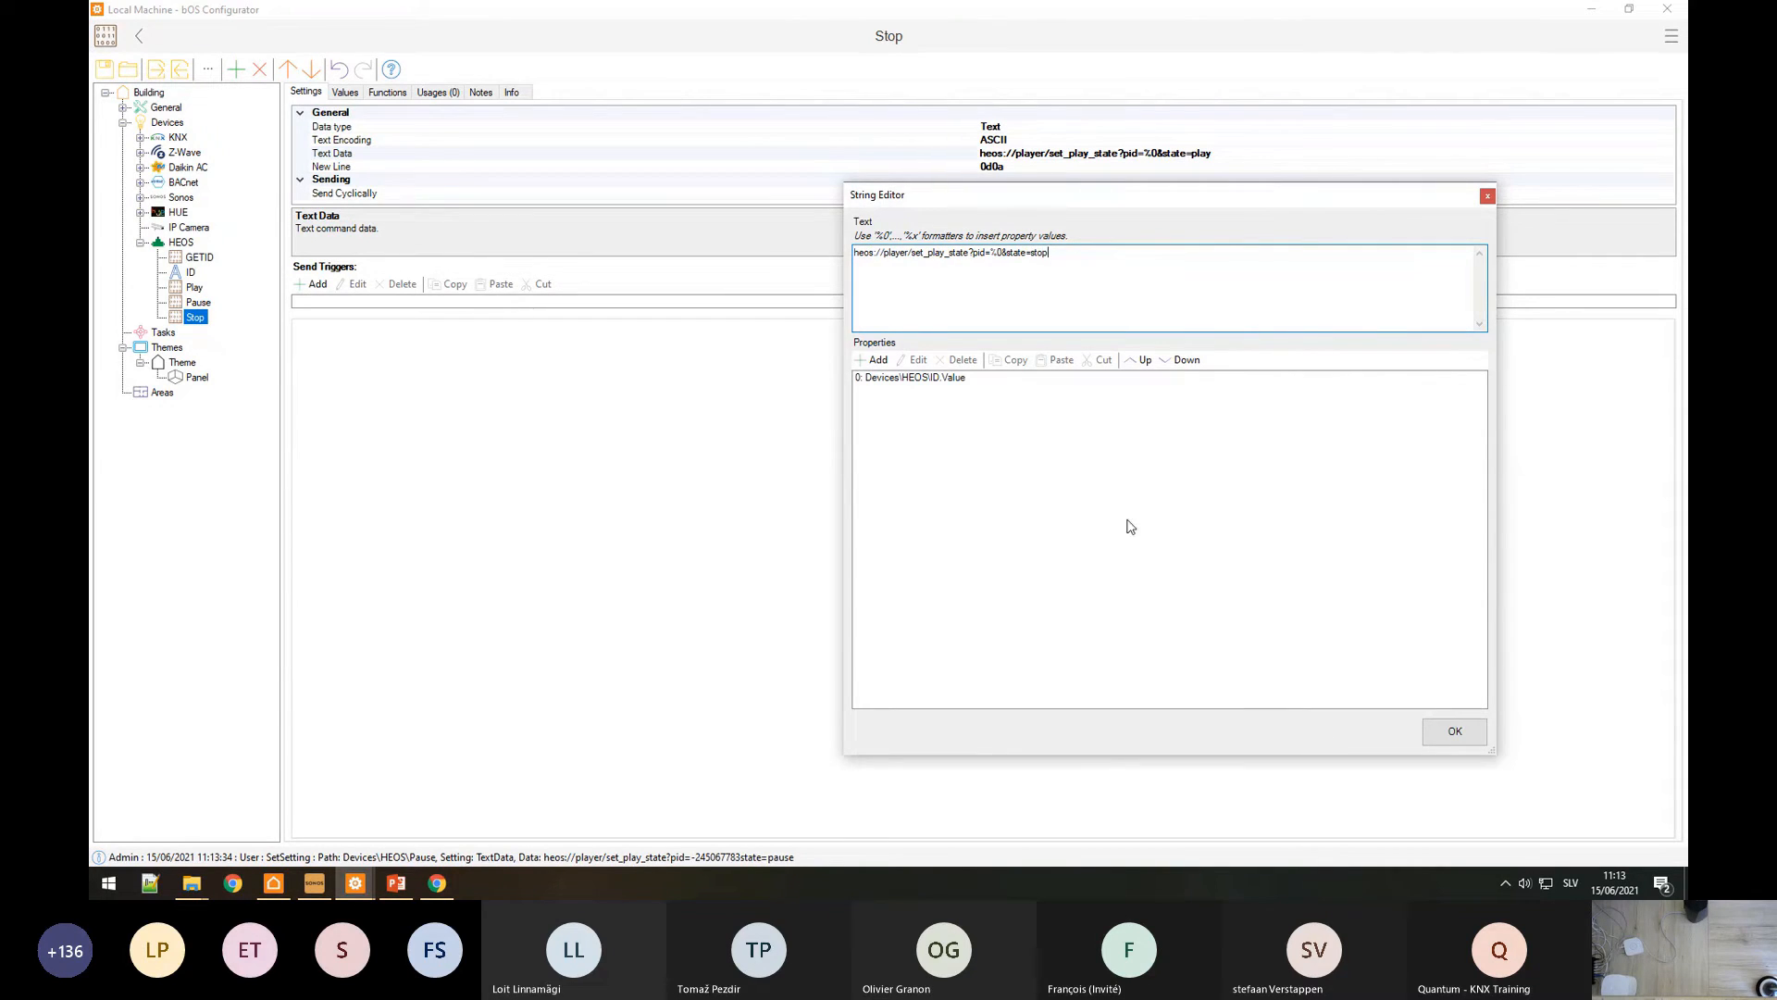
click(1454, 733)
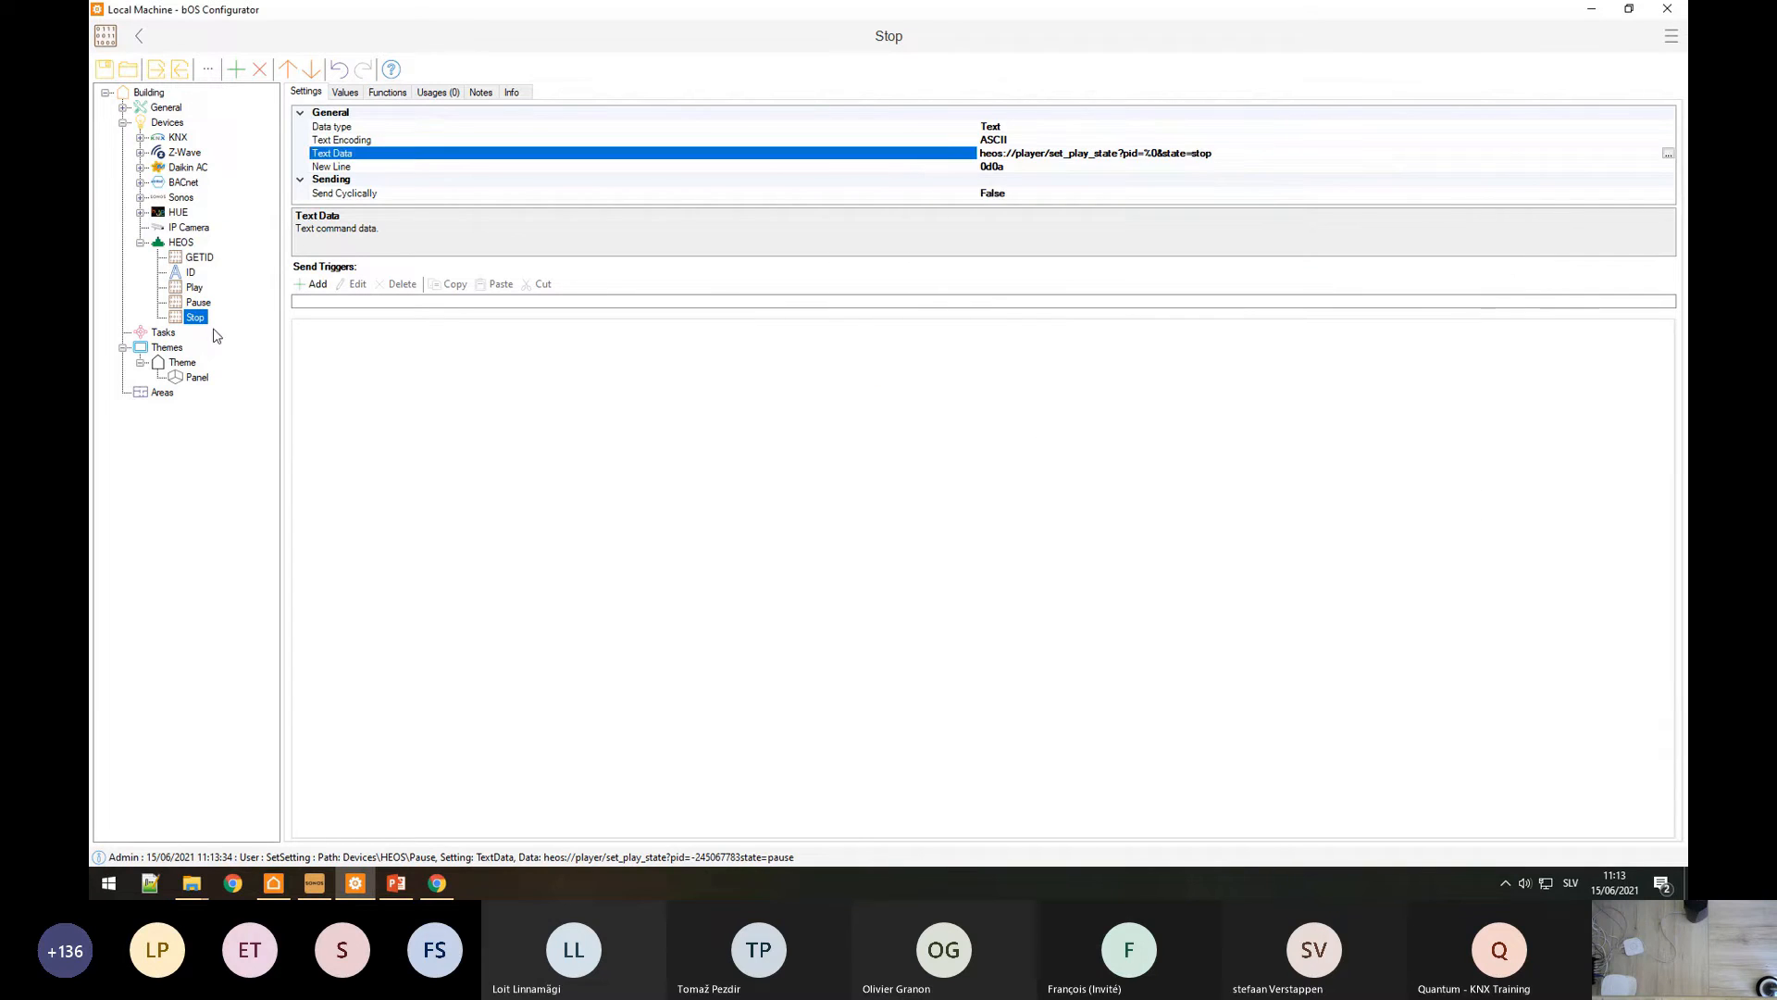
click(195, 287)
click(387, 91)
Step: Select the Send function on the Play and Pause commands' Functions tabs
click(335, 109)
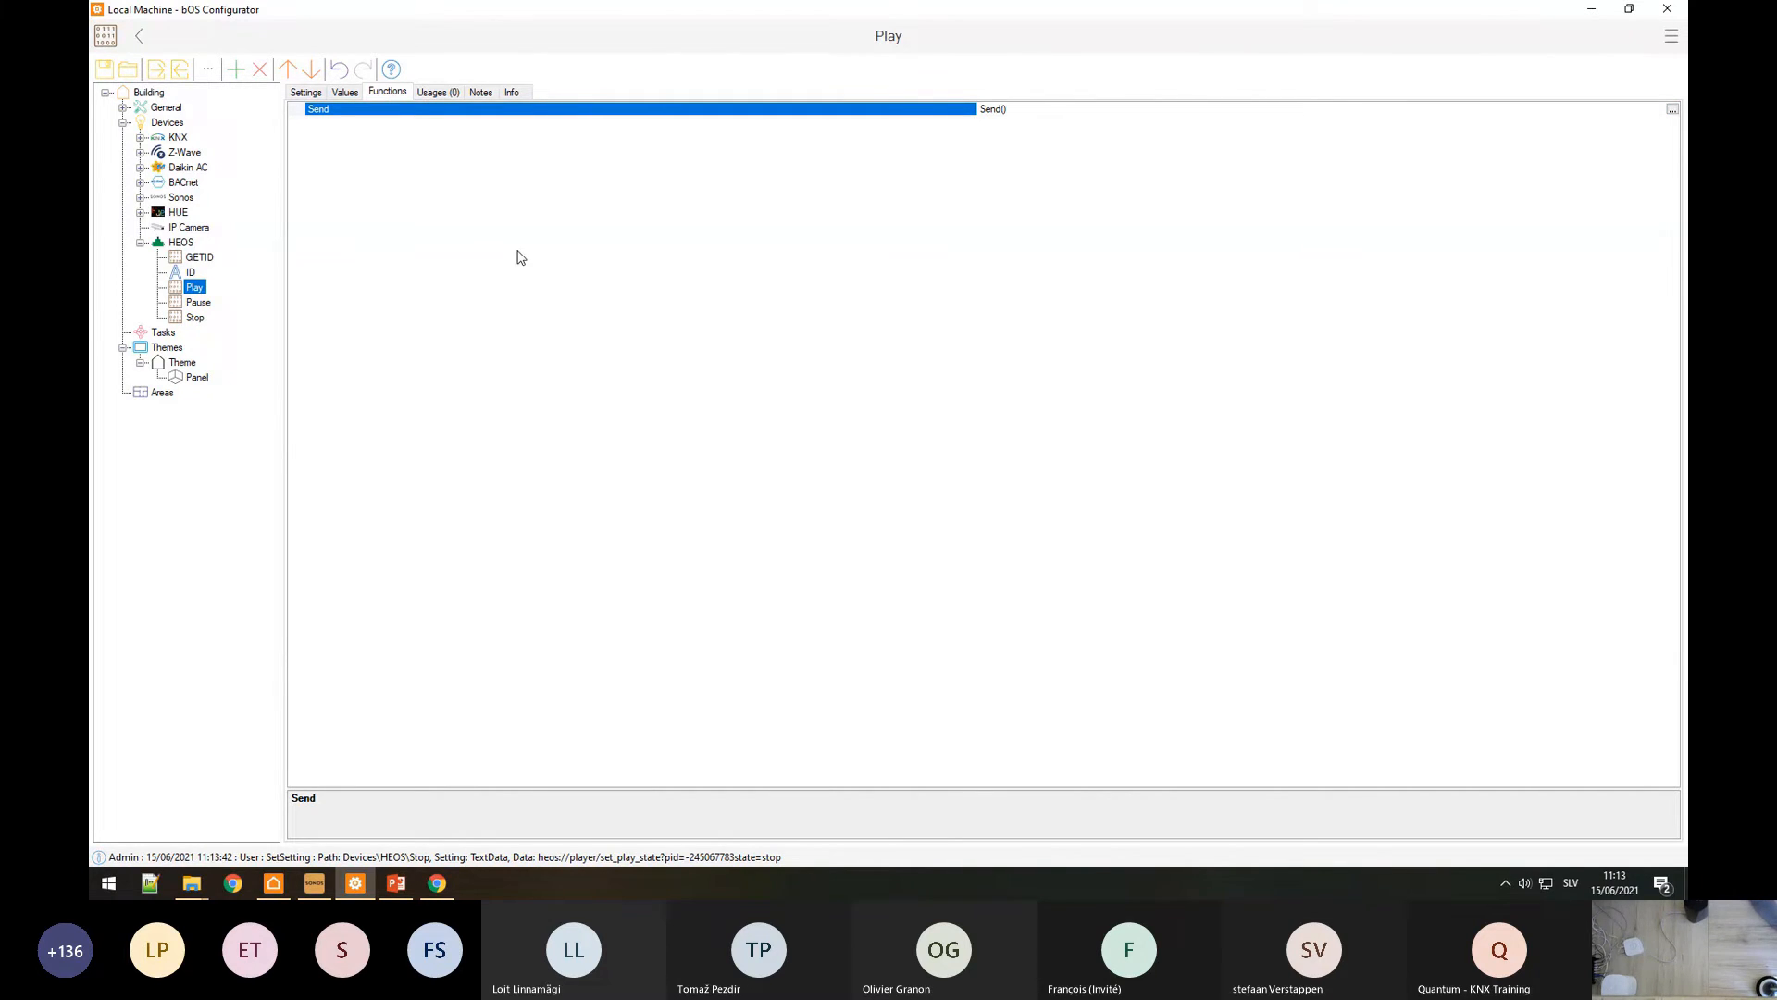
click(198, 303)
click(369, 110)
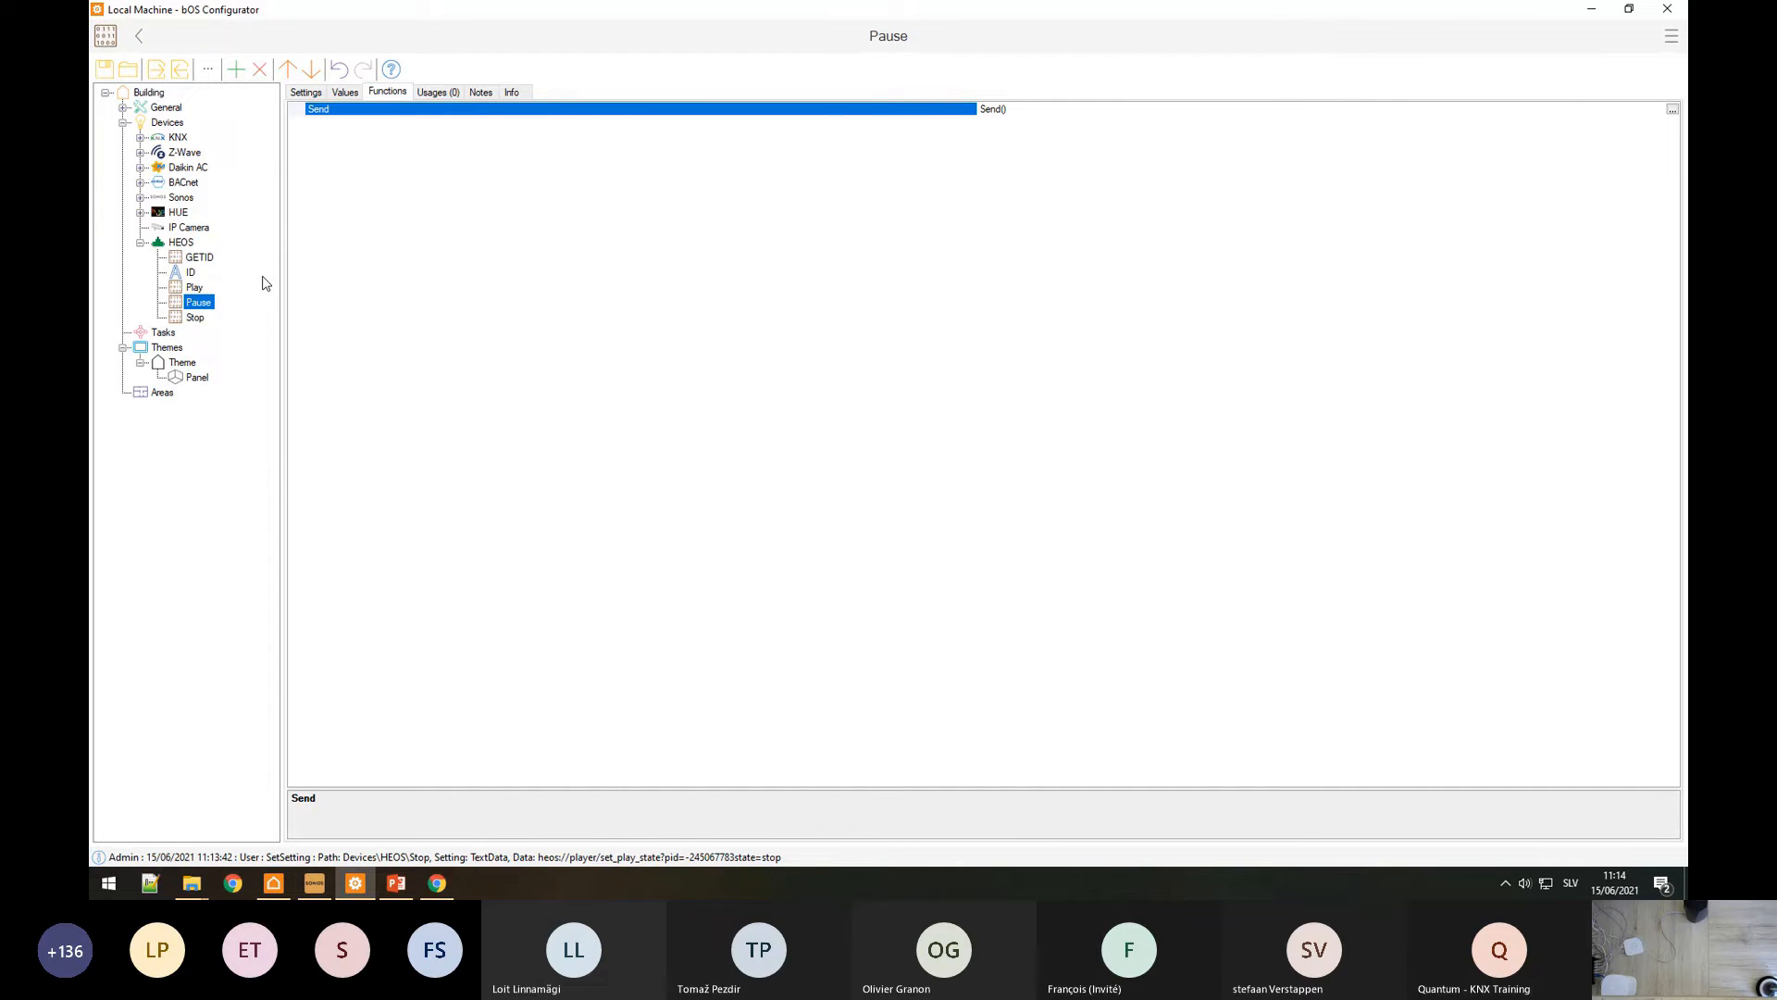
Step: Scroll the HEOS specification down to section 4.2.7 Set Volume
click(437, 883)
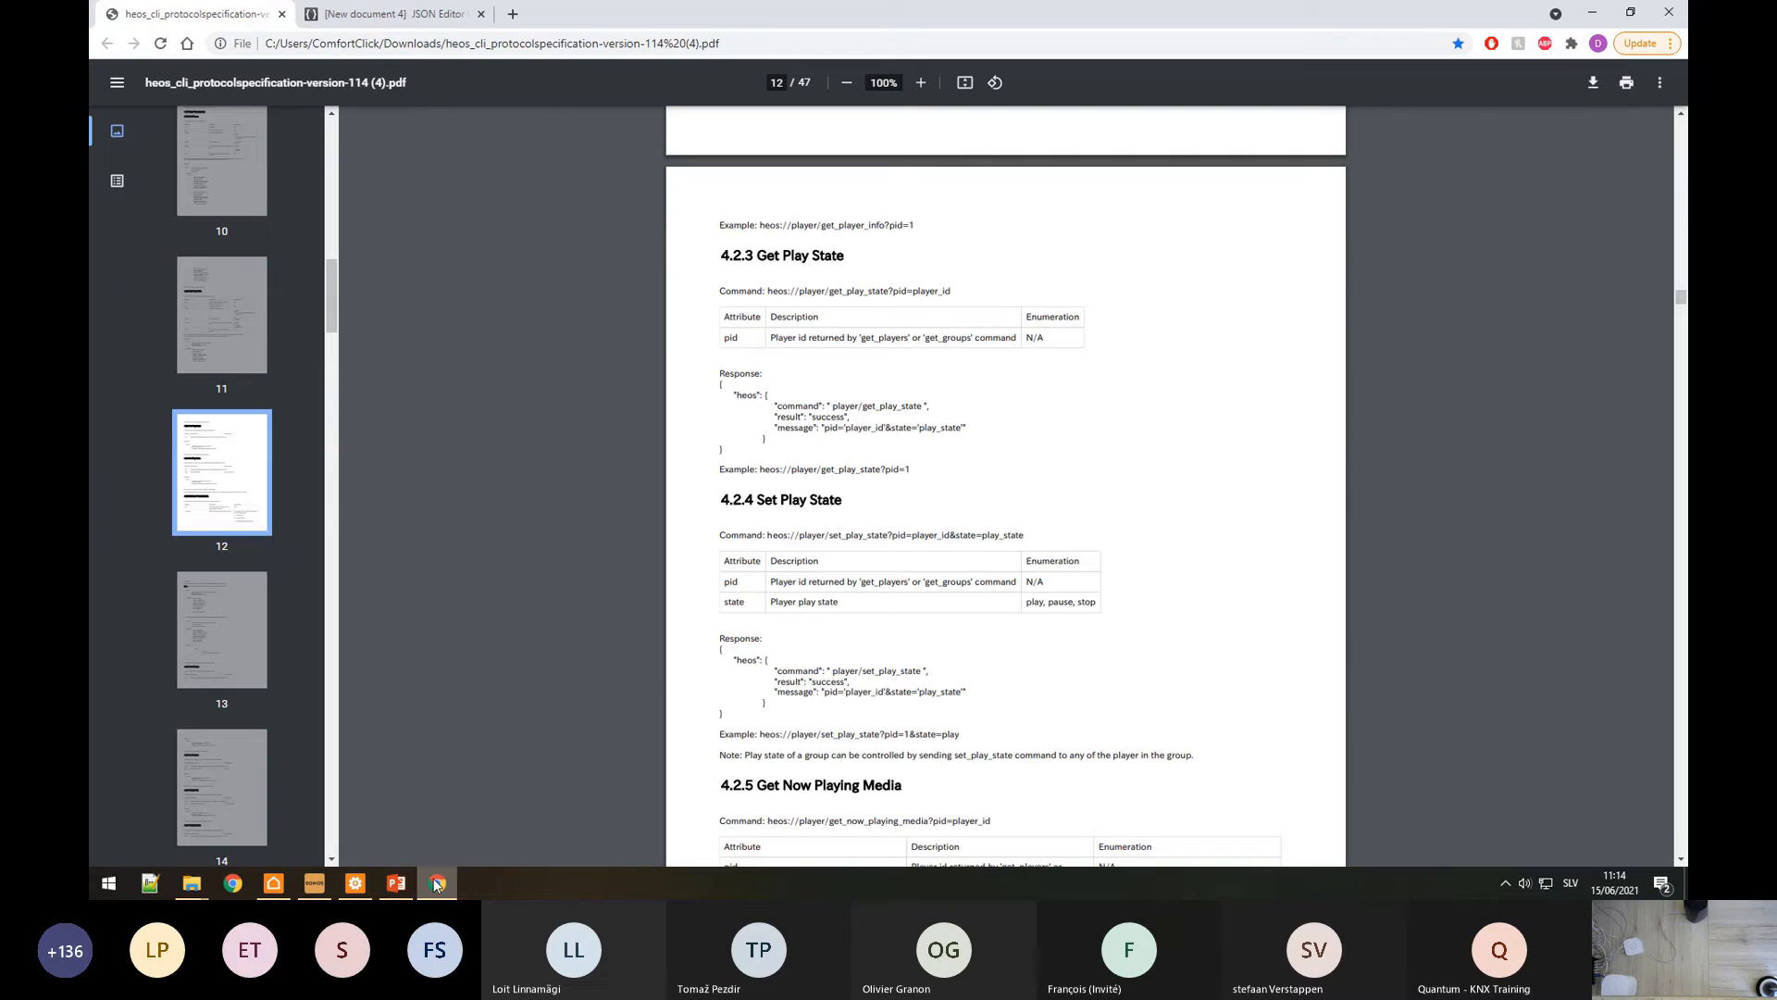
scroll(1055, 611, down, 15)
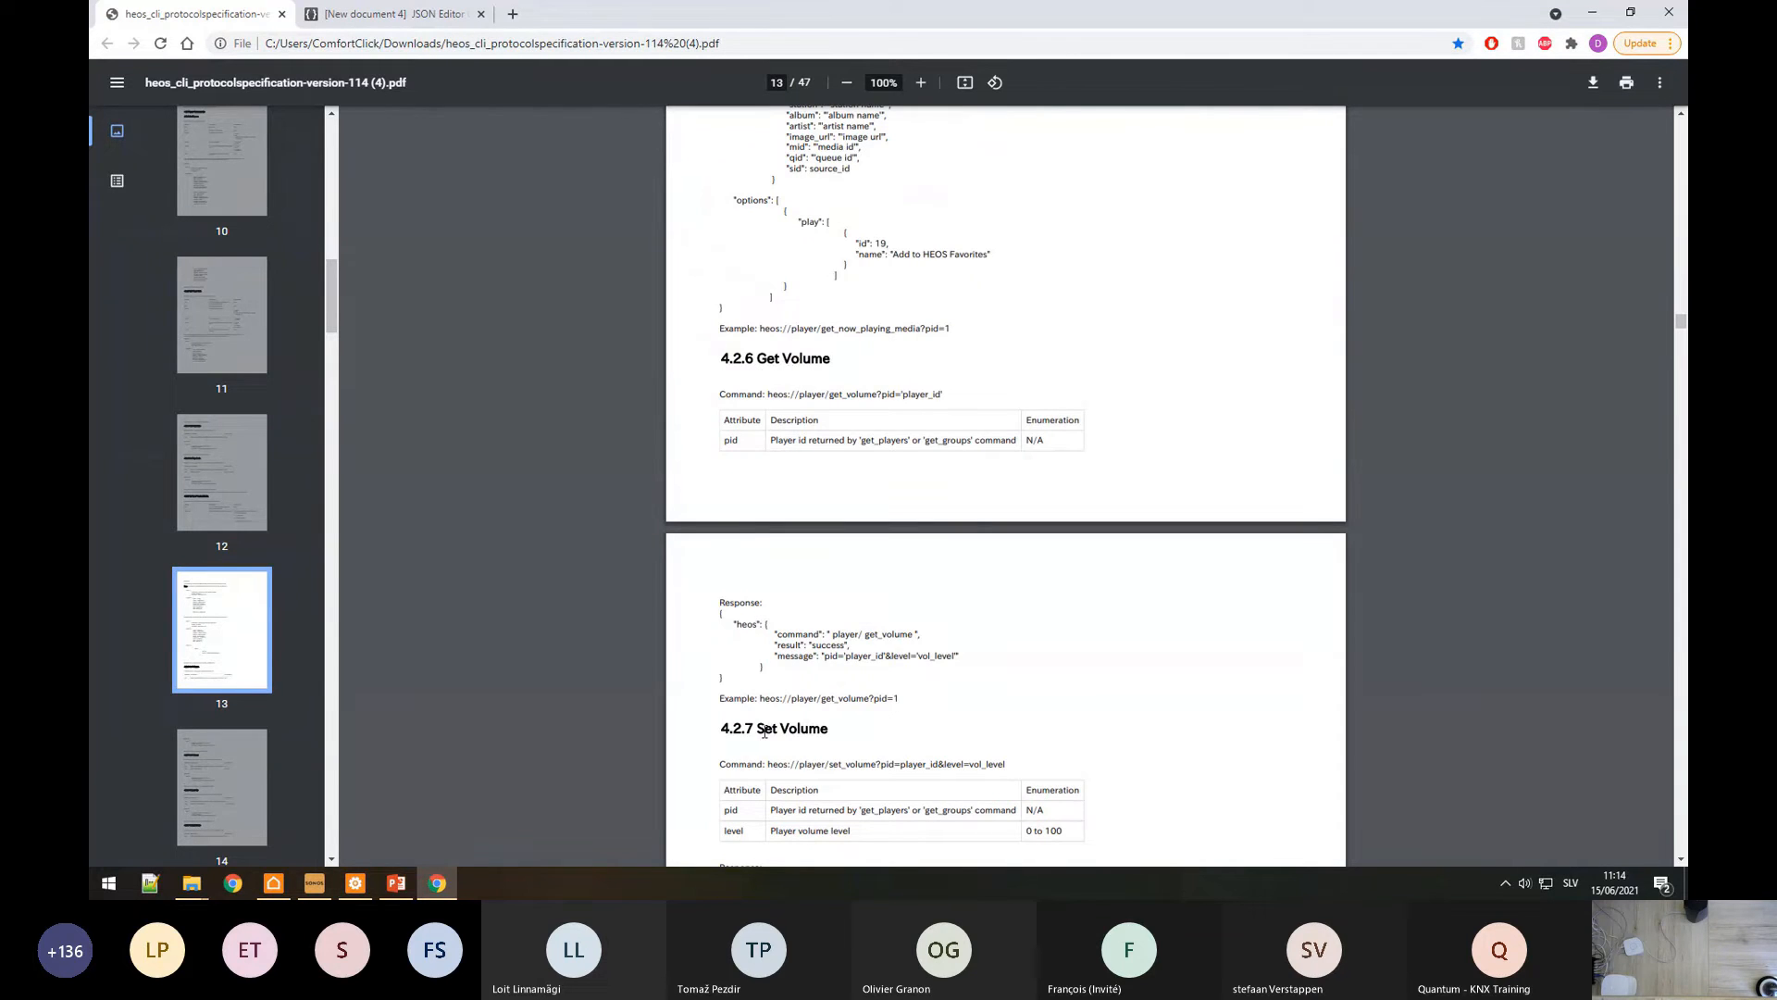
scroll(764, 732, down, 3)
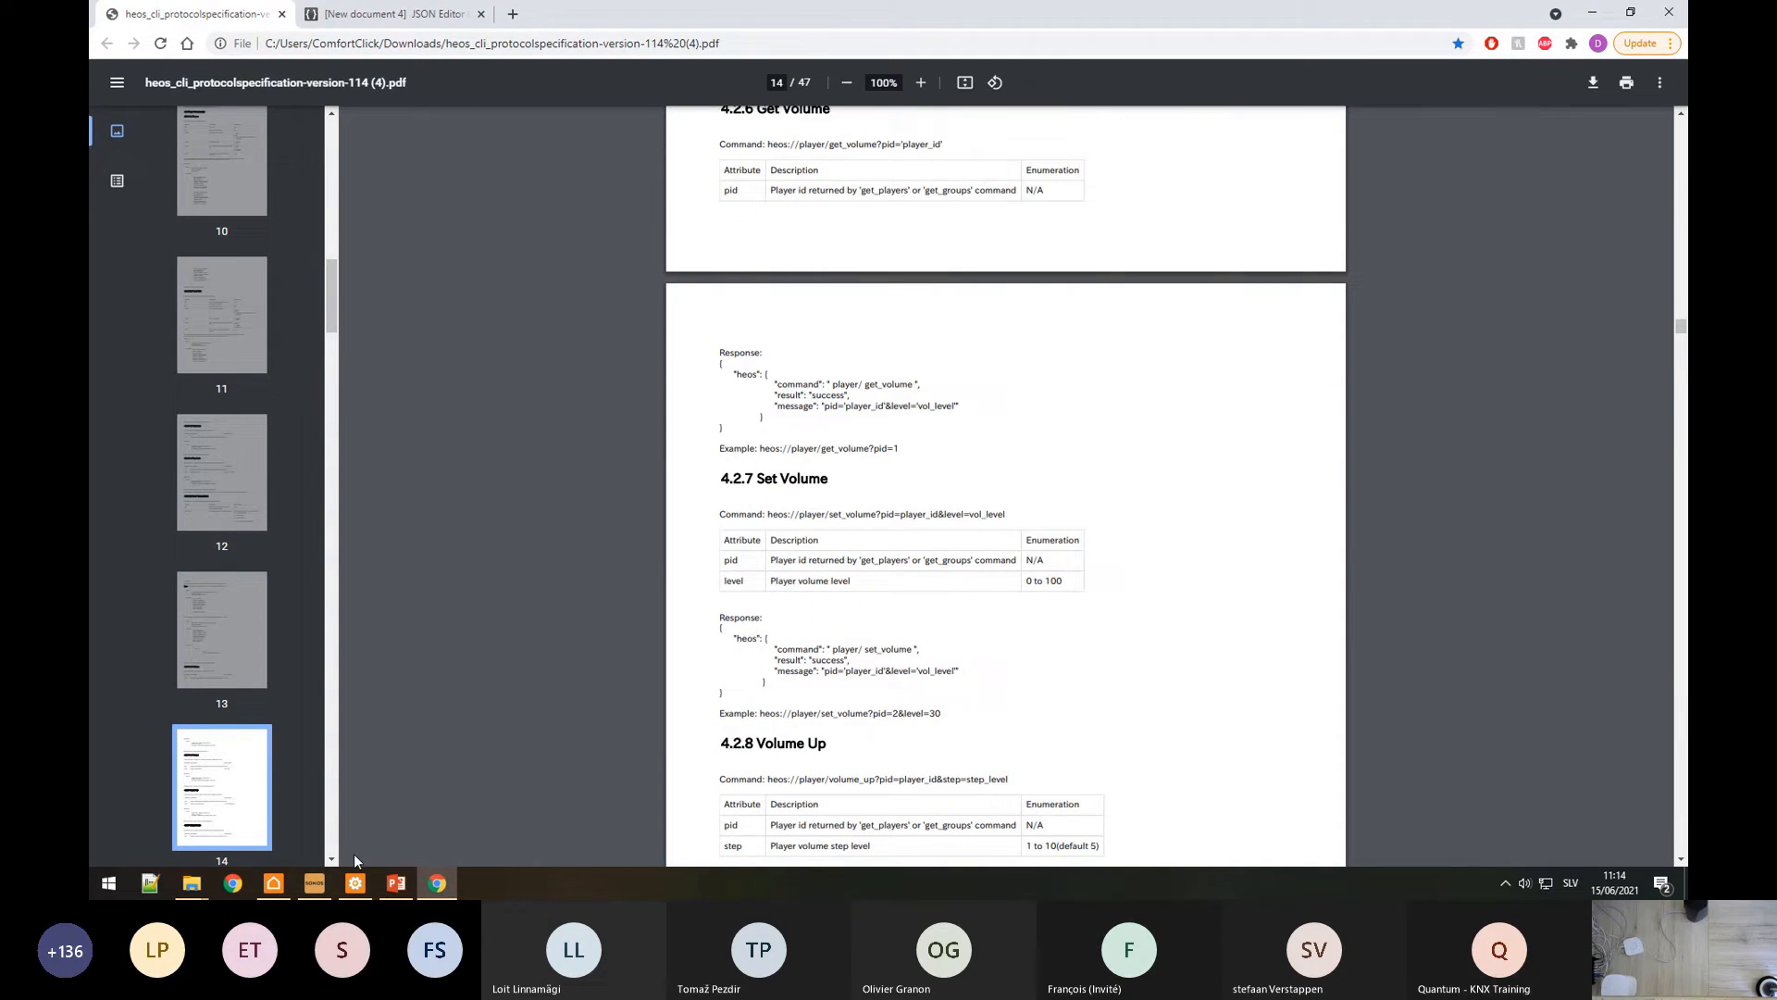
Step: Rename the Play (1) copy under HEOS to Volume
click(355, 882)
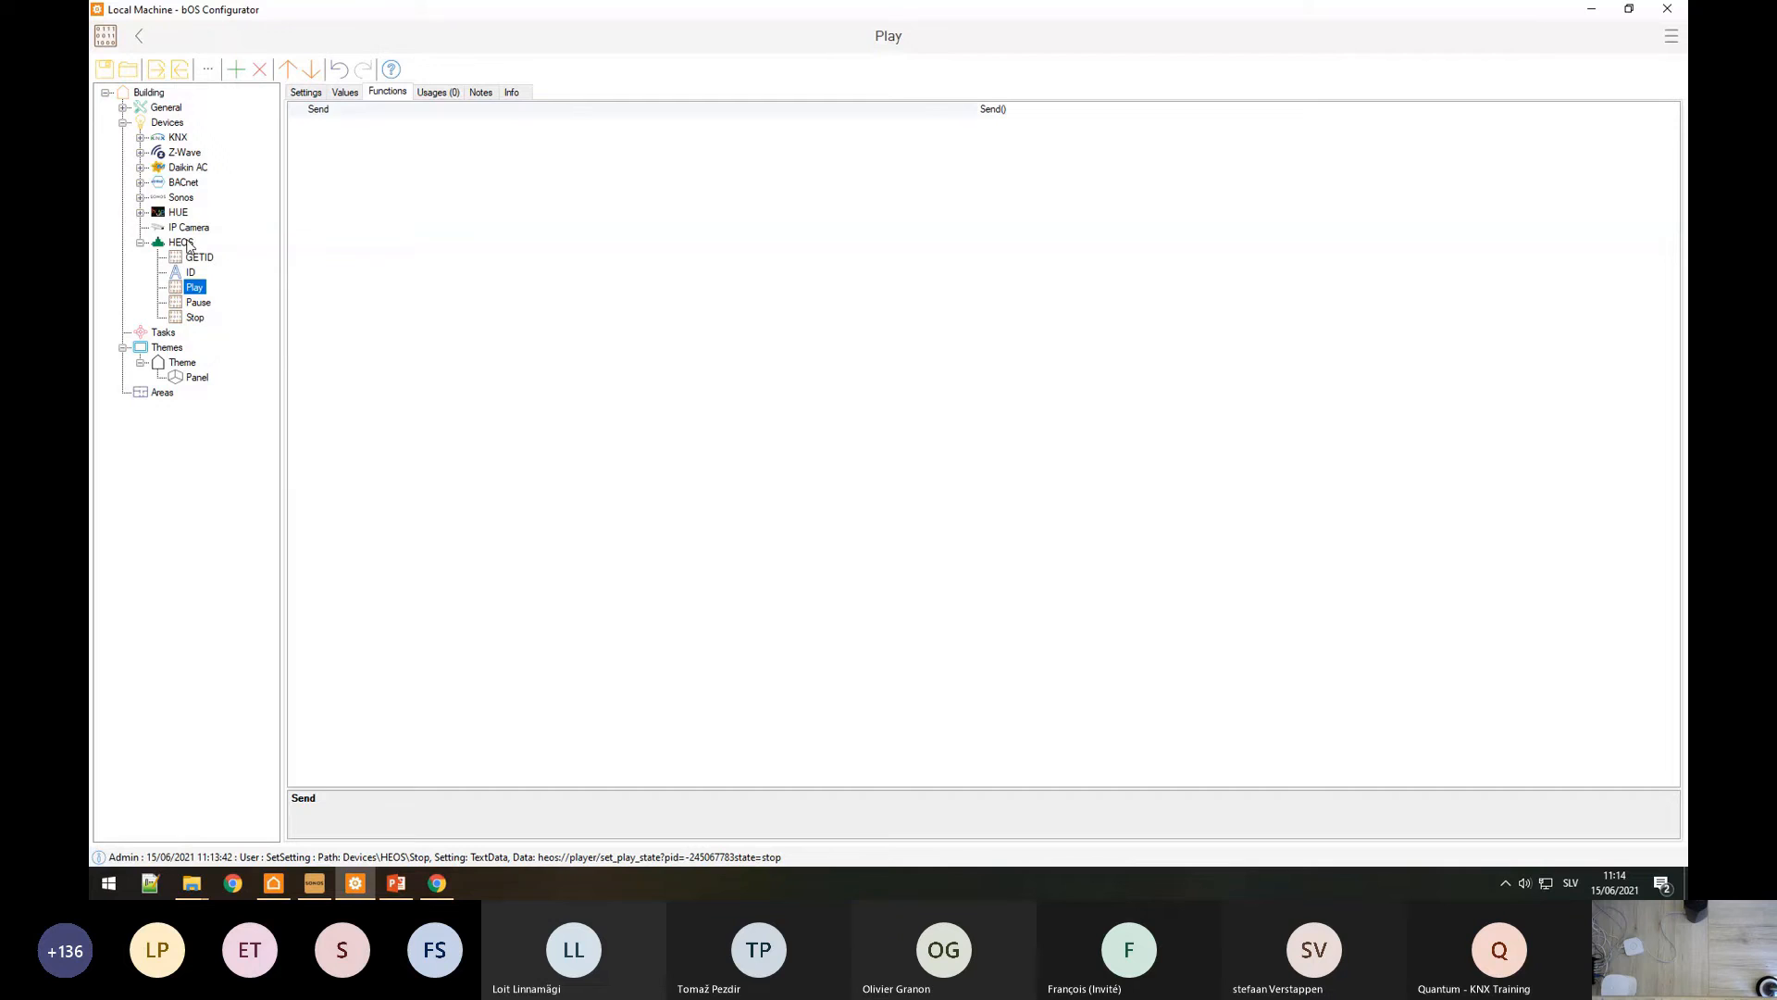
right_click(191, 333)
click(222, 399)
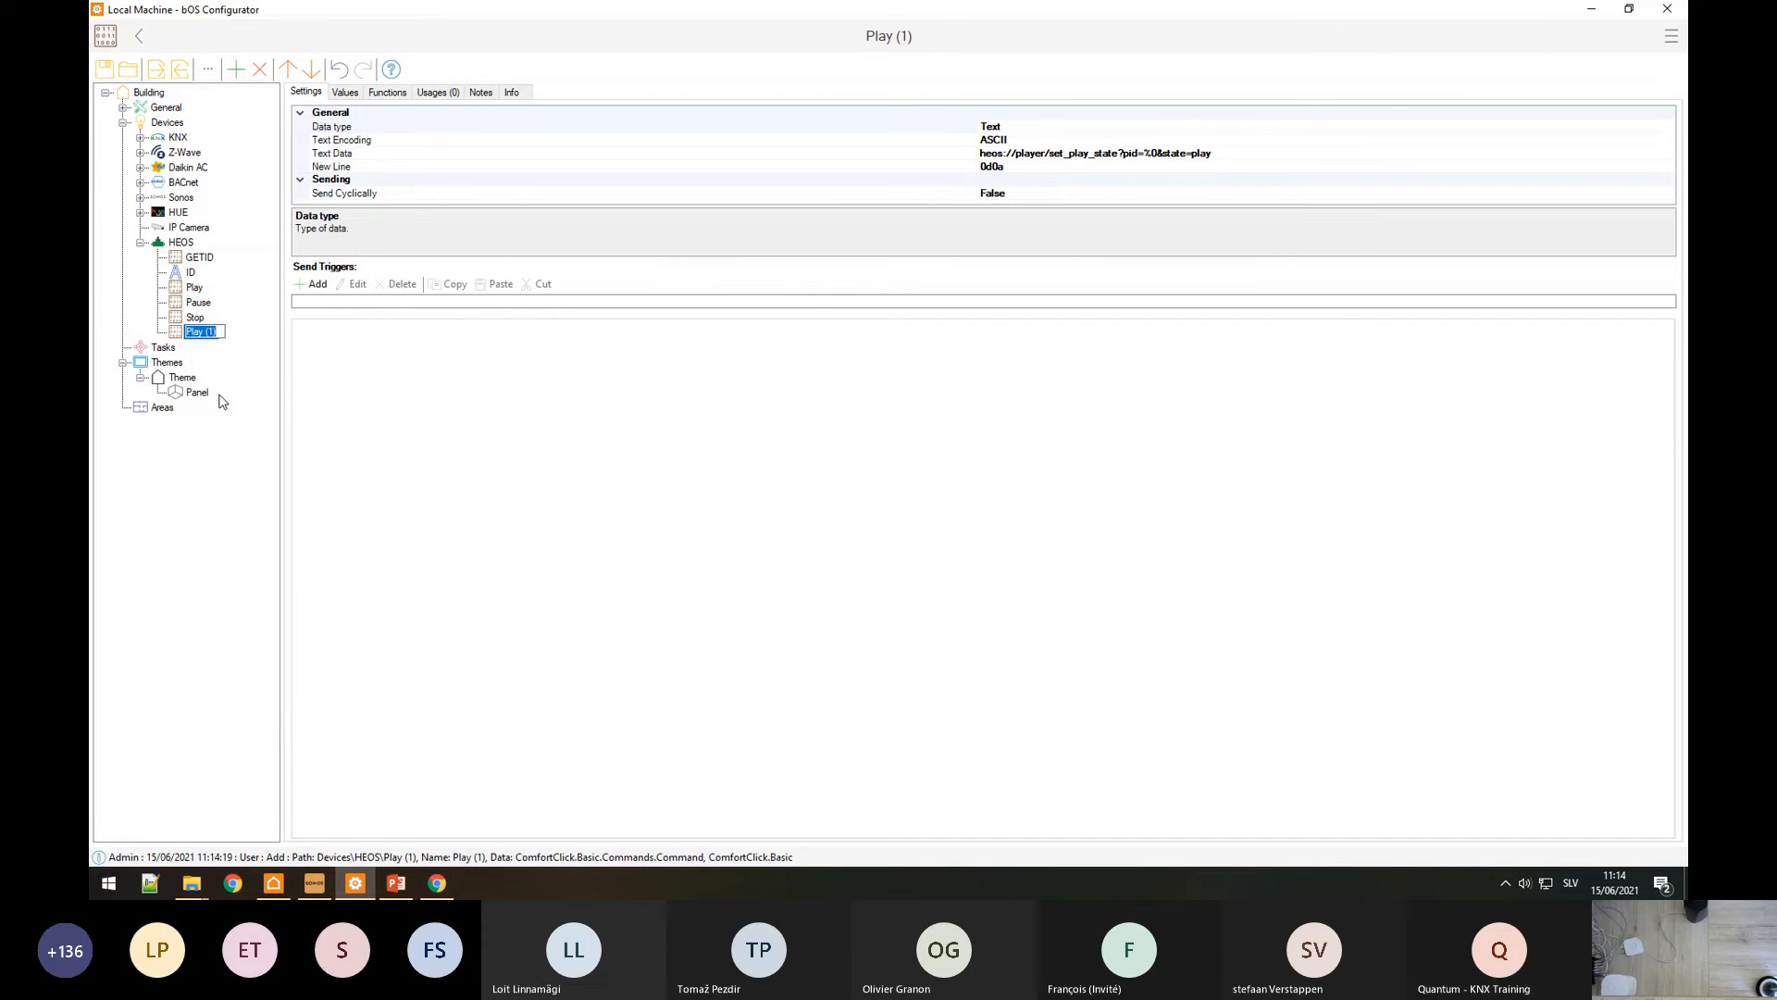
text(Volume)
key(Return)
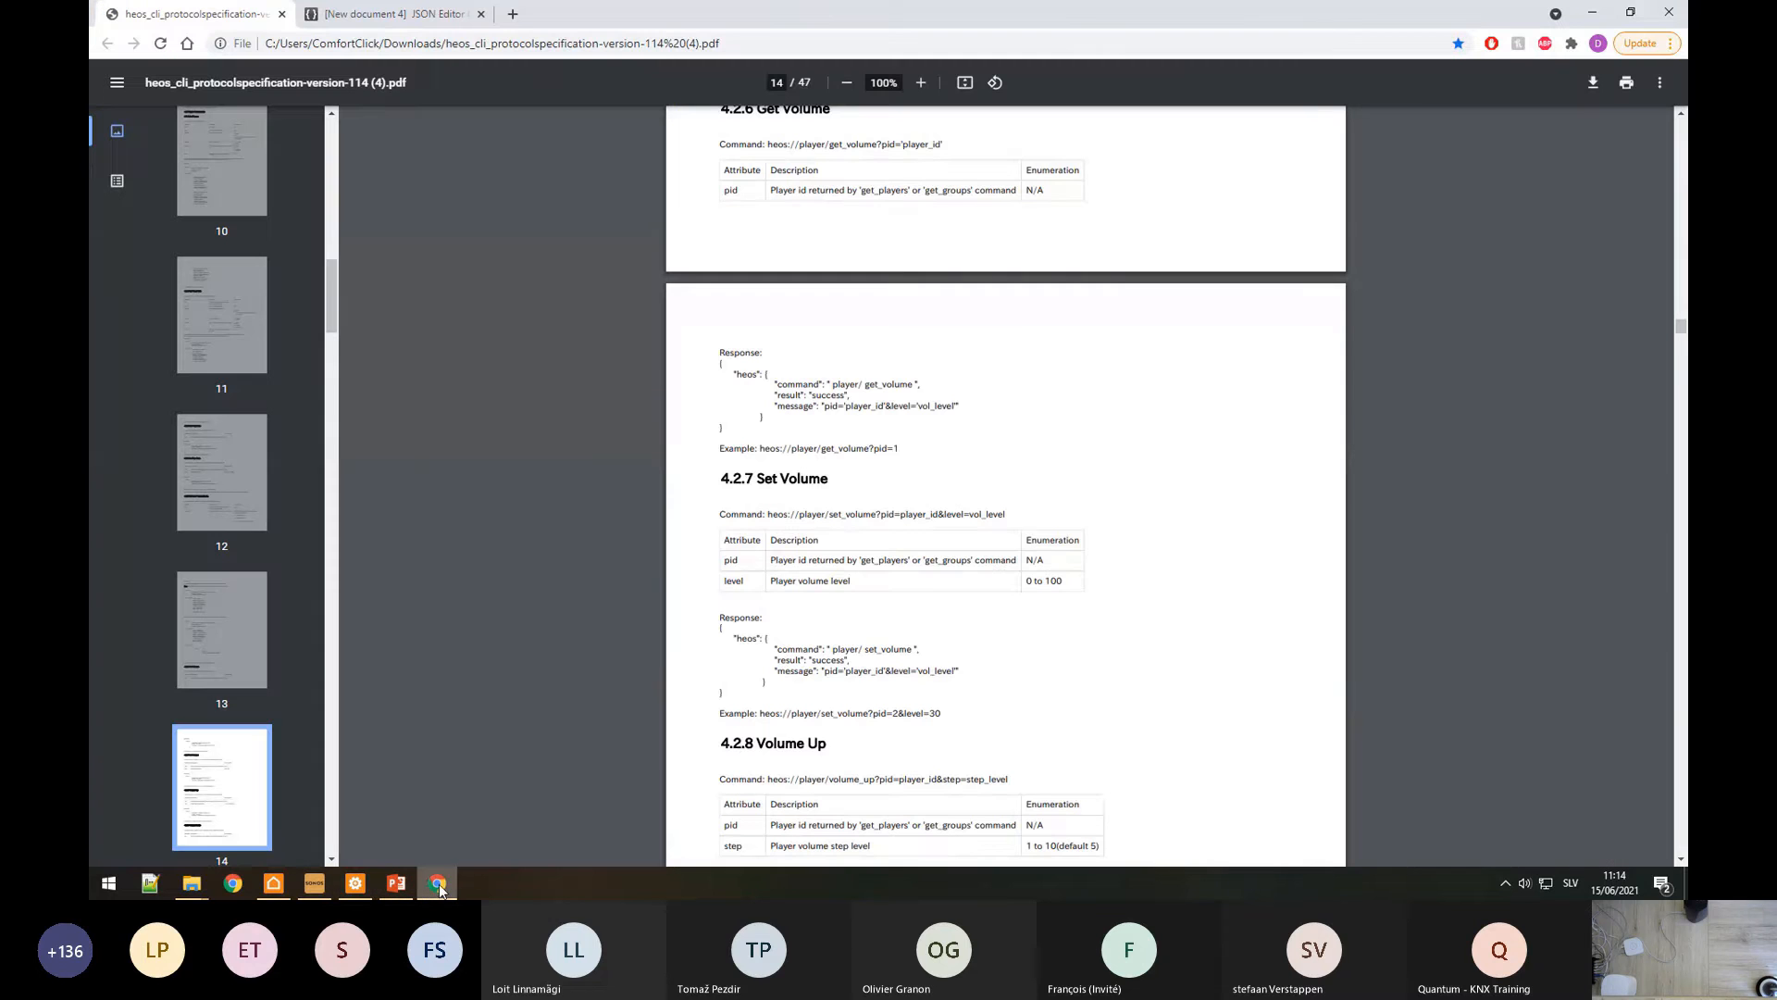
Step: Copy the set_volume command text from the HEOS specification
click(437, 882)
drag(769, 517, 1007, 516)
key(ctrl+c)
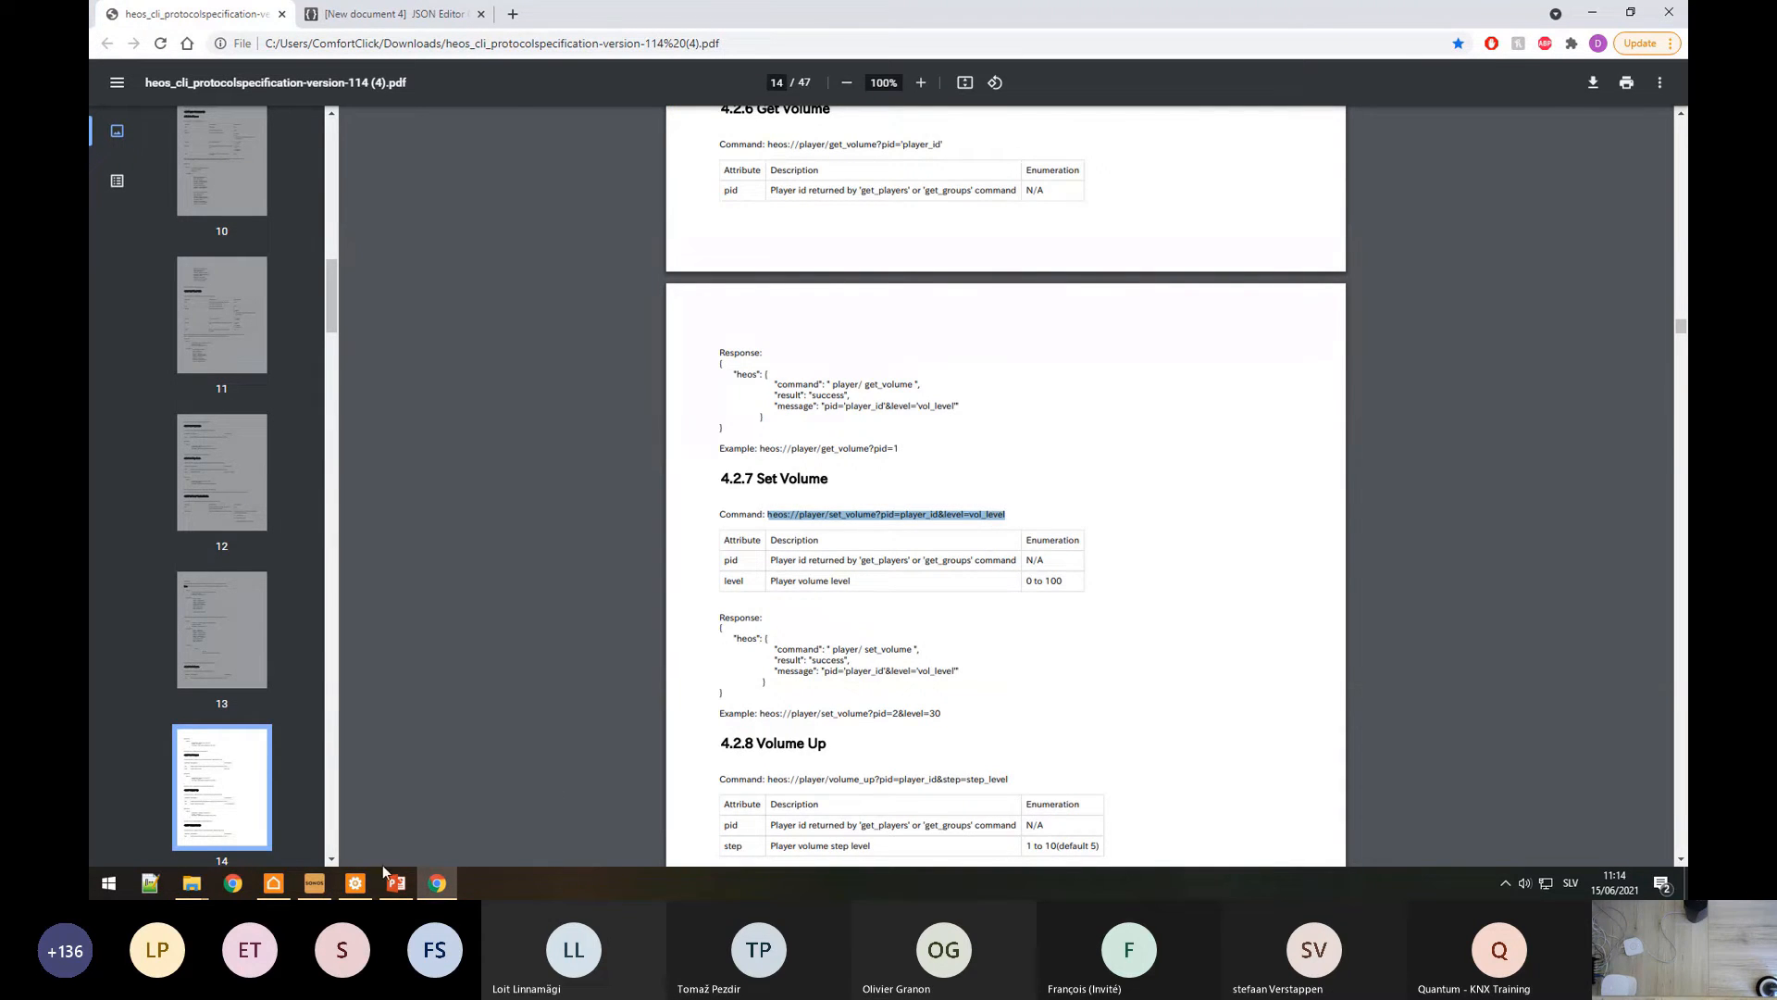
click(356, 882)
Step: Paste the set_volume command into Volume's Text Data and replace player_id with %0
click(1090, 155)
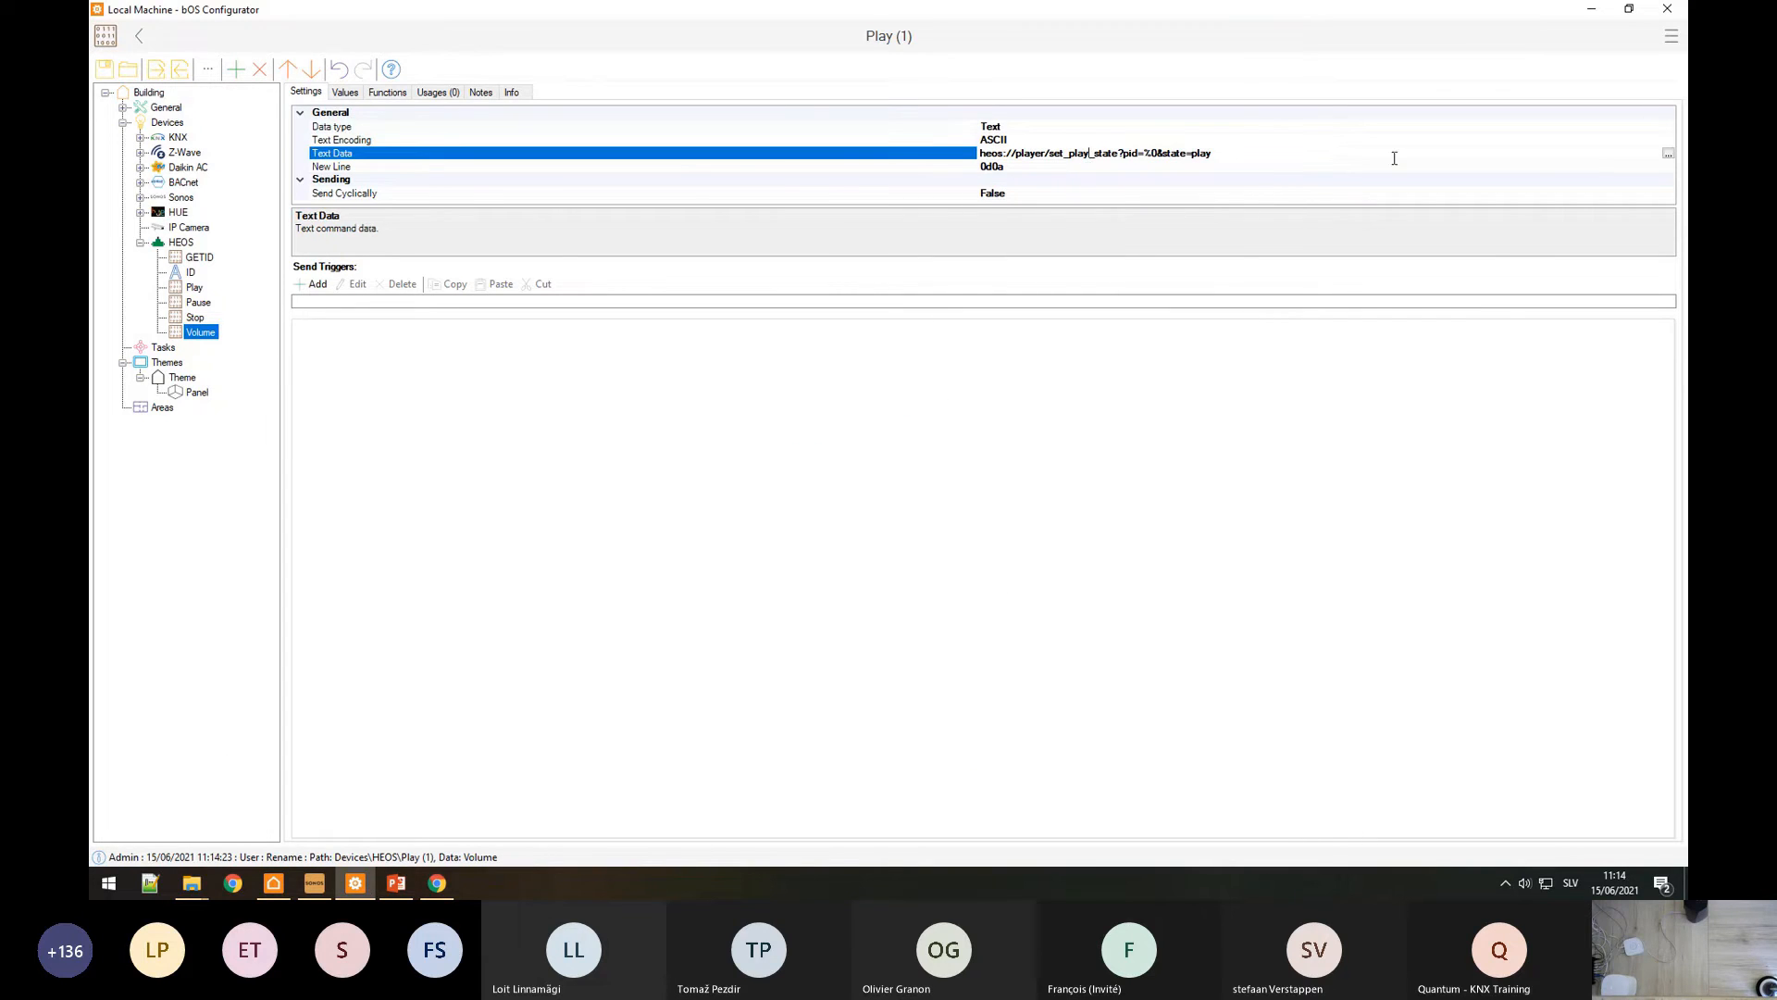
click(1668, 153)
key(ctrl+v)
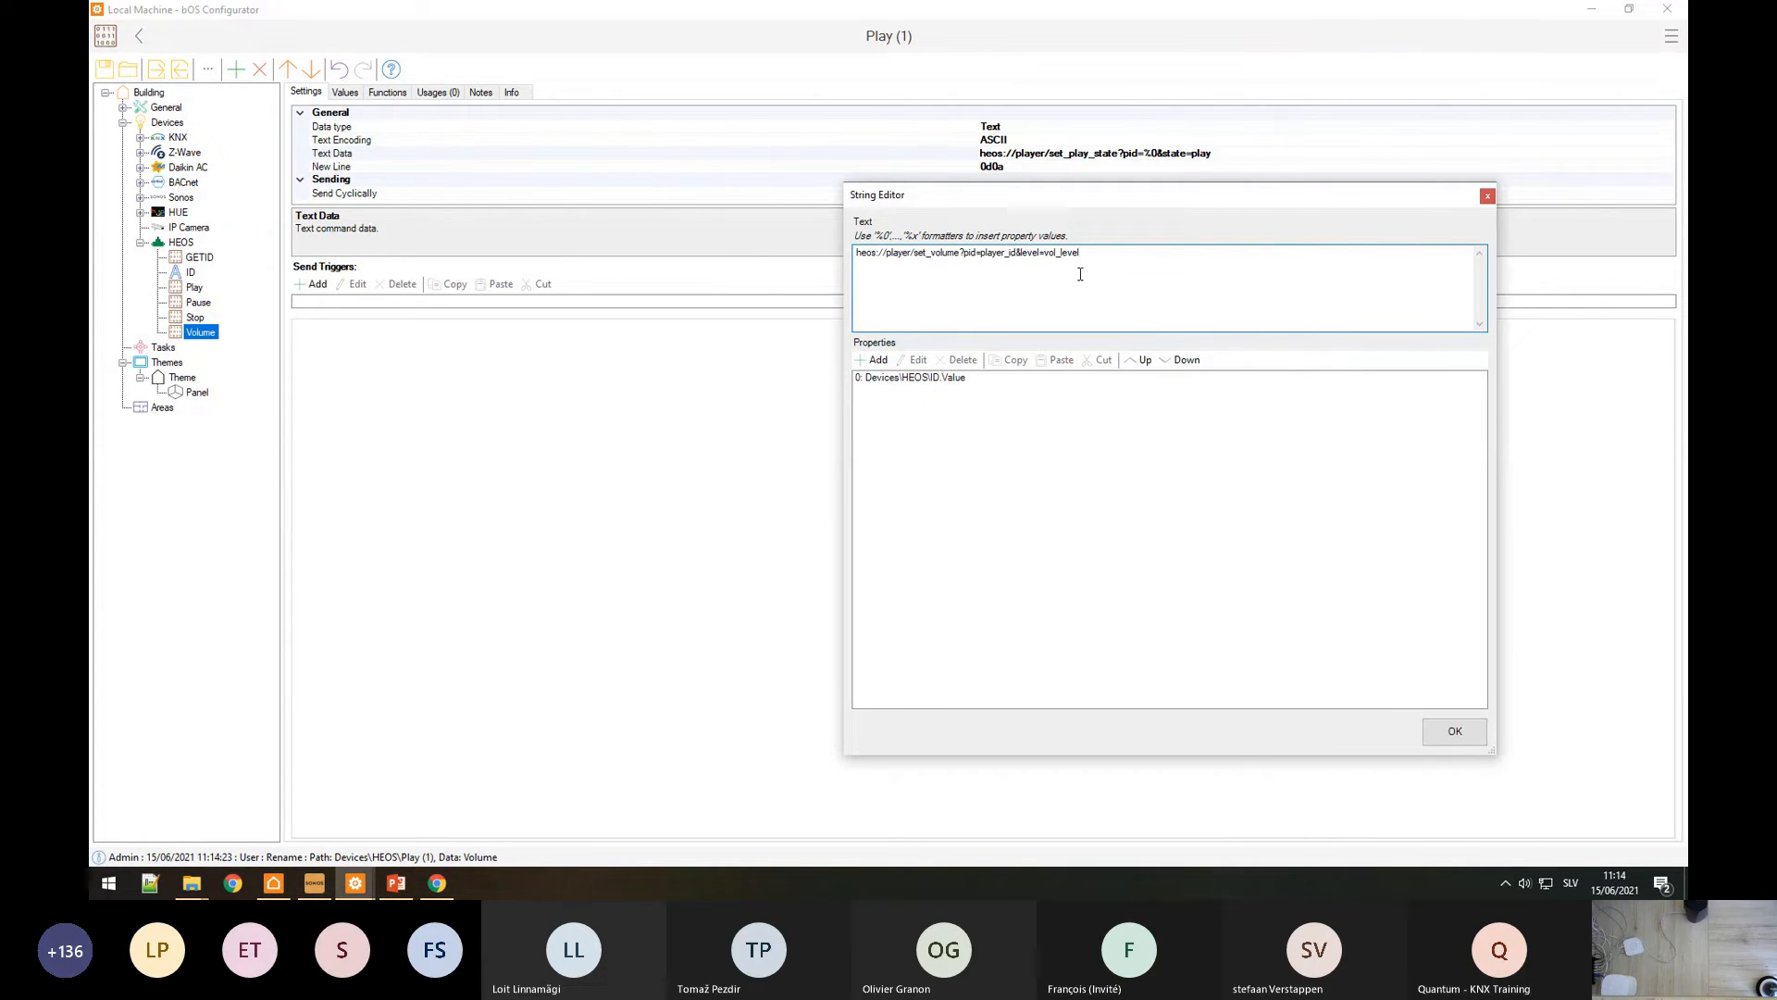
drag(1018, 248, 986, 253)
text(5)
key(BackSpace)
text(%0)
drag(1057, 253, 1019, 253)
Step: Look up the 0 to 100 volume range in the HEOS specification
click(437, 883)
drag(1024, 582, 1072, 581)
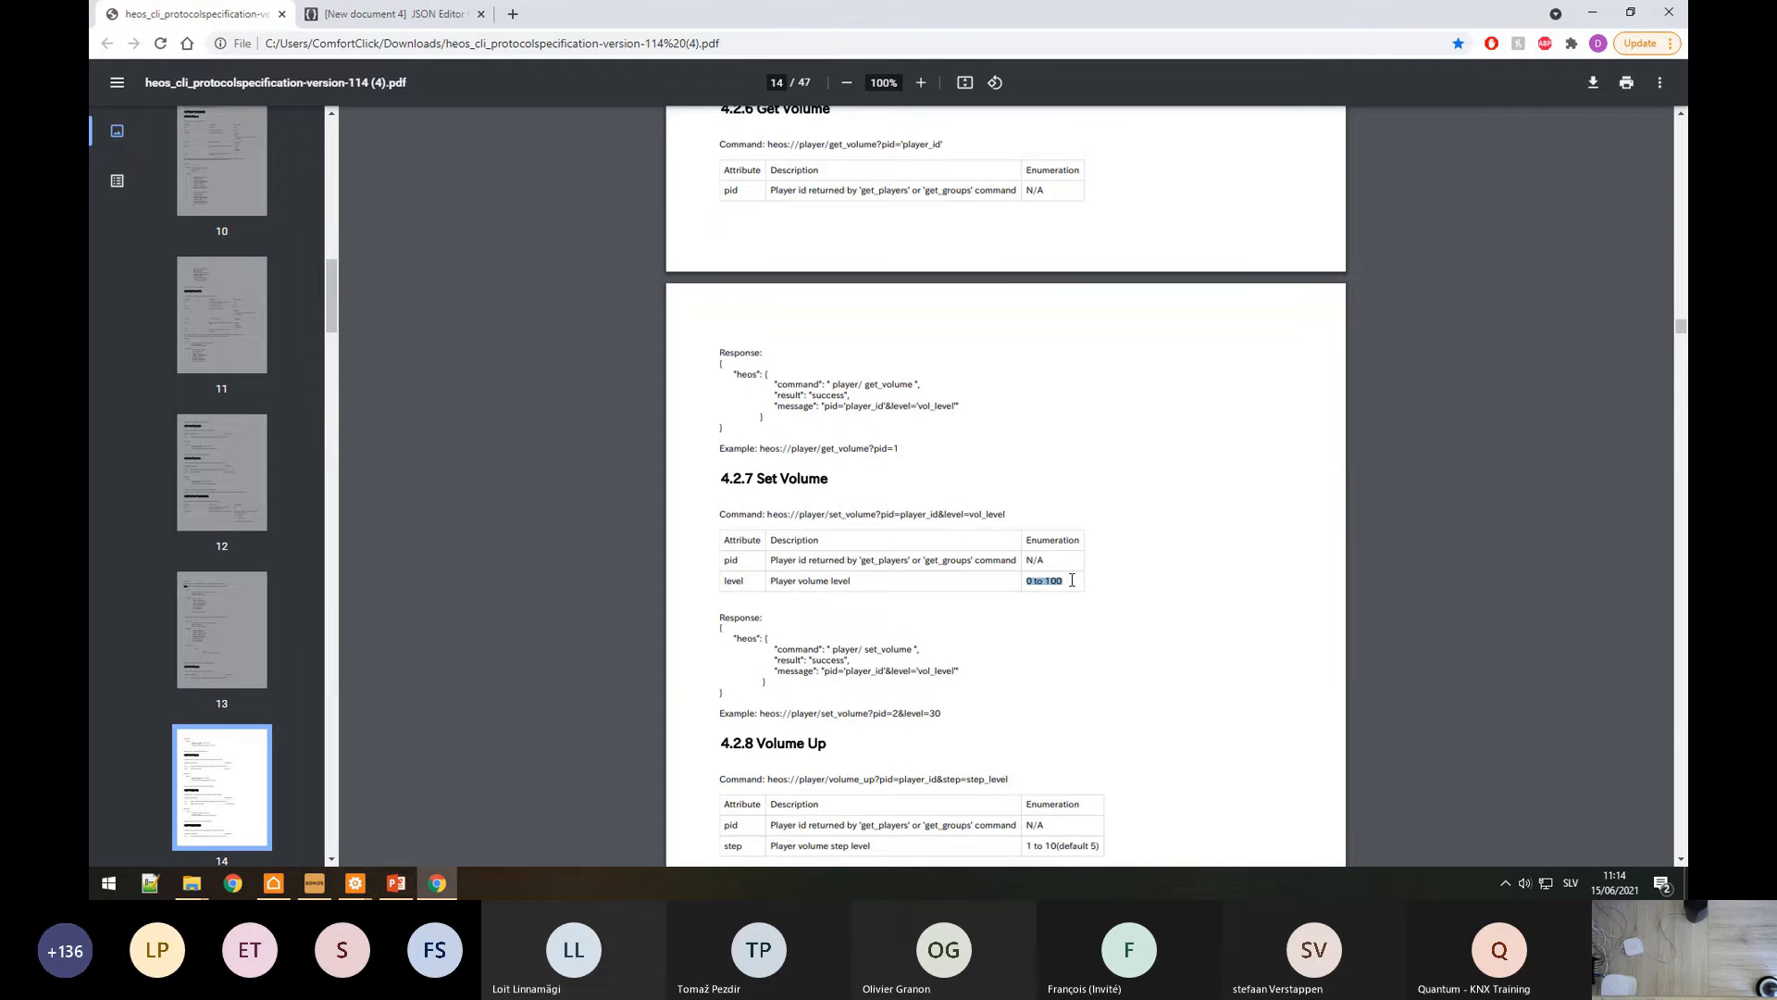
key(alt+Tab)
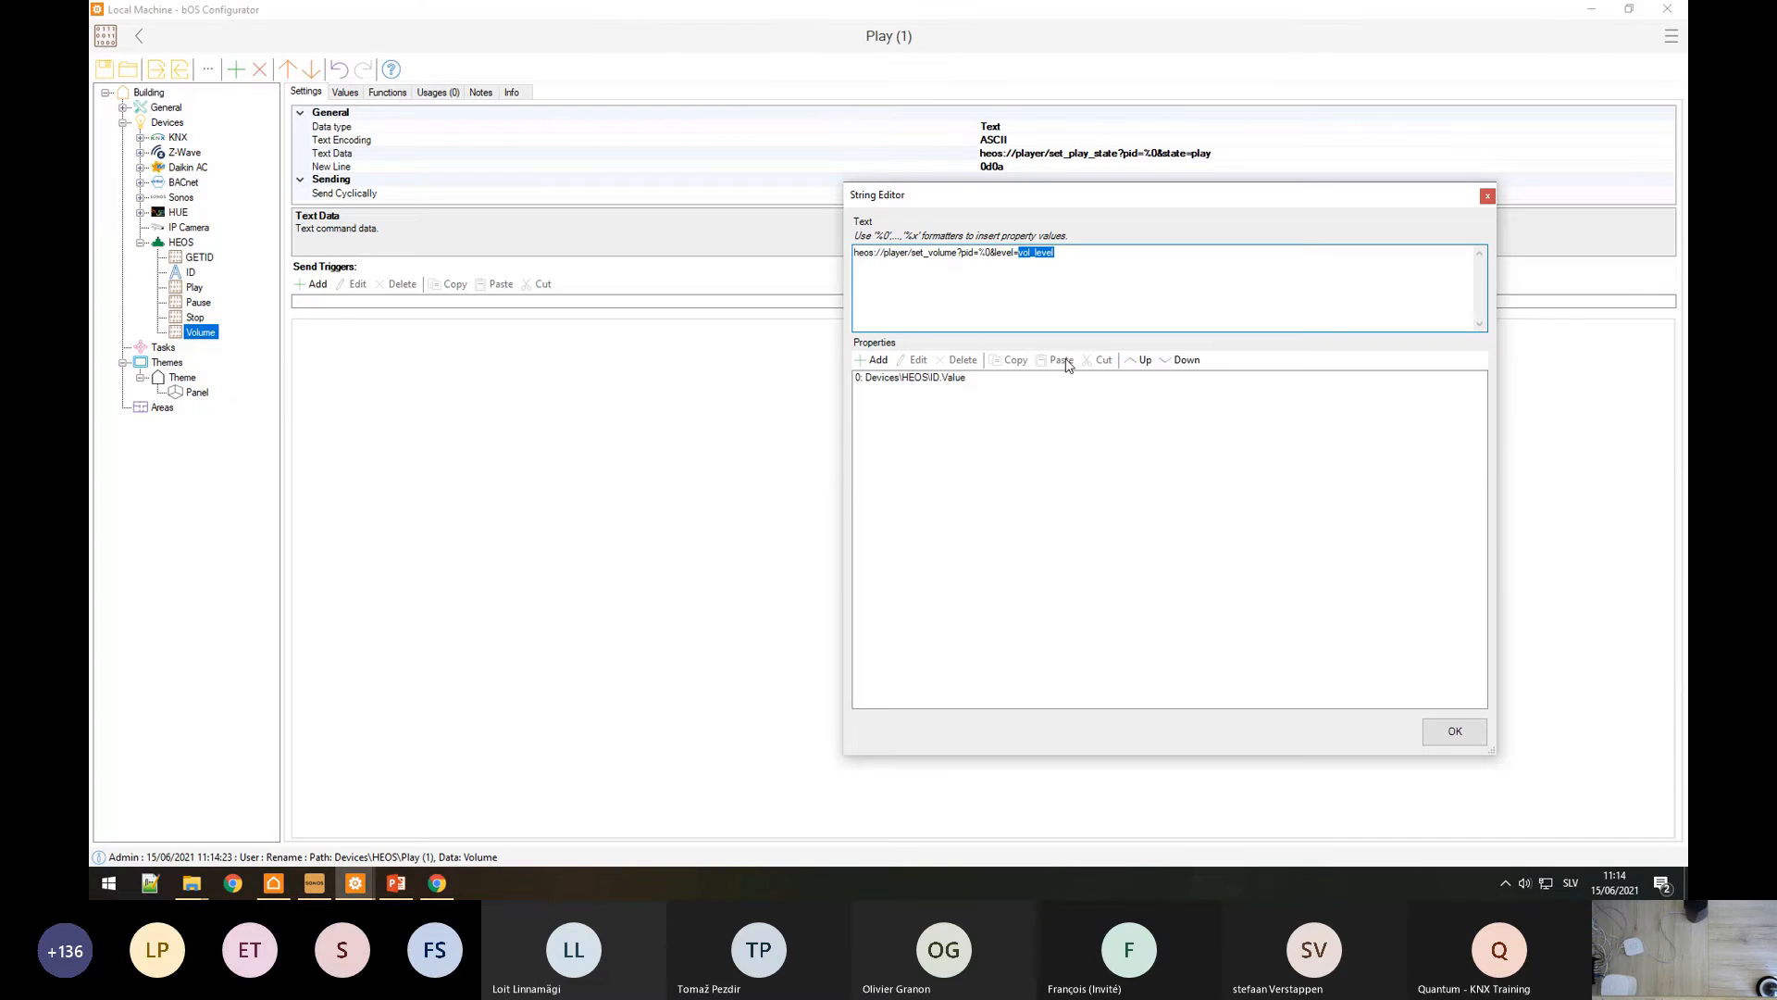
Step: Set the Volume command's level to 50 and add a Volume setting integer under it
text(50)
click(1474, 724)
right_click(198, 335)
click(237, 348)
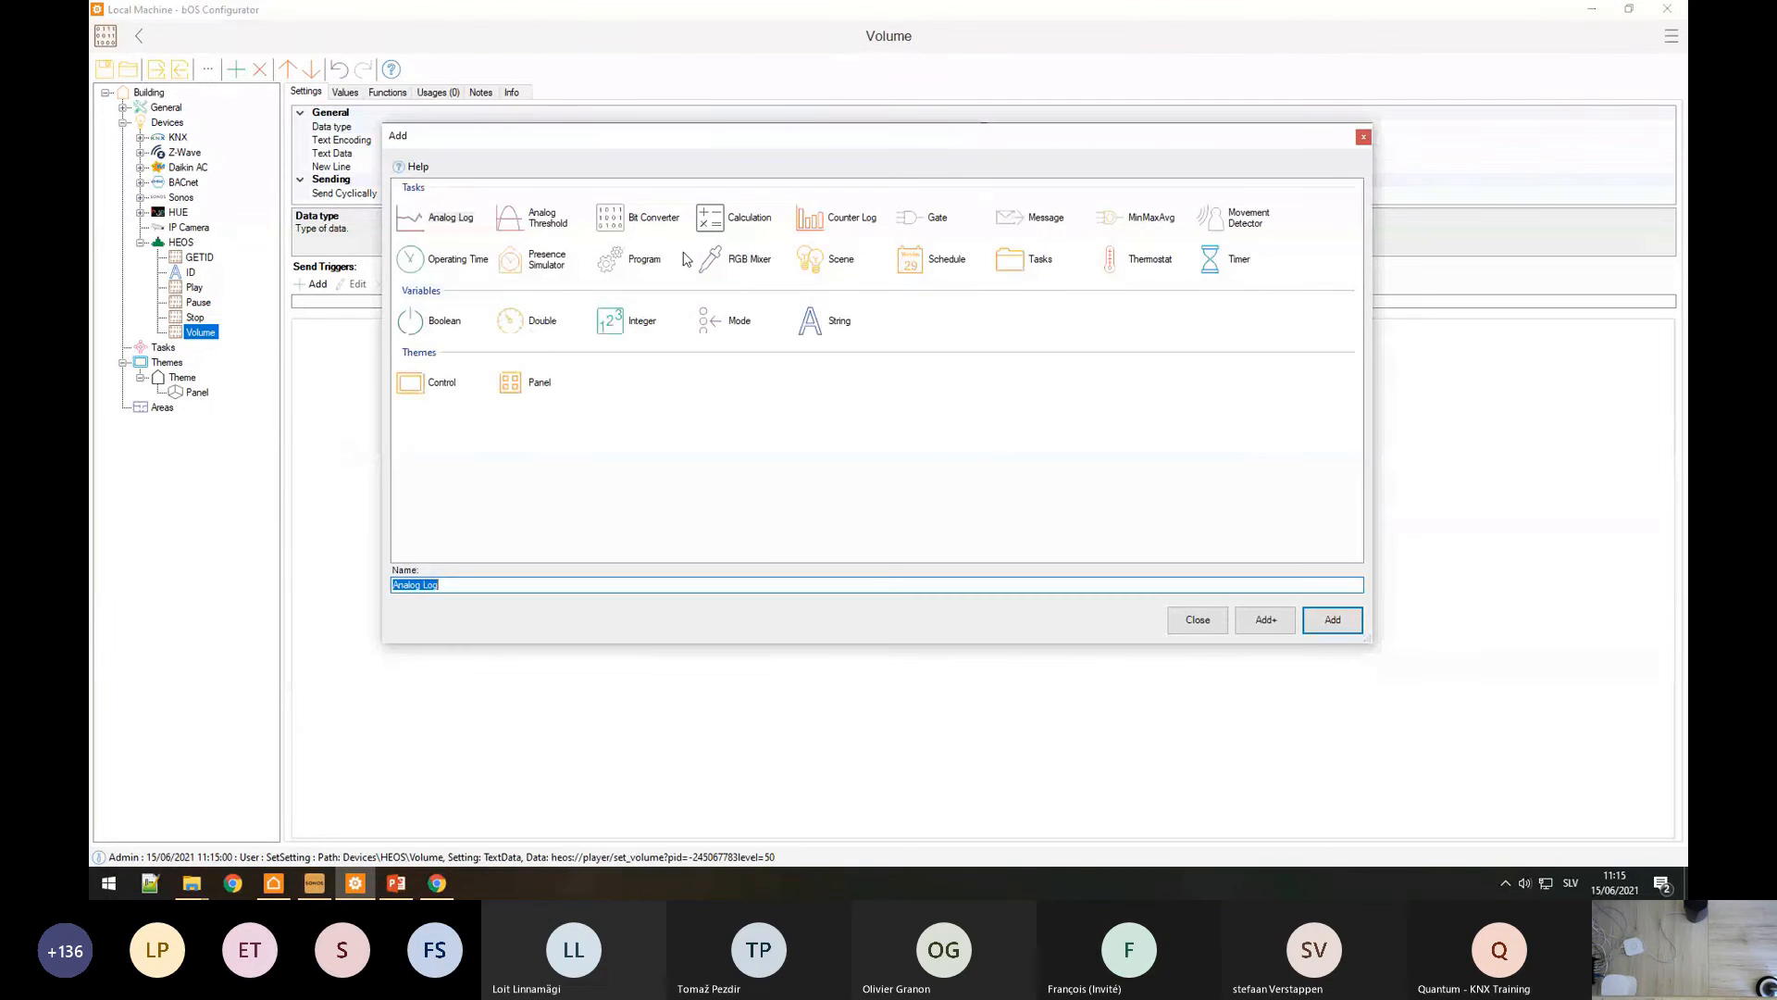
text(Volu)
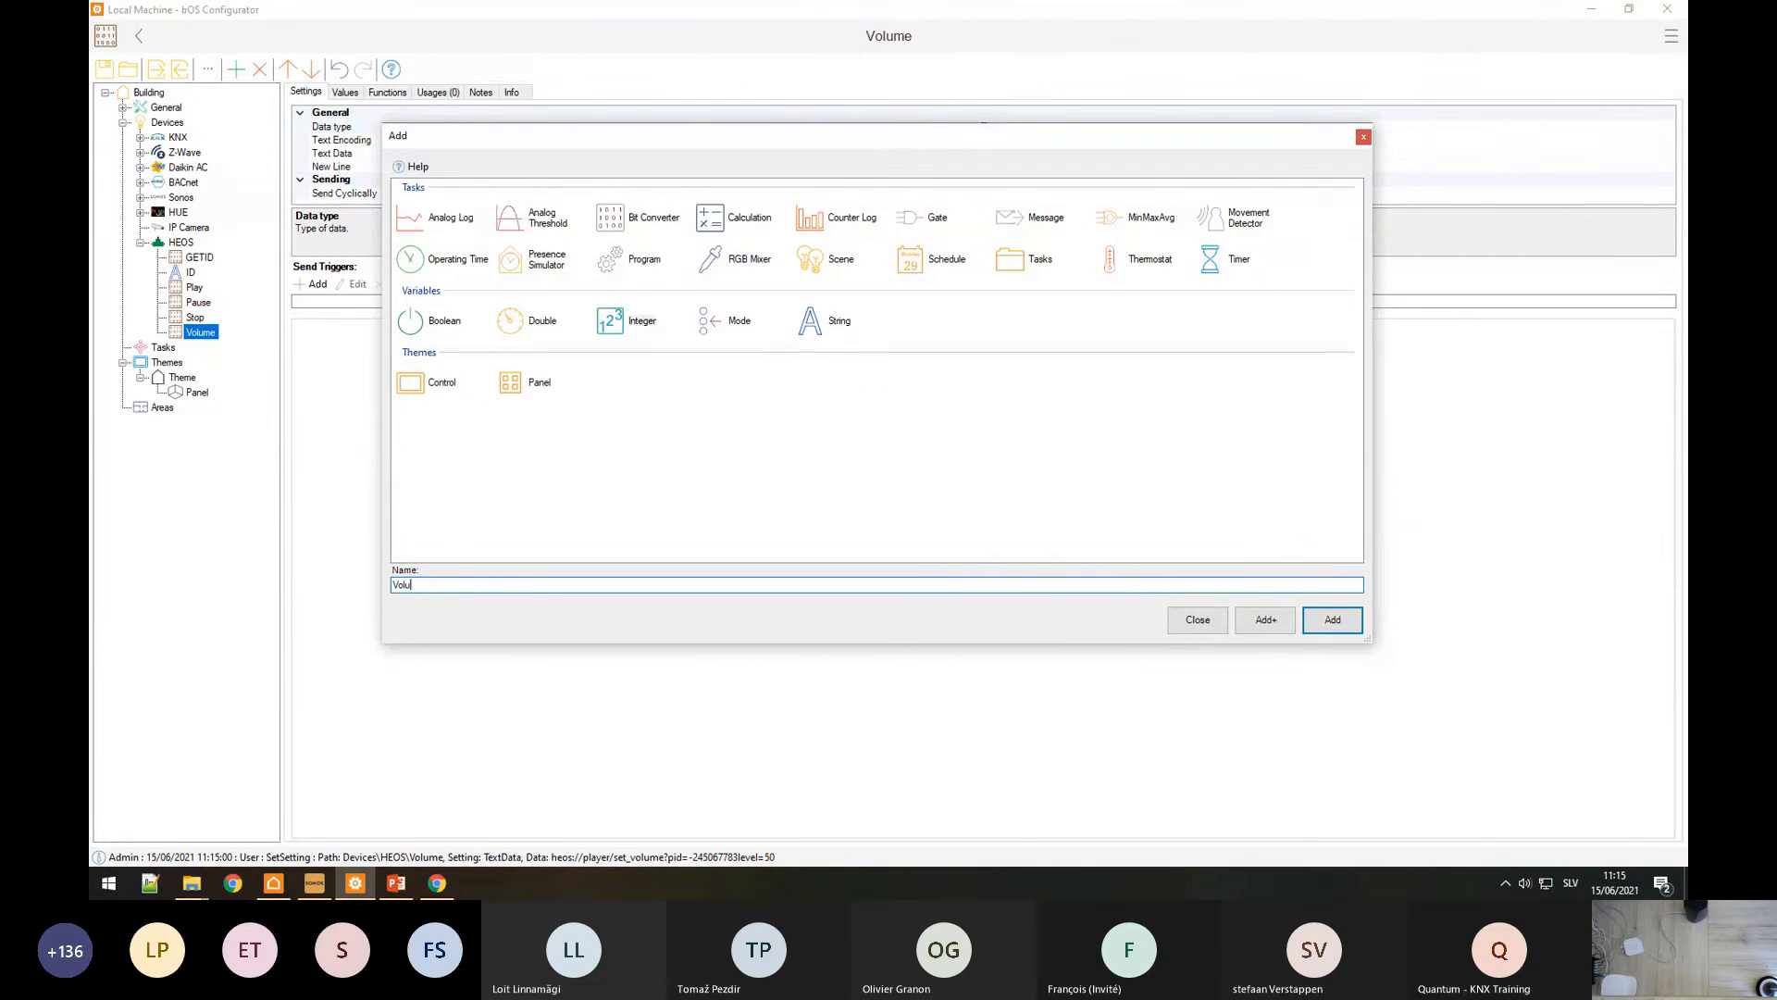
text(me setting)
key(Return)
Step: Set the Volume setting value's template to Setpoint
click(357, 93)
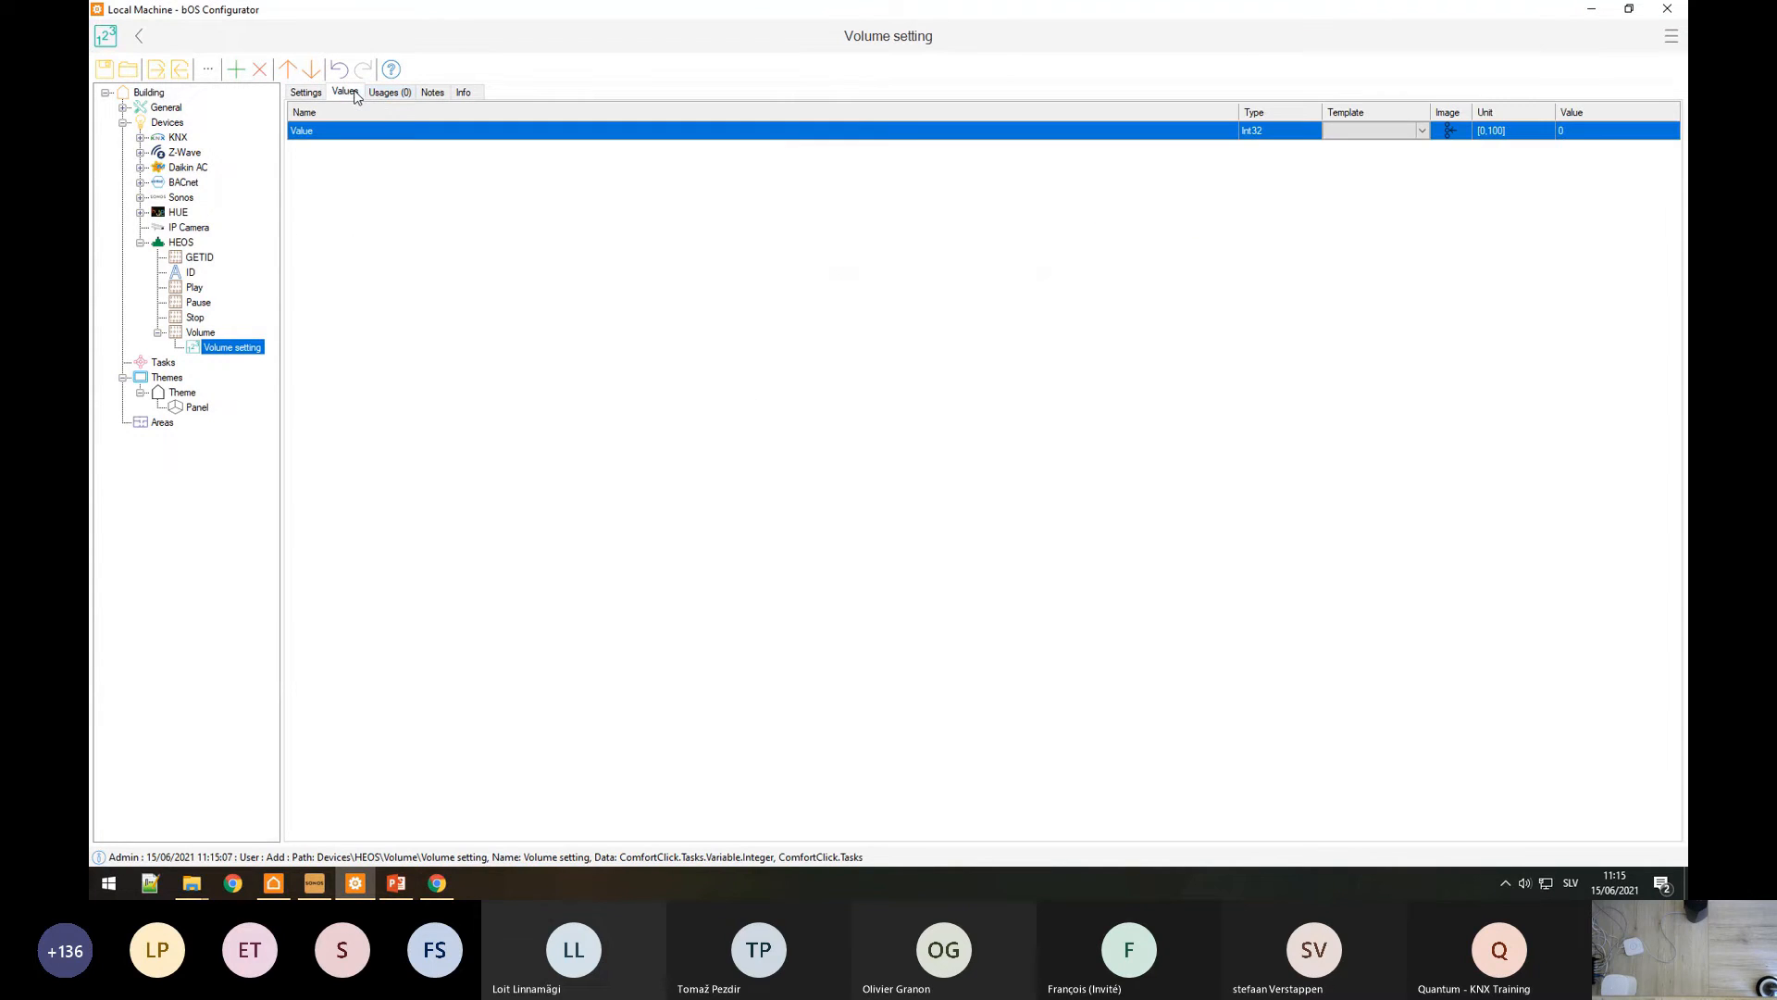
click(1376, 131)
click(1422, 131)
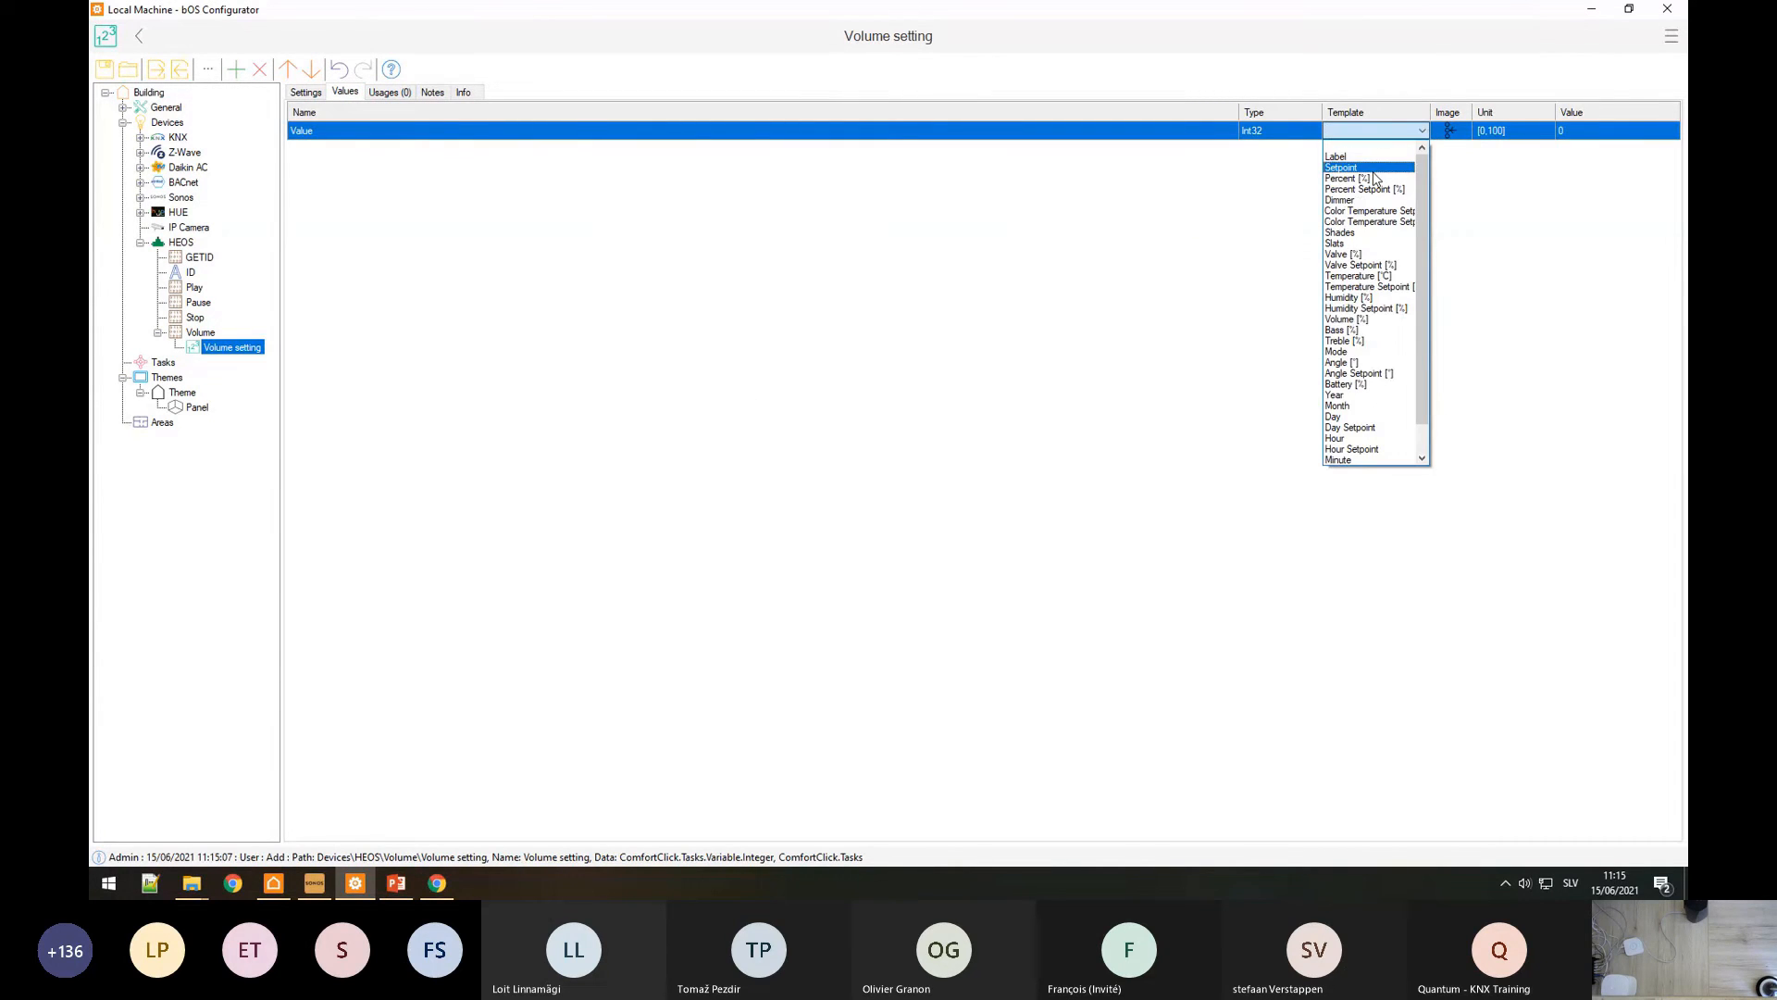
click(1378, 178)
click(1423, 132)
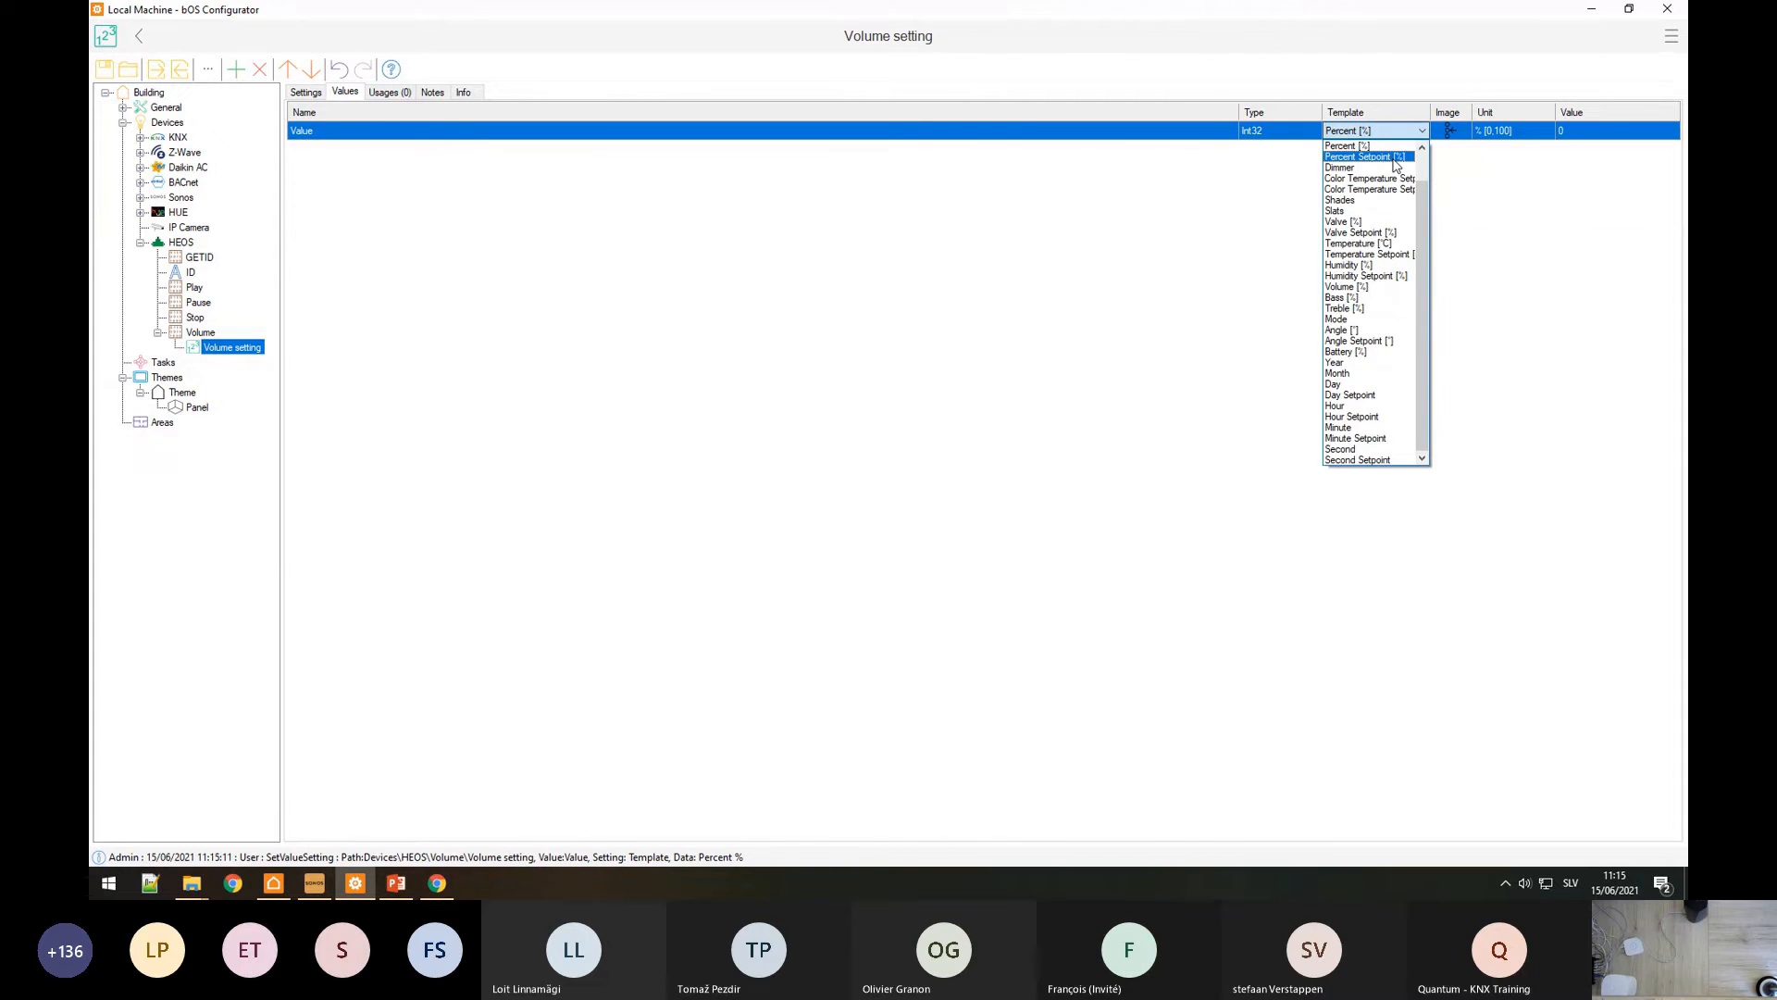
scroll(1369, 278, up, 3)
click(1361, 177)
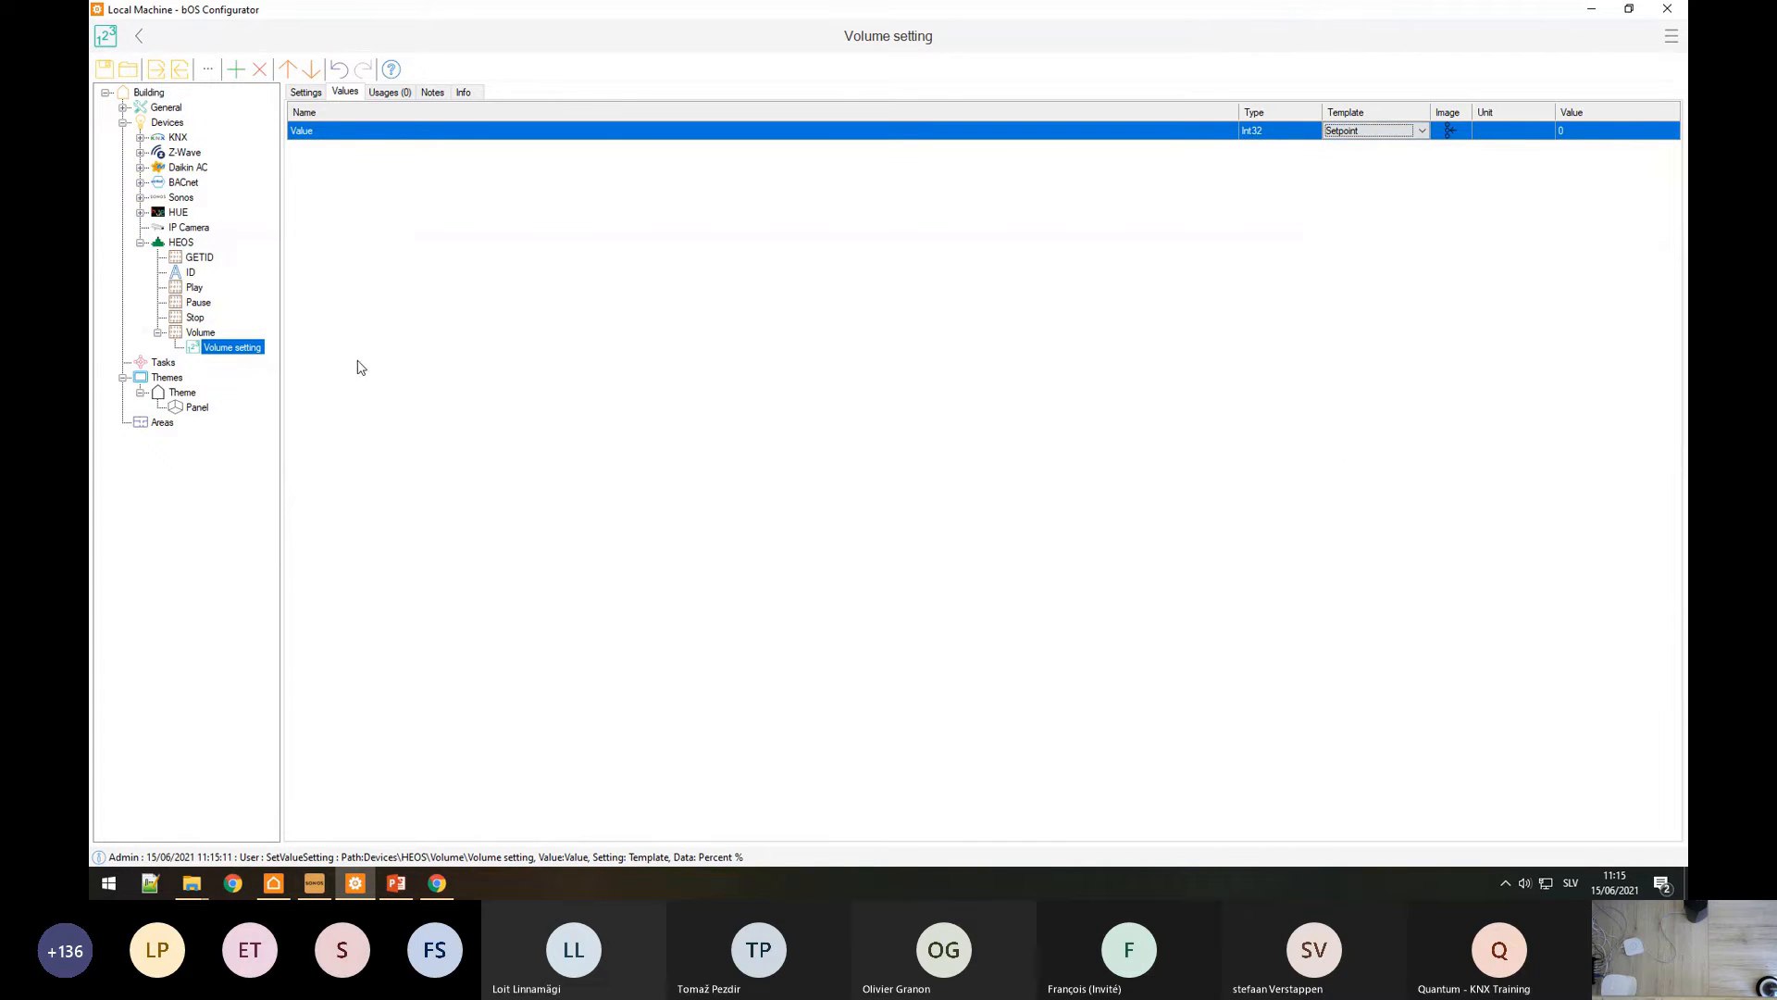
Step: Replace the fixed level 50 with %1, bound to the Volume setting value
click(202, 332)
click(304, 93)
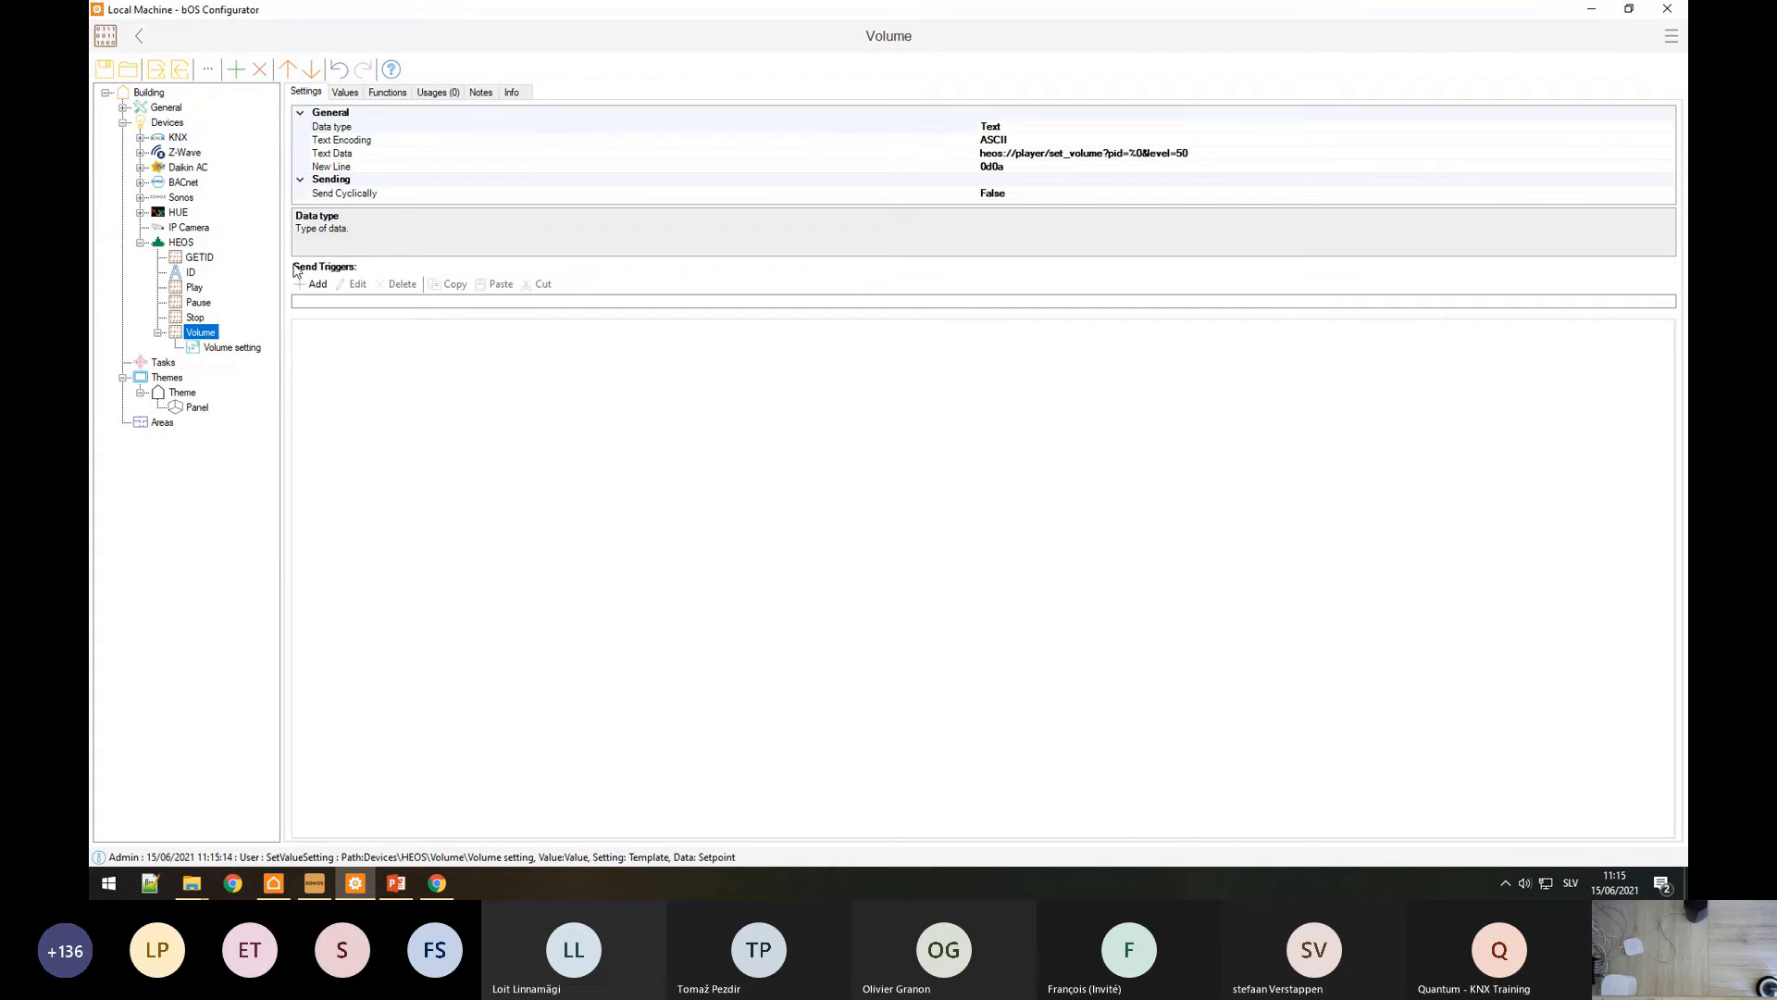
click(1147, 154)
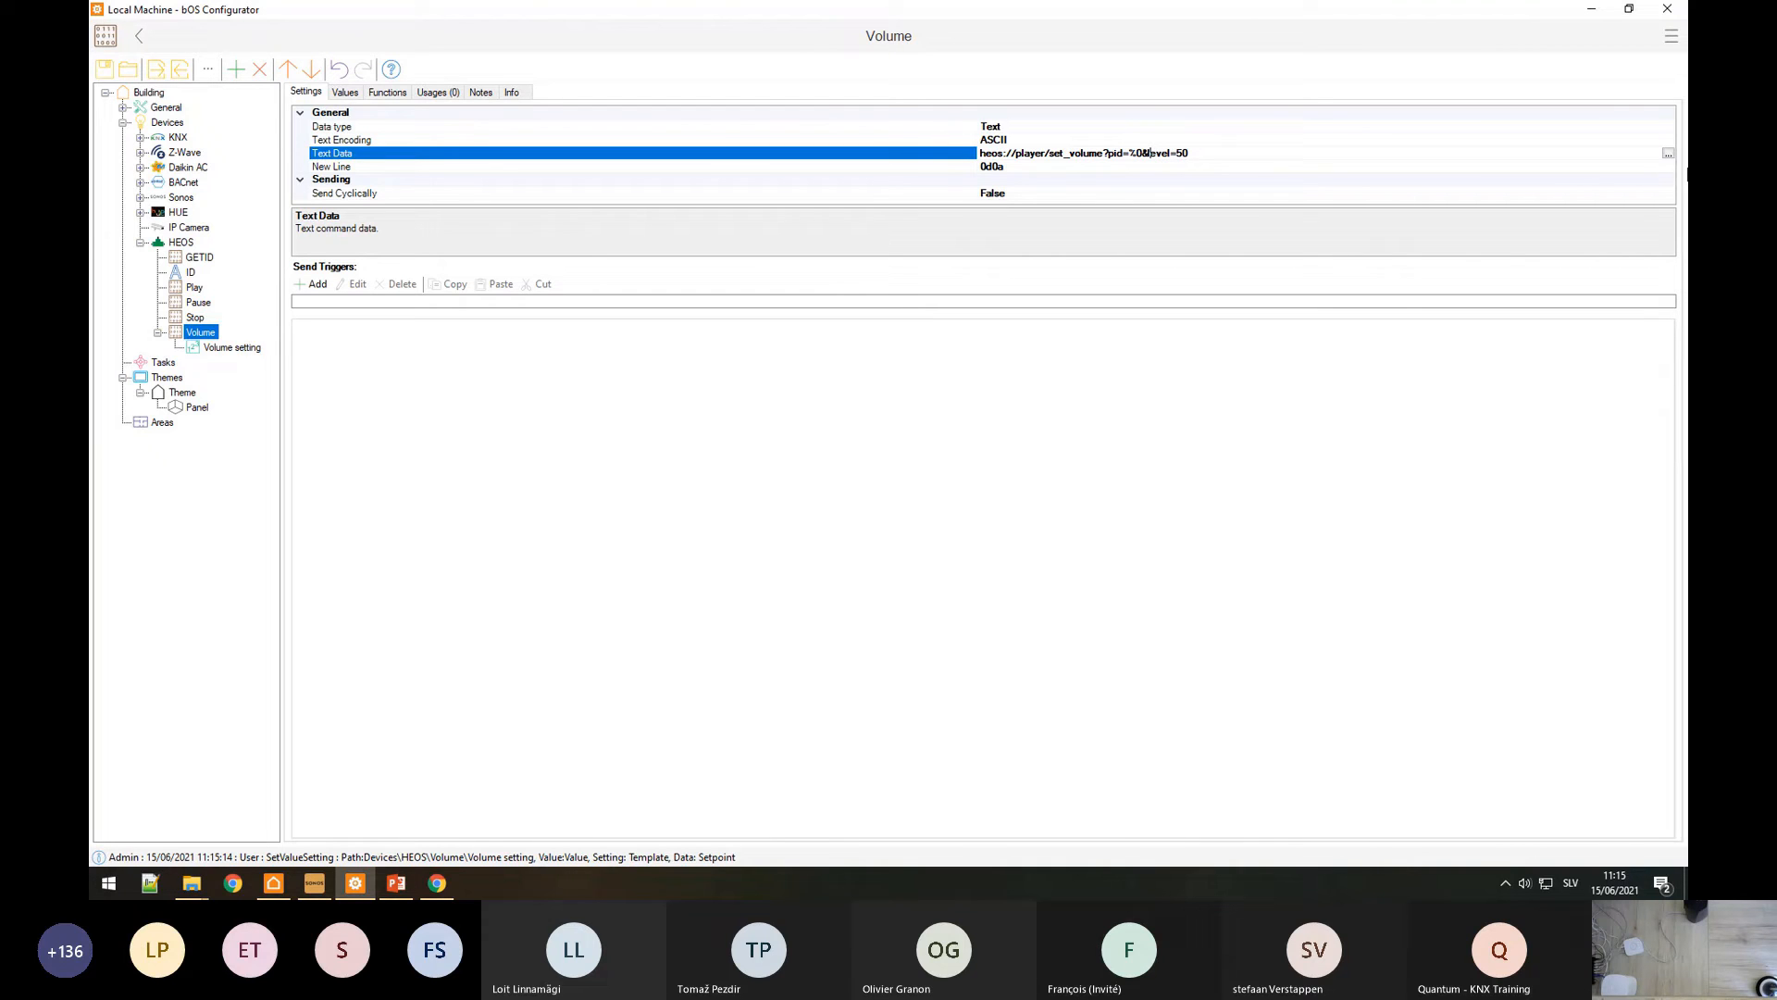
click(1668, 154)
drag(1062, 256, 1019, 255)
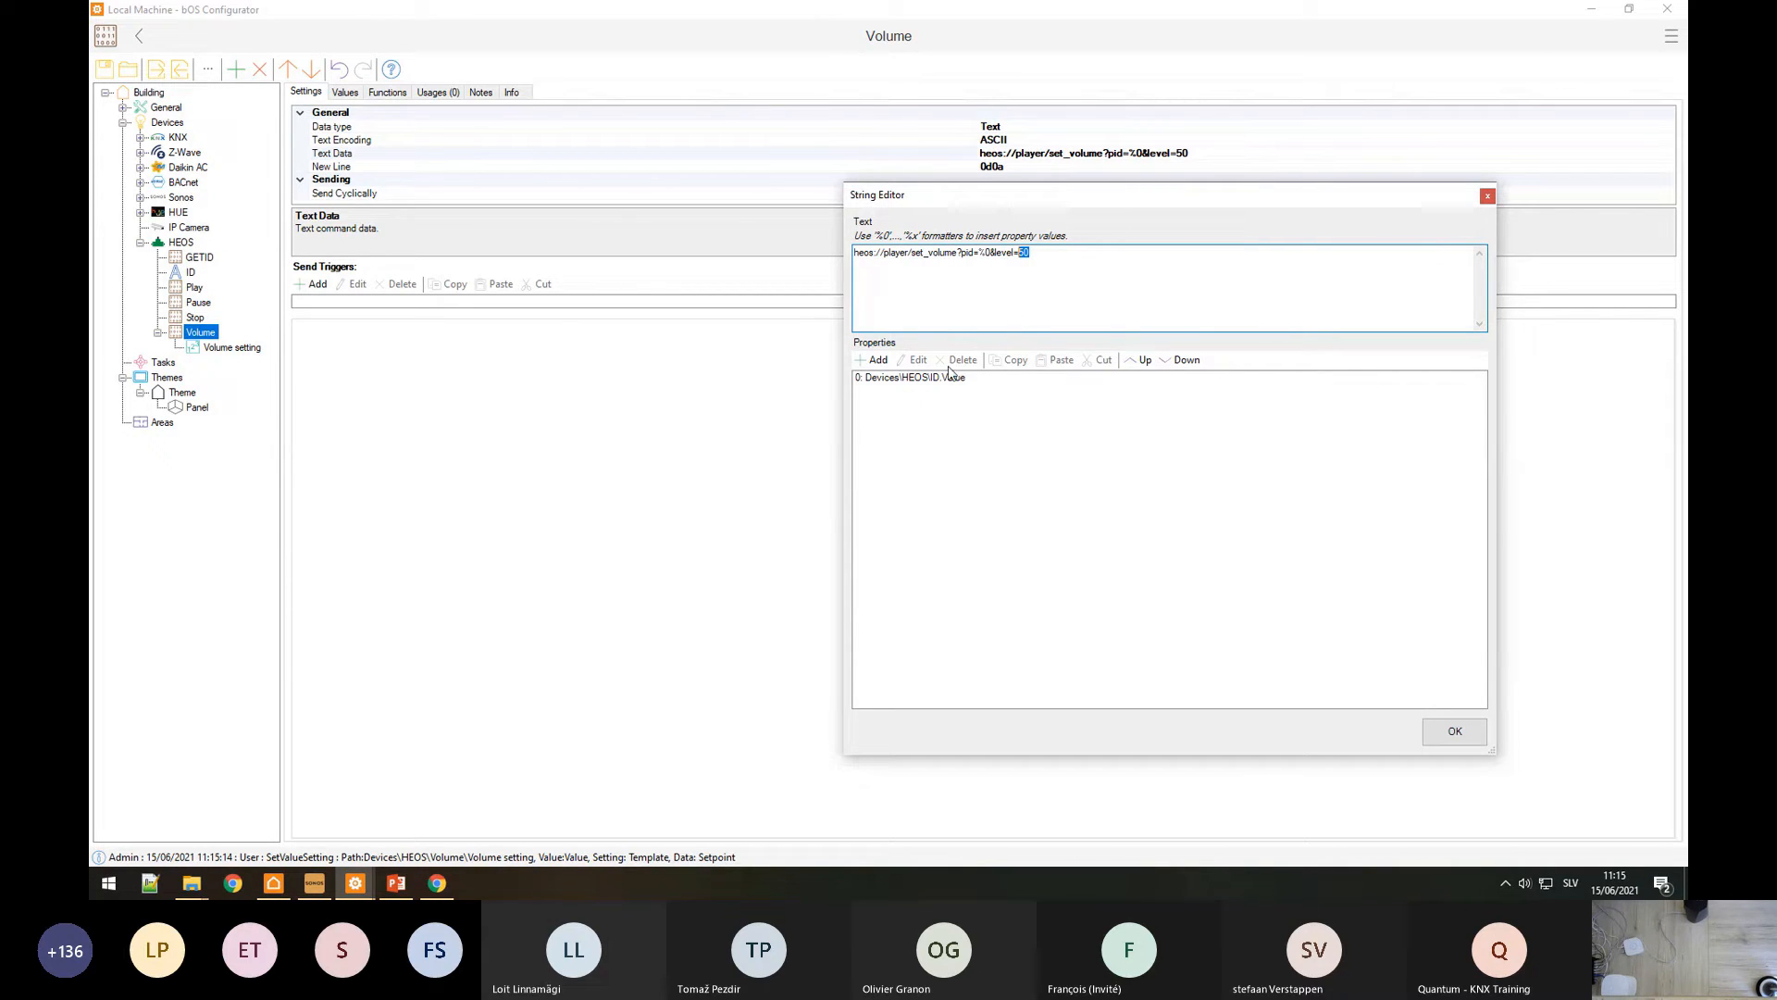
double_click(879, 379)
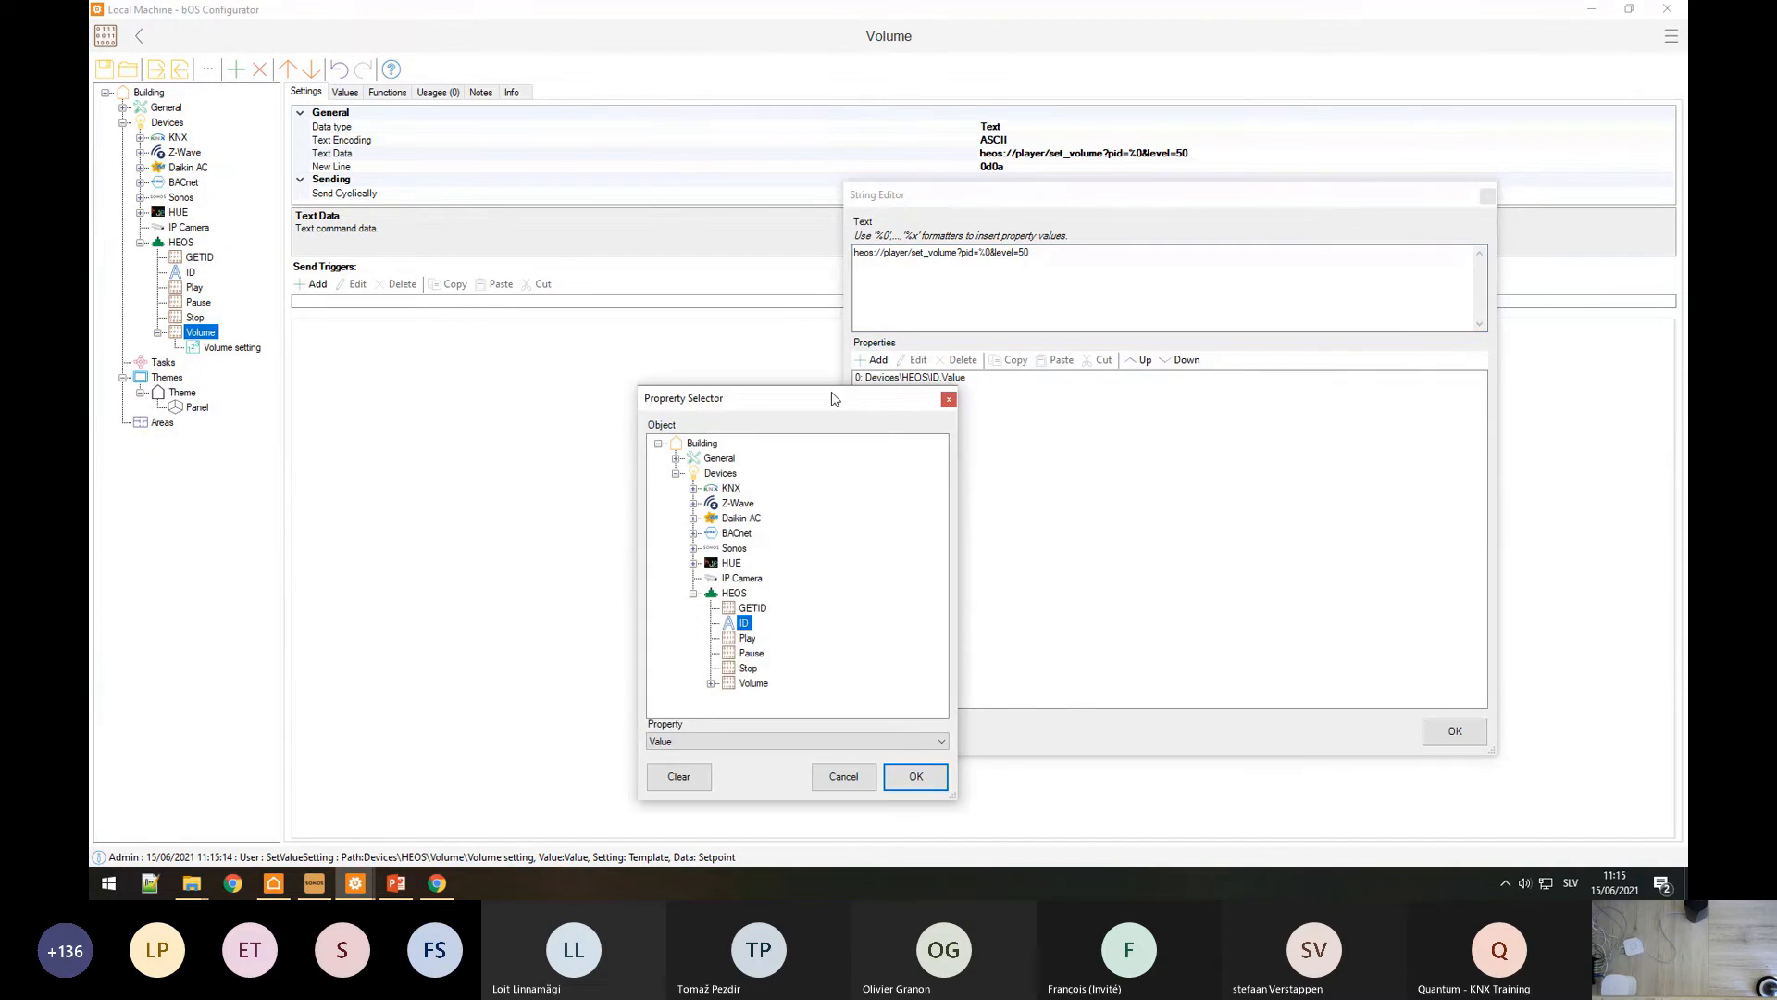
click(711, 683)
click(777, 698)
click(915, 776)
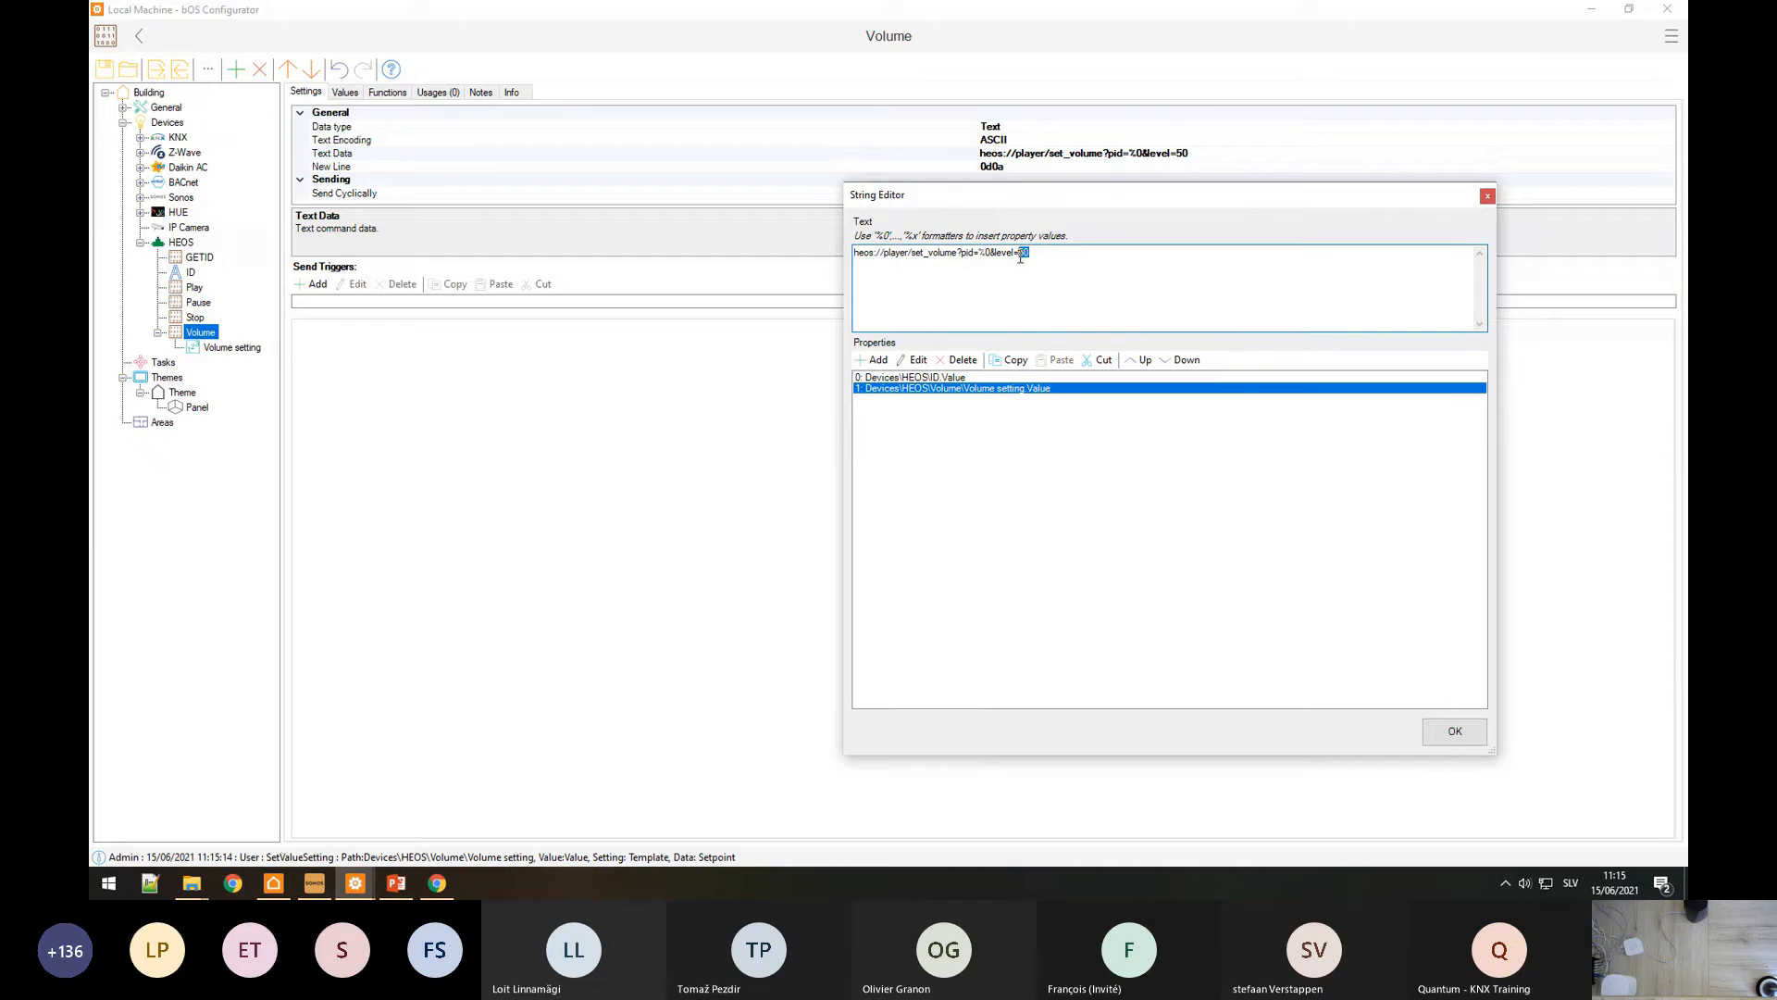
text(%1)
click(1452, 731)
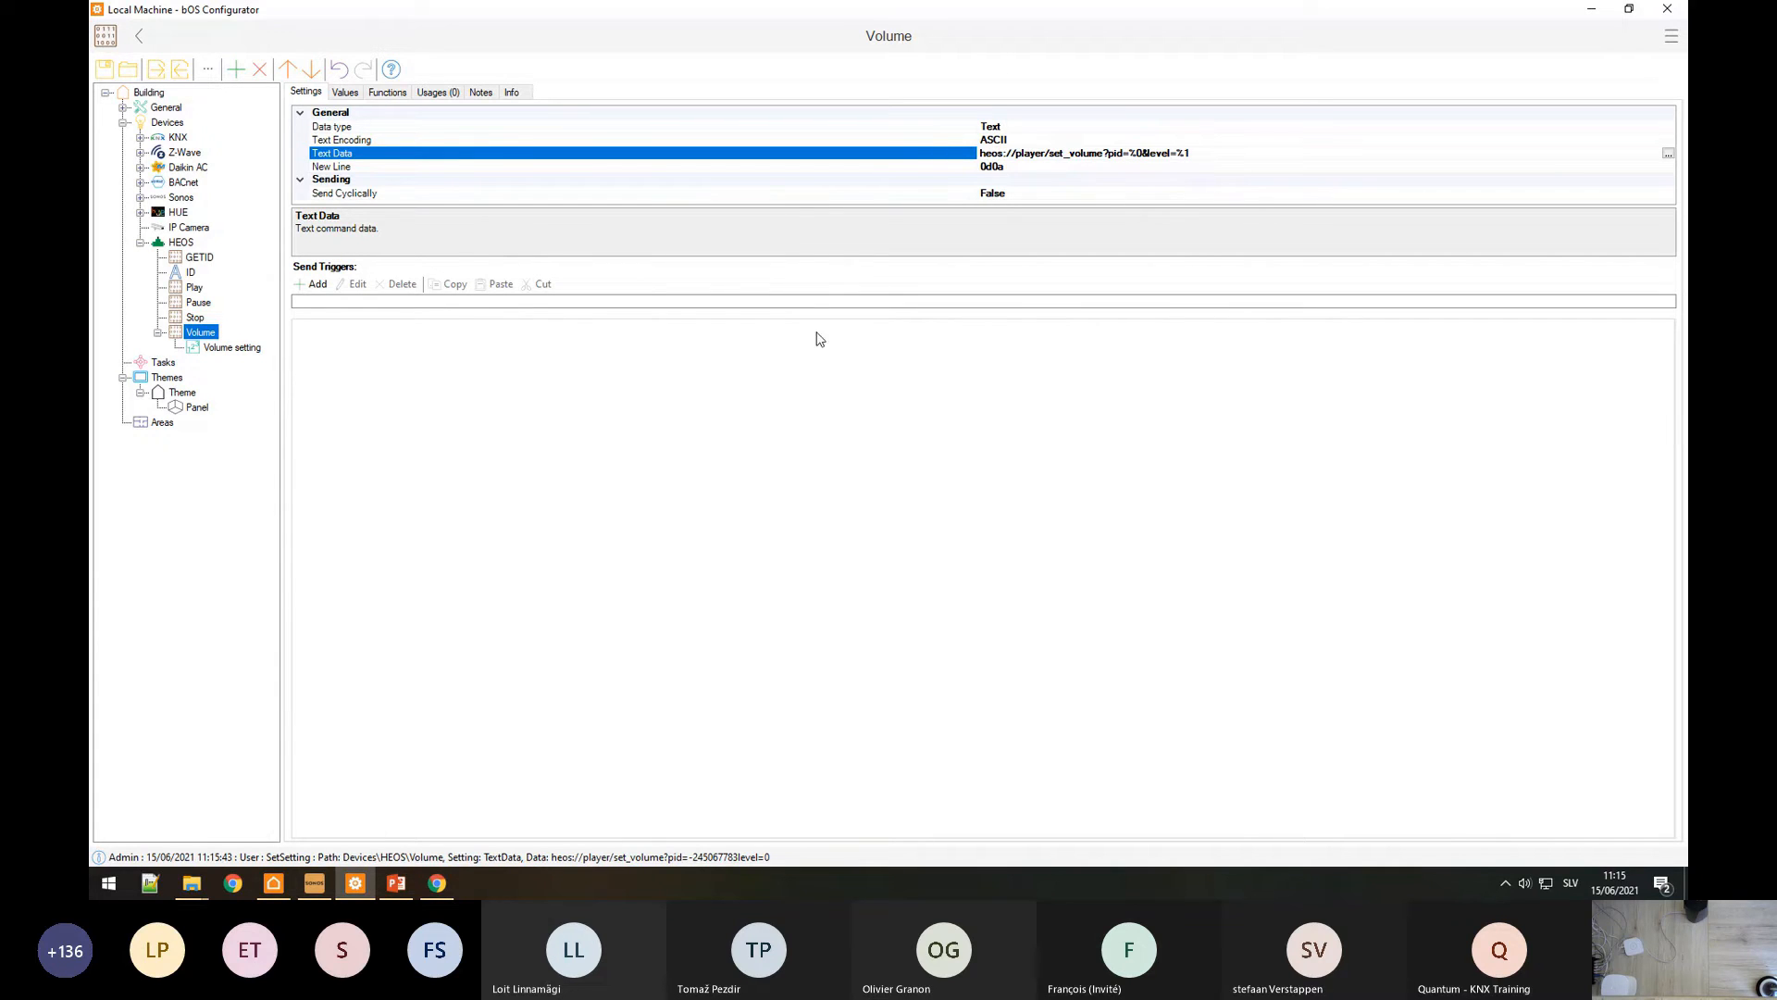
Step: Add a send trigger to Volume that fires on ValueChanged (OnChange)
click(316, 287)
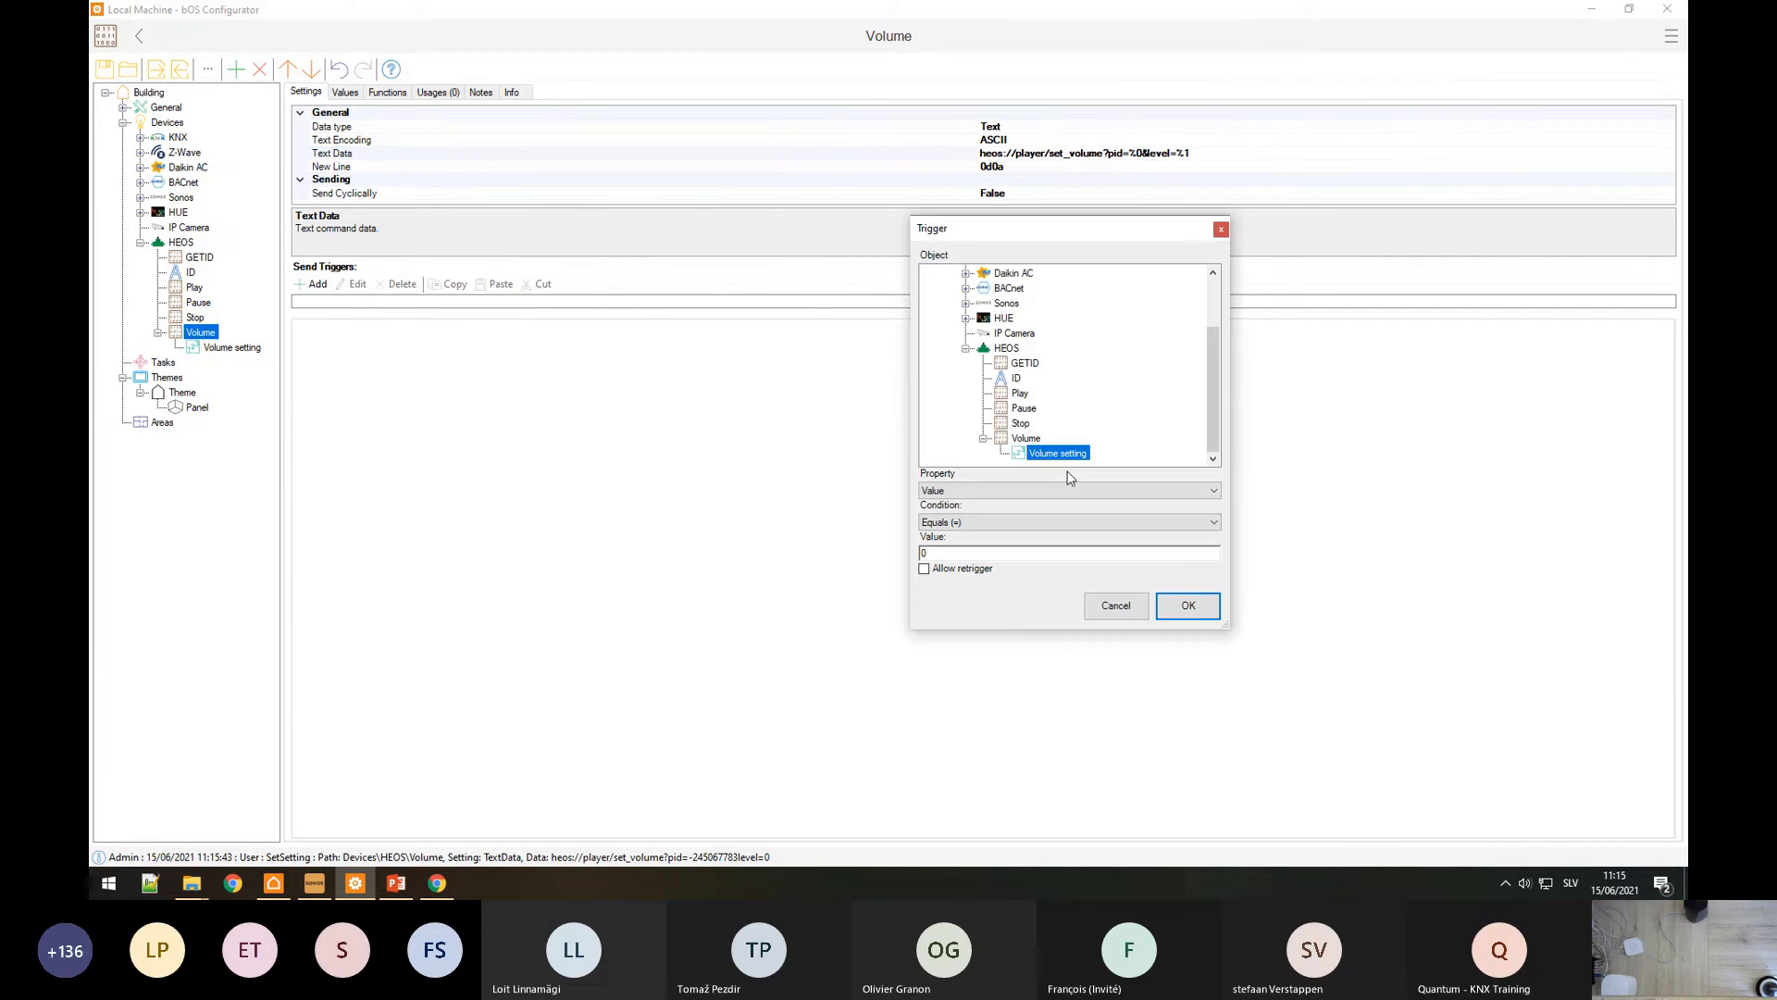
click(997, 522)
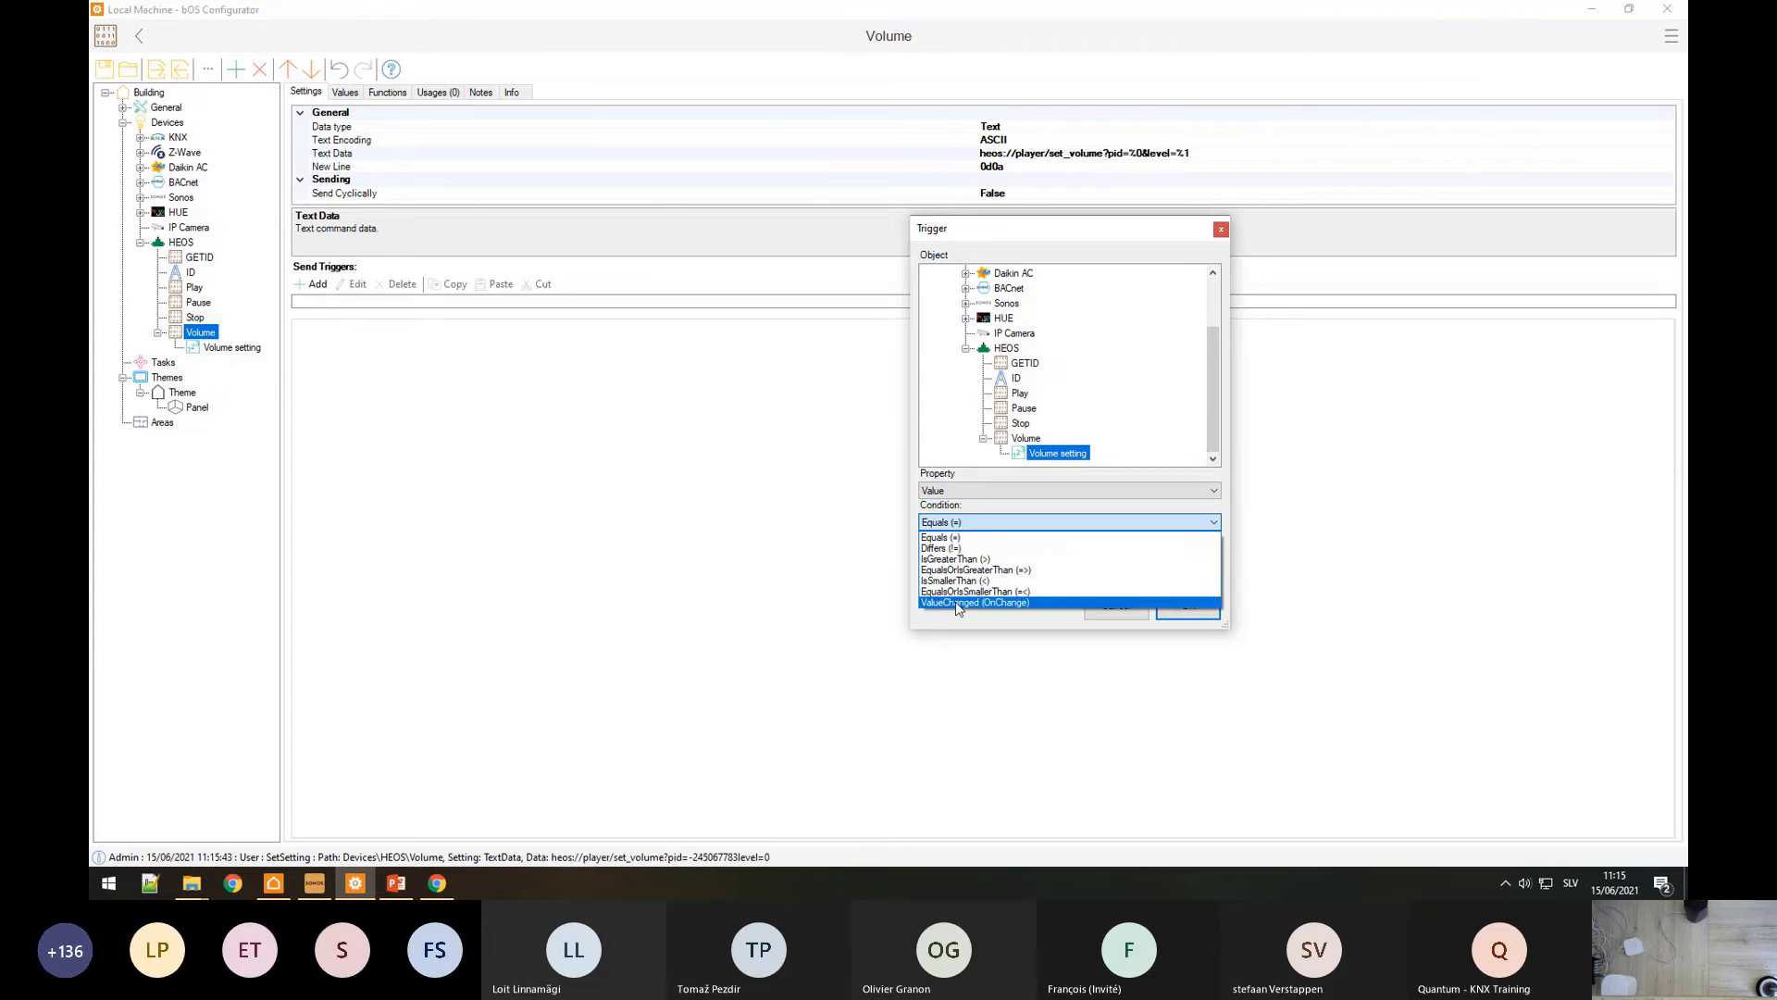
click(973, 602)
click(1186, 604)
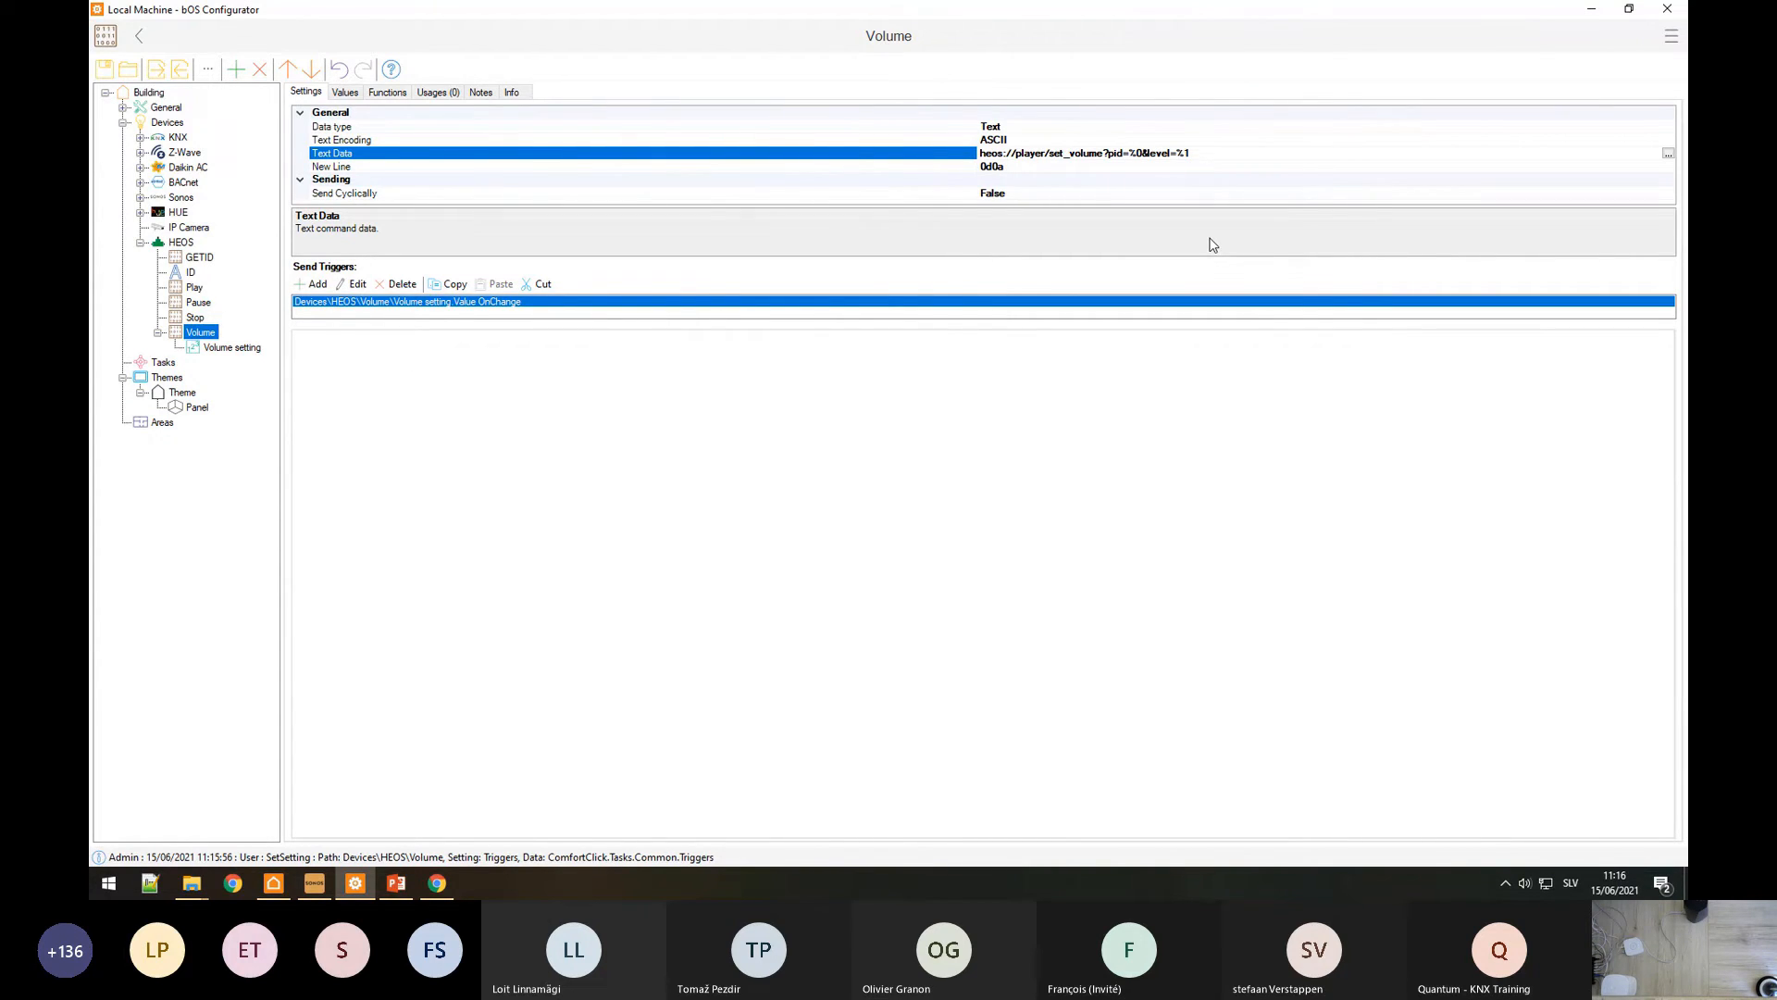
Step: Add a frame to the Panel holding a Play command control labelled Play
click(185, 407)
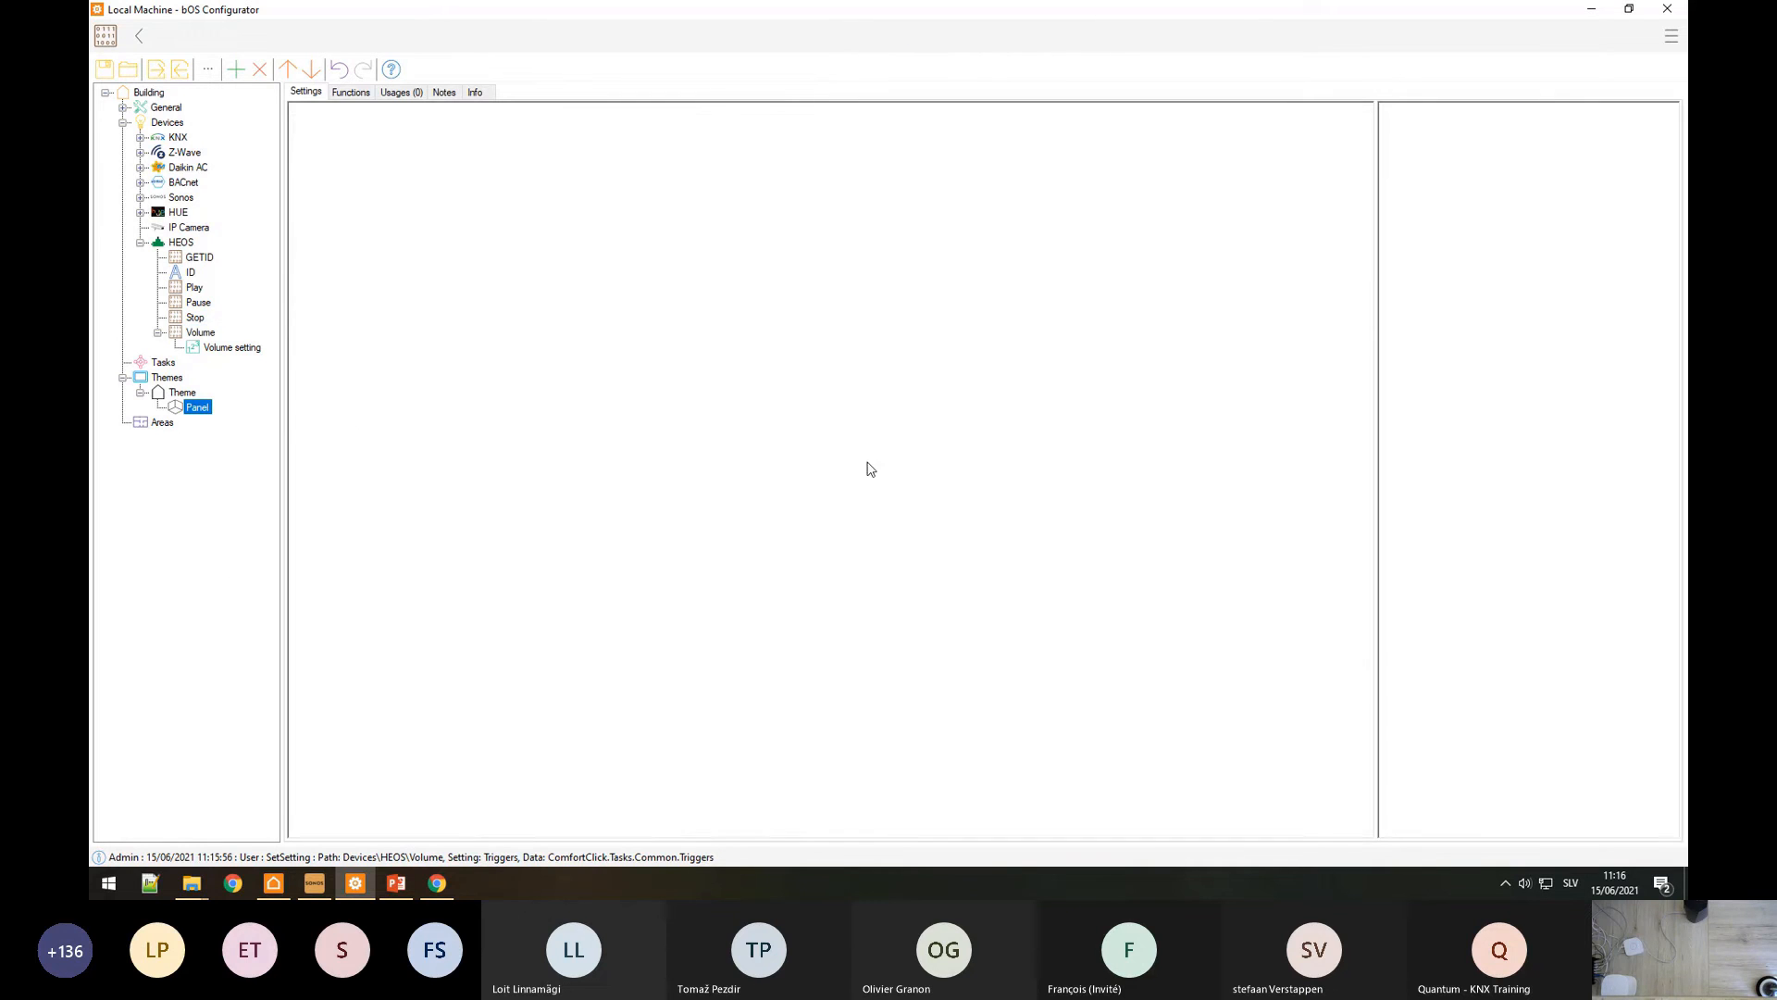
right_click(796, 363)
click(823, 400)
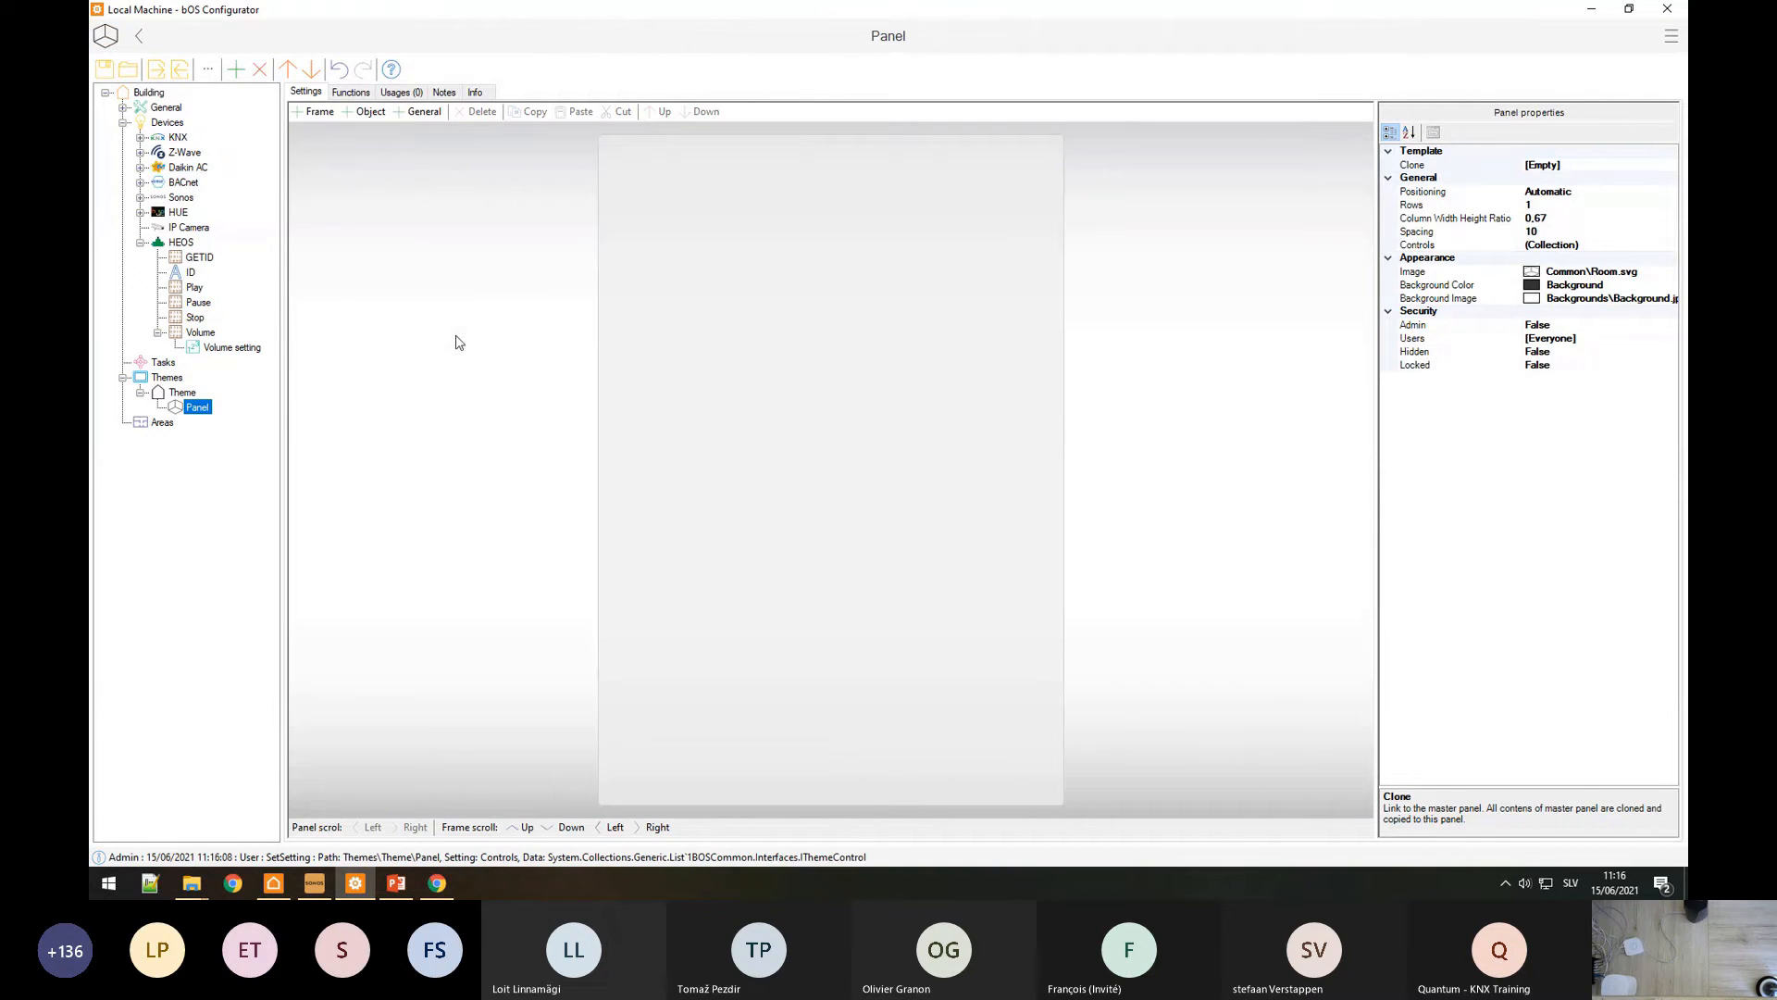
drag(188, 290, 716, 474)
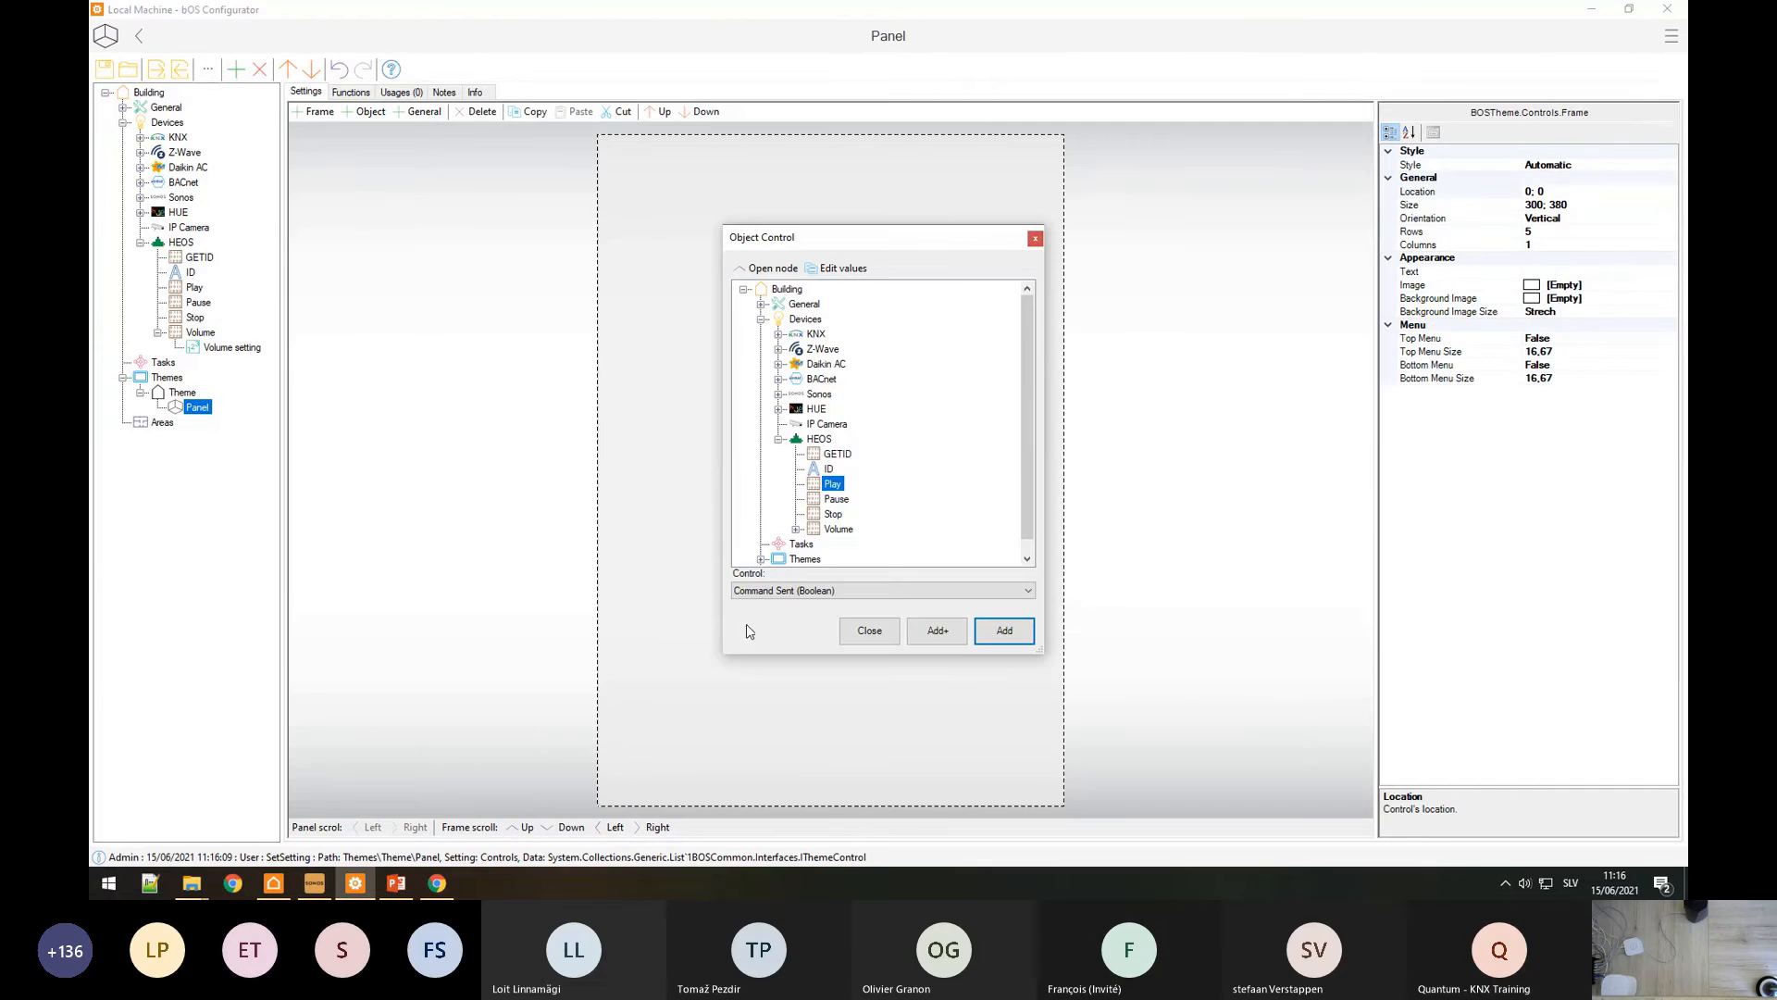
click(1005, 630)
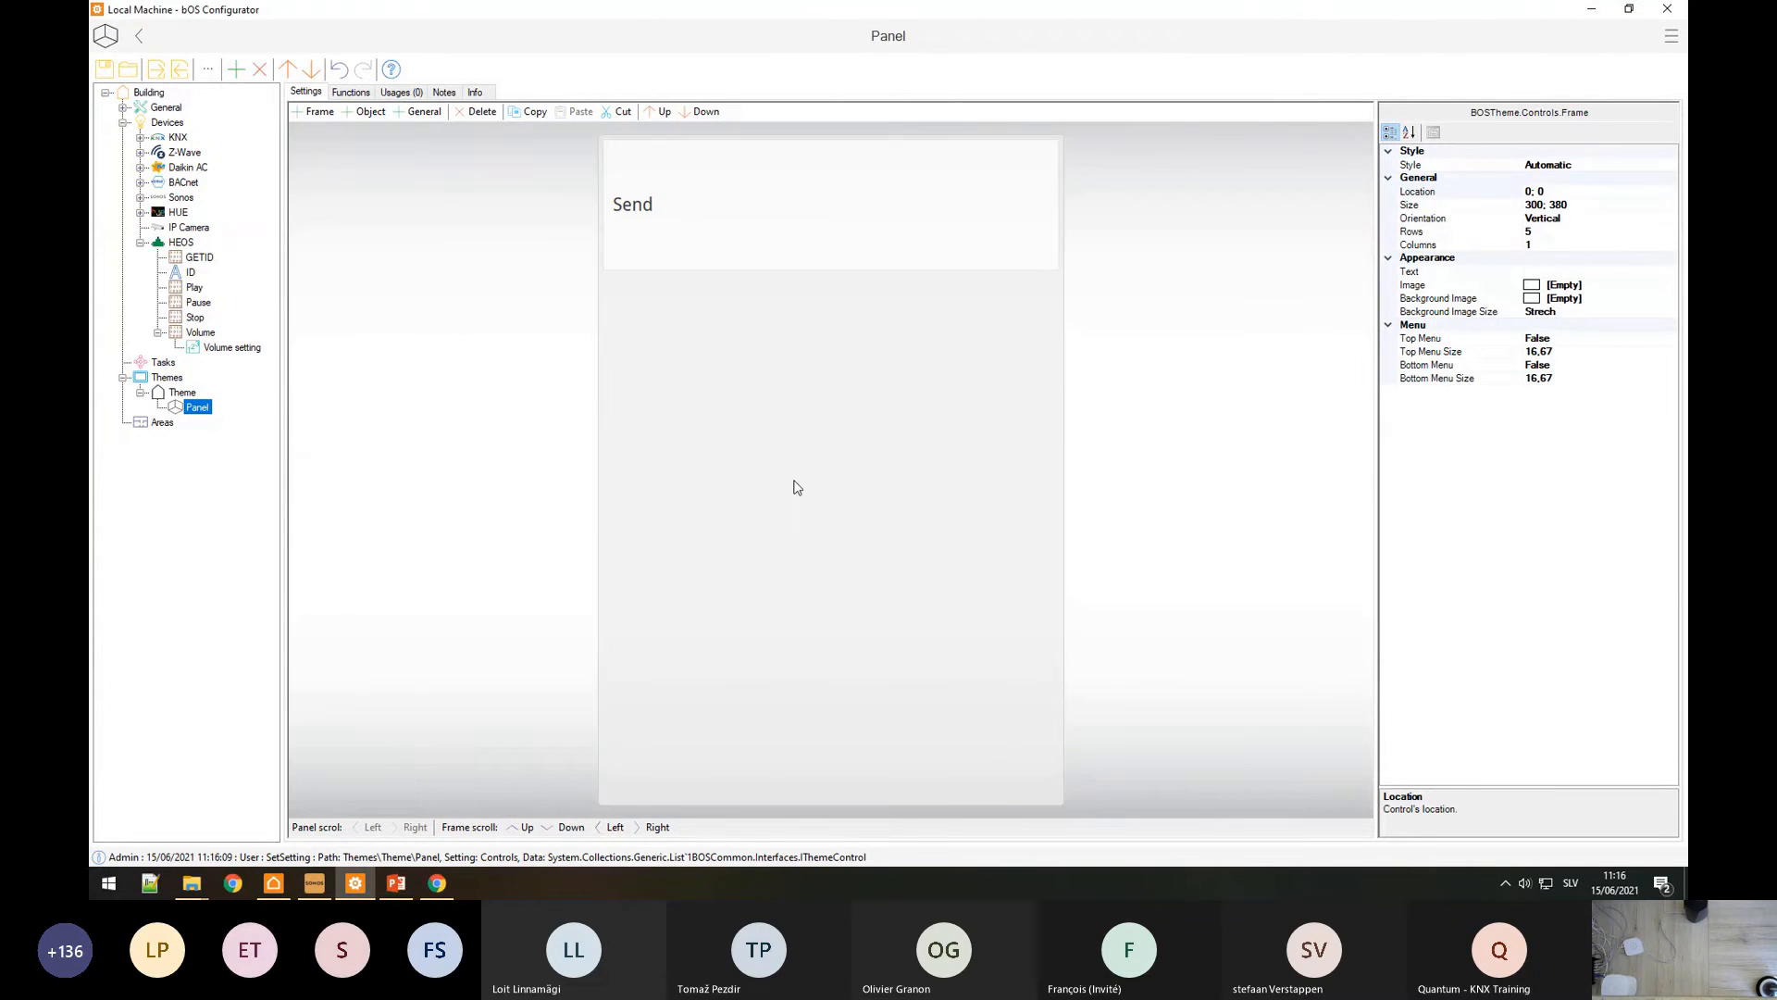
click(694, 214)
click(1594, 249)
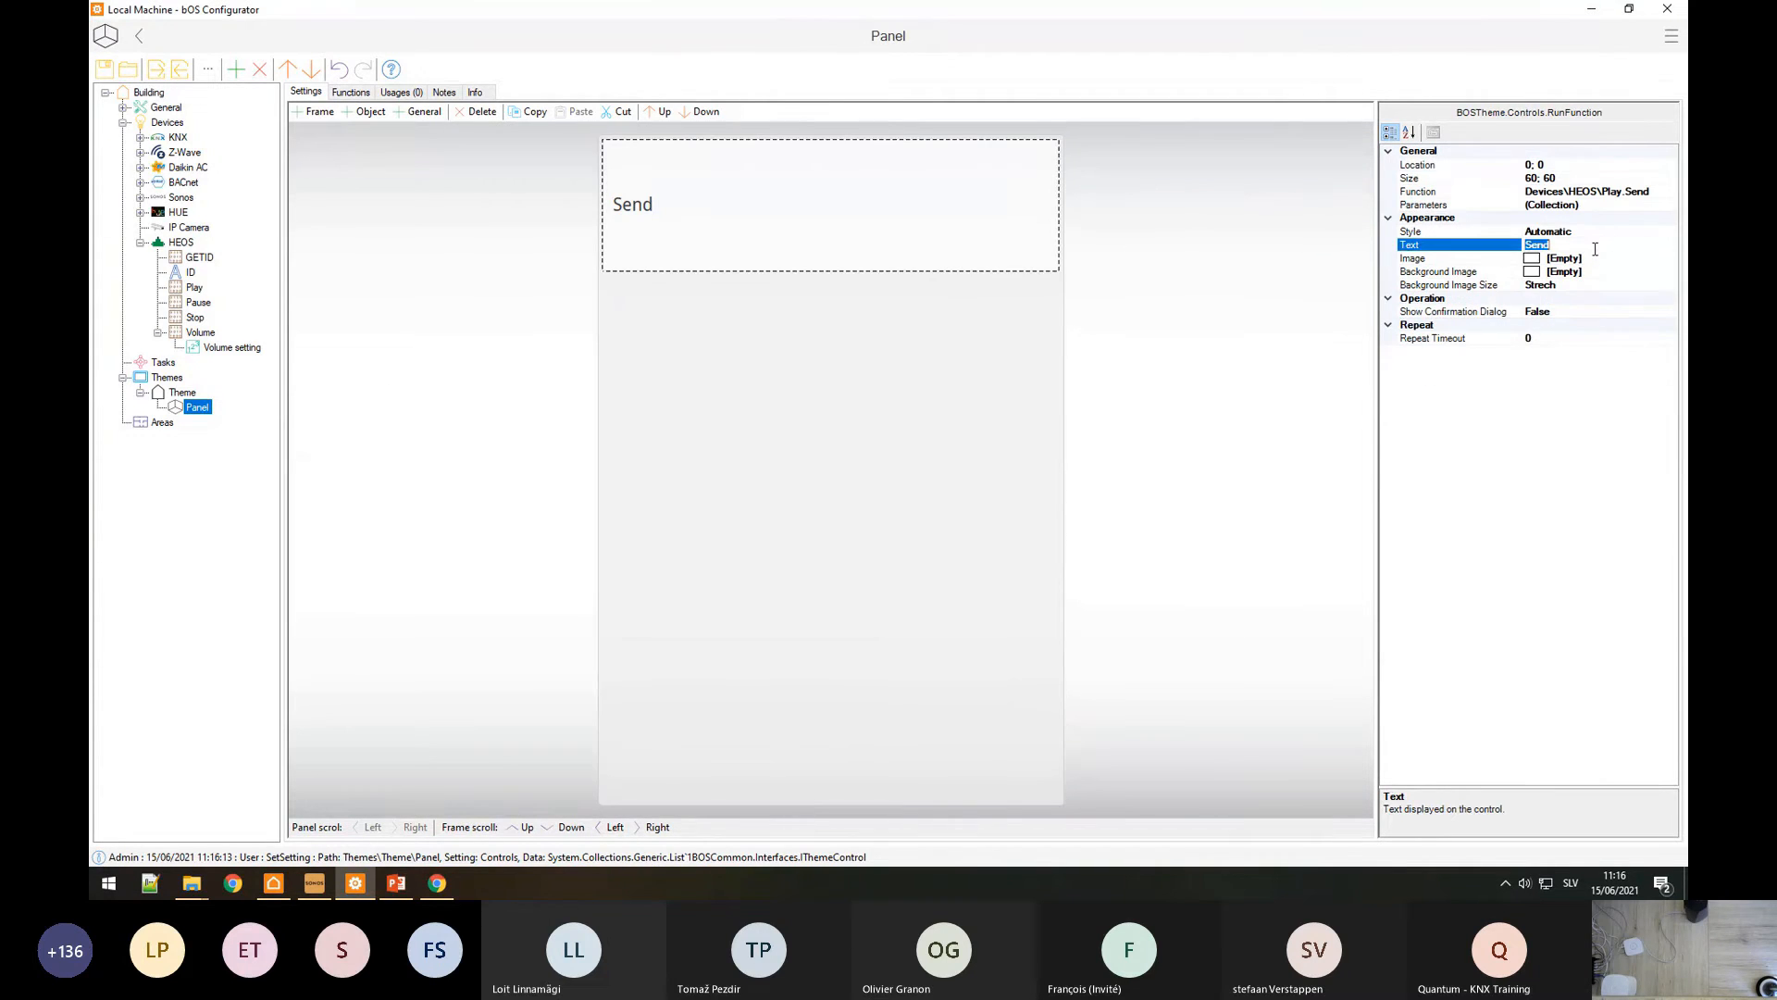
text(Play)
Step: Add a Pause control labelled Pause and a Volume setting control to the frame
double_click(630, 388)
click(1004, 630)
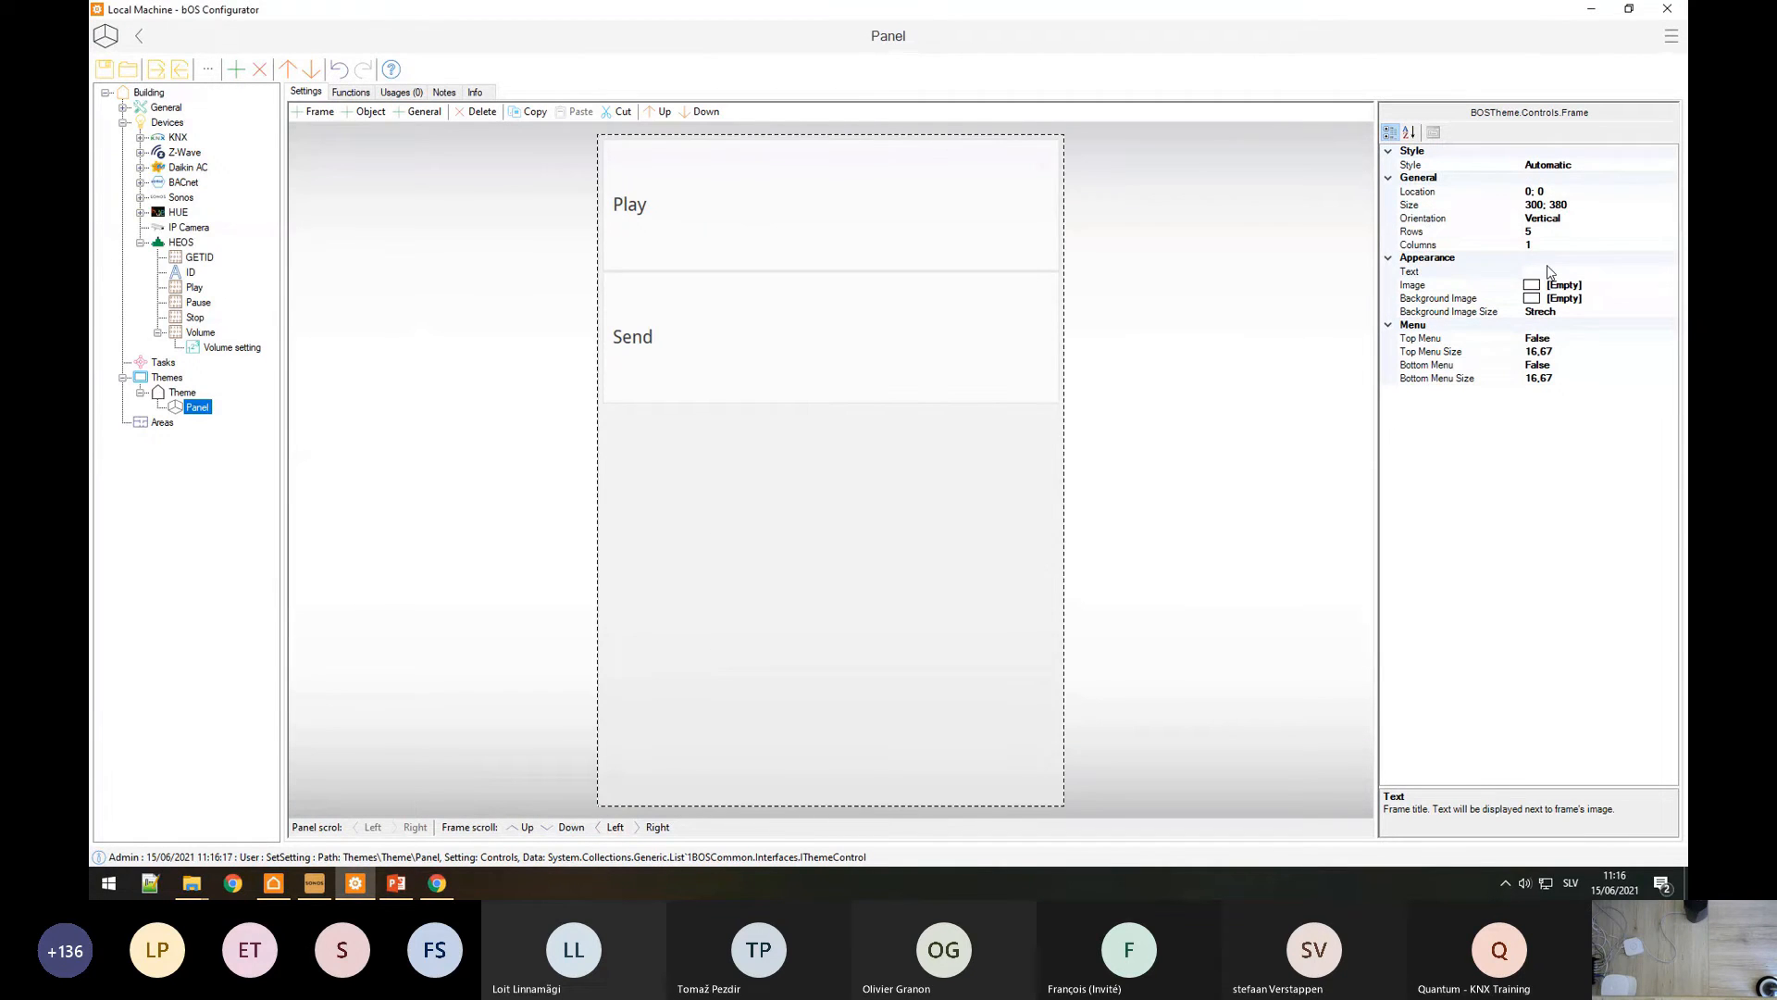
click(933, 350)
click(1555, 246)
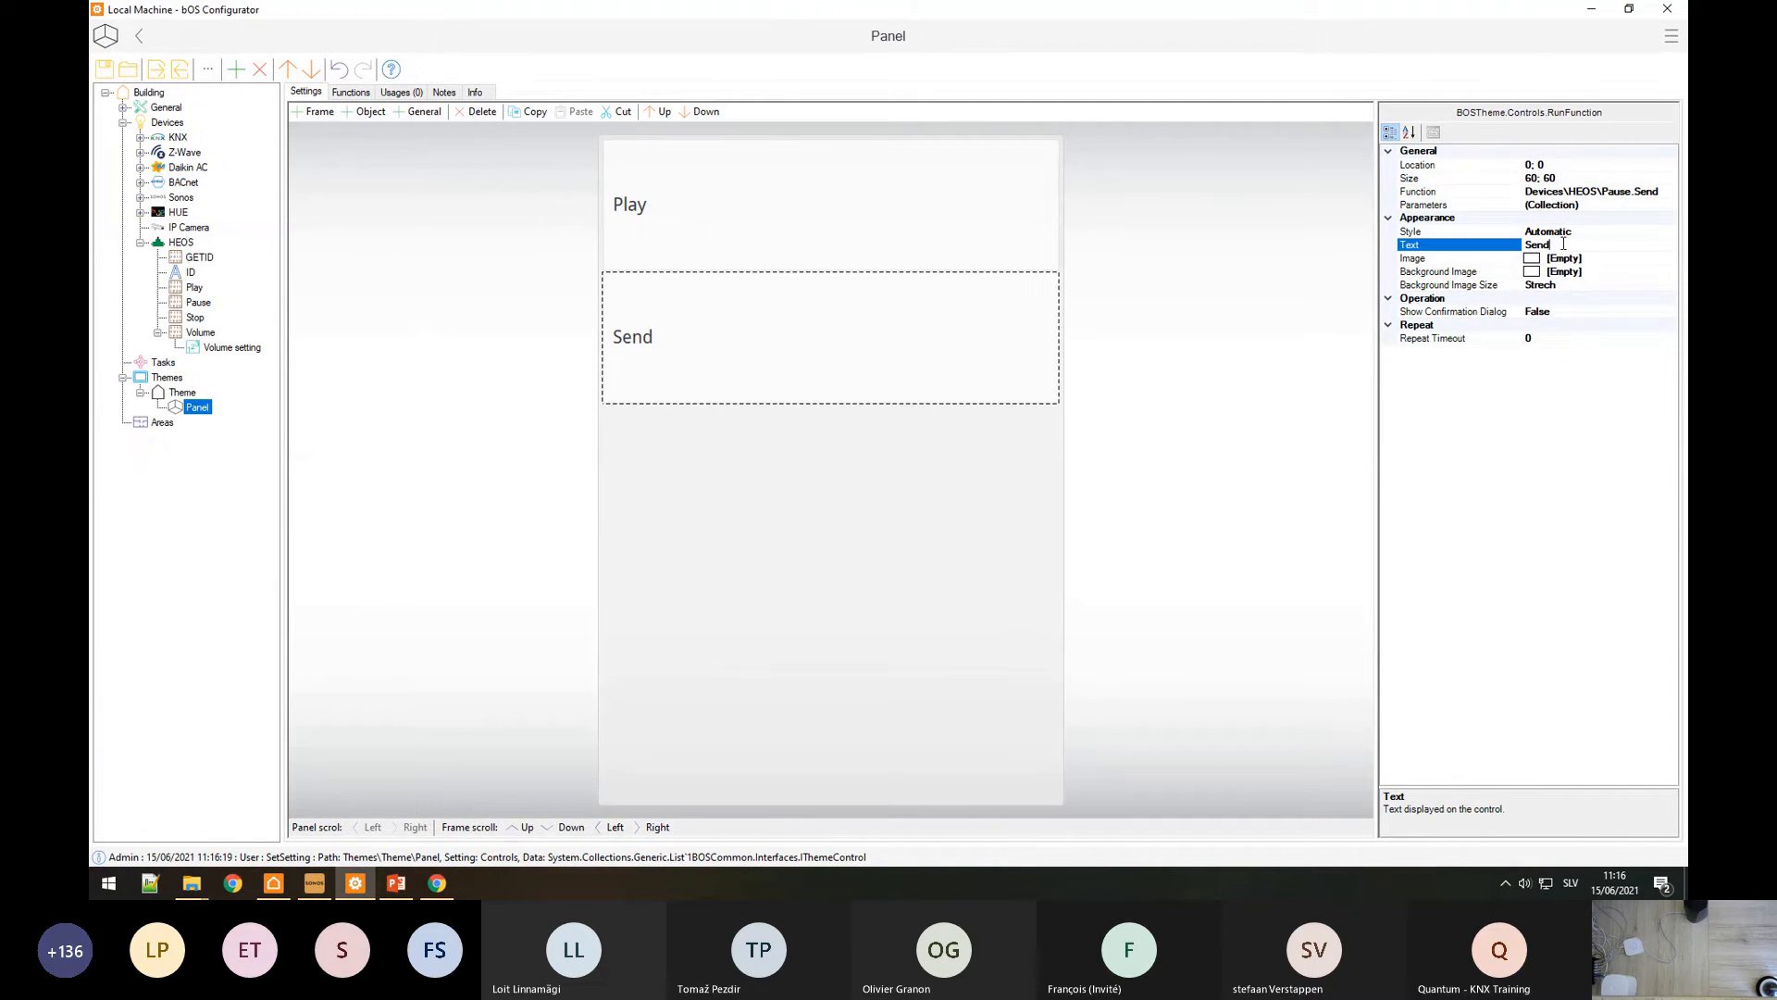
click(1555, 245)
text(Pause)
double_click(682, 525)
key(Return)
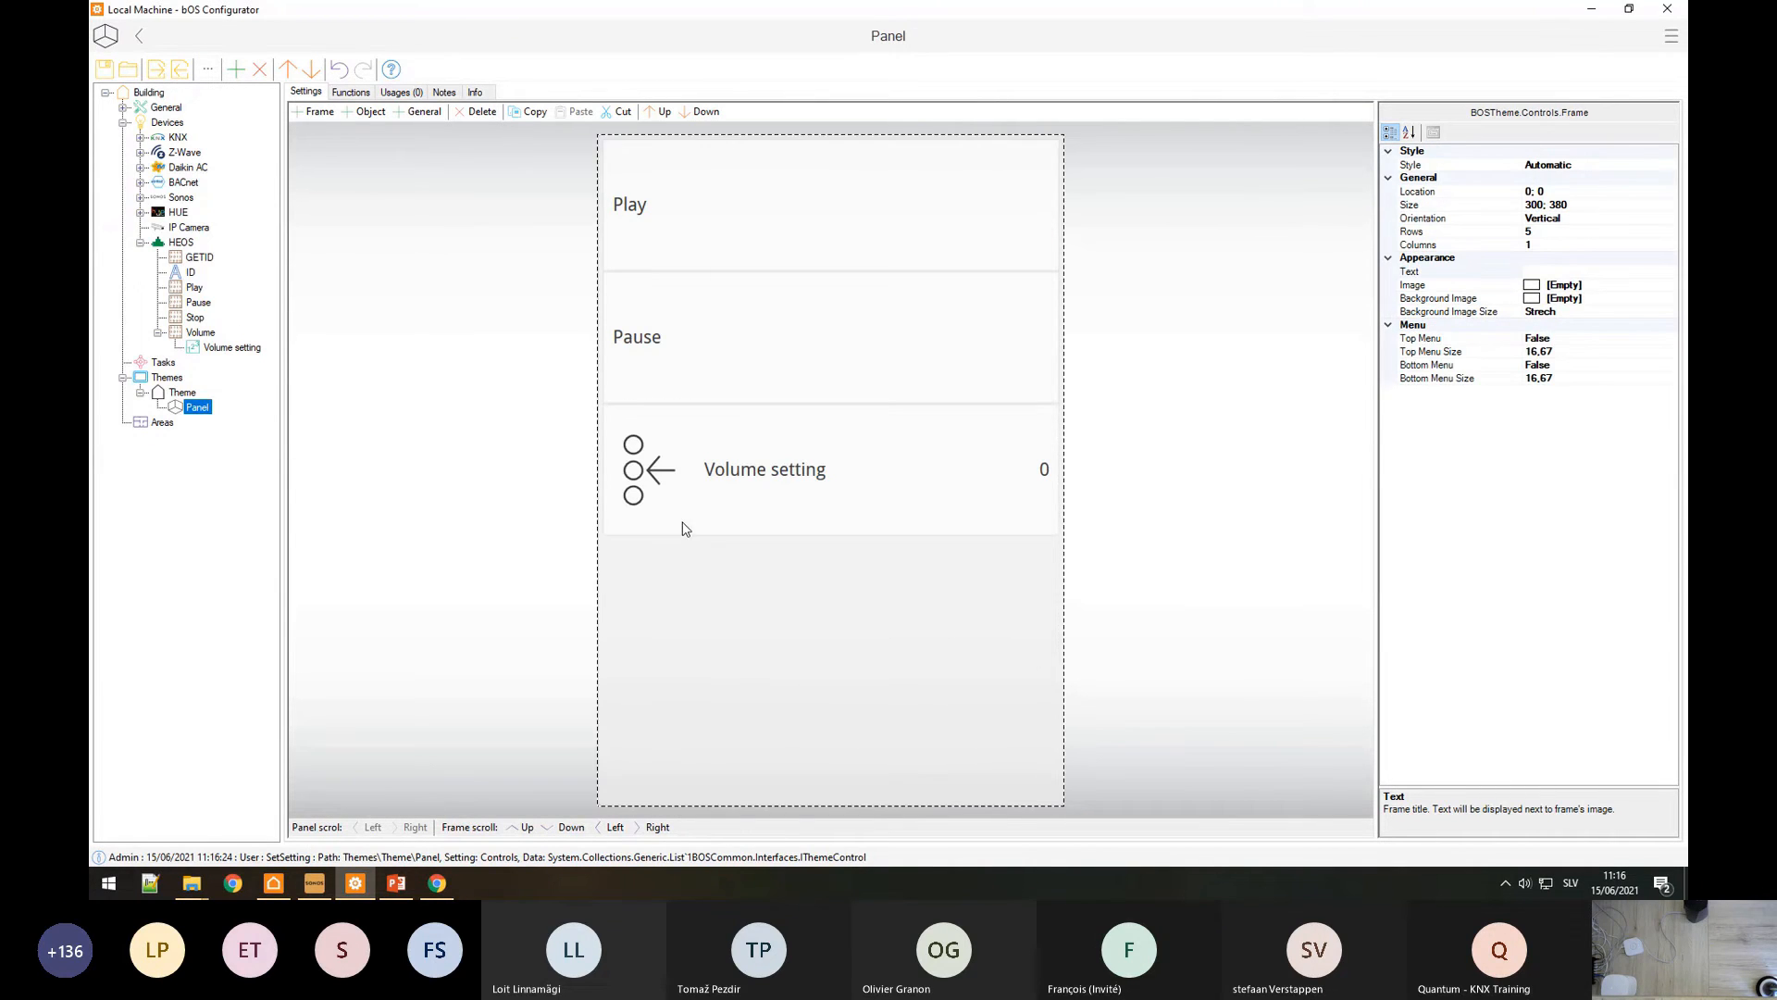
click(439, 701)
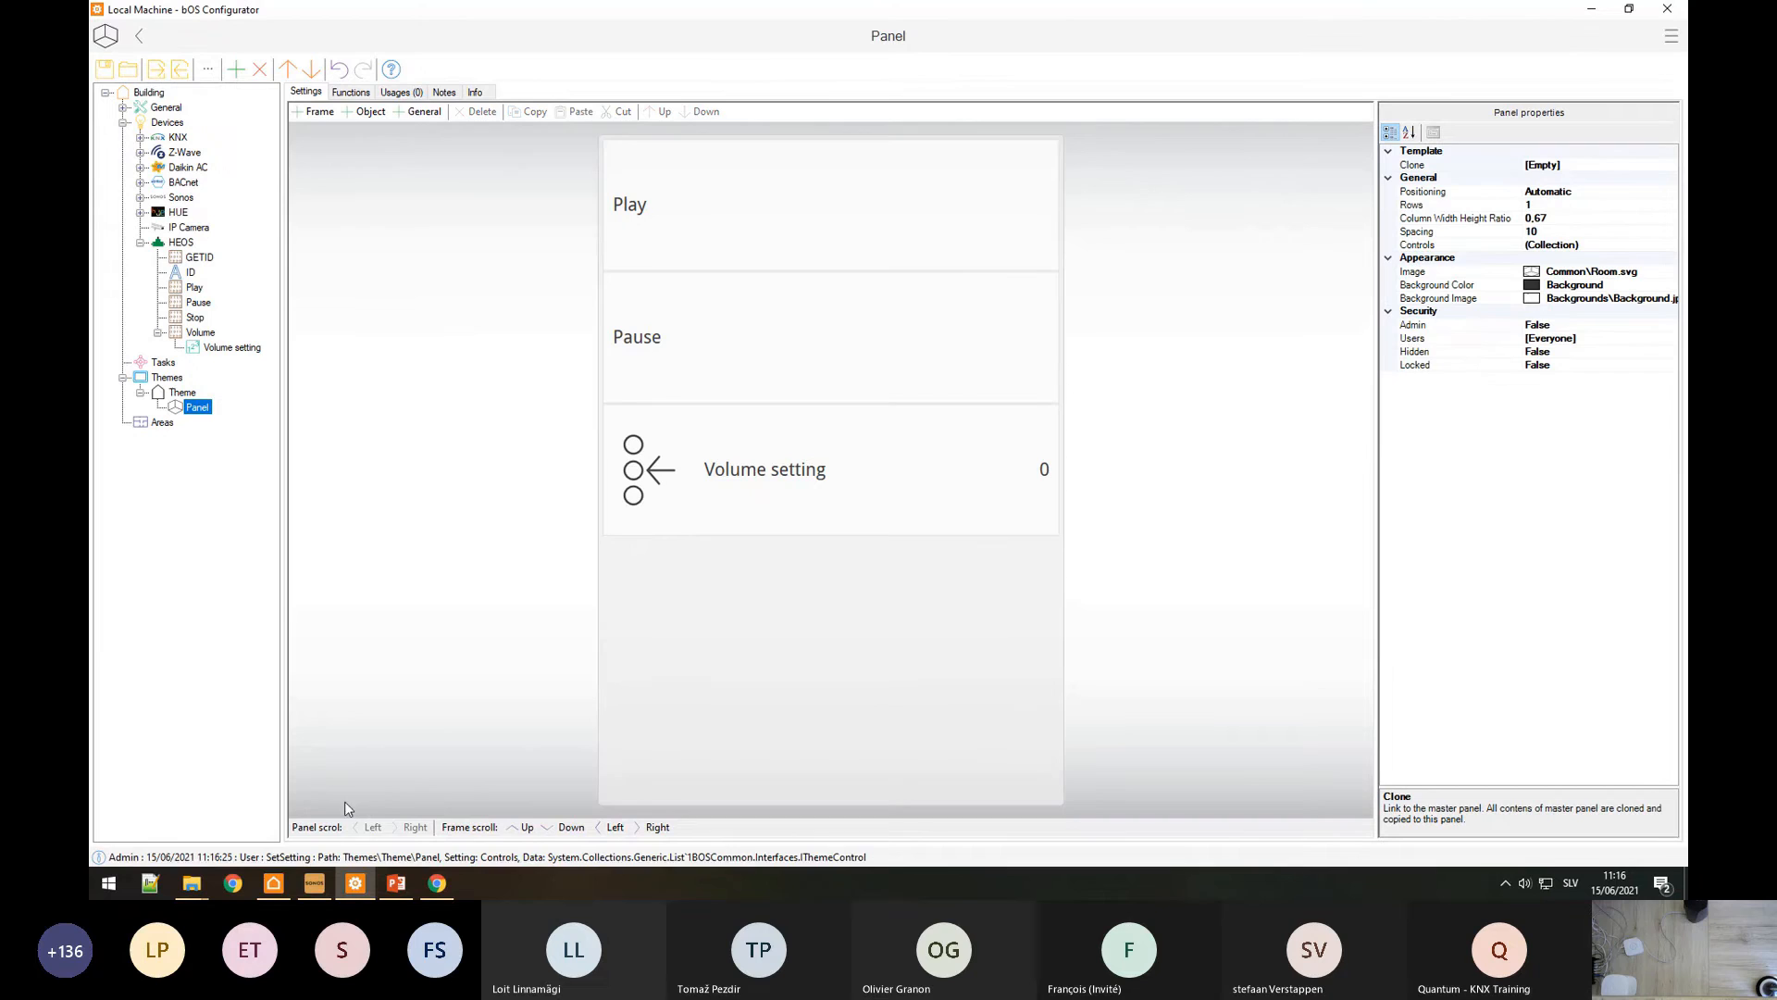
Step: In bOS Client, open the Volume setting adjuster and change its step to 10
click(285, 876)
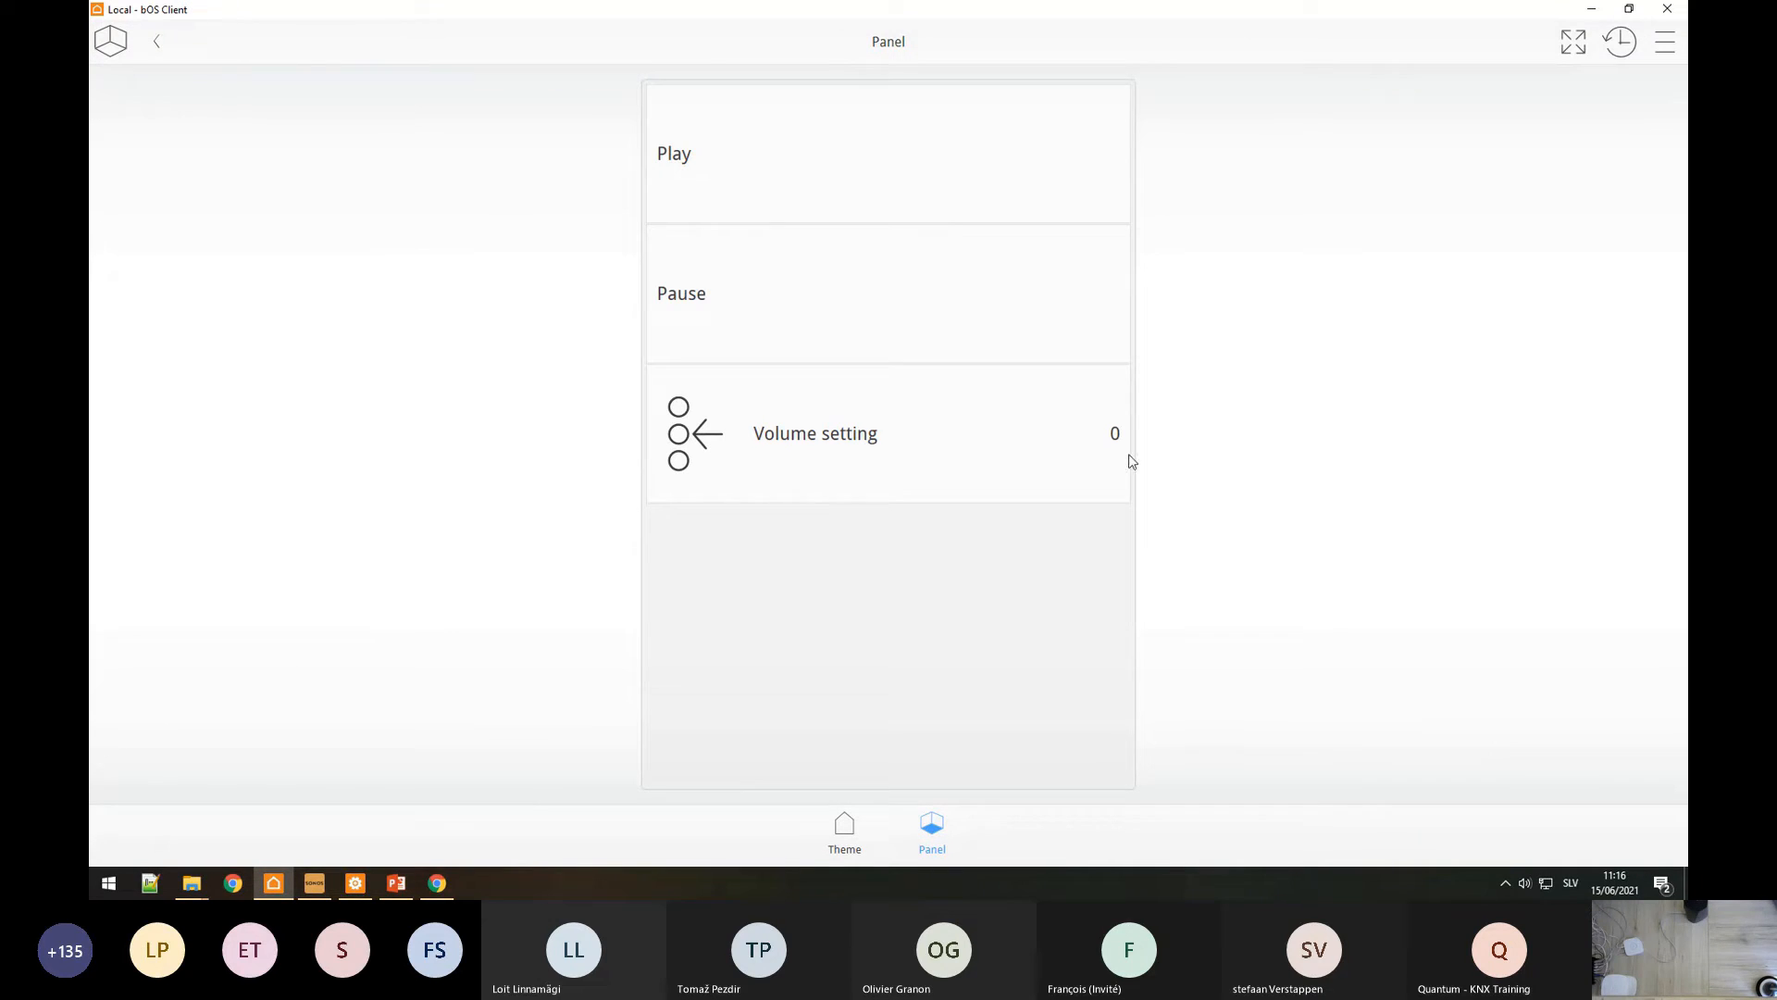
click(848, 460)
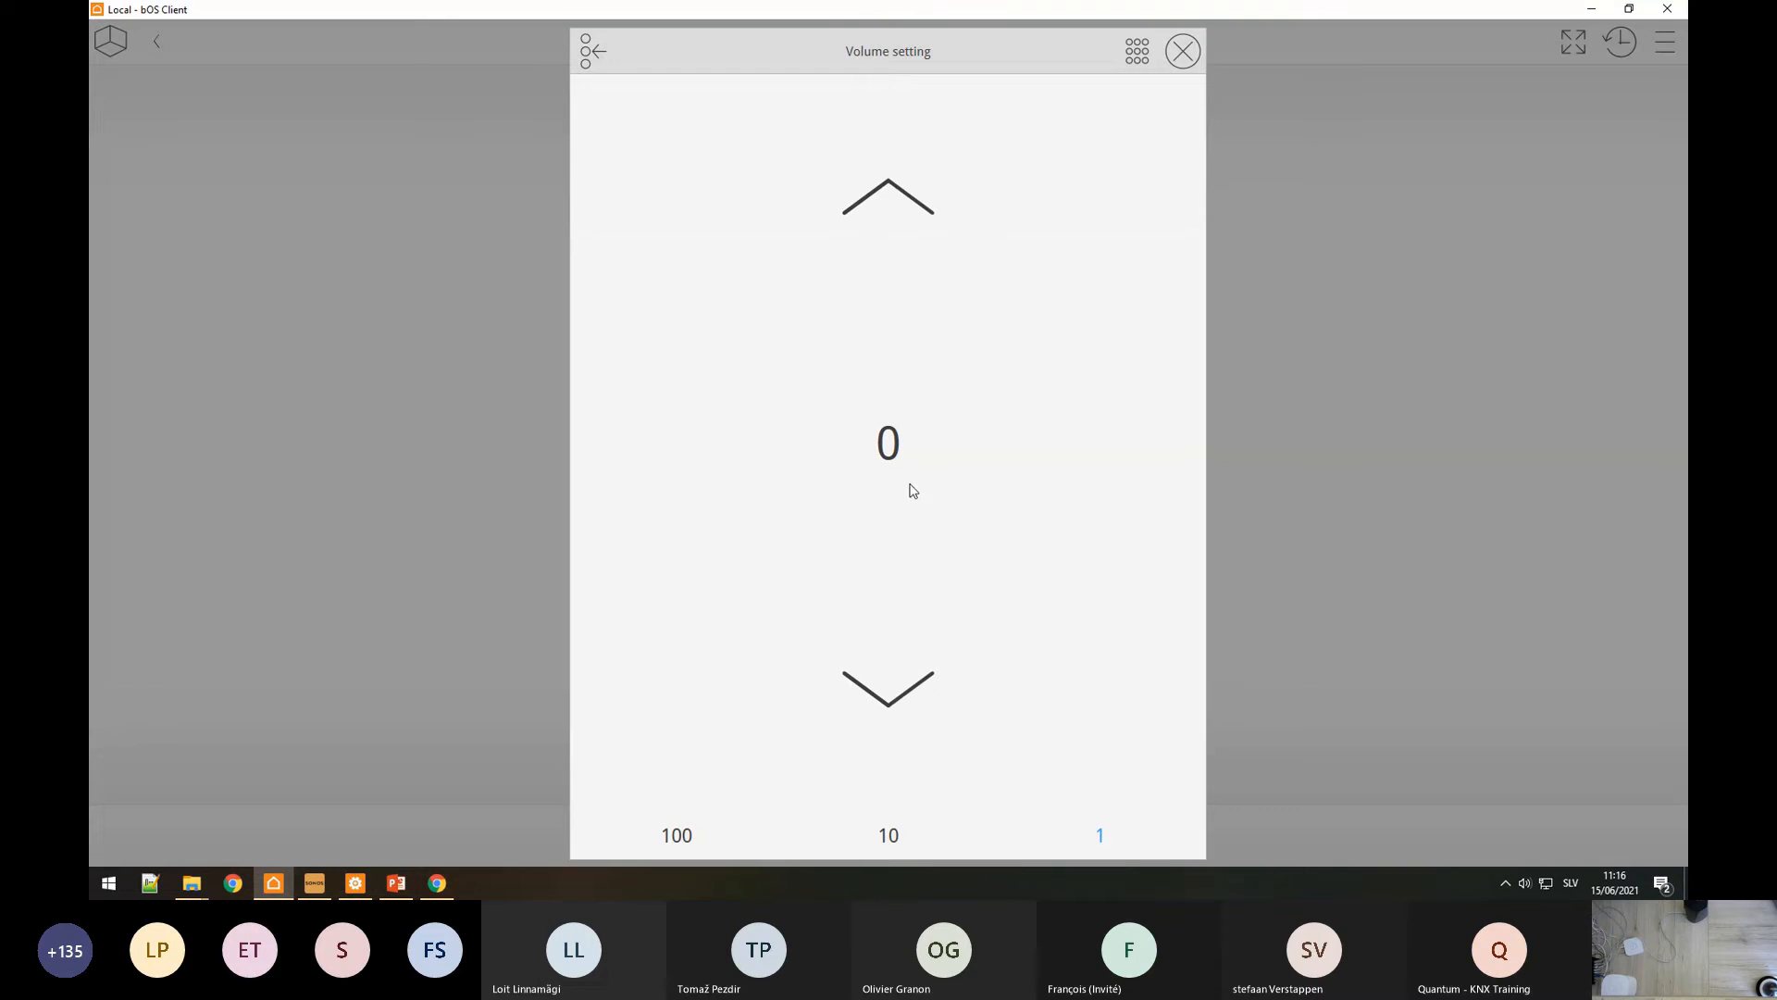
click(912, 200)
click(891, 837)
Step: Raise the Volume setting to 60, lower it back to 10, and close the popup
click(900, 212)
click(900, 213)
click(901, 213)
click(900, 213)
click(900, 213)
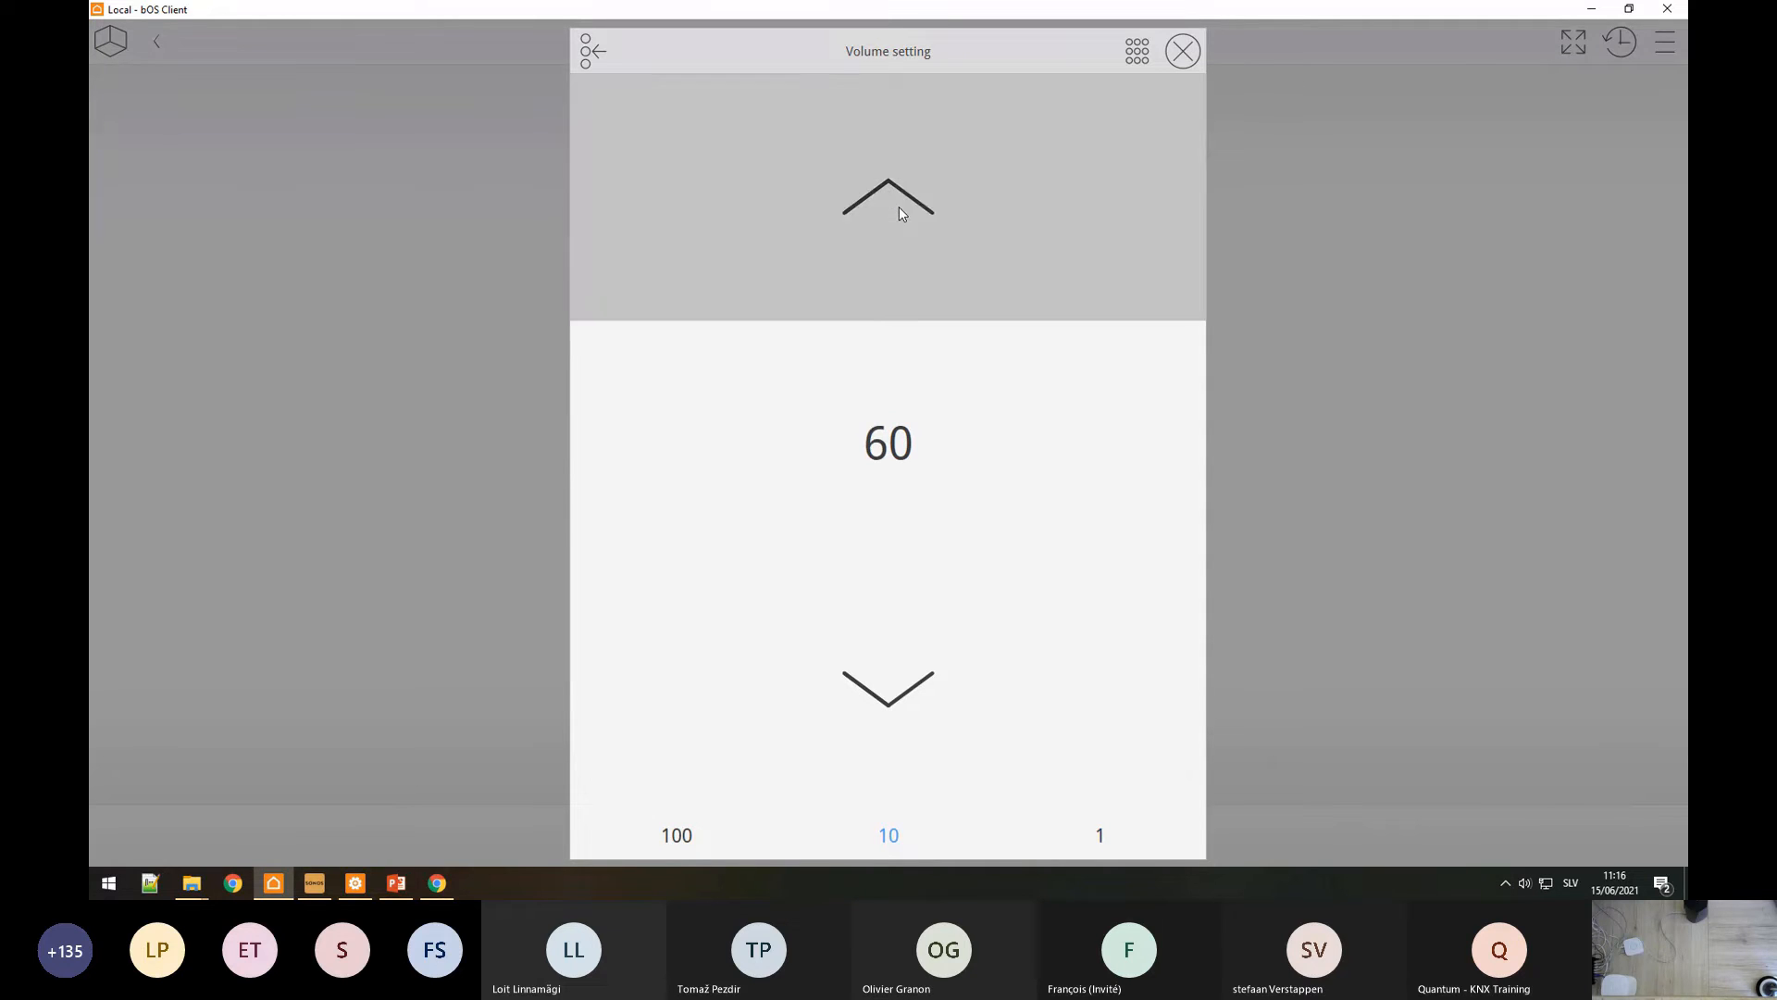
click(875, 692)
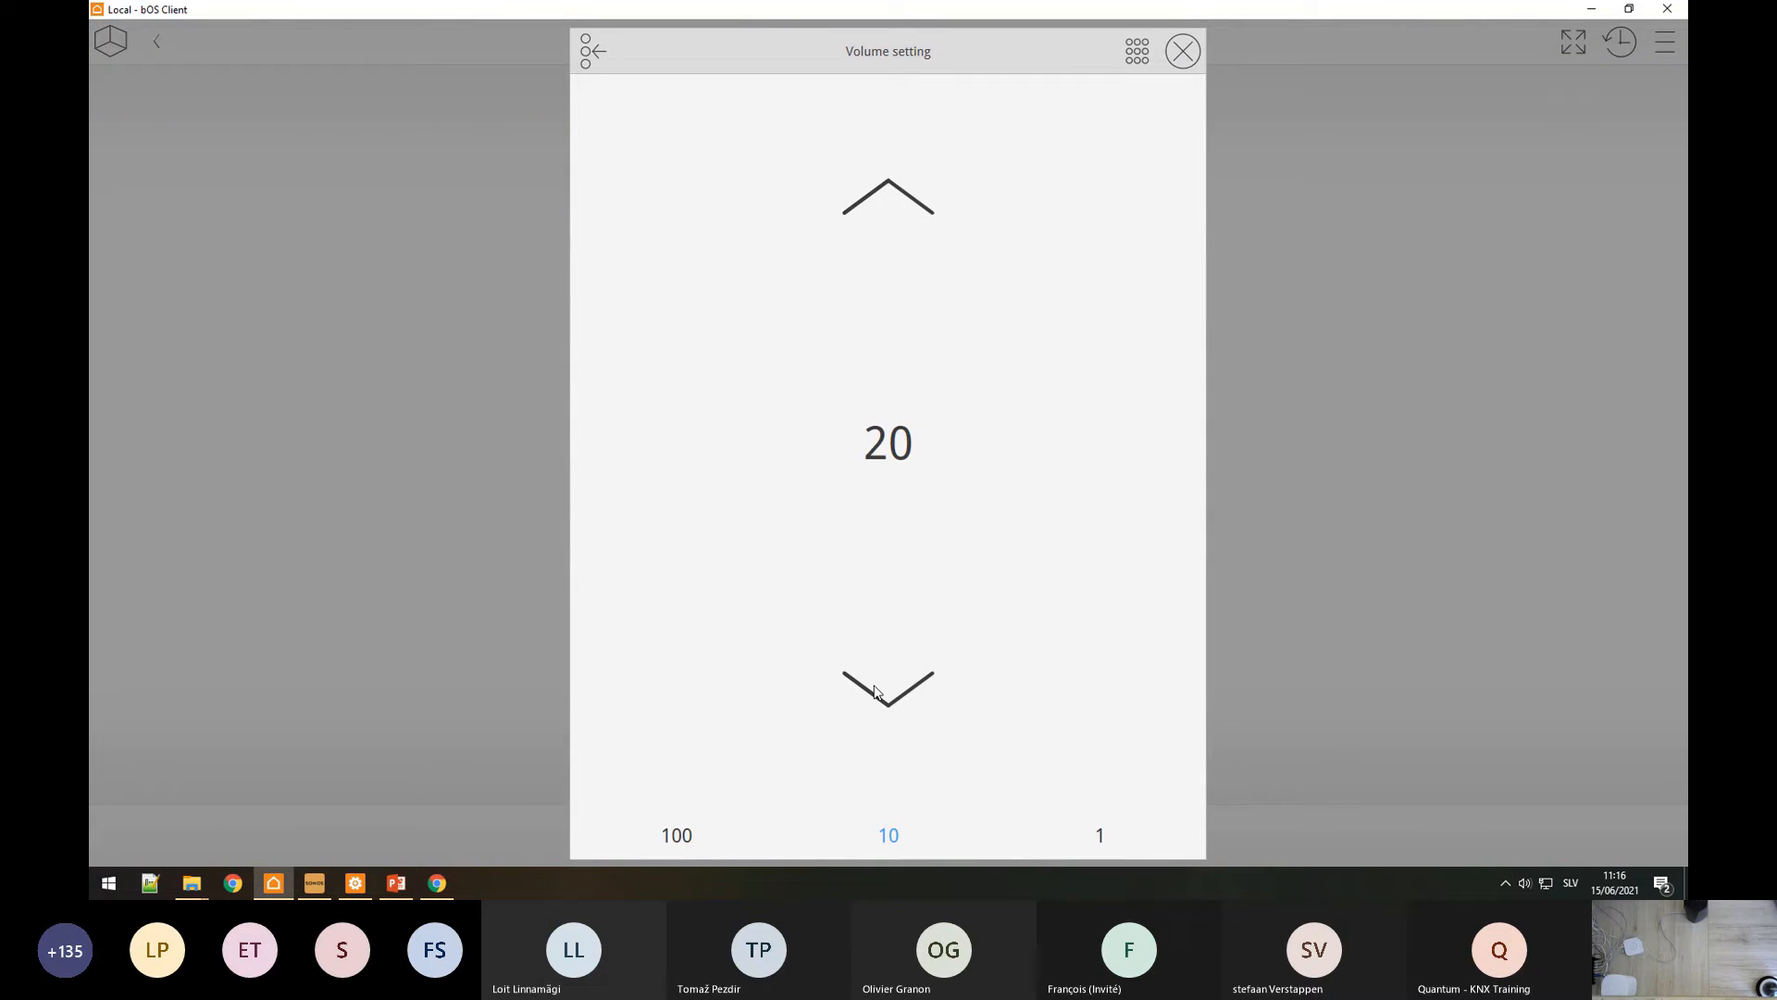
click(875, 692)
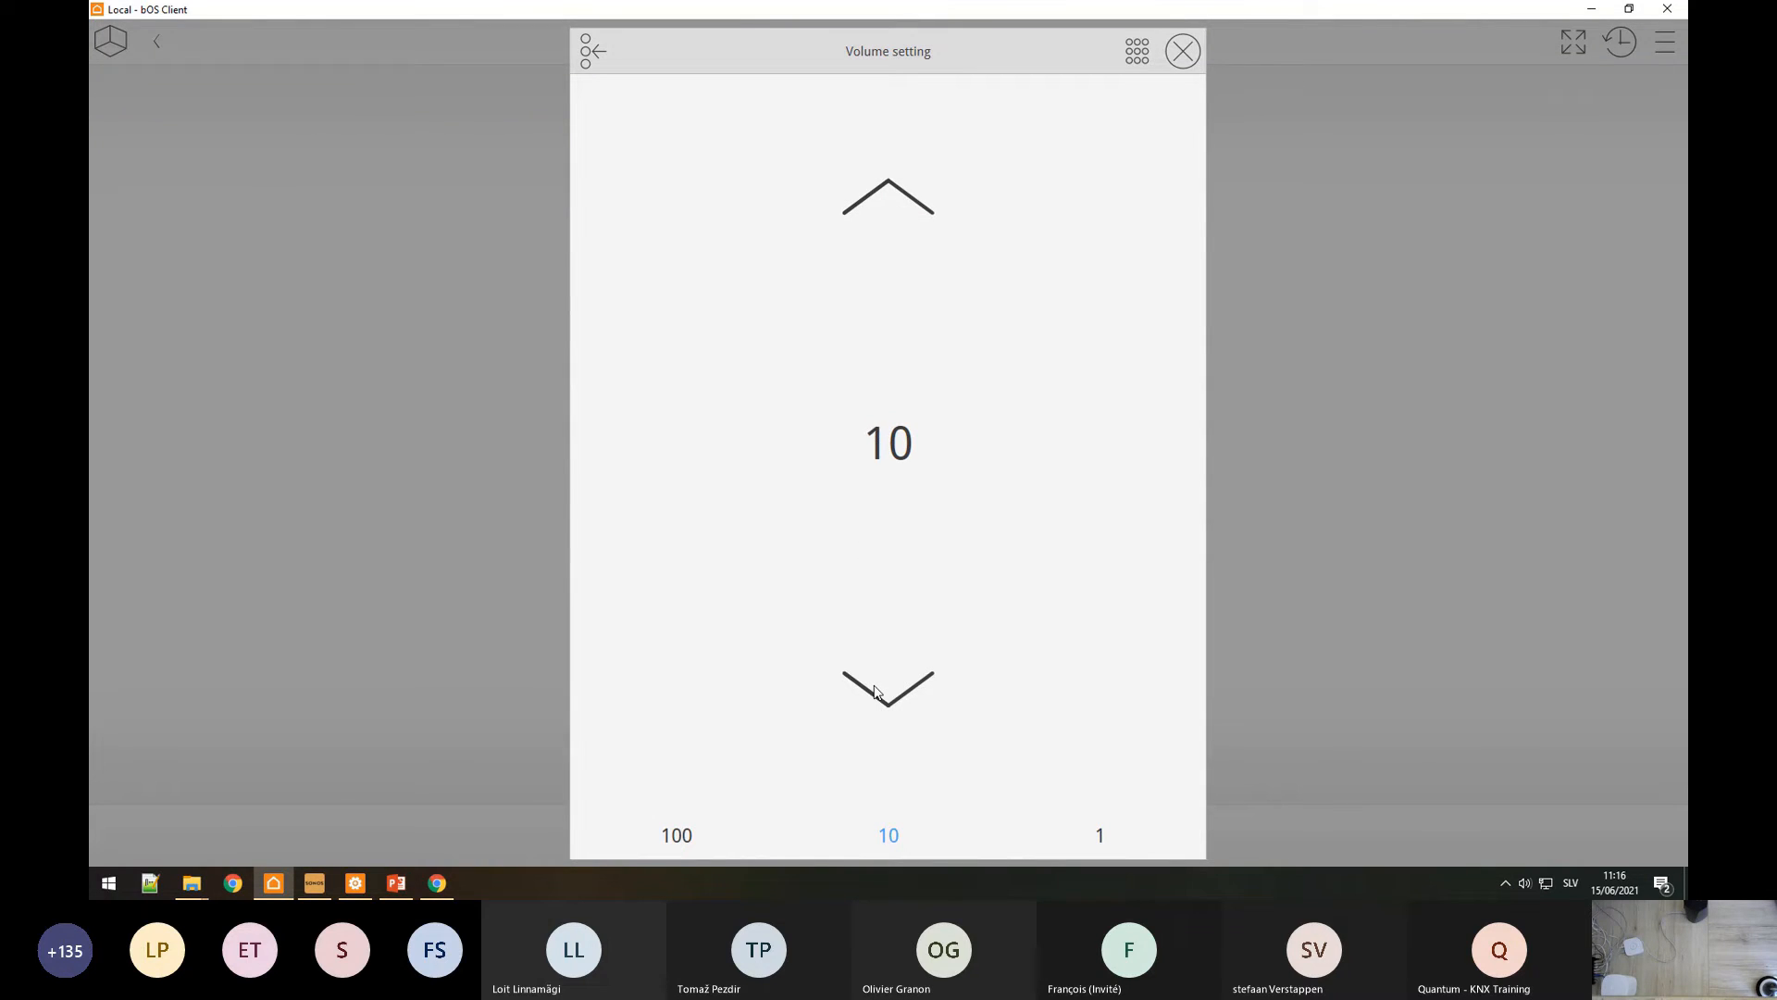
click(293, 579)
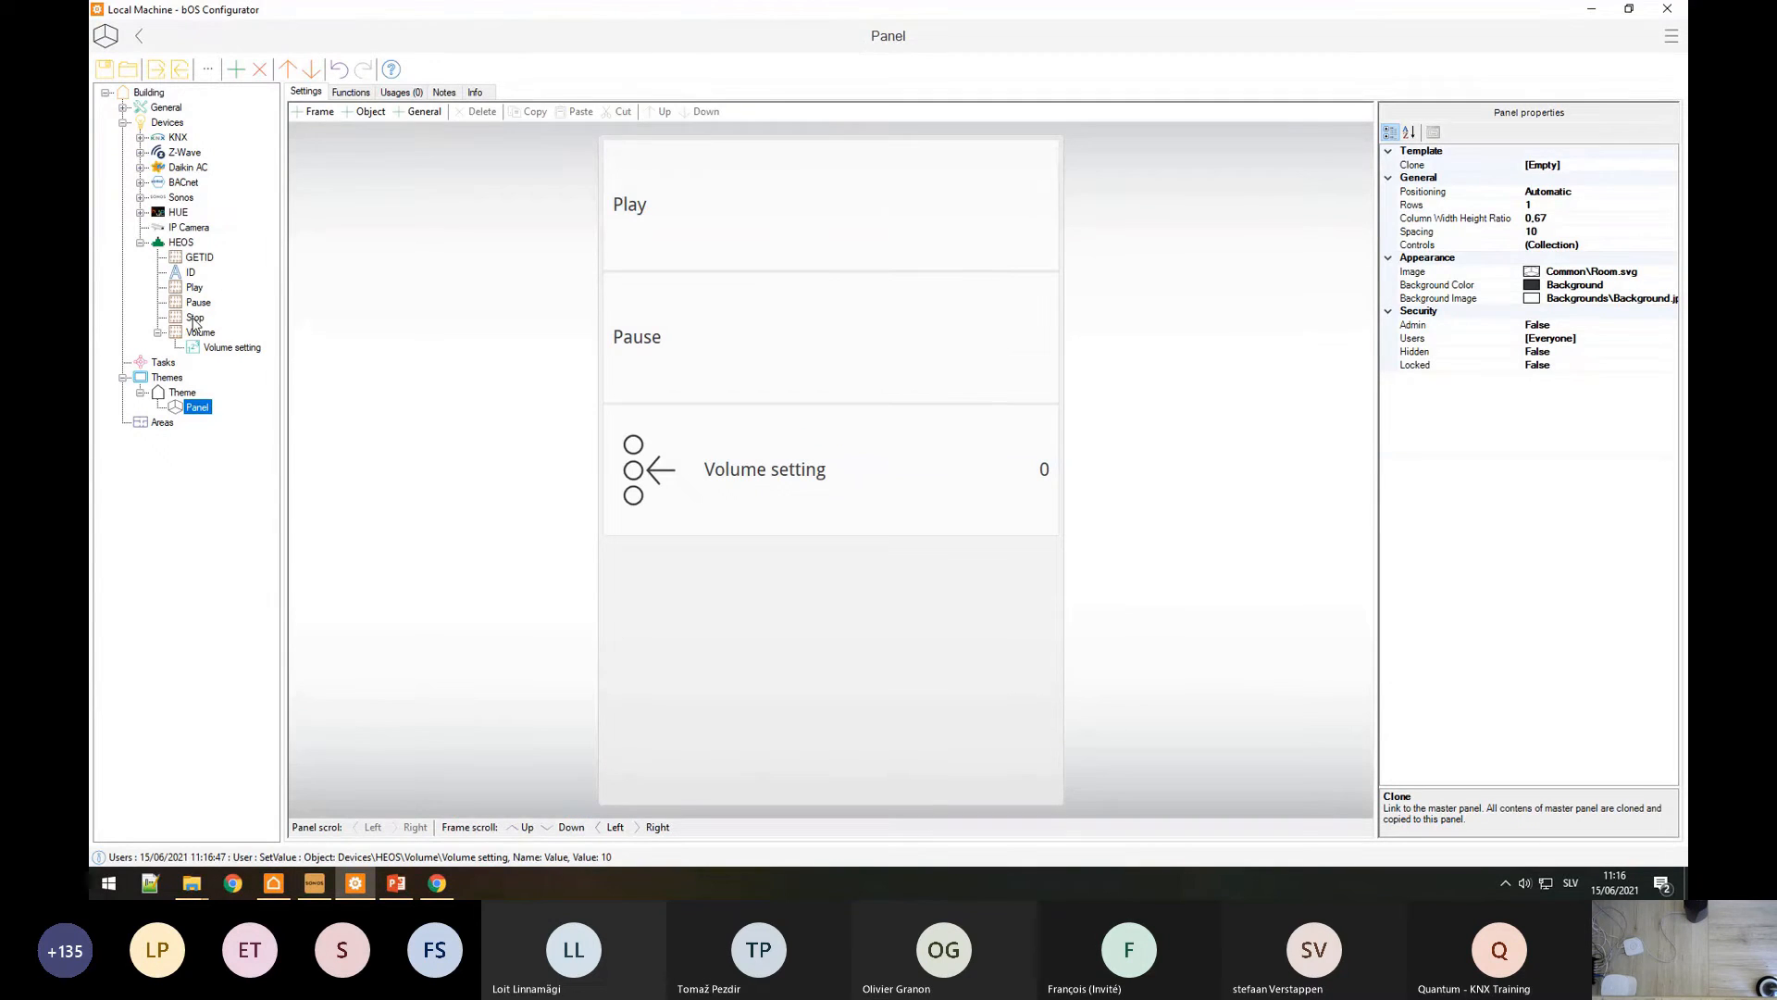
Step: Check the Volume setting and Volume command pages, then find the PDF's section 4.2.7 Set Volume (level 0–100)
click(210, 355)
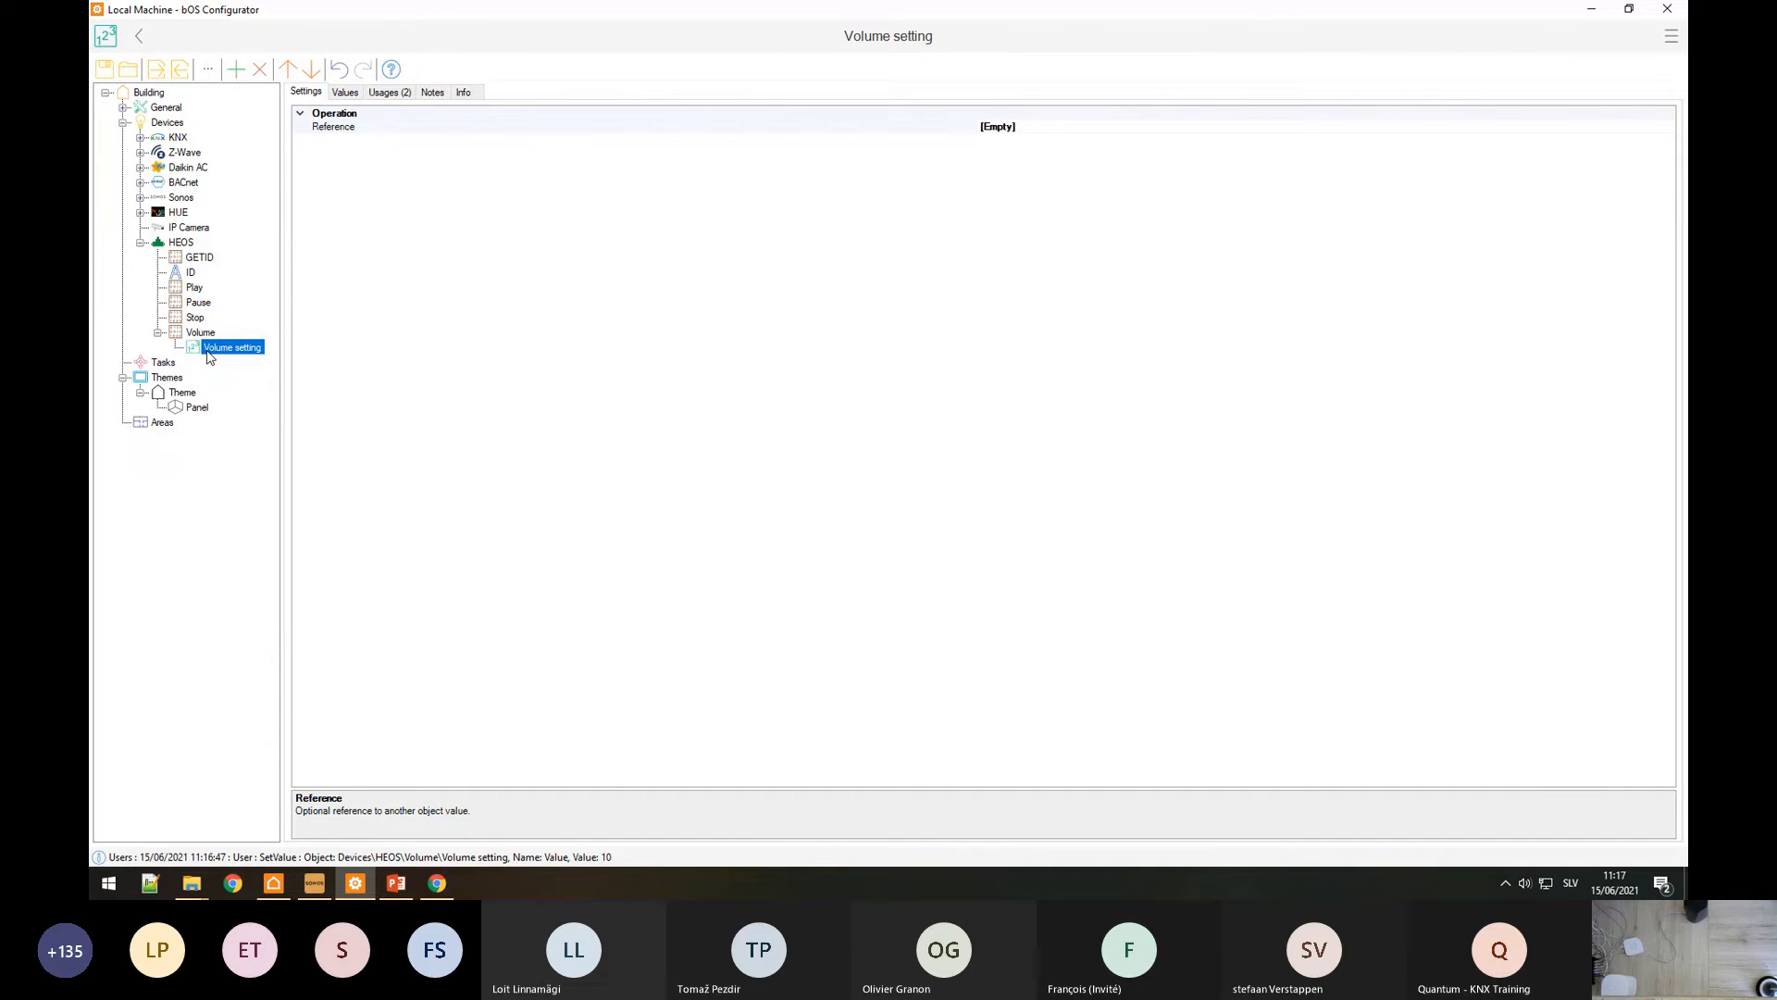
click(190, 333)
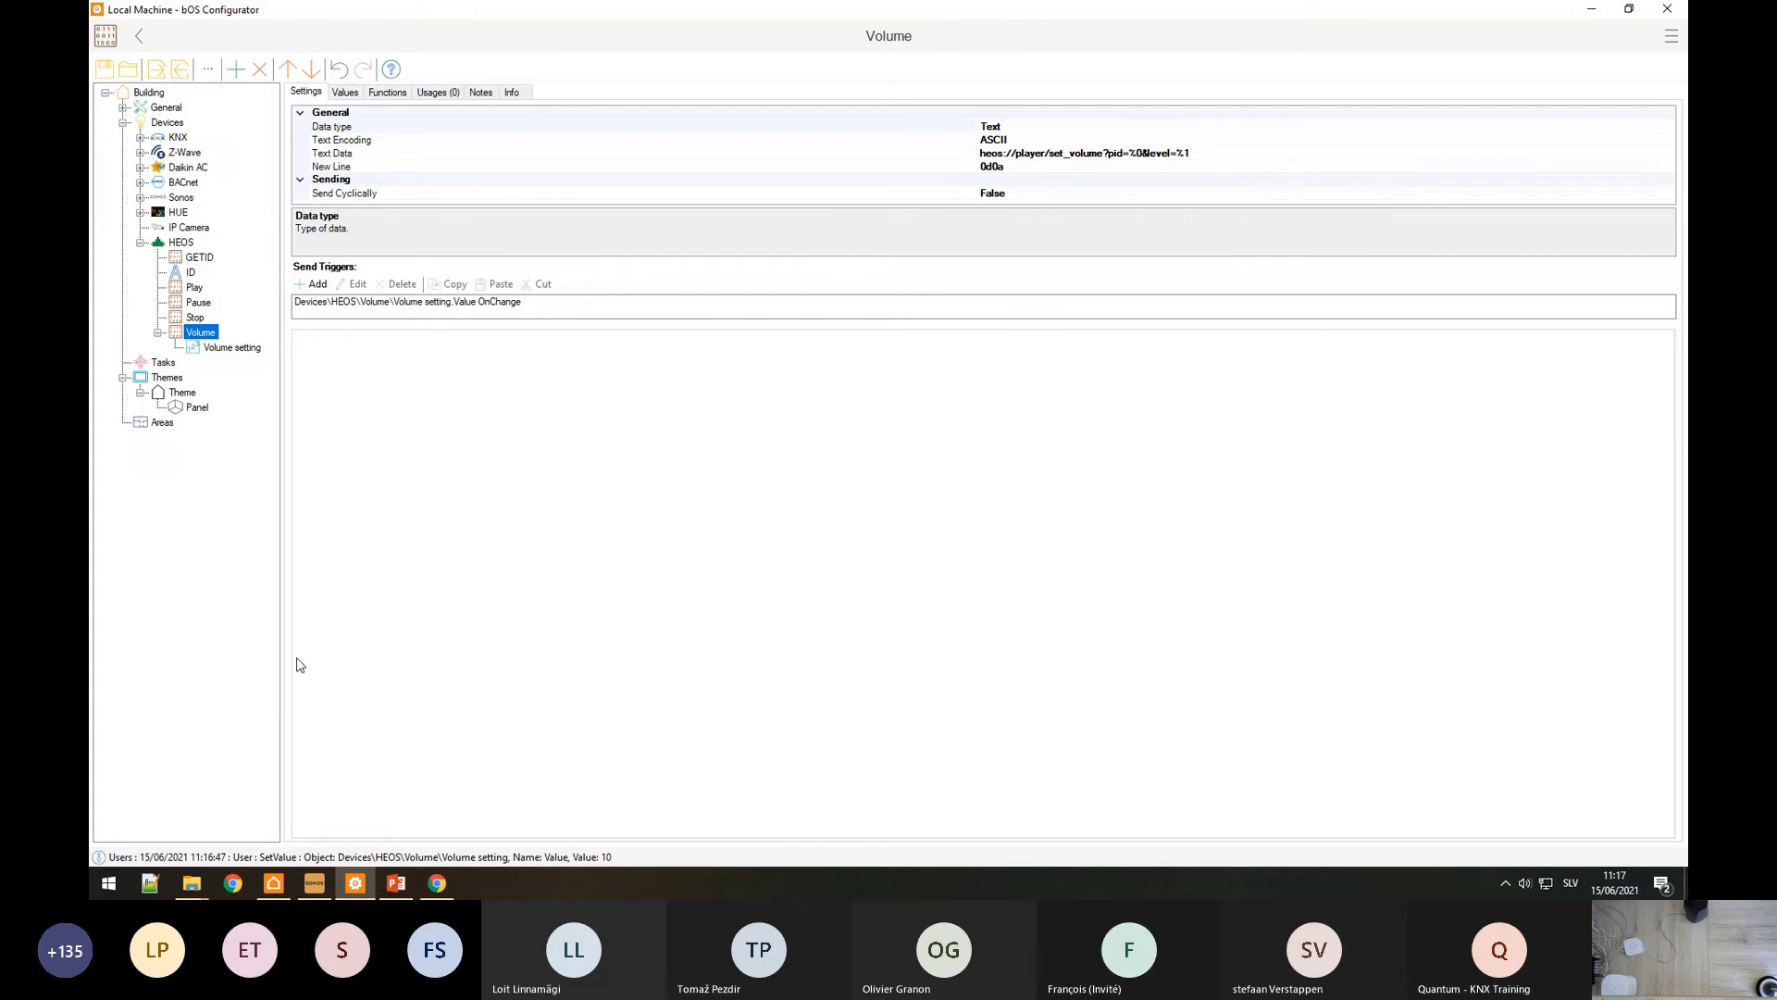
click(436, 884)
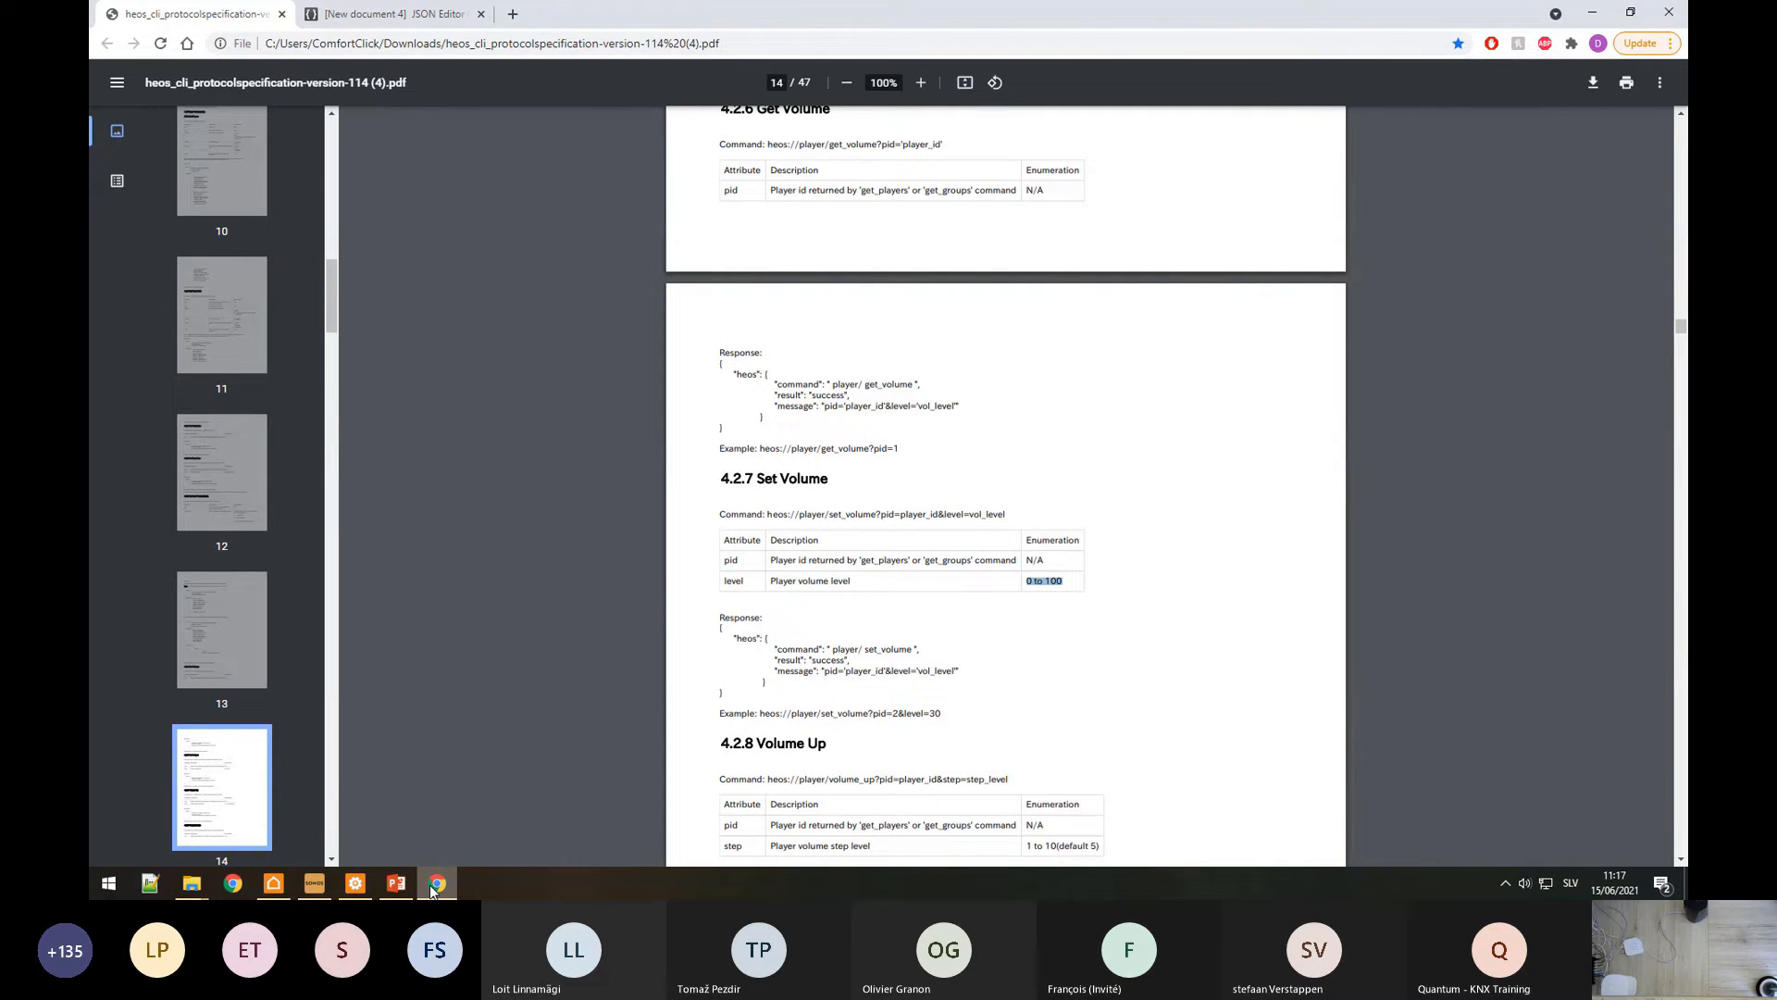
drag(772, 514, 876, 514)
scroll(875, 514, up, 3)
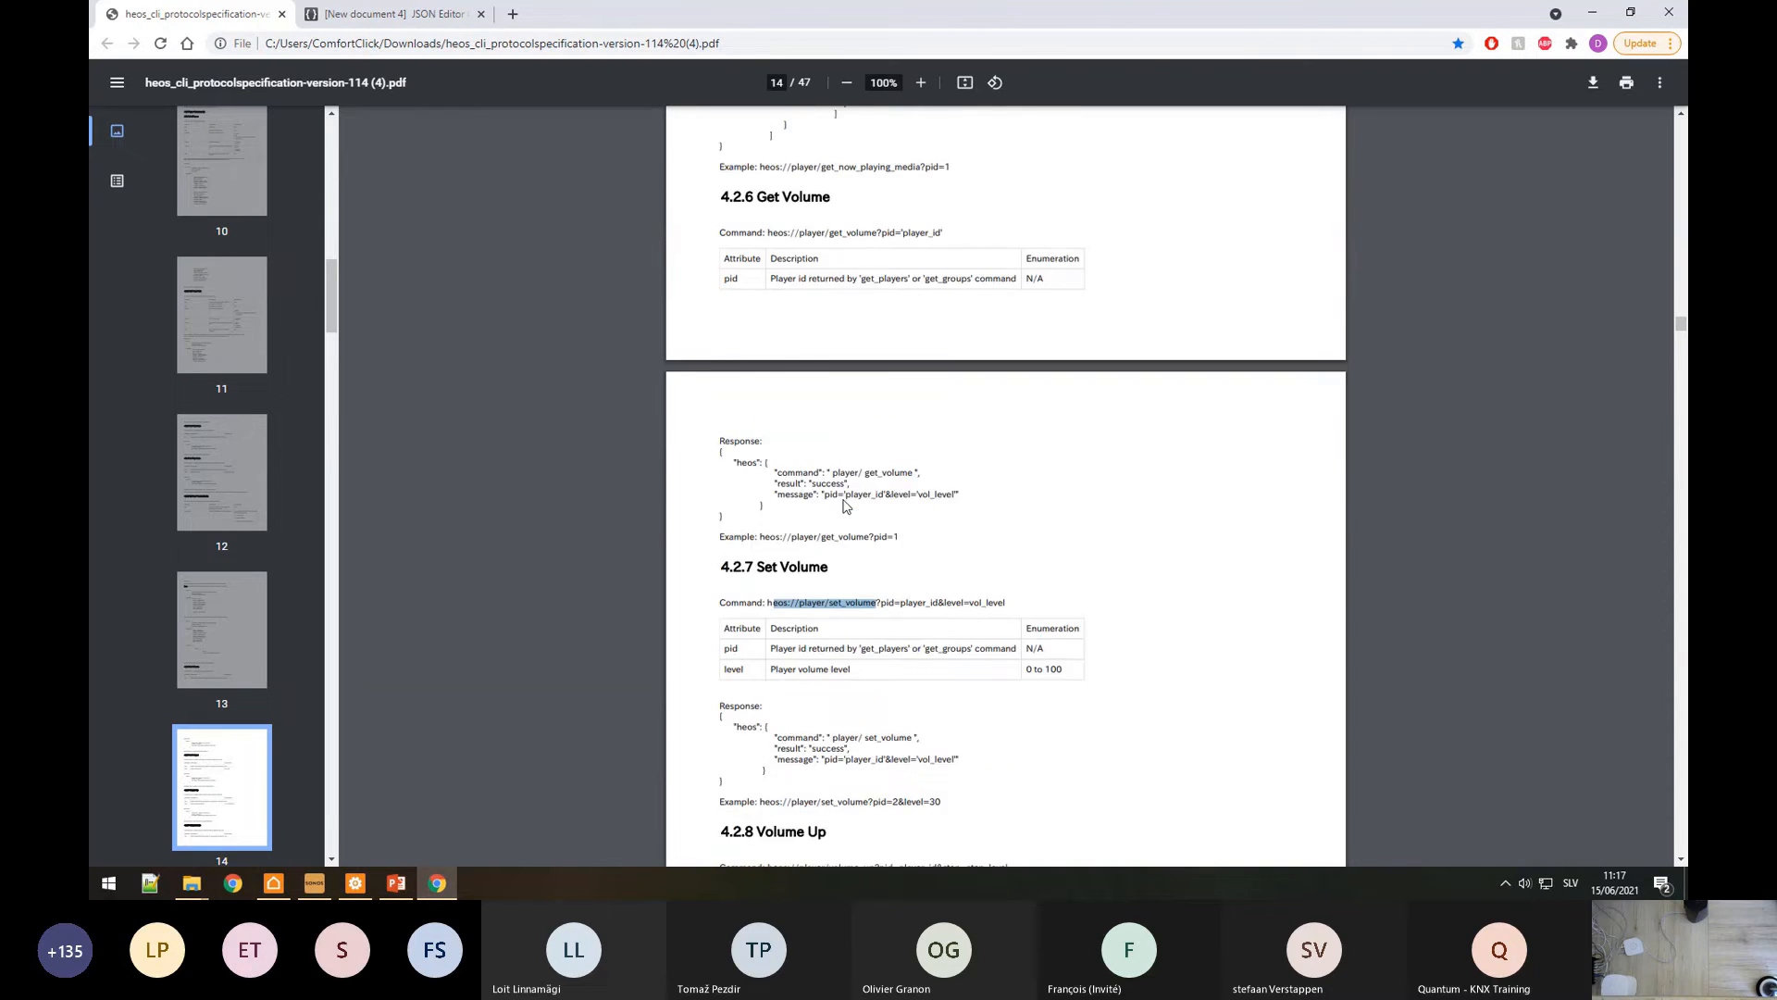
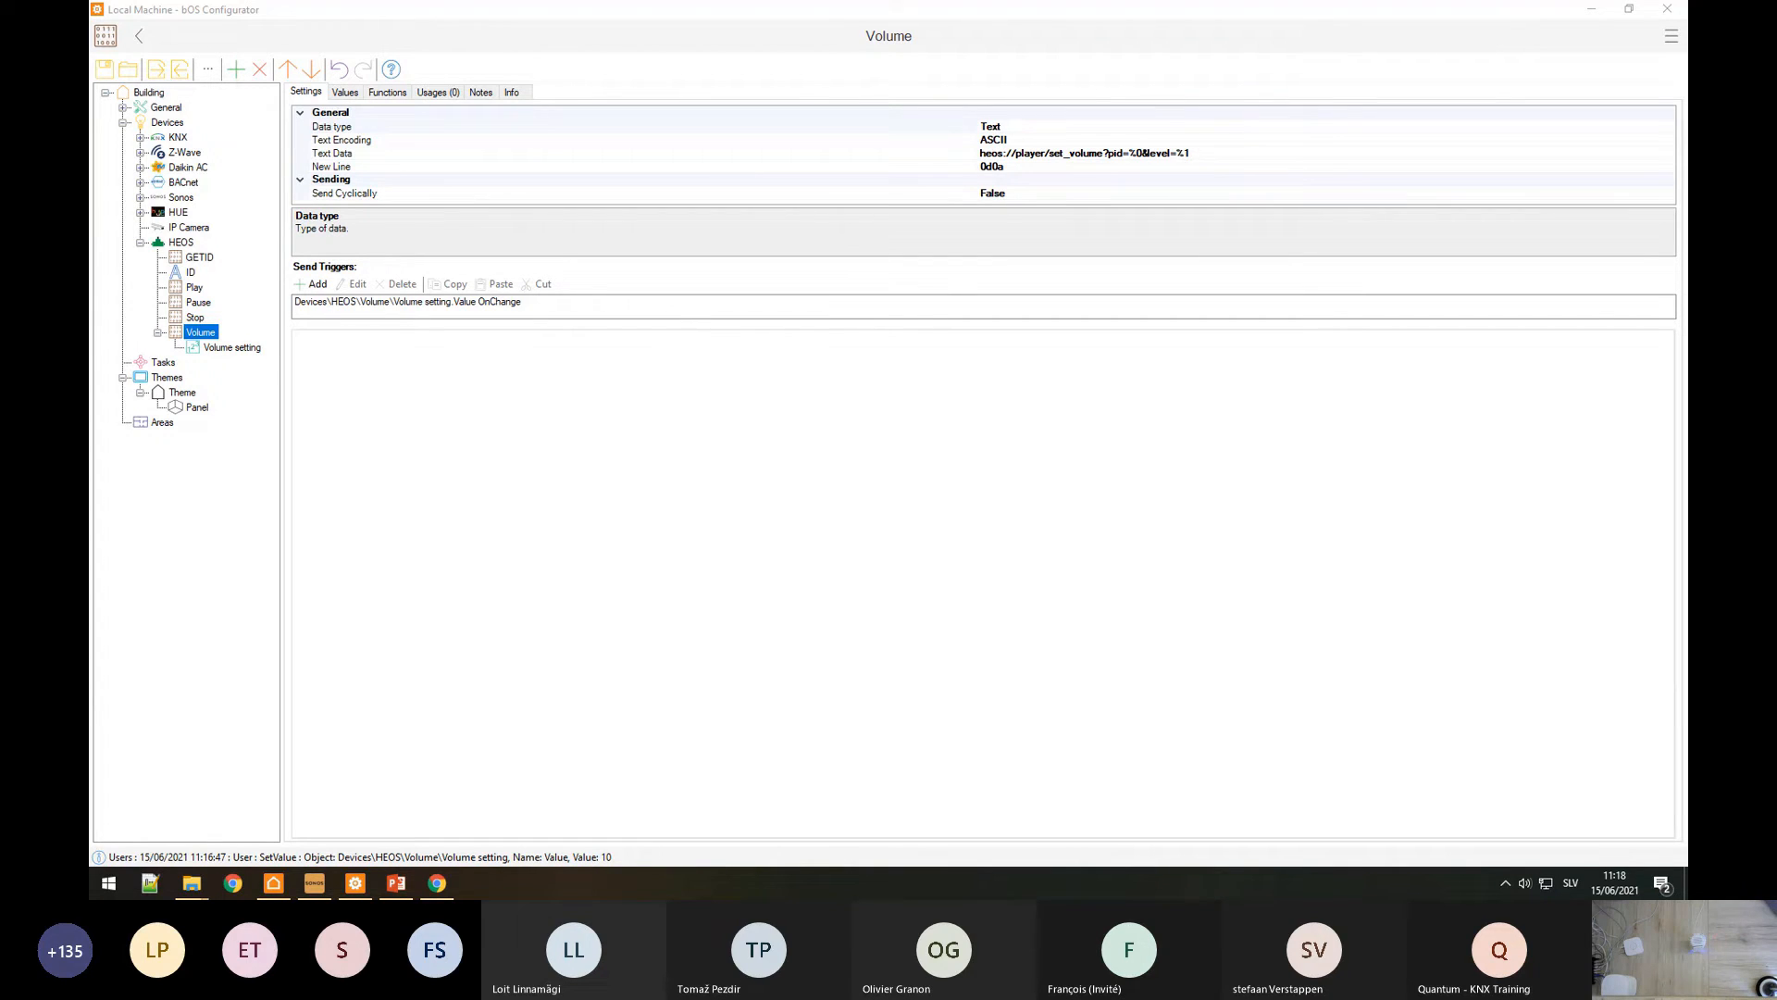
Step: Collapse HEOS in the tree to show its TCP port 1255, ASCII encoding and Json parser
click(492, 671)
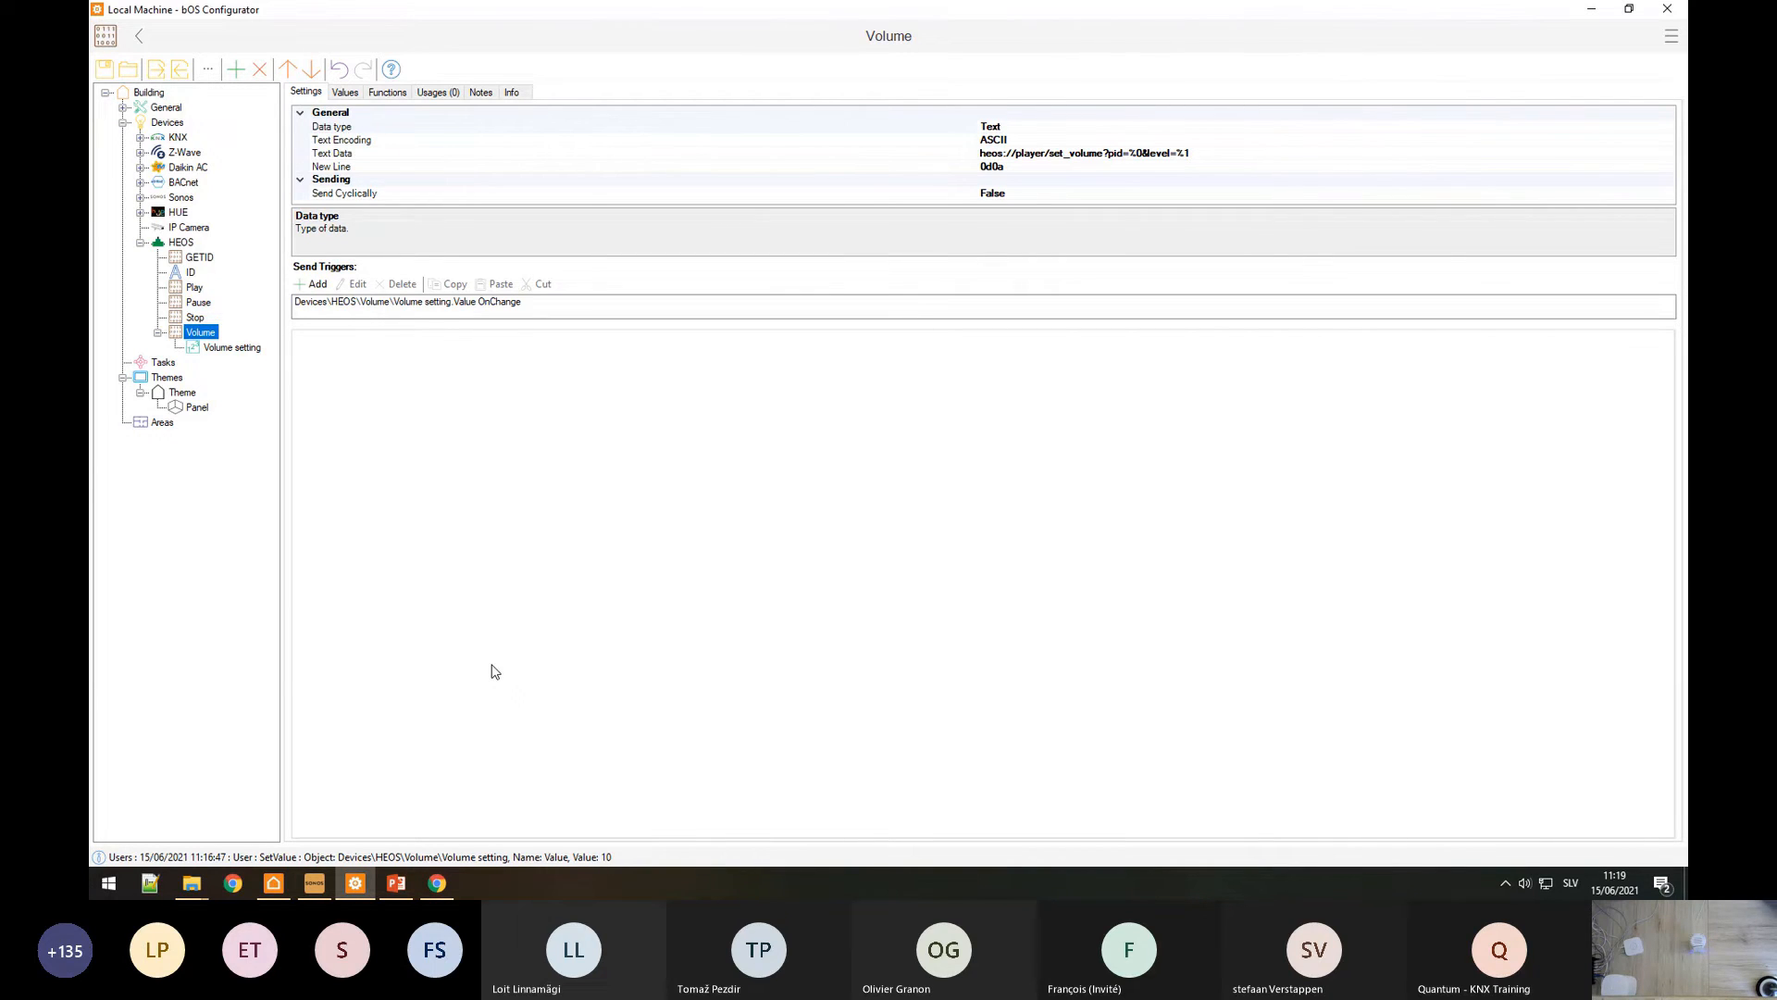
click(140, 242)
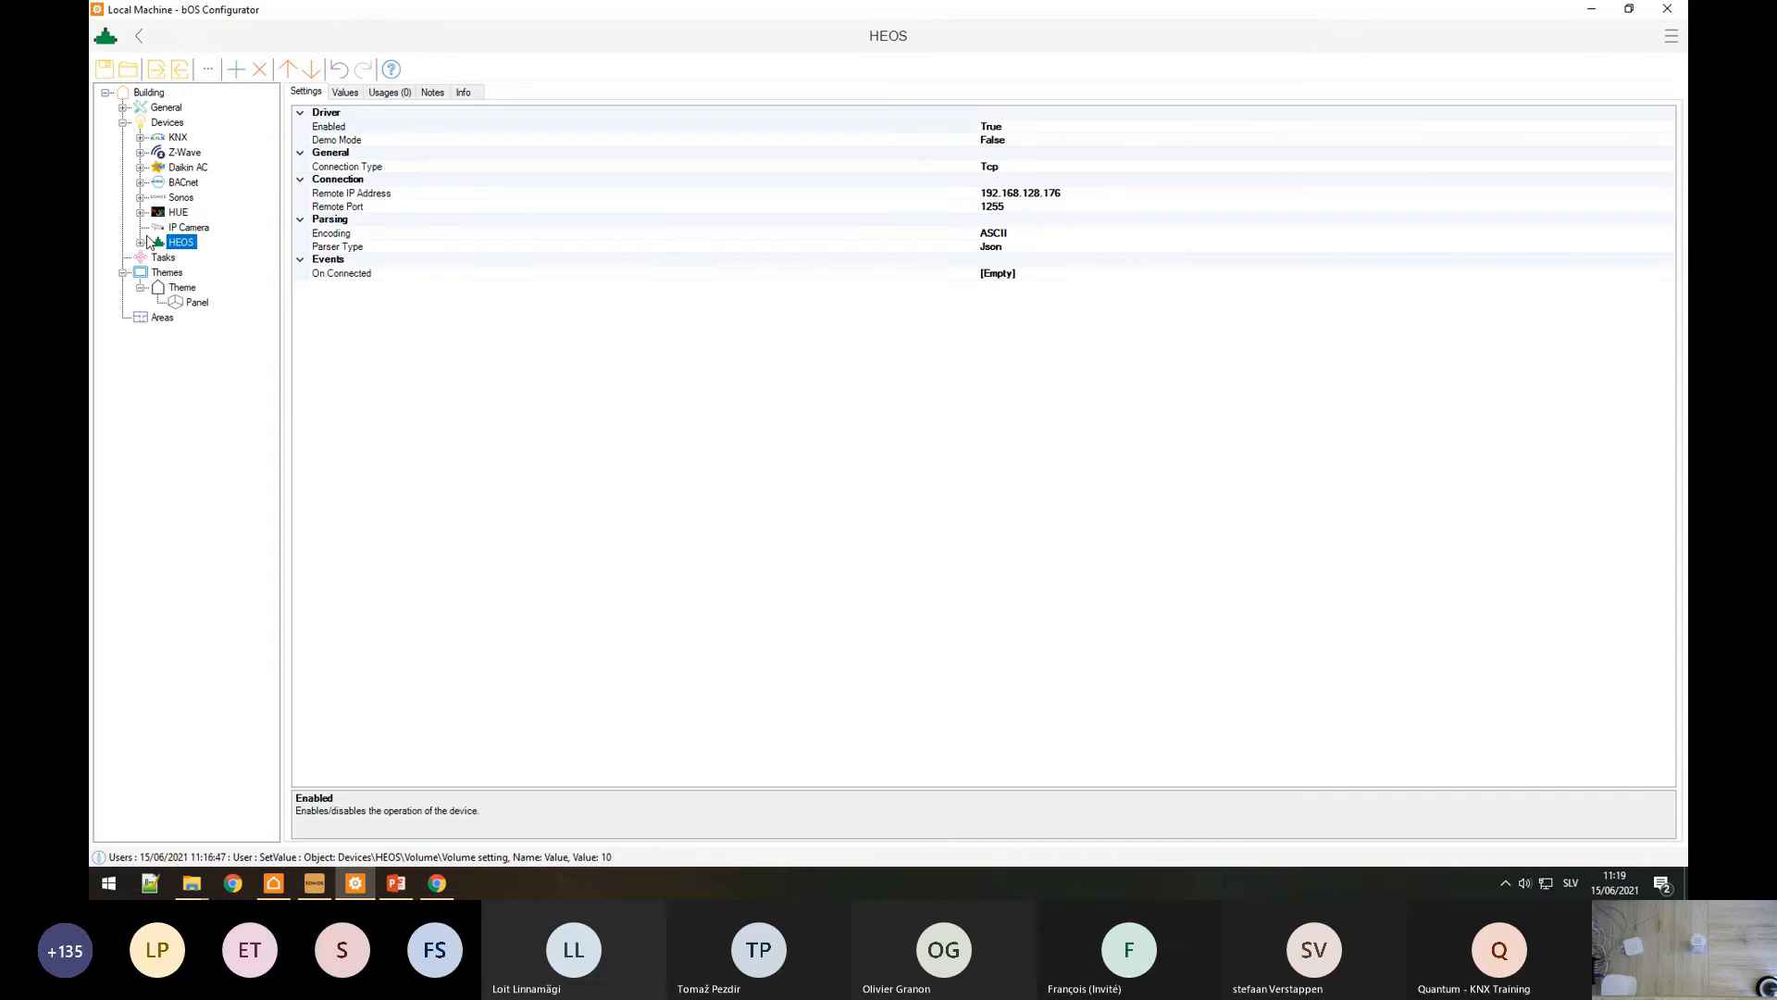
Step: Add an Http device named Foobot under Devices and bring the Foobot API docs onto this screen
right_click(169, 124)
click(207, 148)
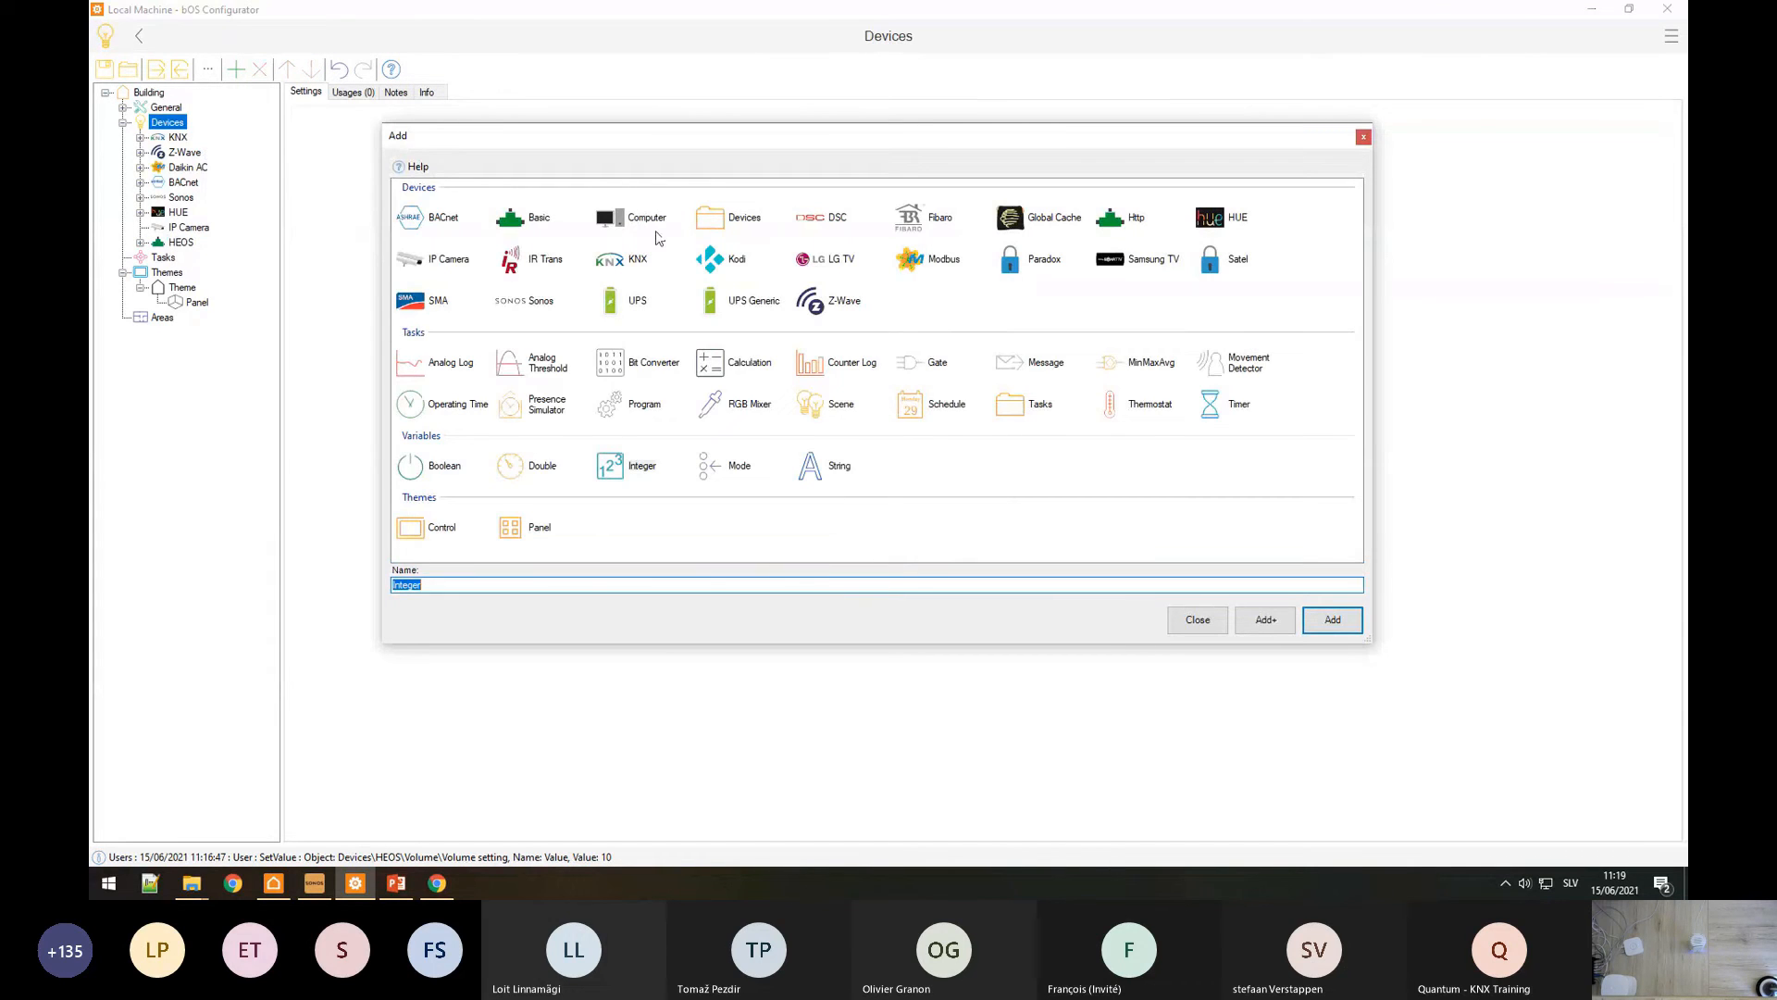
click(1130, 217)
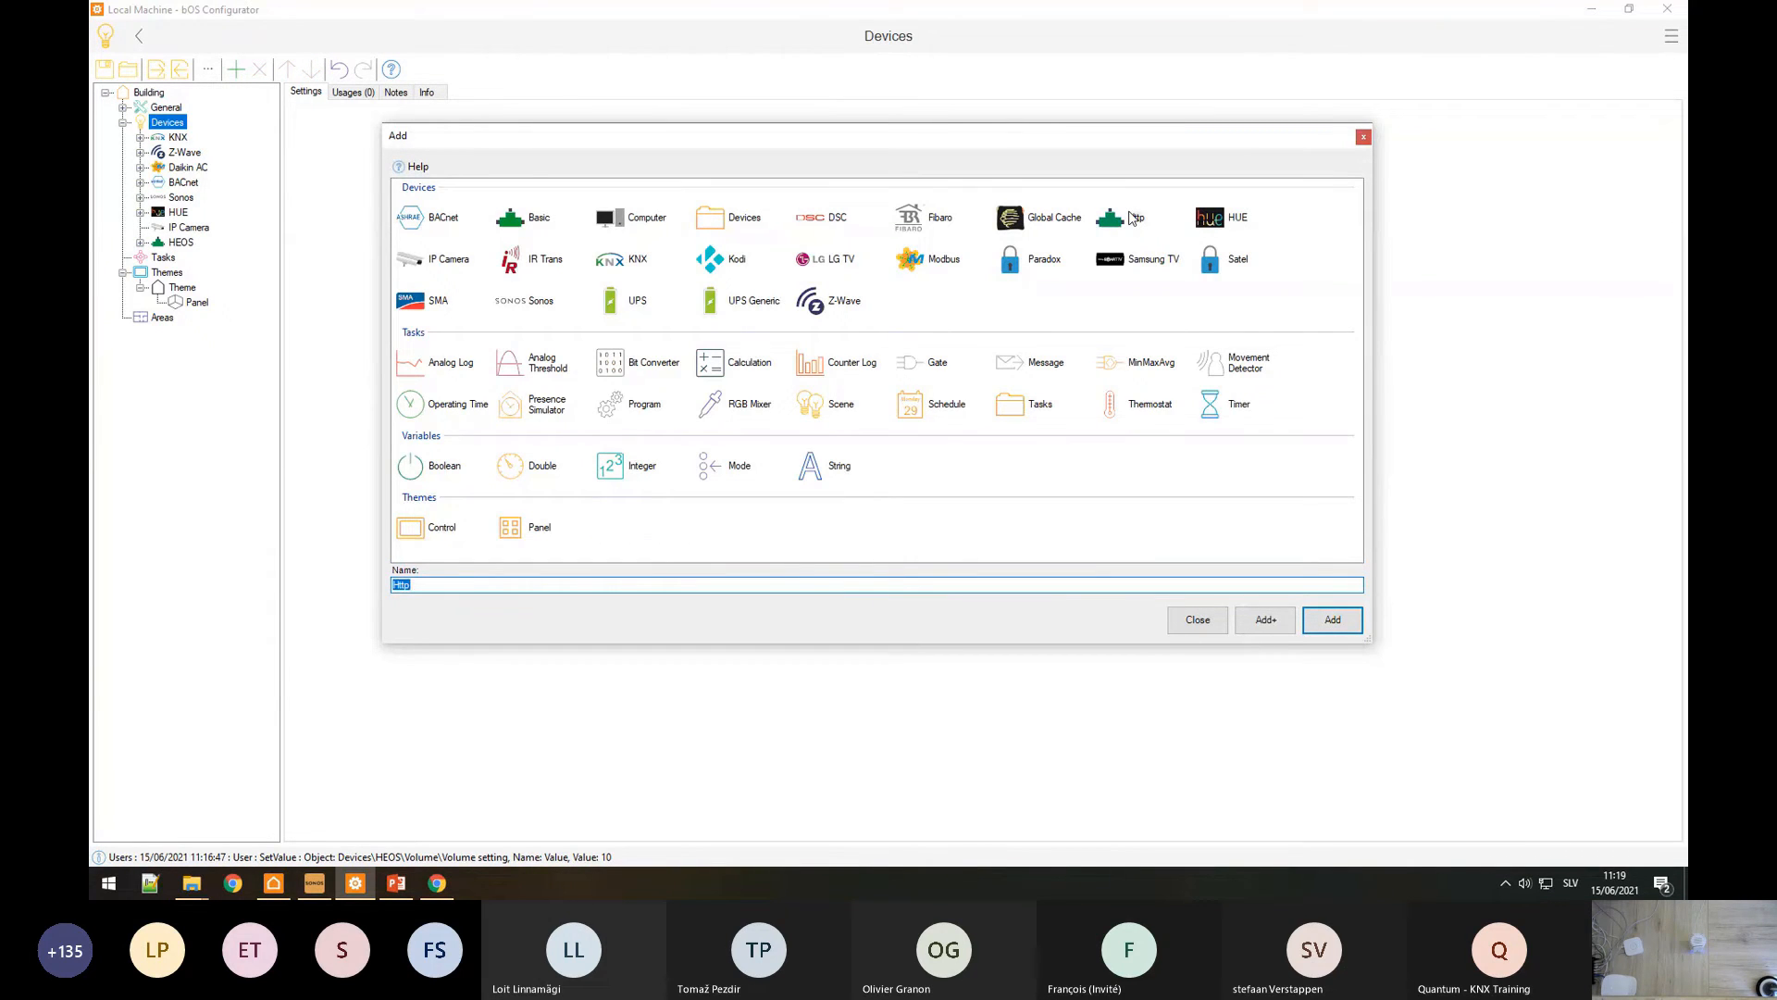
text(Foobot)
key(Return)
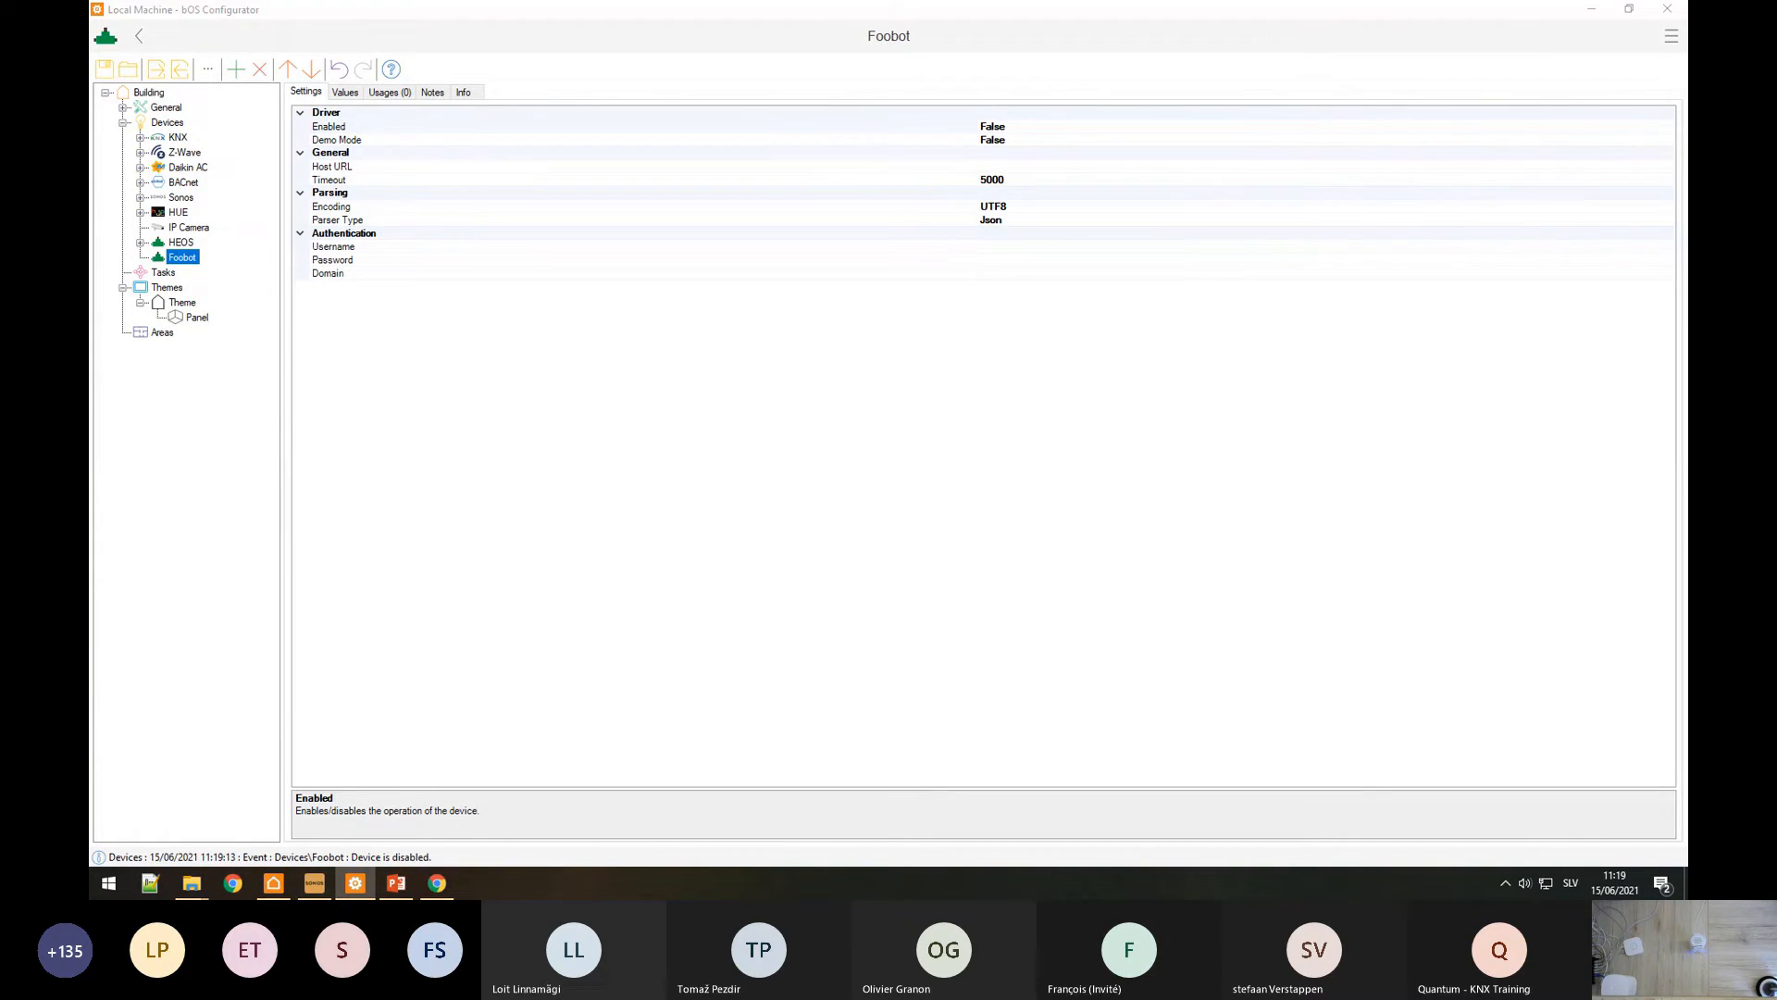
drag(90, 170, 676, 168)
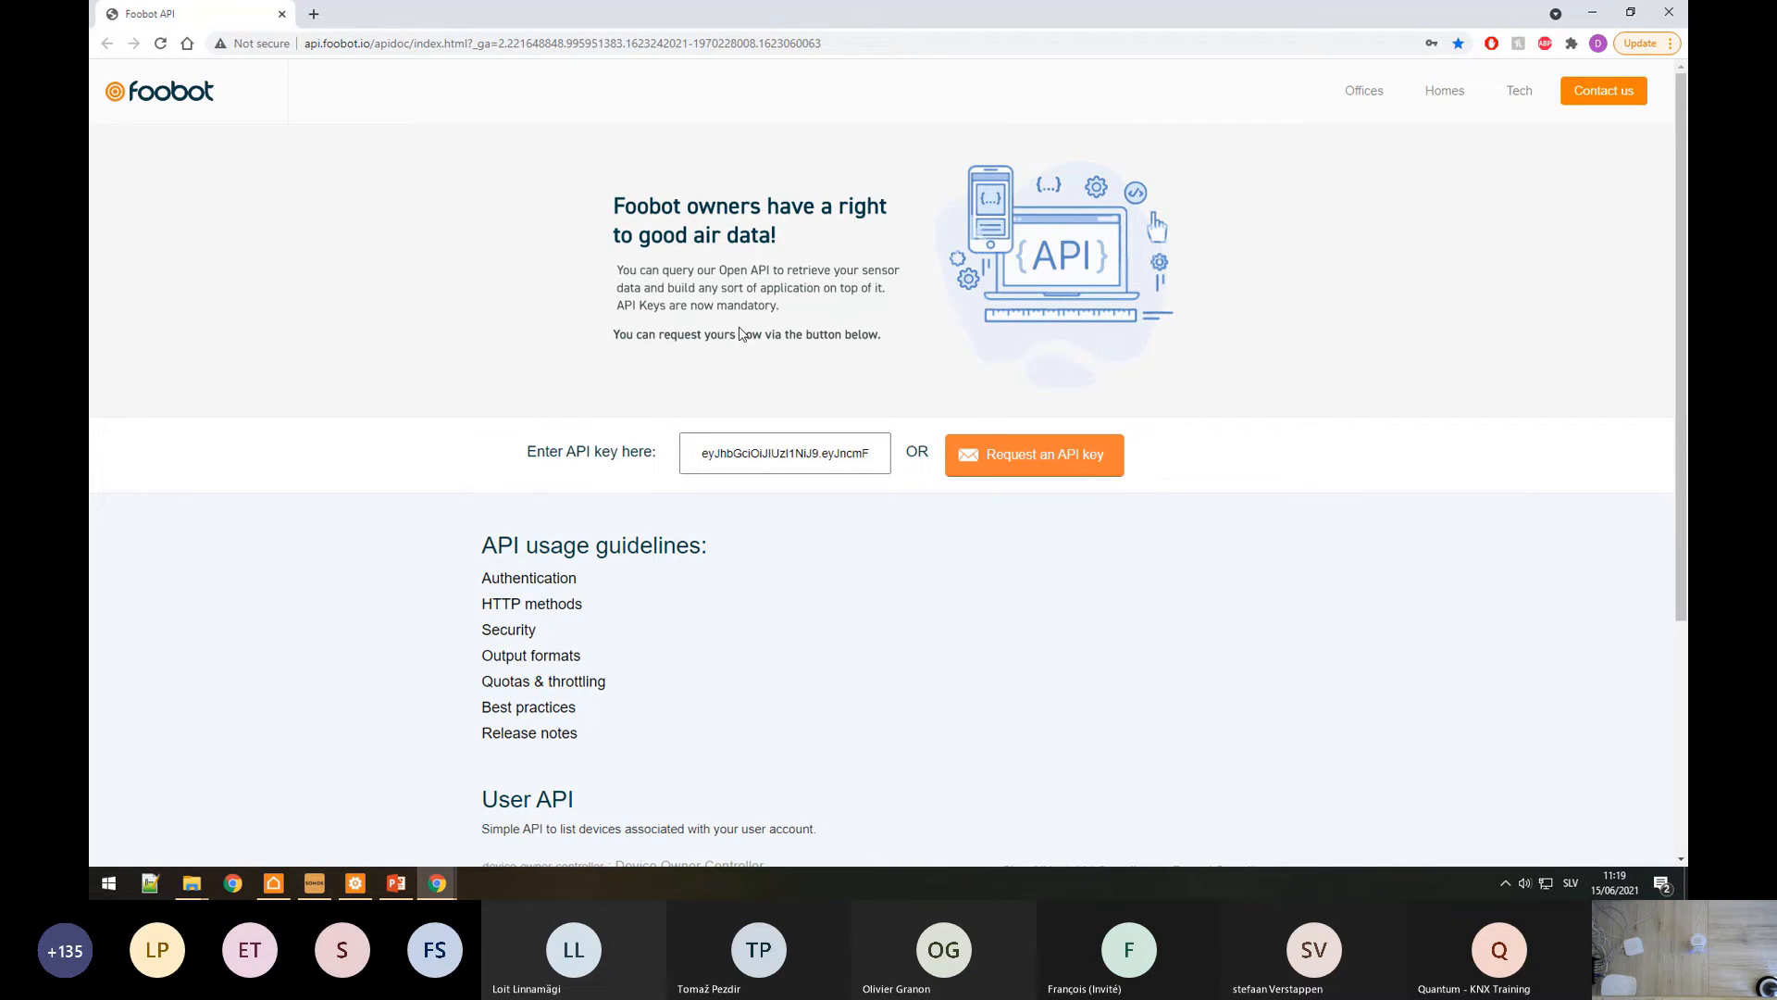
Step: Shrink the Foobot API window, dock the JSON Editor Online tab into it, then return to bOS
scroll(738, 334, down, 3)
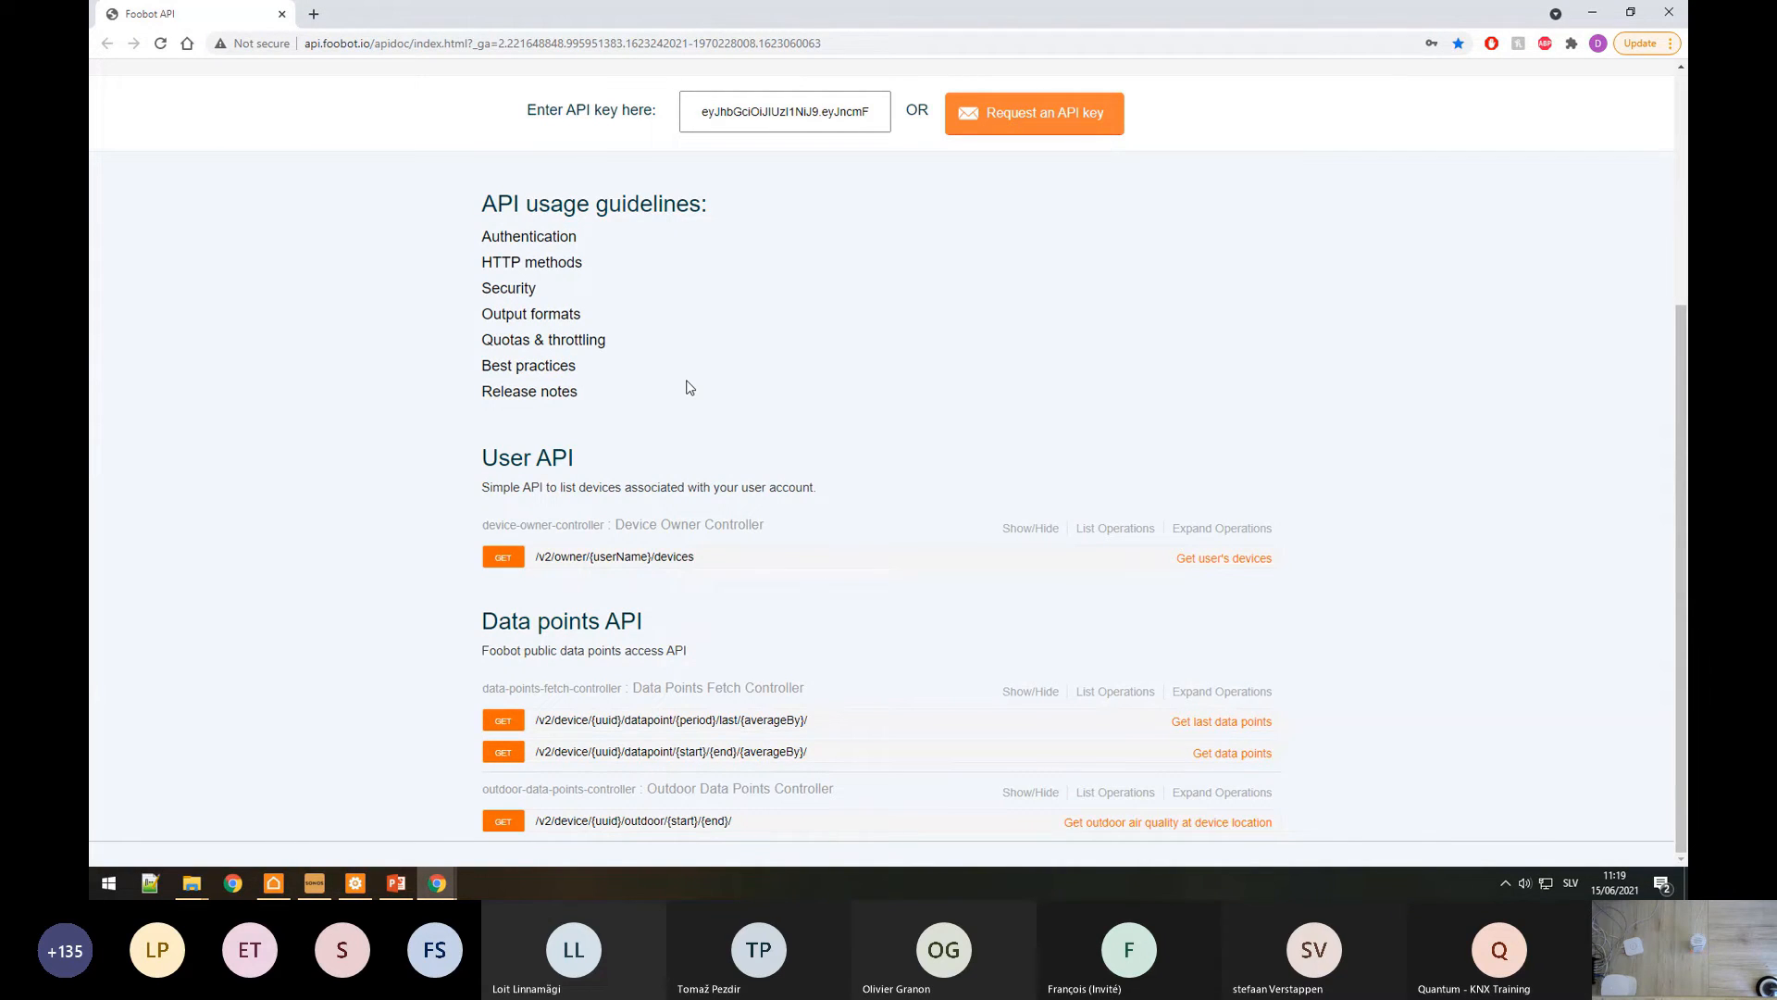
mouse_move(437, 883)
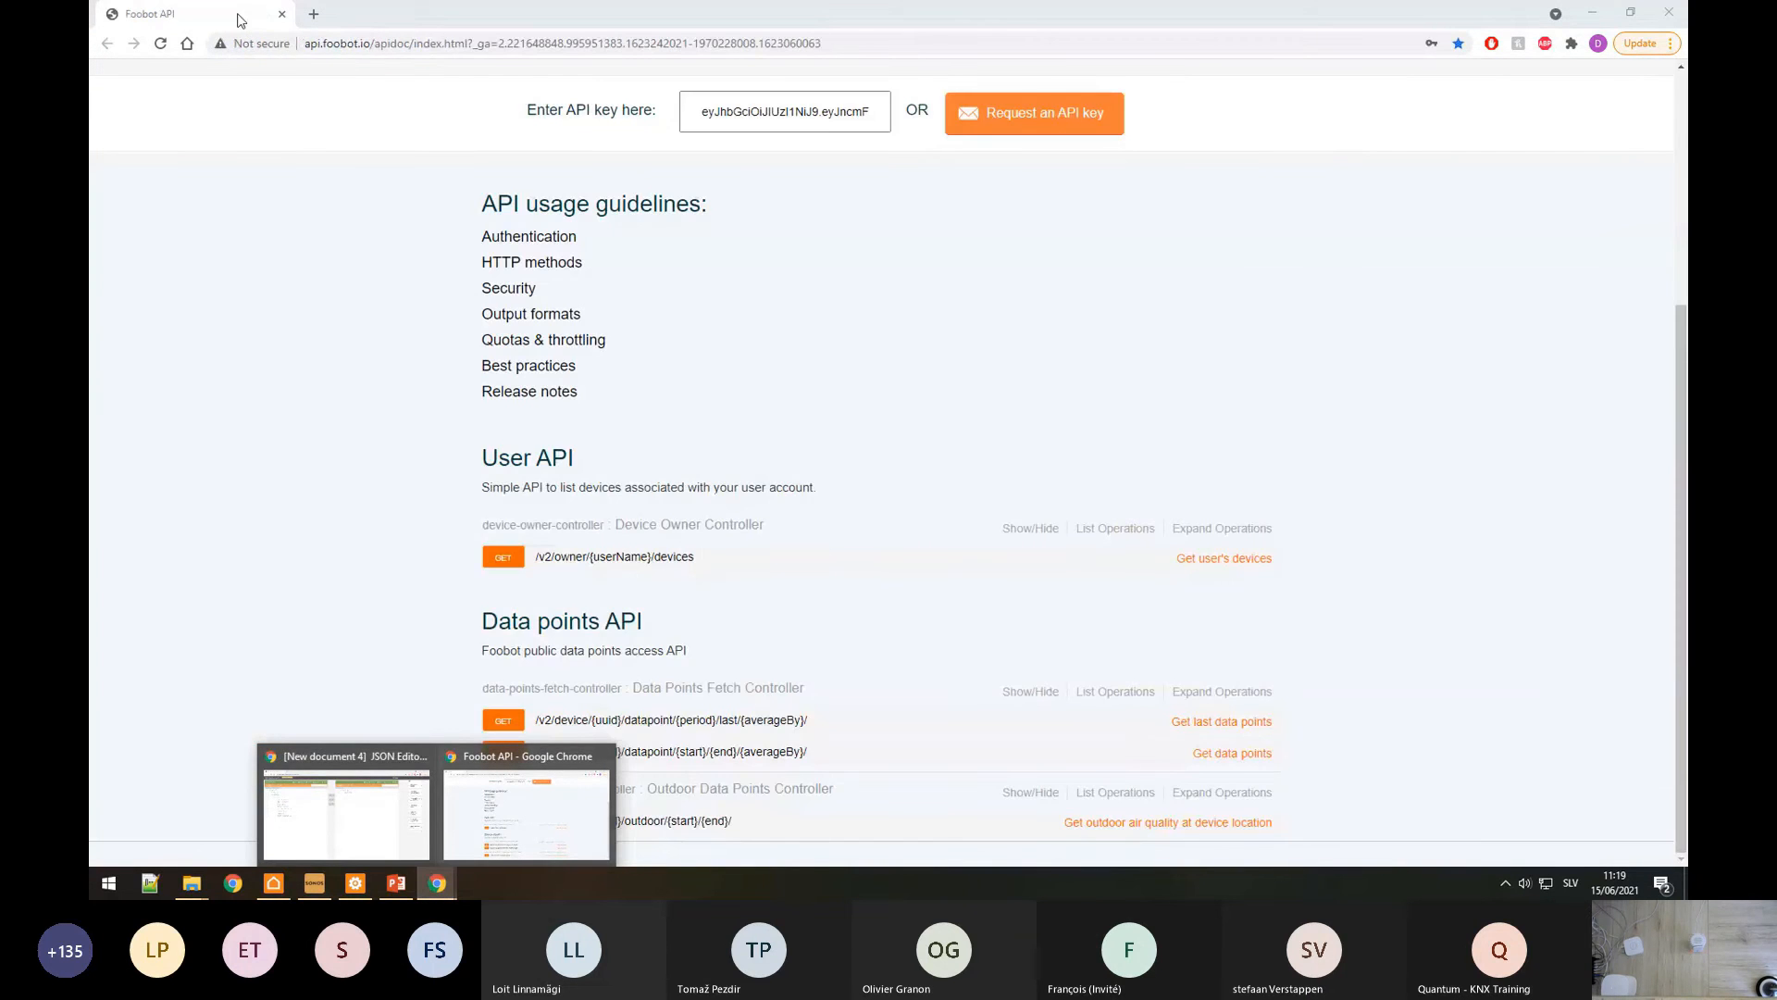
drag(237, 13, 504, 1)
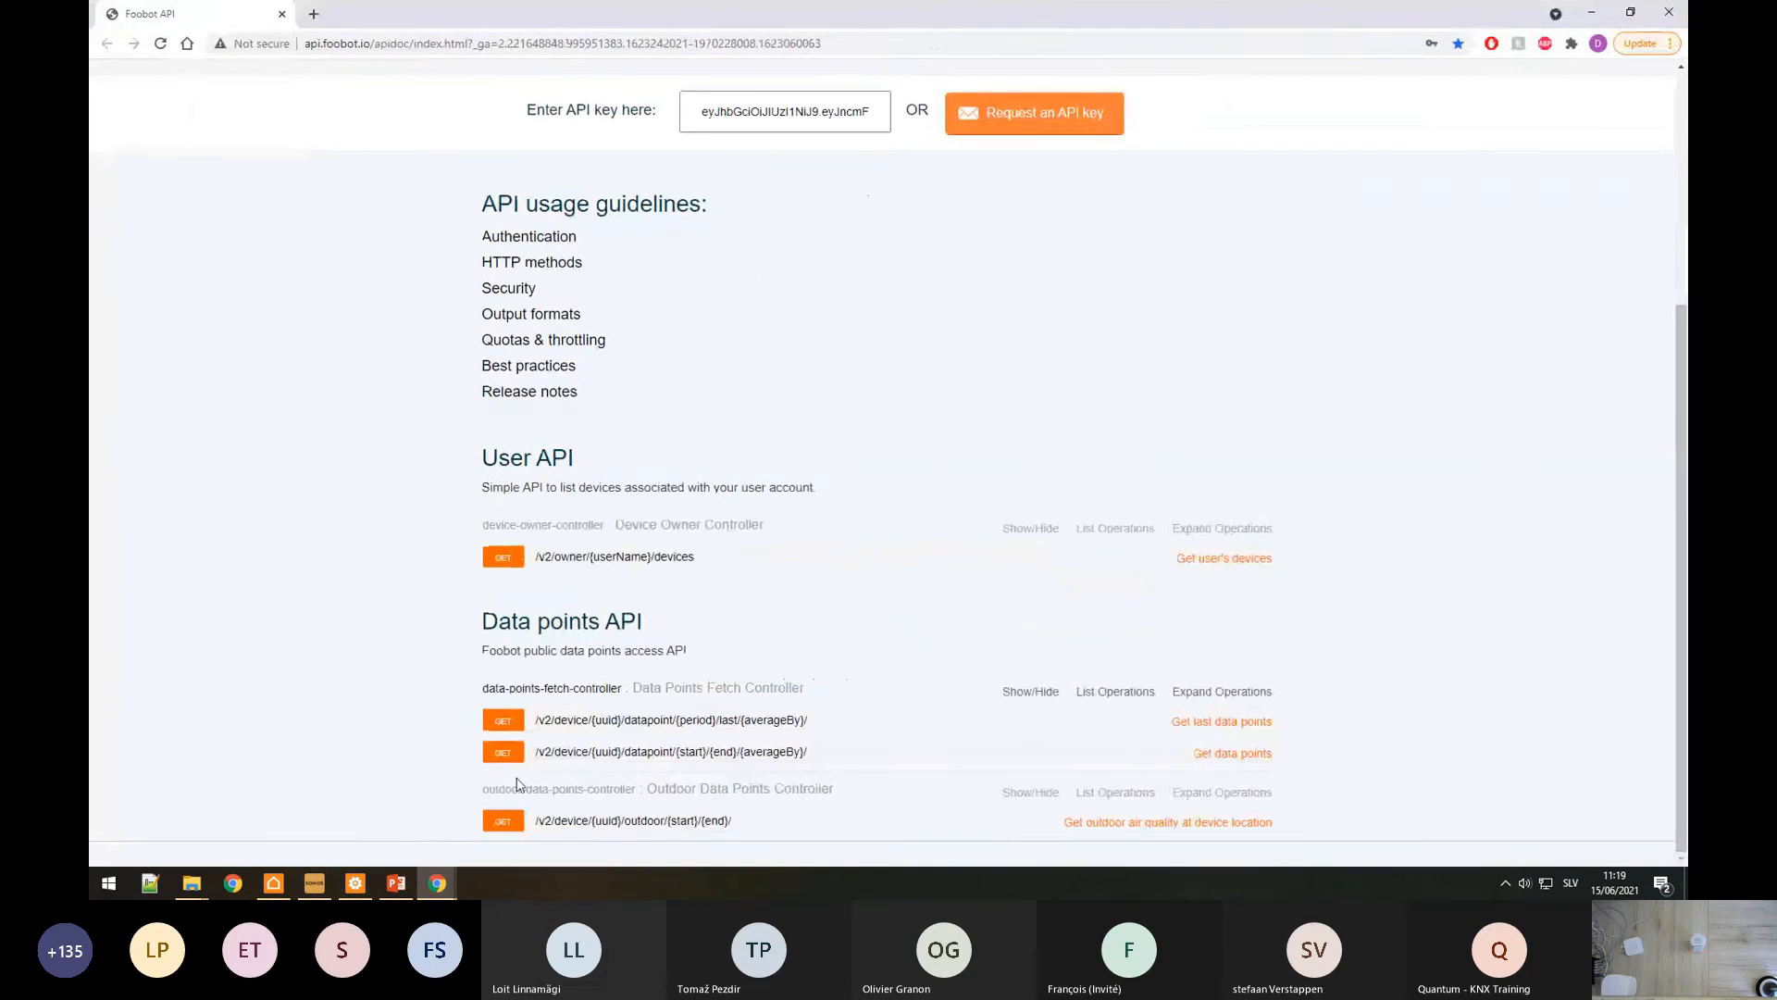
mouse_move(437, 883)
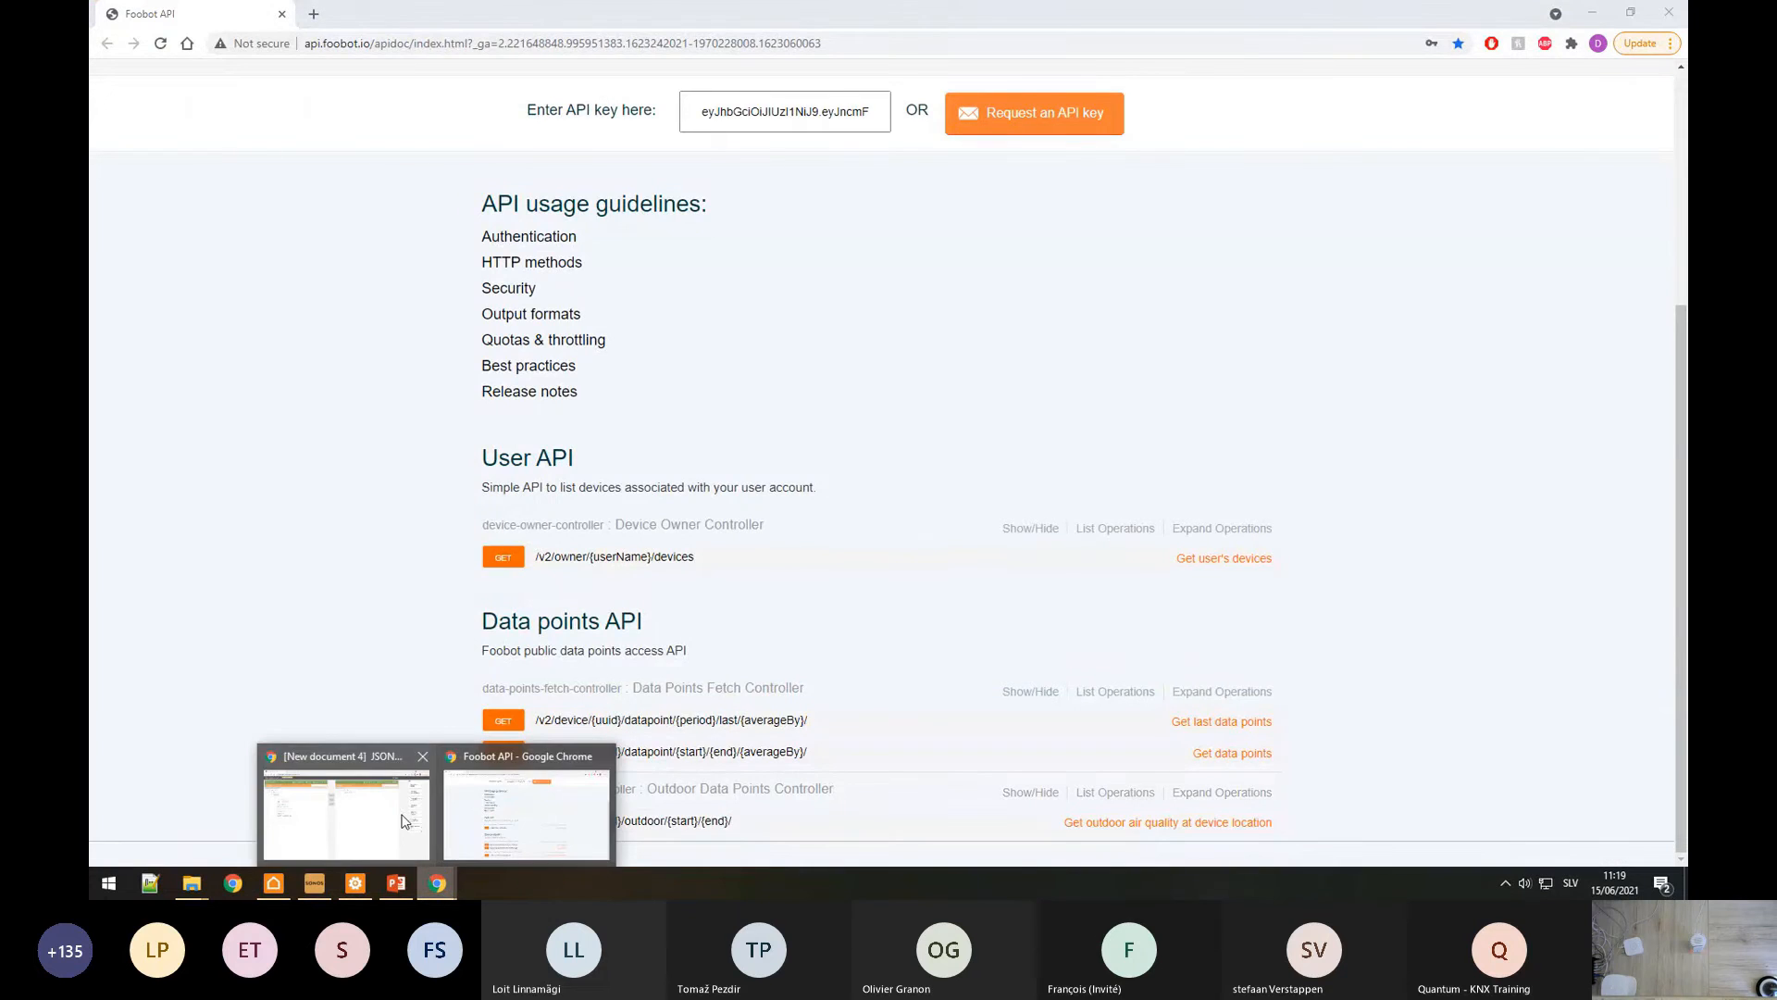
click(404, 804)
drag(195, 13, 379, 16)
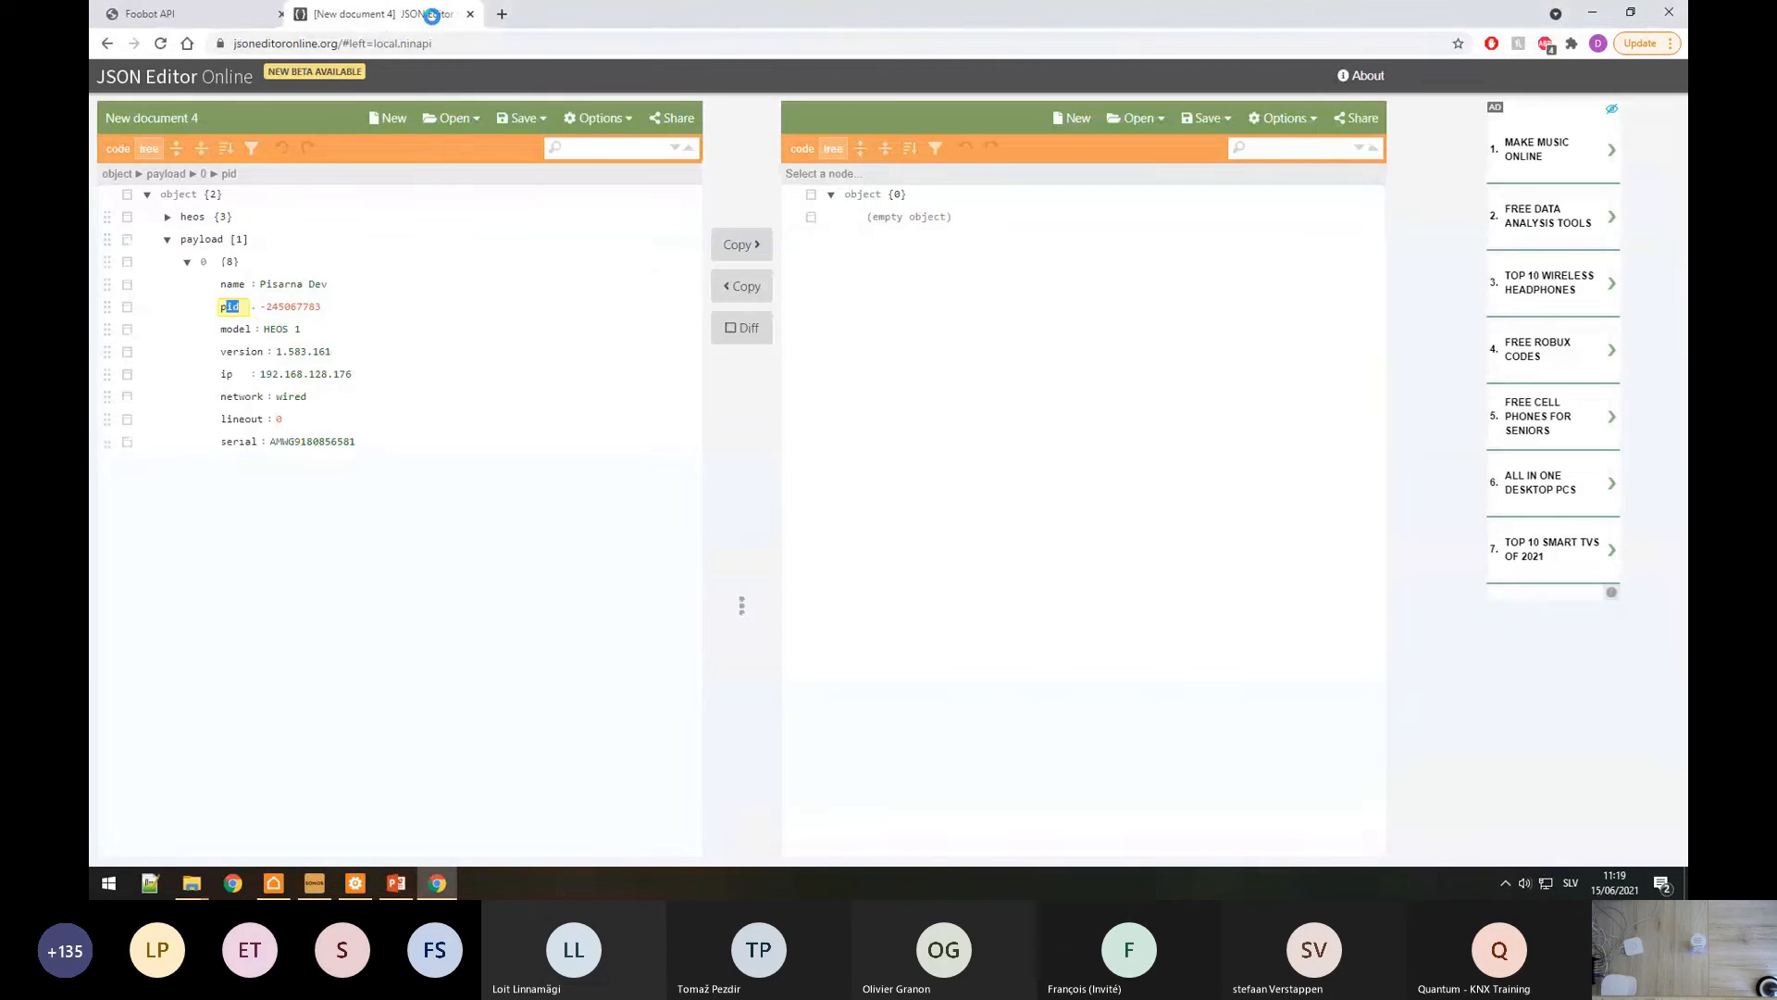
click(221, 13)
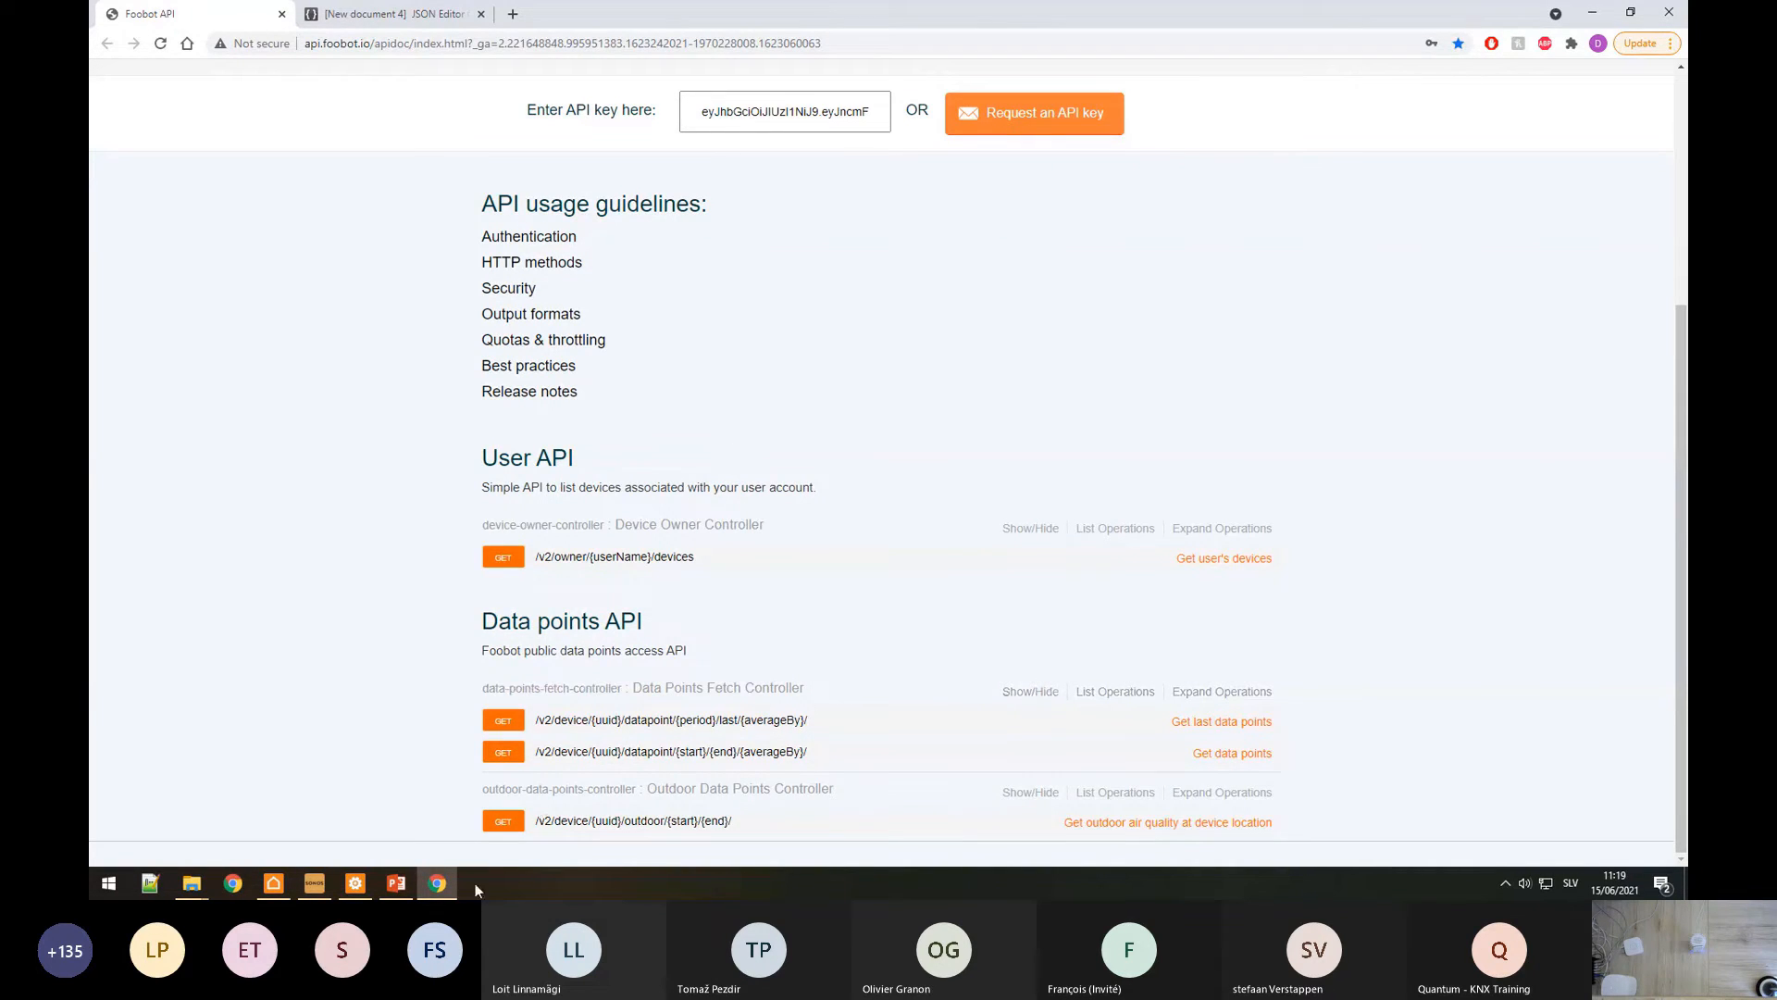
click(356, 883)
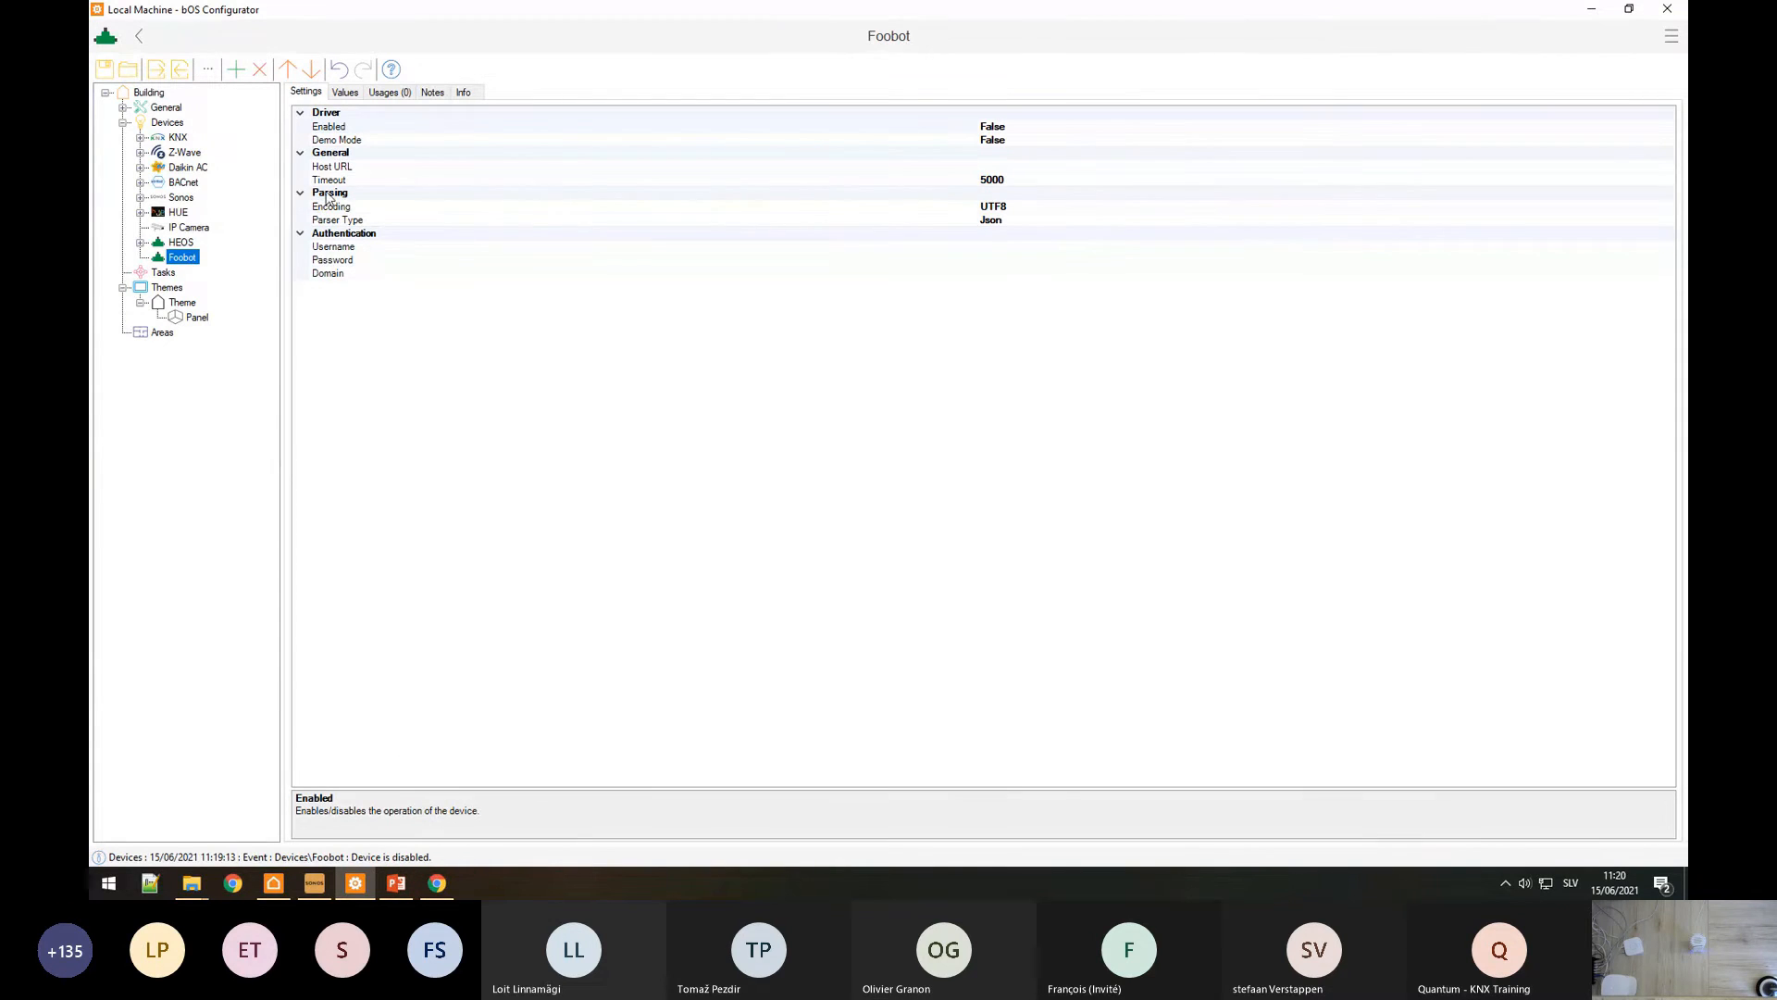
Step: Compare Foobot's empty Host URL with the HEOS device's remote IP address setting
click(453, 169)
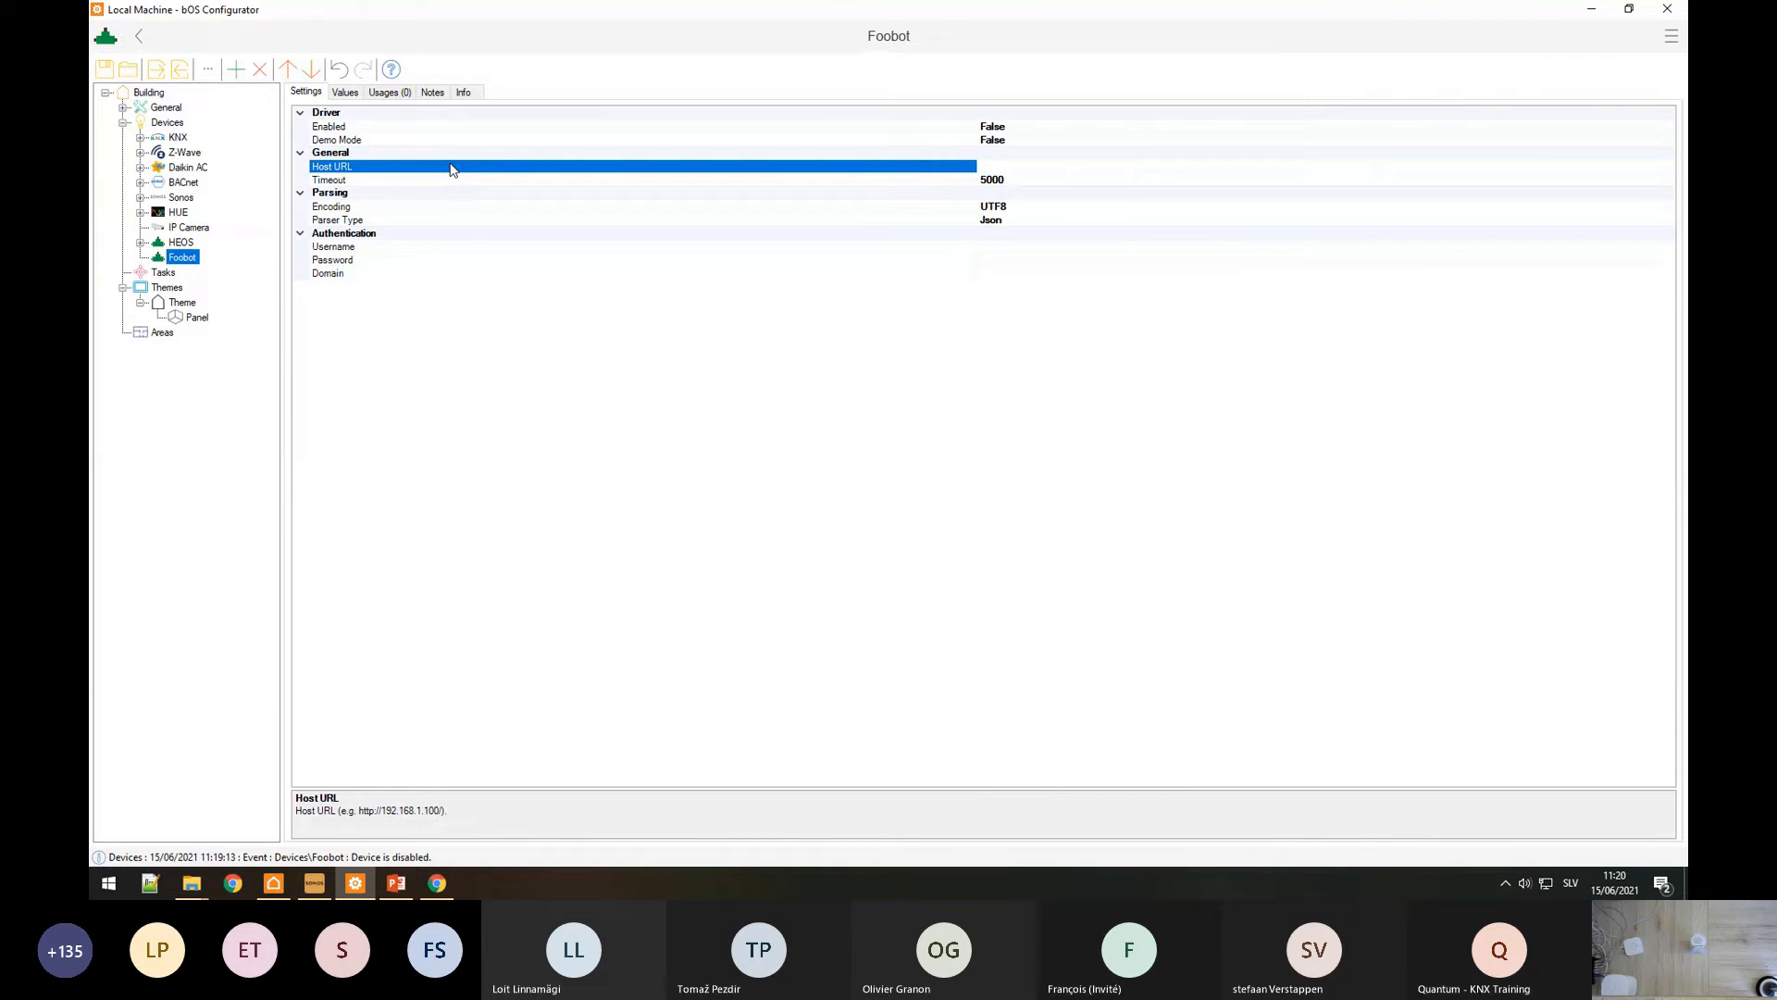
click(182, 243)
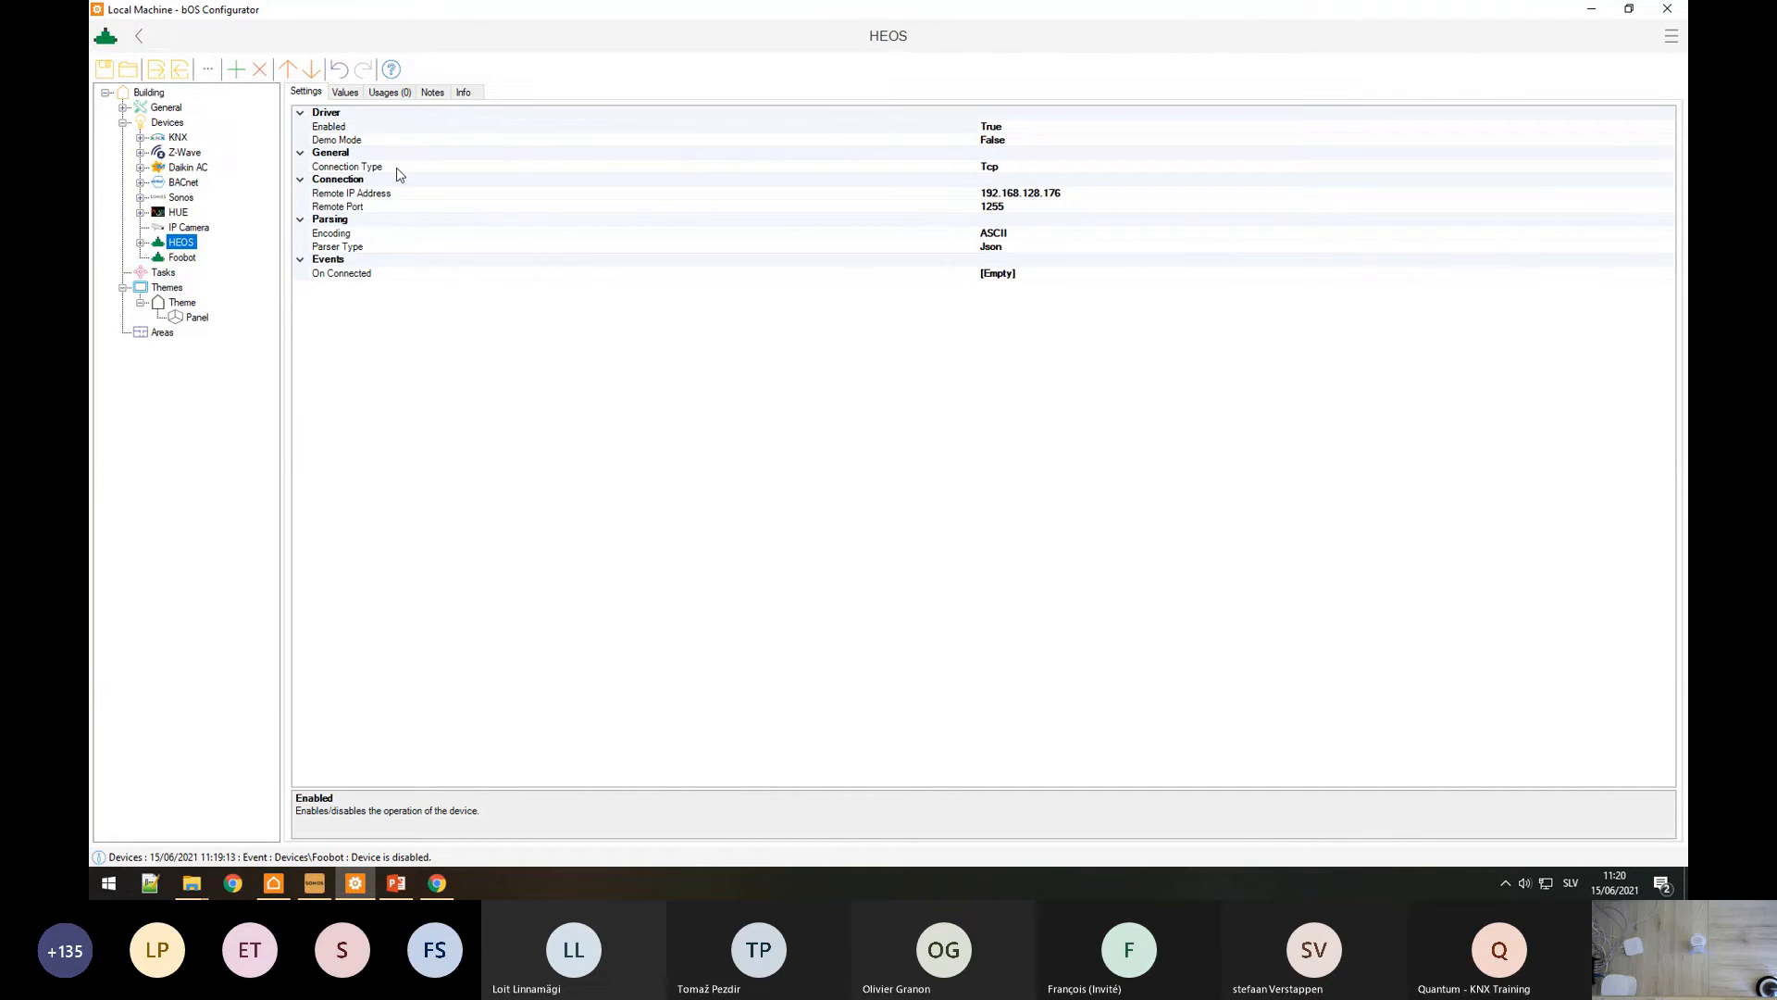
click(815, 196)
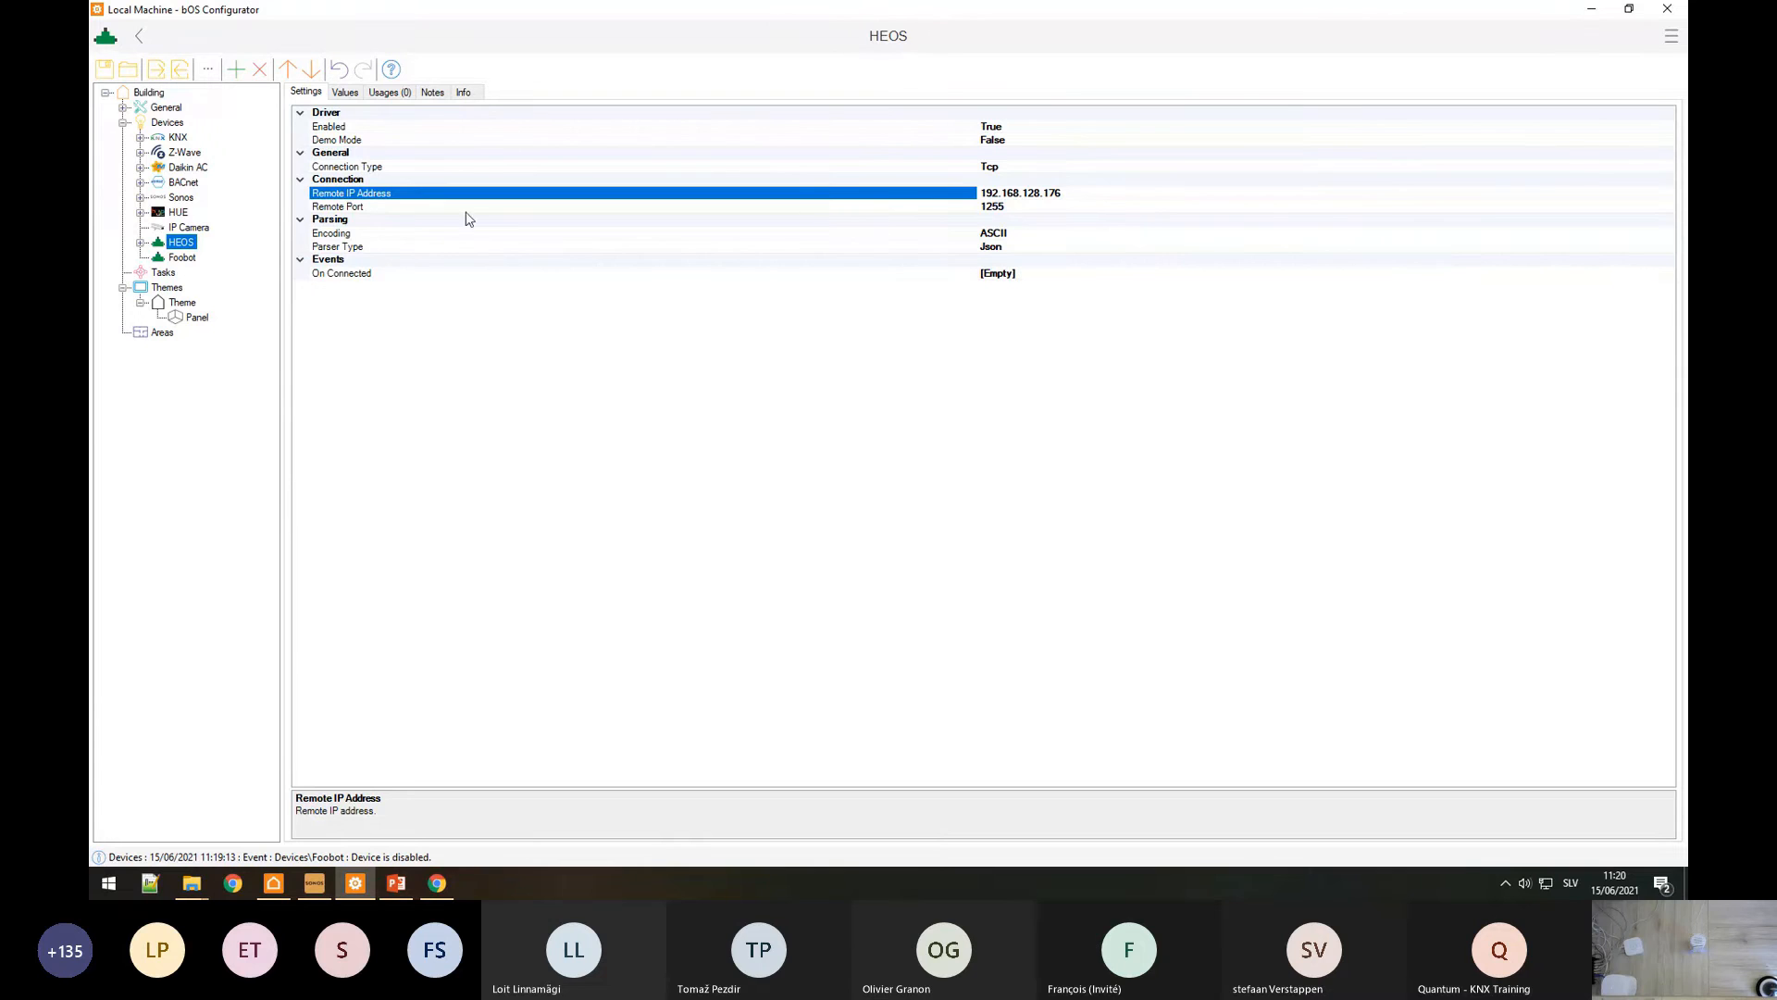
click(184, 258)
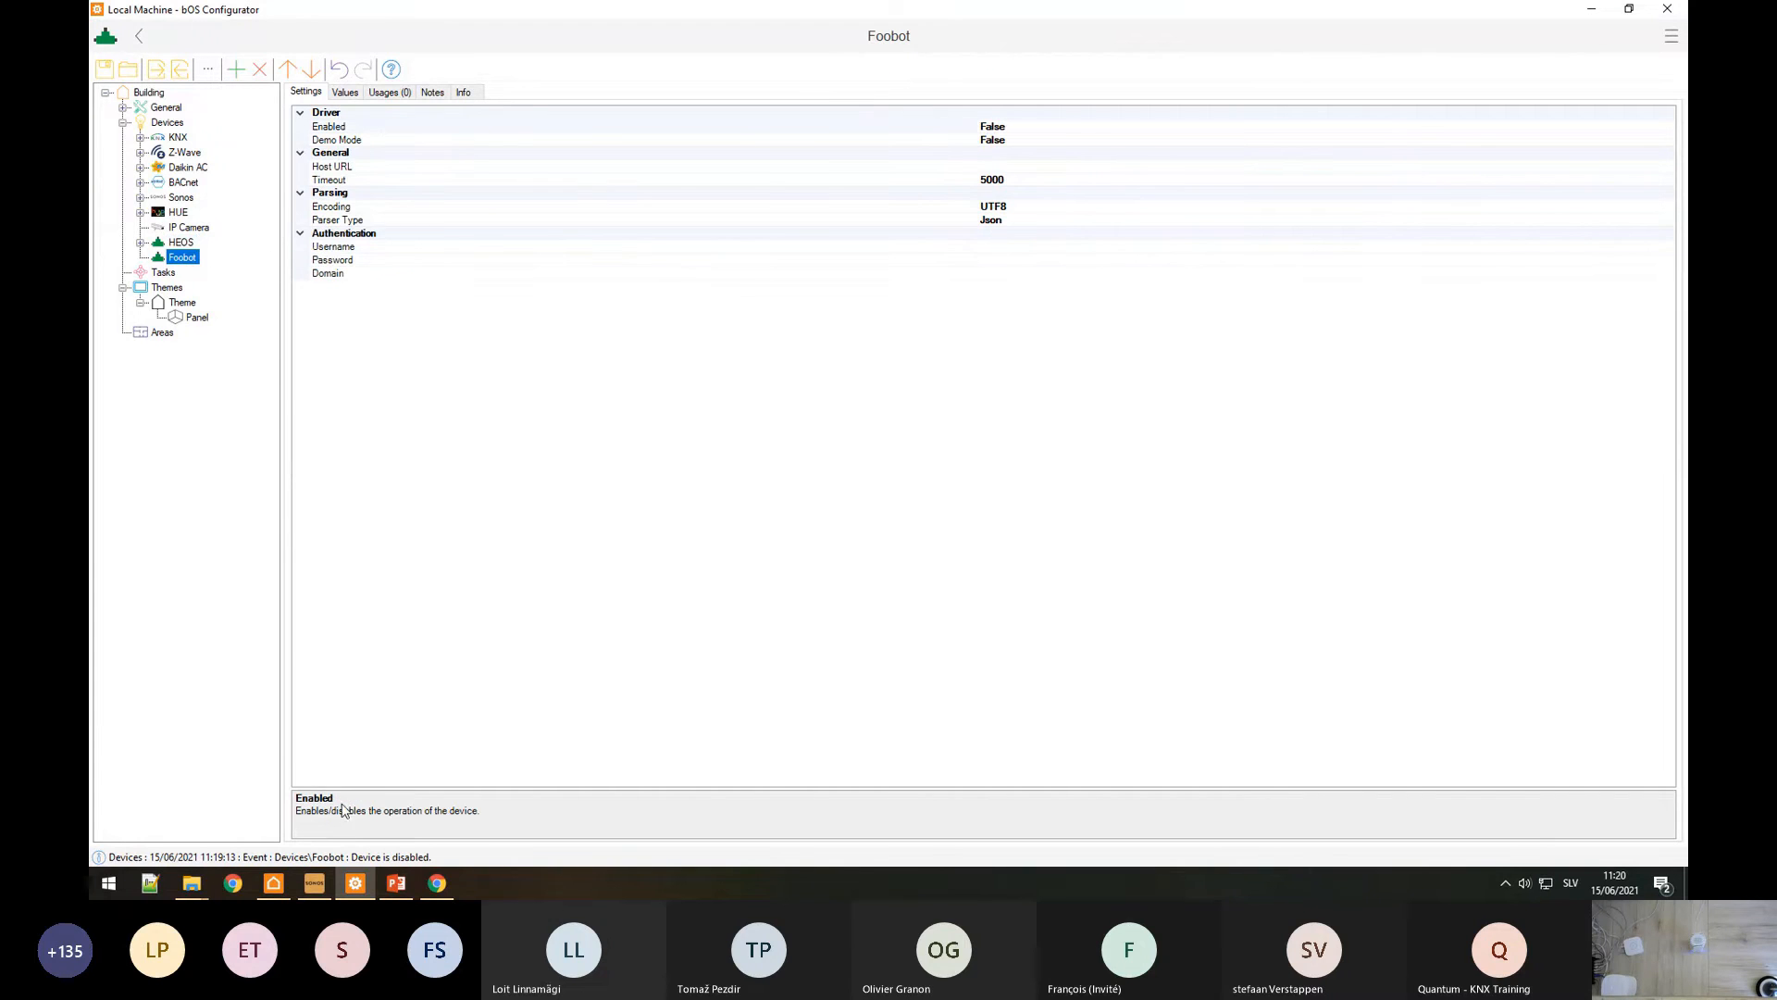
click(437, 885)
click(365, 44)
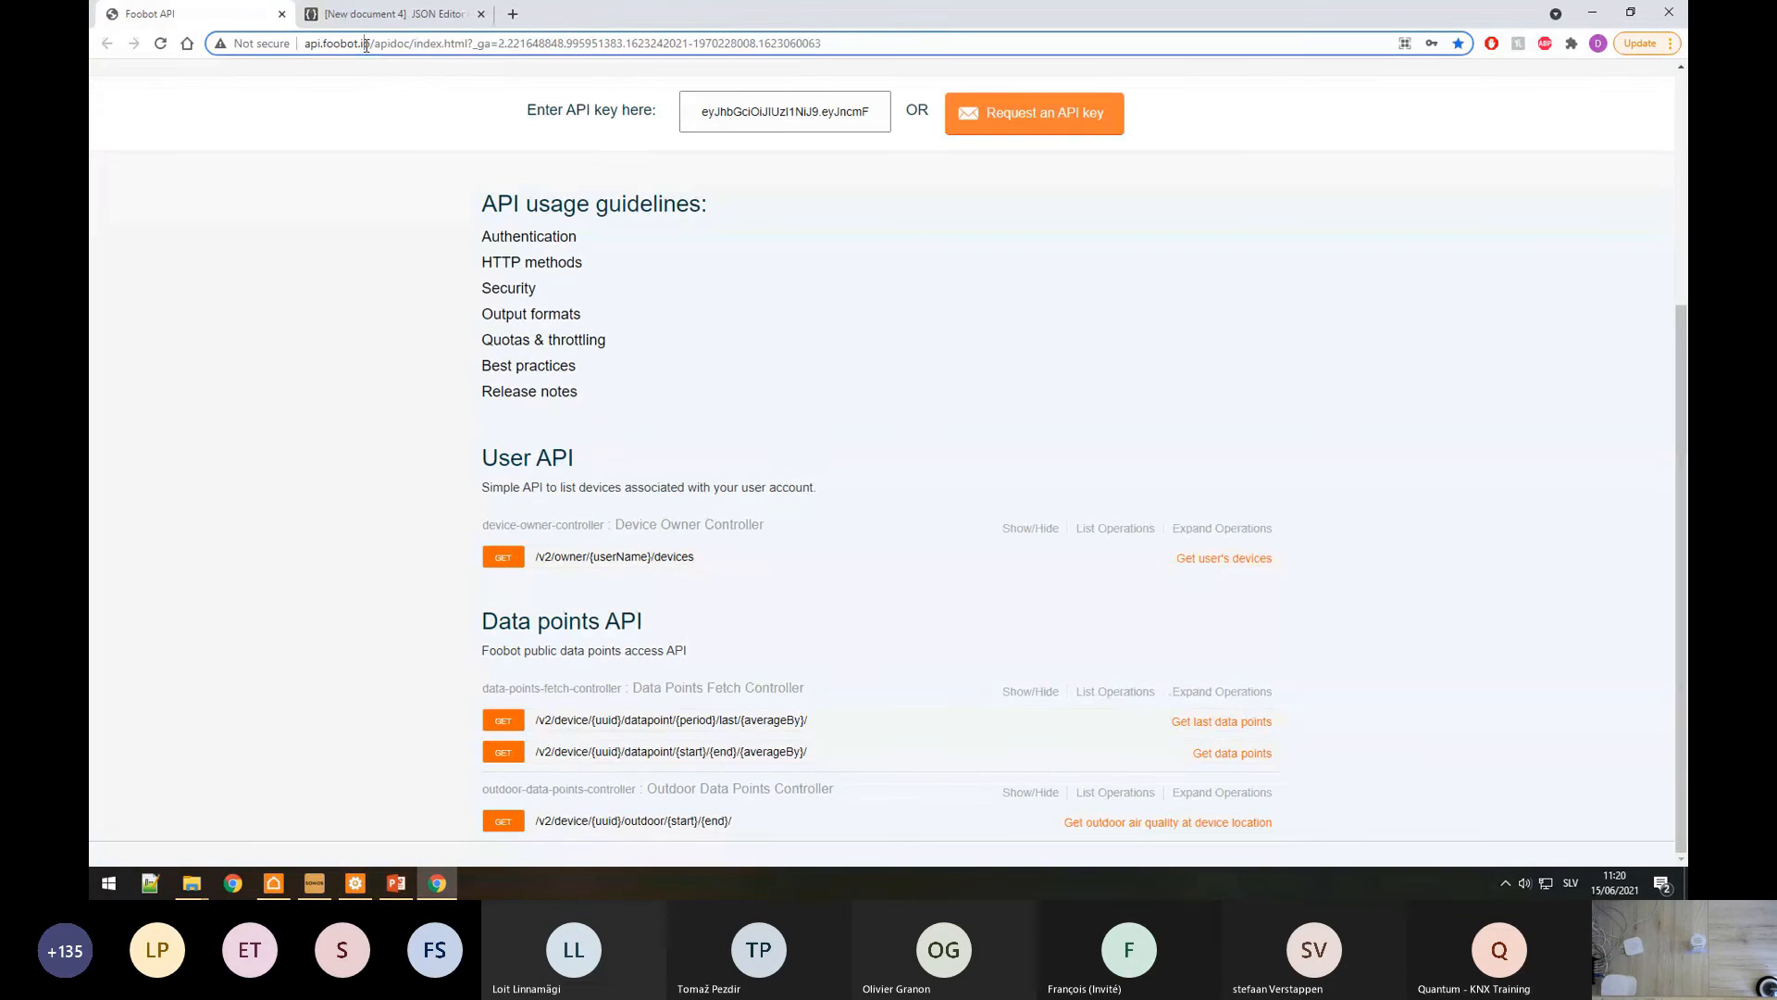
drag(369, 44, 306, 83)
key(ctrl+c)
click(355, 883)
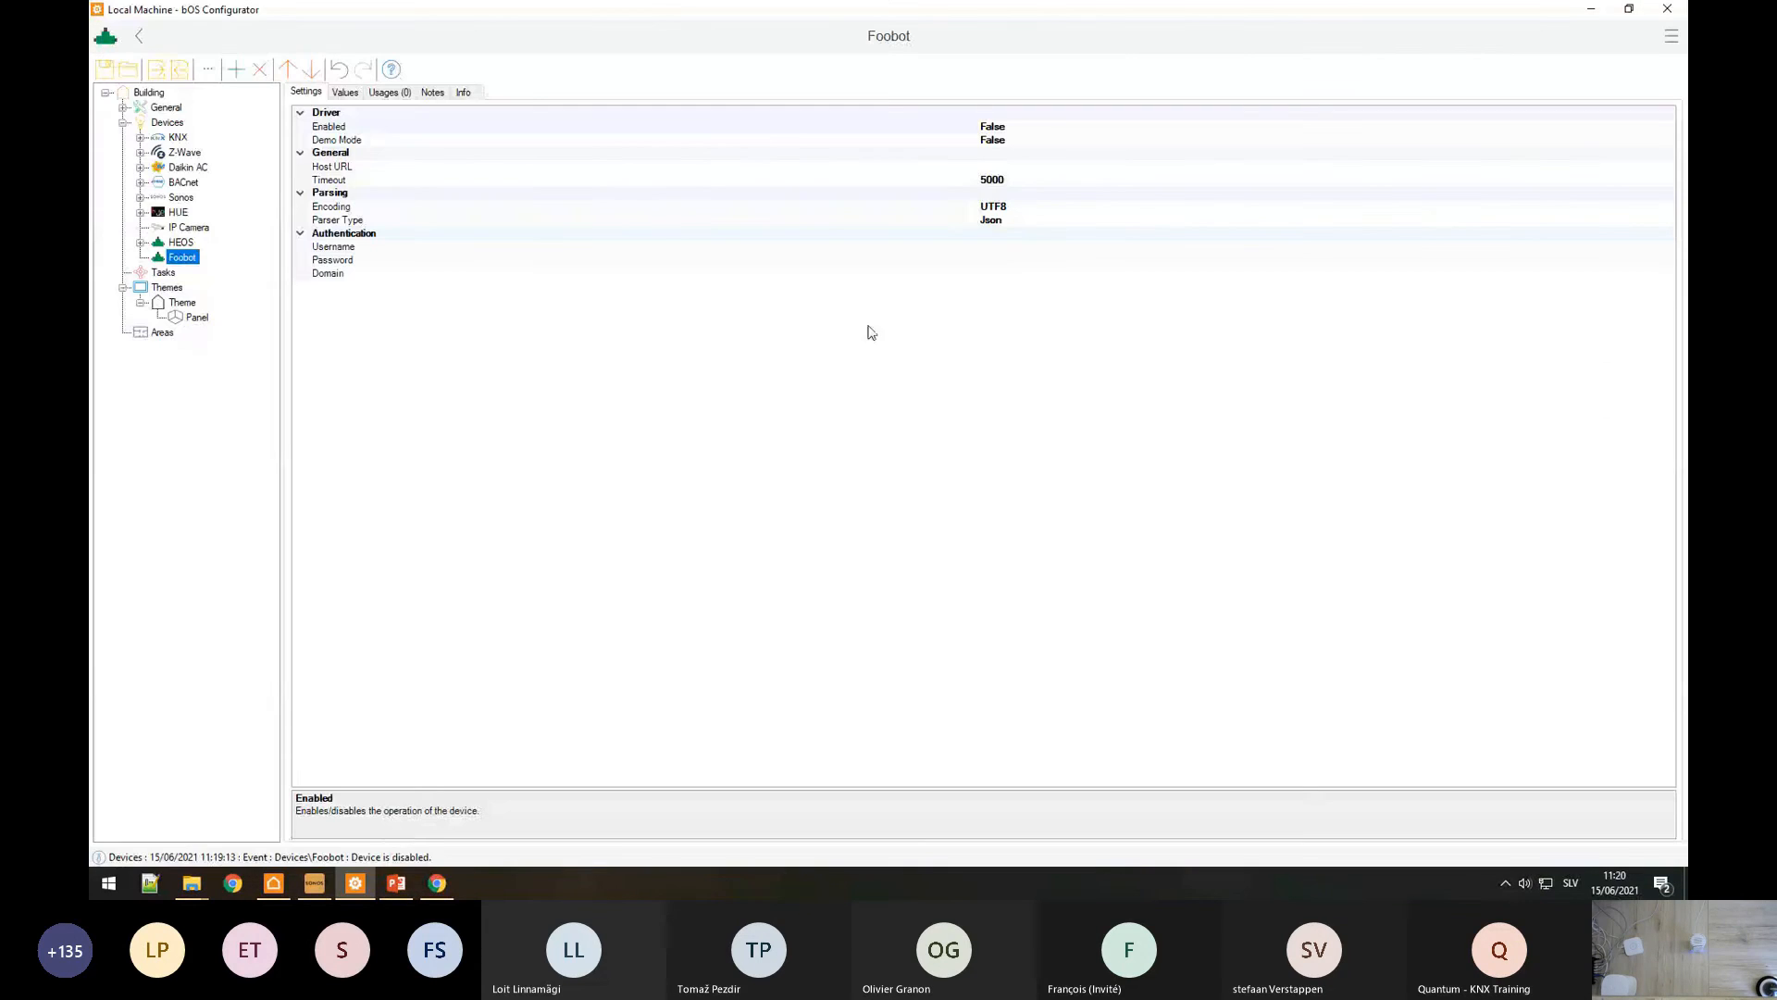
click(1011, 168)
key(ctrl+v)
click(1004, 168)
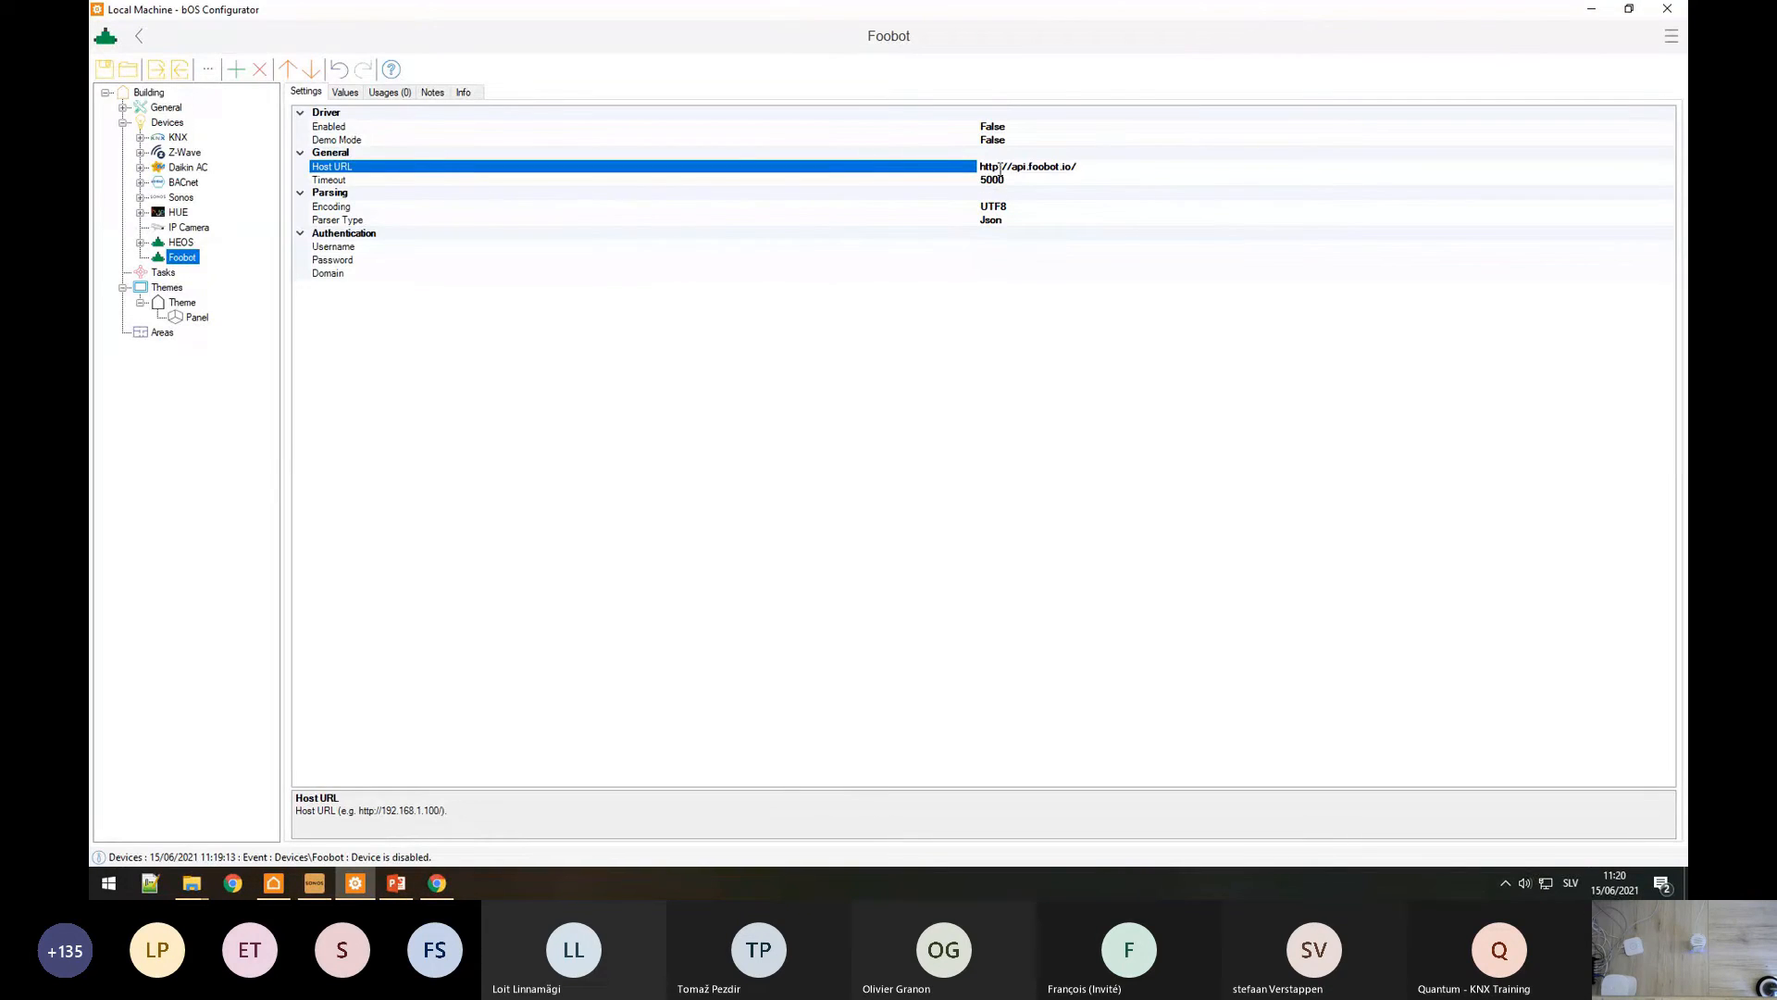
text(s)
click(946, 182)
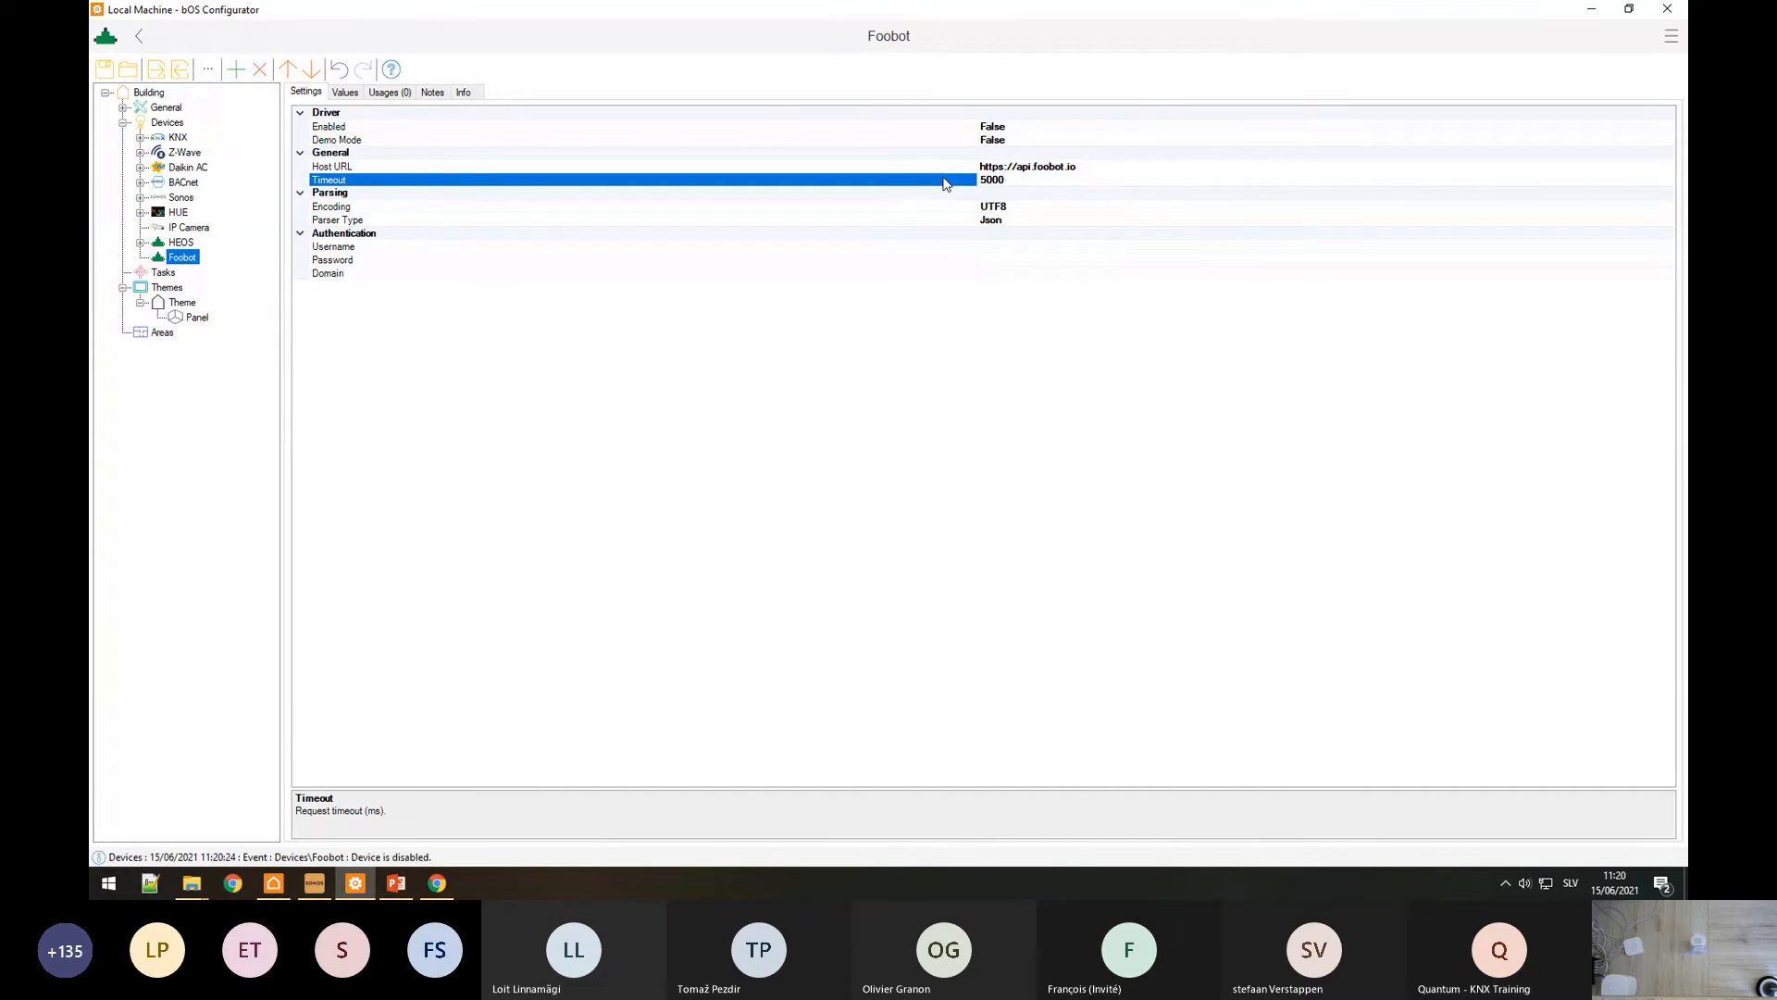
click(407, 166)
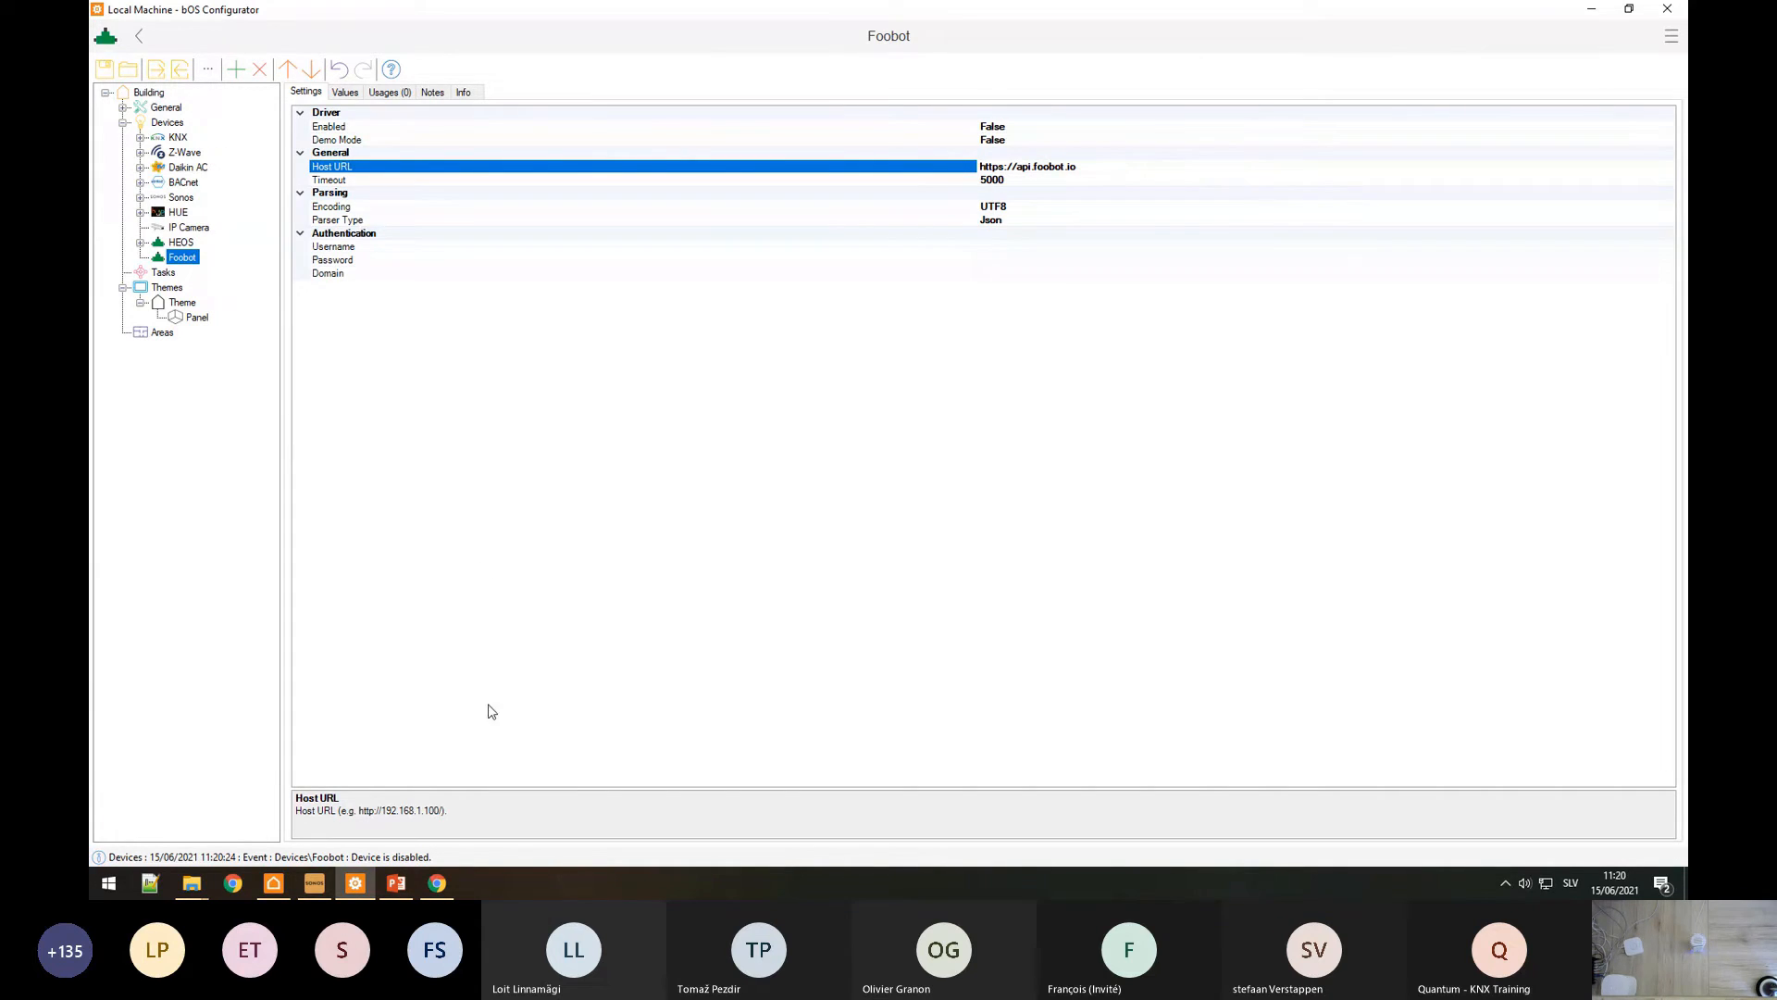
Step: Look over the account's API key details on the Foobot API page
click(438, 893)
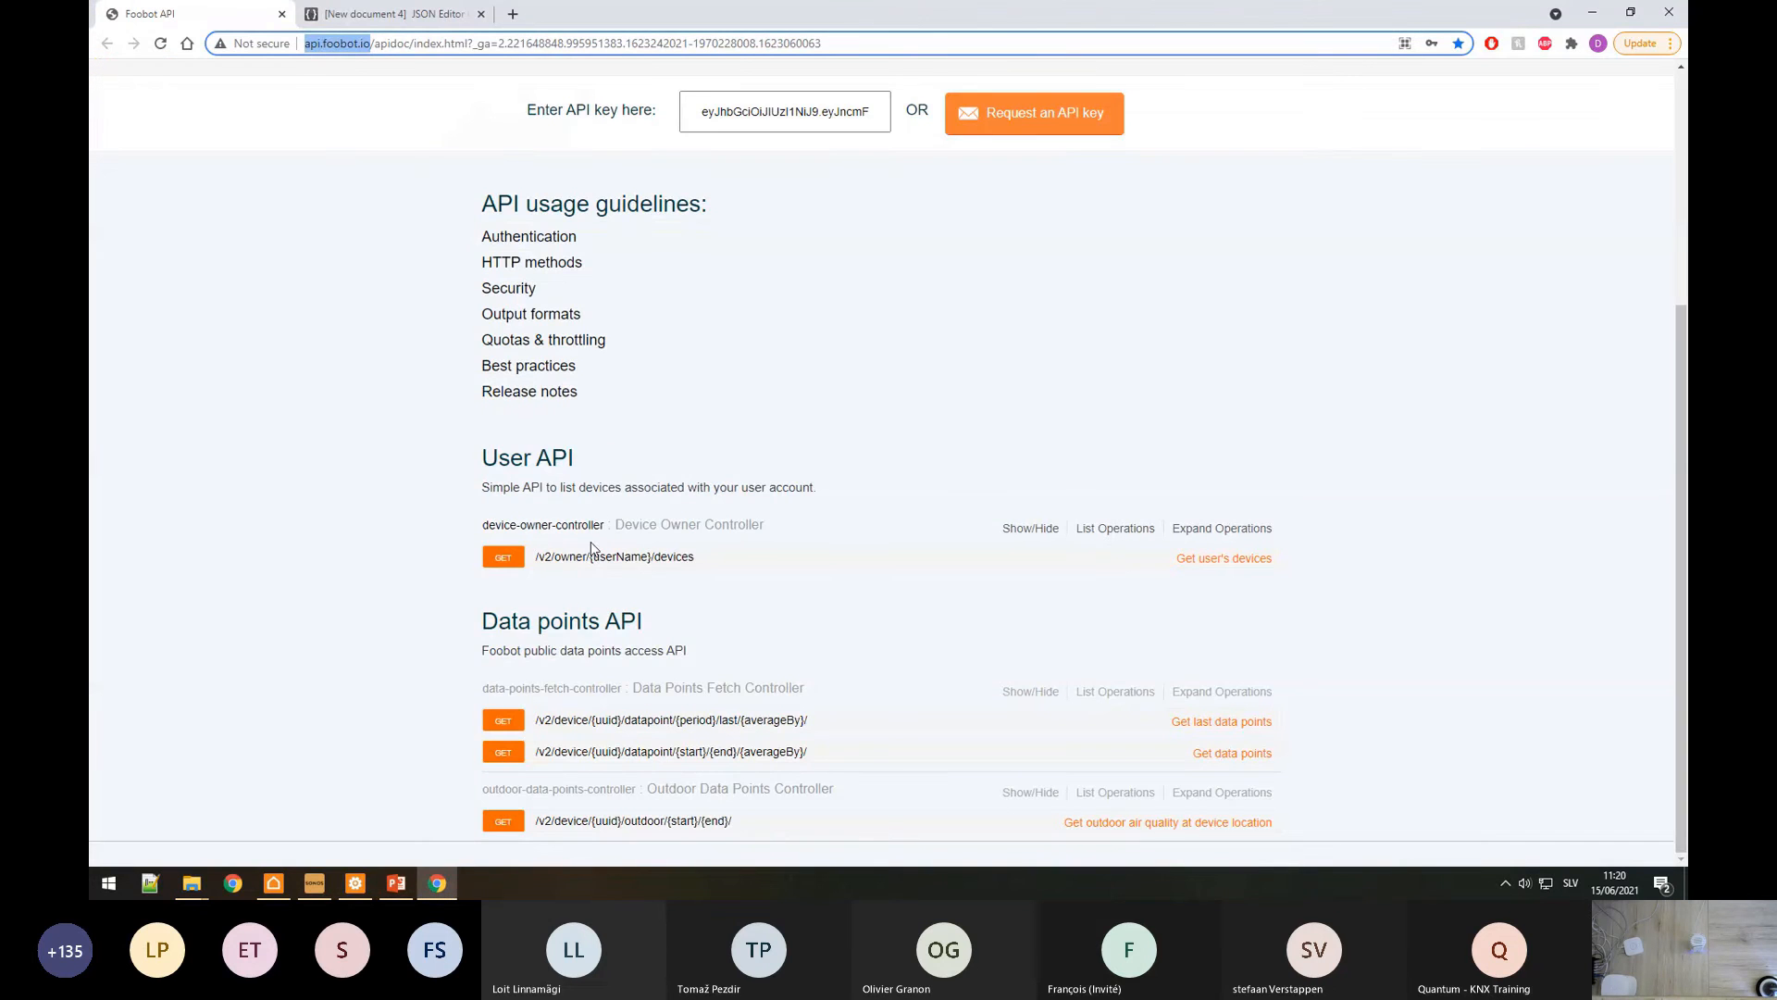
click(401, 391)
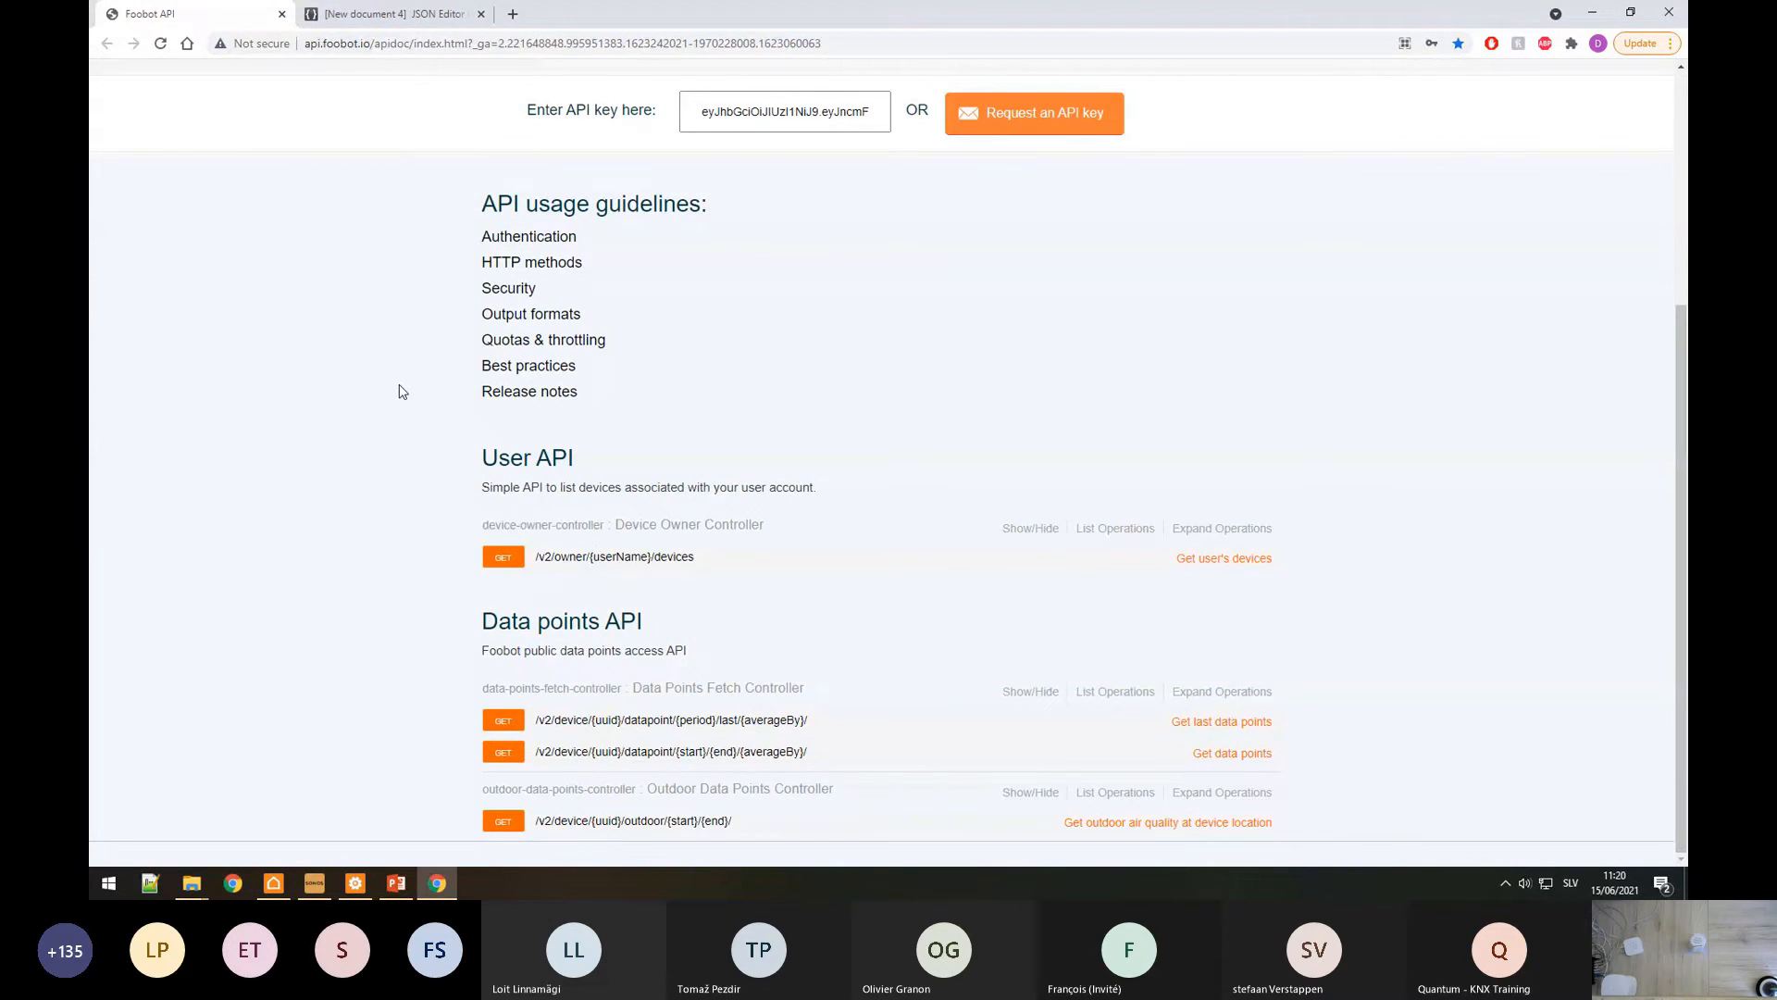
scroll(400, 391, up, 4)
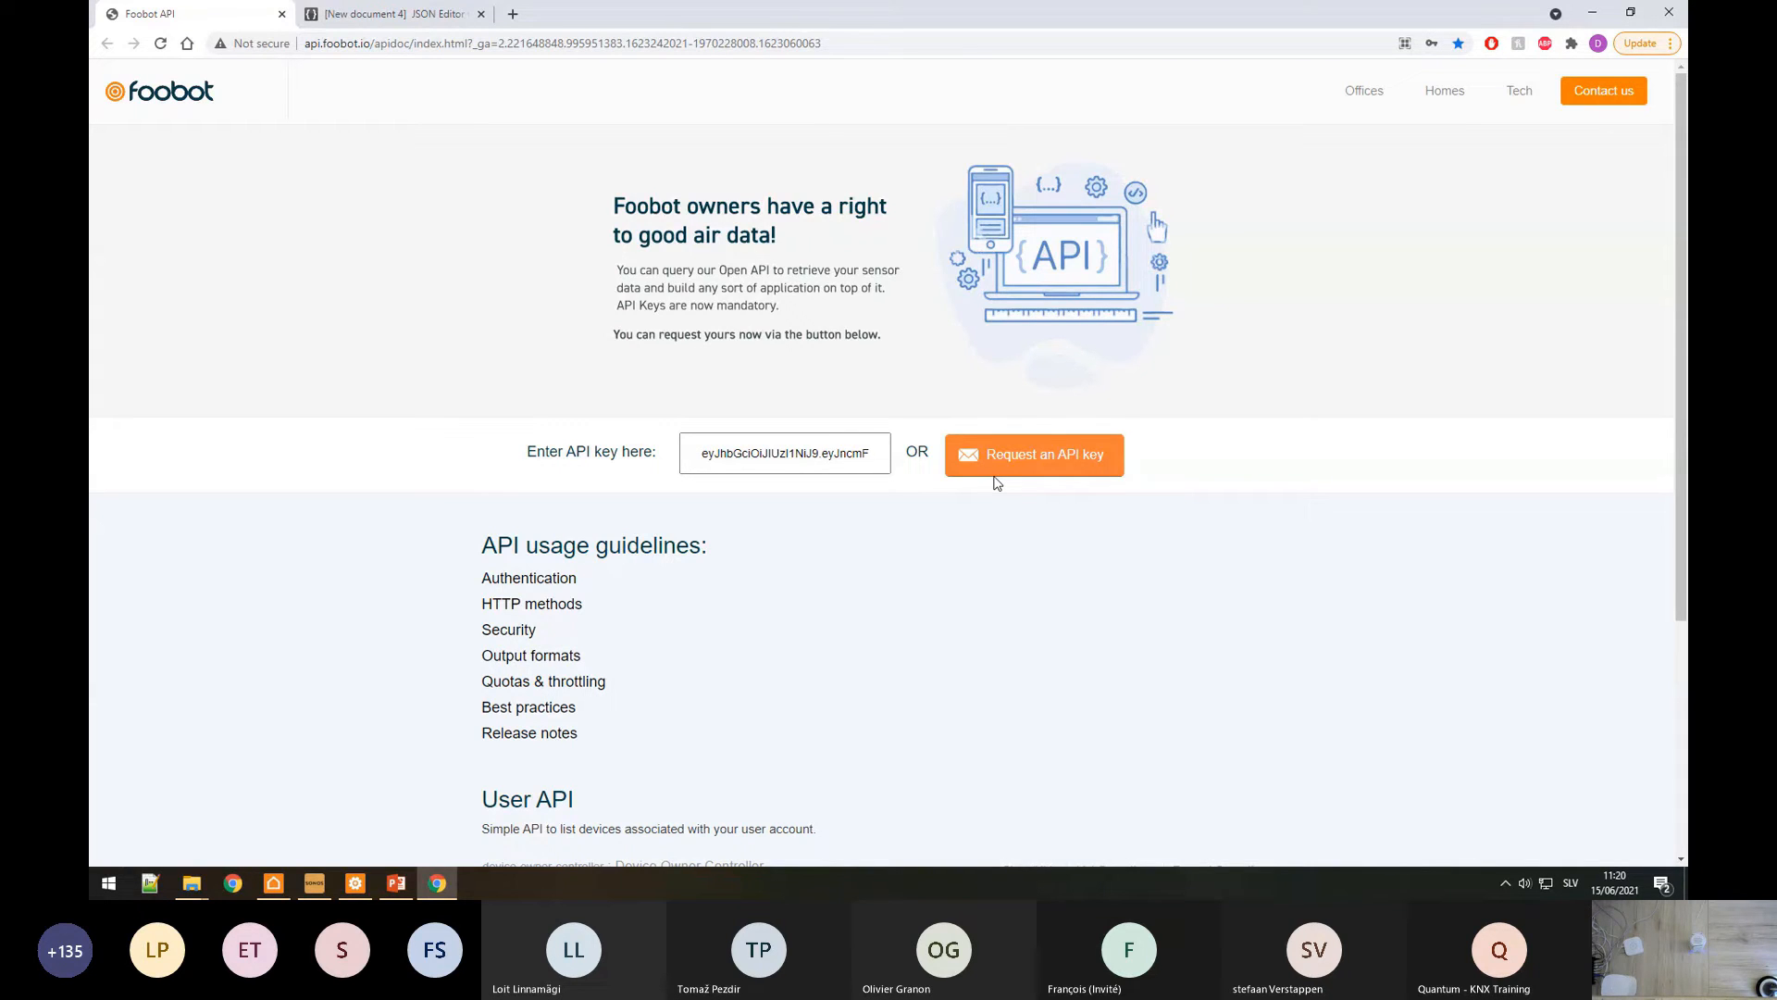
click(1085, 459)
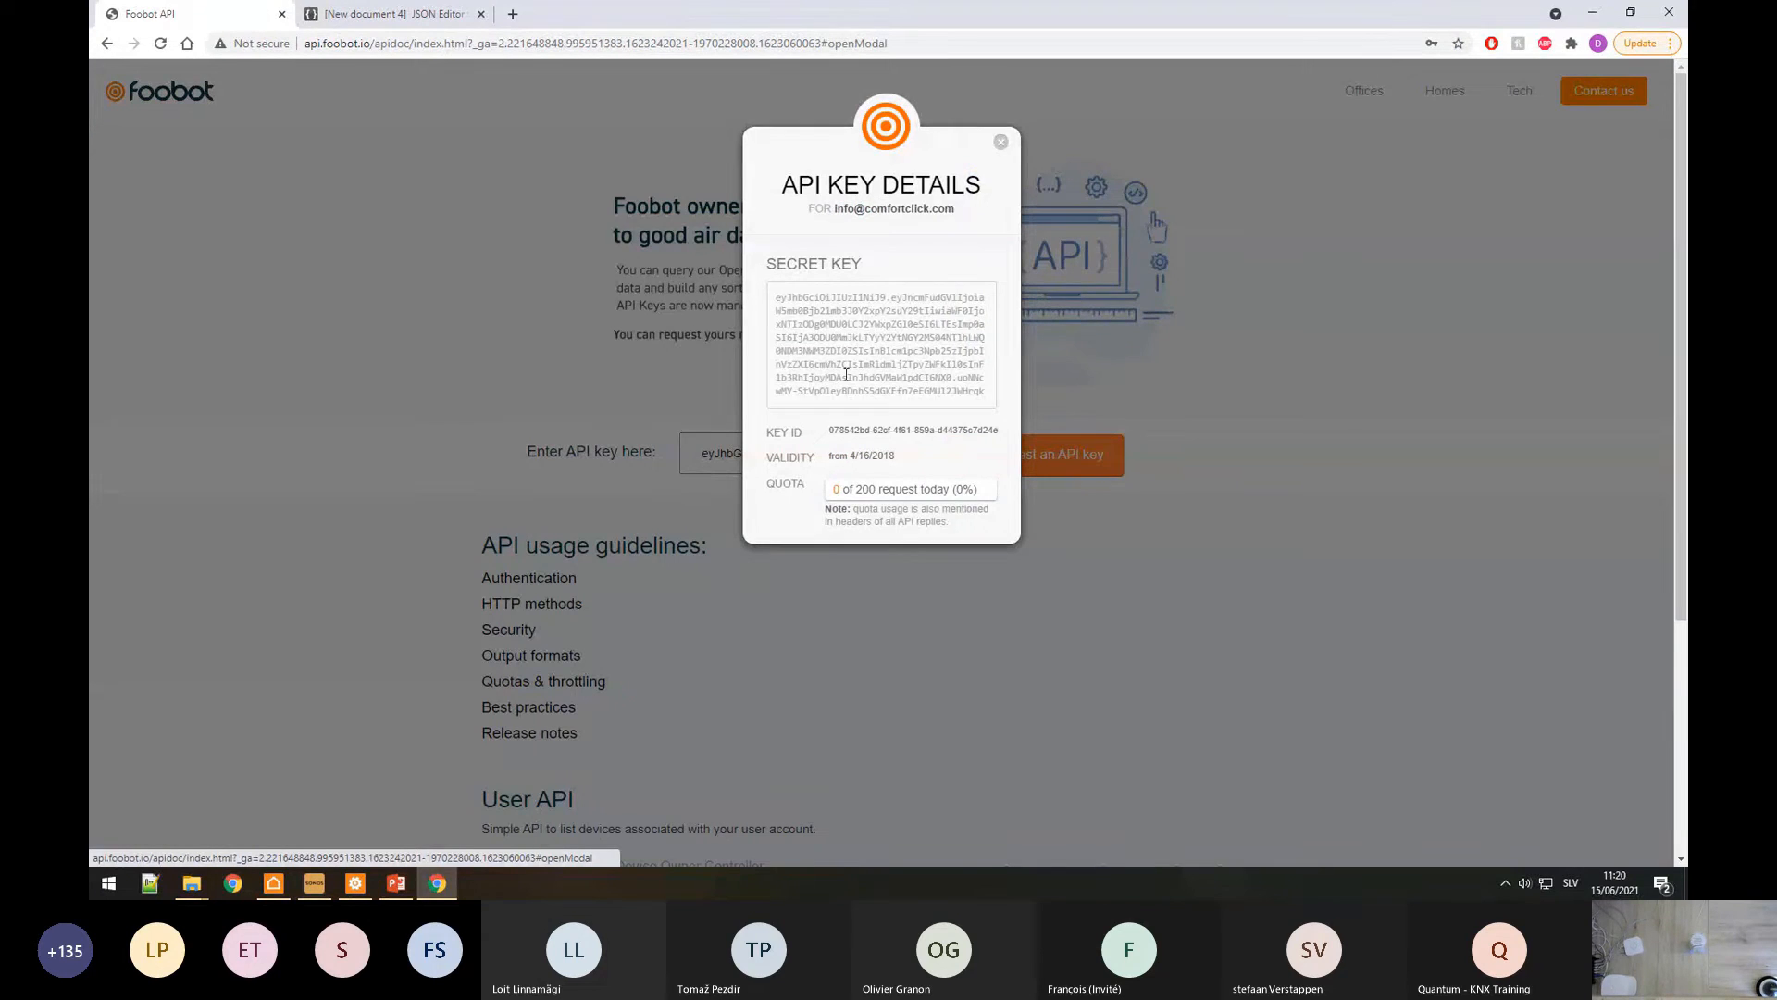
drag(849, 324, 876, 351)
click(891, 325)
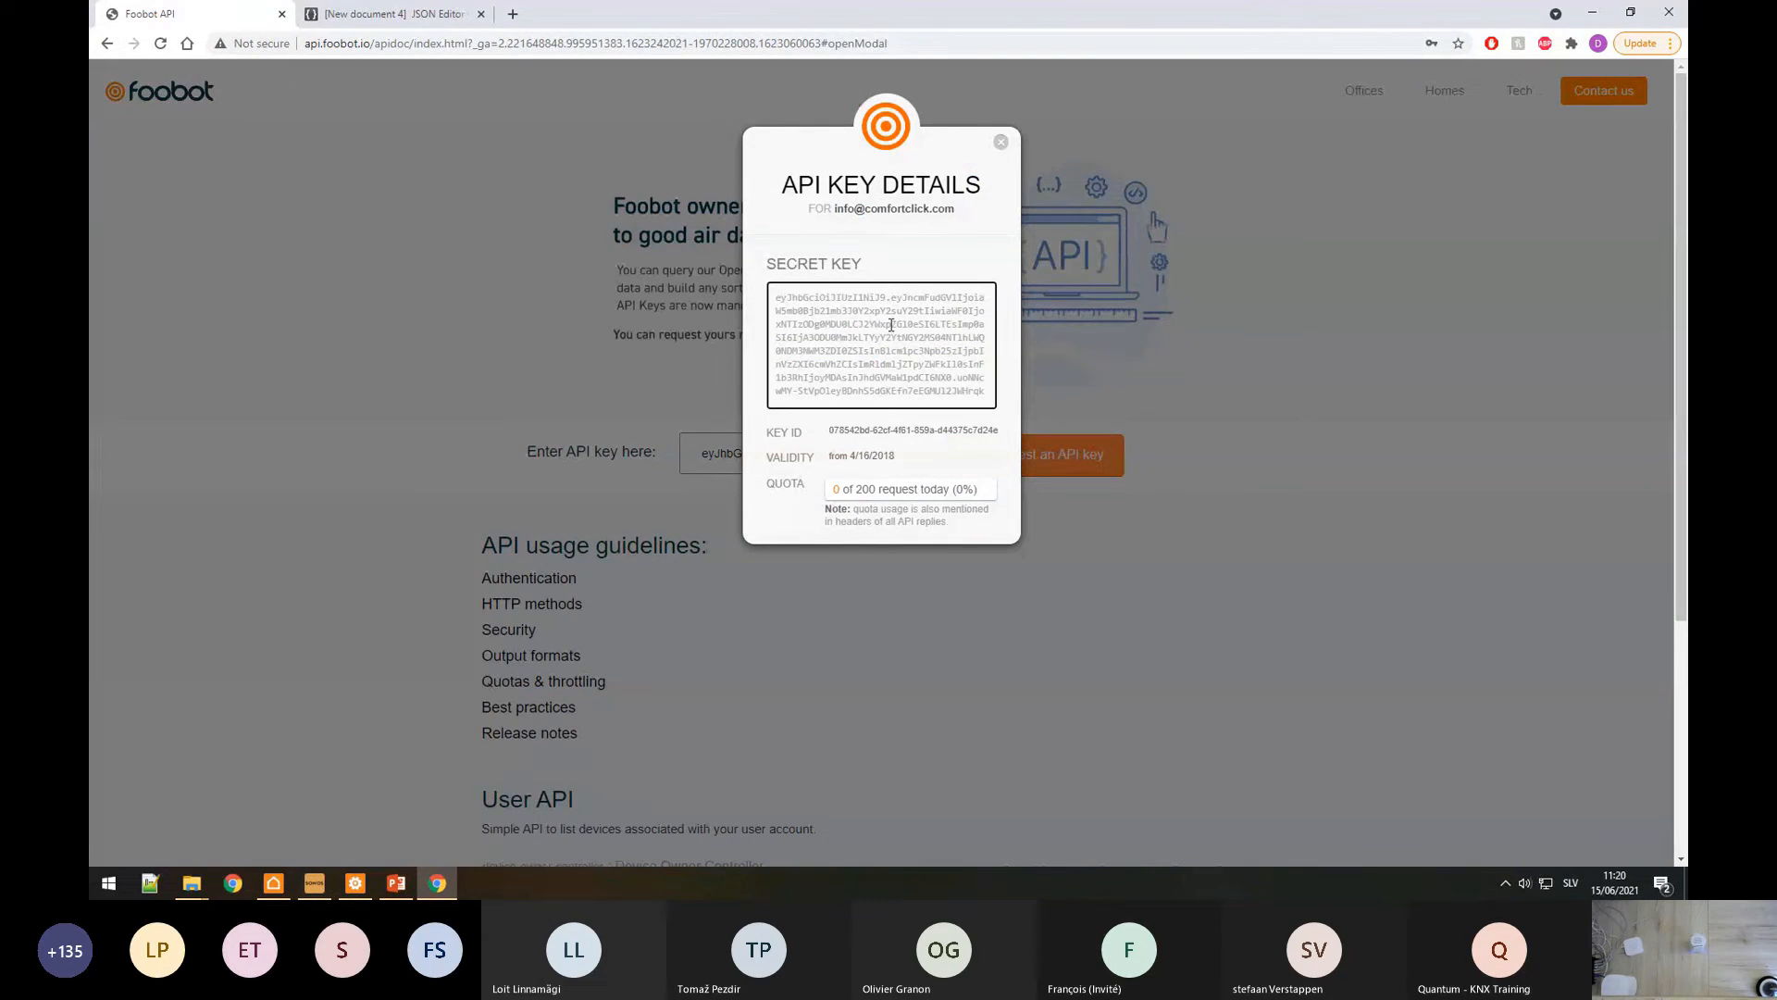
click(1000, 144)
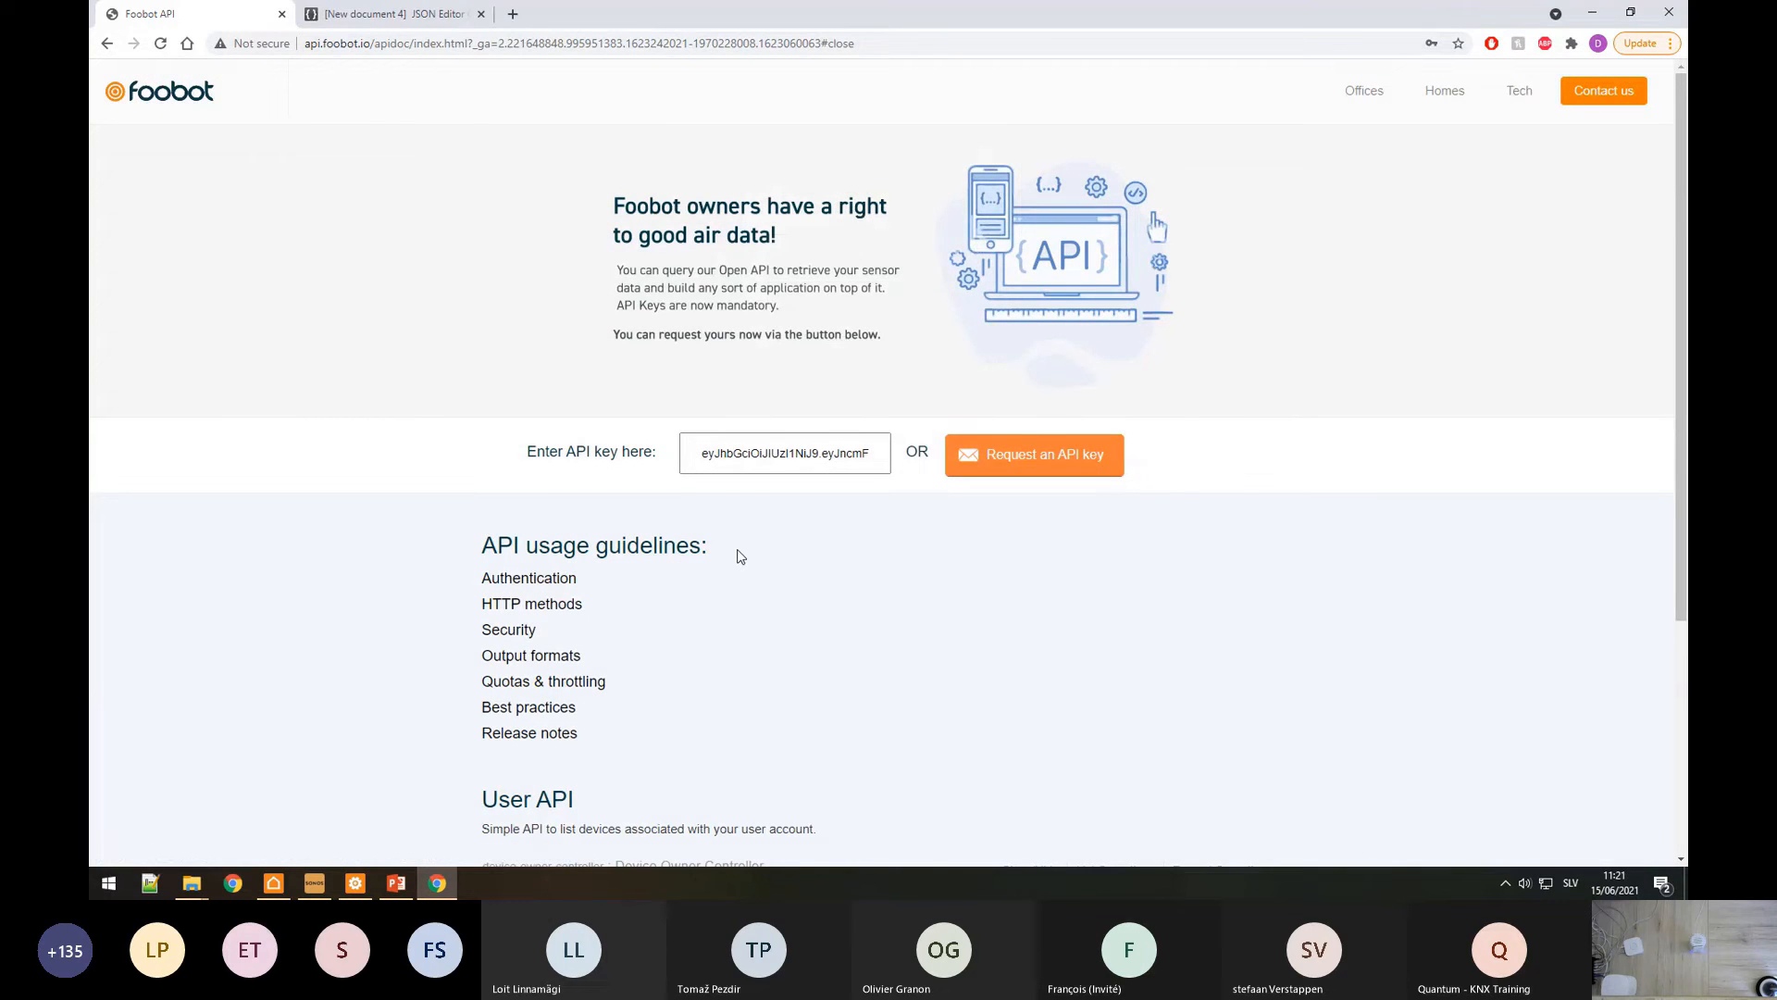
Step: Read the Authentication guideline, highlighting how to get an API key and the X-API-KEY-TOKEN header
click(529, 578)
scroll(536, 571, down, 2)
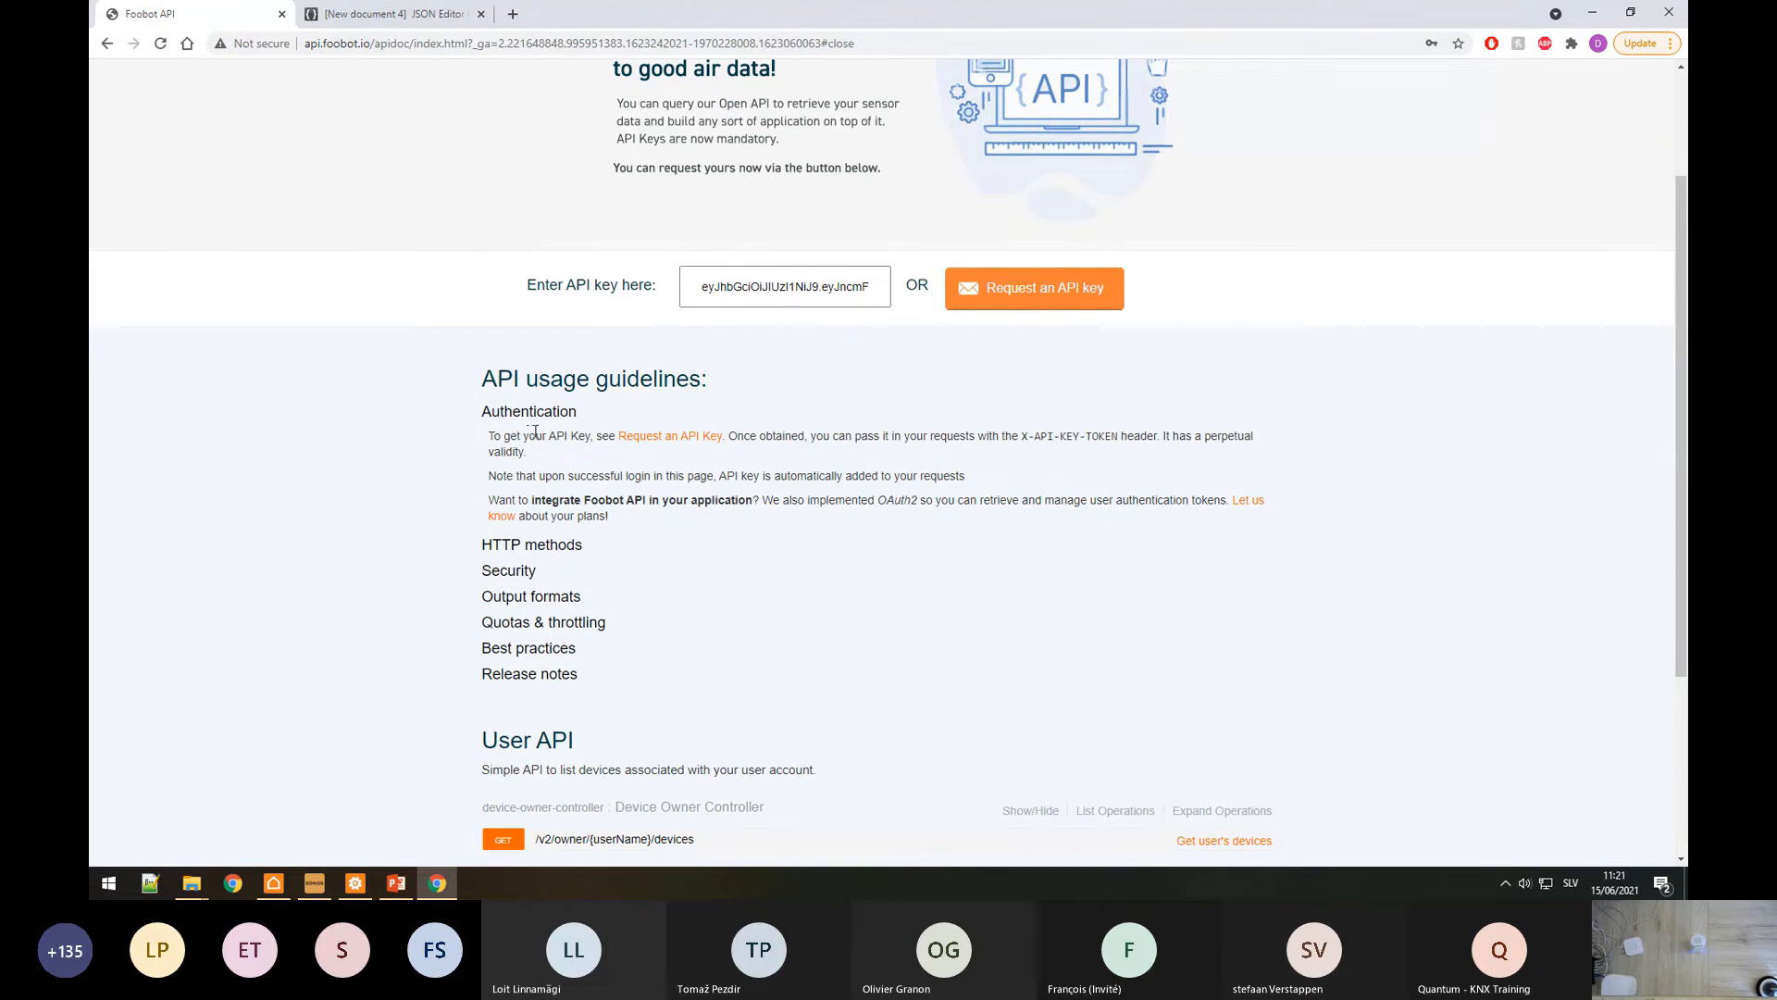
drag(529, 435, 756, 442)
click(756, 443)
drag(1020, 437, 1118, 442)
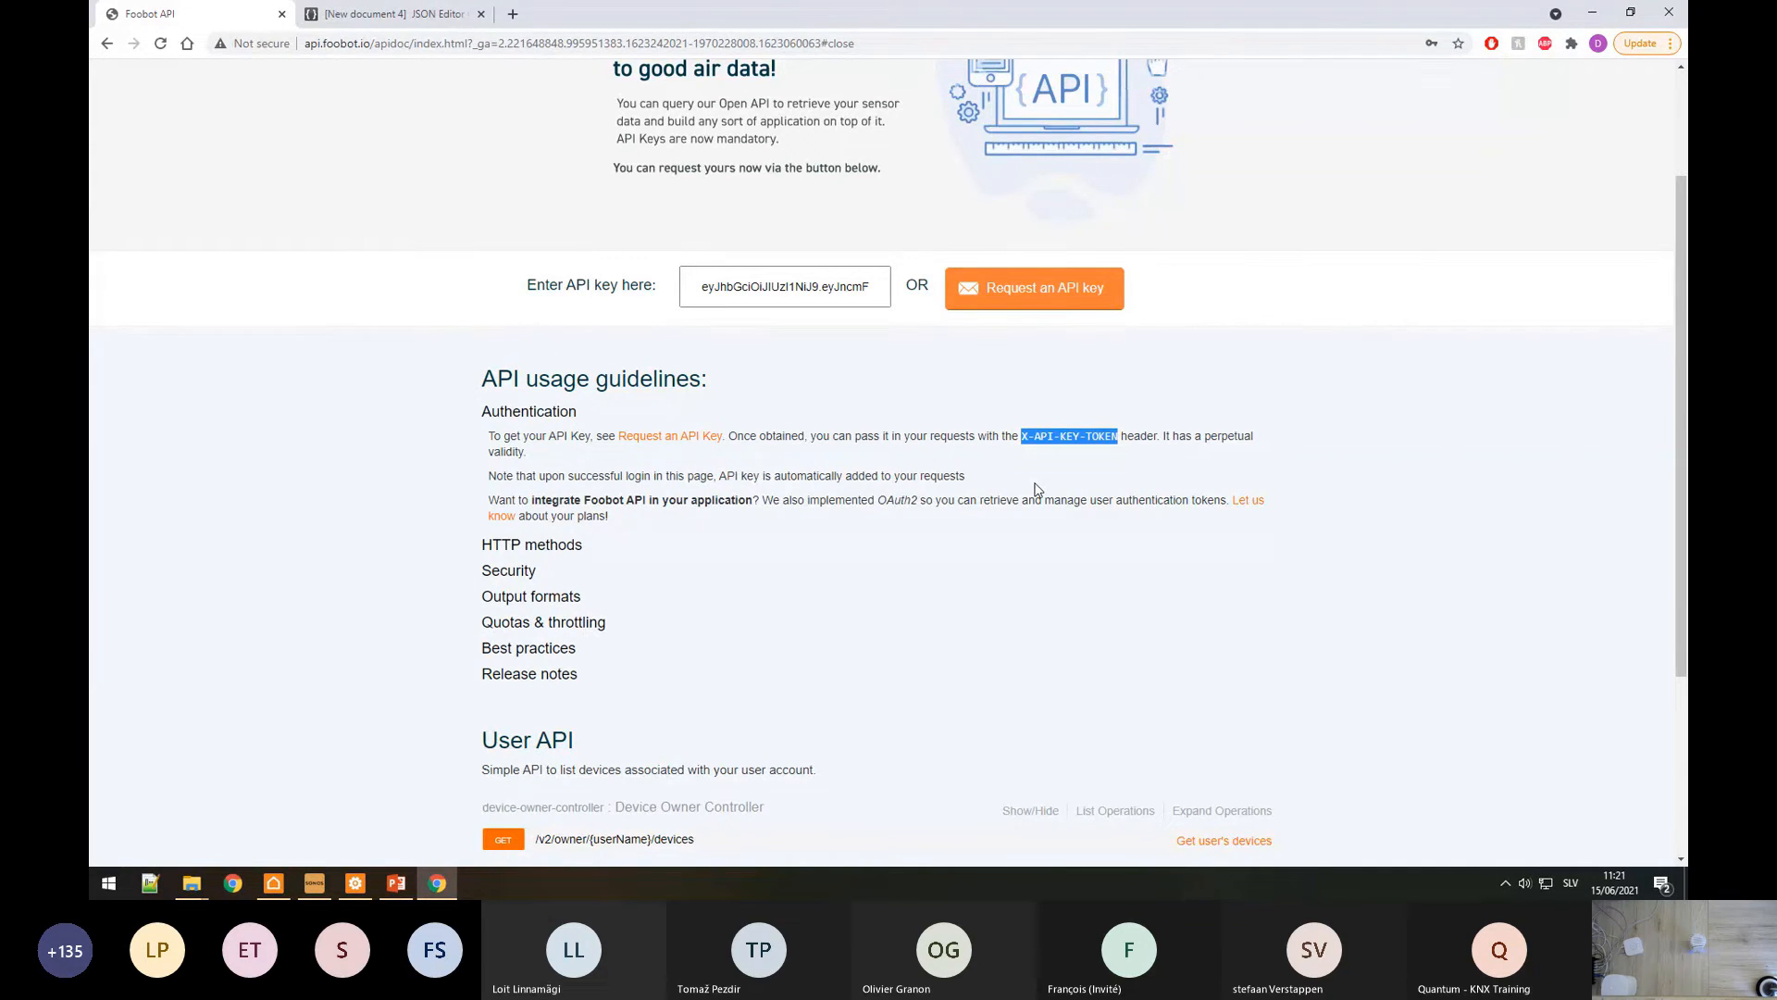
Step: Read the HTTP methods, Security and Output formats guidelines, noting output is JSON
click(506, 544)
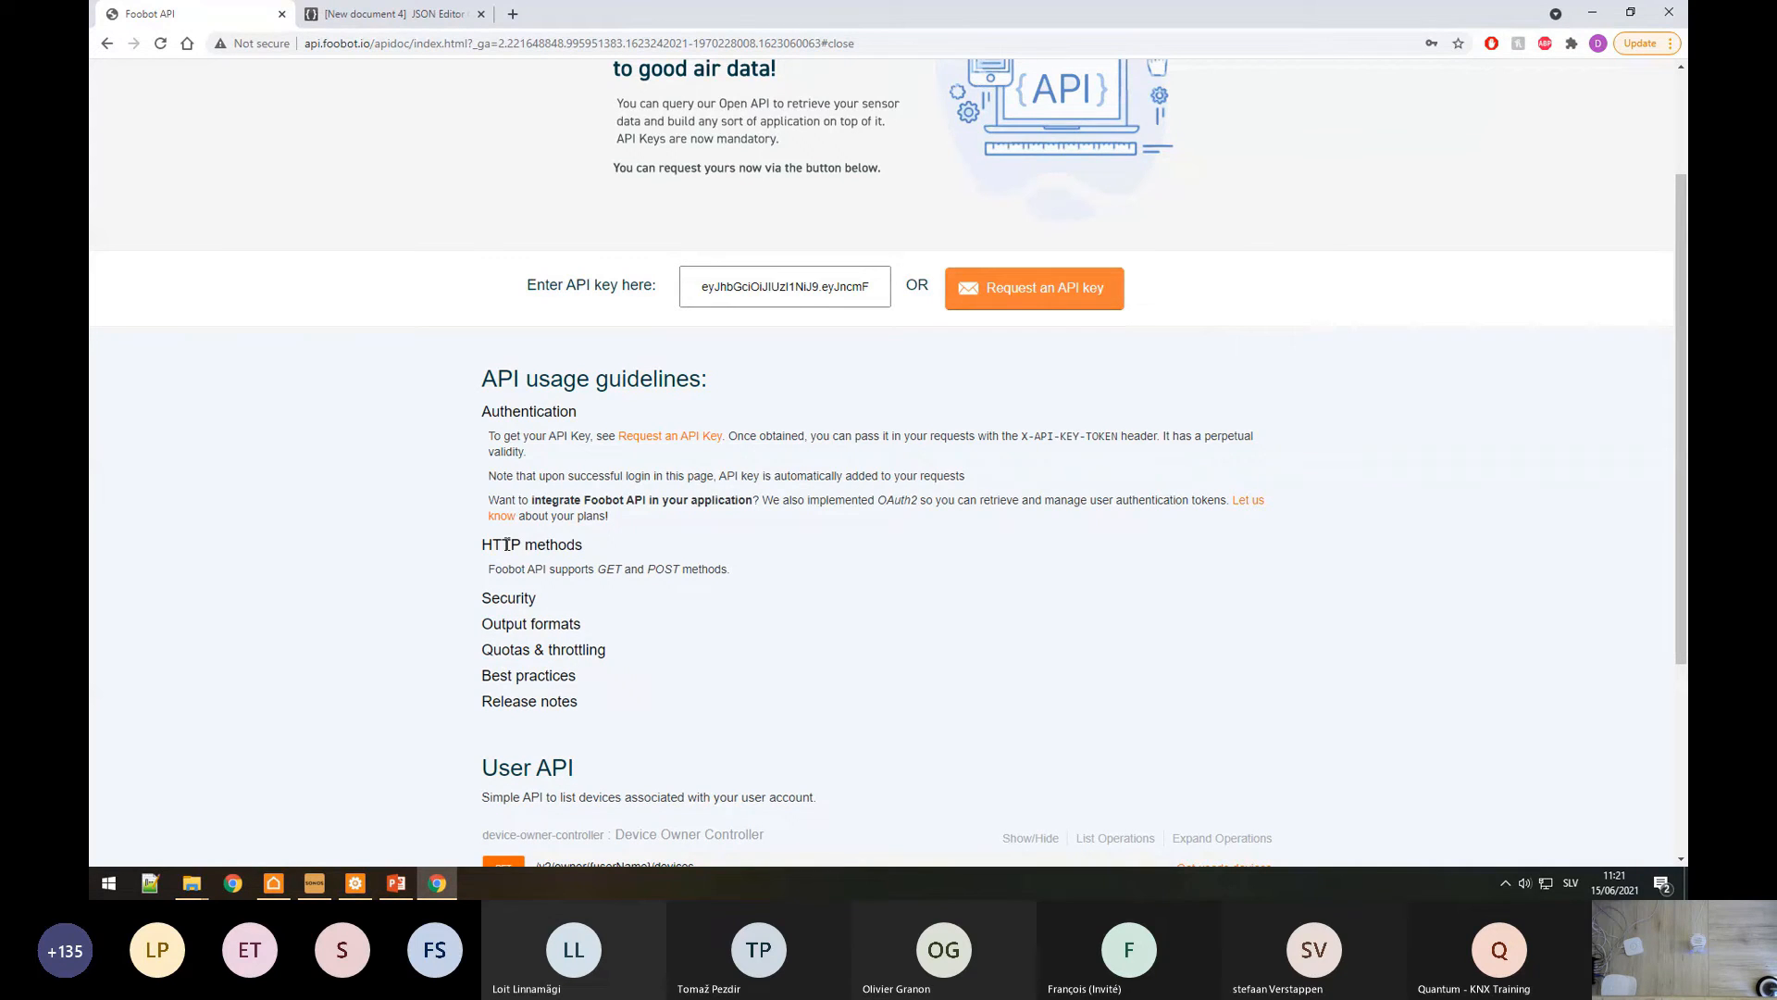
scroll(506, 544, down, 2)
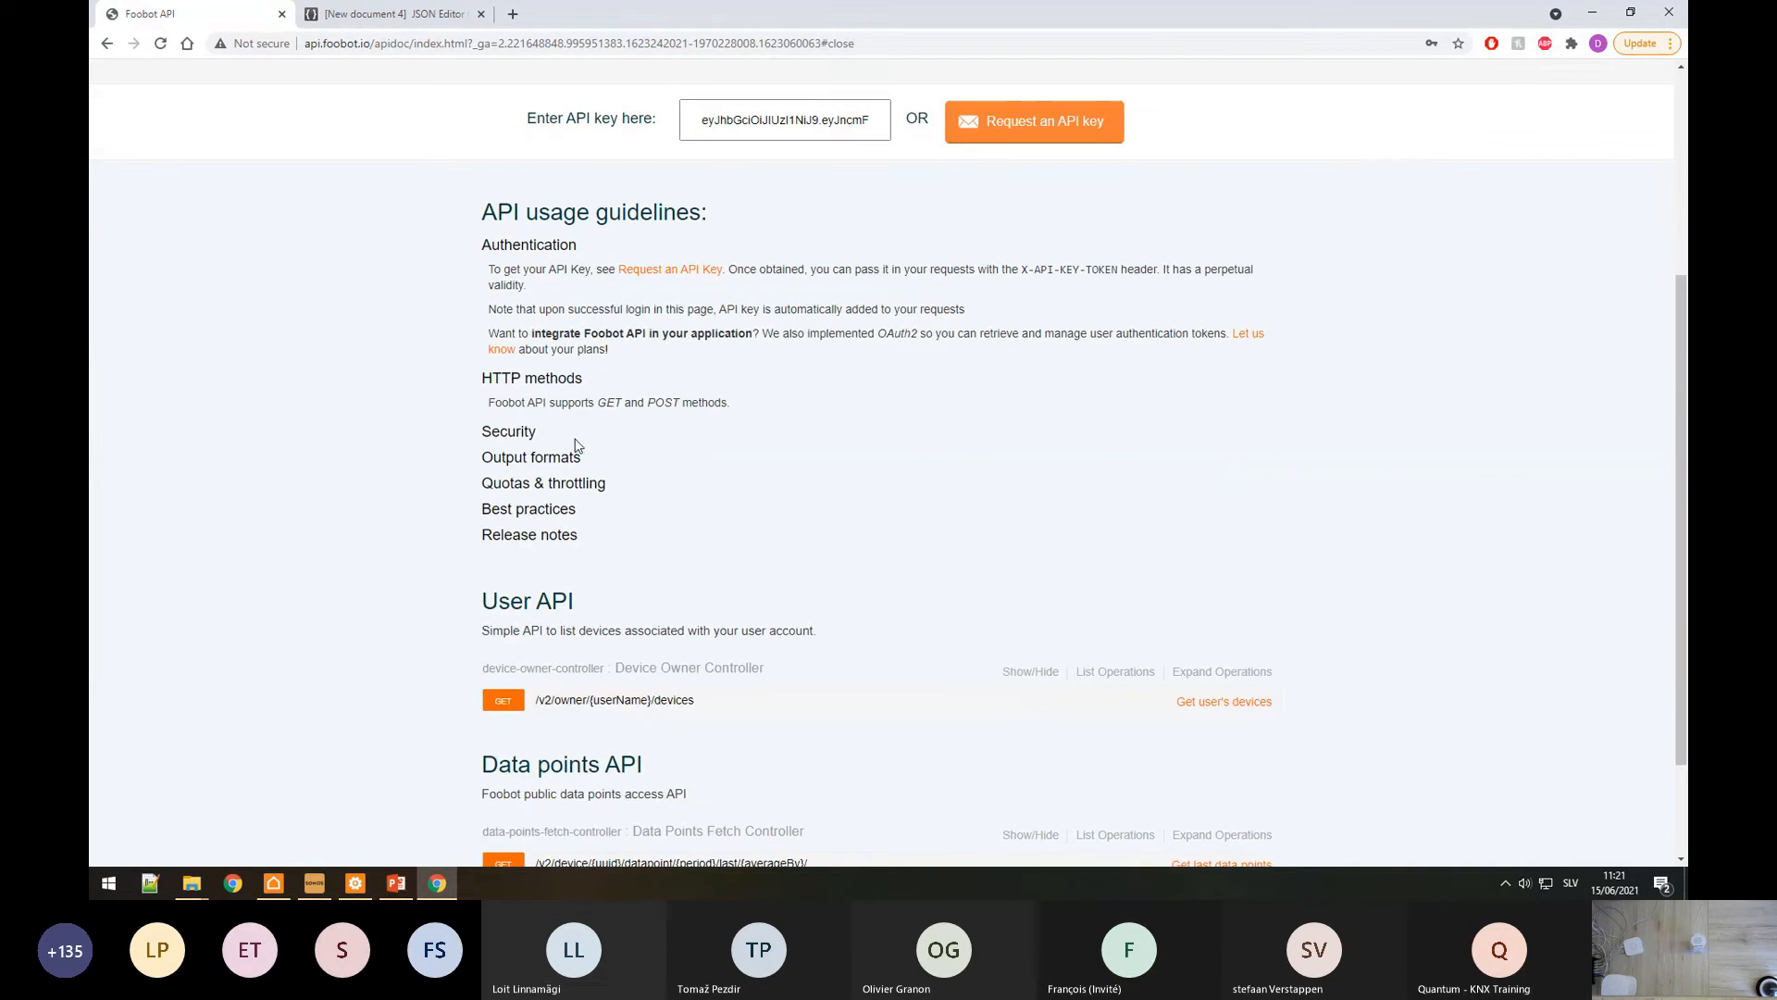
click(532, 431)
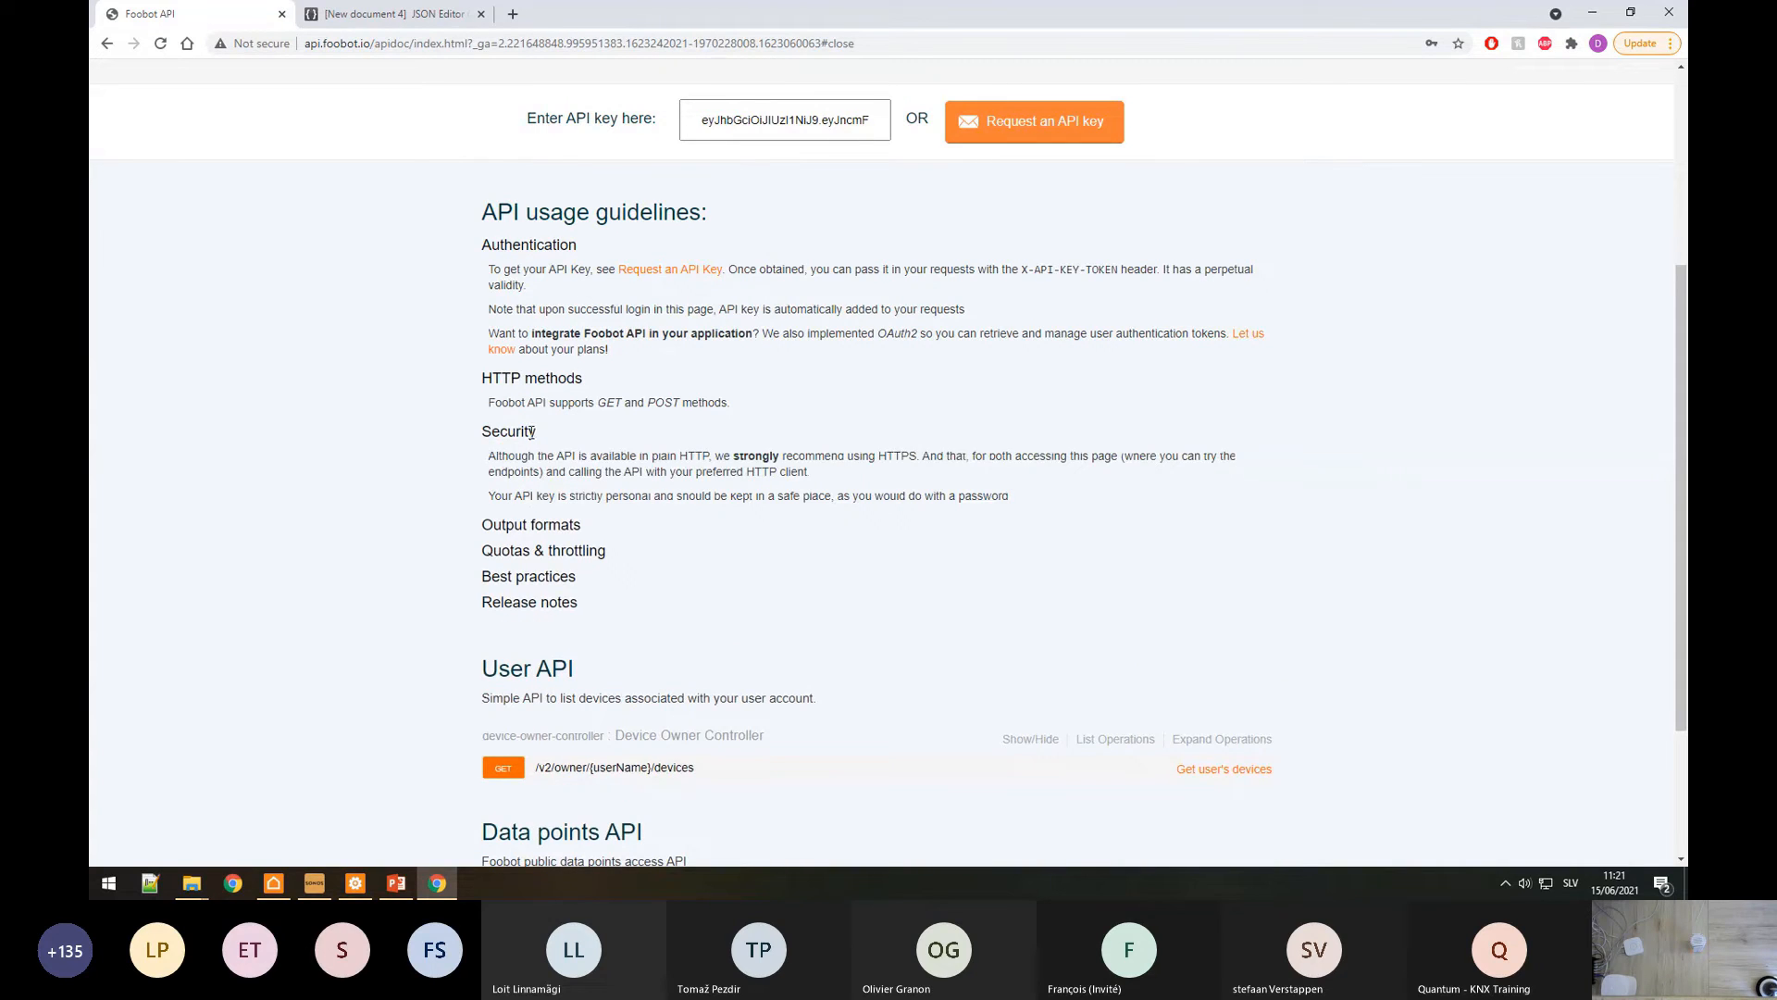
click(527, 525)
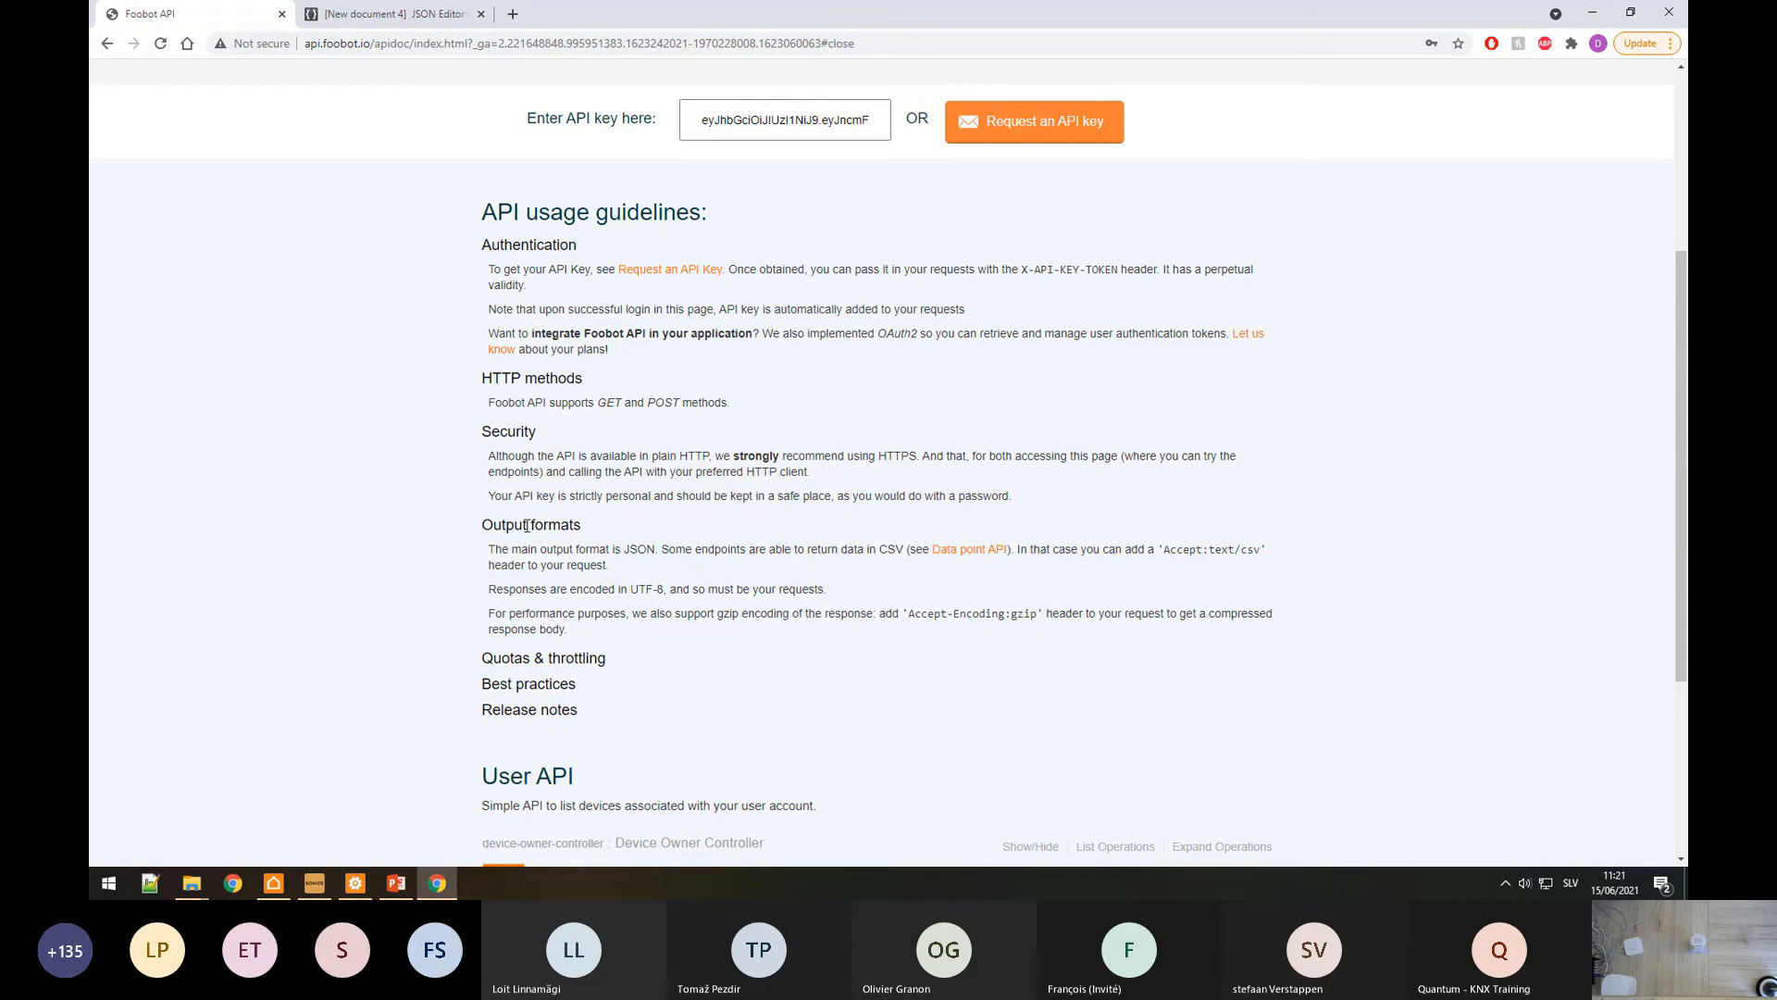
drag(506, 546, 704, 551)
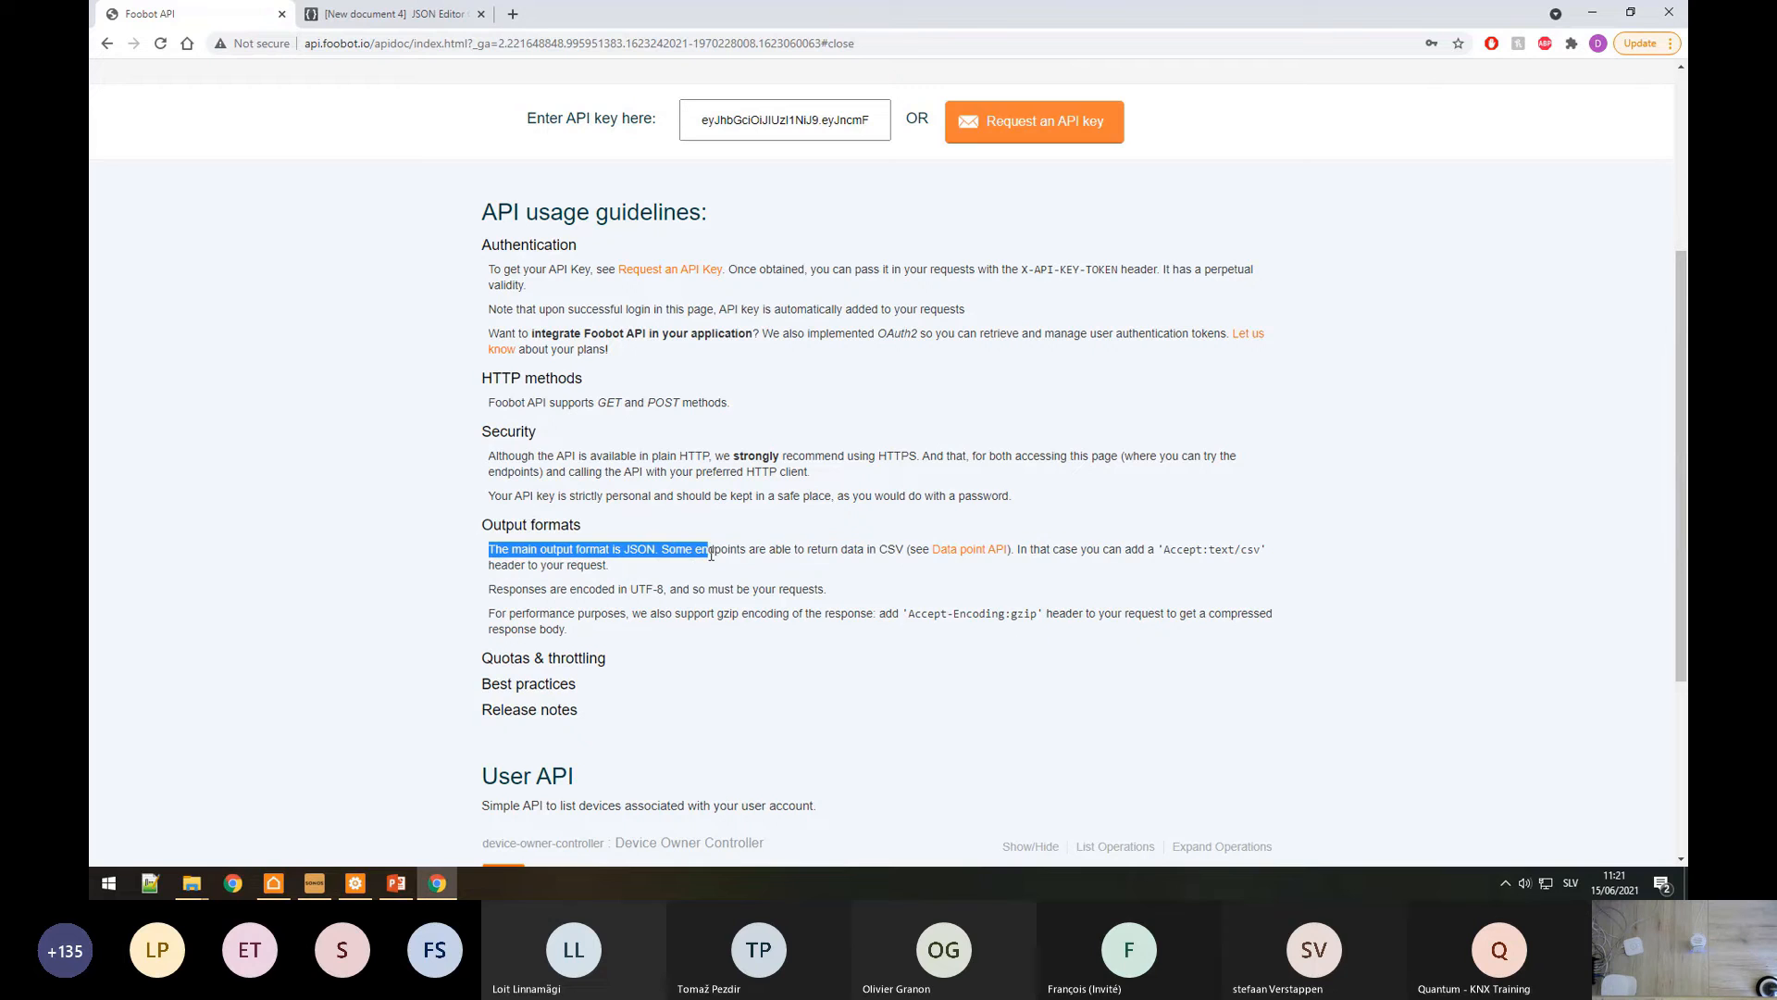
click(670, 551)
key(alt+Tab)
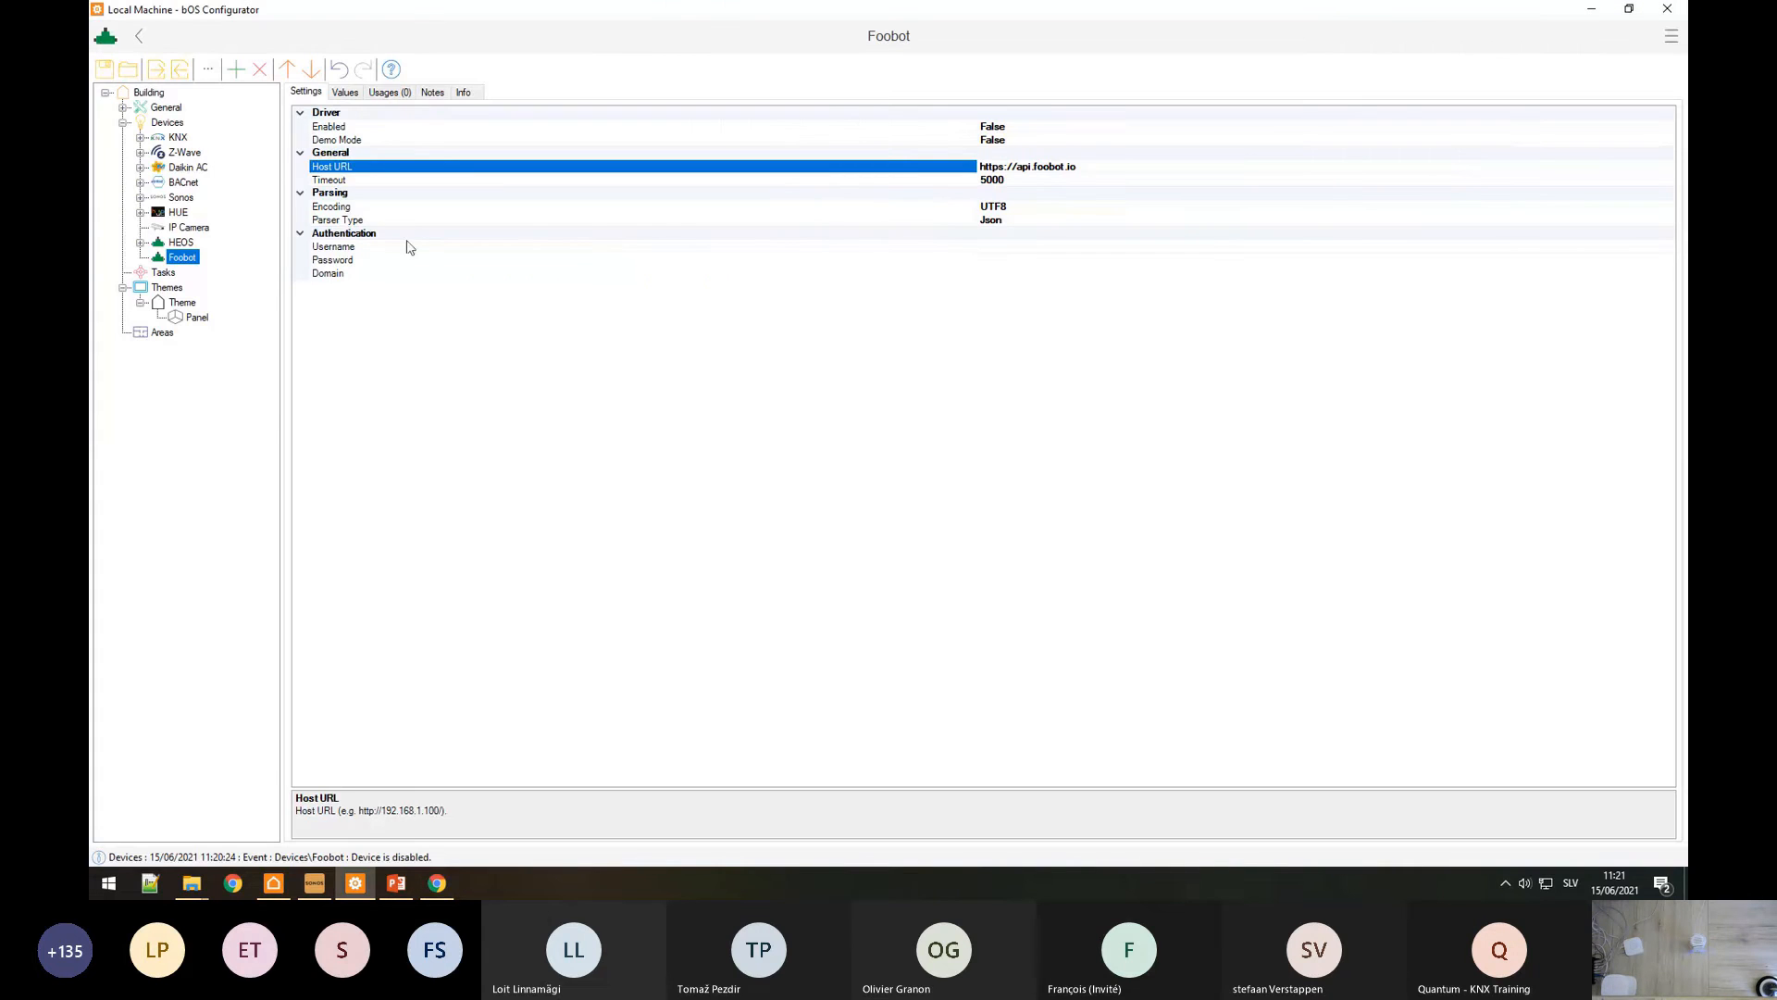
Step: Check Foobot's Json parser type against the API's UTF-8 encoding note
click(345, 221)
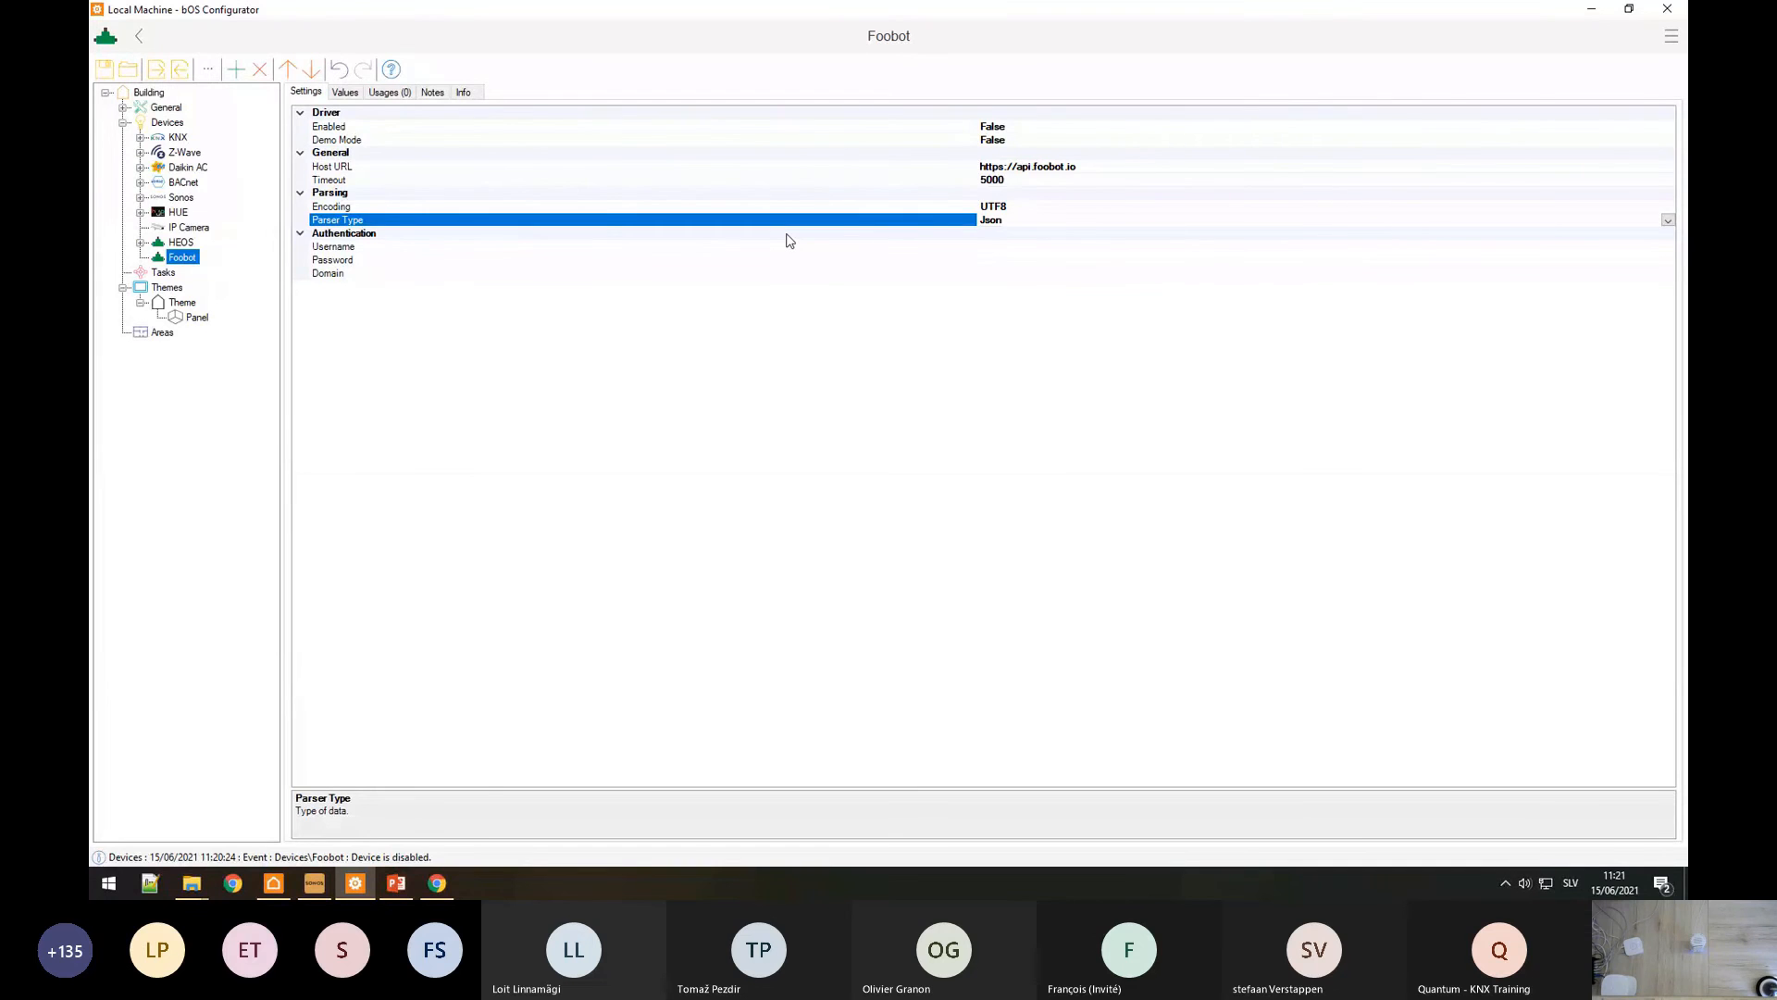
key(alt+Tab)
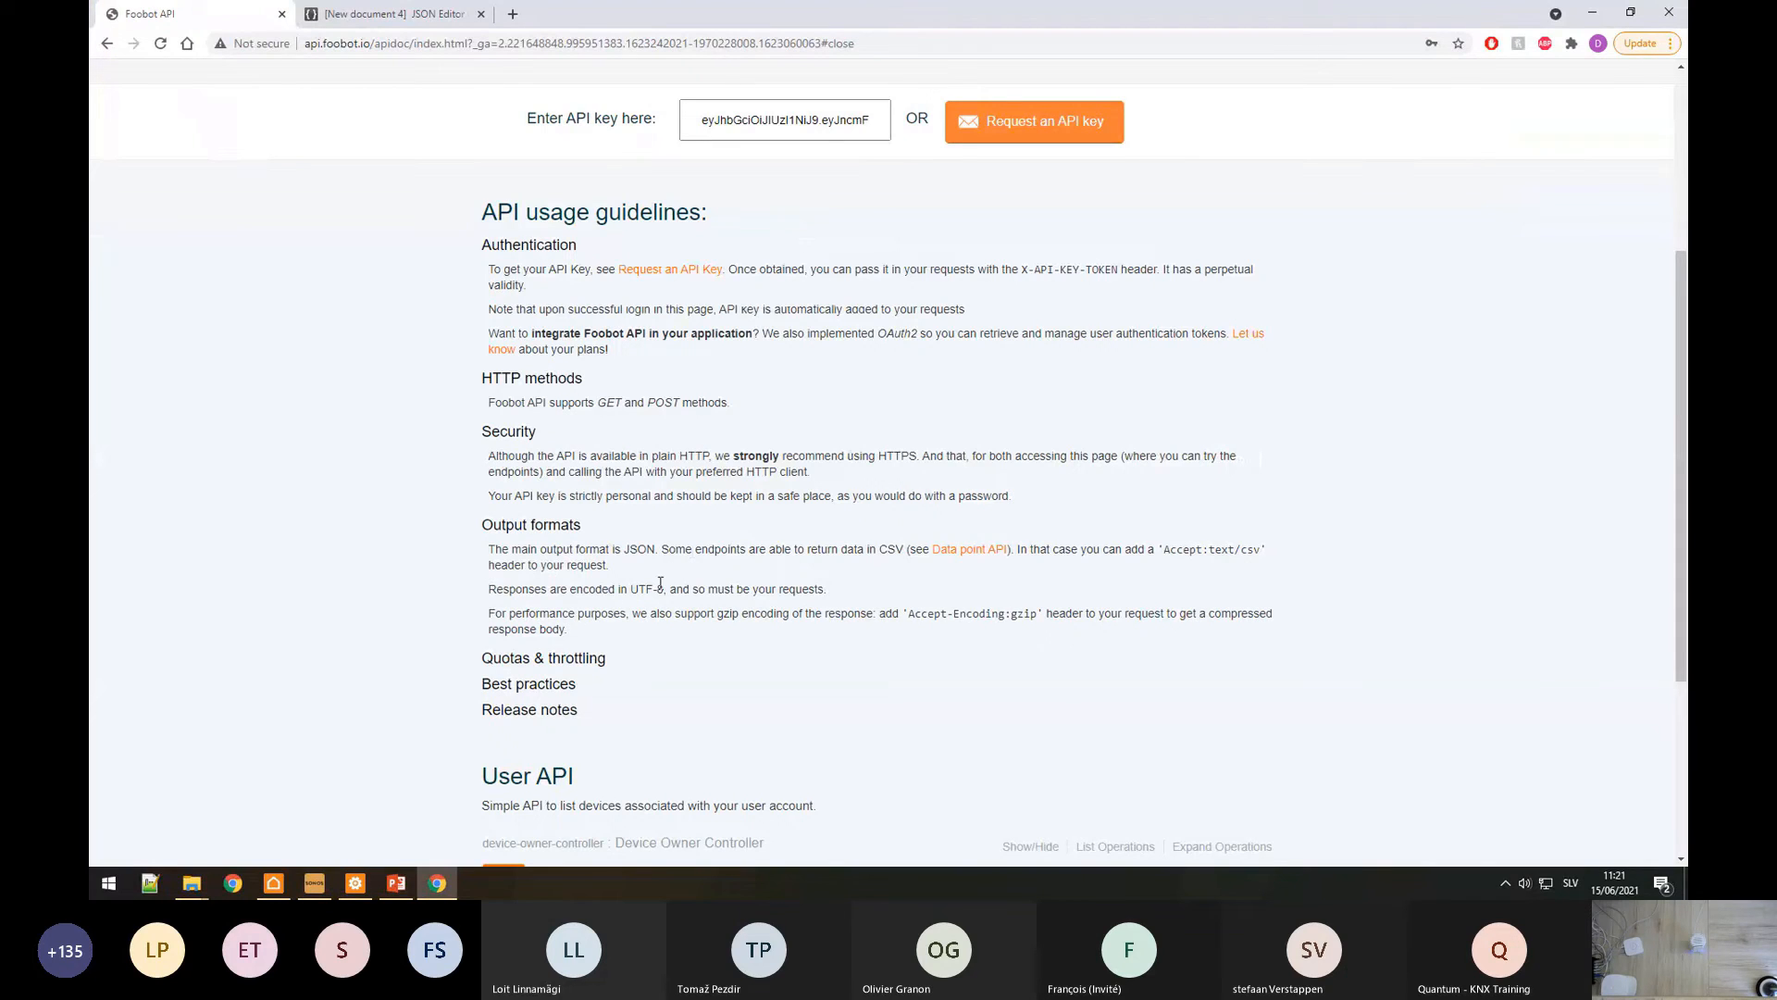
drag(665, 589, 679, 589)
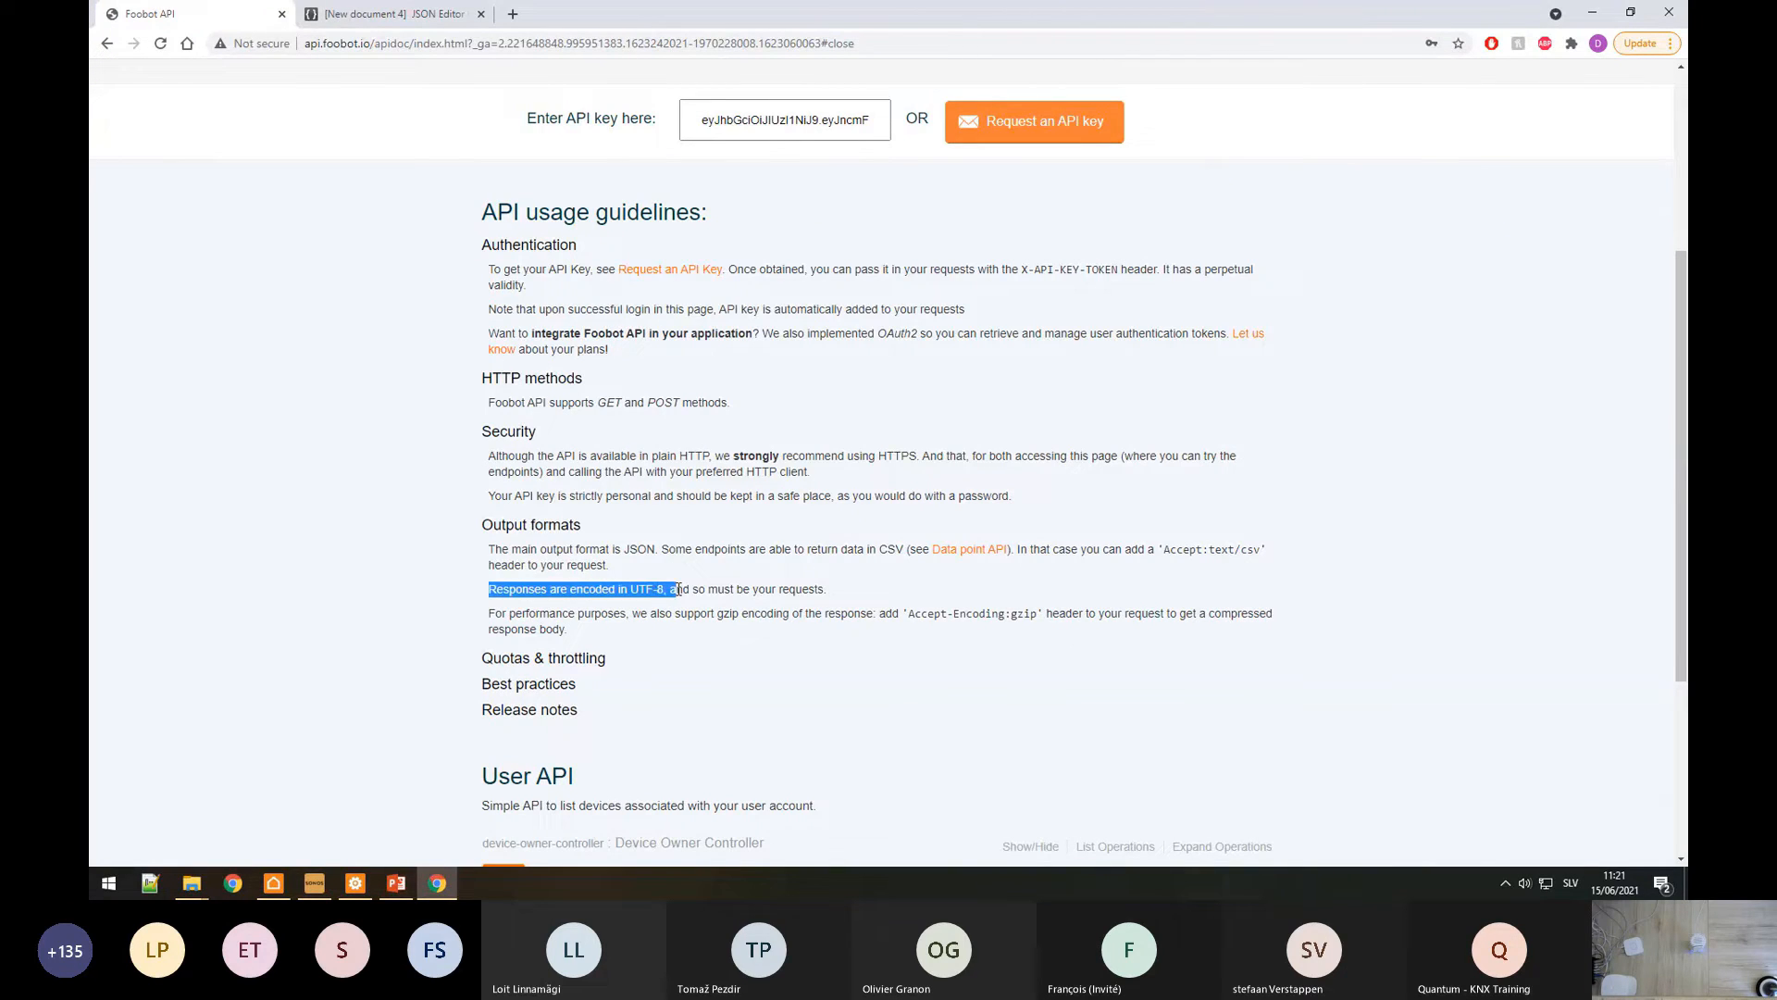
key(alt+Tab)
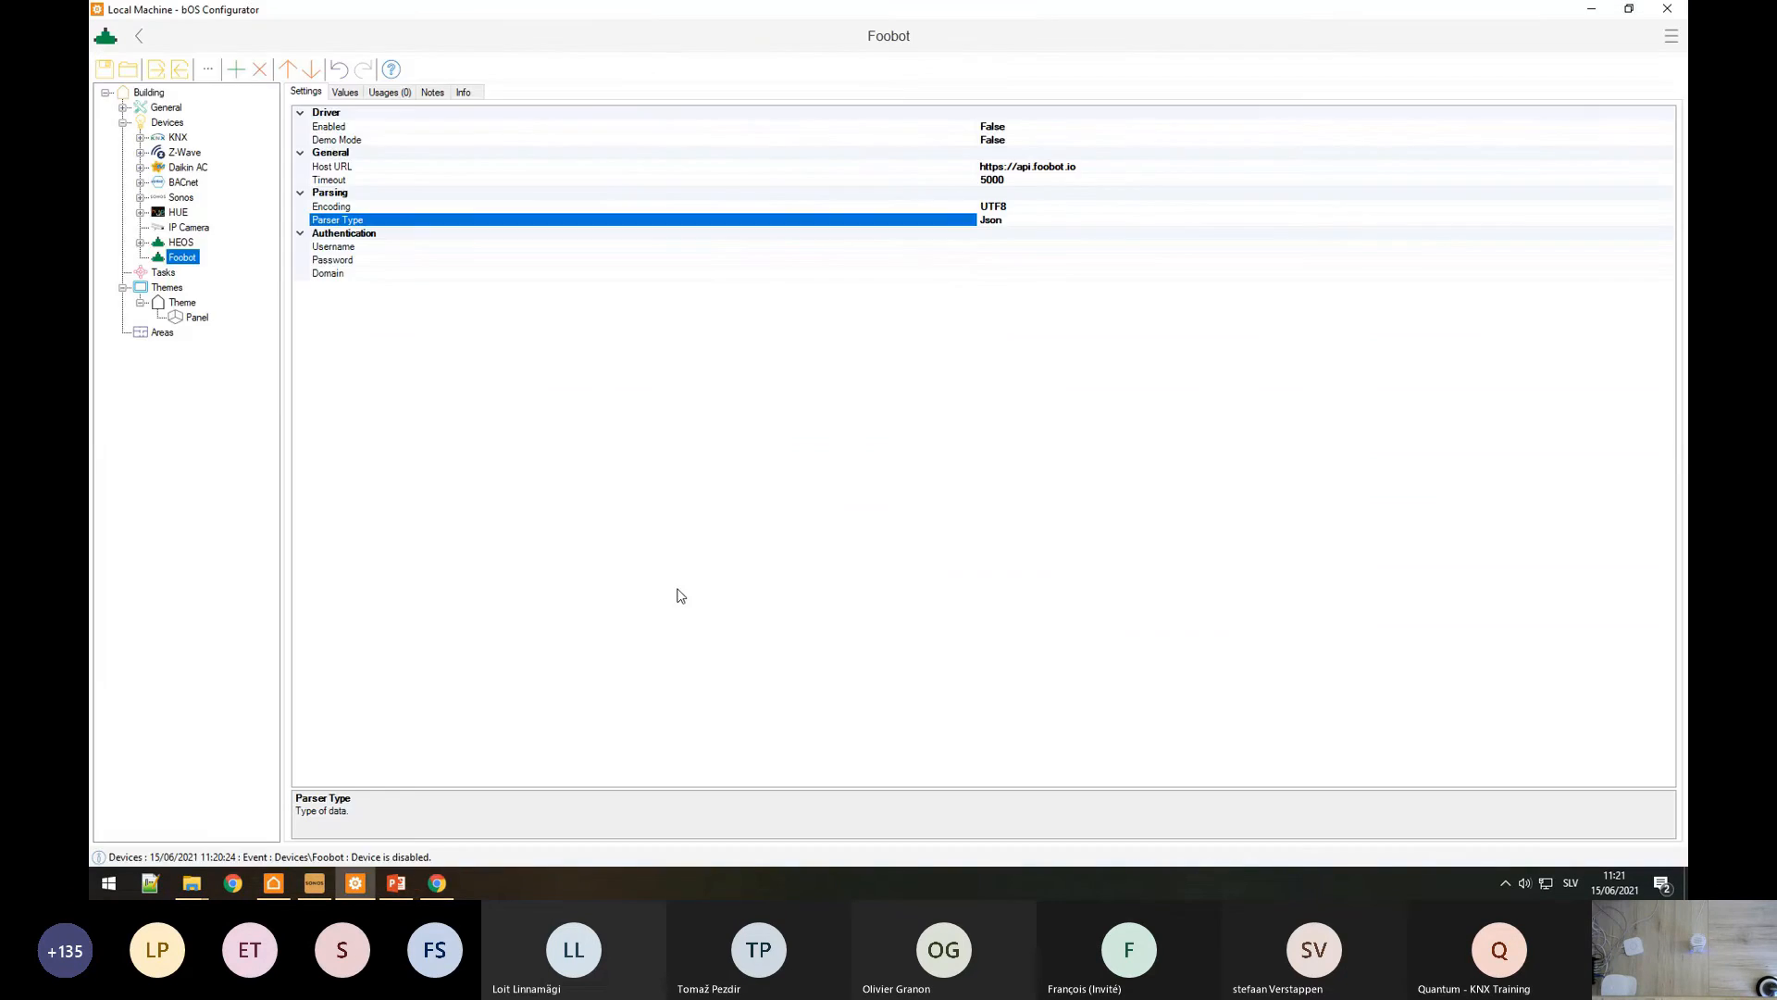
Step: Keep UTF8 as the Foobot device's Encoding
click(1039, 207)
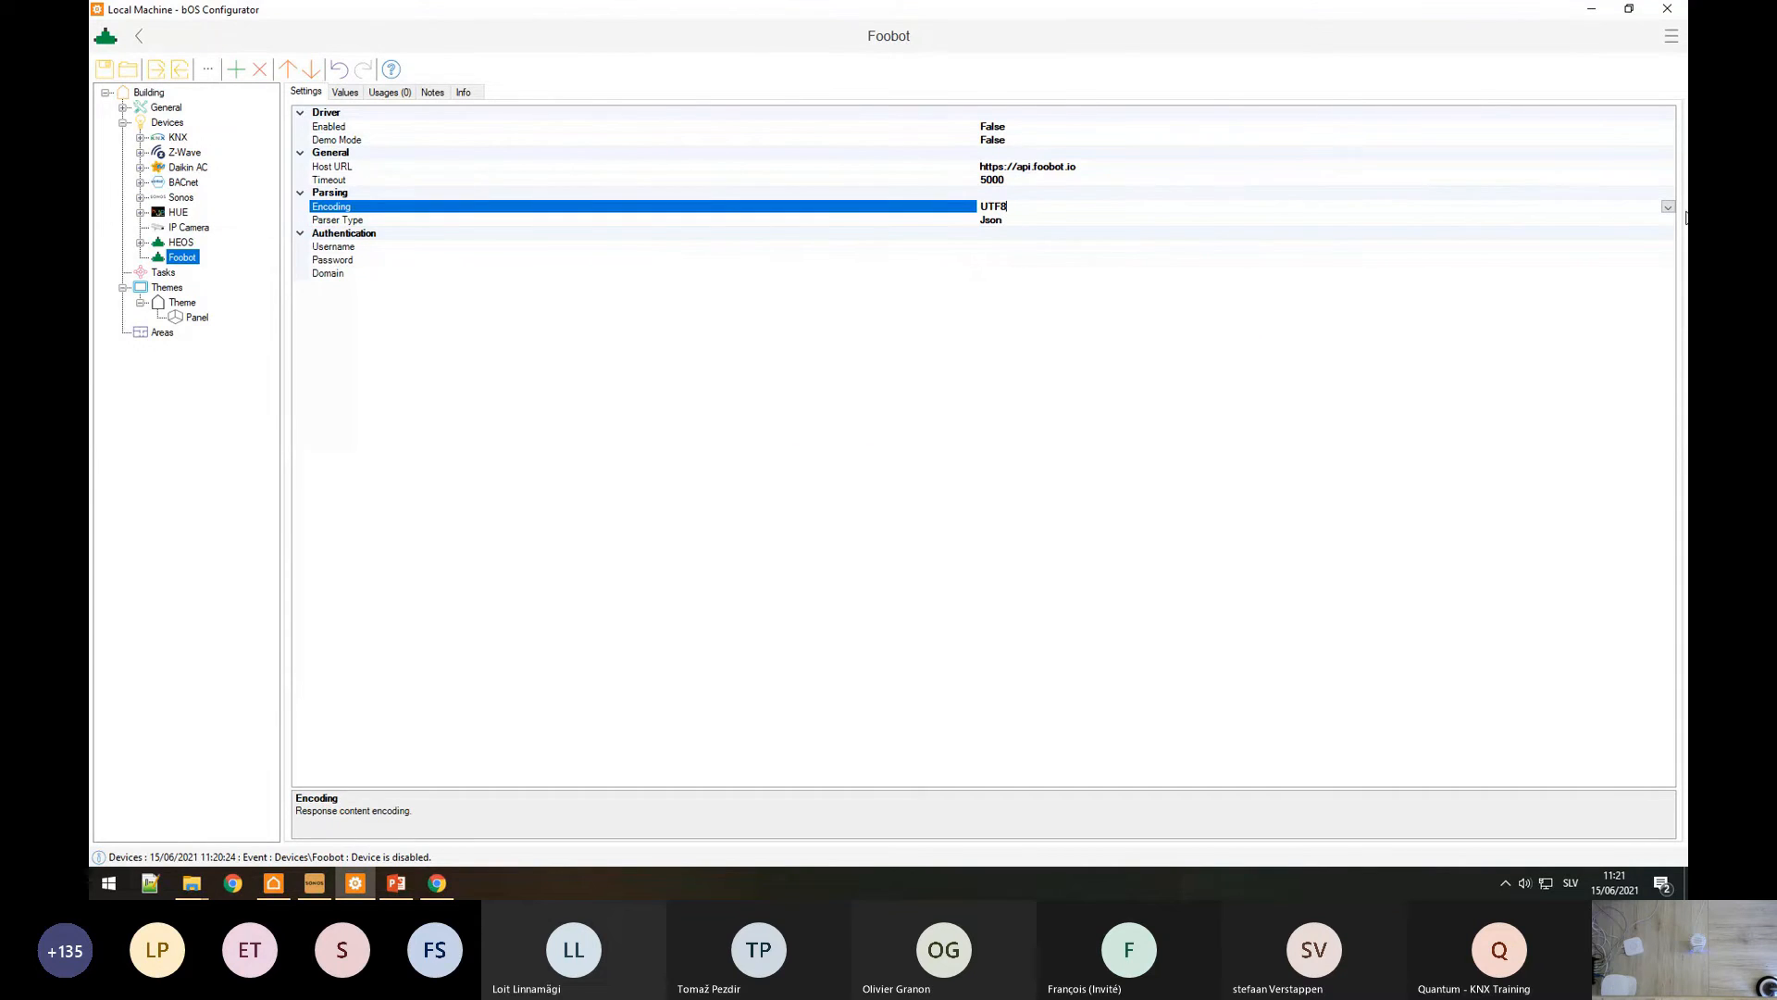
click(1668, 209)
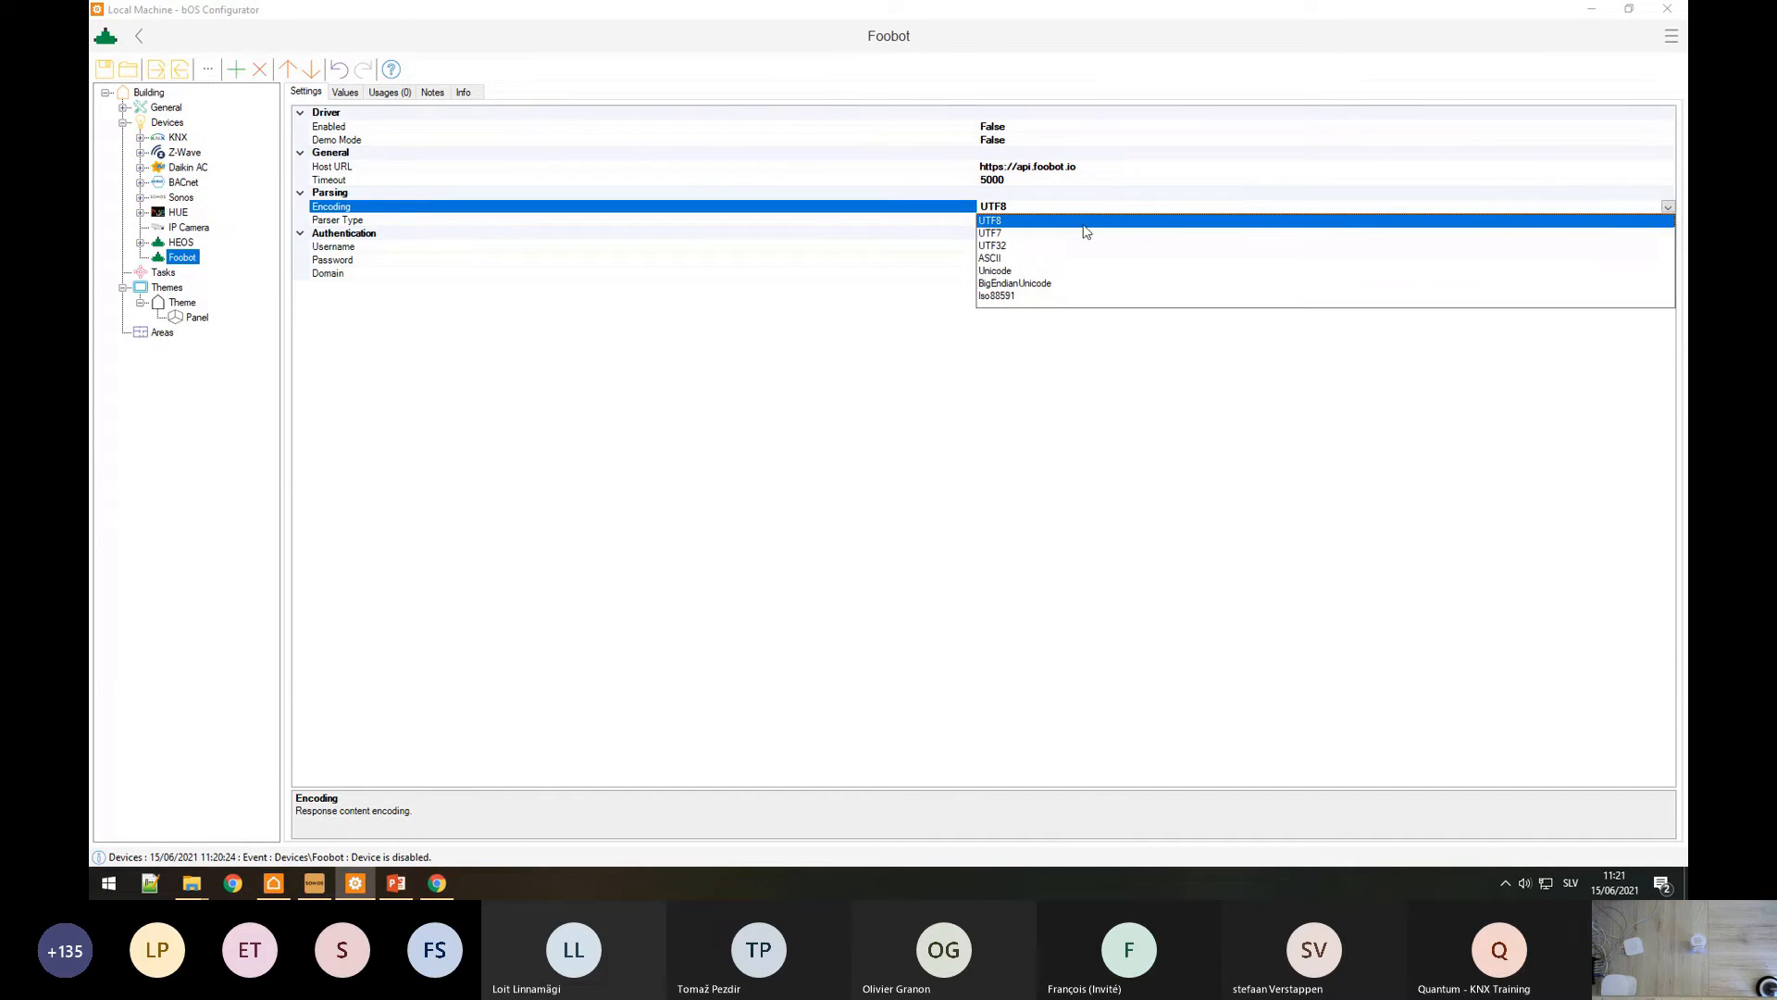
click(537, 146)
click(468, 231)
click(466, 207)
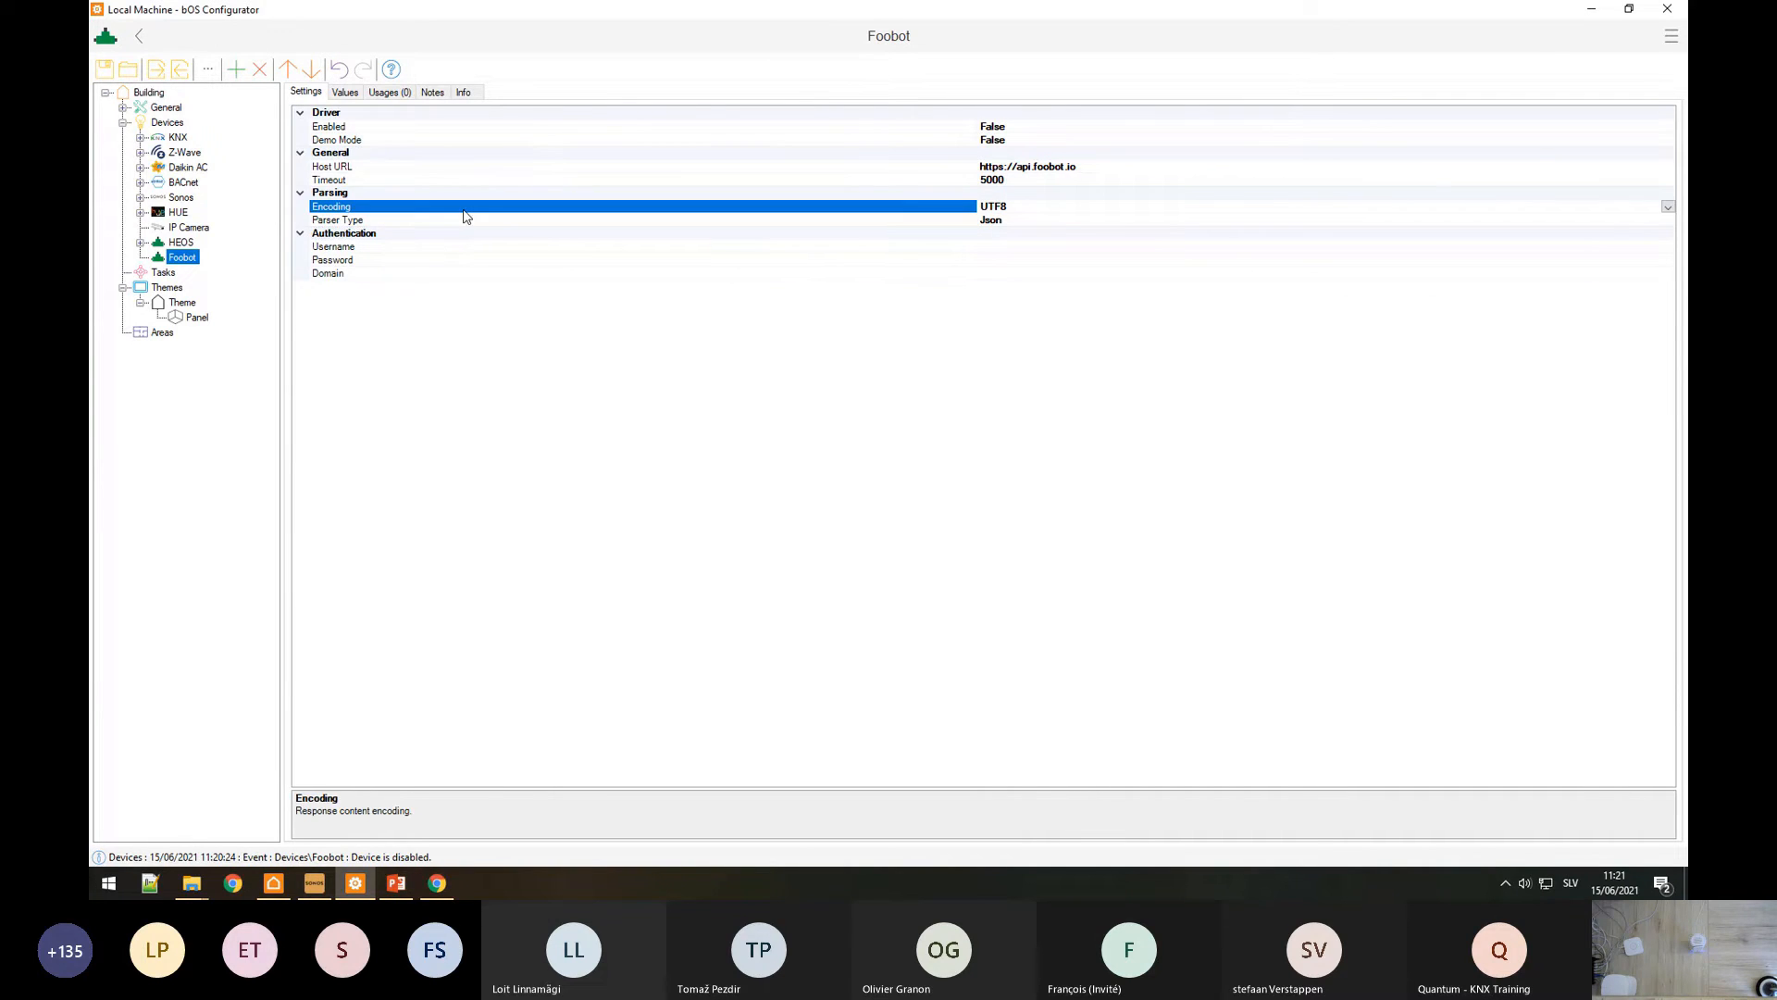
key(alt+Tab)
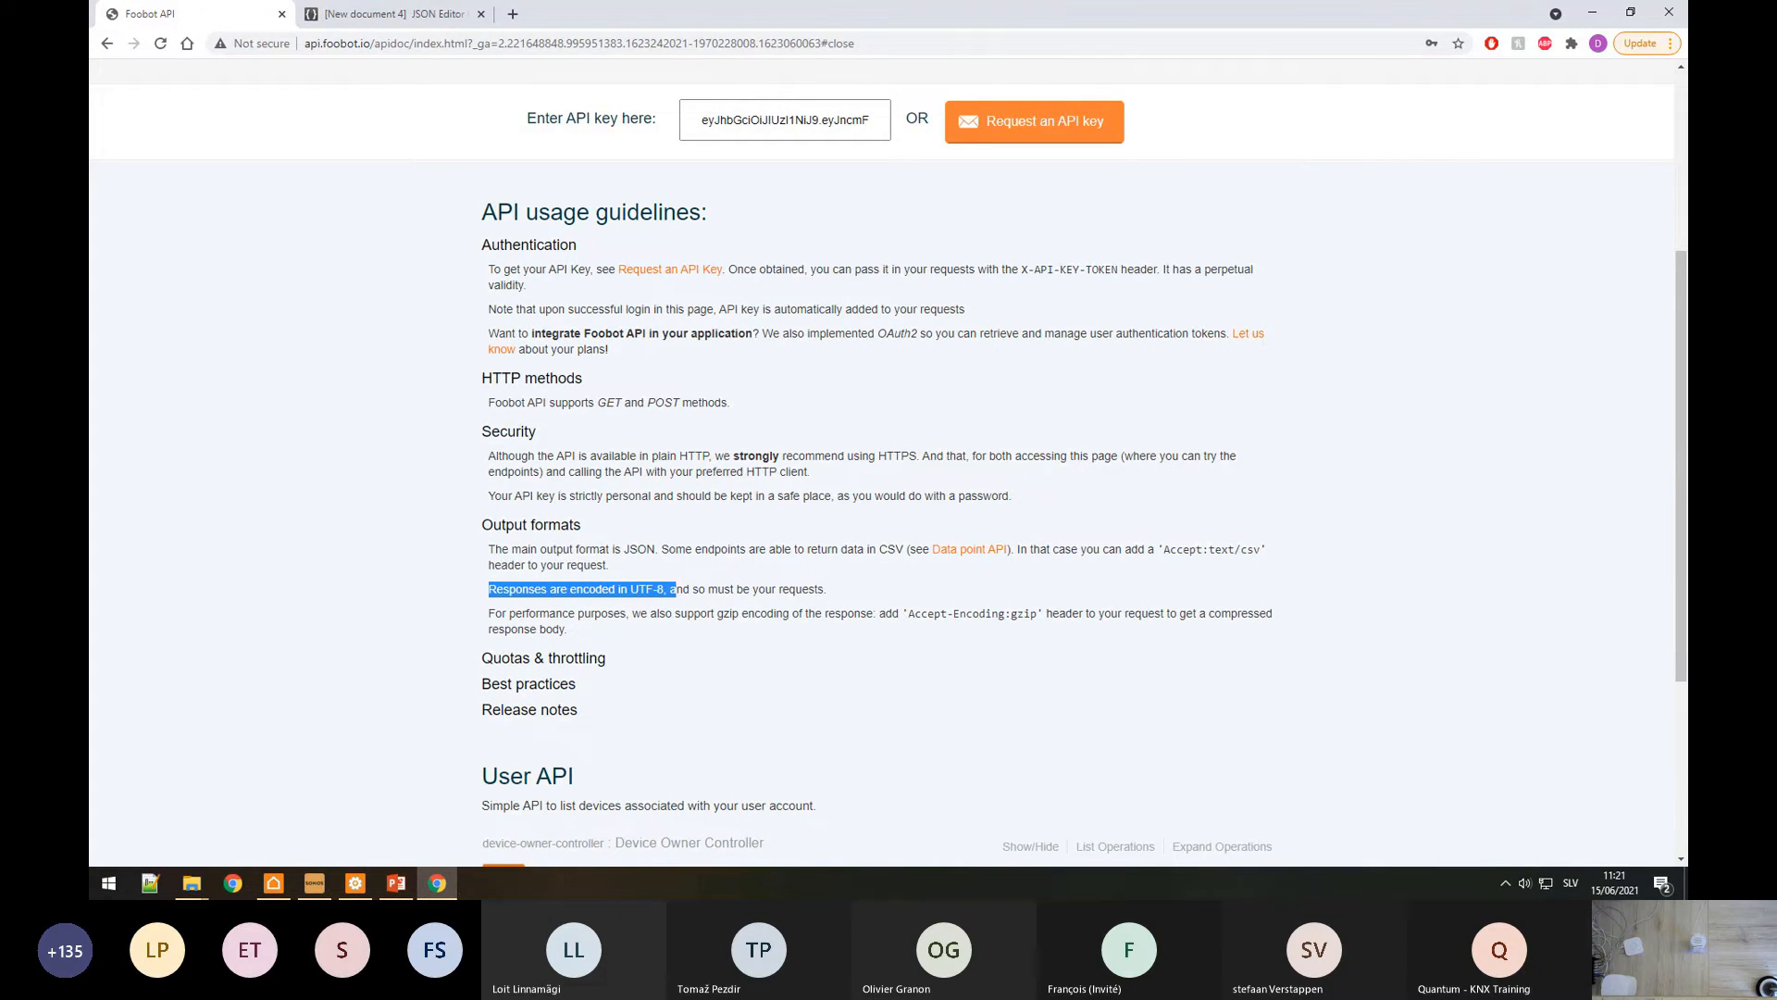
Step: Set Foobot's Enabled to True, then review the owner devices request in the API docs
click(356, 883)
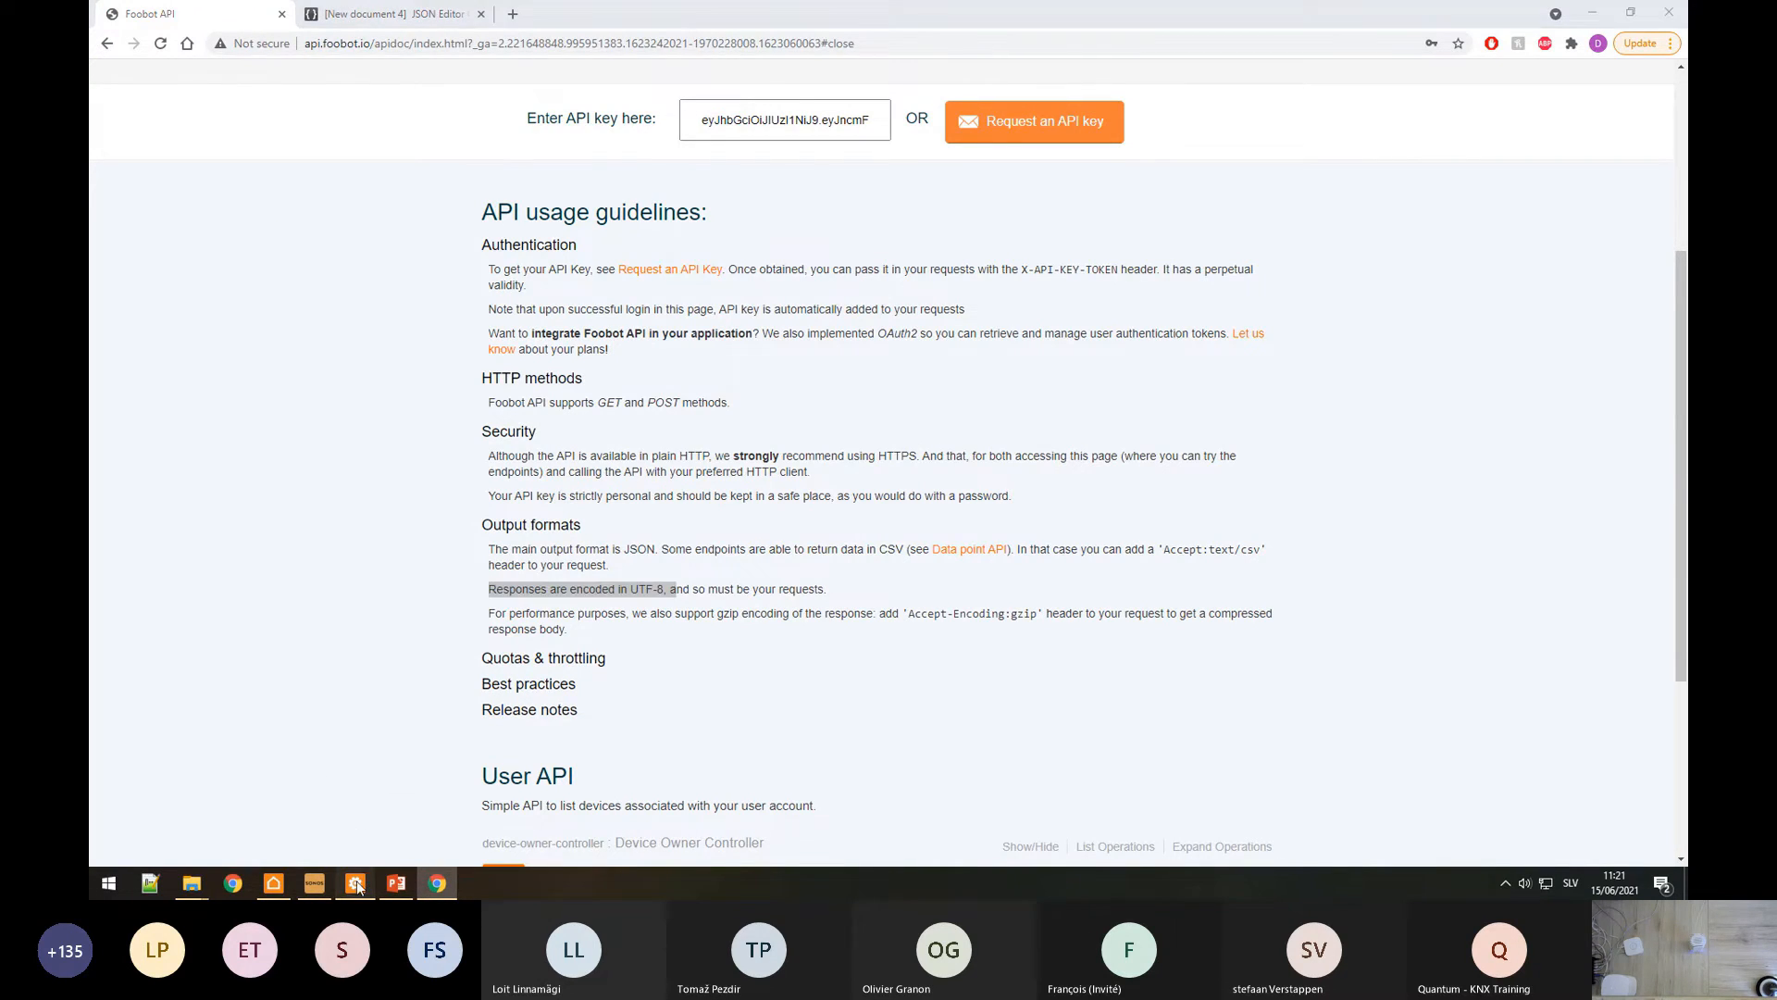
double_click(357, 128)
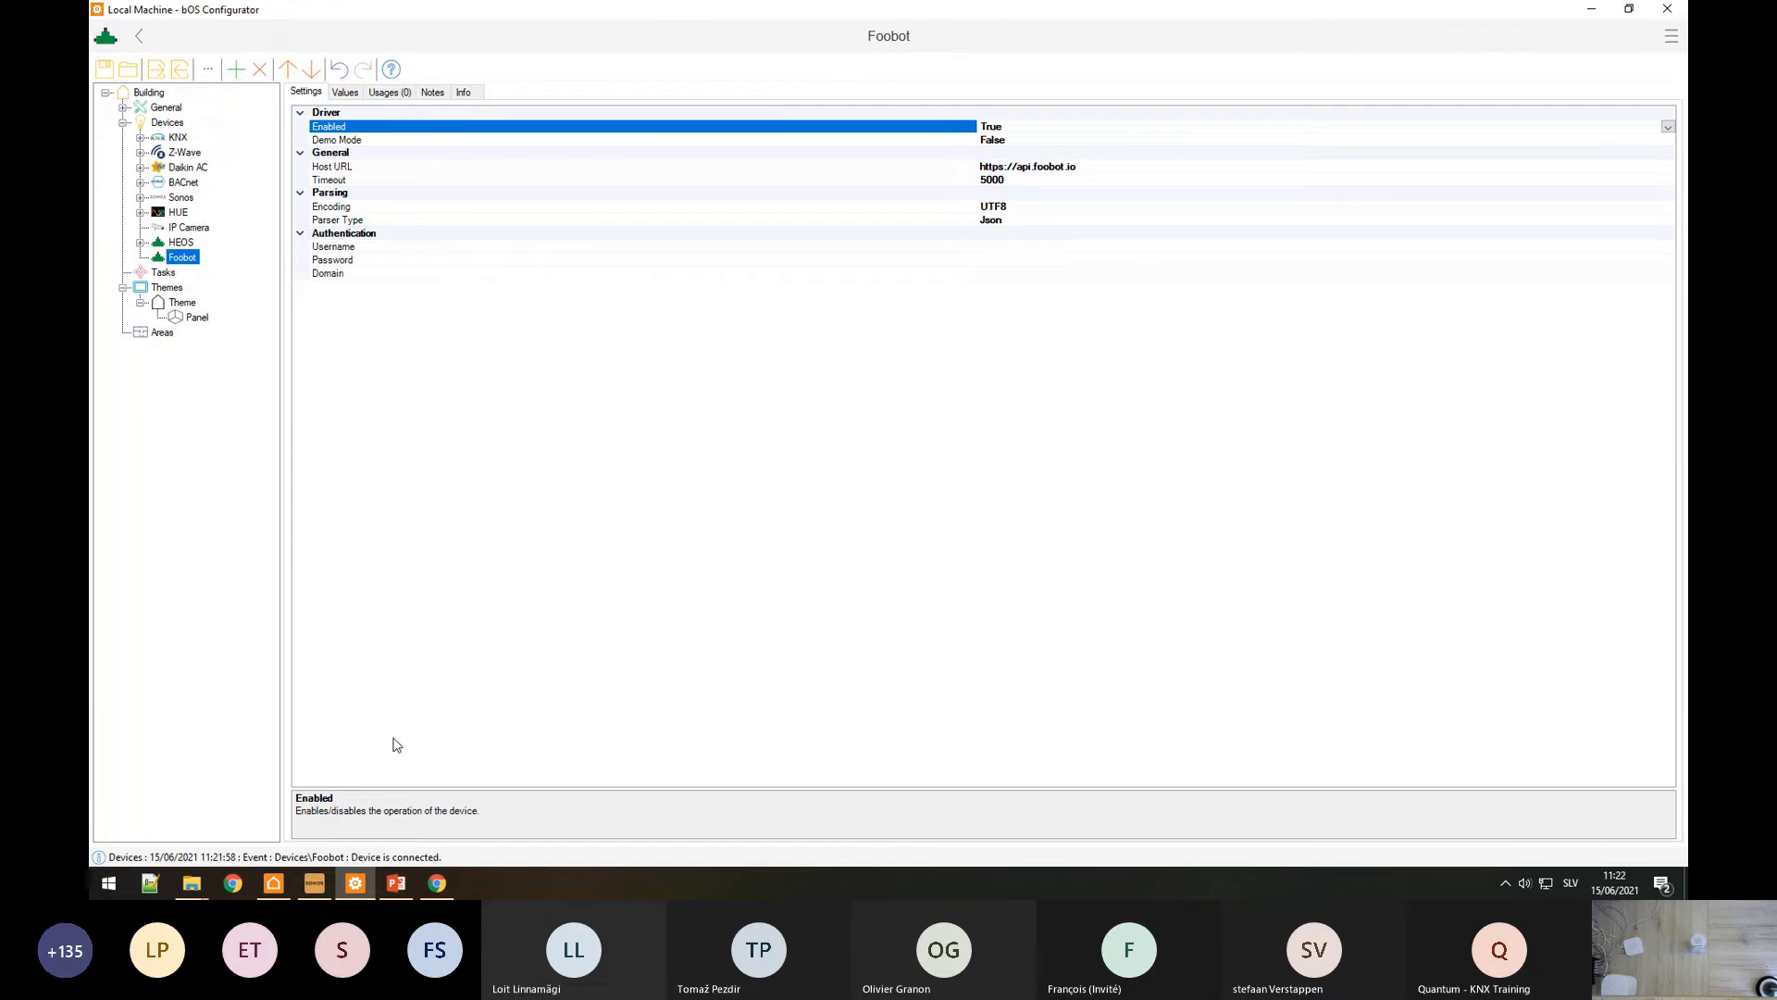
click(437, 883)
scroll(547, 627, down, 4)
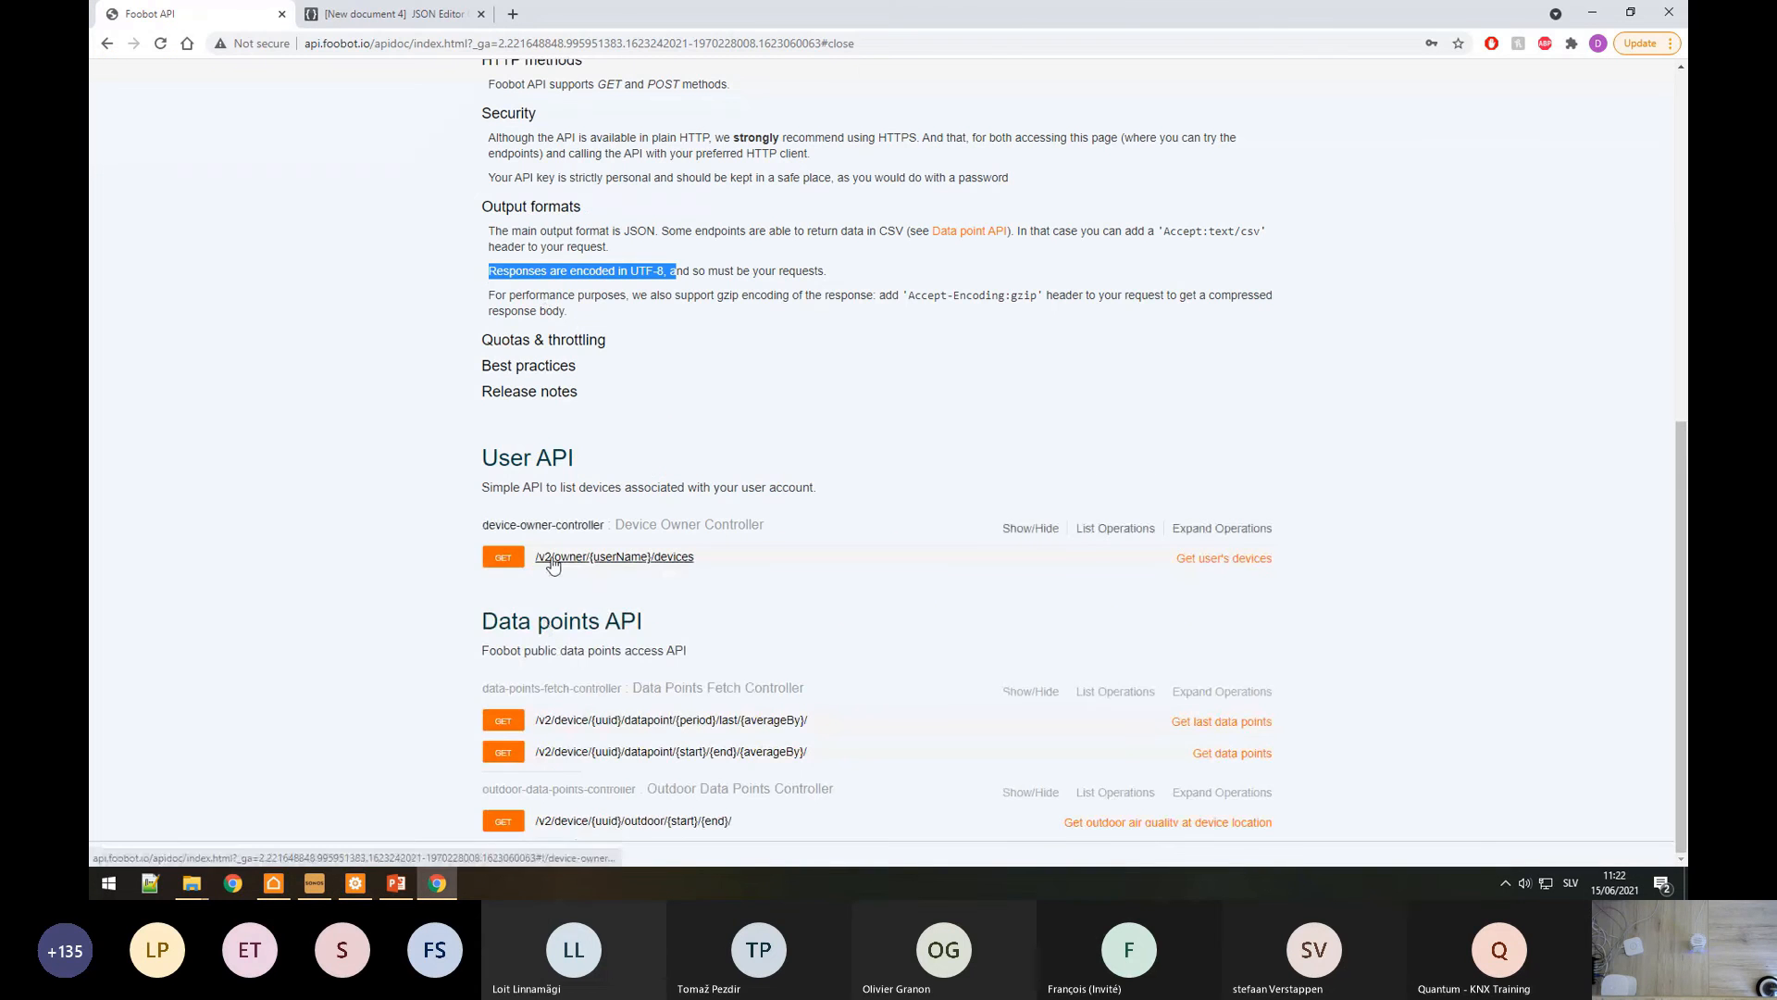
click(615, 559)
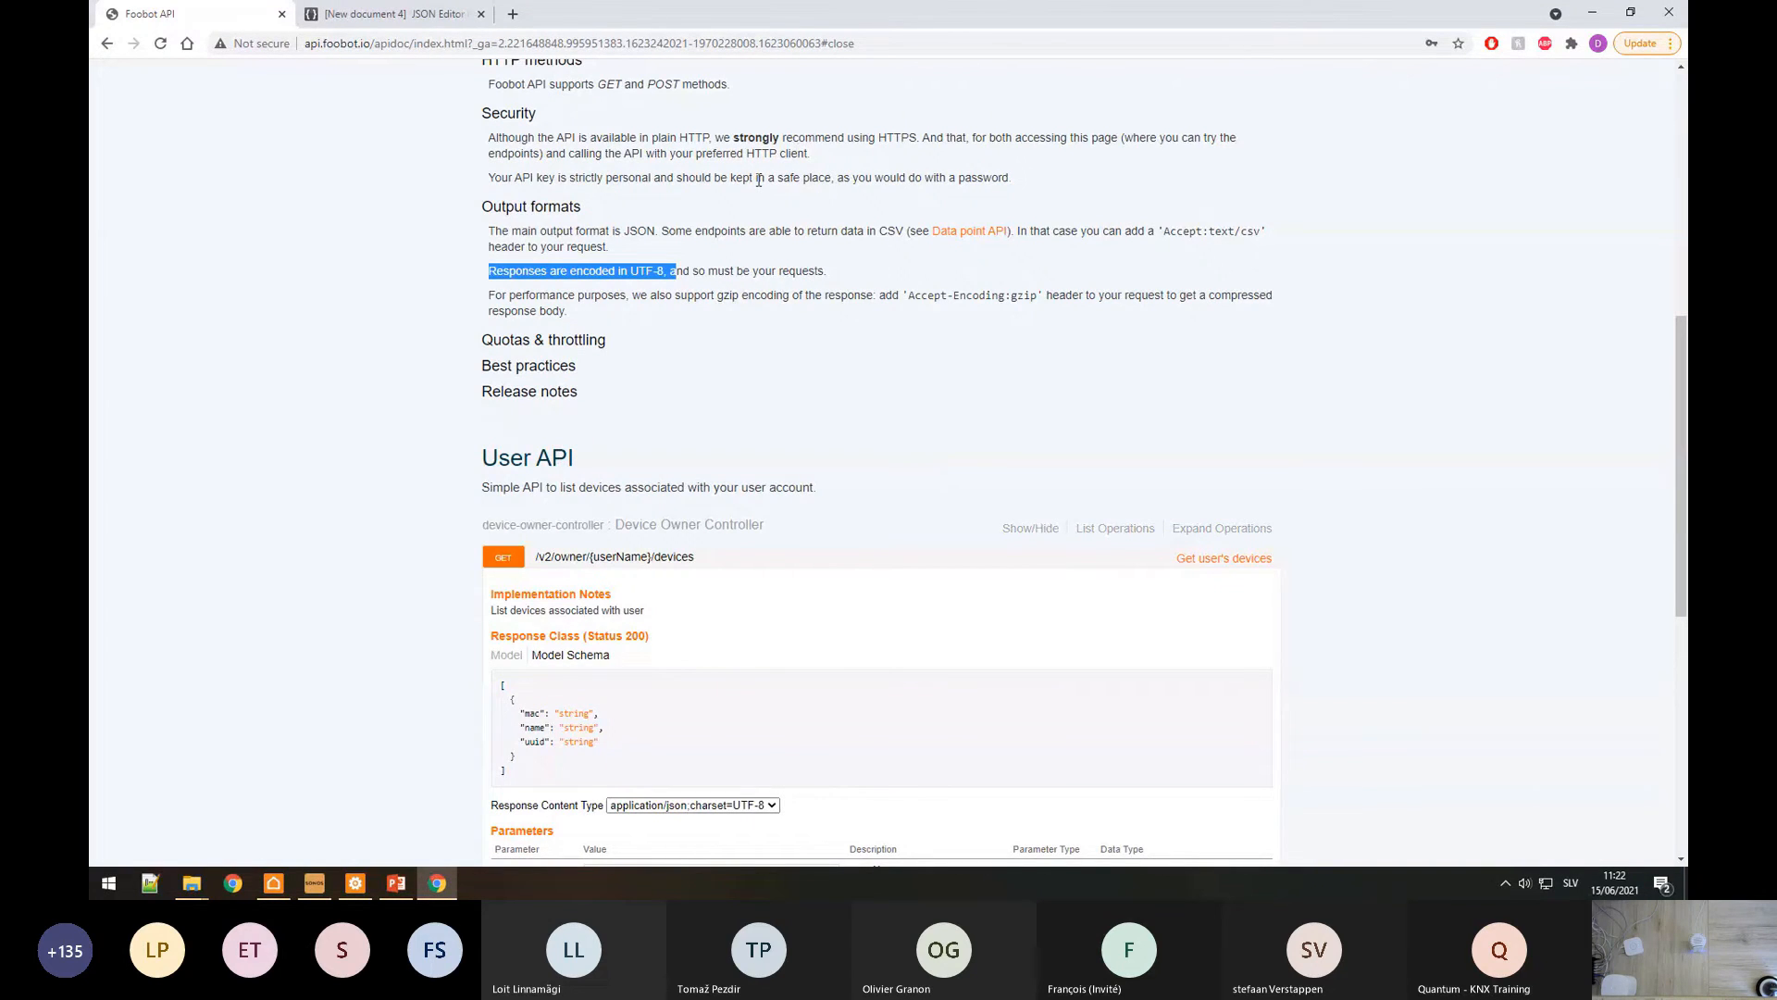
scroll(759, 180, up, 6)
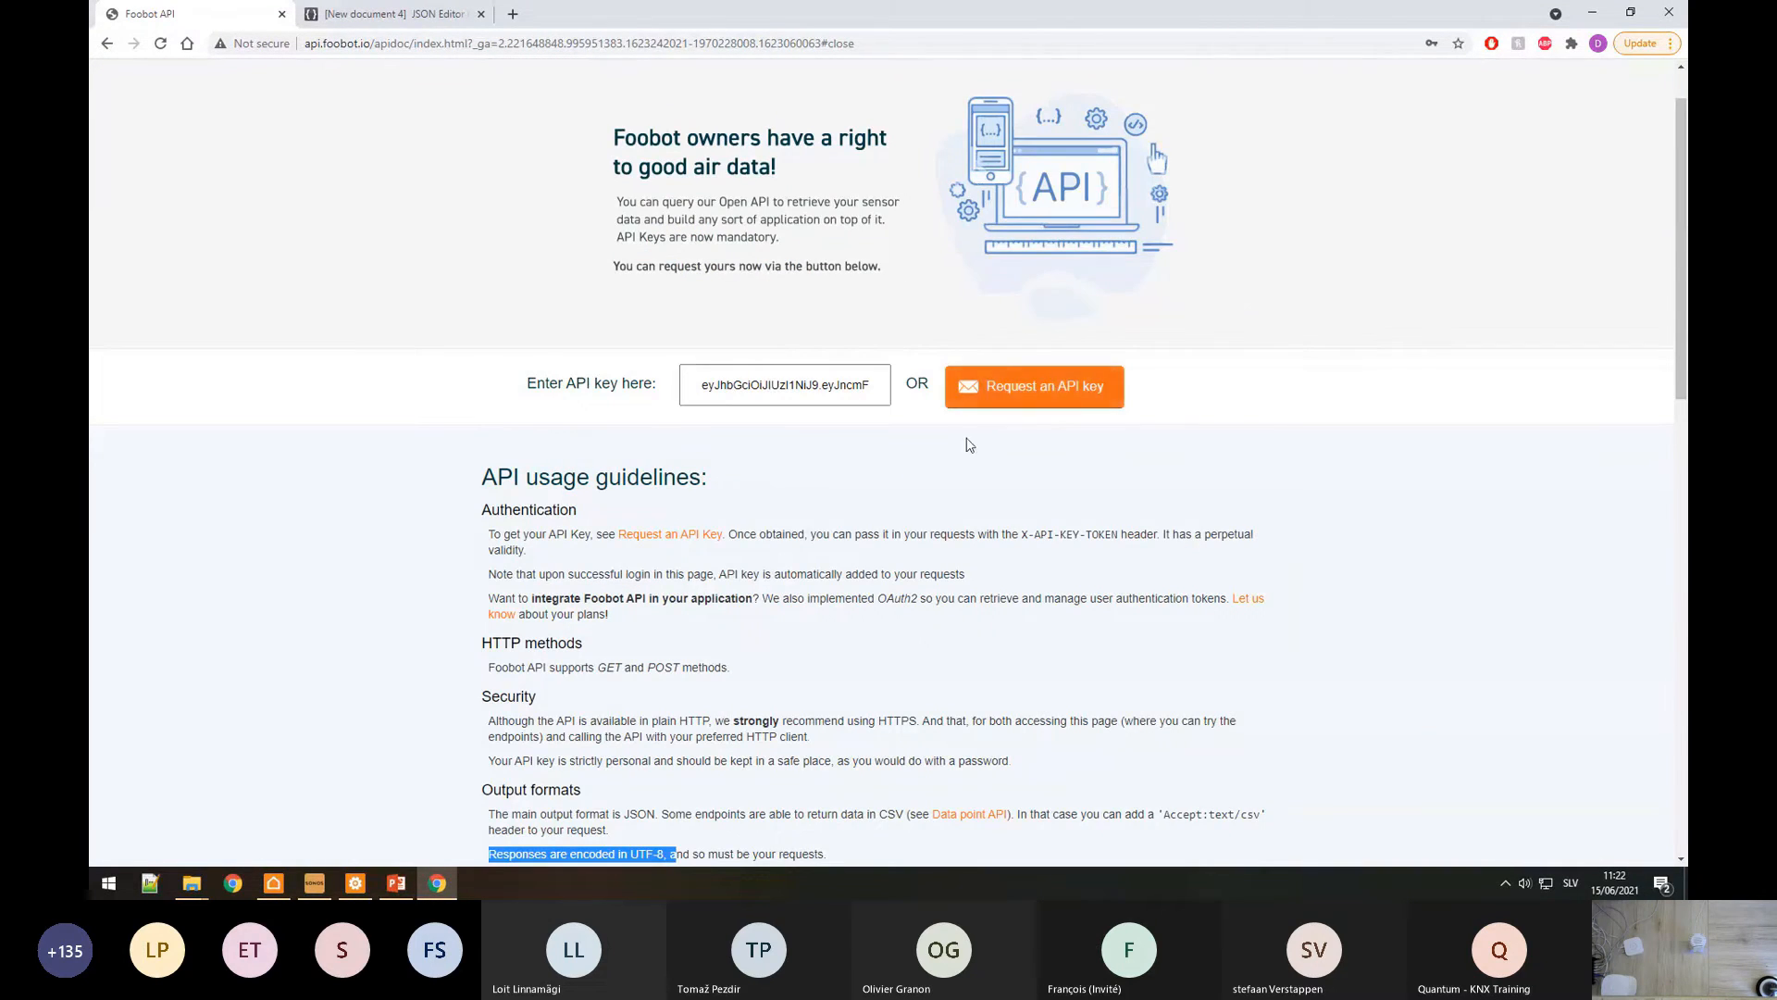
click(361, 883)
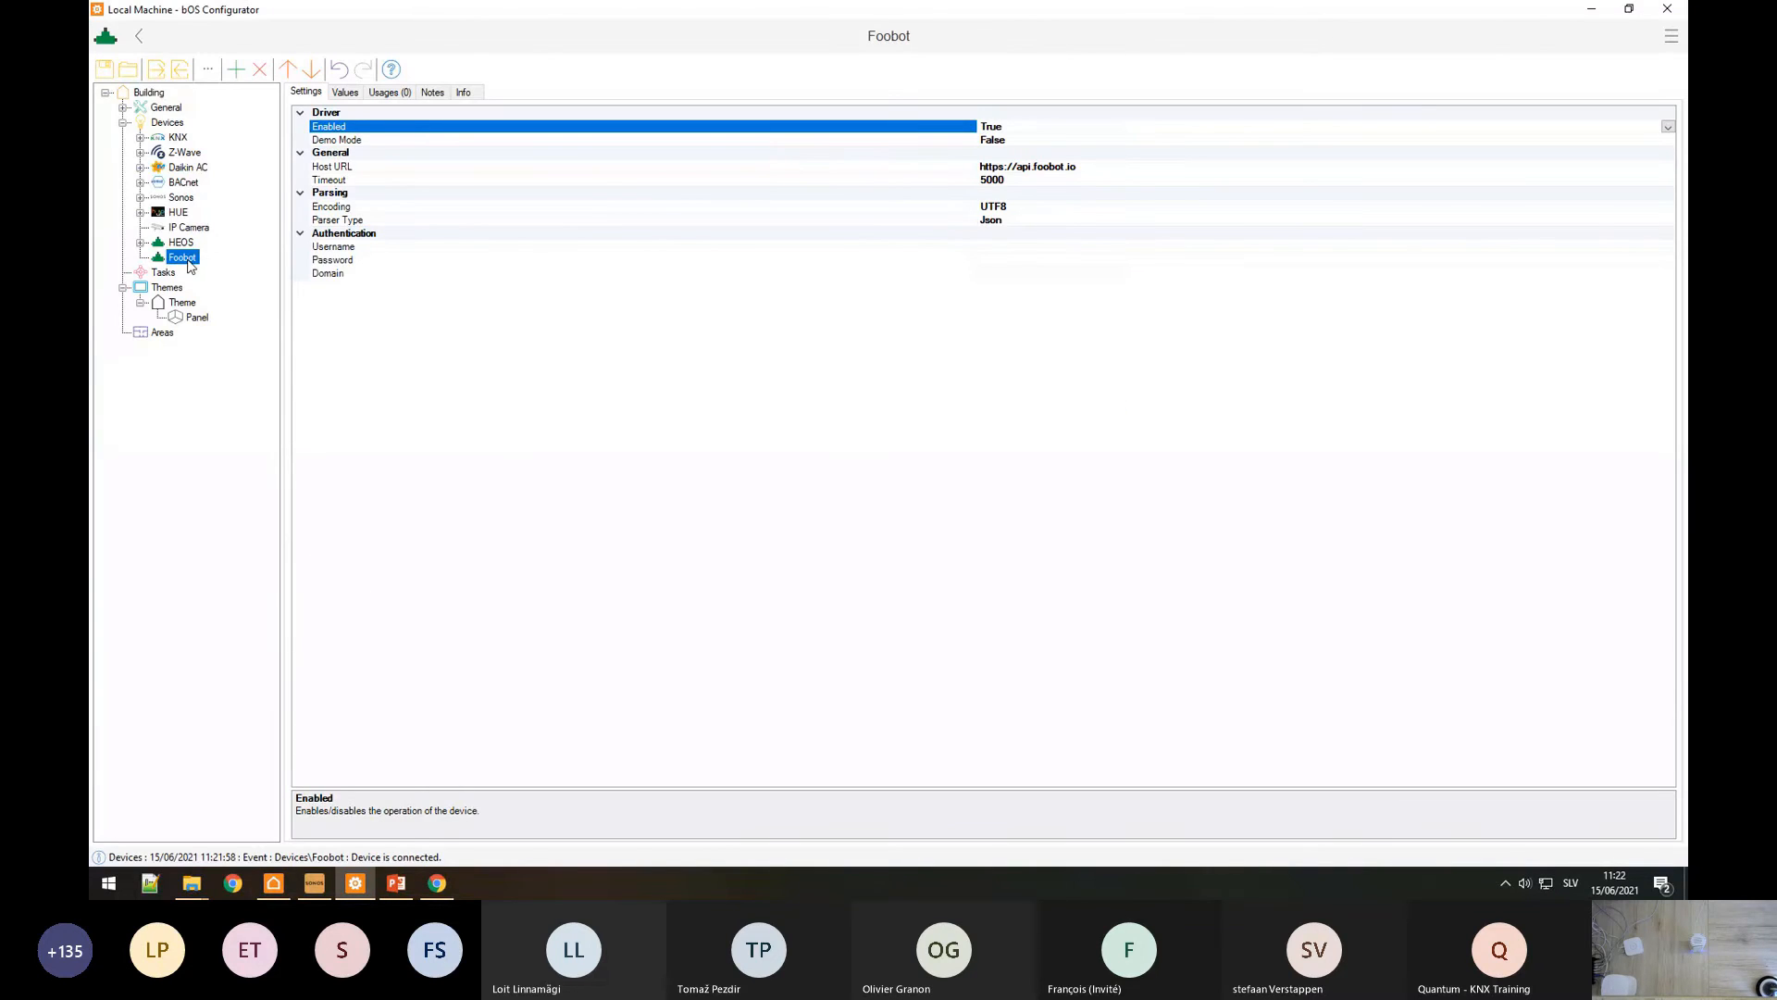
Step: Add a command named GETID under the Foobot device
right_click(188, 262)
click(207, 269)
click(442, 221)
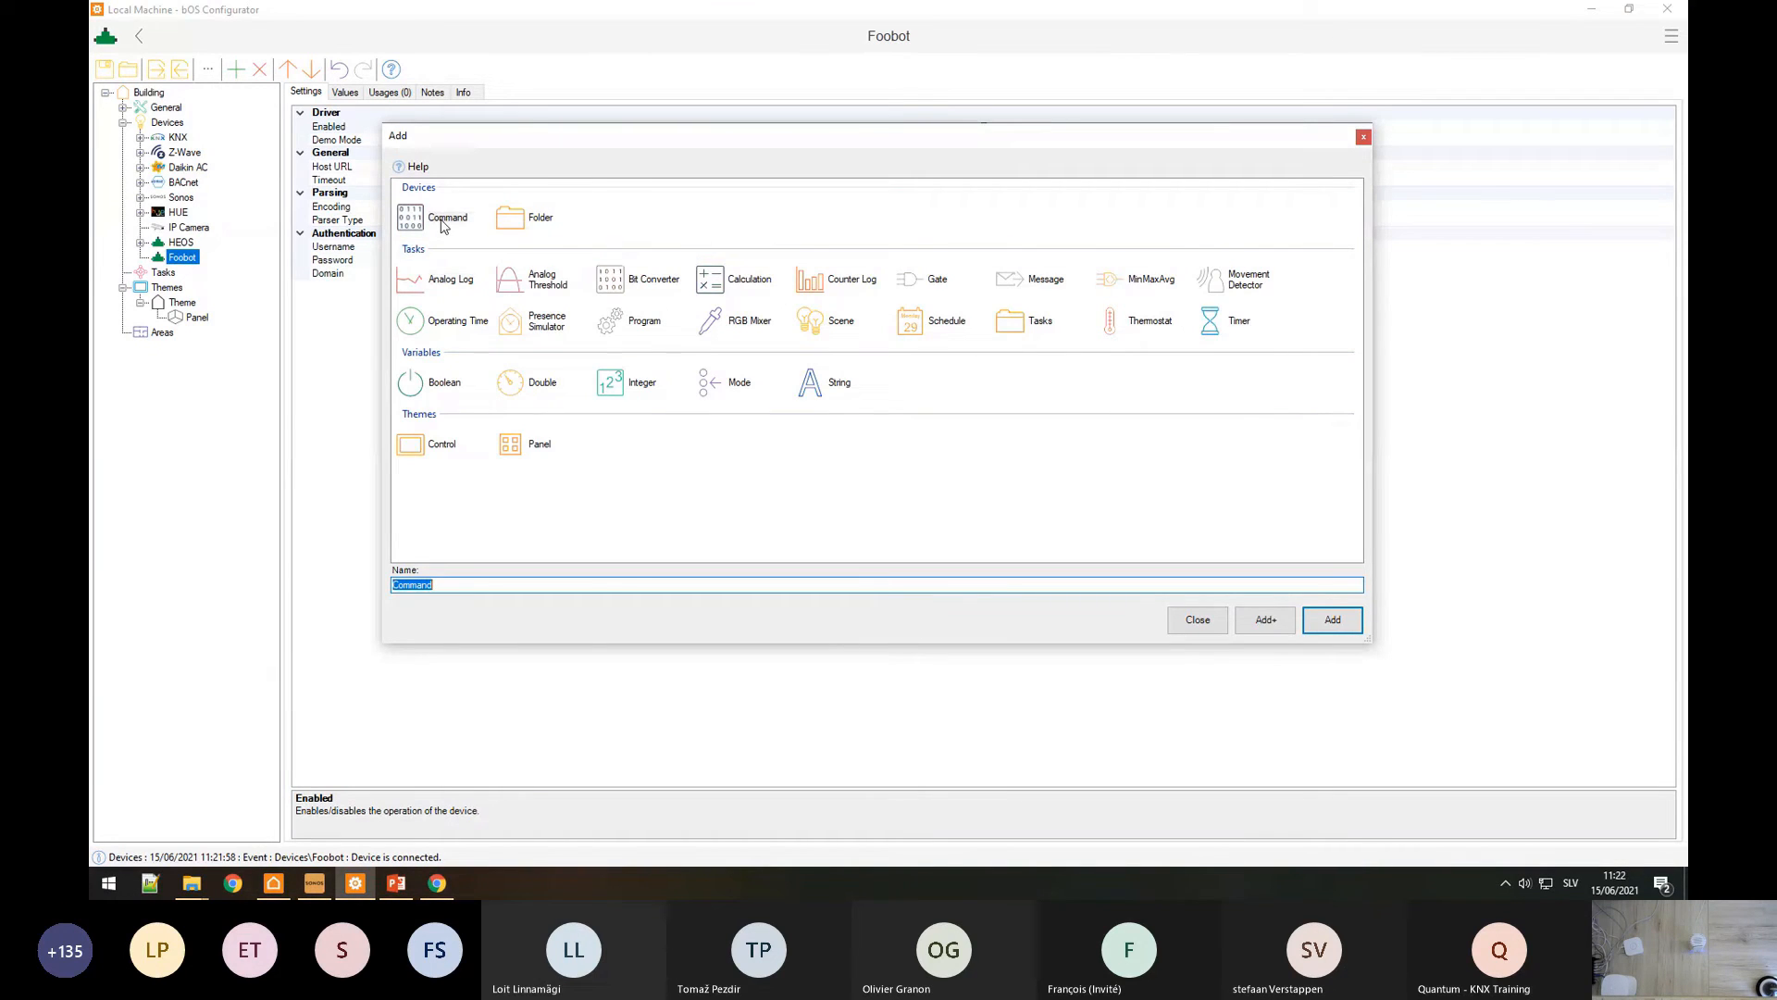
text(GETID)
key(Return)
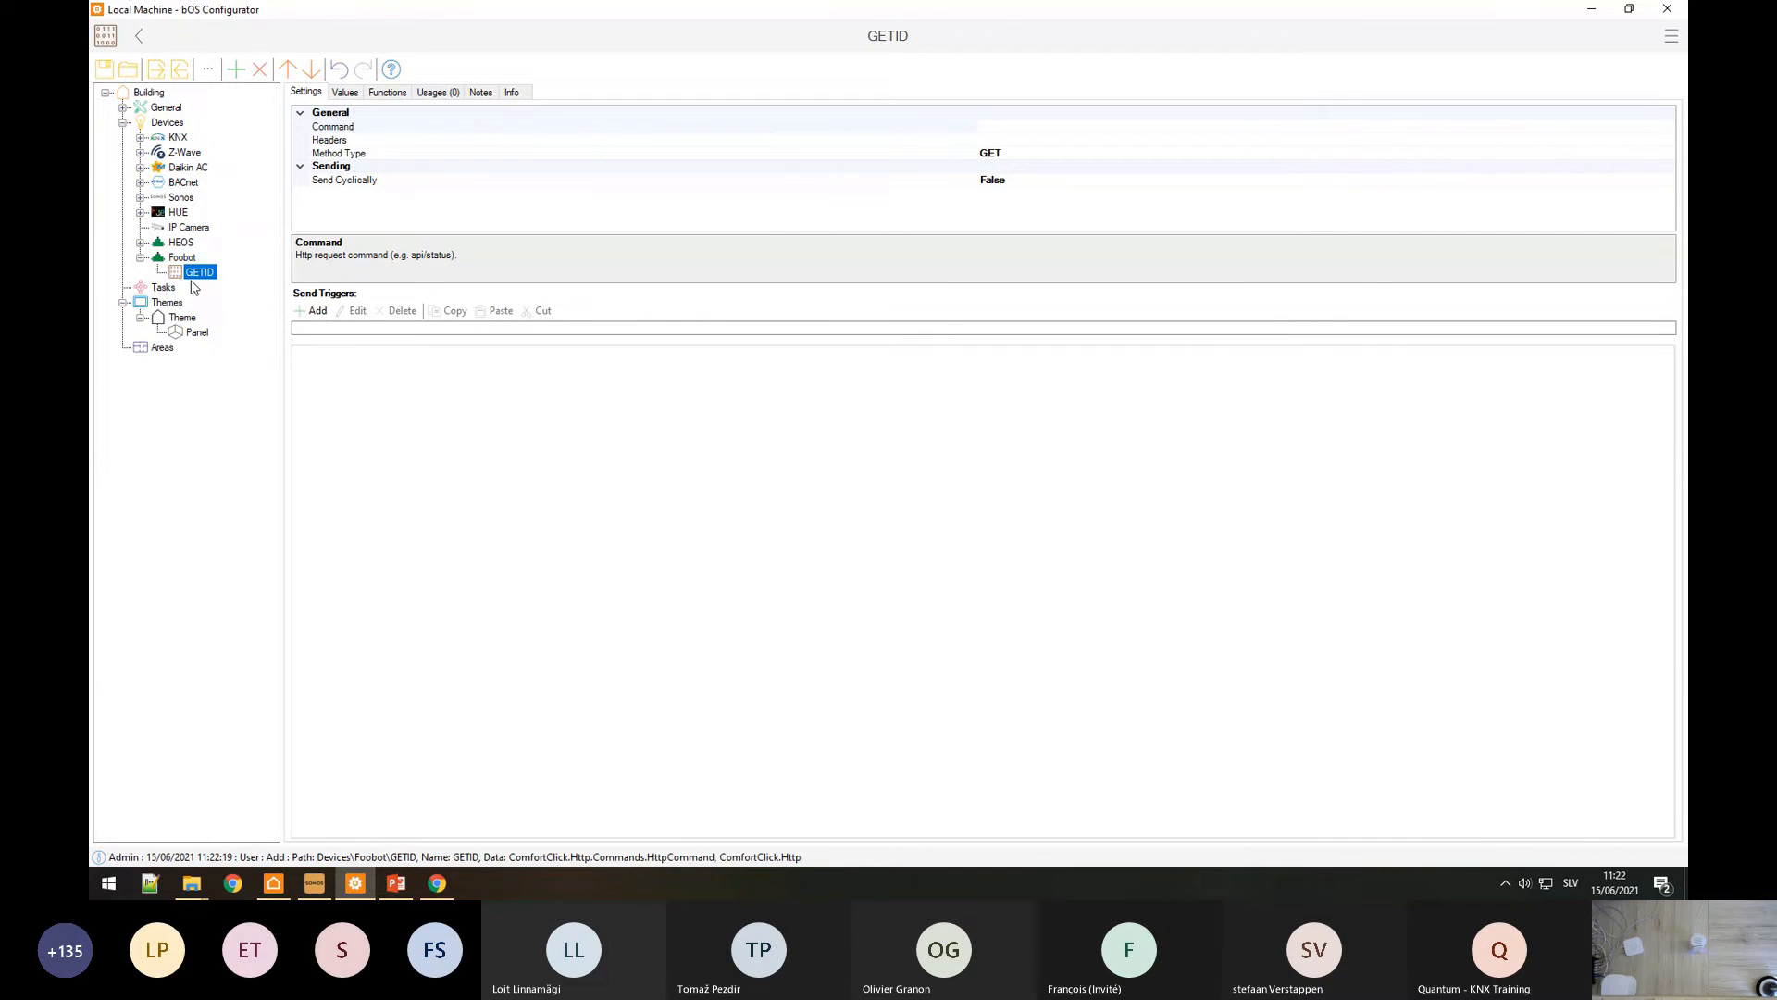
Step: Add two String values under GETID: 'API key' and 'Username'
right_click(199, 274)
click(238, 286)
click(823, 222)
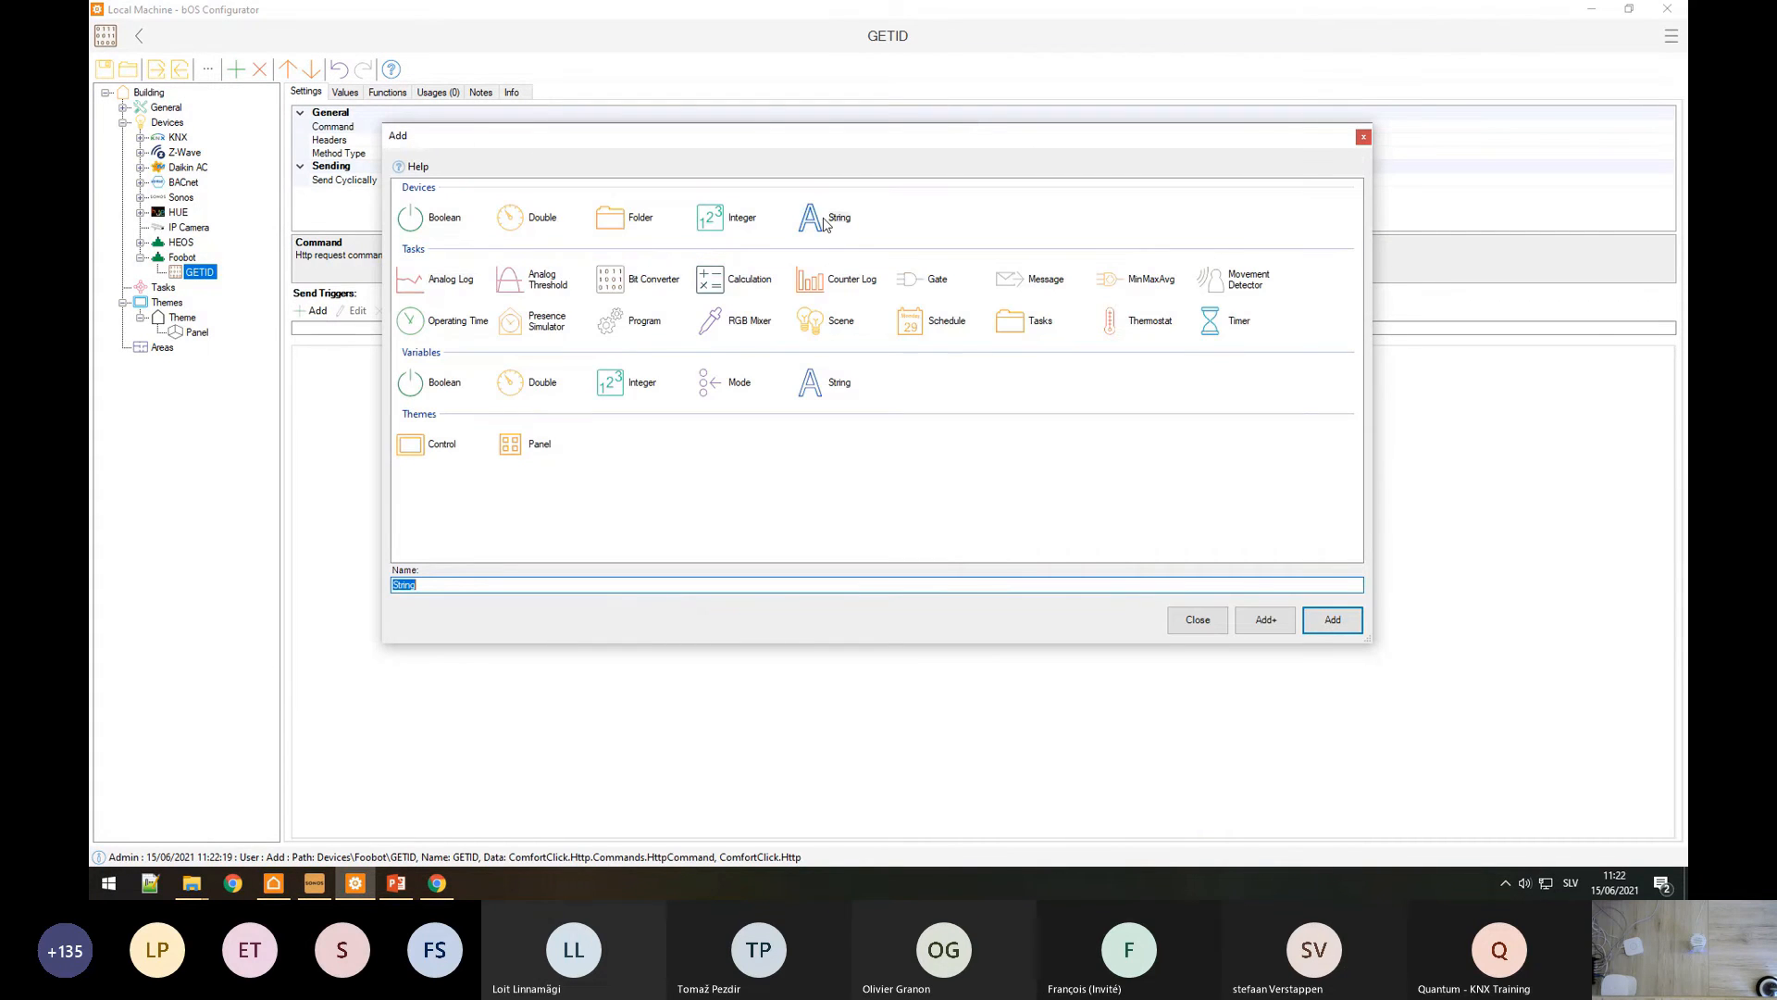
text(API key)
click(1264, 620)
click(824, 213)
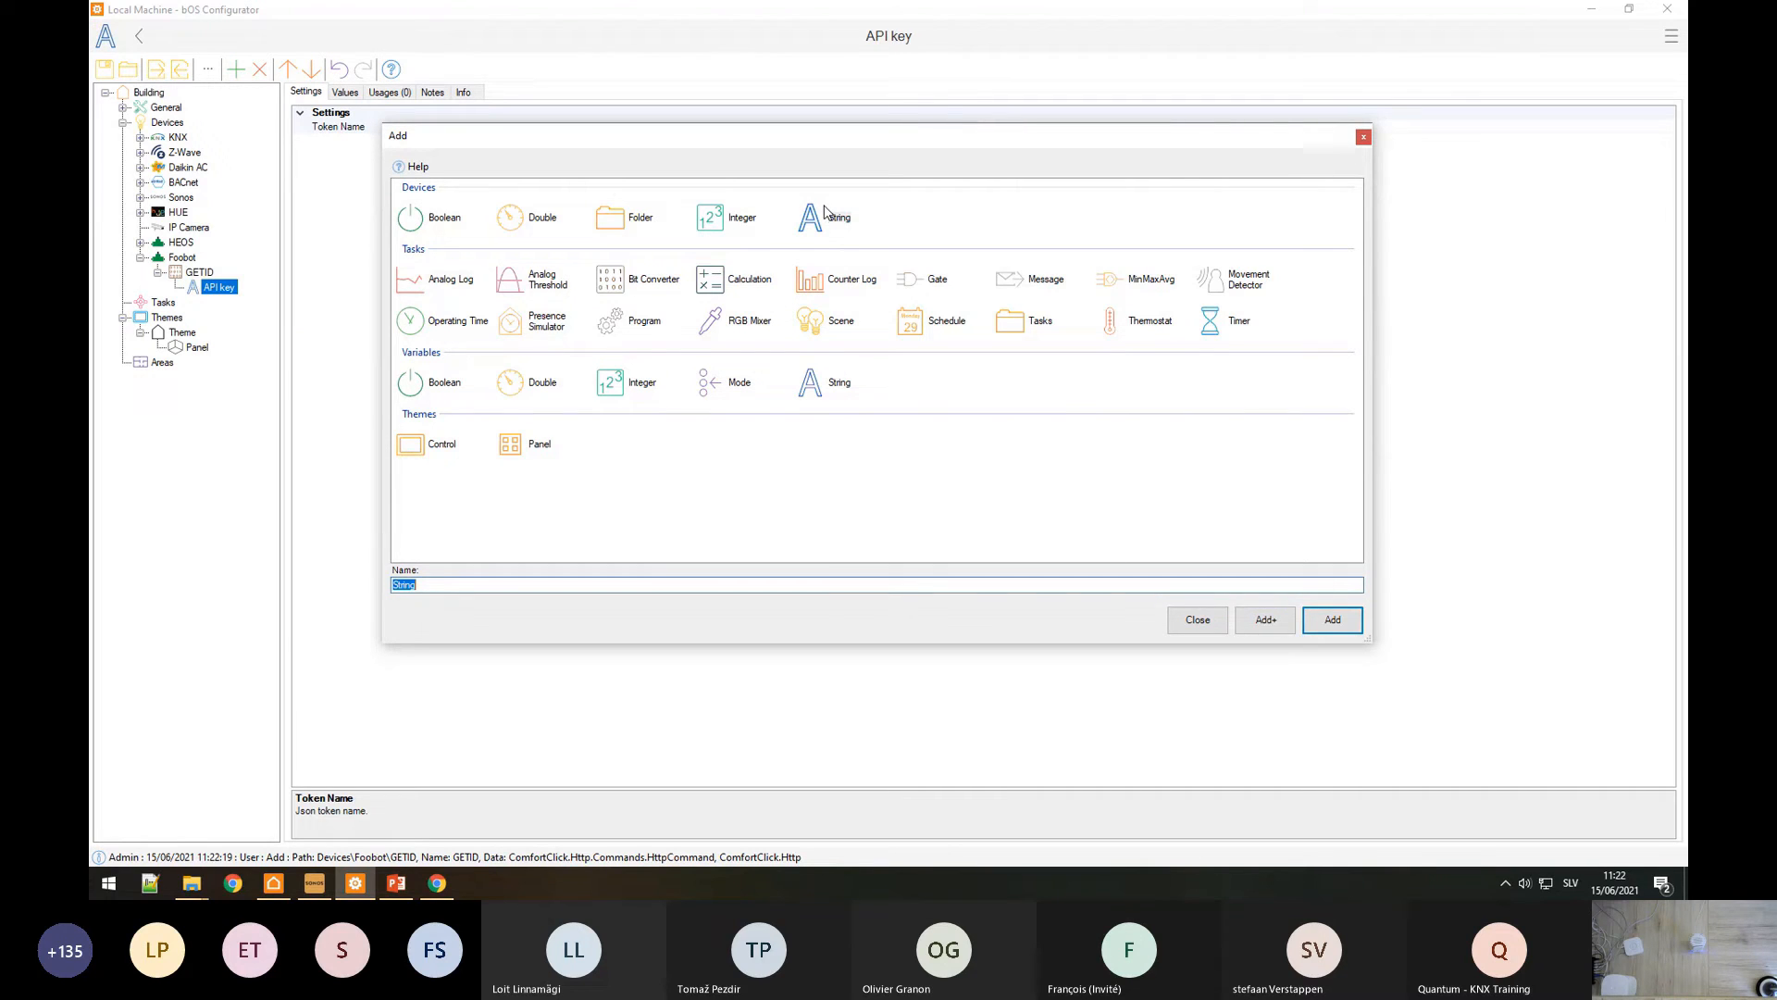
text(username)
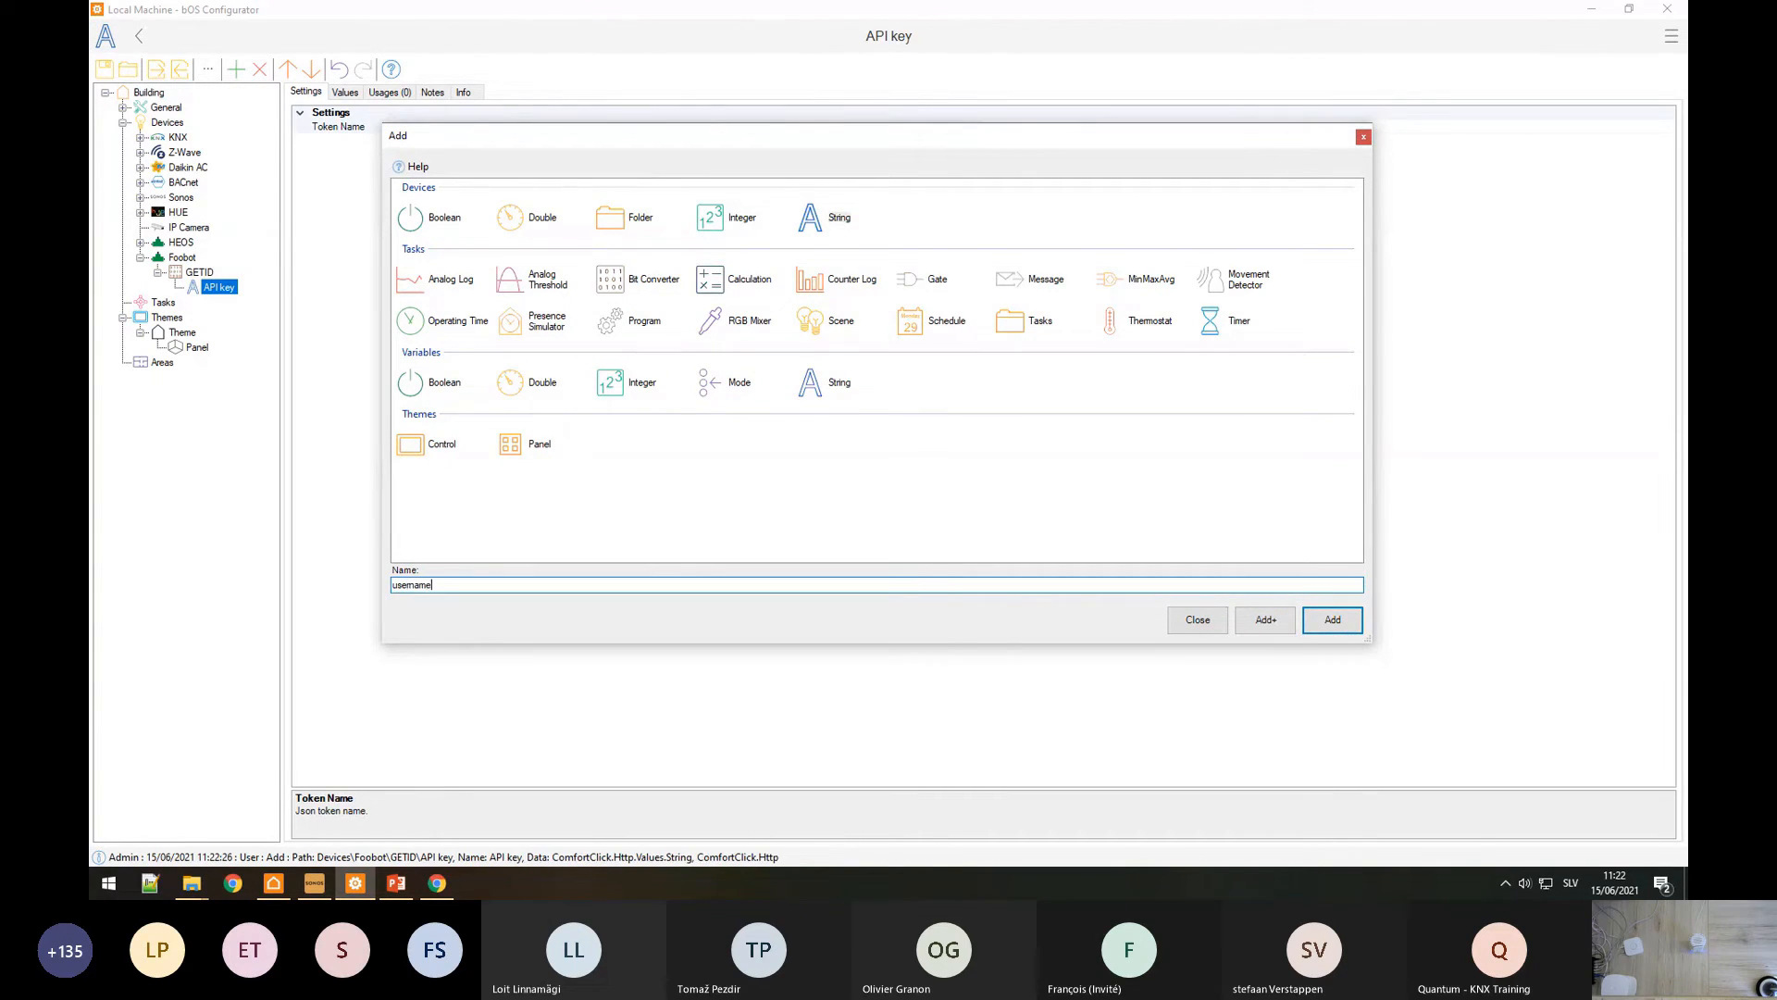
key(ctrl+a)
text(Username)
key(Return)
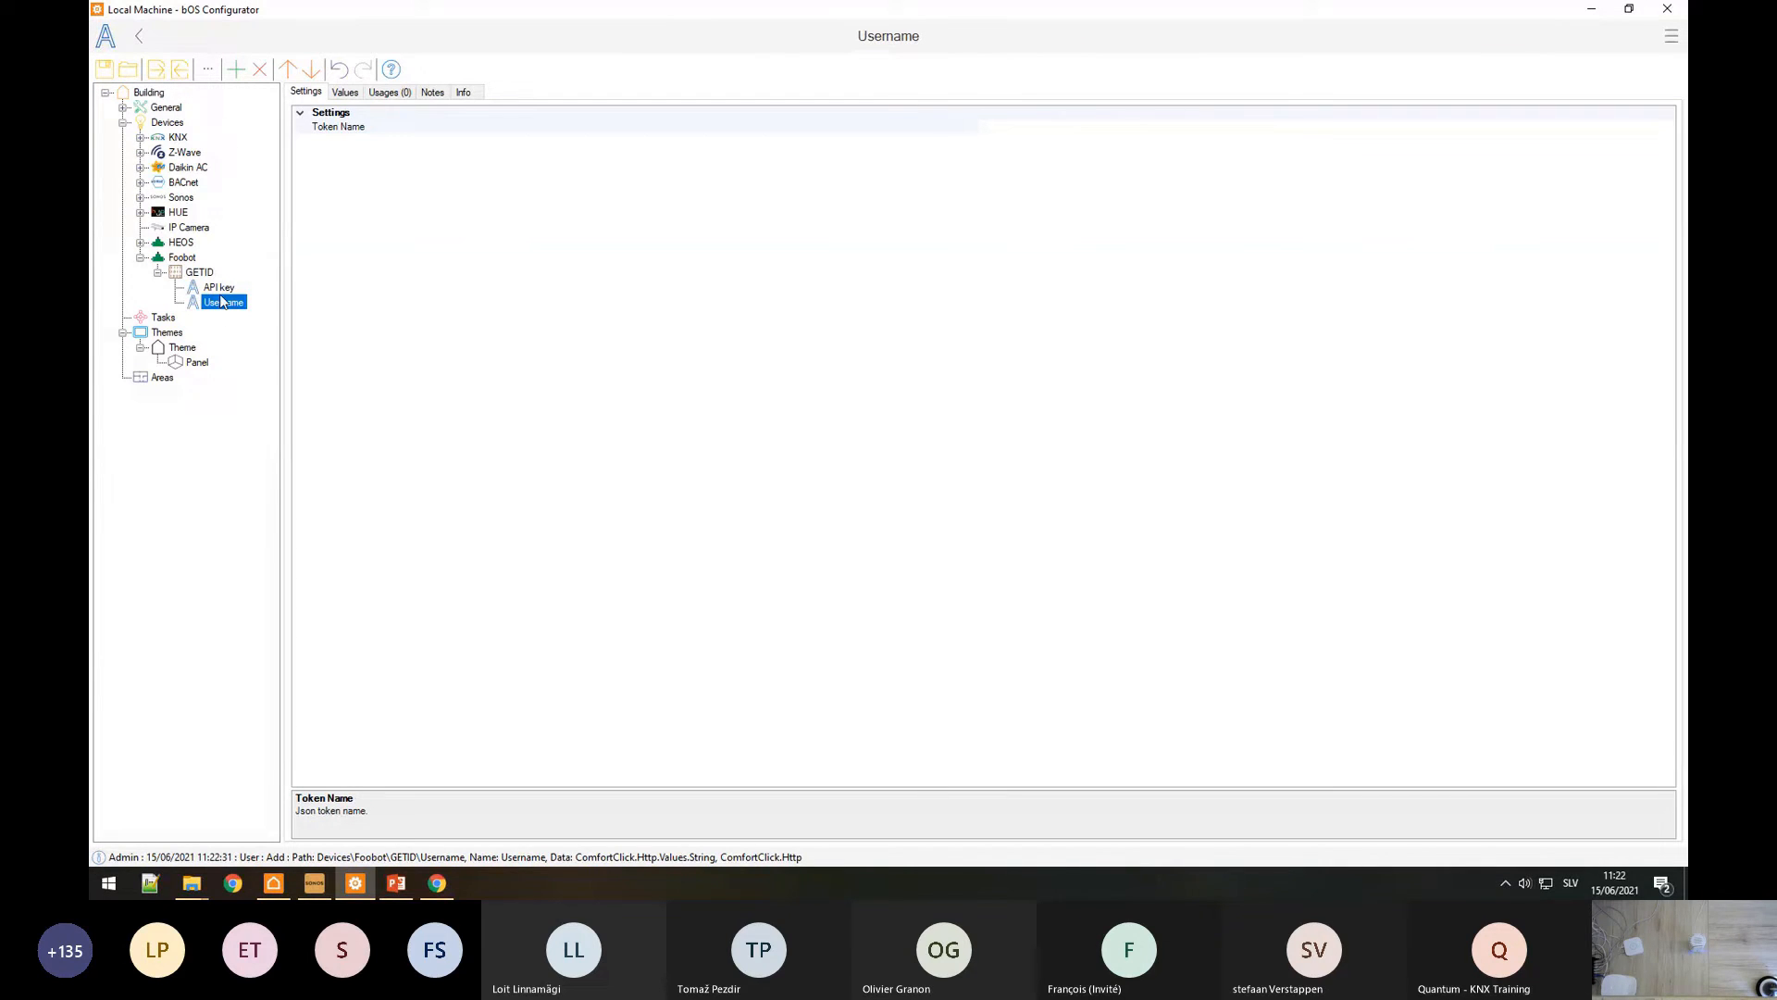
Step: Enter the Foobot account's e-mail address as the Username value
click(350, 96)
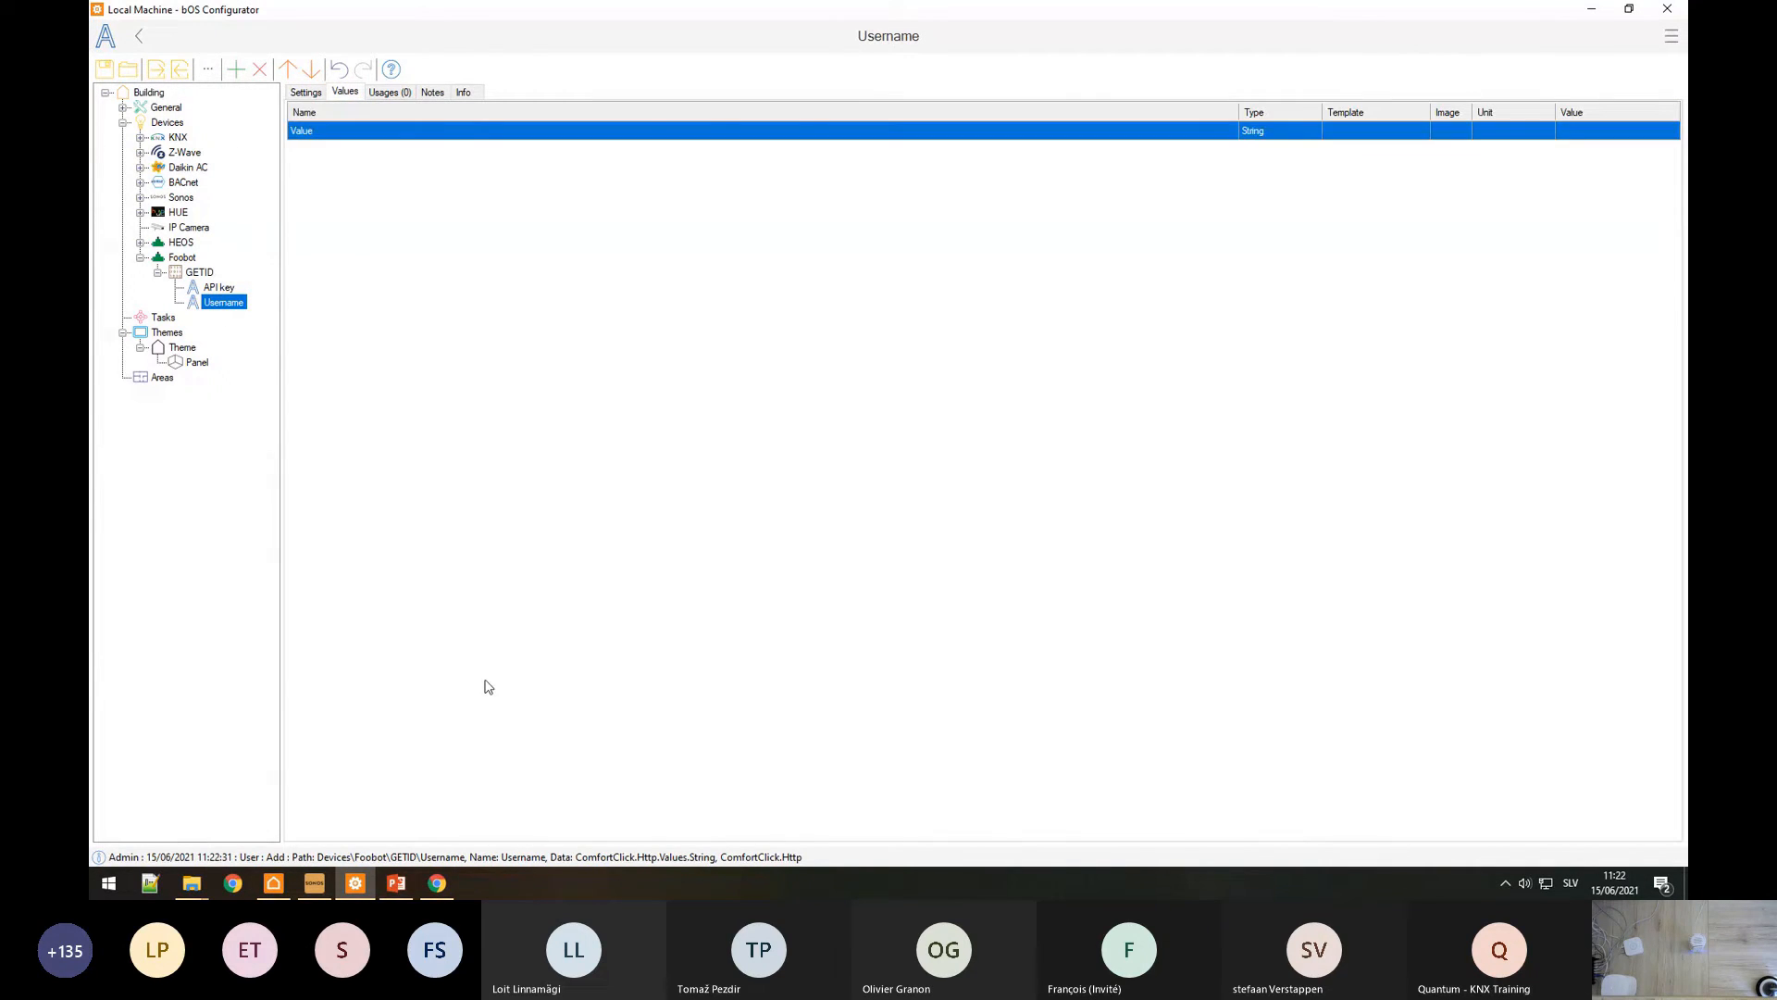
key(alt+Tab)
click(1000, 387)
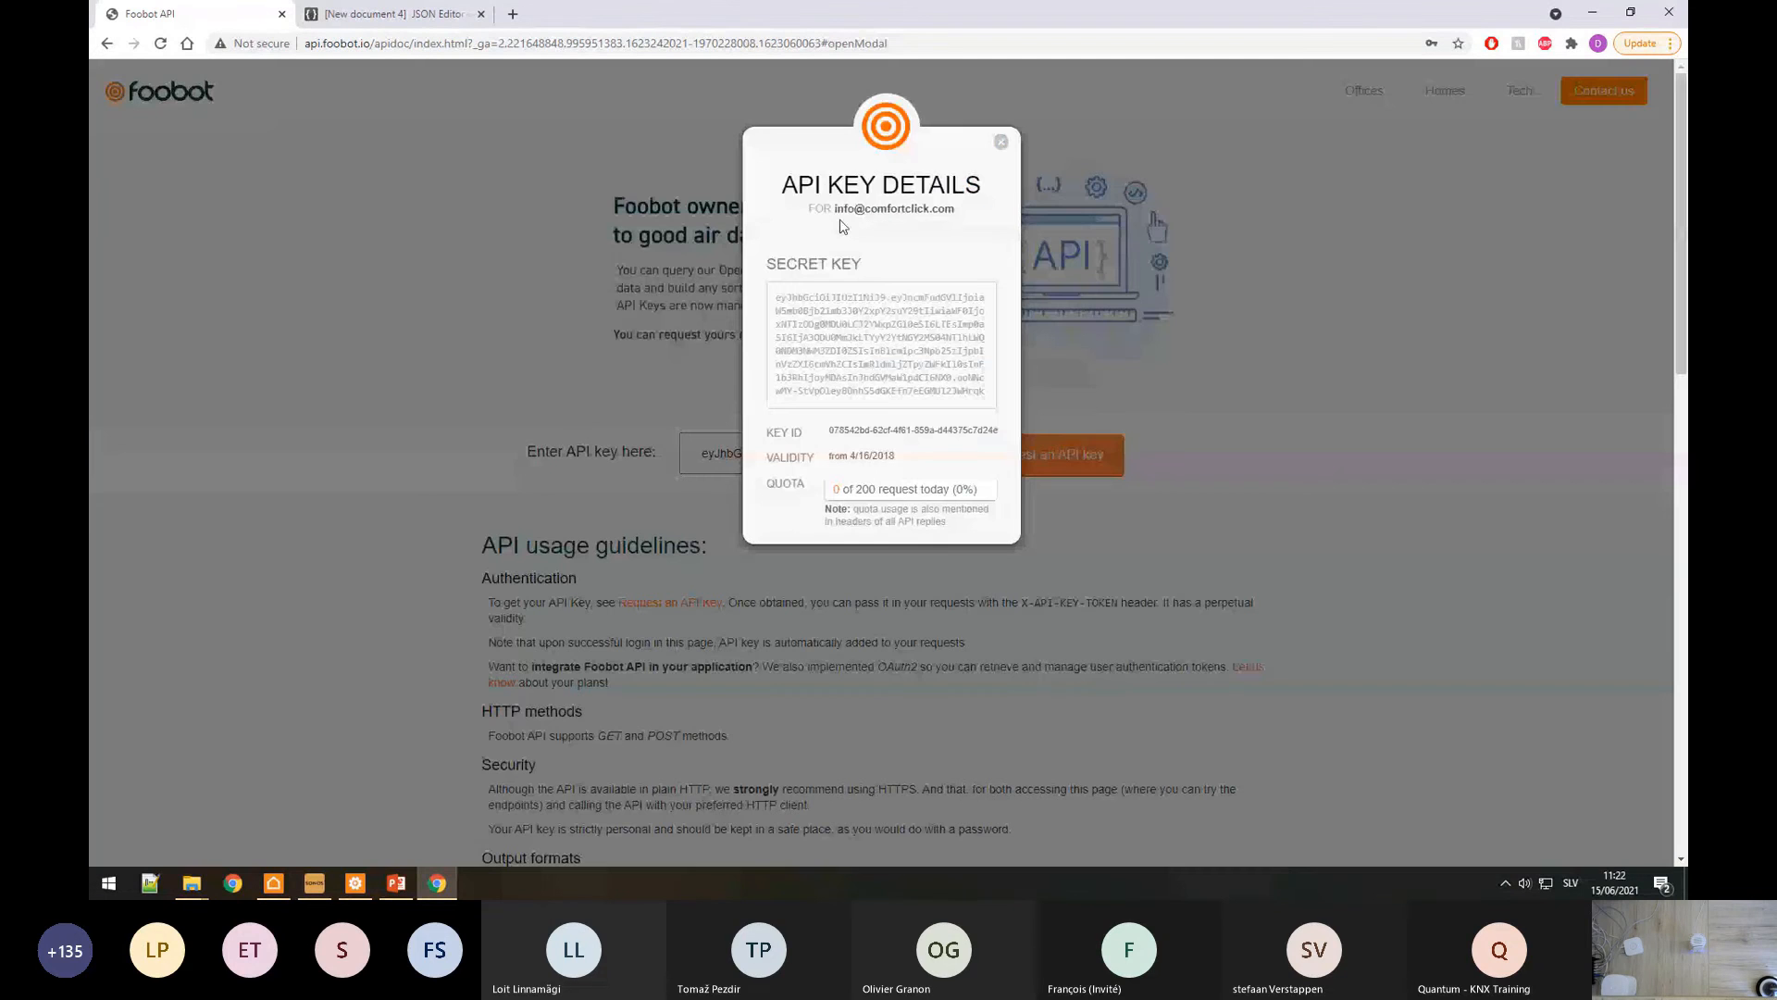
key(alt+Tab)
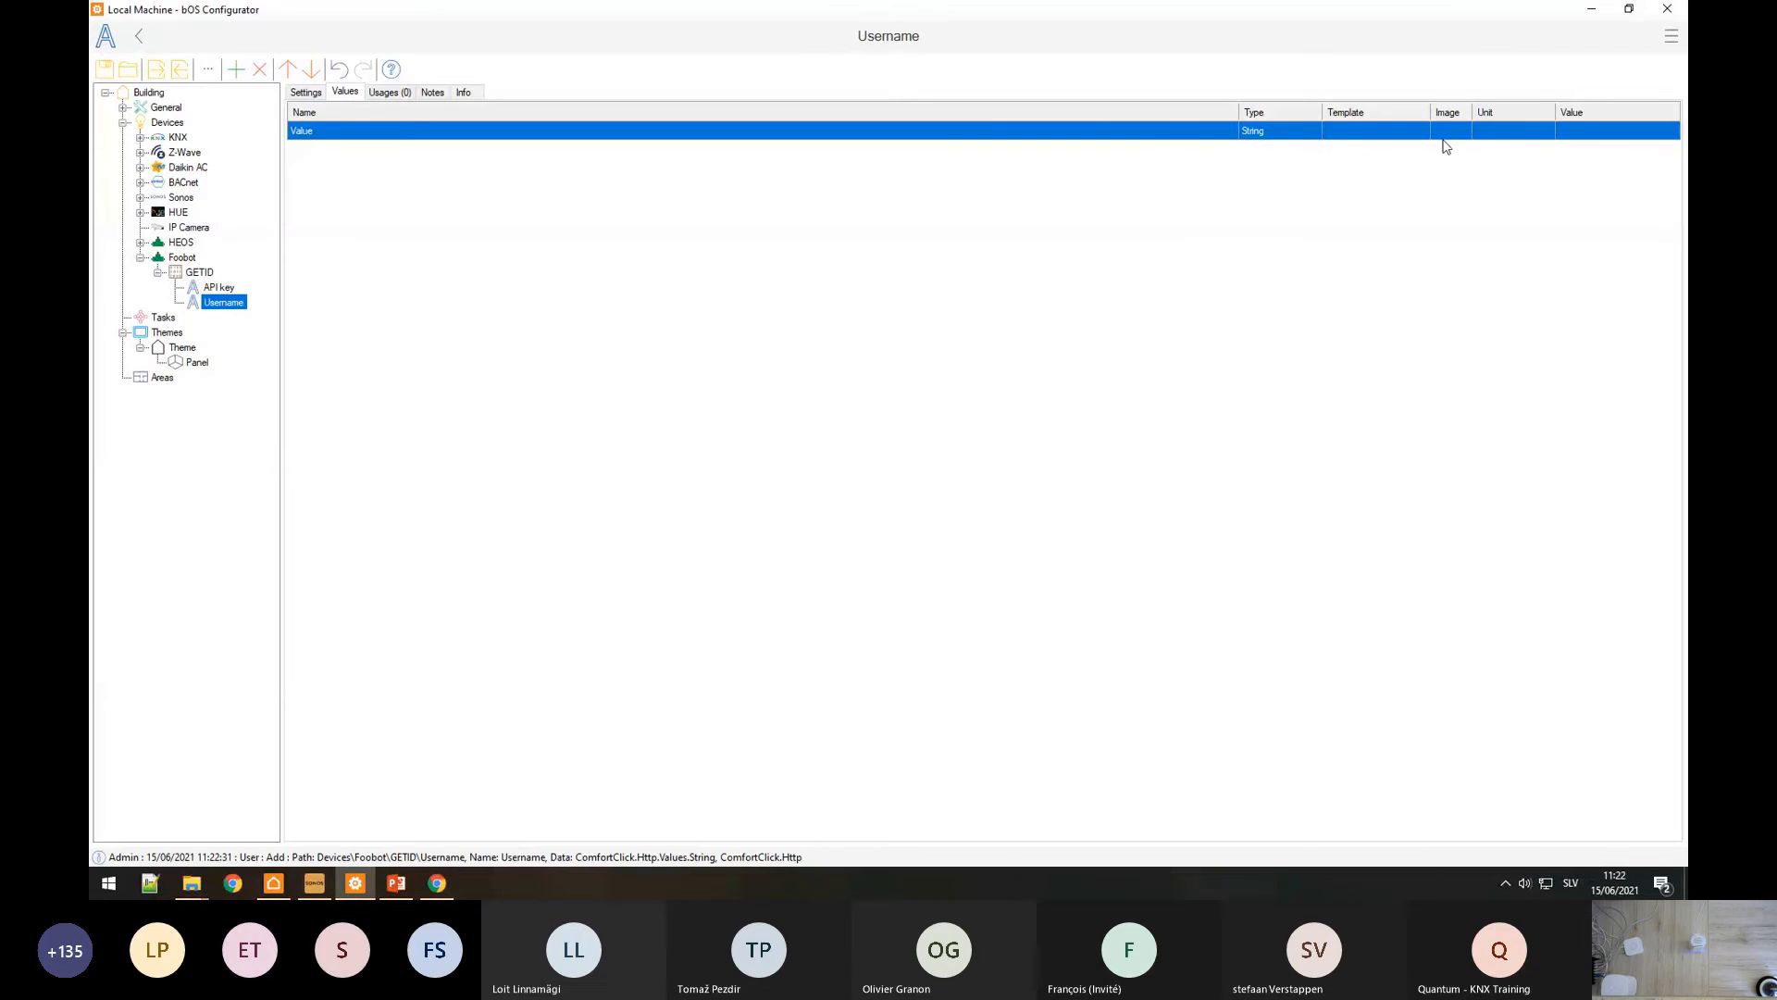
click(1585, 130)
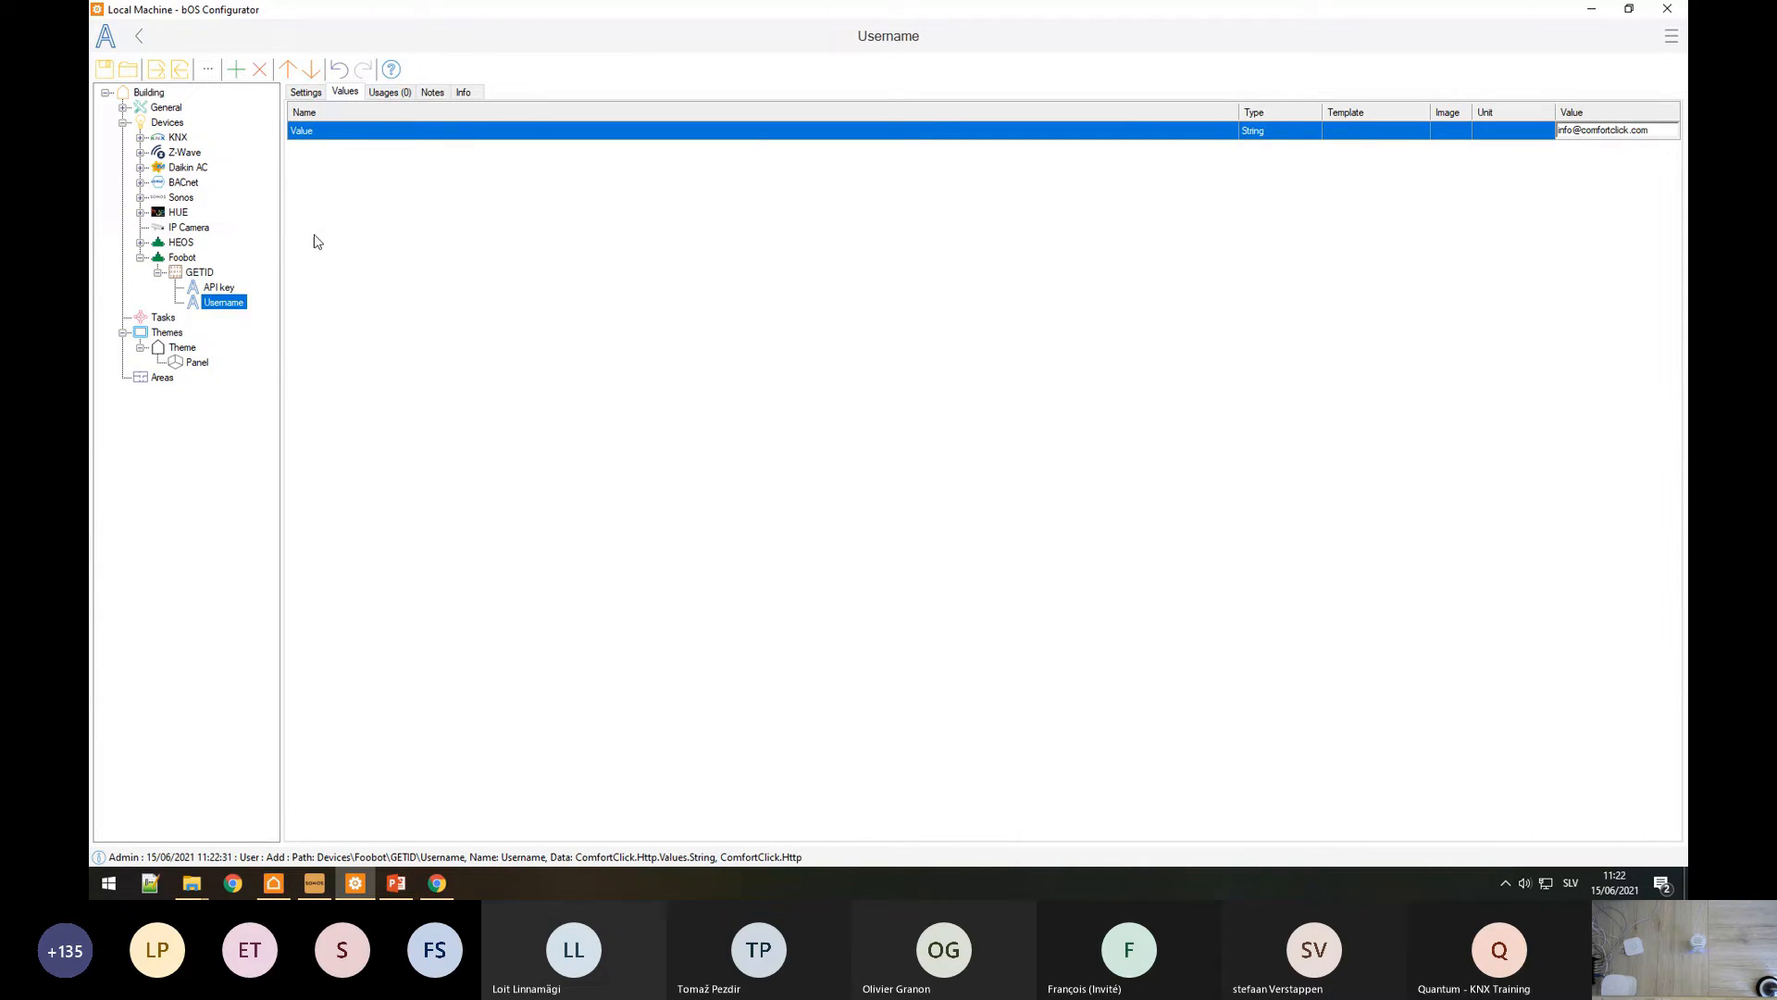
Step: Paste the copied secret API key into GETID's API key value
click(219, 287)
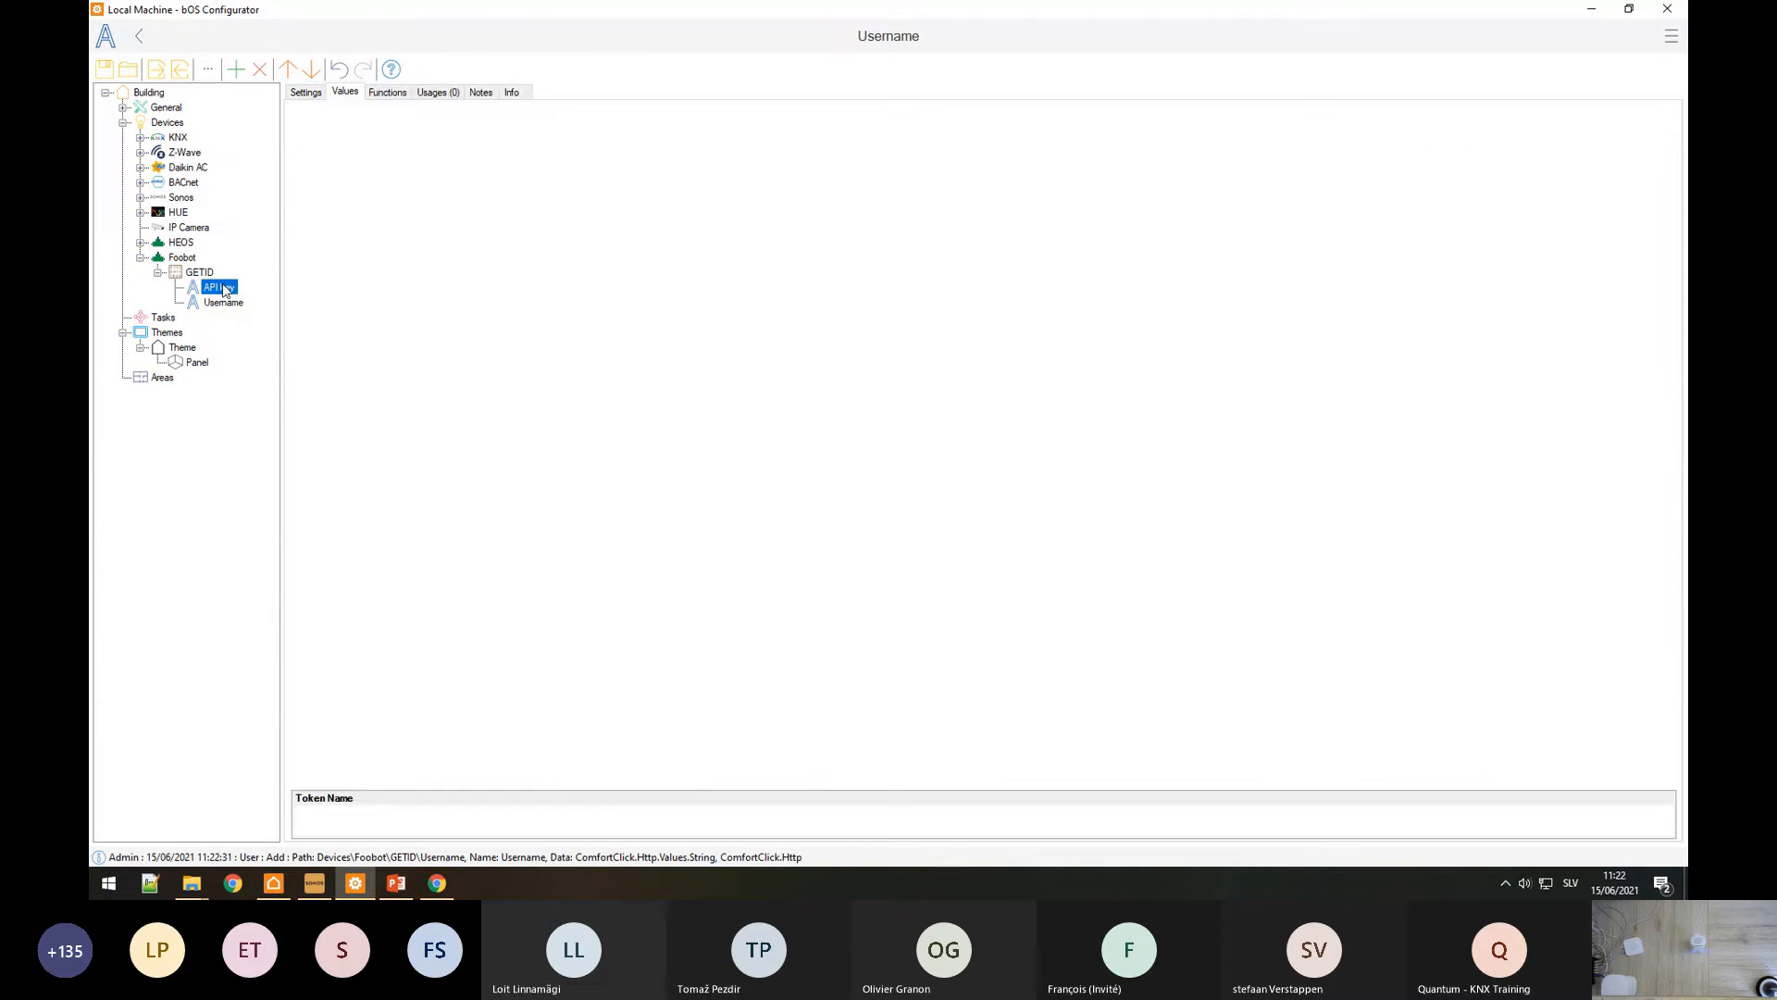
click(438, 883)
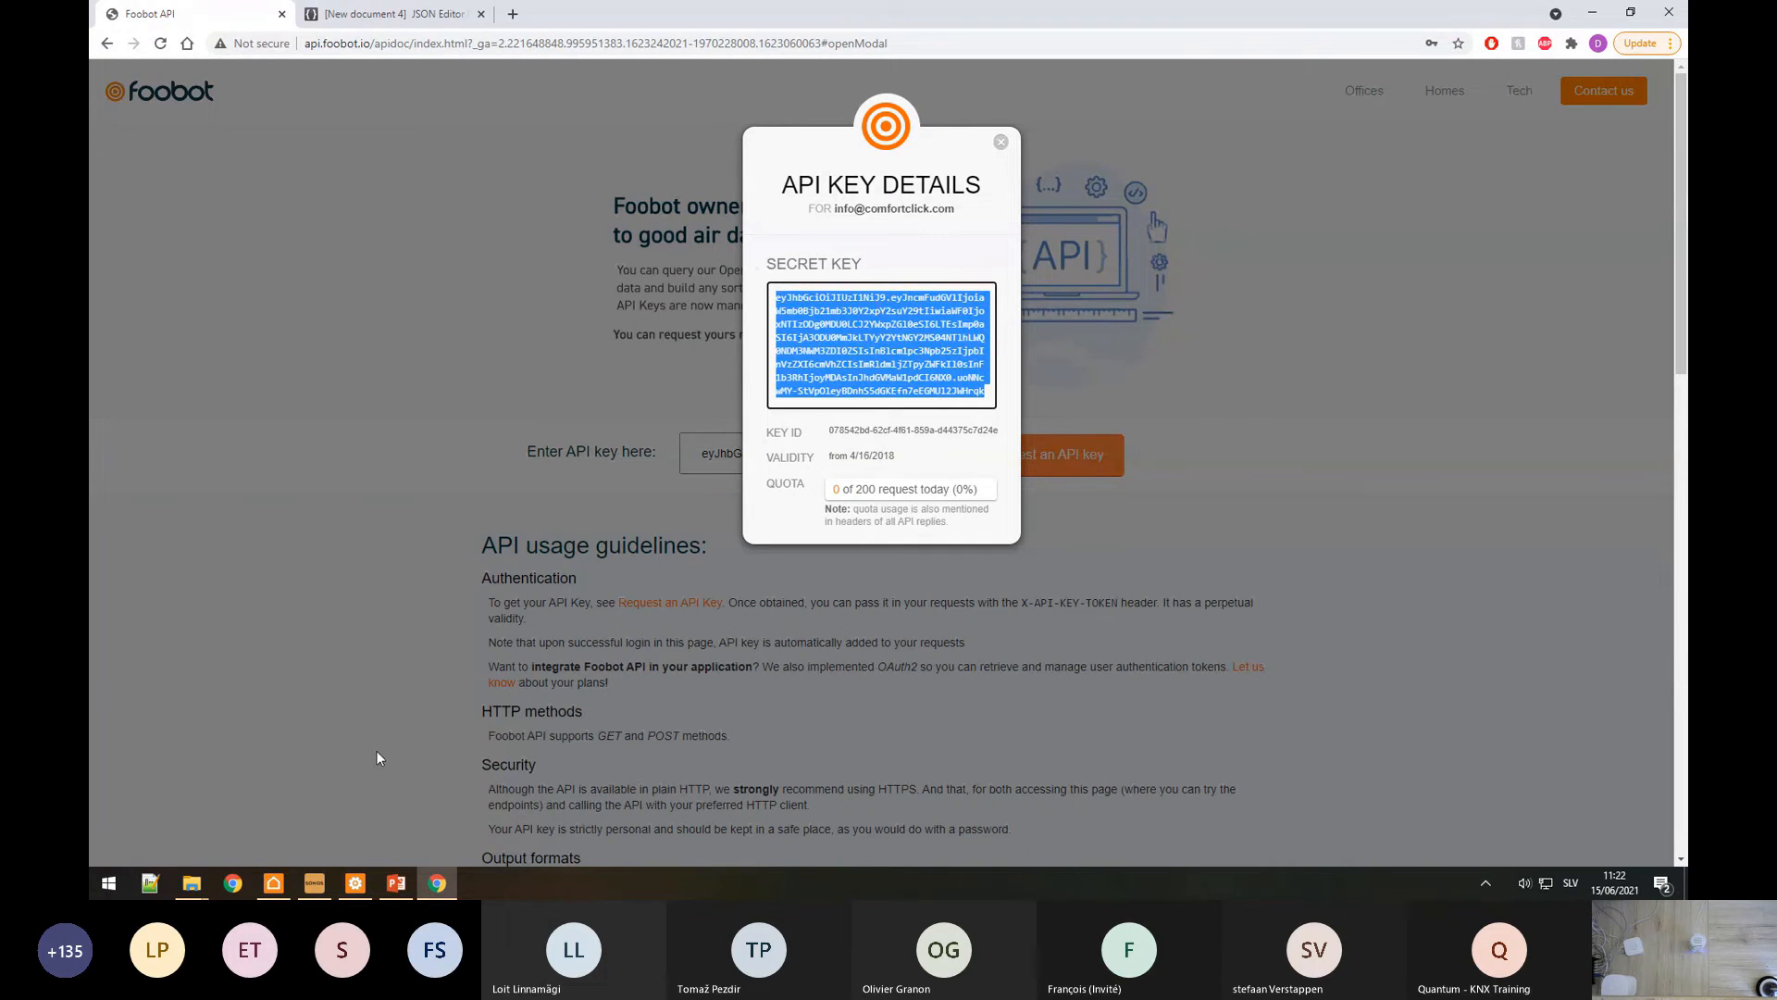
click(356, 883)
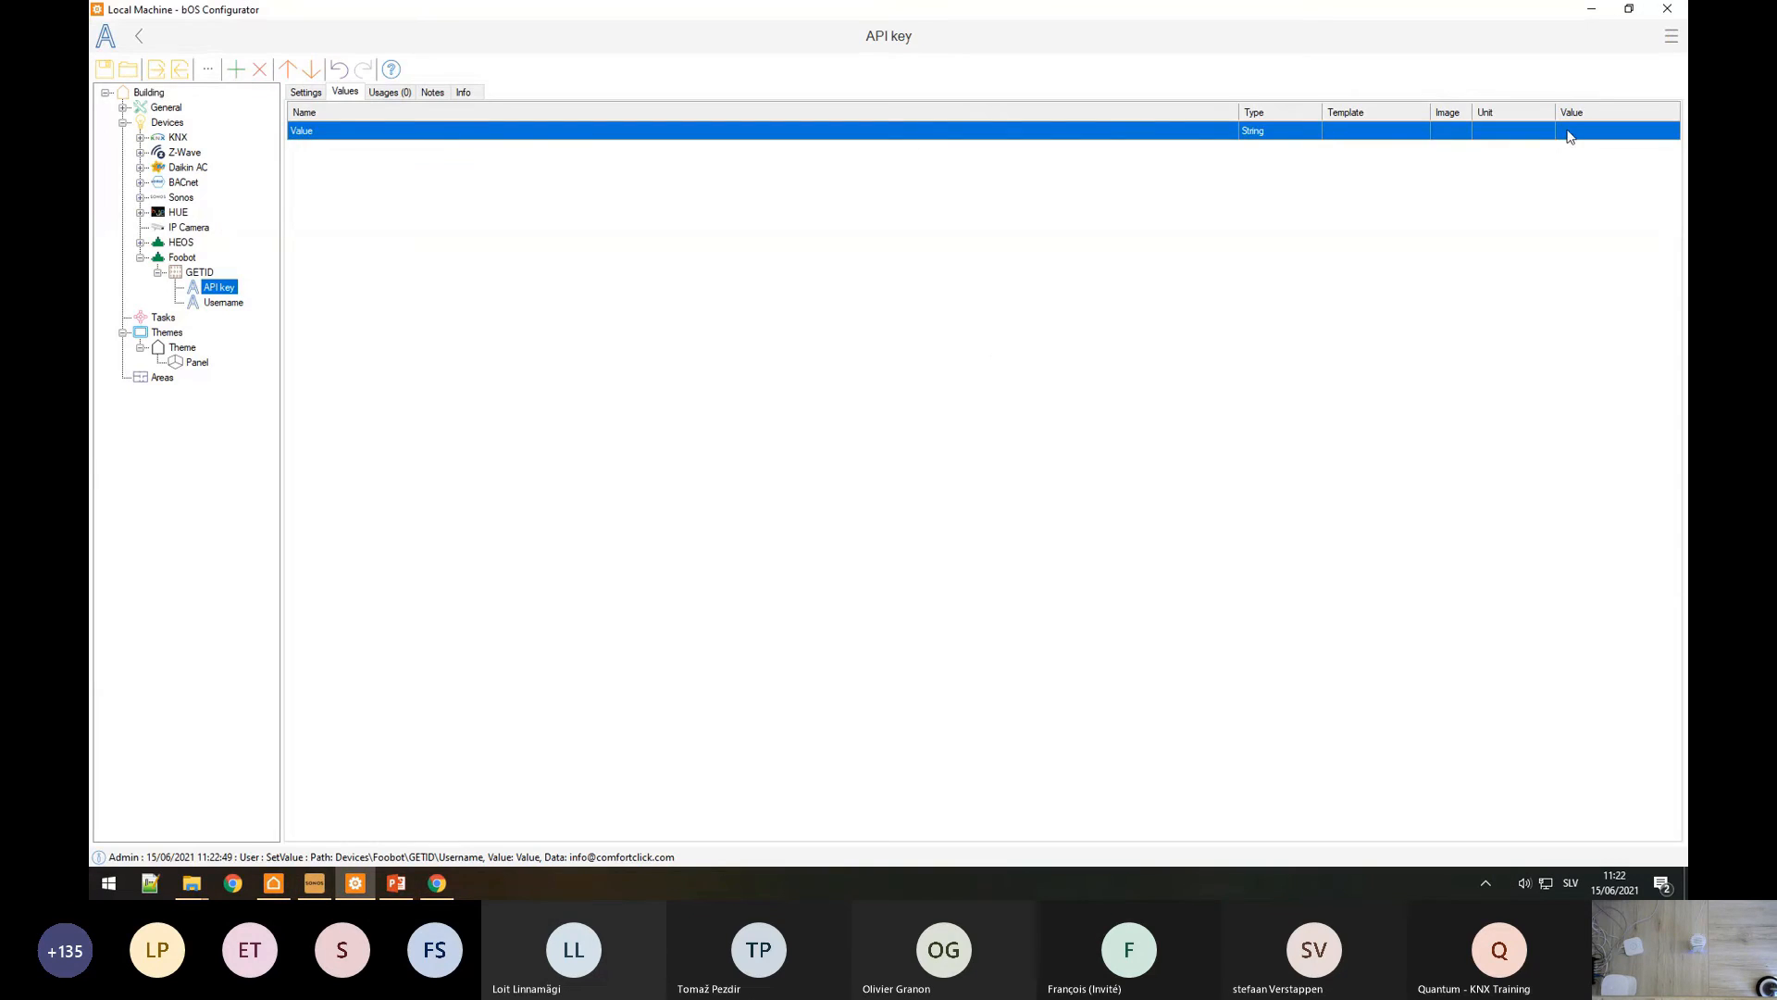
click(1570, 132)
key(ctrl+v)
key(Return)
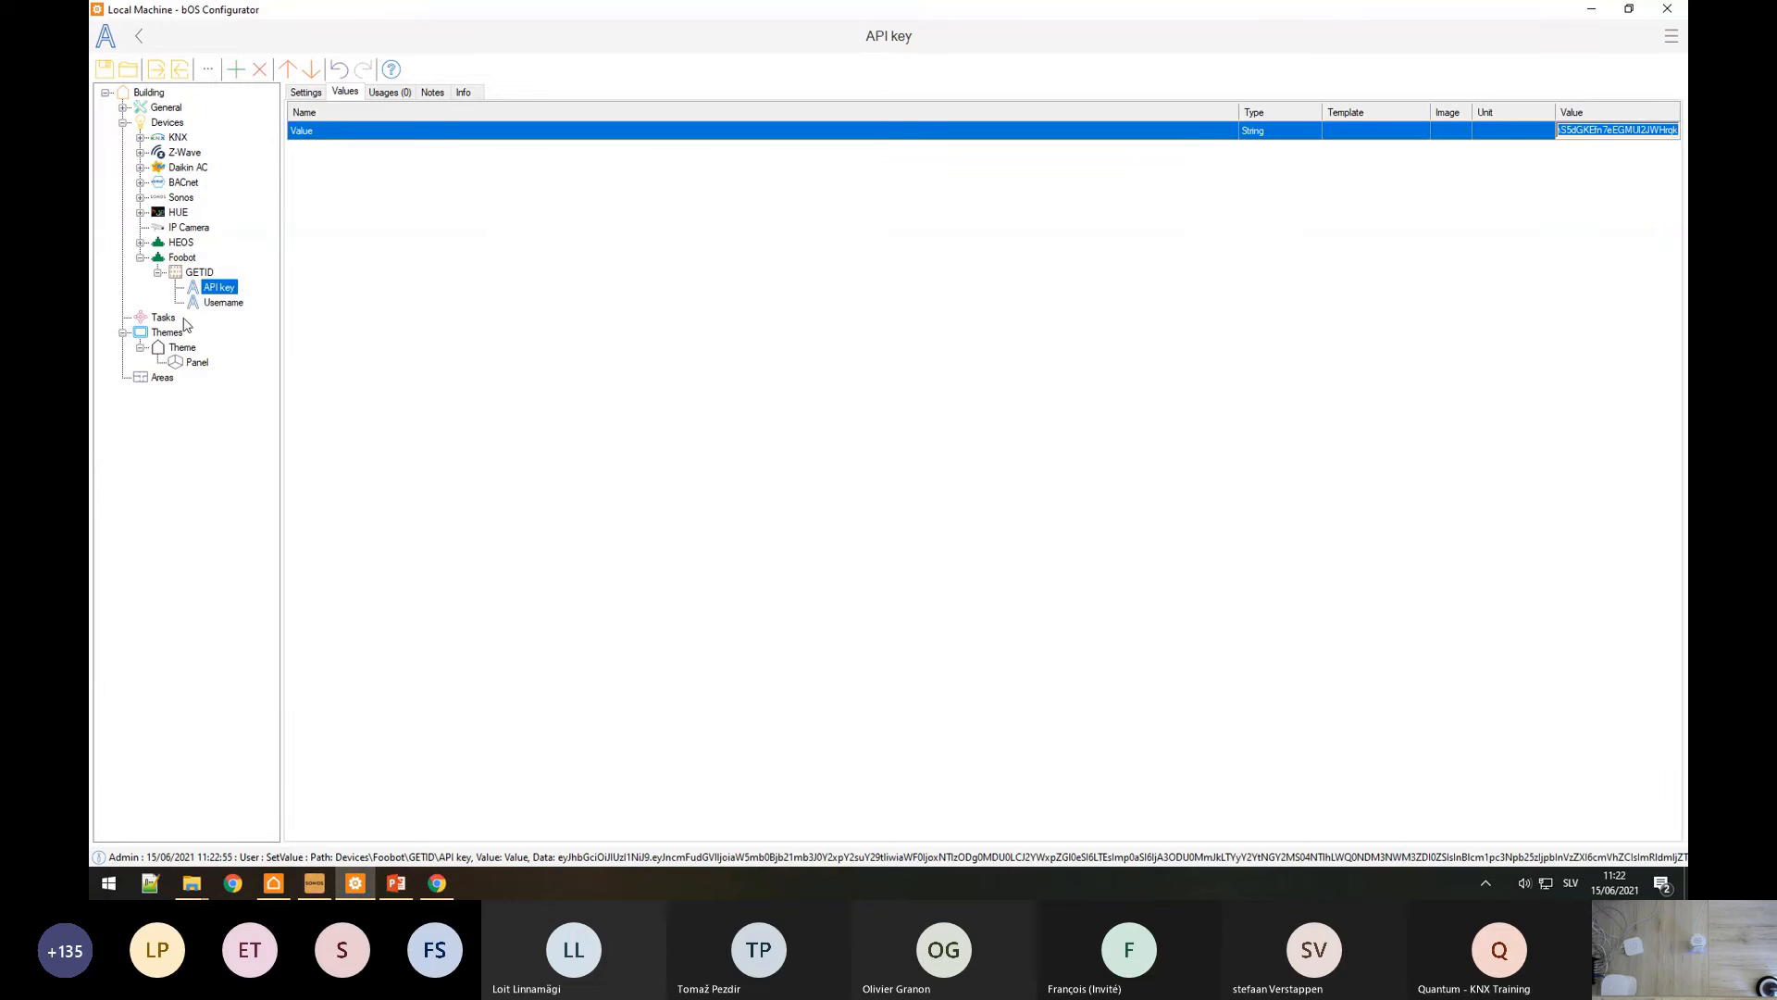
Step: Close the API key details and copy the user devices endpoint path from the docs
click(199, 272)
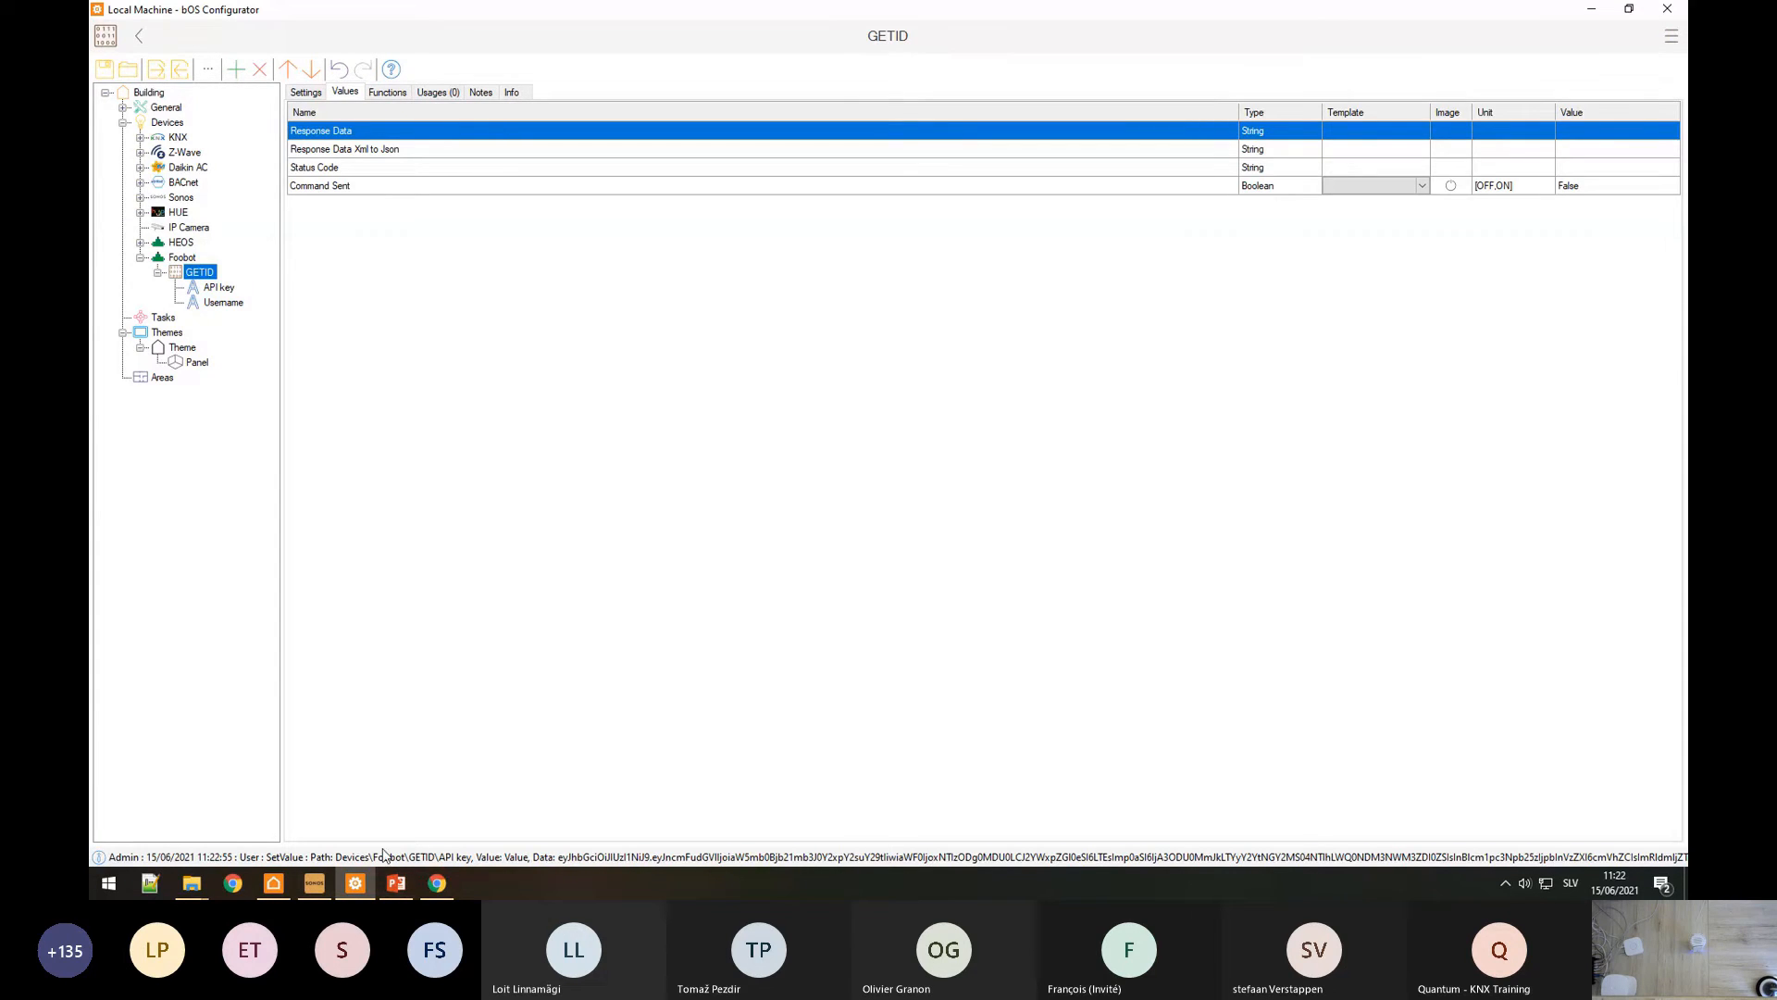
click(437, 883)
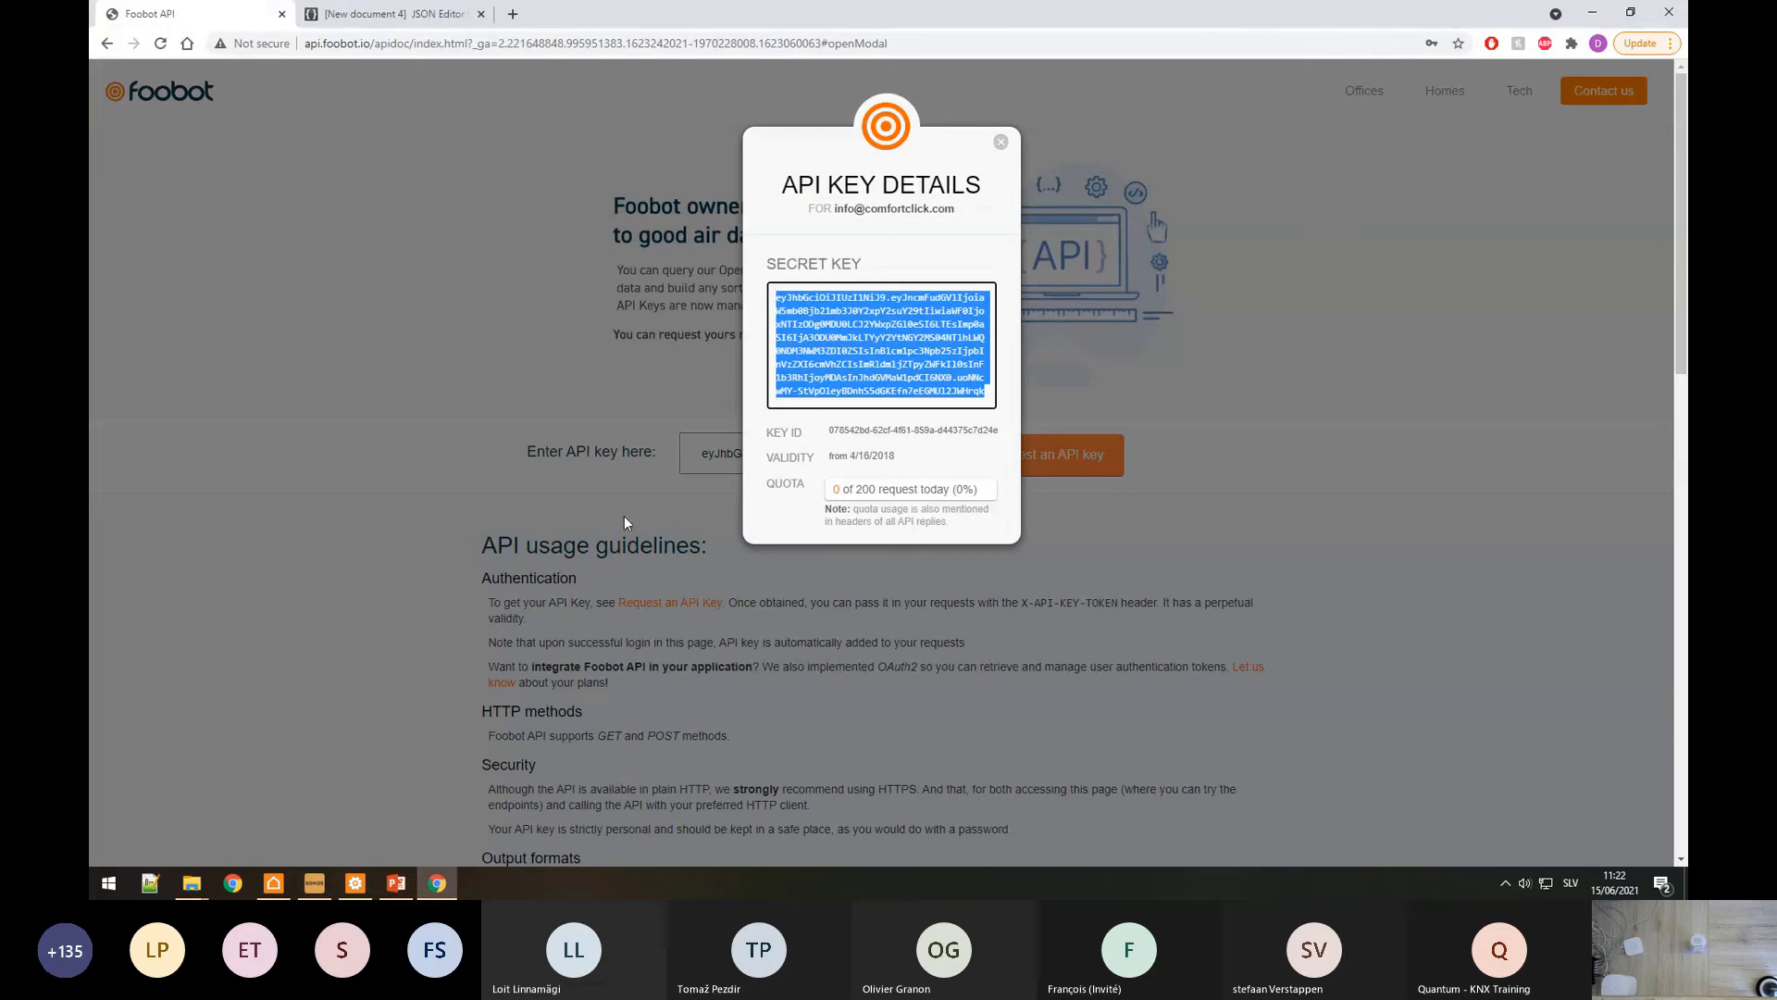
click(1002, 143)
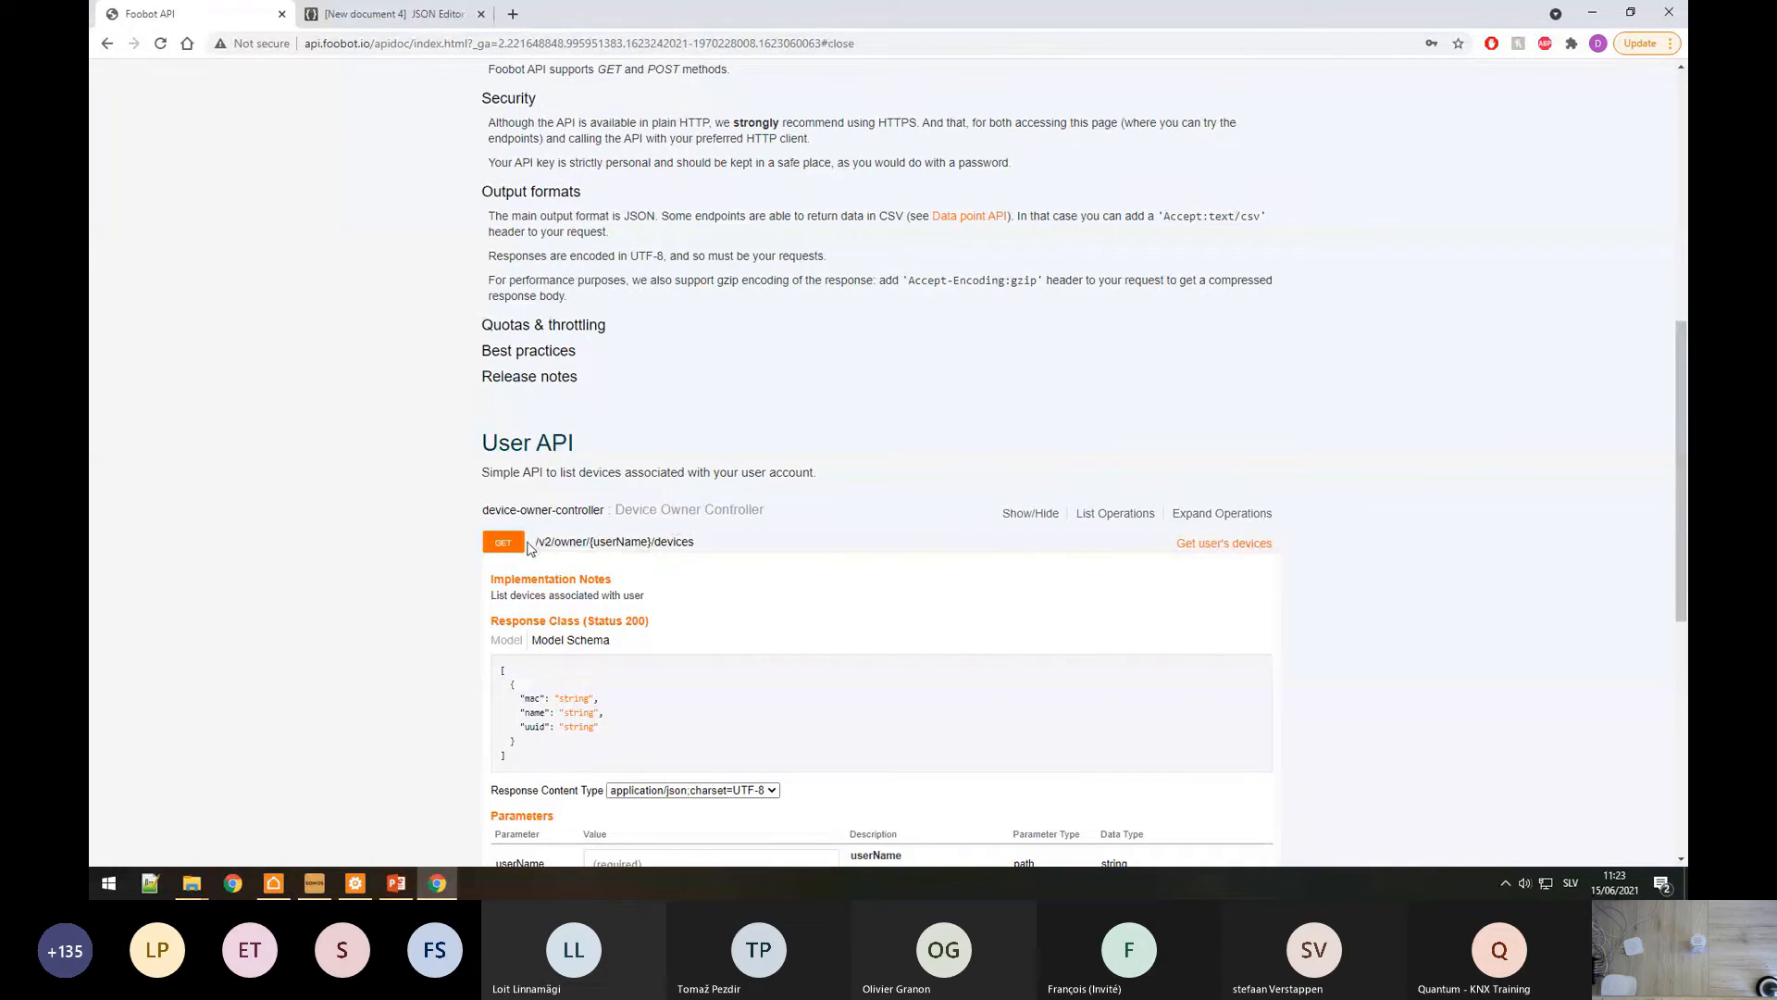
drag(535, 546, 696, 546)
key(ctrl+c)
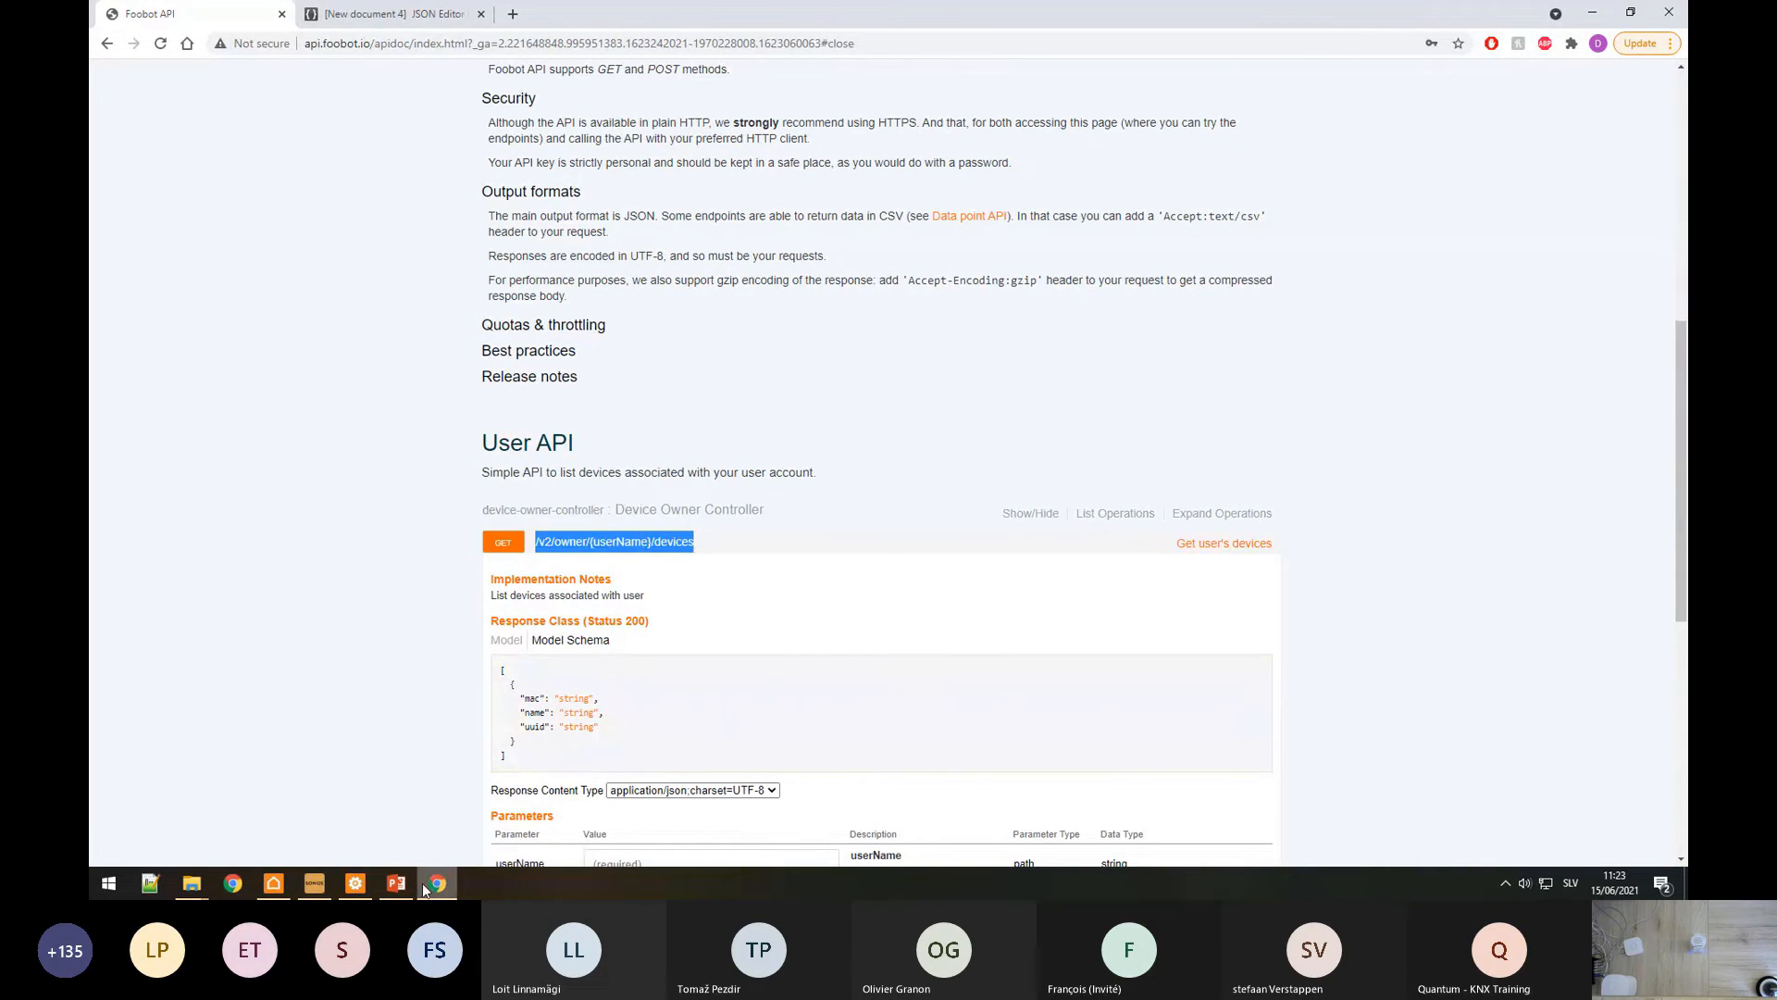
click(355, 883)
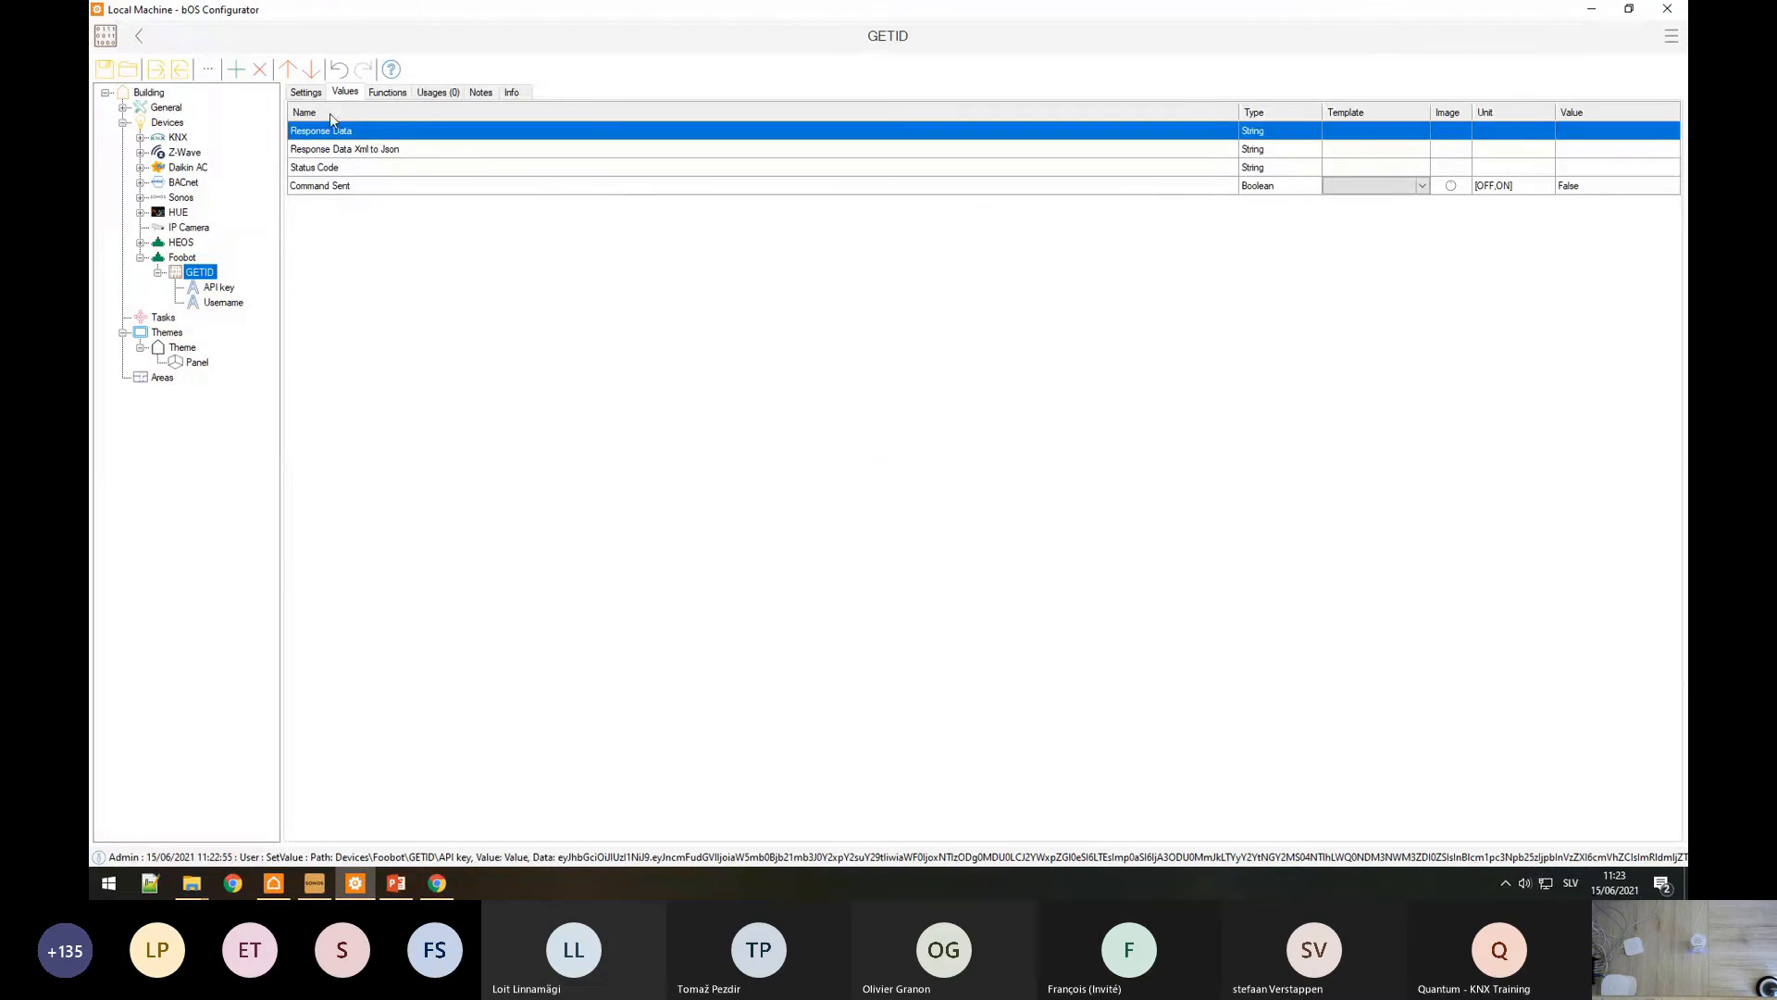
Step: Paste the devices path into GETID's Command, replacing {userName} with %0
click(305, 91)
click(435, 127)
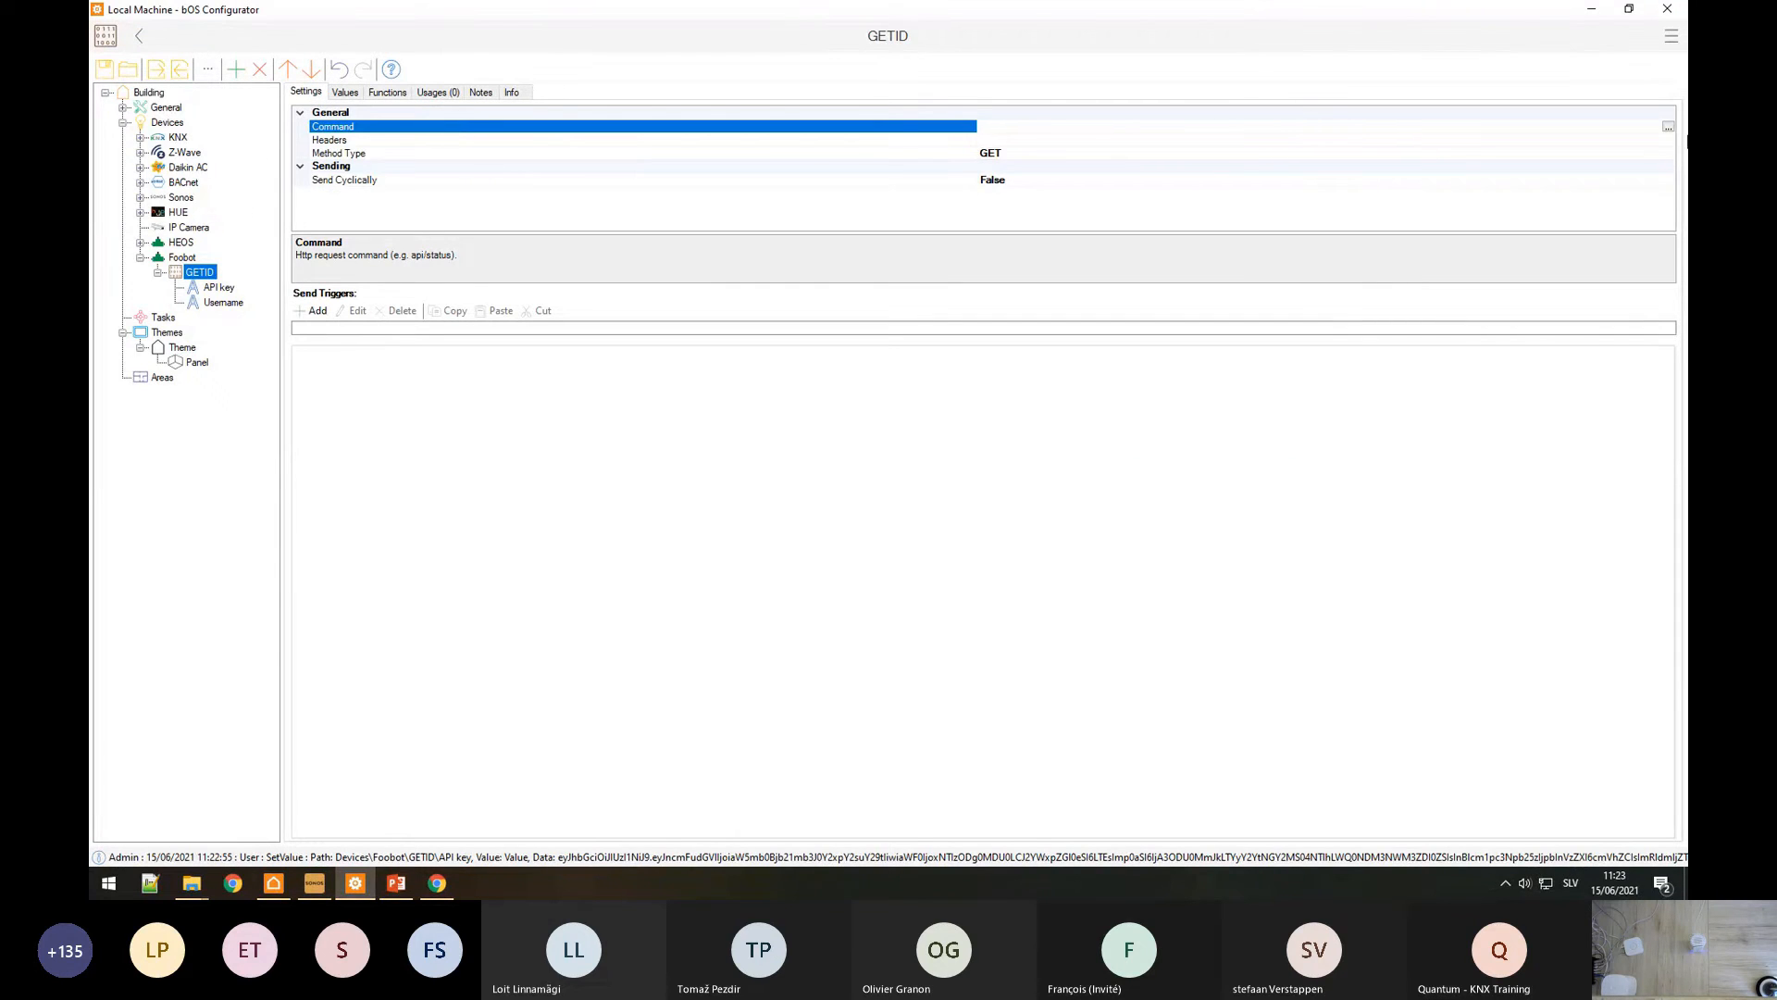
click(1668, 126)
key(ctrl+v)
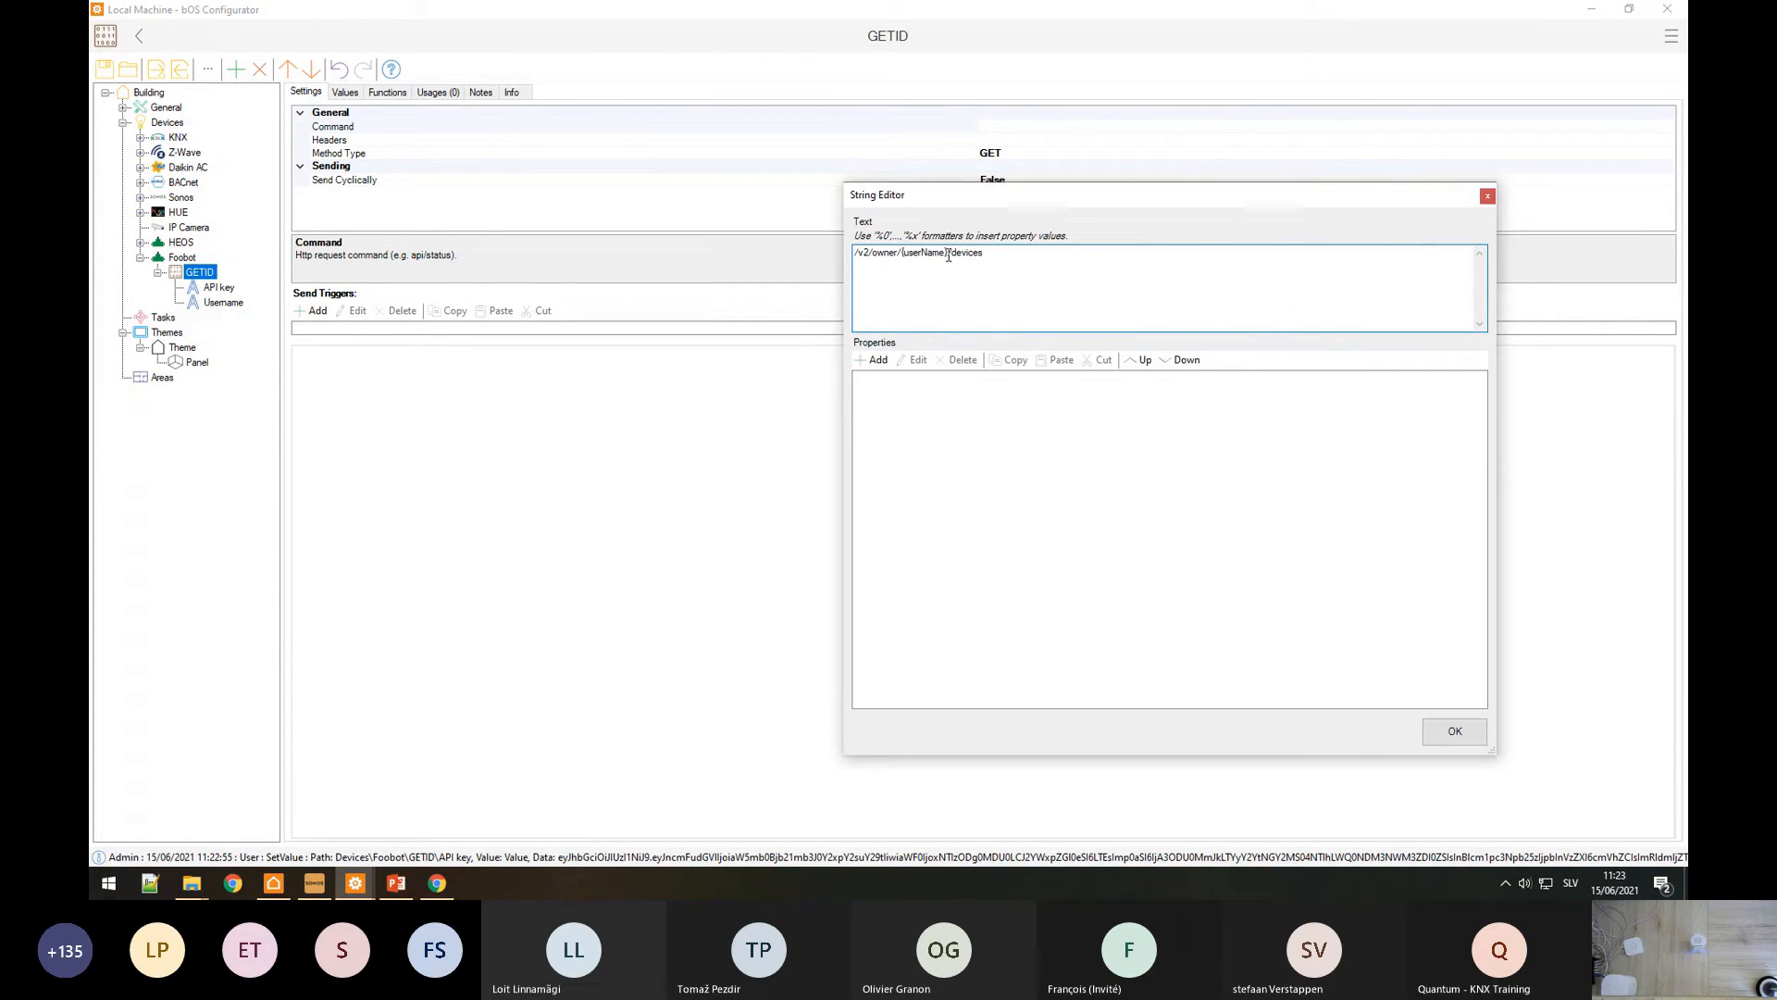
drag(949, 256, 904, 258)
text(%0)
Step: Bind %0 to the Foobot GETID\Username value and save the command text
click(876, 356)
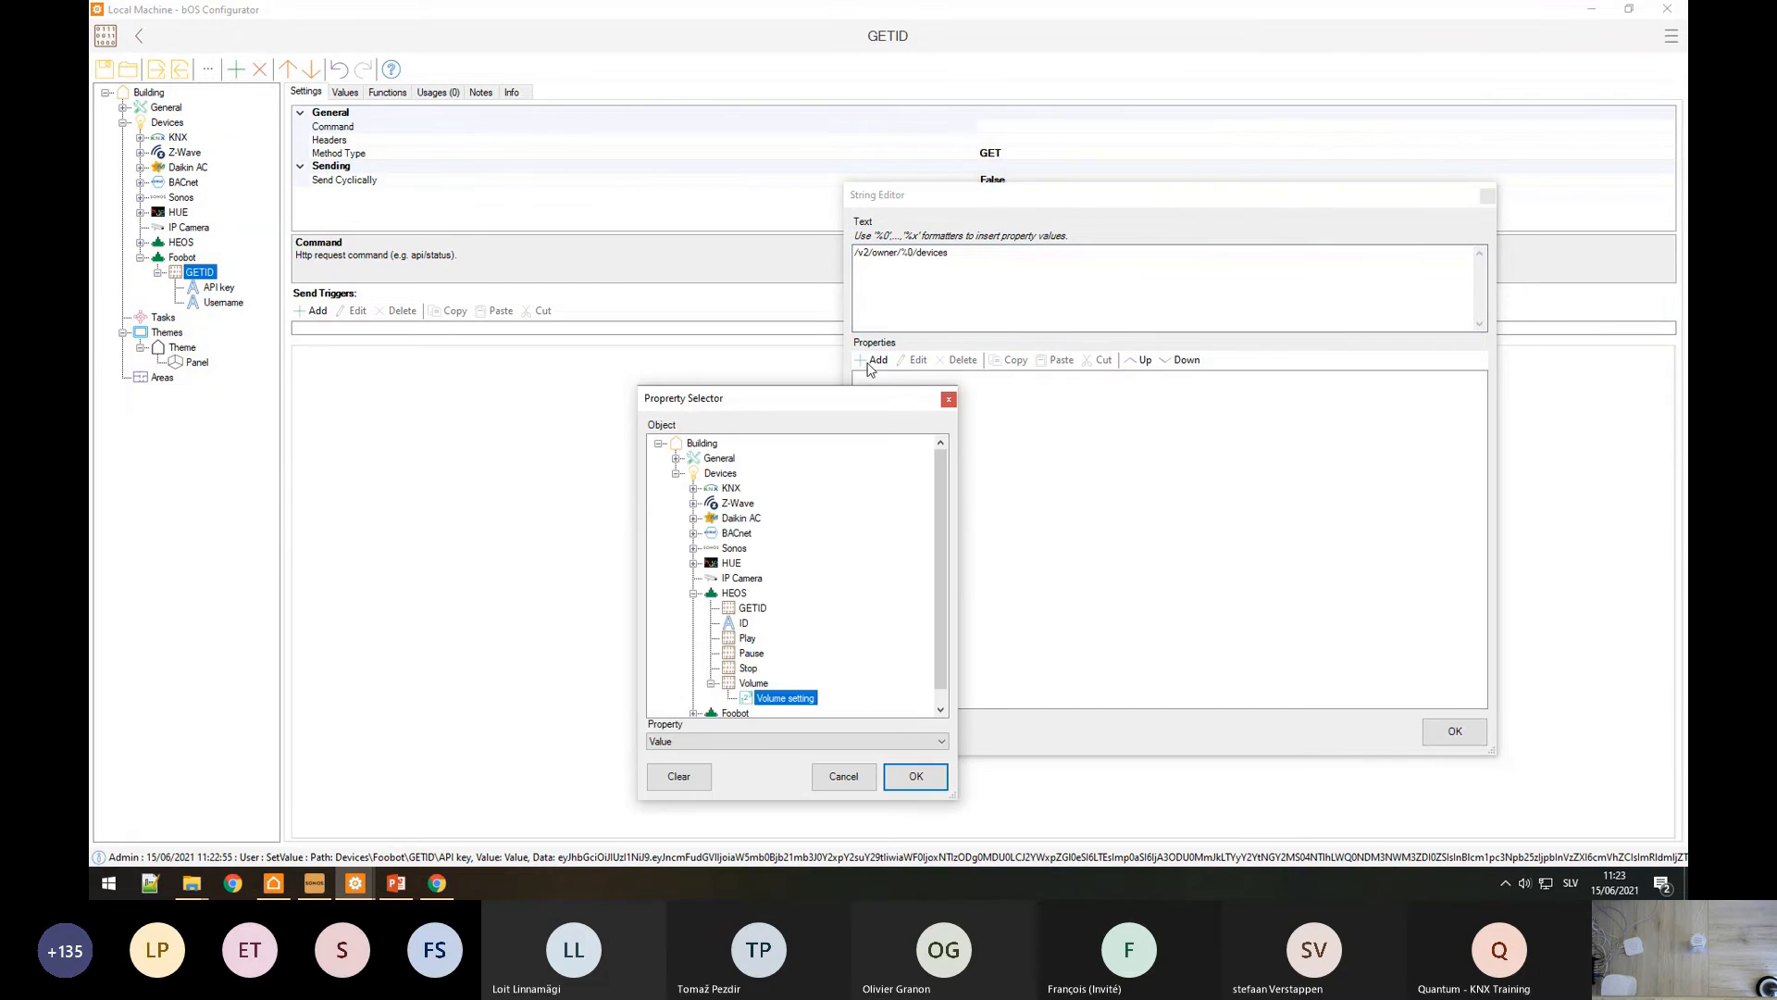
scroll(742, 676, down, 1)
click(694, 698)
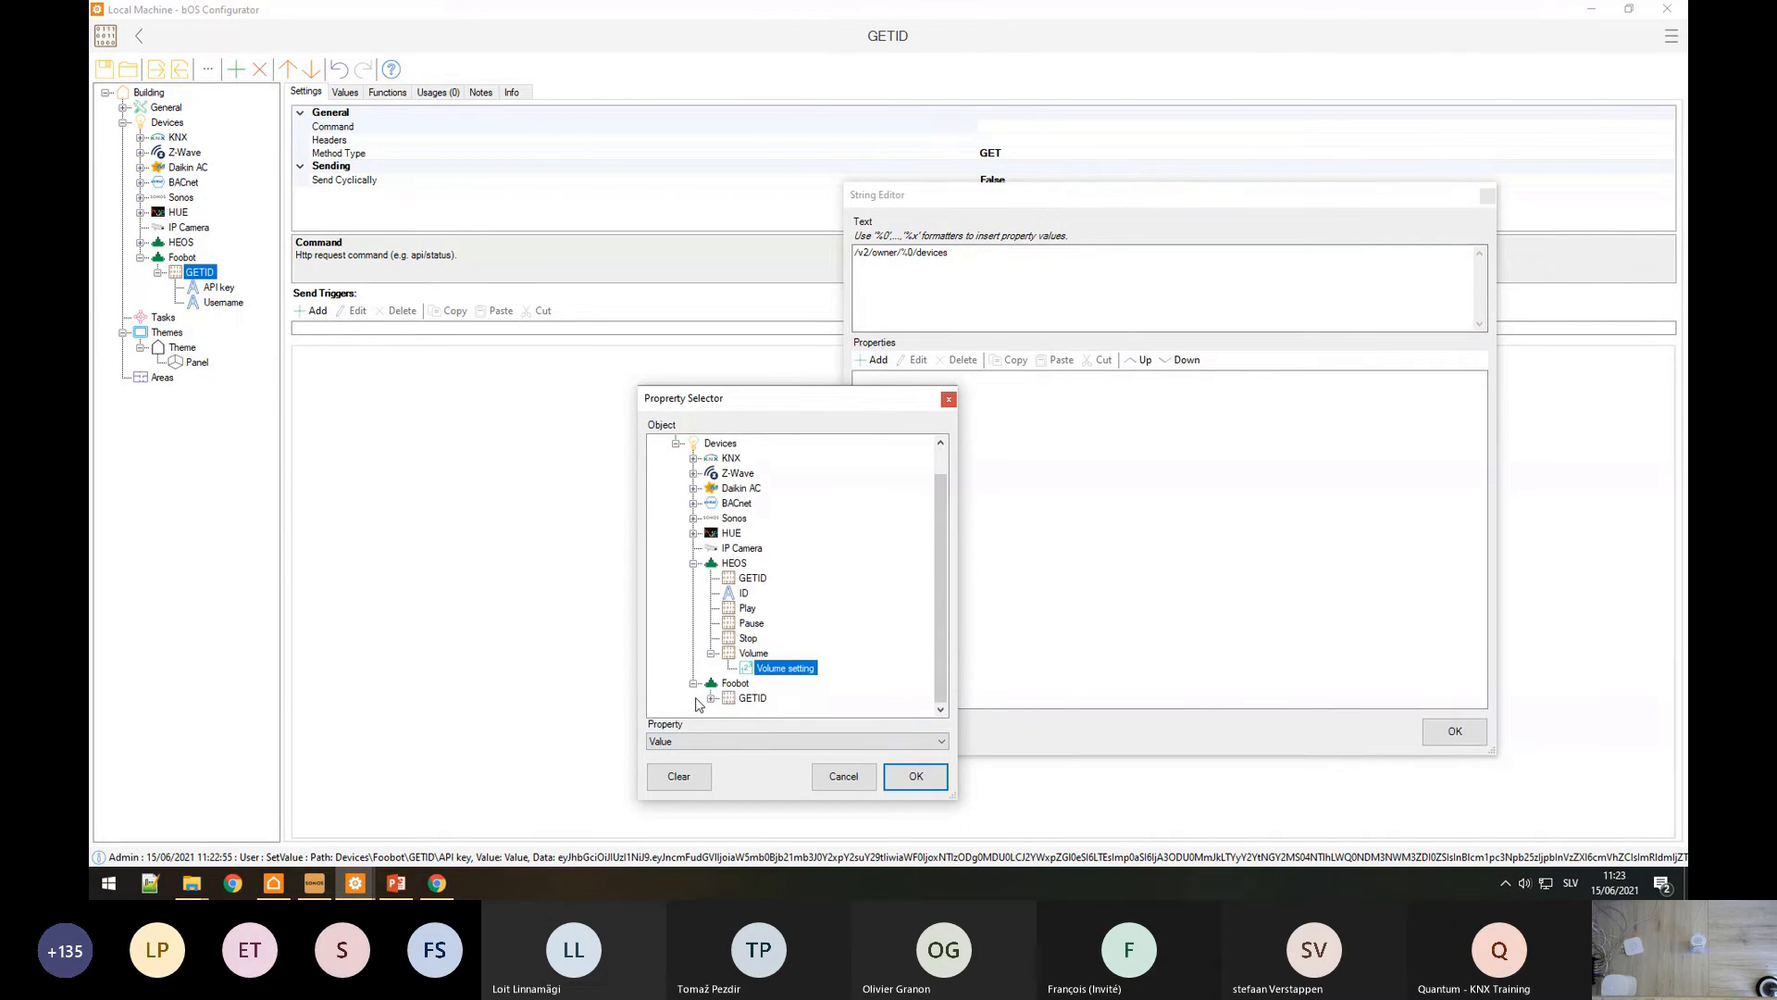
click(712, 700)
click(759, 699)
click(915, 776)
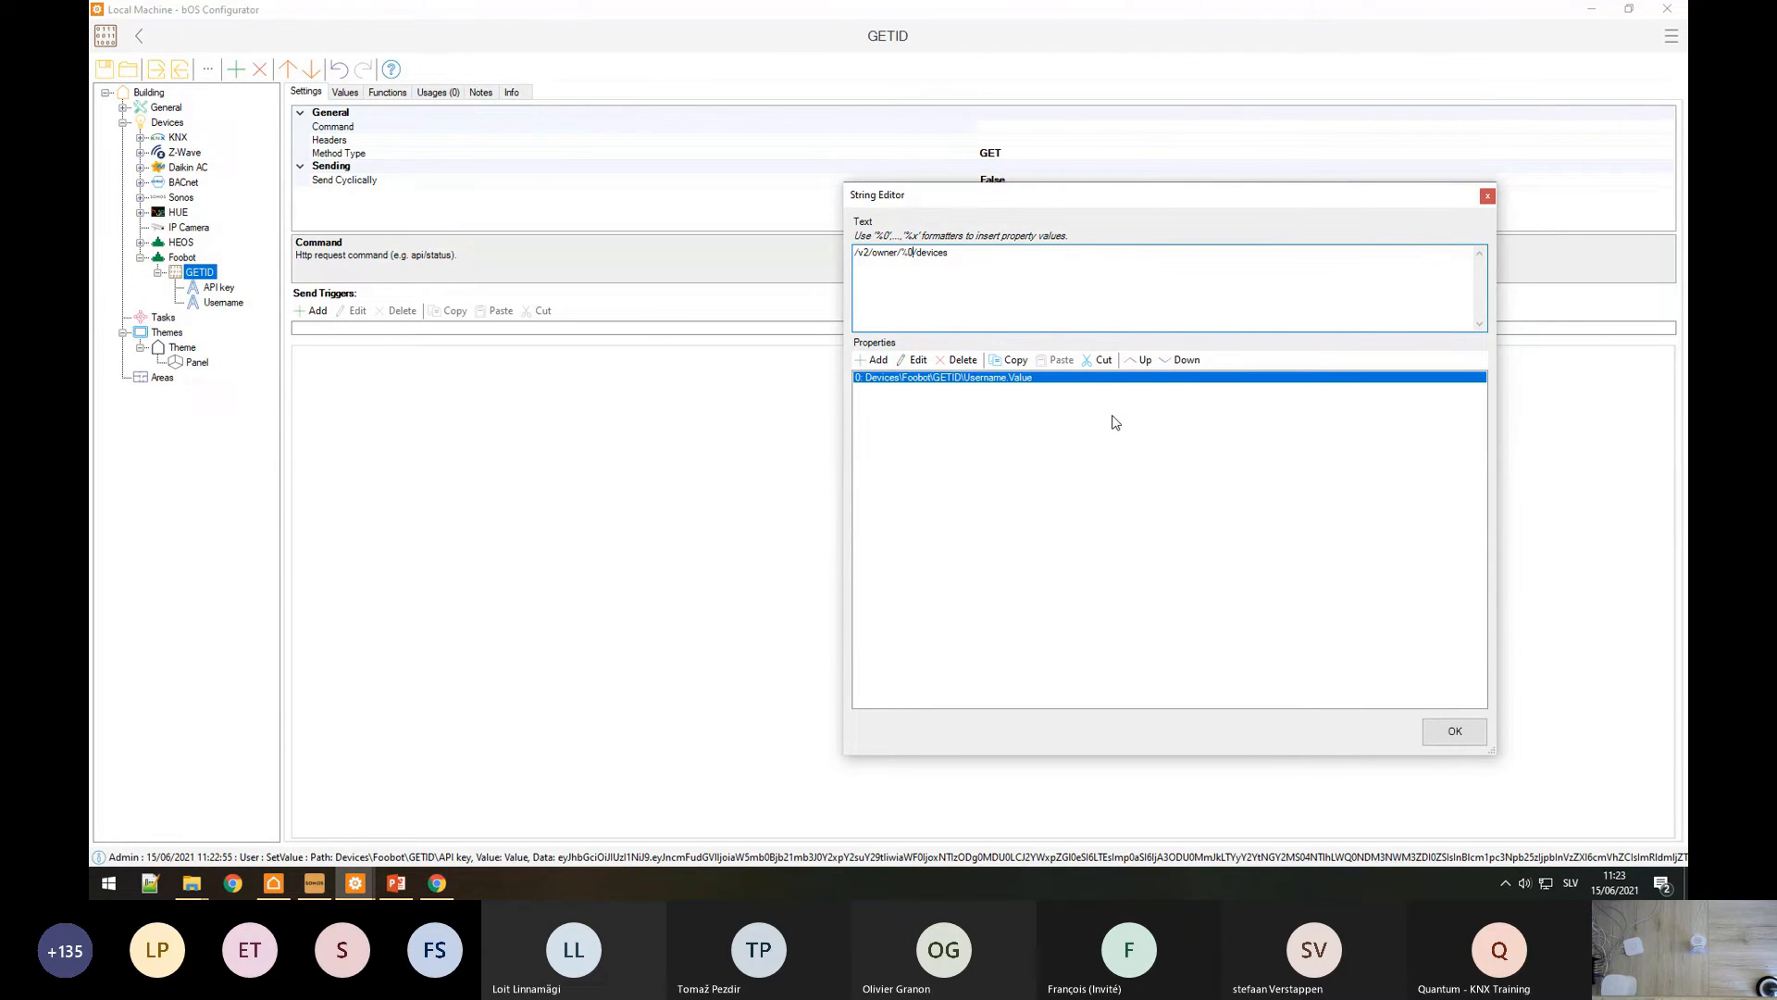
click(1455, 733)
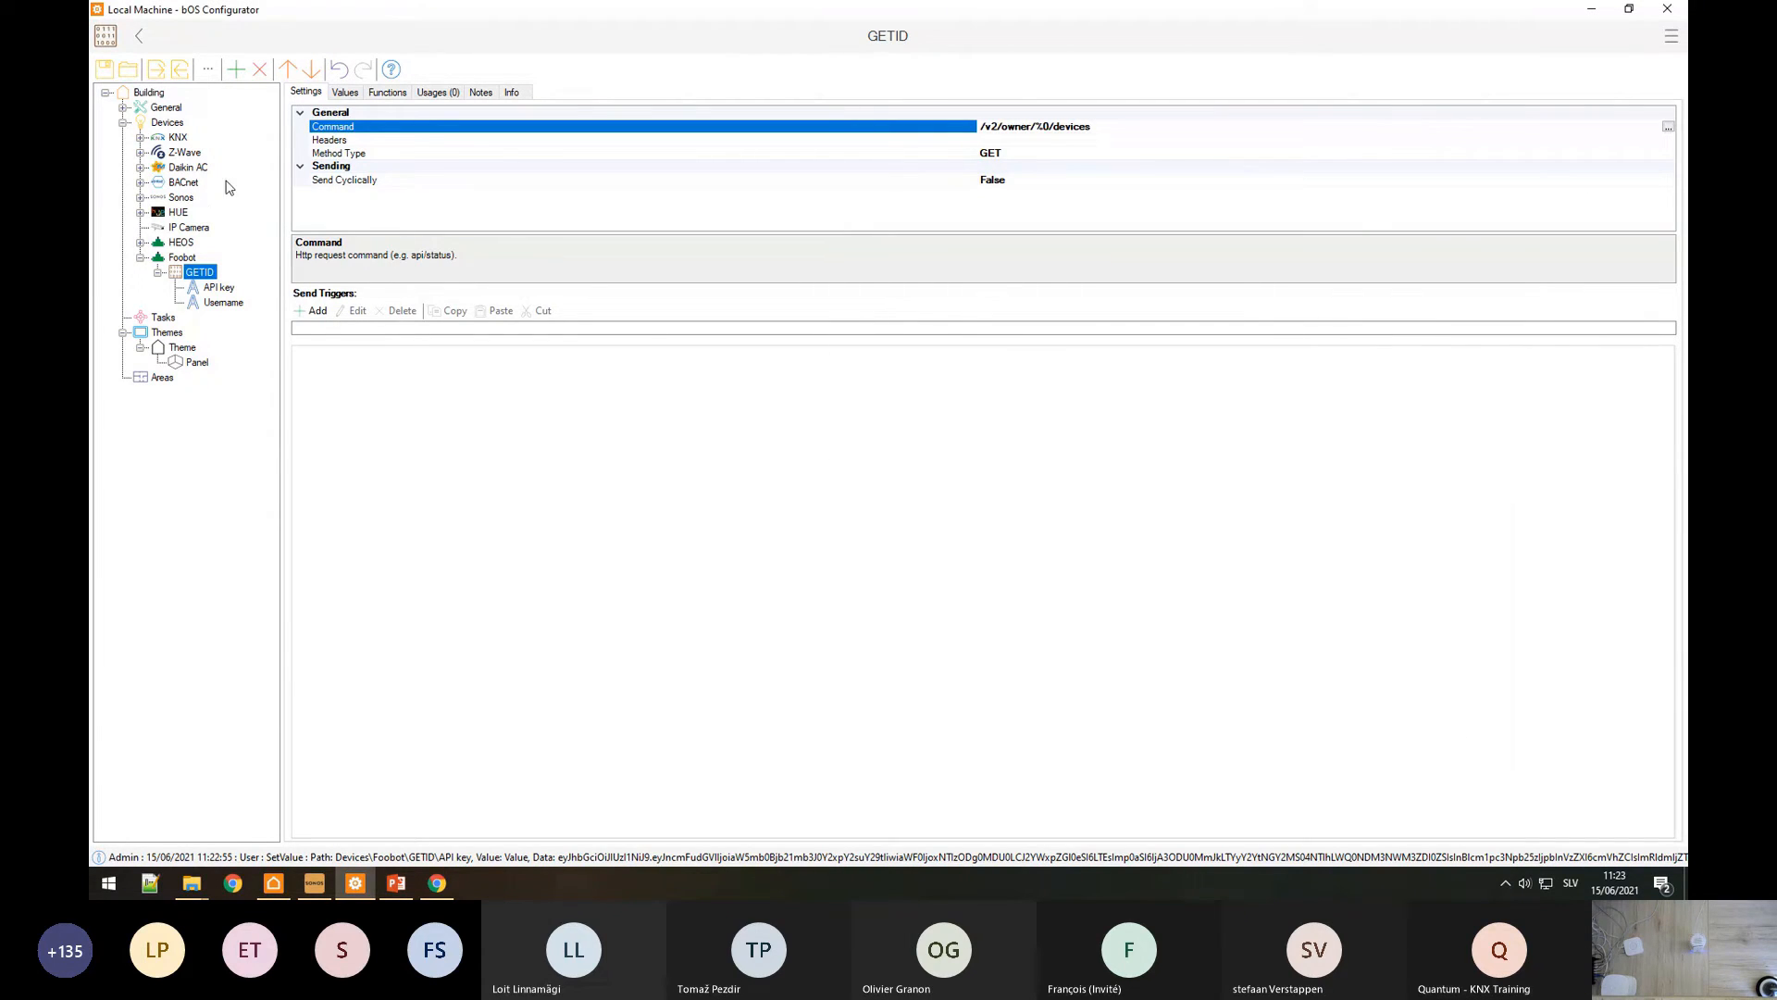
Step: Copy the devices endpoint's response content type application/json;charset=UTF-8 from the API docs
click(323, 142)
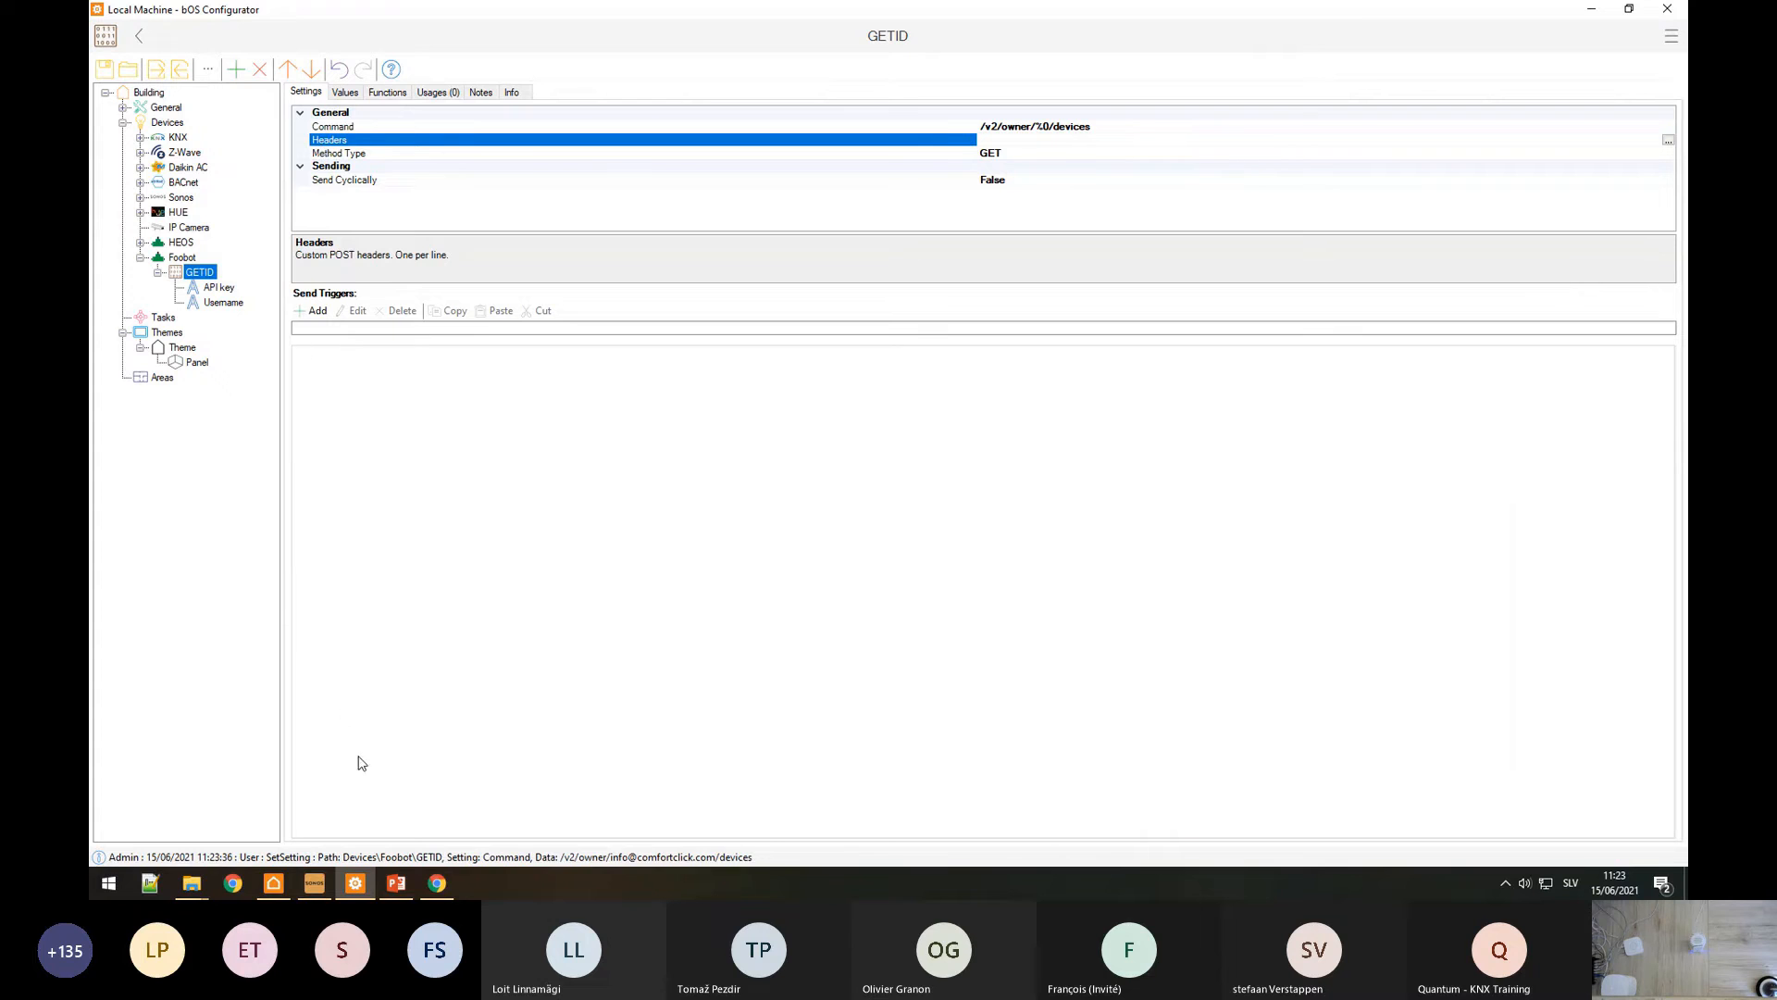
click(436, 884)
scroll(966, 518, up, 3)
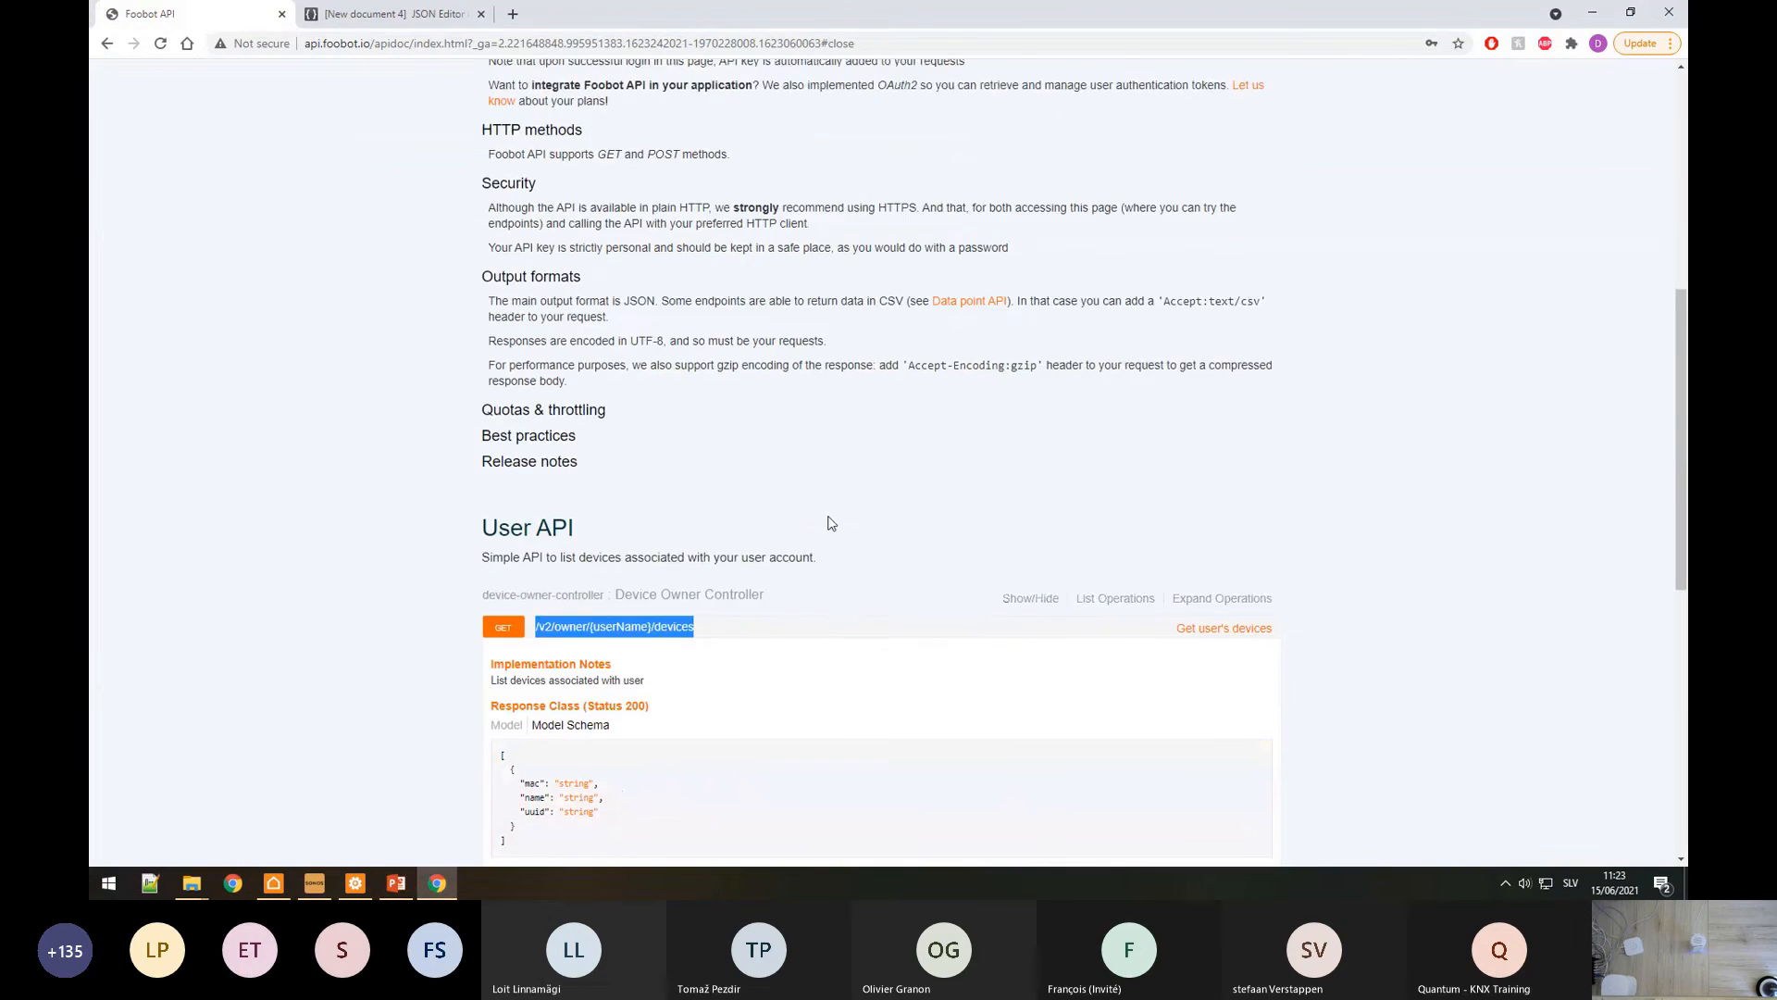
drag(1022, 186, 1091, 196)
scroll(1037, 307, down, 5)
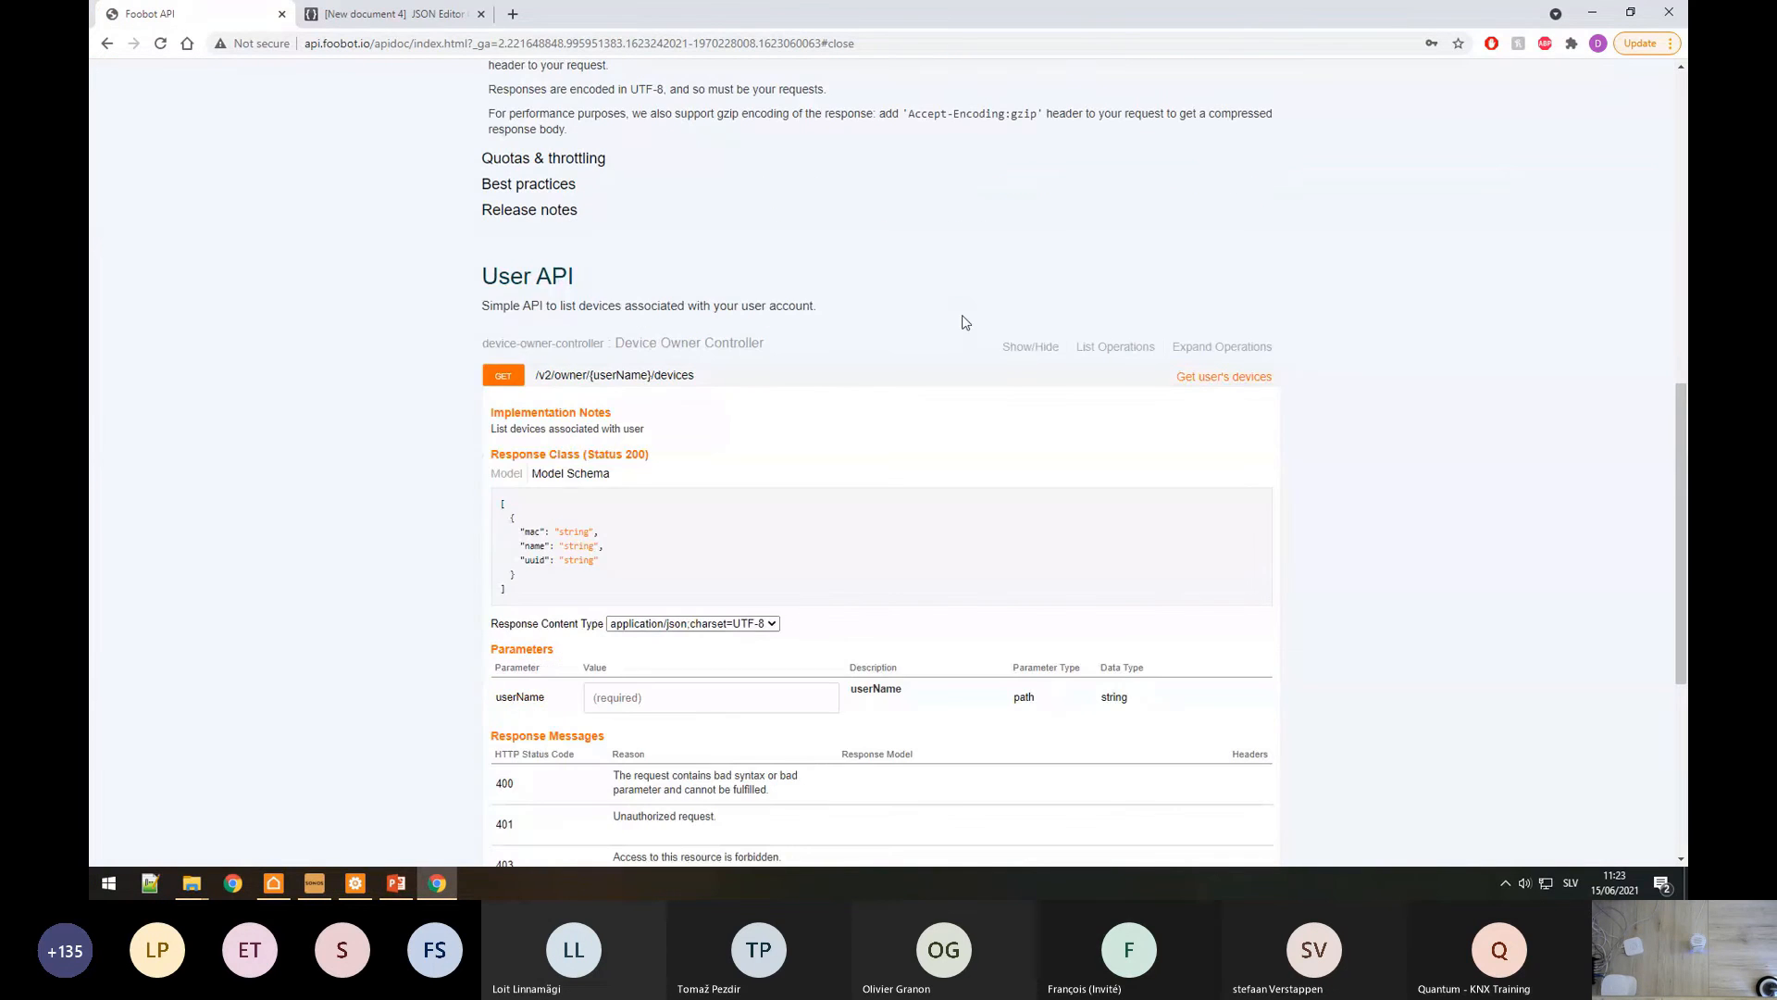
drag(497, 627, 616, 627)
click(725, 625)
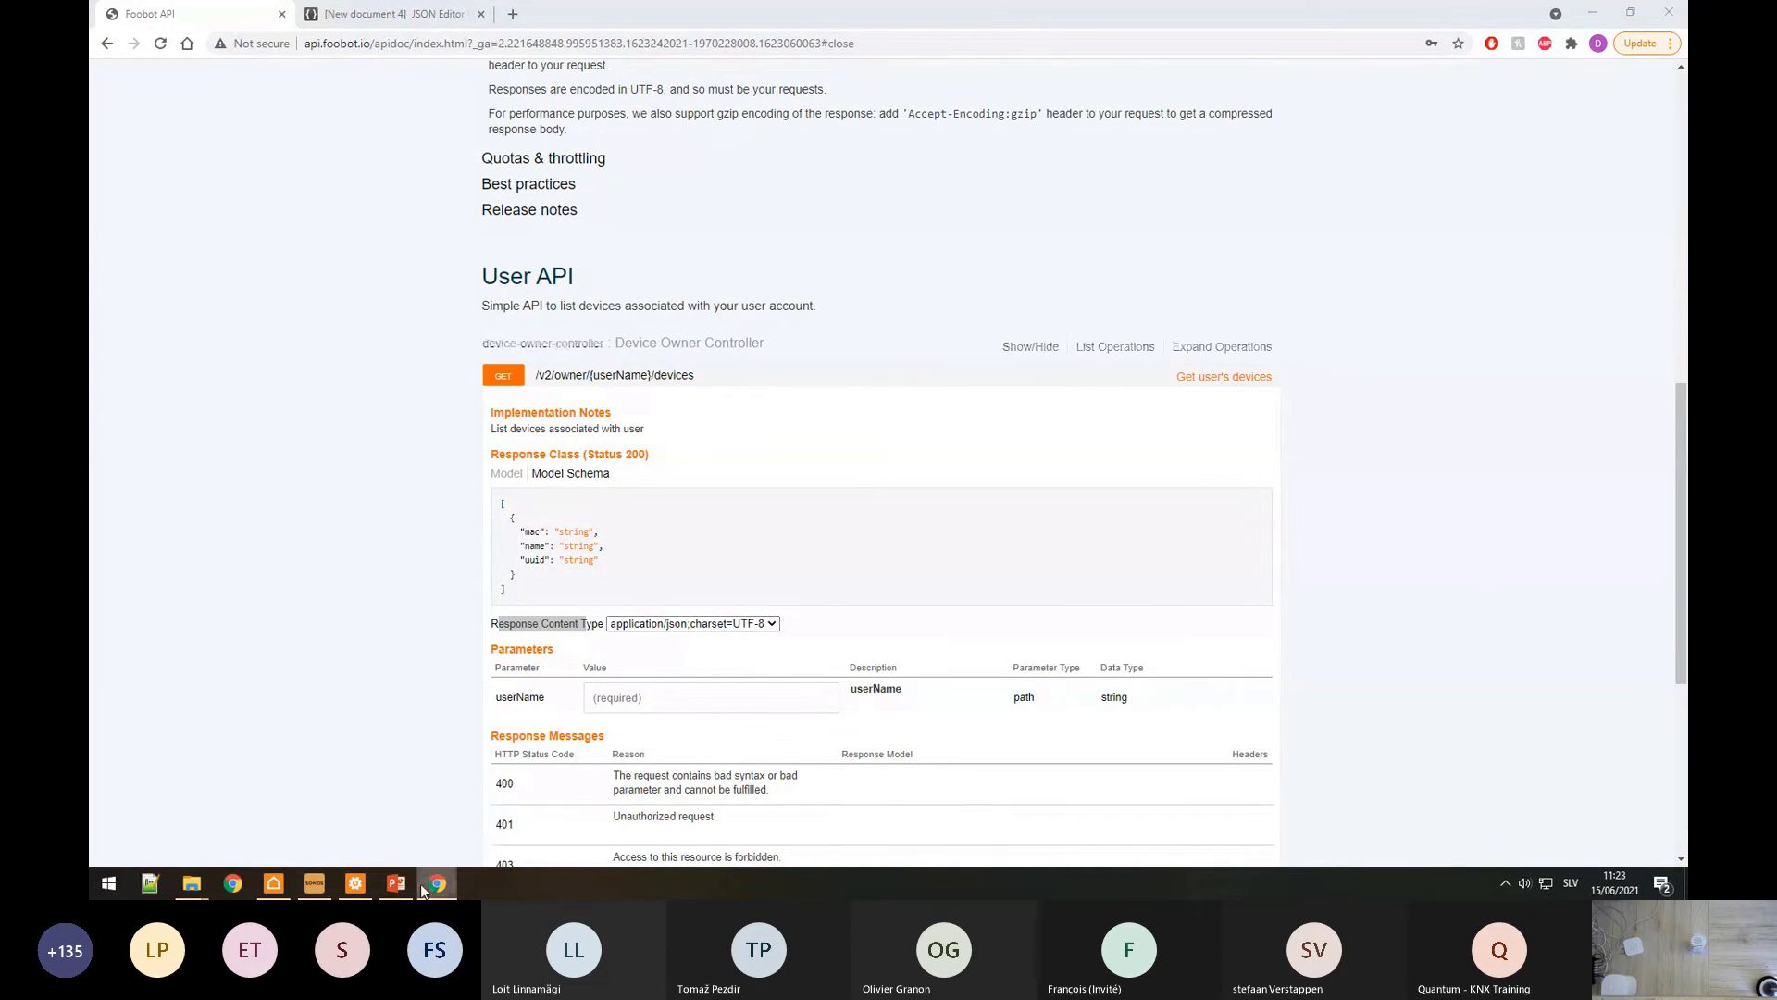
Step: Paste application/json;charset=UTF-8 into GETID's Headers string editor
click(355, 883)
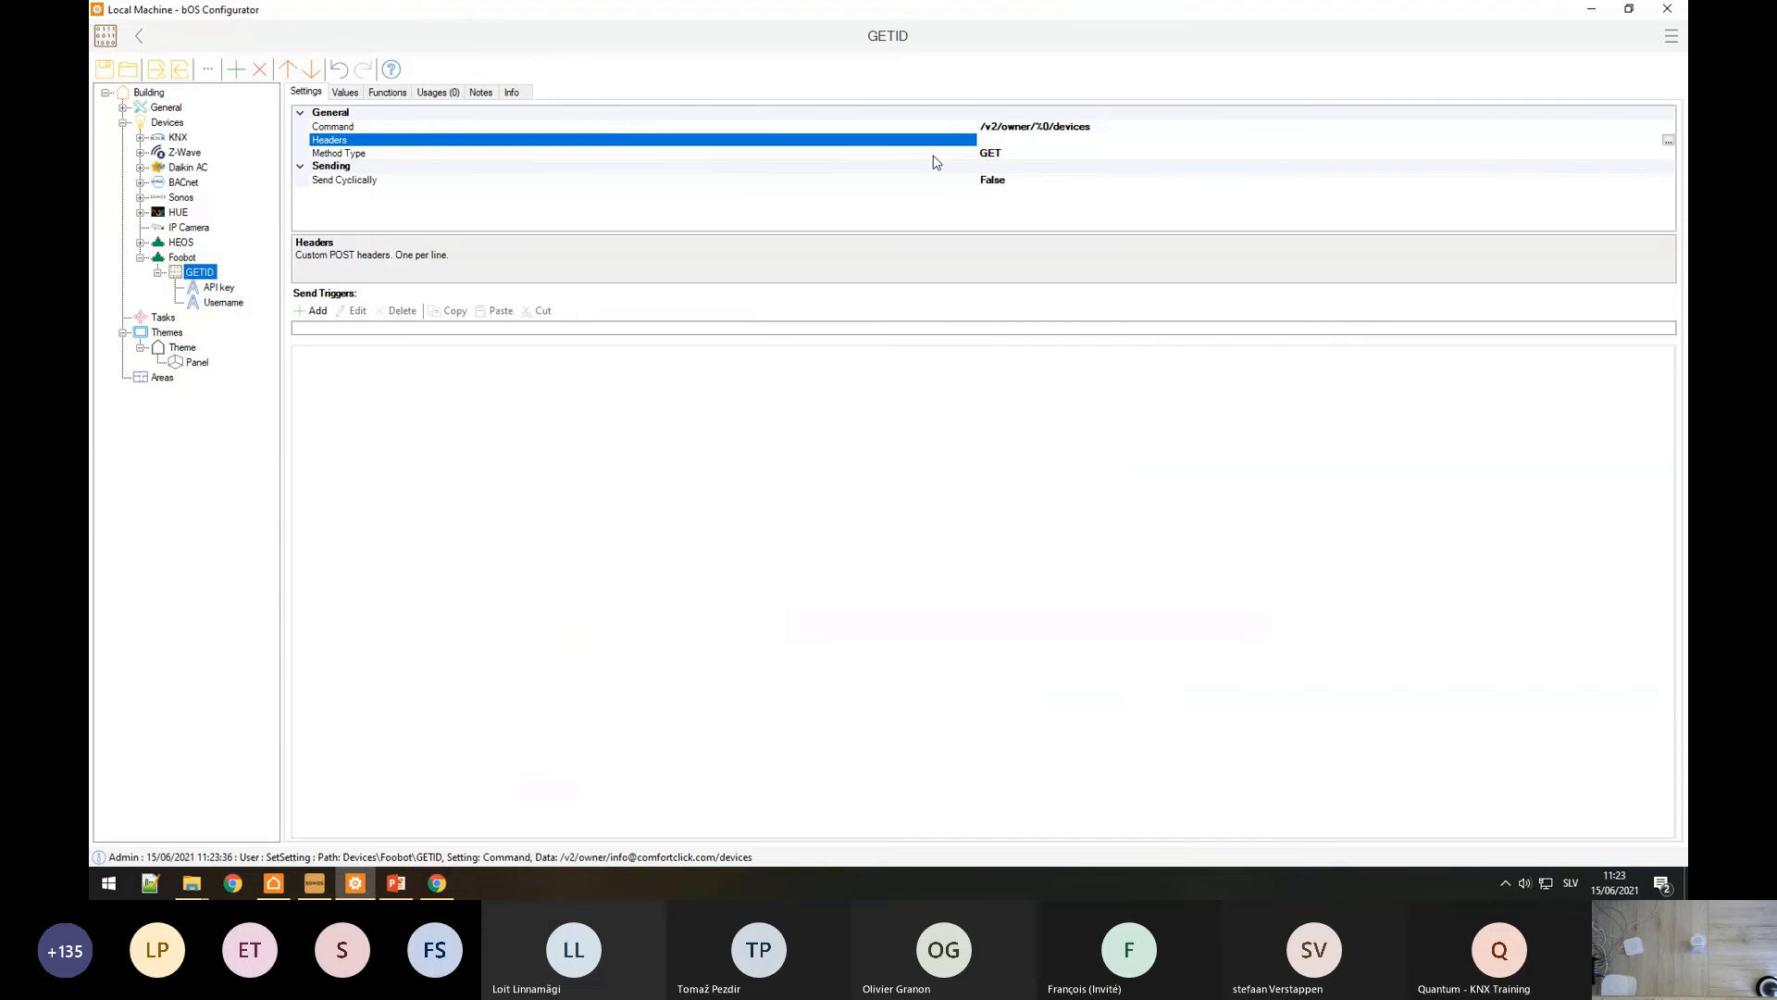
click(1668, 140)
text(application/json;charset=UTF-8)
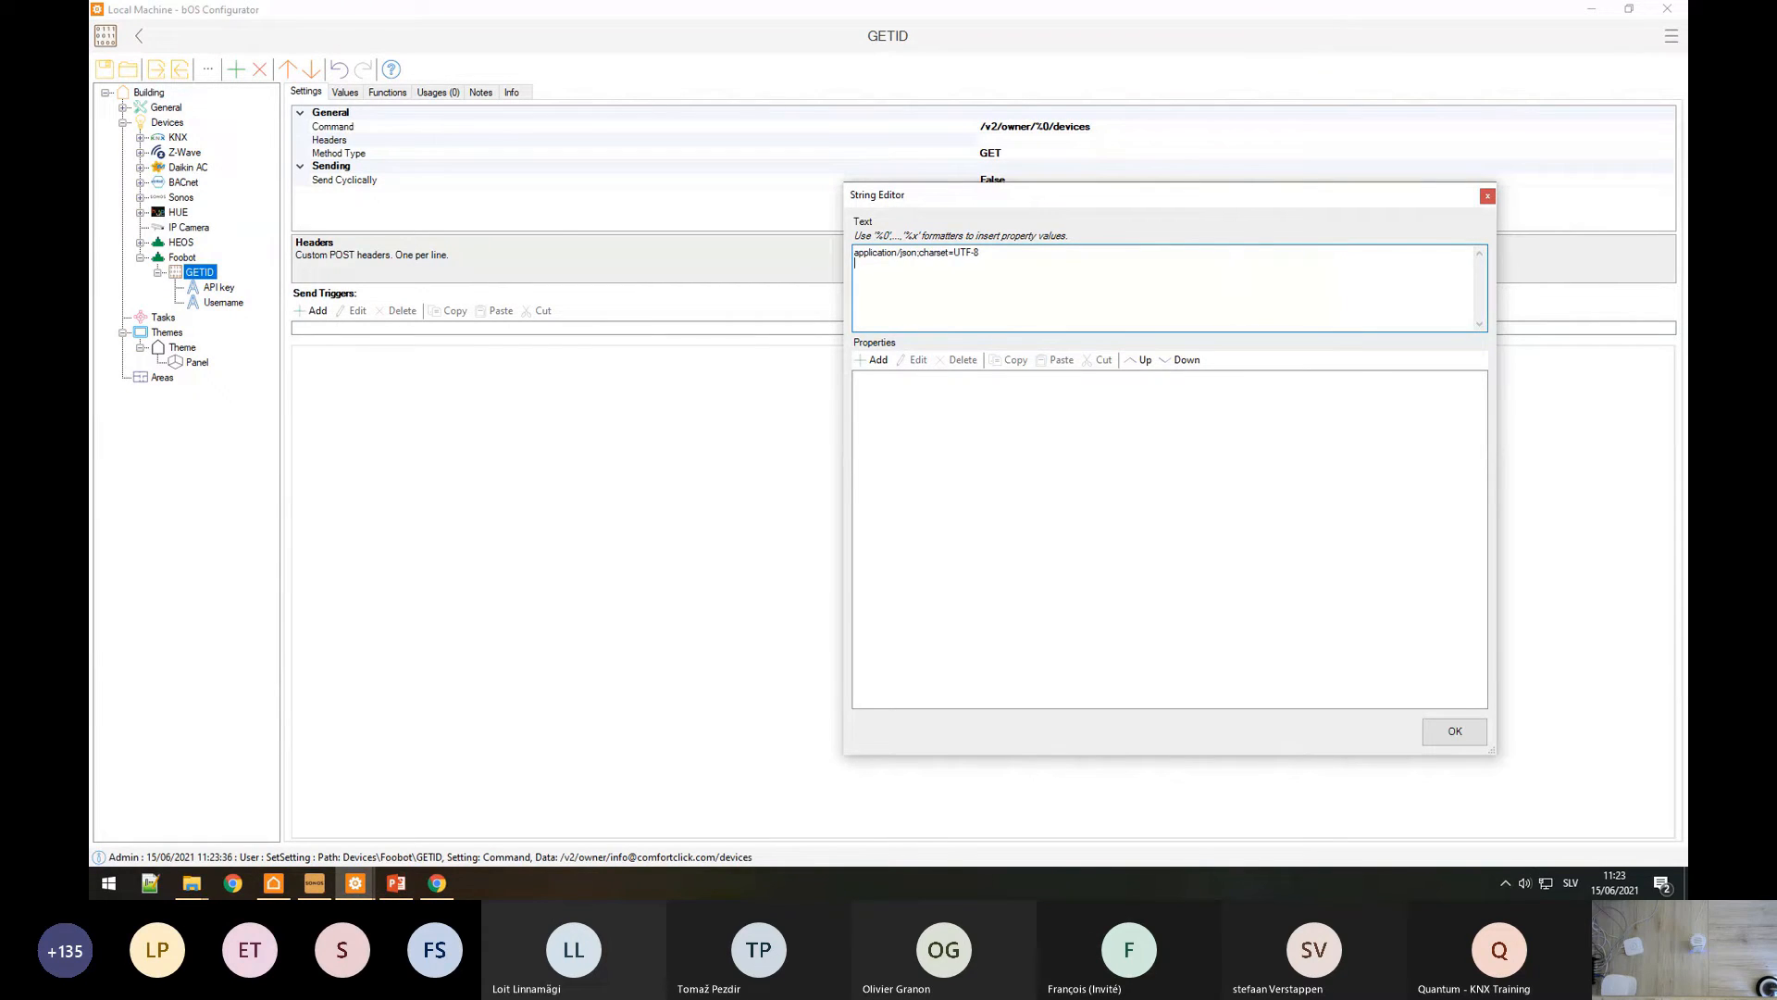
click(437, 883)
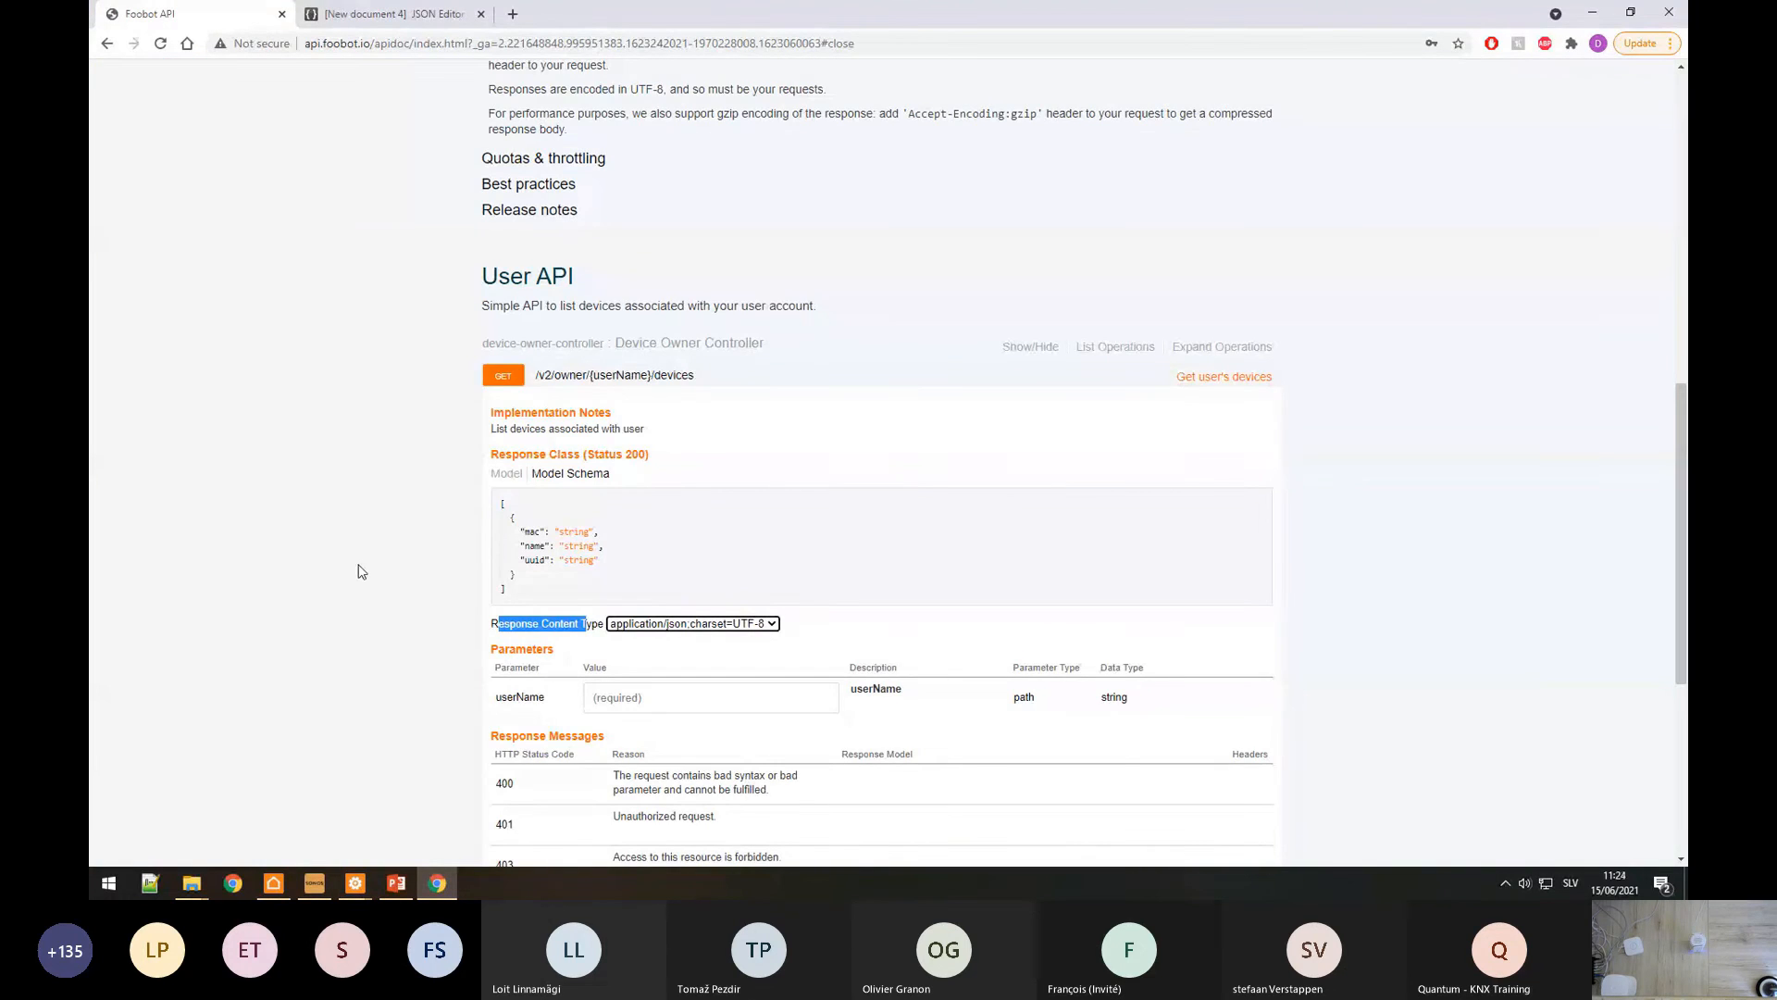
Step: Copy X-API-KEY-TOKEN from the docs' Authentication section and paste it as GETID's second header line
scroll(721, 363, up, 5)
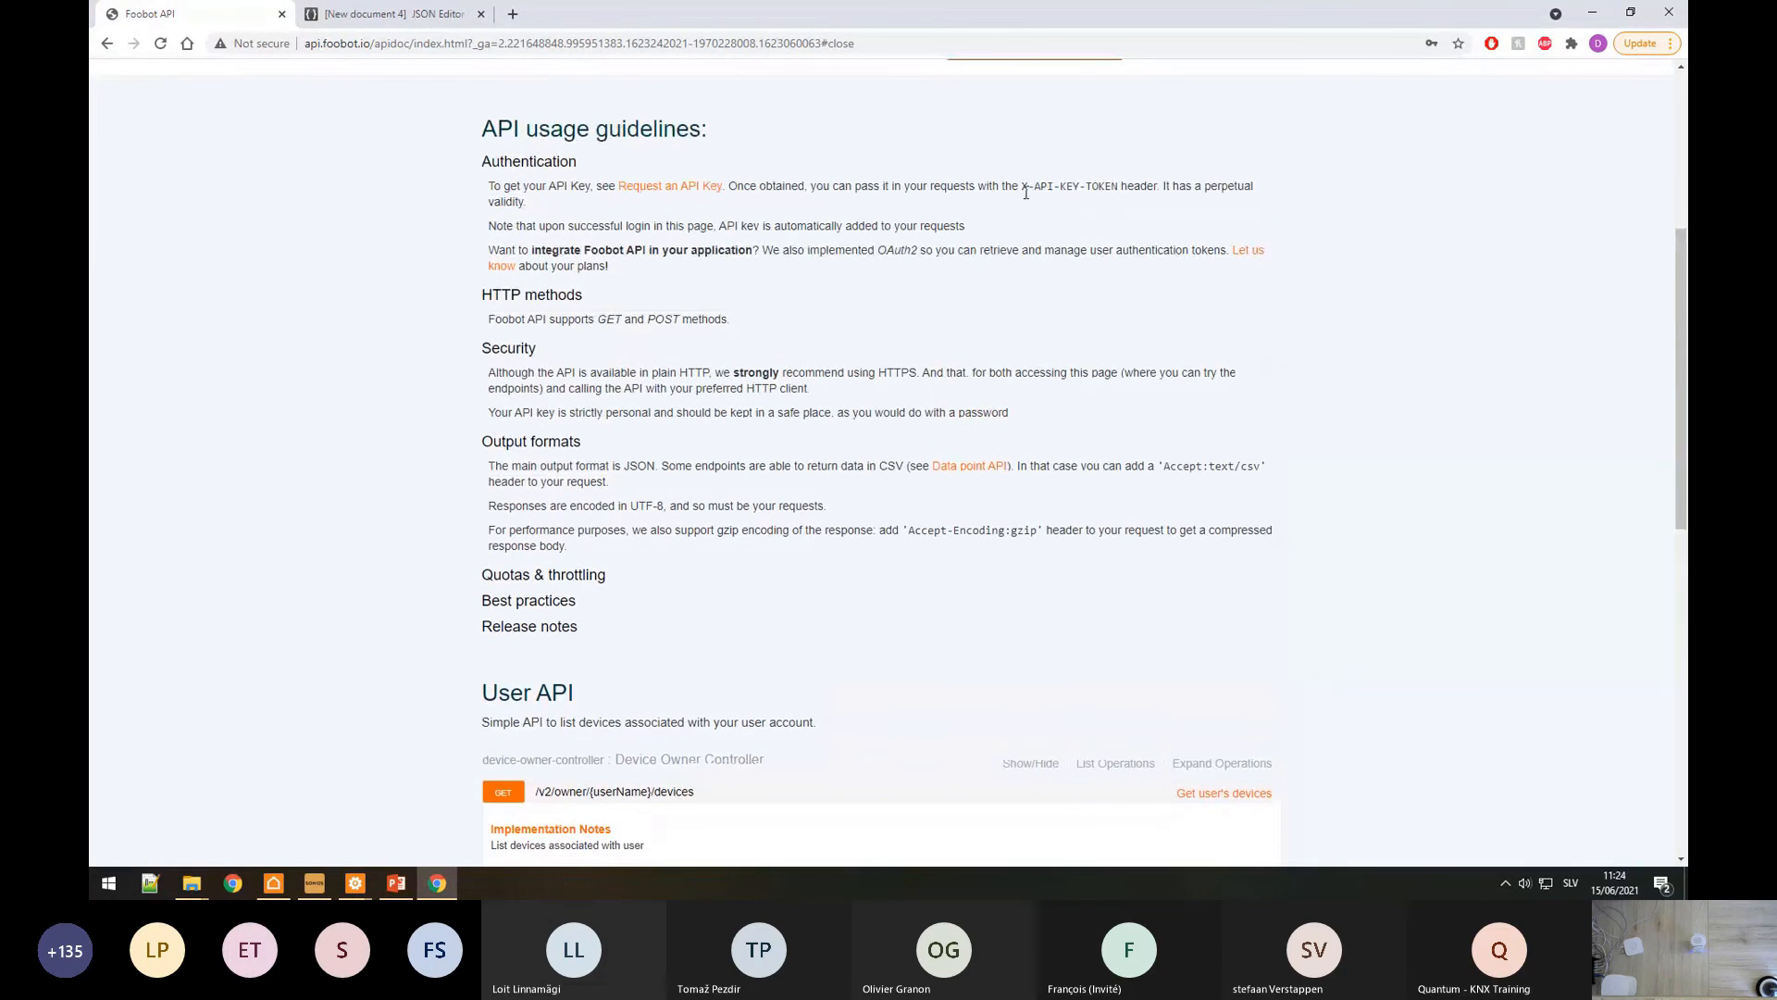
drag(1024, 188, 1123, 188)
key(ctrl+c)
click(354, 883)
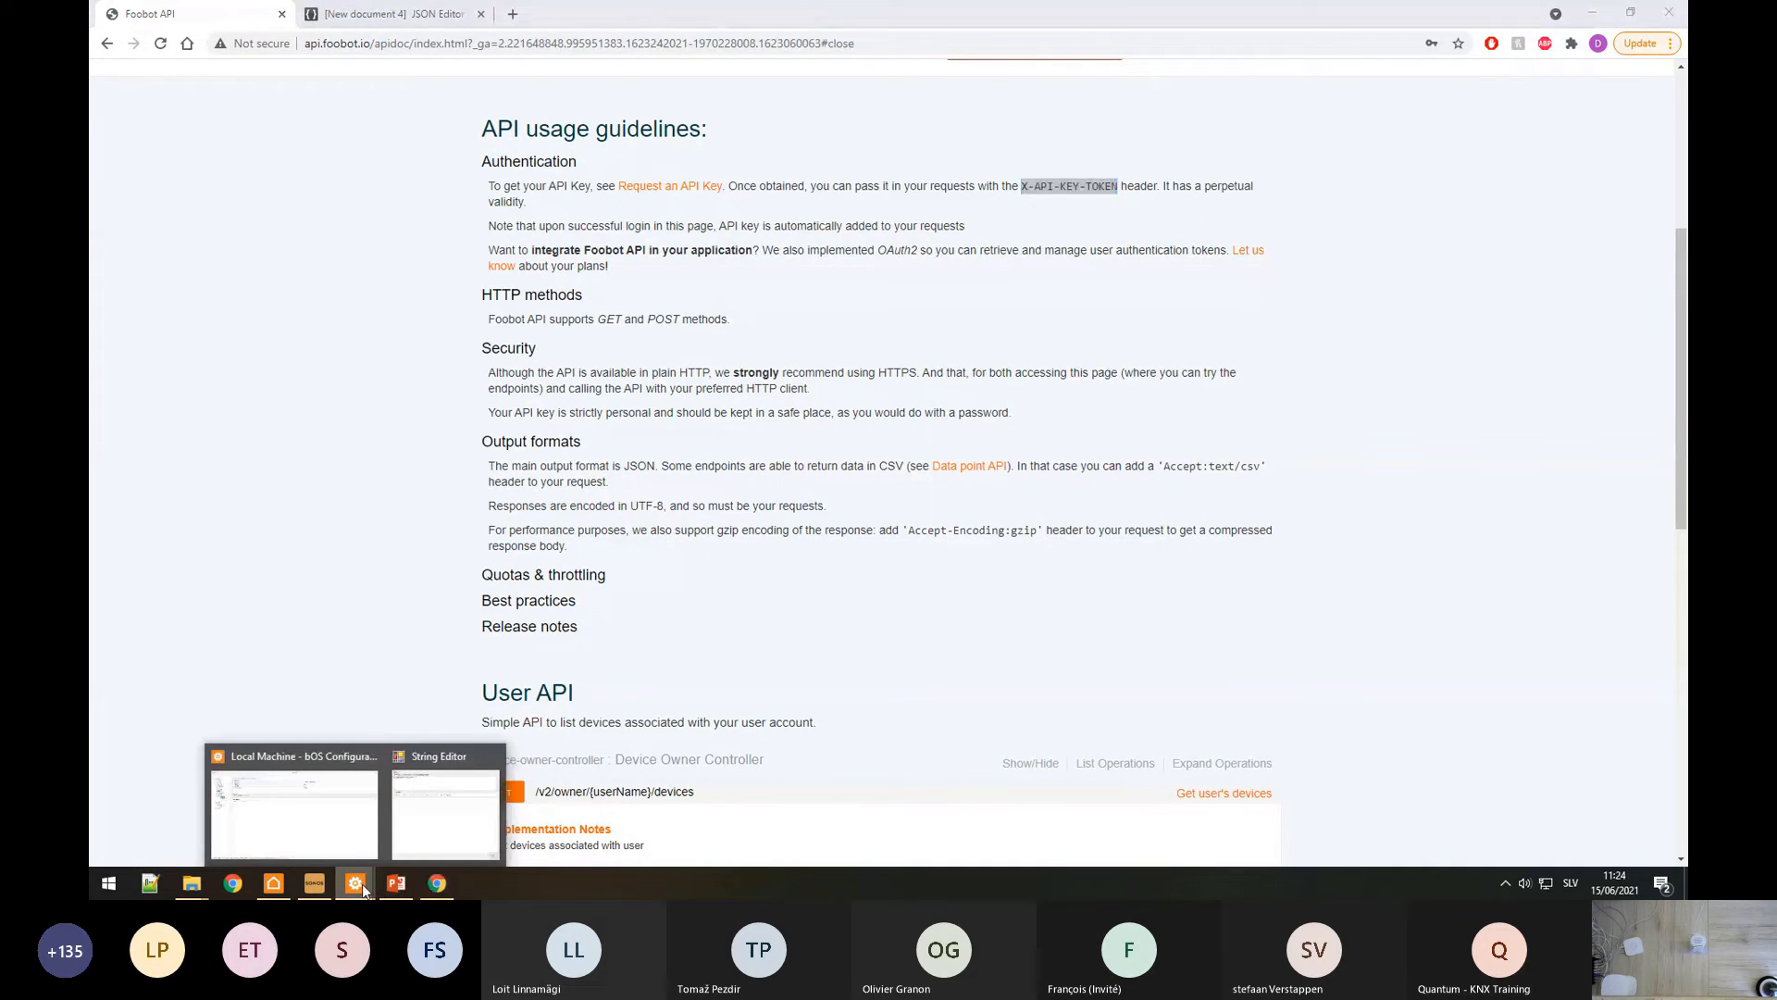
click(454, 772)
key(ctrl+v)
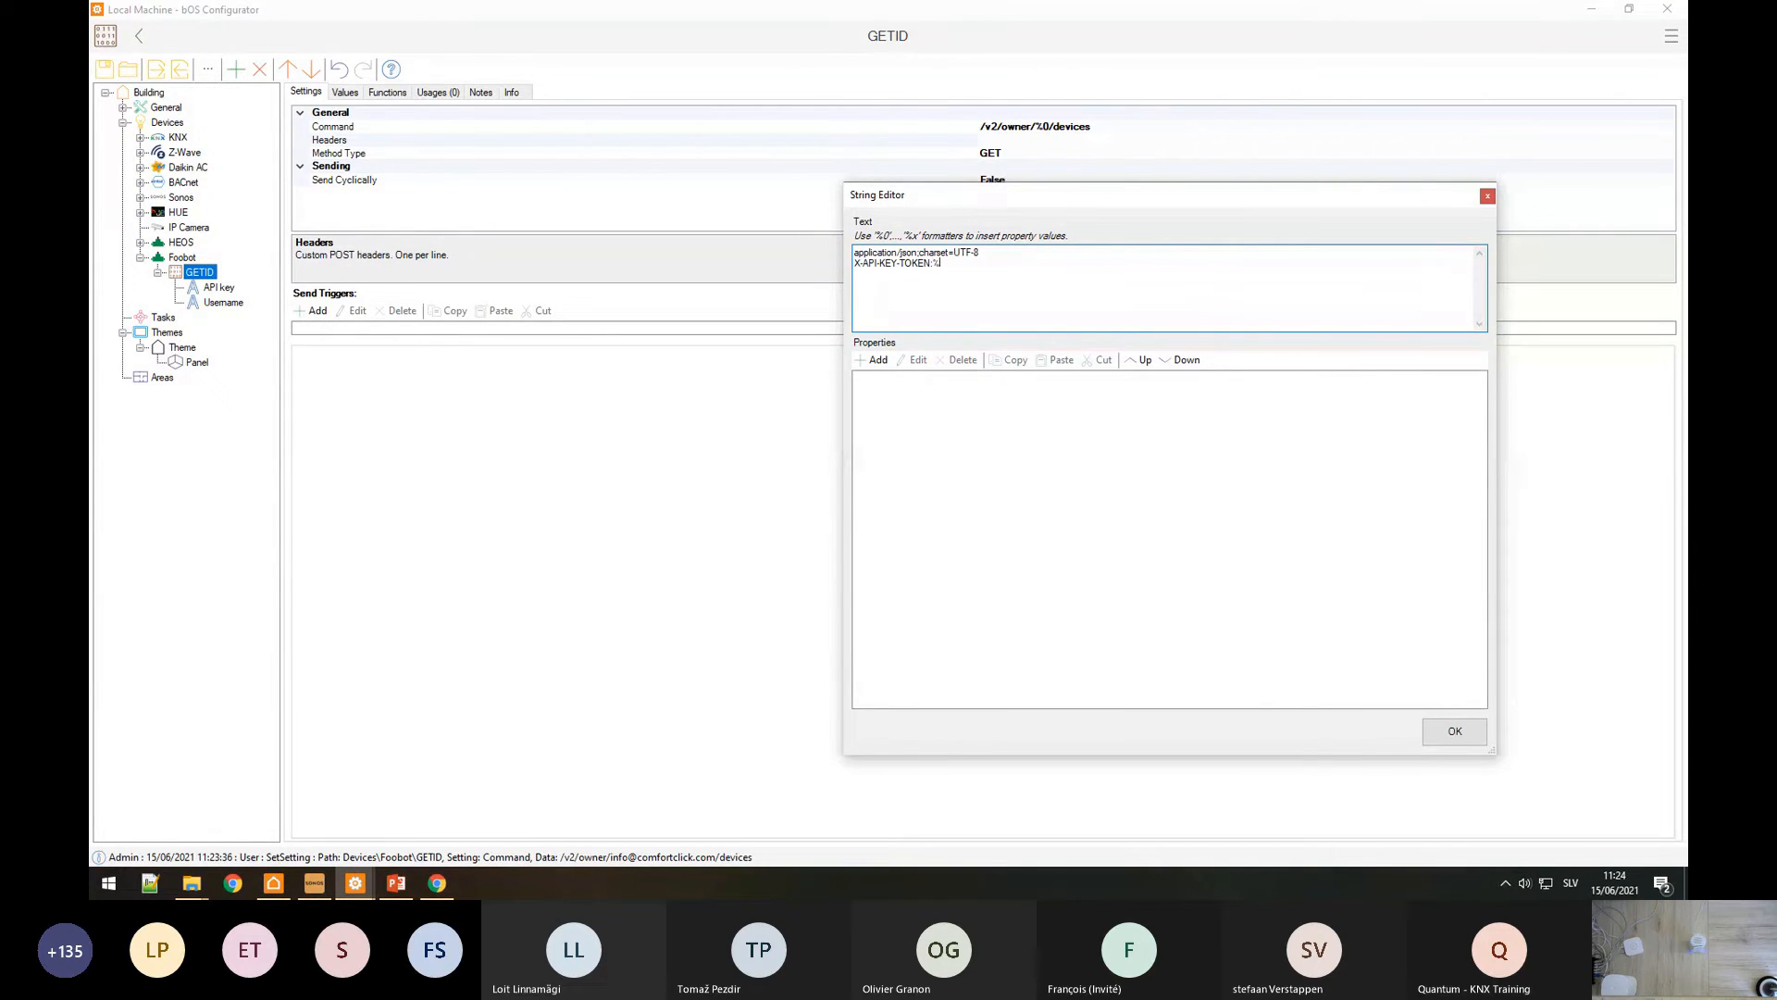
Step: Bind the header's %0 token to the API key property and confirm GETID's headers
click(876, 360)
click(774, 639)
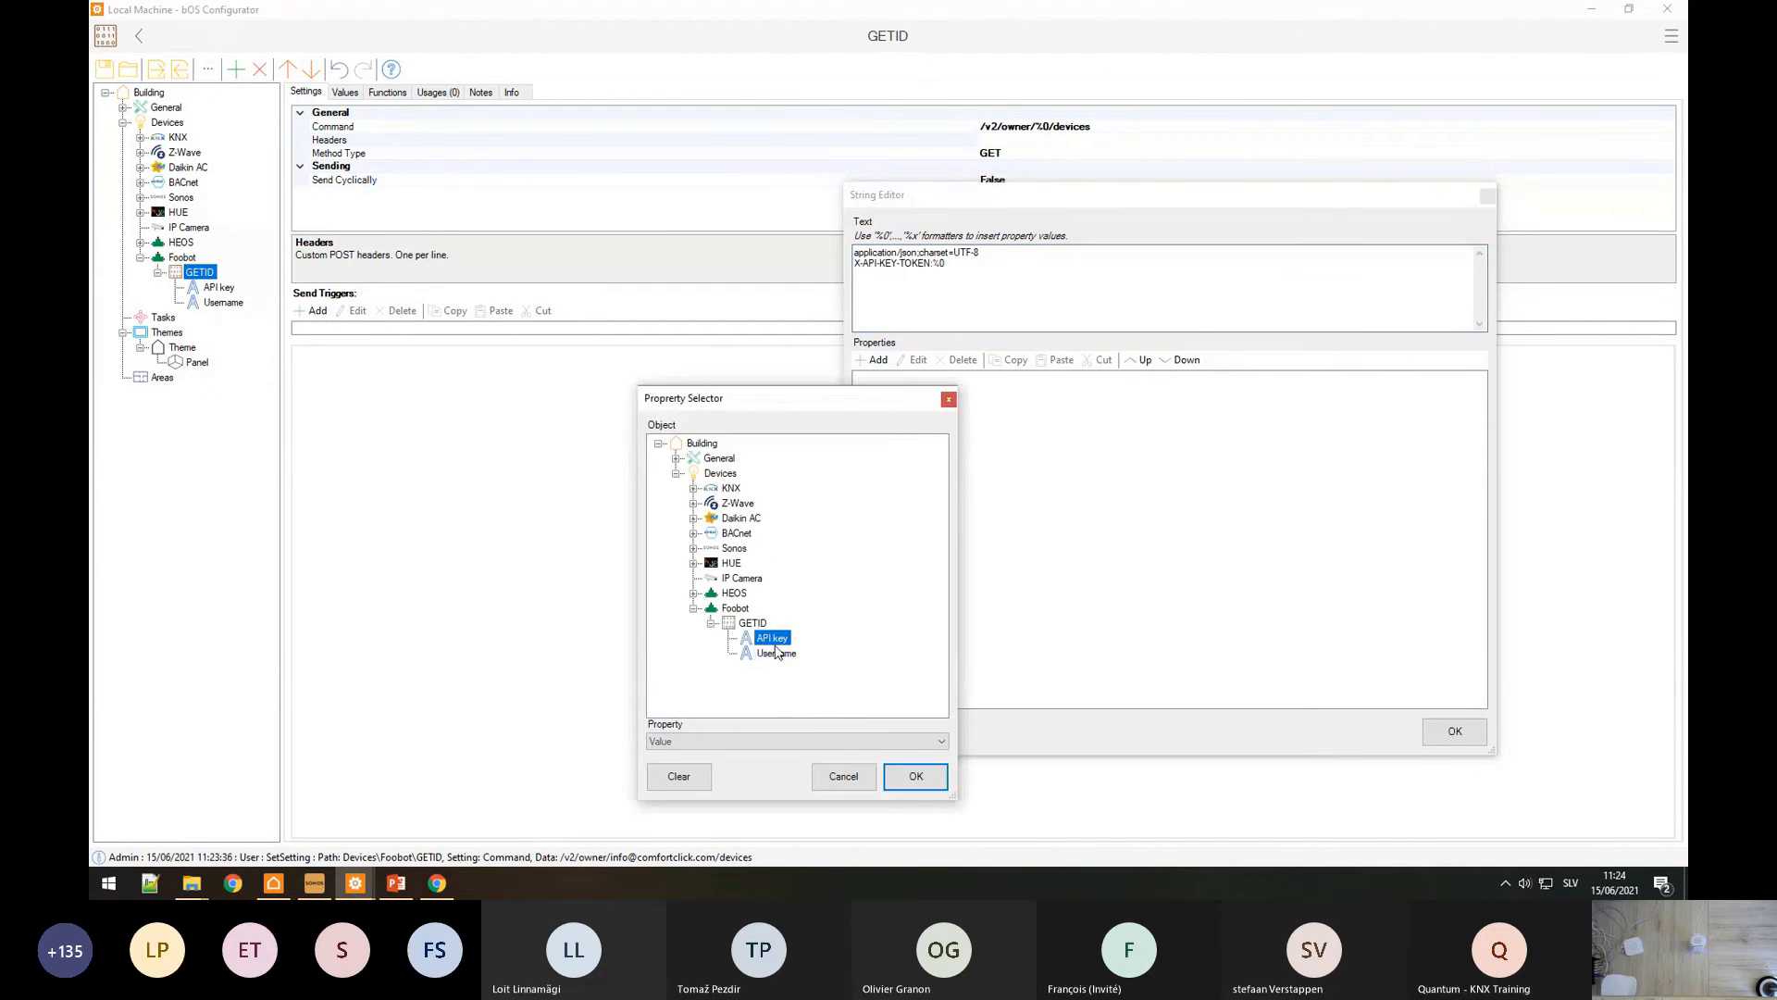
click(920, 783)
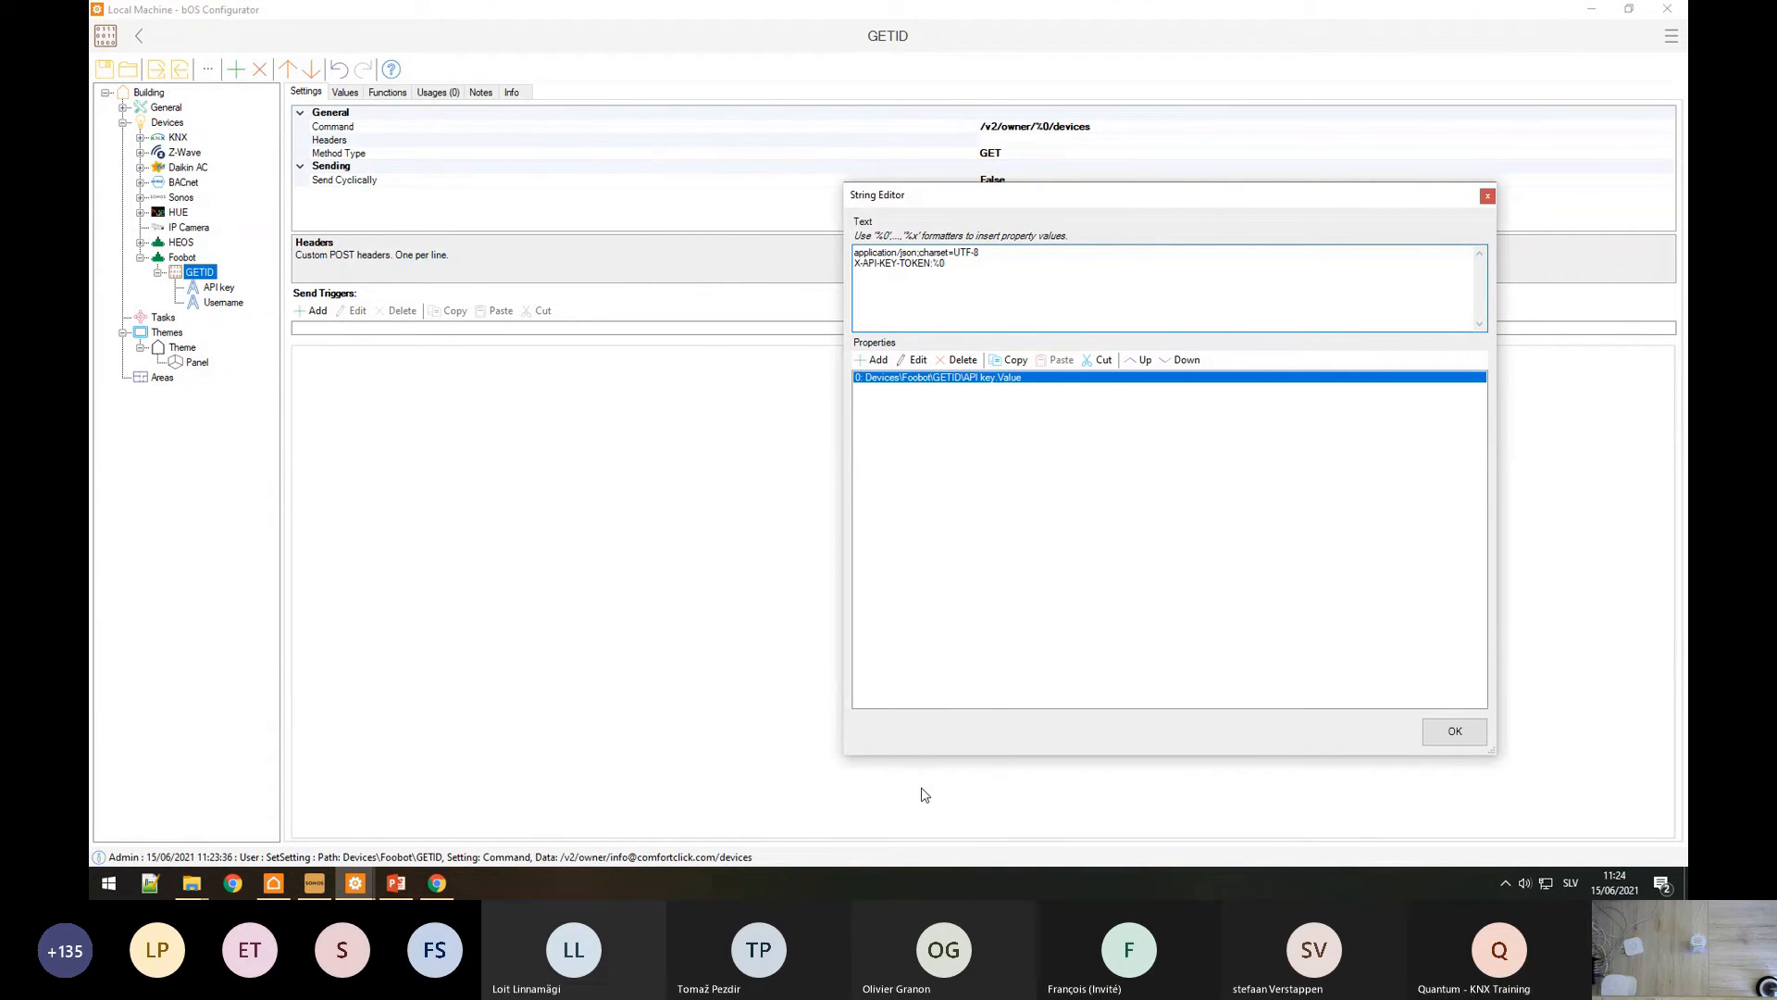
click(1455, 731)
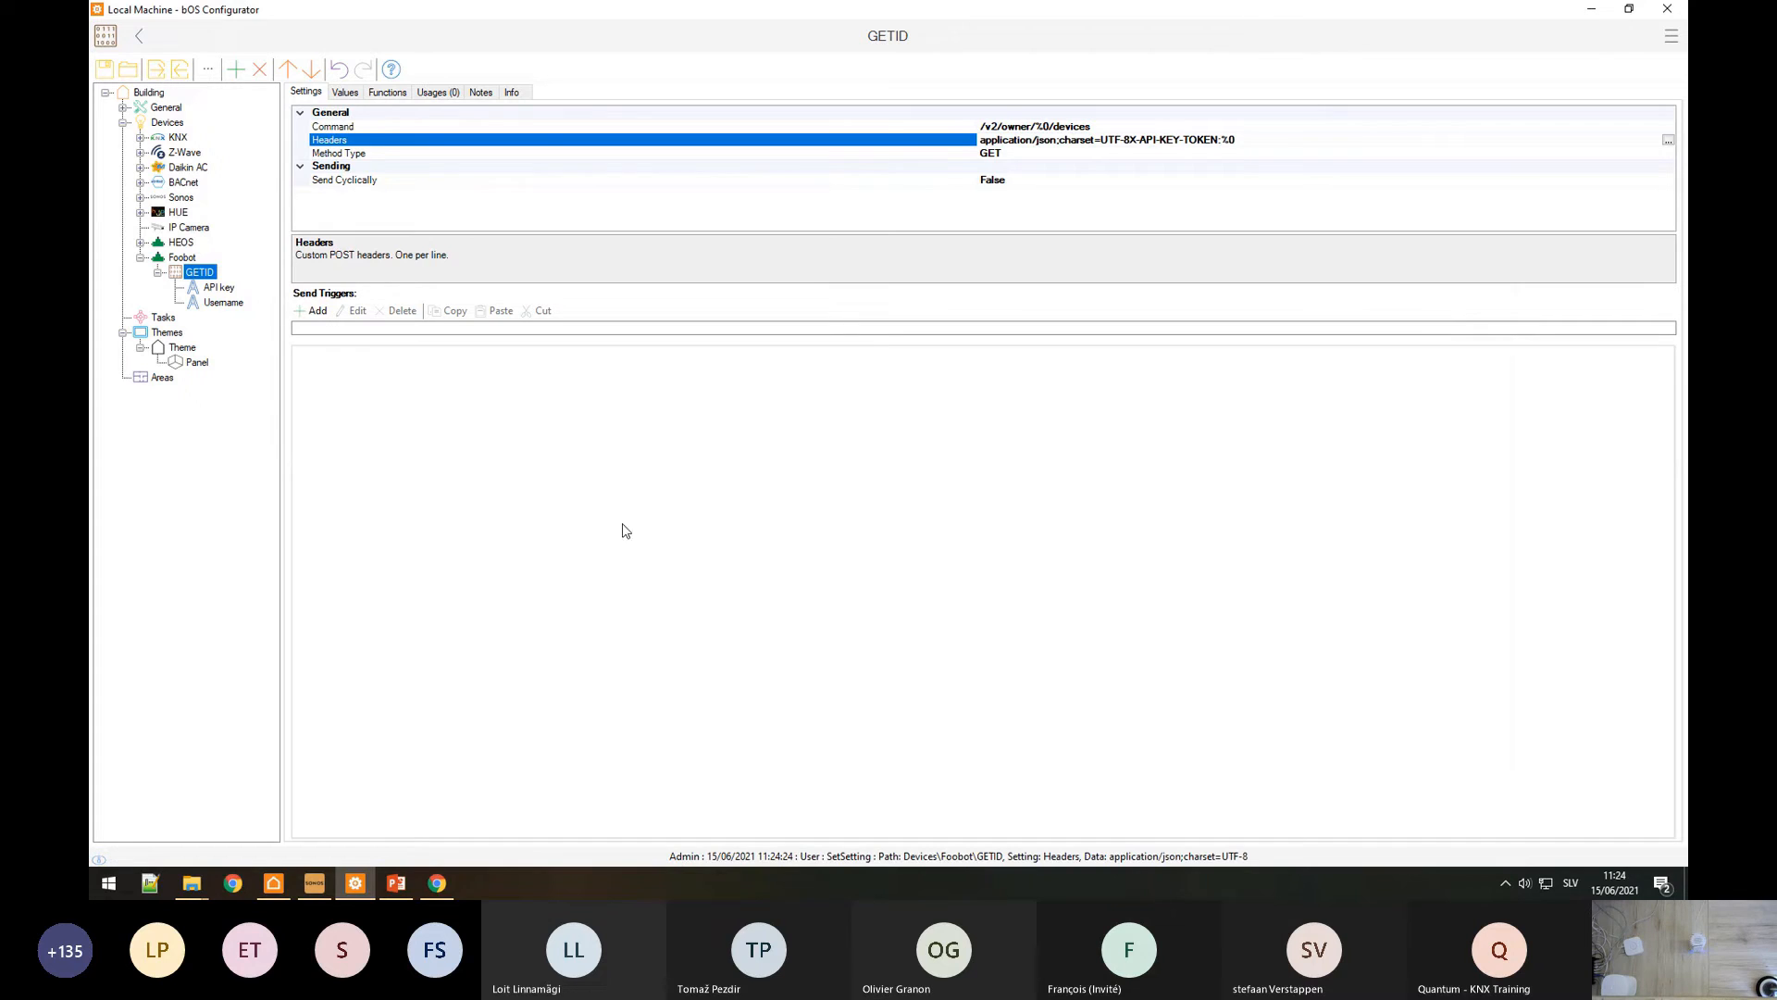
Step: Add a String value named ID under the GETID command
right_click(206, 273)
click(228, 286)
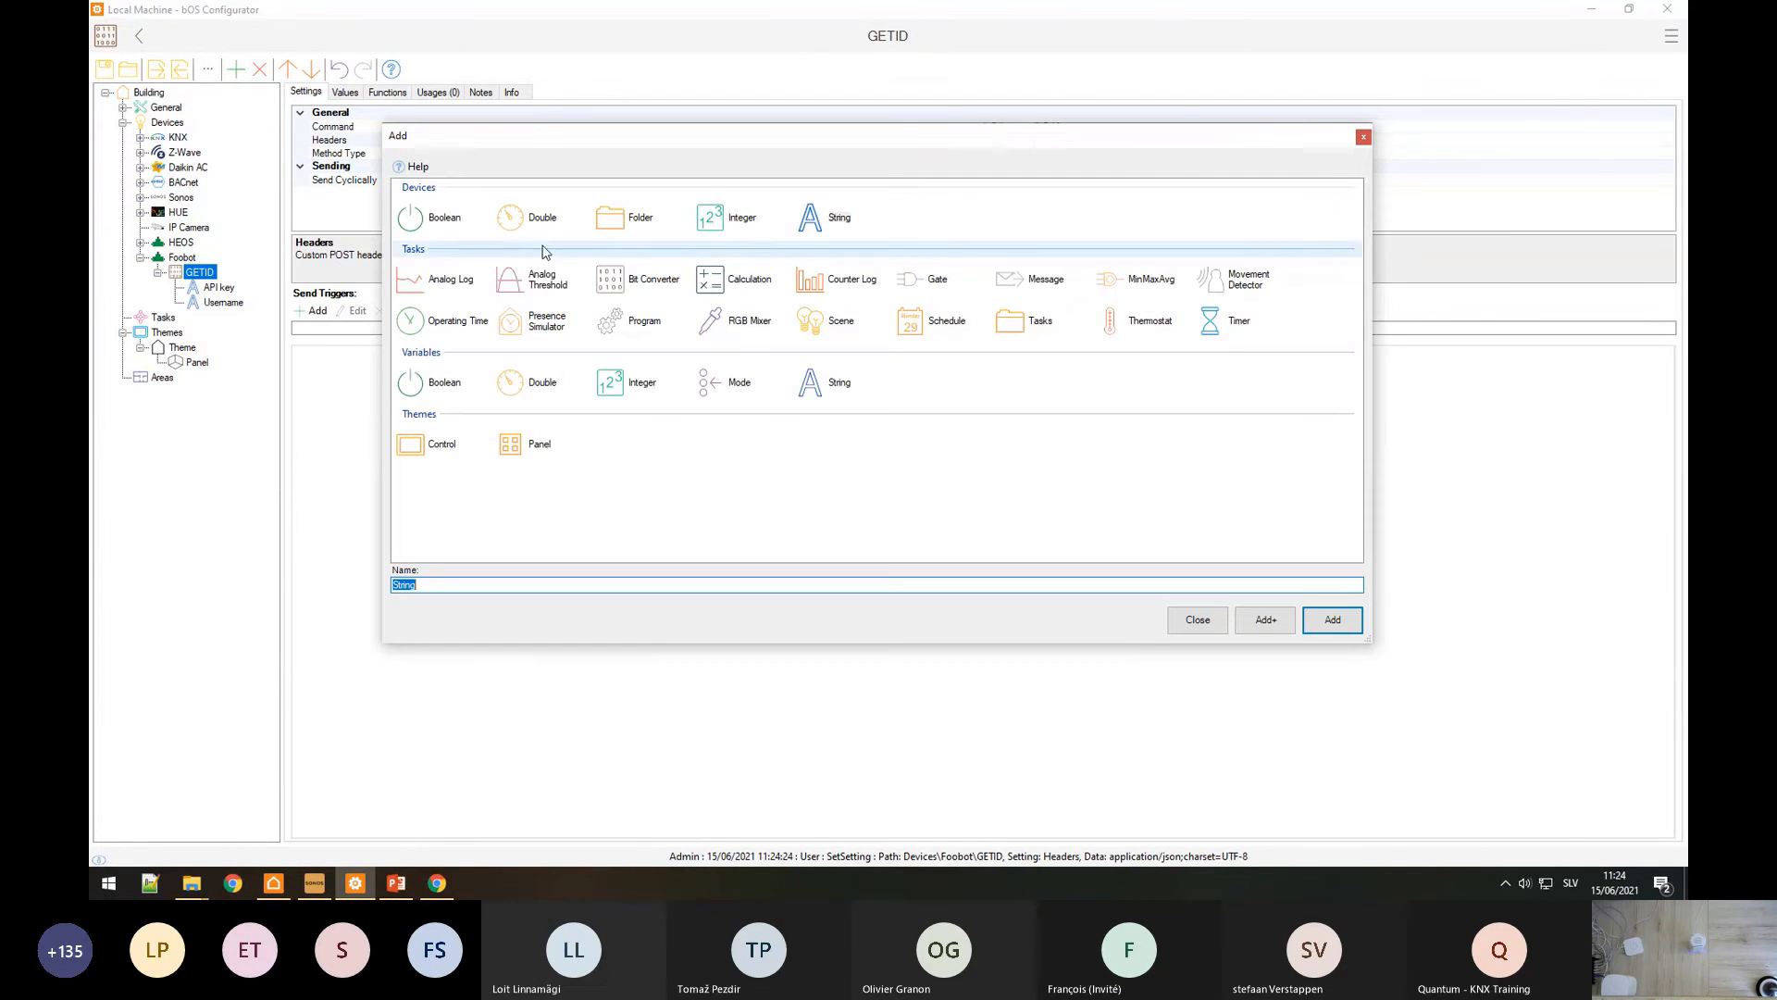
click(833, 229)
text(ID)
key(Return)
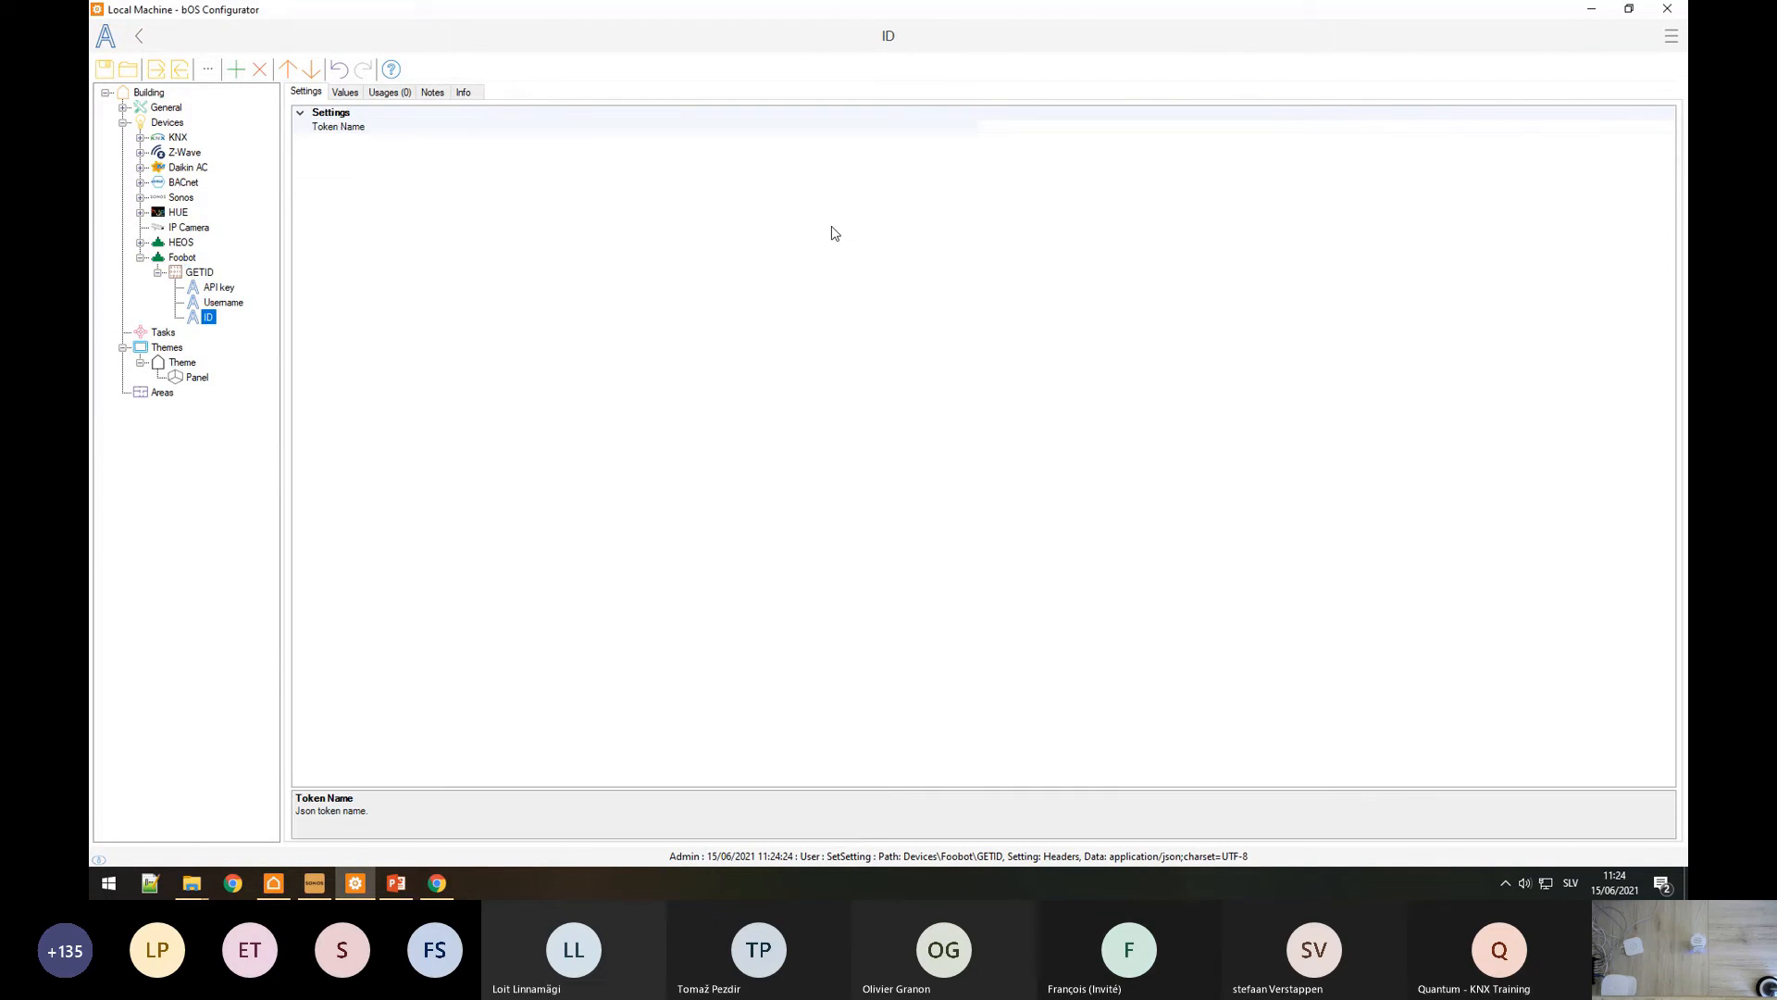
Step: Send the GETID request and select its returned Response Data
click(200, 272)
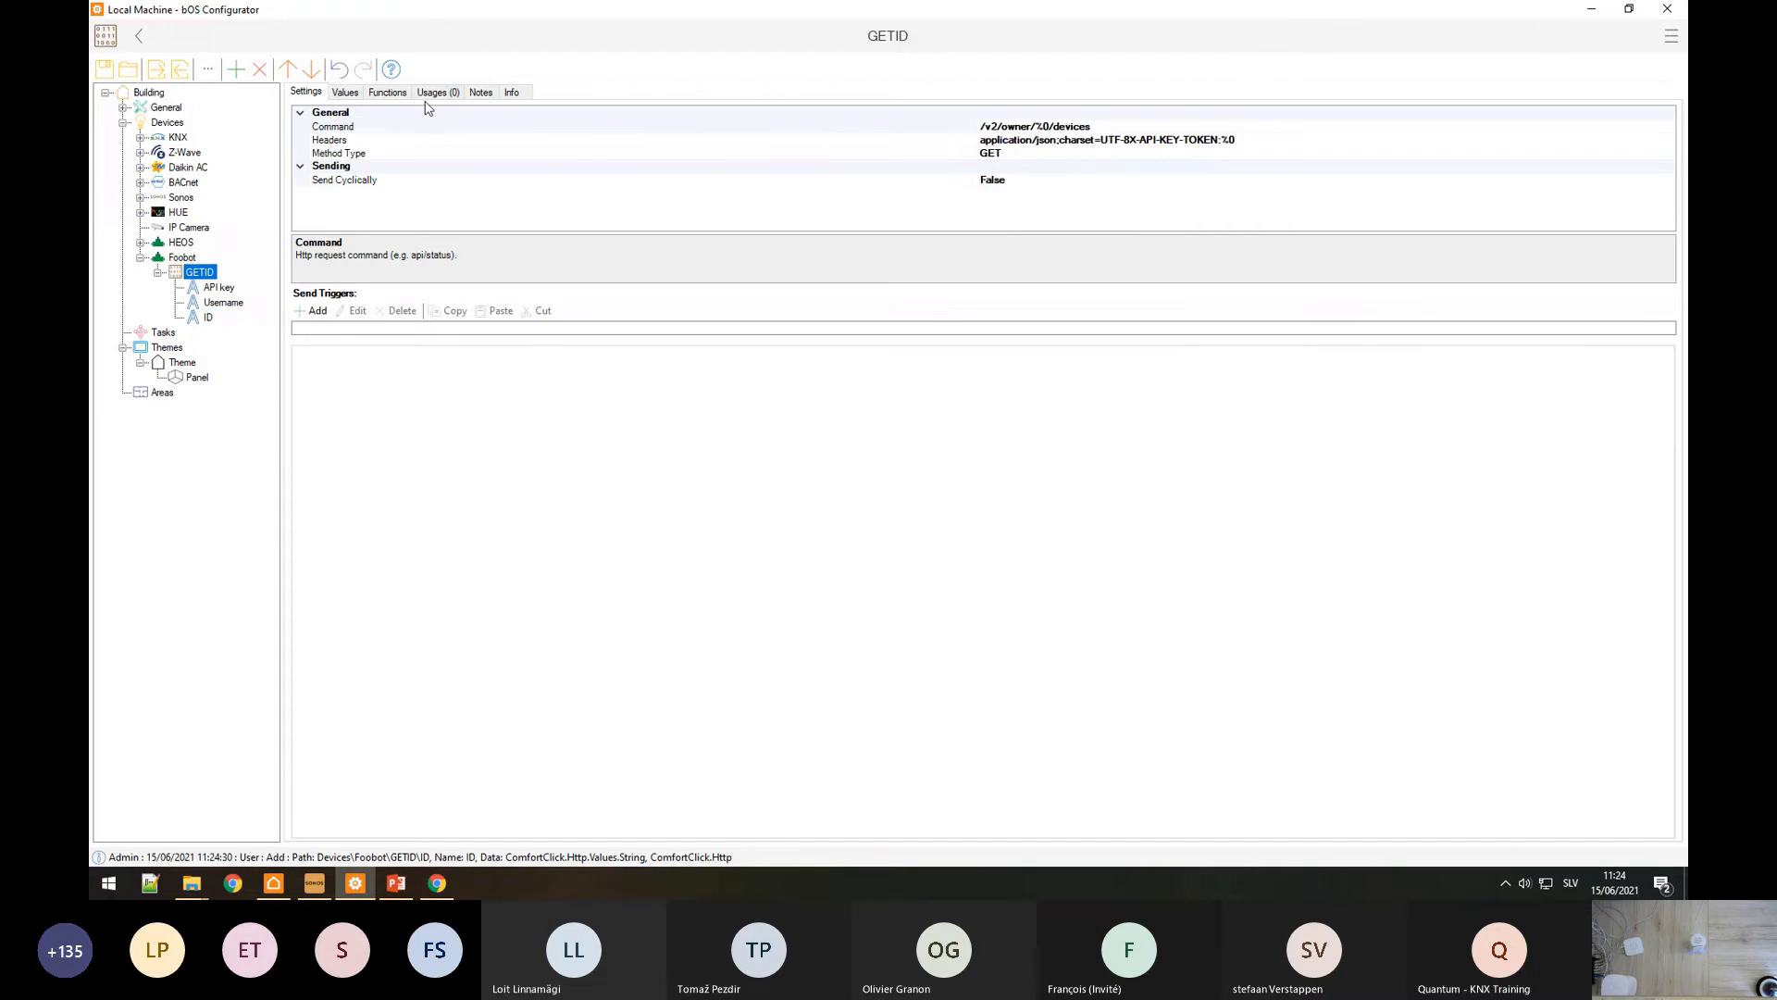
click(388, 92)
click(361, 112)
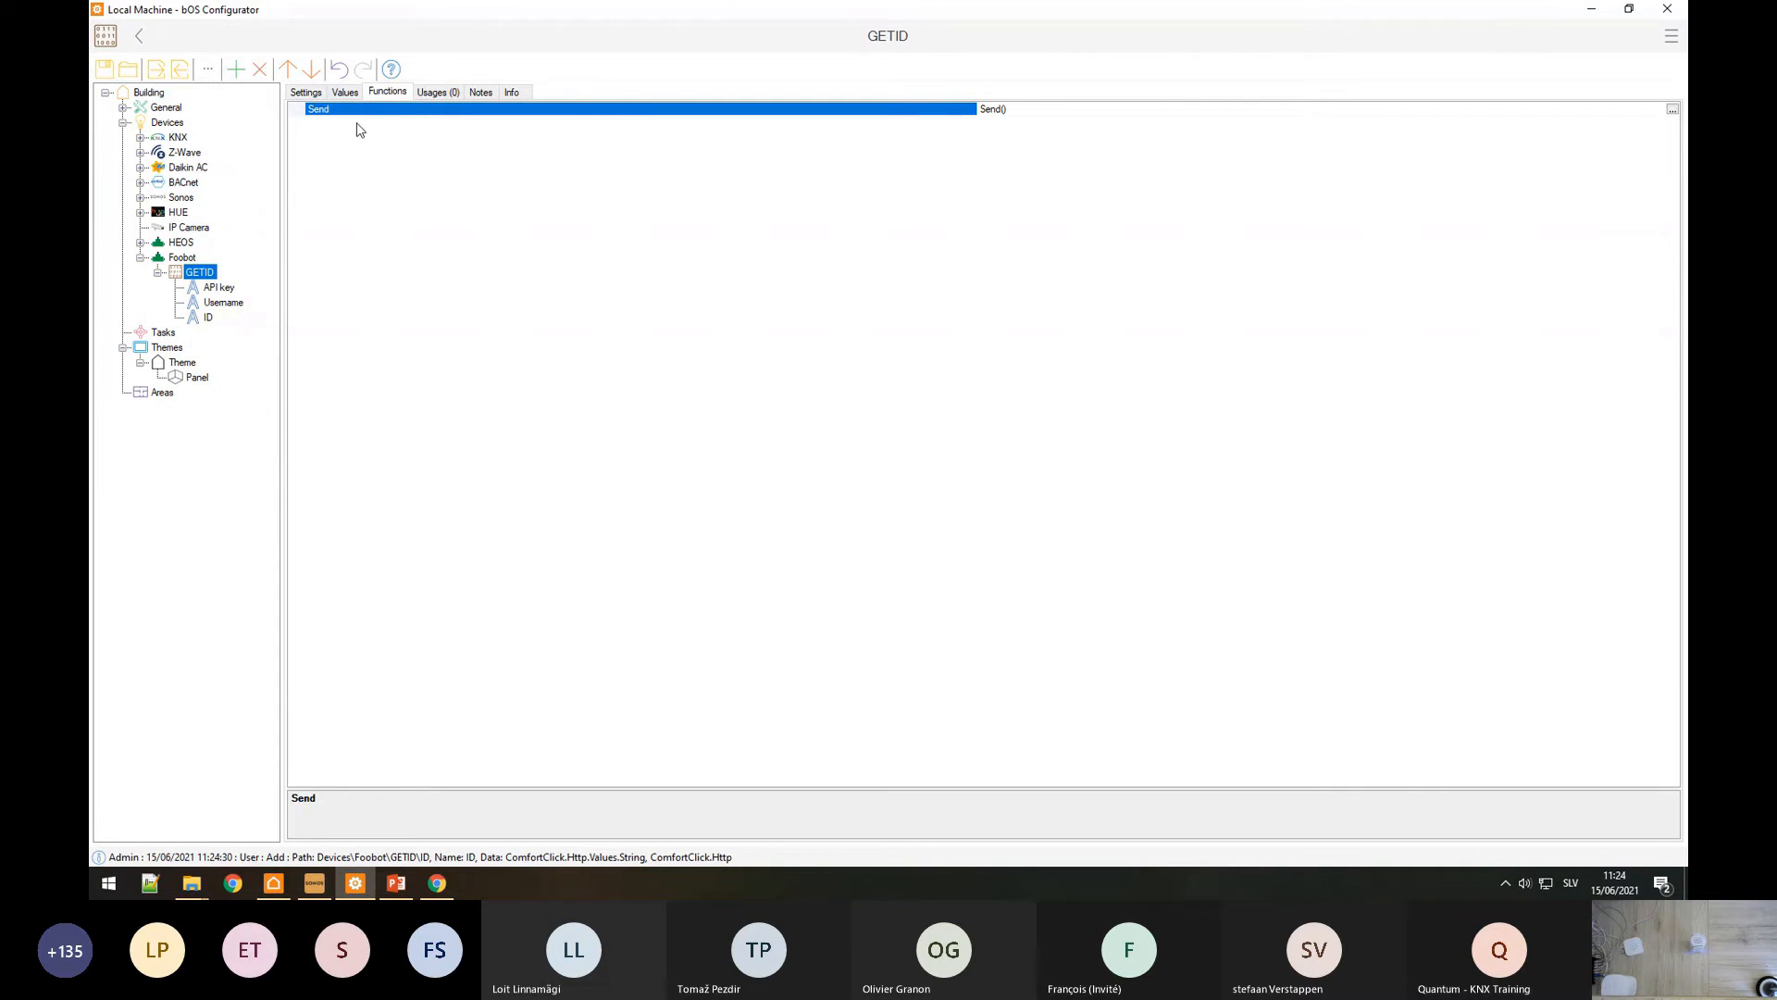
click(345, 92)
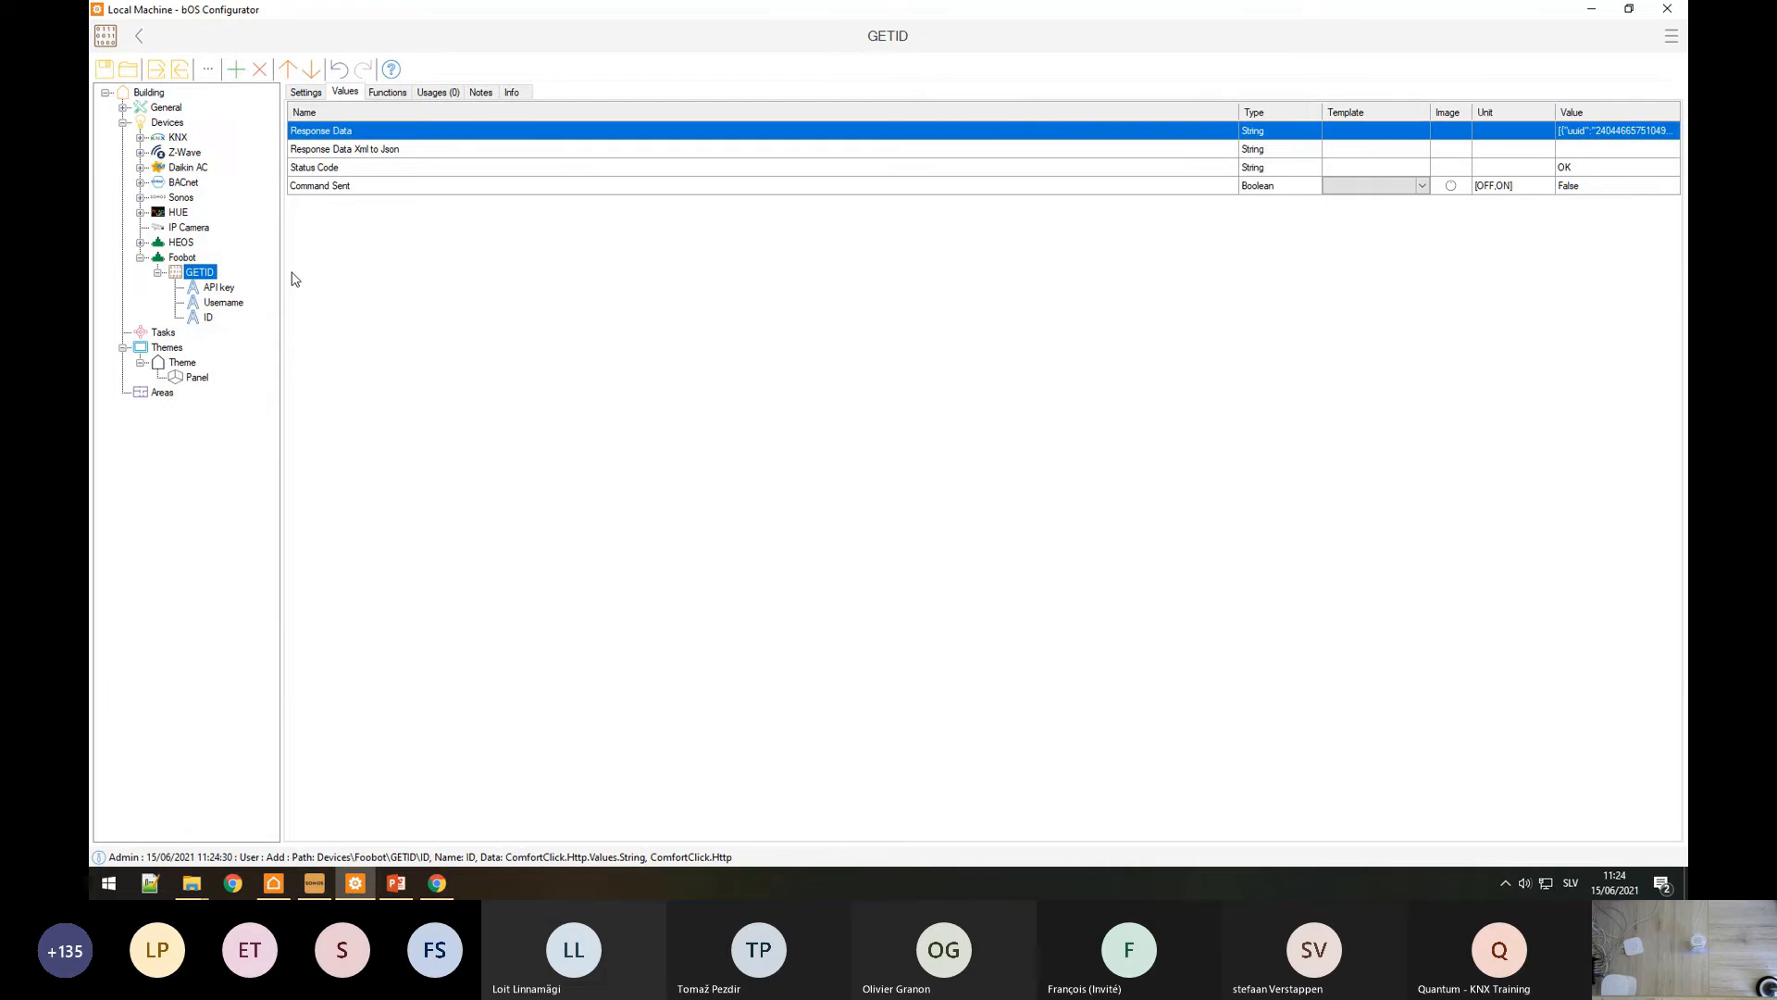
click(1604, 134)
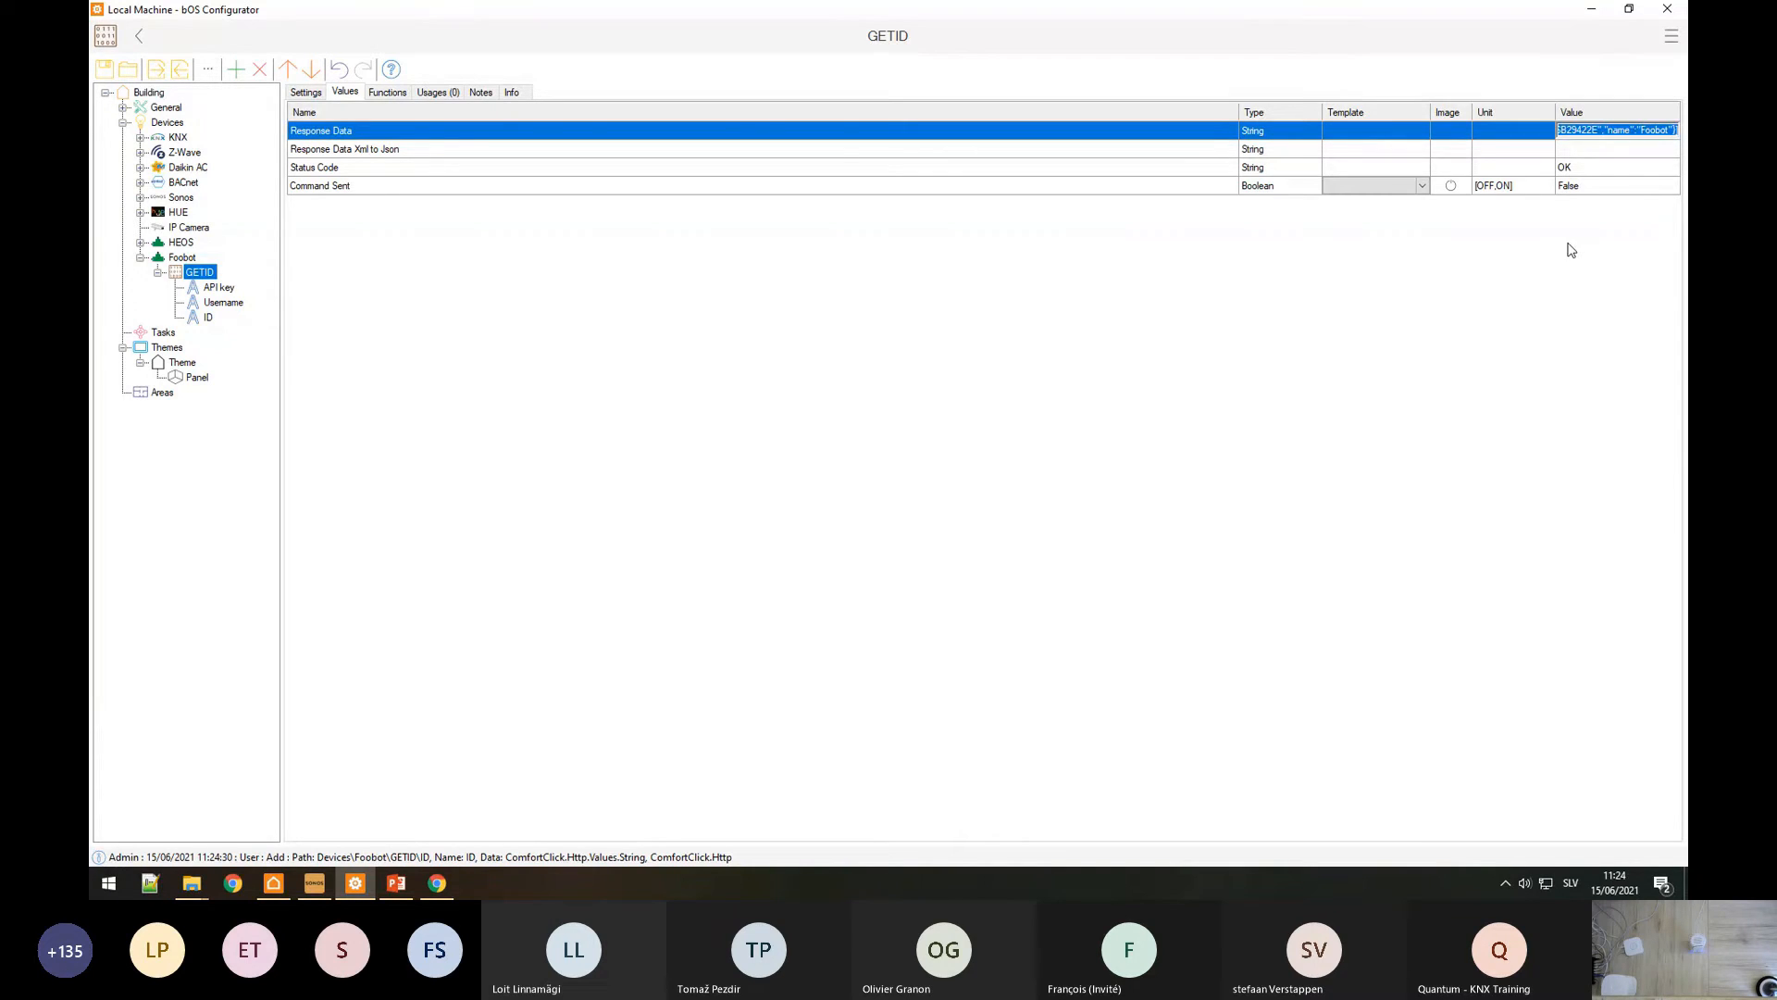
Step: Replace the JSON Editor's left document with the copied Foobot devices response
click(440, 885)
click(389, 14)
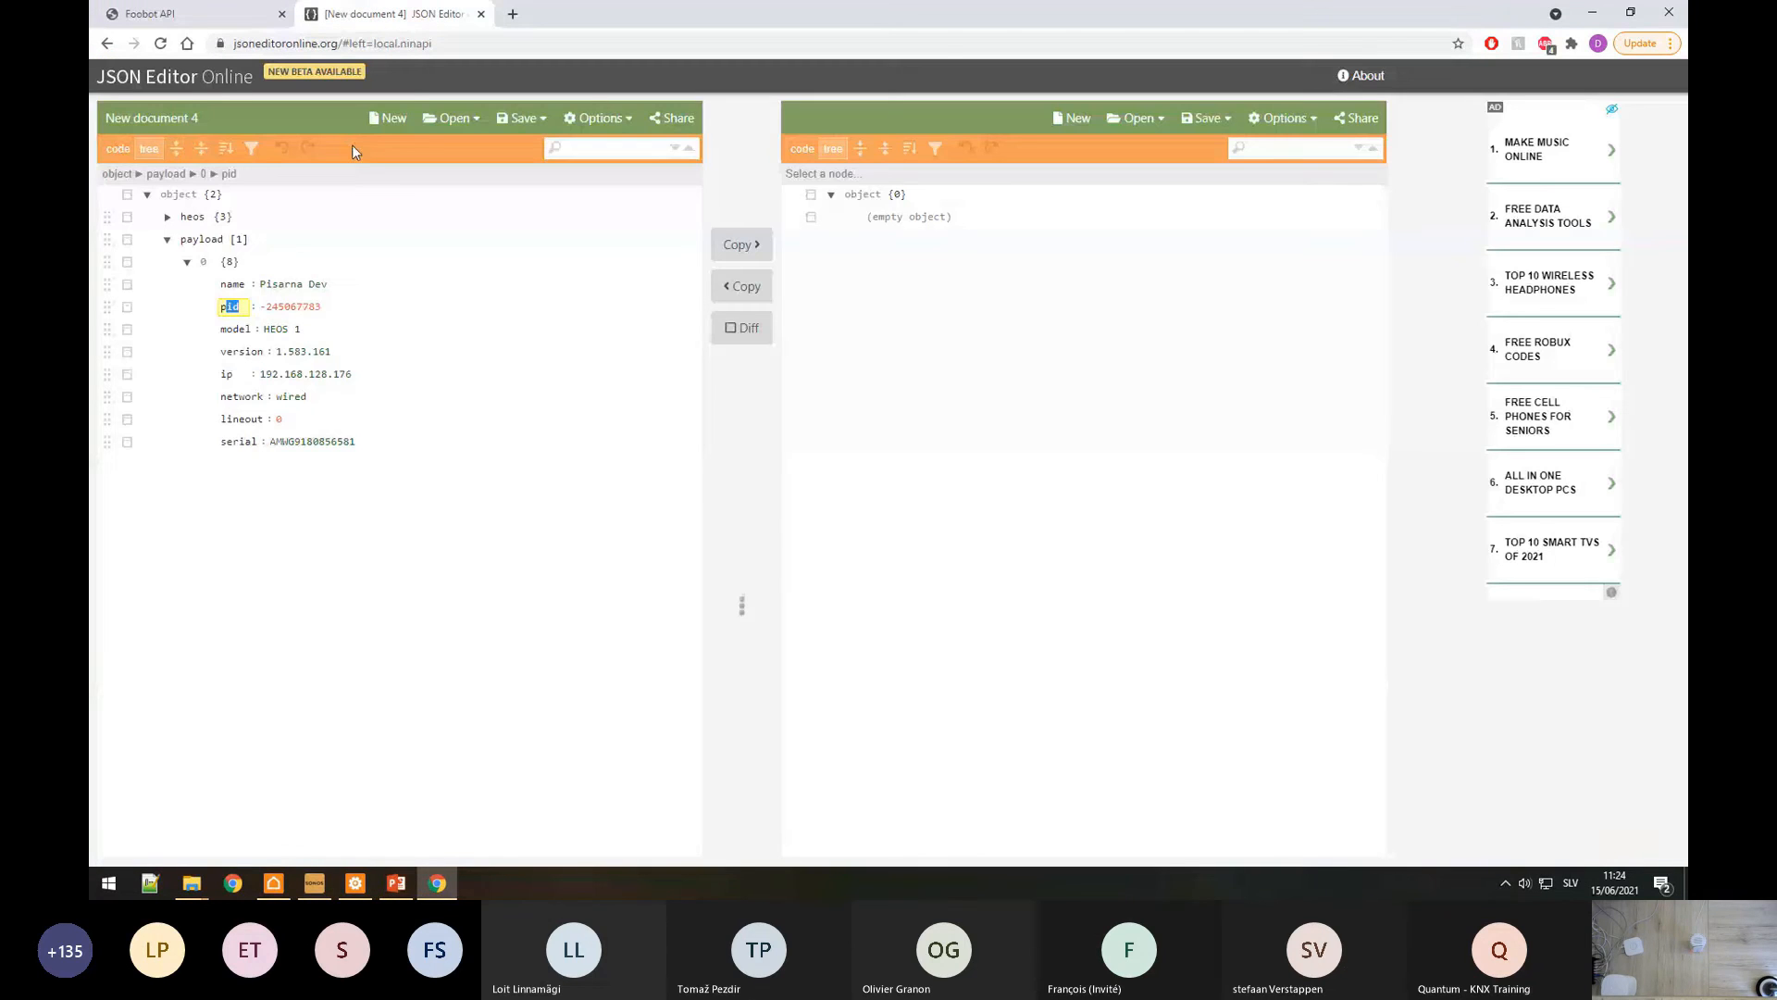
click(118, 149)
key(ctrl+a)
text(v)
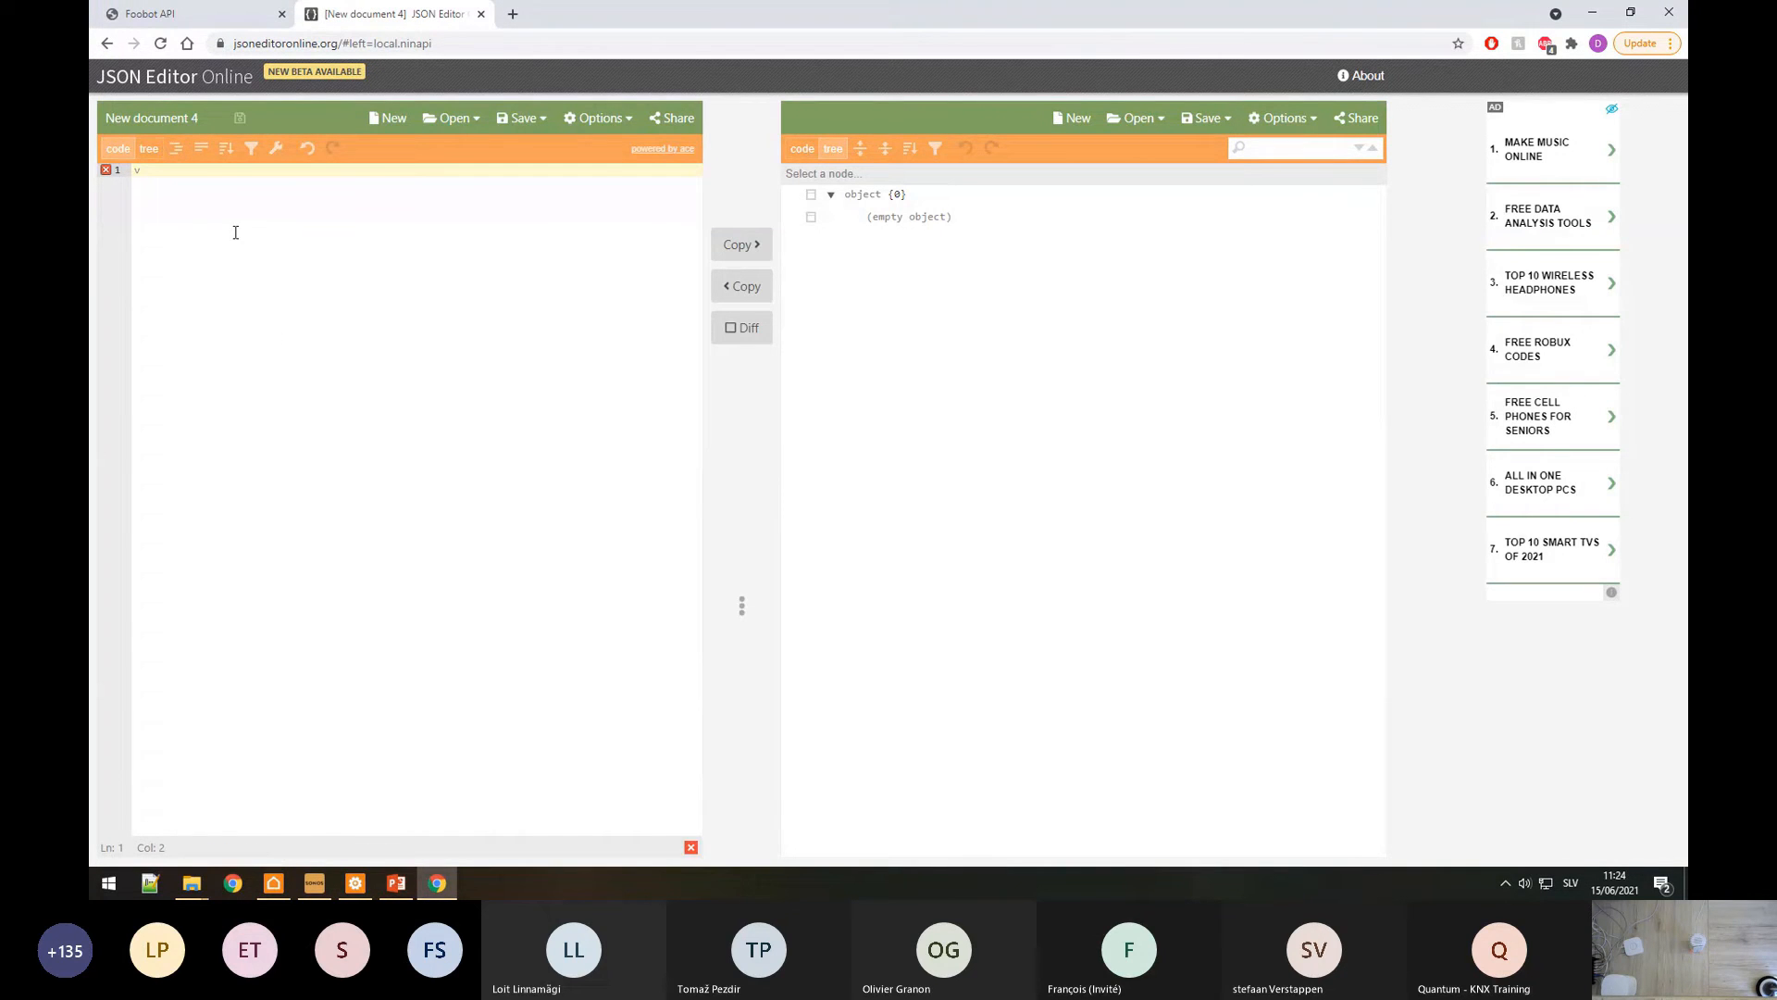
key(BackSpace)
key(ctrl+v)
Step: View the JSON as a tree and expand item 0 to find the uuid key
click(149, 150)
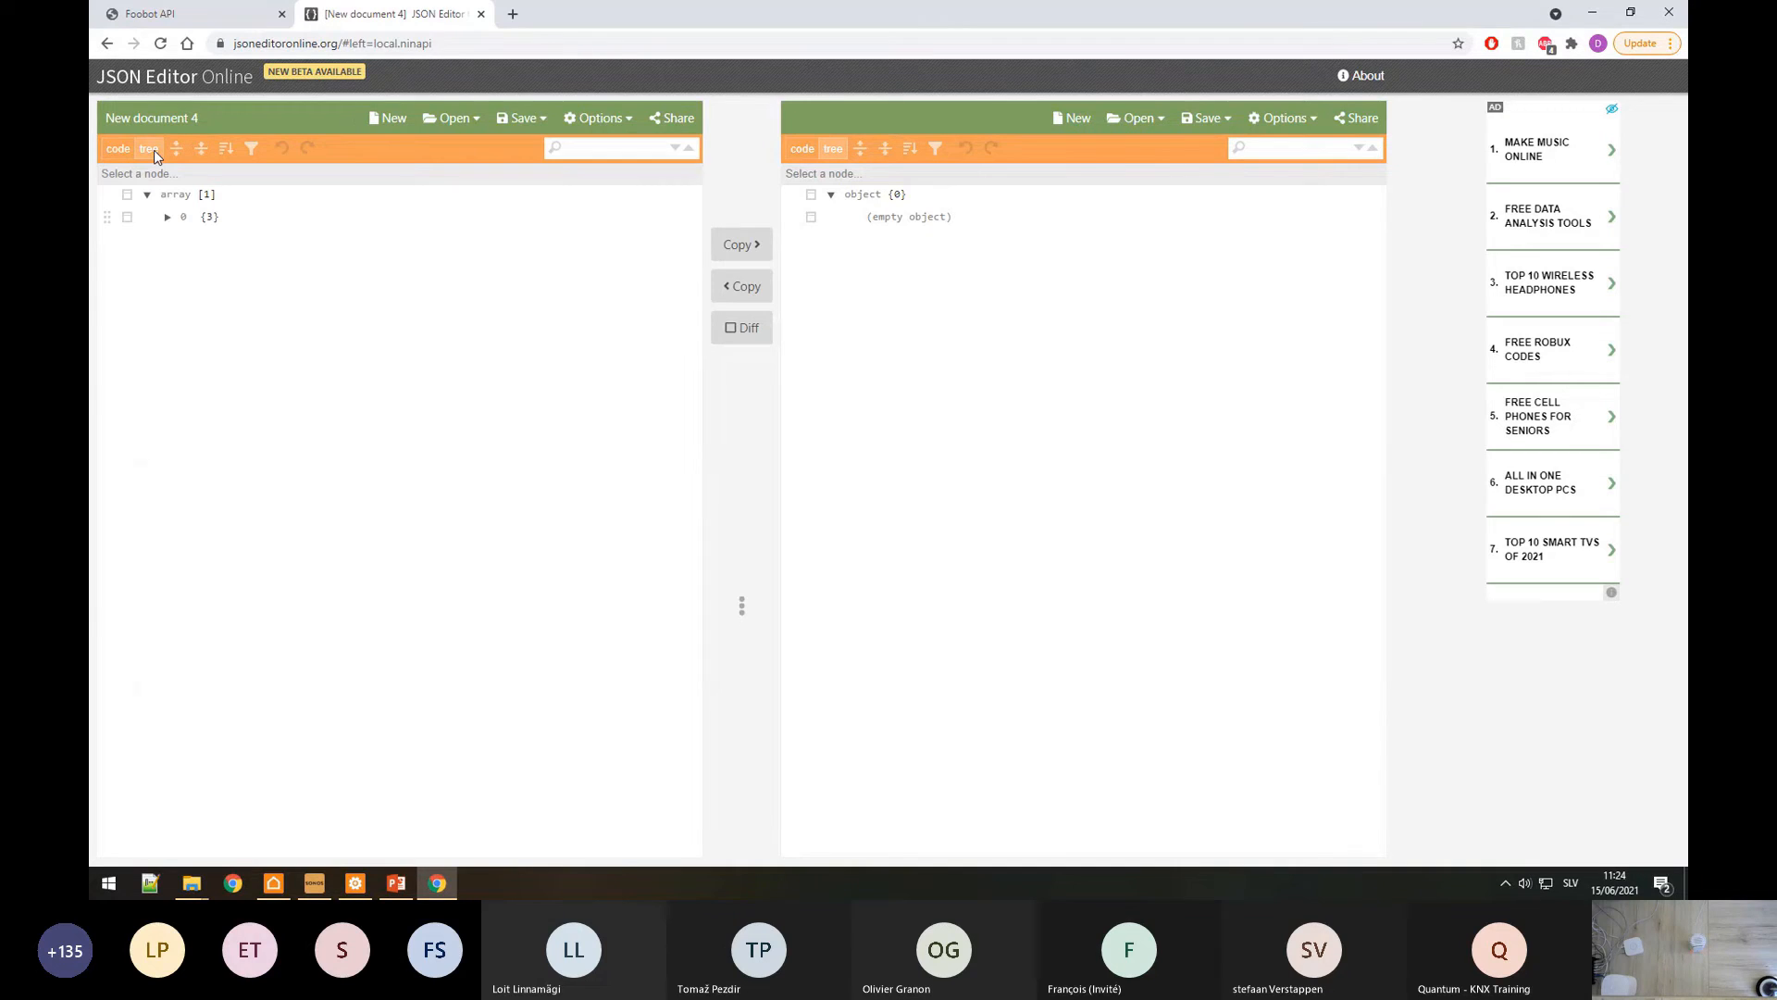
click(168, 216)
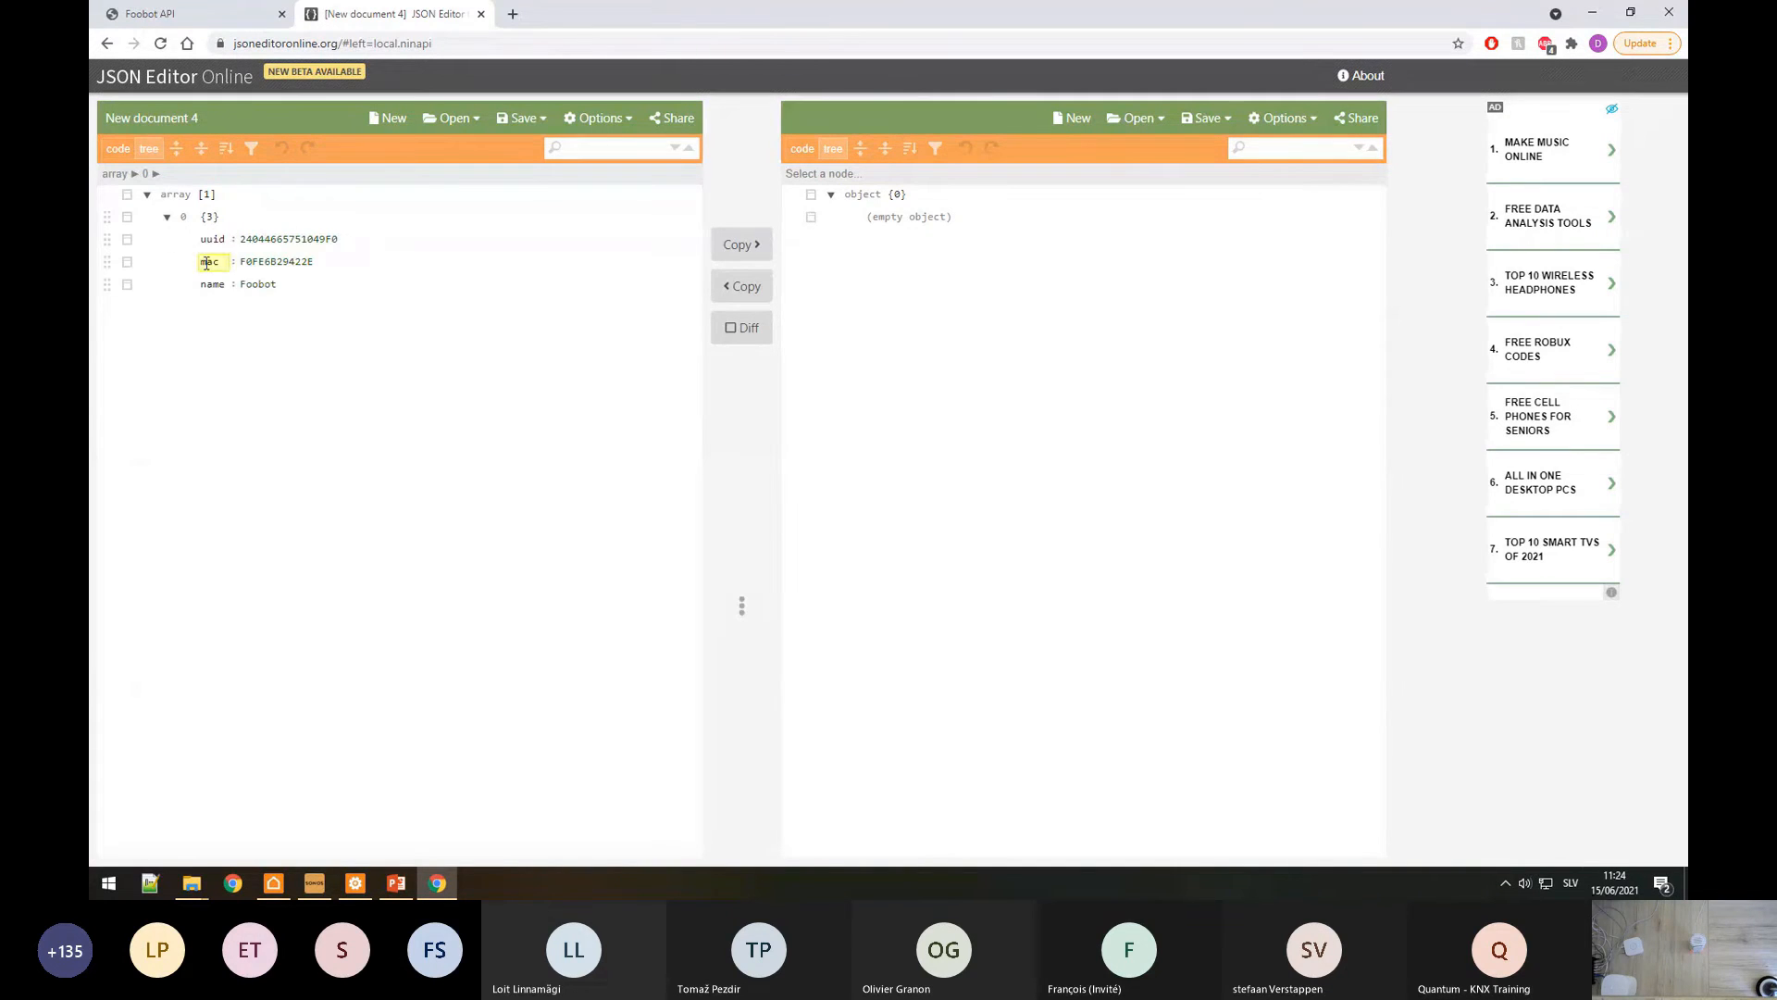
drag(223, 241, 202, 247)
drag(161, 195, 179, 195)
click(185, 216)
double_click(229, 237)
Step: Set the ID string's Token Name to Array[0].uuid
click(356, 882)
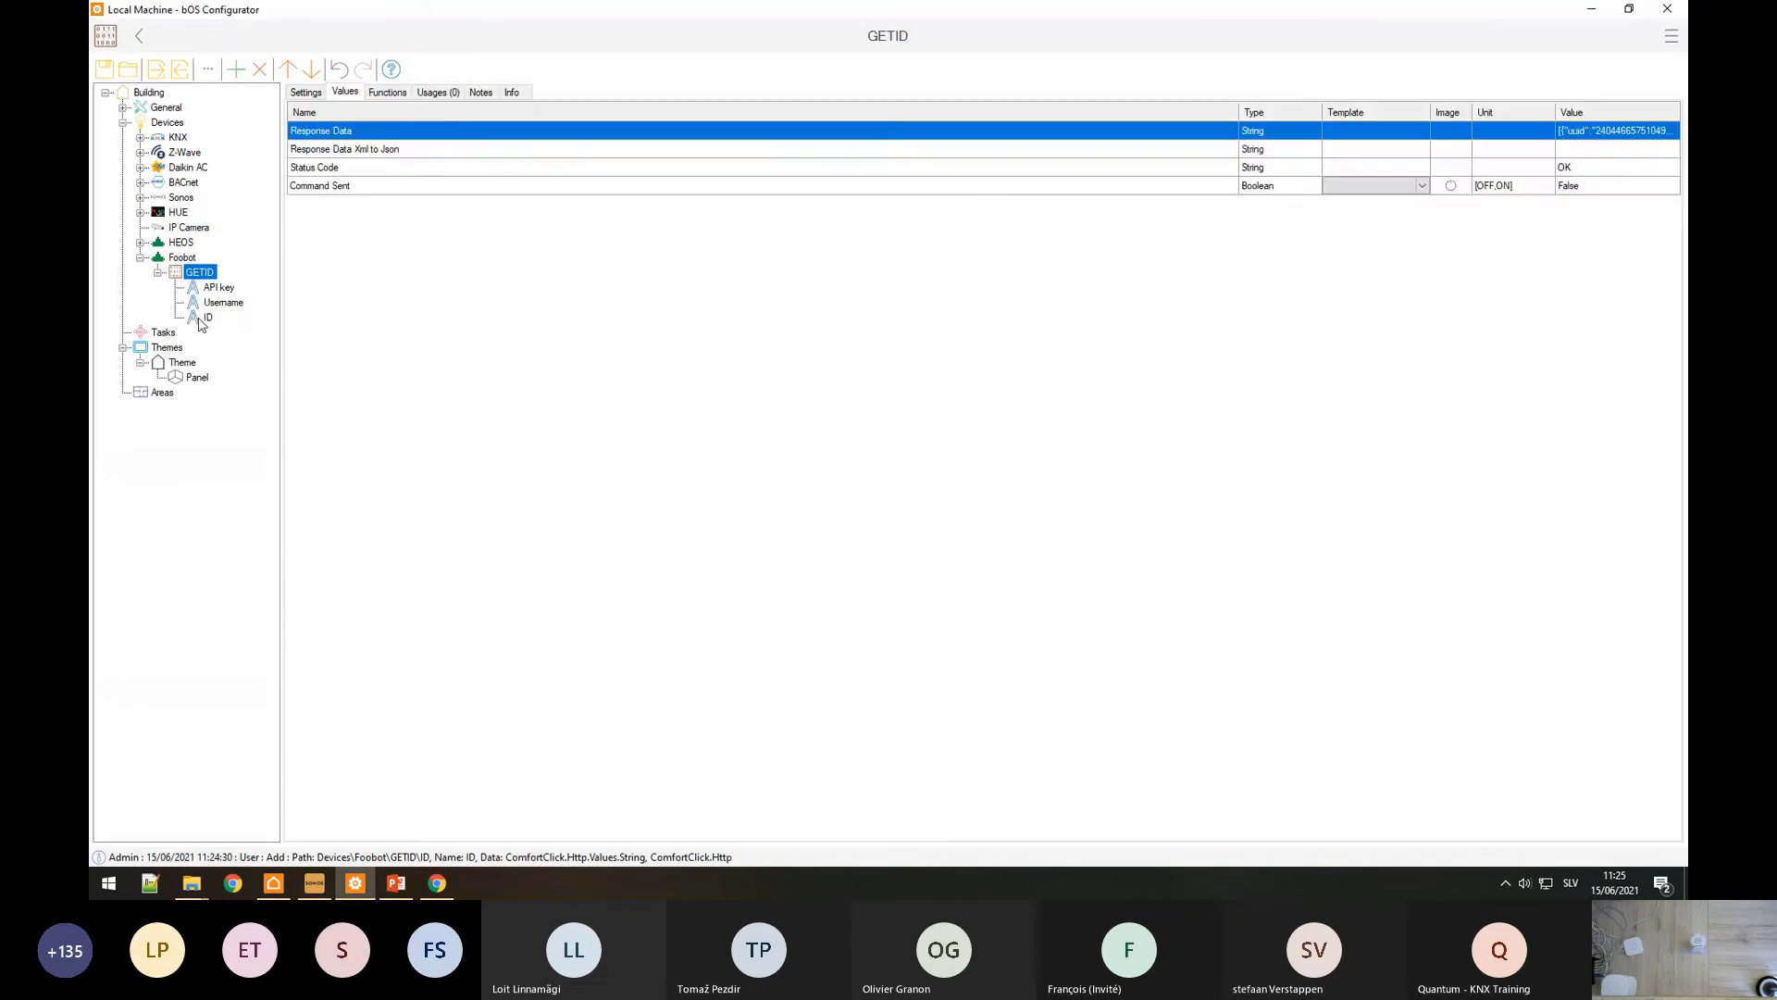
click(303, 97)
click(1668, 127)
click(1669, 128)
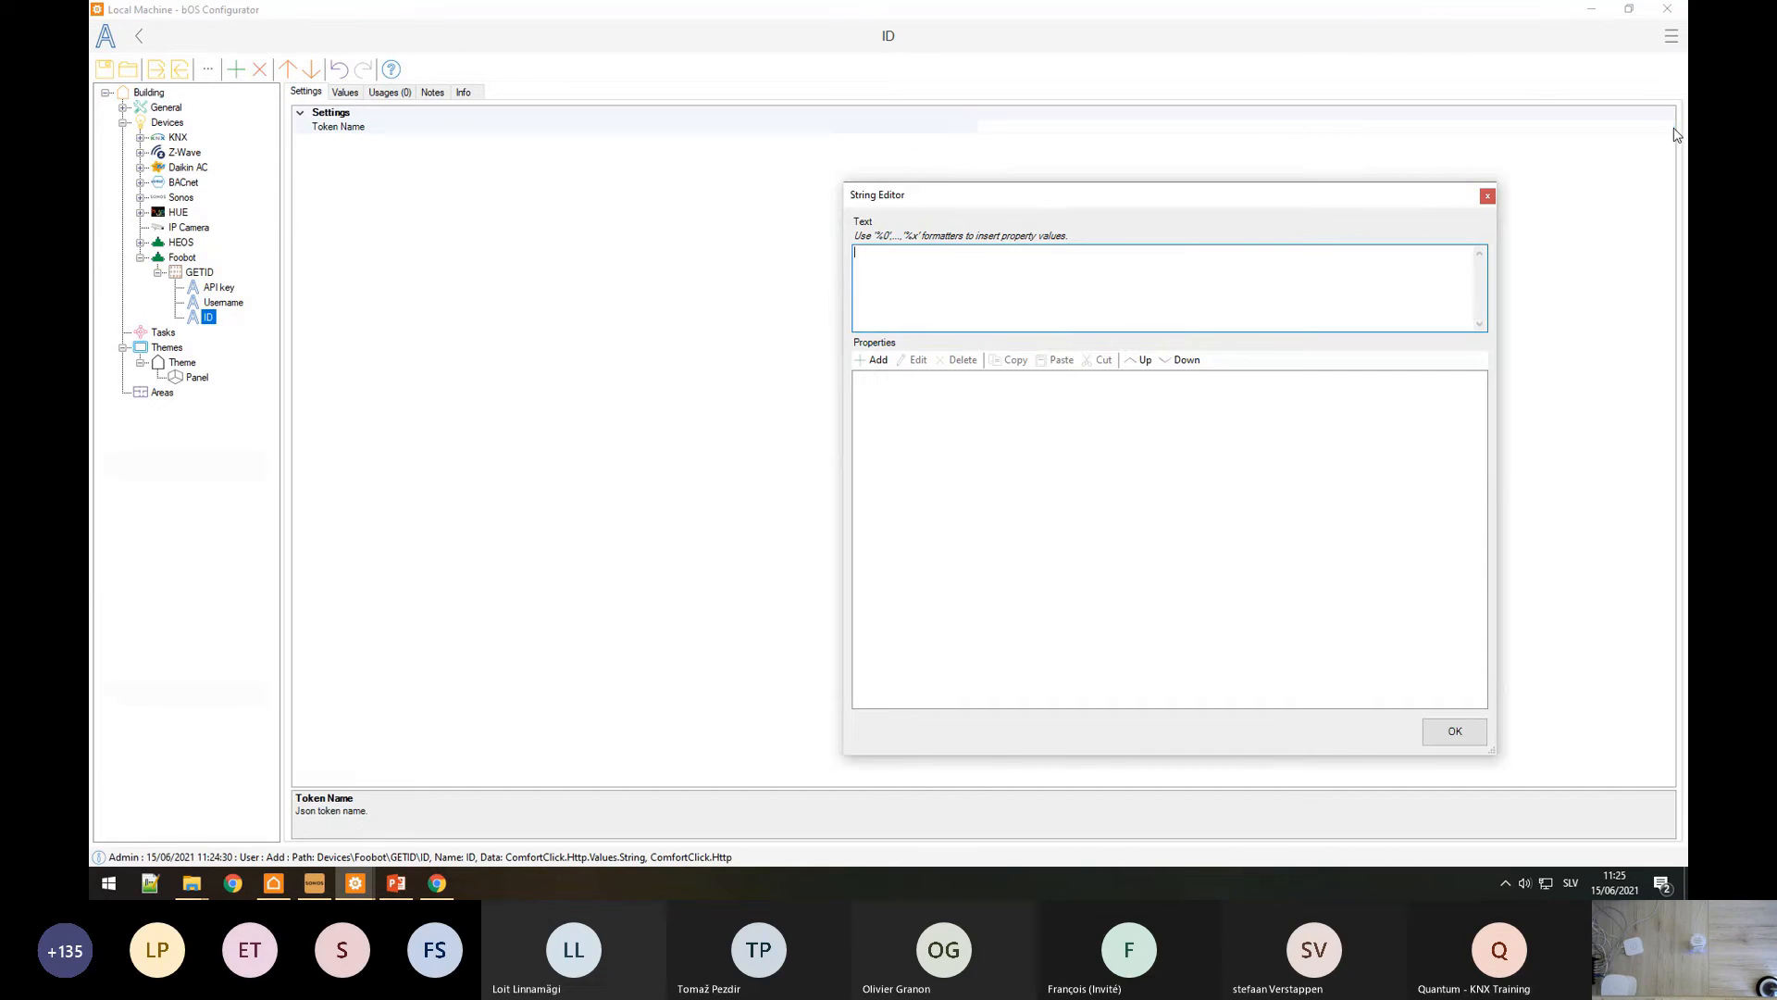
text(Array[0].uuid)
click(437, 884)
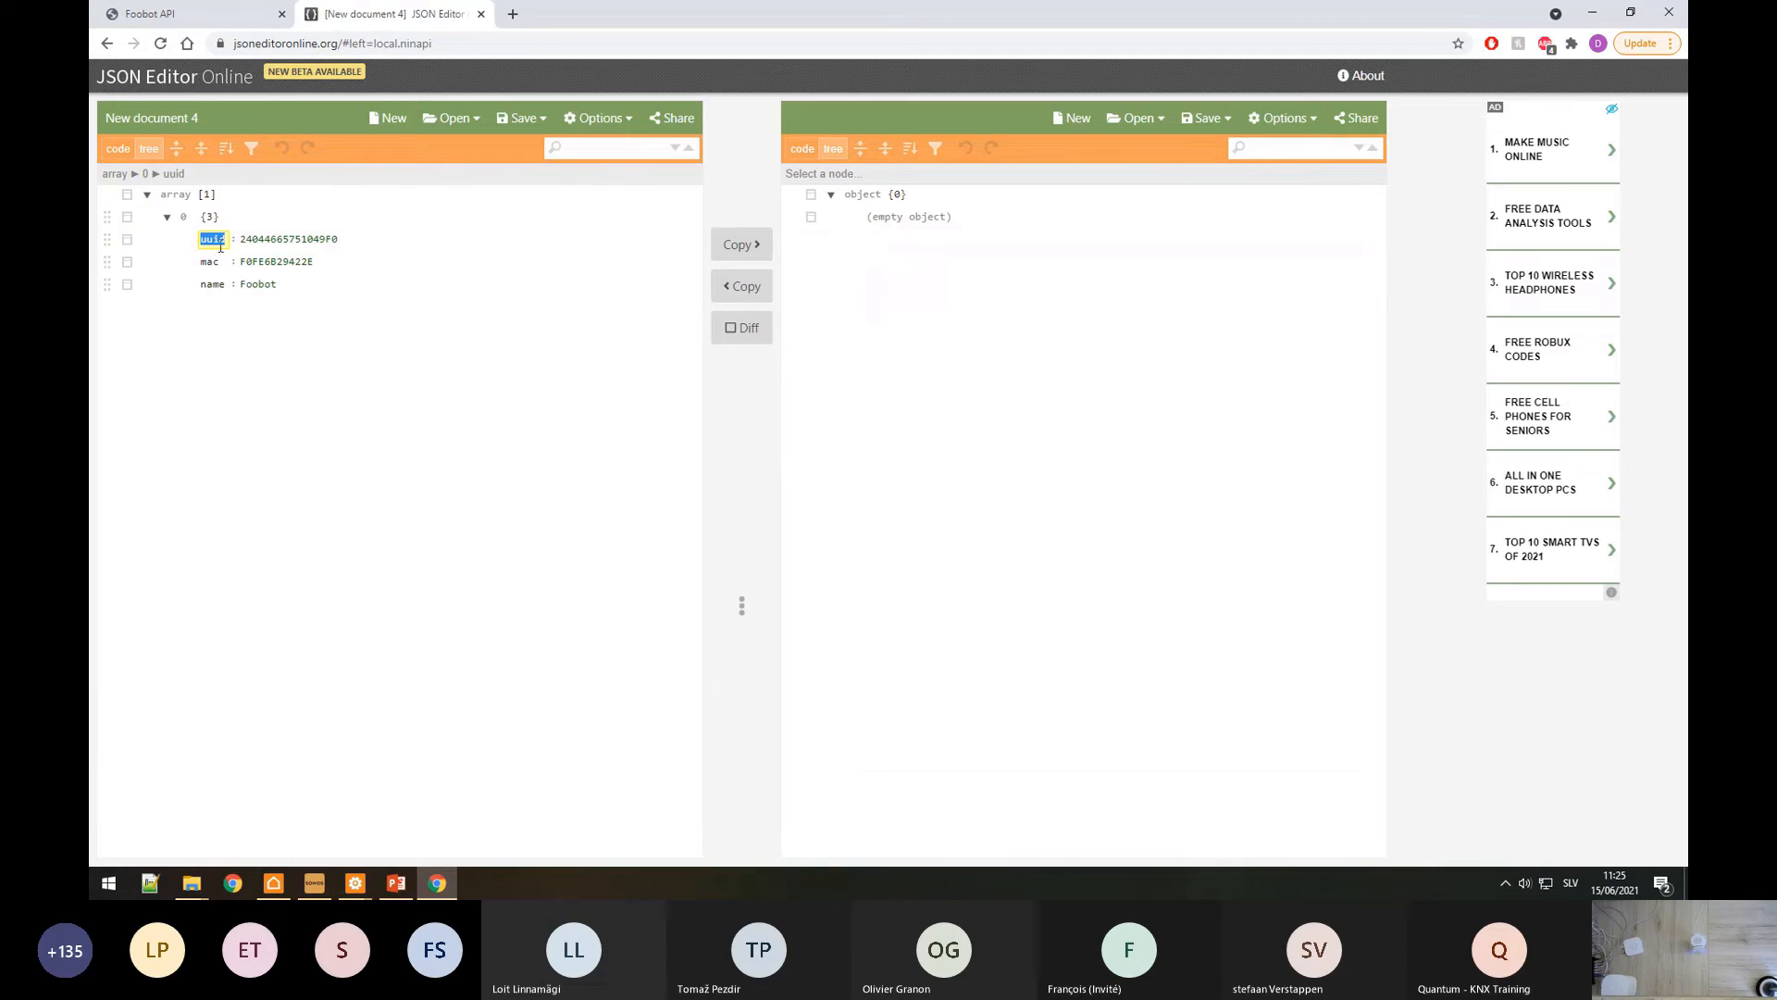
key(alt+Tab)
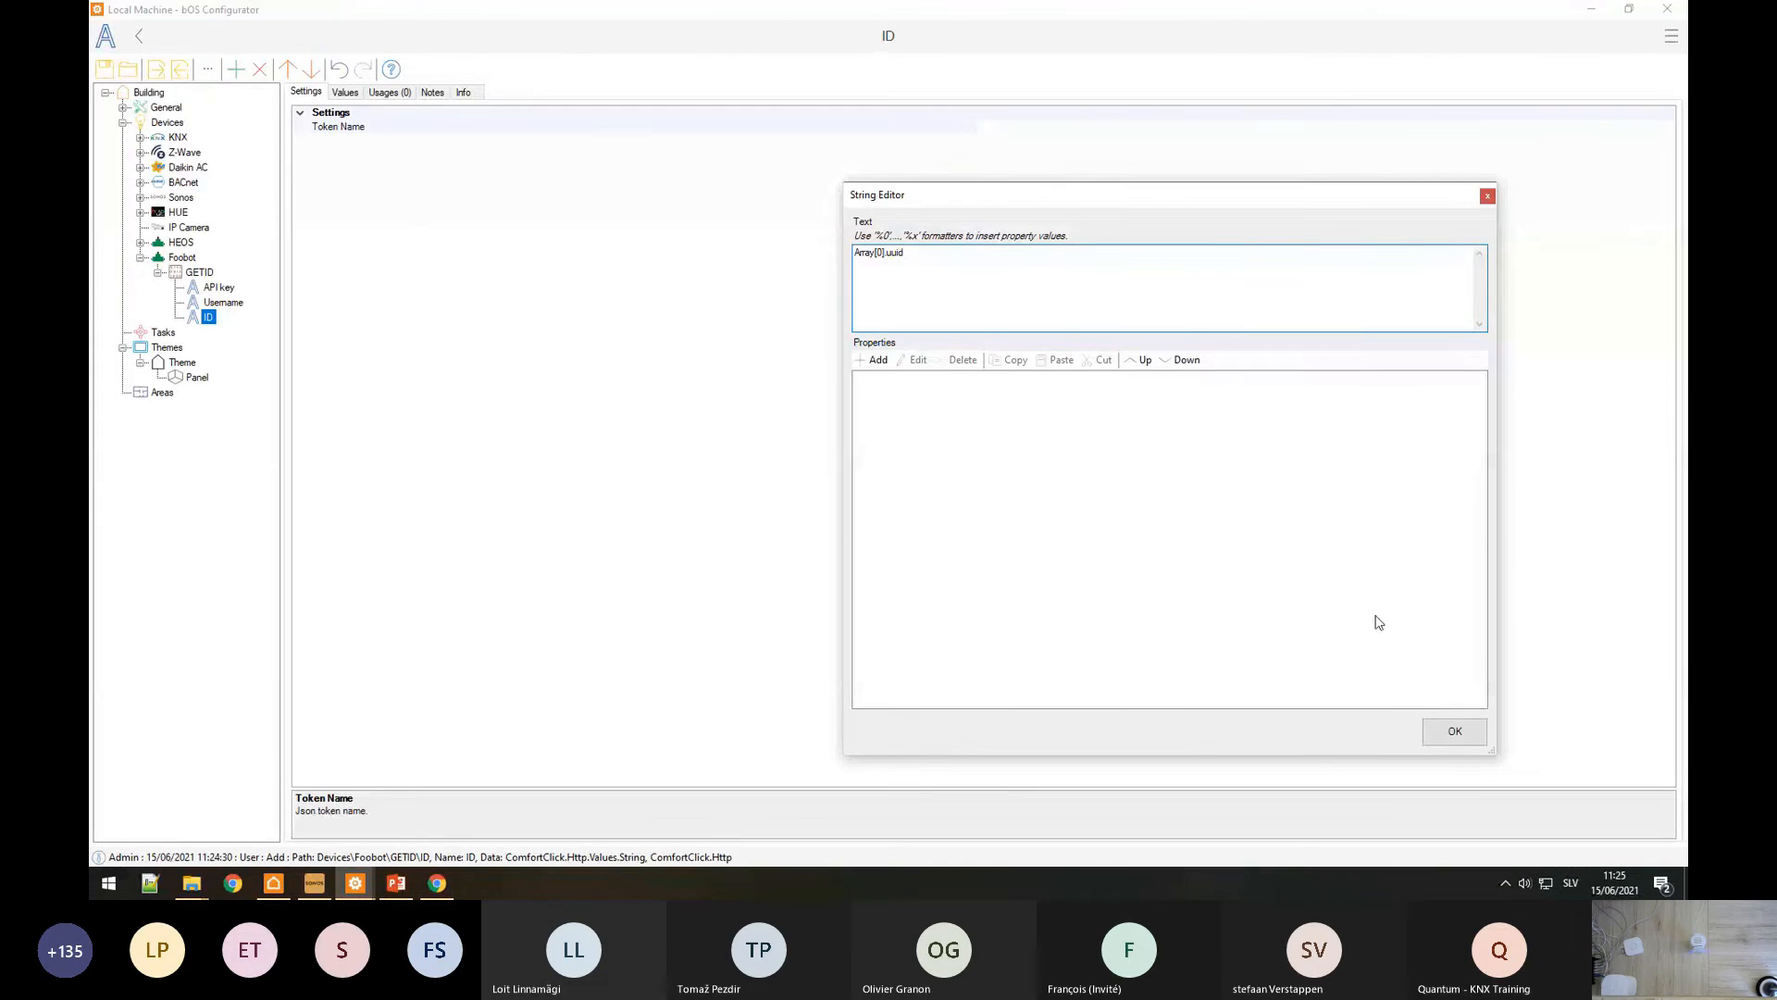
click(1455, 730)
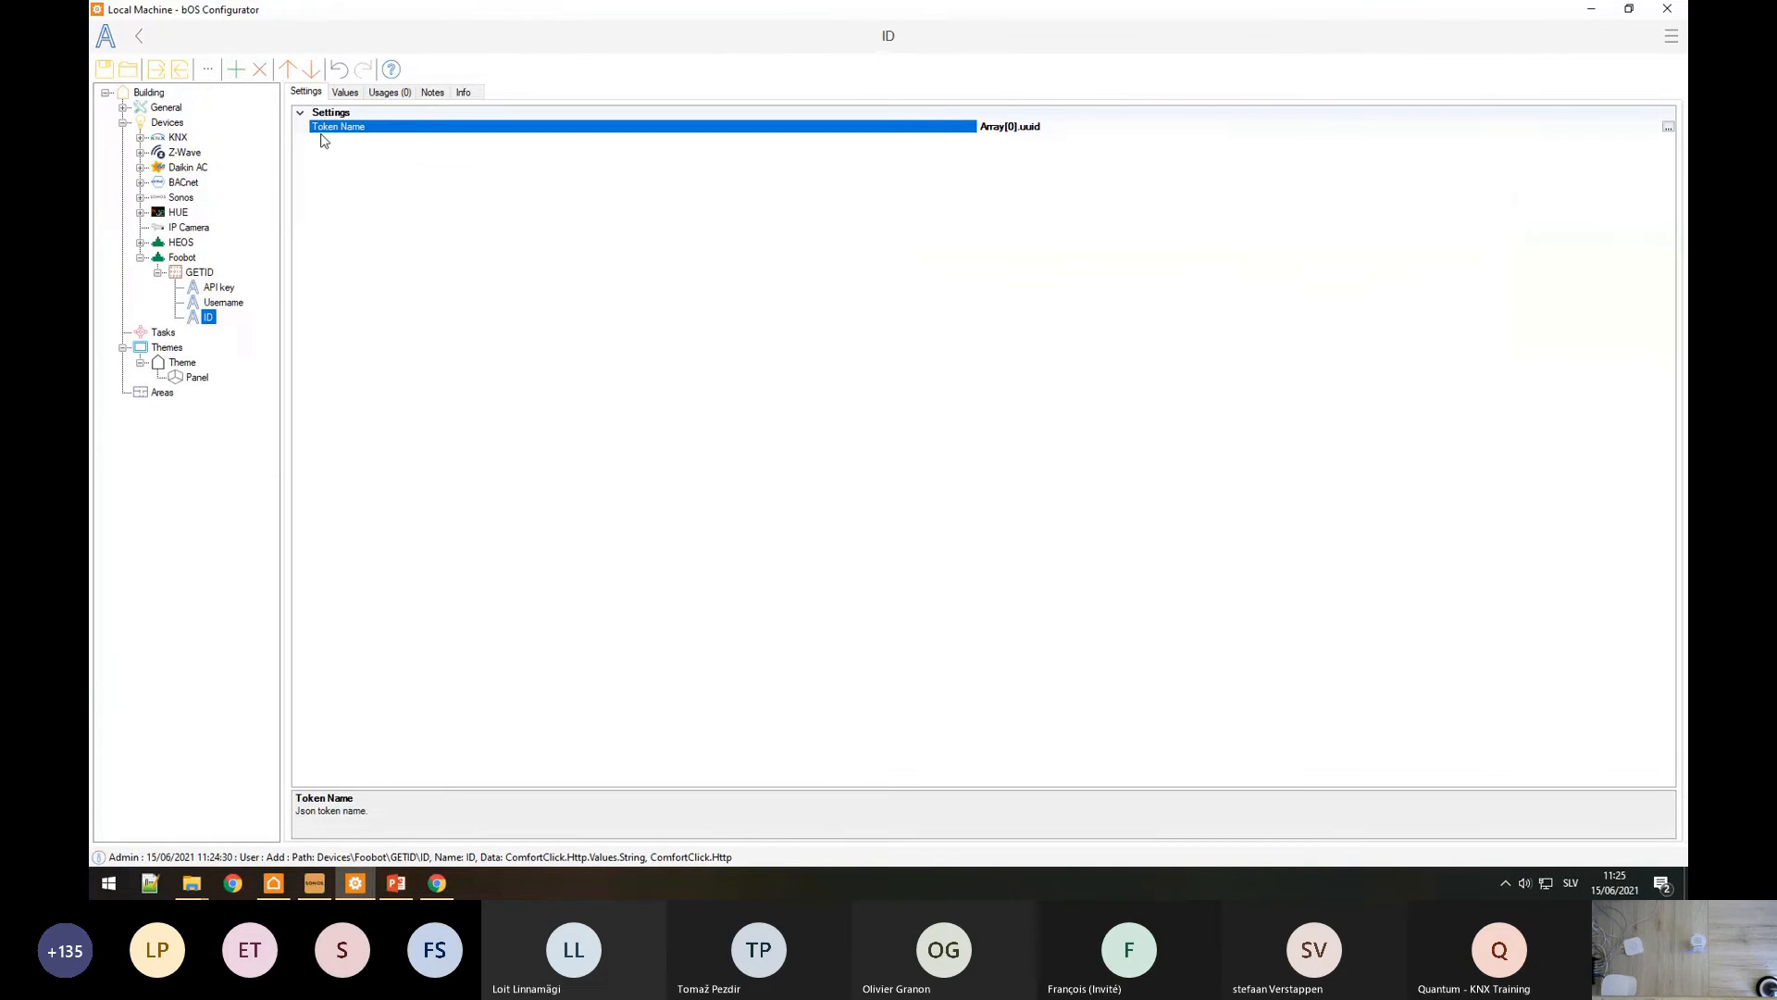
Step: Resend GETID and check that ID now holds the Foobot device's uuid
click(210, 286)
click(201, 273)
click(393, 91)
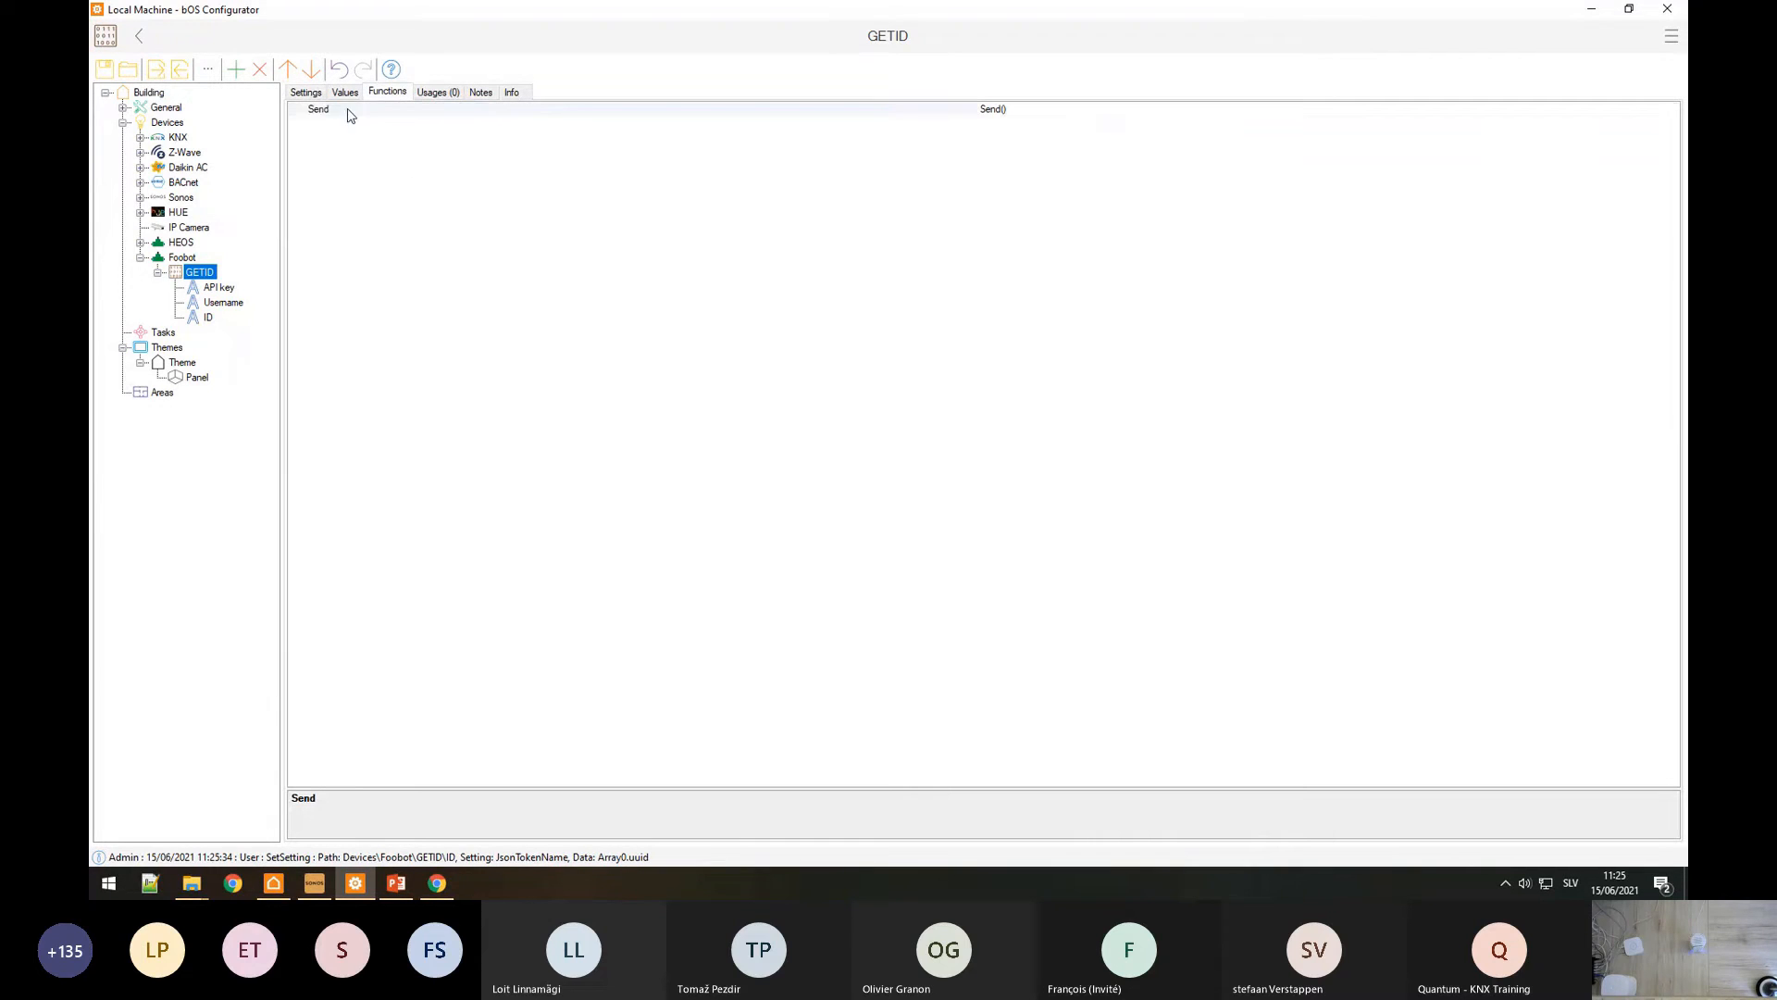
click(348, 110)
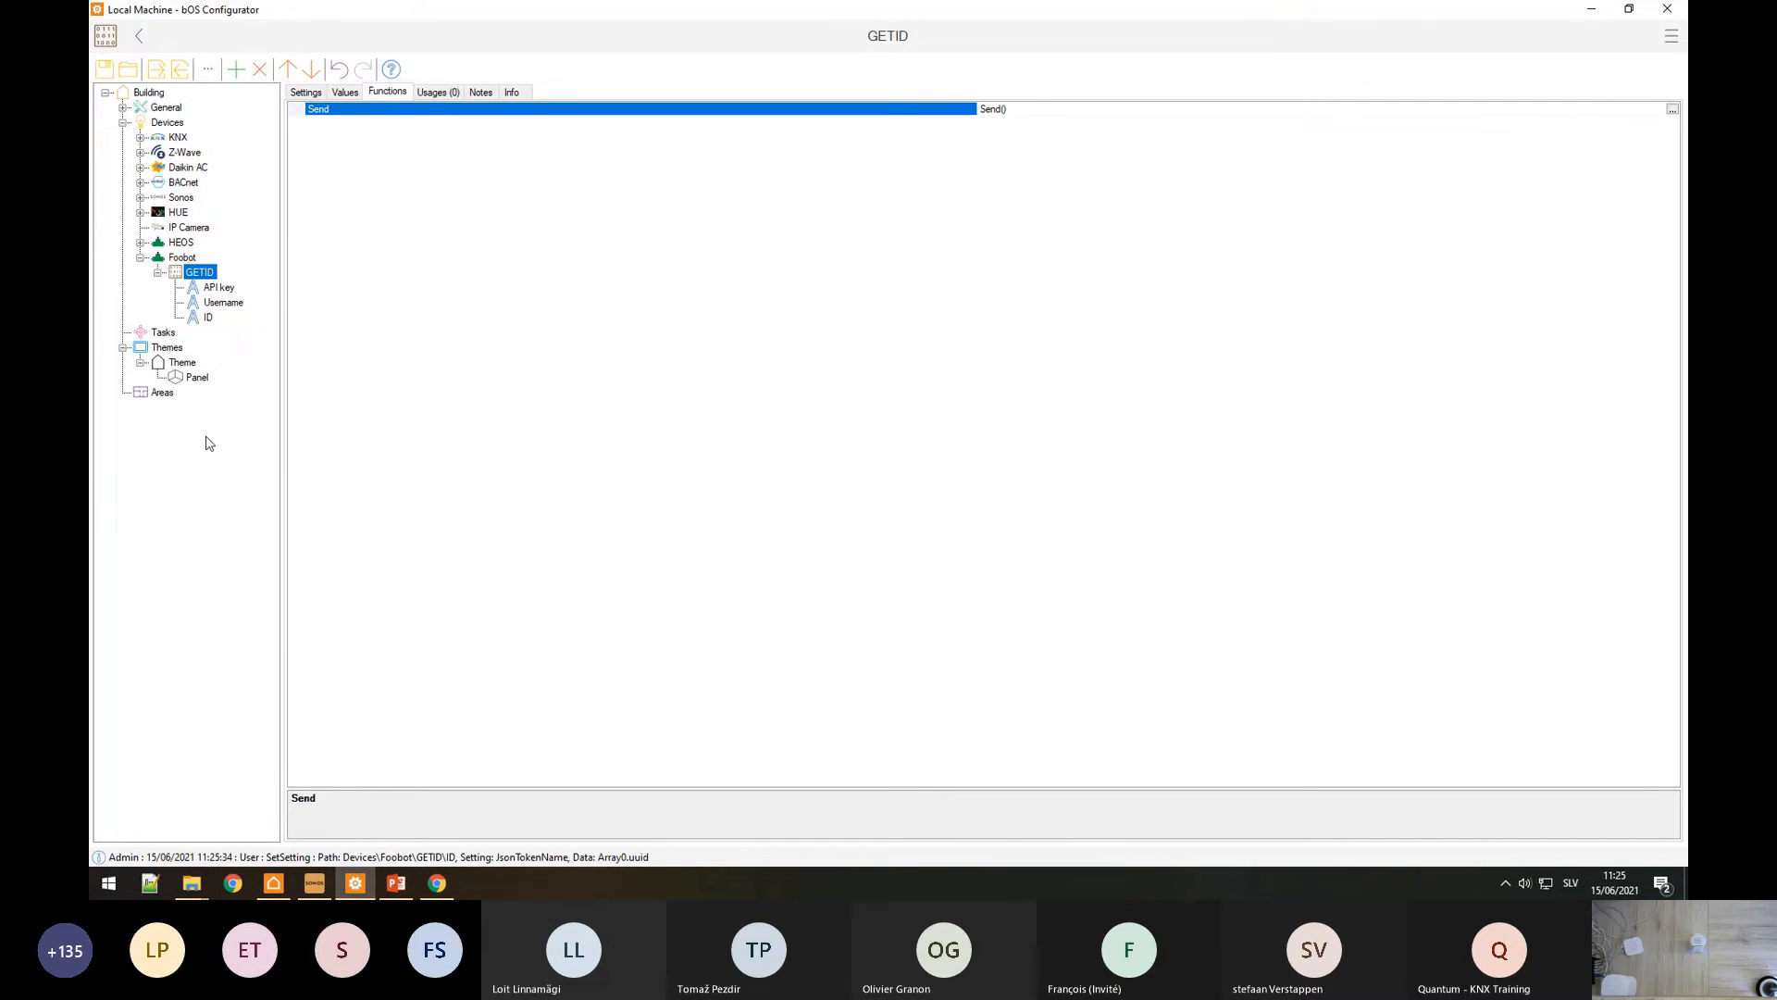
click(207, 317)
click(350, 92)
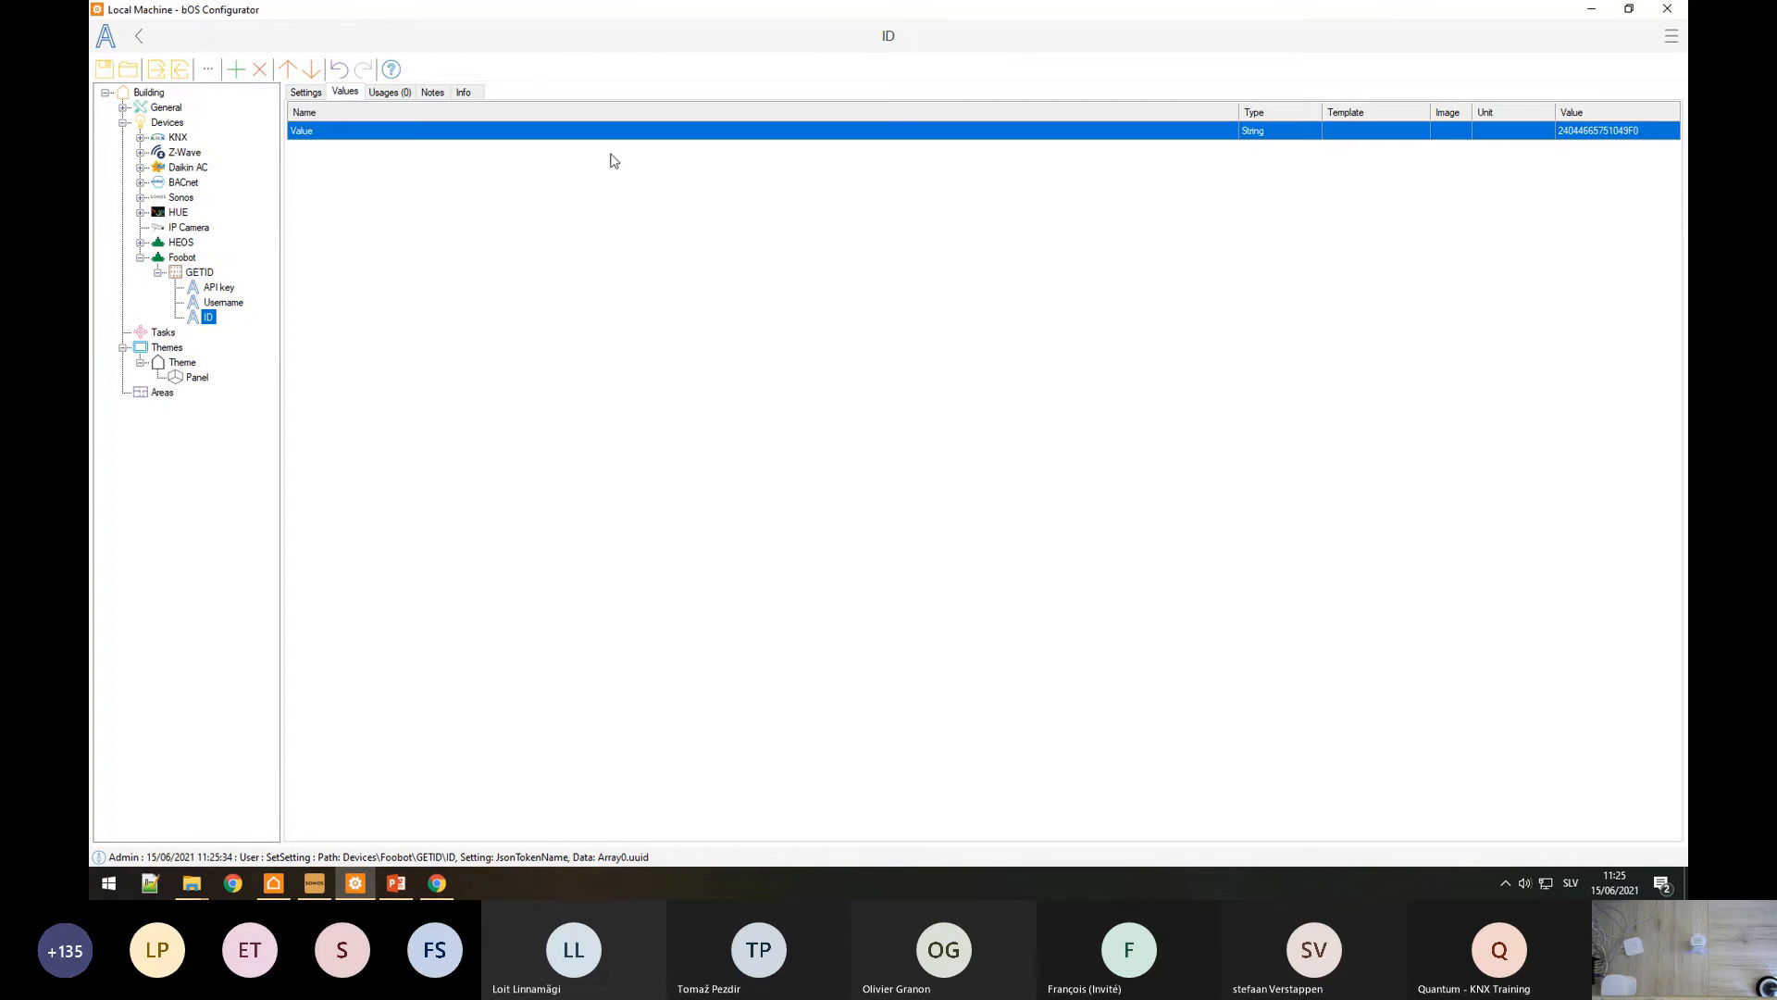
click(1592, 135)
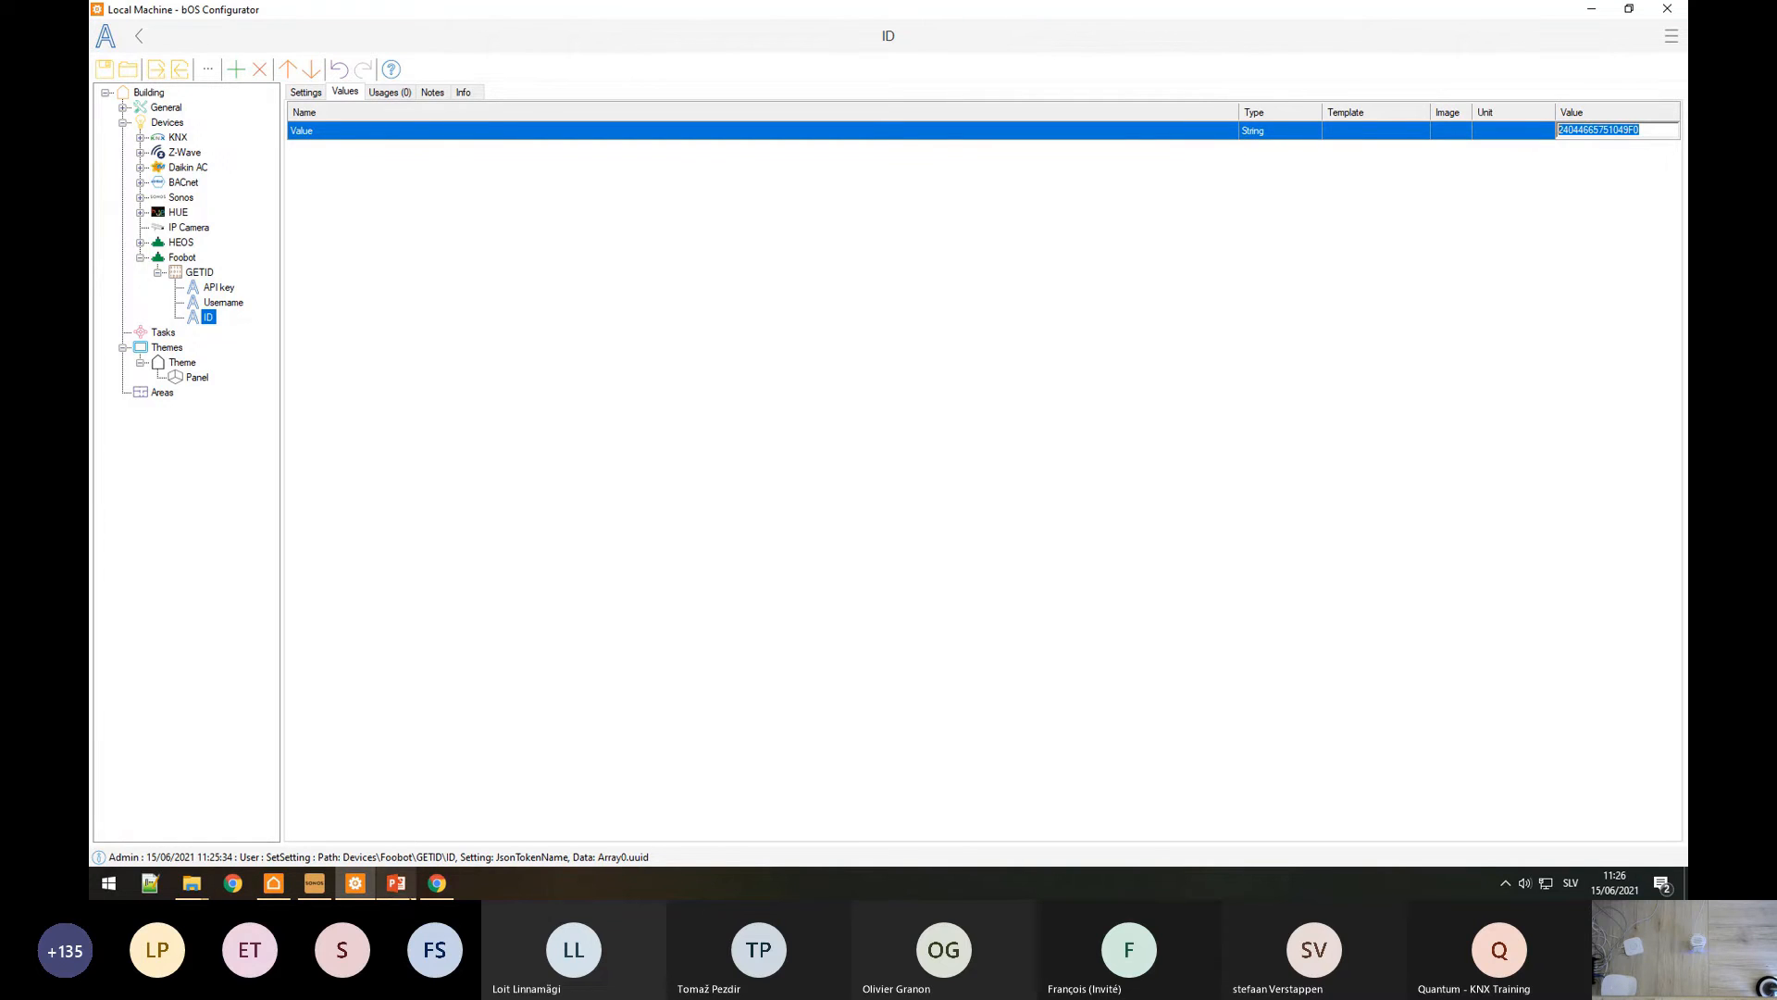
Step: Add a new HTTP command named Data under the Foobot device
right_click(186, 259)
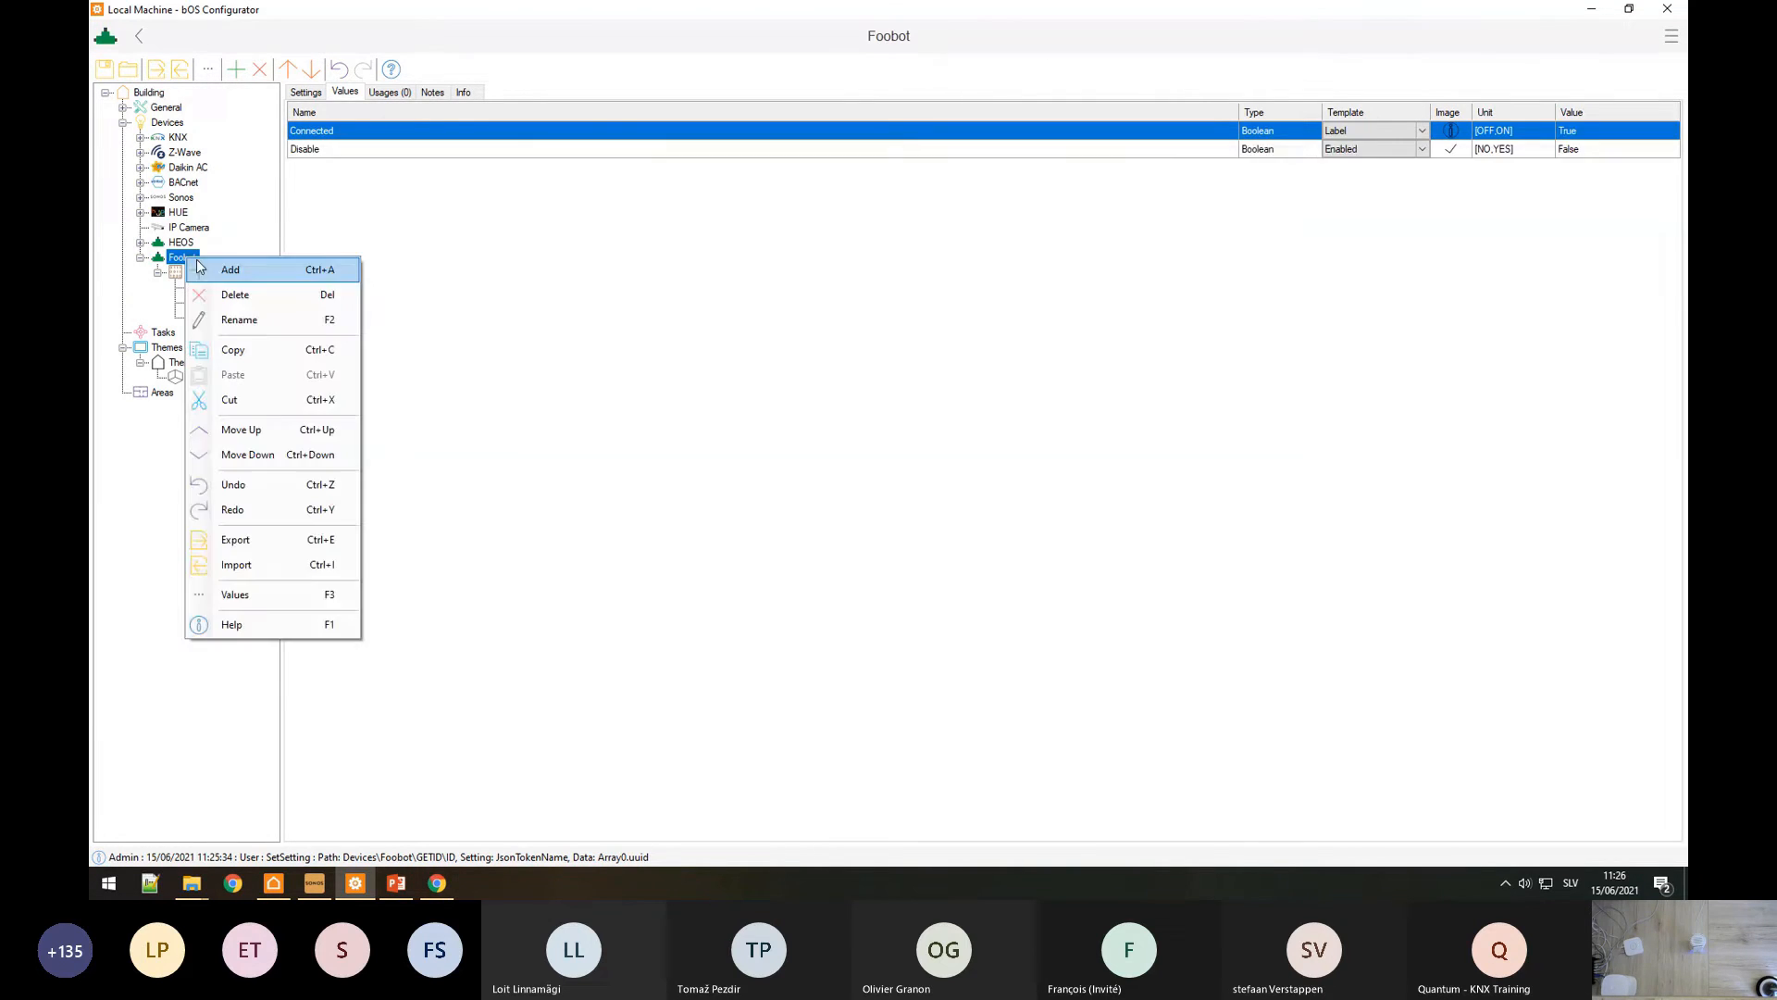
click(227, 271)
click(448, 220)
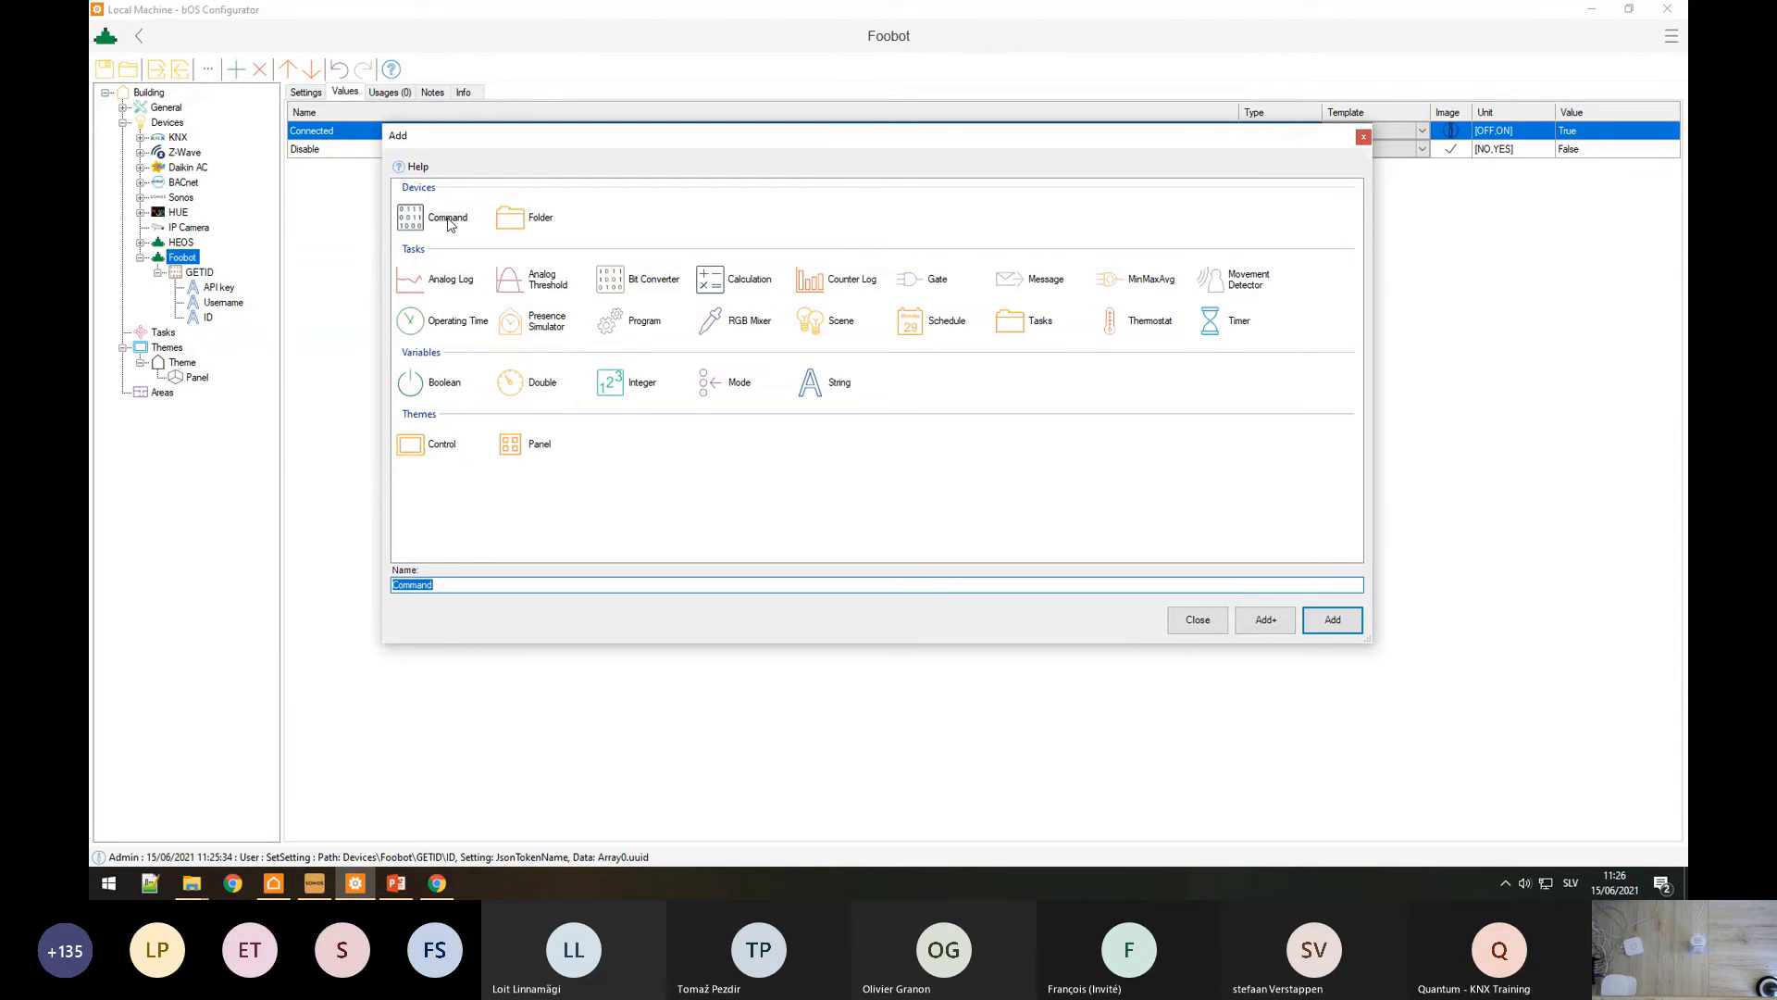
text(Data)
key(Return)
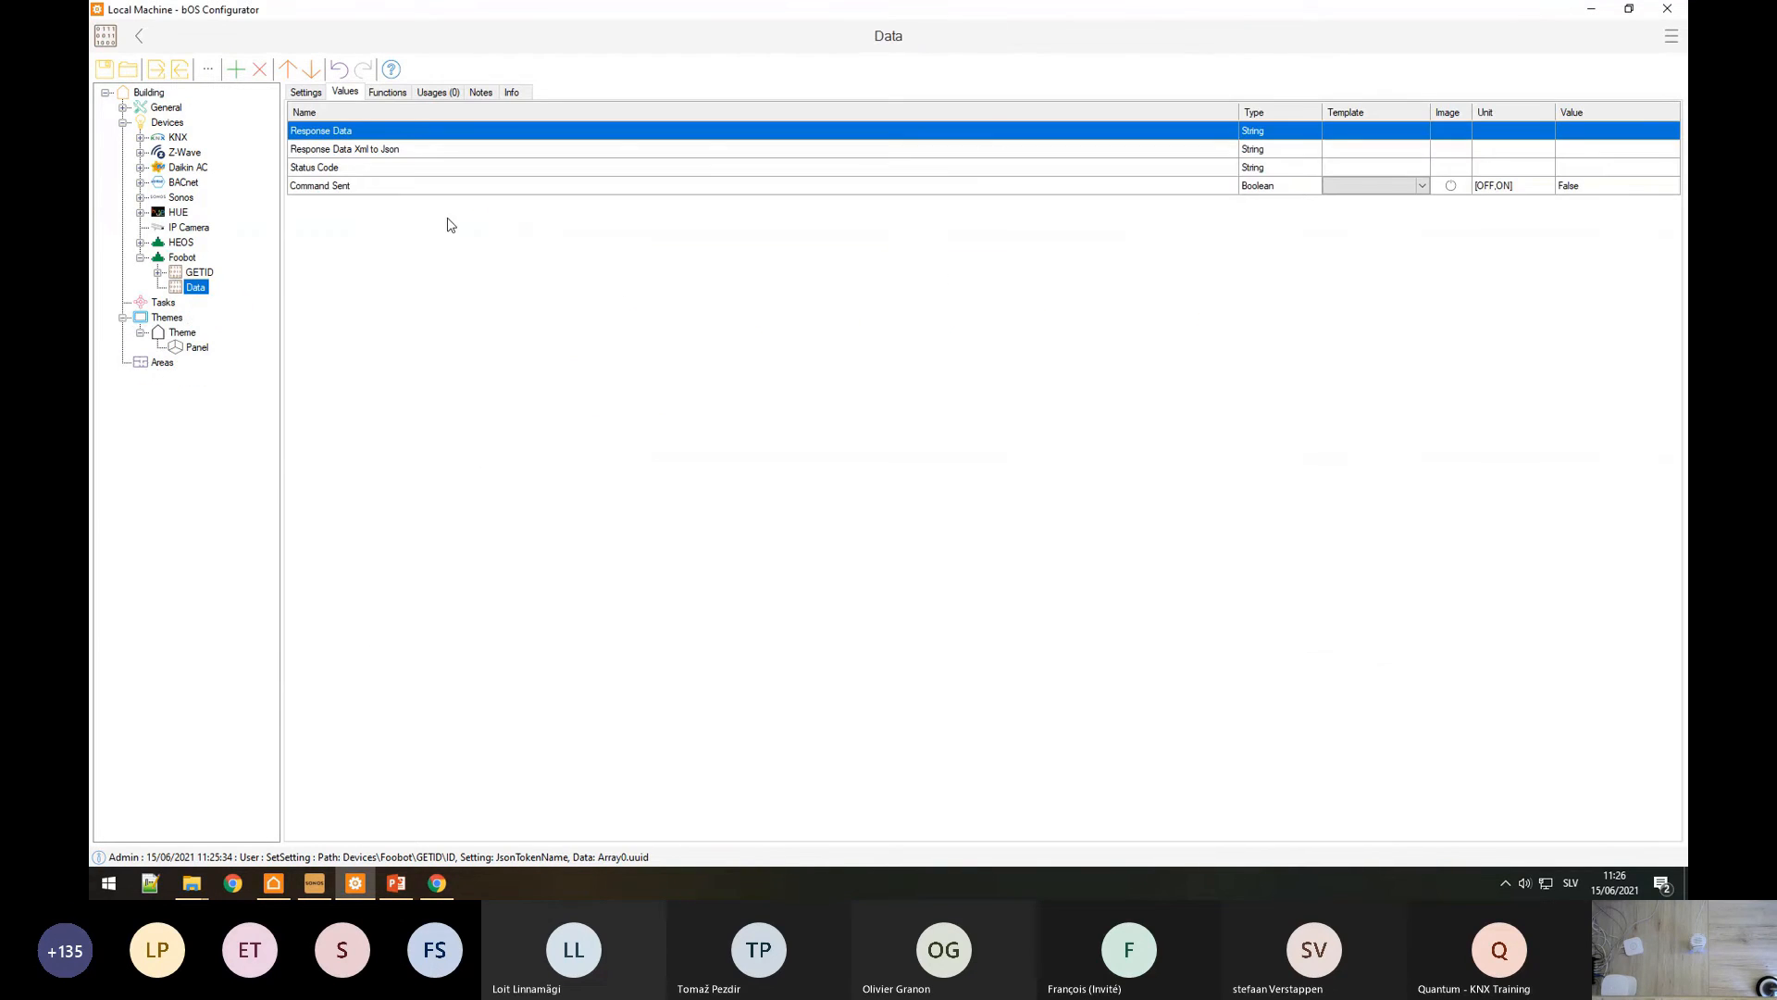
Step: Give Data the same JSON and X-API-KEY-TOKEN headers as GETID, with %0 bound to API key
click(198, 272)
click(337, 142)
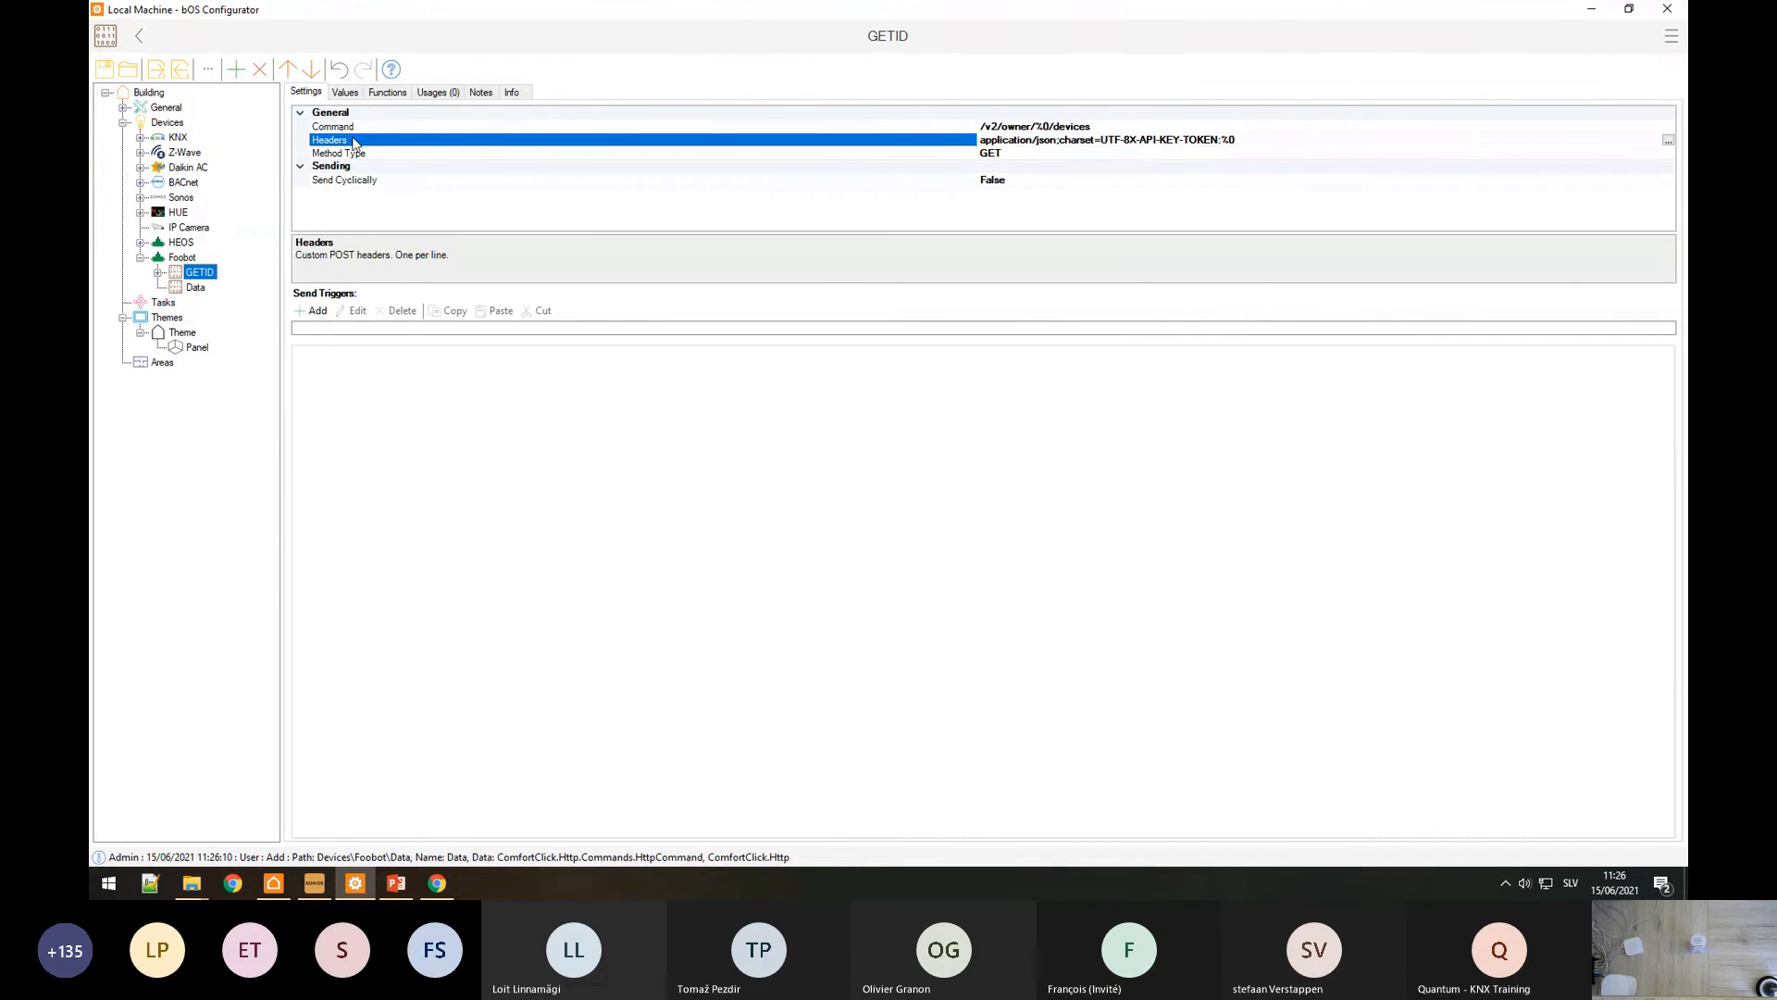
click(1671, 140)
key(ctrl+c)
click(1488, 196)
click(196, 287)
click(1015, 140)
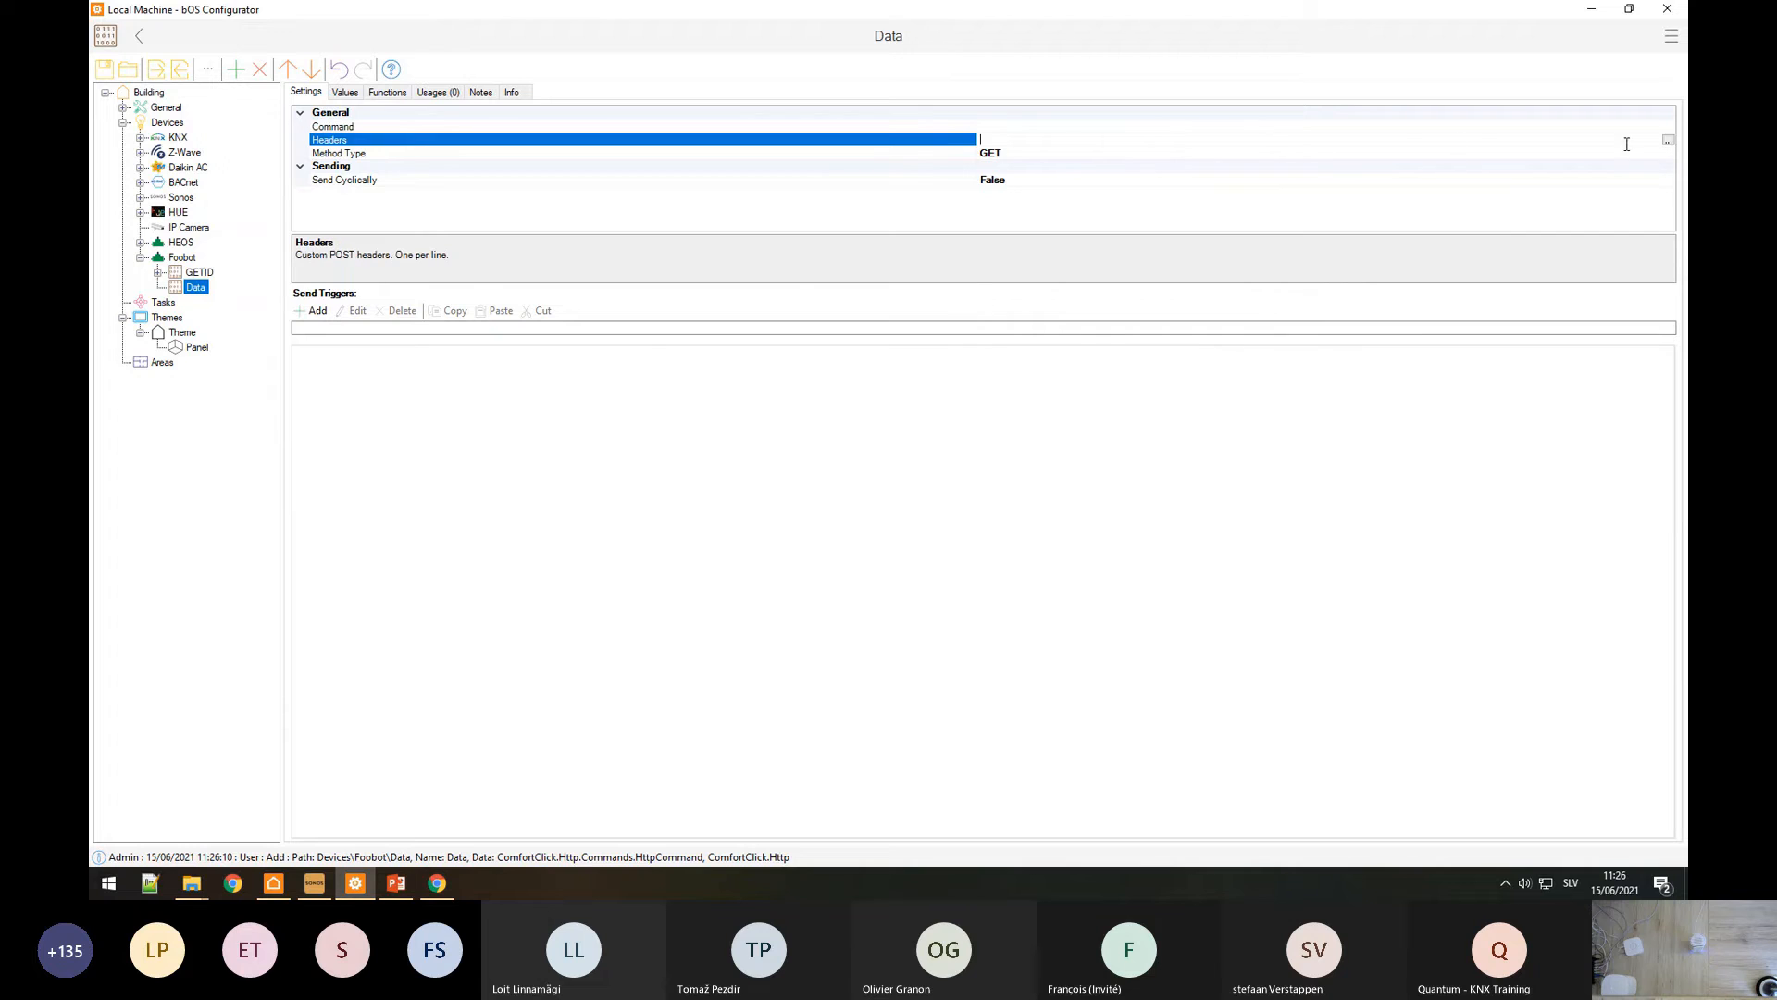
click(1671, 141)
key(ctrl+v)
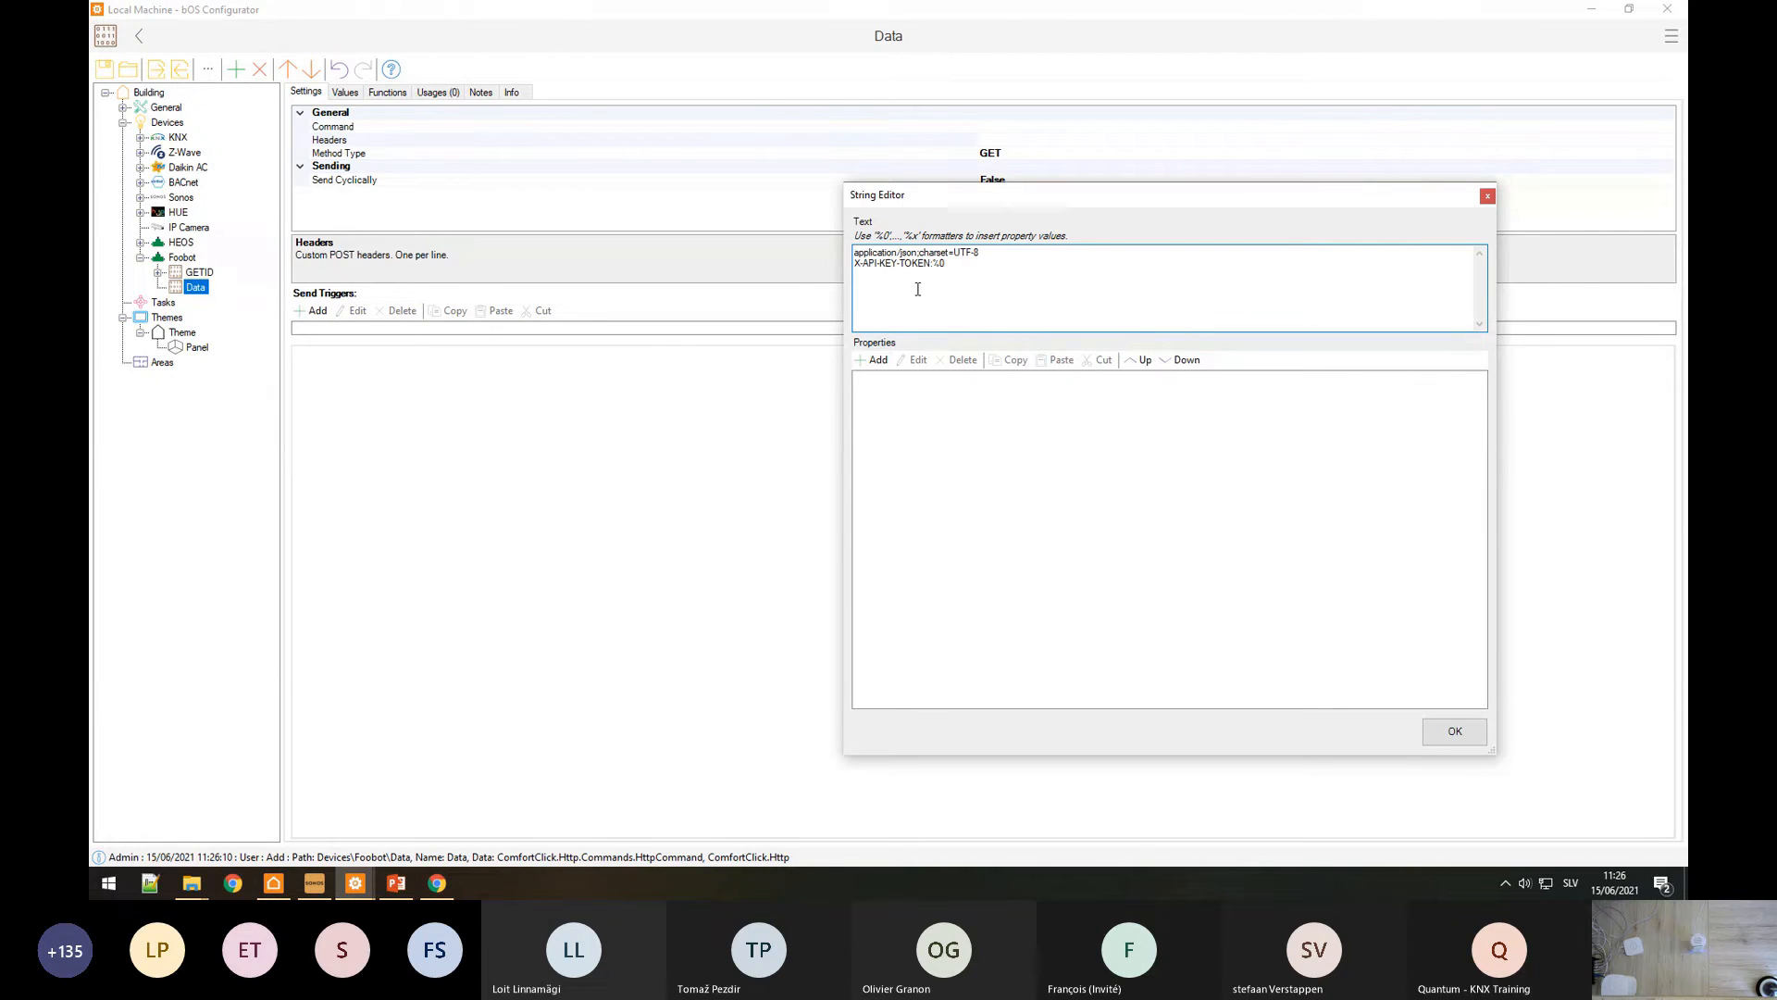
click(876, 360)
click(914, 775)
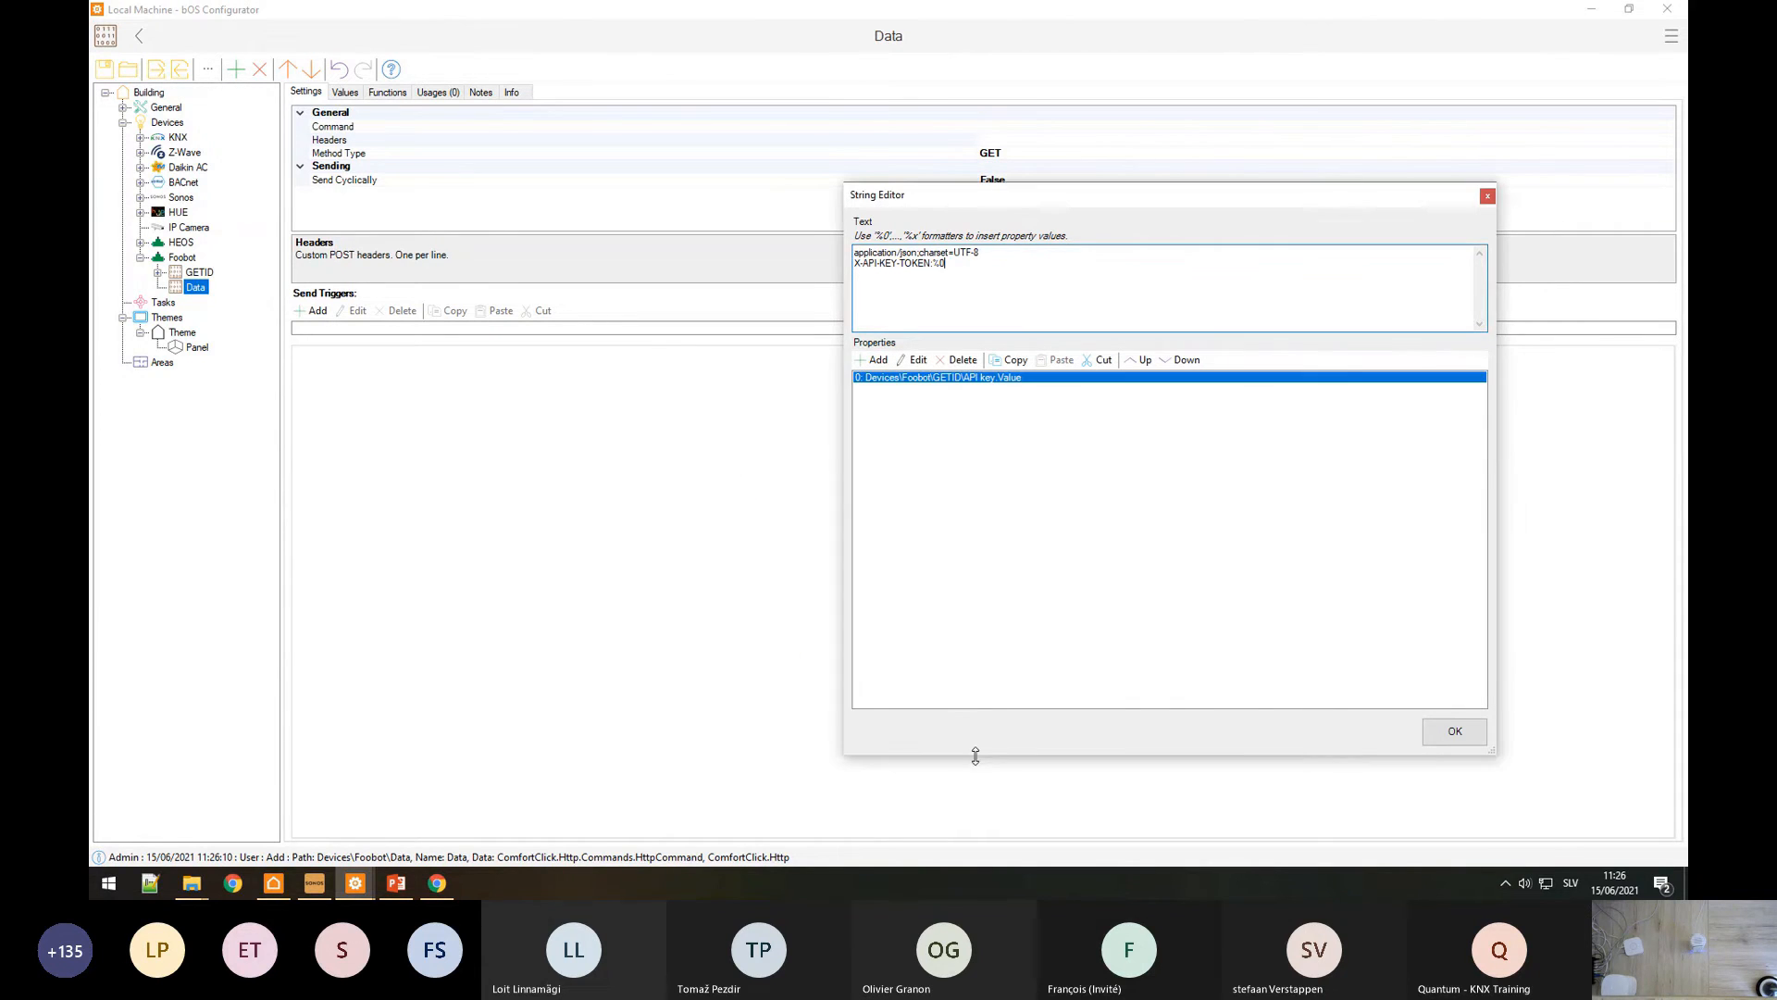
click(1454, 730)
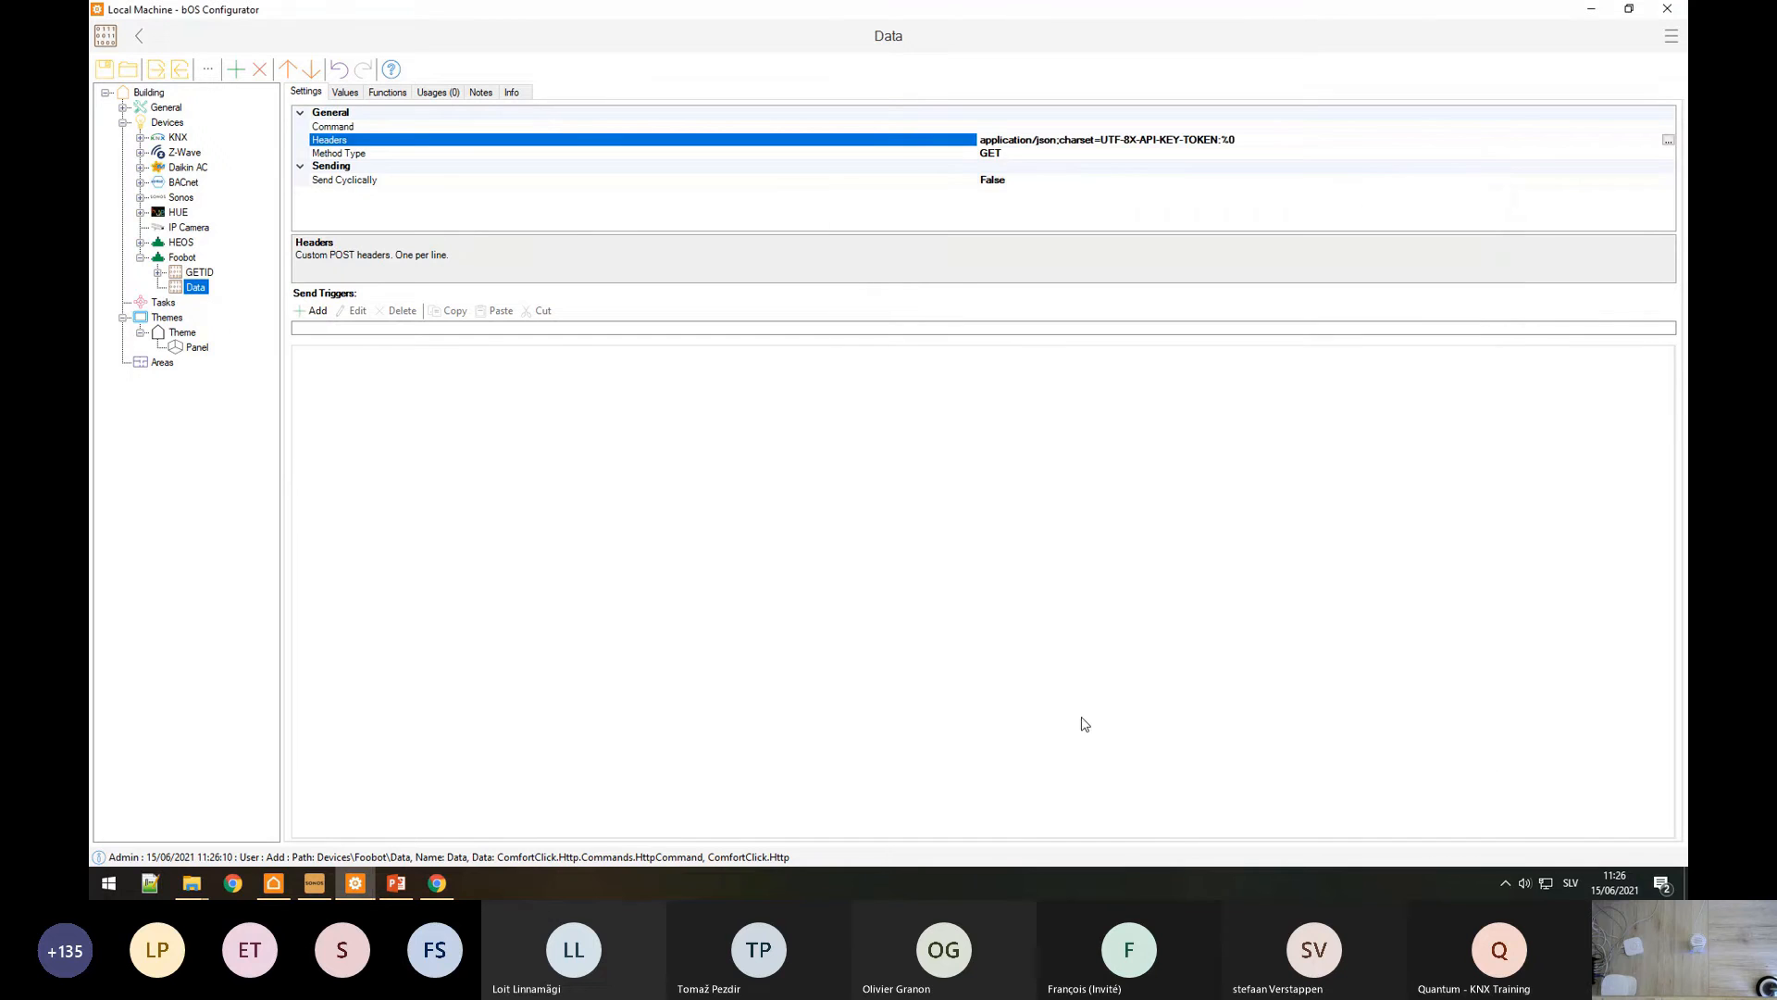
click(452, 890)
Step: Expand the /v2/device/{uuid}/datapoint/{period}/last/{averageBy}/ endpoint in the docs and copy its path
click(148, 14)
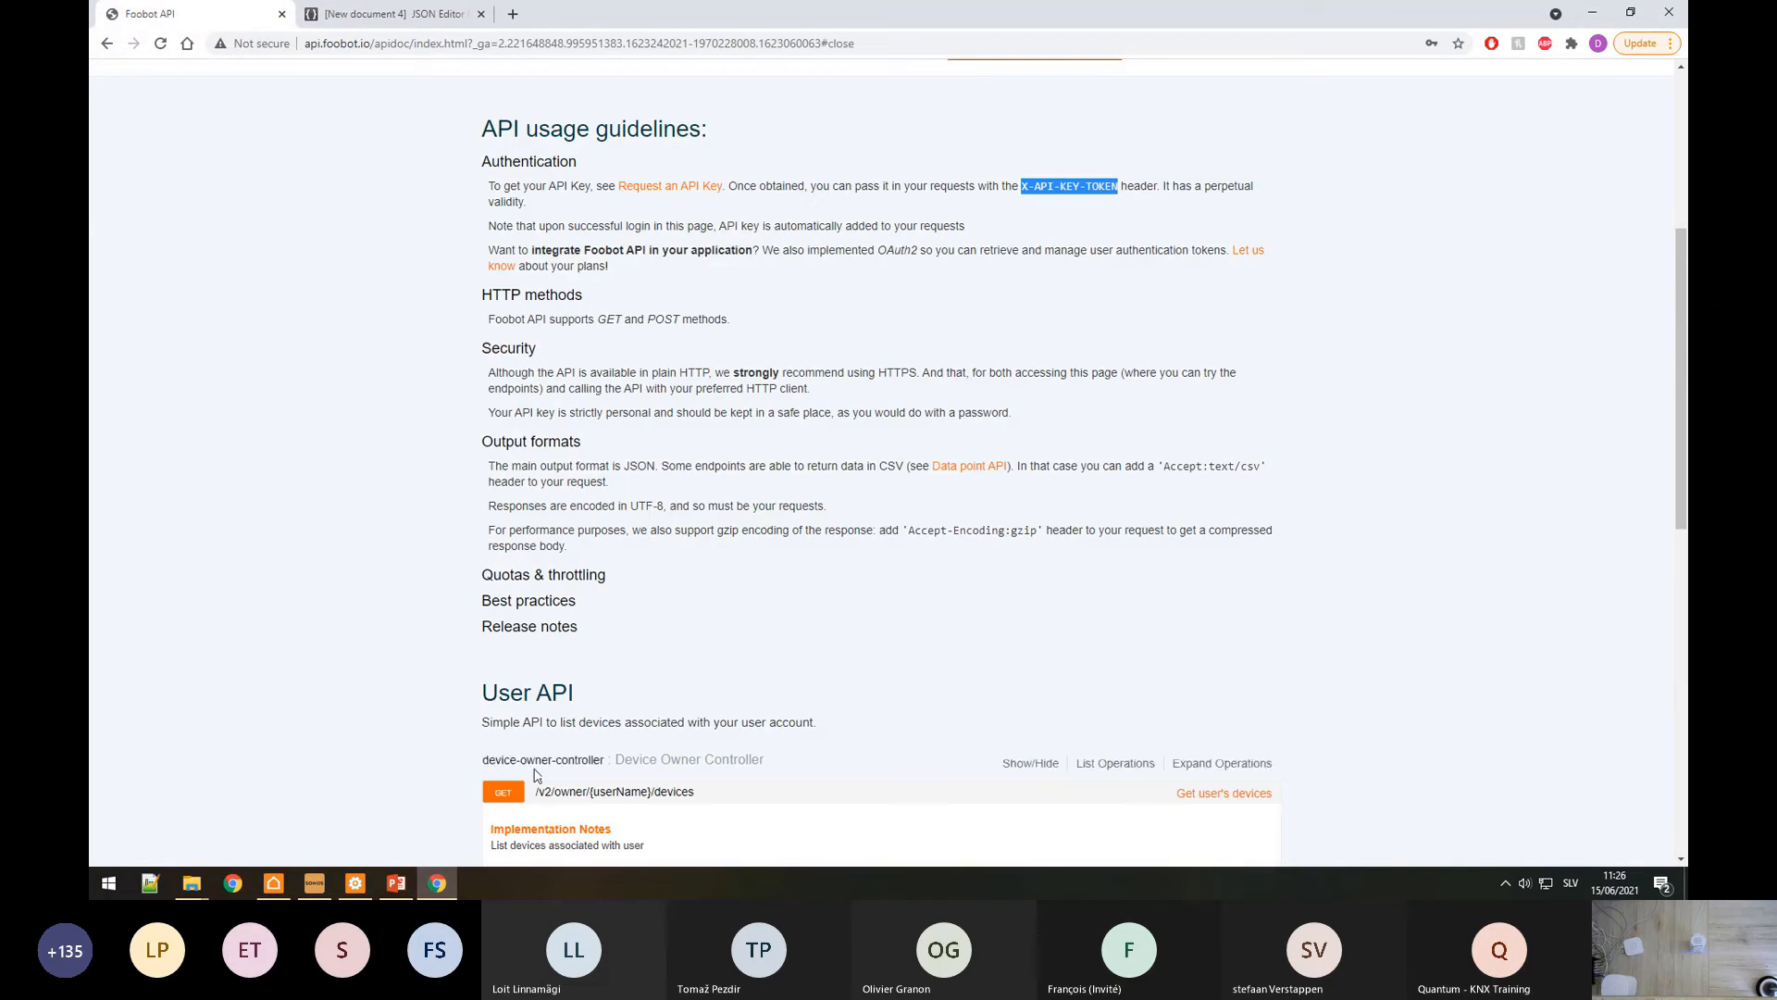
click(555, 459)
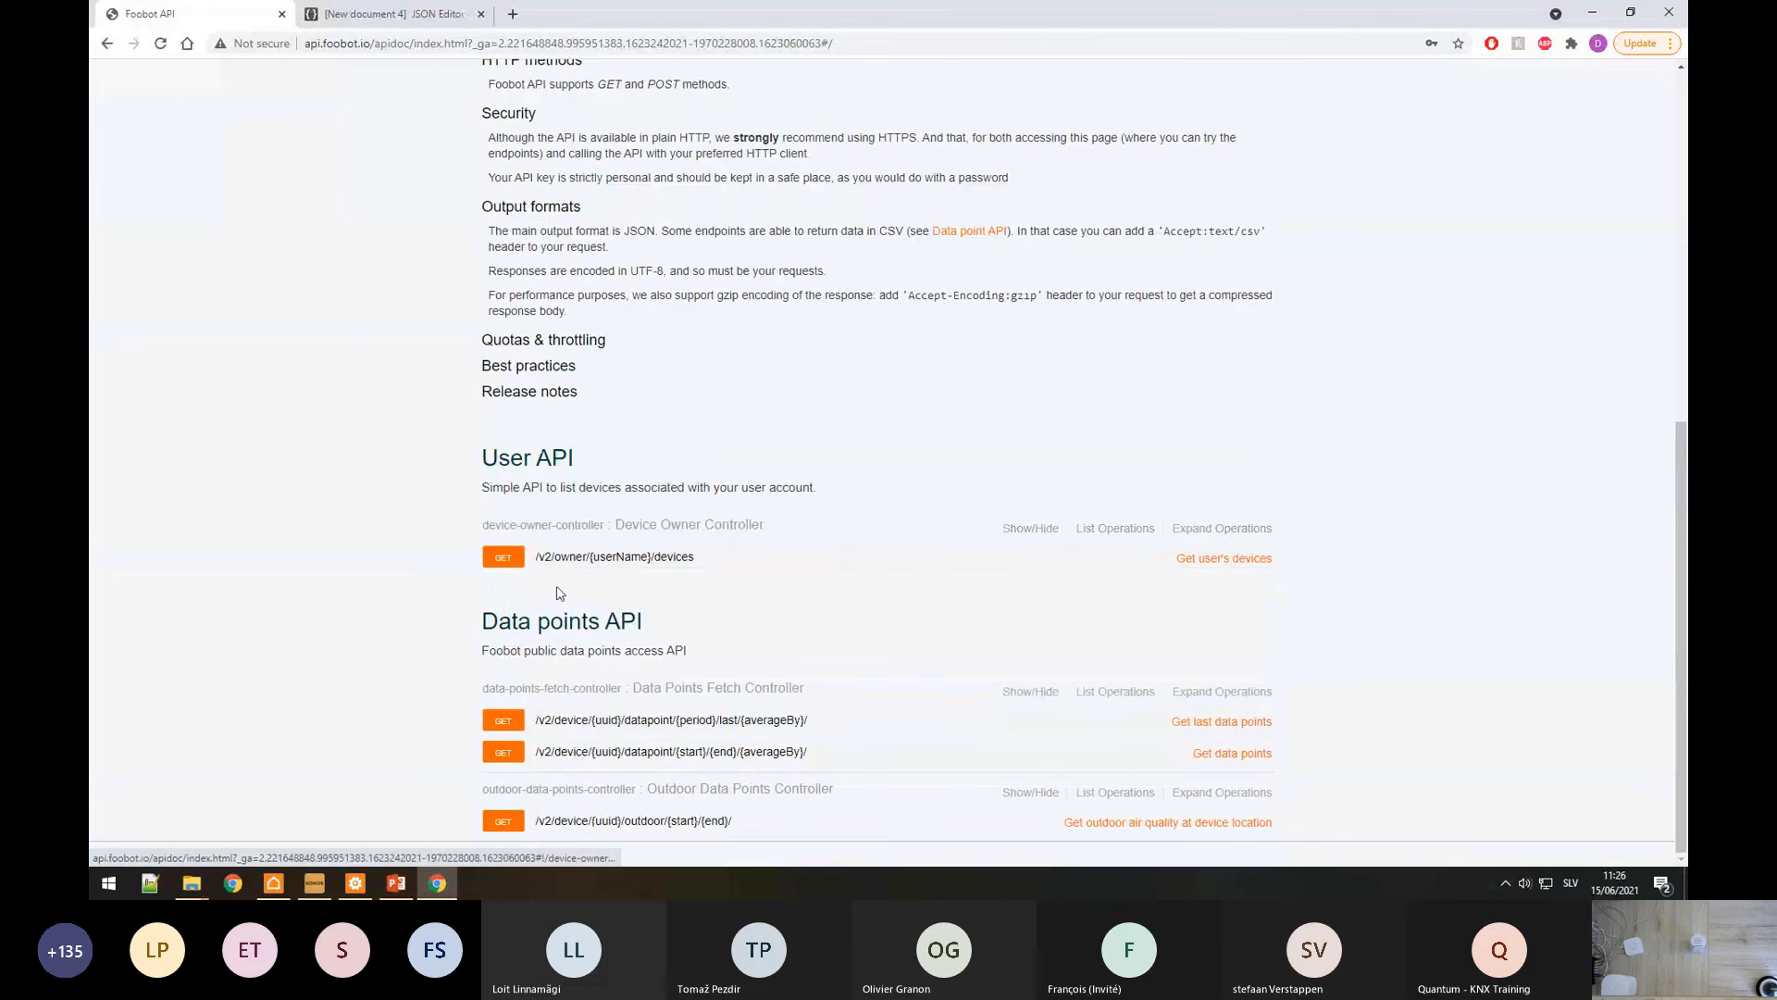
click(582, 721)
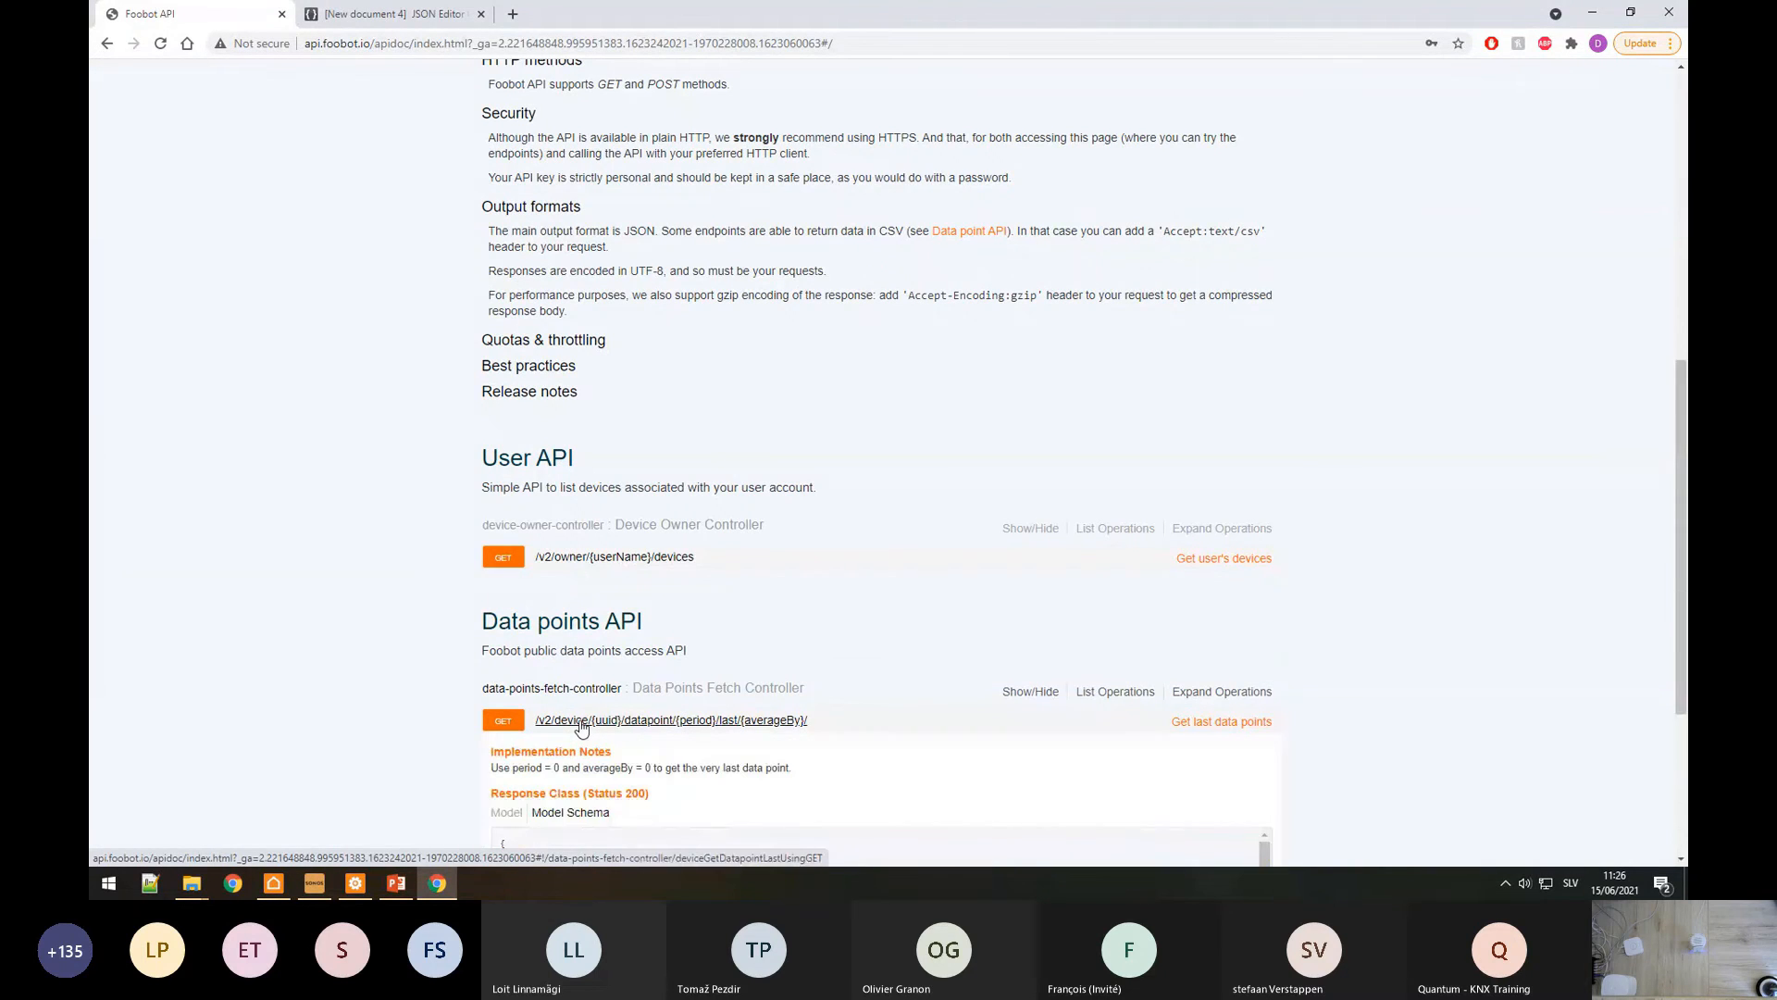
scroll(620, 614, down, 3)
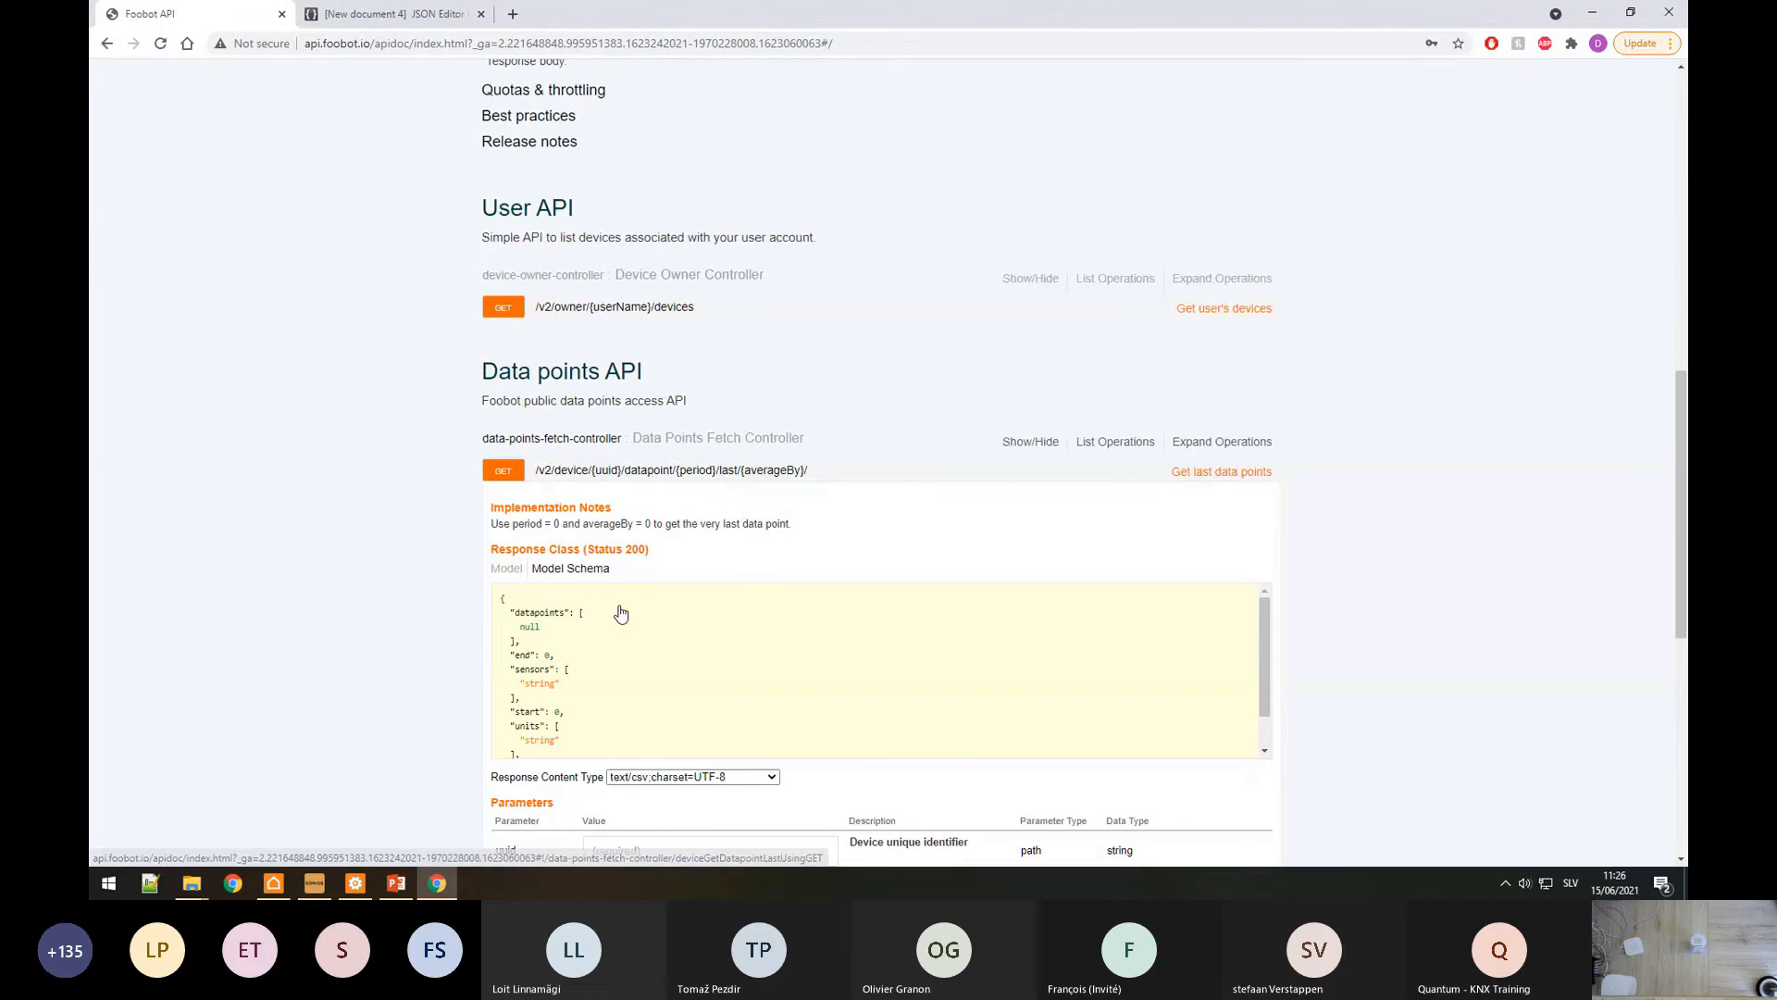
drag(794, 525, 485, 536)
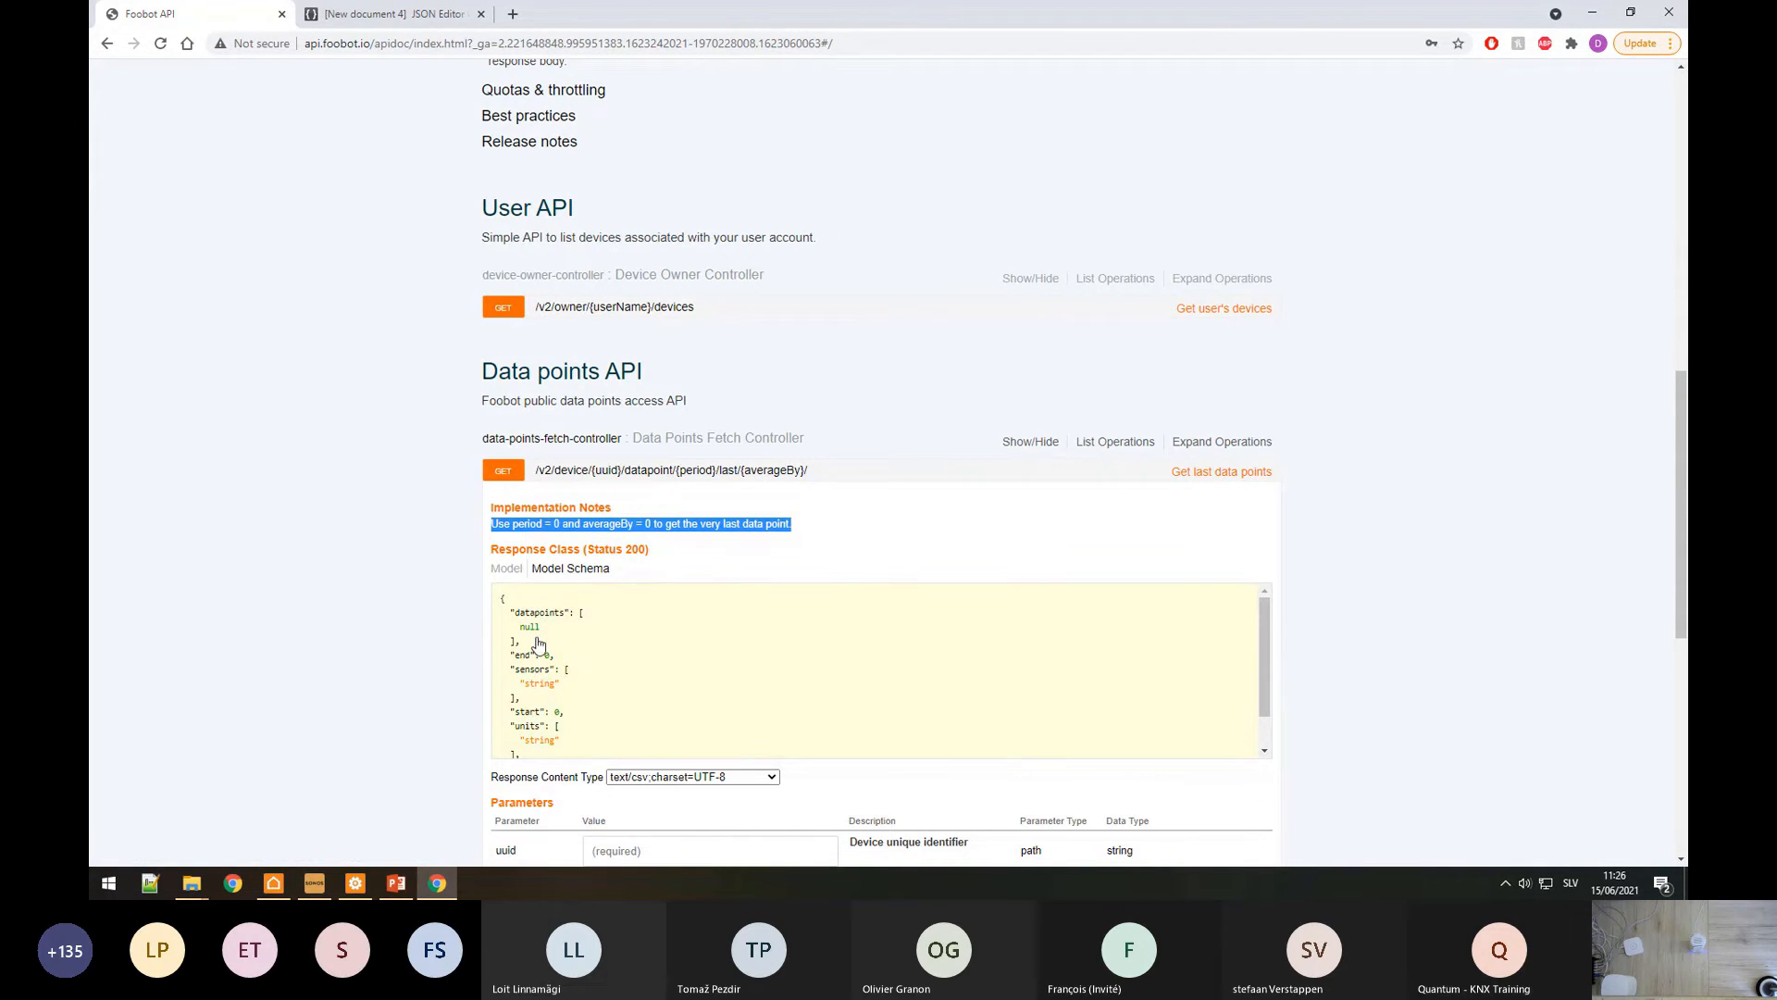
scroll(597, 676, down, 1)
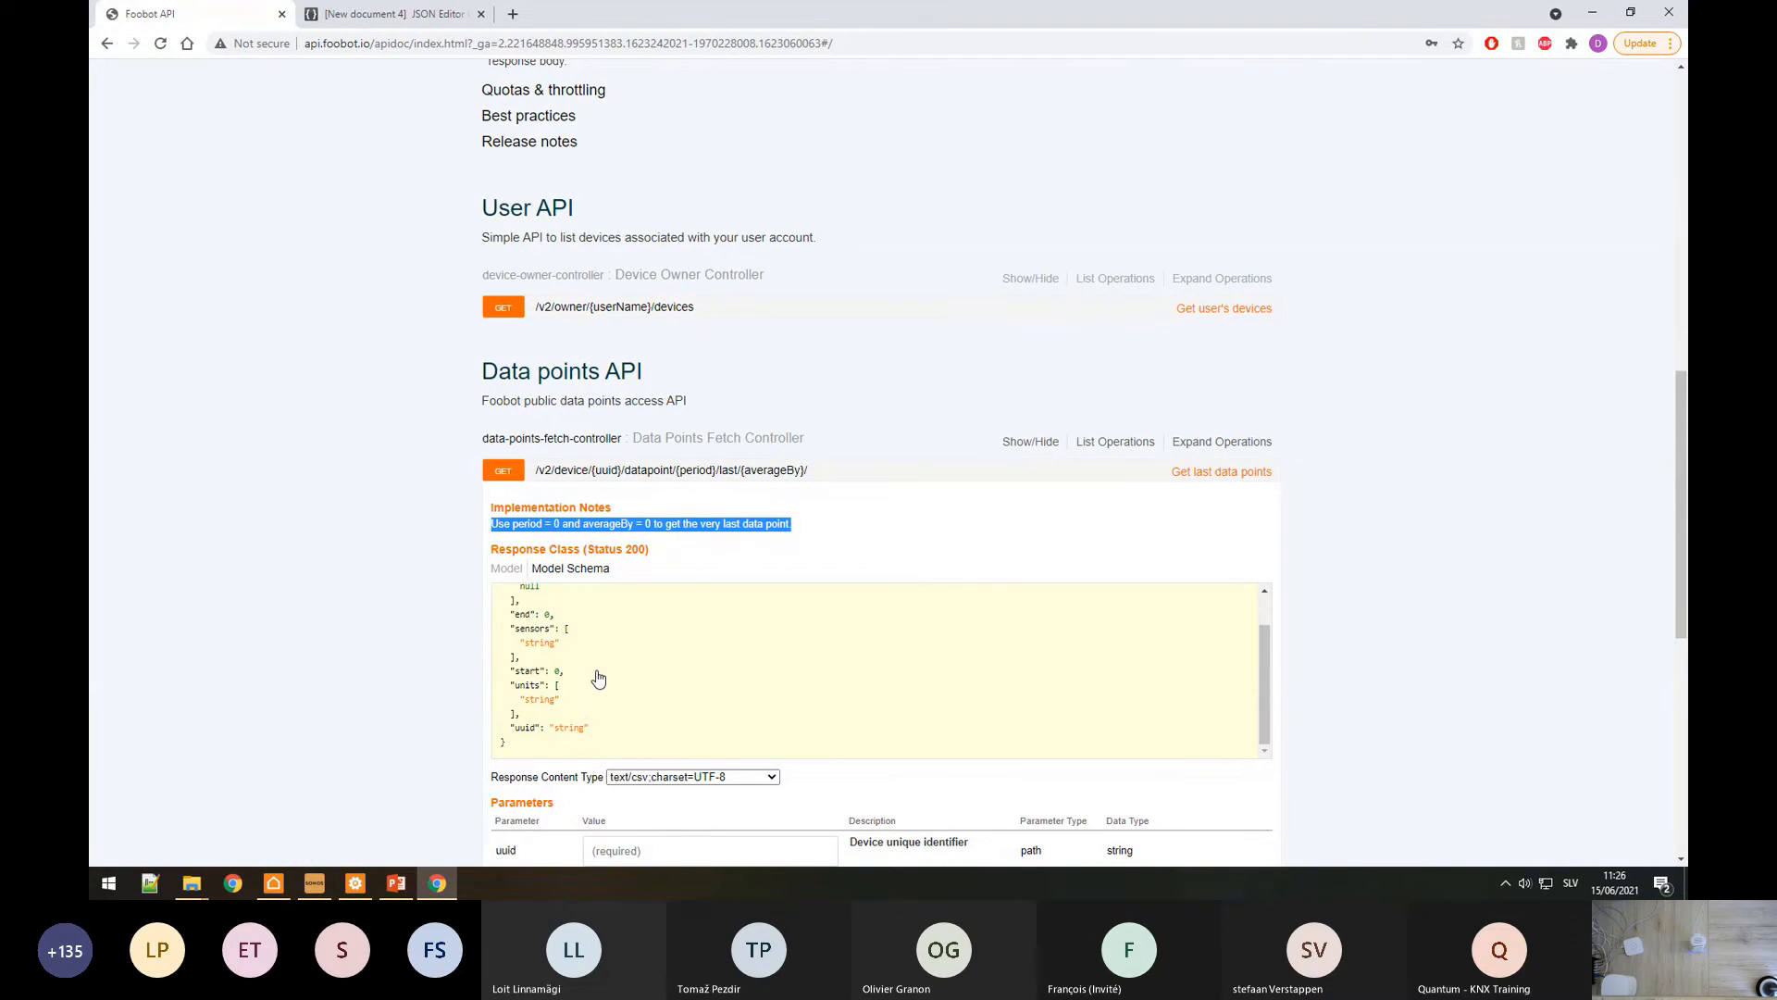
scroll(597, 676, up, 1)
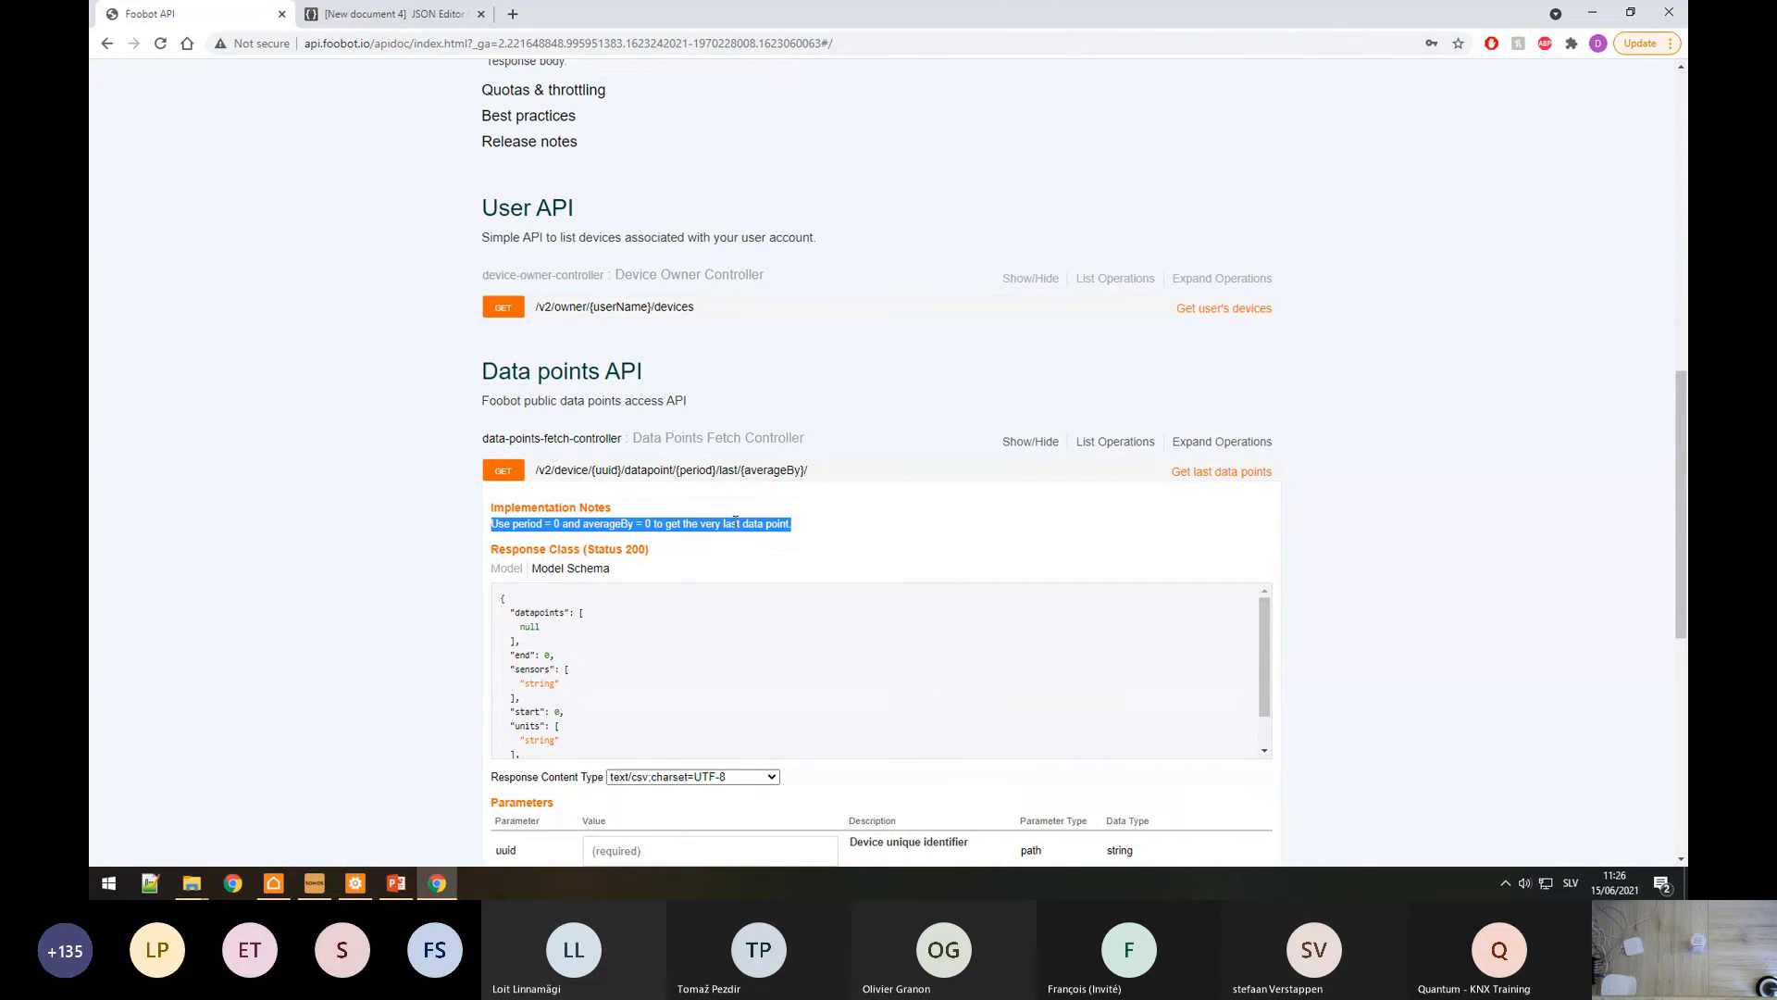
double_click(648, 524)
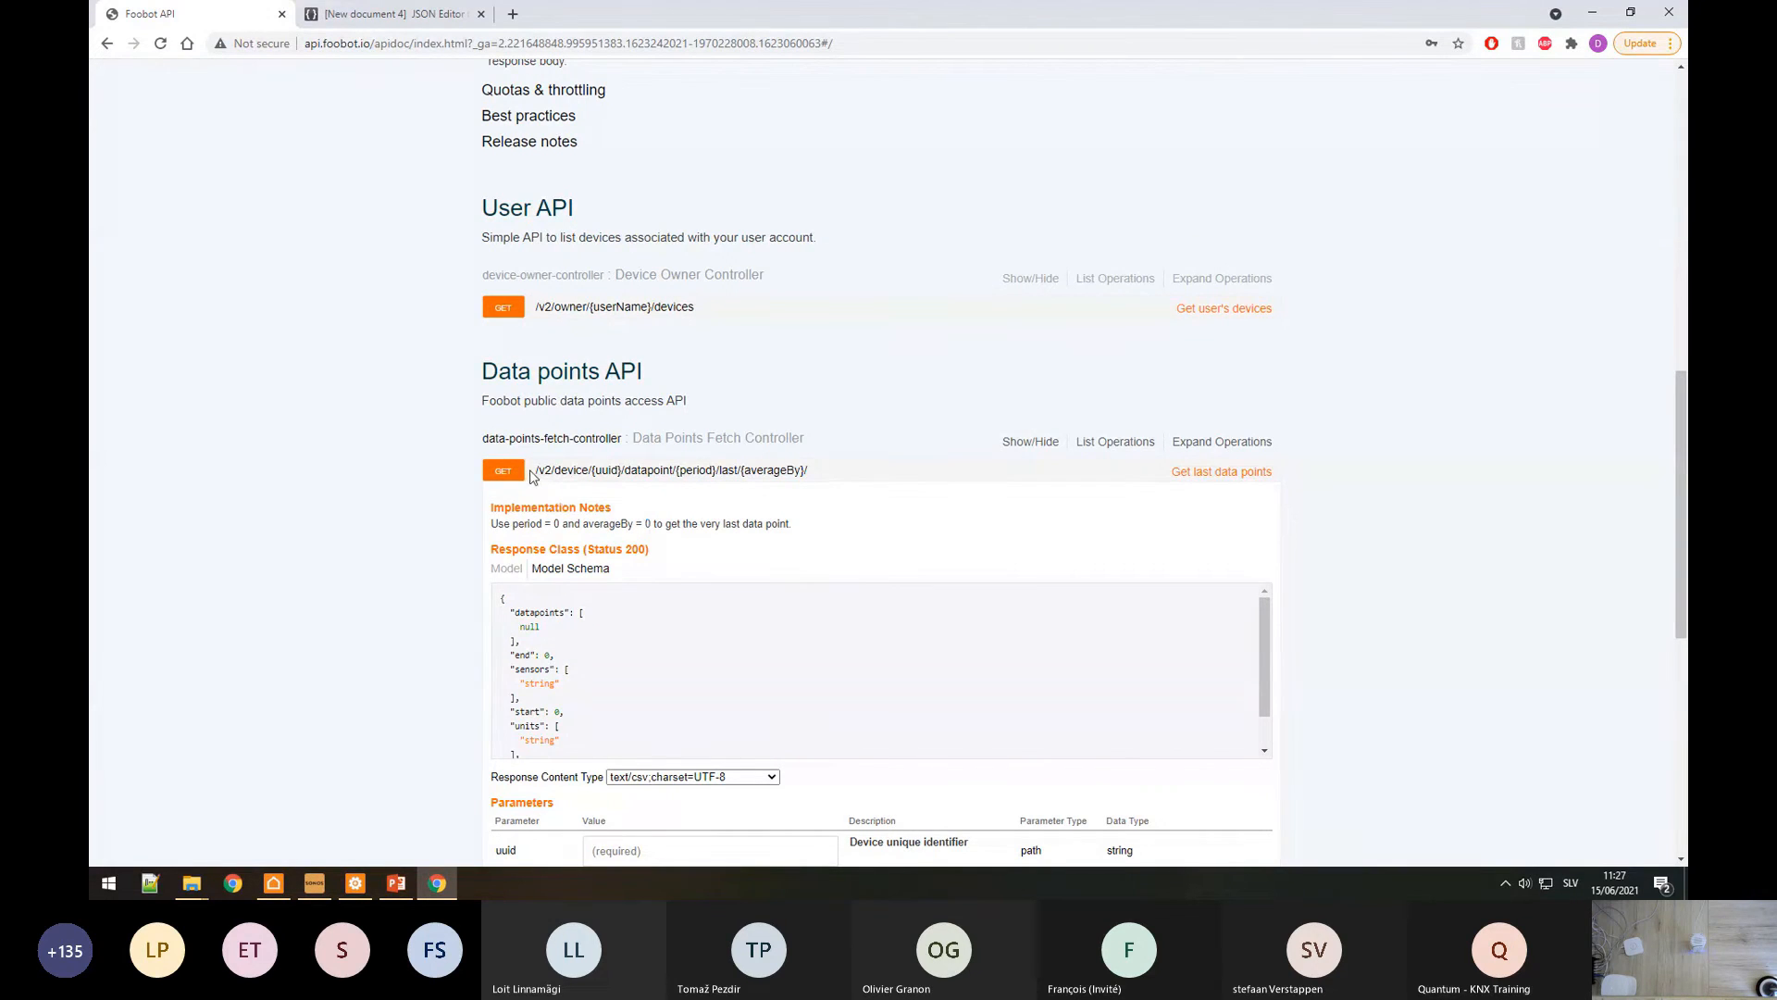
drag(530, 470, 811, 474)
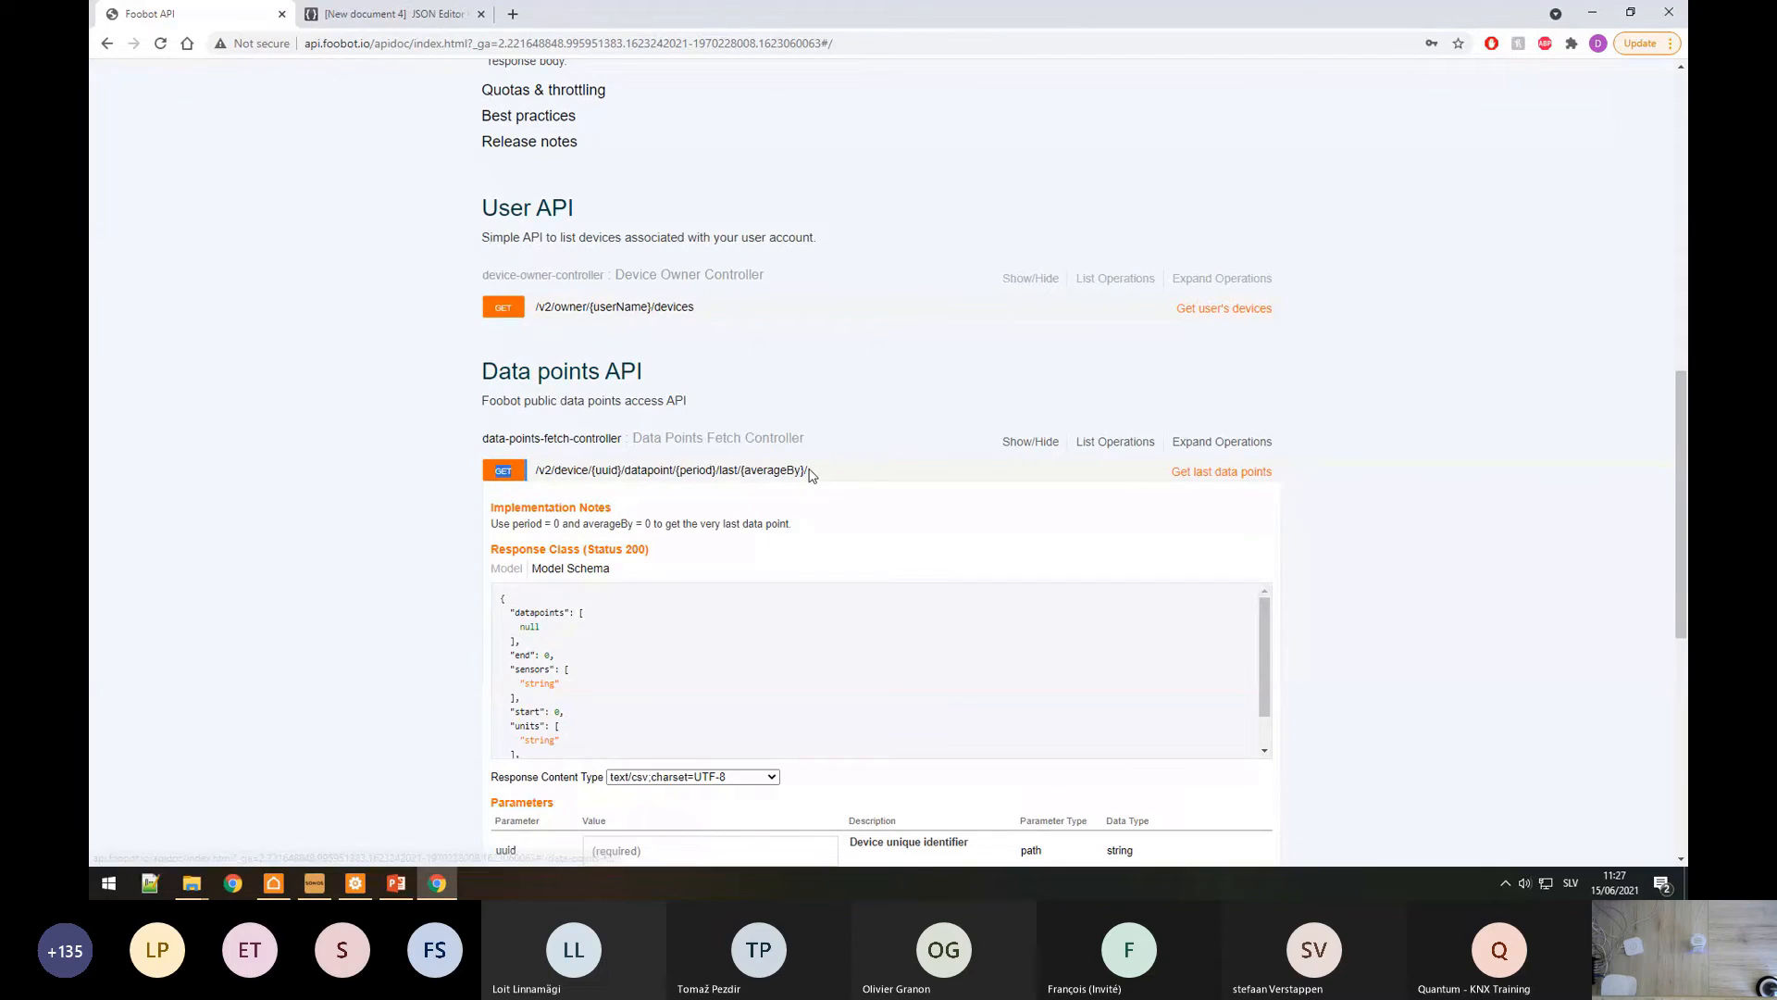
triple_click(807, 471)
key(ctrl+c)
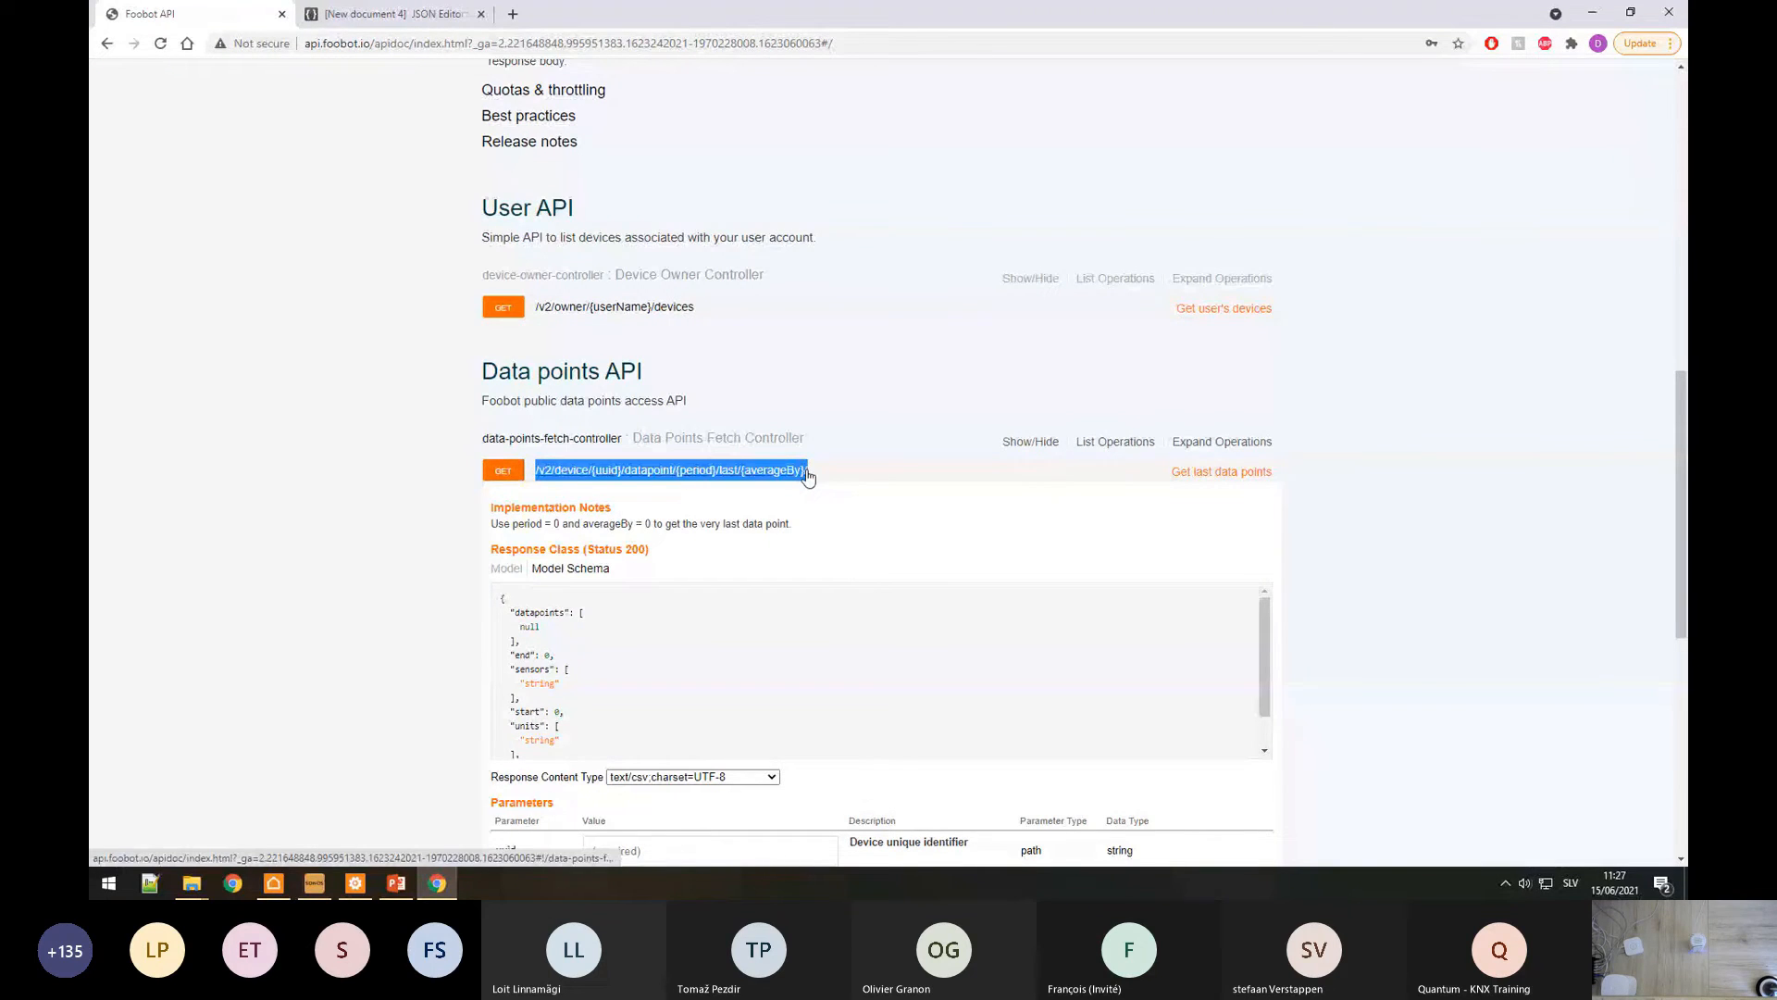
click(355, 883)
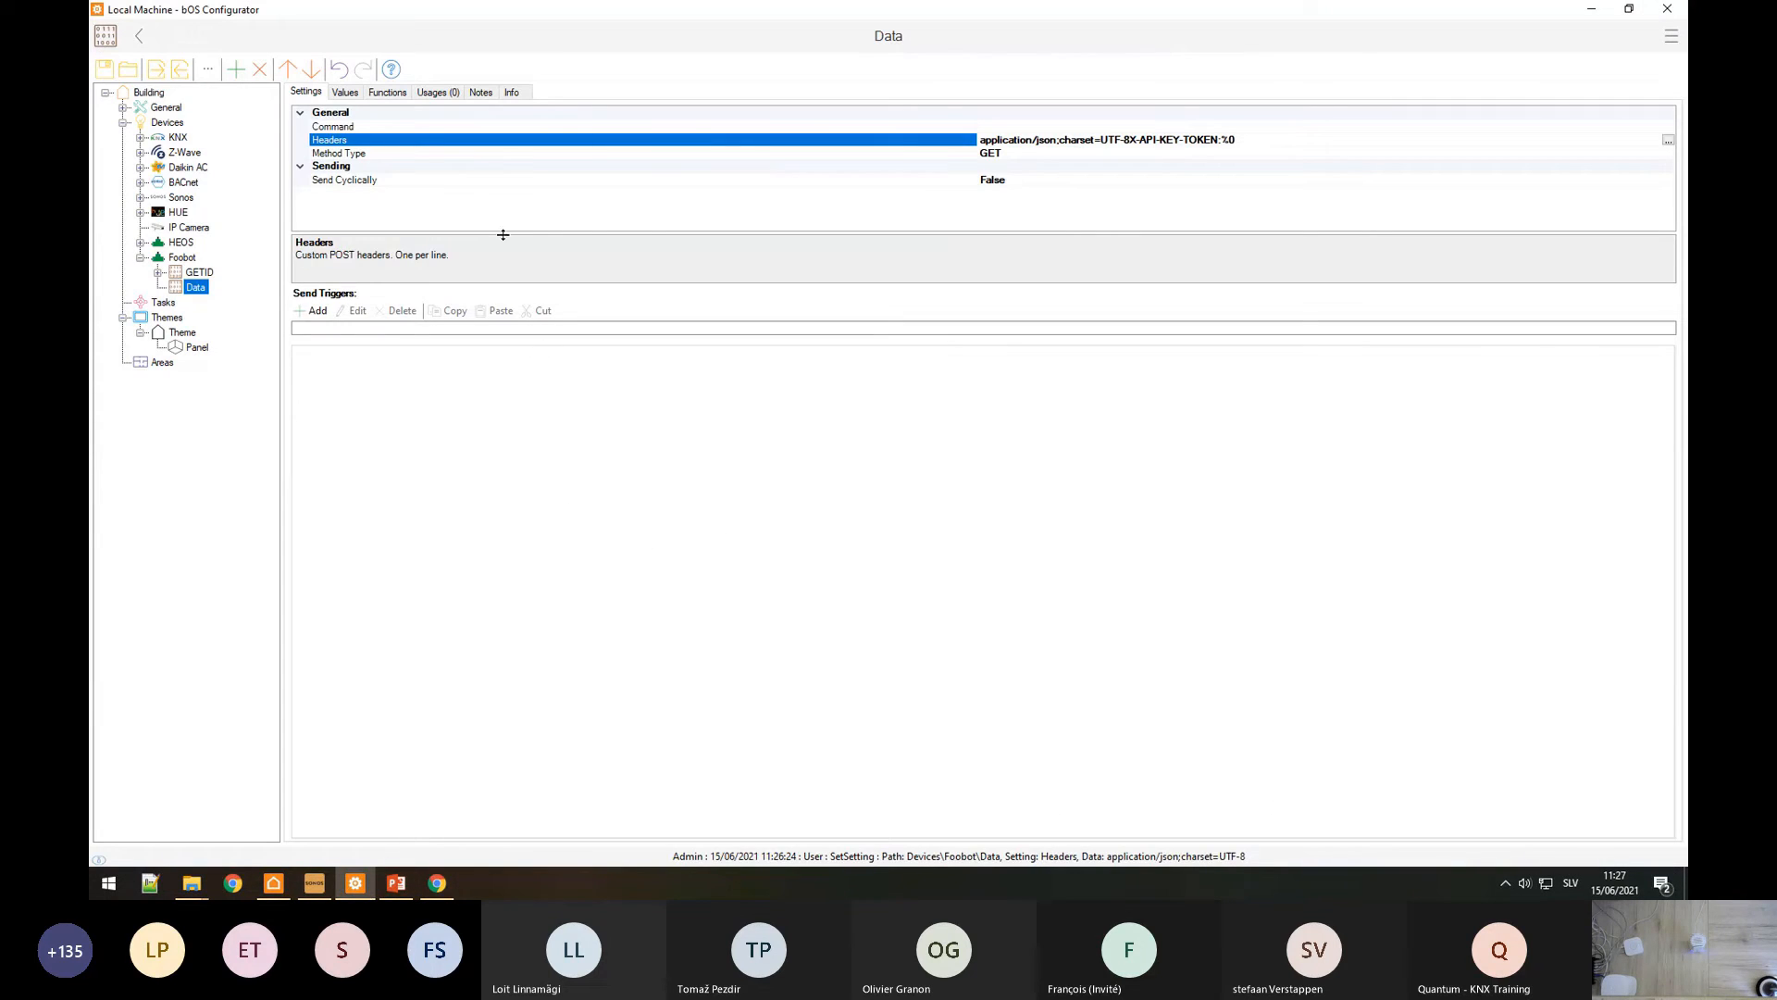
Step: Set Data's command to /v2/device/%0/datapoint/0/last/0/, with %0 bound to GETID\ID
click(347, 126)
click(1667, 126)
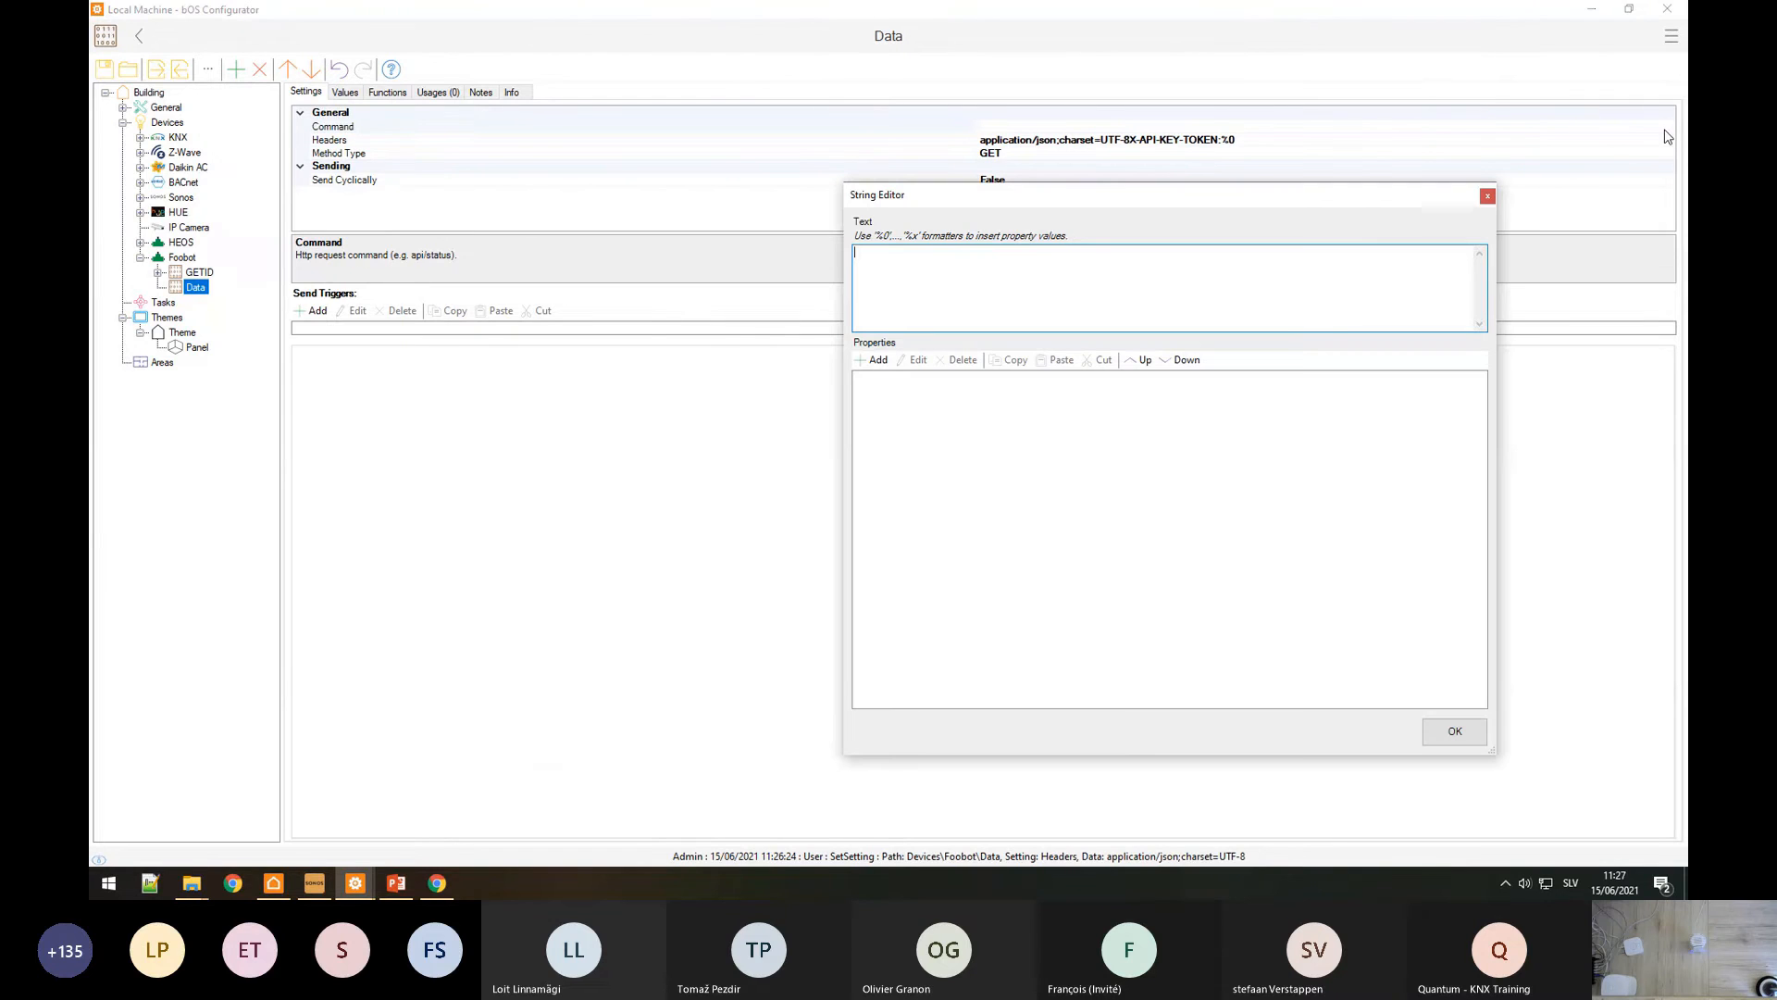
key(ctrl+v)
drag(928, 253, 906, 256)
key(BackSpace)
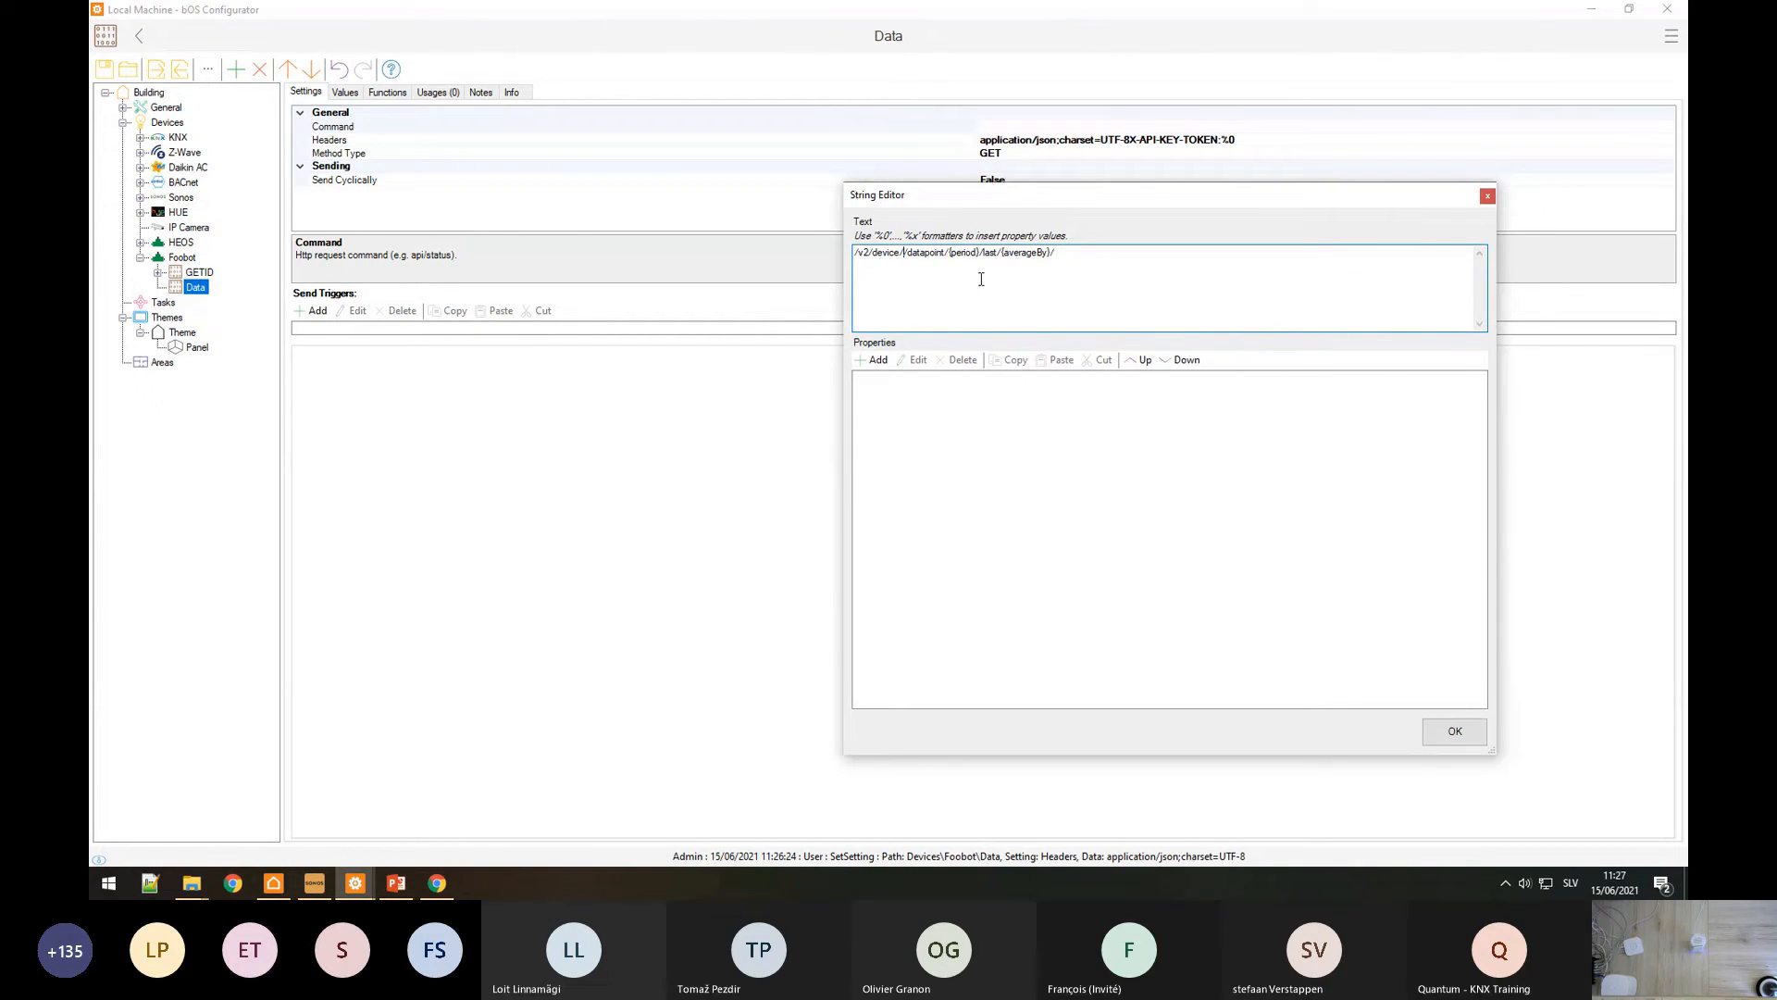
text(%0)
click(874, 360)
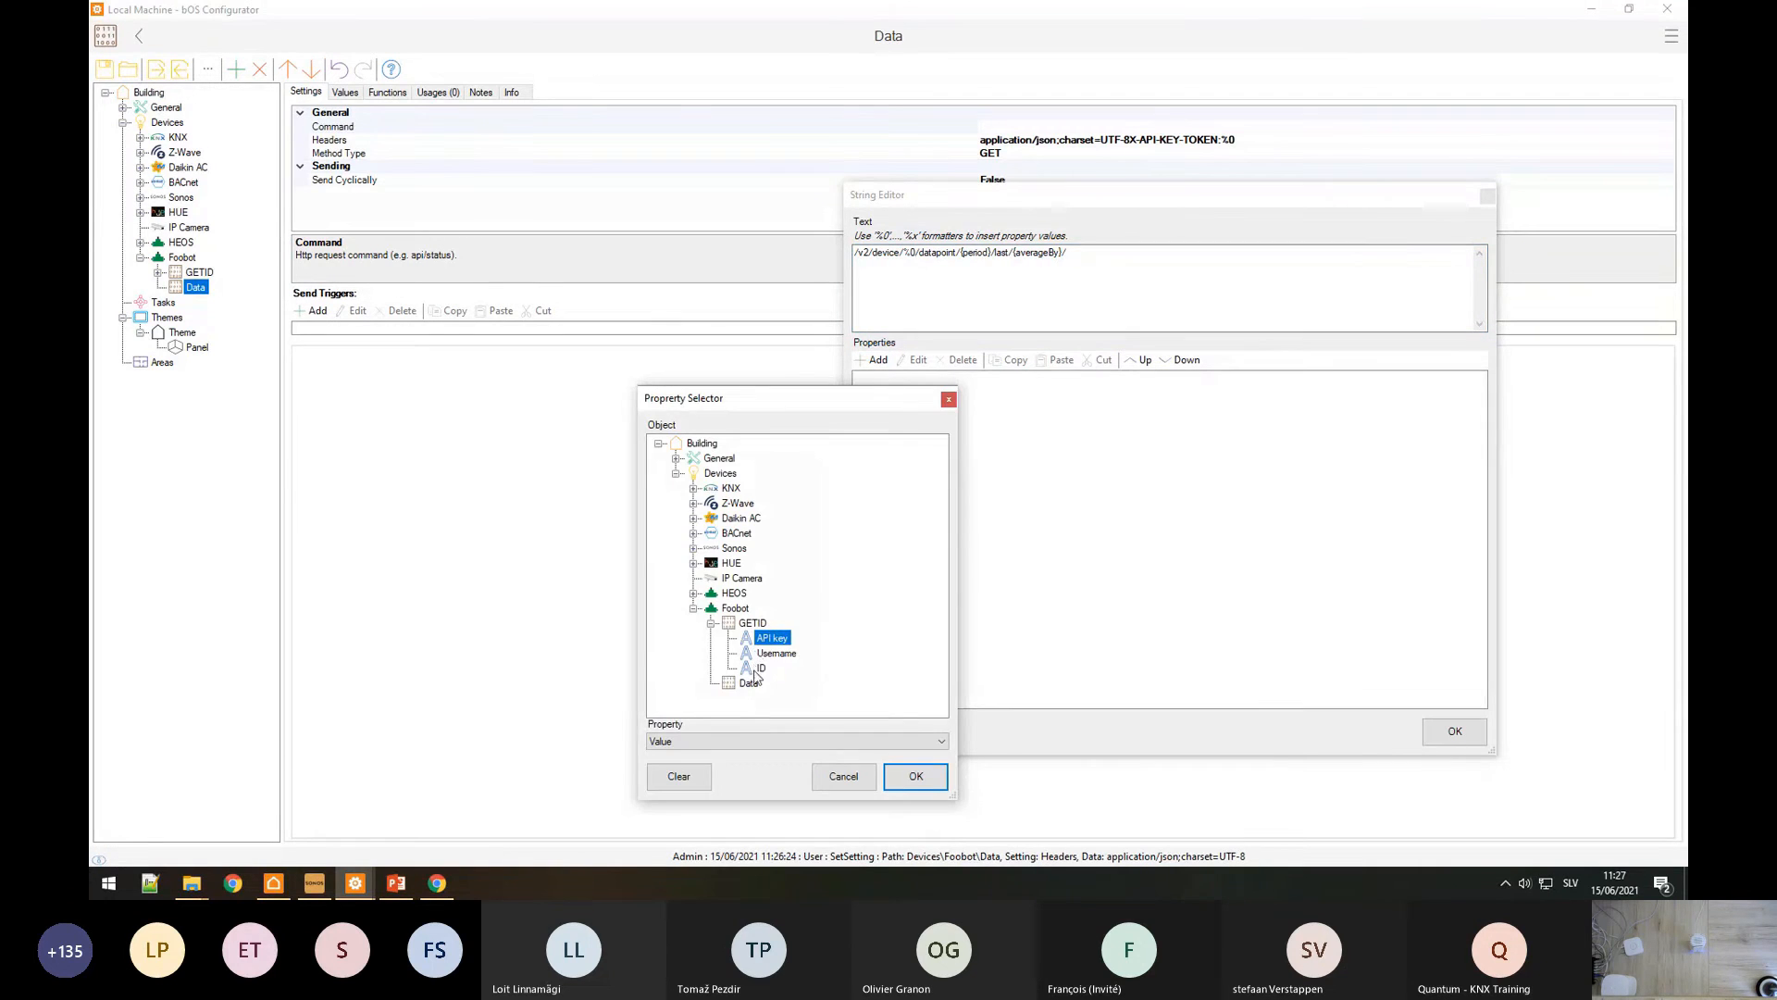
click(761, 668)
click(915, 778)
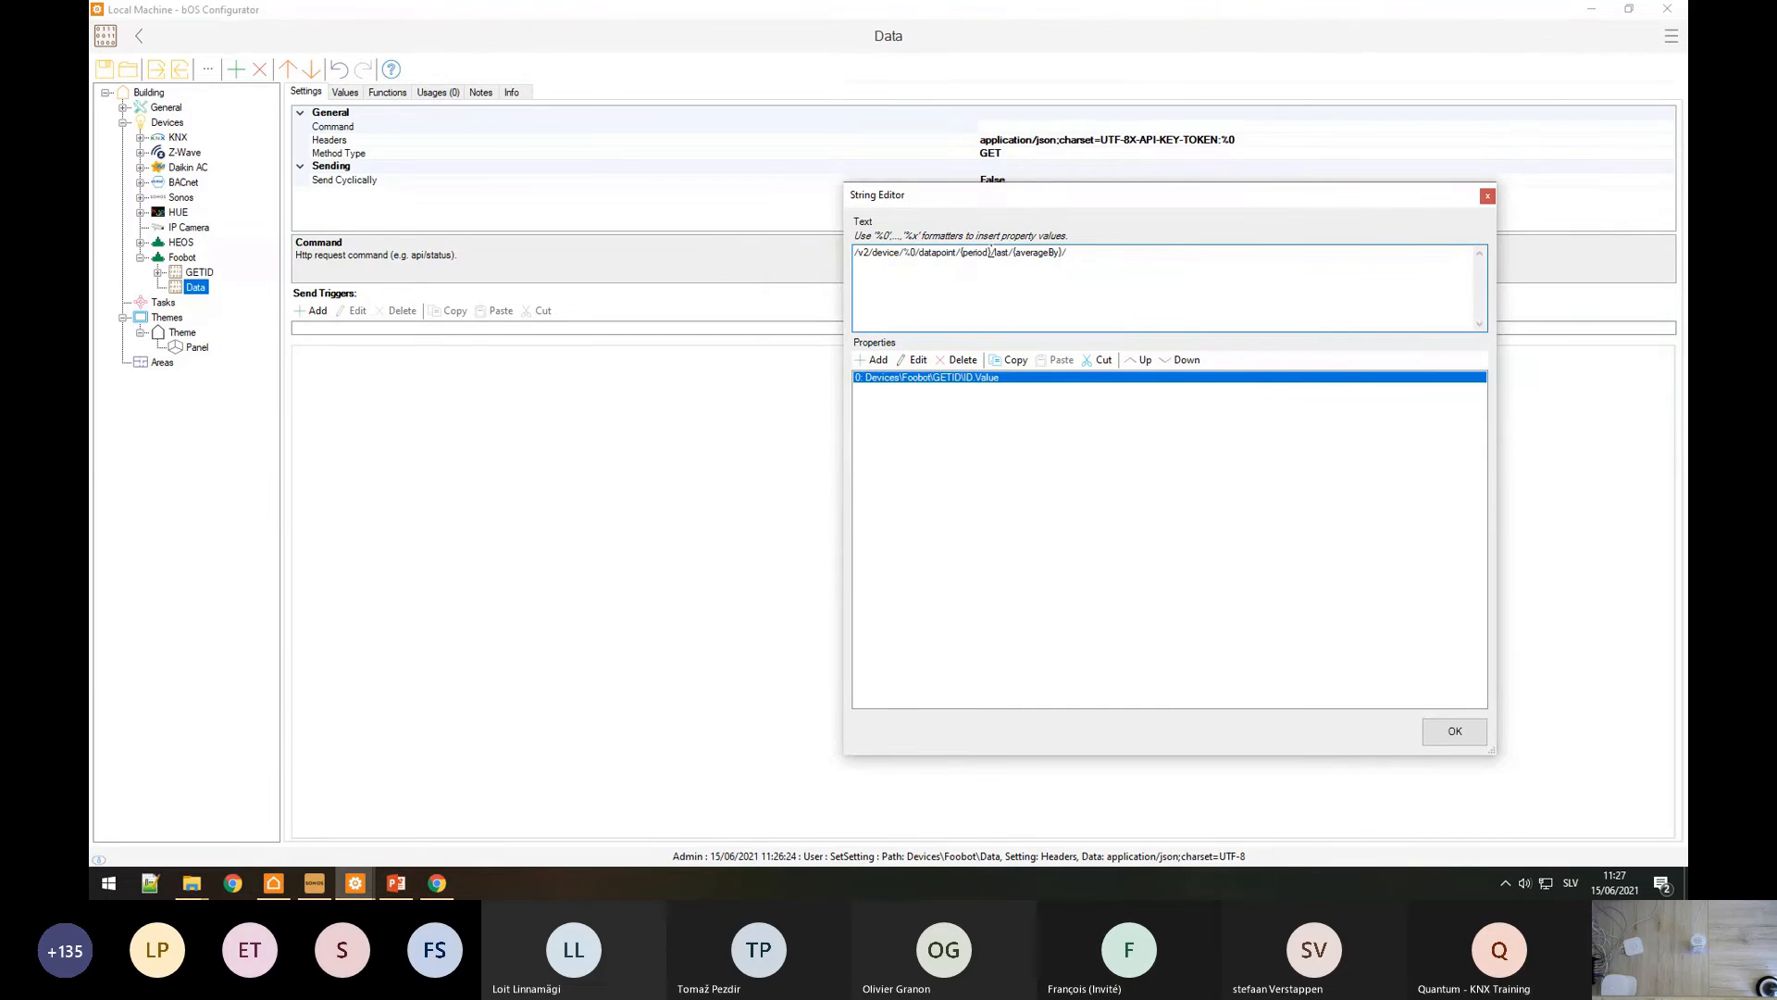
drag(991, 251, 1040, 252)
text(0)
text(0)
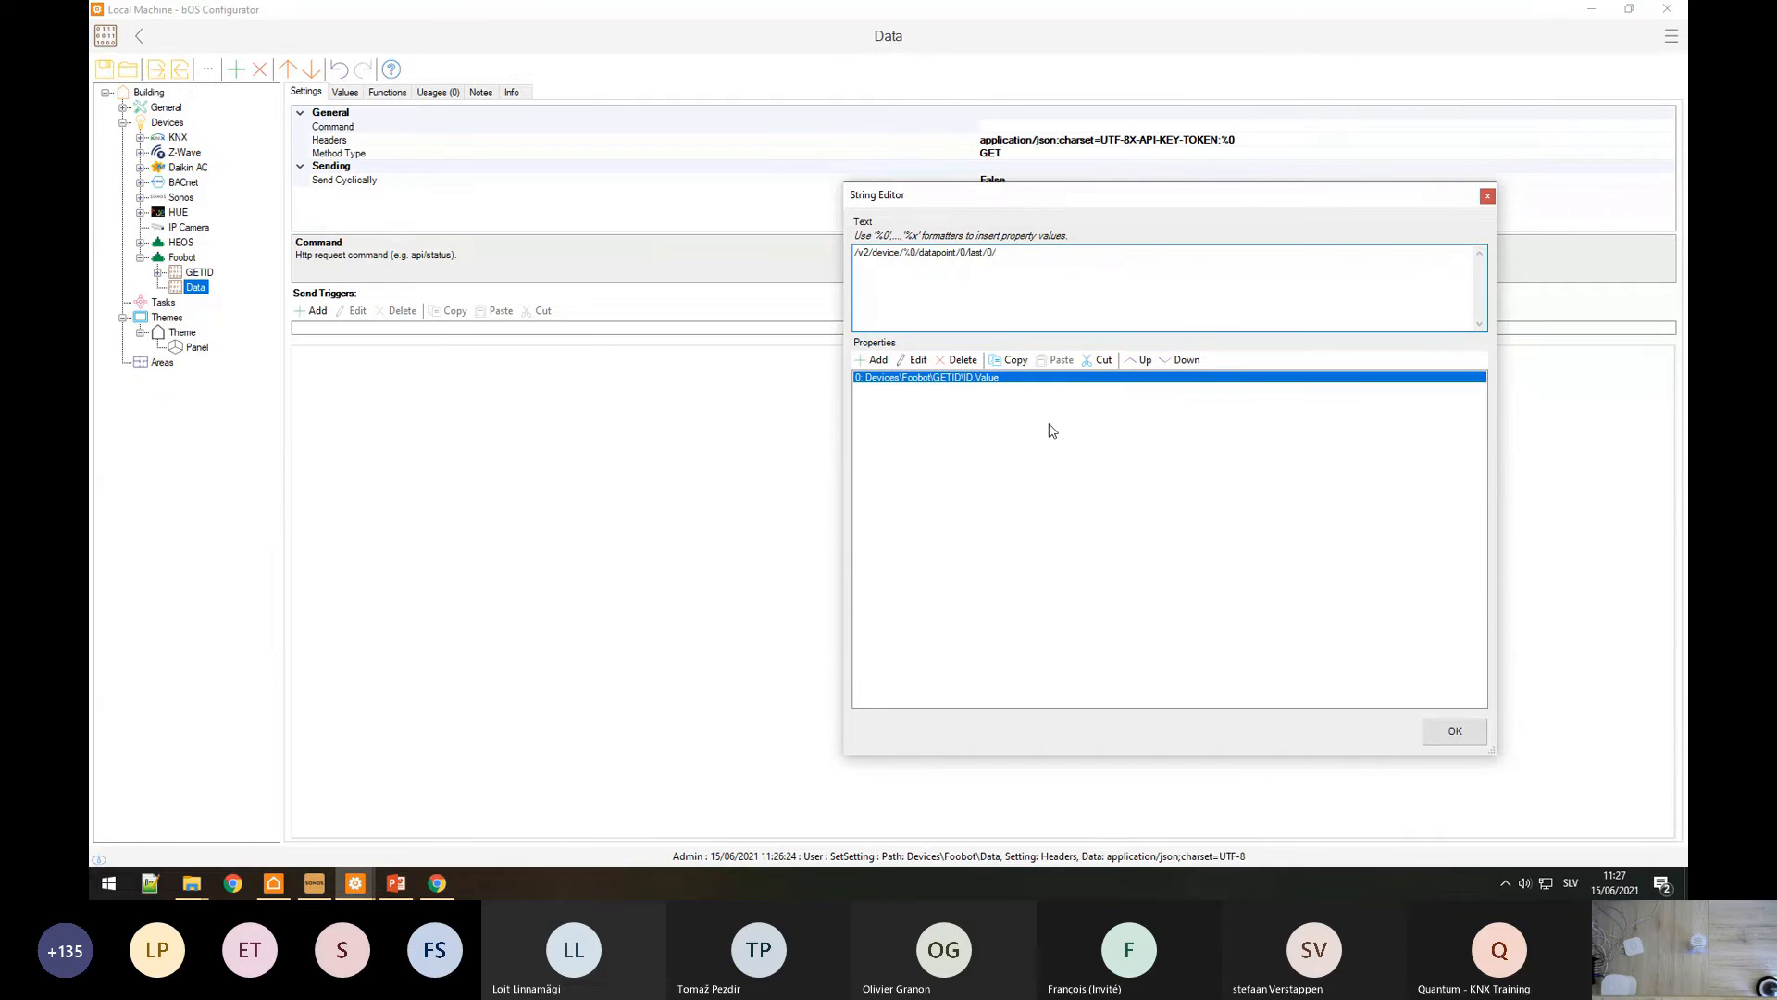
click(1449, 731)
Step: Send the Data request and copy all of its Response Data JSON
click(380, 94)
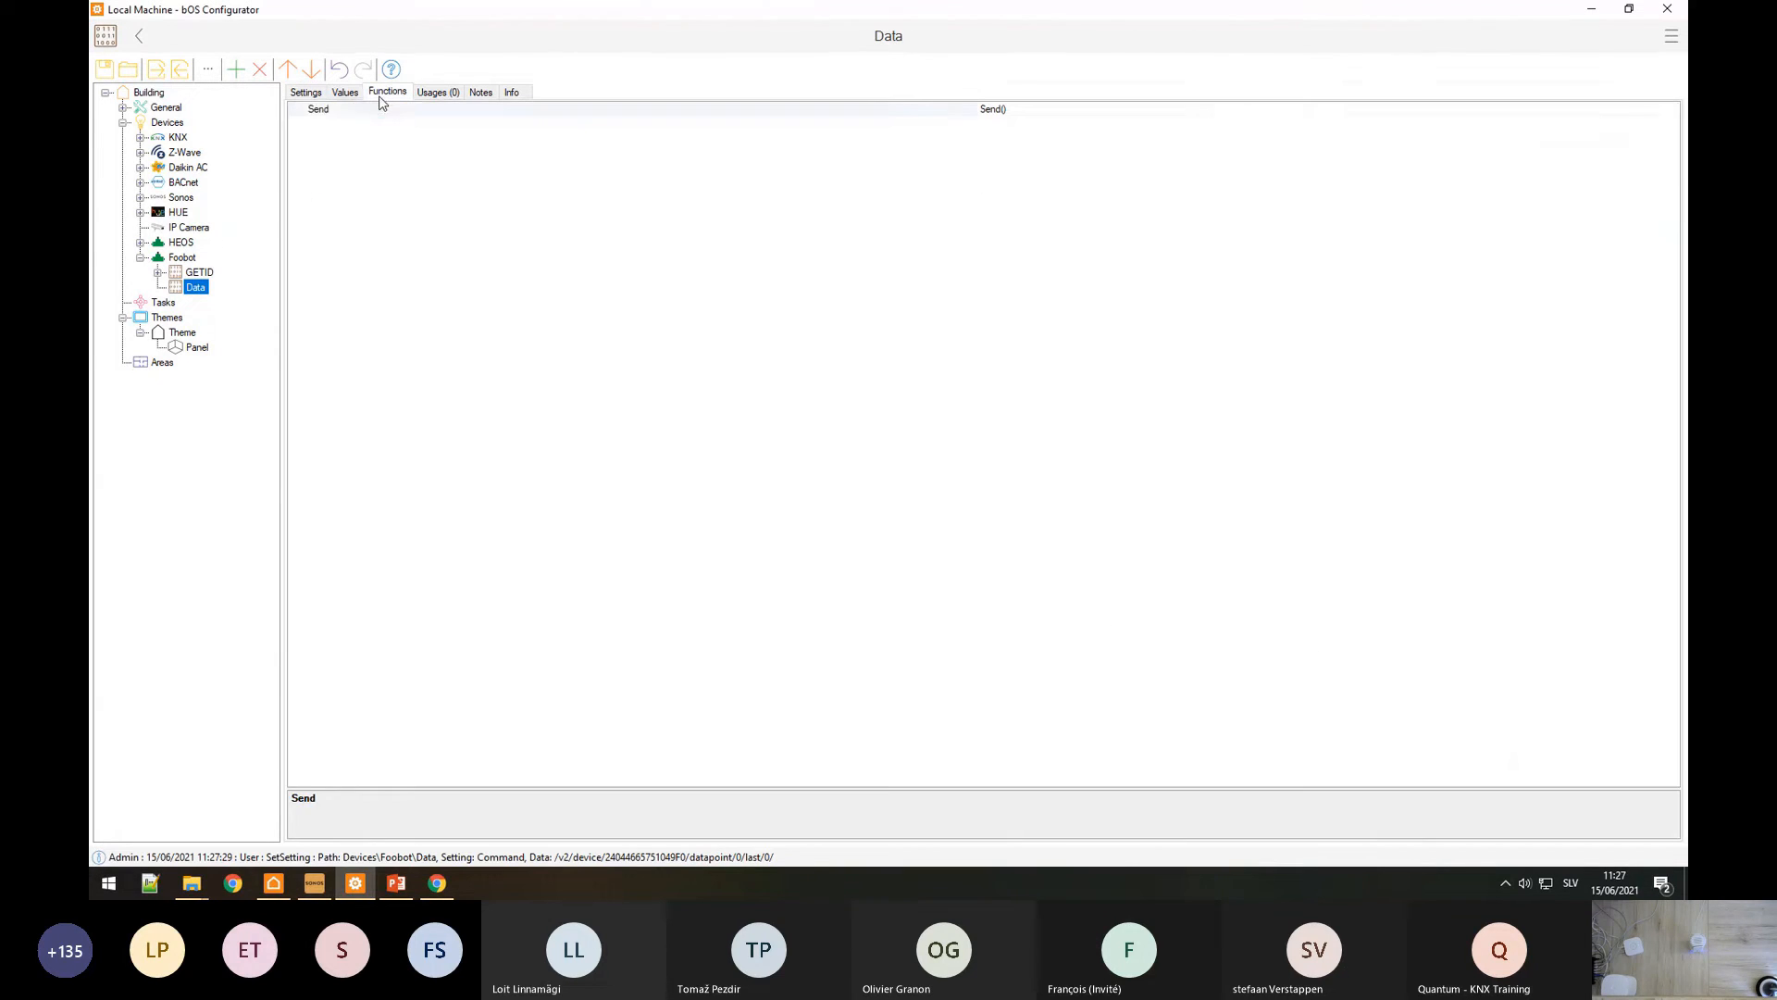
click(348, 109)
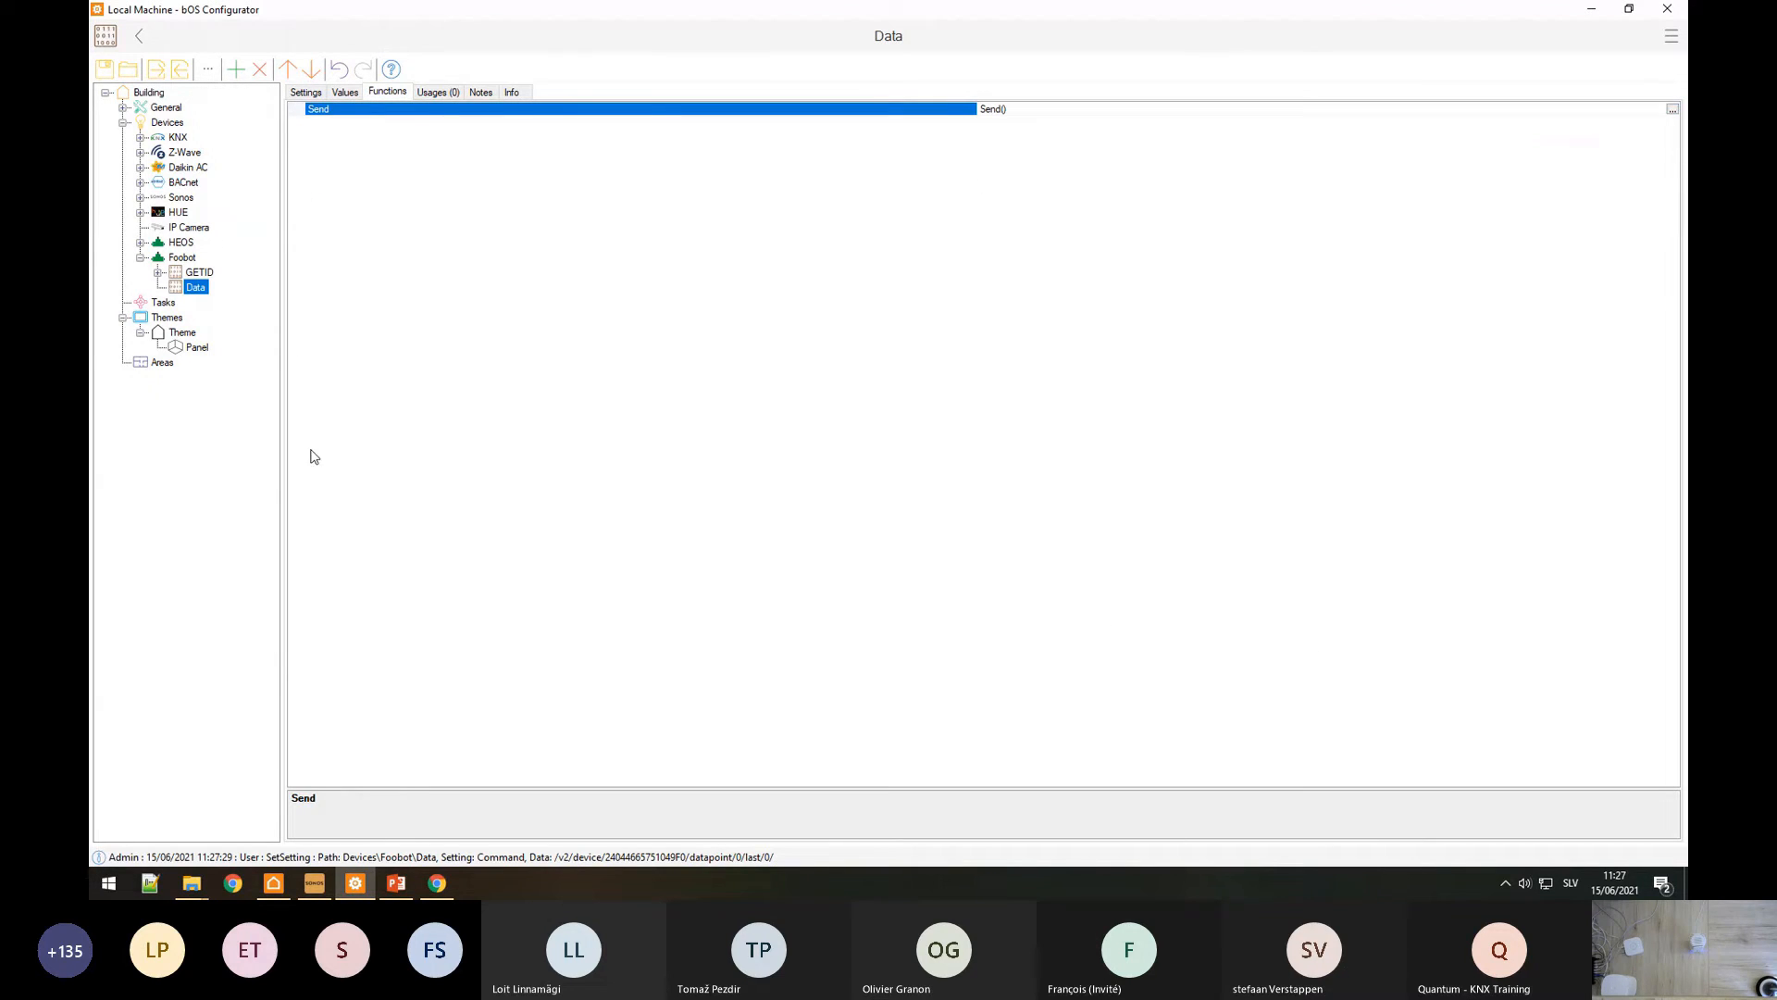
click(345, 94)
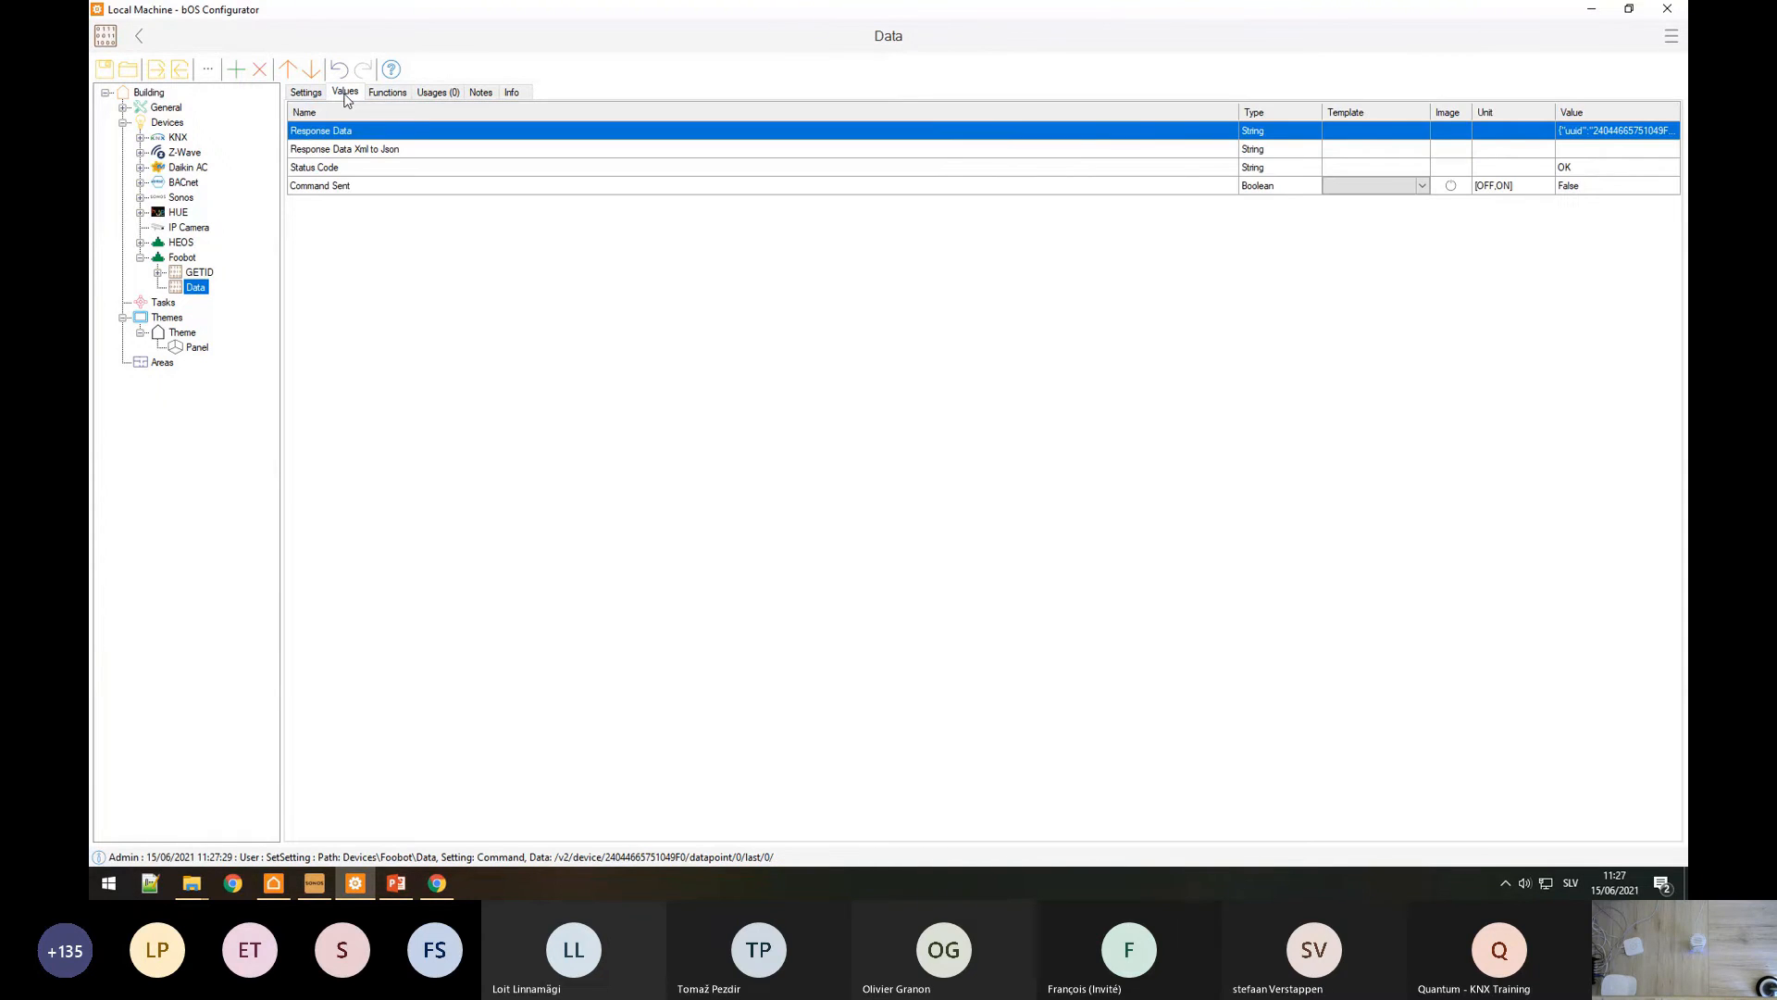
click(1591, 137)
right_click(1591, 137)
click(1539, 246)
click(435, 884)
Step: Paste the Data response into JSON Editor Online and expand sensors, datapoints and its first row
click(117, 148)
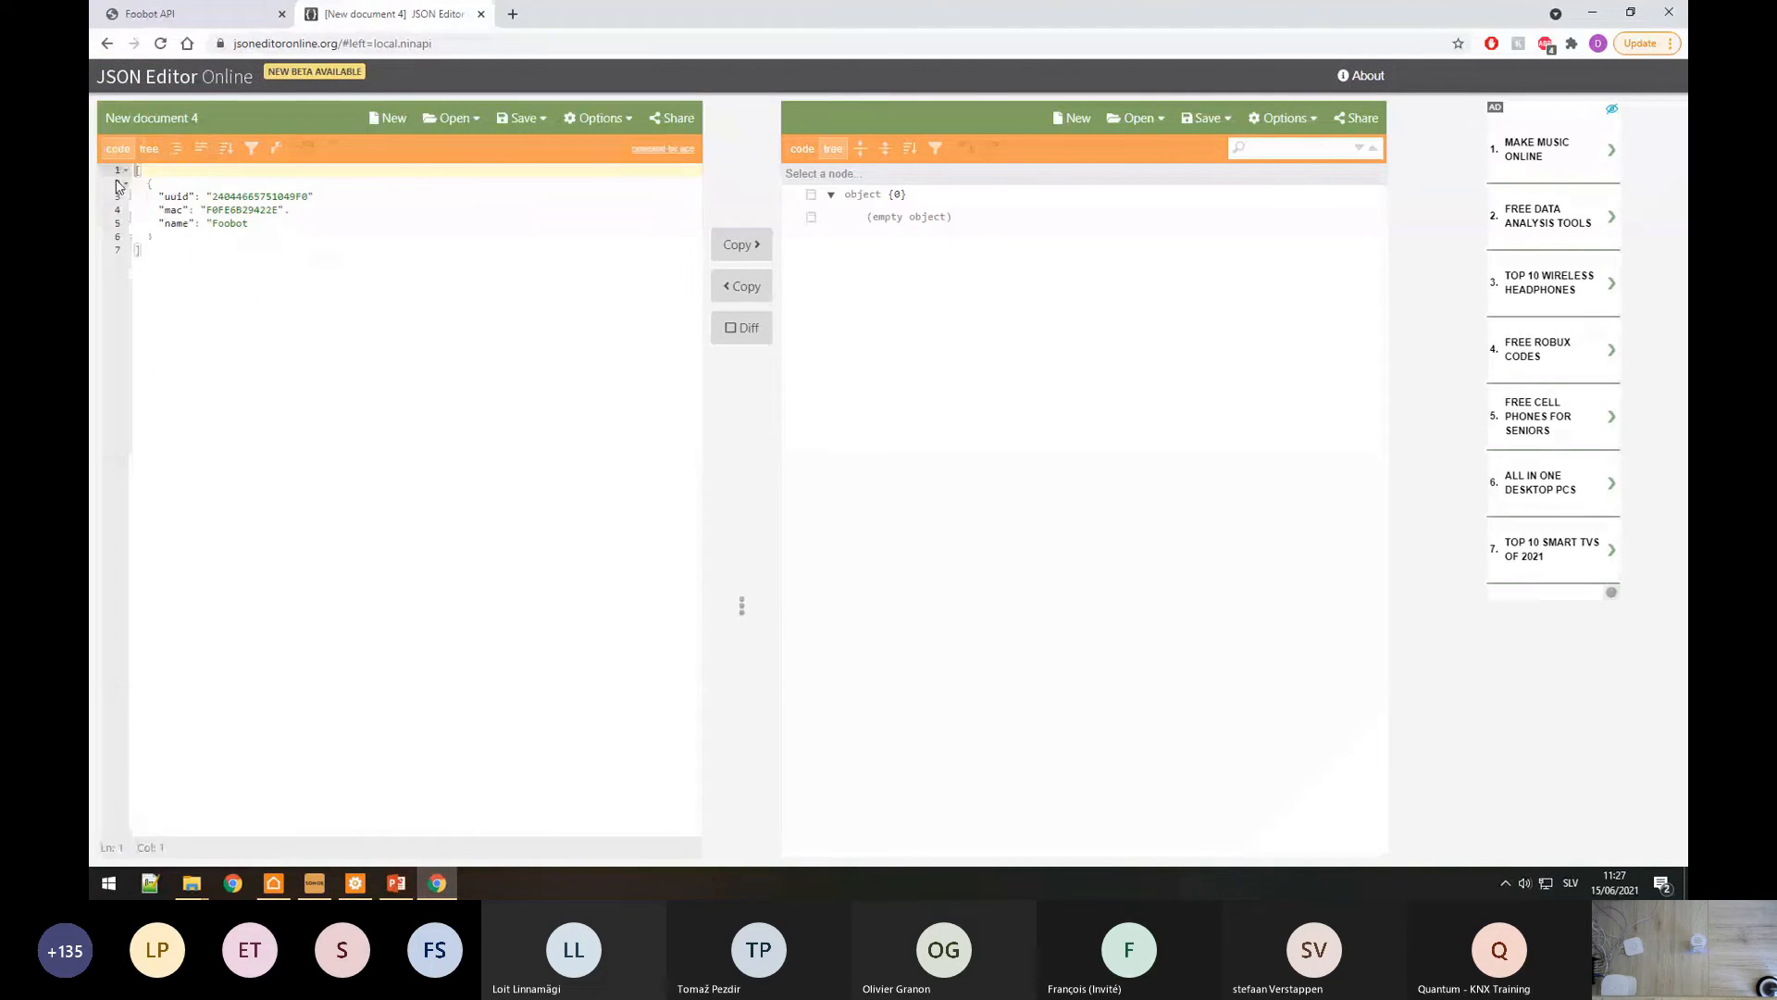
key(ctrl+a)
key(ctrl+v)
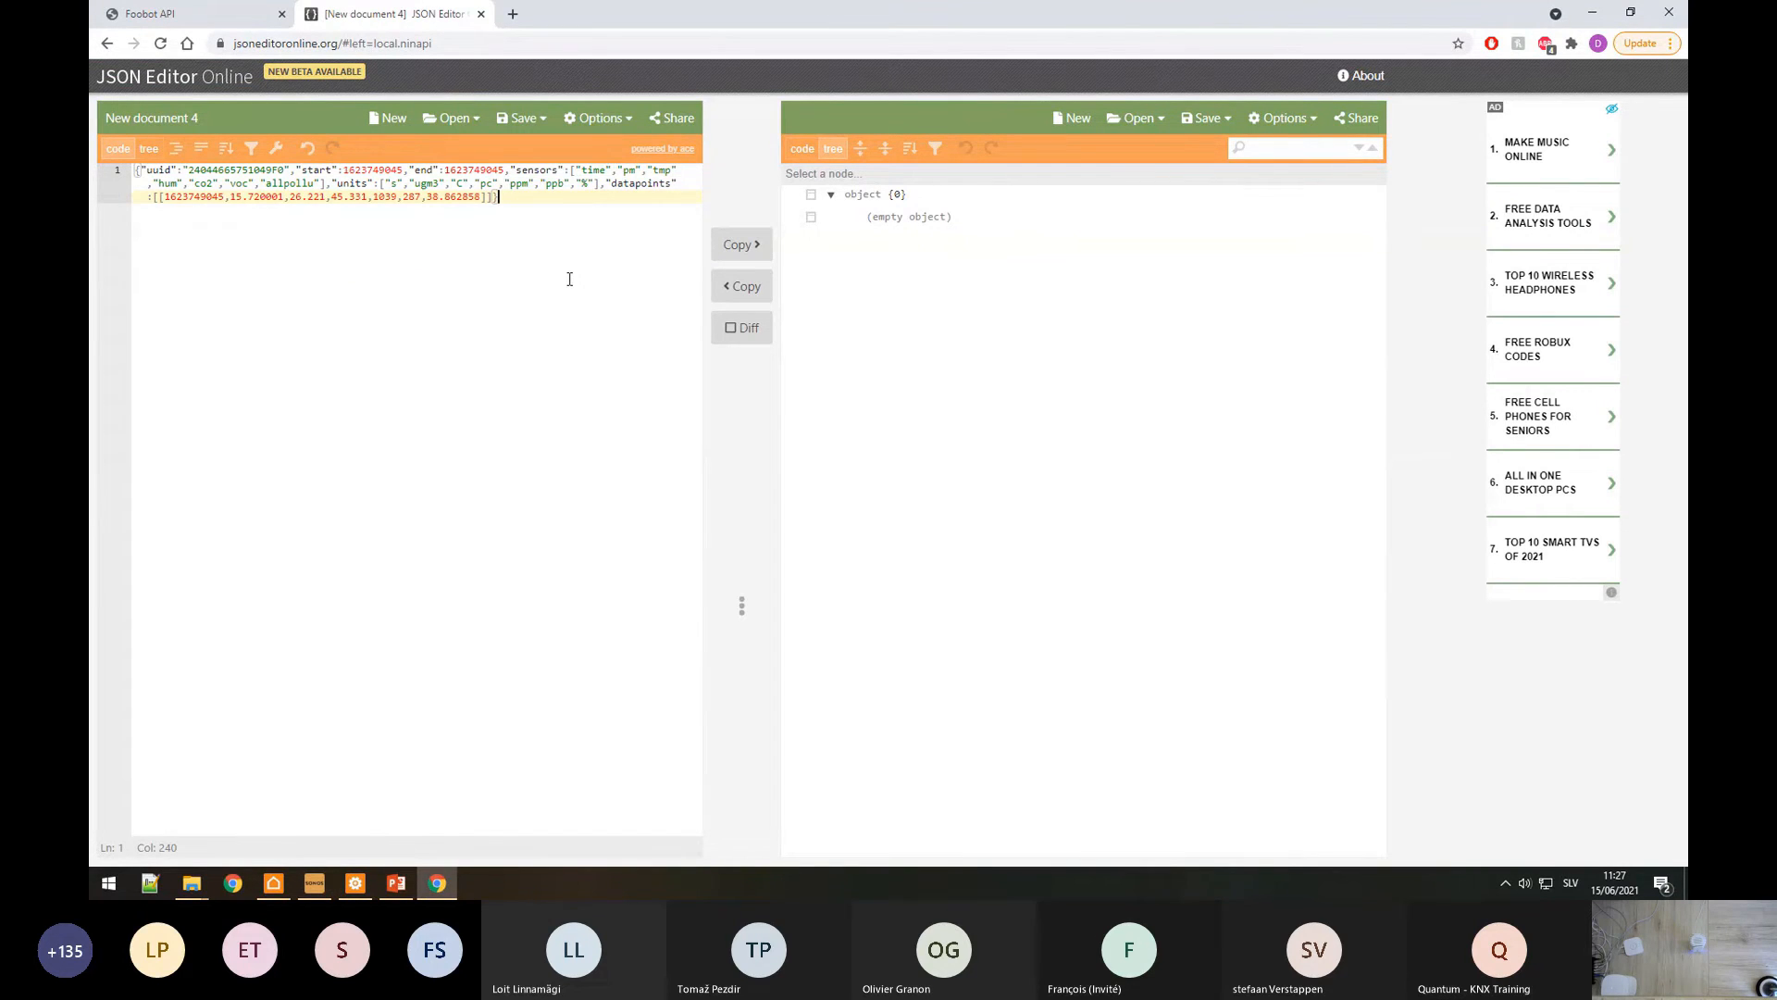
click(149, 148)
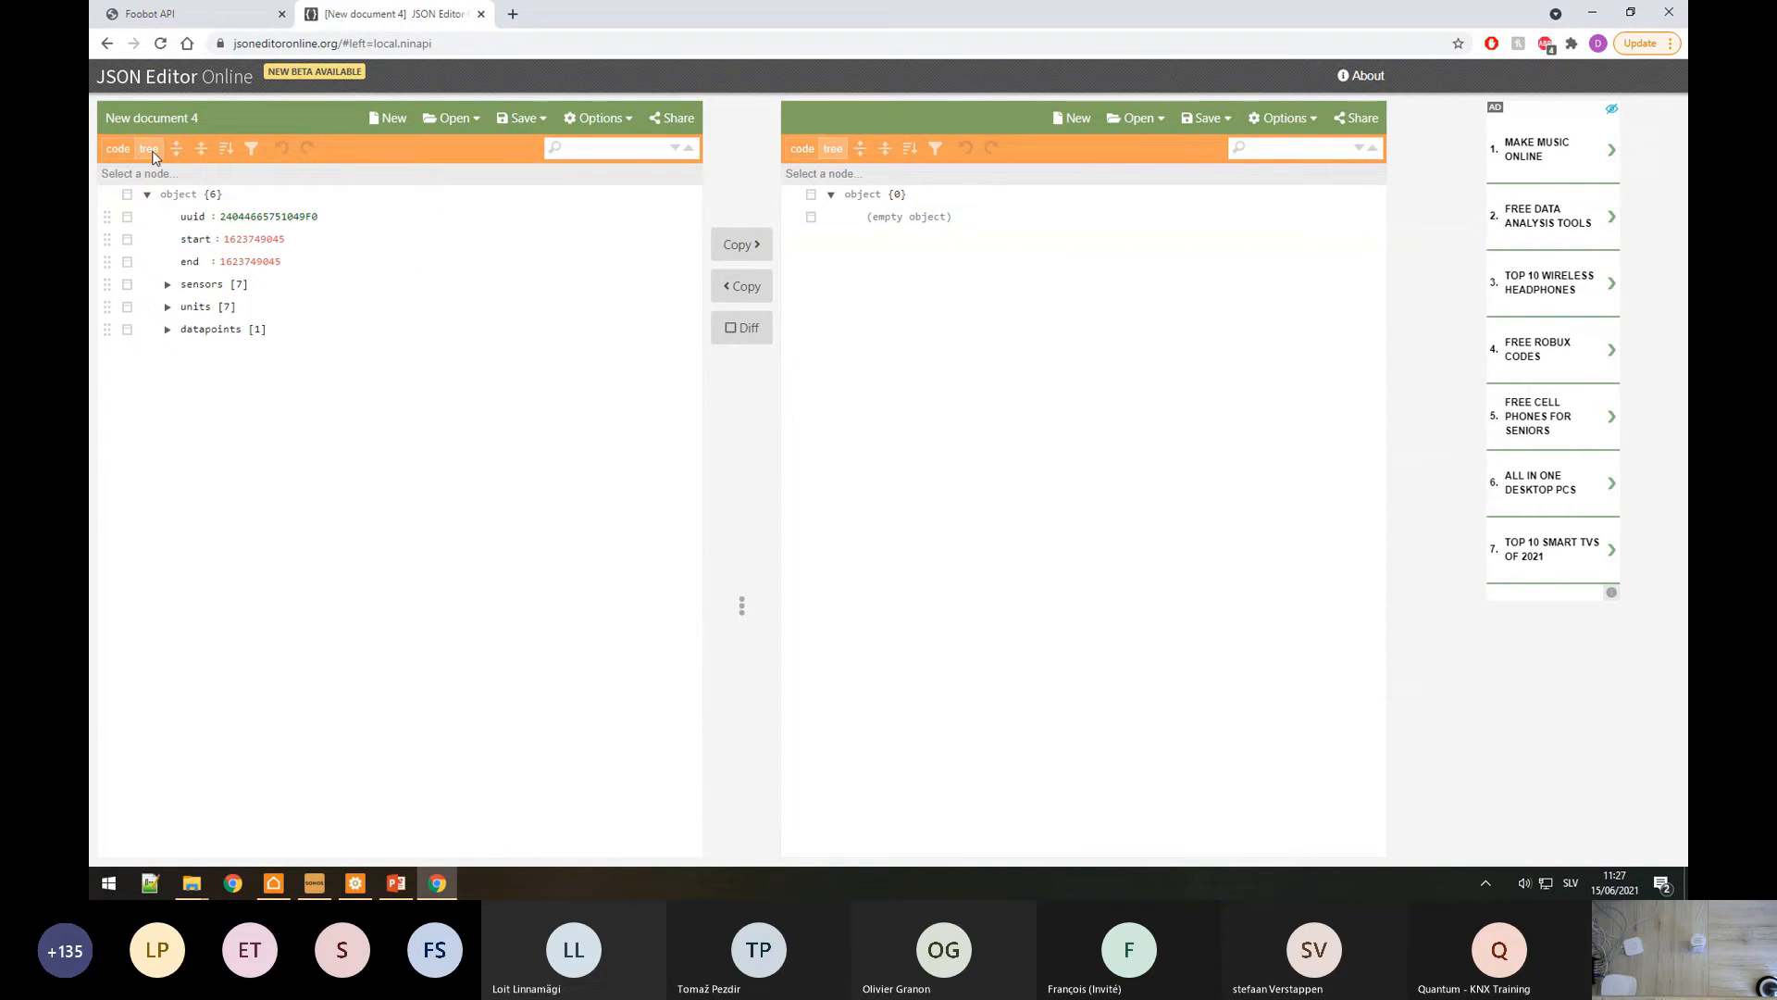
click(168, 286)
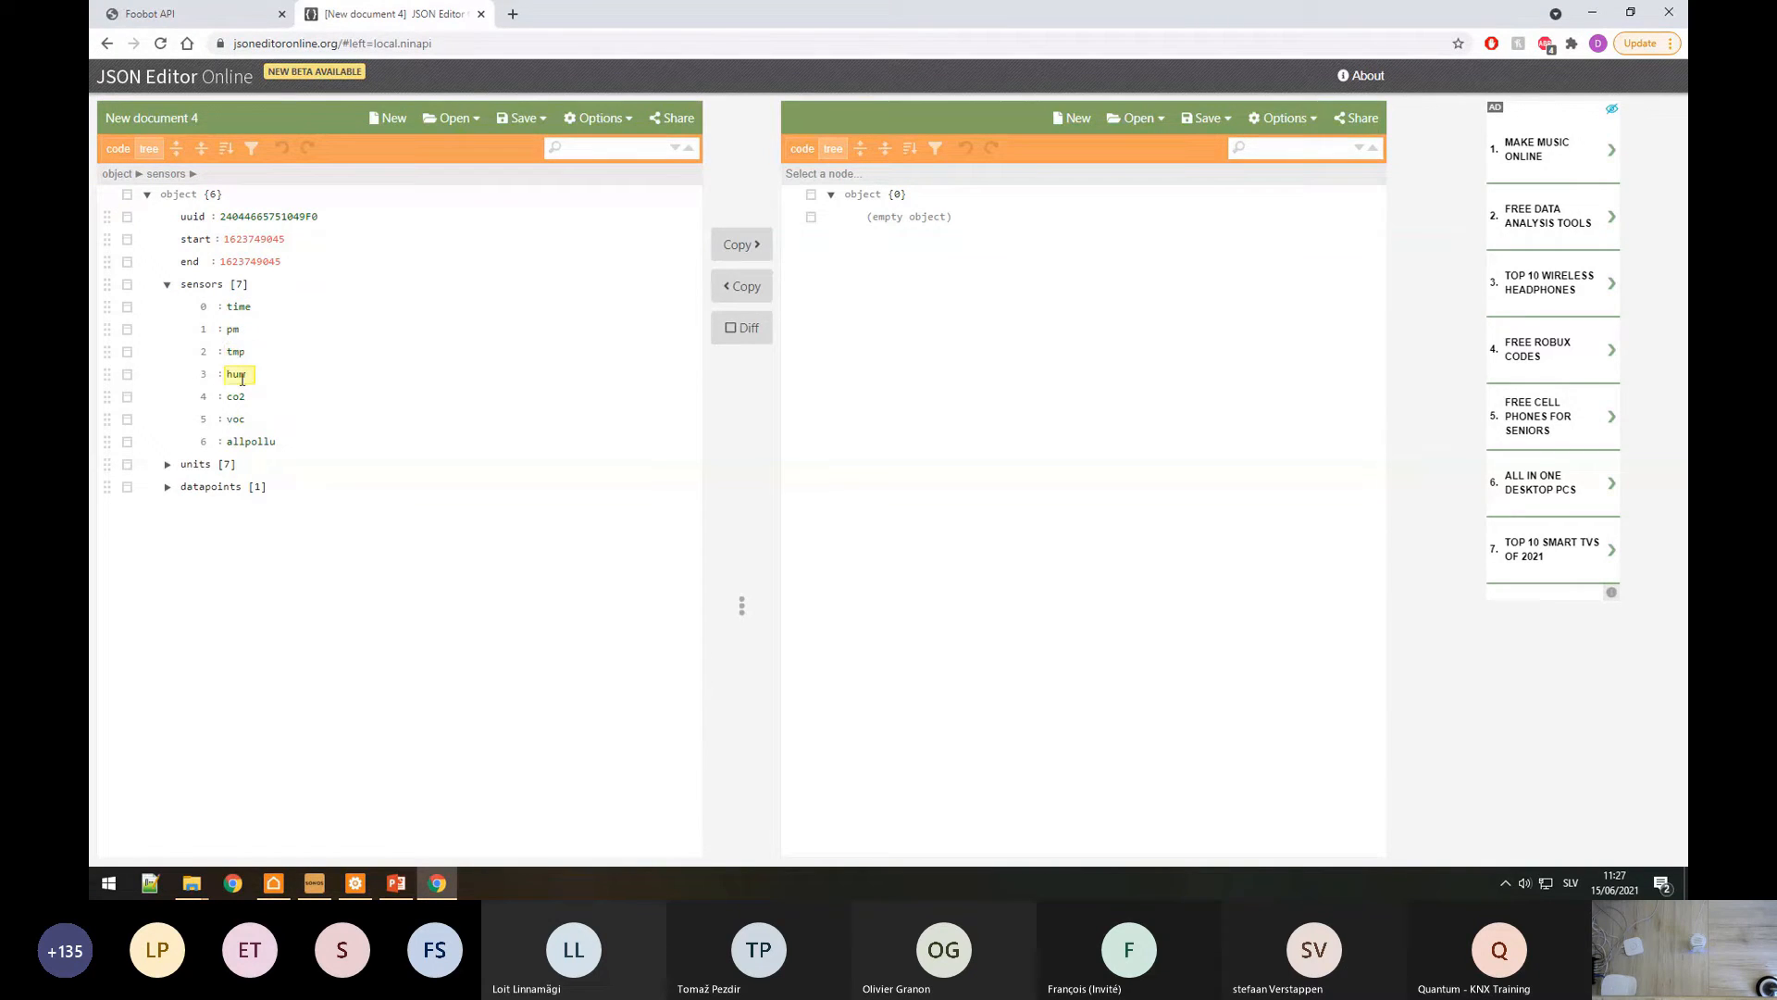
click(167, 488)
click(187, 509)
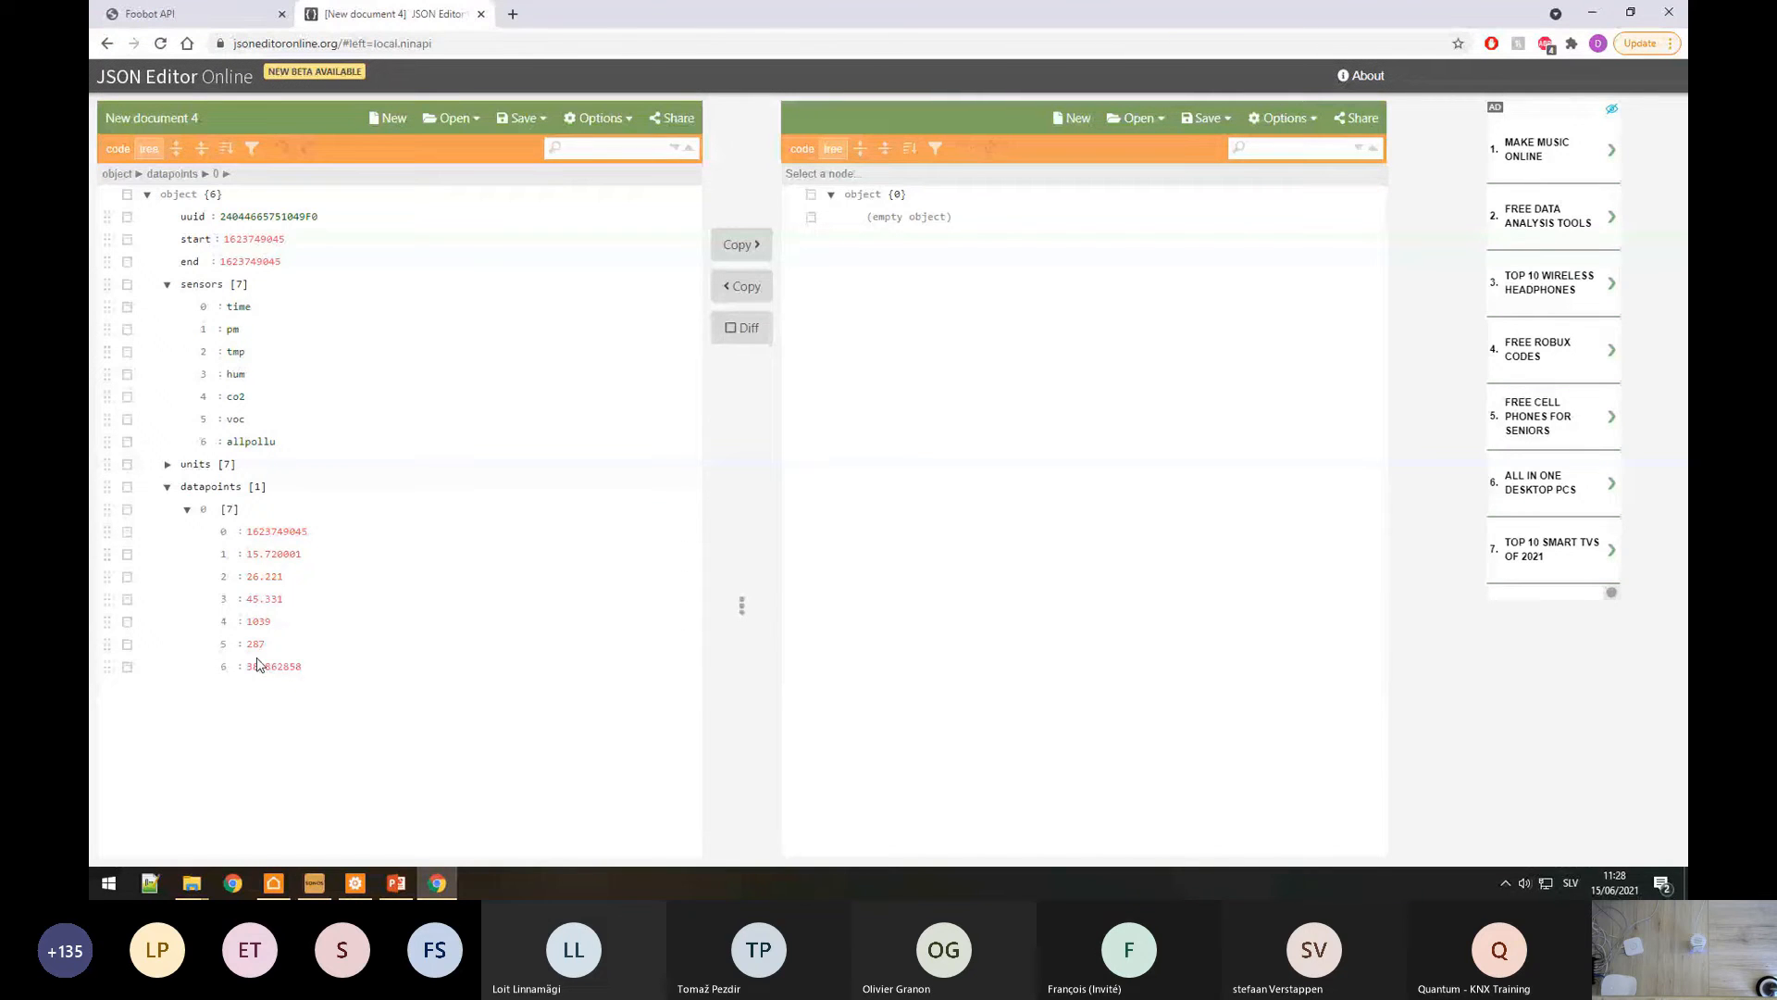
double_click(190, 487)
click(355, 883)
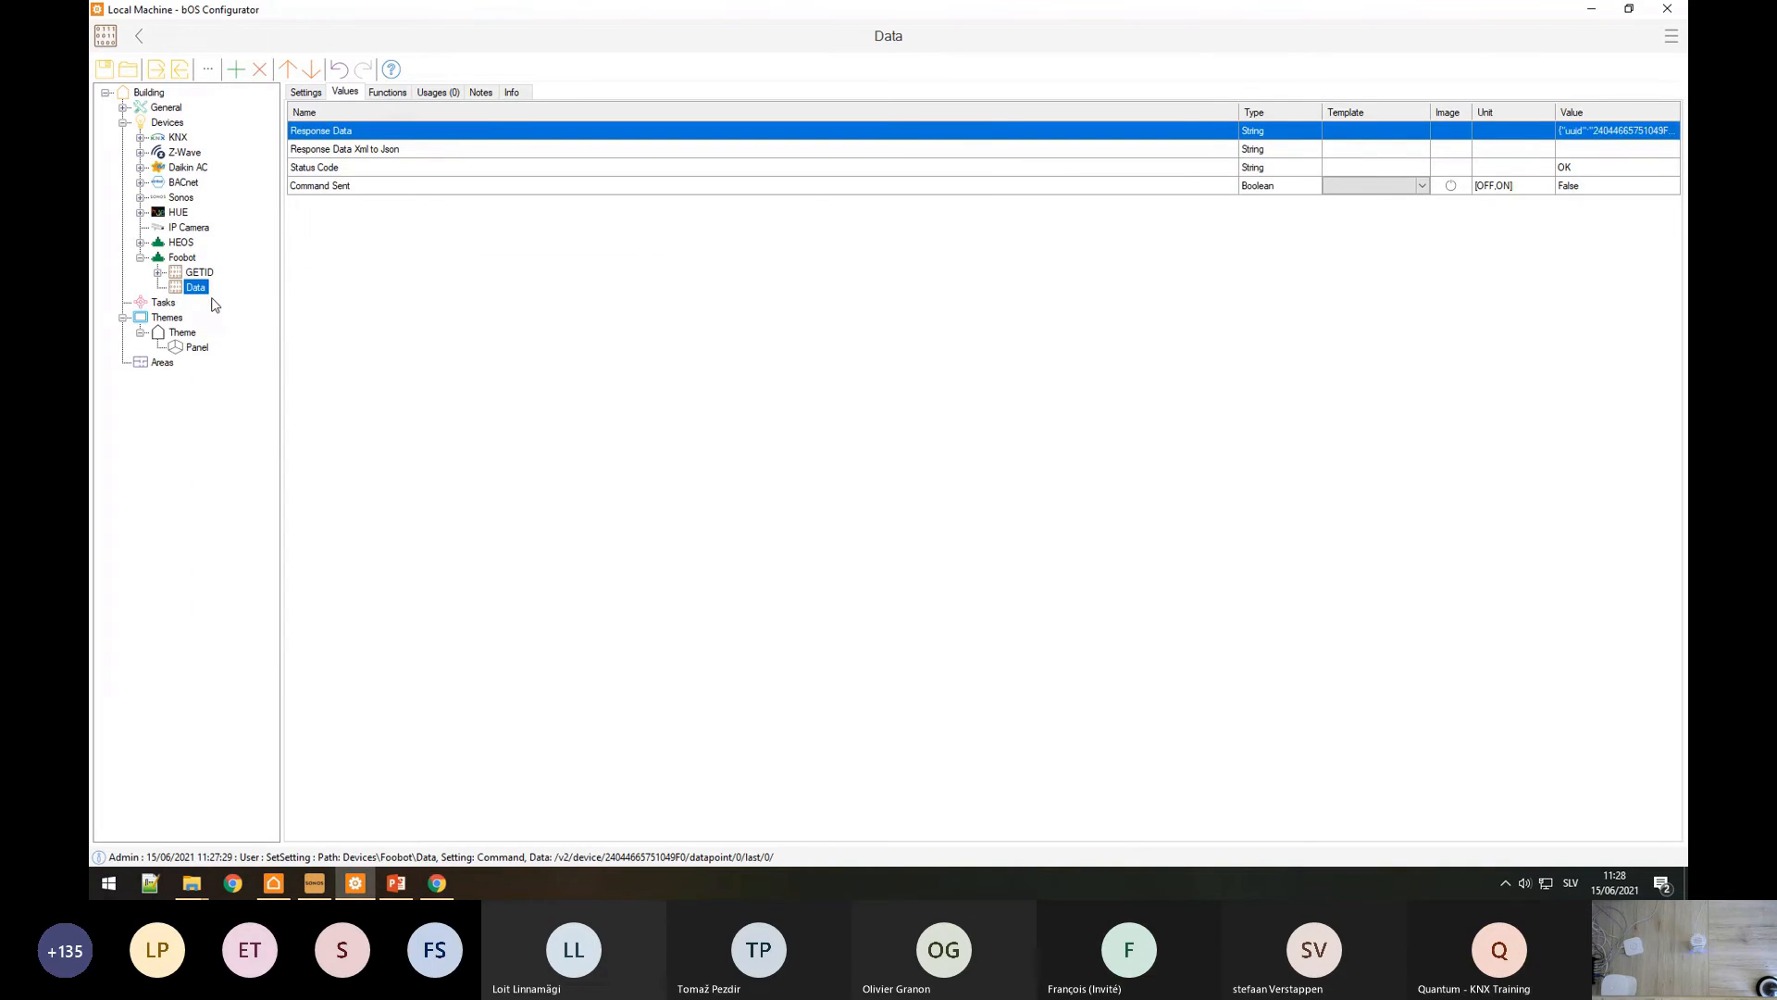
Step: Add a Double value named Temperature under the Data command
key(Insert)
click(542, 217)
text(De)
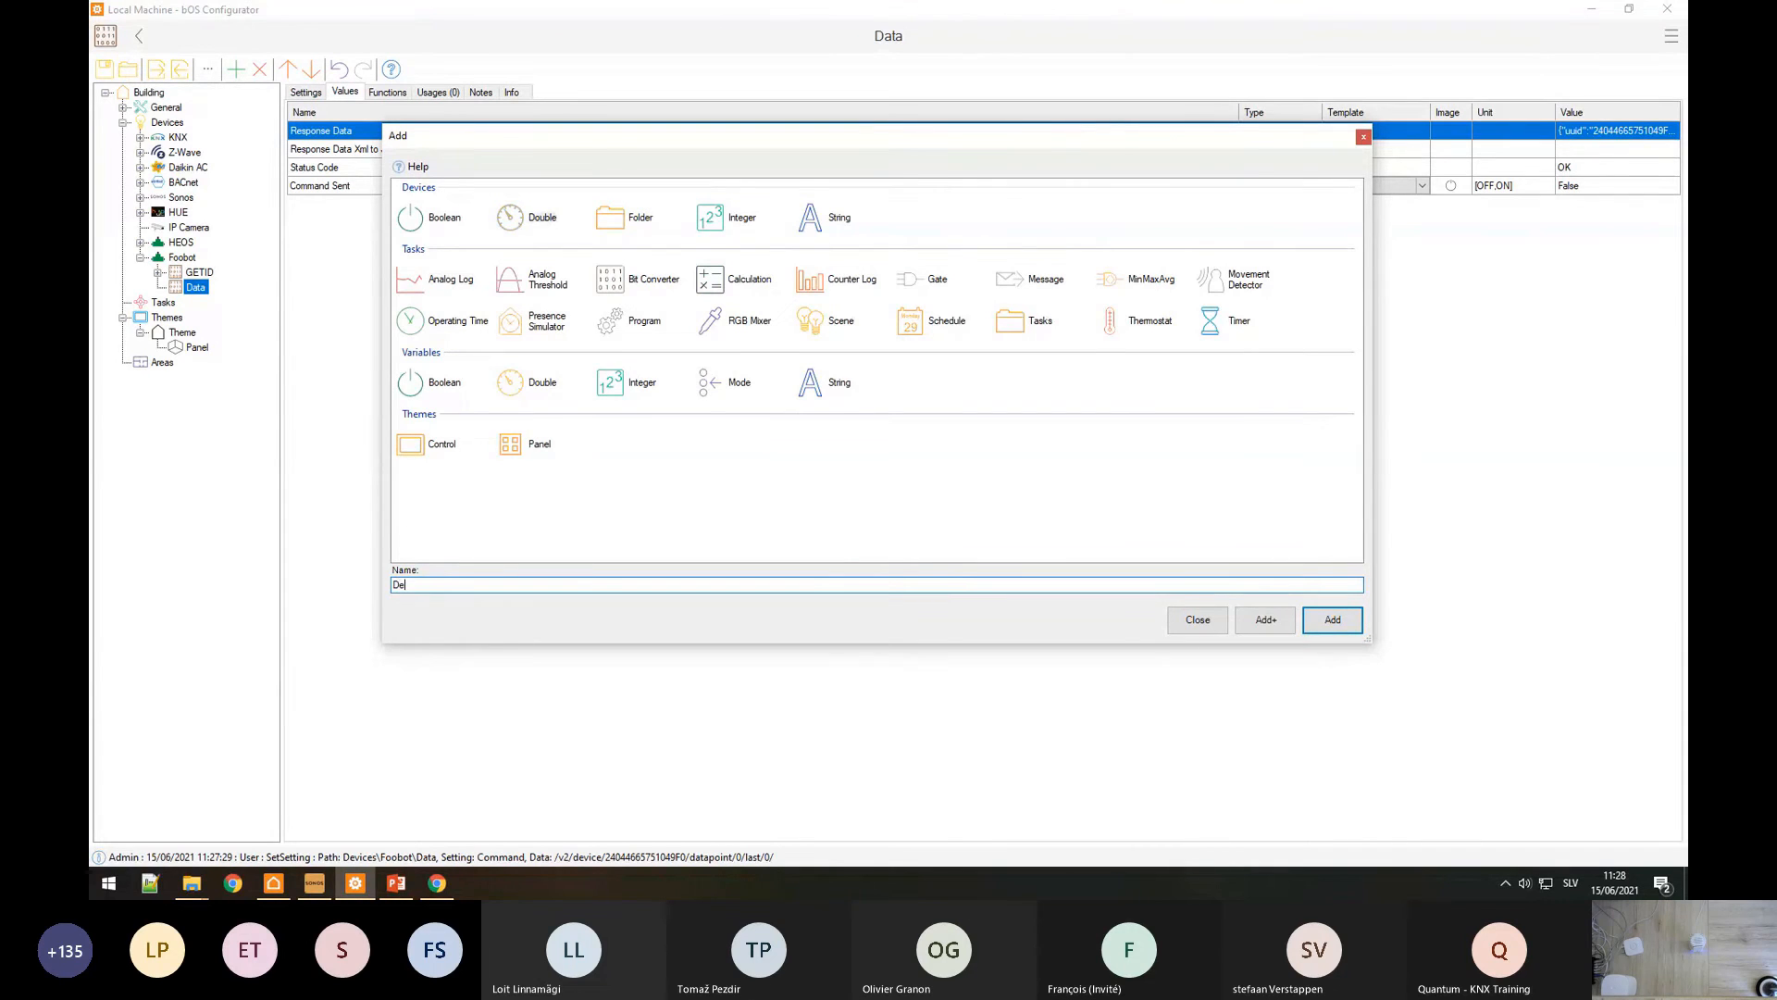
key(BackSpace)
text(Temperature)
key(Return)
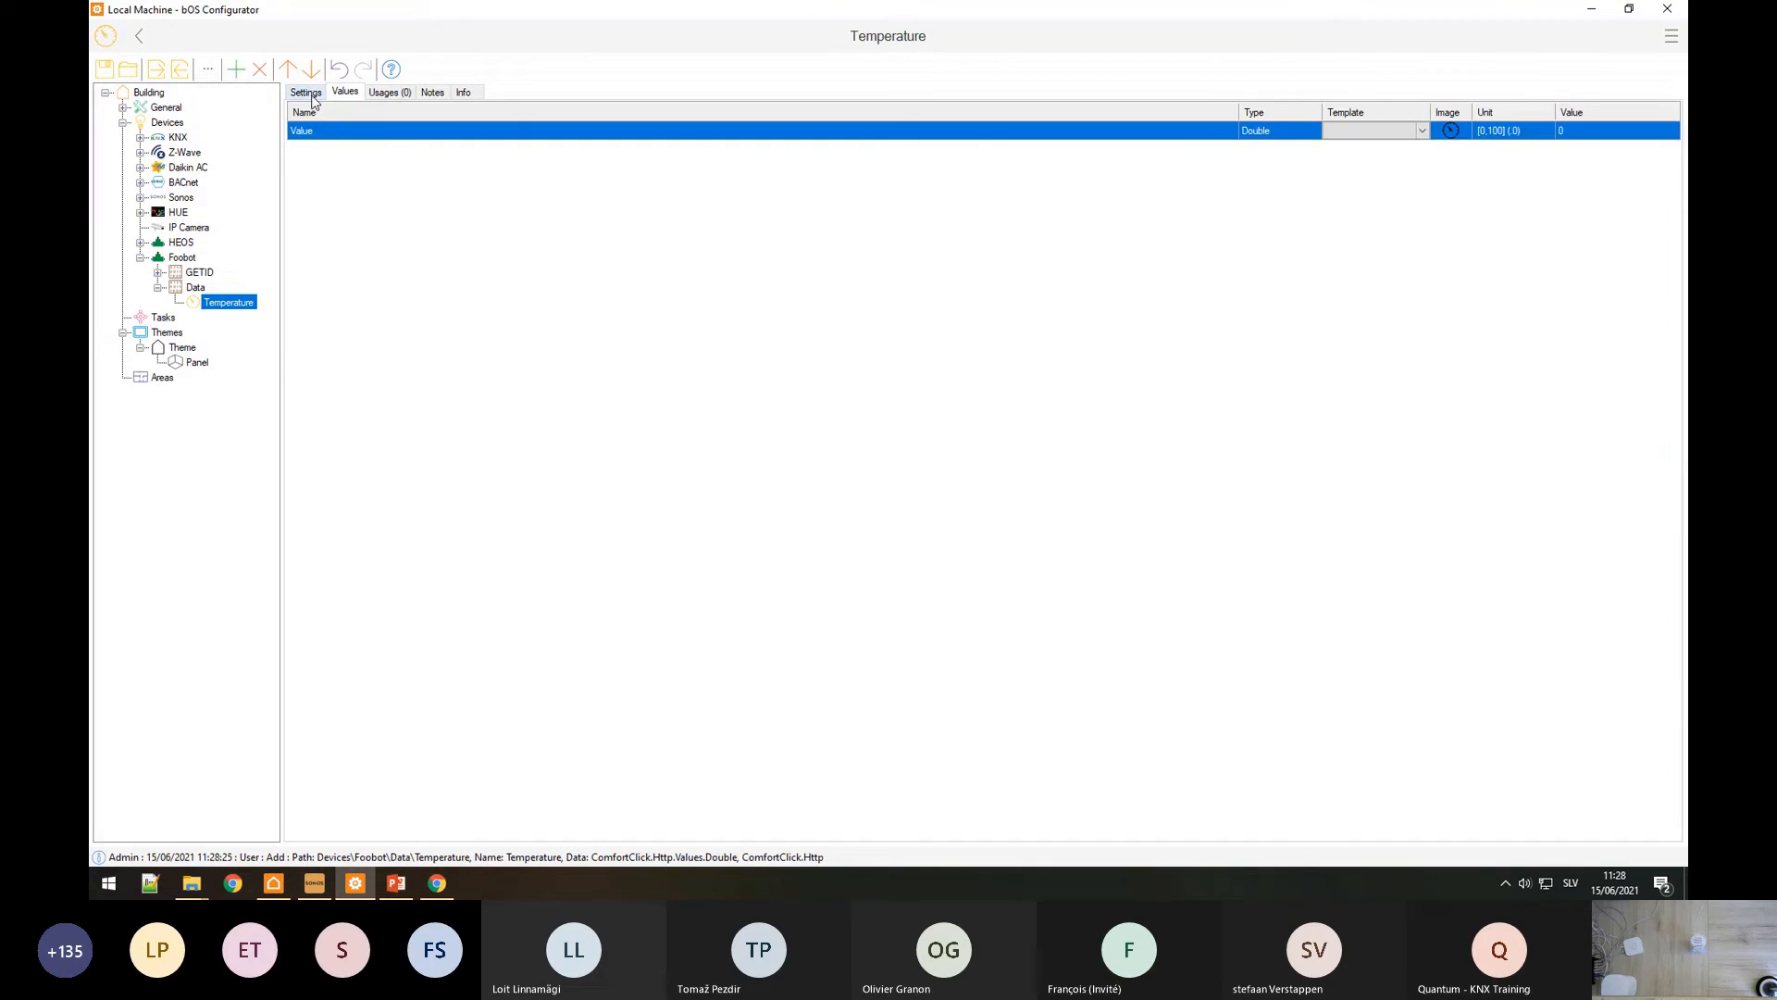
click(313, 97)
Step: Set Temperature's Token Name to datapoints[0].[2], the tmp reading
click(437, 884)
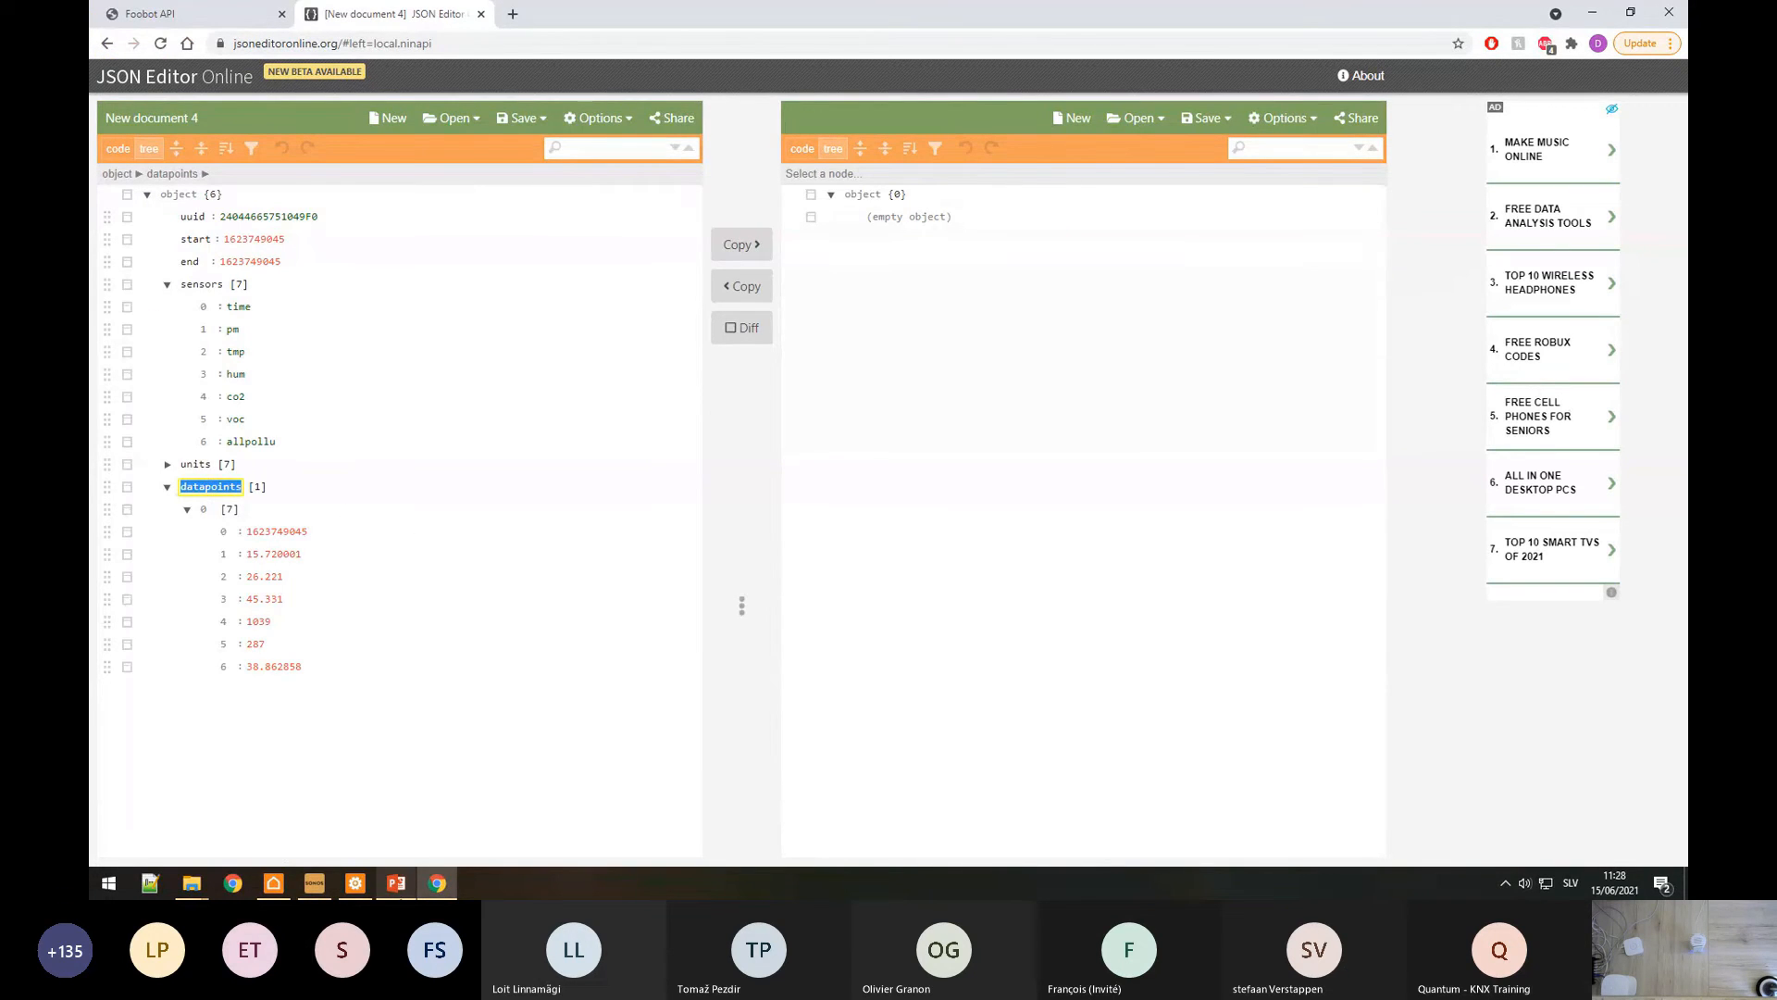
click(355, 883)
click(385, 129)
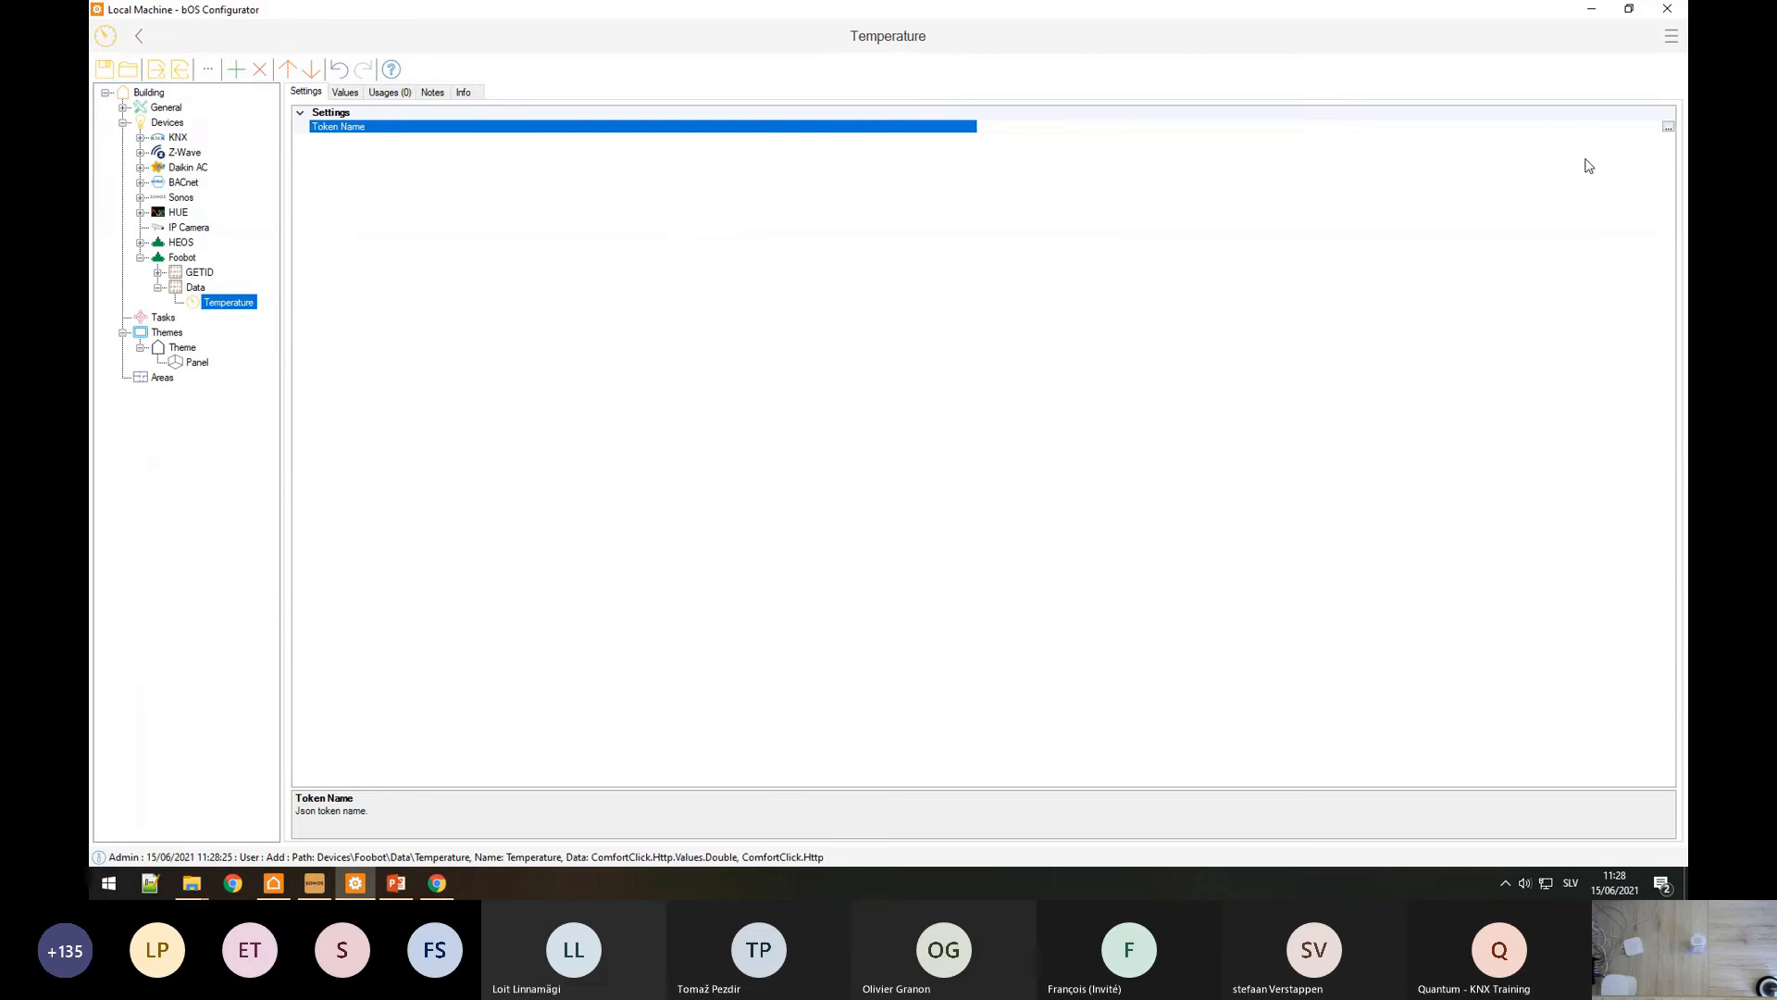
click(1668, 128)
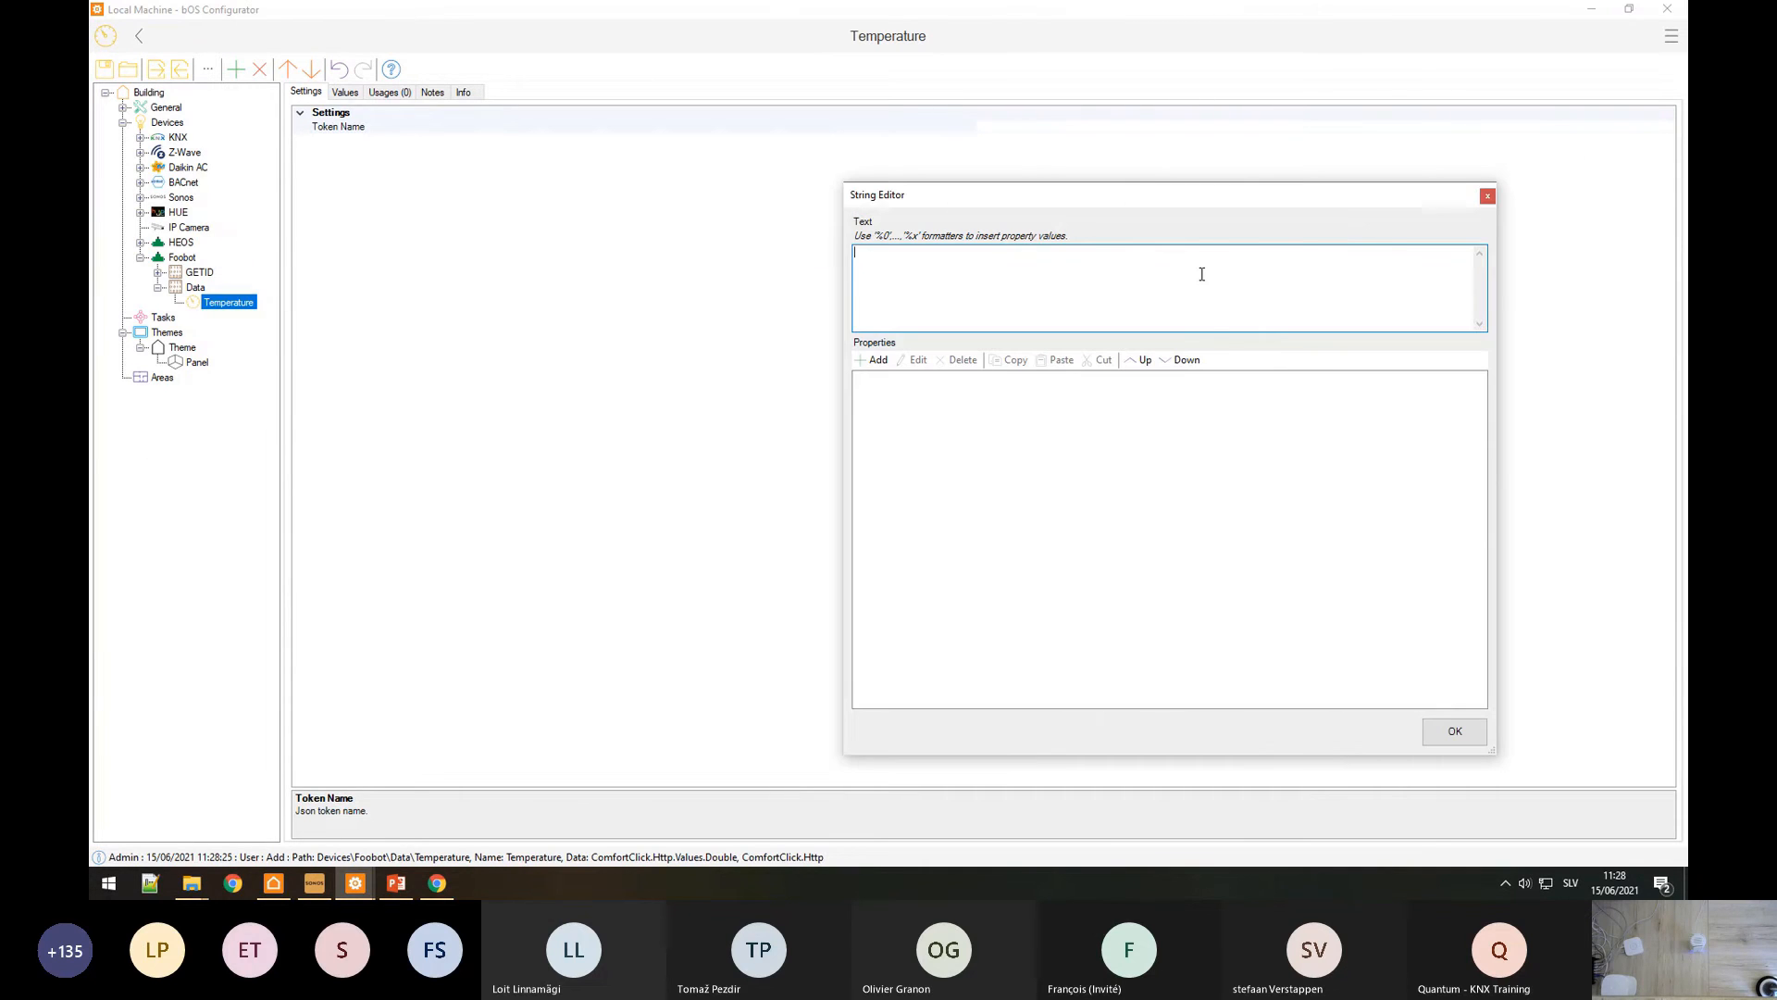
key(ctrl+v)
key(ctrl+a)
text(datapoints[0)
click(436, 883)
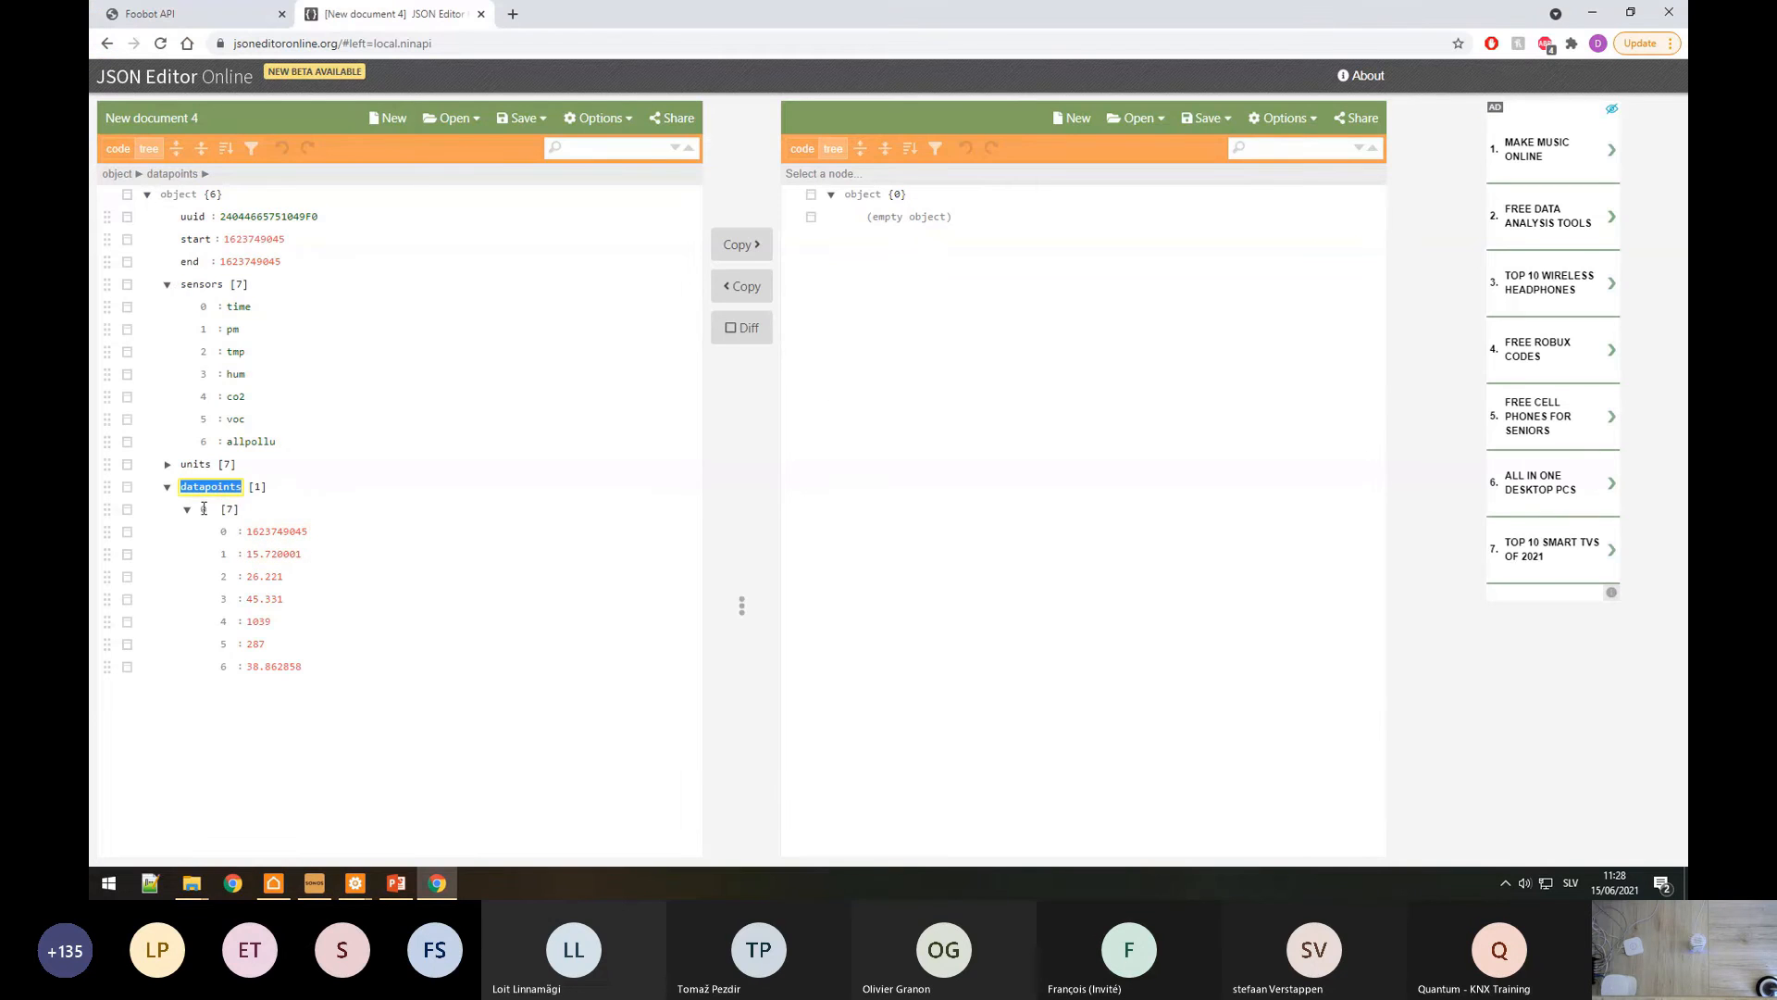
double_click(223, 576)
key(alt+Tab)
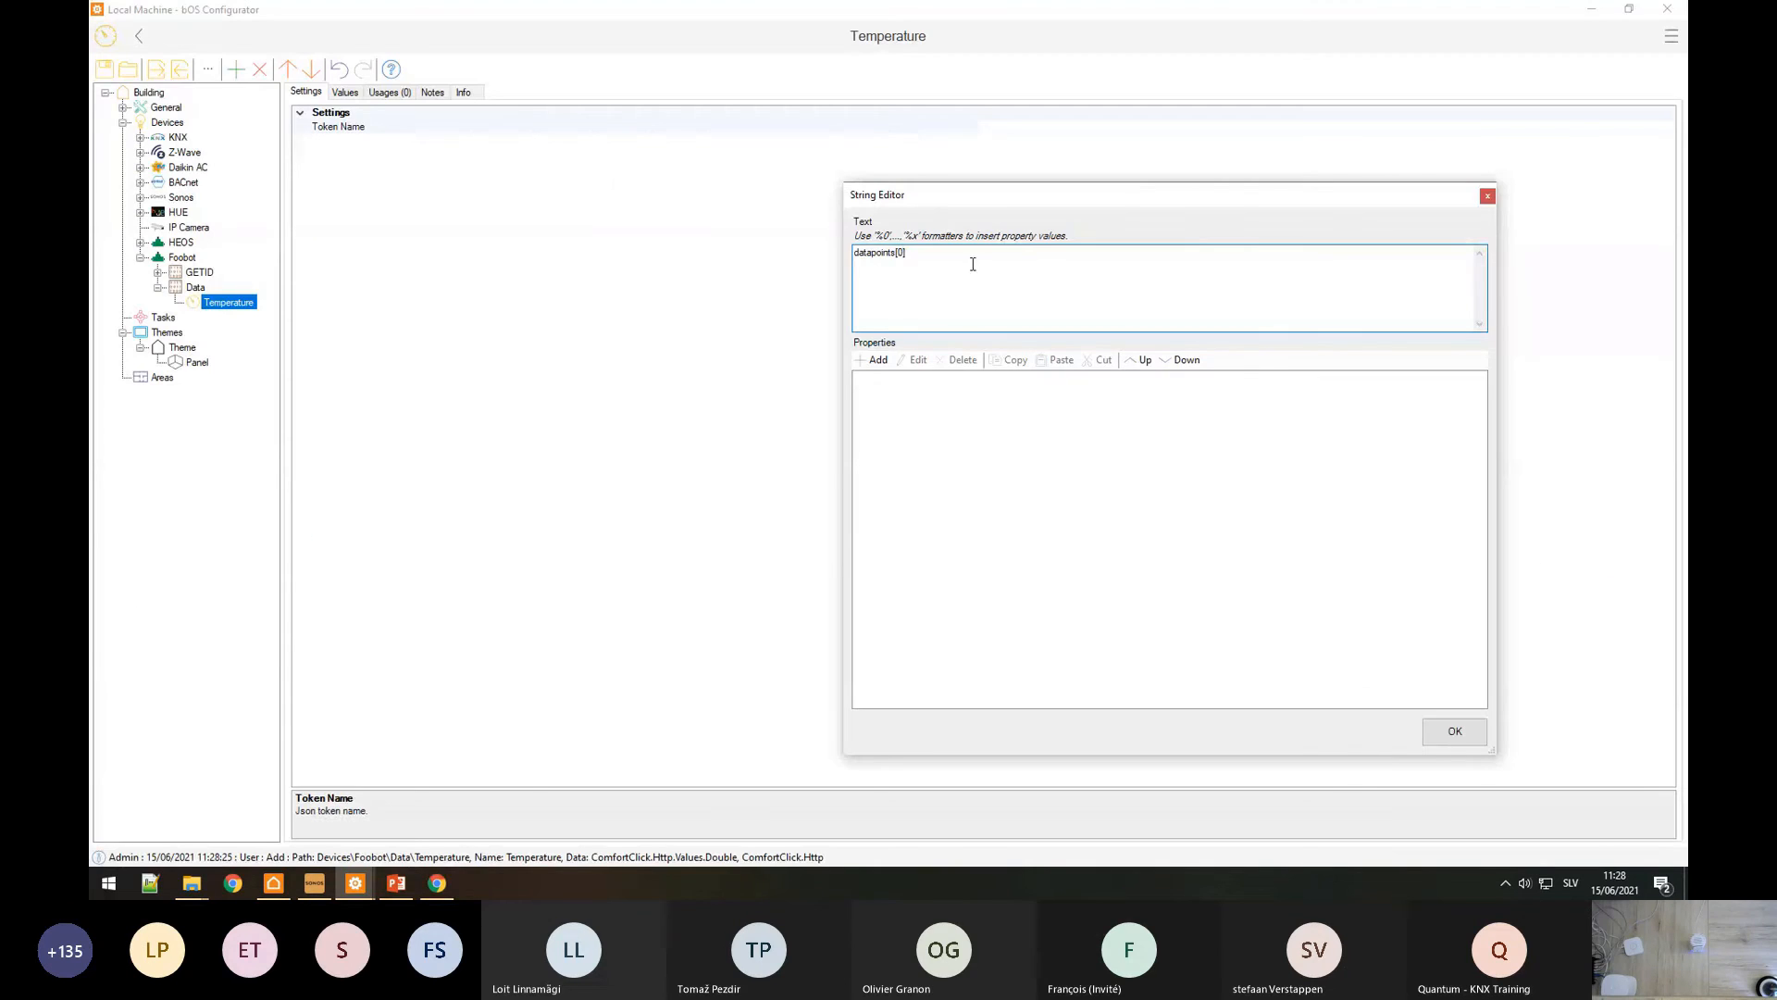
text([0].[2)
key(alt+Tab)
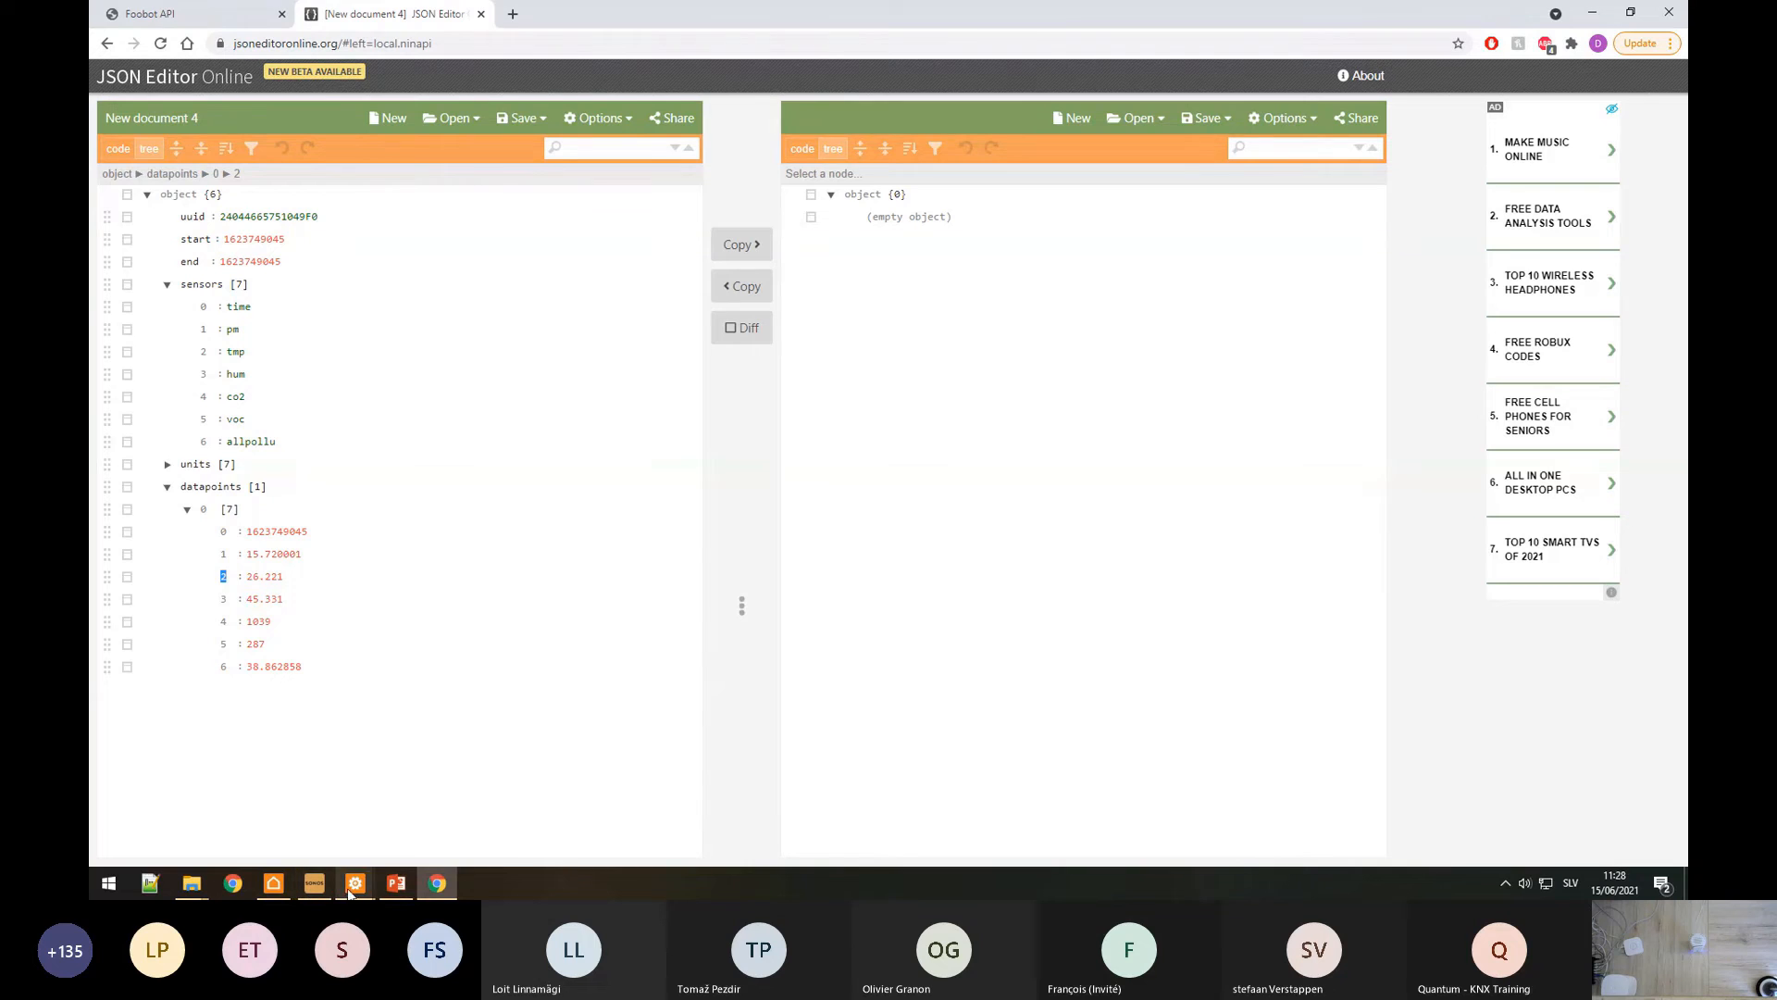
mouse_move(355, 887)
click(451, 834)
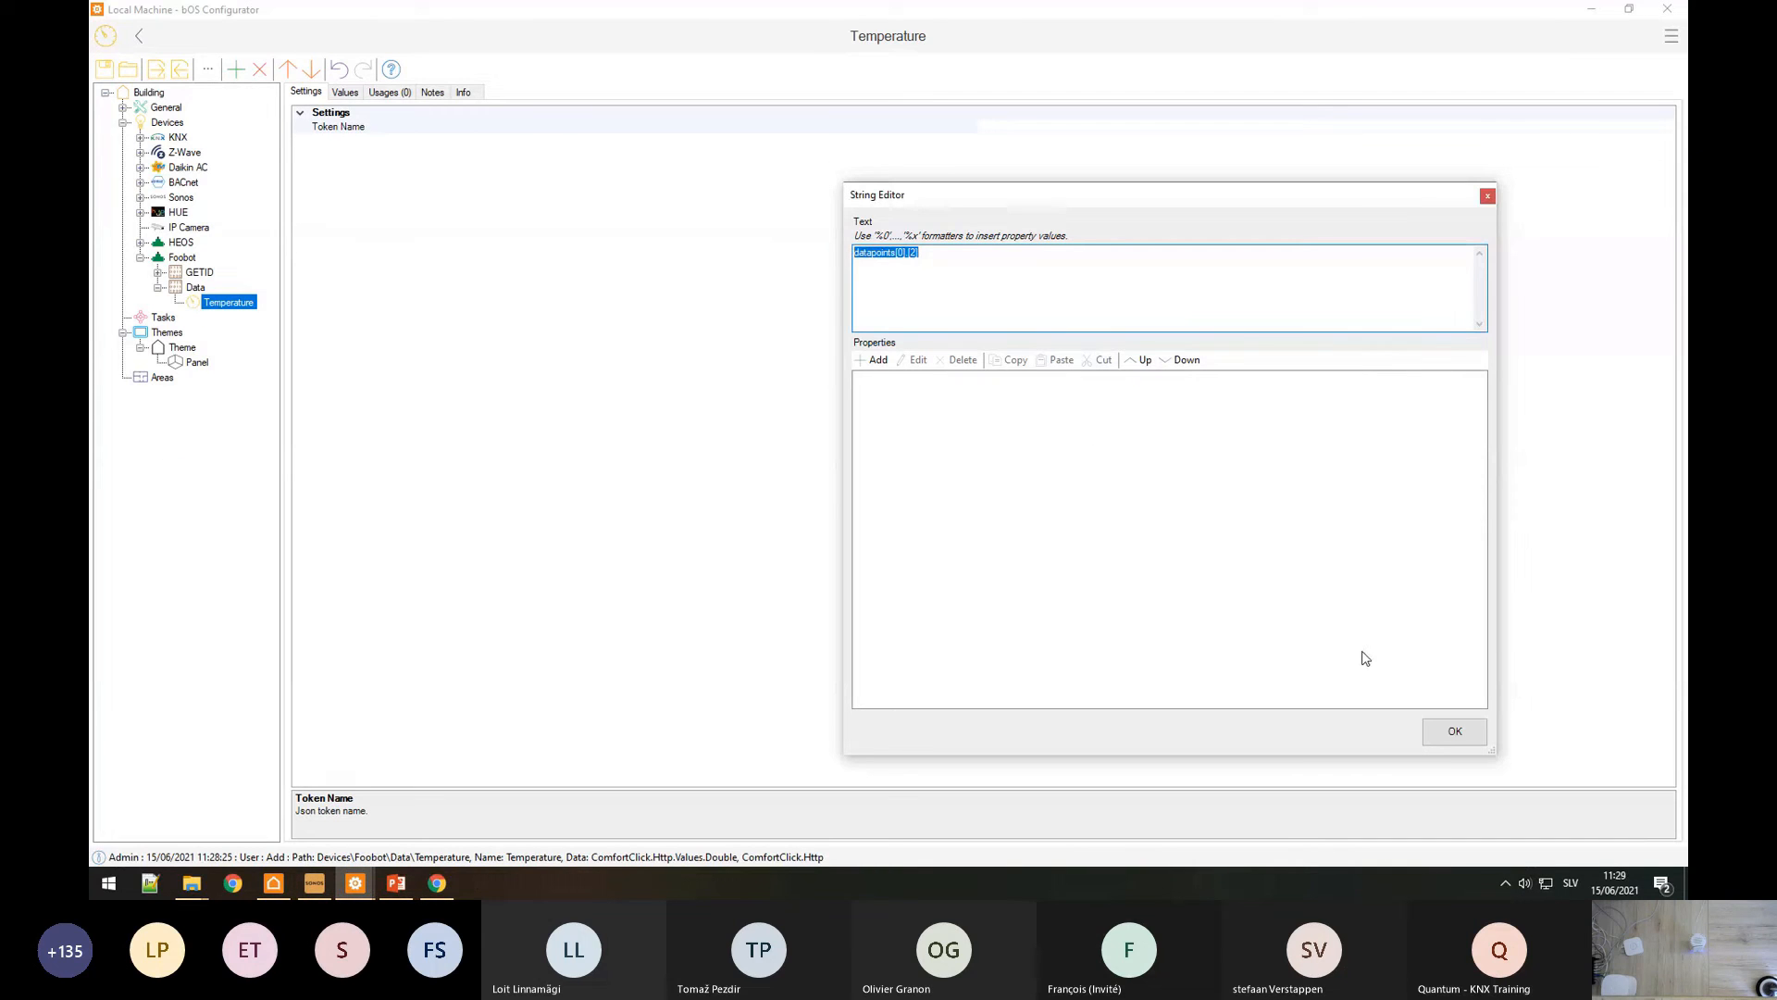
click(1455, 731)
Step: Run the Data command's Send request and check the Temperature item's current value
click(195, 286)
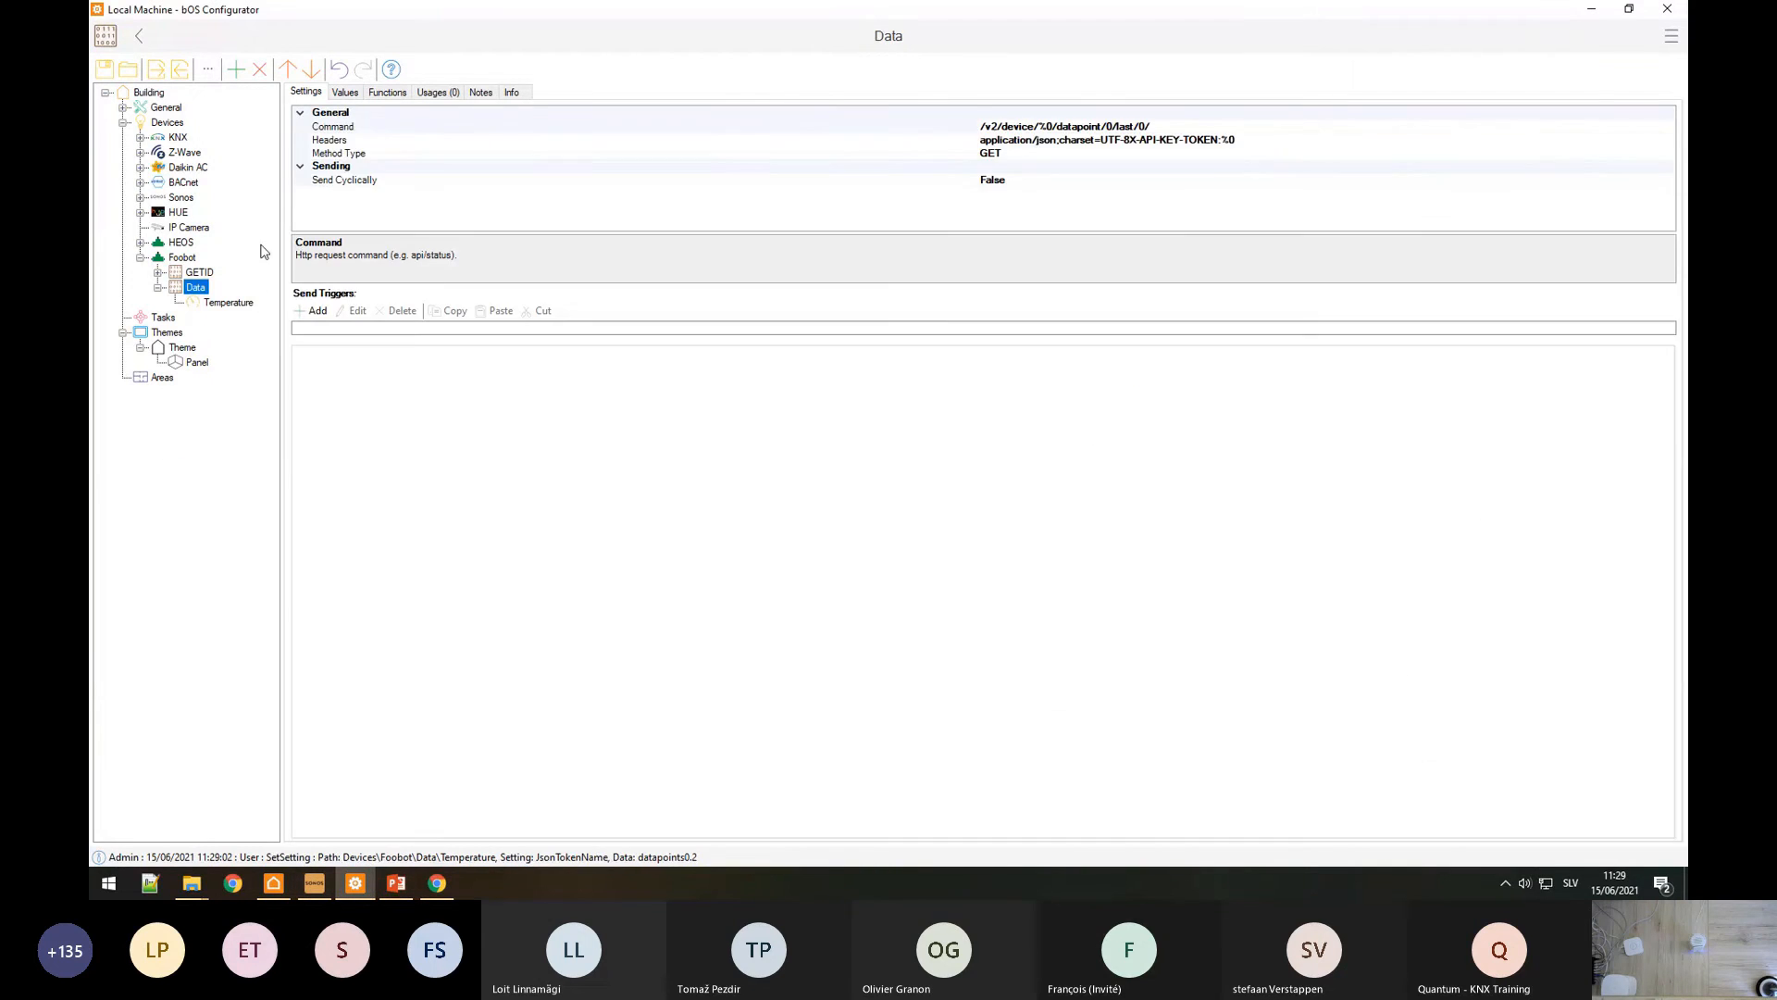
click(386, 91)
click(336, 111)
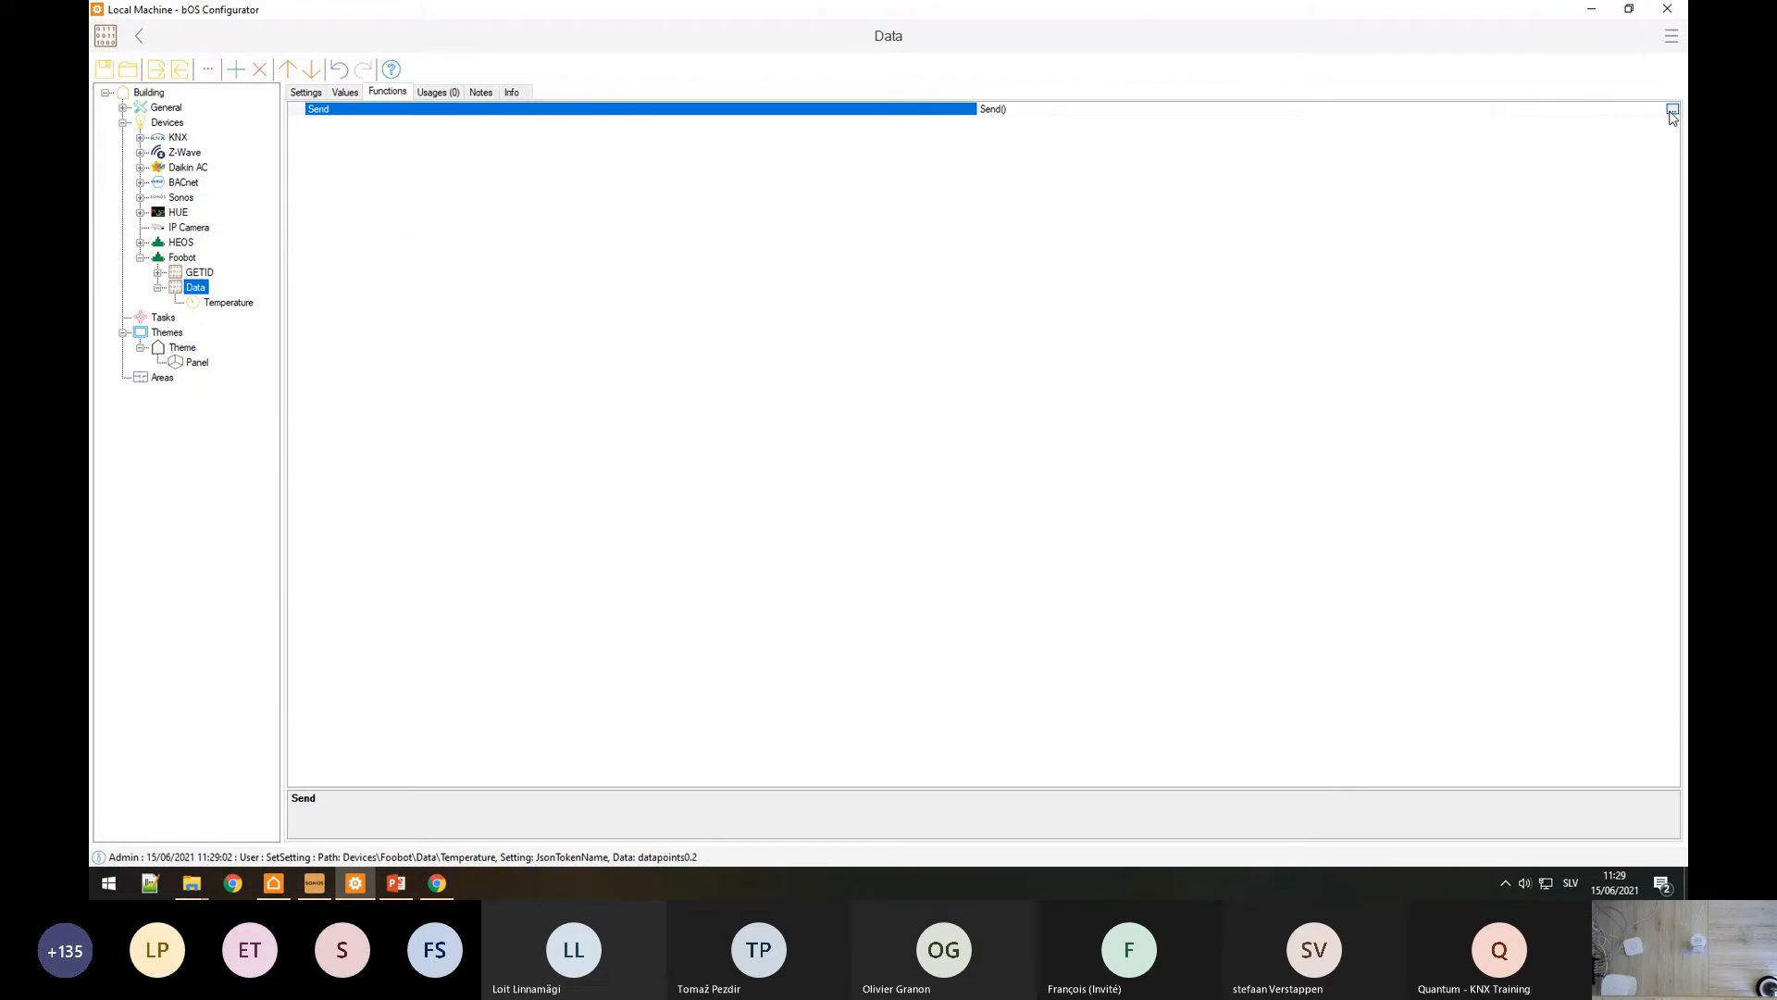
click(223, 302)
click(345, 91)
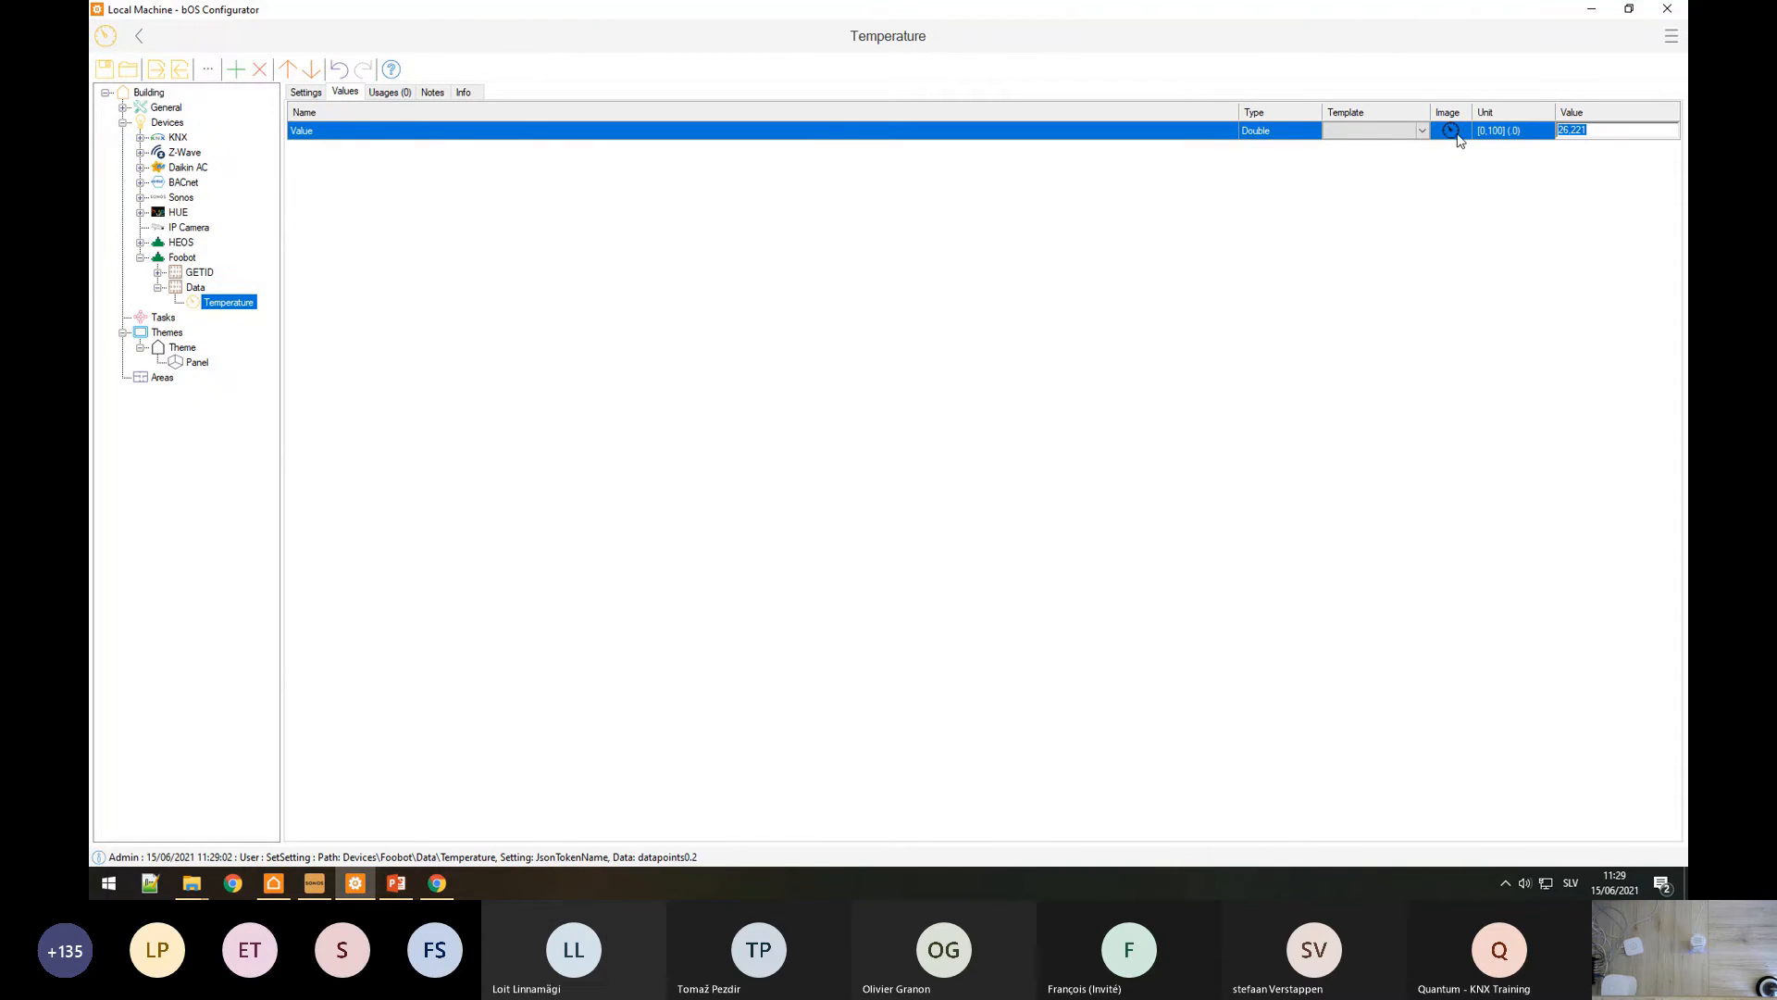
Step: Apply the Temperature [°C] template to the Temperature value
click(1421, 130)
click(1421, 131)
click(1363, 201)
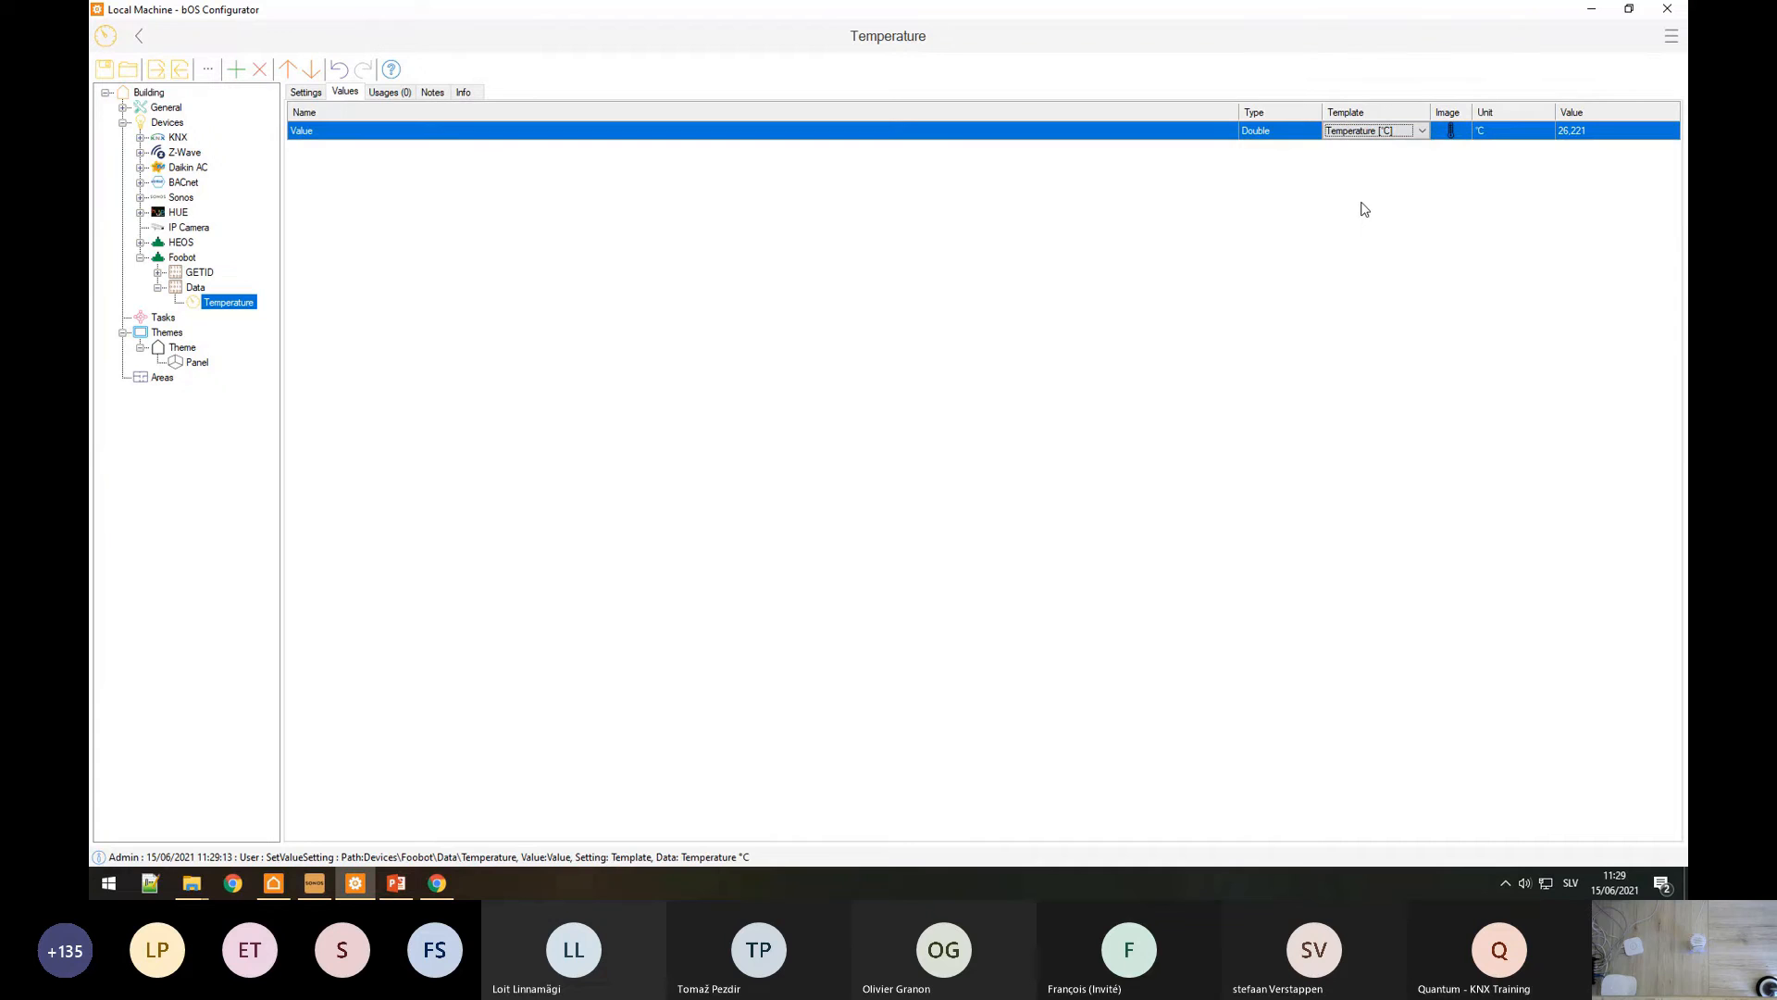
Step: Drag the Temperature value onto the Panel and preview it in bOS Client
click(197, 362)
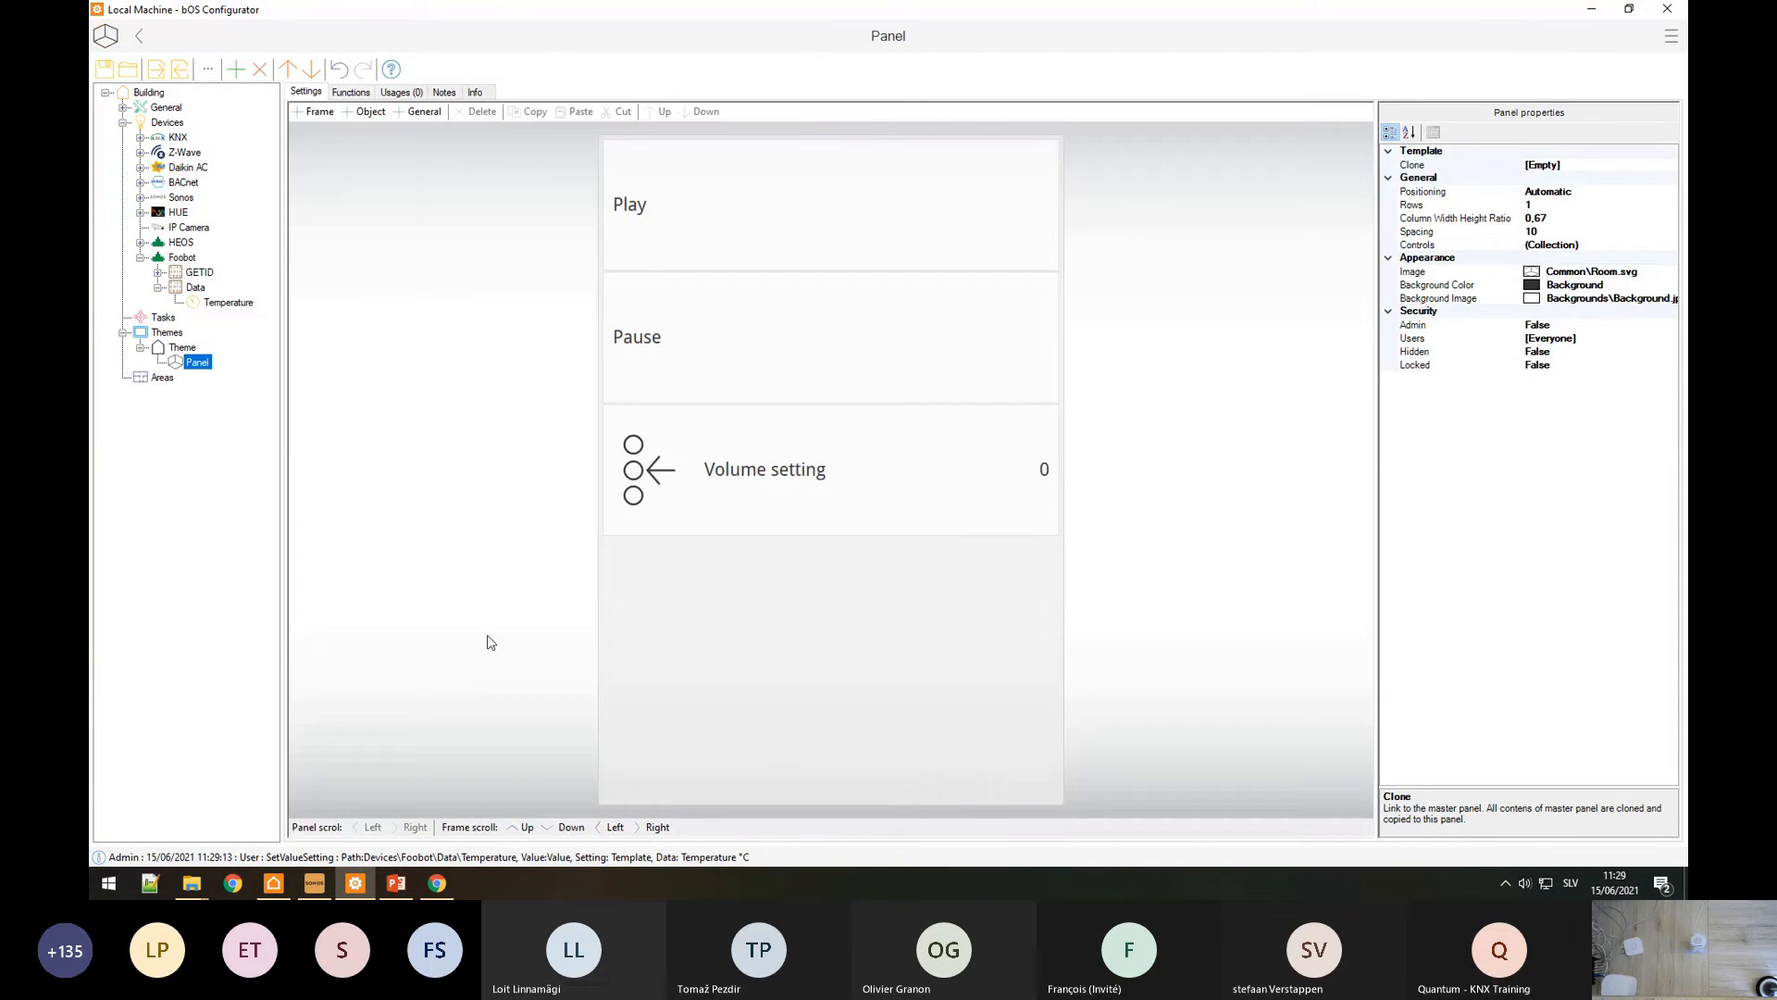
drag(227, 305, 755, 657)
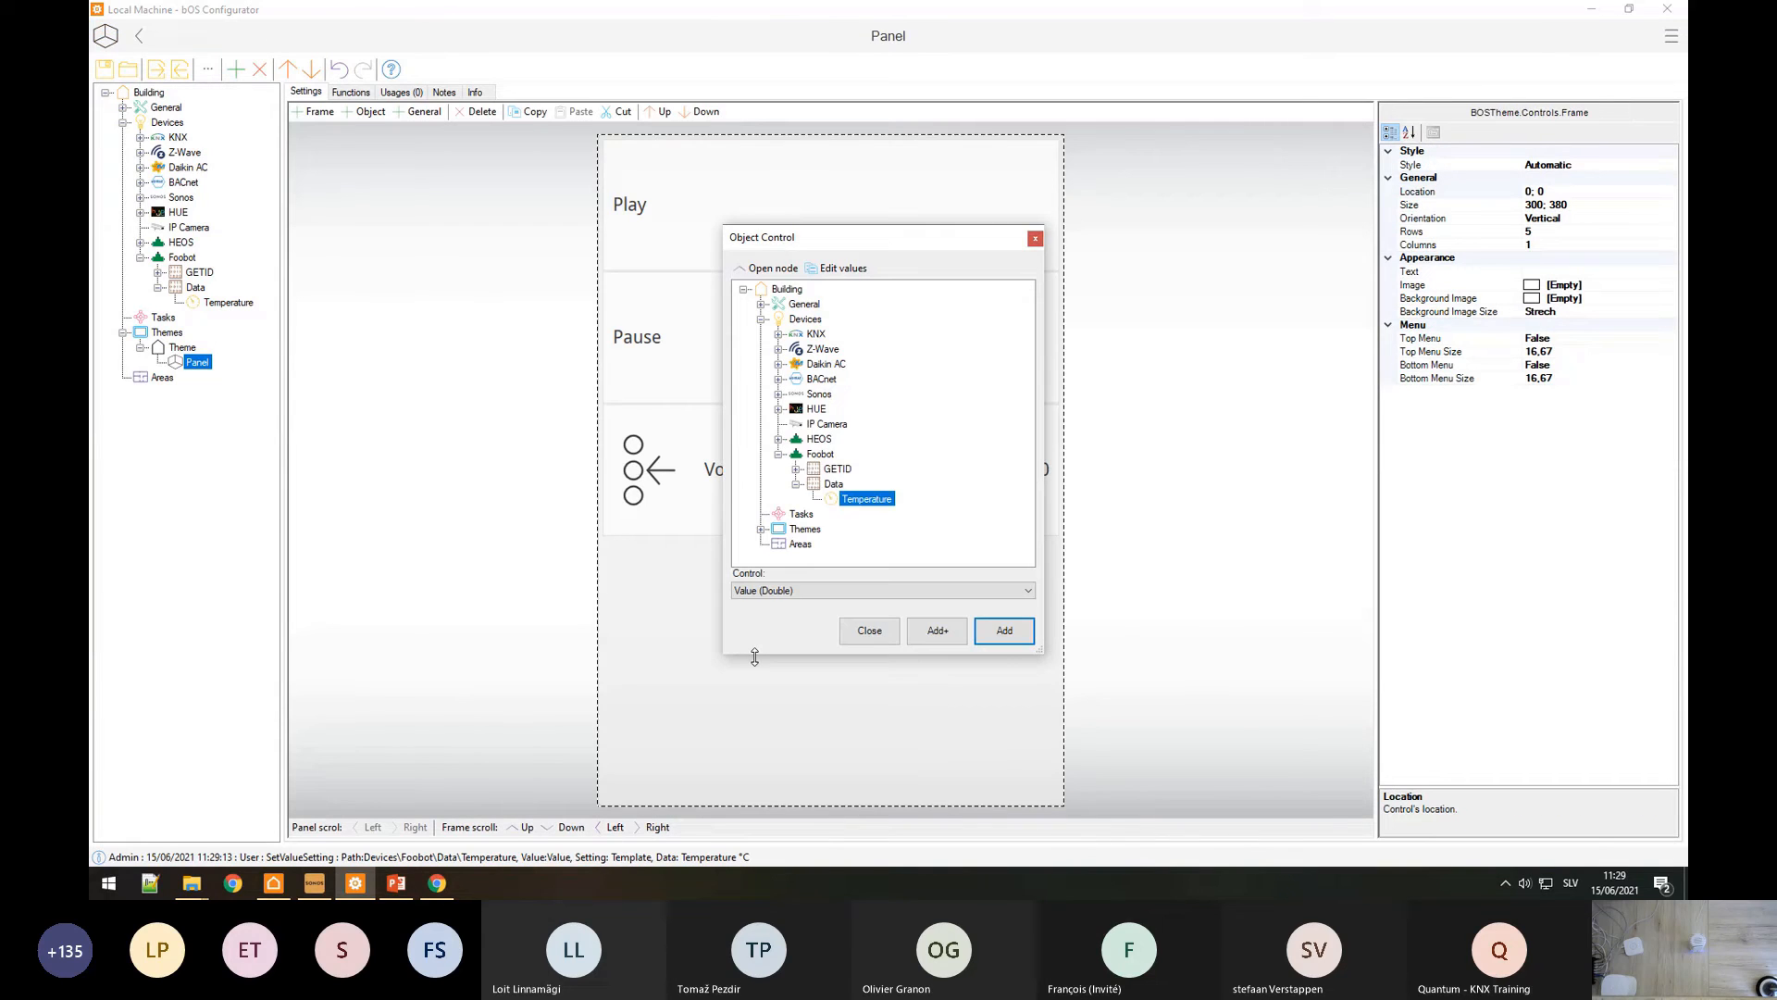
click(273, 883)
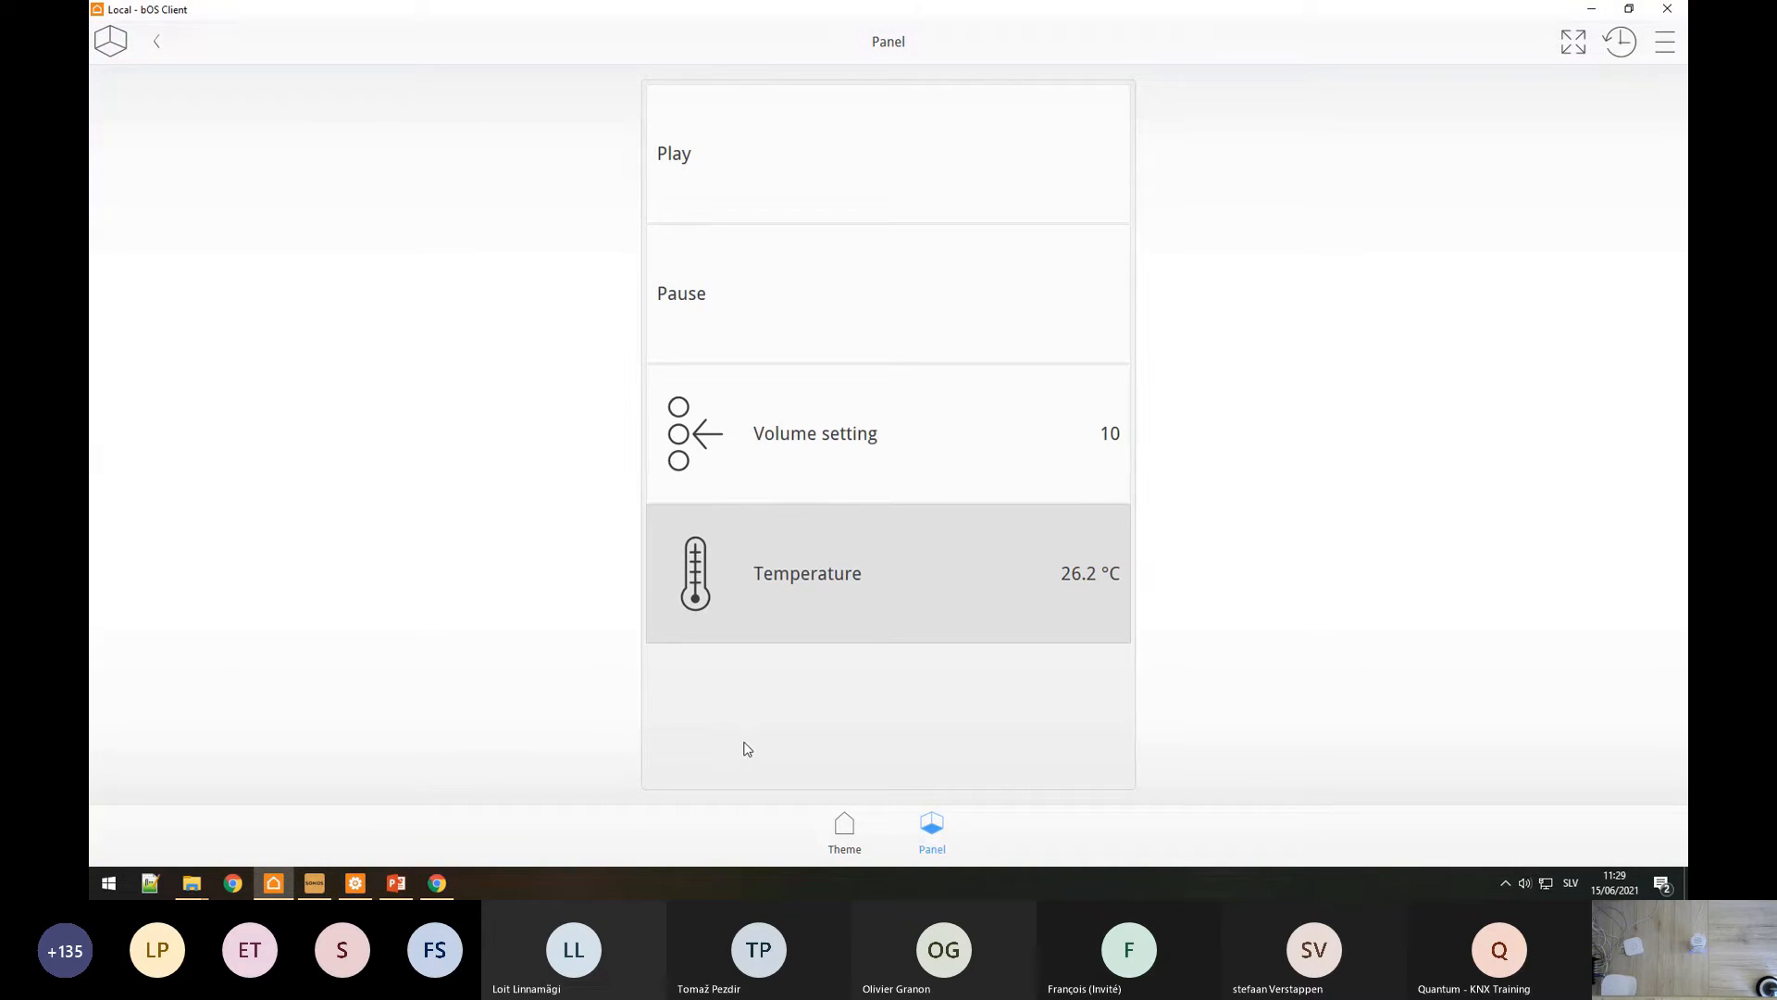
Step: Compare the client's 26.2 °C reading with the JSON response and Temperature's configurator value
click(437, 883)
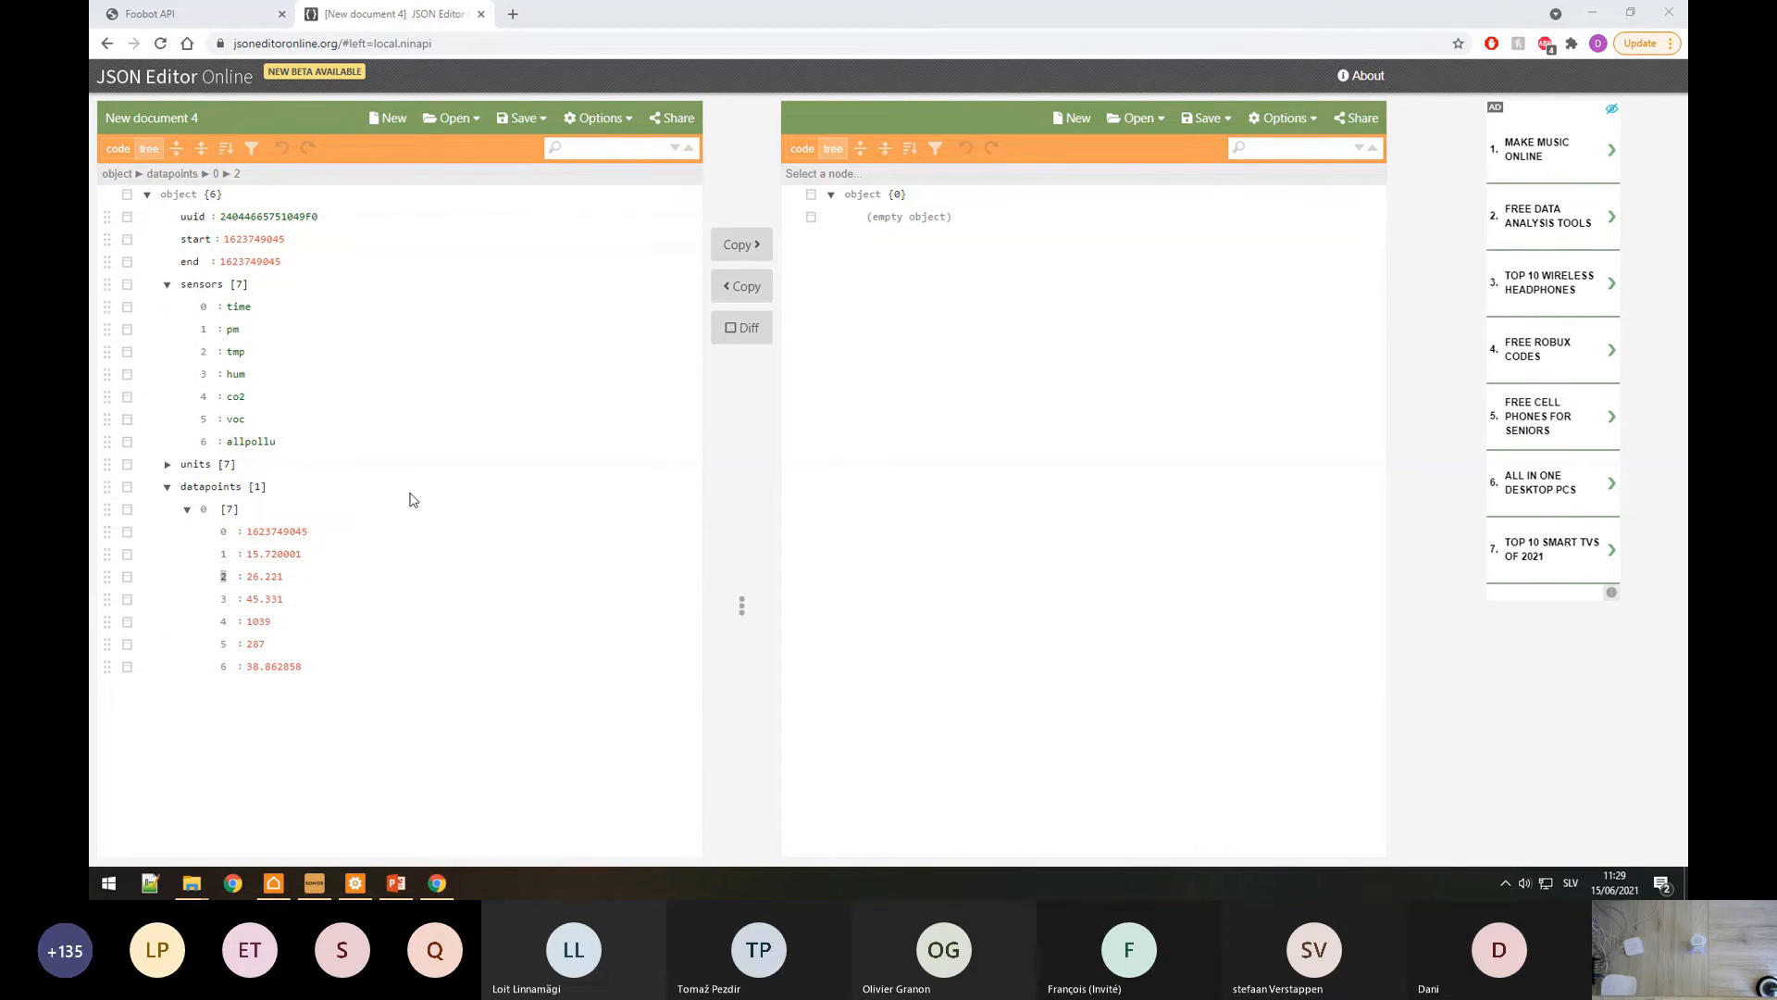
click(355, 883)
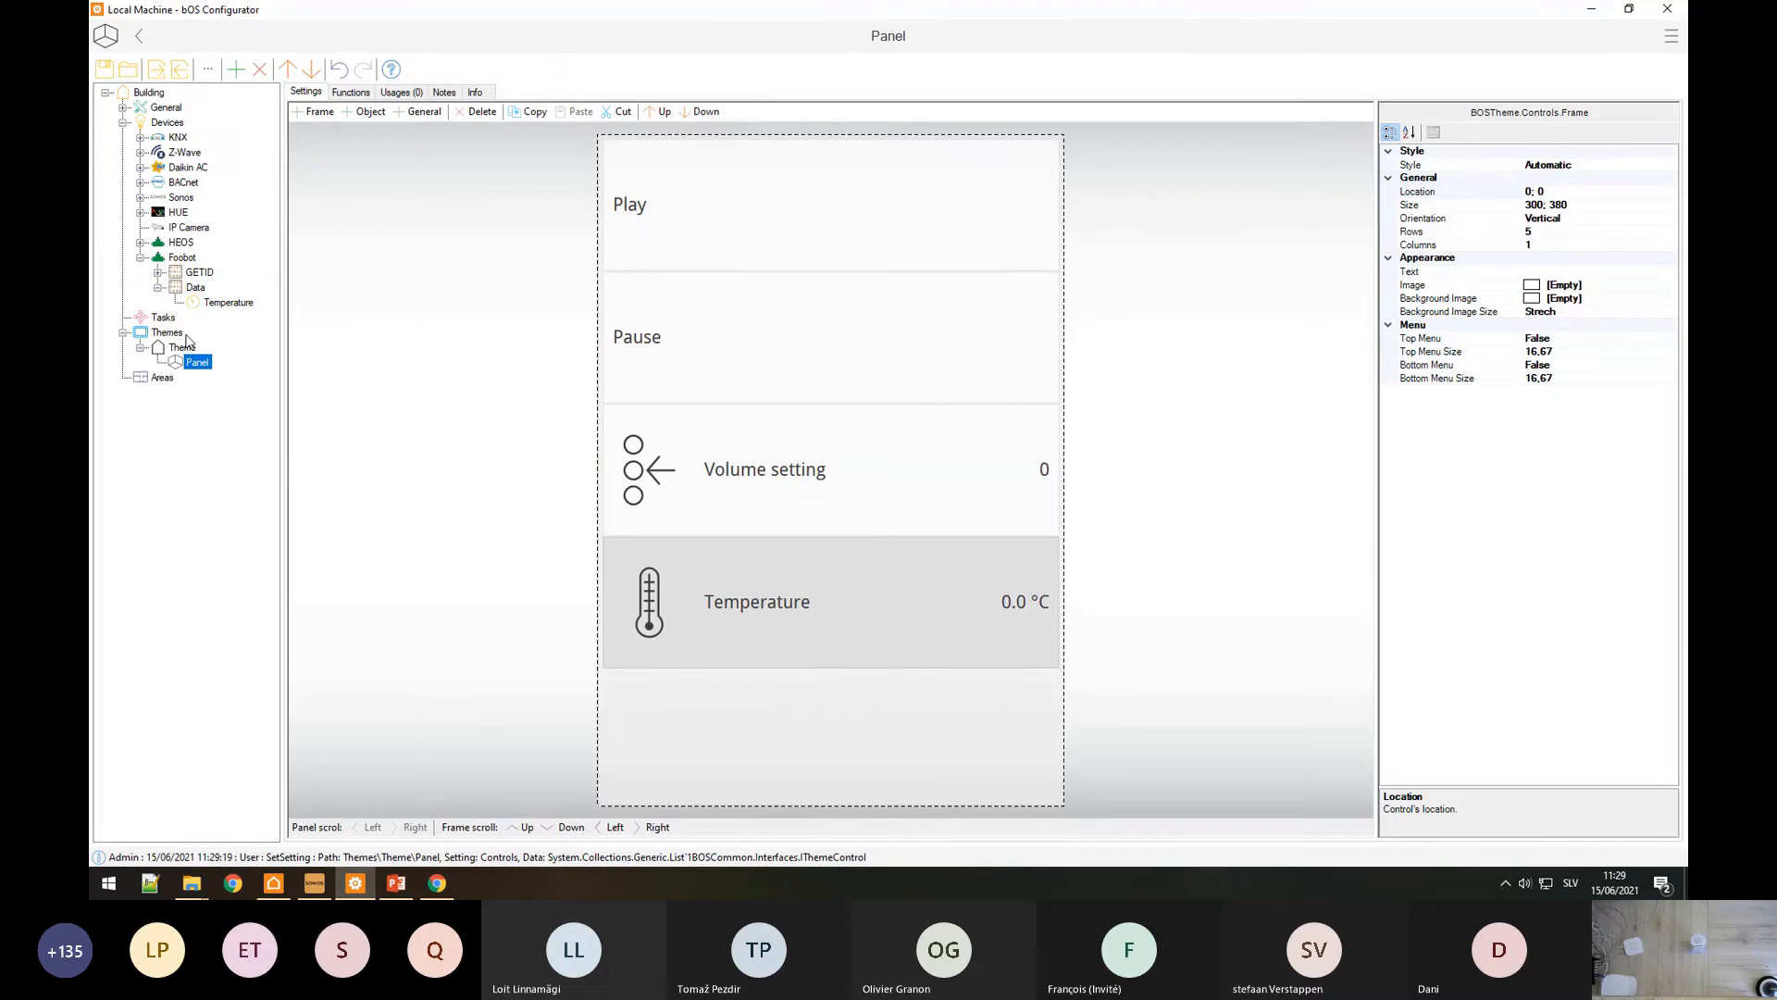
click(227, 302)
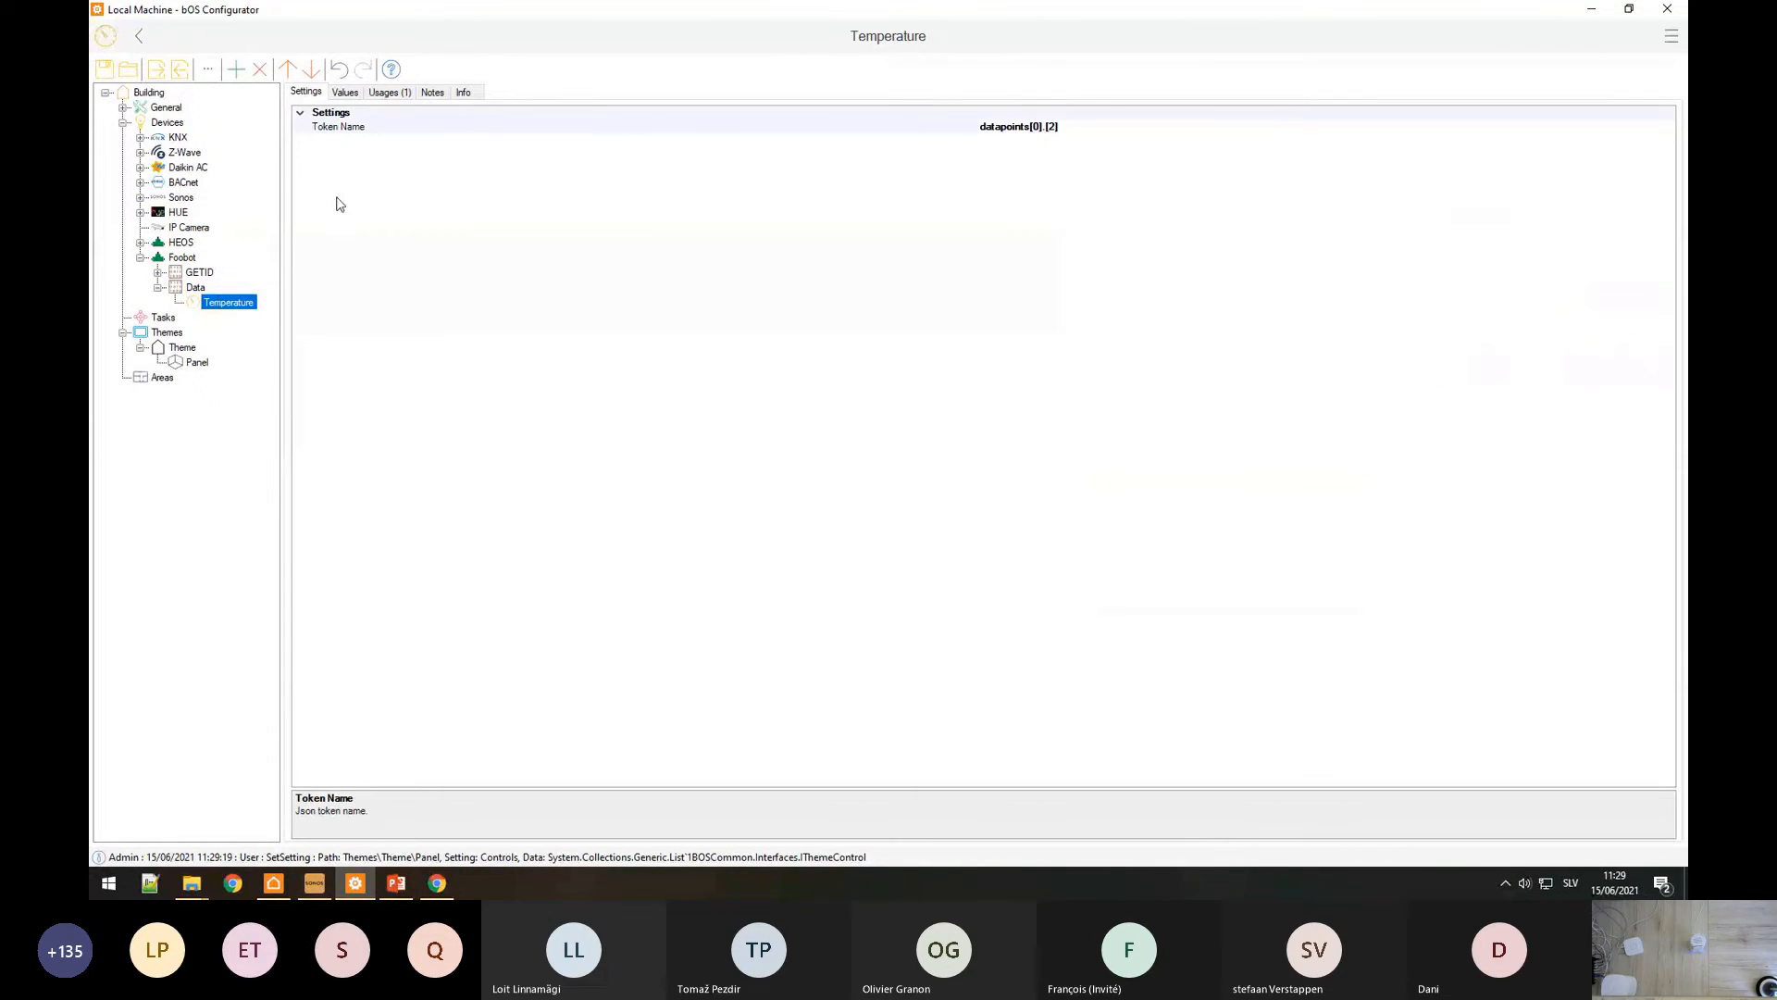
click(346, 93)
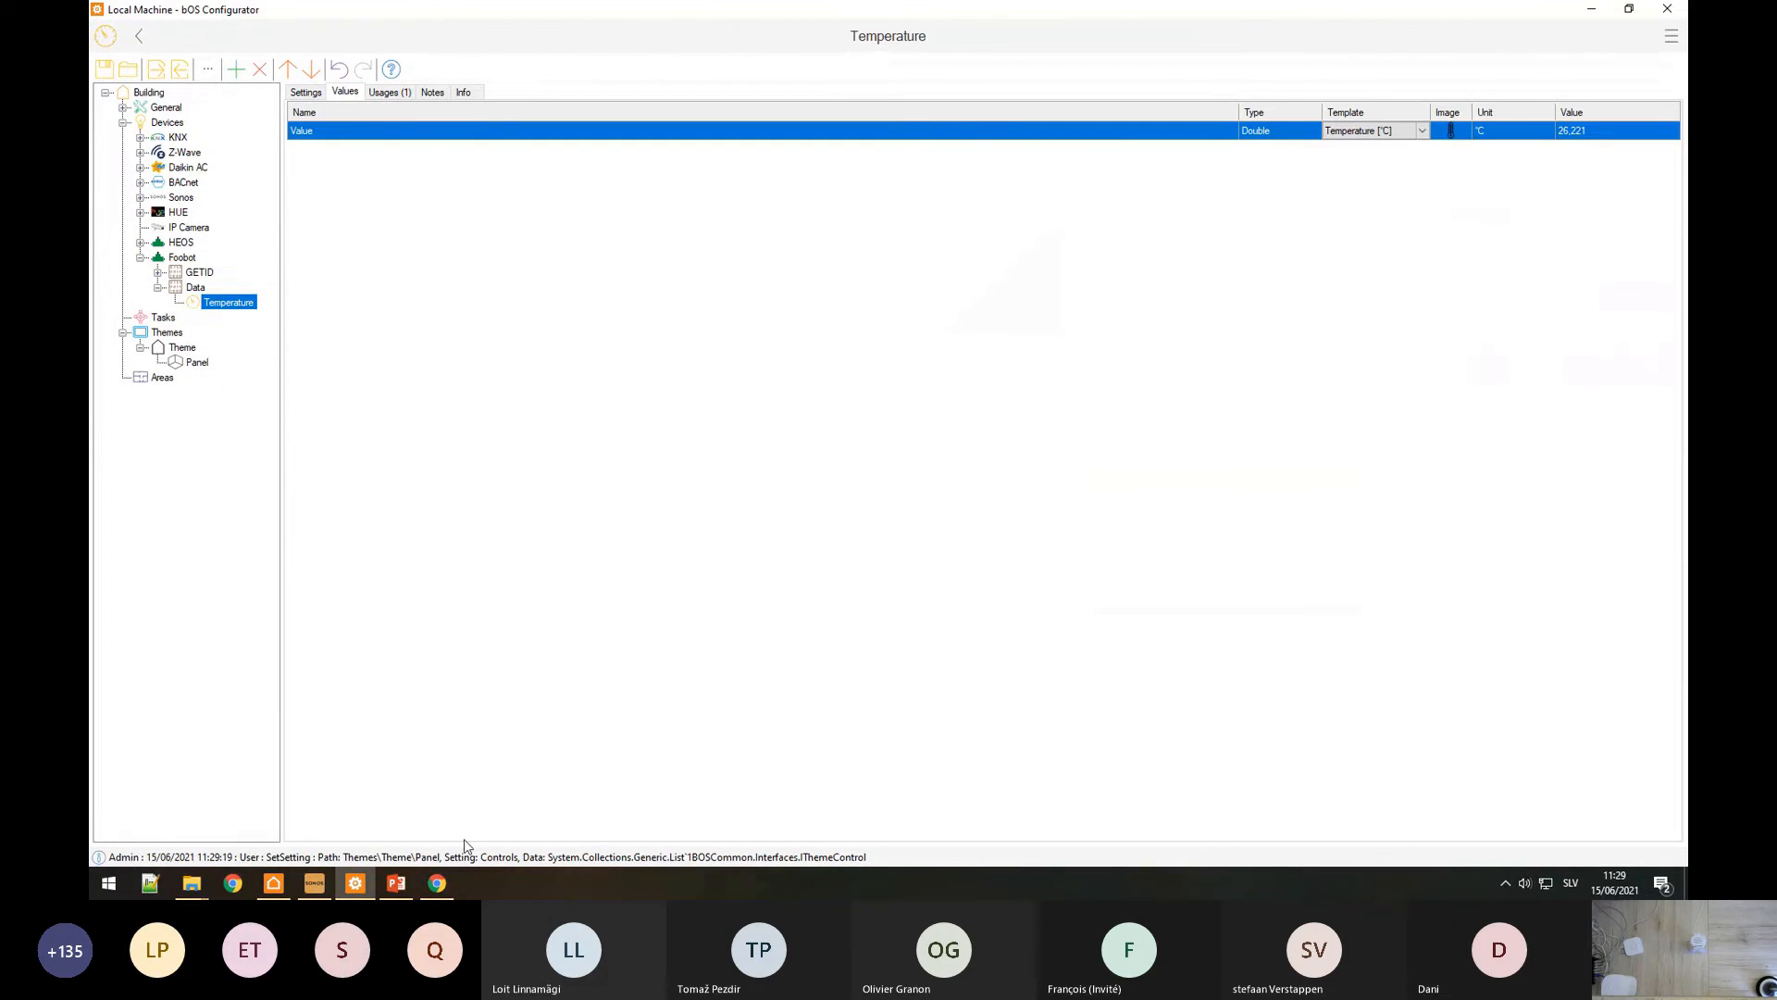
click(274, 885)
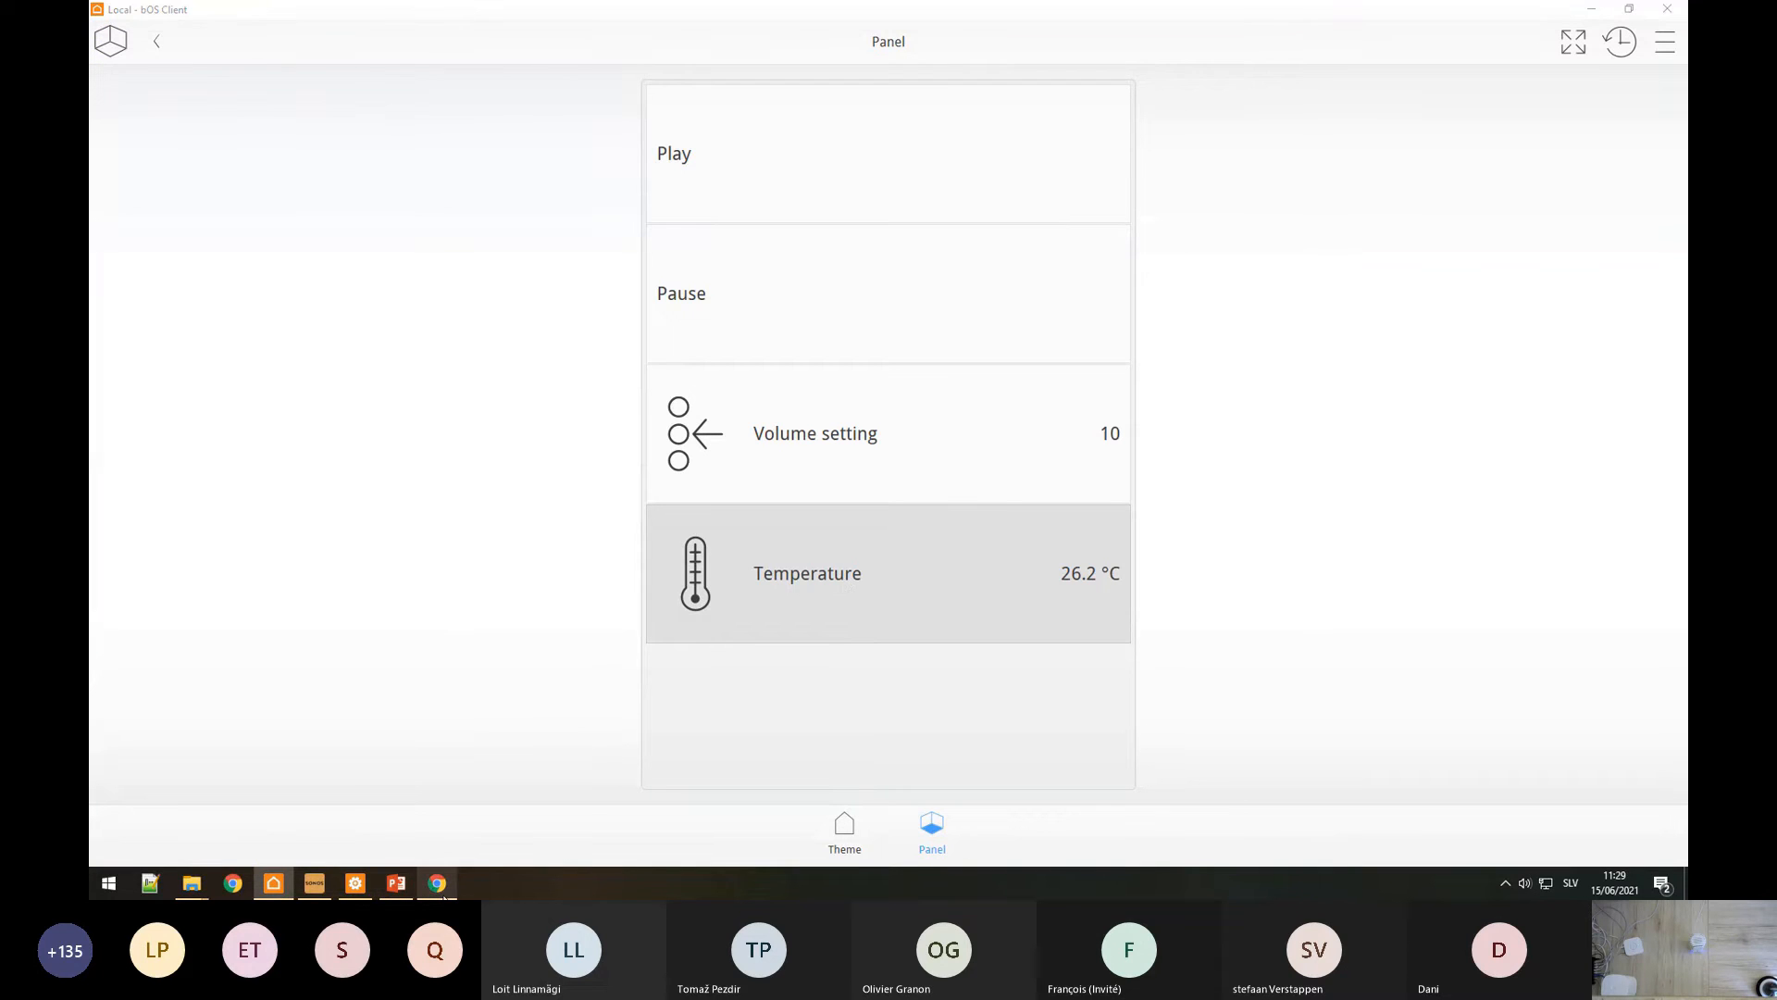
Step: Bring Chrome forward on the Foobot API documentation tab
click(396, 883)
key(alt+Tab)
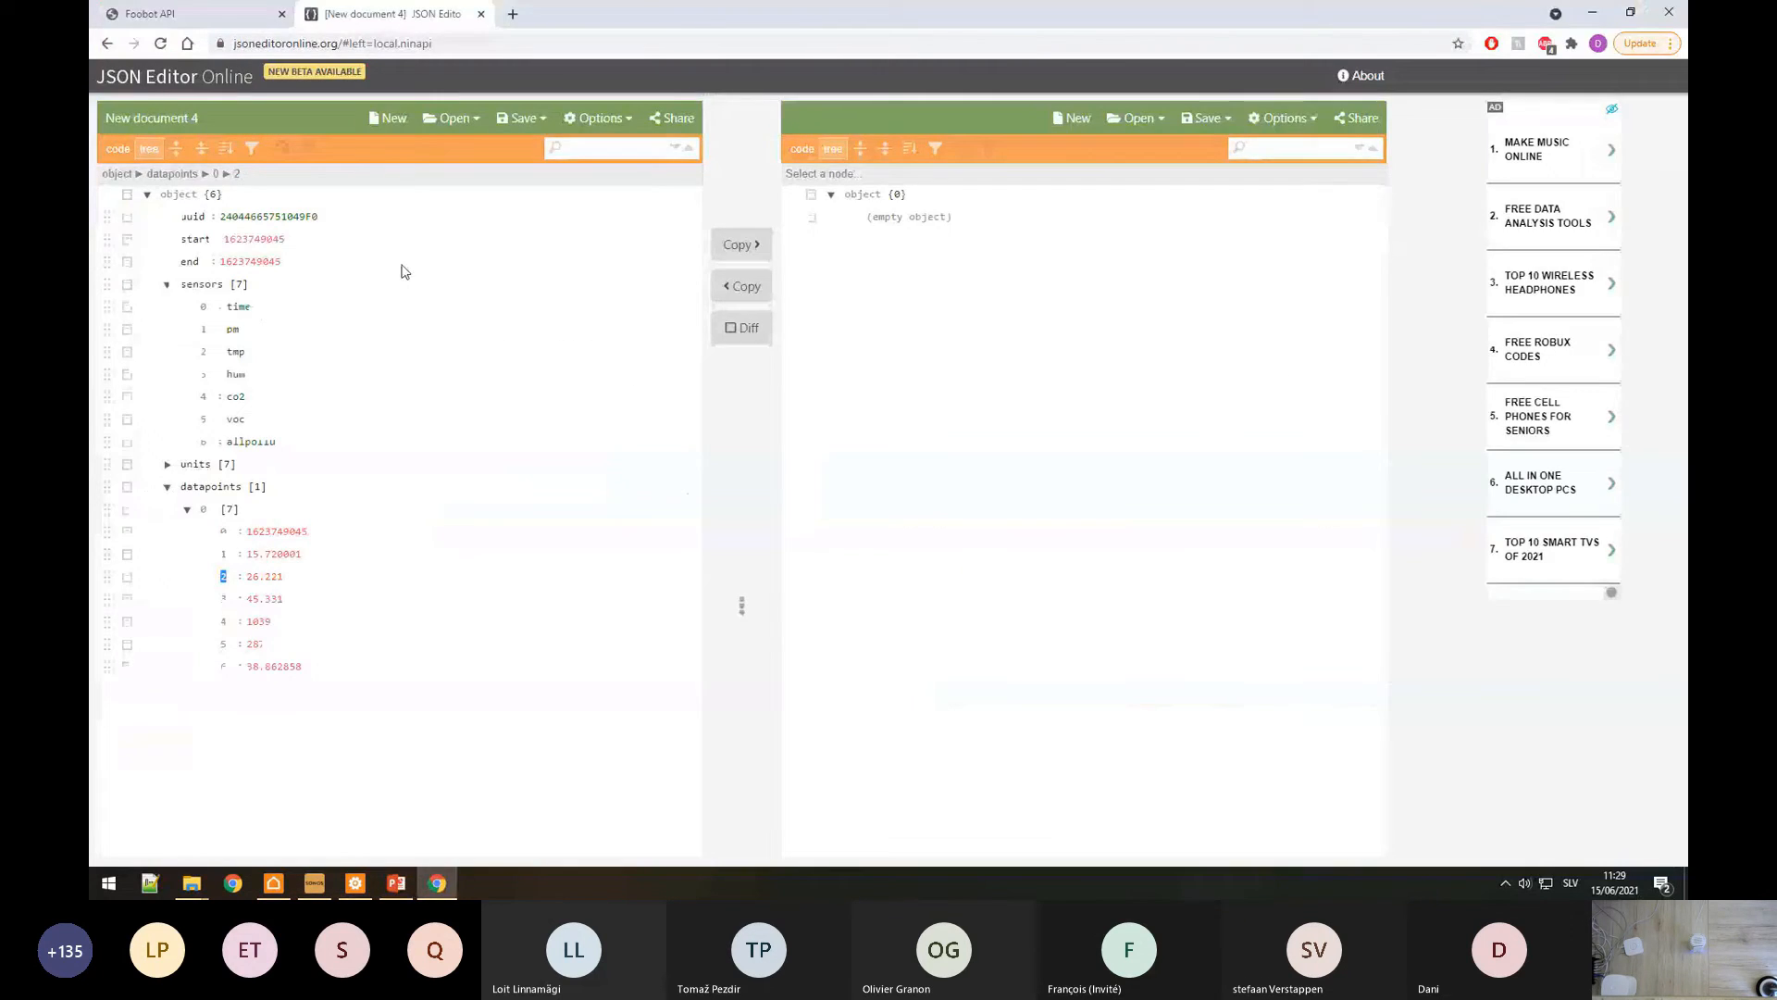
click(219, 18)
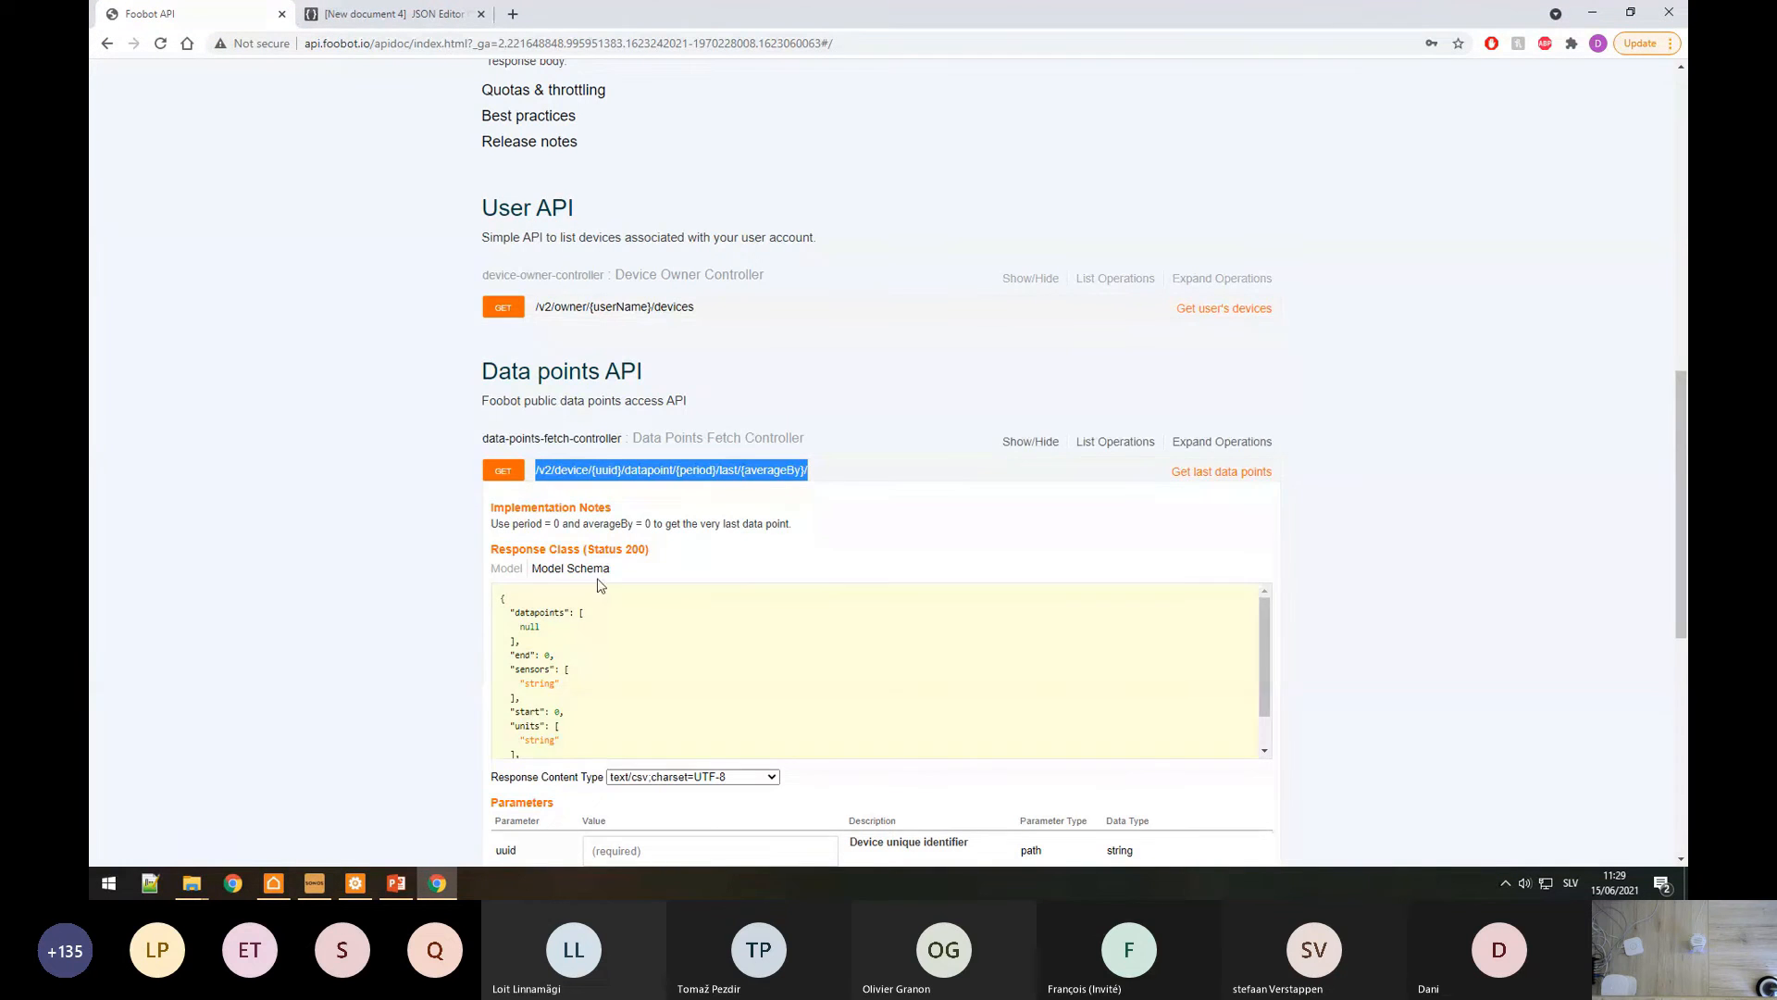
click(385, 14)
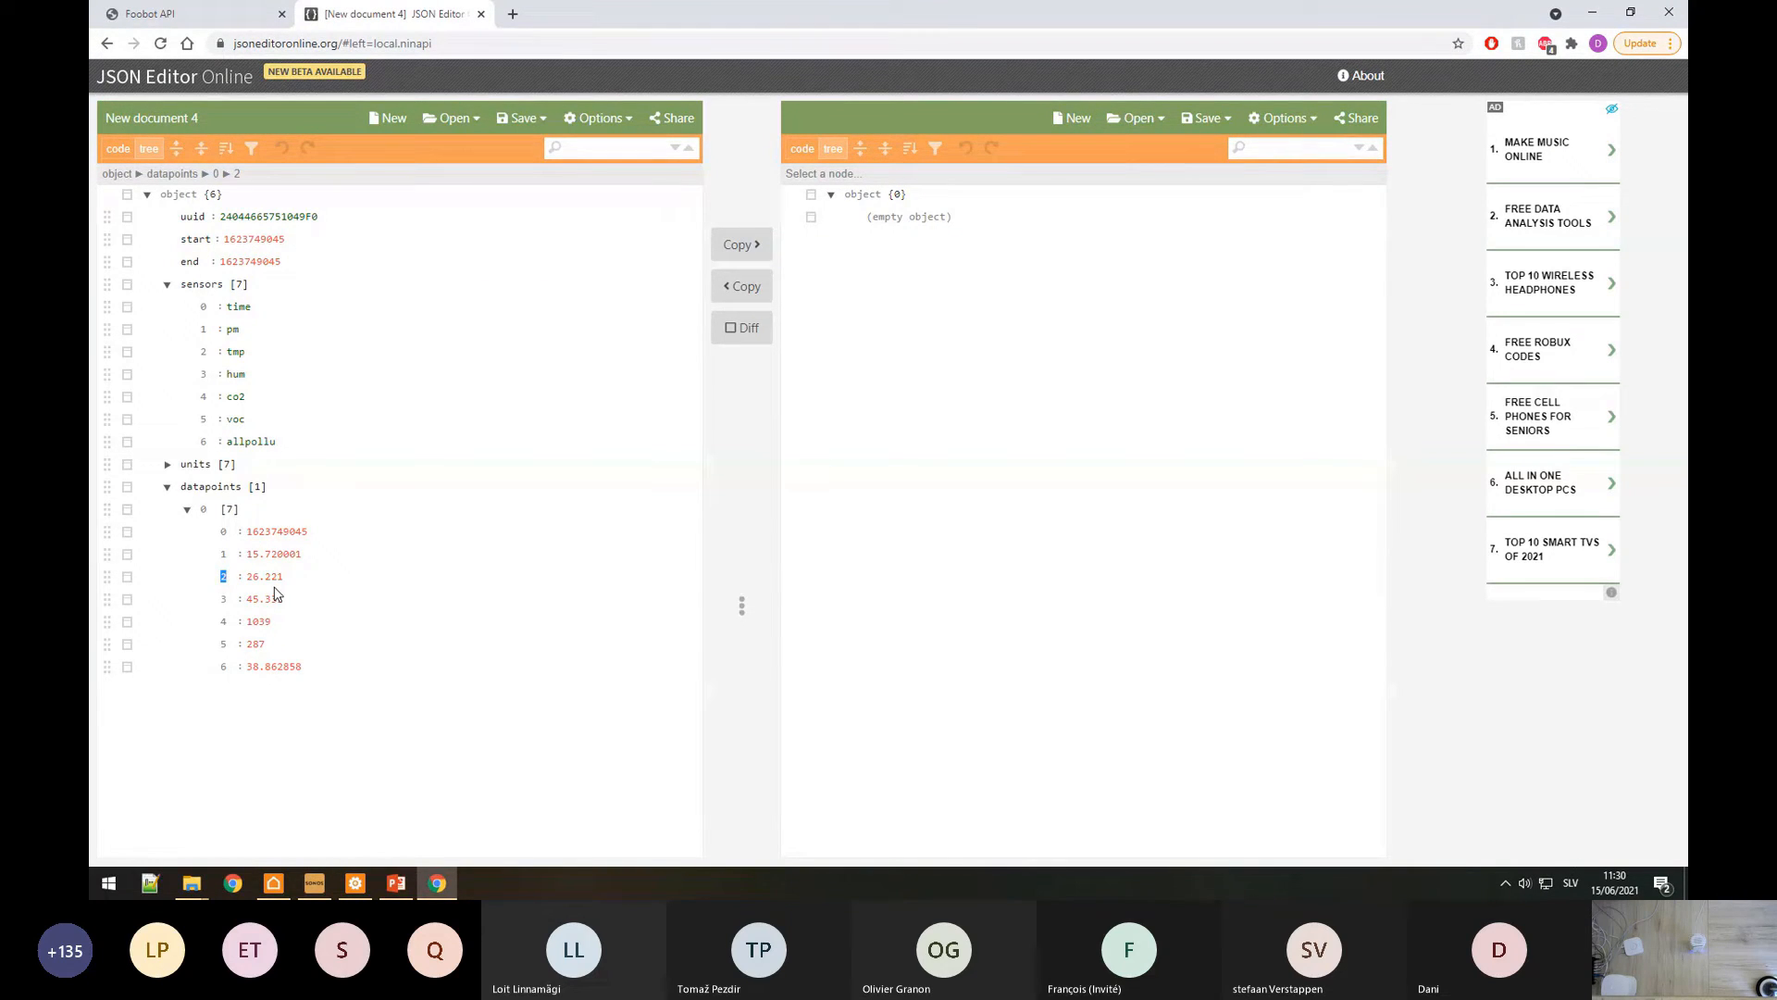
click(236, 28)
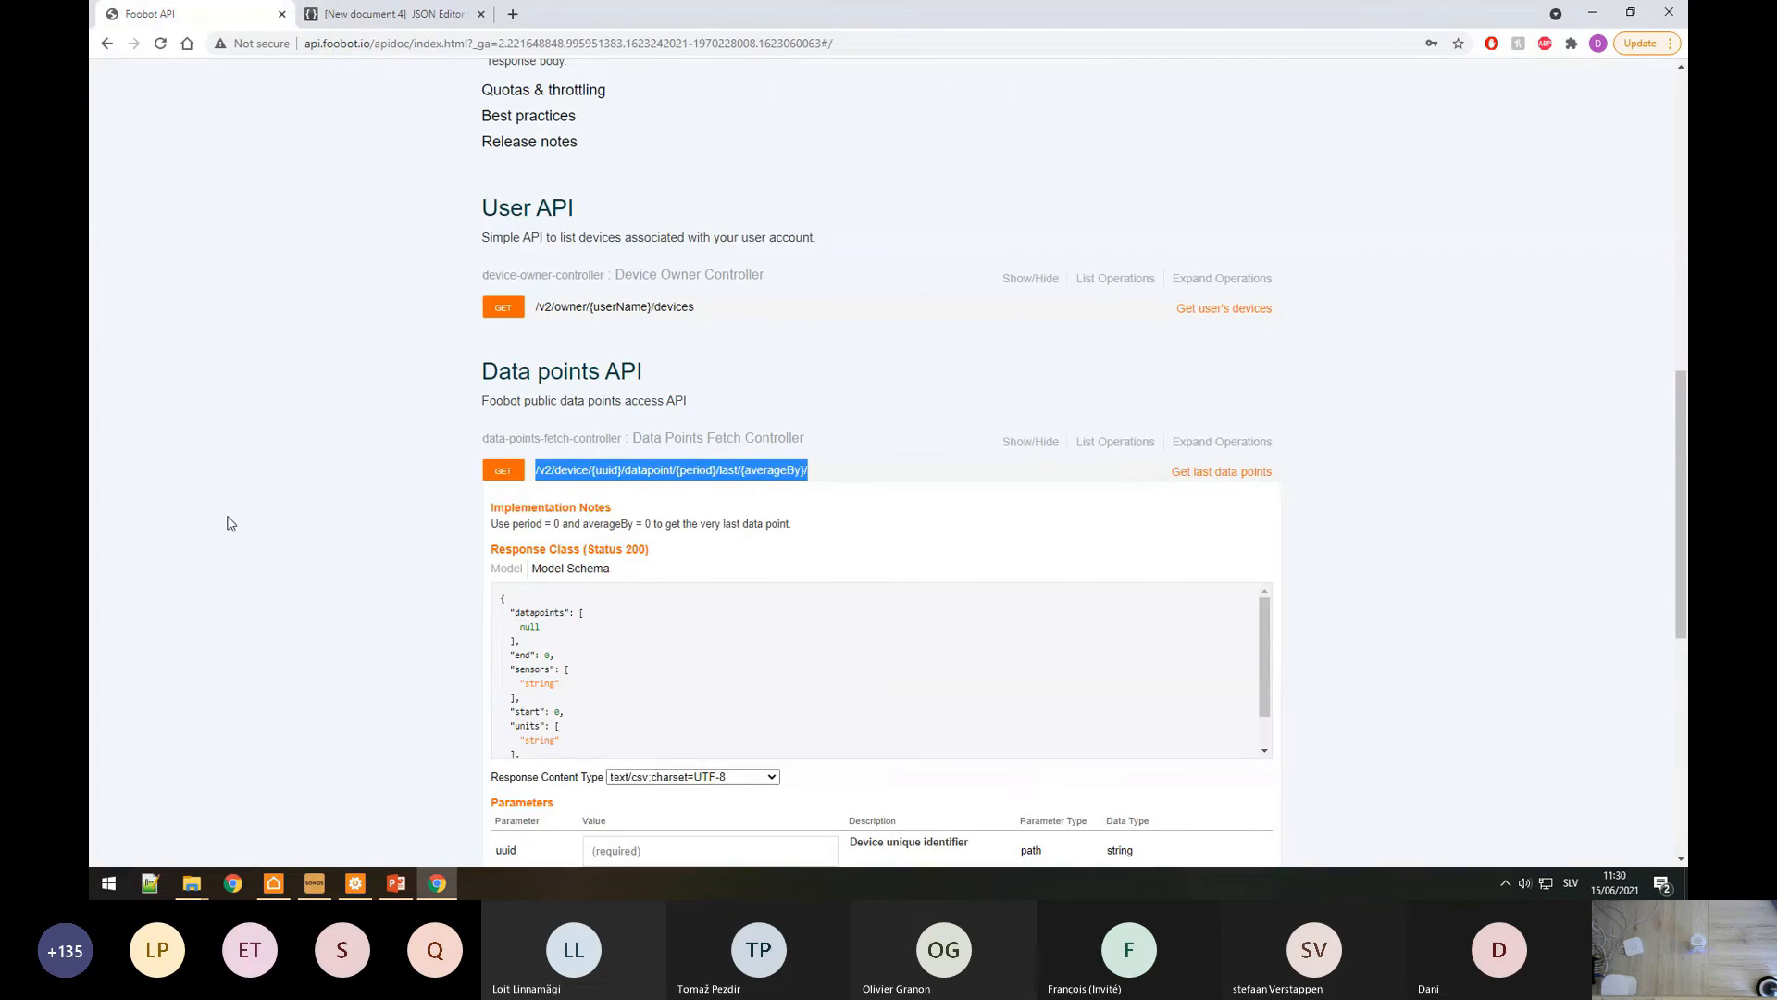
click(356, 883)
Step: Set the Data command's Send Cyclically to True with a Cyclical Send Delay of 300
click(313, 92)
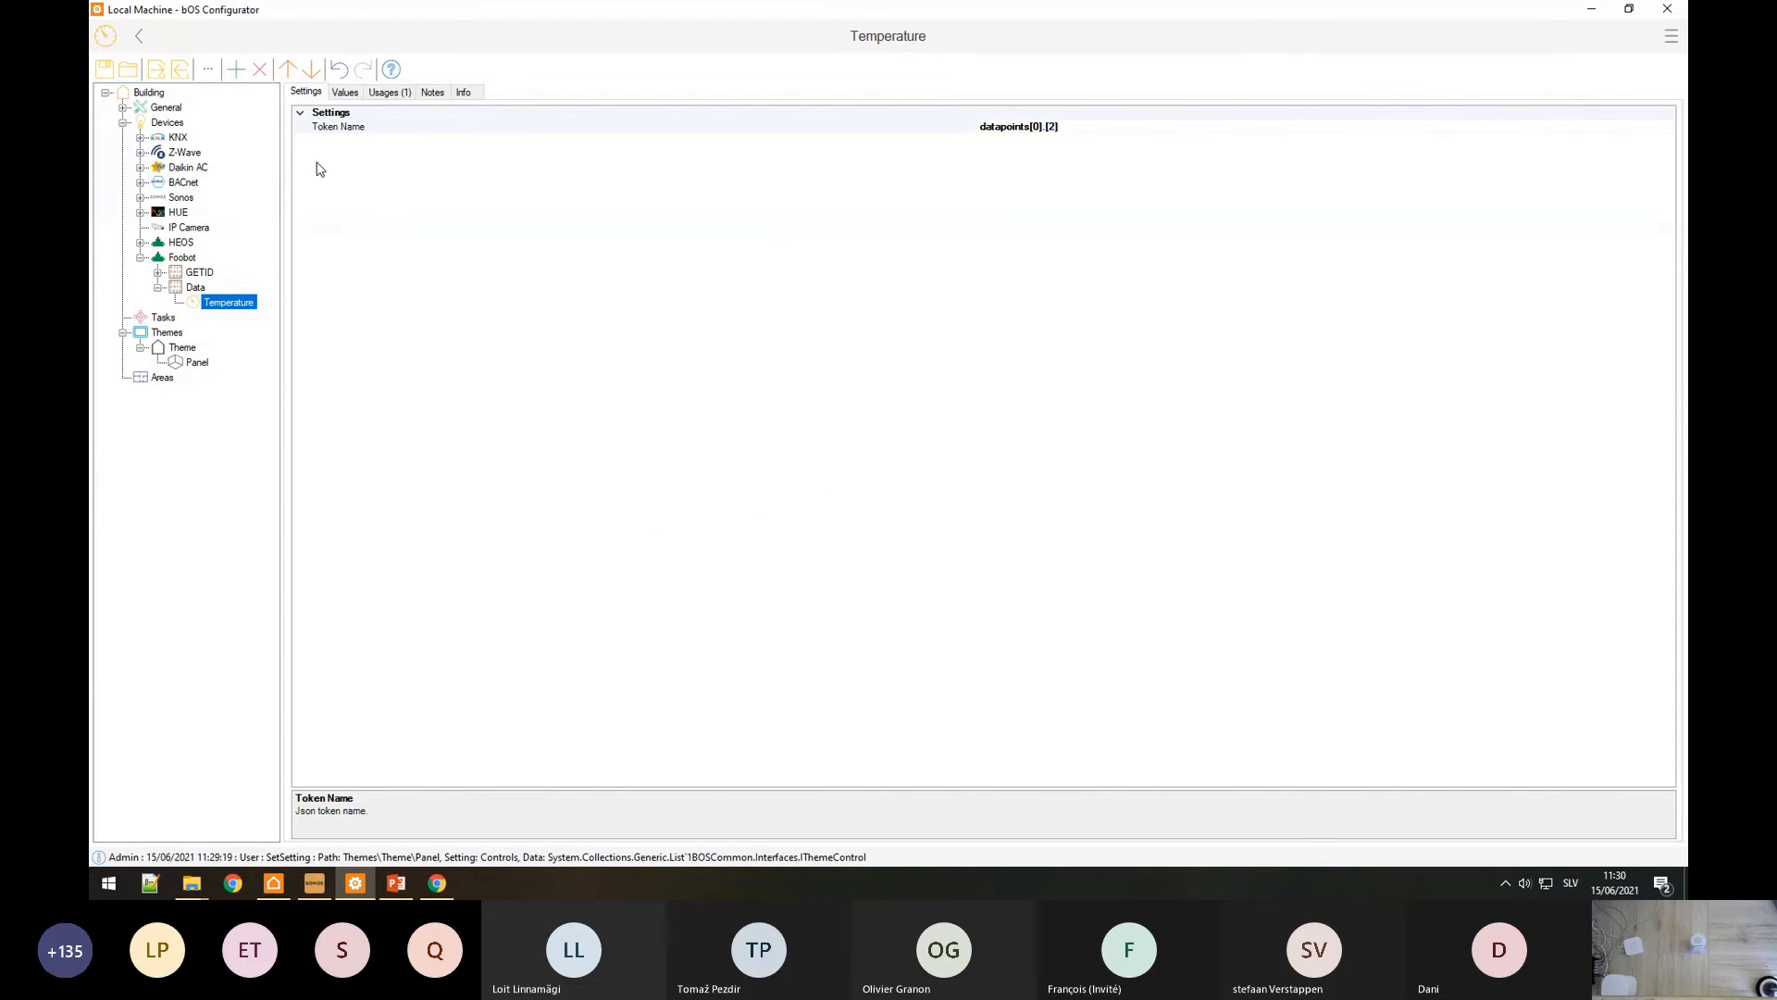
click(195, 288)
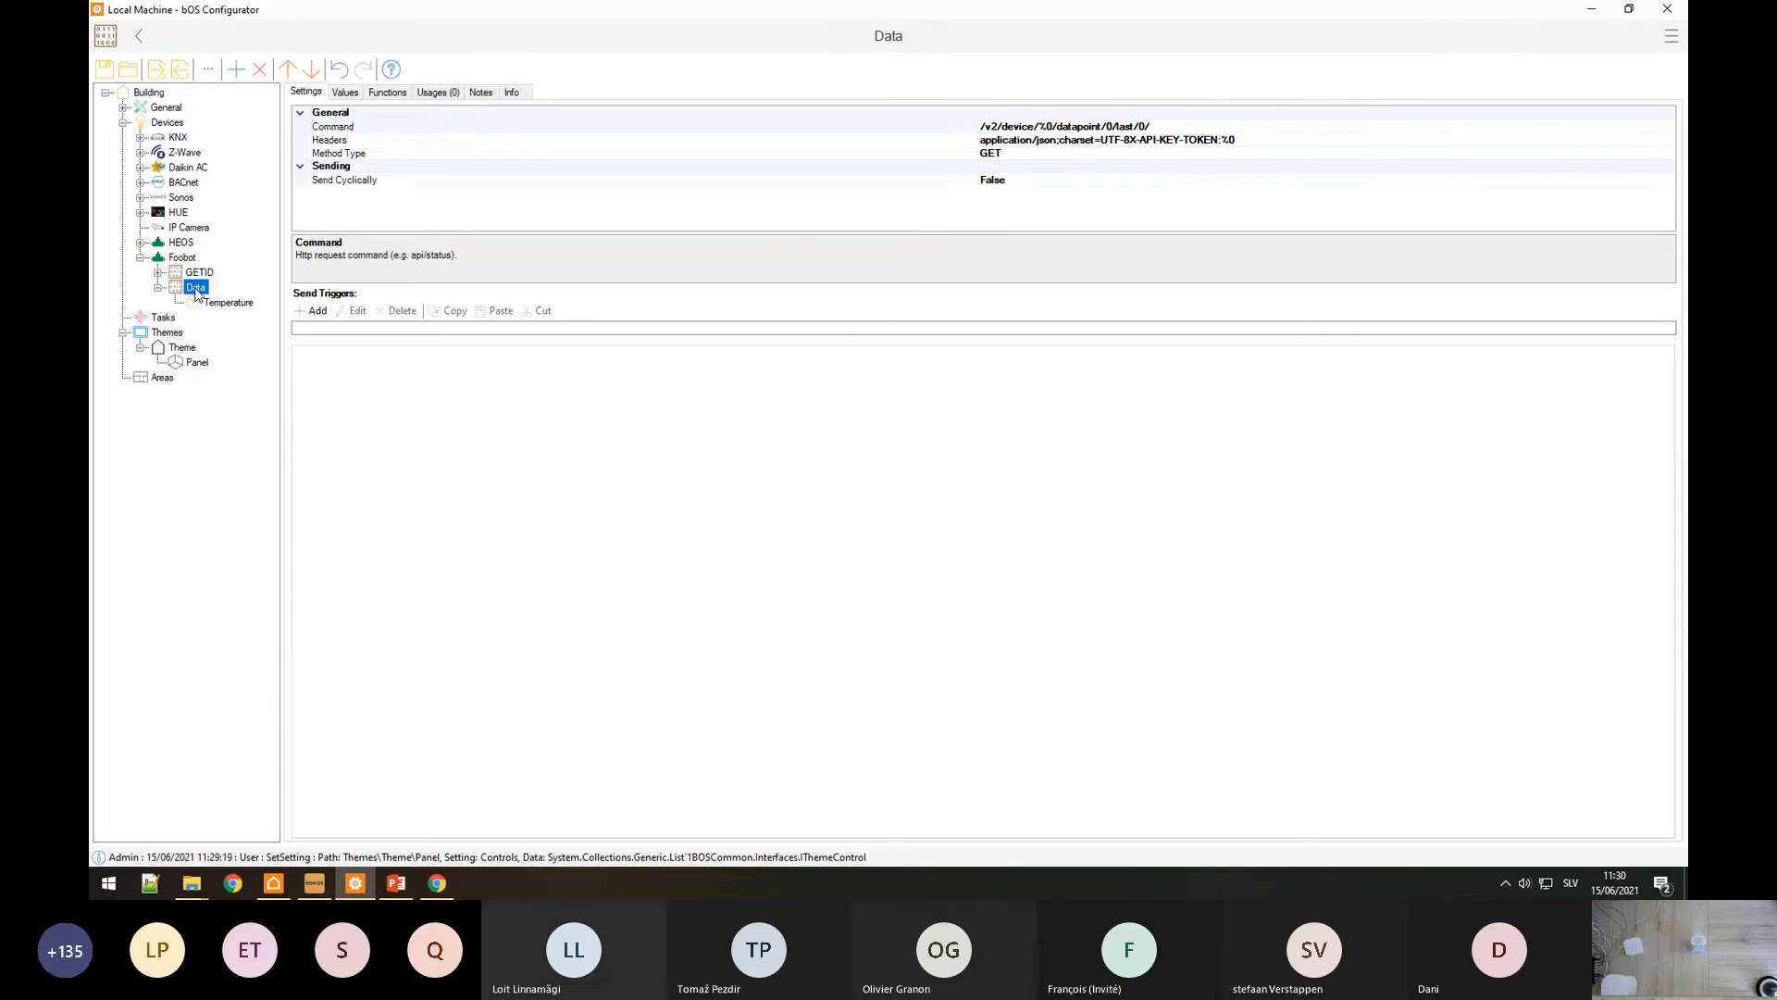
double_click(335, 182)
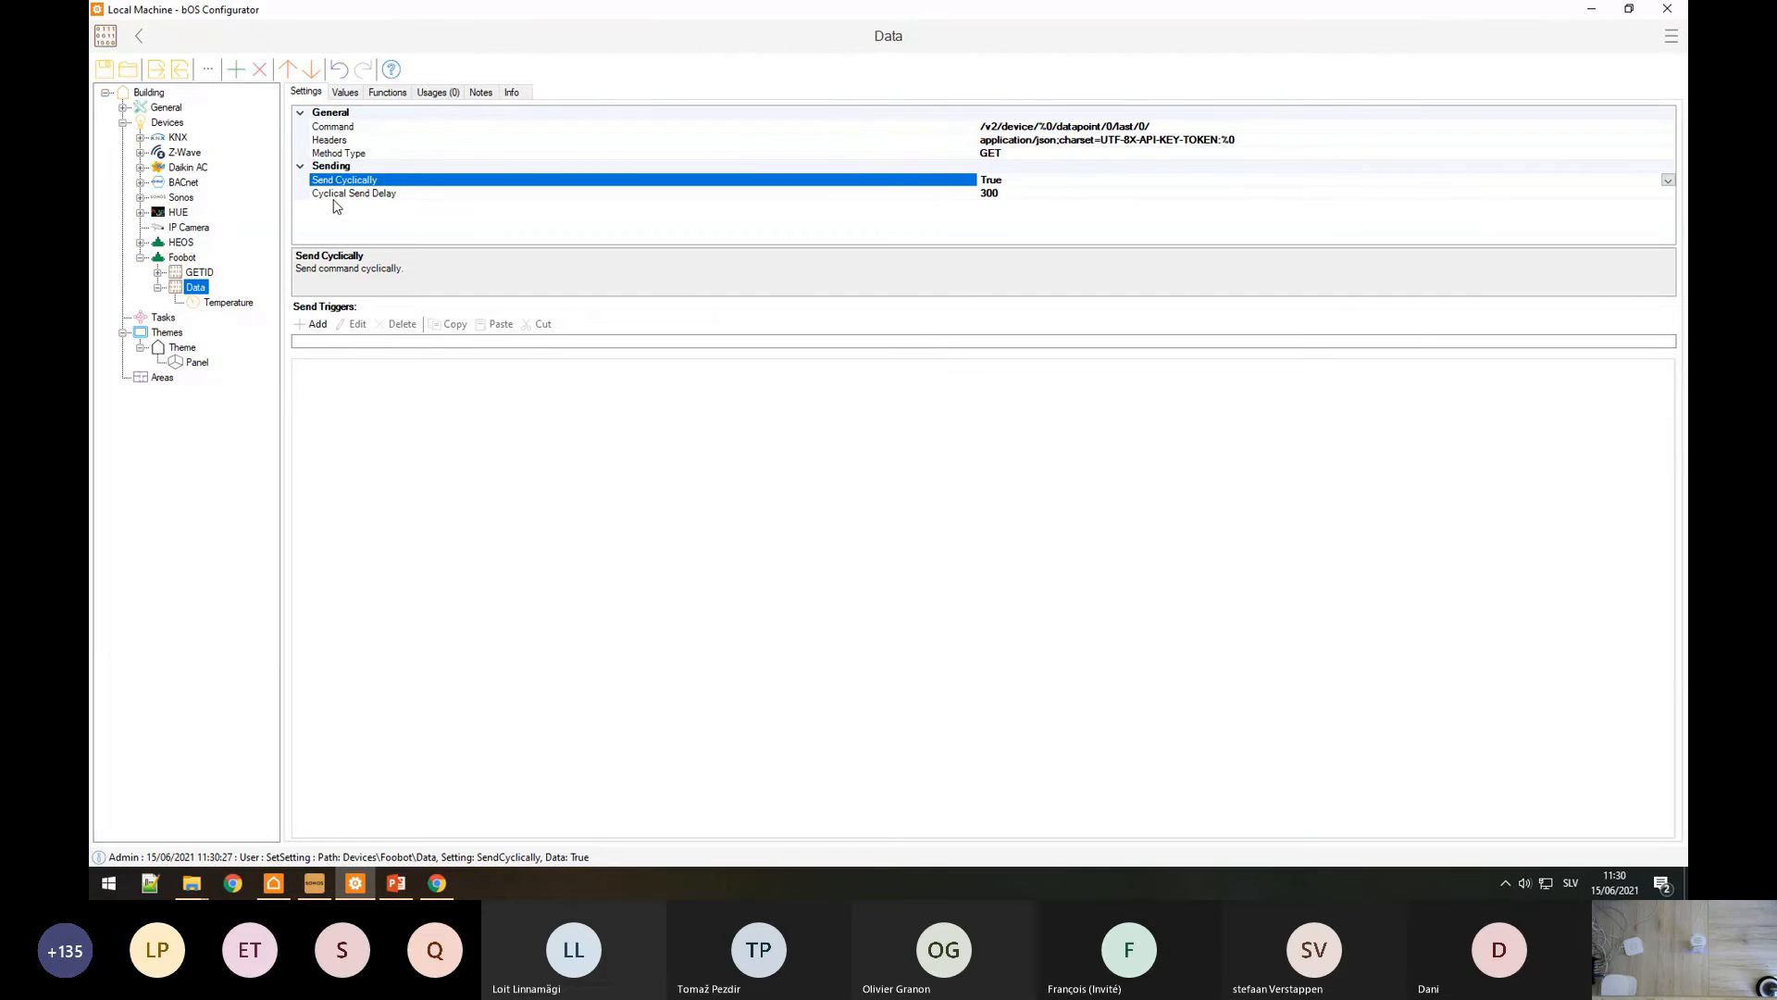
click(353, 193)
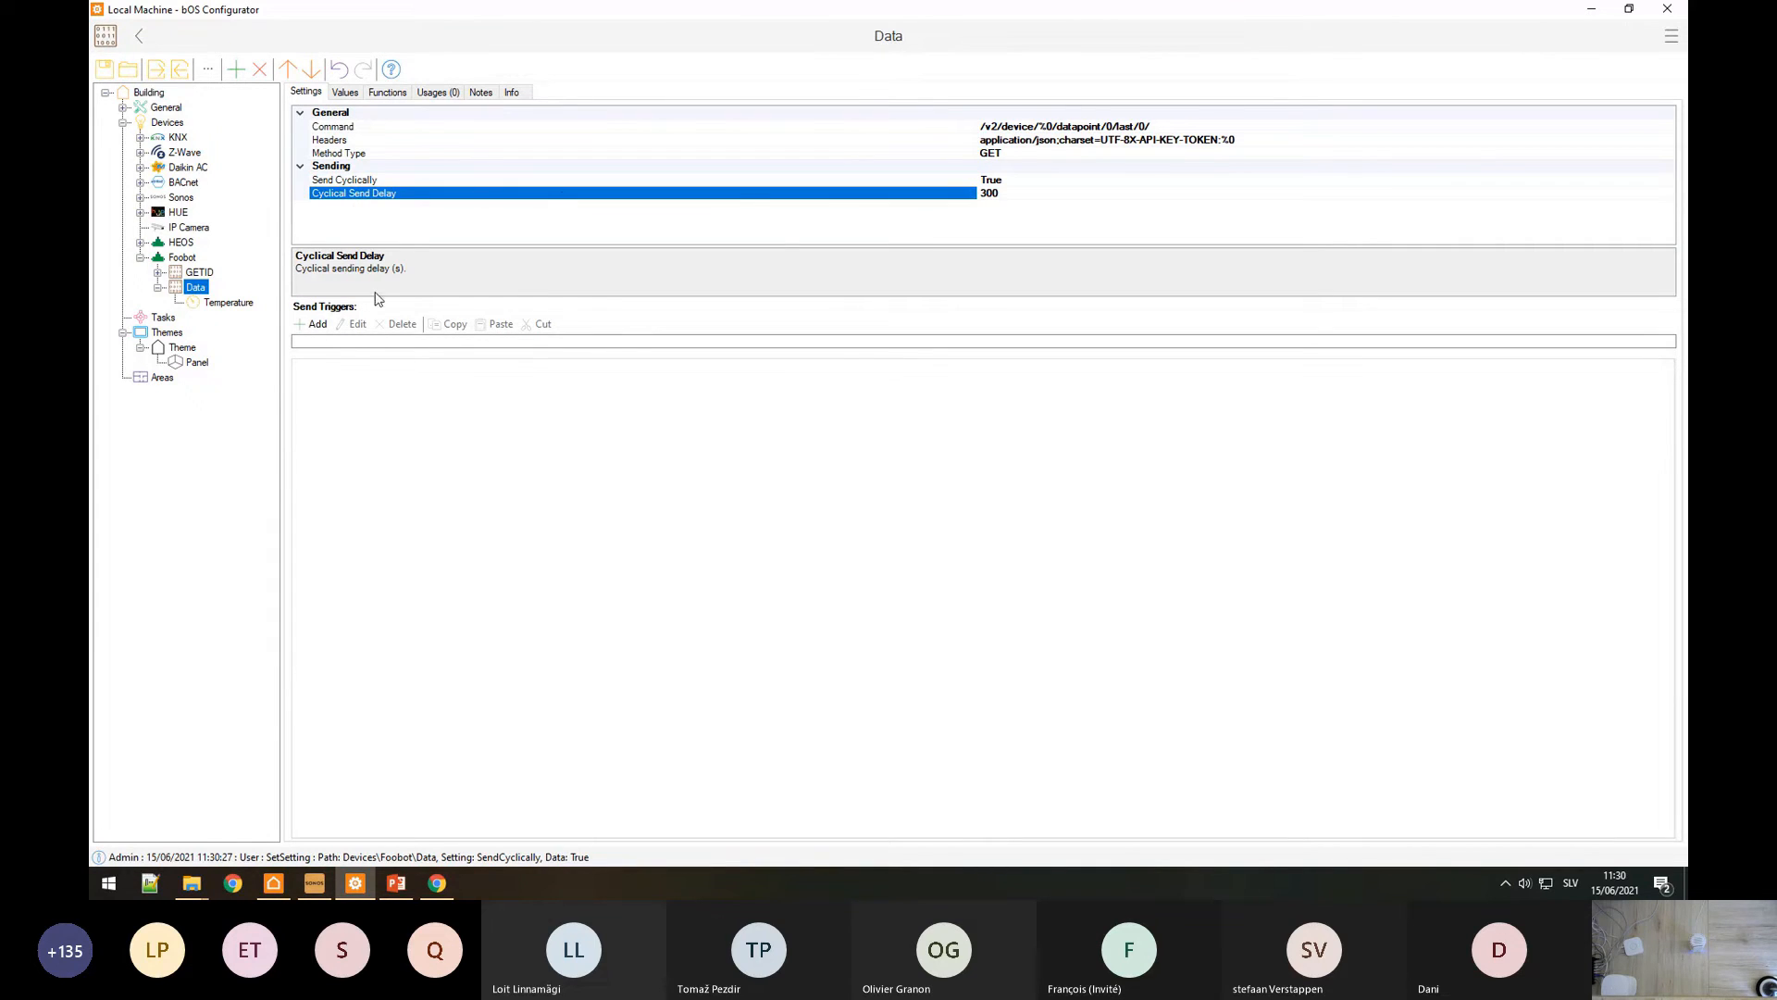
click(988, 193)
Step: Confirm the Temperature value has refreshed to 26.287
click(233, 304)
click(345, 93)
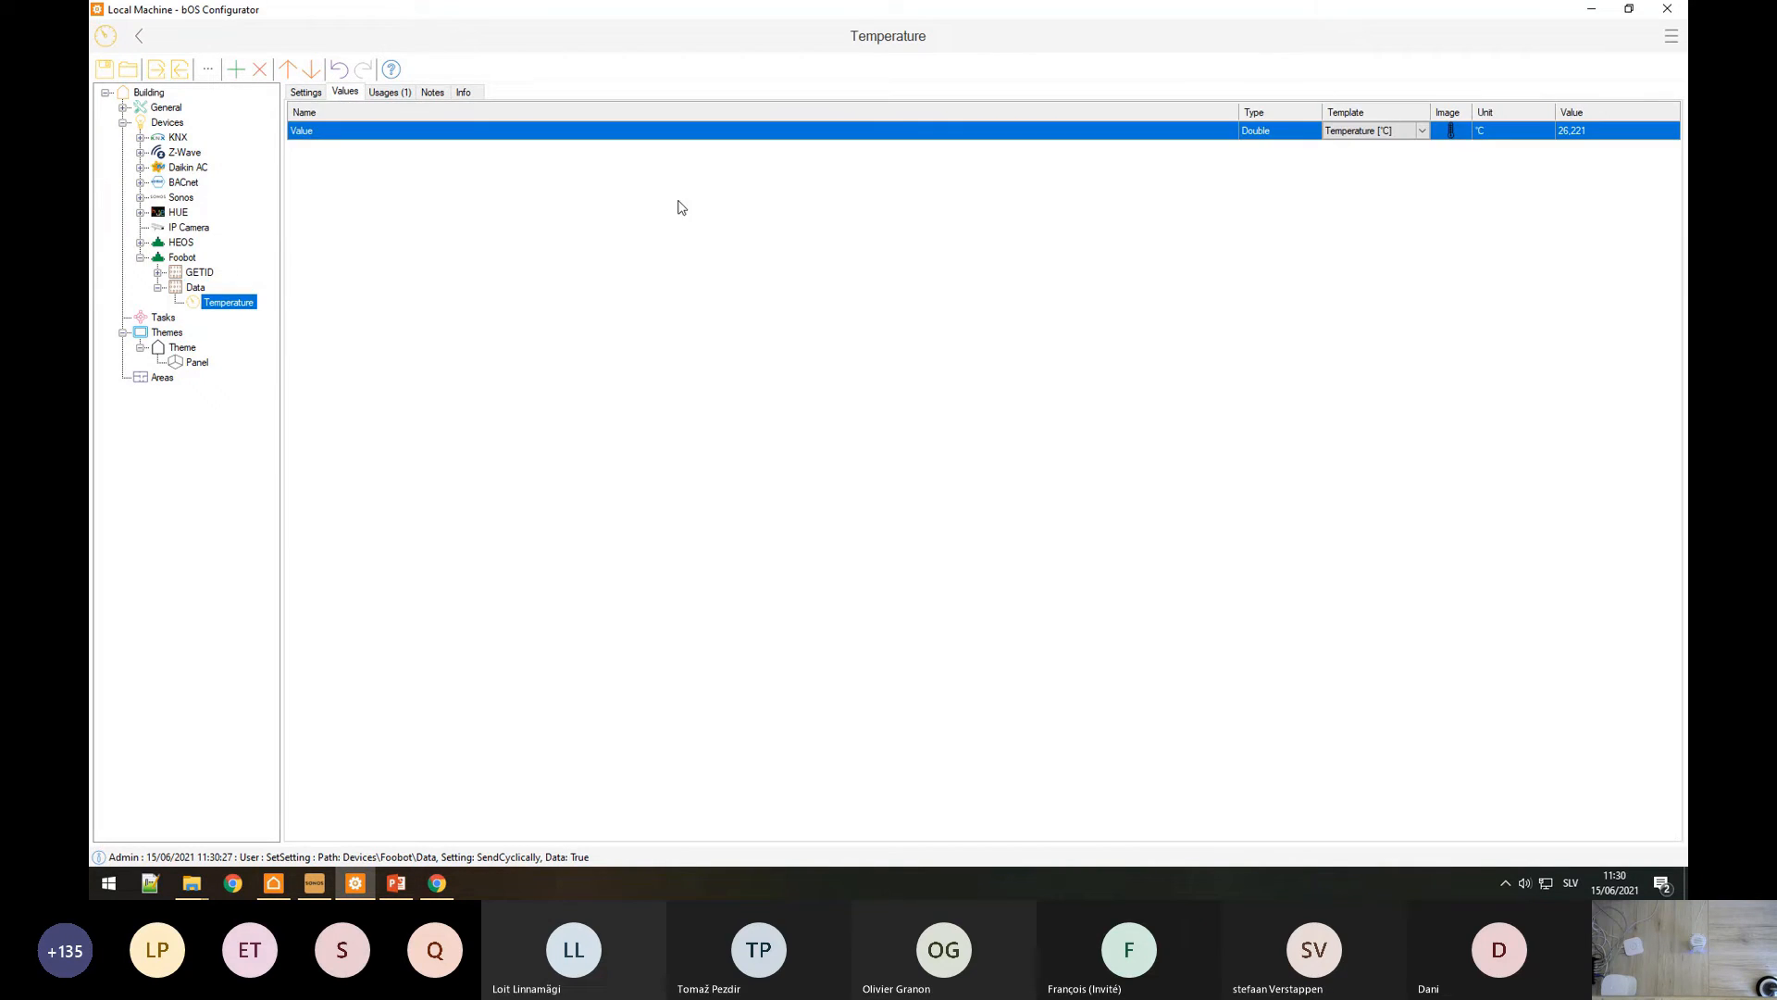
click(197, 288)
click(387, 93)
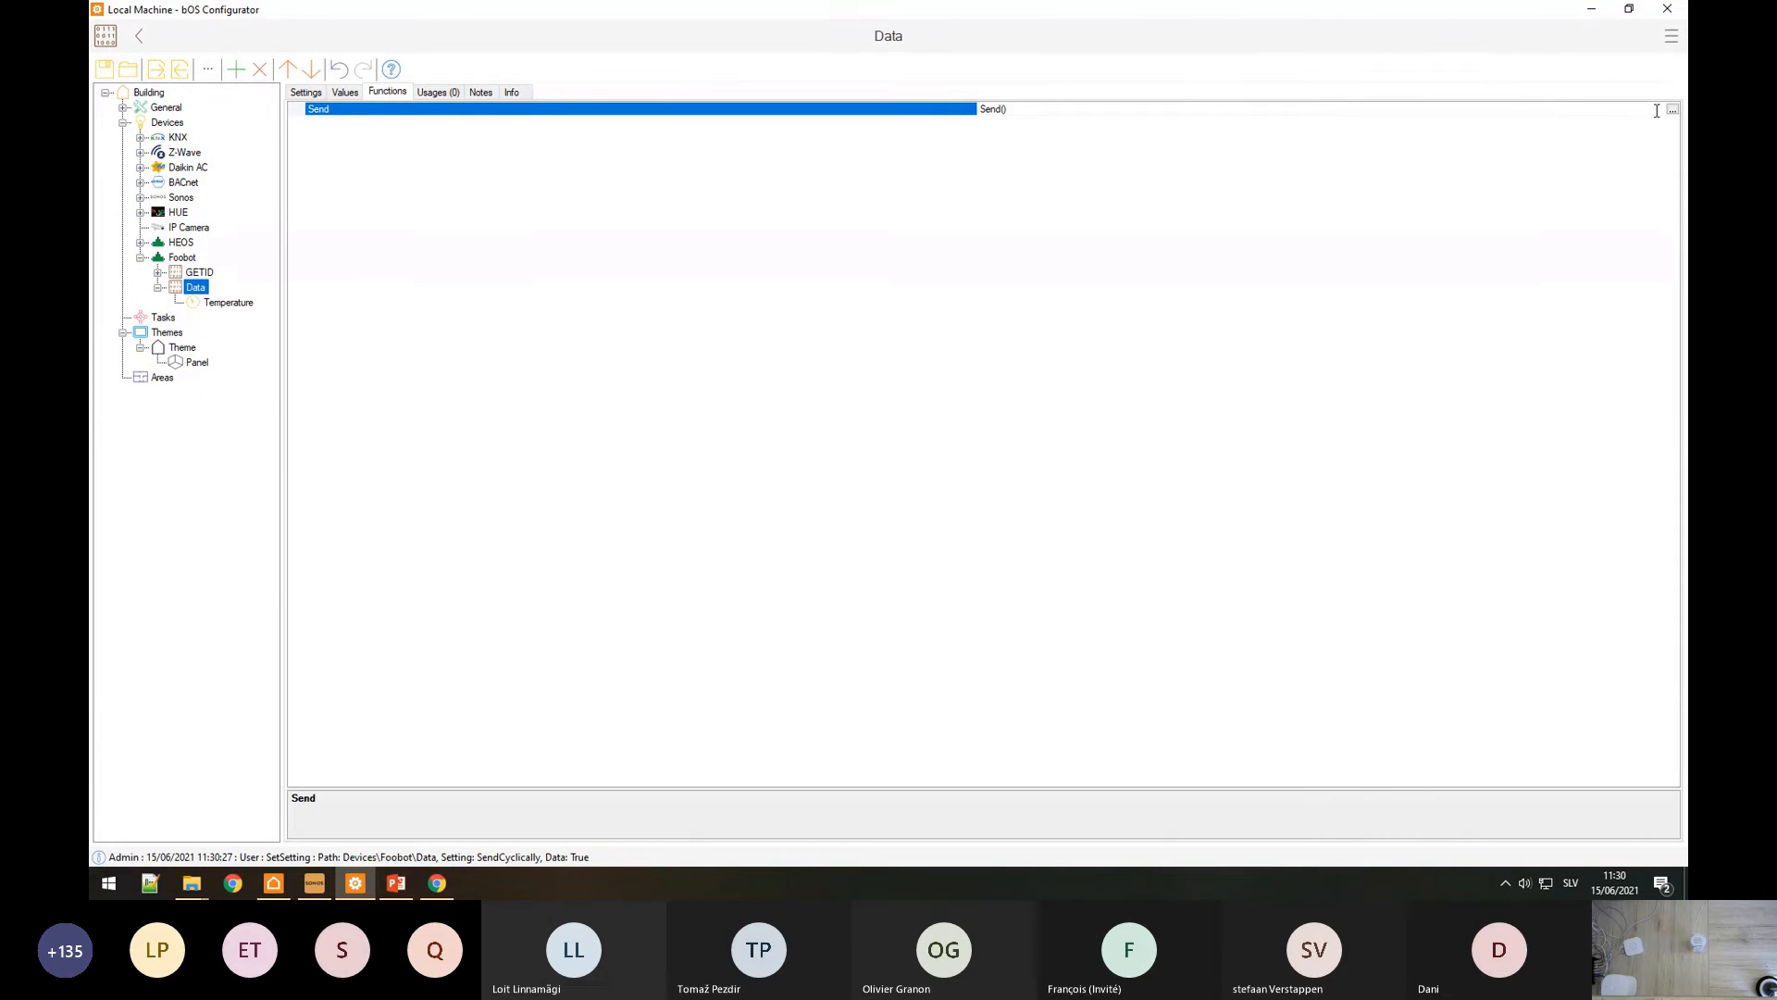
click(229, 303)
click(346, 92)
double_click(1569, 132)
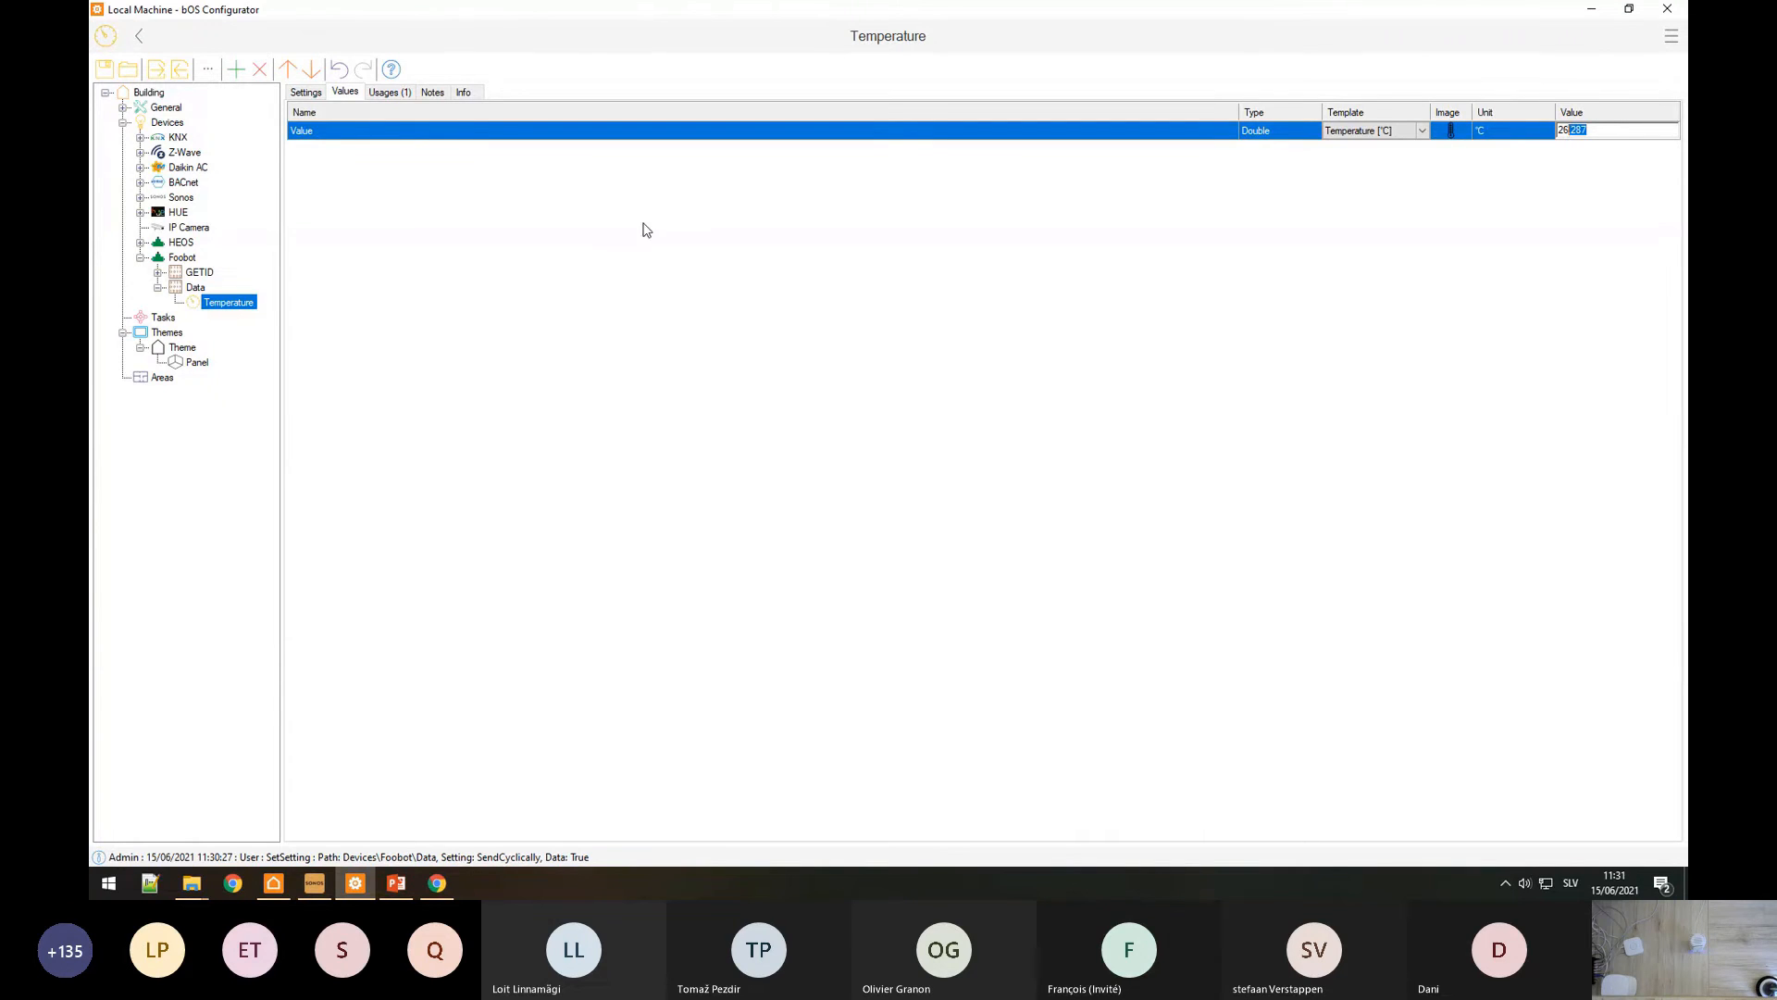
click(170, 260)
click(305, 94)
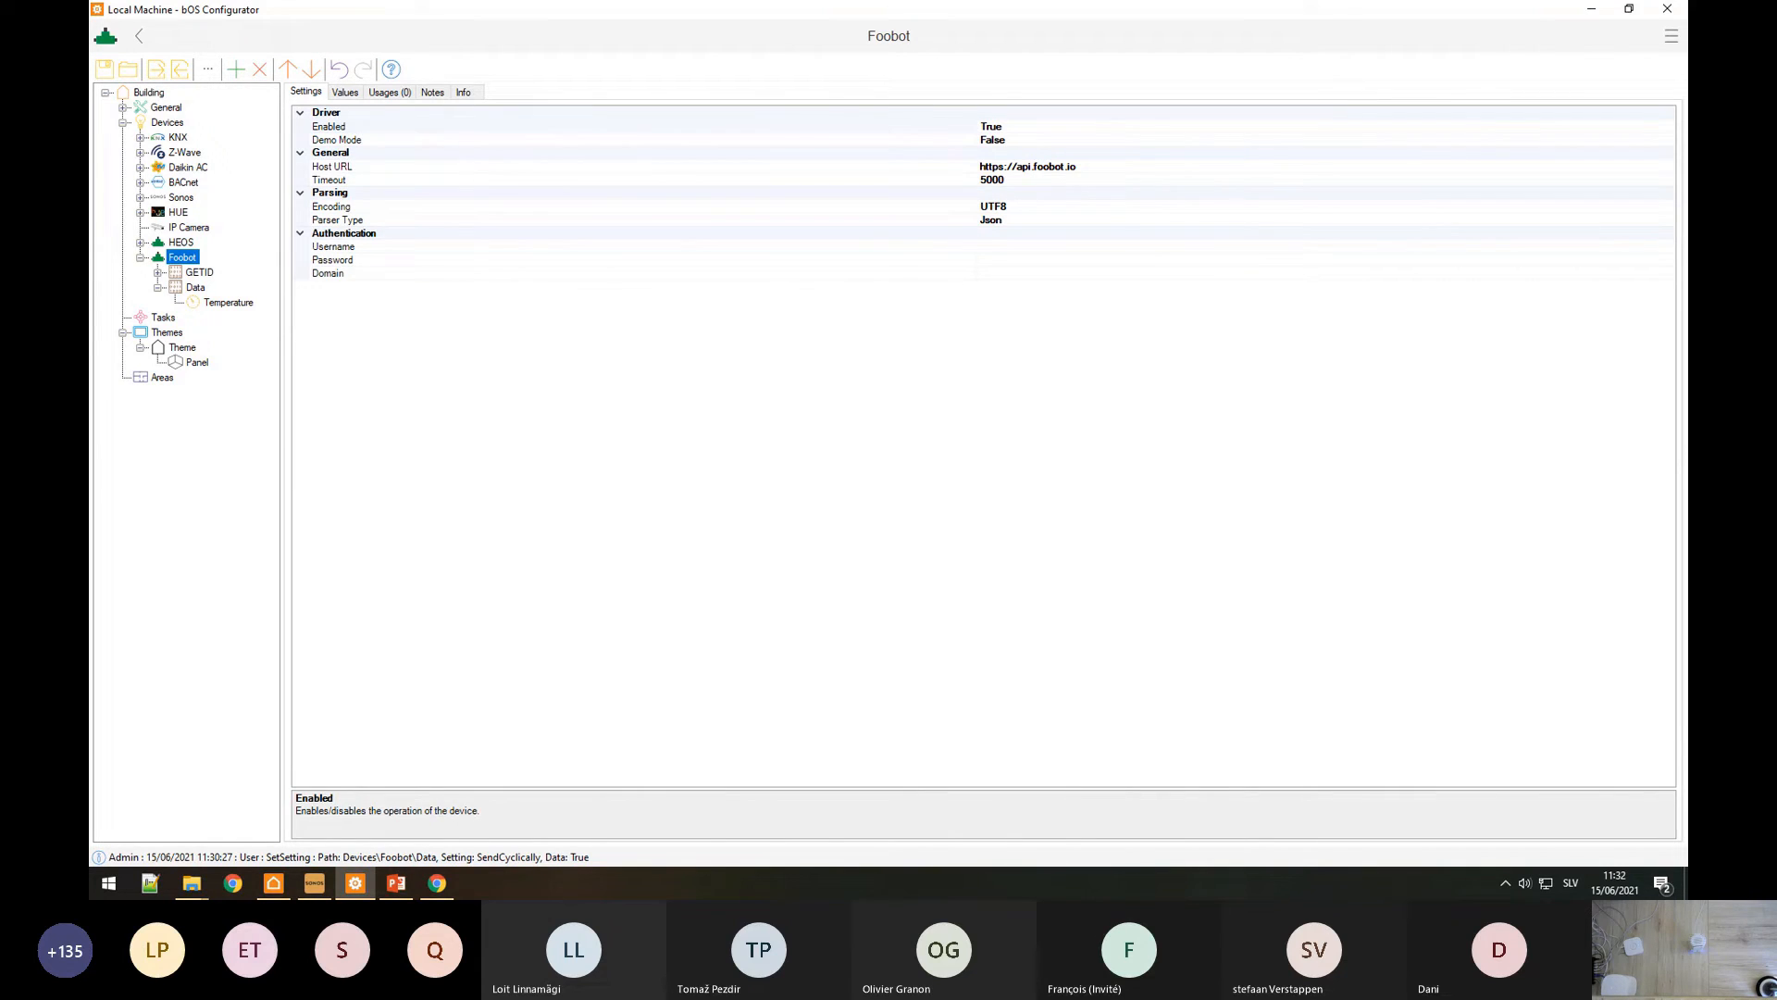
Step: Add a new Http device named RPC under Devices
click(141, 257)
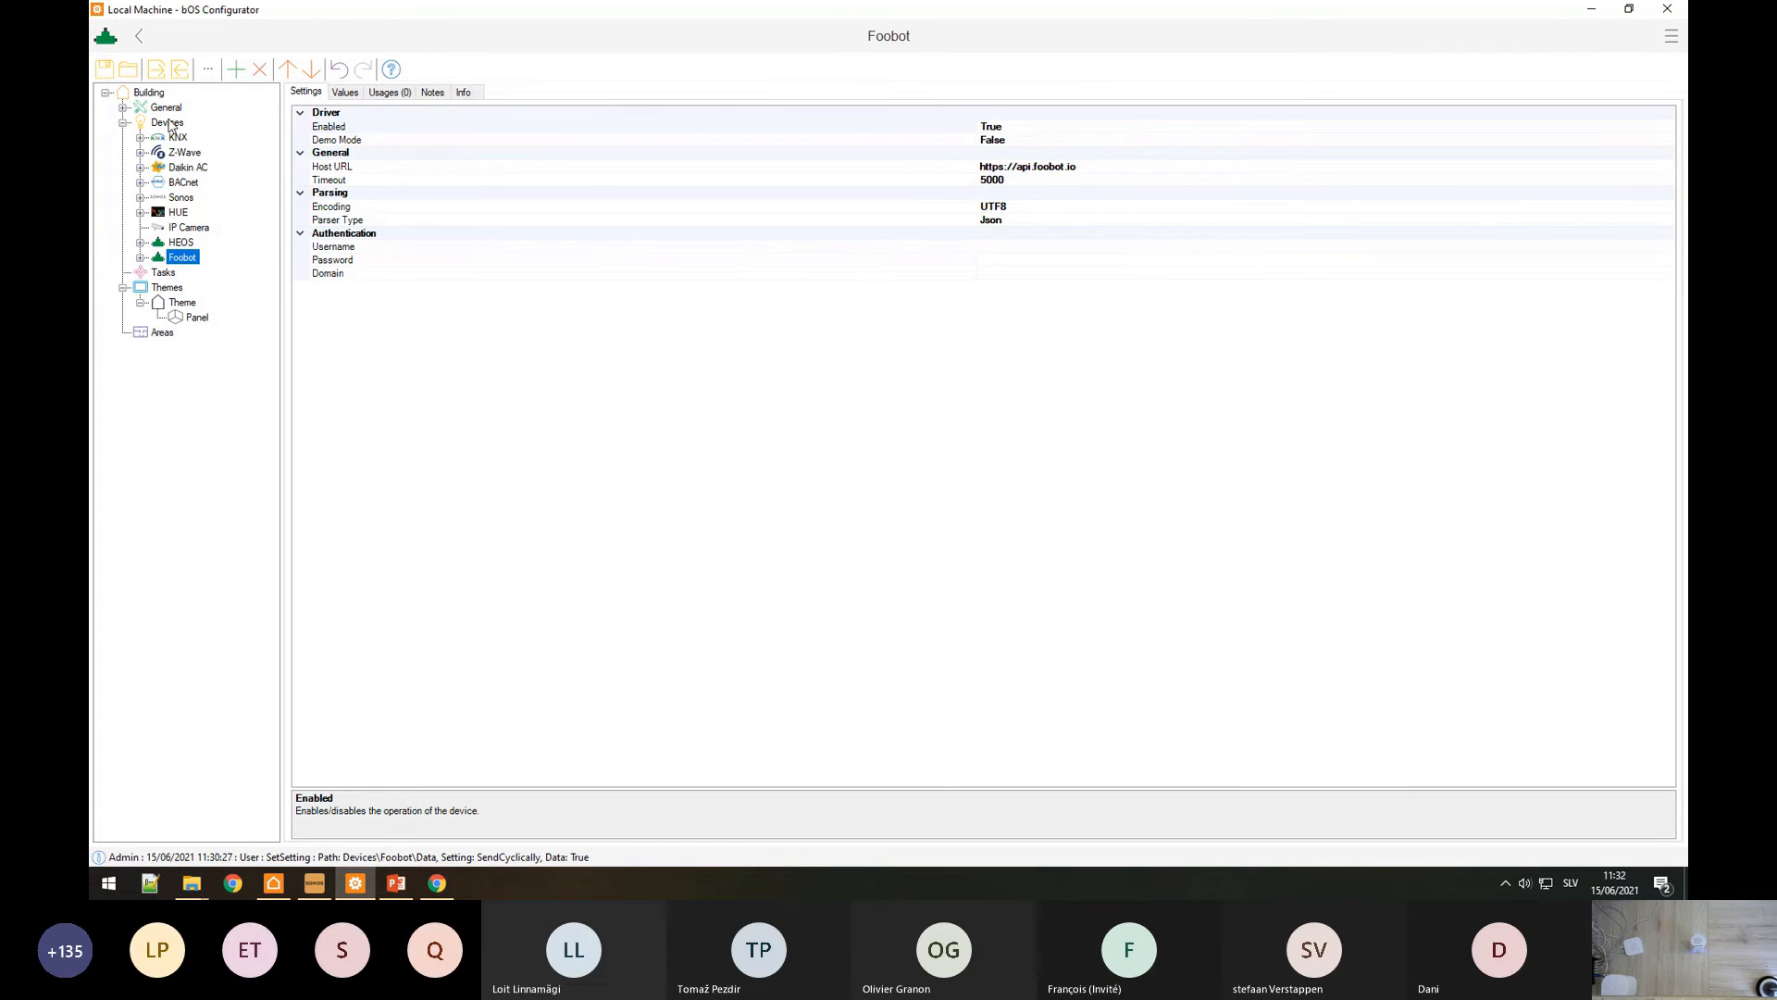
right_click(169, 124)
click(196, 131)
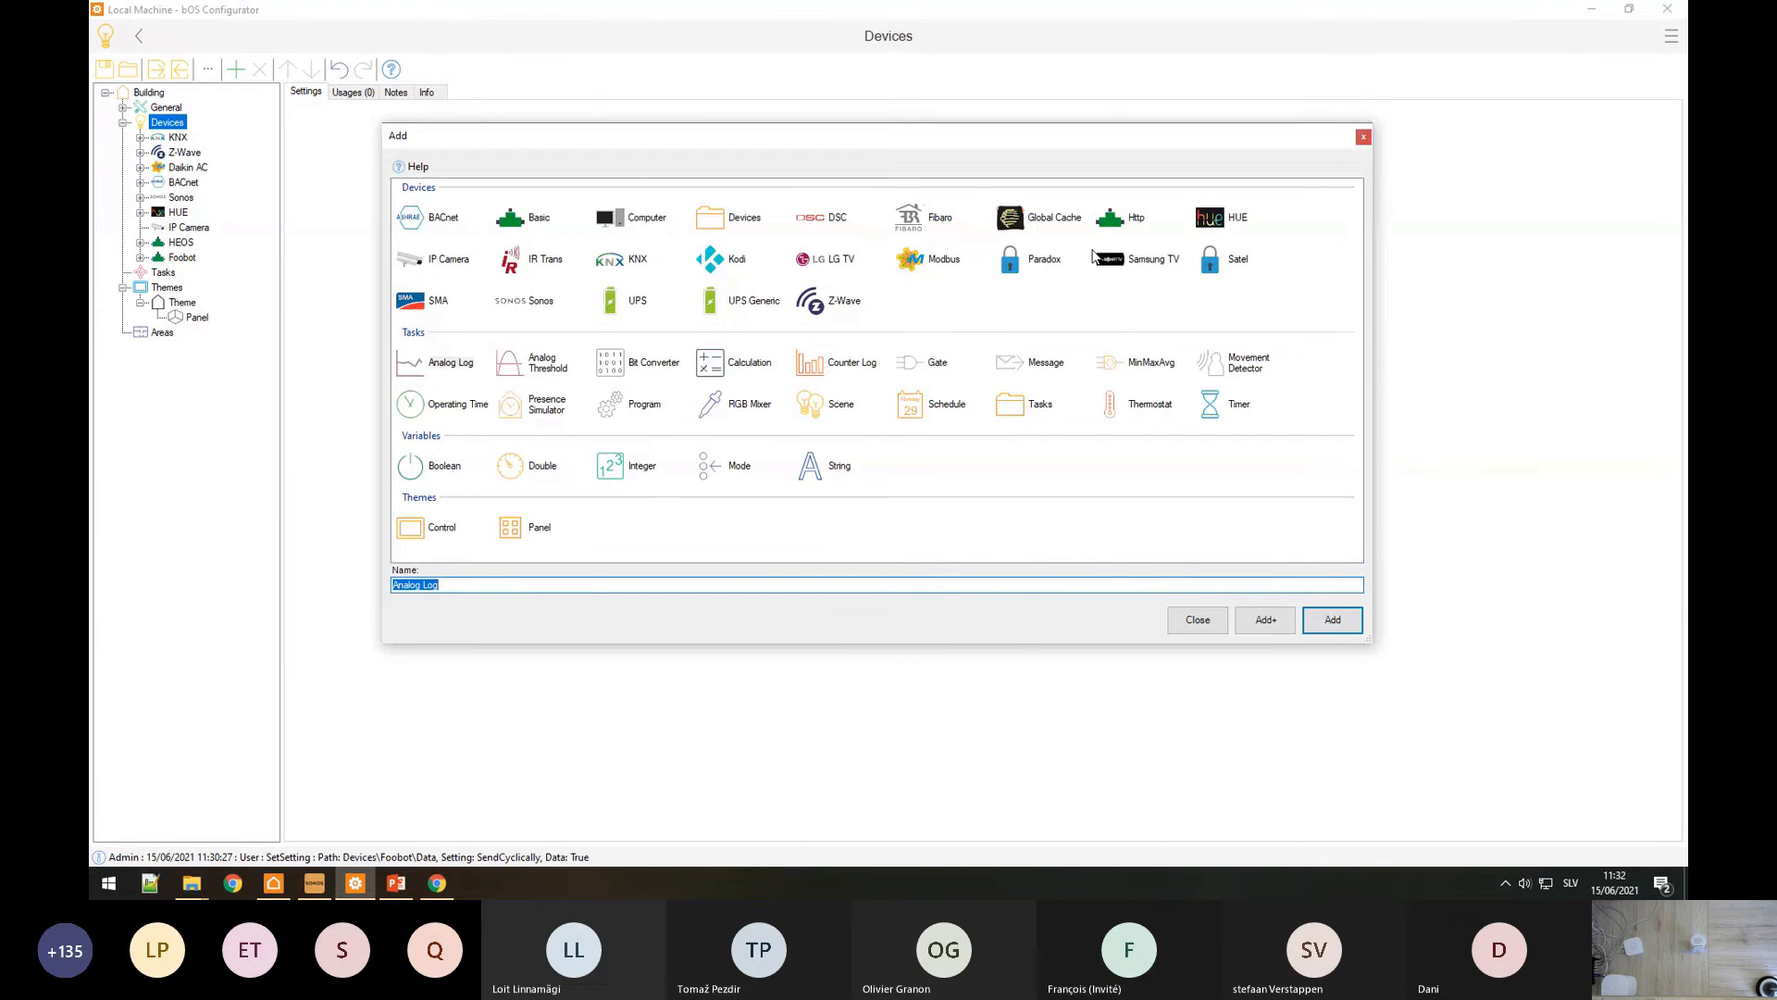
click(1115, 222)
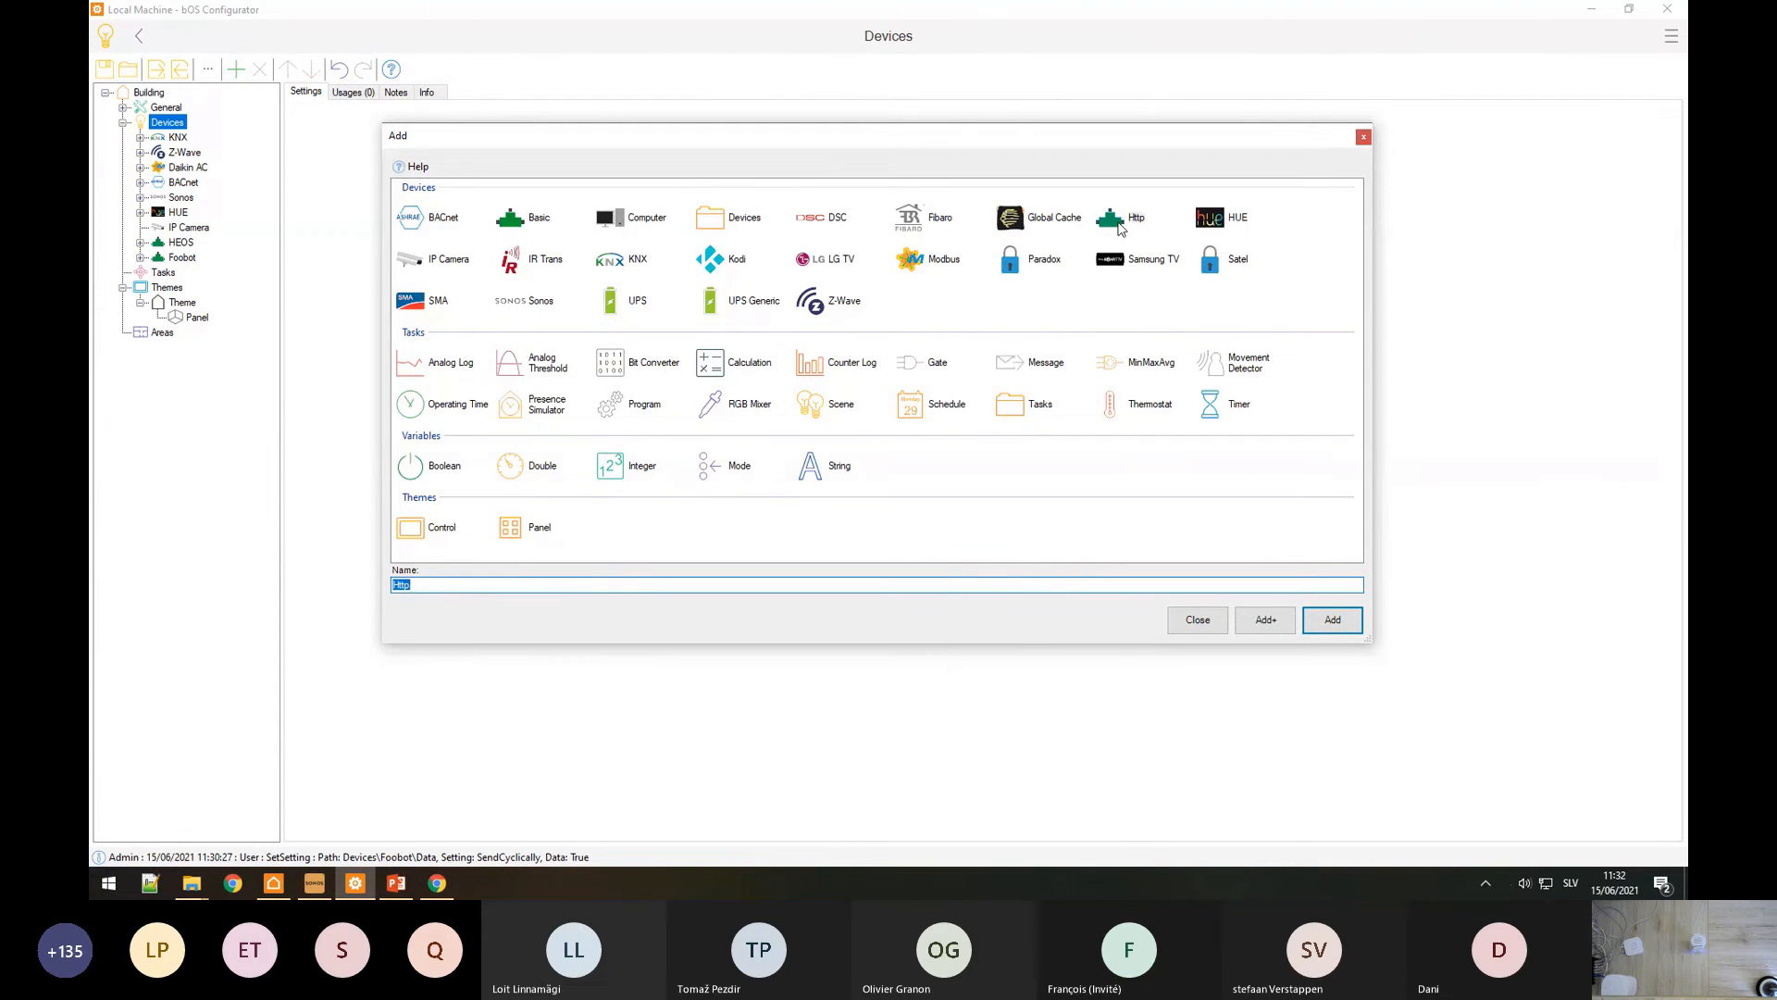
text(RPC)
key(Return)
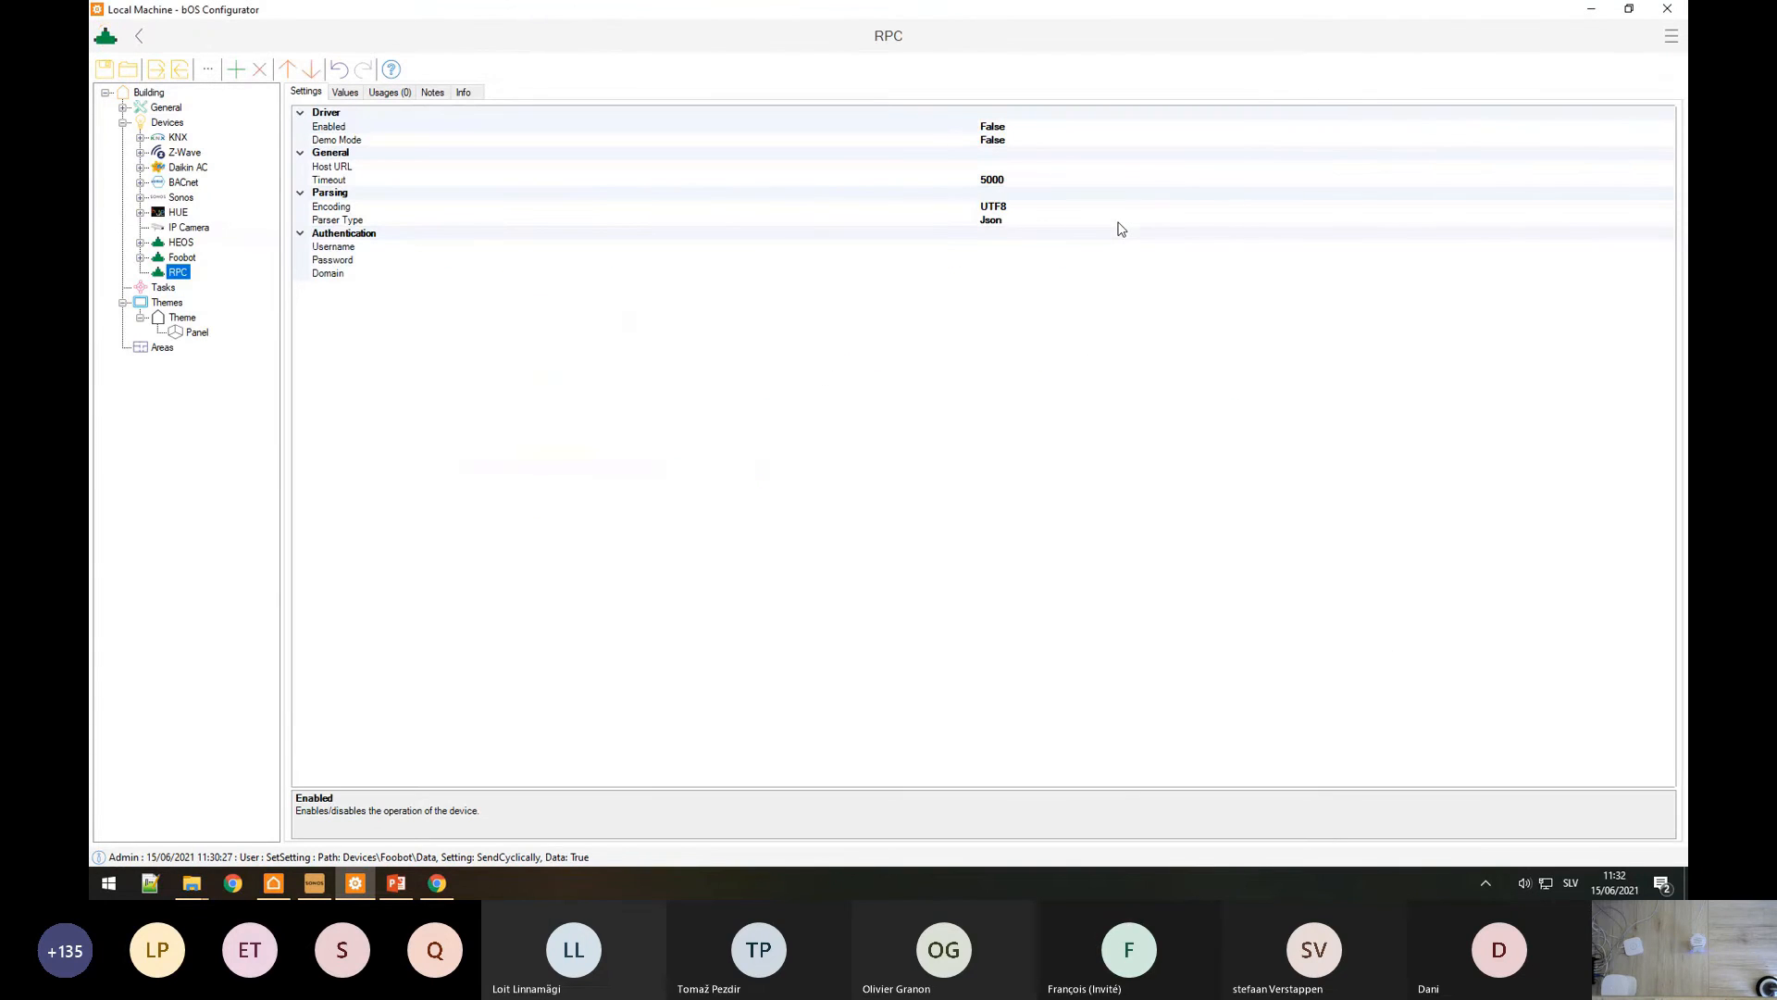
Step: In a new configurator window, connect to ComfortClick Jigsaw Test and install the required update
right_click(356, 883)
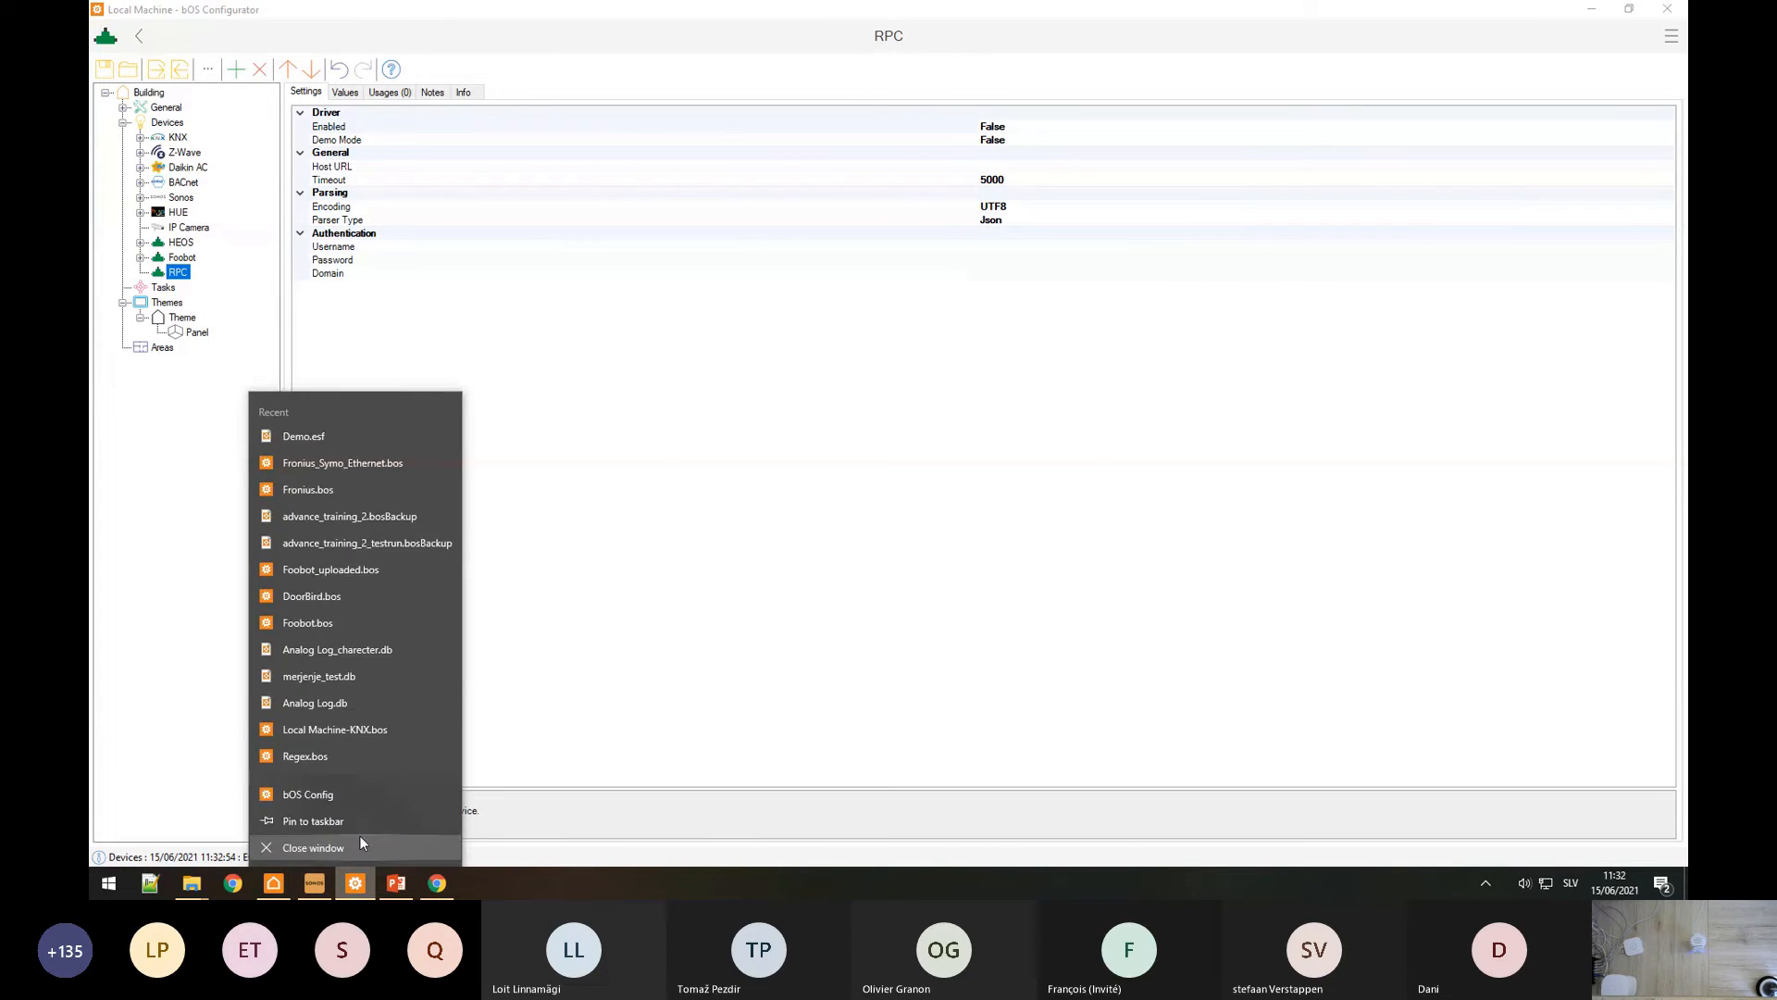
click(346, 796)
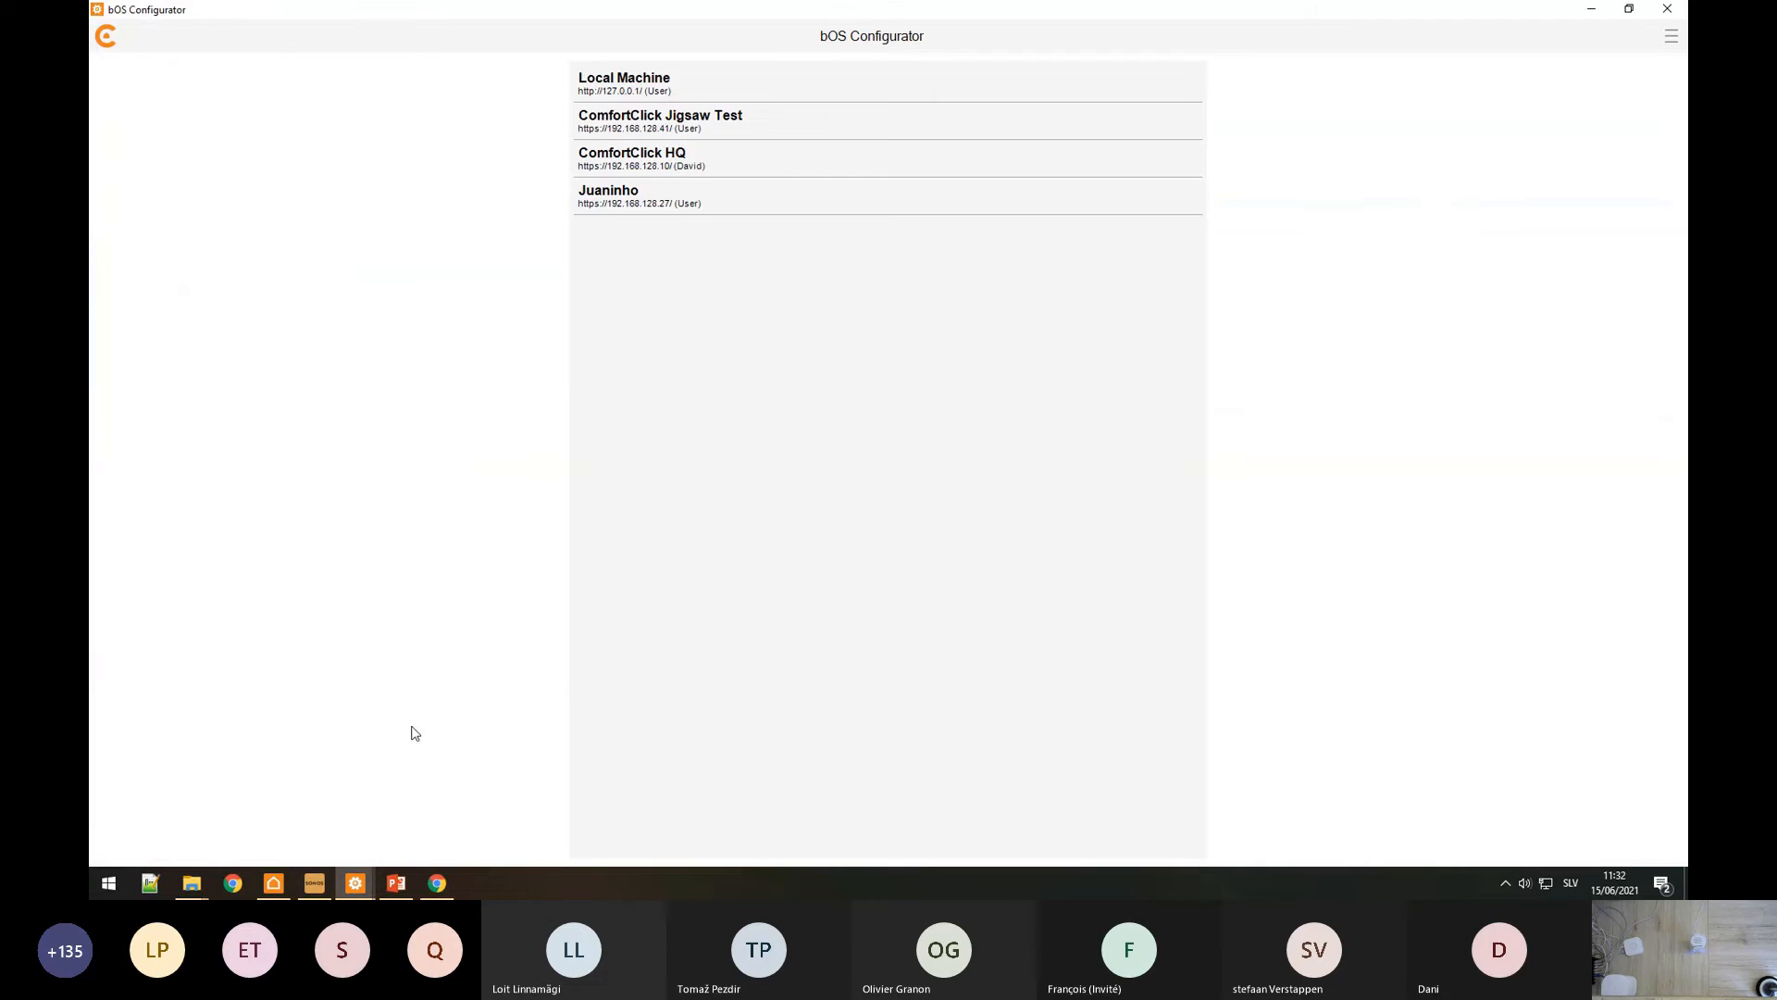
click(700, 127)
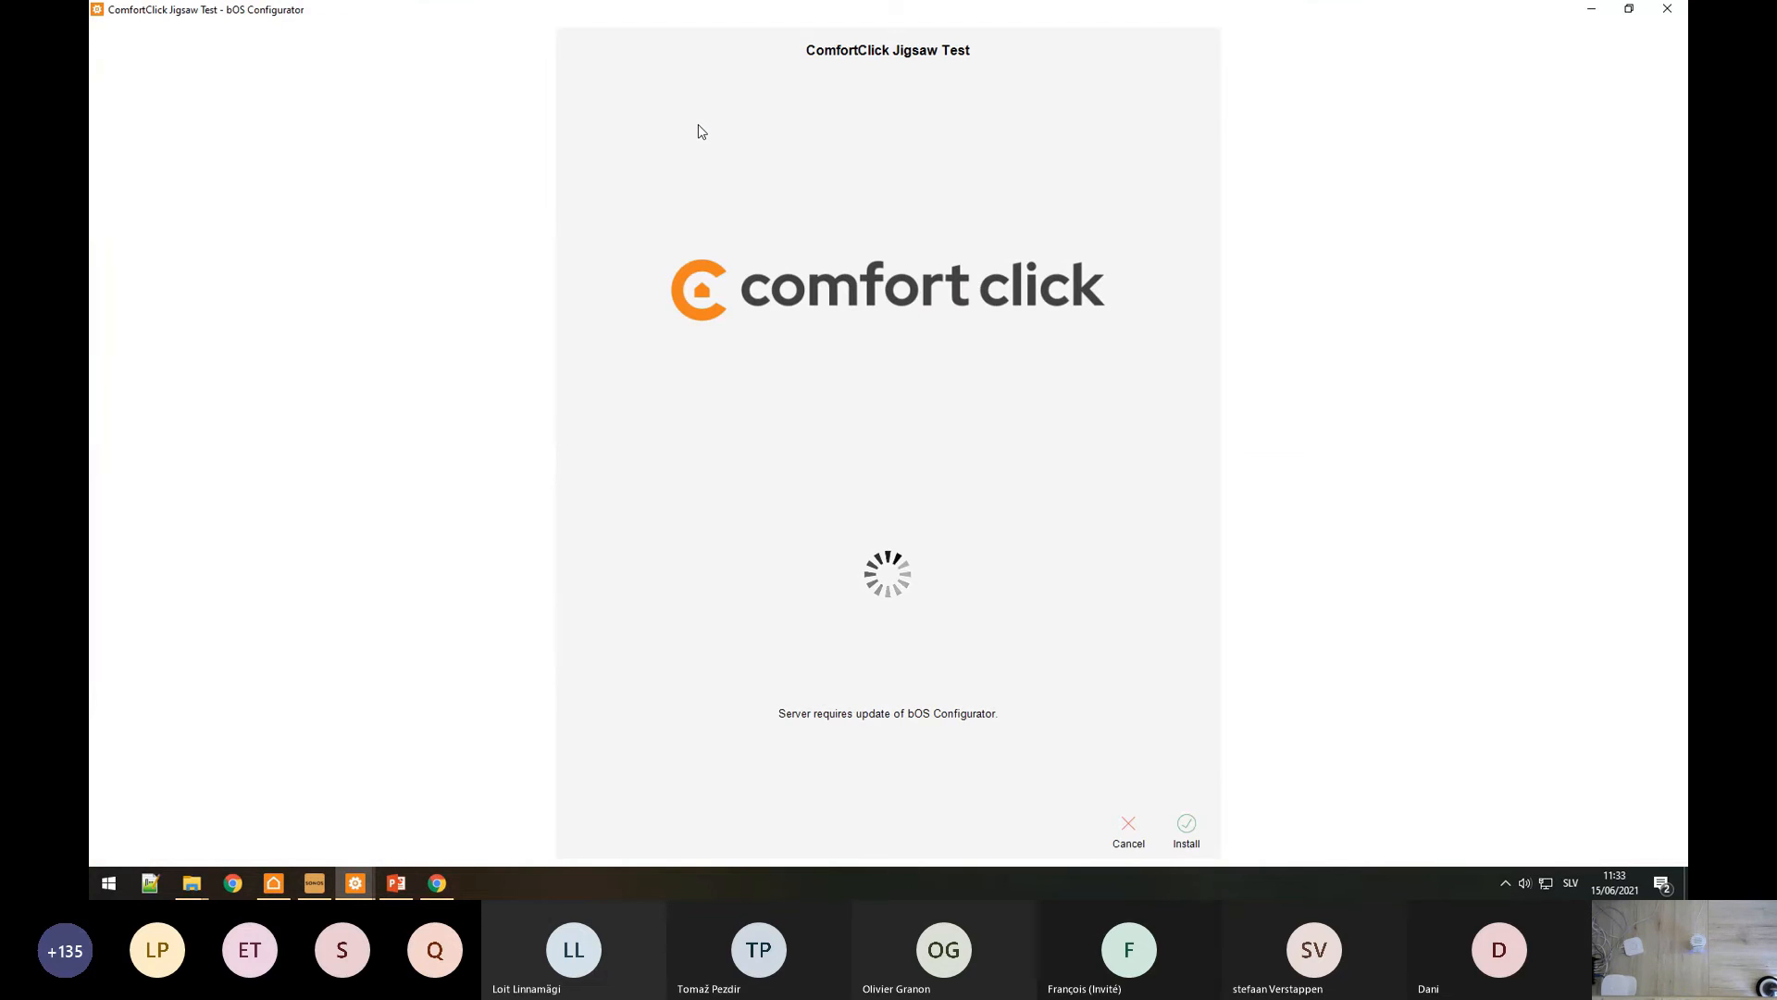
click(1193, 846)
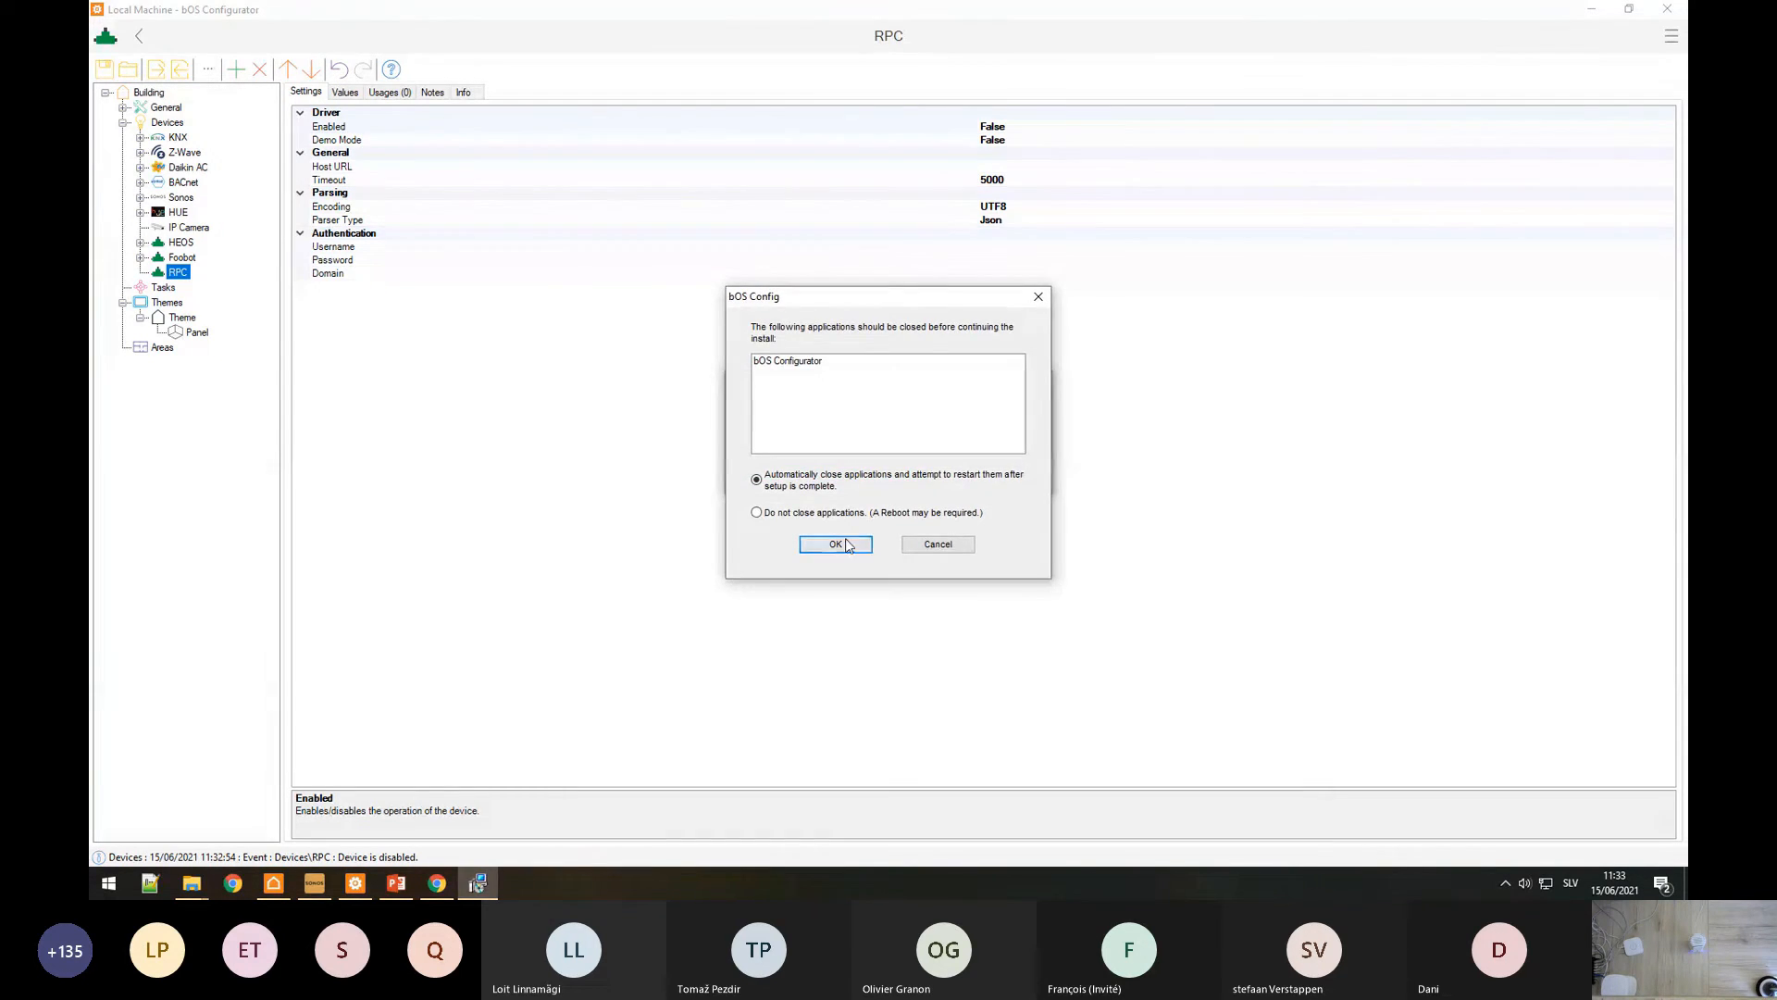
Step: Finish the configurator update, then install the Beta server update on Local Machine with a backup
click(836, 544)
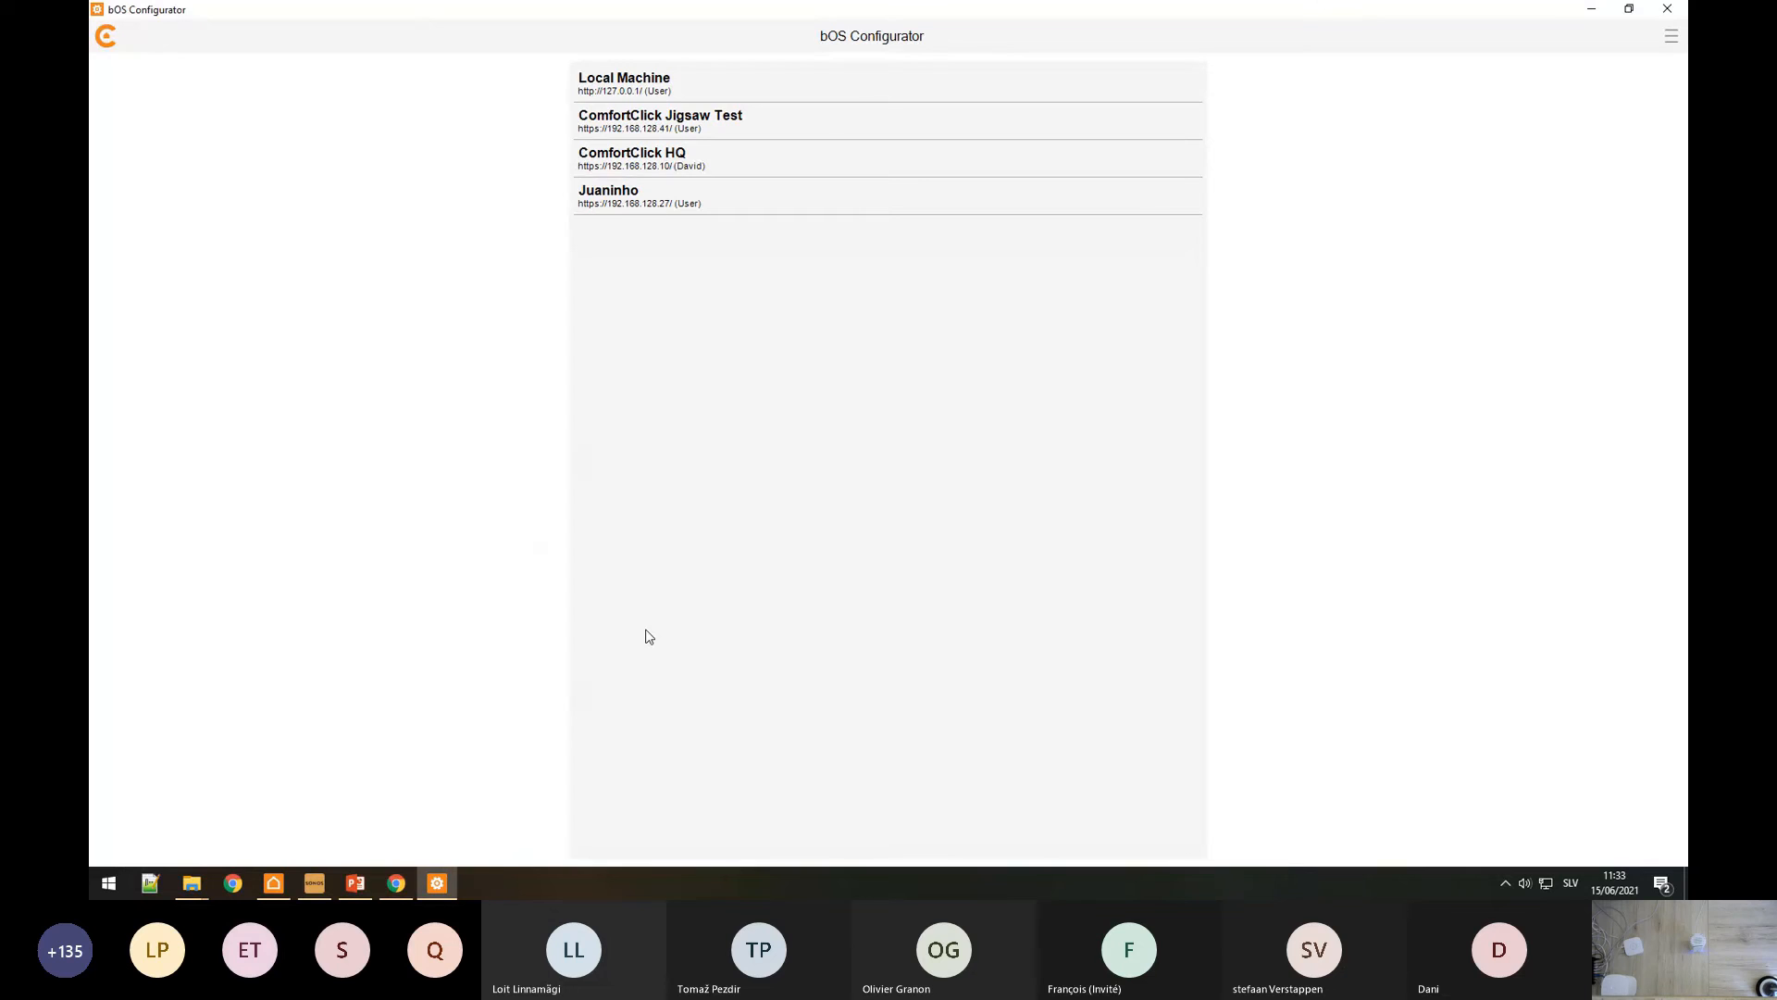
click(701, 92)
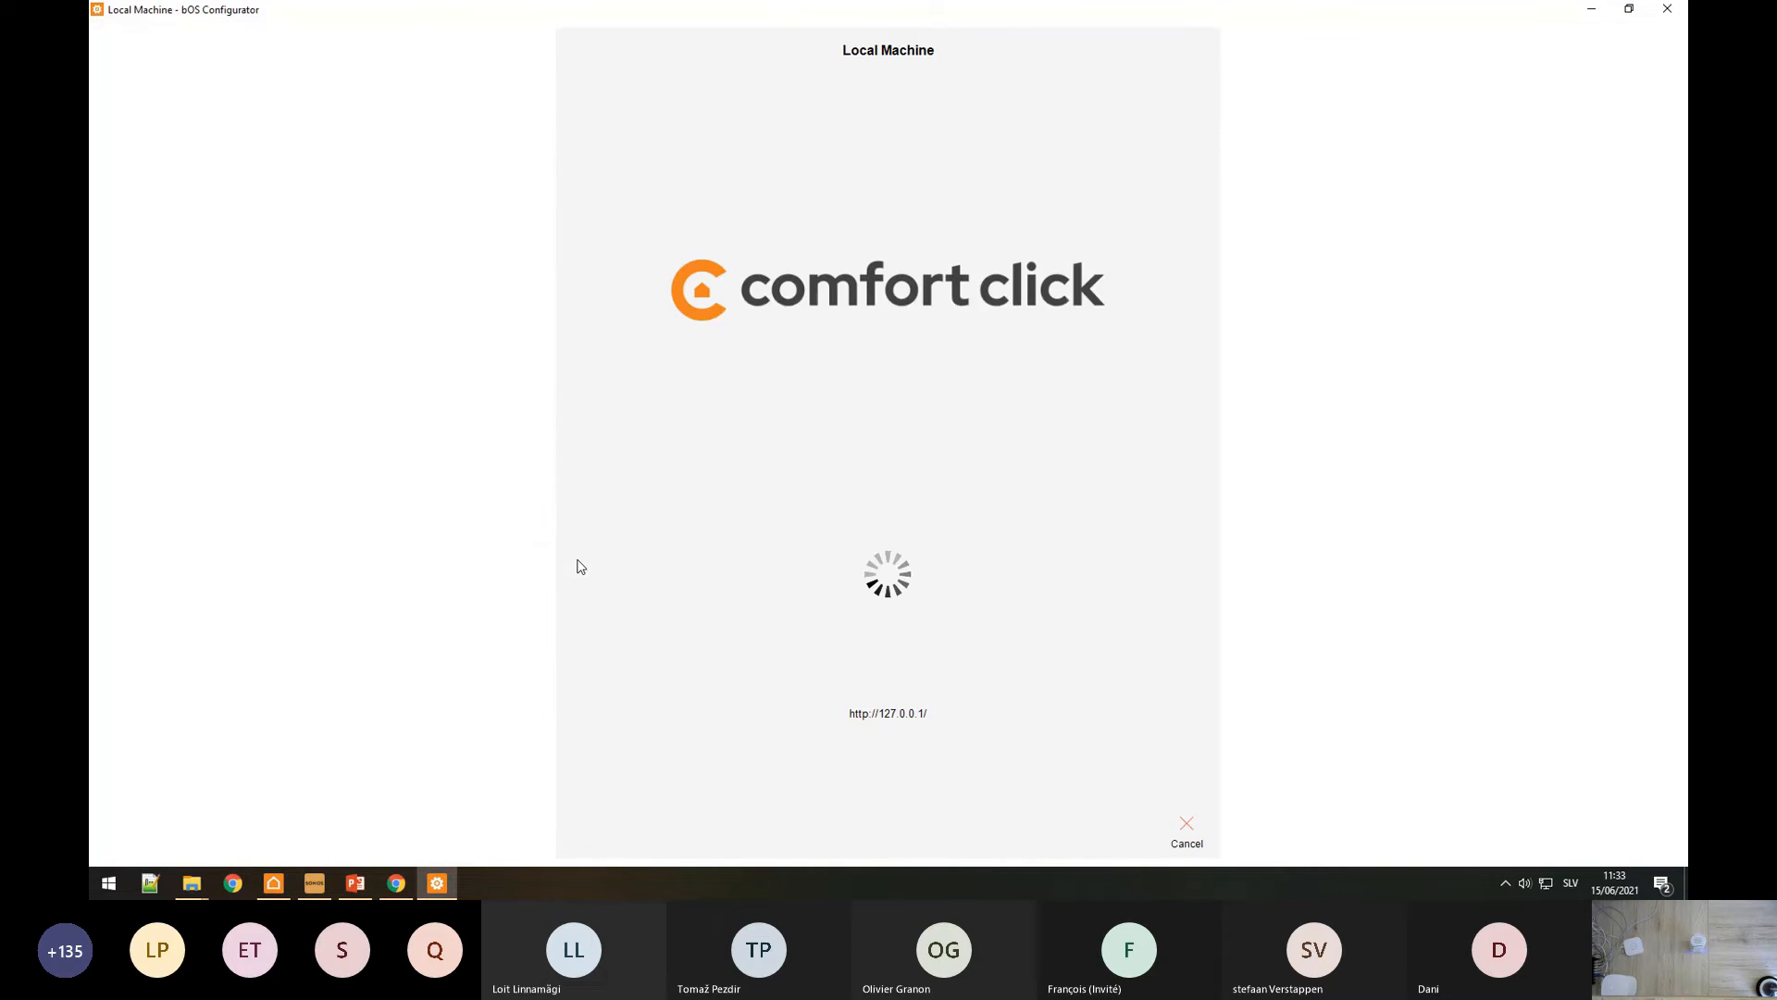
click(996, 547)
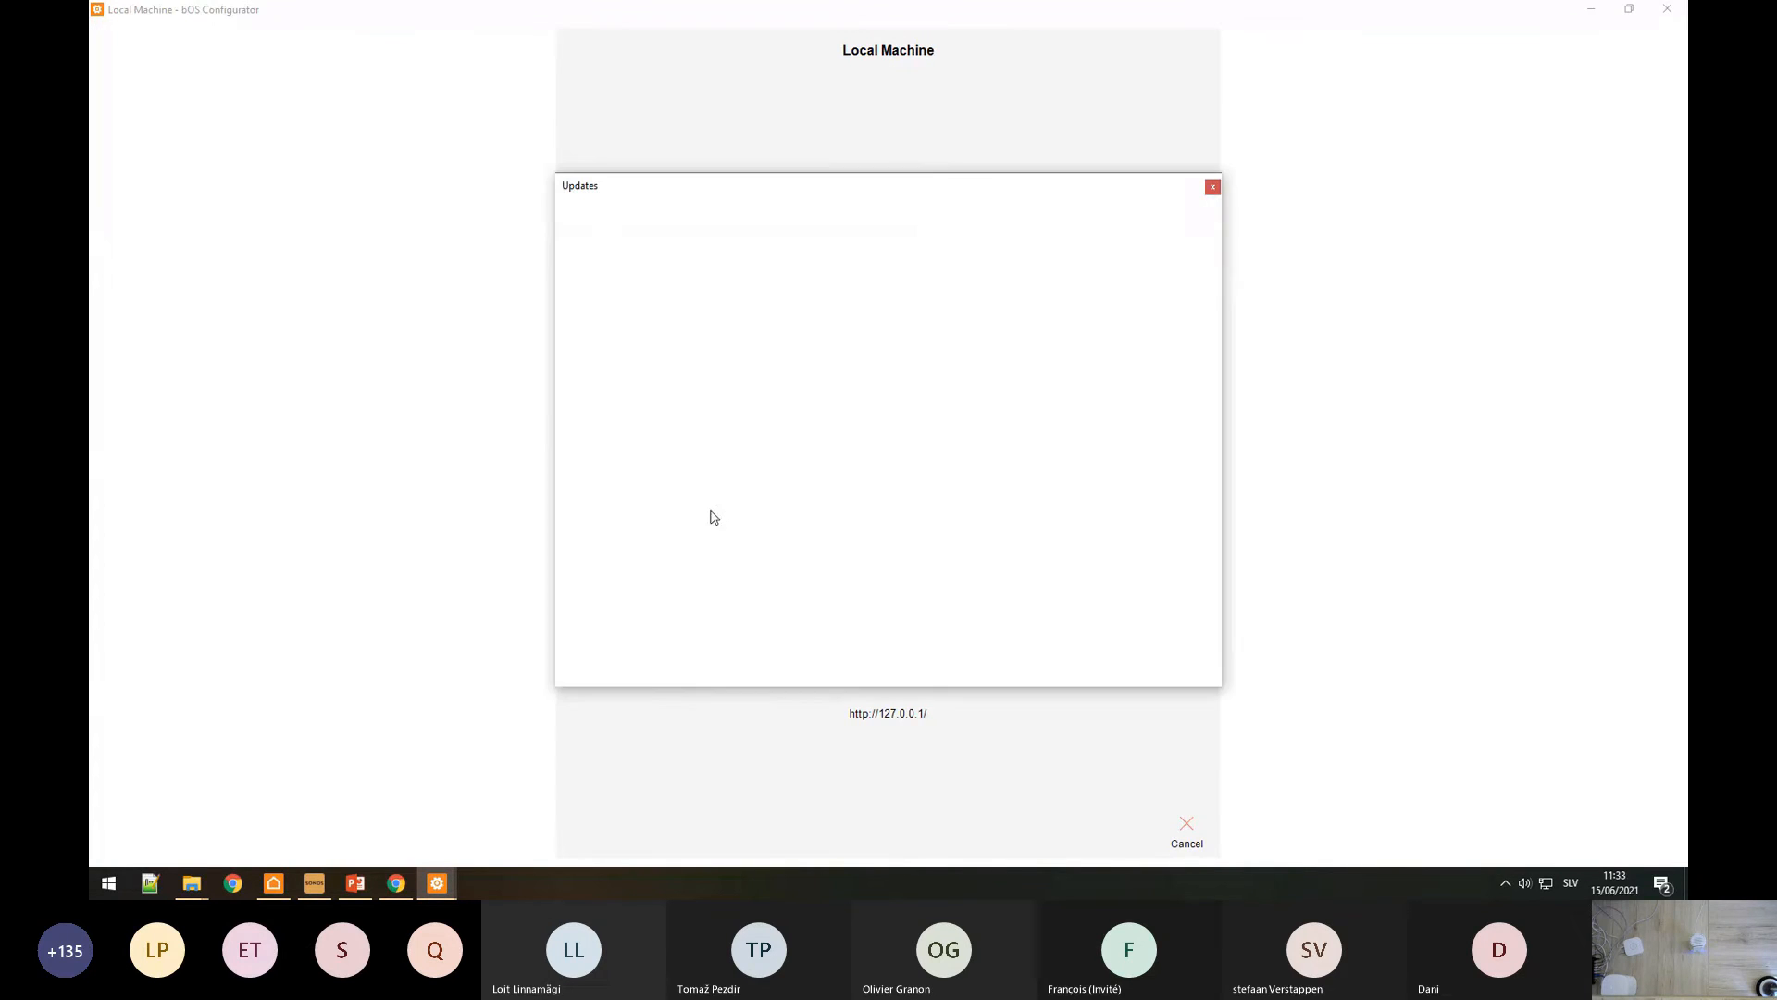
click(660, 218)
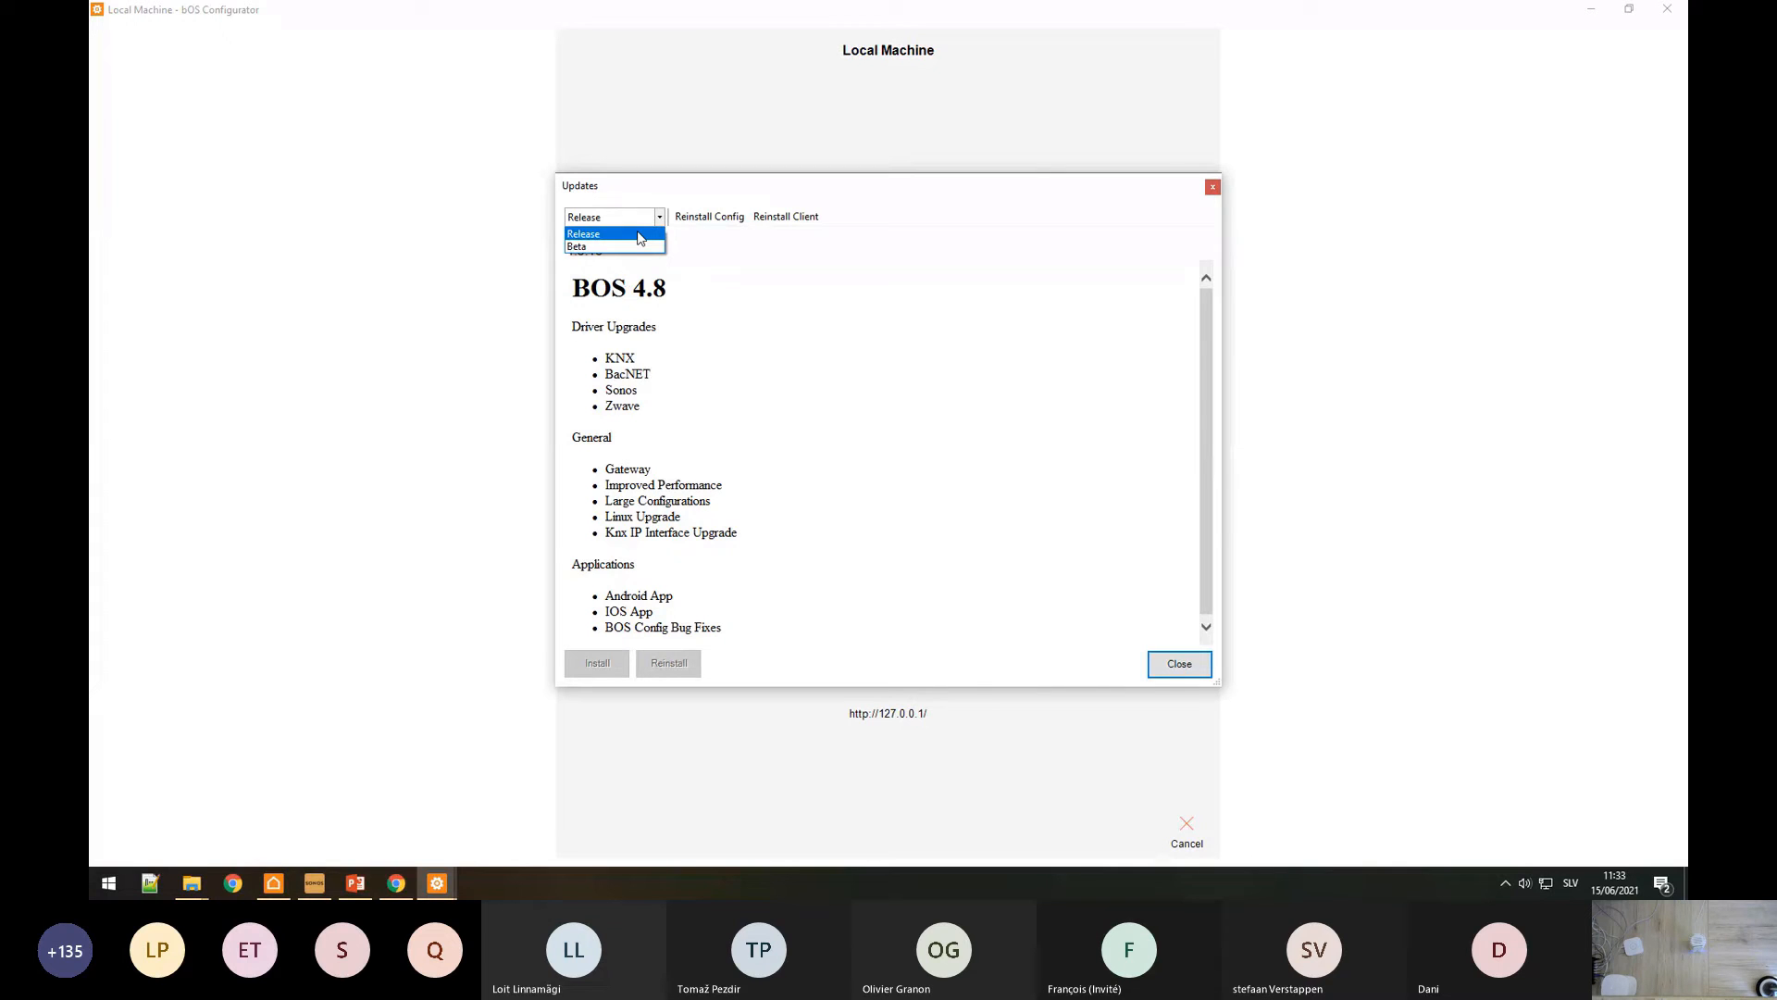
click(611, 246)
click(915, 502)
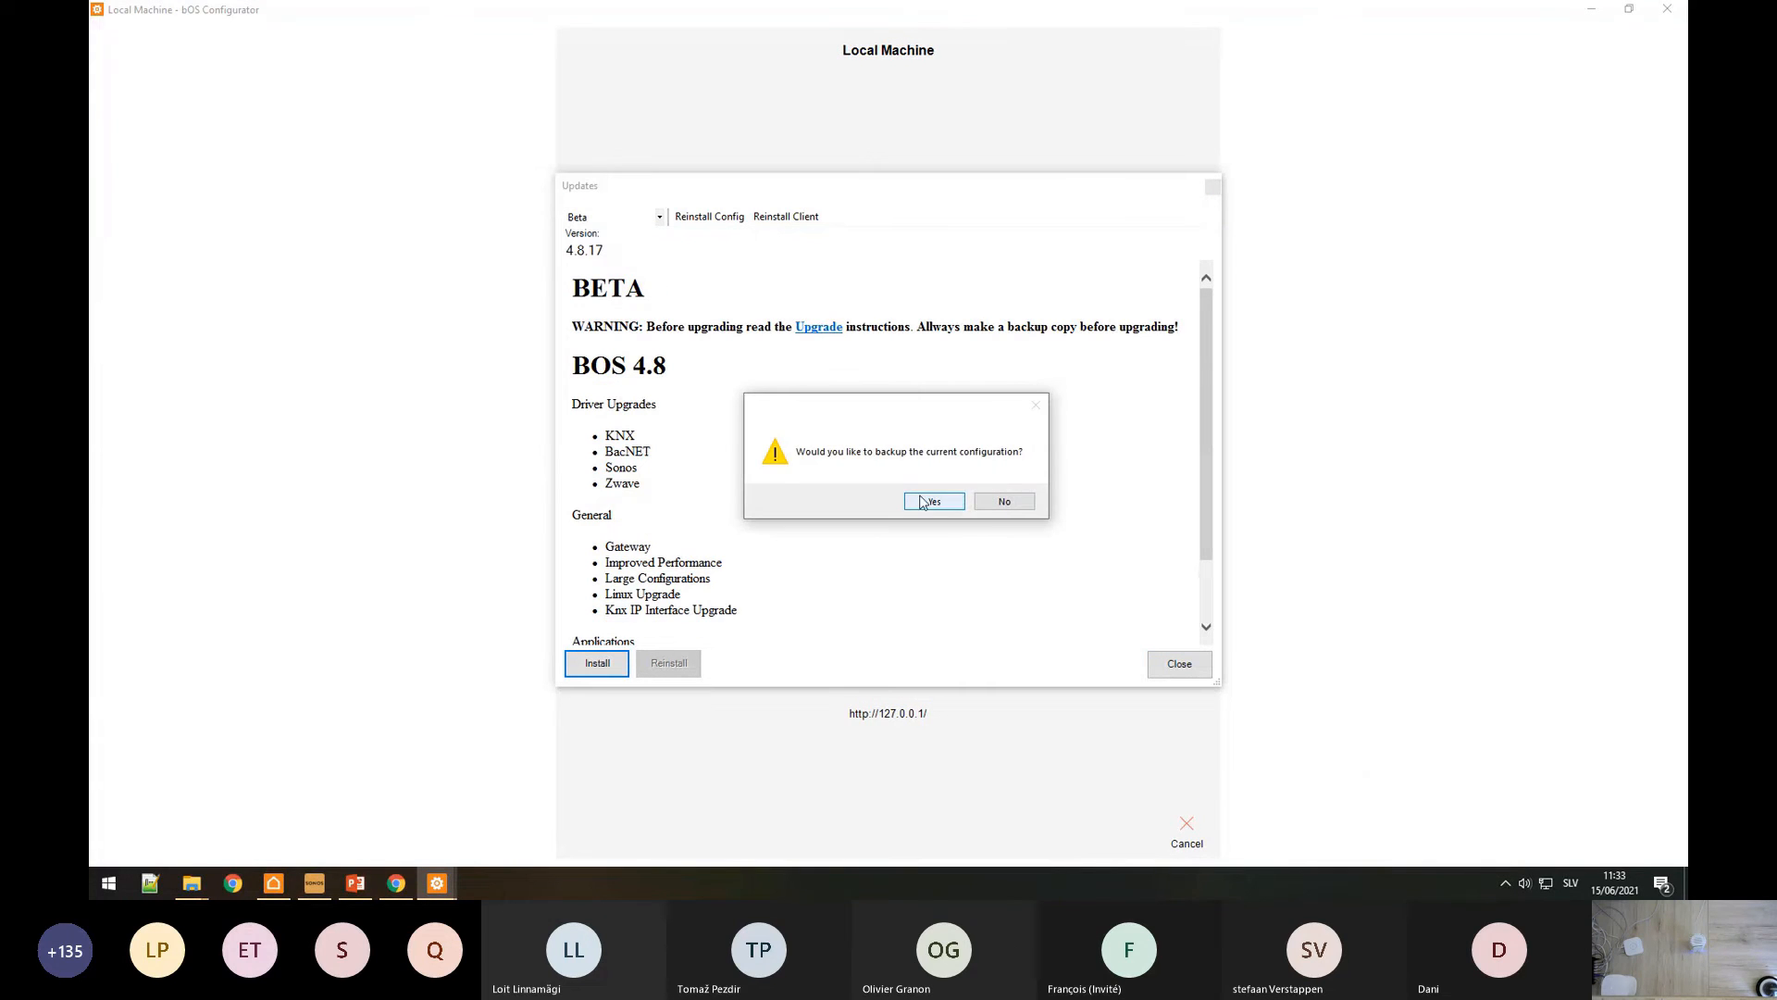
click(939, 503)
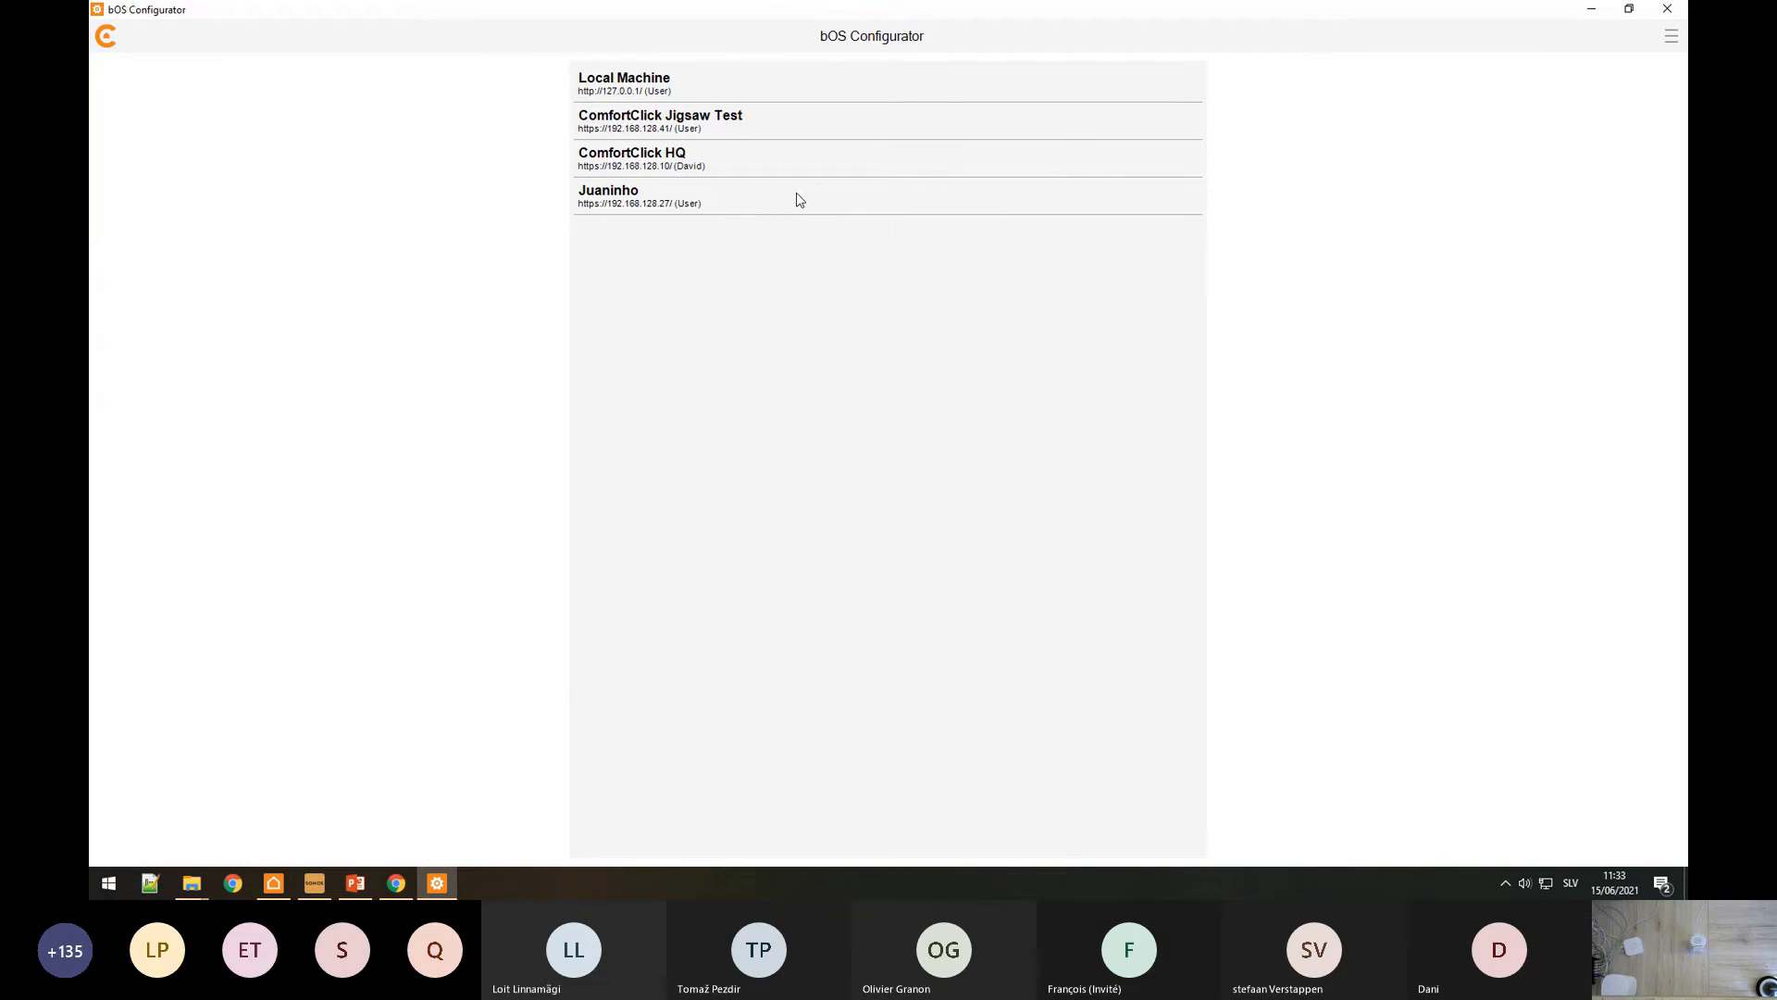
Step: Connect to Jigsaw Test, check RPC Enabled under General > API, and open a new configurator window
click(706, 130)
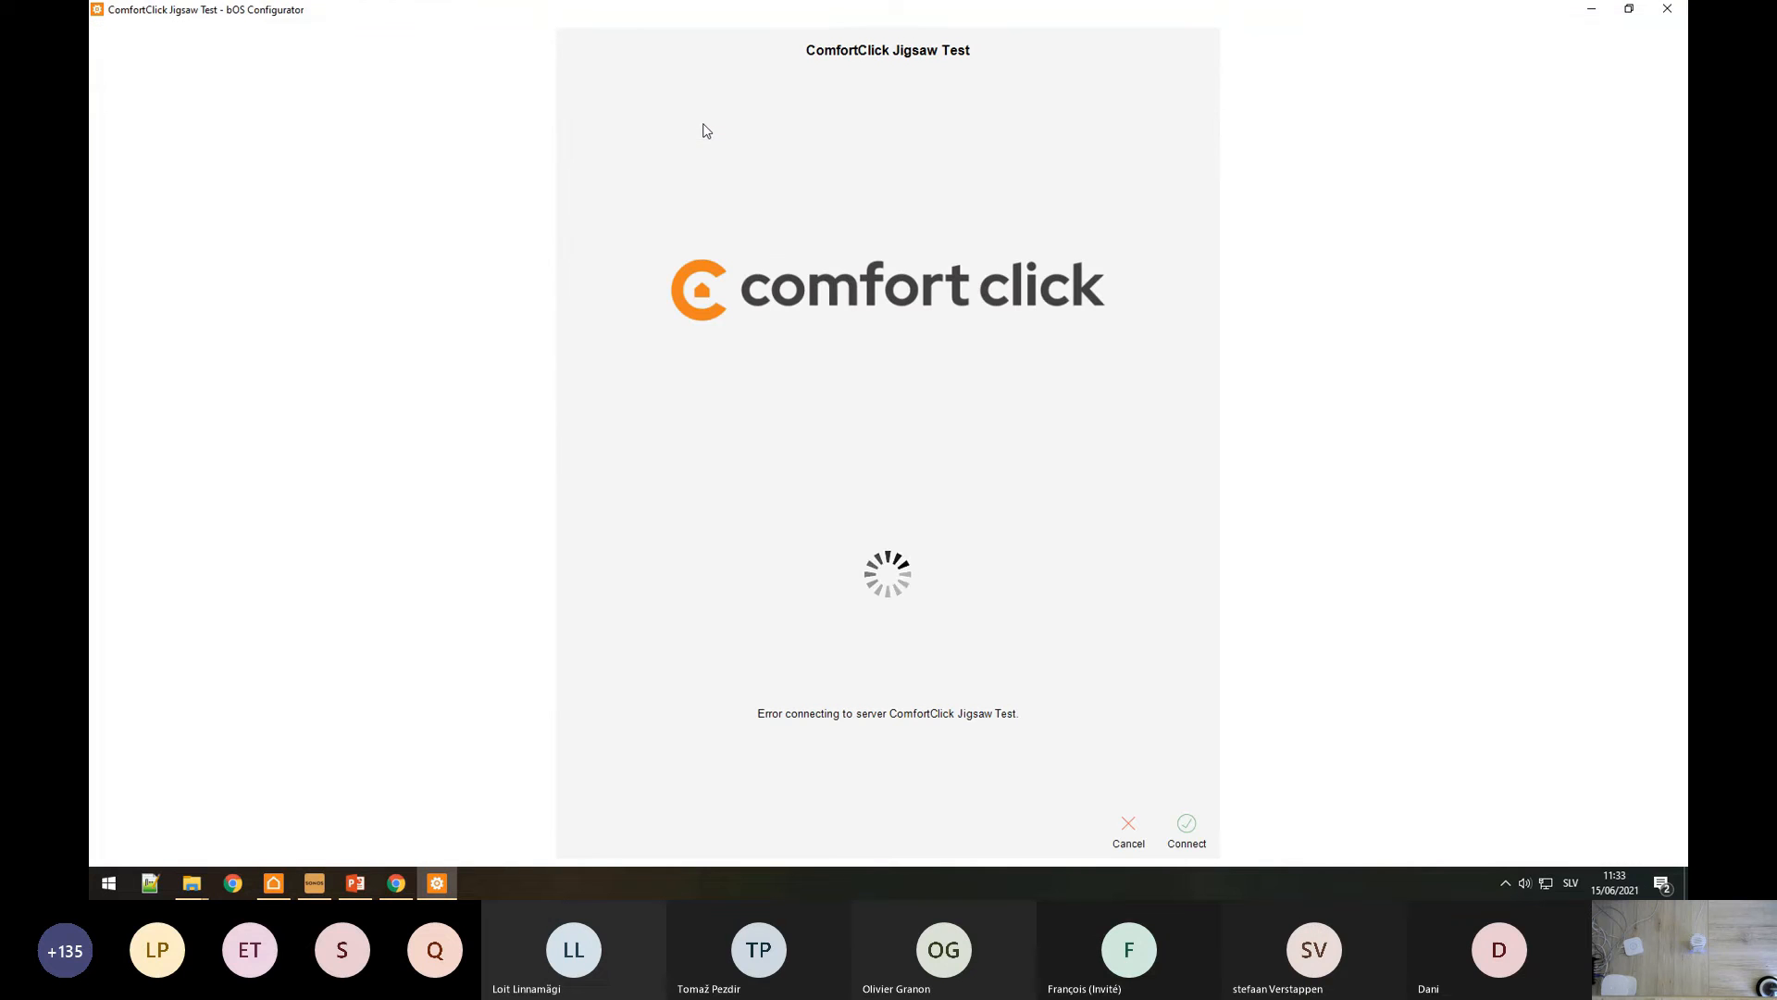
click(1188, 833)
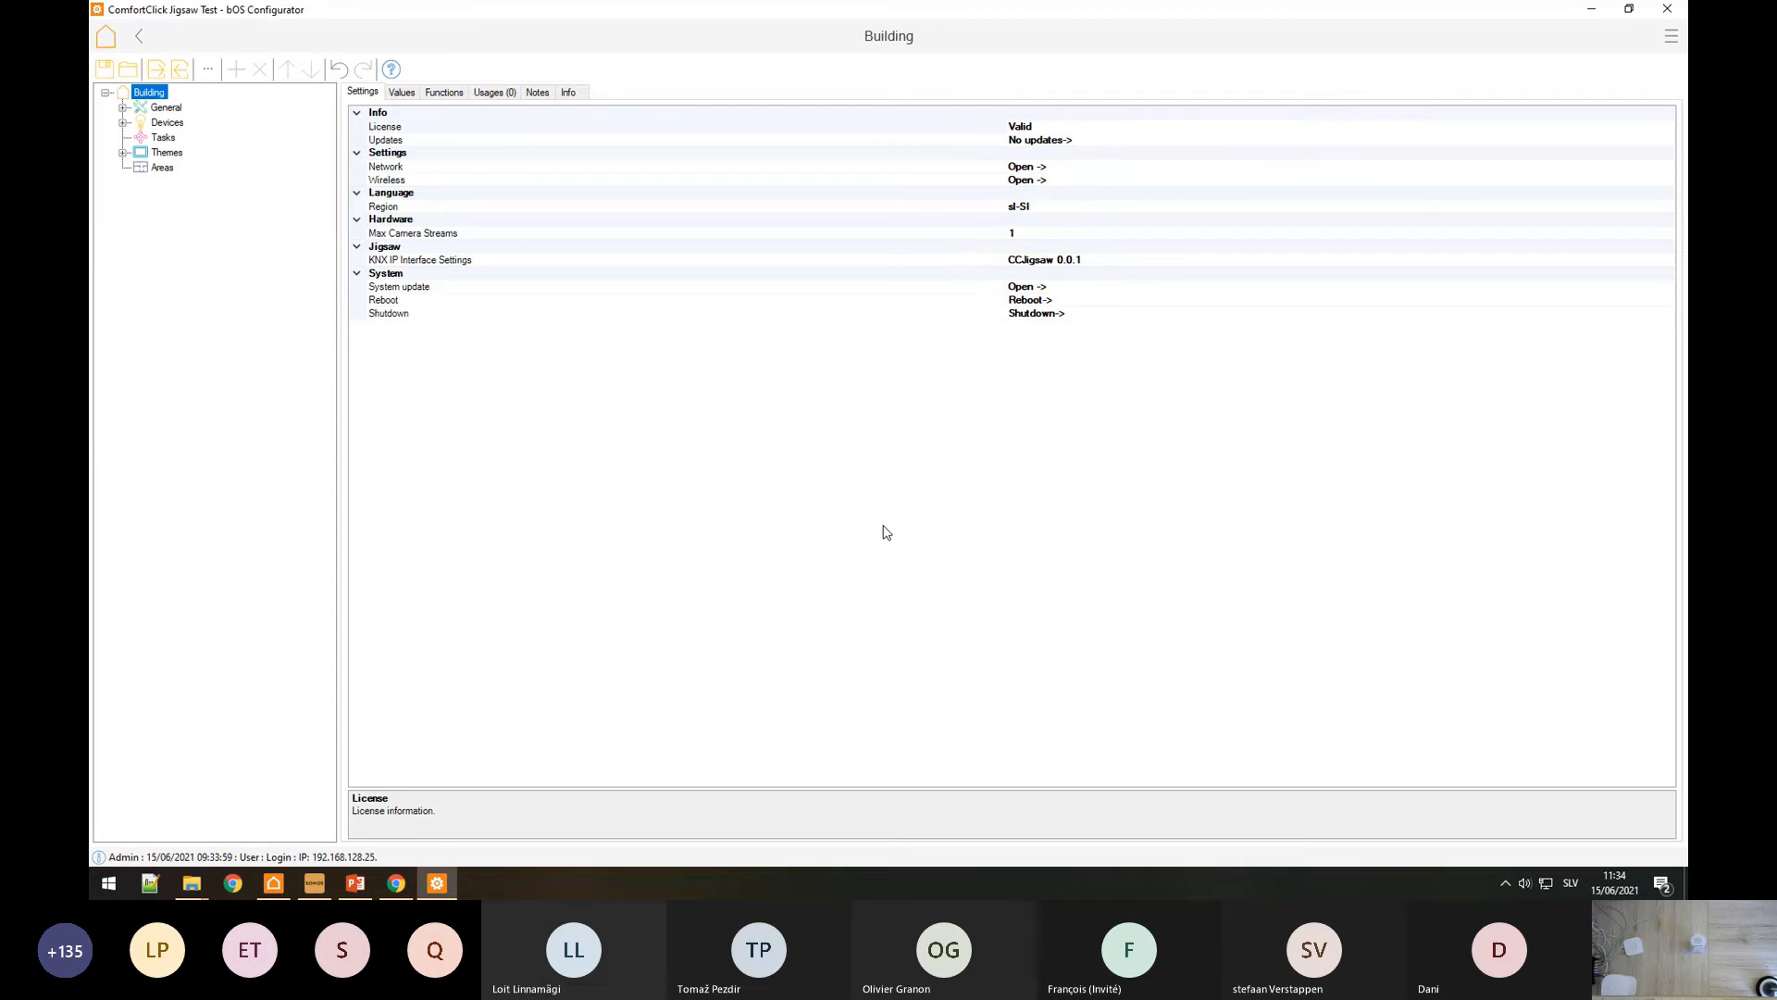
click(124, 109)
click(141, 243)
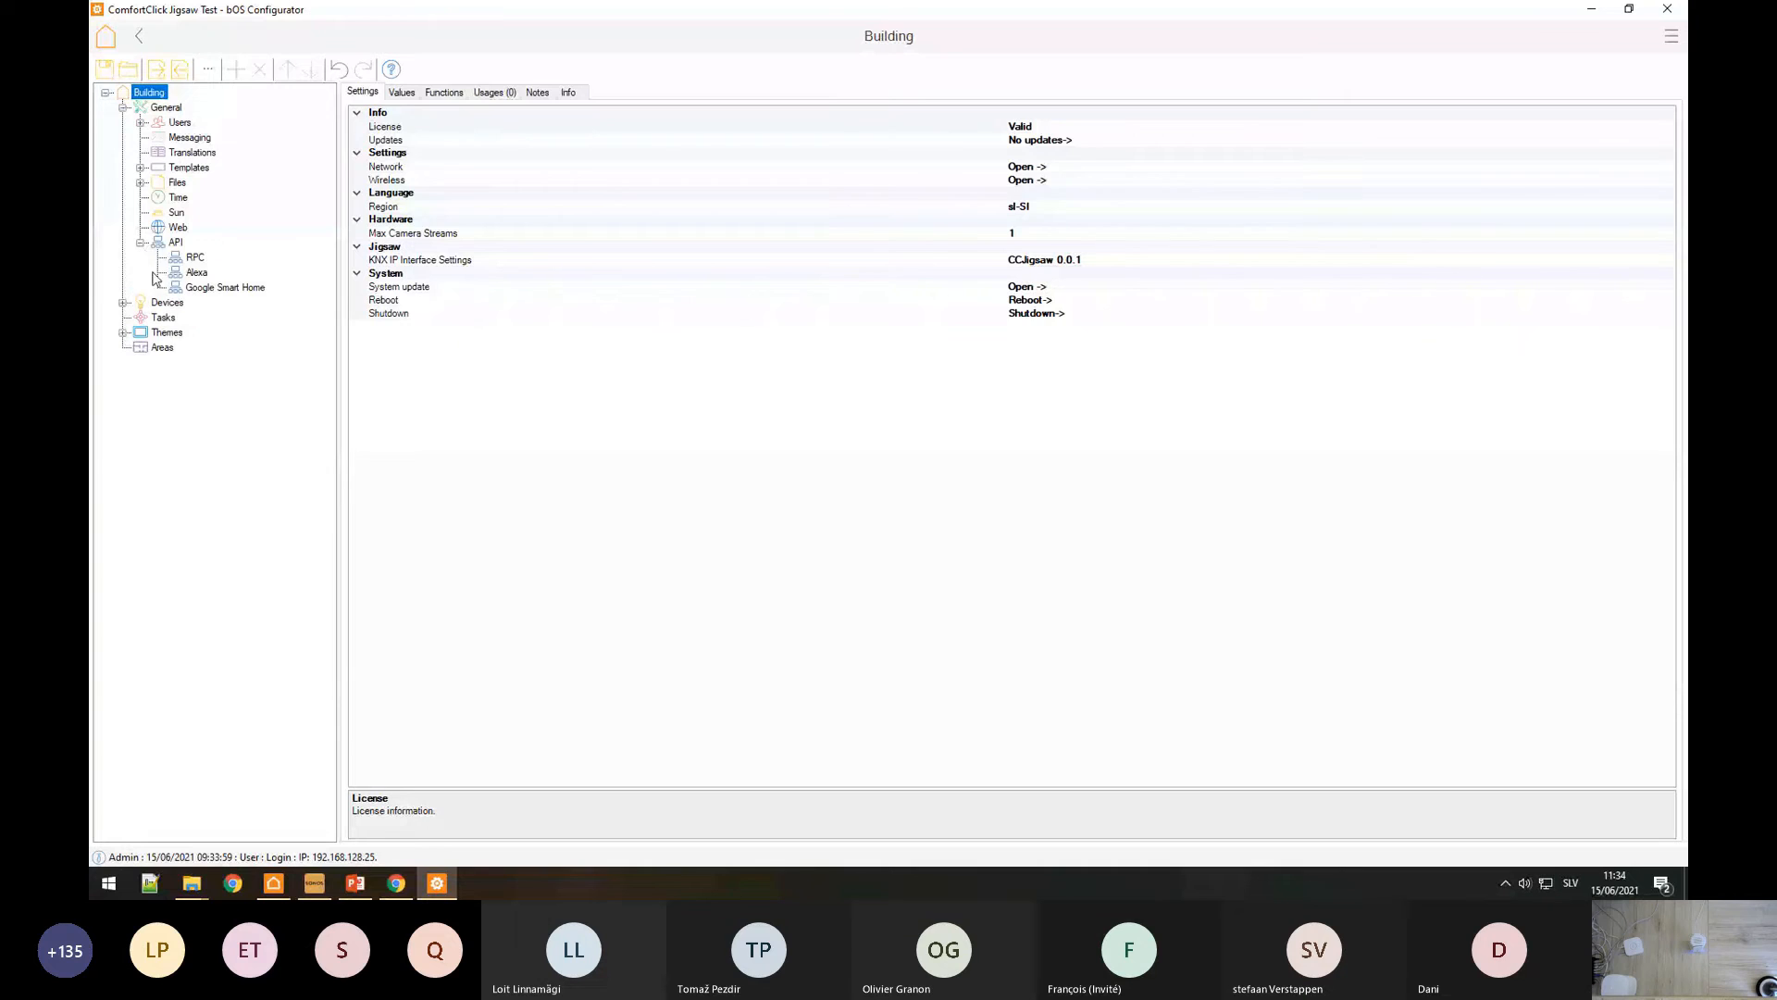
click(194, 259)
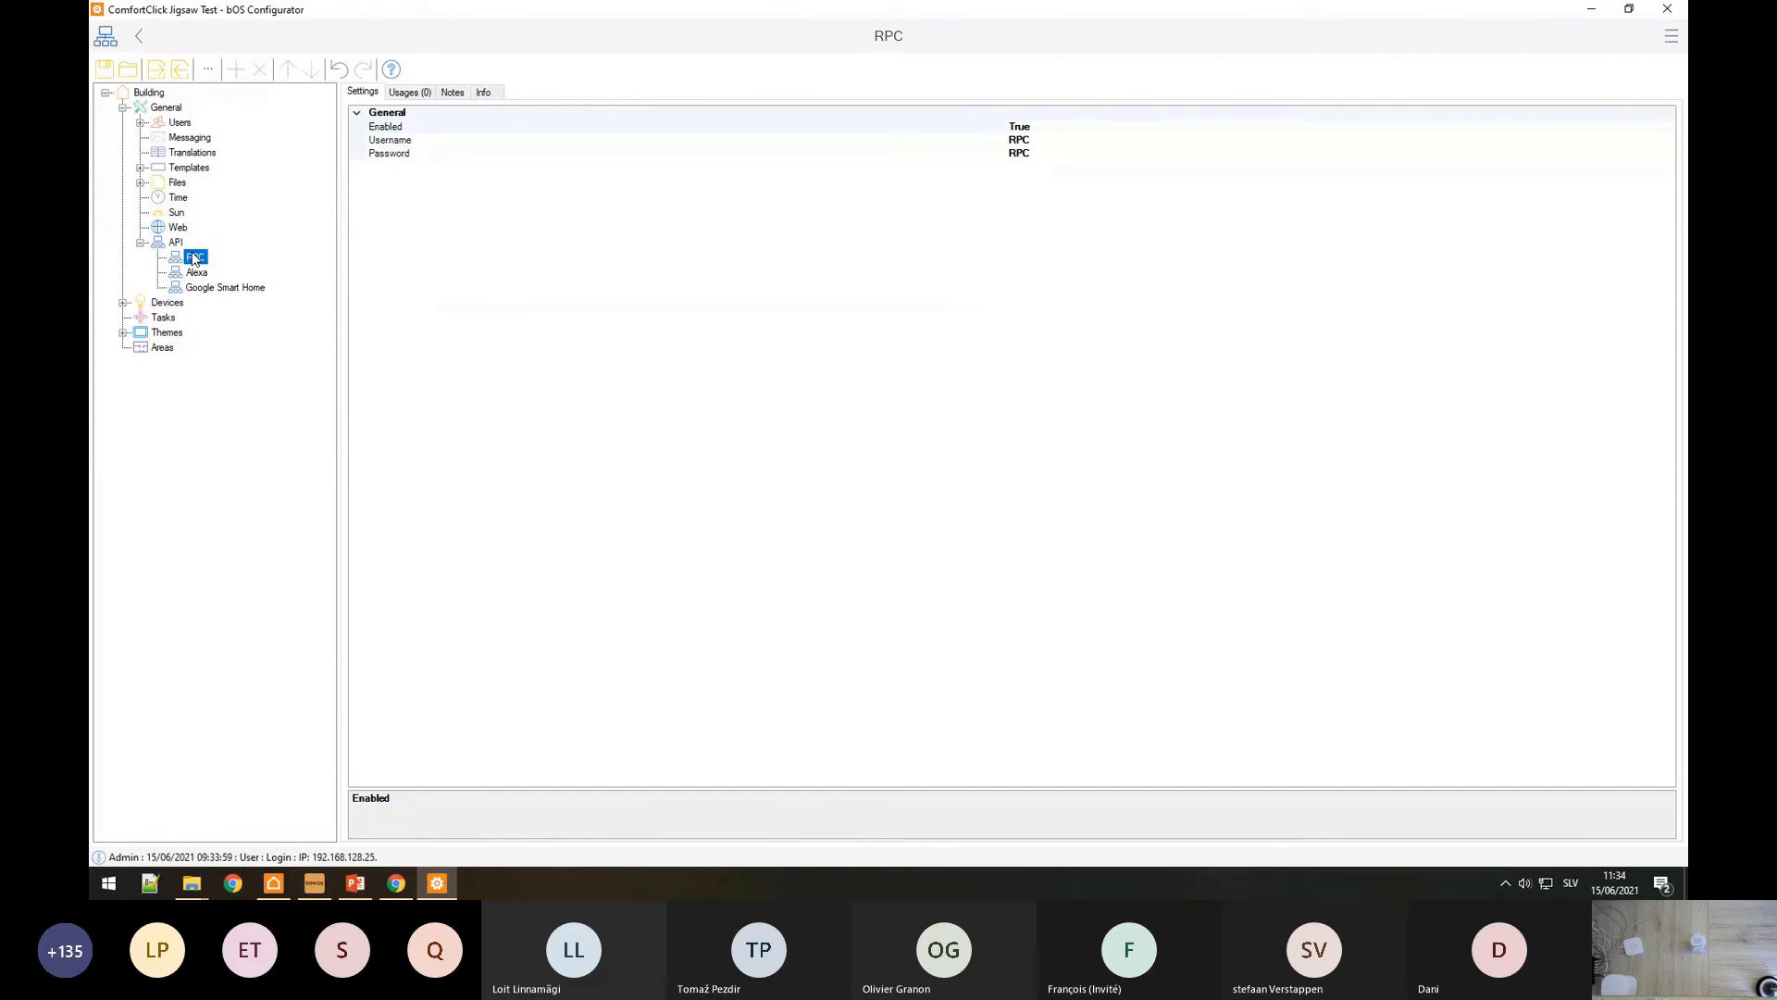
click(420, 129)
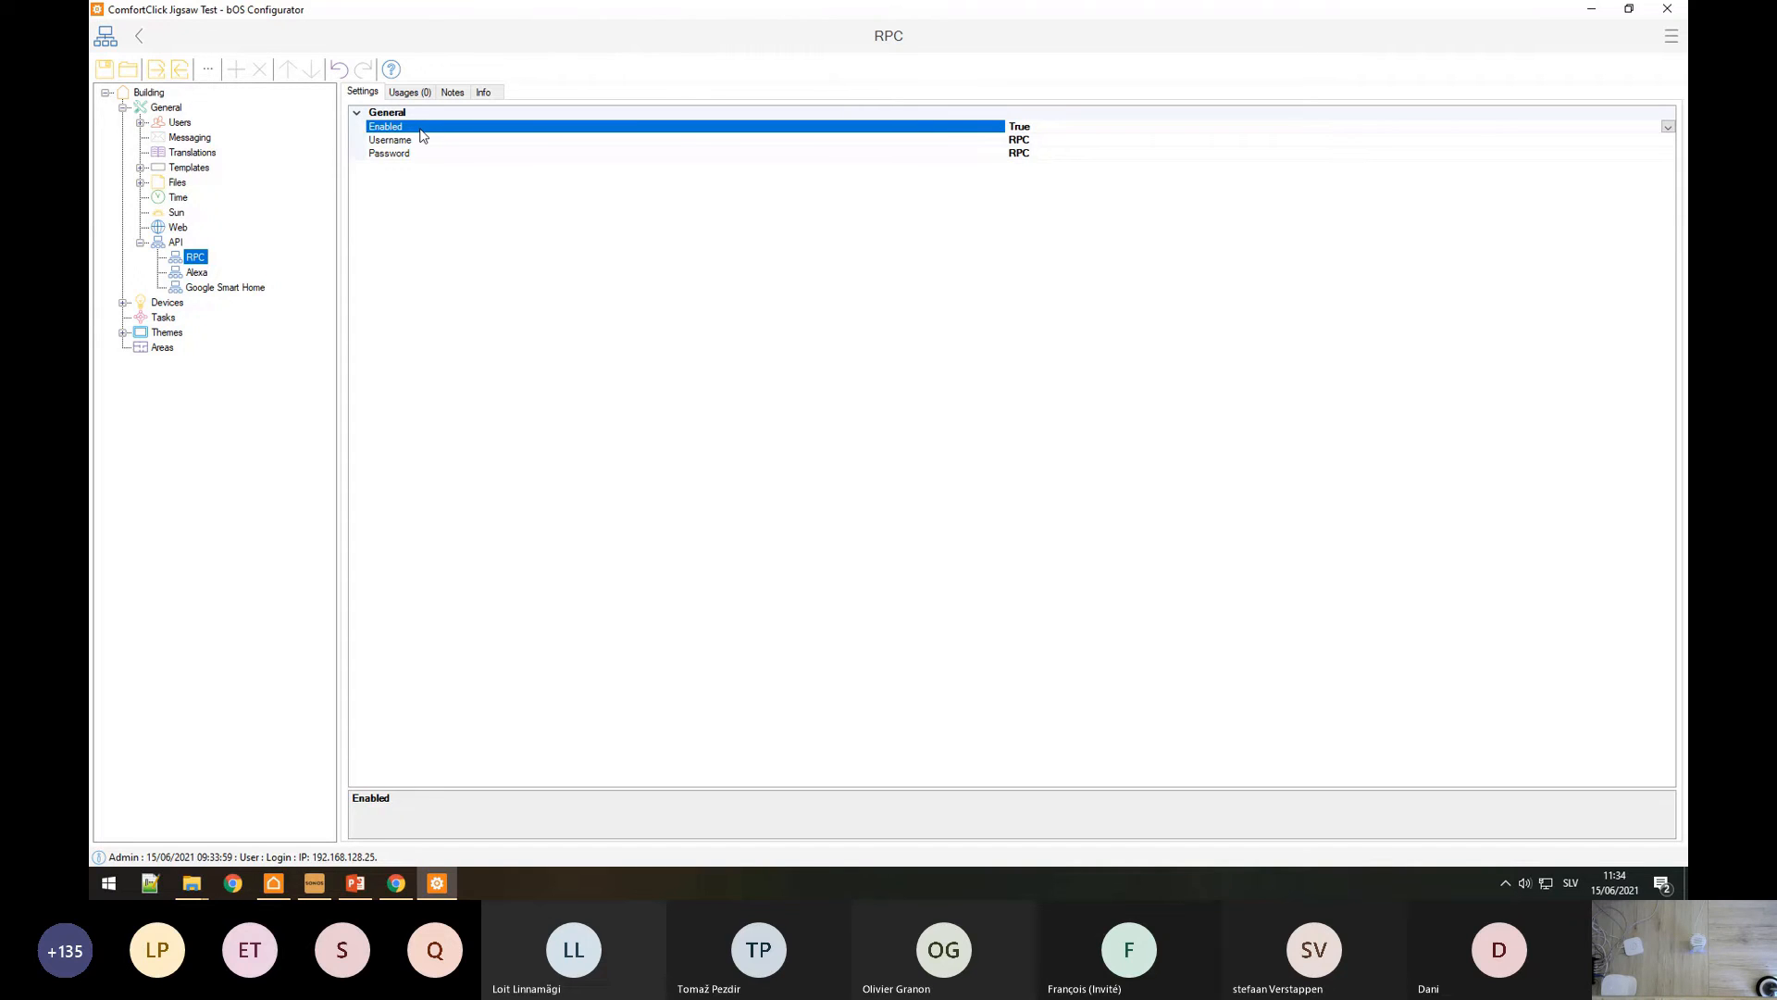
right_click(437, 883)
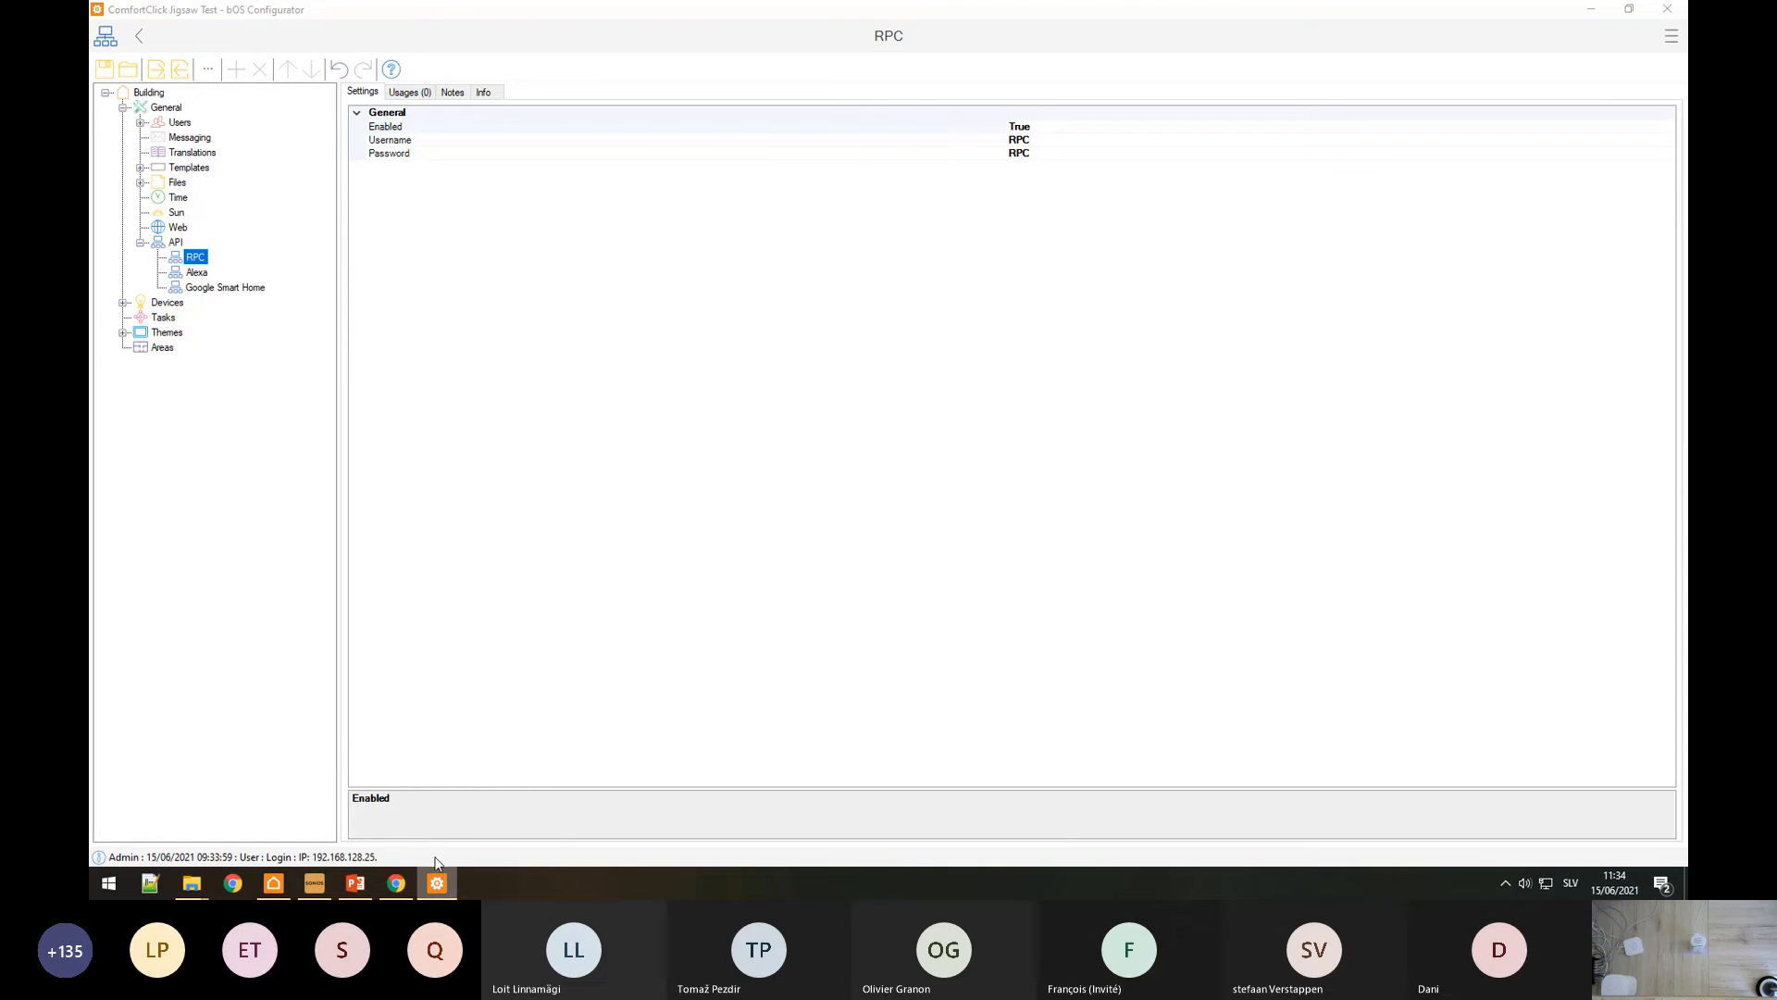
click(429, 794)
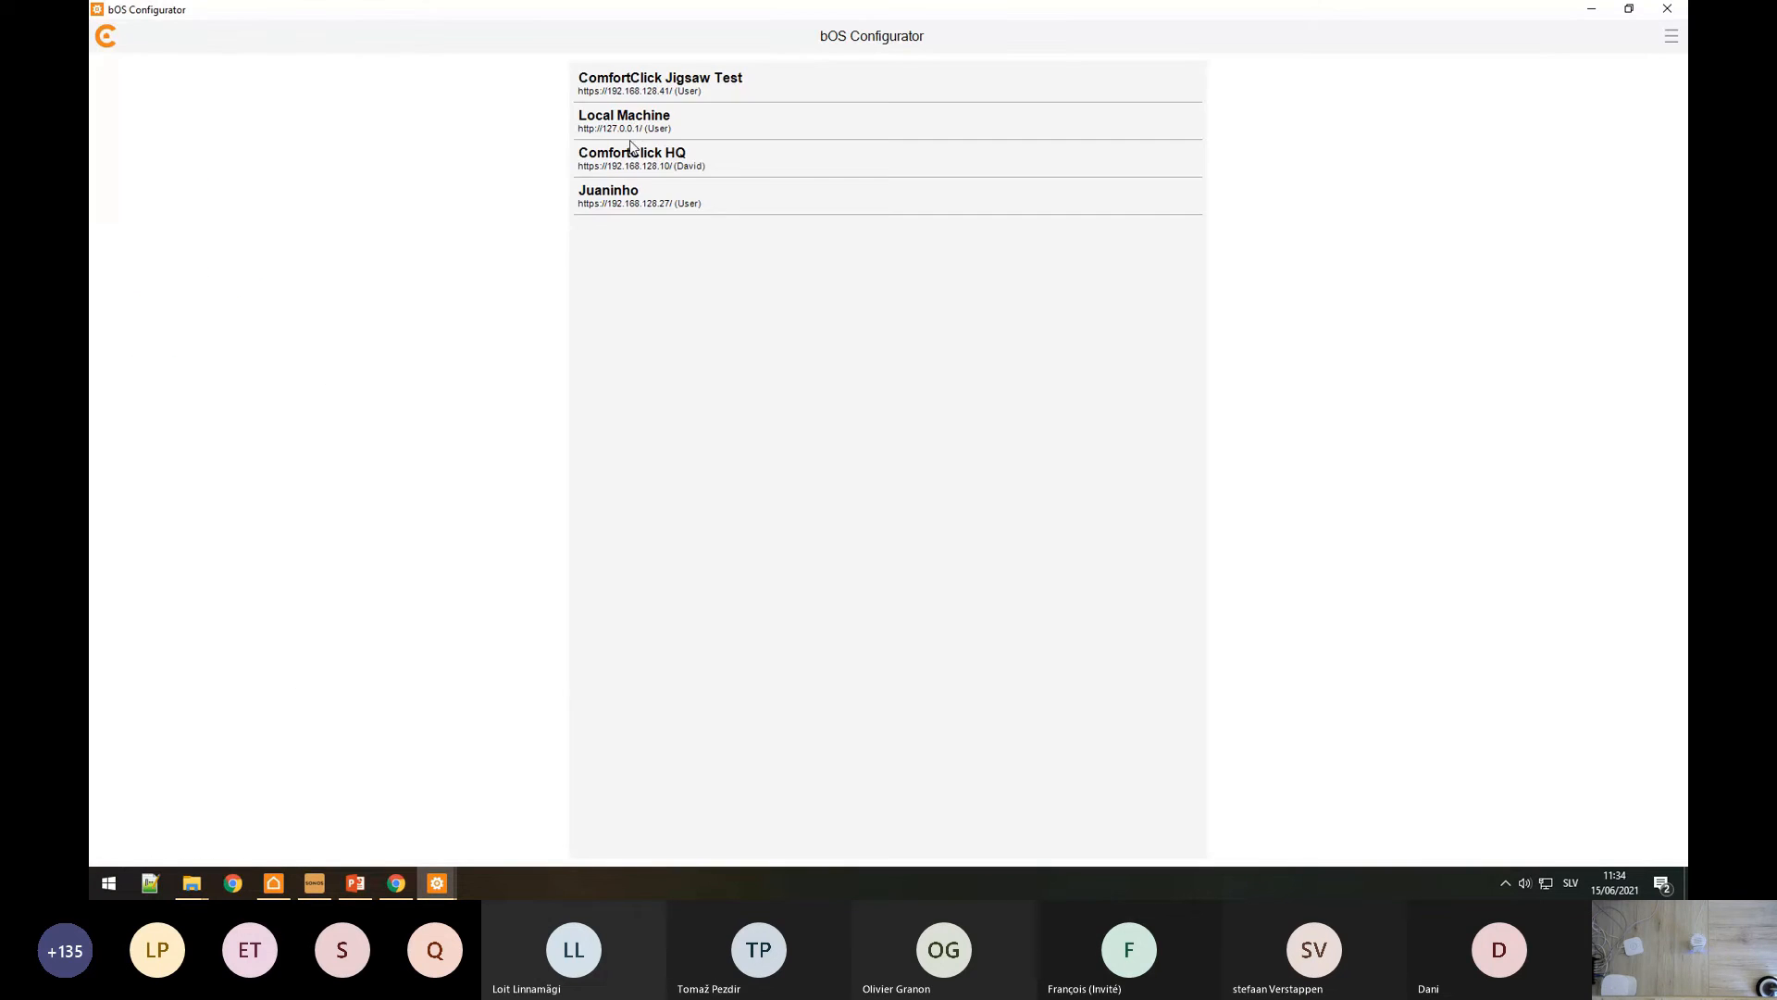
Step: Retry the Local Machine connection, then cancel the stalled loading
click(641, 127)
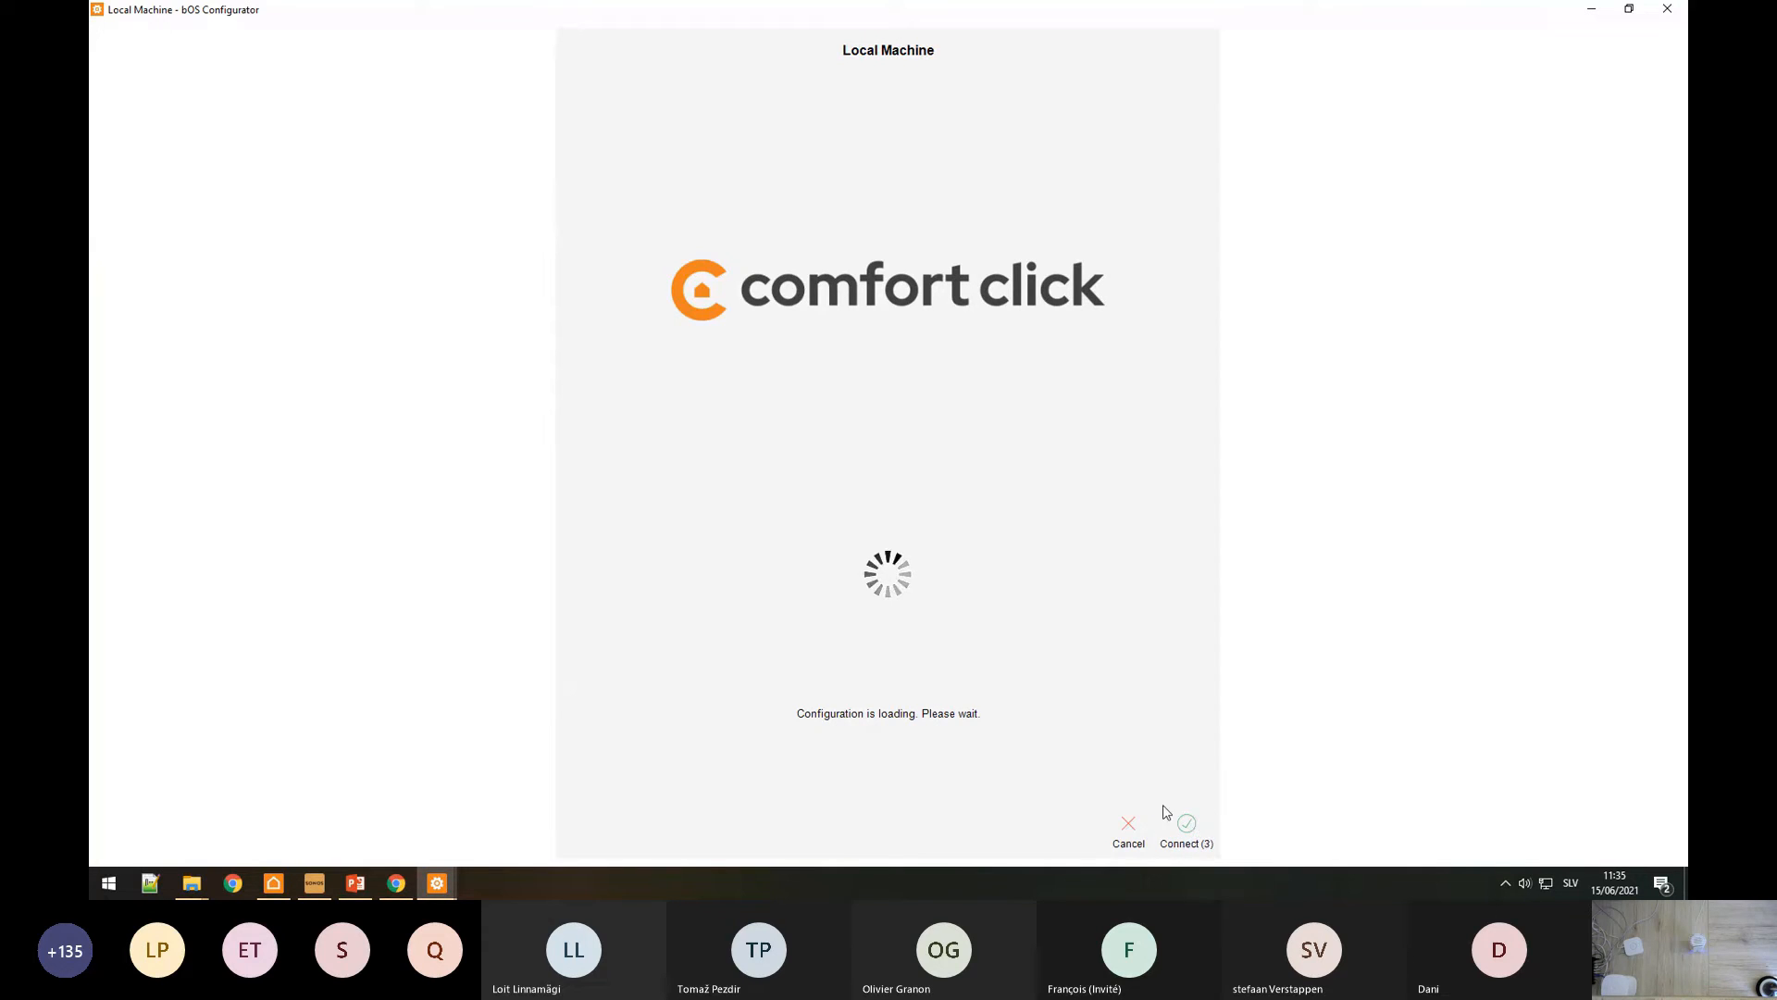
click(1188, 830)
click(1198, 834)
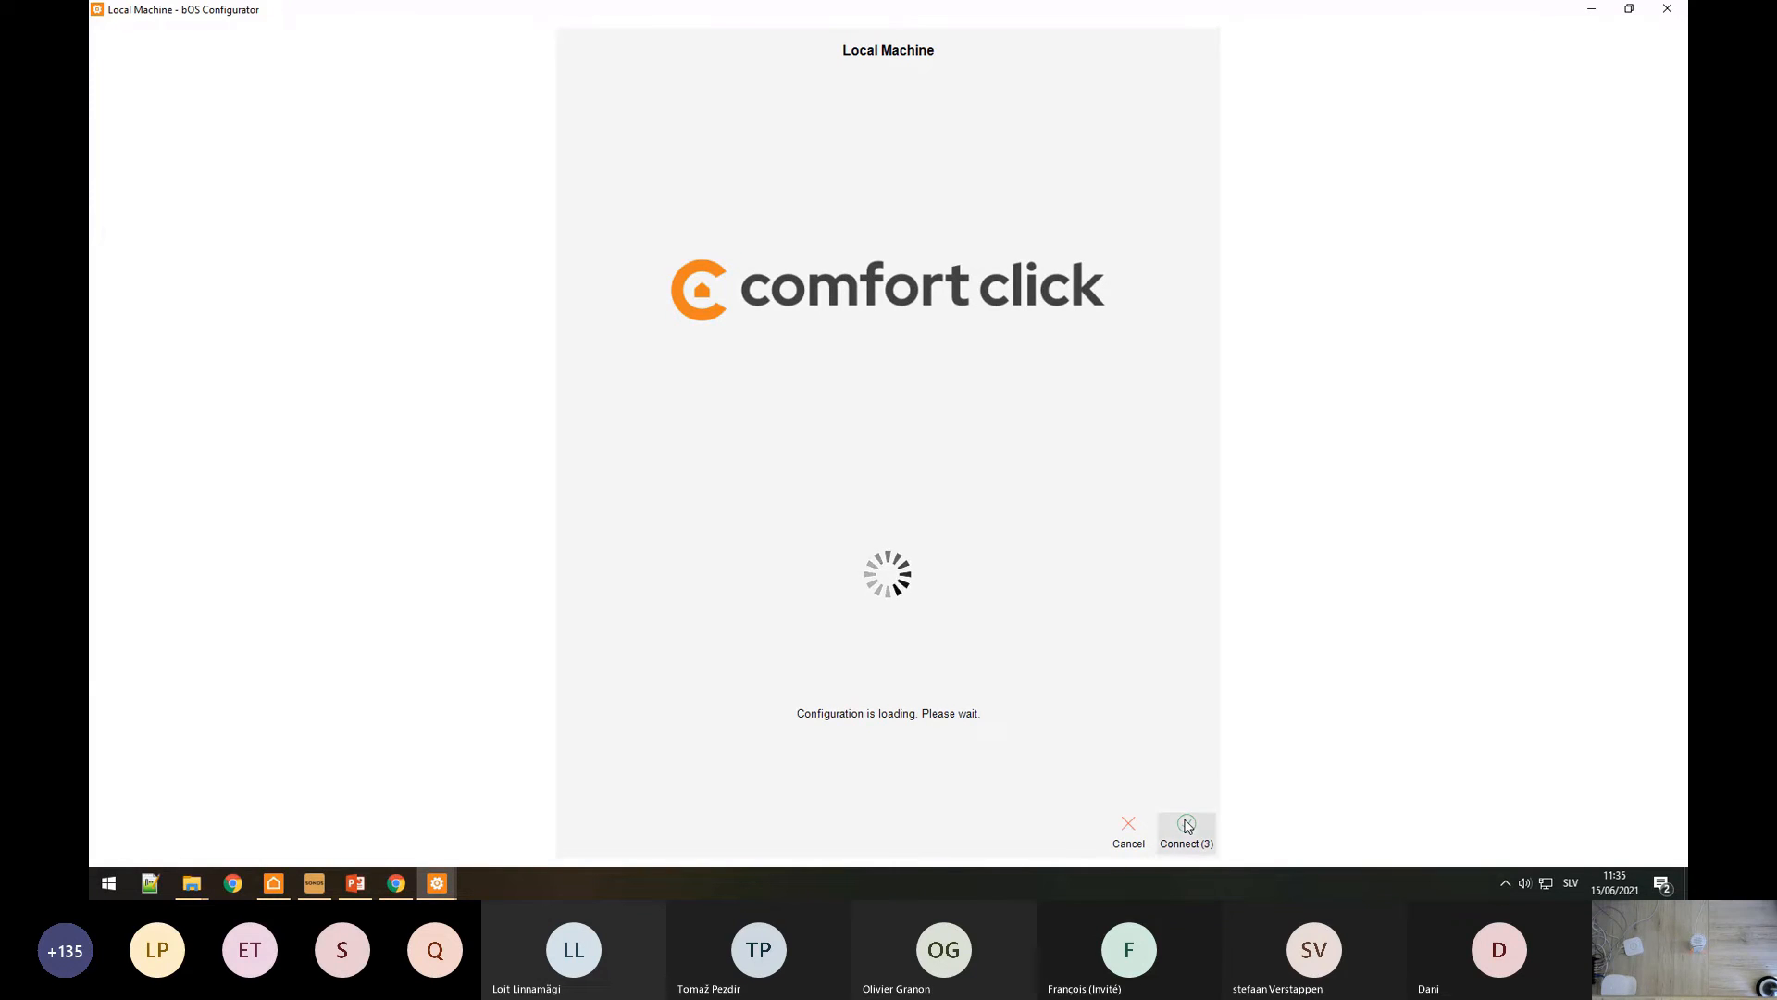
click(1129, 828)
click(657, 127)
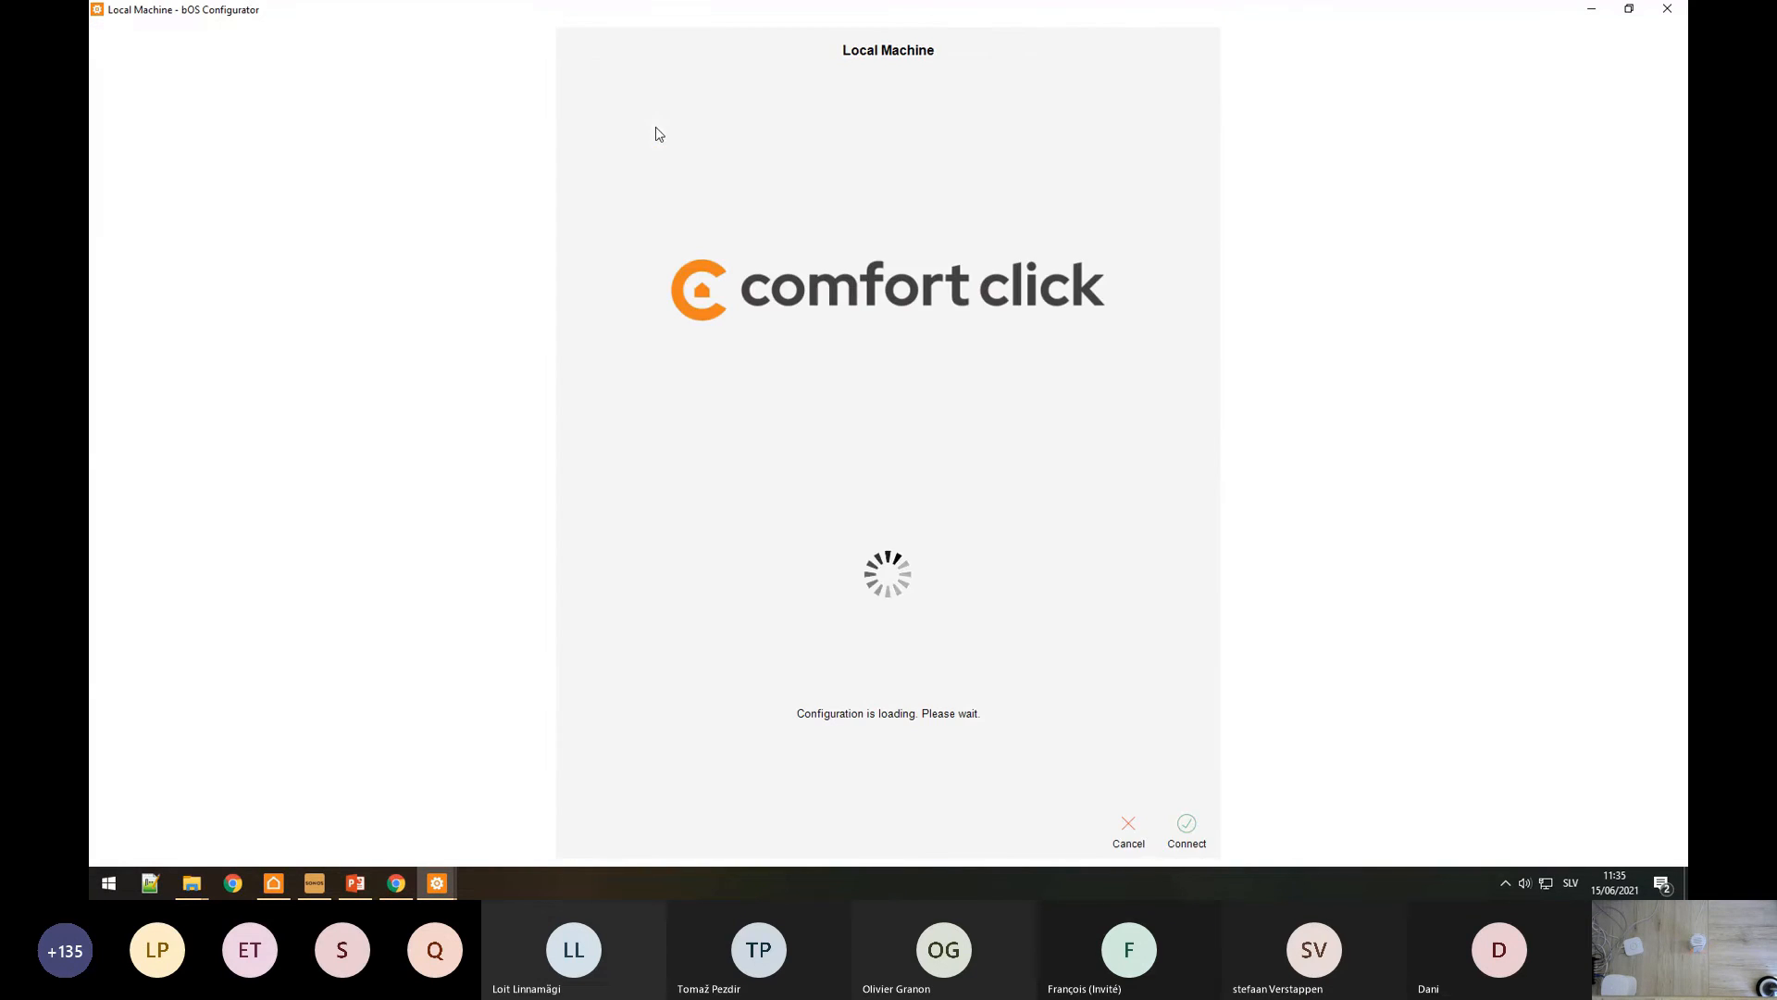
click(1128, 828)
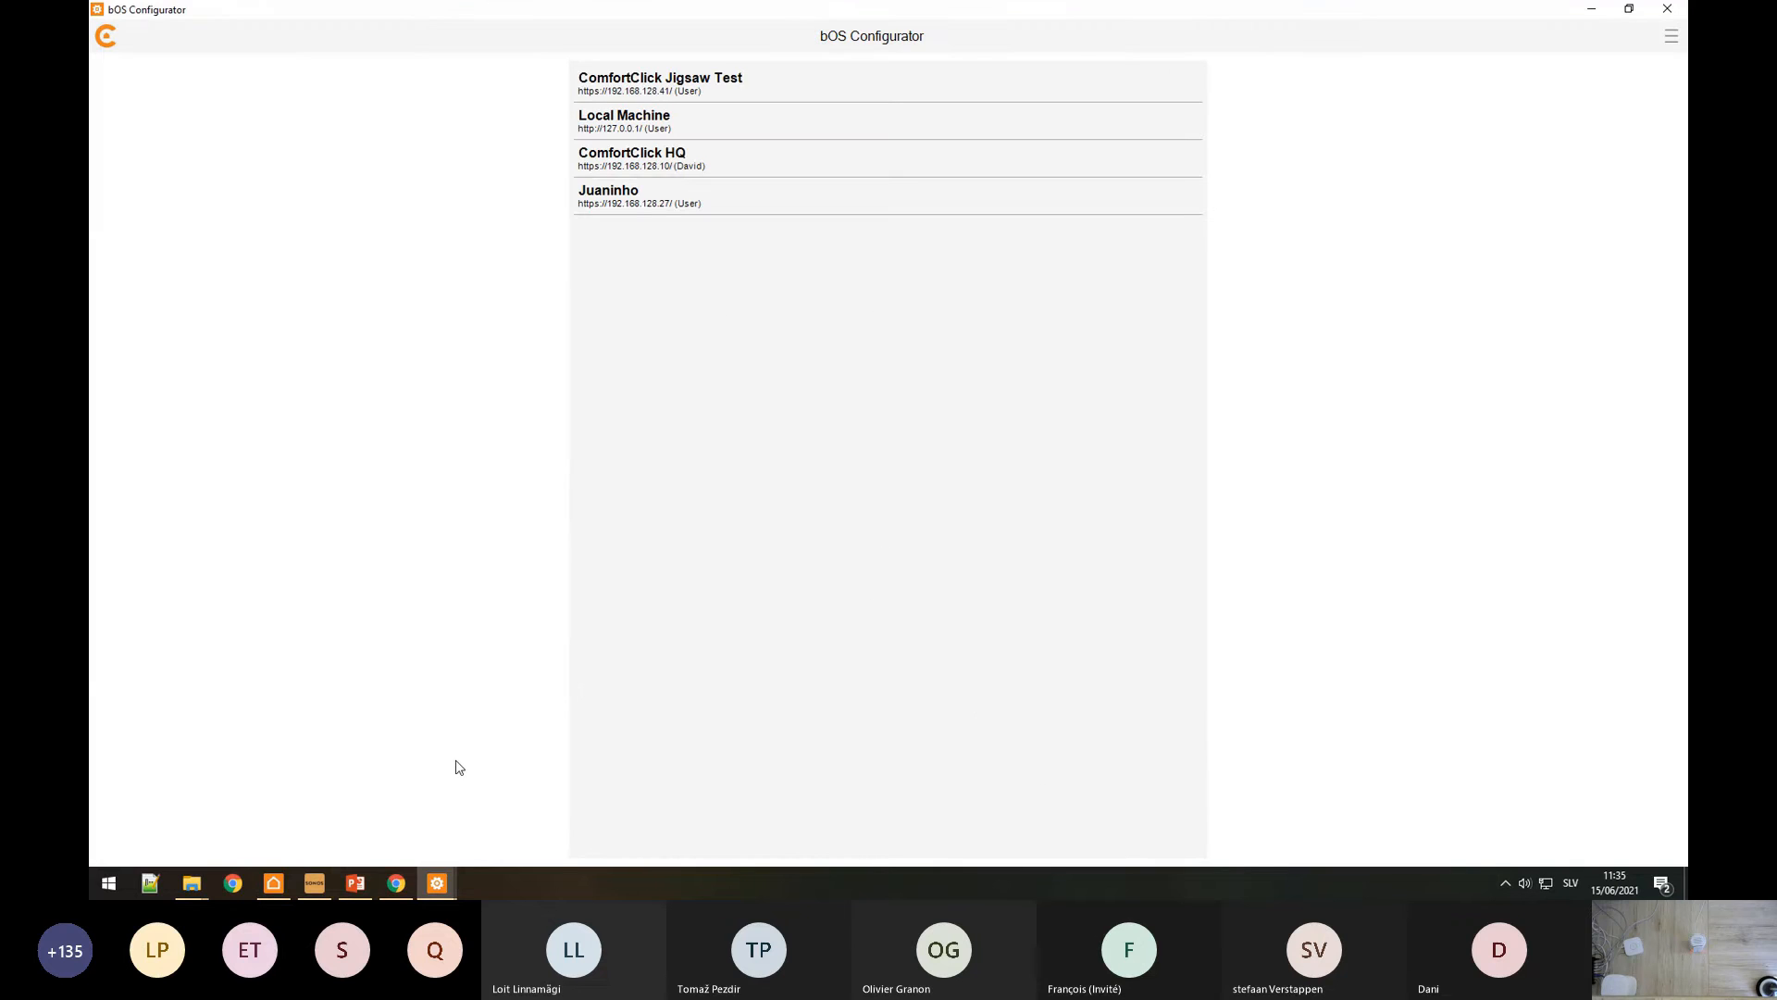
Step: Stop the local bOS service from the bOS Service Monitor, found by searching 'servi'
key(super)
text(servi)
key(Return)
click(330, 399)
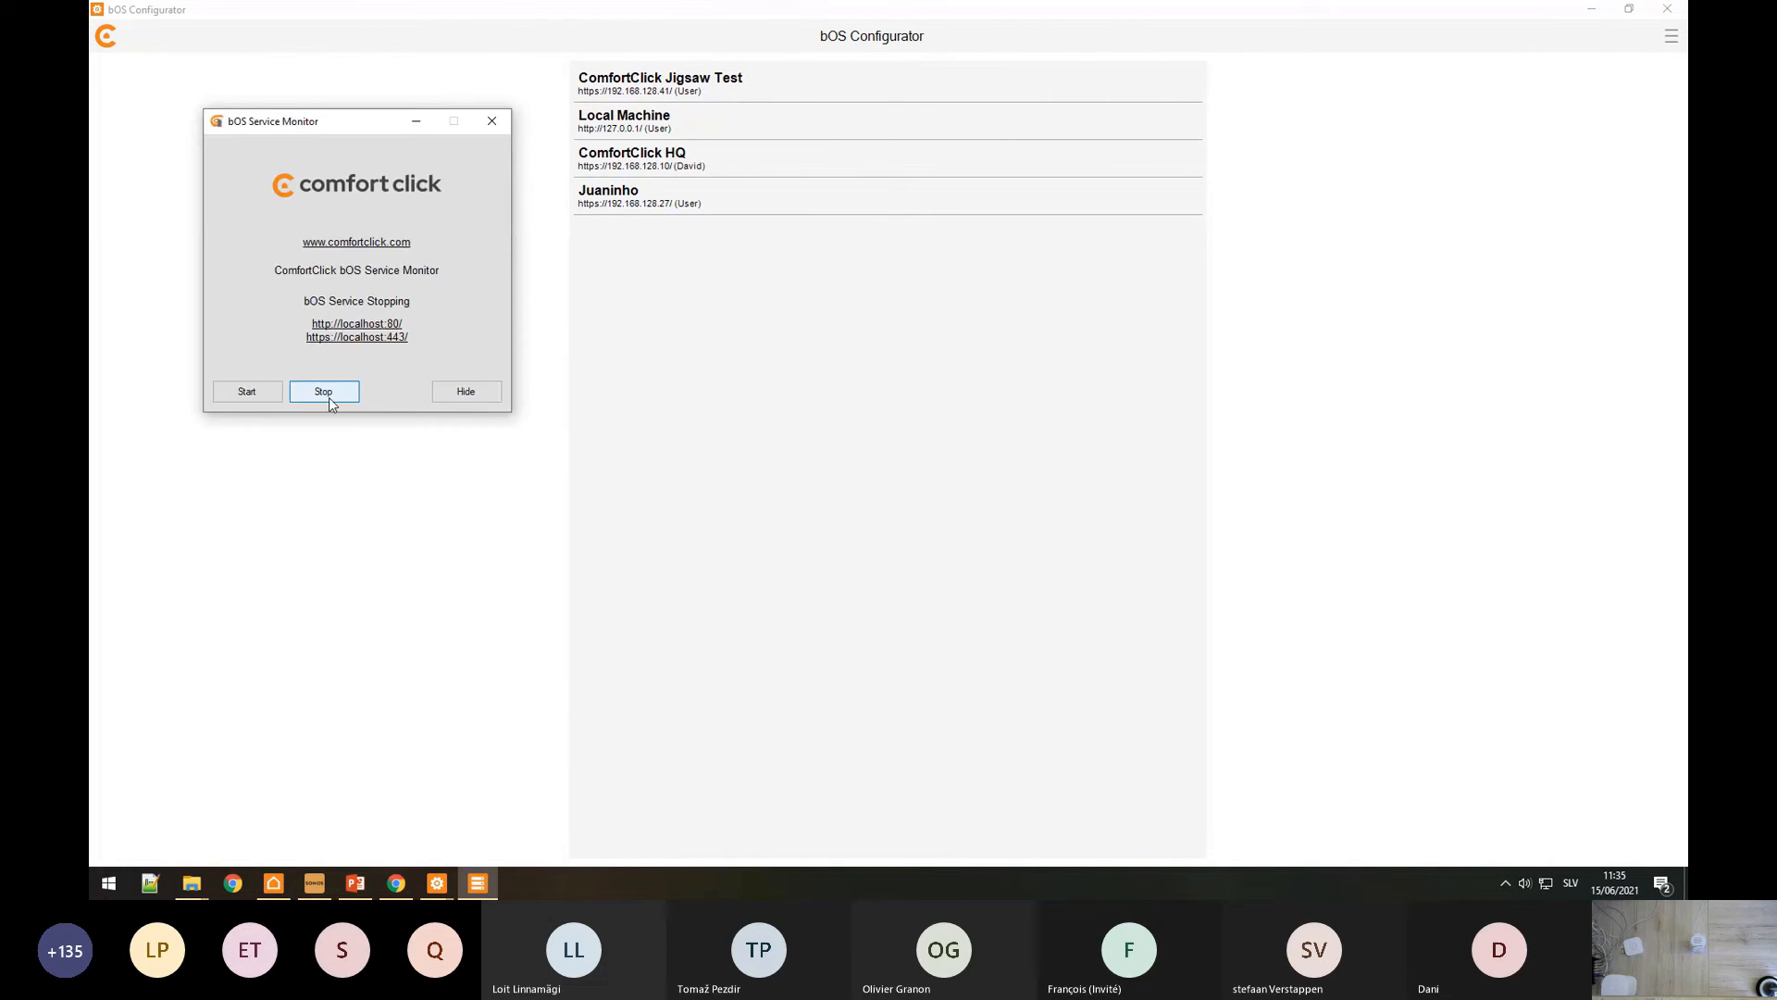
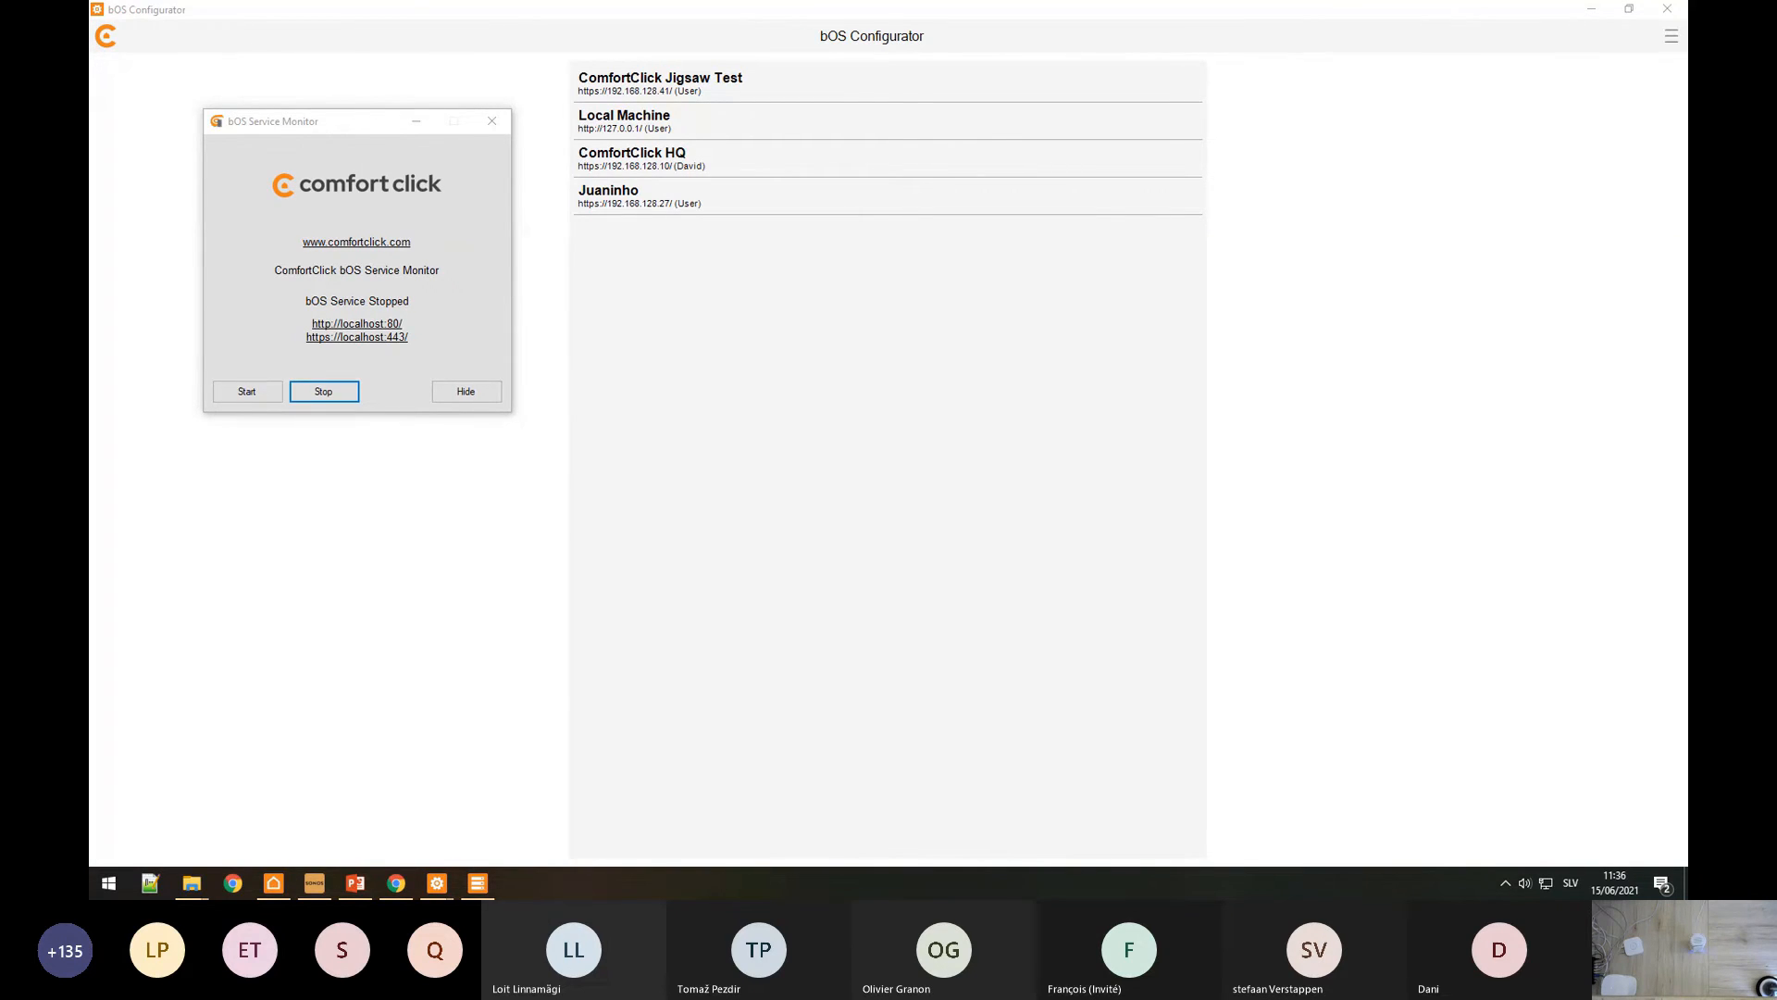
Step: Start the local bOS service, download the matching configurator version, and reconnect to Local Machine
click(249, 390)
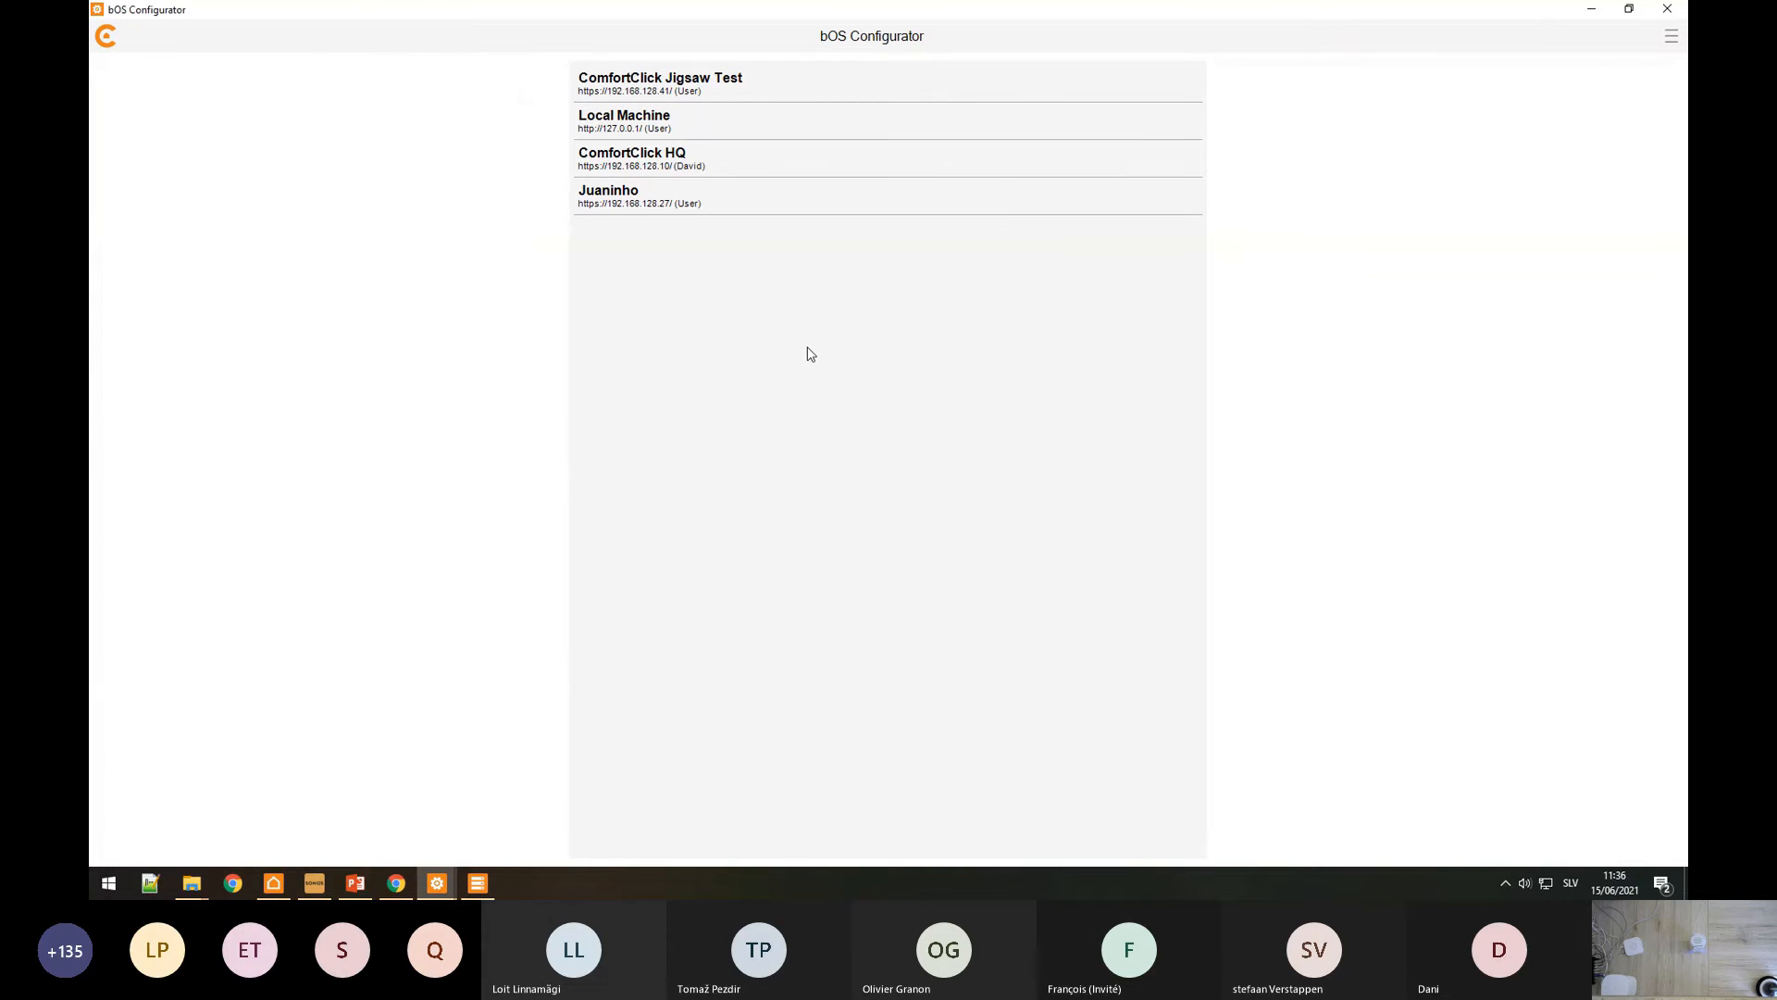
click(671, 127)
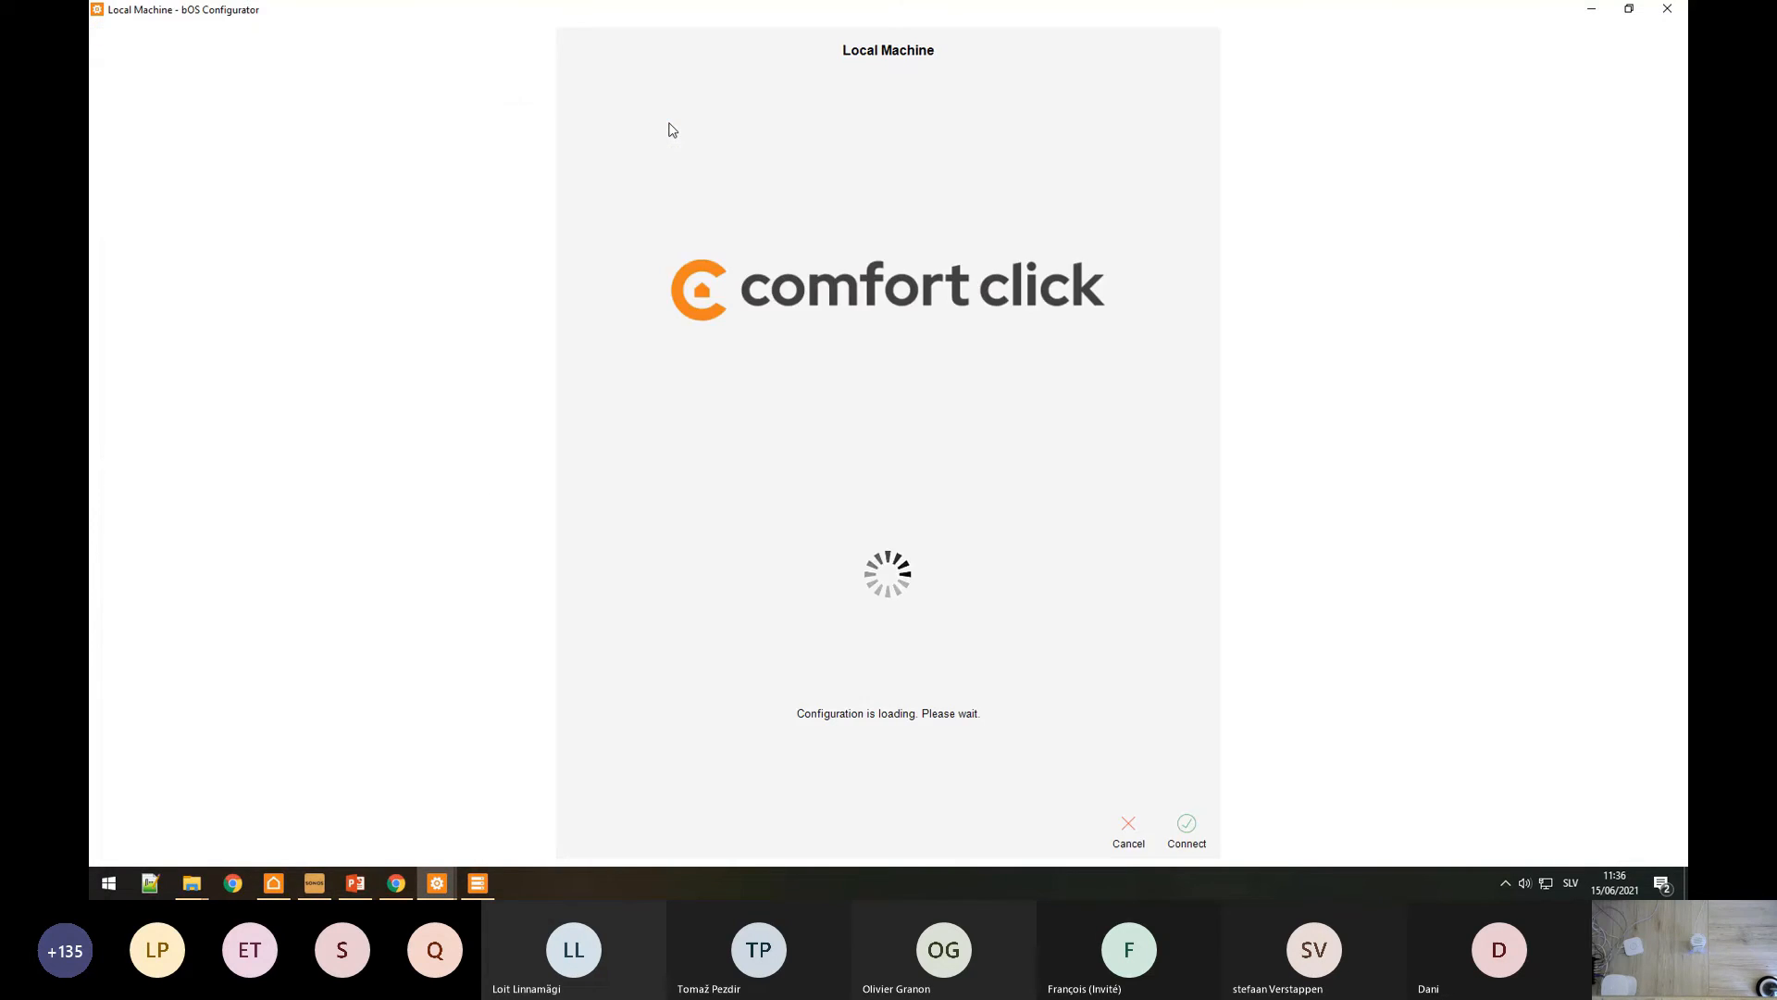
click(479, 882)
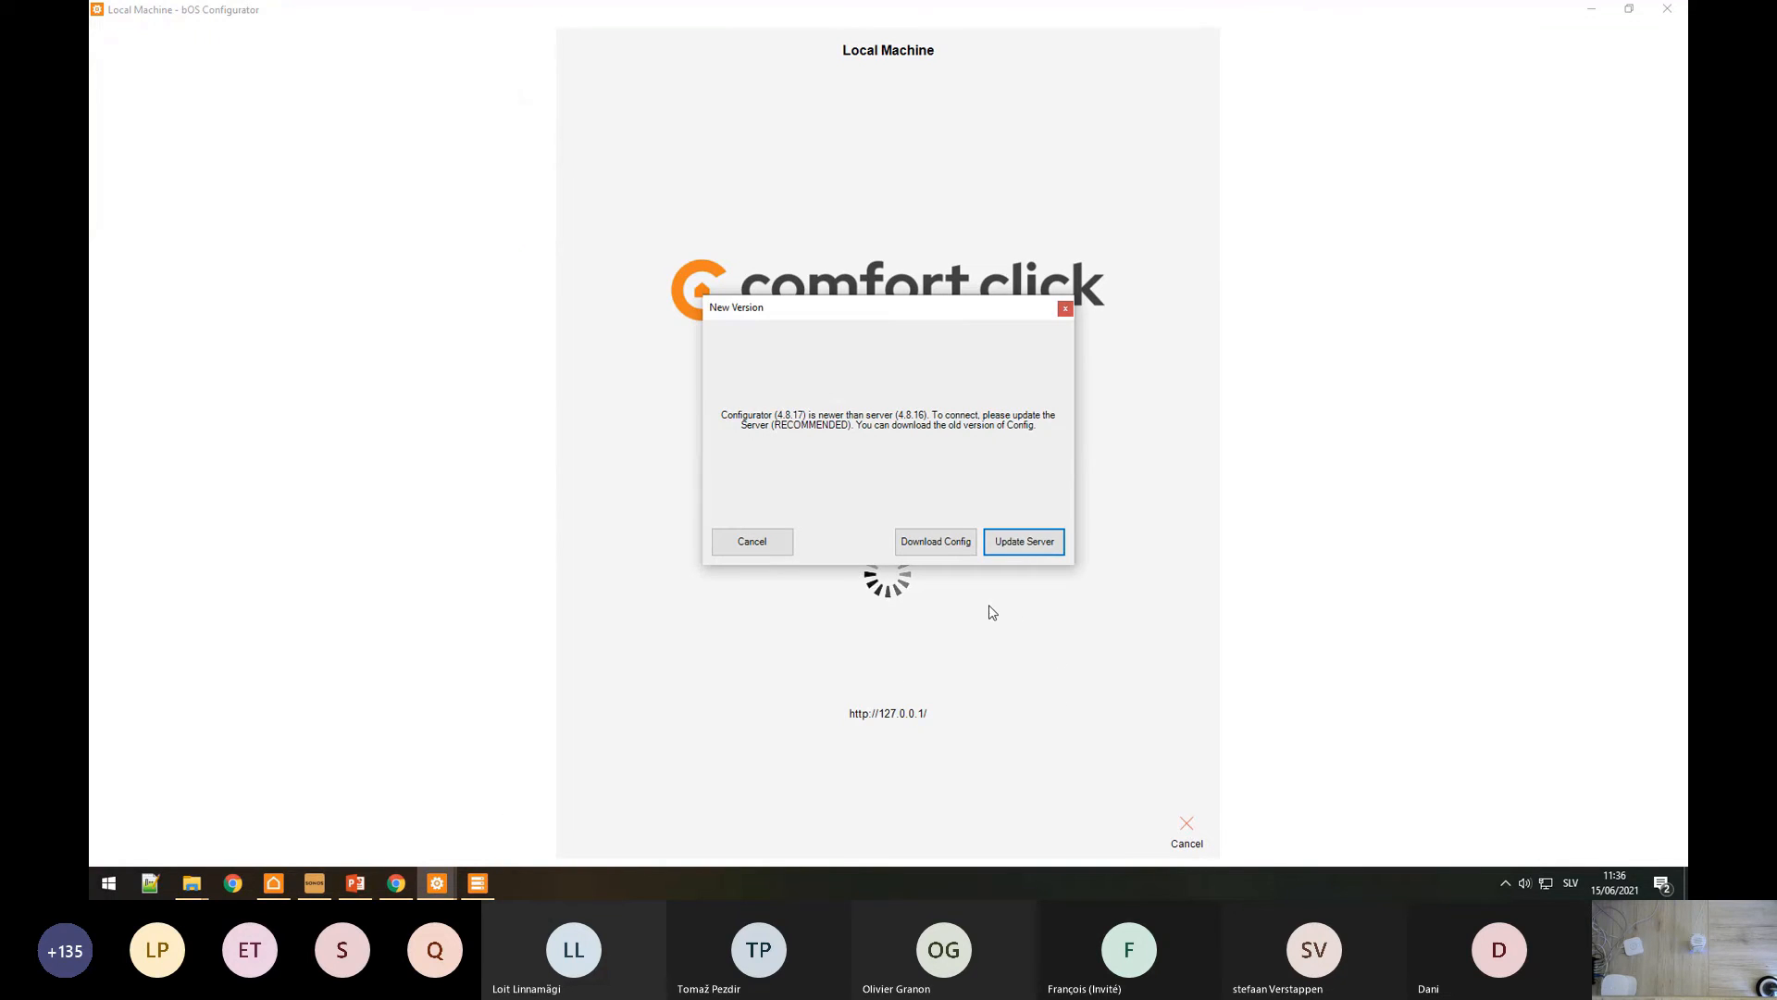
click(935, 543)
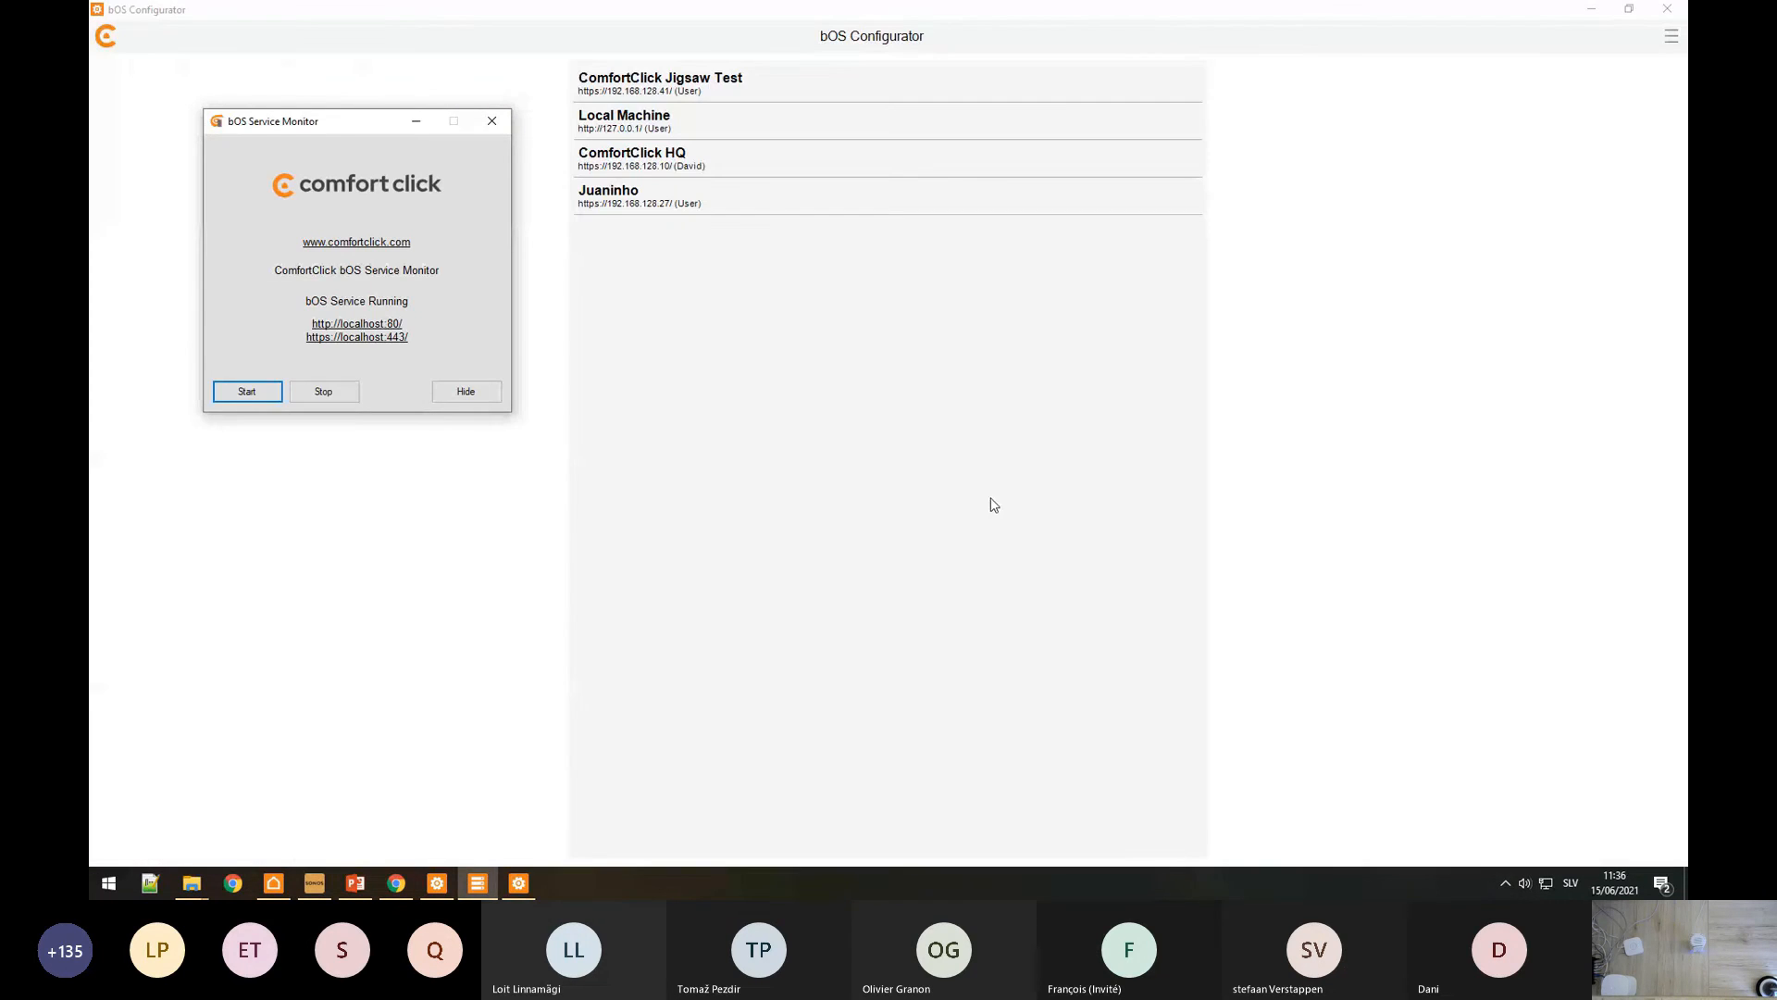
click(491, 122)
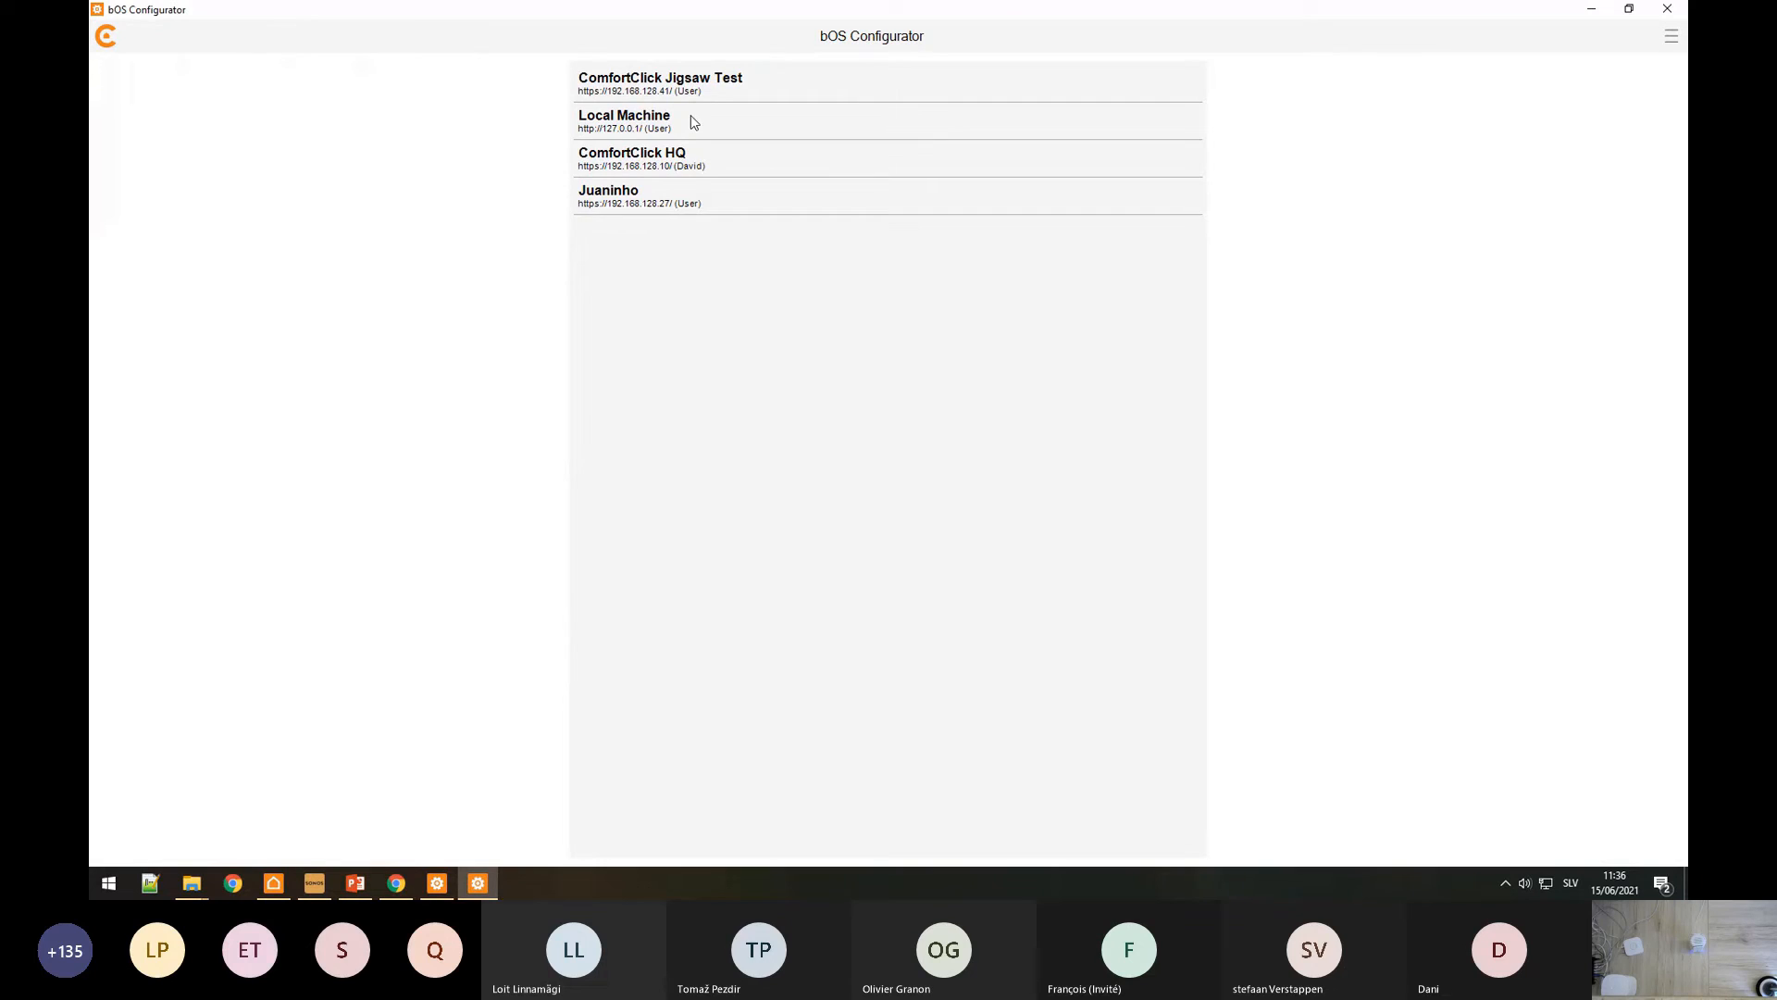
click(660, 123)
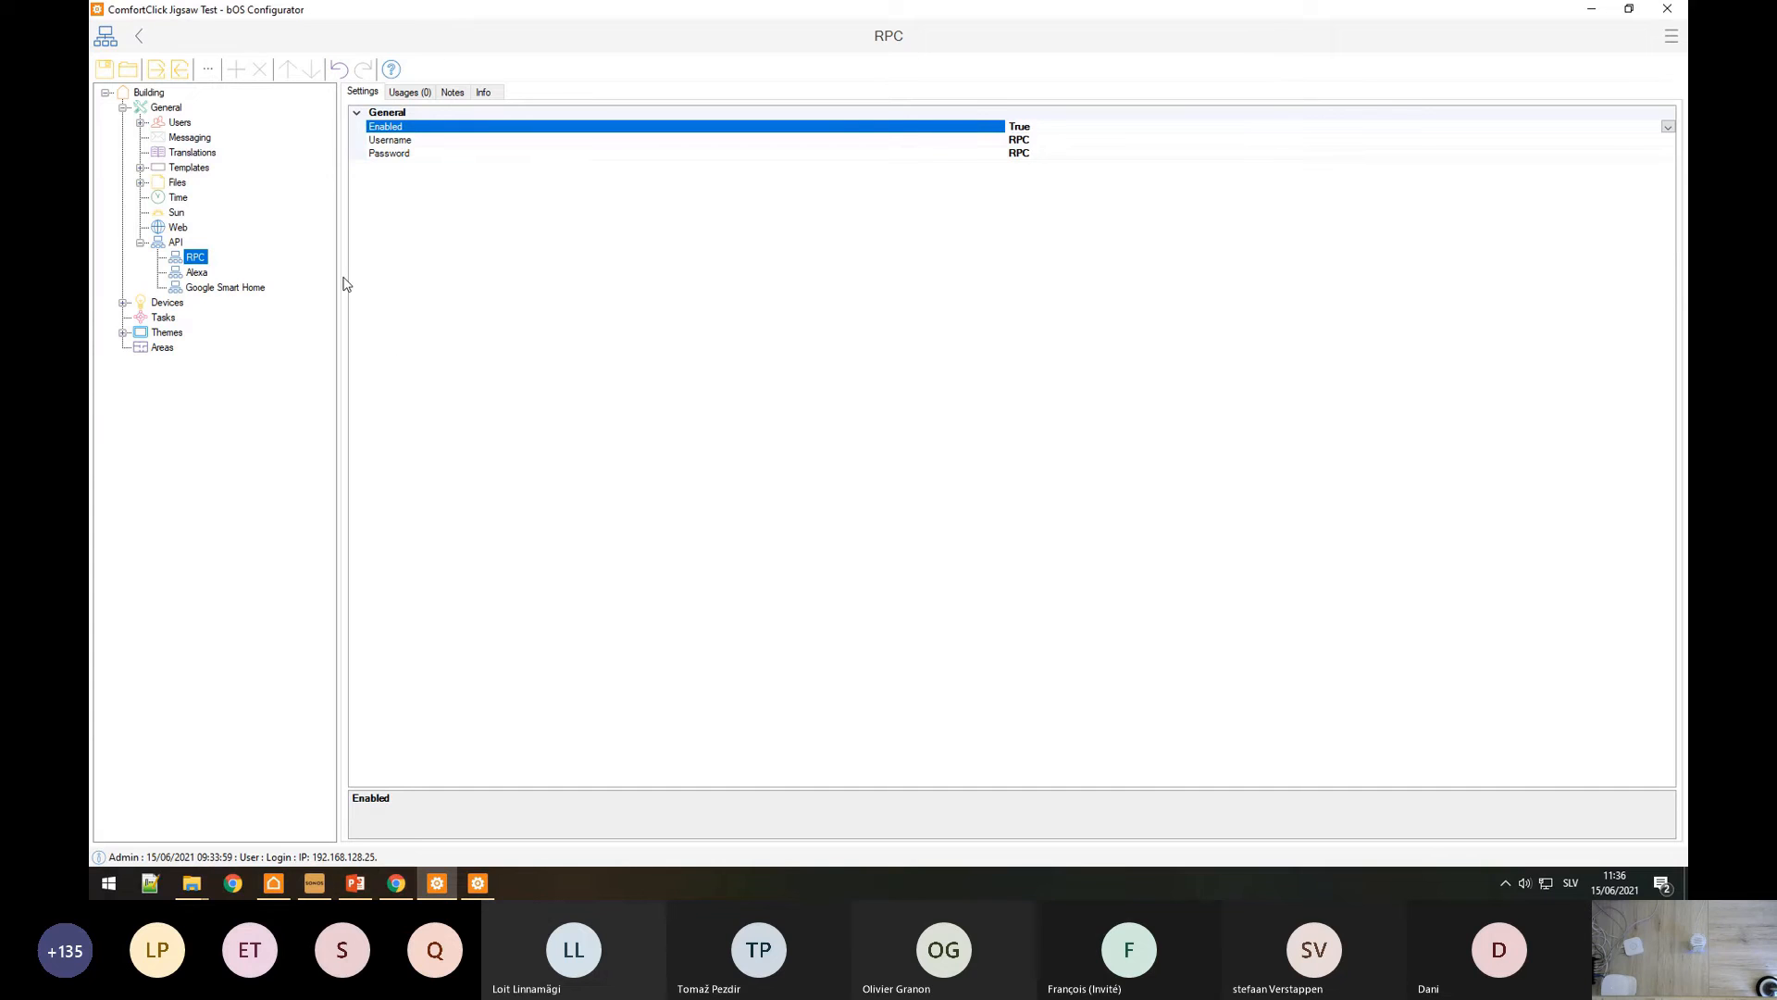
Step: Rename the KNX object 005.000 1Byte Unsigned to 'Light' in the Jigsaw Test project
click(124, 303)
click(171, 317)
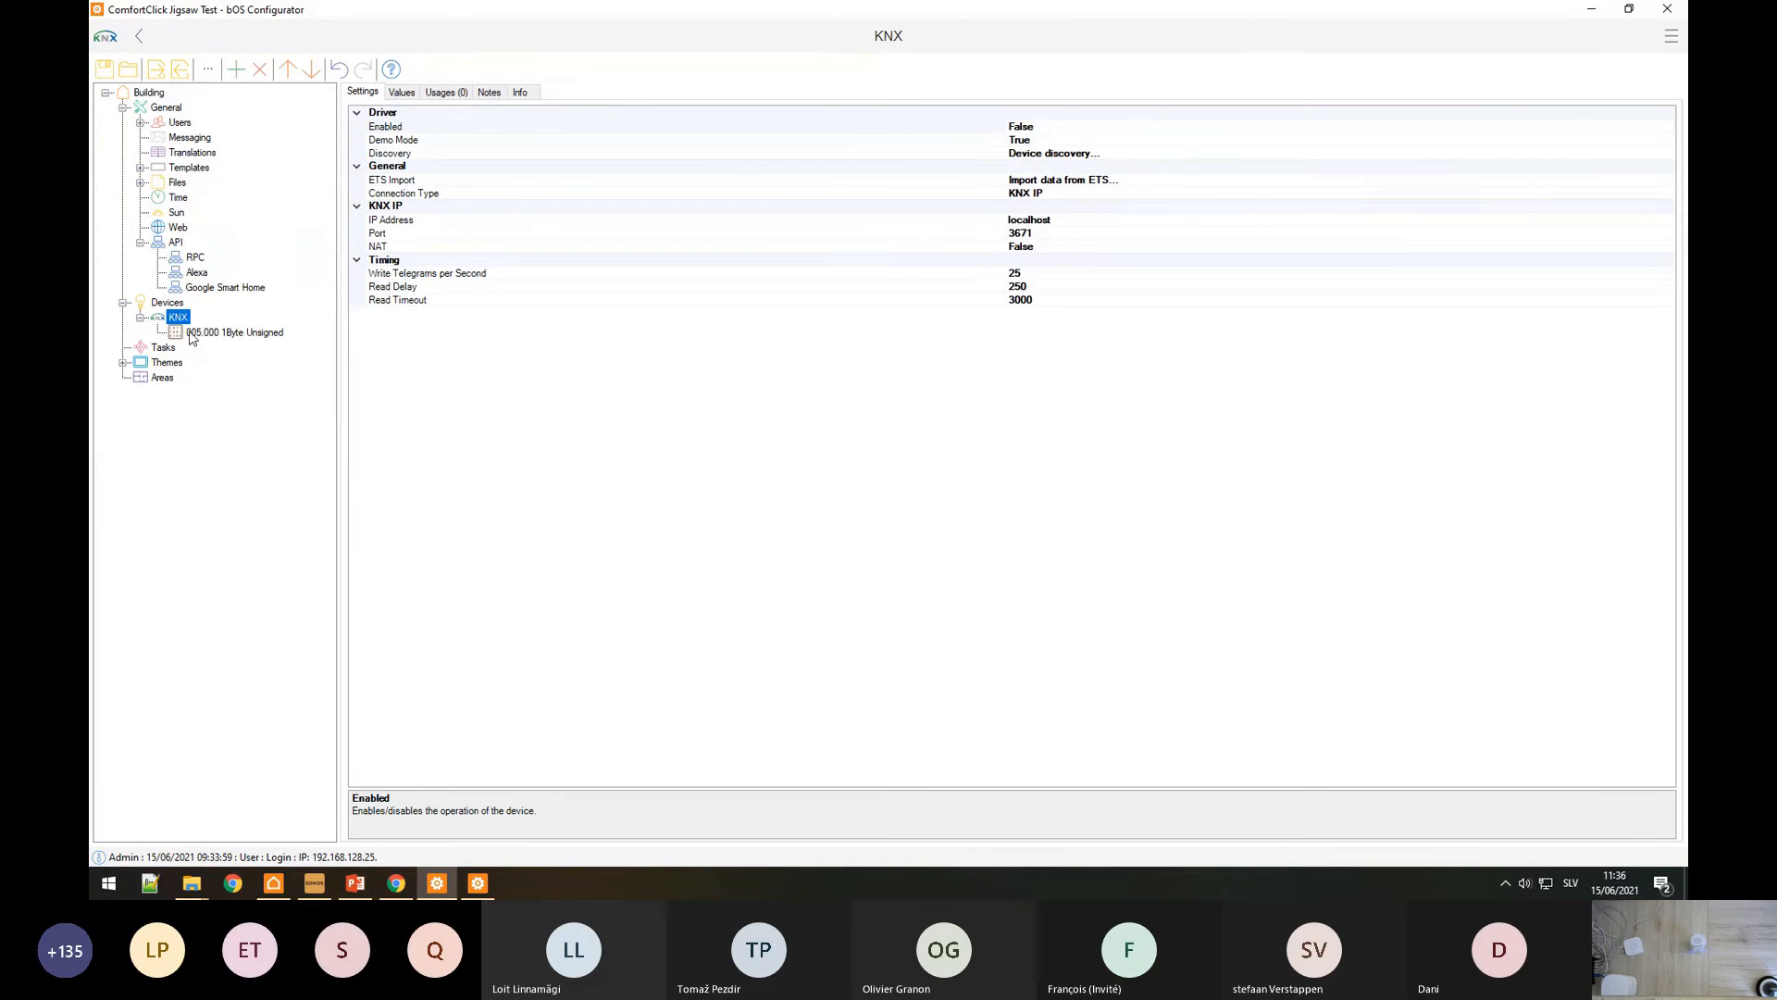
click(193, 335)
click(402, 93)
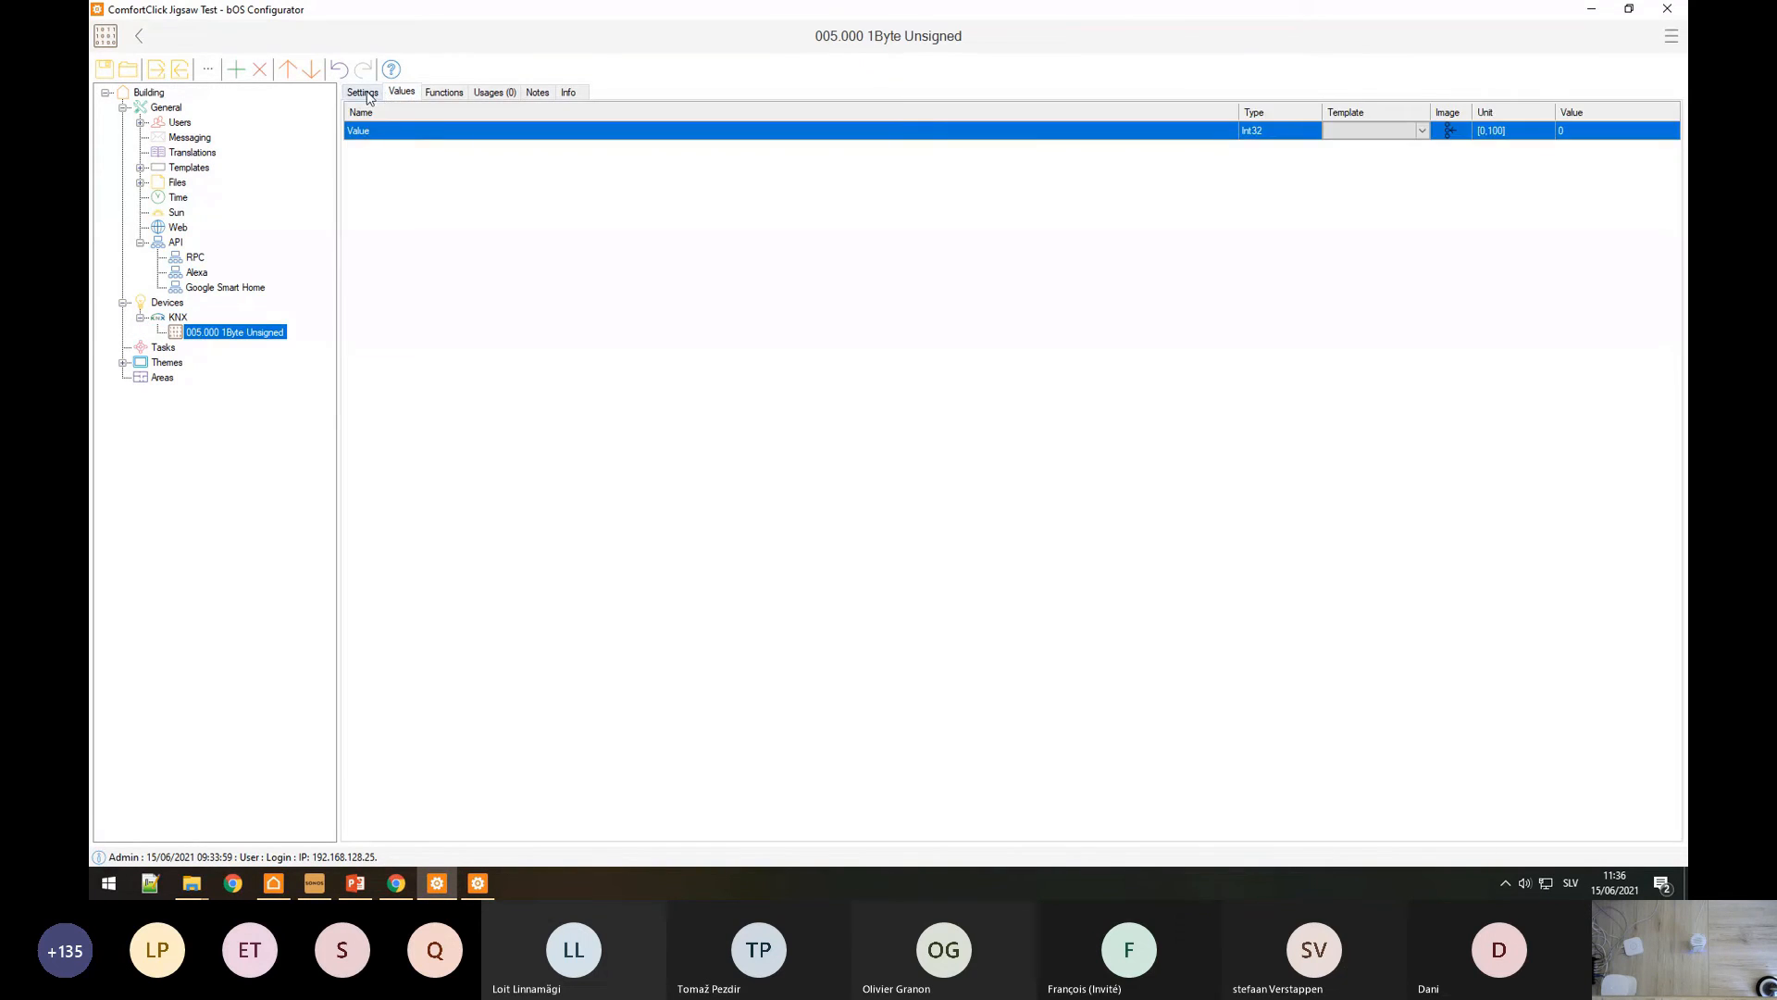
click(367, 95)
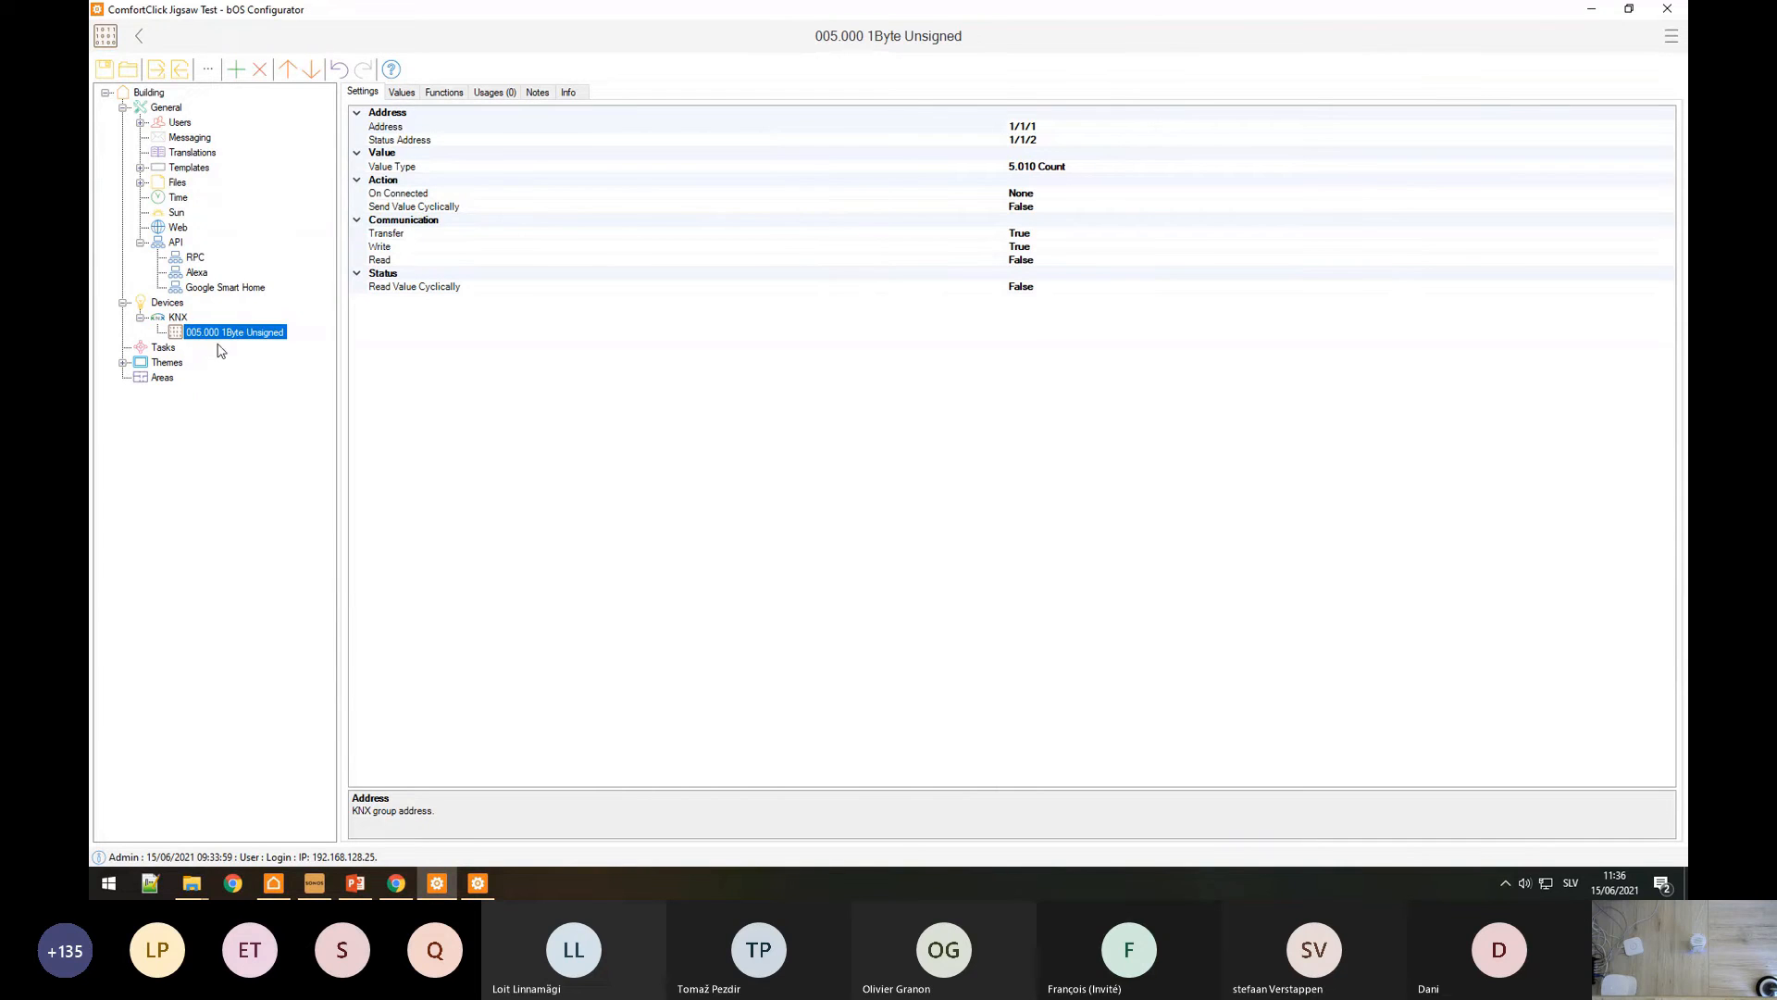
right_click(191, 329)
click(229, 392)
text(Light)
key(Return)
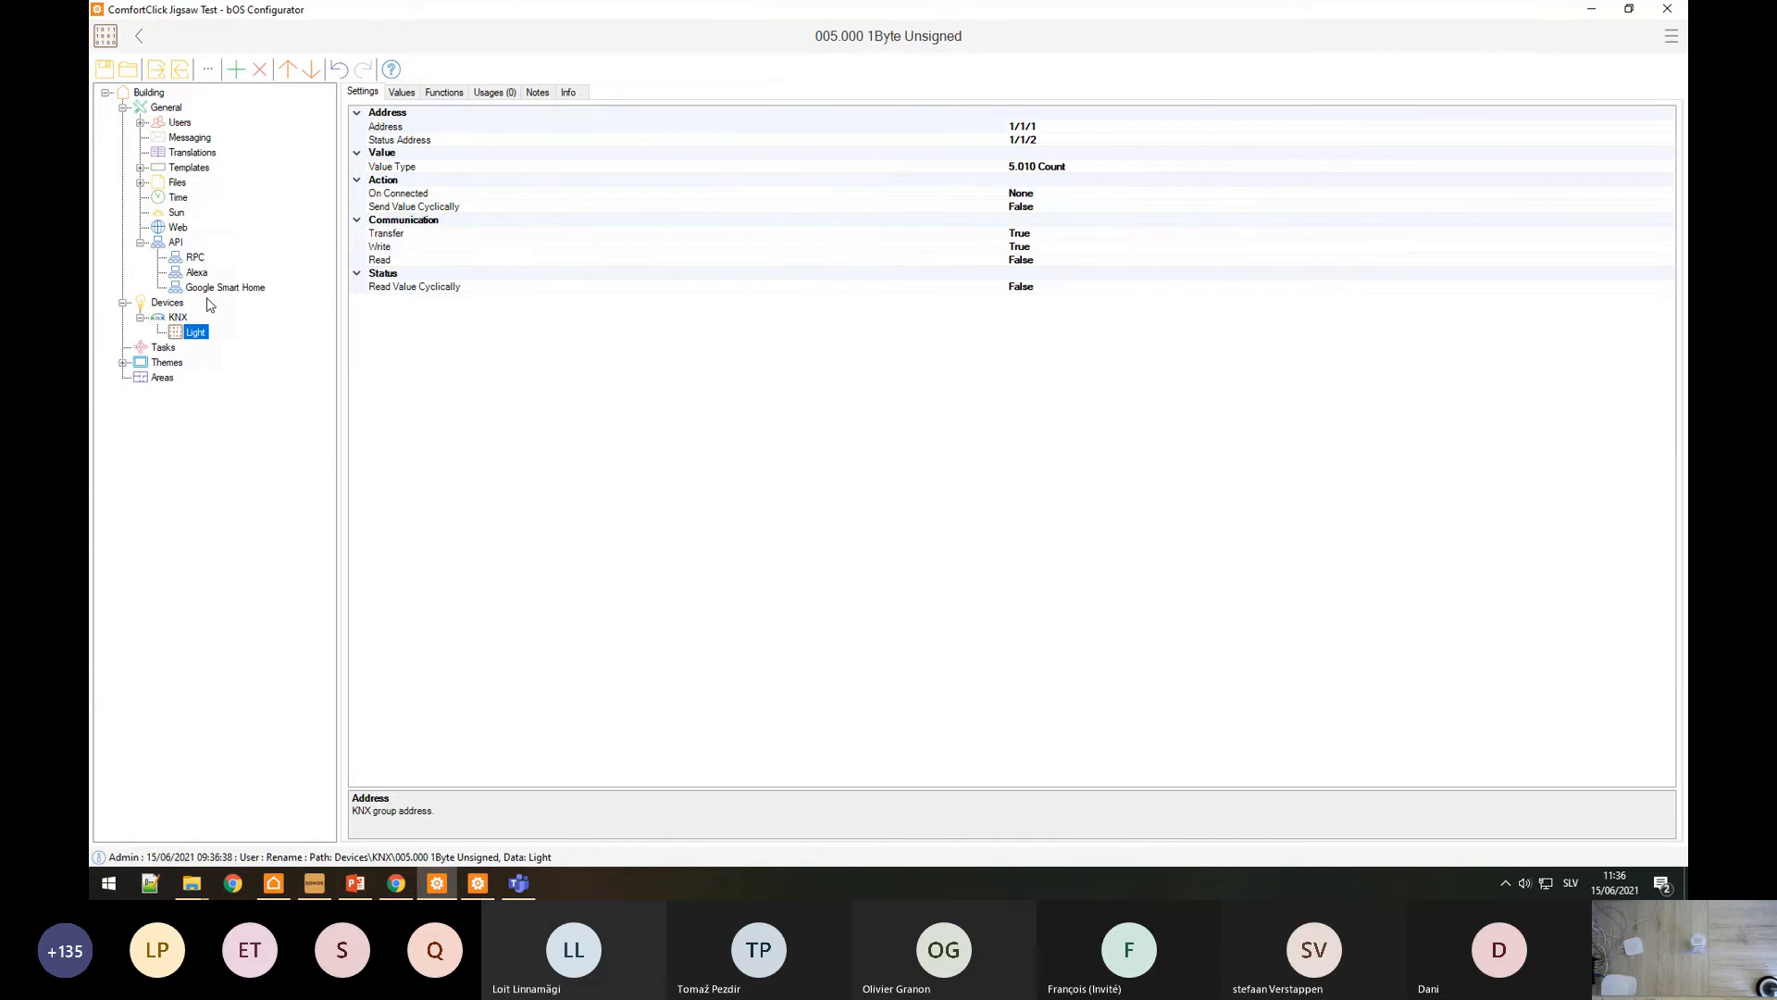
click(404, 95)
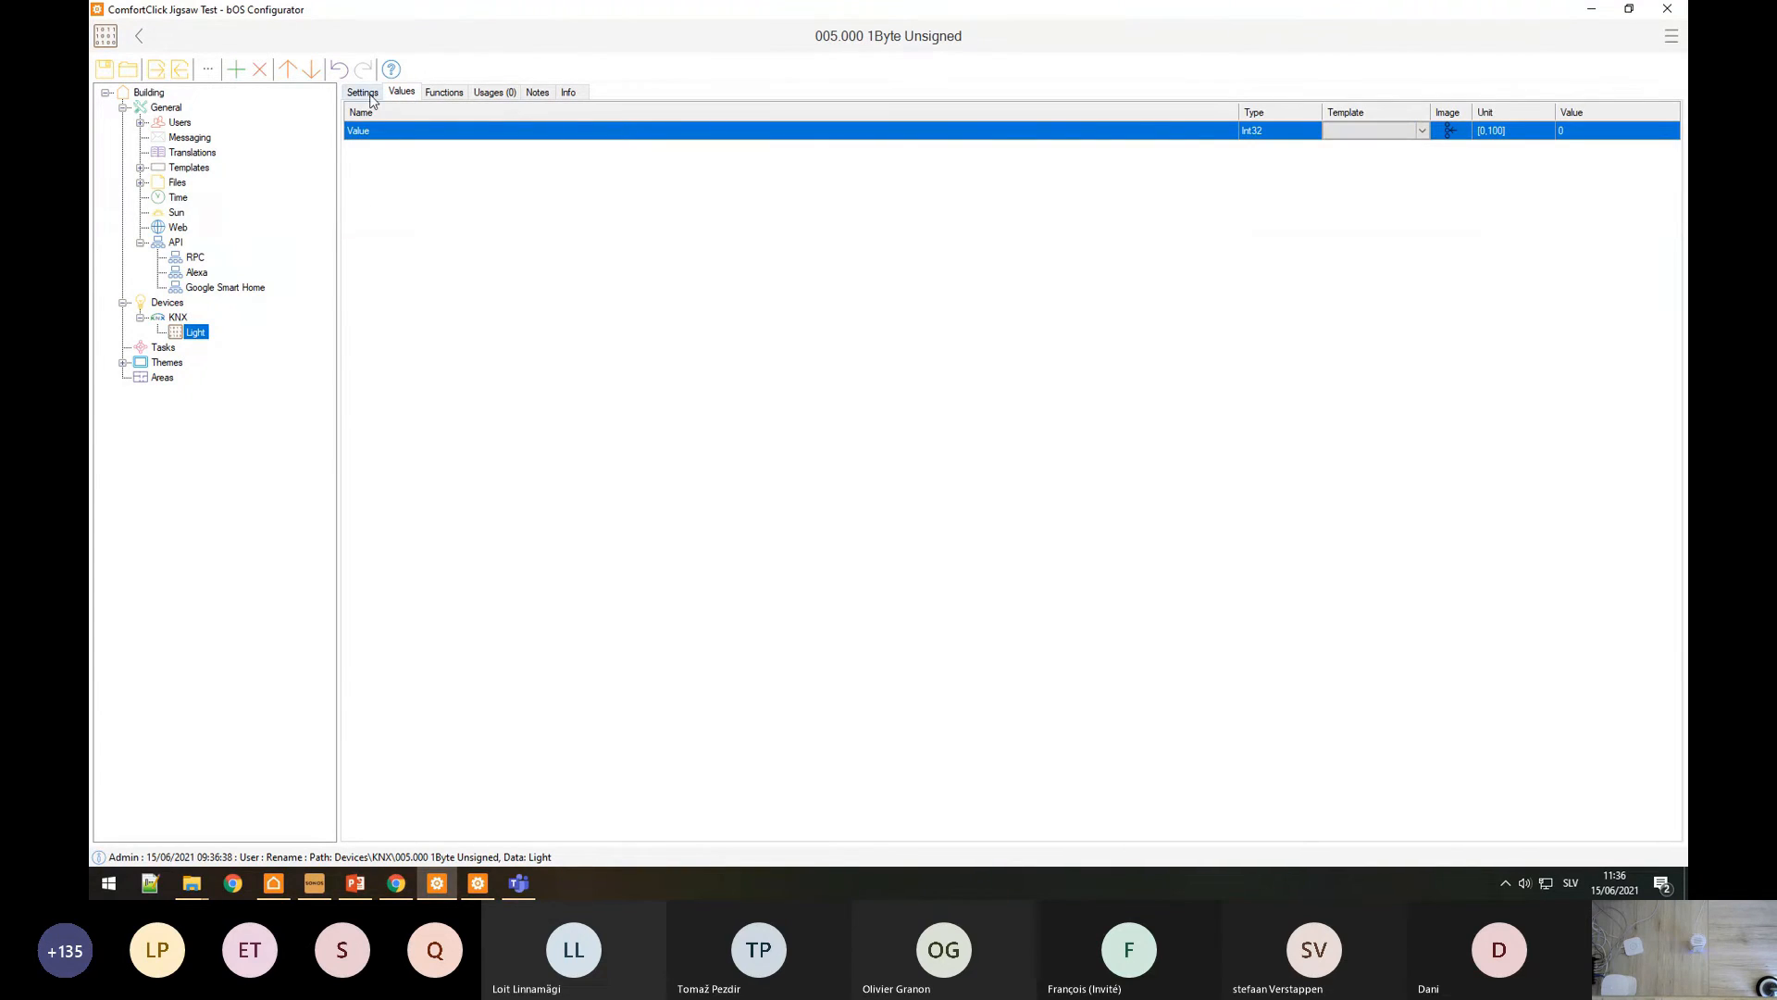
click(364, 95)
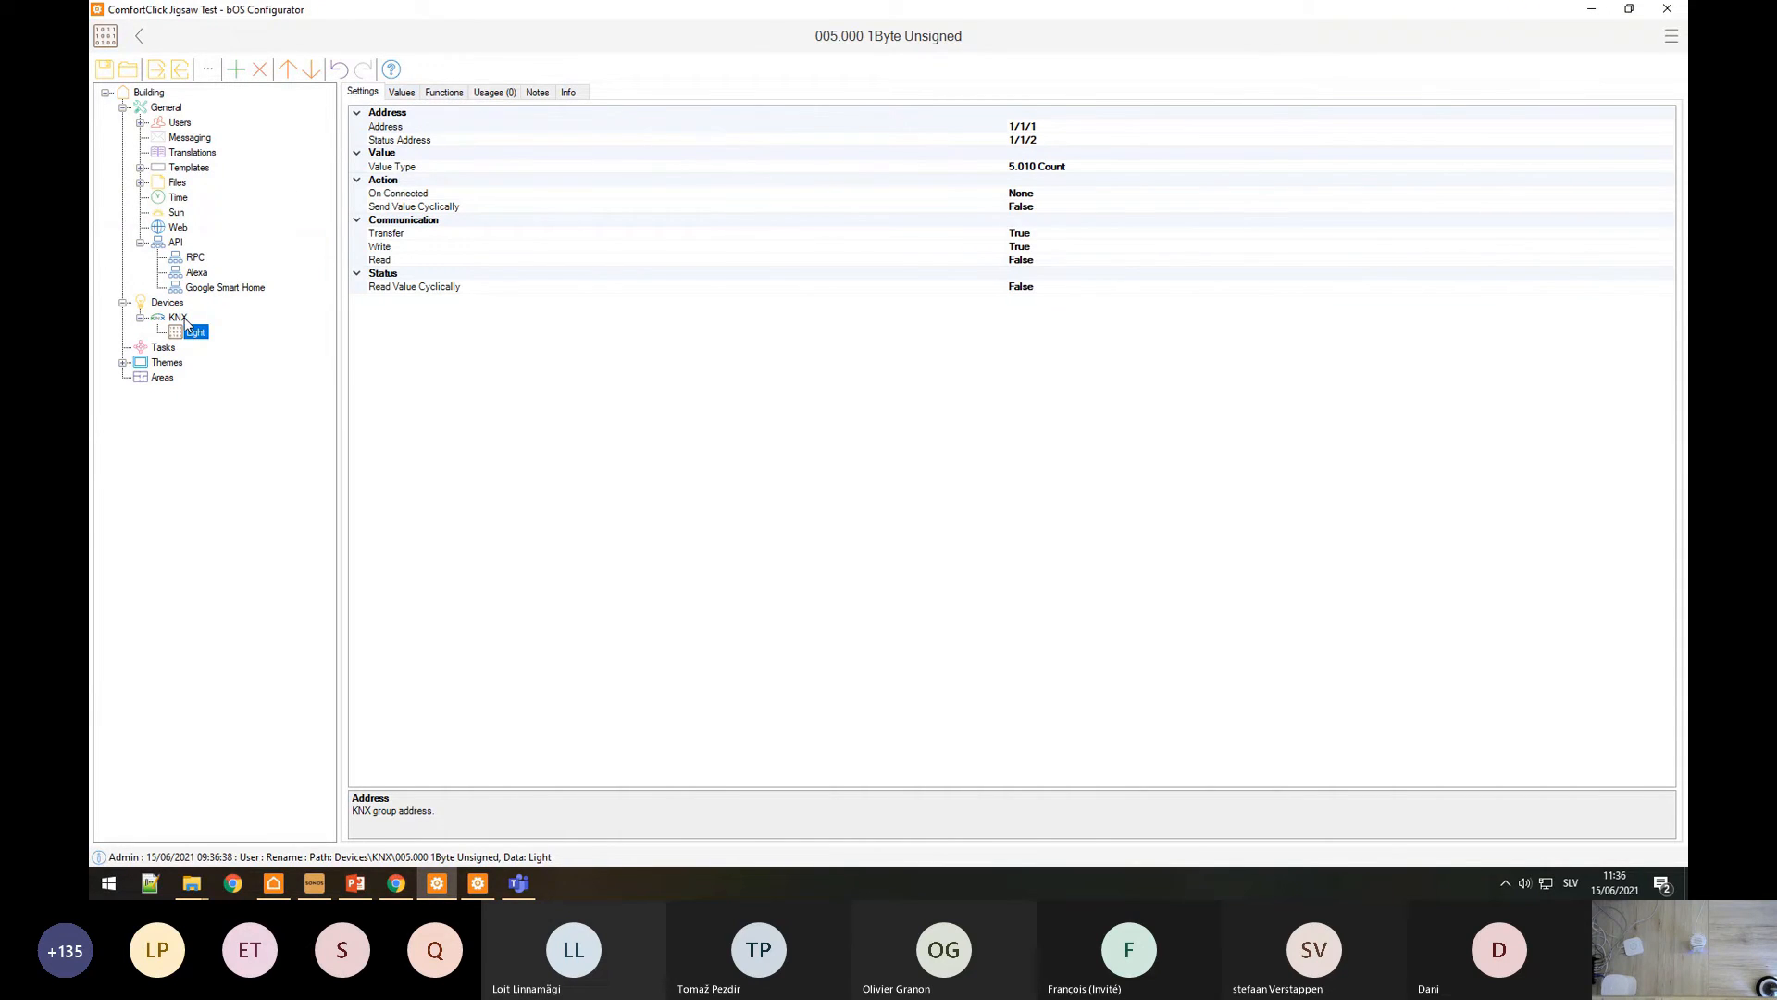
Step: In the Local Machine configuration, open the RPC device's settings under Devices
click(477, 883)
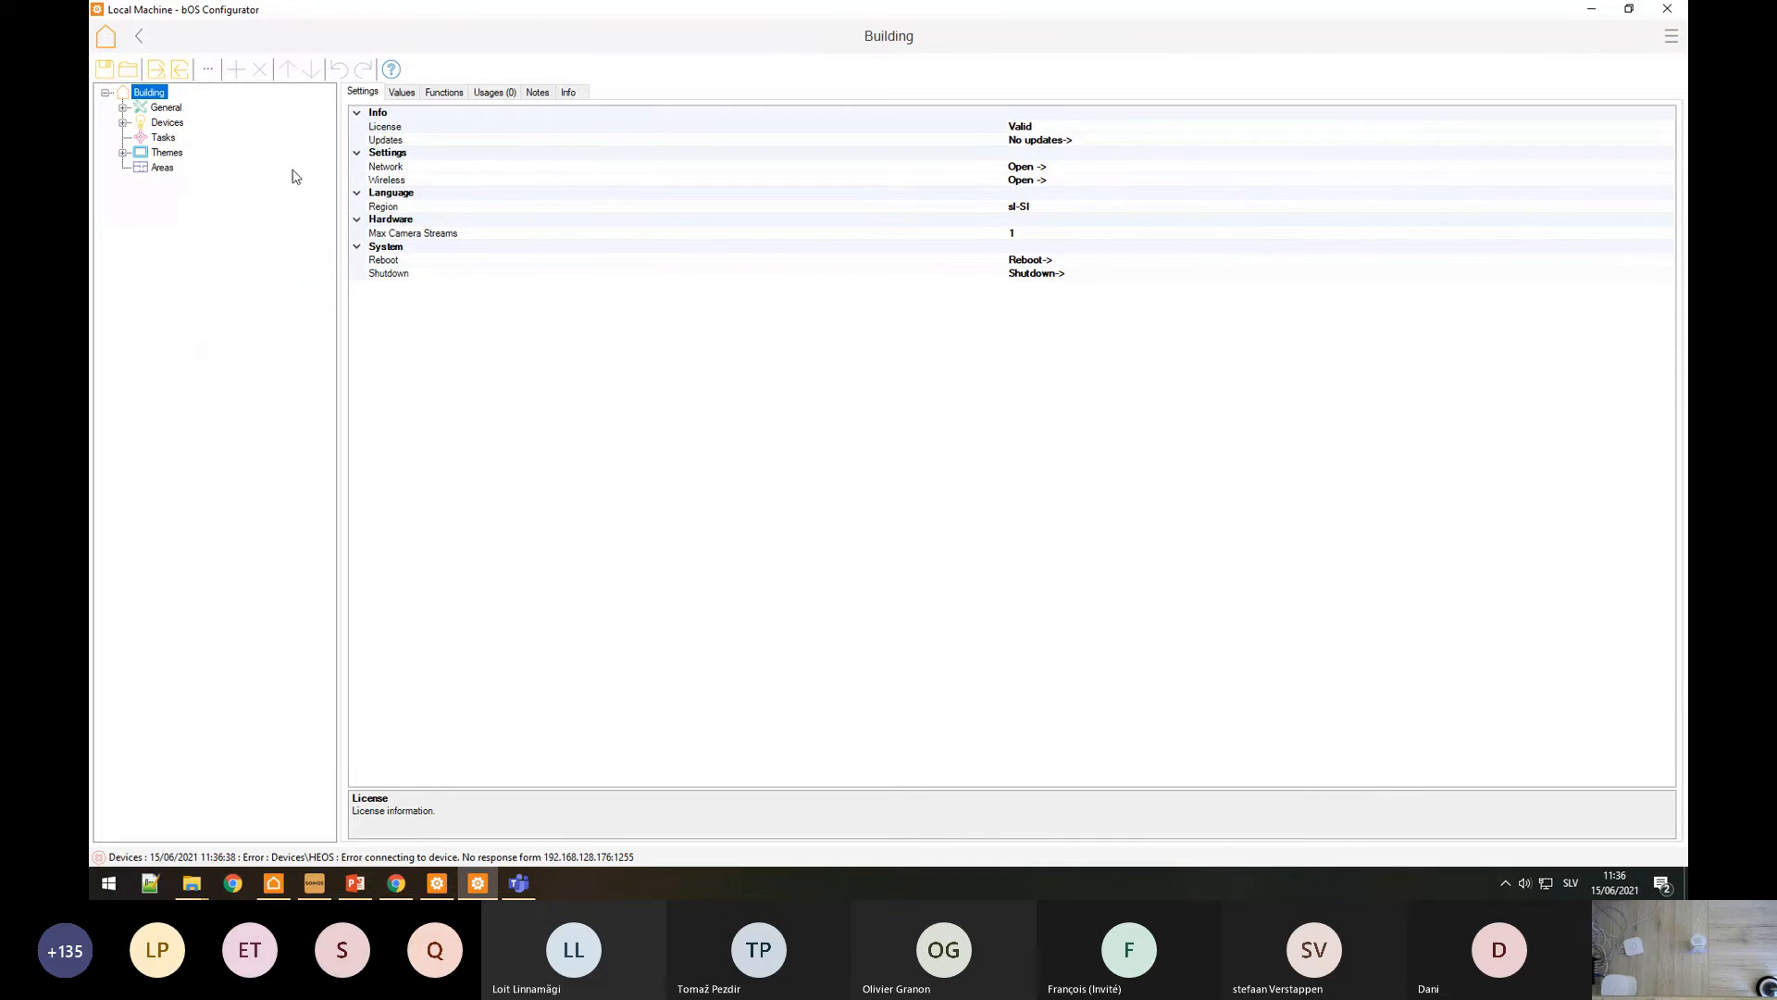
click(123, 122)
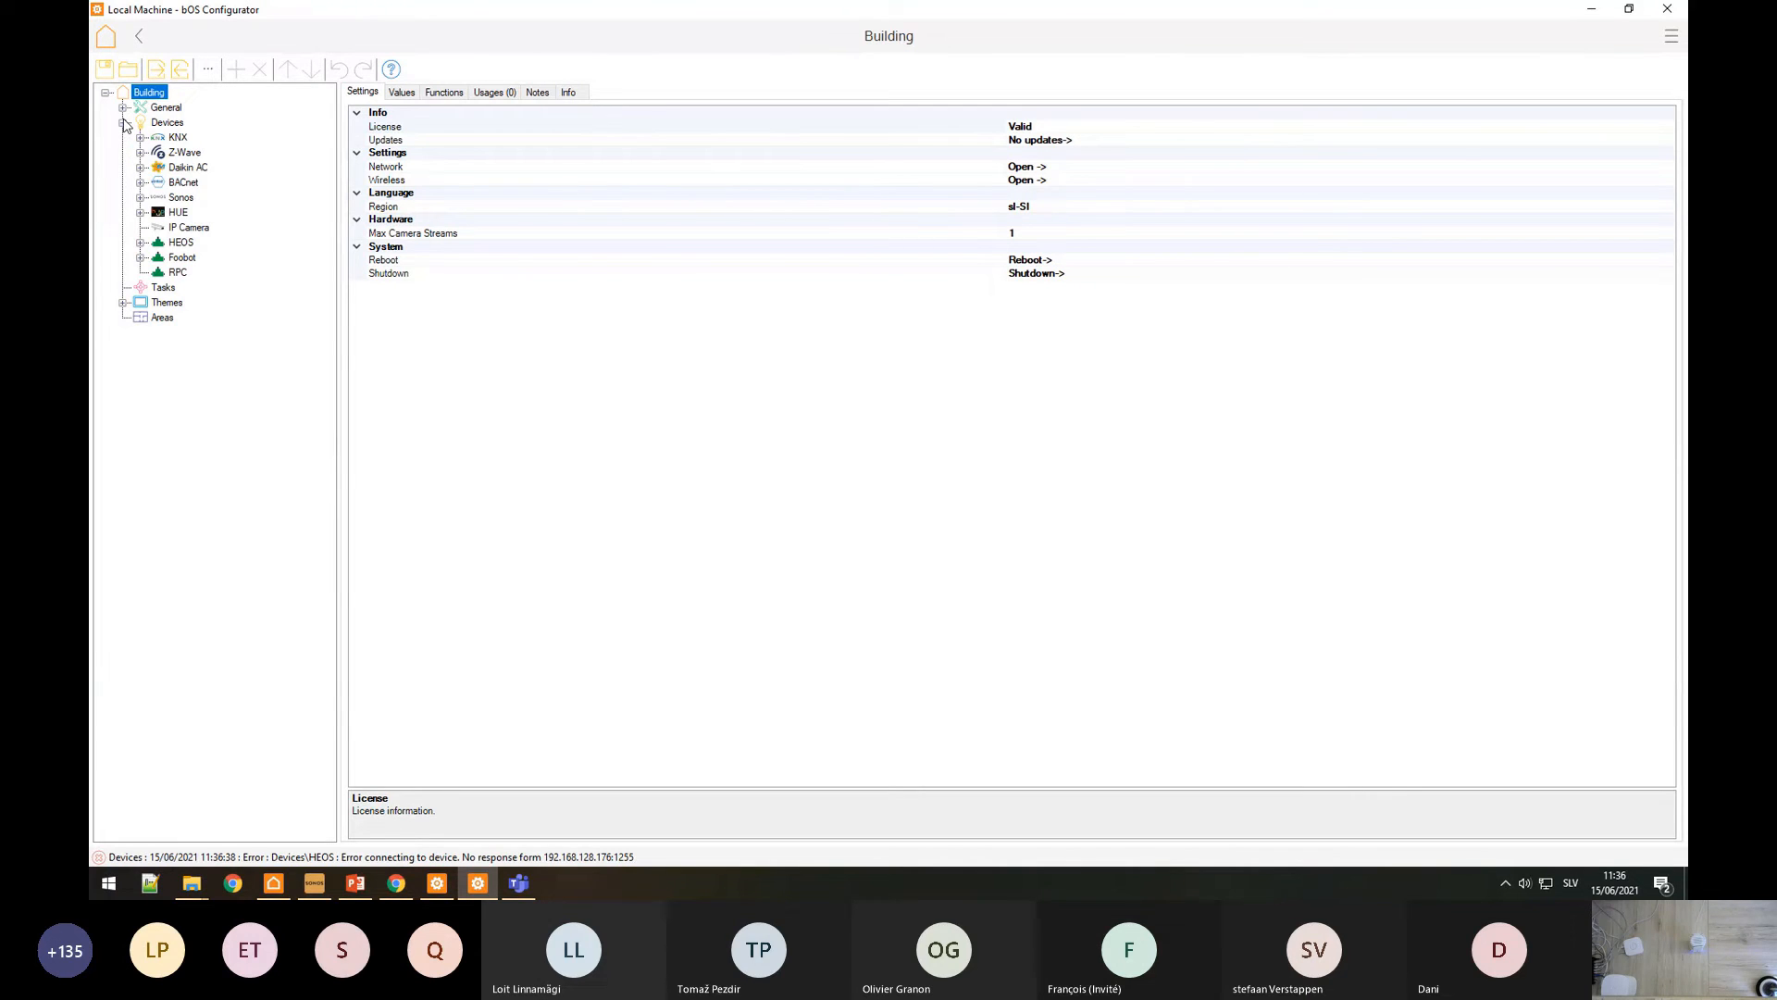
click(177, 272)
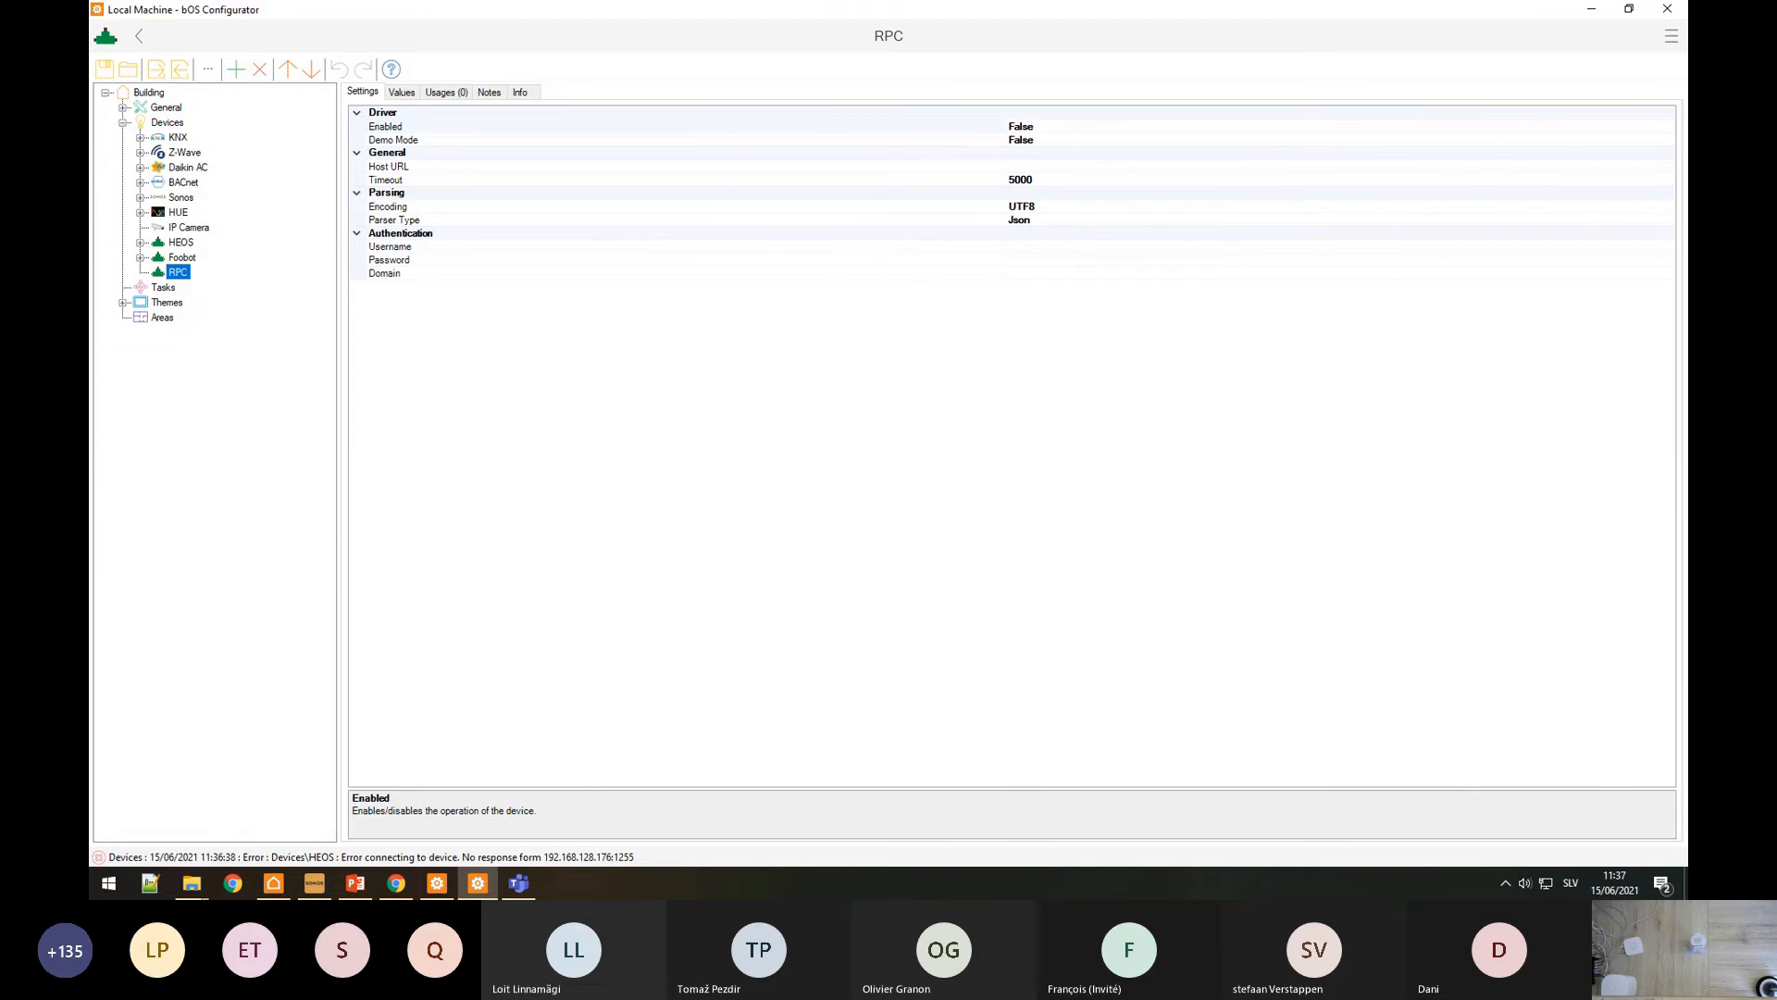
key(alt+Tab)
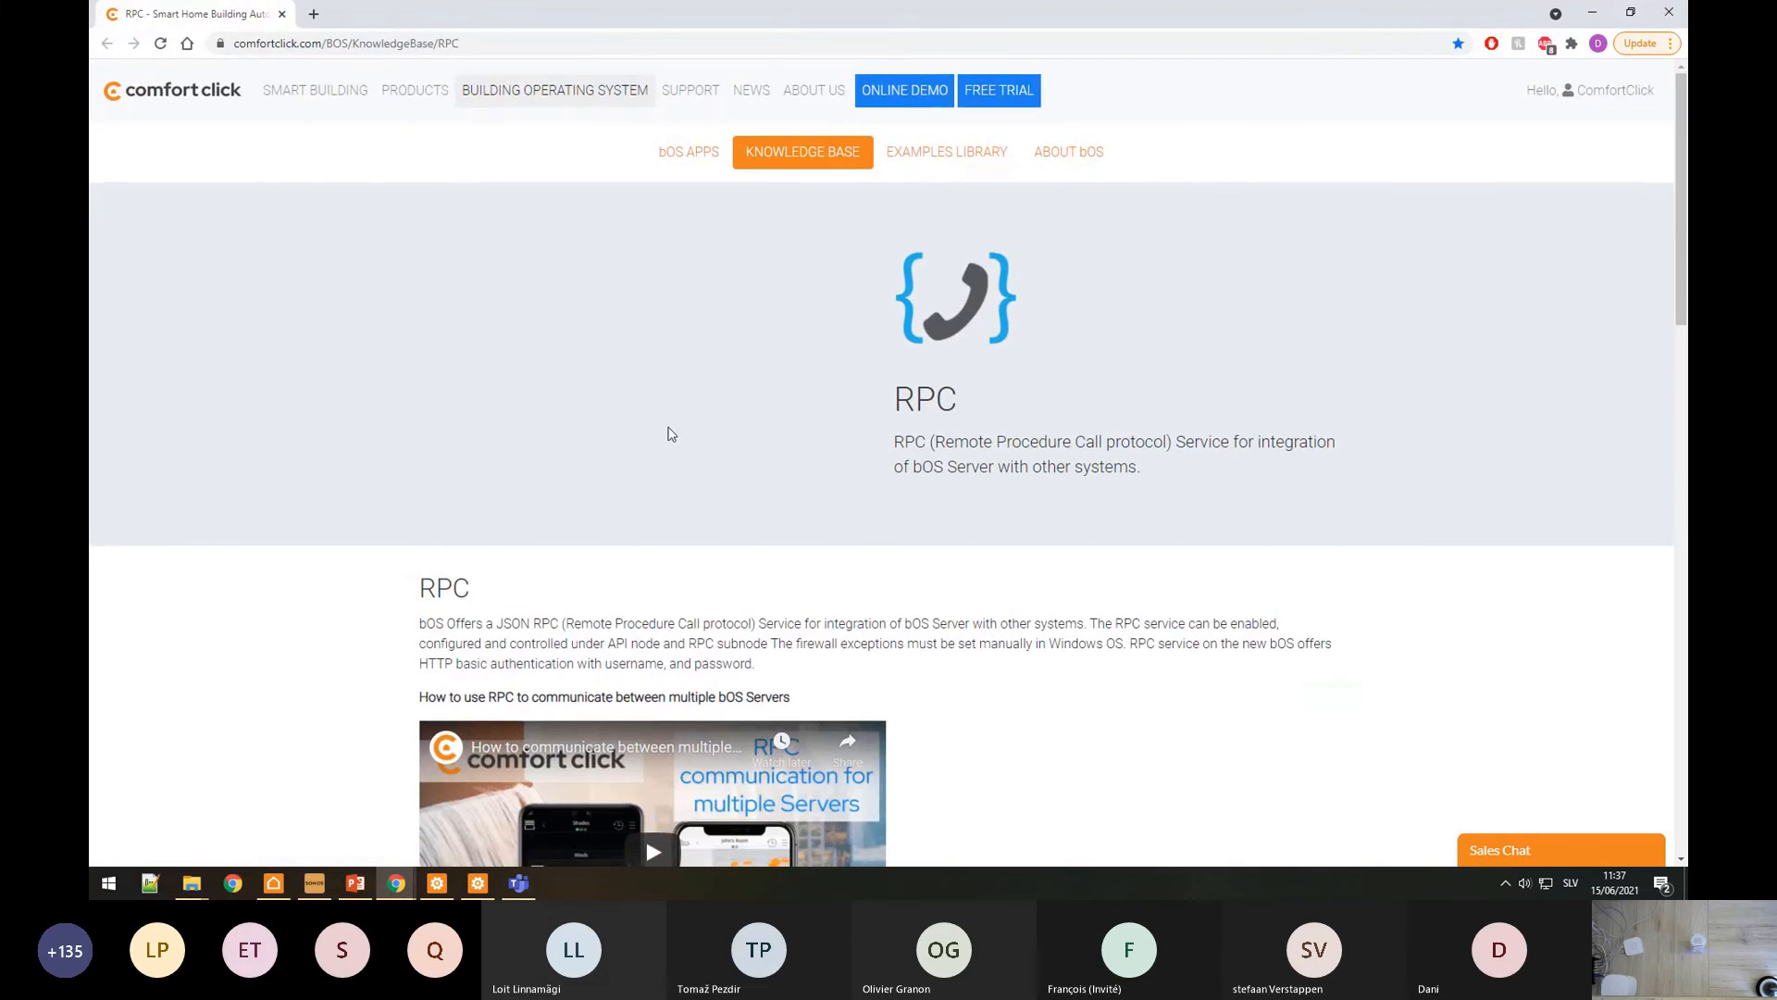
Step: Scroll the RPC article to the command examples and highlight the Turn ON and GetValue lines
scroll(669, 408, down, 10)
scroll(676, 363, down, 6)
scroll(672, 370, up, 10)
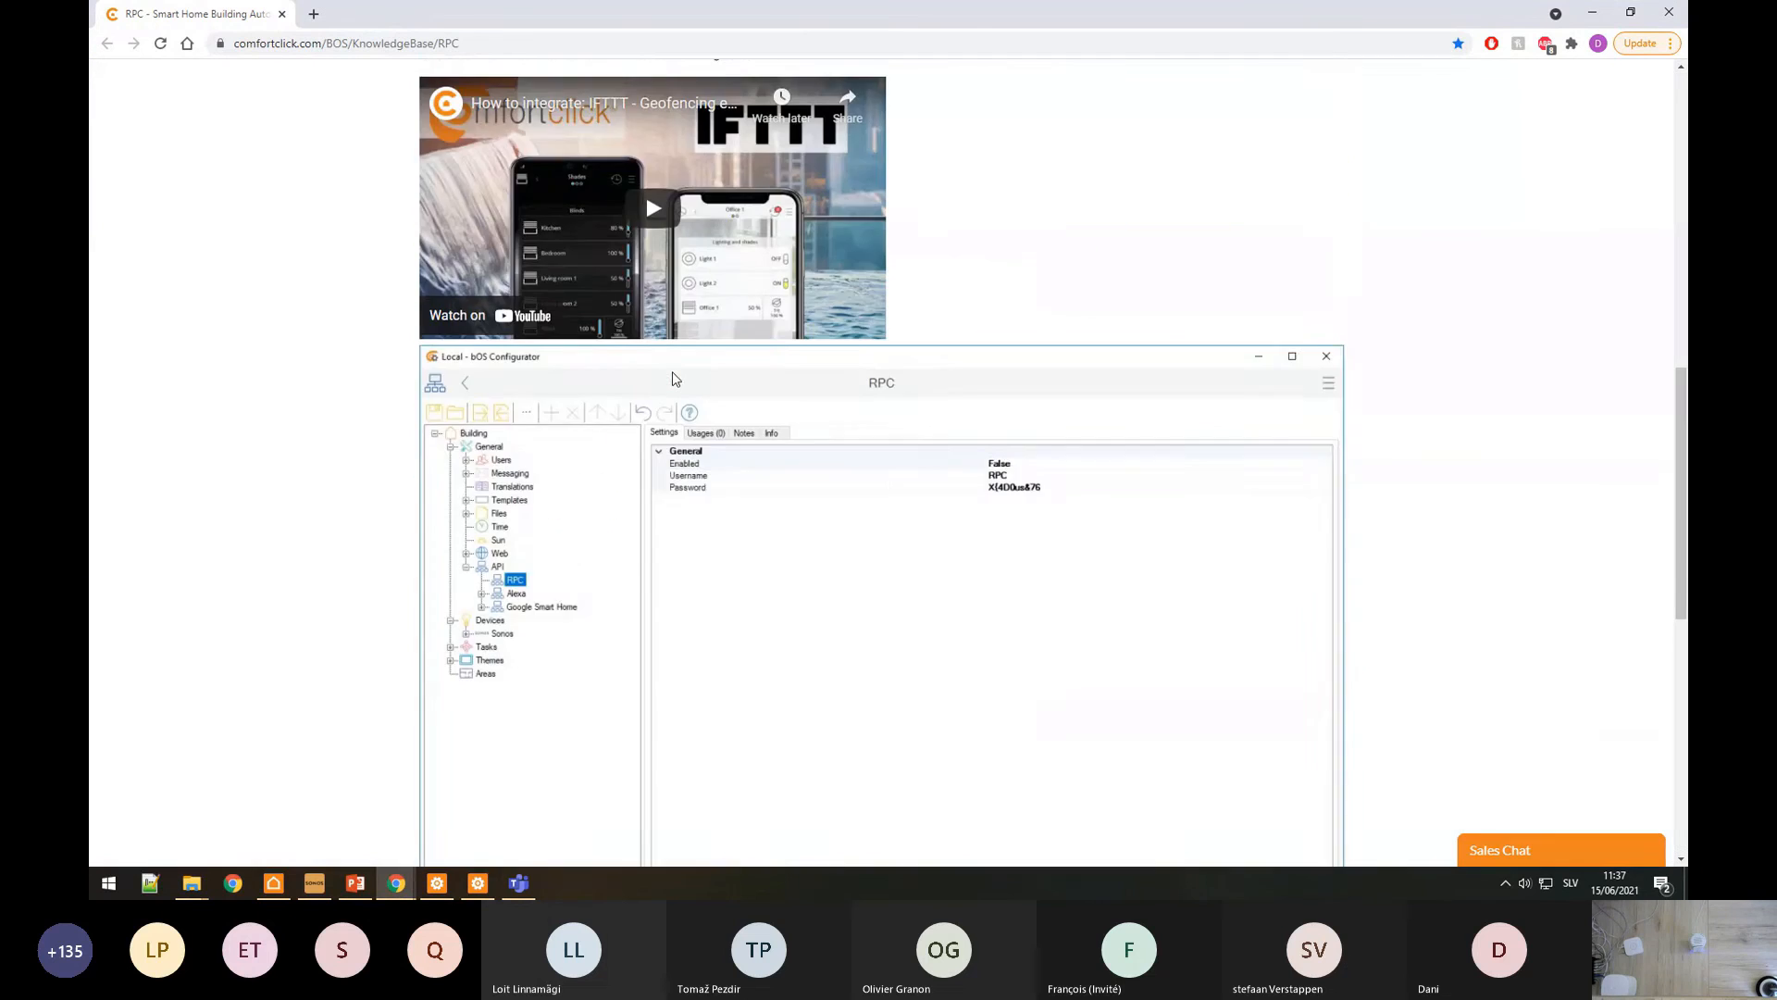
scroll(672, 370, down, 10)
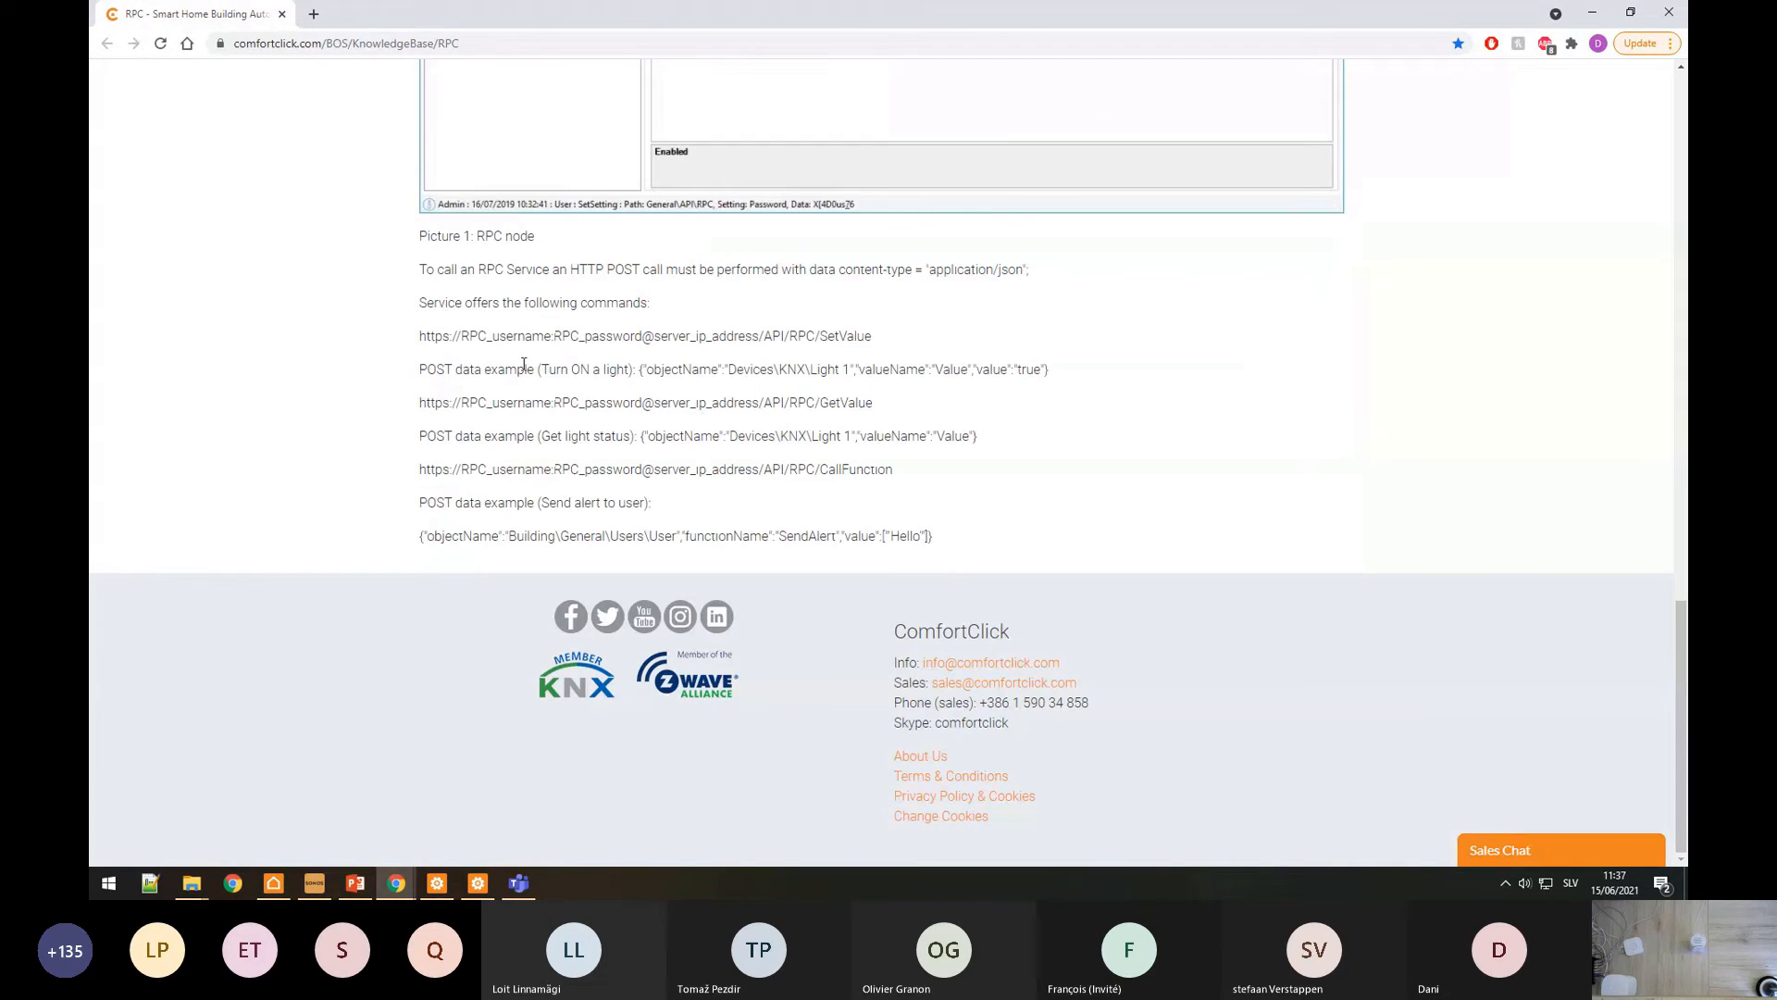
drag(420, 336, 538, 369)
drag(421, 370, 1108, 396)
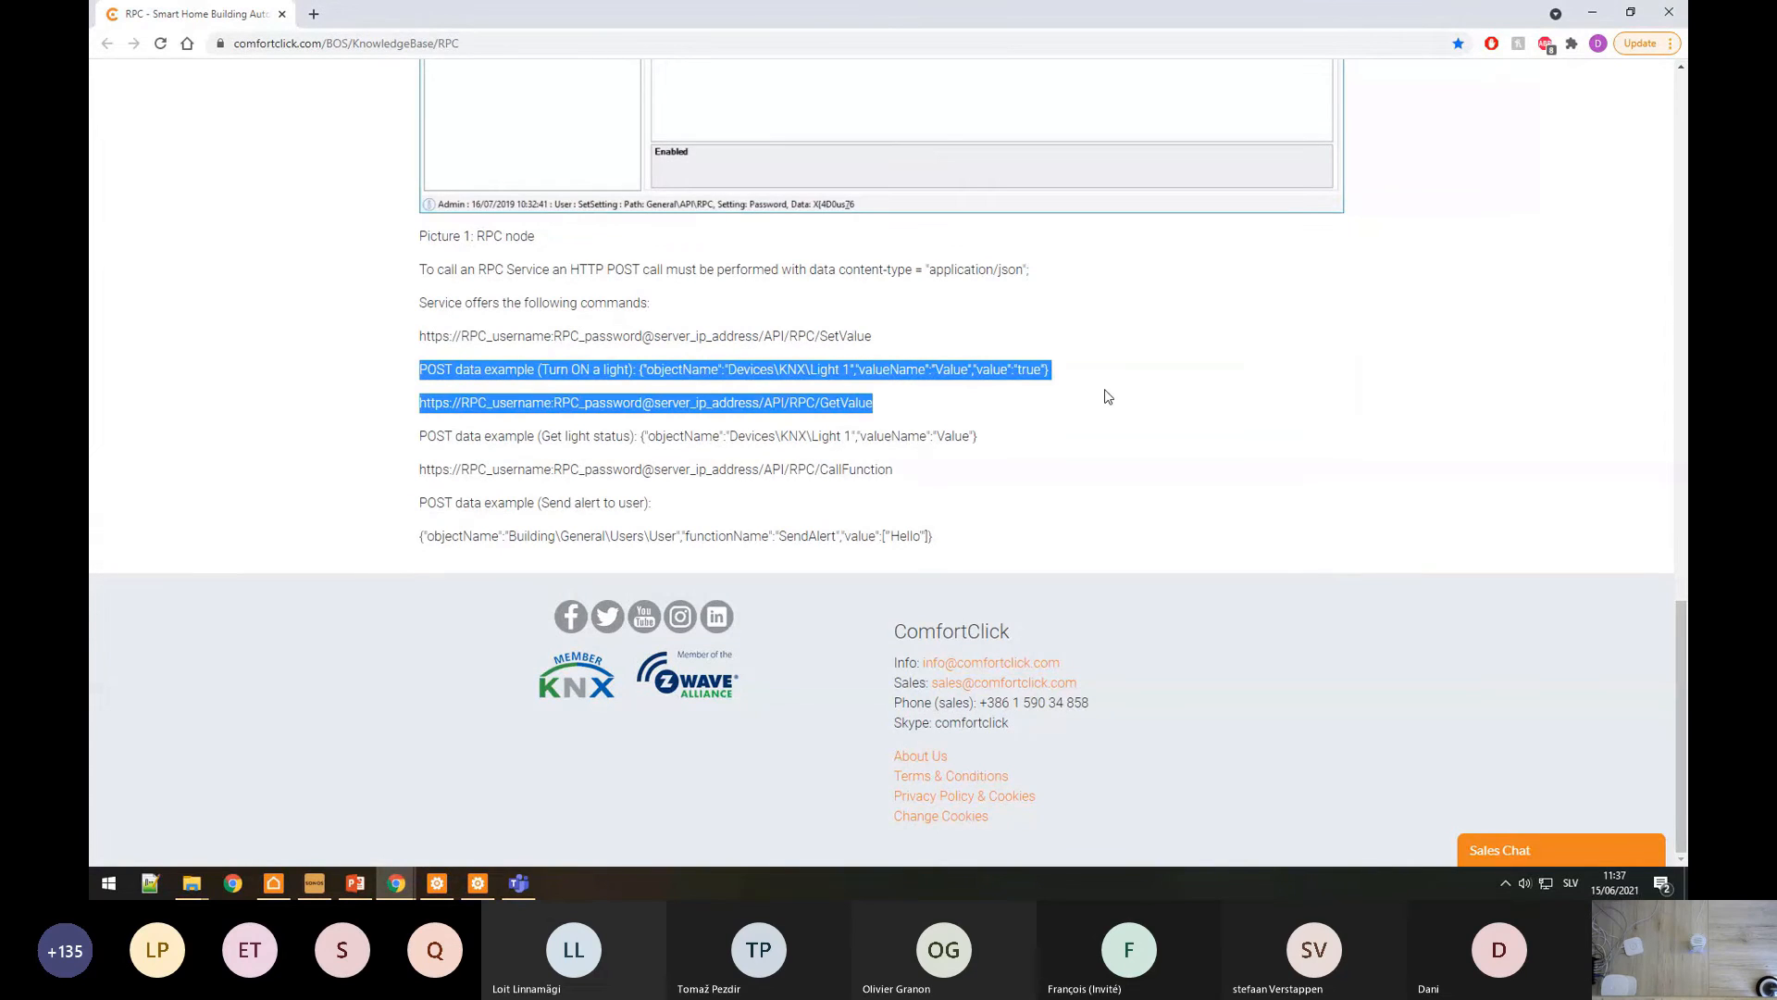
click(986, 367)
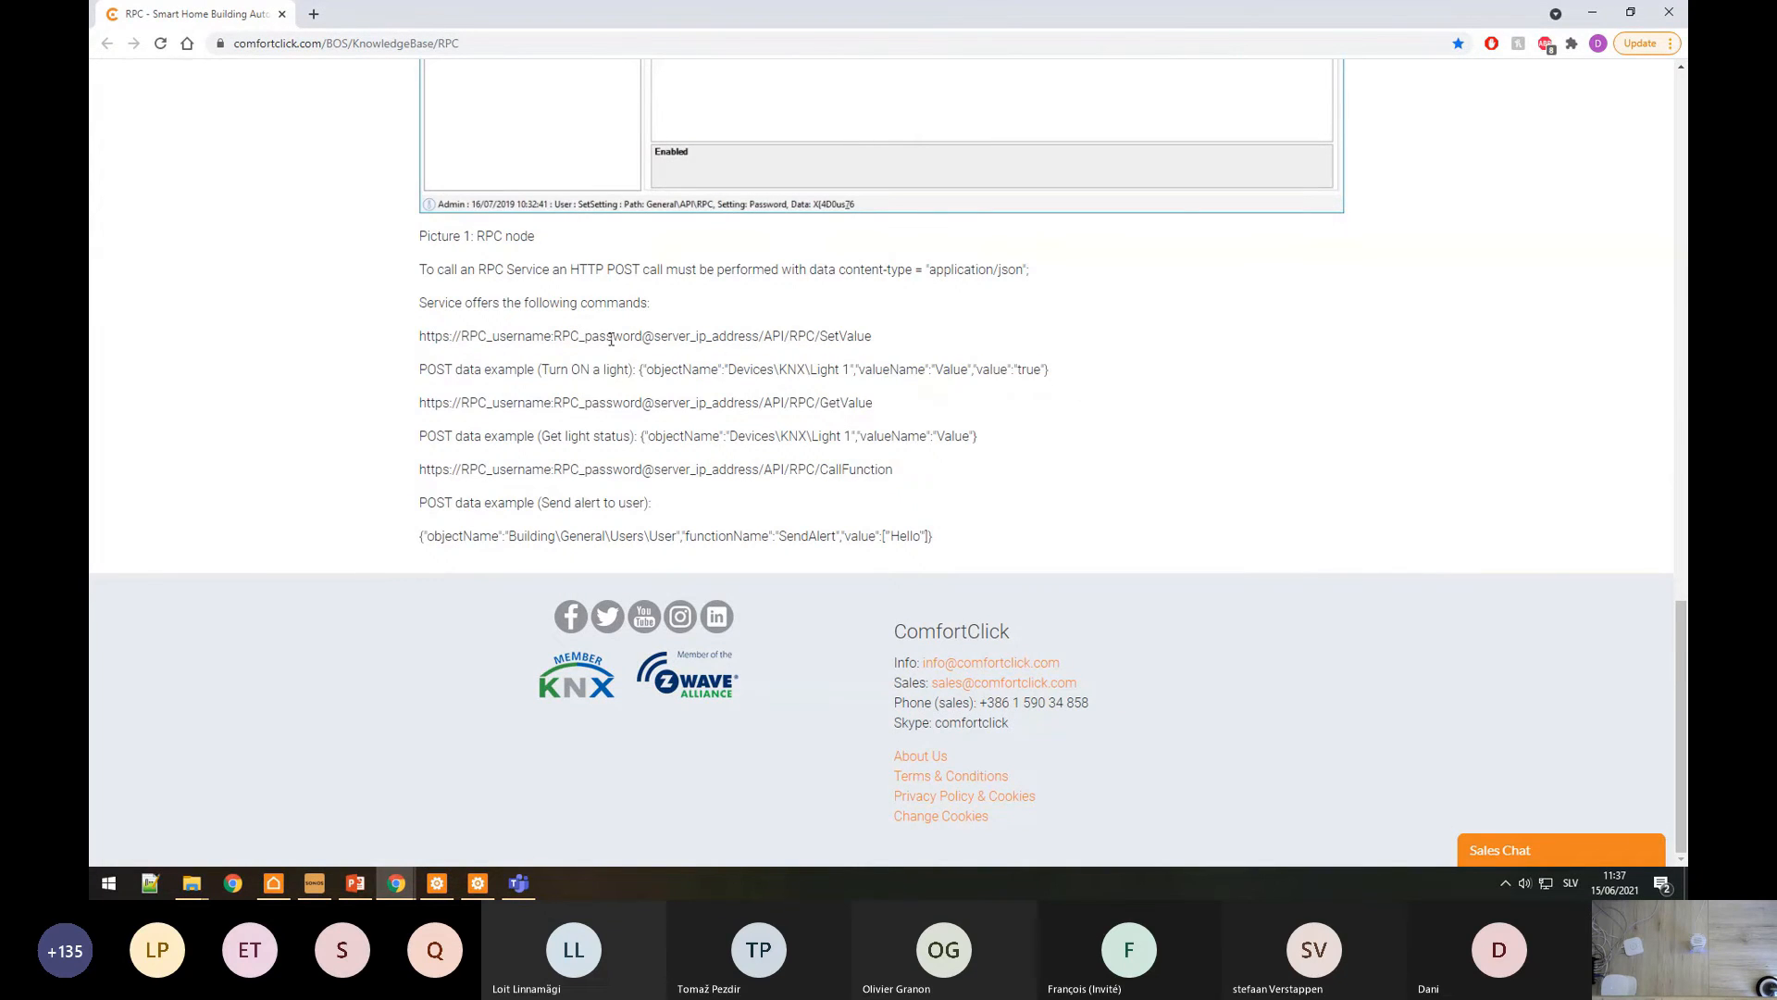
drag(422, 369, 624, 370)
click(640, 367)
click(474, 886)
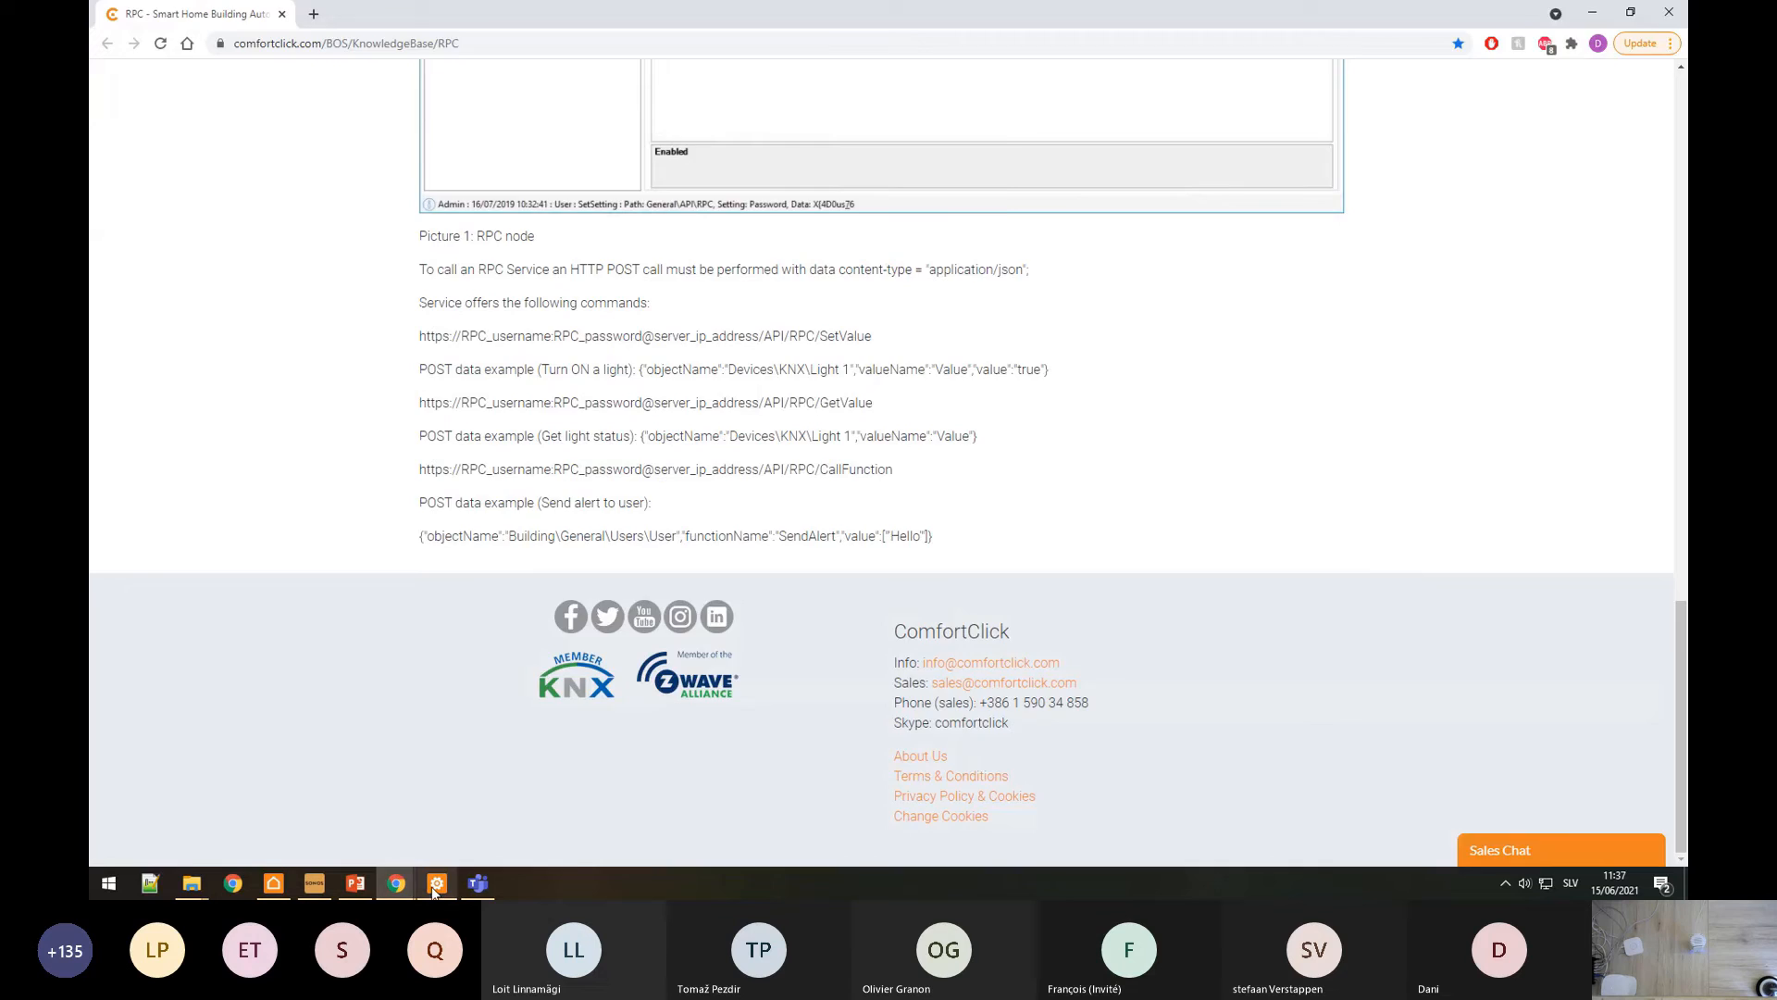
click(437, 883)
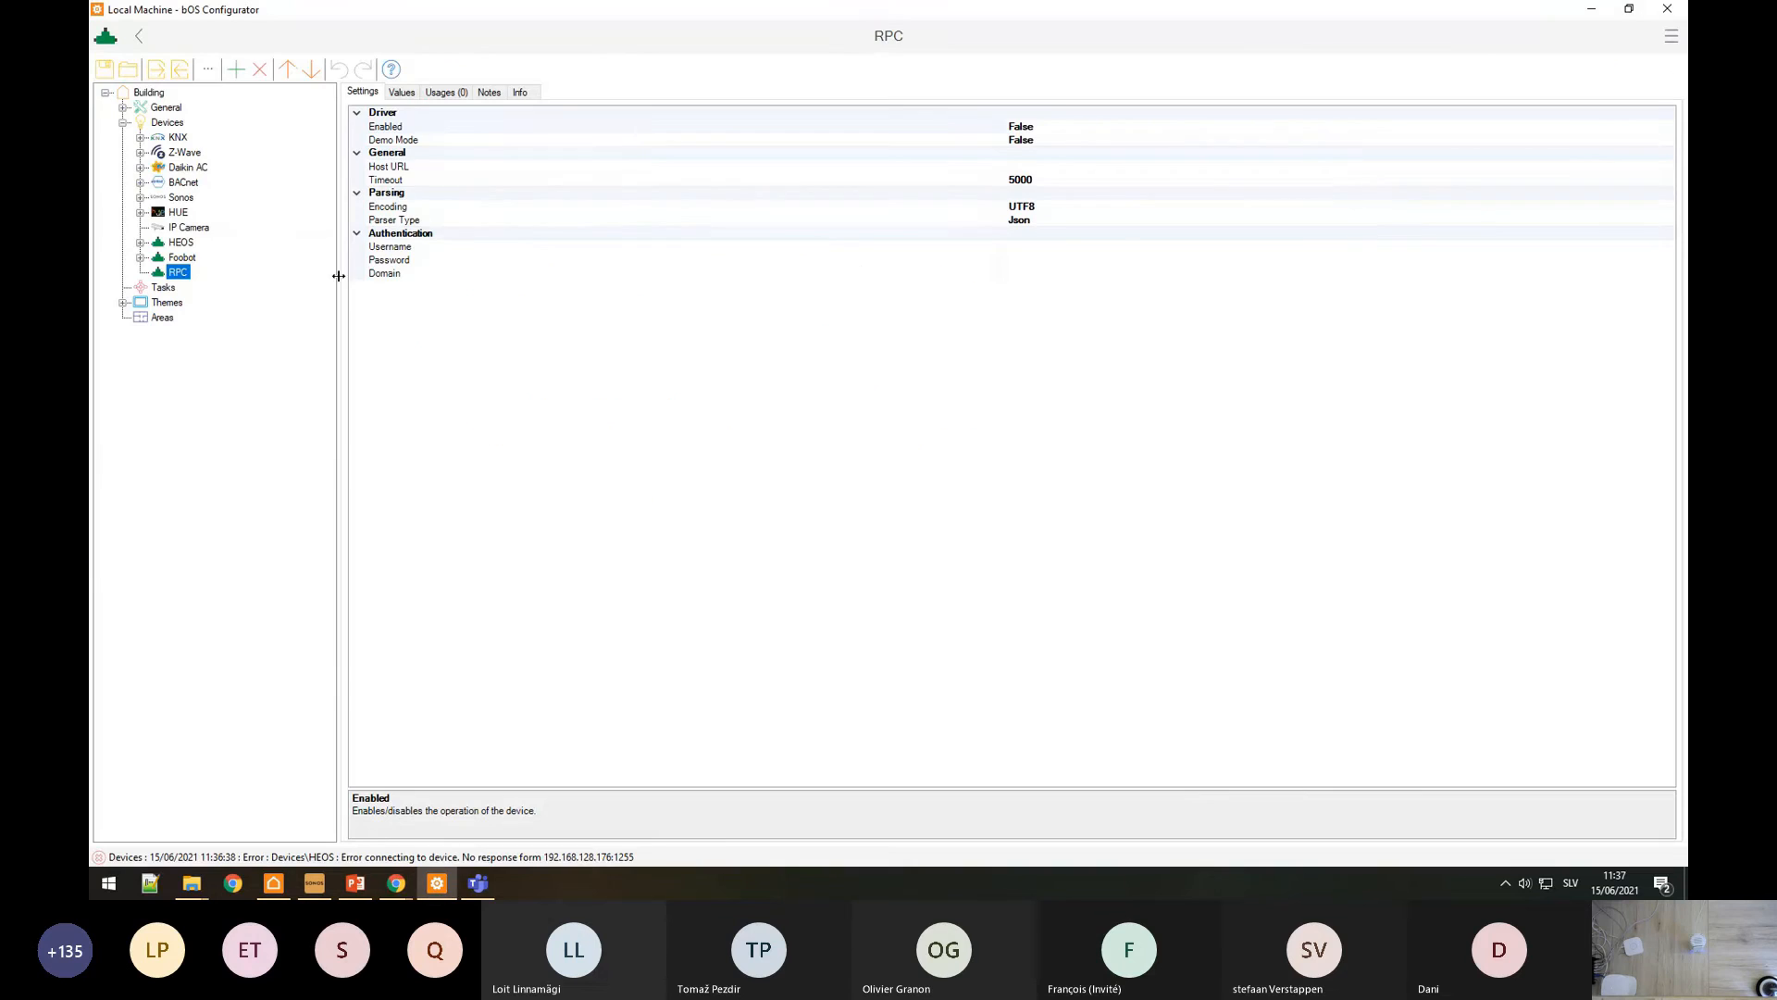
click(1023, 166)
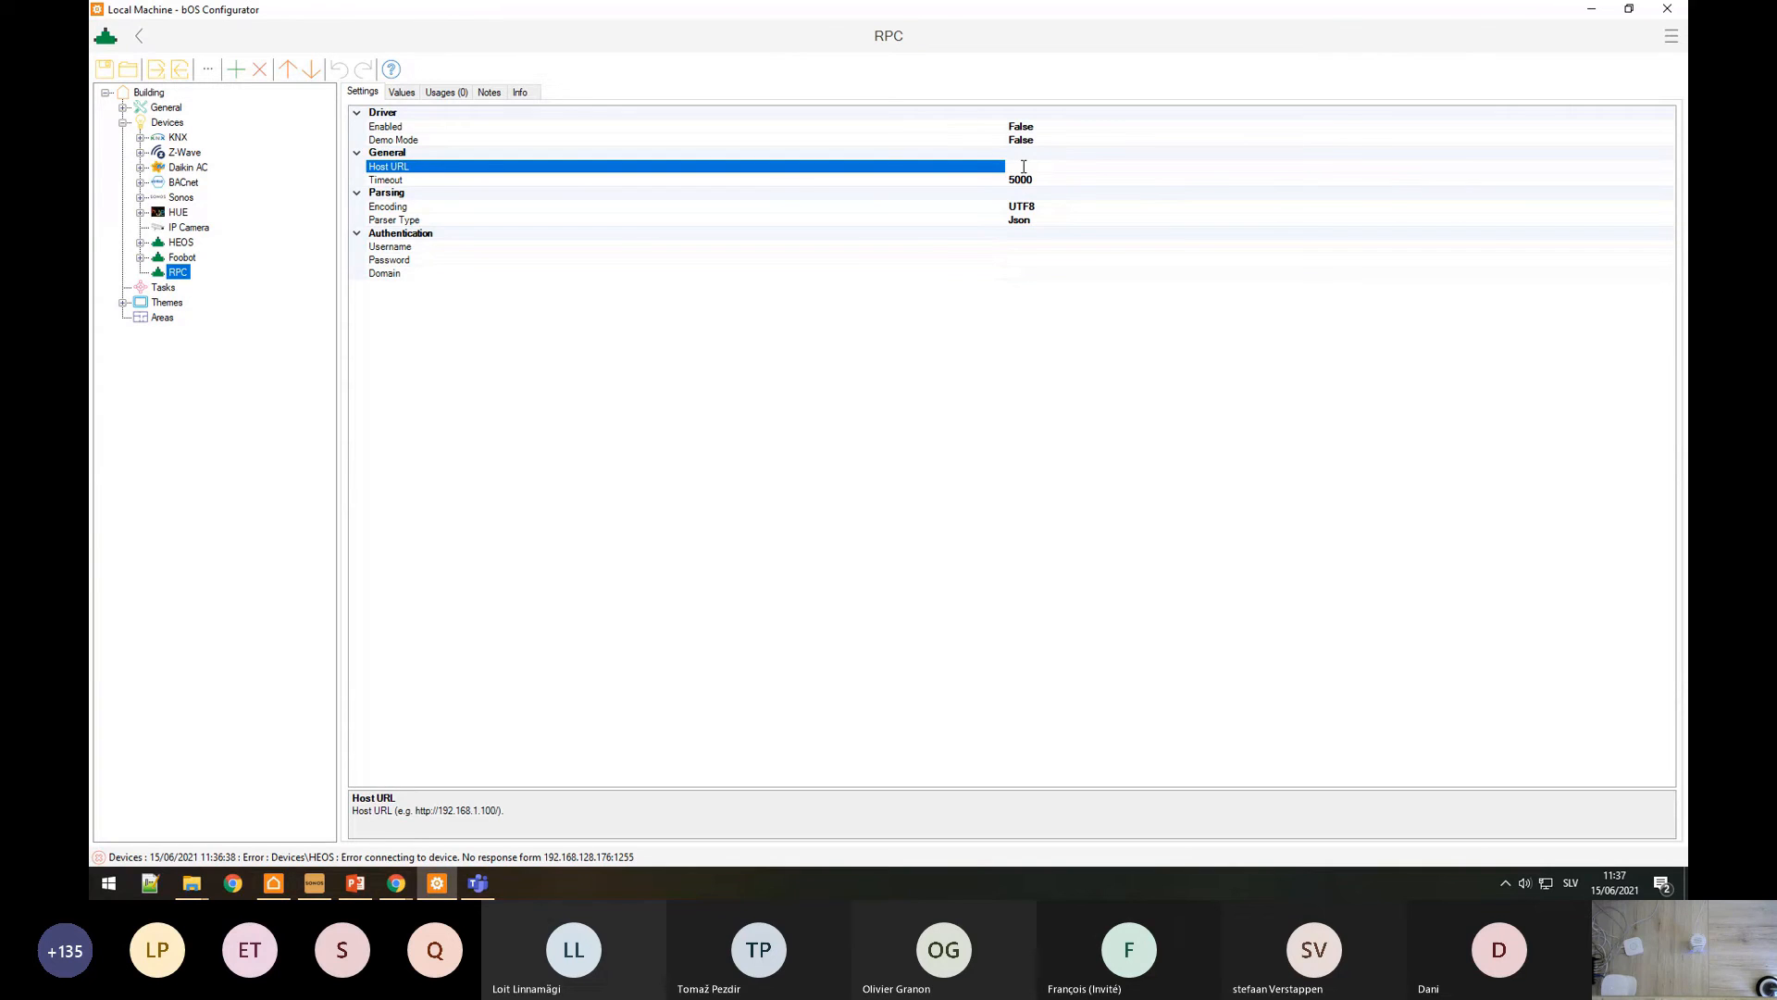
text(https://192.168.128.41/)
click(123, 108)
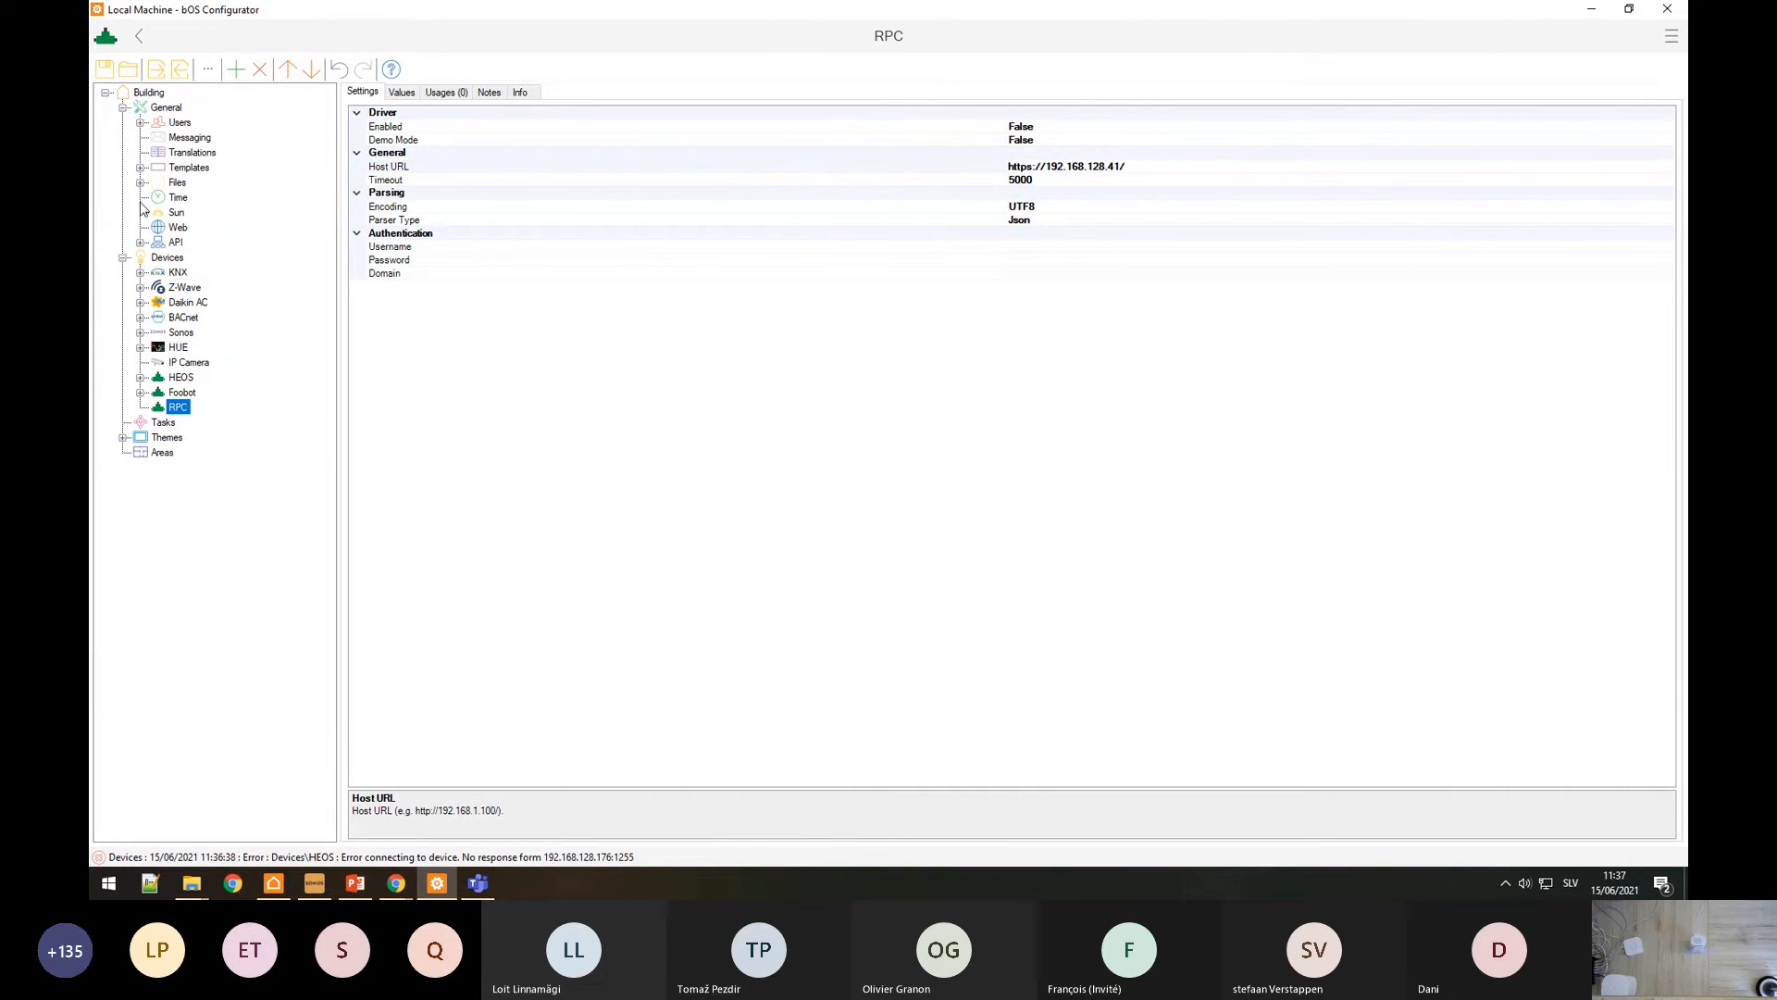
click(140, 242)
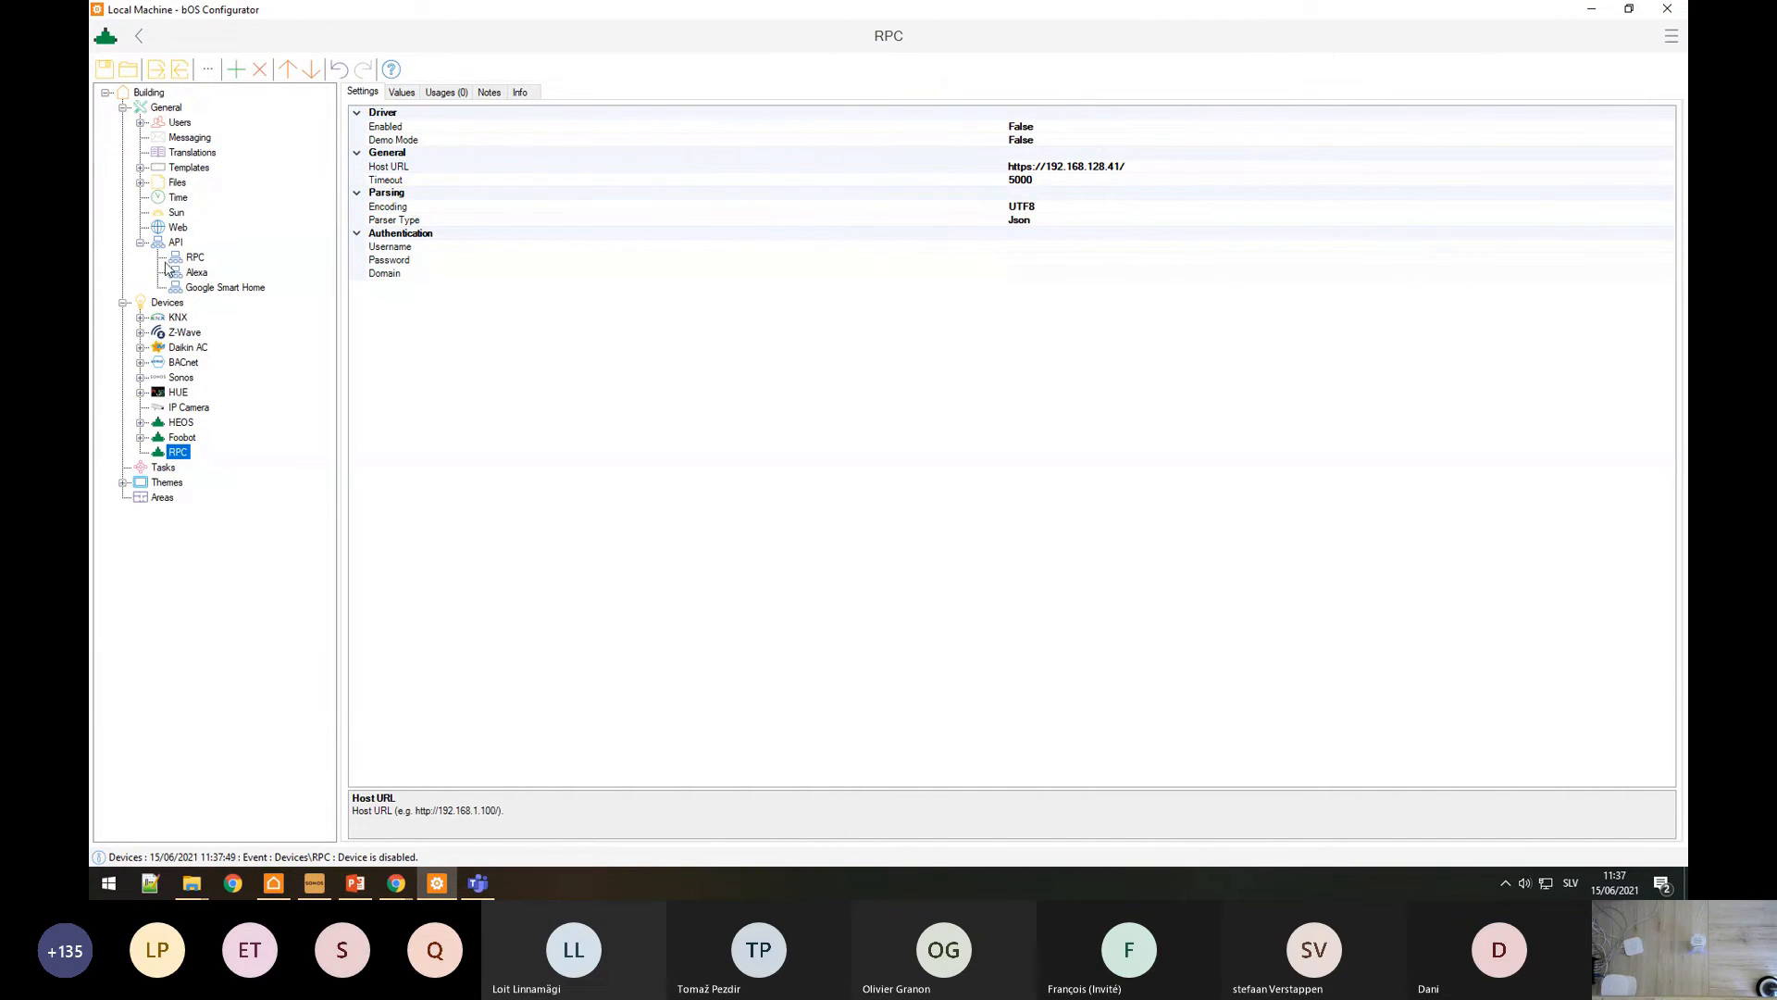
click(1153, 167)
text(AP)
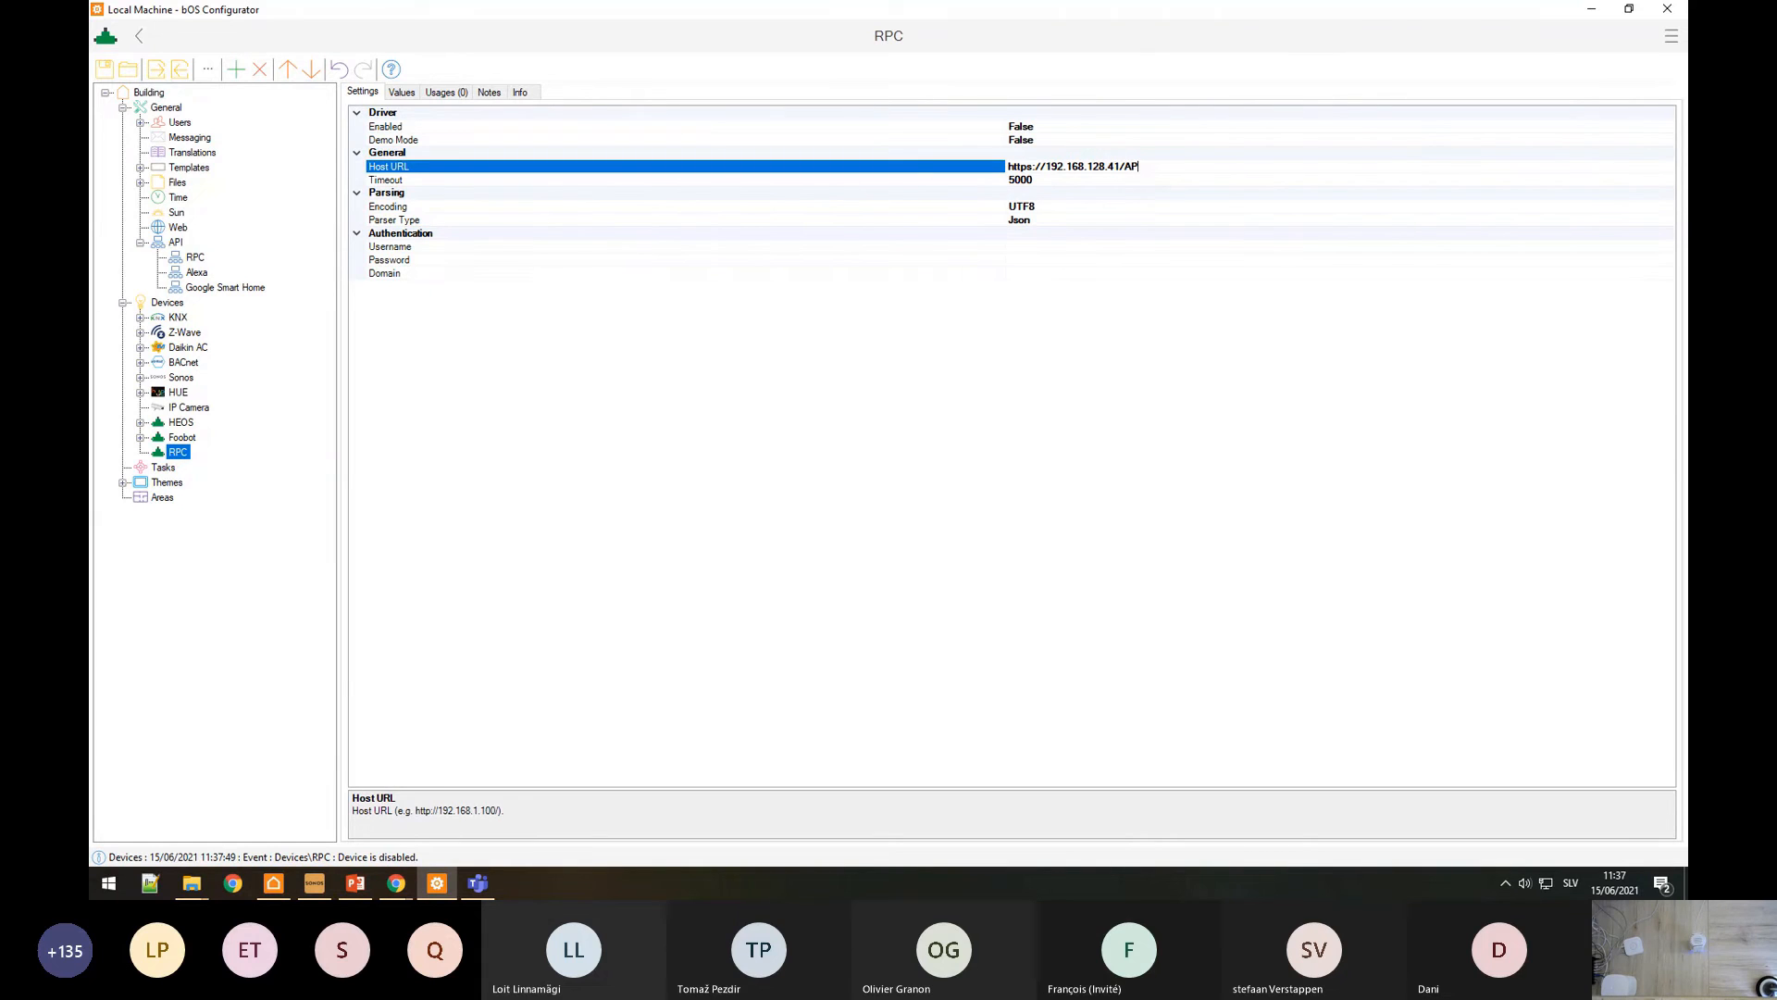
text(I/RPC/)
click(632, 262)
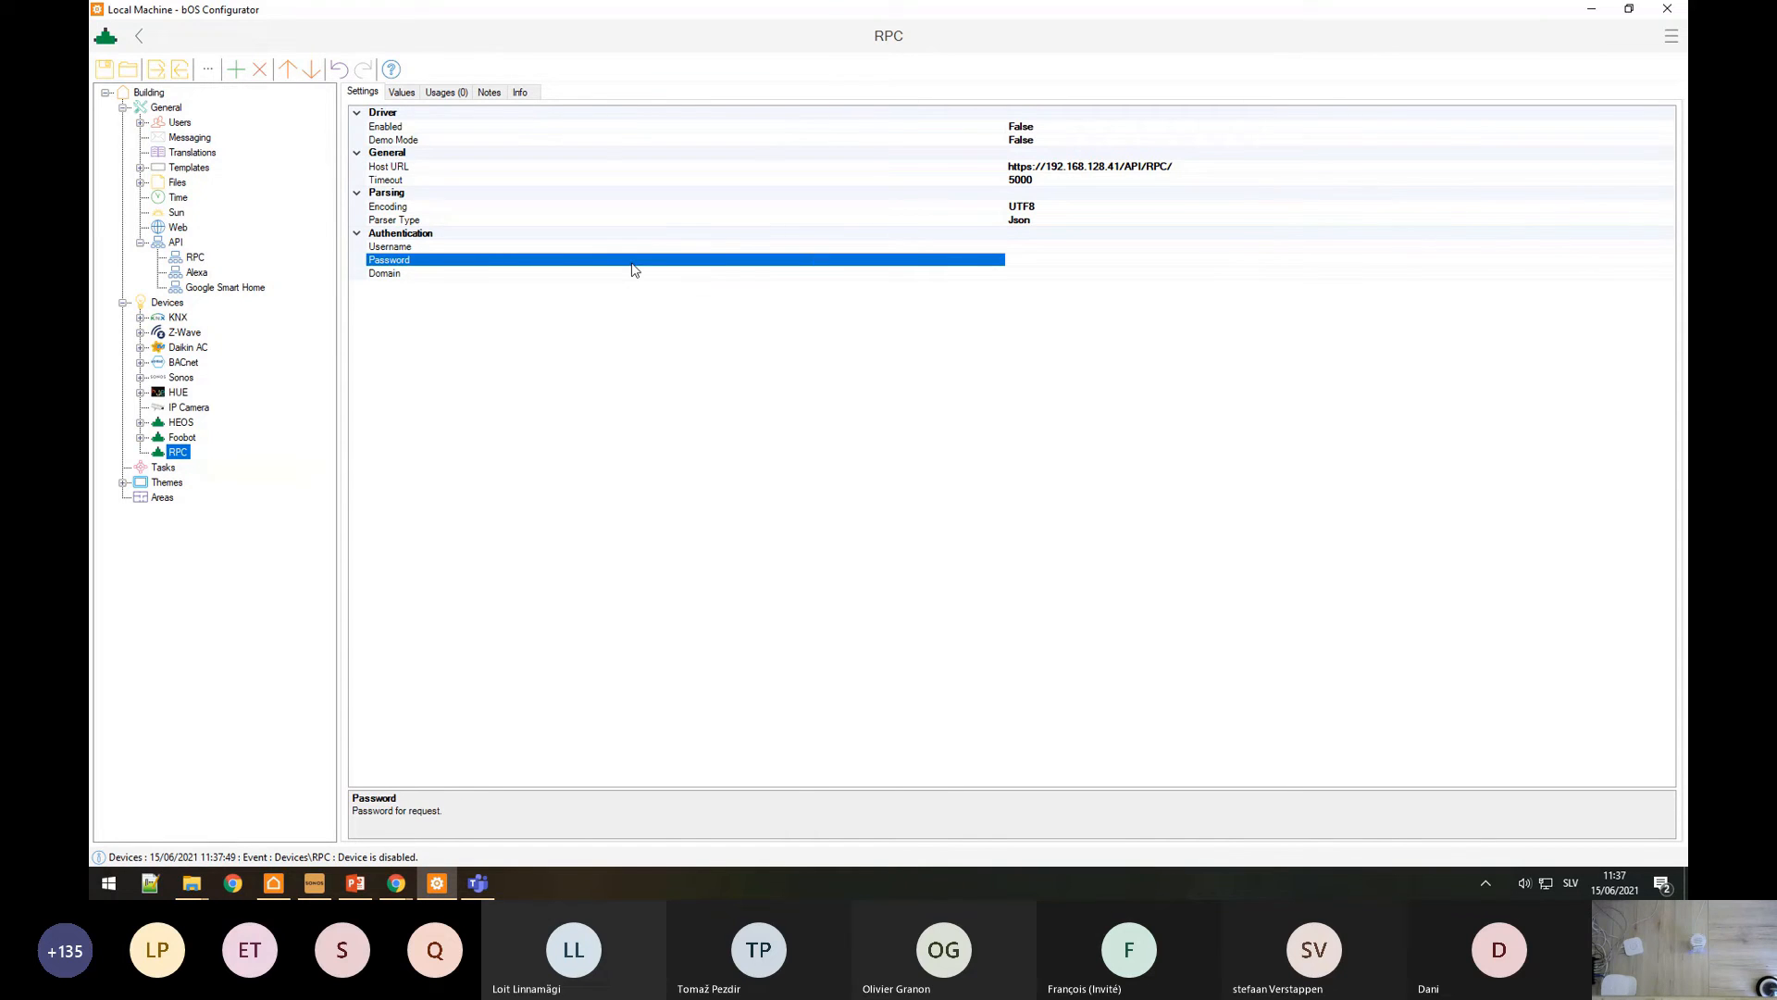
Step: Enter the authentication username and password, then set Enabled to True
click(1054, 244)
text(RPC)
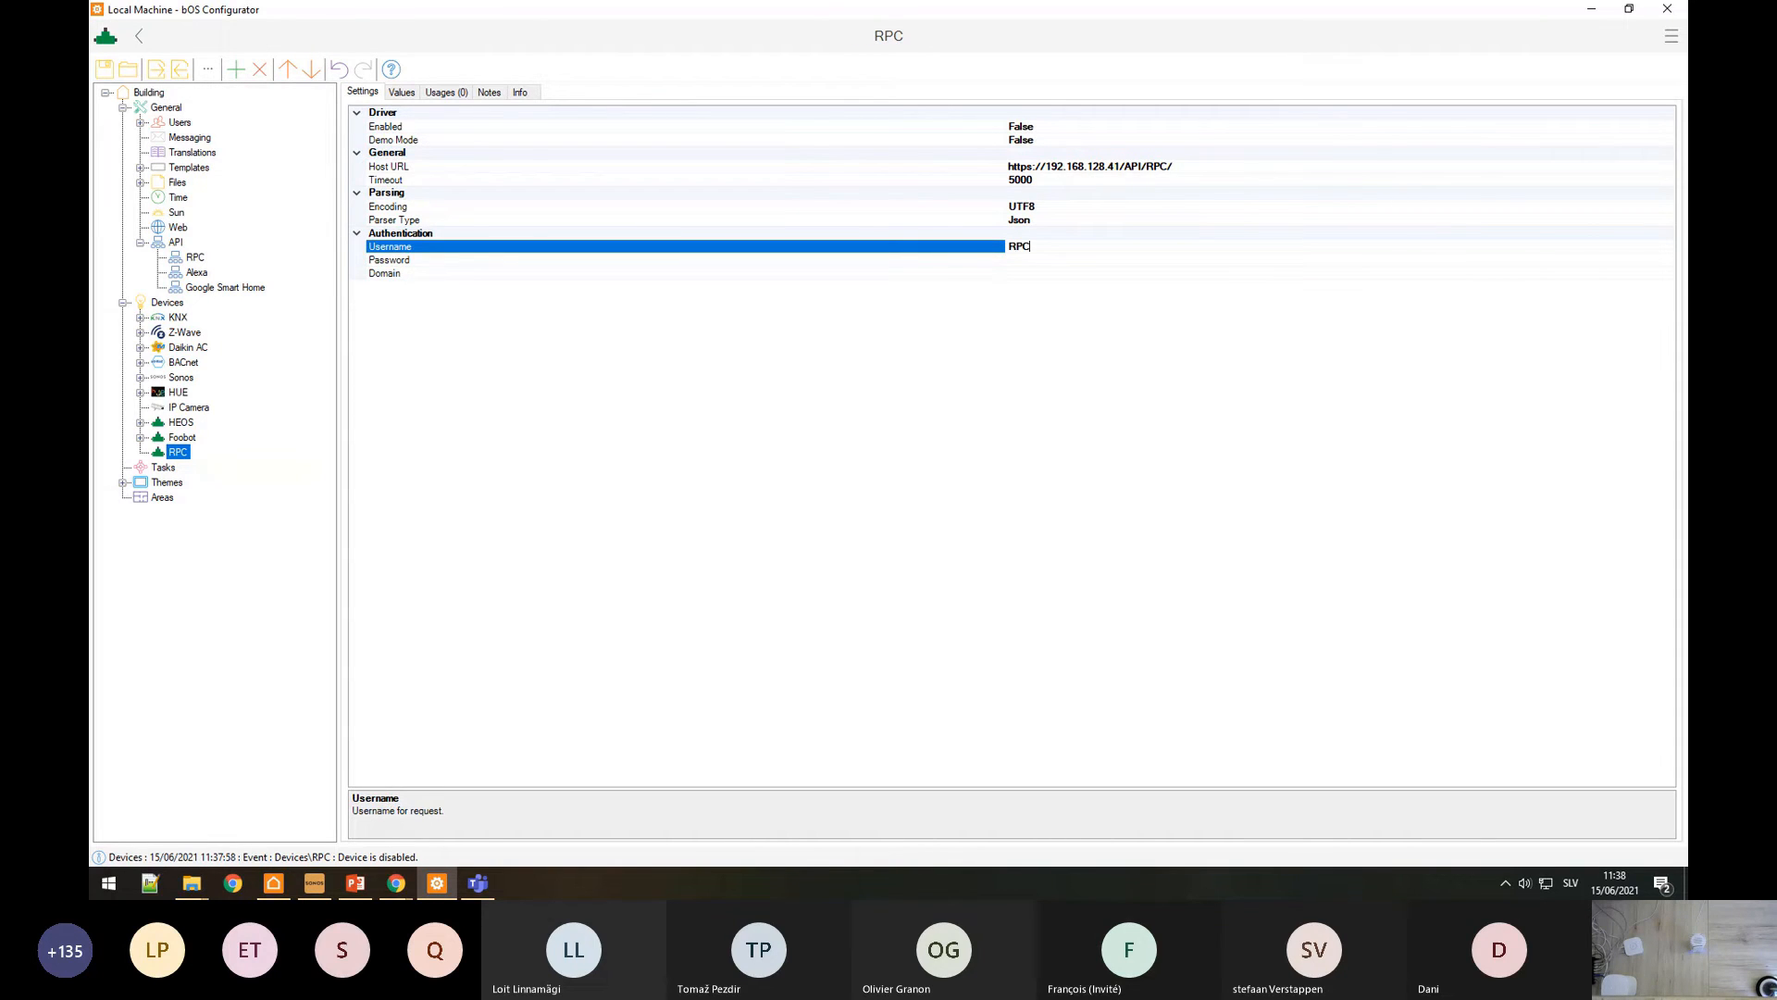
click(1032, 269)
click(1036, 251)
click(1033, 260)
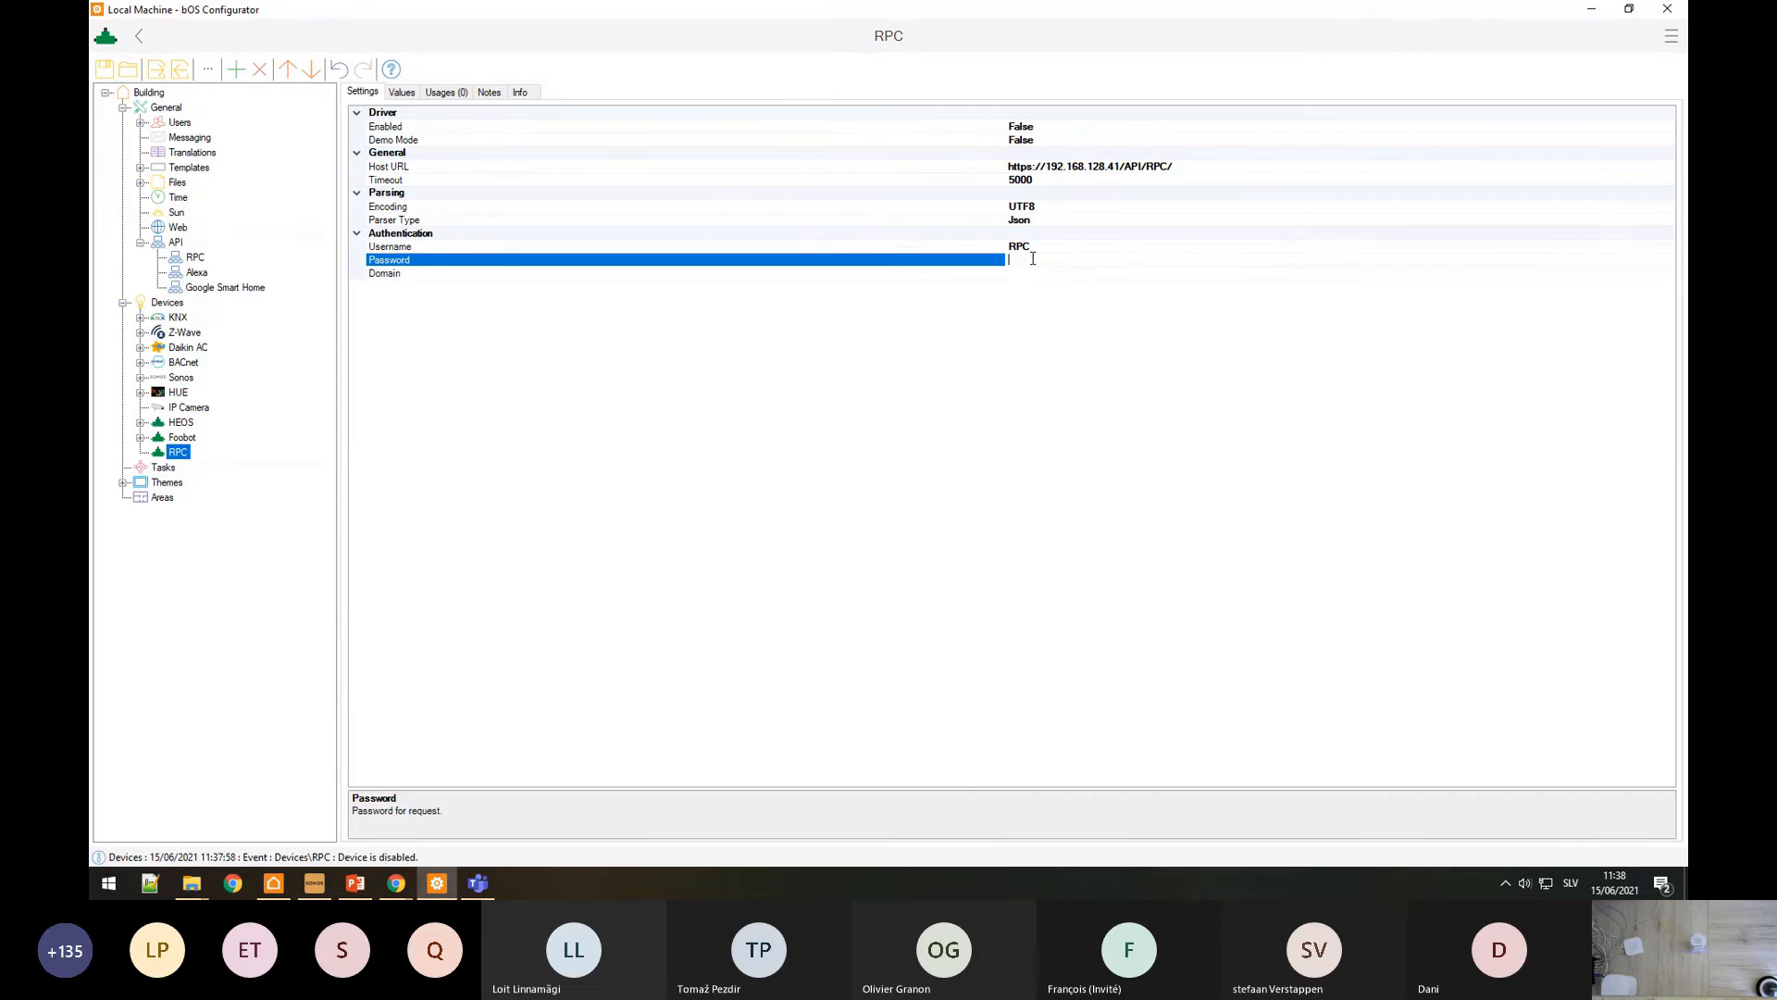
text(•••)
click(896, 211)
double_click(975, 129)
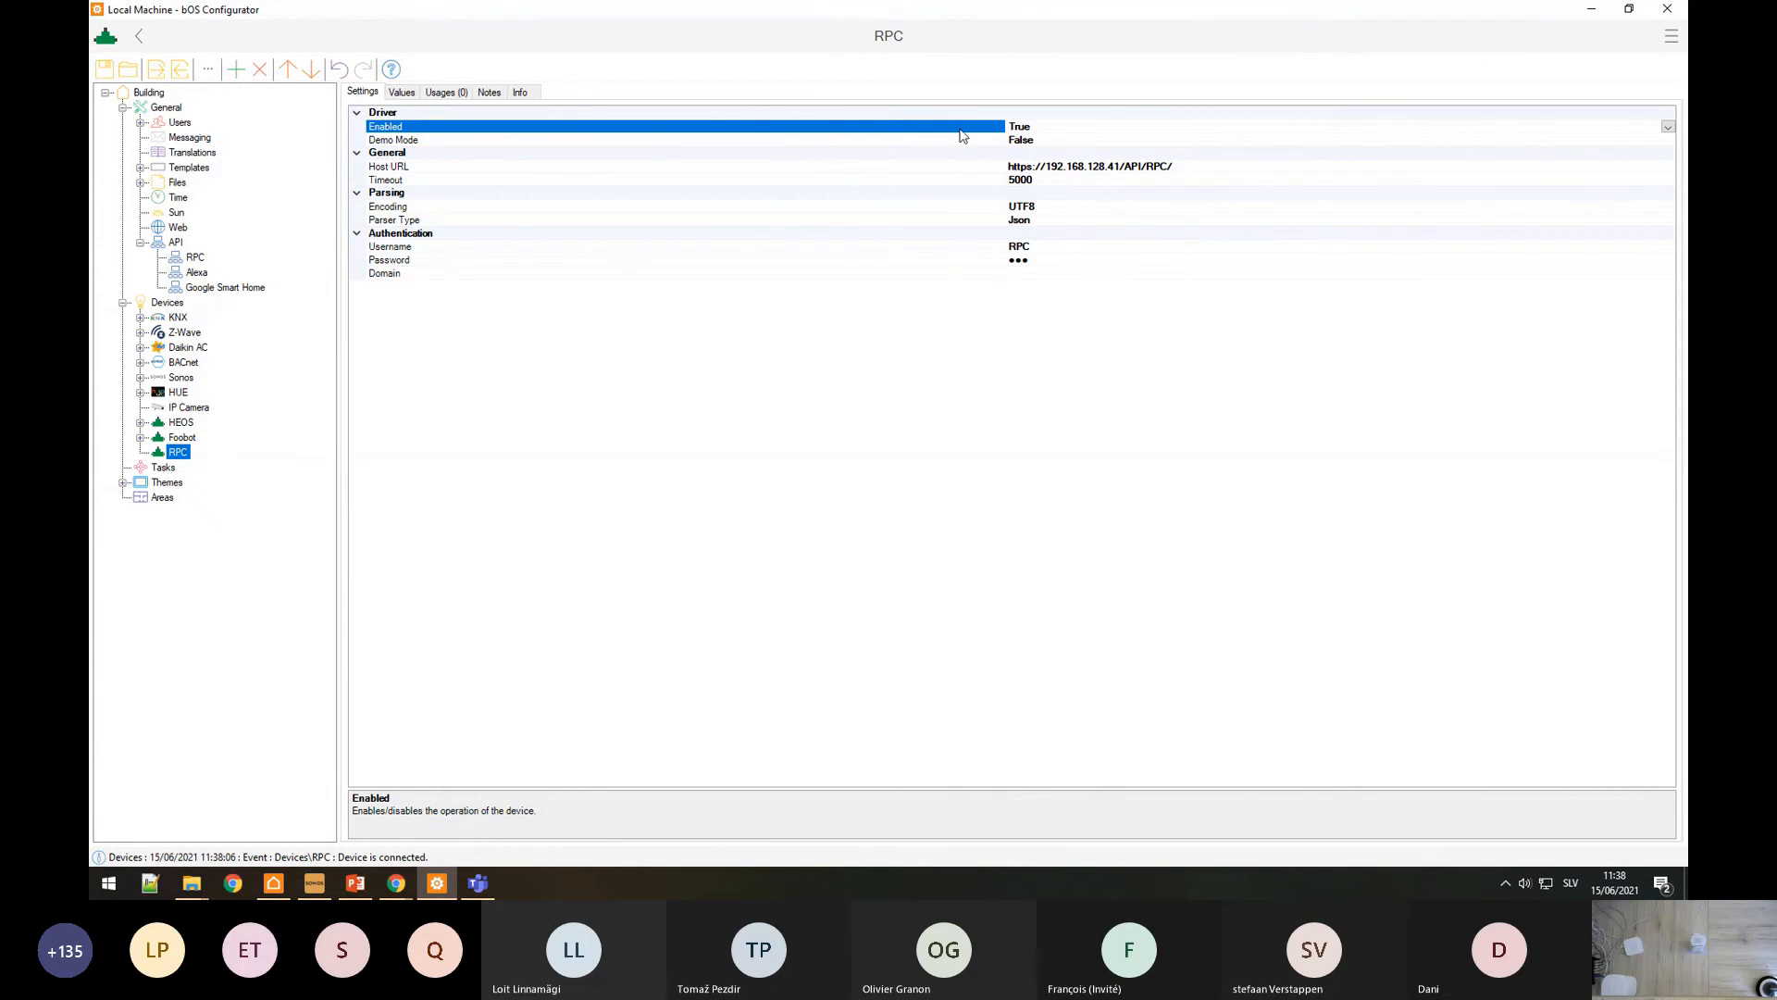
Step: Add a new command named 'Light On' under the RPC device
right_click(187, 455)
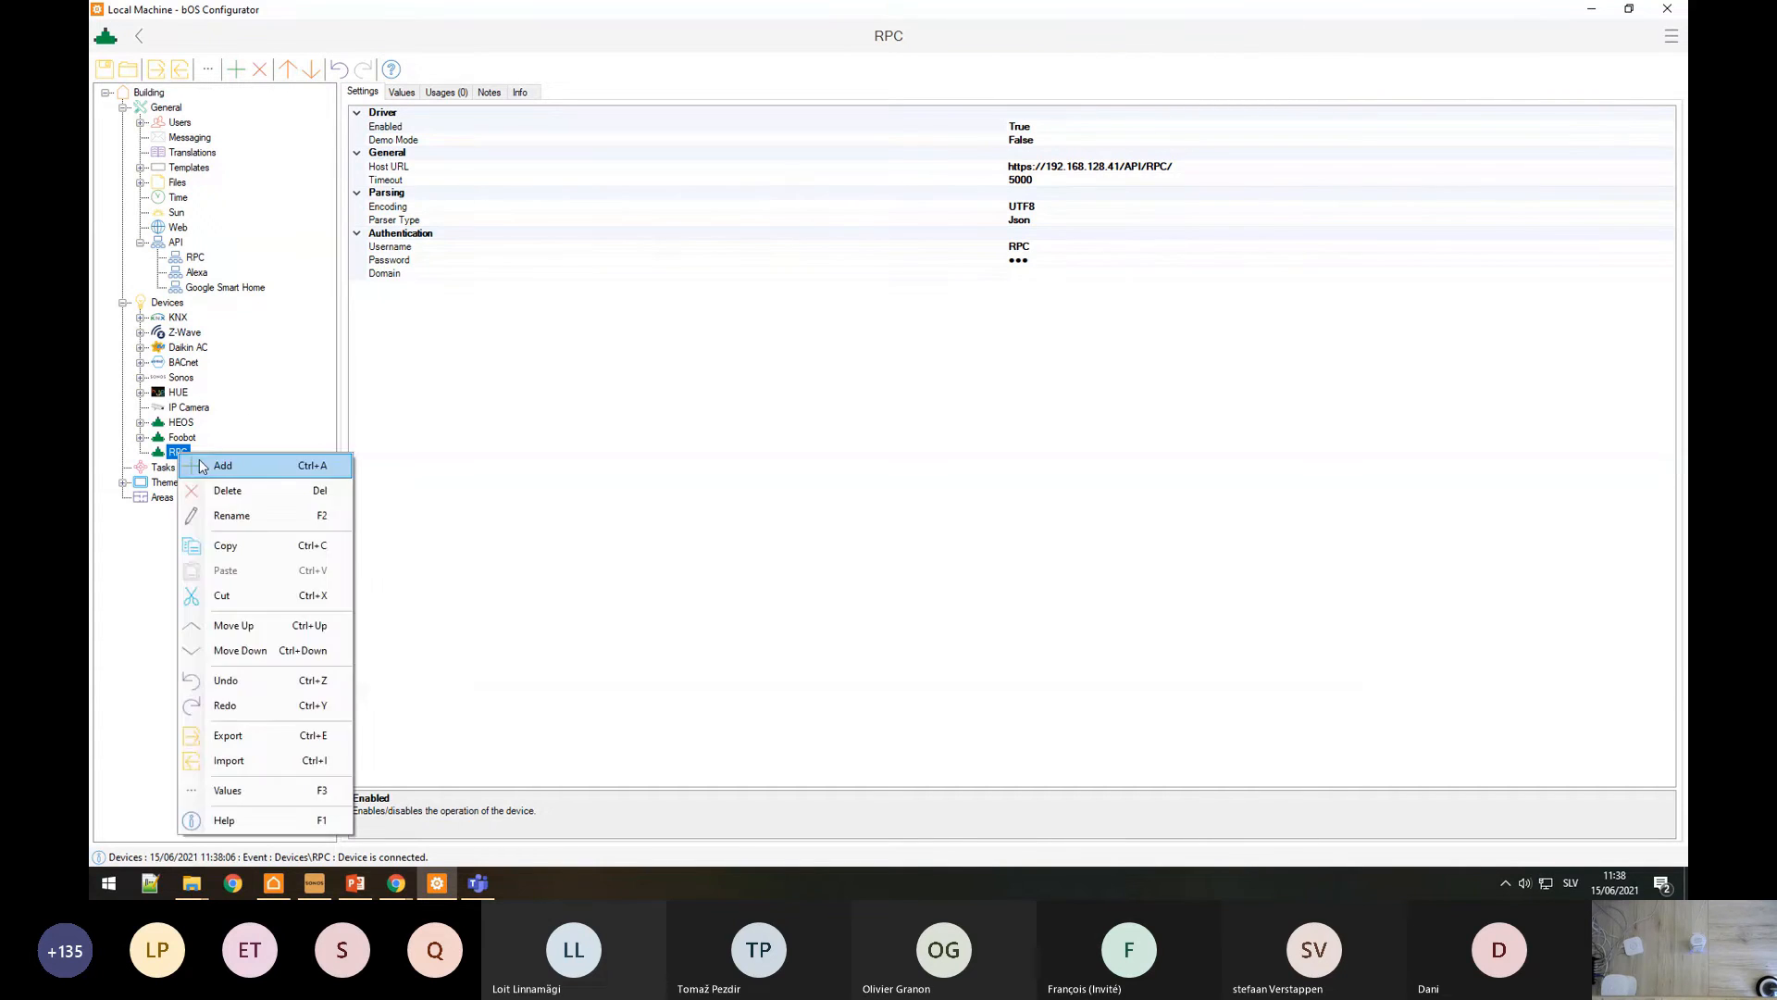
click(213, 463)
click(444, 221)
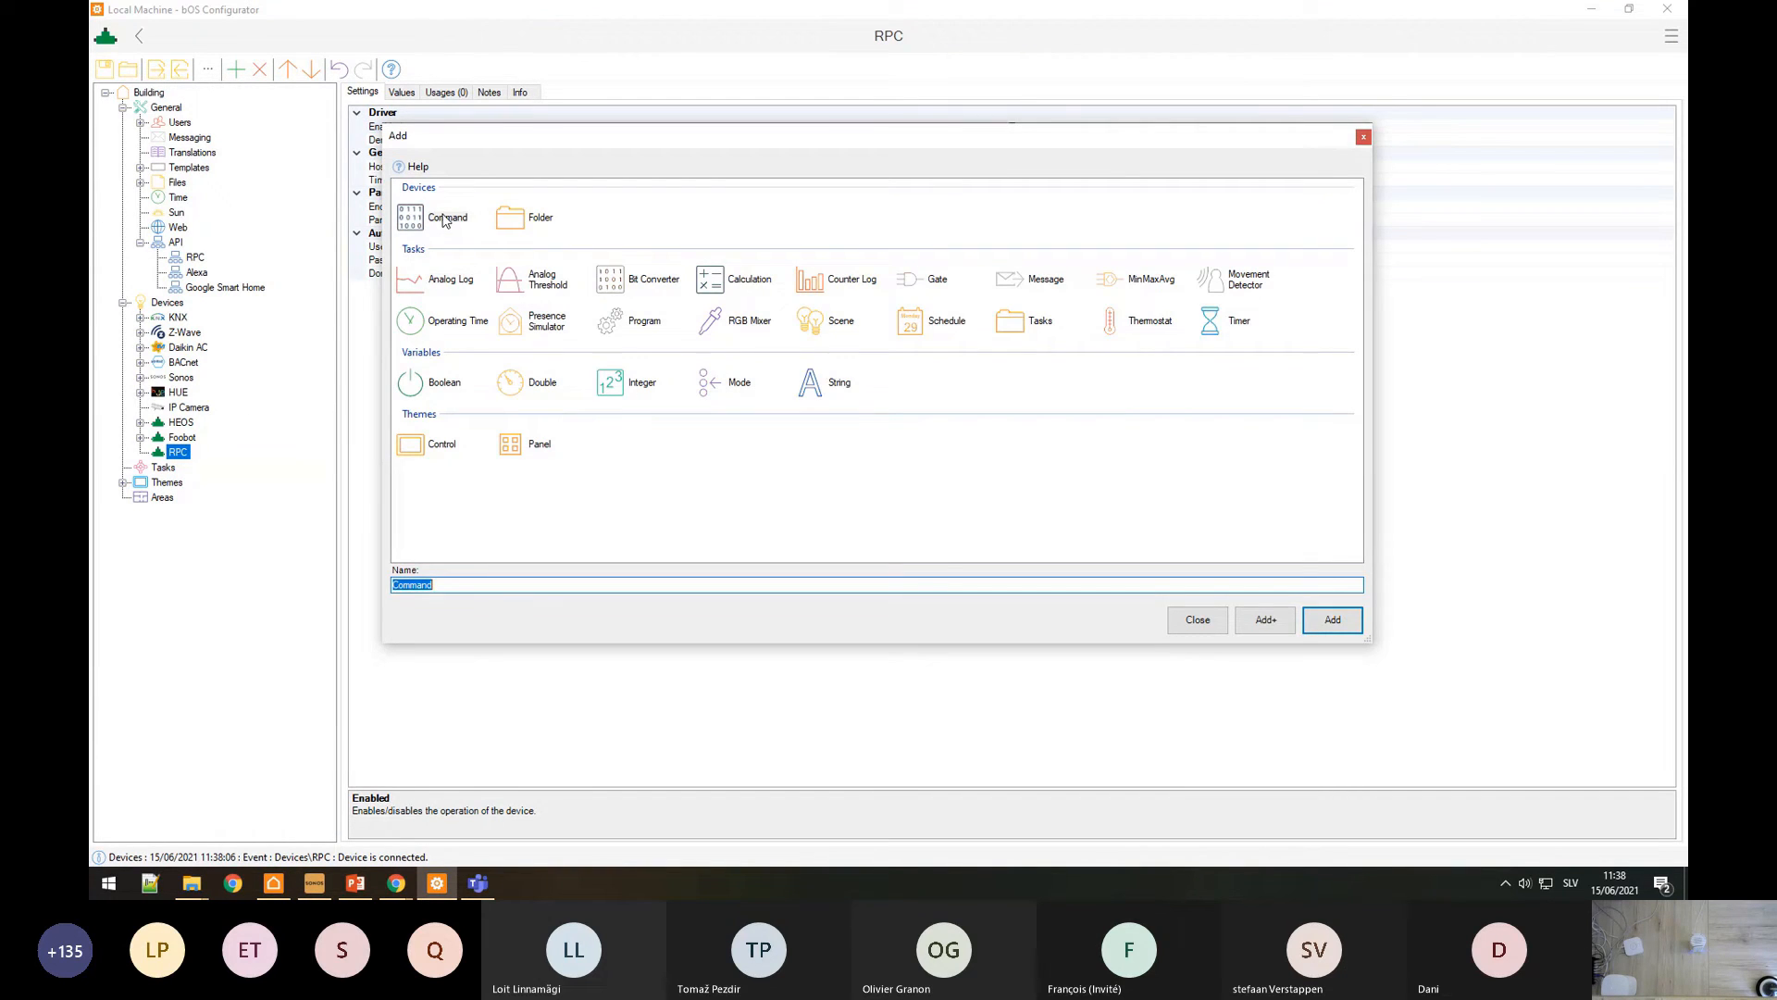
text(Light O)
text(n)
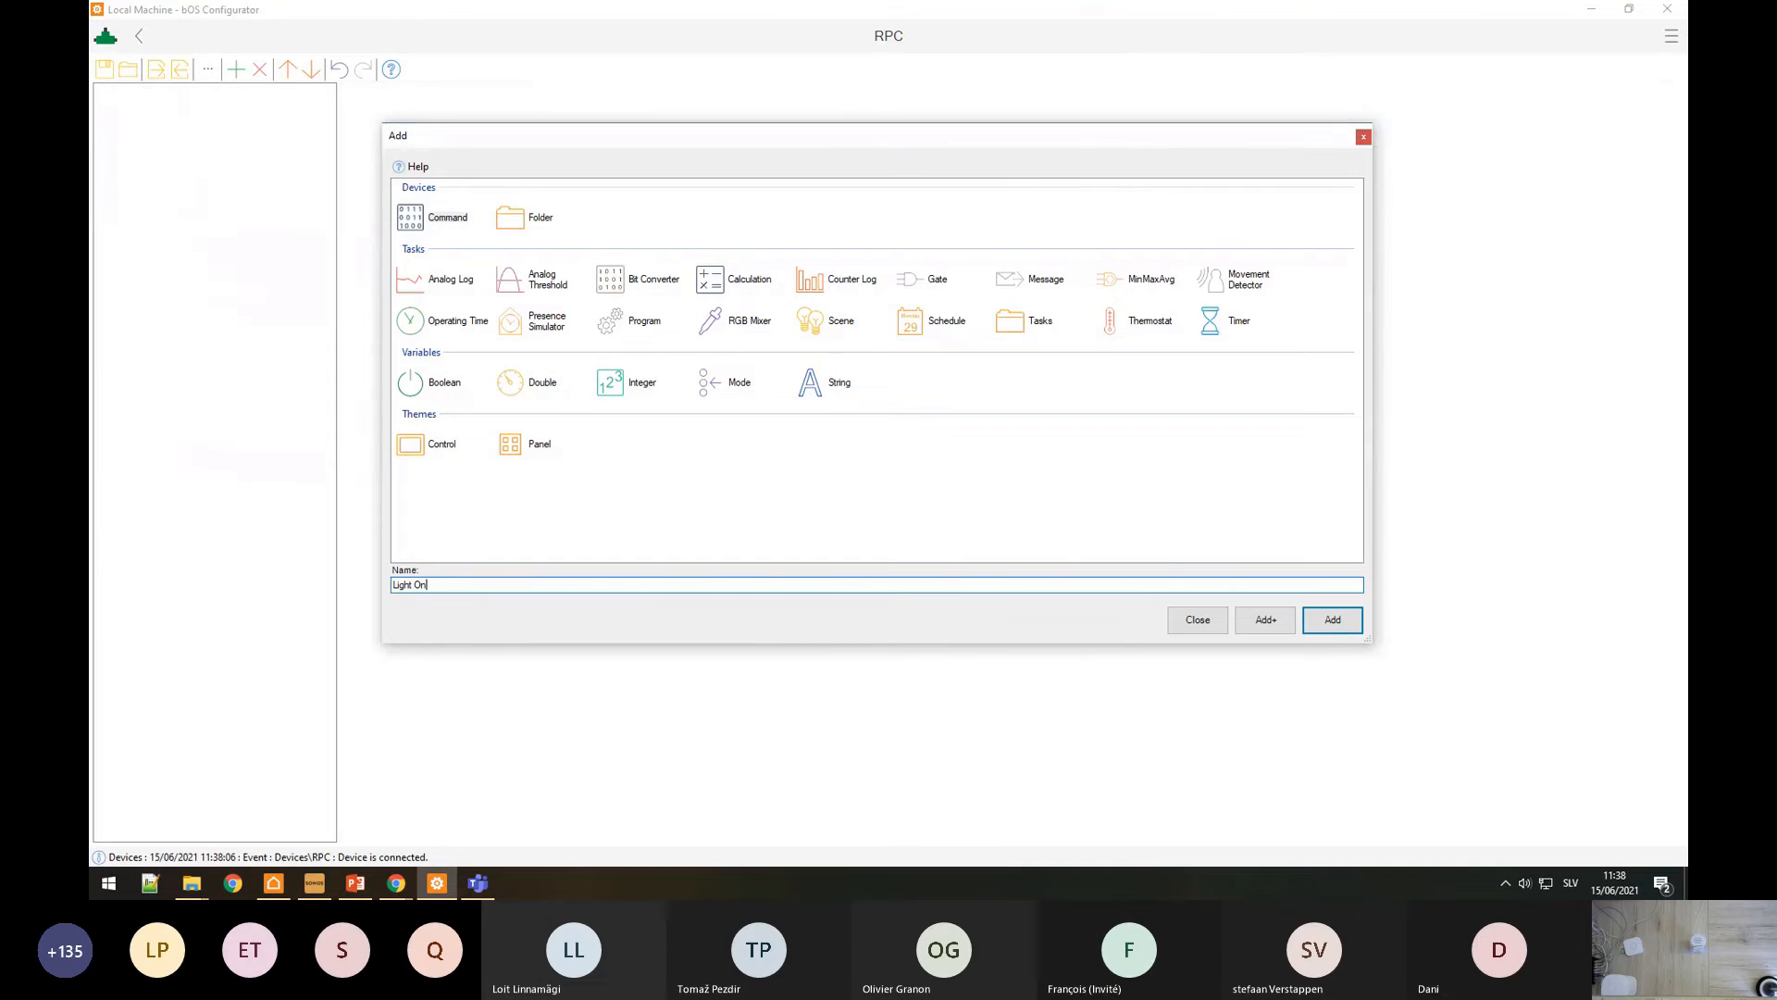
key(Return)
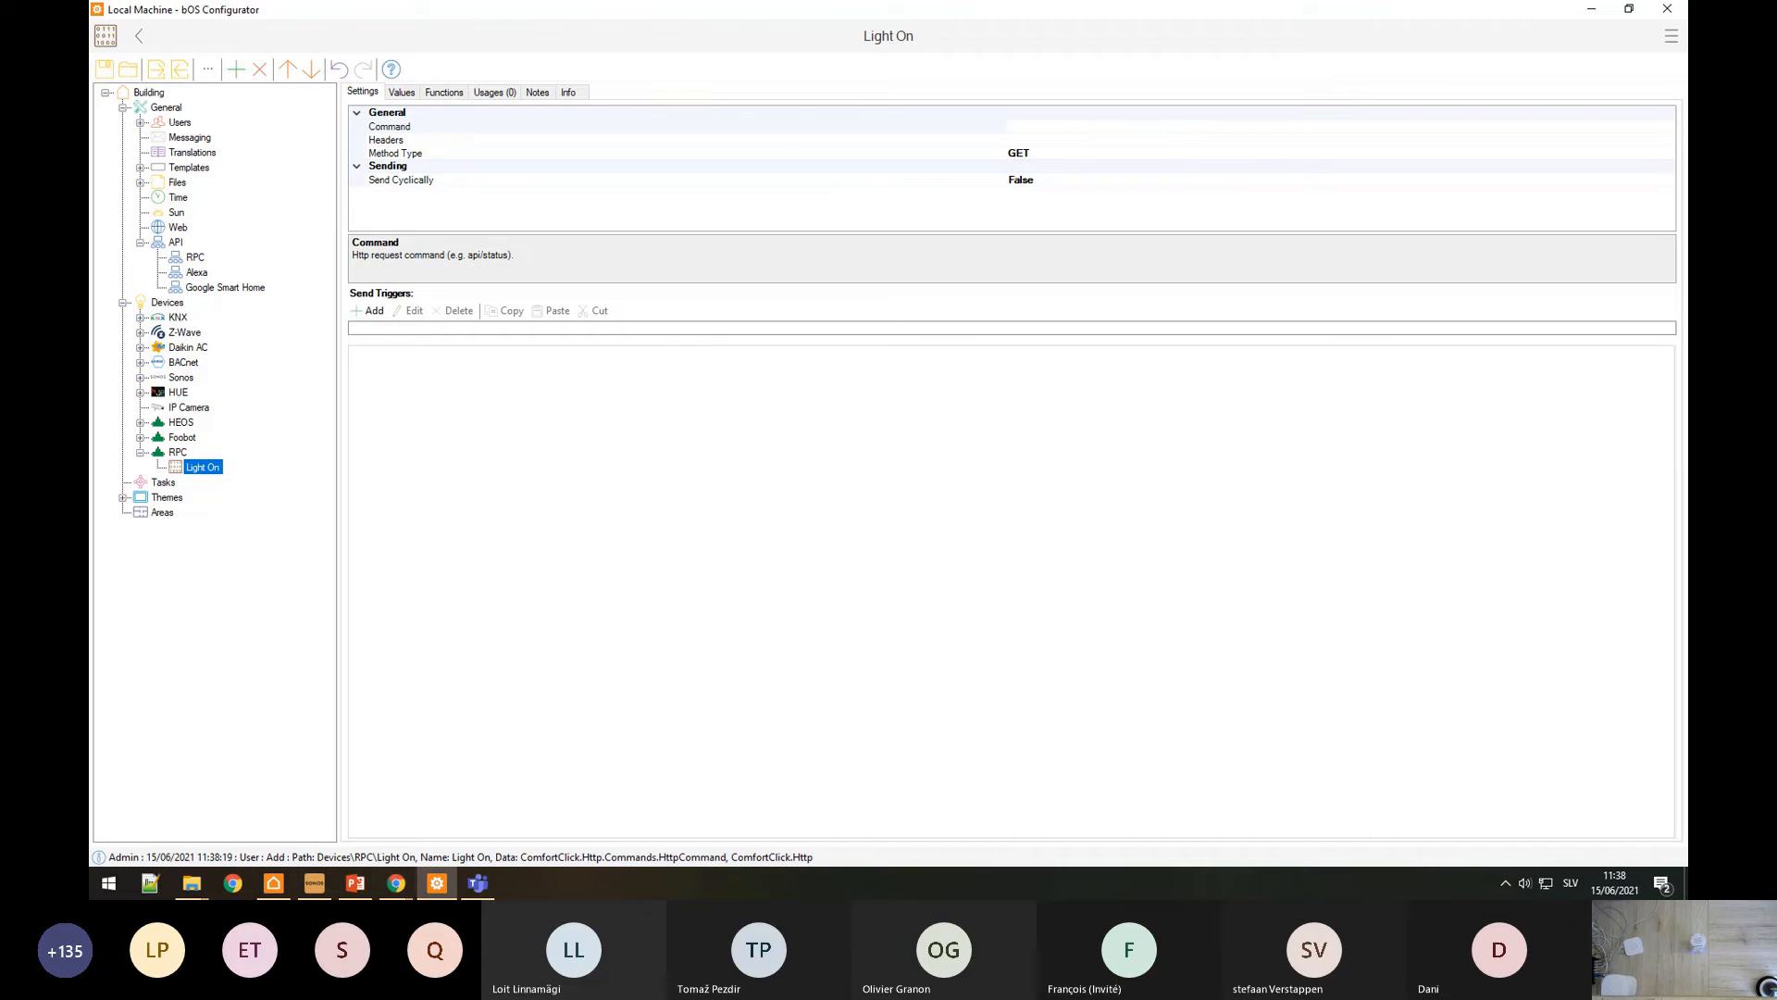
Step: Move the JSON Editor tab into its own window and bring the RPC knowledge base page forward
click(404, 879)
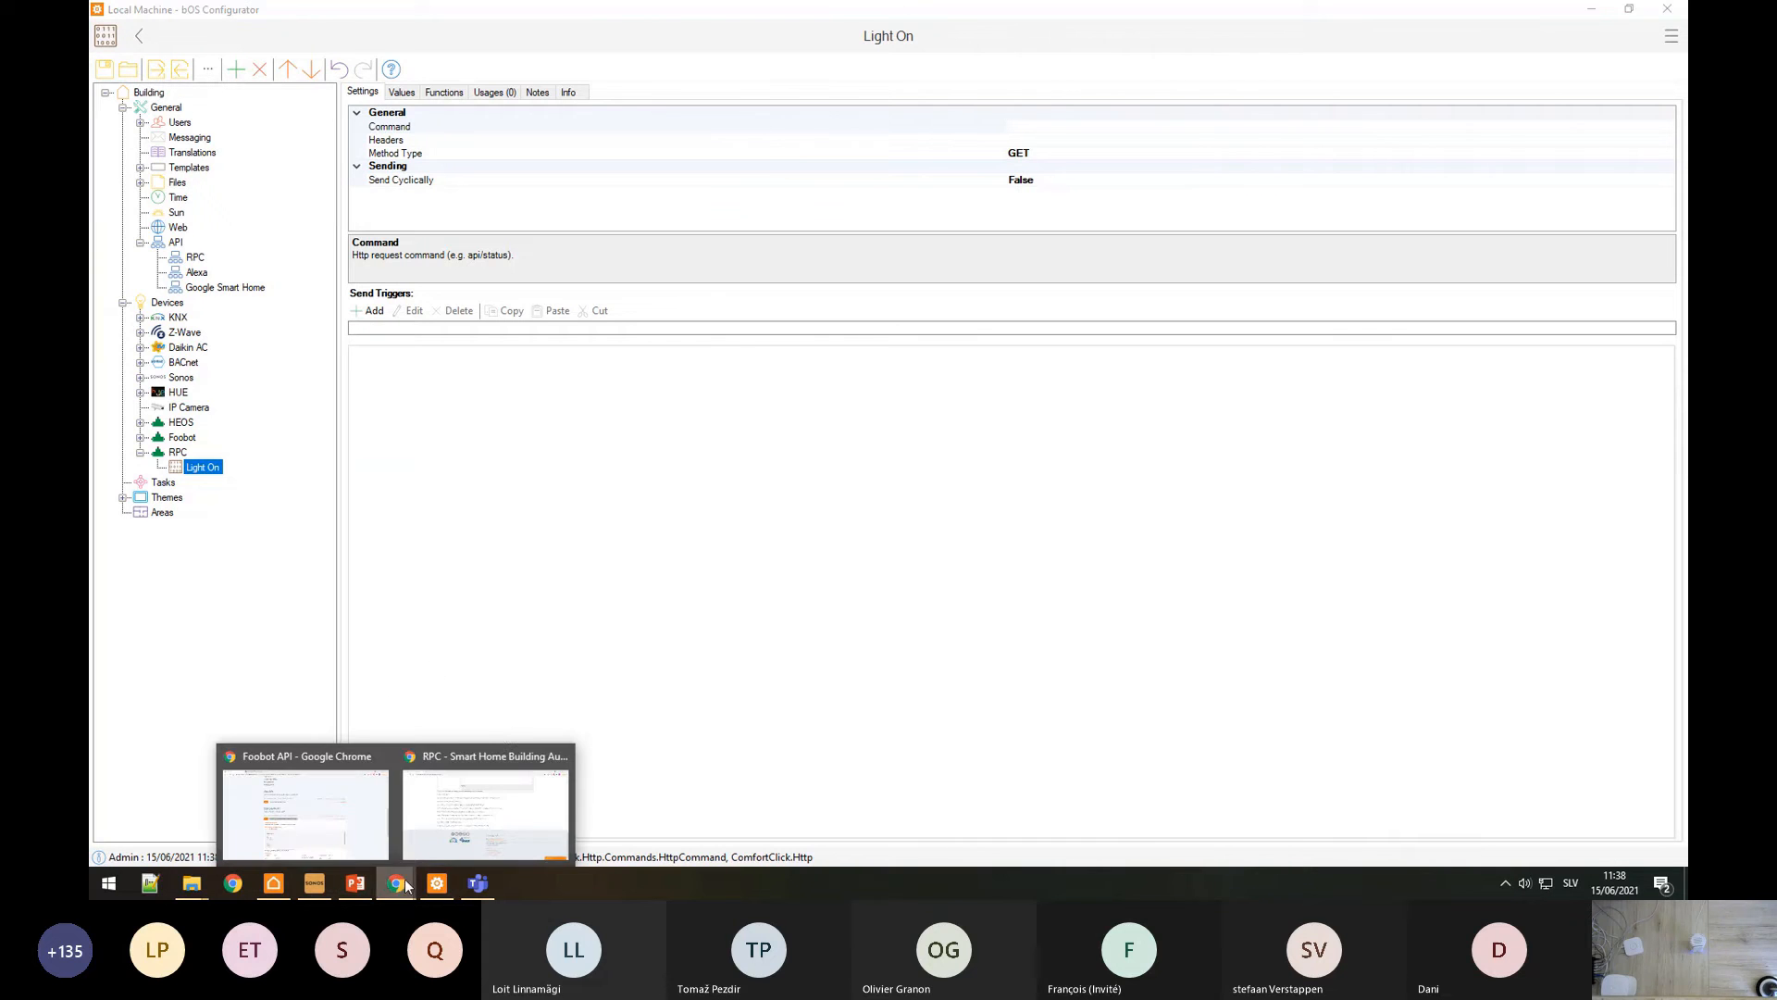
click(380, 803)
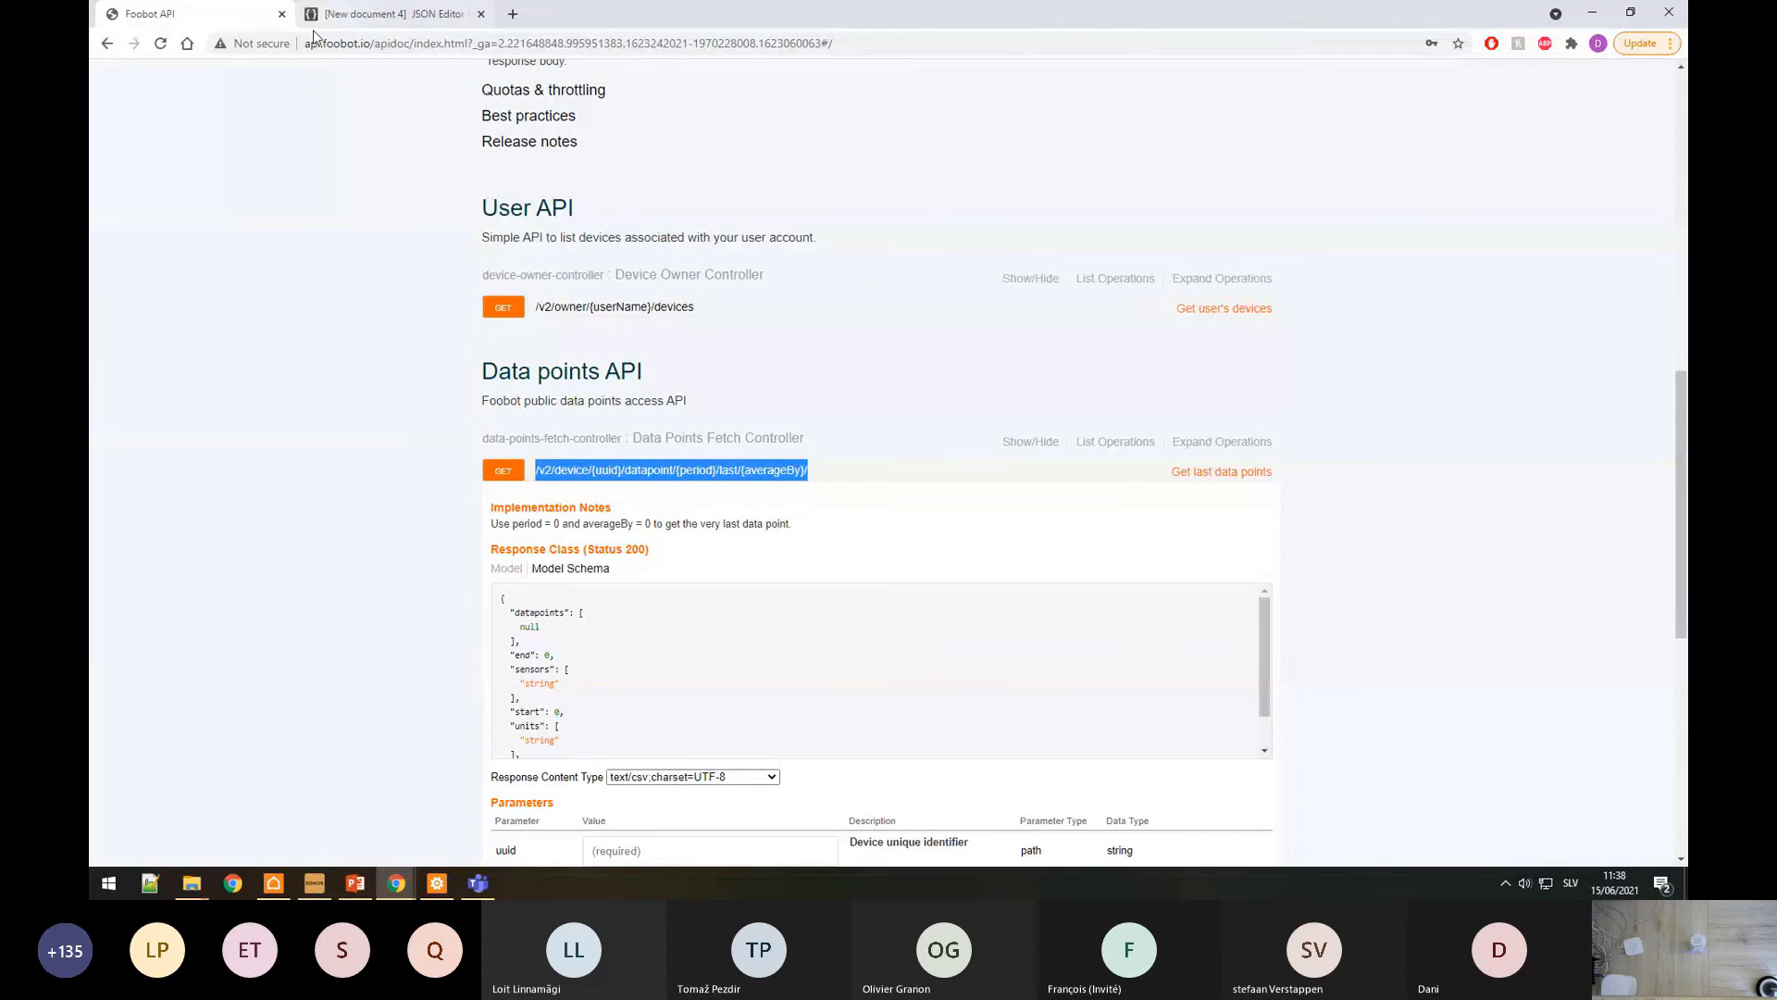
drag(394, 13, 454, 400)
mouse_move(396, 882)
click(467, 831)
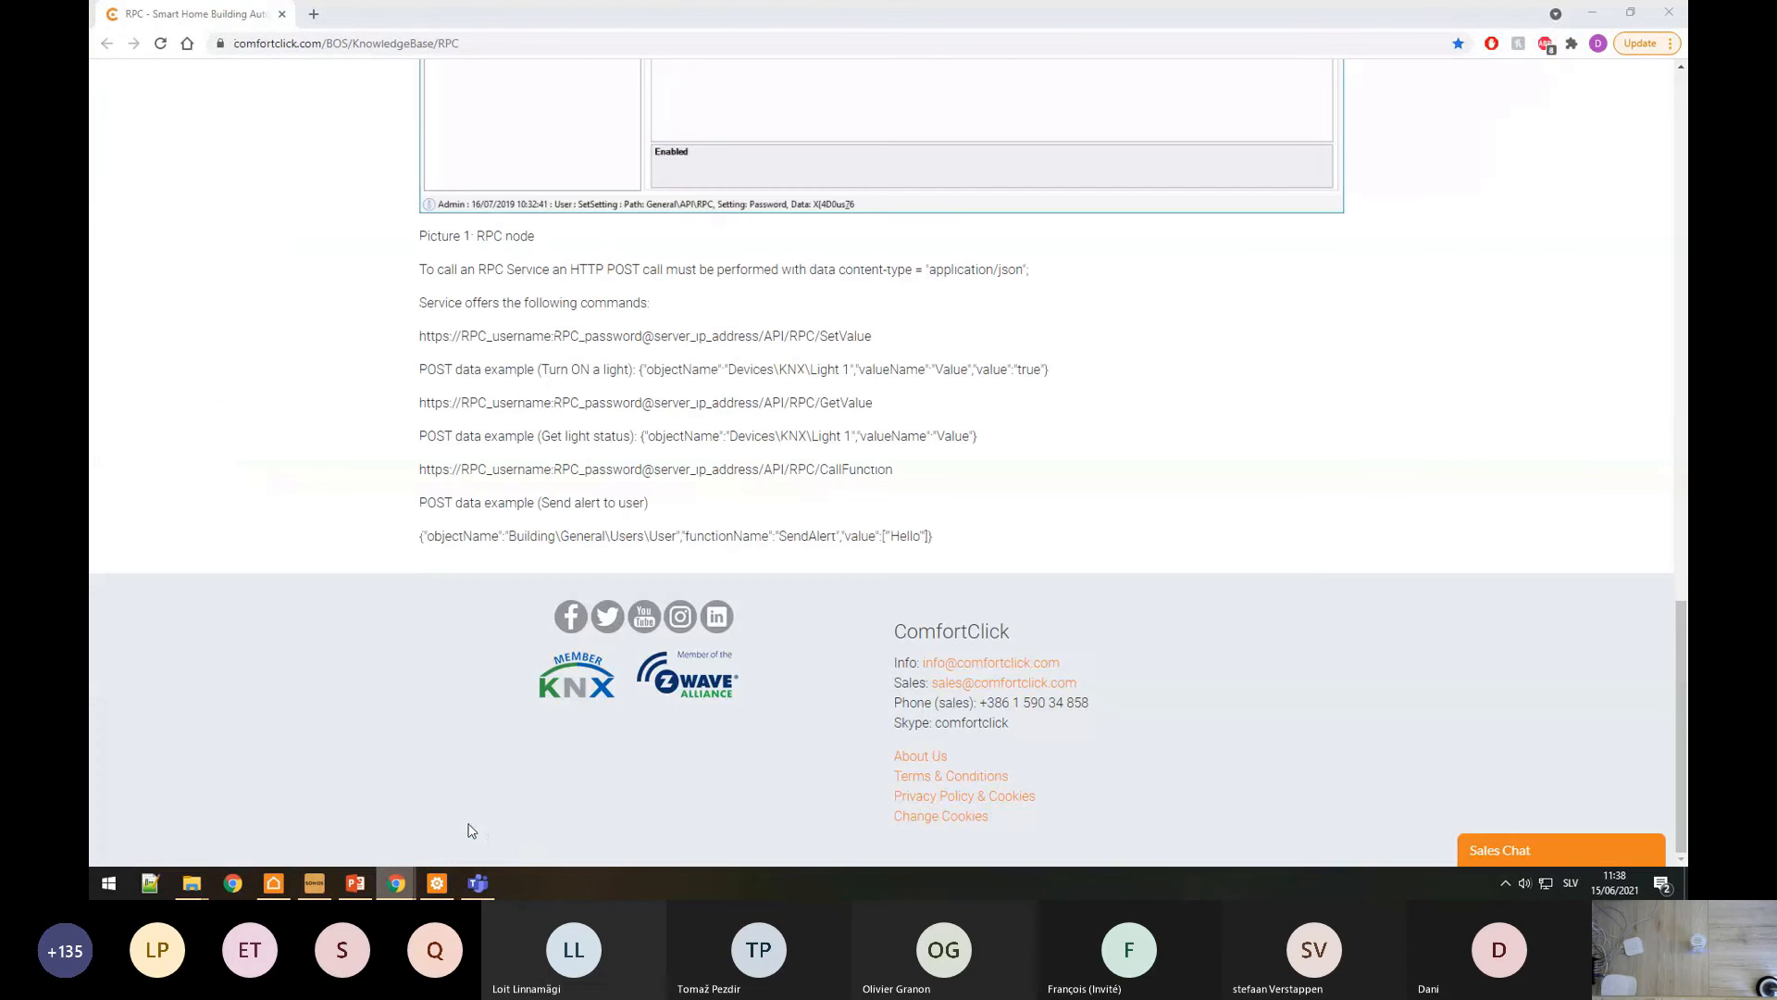
Step: Set the Light On command's Method Type to POST and check its Content Type and Post Data
click(437, 882)
click(422, 167)
click(449, 154)
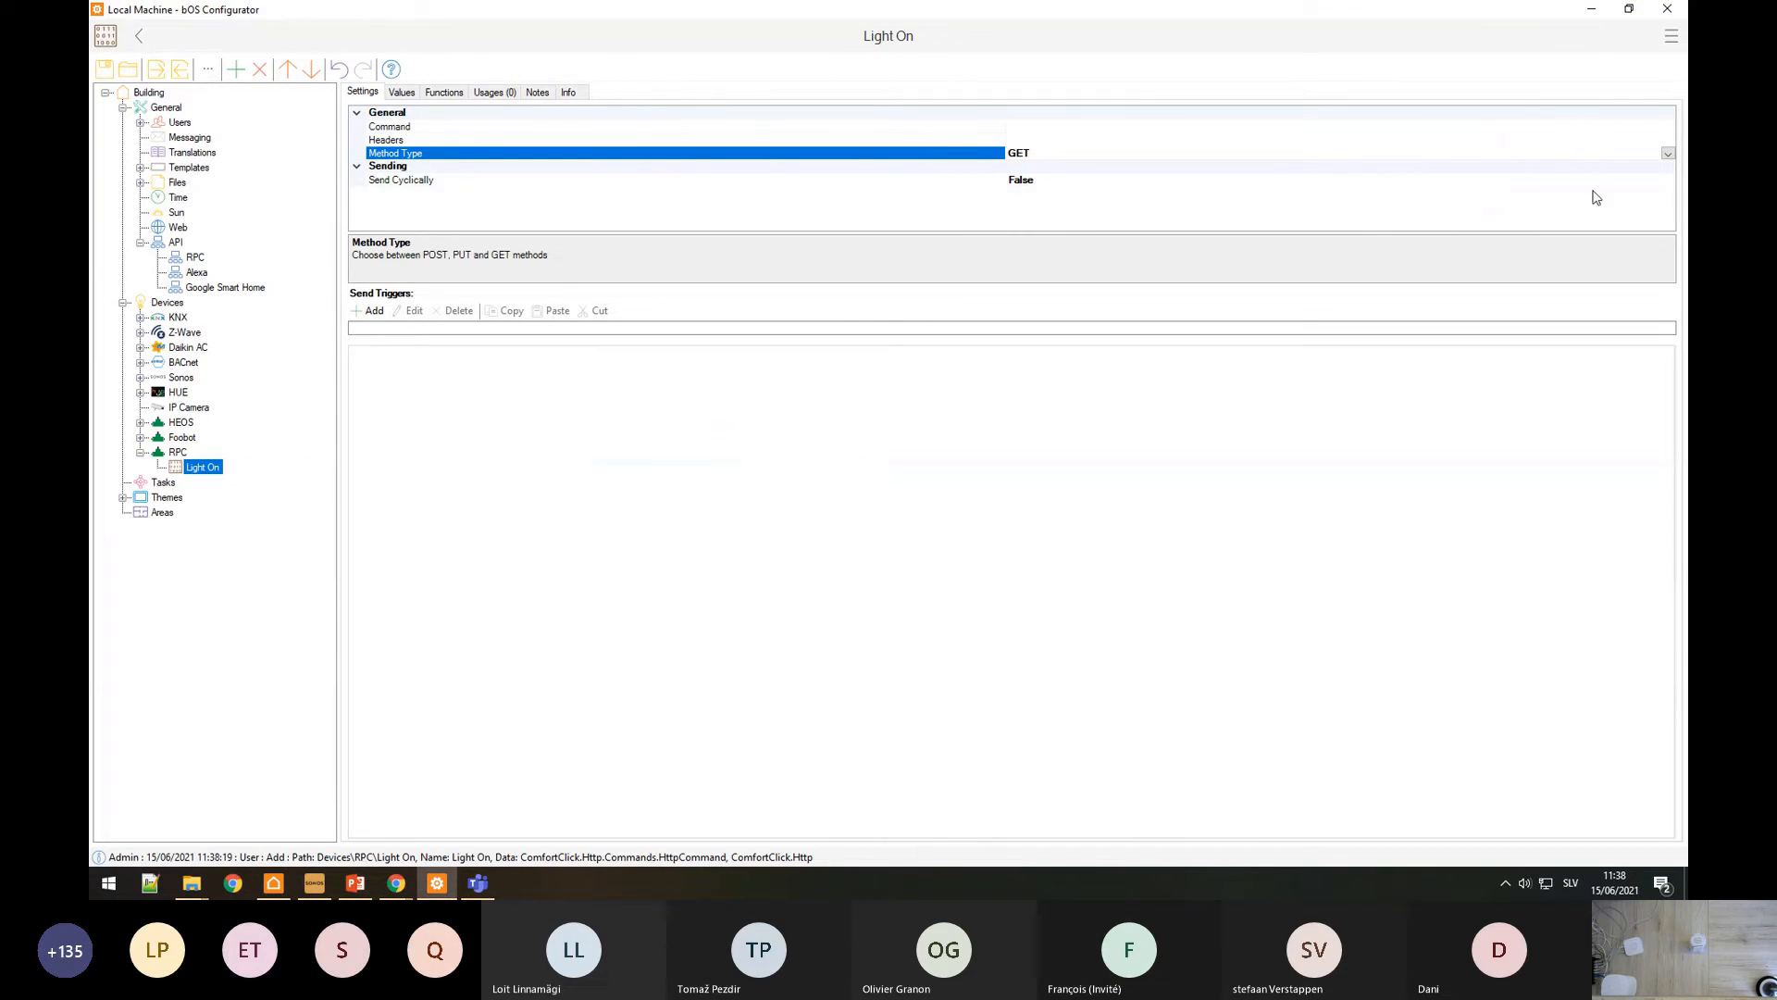
click(1667, 154)
click(1035, 181)
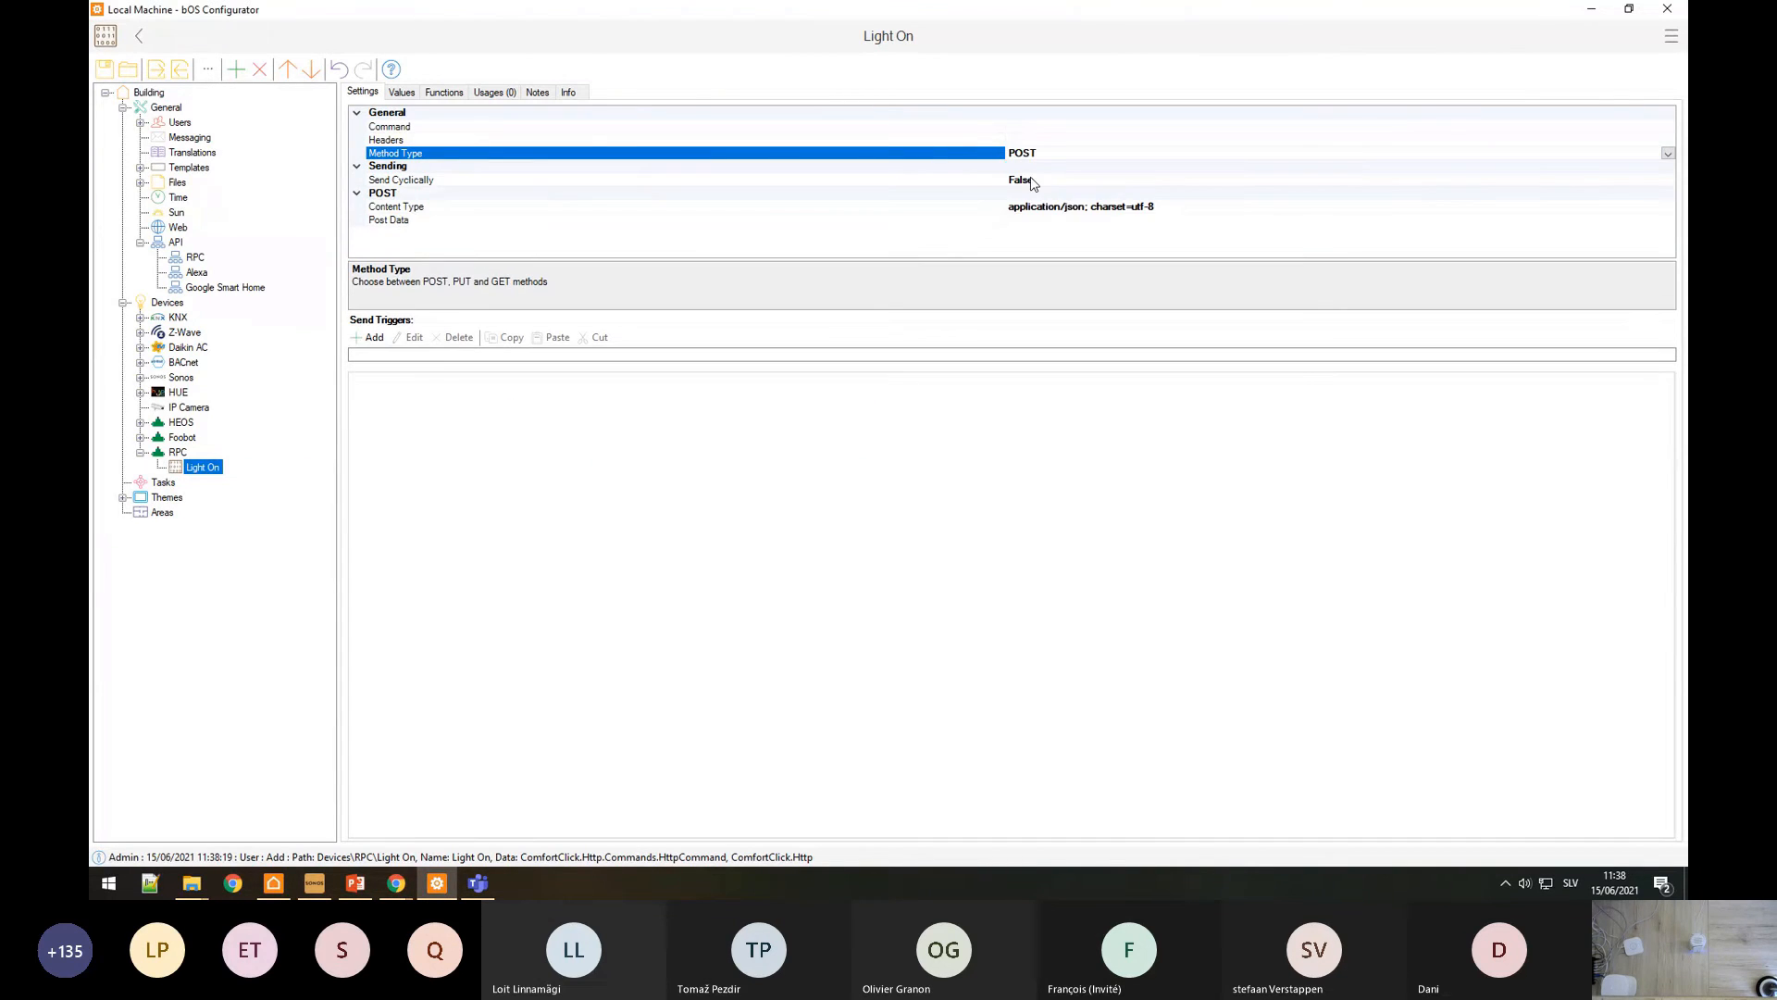
click(1045, 207)
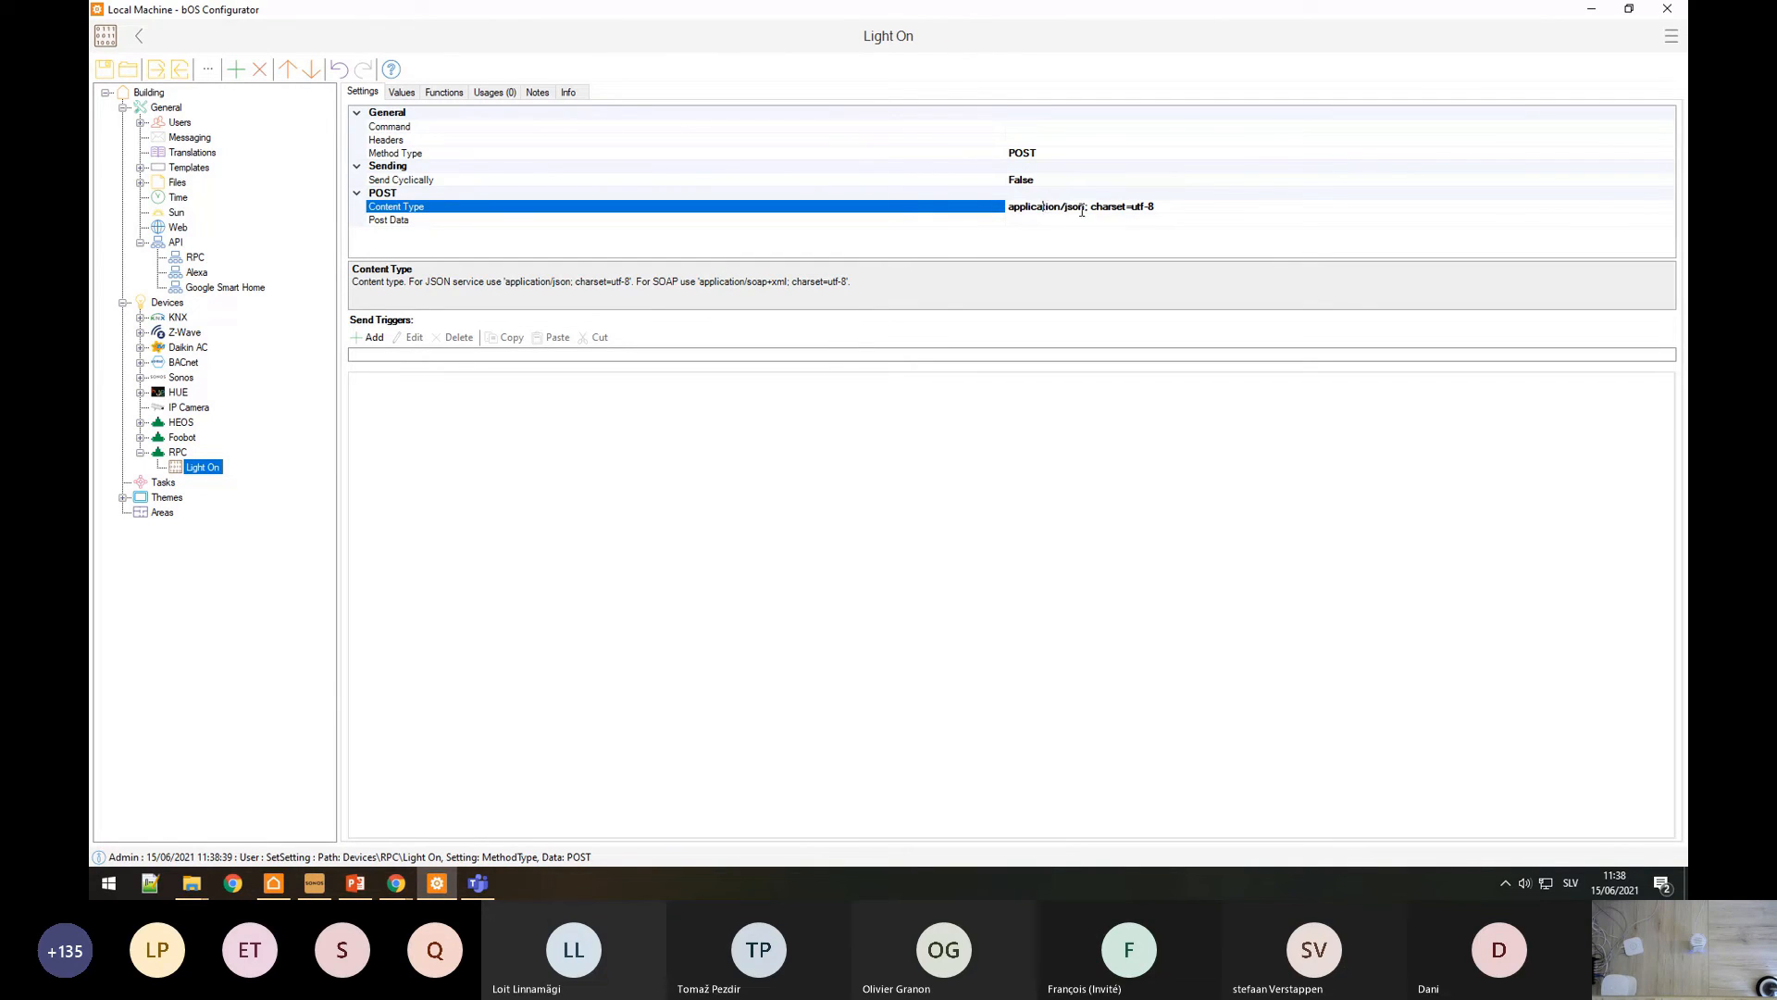
drag(1183, 211, 857, 218)
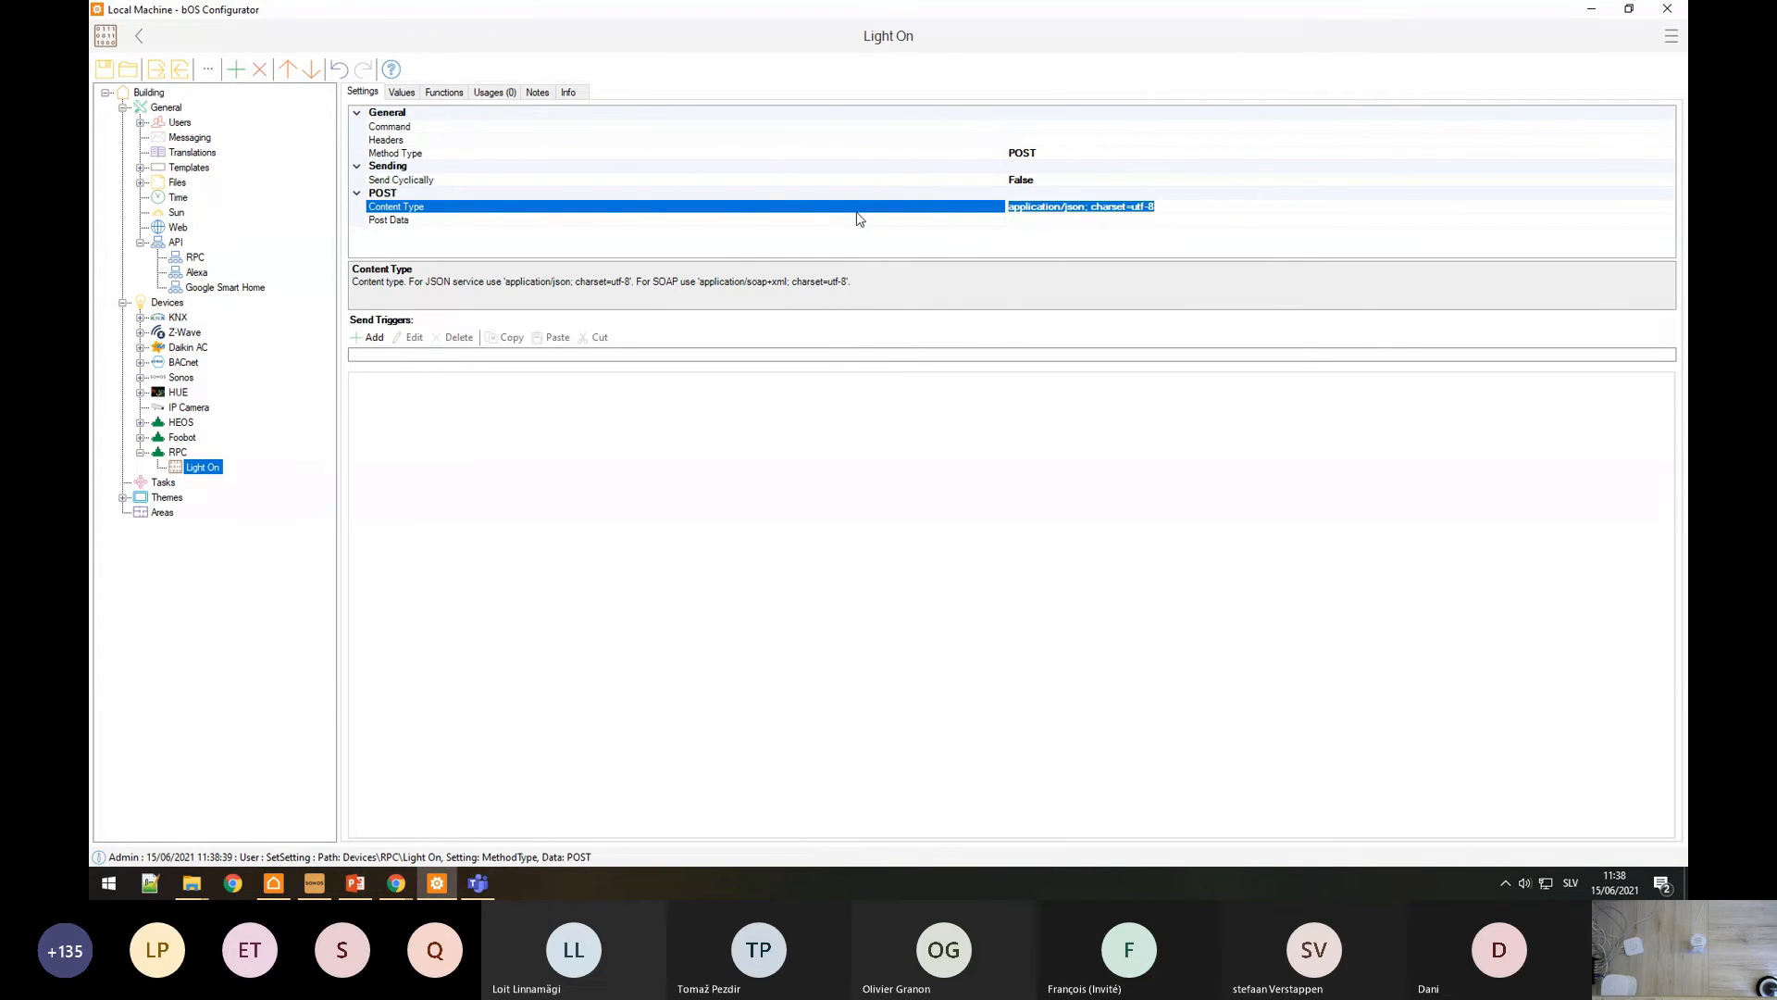
click(1051, 222)
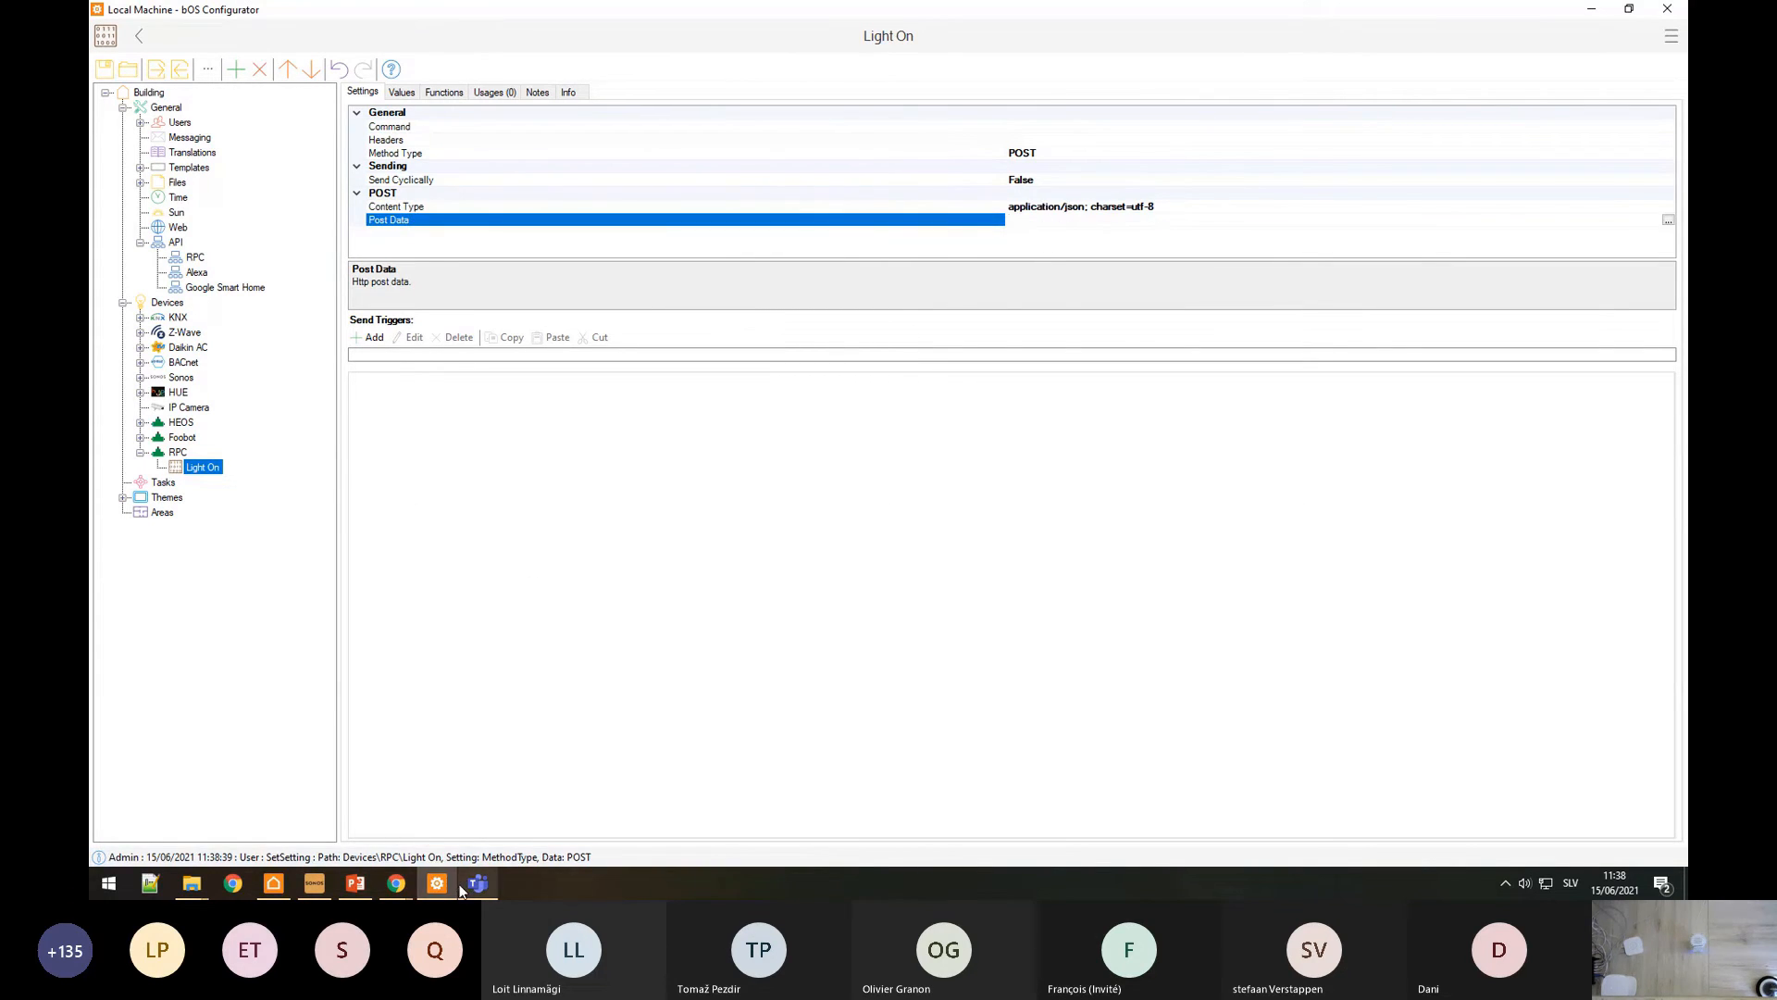
mouse_move(396, 883)
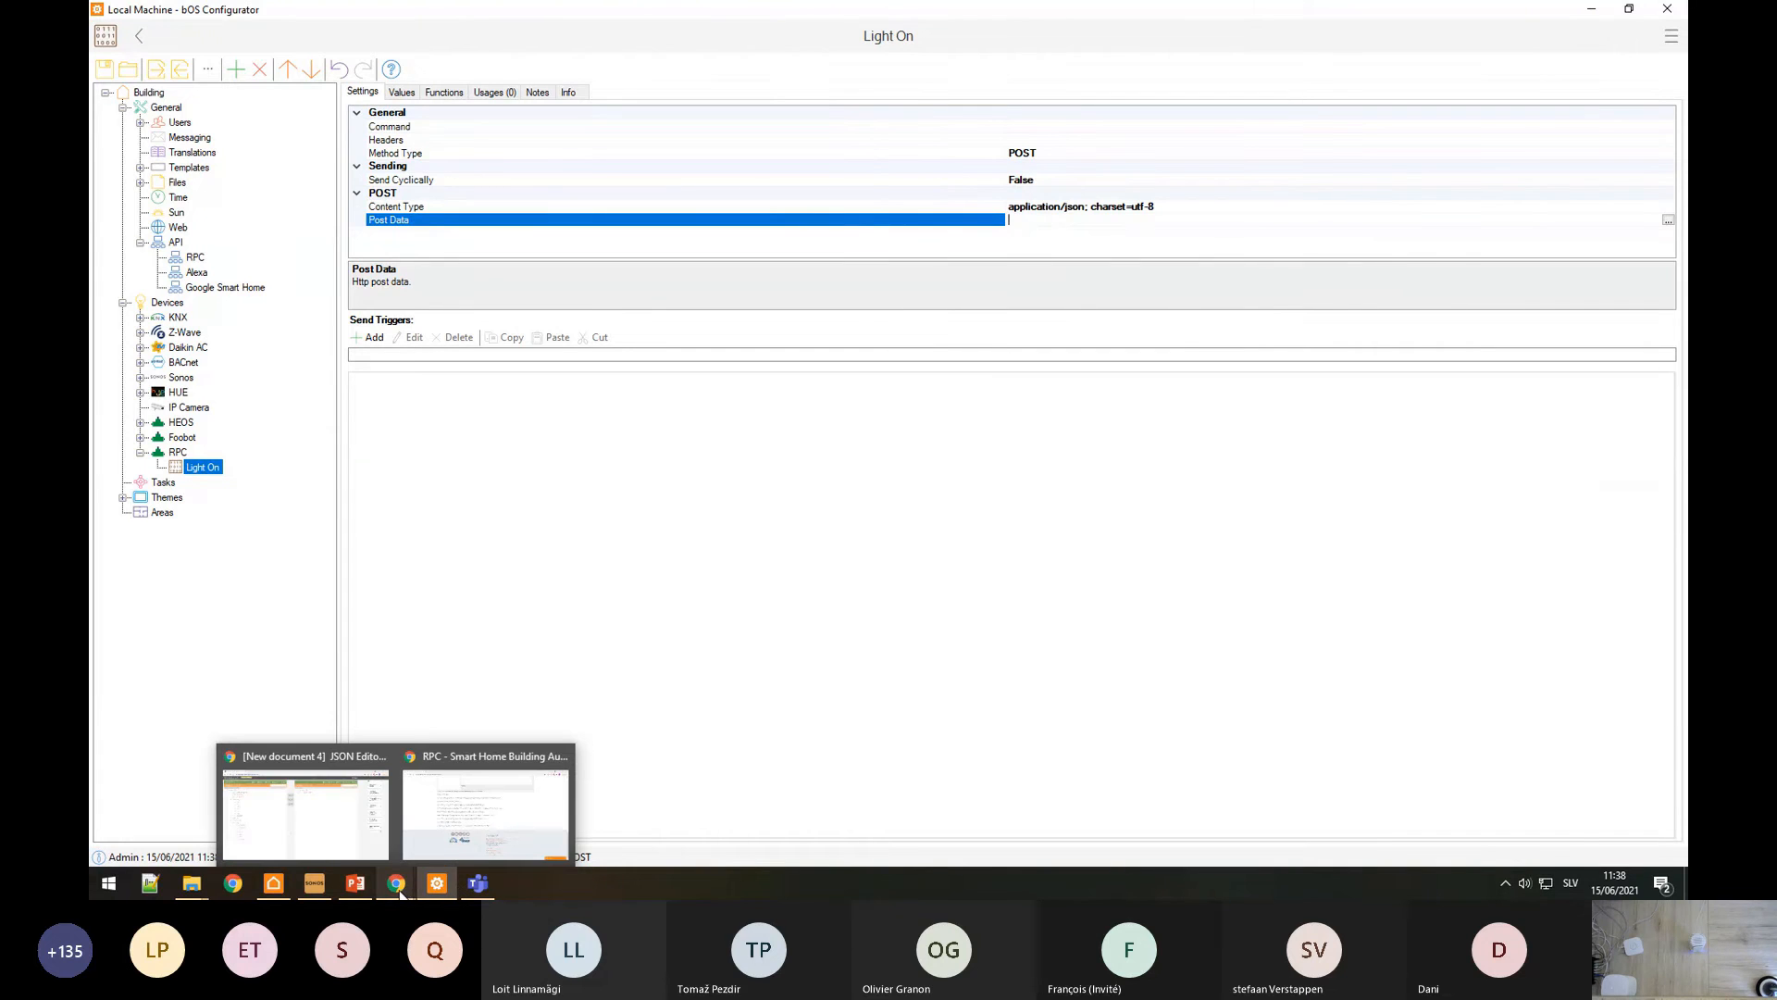
click(445, 843)
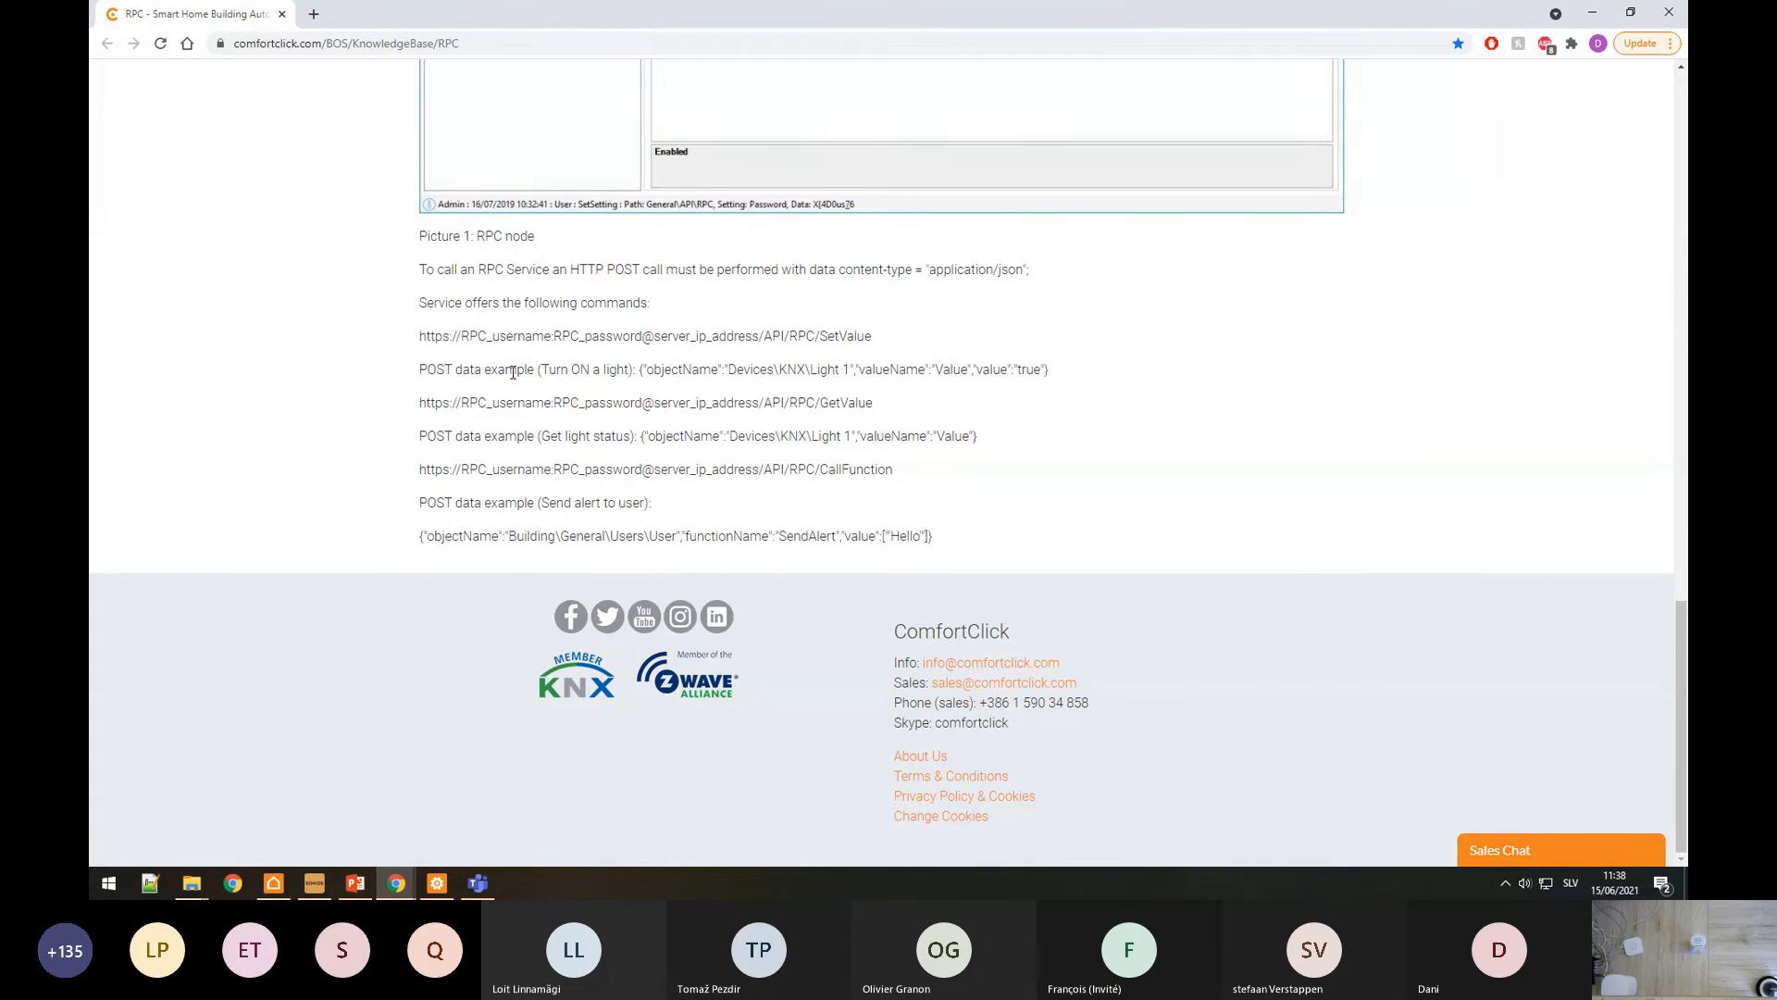
Step: Select the 'Turn ON a light' JSON example on the RPC knowledge base page
drag(423, 370, 1060, 382)
key(ctrl+c)
click(674, 373)
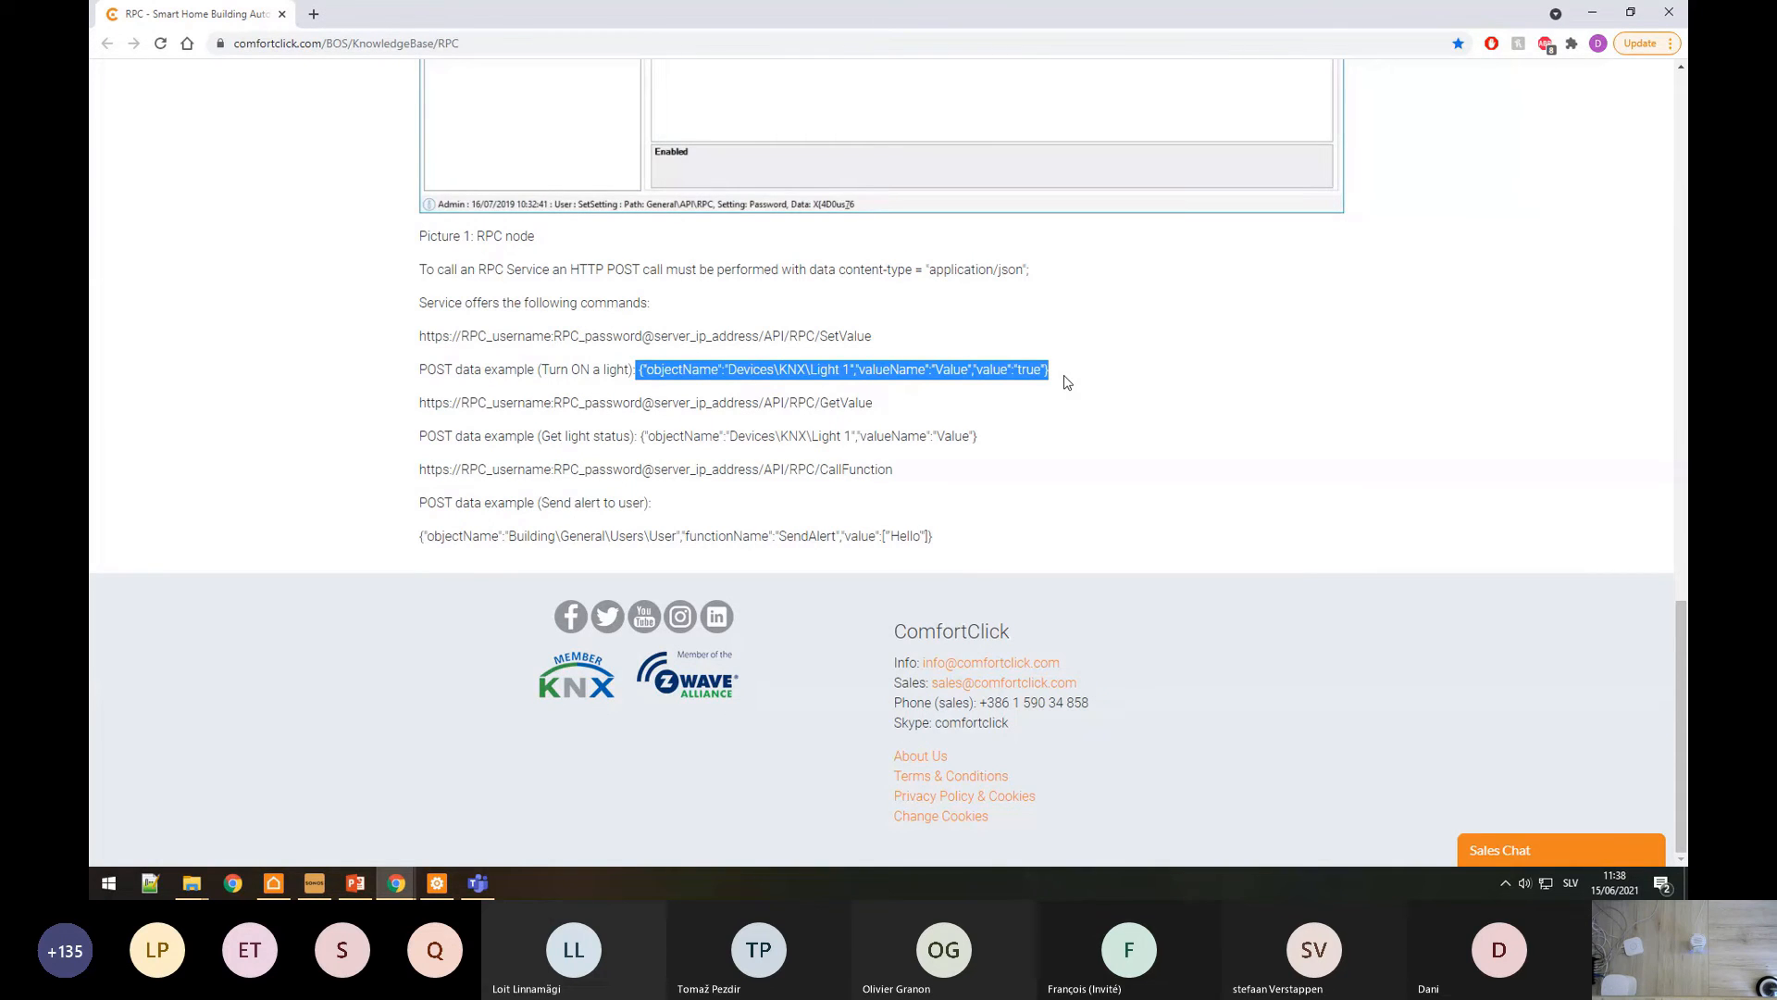
click(686, 377)
drag(639, 369, 1052, 371)
Step: Paste the light-on JSON into the Post Data editor and double the backslashes before Light
key(alt+Tab)
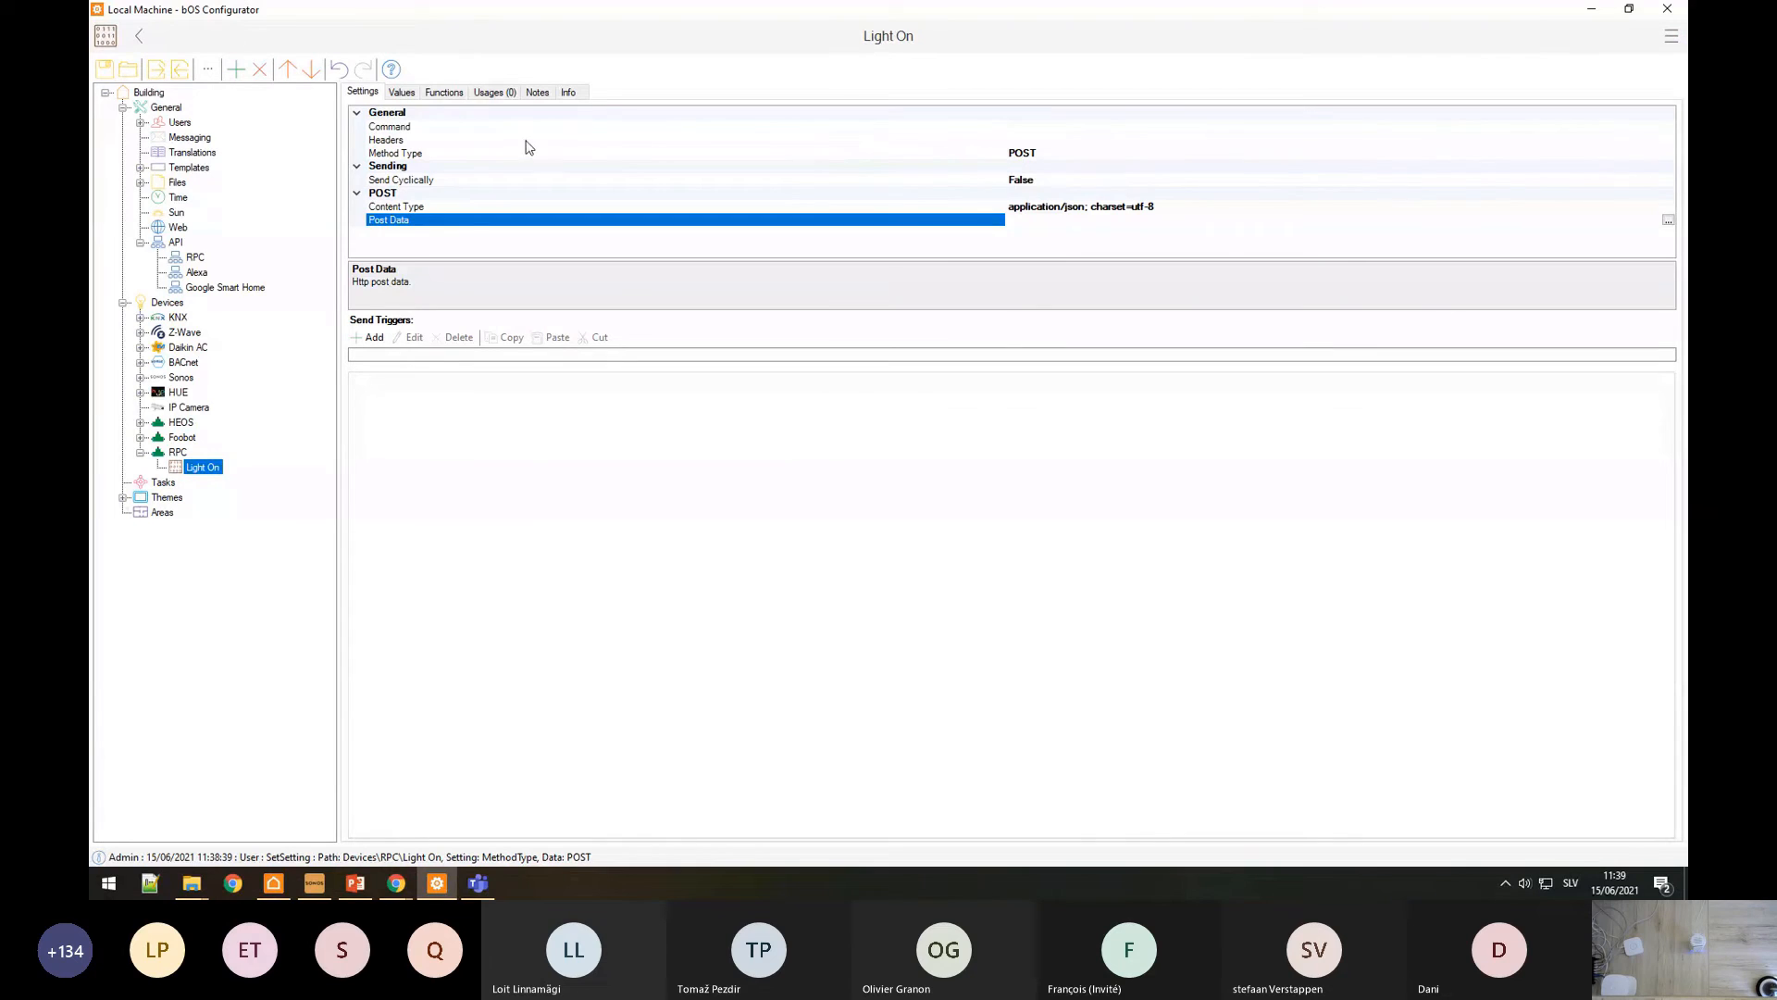
click(479, 116)
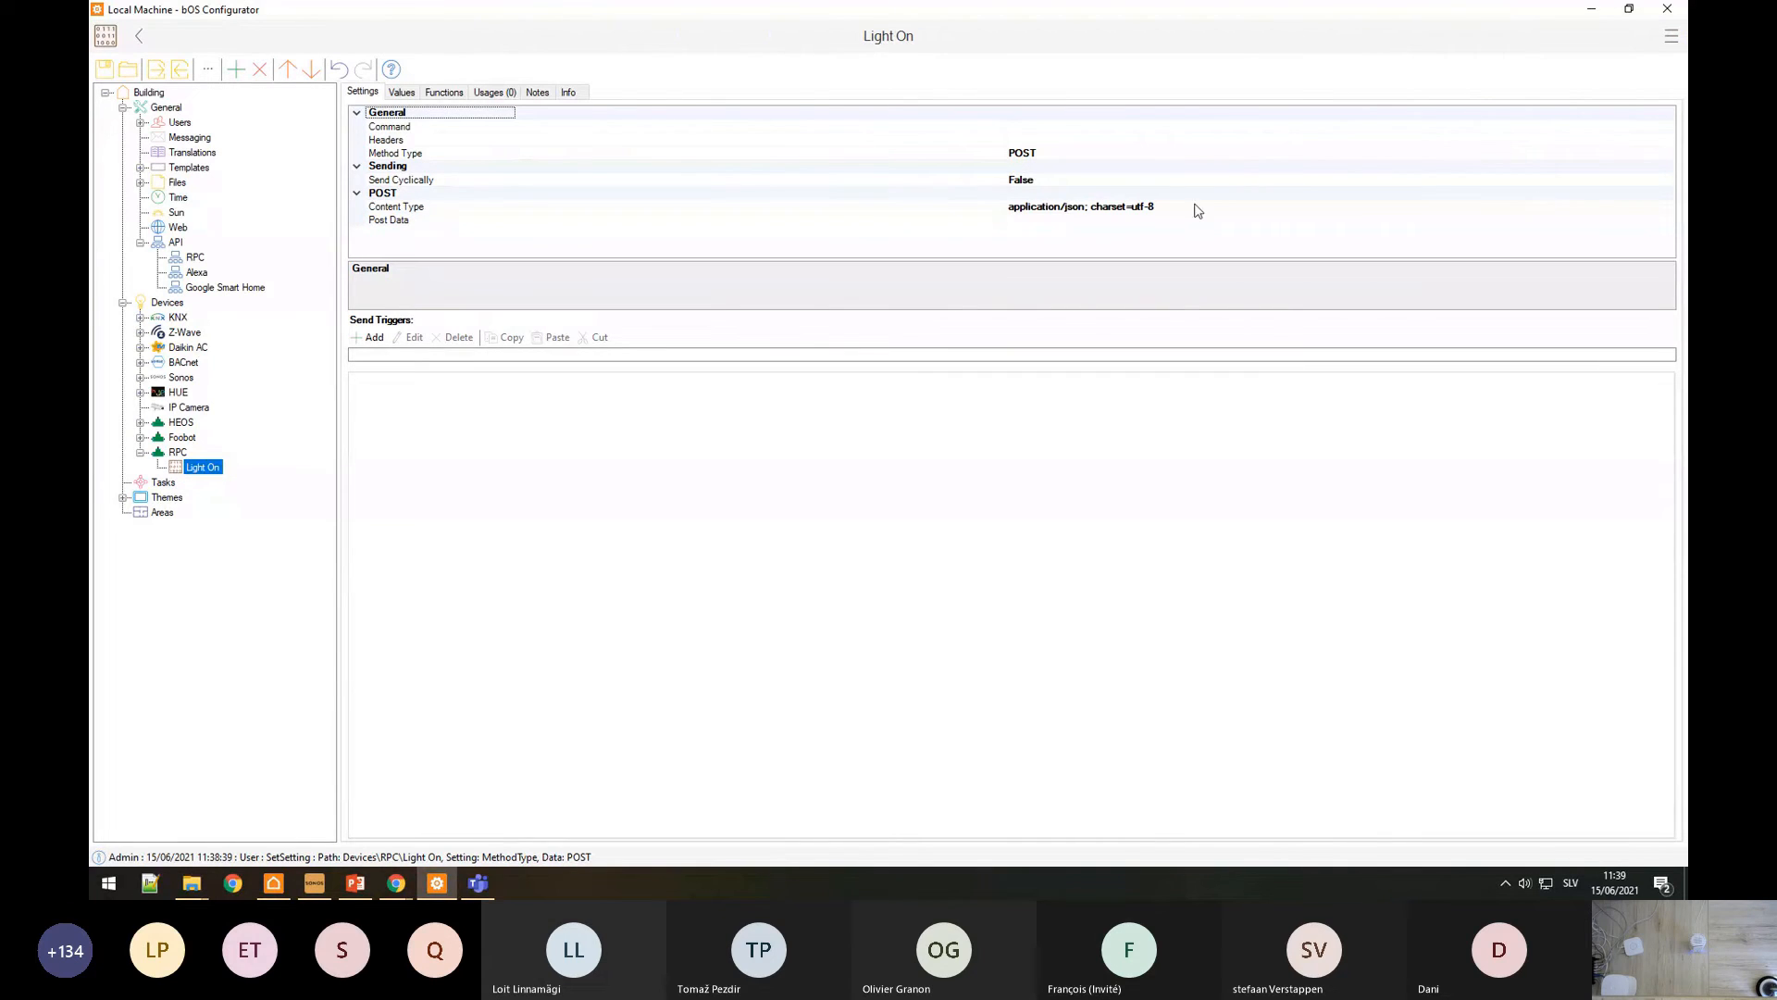
click(1122, 220)
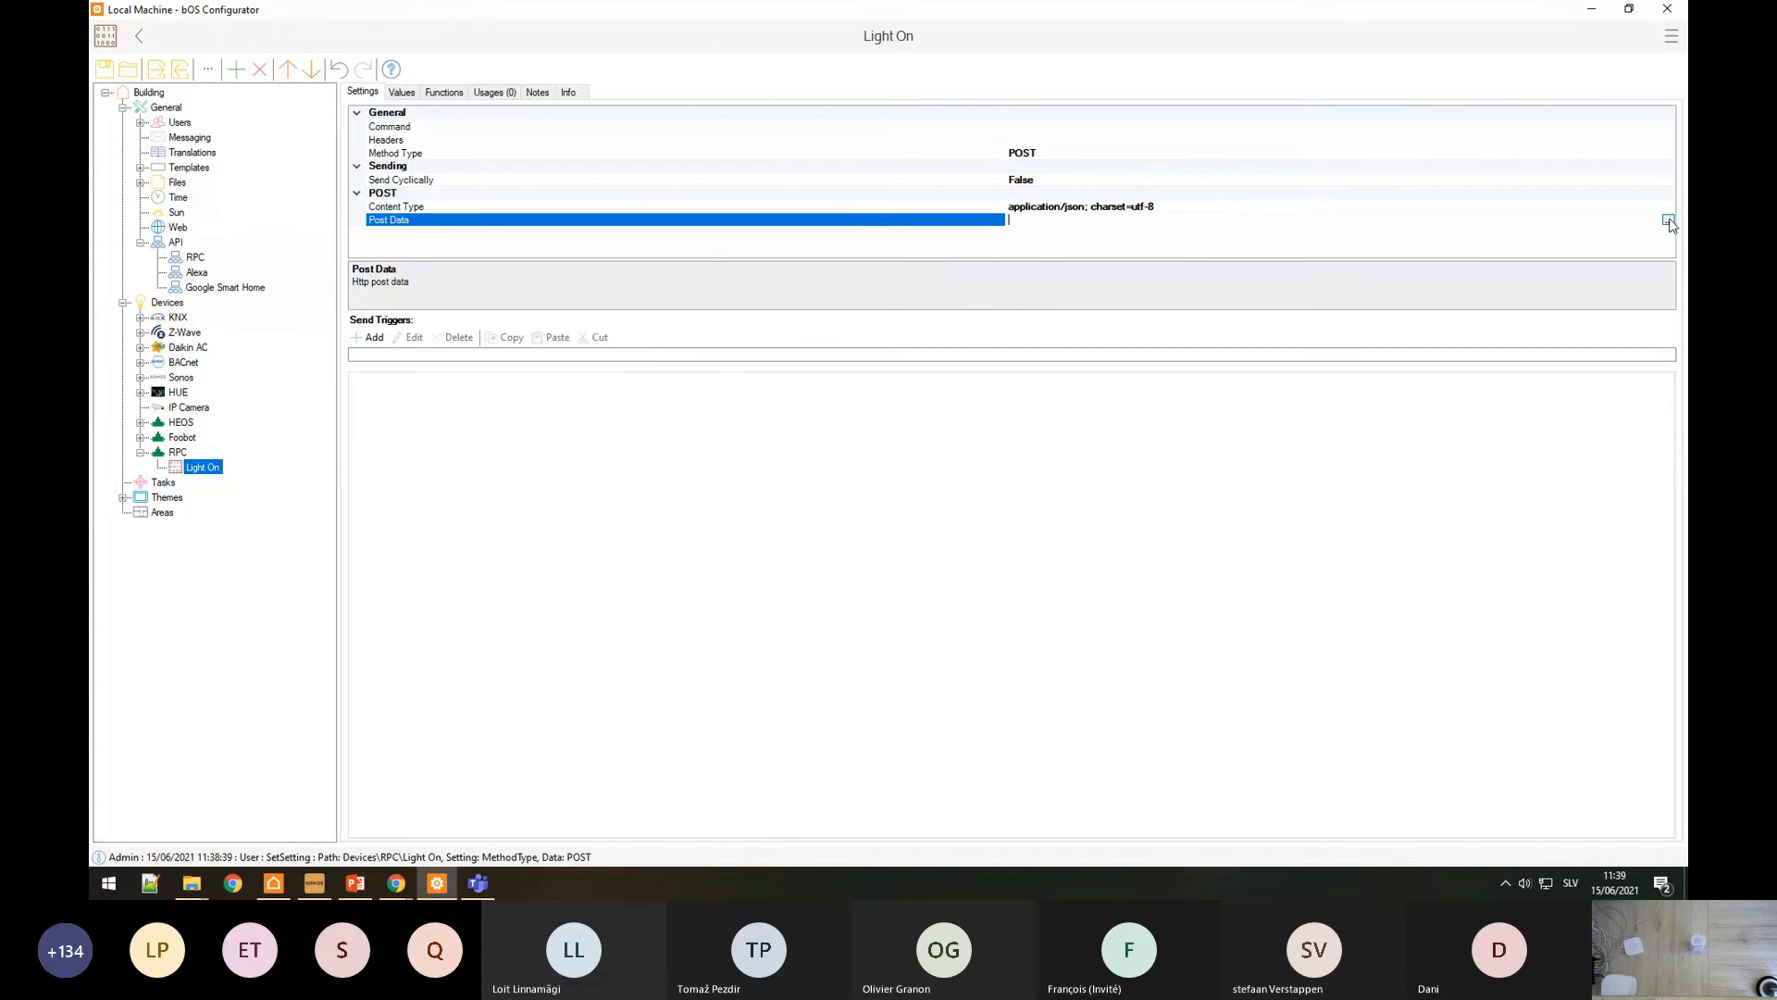
click(1668, 220)
key(ctrl+v)
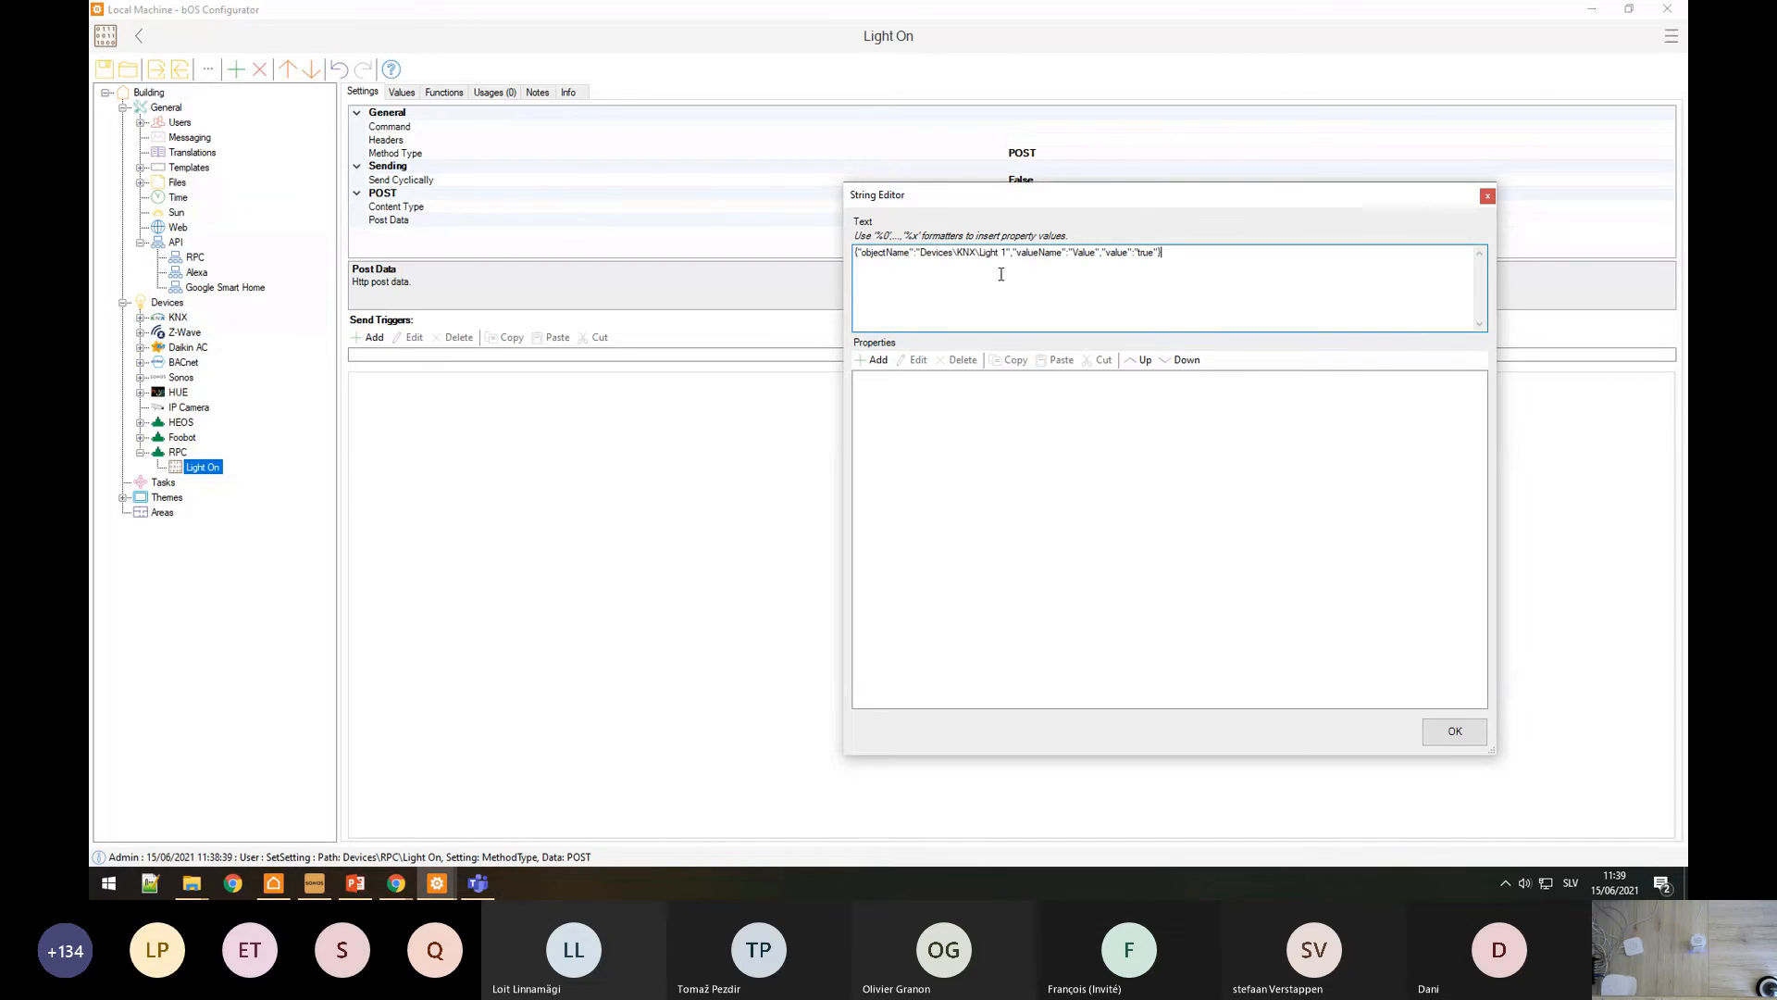
click(981, 254)
text(\)
key(BackSpace)
text(\)
Step: Delete the 1 so the object is Devices\\KNX\\Light, and confirm the post data
mouse_move(396, 882)
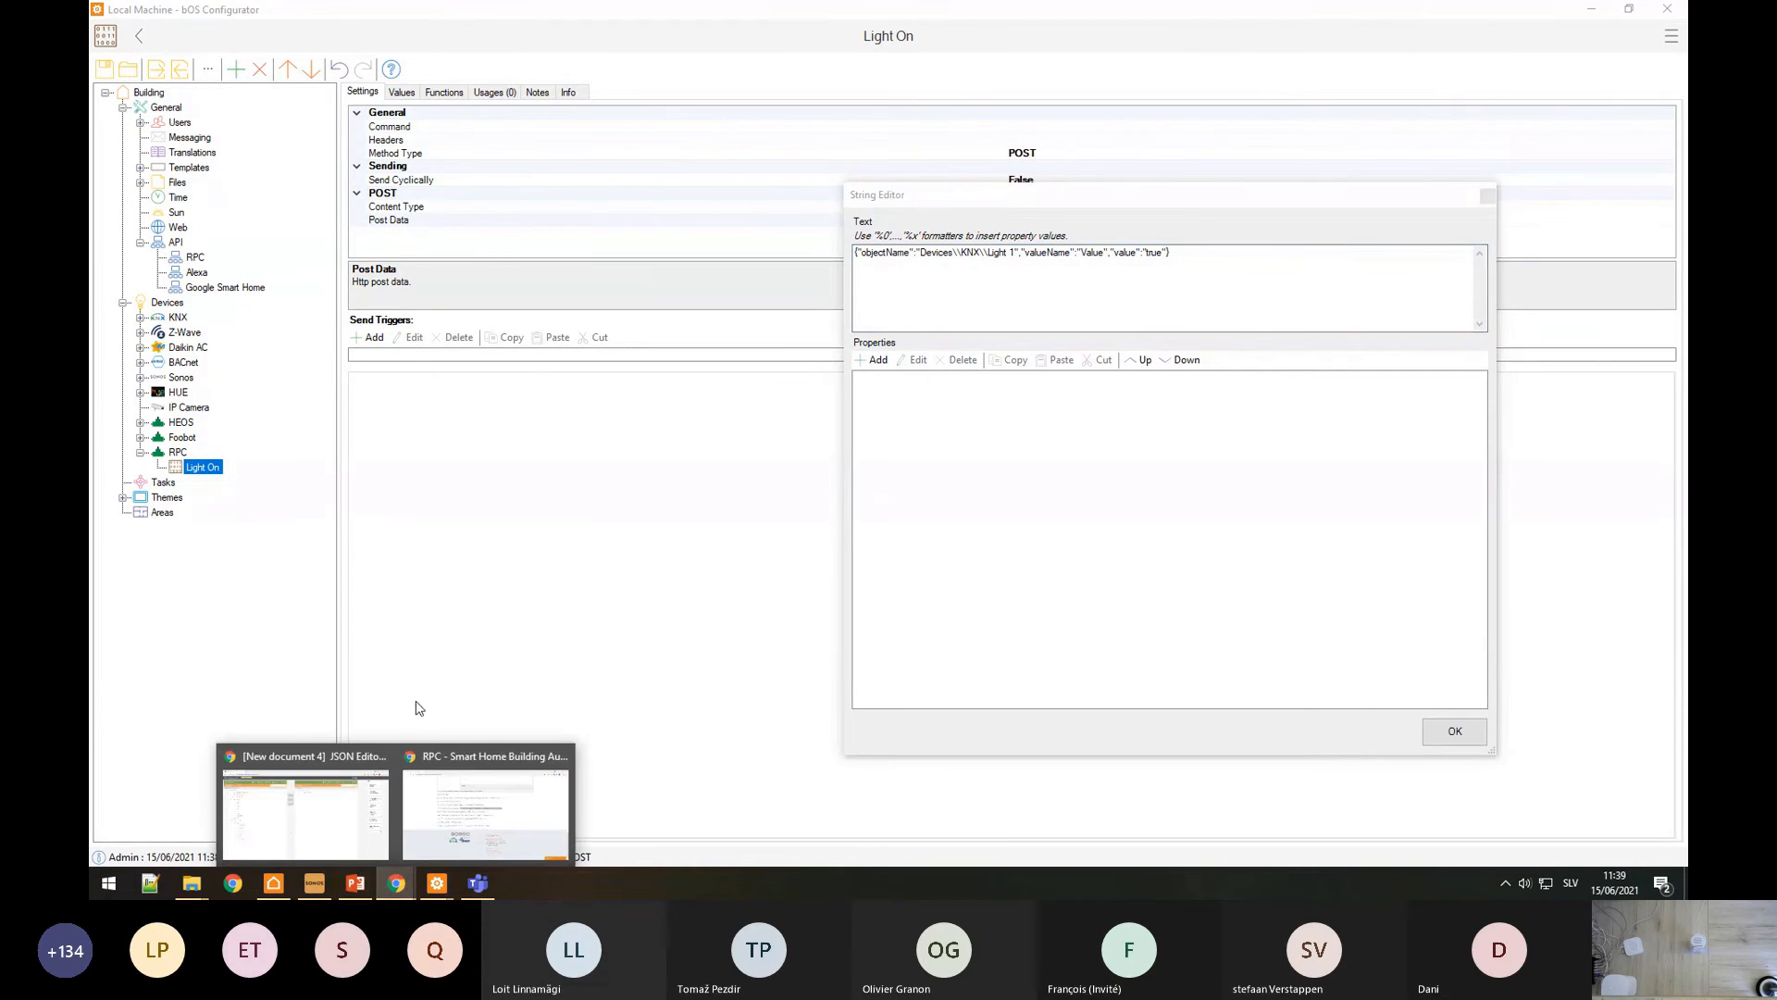
click(483, 805)
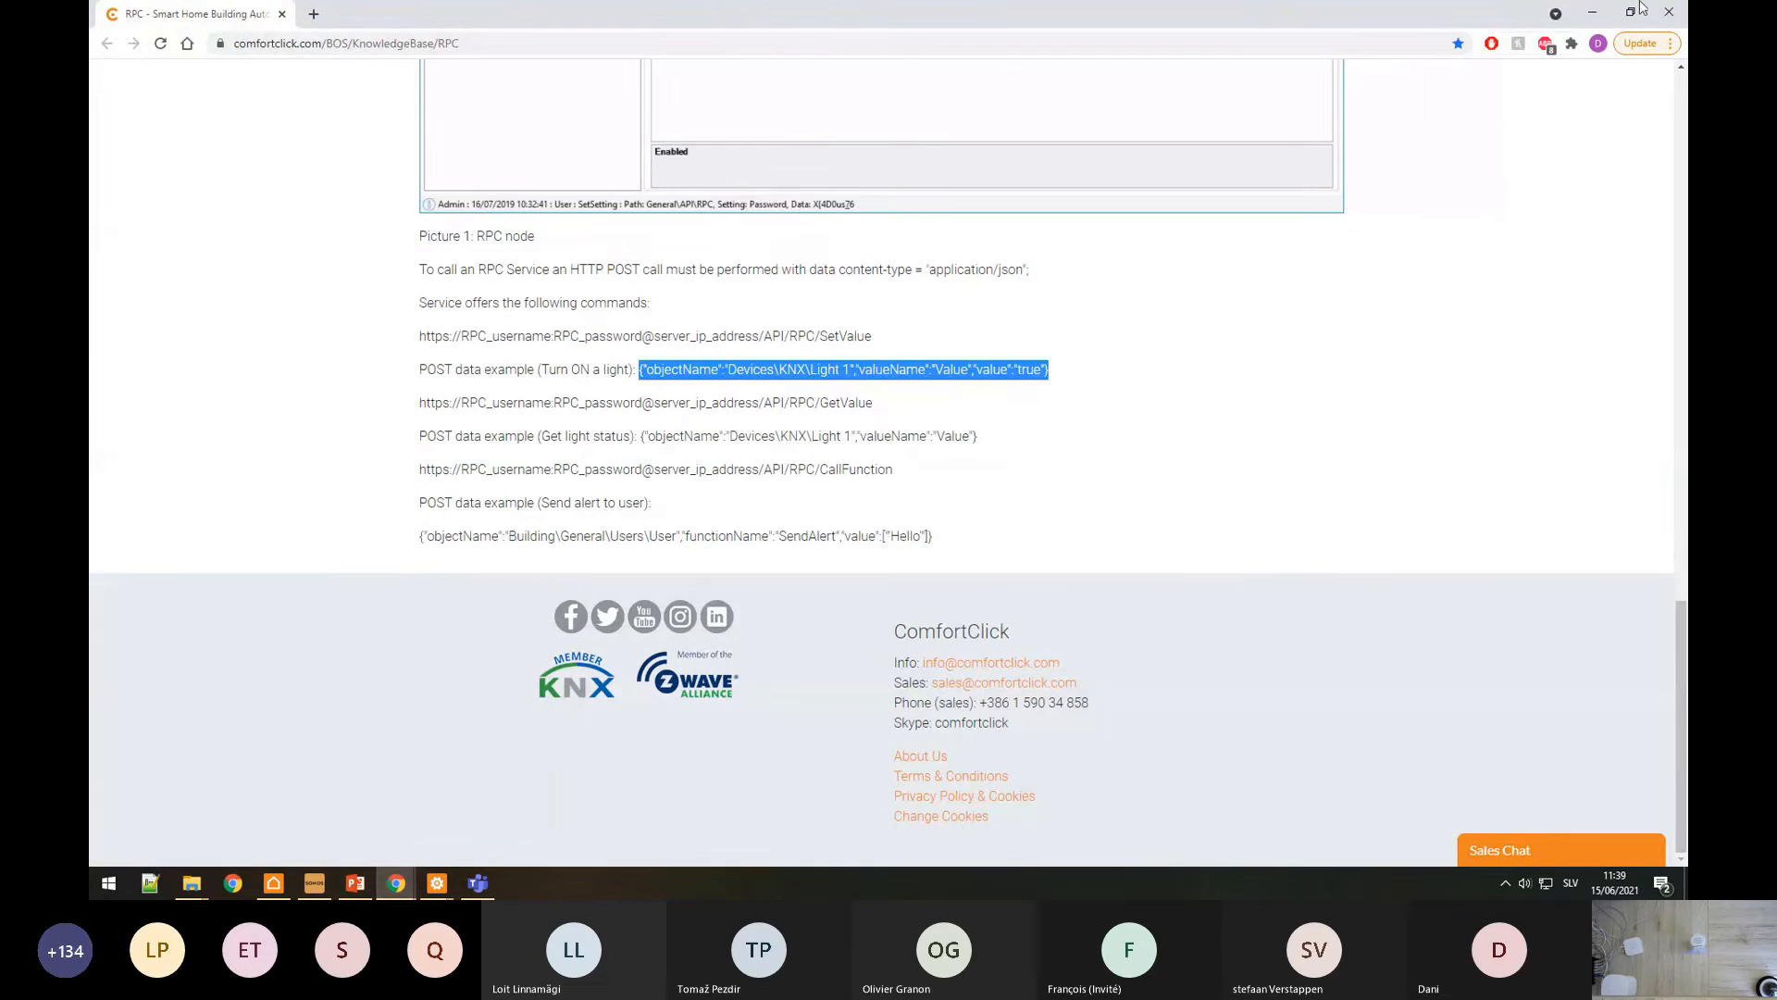
click(1592, 12)
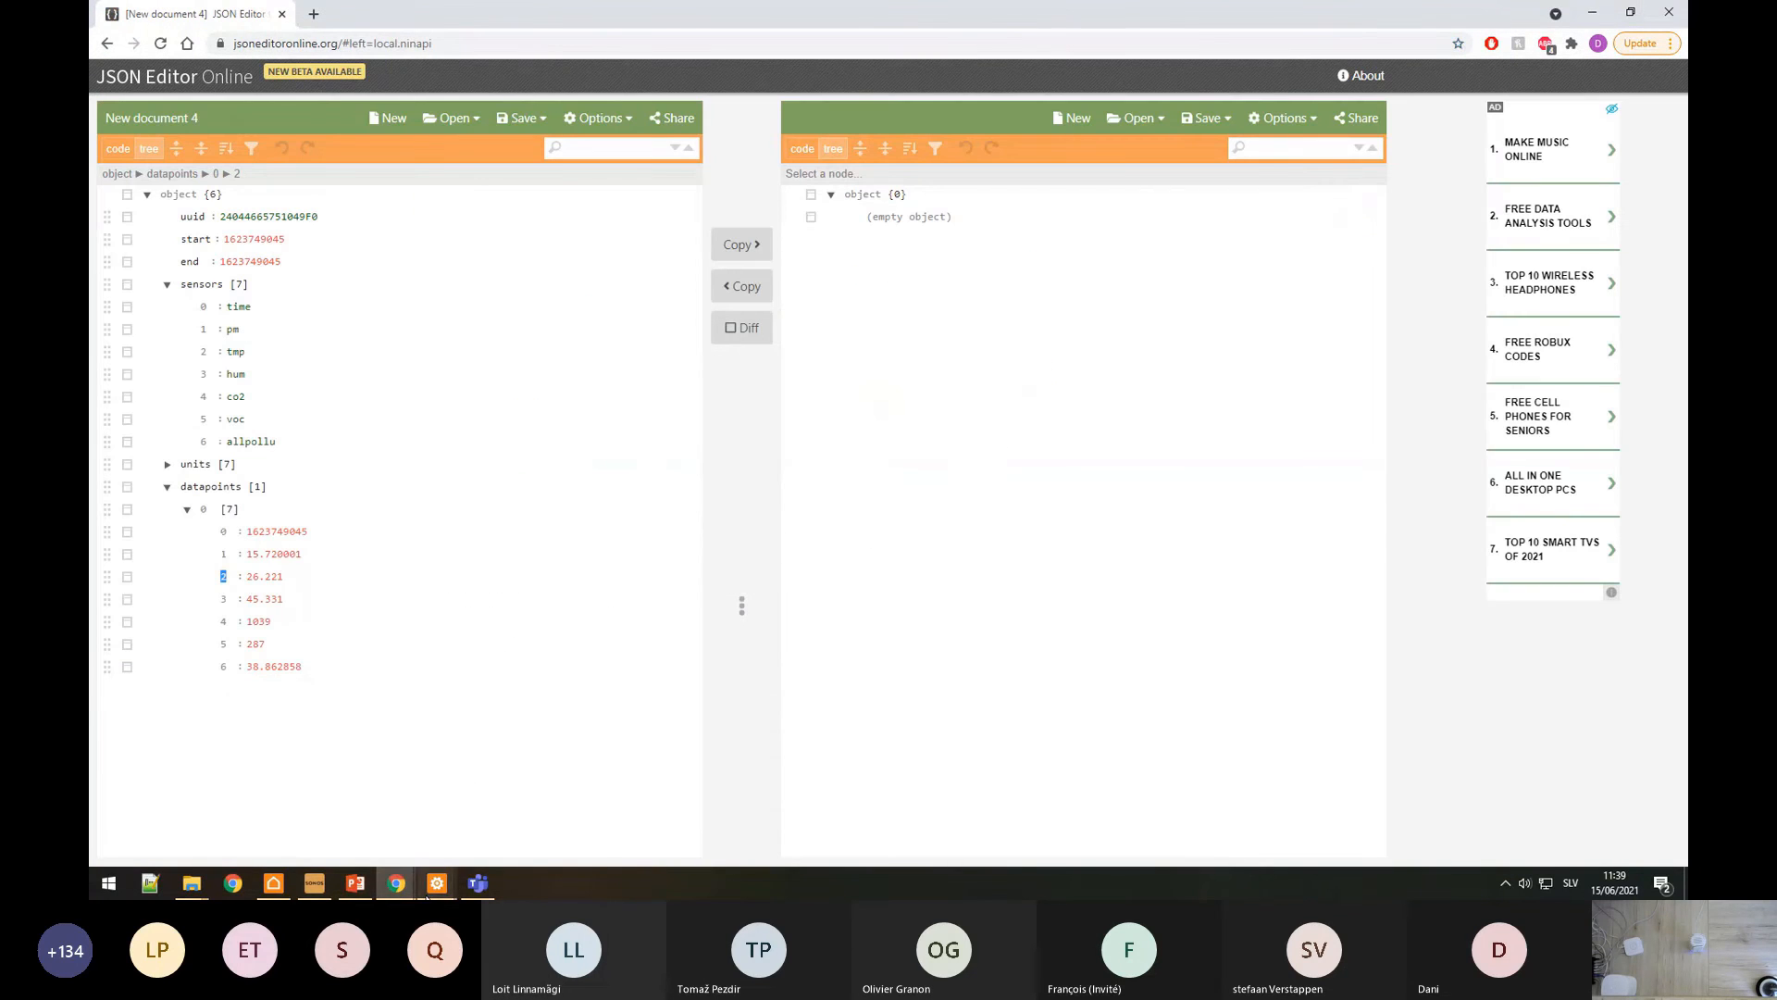
mouse_move(437, 882)
click(505, 849)
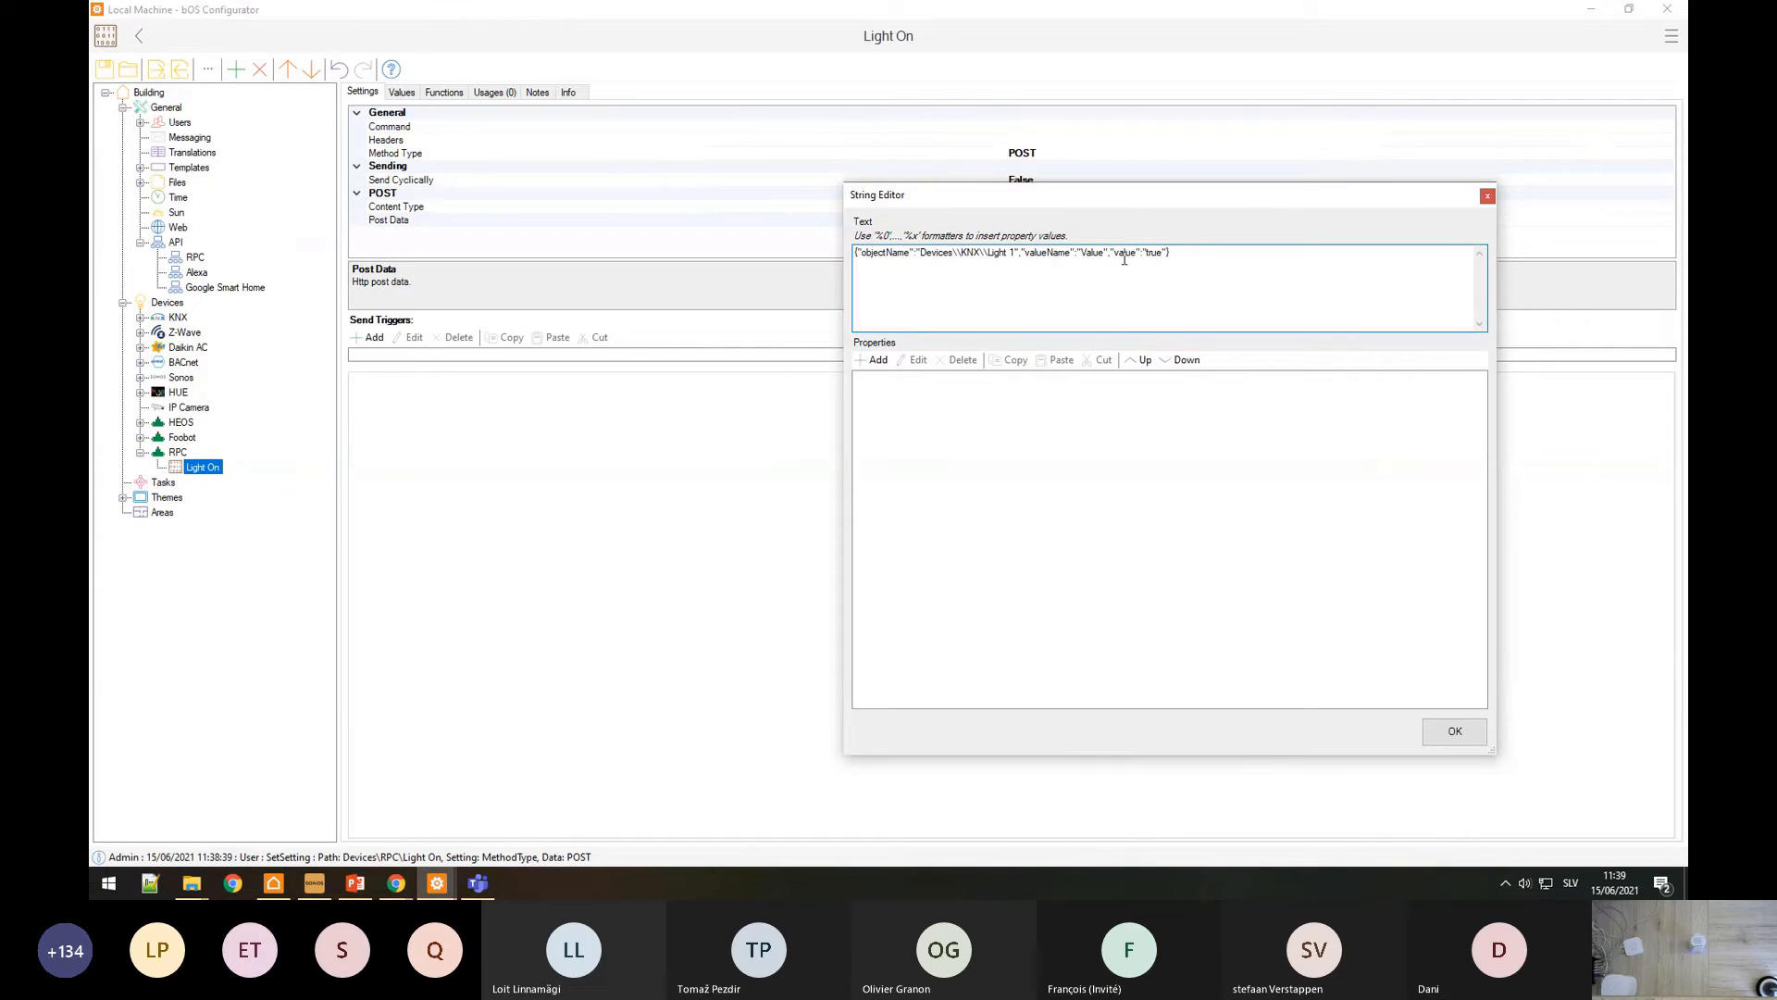
click(1015, 252)
key(BackSpace)
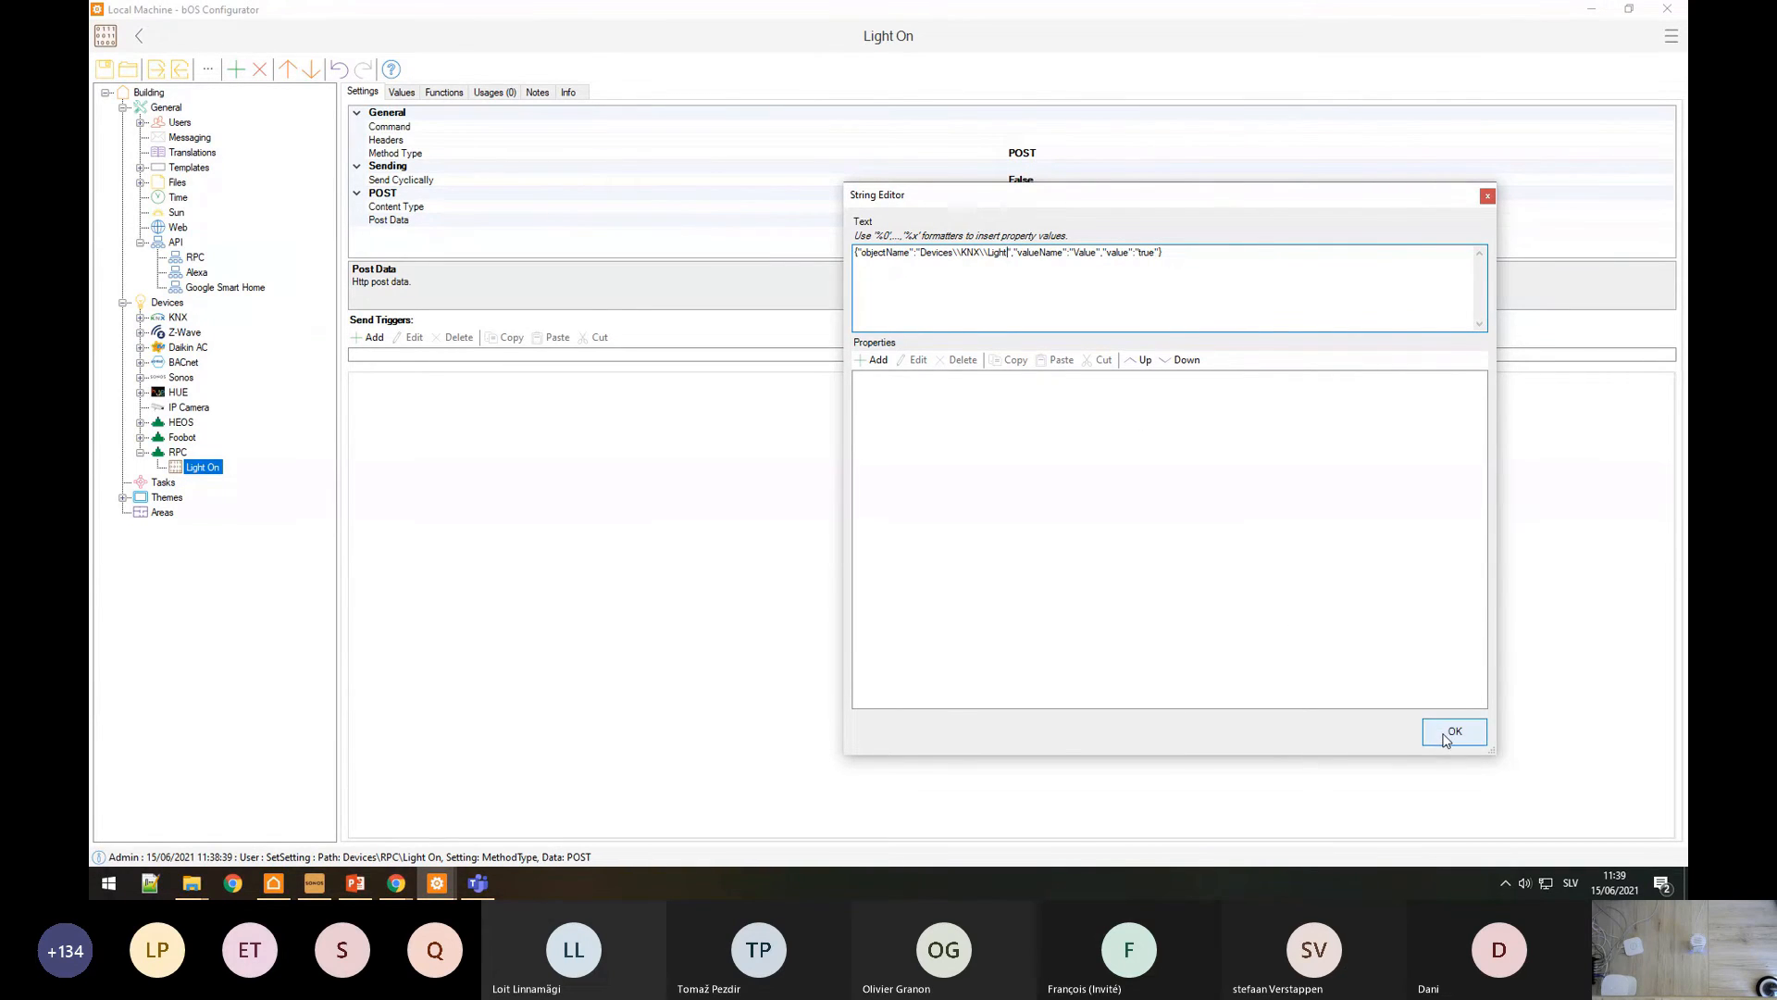
drag(1135, 252, 1153, 253)
click(1455, 731)
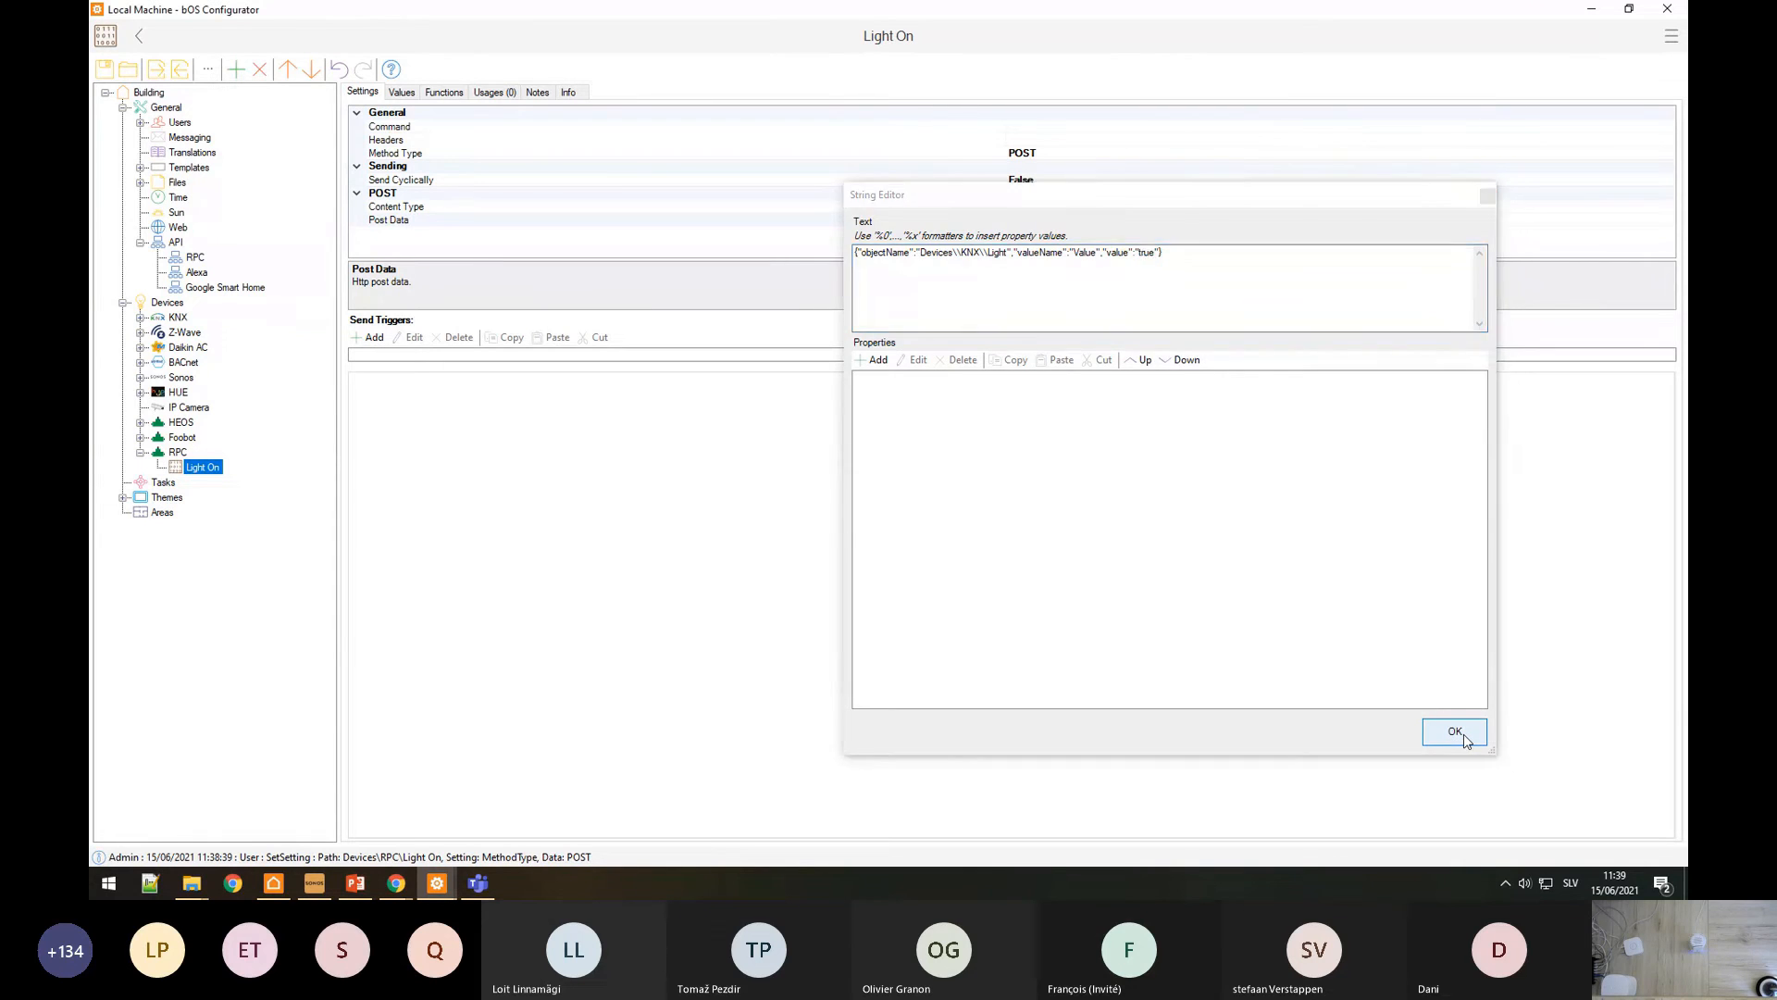
Step: Set the Light On request's Command to 'SetValue'
click(1028, 125)
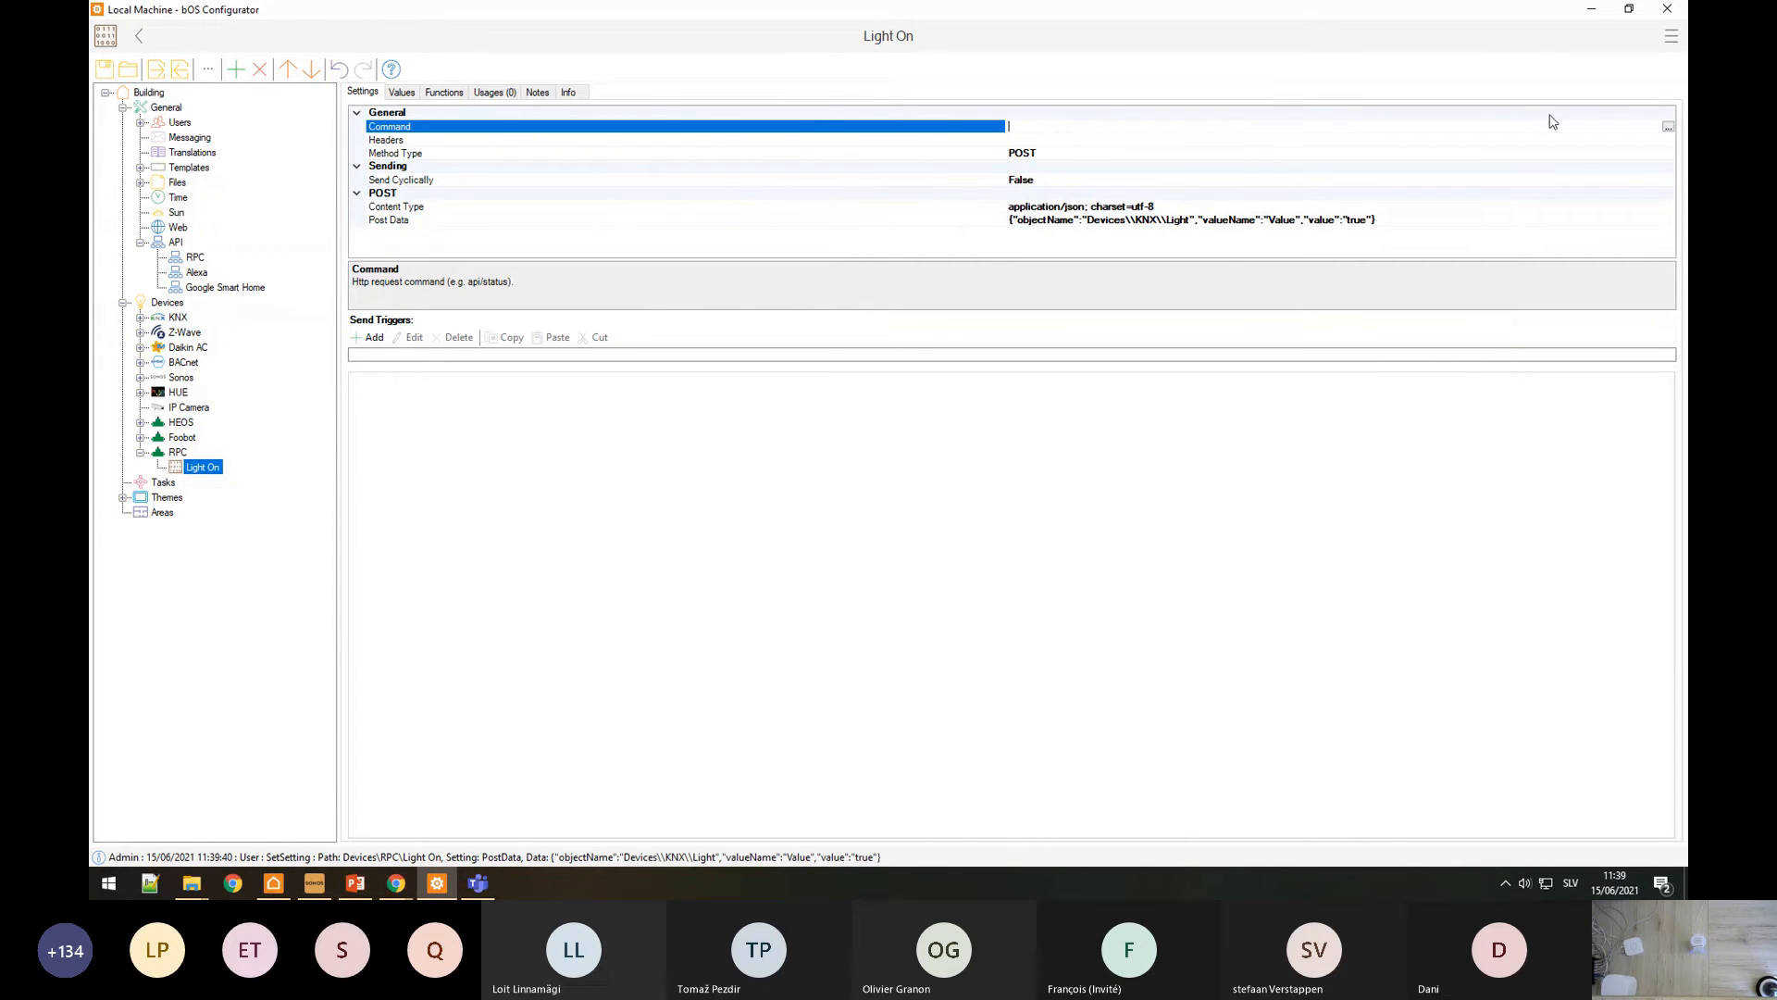
click(1668, 126)
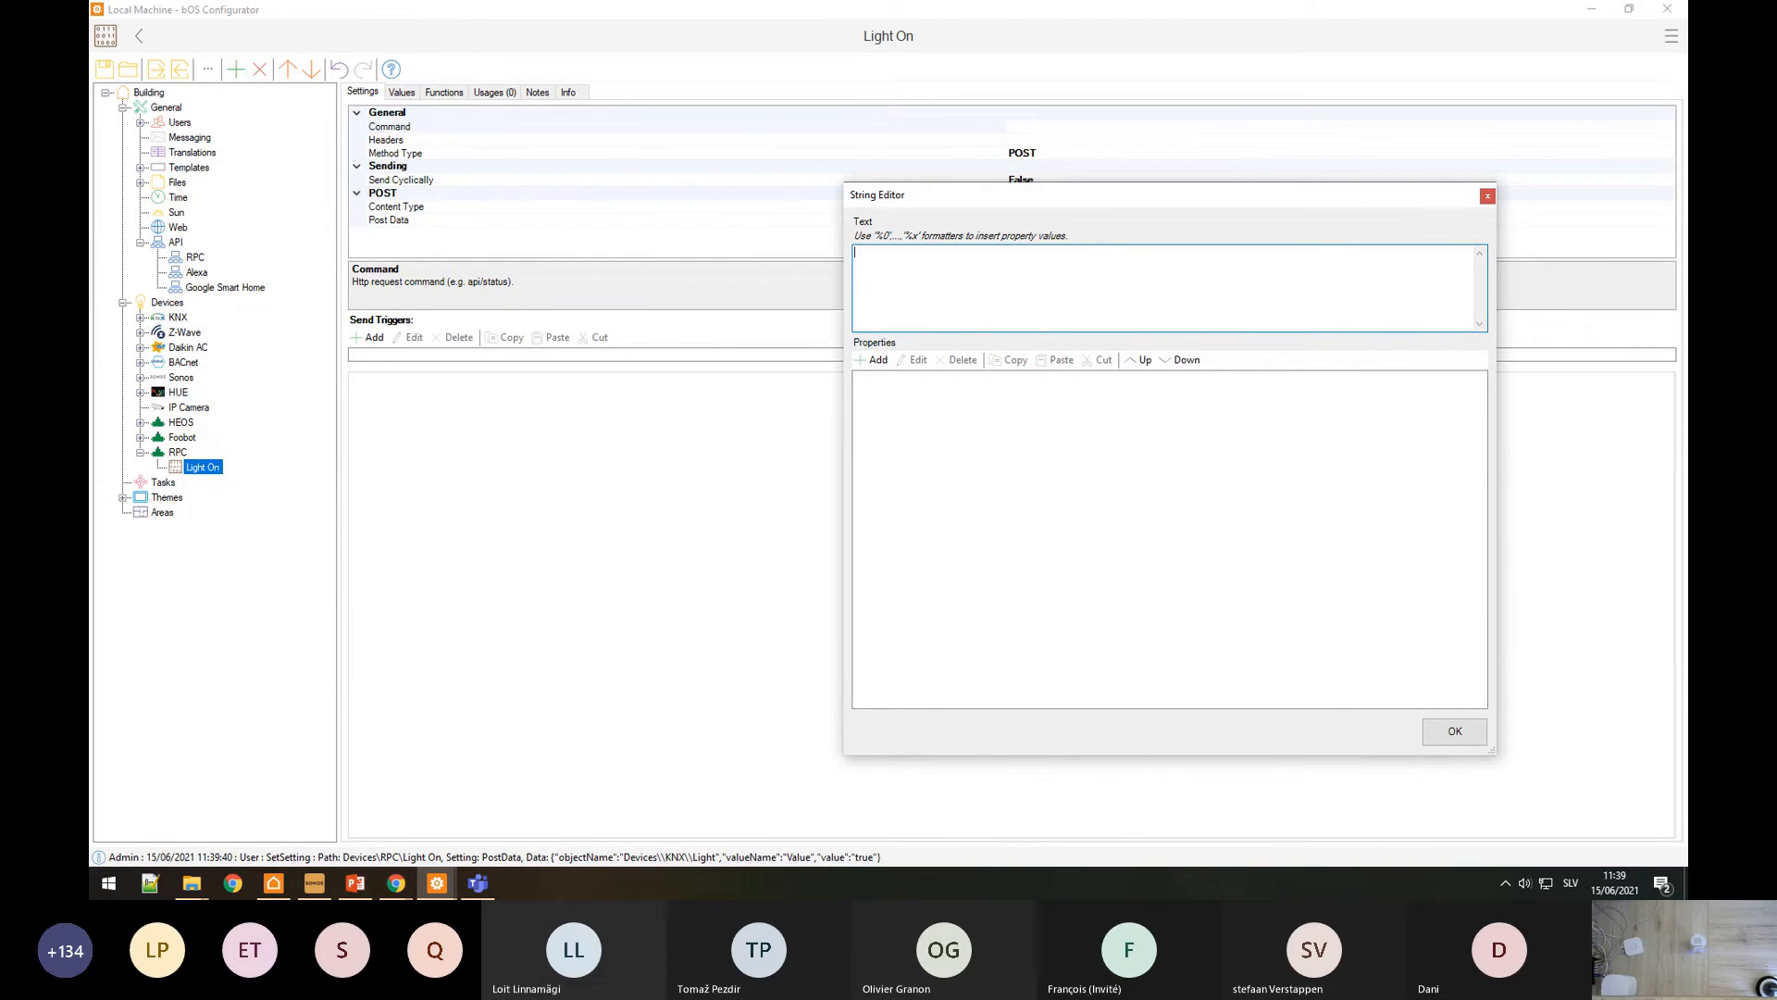
text(SetValue)
click(1475, 742)
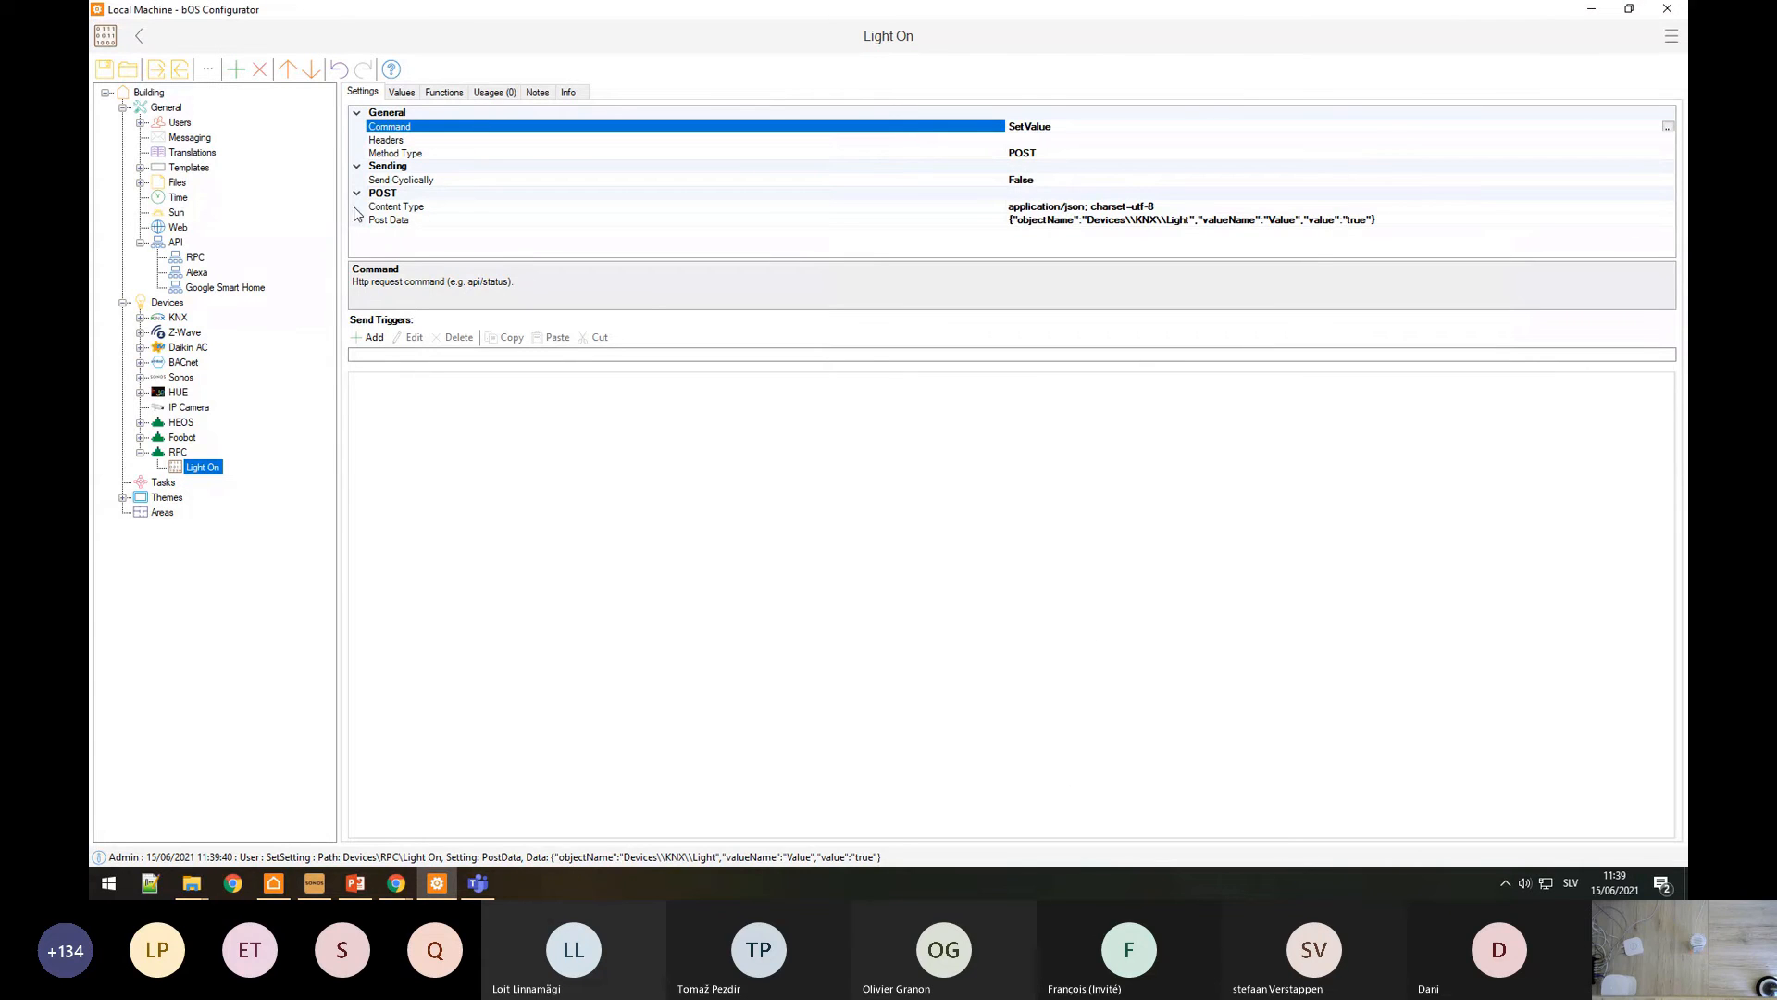
Step: Review the Light On request's functions and values, then select the RPC device
click(444, 93)
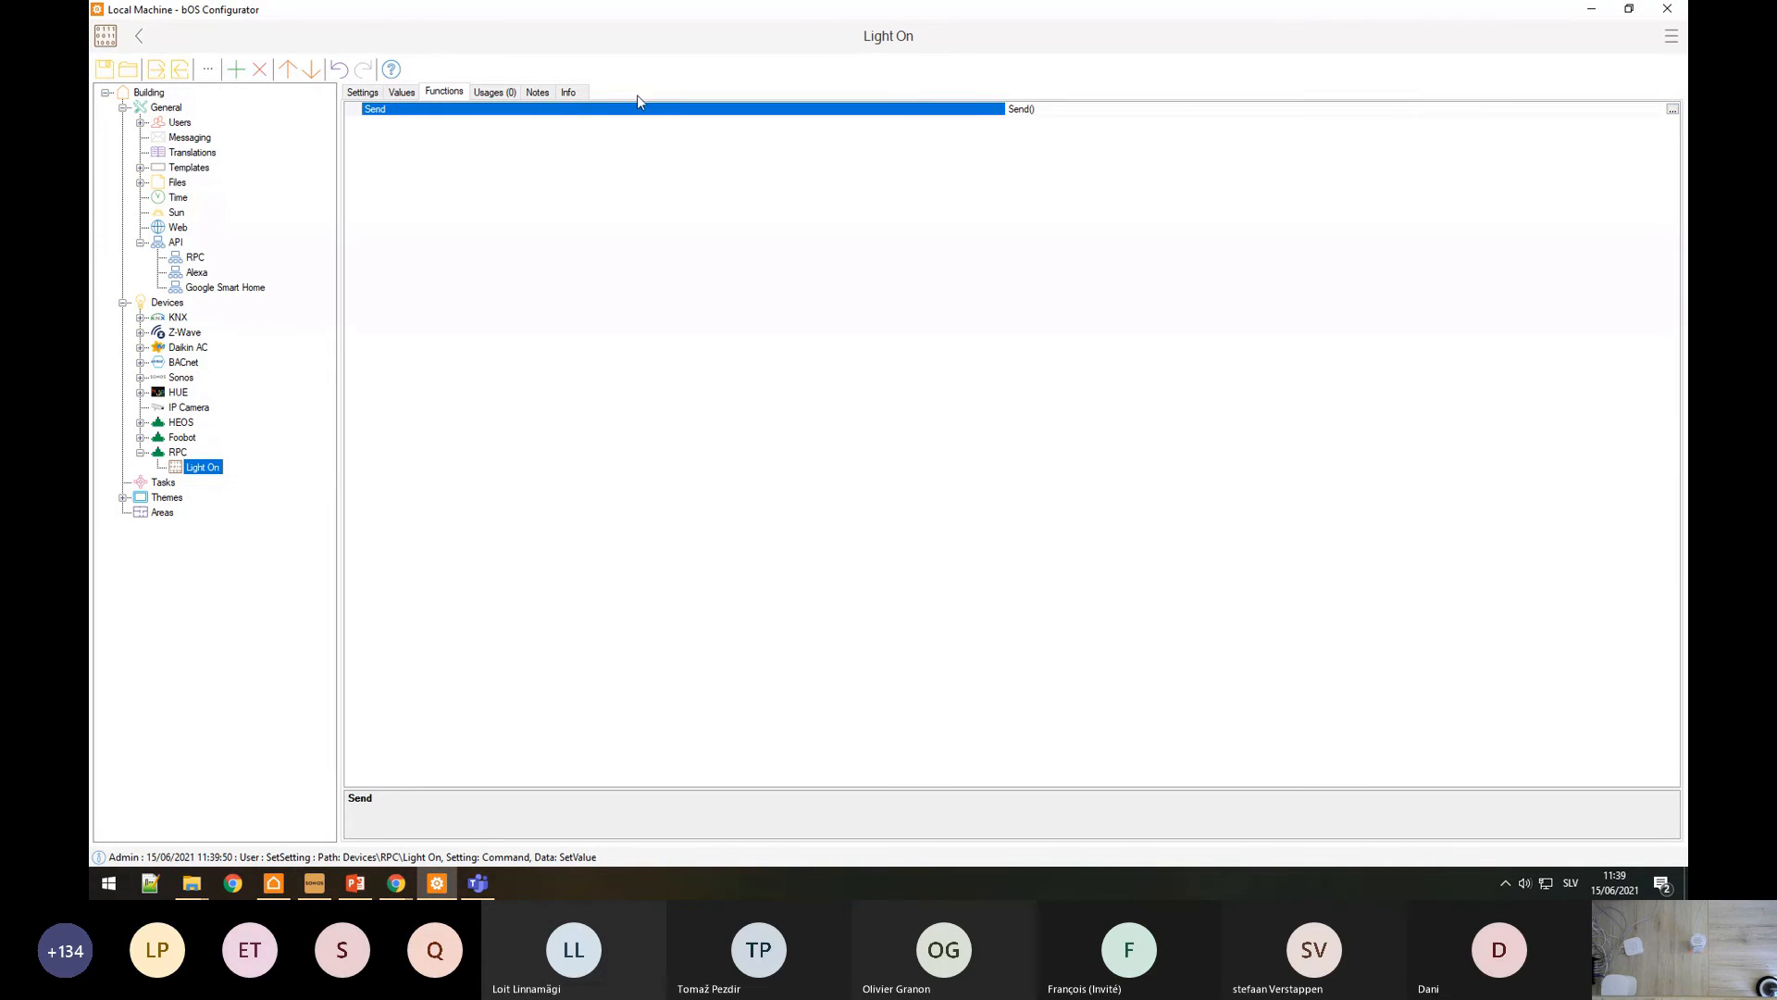
click(406, 93)
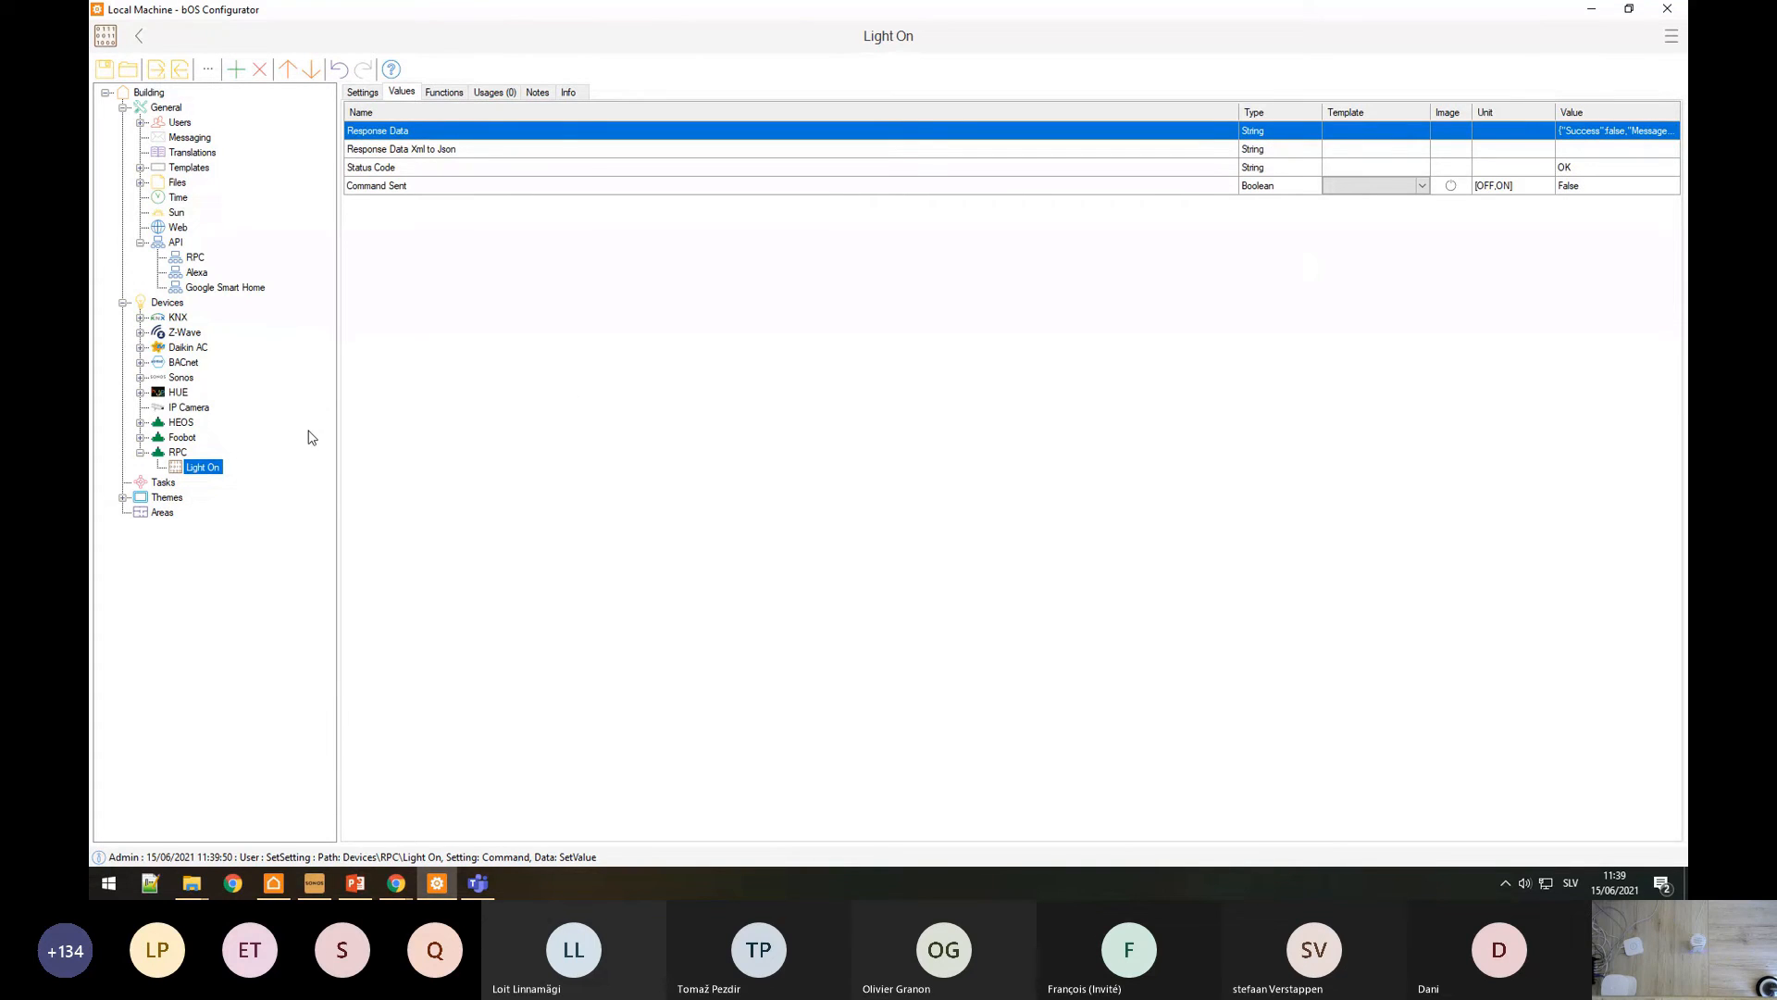
click(168, 430)
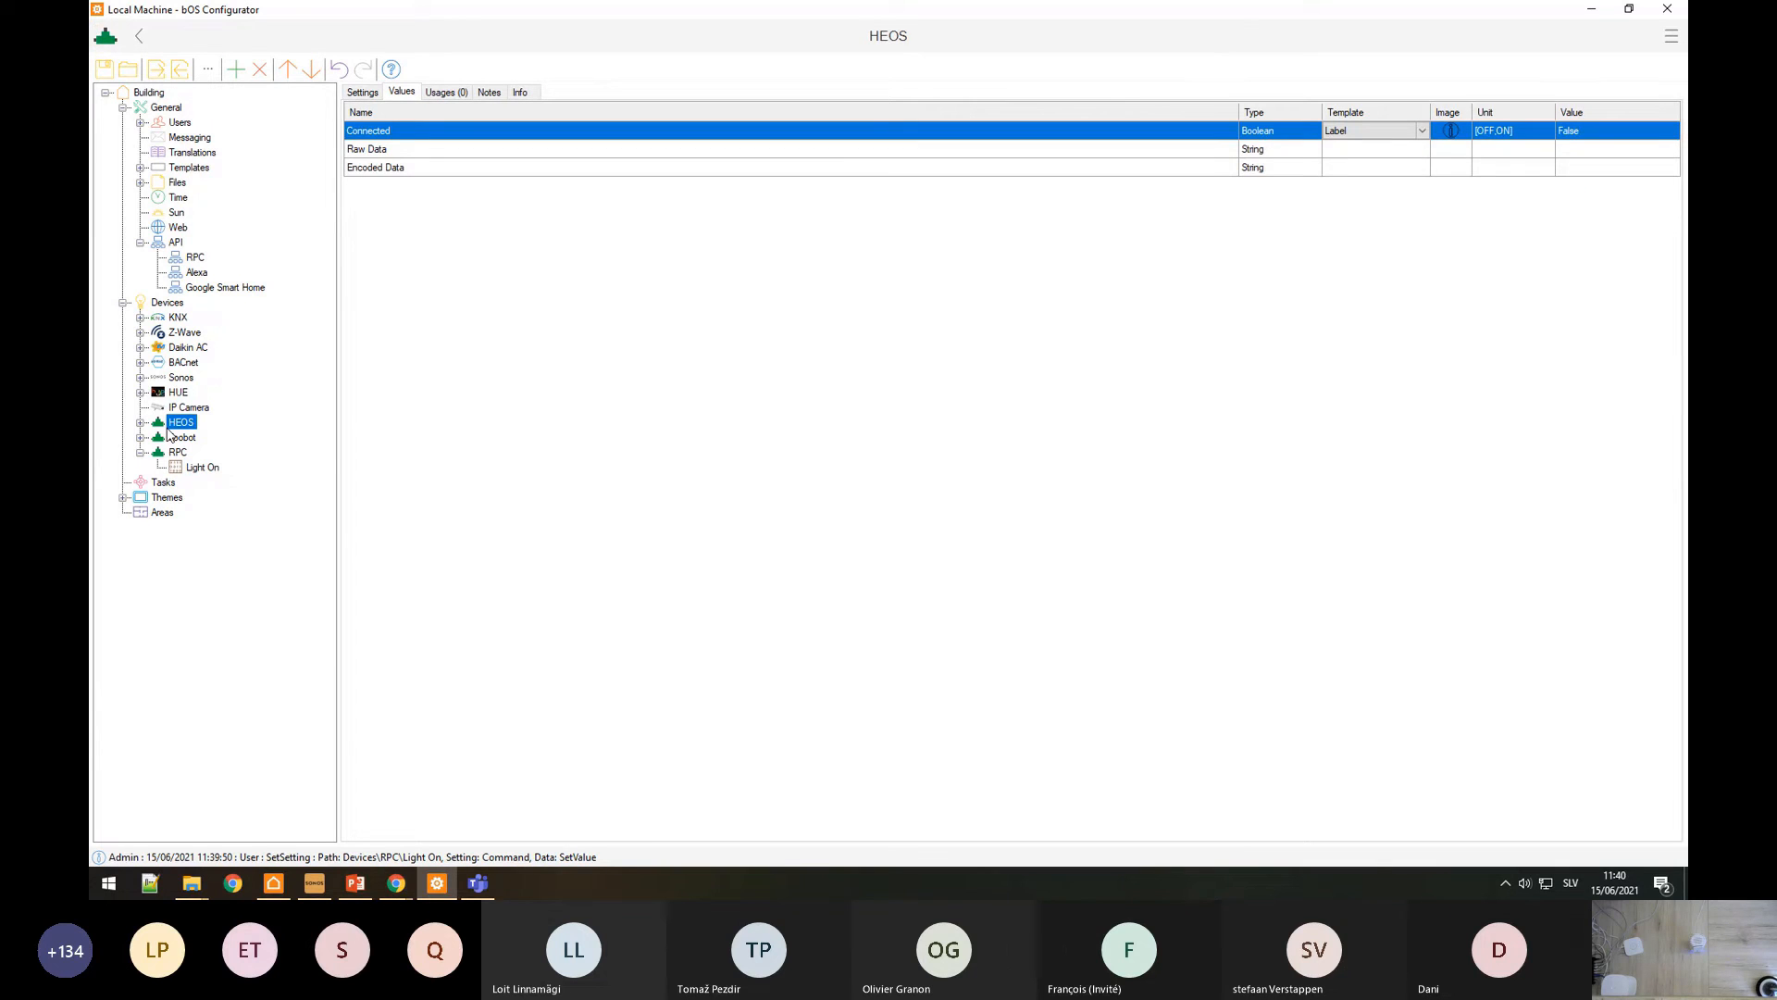
click(200, 470)
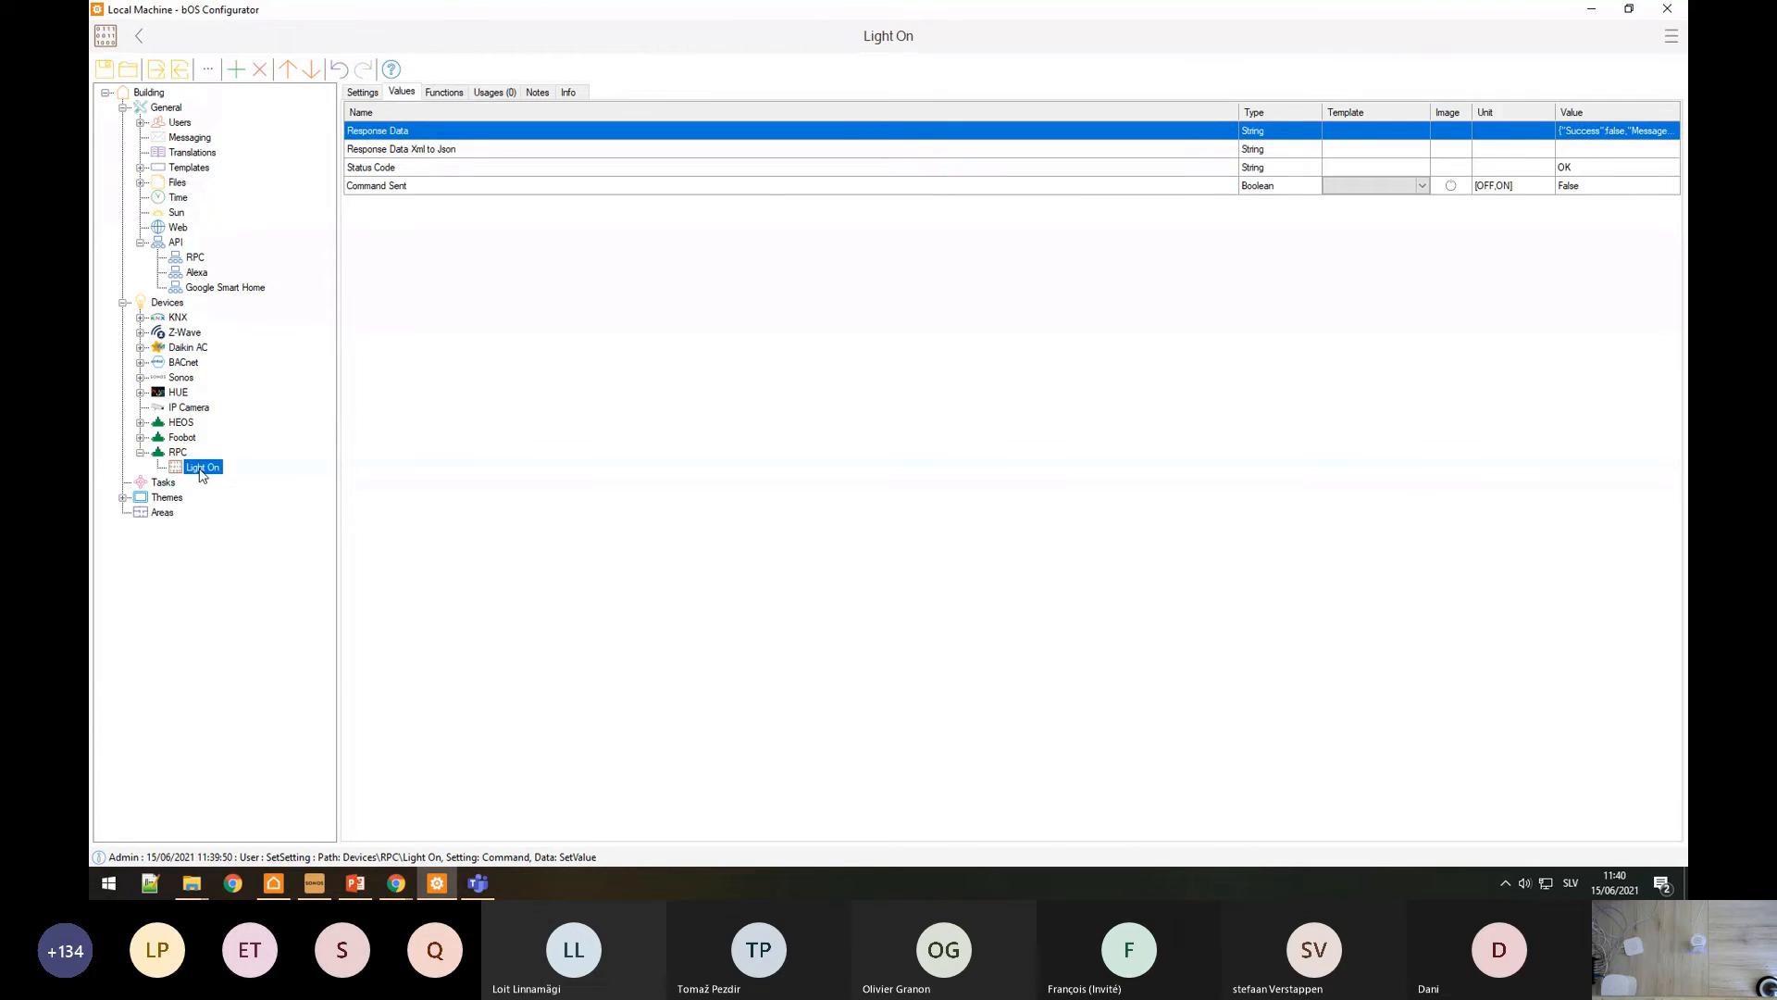
click(179, 452)
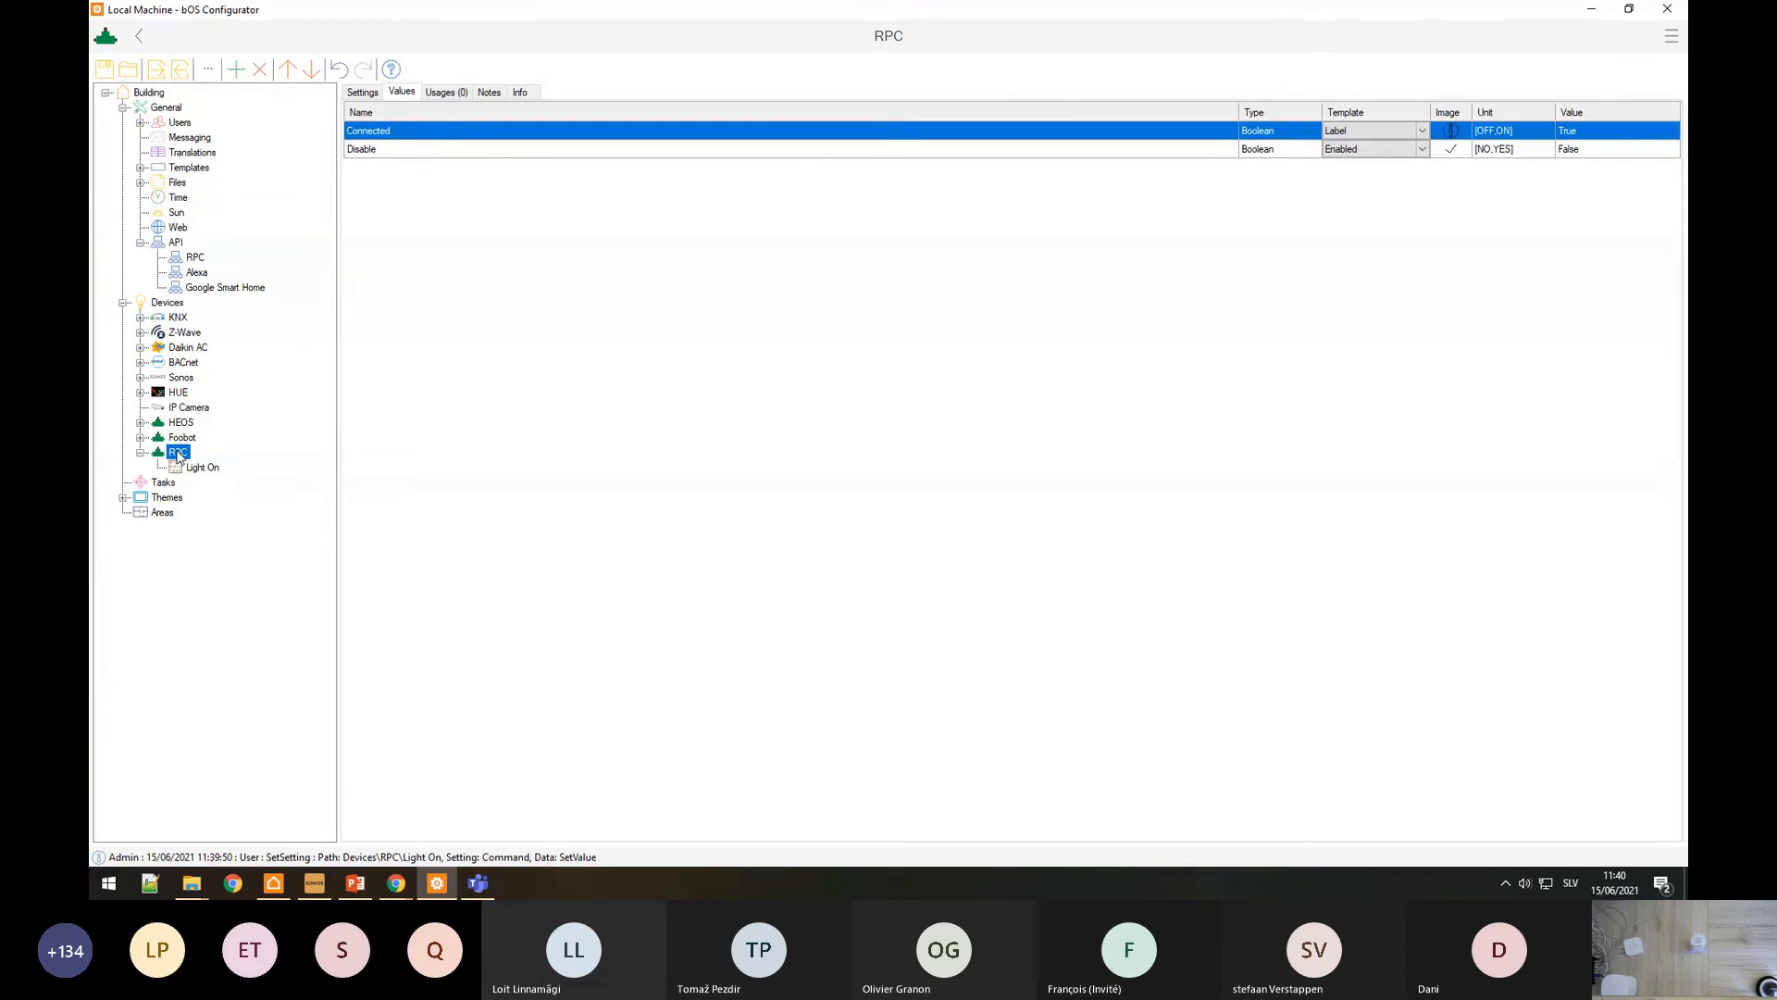
right_click(179, 453)
Step: Add an HTTP Command item under RPC and inspect its Command and Method Type settings
click(211, 462)
double_click(448, 216)
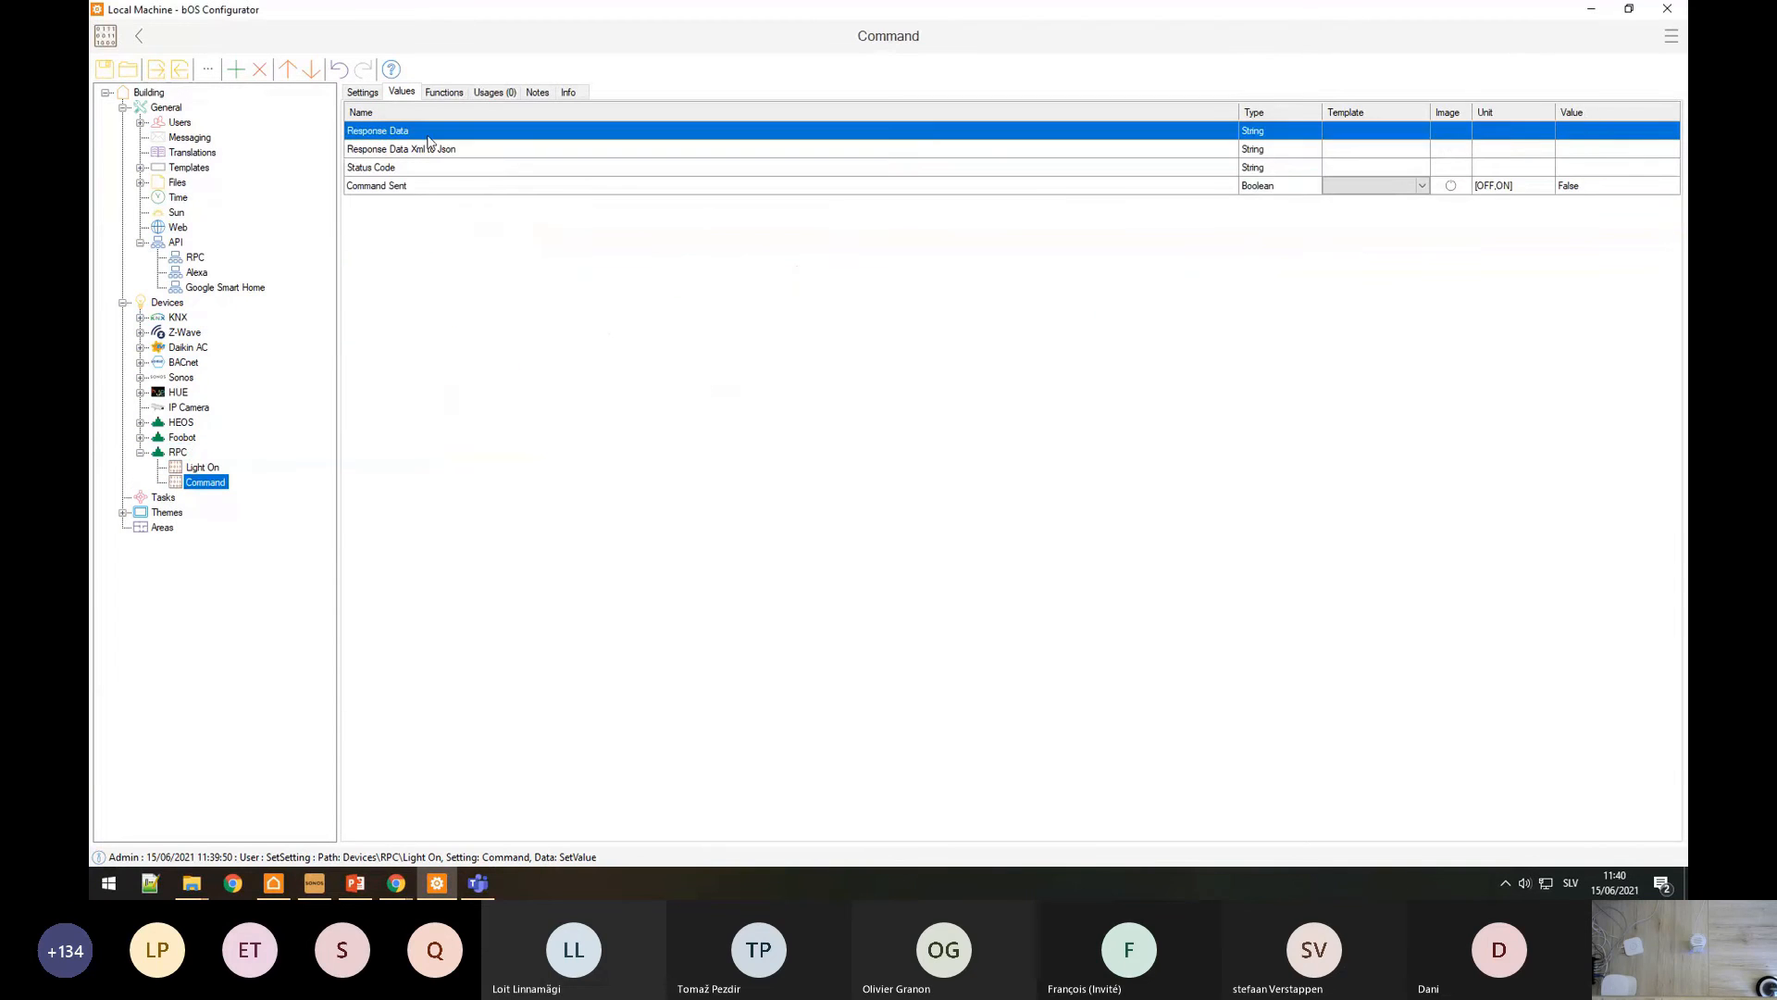
click(364, 94)
click(1060, 127)
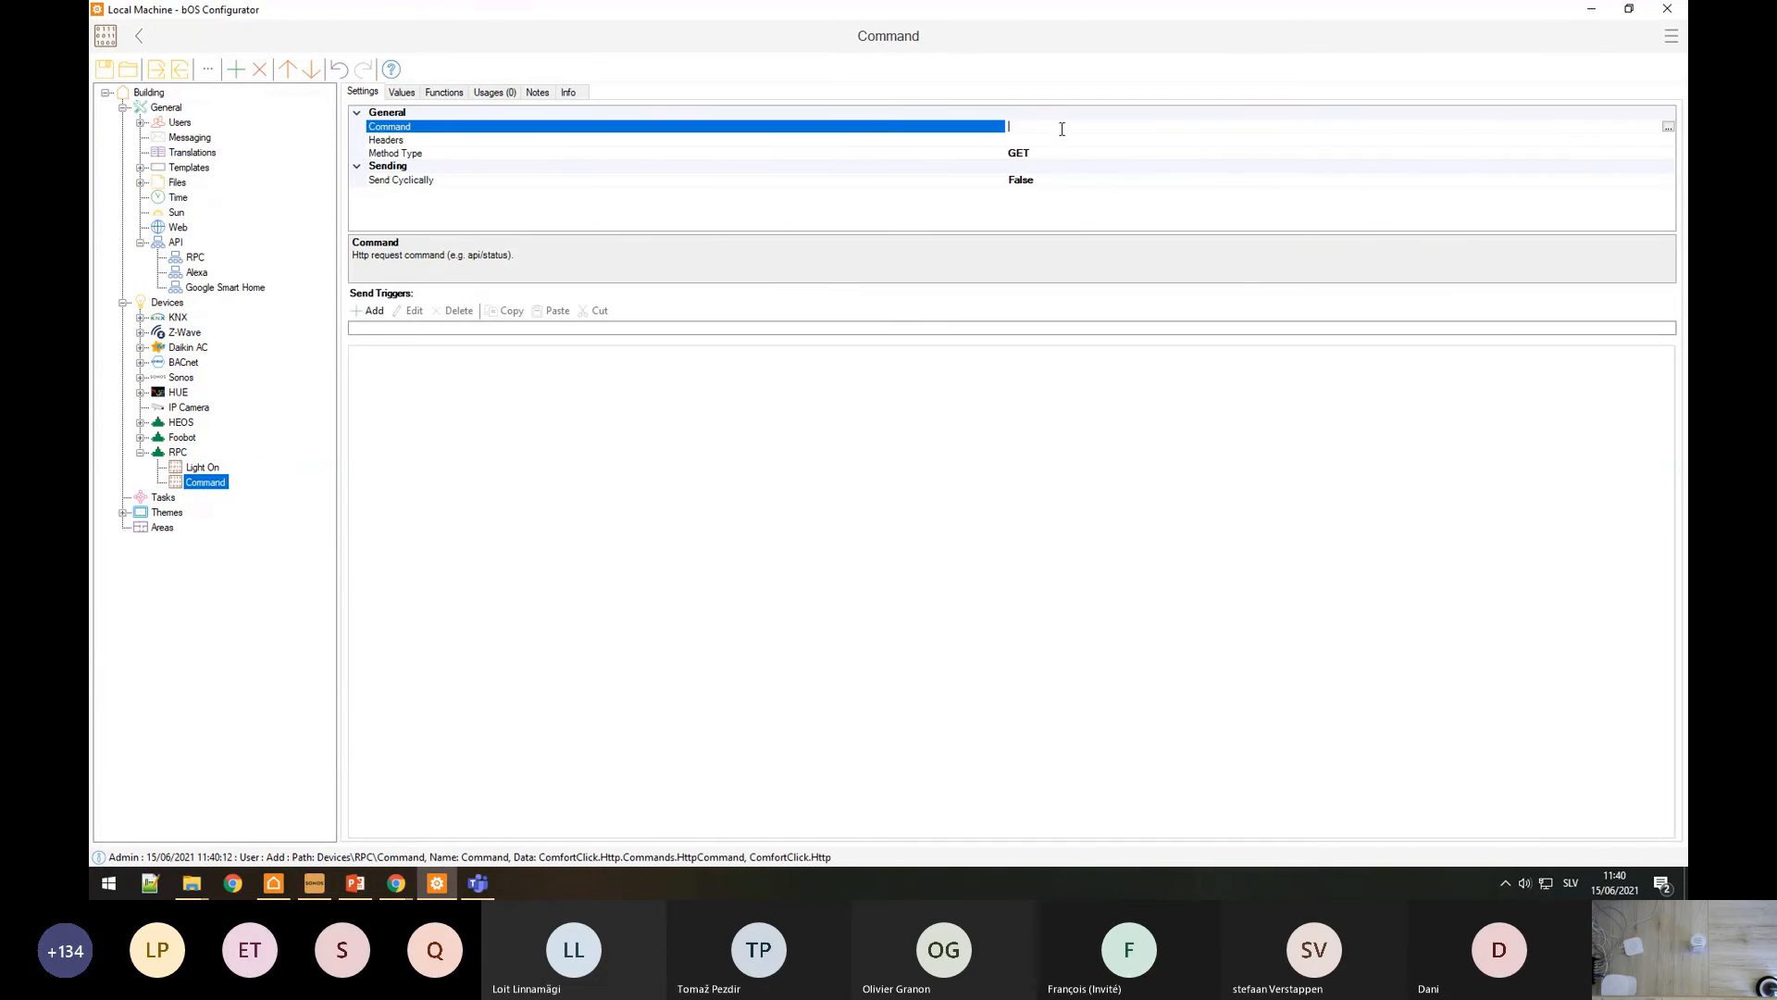
click(1048, 155)
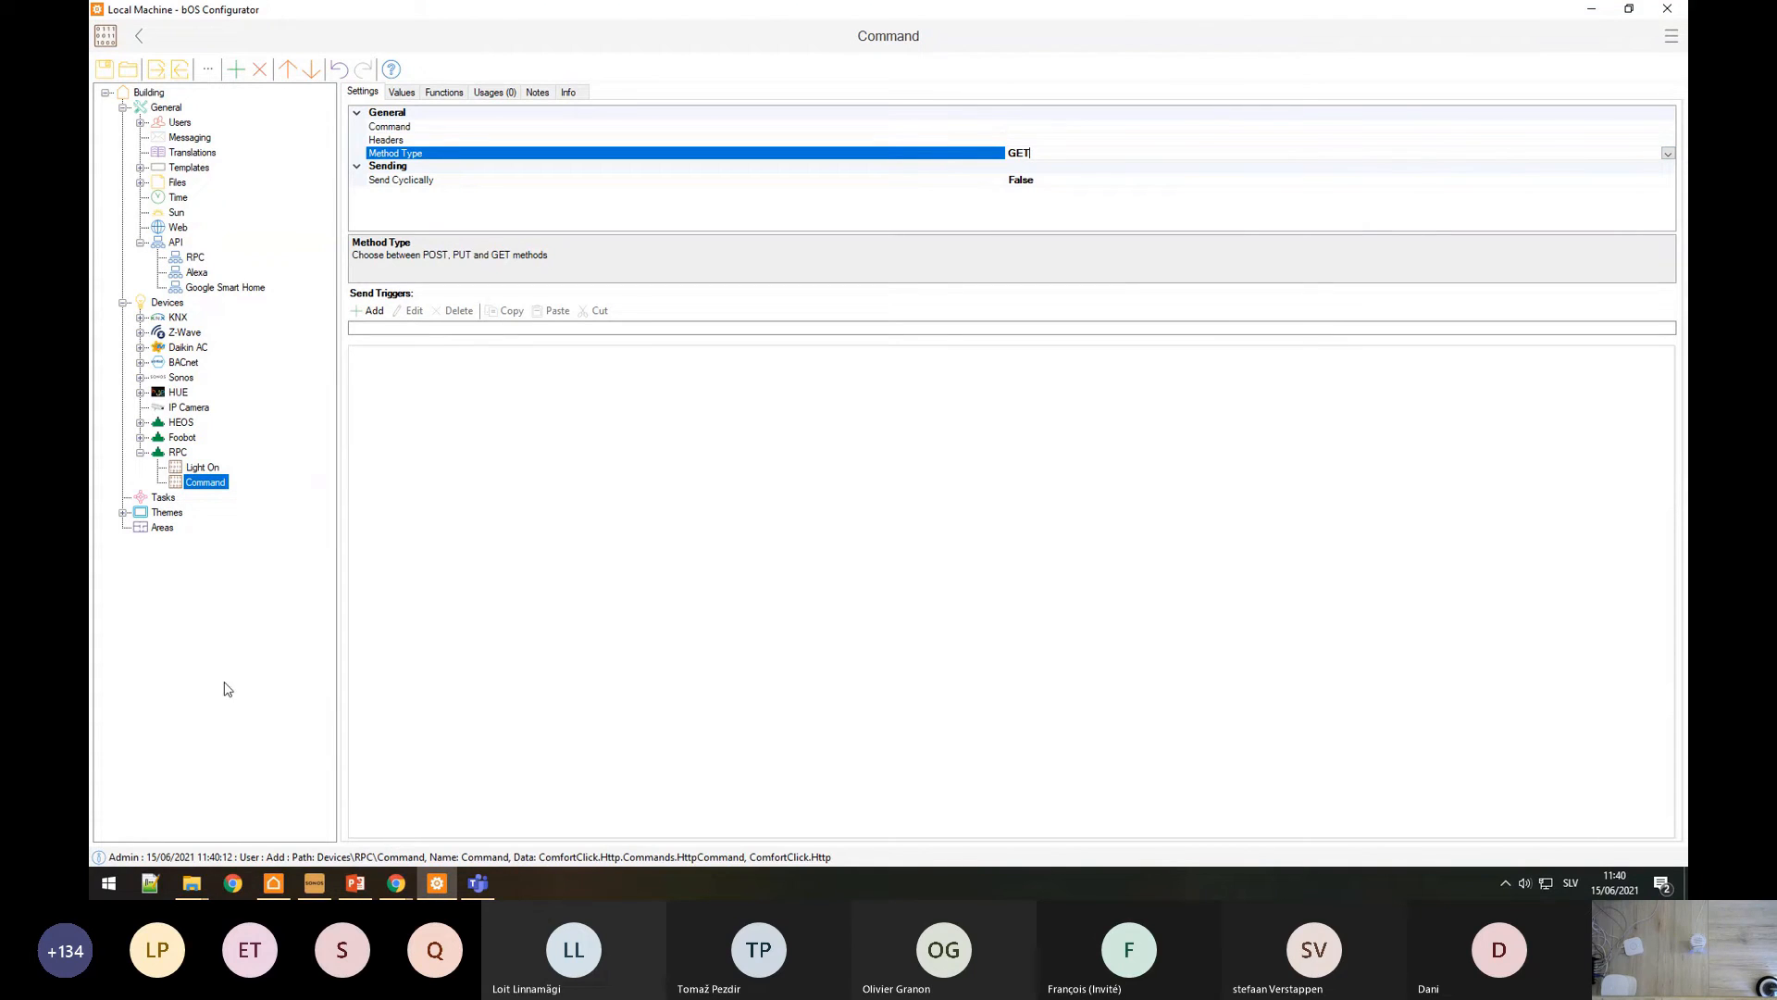
Step: Select the GetValue URL example on the RPC knowledge base page
mouse_move(396, 882)
click(463, 794)
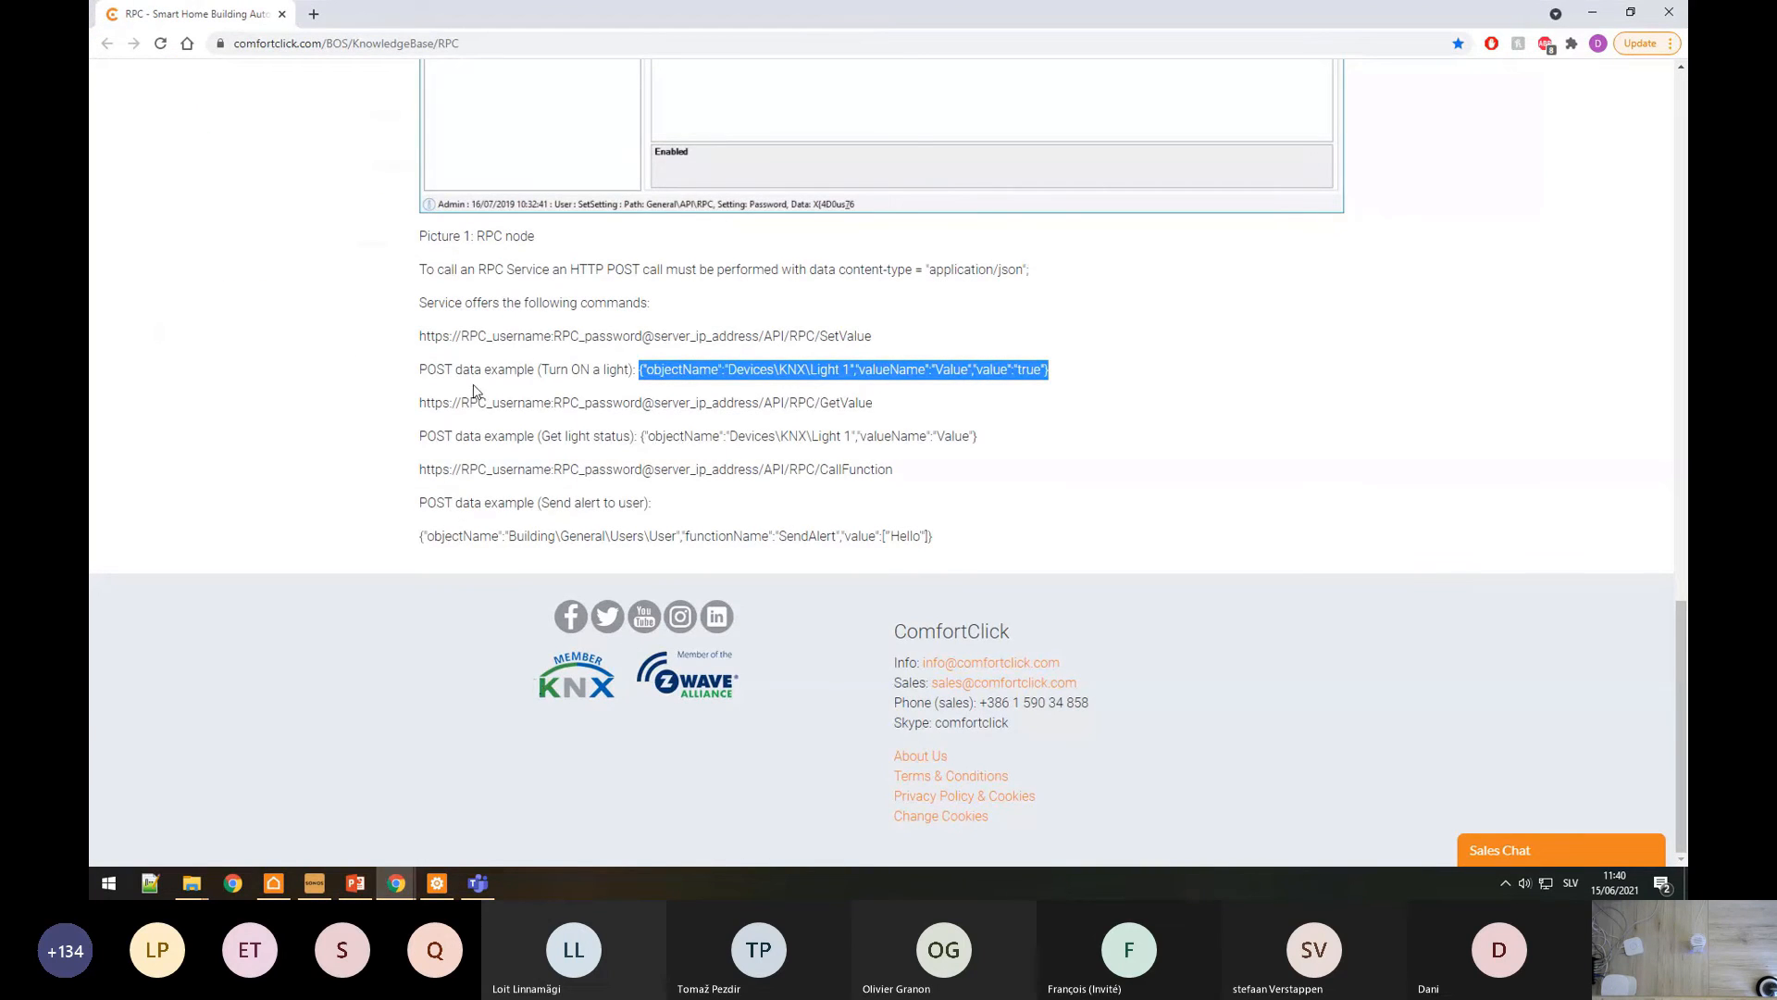
click(649, 407)
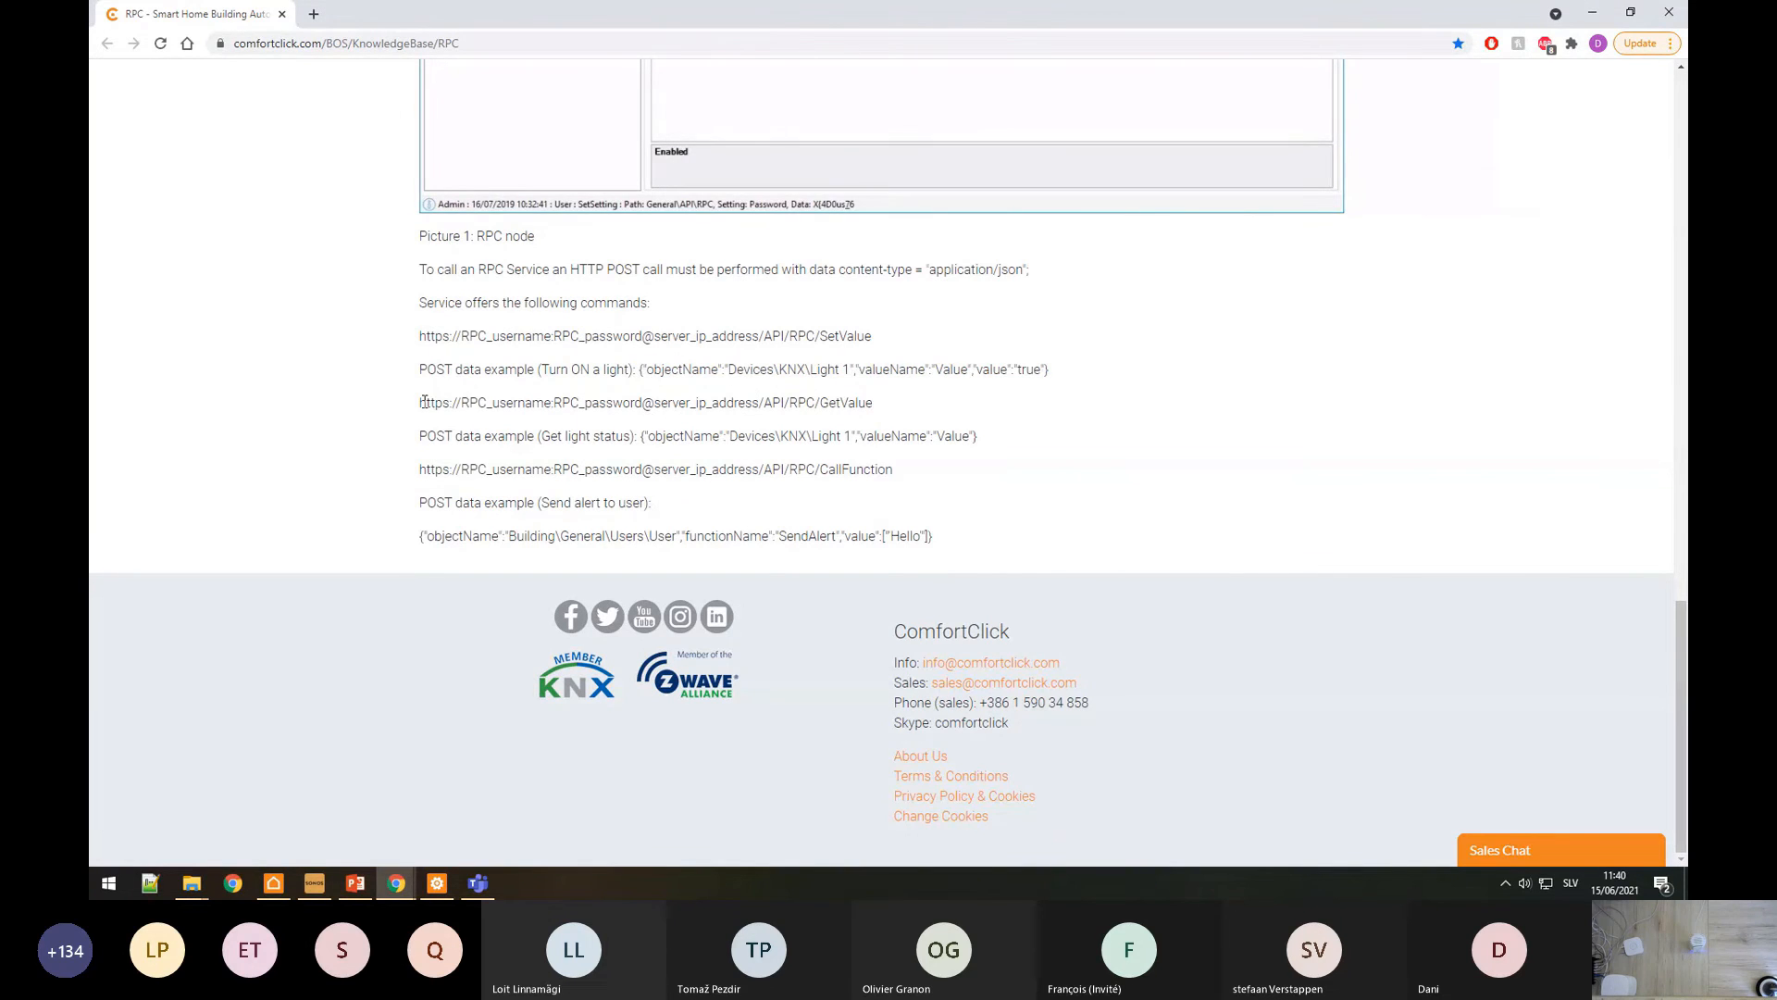
drag(424, 402, 941, 407)
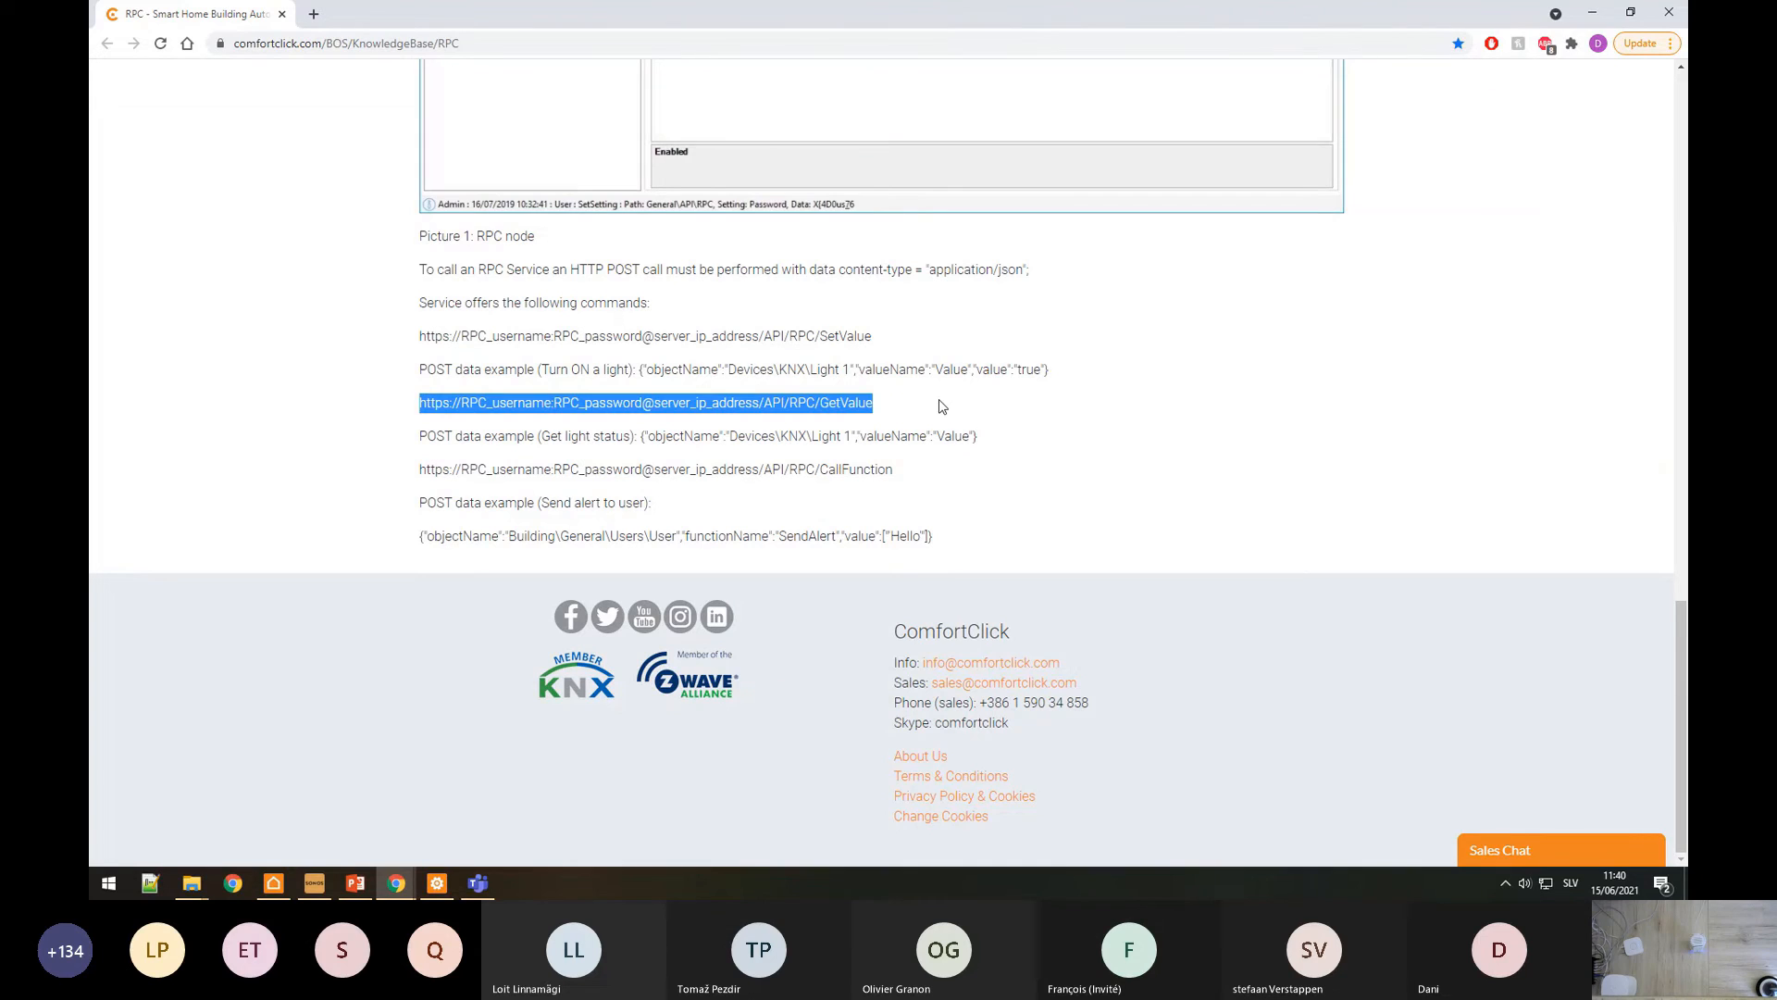
click(438, 884)
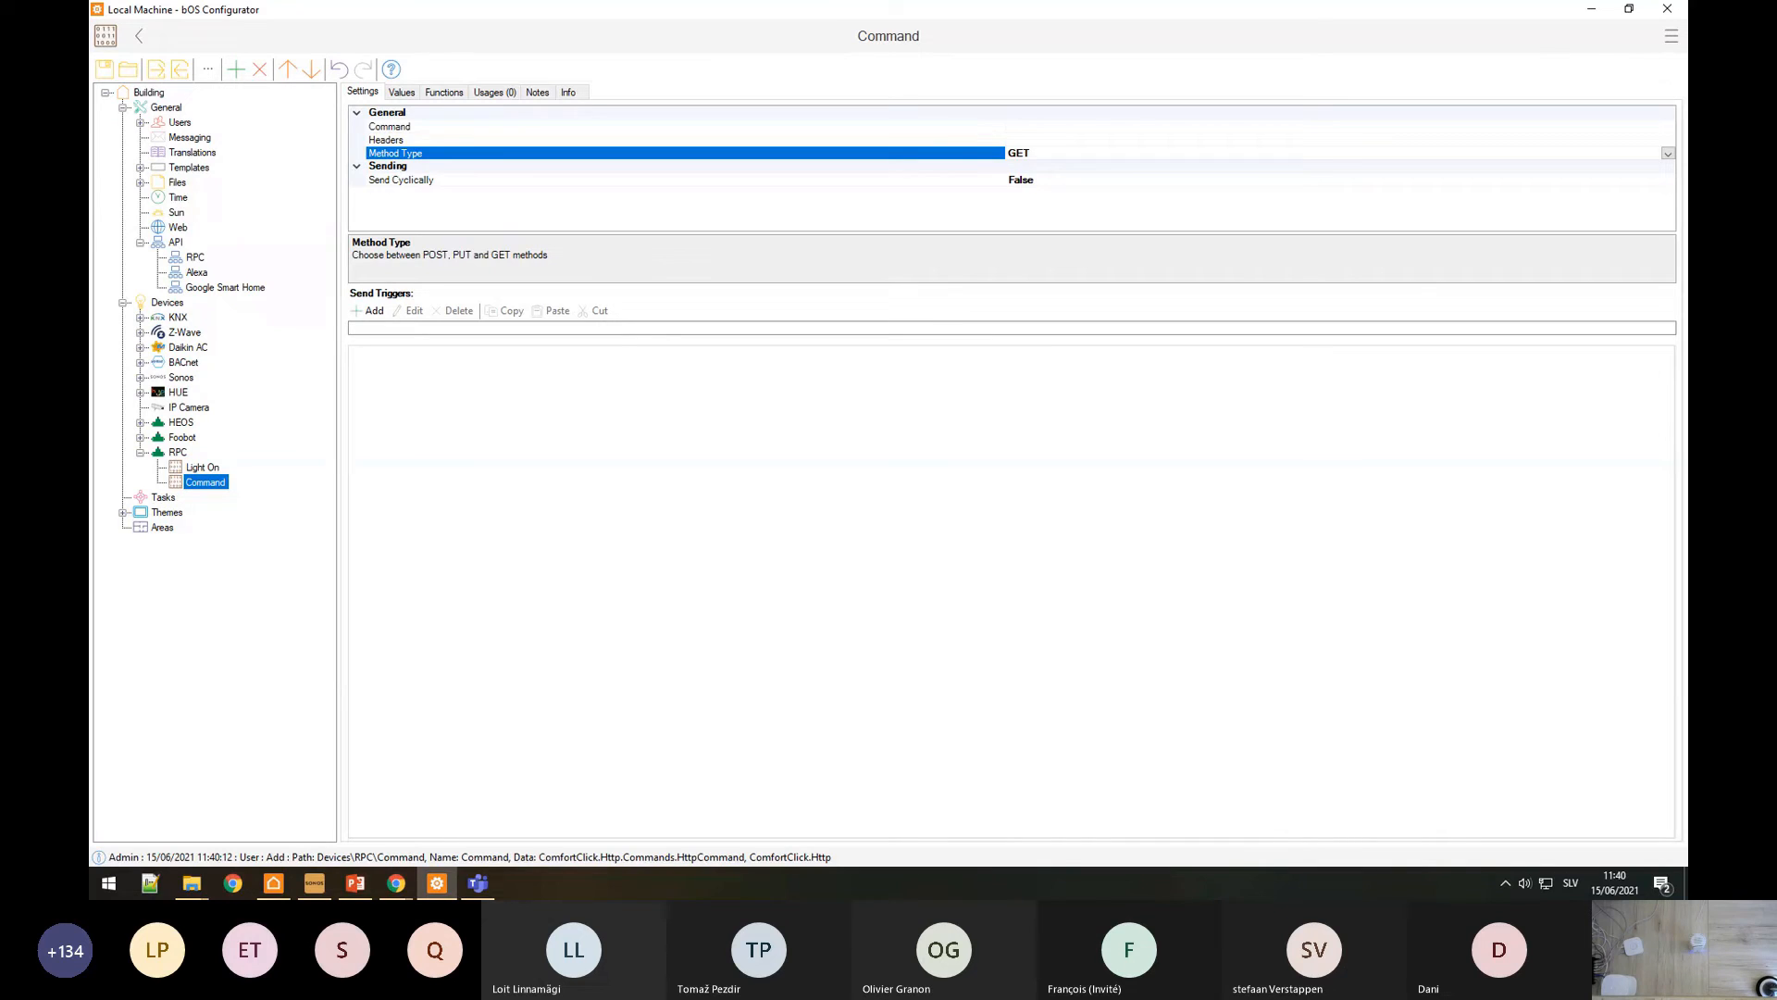
click(141, 452)
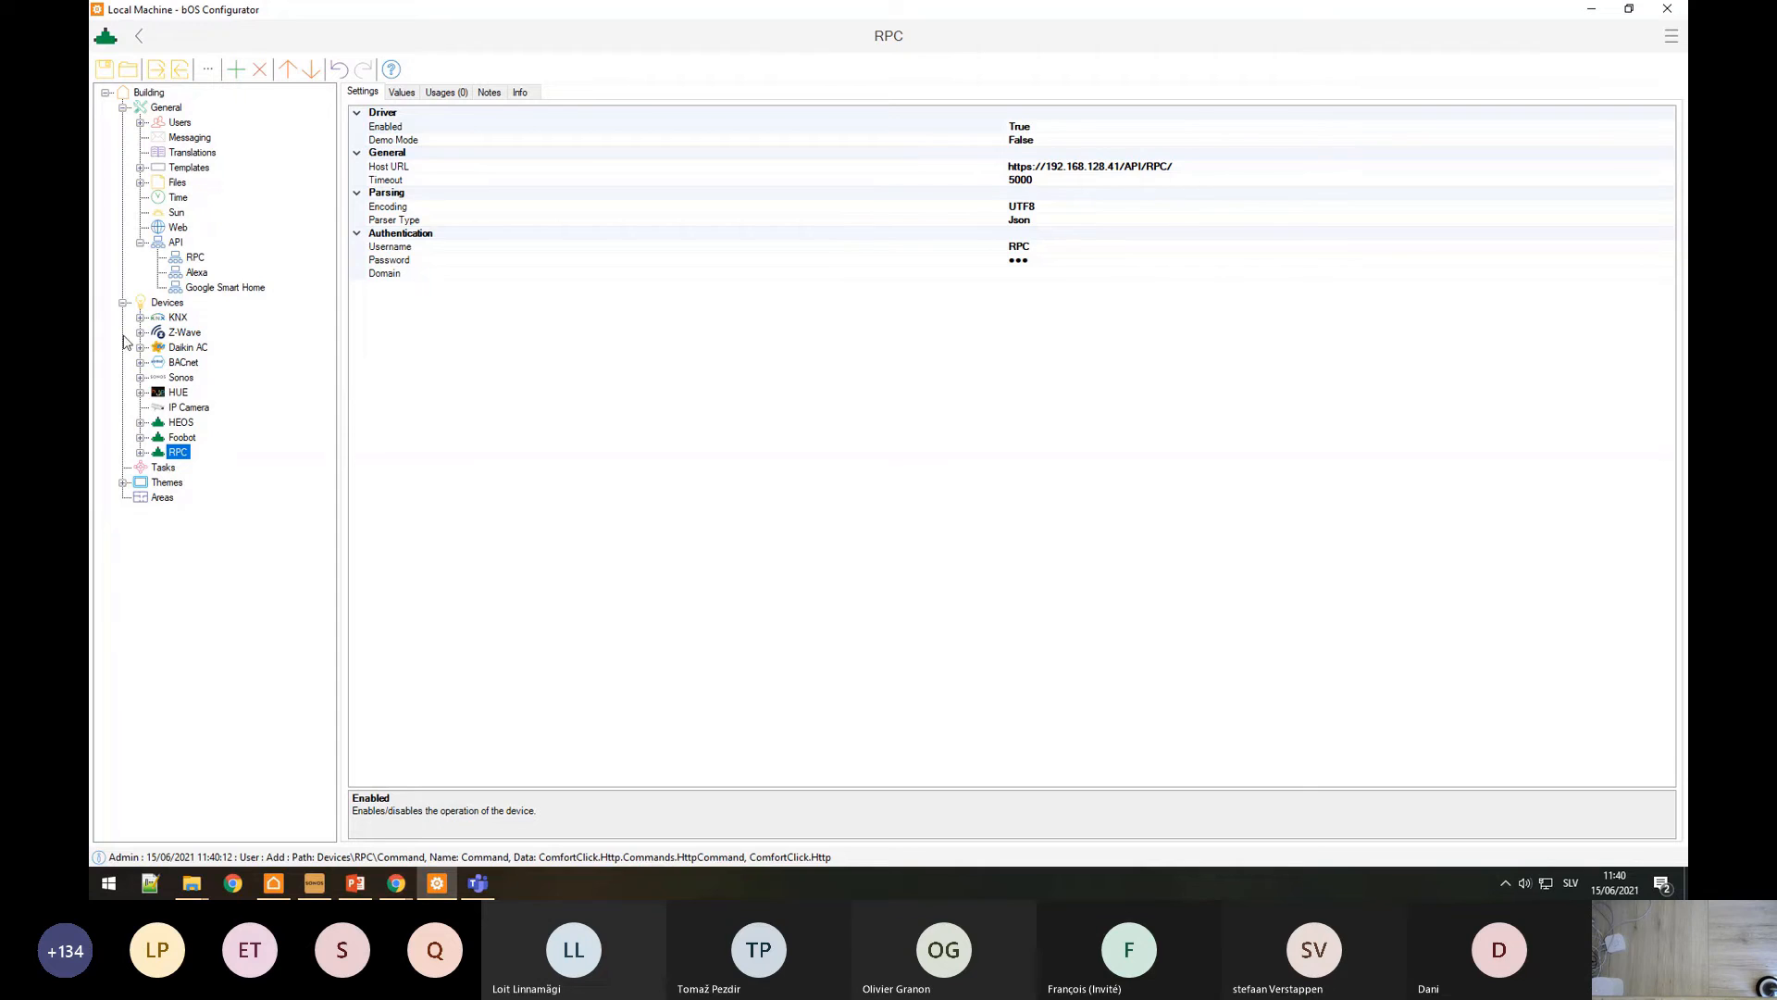
Step: Add a Paradox device under Devices from the Add dialog
right_click(169, 303)
click(213, 317)
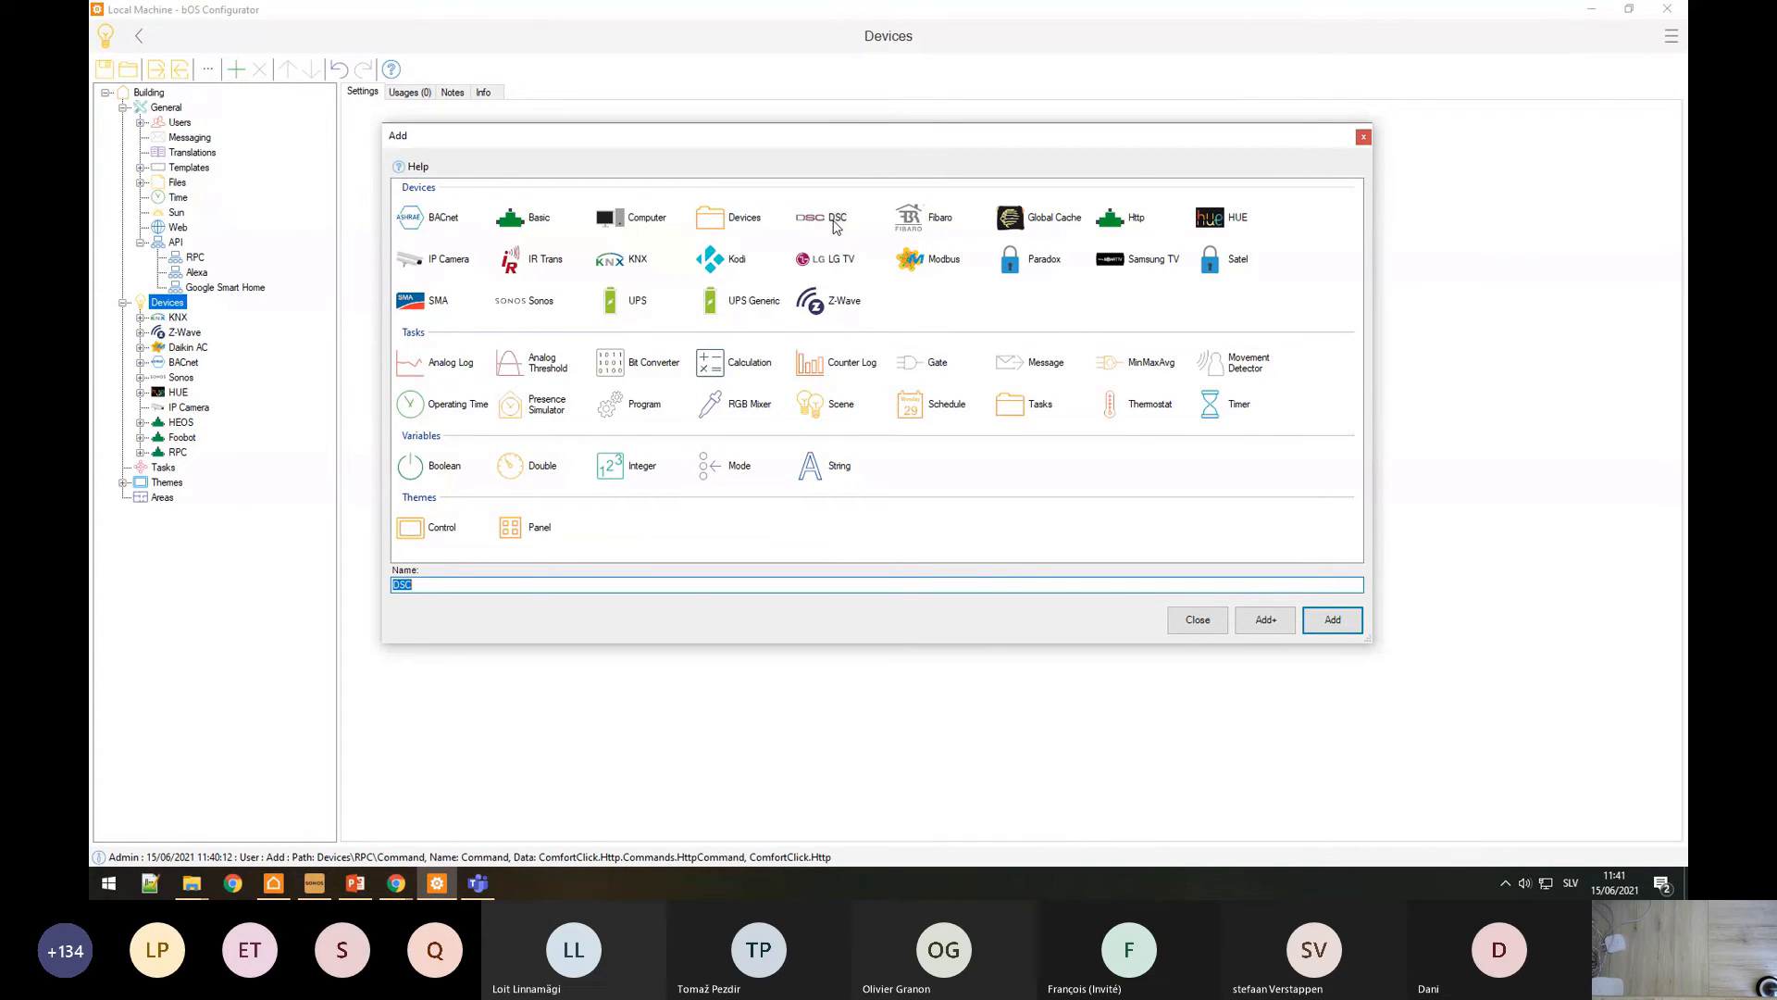
click(1009, 266)
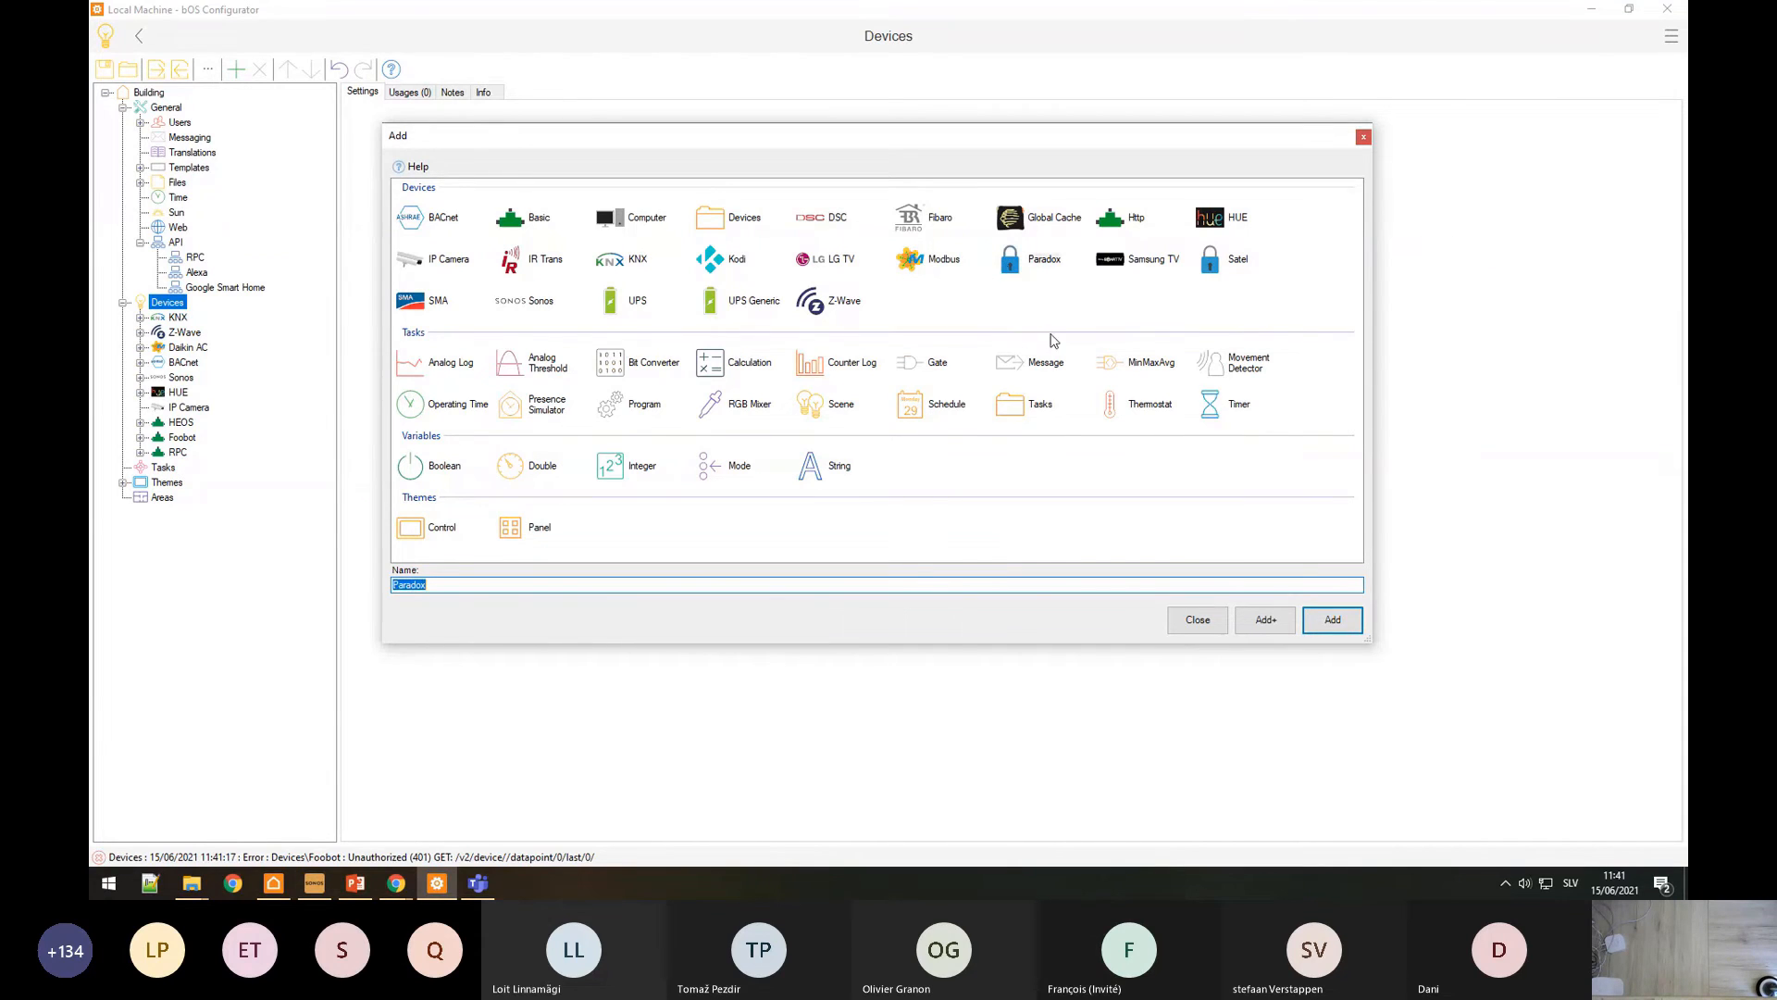
click(1337, 633)
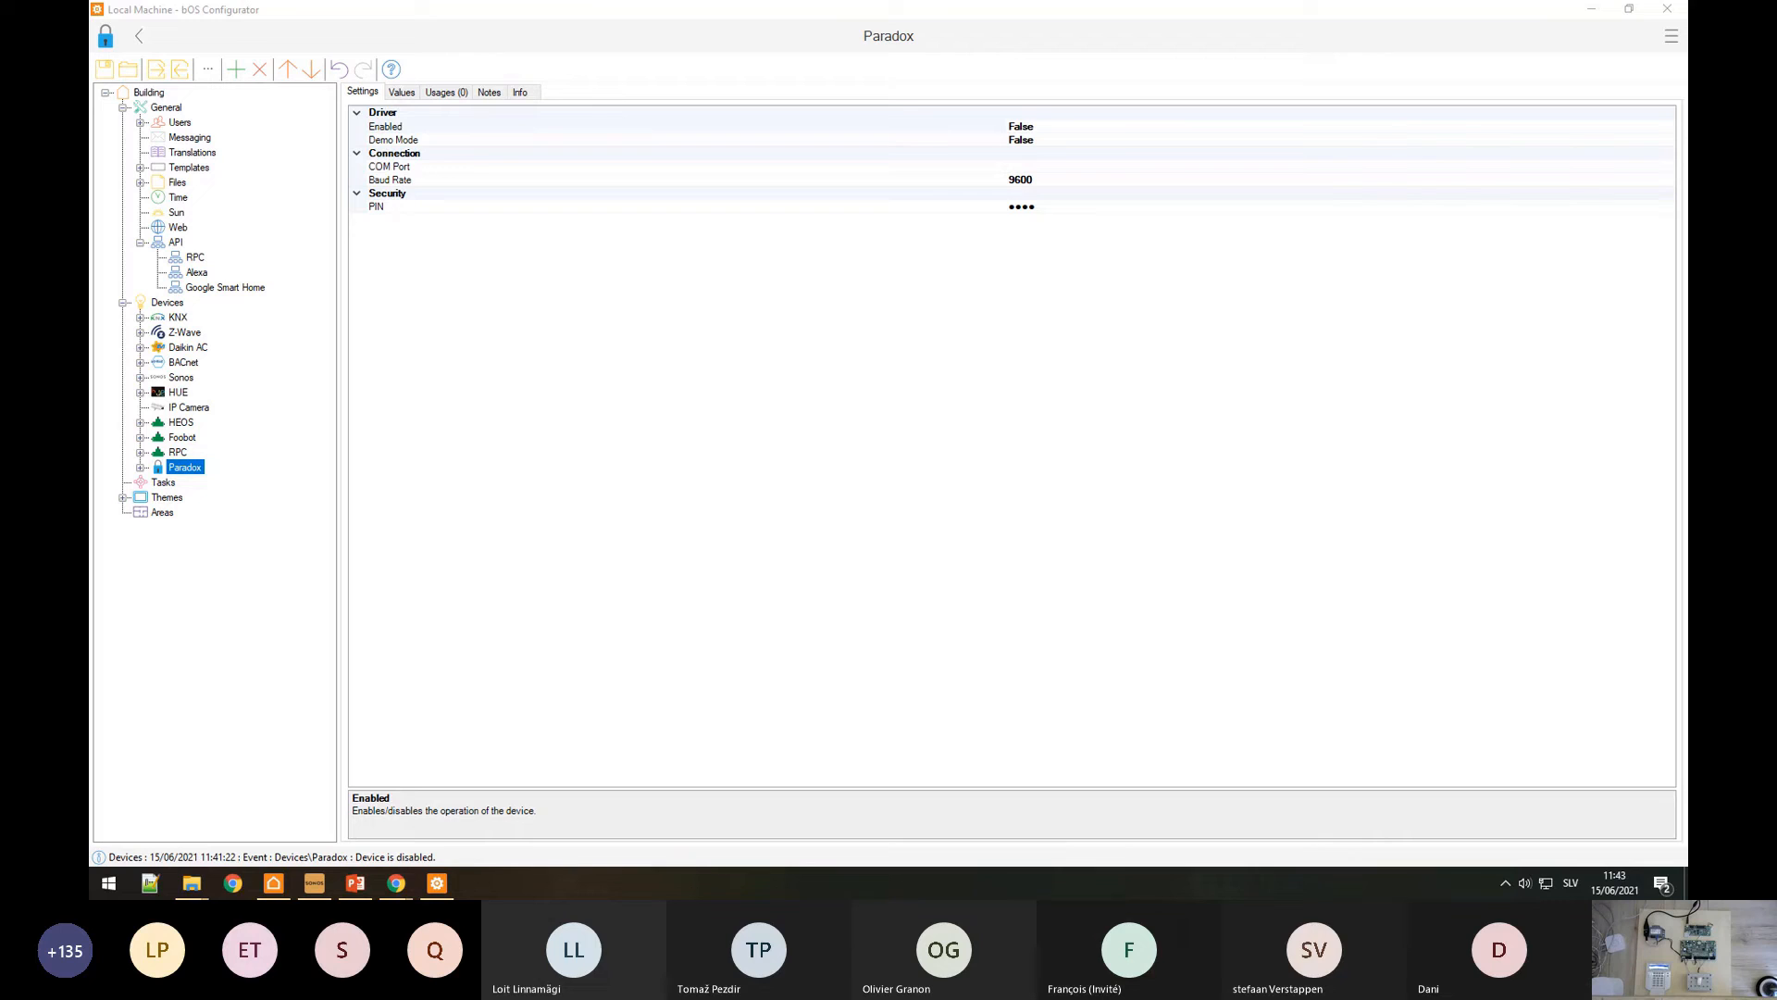
Step: Set the Paradox device's COM Port to COM7
click(558, 167)
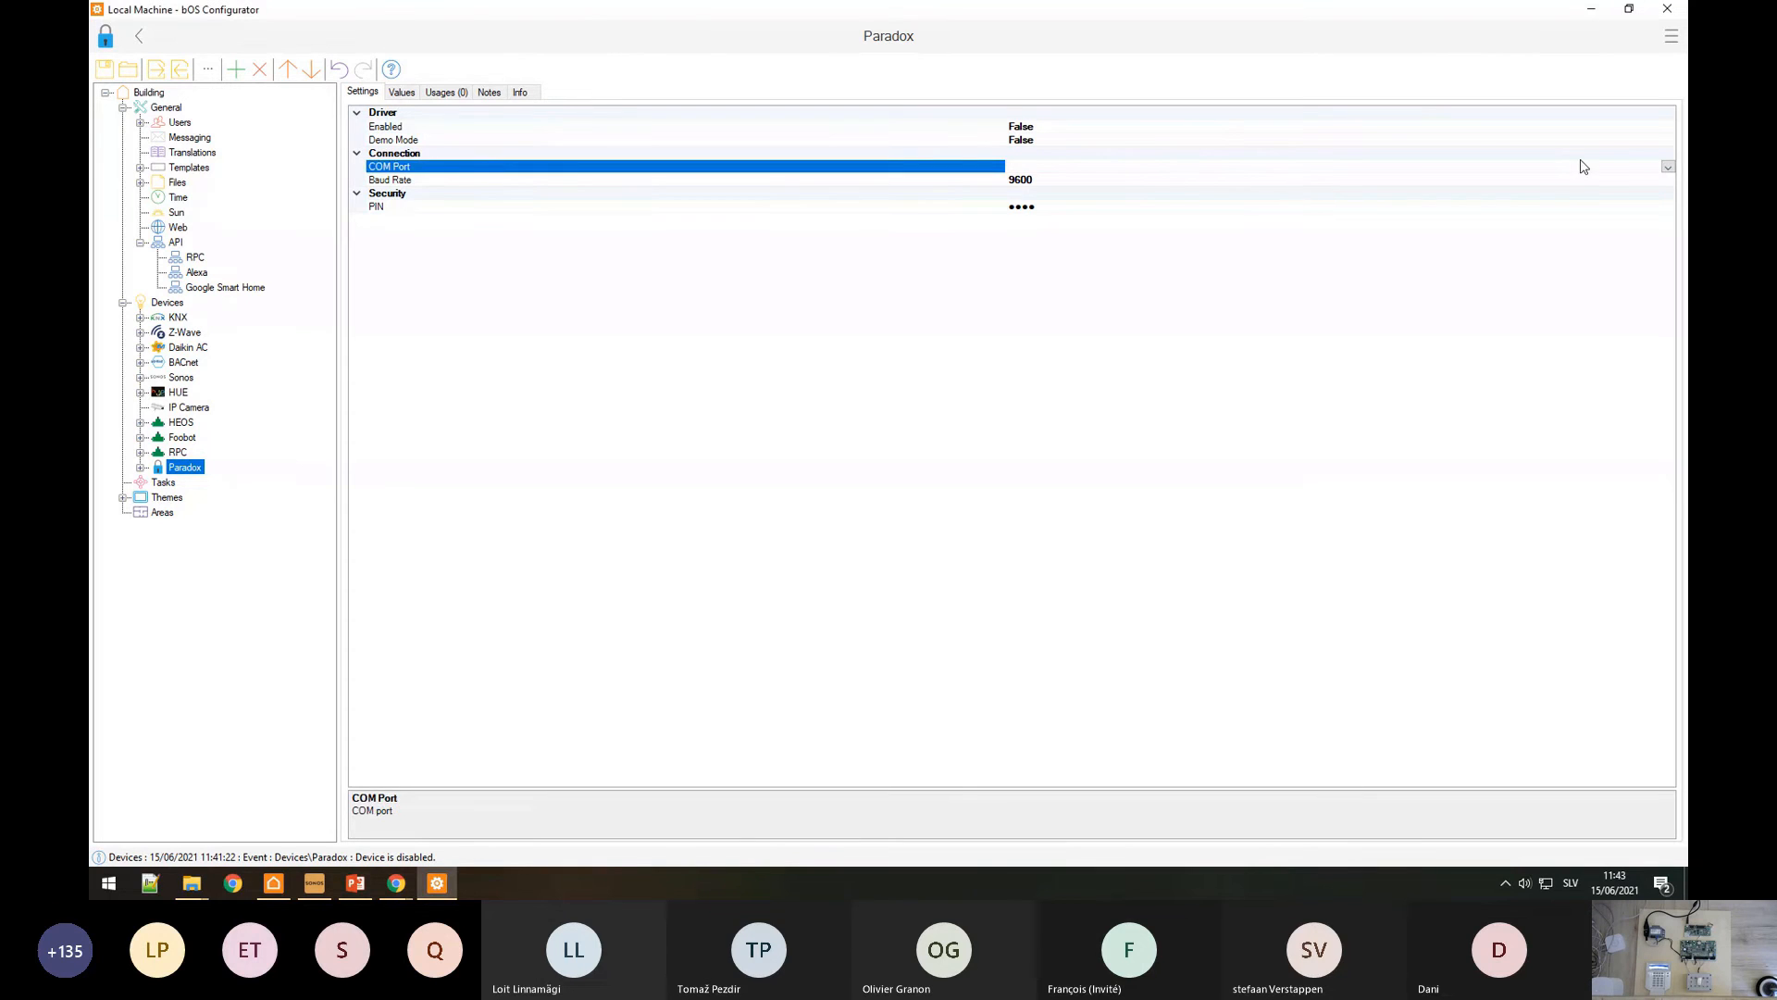
click(1667, 166)
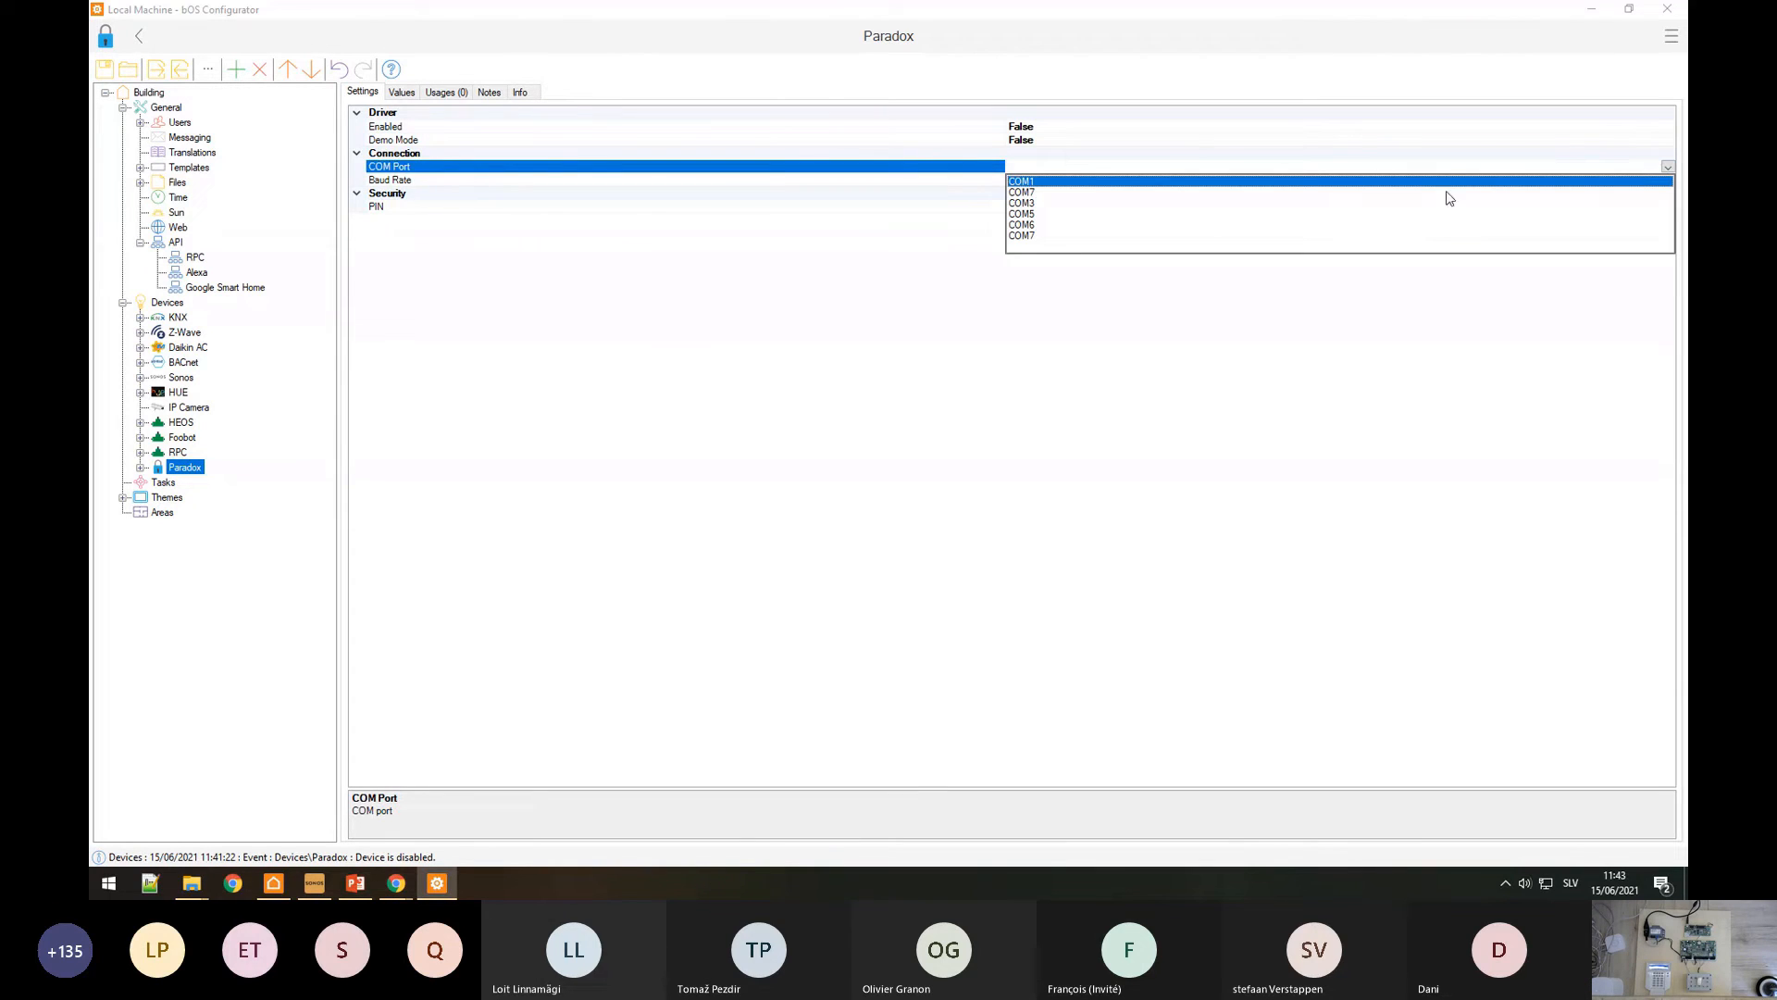
click(1028, 237)
Step: Confirm in Device Manager that COM7 is the USB Serial Port
key(super)
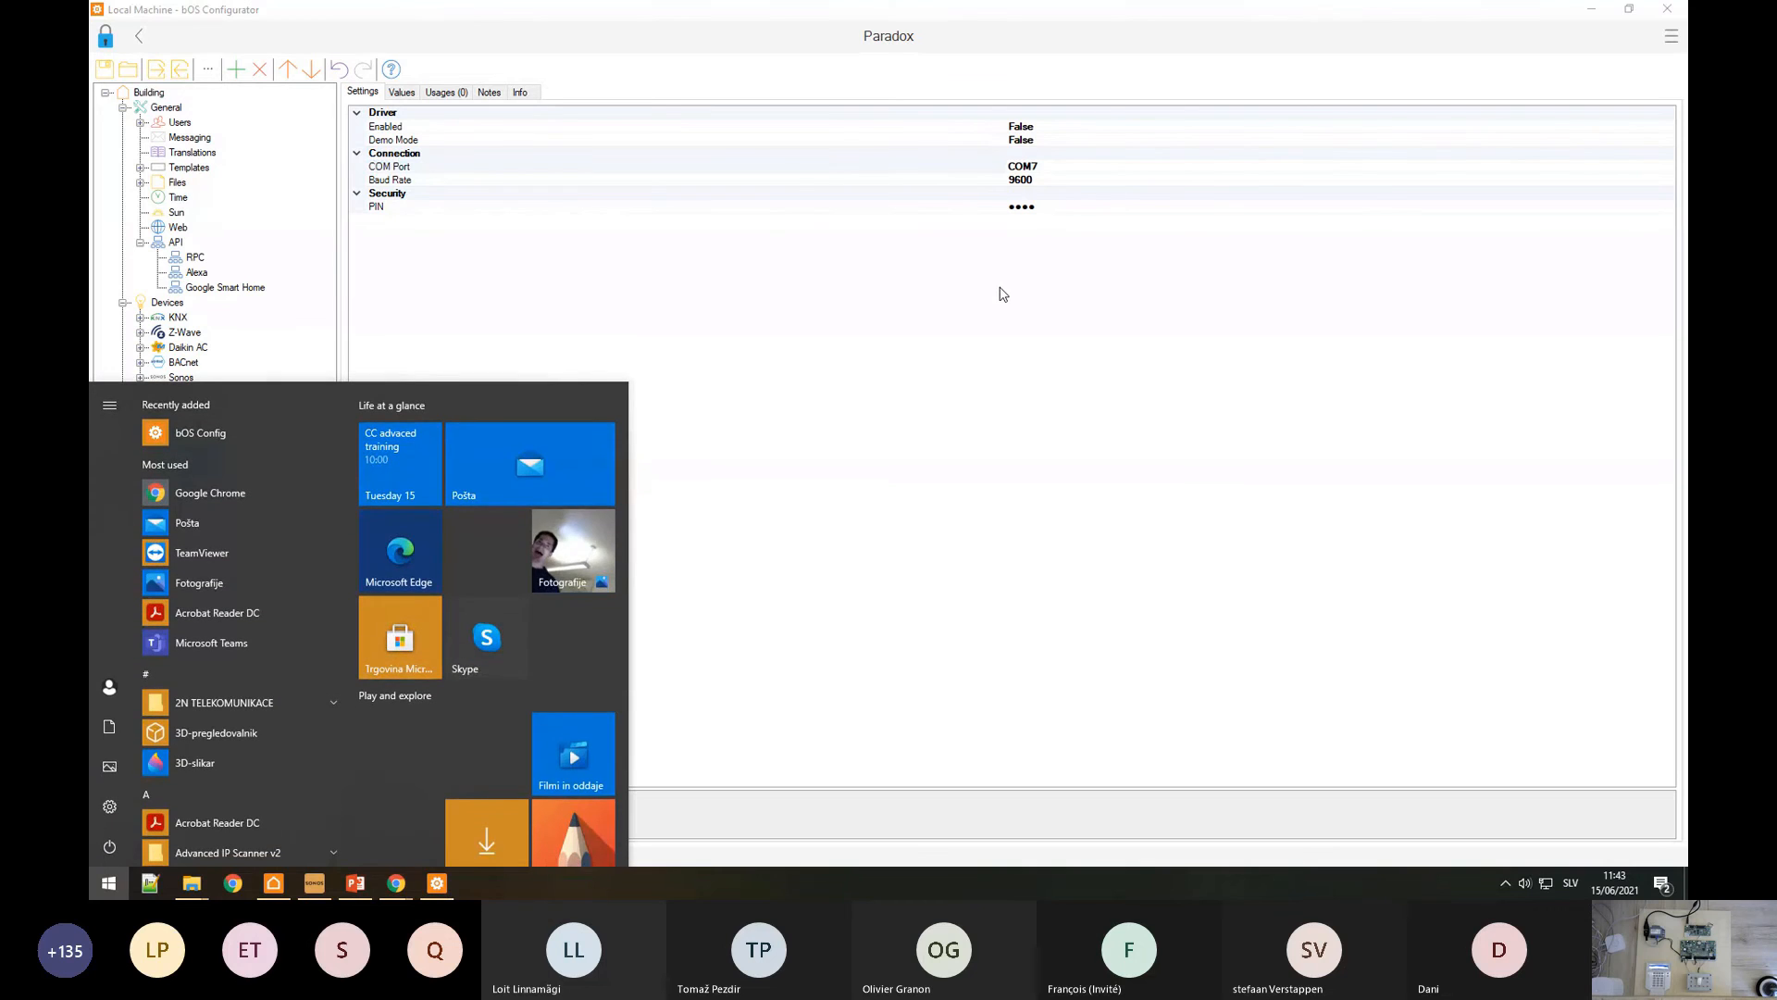
text(dev)
key(Return)
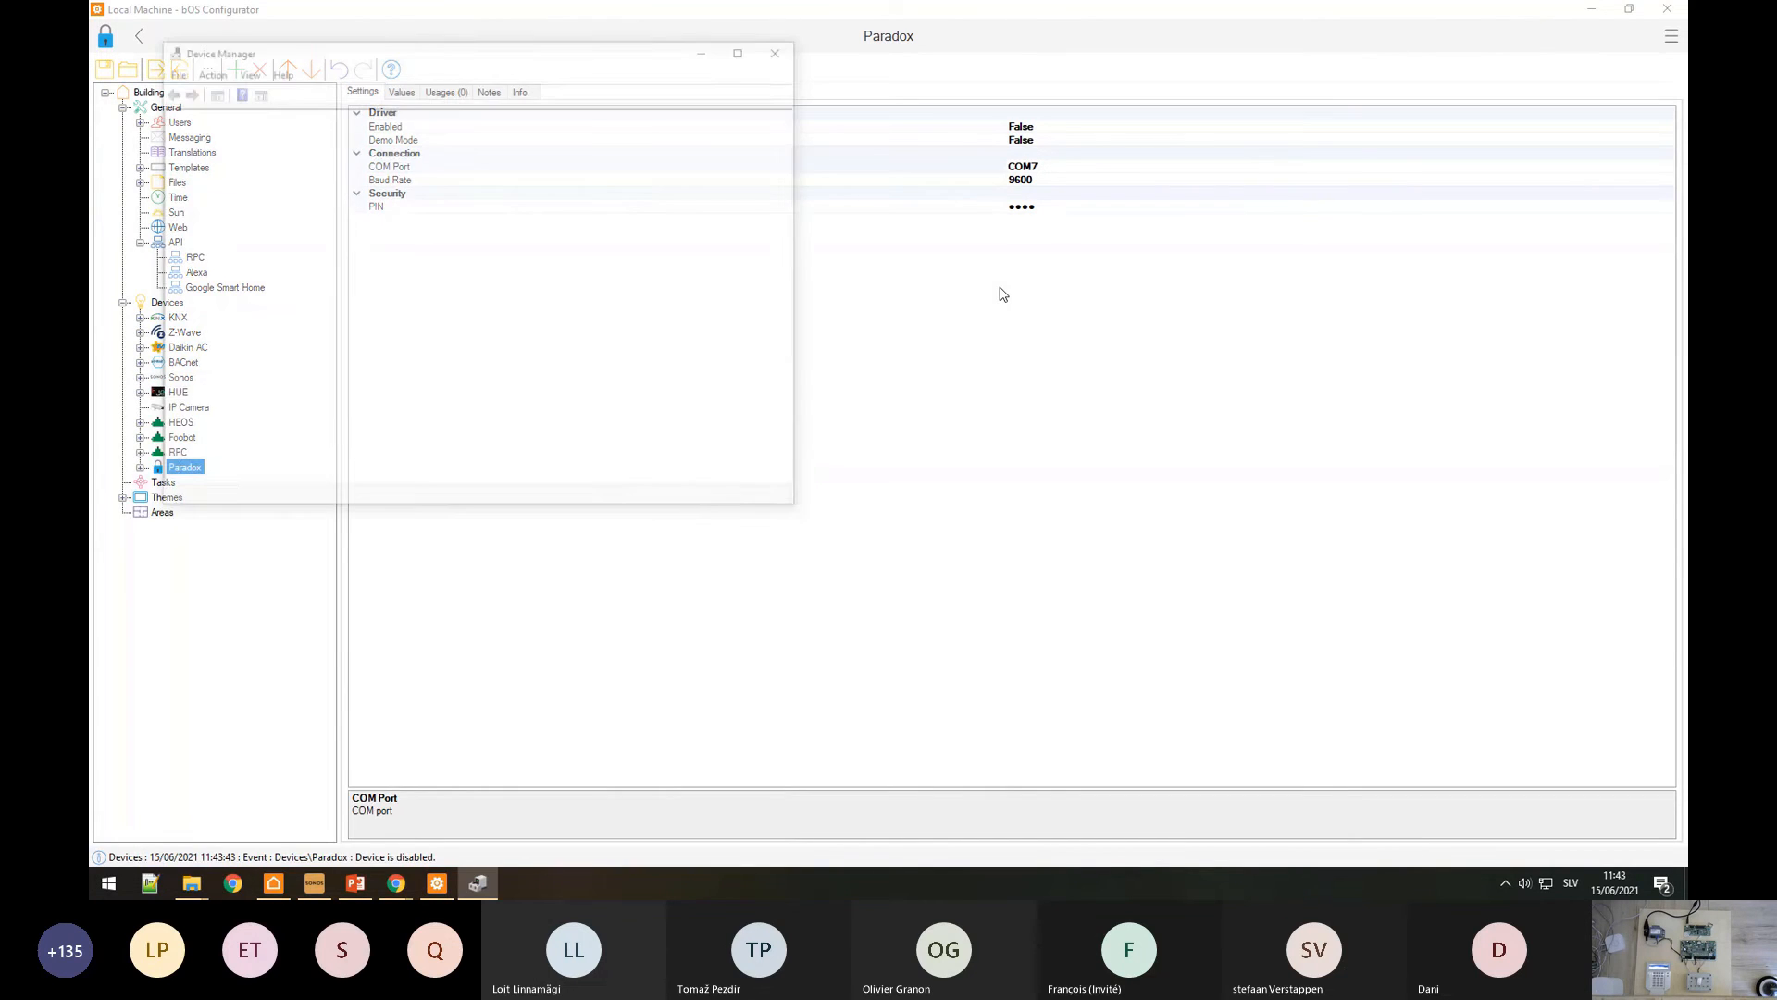
click(182, 339)
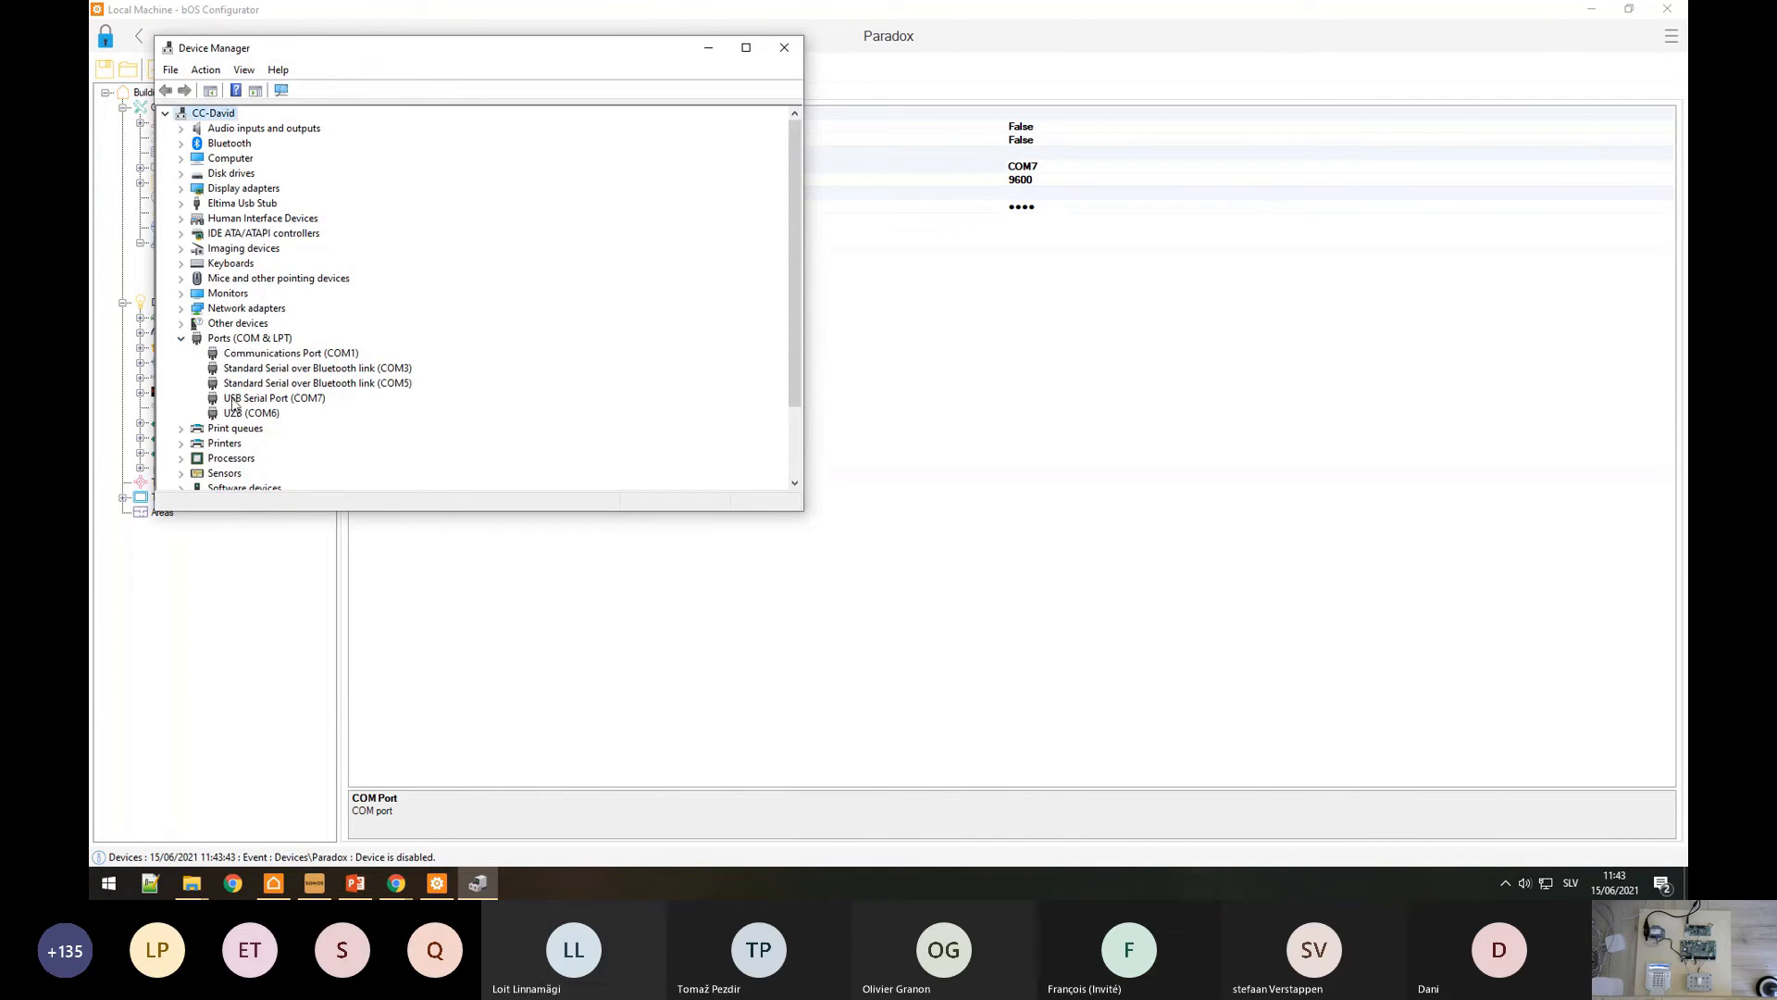
click(261, 416)
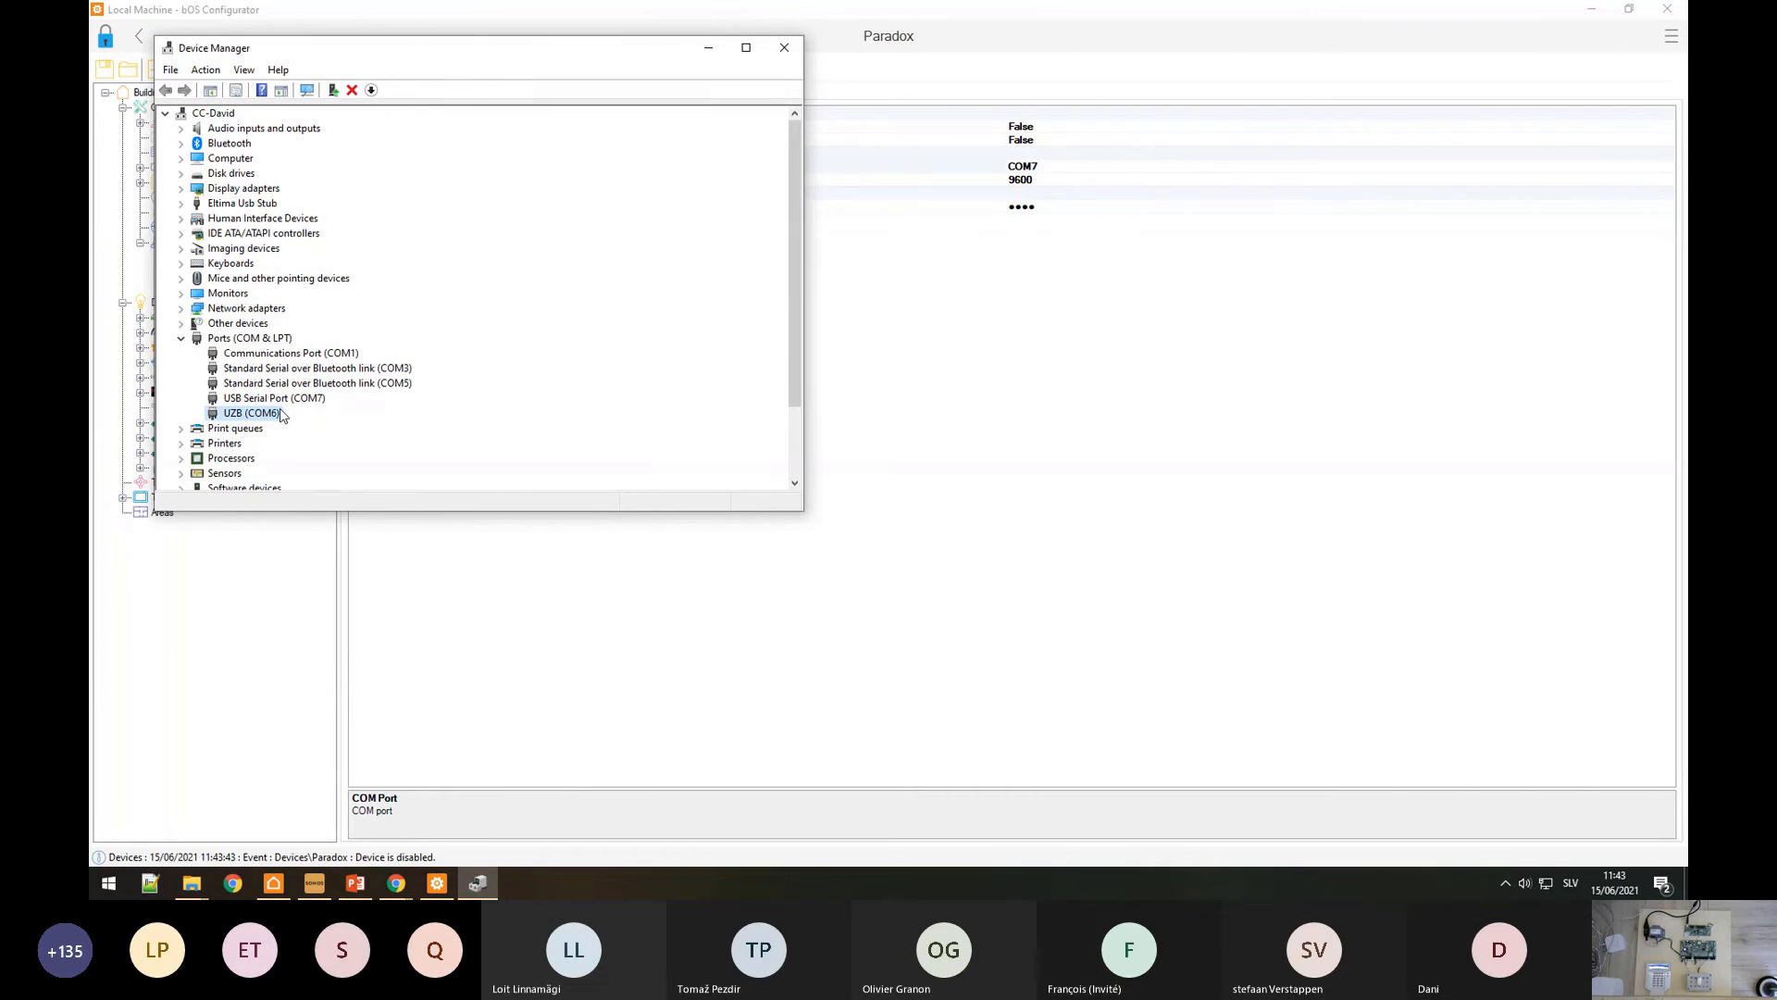
click(296, 400)
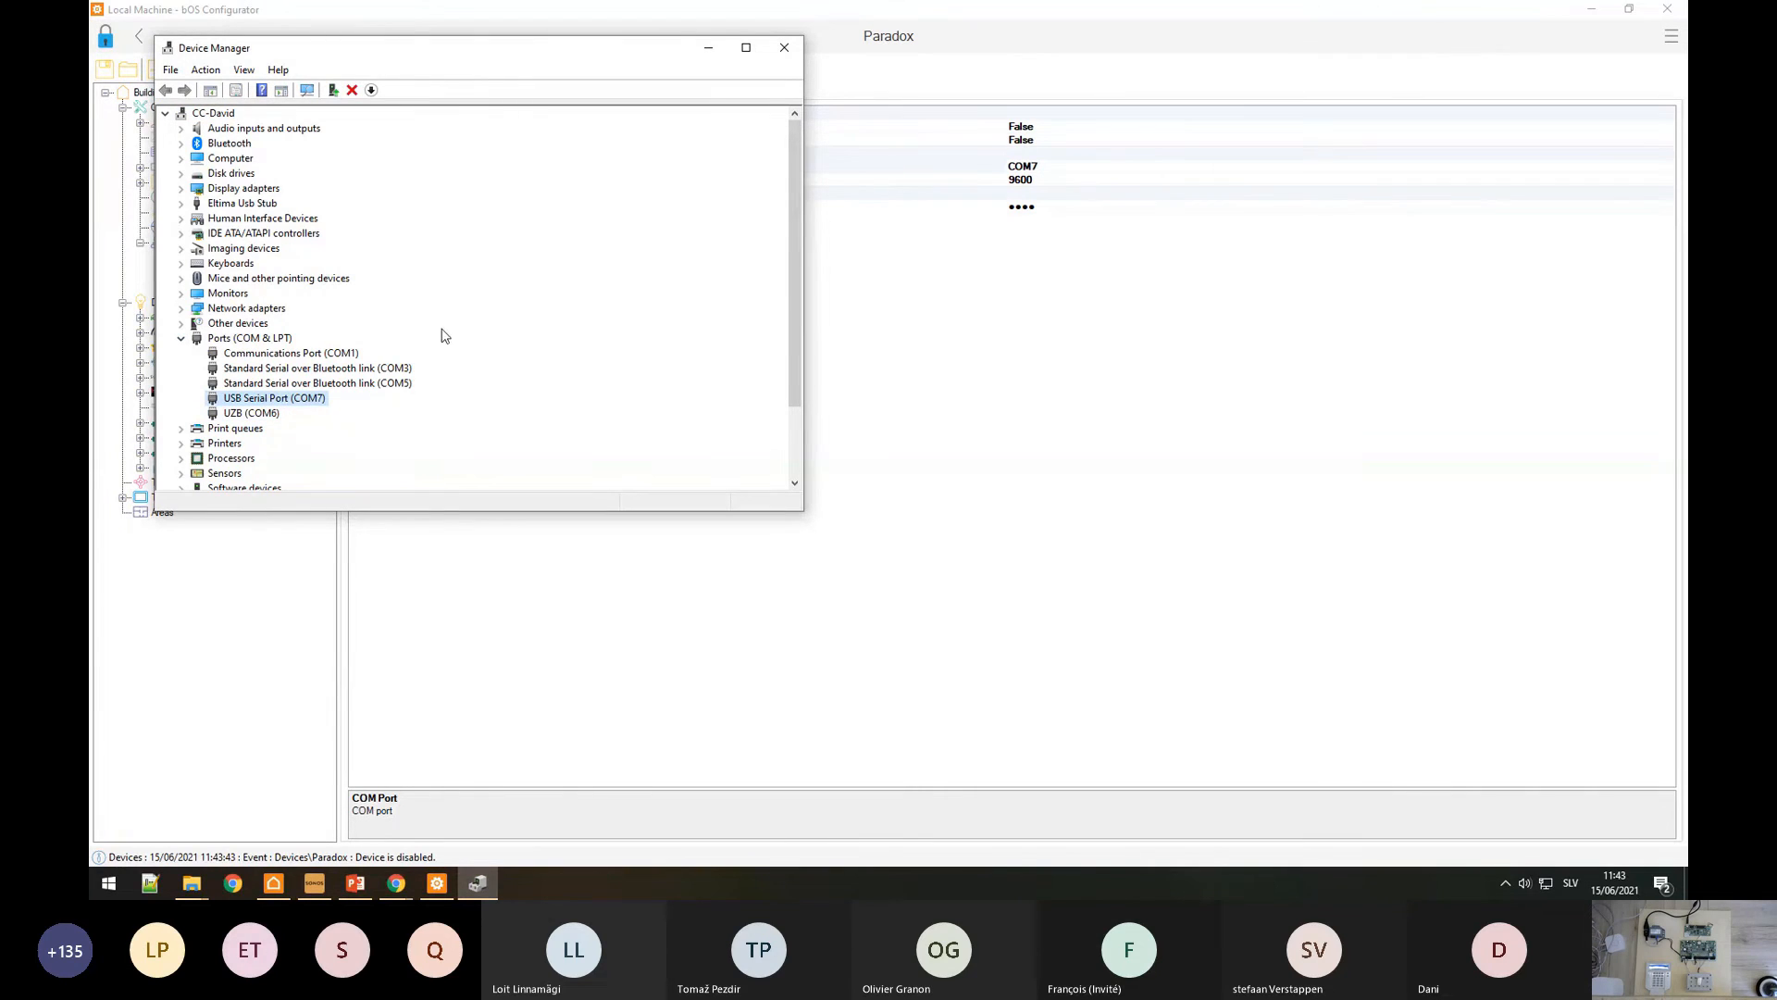
click(784, 47)
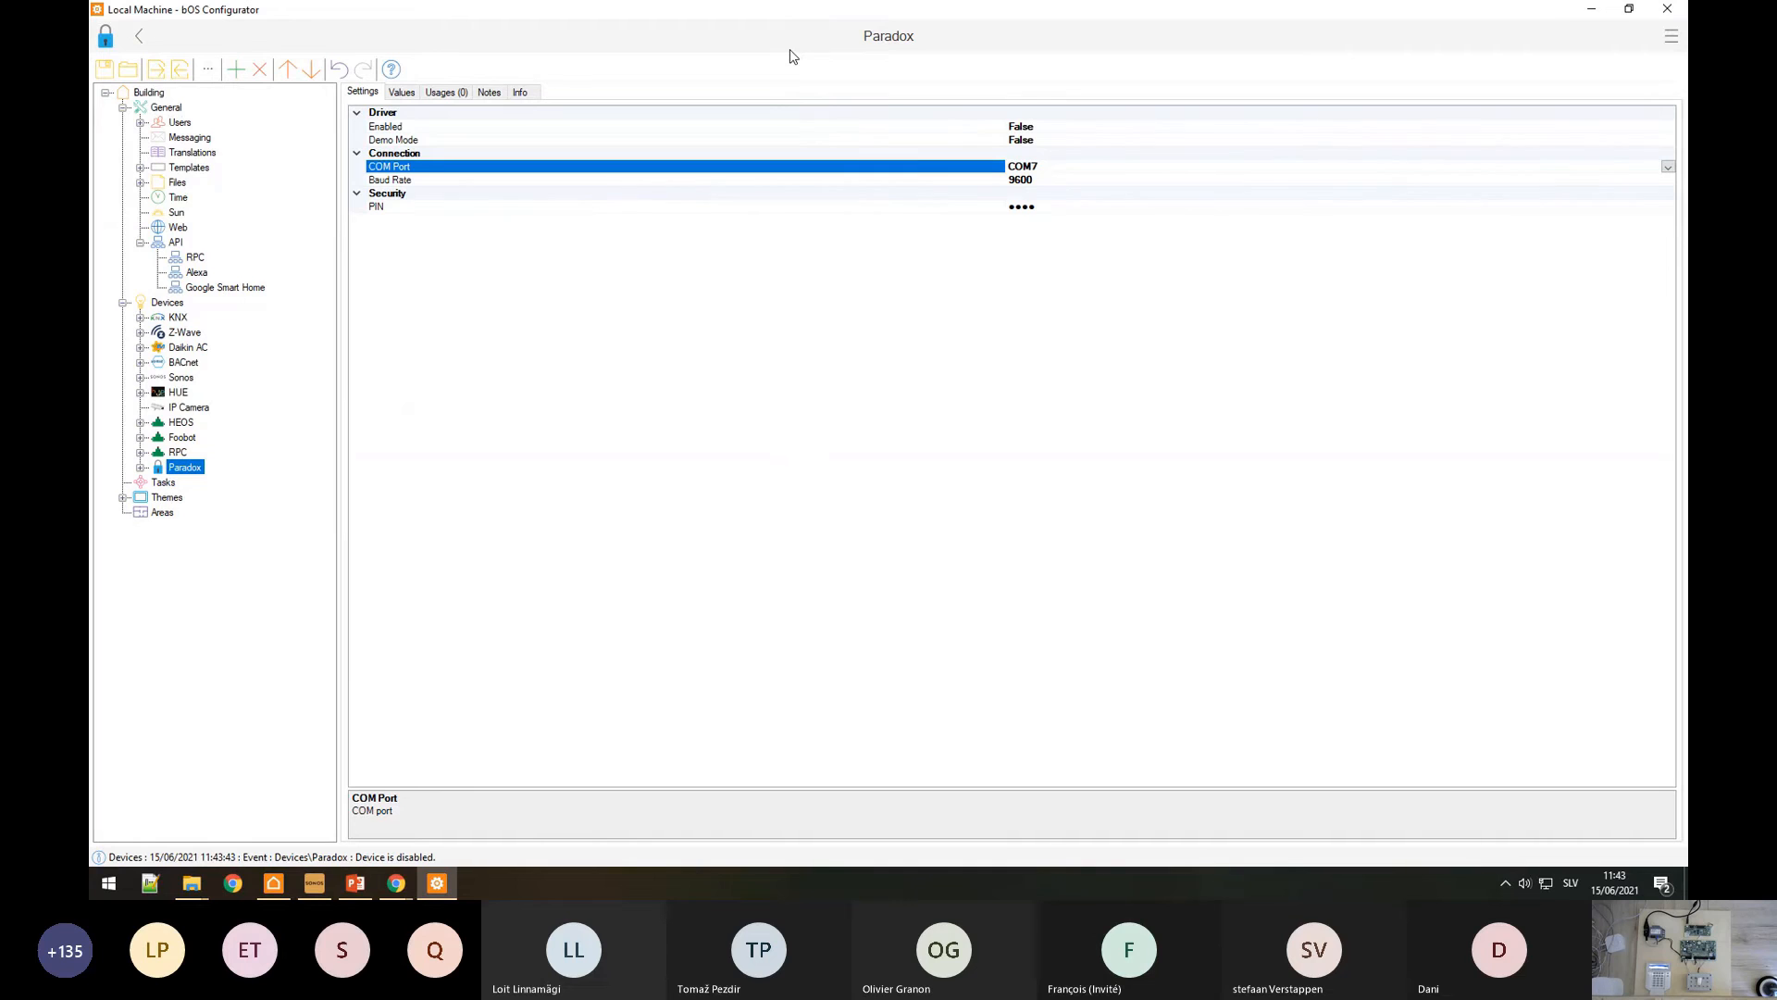
Step: Set the Paradox device's PIN to 1234
click(1053, 207)
click(1053, 207)
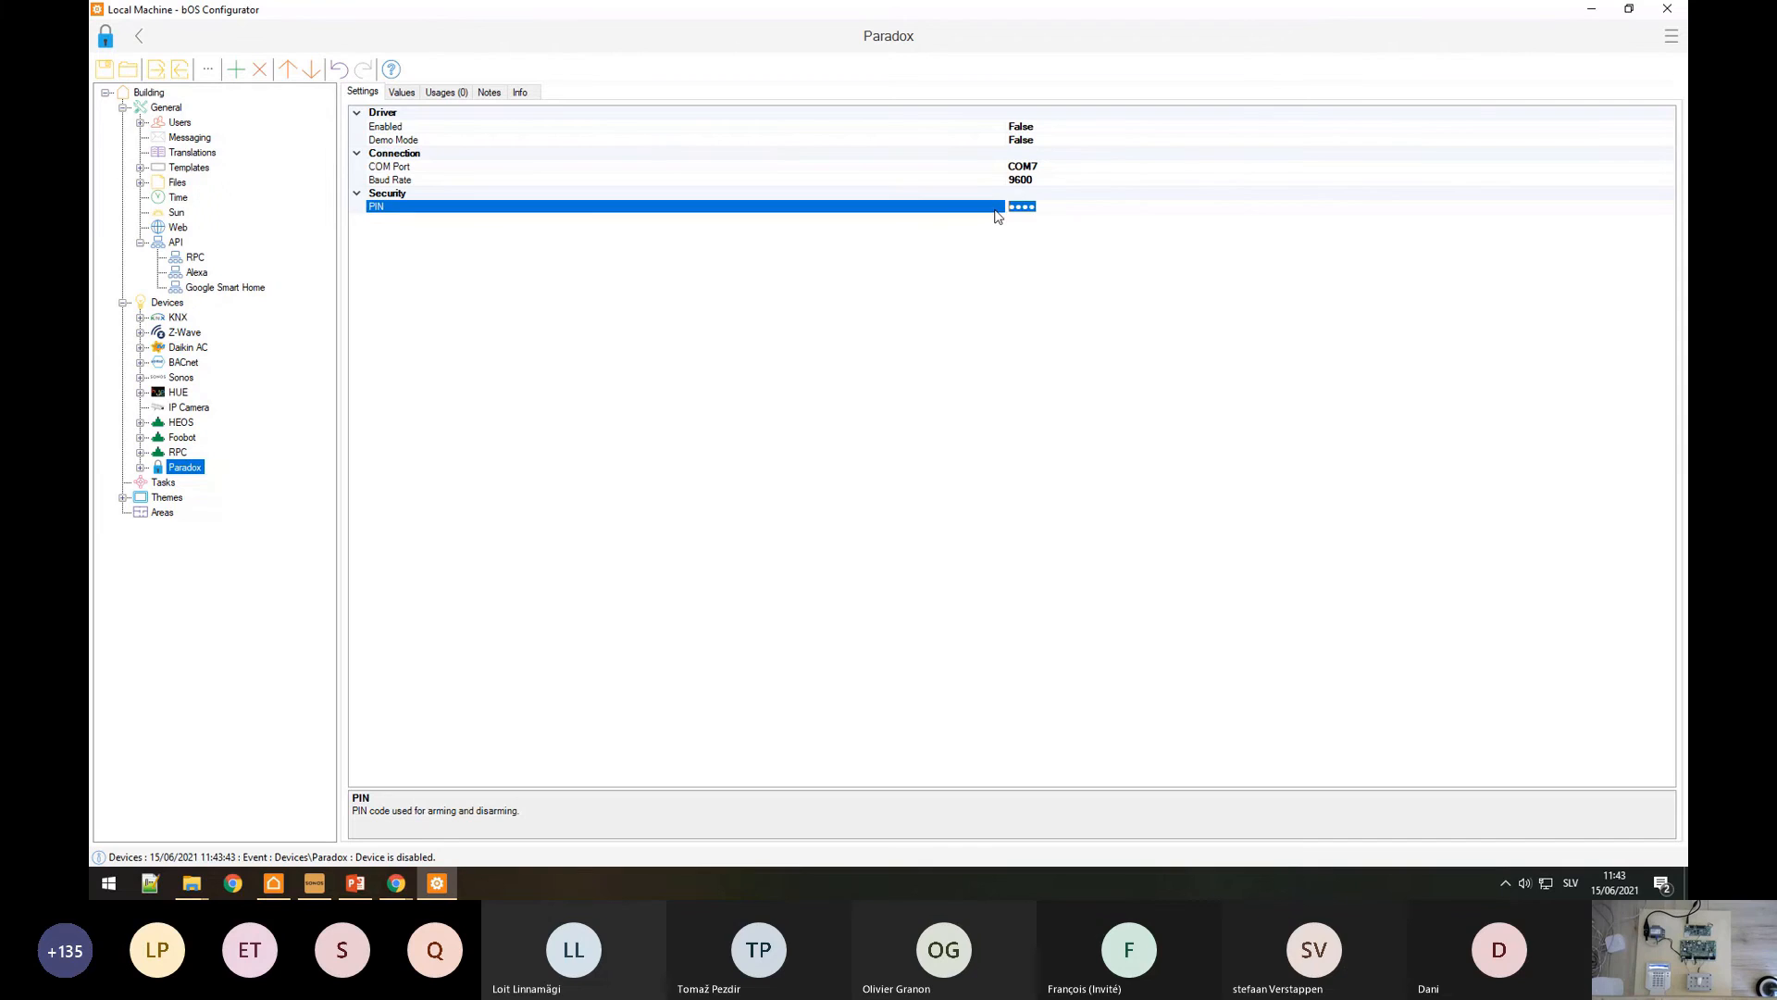
text(1234)
click(544, 168)
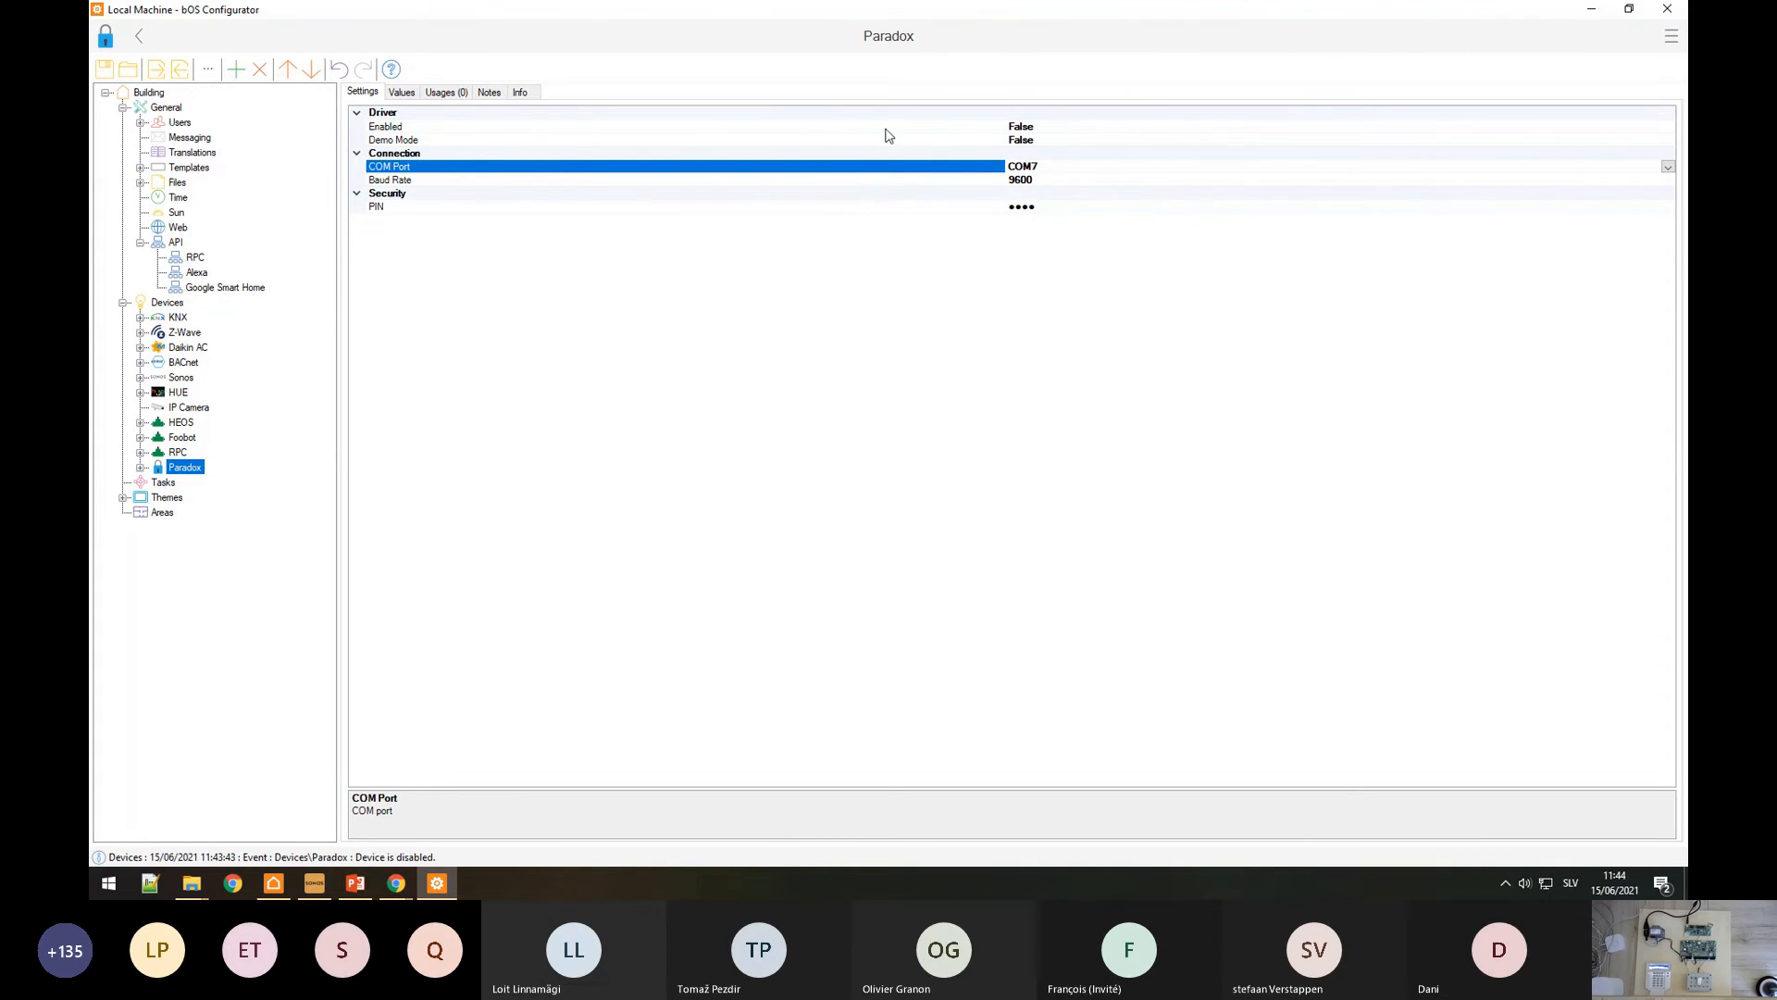
Step: Enable the Paradox device and expand it to show Partitions and Zones
click(432, 183)
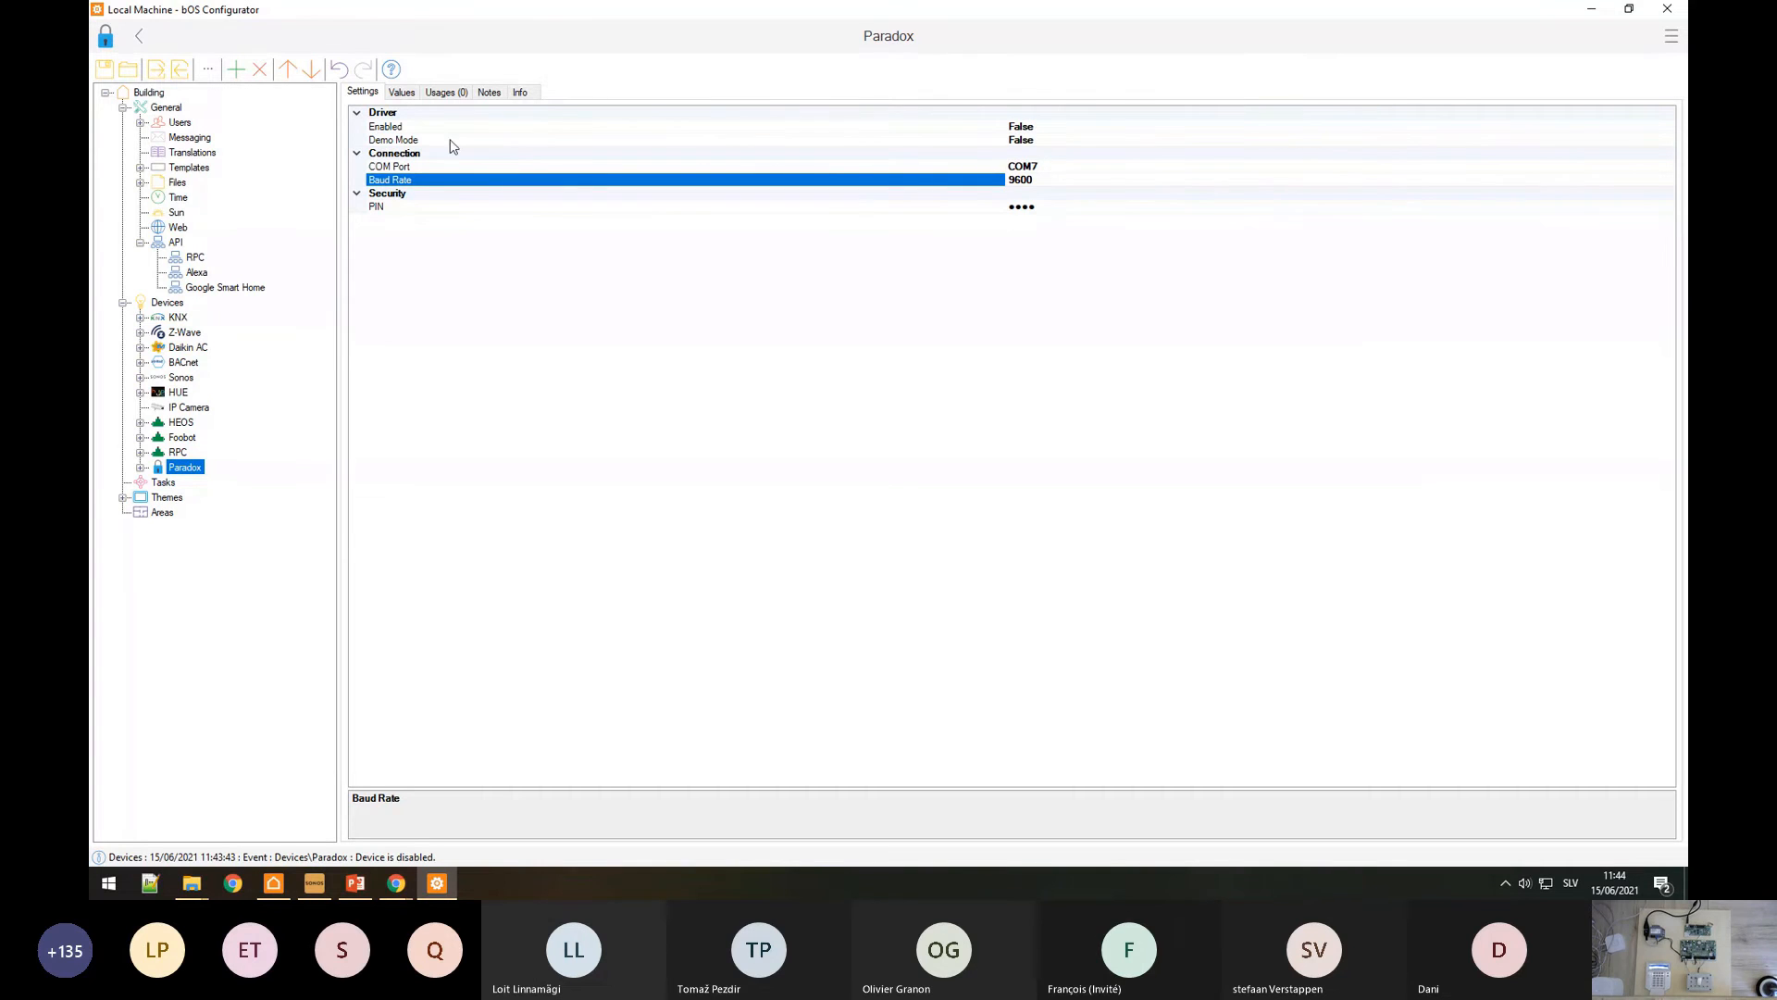
double_click(420, 128)
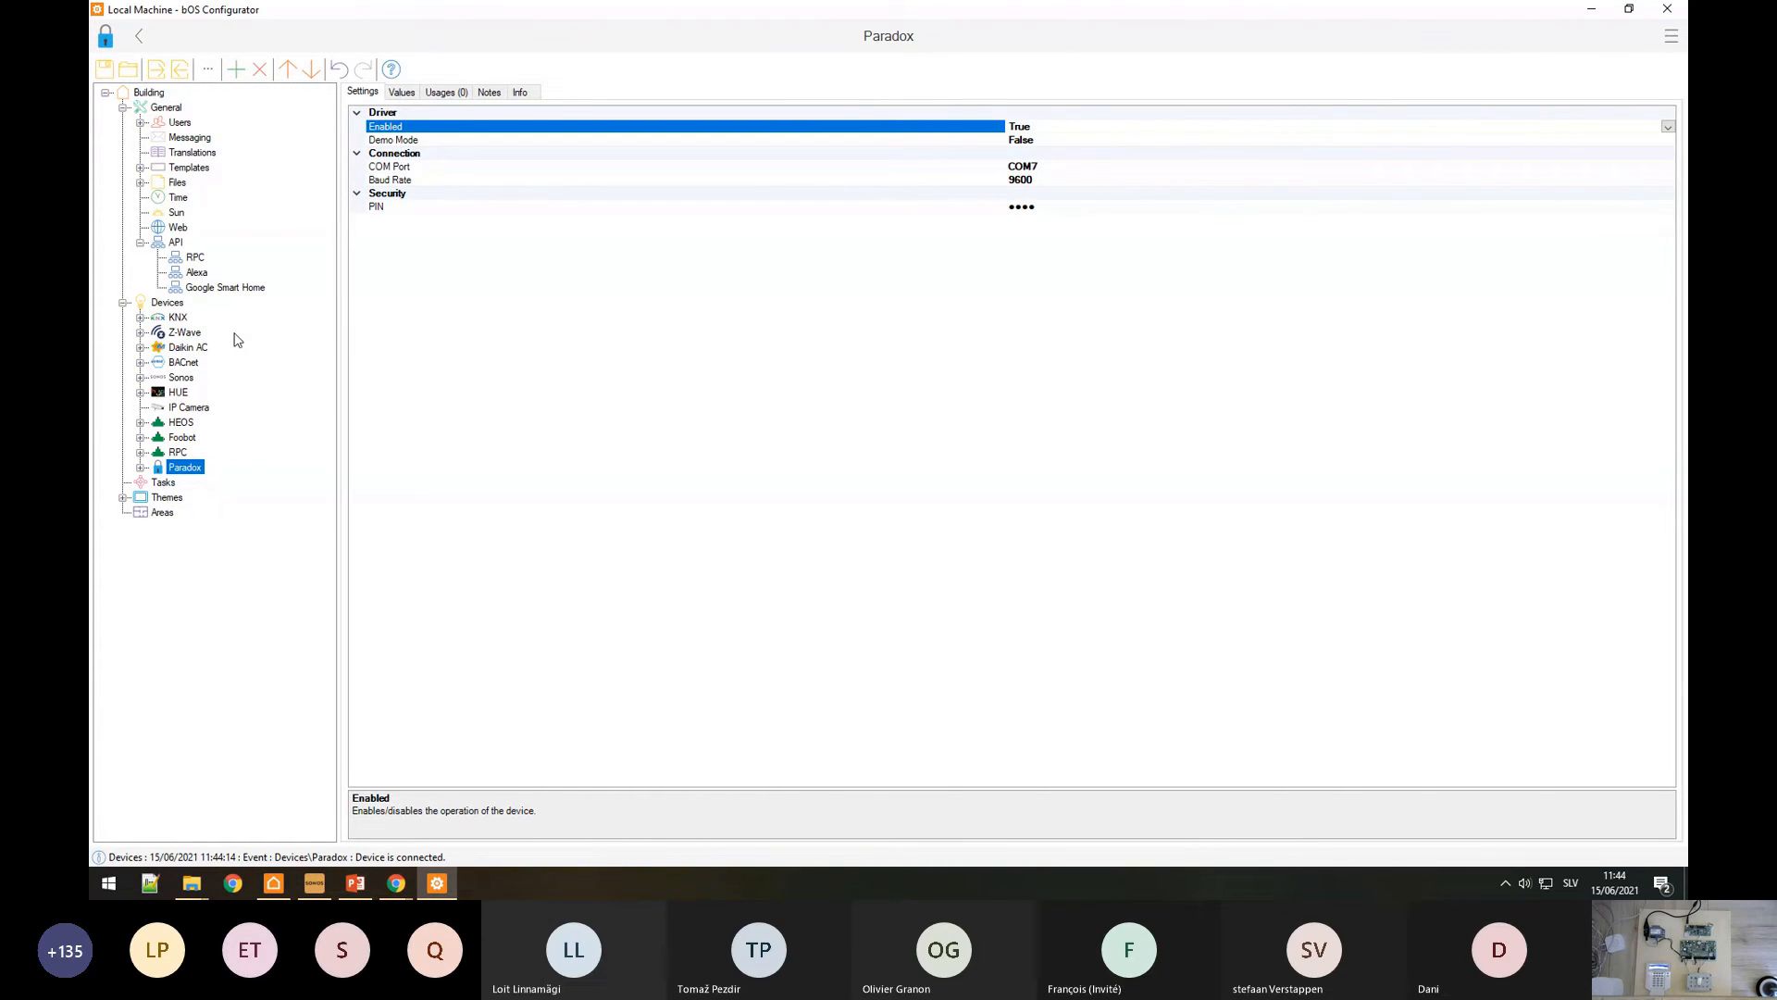
click(141, 467)
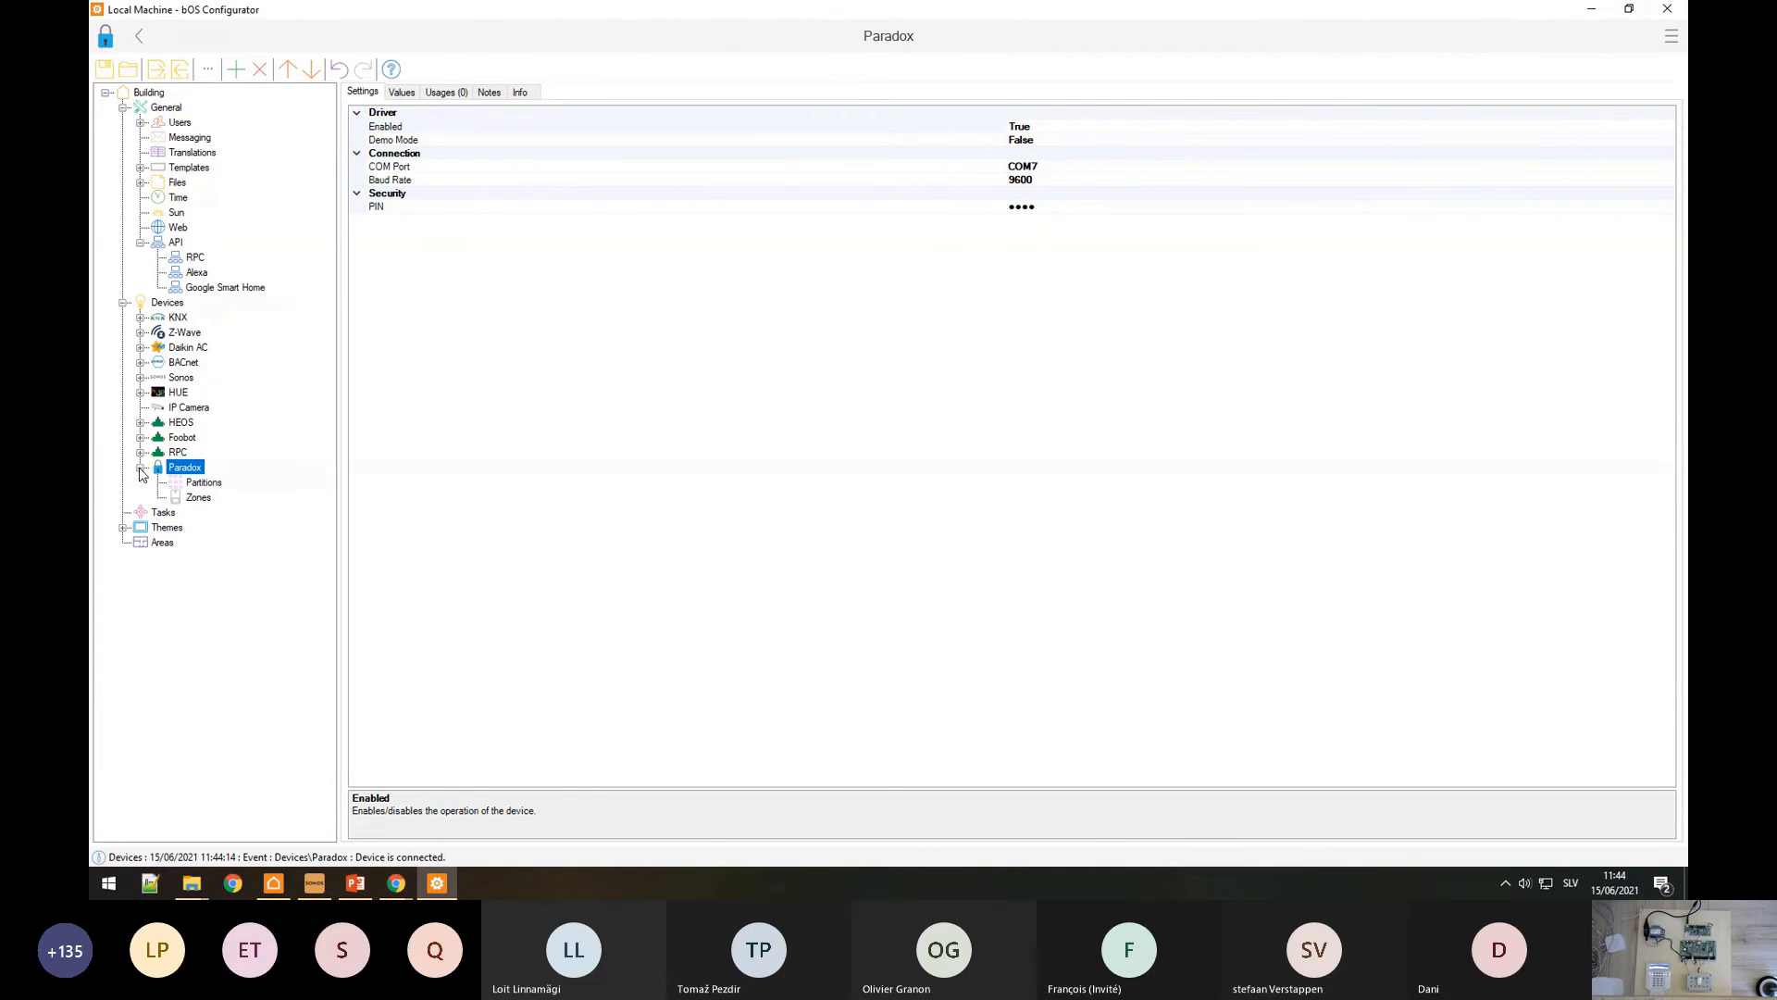
Step: Add a Partition under the Paradox Partitions group and view its values
right_click(205, 484)
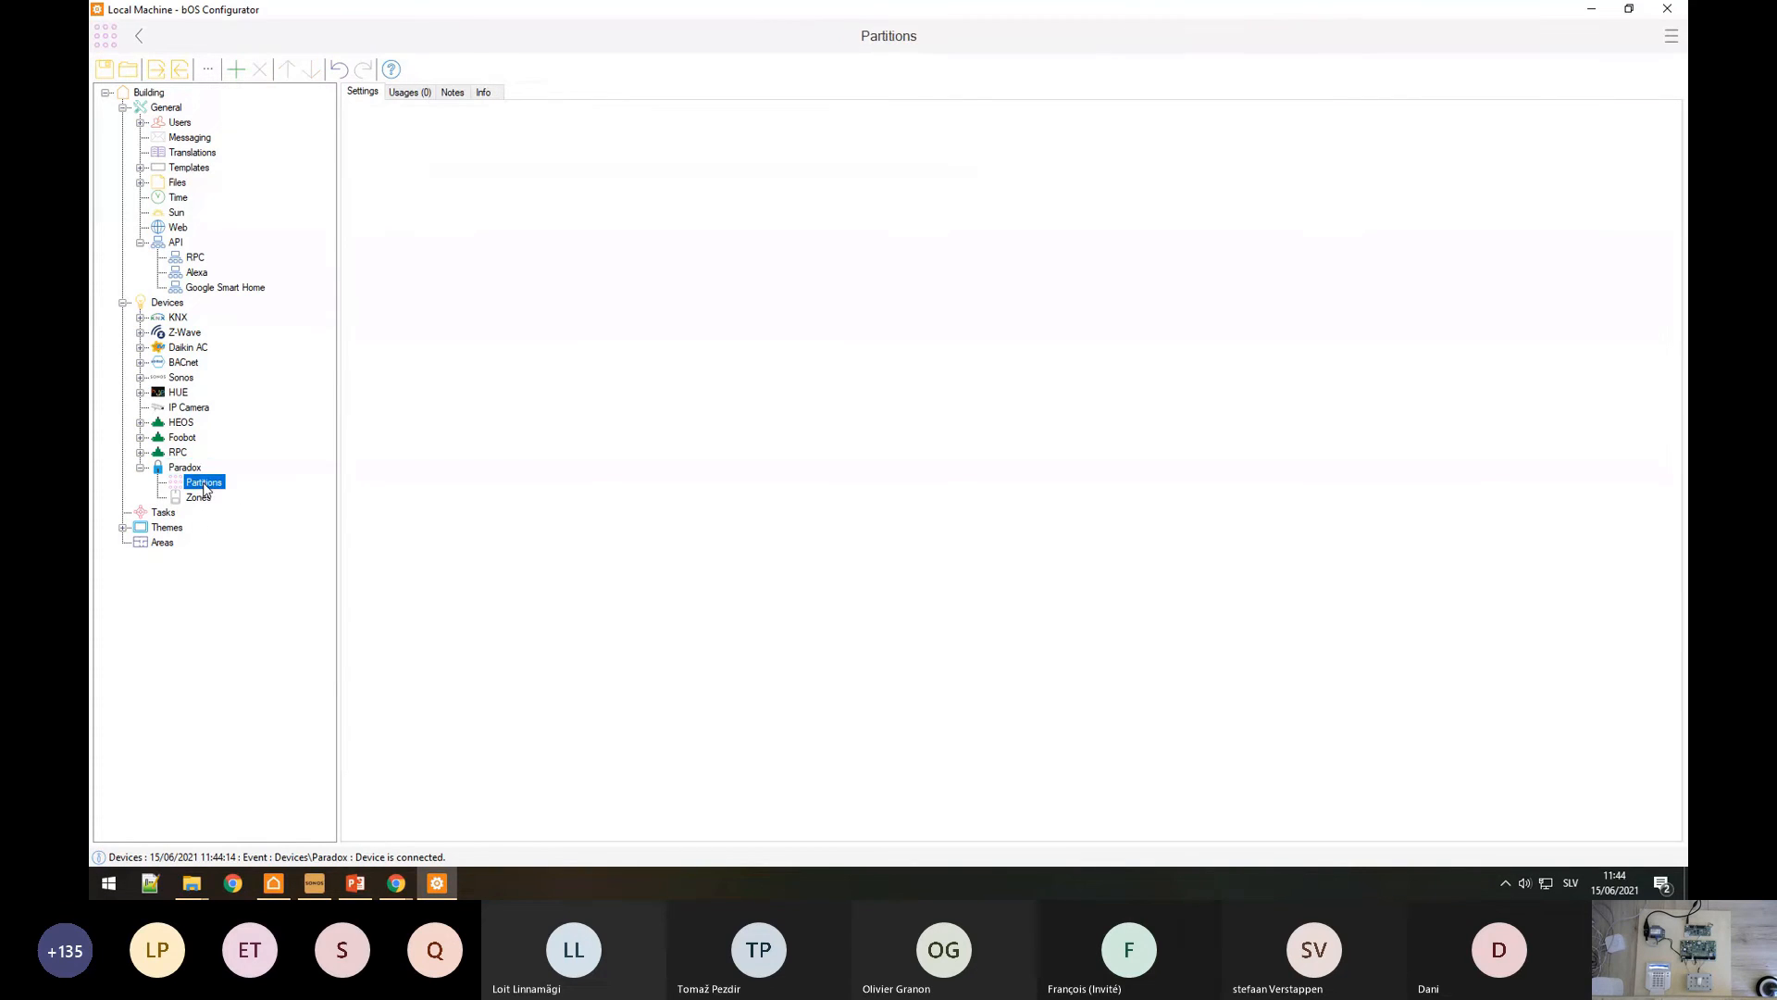
click(225, 493)
double_click(433, 219)
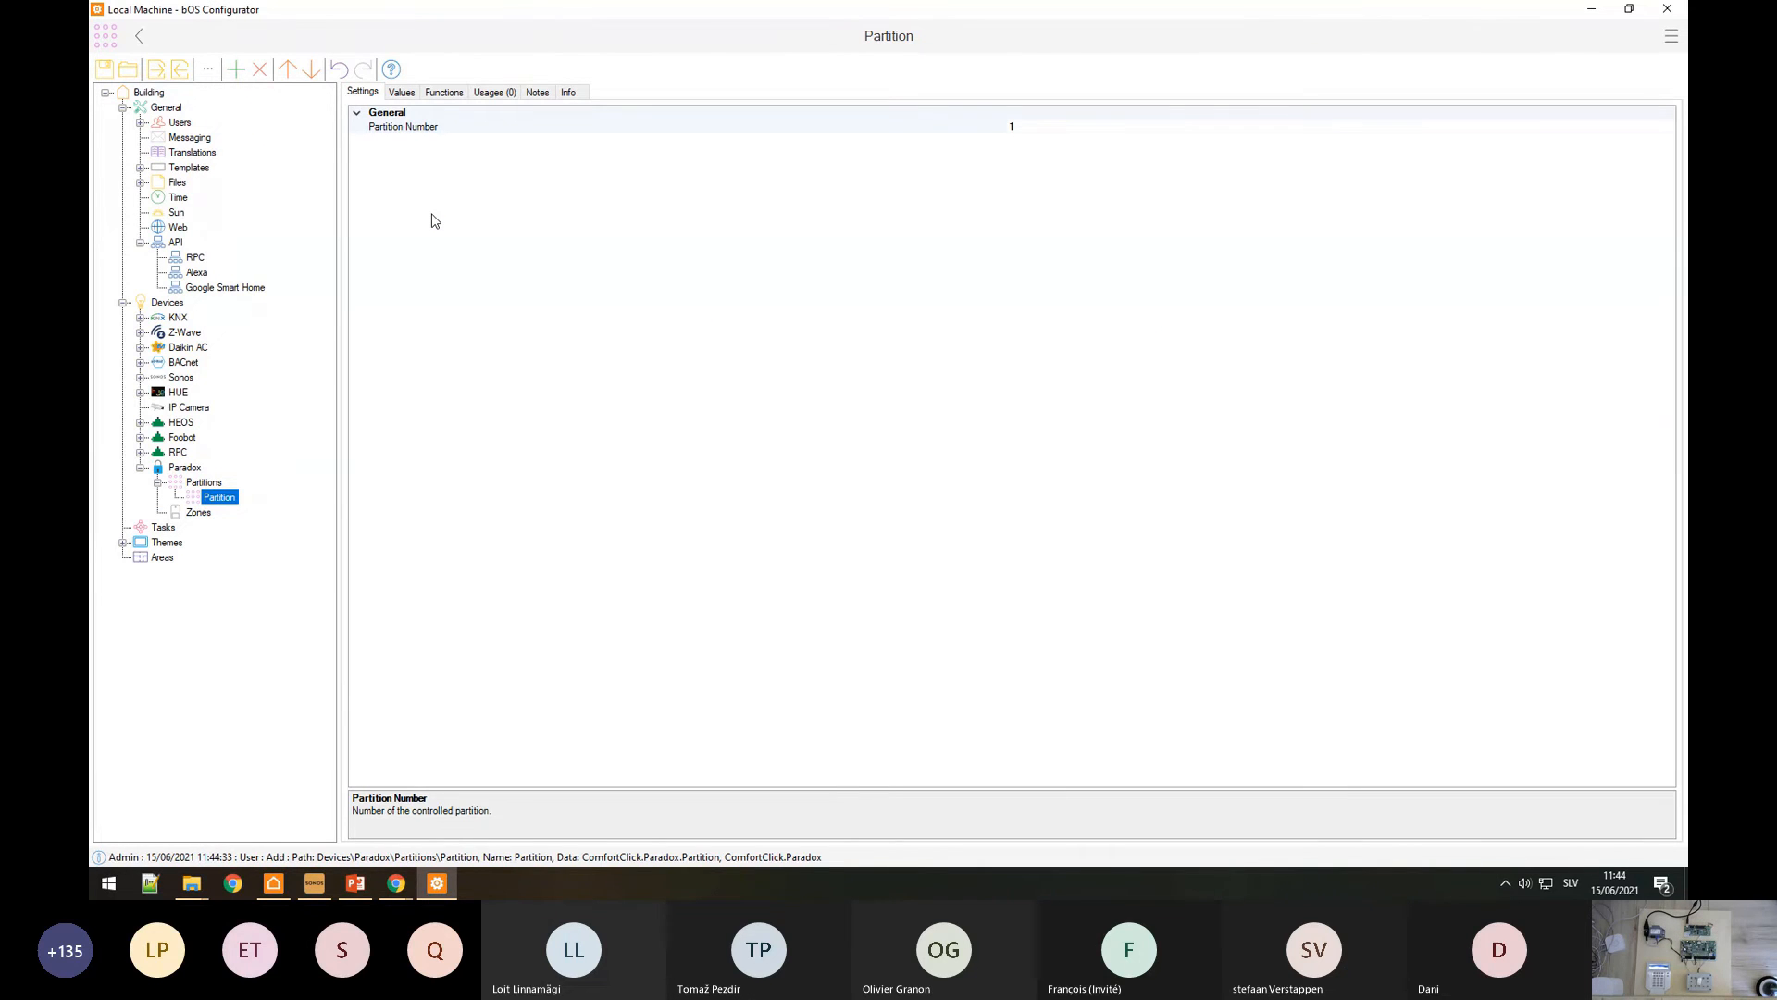
click(404, 93)
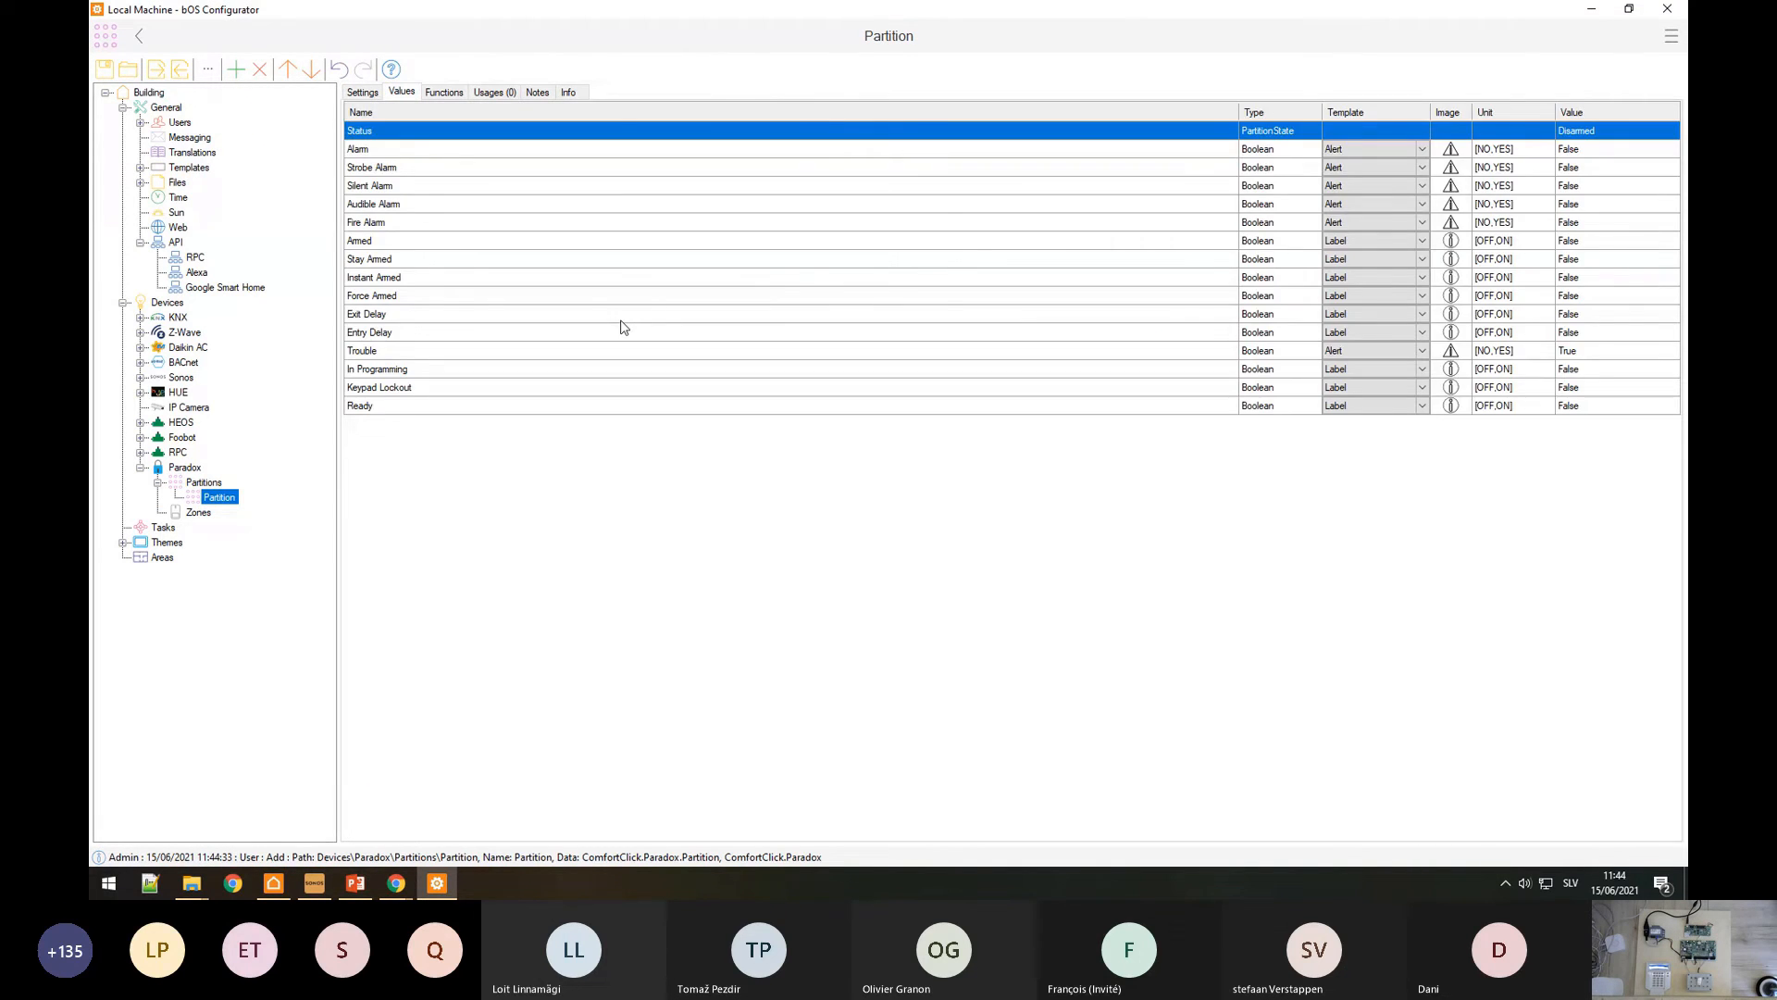
click(219, 497)
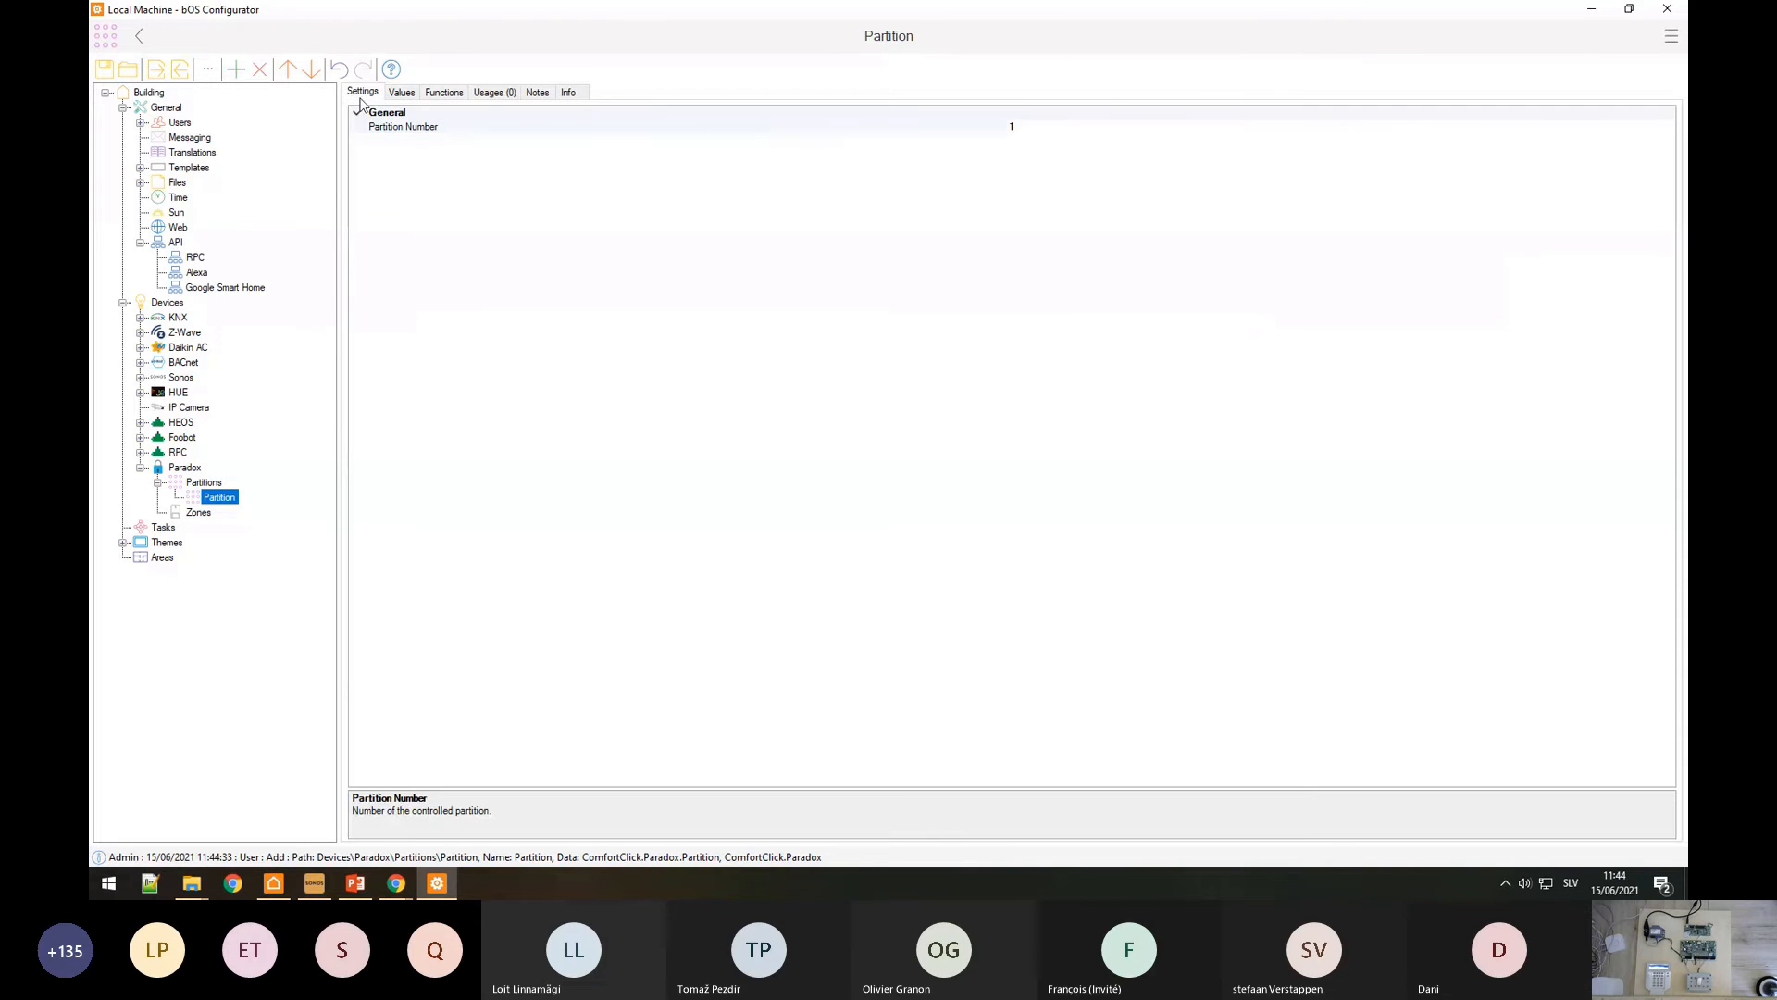
Step: Add zones to the Zones group so it holds four zones
click(198, 512)
right_click(192, 514)
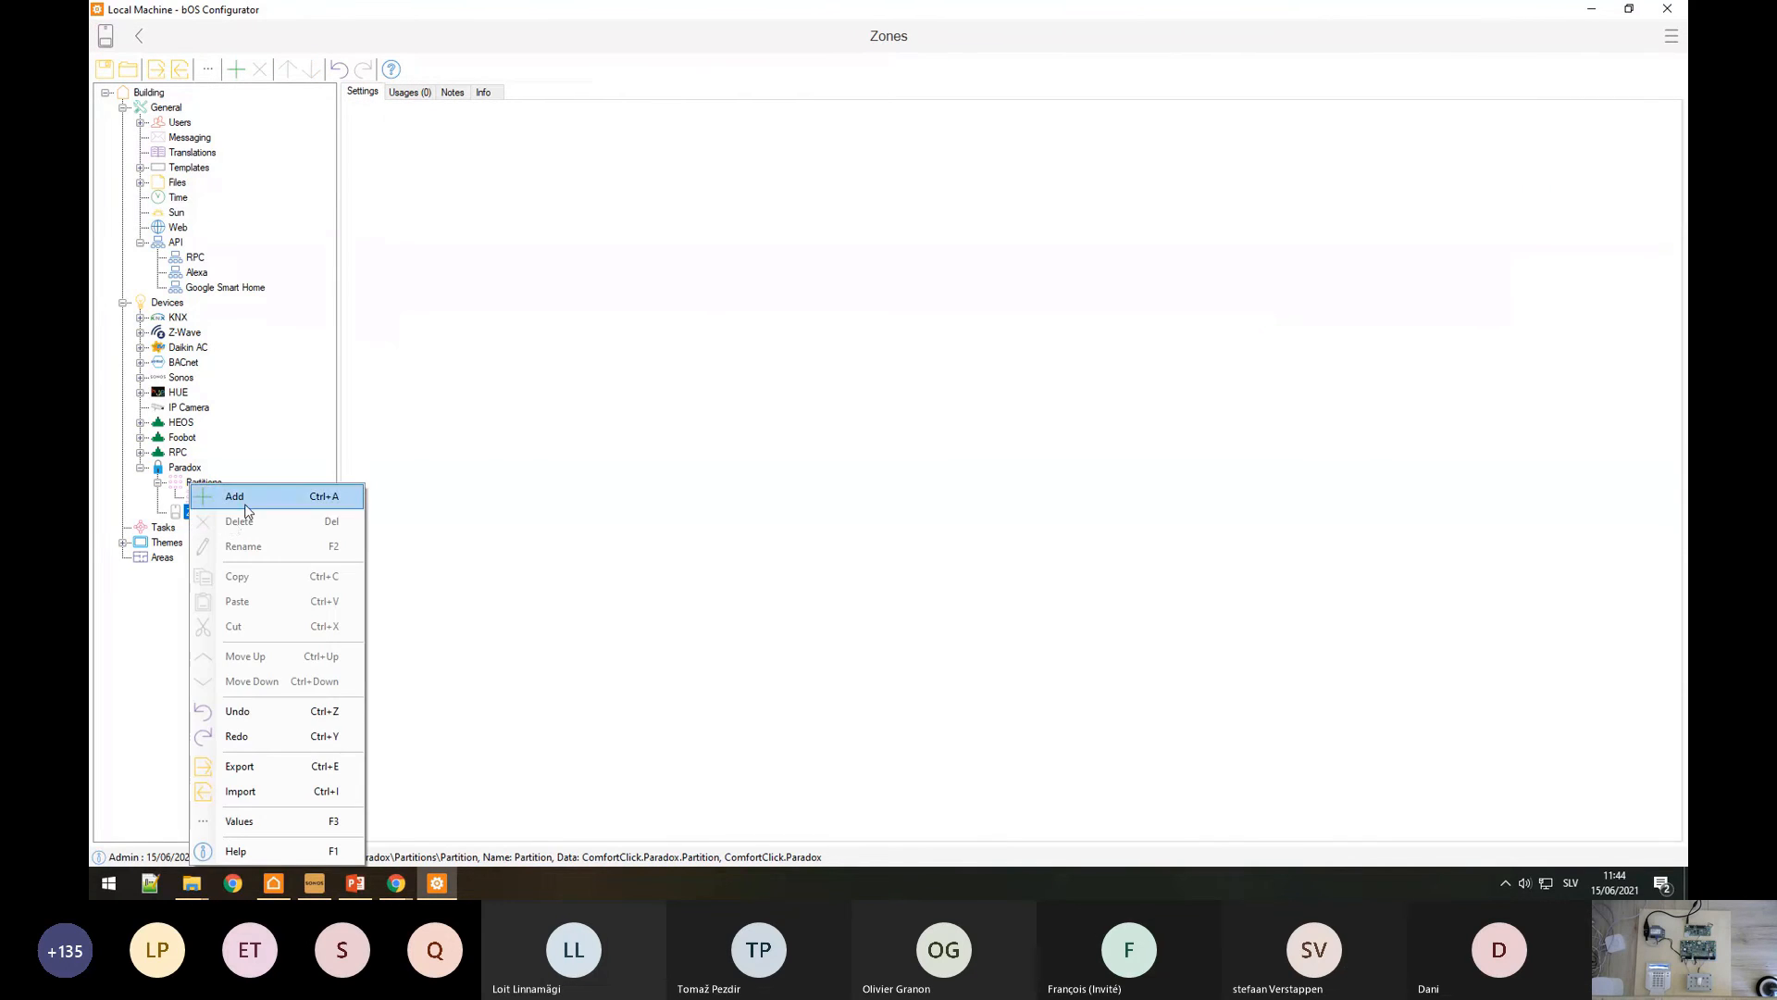
click(243, 500)
click(1276, 614)
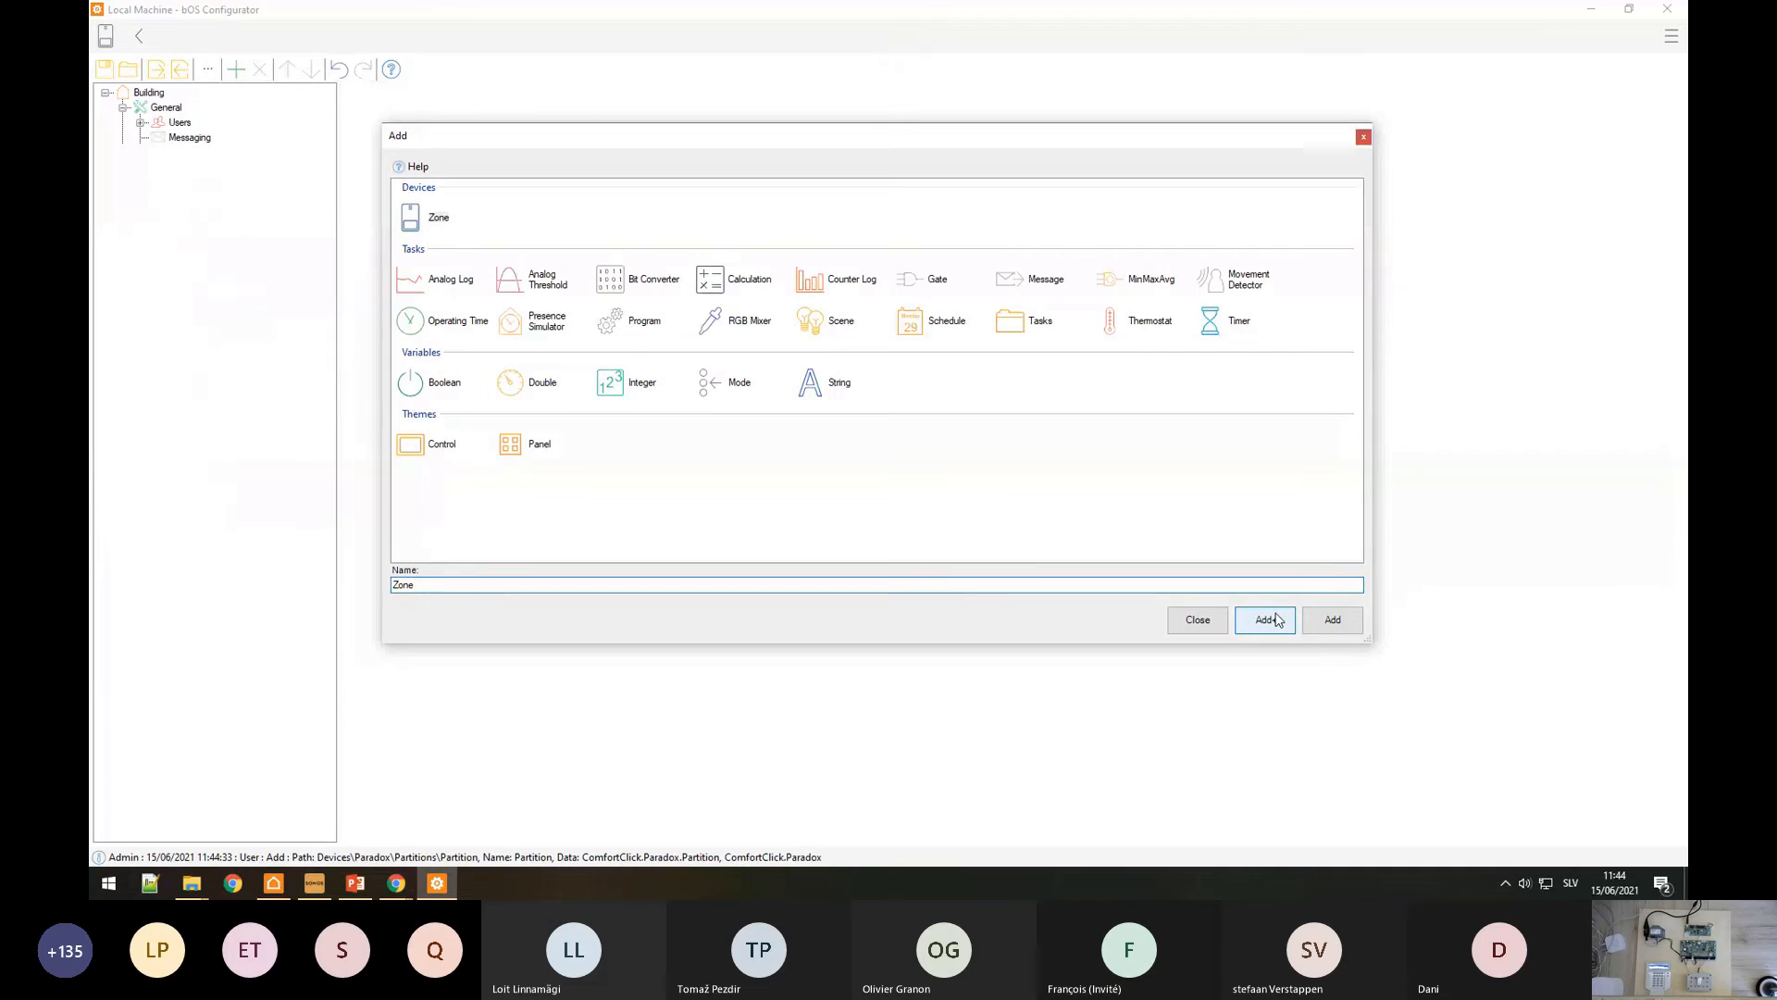
click(1276, 614)
click(1276, 614)
click(1275, 614)
key(Escape)
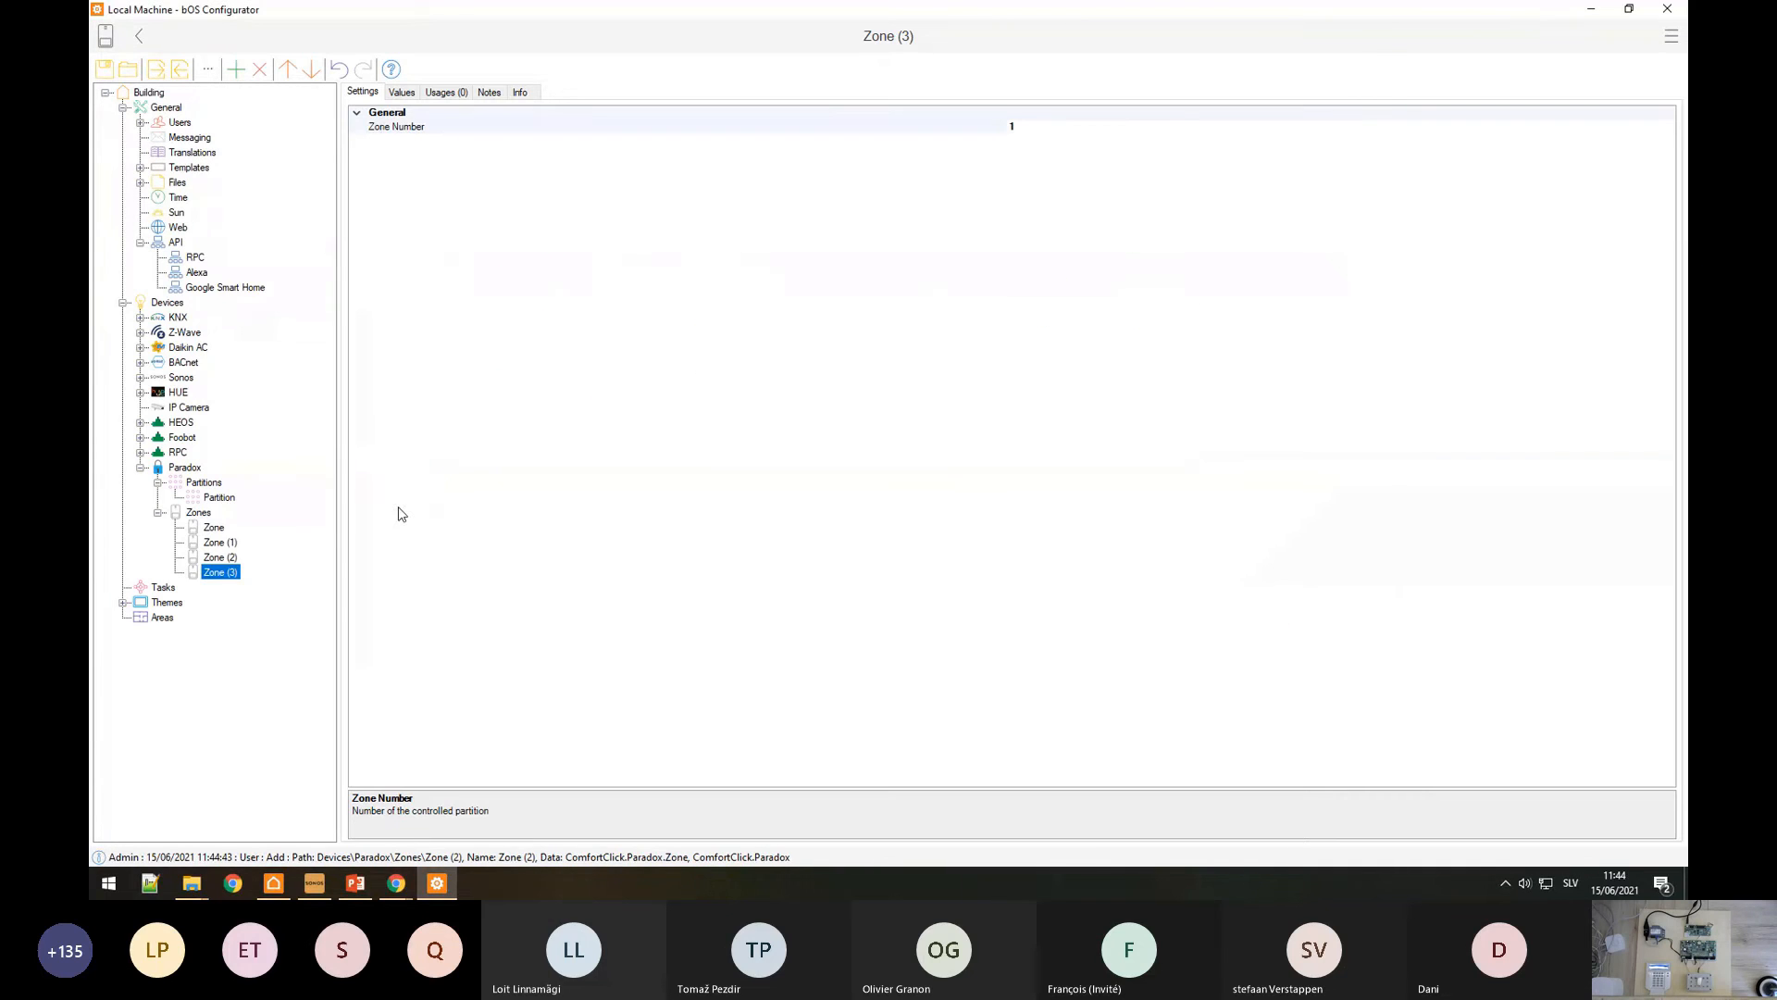
Step: Number Zone (1), Zone (2) and Zone (3) as 2, 3 and 4
click(225, 543)
click(1037, 130)
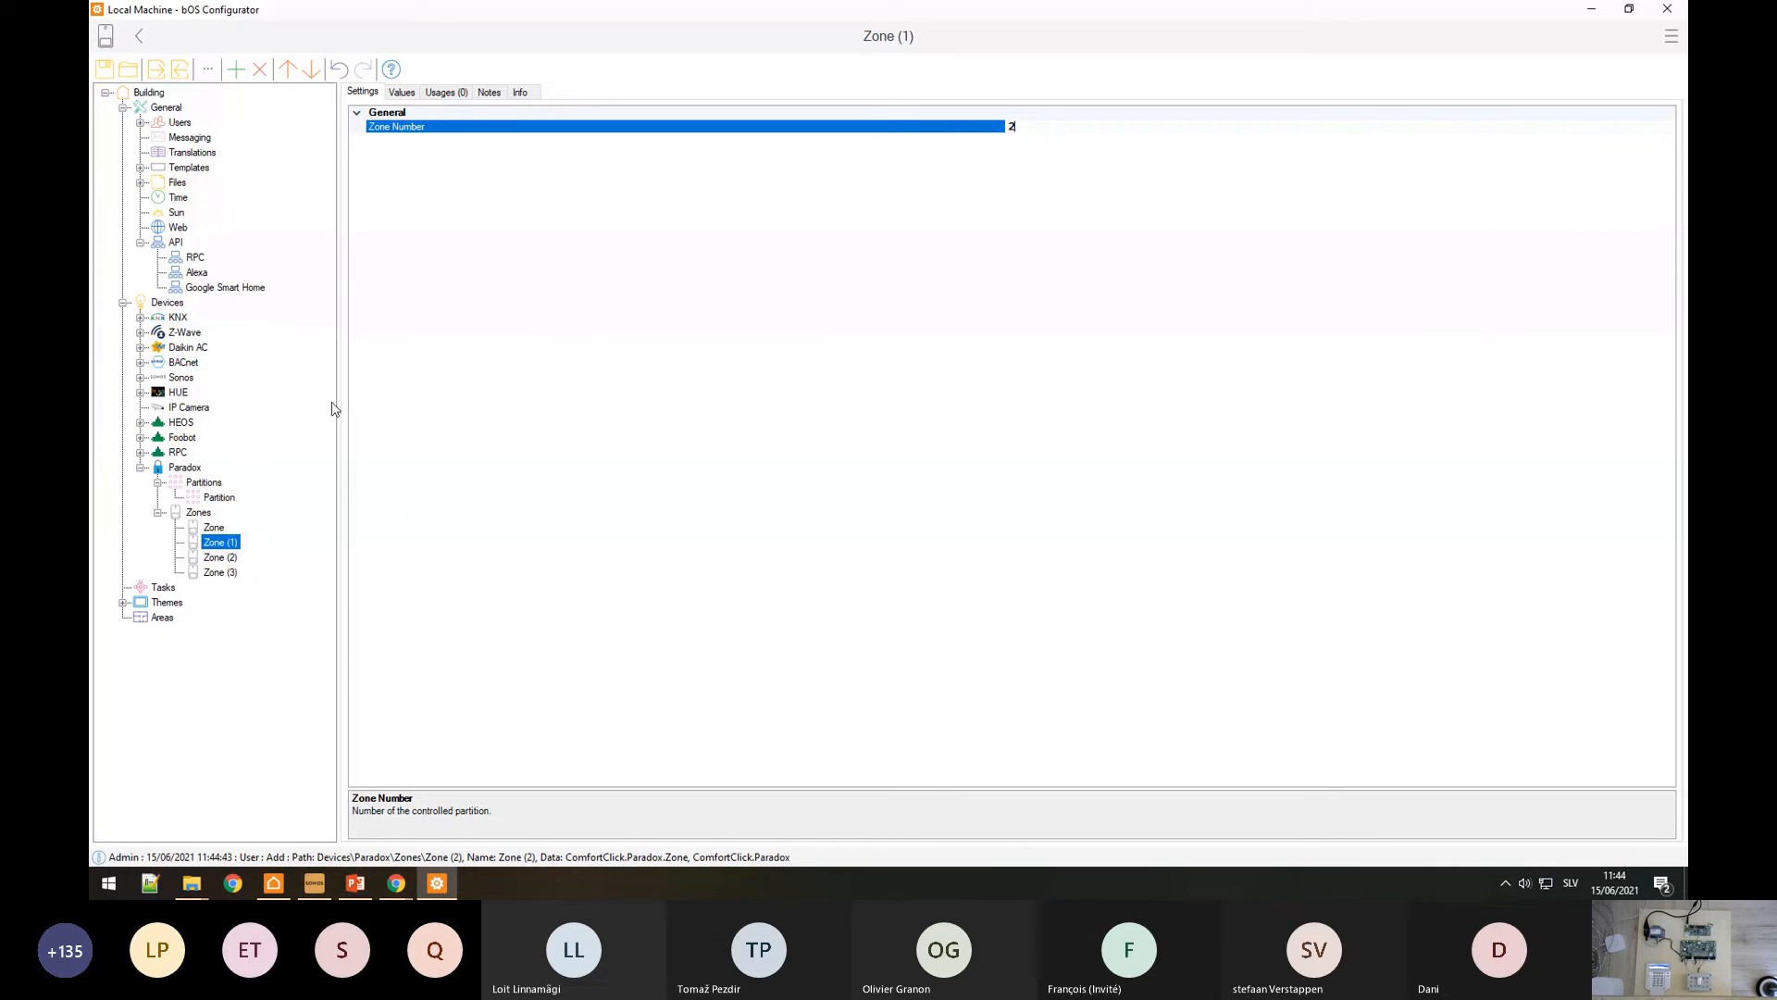
click(222, 558)
click(1048, 130)
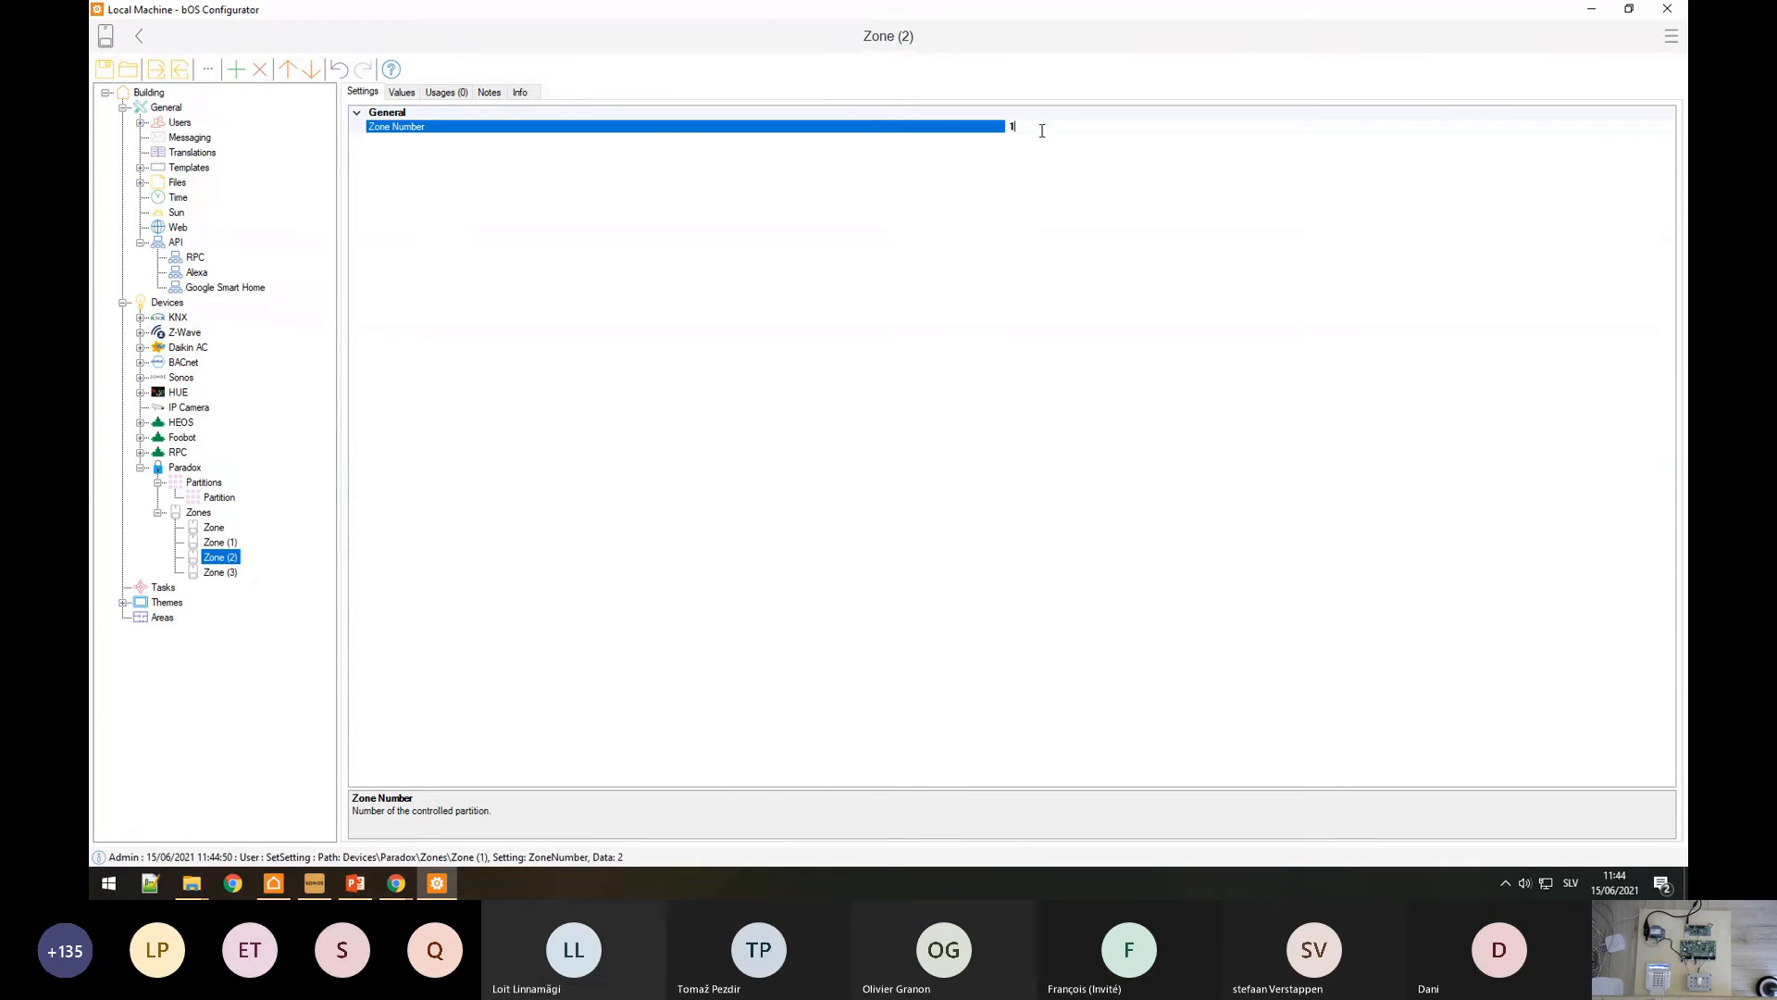
text(3)
click(225, 572)
click(1012, 129)
text(4)
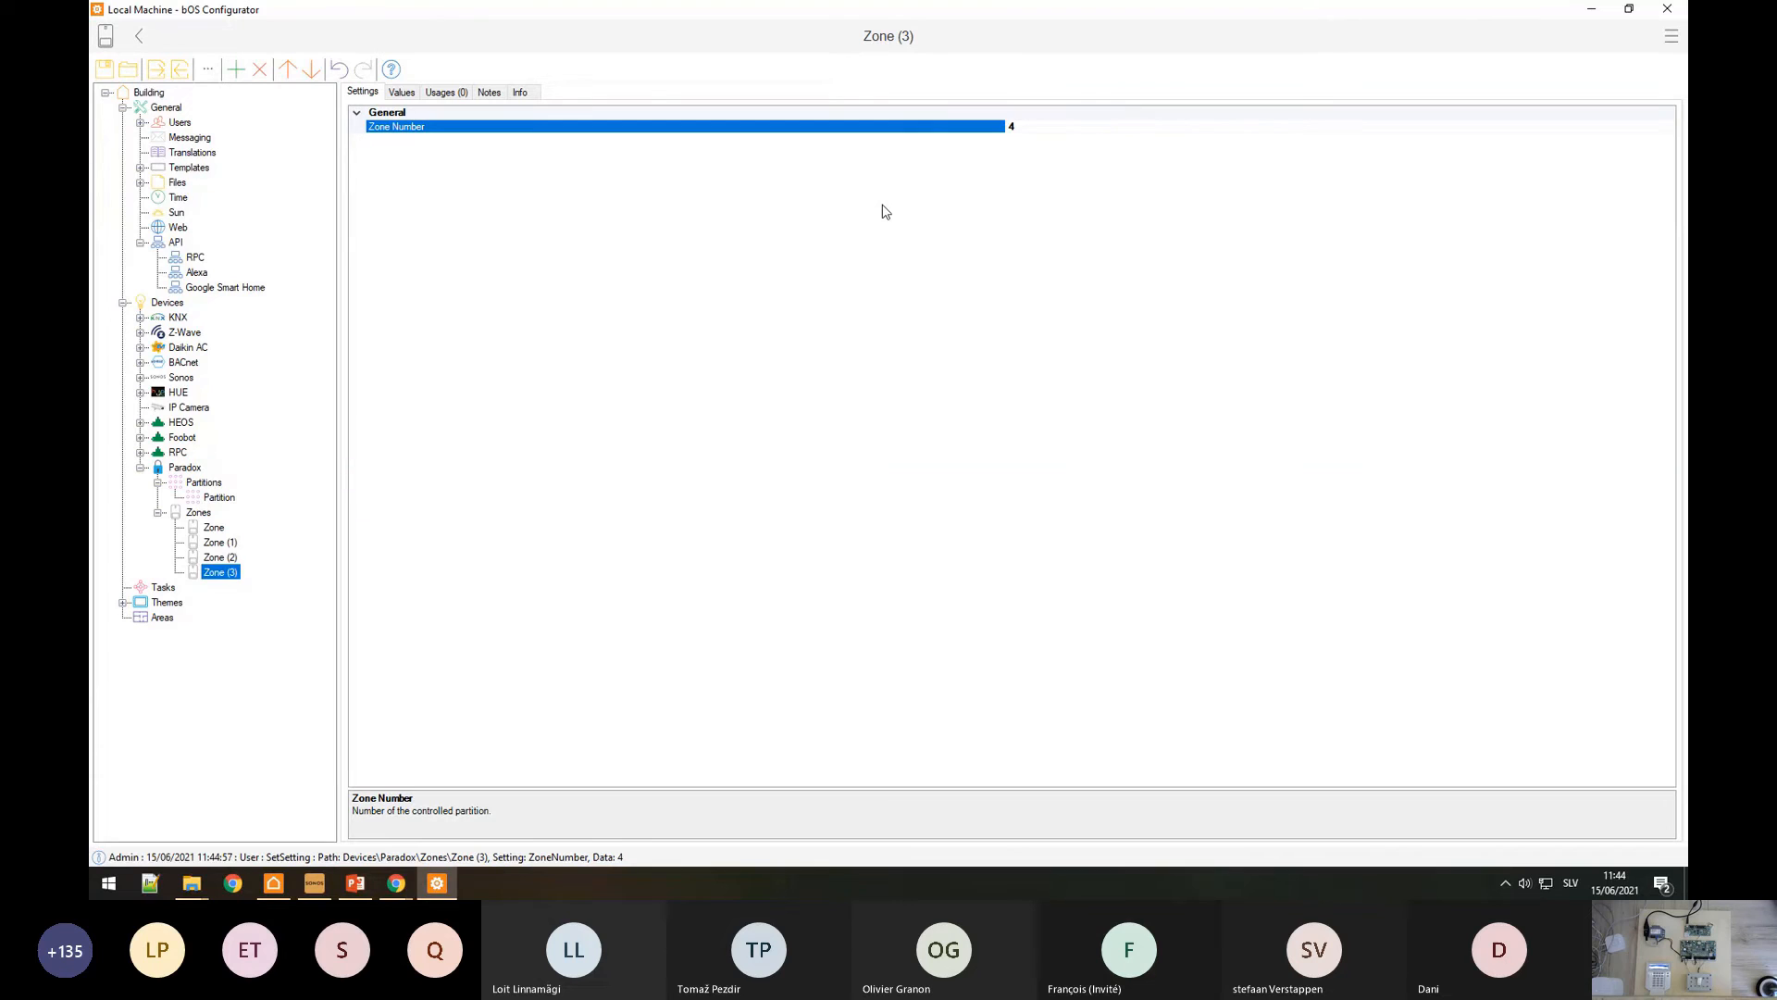
Step: Delete the Theme Panel's old frame and add a frame with the Partition keypad
click(122, 601)
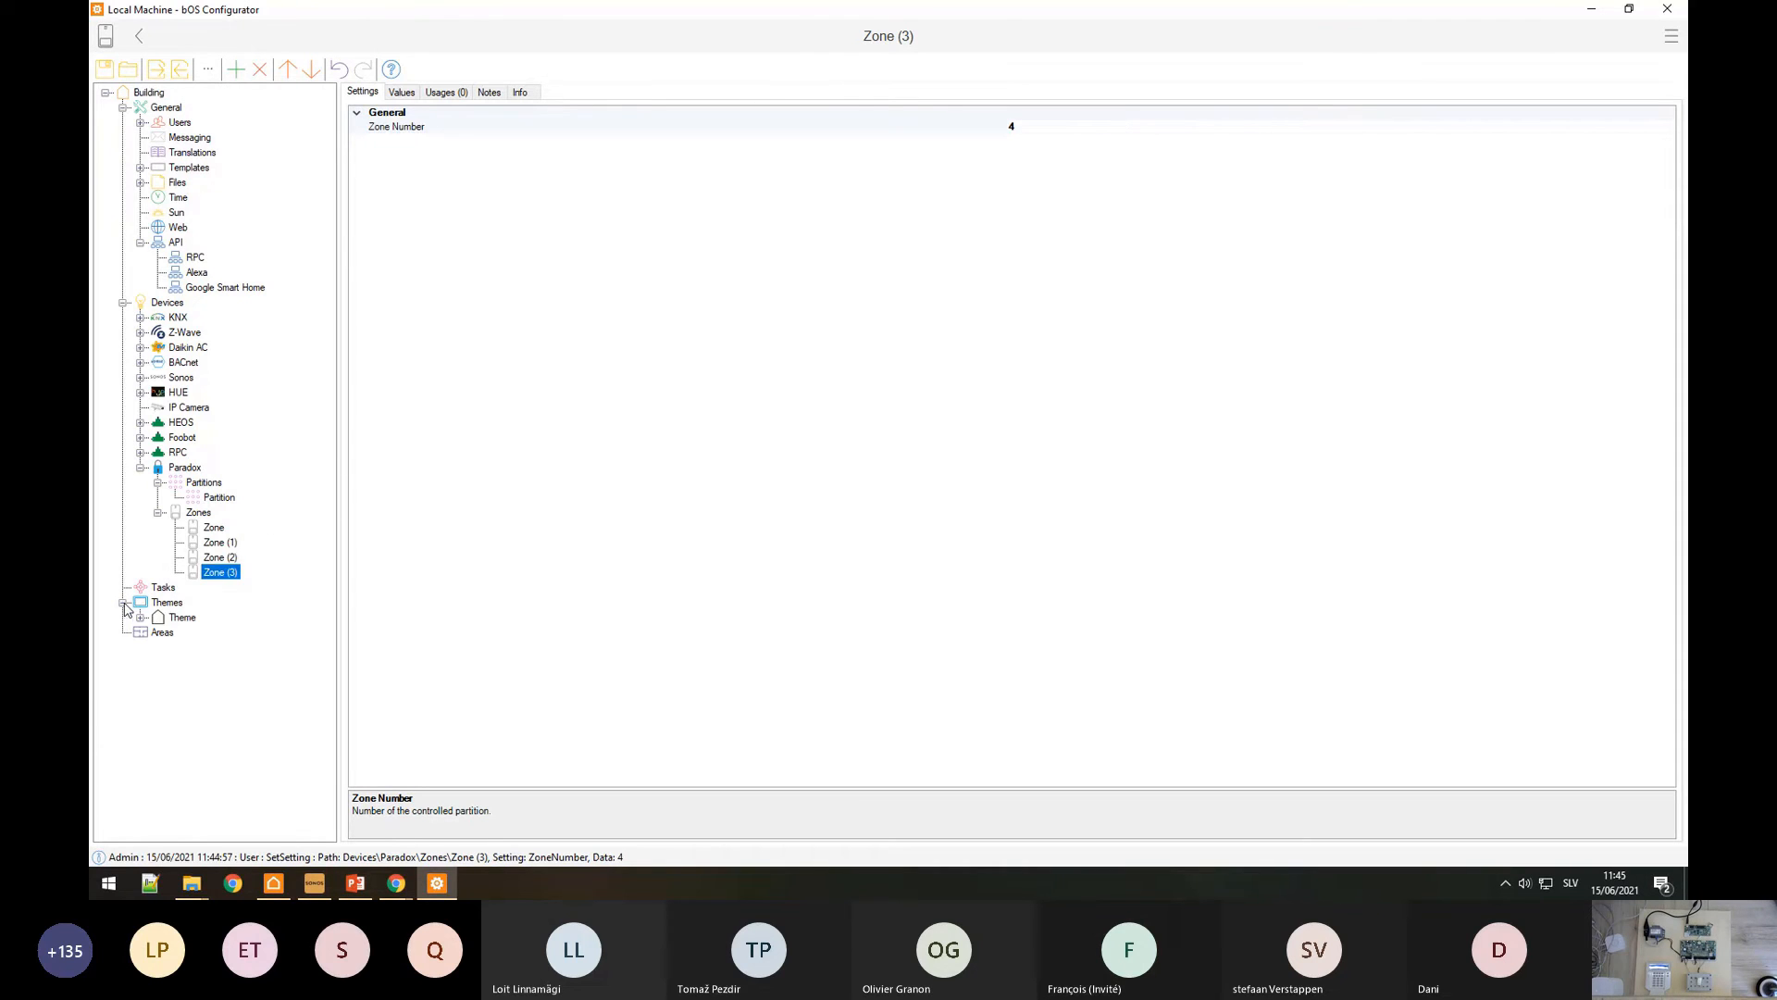
click(159, 618)
click(140, 618)
click(197, 633)
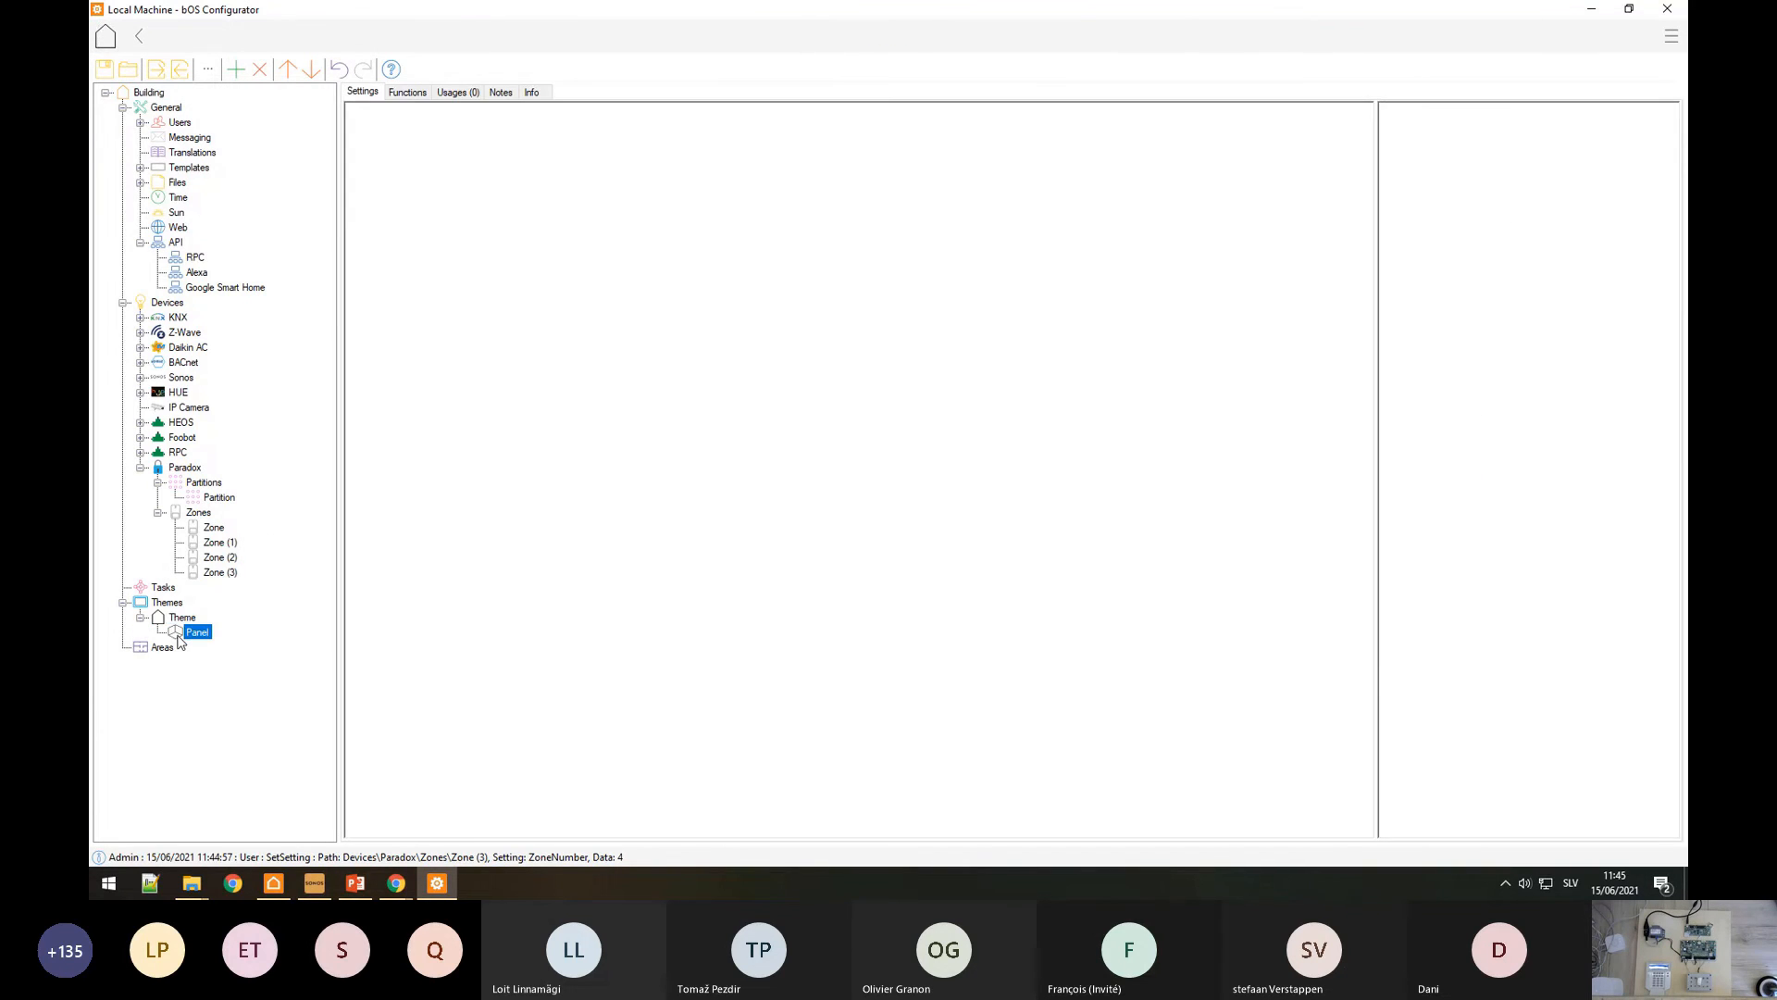
key(Delete)
right_click(636, 440)
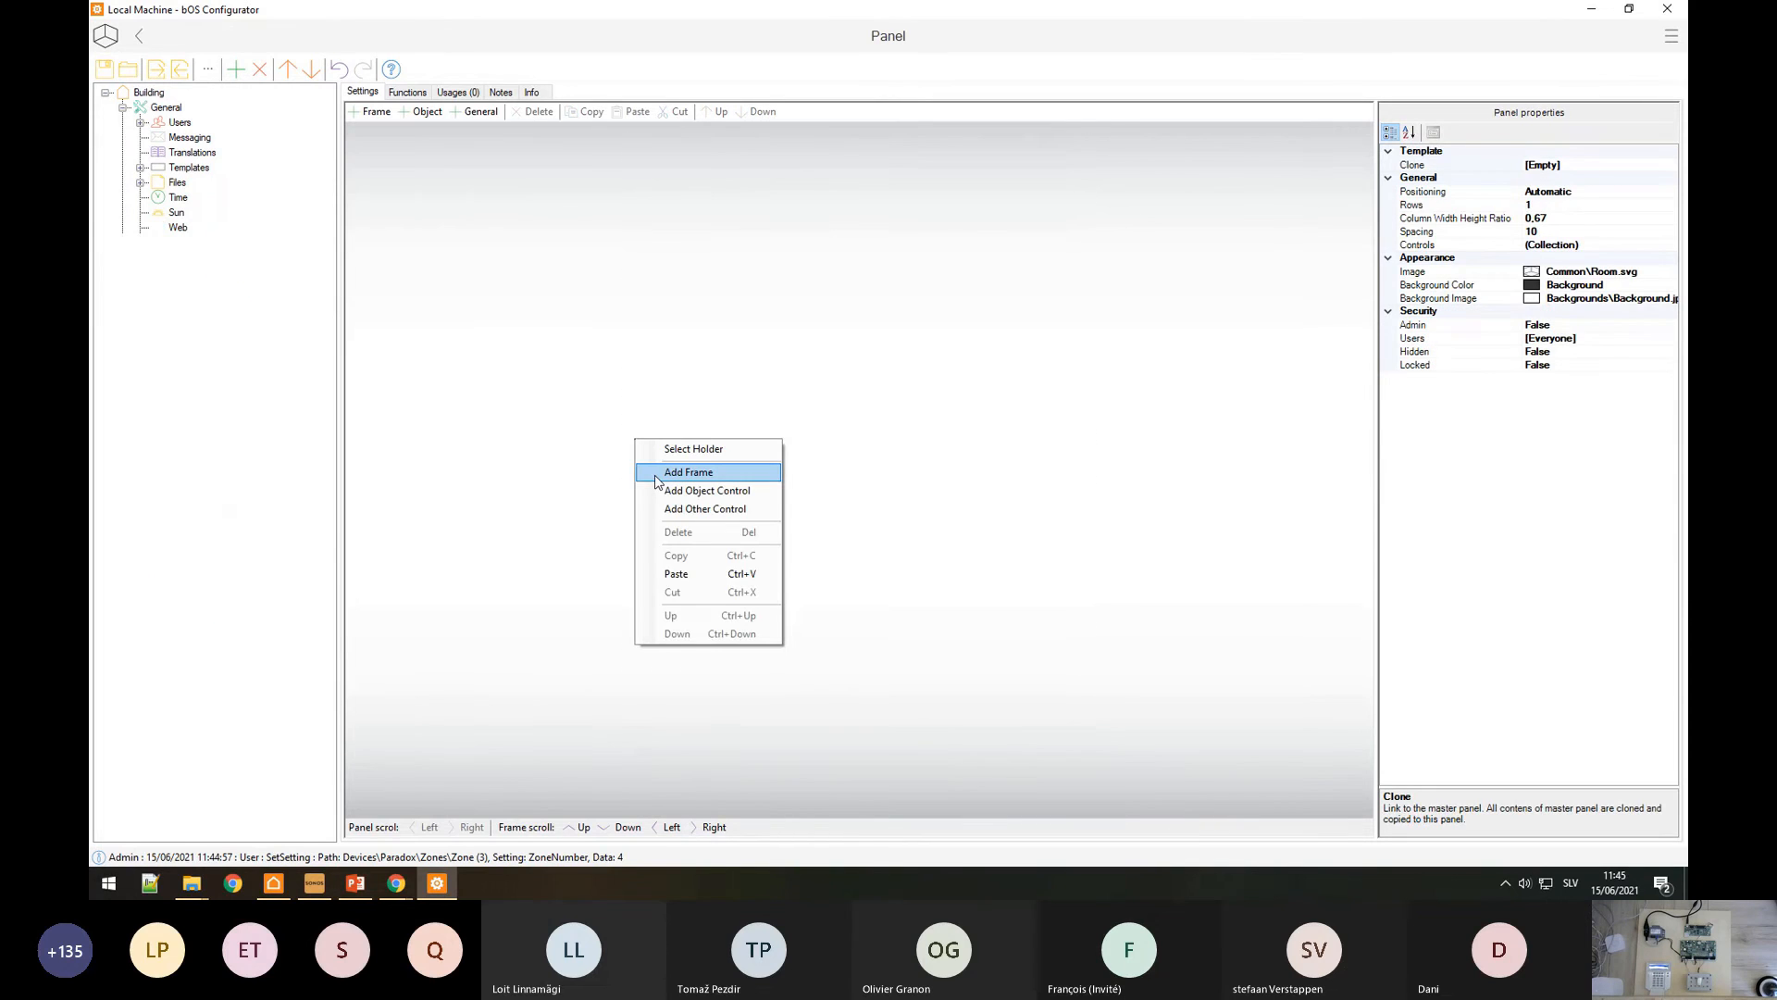
click(655, 476)
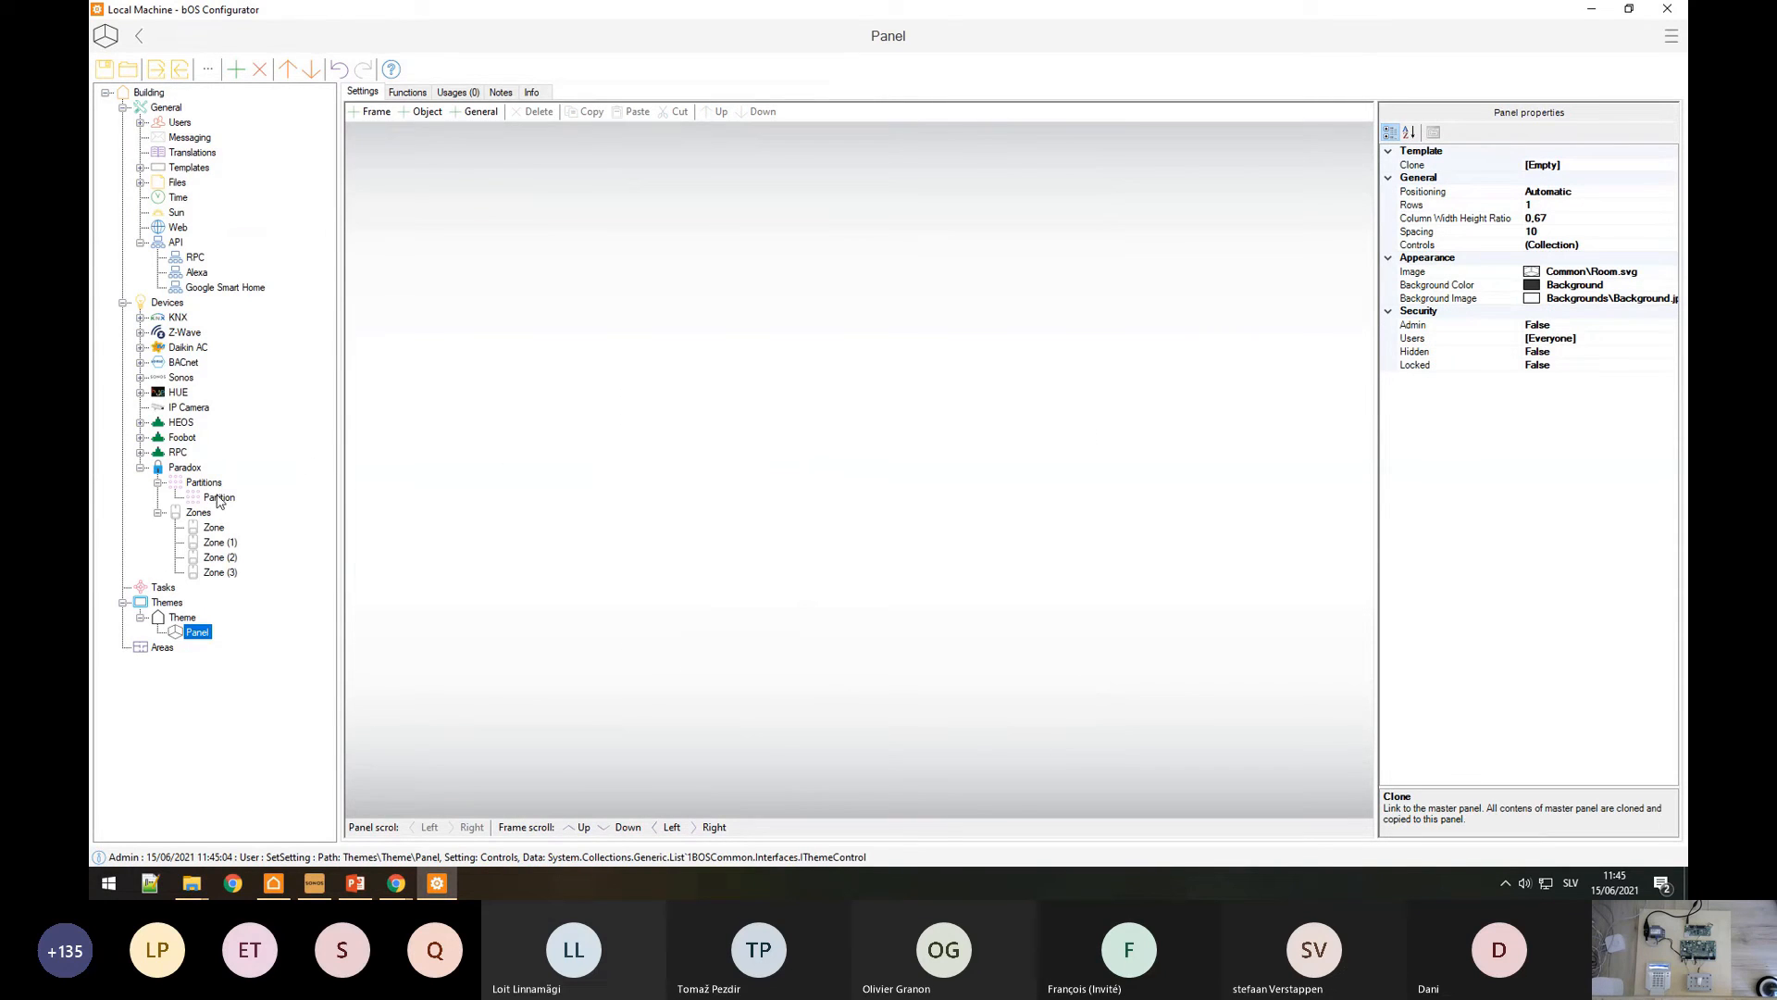
click(620, 472)
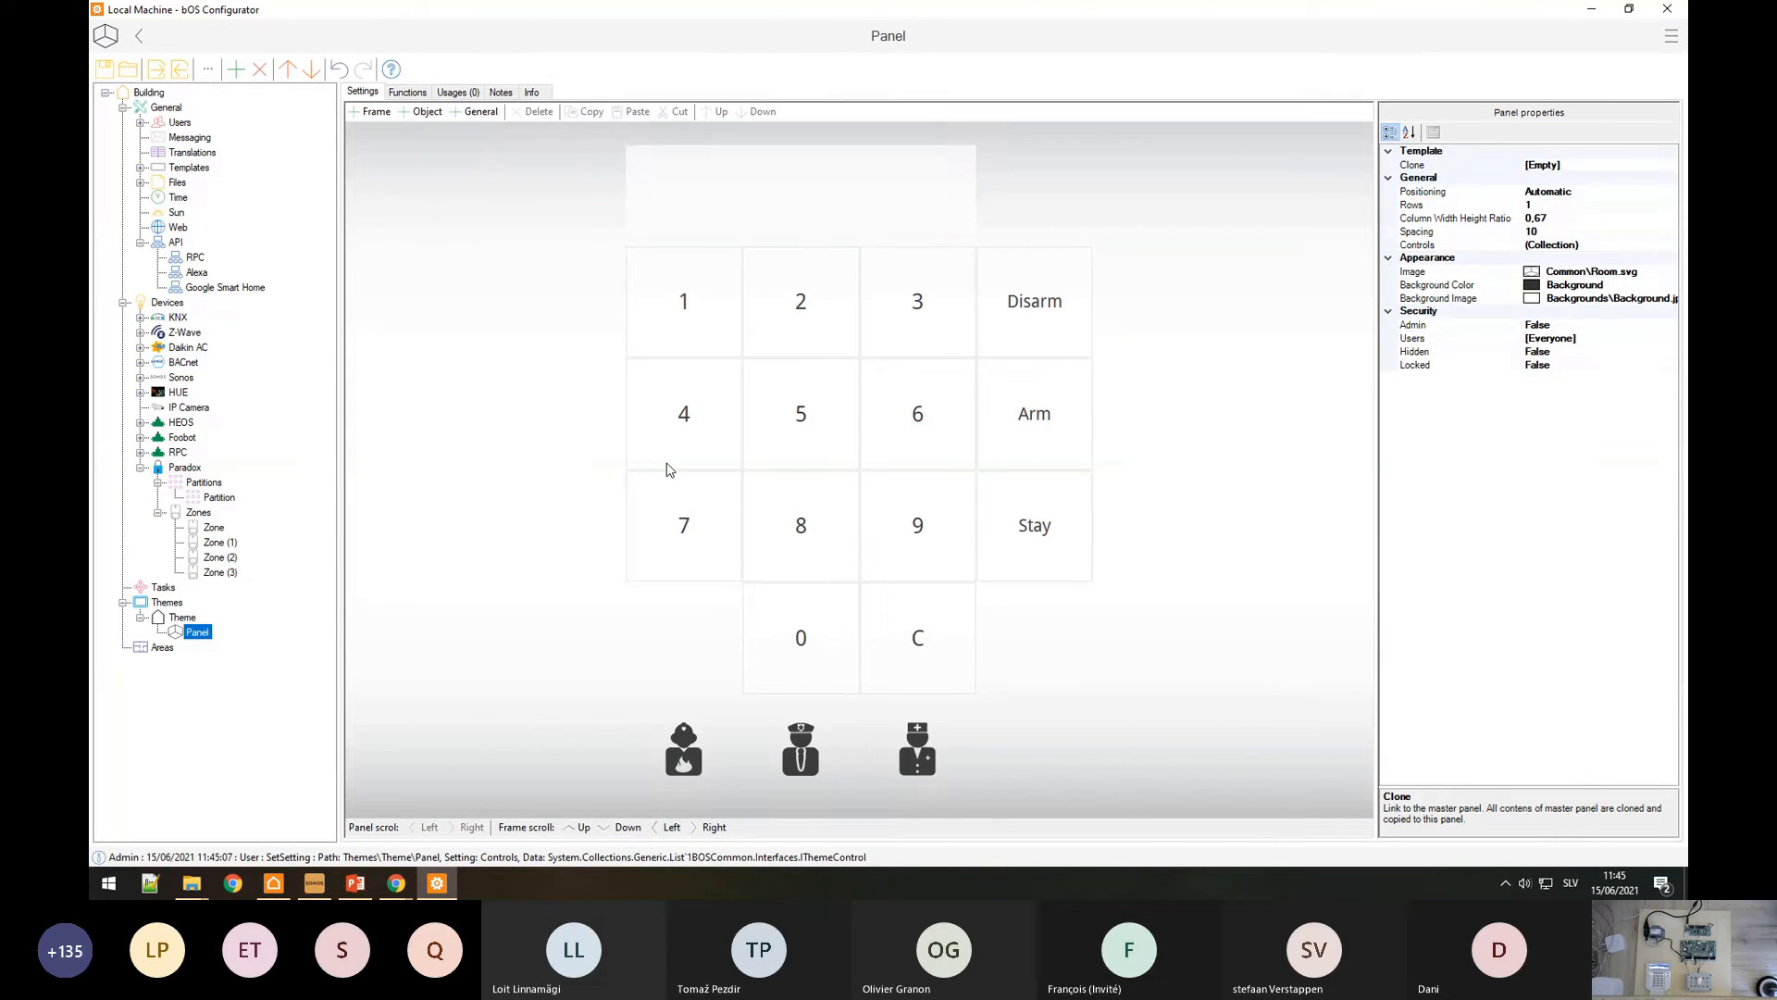
Step: Add a second frame with Zone through Zone (3), then switch to bOS Client
right_click(1171, 338)
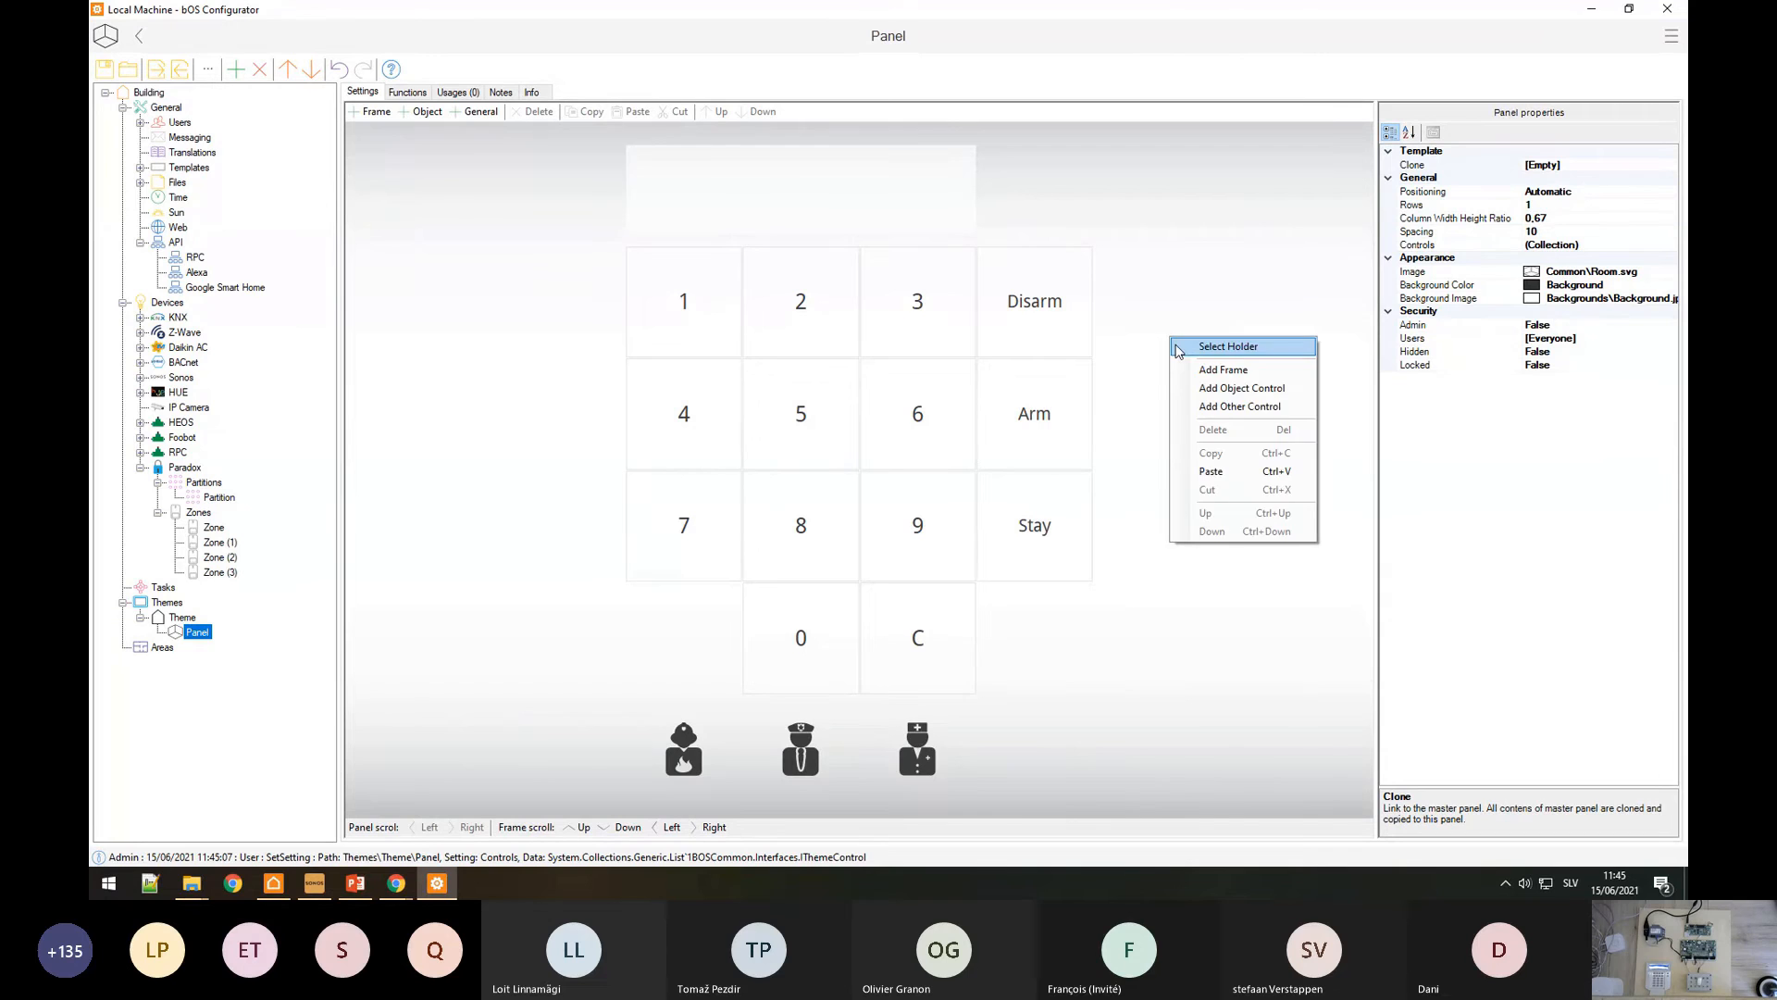
click(1223, 369)
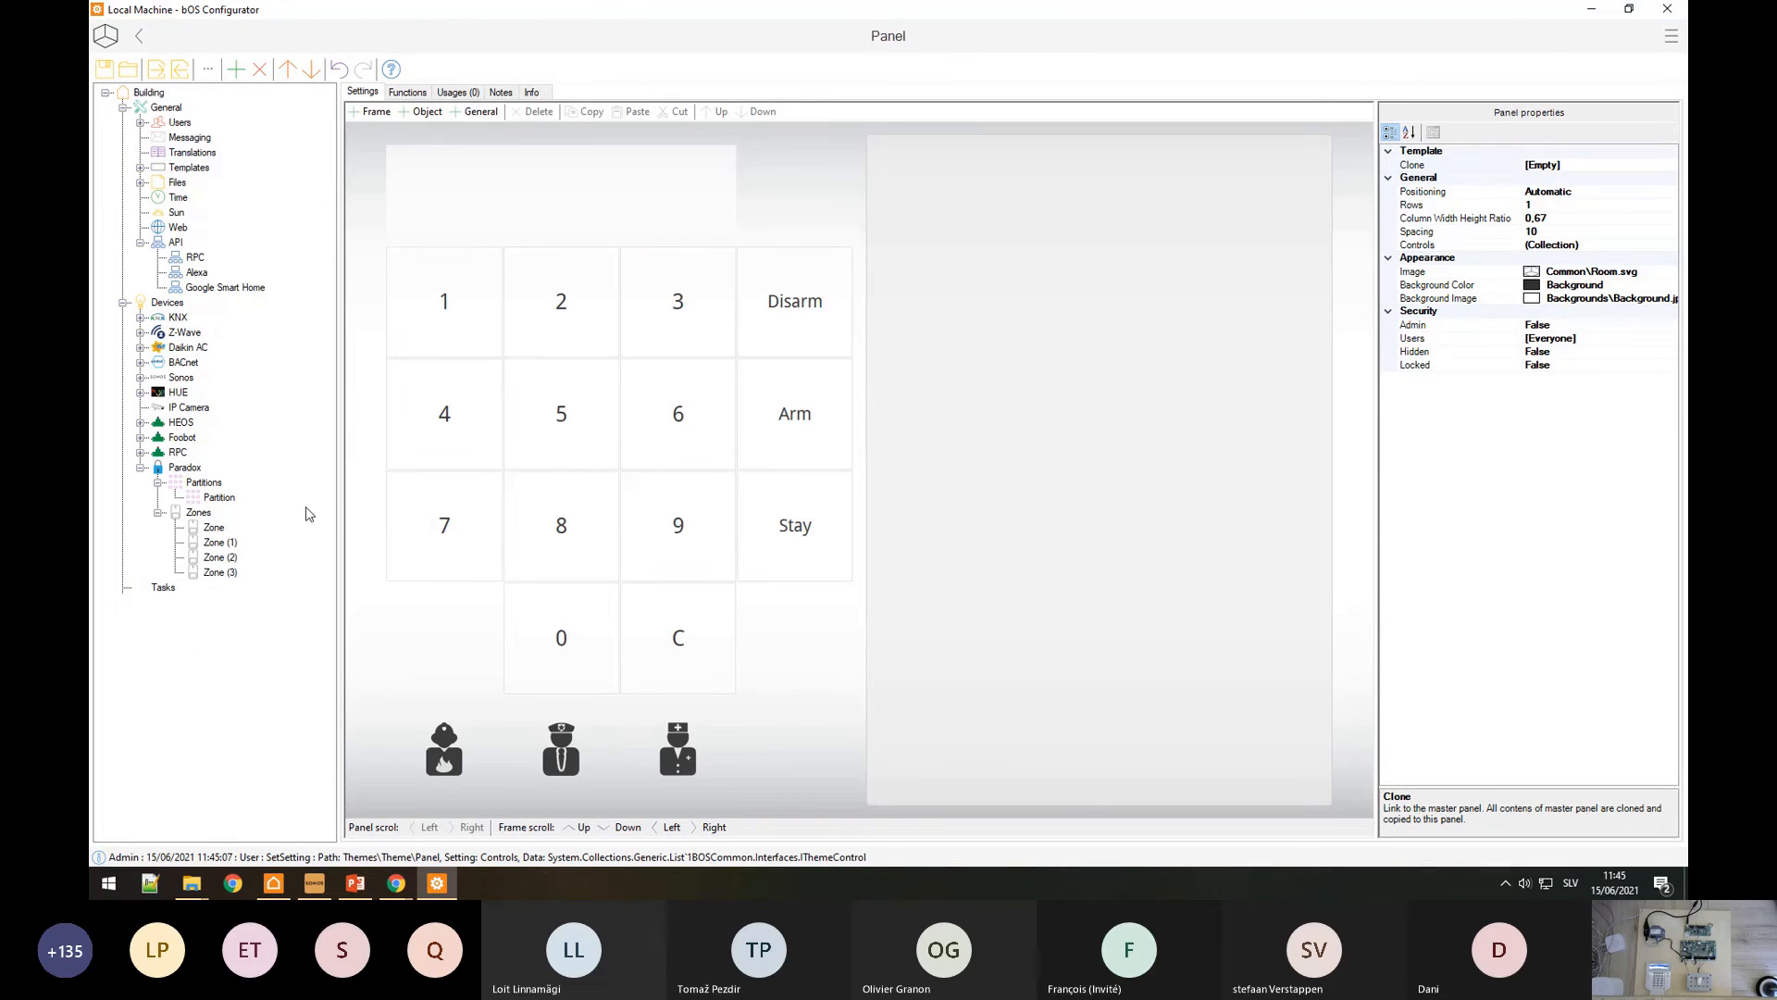
click(1085, 353)
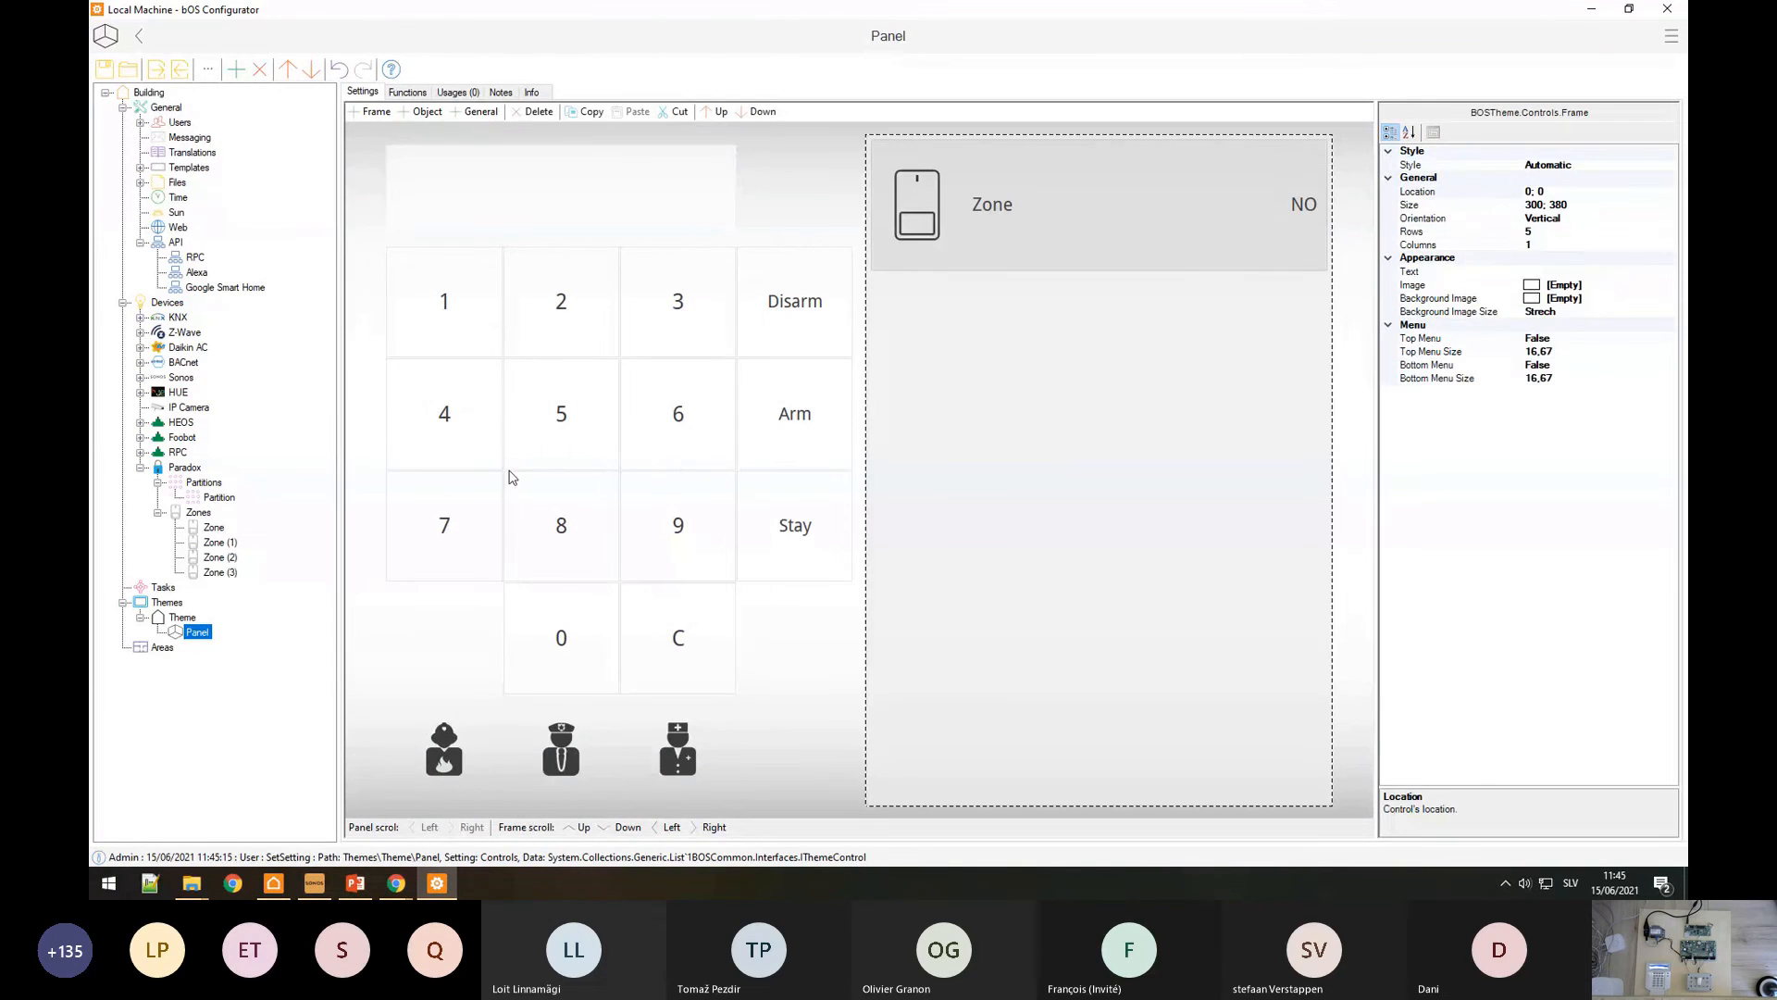
click(1035, 442)
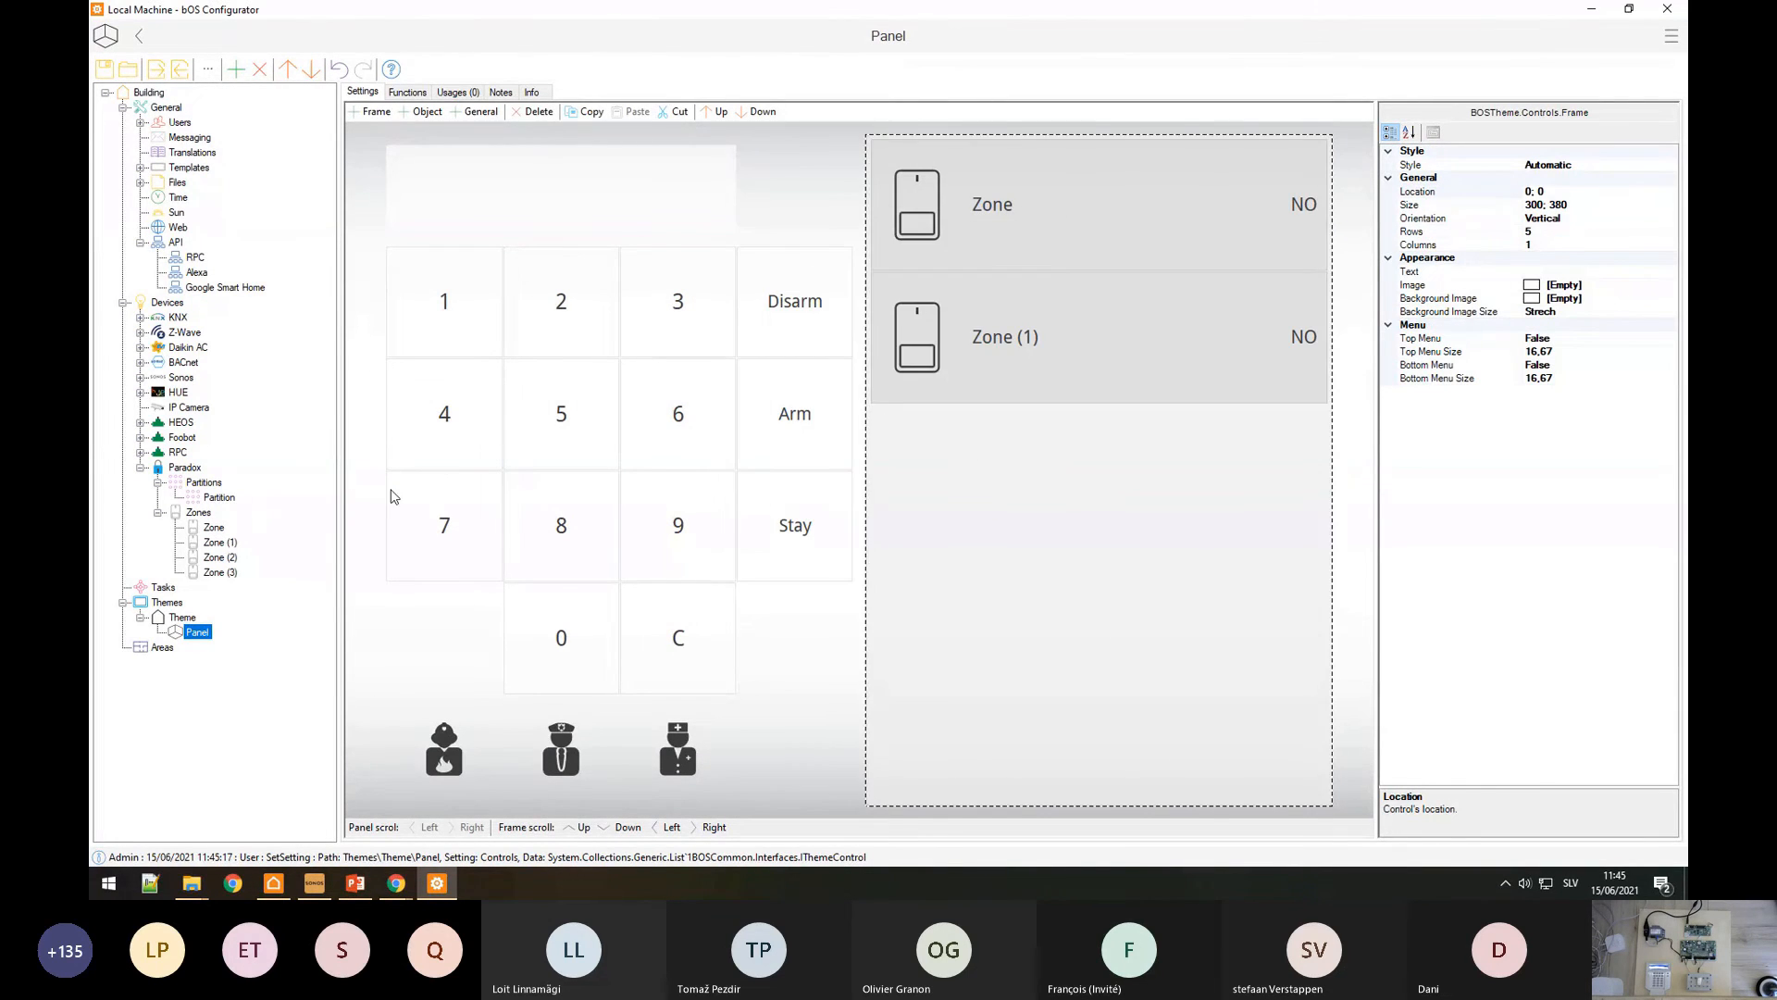
click(1016, 544)
click(1095, 675)
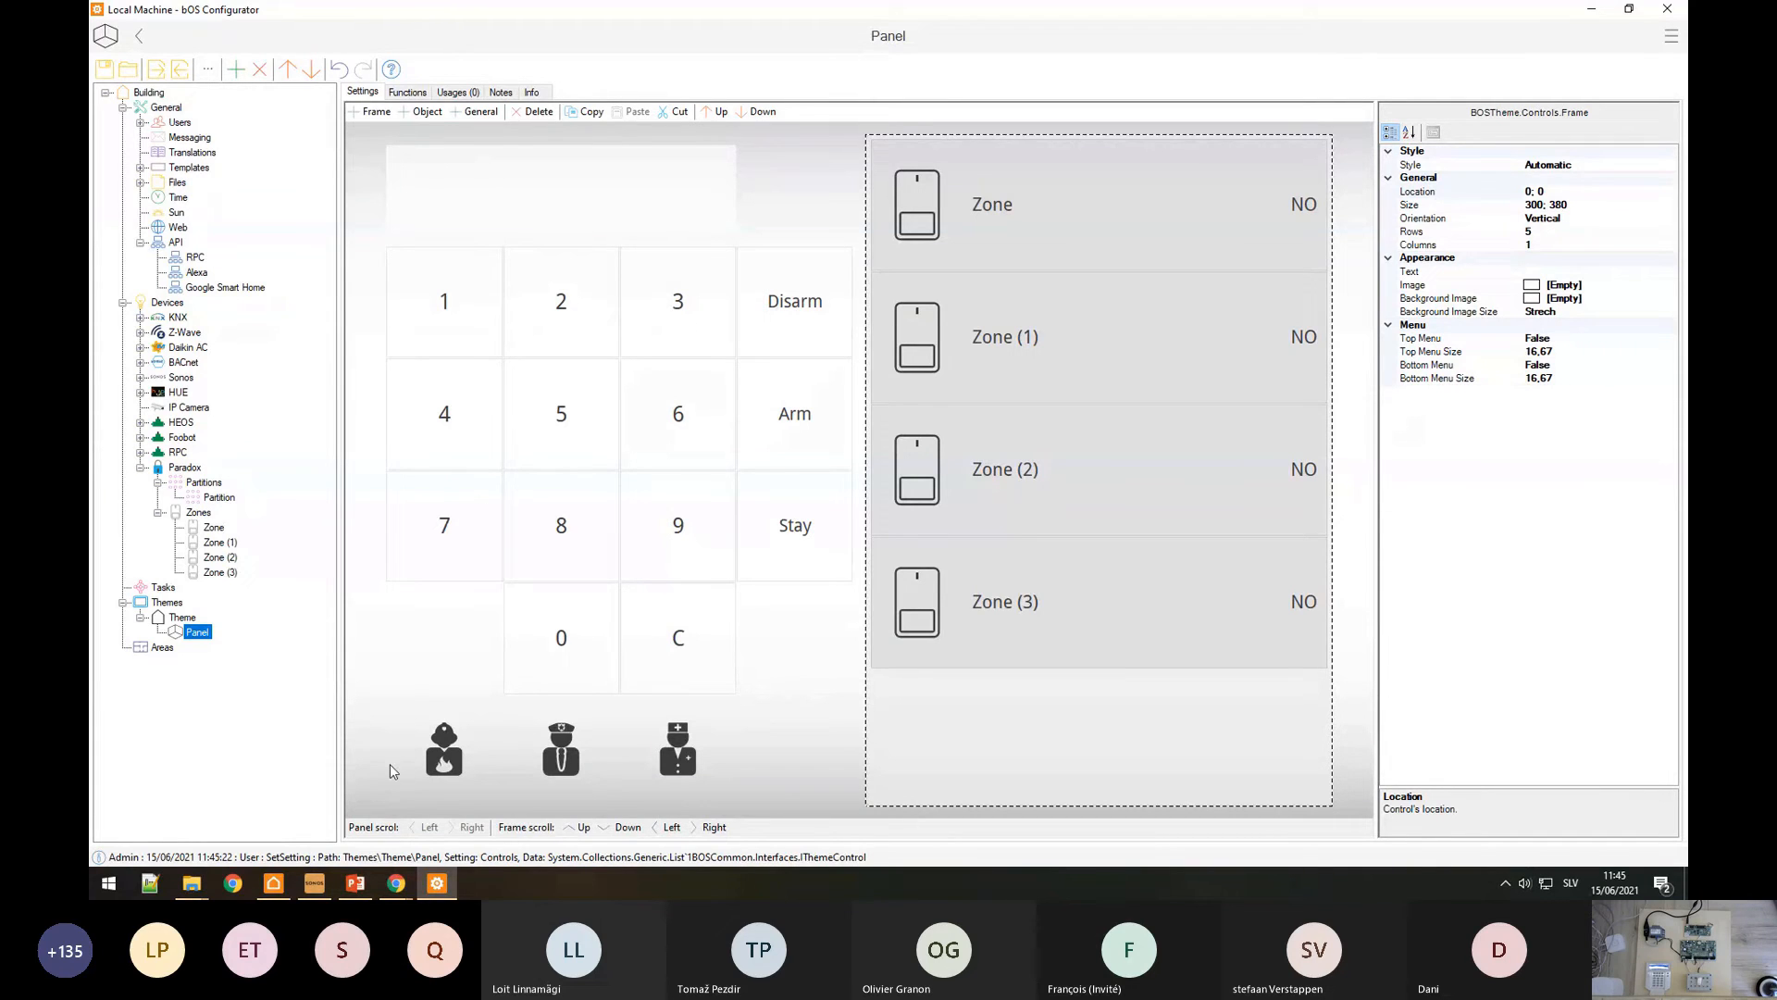
click(281, 886)
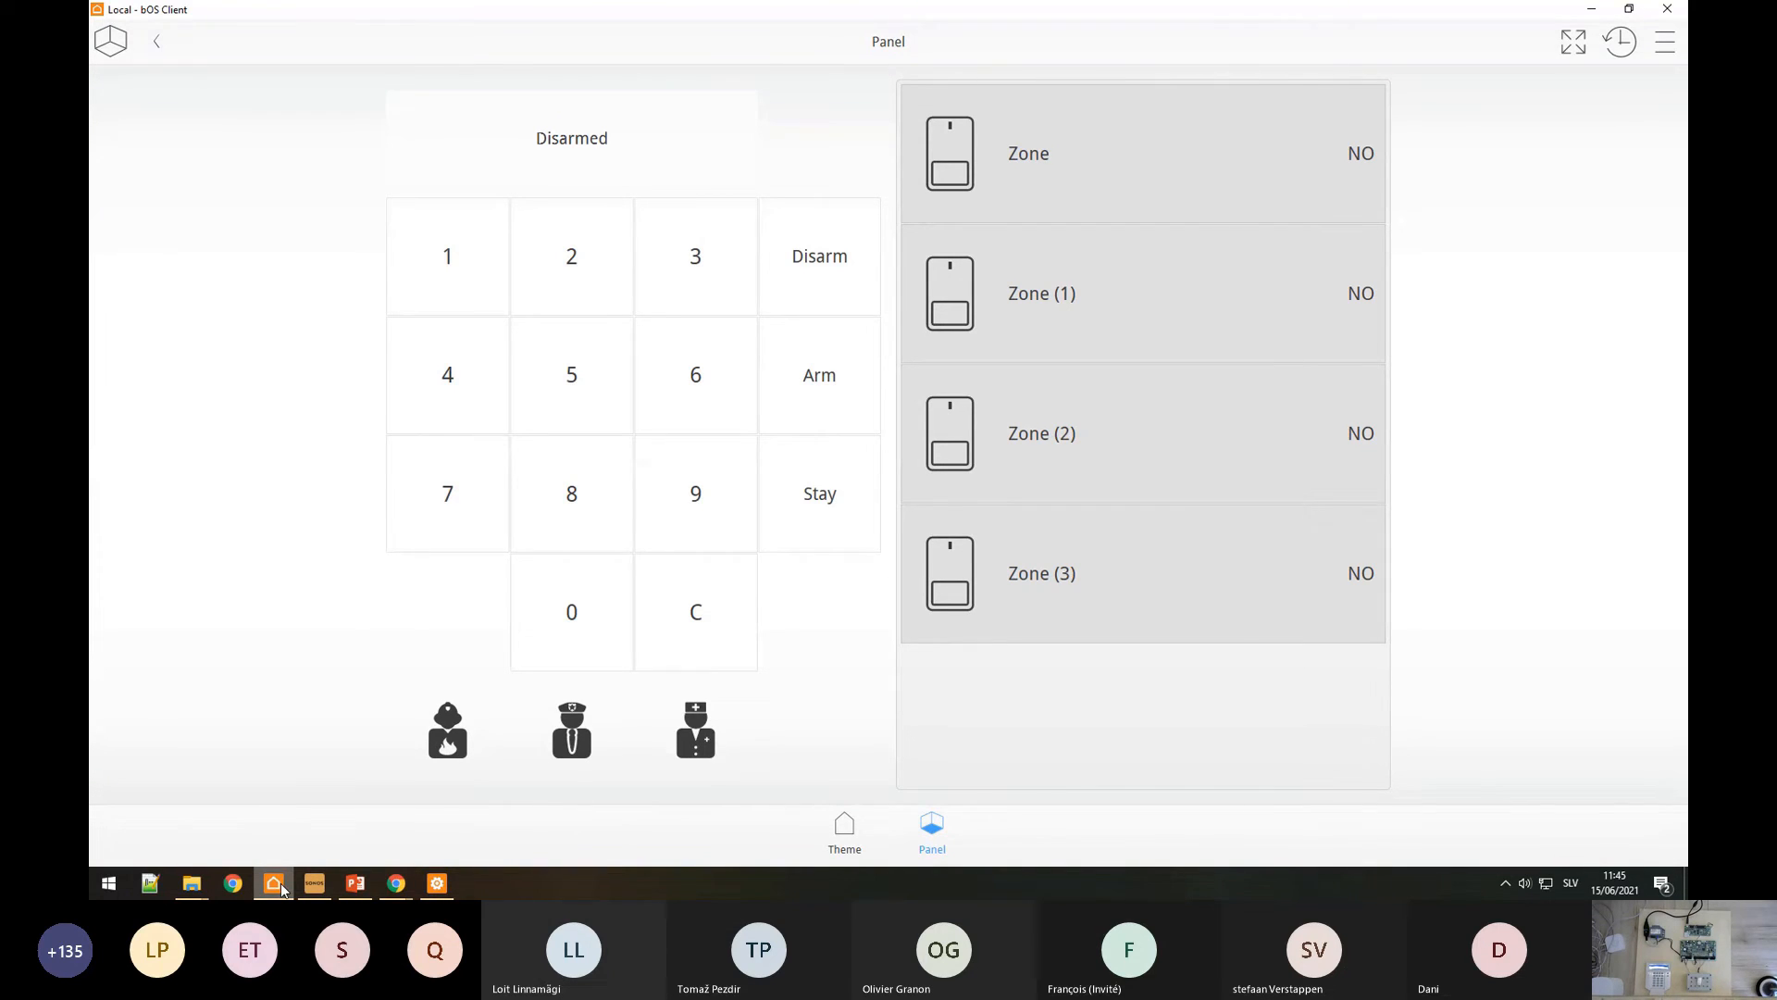
Step: Enter the alarm code and press Arm, then go back to bOS Configurator
click(438, 248)
click(559, 253)
click(696, 262)
click(422, 397)
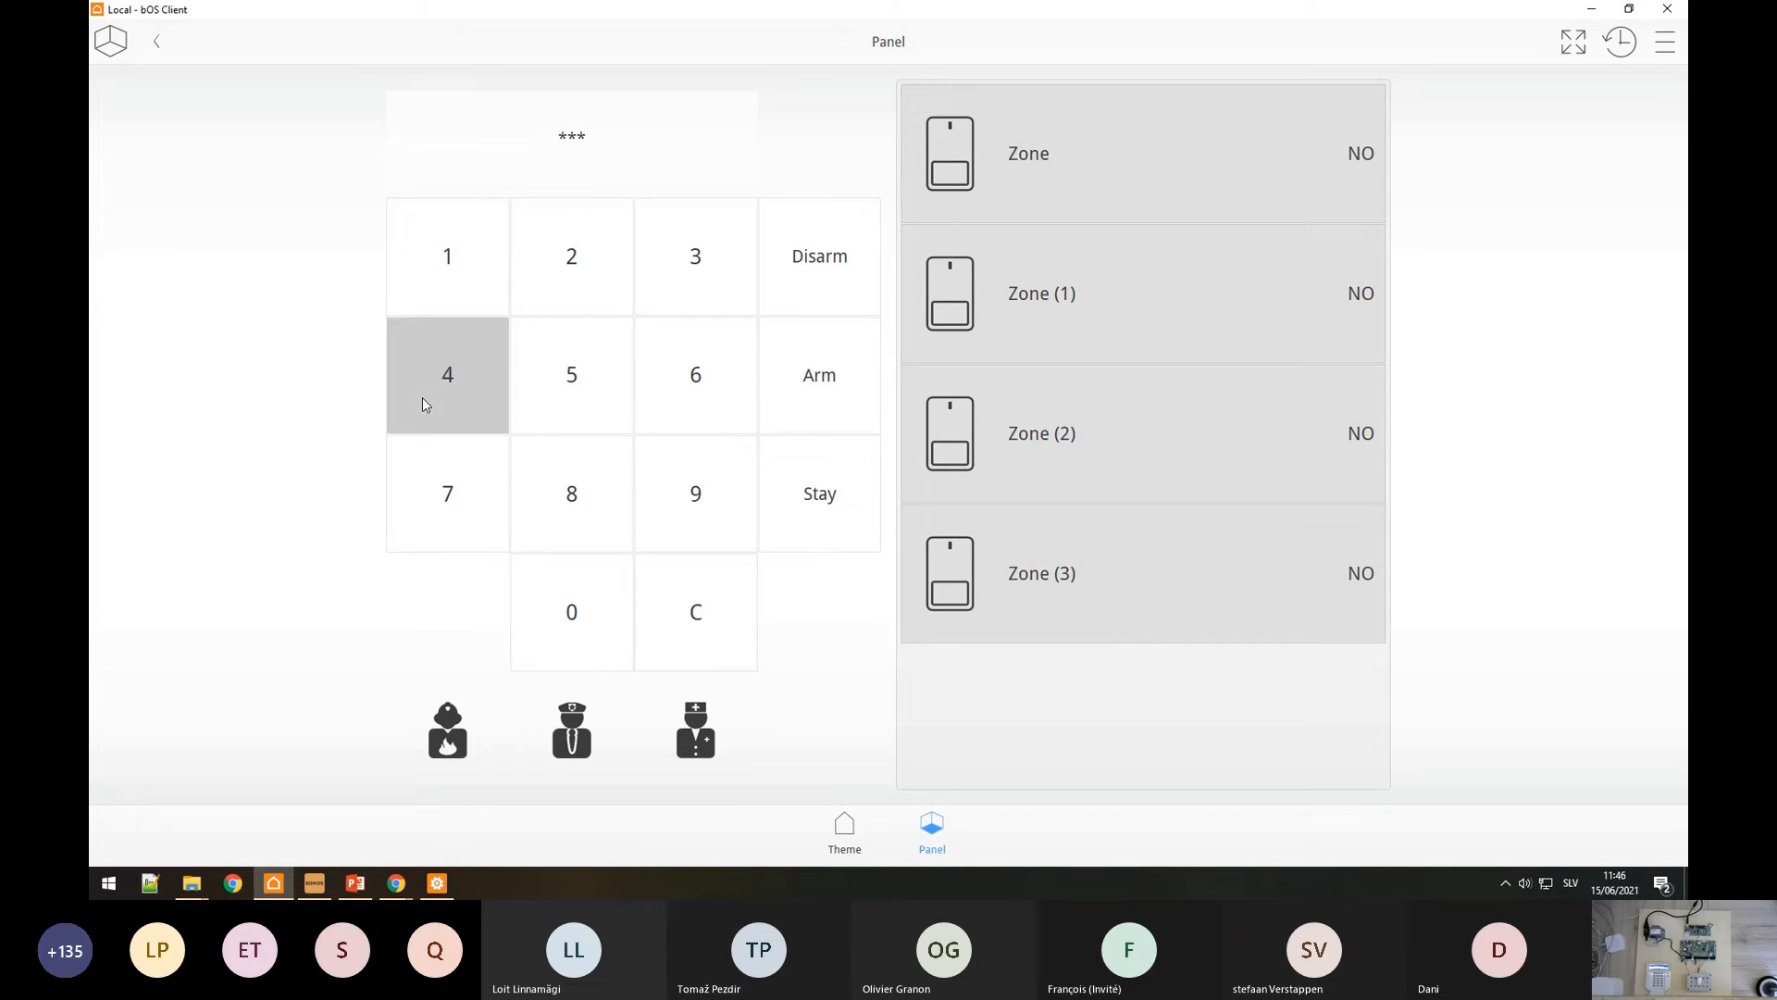
click(853, 397)
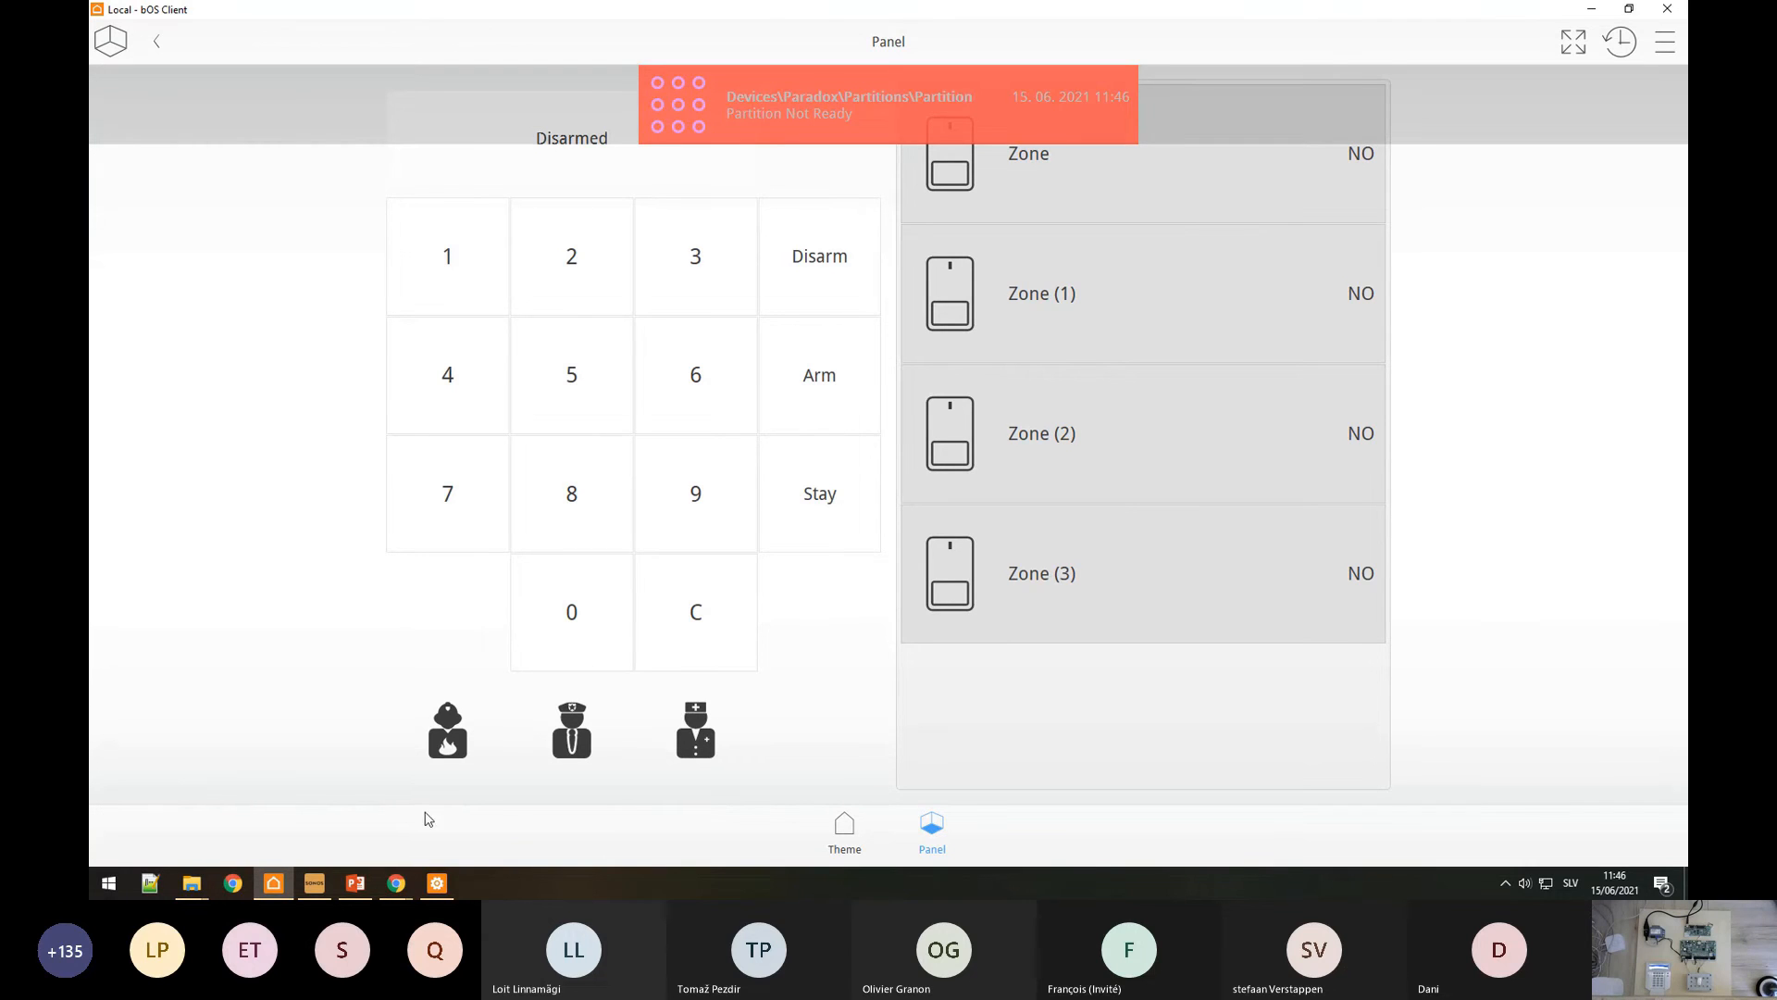
click(437, 883)
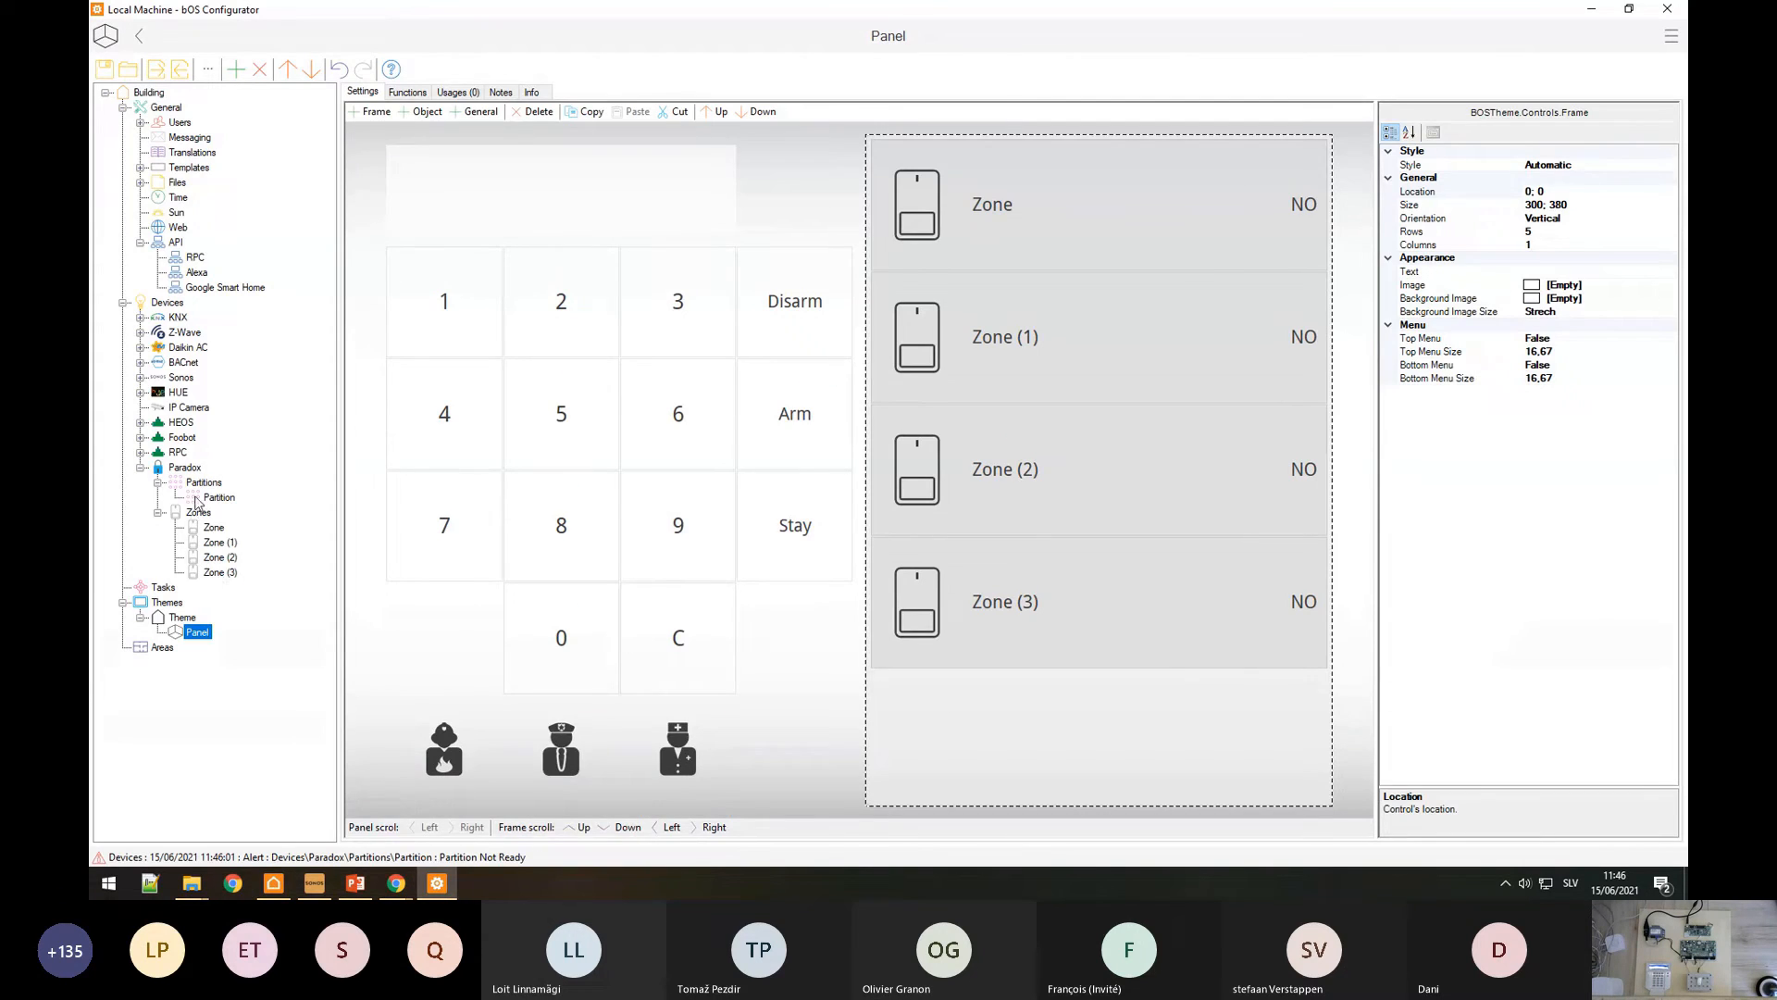
click(183, 467)
click(1021, 208)
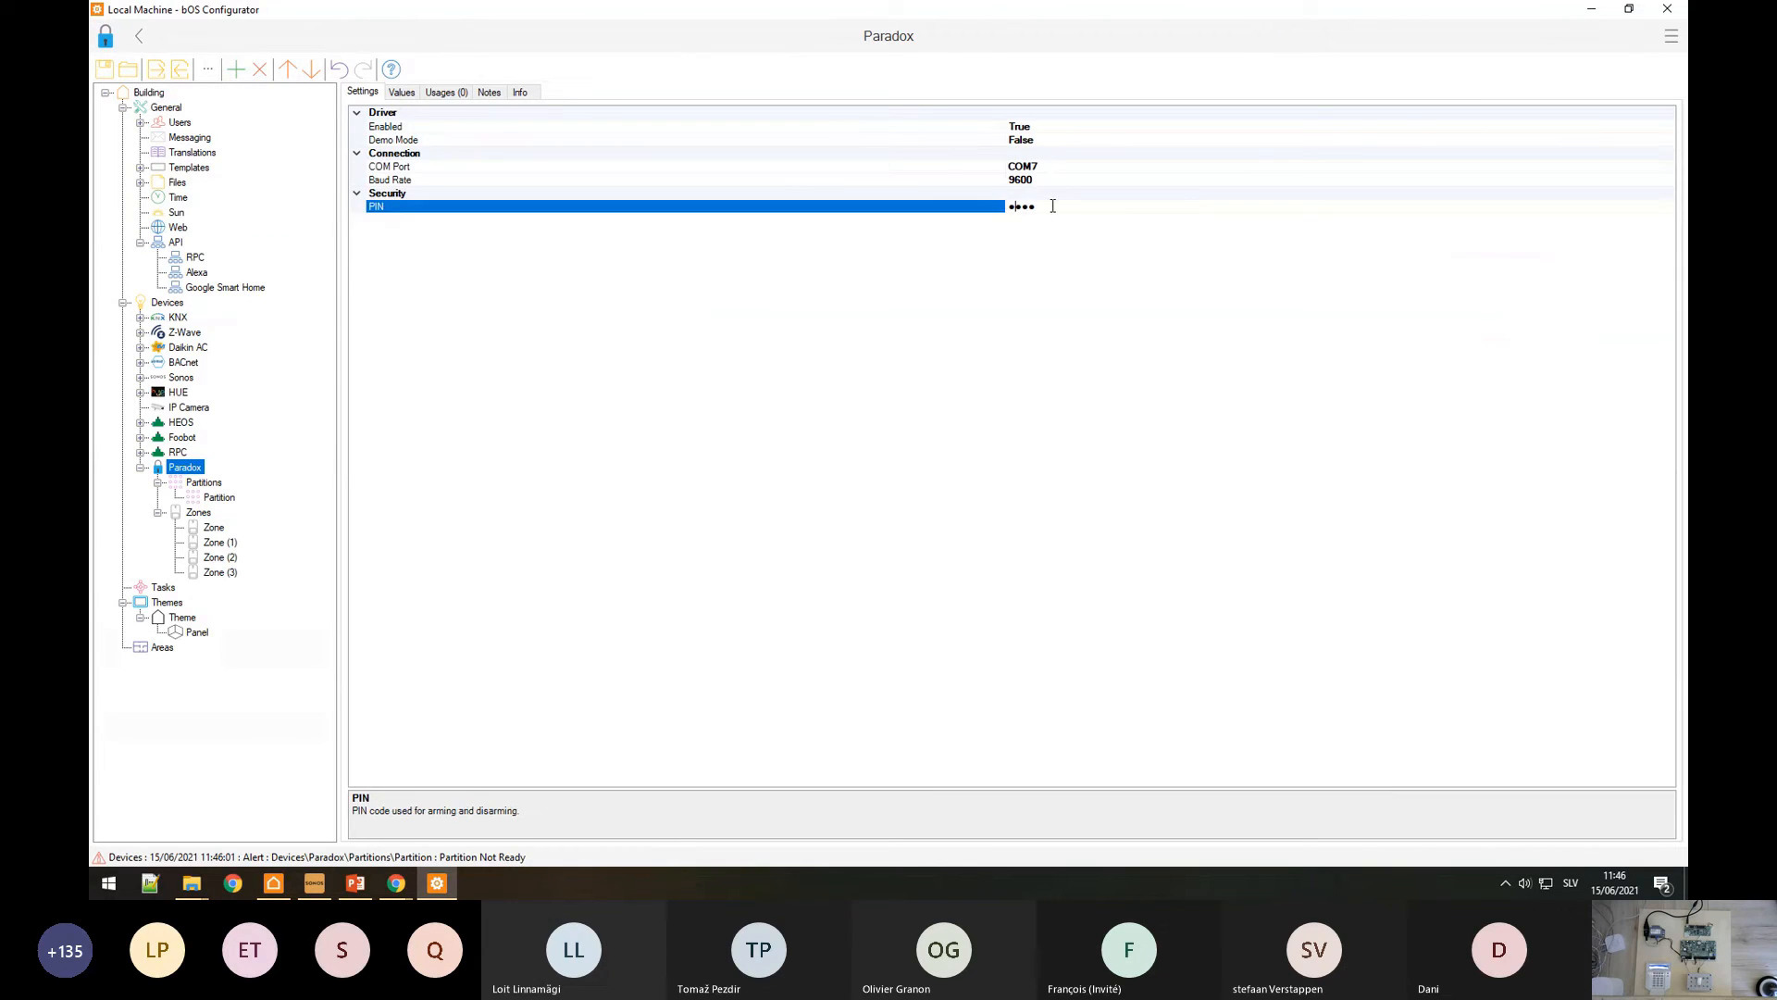
click(1023, 205)
text(1234)
click(865, 195)
click(862, 170)
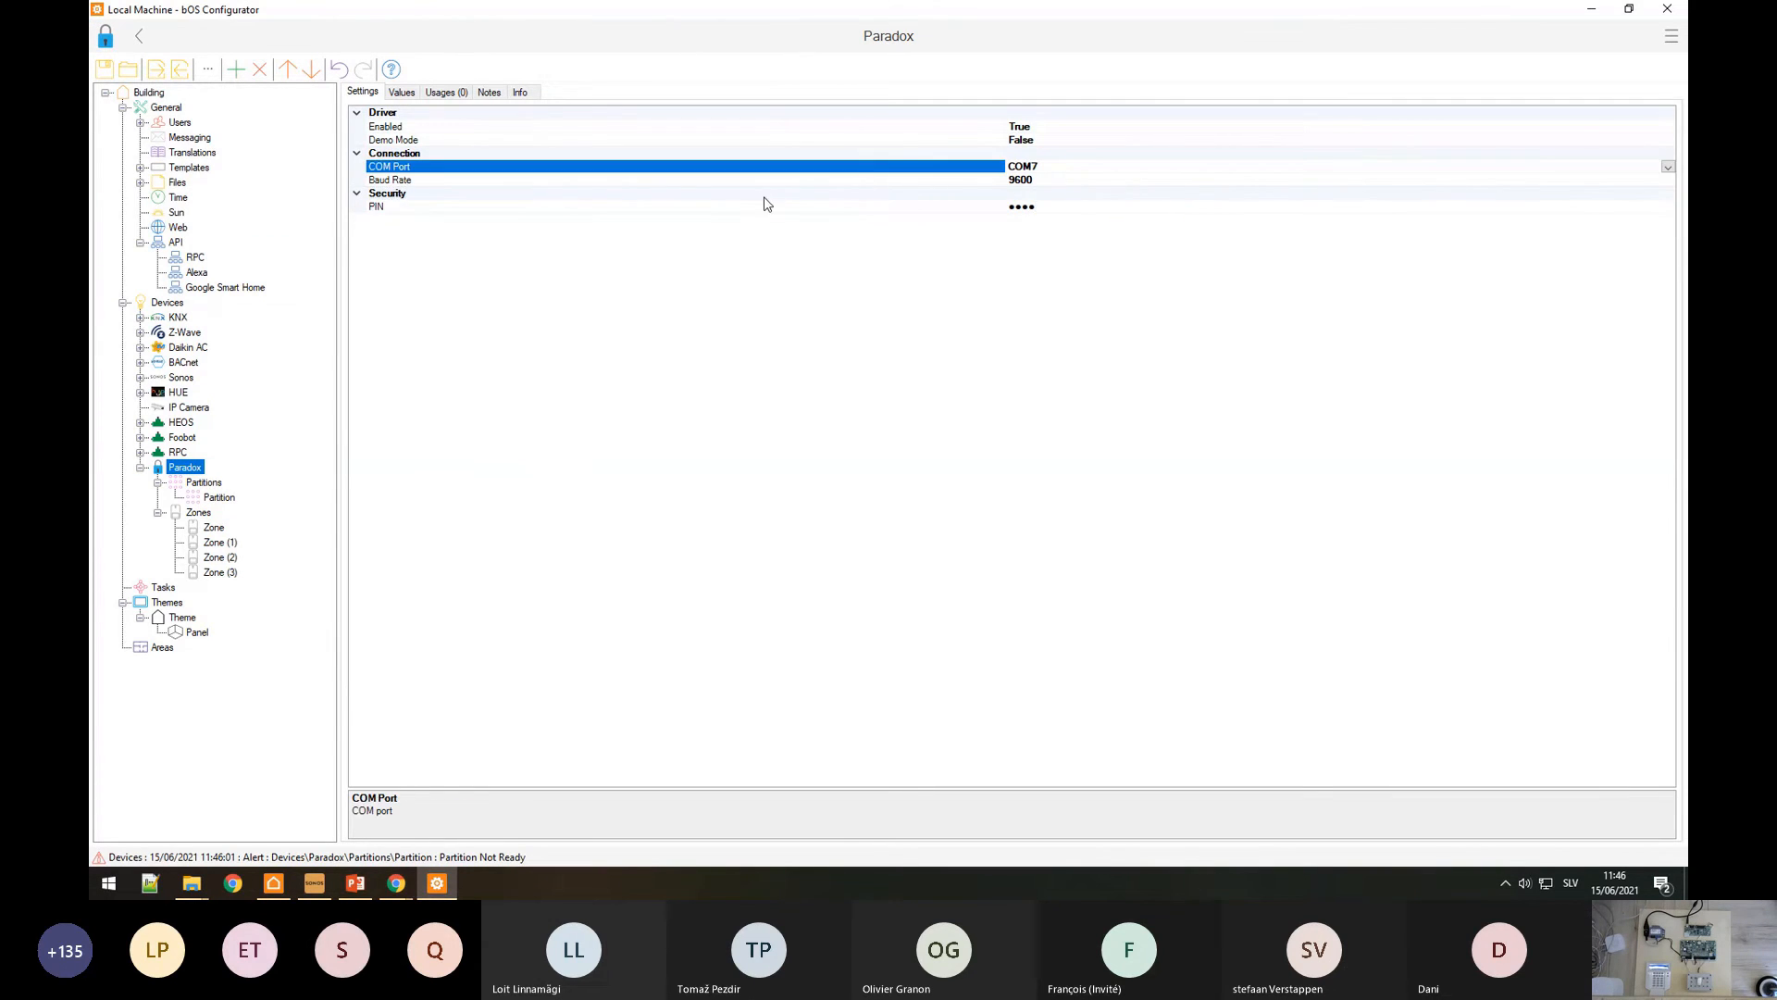
Step: Check the Partition's Status values, then enter digit 1 on the bOS Client keypad
click(219, 499)
click(402, 91)
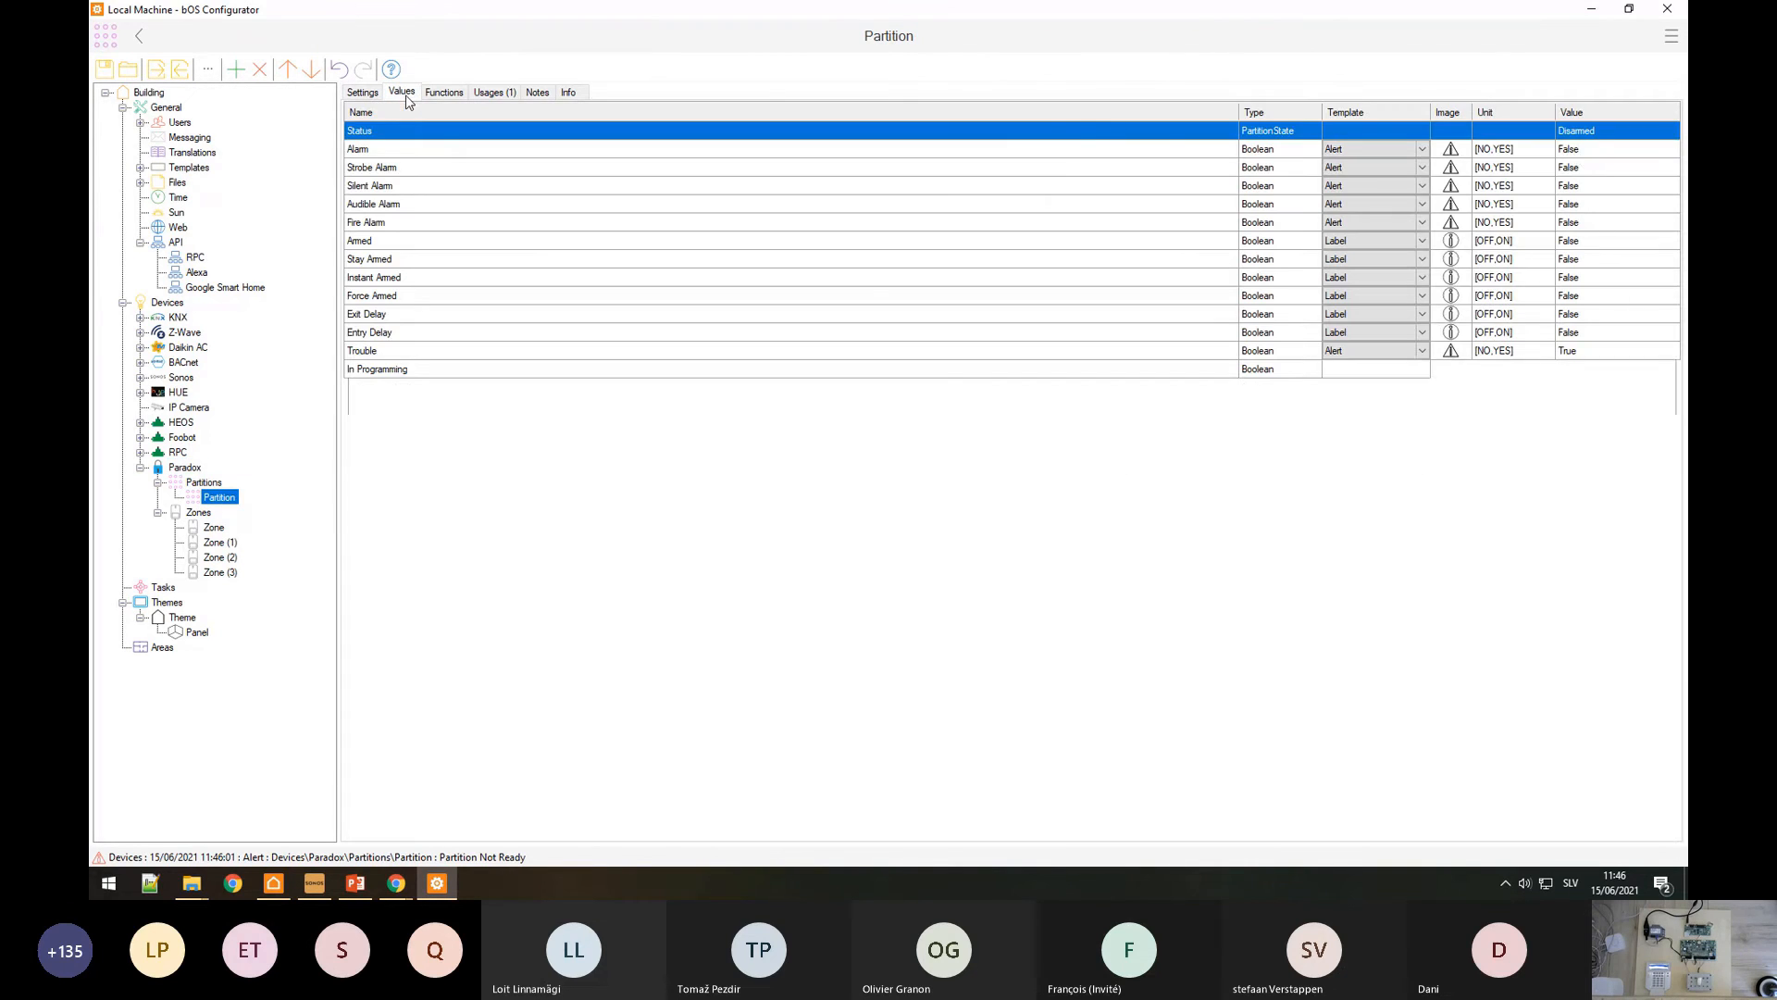
click(1596, 135)
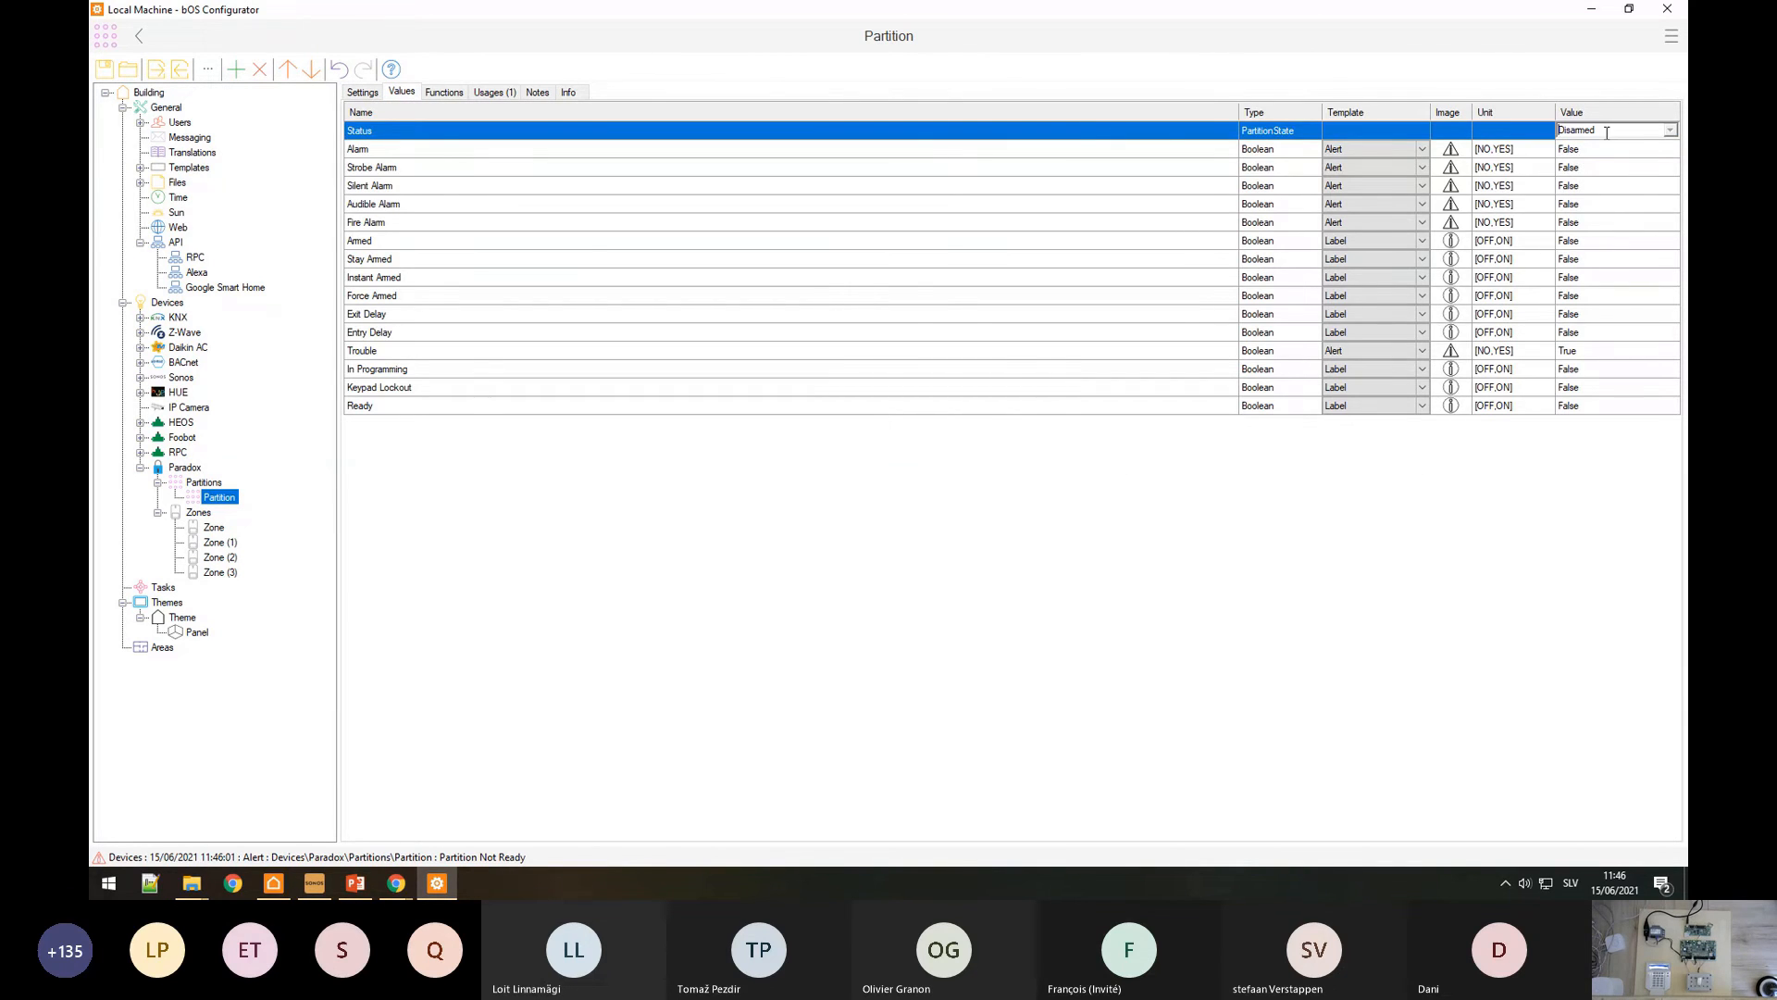
click(282, 886)
click(467, 278)
Step: Enter digits 2, 3, 4 and press Arm/Disarm, then switch to the browser
click(553, 274)
click(662, 269)
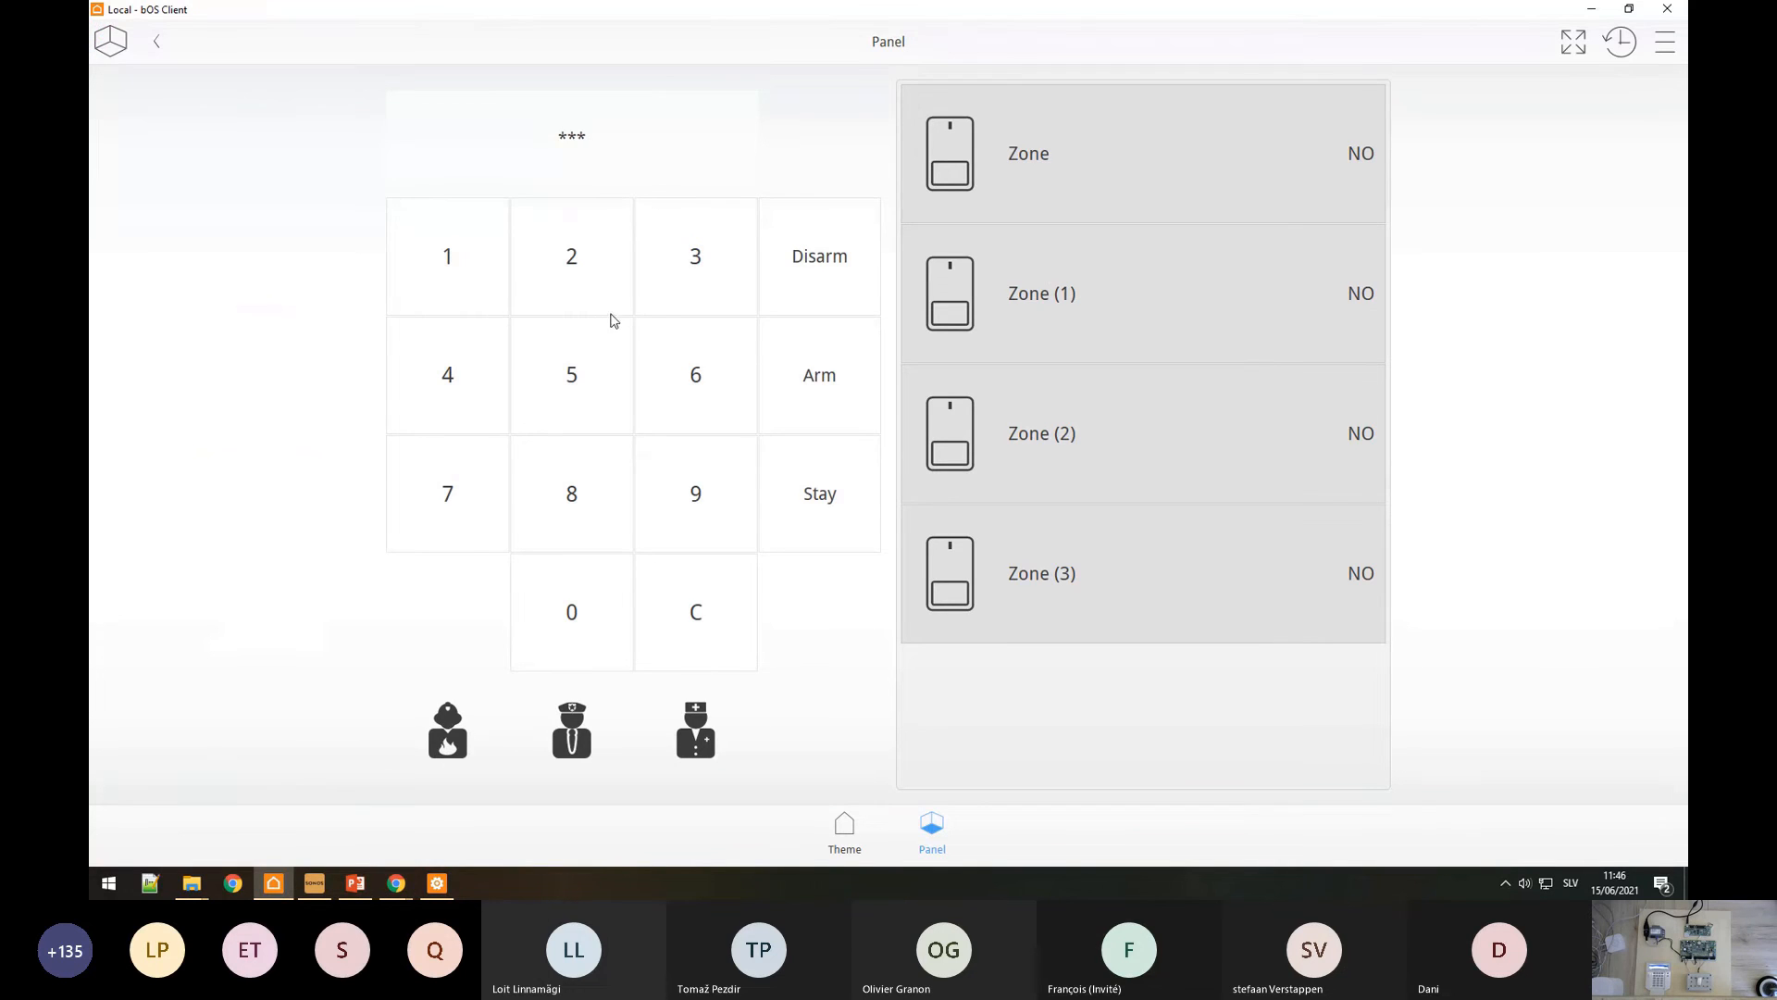
click(422, 417)
click(850, 373)
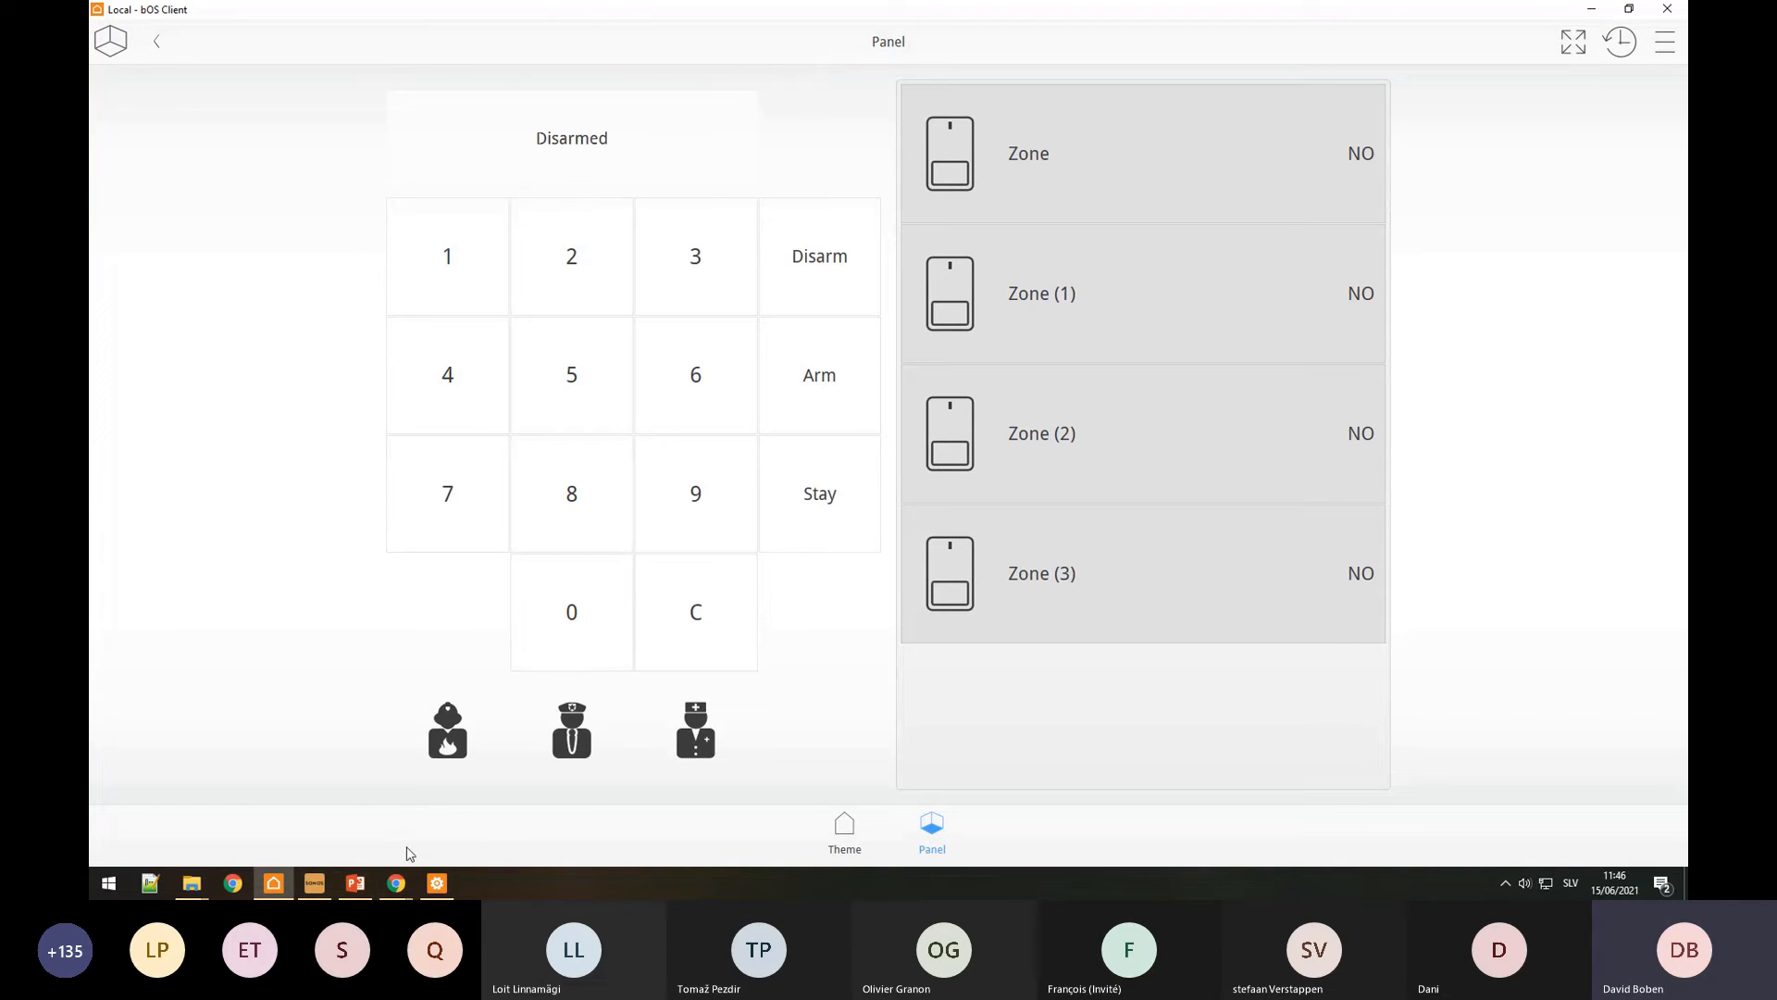
click(396, 884)
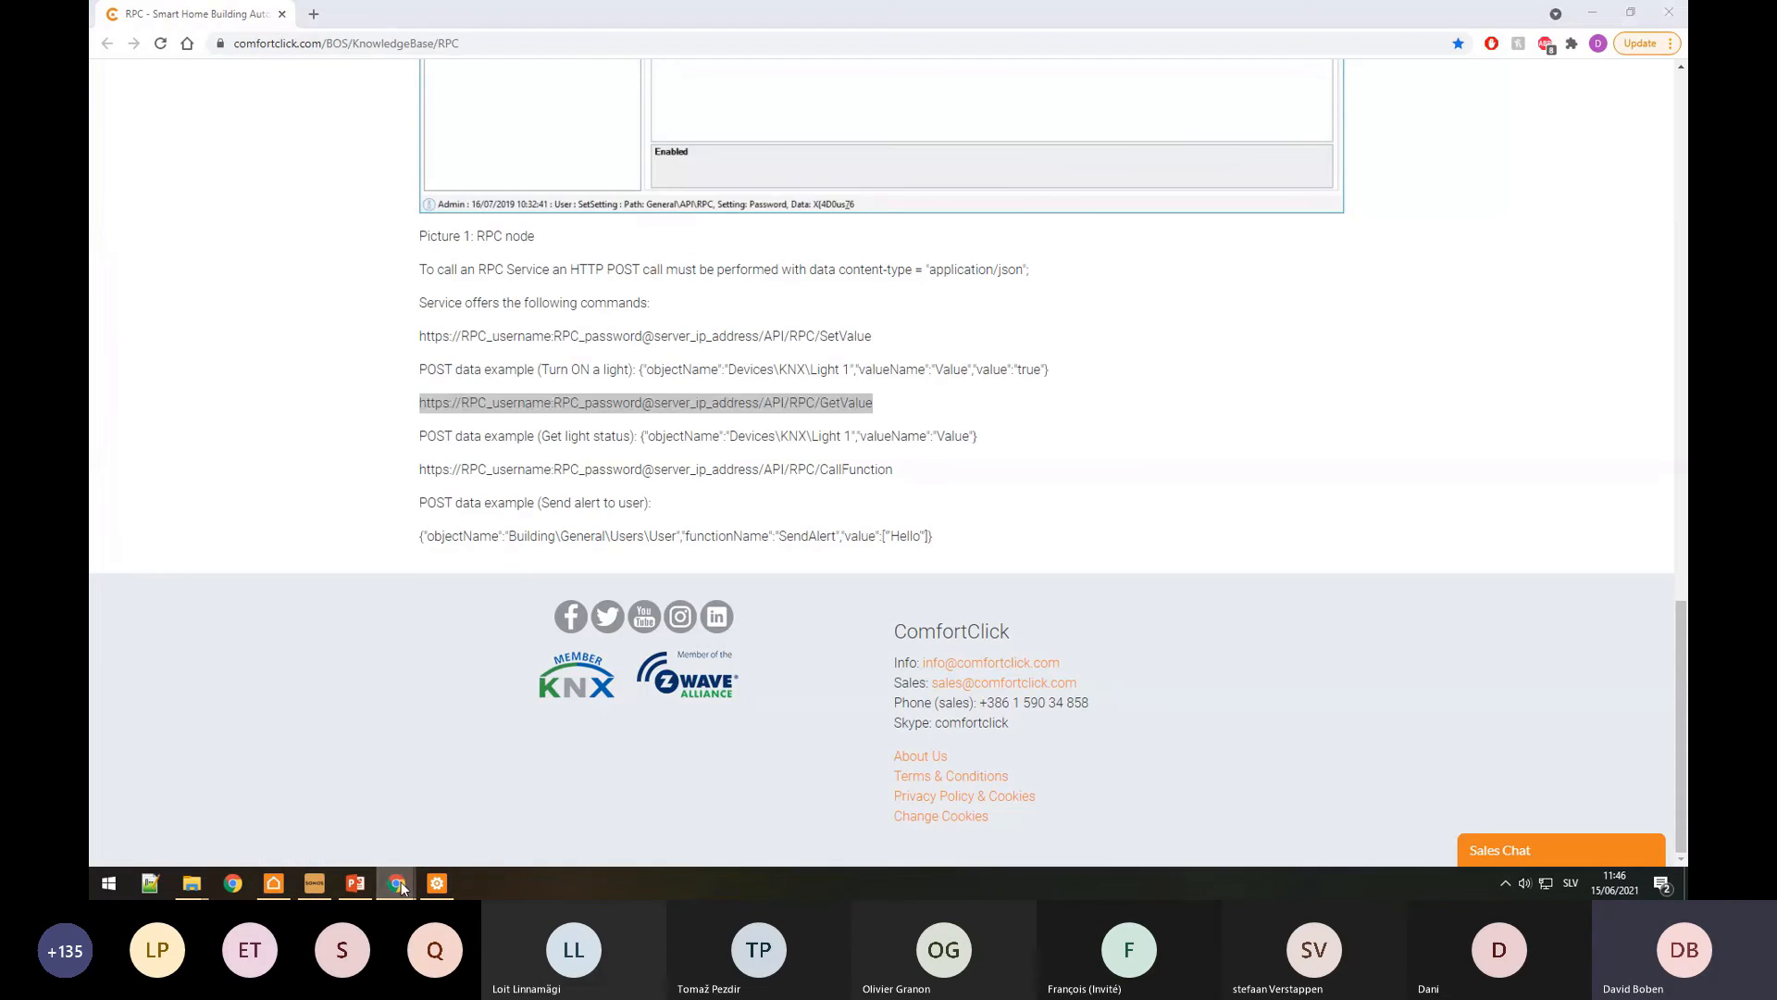
Step: View the sensor datapoints JSON in JSON Editor Online, then return to bOS Client
click(305, 713)
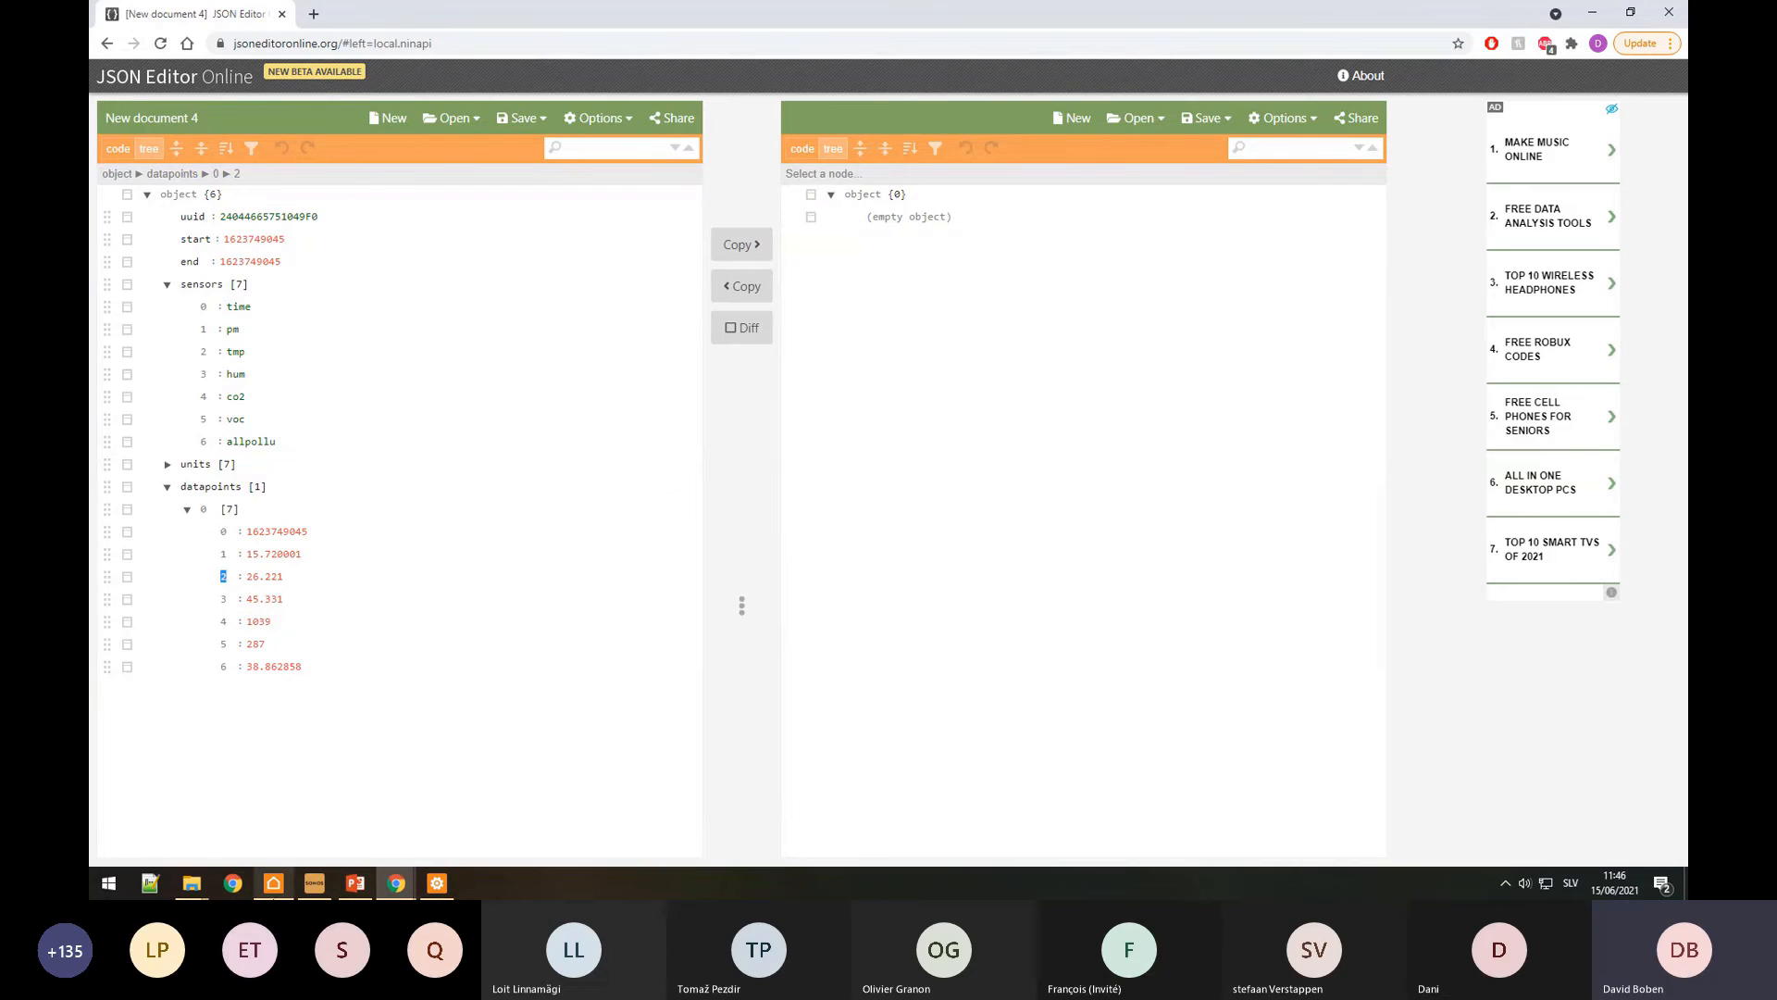
click(275, 882)
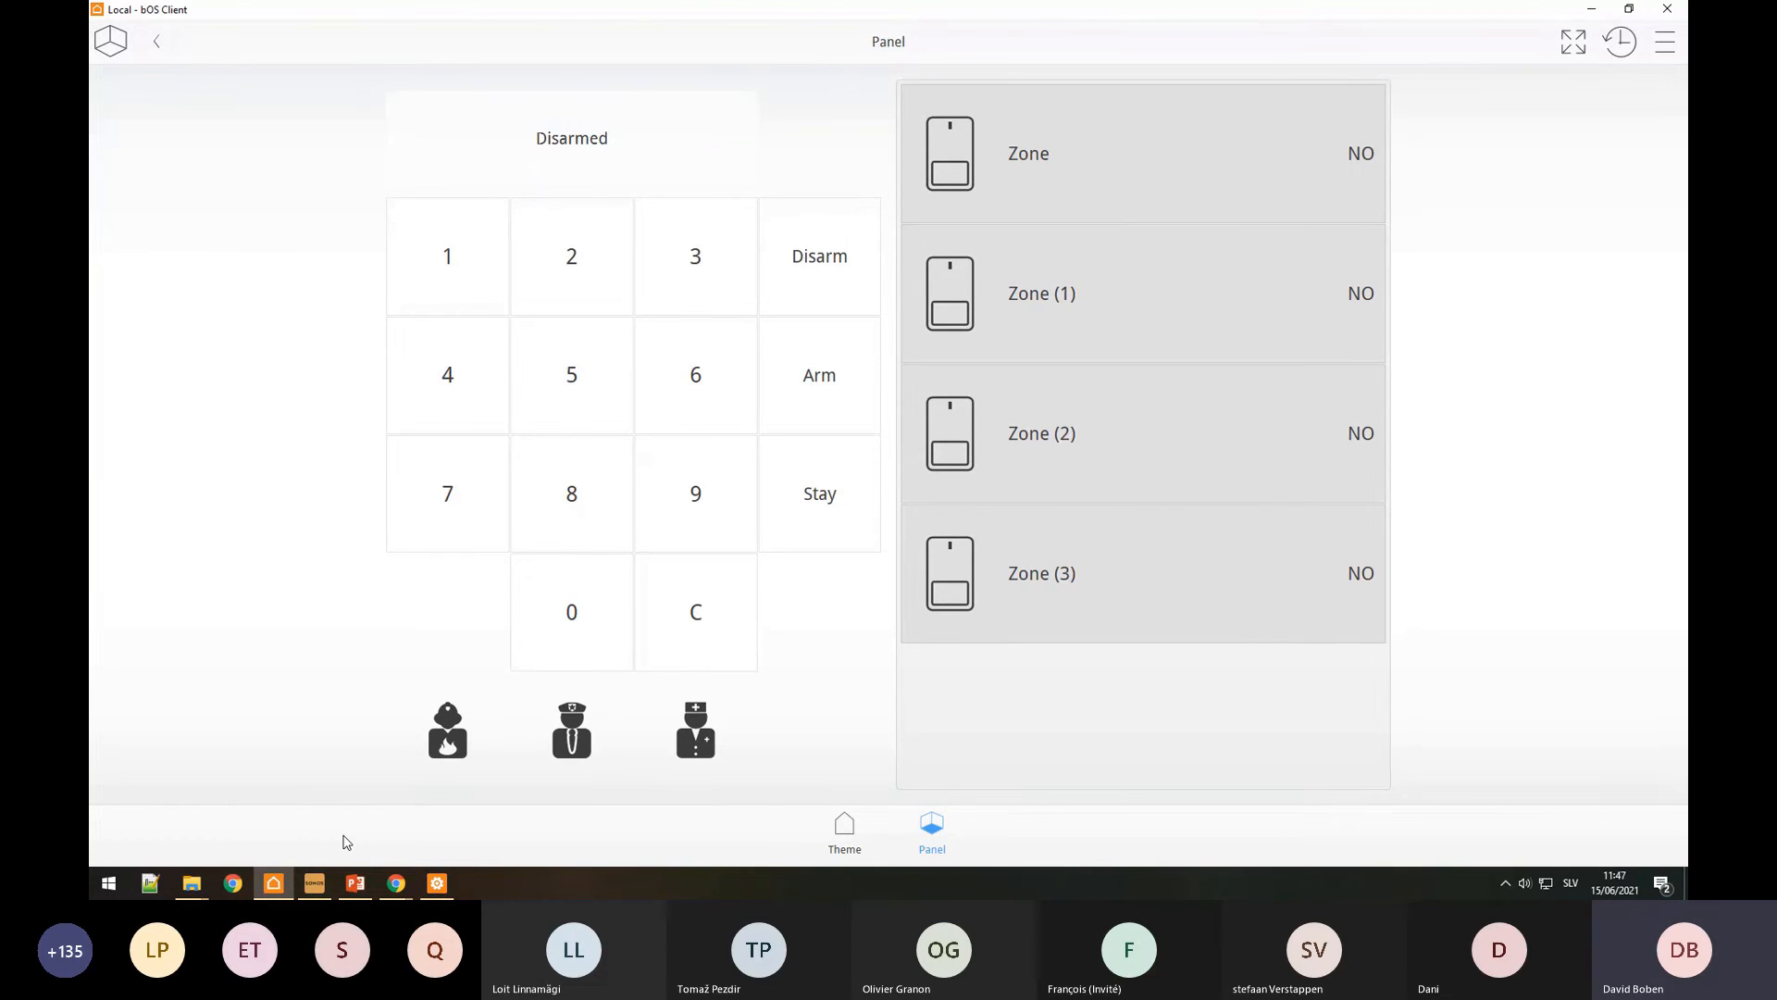
Step: Check the Paradox device is enabled at 9600 baud, then bring up bOS Client's panel
click(437, 883)
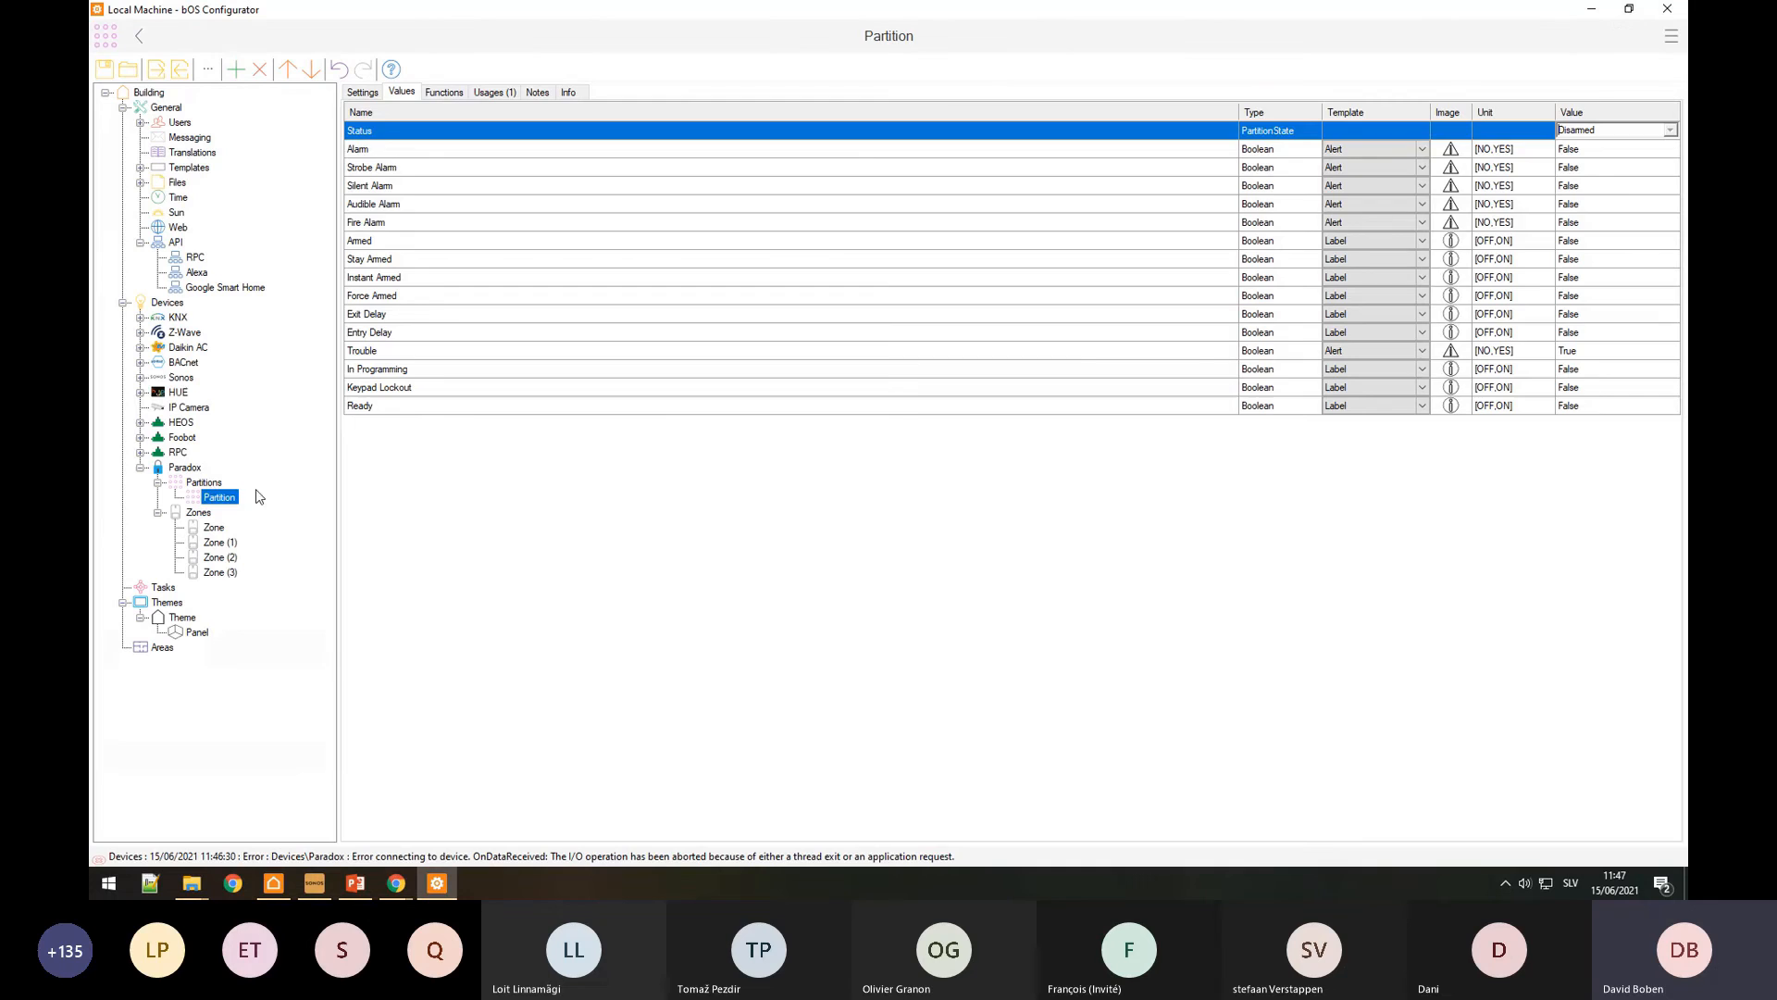
click(188, 468)
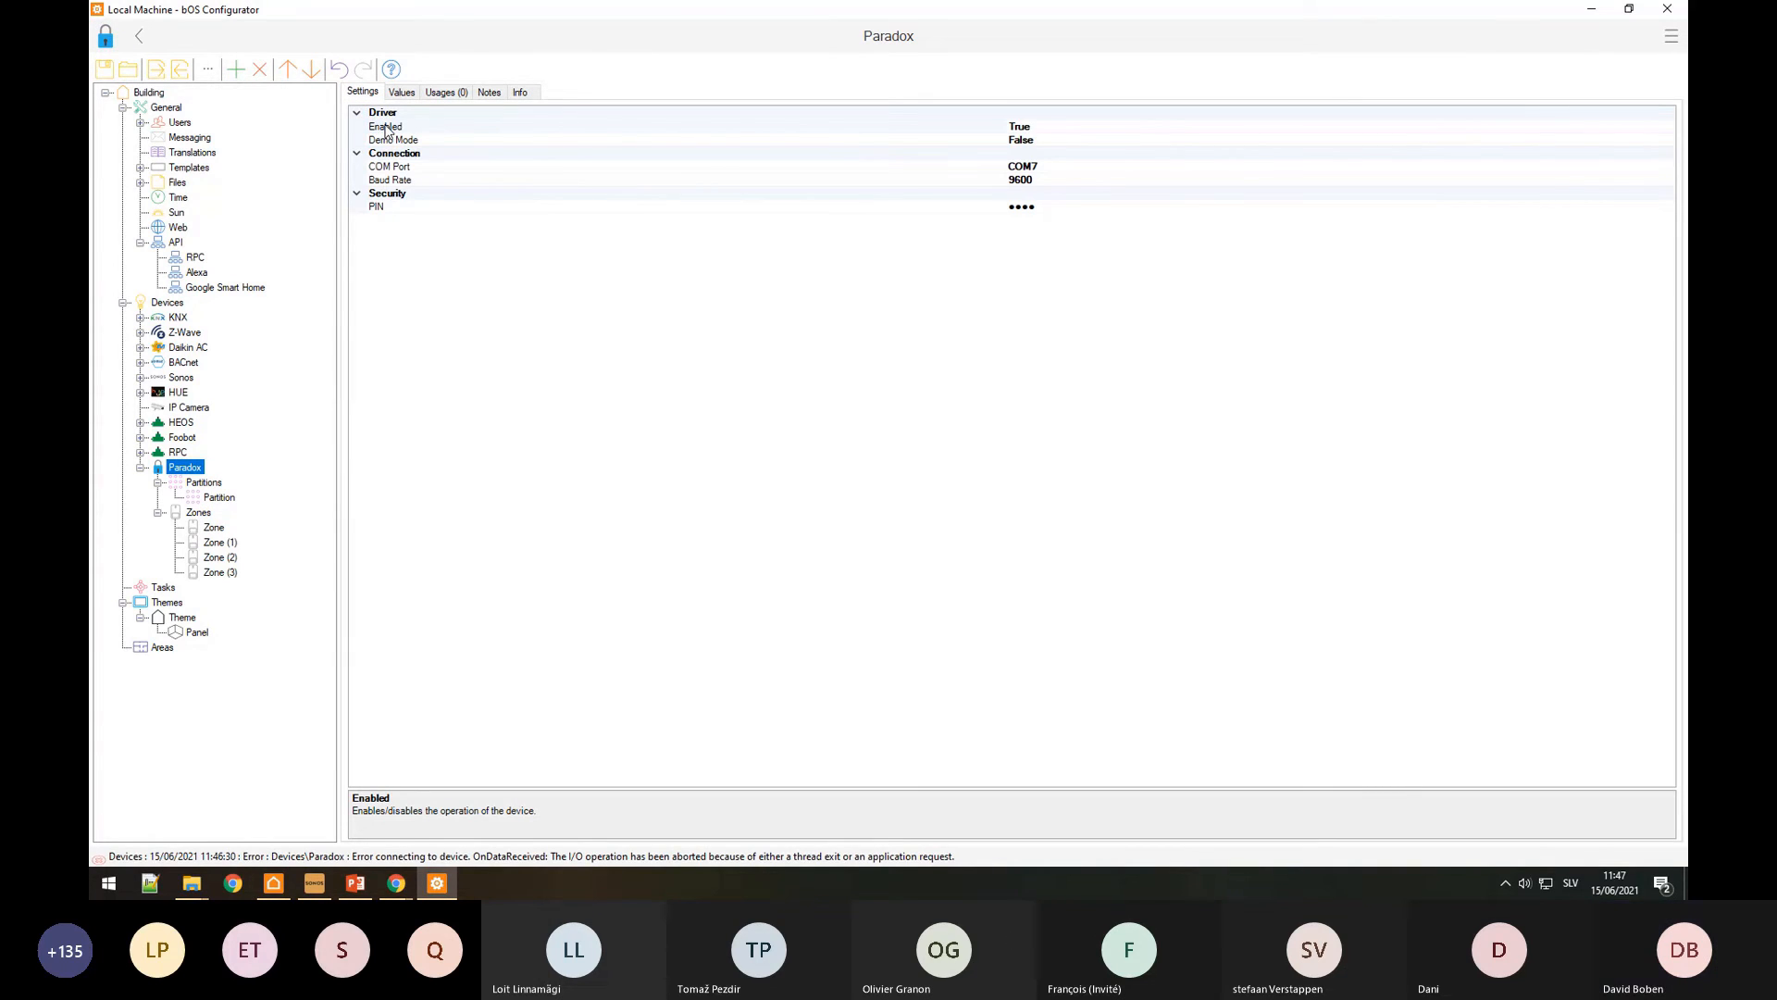
click(387, 130)
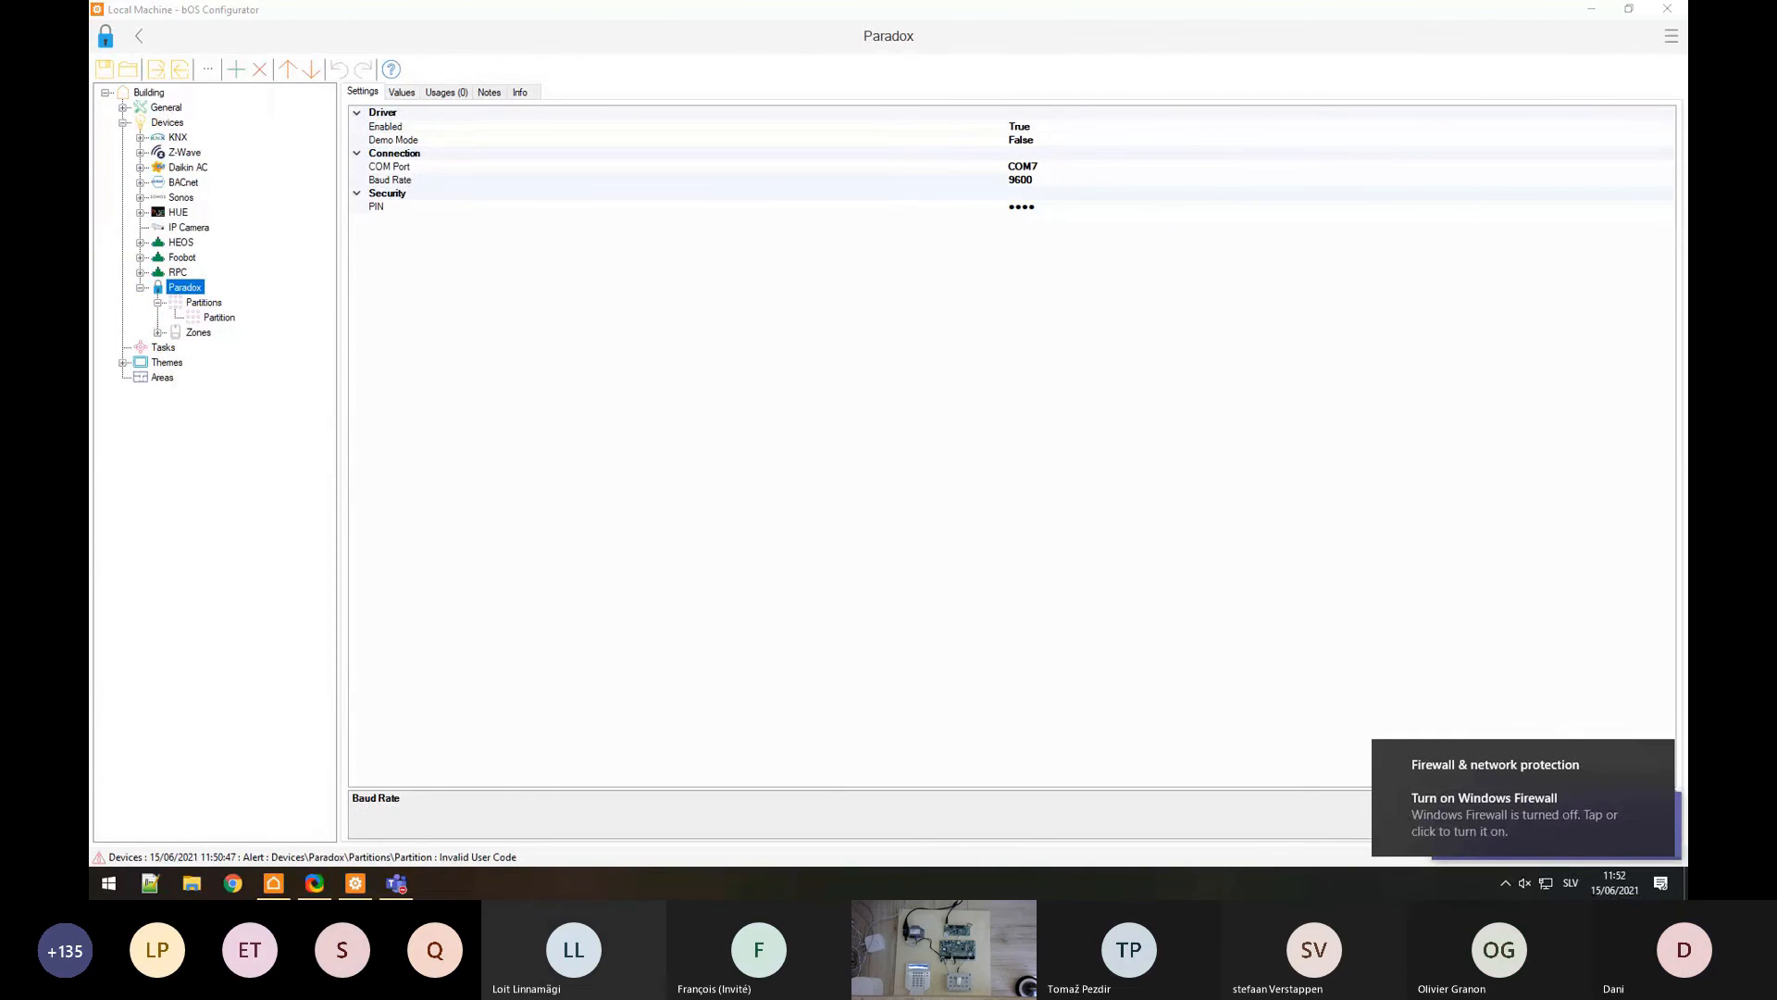
click(390, 179)
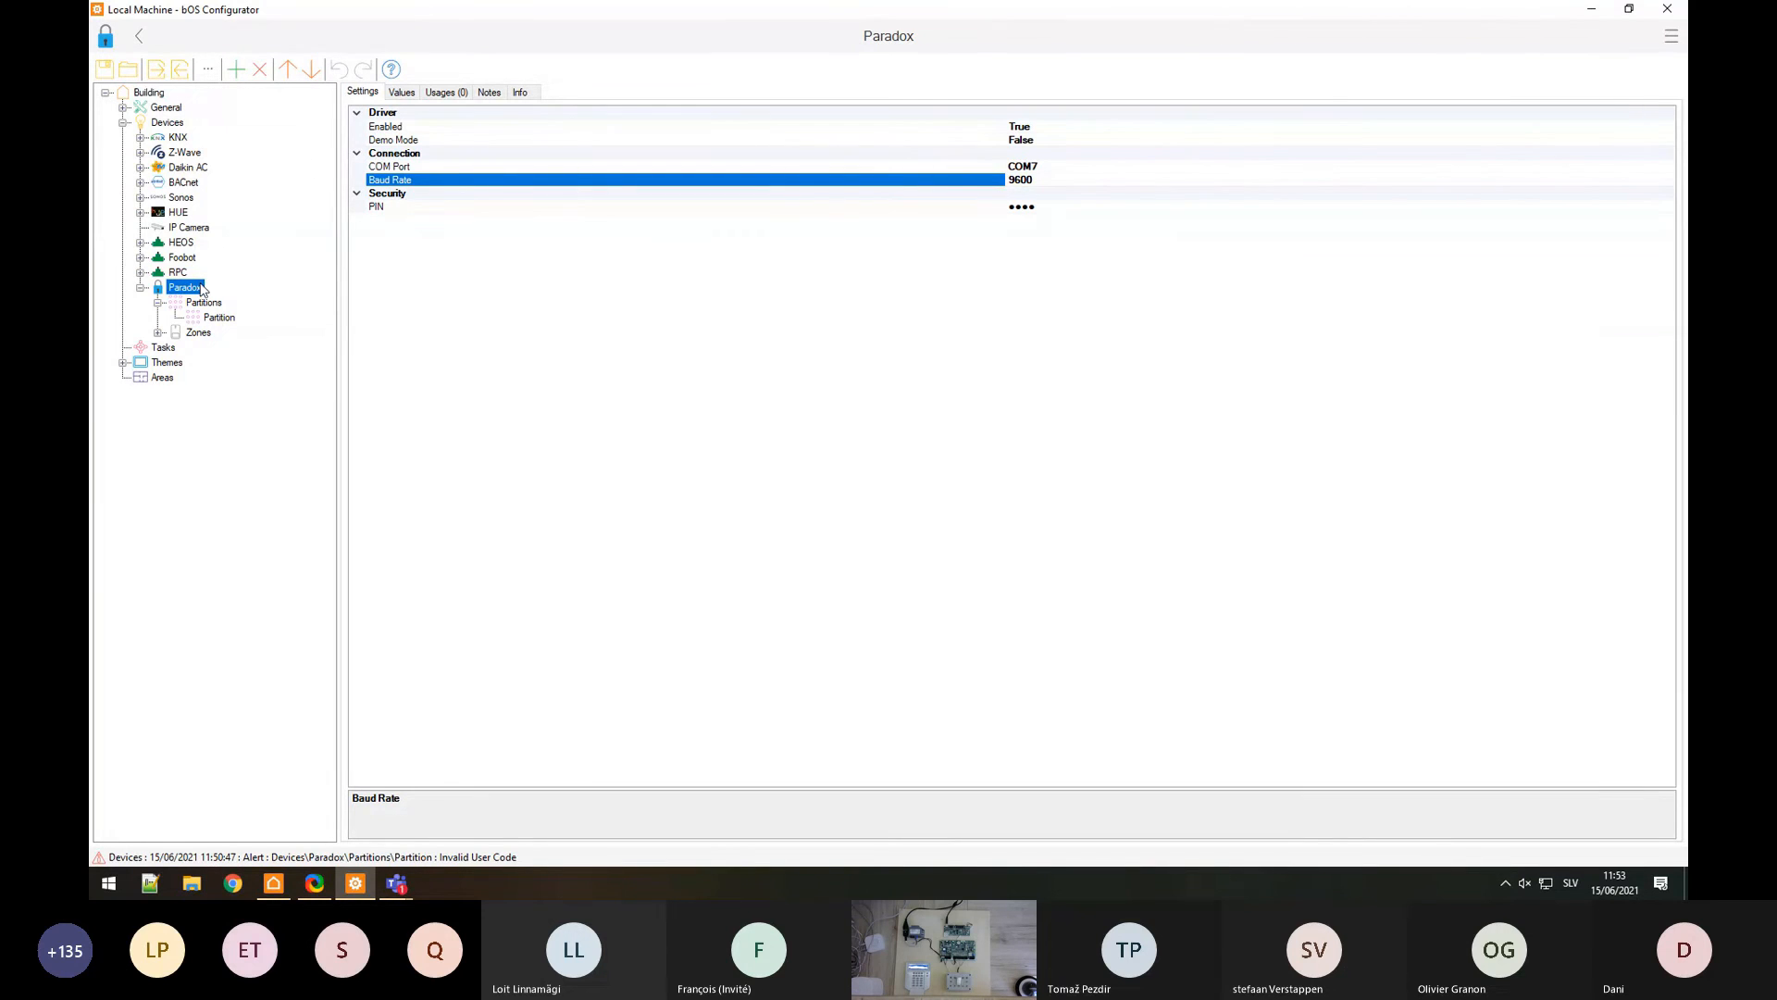
click(273, 883)
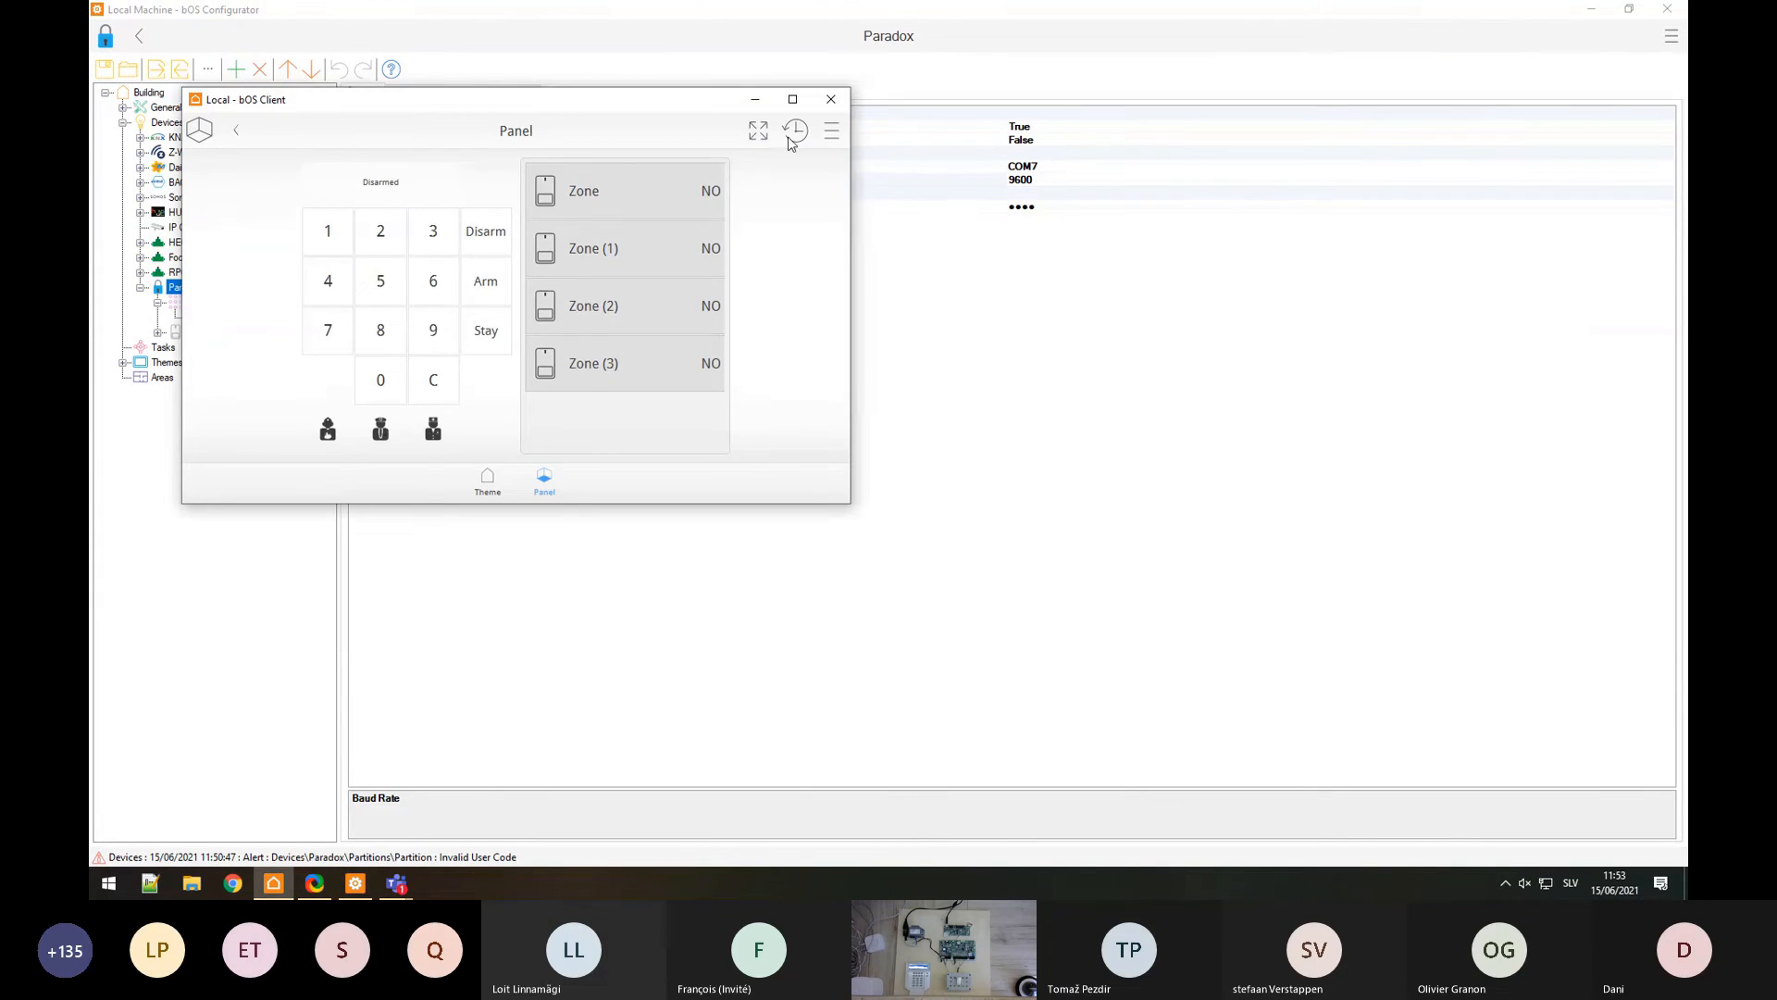
click(800, 100)
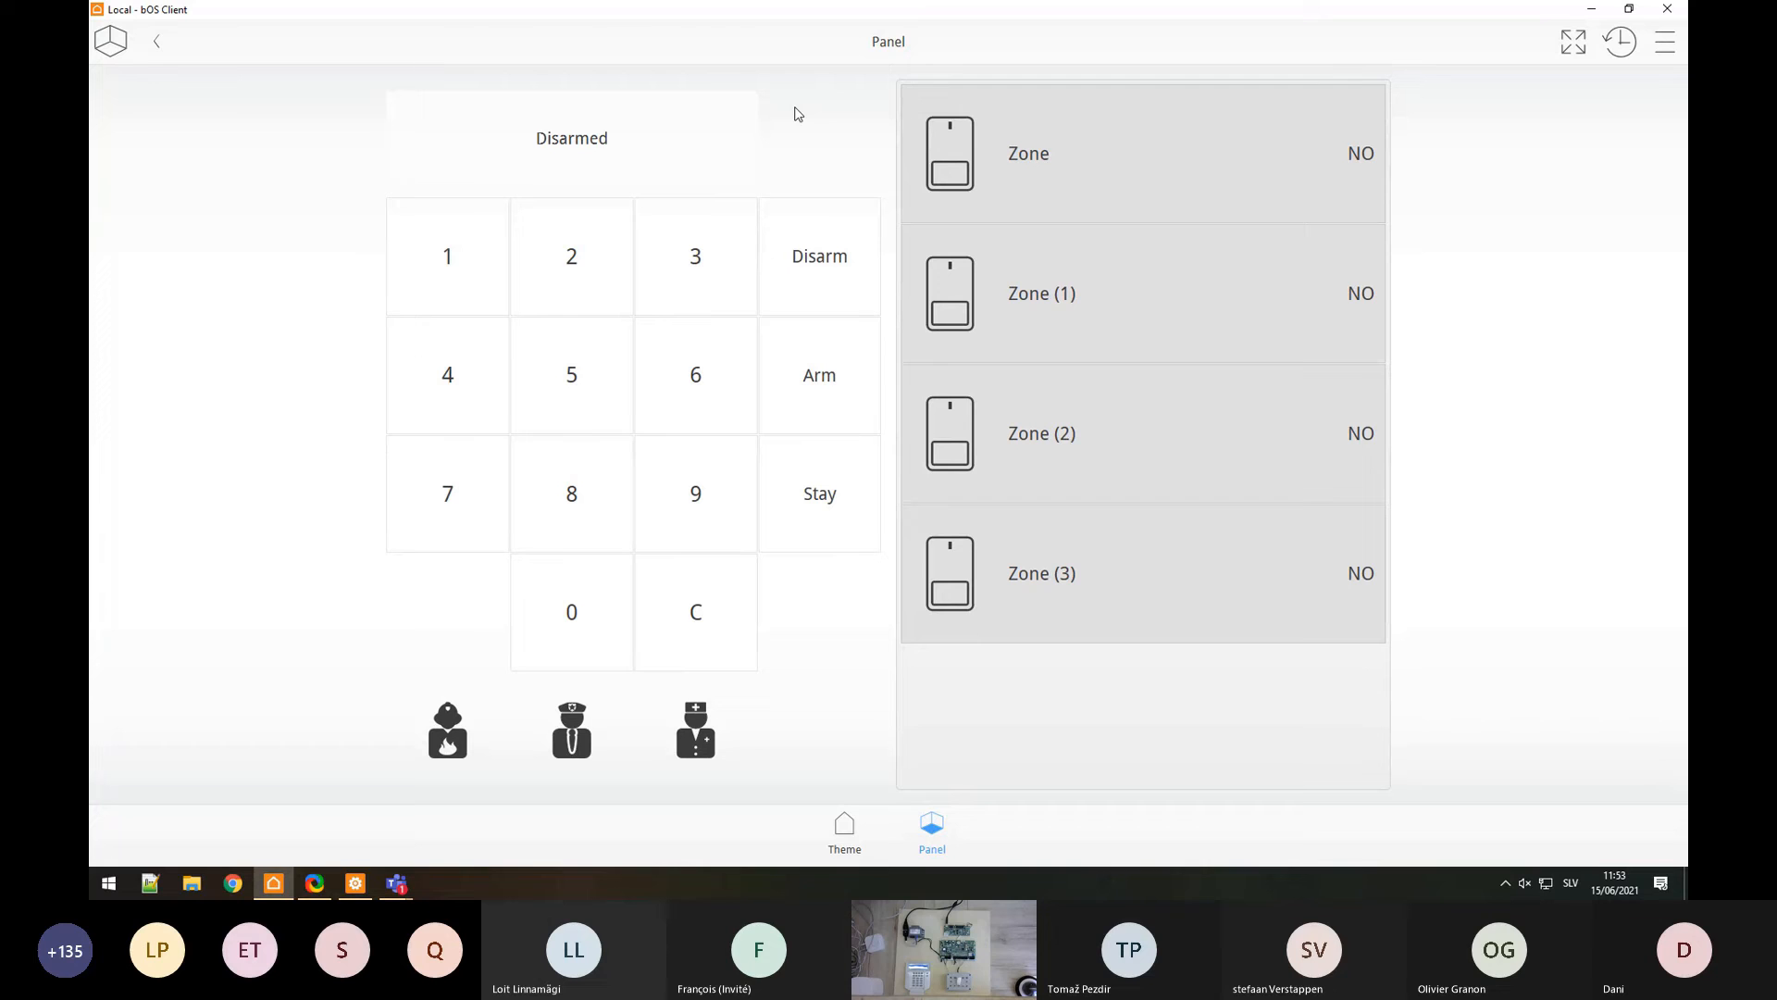
click(459, 266)
click(571, 255)
click(682, 258)
click(838, 374)
click(447, 275)
click(562, 267)
click(696, 263)
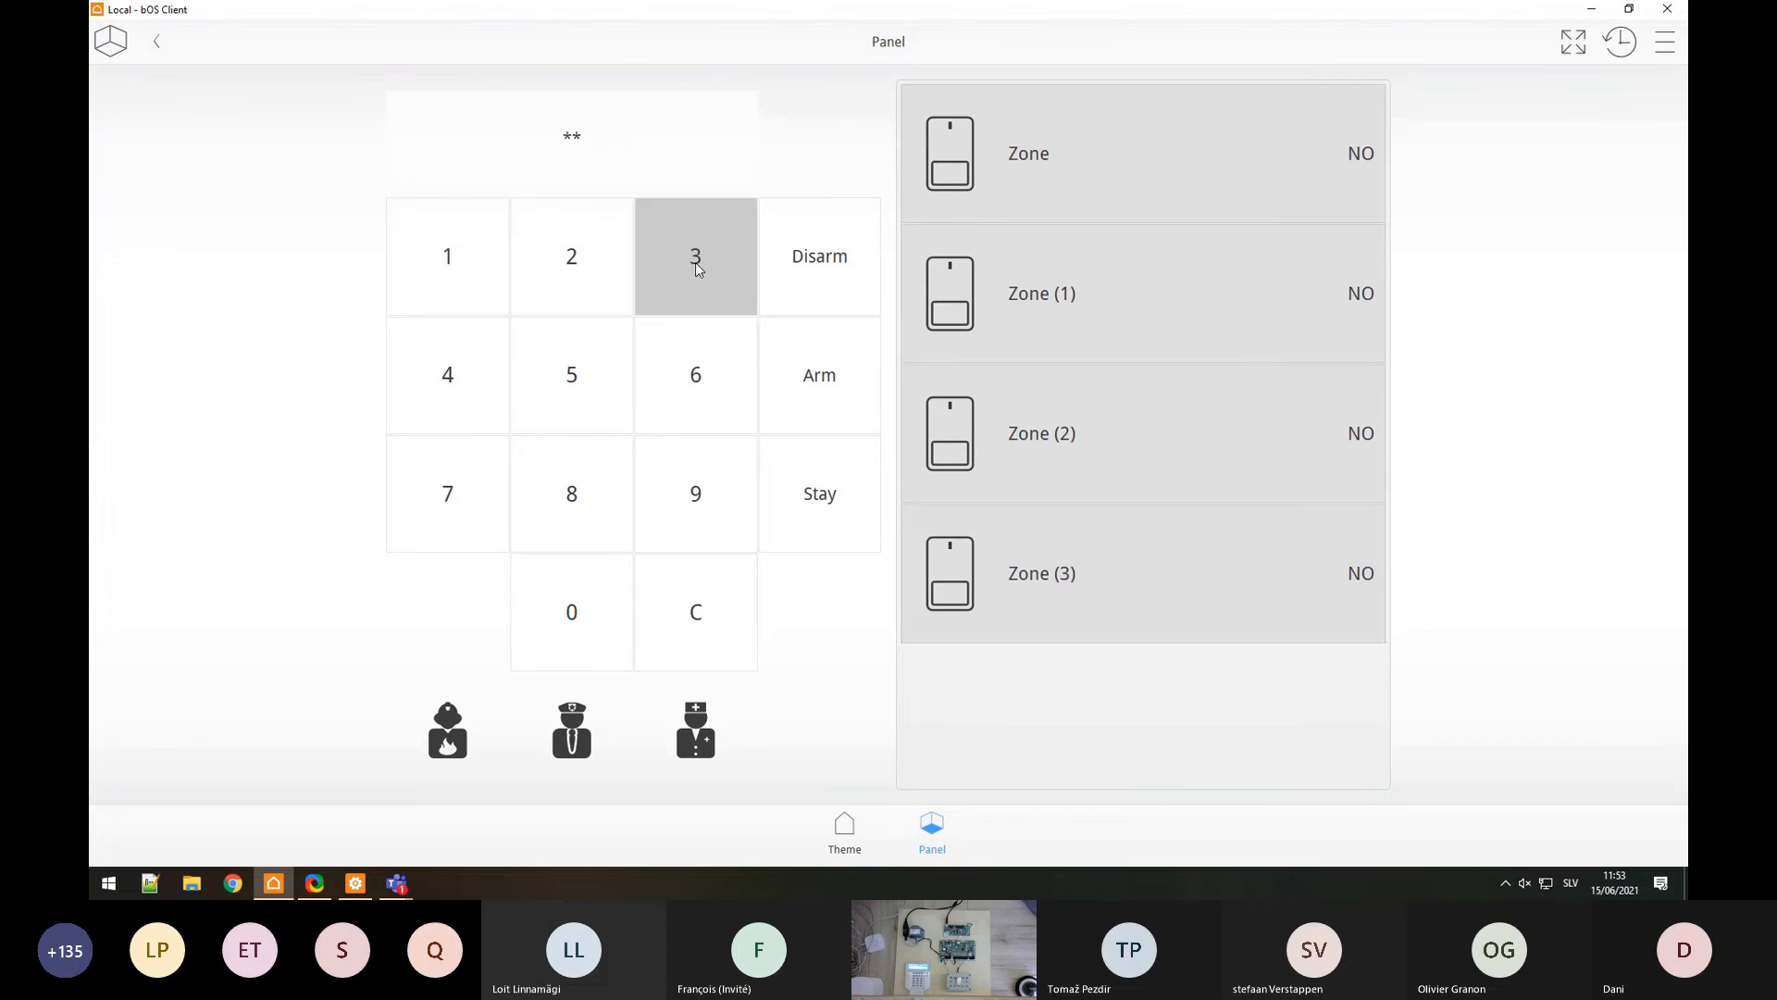
click(481, 378)
click(813, 284)
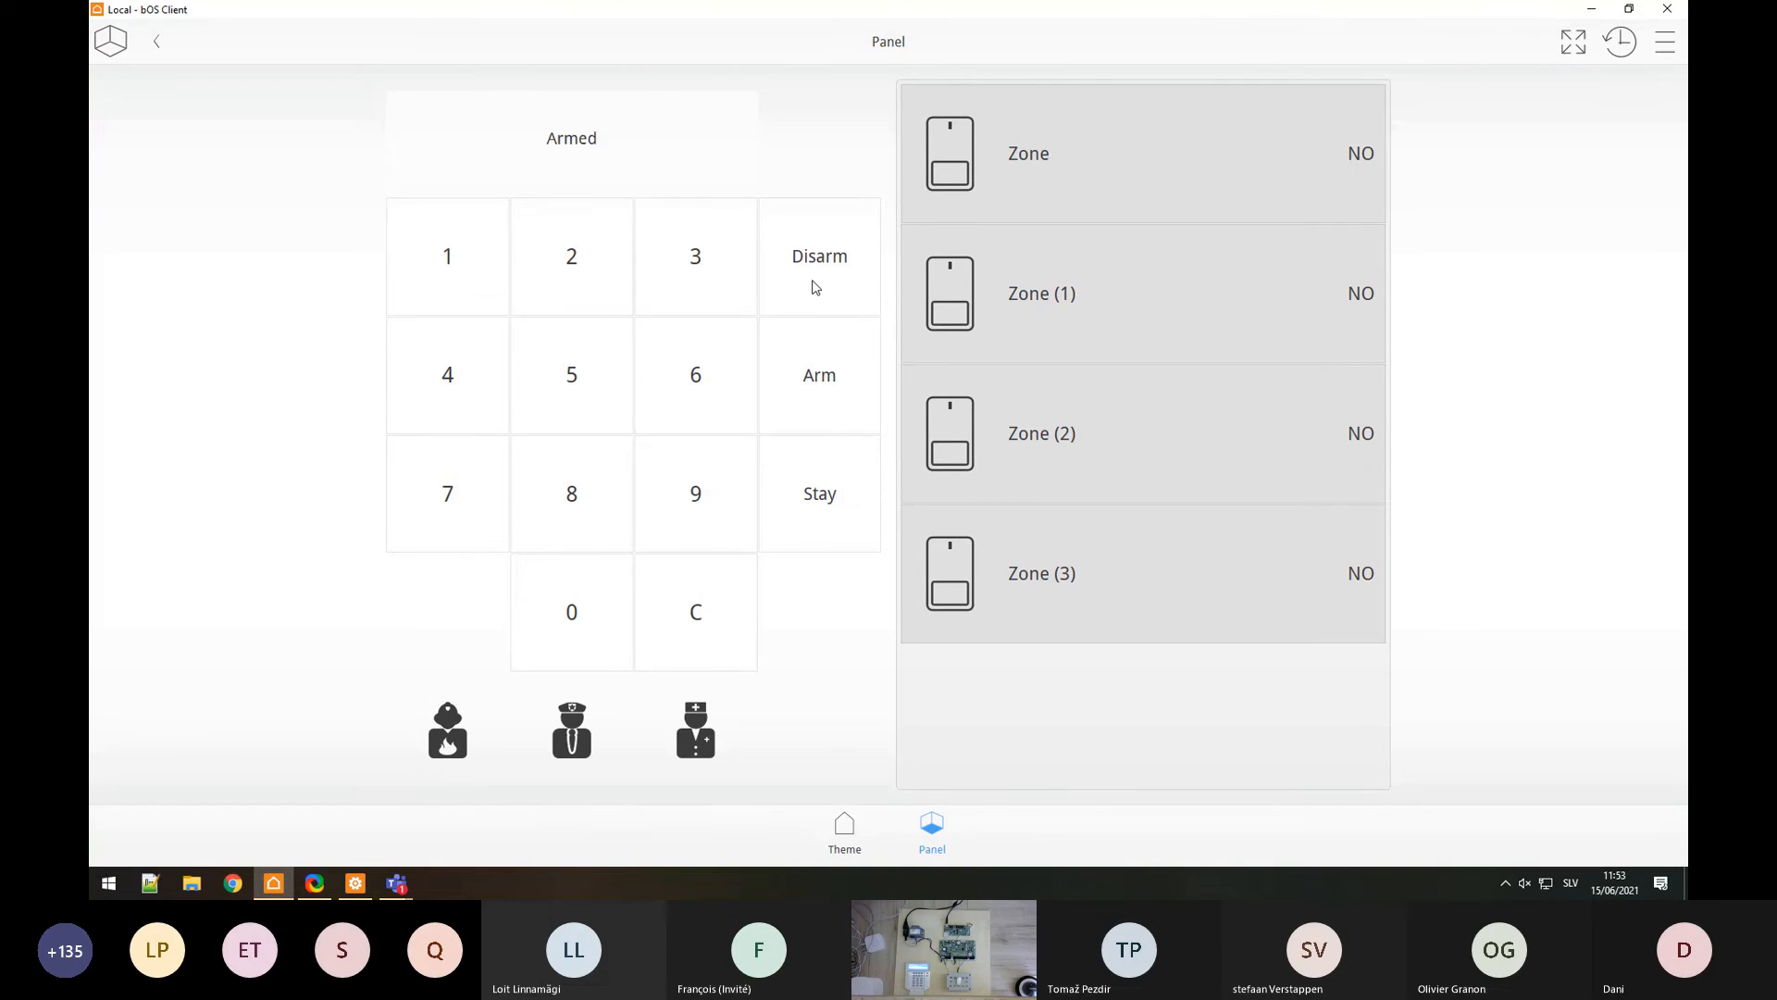
click(815, 287)
click(355, 883)
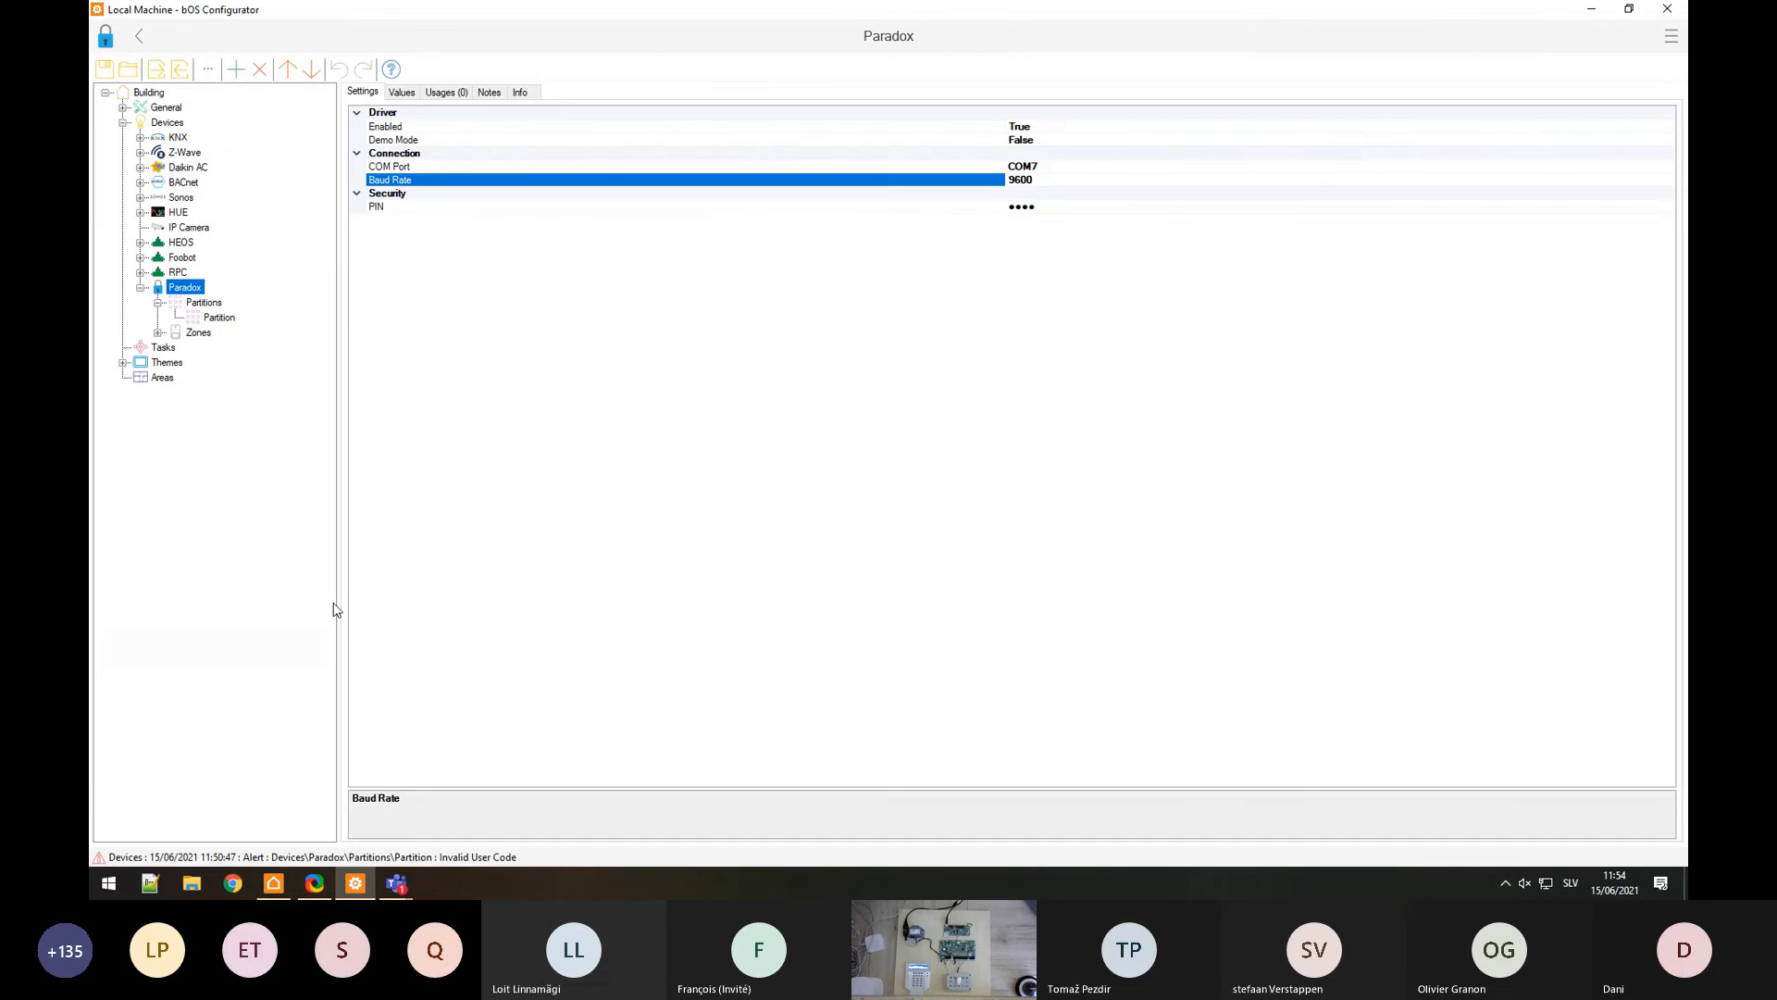
Step: Review the RPC and Paradox device settings and expand the Paradox zones
click(171, 276)
click(177, 288)
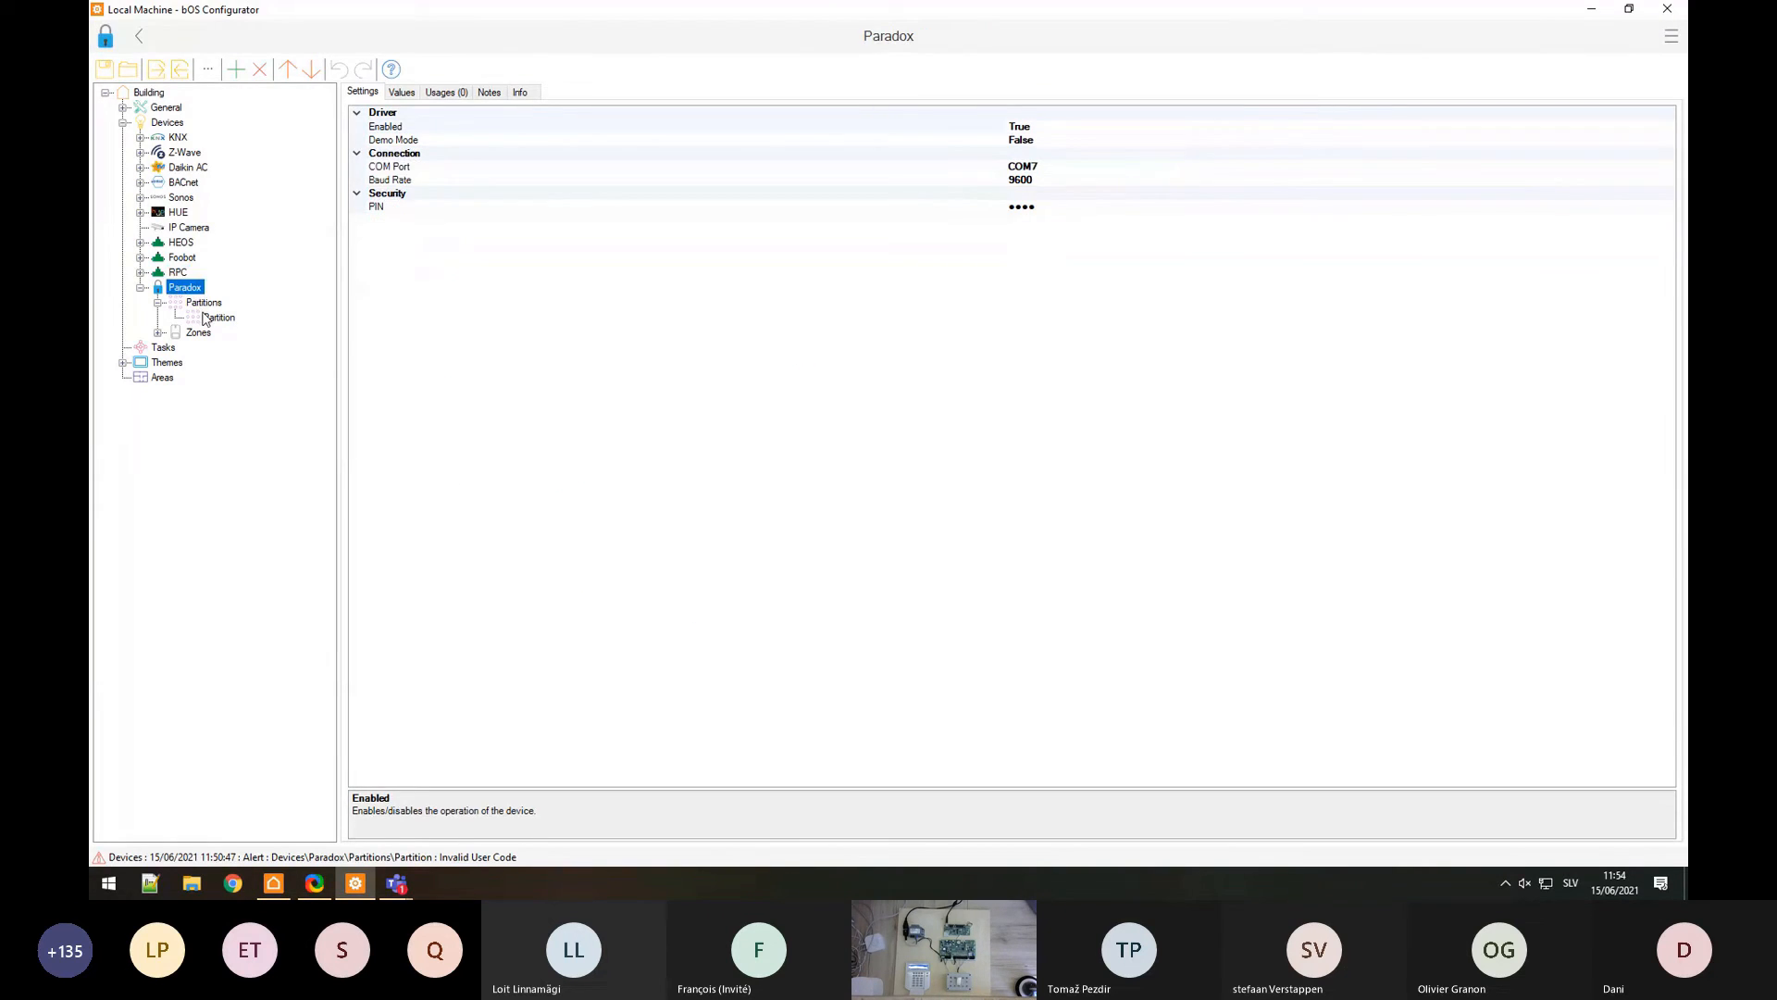
click(159, 332)
Step: Add a Satel device under Devices and expand its Partitions and Zones
click(174, 128)
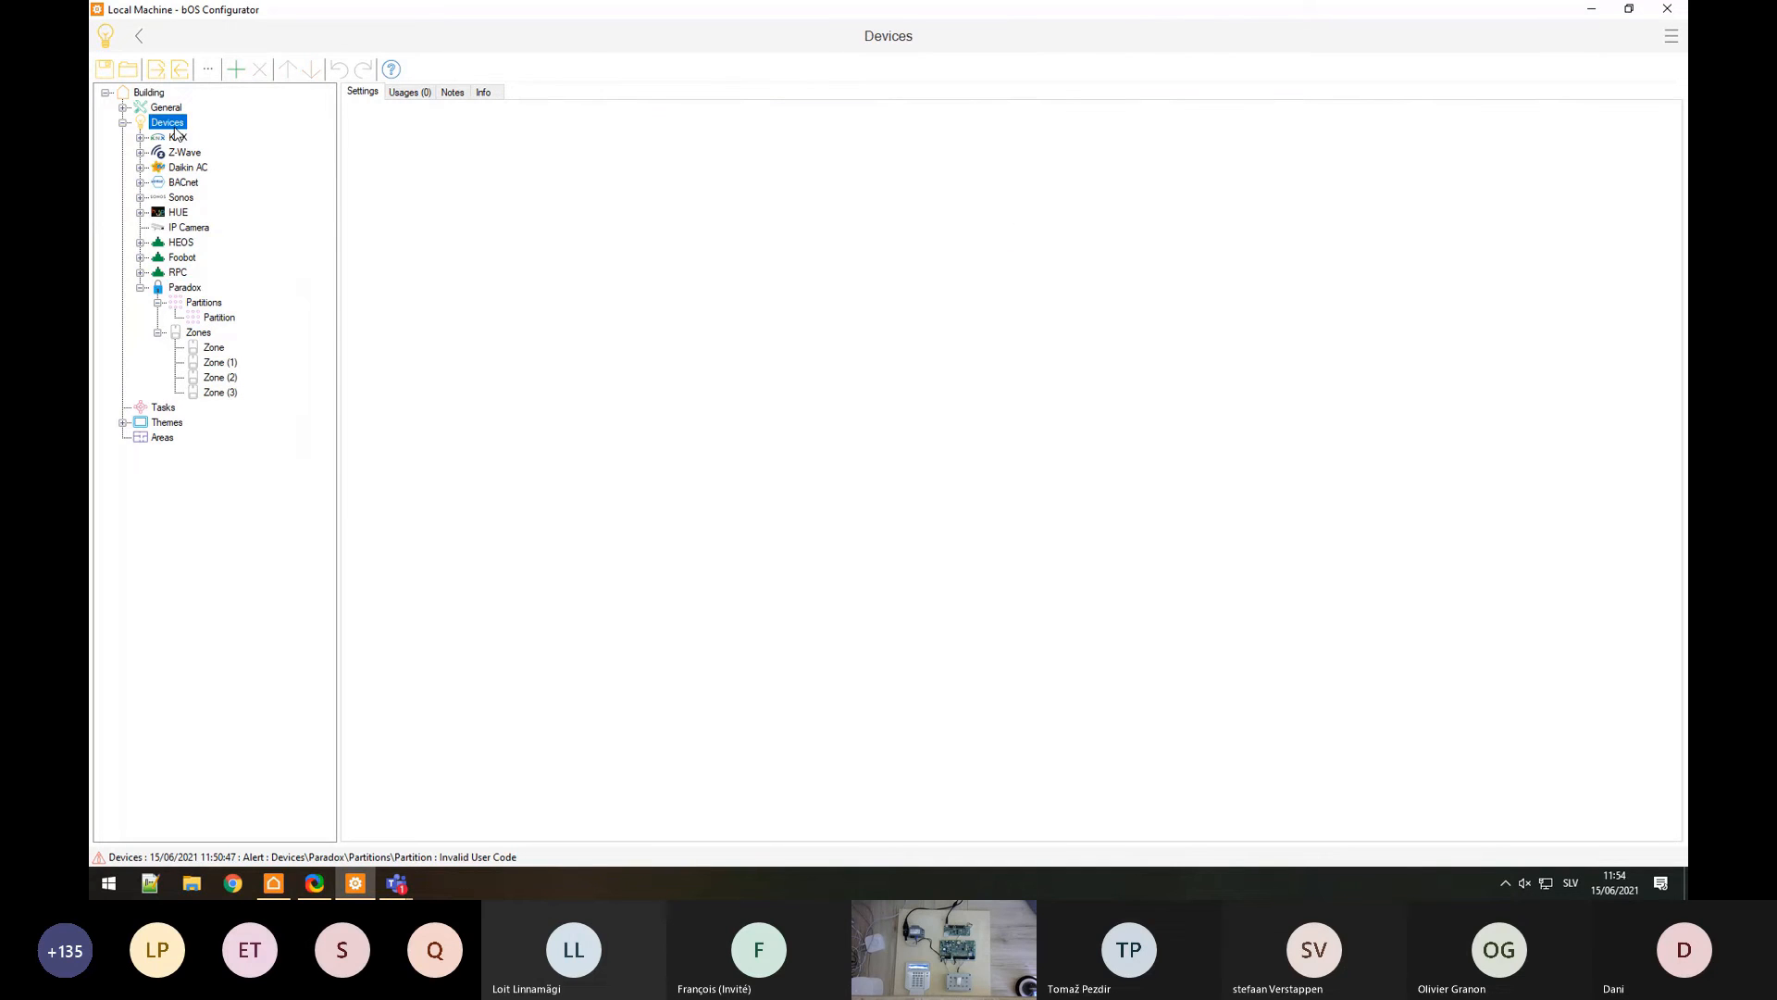
right_click(174, 127)
click(236, 137)
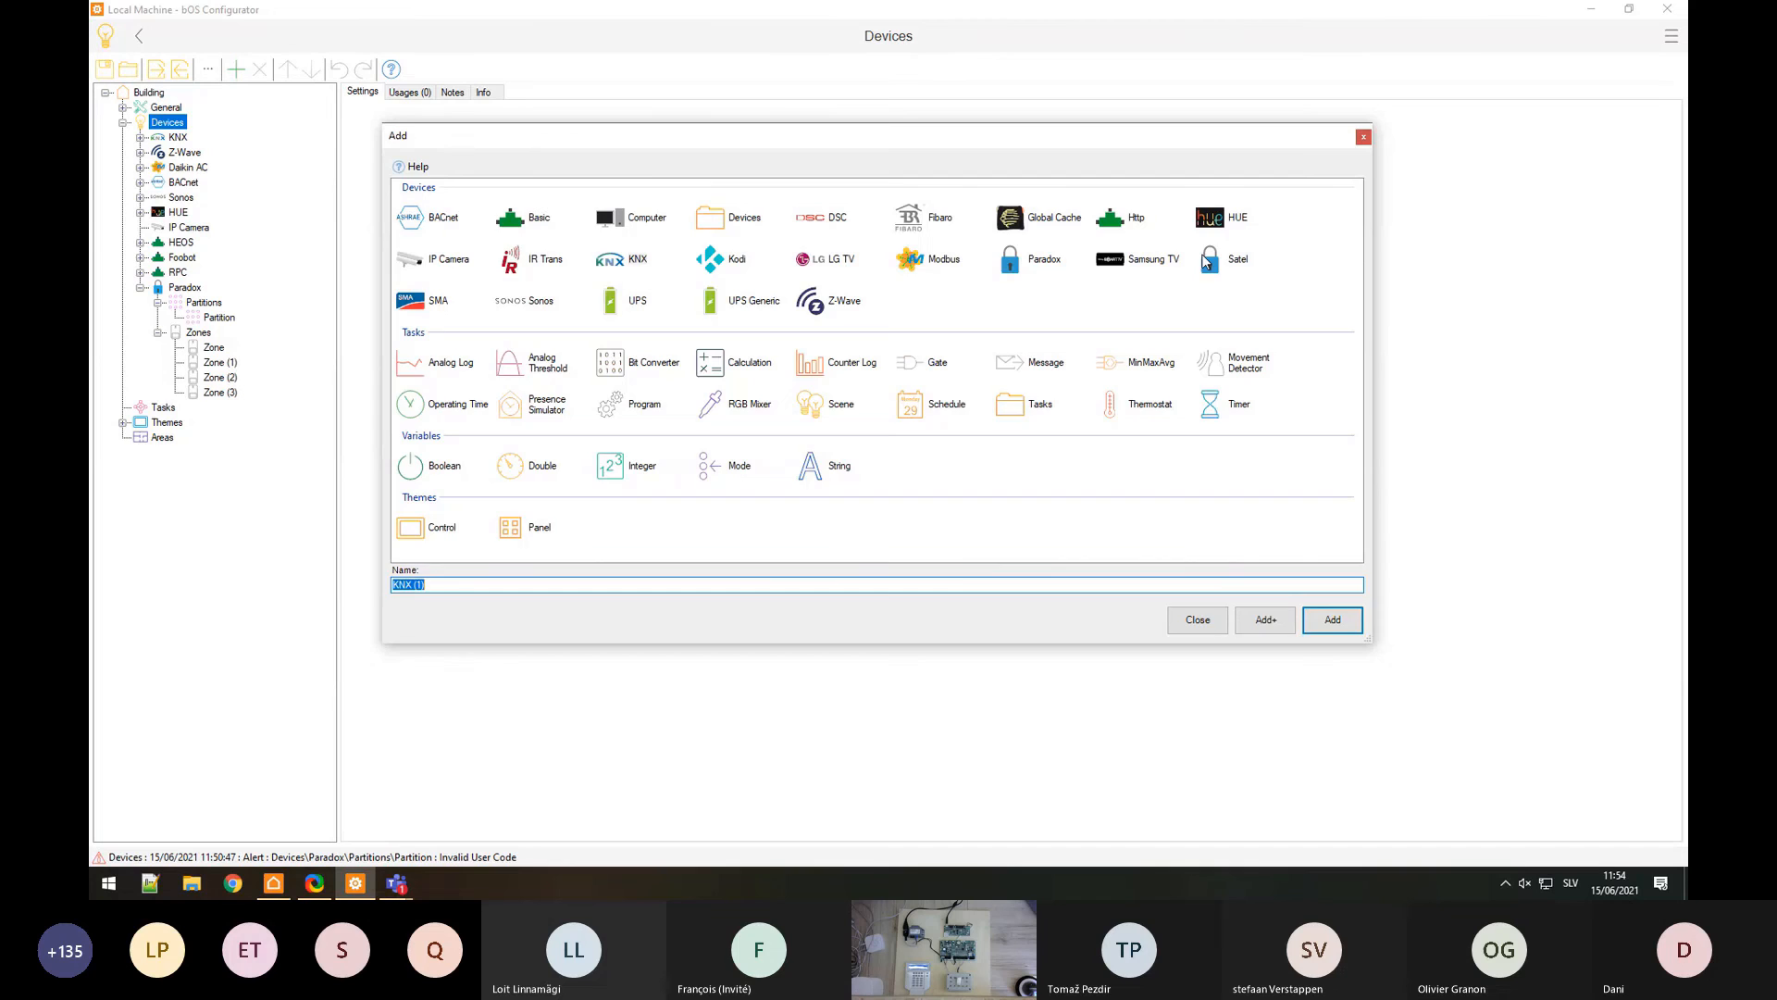
double_click(1205, 259)
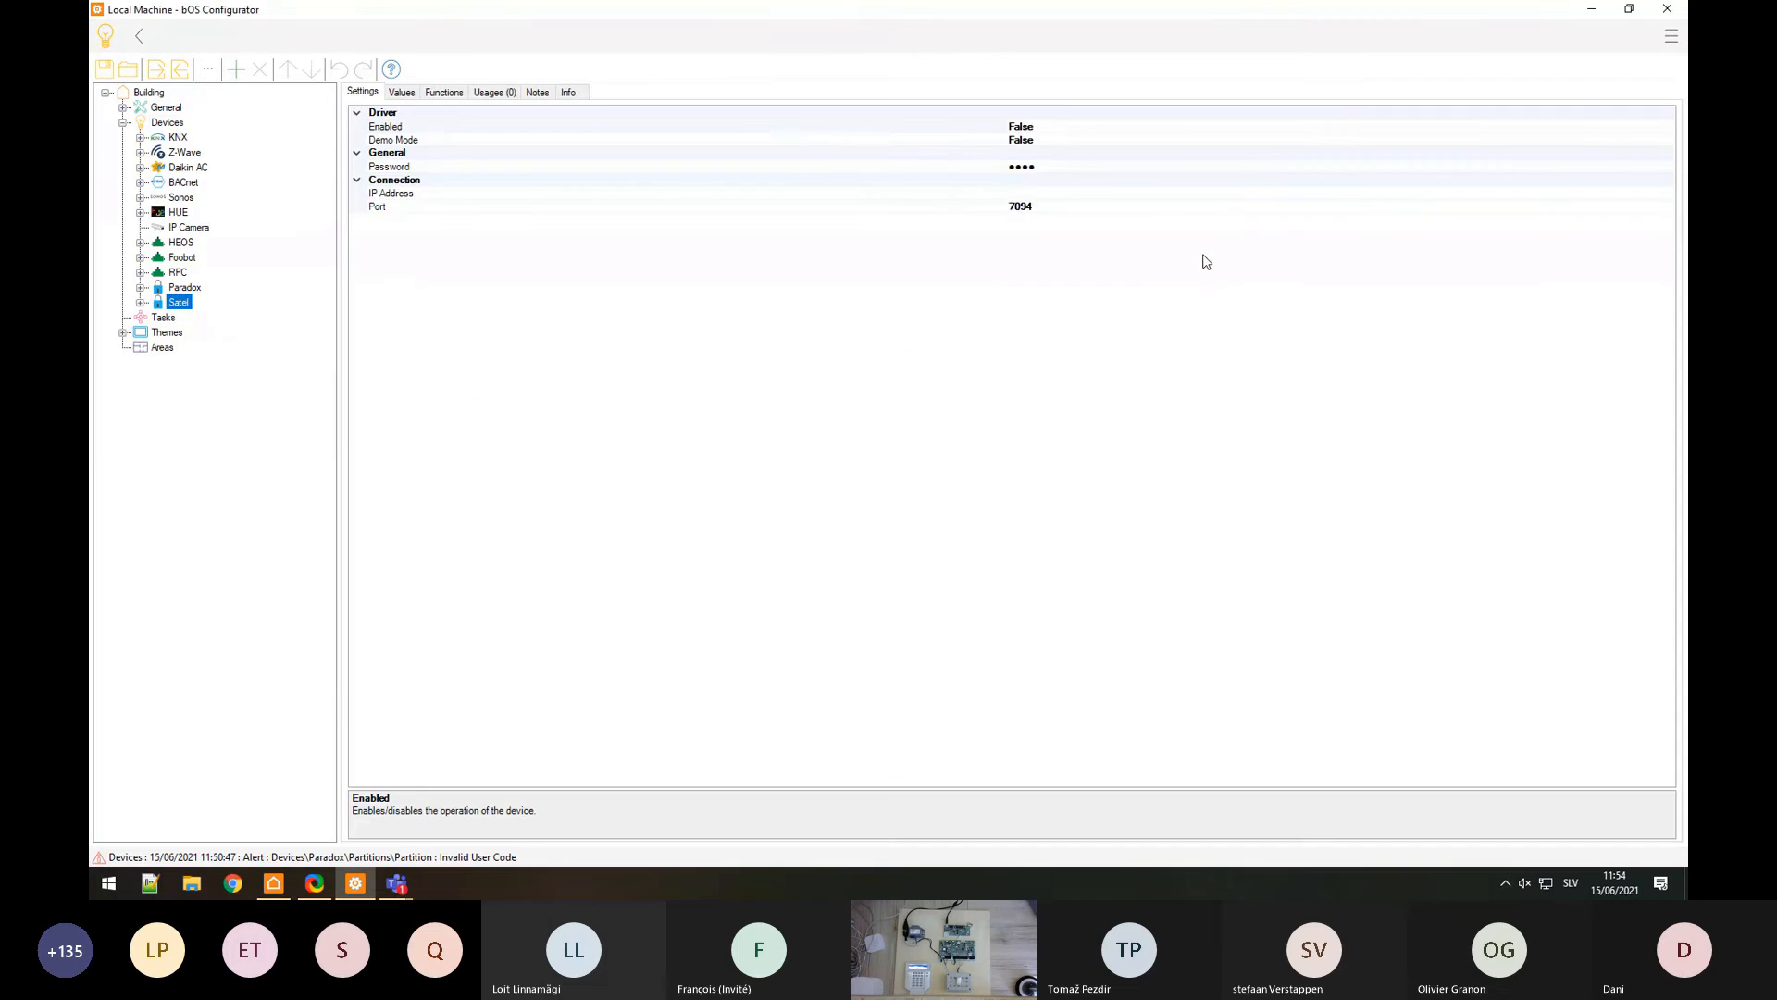
click(1023, 194)
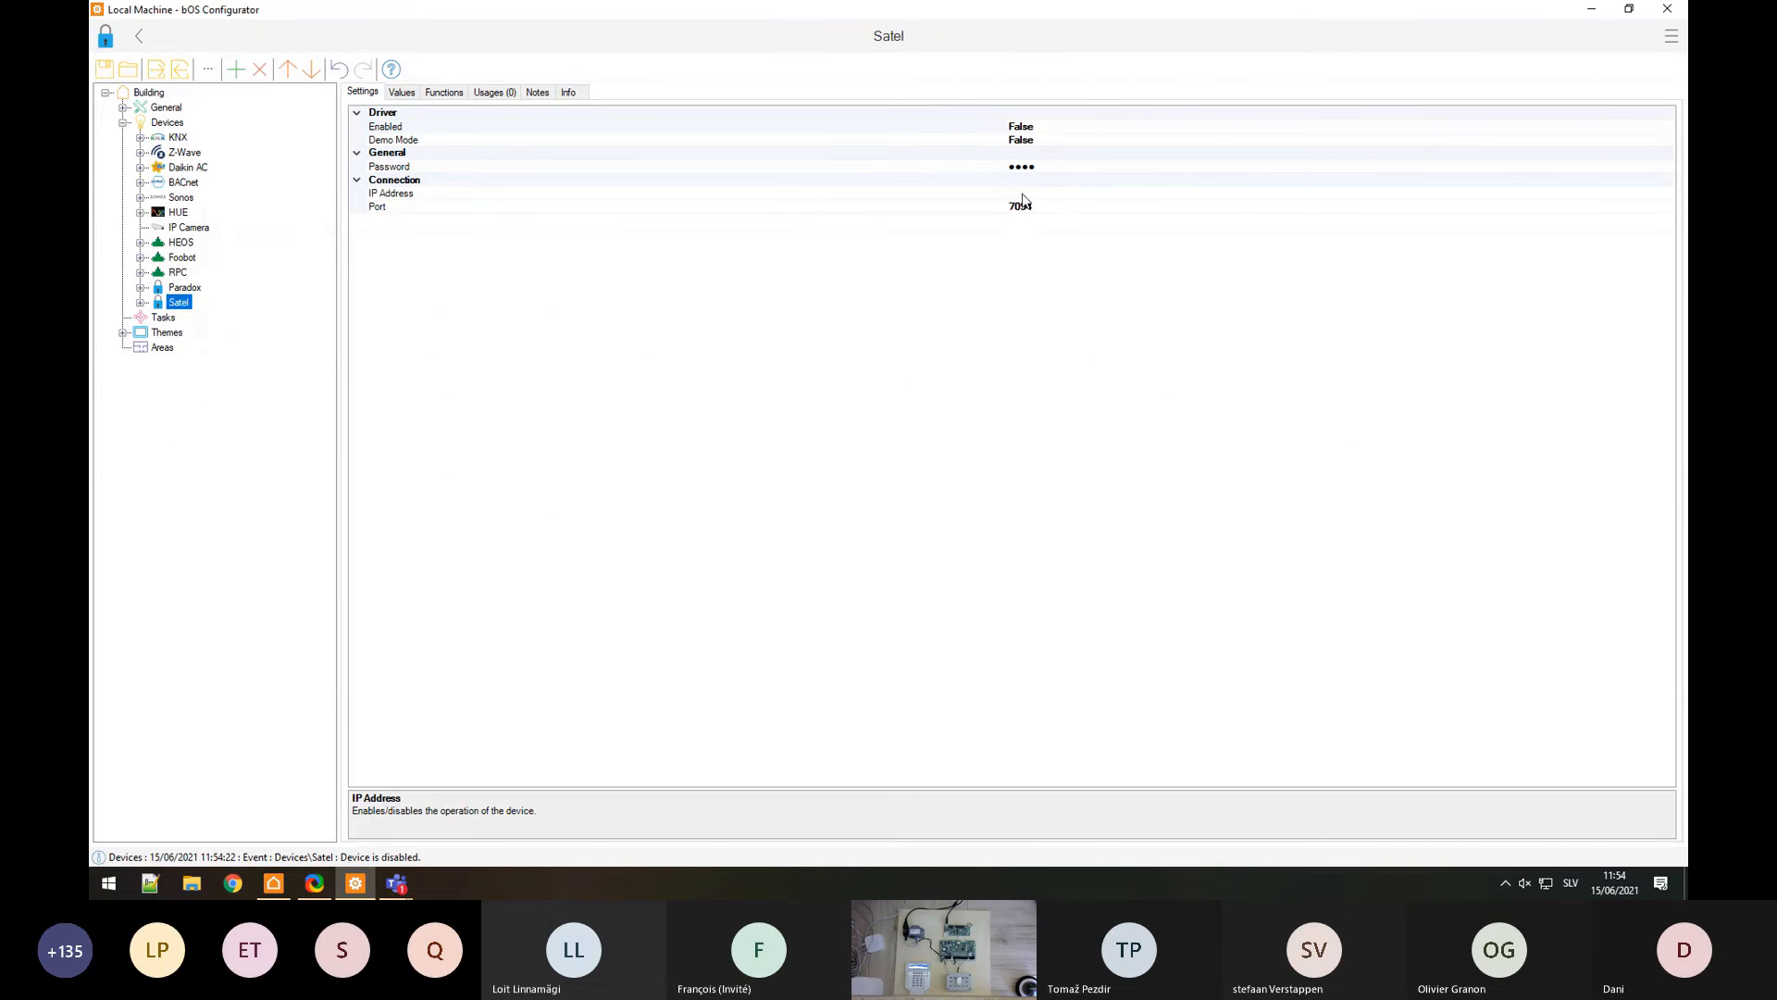
click(140, 303)
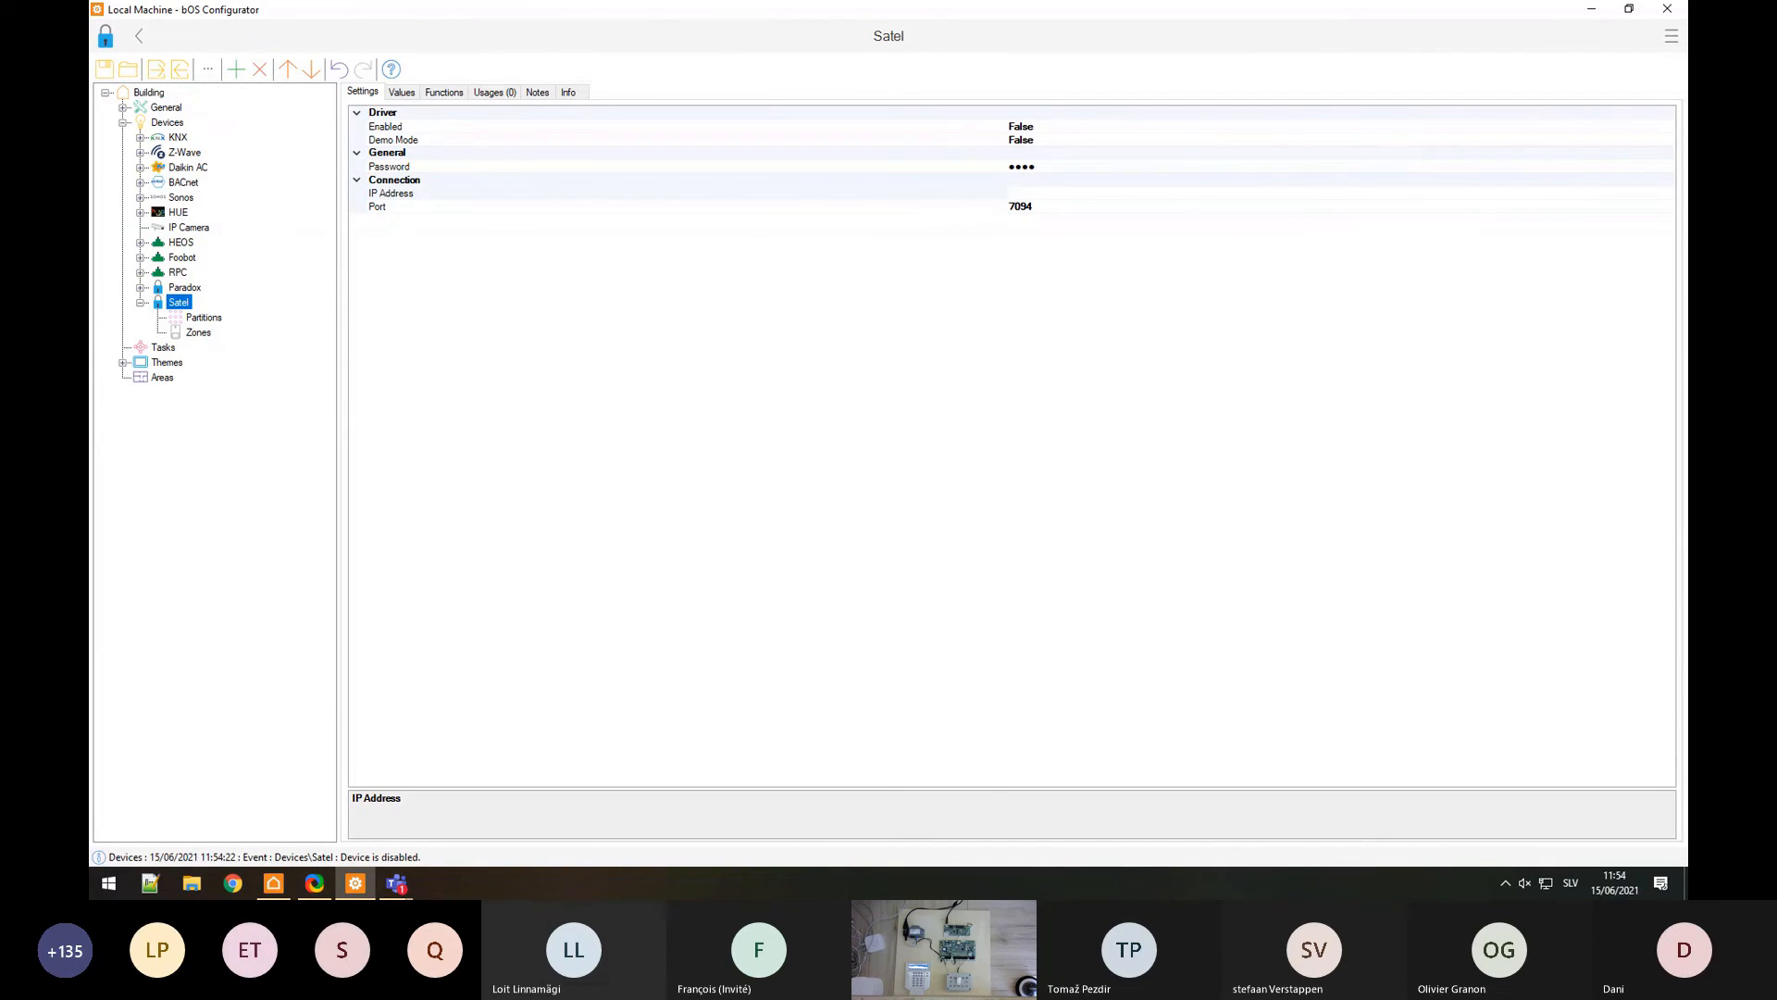
click(233, 883)
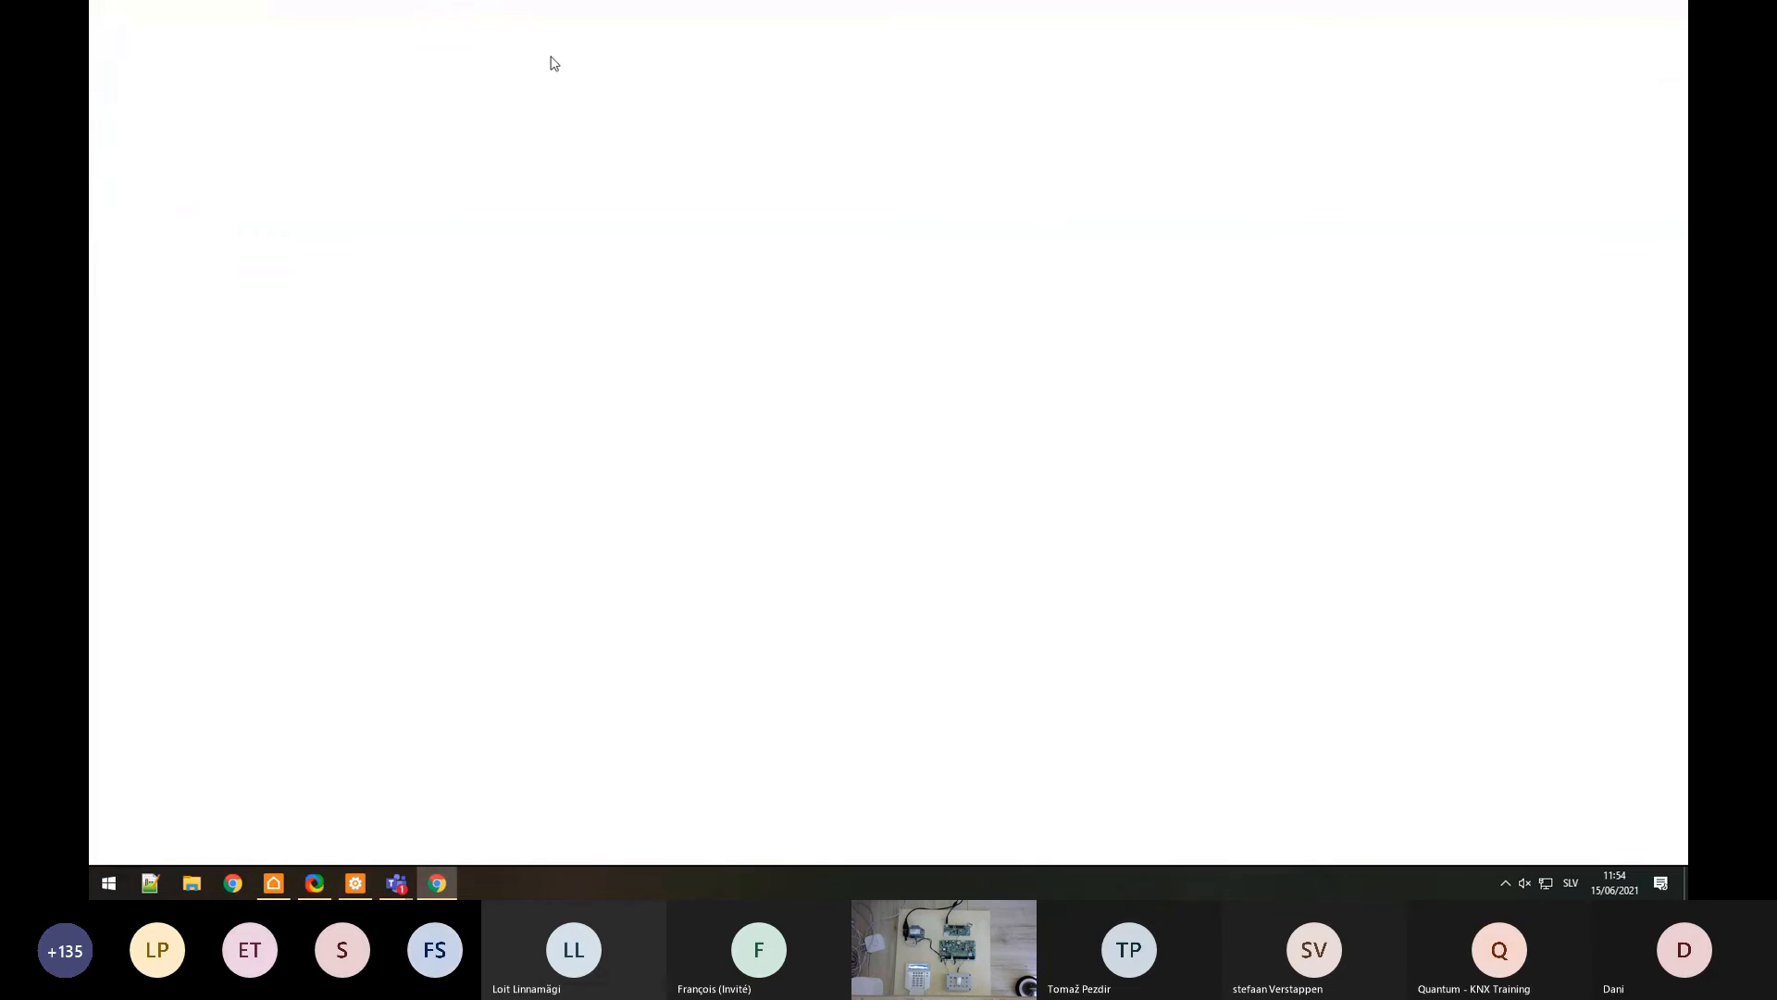
Step: Restore the earlier Chrome pages, move the knowledge base window aside, then minimize the browser
click(1599, 203)
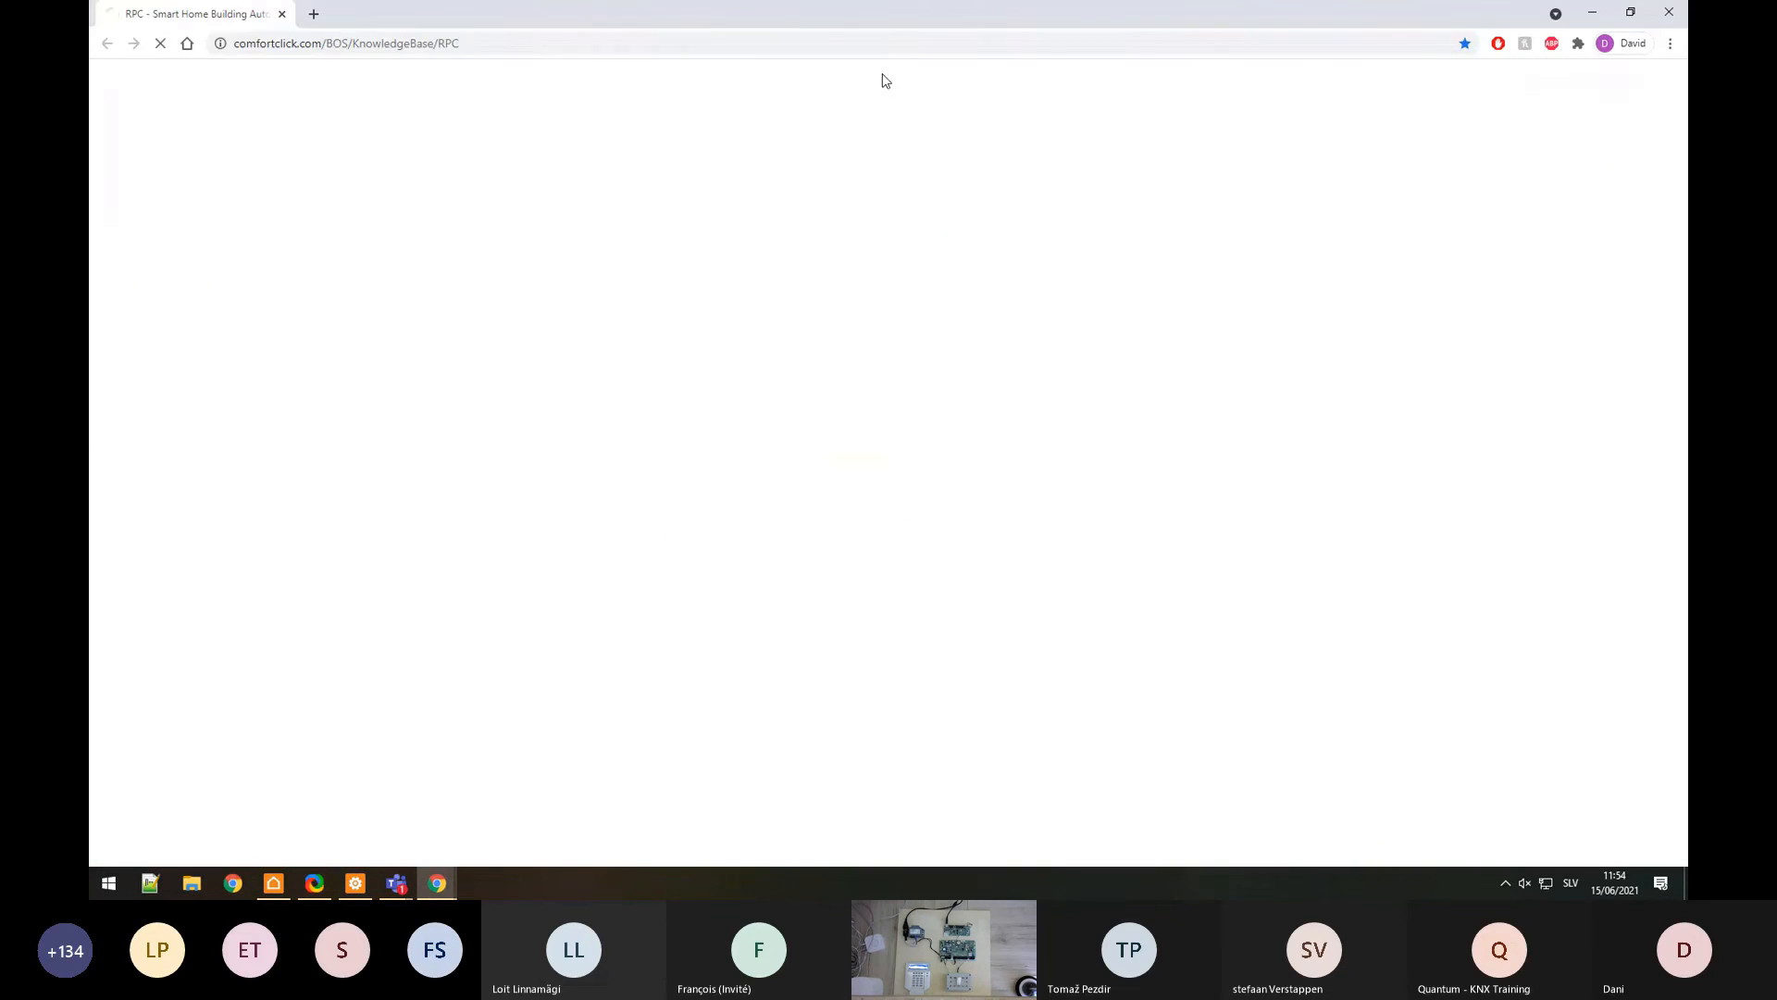
drag(571, 14, 90, 14)
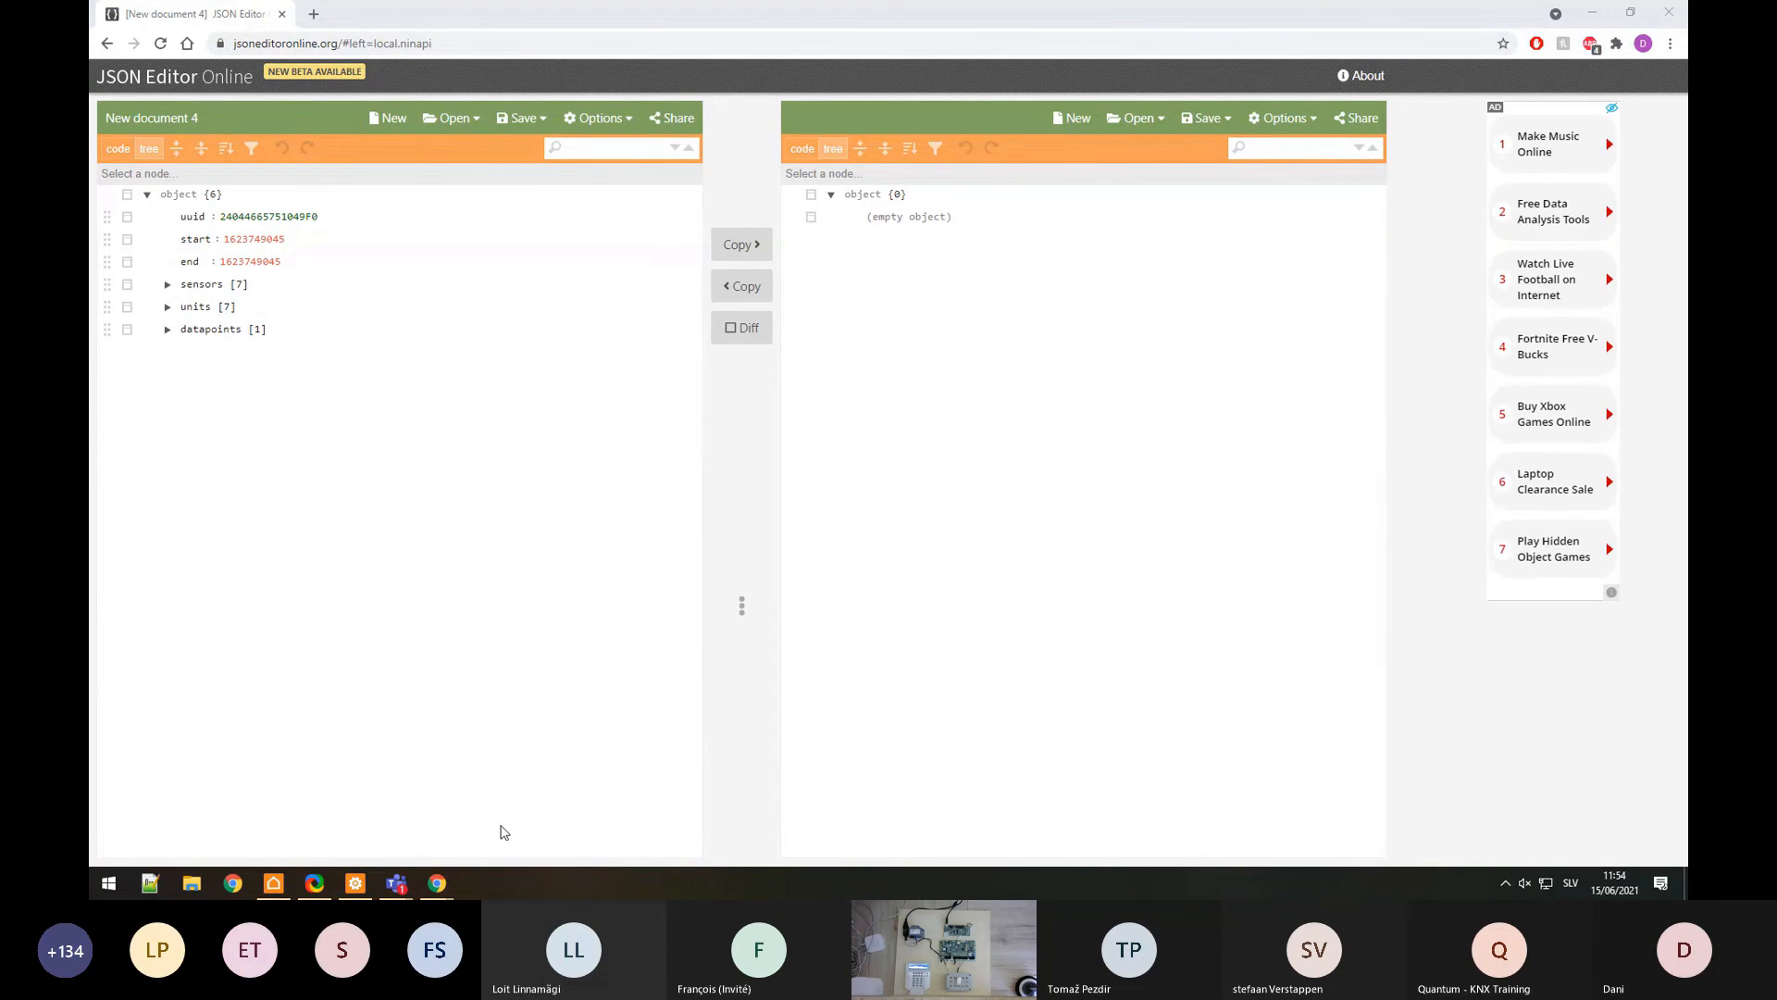
mouse_move(437, 881)
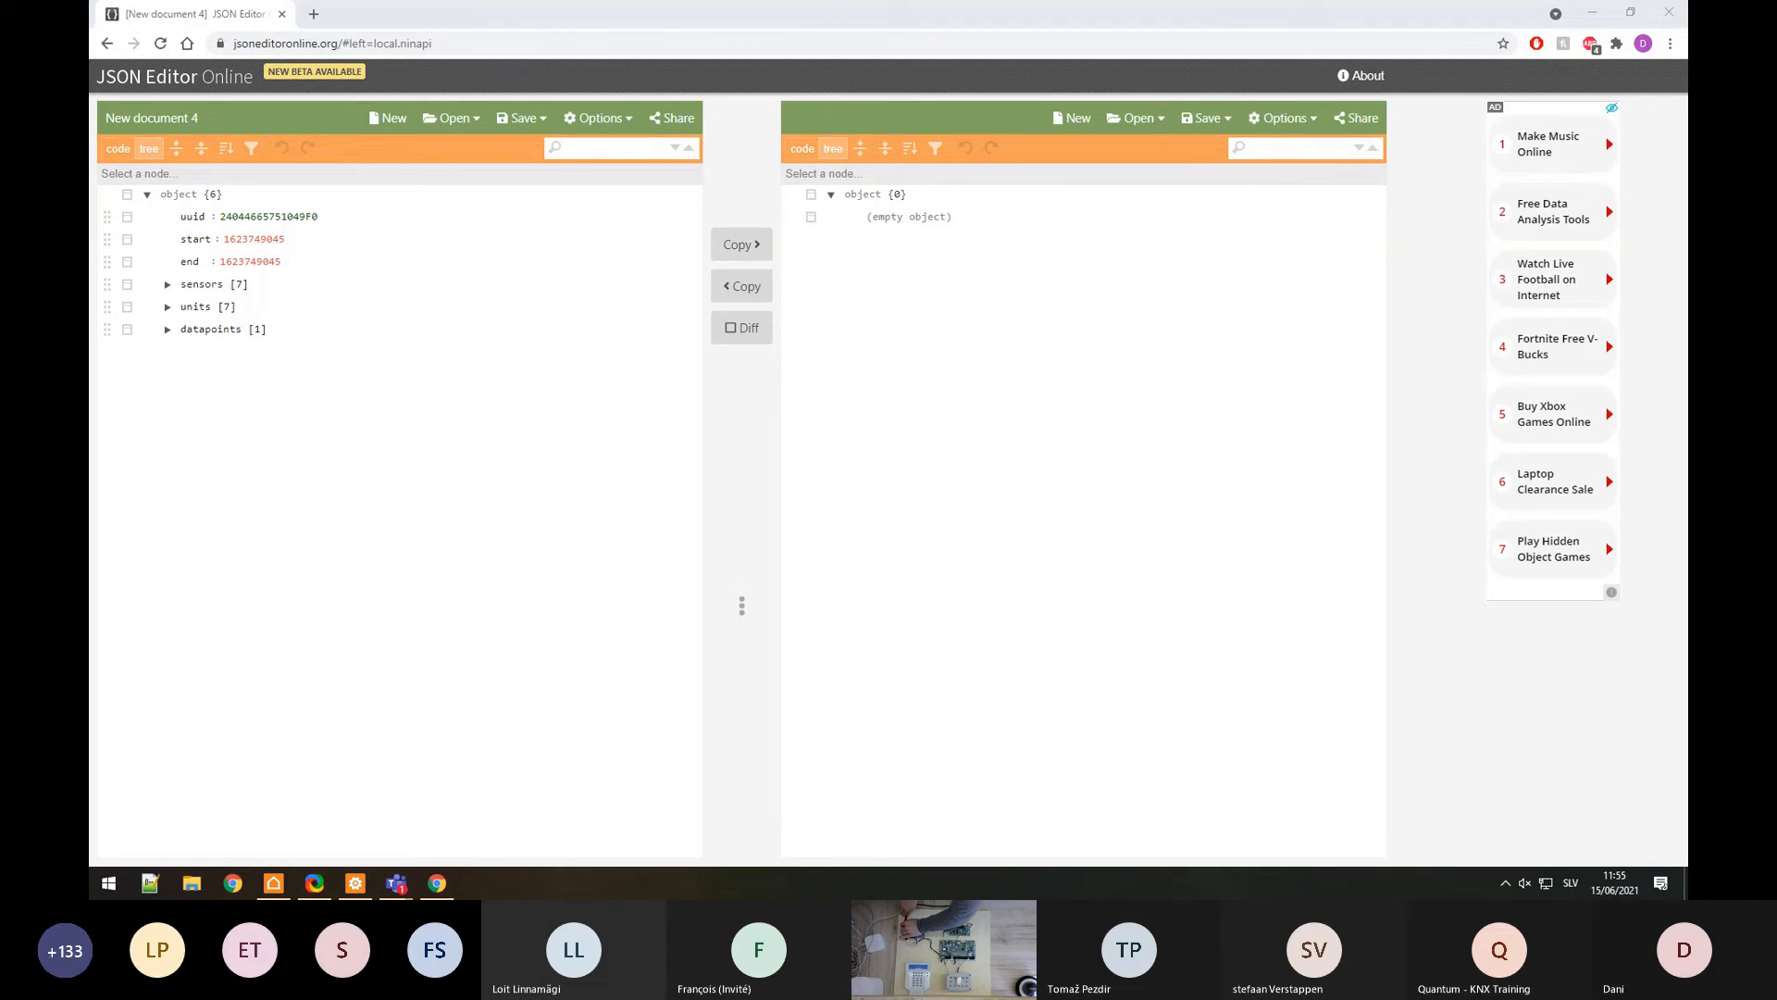
mouse_move(1003, 18)
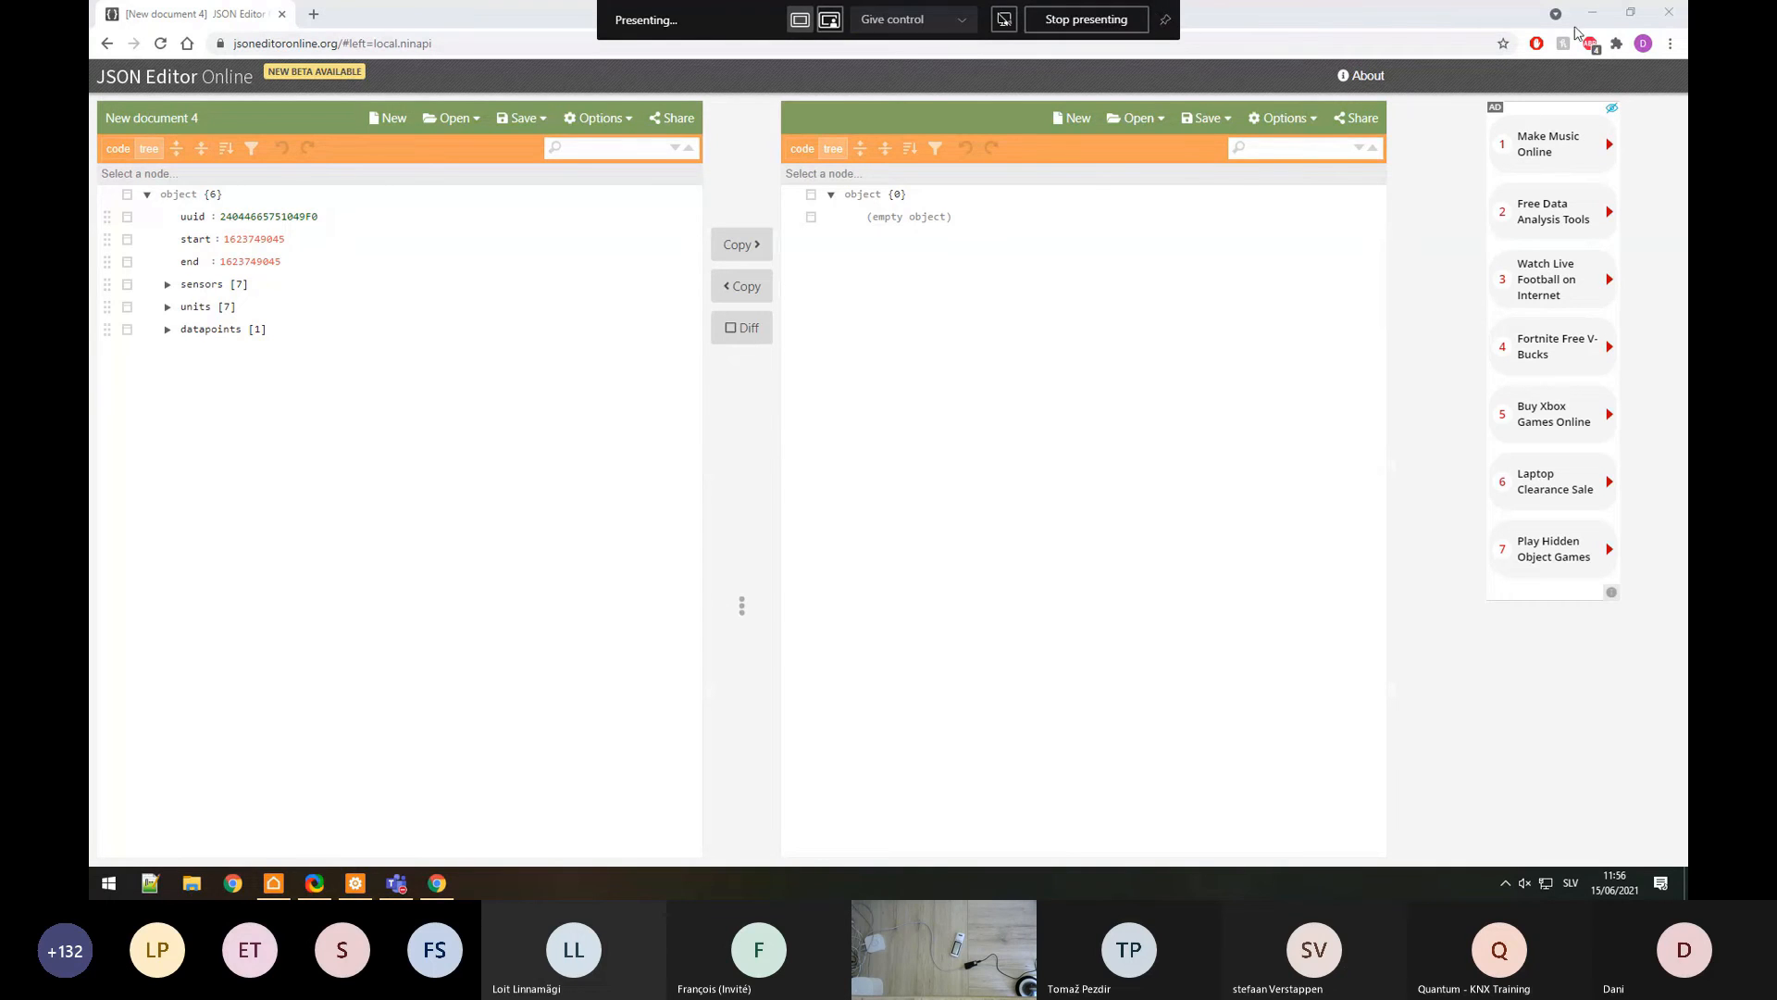
click(1592, 14)
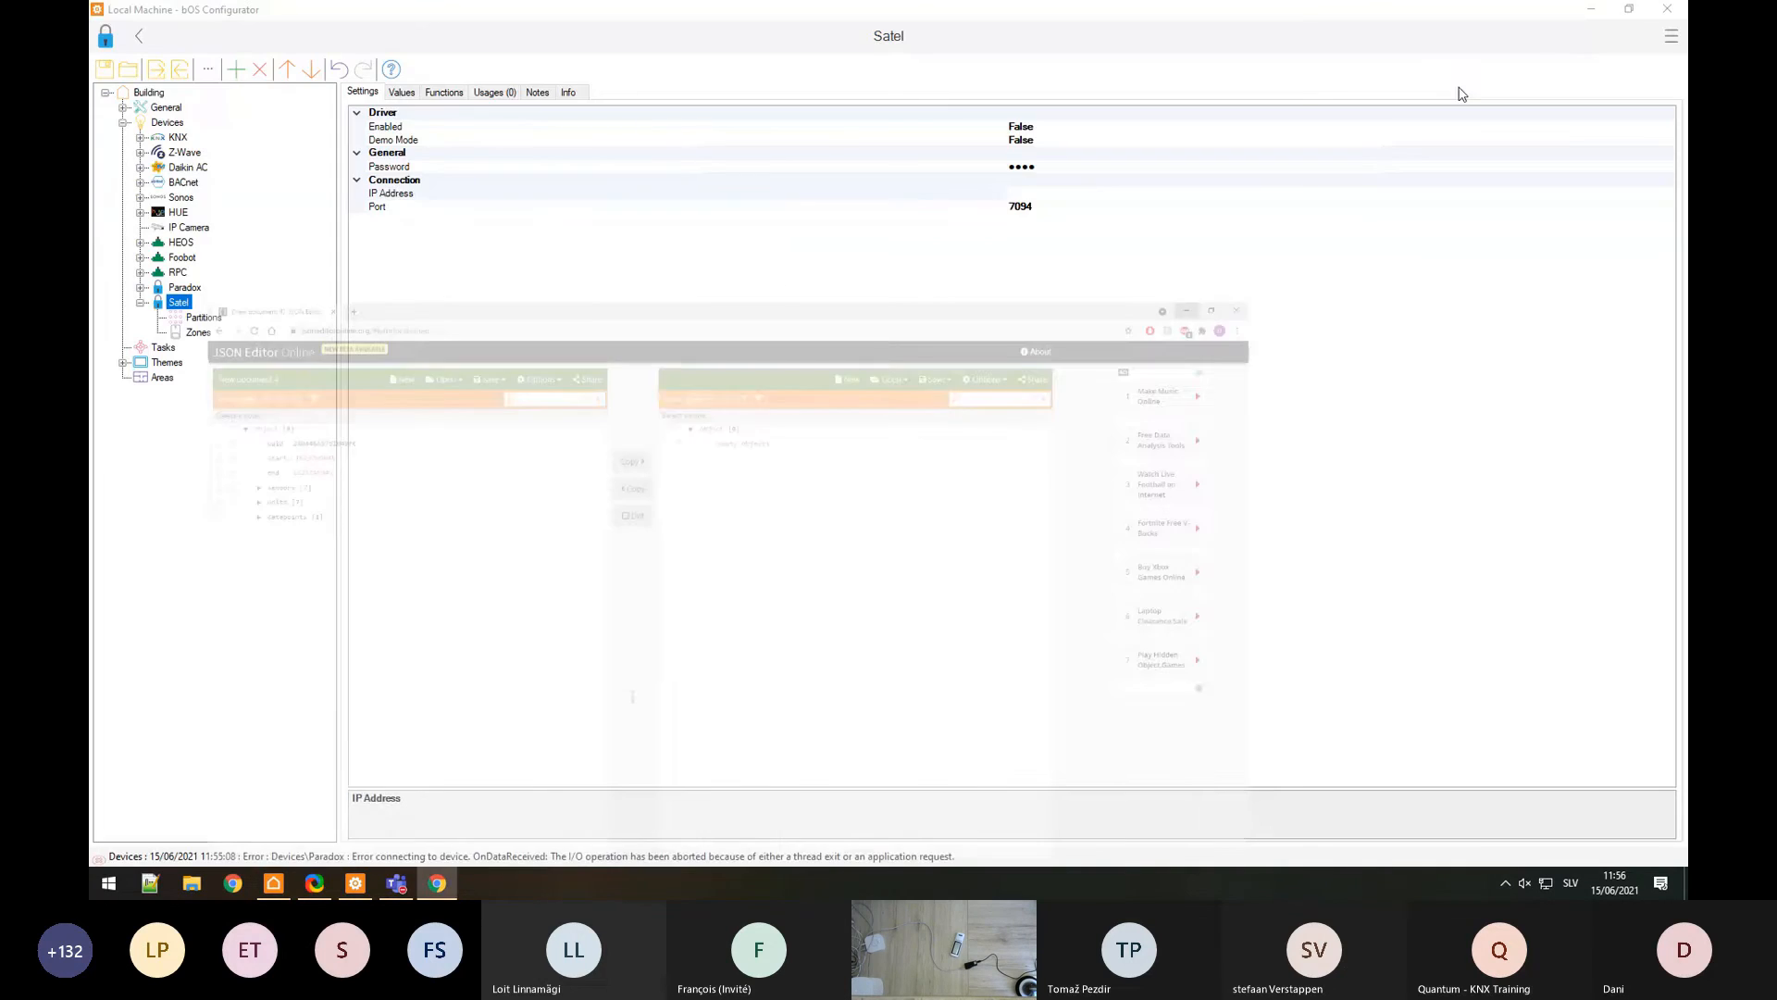
Step: Begin adding a new device under Devices with Global Cache as its type
right_click(168, 122)
click(213, 136)
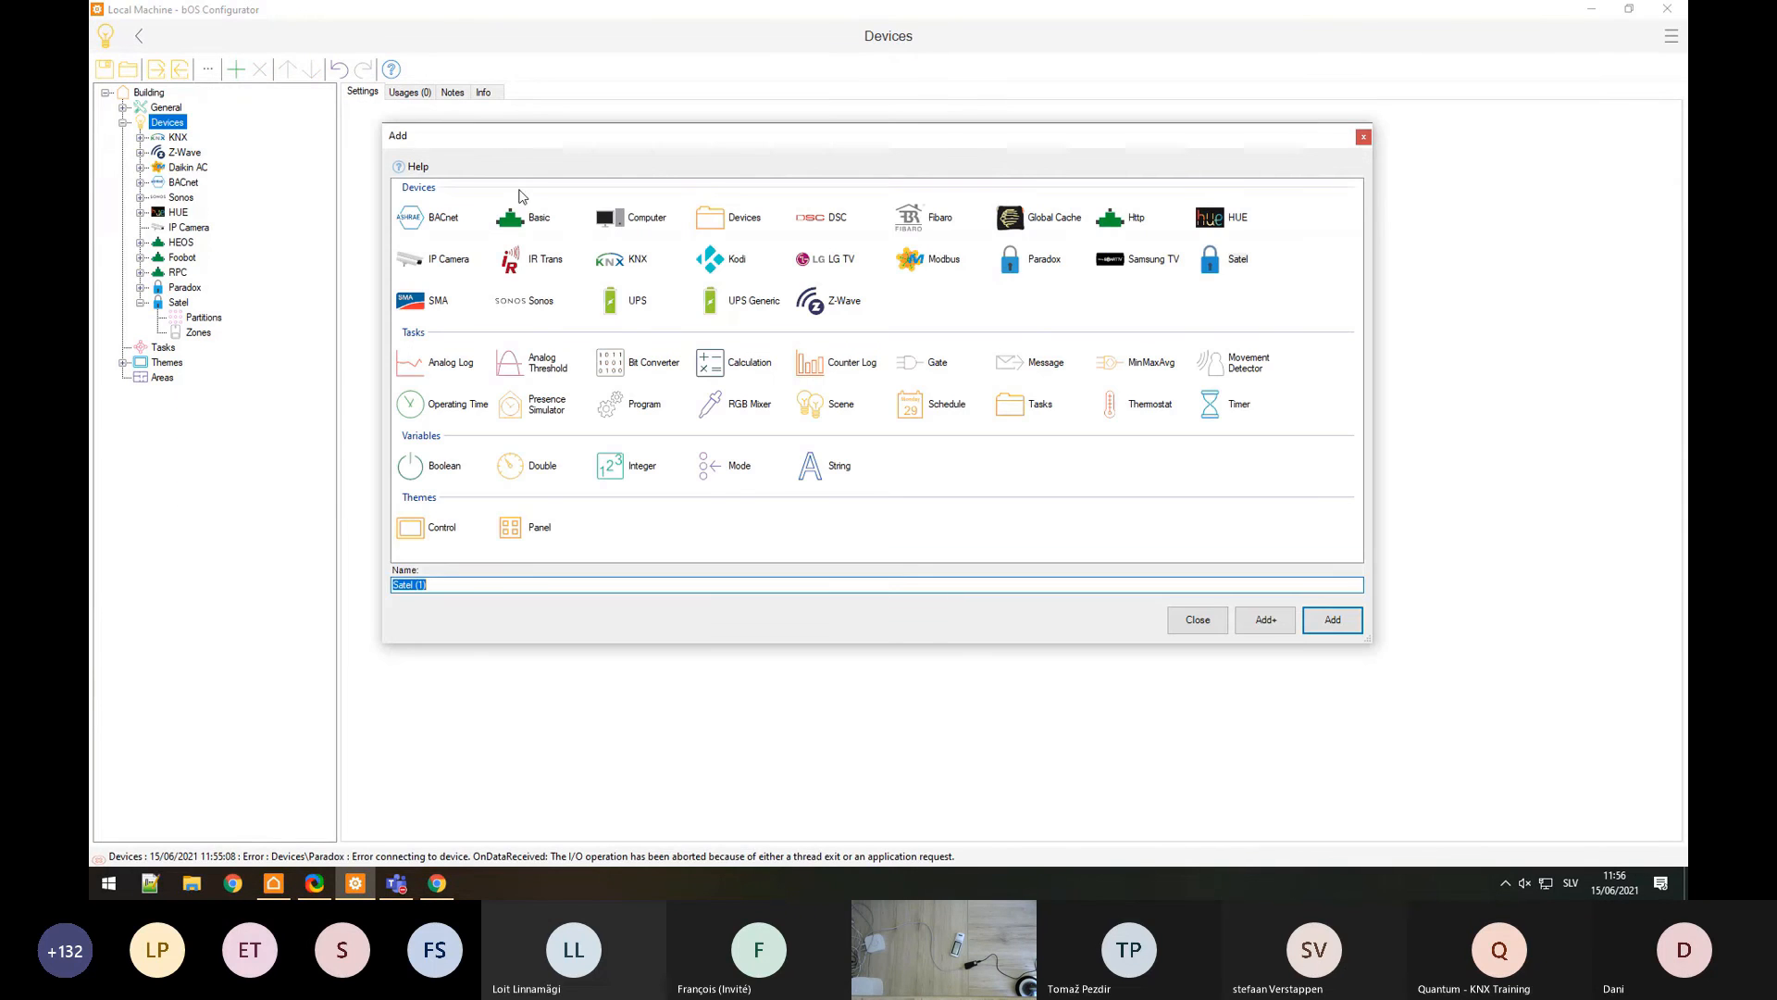
click(1065, 221)
Step: Add the Global Cache device and assign the discovered iTach unit at 192.168.128.115
double_click(1032, 224)
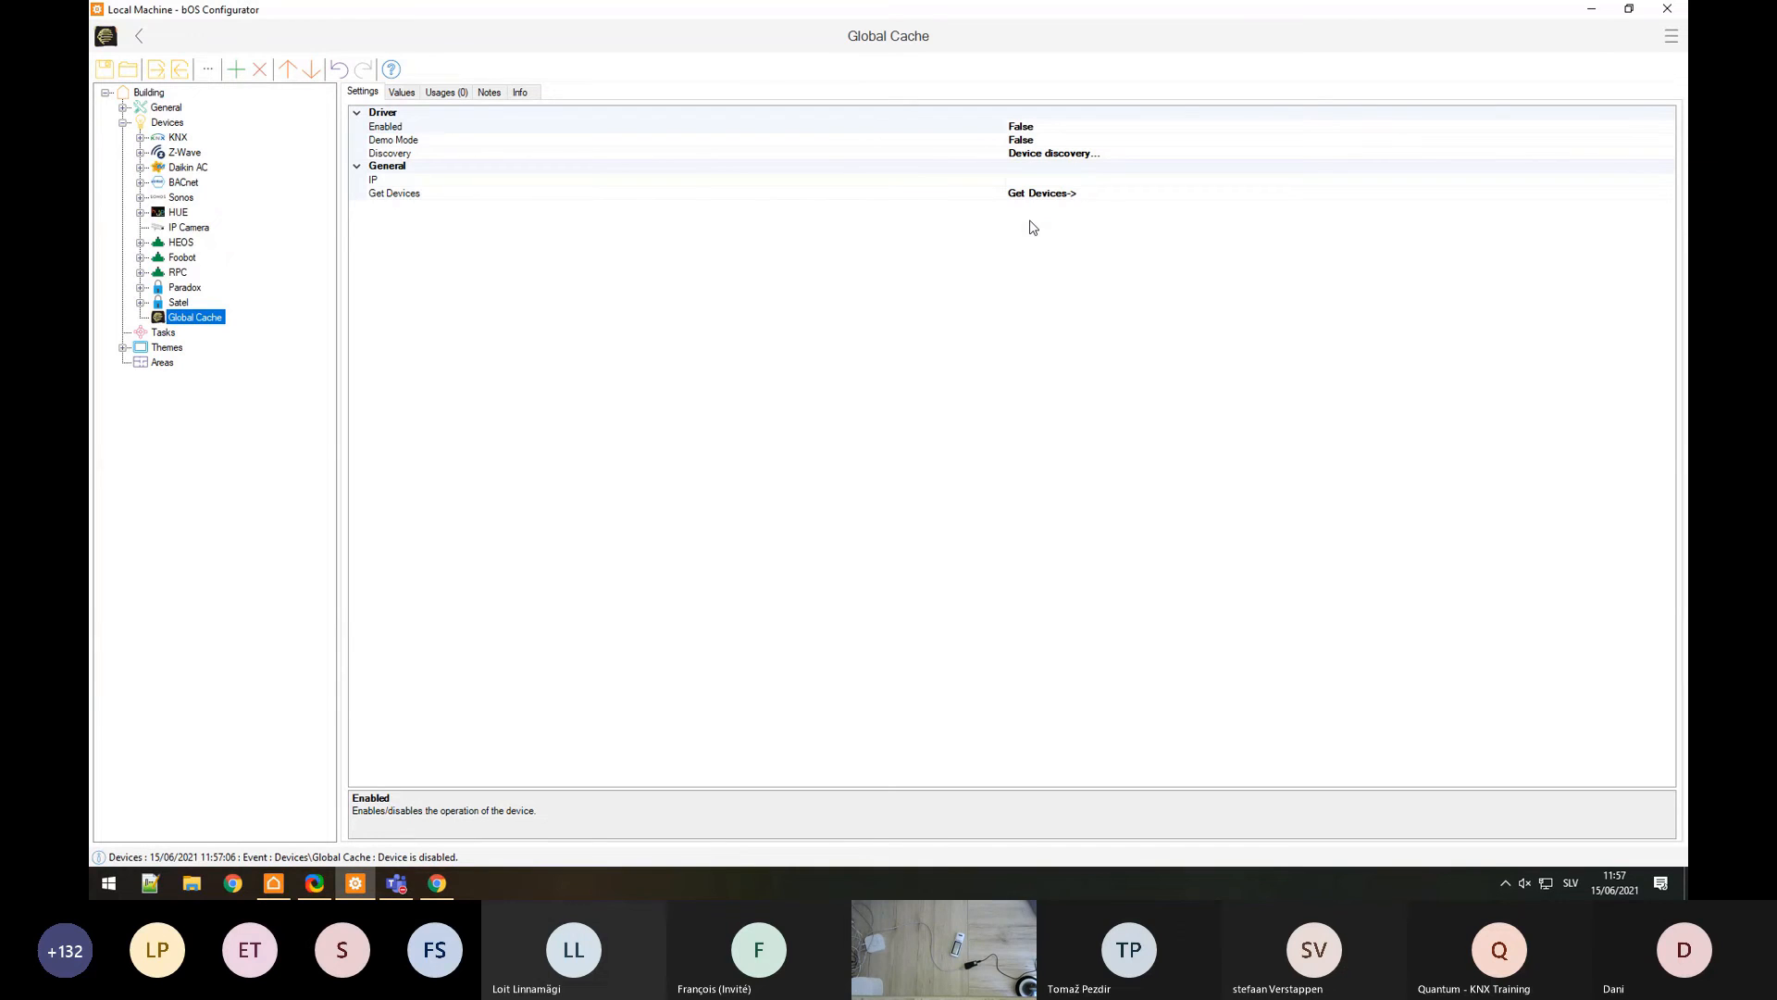
click(467, 154)
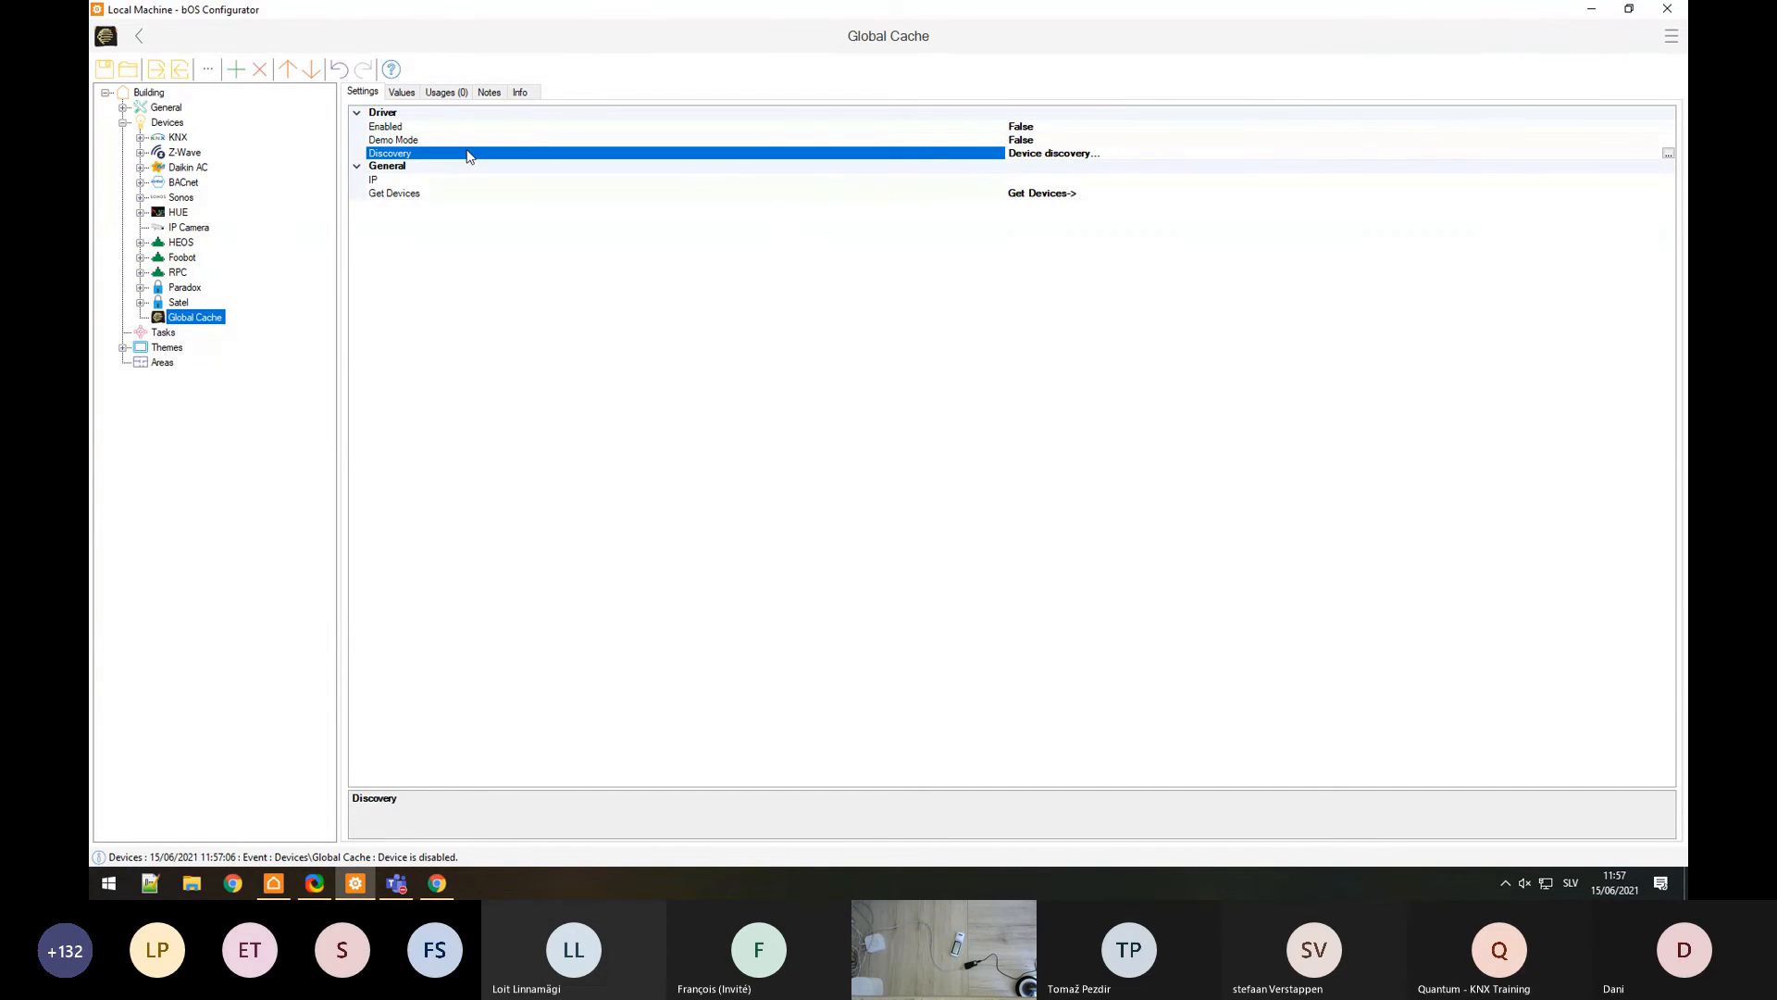
click(1668, 154)
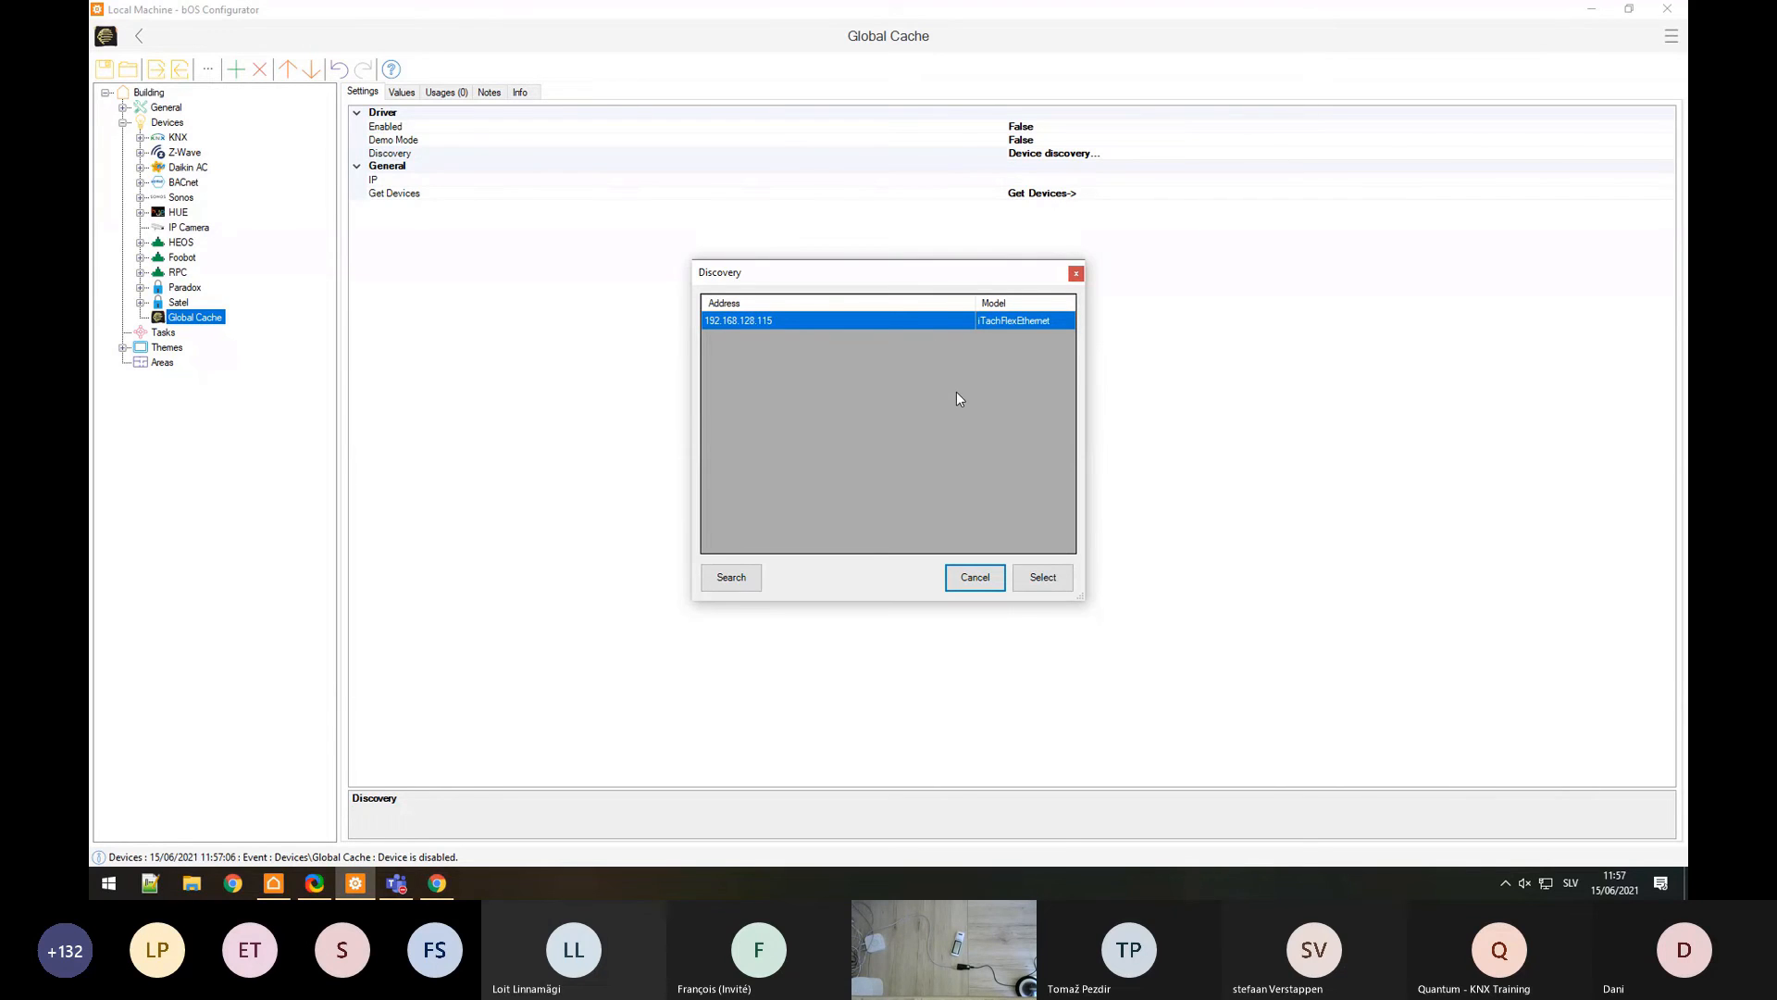
click(1042, 578)
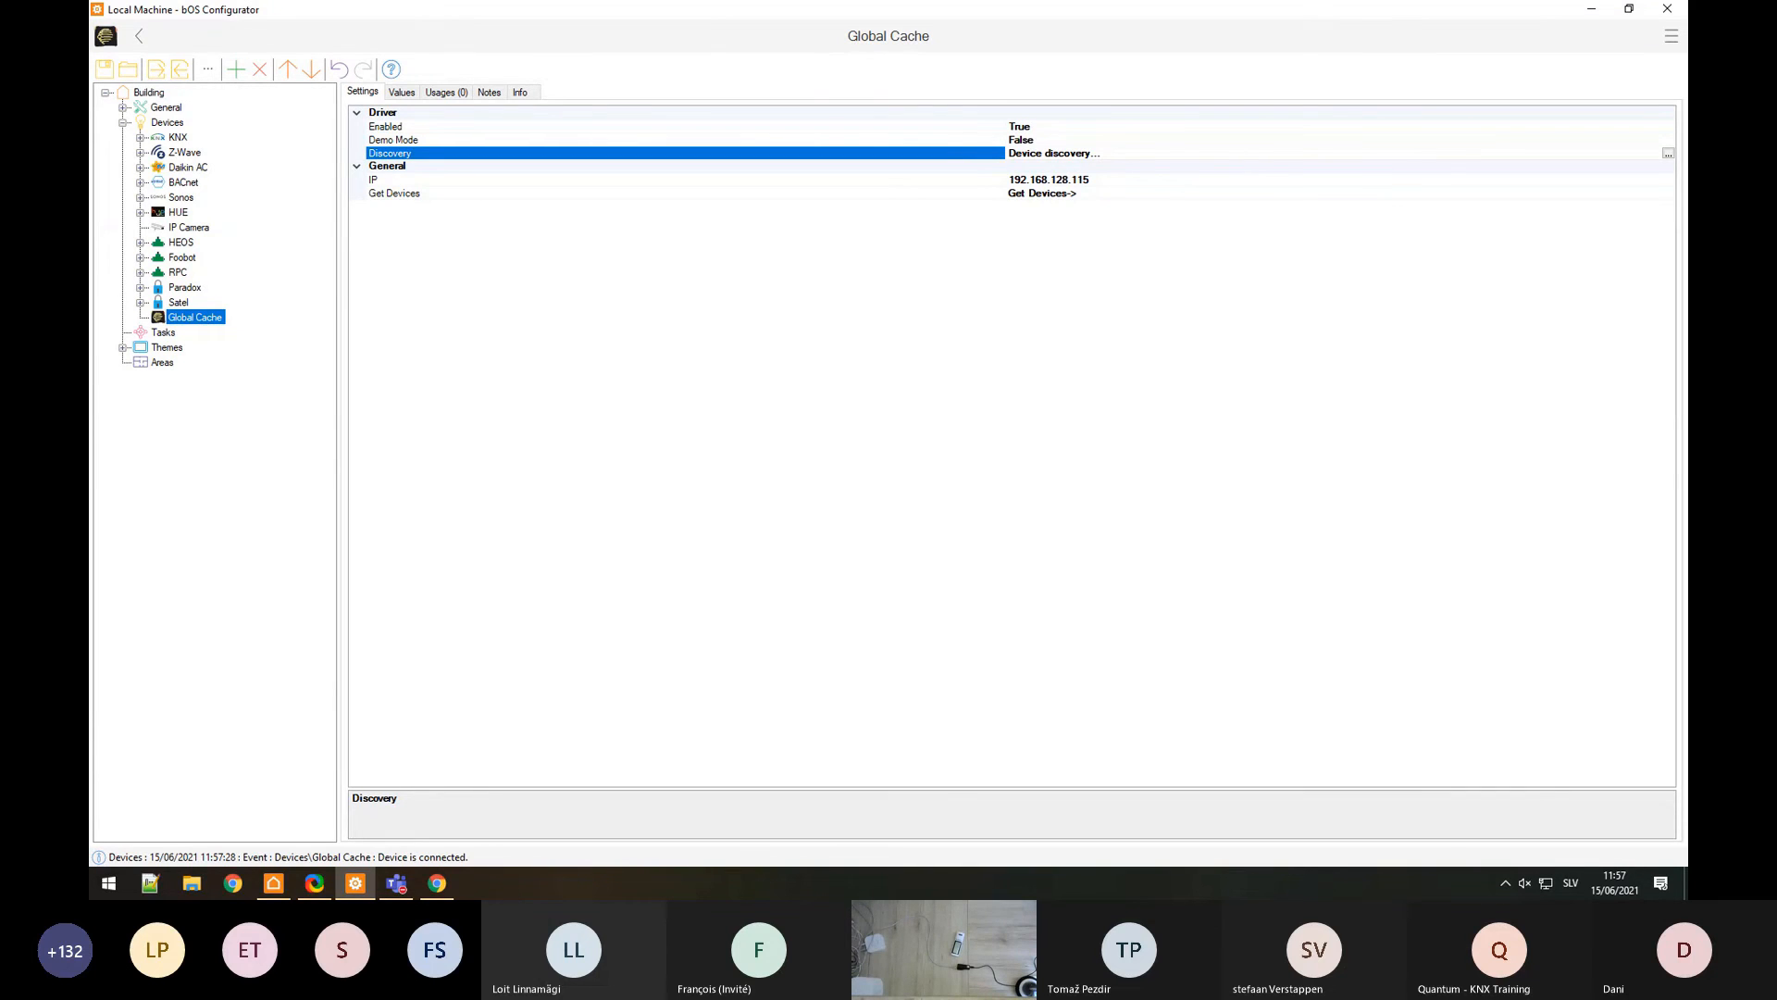
Step: Add an IR Device under Global Cache and check its Module 4, Relay 1 settings
right_click(211, 322)
click(231, 329)
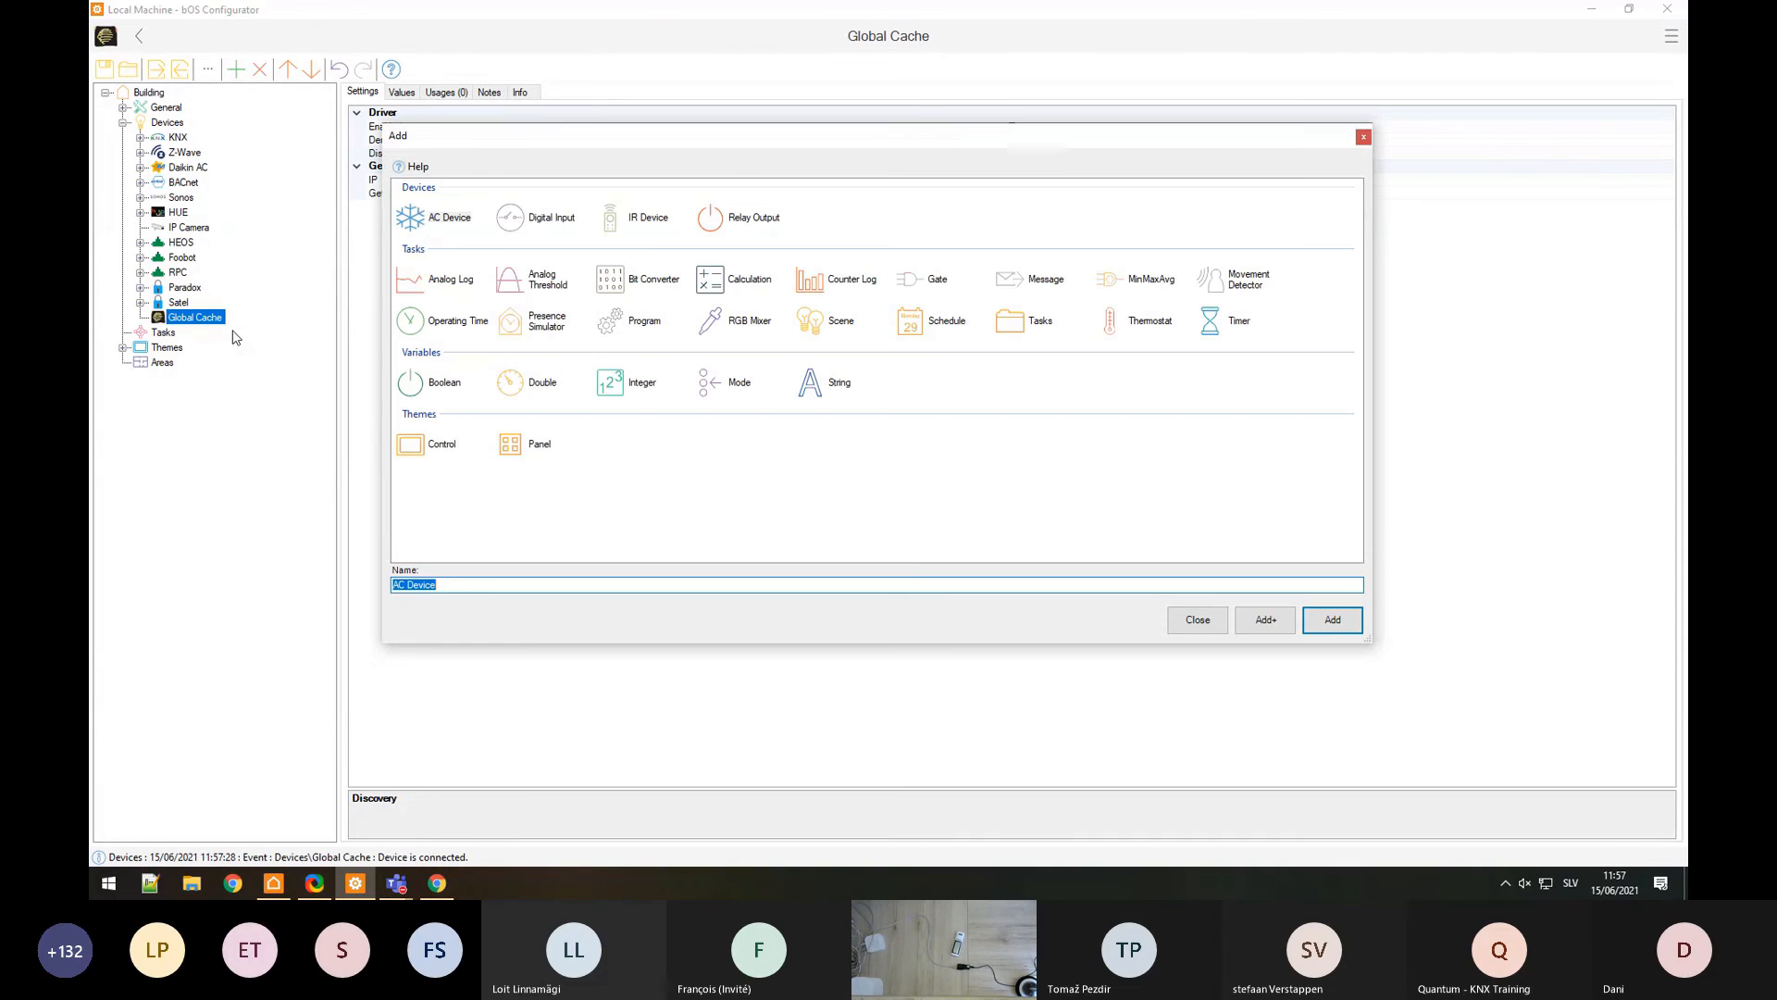
click(619, 223)
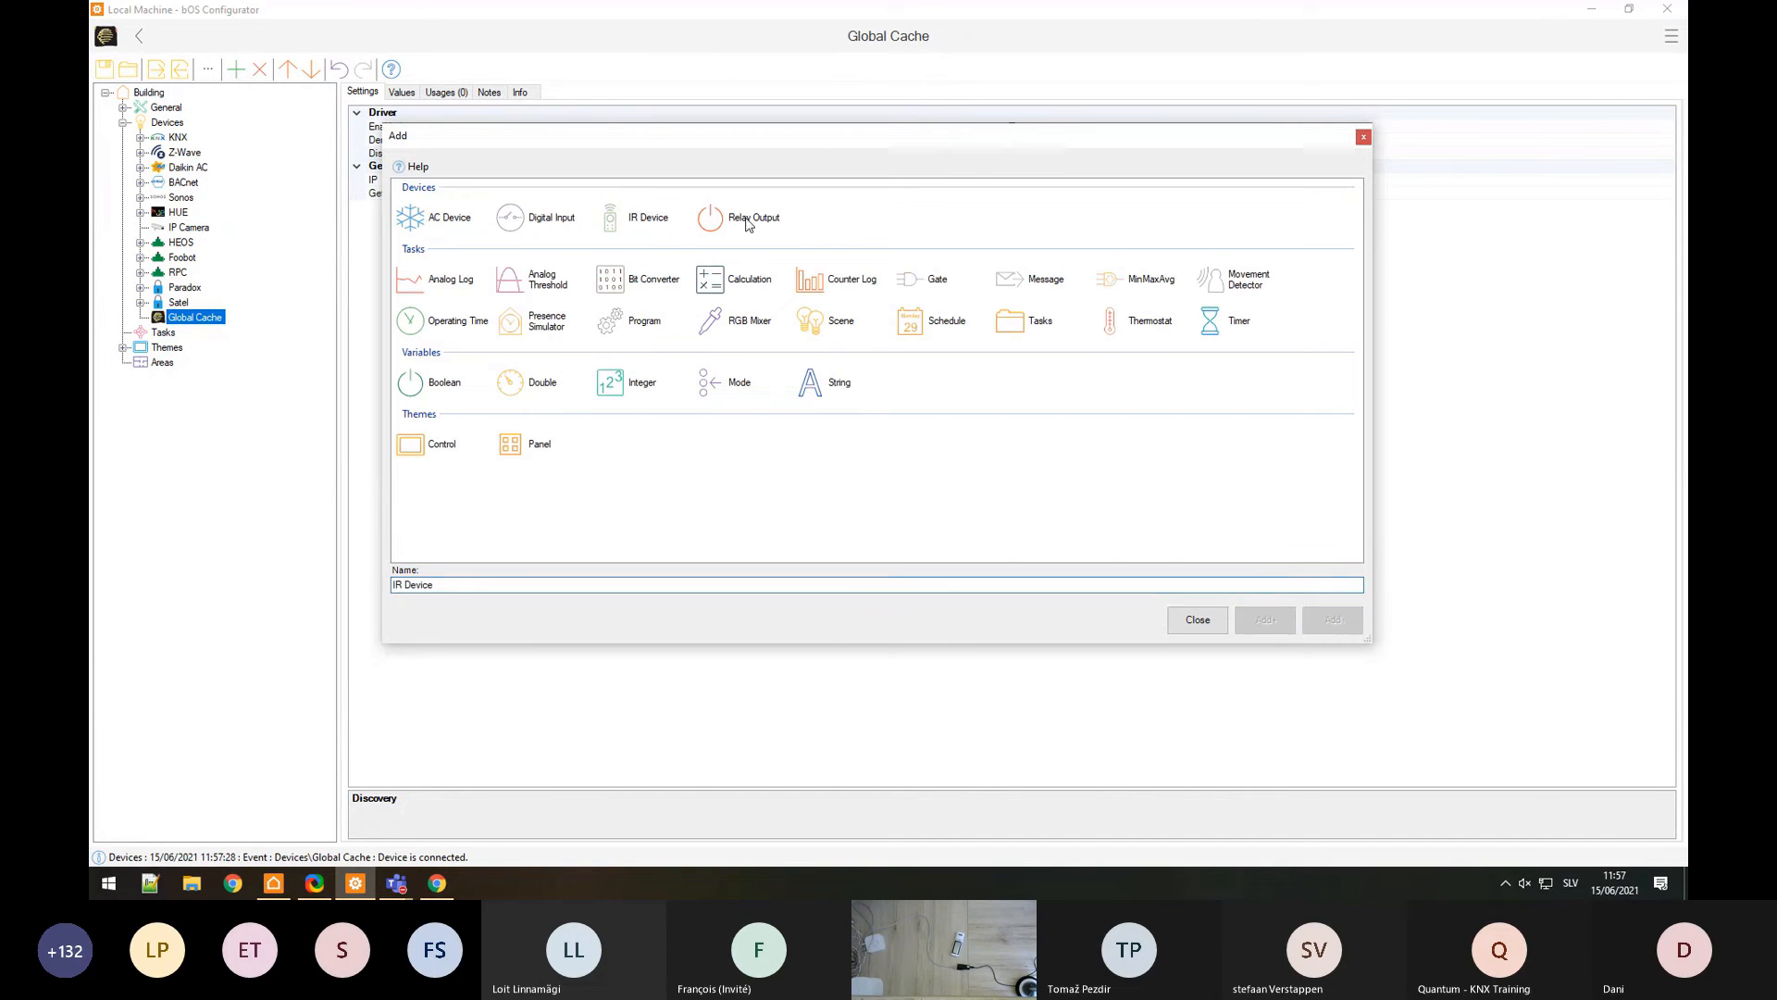
click(408, 219)
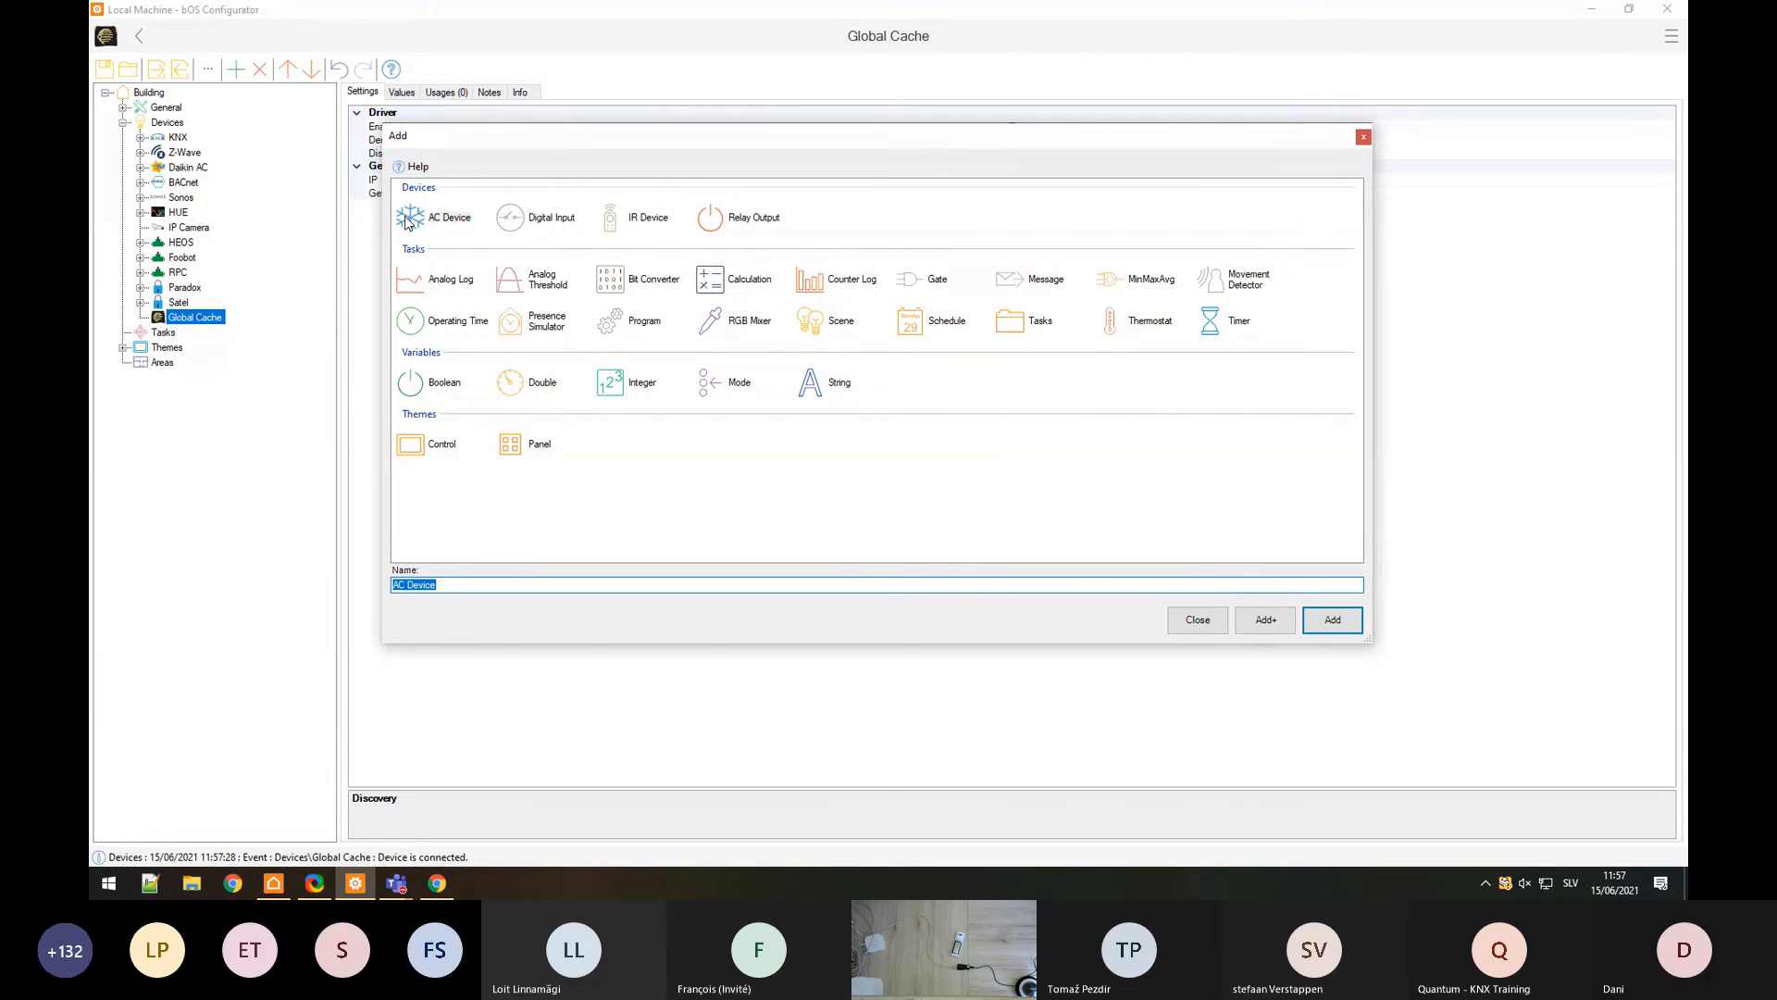
click(509, 222)
click(723, 225)
click(609, 220)
click(1324, 625)
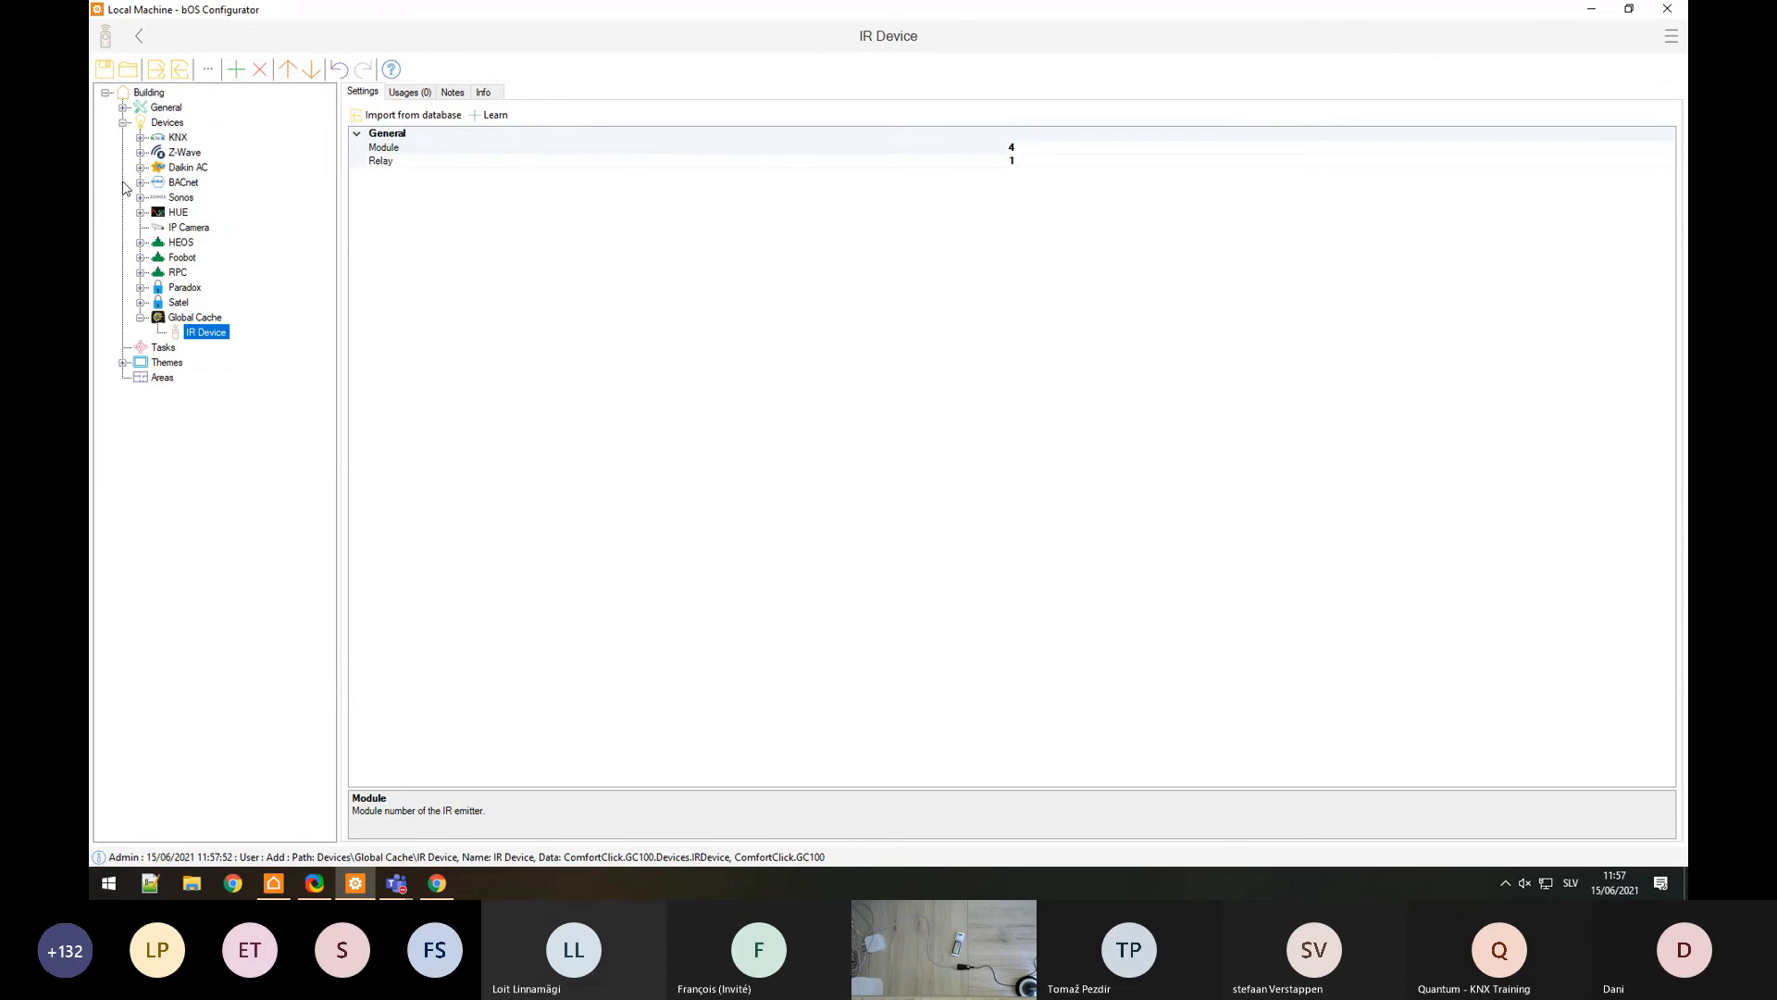
click(385, 161)
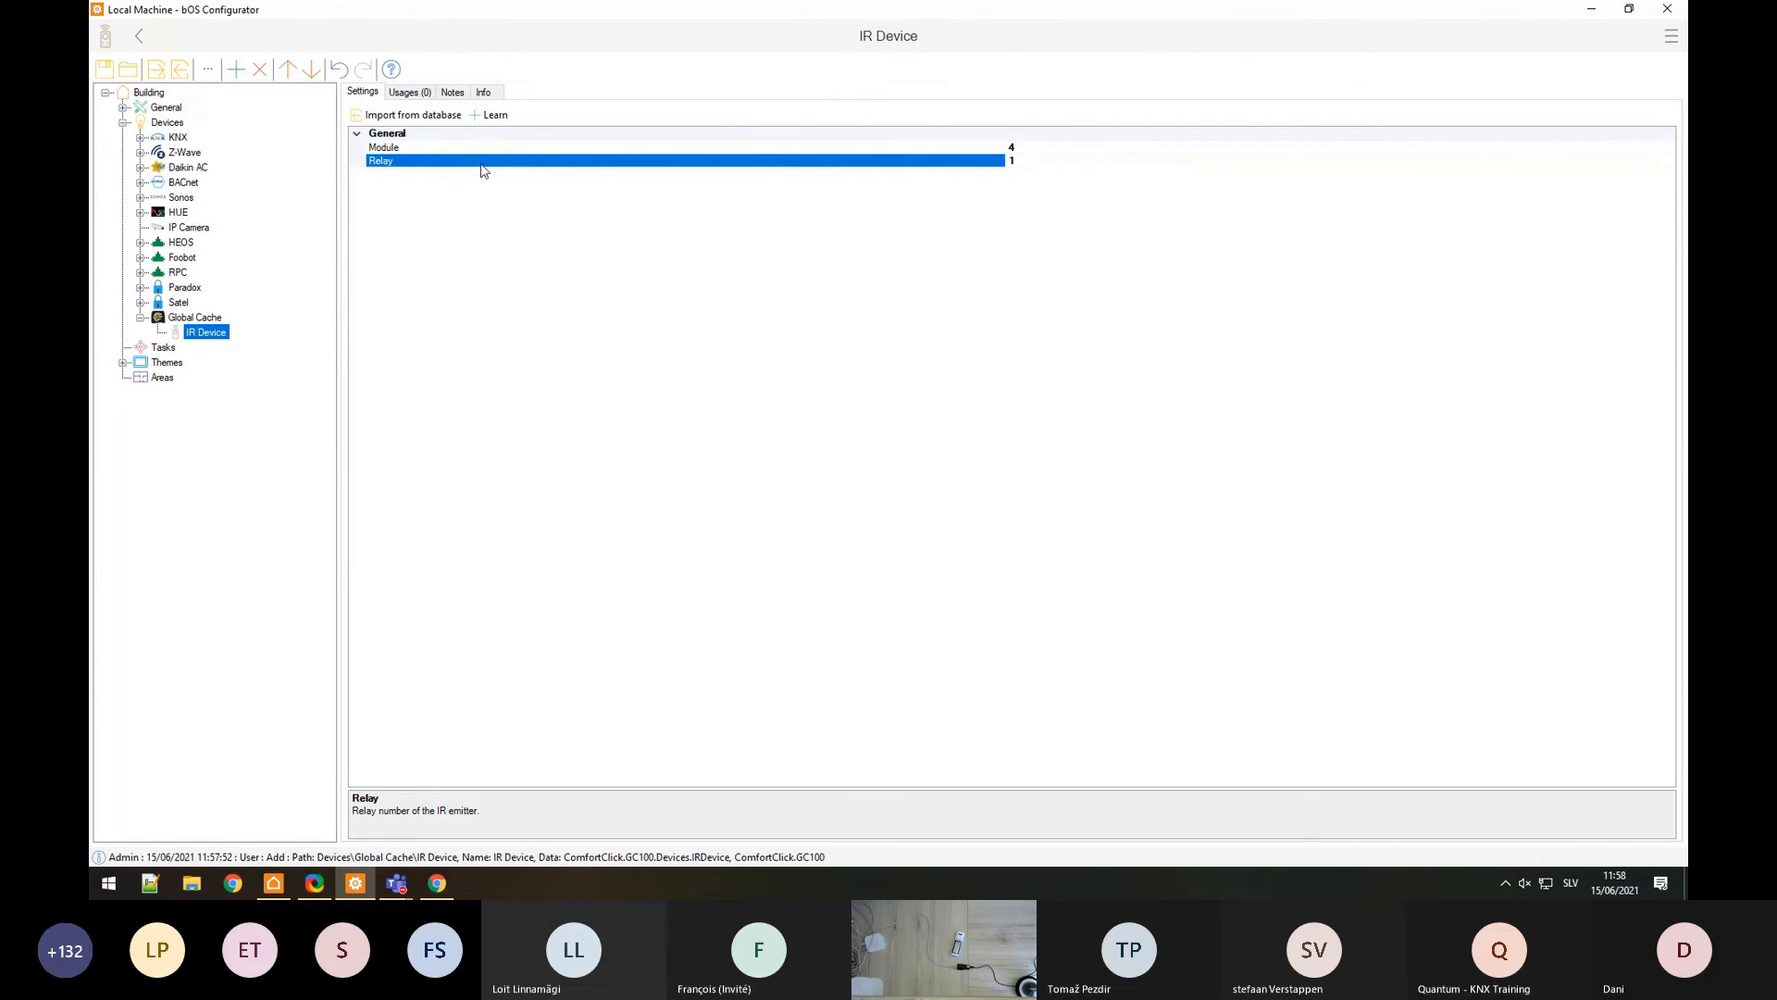
Step: Add a Command under the IR Device and name it Temperature control
right_click(205, 335)
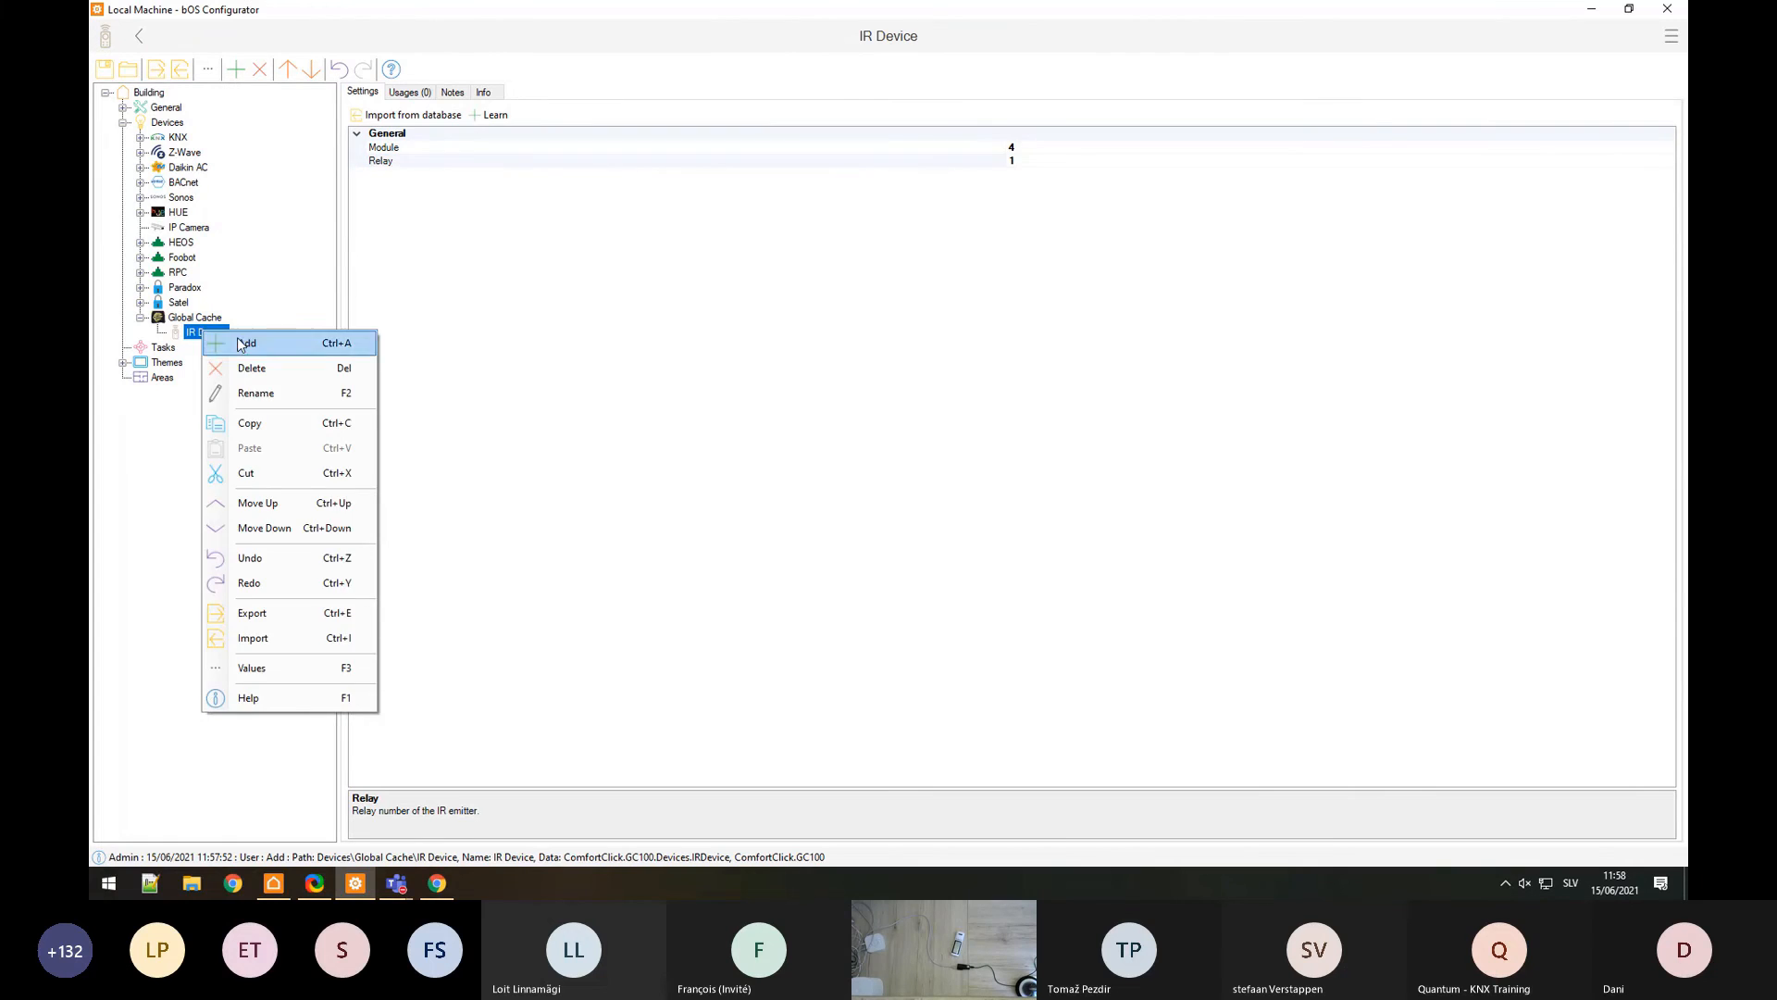
click(233, 344)
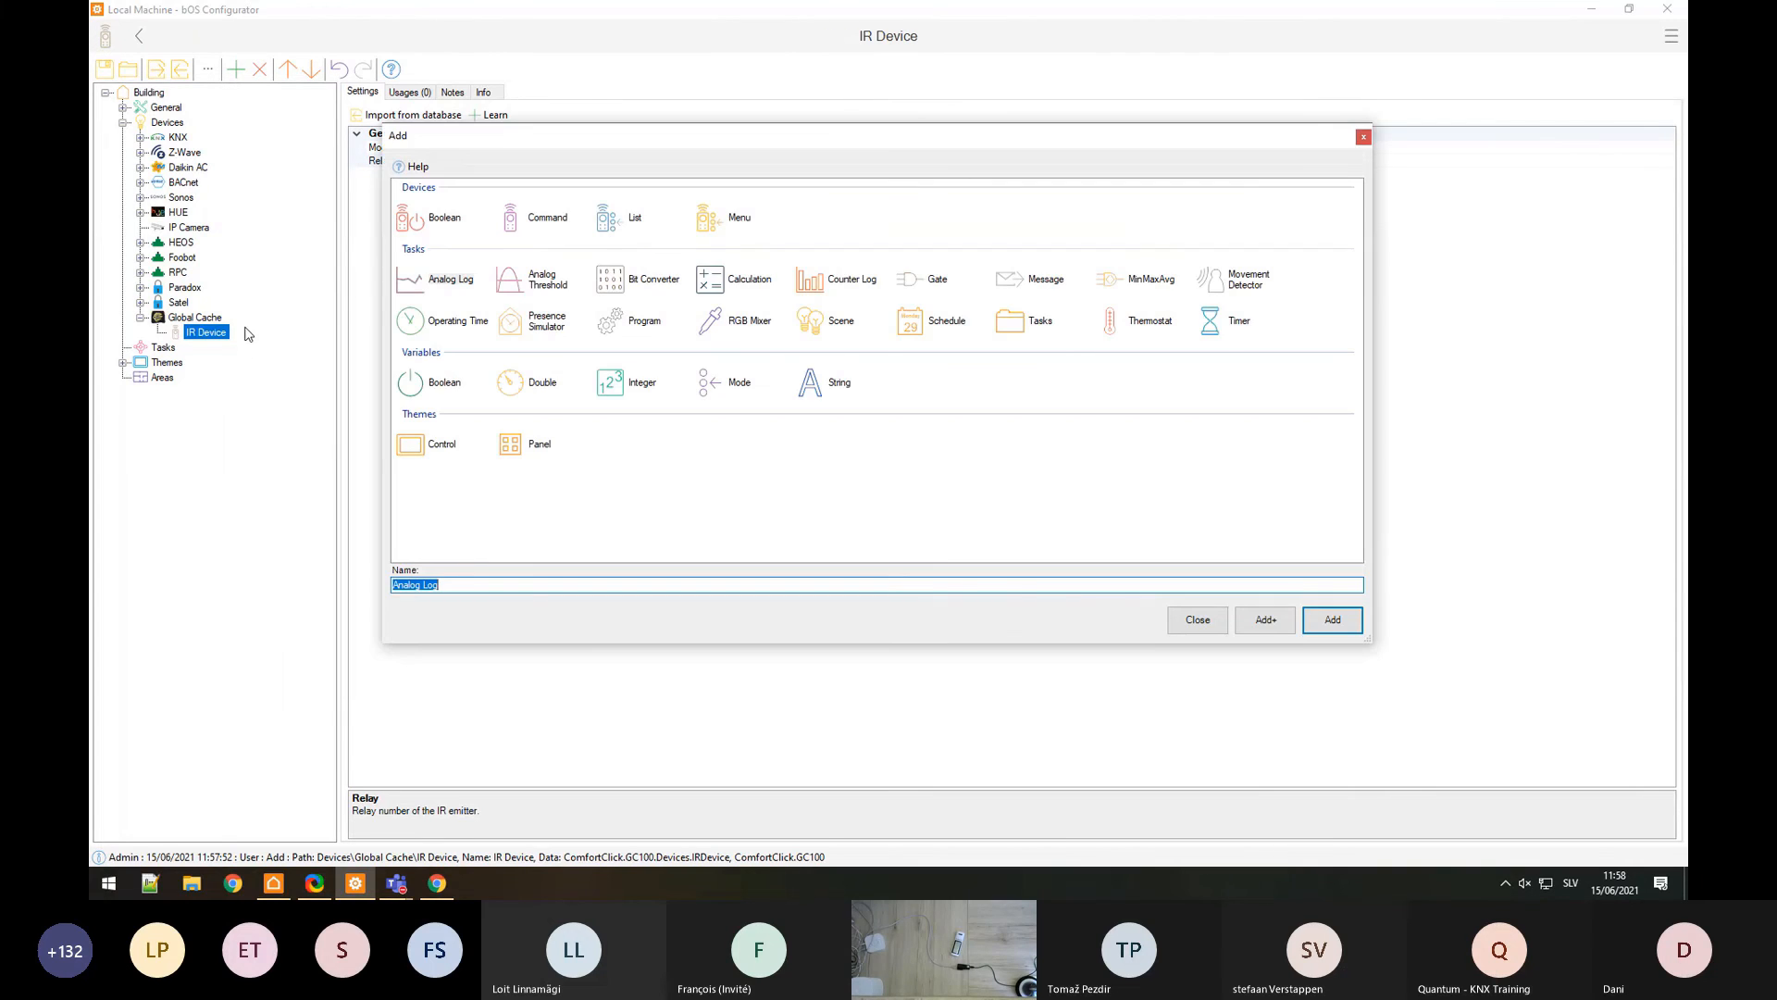
click(533, 222)
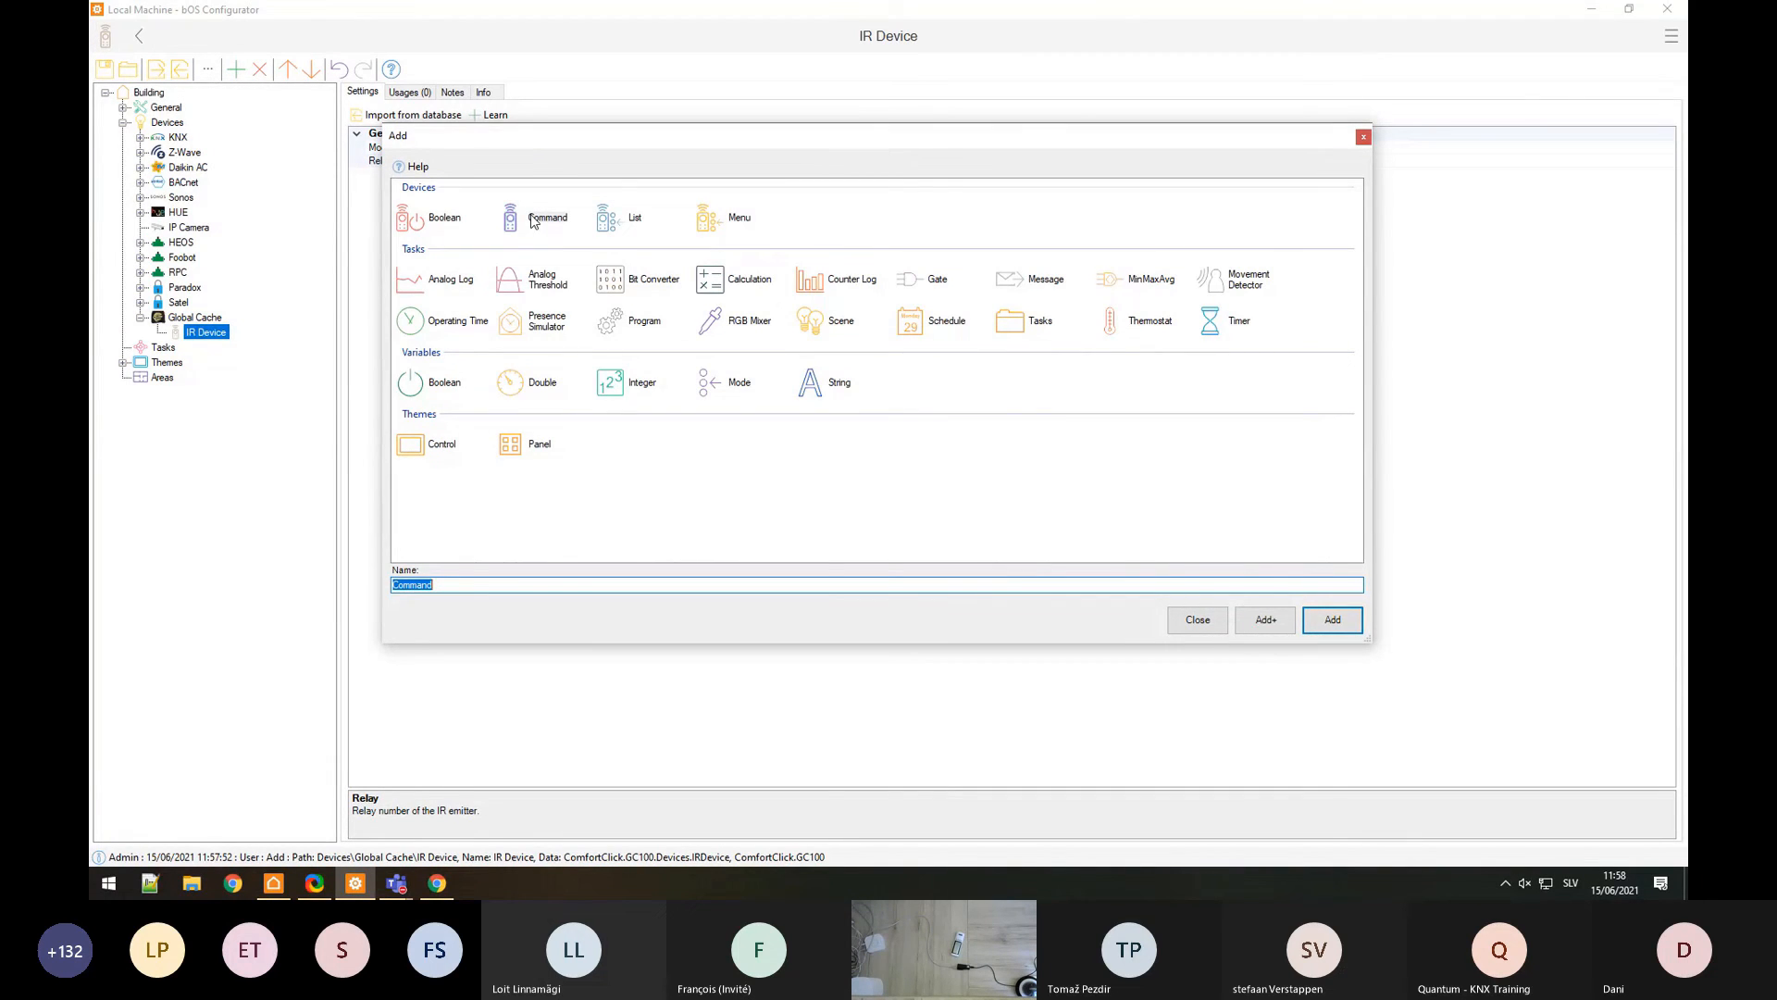
click(1330, 622)
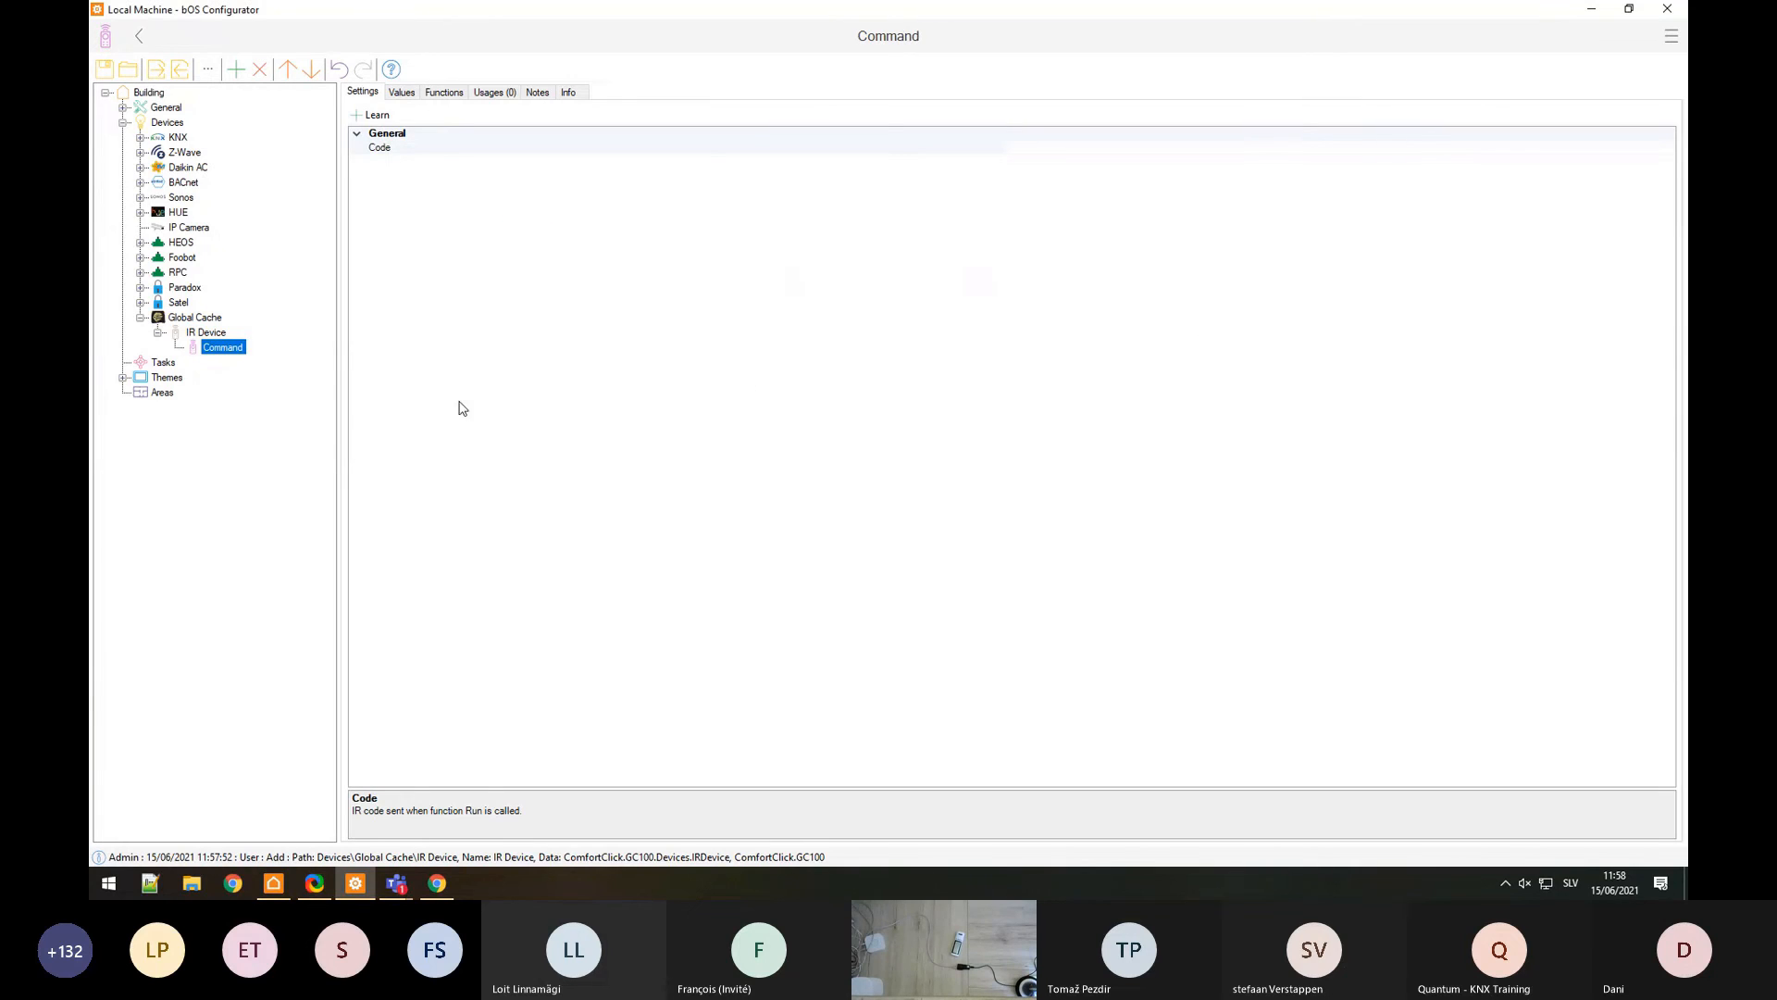
text(te)
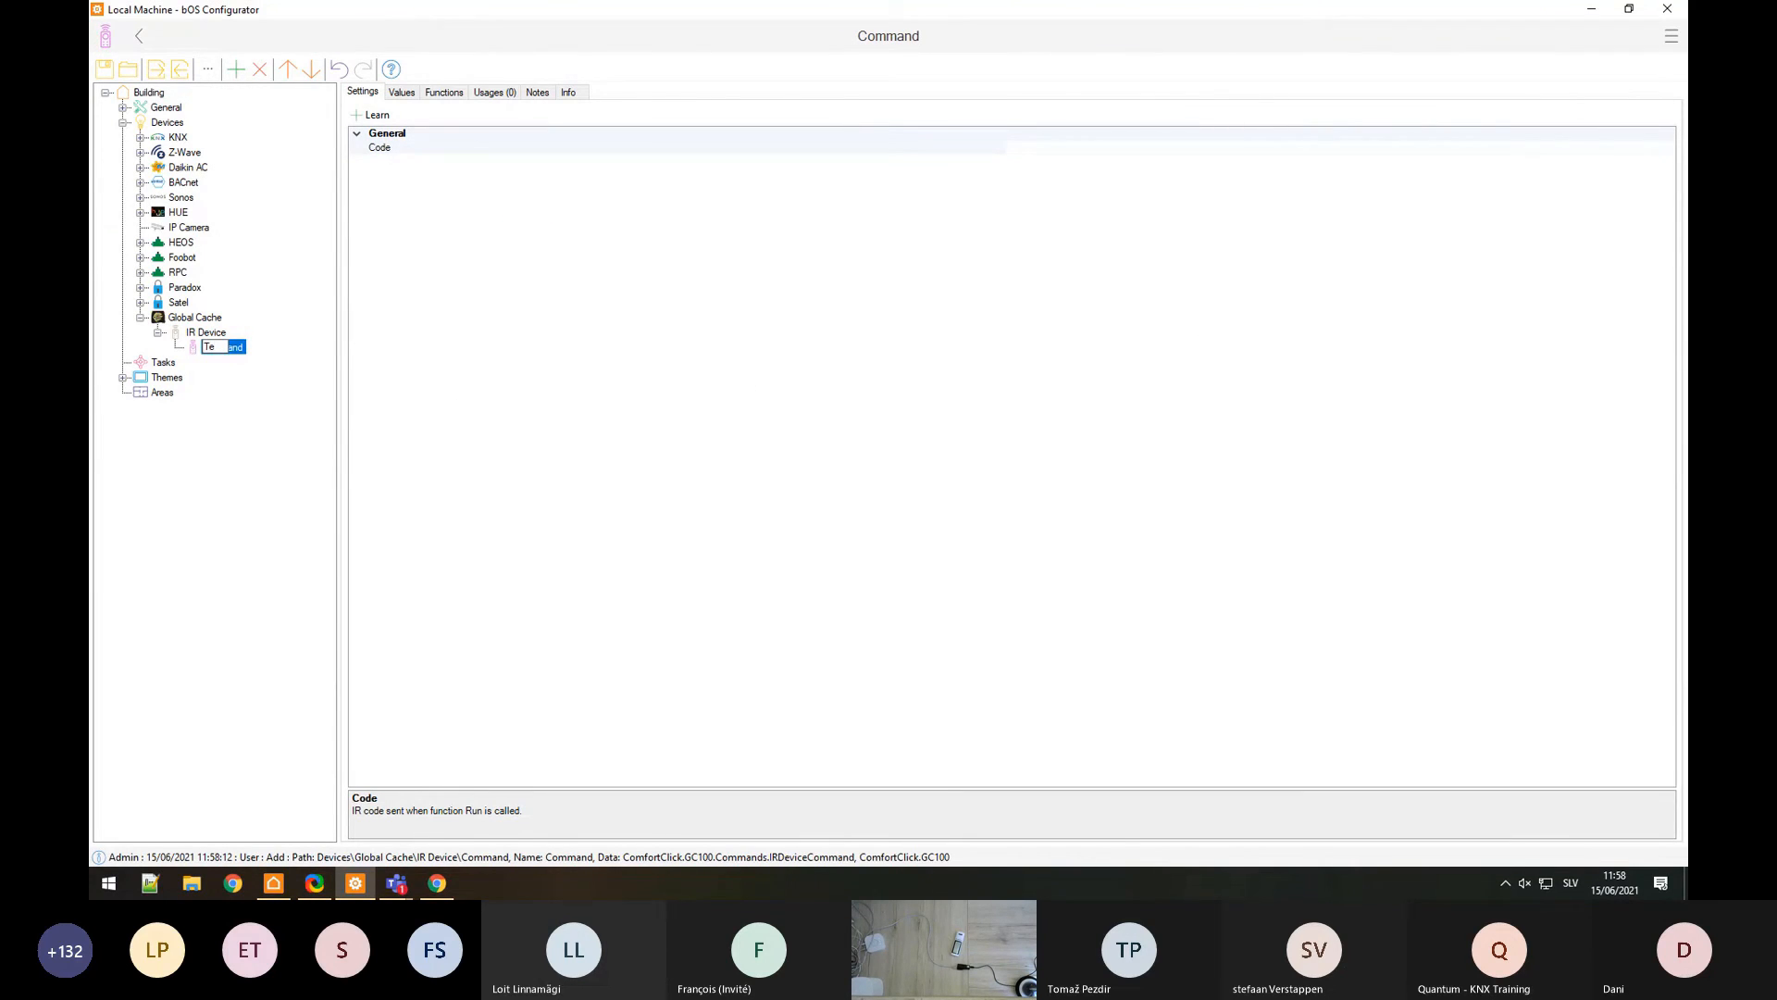
text(mperature control)
key(Return)
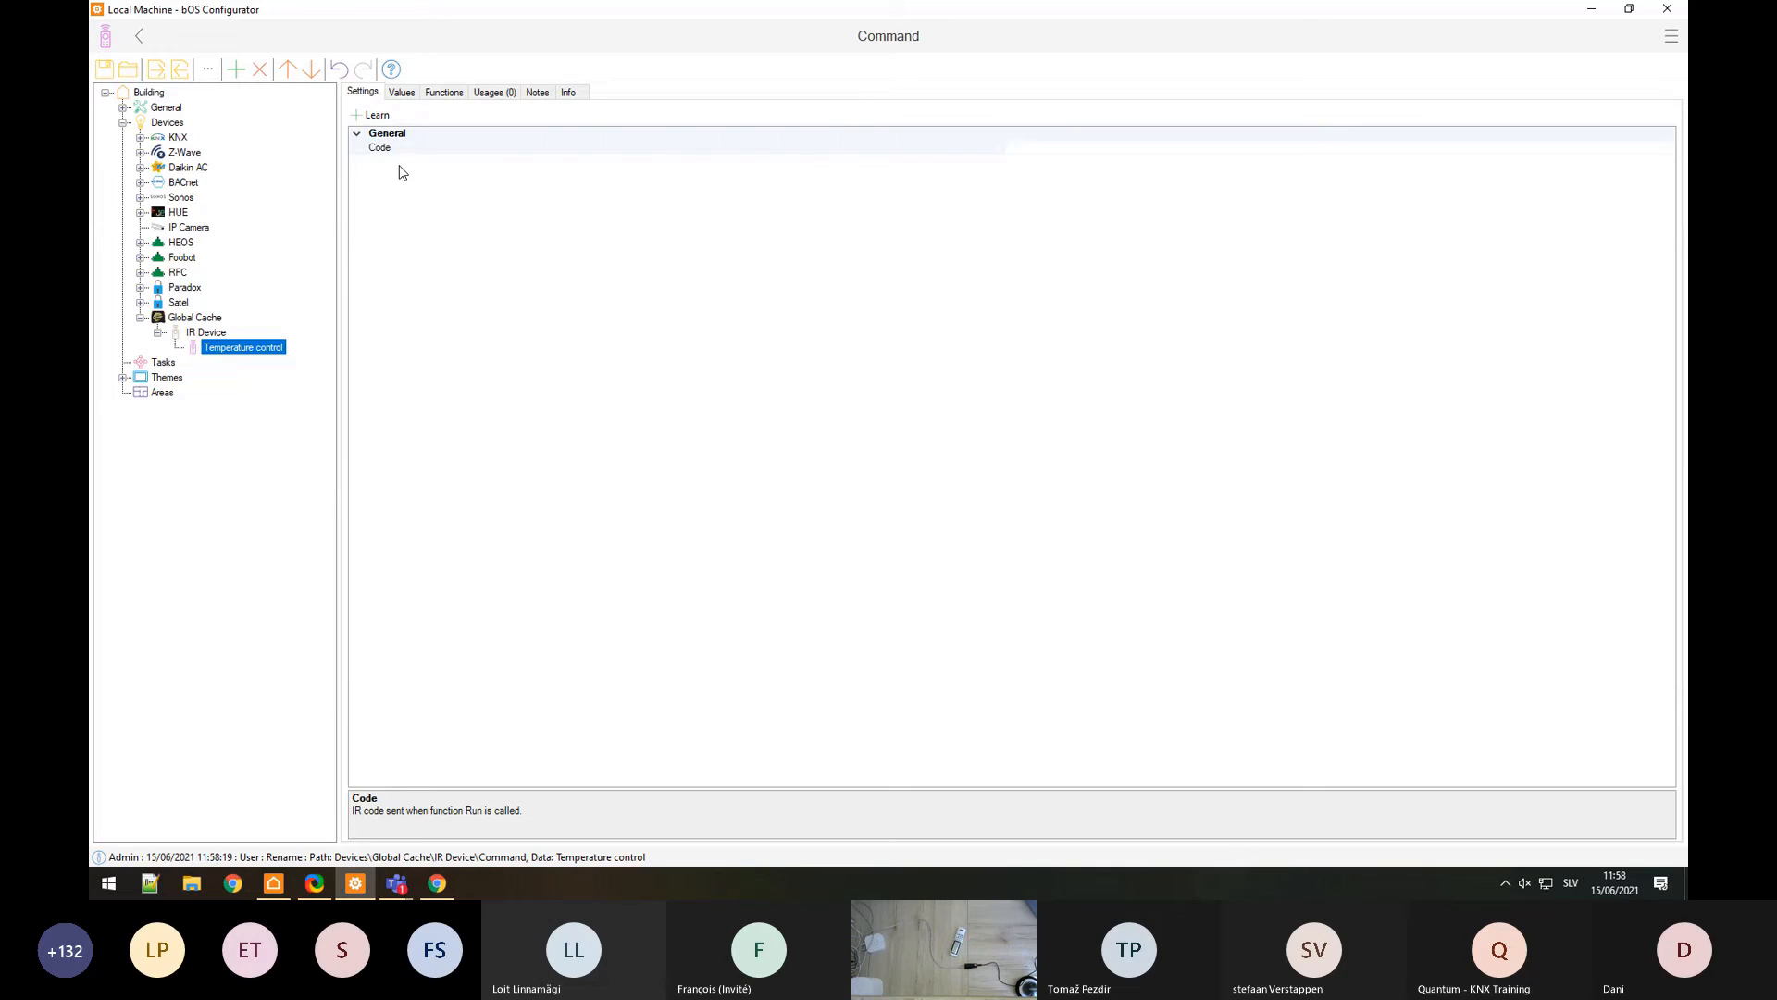
Step: Learn an IR code for the command using the iTach Flex Integrated Learner
click(372, 117)
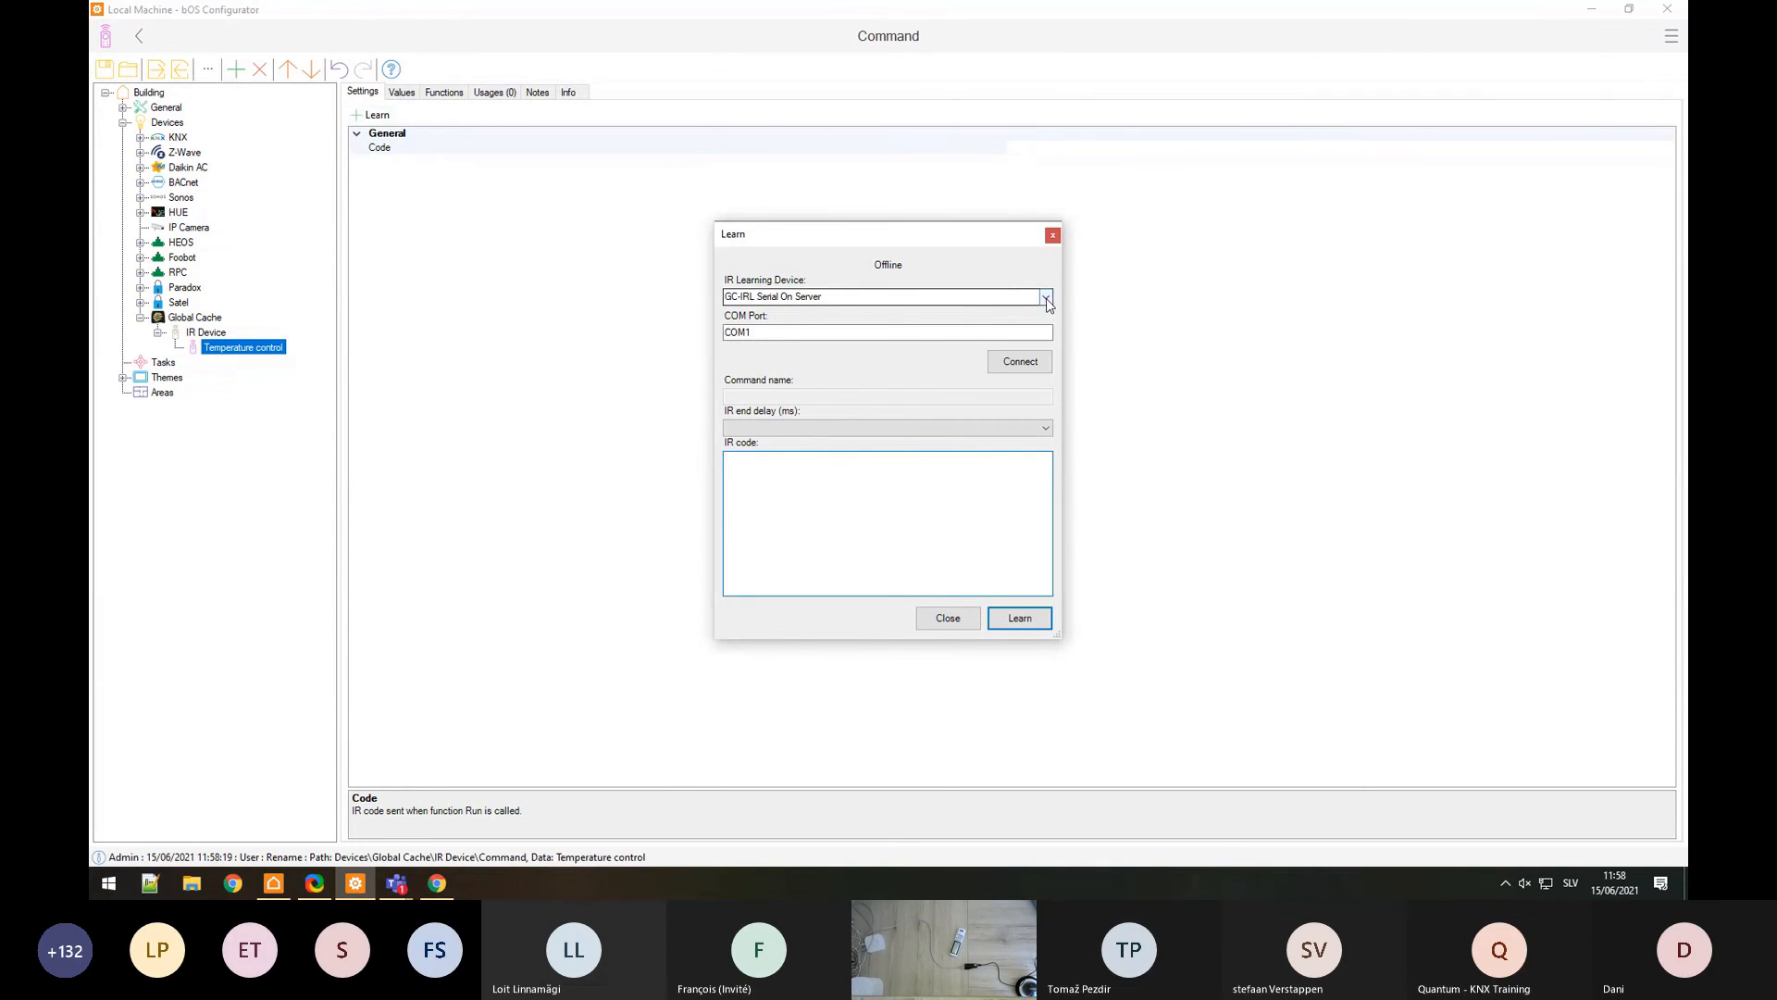
click(1046, 298)
click(808, 317)
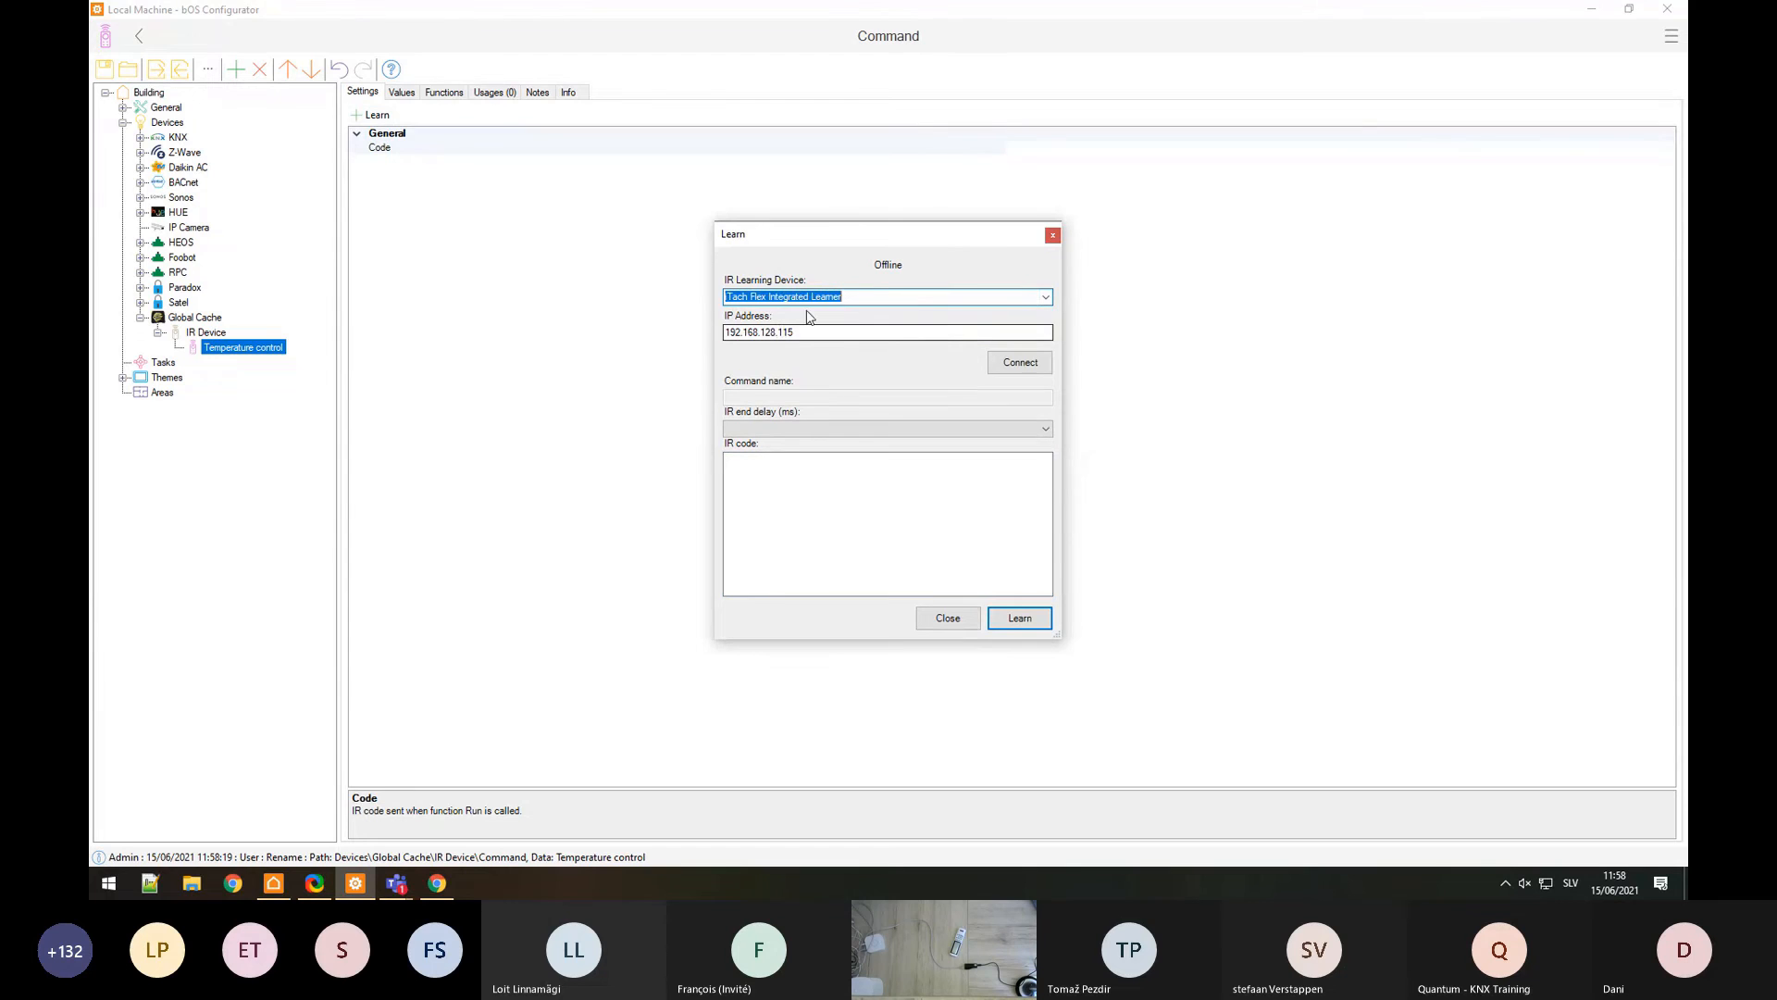
click(1018, 368)
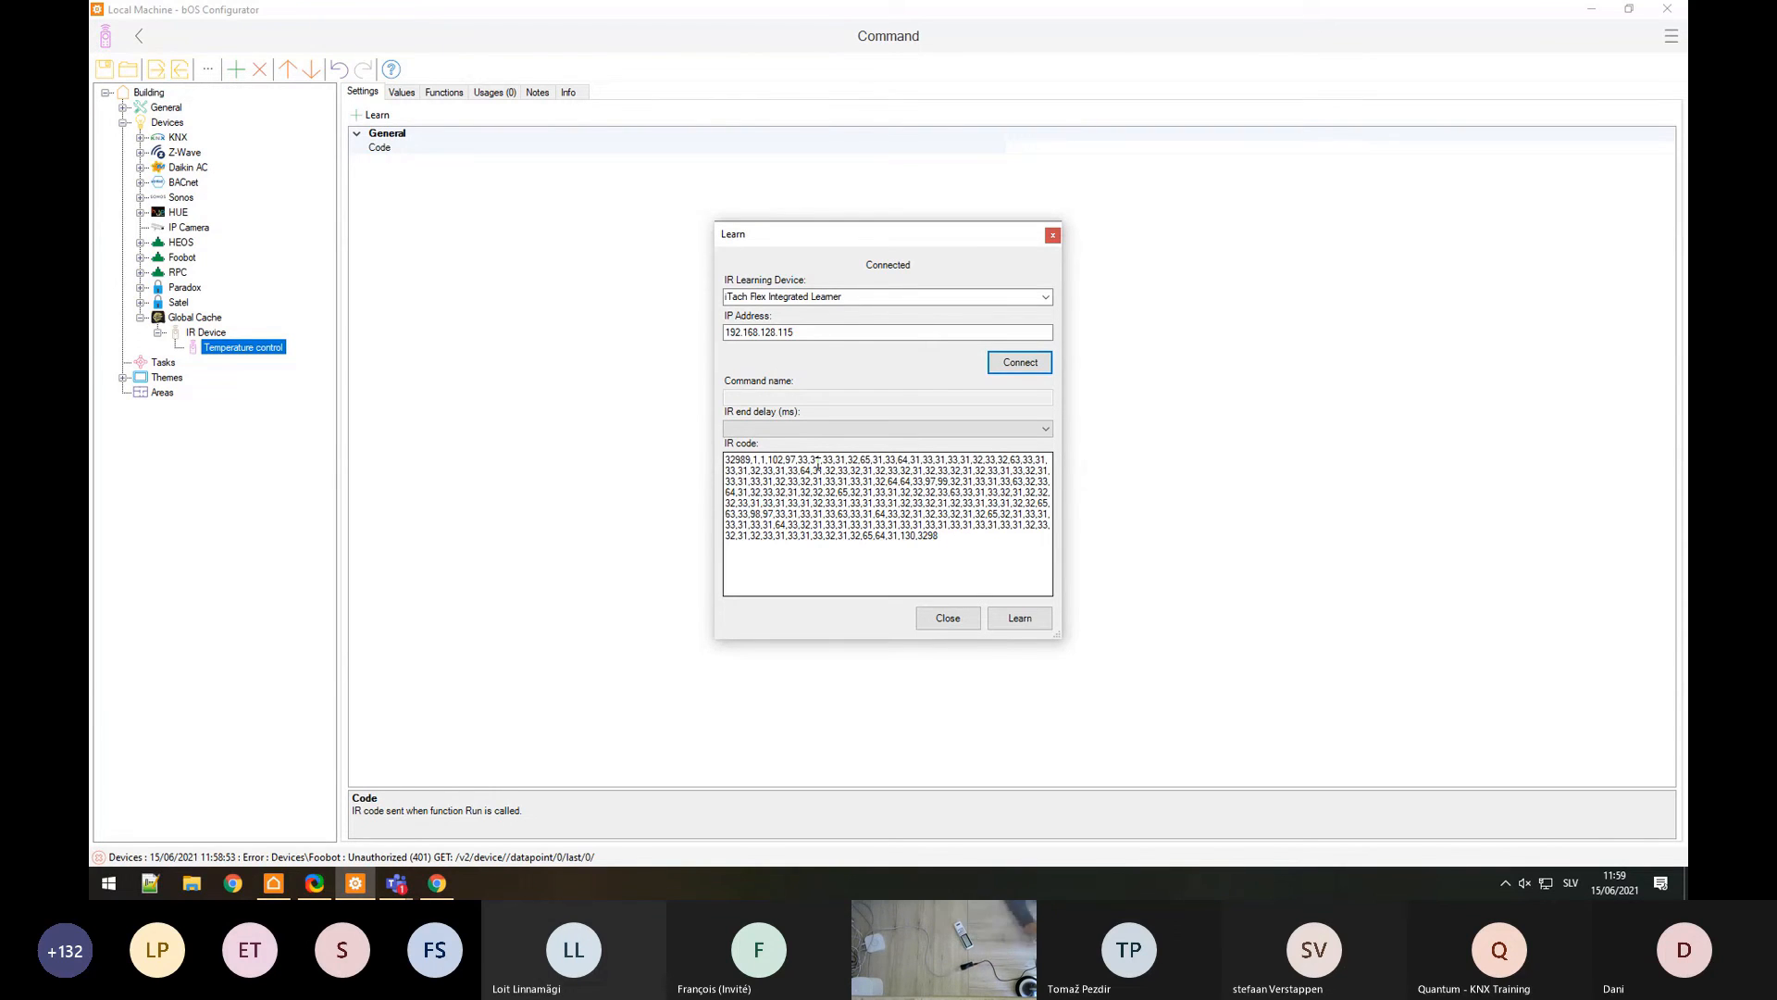
click(926, 583)
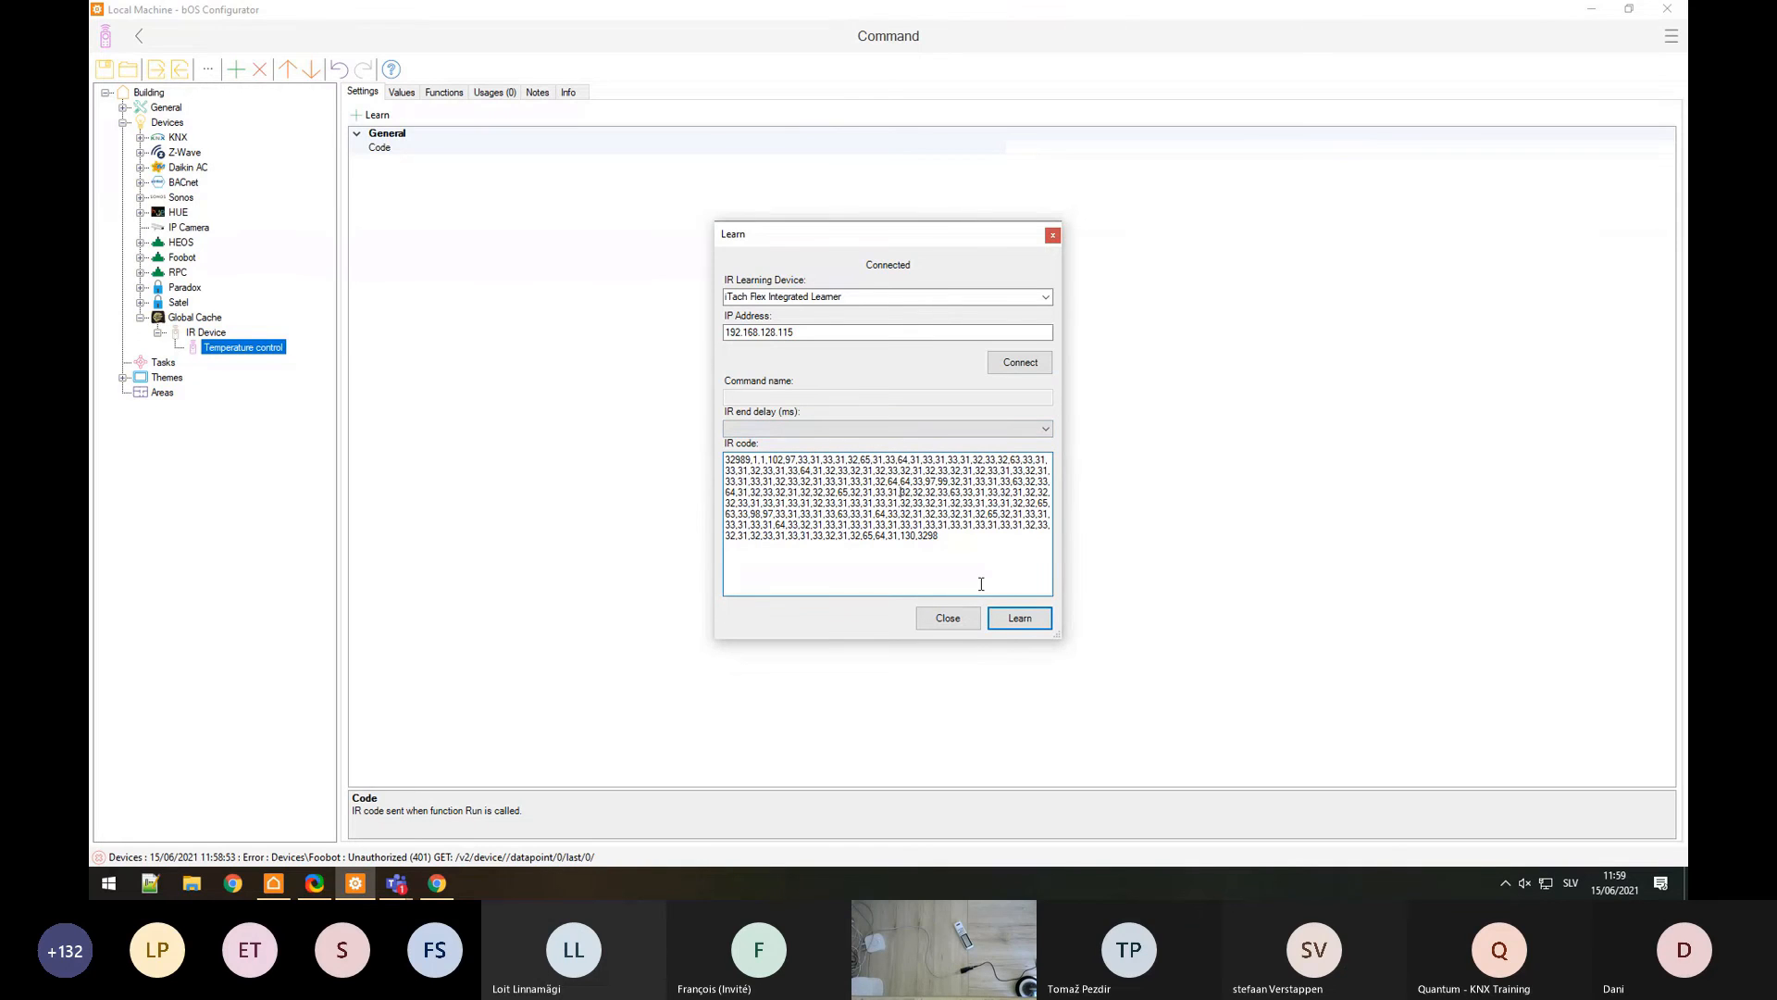
click(1013, 620)
Step: Rename the command to Increase temperature
right_click(231, 350)
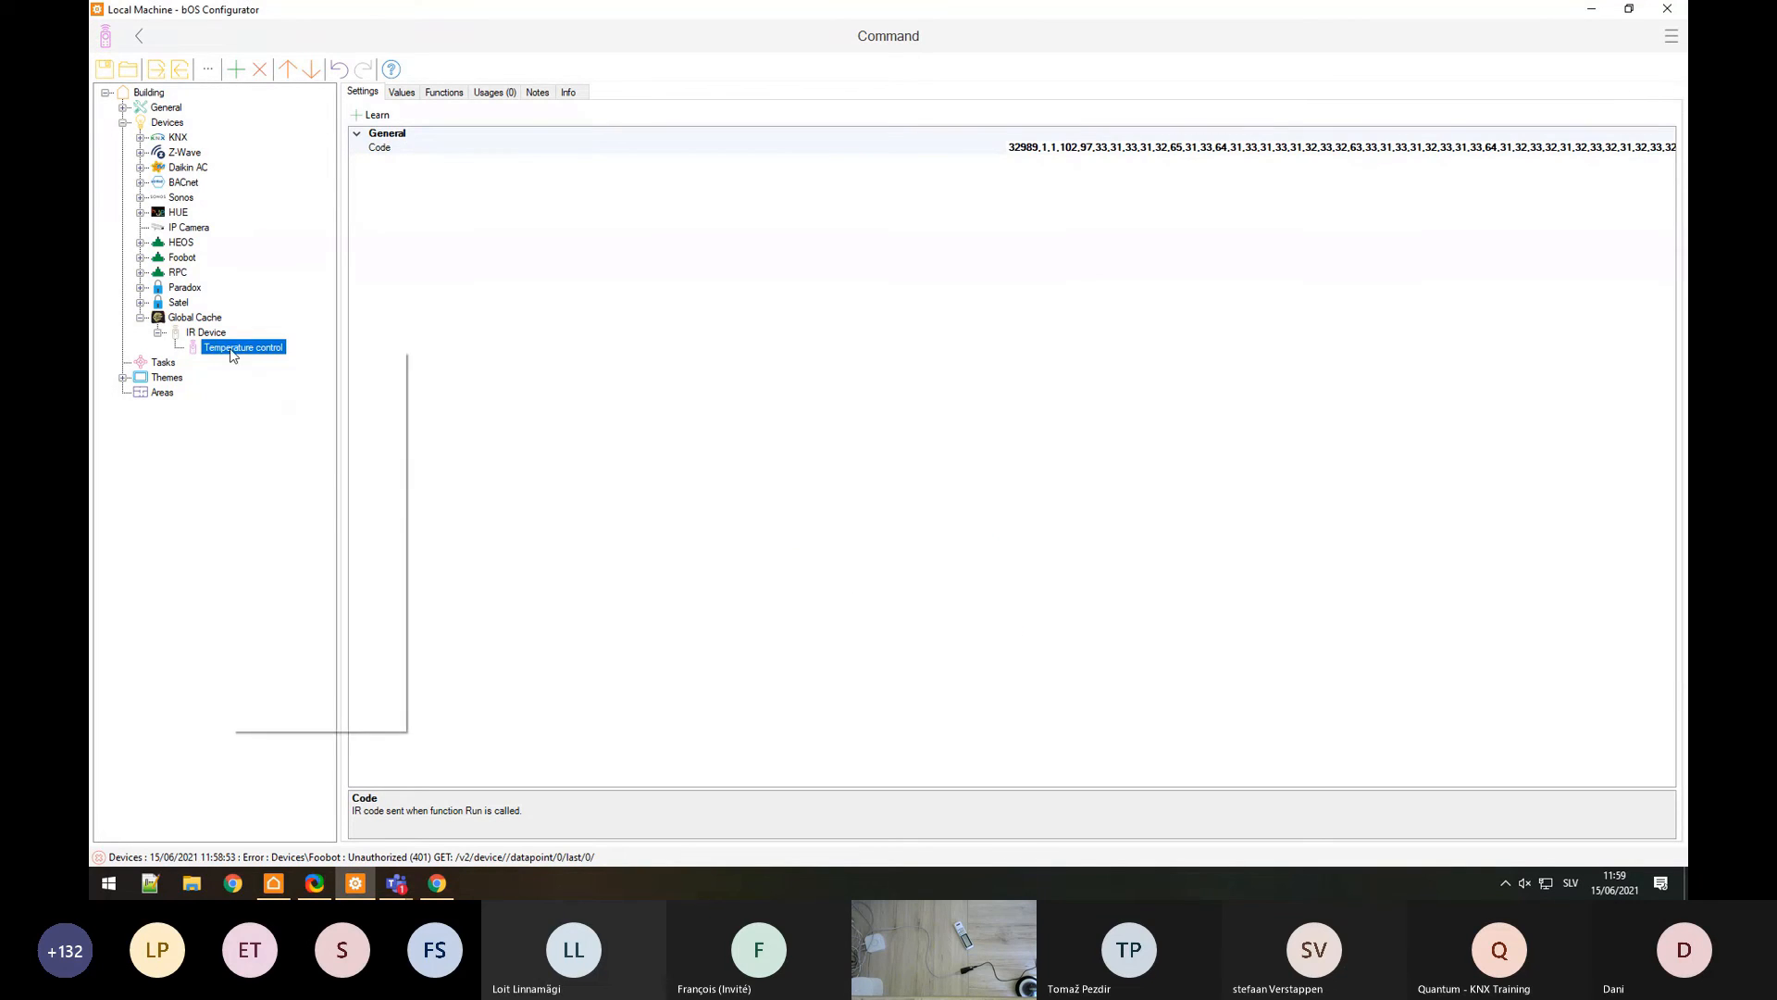
click(268, 412)
key(BackSpace)
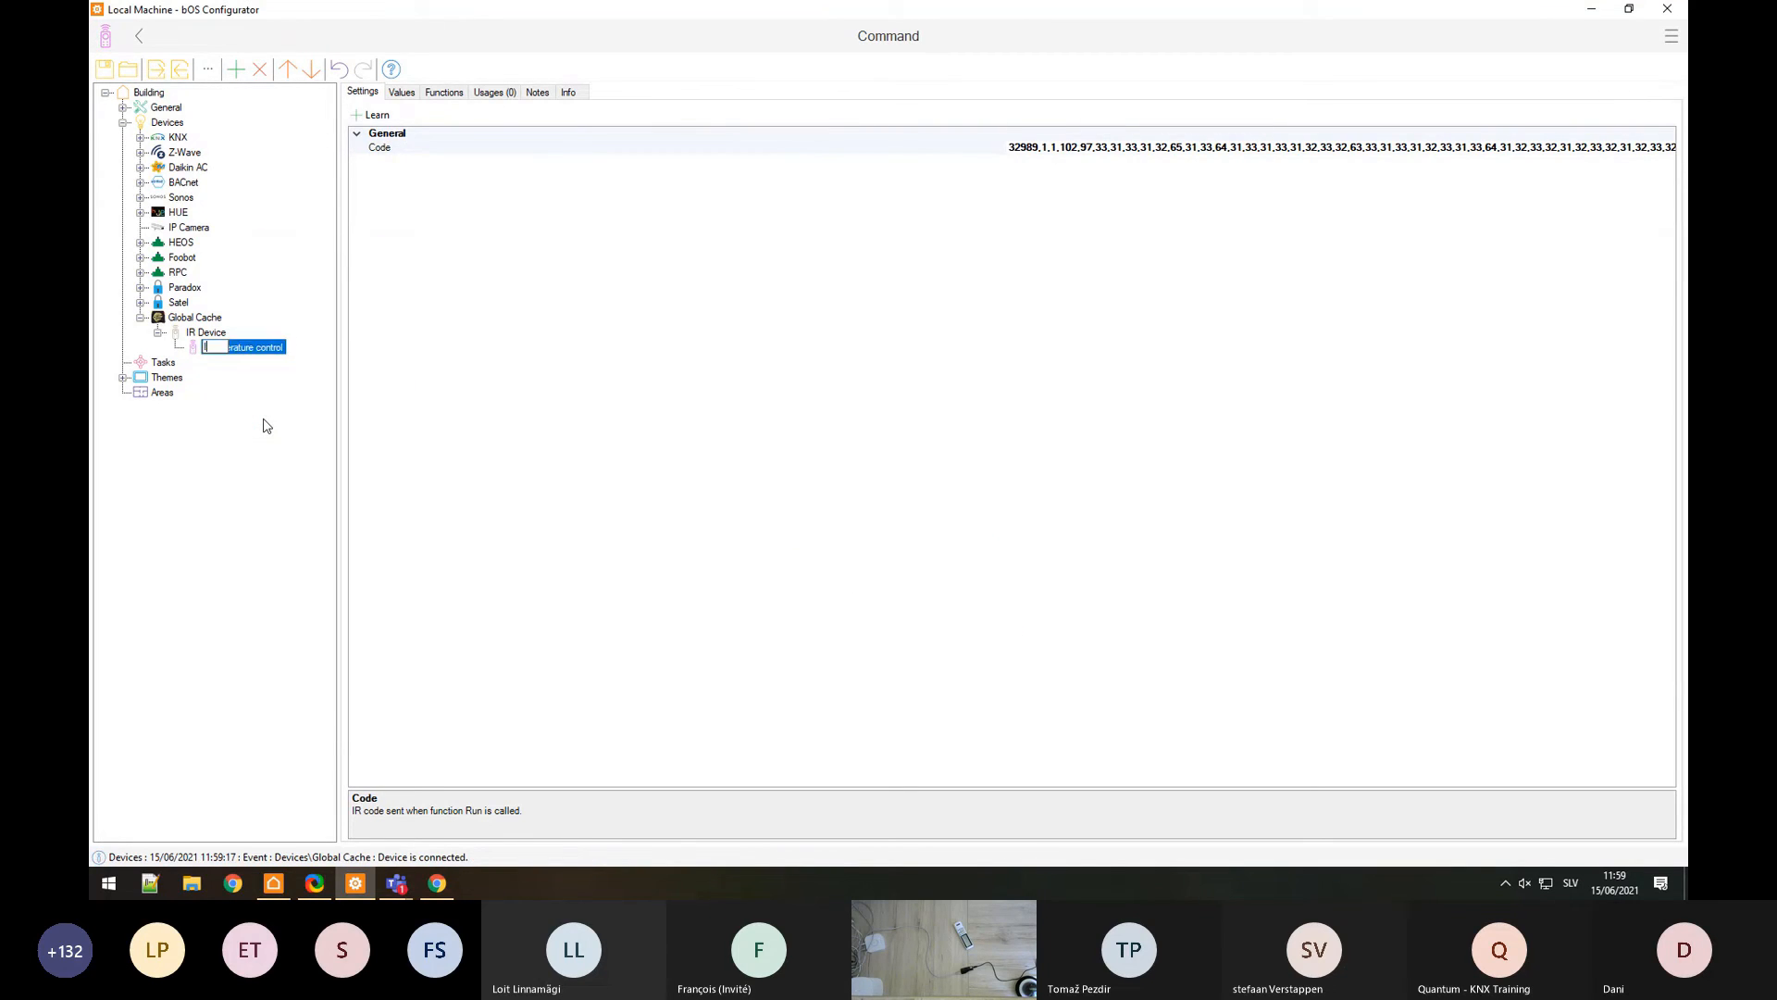
text(Increase temperature)
click(206, 333)
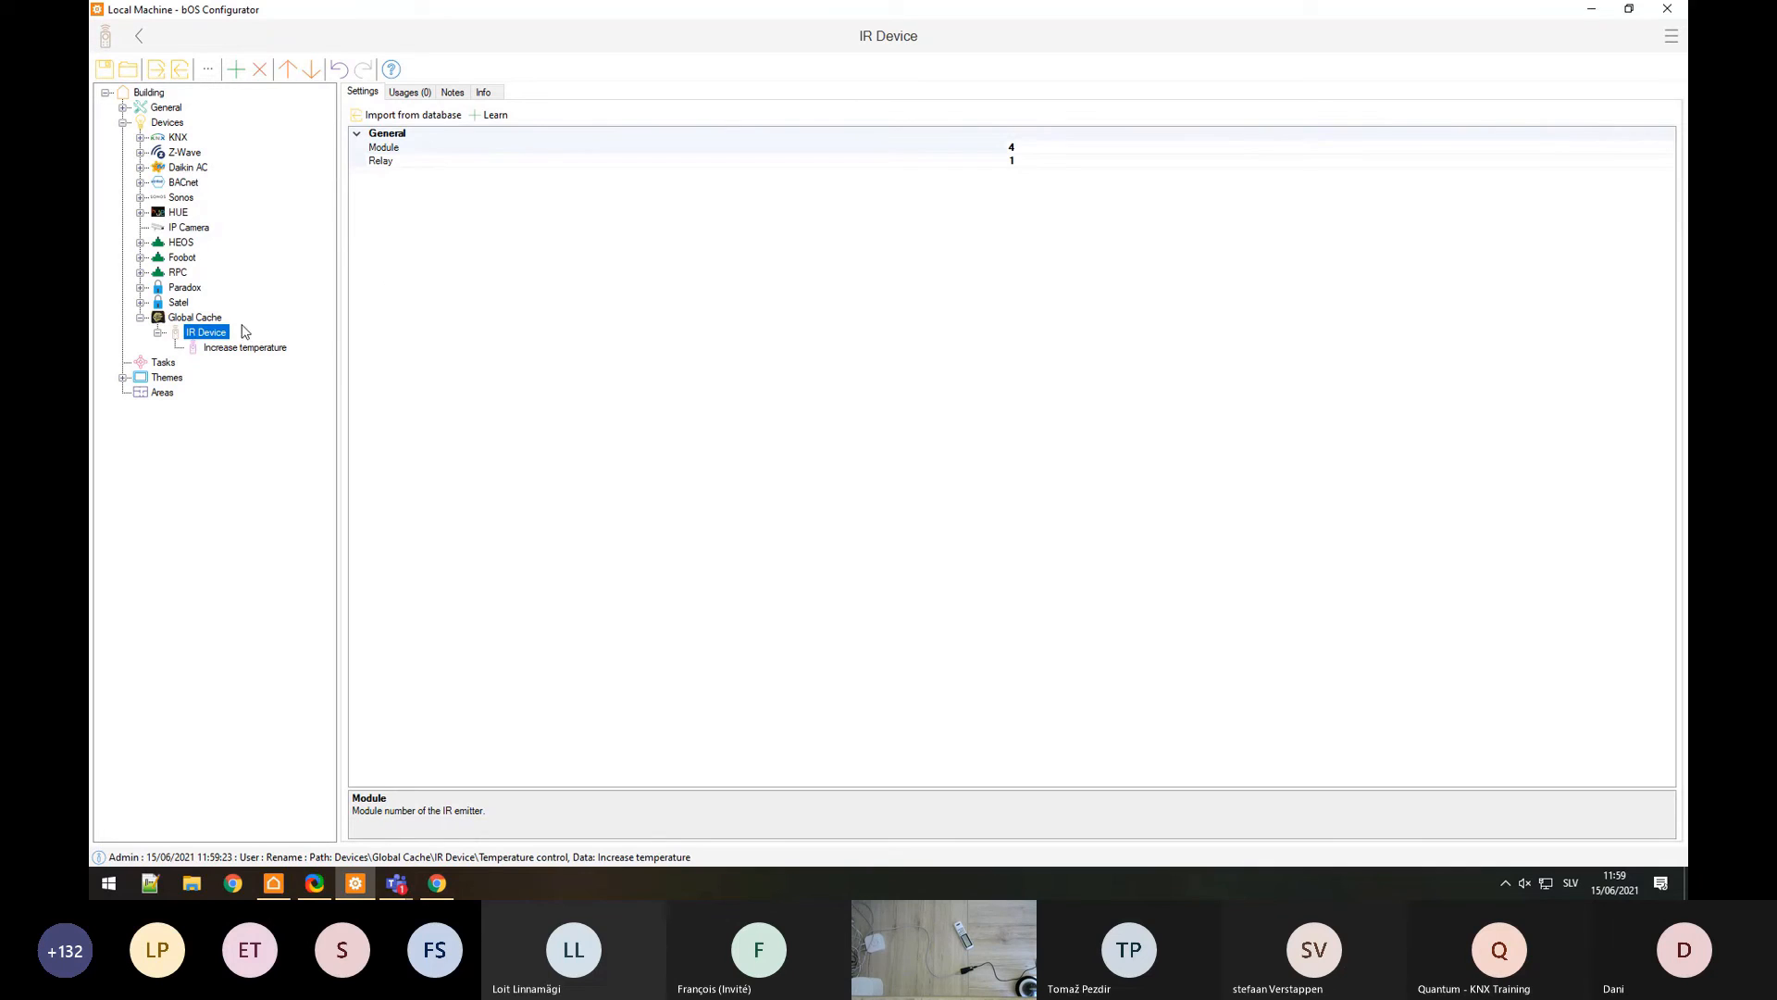
Step: Learn and add Decrease temperature and ON/OFF commands to the IR Device
click(493, 115)
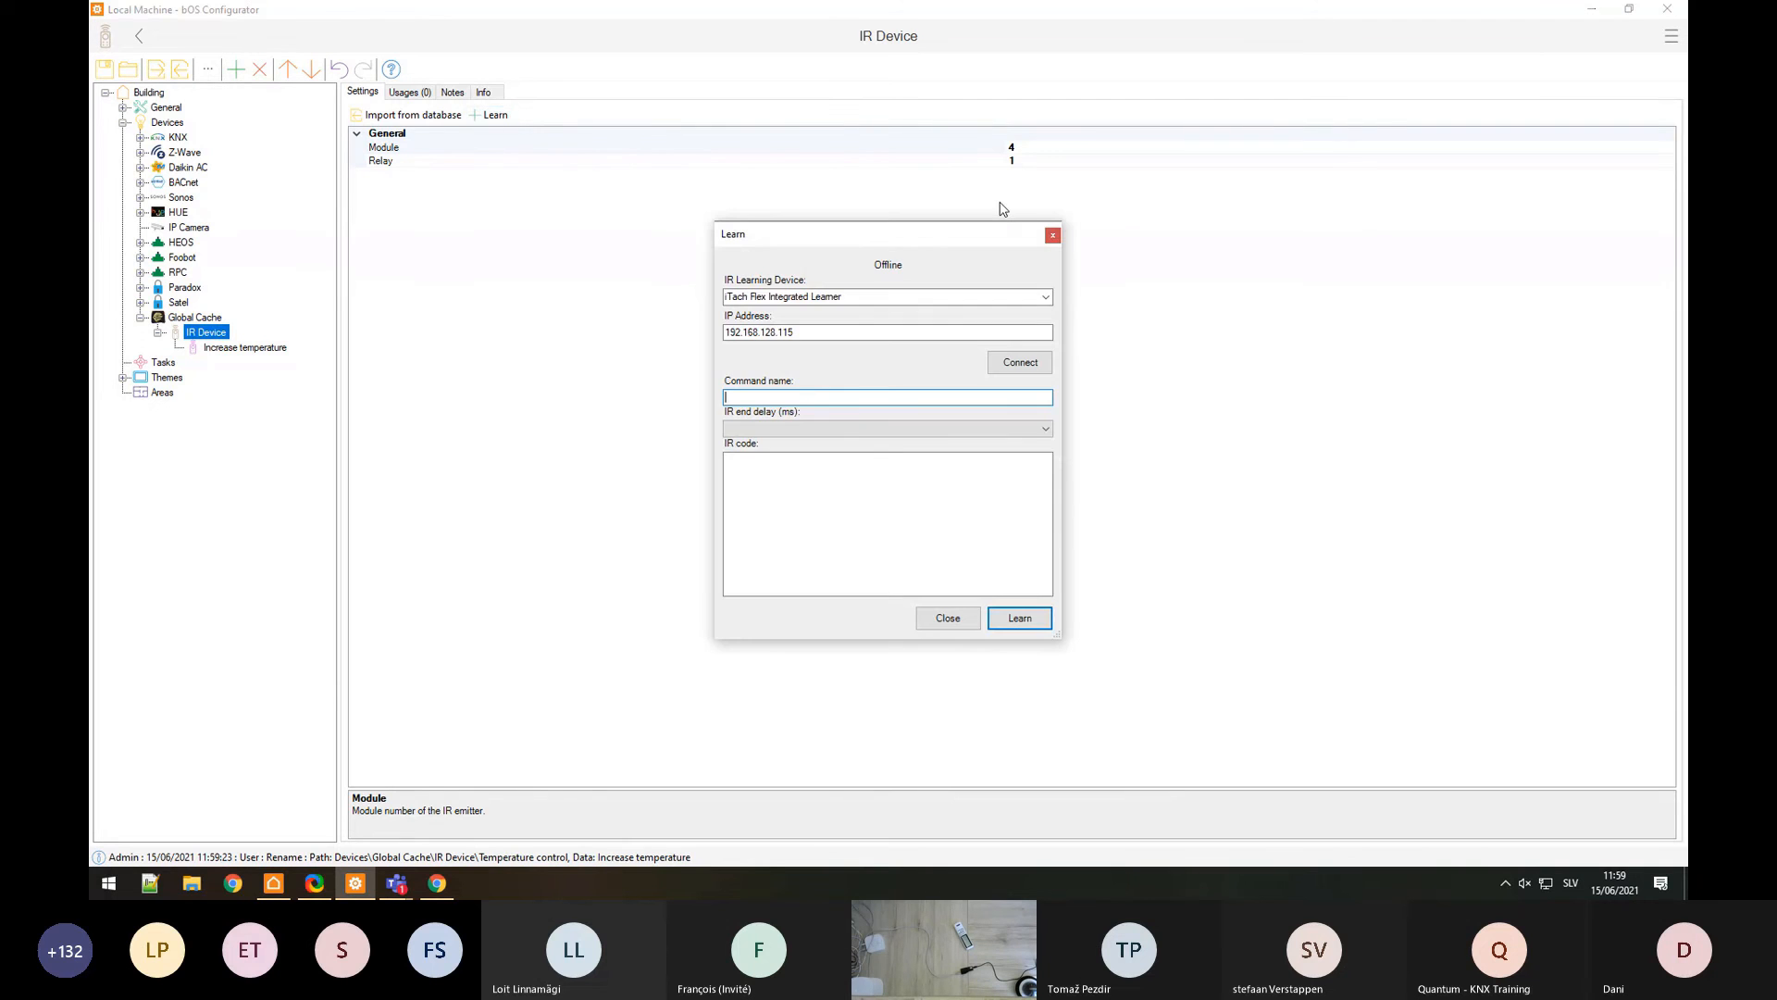
click(1022, 361)
click(792, 395)
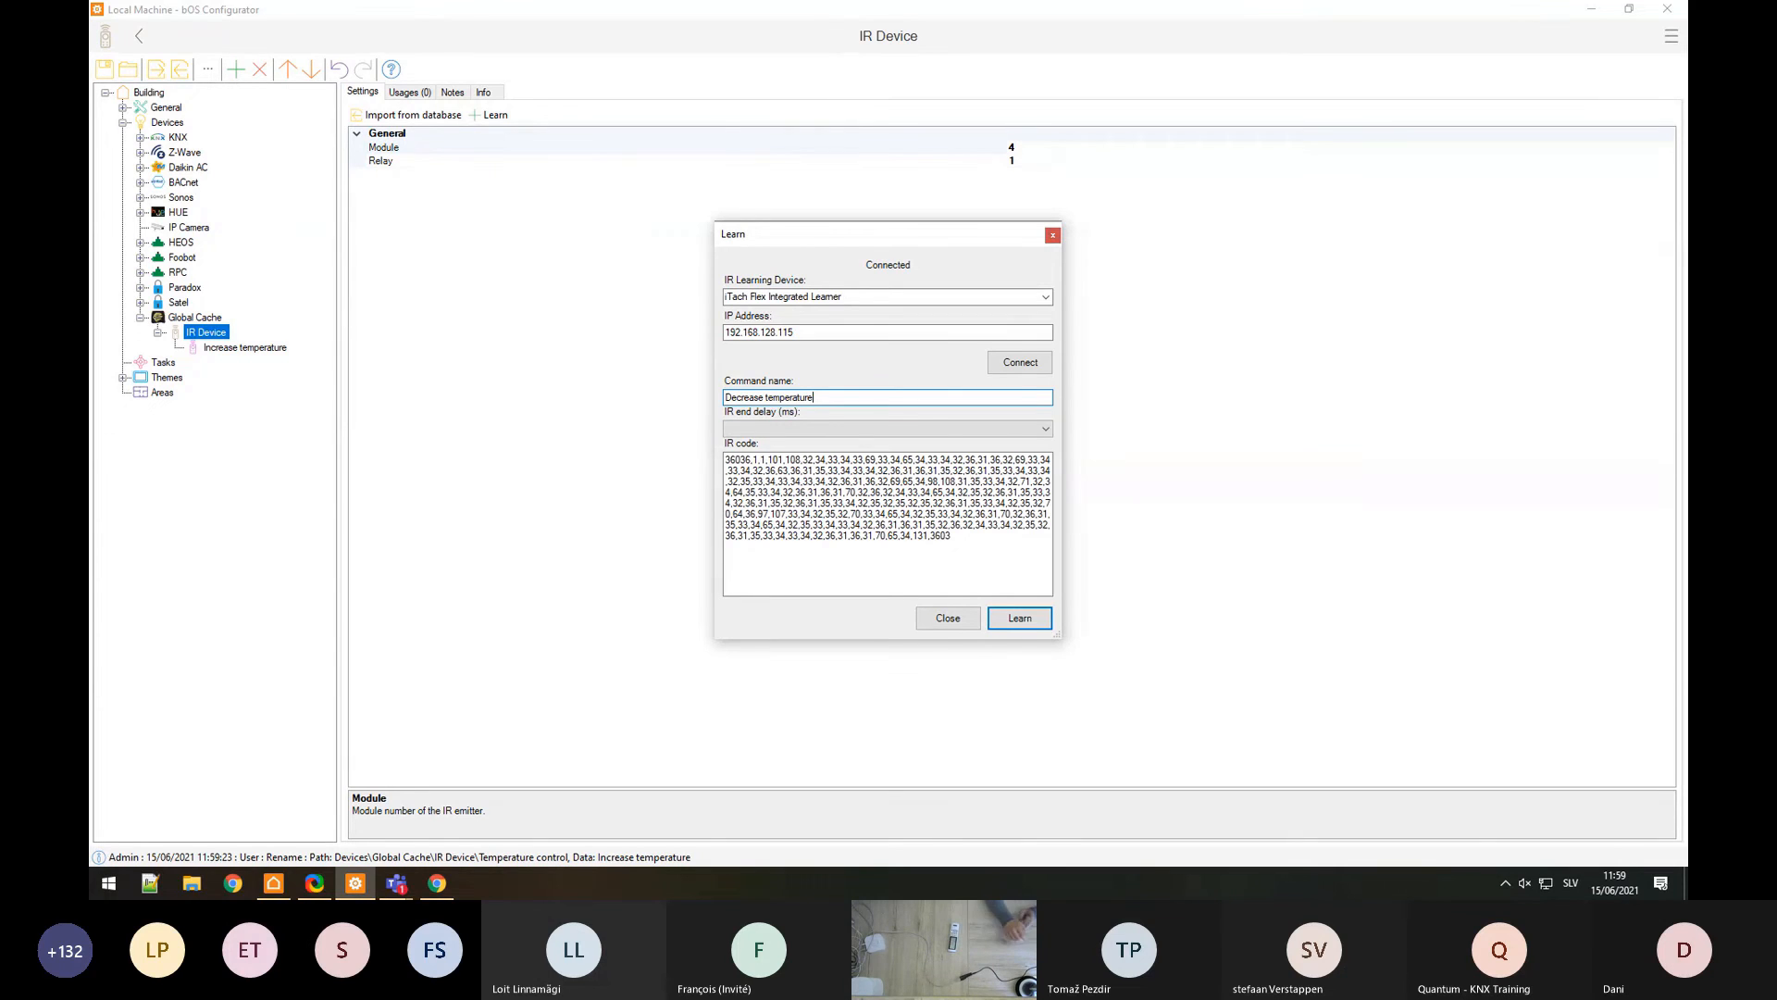
click(1024, 628)
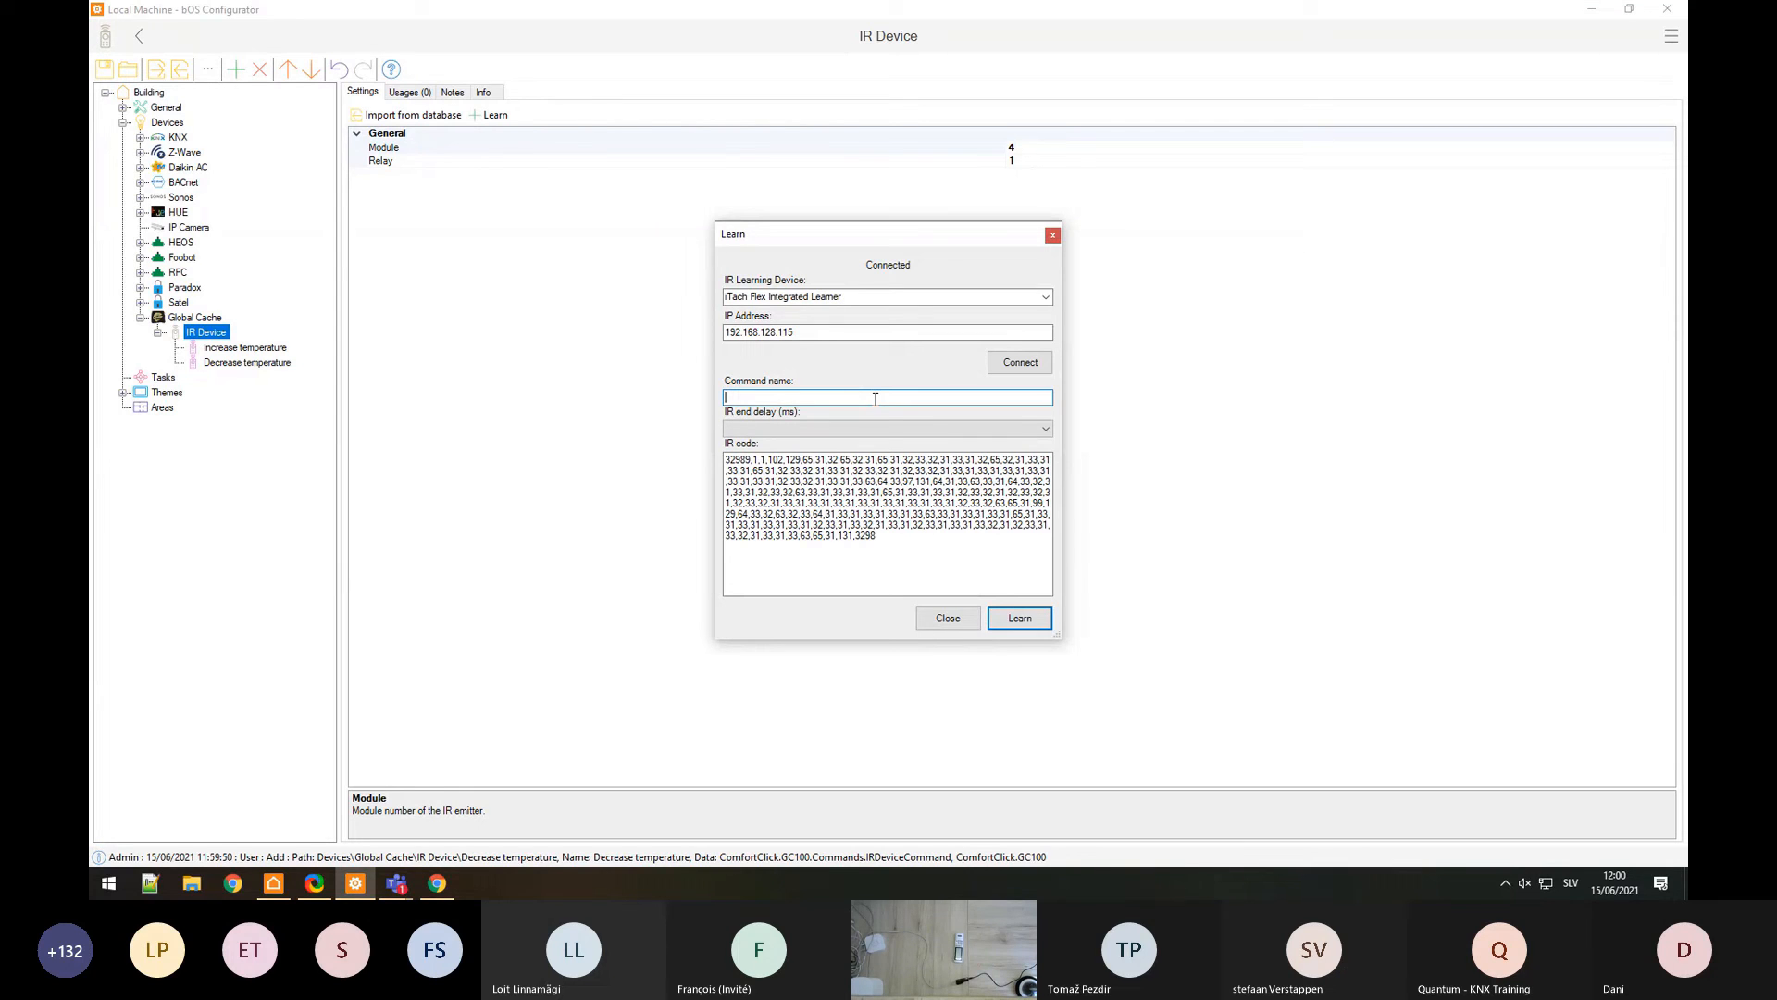
text(Power)
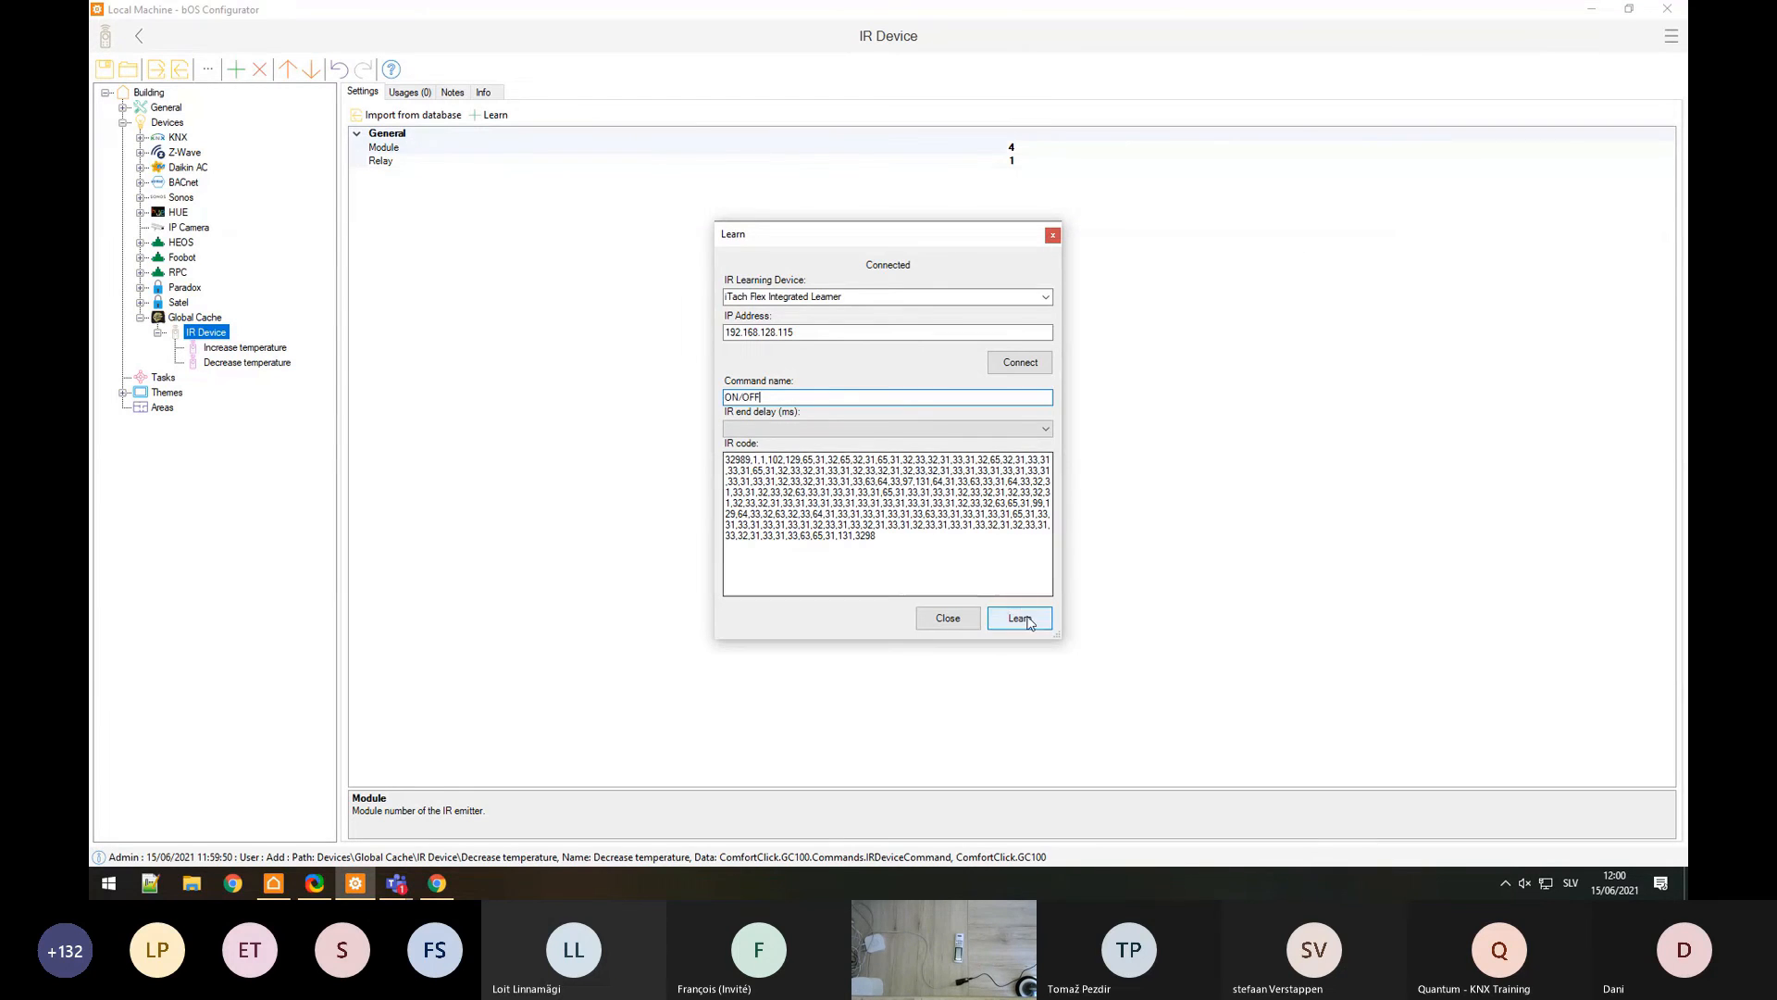
click(1019, 617)
click(948, 617)
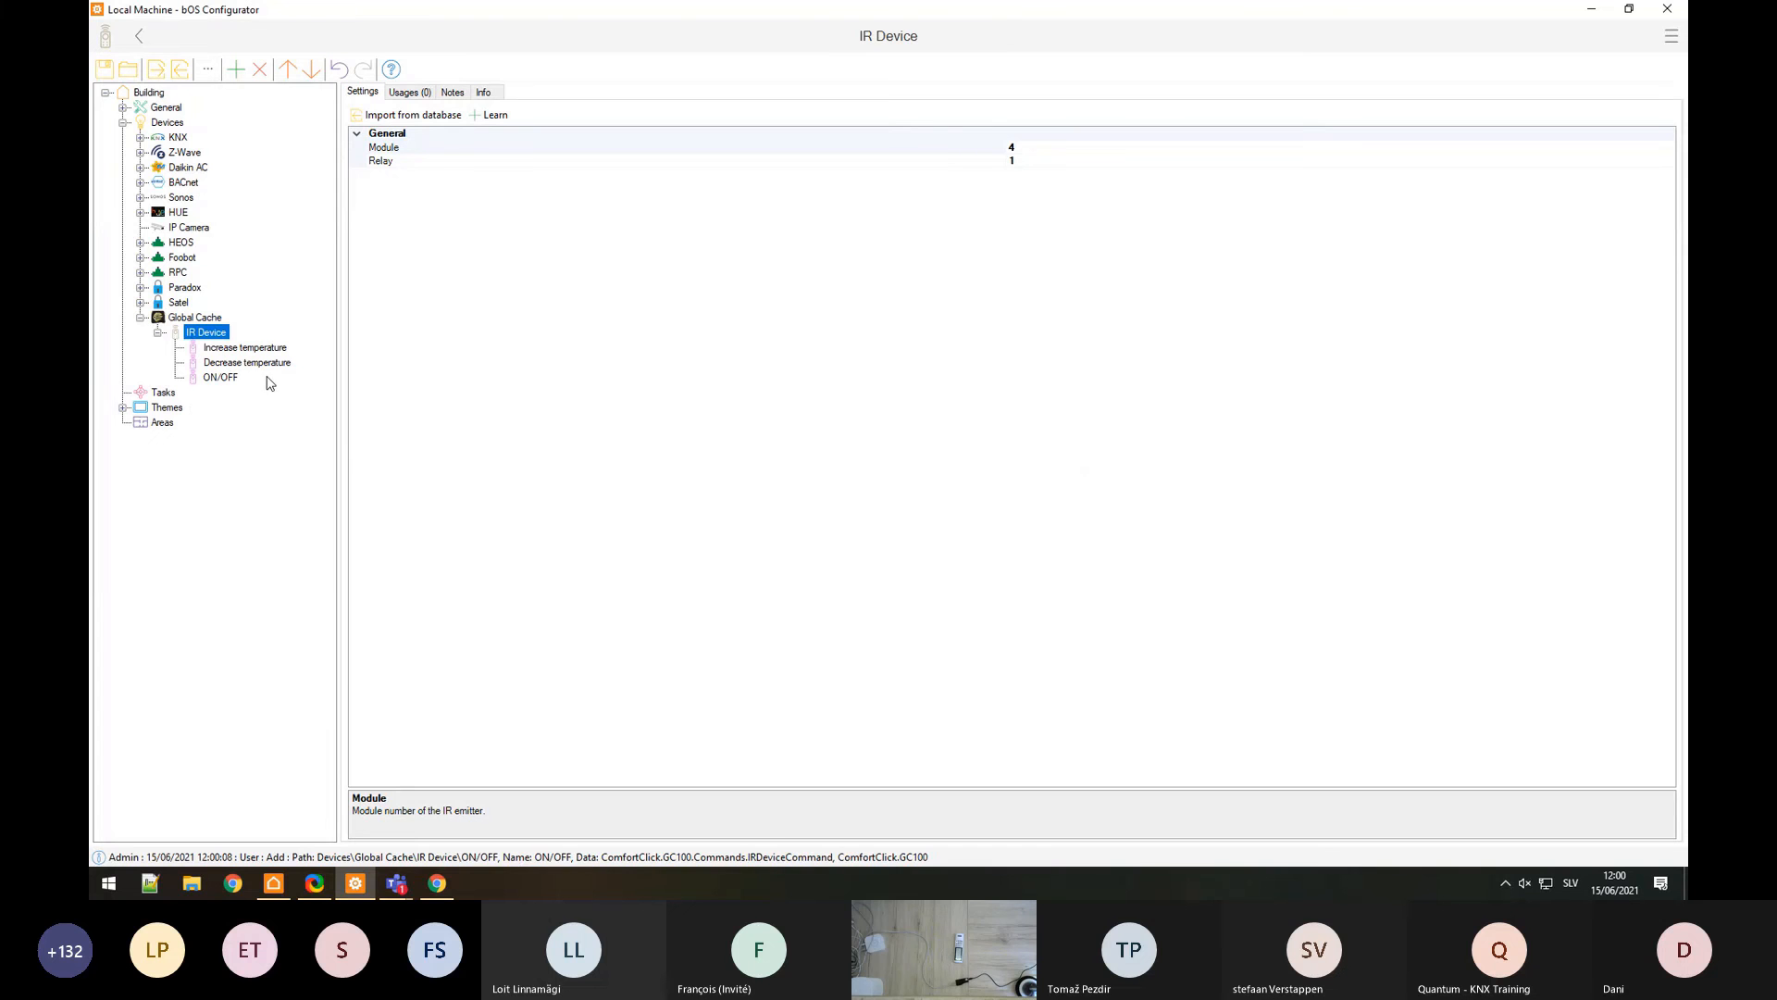
click(122, 407)
Step: Open the theme's panel, delete the keypad and Zone frames, and add an empty frame
click(140, 424)
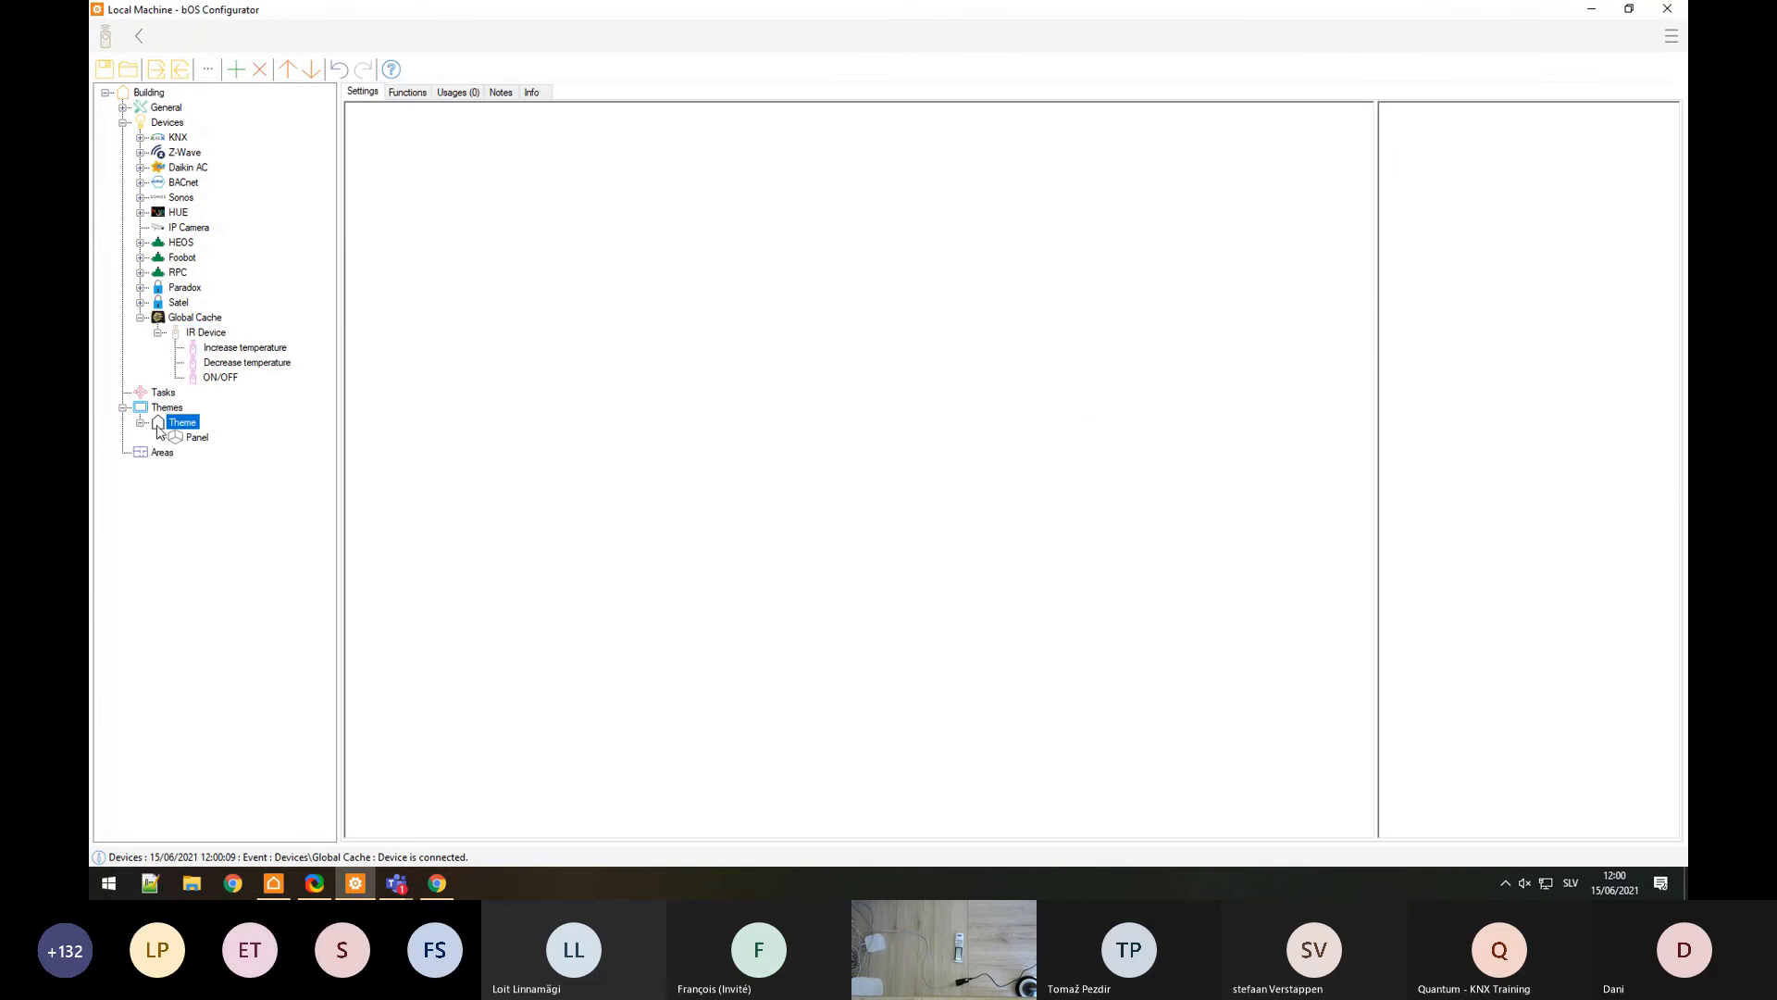
click(183, 439)
click(833, 713)
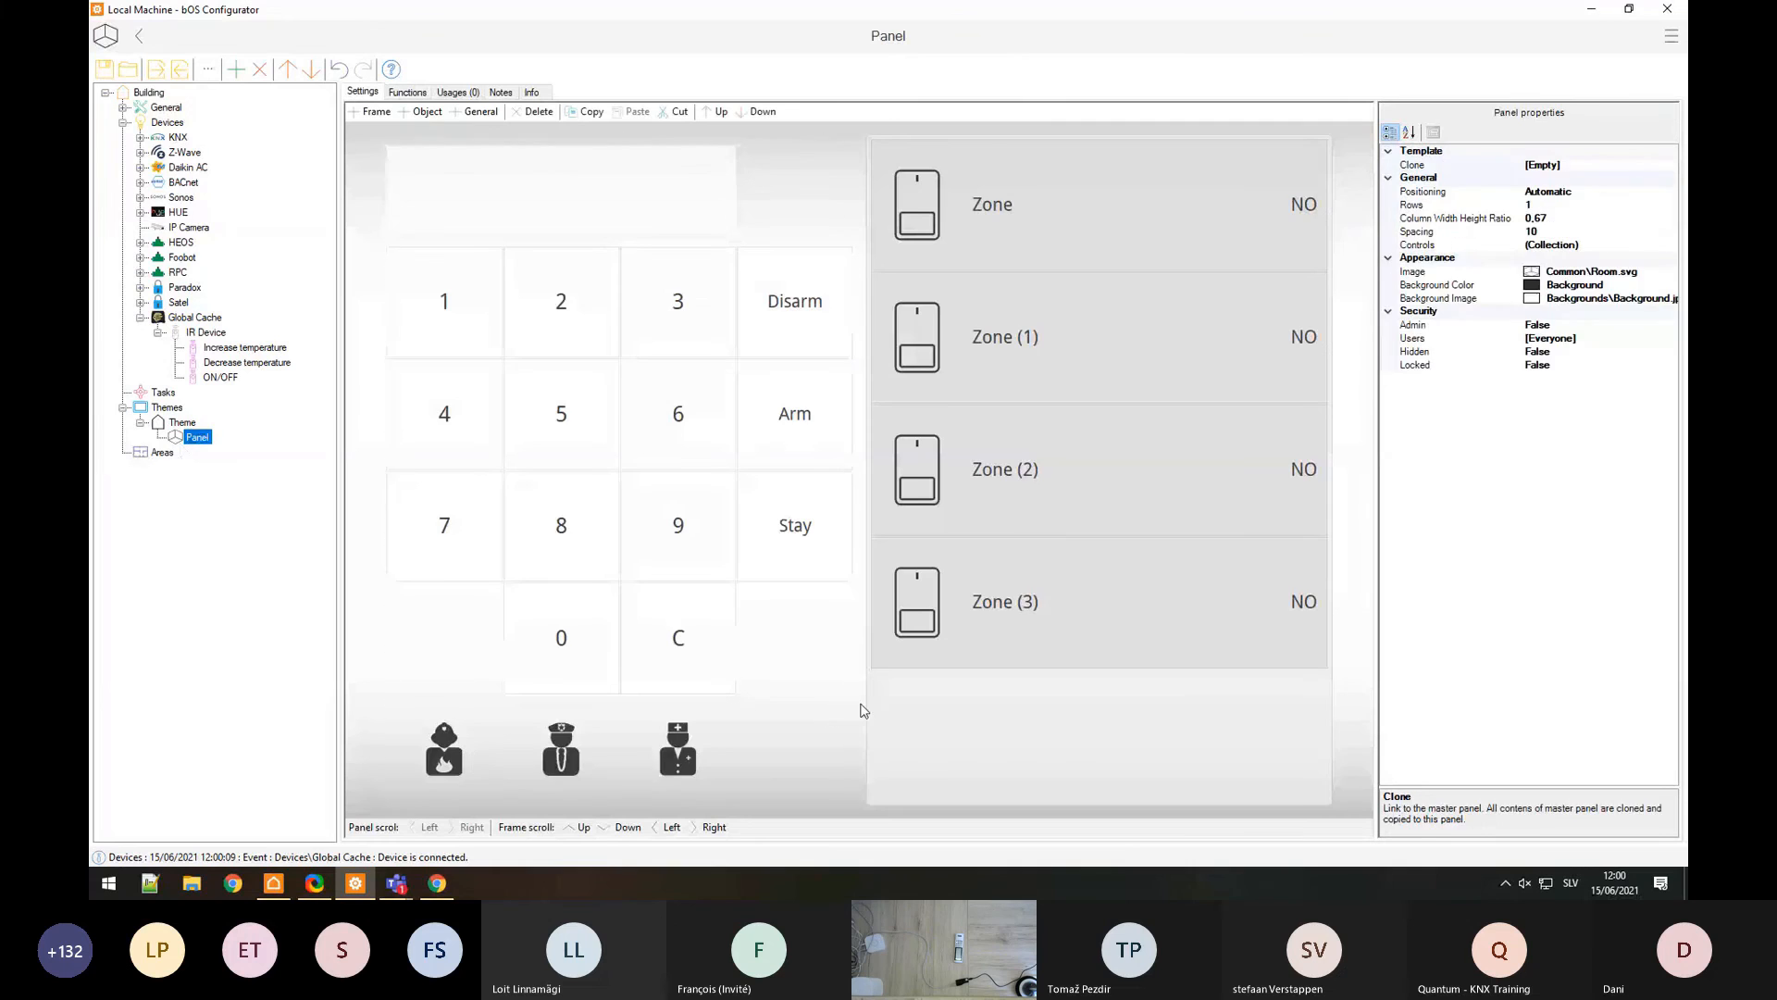
key(Delete)
click(888, 710)
key(Delete)
right_click(816, 430)
click(844, 466)
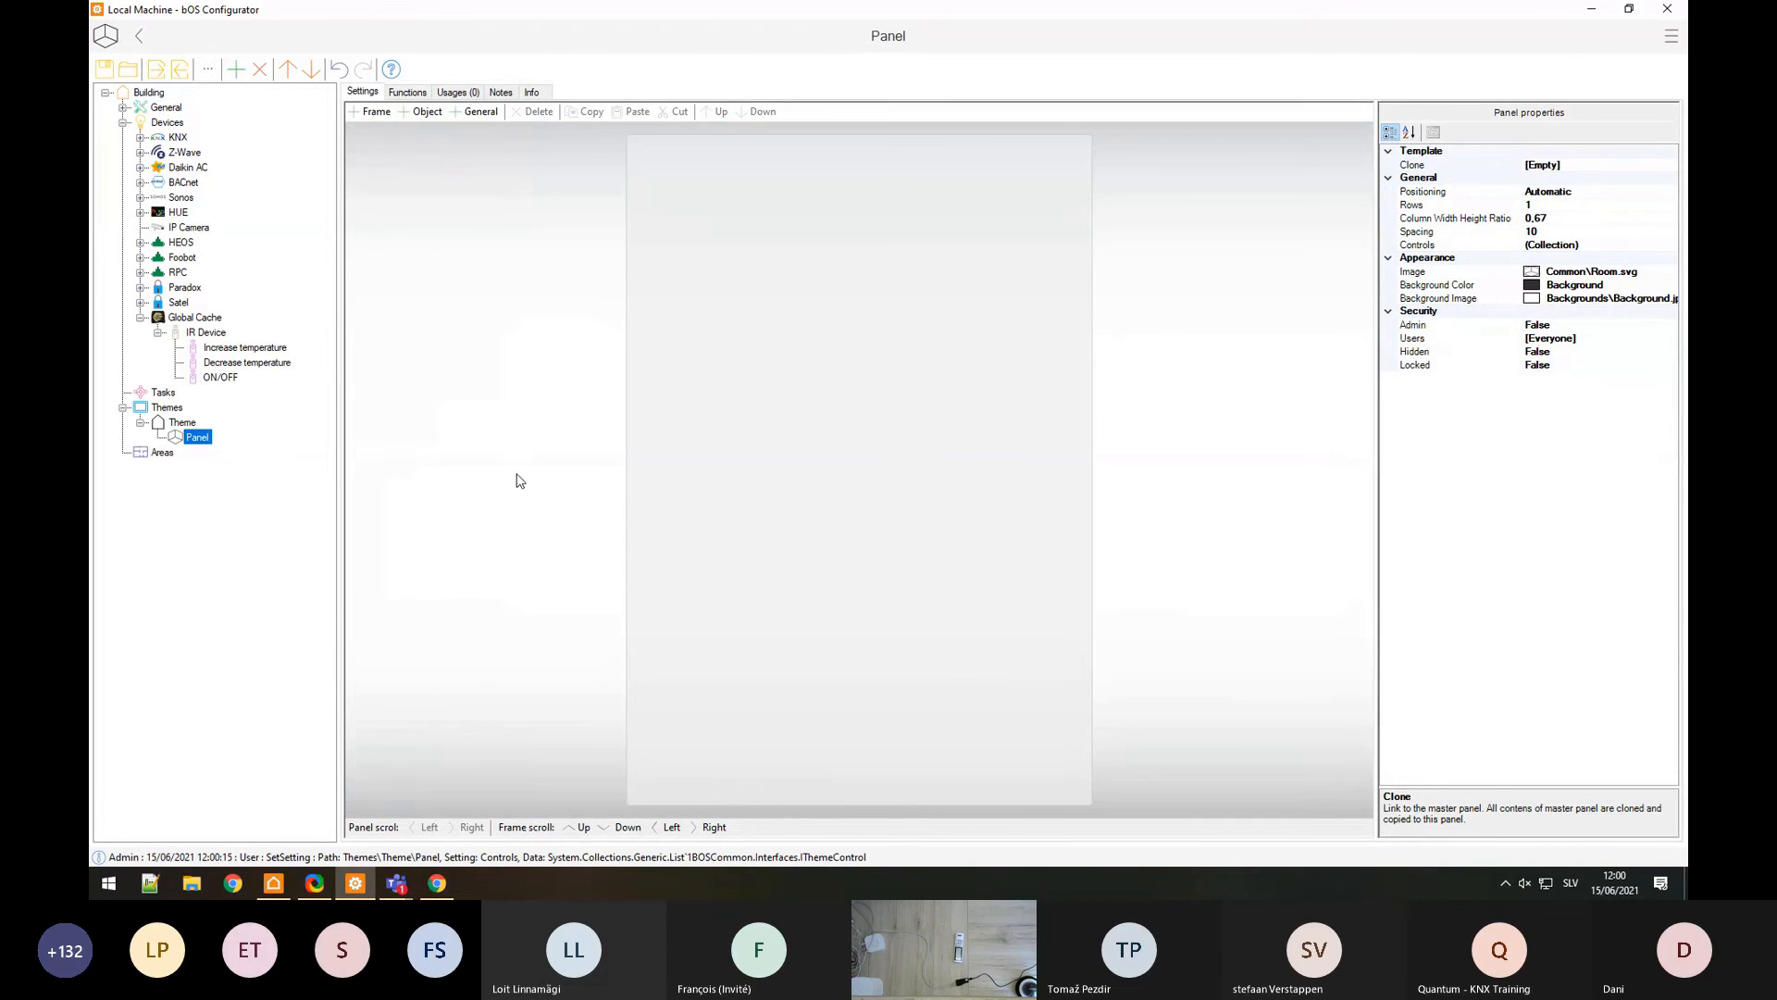
Step: Place Run controls for Increase temperature, Decrease temperature and ON/OFF in the frame
drag(789, 342, 750, 417)
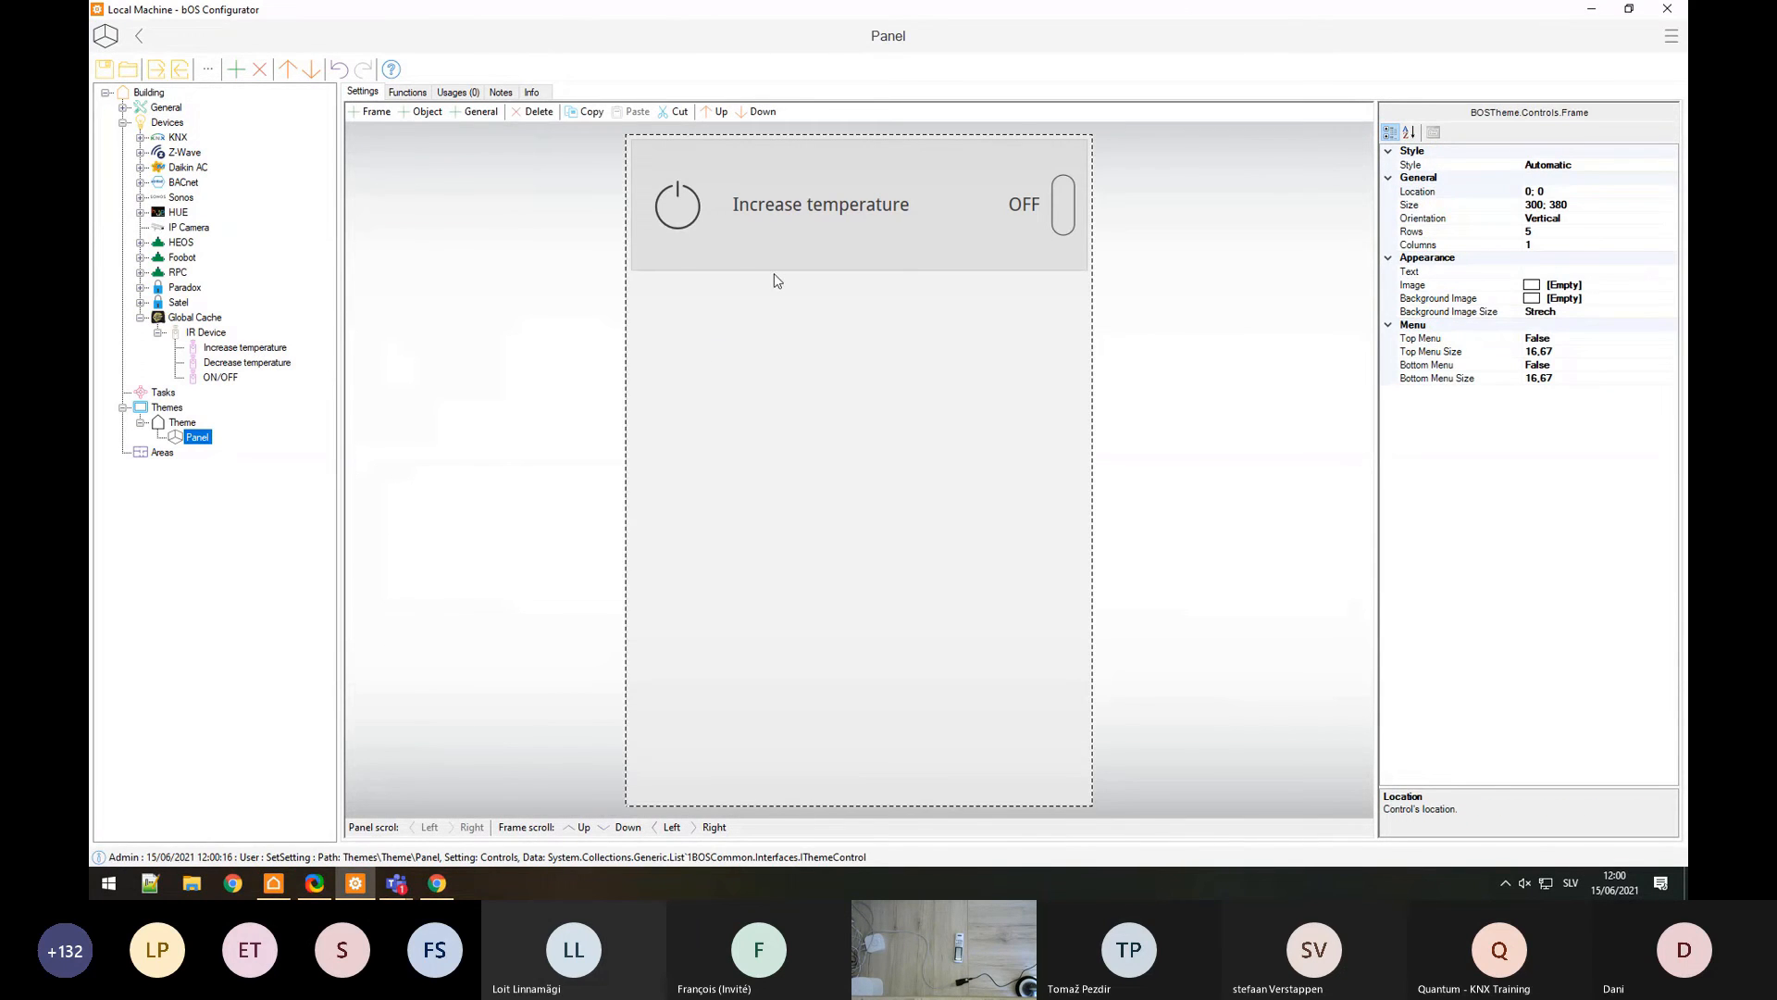
click(728, 240)
key(Delete)
drag(254, 350, 639, 363)
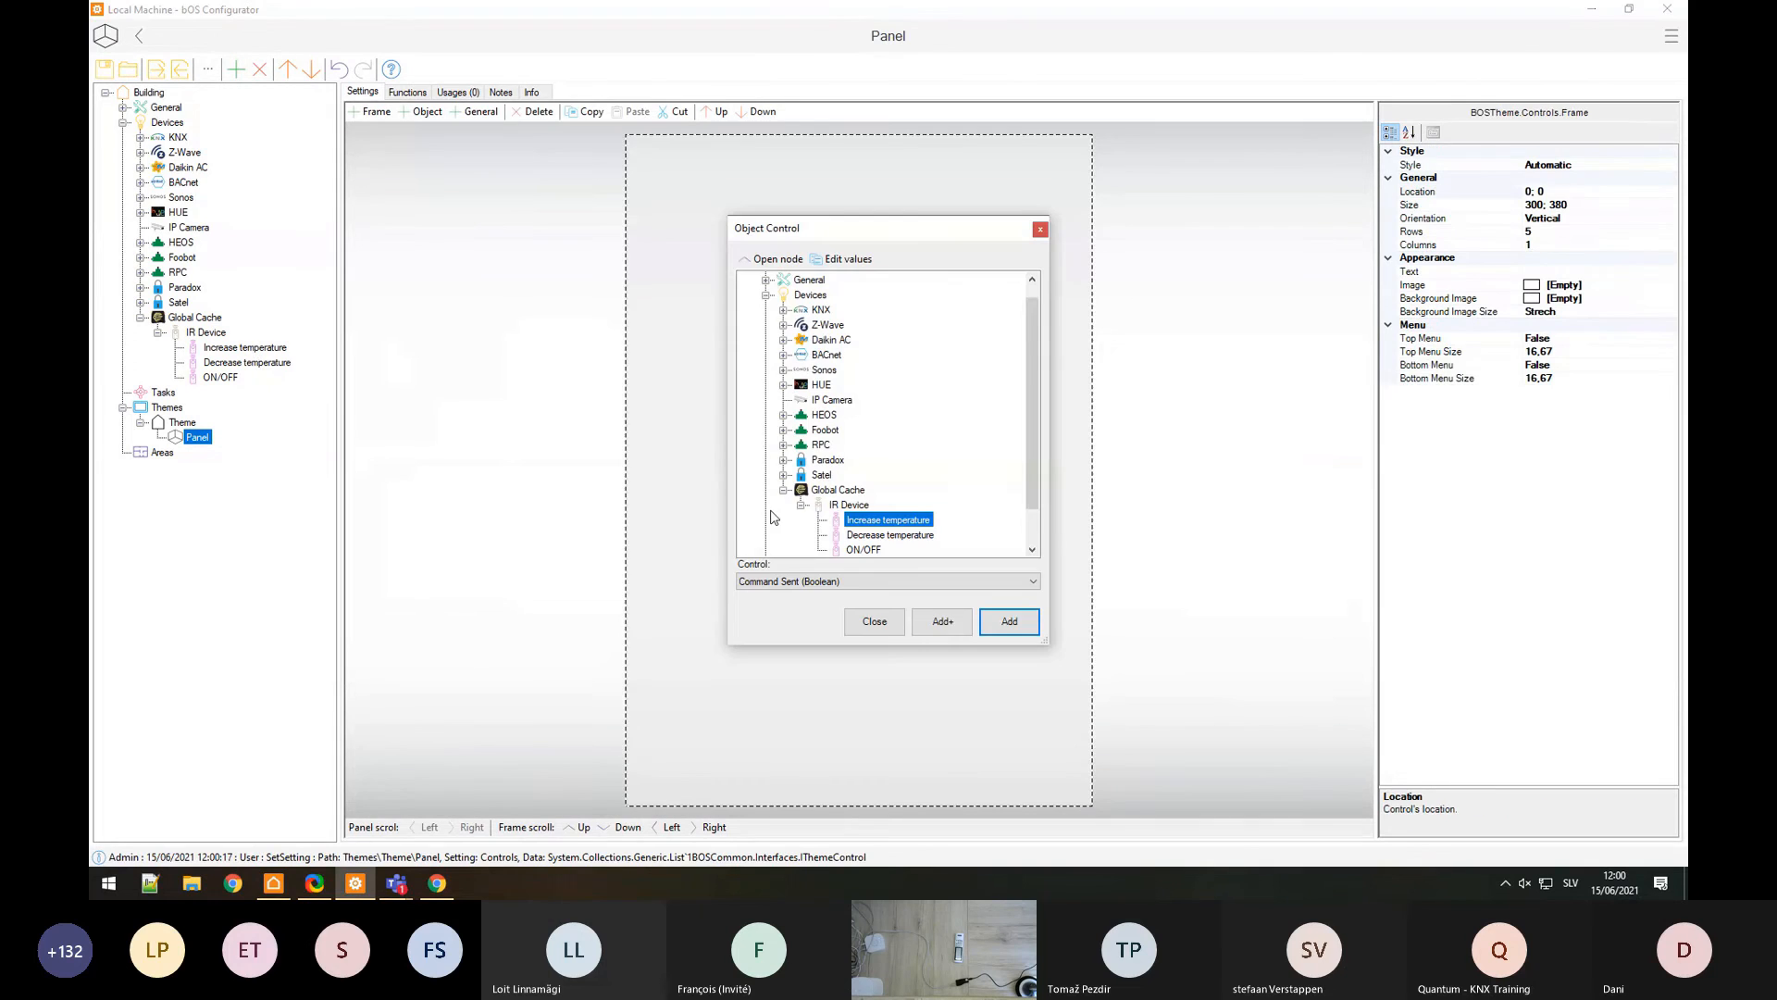
click(798, 583)
click(778, 608)
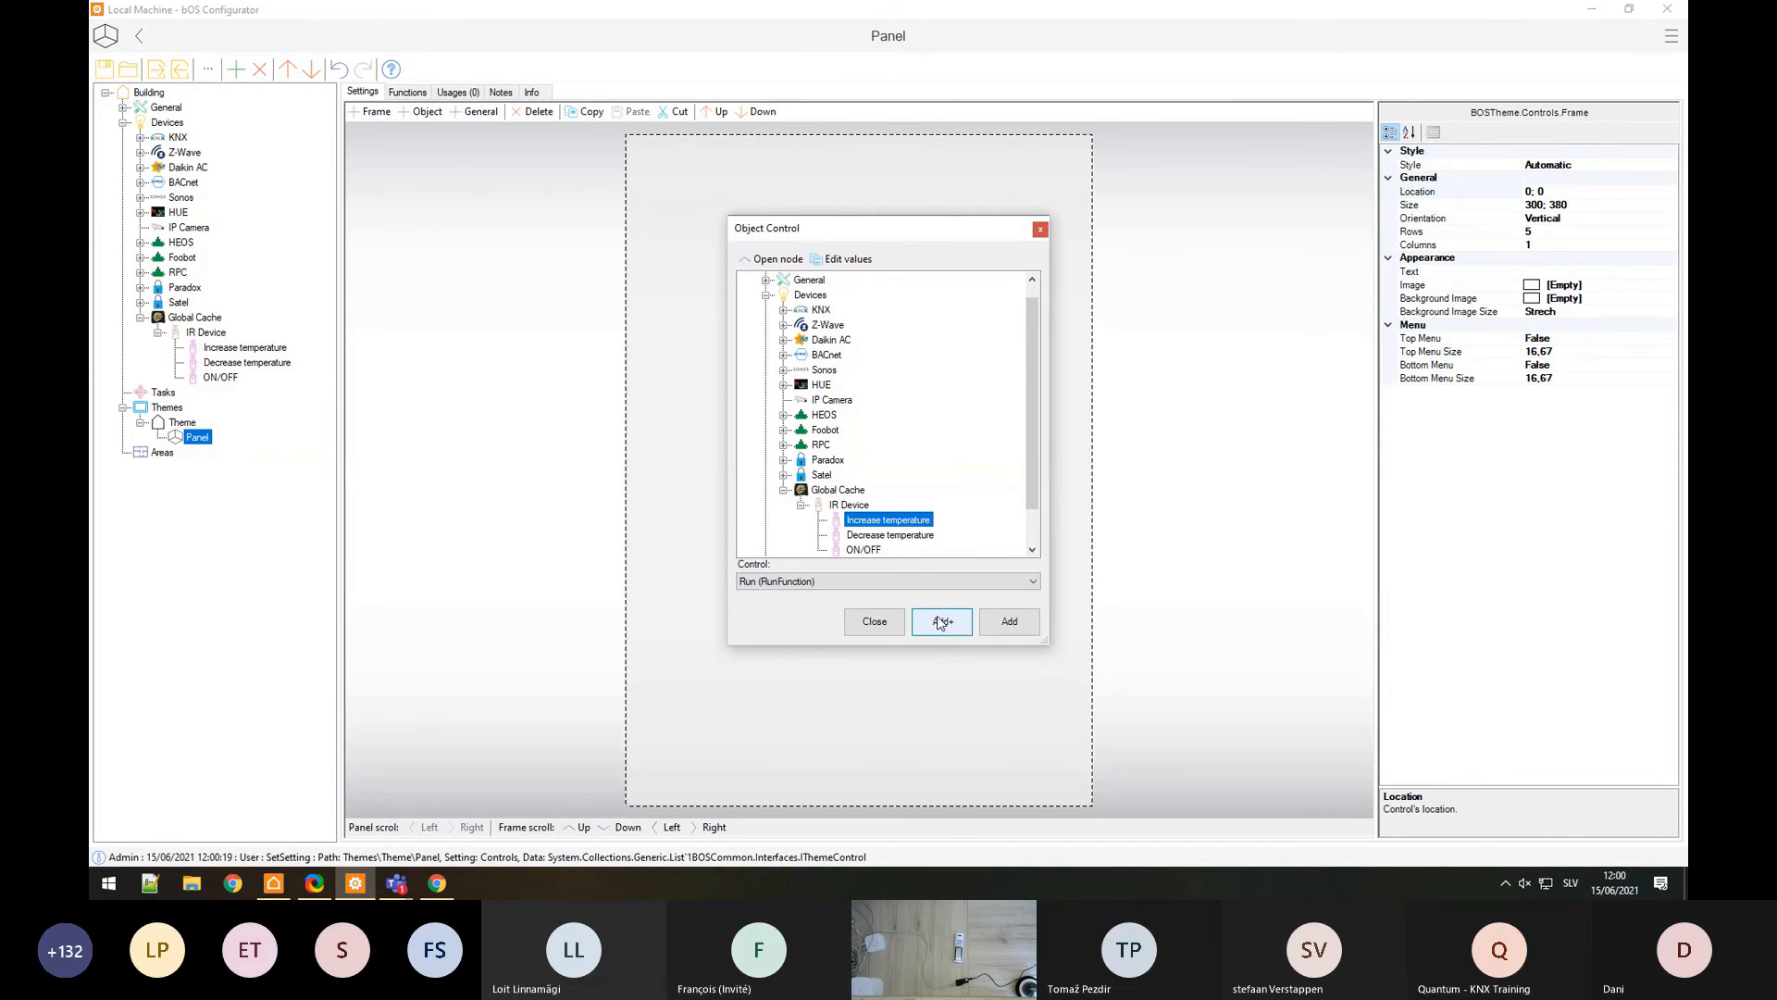
click(942, 622)
click(942, 621)
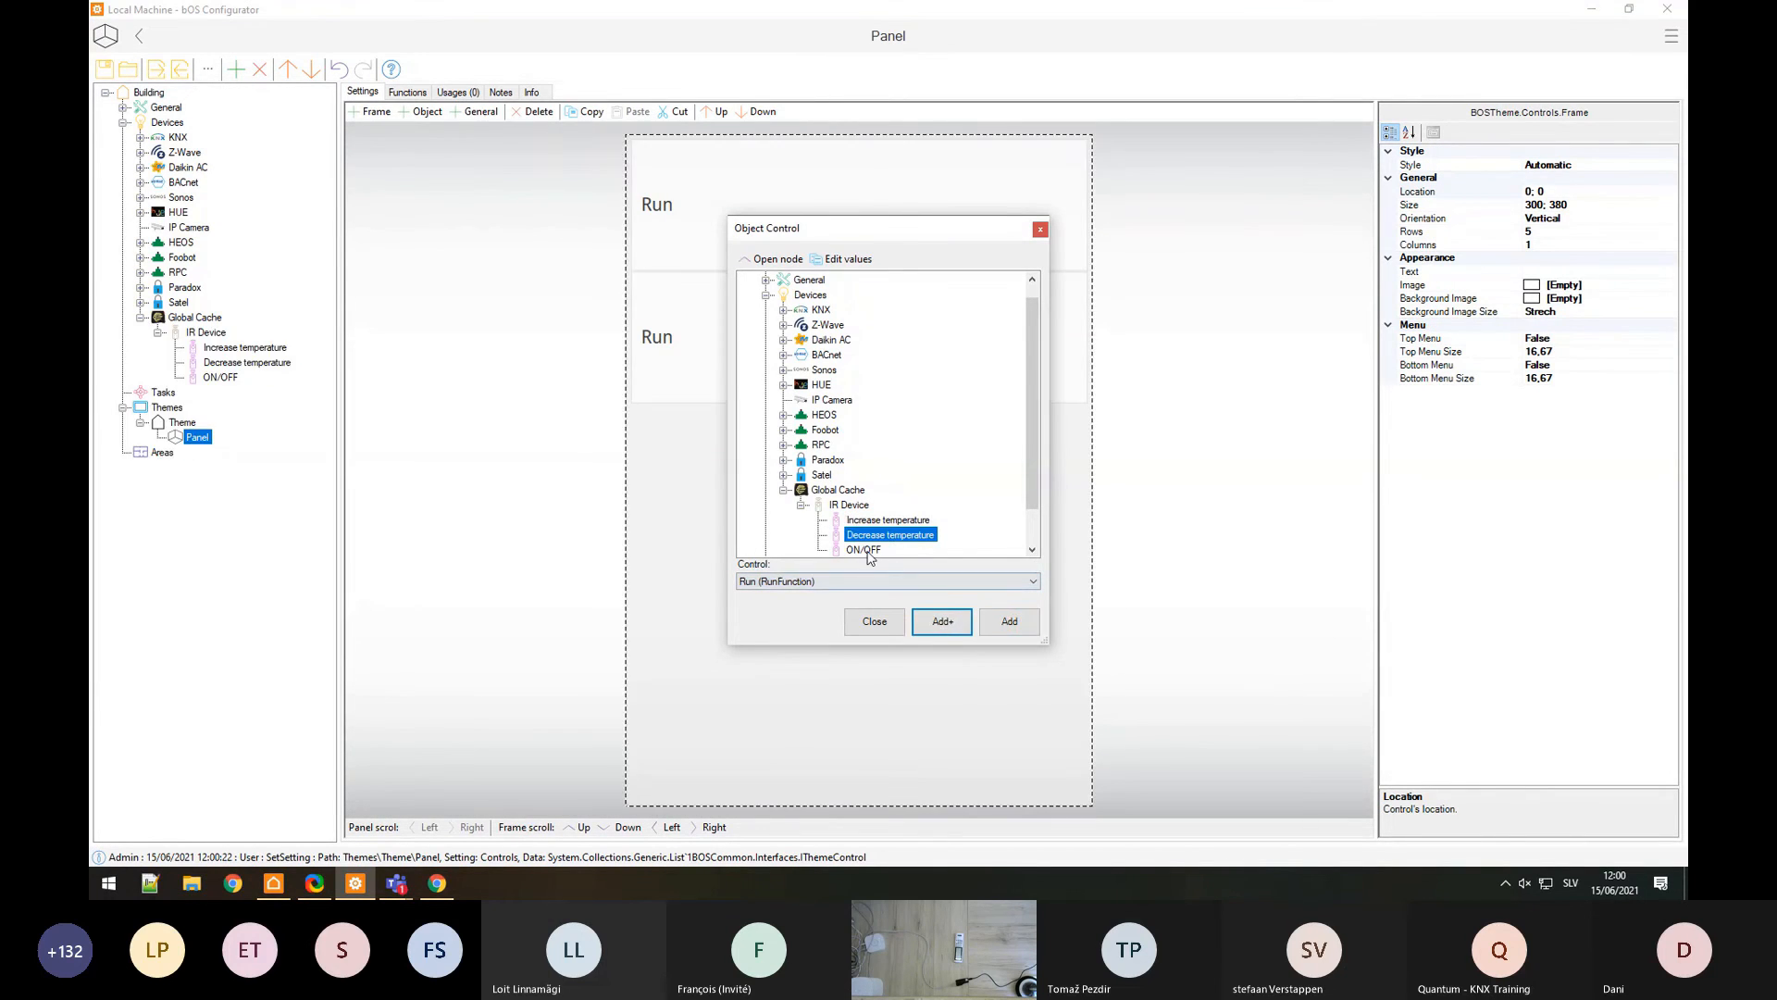
click(1009, 621)
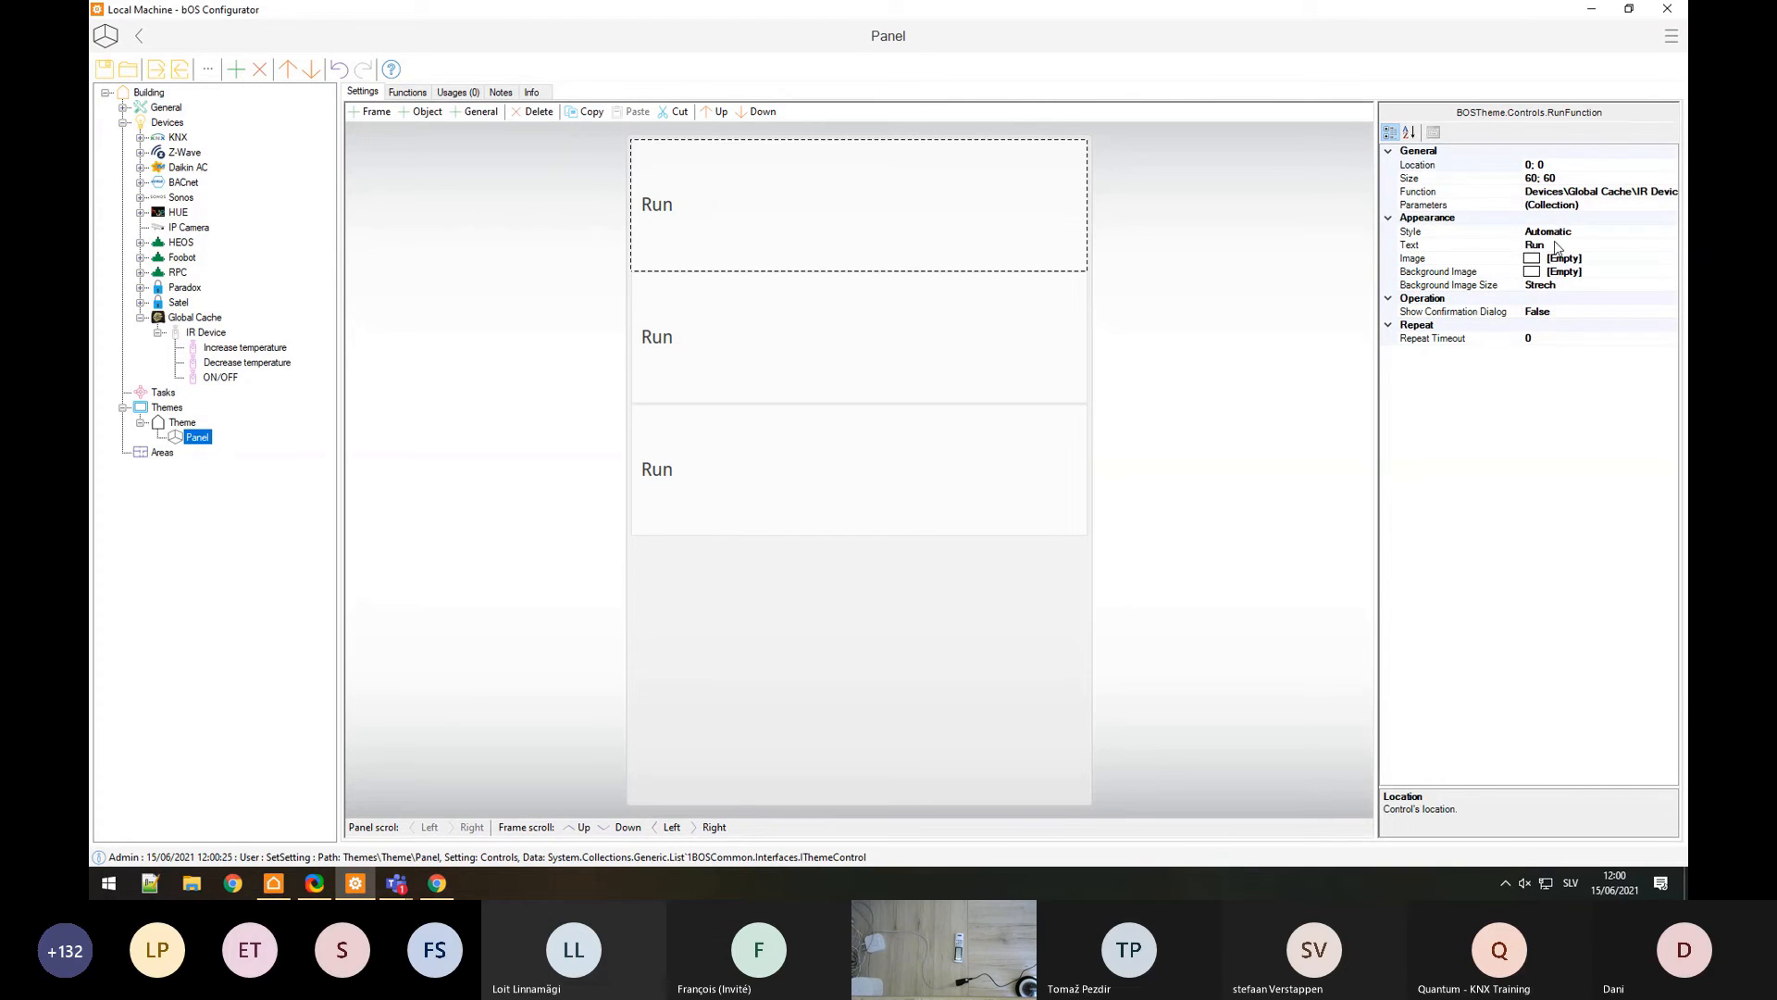
click(1556, 243)
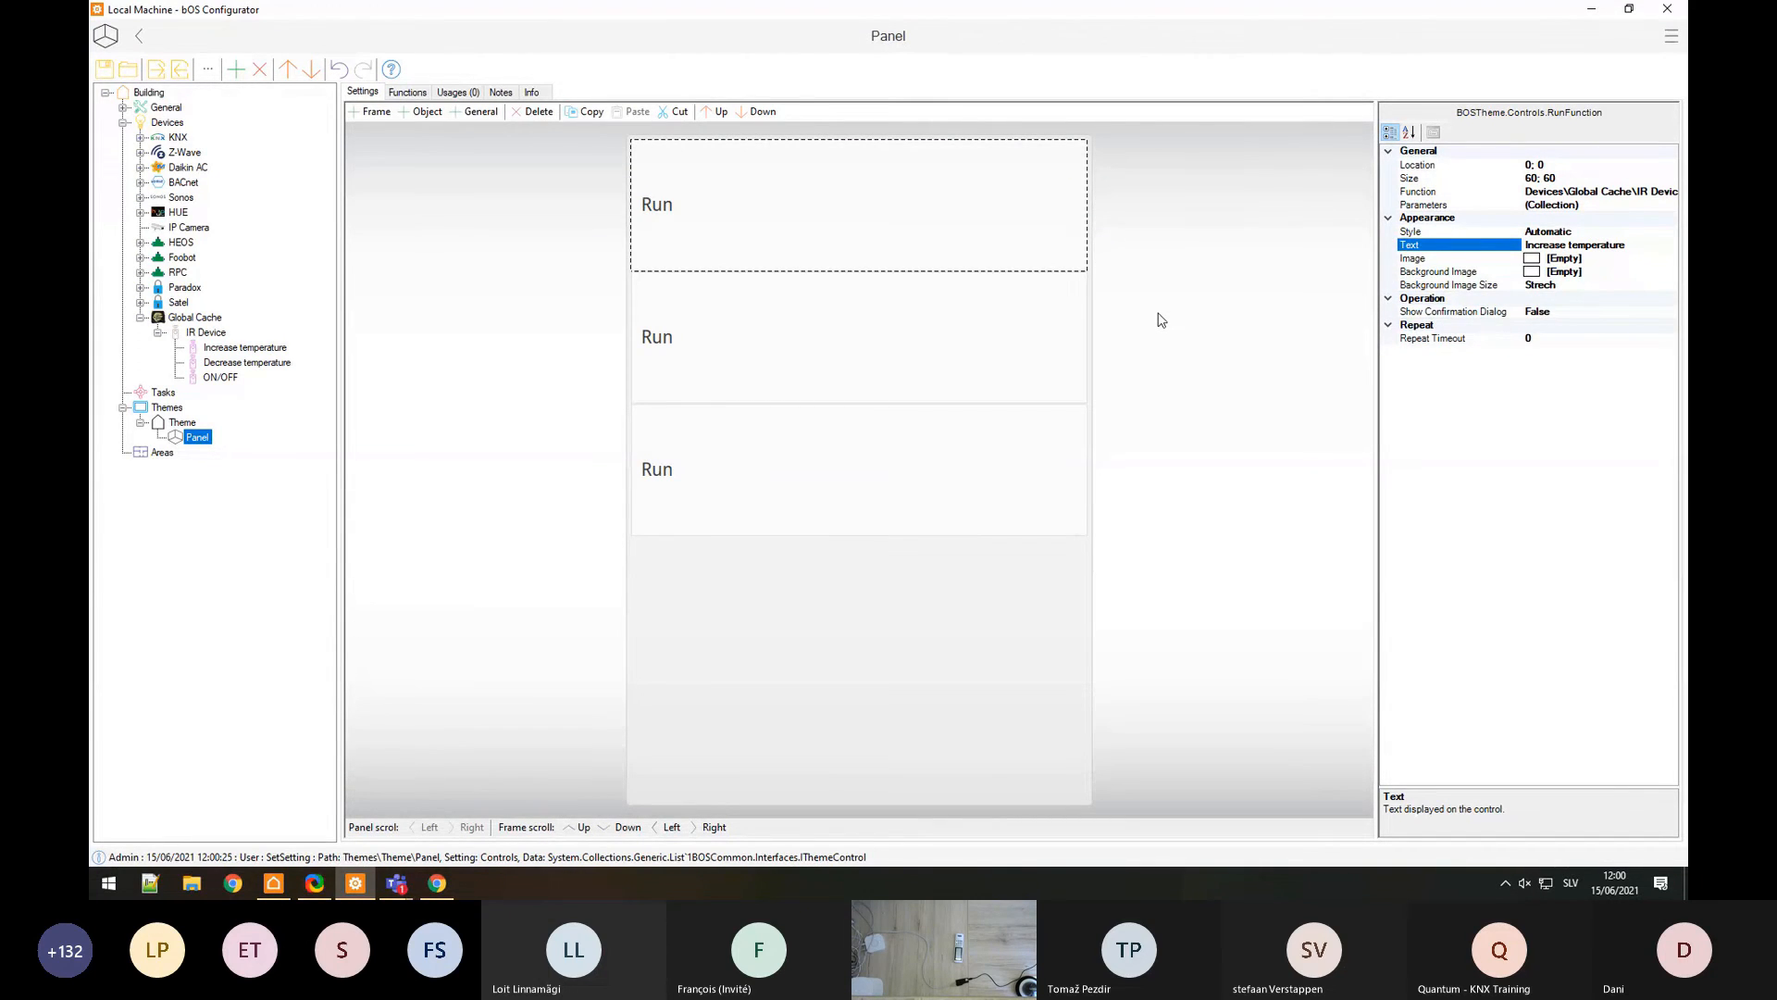
Step: Label the second and third controls 'decrease temperature' and 'ON/OFF', then collapse the Global Cache branch
click(1037, 338)
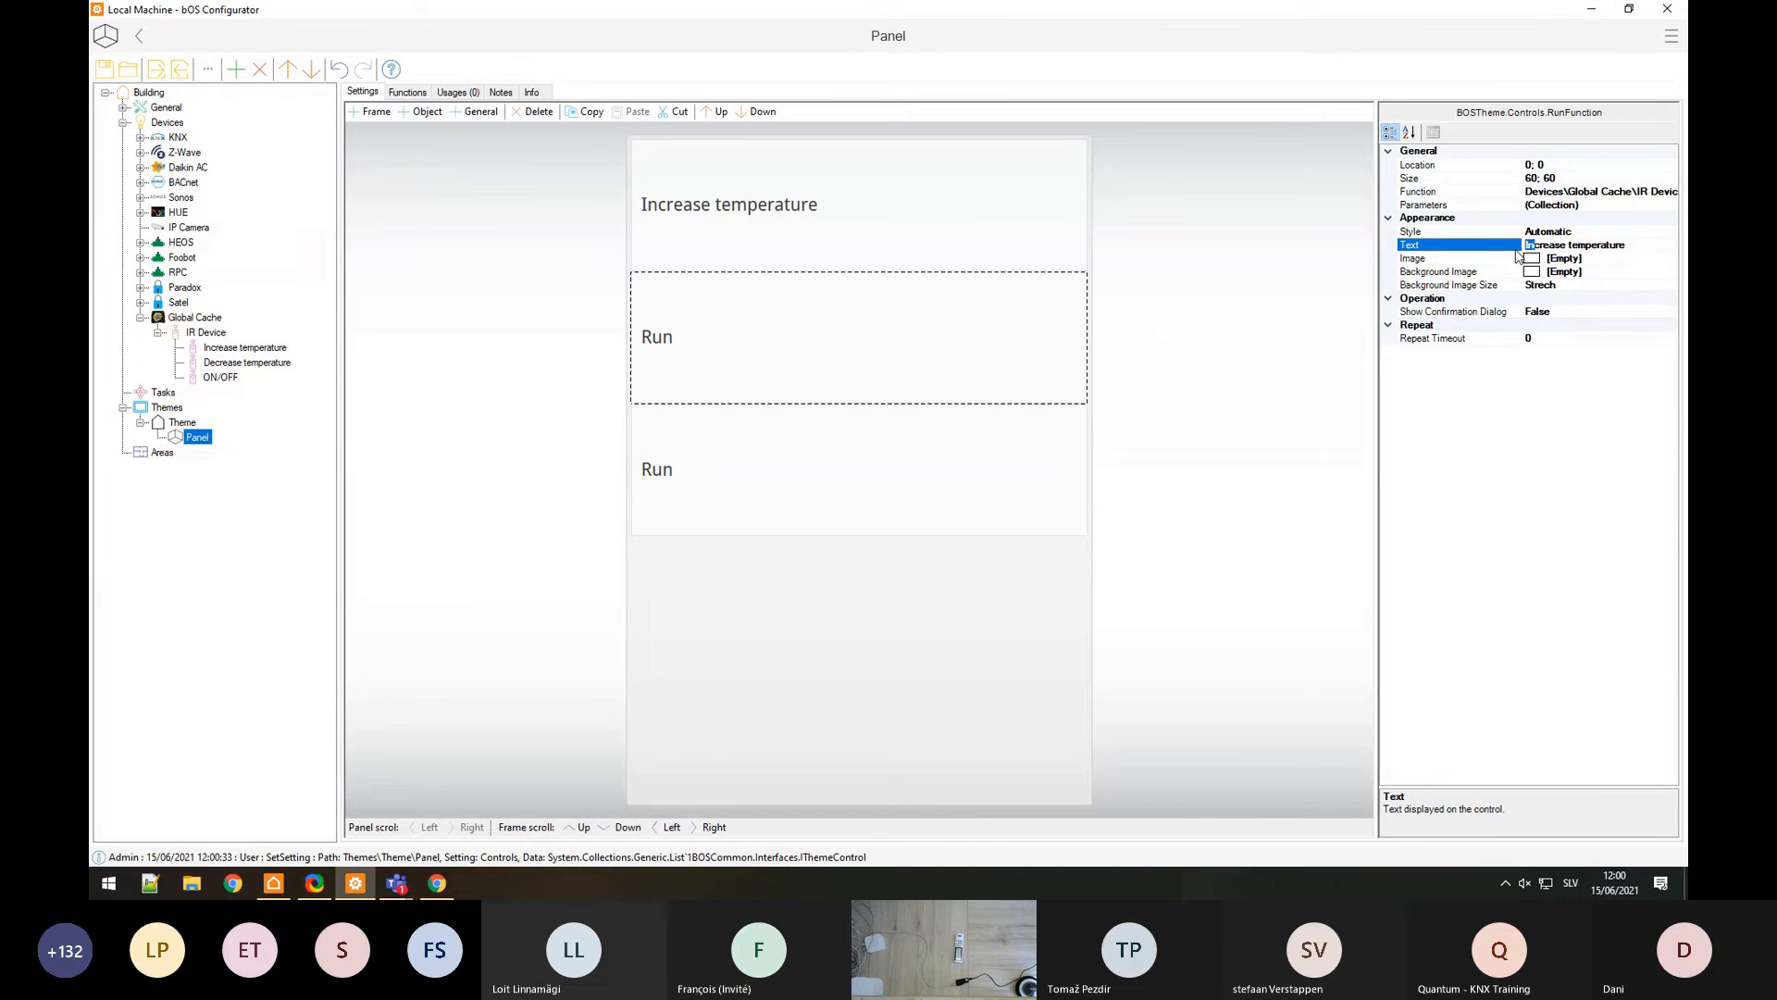
text(de)
click(959, 482)
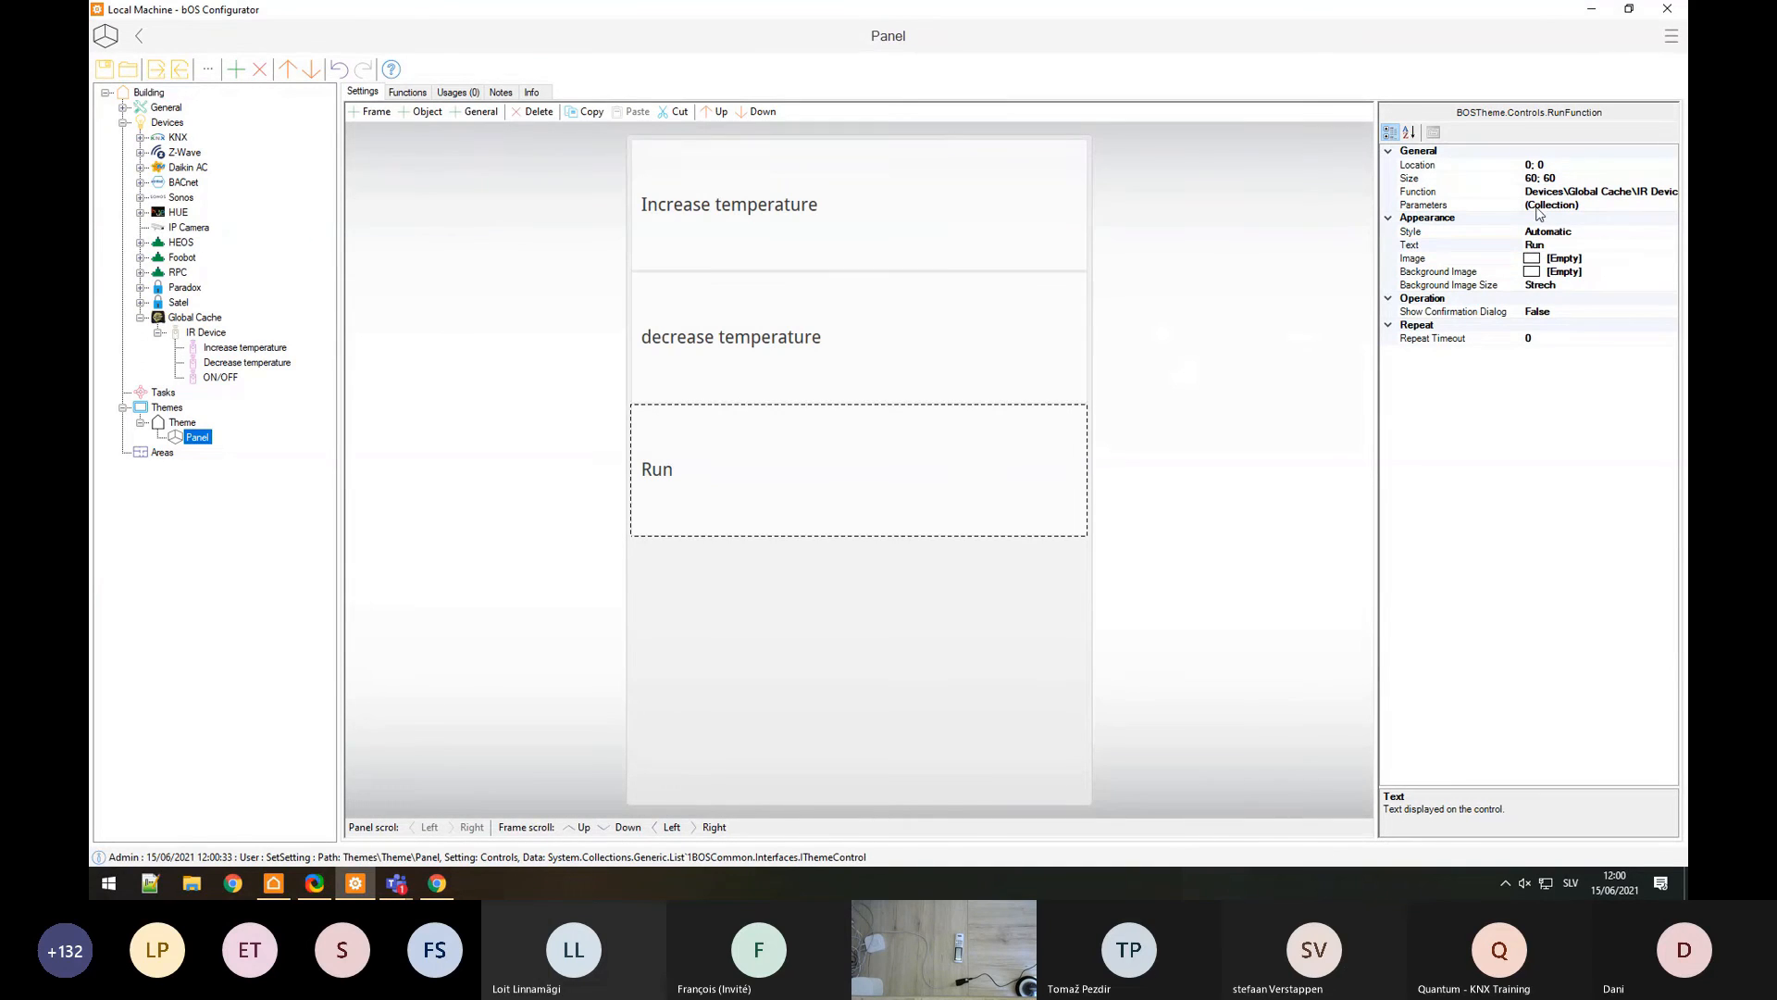
click(1558, 245)
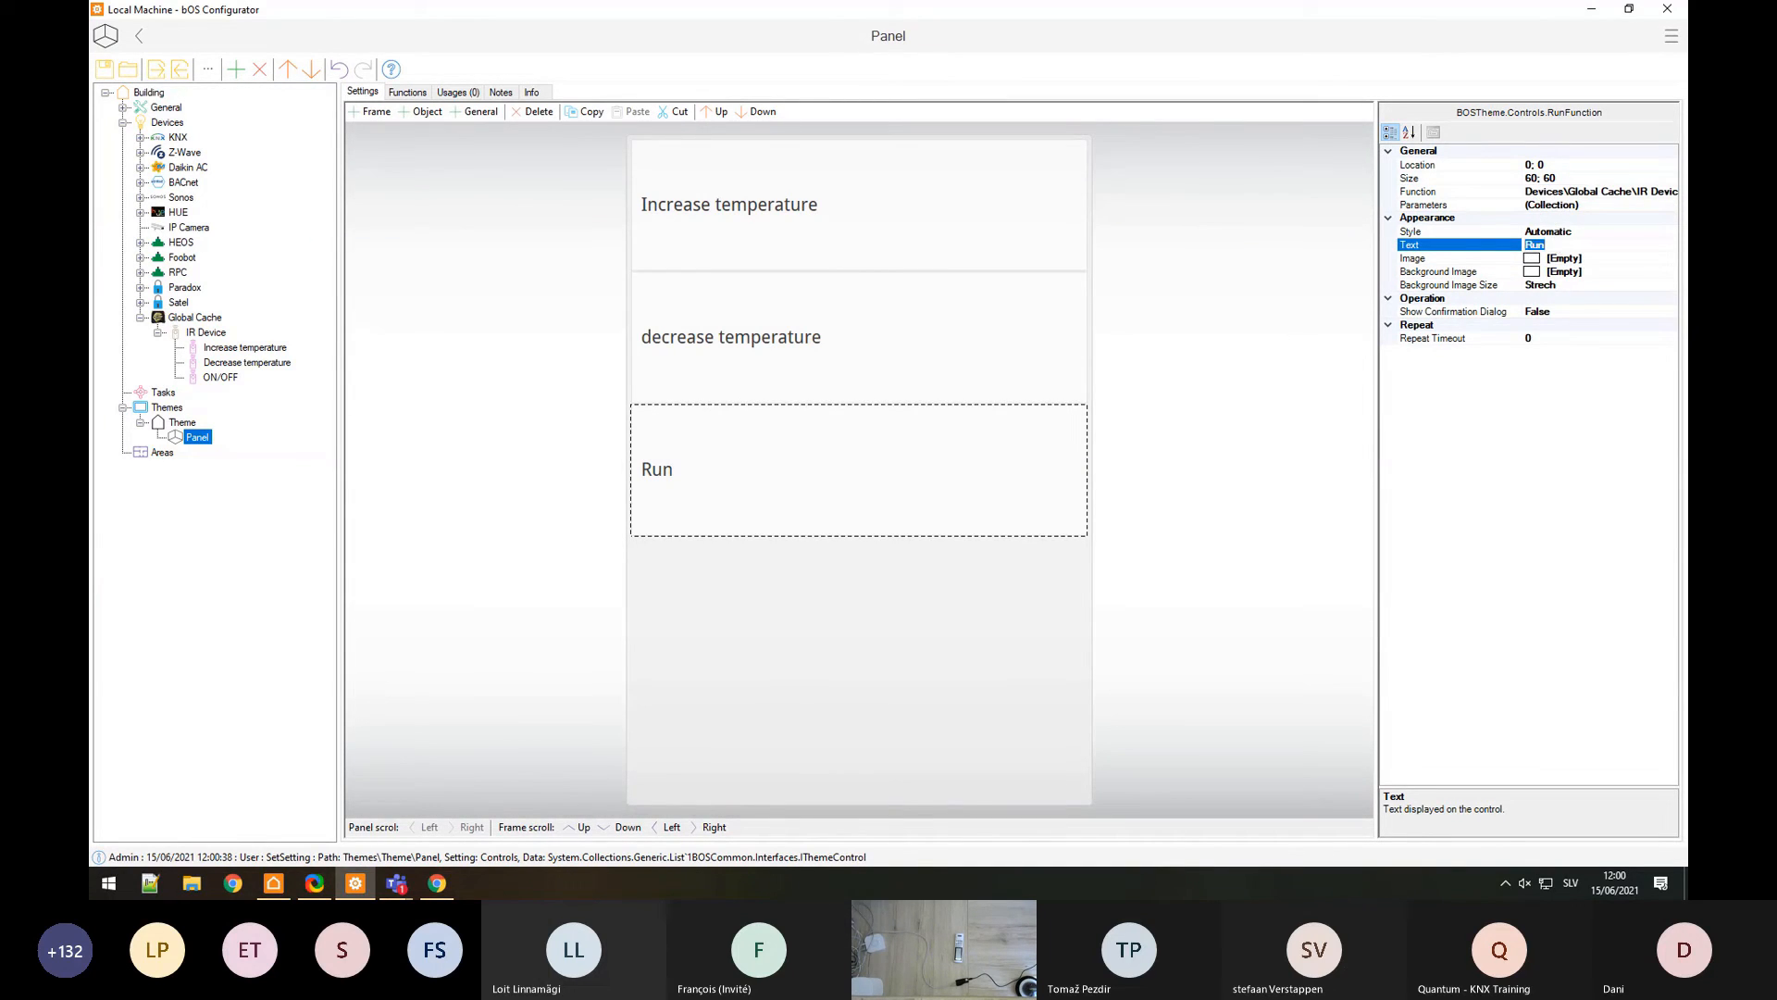
text(ON/OFF)
click(896, 294)
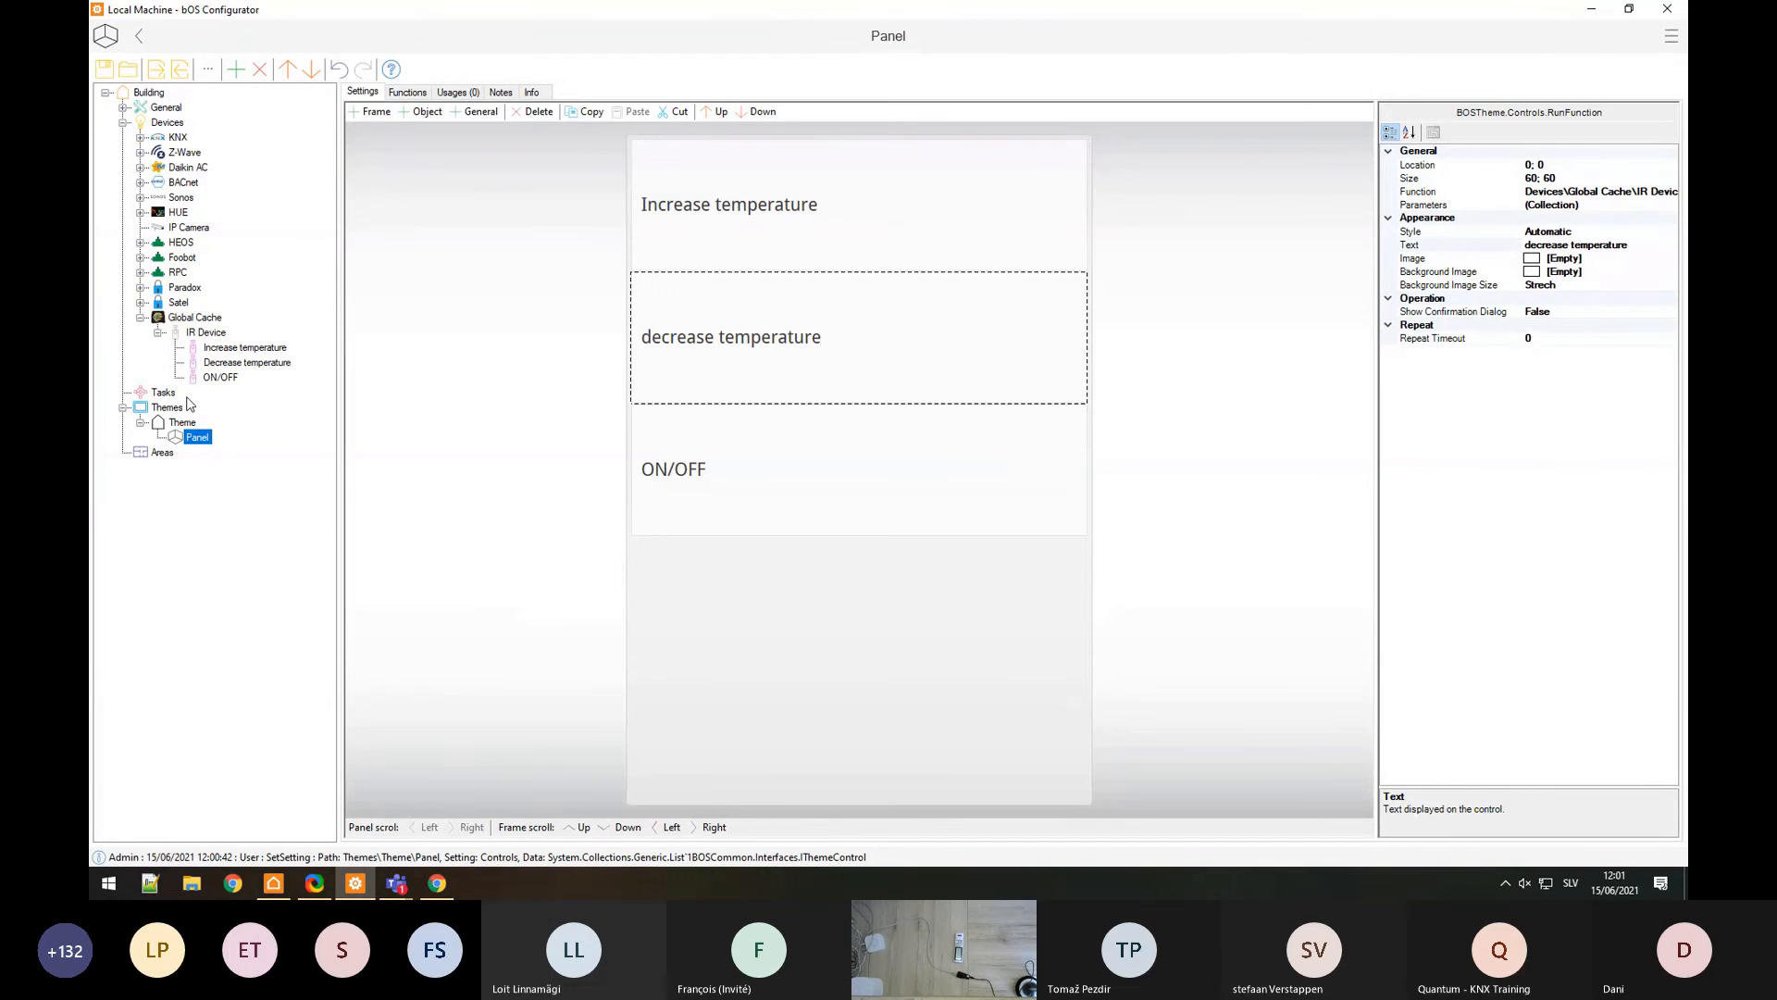
click(141, 319)
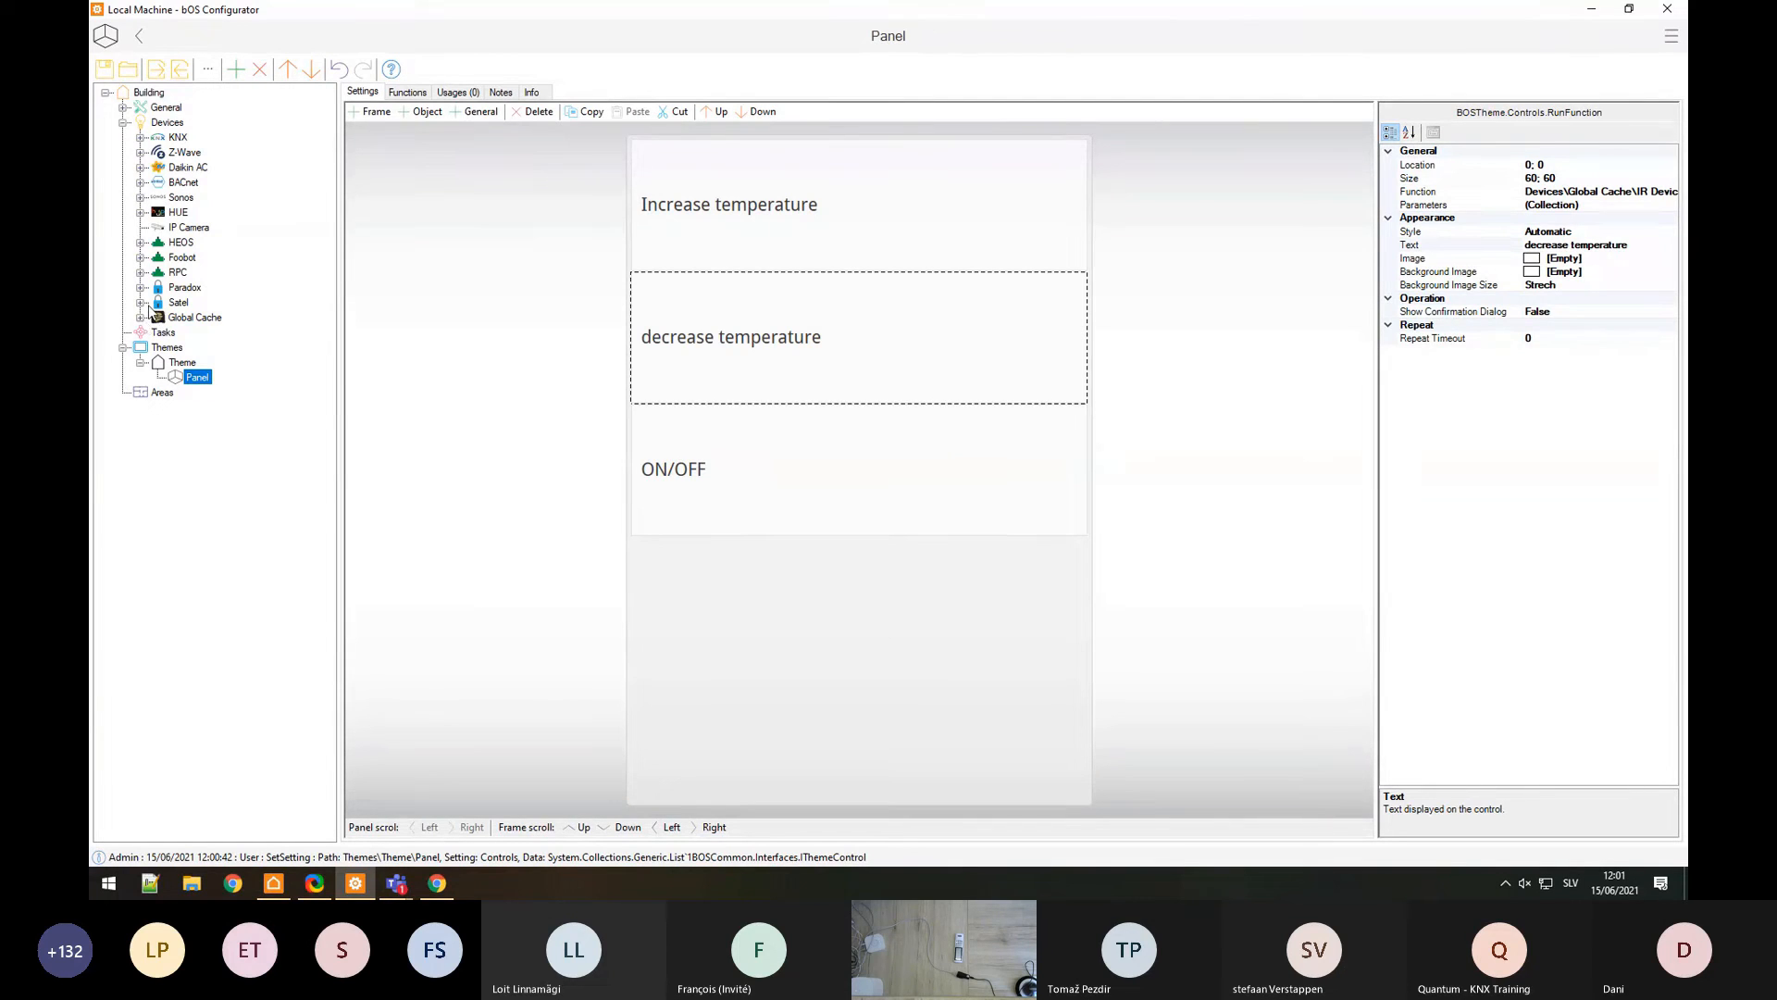
Step: Add a Kodi device under the project's Devices node, then start a Windows search
click(179, 126)
right_click(180, 124)
click(206, 136)
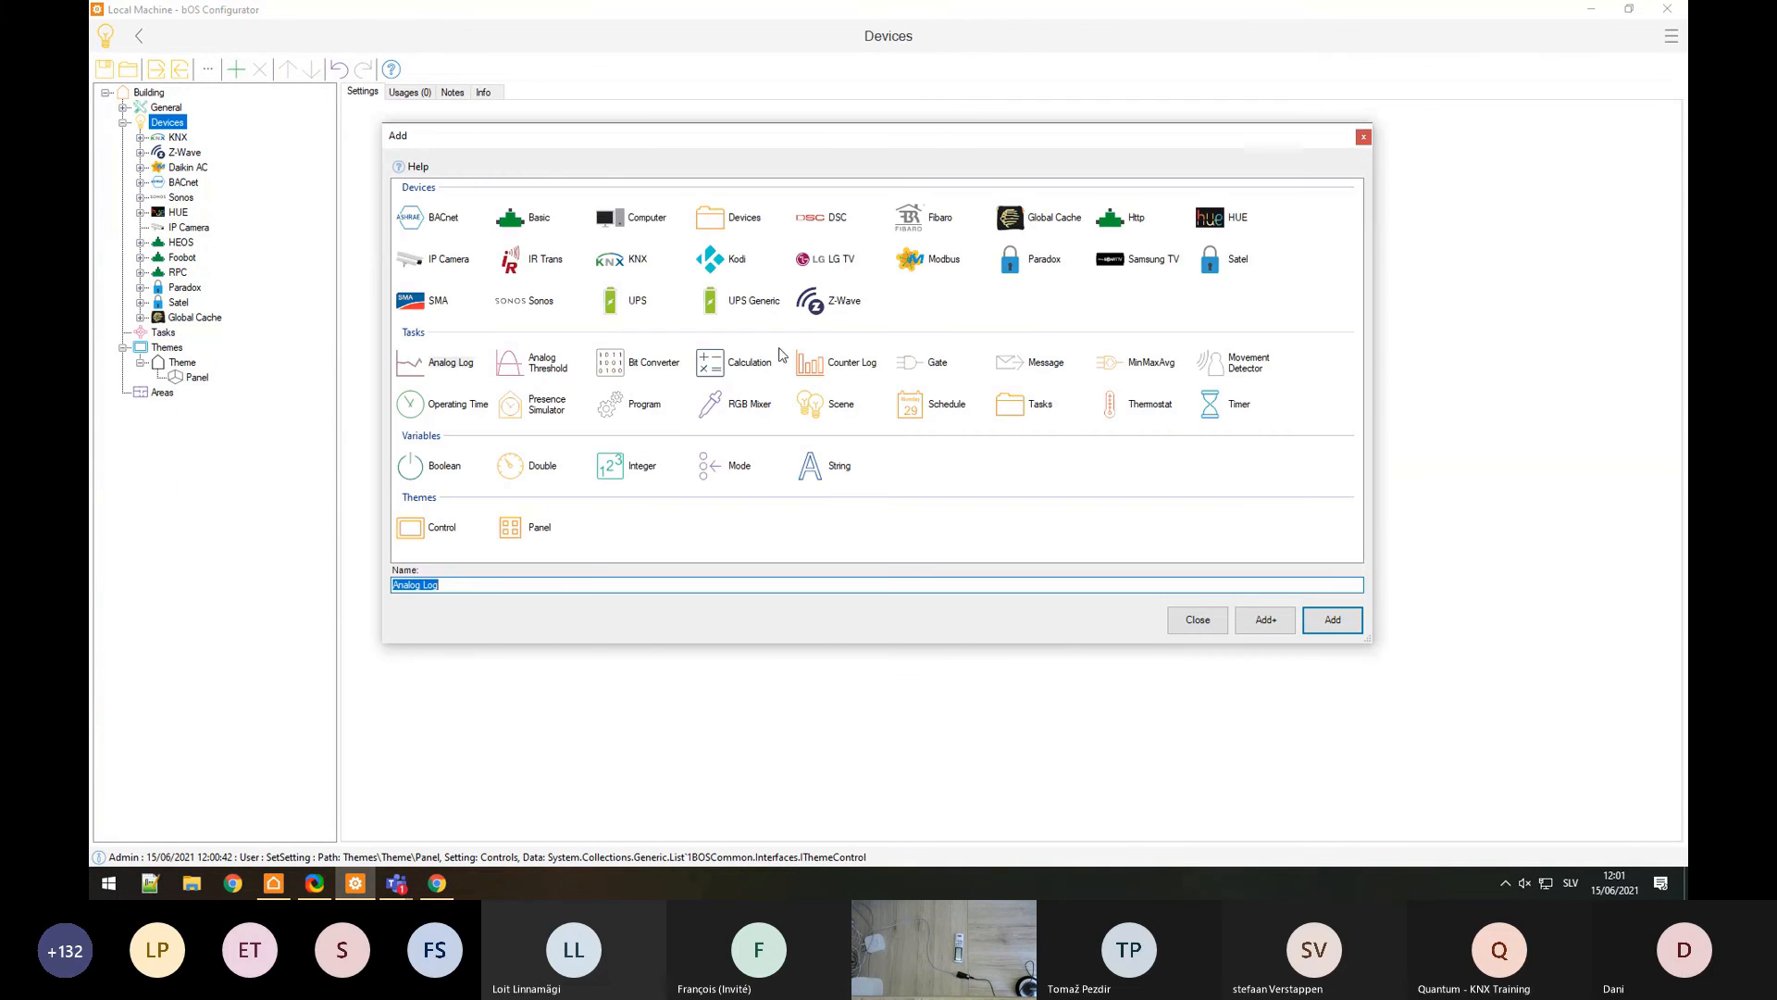
click(721, 266)
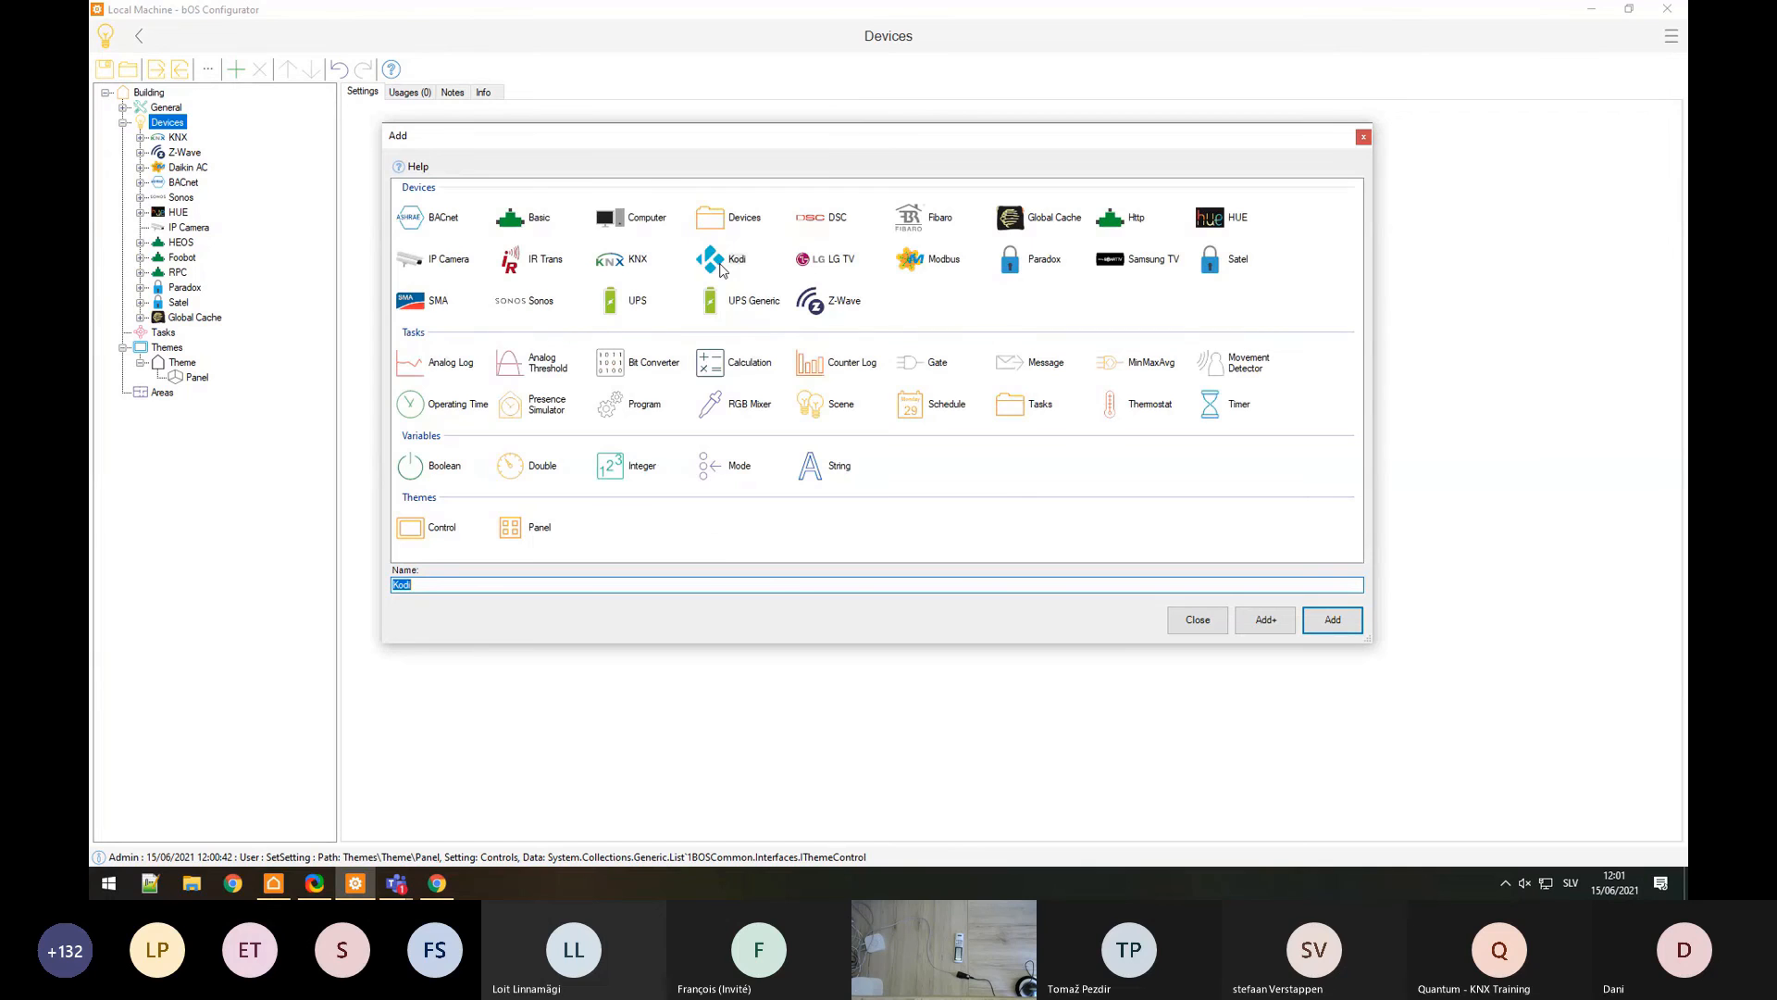
click(1333, 620)
key(super)
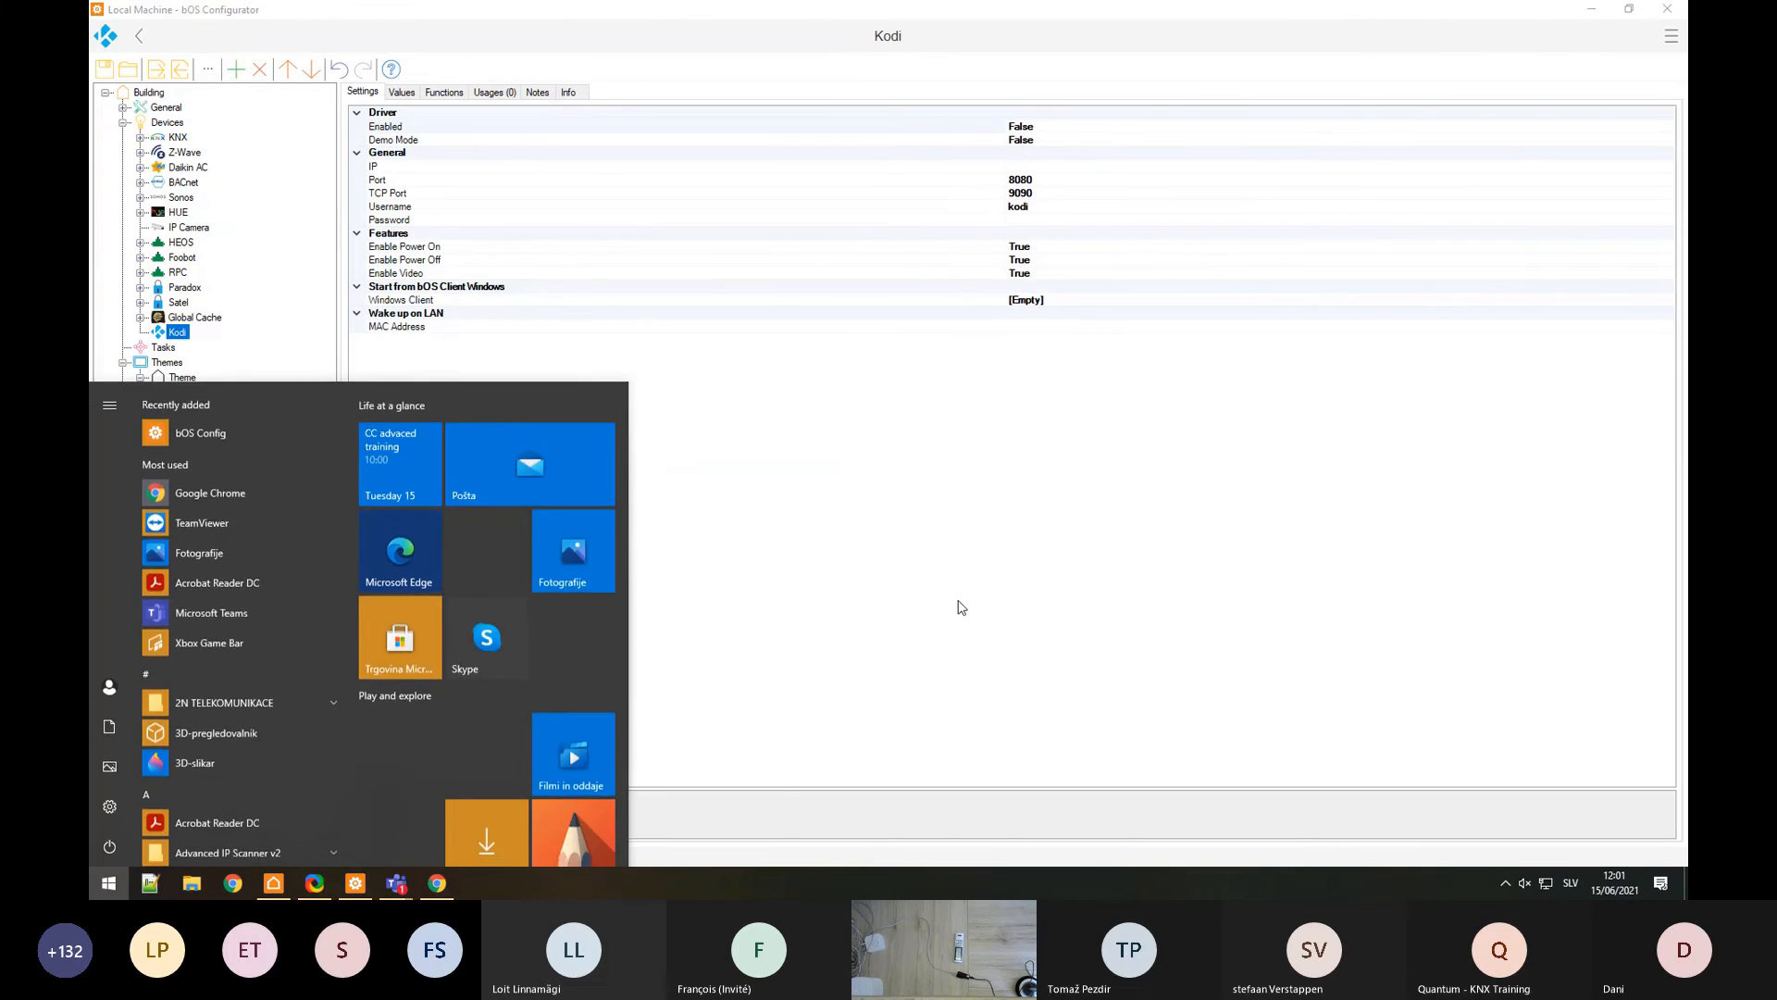
Step: Launch Kodi from Windows search ('kod') and go to its System settings page
text(kod)
key(Return)
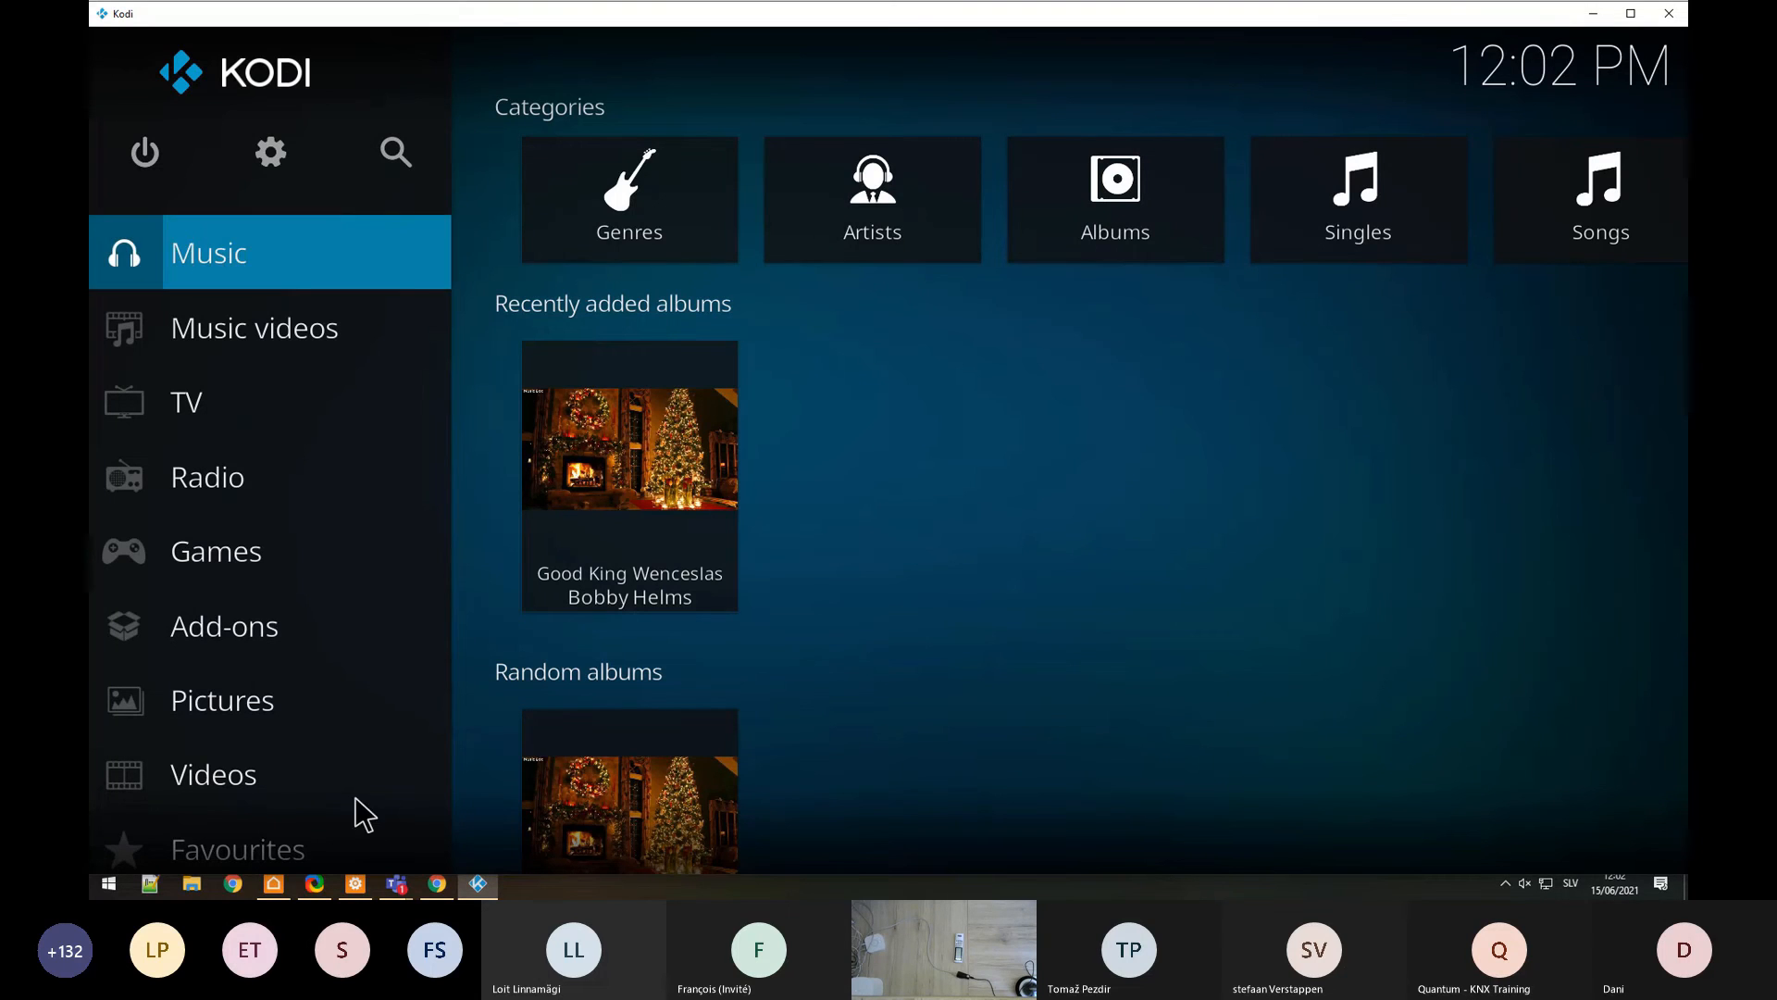
mouse_move(342, 647)
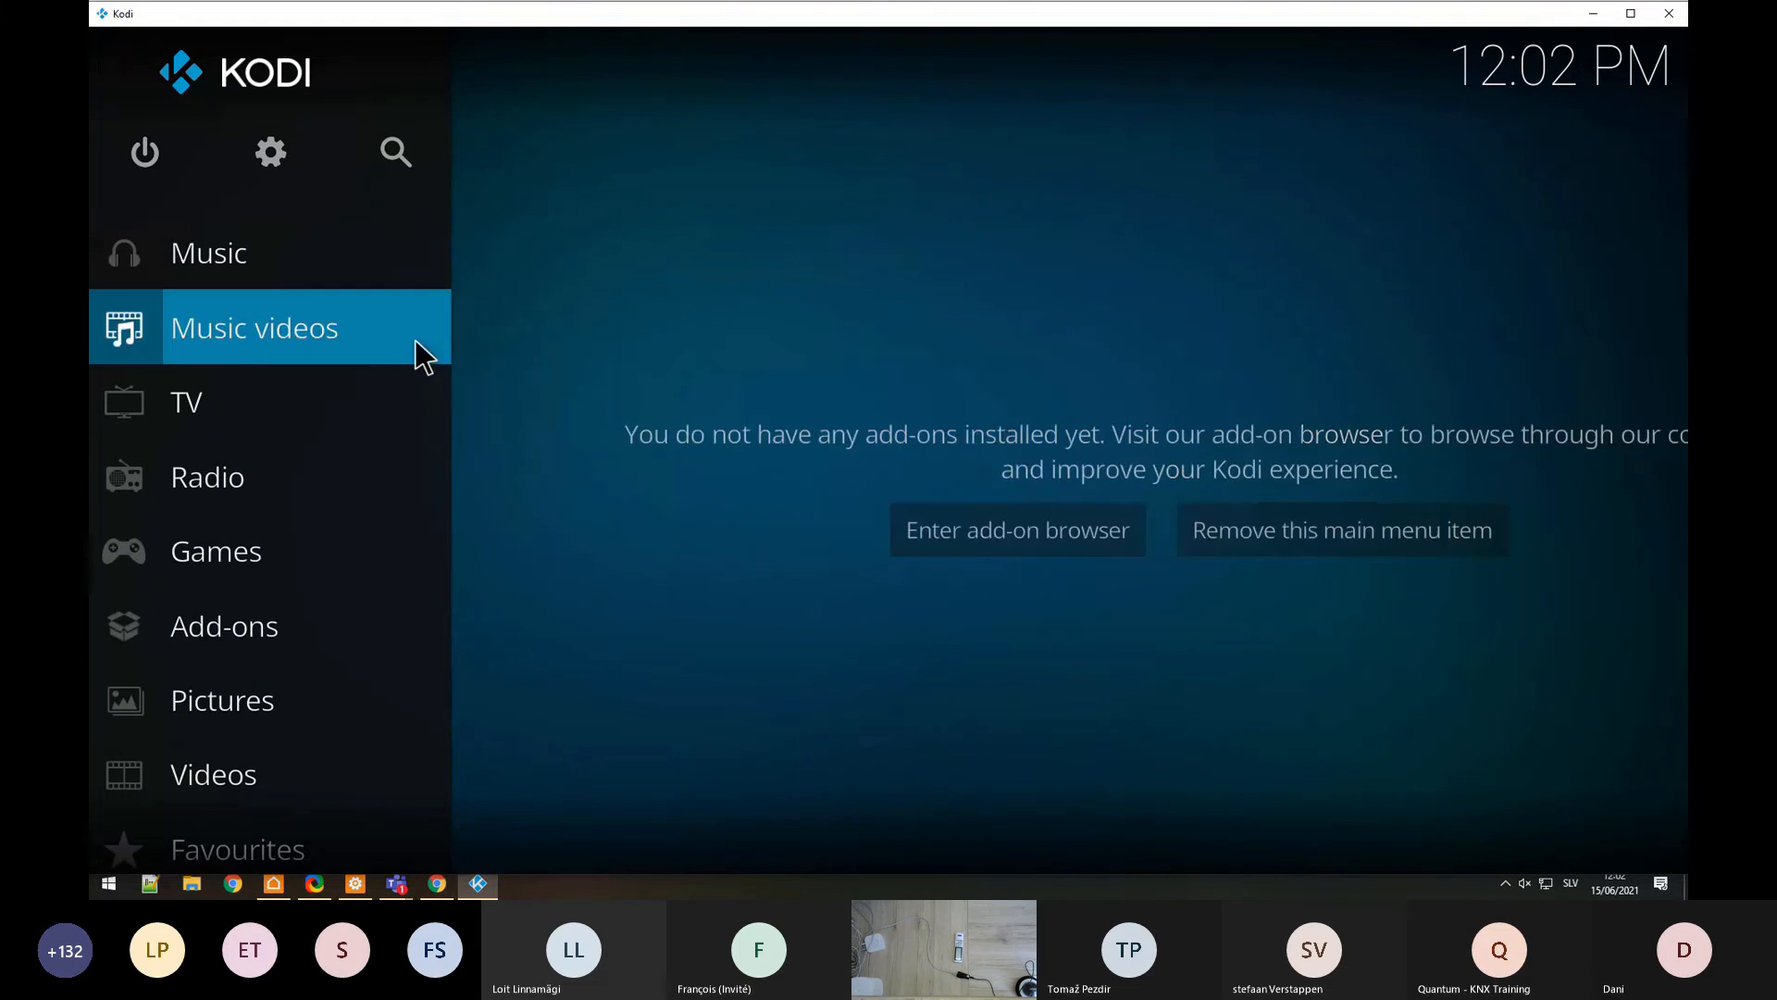
click(282, 174)
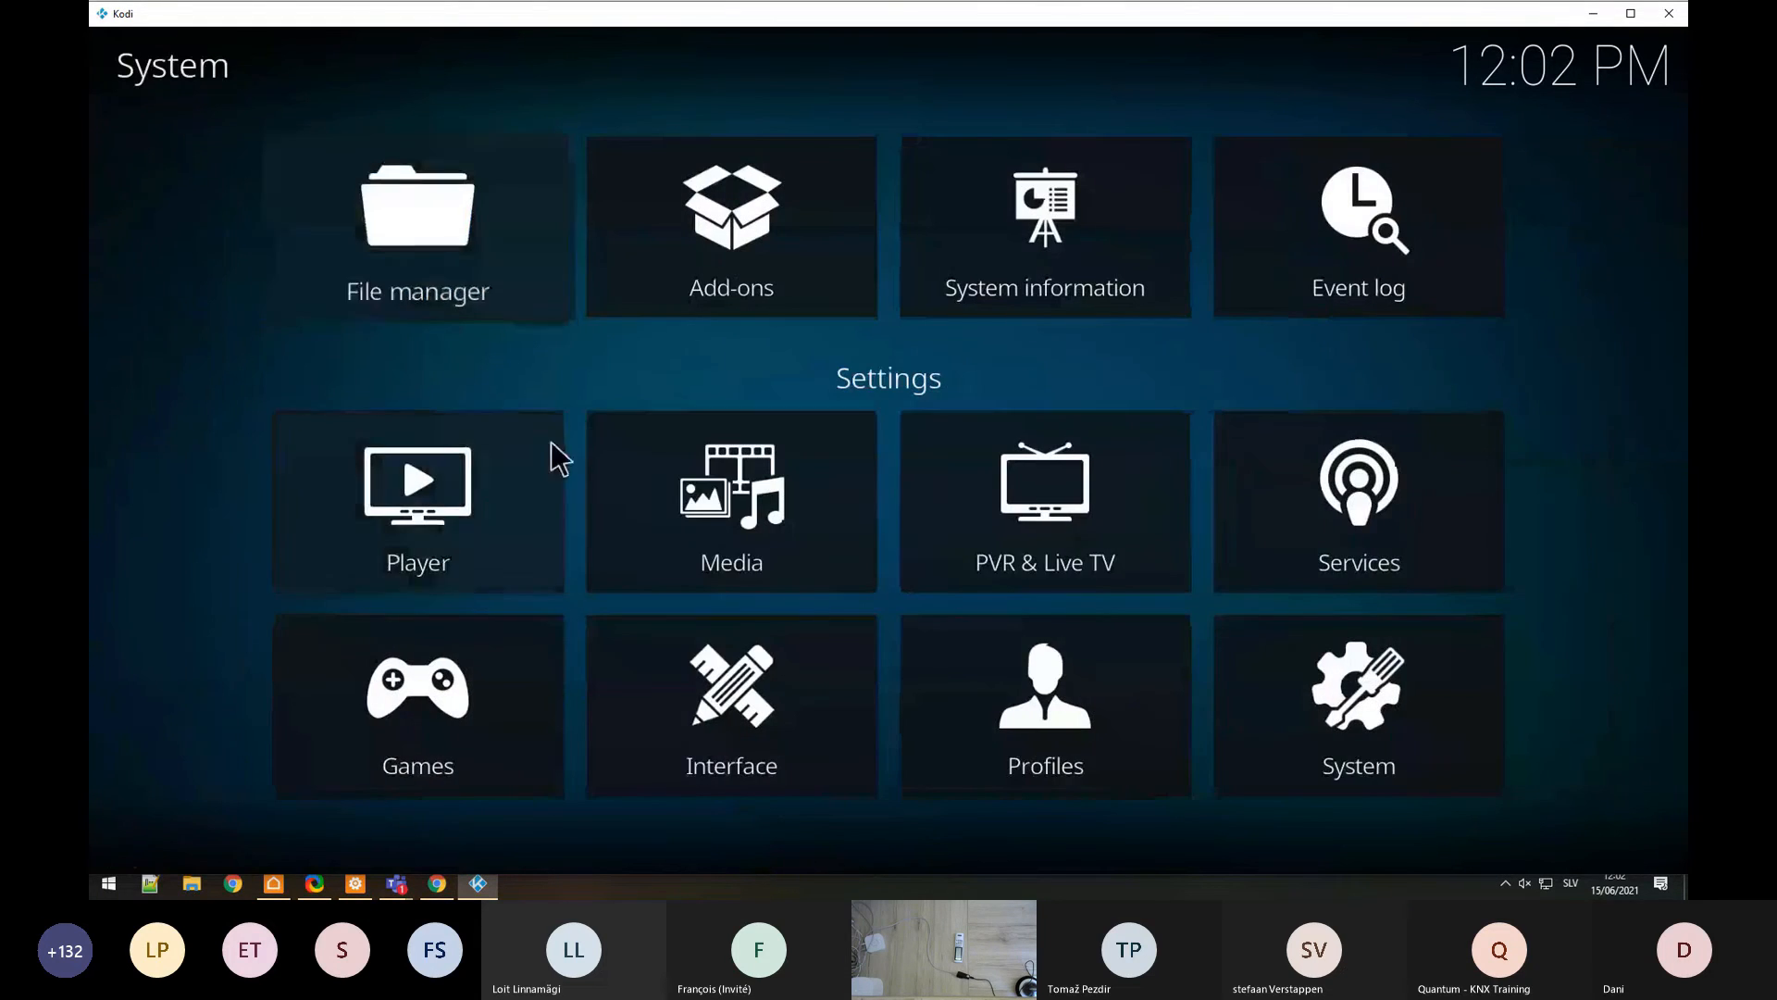
Step: In Services > Control, enable HTTP remote control with a password and allow control from other systems
click(1344, 556)
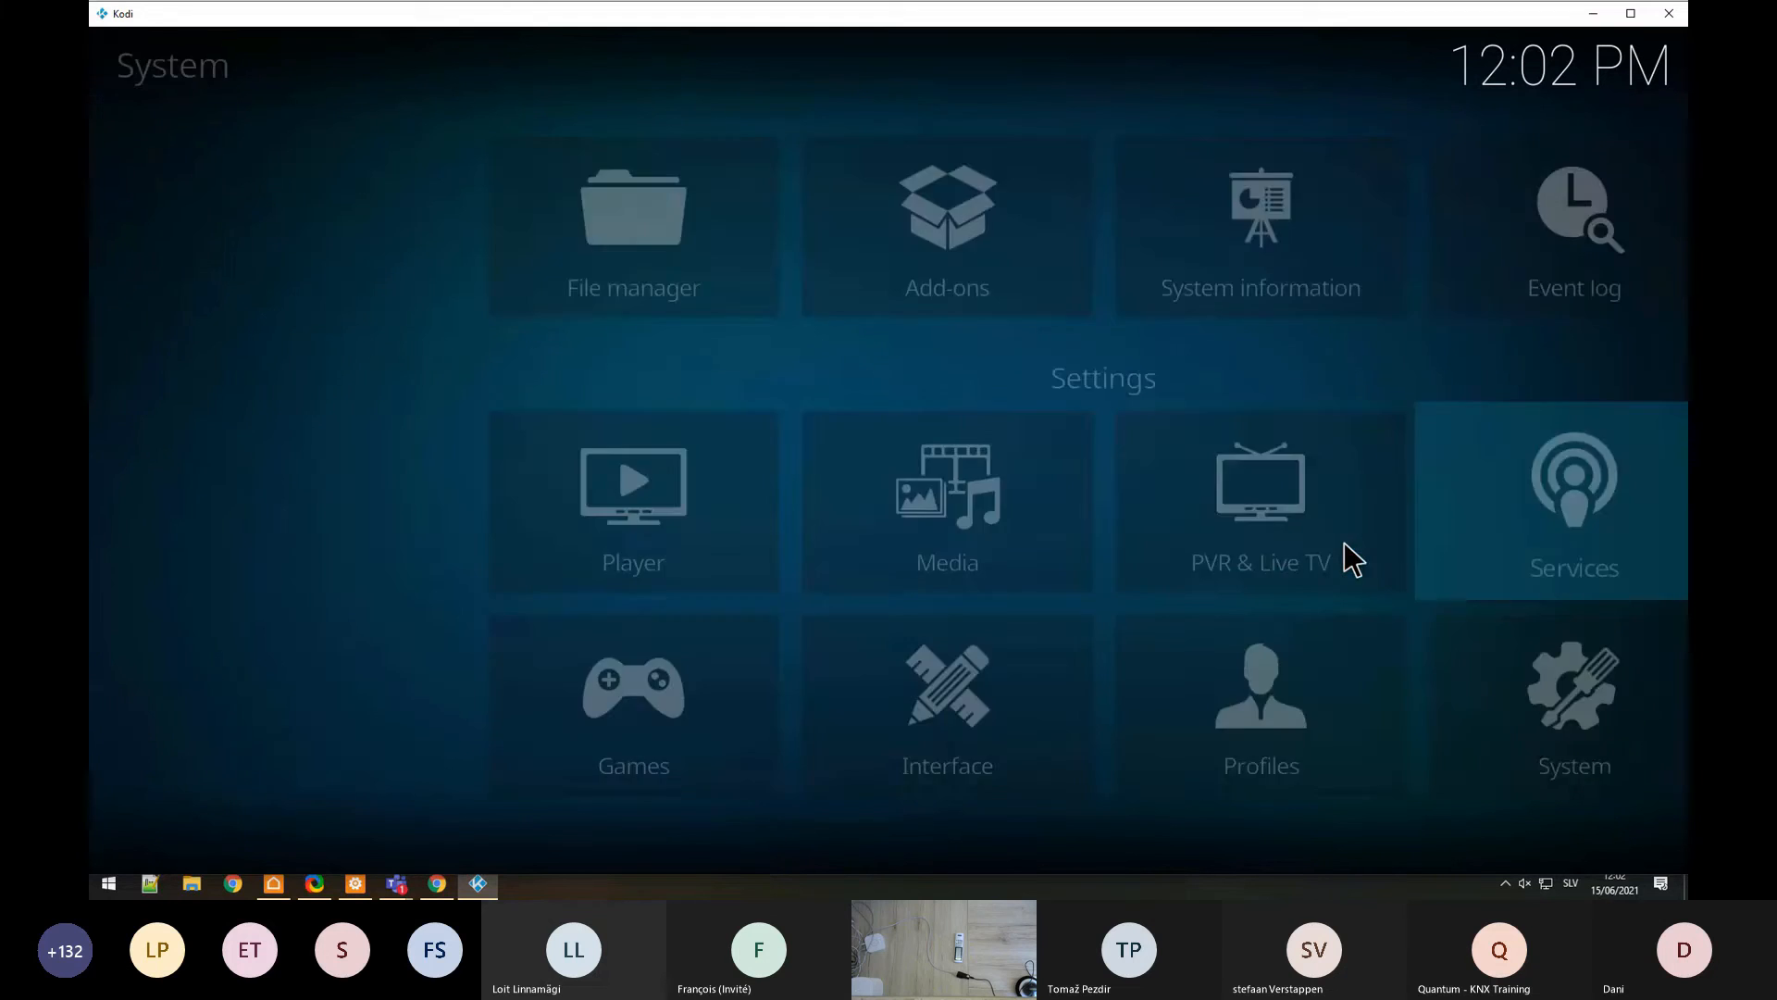
mouse_move(363, 250)
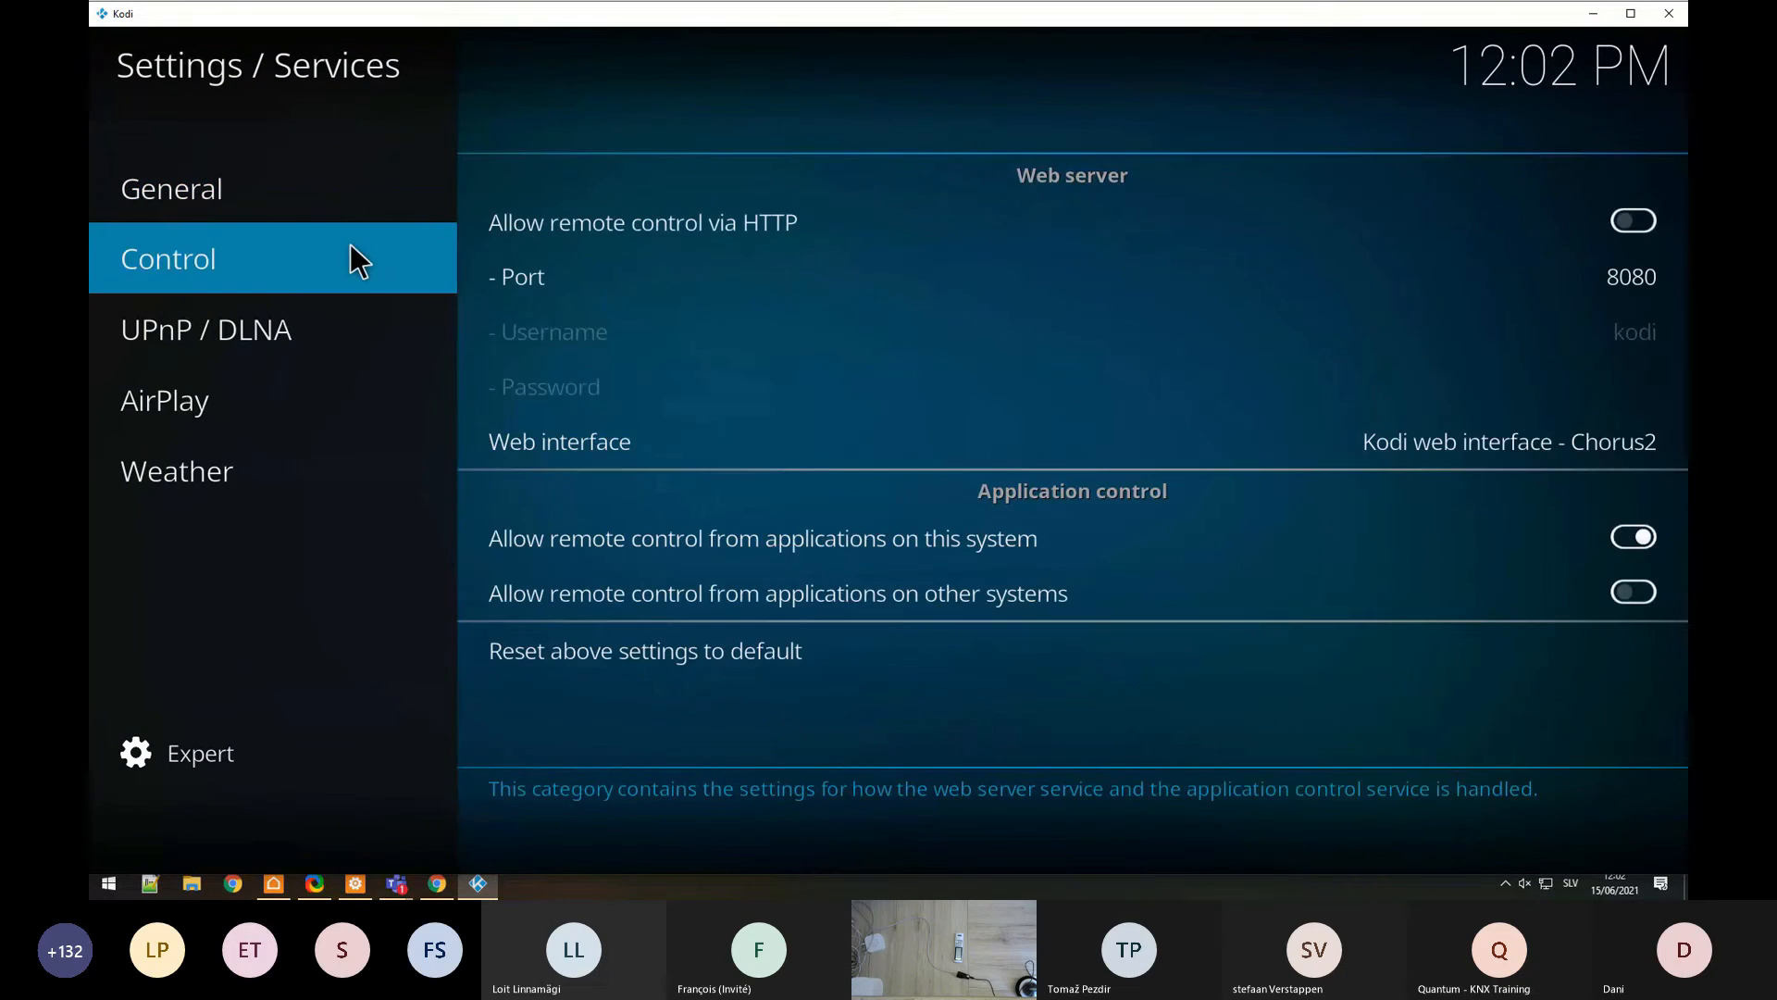
click(611, 224)
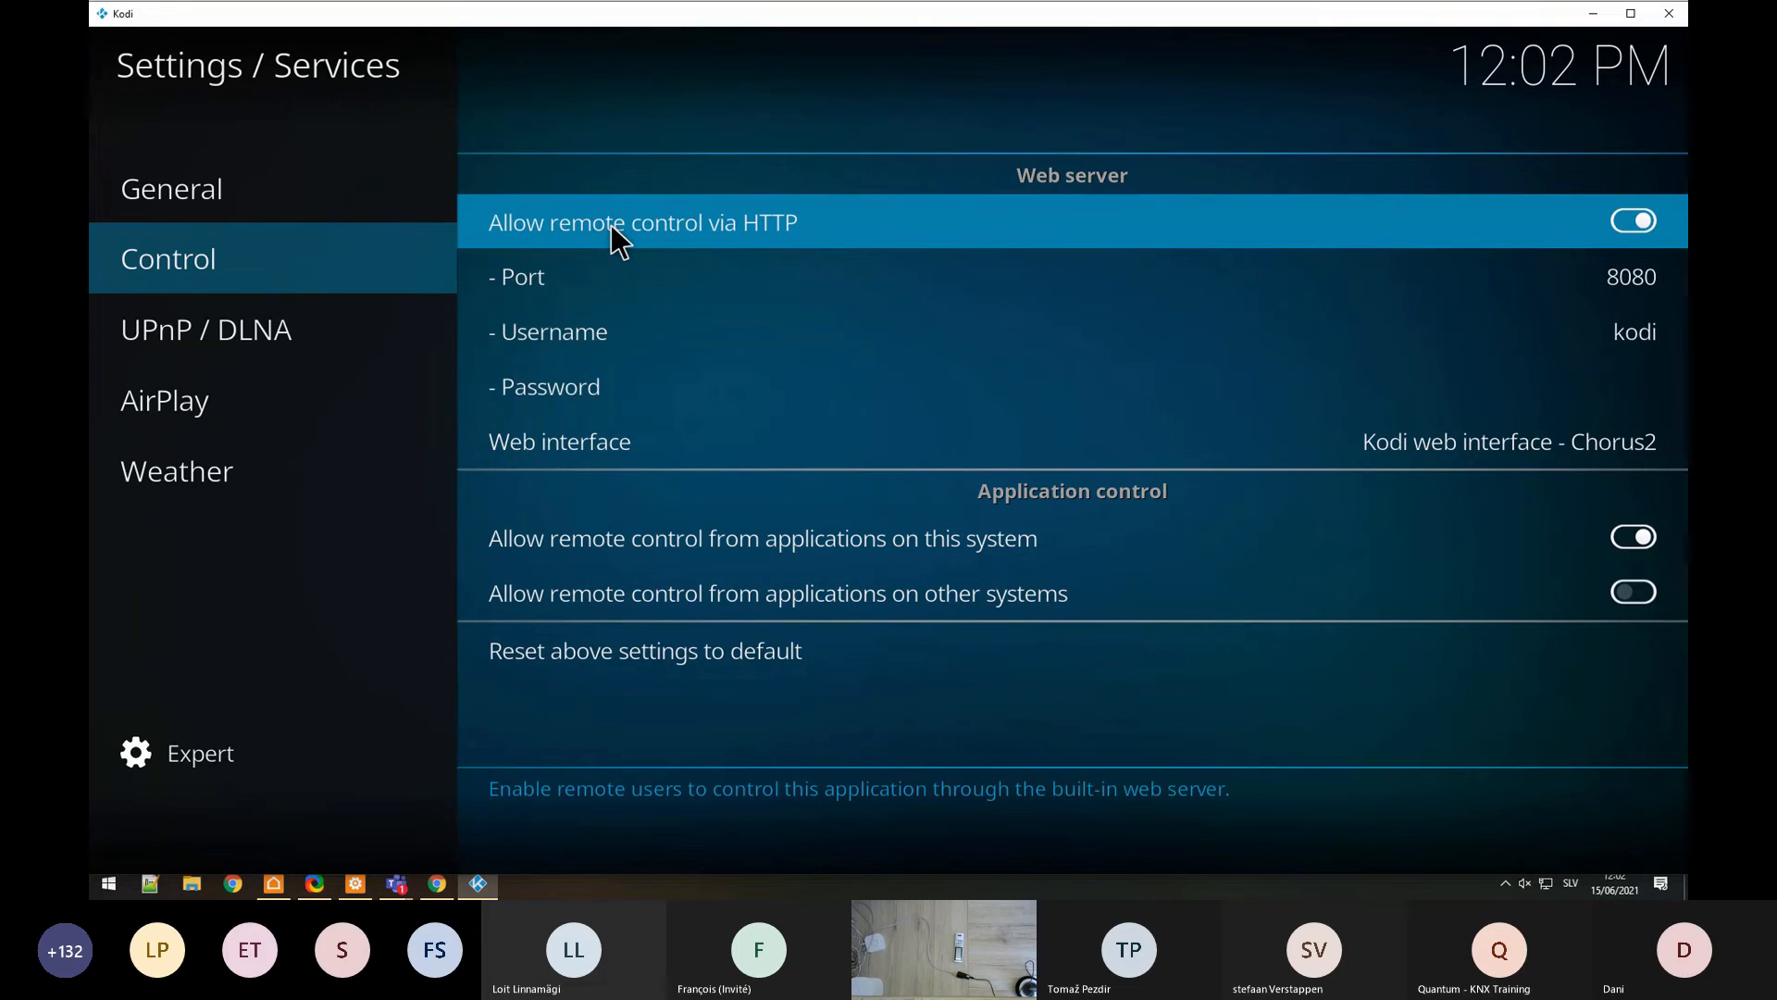
text(kodi)
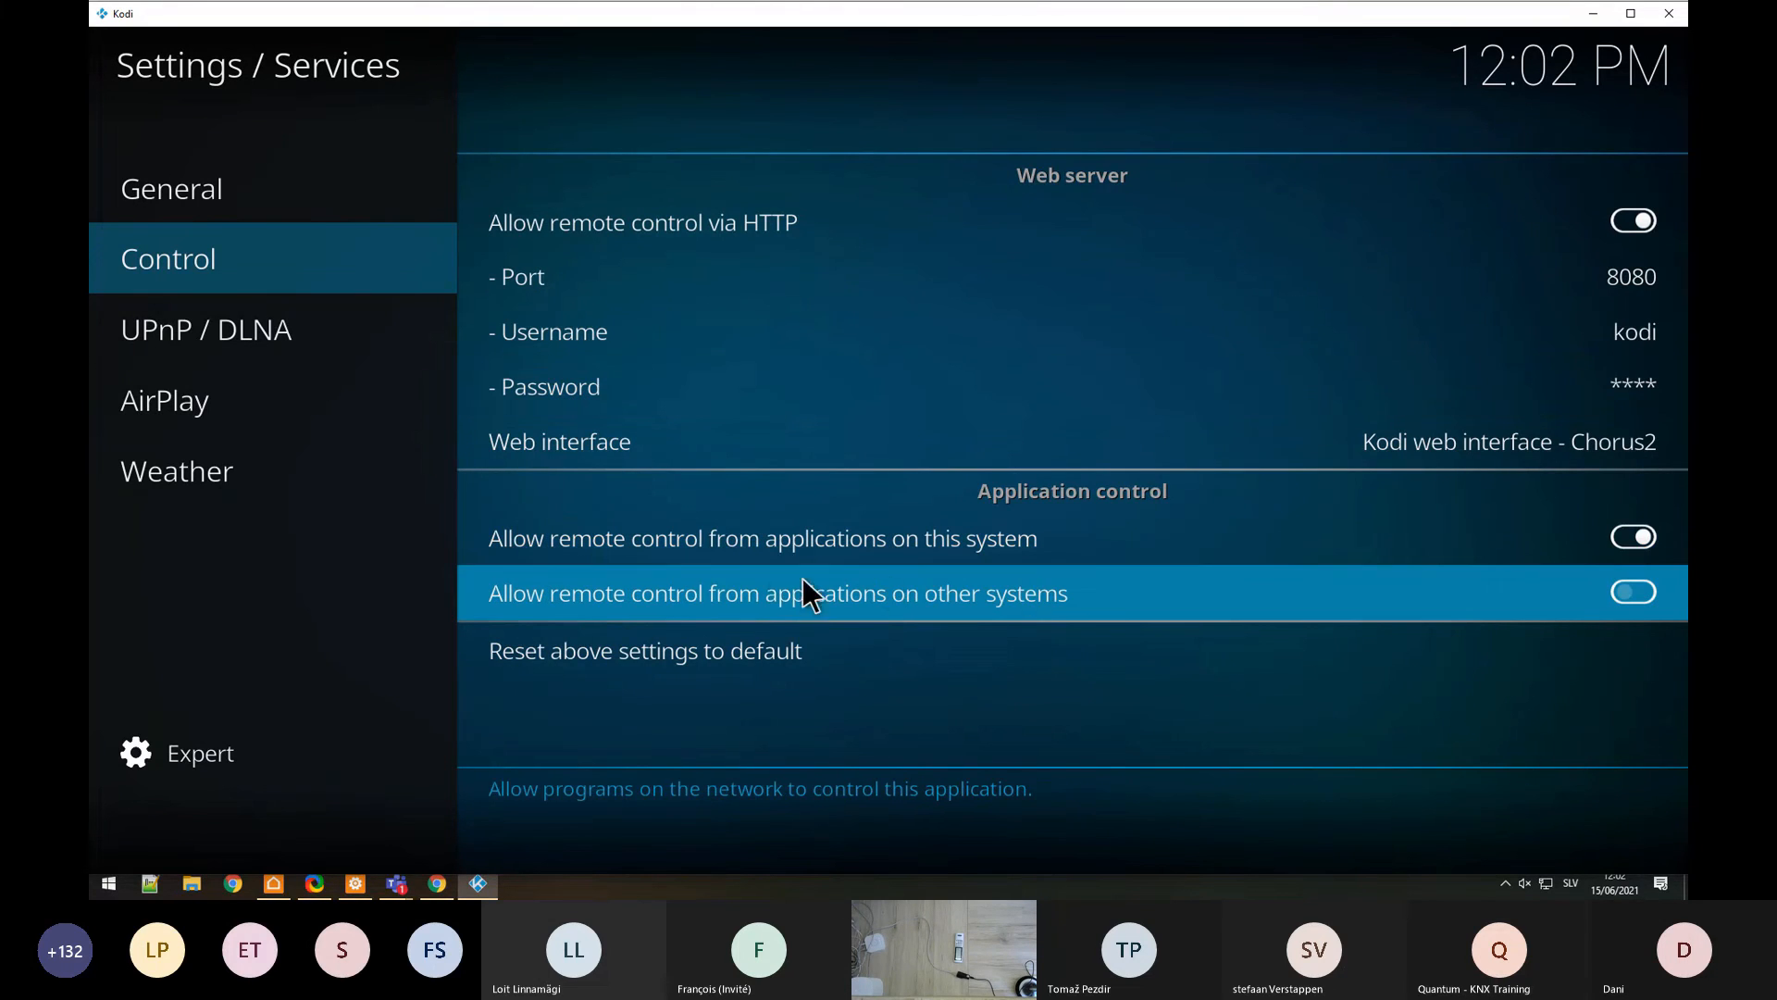
click(713, 604)
key(Escape)
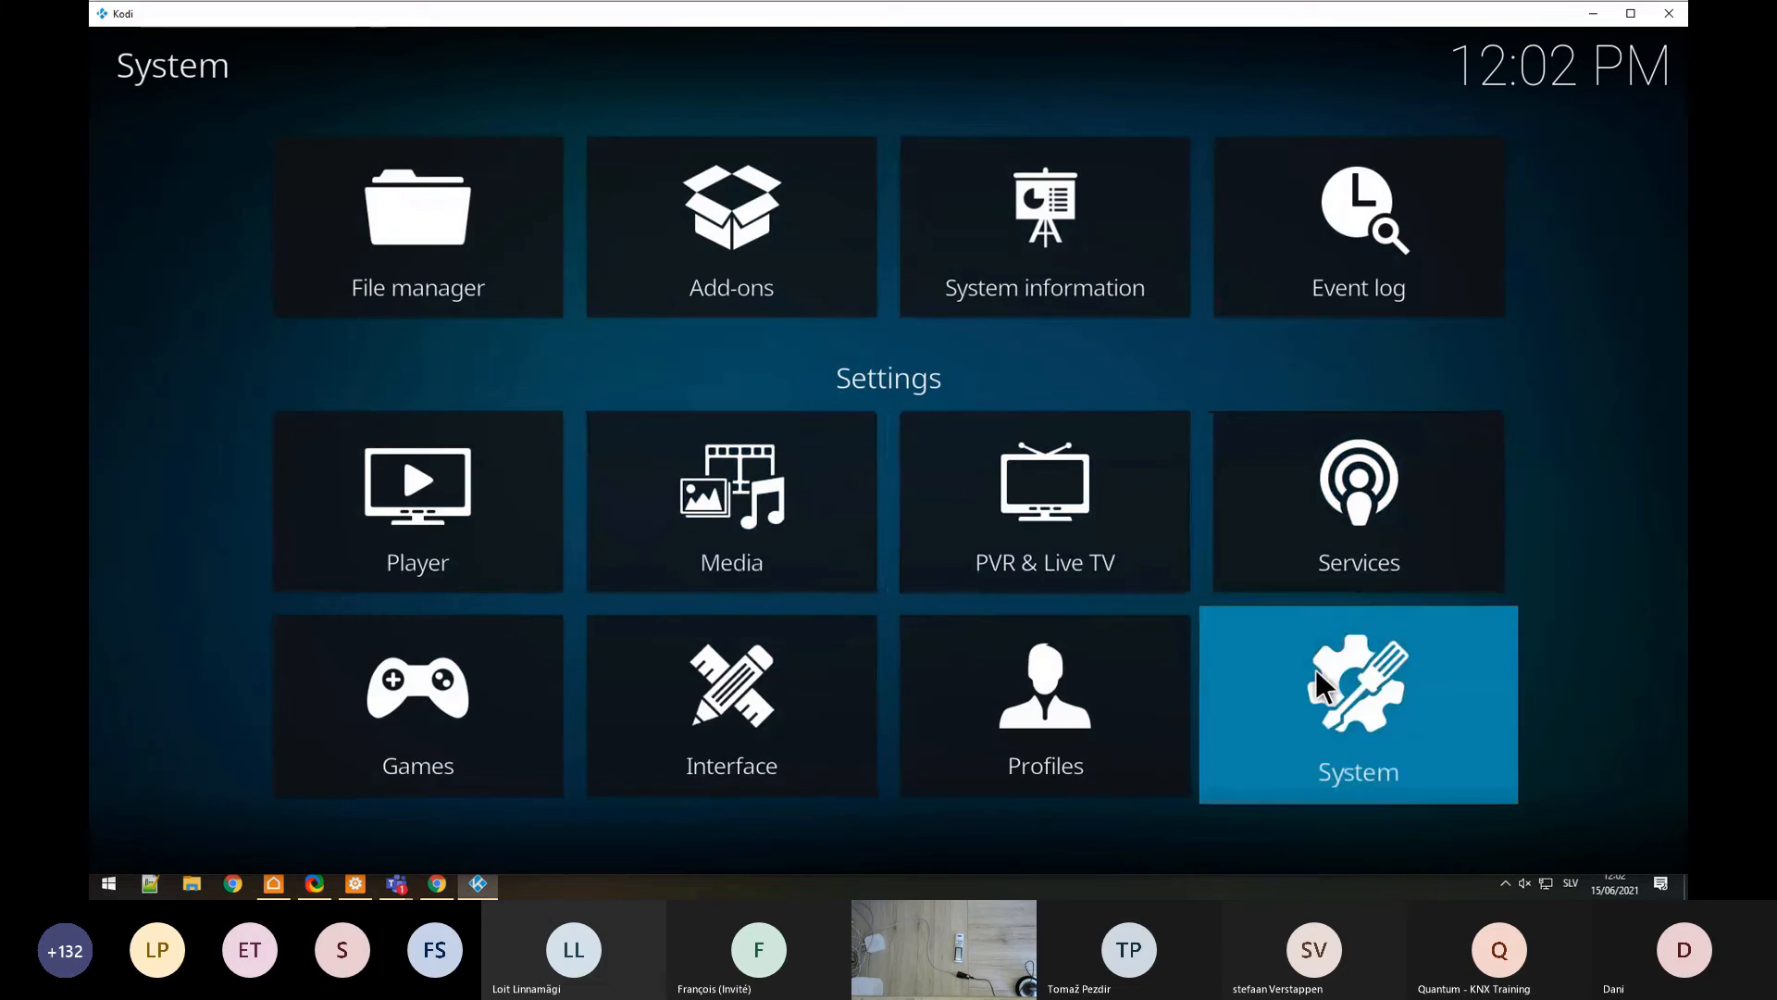
Step: Enable Kodi's proxy server at 192.168.128.25, port 9090, with a username and password
click(1314, 669)
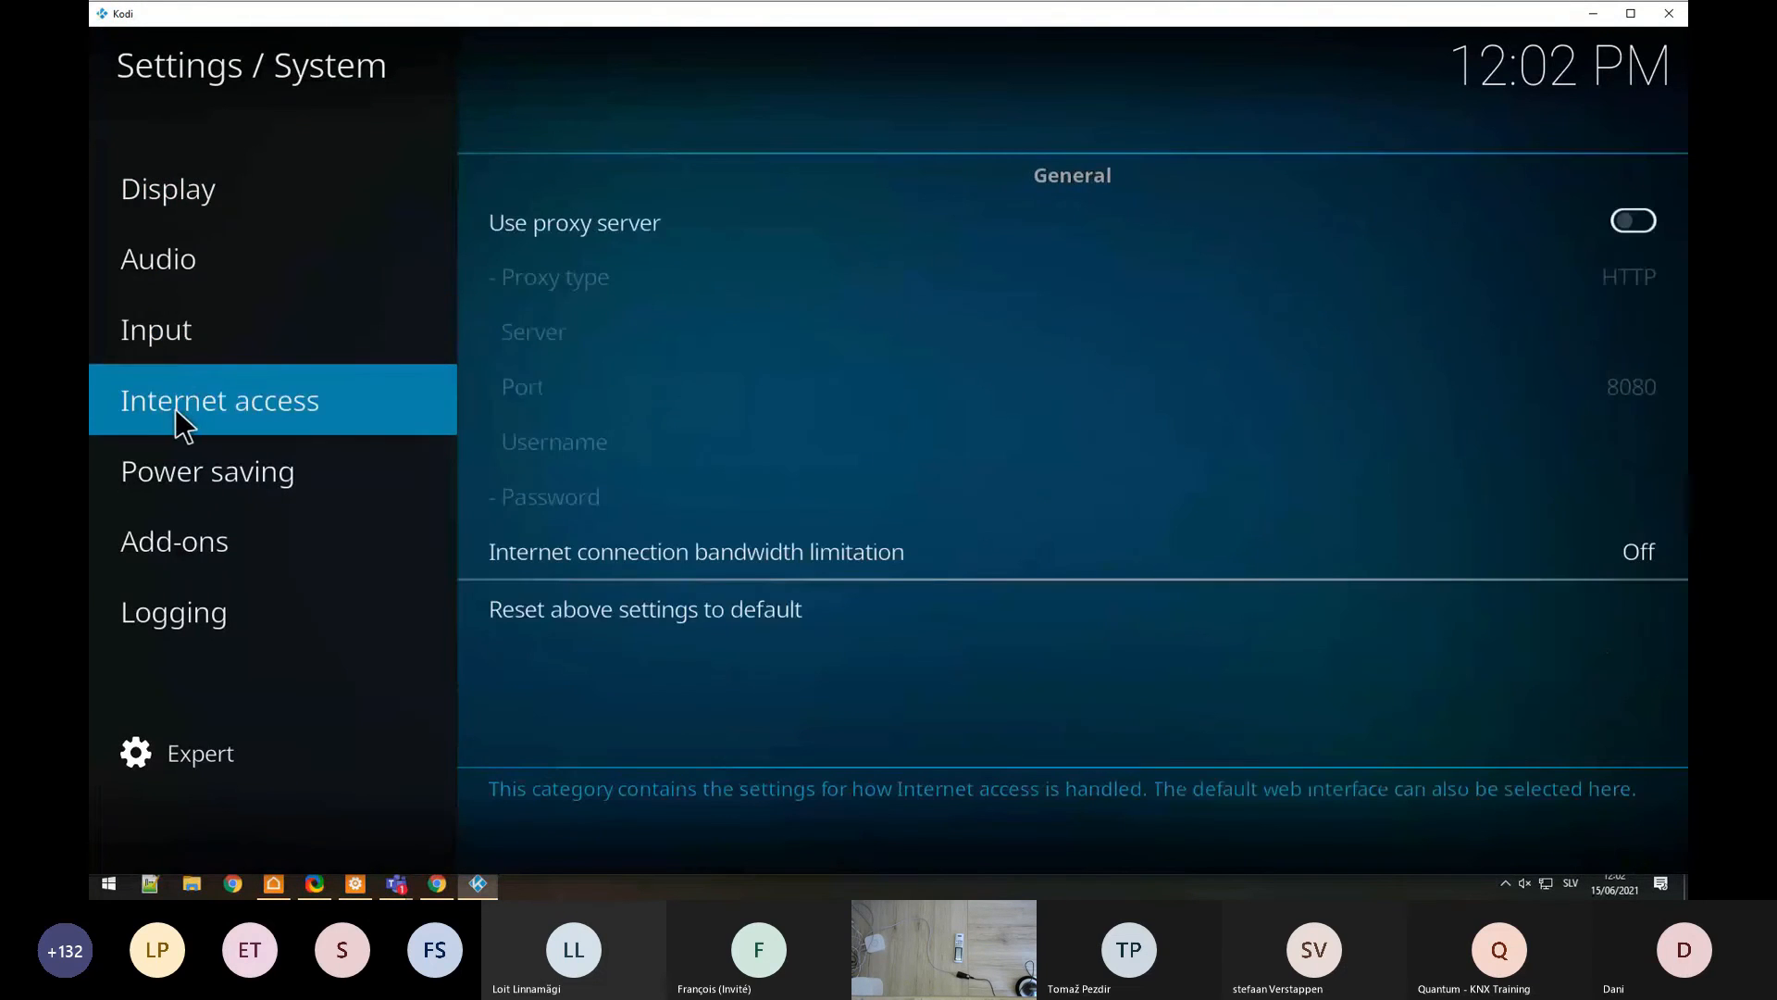
click(654, 236)
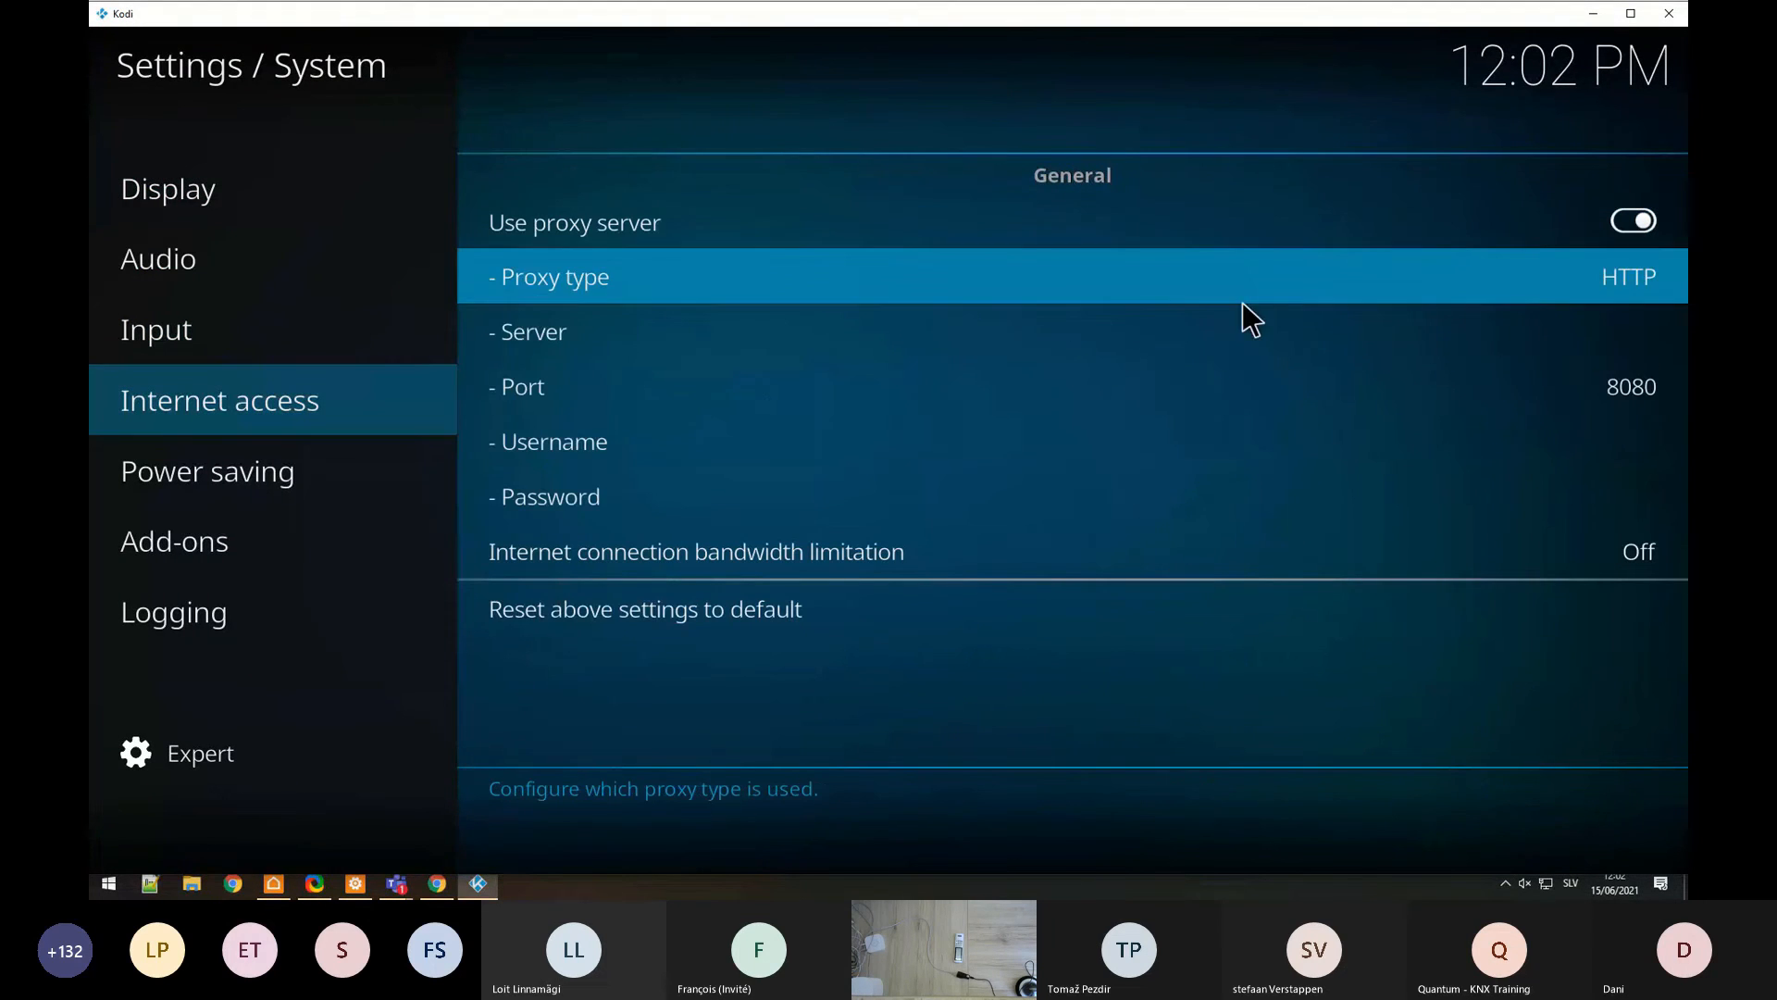
text(192.)
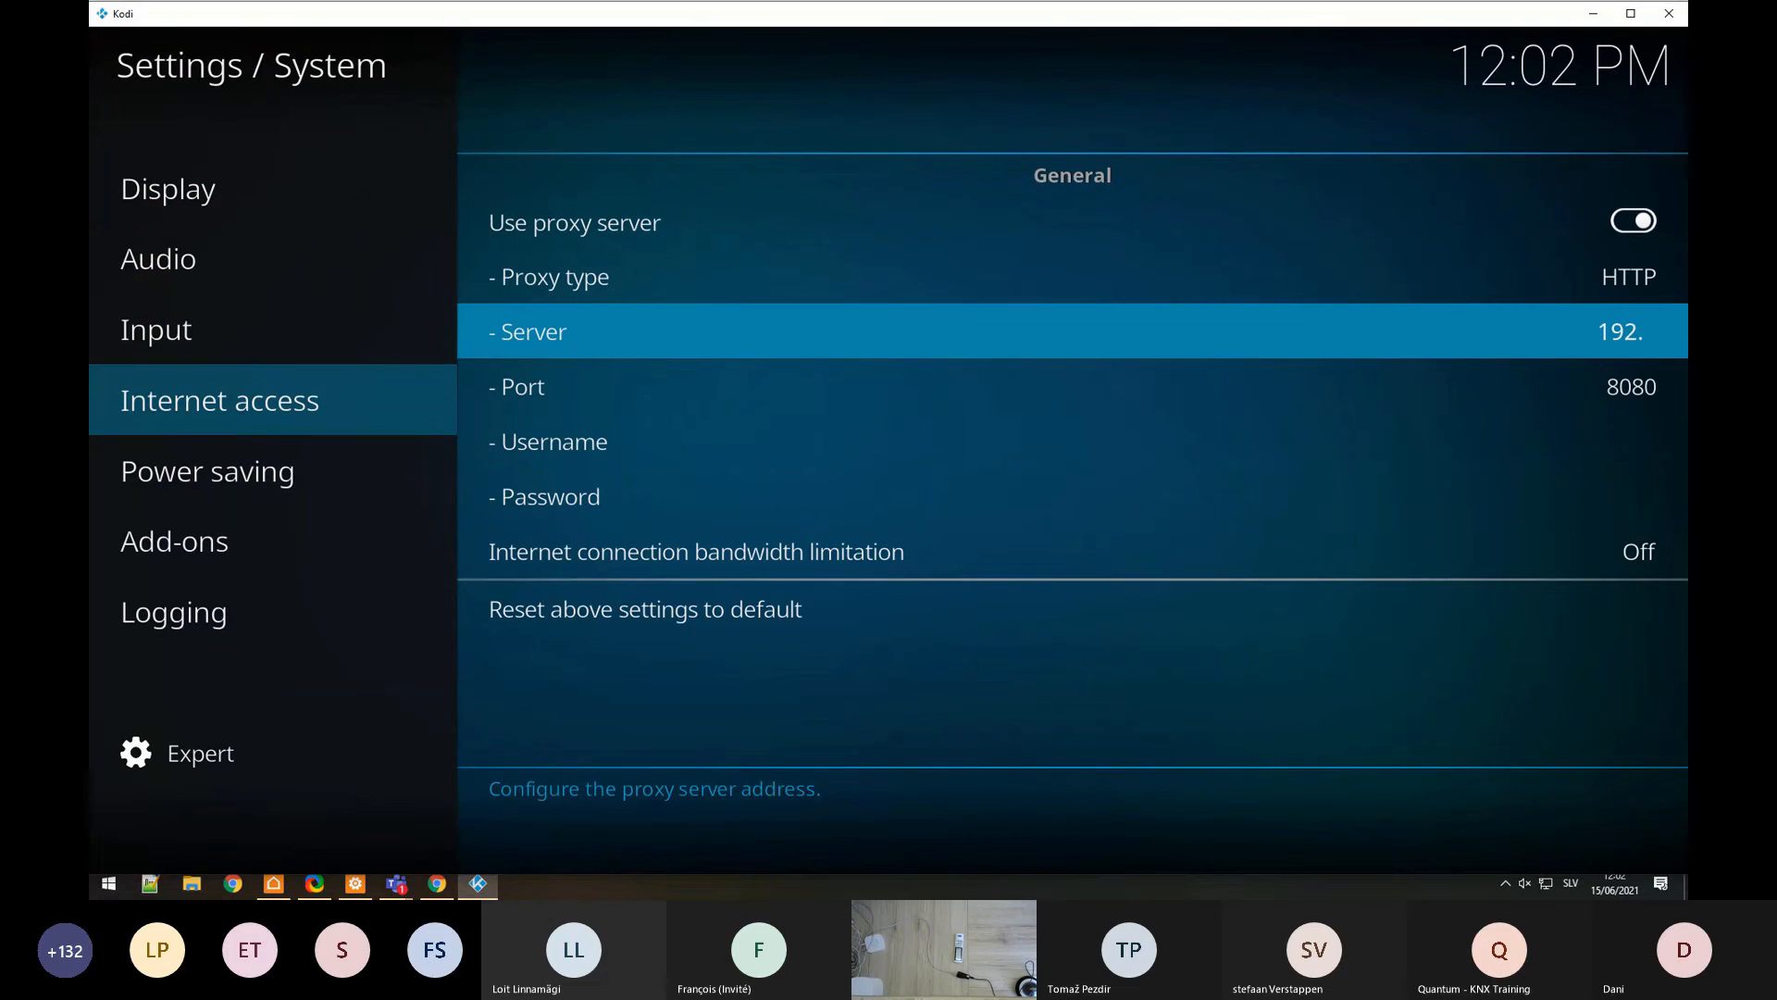
text(168.128.25)
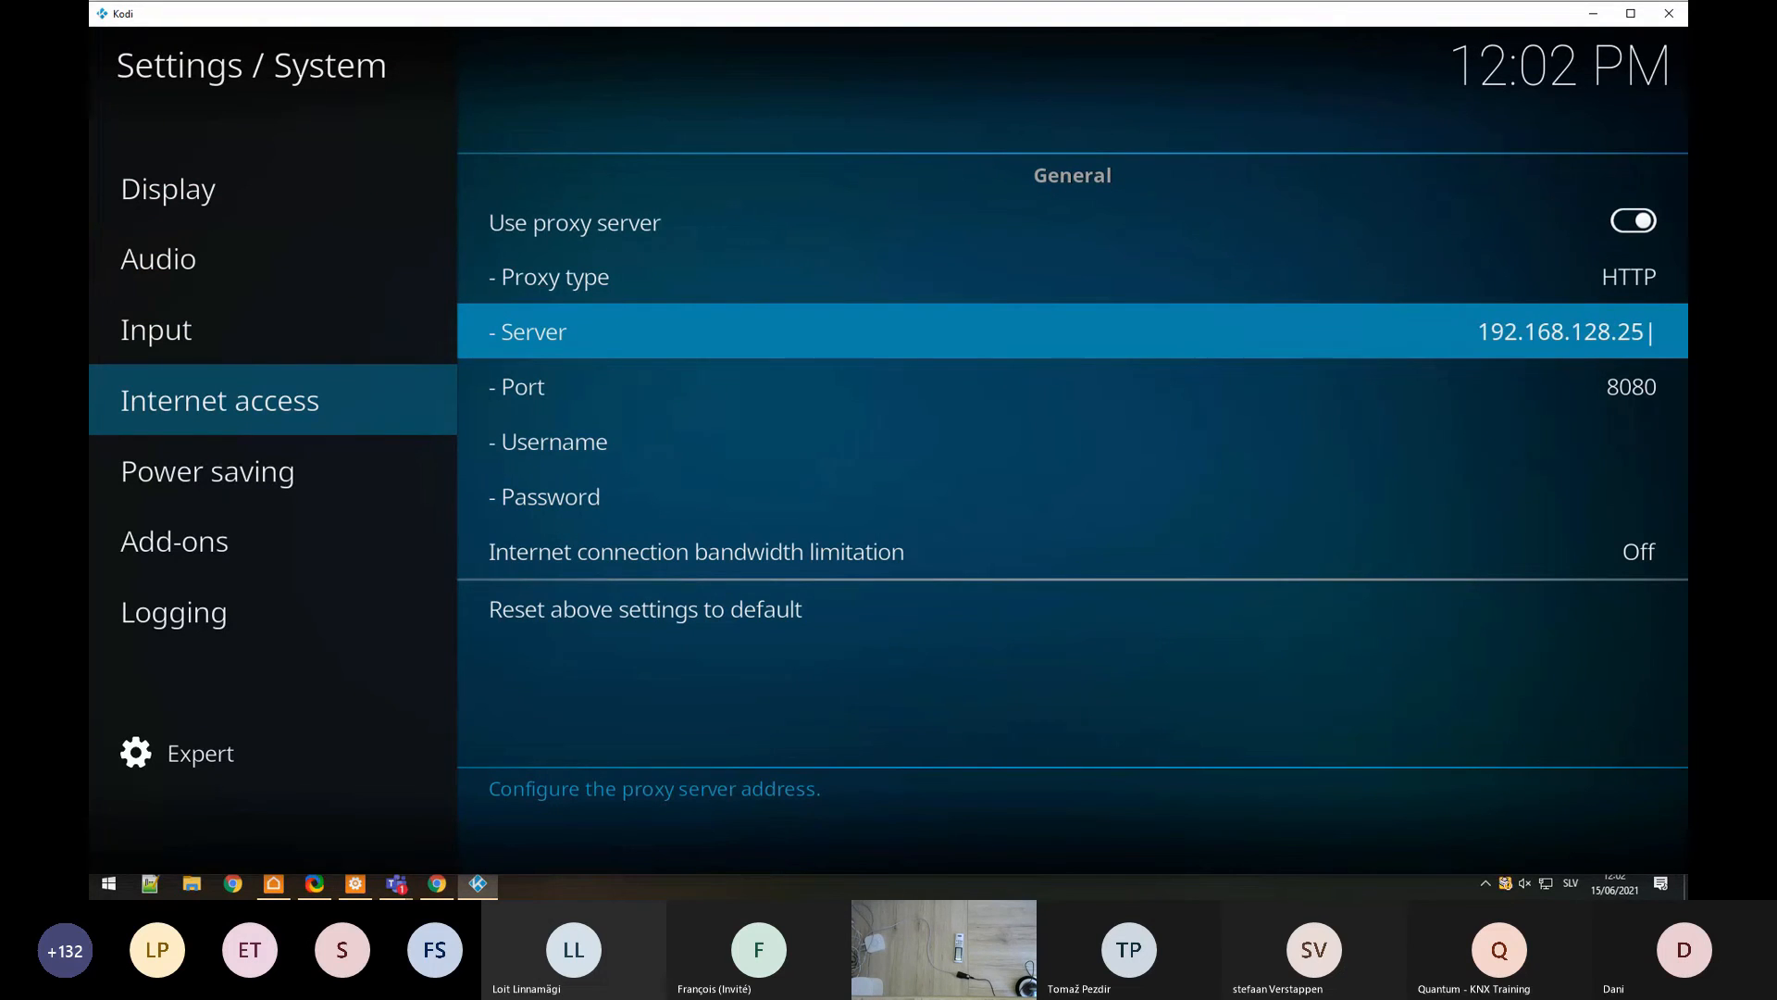
click(1553, 362)
key(BackSpace)
key(BackSpace)
key(BackSpace)
key(BackSpace)
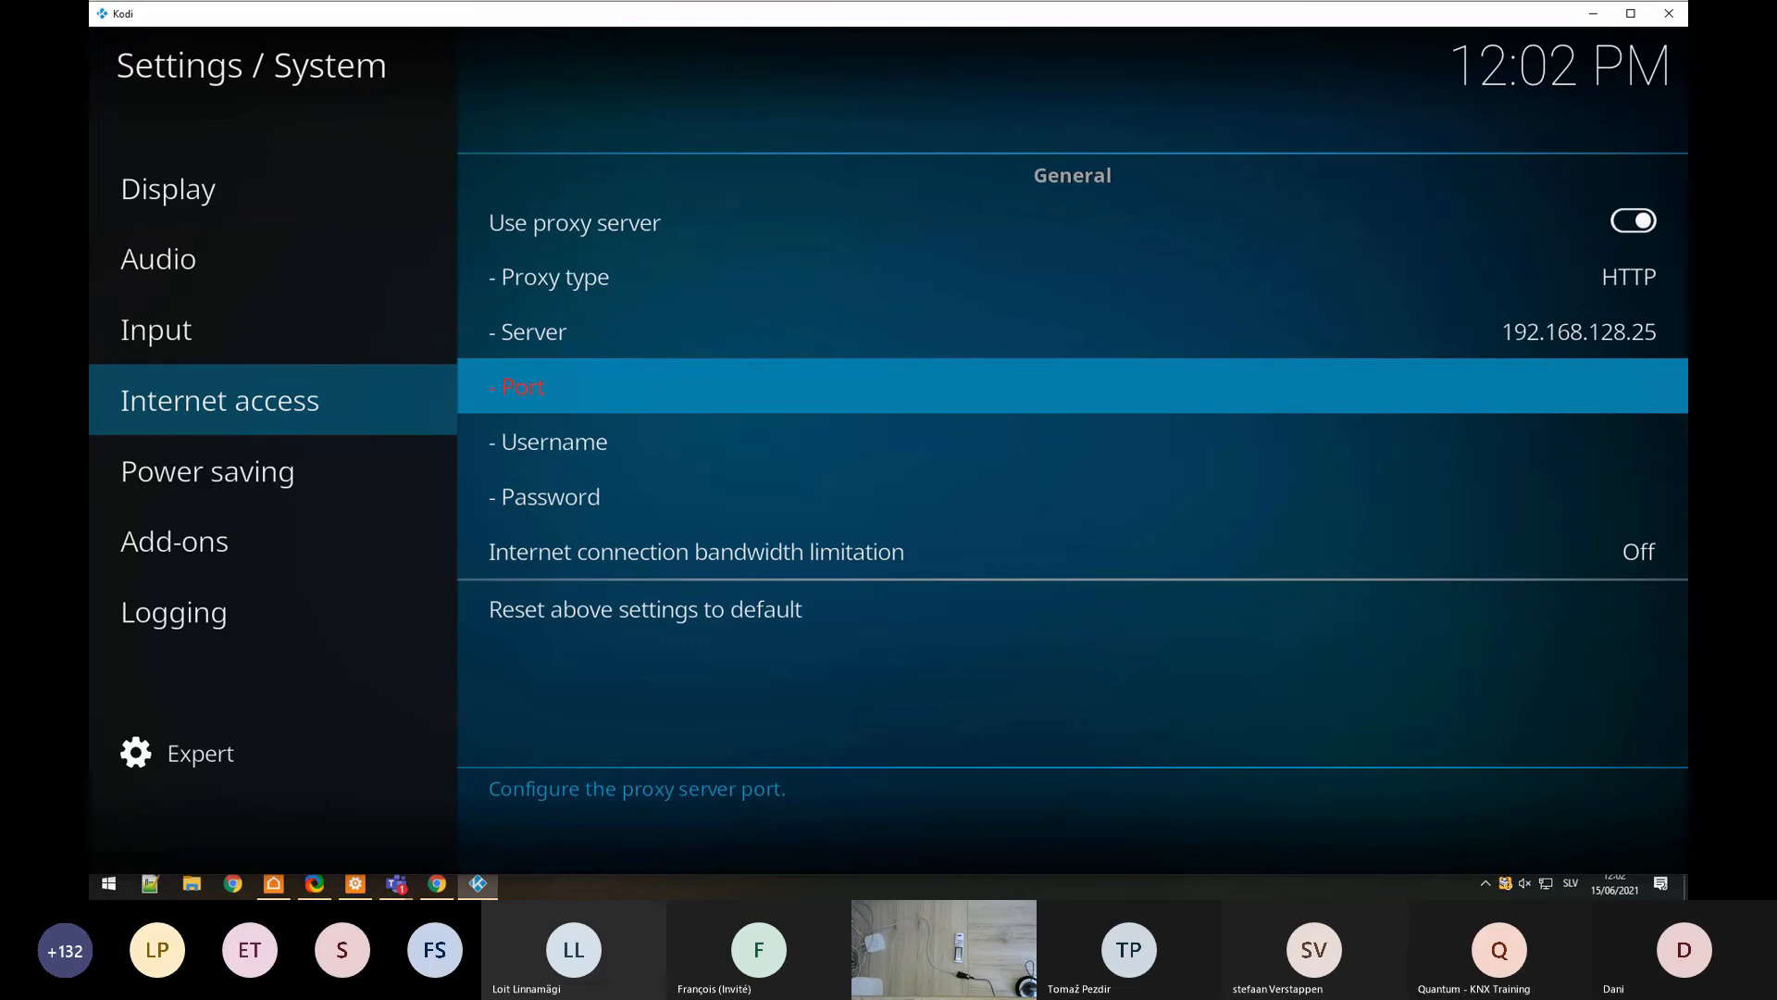
text(9090)
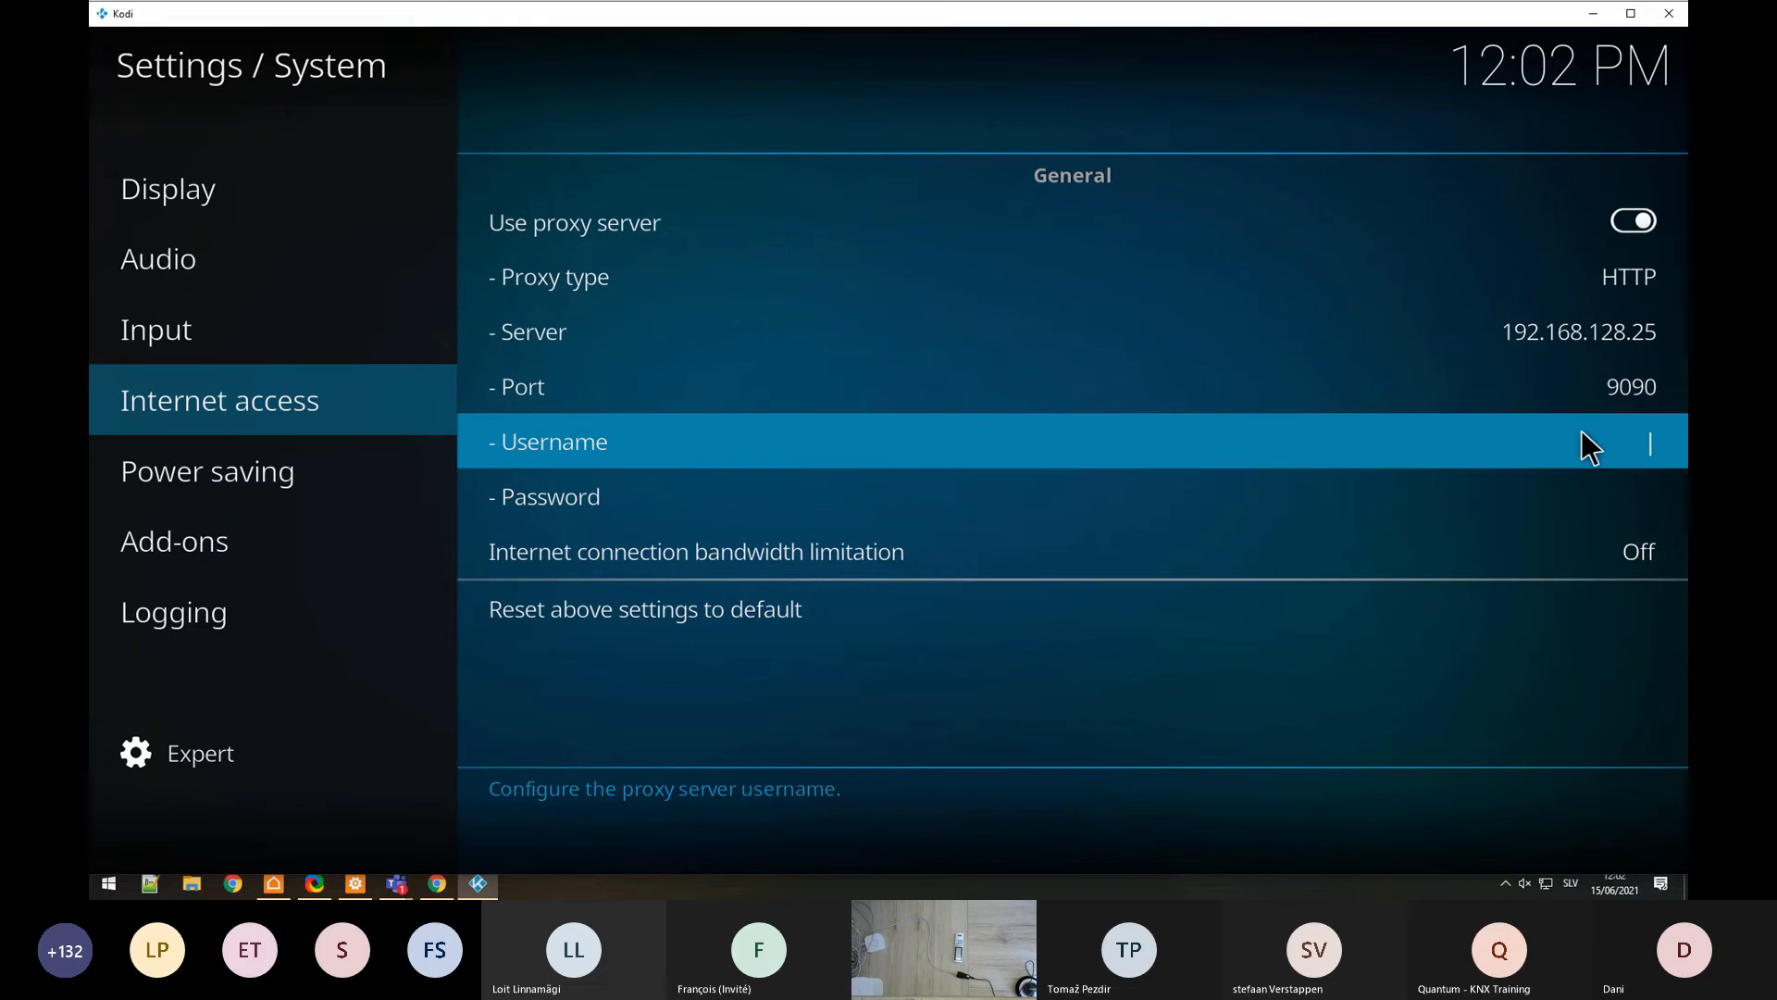
text(kodi)
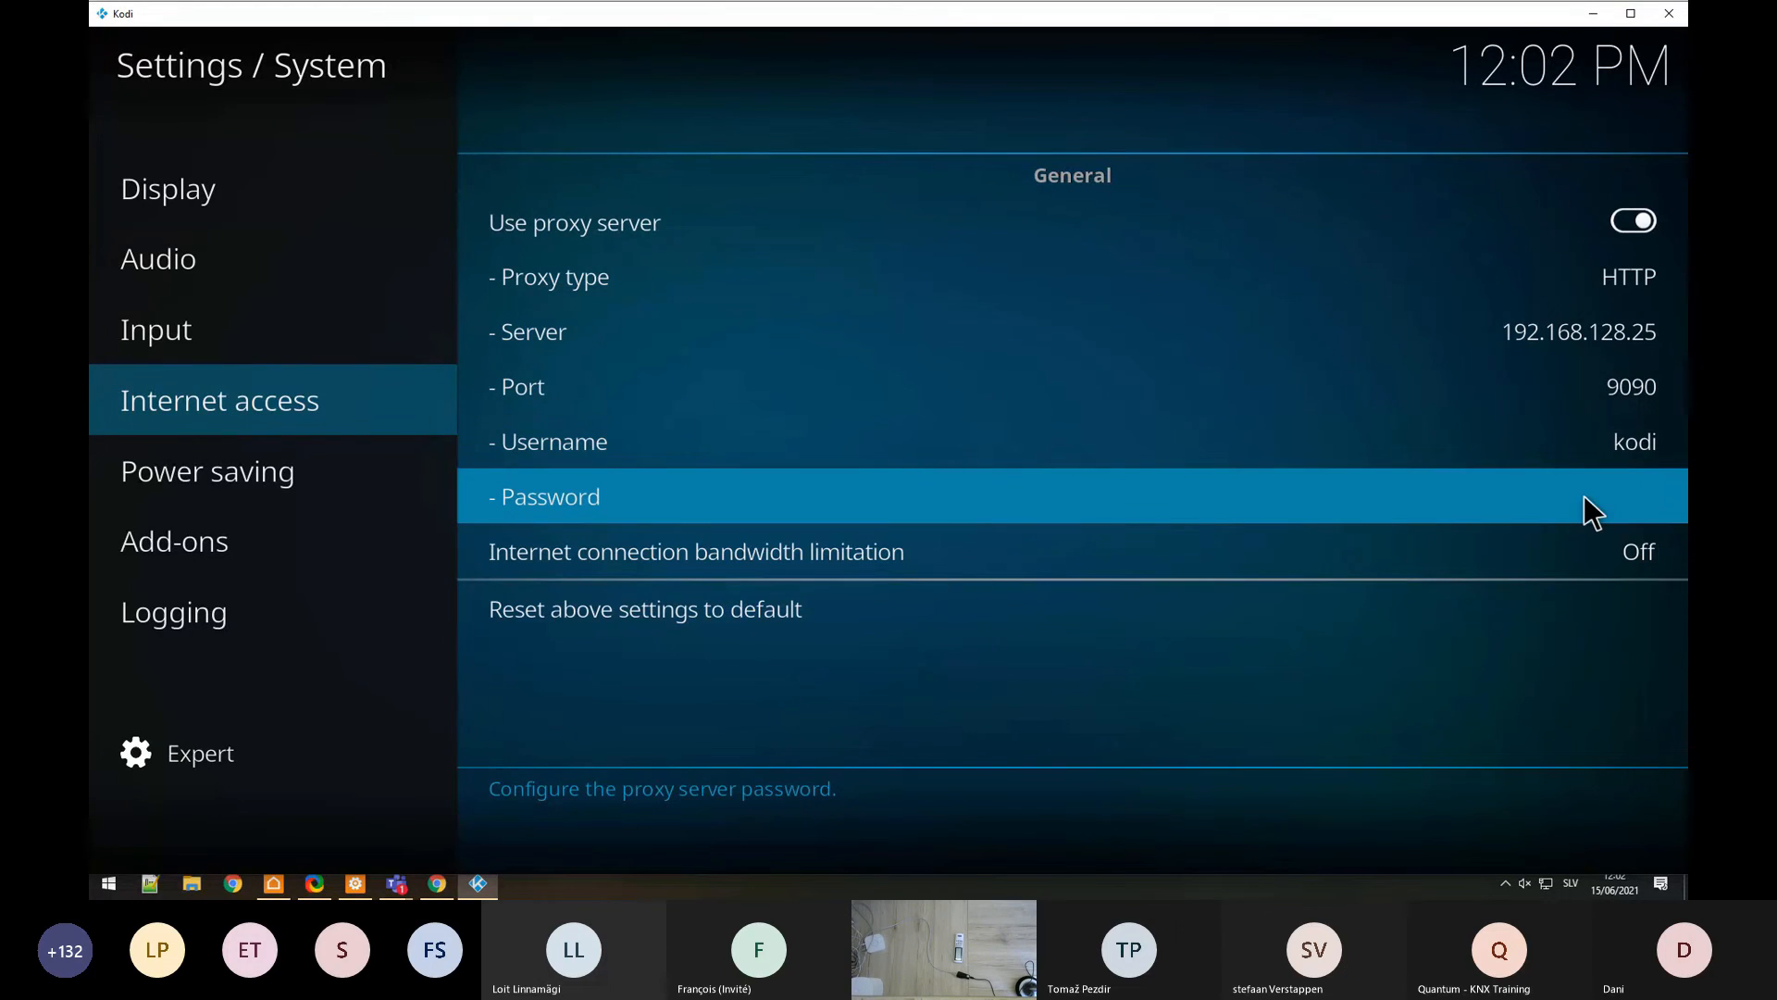
text(kodi)
key(BackSpace)
key(BackSpace)
key(BackSpace)
key(BackSpace)
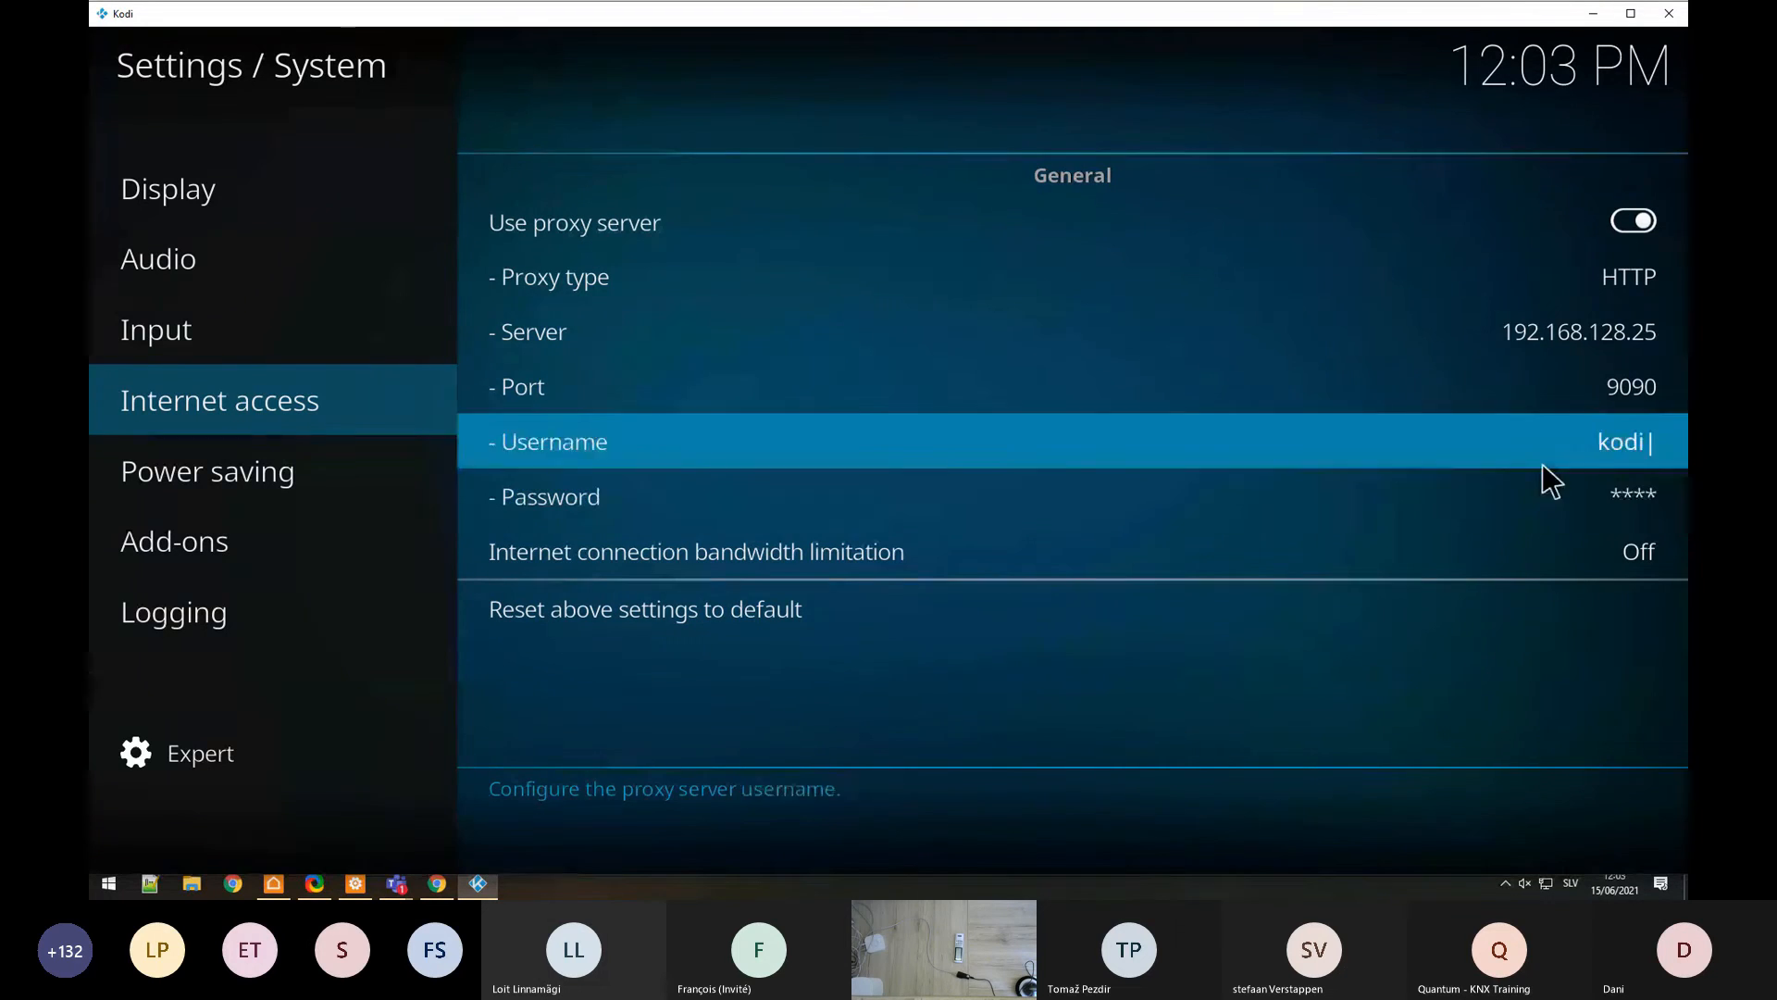
key(Escape)
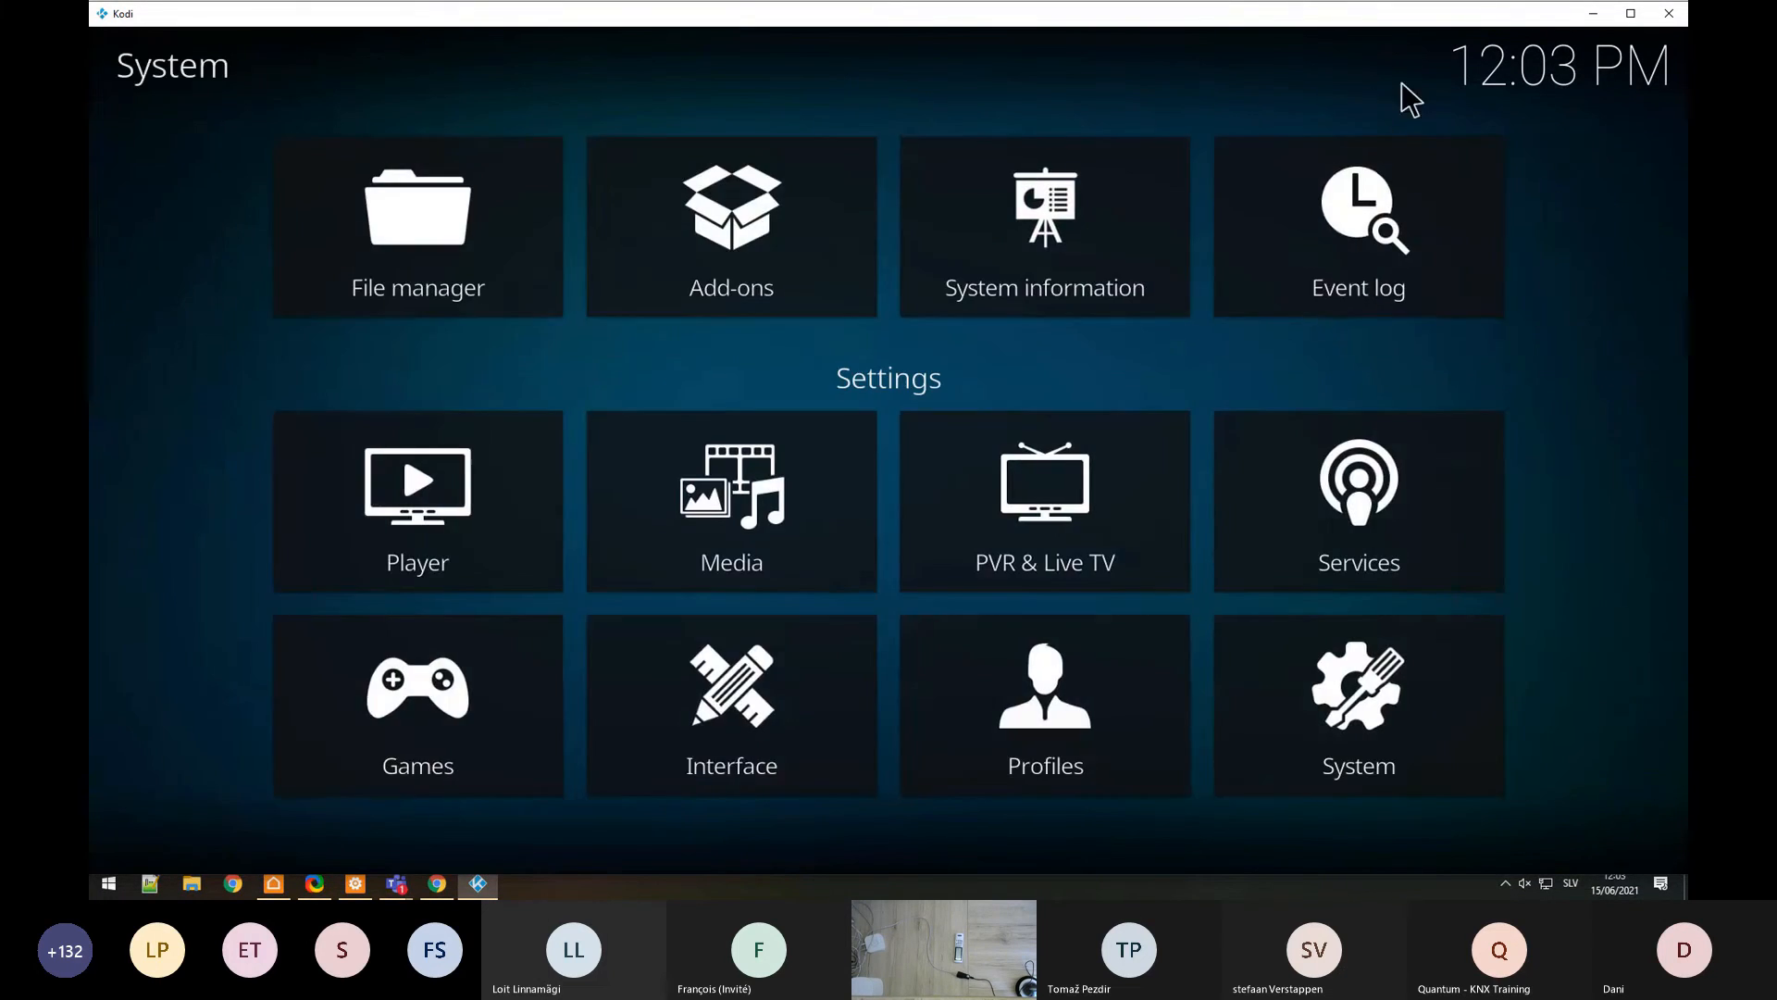
Step: Set the Kodi device's IP address to 192.168.128.25 and enter its remote control password
click(1593, 13)
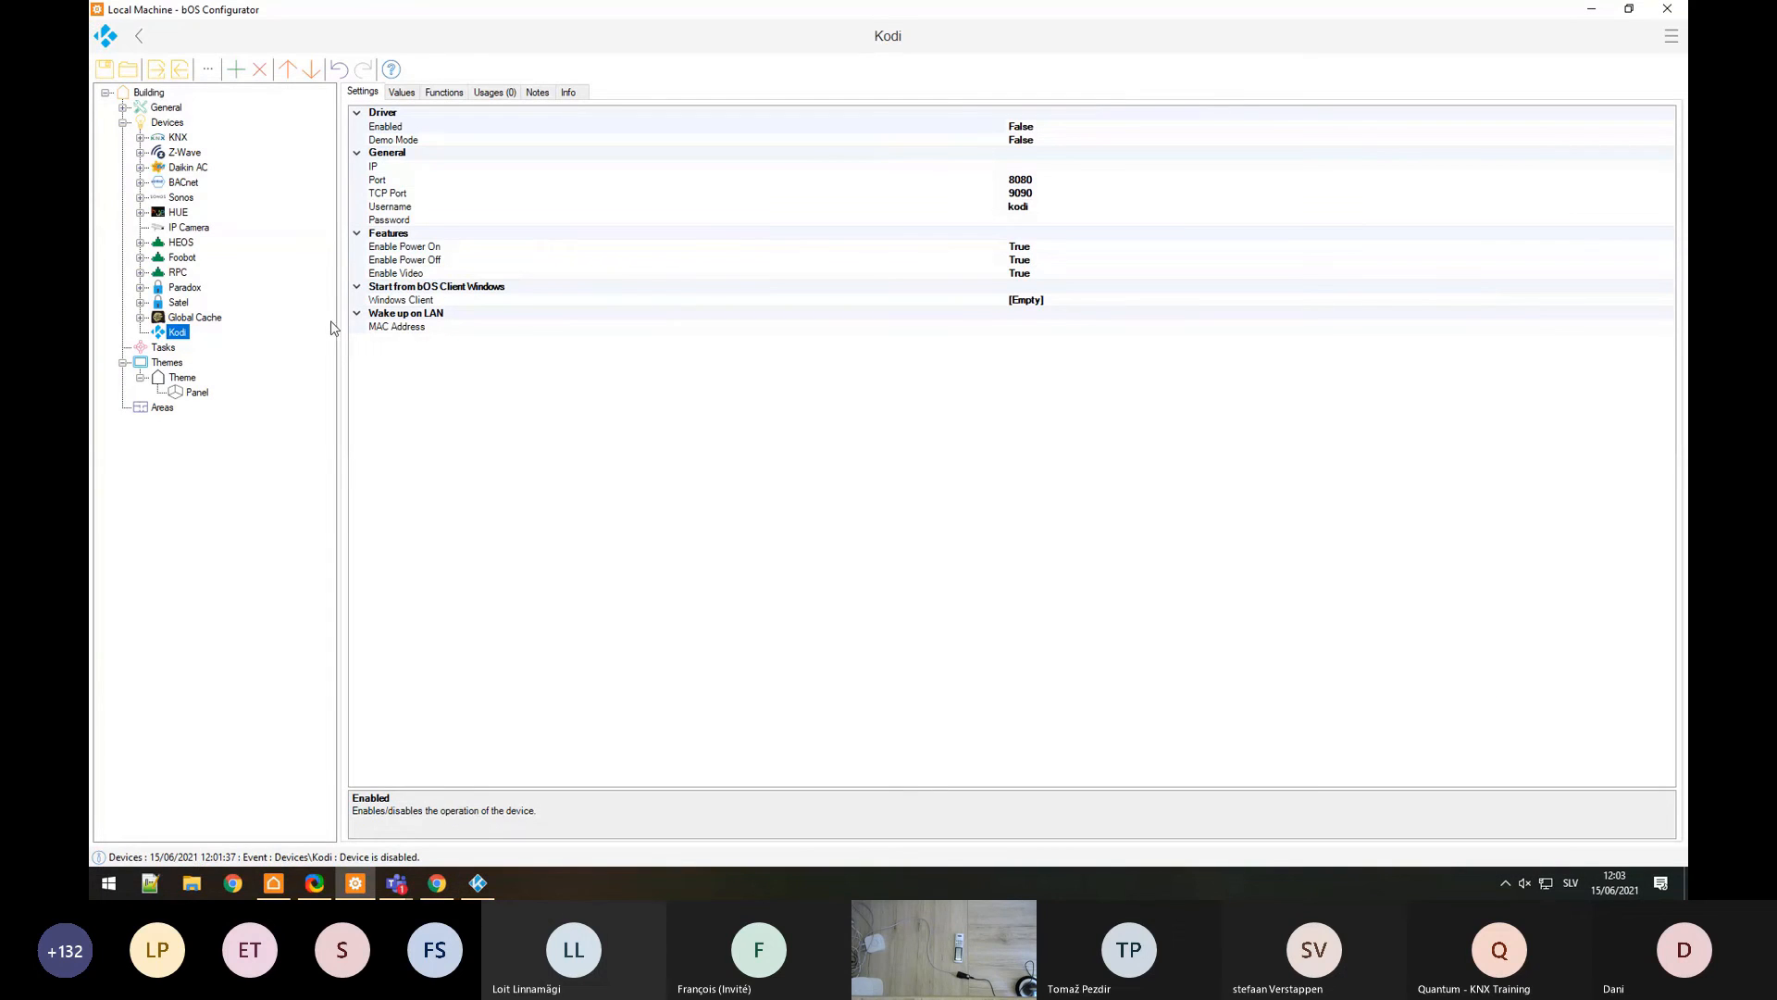
click(424, 168)
click(1037, 166)
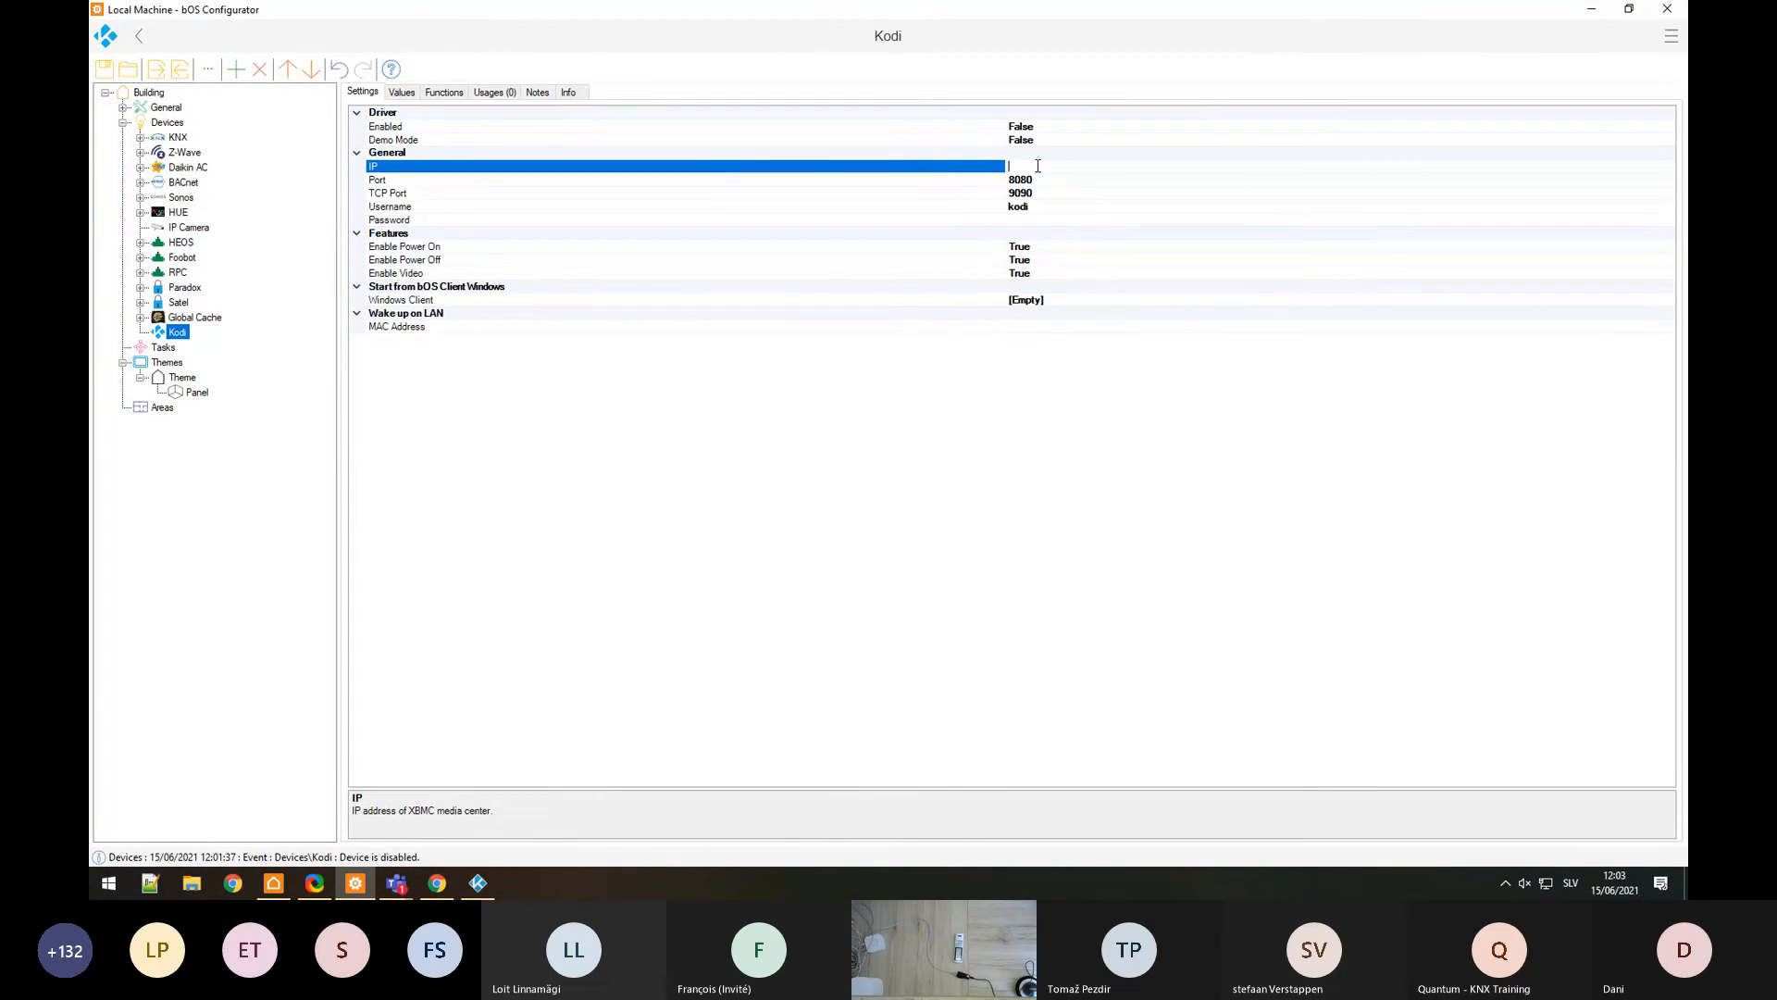
text(192.168.128.25)
click(1029, 220)
text(kodi)
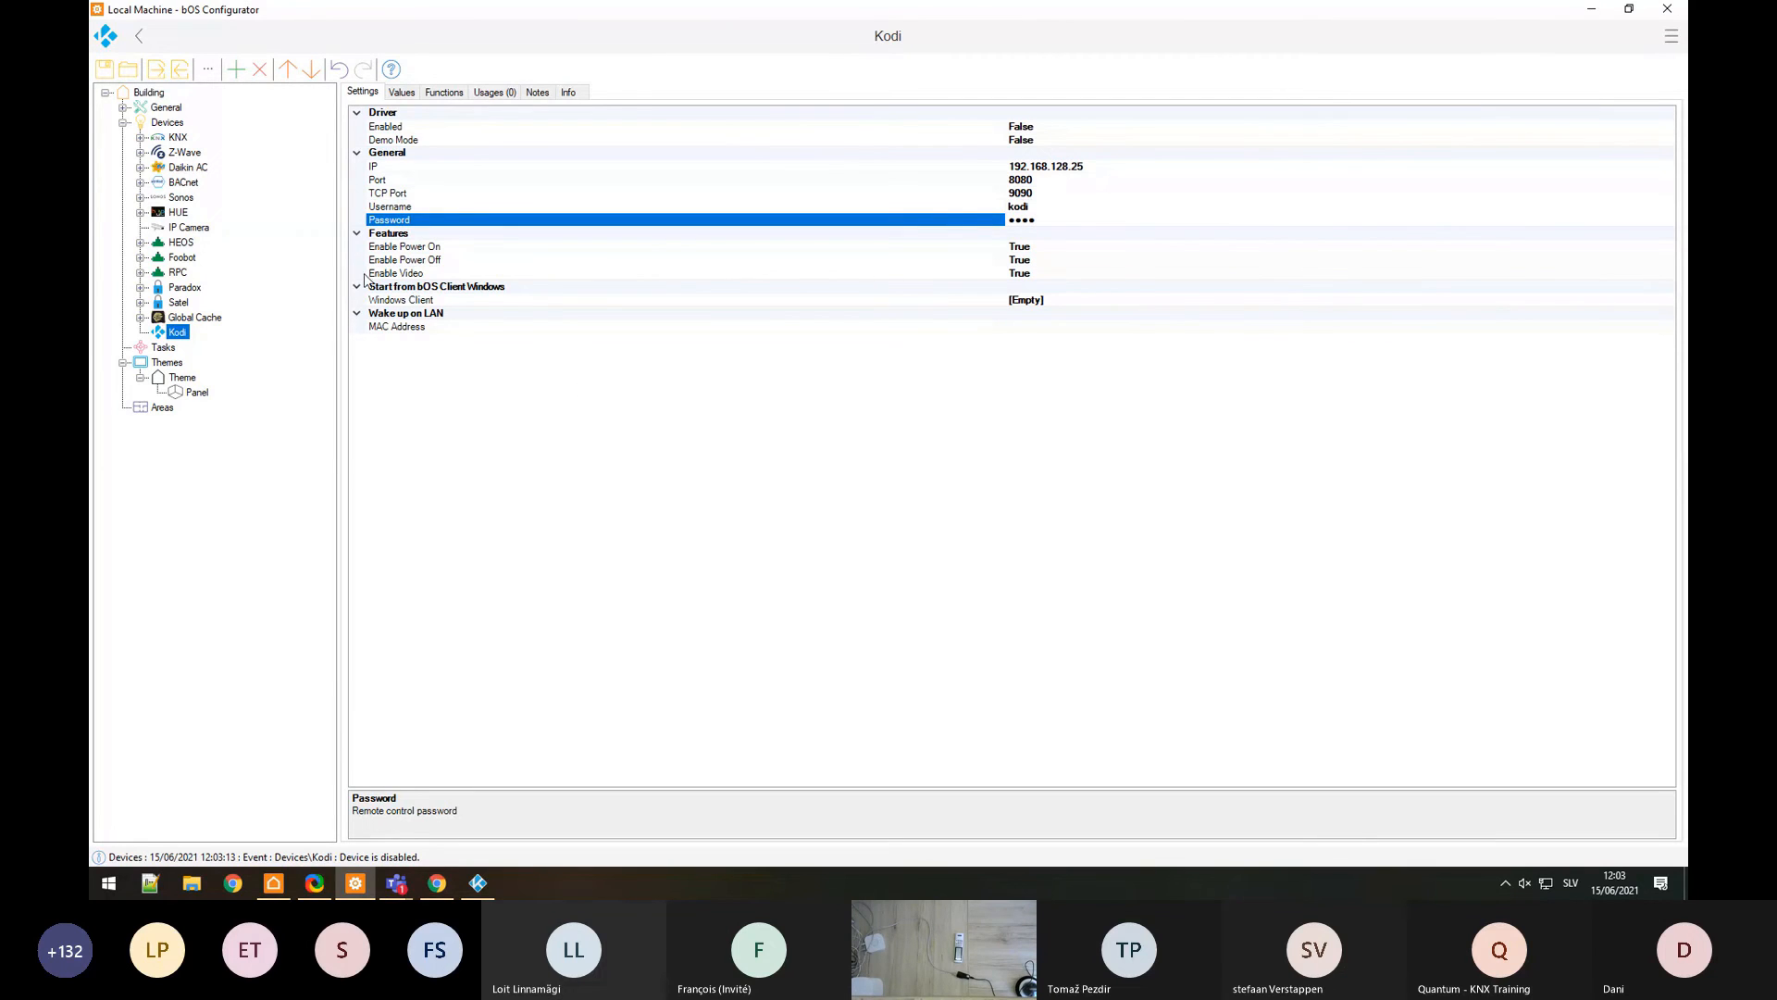
Step: Review the Kodi device options, set Enabled to True so it connects, and open the Panel
click(378, 273)
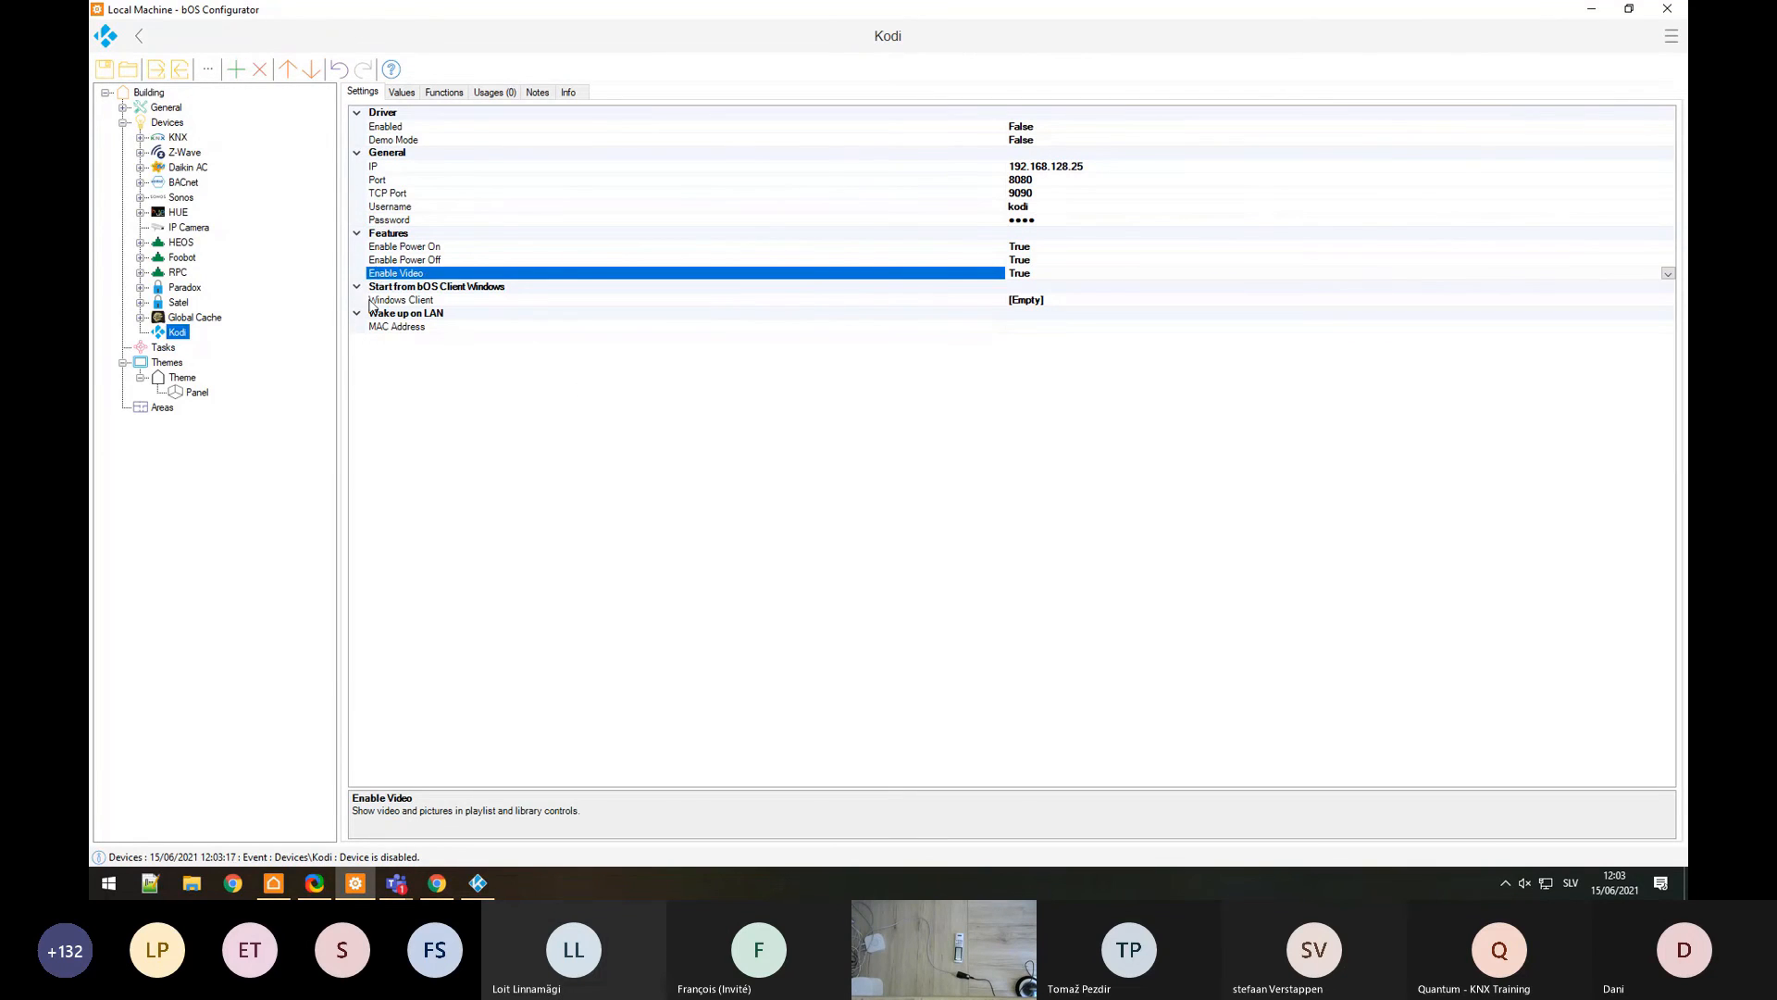
click(389, 328)
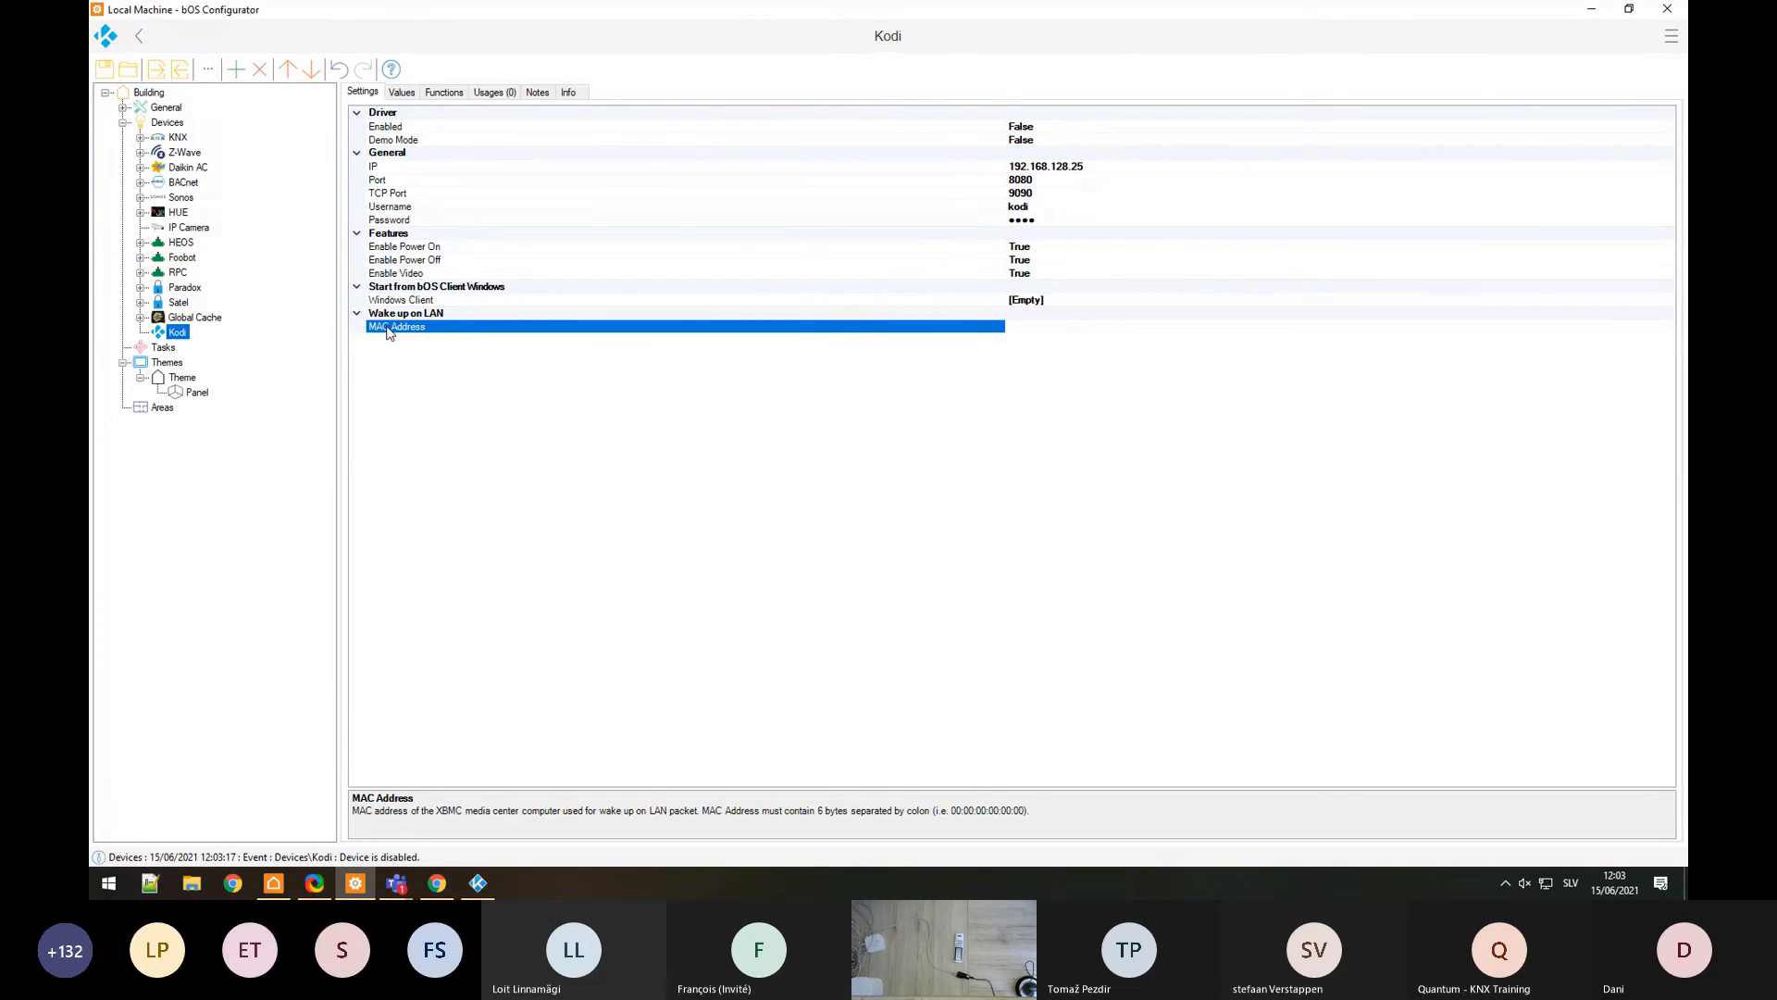
click(428, 301)
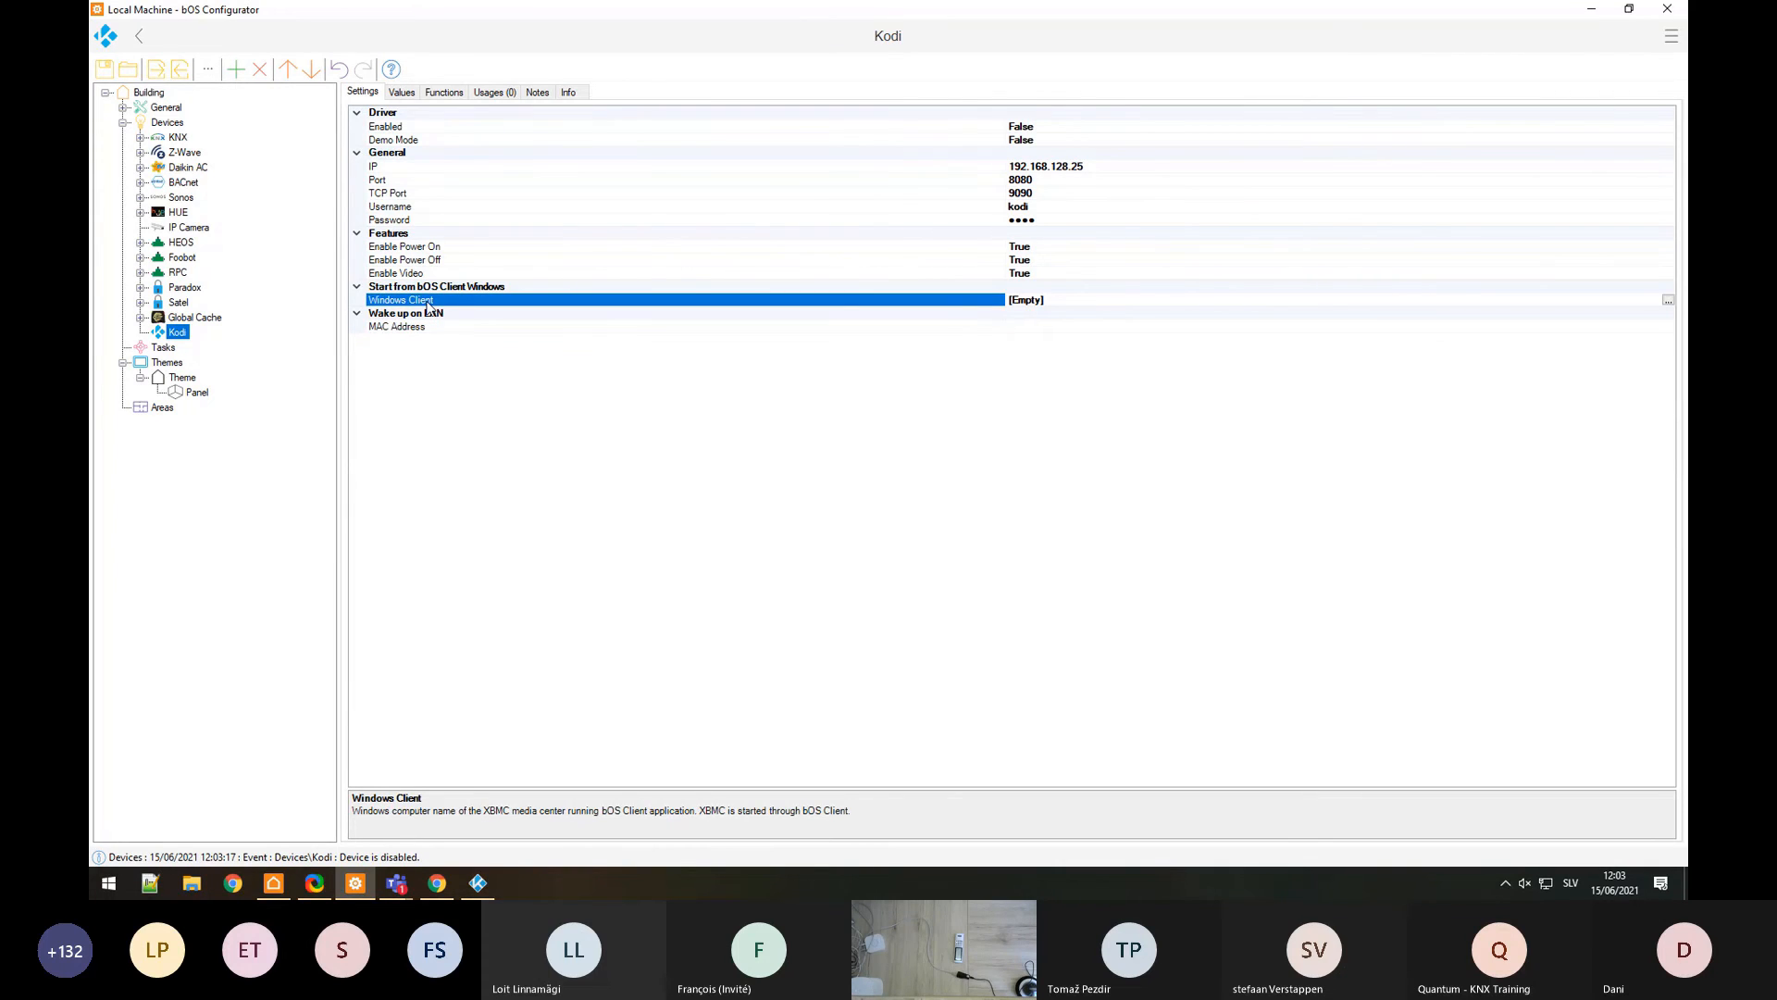
double_click(412, 130)
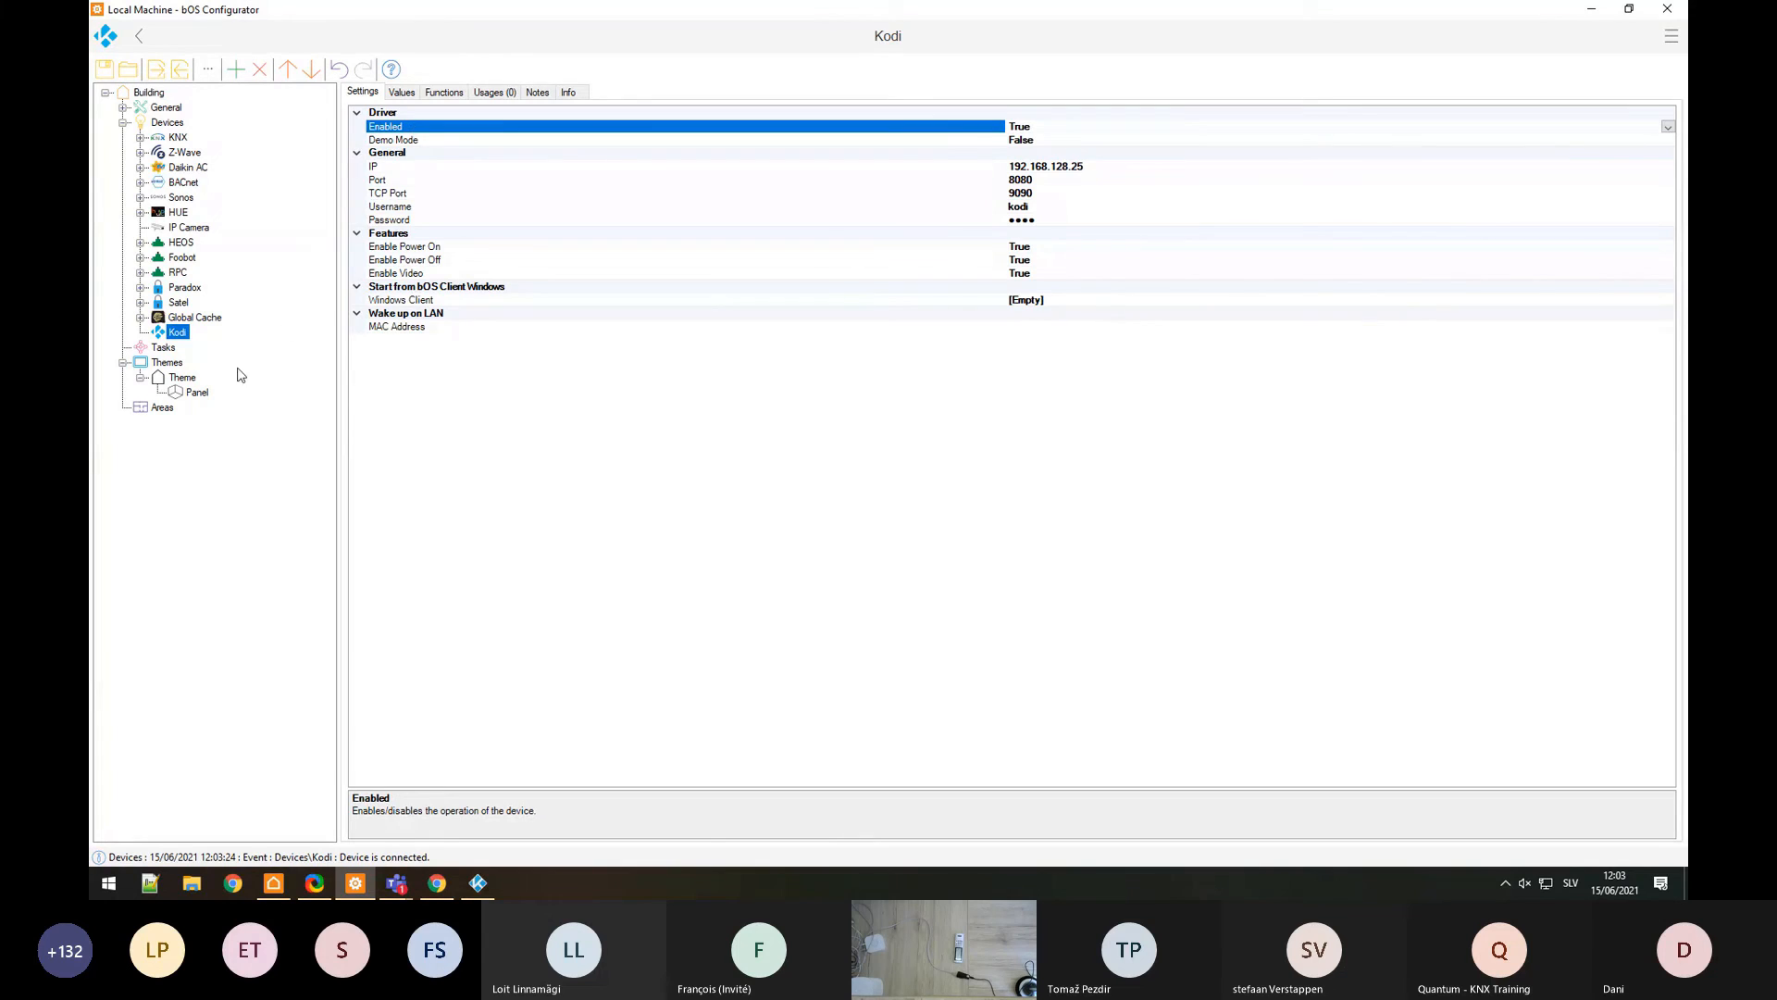
click(197, 392)
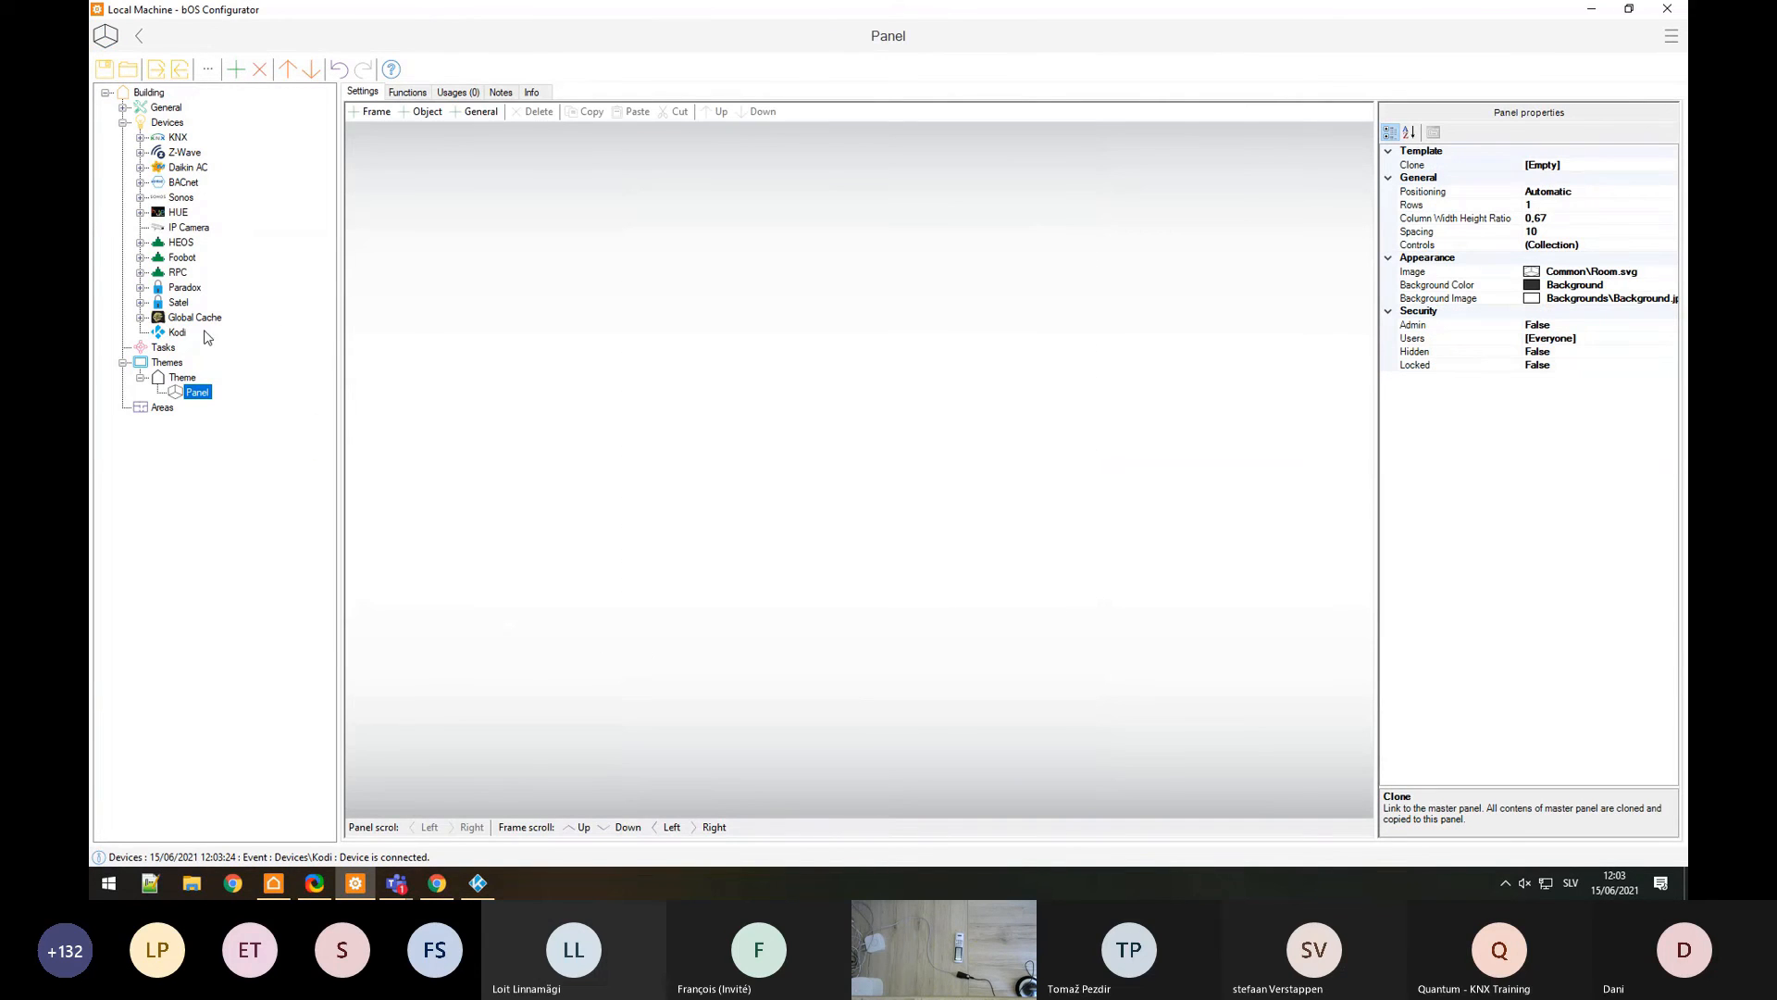
Step: Place Kodi's Now Playing and Library controls on the panel, then switch to bOS Client
drag(175, 334, 631, 368)
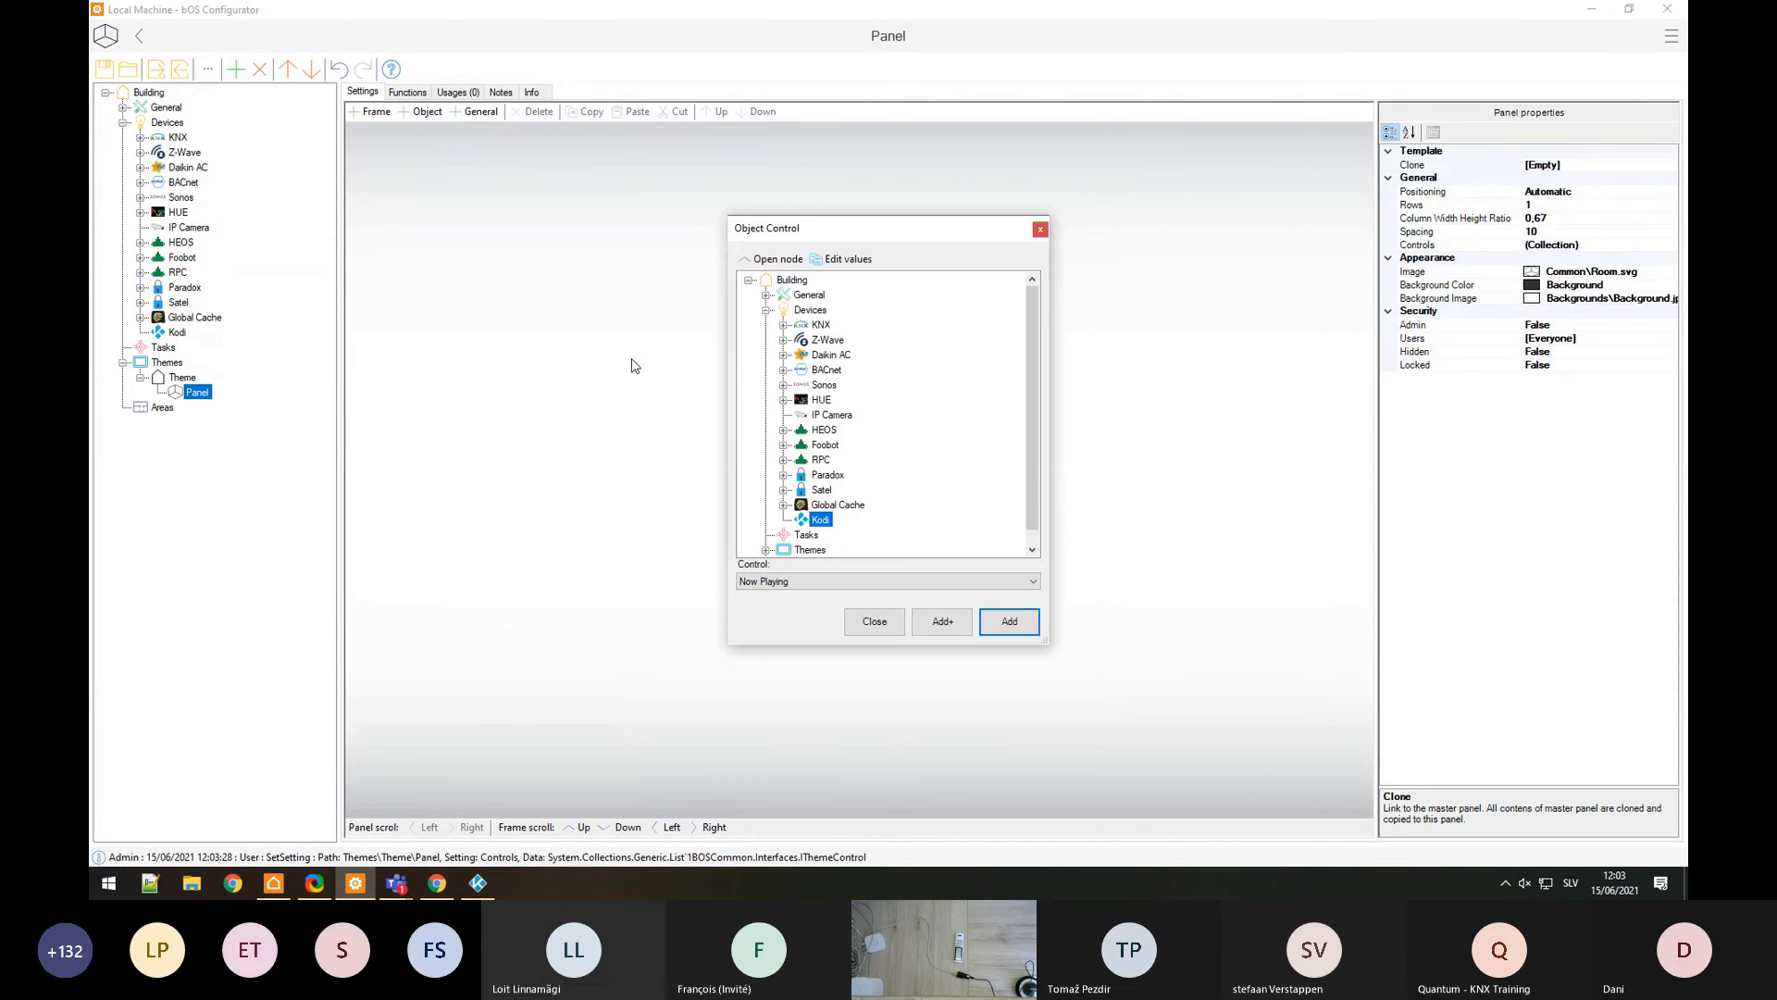
click(807, 582)
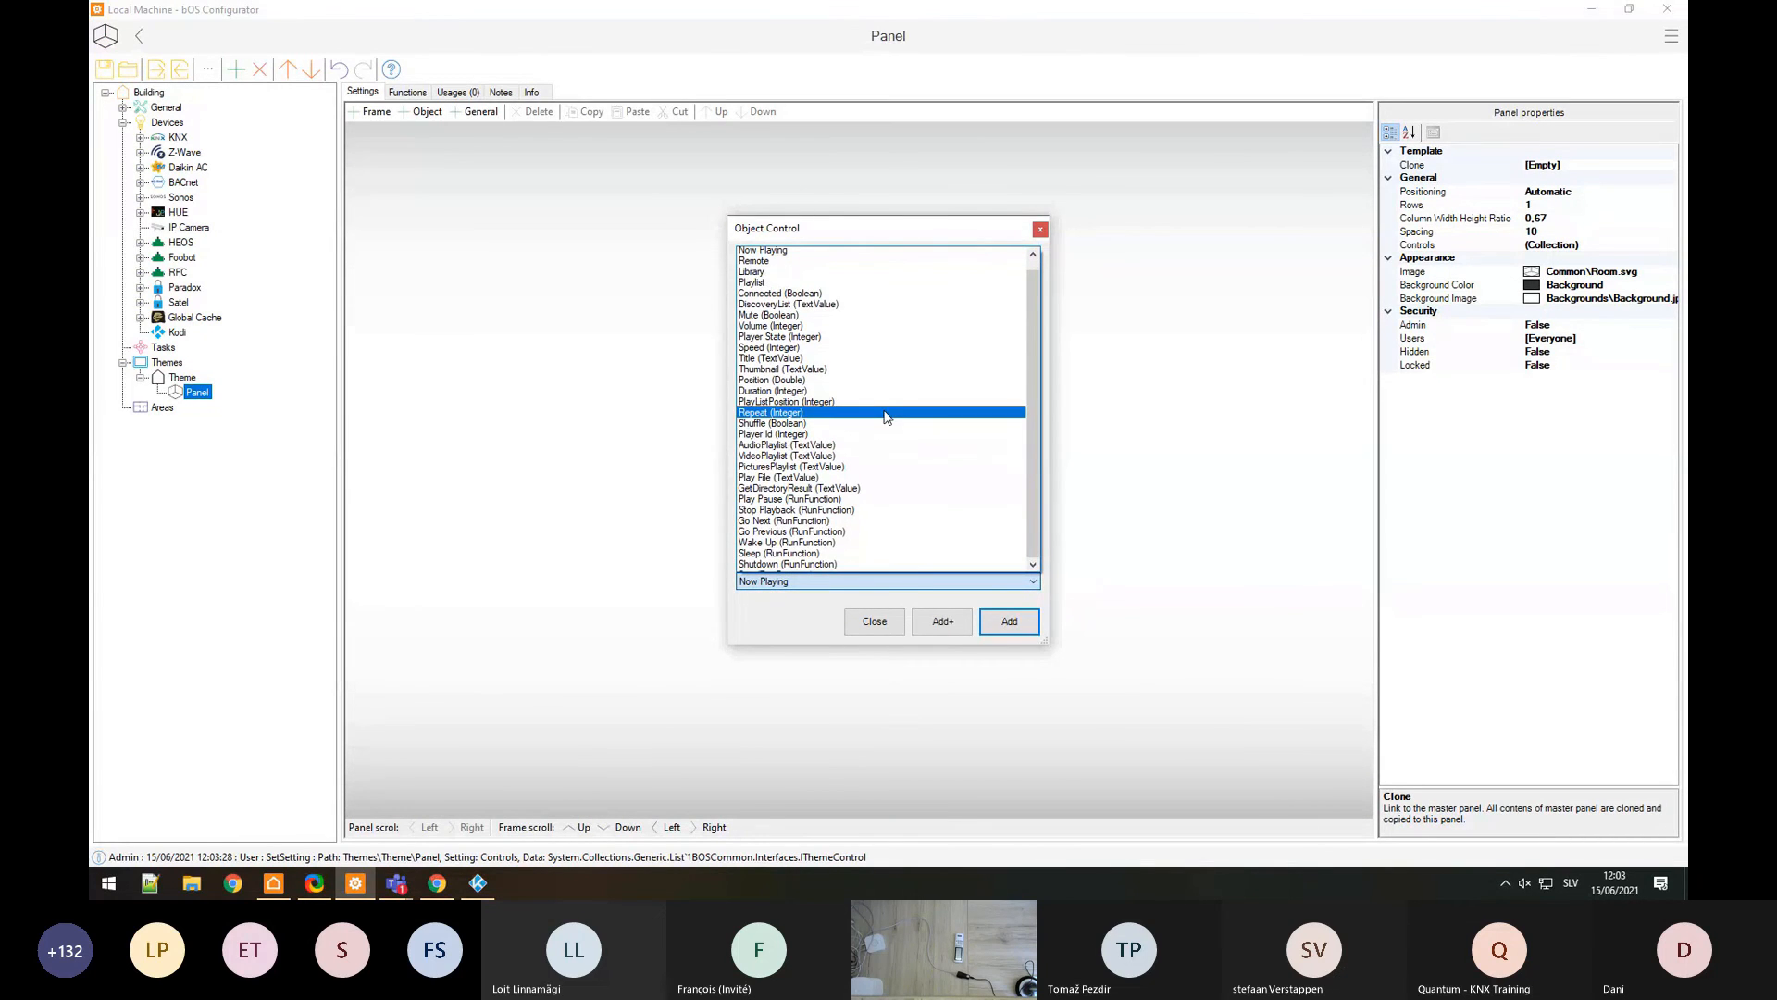
click(768, 250)
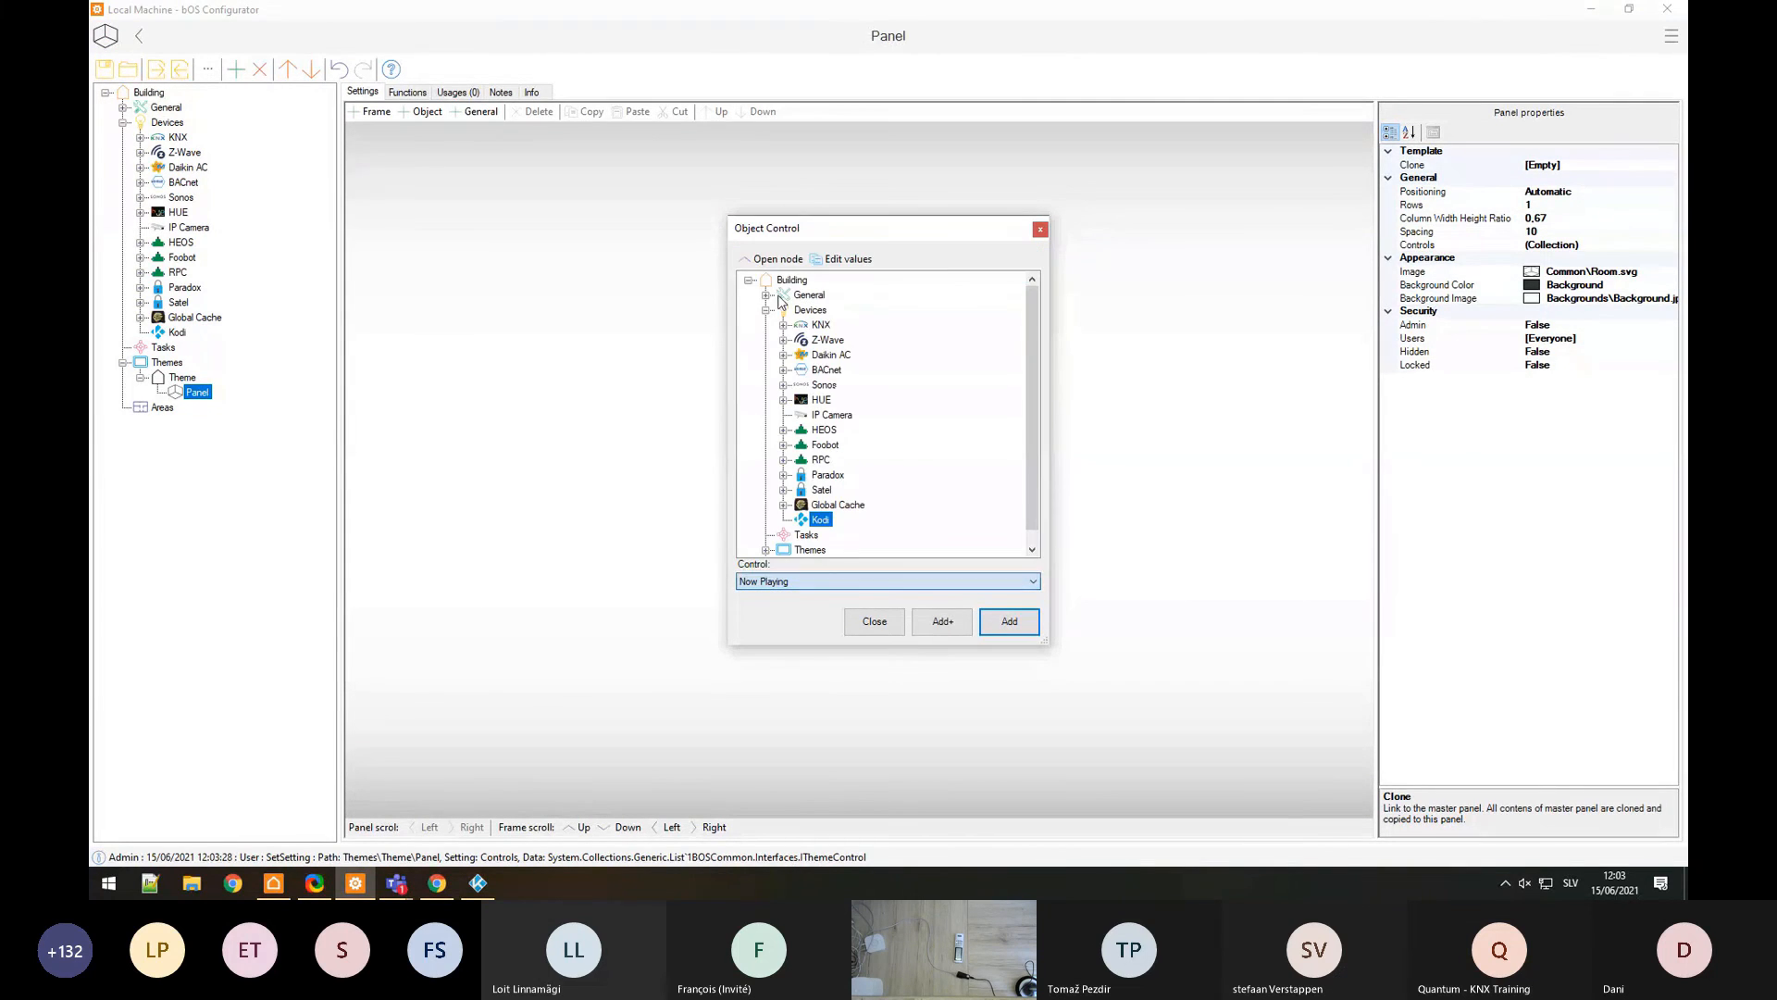
click(938, 633)
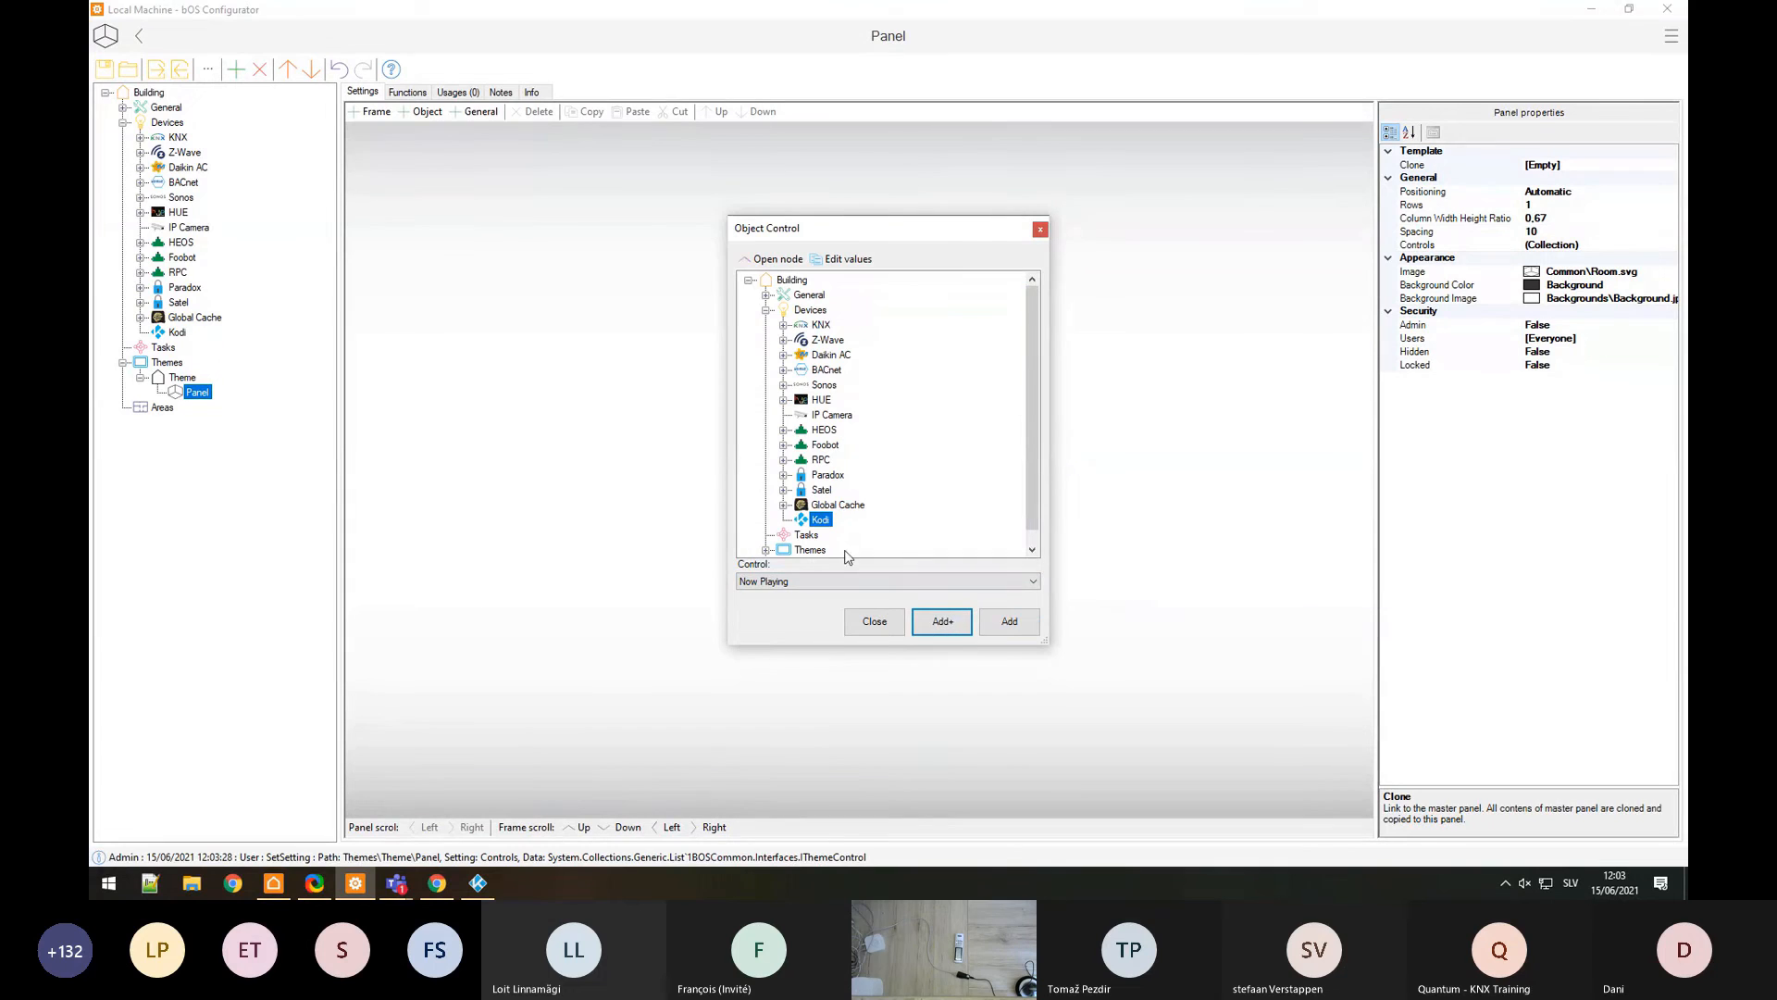
click(789, 580)
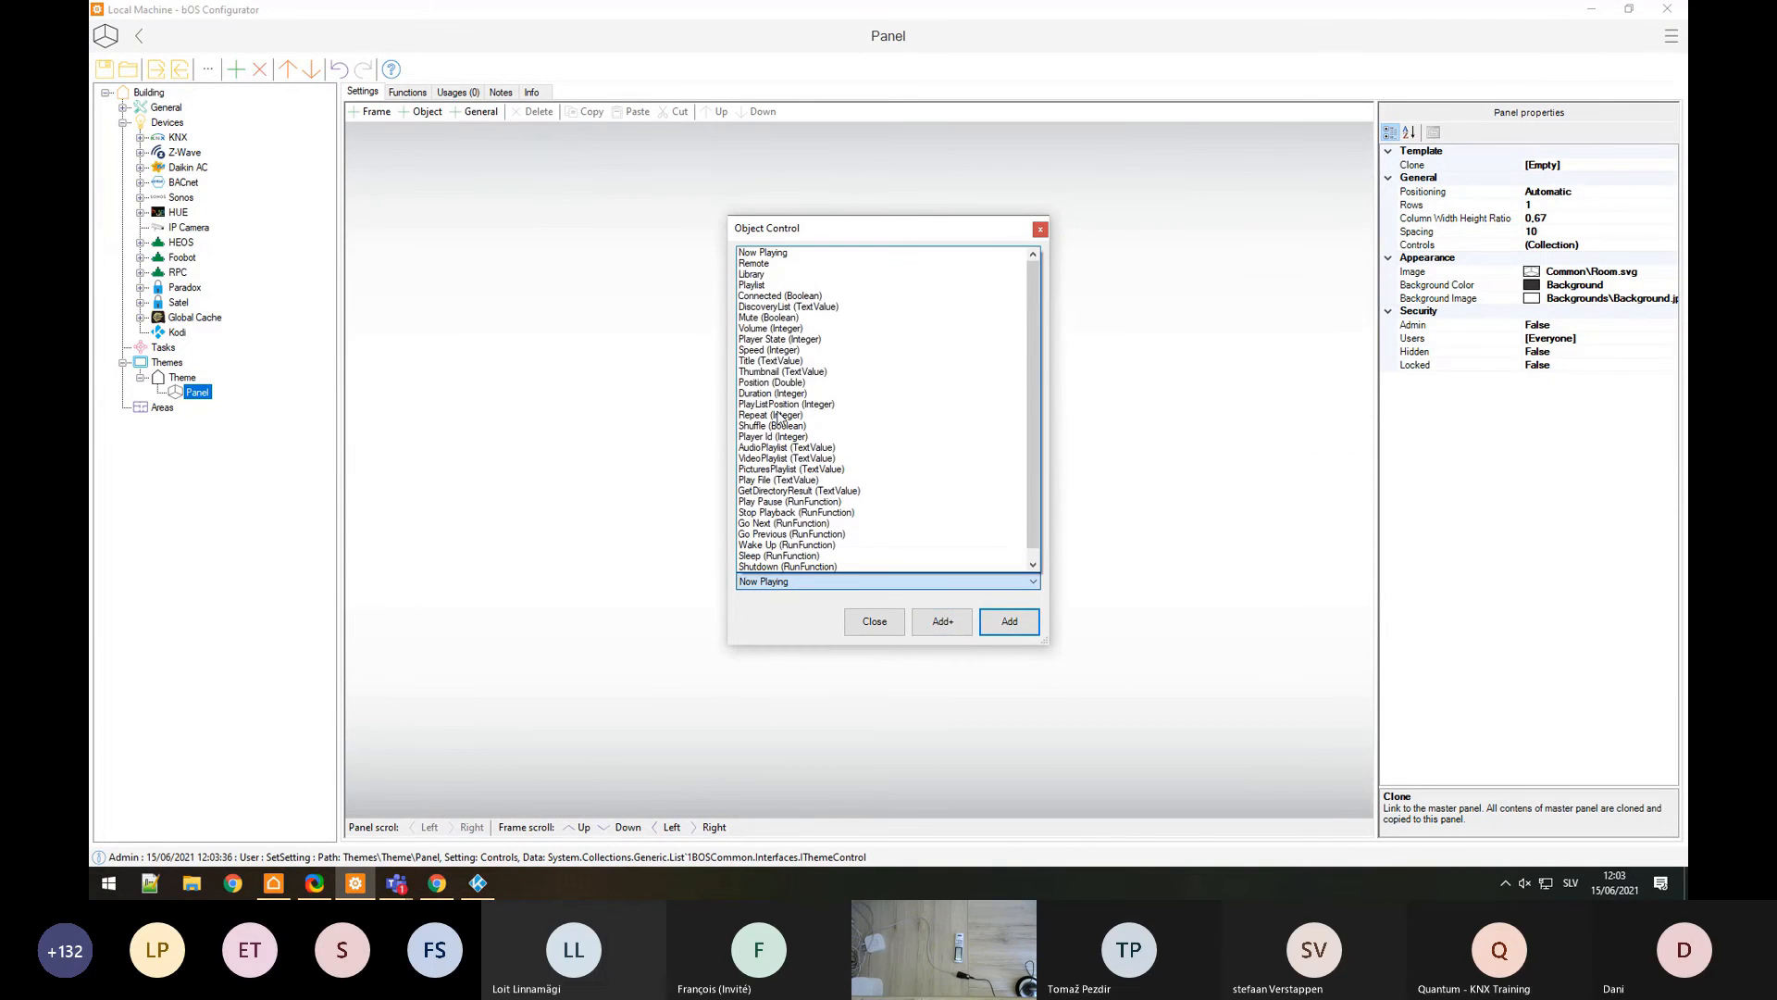
click(772, 275)
click(1011, 629)
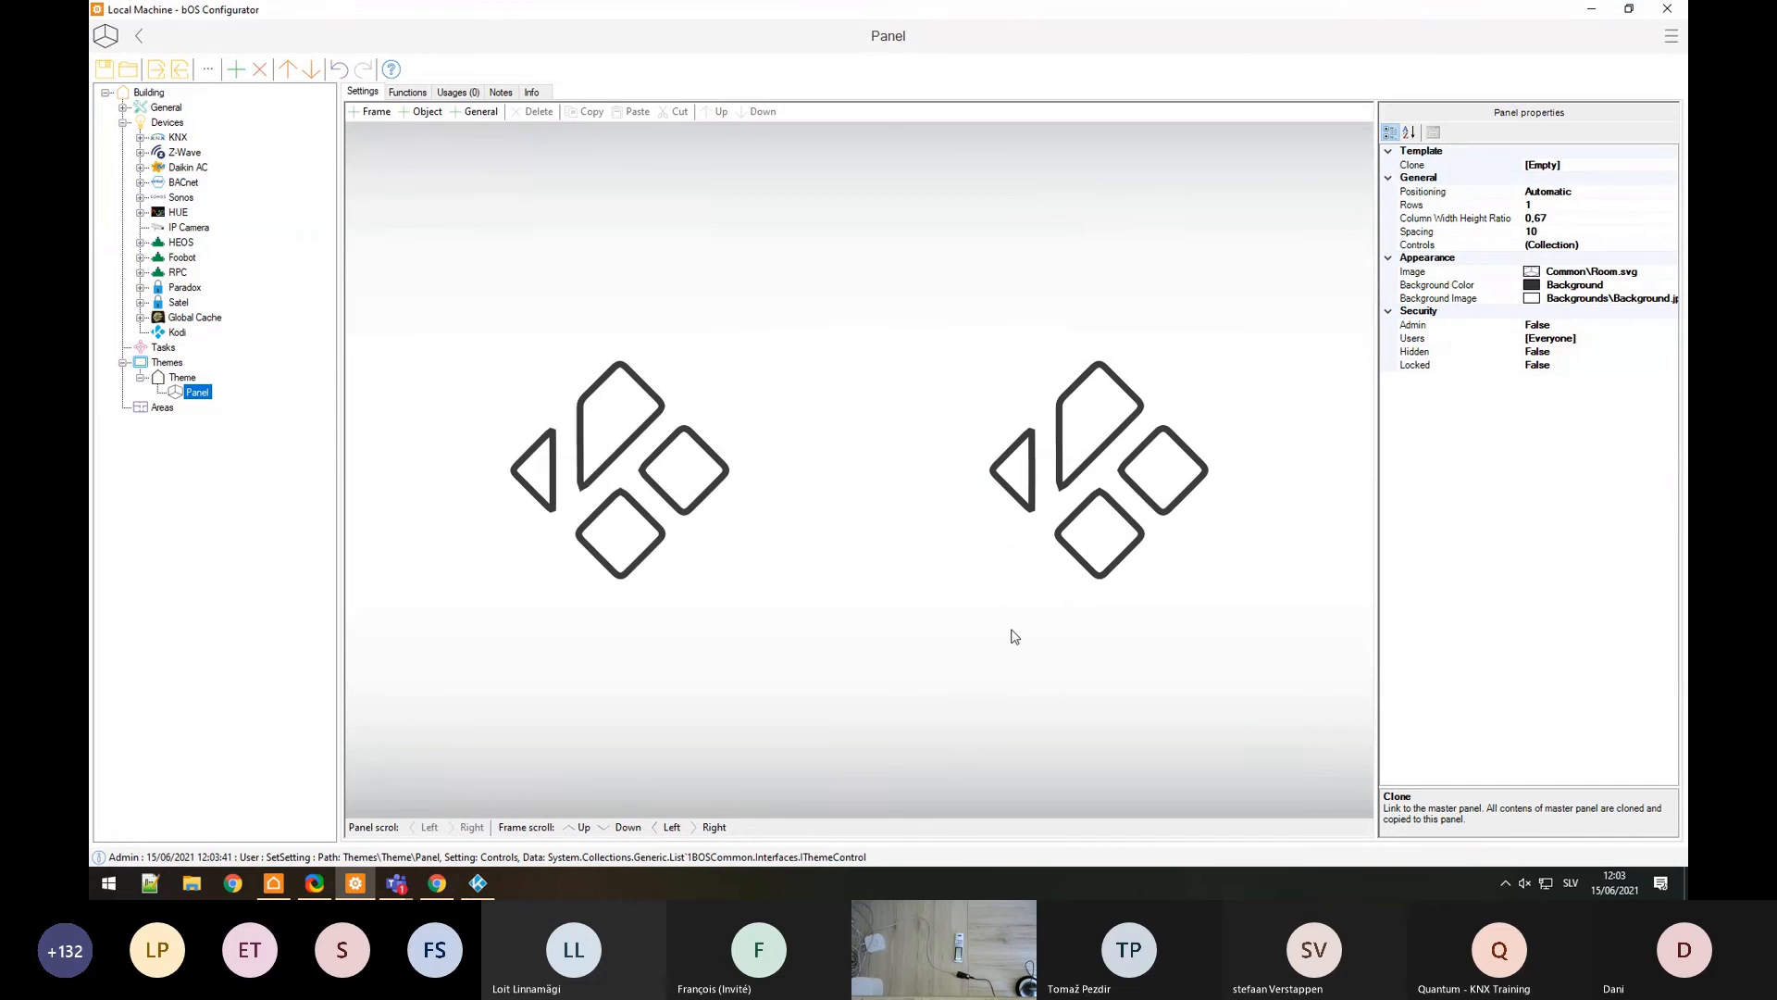
click(277, 884)
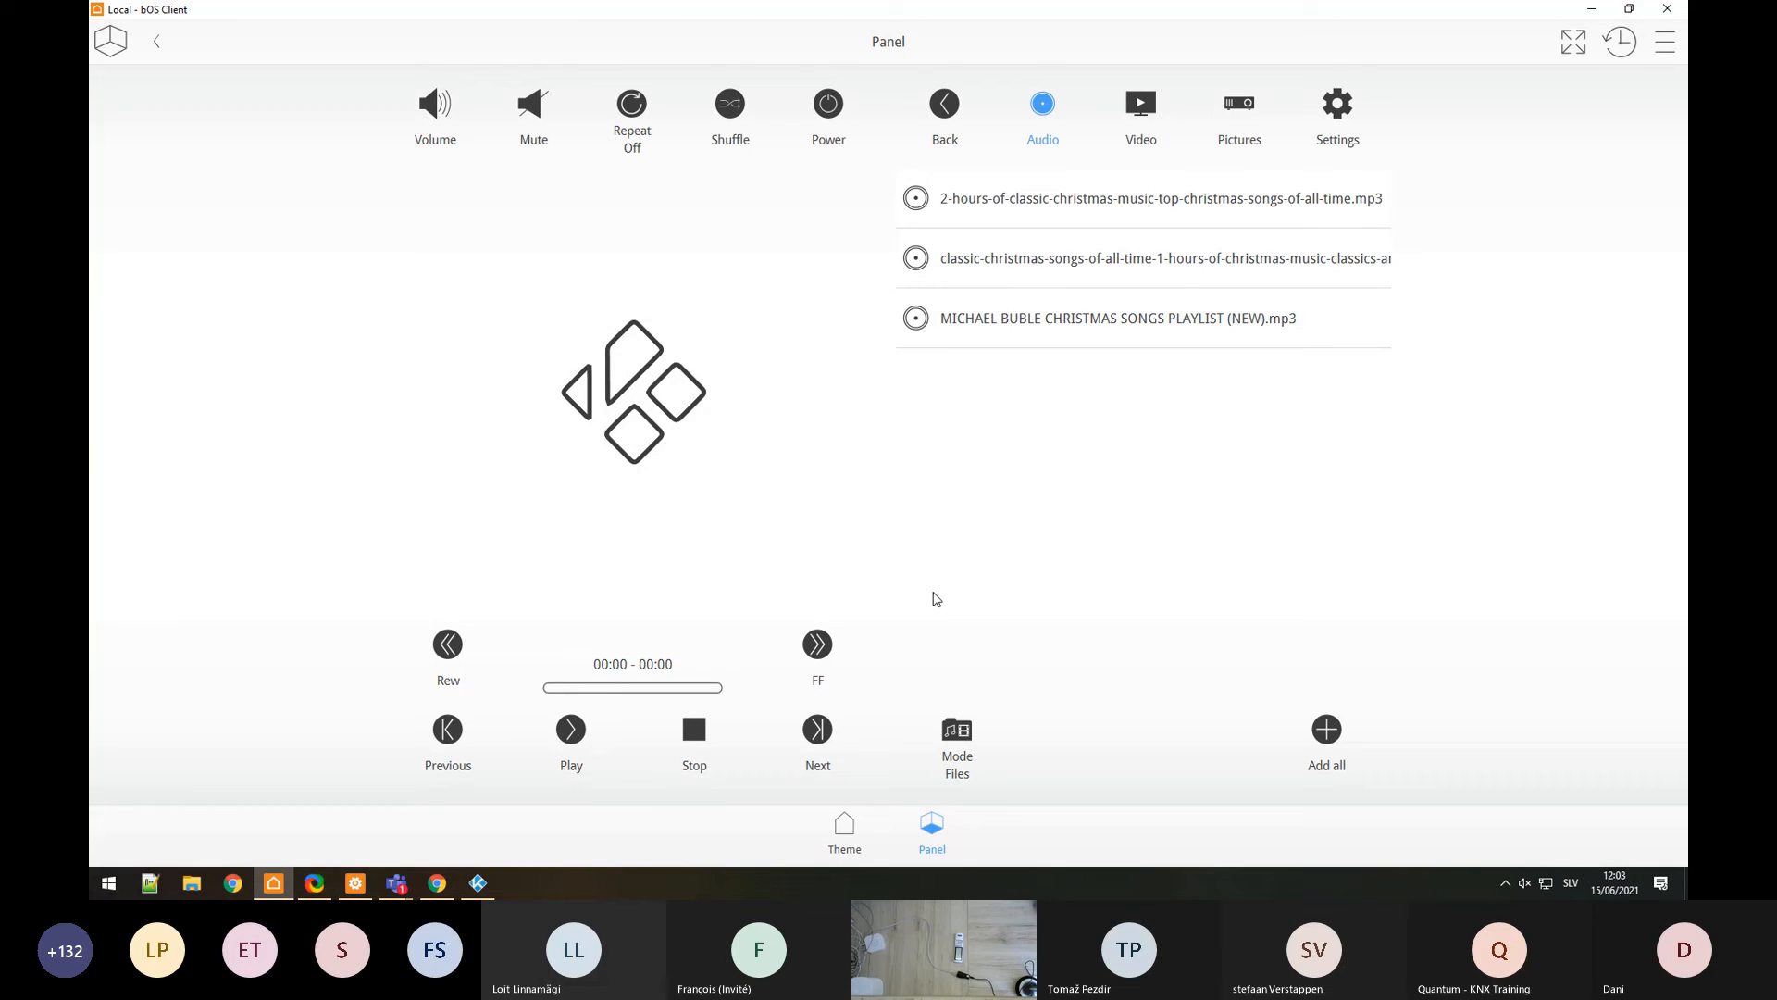
Step: Play the first Christmas mp3, pause and resume it, then play the classic Christmas songs track
click(1176, 203)
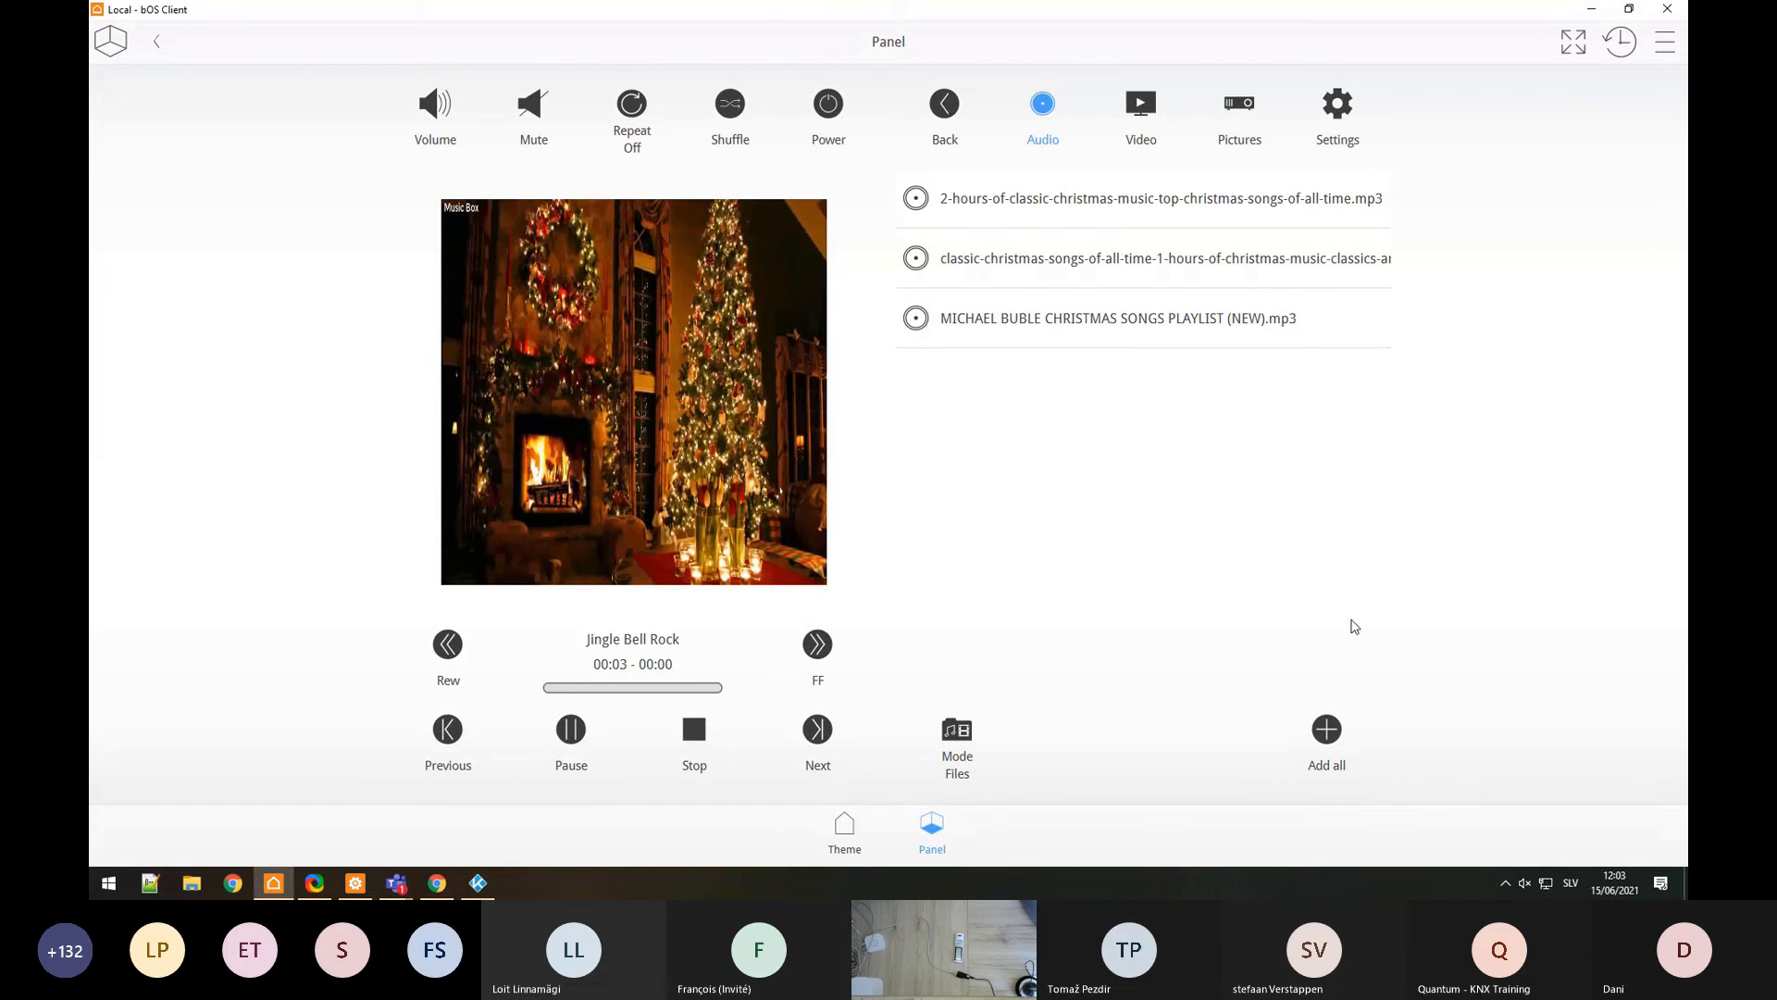
click(1523, 891)
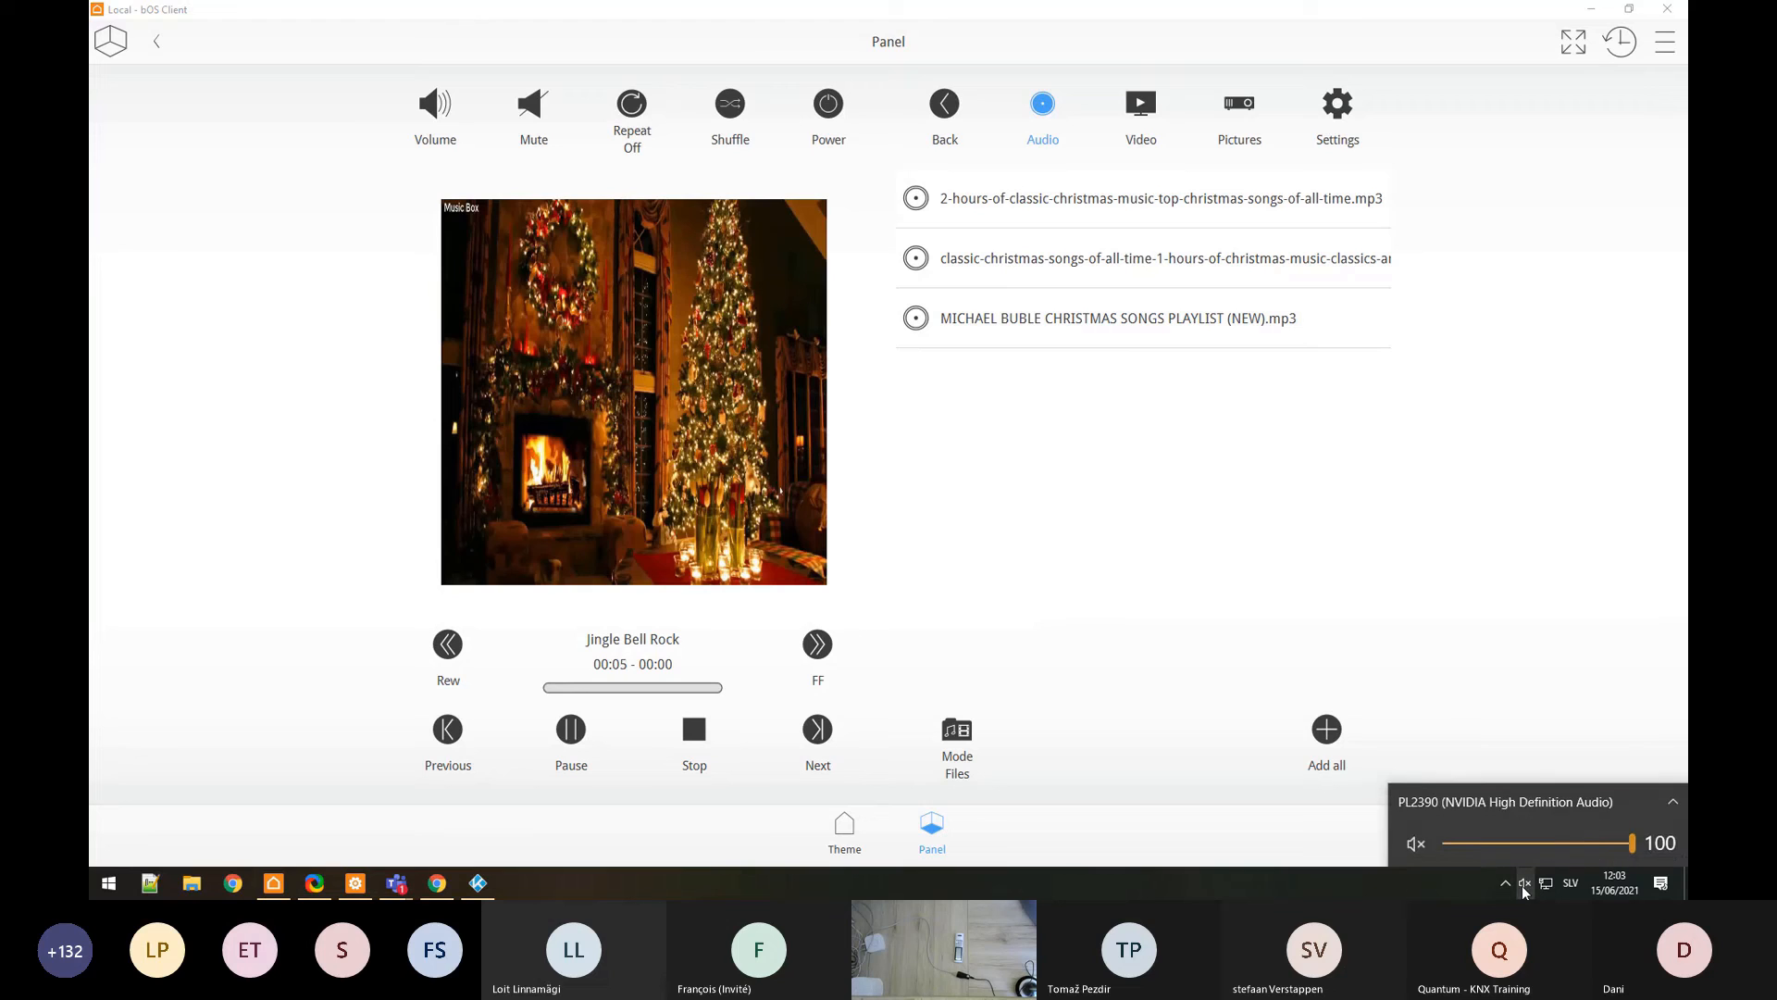
click(1512, 641)
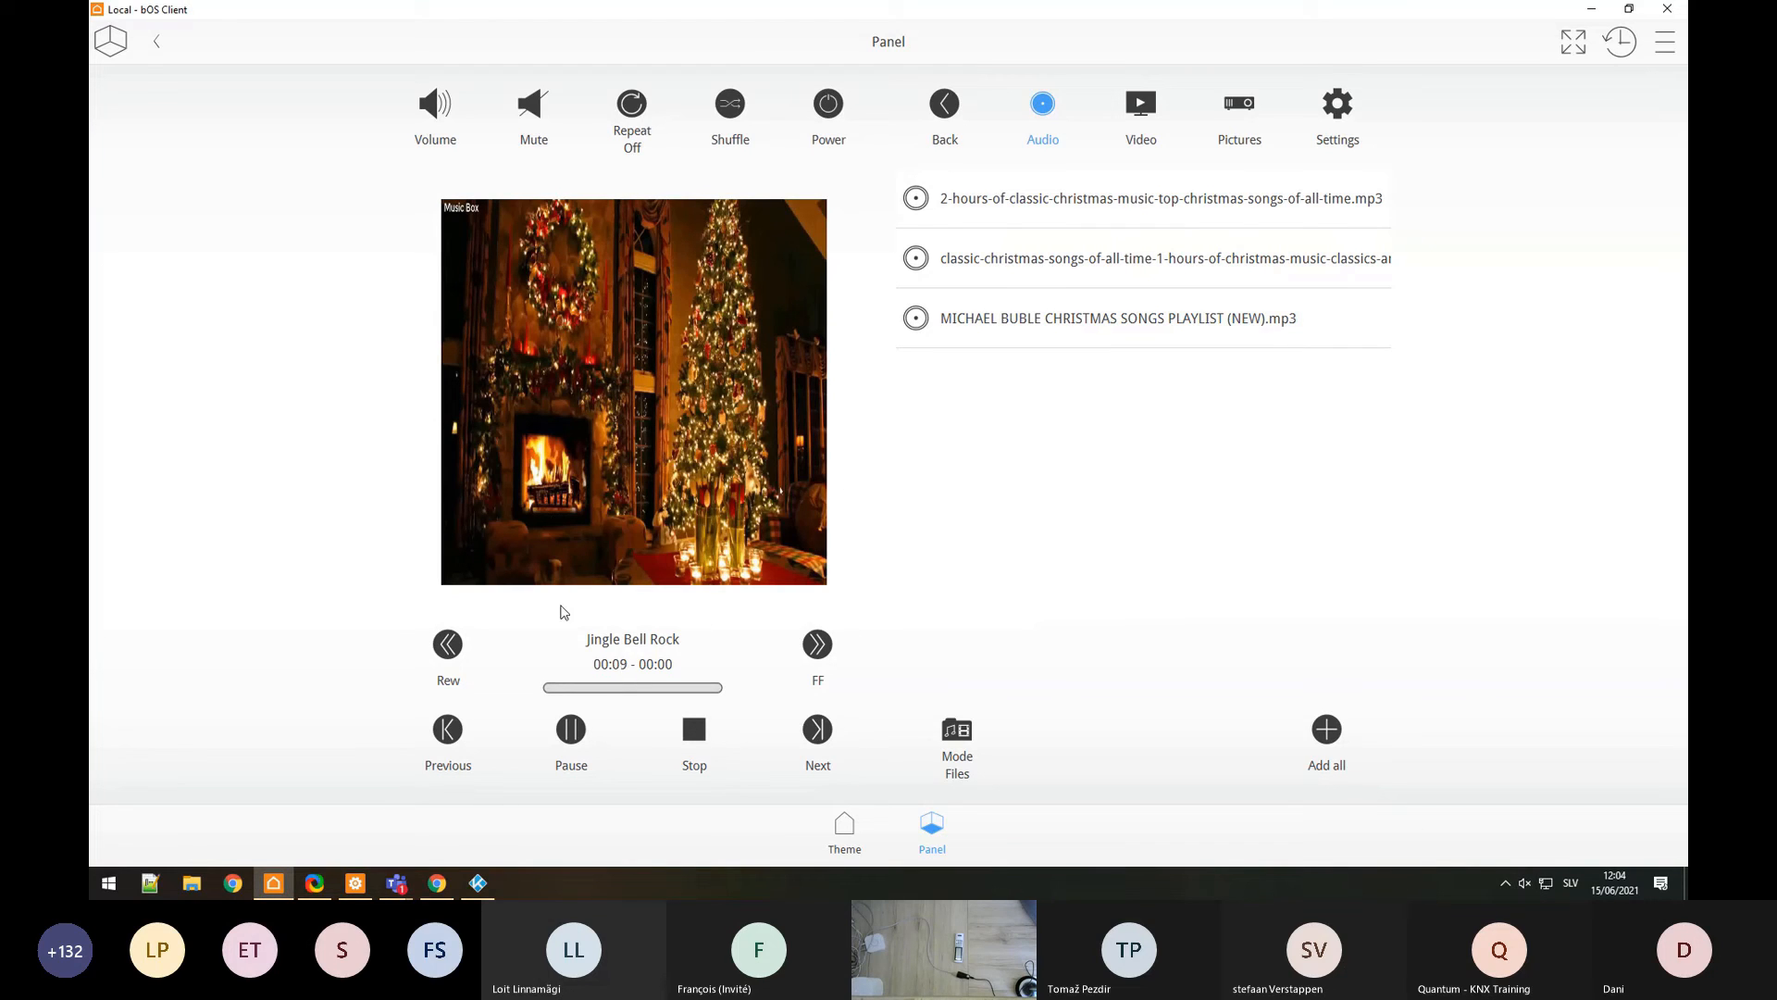
click(573, 741)
click(574, 743)
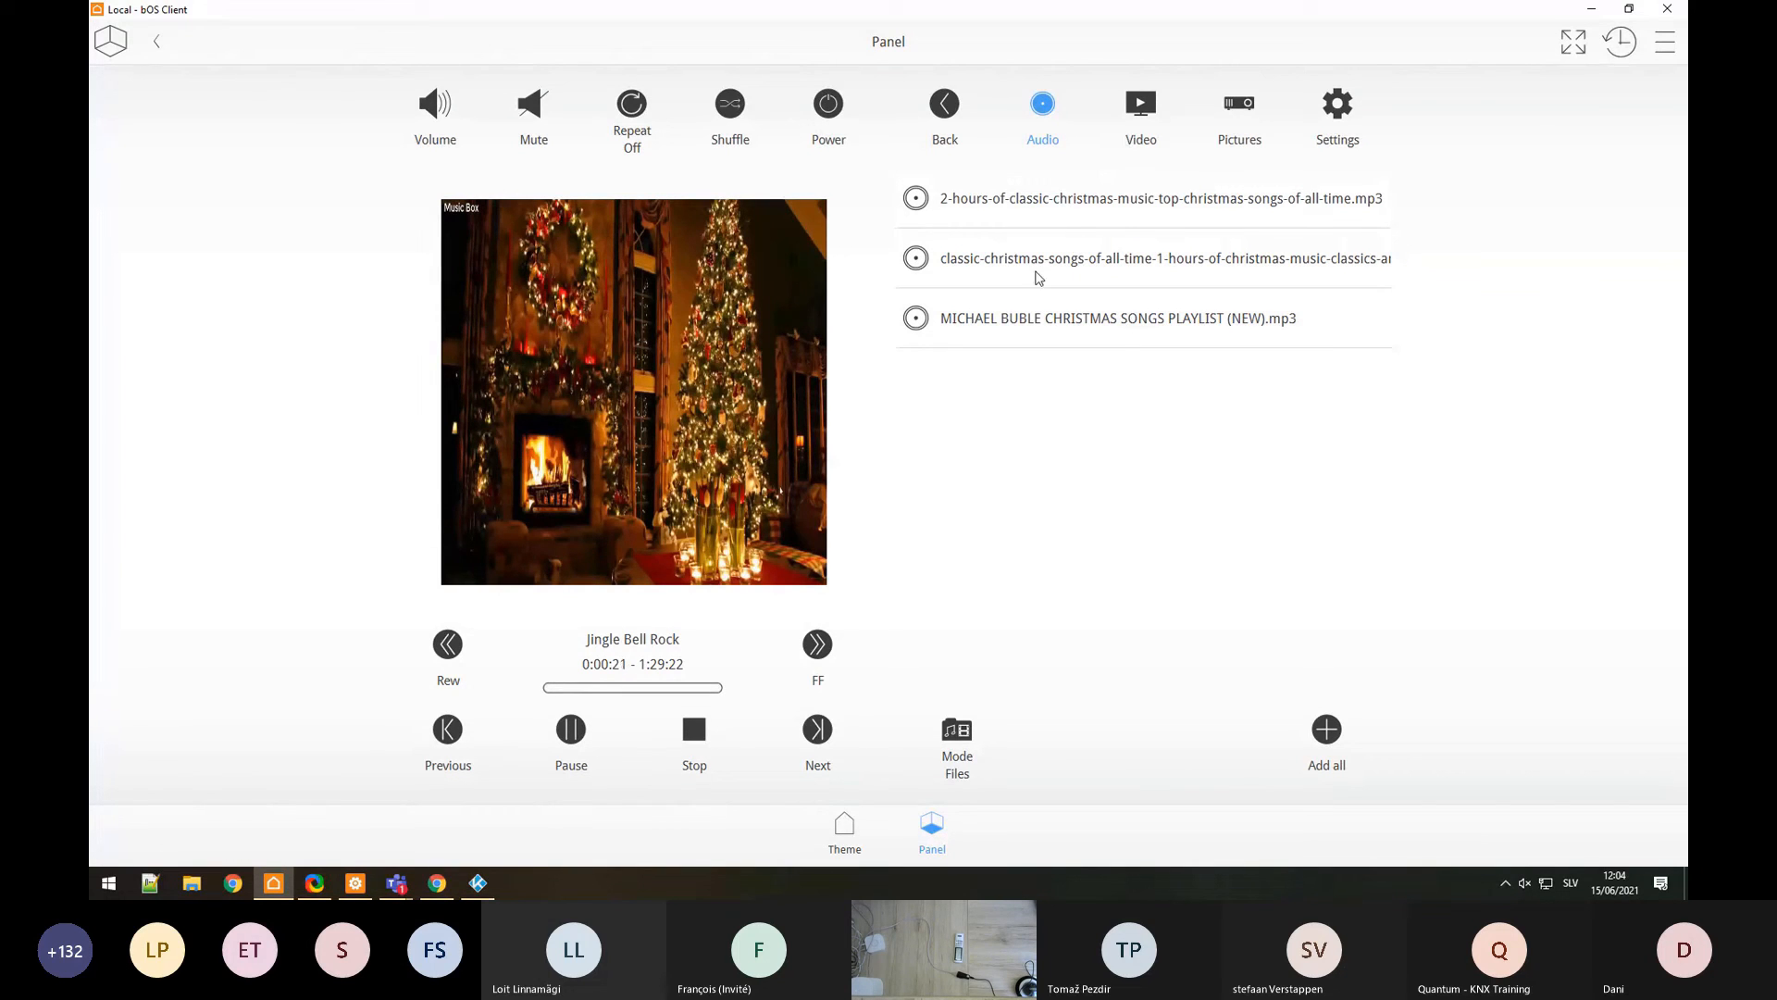
click(1025, 322)
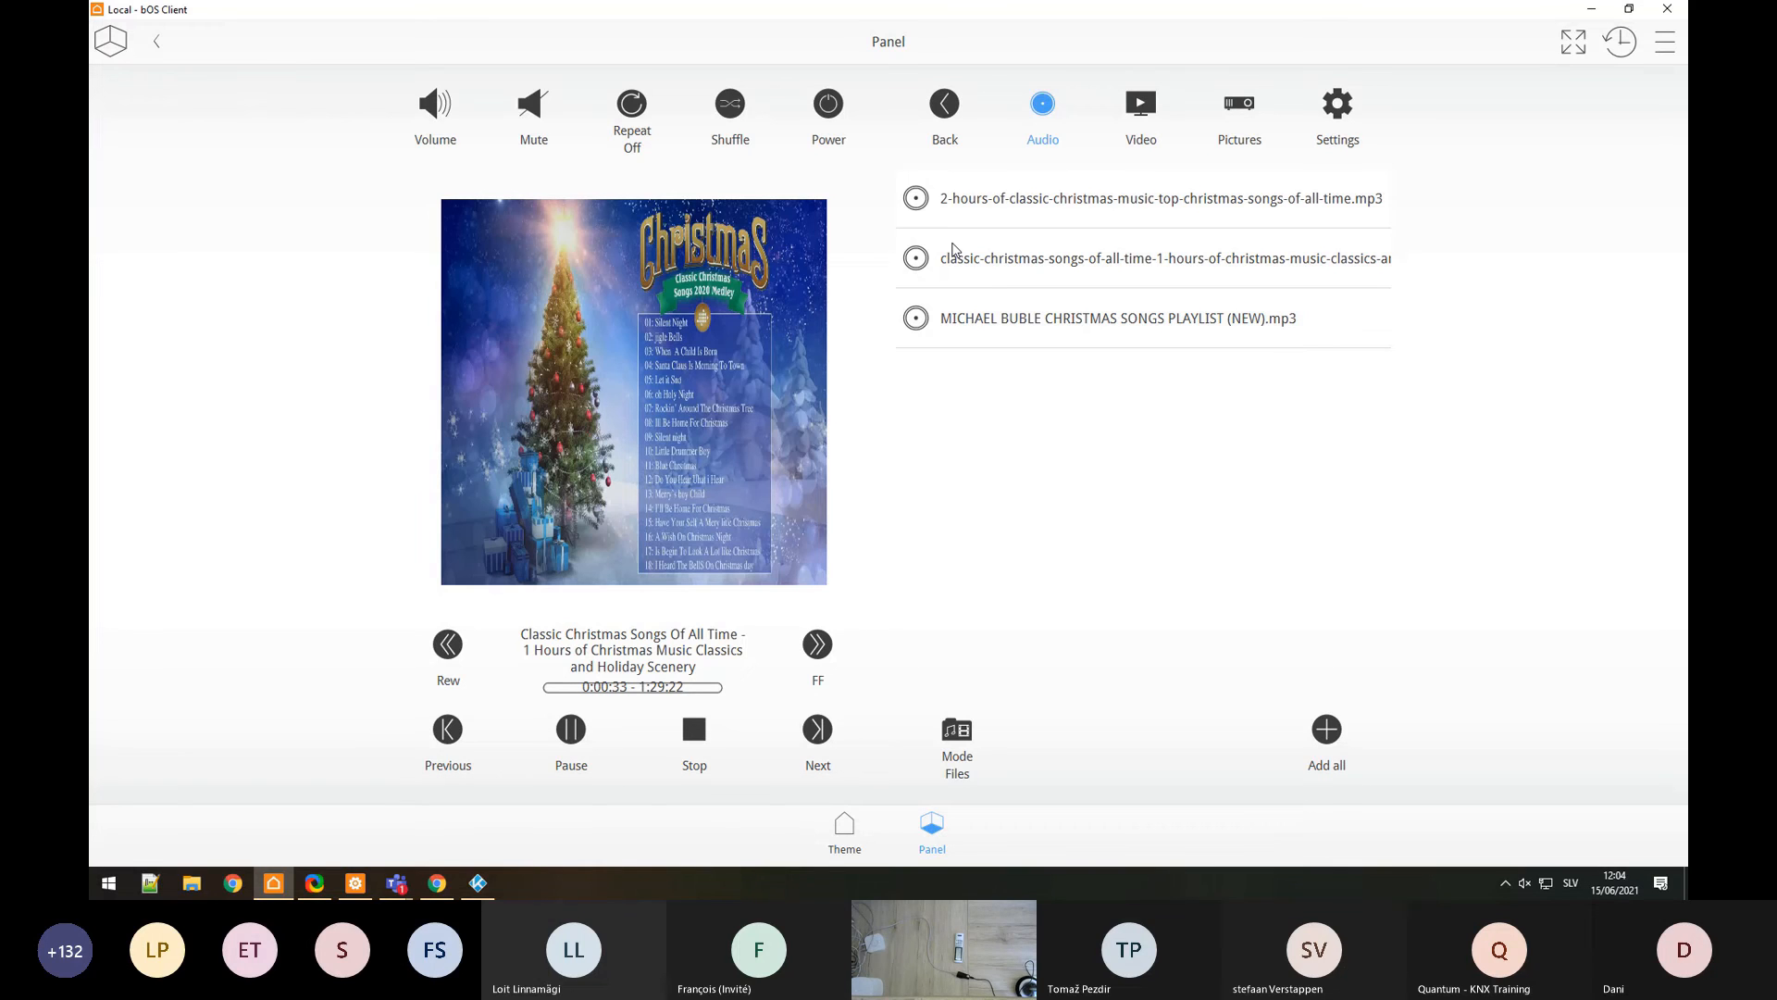
key(alt+Tab)
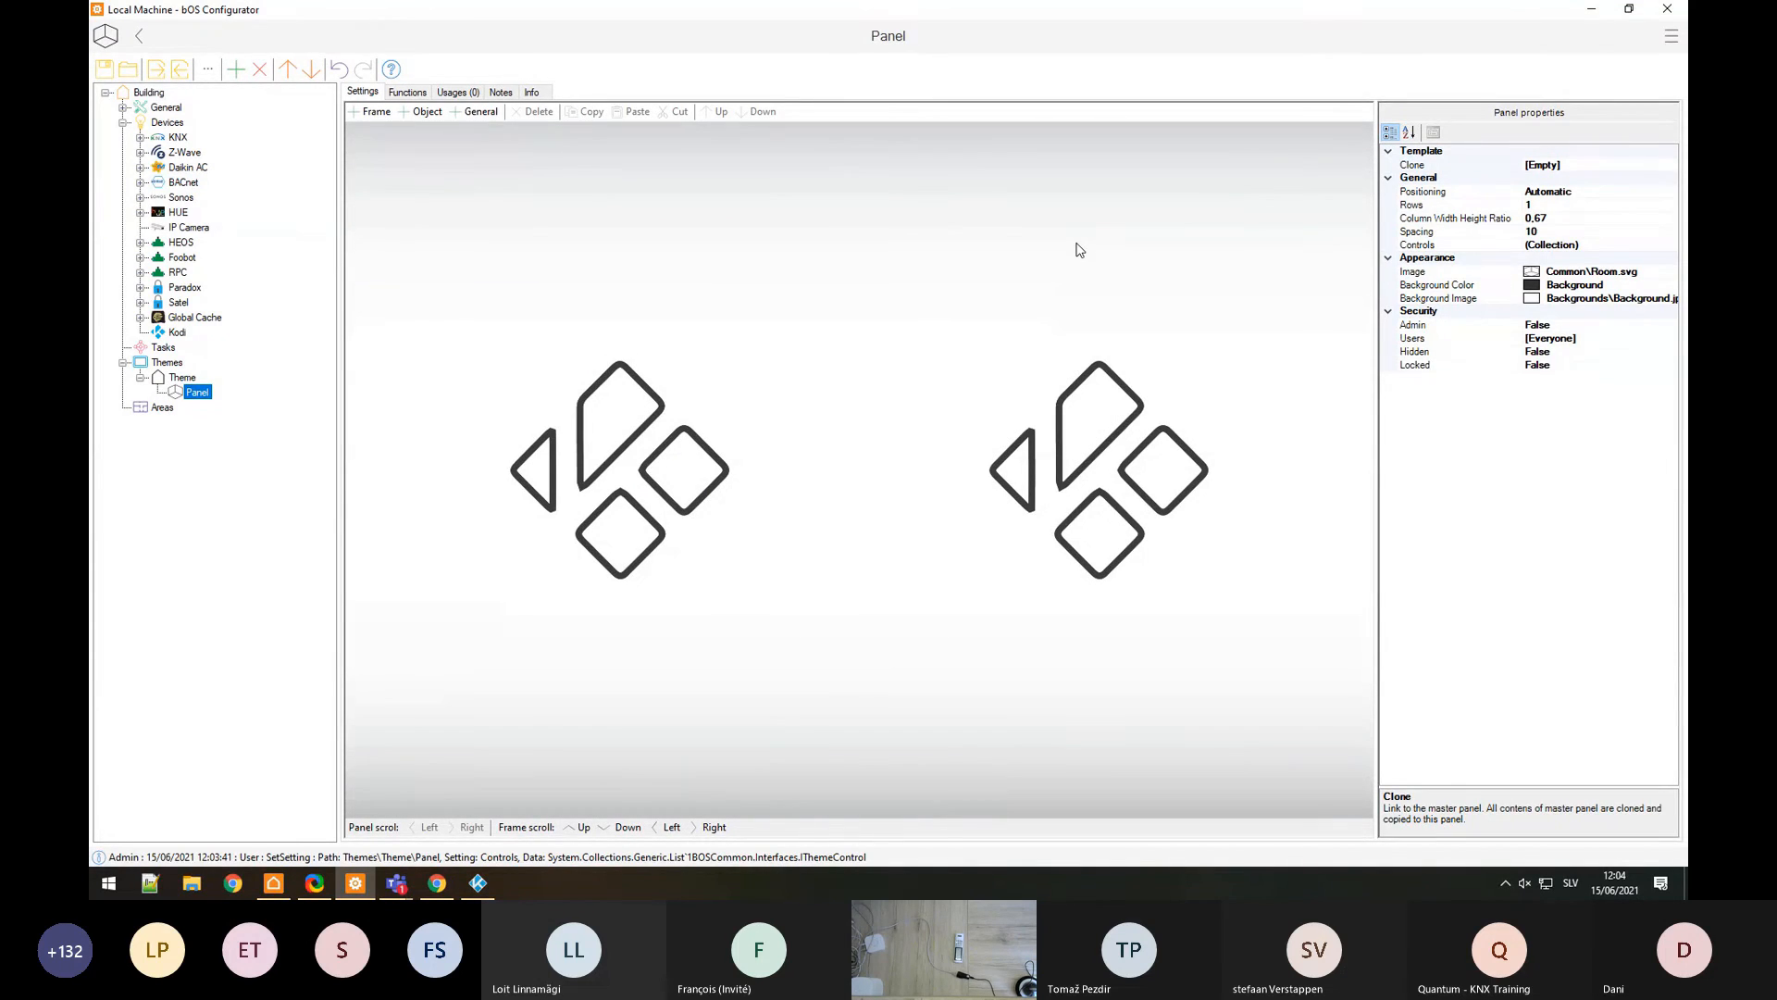
click(396, 882)
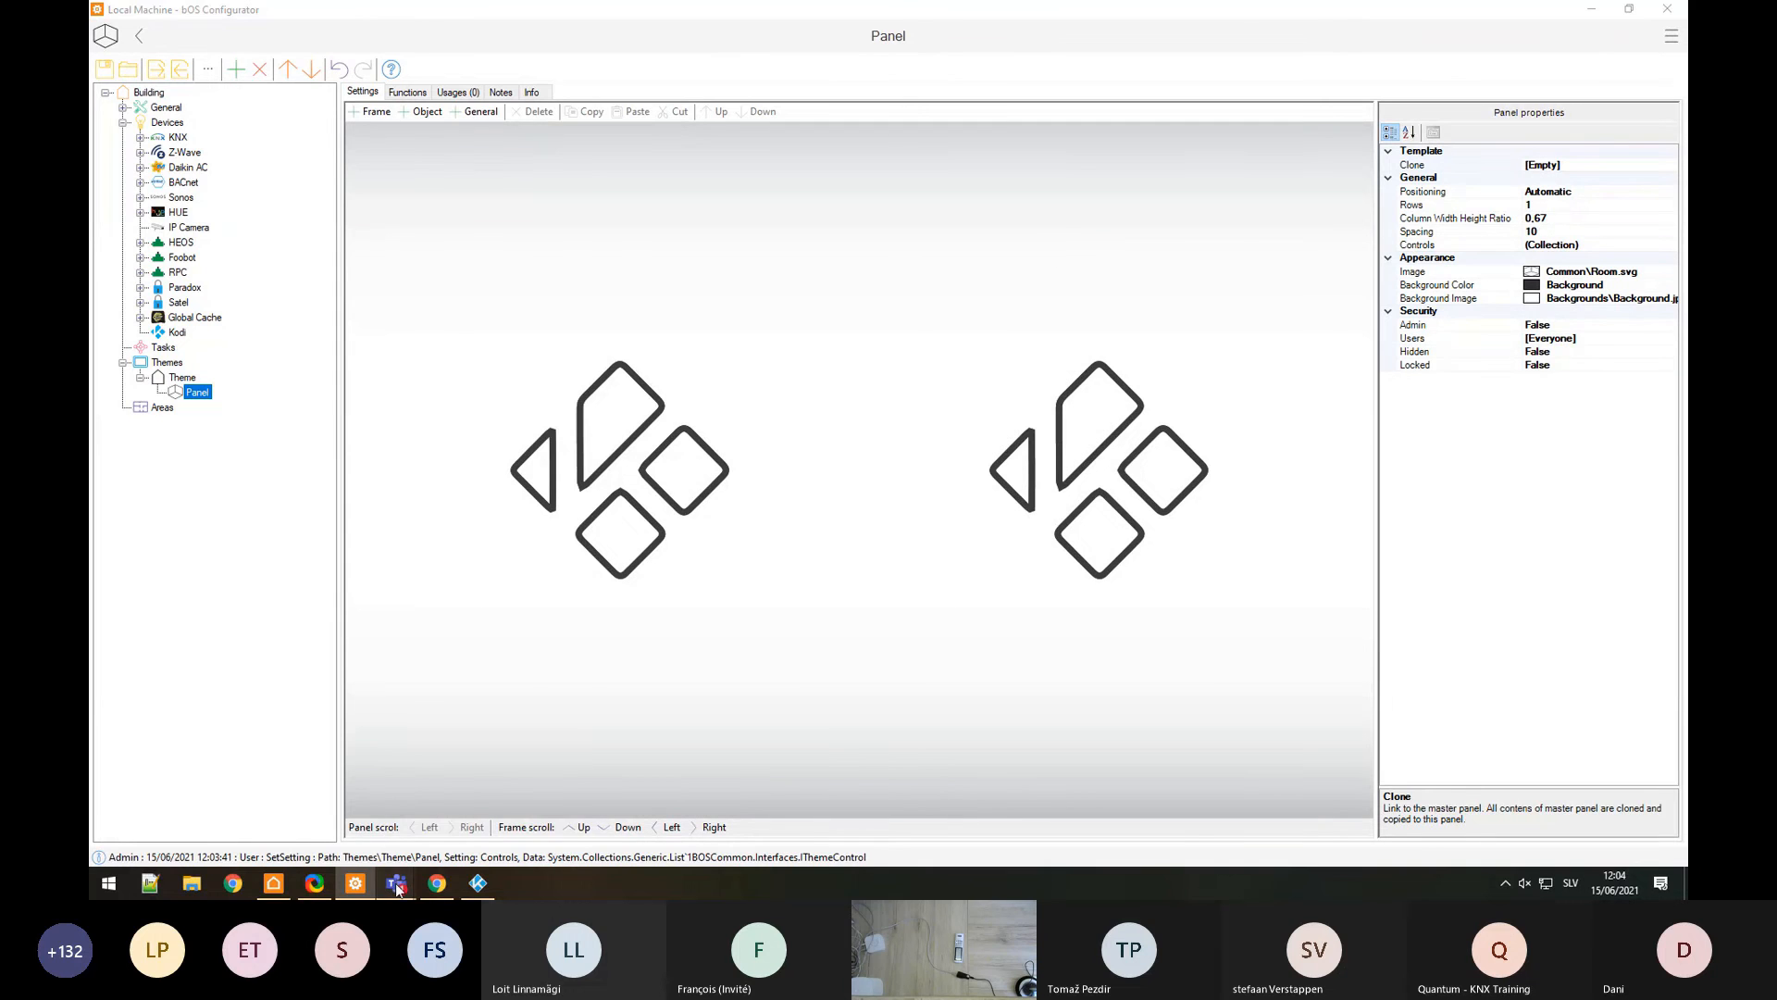
click(368, 776)
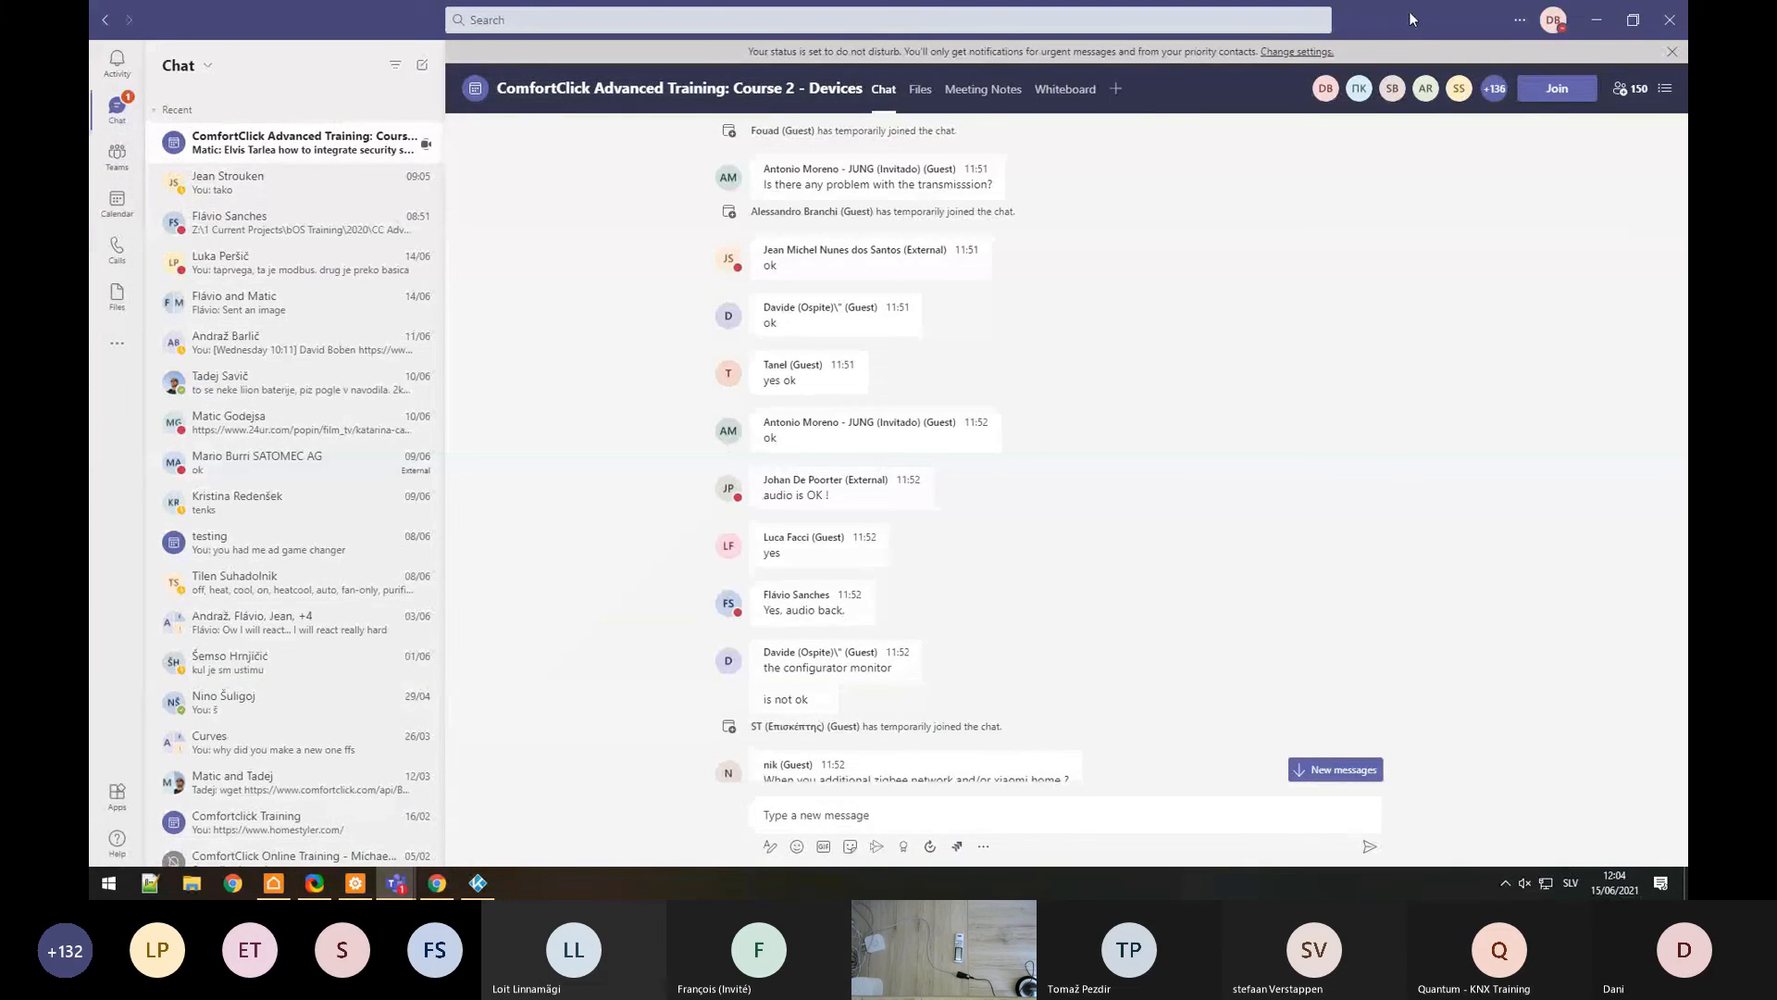
drag(1410, 22, 90, 167)
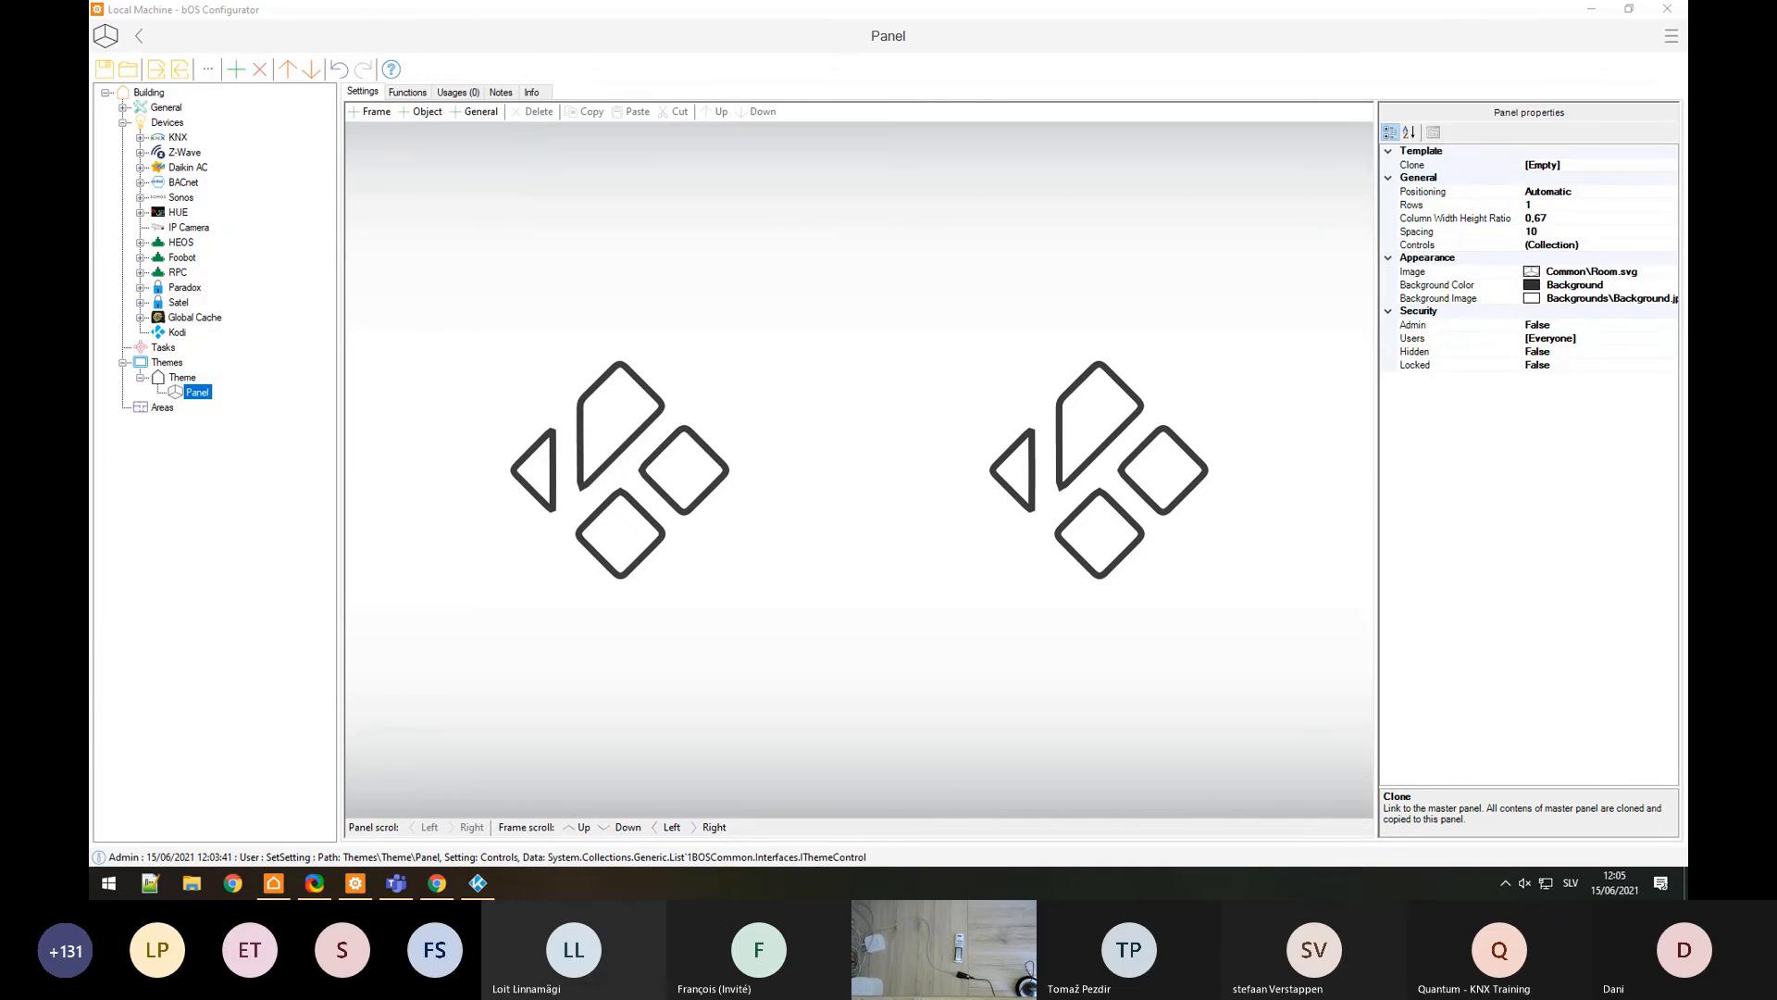
Step: Move Explorer aside, maximize PowerPoint, and present Course 2 - Devices from the Agenda slide (3 of 5)
click(207, 879)
drag(555, 289, 91, 289)
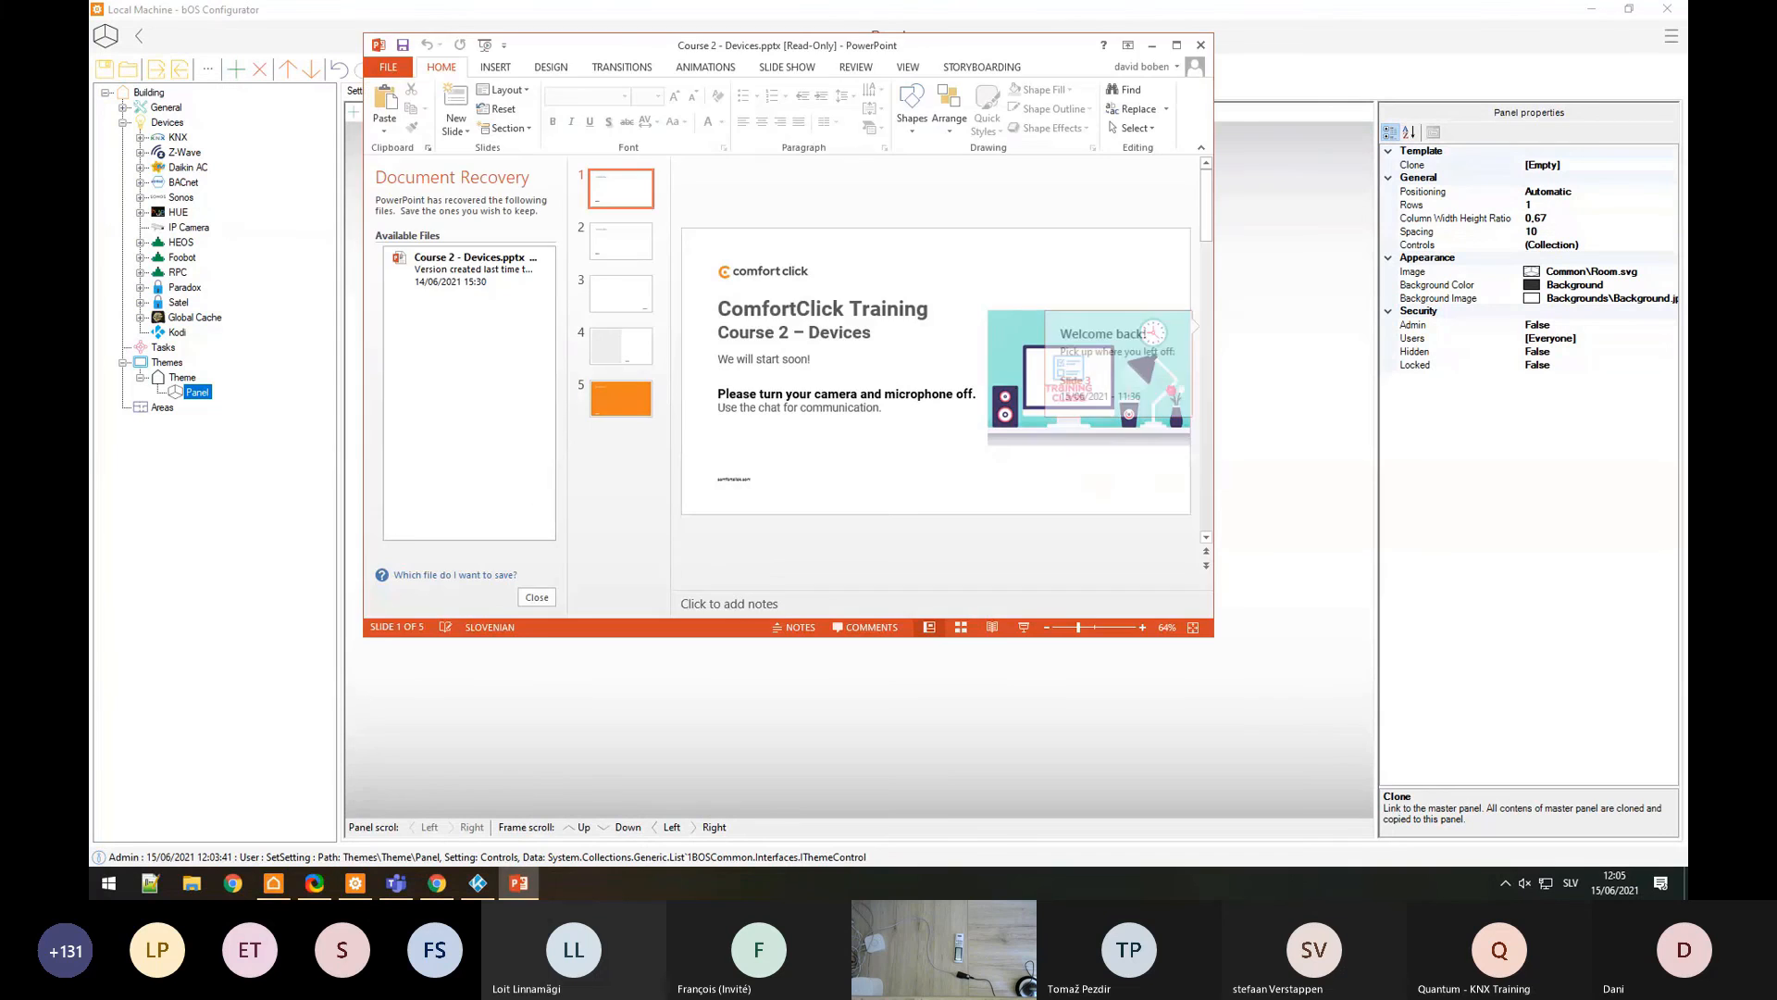
click(1154, 46)
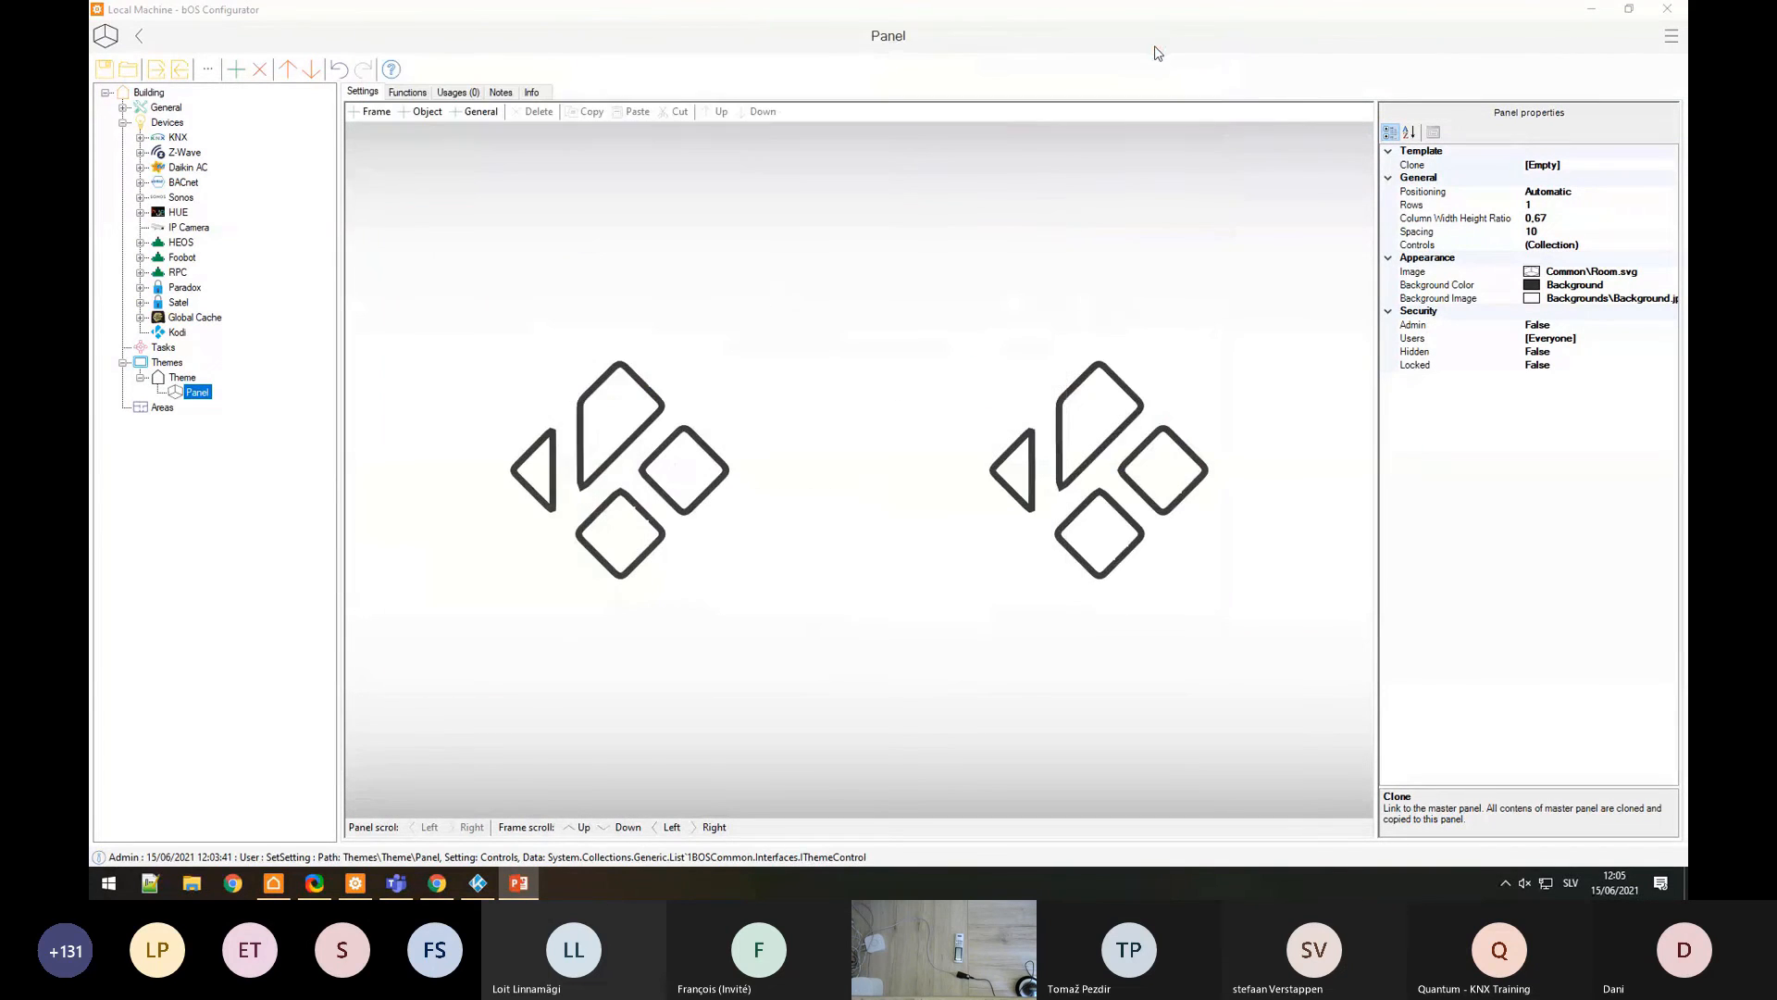
click(530, 884)
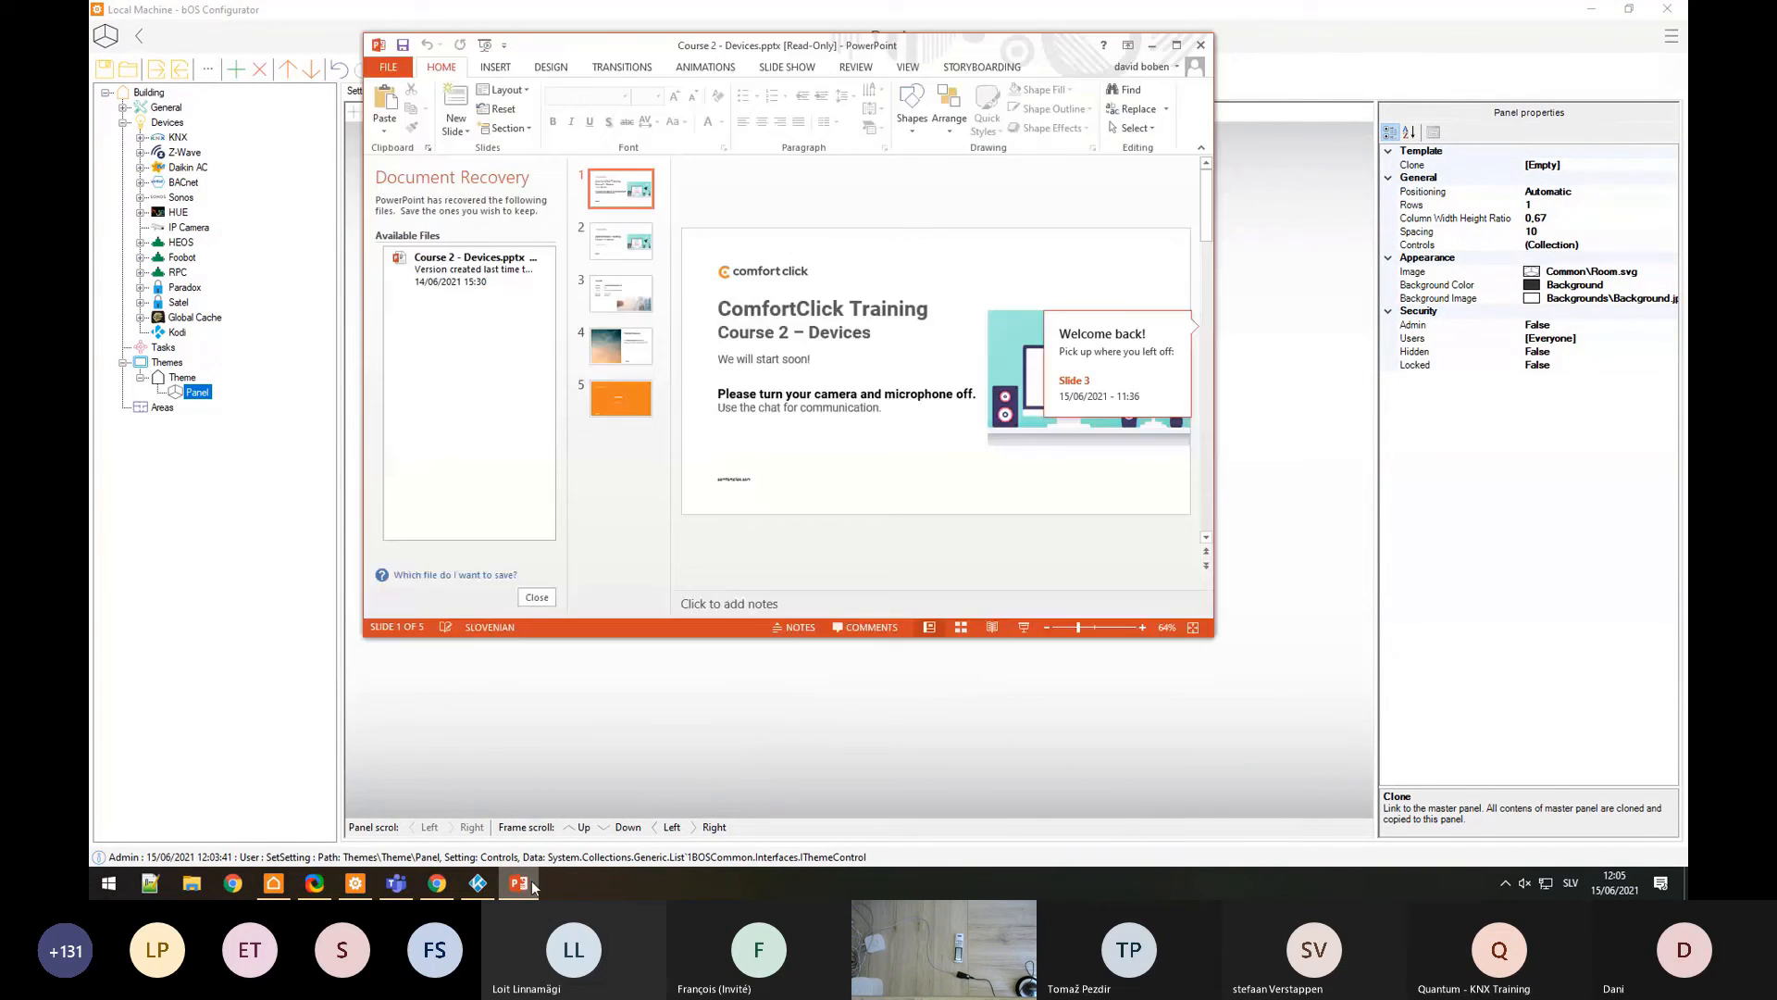
click(1176, 45)
click(425, 413)
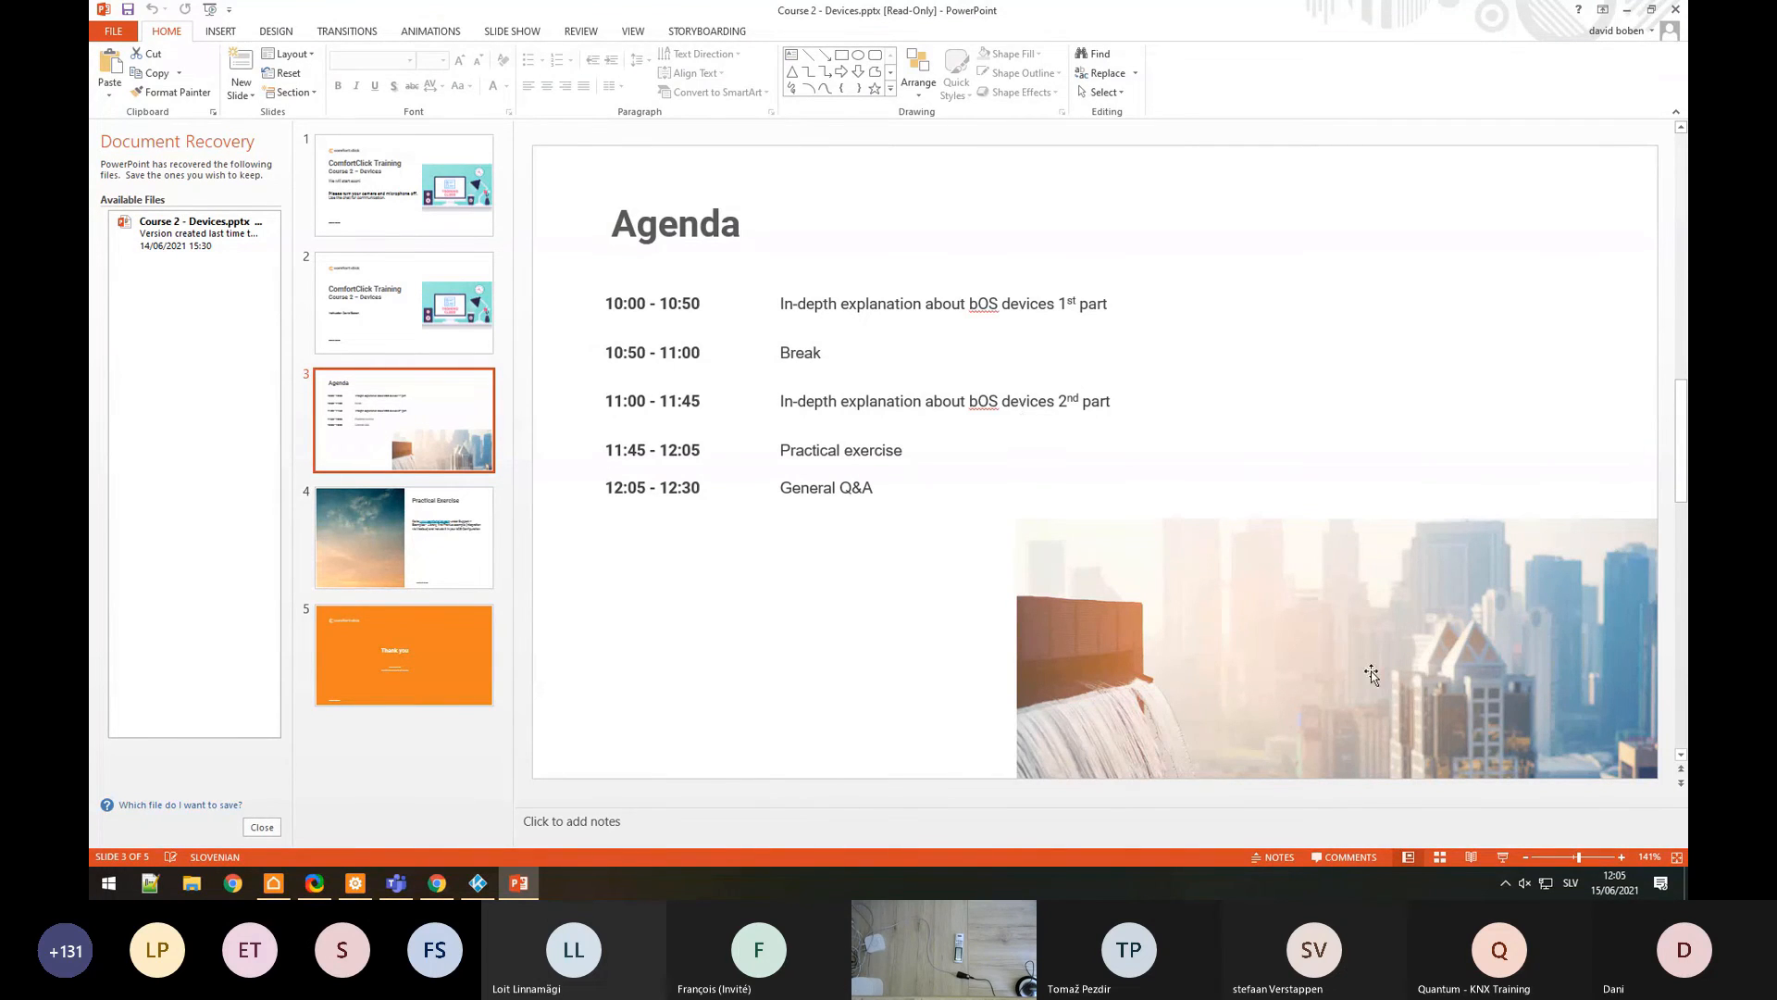
key(shift+F5)
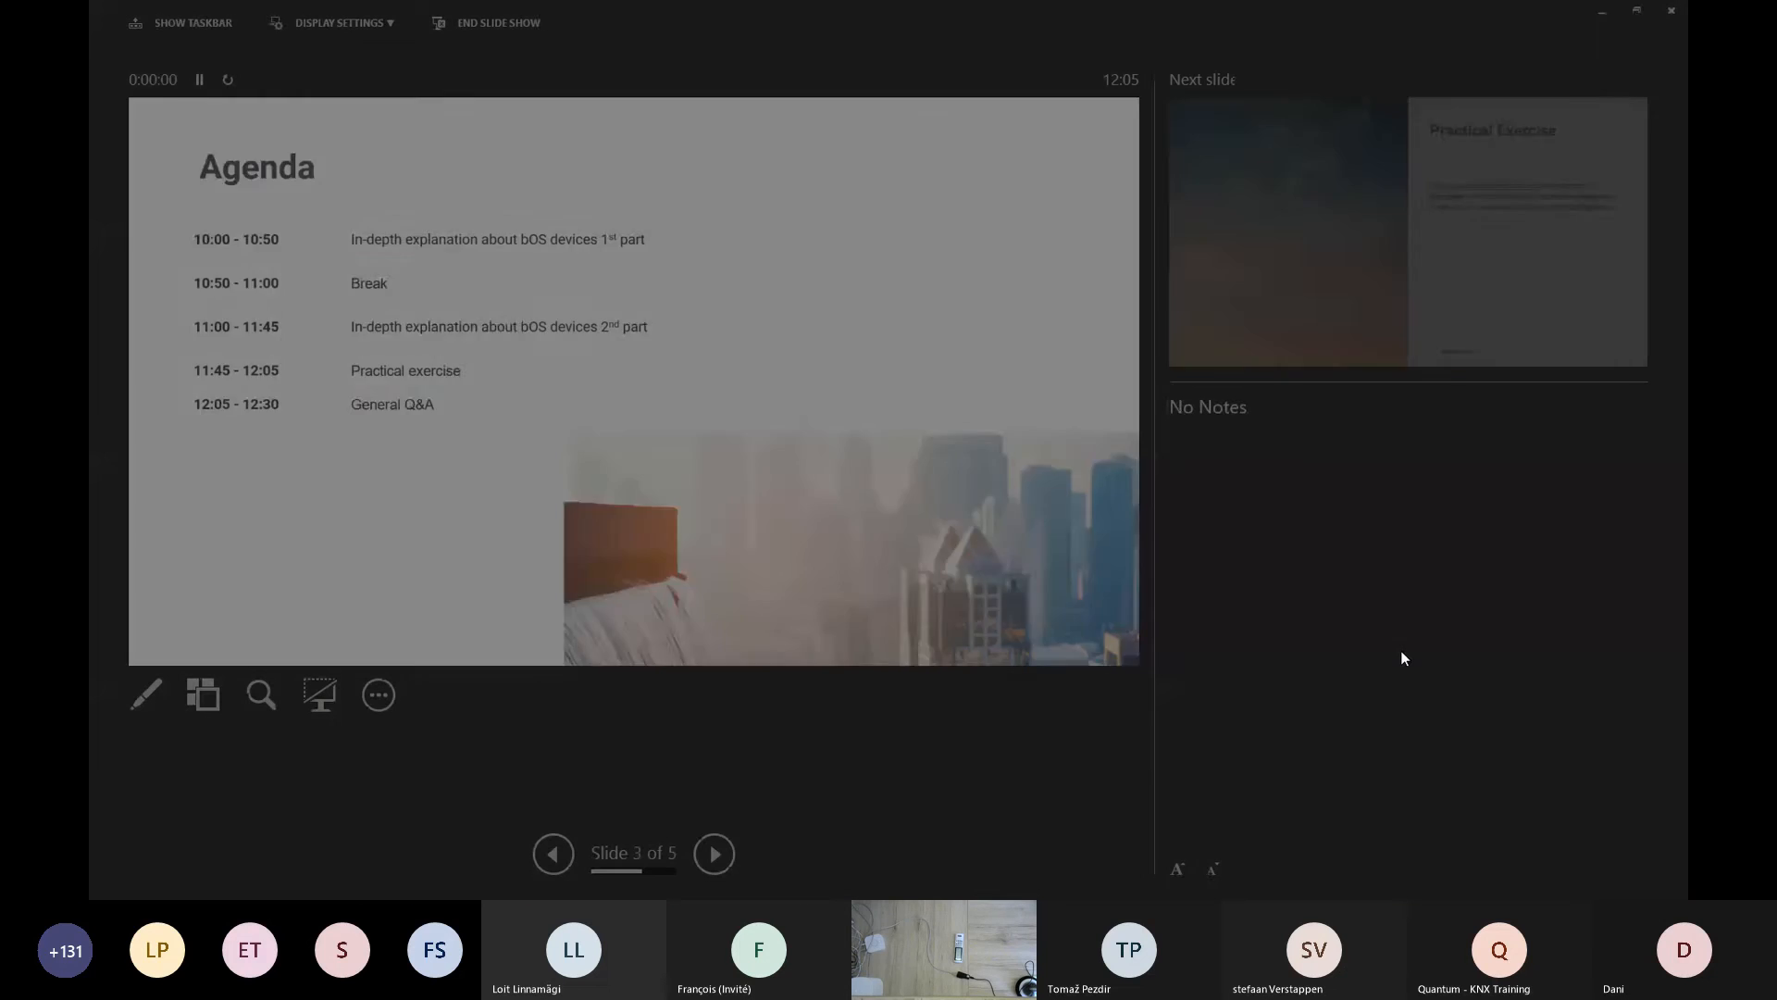
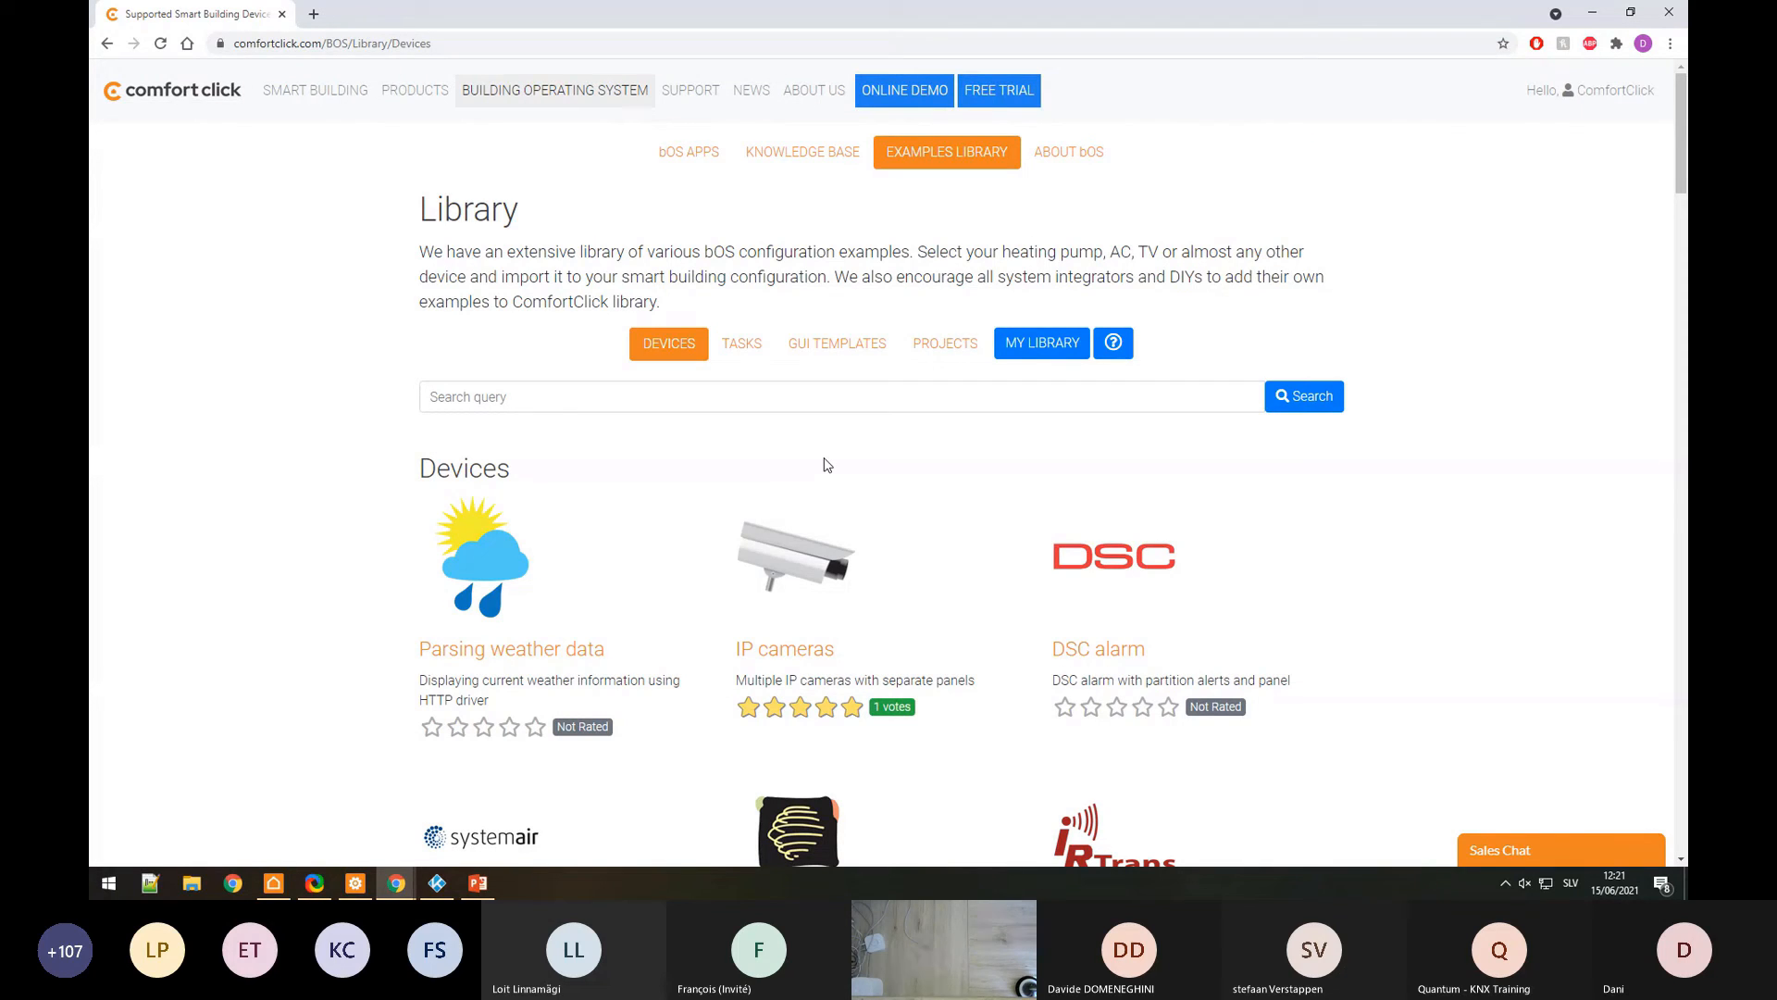
Step: Switch between the Tasks and Devices example lists and scroll through the device examples
click(728, 342)
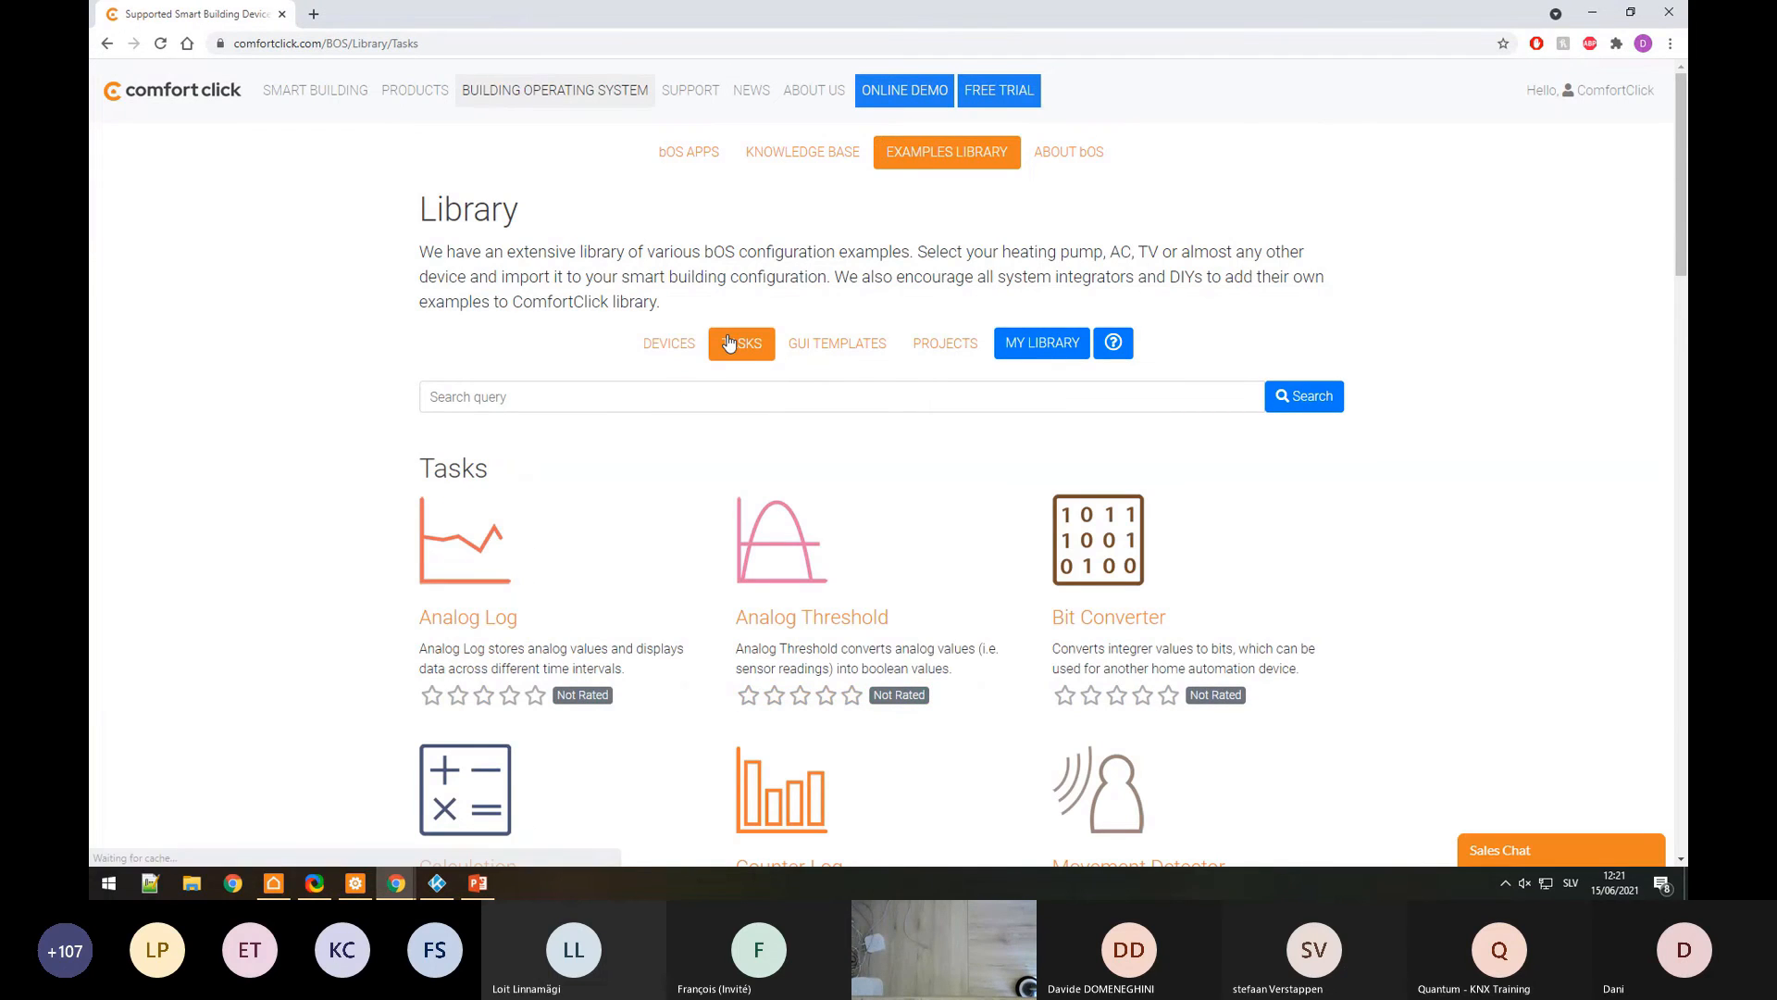
click(680, 343)
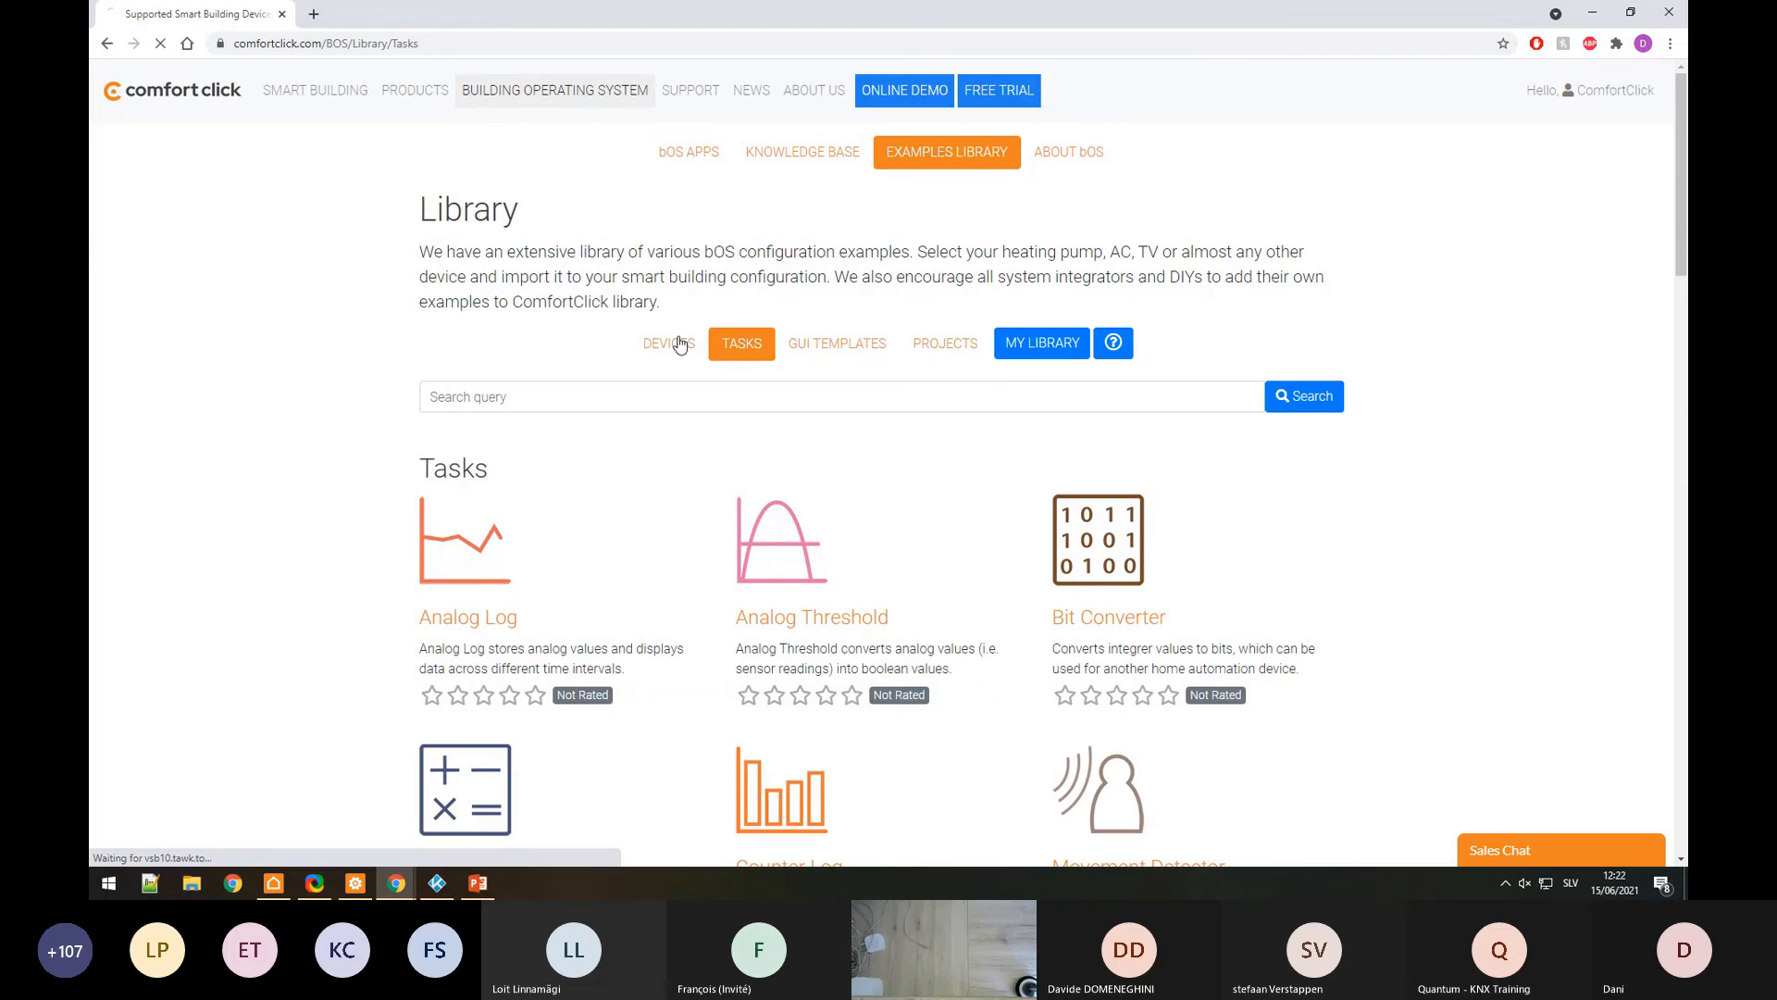
scroll(704, 460, down, 5)
scroll(704, 460, down, 2)
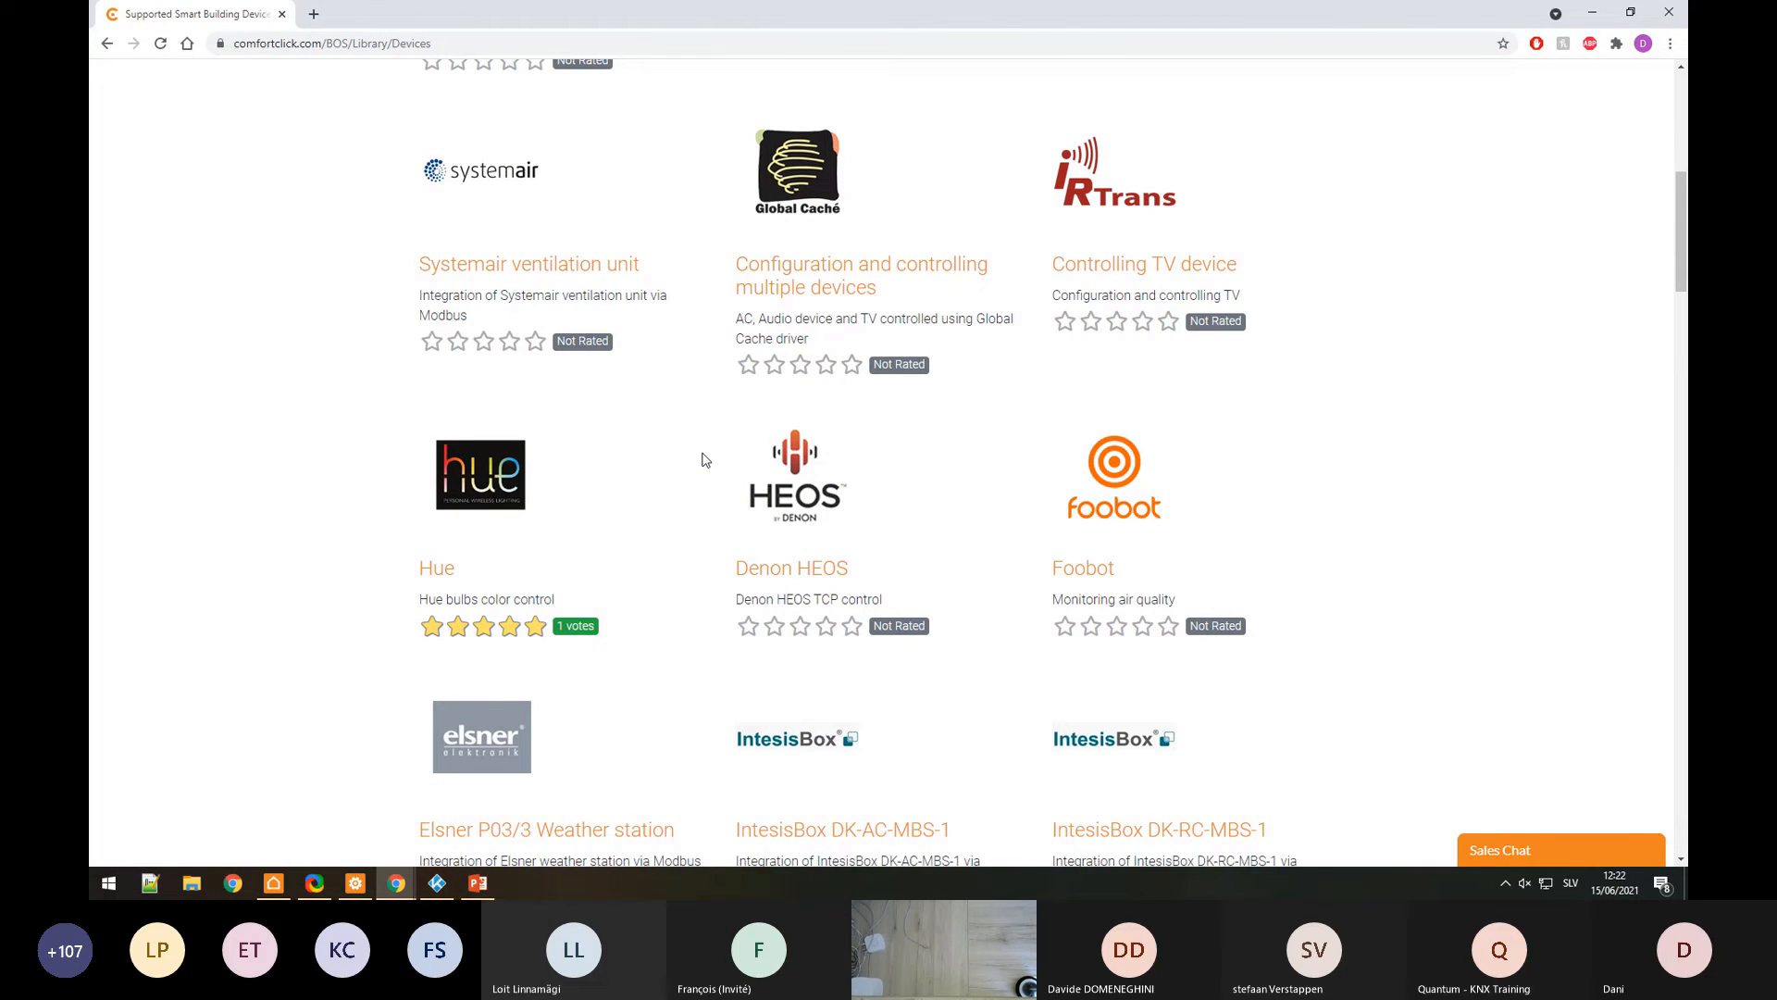
scroll(703, 460, down, 10)
scroll(706, 463, up, 20)
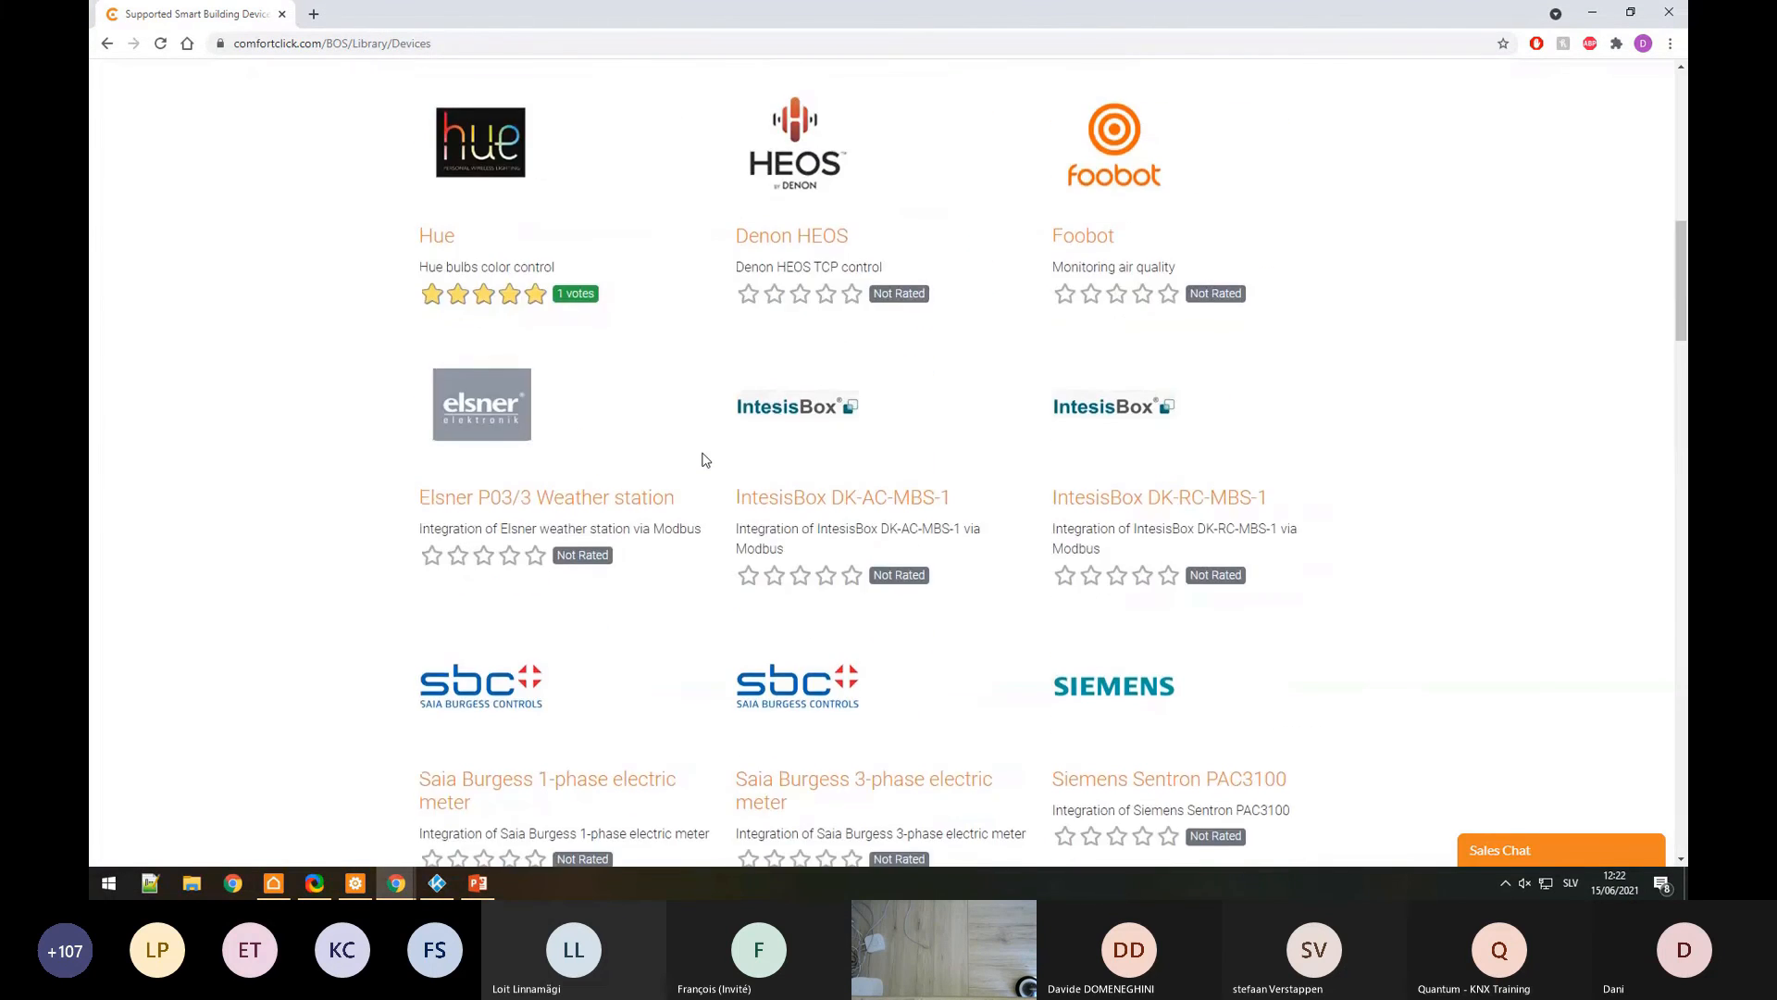
Step: Search the examples library for 'fronius'
click(569, 402)
text(fro)
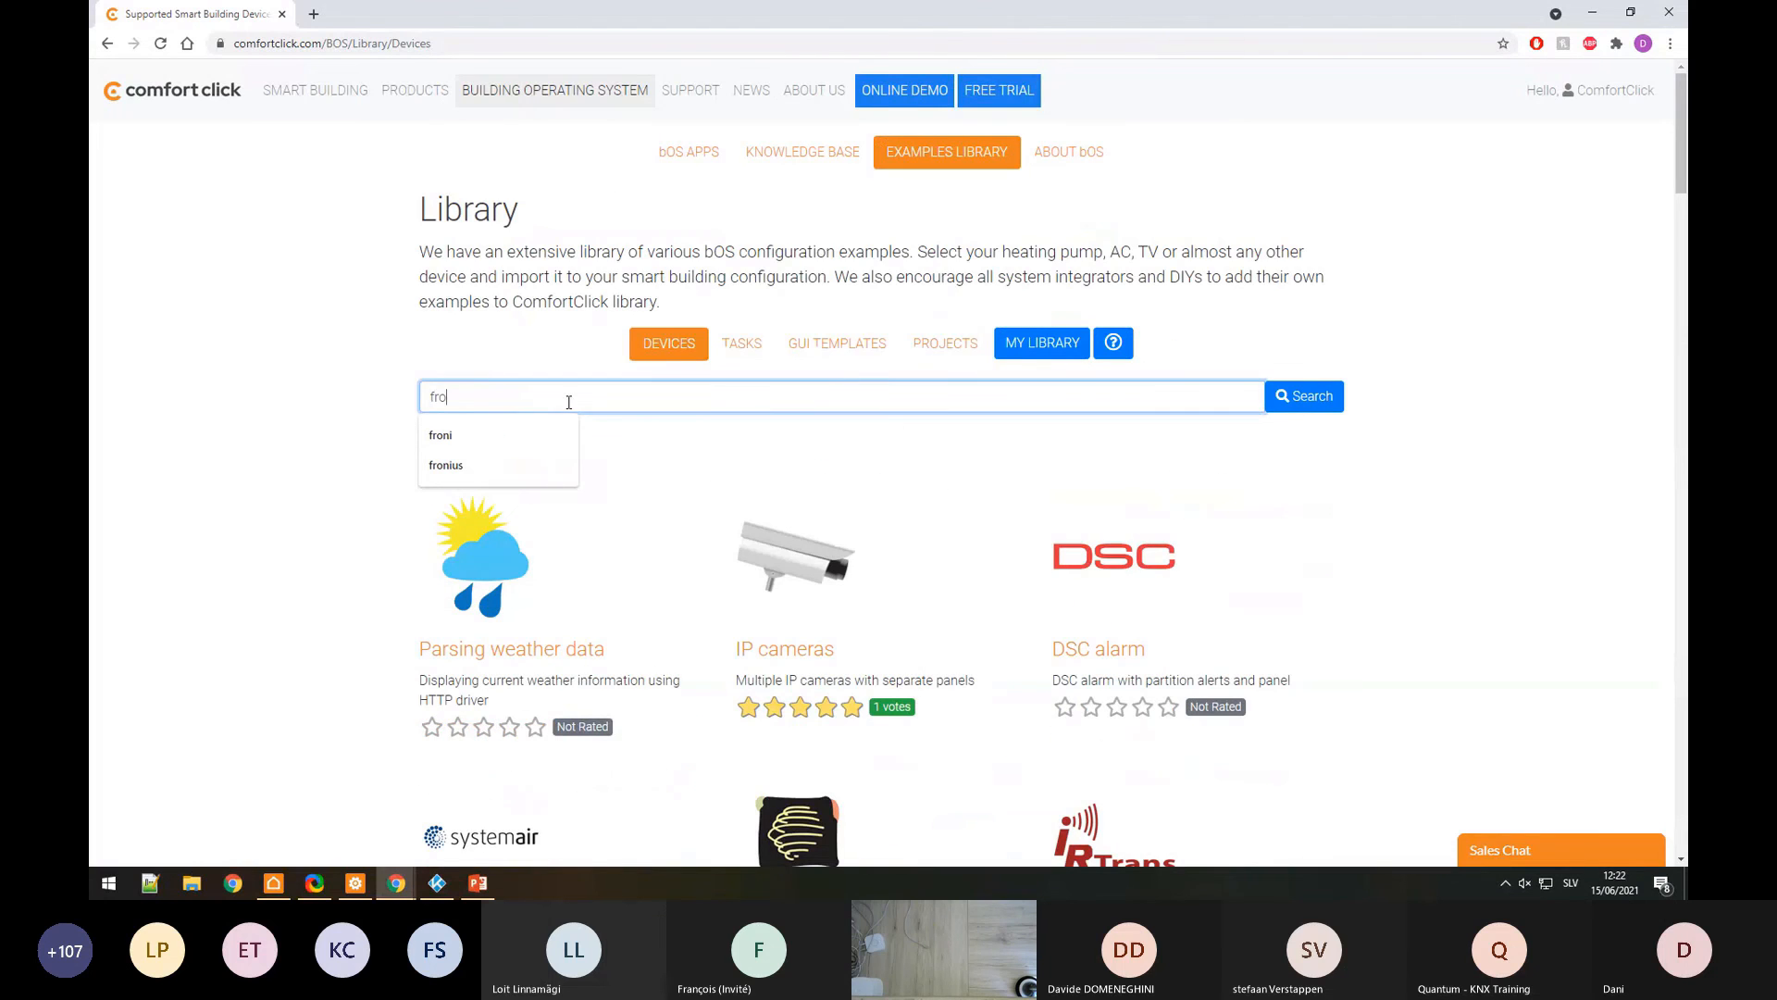
key(Down)
key(Down)
key(Return)
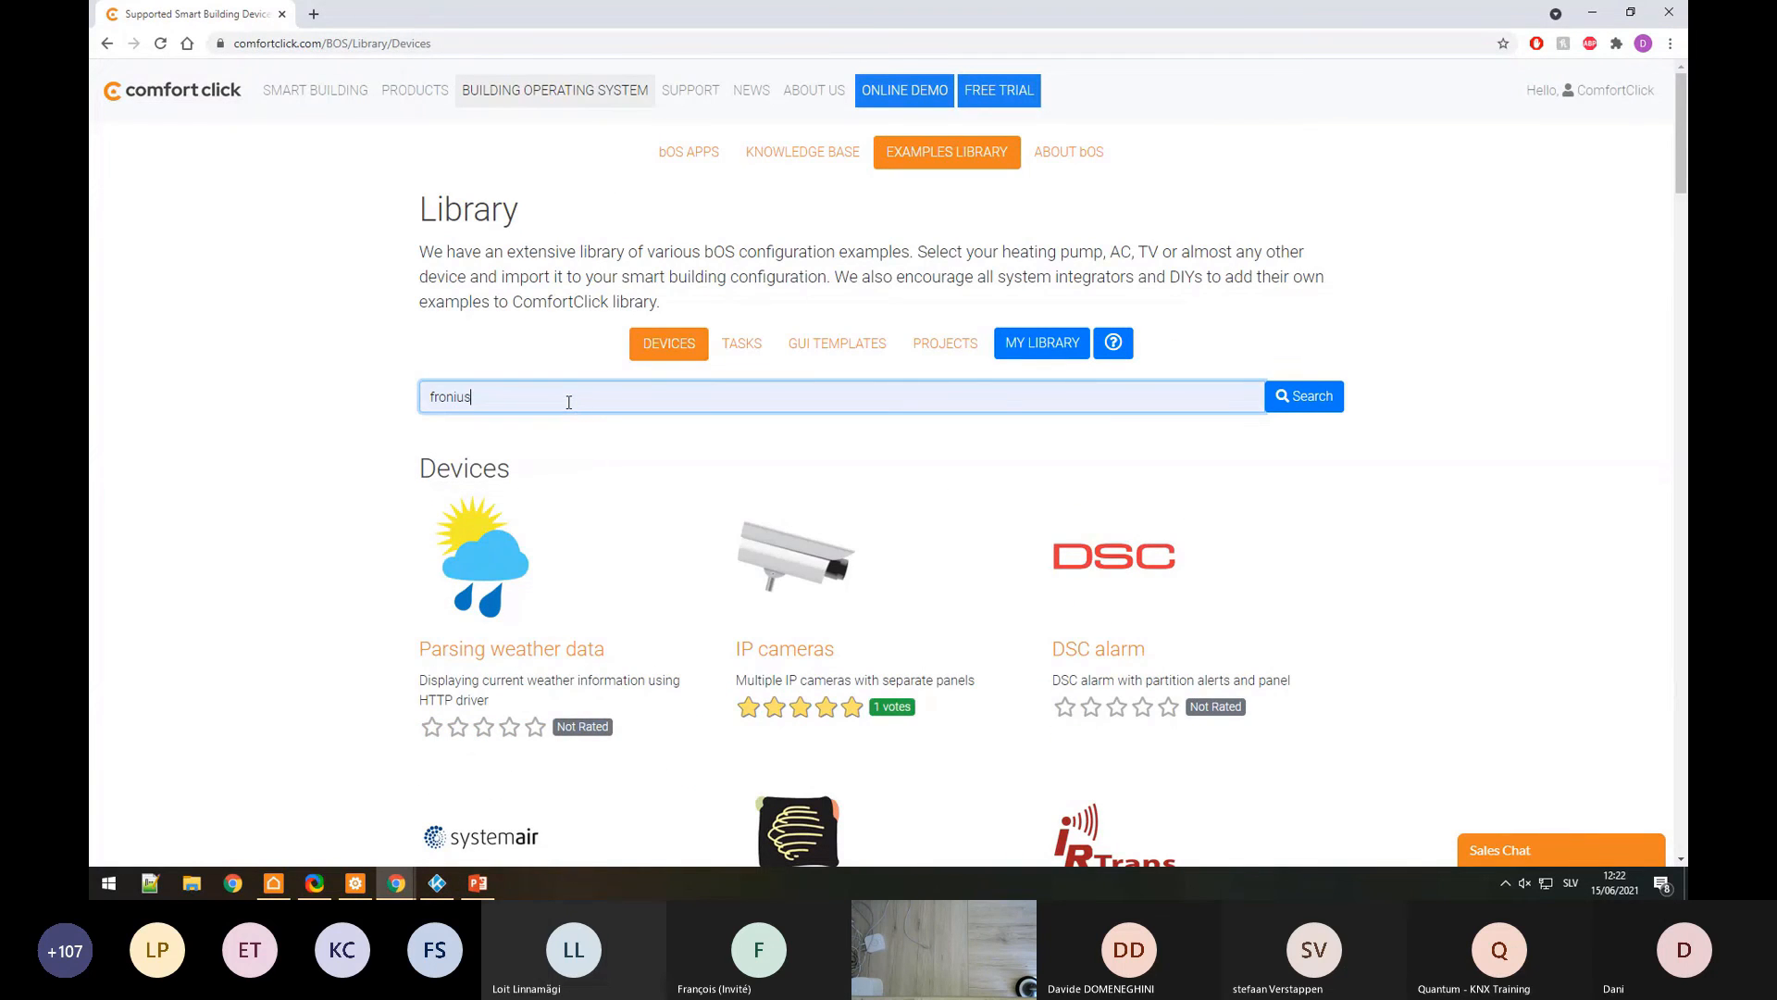
Step: Open the Fronius example page and read through its Fronius Modbus documentation PDF
click(445, 609)
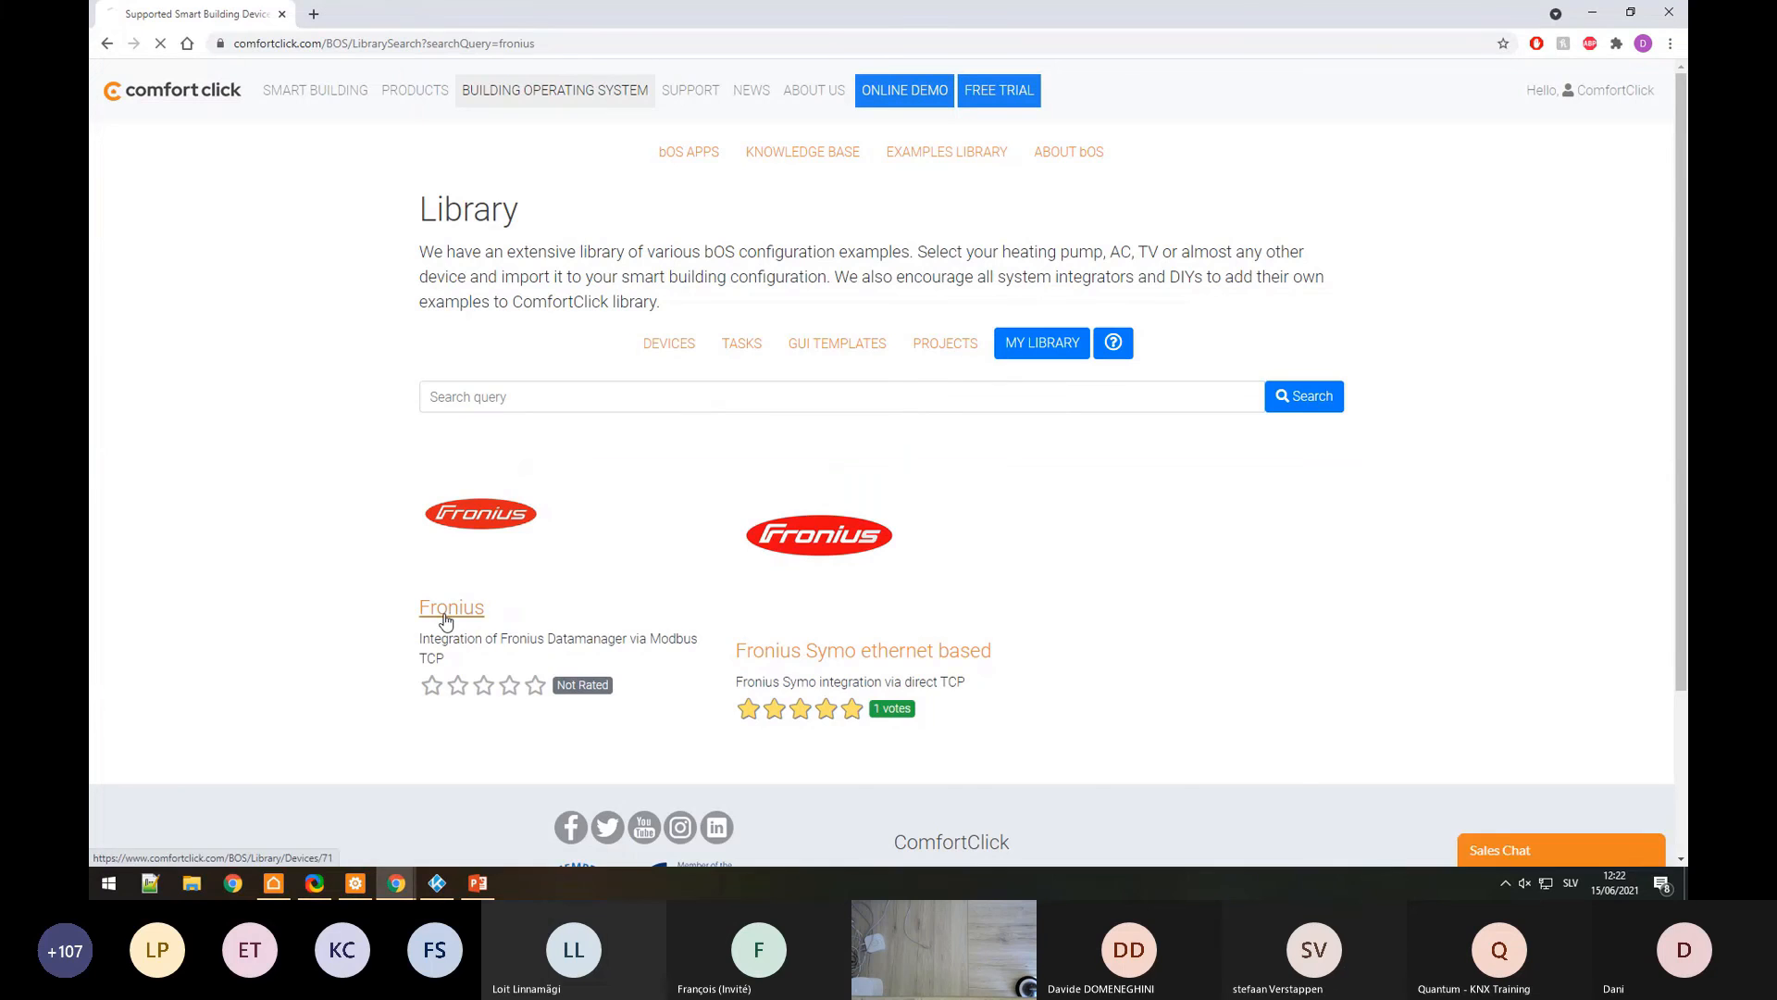
scroll(1376, 601, down, 3)
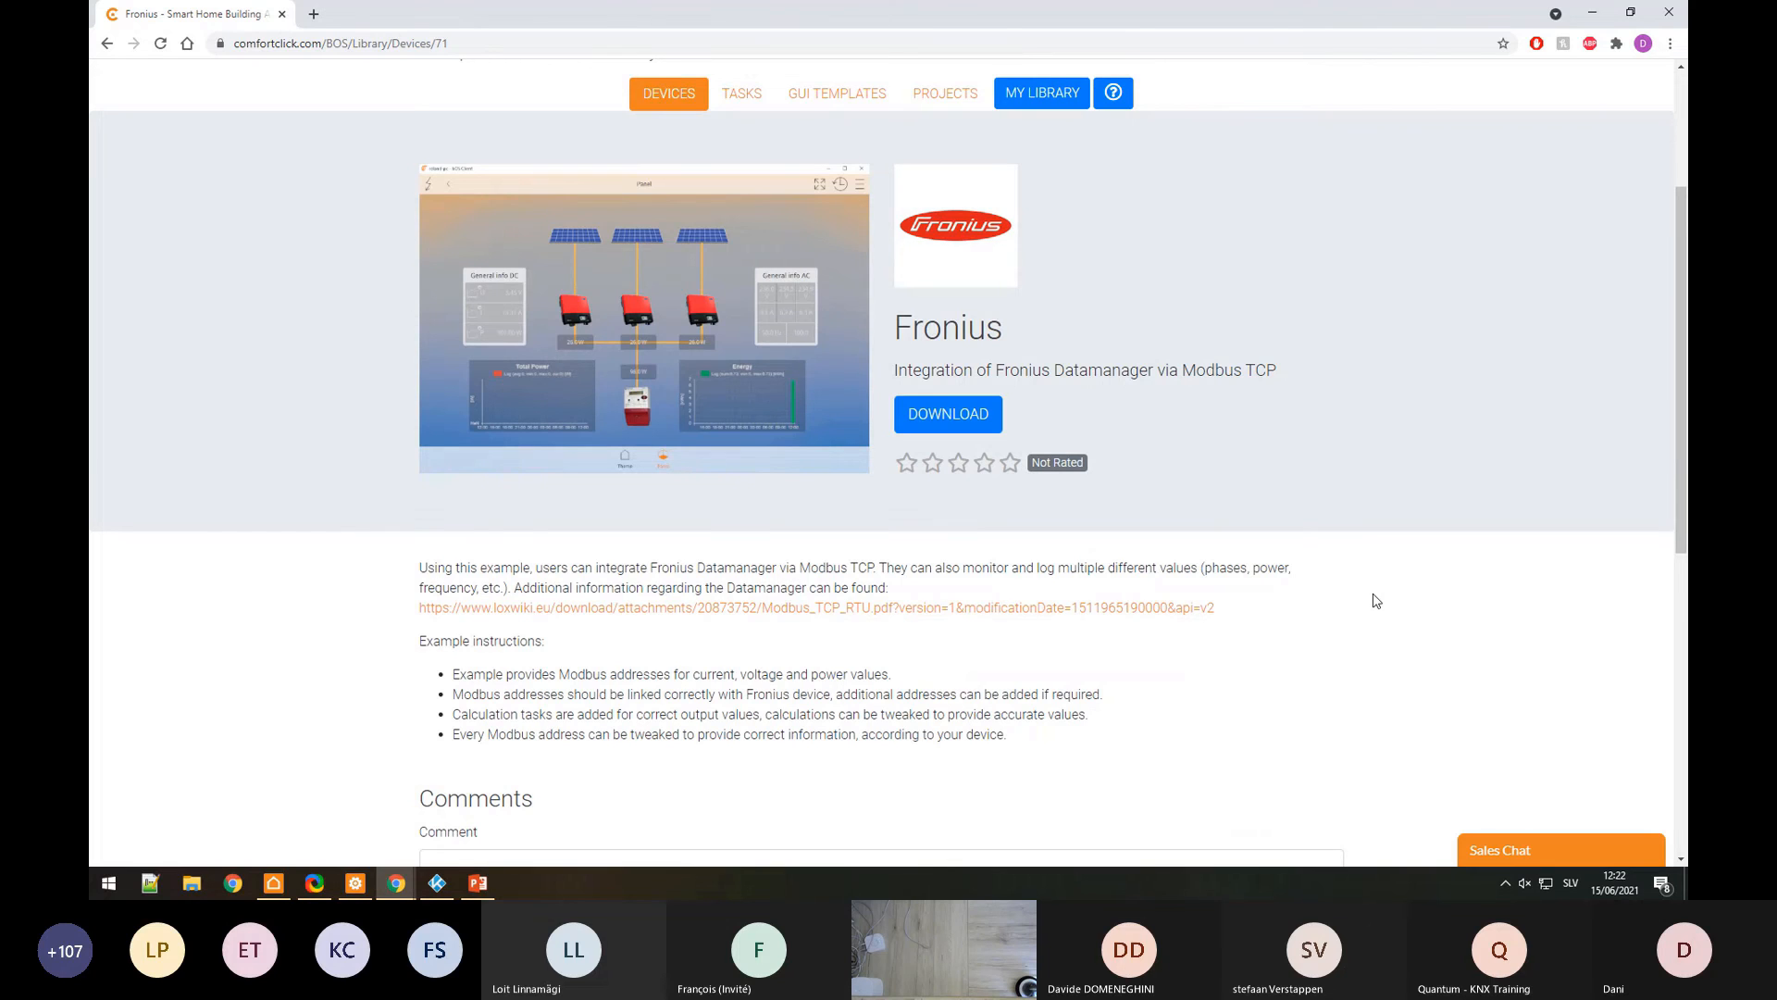
click(1158, 607)
click(137, 830)
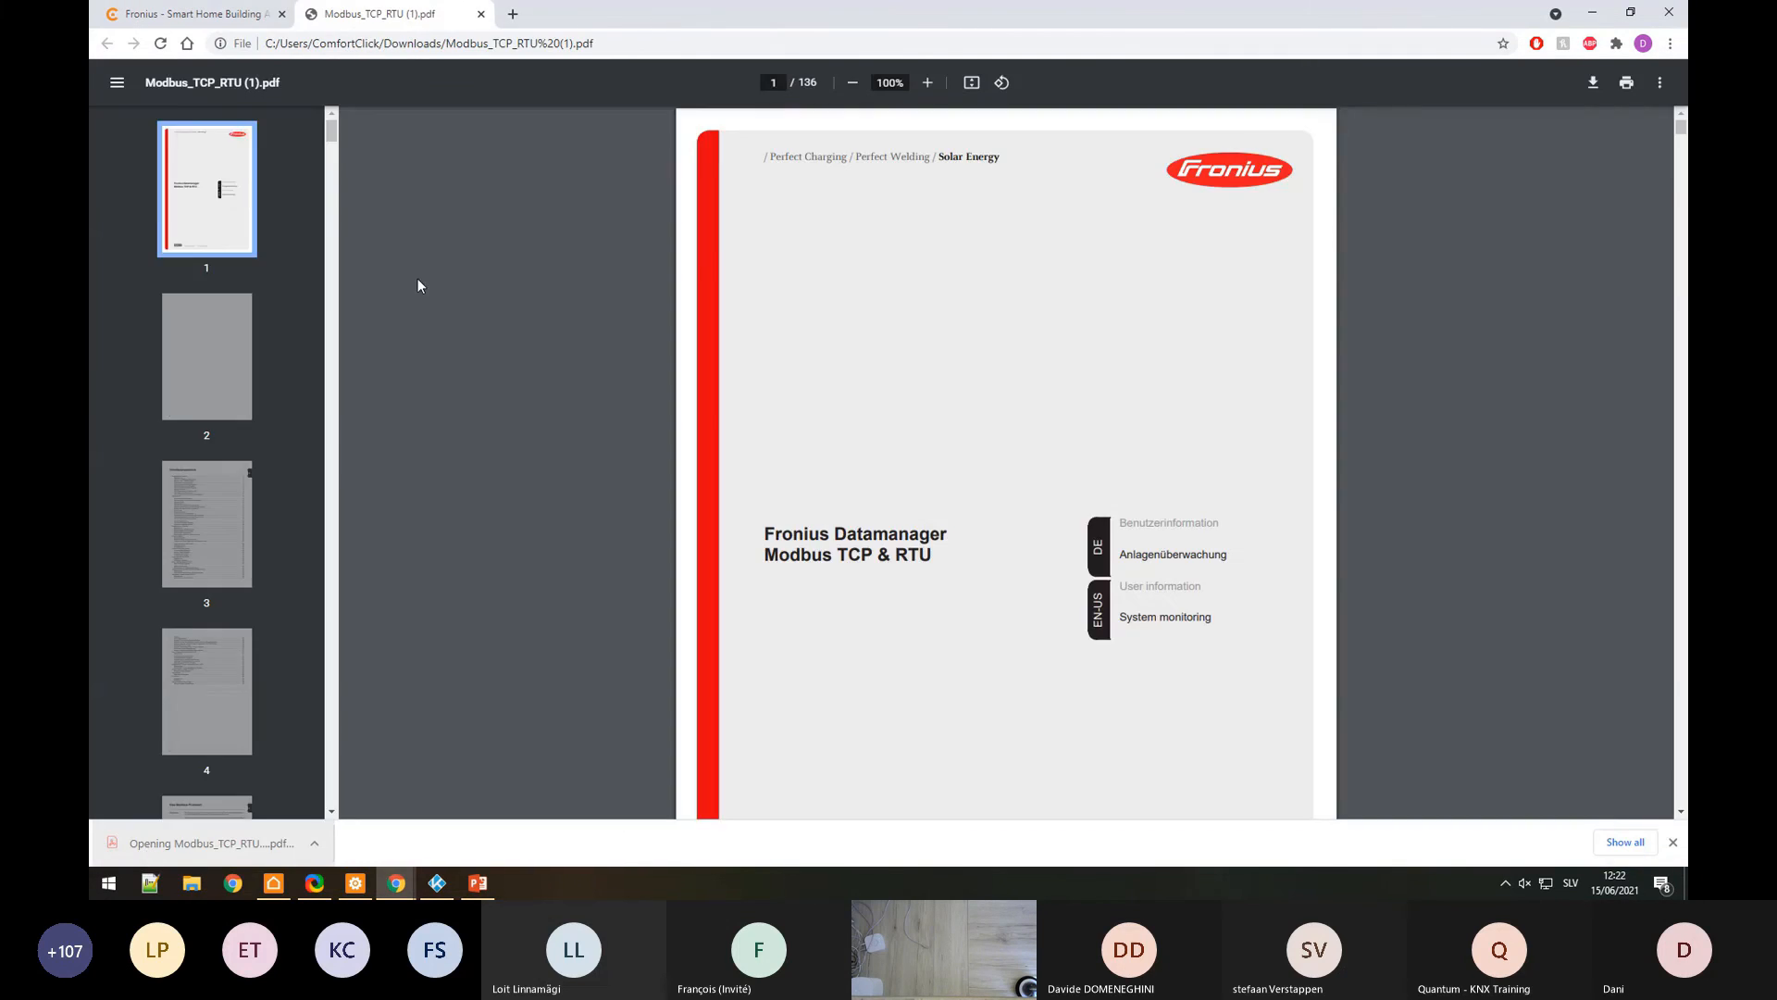
scroll(815, 621, down, 15)
scroll(814, 620, down, 20)
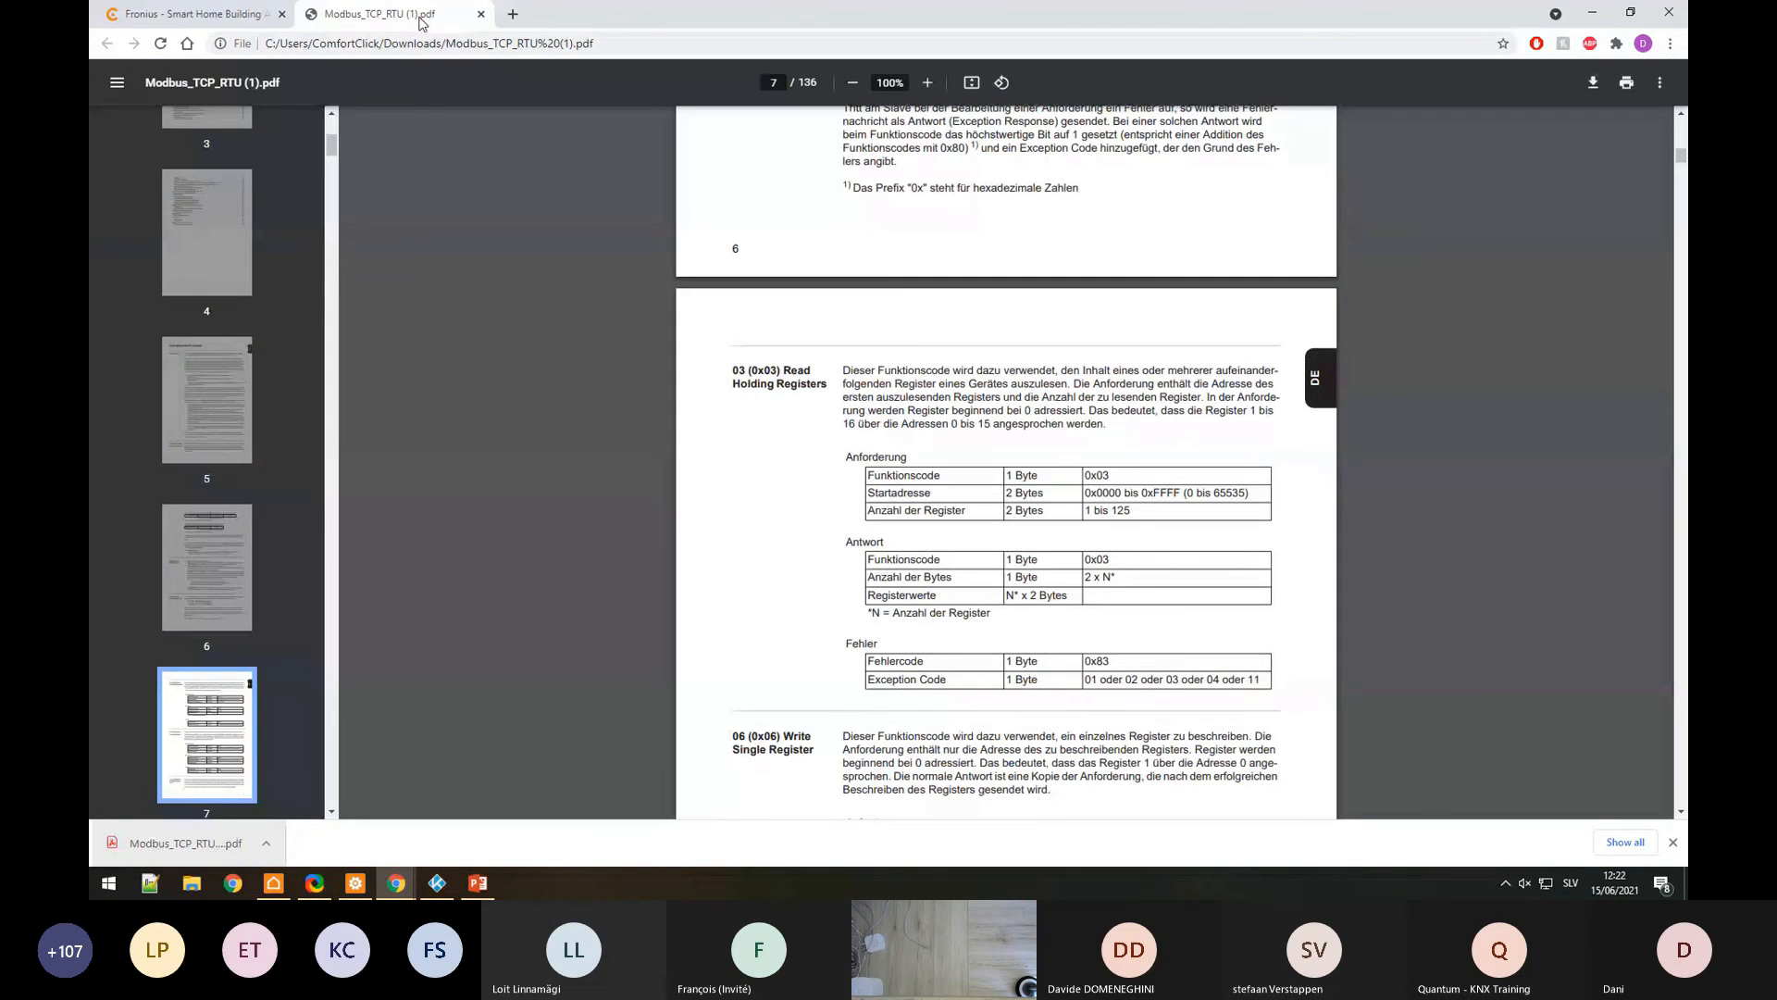
click(211, 15)
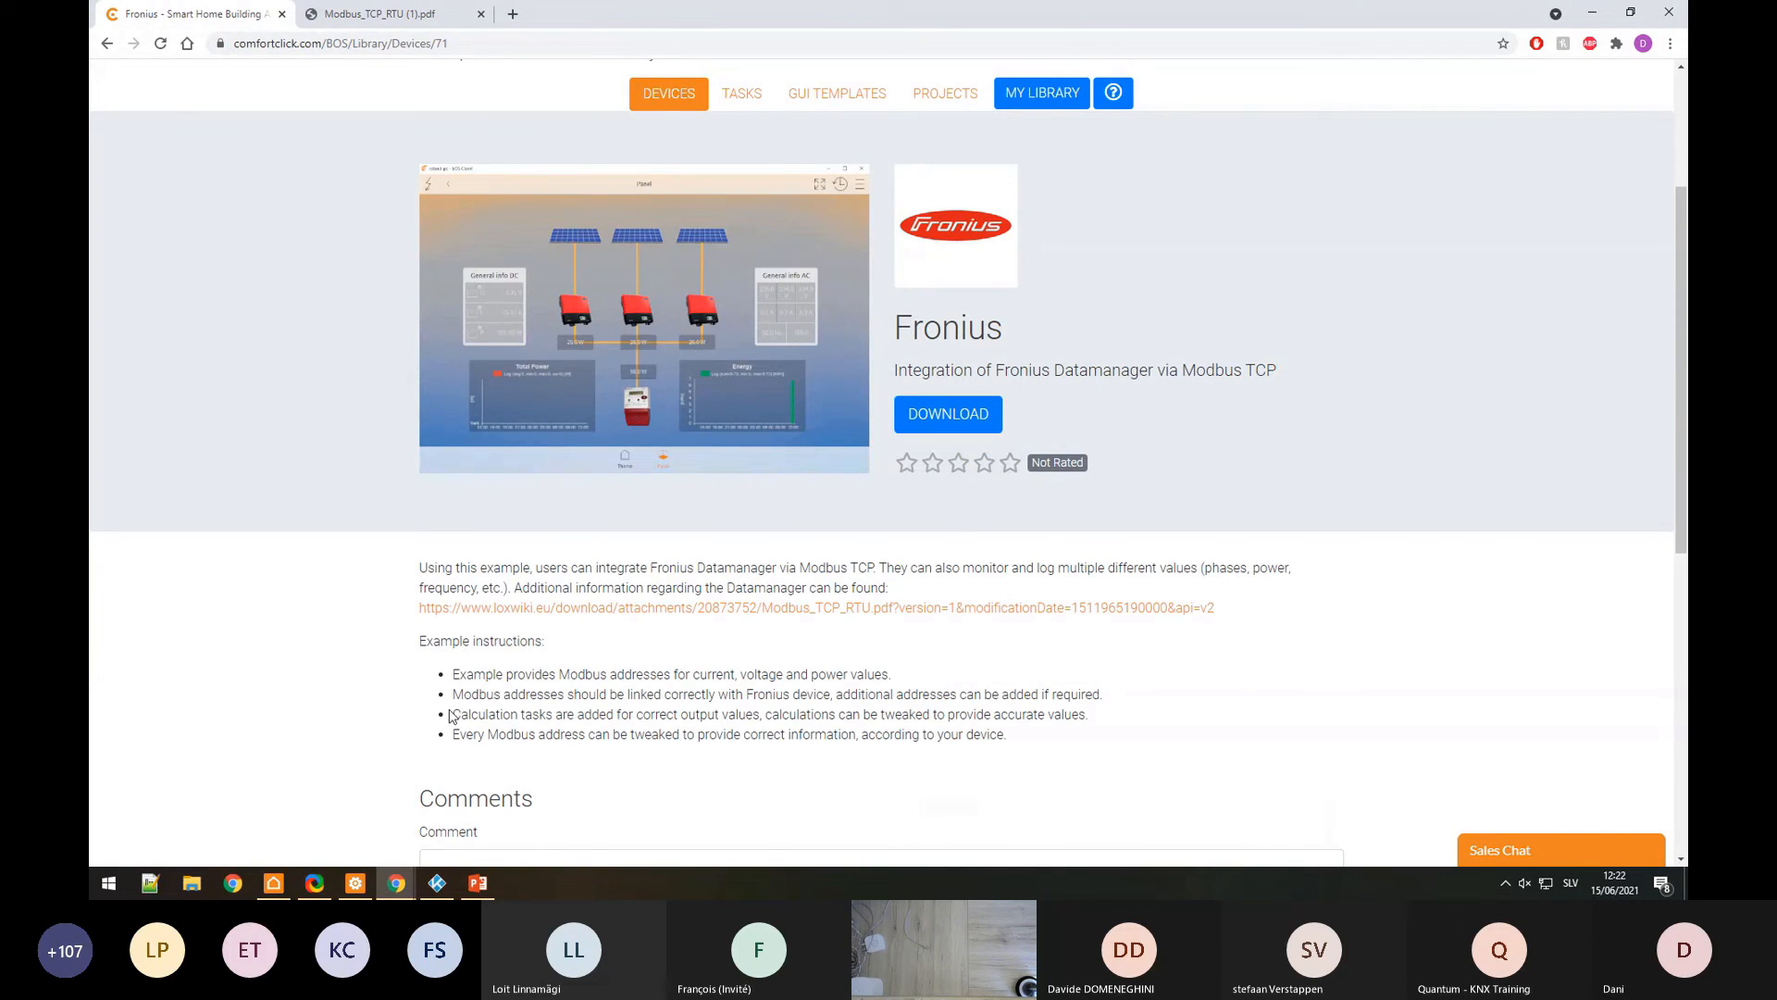
Step: Save the example download to the Desktop as Fronius.bos, replacing the existing copy
right_click(955, 418)
click(991, 495)
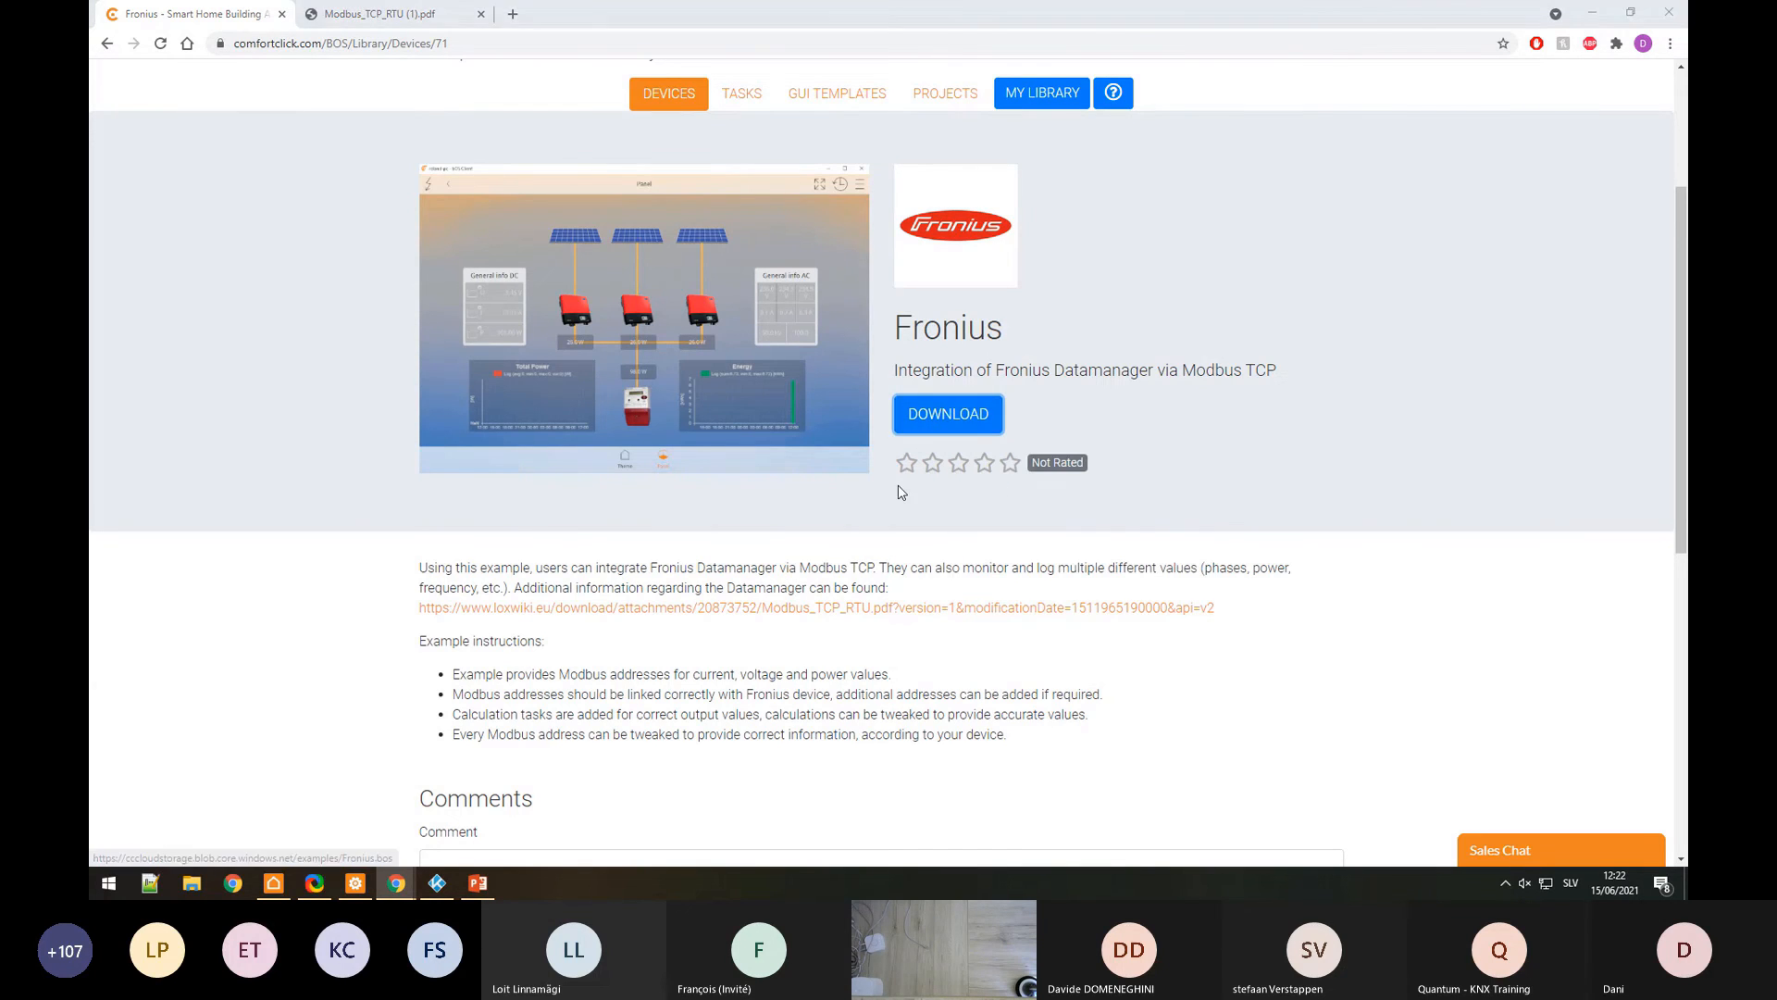
click(338, 115)
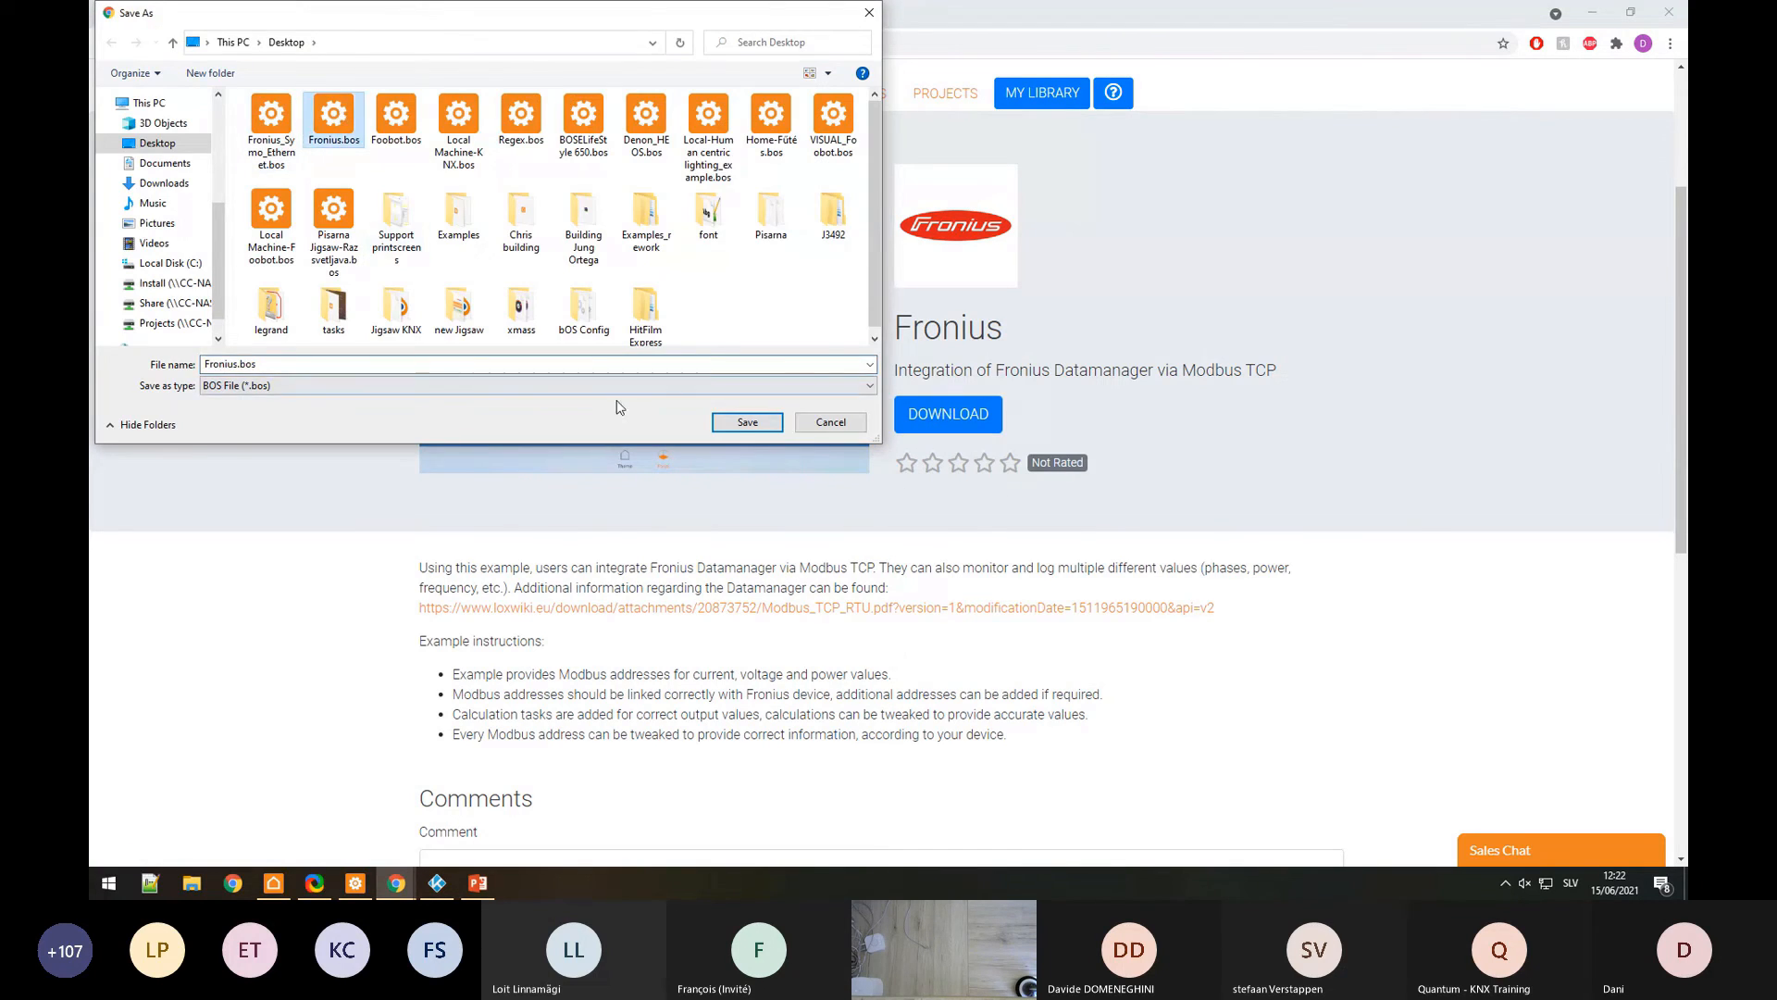
click(747, 422)
click(958, 450)
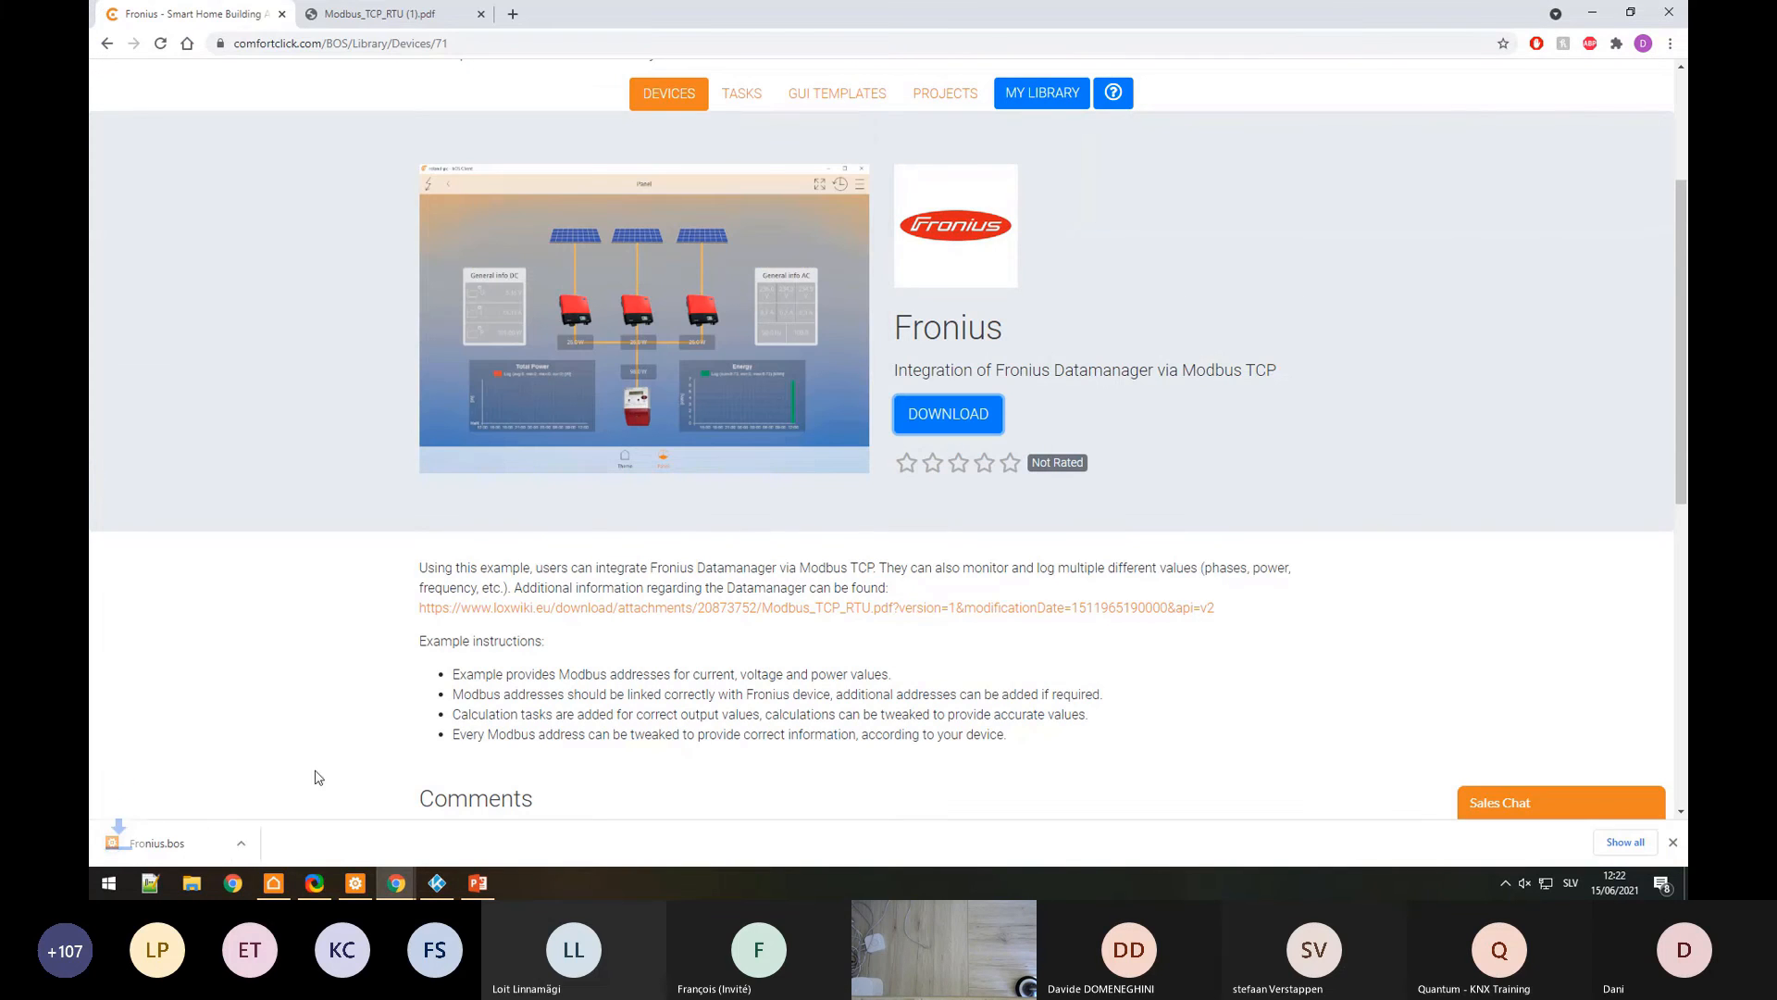
click(355, 882)
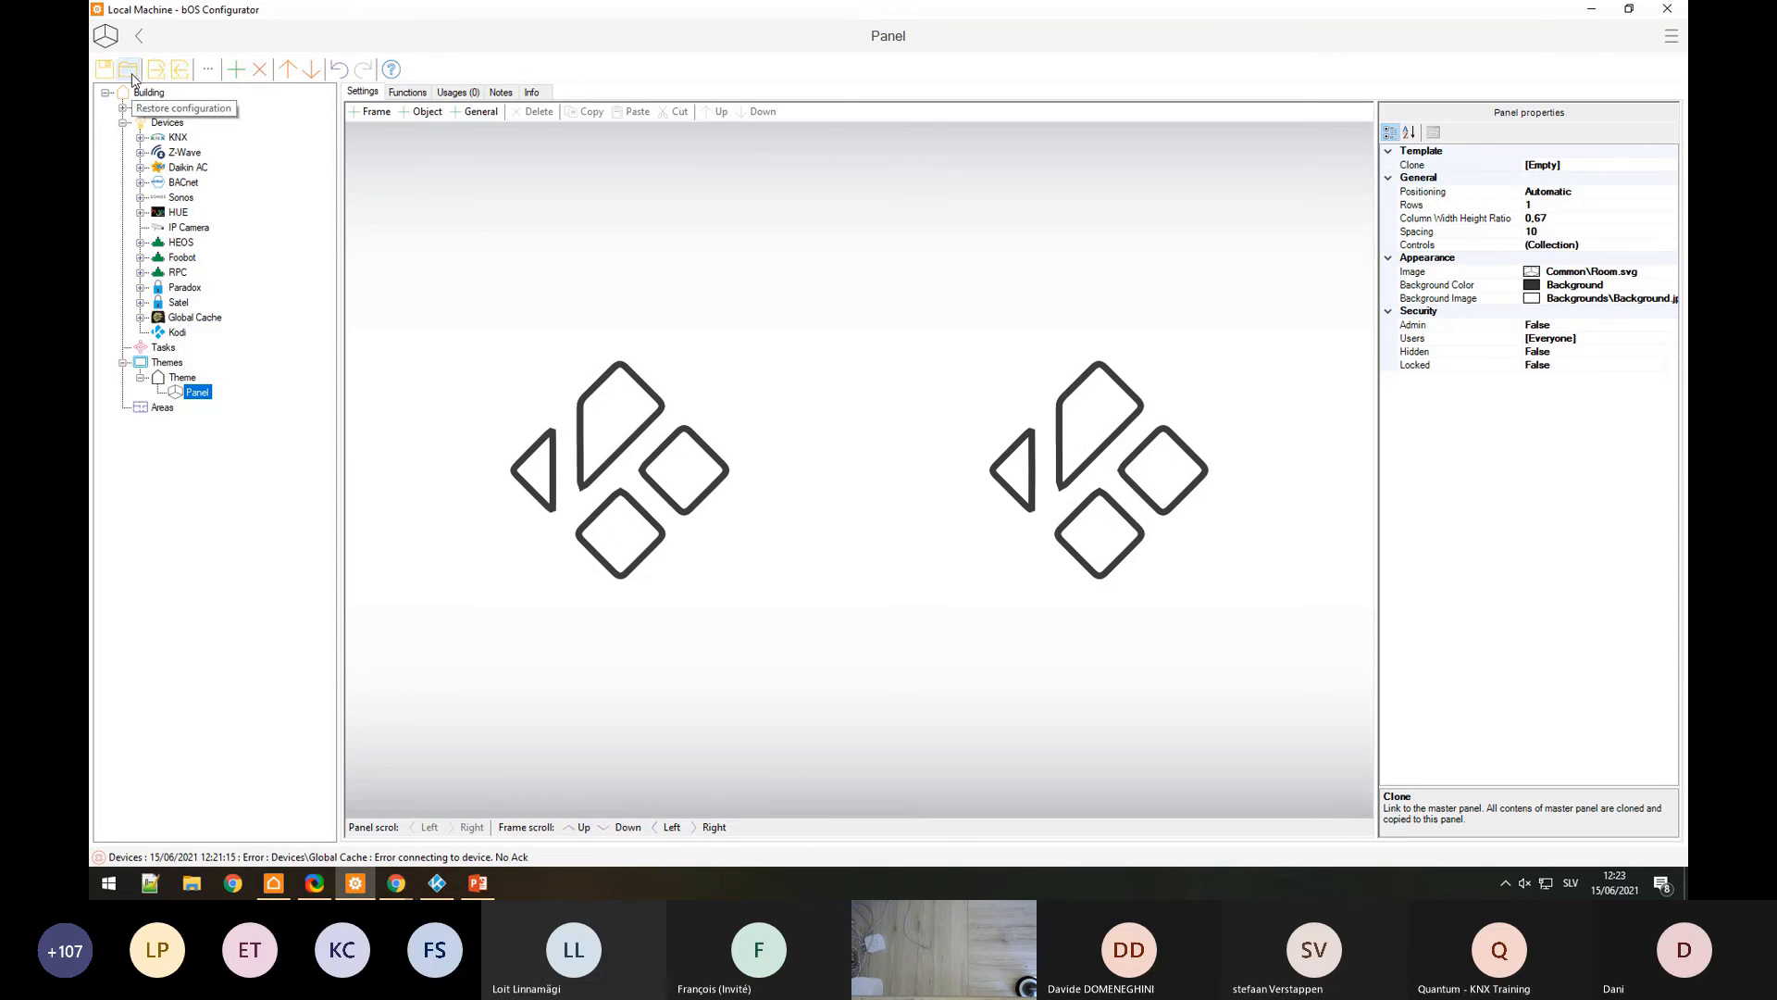
Step: Import Desktop\Fronius.bos, adding its items under Devices
click(180, 72)
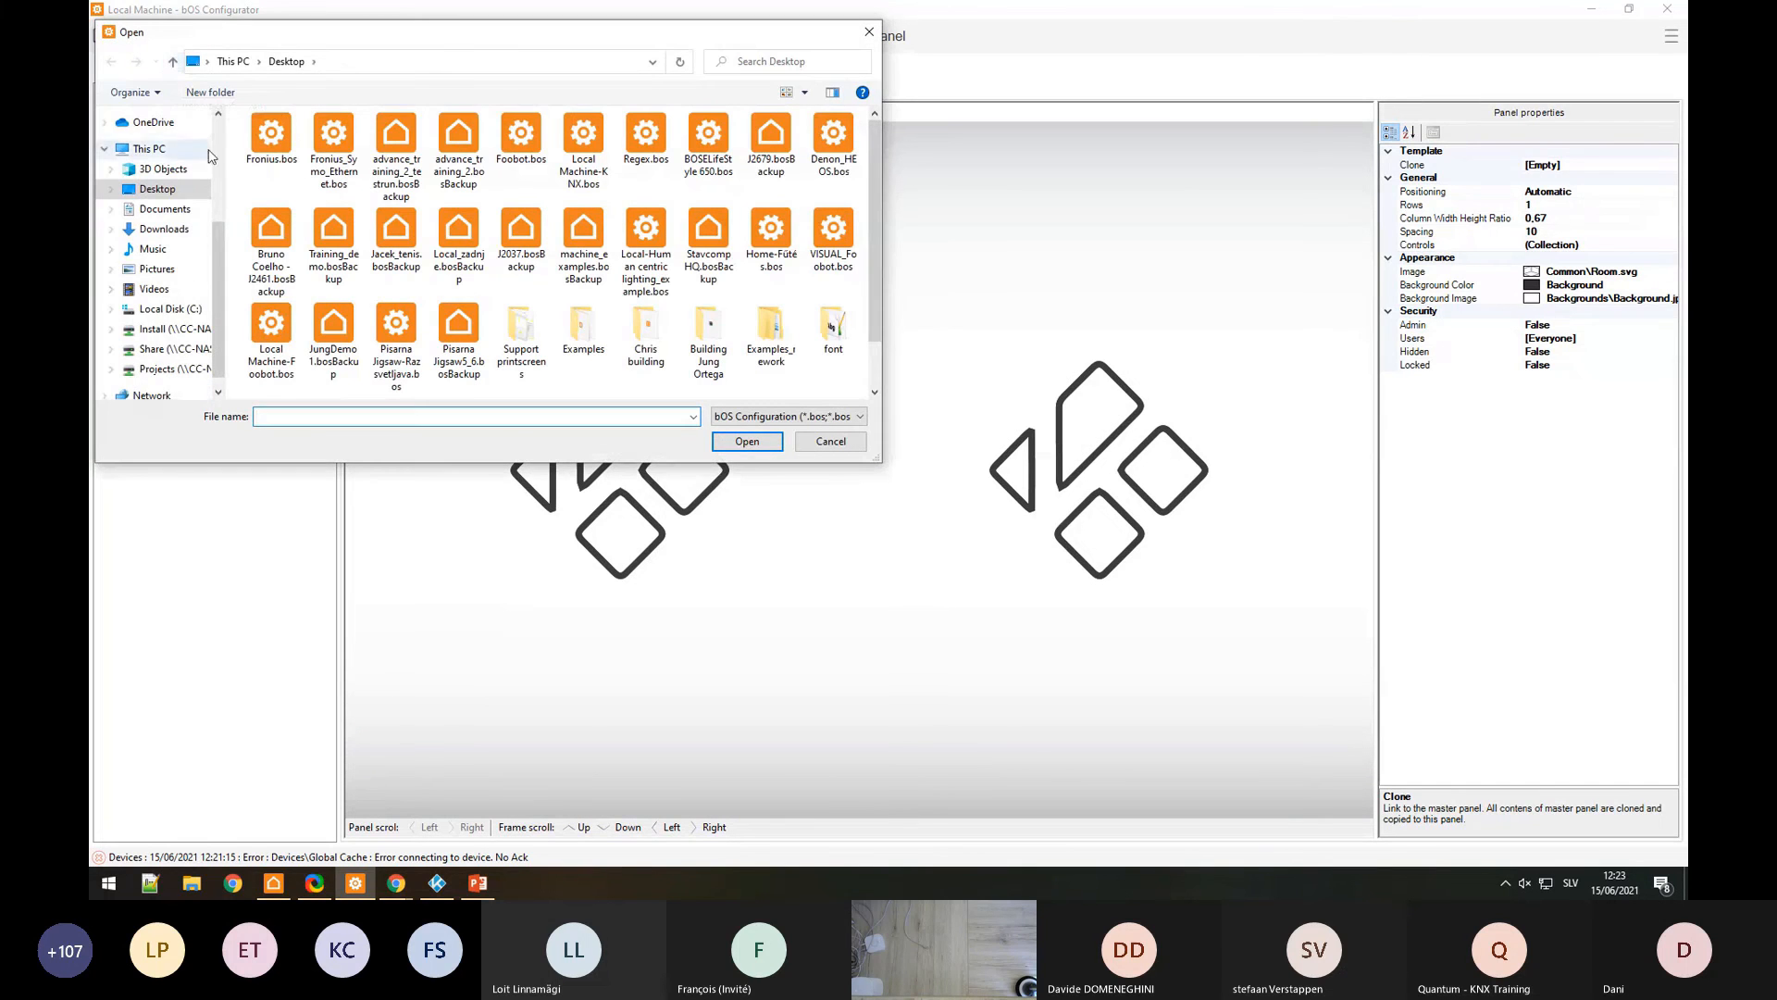
click(277, 139)
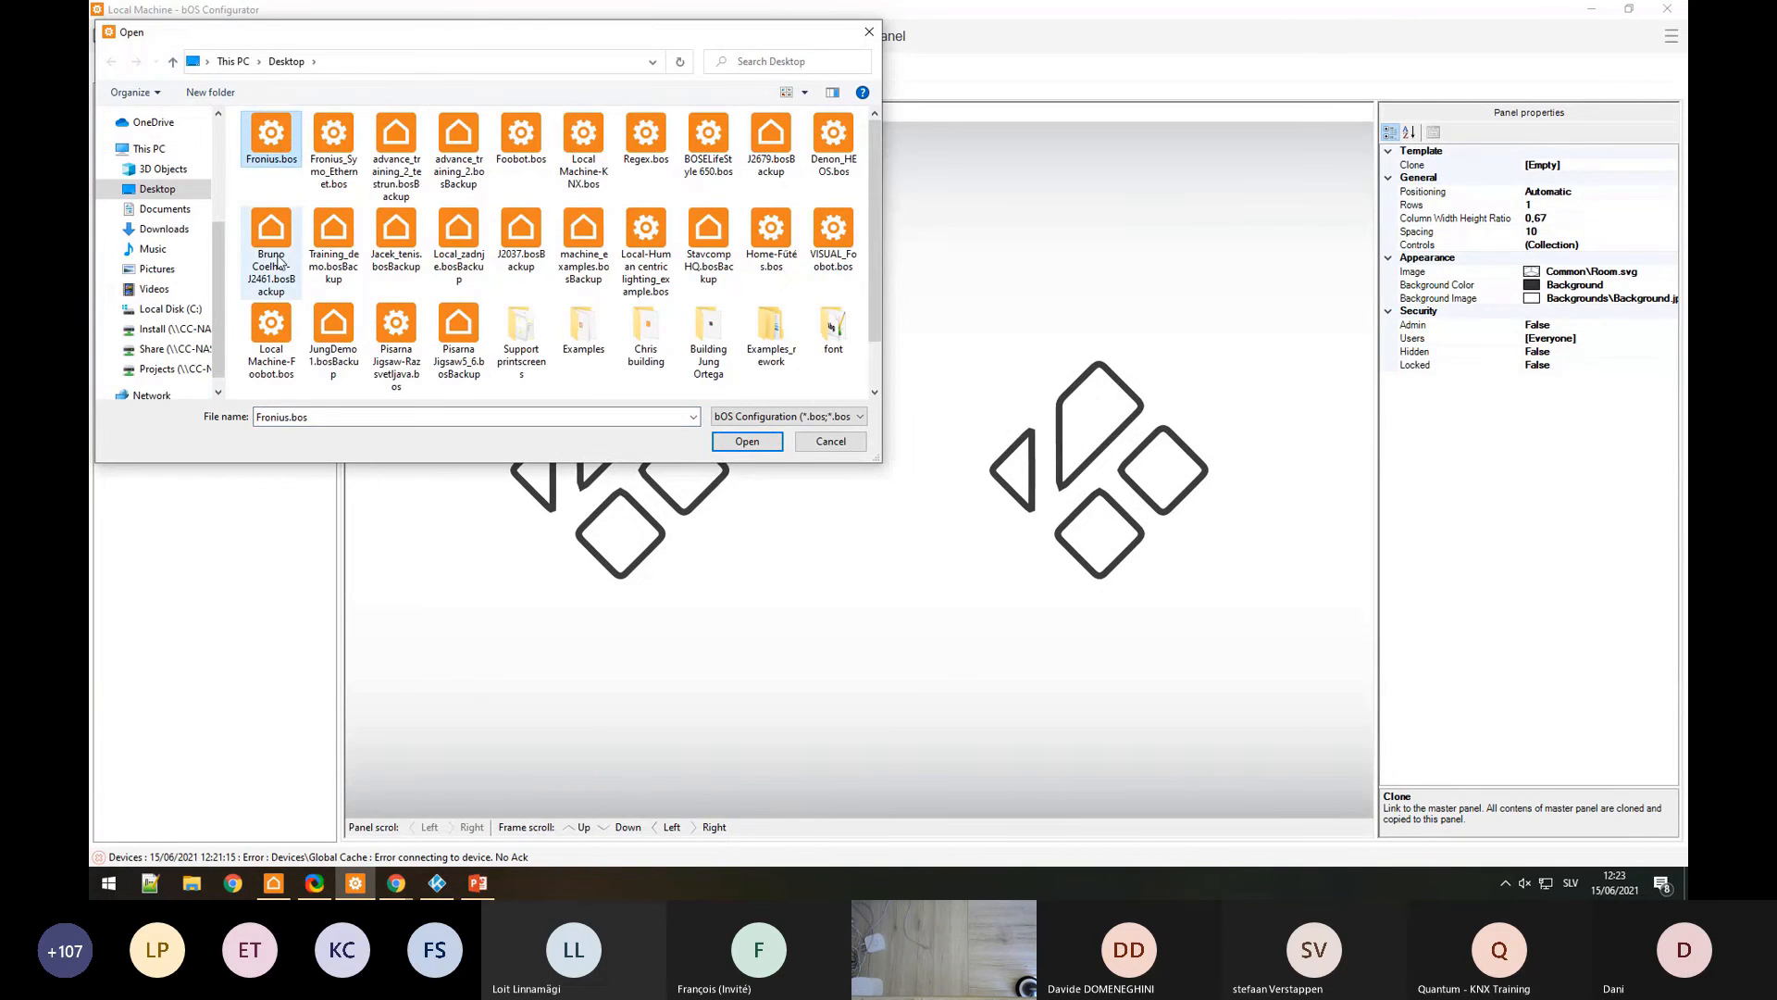
click(738, 443)
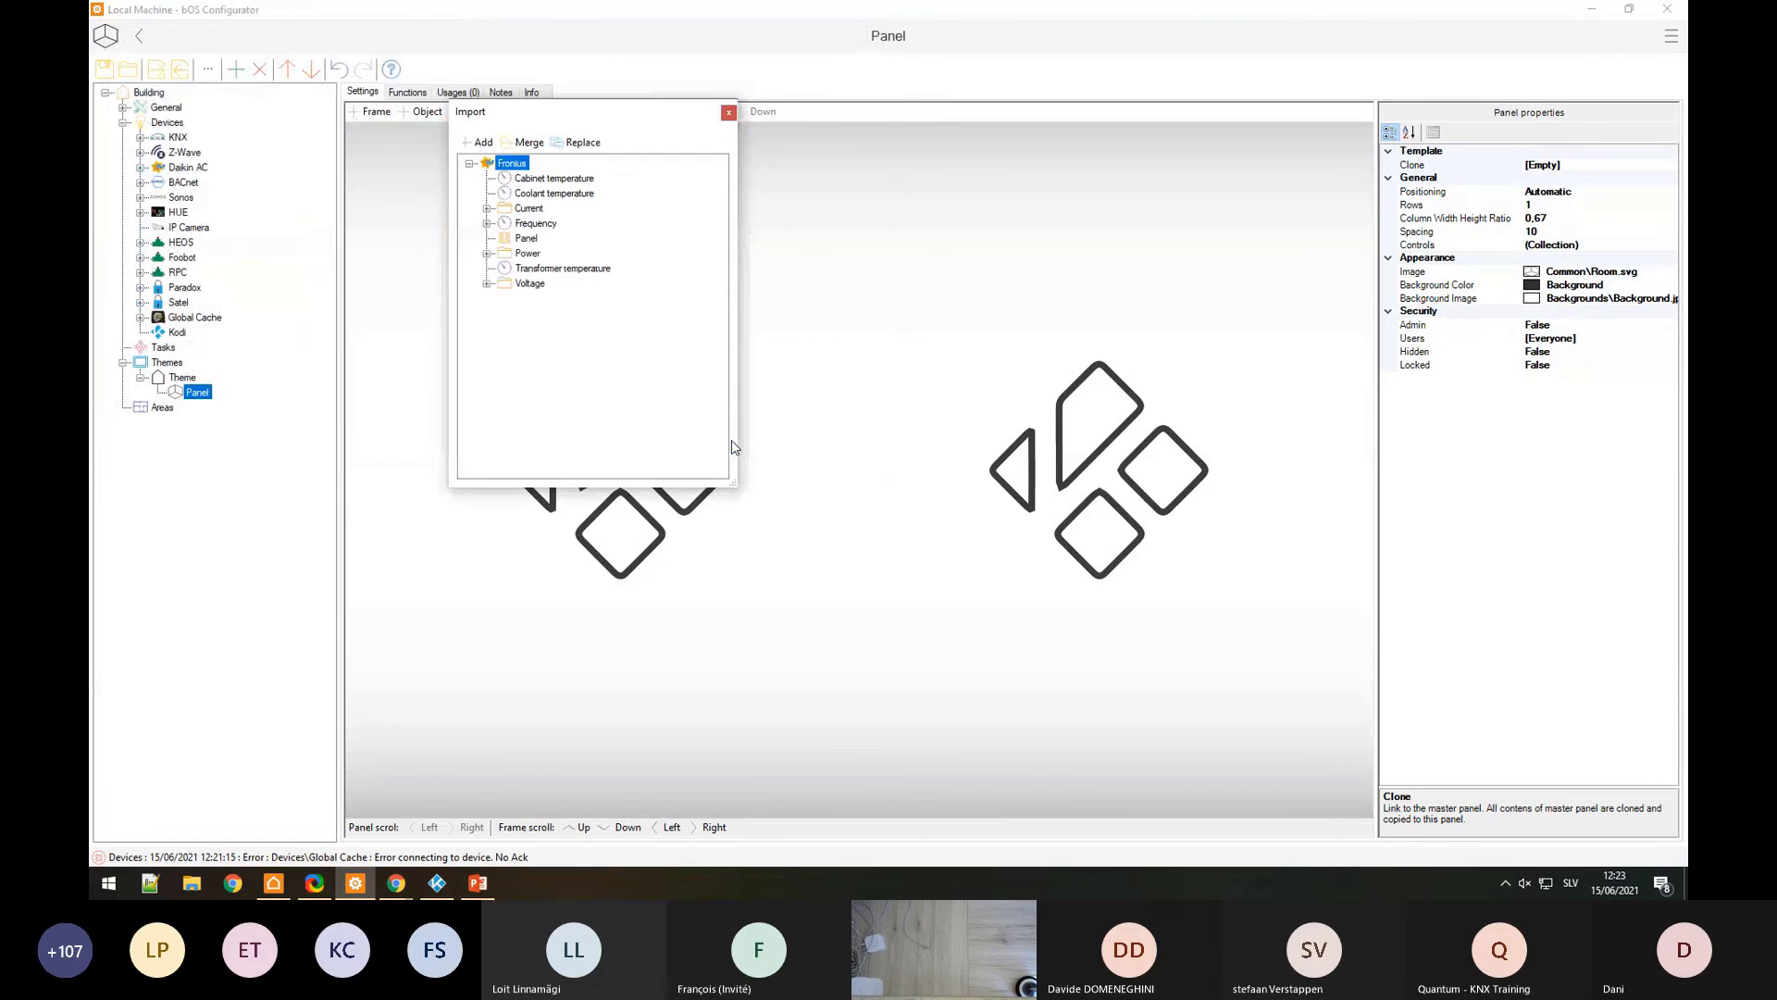
click(476, 141)
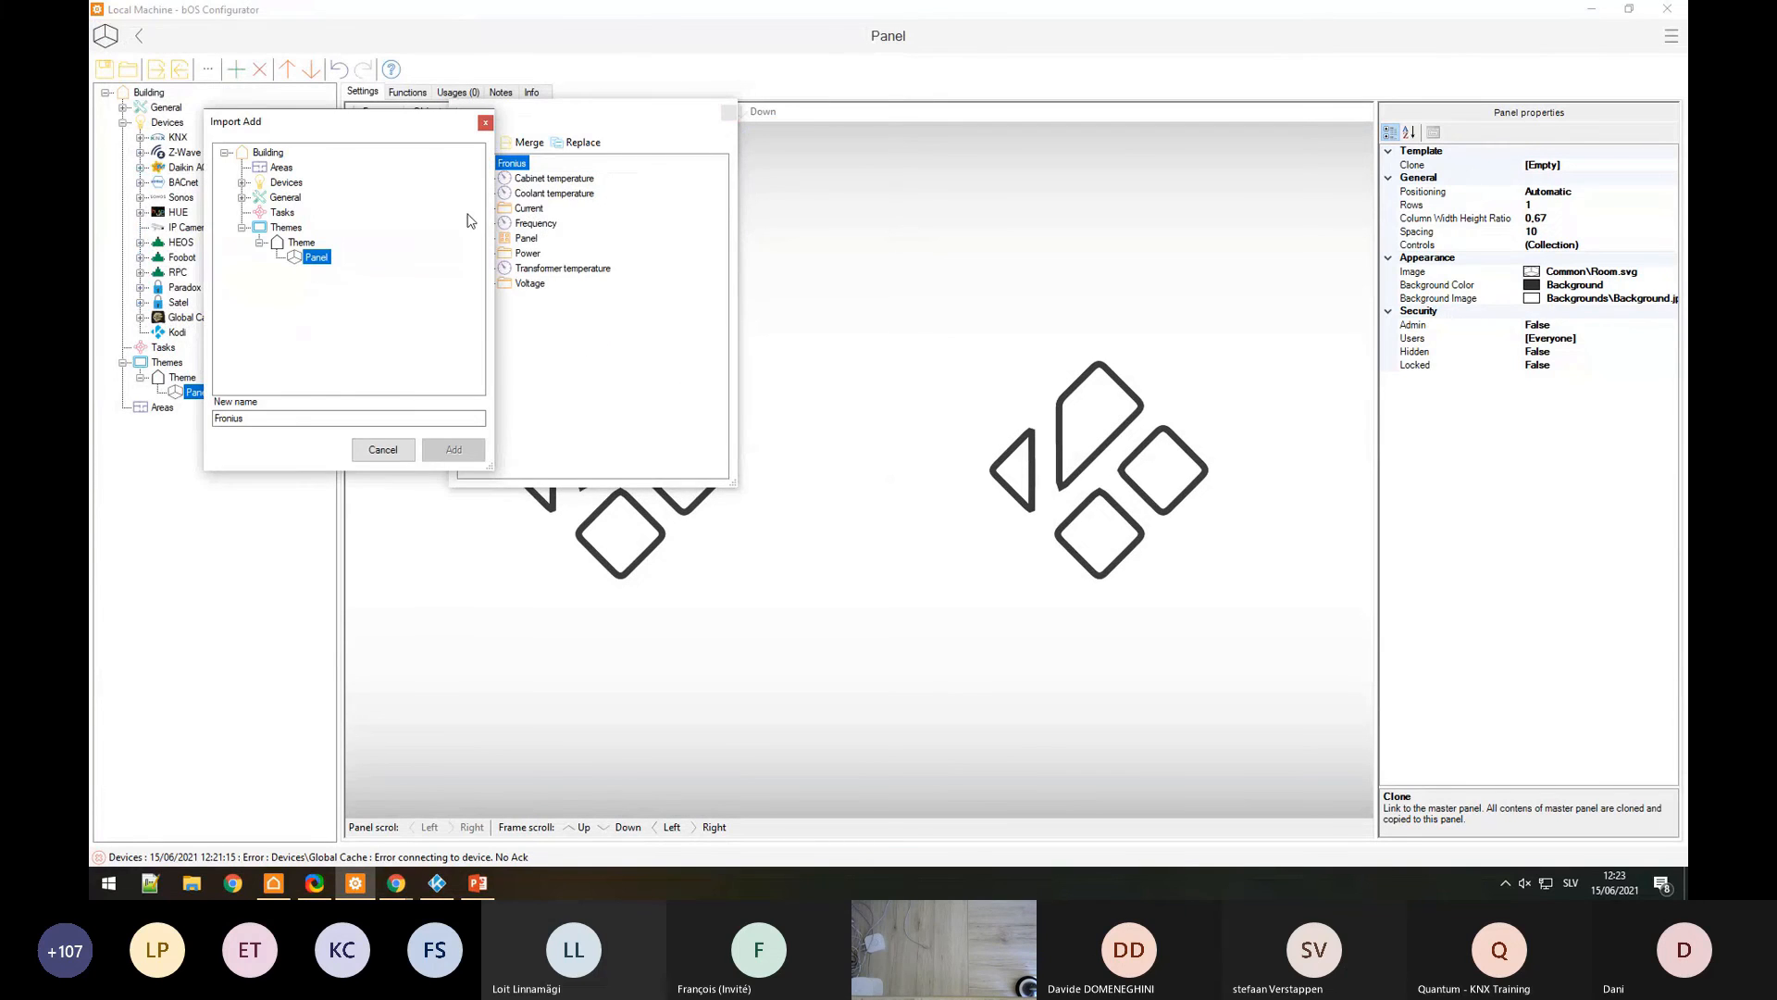
click(286, 182)
click(454, 451)
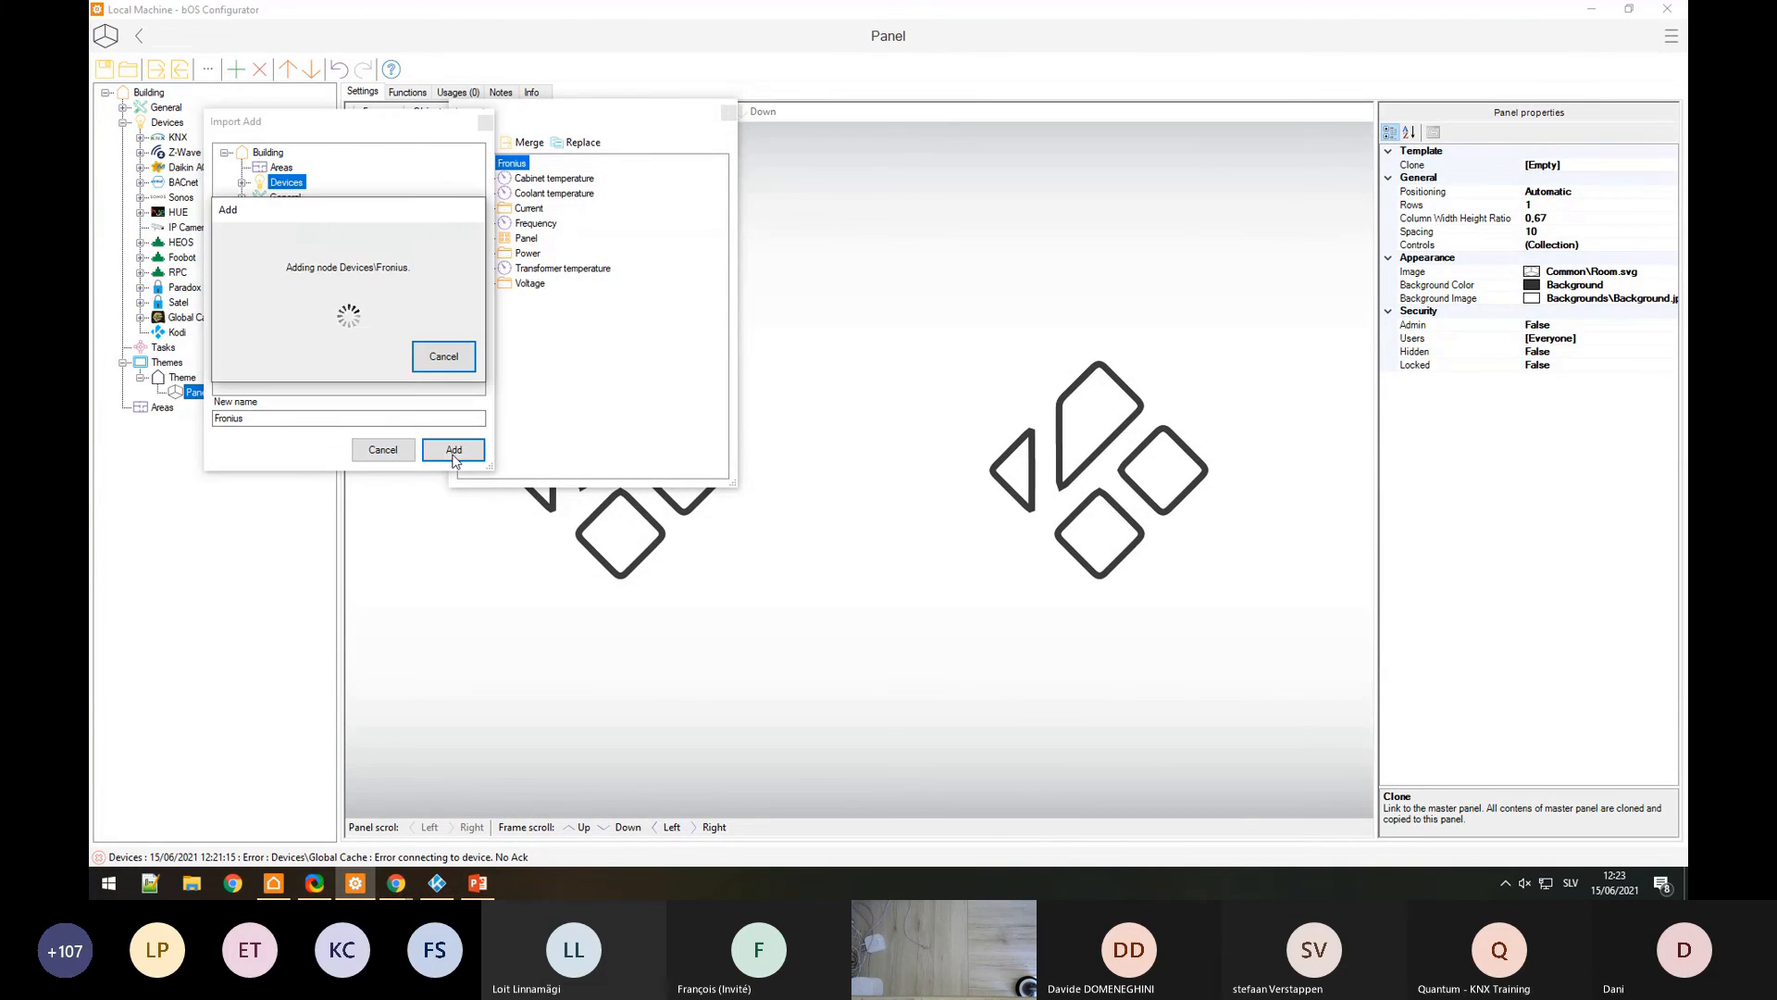
Step: Expand the Fronius device to inspect its Current, DC, Frequency and Power points, then its panel
click(728, 112)
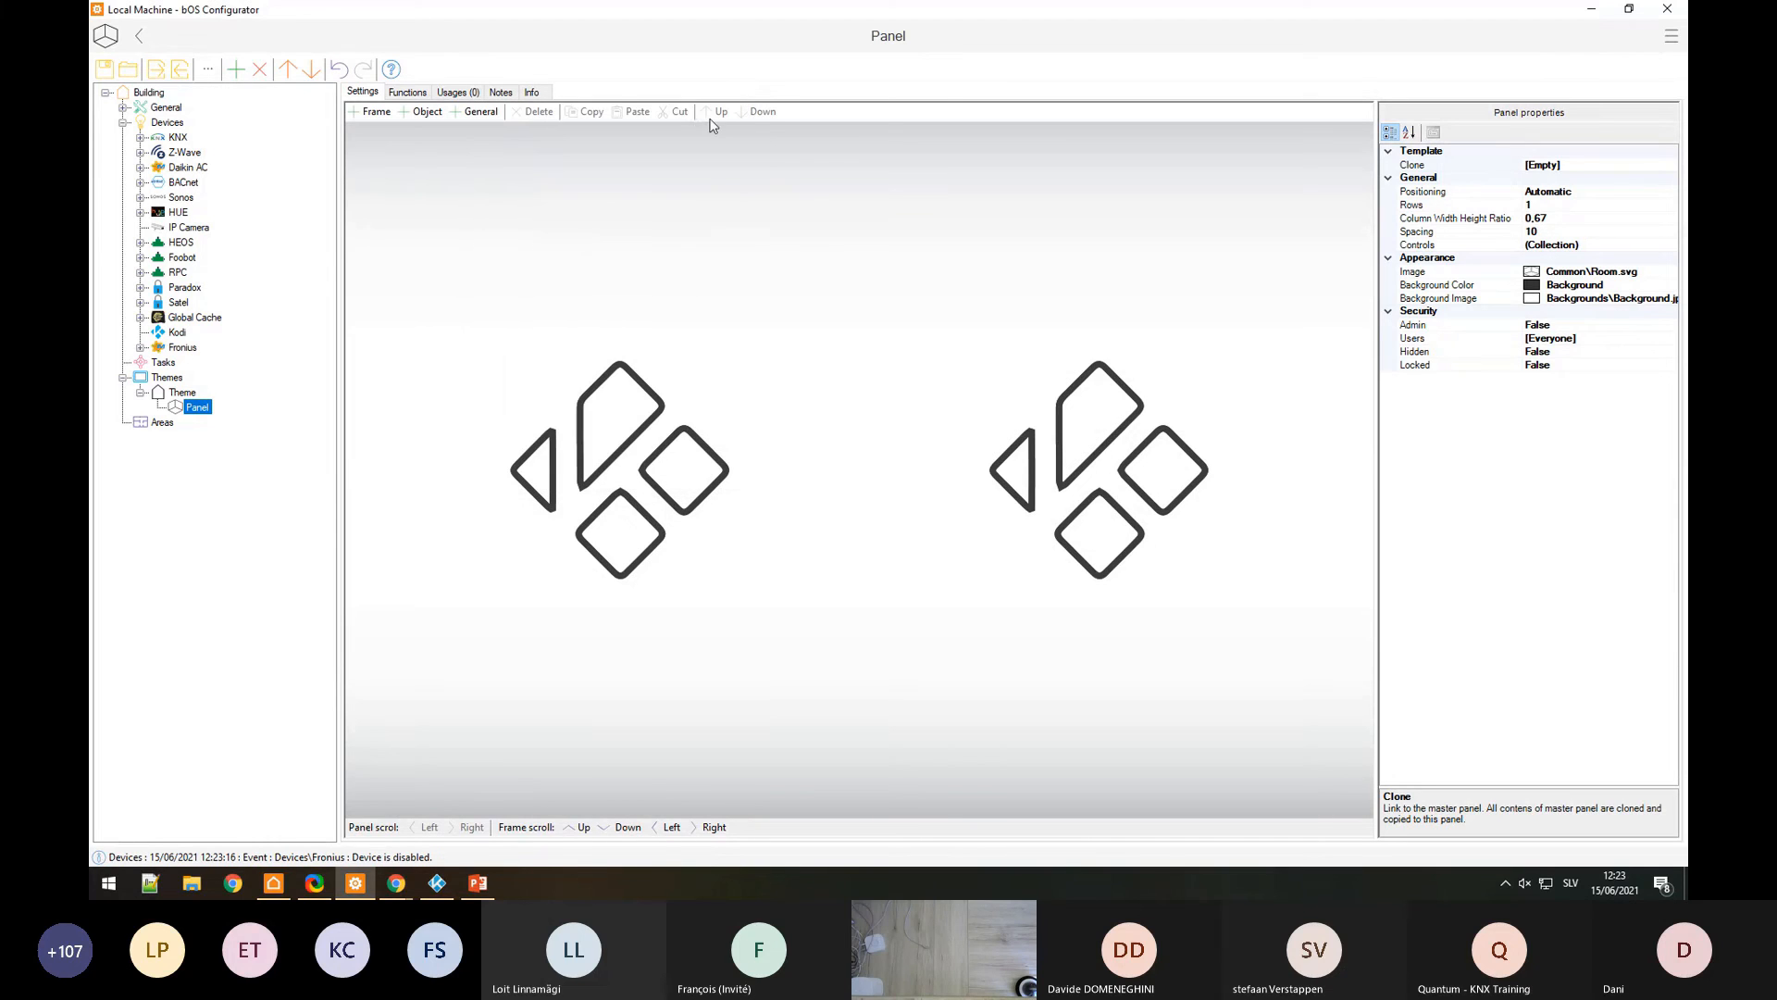
click(140, 348)
click(159, 362)
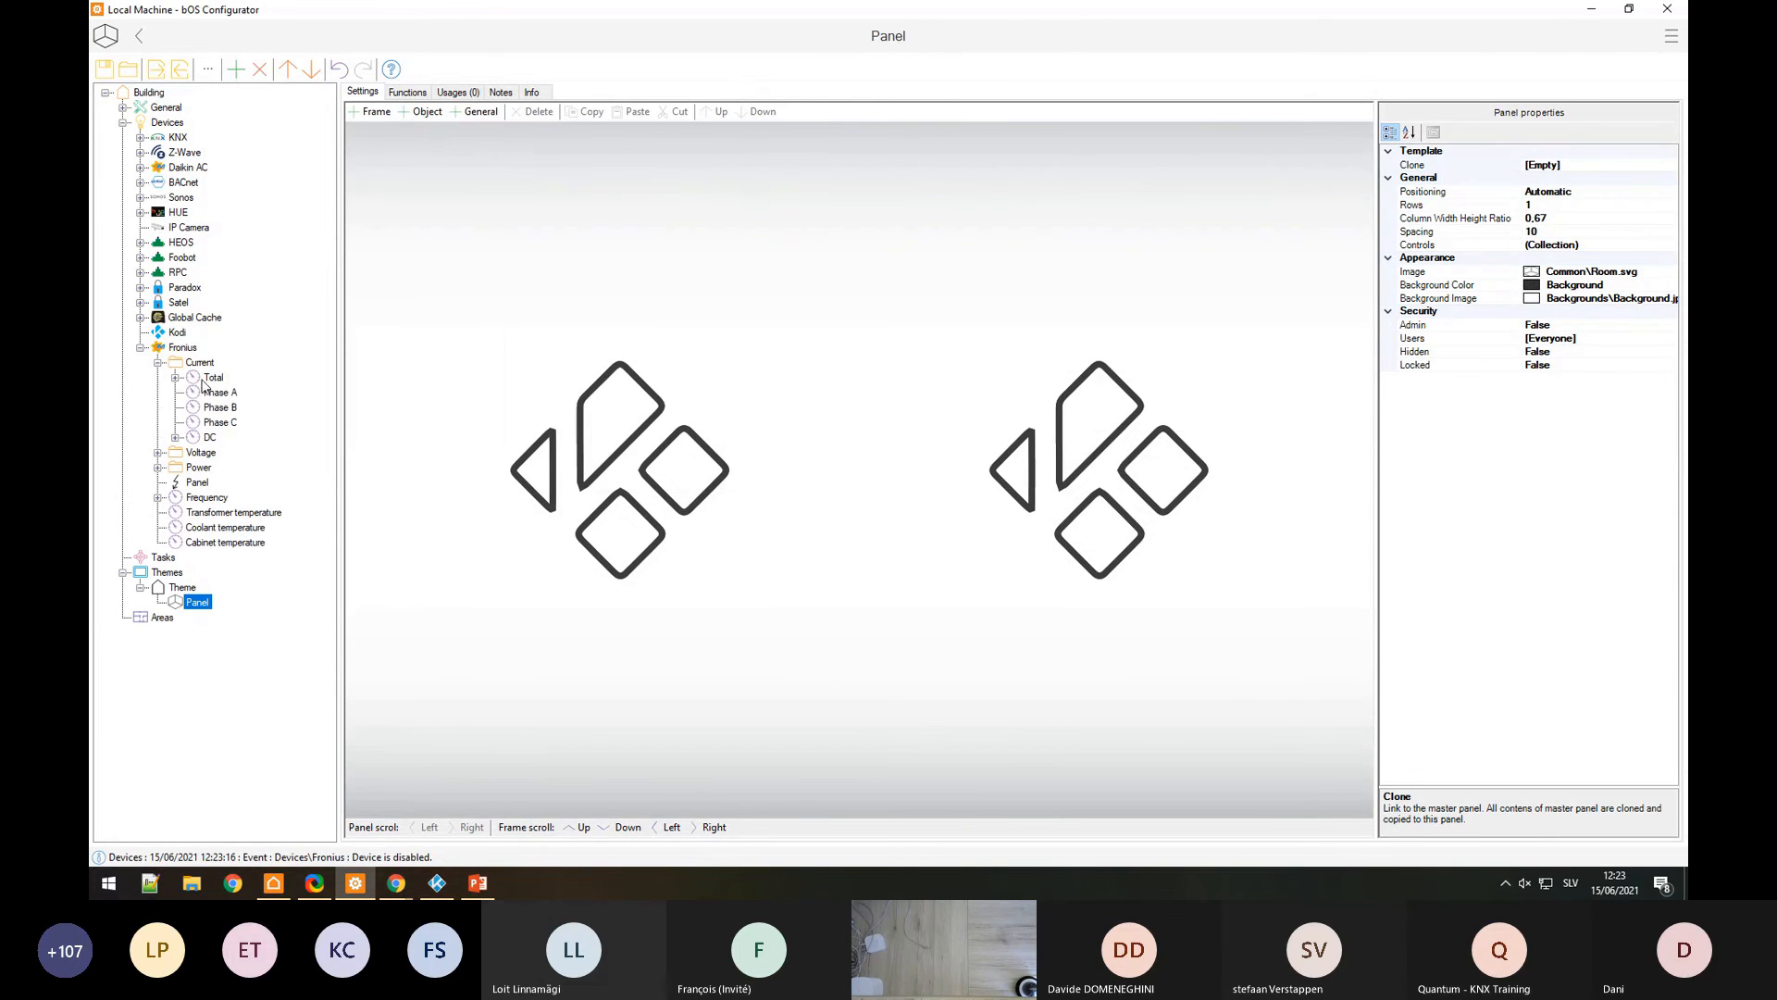
click(205, 380)
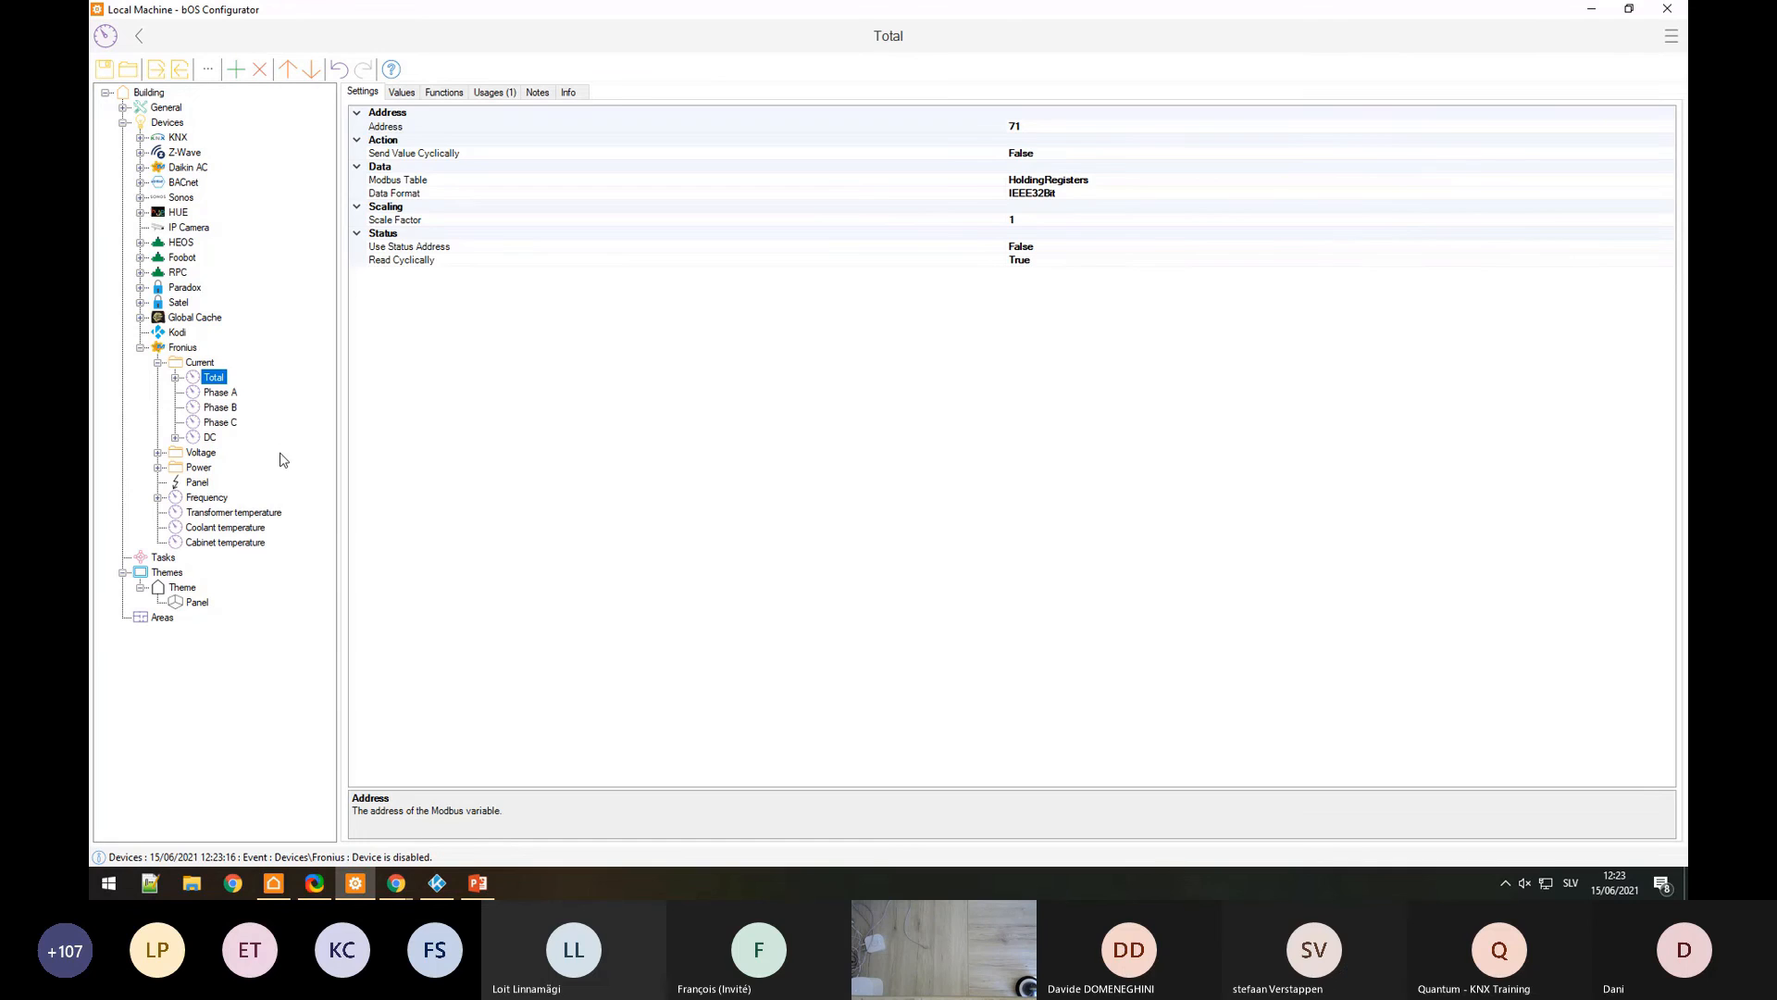
click(198, 395)
click(175, 438)
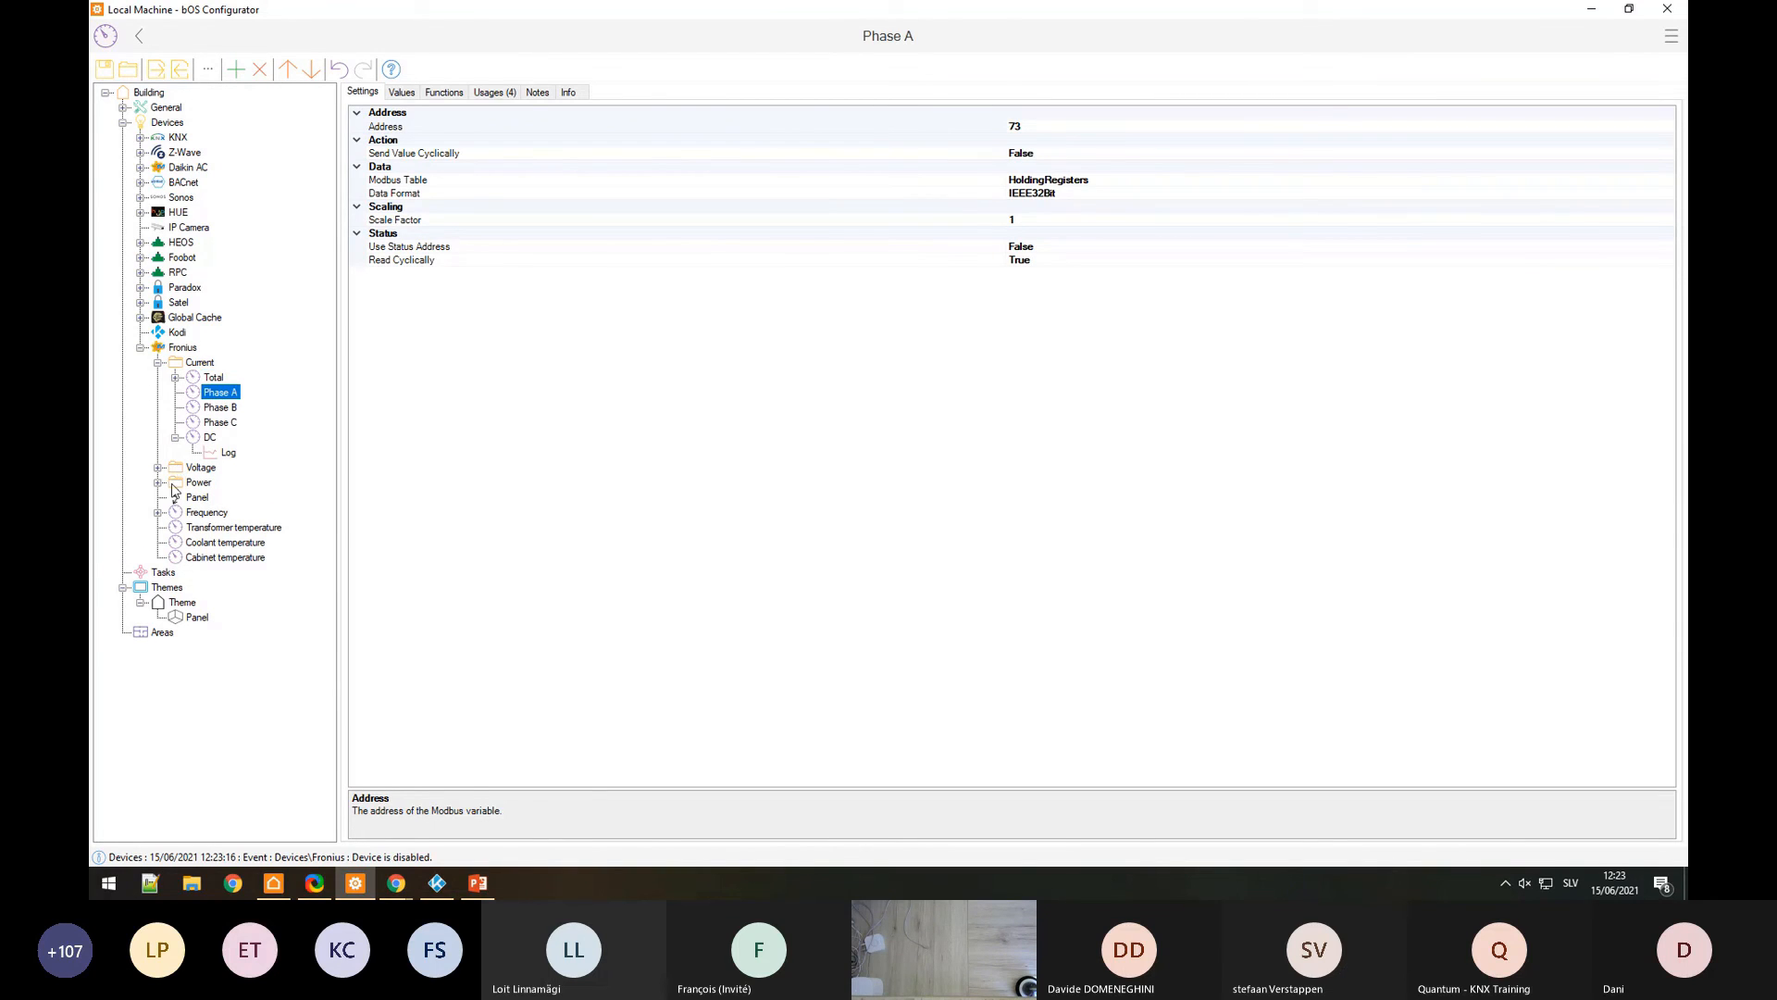
click(206, 512)
click(160, 513)
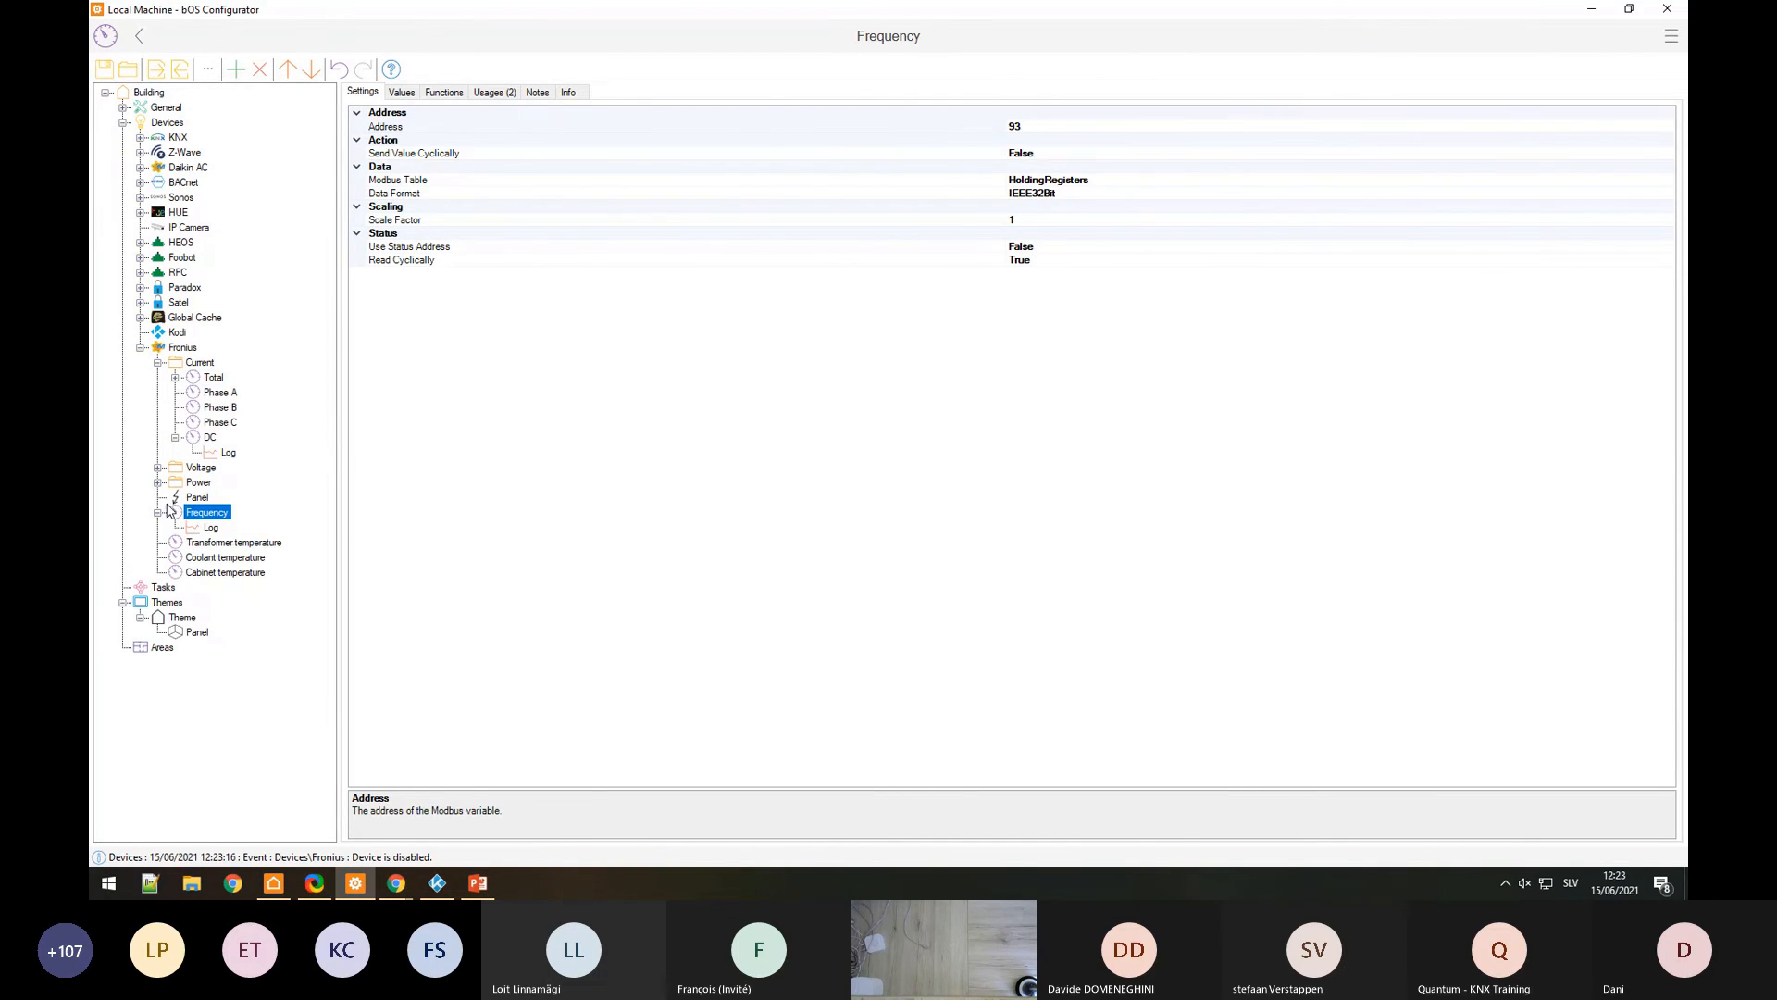
click(158, 483)
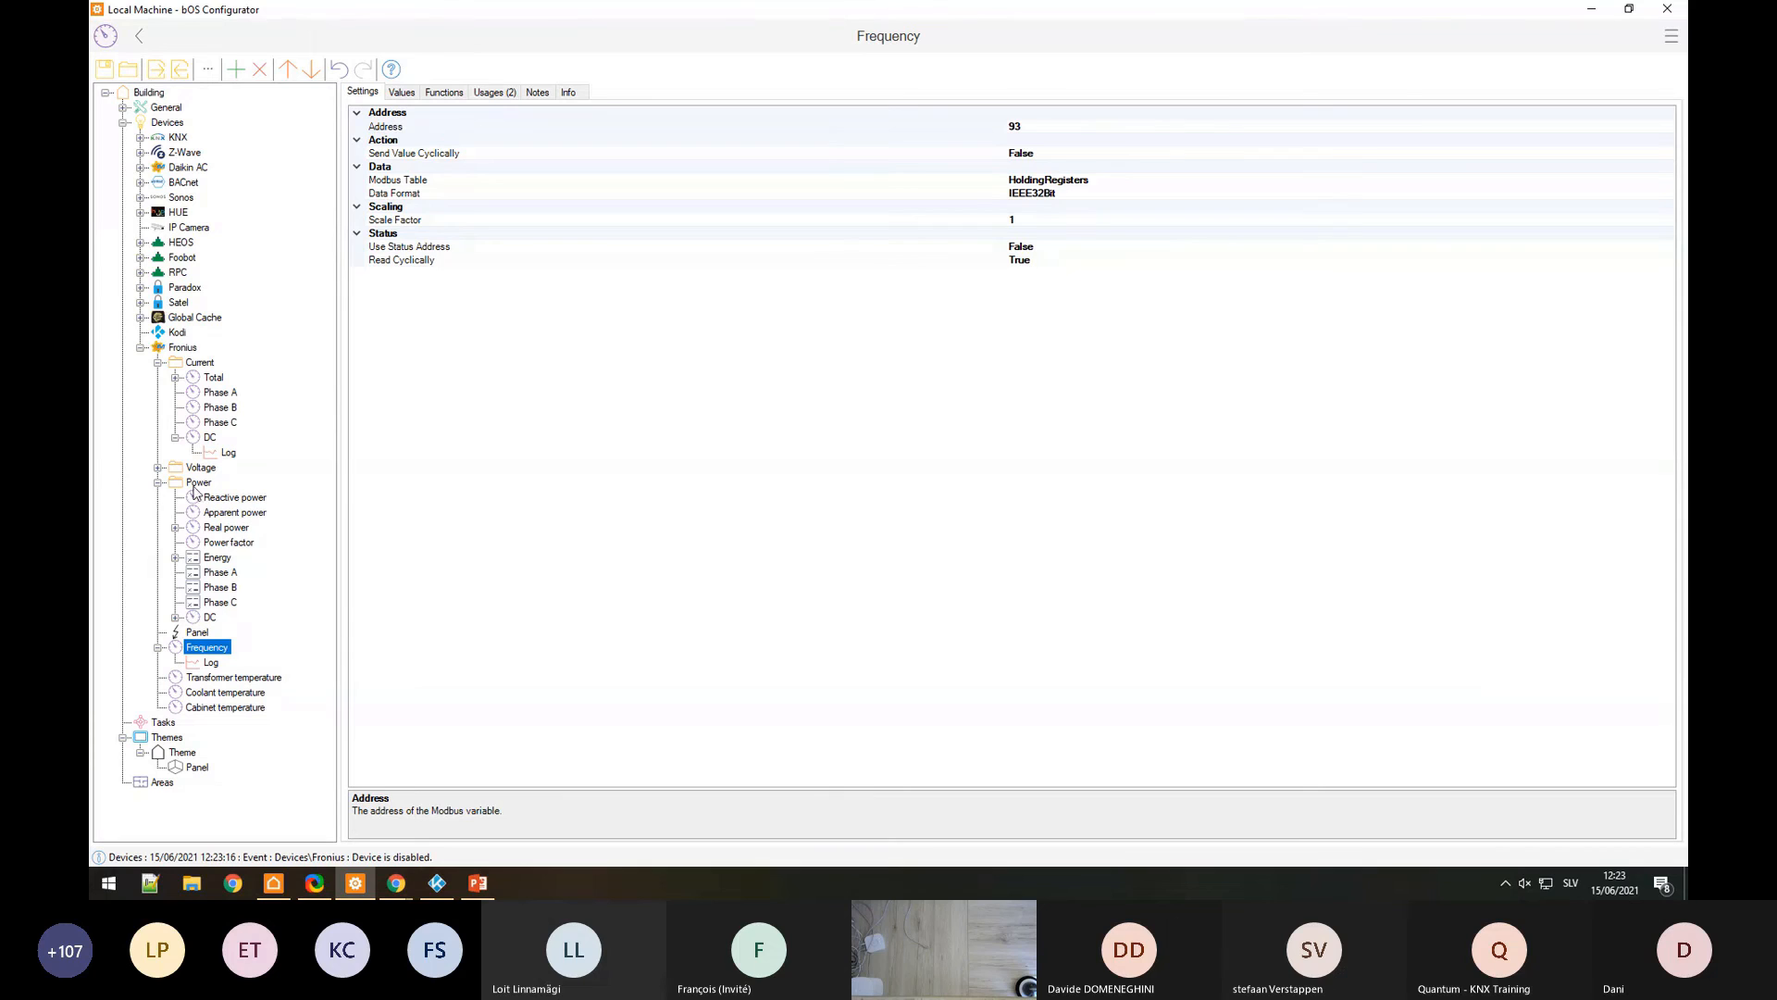
click(191, 634)
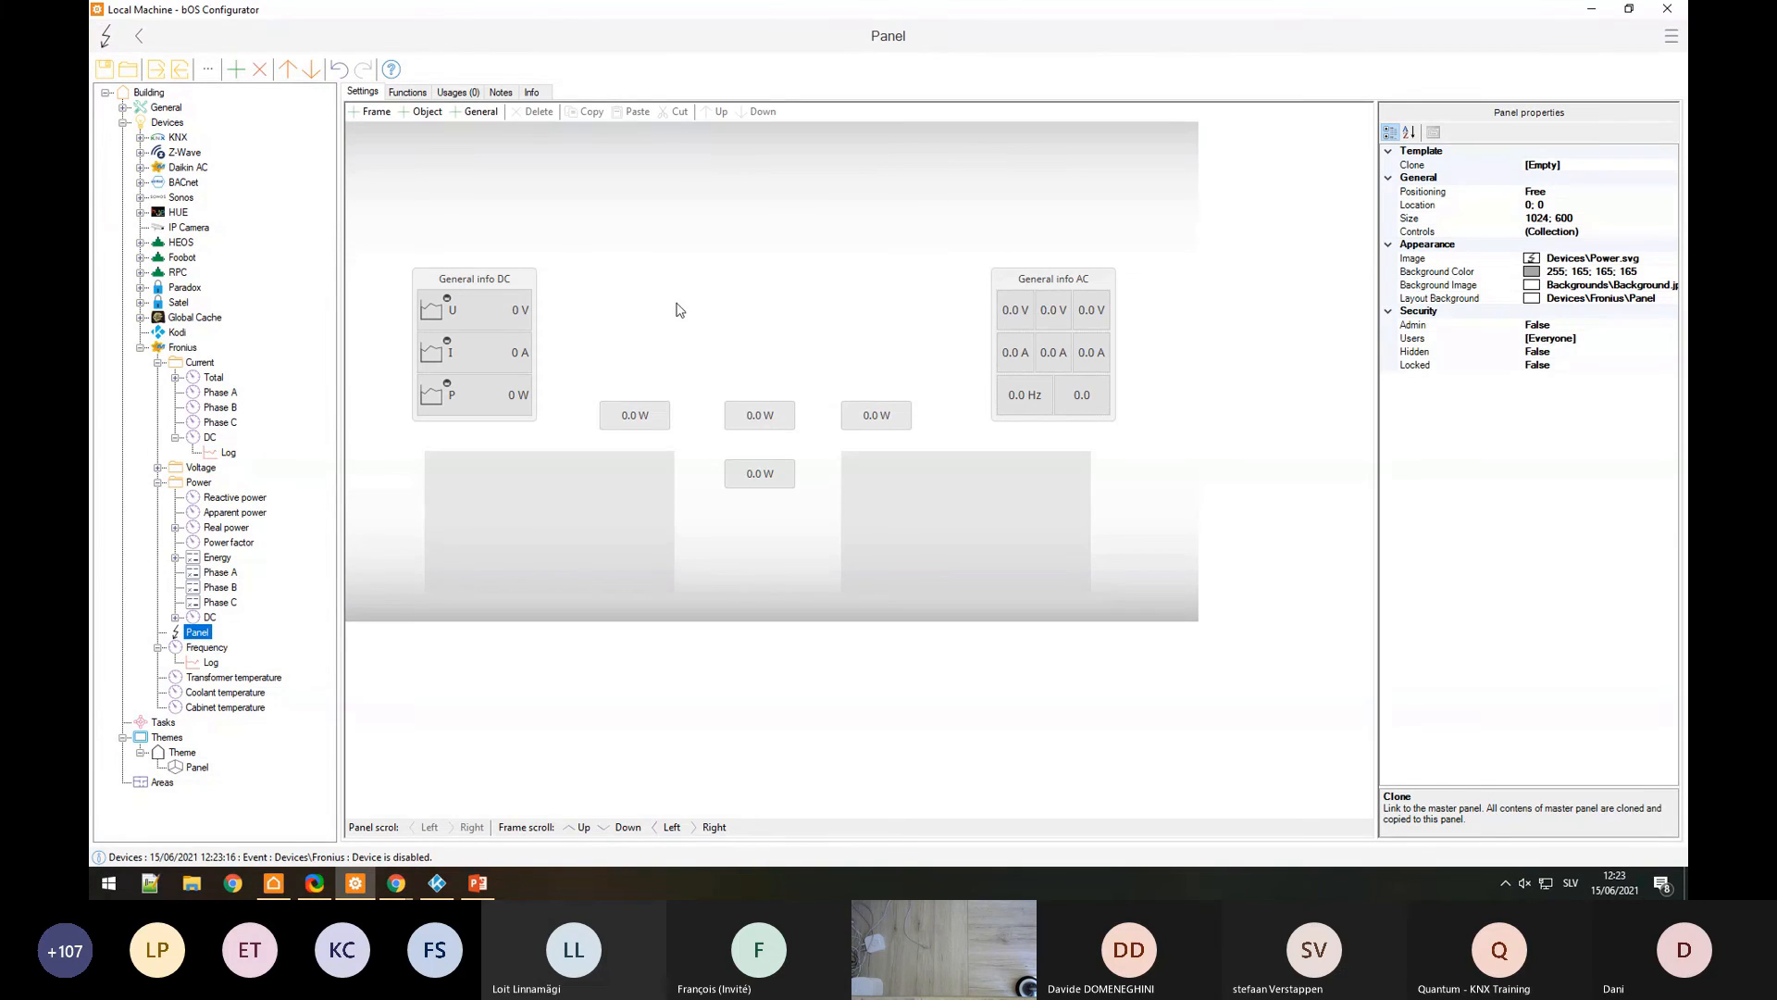
Step: Set the Fronius panel's layout background to library image Power.png, then show Coolant temperature's settings
click(1510, 301)
click(1669, 300)
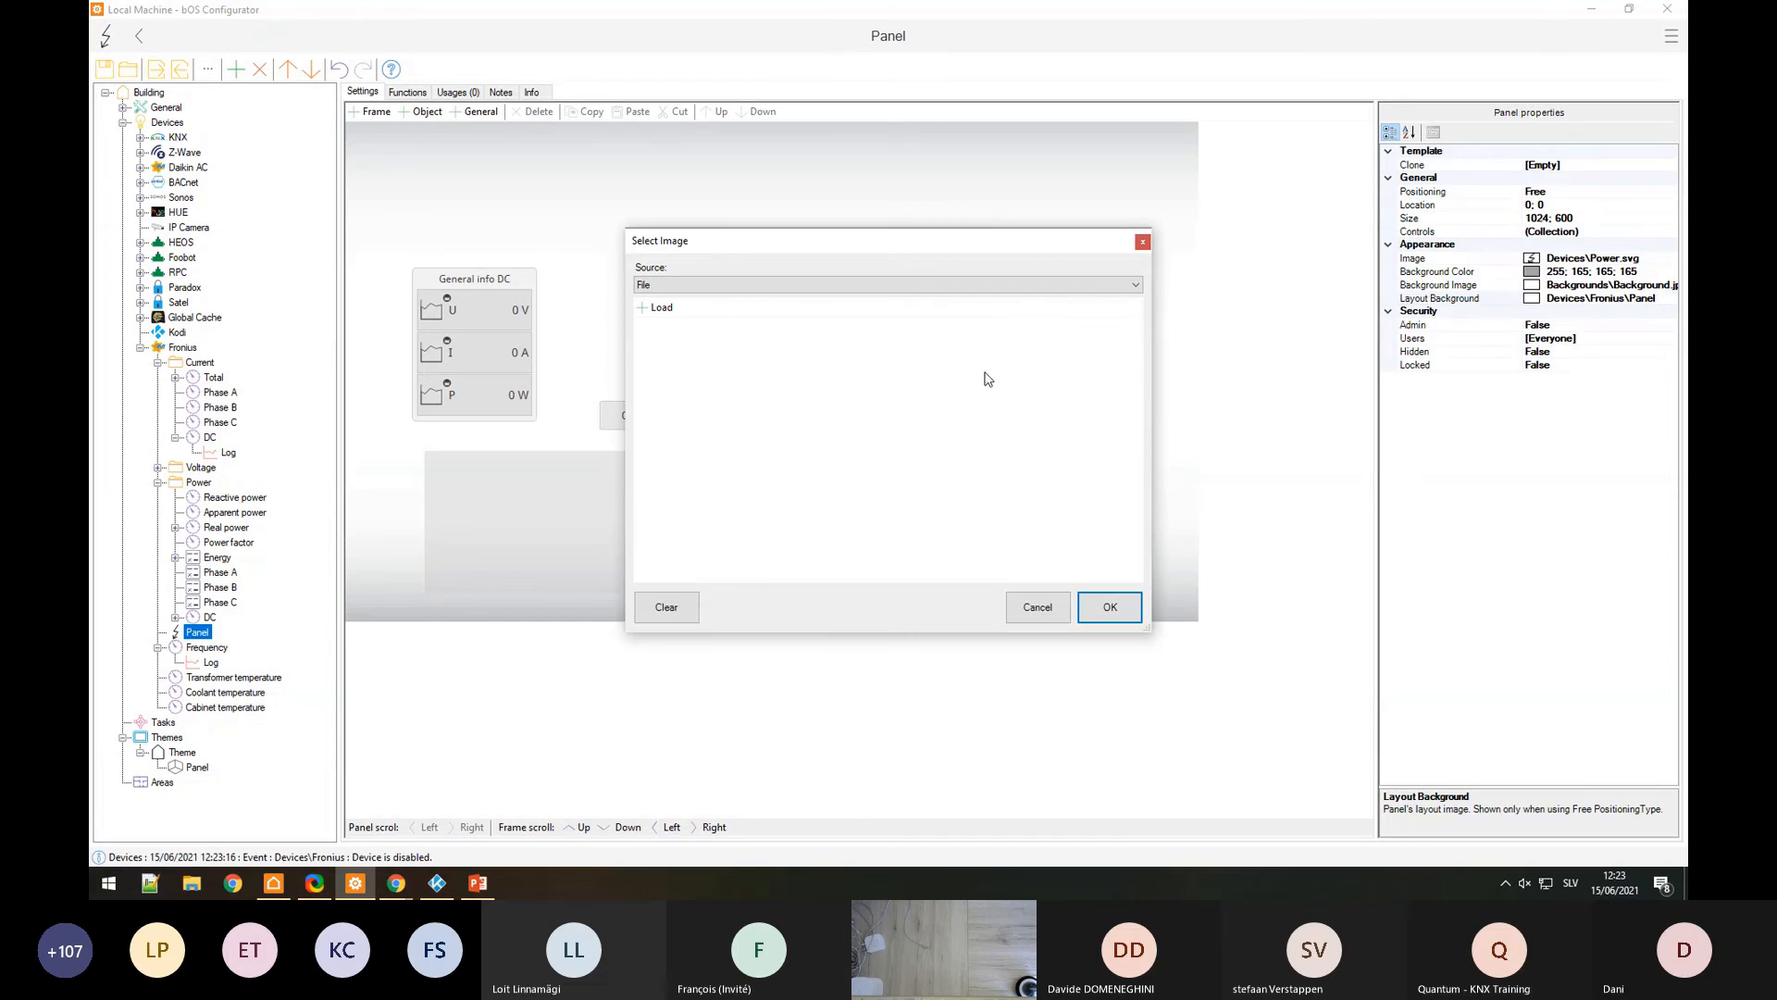
click(741, 284)
click(703, 310)
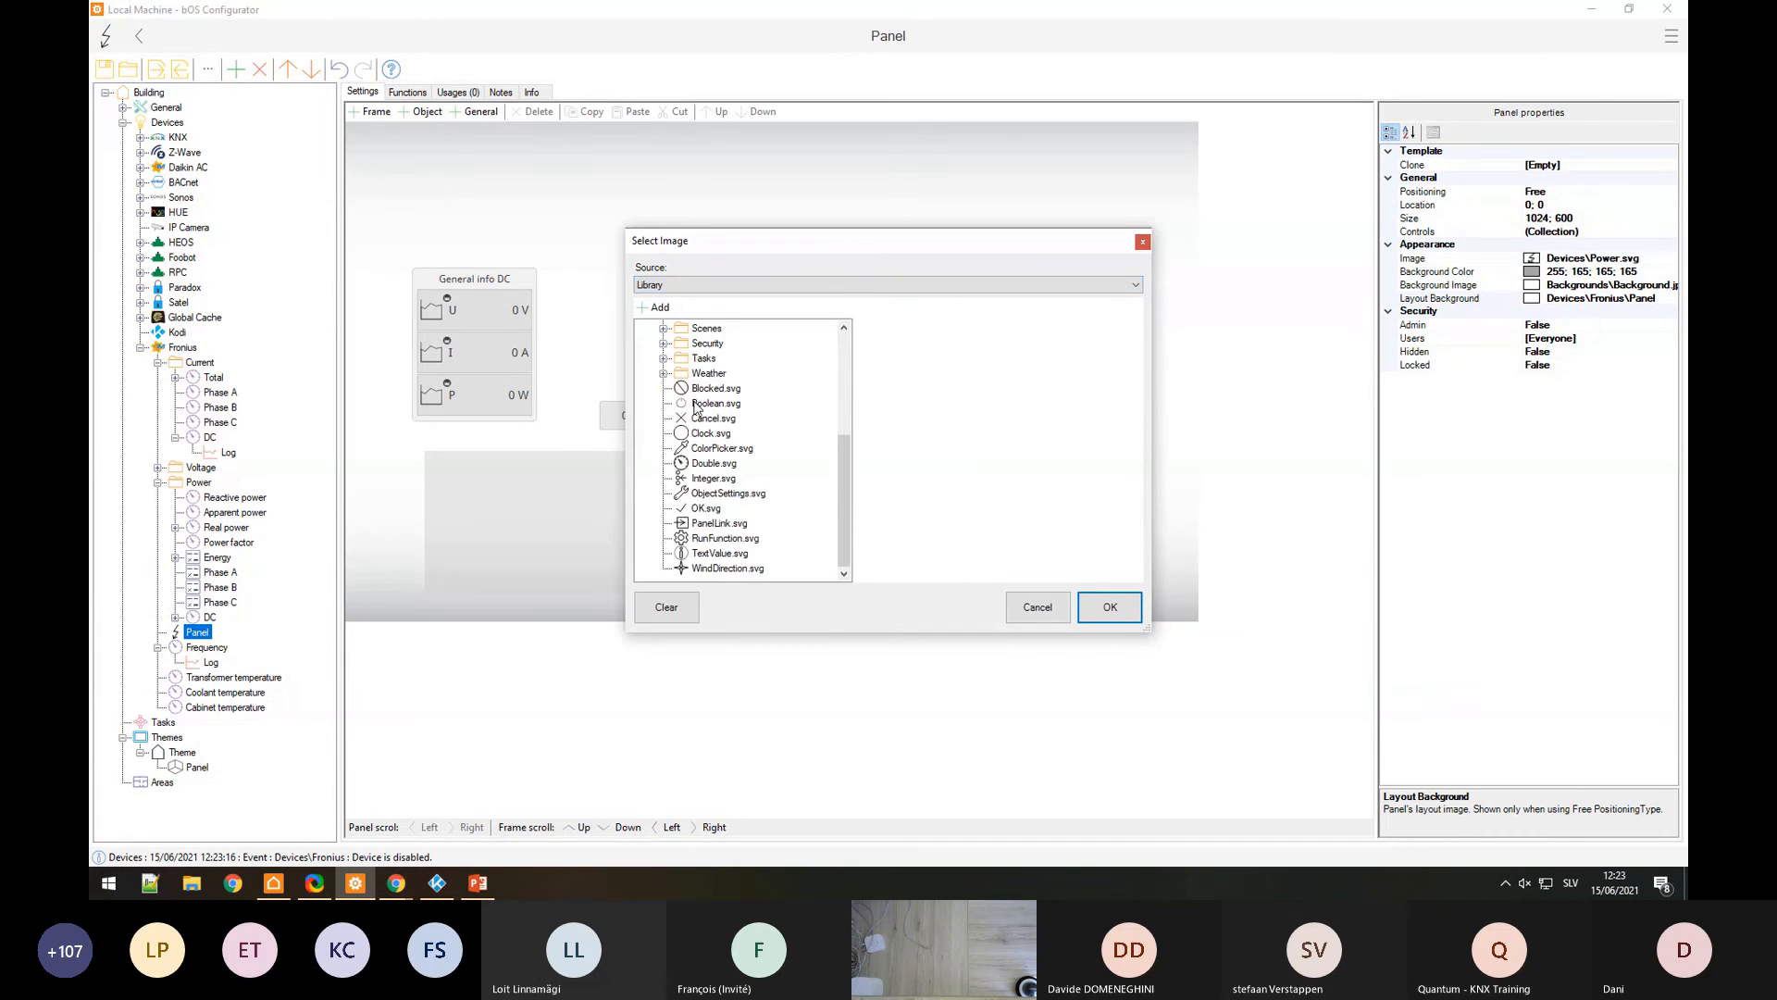
double_click(705, 433)
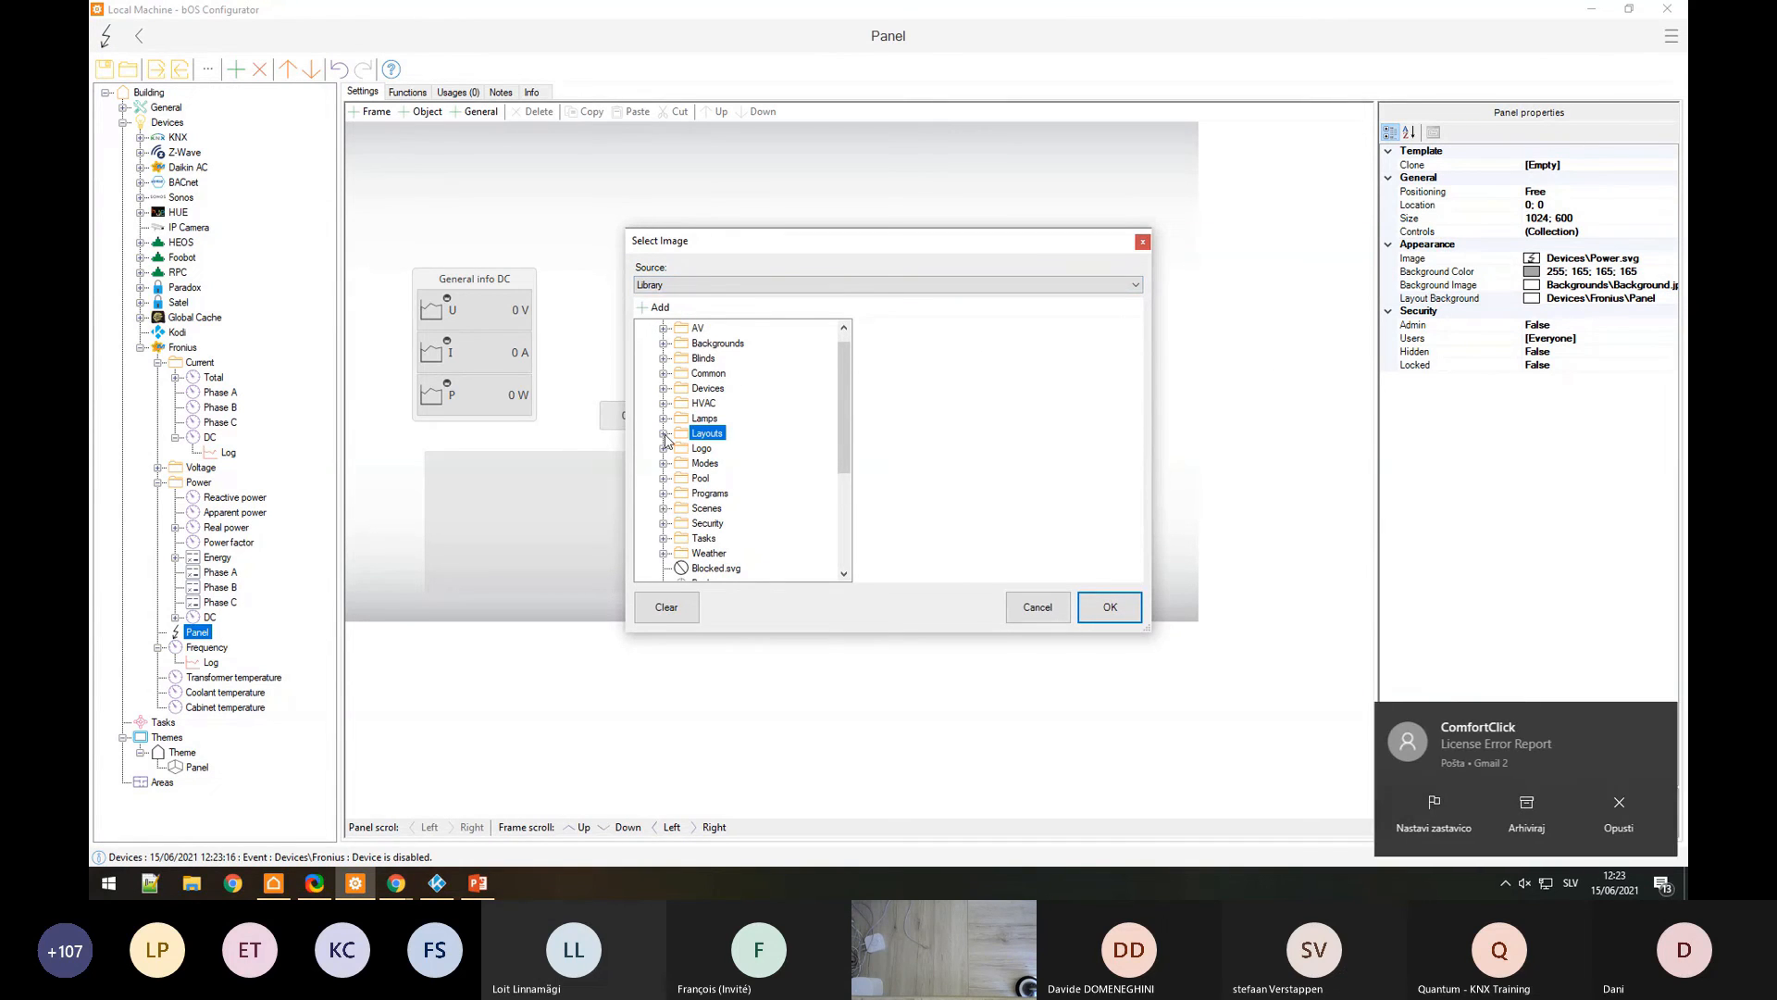
click(726, 478)
click(730, 492)
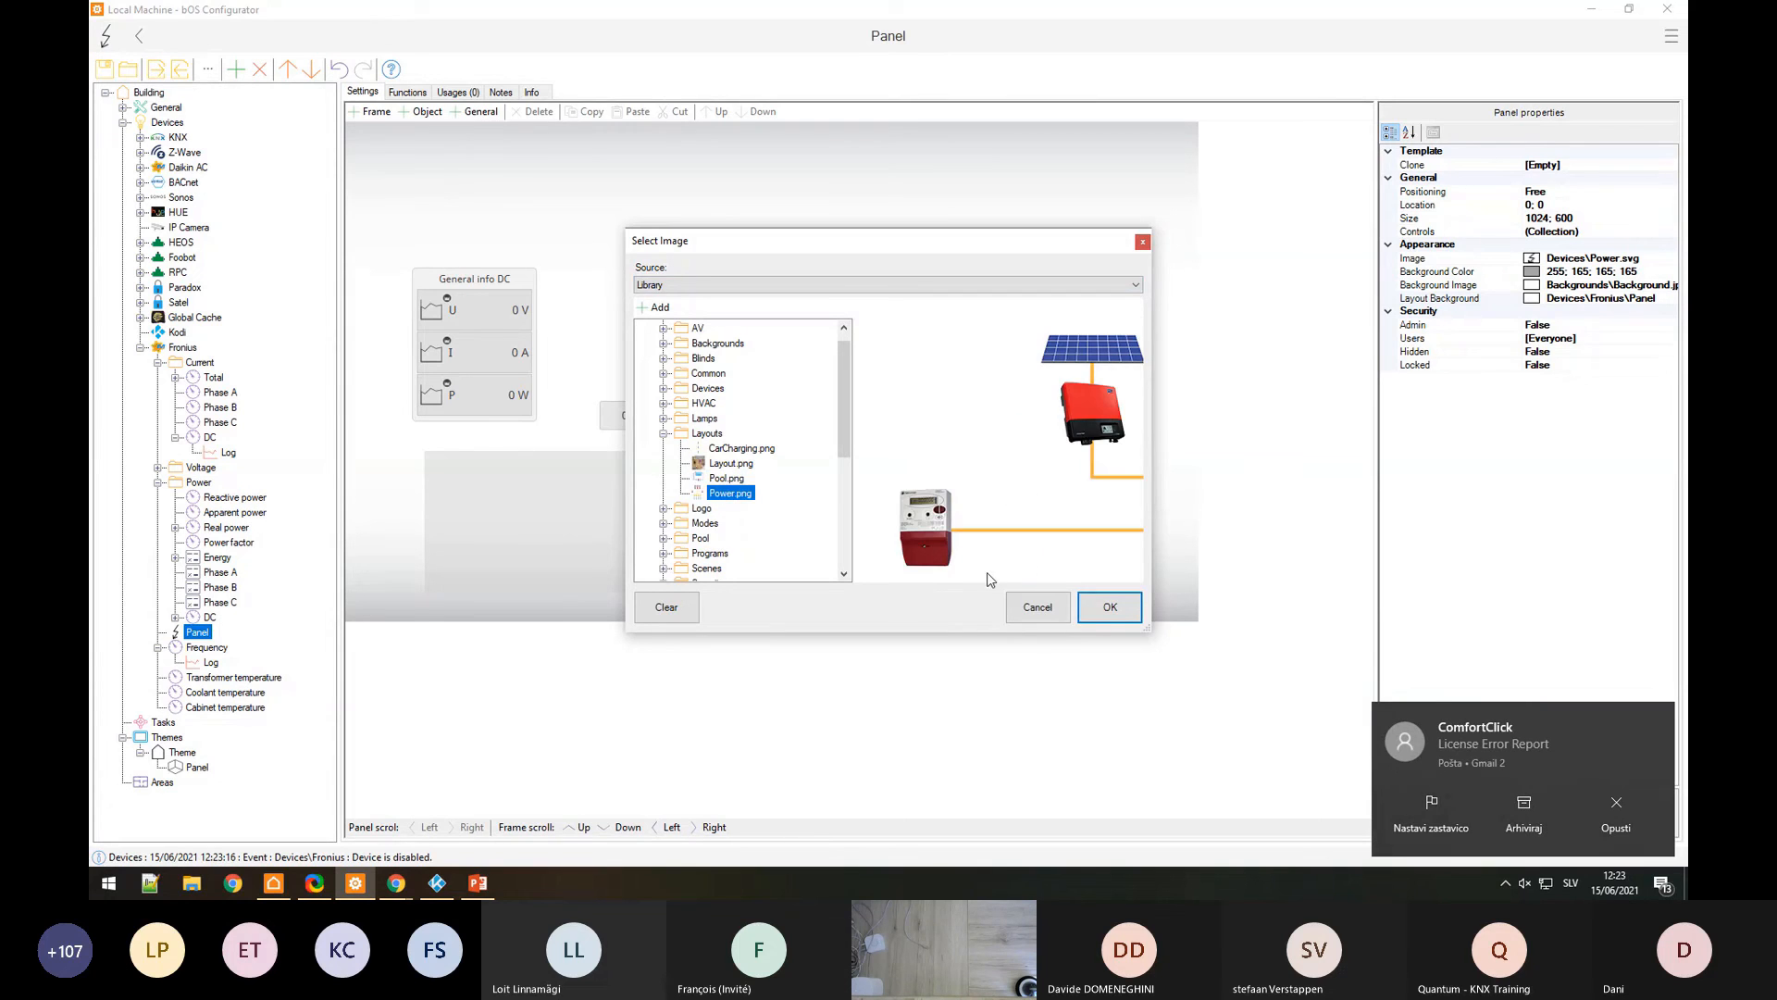
click(1108, 609)
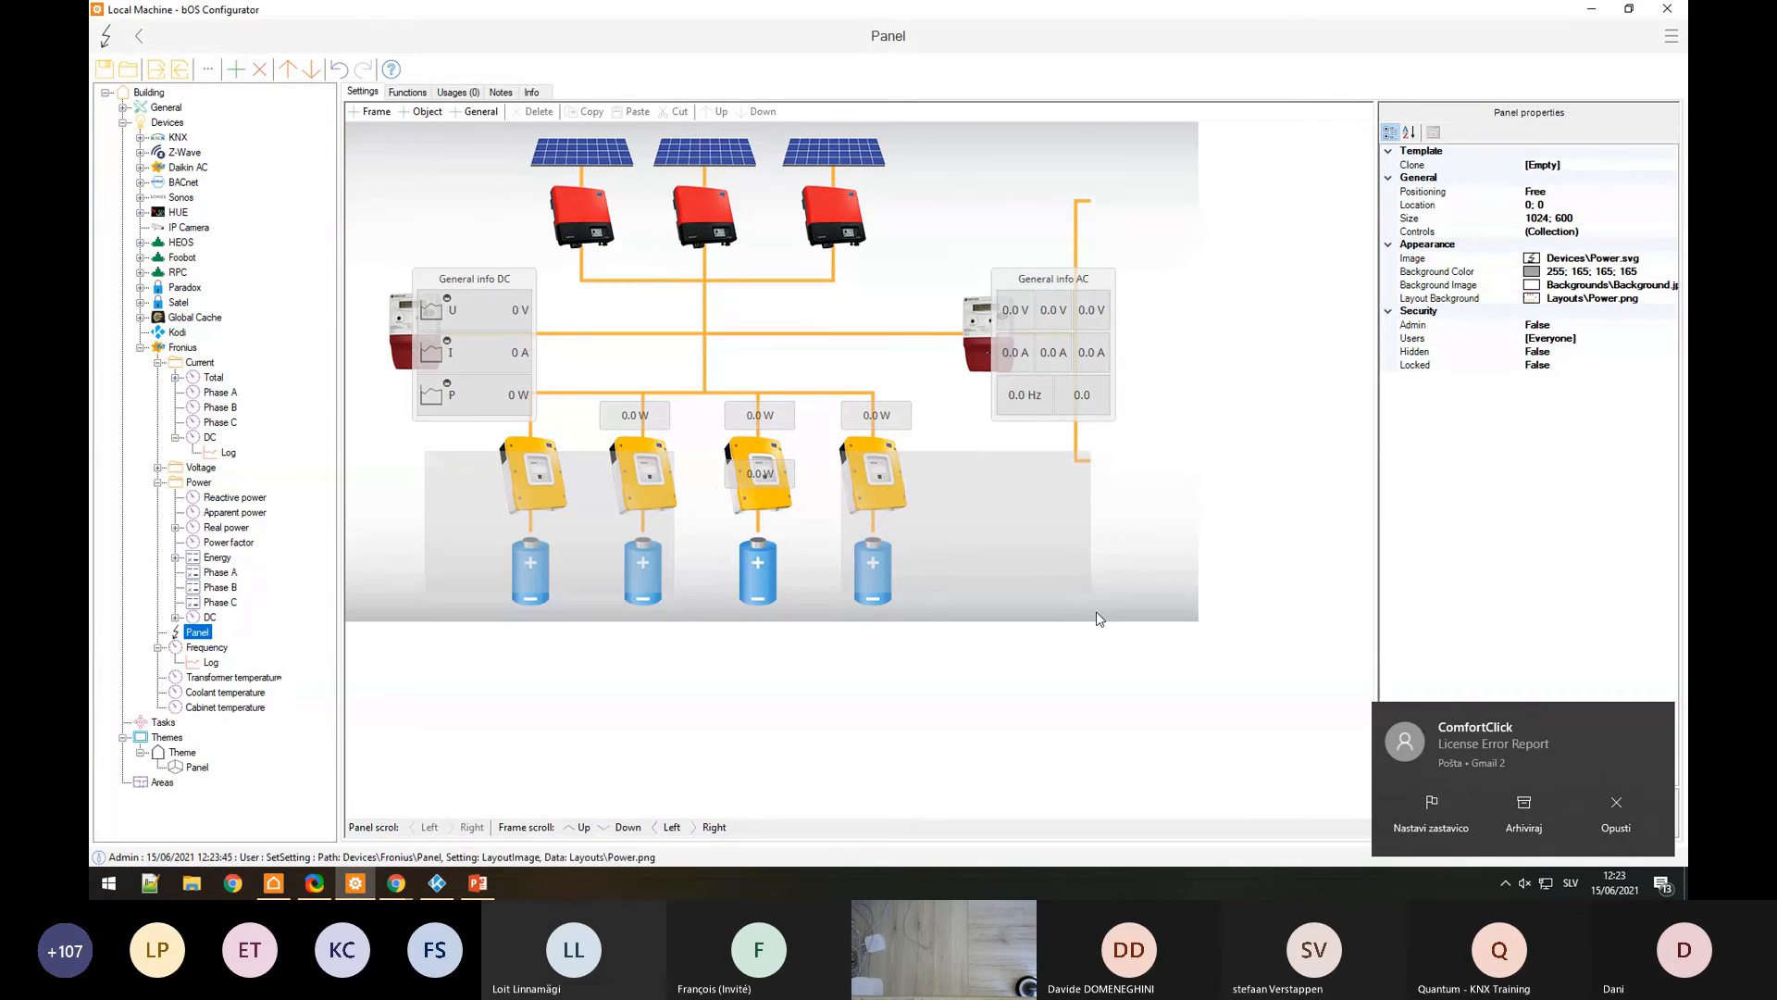
click(200, 692)
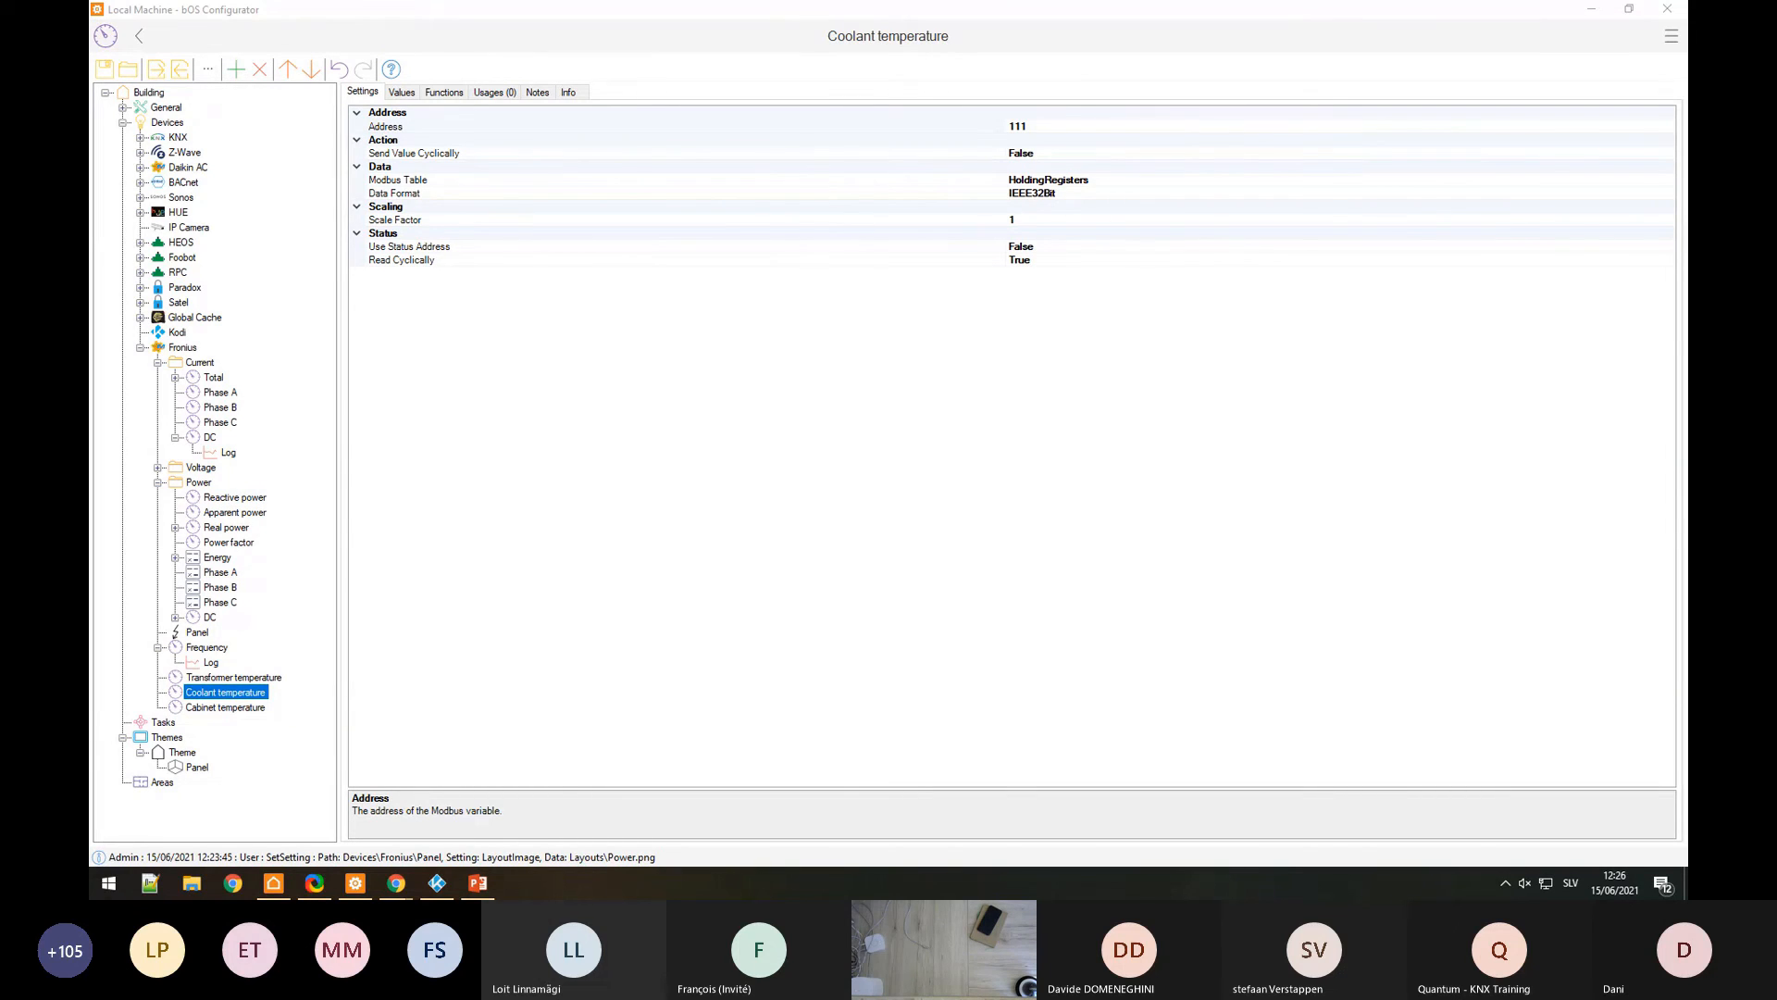
click(1525, 883)
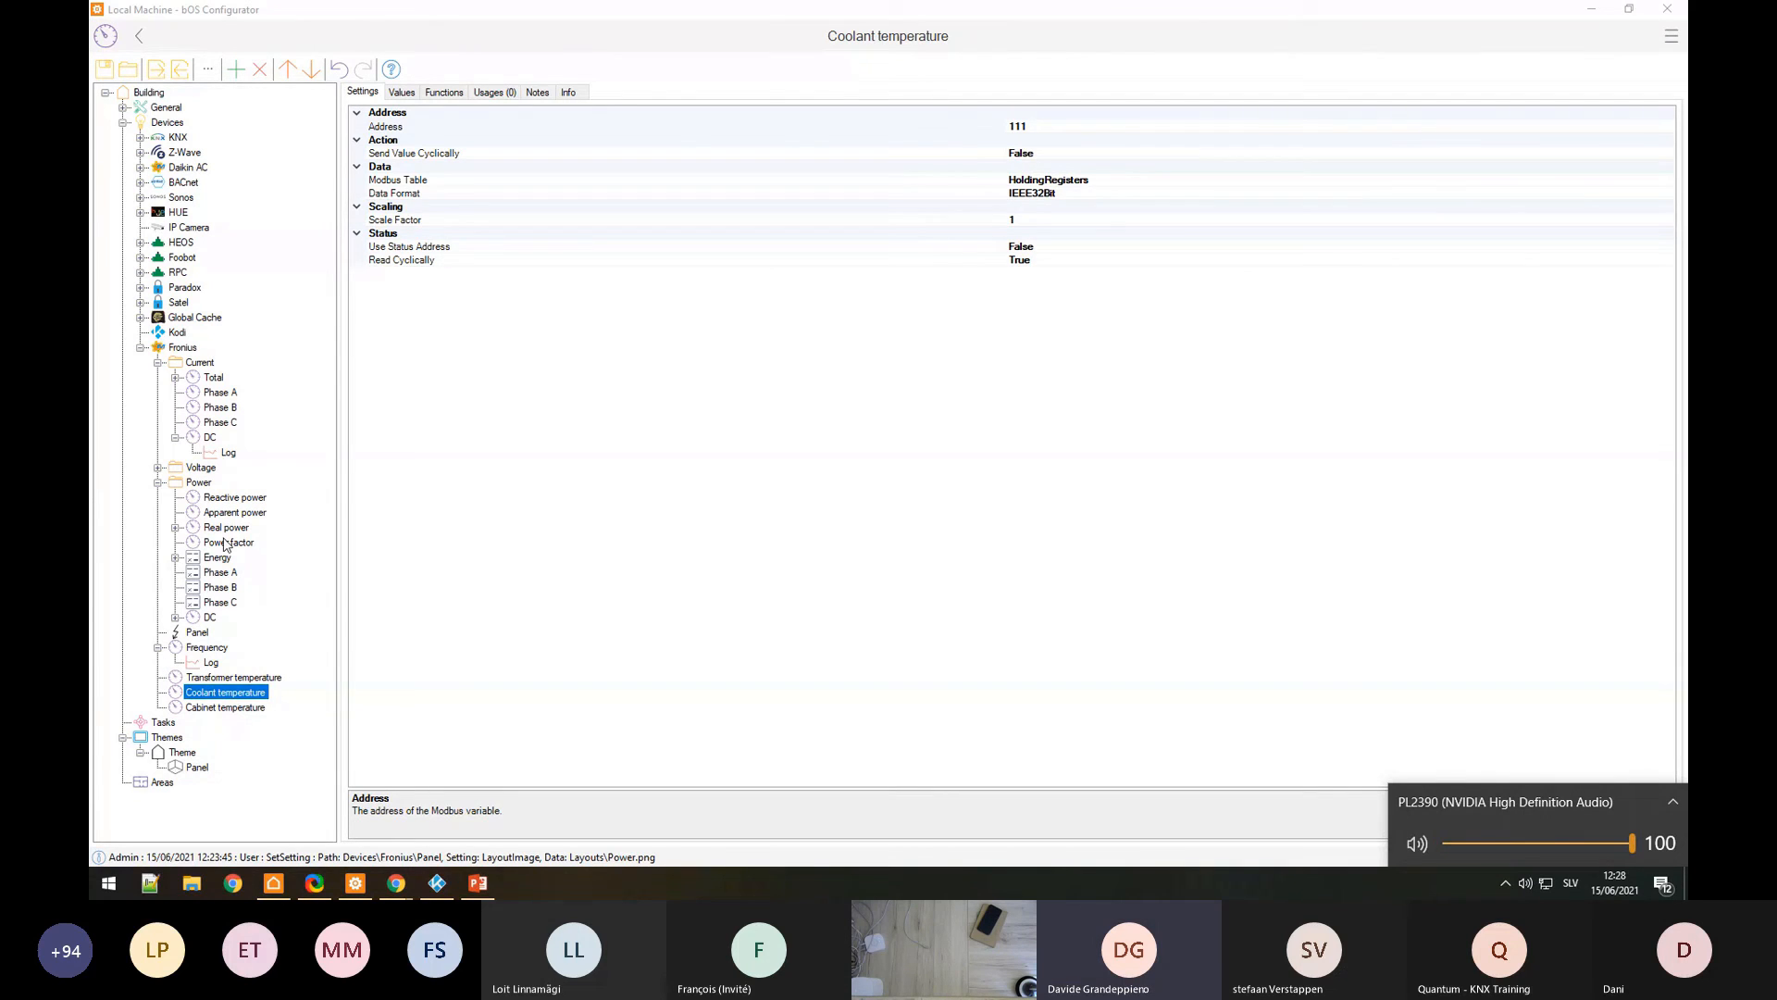
Step: Add a 251.000 6 Byte Color RGBW device under KNX and glance at its values
click(141, 347)
click(140, 138)
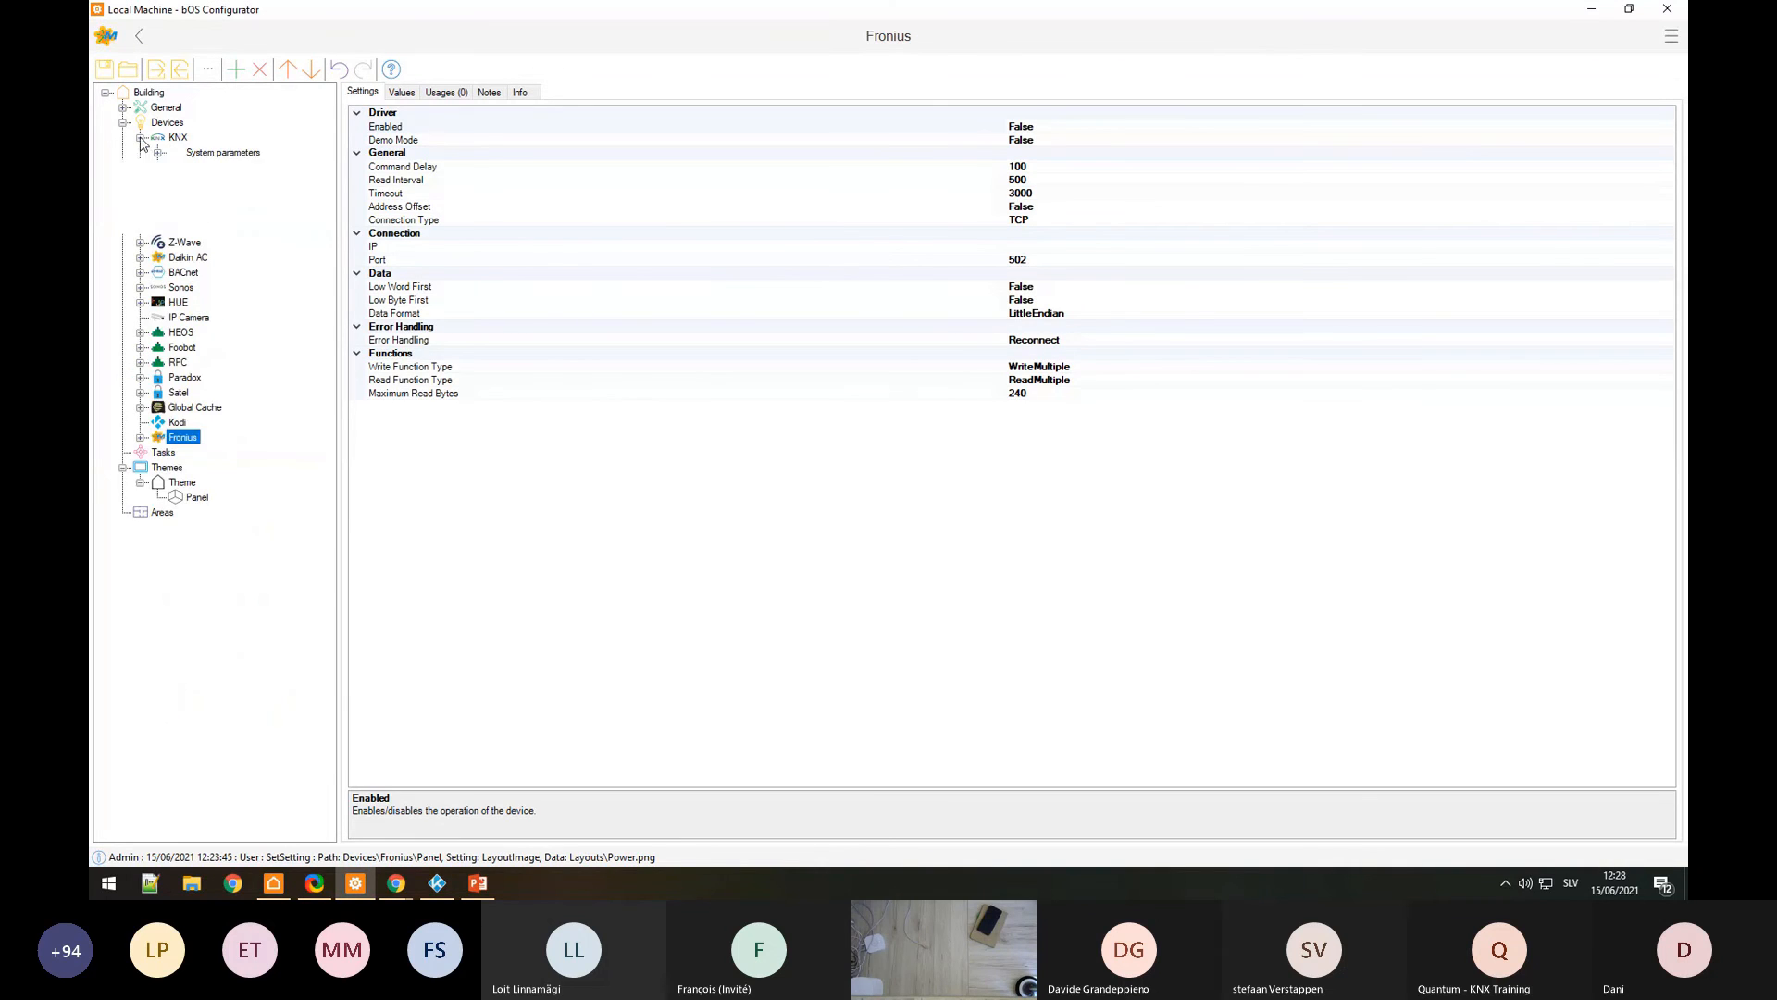
right_click(169, 139)
click(231, 149)
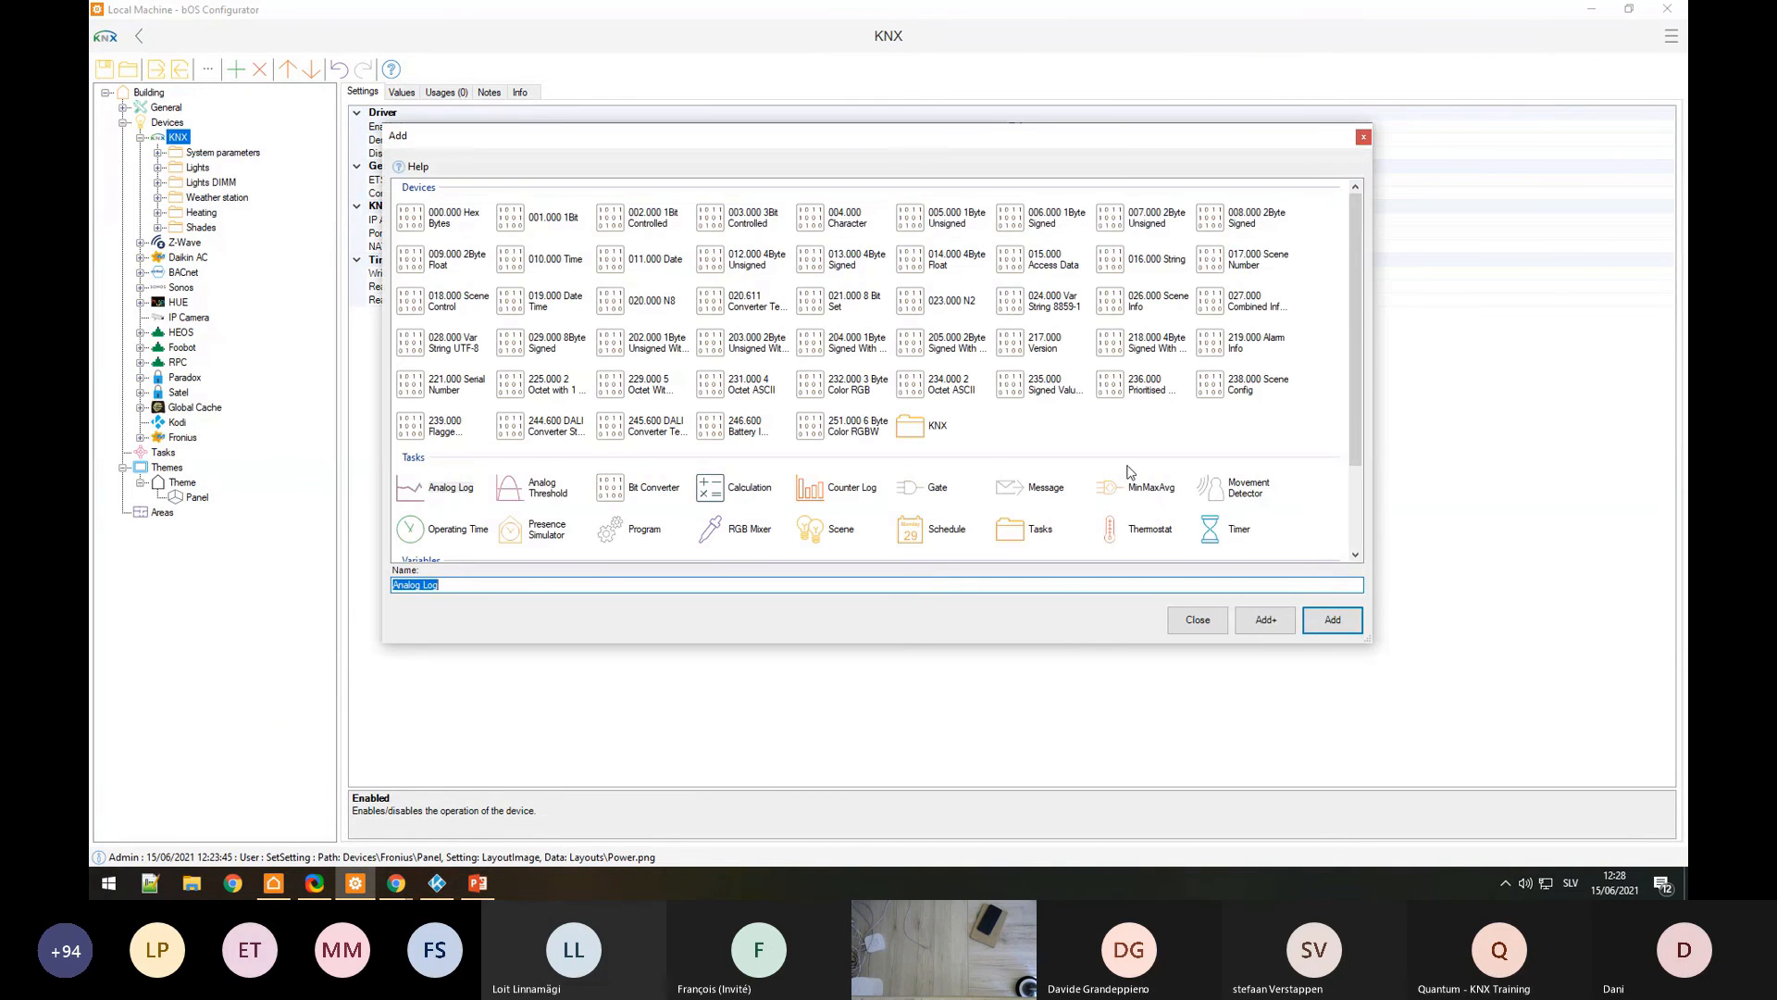
click(859, 433)
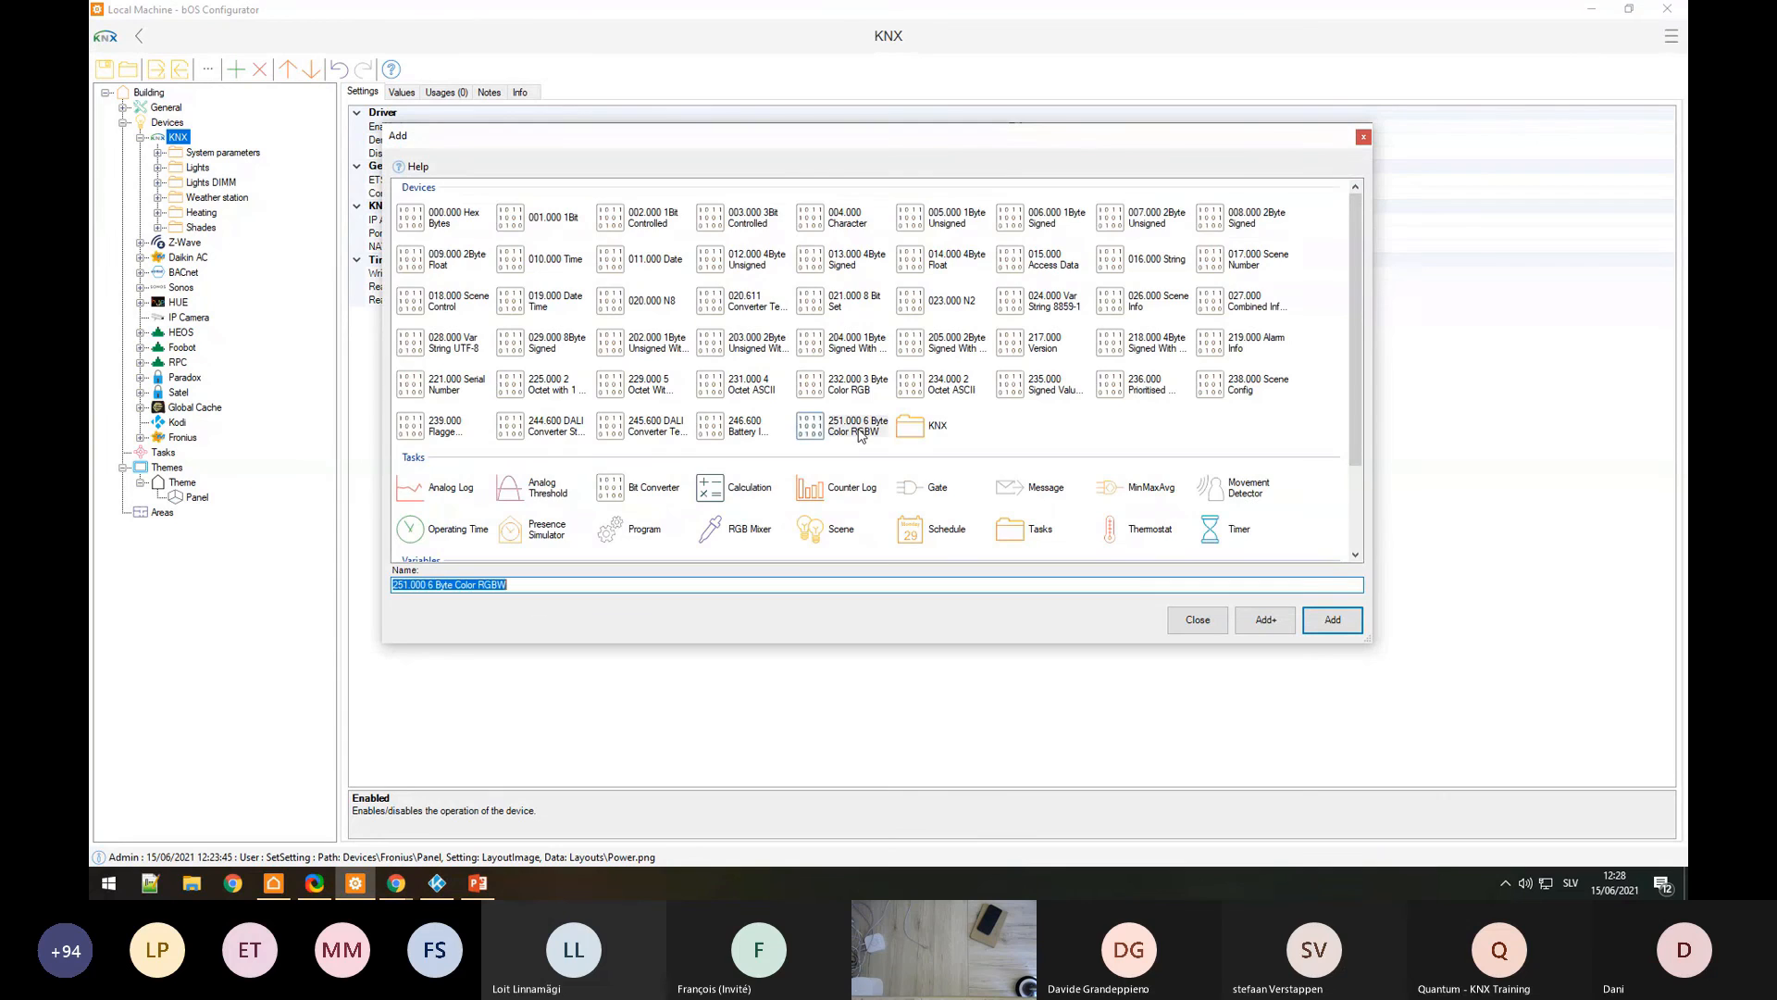
double_click(858, 433)
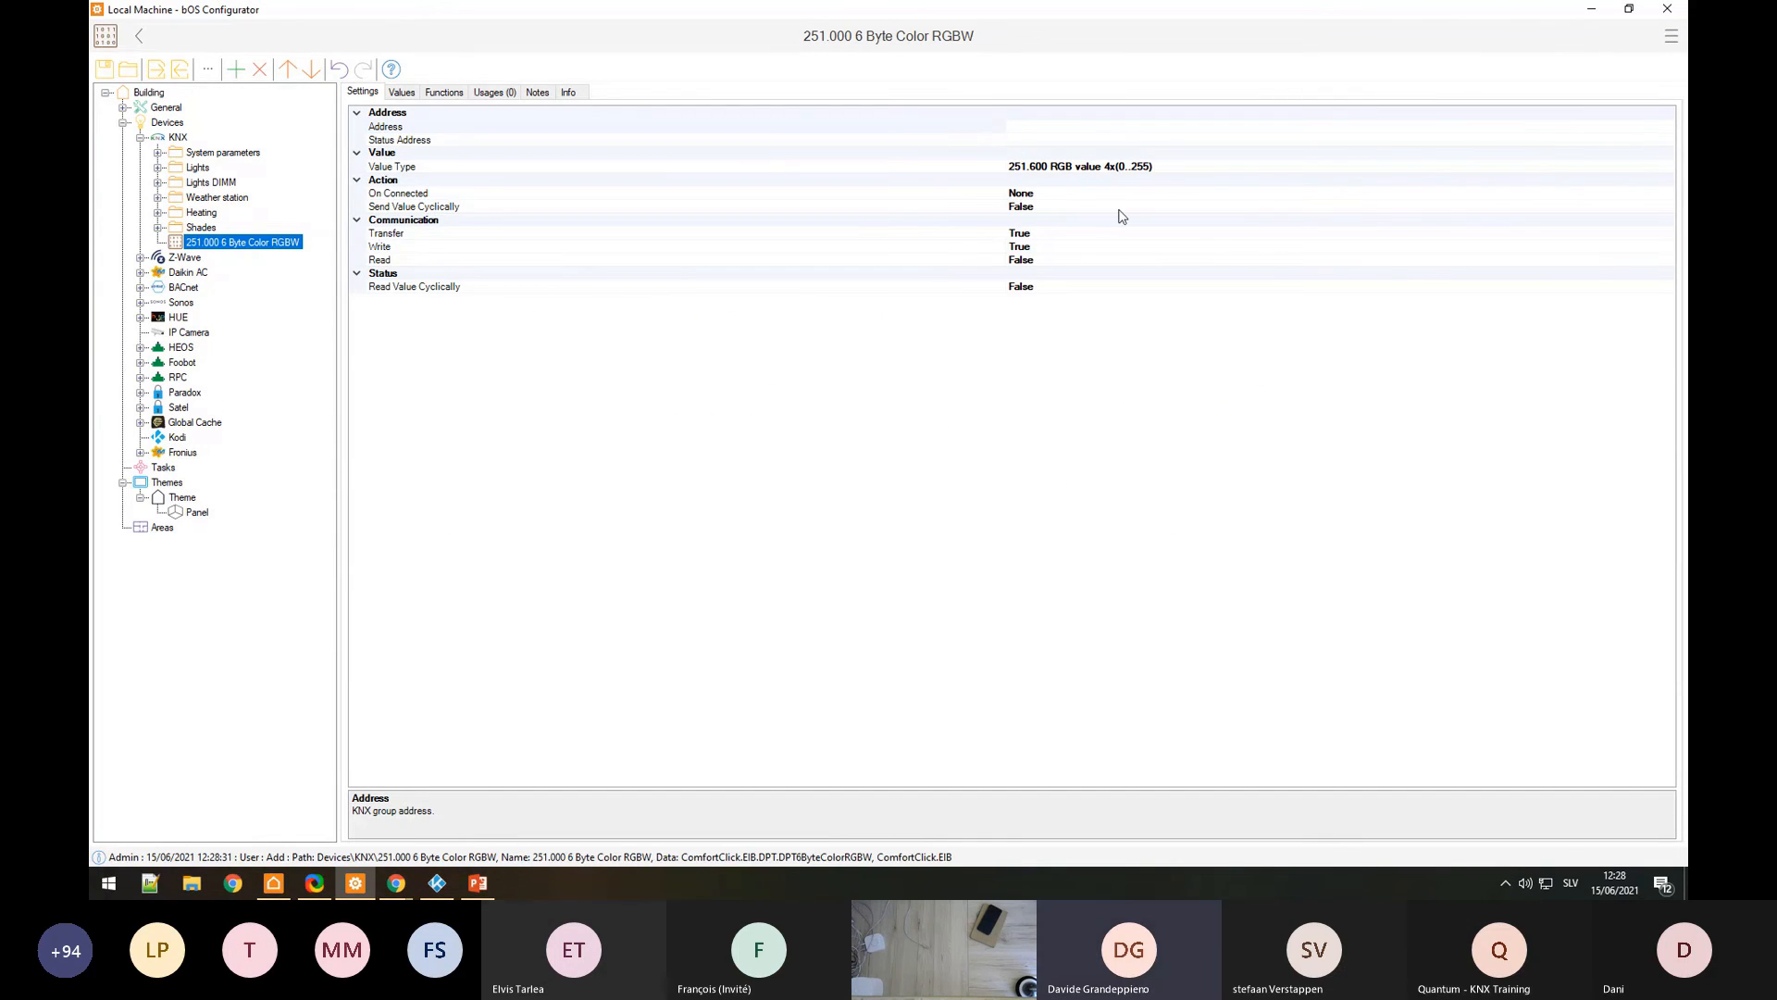
click(414, 93)
click(364, 96)
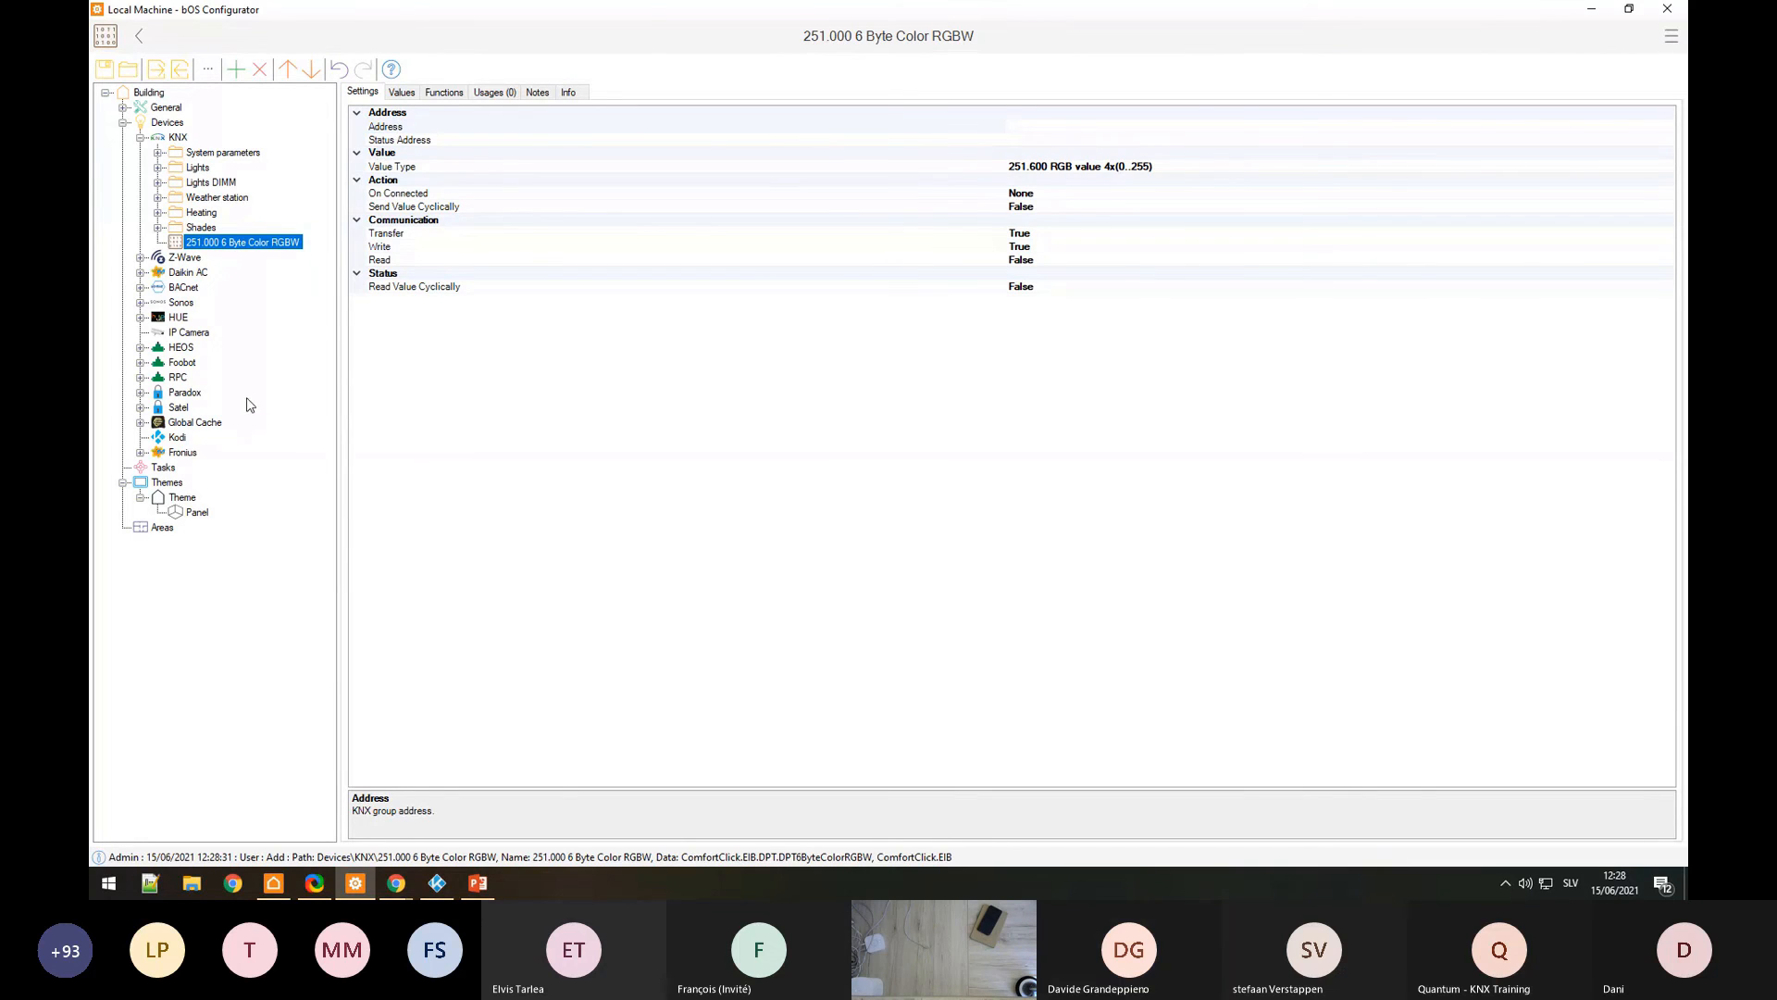
Step: Add an RGB Mixer task beneath the new RGBW device
right_click(218, 248)
click(255, 255)
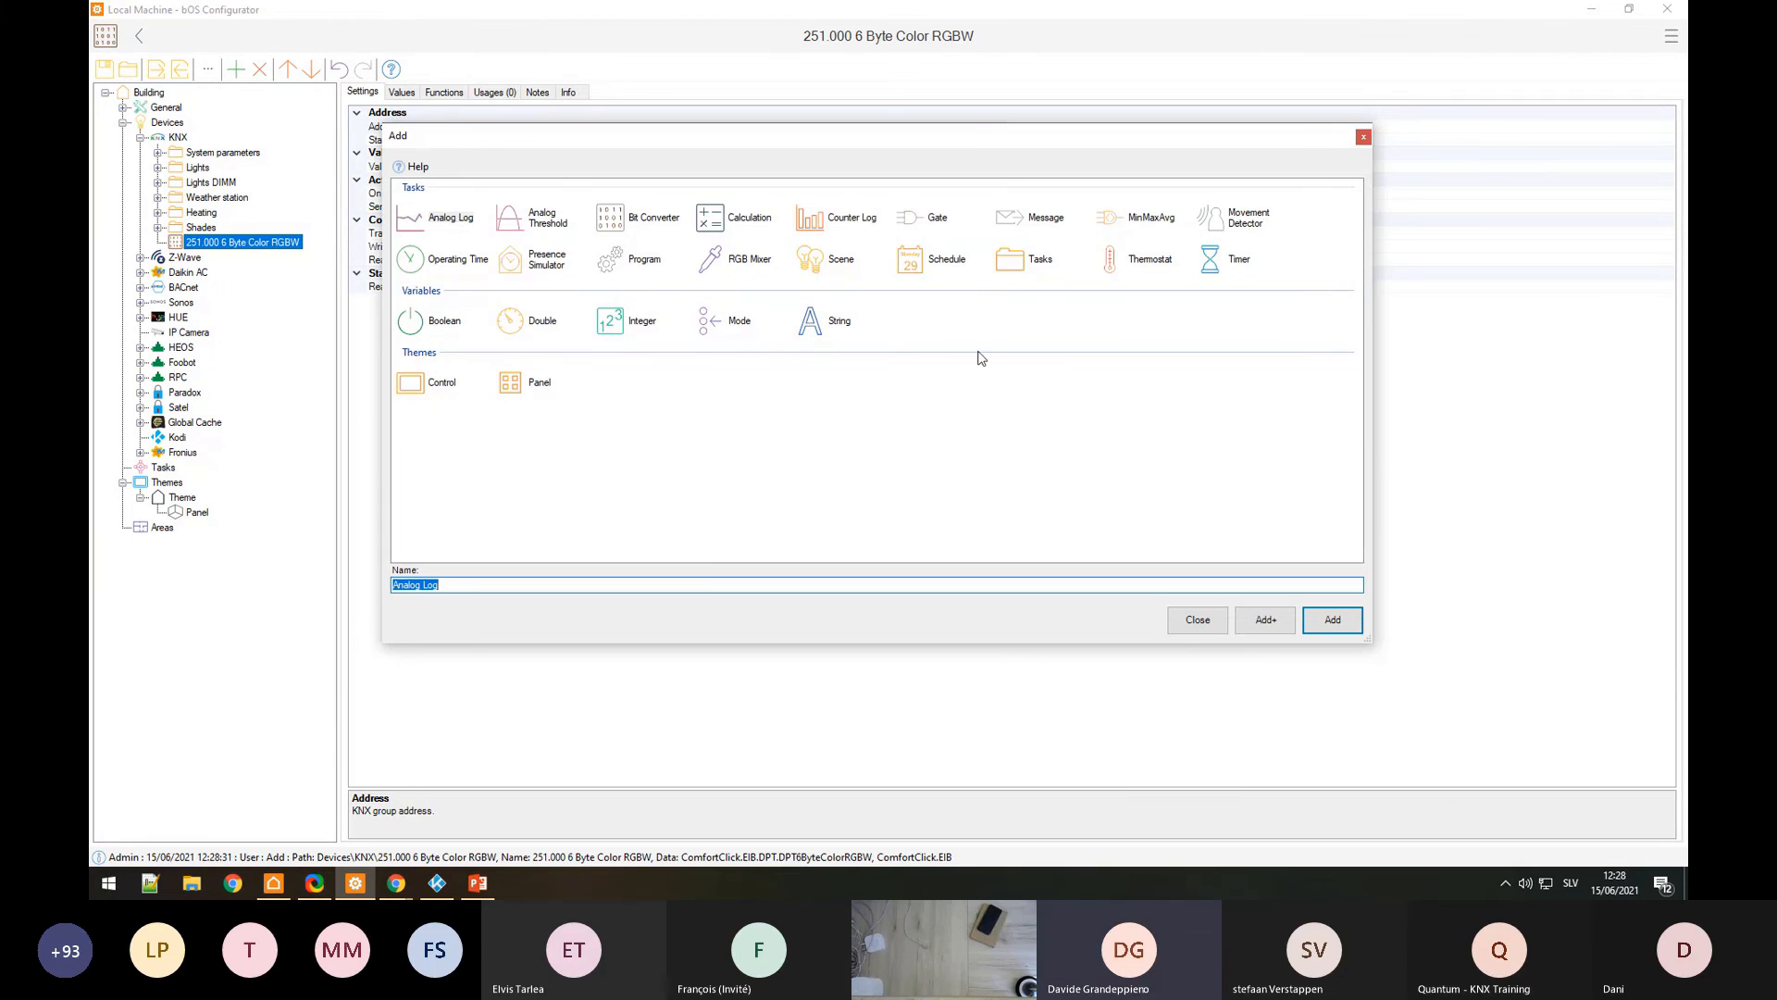
double_click(750, 263)
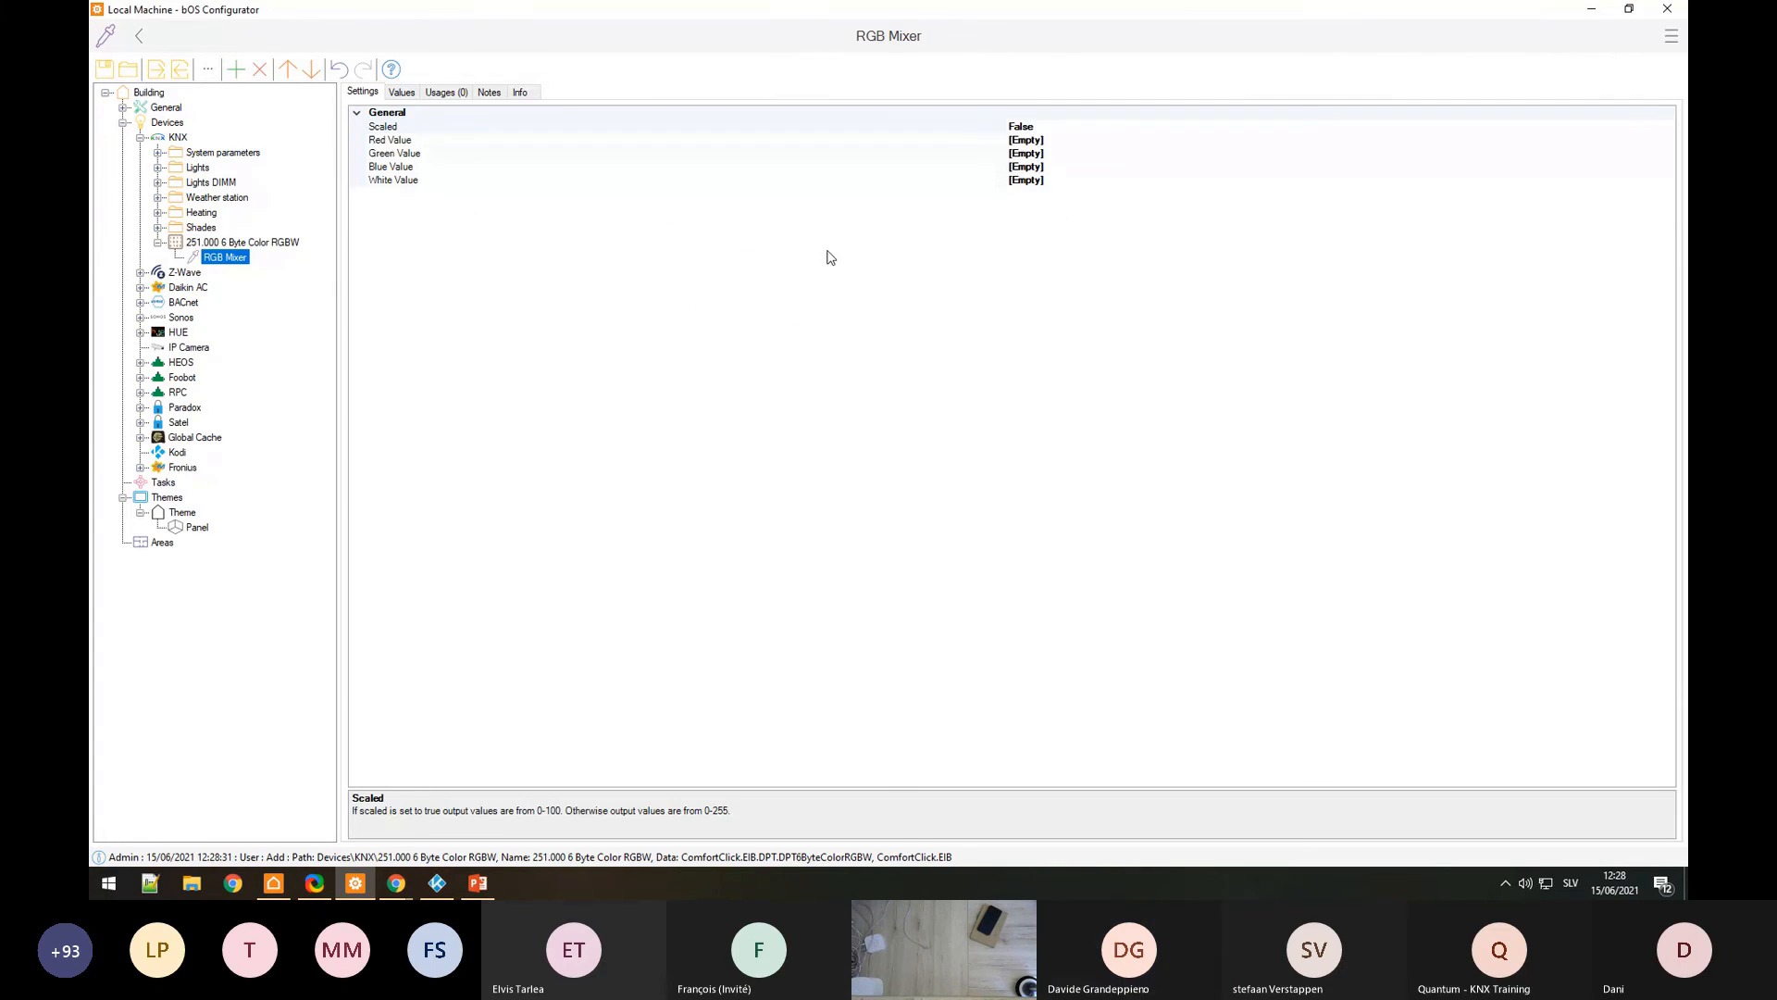
Step: Review the RGB Mixer's Red, Green, Blue and White Value properties
click(452, 154)
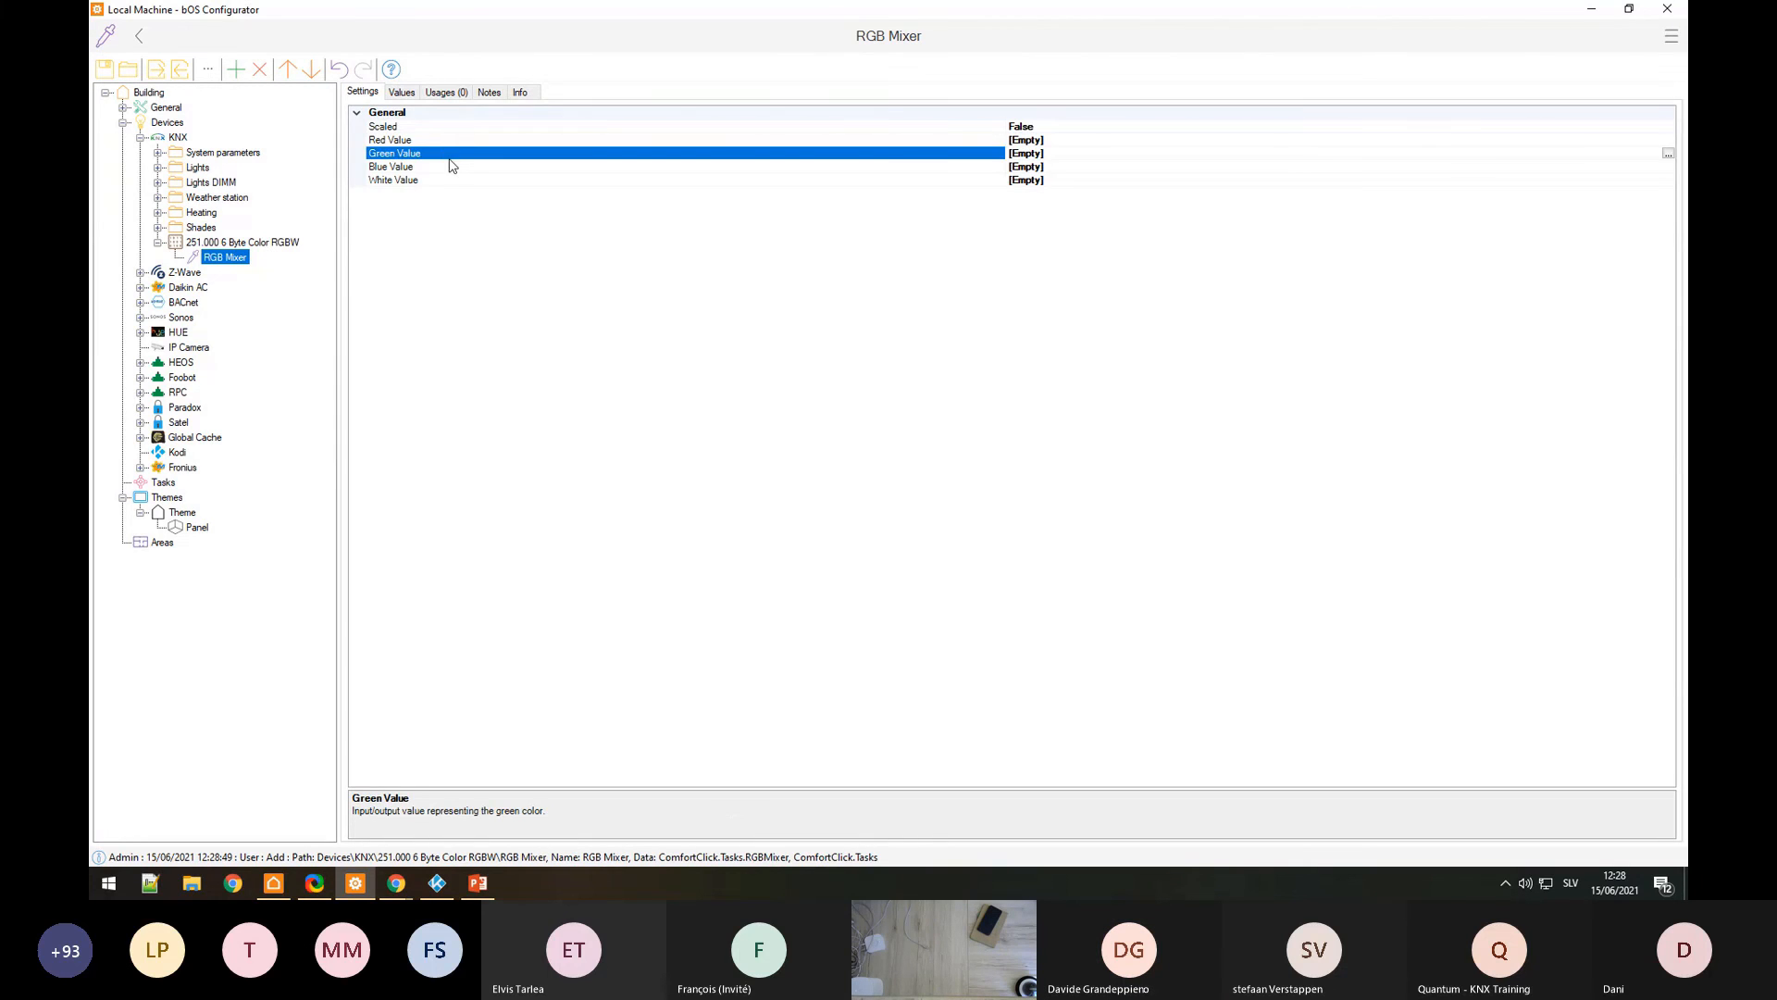
click(452, 167)
click(453, 179)
click(441, 140)
Step: Show the RGBW device's Values tab and go through Byte 0 to Byte 5
click(248, 242)
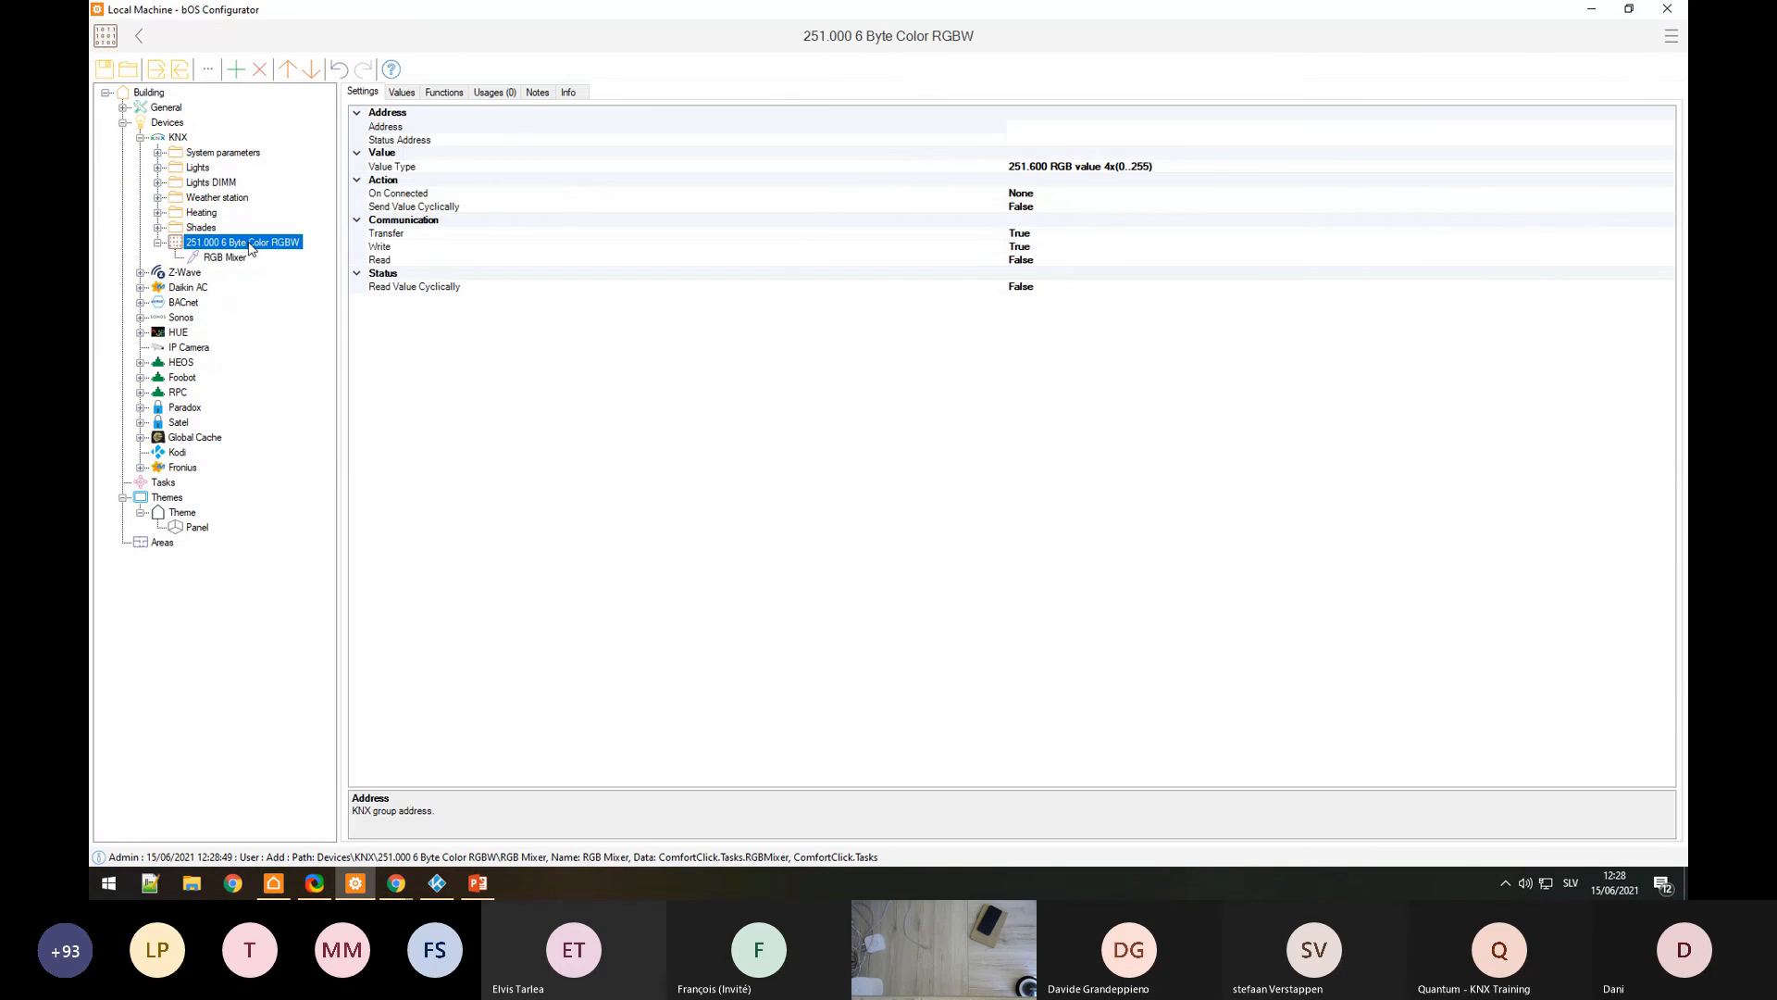
click(400, 91)
click(1210, 154)
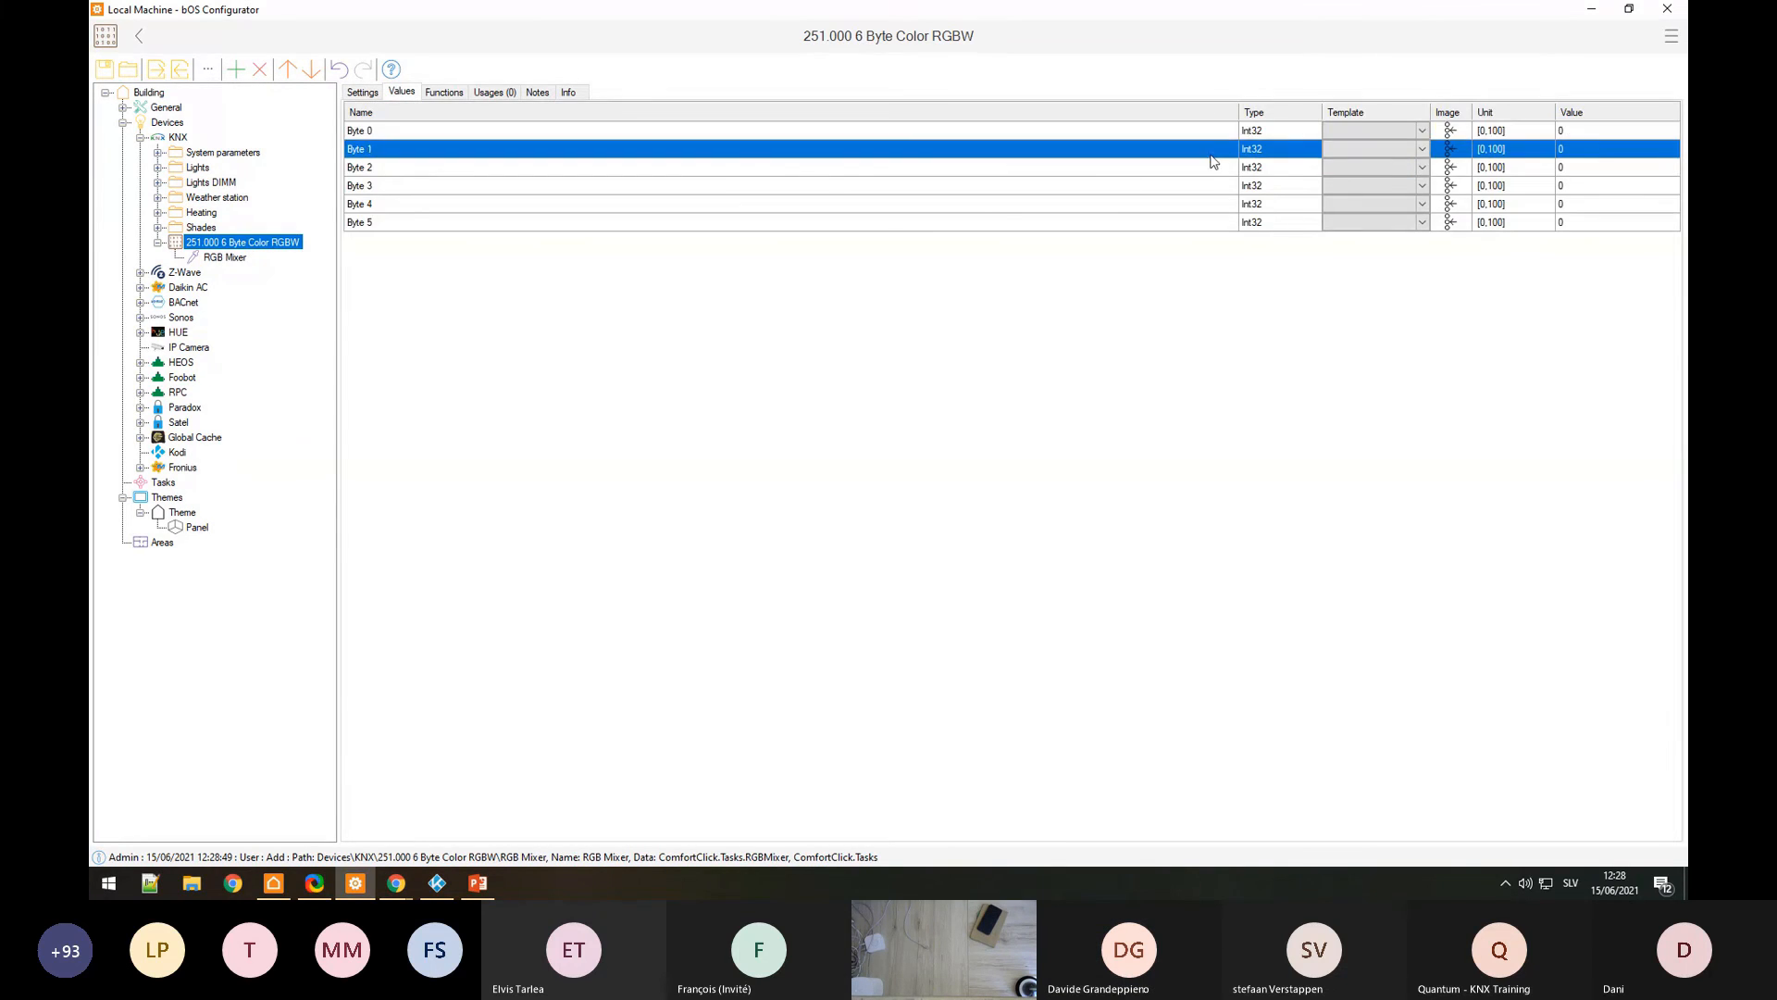
click(1620, 132)
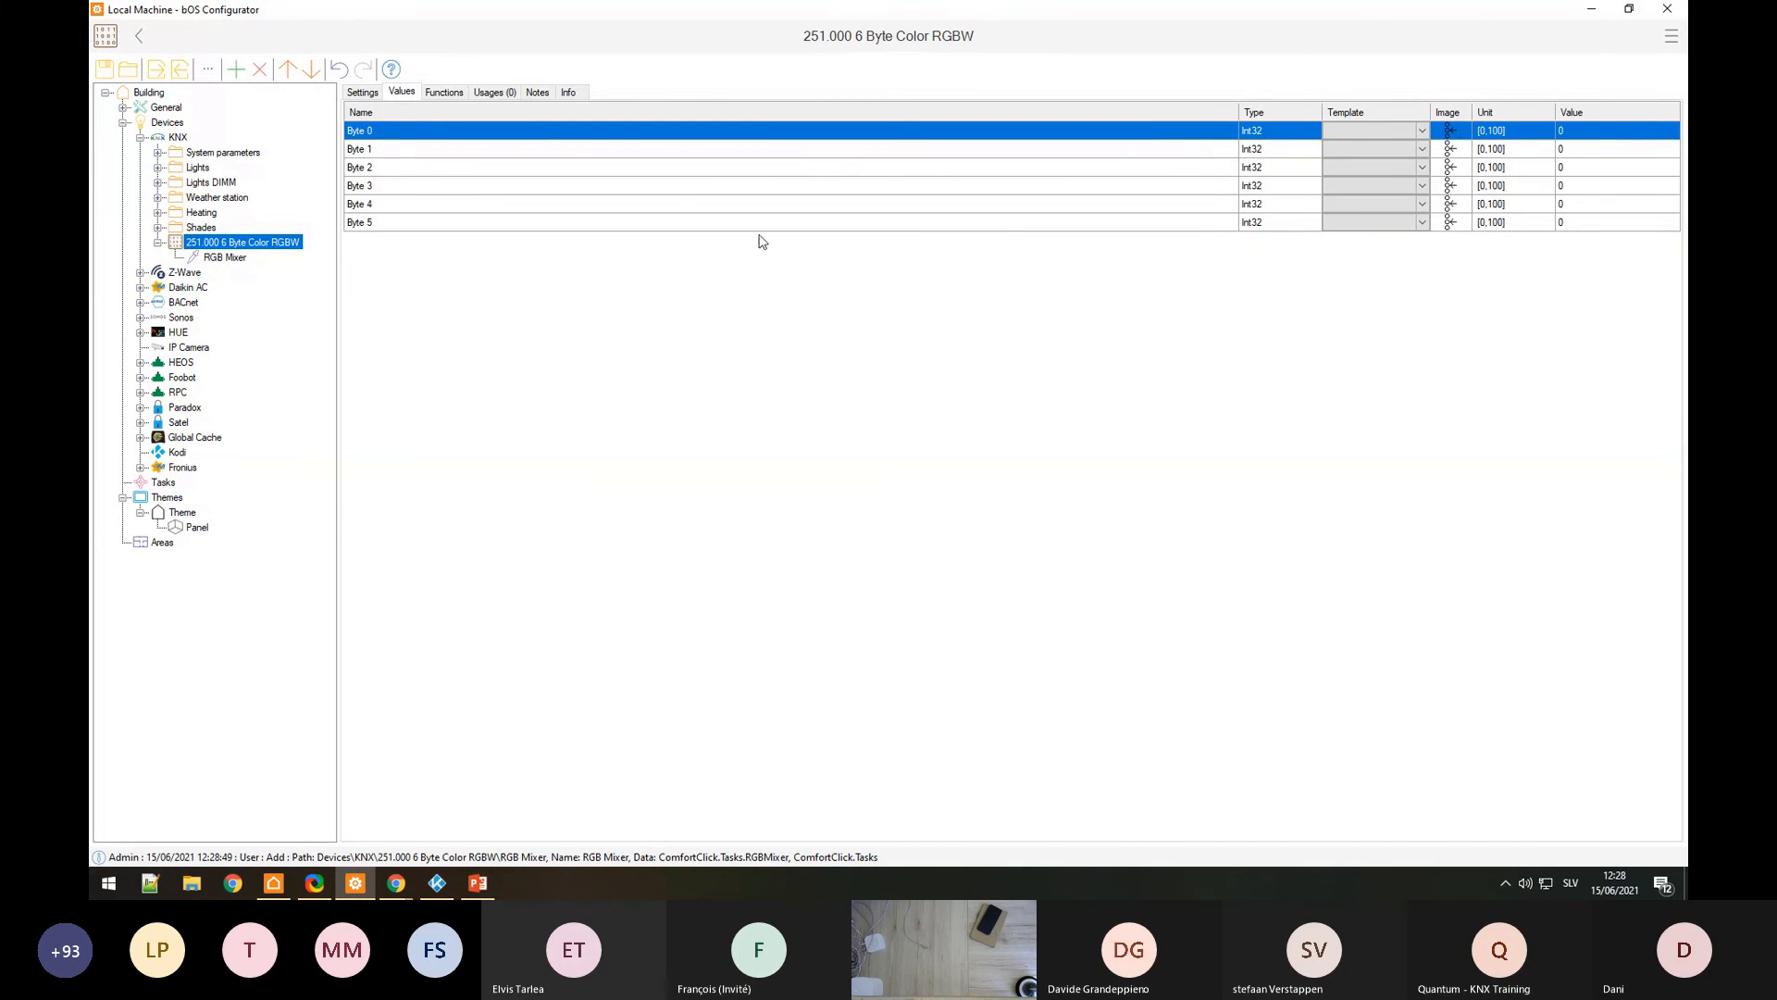
click(364, 170)
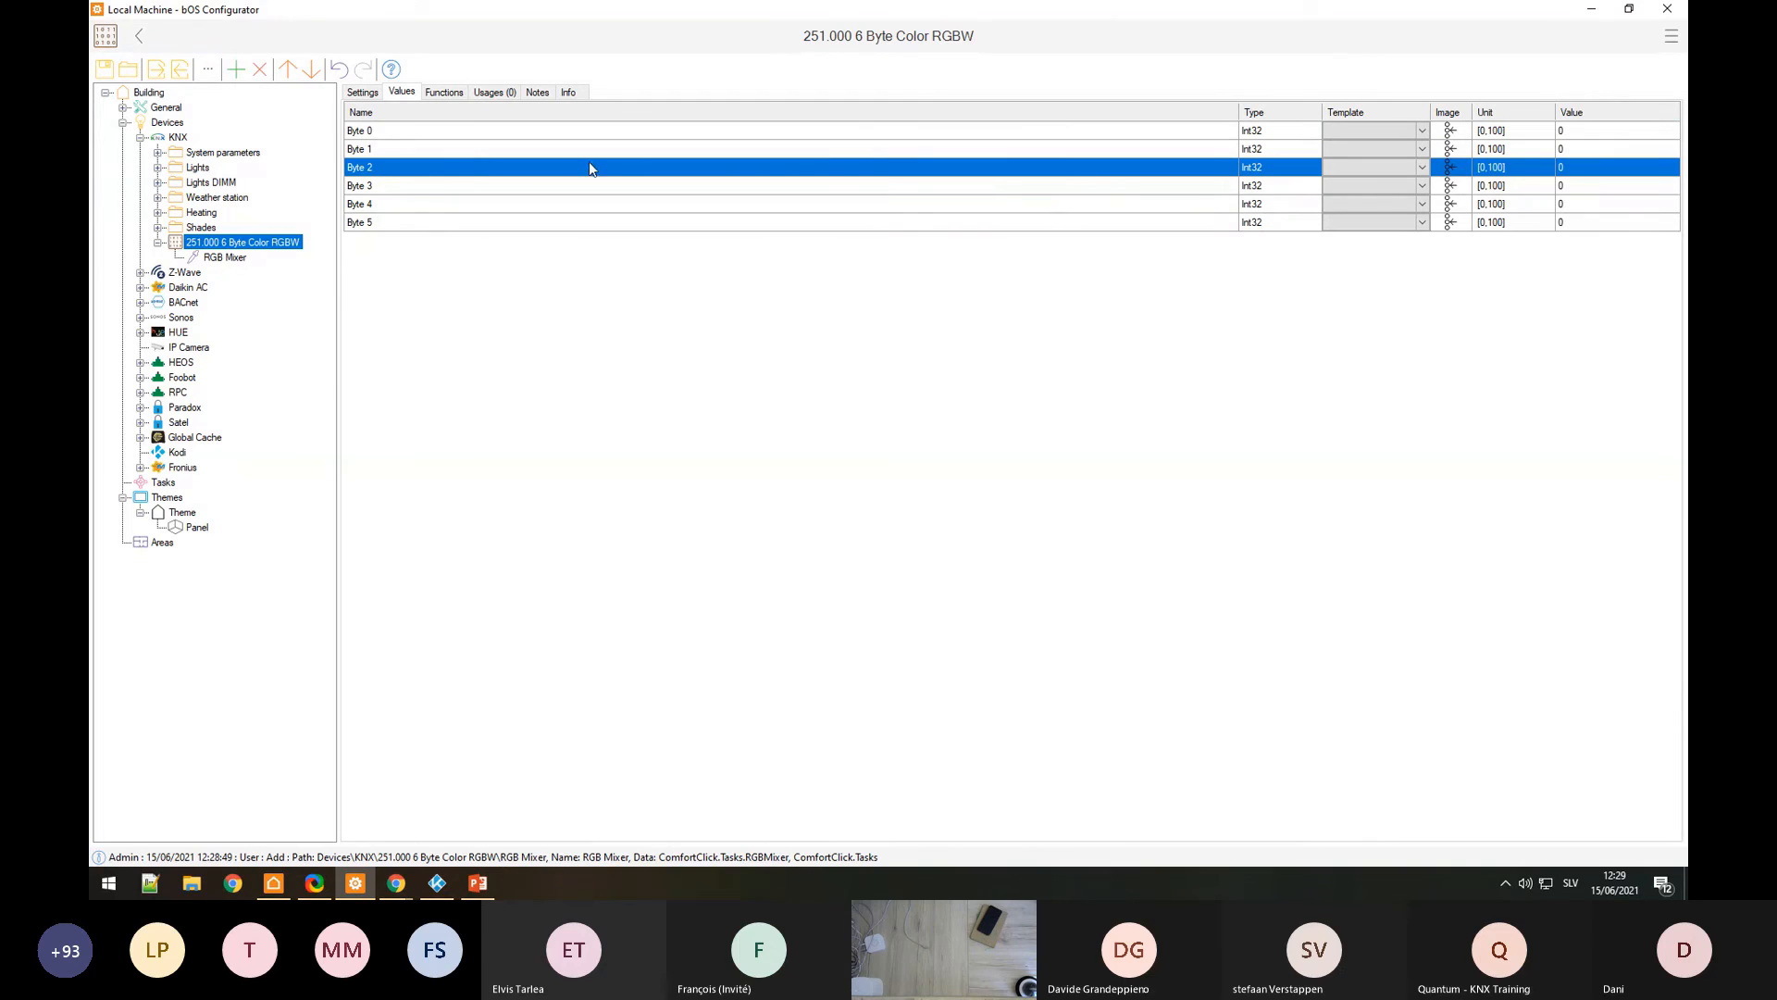
click(383, 137)
click(380, 149)
click(382, 186)
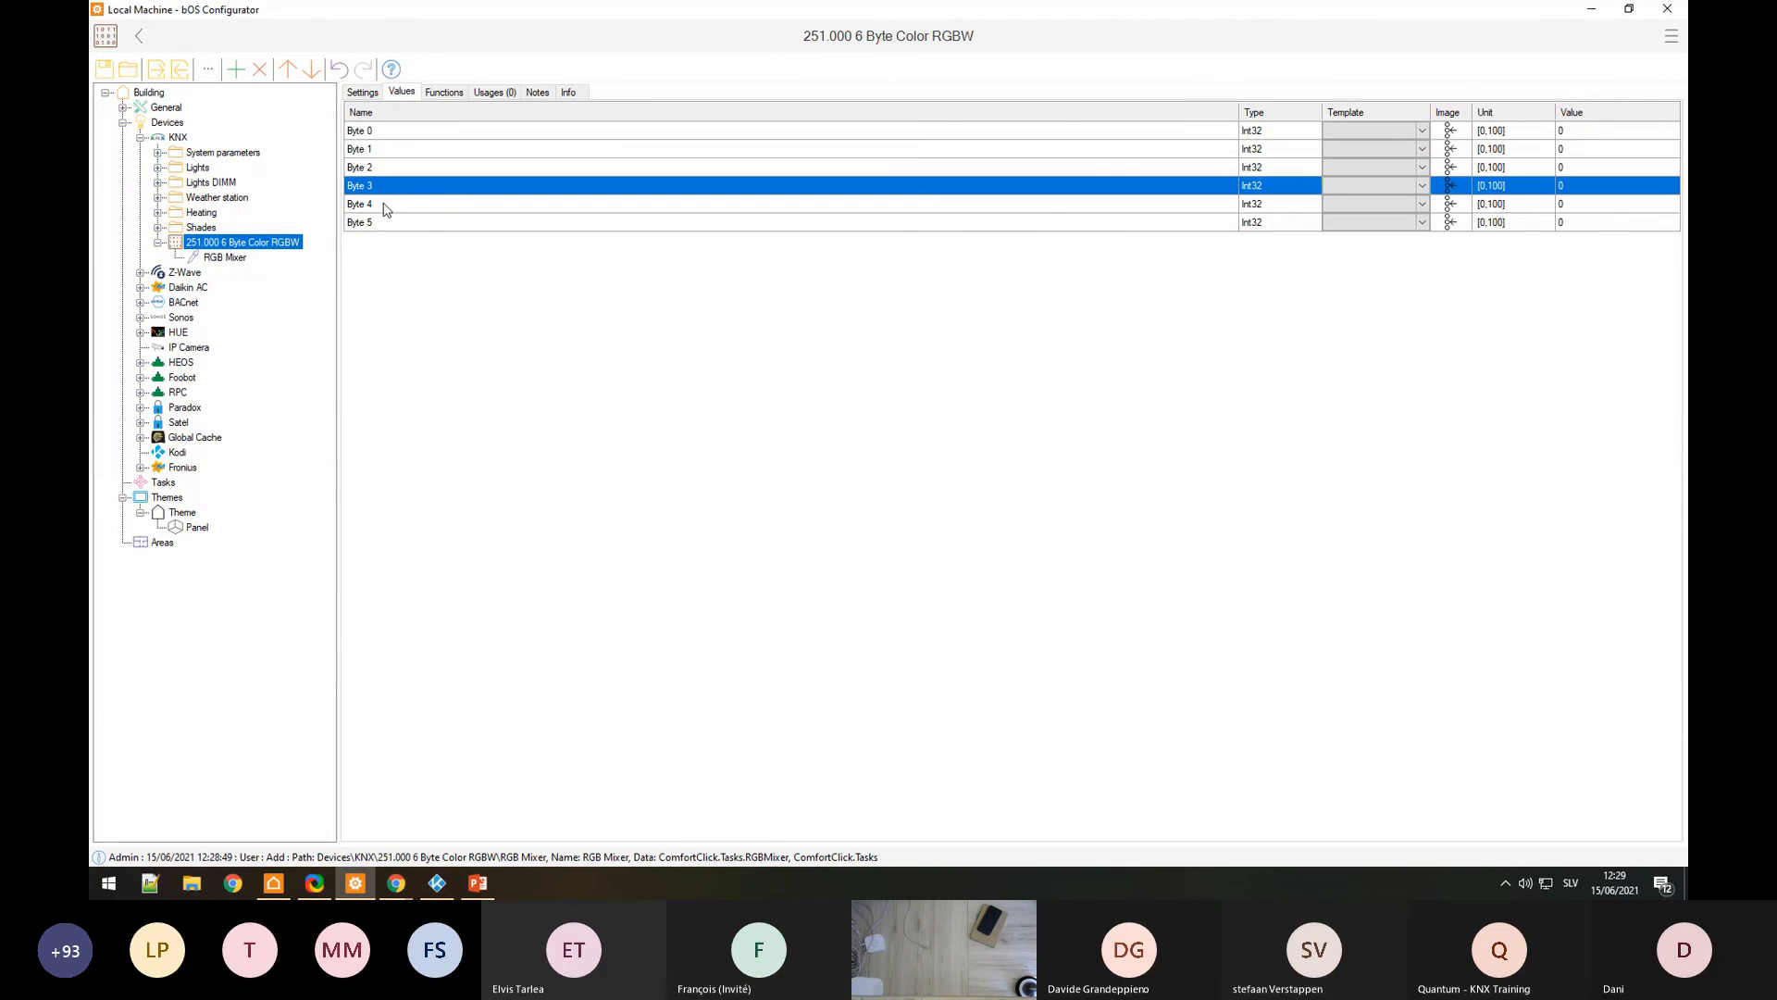
click(377, 205)
click(376, 219)
click(375, 137)
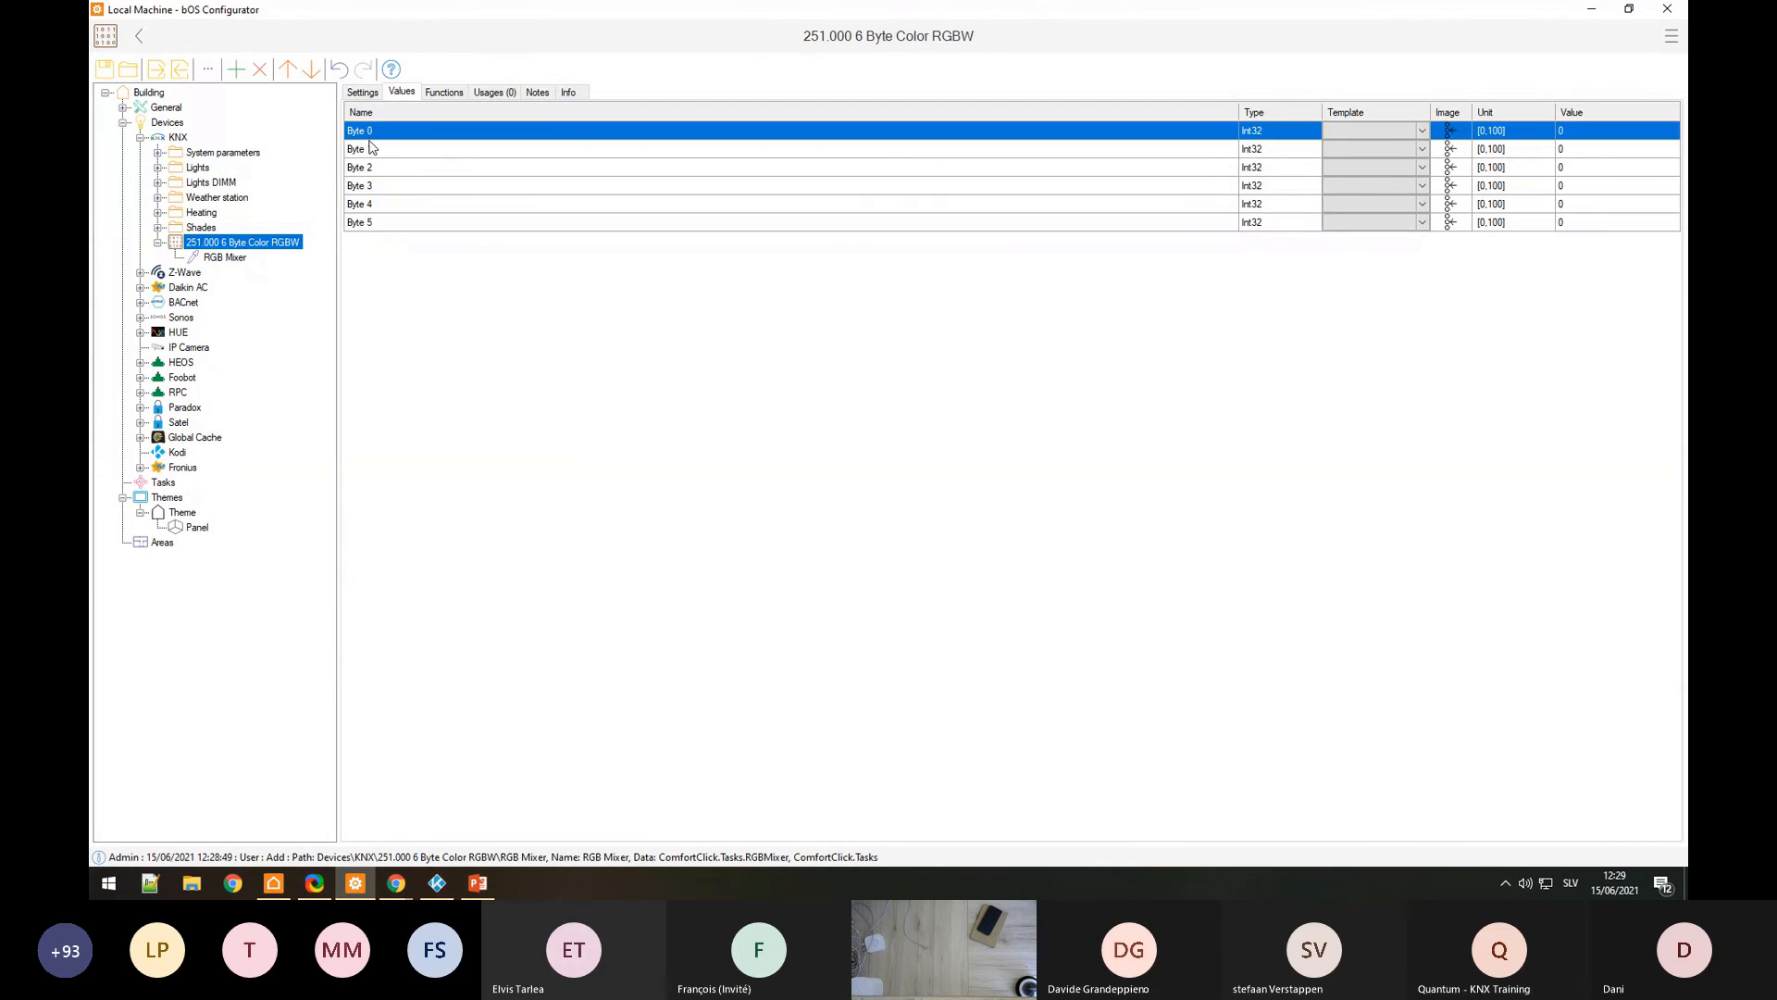
click(378, 167)
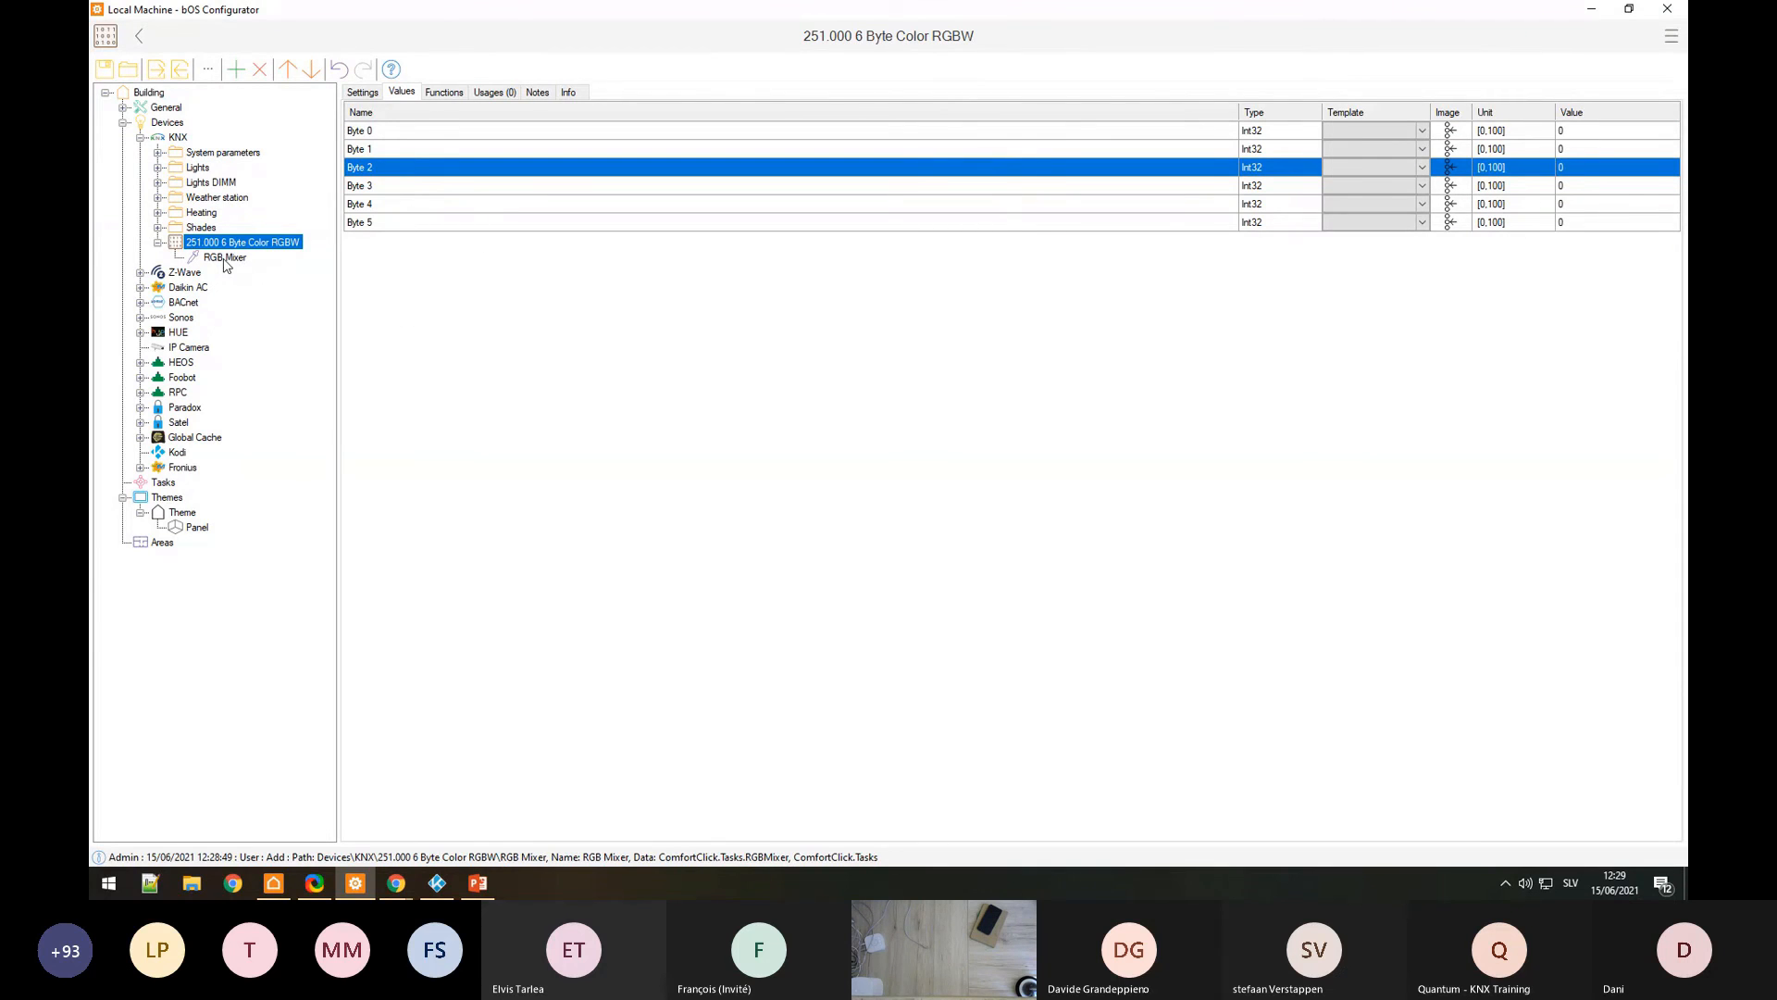
Step: Check the RGB Mixer's Color value and its Green, Blue and White Value settings
click(225, 258)
click(1634, 136)
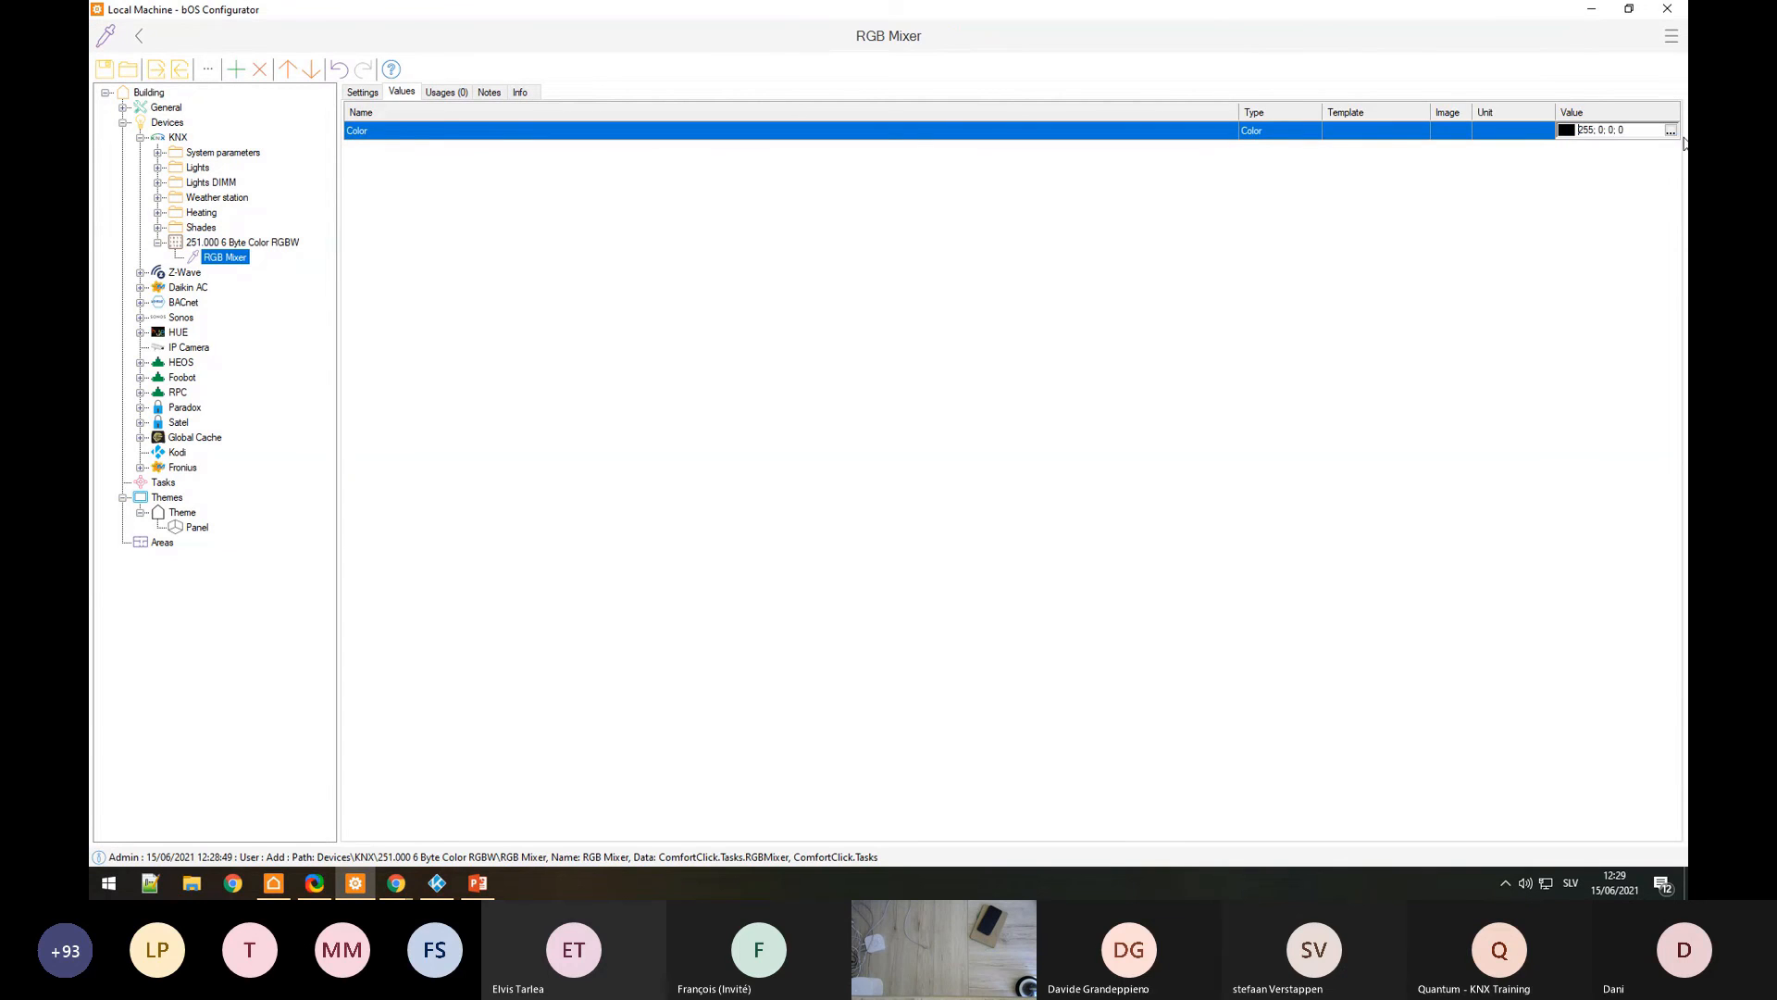
click(362, 93)
click(435, 152)
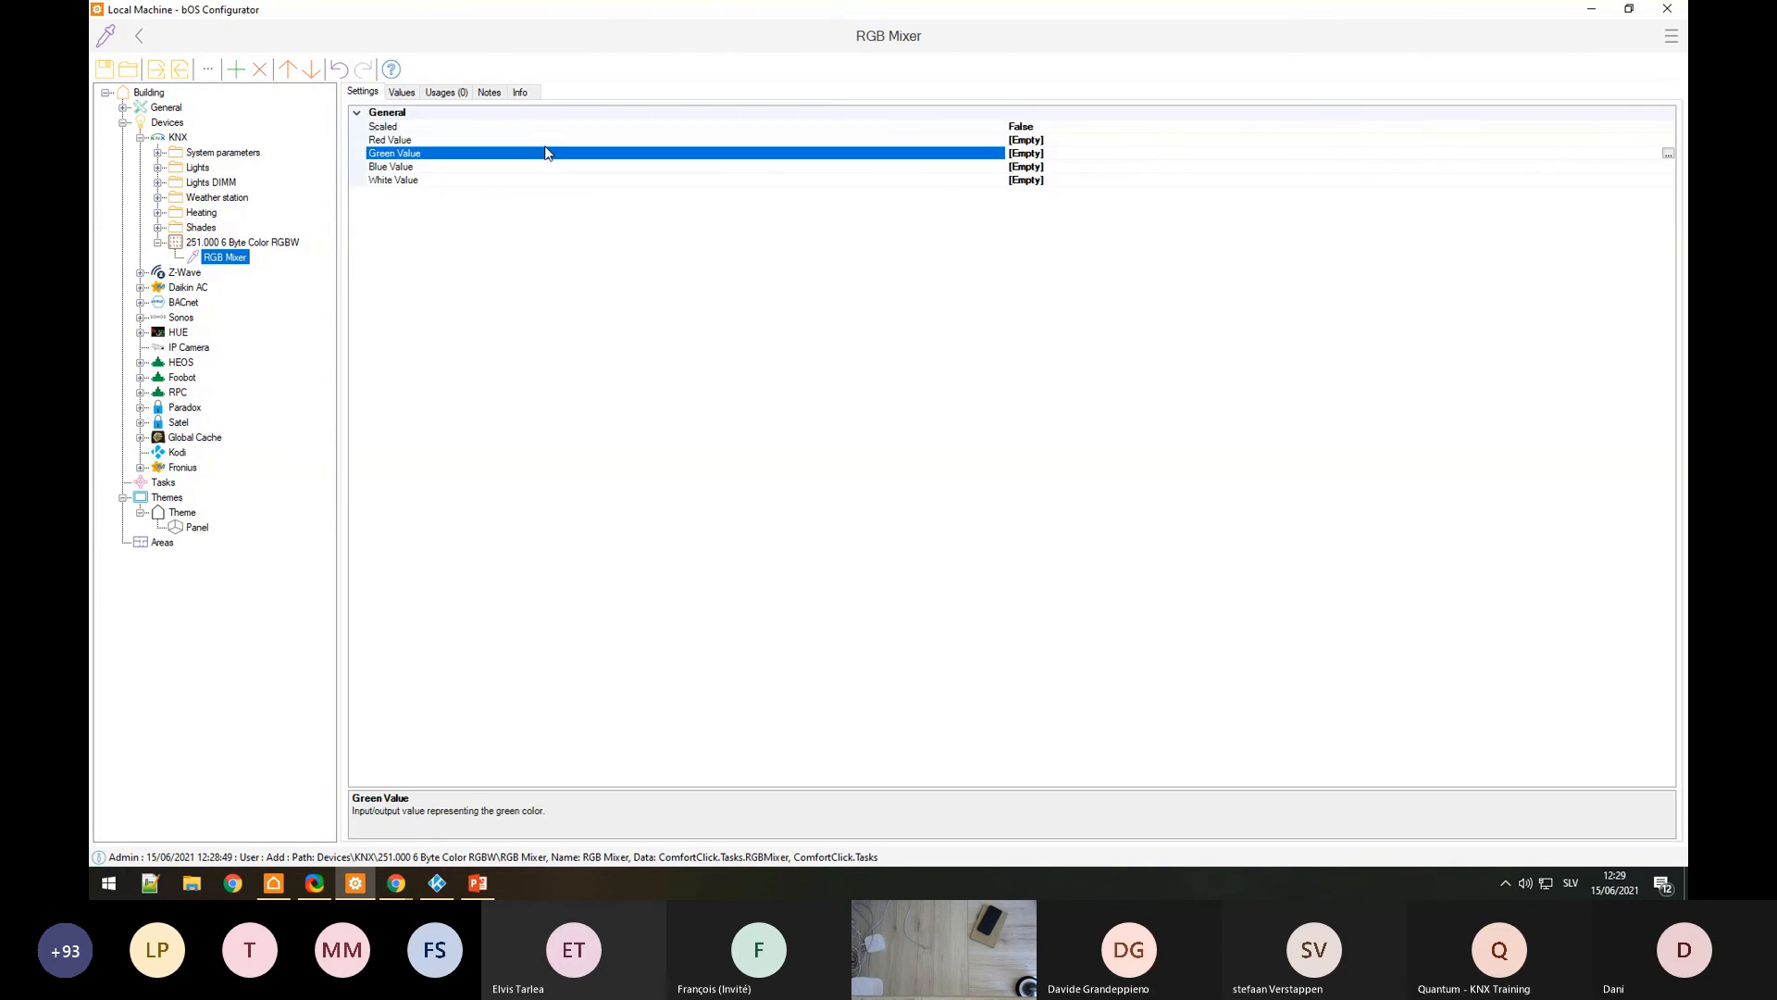
click(417, 167)
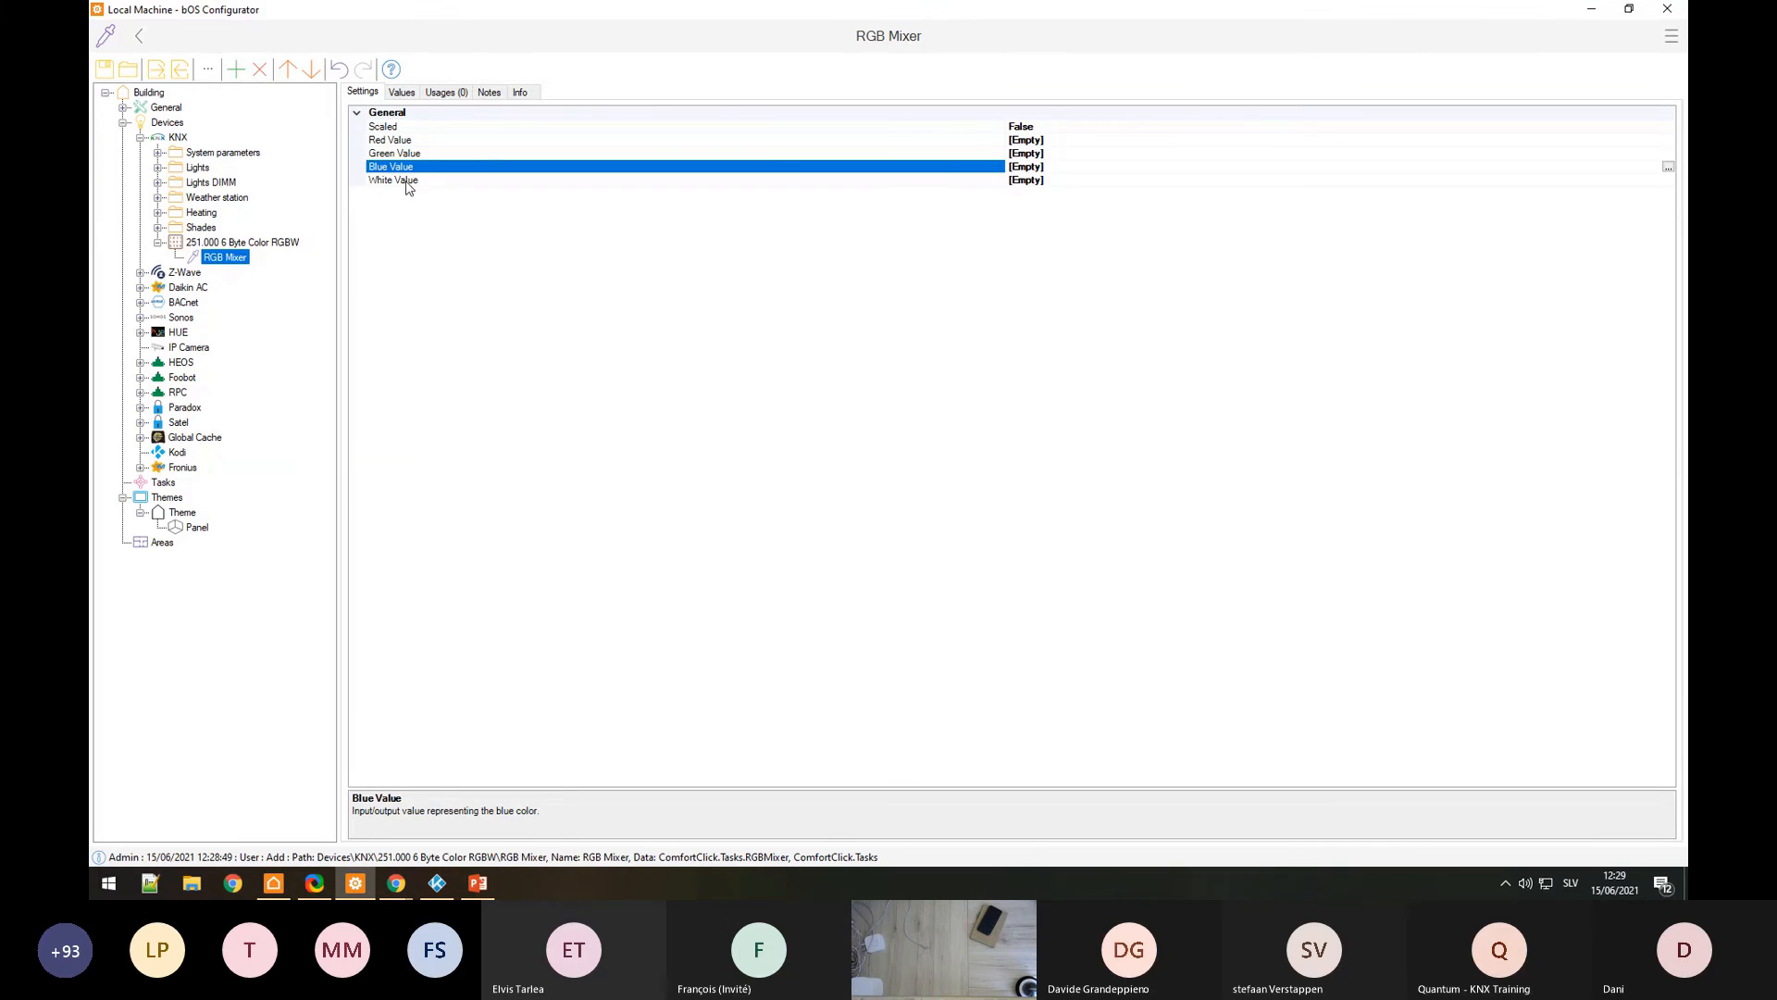
click(413, 181)
Step: Return to the RGBW device and point out each Byte 0–5 value again, all 0
click(212, 246)
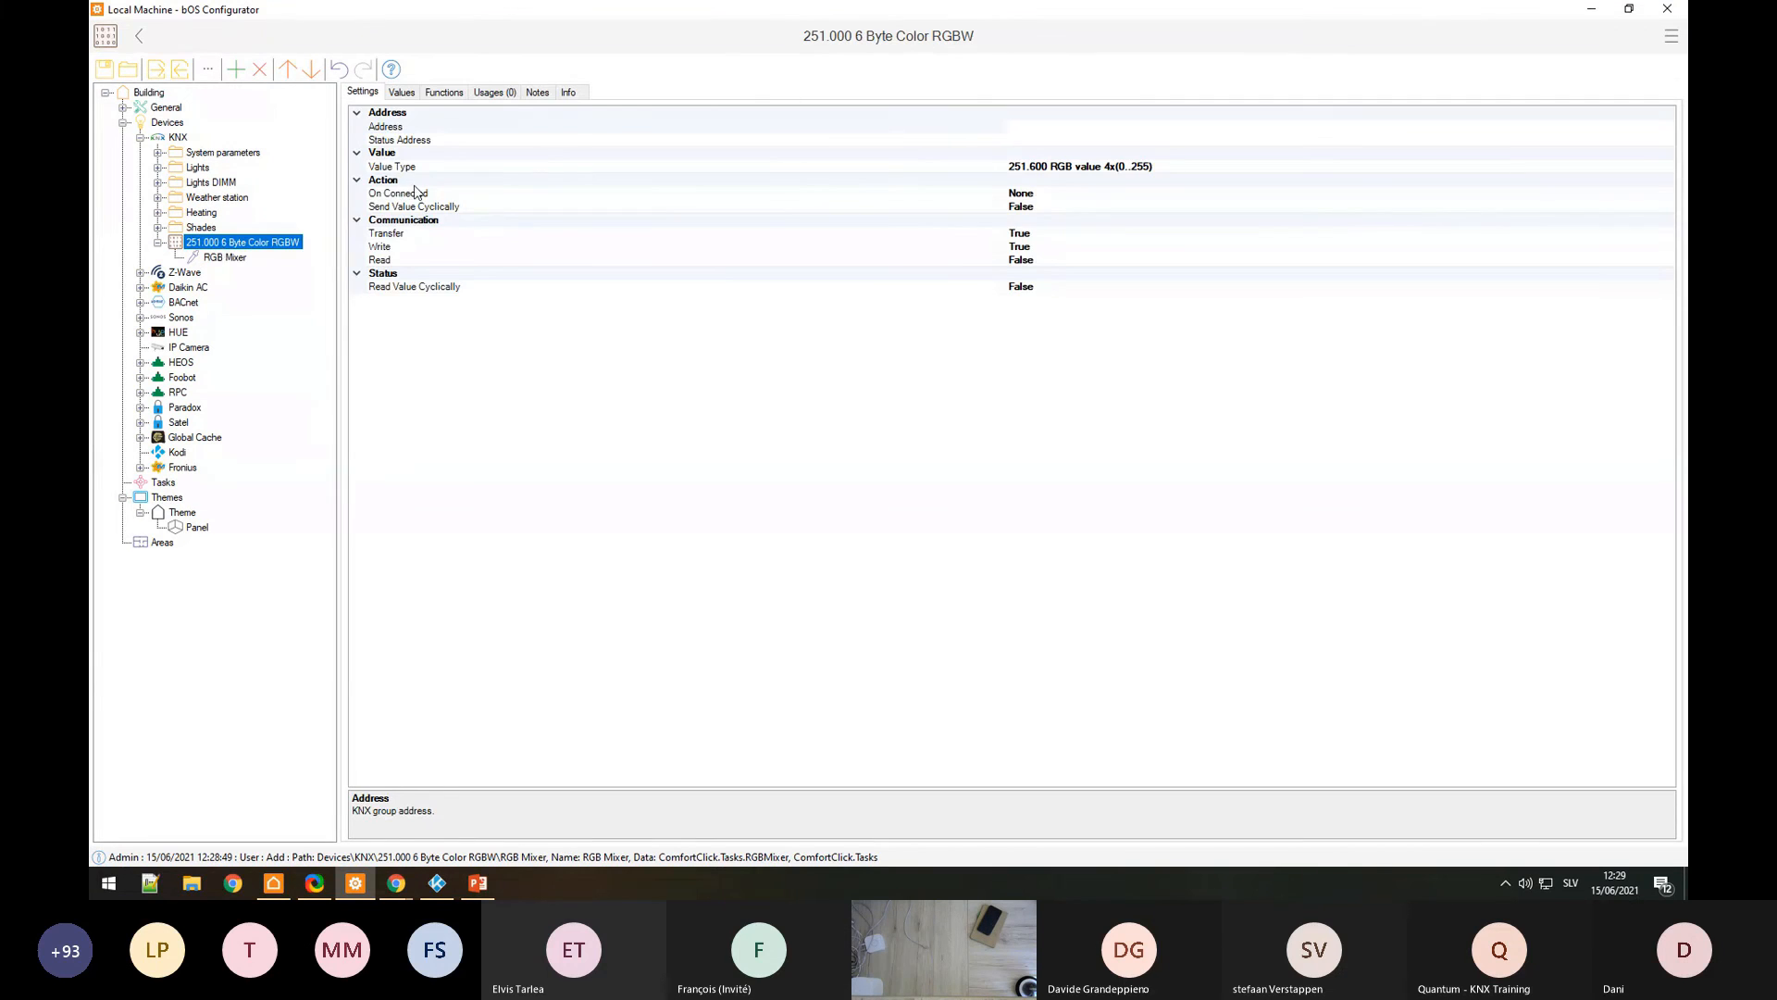
click(401, 93)
click(432, 149)
click(407, 227)
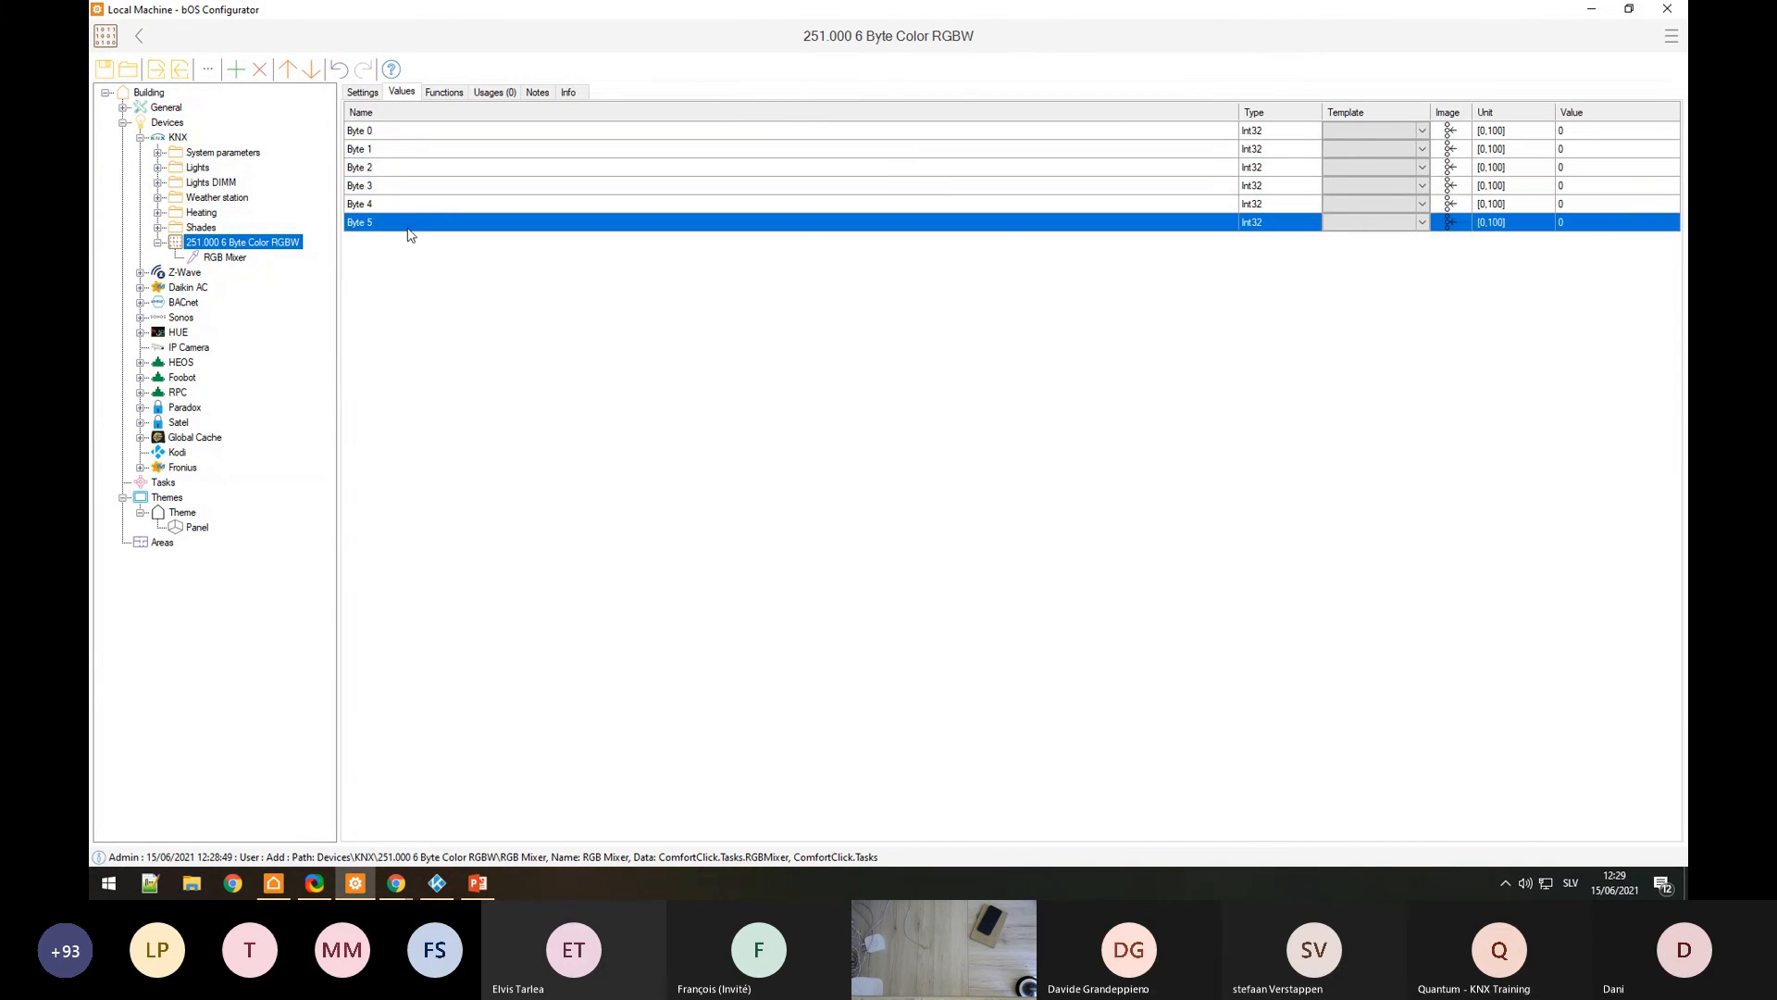
click(398, 137)
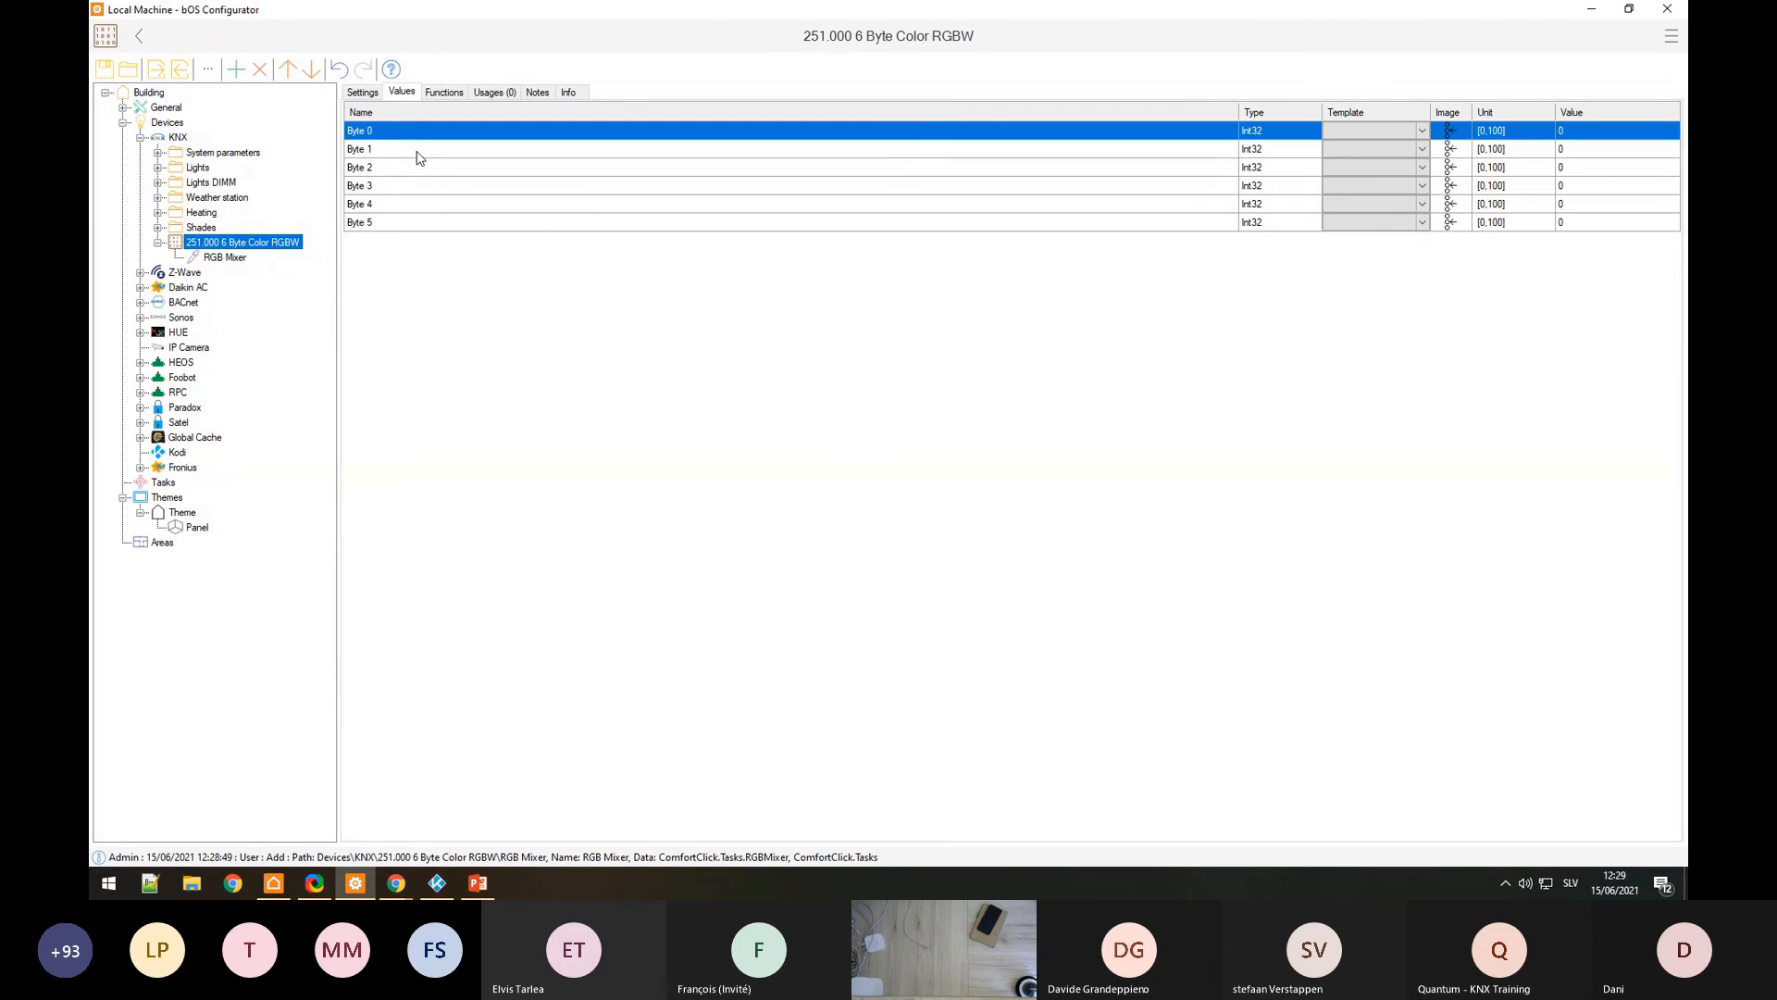
click(412, 150)
click(444, 186)
click(426, 224)
click(404, 209)
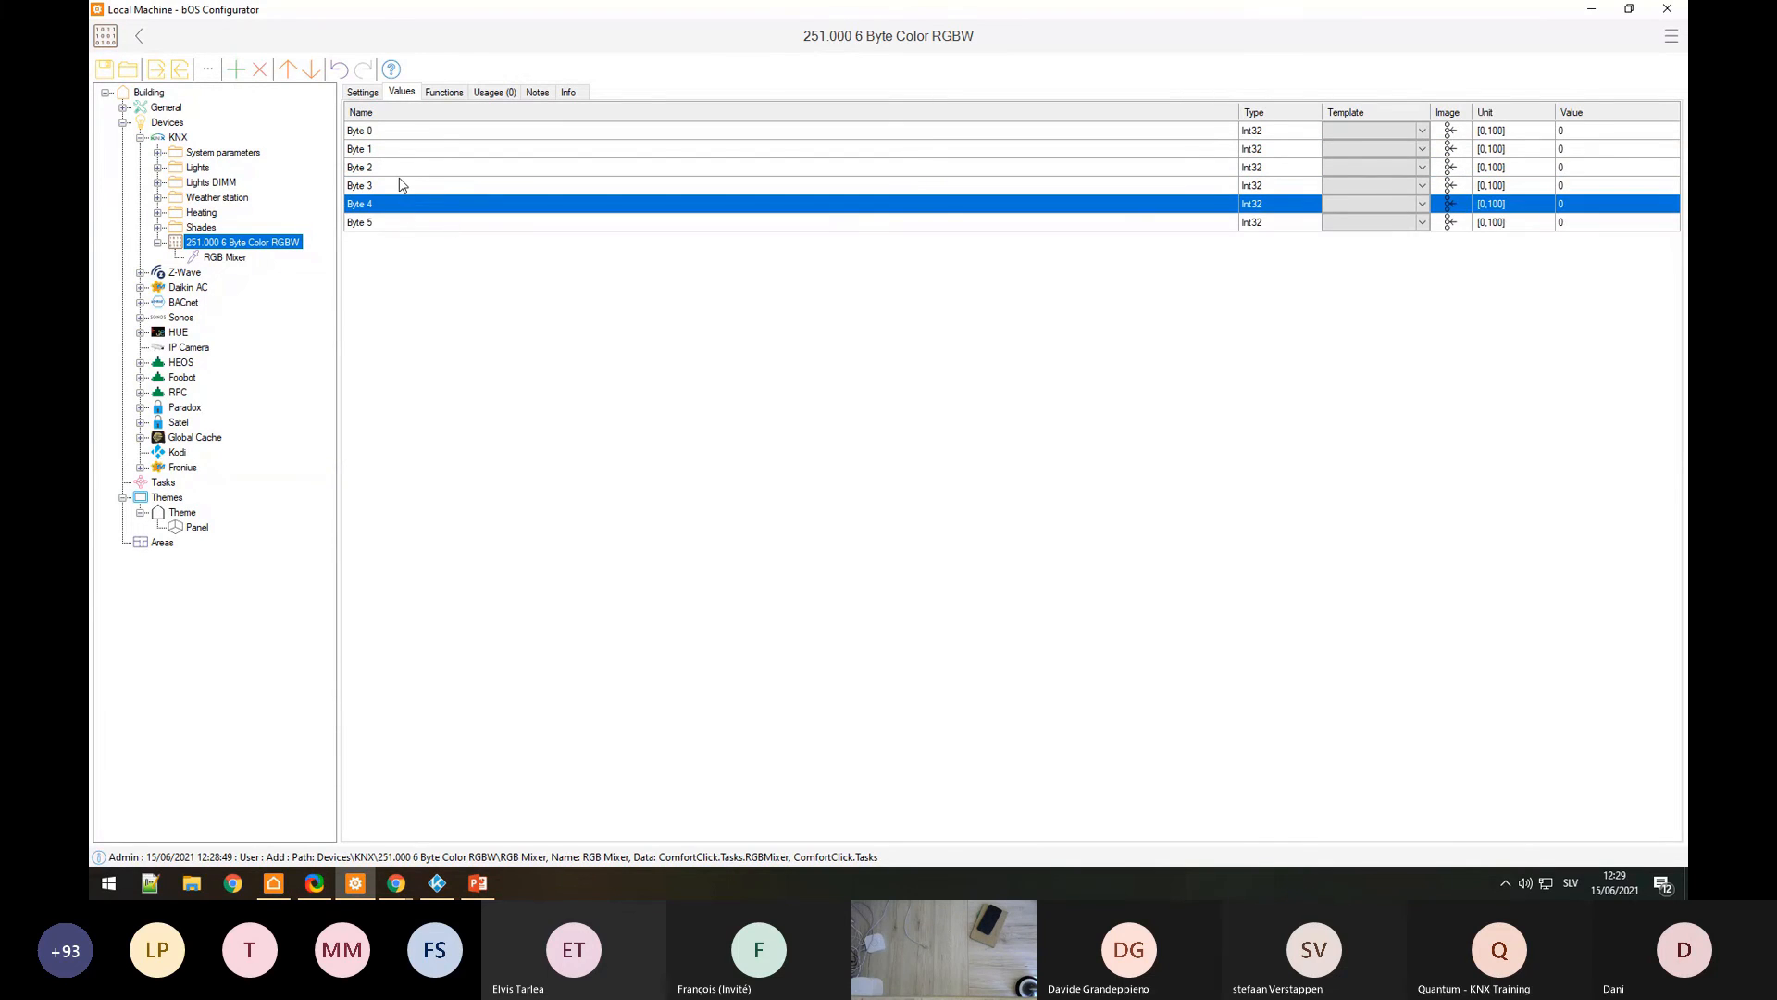
click(402, 146)
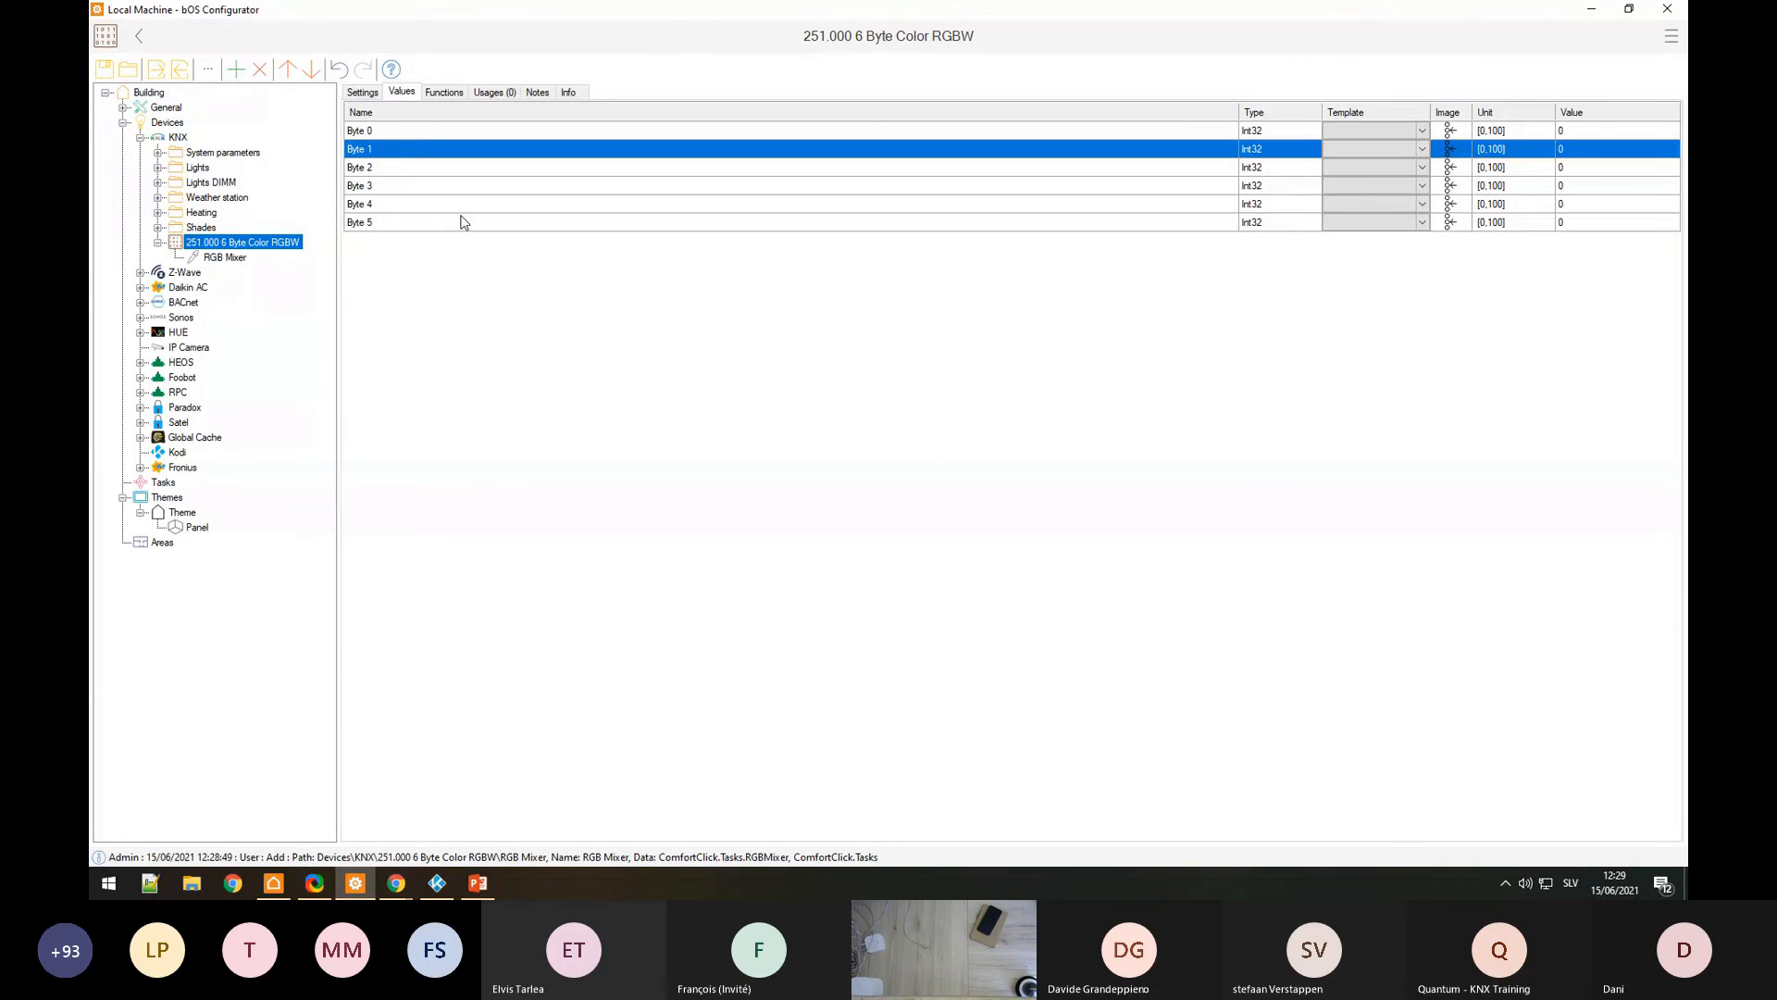
click(527, 204)
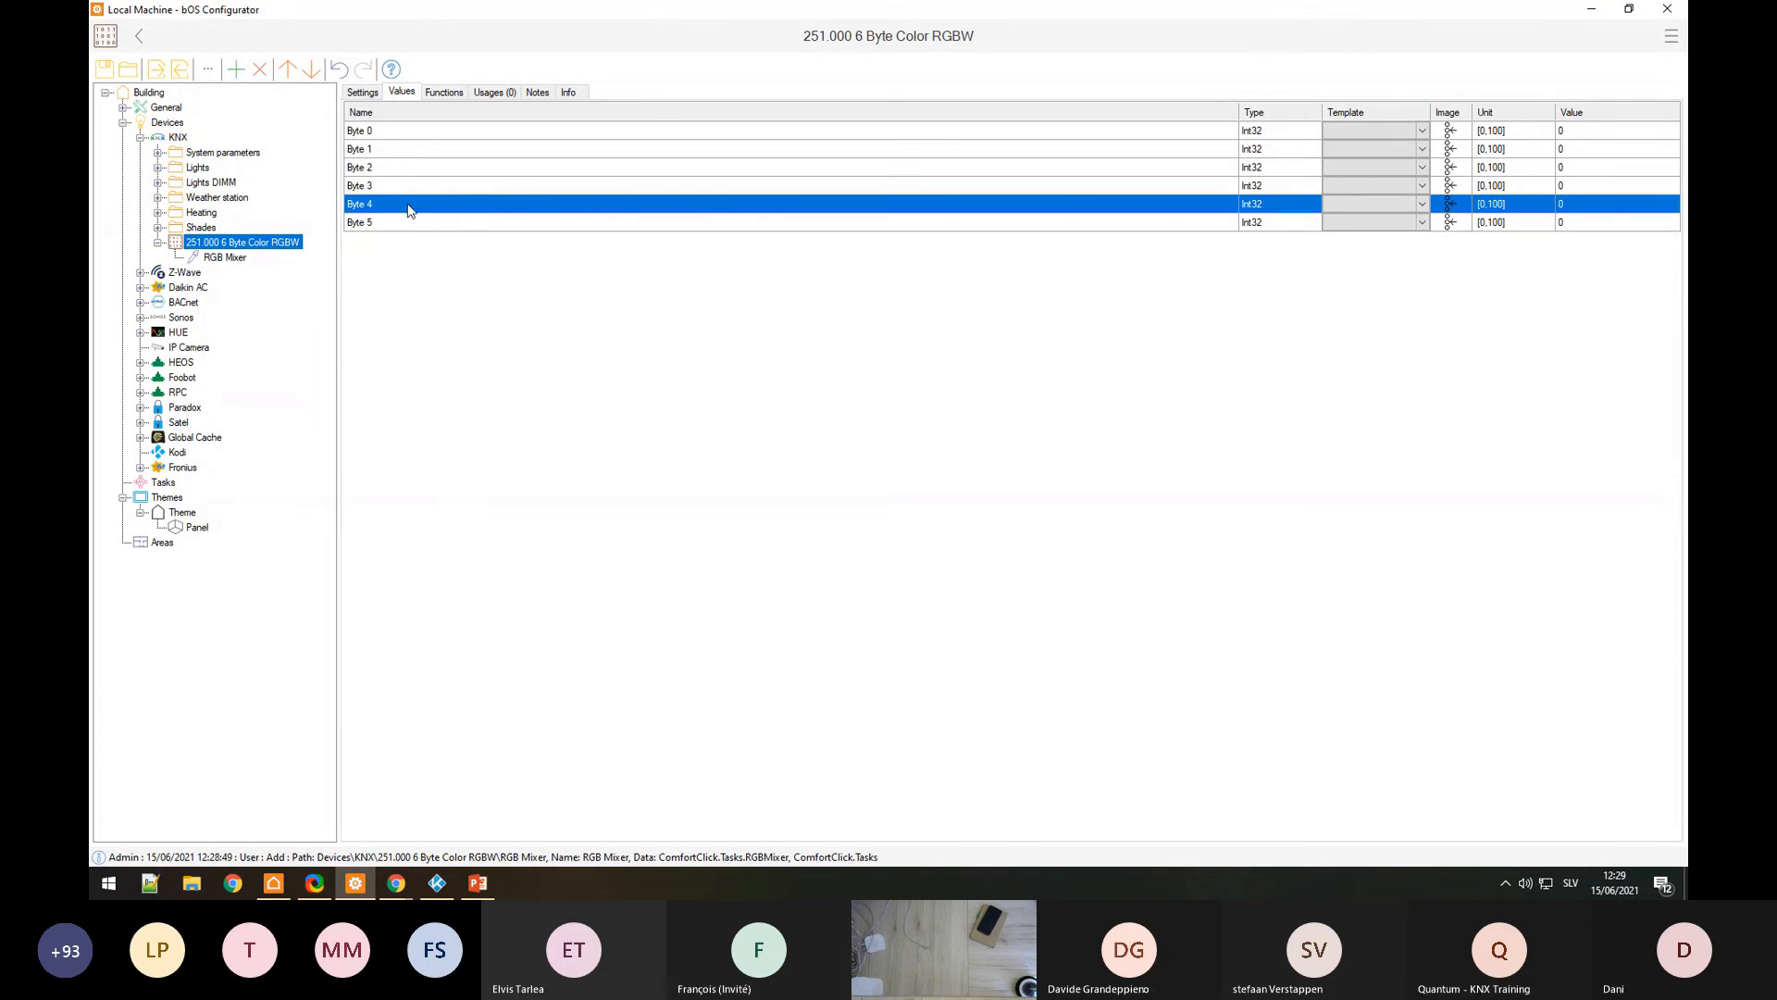
click(379, 166)
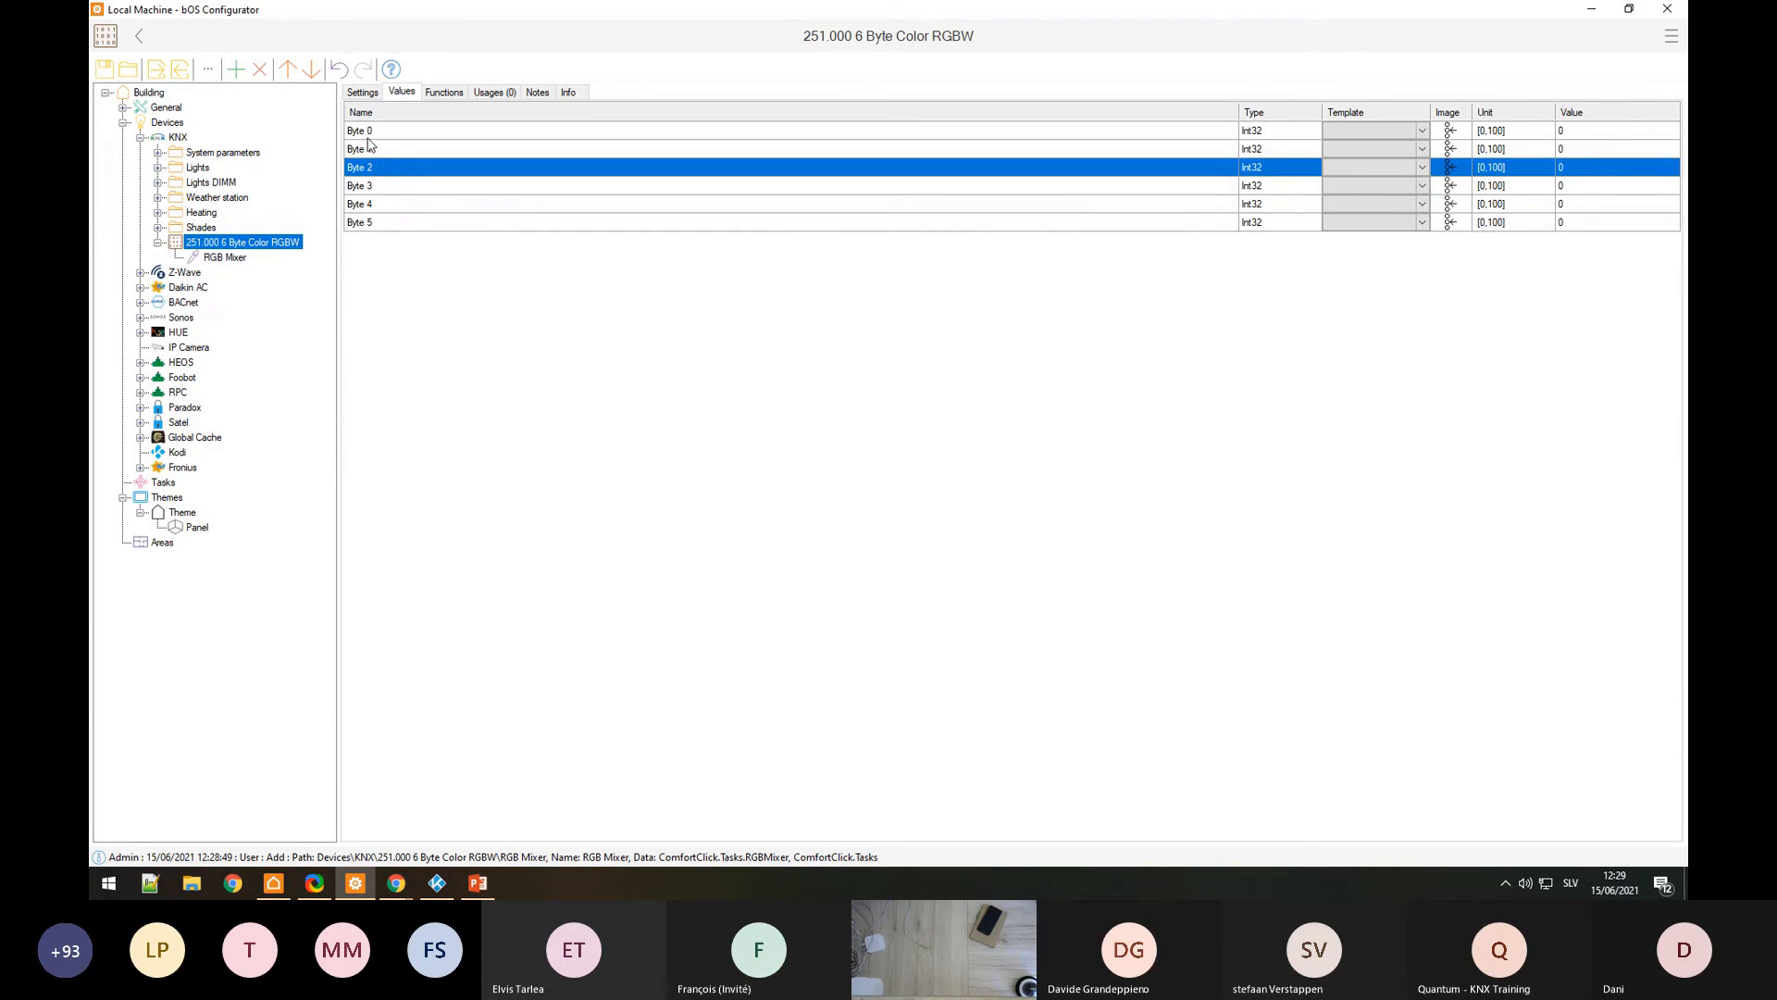
click(372, 132)
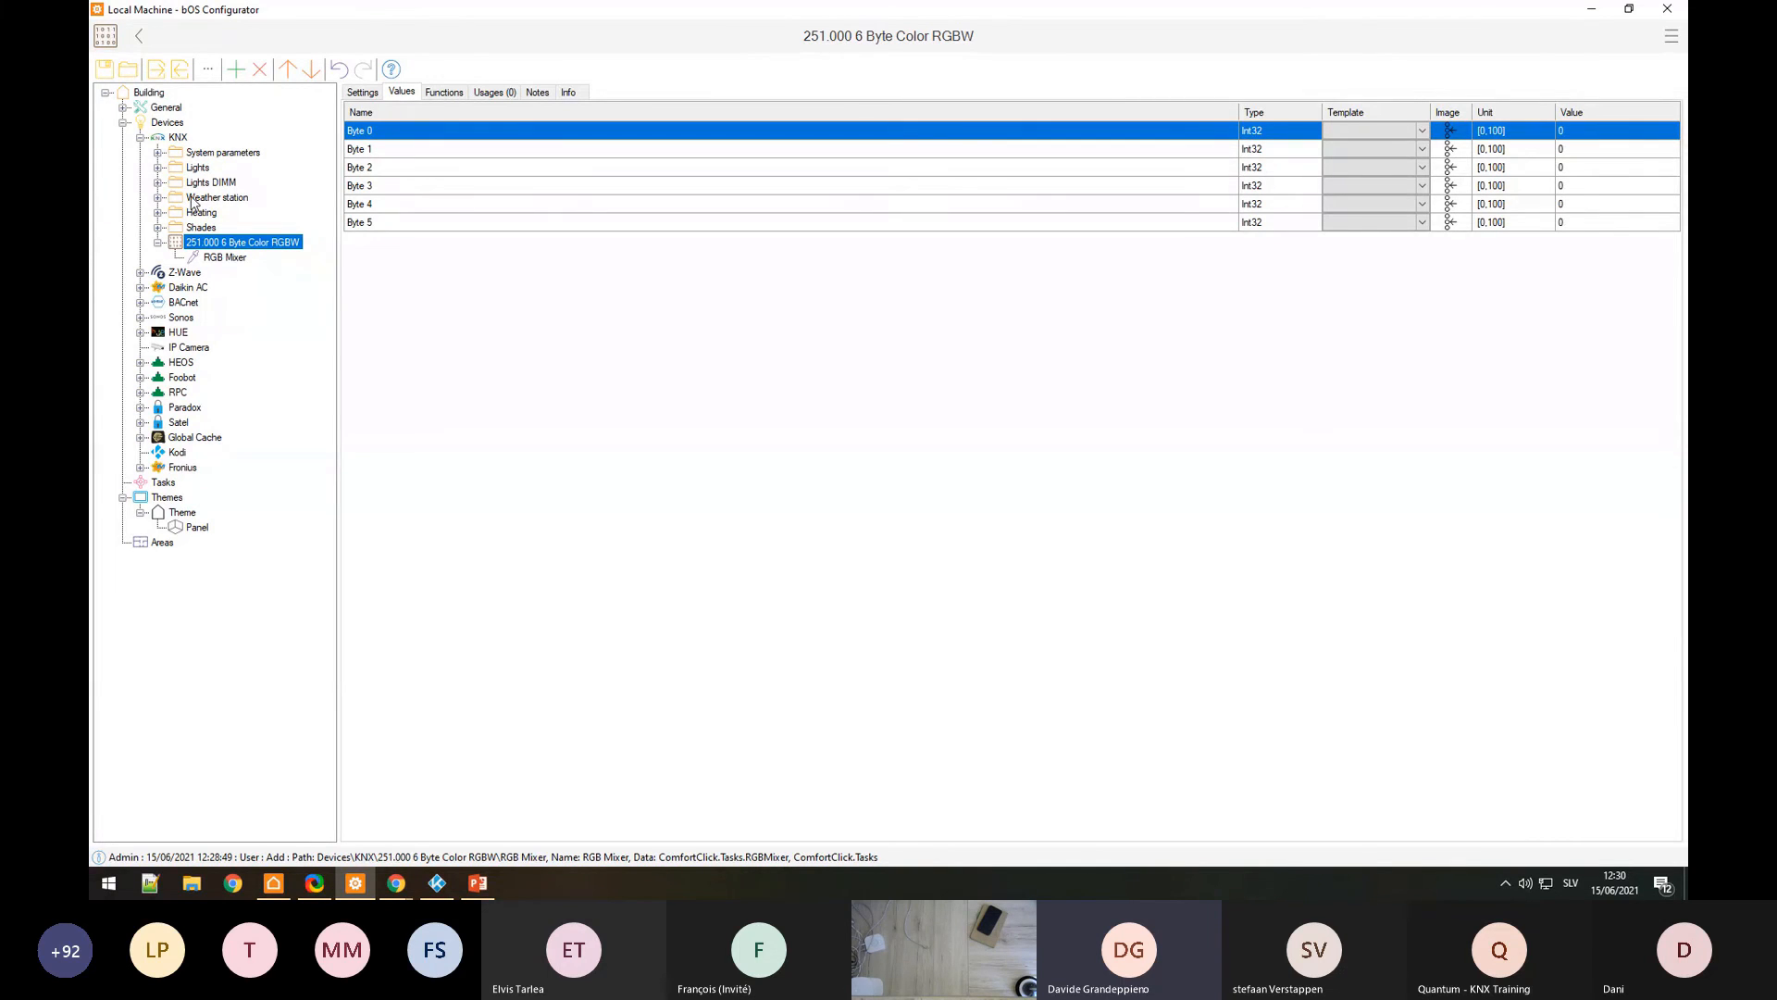
Step: Open the Add dialog under KNX, cancel it, and look over the KNX driver's settings and values
right_click(176, 141)
click(190, 153)
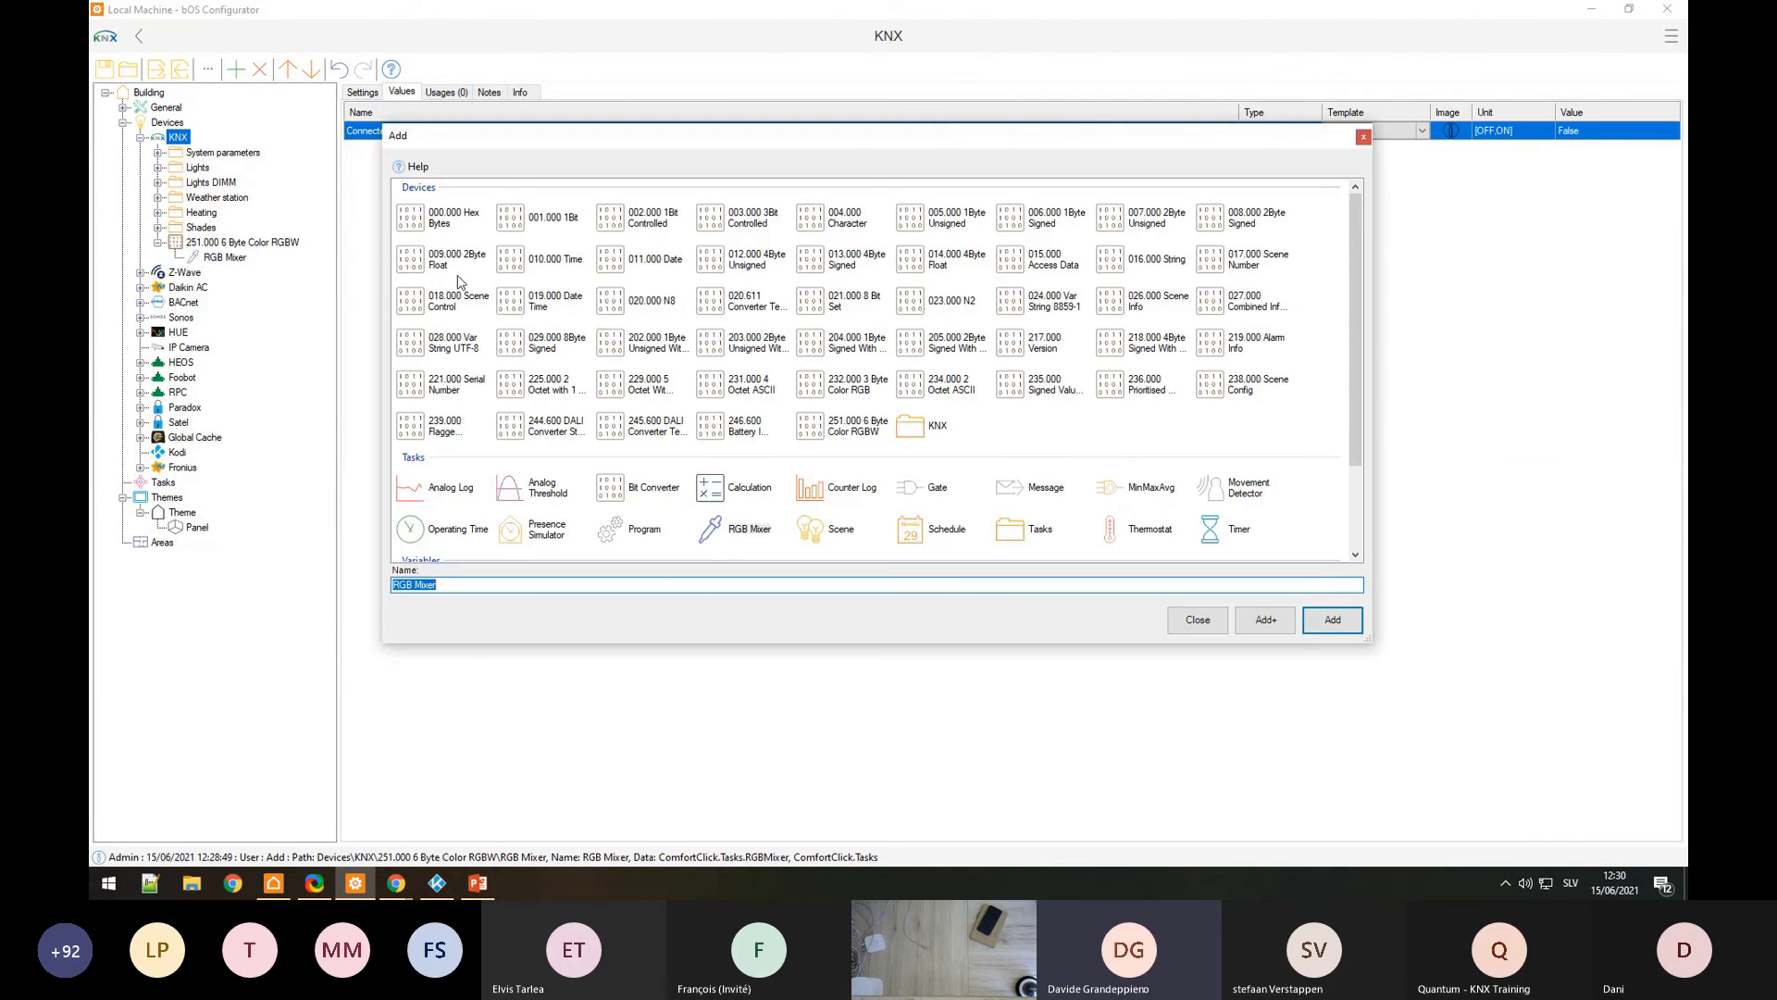
click(1198, 619)
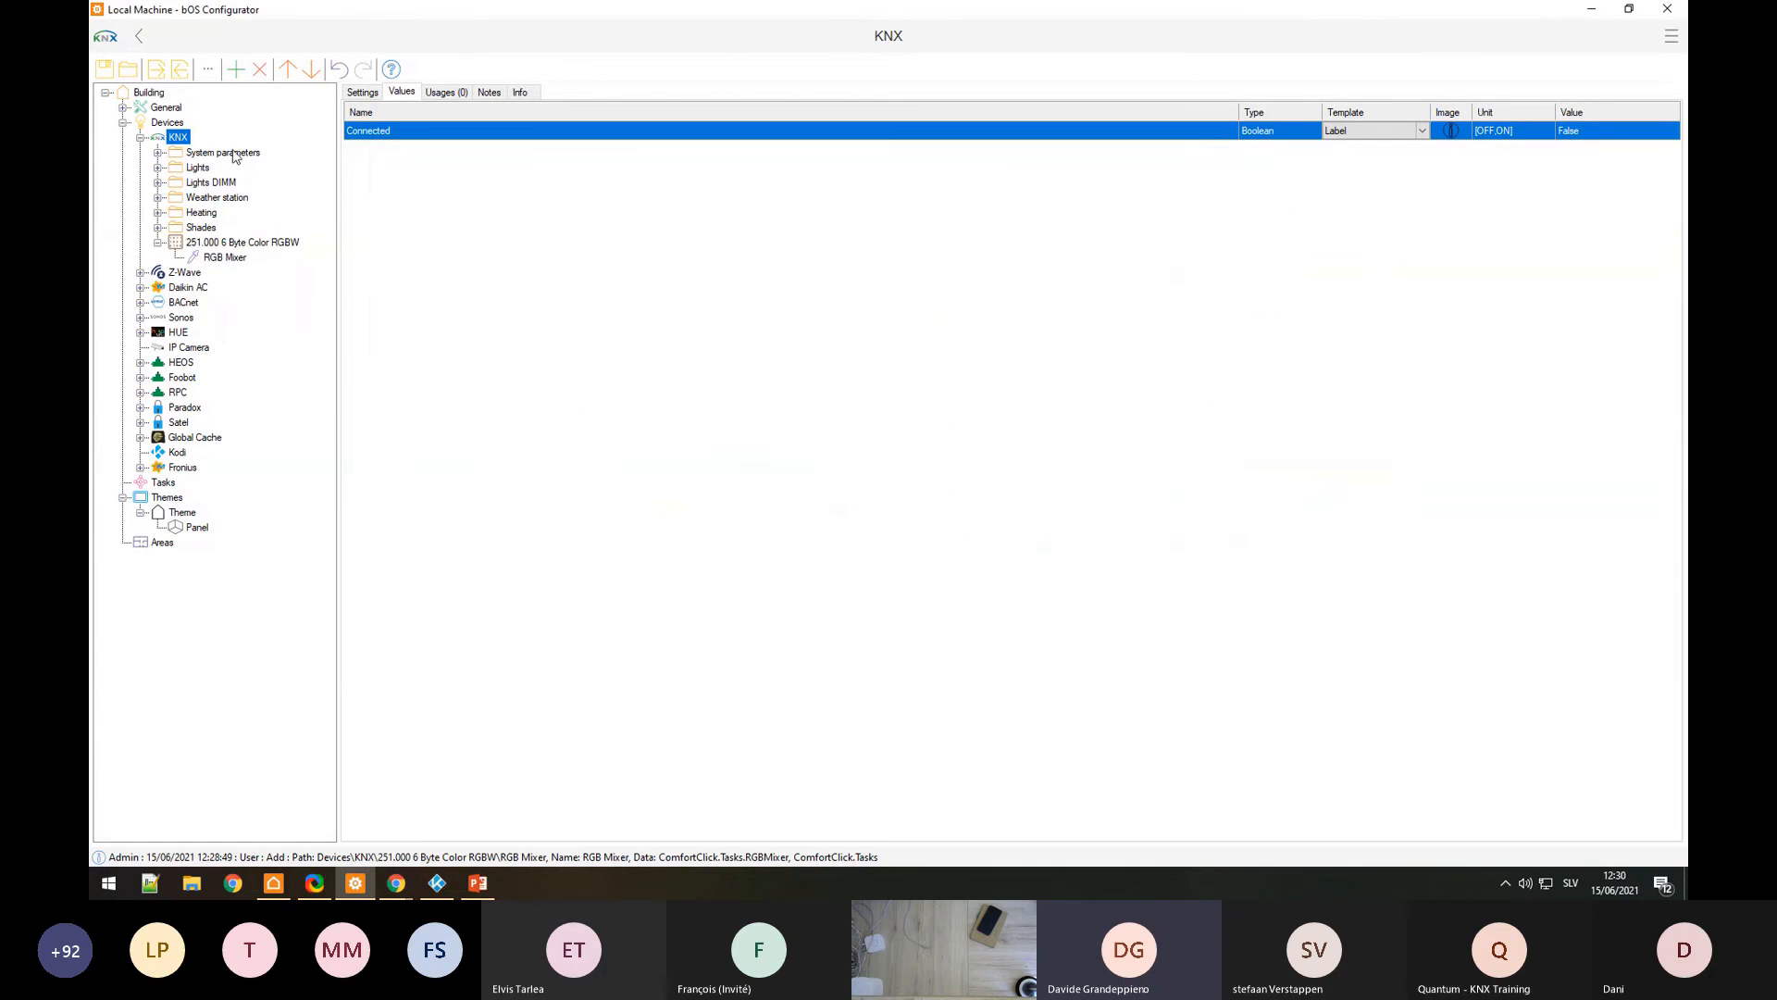
click(364, 93)
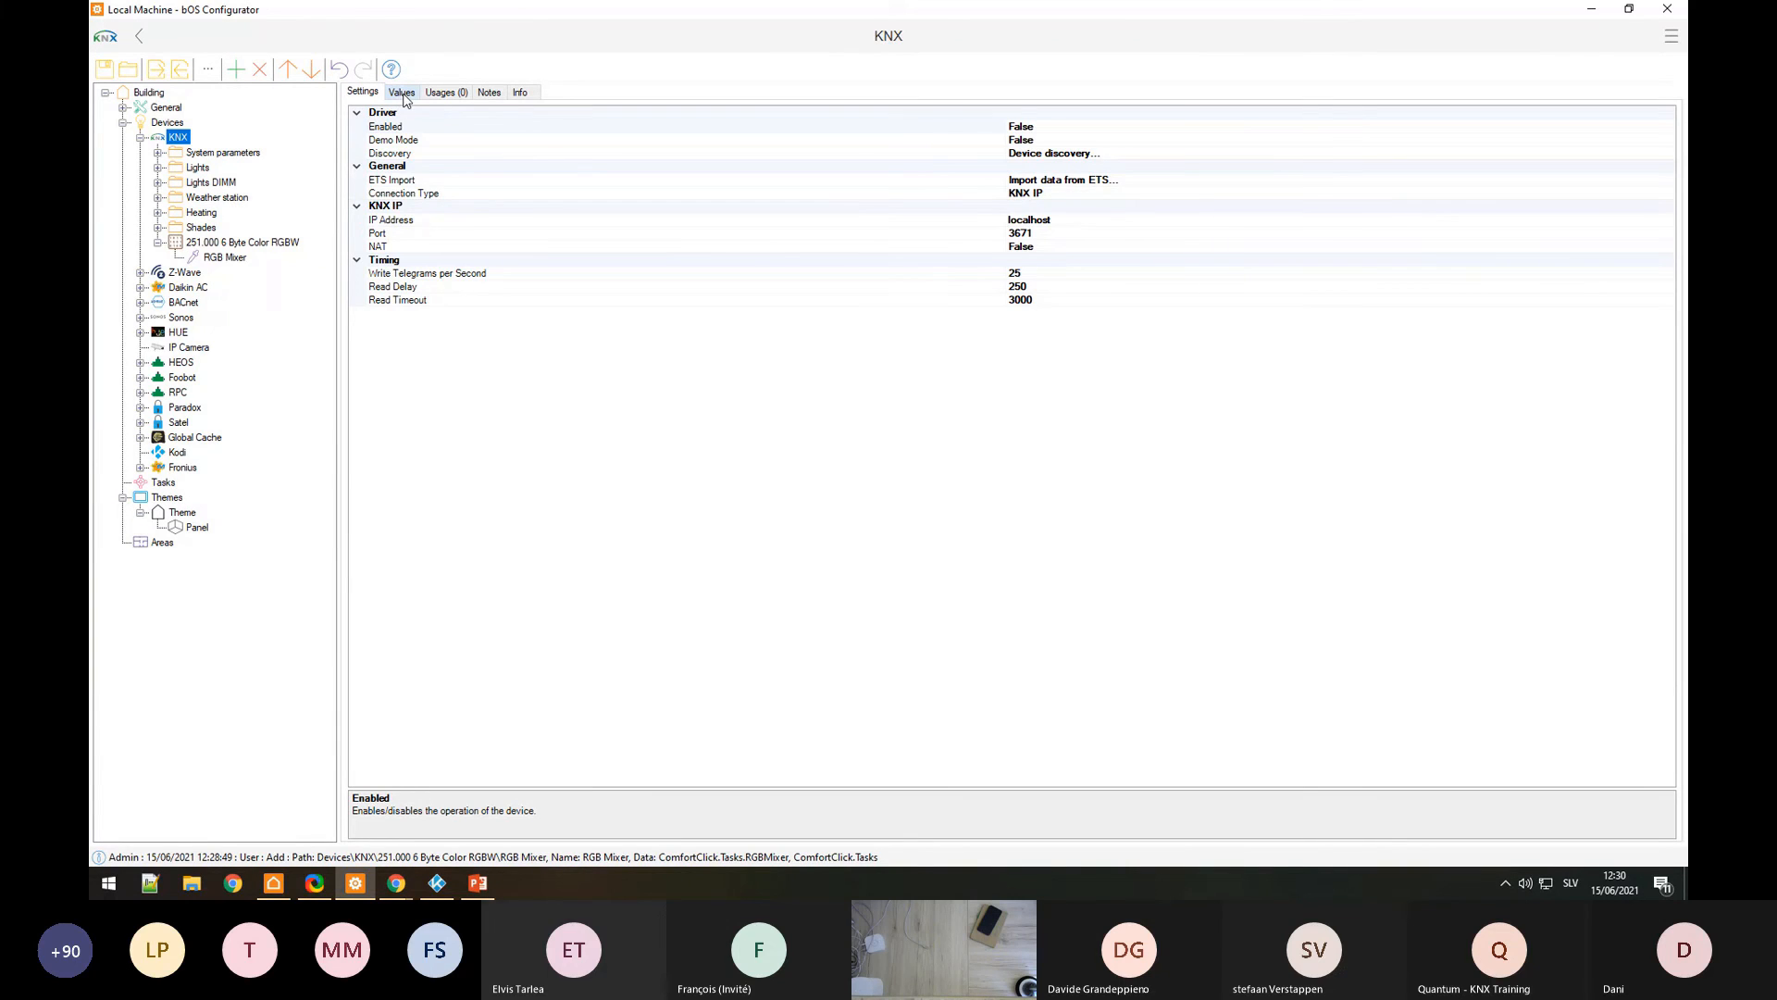
click(403, 93)
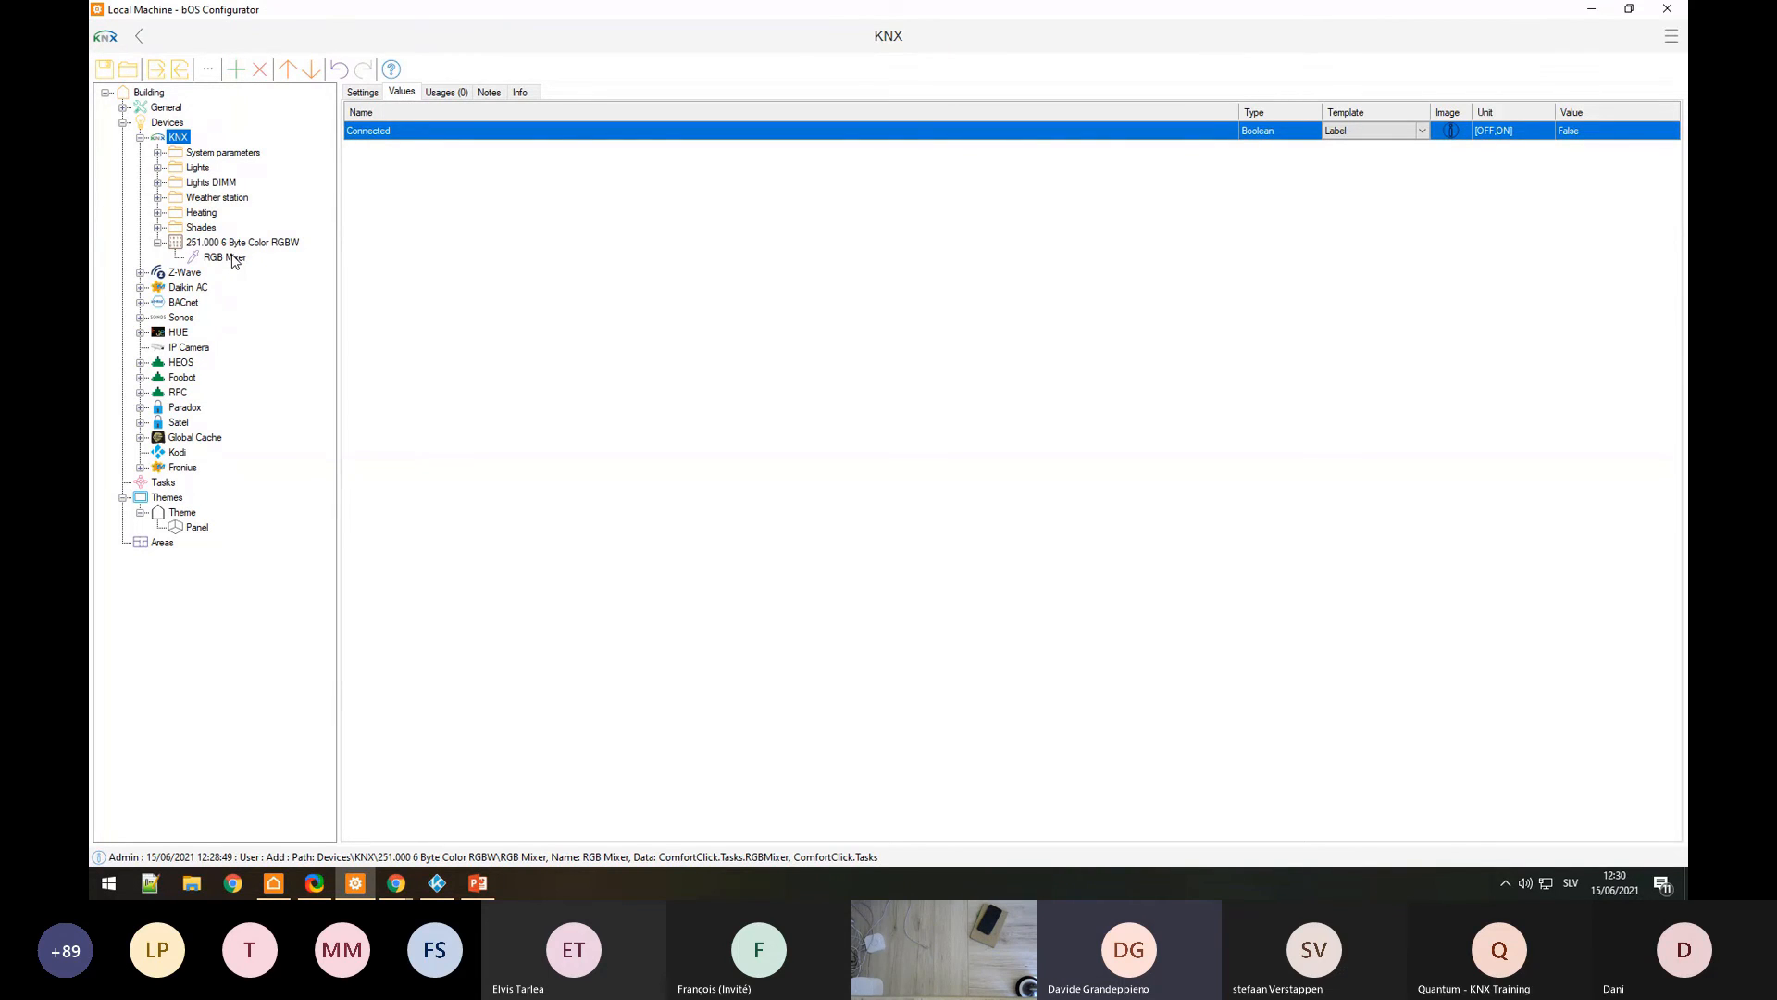
click(361, 93)
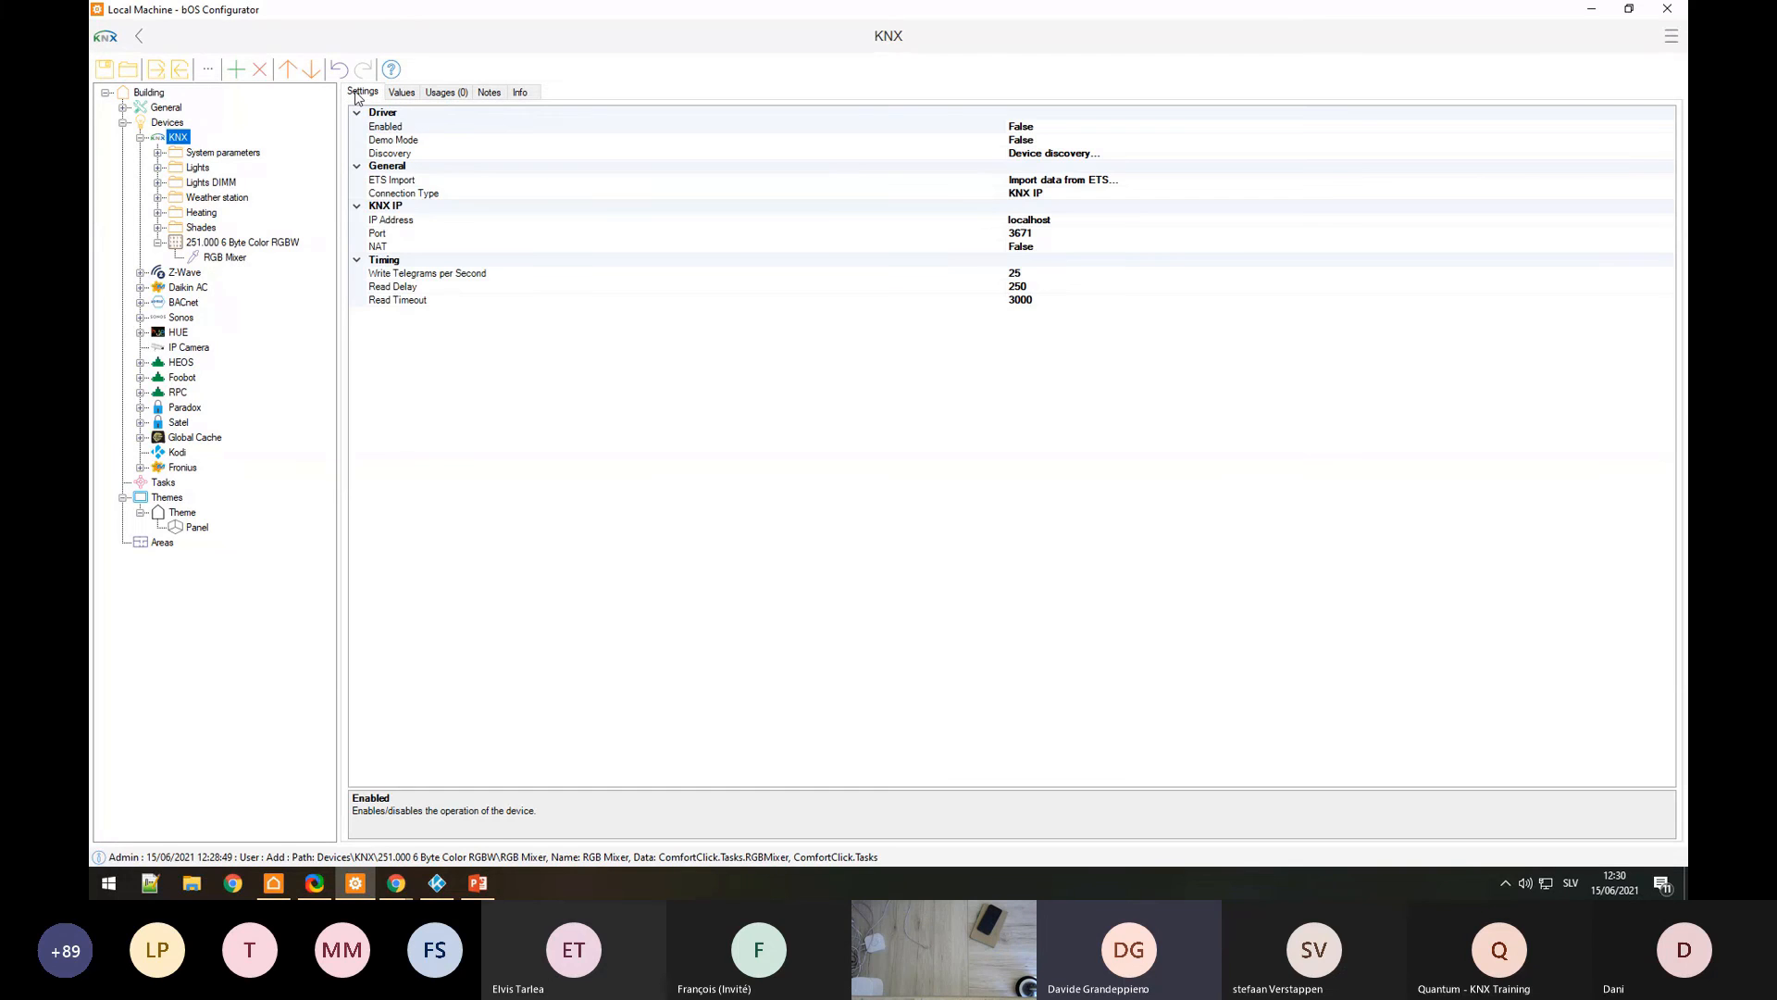
Step: Select the 251.000 6 Byte Color RGBW object and go through its Byte values
click(242, 240)
click(402, 92)
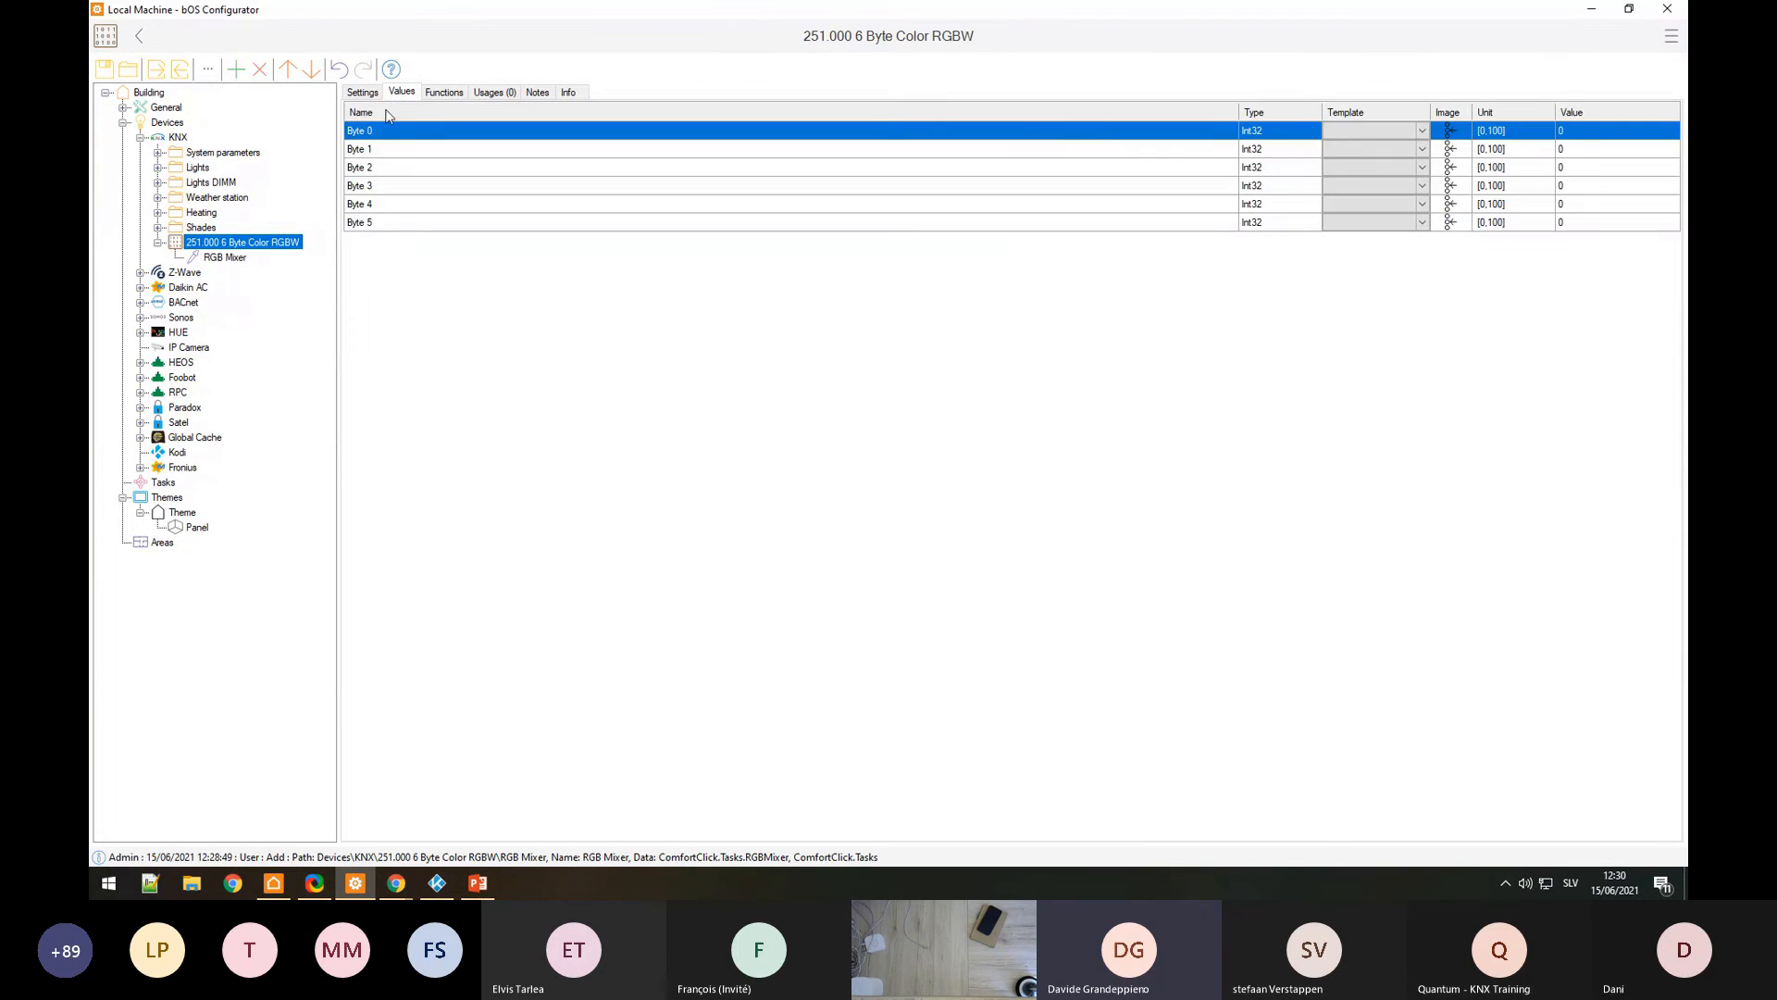
click(412, 169)
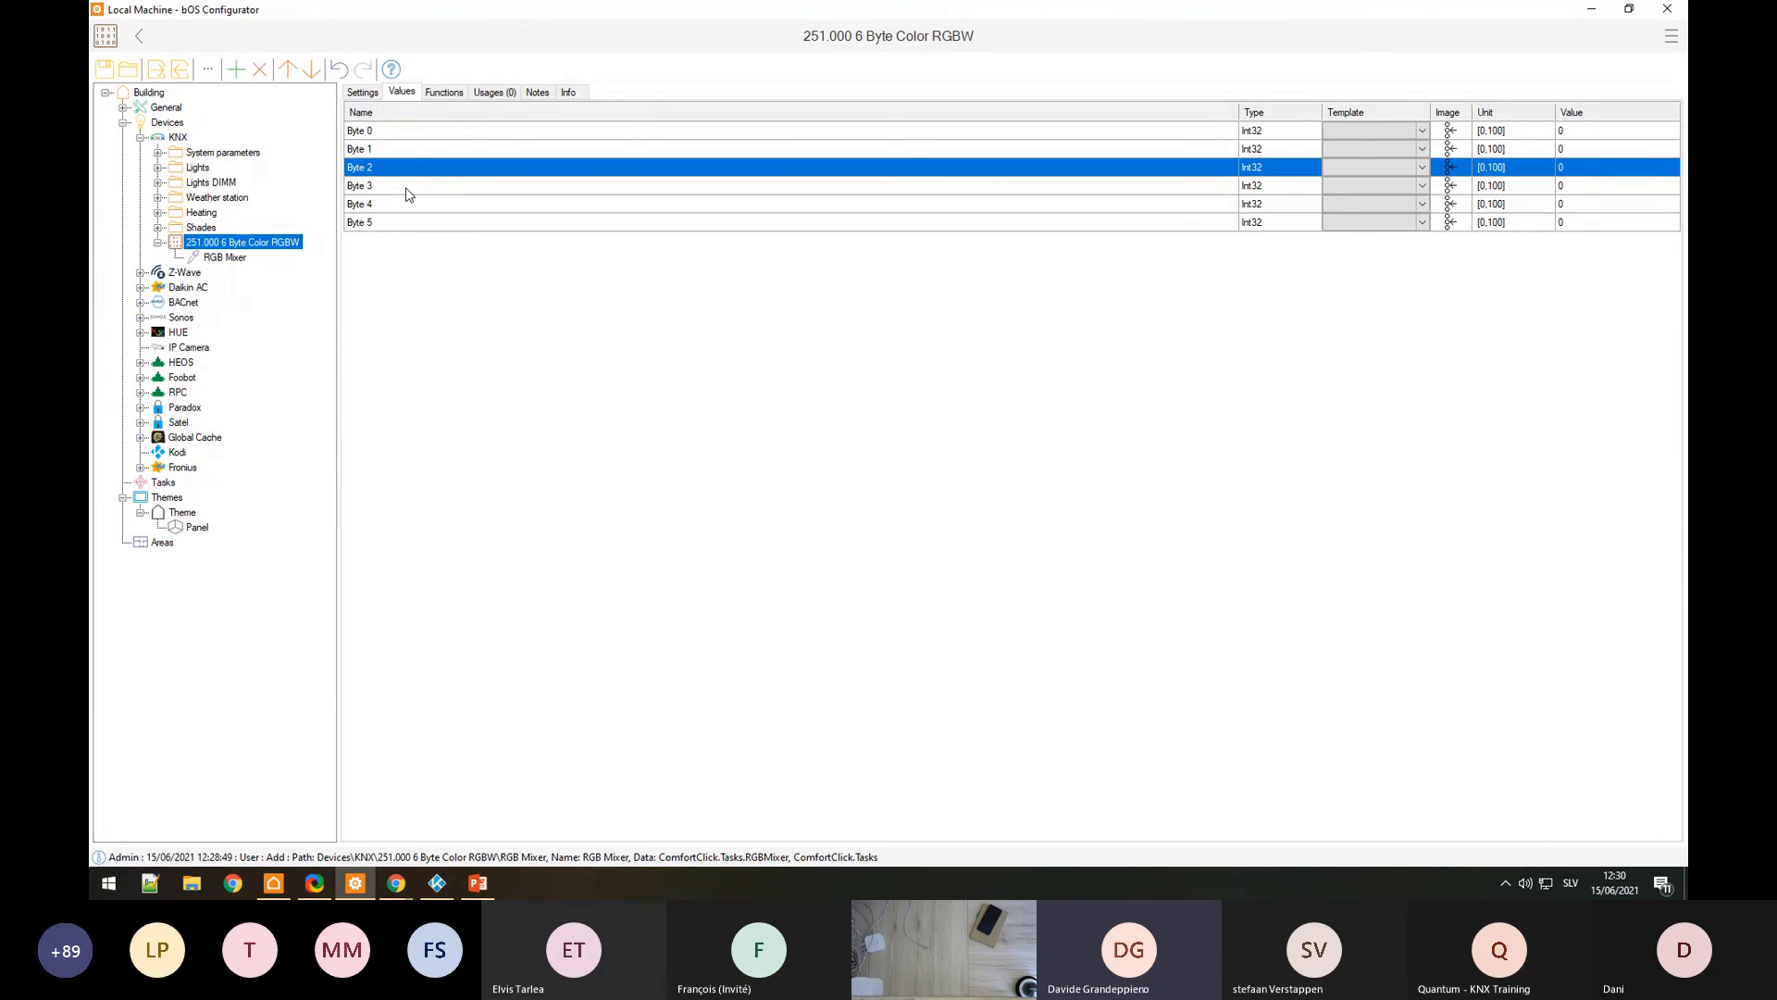
click(409, 188)
click(392, 153)
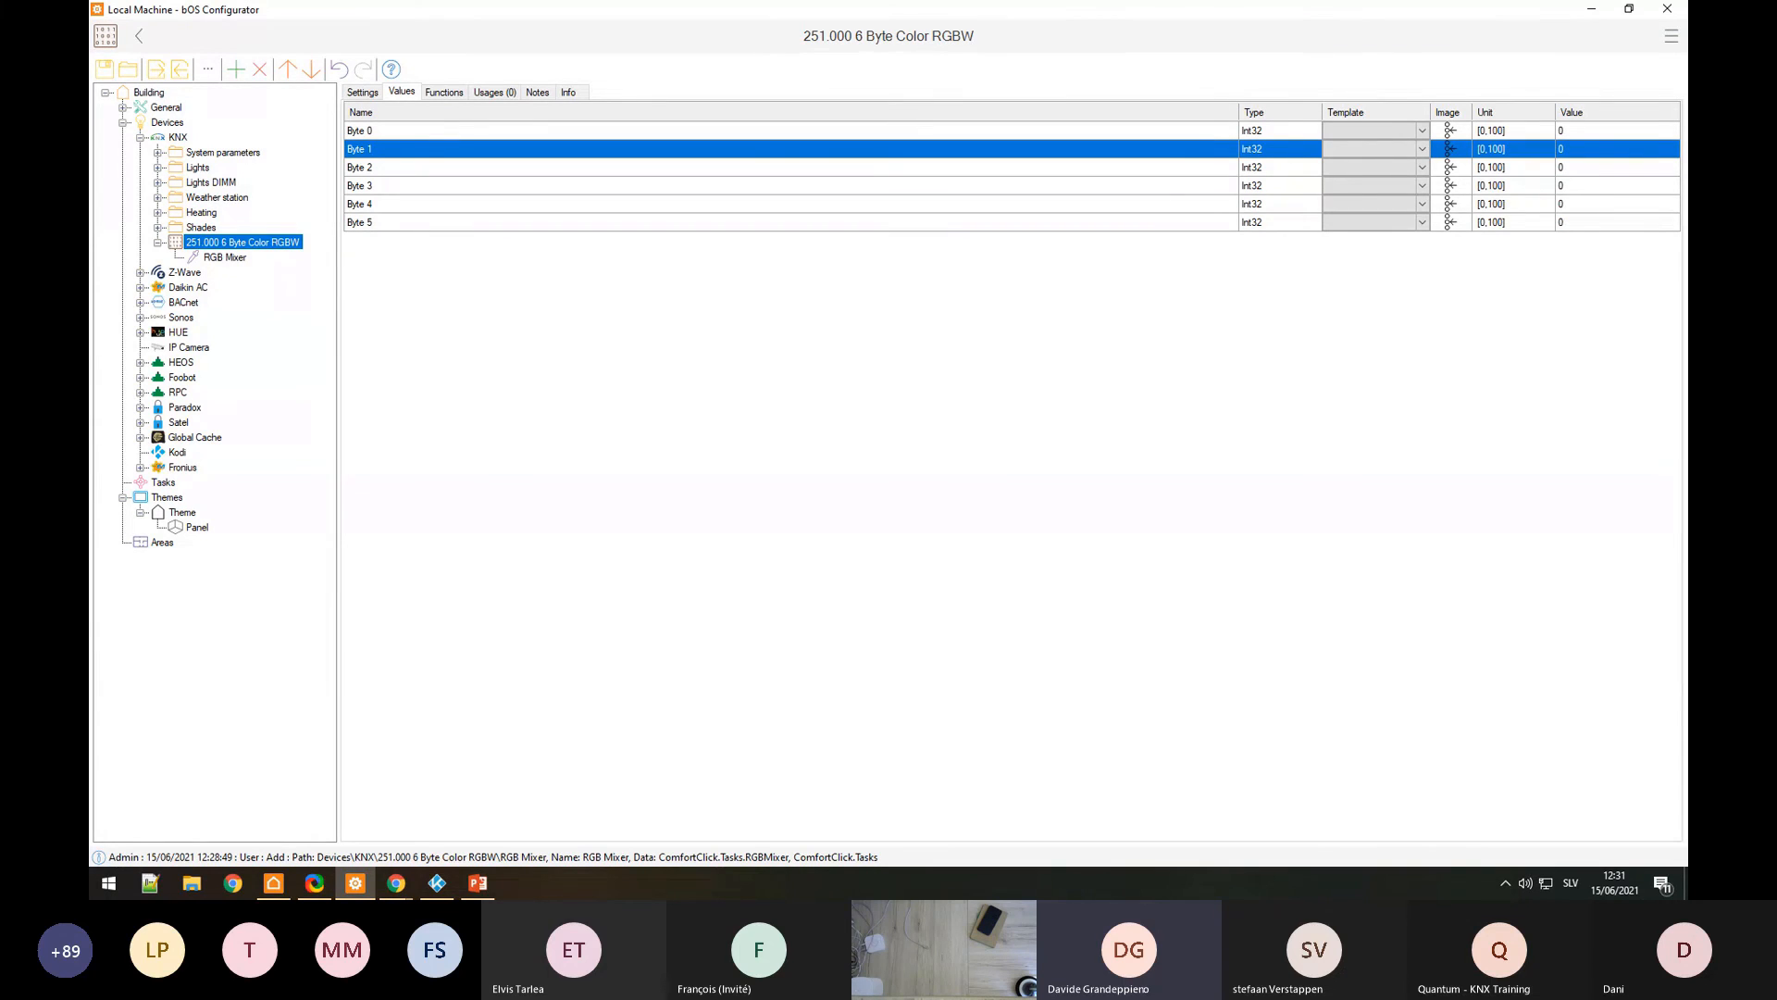
click(1527, 883)
click(1553, 814)
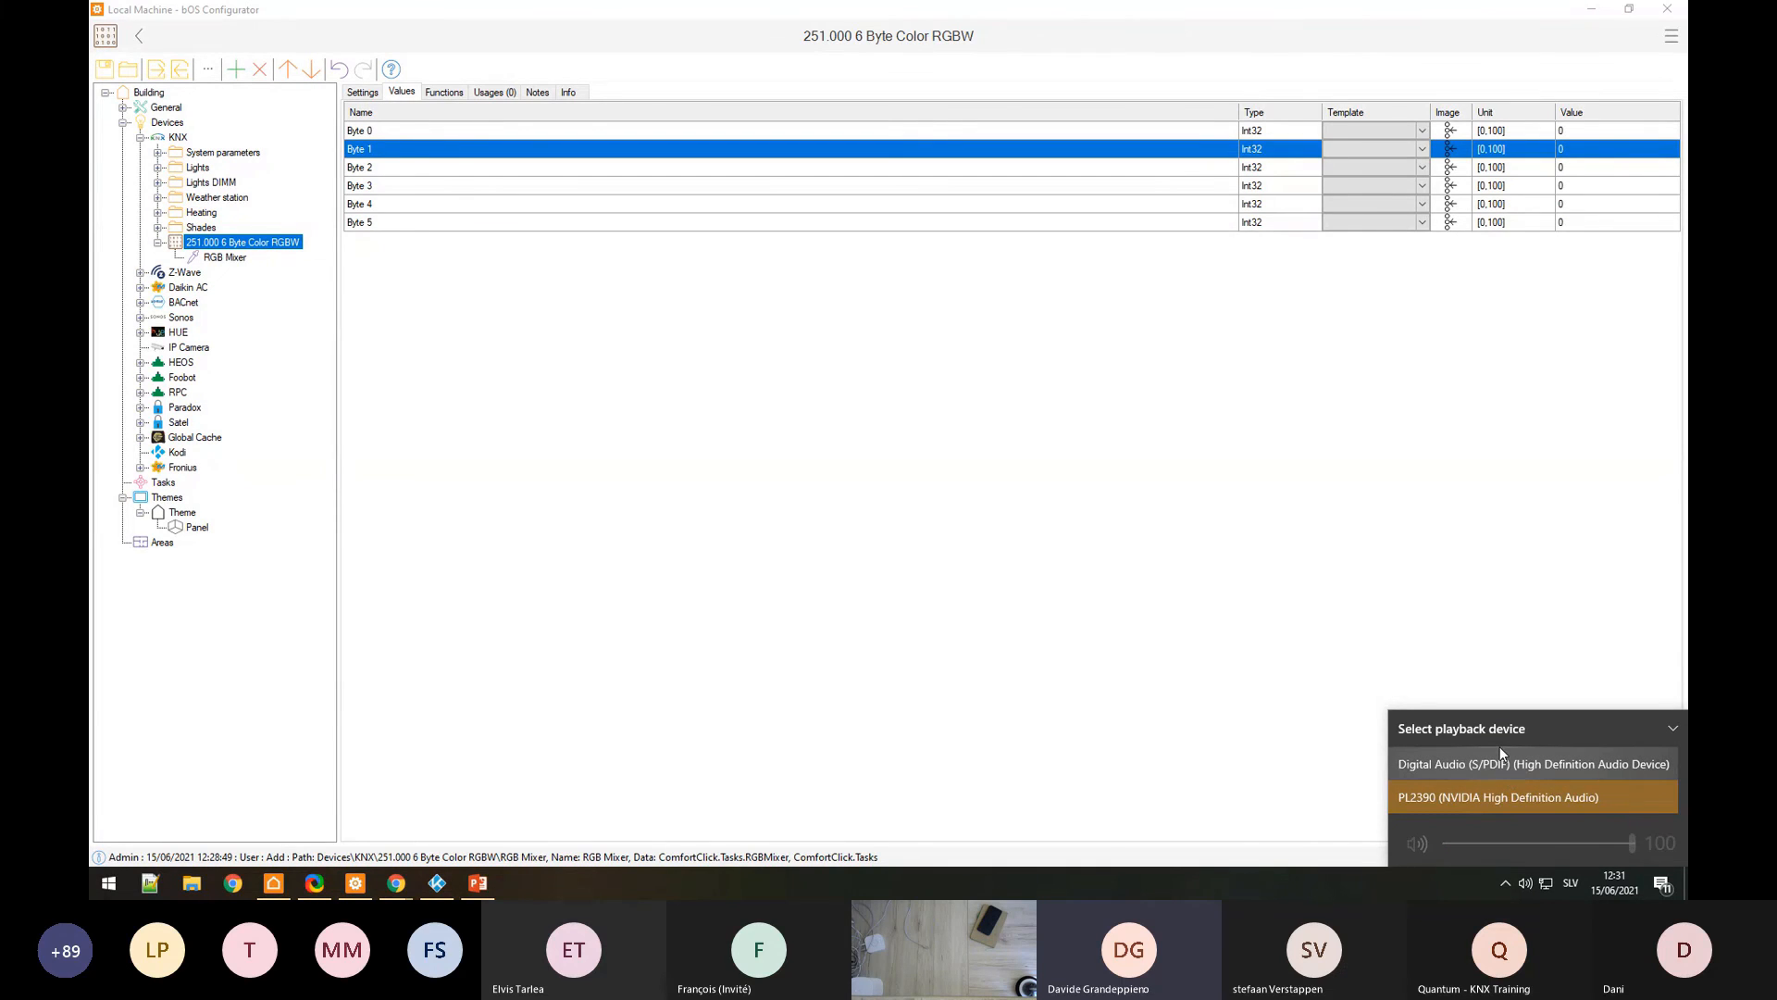
click(1467, 729)
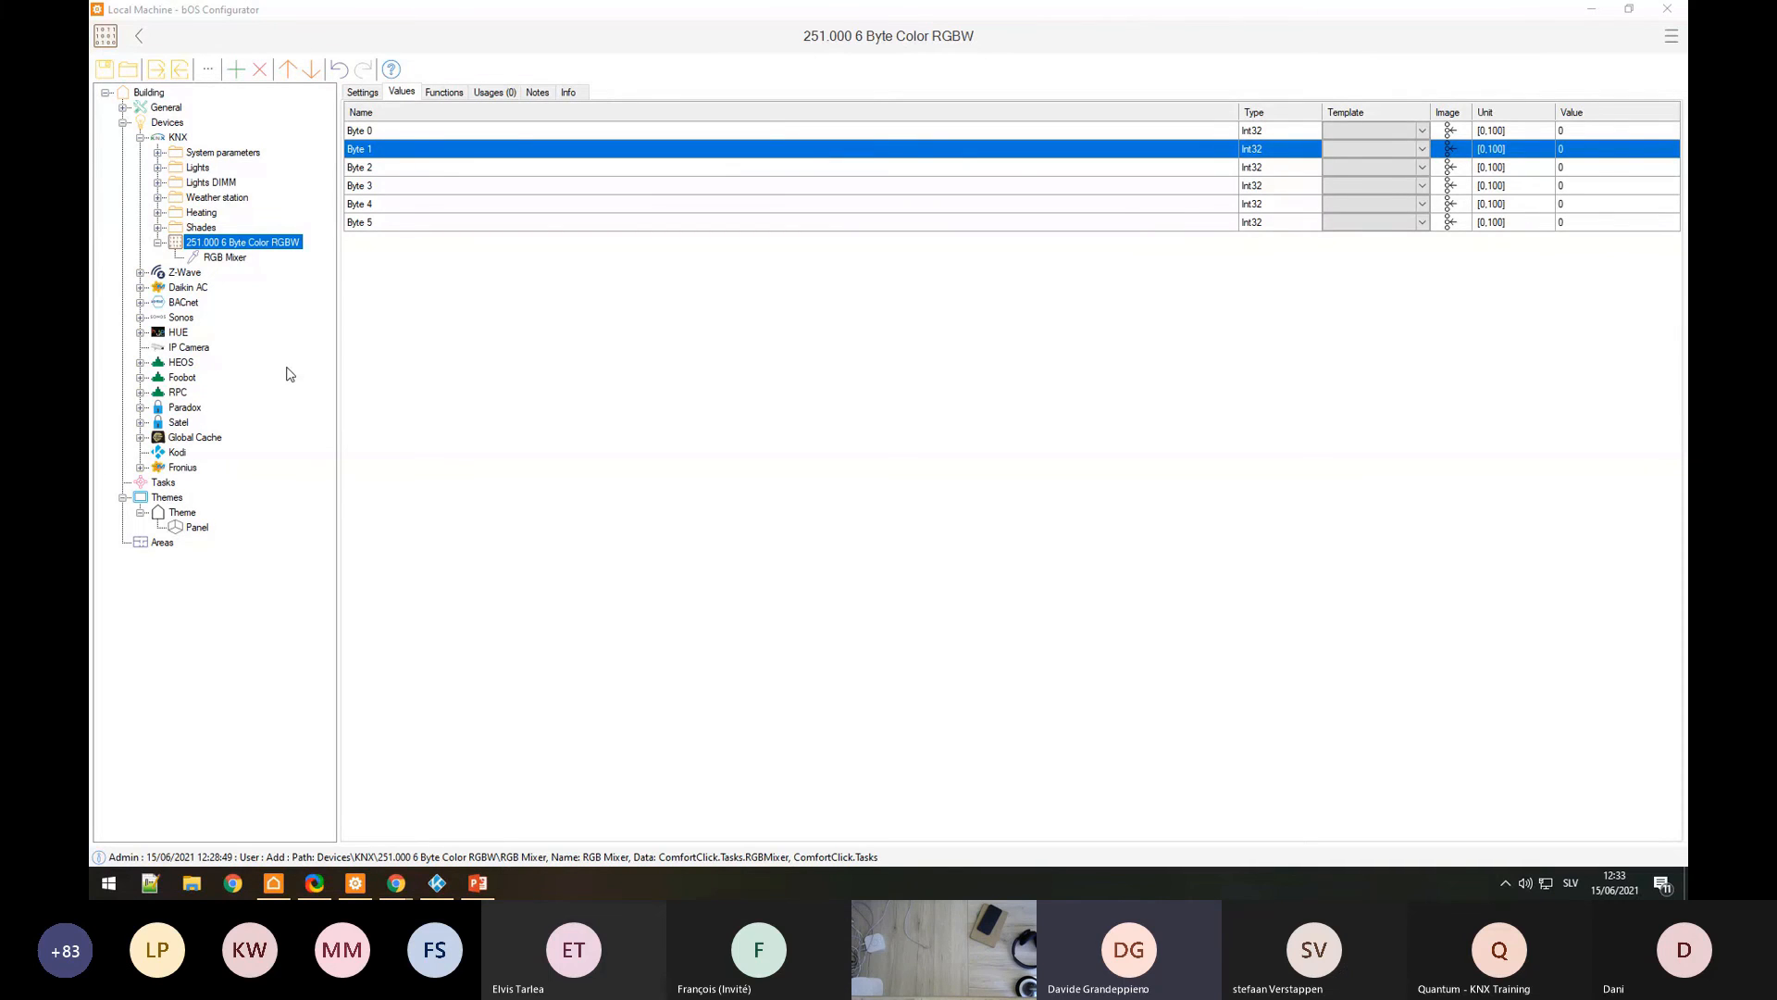
Step: Add a 001.000 1Bit object named 'KNX Button' under KNX
key(Left)
click(176, 137)
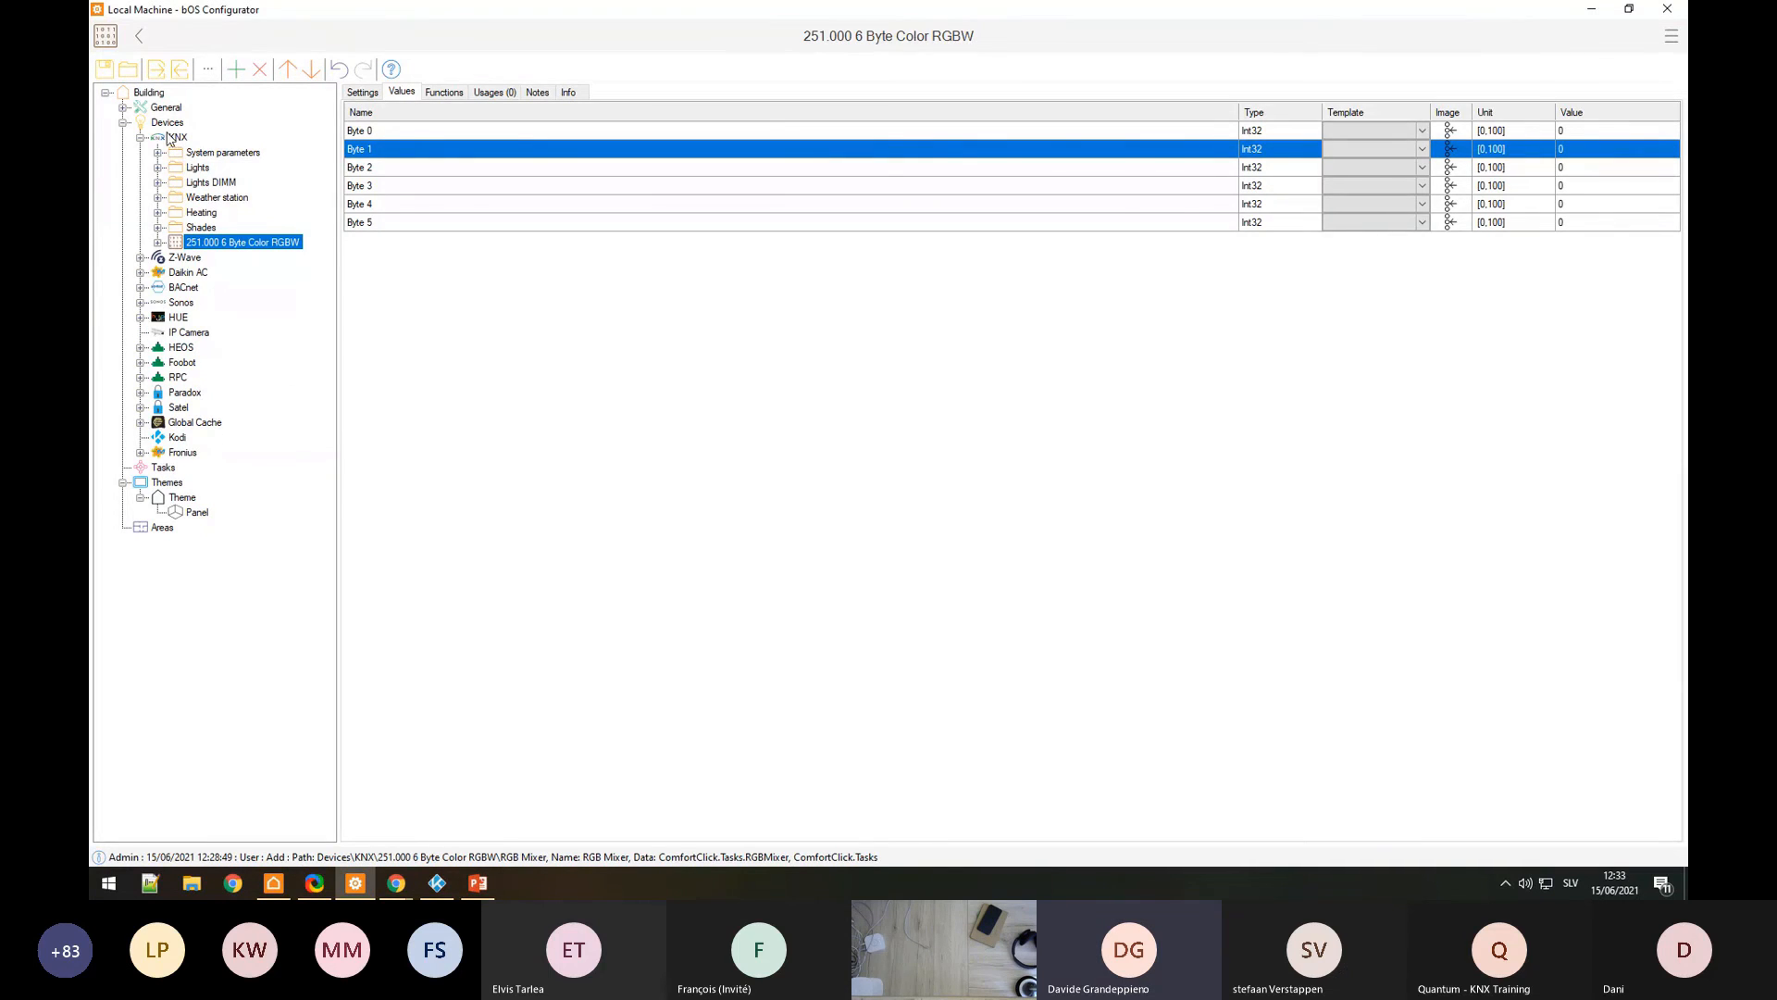
right_click(176, 137)
click(199, 148)
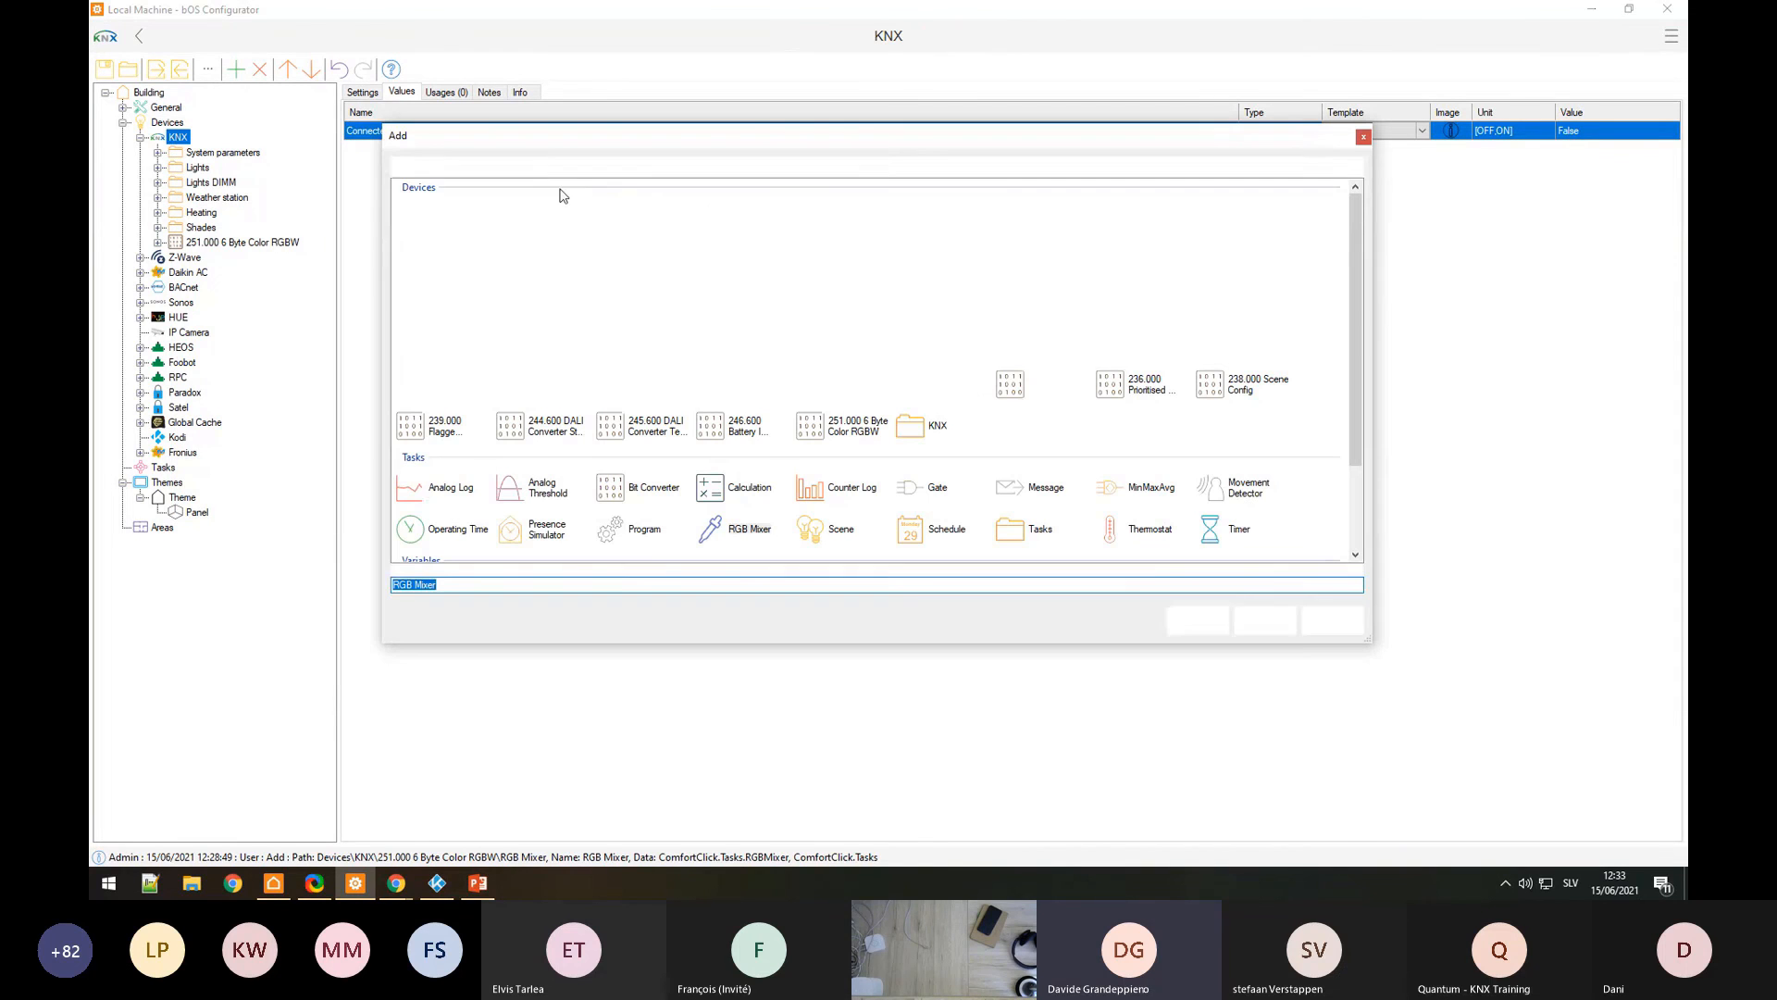
click(540, 216)
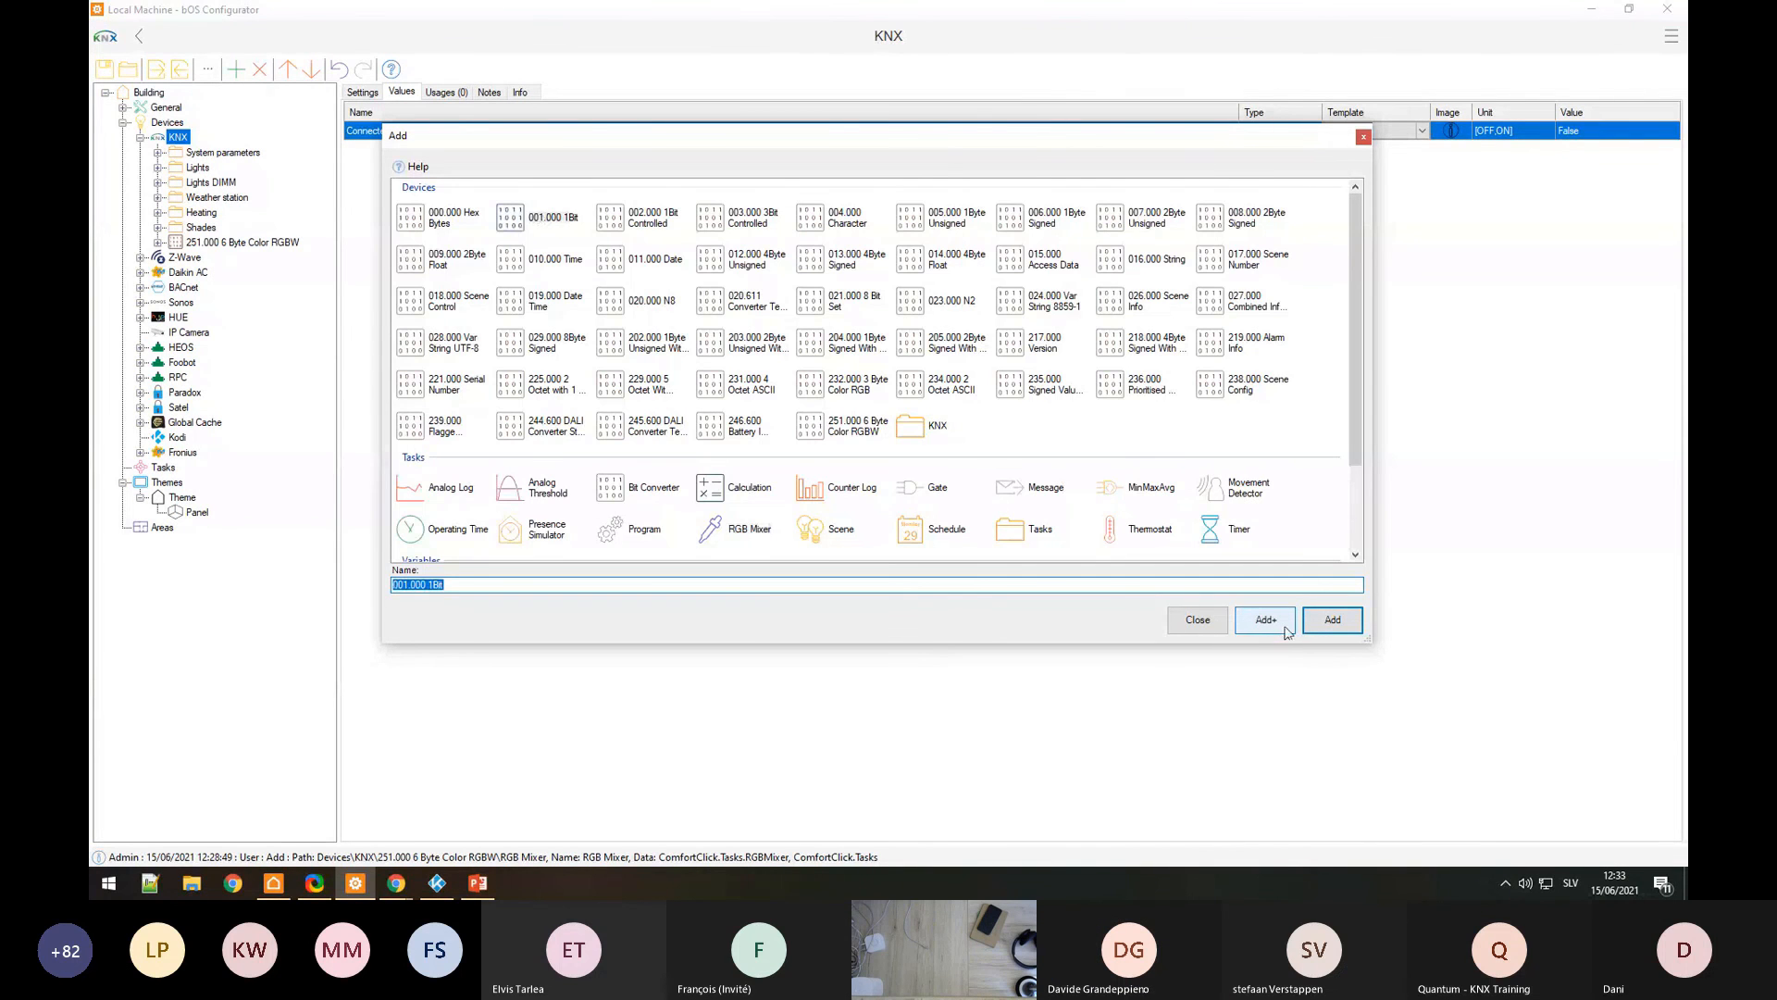
text(KNV)
text( Button)
key(Return)
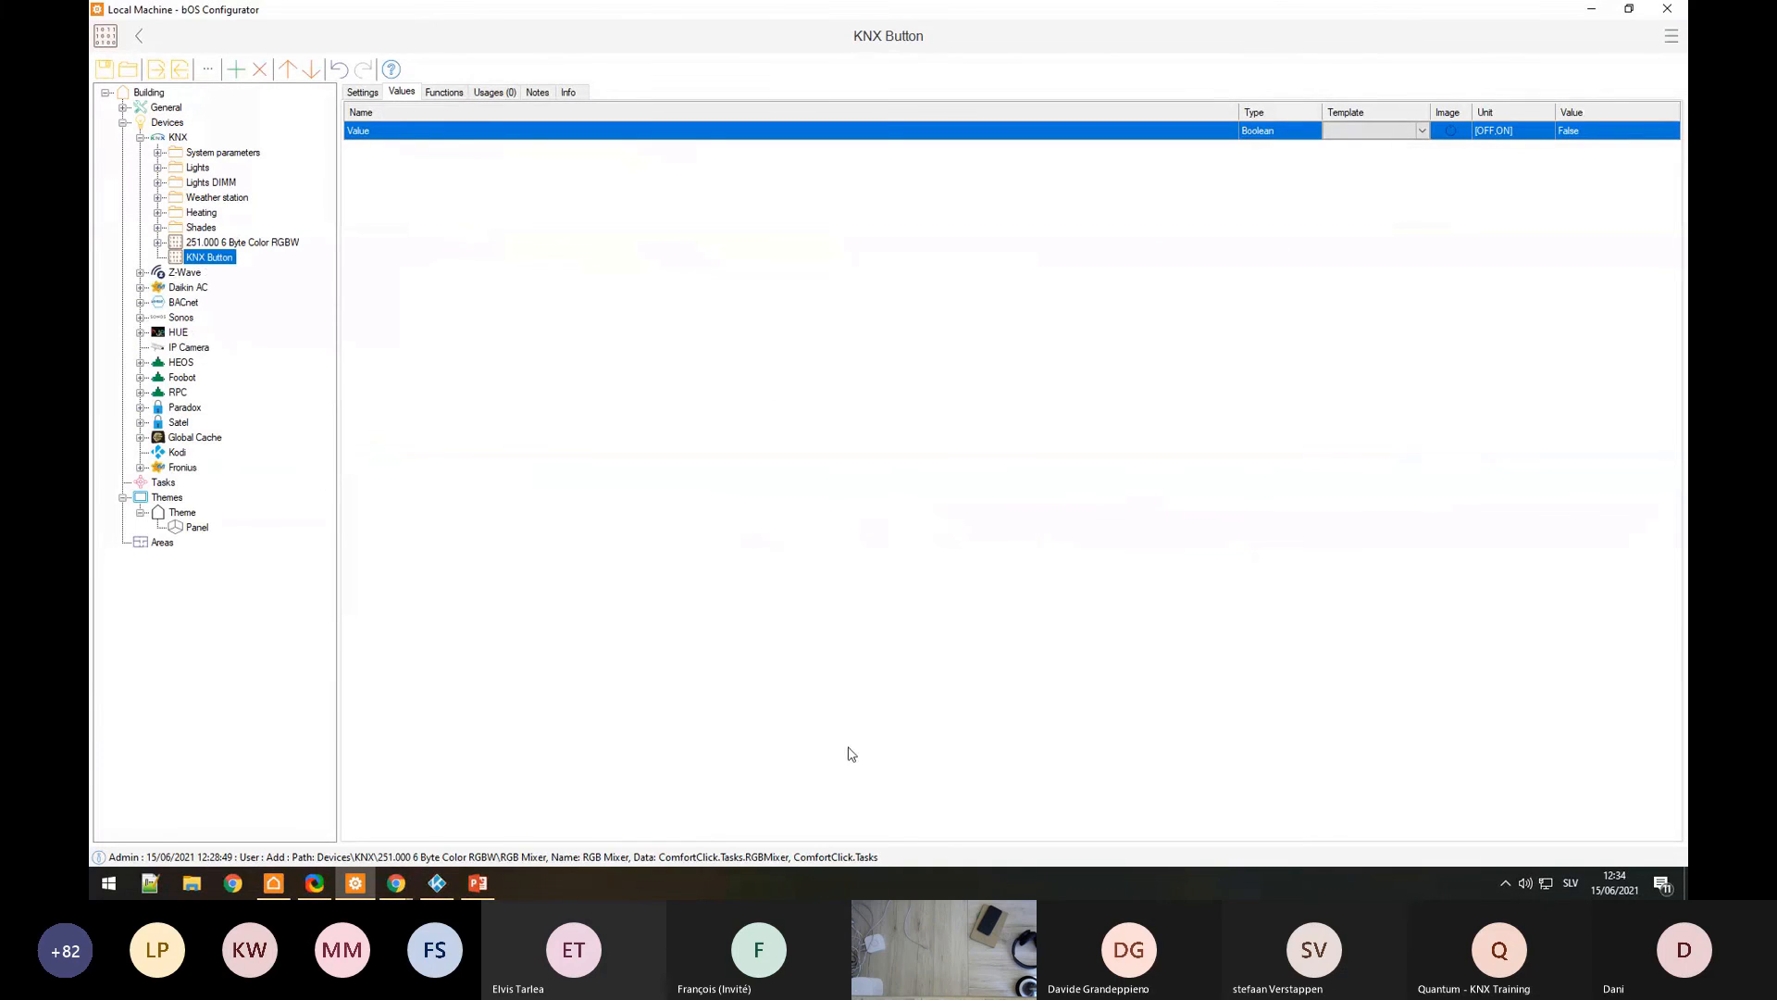
click(278, 888)
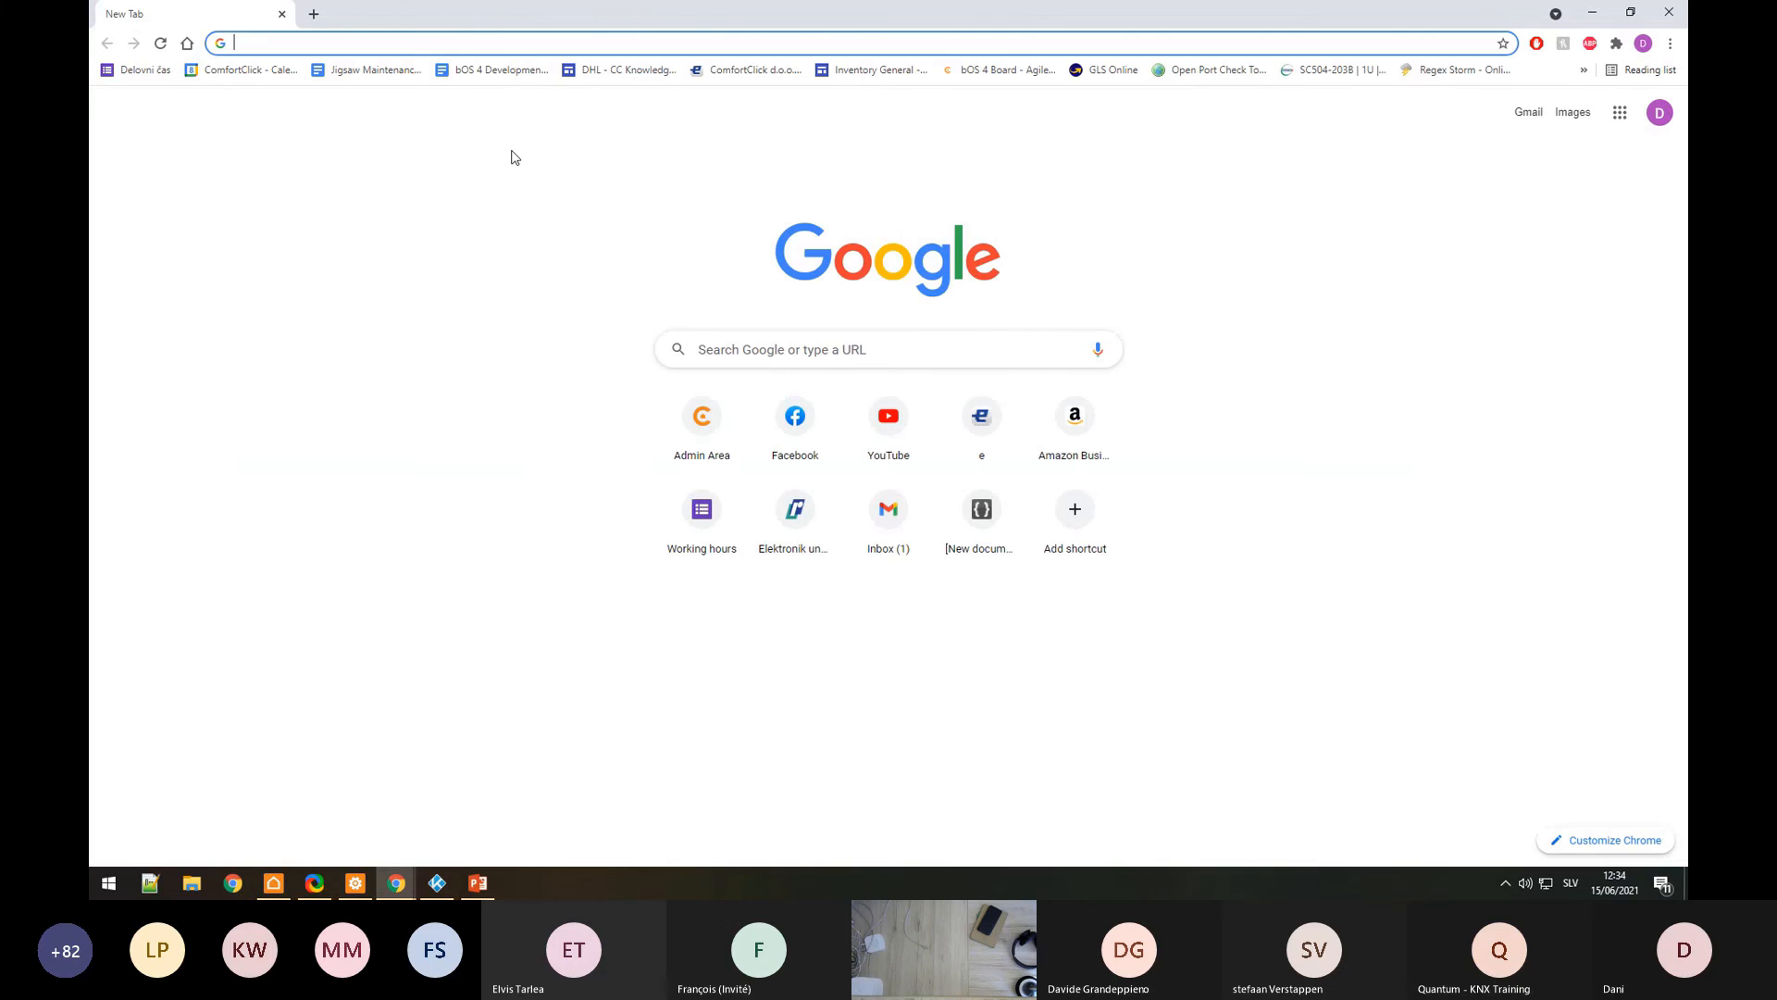
Step: Load comfortclick.com and open the bOS examples library
text(comfo)
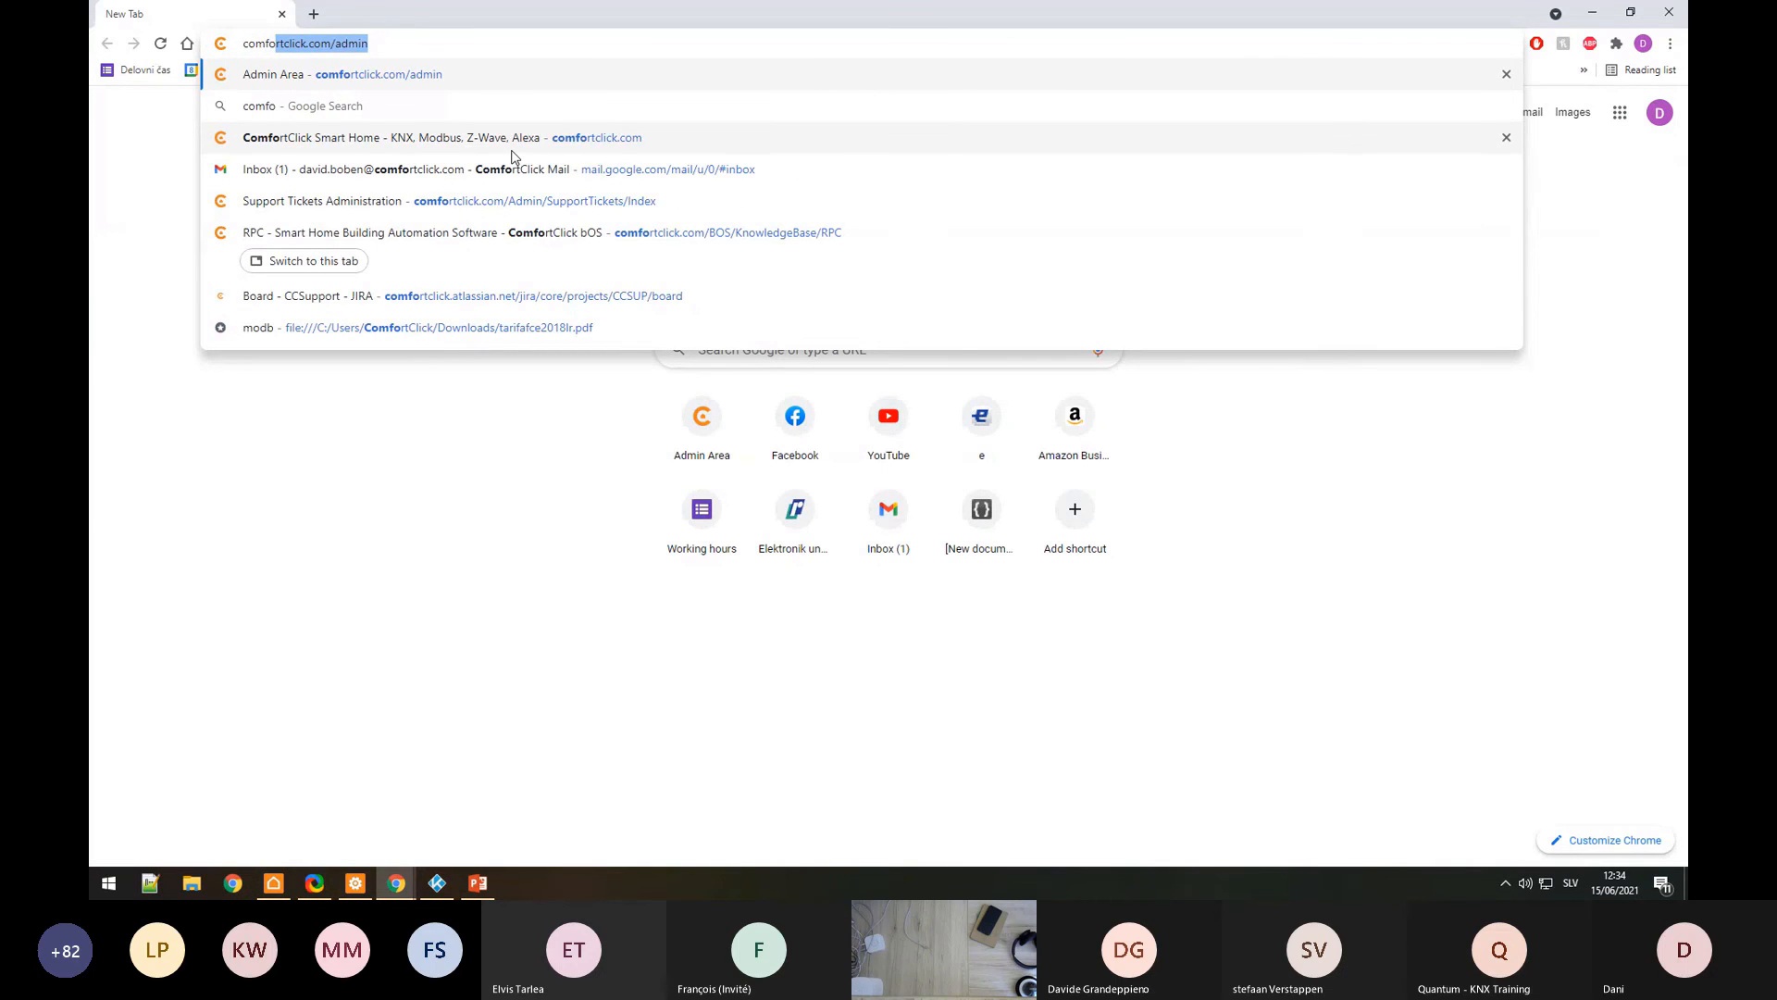
key(Right)
key(BackSpace)
key(BackSpace)
key(BackSpace)
key(BackSpace)
key(BackSpace)
key(Return)
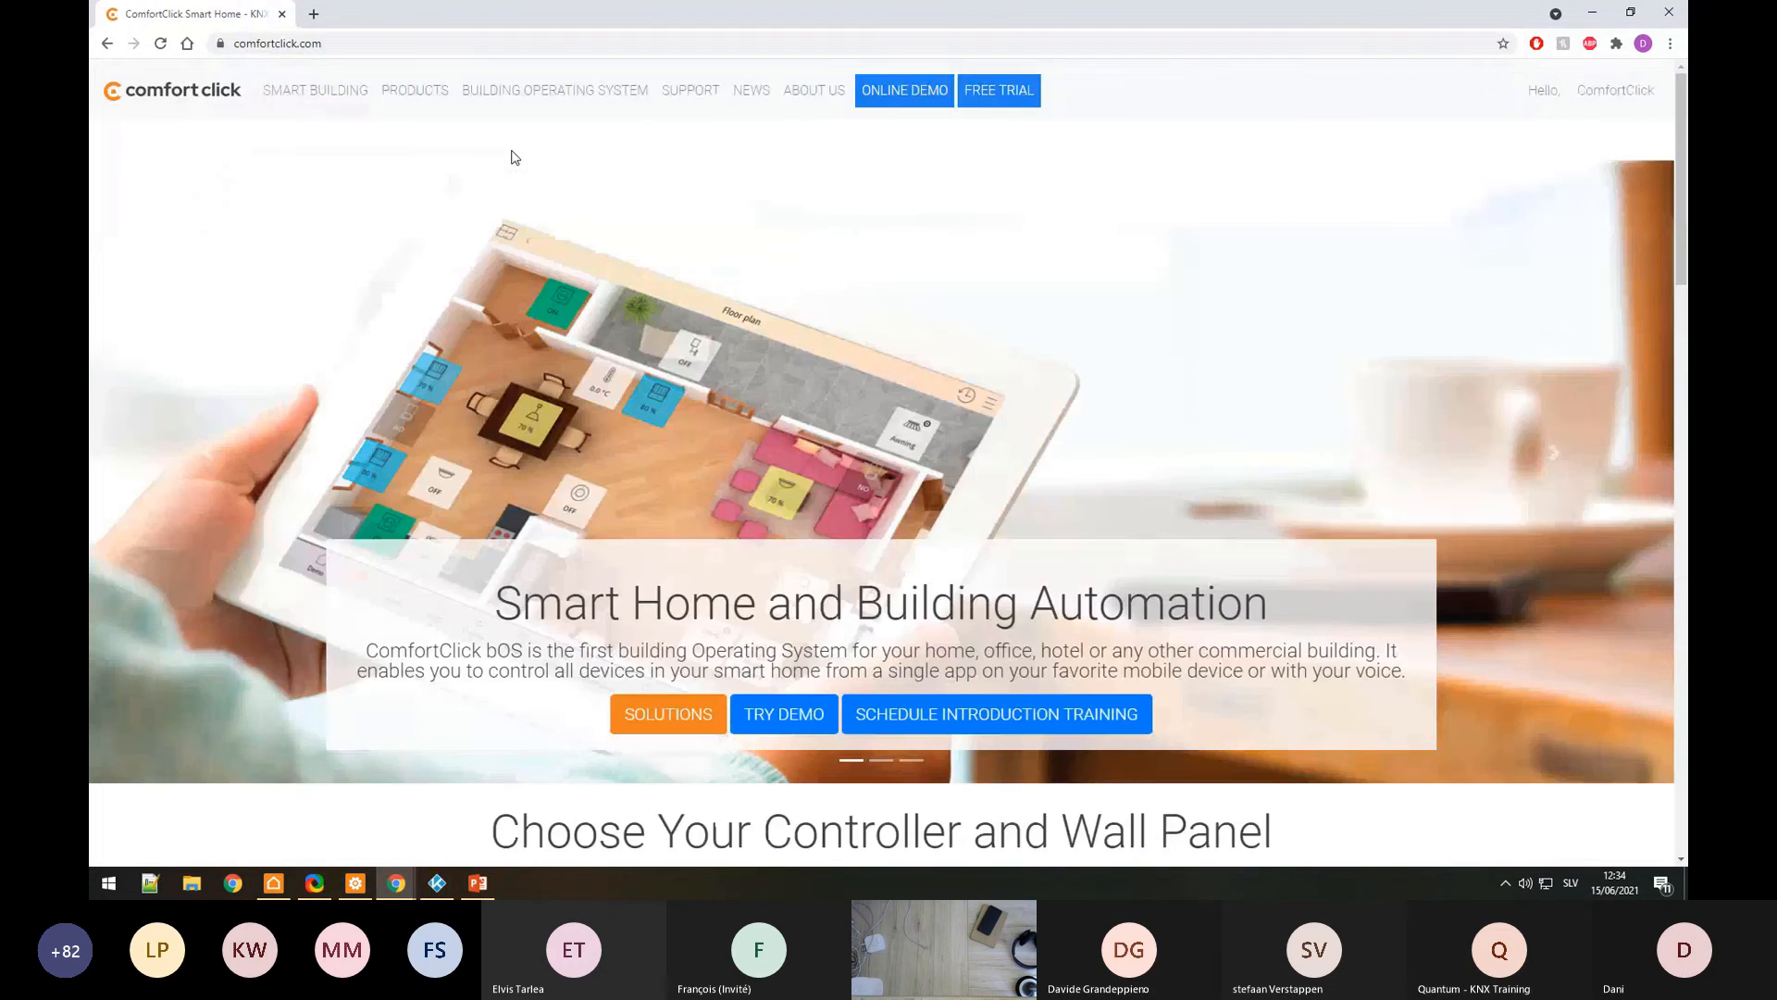
click(689, 90)
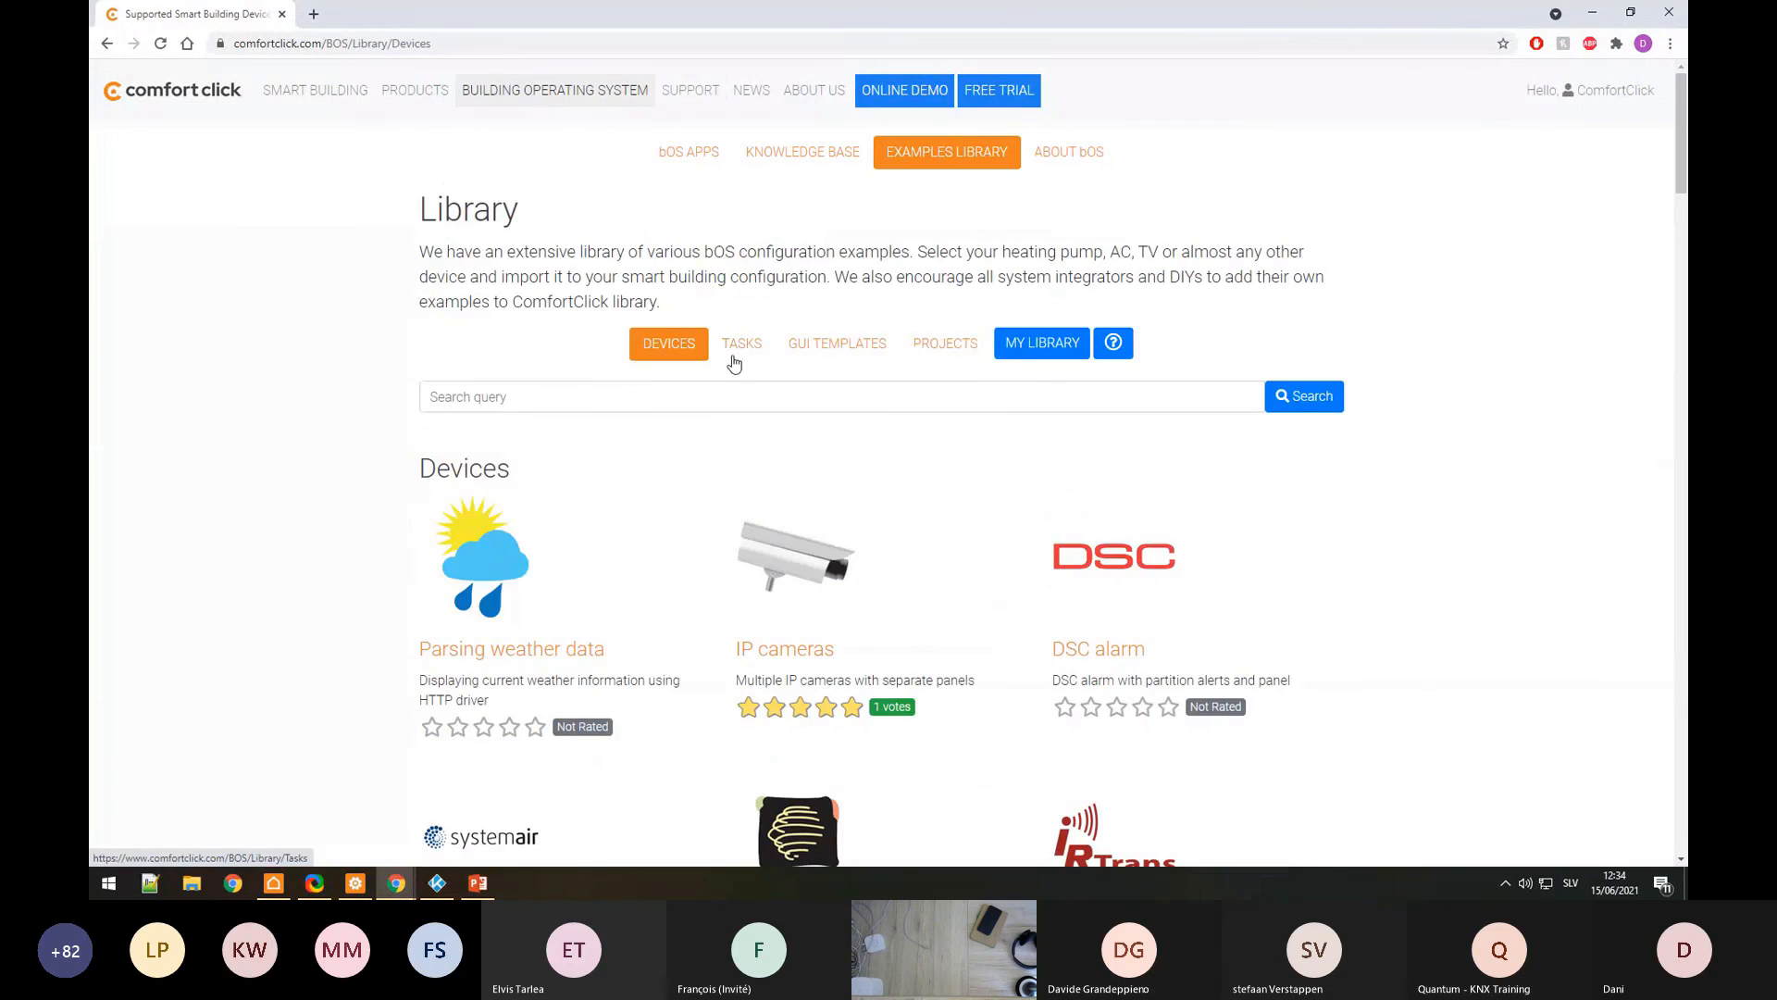
Step: Search the library for 'knx' and download the Z-wave and KNX link example
click(739, 396)
text(knx)
key(Return)
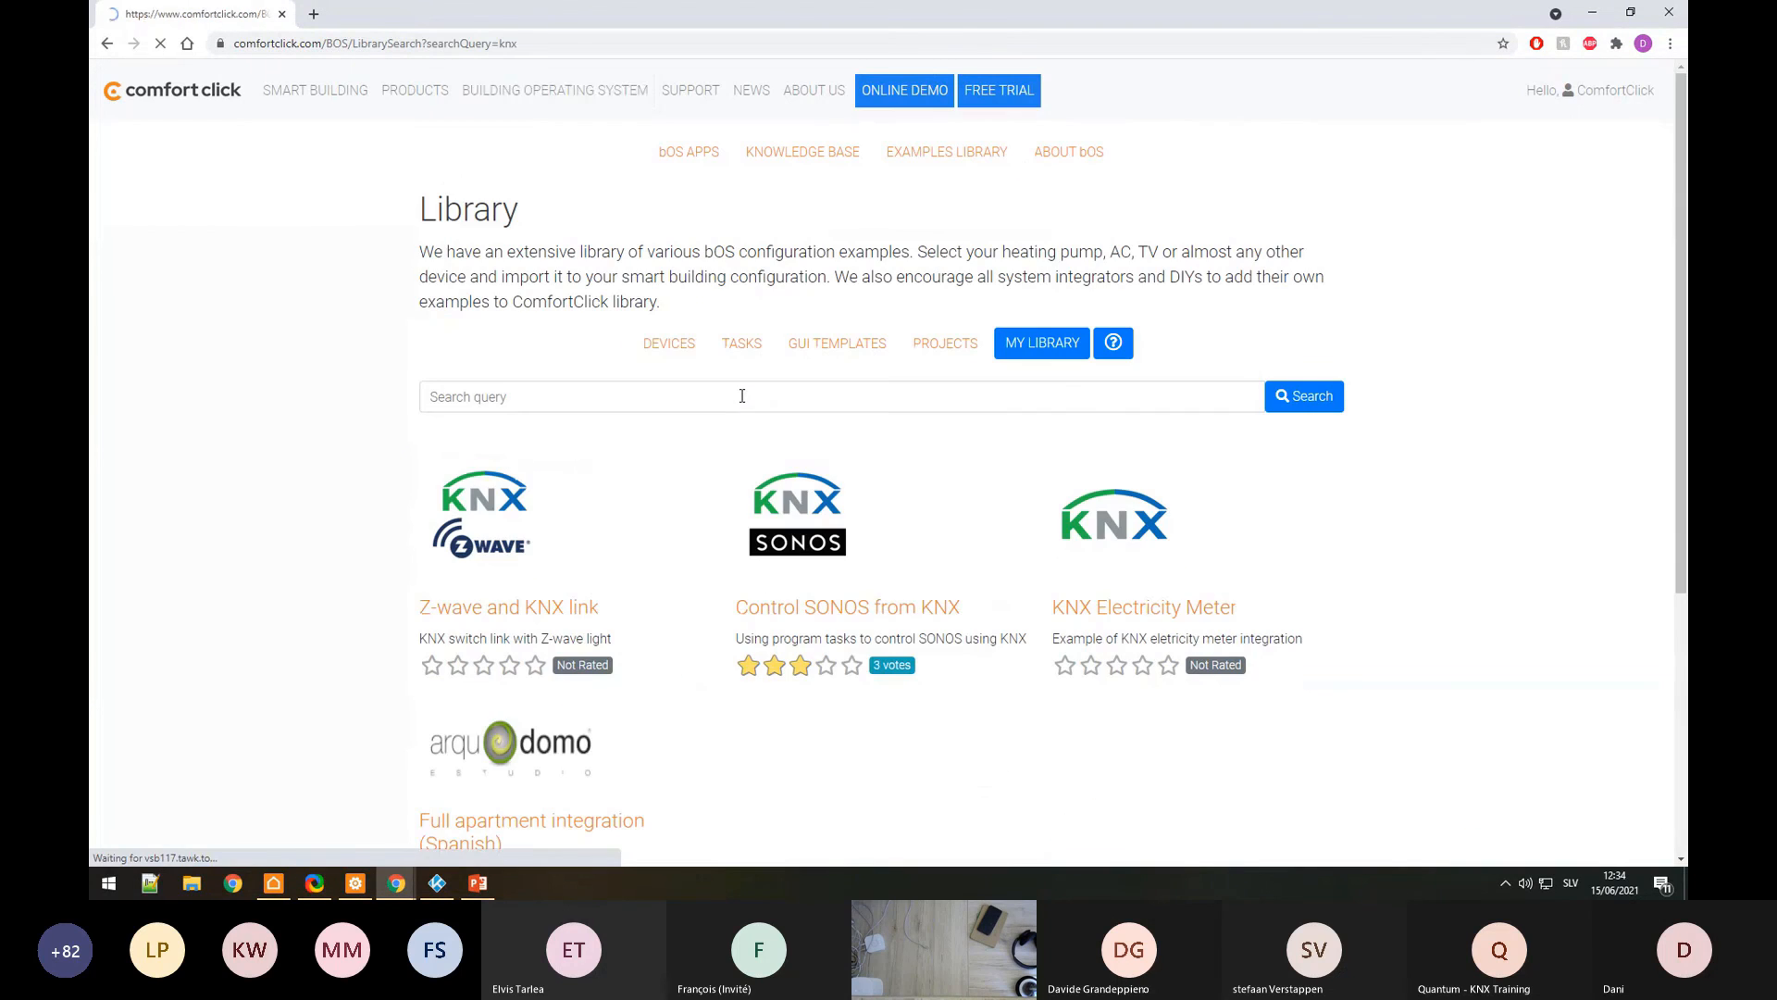
scroll(1000, 555, down, 2)
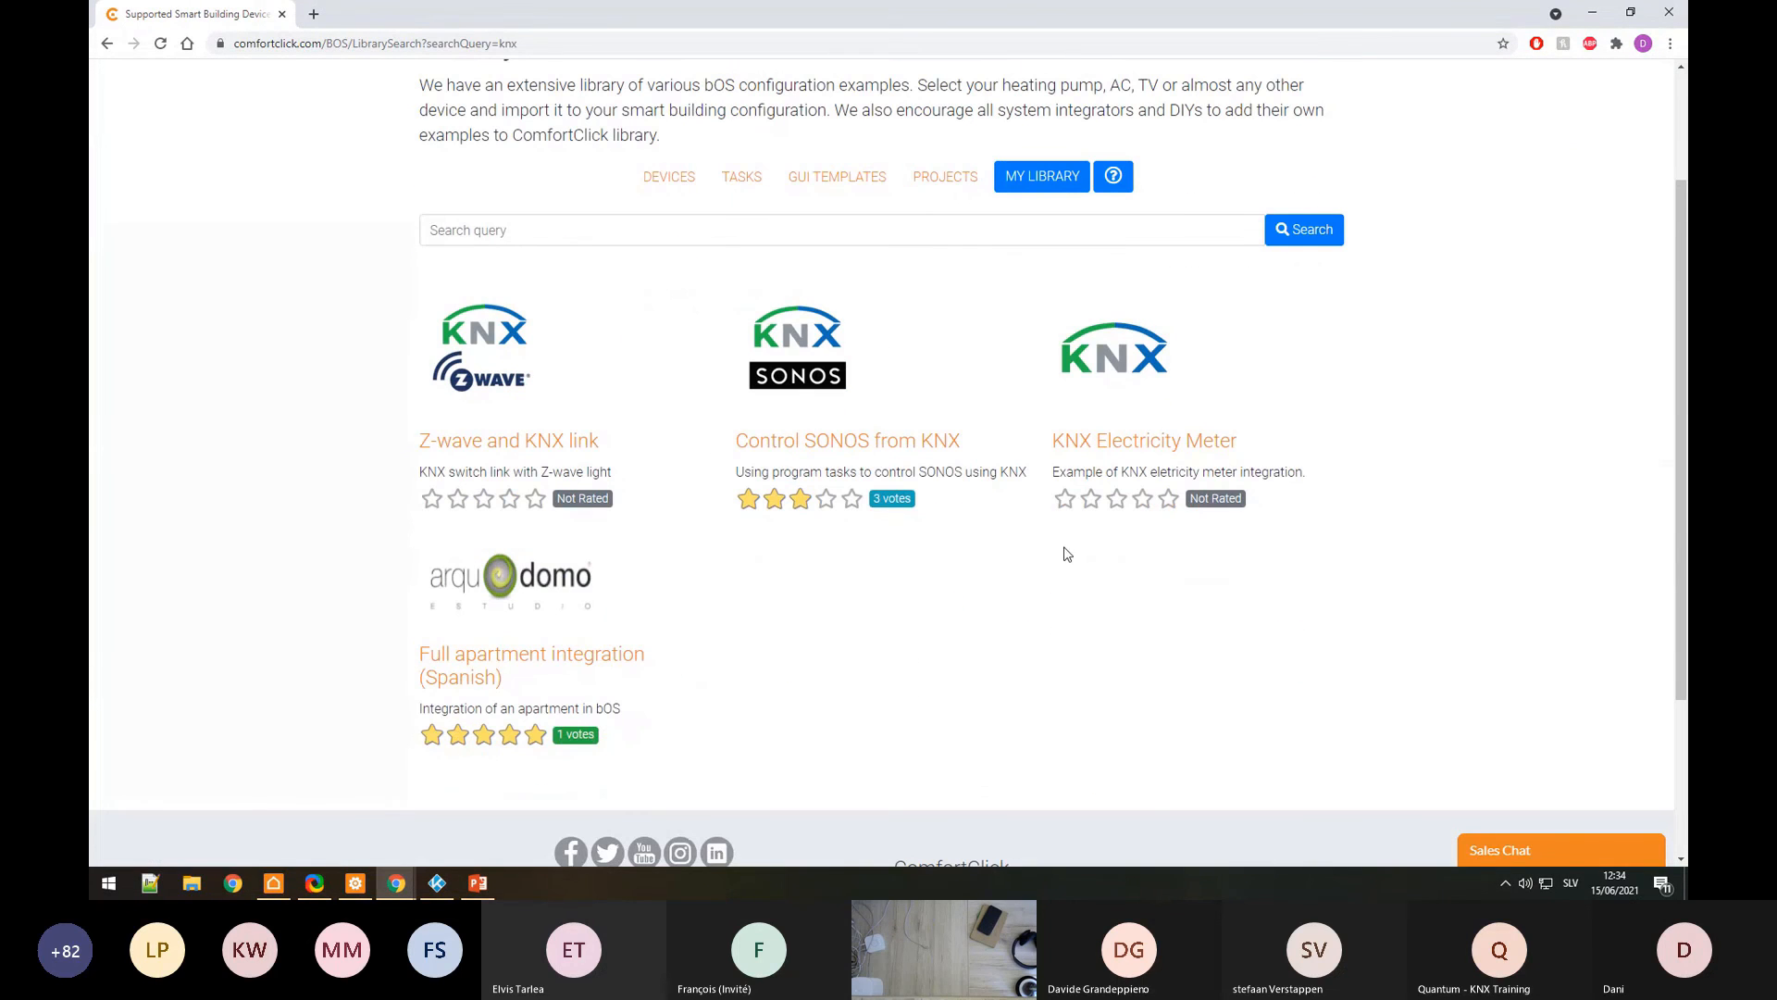
click(518, 442)
click(948, 664)
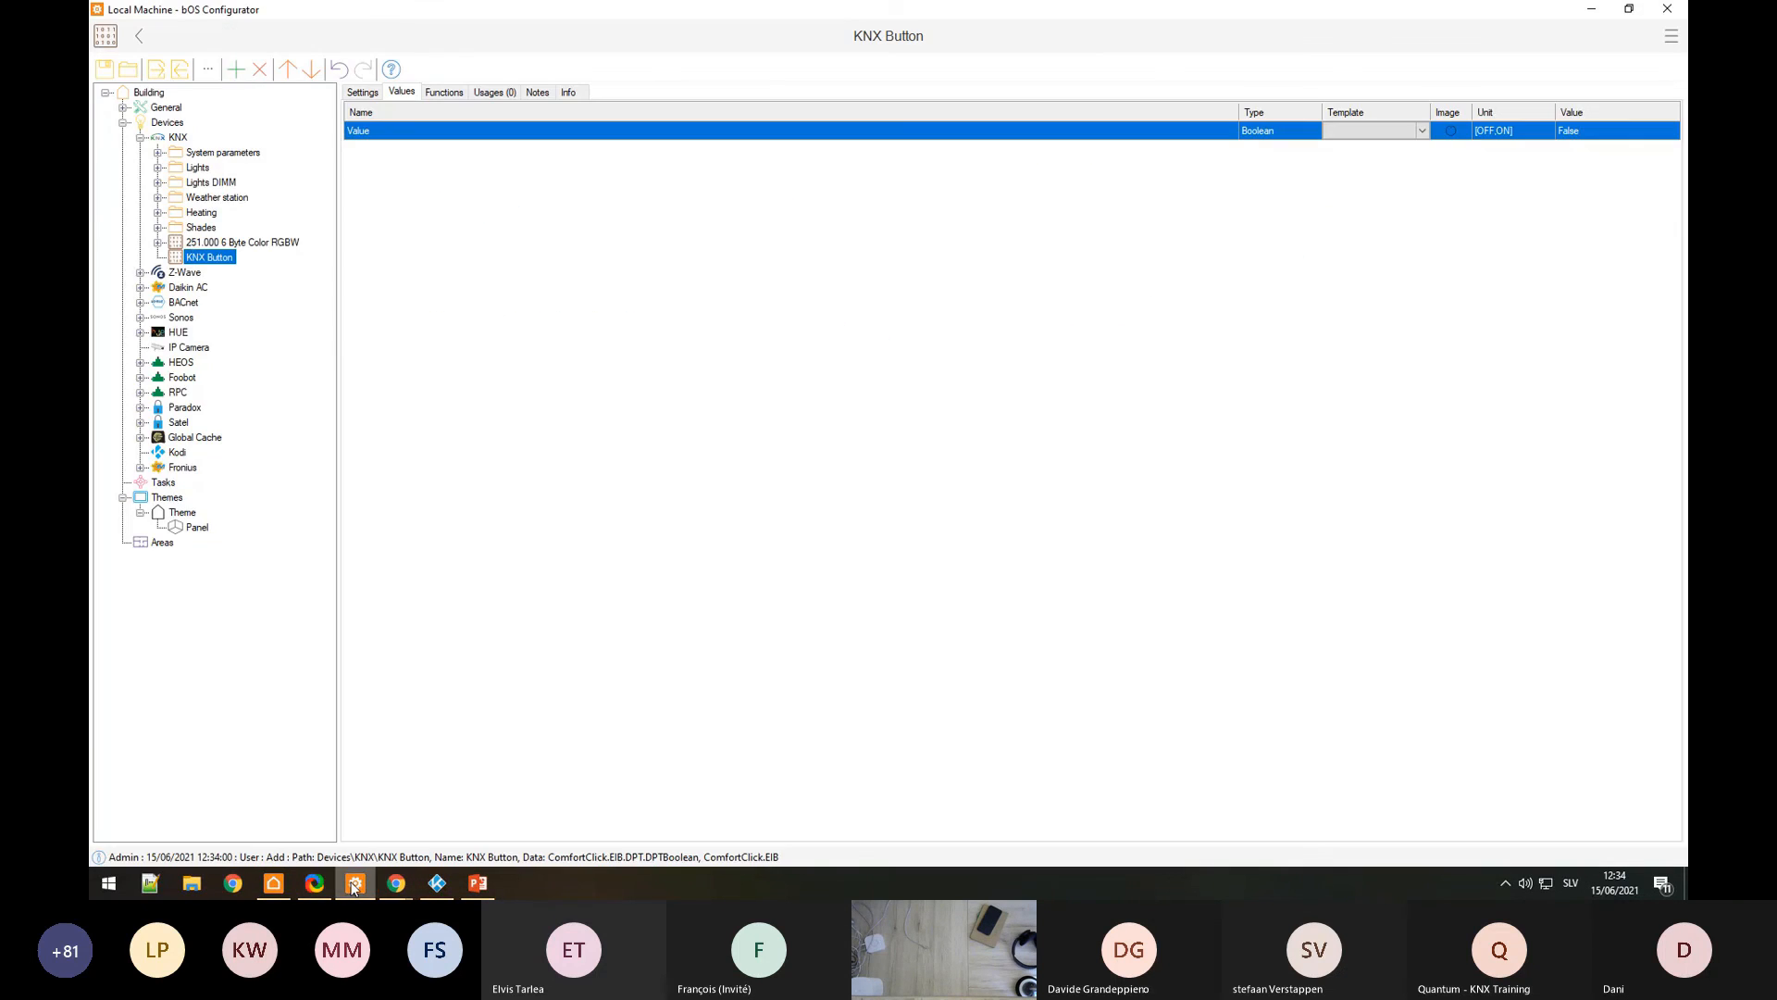
Step: In bOS Configurator, collapse the KNX branch and start an Import on the Devices node
click(356, 882)
double_click(158, 139)
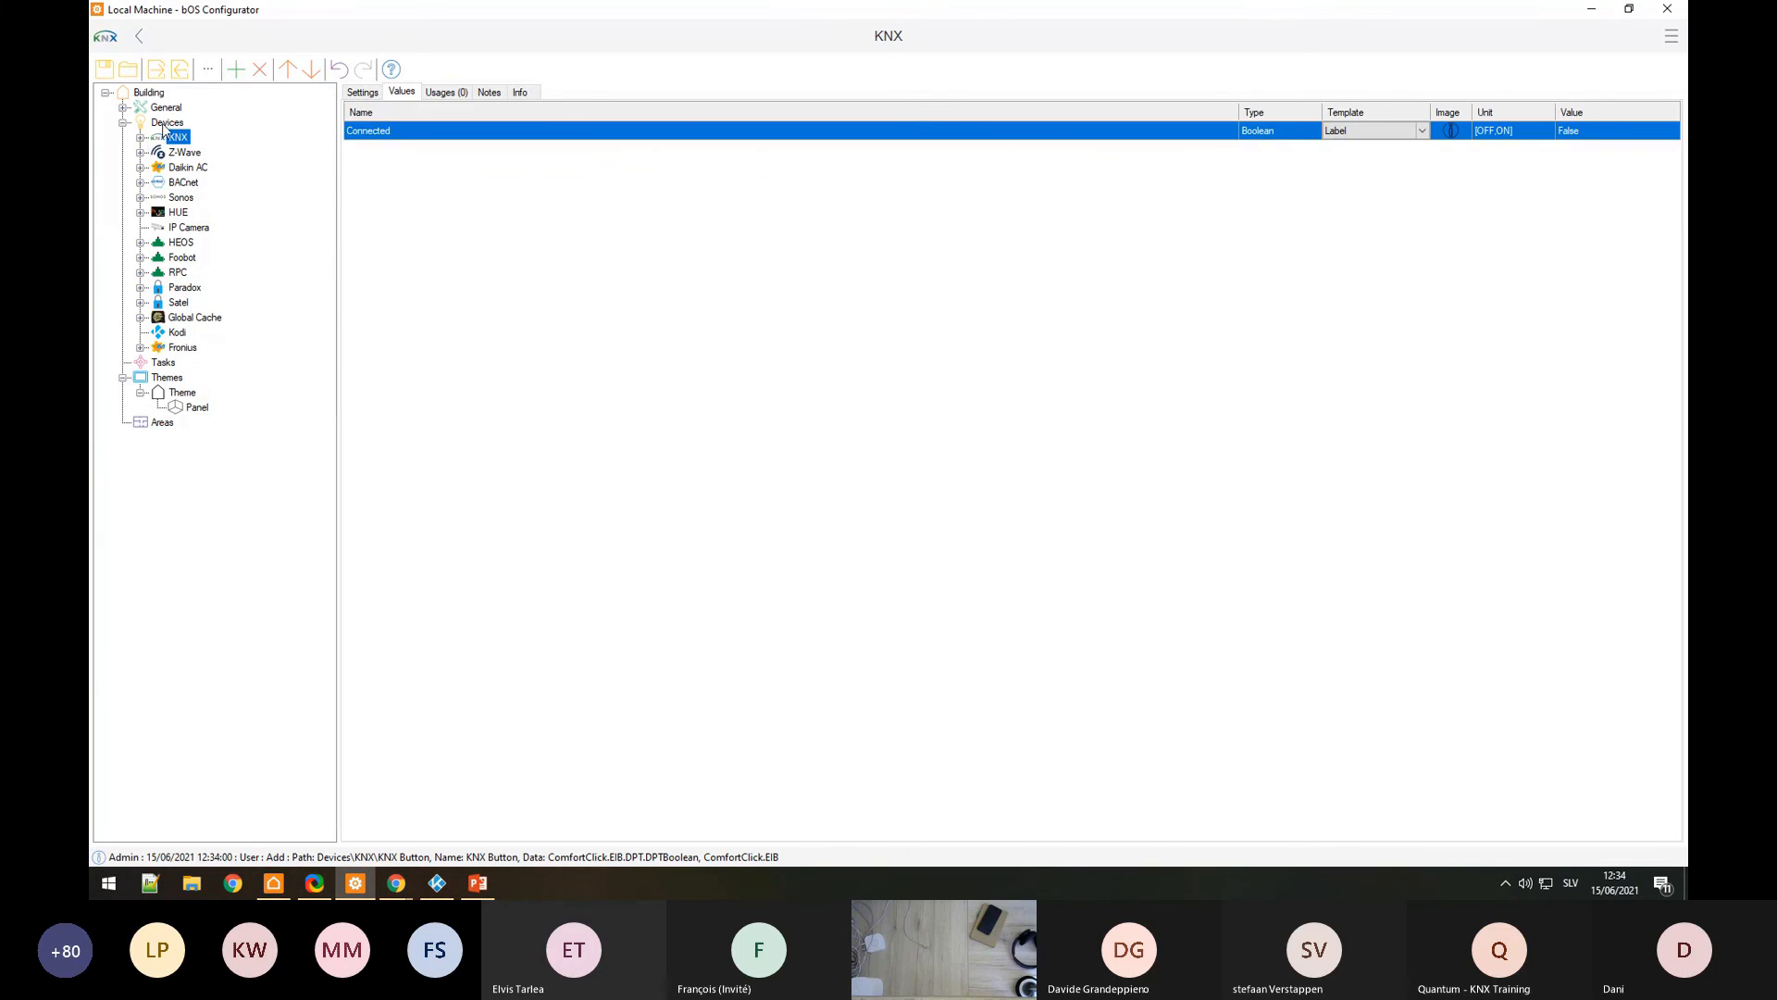
right_click(167, 123)
click(282, 431)
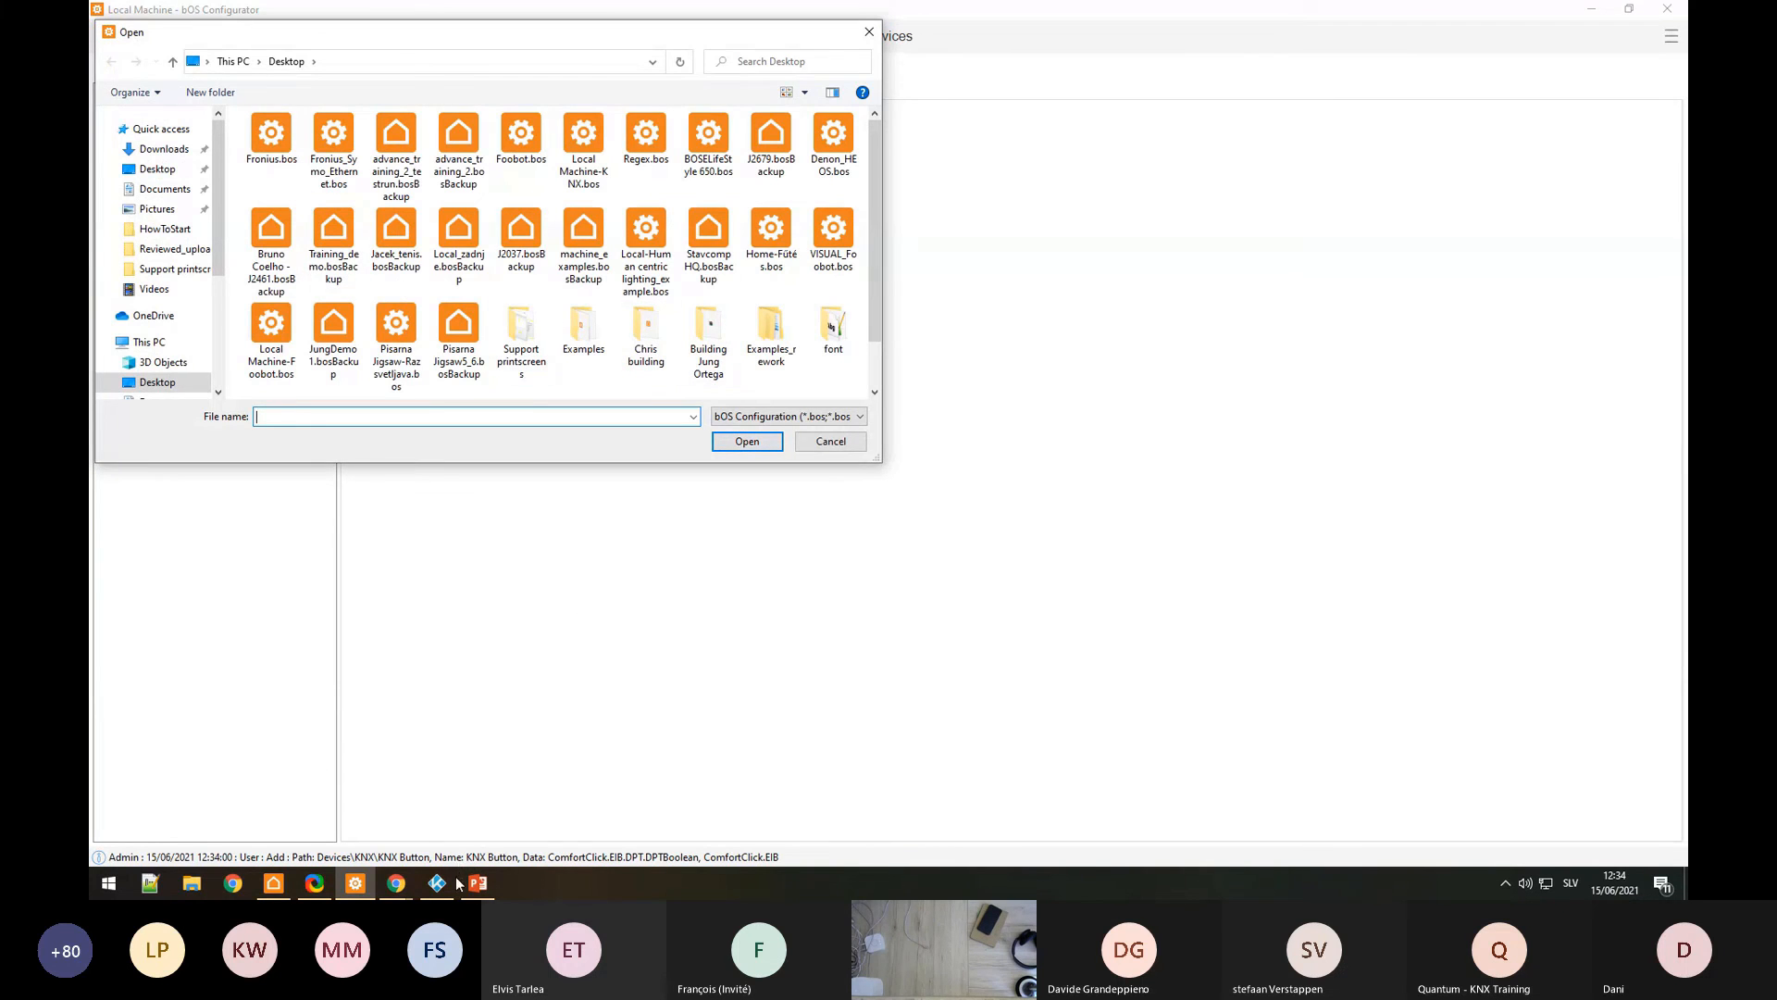
click(396, 882)
click(597, 811)
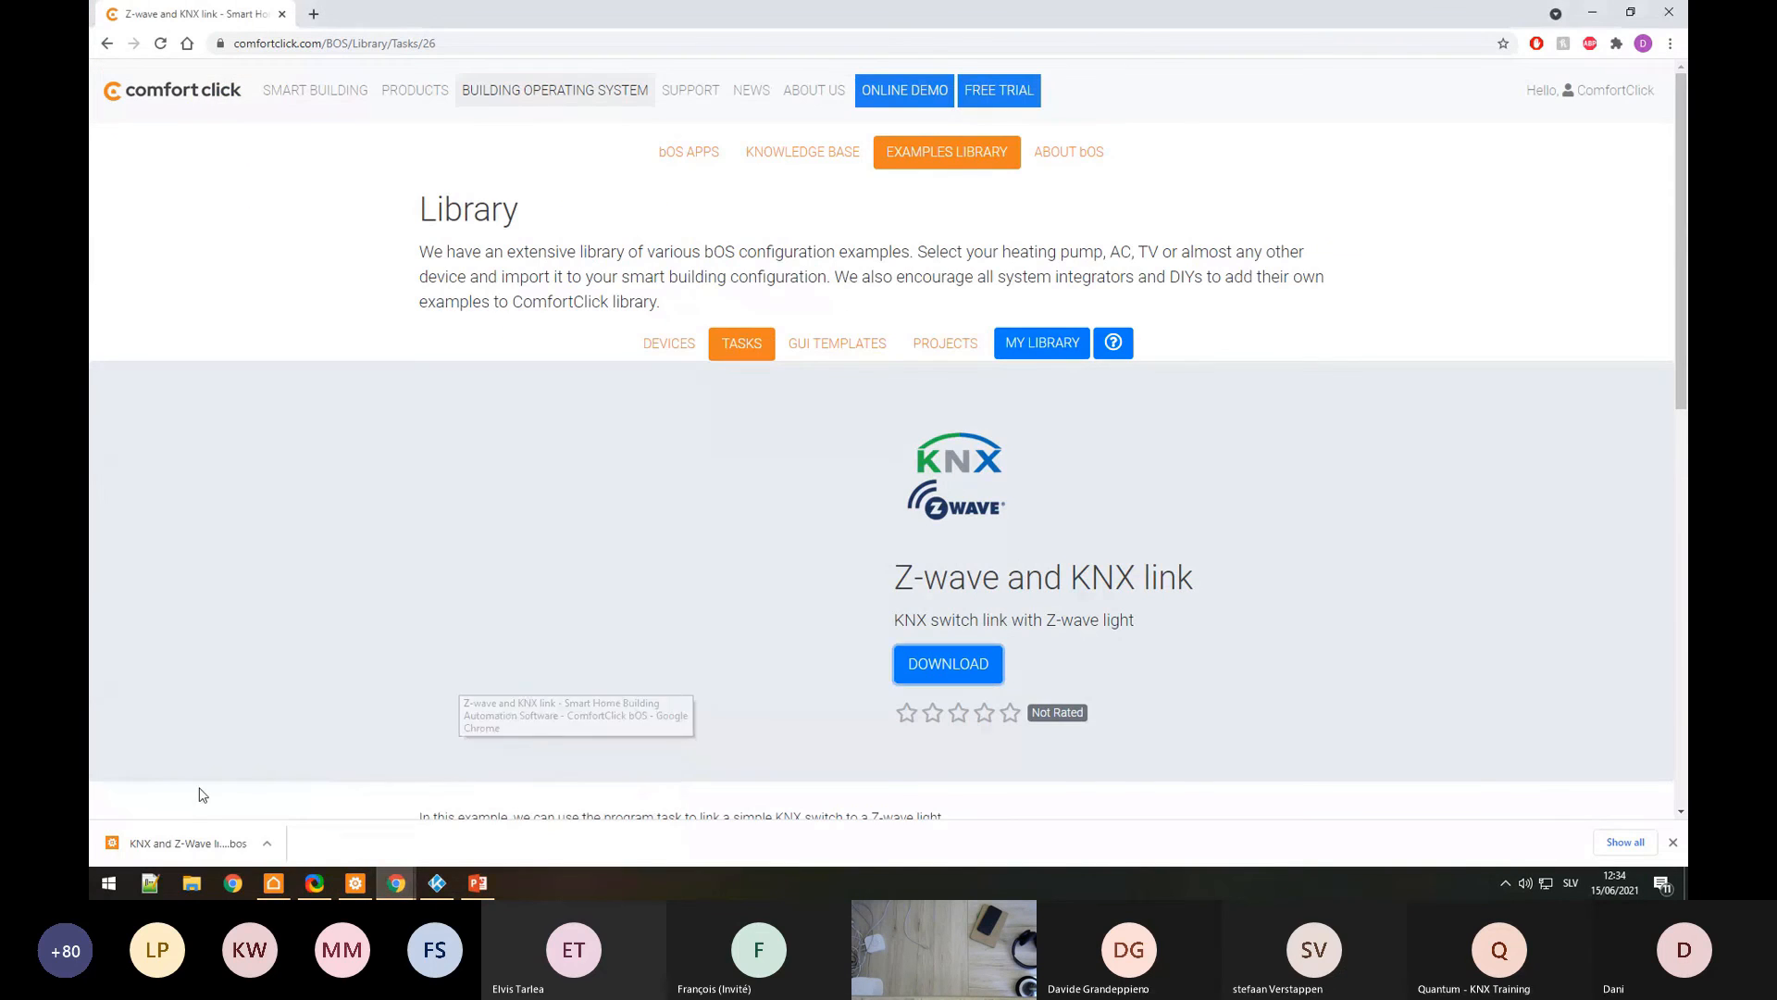
click(274, 845)
click(324, 791)
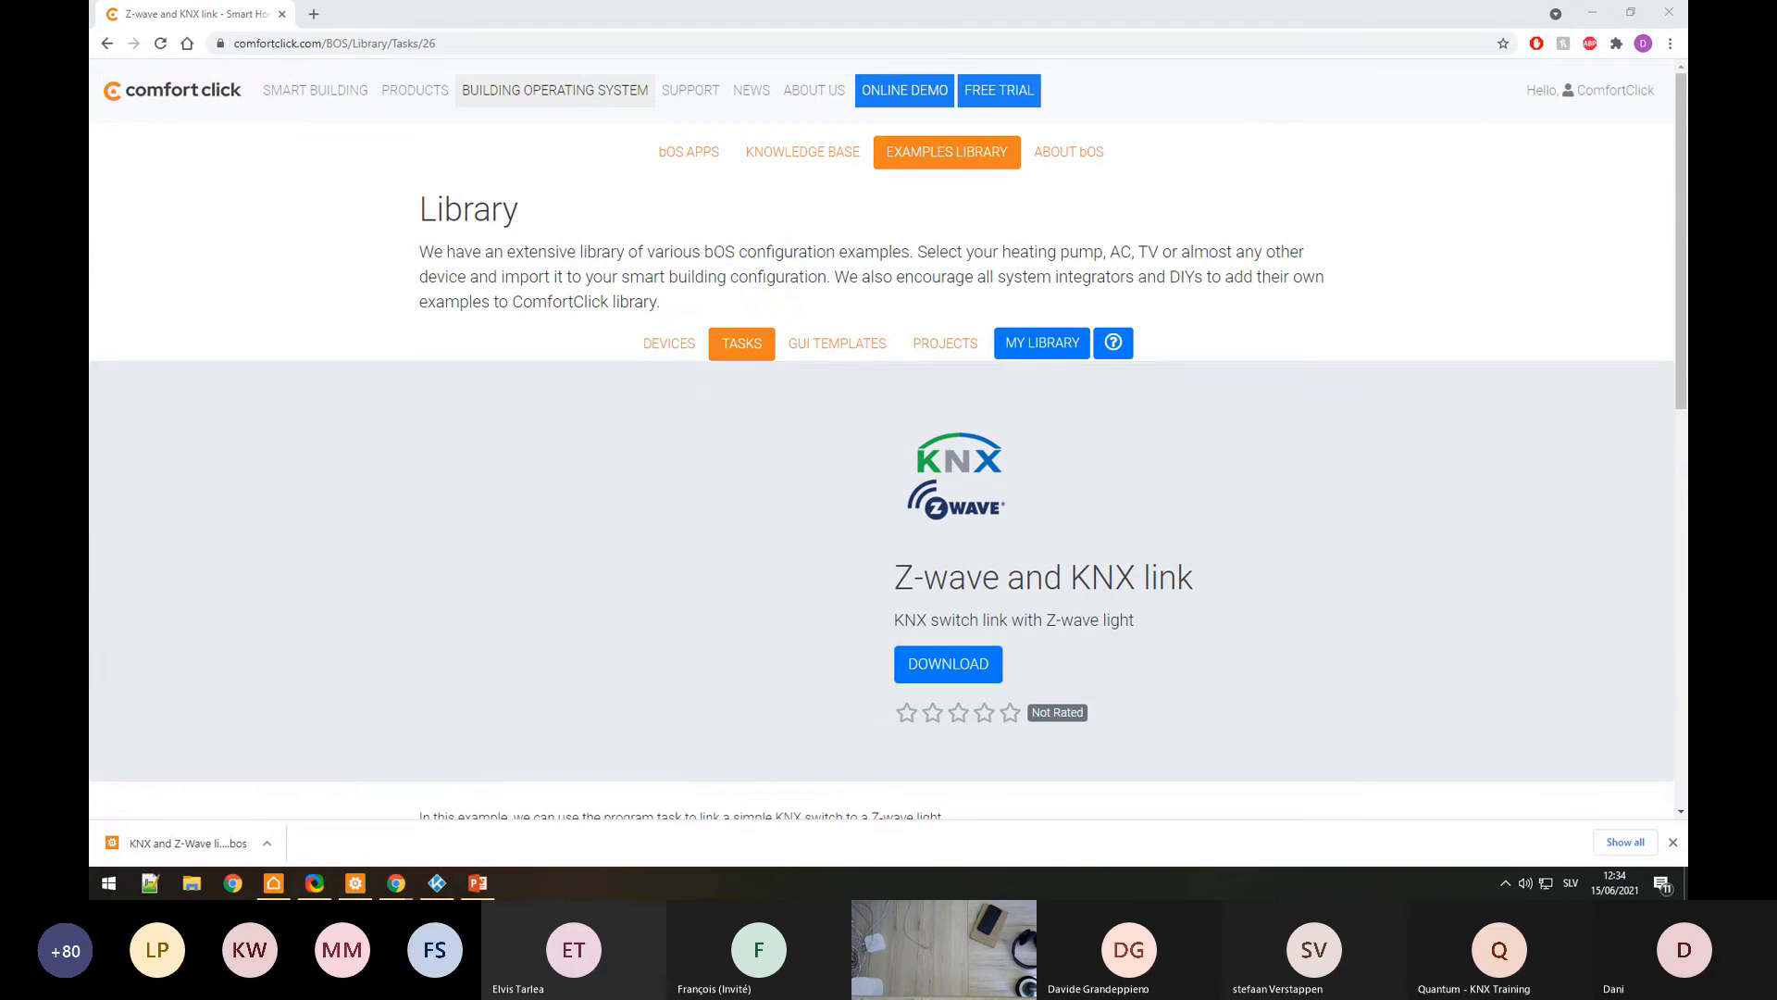
click(356, 883)
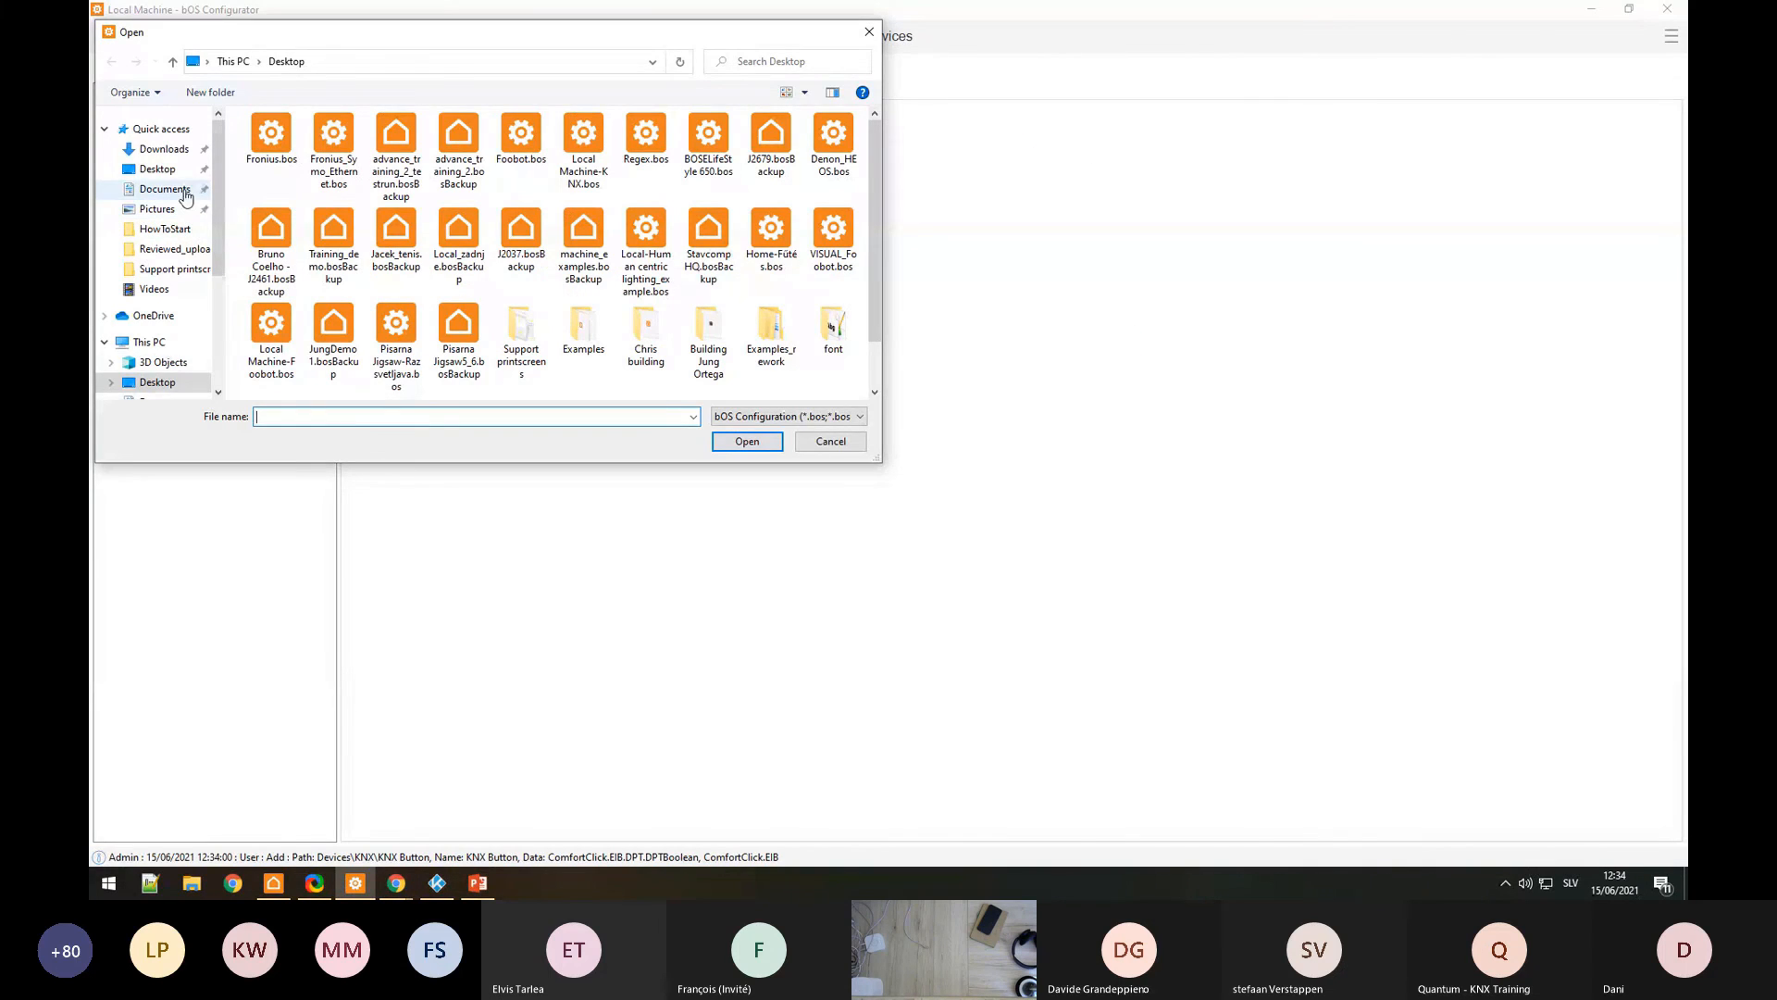
Step: Import 'KNX and Z-Wave link.bos' from Downloads as new items under Devices and expand its folder
click(165, 150)
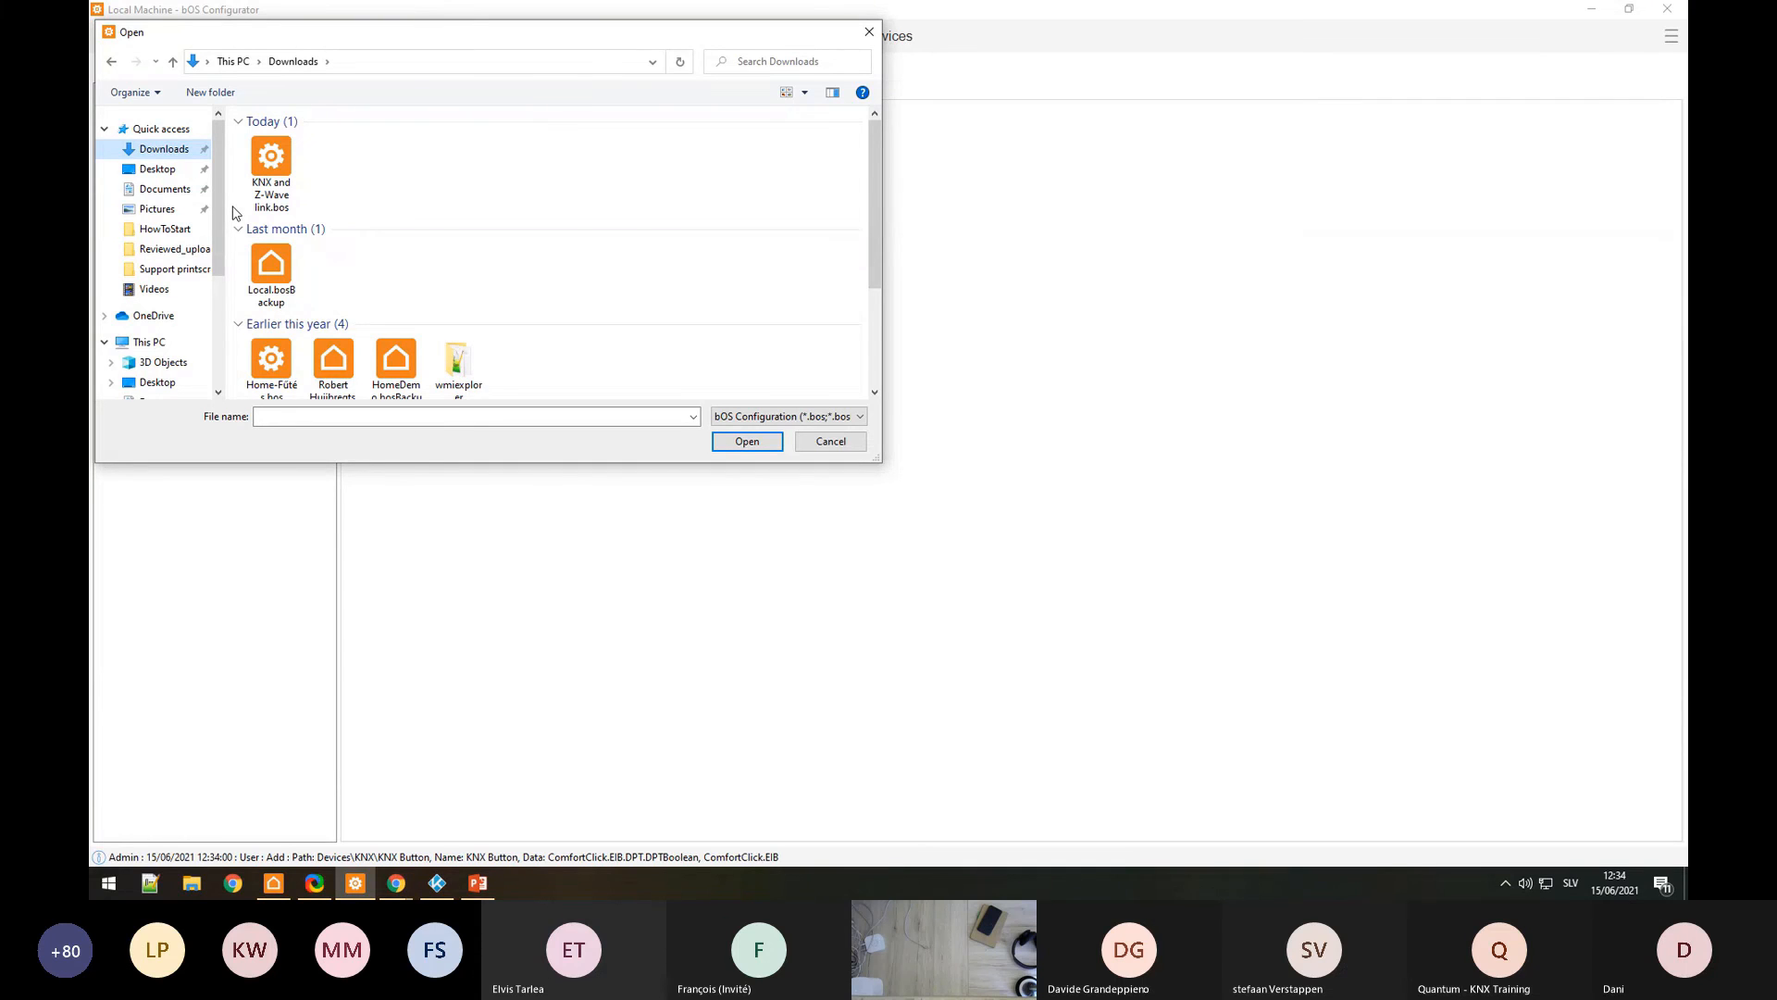
double_click(254, 155)
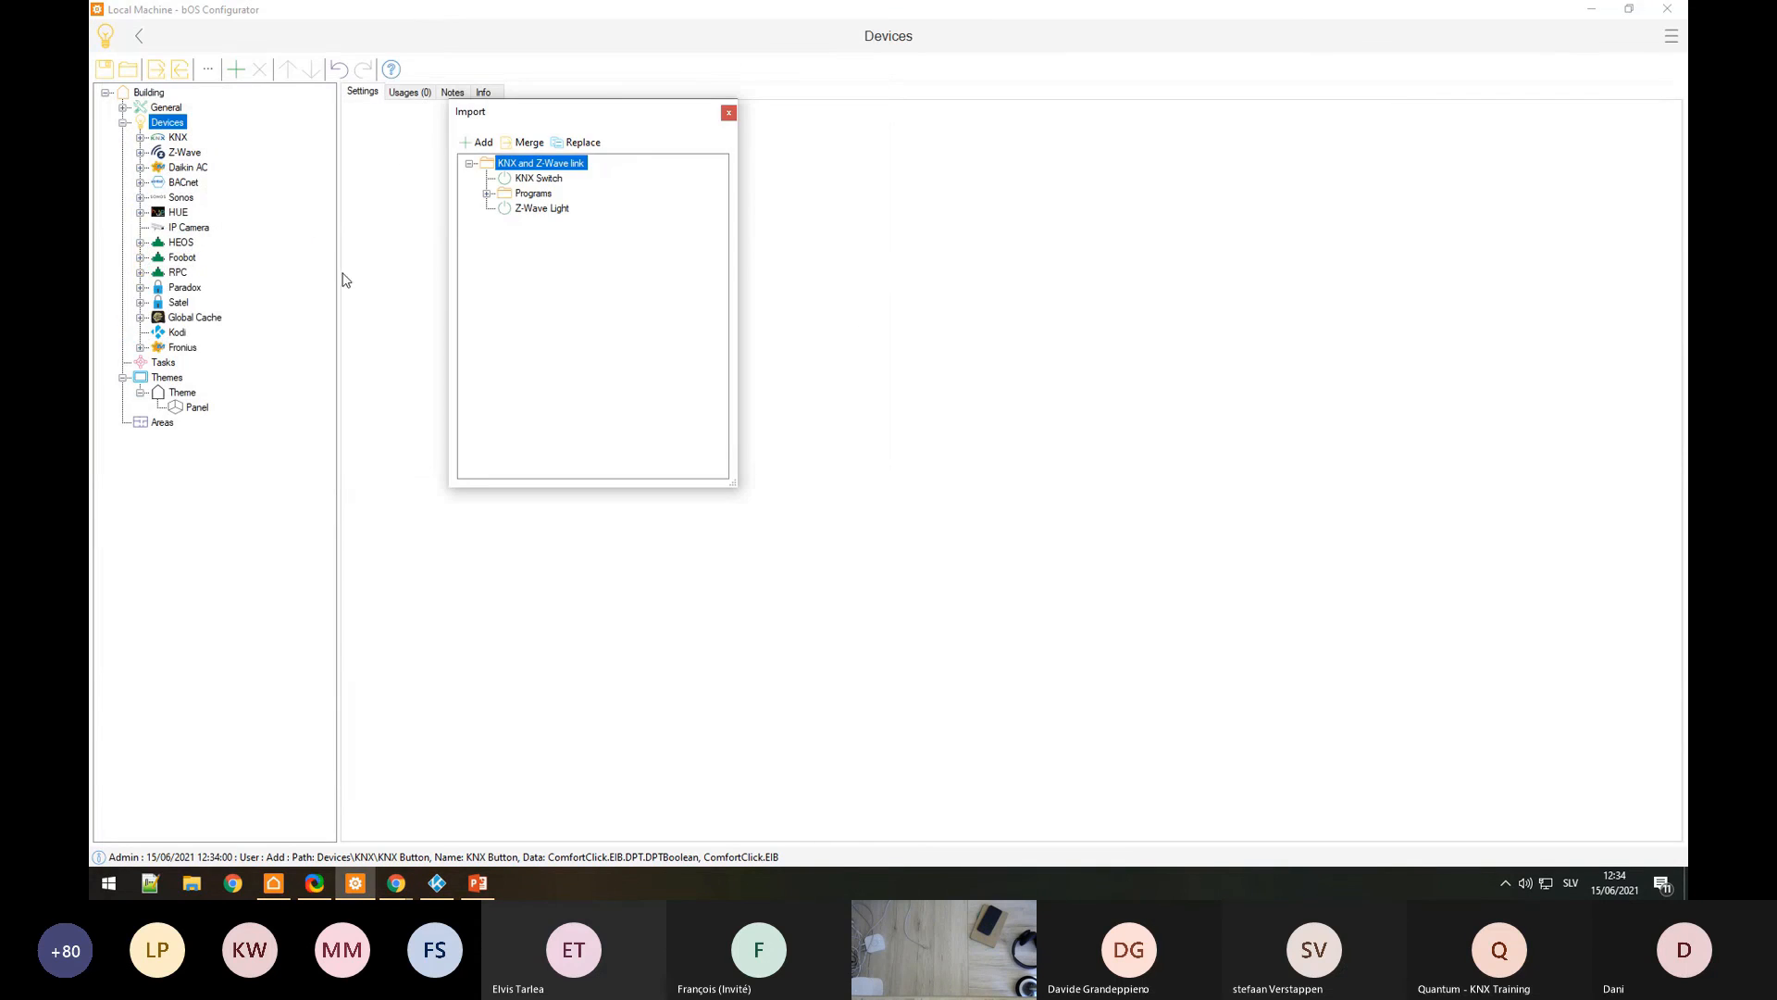
click(478, 143)
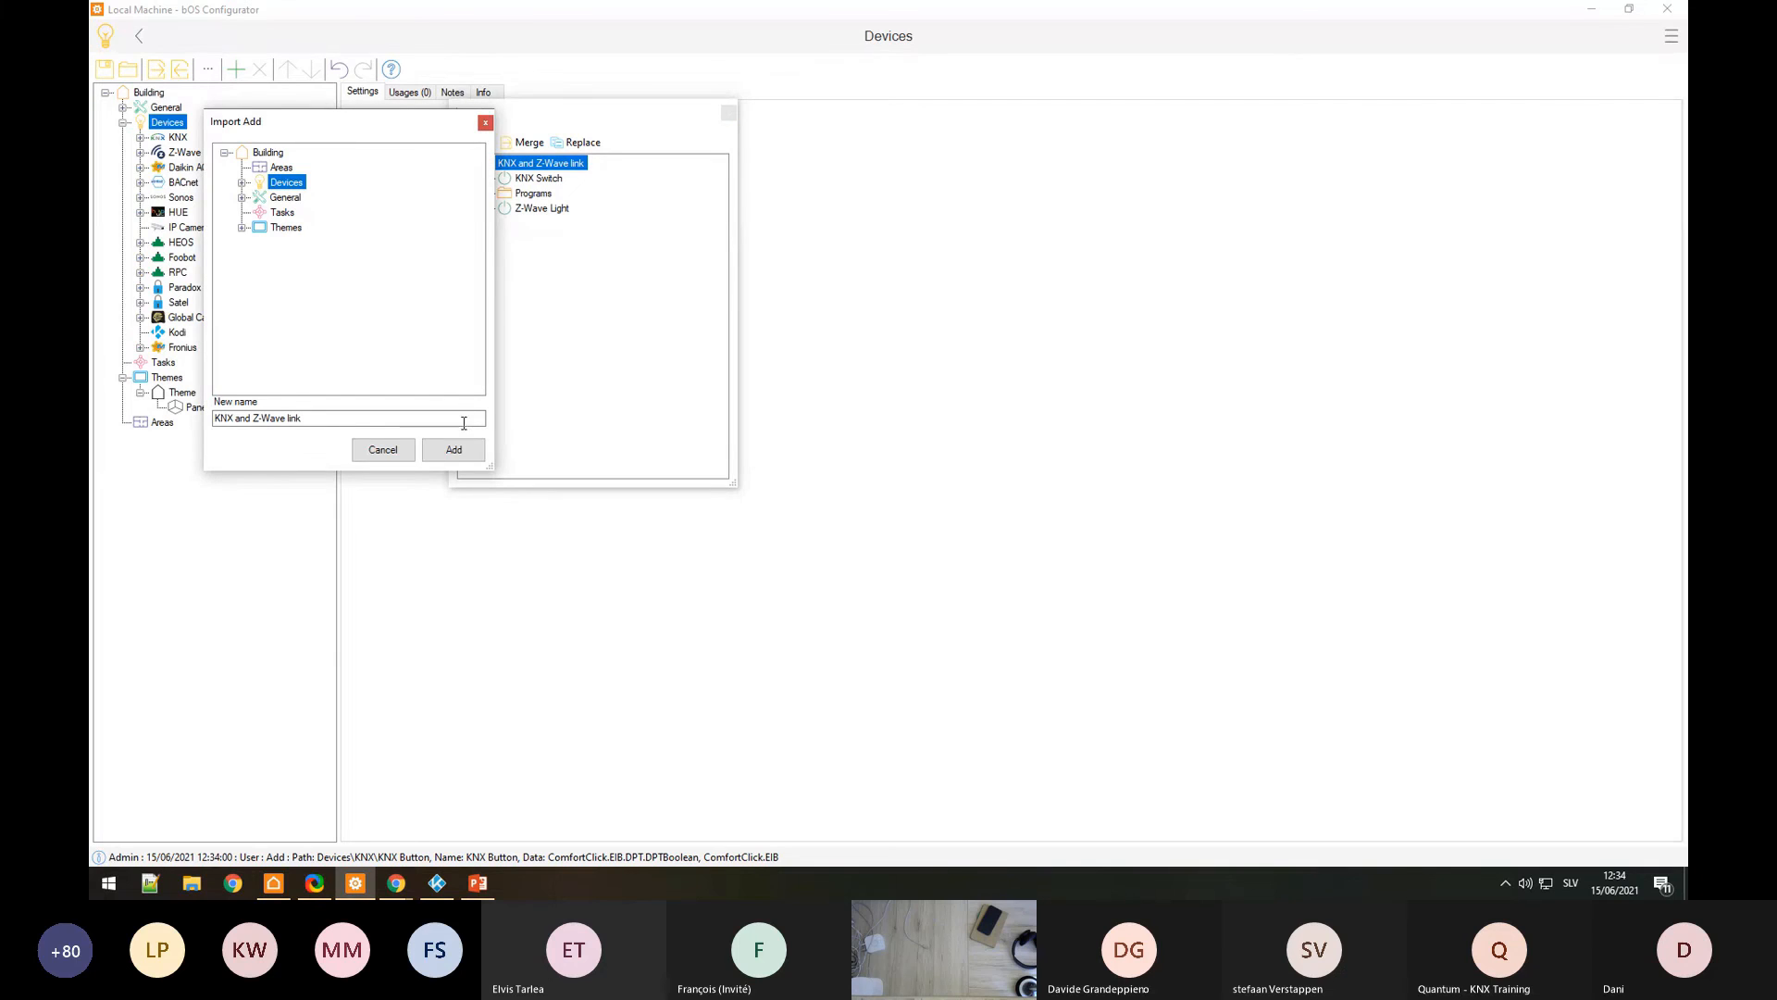
click(451, 449)
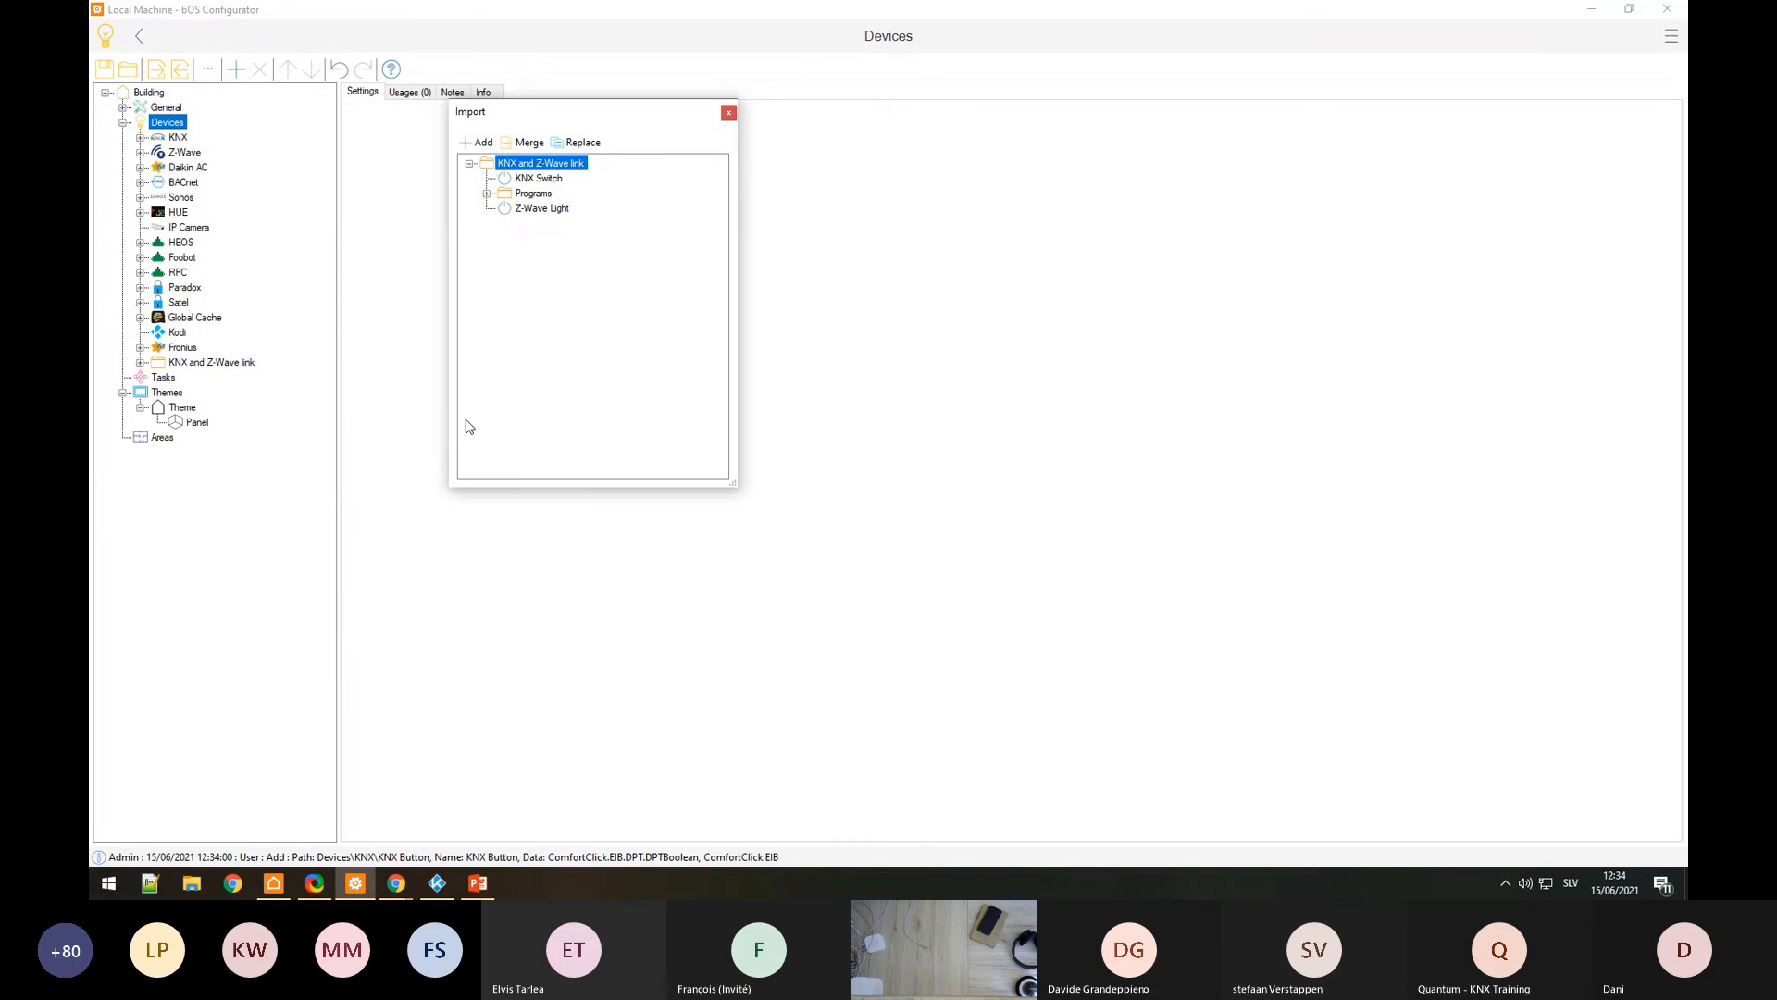
click(729, 114)
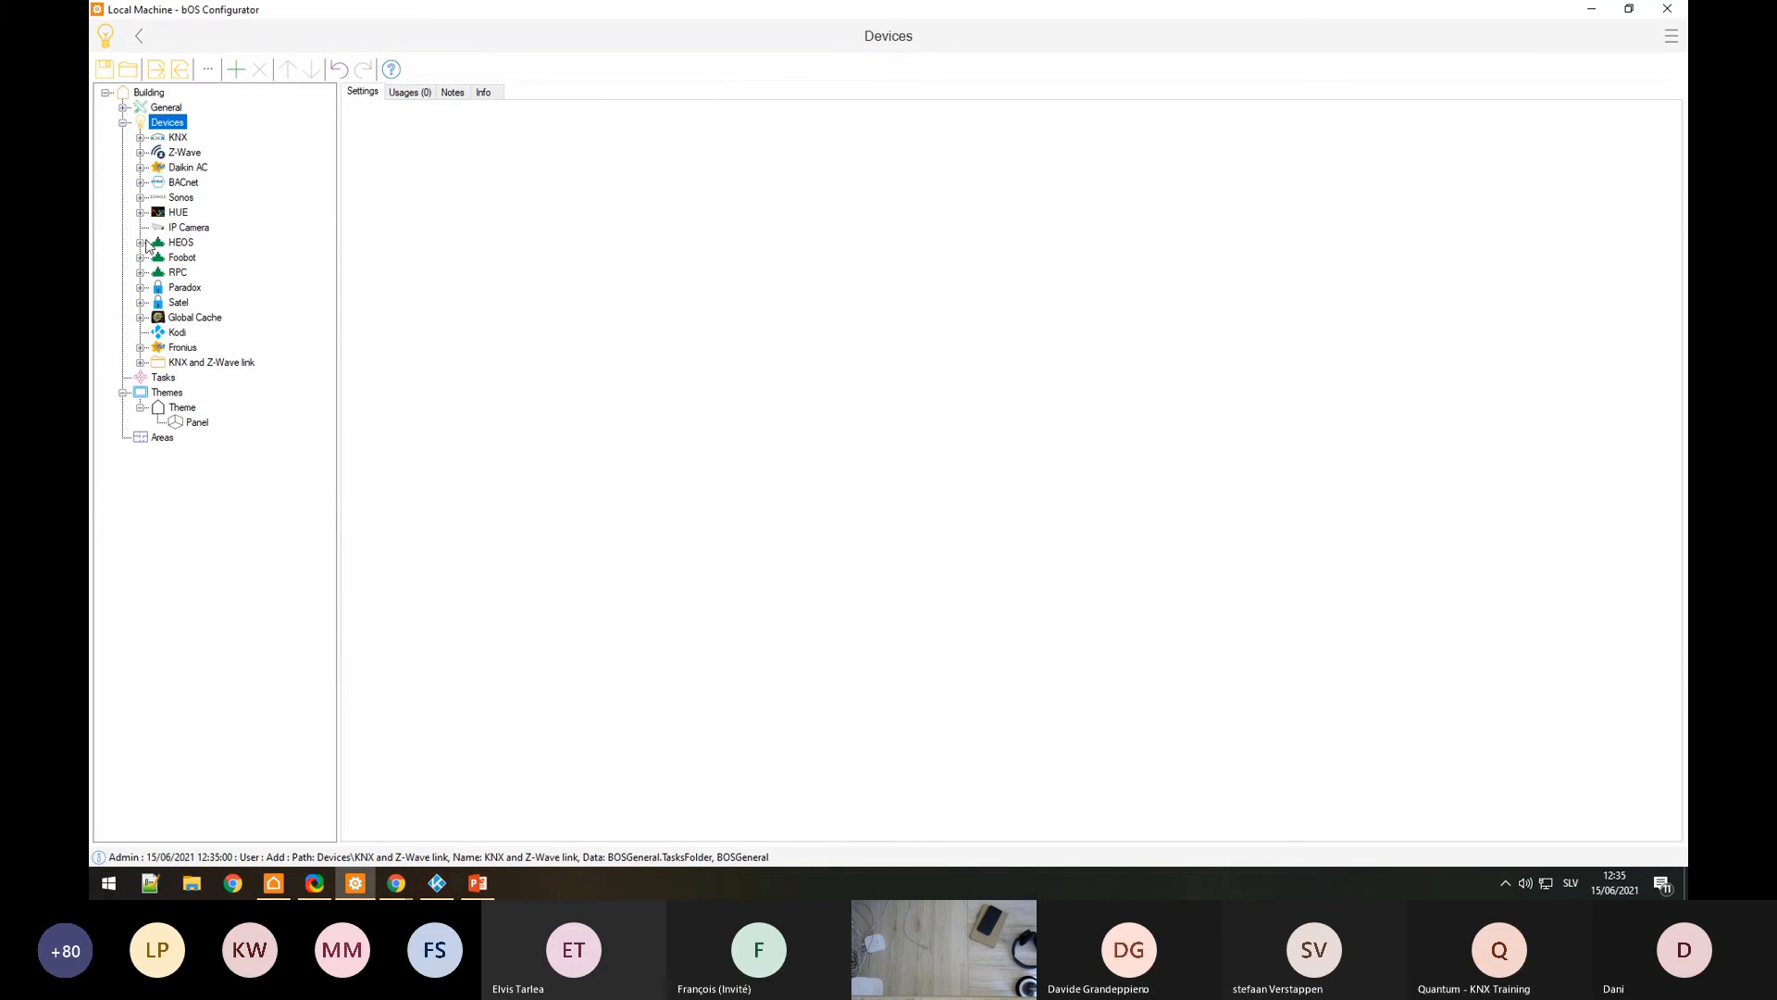
click(141, 362)
Step: Rename the link's Z-Wave Light object to 'HUE Lamp'
click(160, 378)
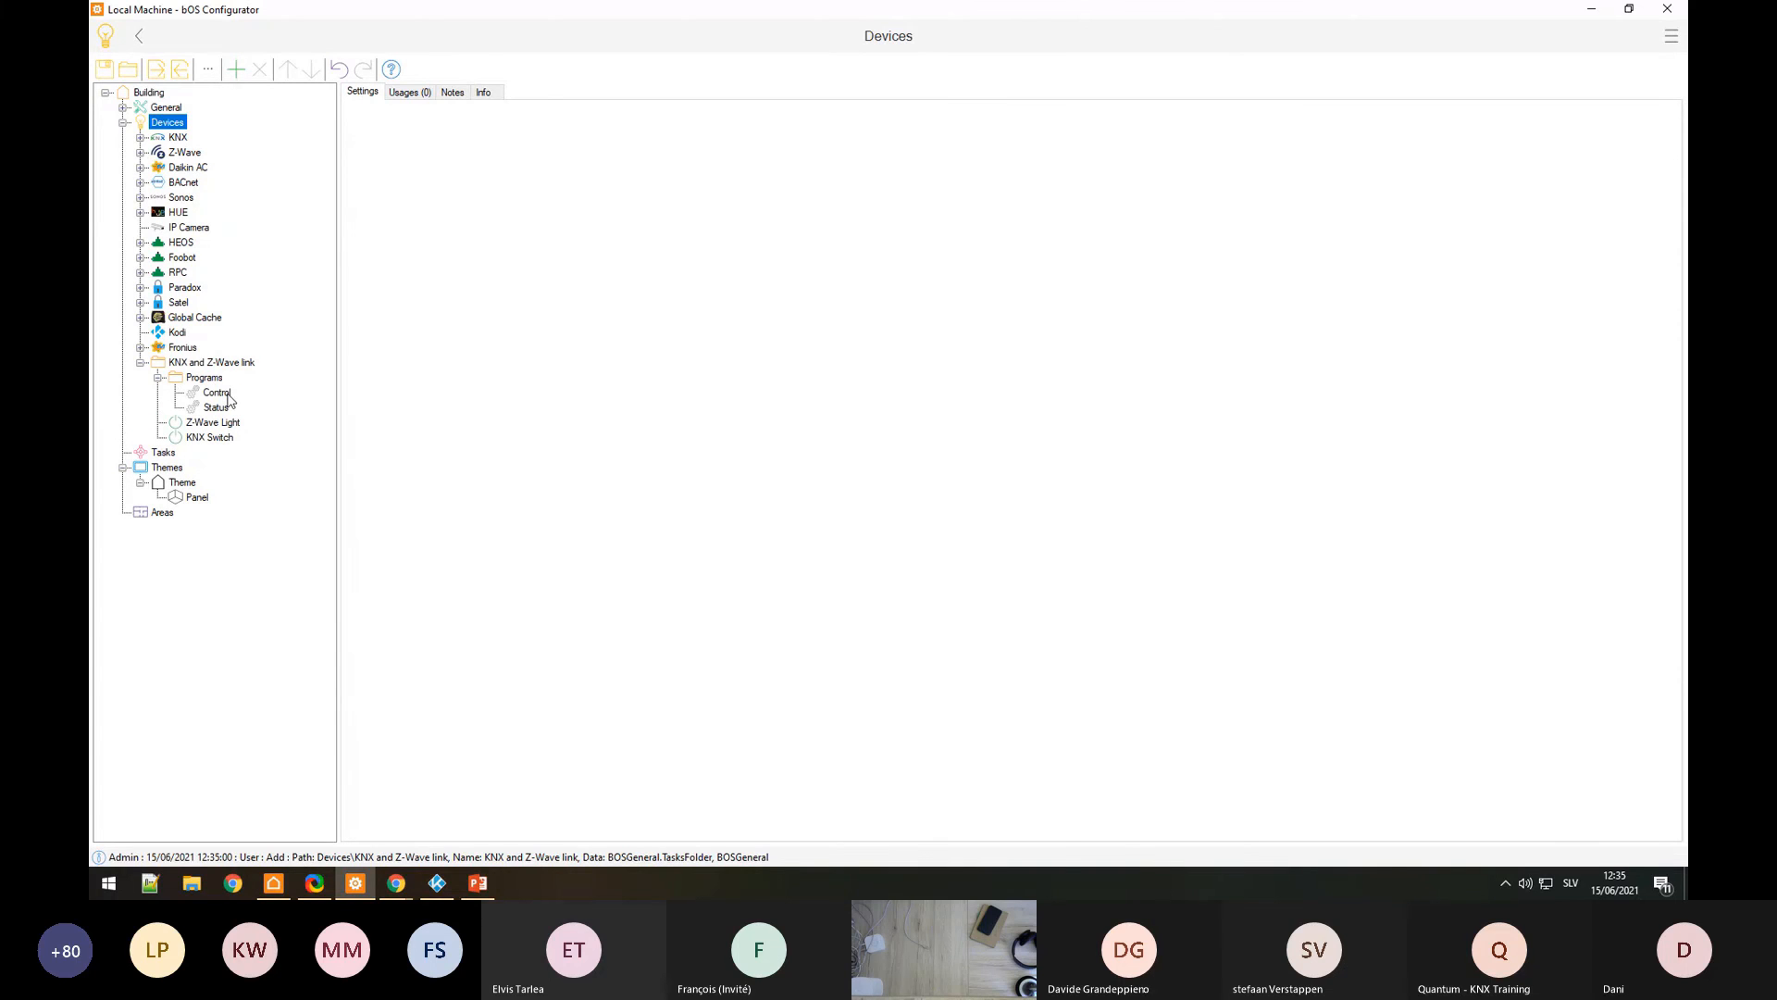
click(214, 424)
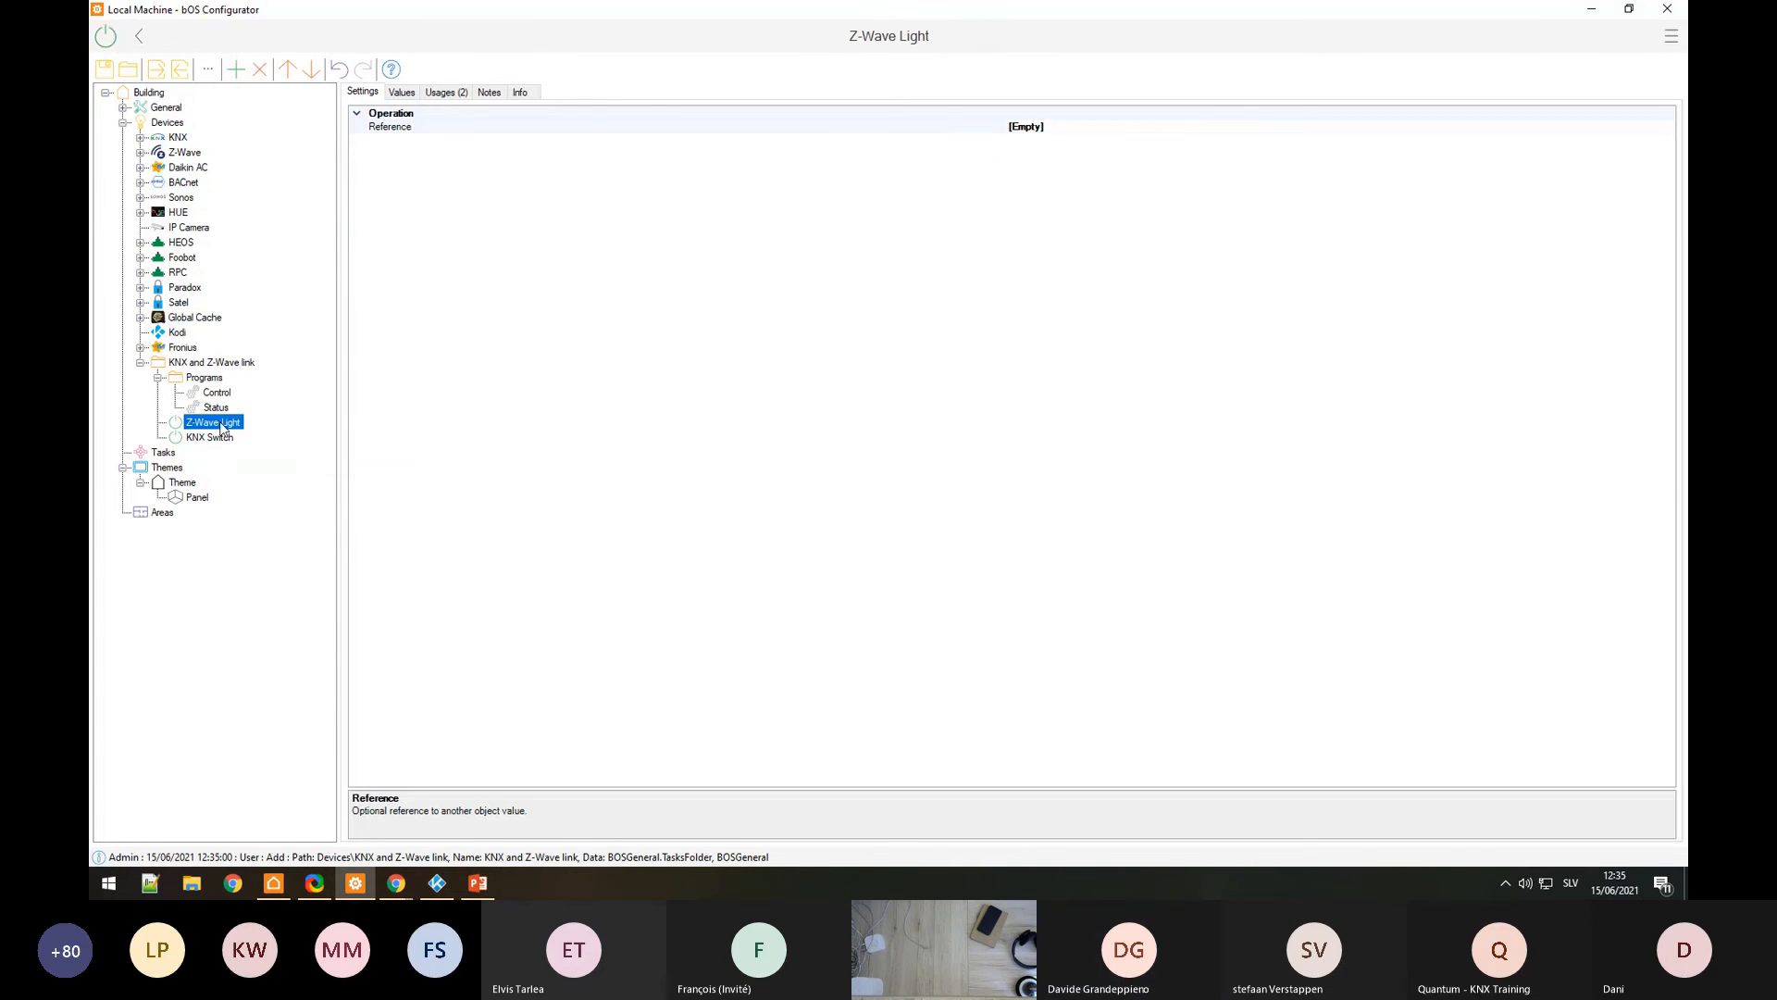
click(222, 428)
text(HUE)
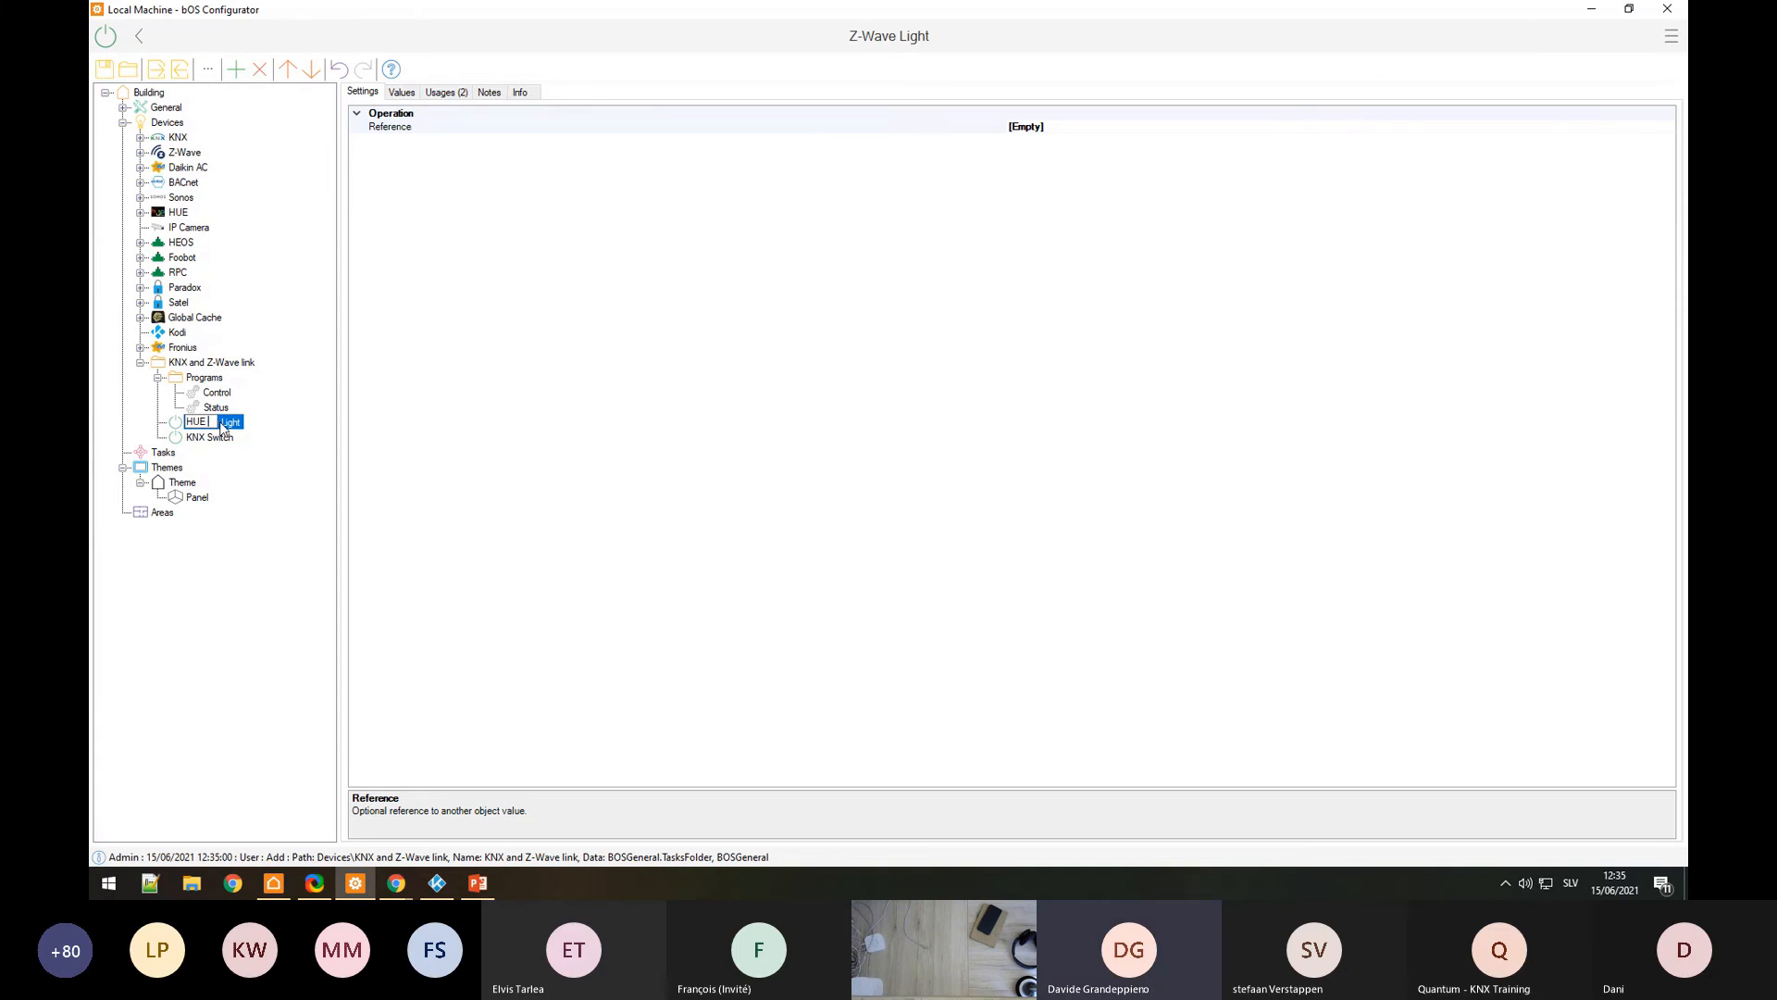
text( Lamp)
key(Return)
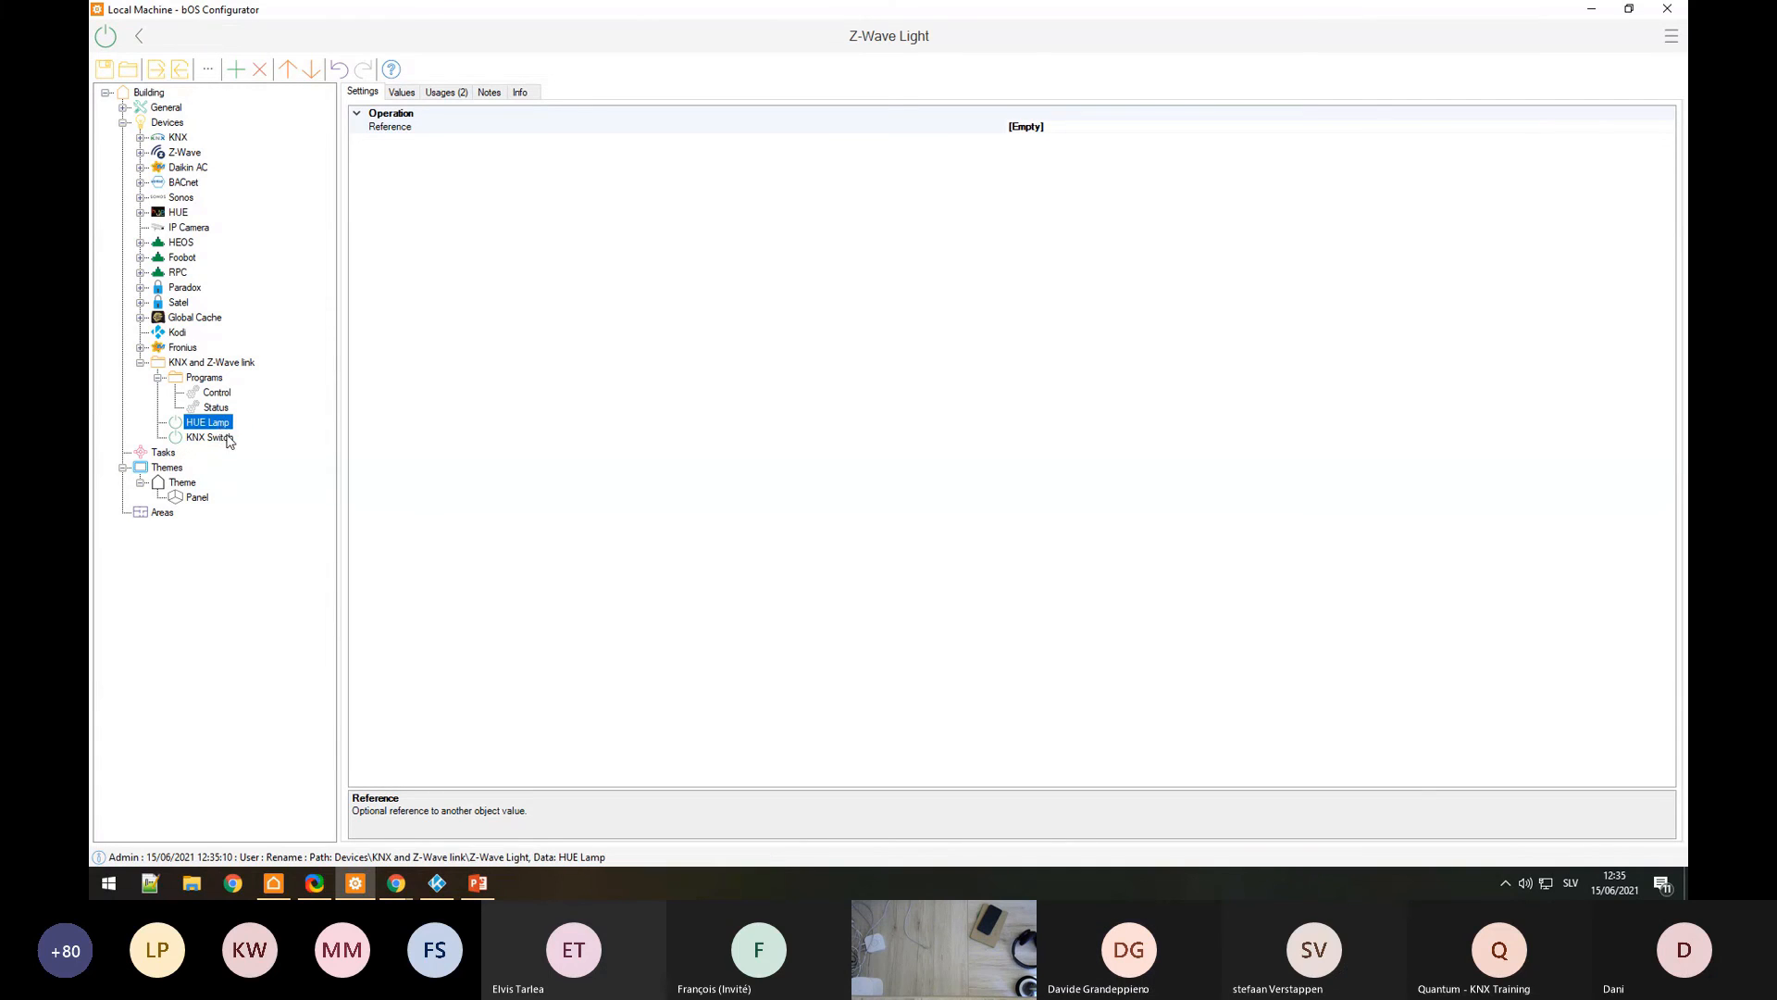
Step: Set KNX Switch's Reference to the KNX Button's Value
click(236, 438)
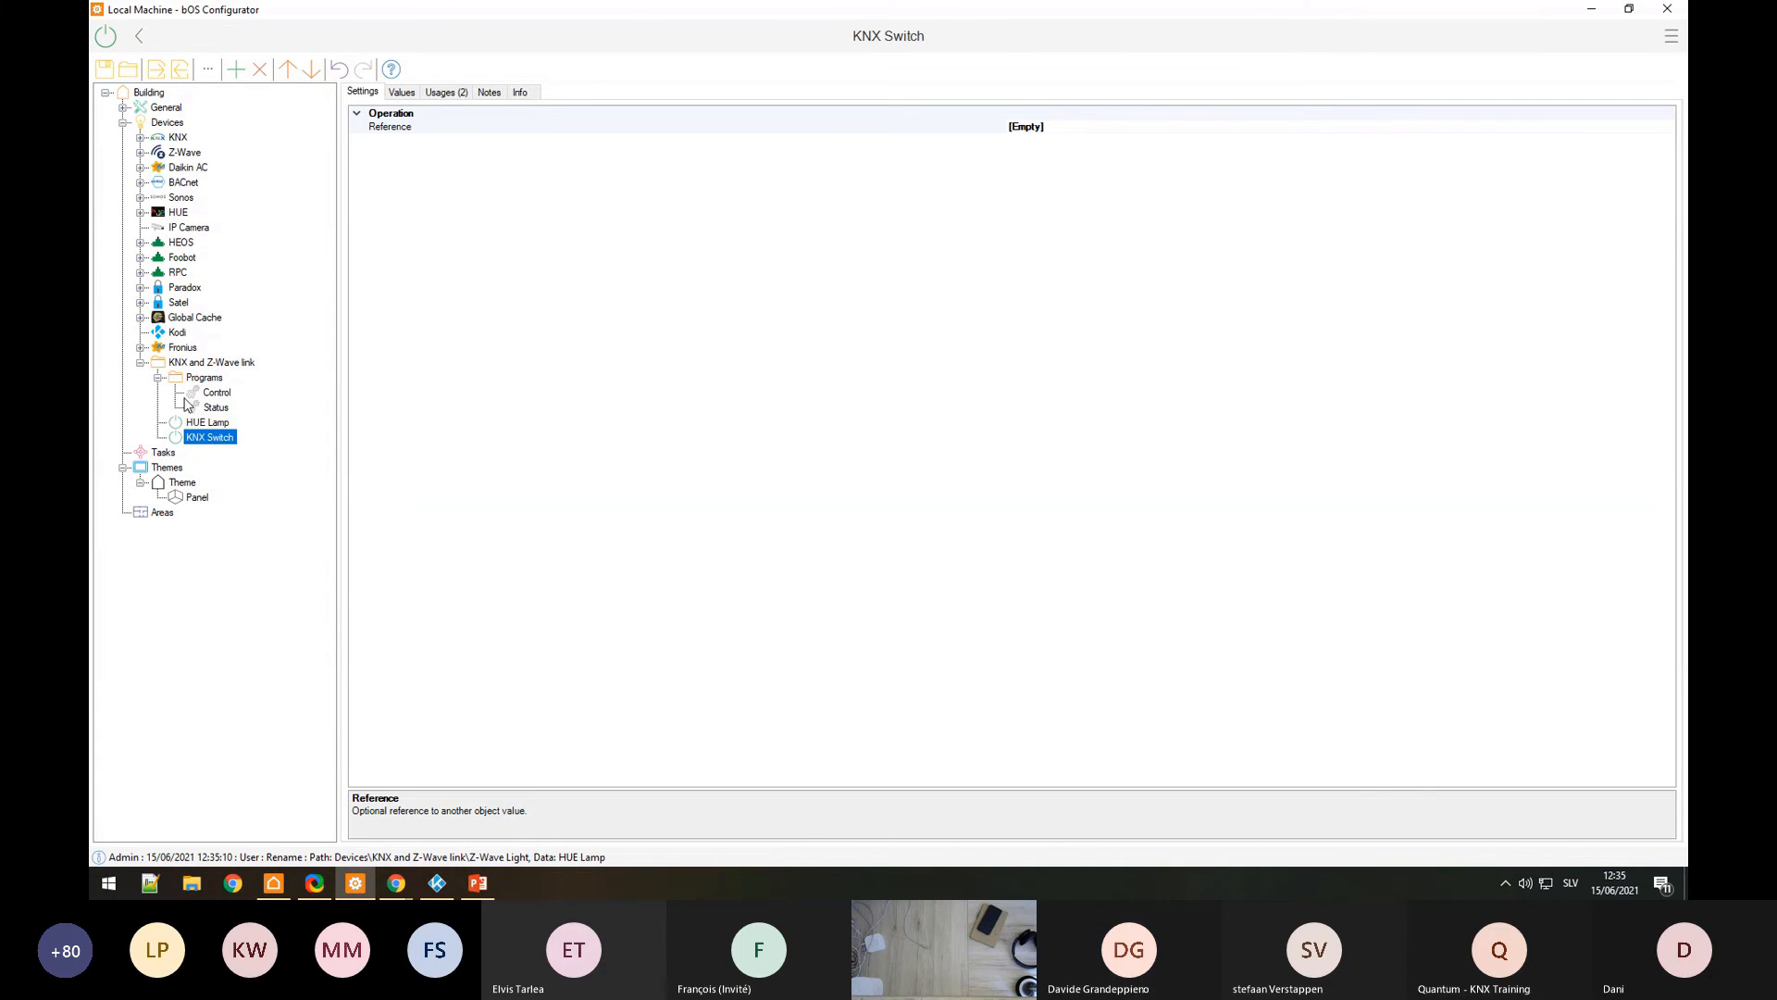
click(1669, 129)
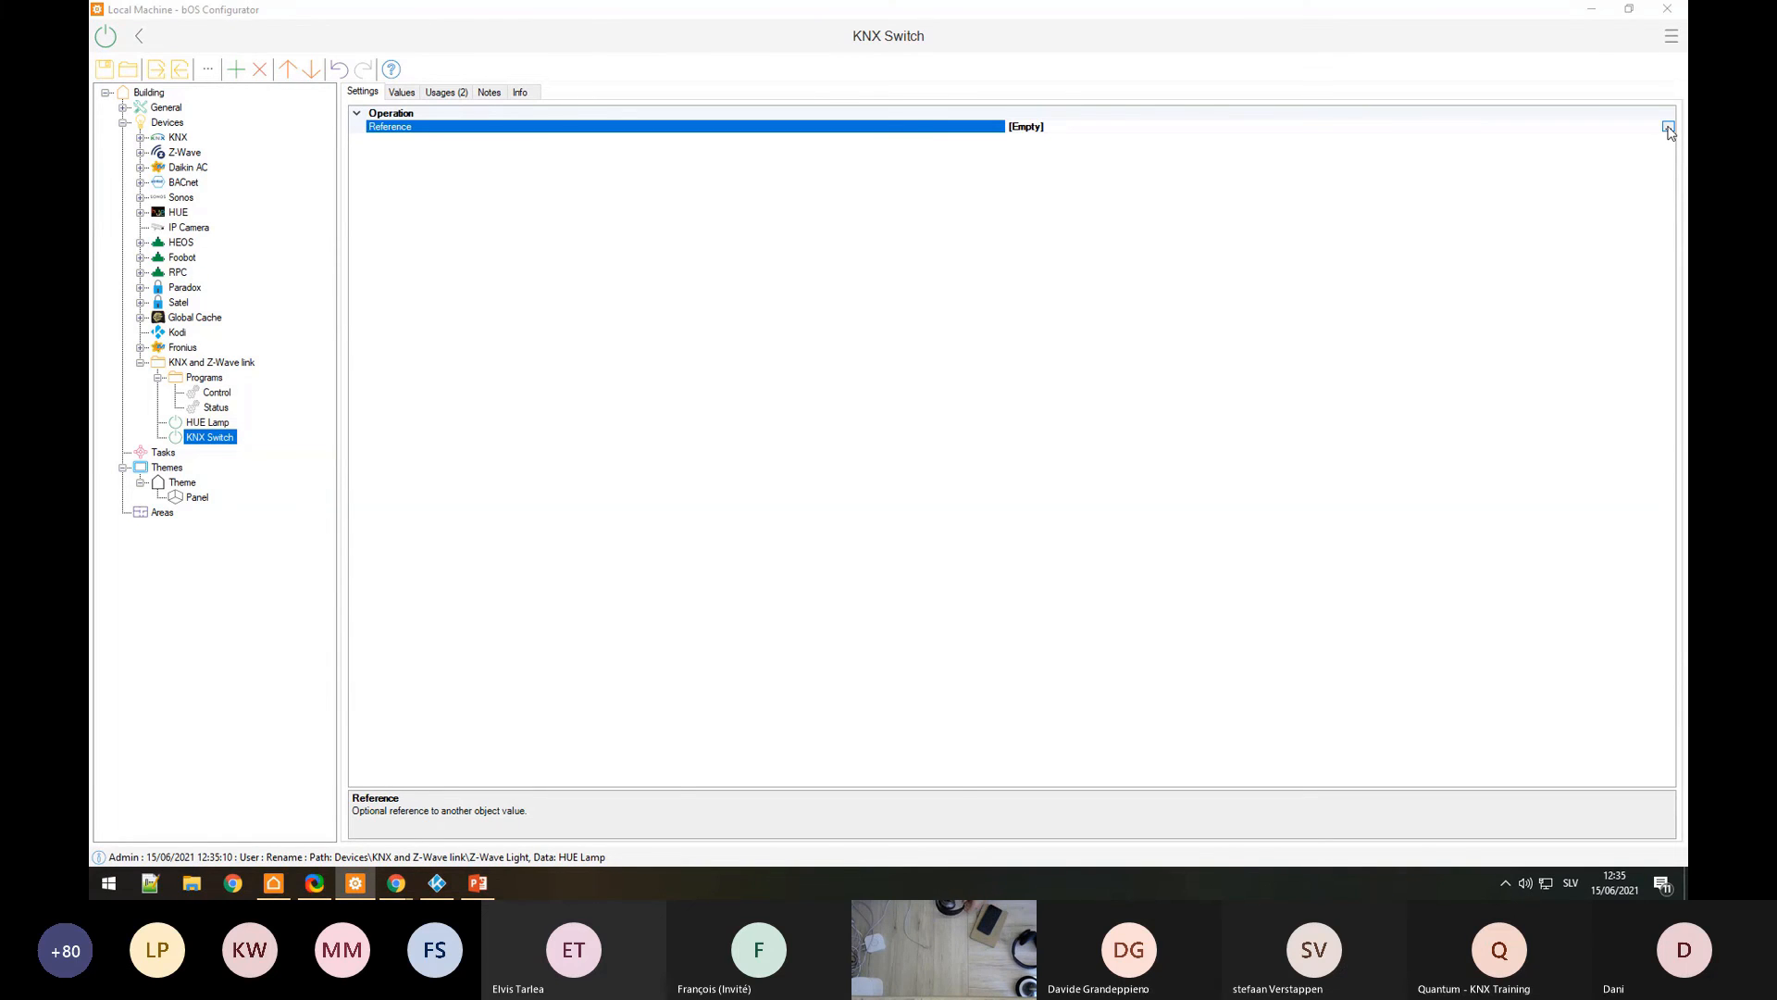
click(1669, 129)
click(677, 473)
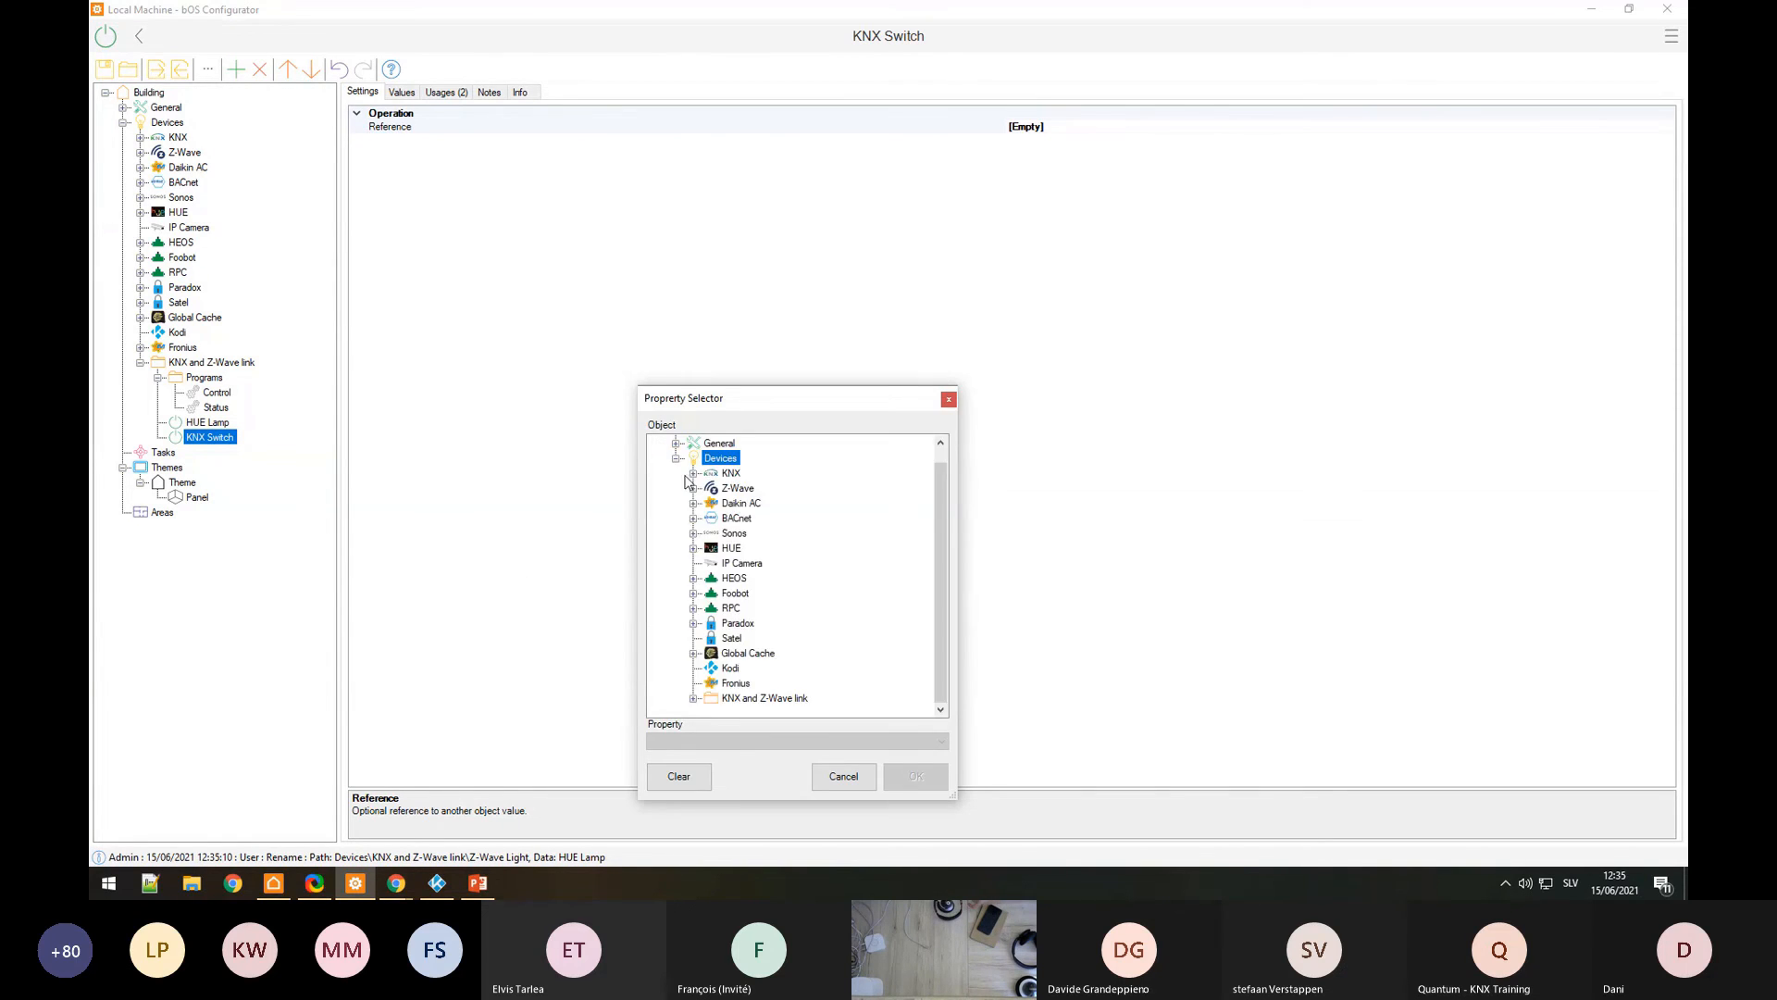
click(693, 473)
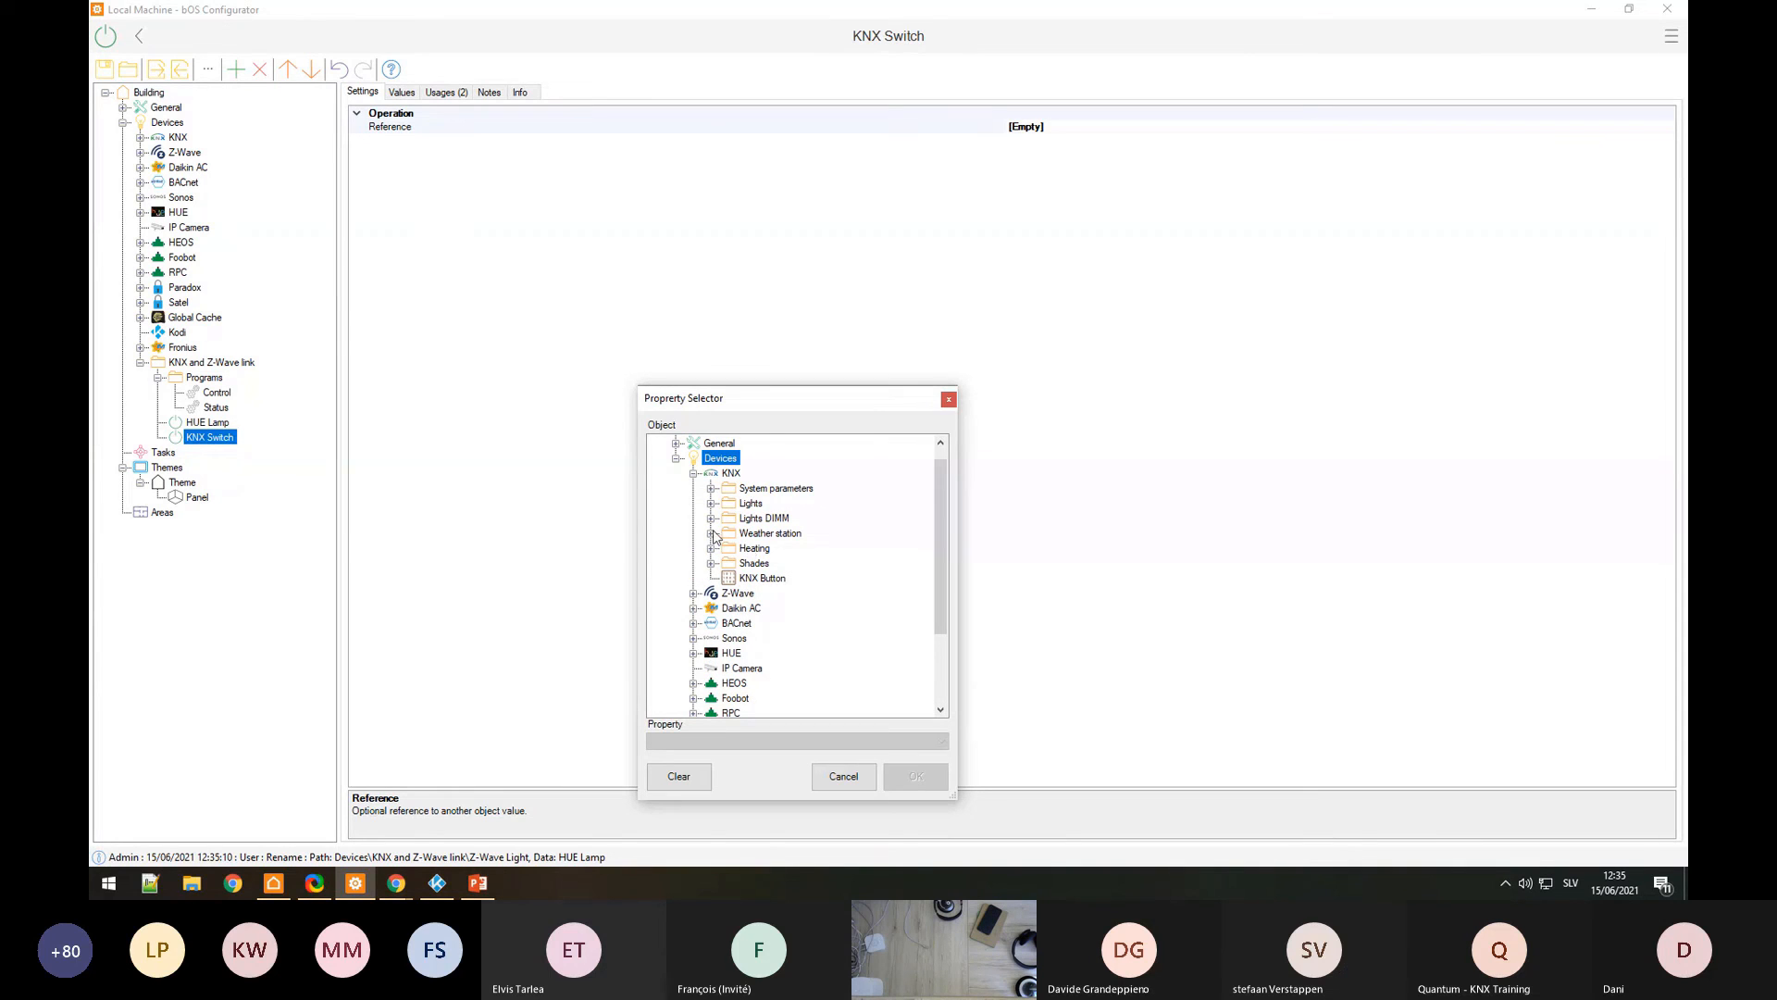
click(763, 578)
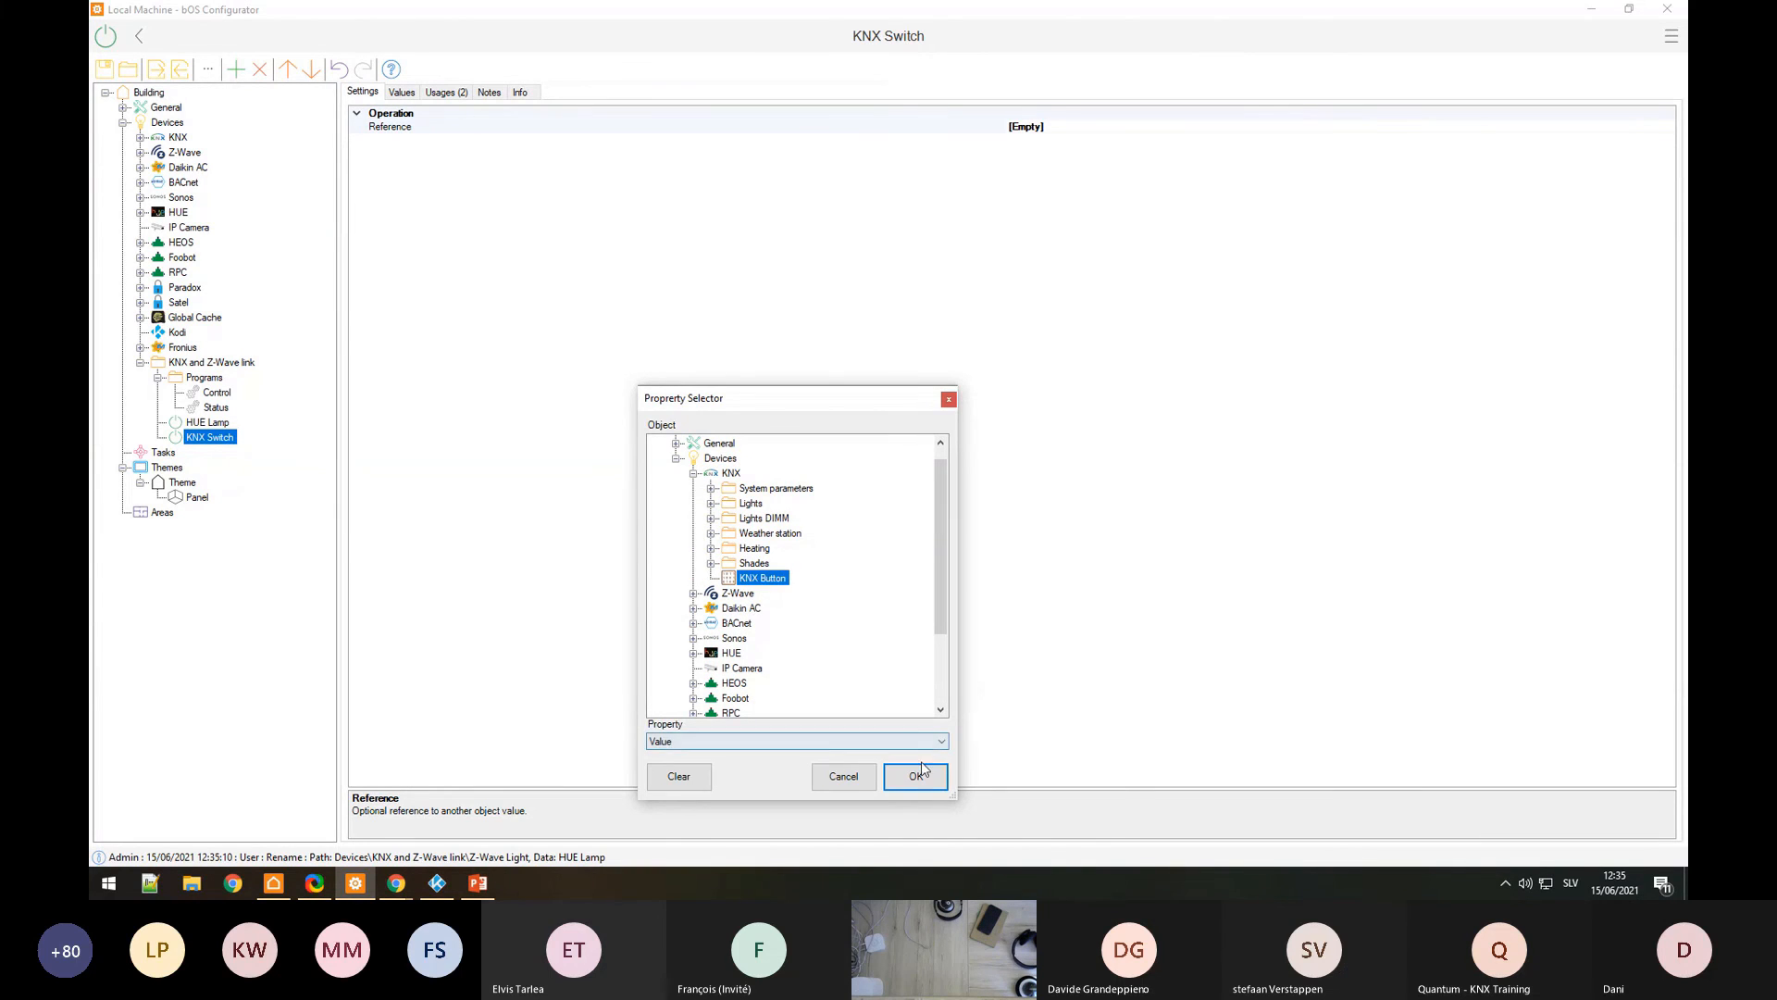
click(915, 776)
Step: Check Hue color lamp 1's values, then return to the HUE Lamp's settings
click(208, 425)
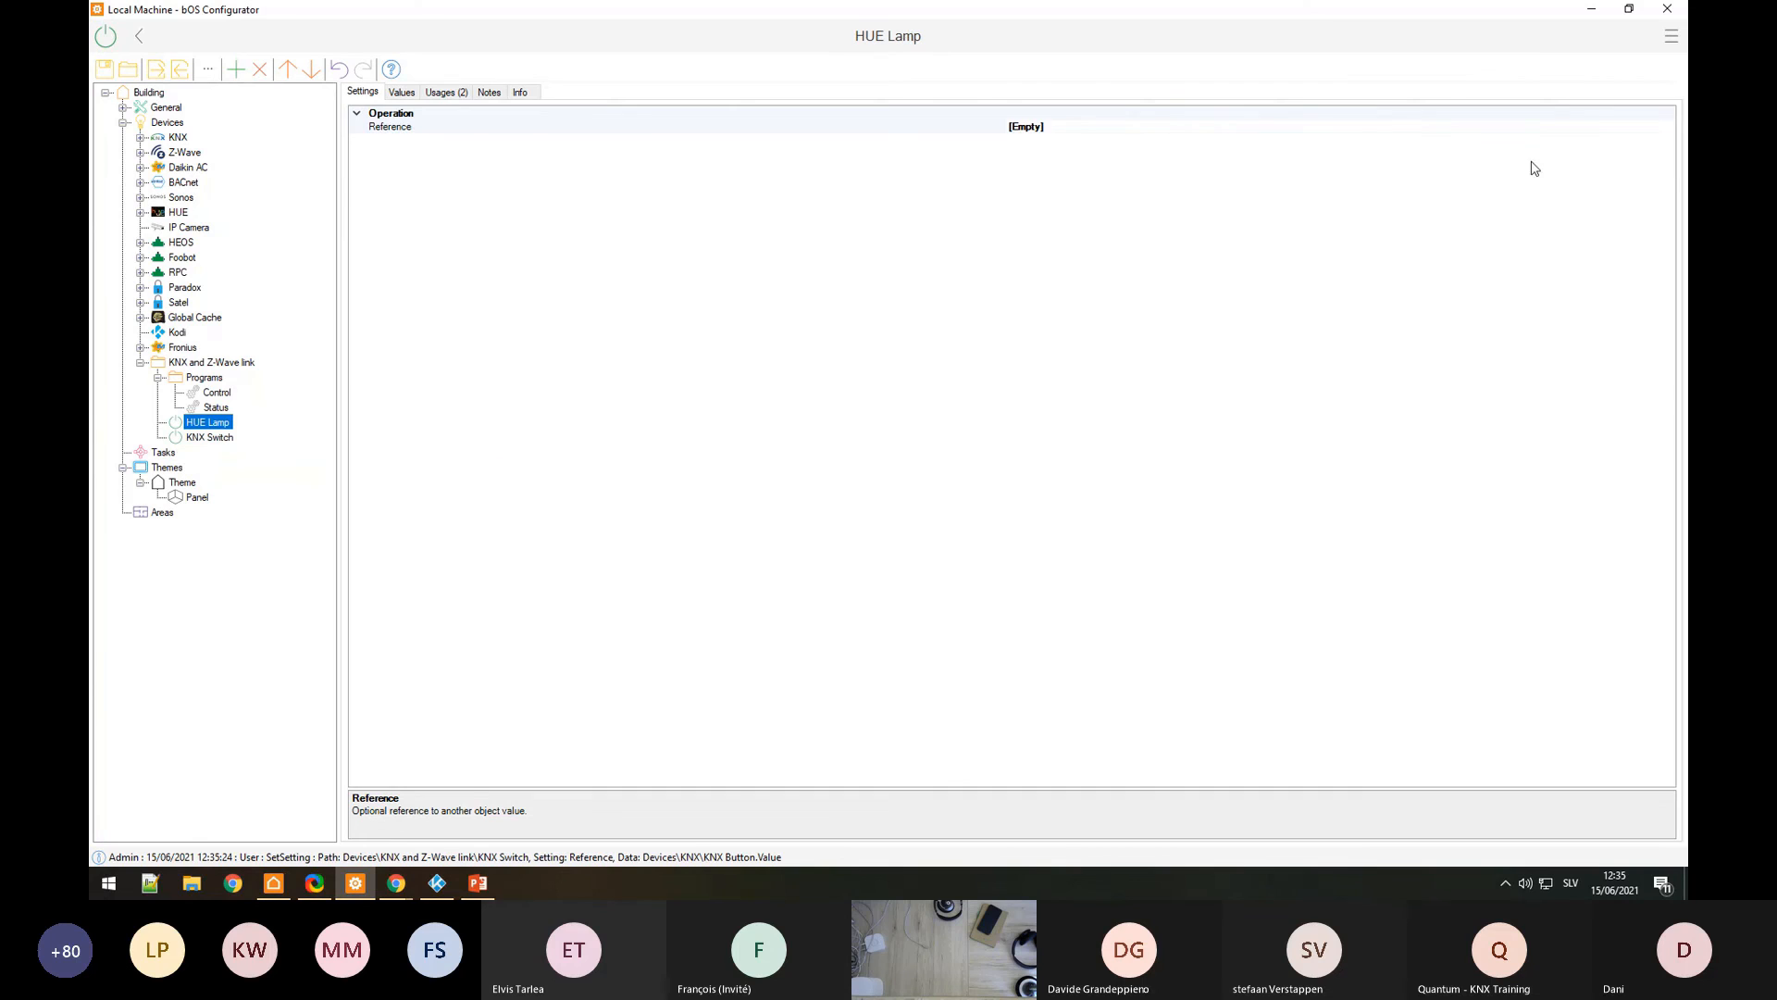
click(141, 212)
click(158, 228)
click(236, 242)
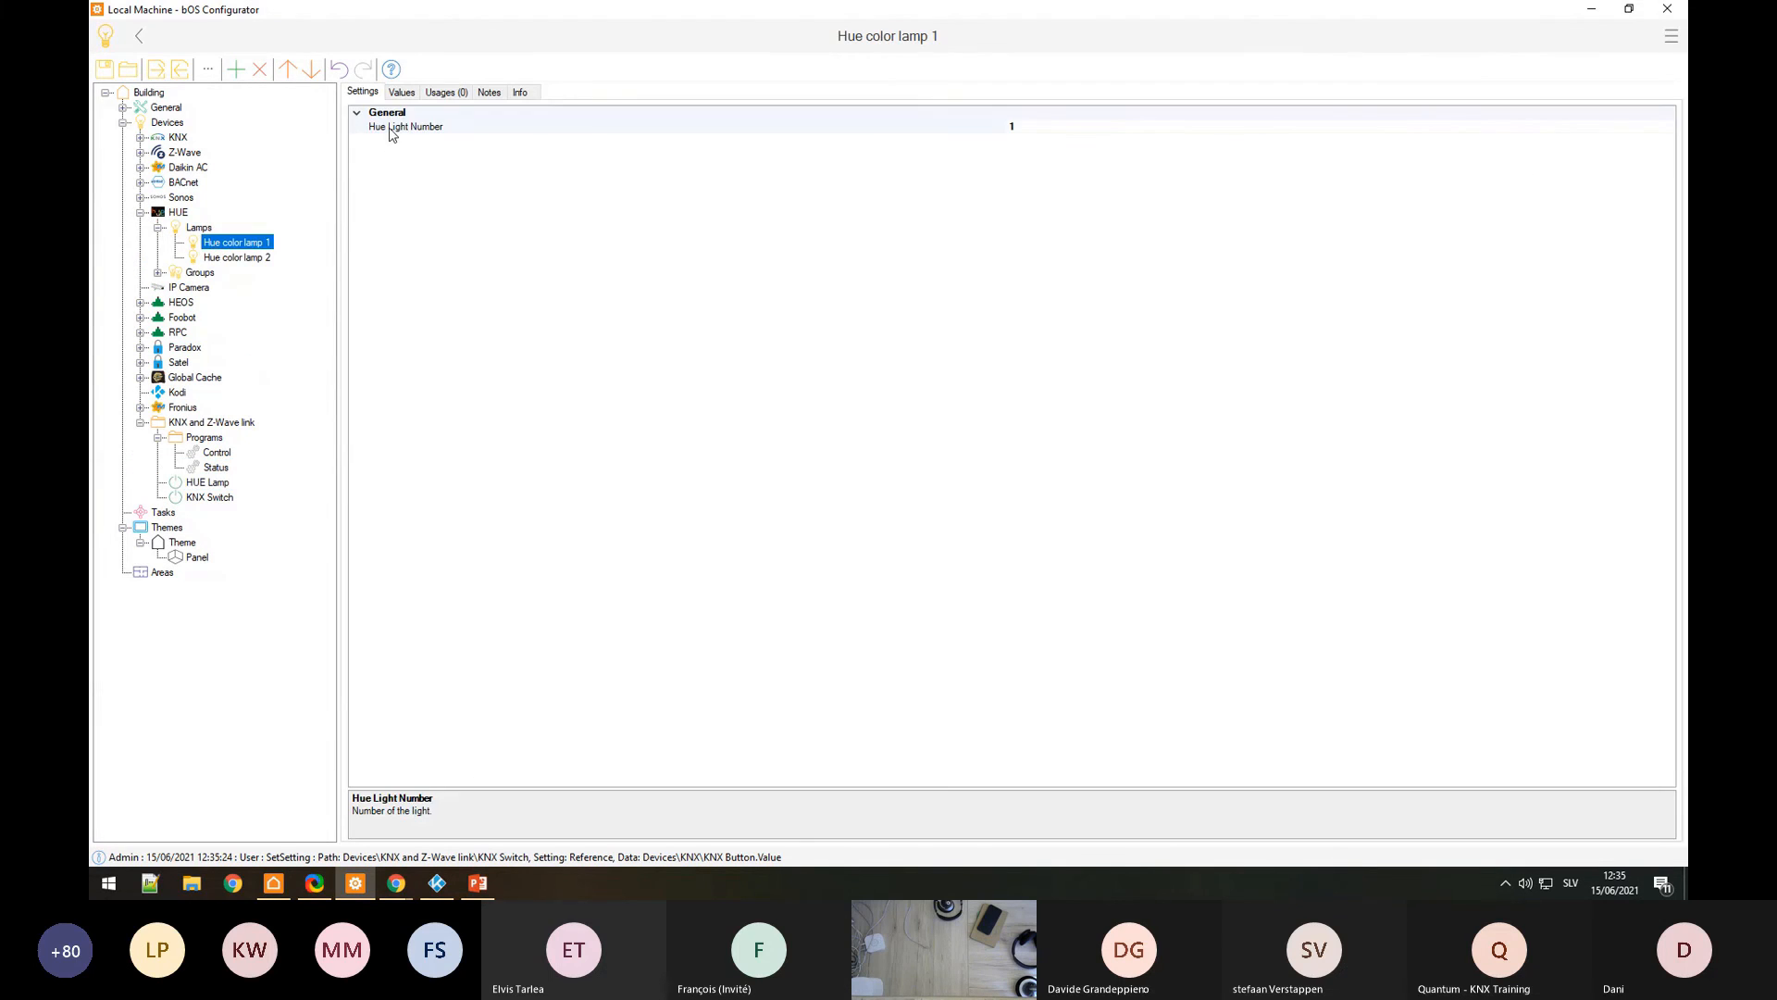
click(400, 92)
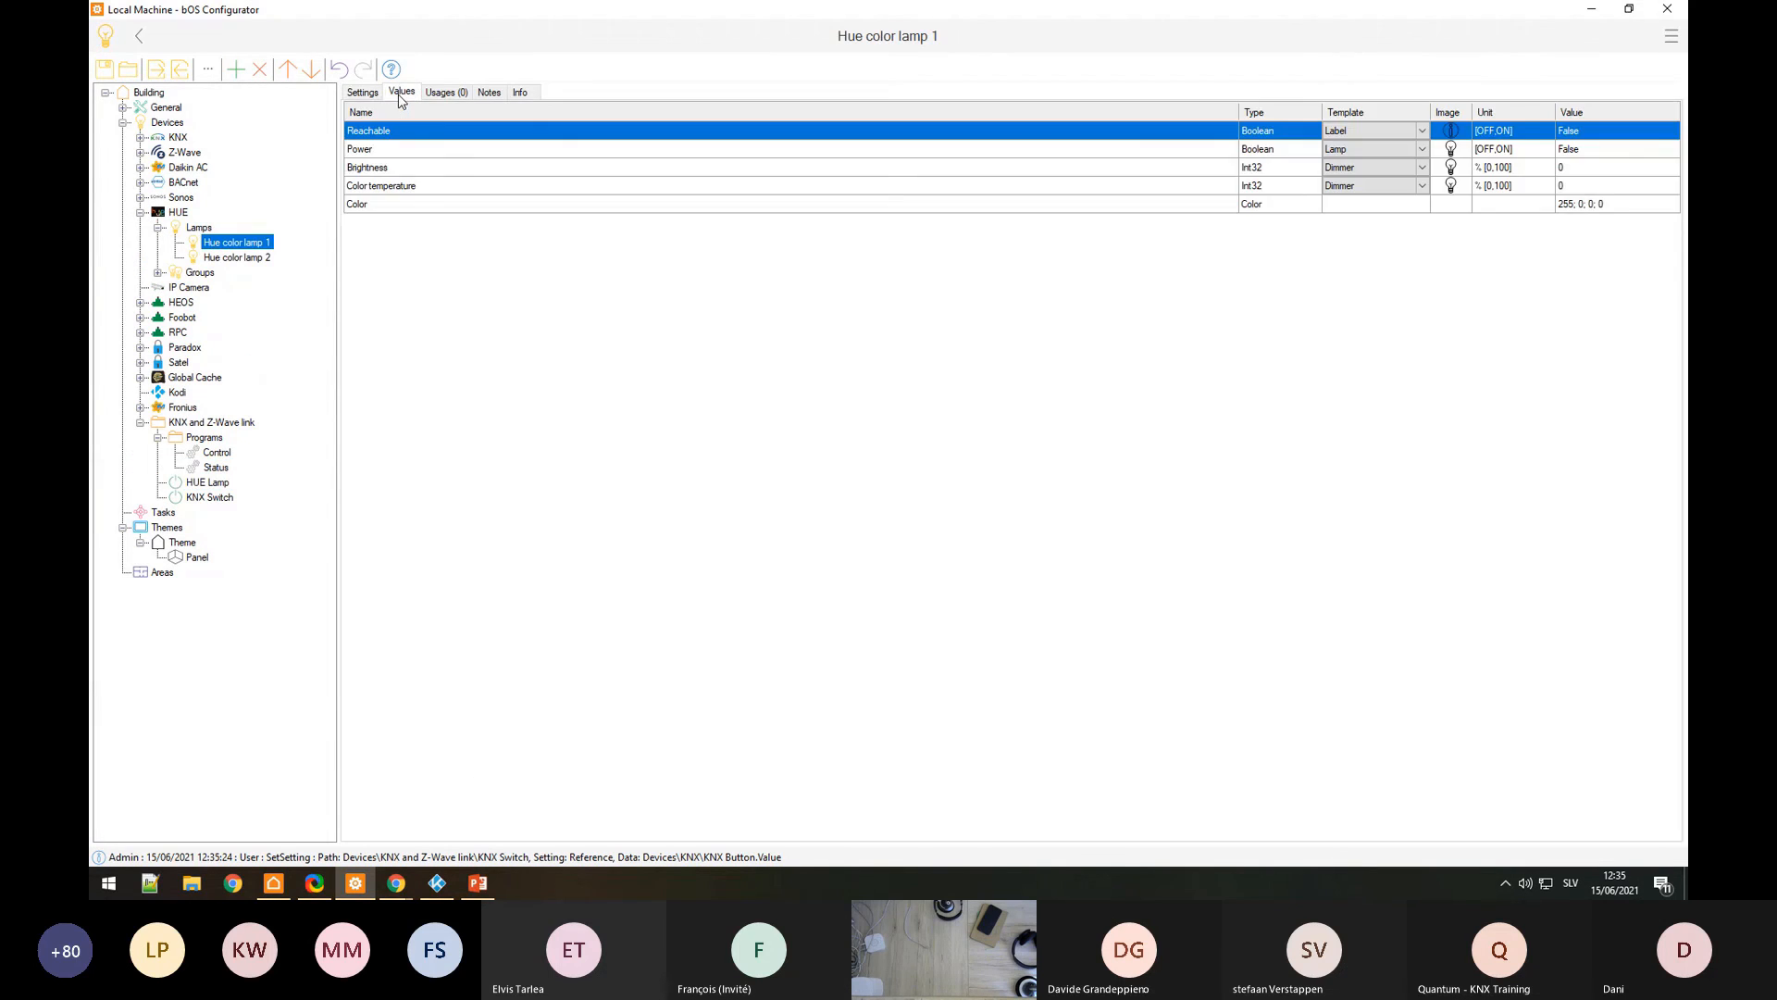
click(215, 484)
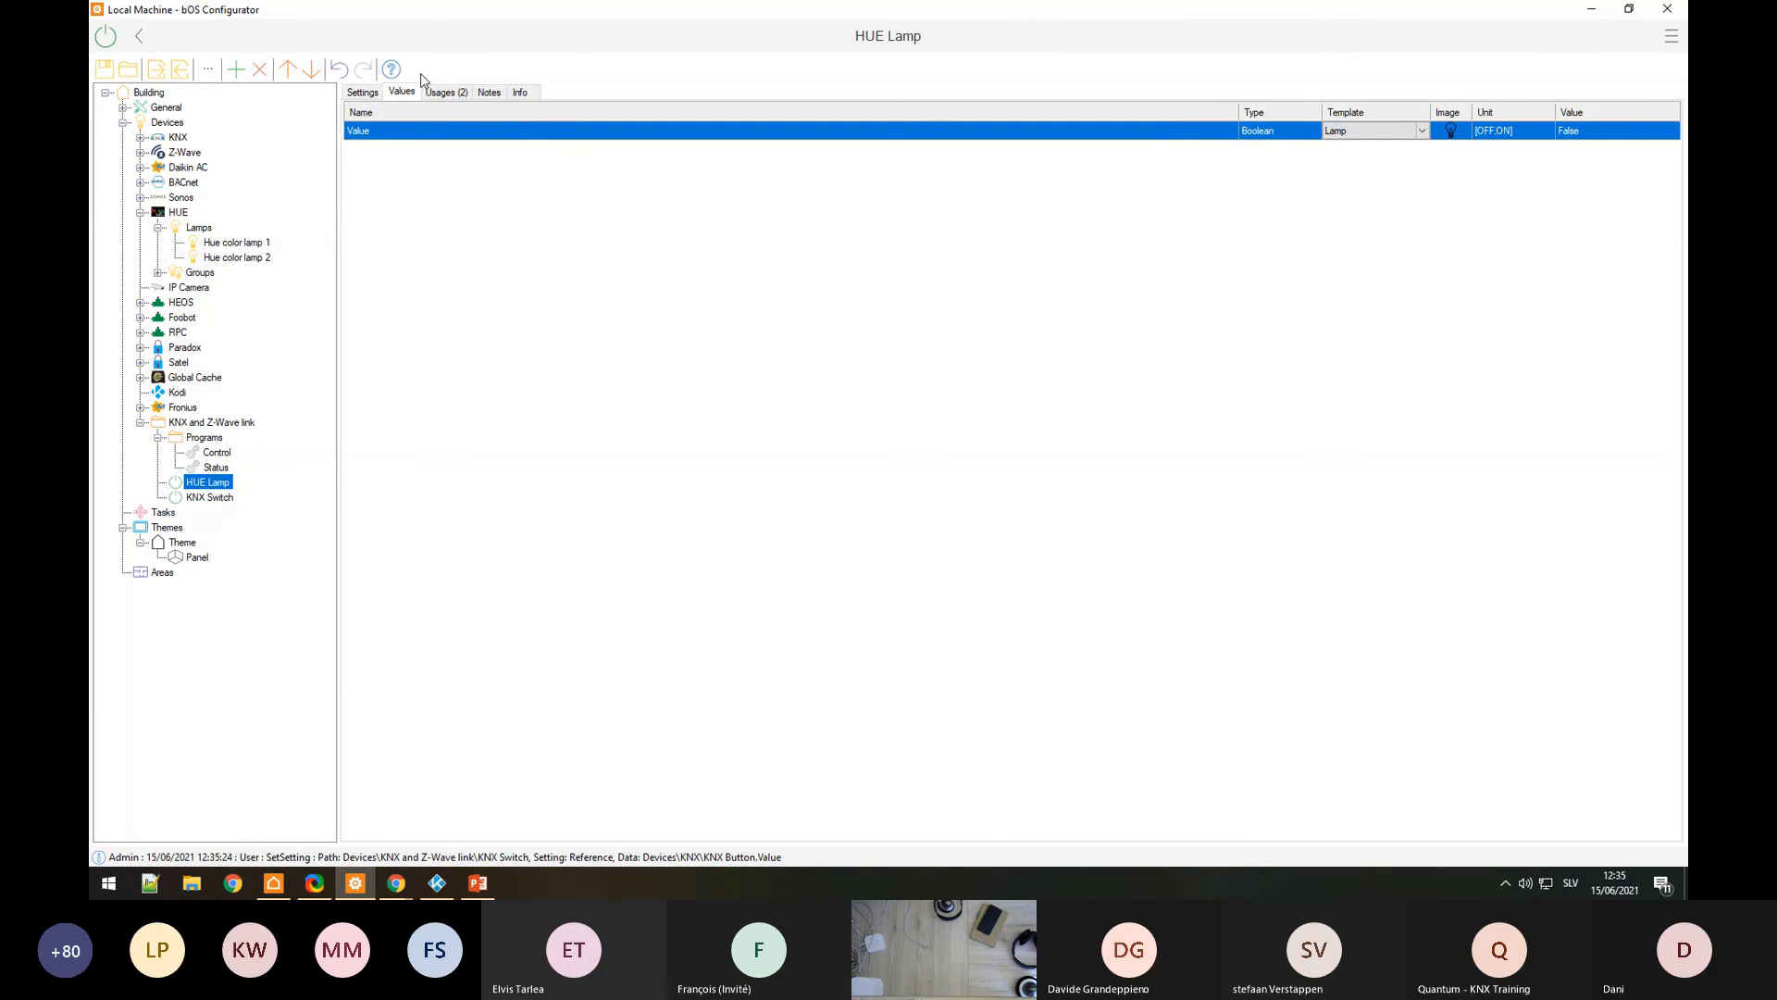
click(362, 92)
Step: Point HUE Lamp's Reference at Hue color lamp 1's Power property
click(476, 127)
click(1668, 126)
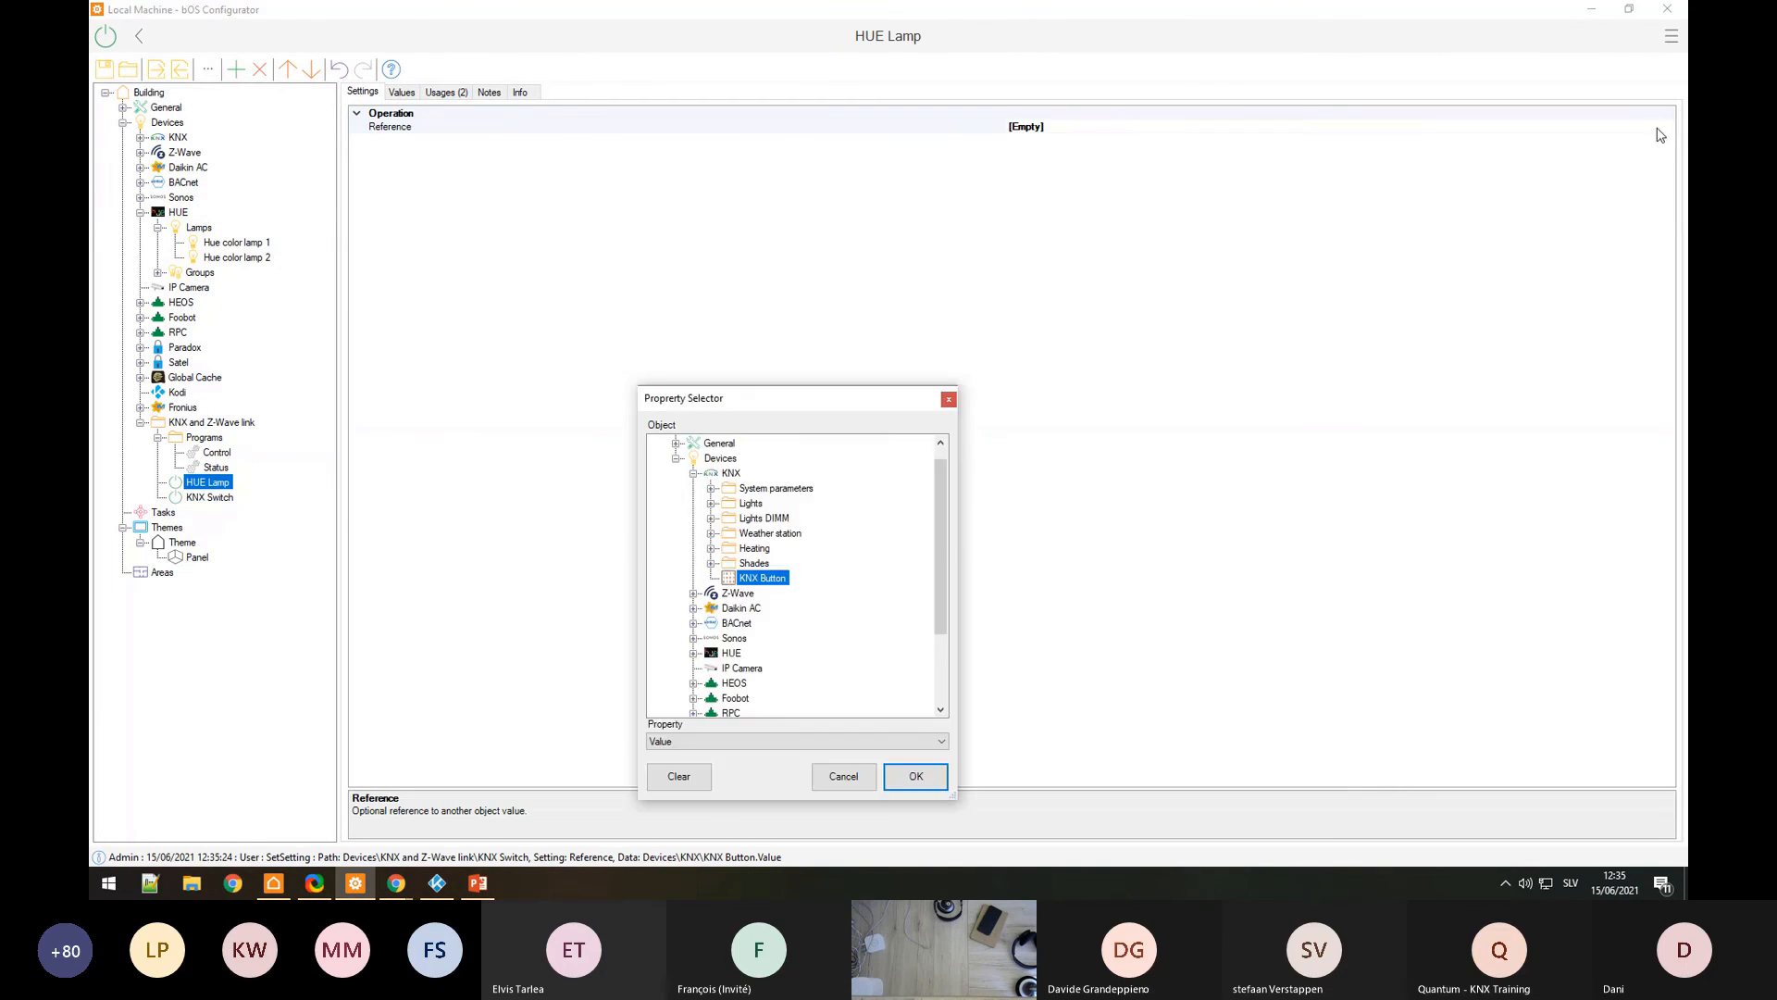
scroll(722, 569, down, 1)
click(694, 609)
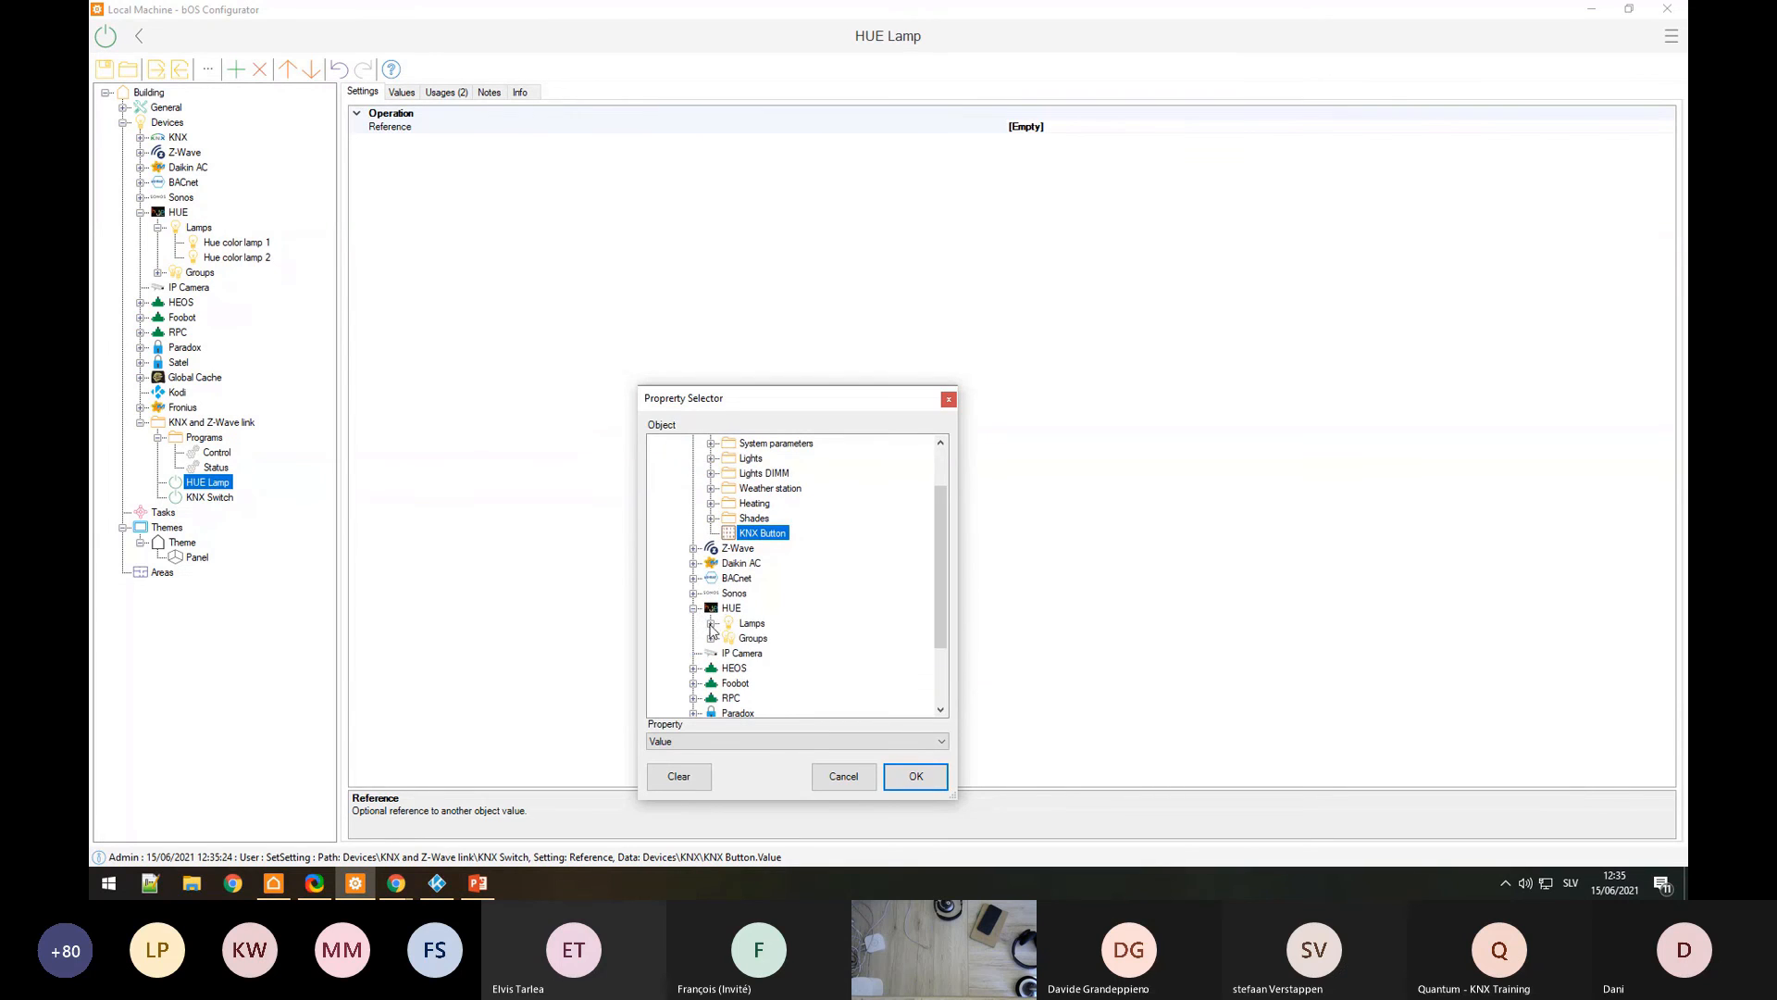
click(711, 624)
click(774, 639)
click(713, 742)
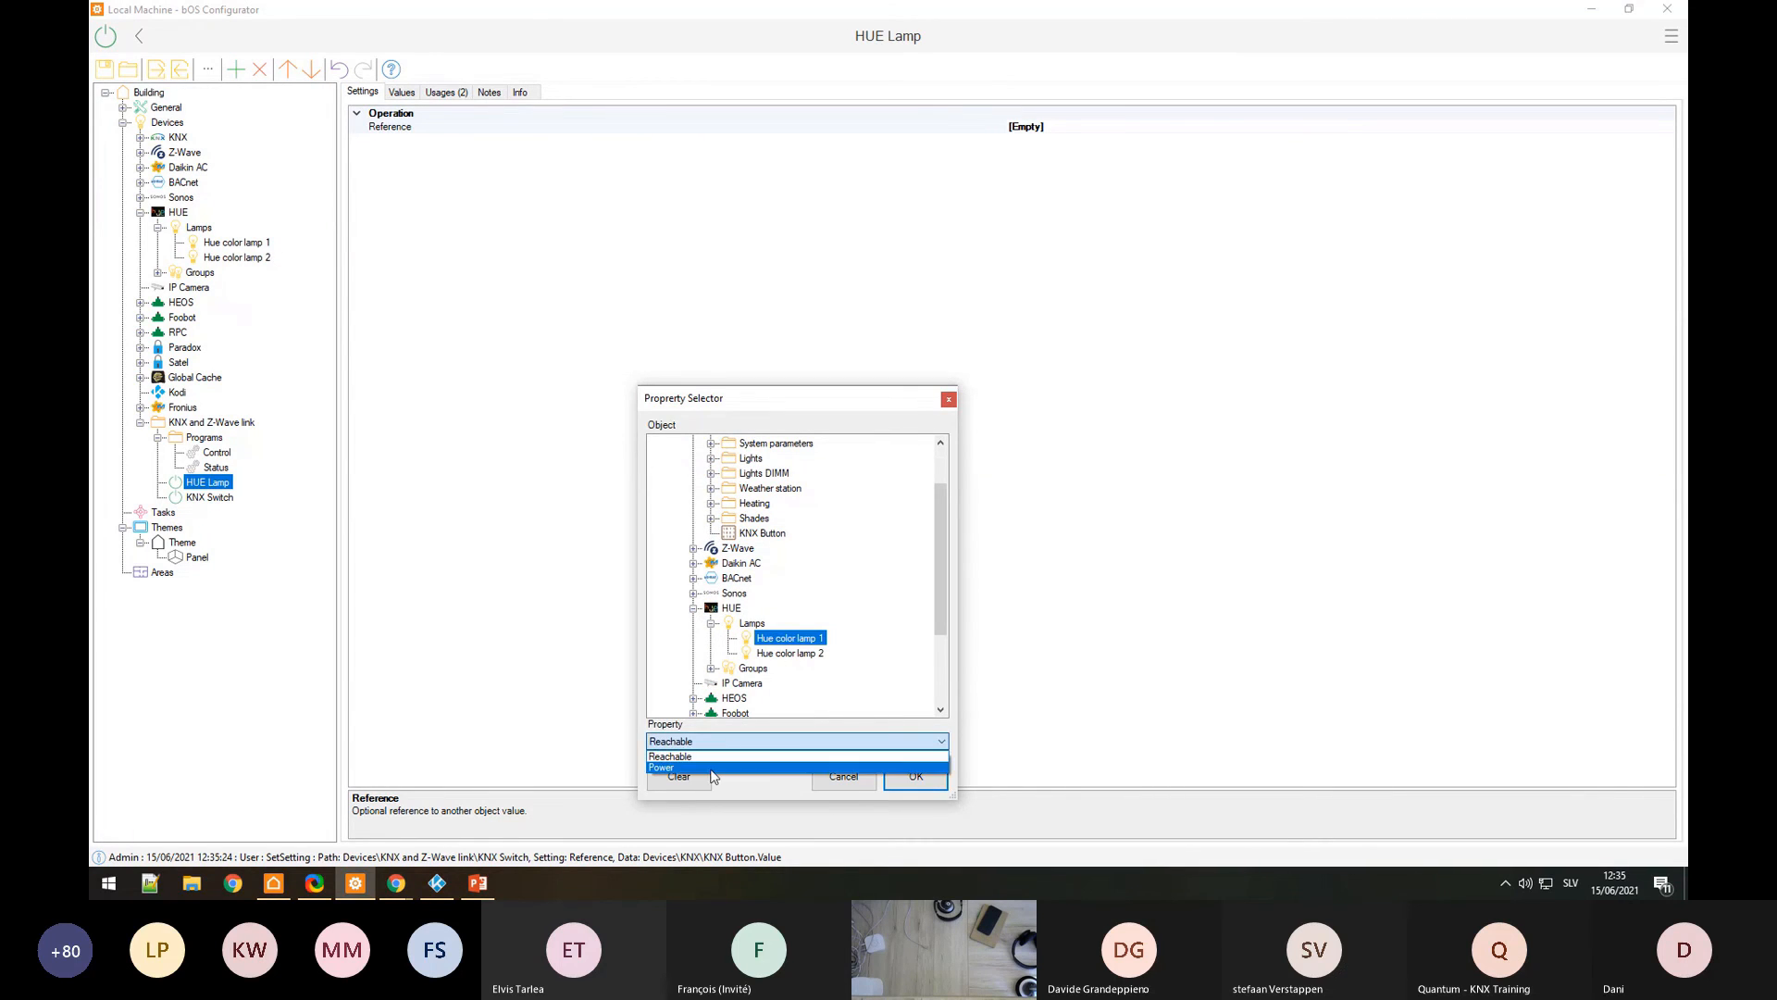
click(712, 766)
click(916, 776)
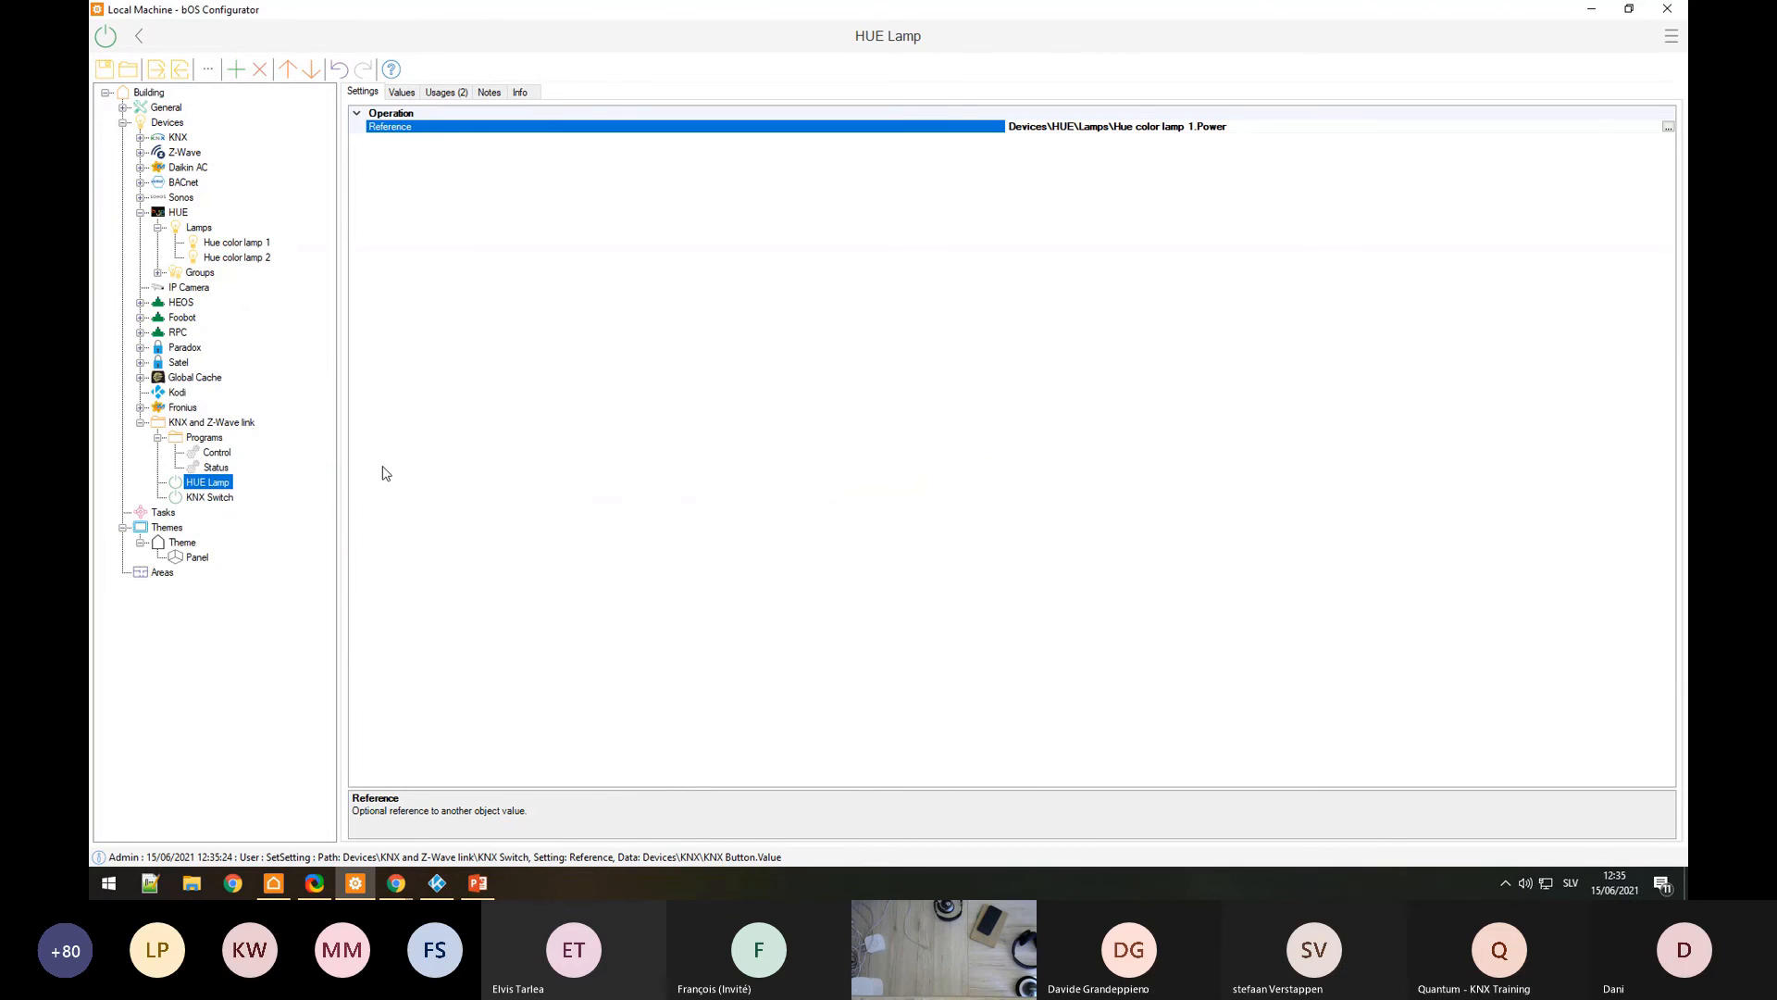
Step: Review the Control and Status programs, then set the KNX Switch value to True
click(221, 454)
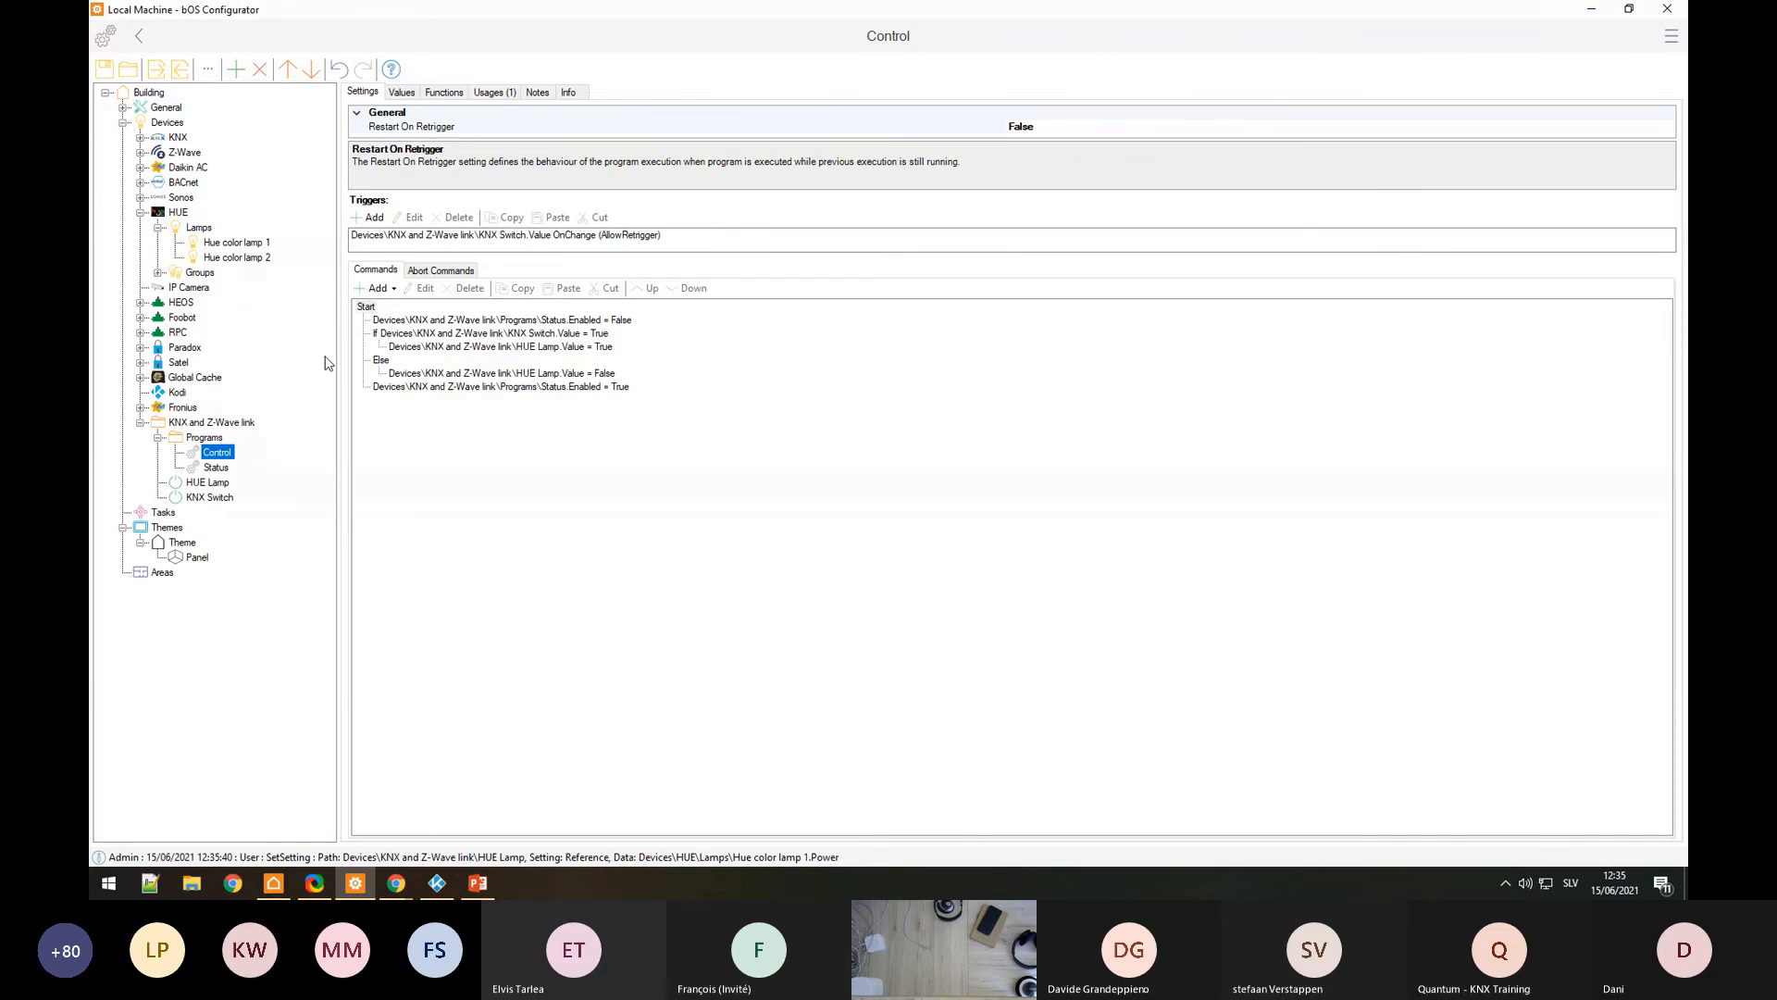
click(216, 466)
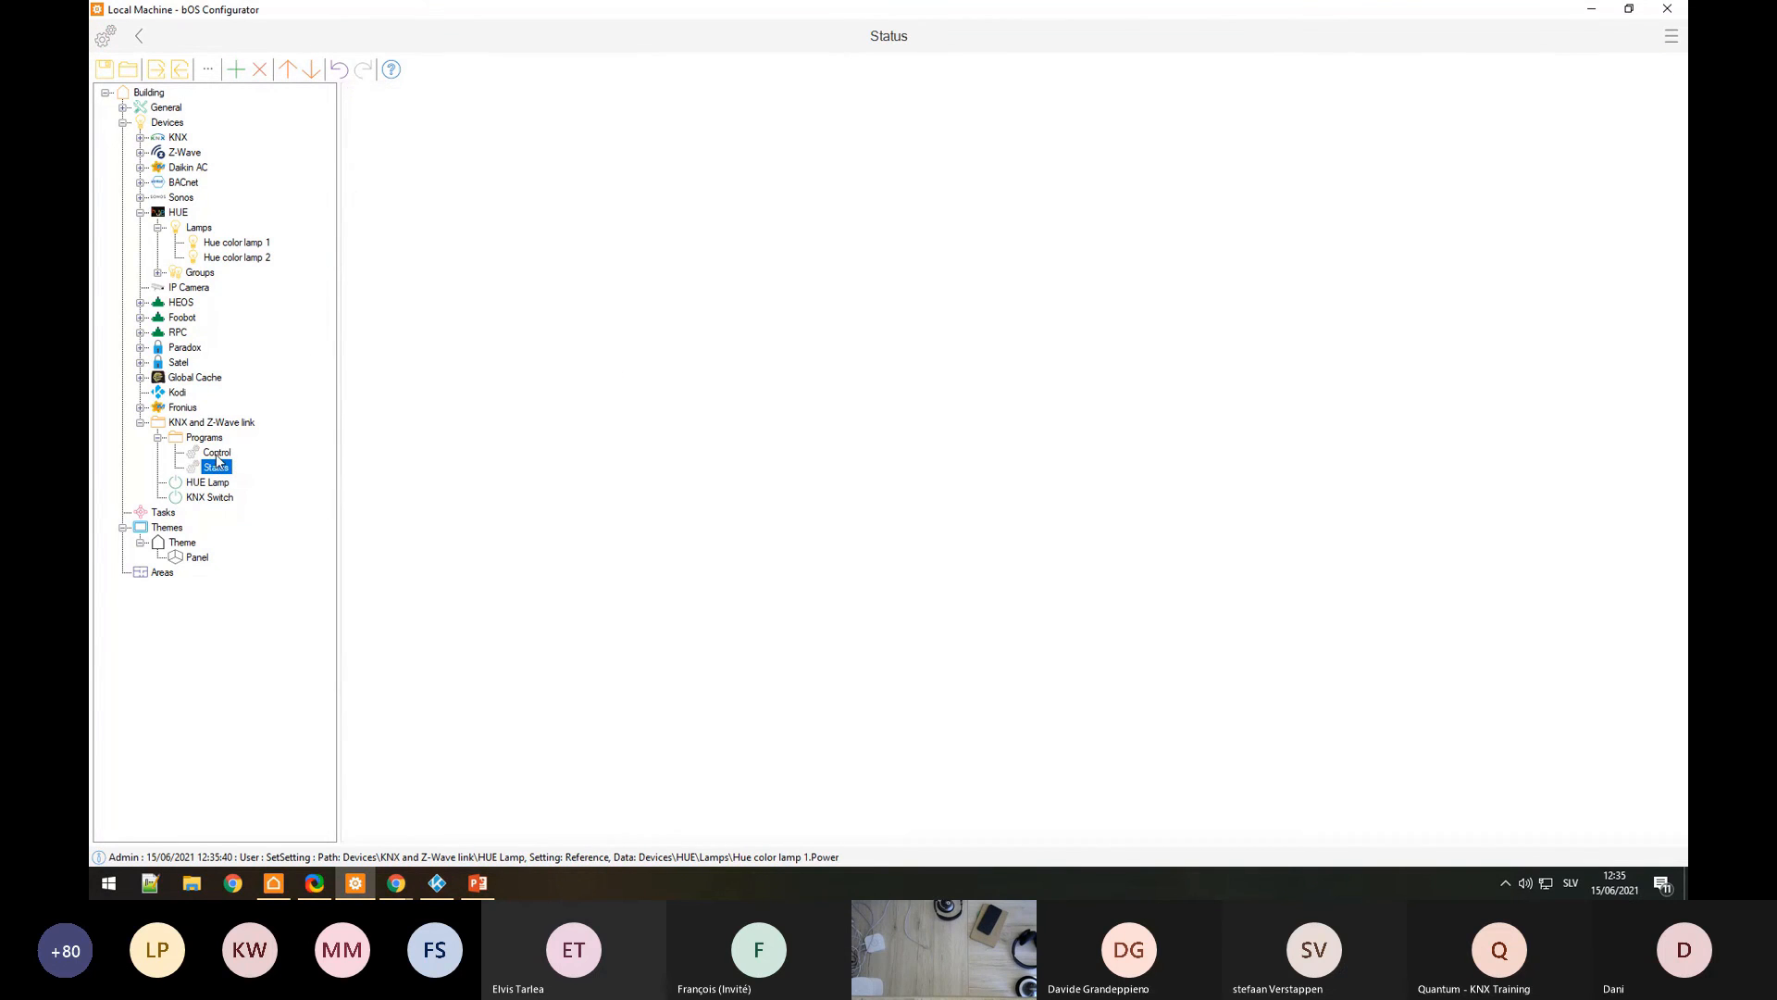
click(208, 499)
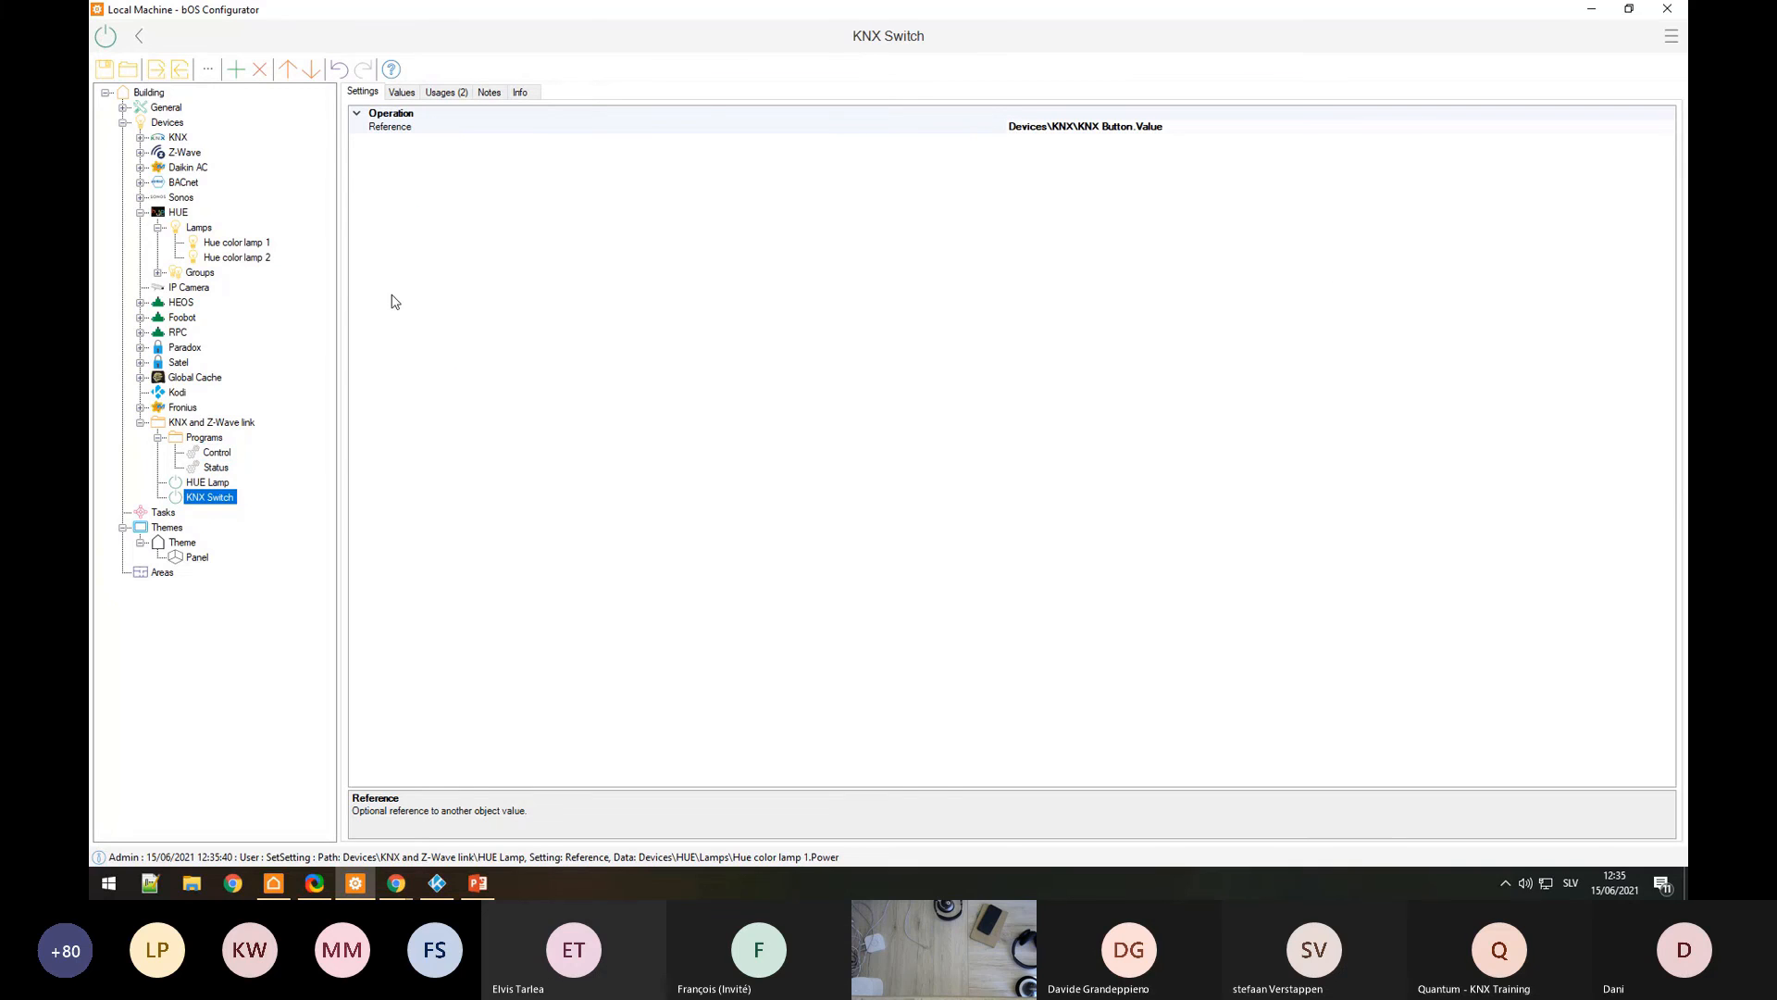
click(402, 92)
click(1670, 130)
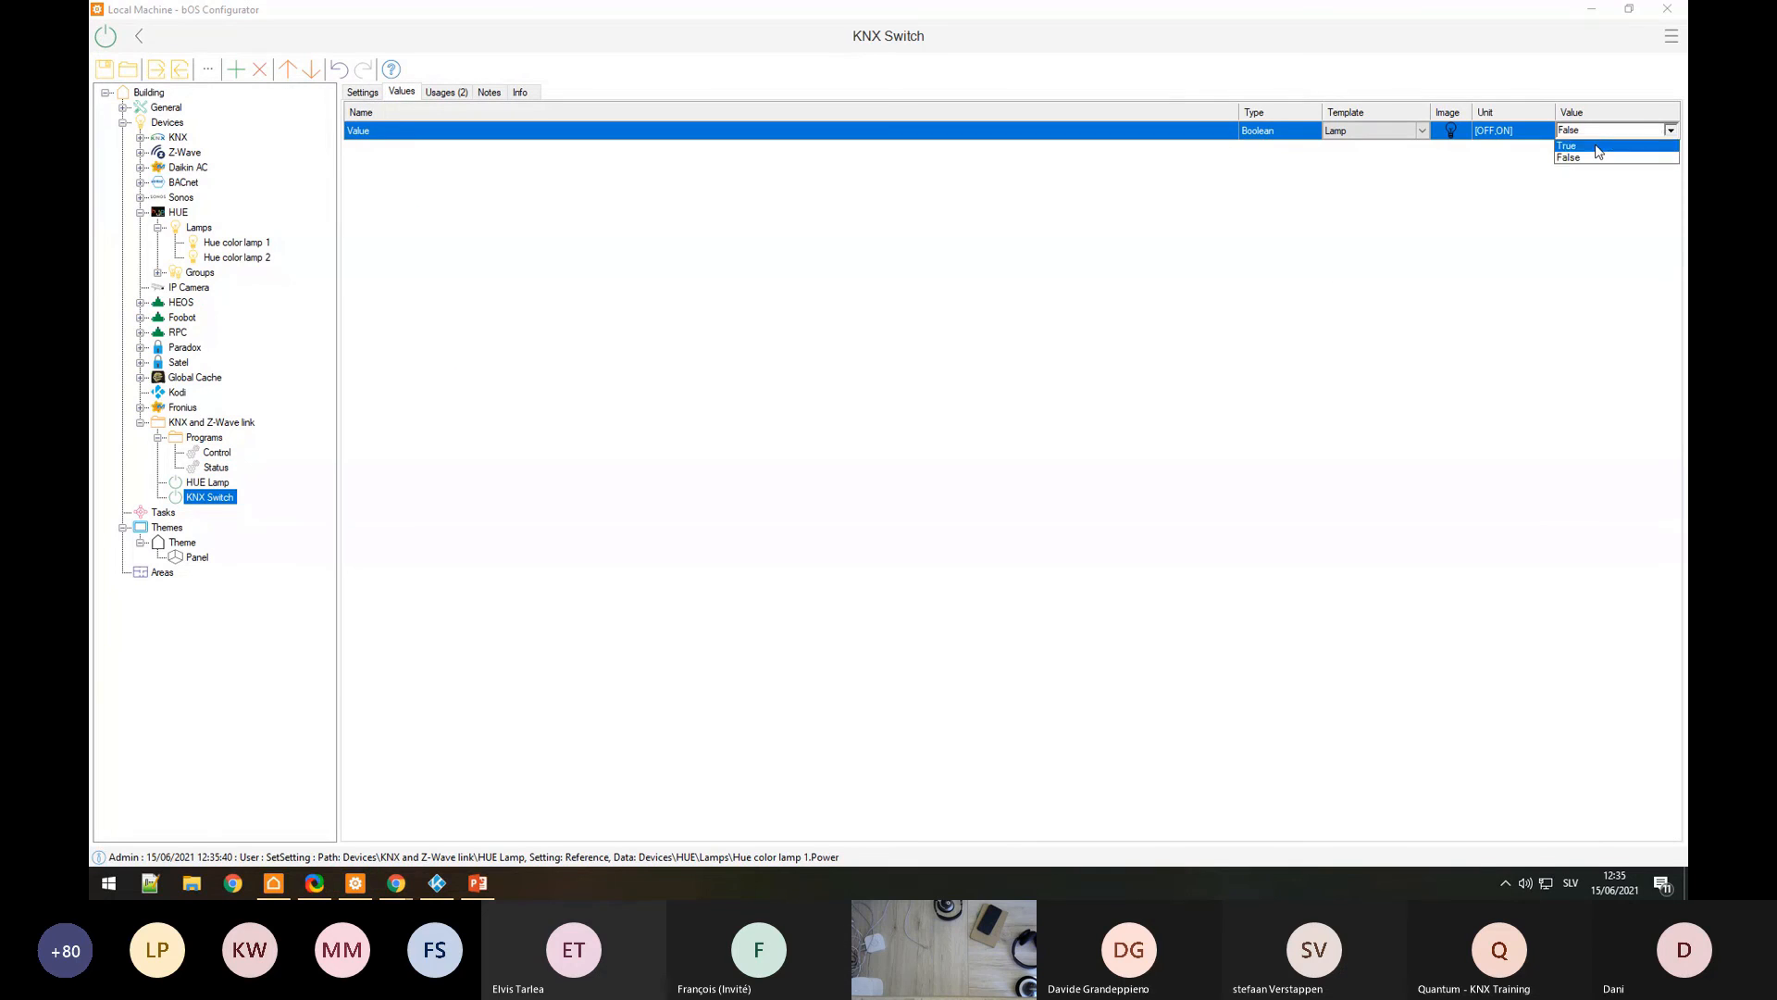
click(1574, 144)
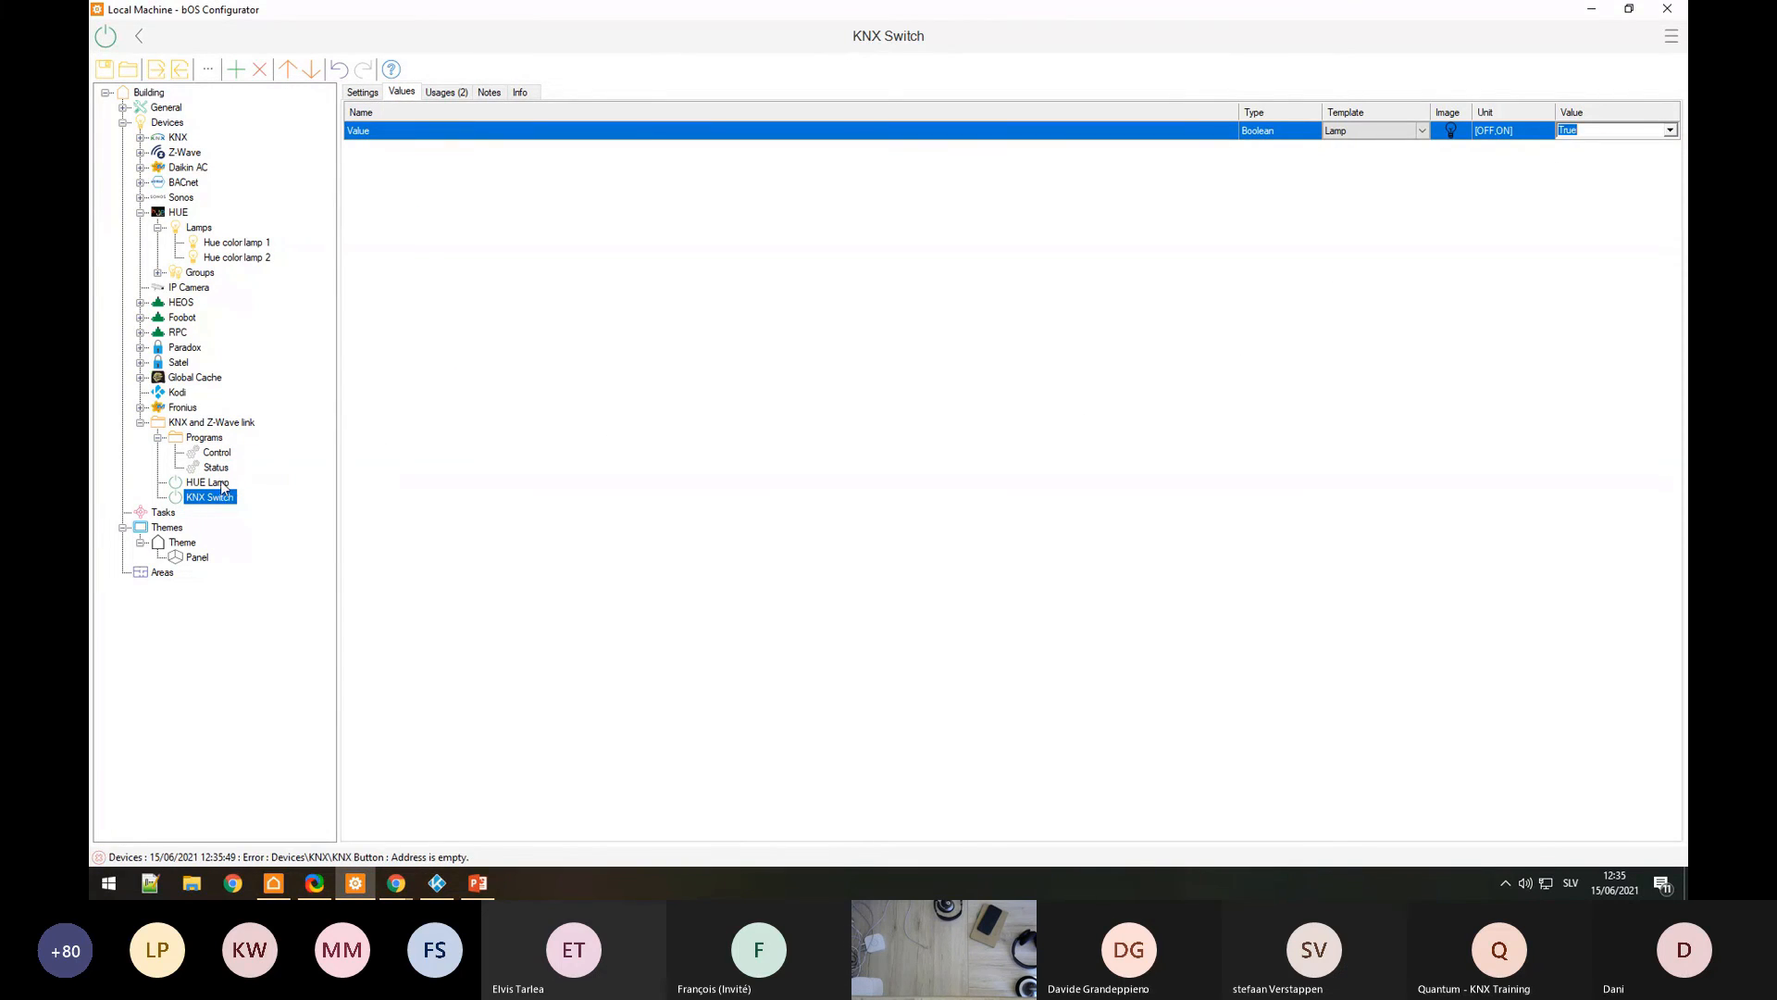
Step: Check Hue color lamp 1's Power value, then open the HUE driver object
click(225, 242)
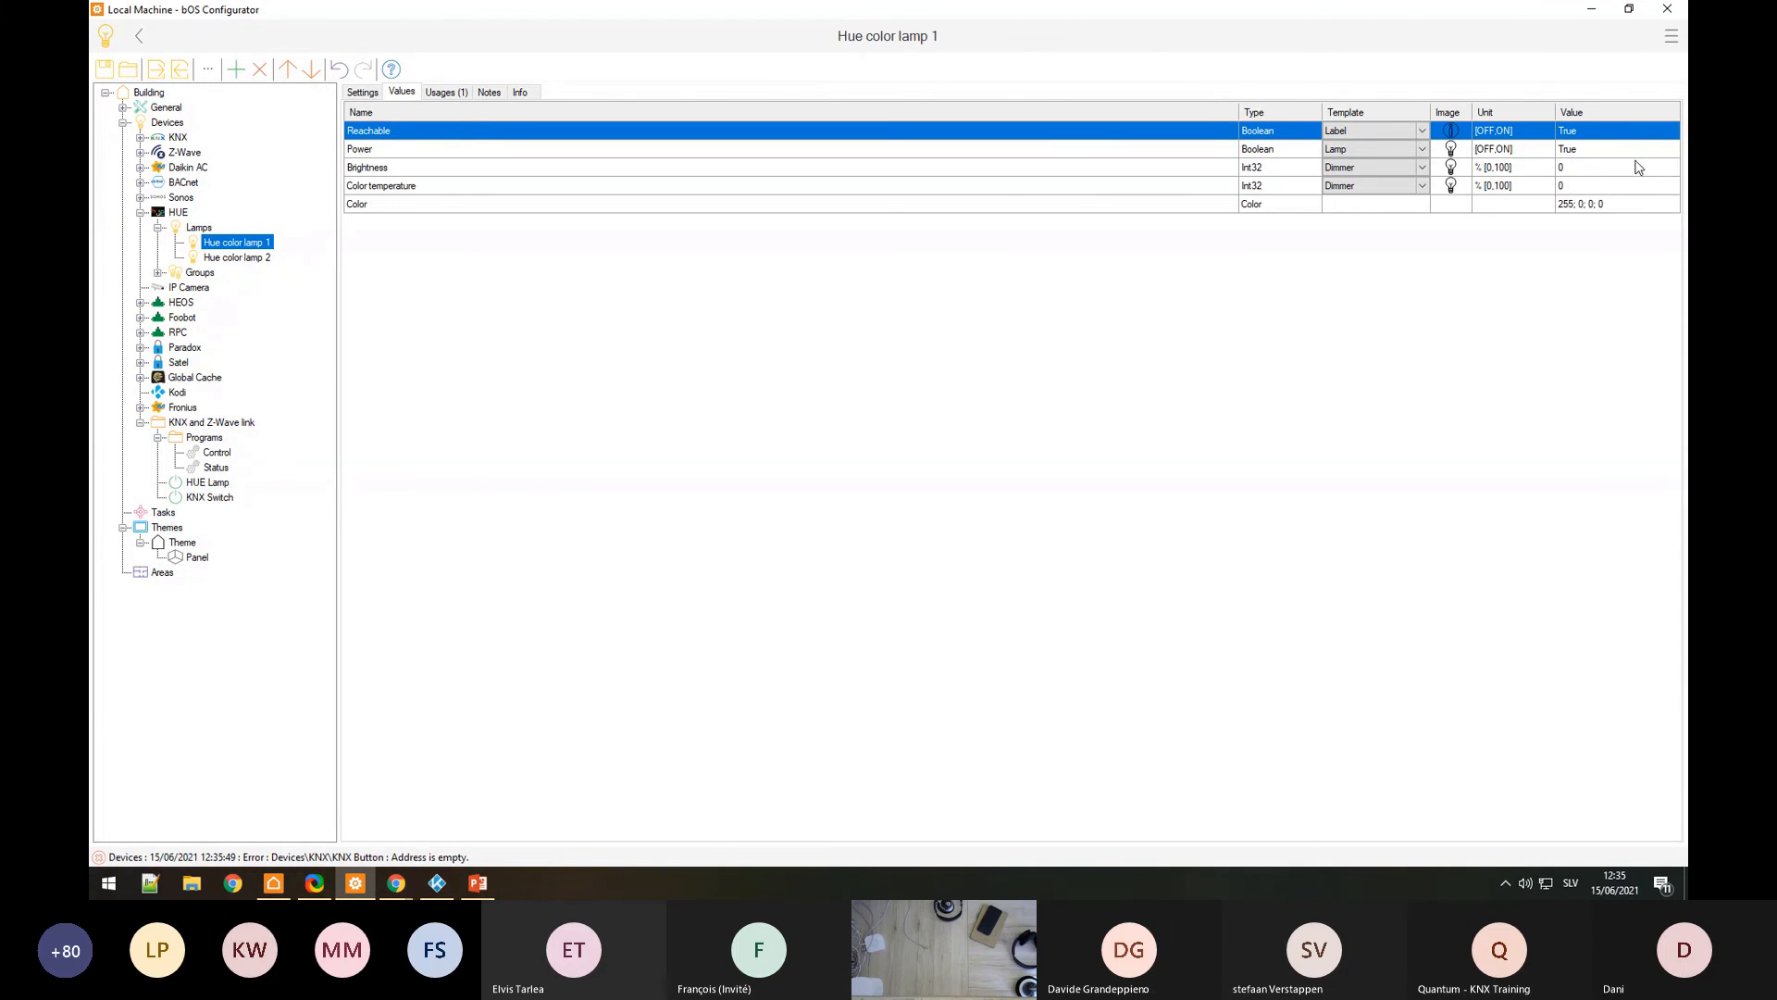
click(1665, 154)
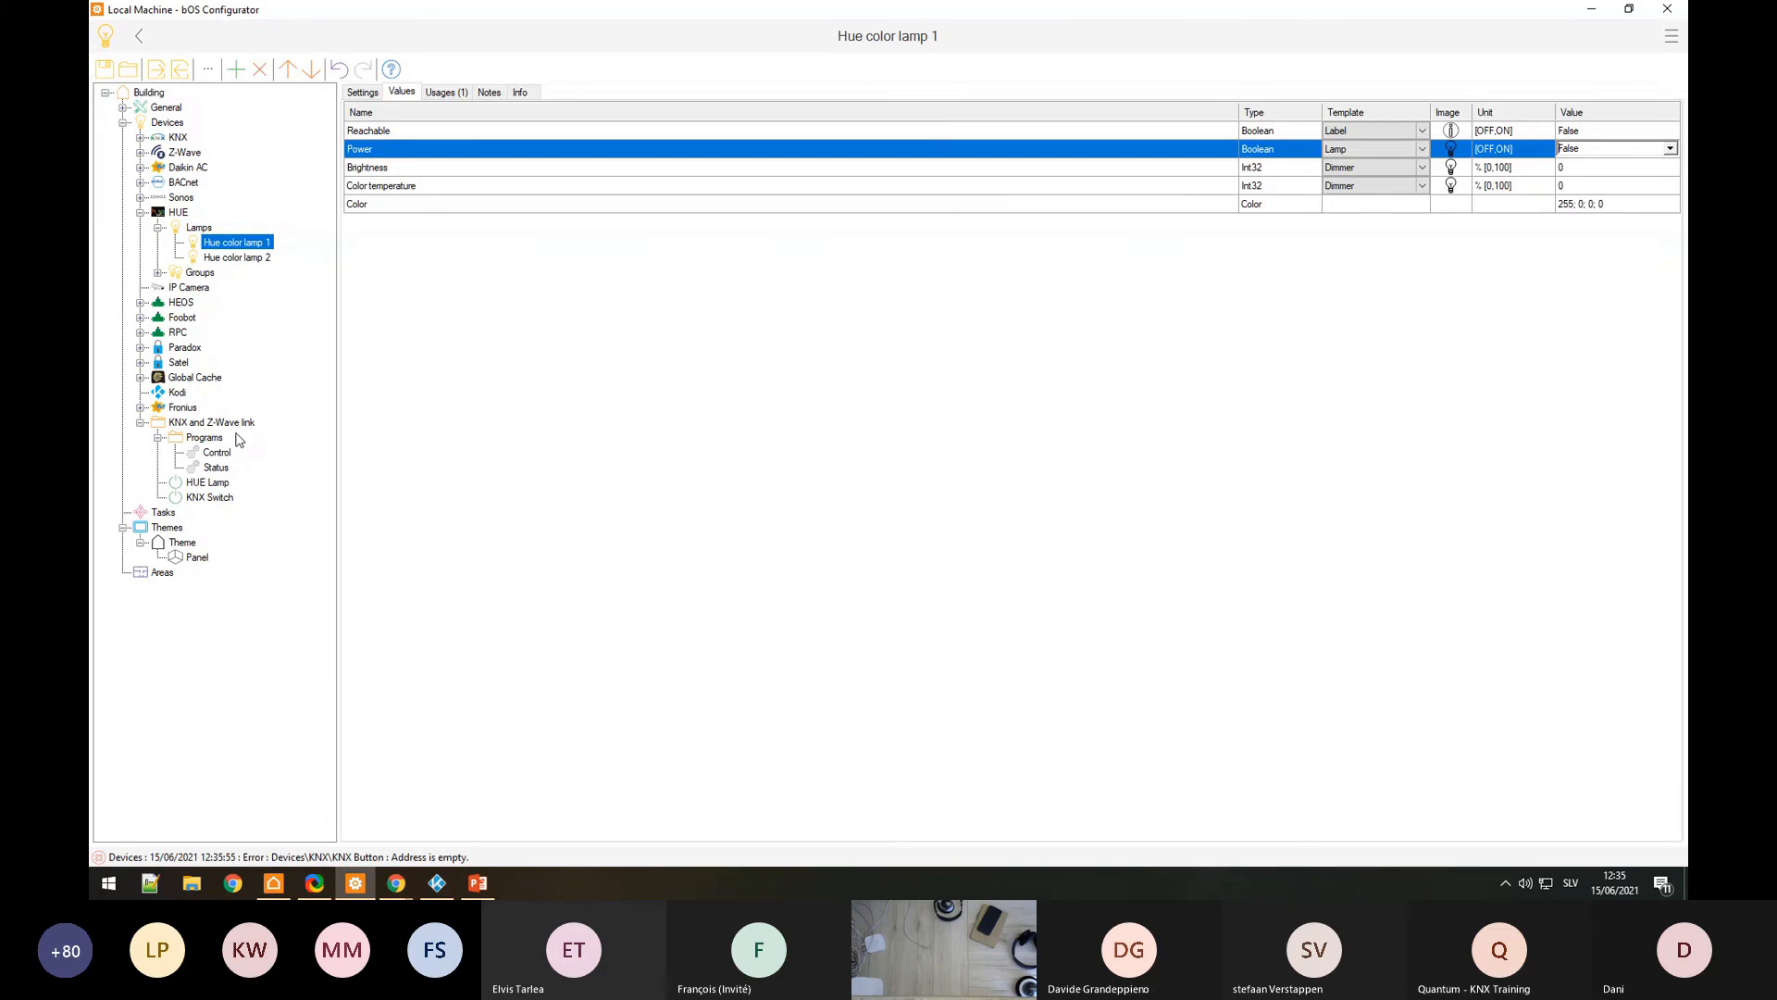
click(178, 213)
click(363, 93)
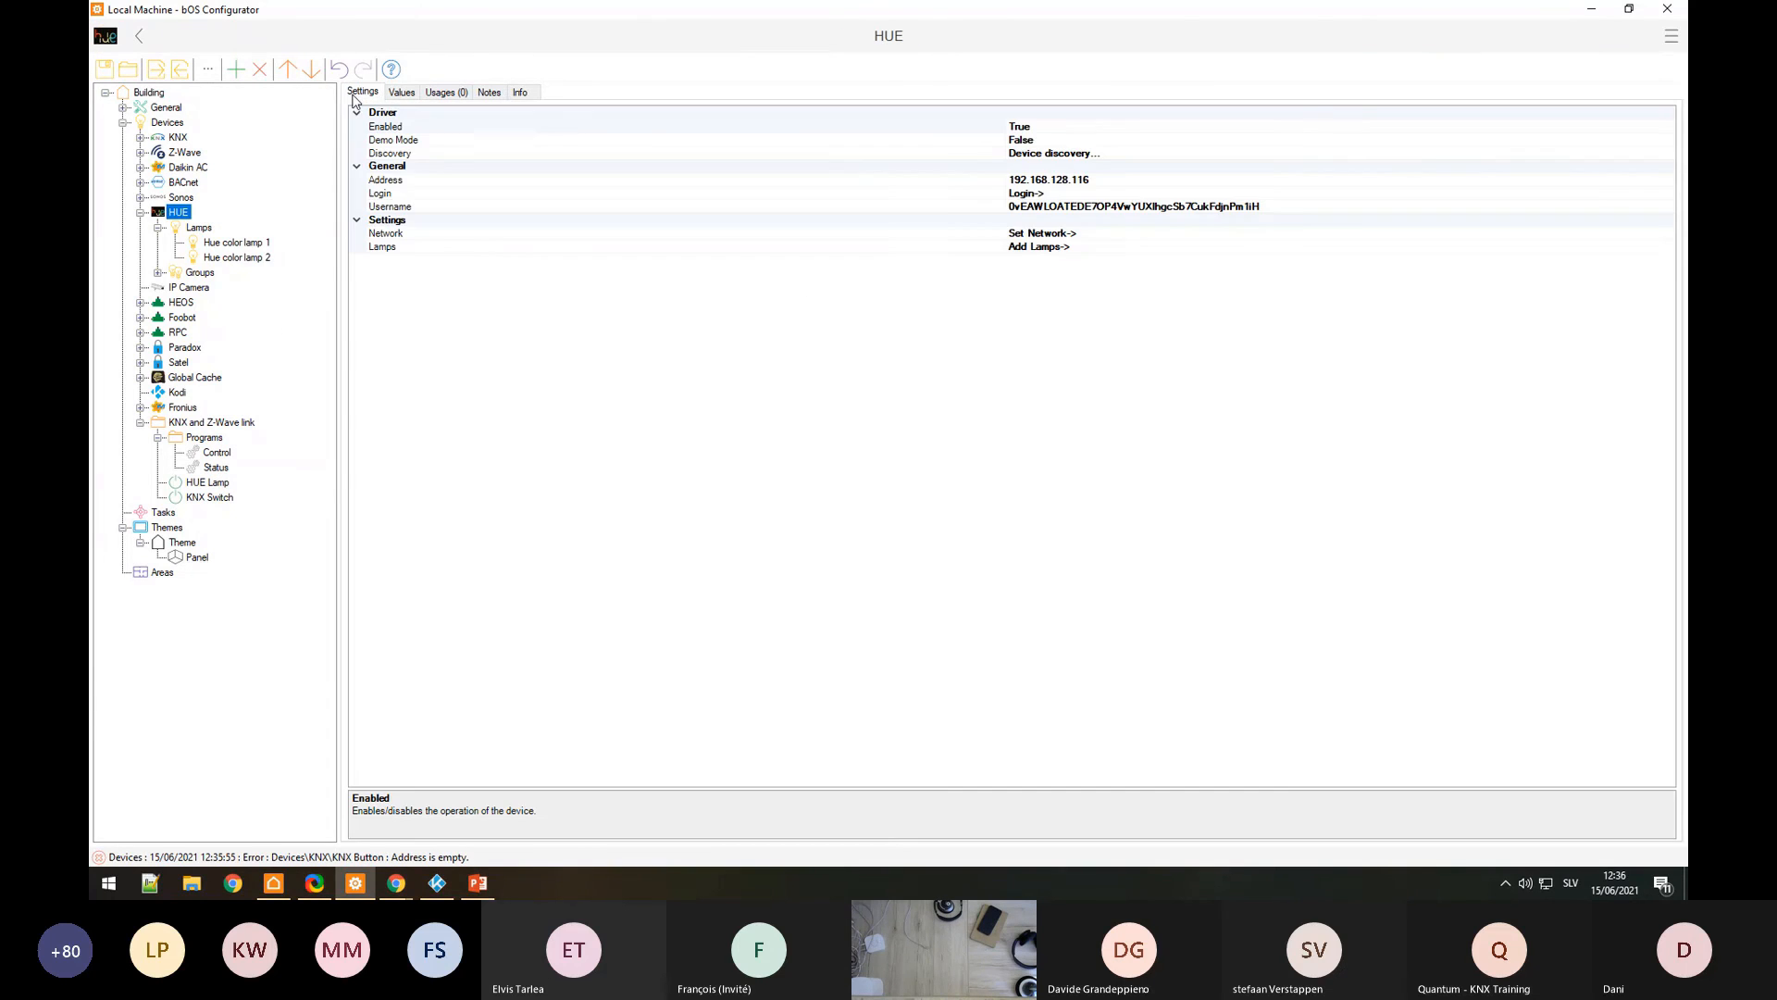
click(984, 143)
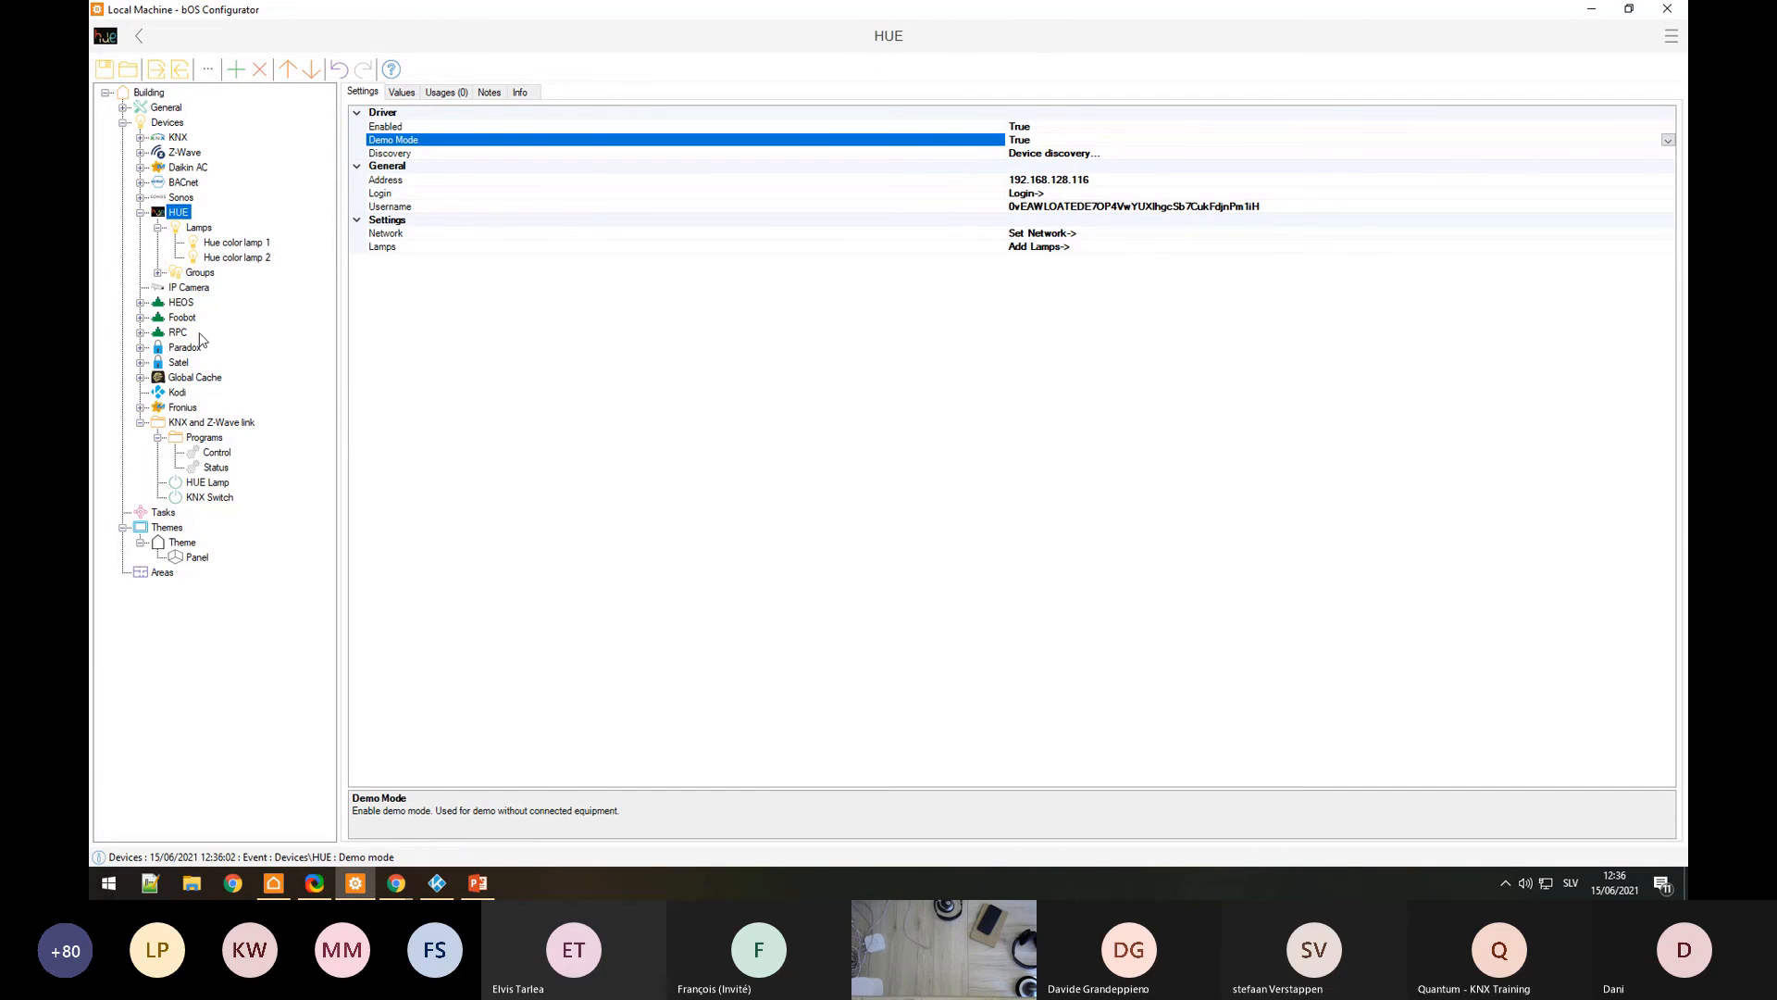
click(217, 246)
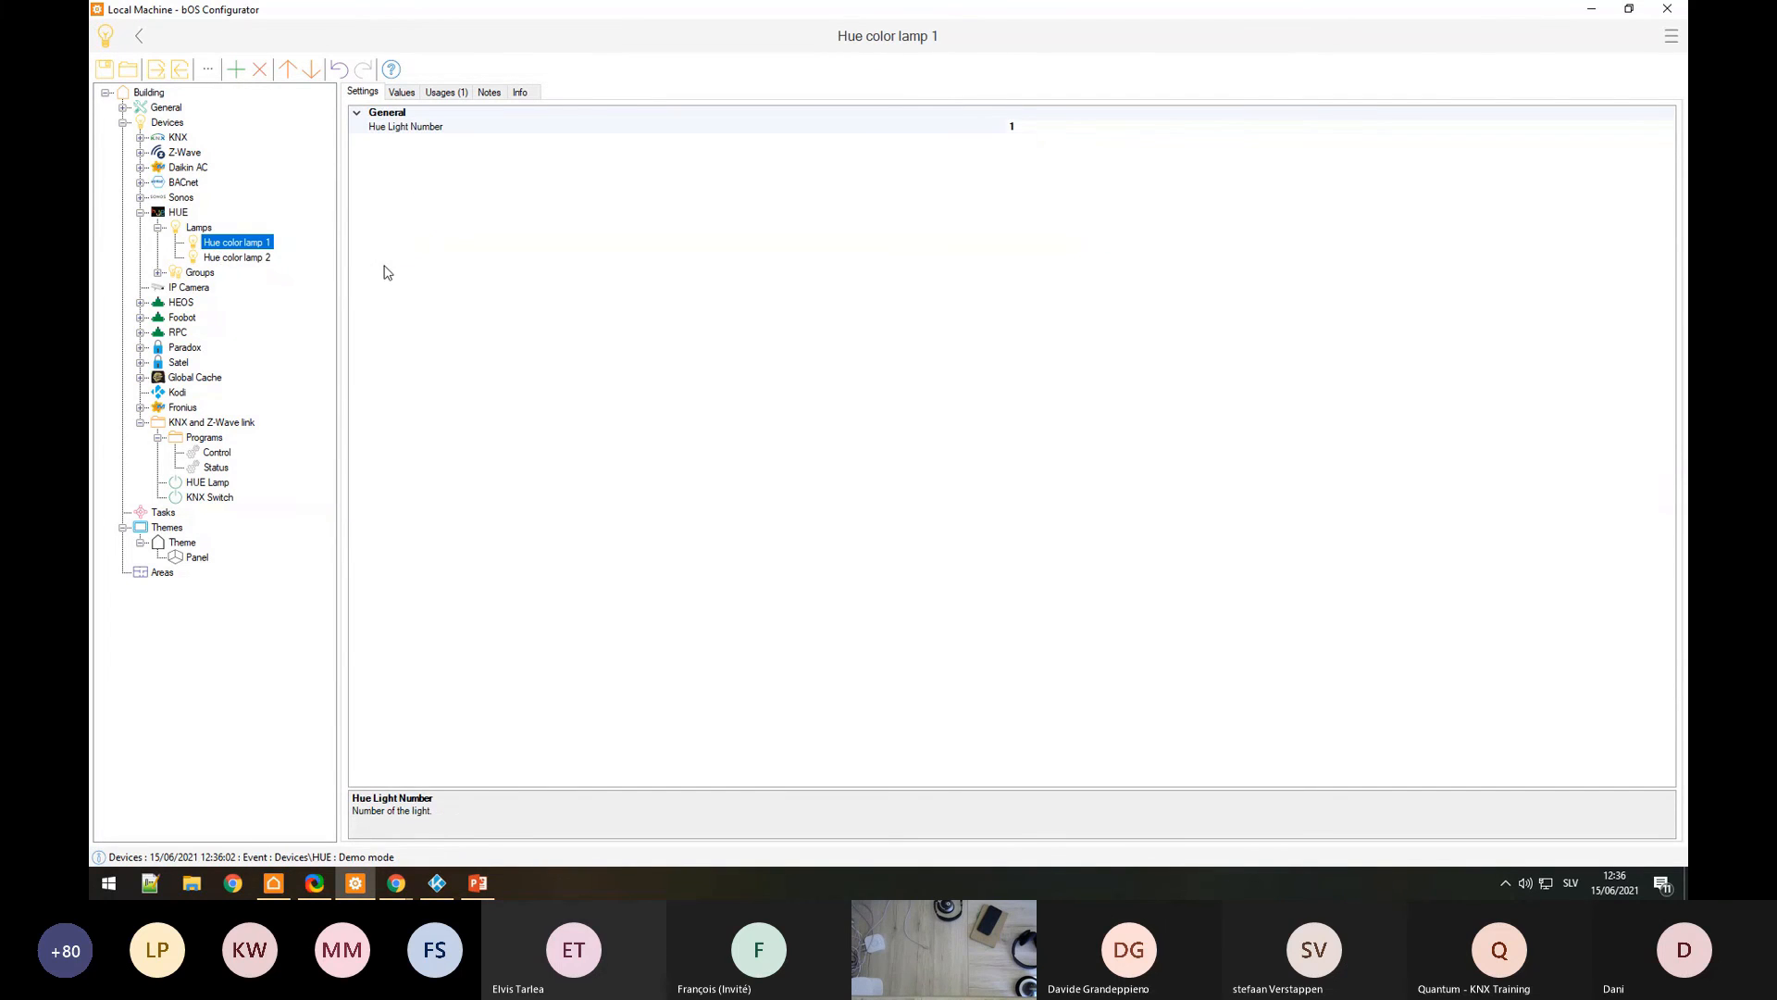
click(404, 91)
click(211, 497)
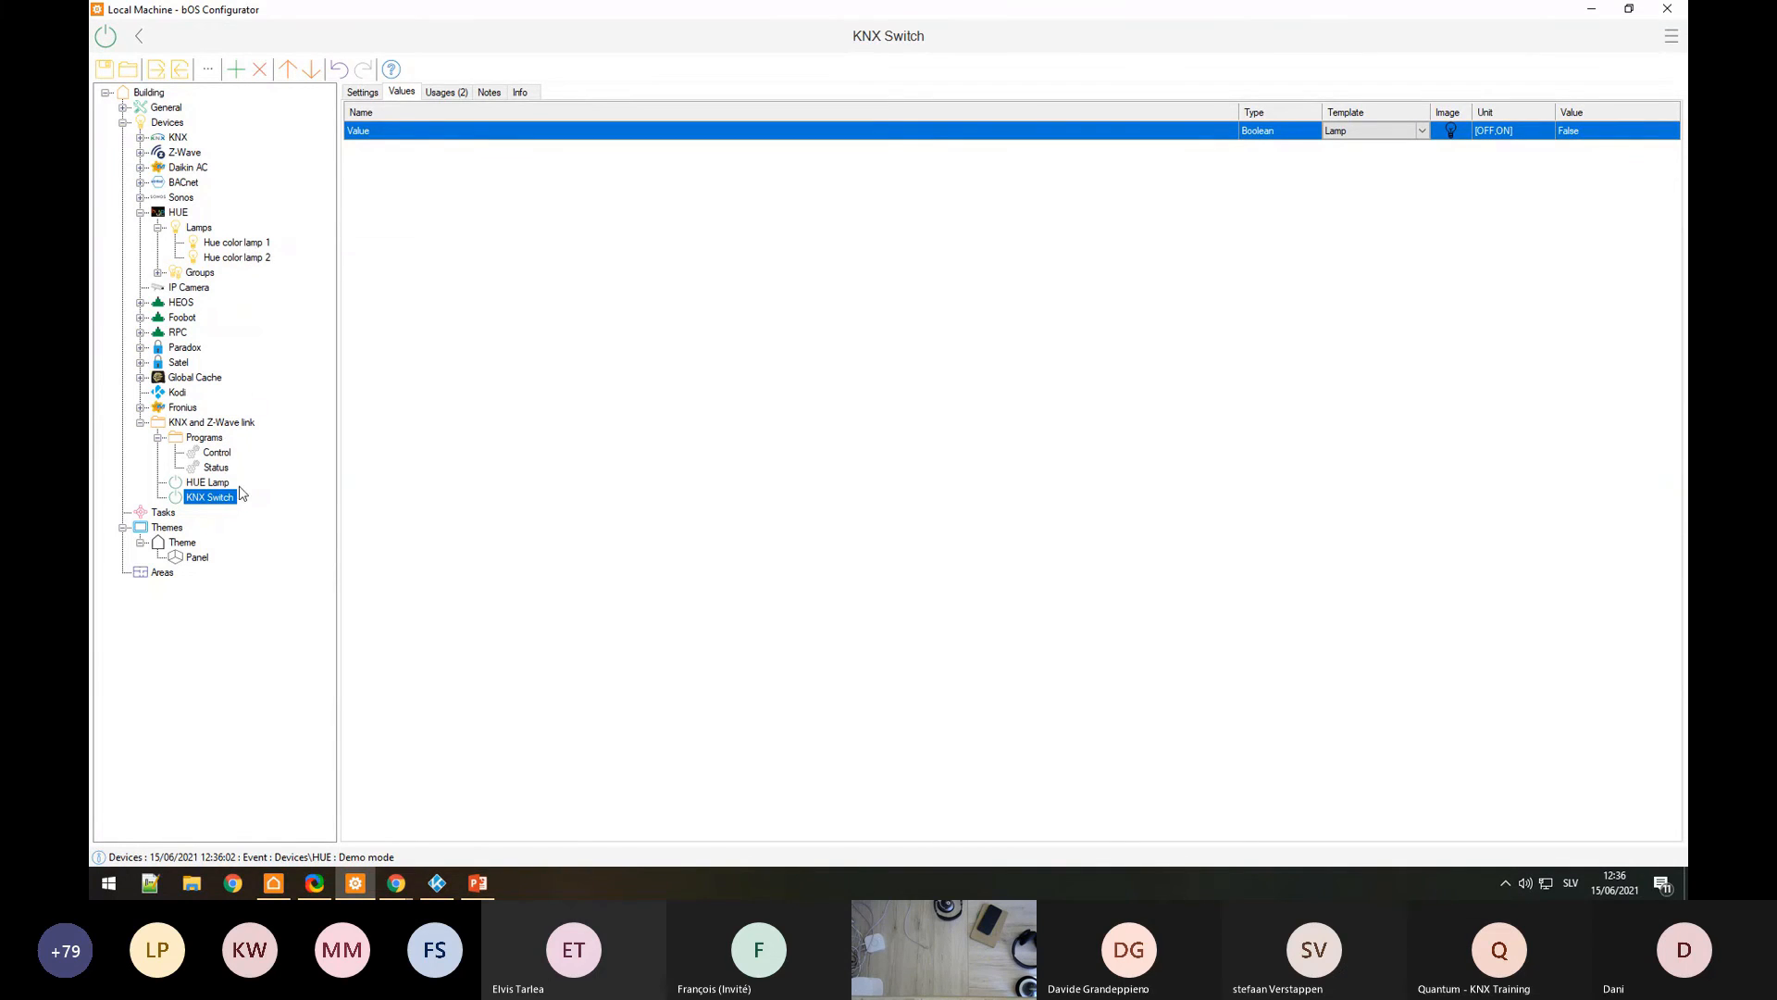
click(1661, 131)
click(1670, 130)
click(1574, 155)
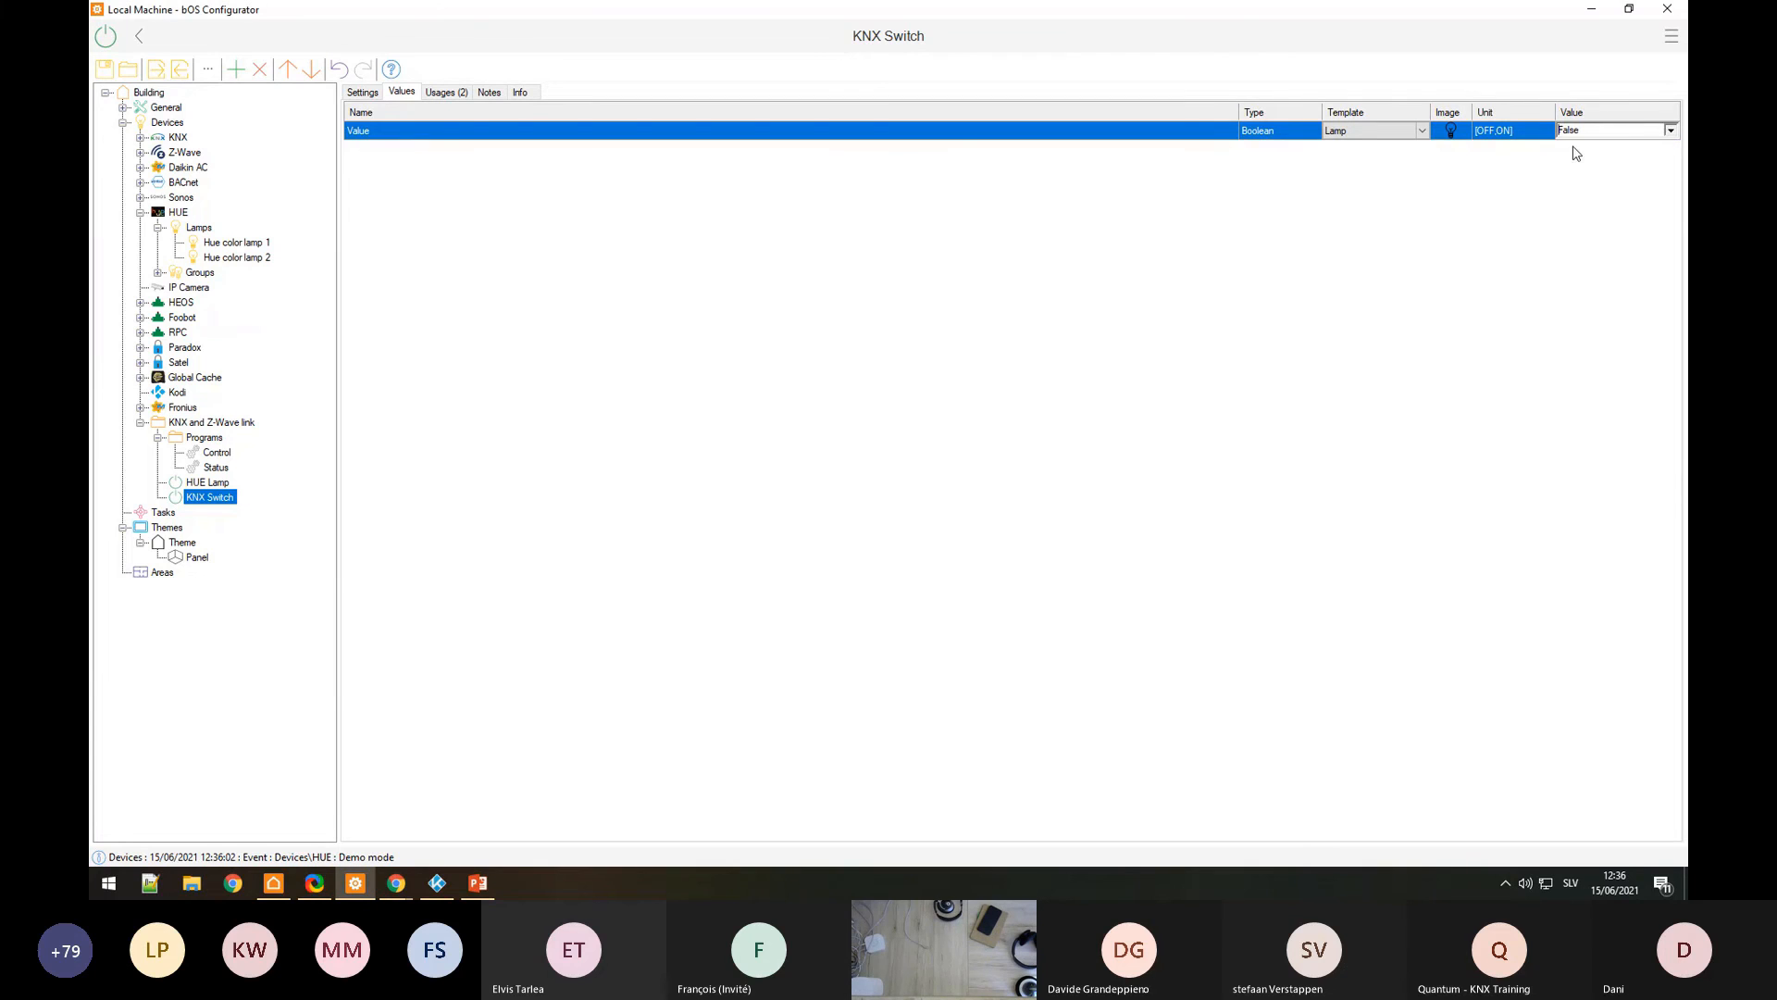
click(241, 243)
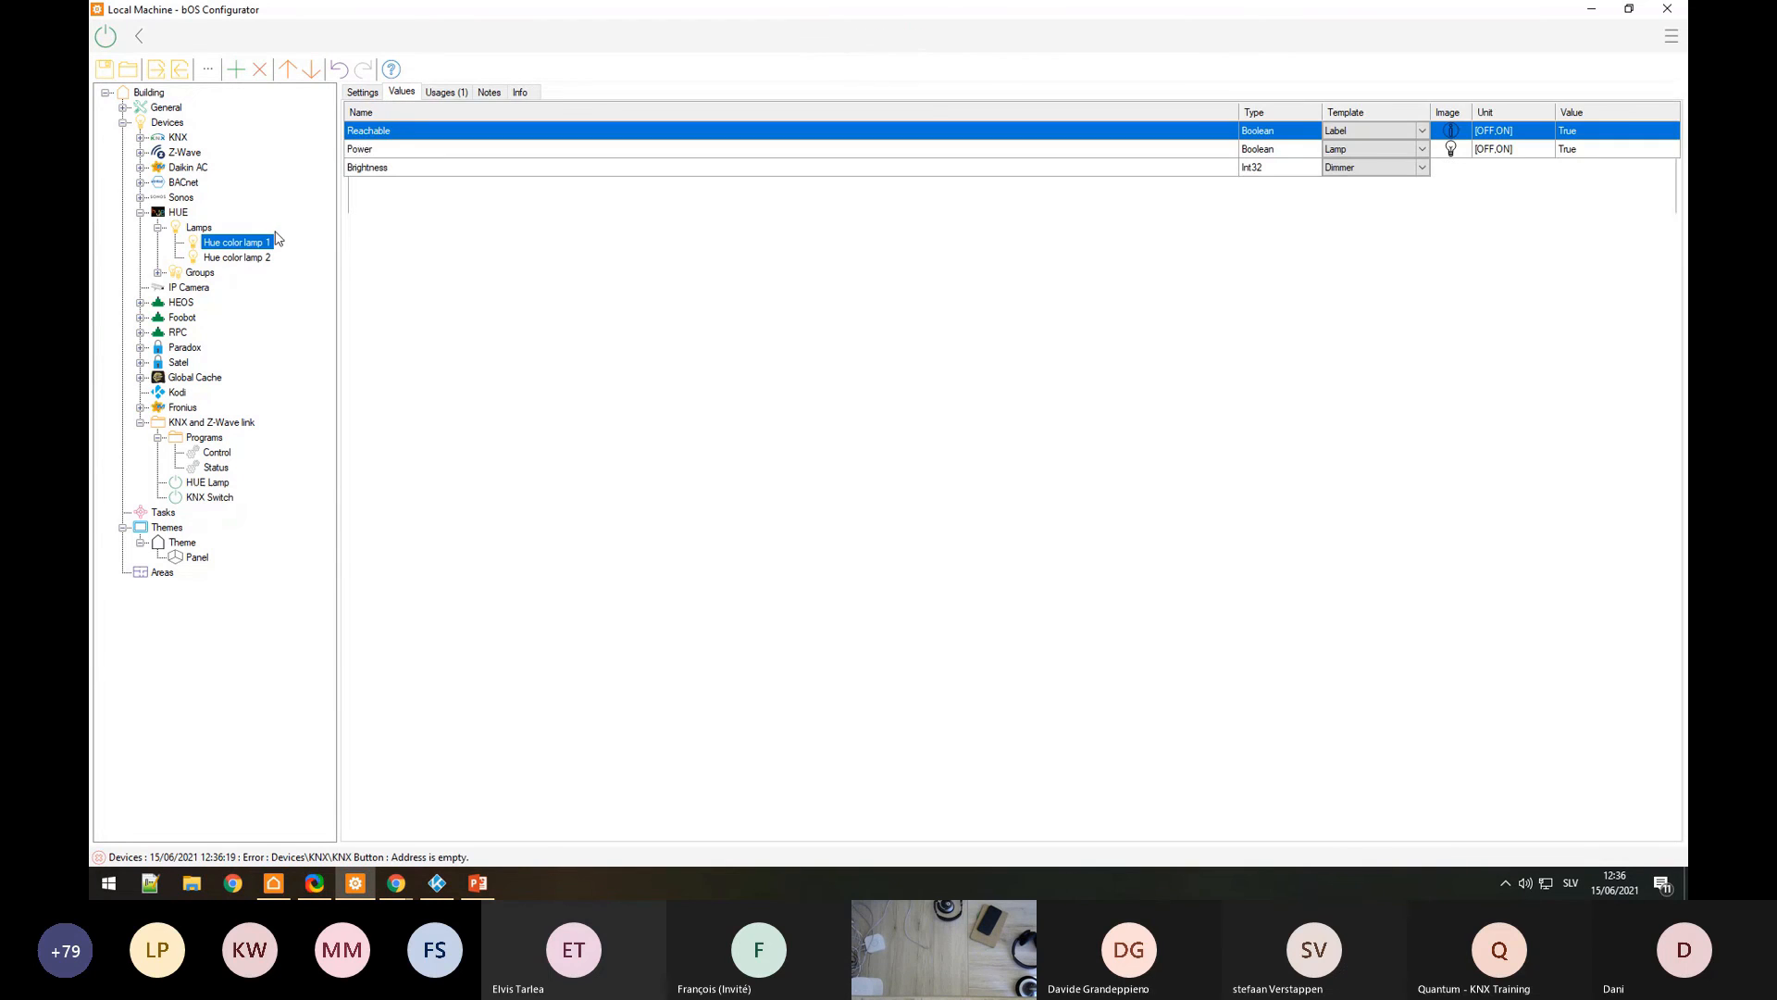
click(1638, 149)
click(1670, 149)
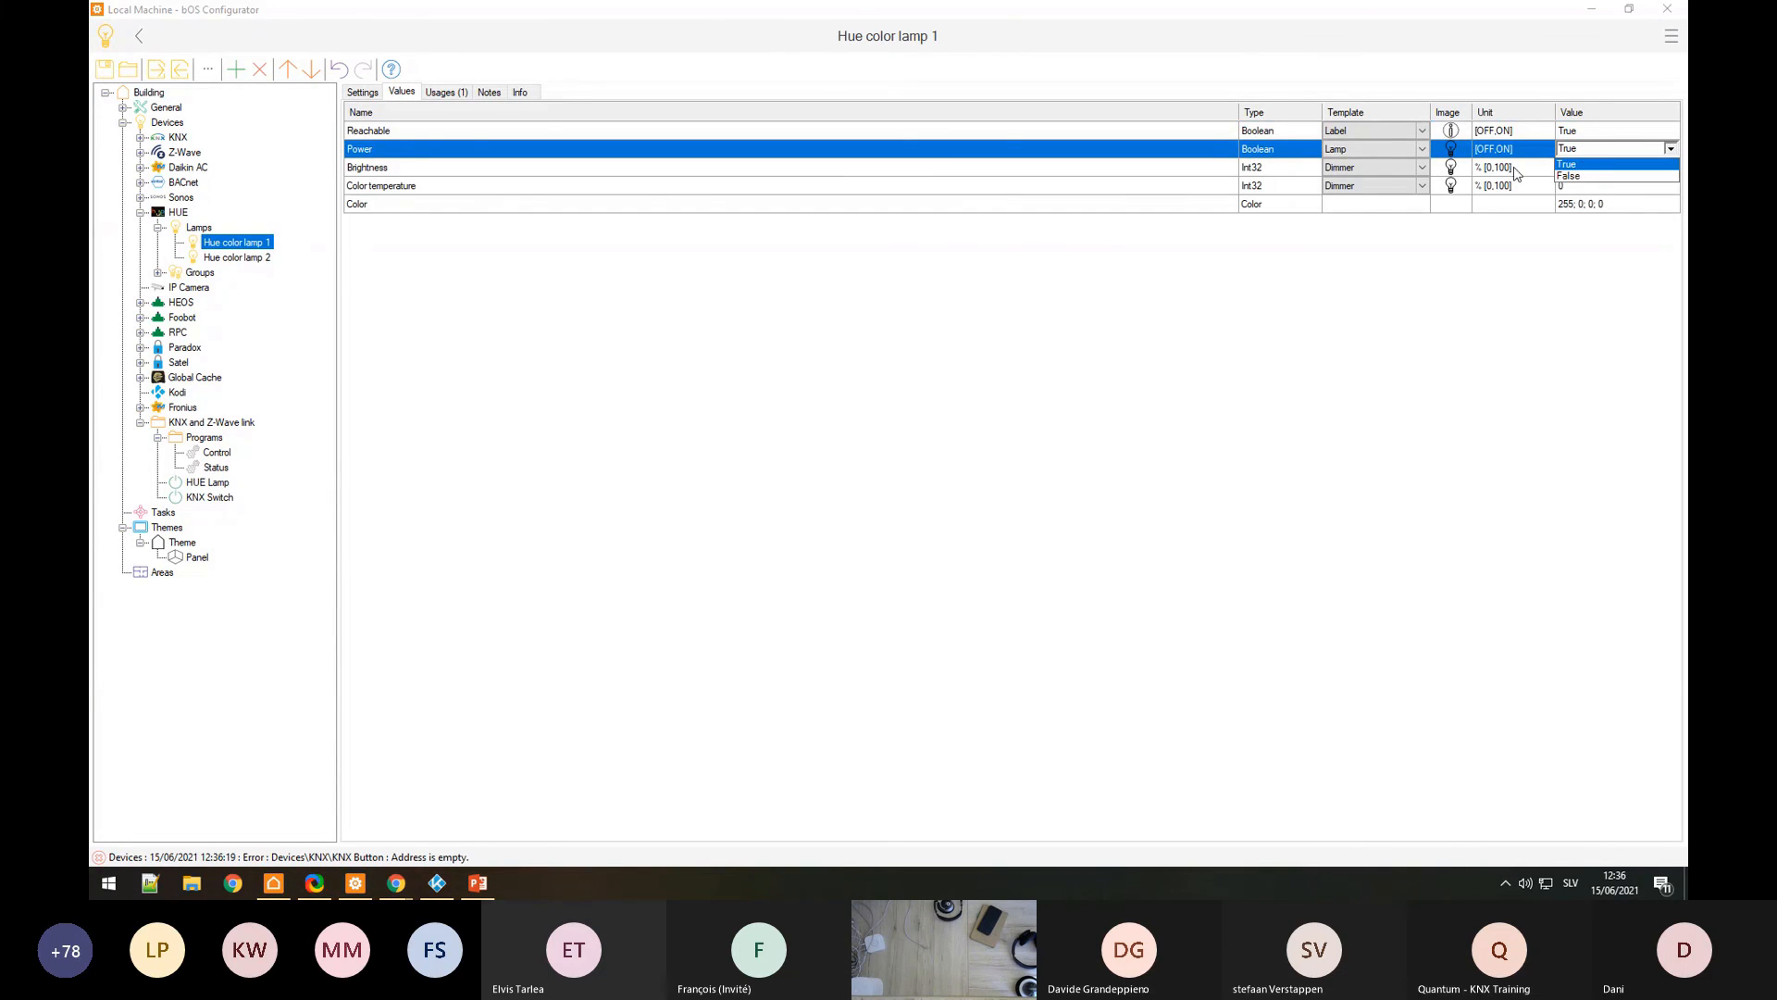
click(1571, 176)
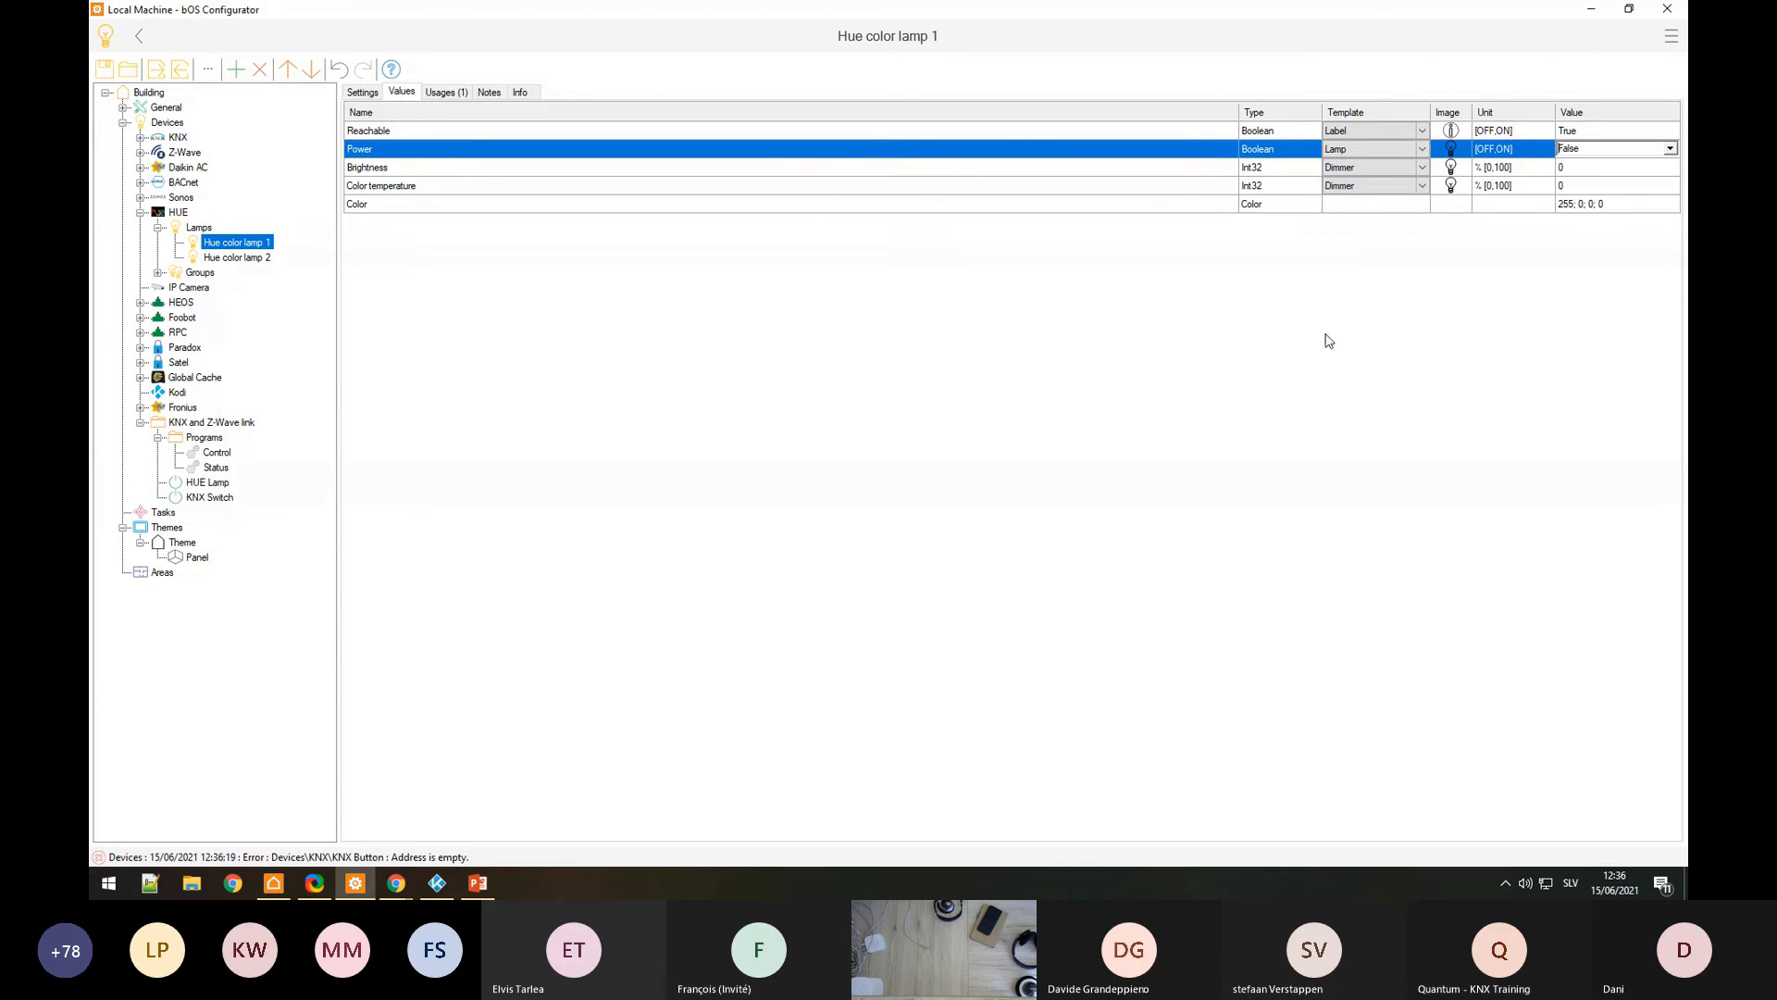
click(176, 497)
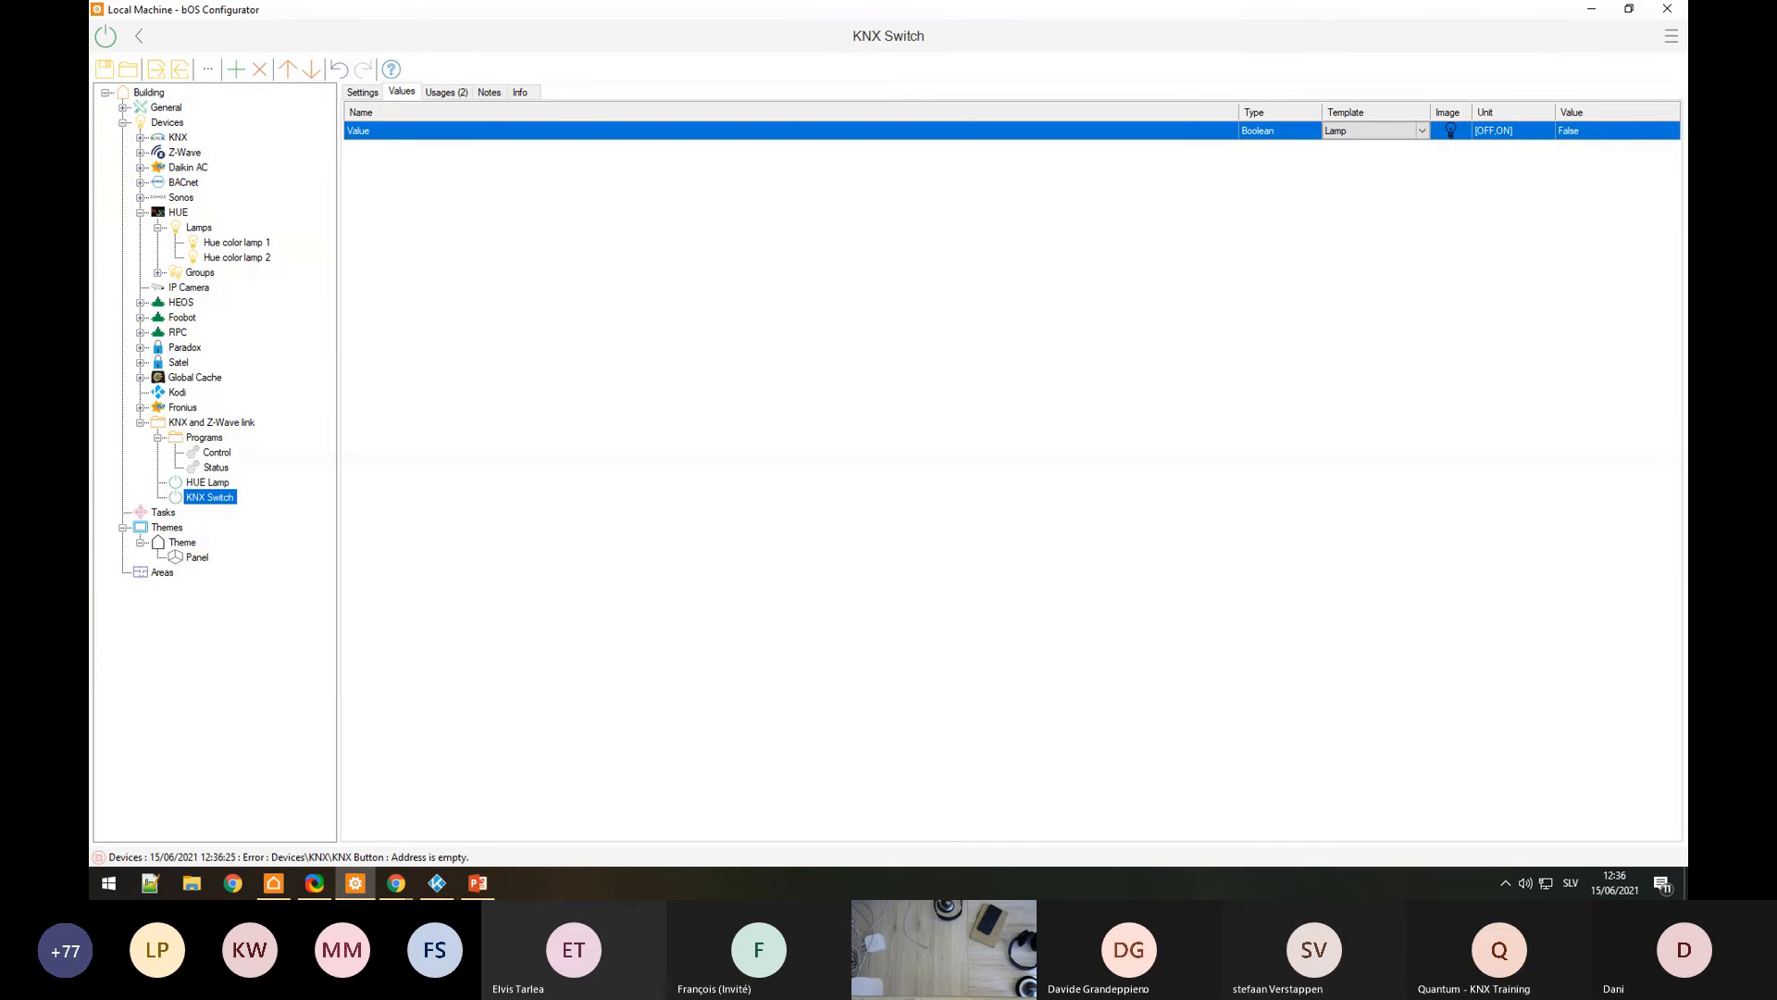
click(1548, 885)
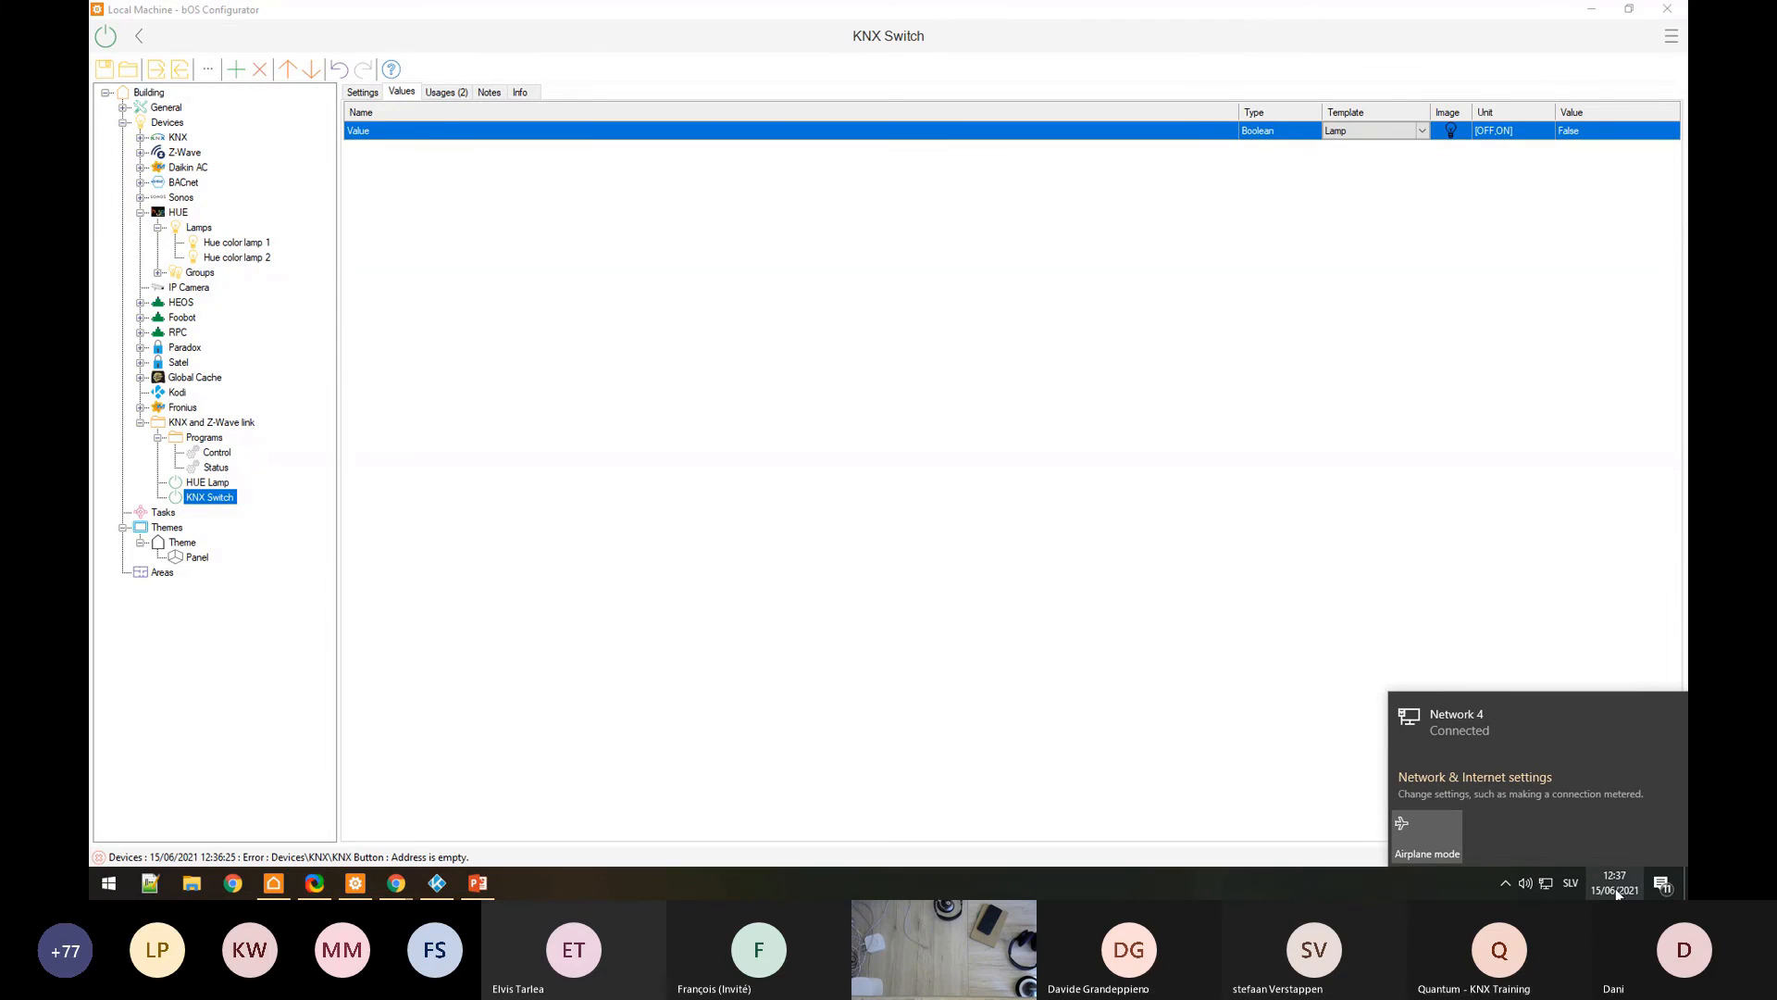
click(1525, 883)
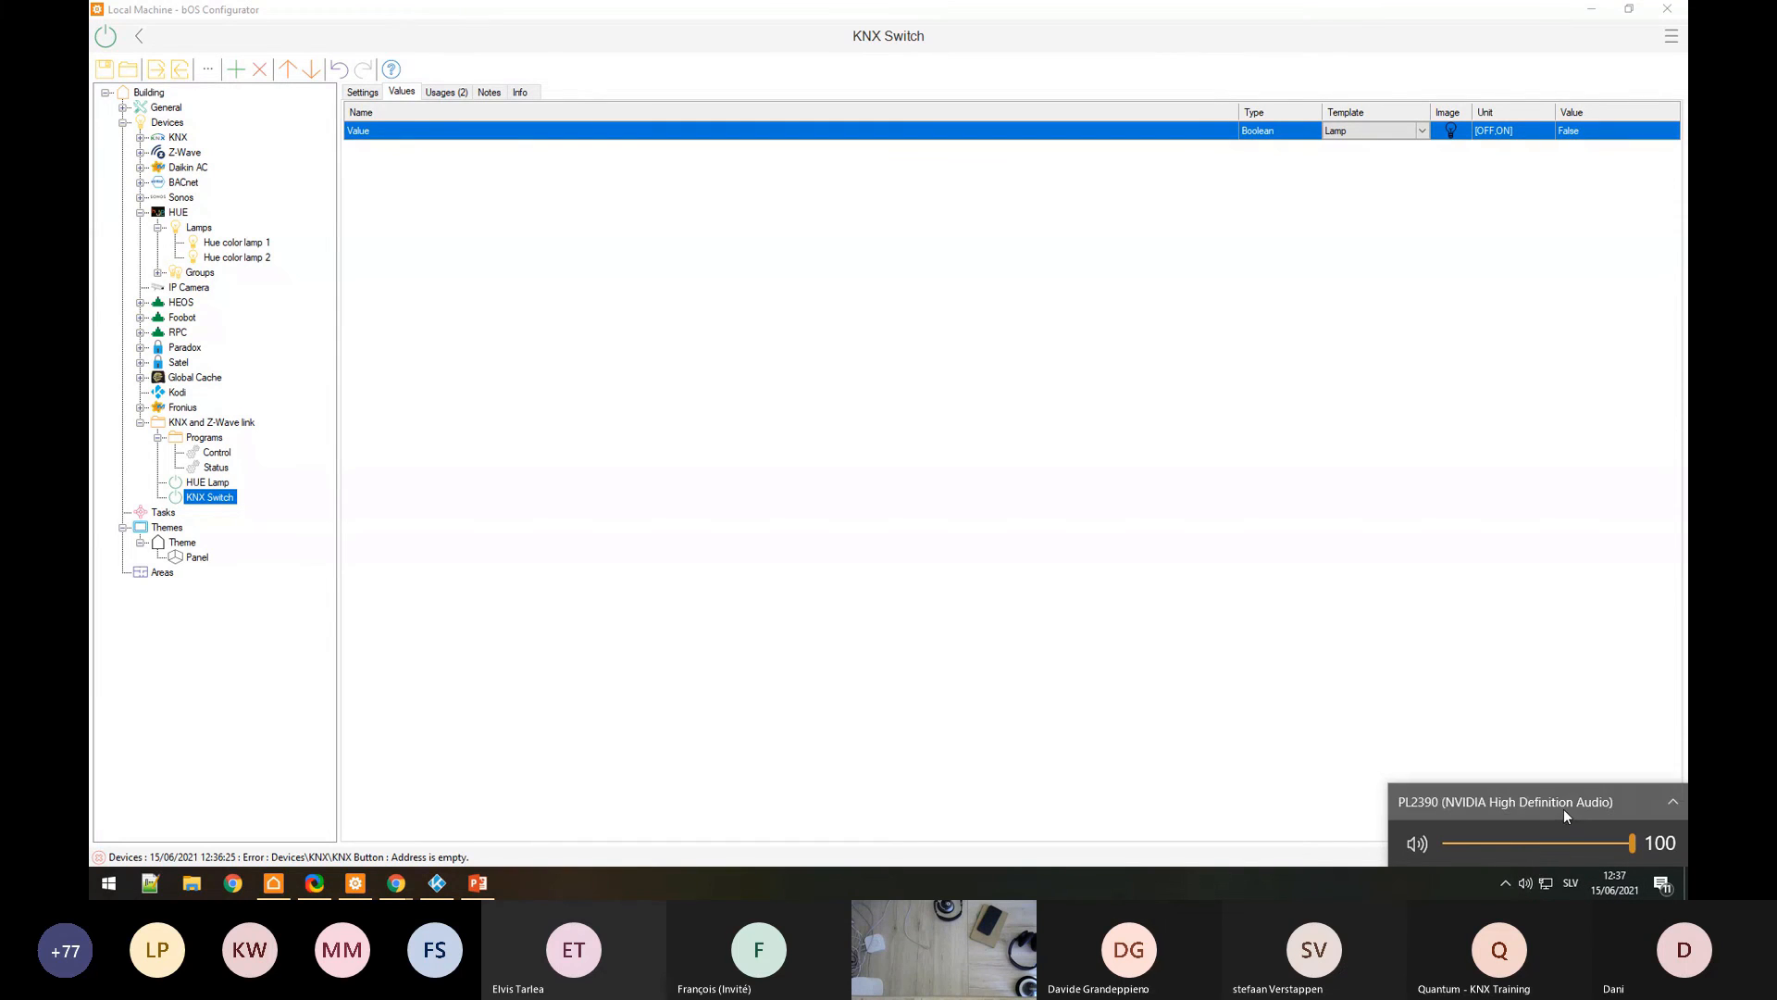
click(1563, 809)
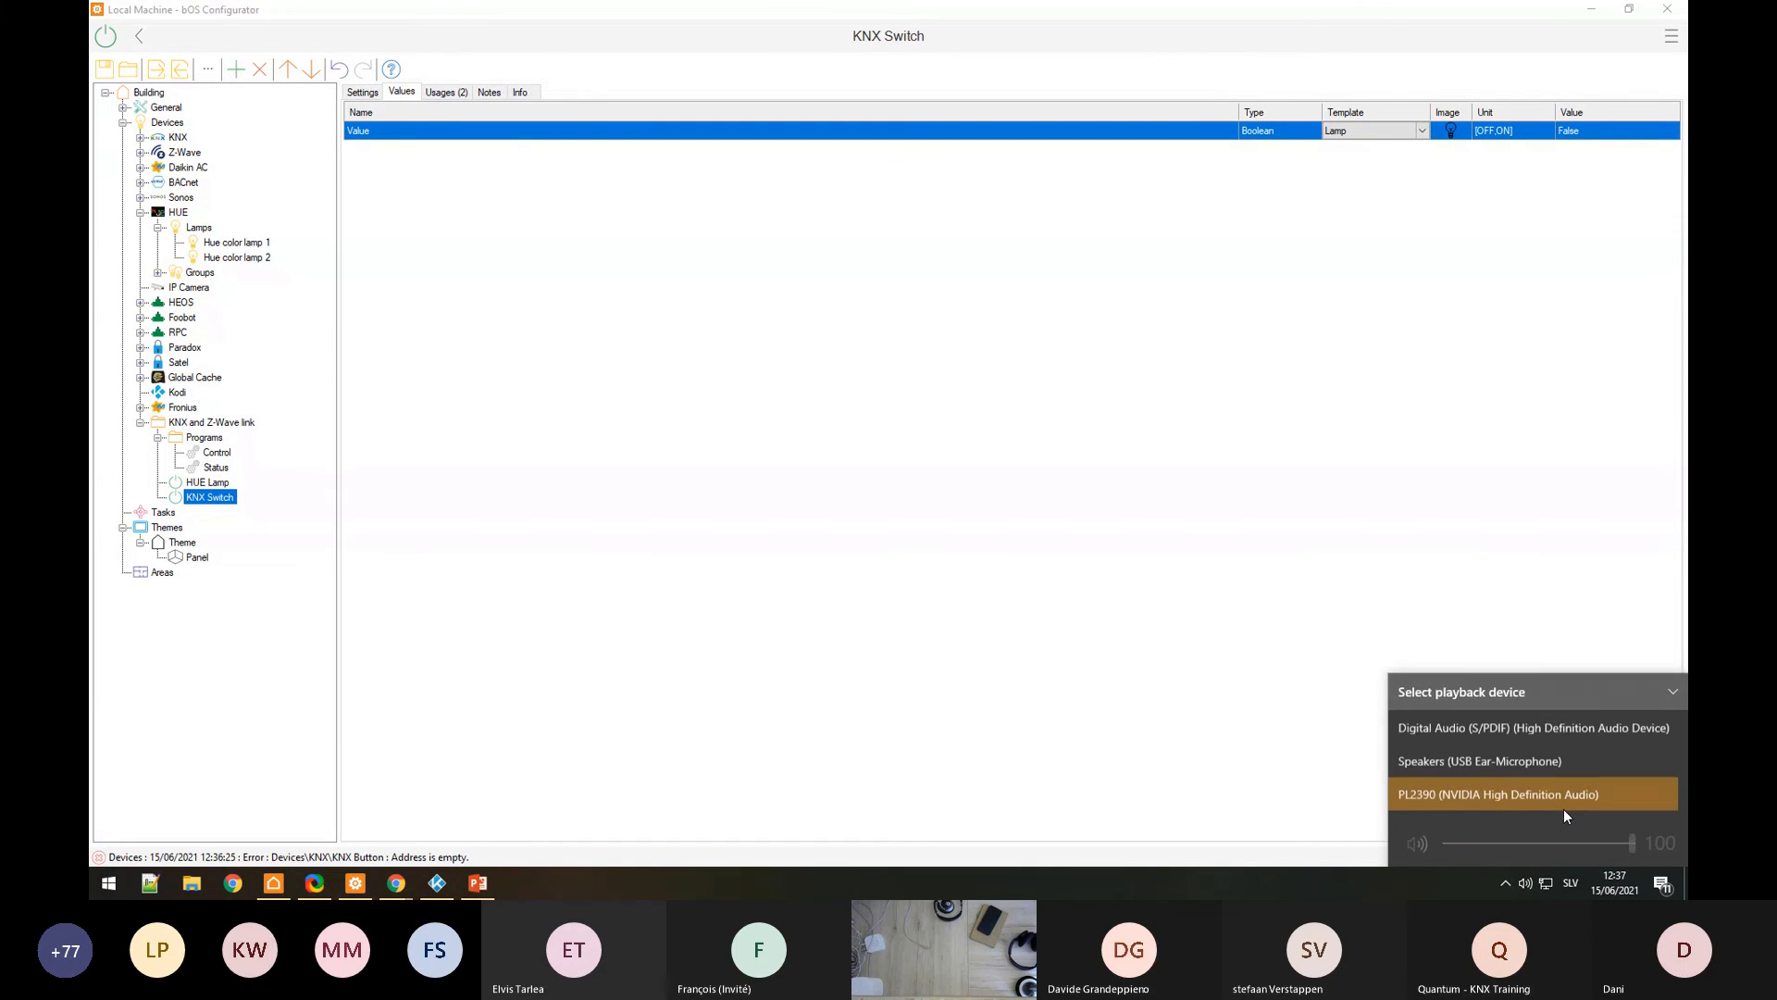
click(1484, 764)
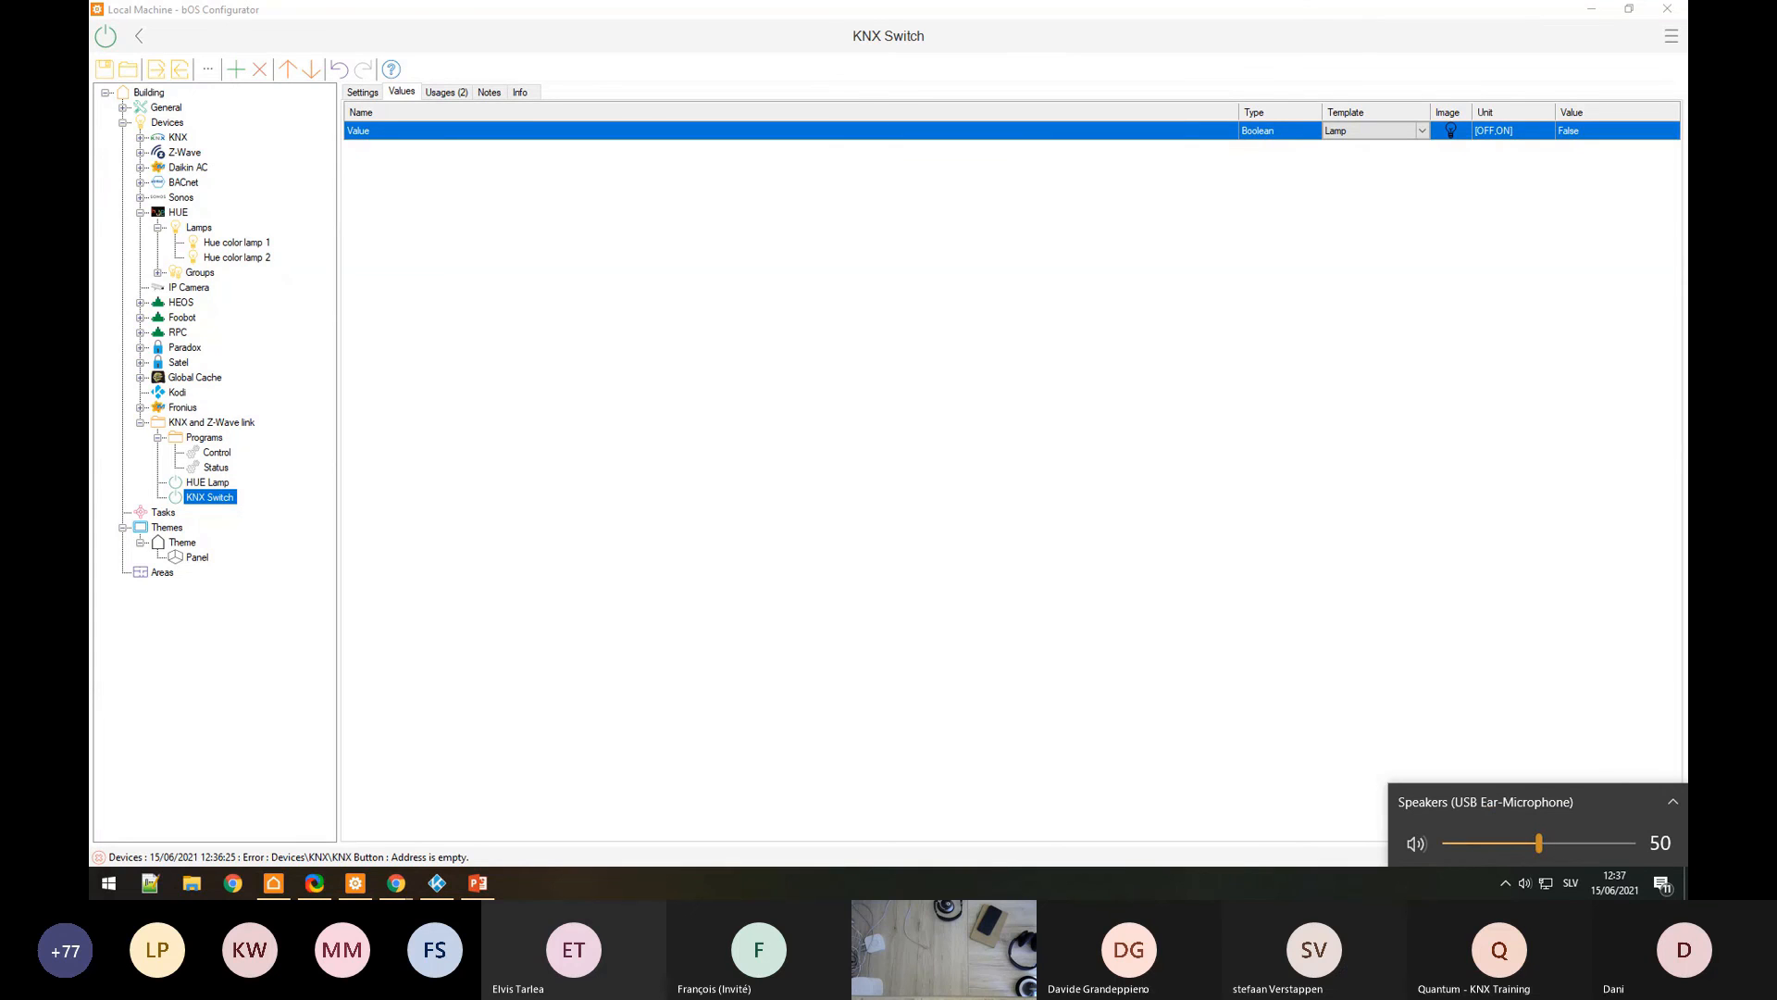
key(Escape)
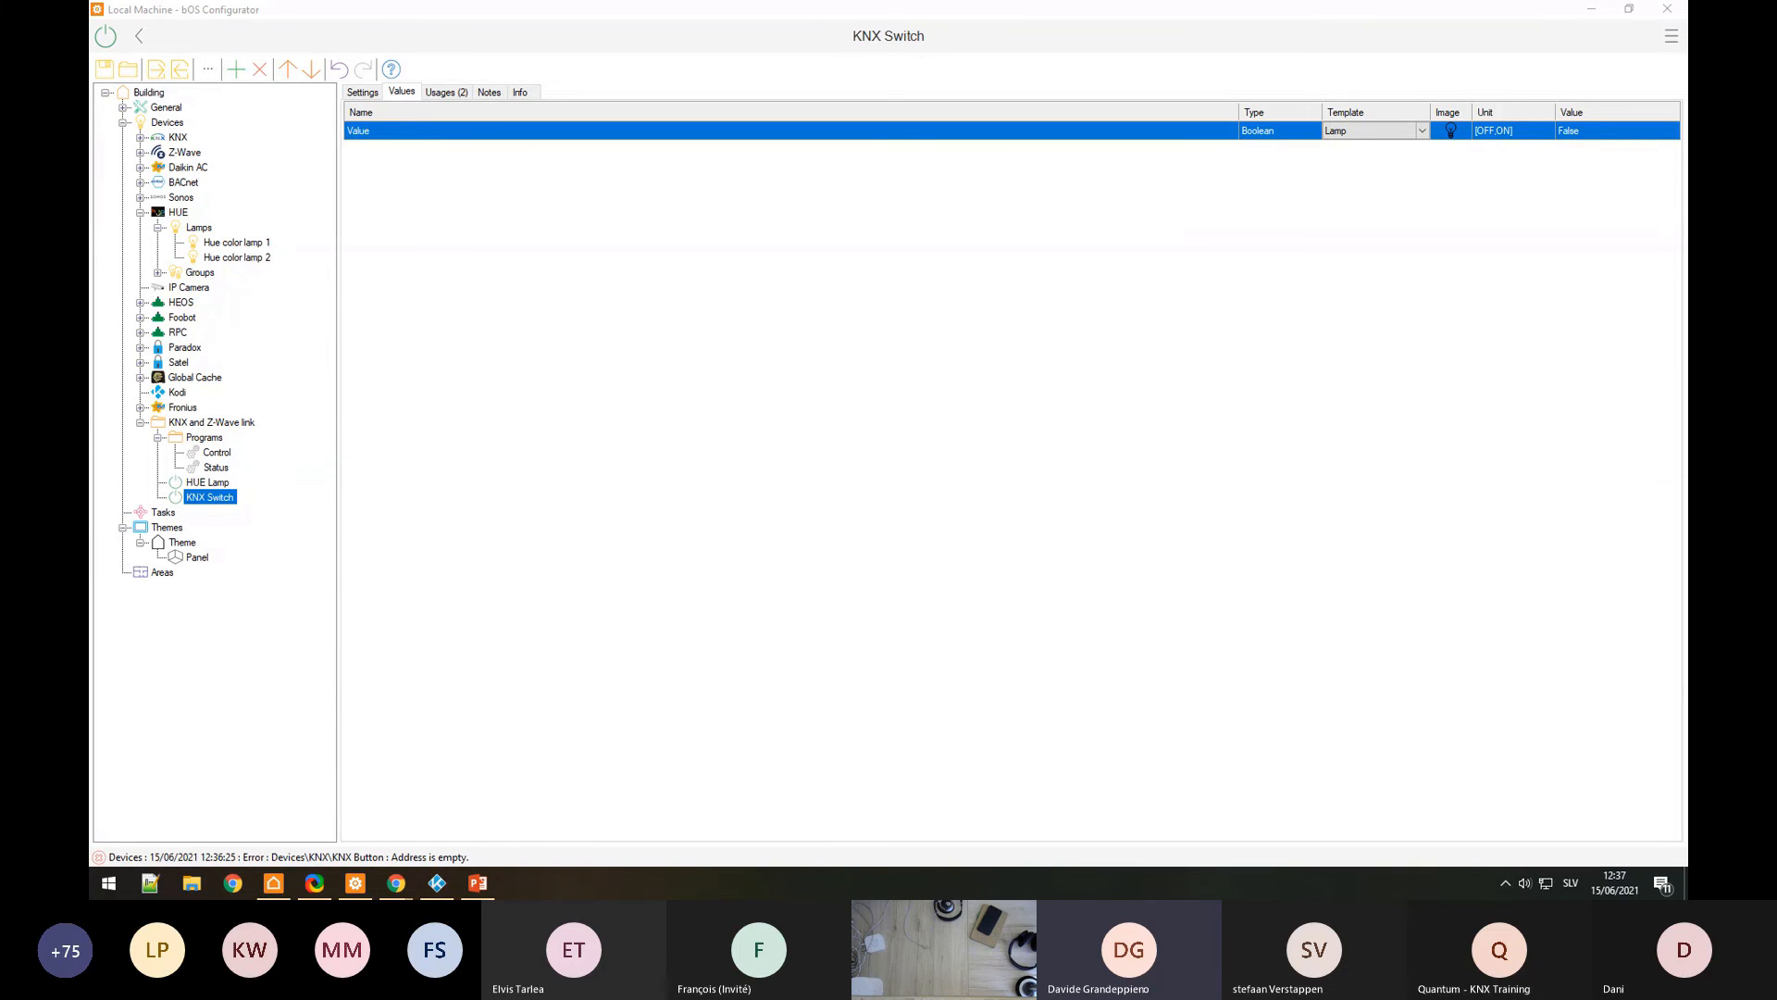
Step: Add Panel (1) under Theme and set its Column Width Height Ratio to 0
click(210, 557)
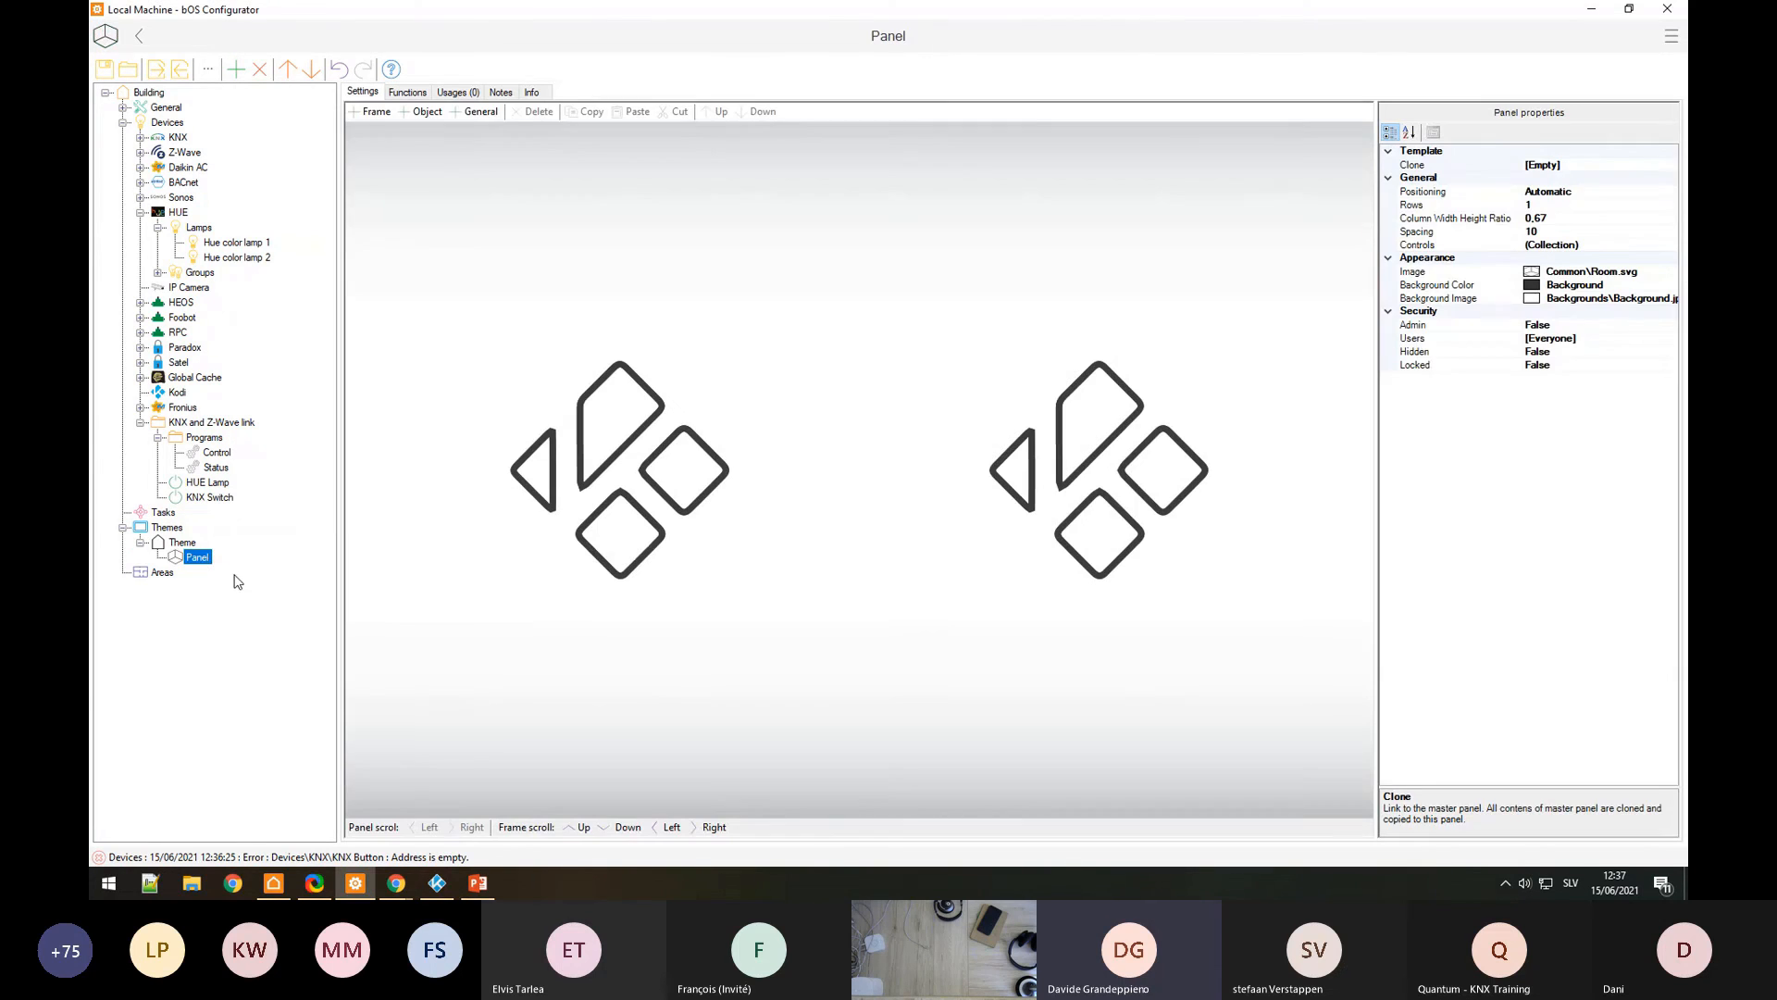
right_click(189, 548)
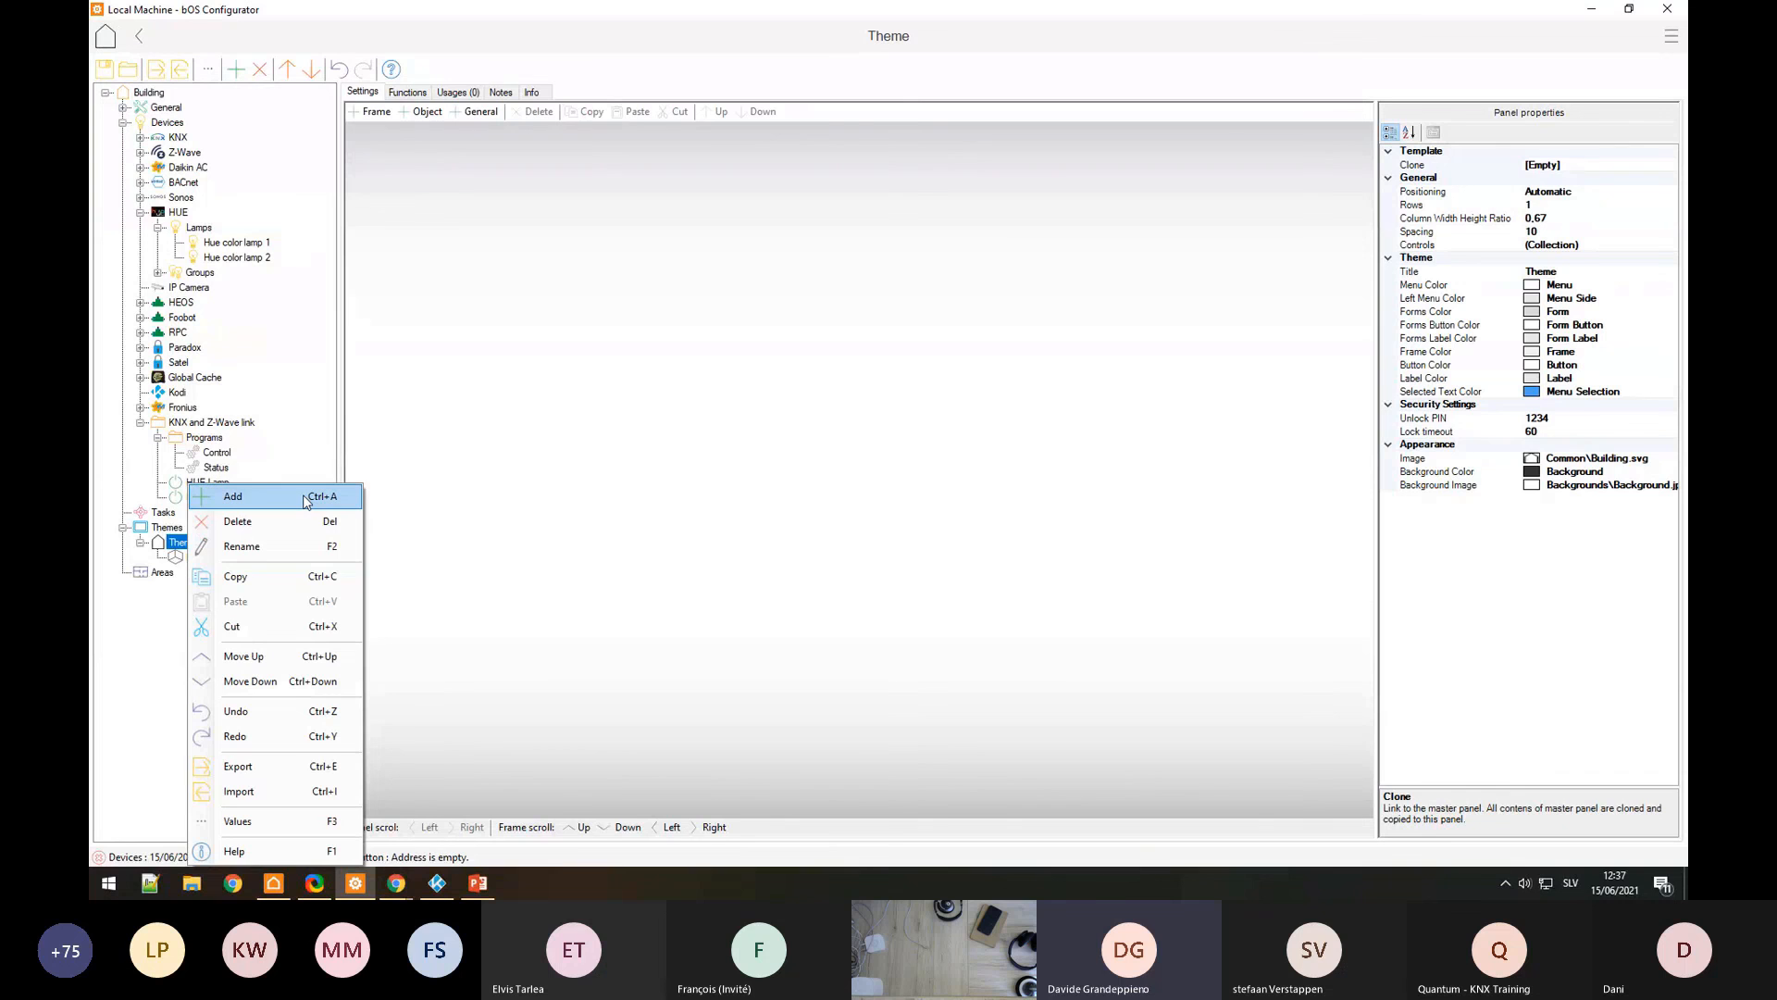
click(306, 500)
key(Return)
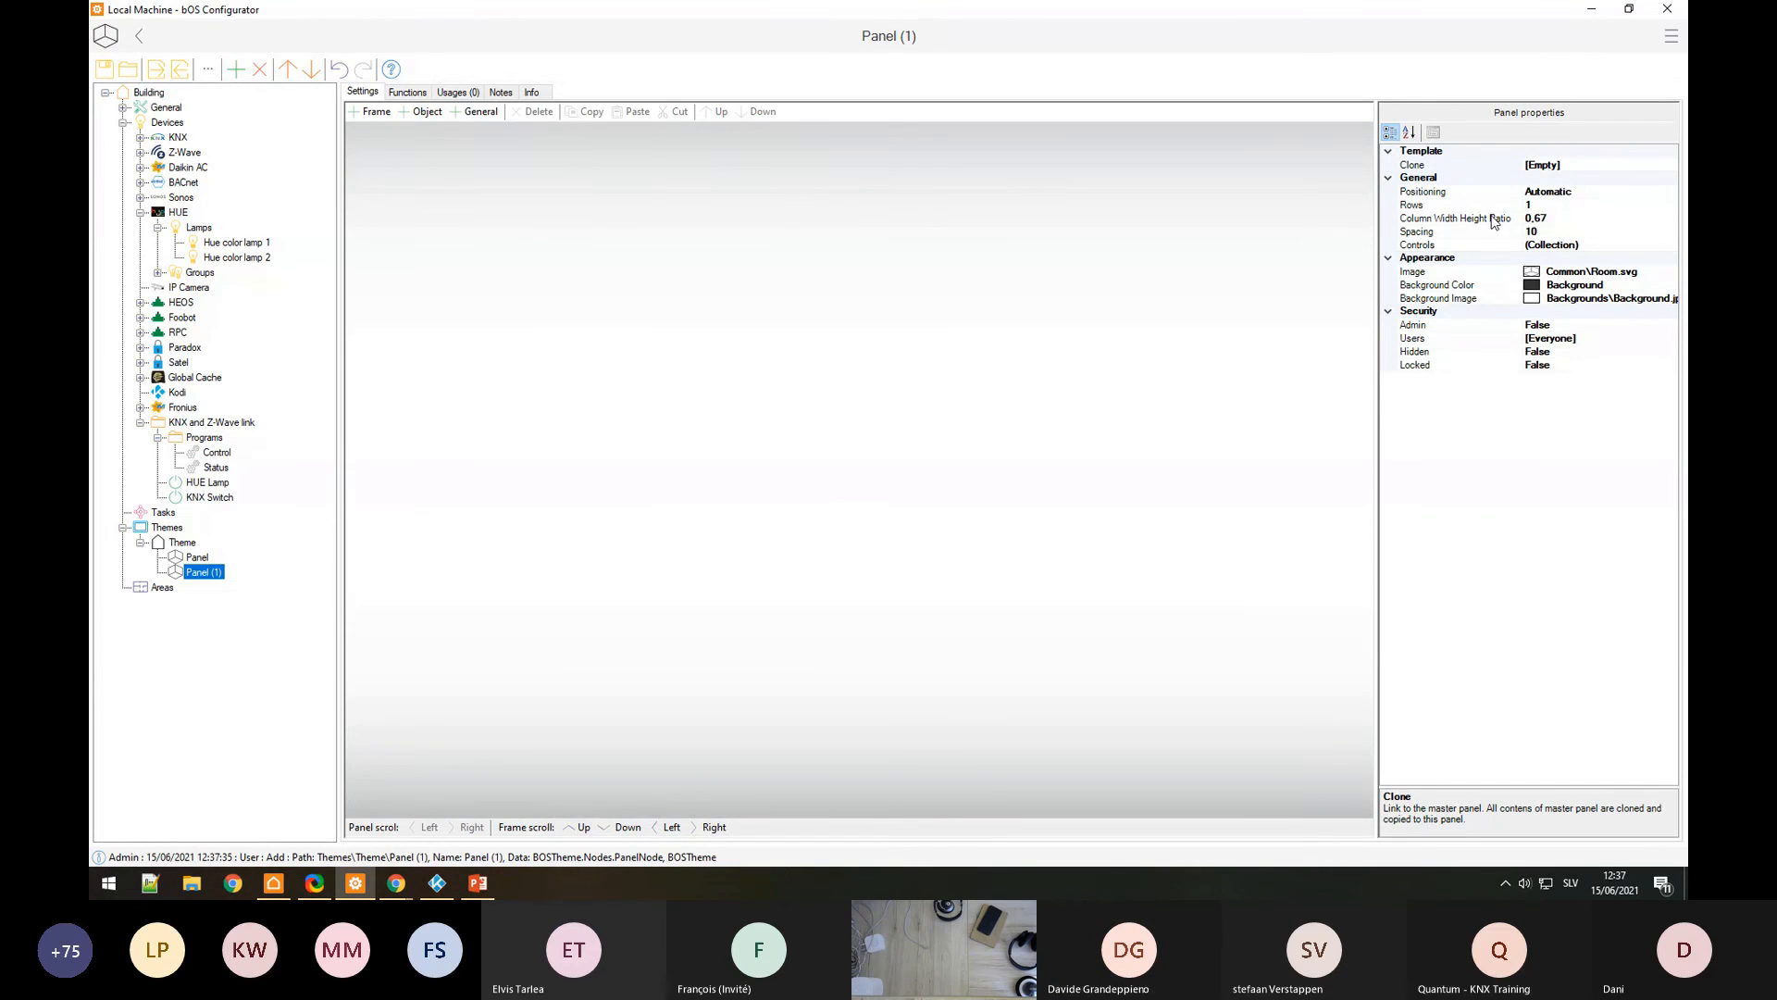
click(1598, 219)
drag(1598, 220, 1436, 220)
text(0)
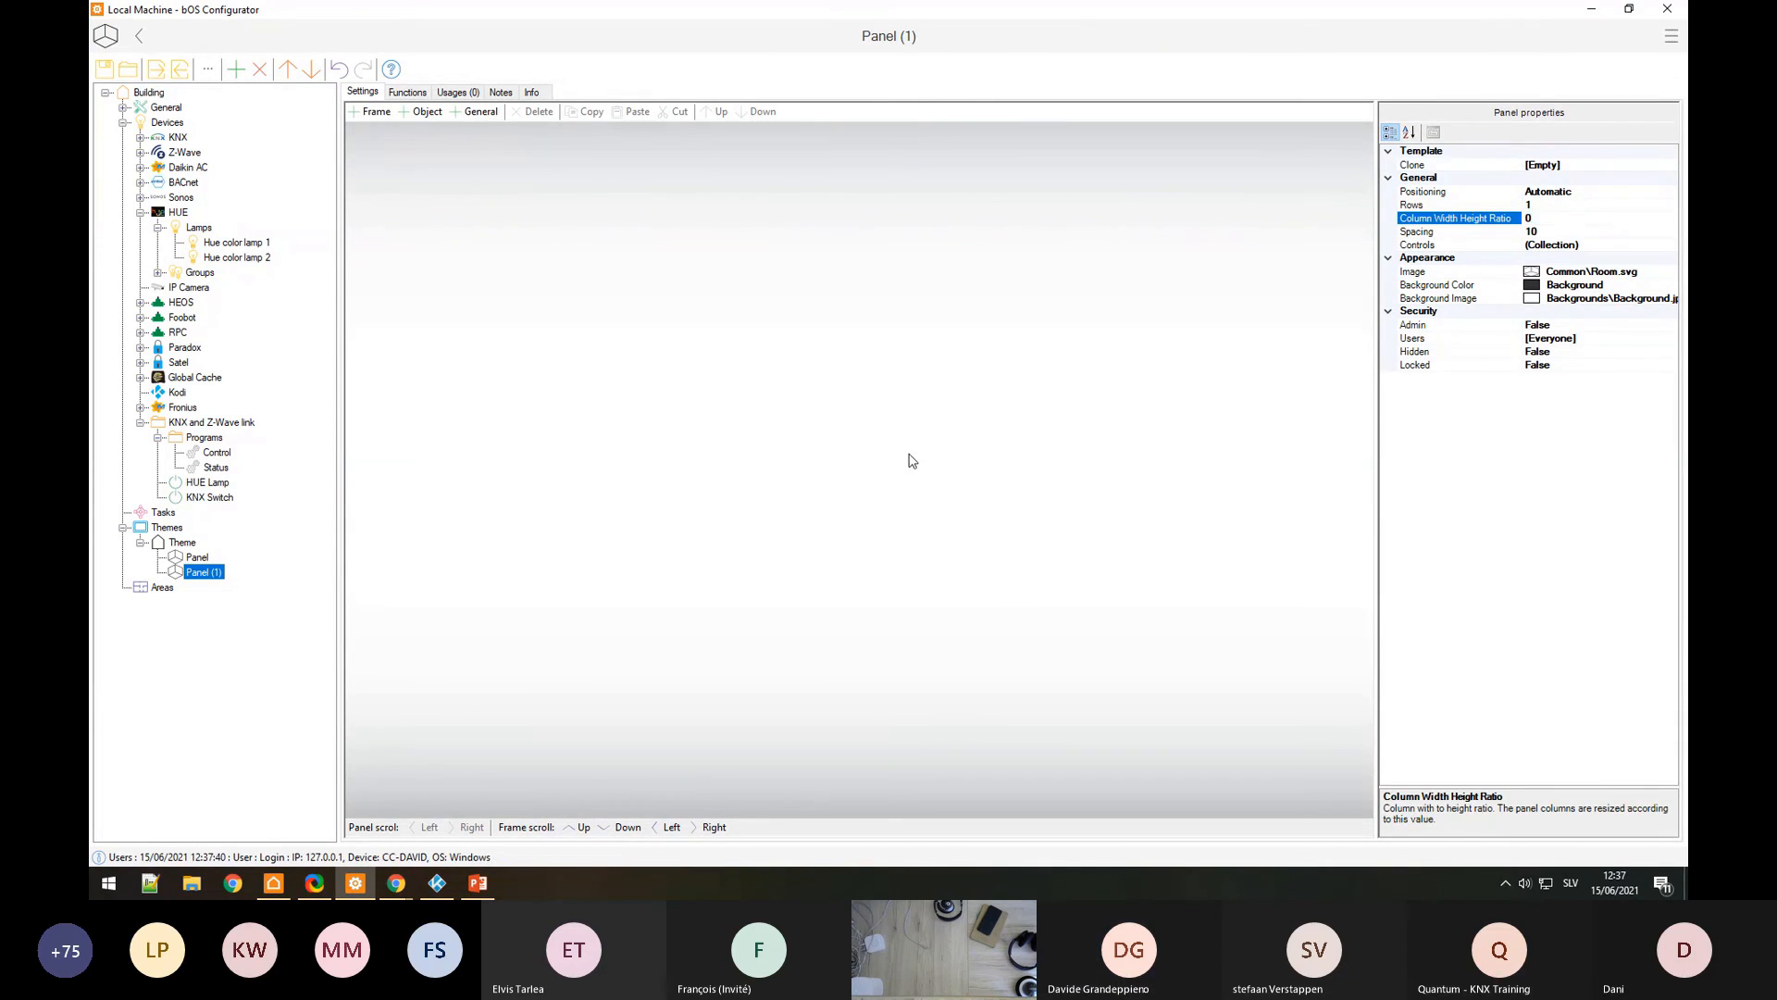
click(912, 460)
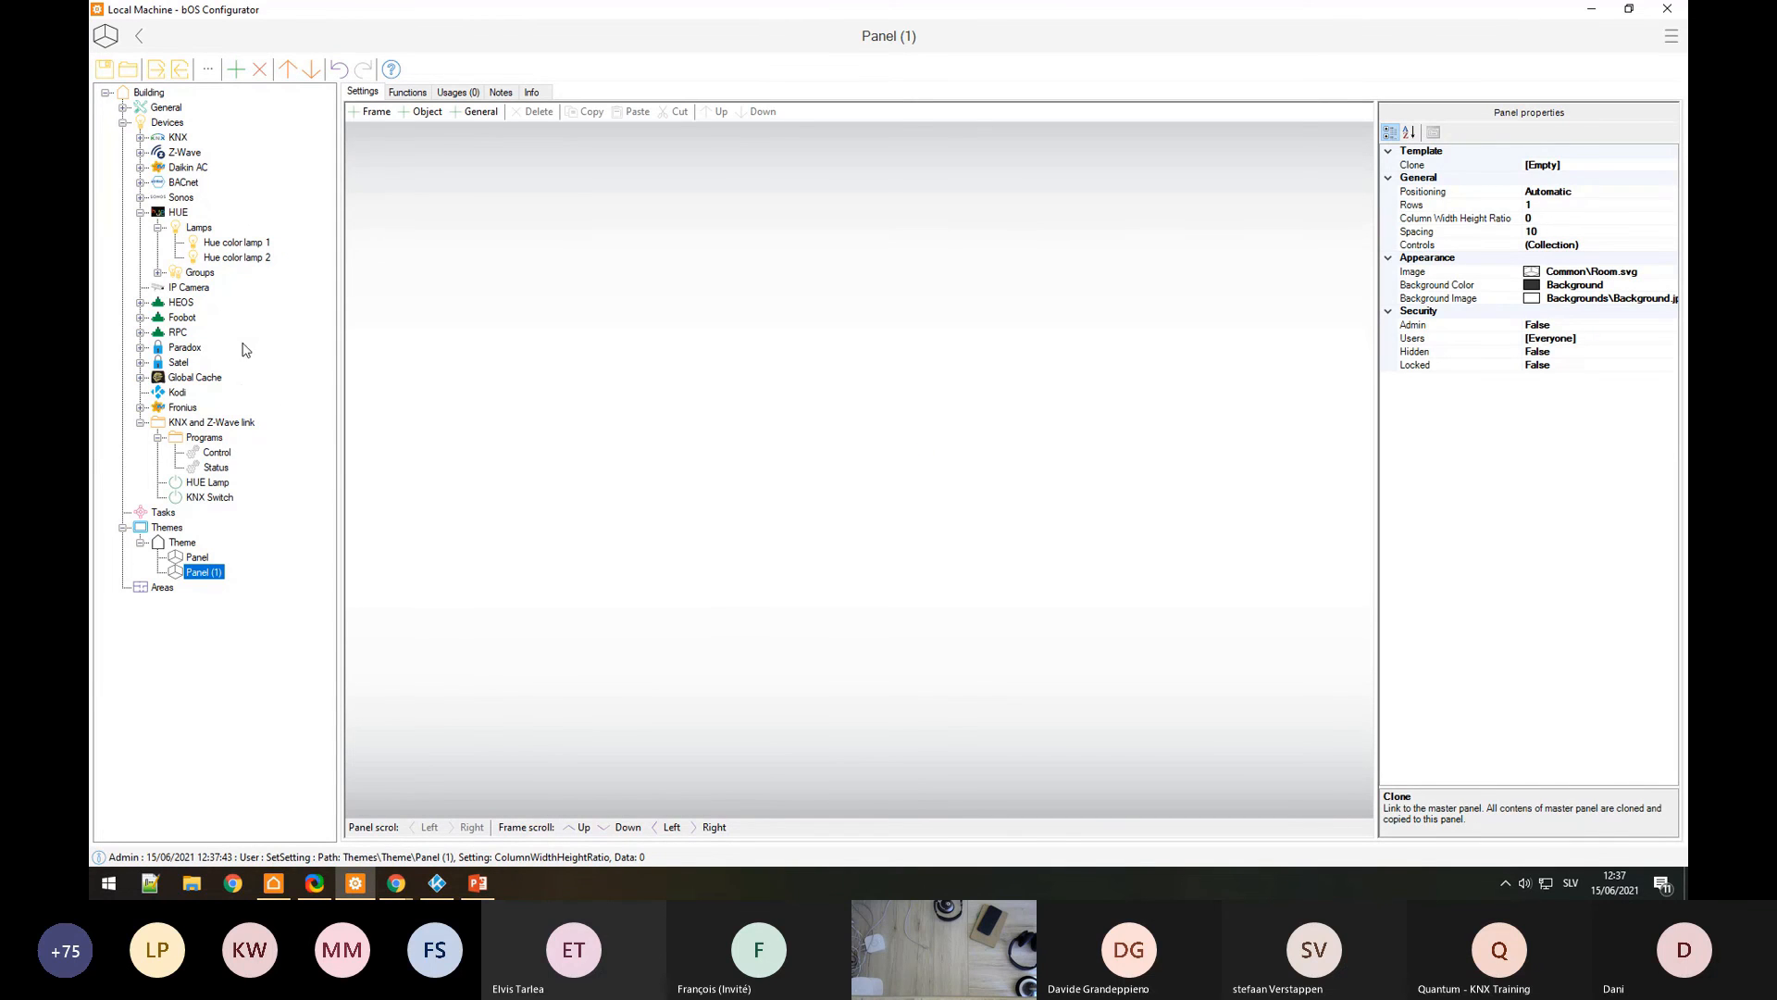
Step: Place an IP Camera control on Panel (1), then delete it again
click(156, 289)
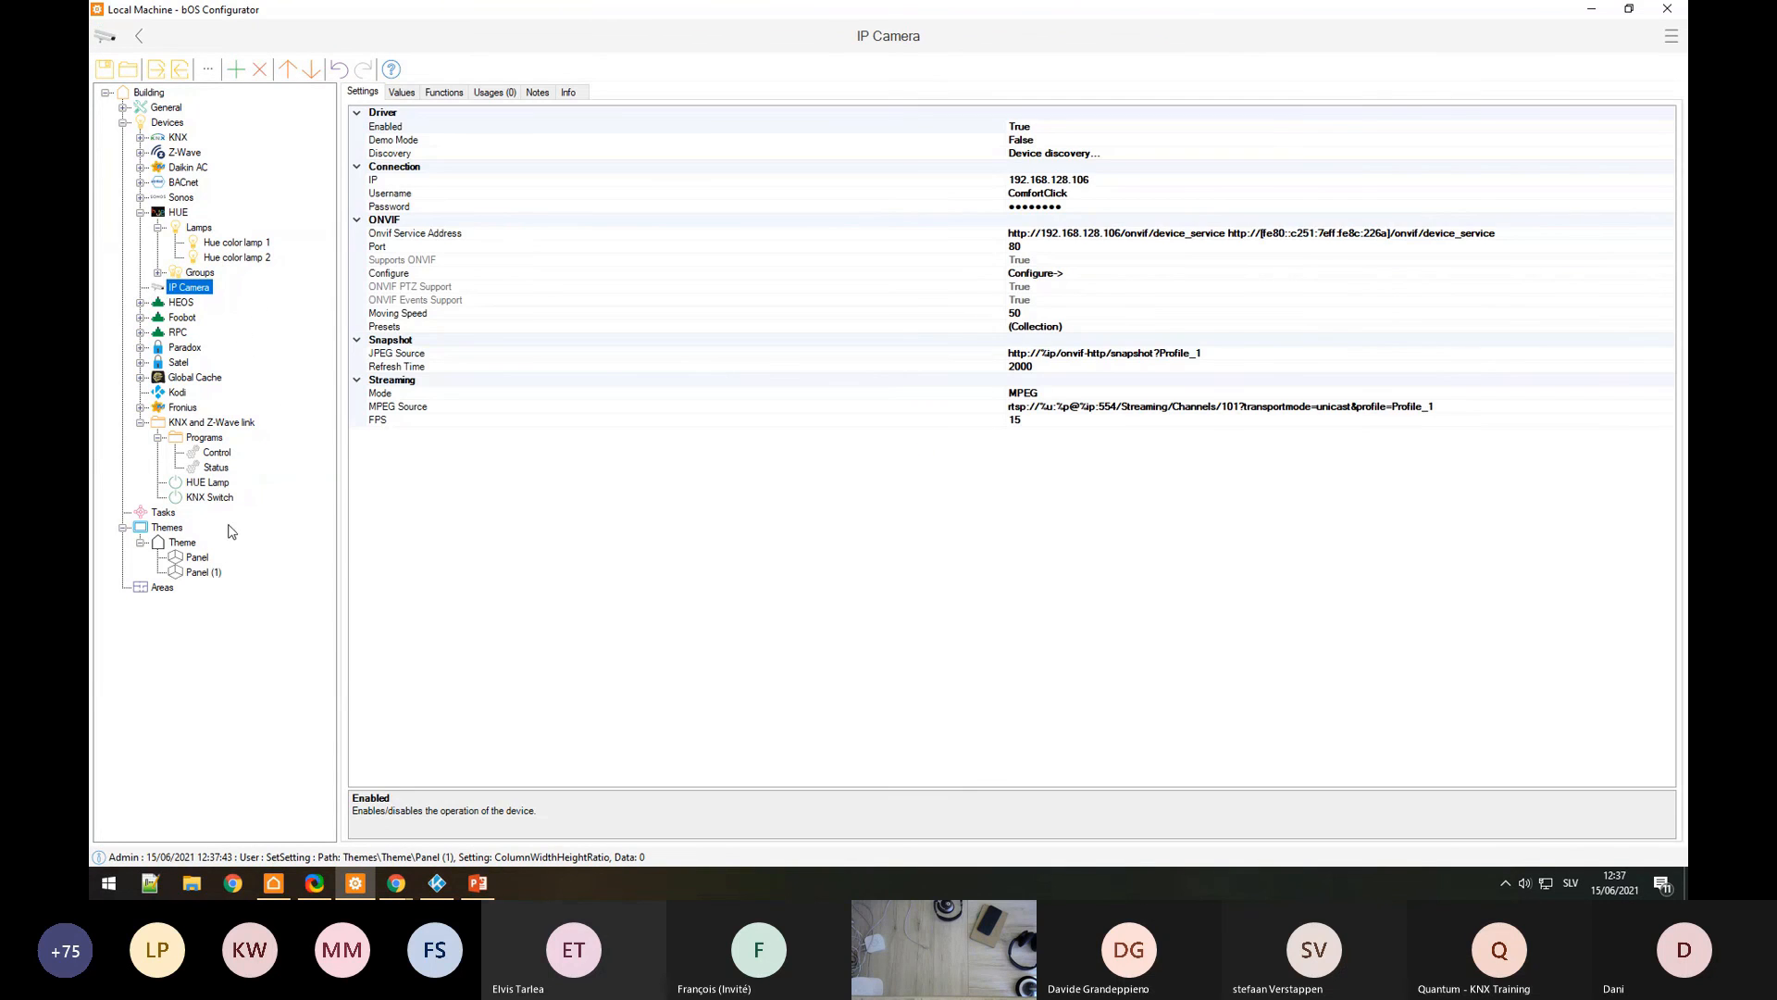
click(202, 573)
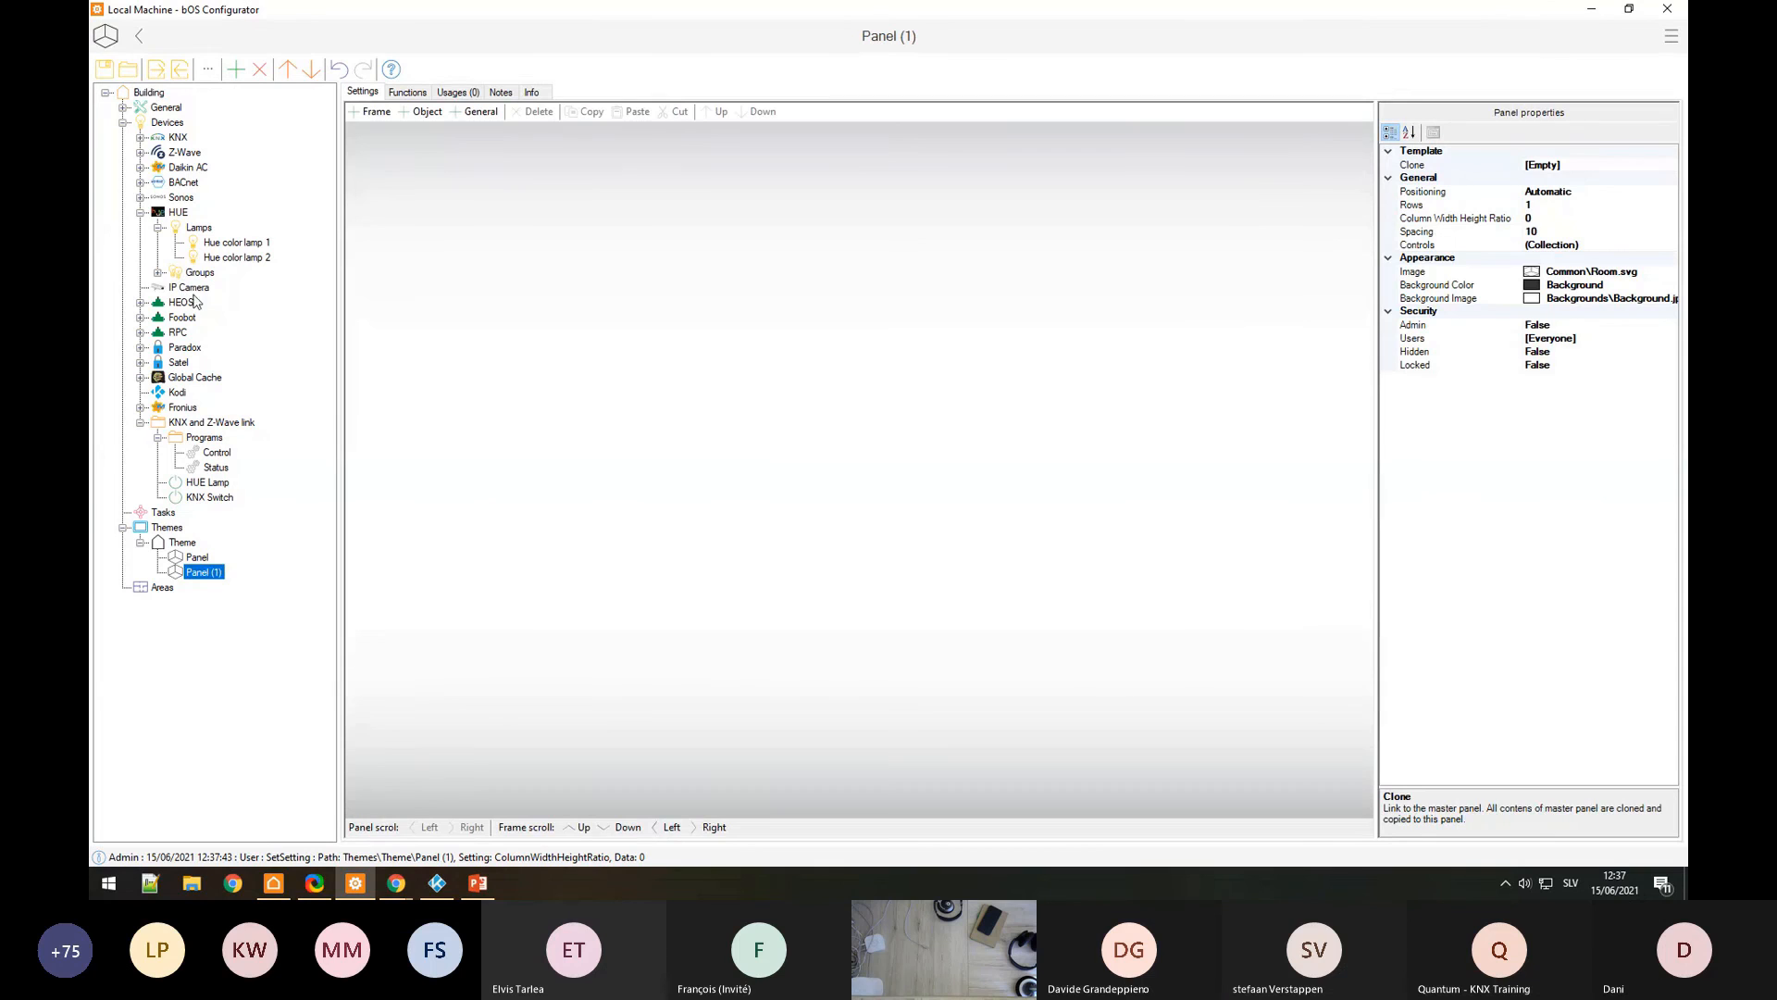
drag(193, 291, 760, 455)
key(Return)
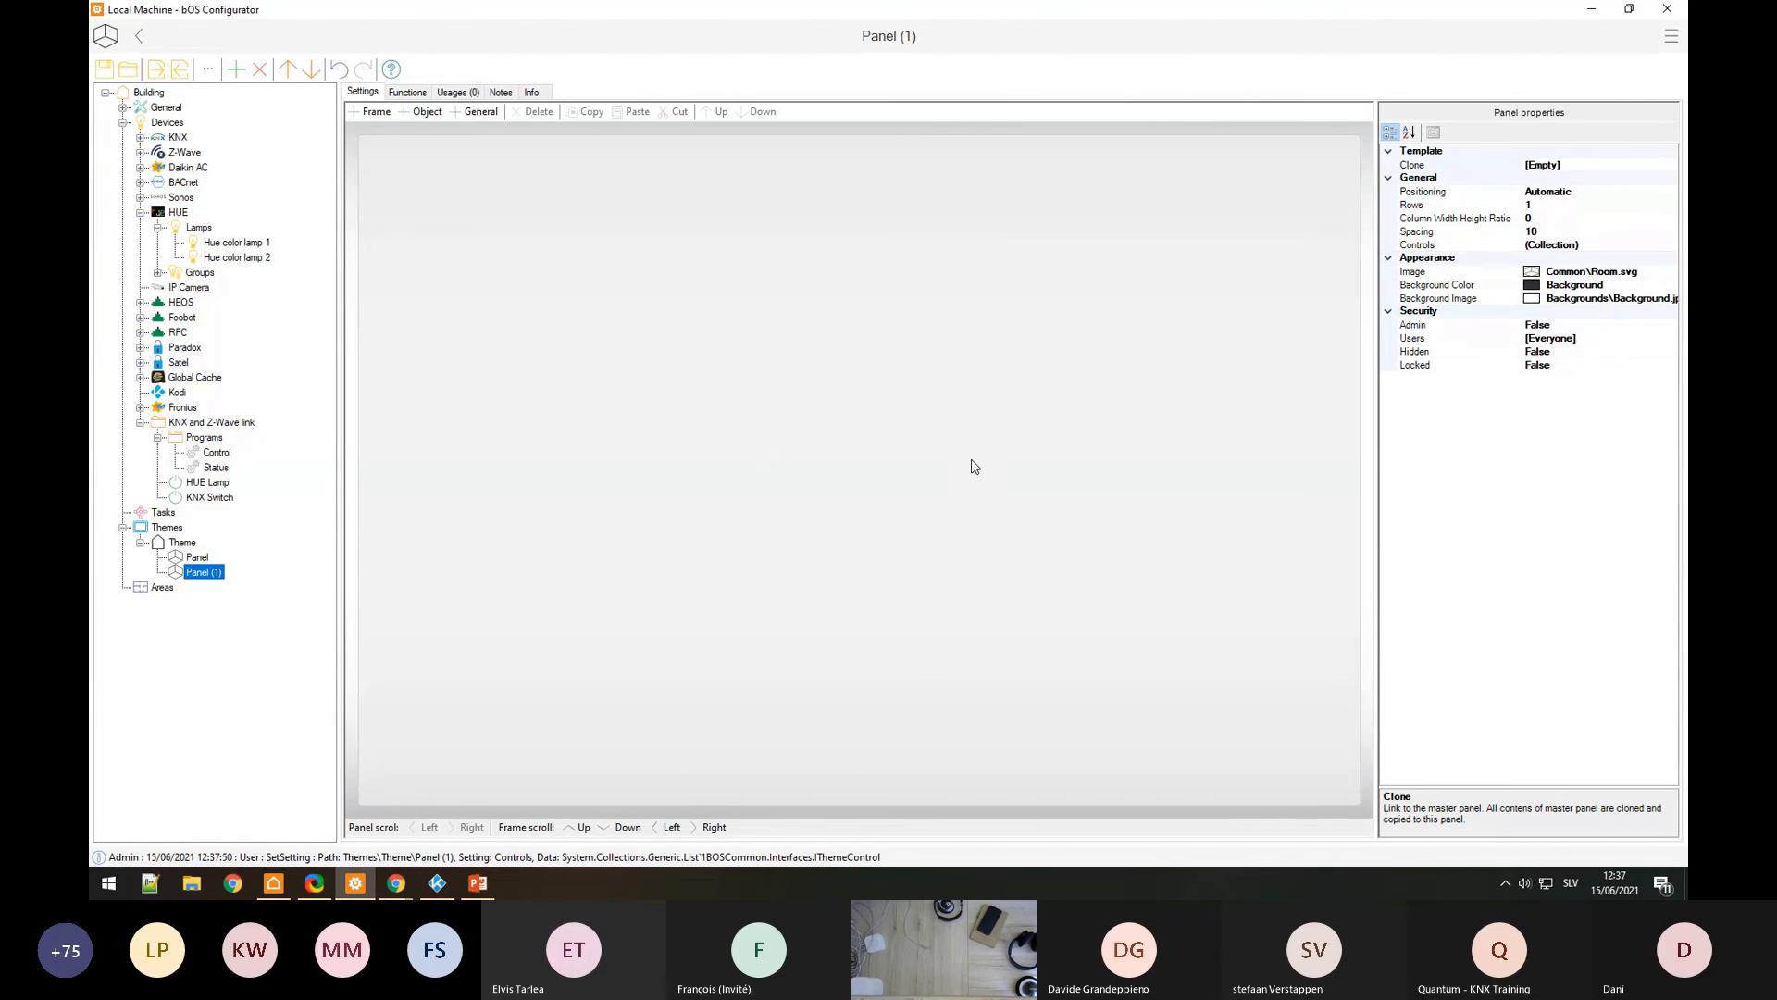
click(972, 467)
key(Delete)
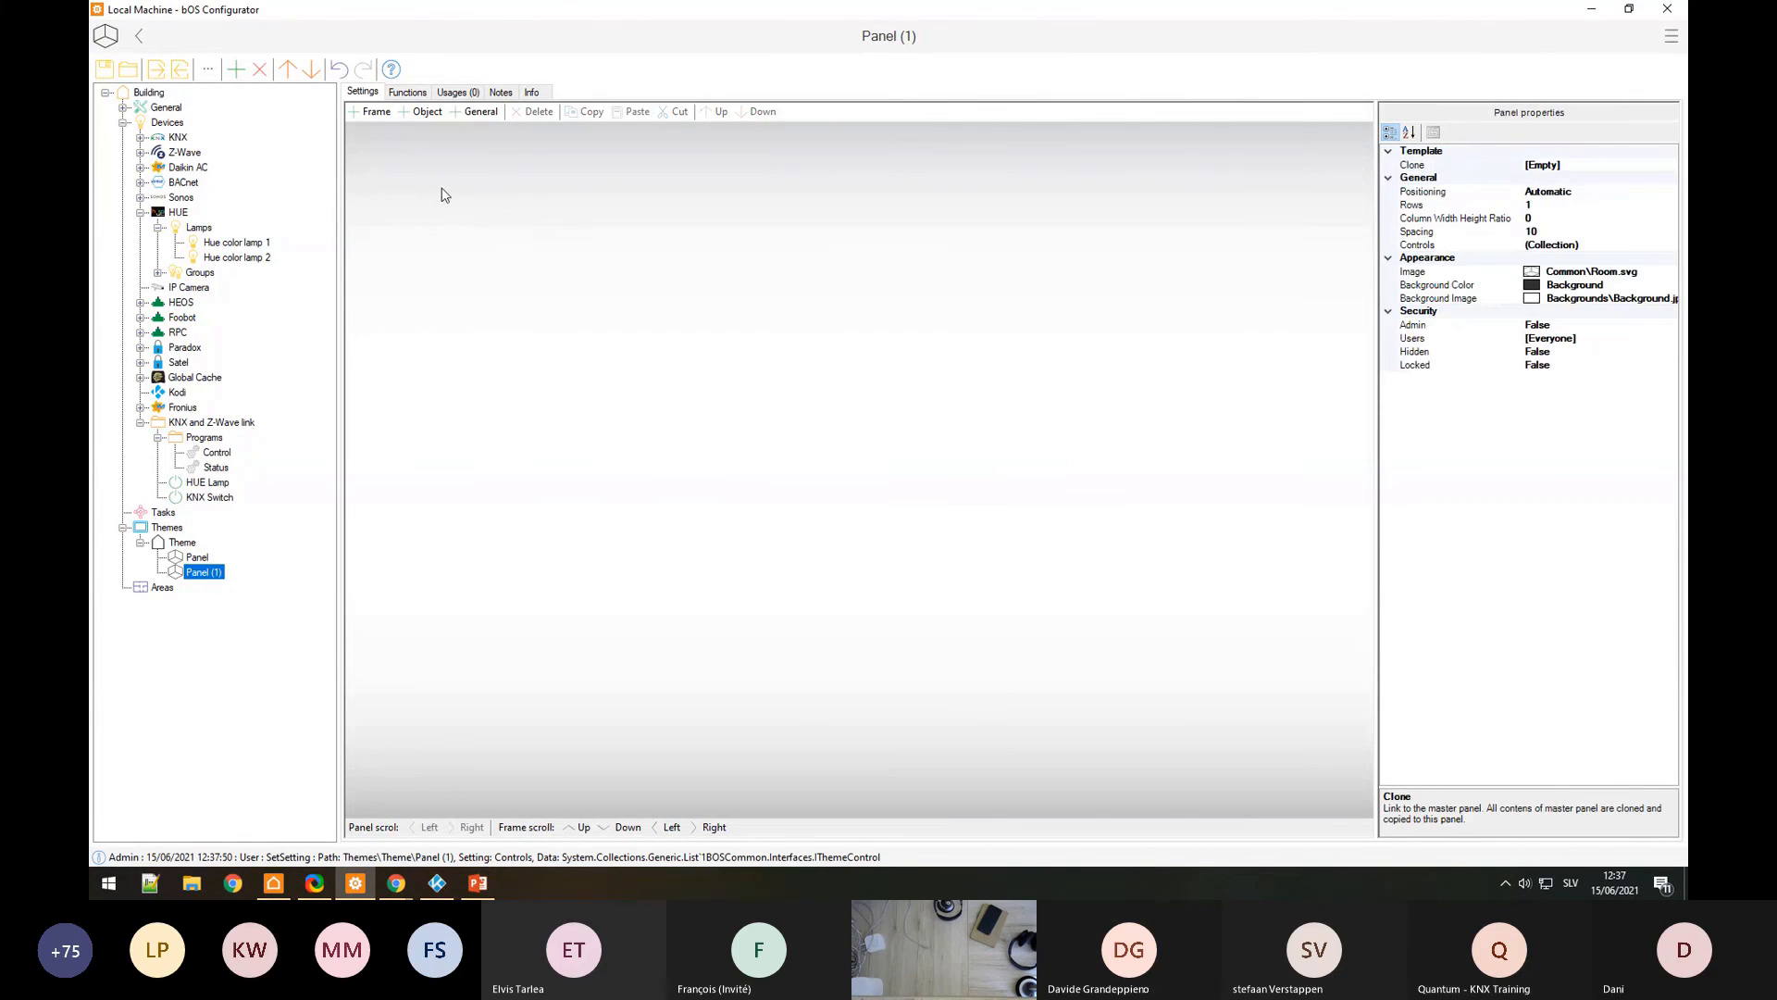
Step: Add a frame filling Panel (1) and try a Column Width Height Ratio of 0.67
click(376, 113)
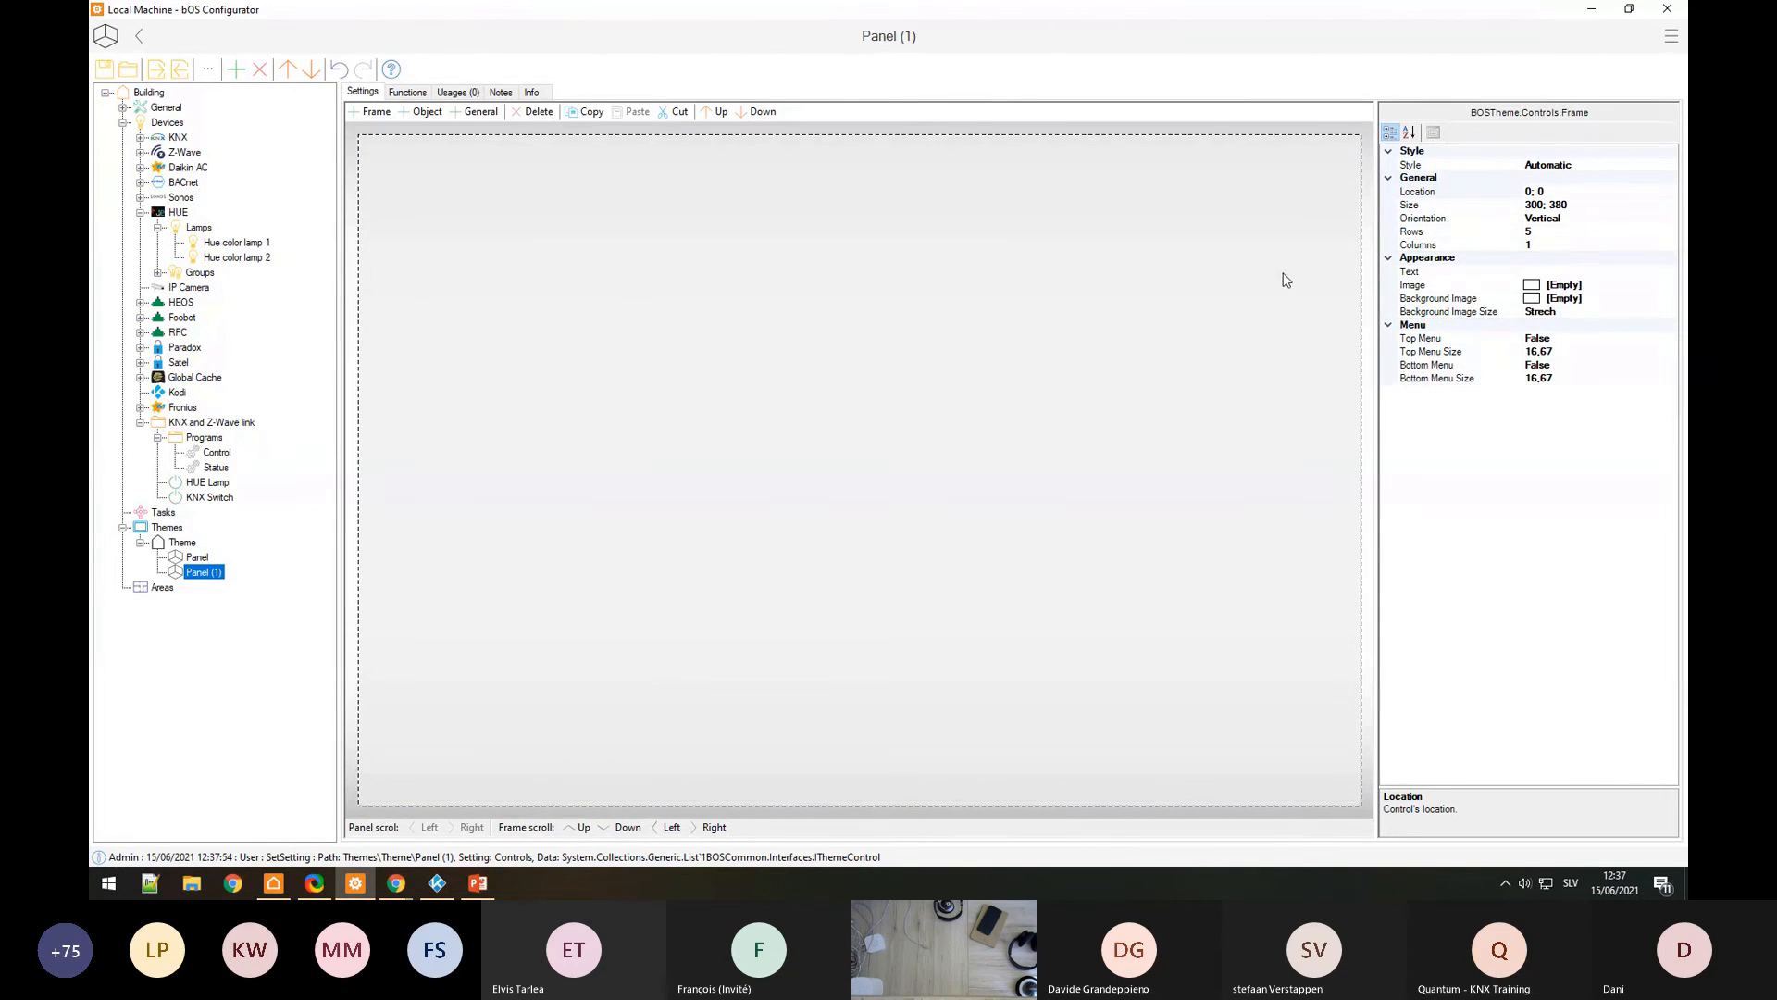
click(1335, 132)
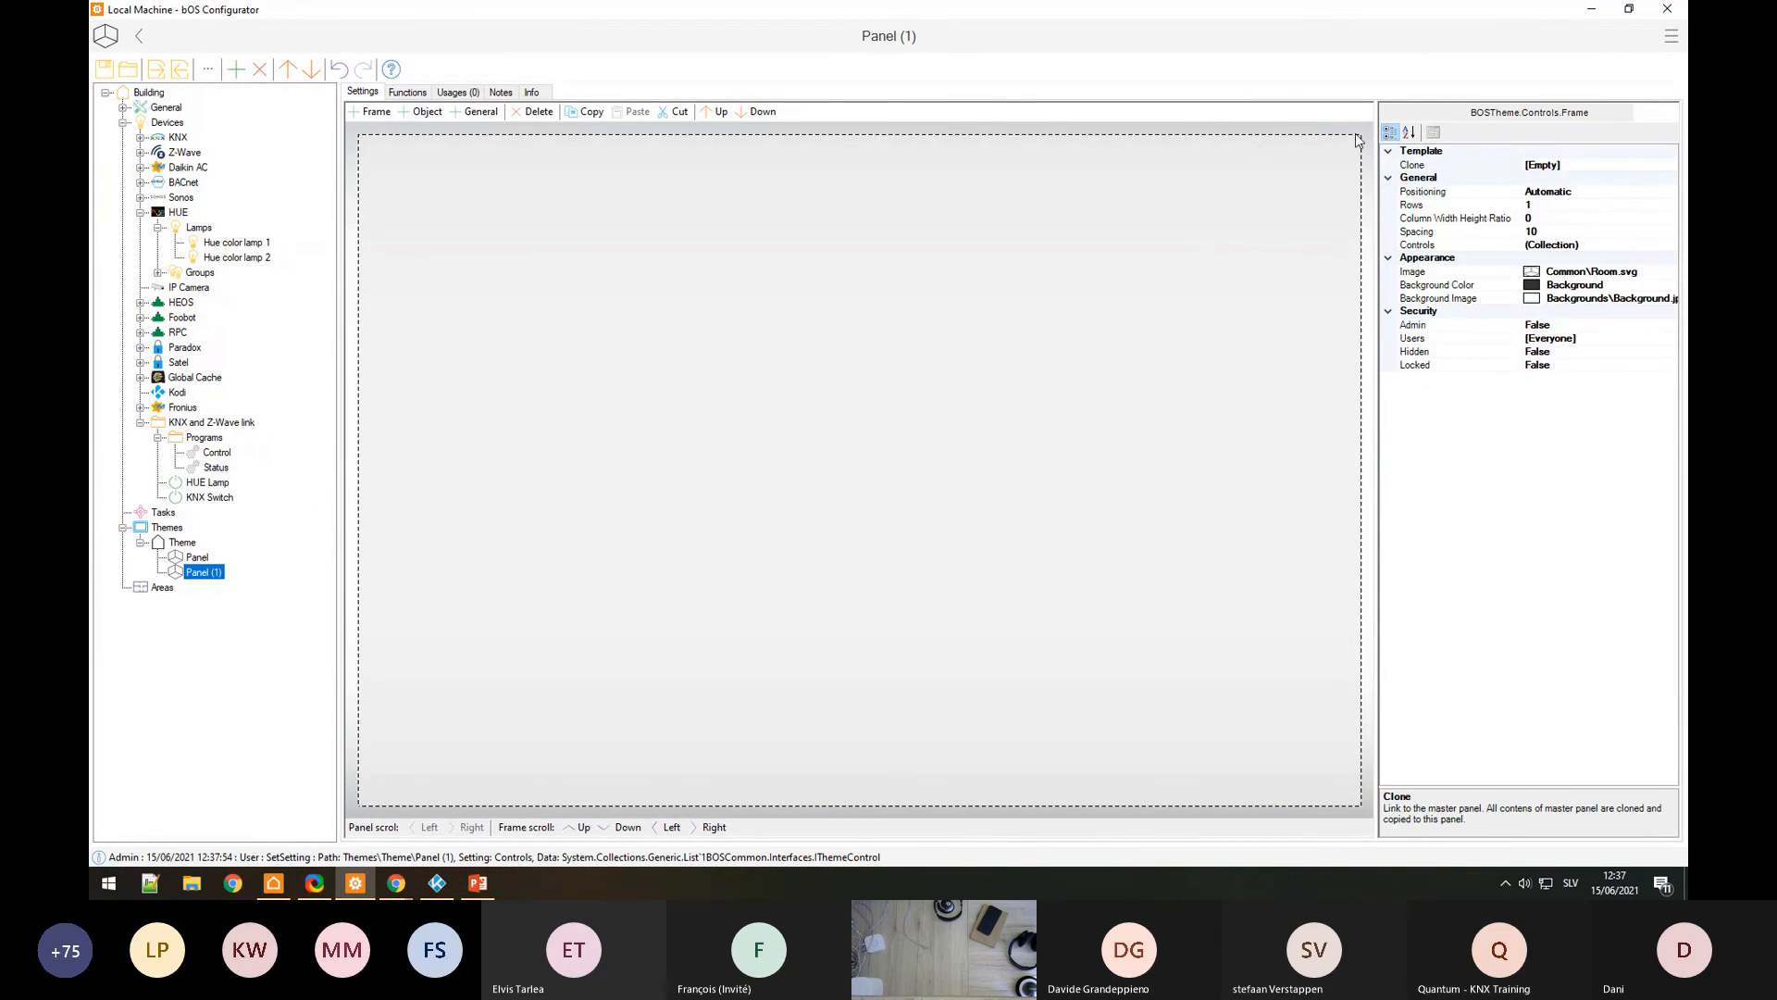
click(1560, 215)
text(.)
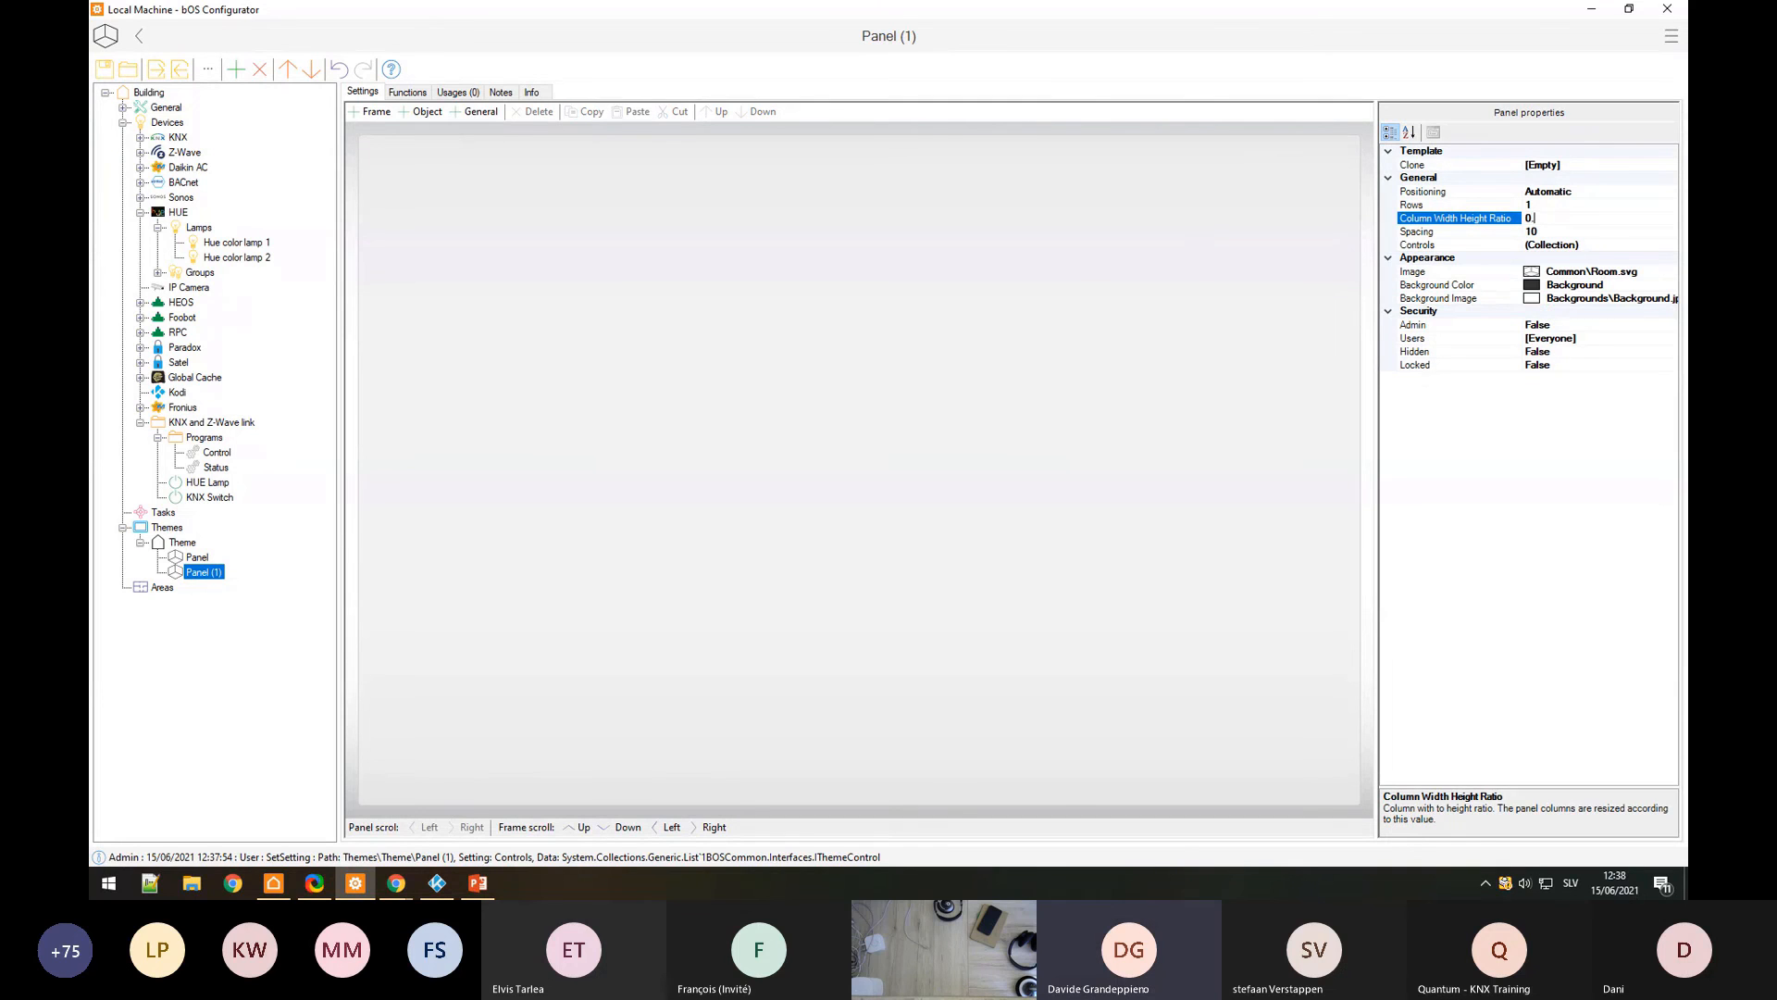
text(67)
key(Return)
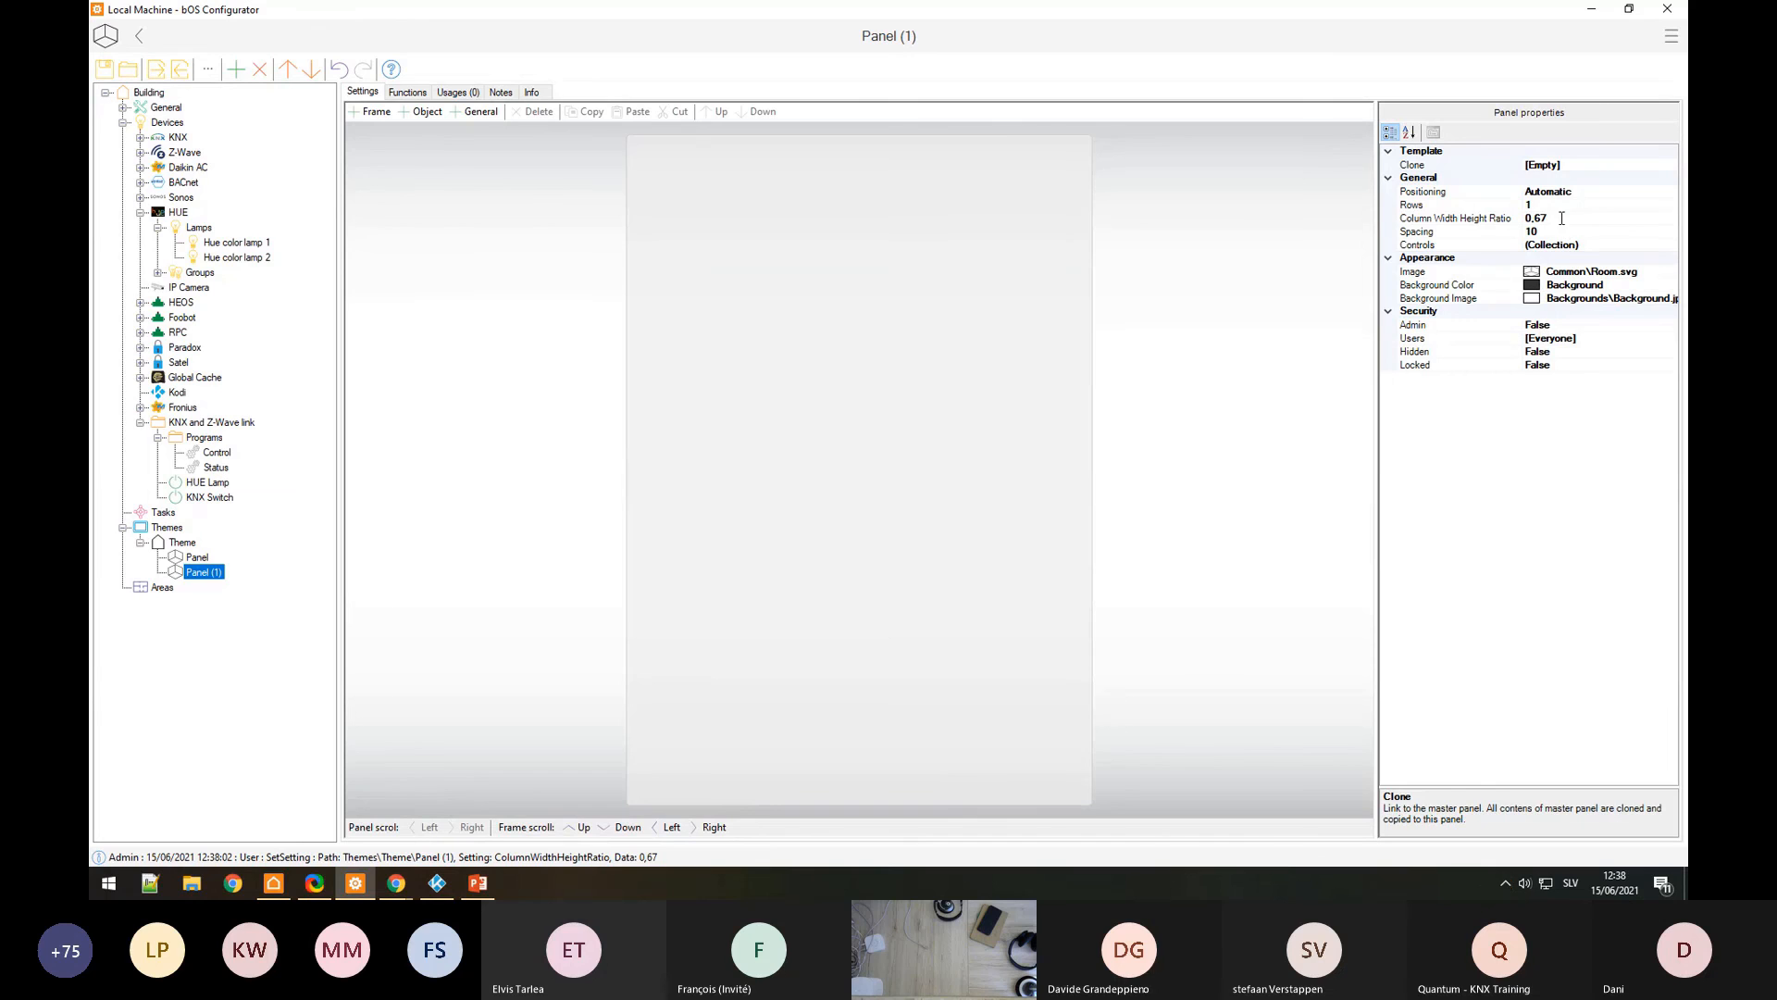
Step: Reset the Column Width Height Ratio to 0 and compare Panel (1) with the original Panel
click(1523, 218)
drag(1521, 219, 1503, 222)
text(0)
key(Return)
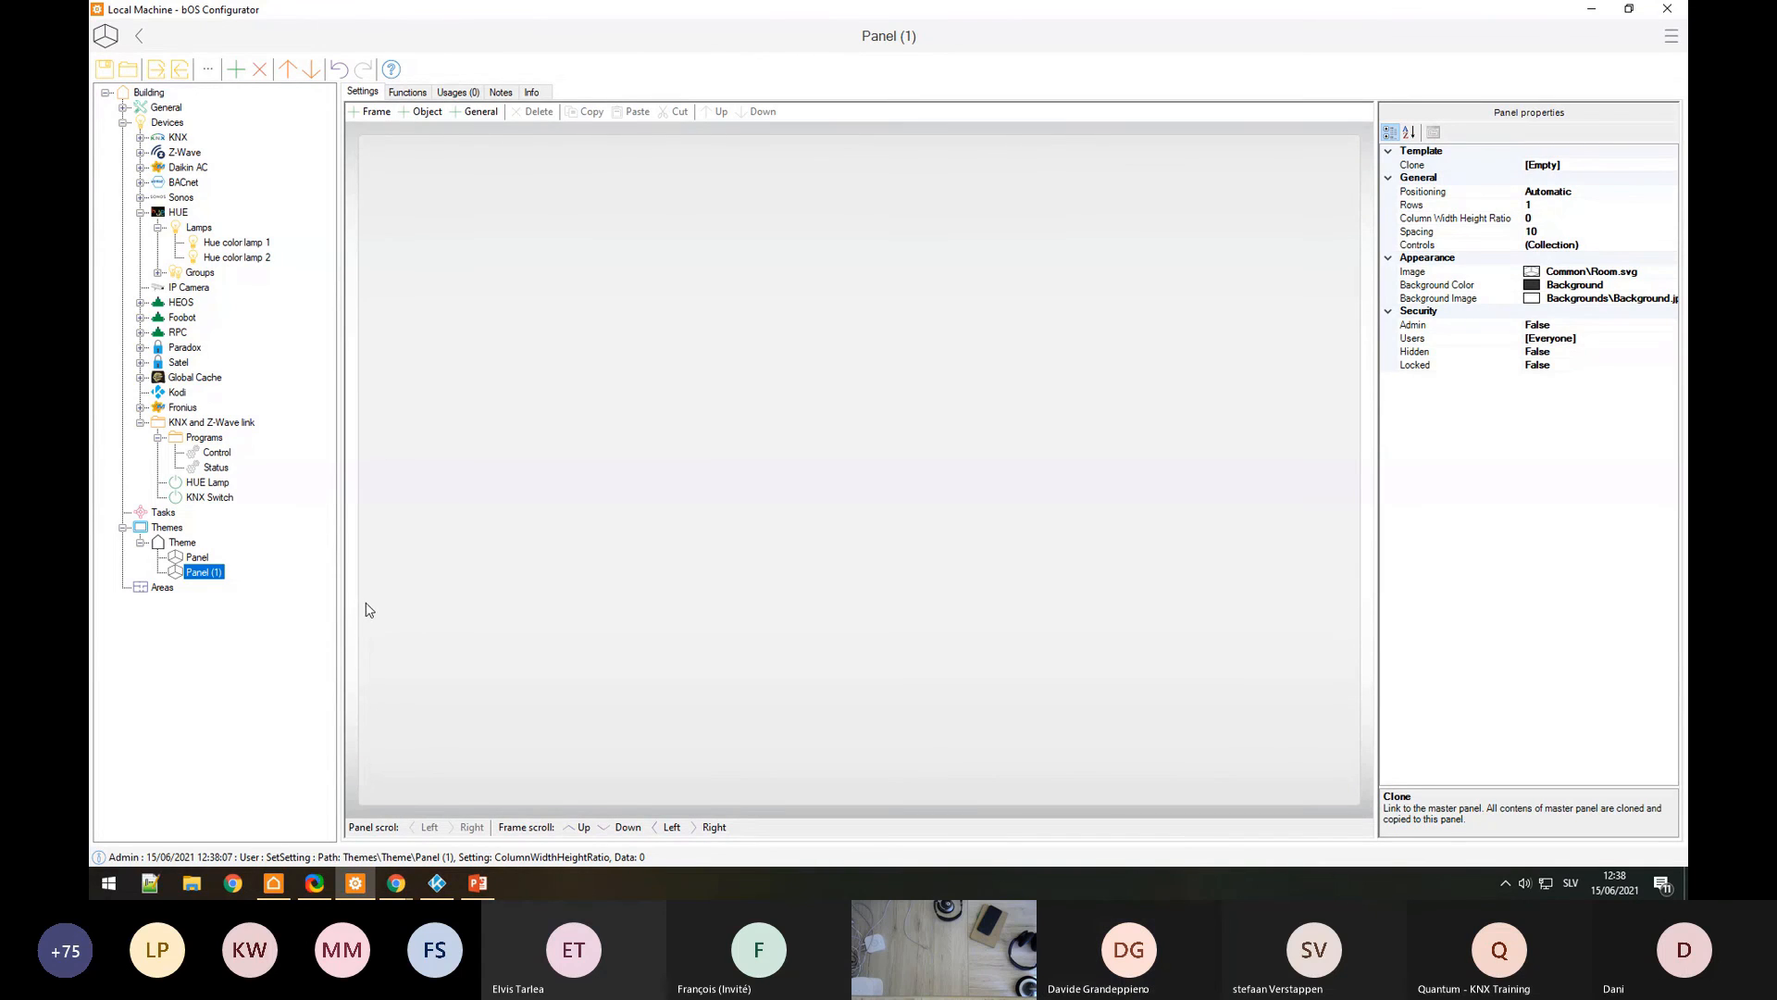
click(202, 558)
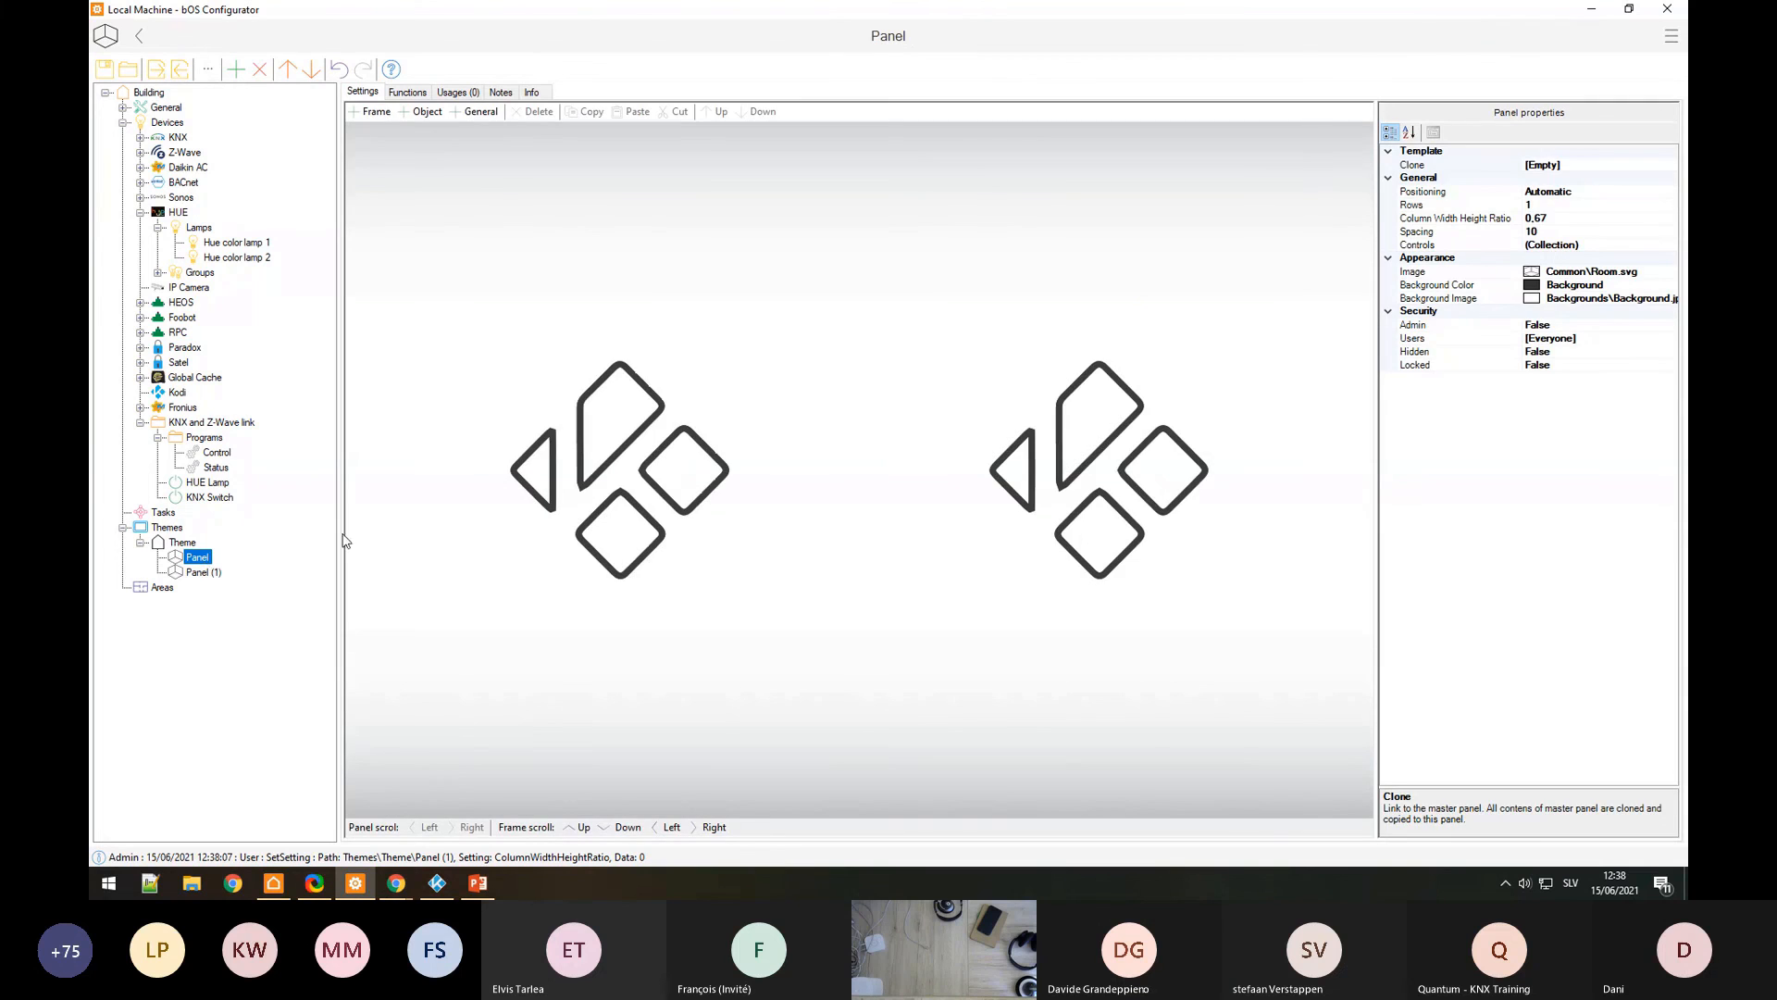
click(208, 571)
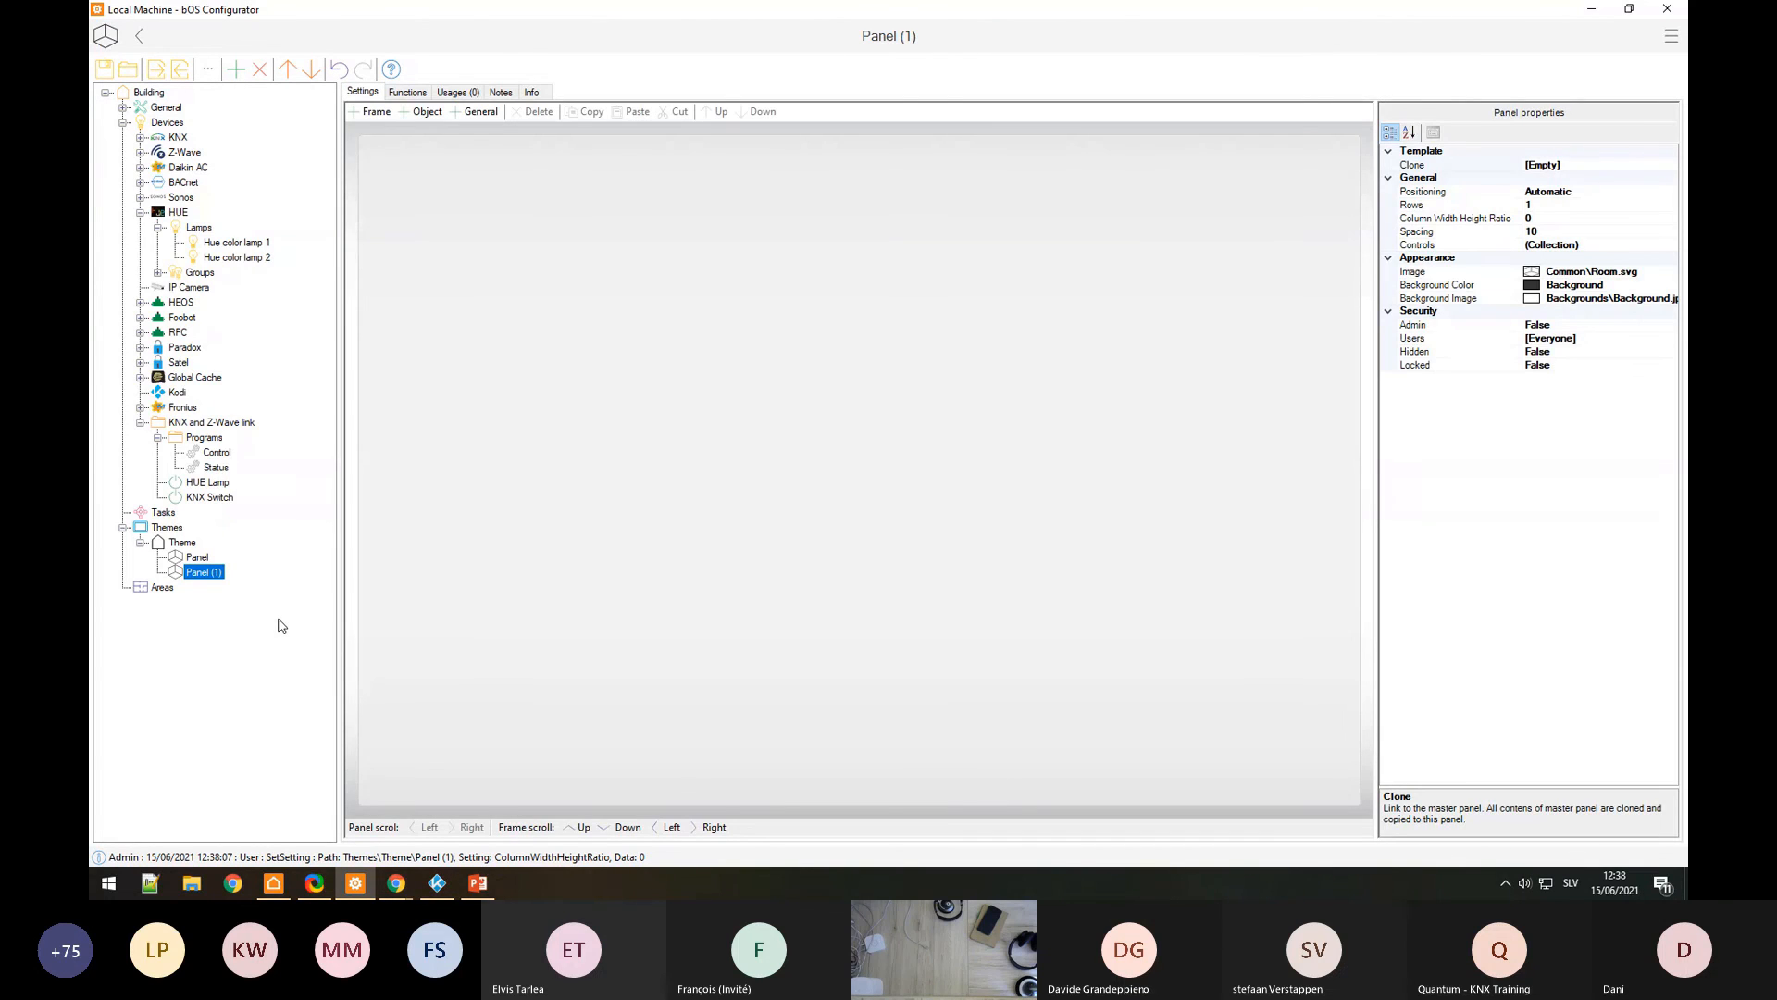
Step: Add an 'IP cameras' panel under Theme with Column Width Height Ratio 0
right_click(187, 544)
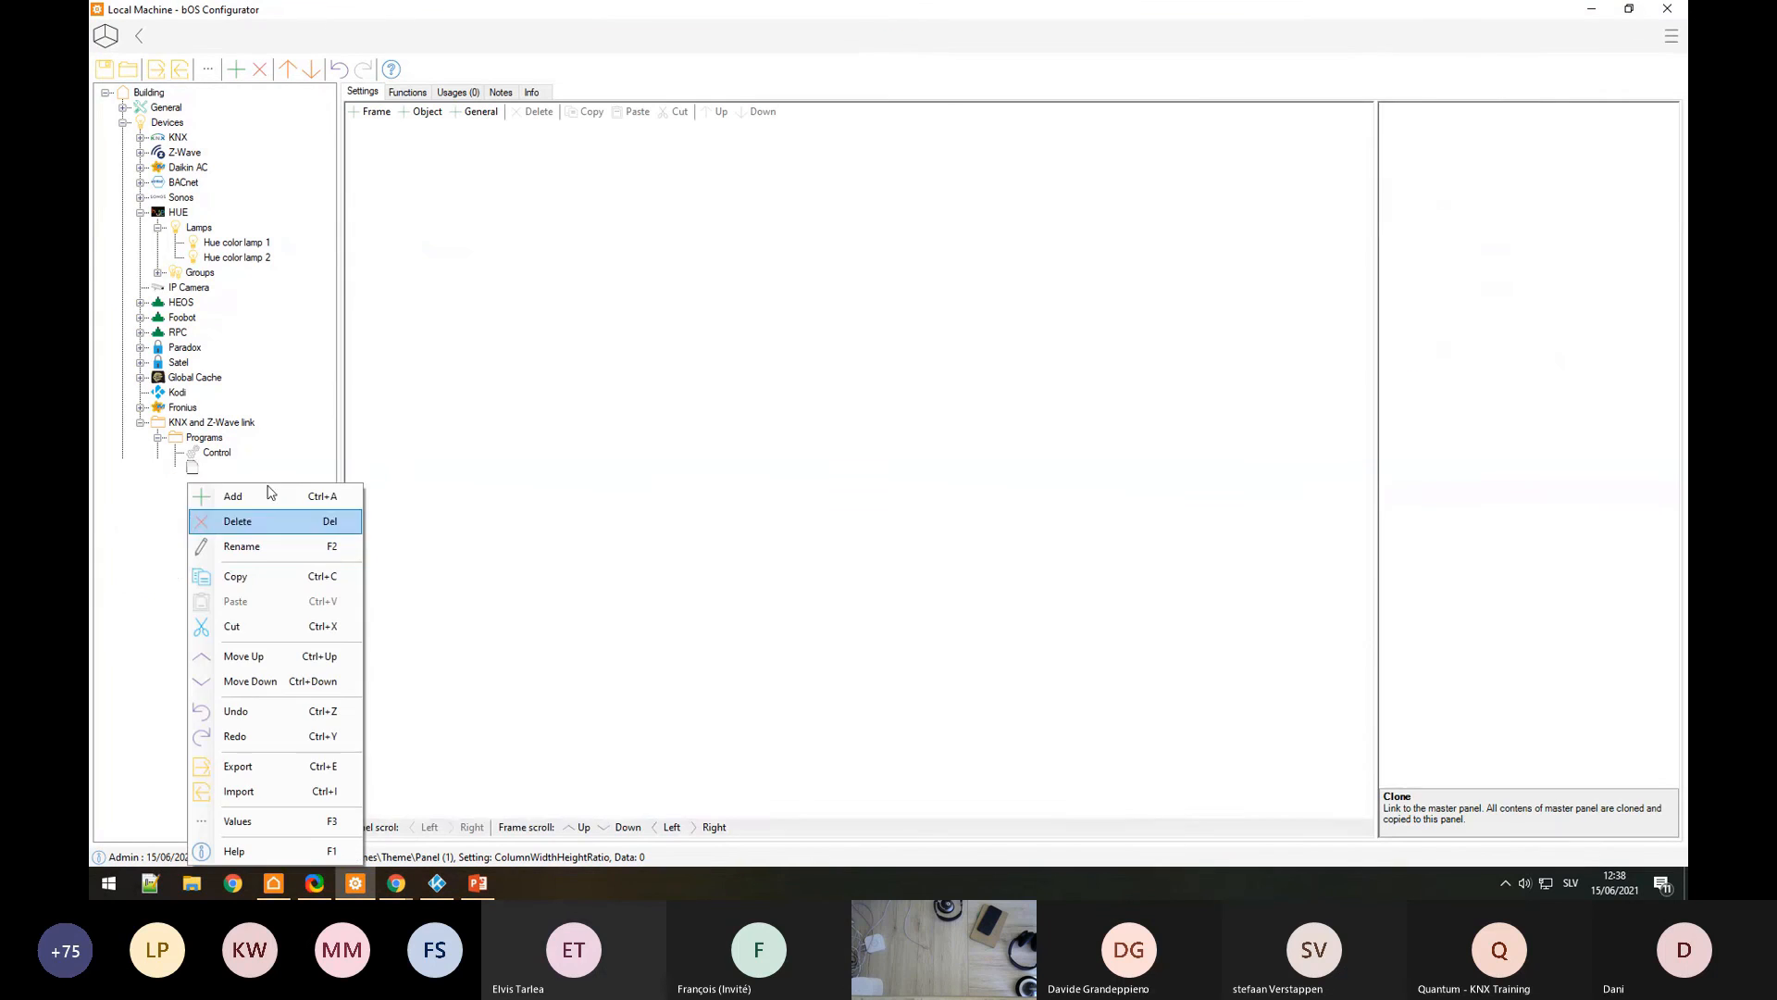
click(278, 491)
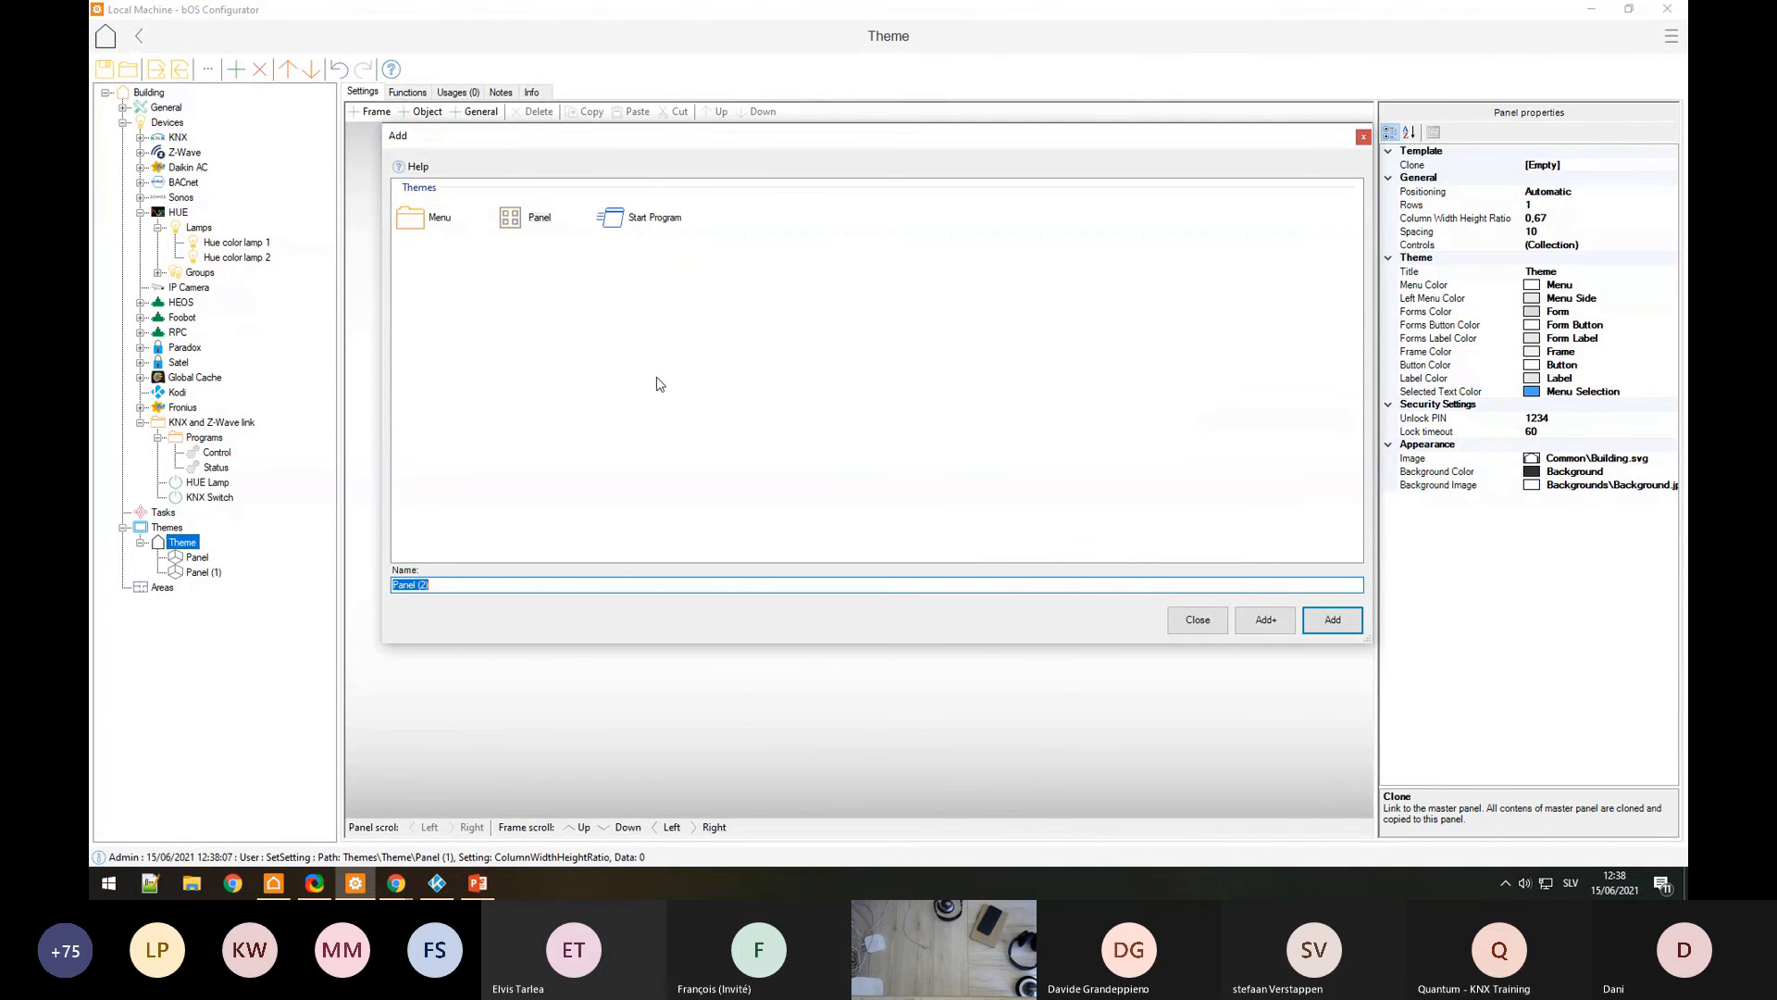
key(BackSpace)
text(IP cameras)
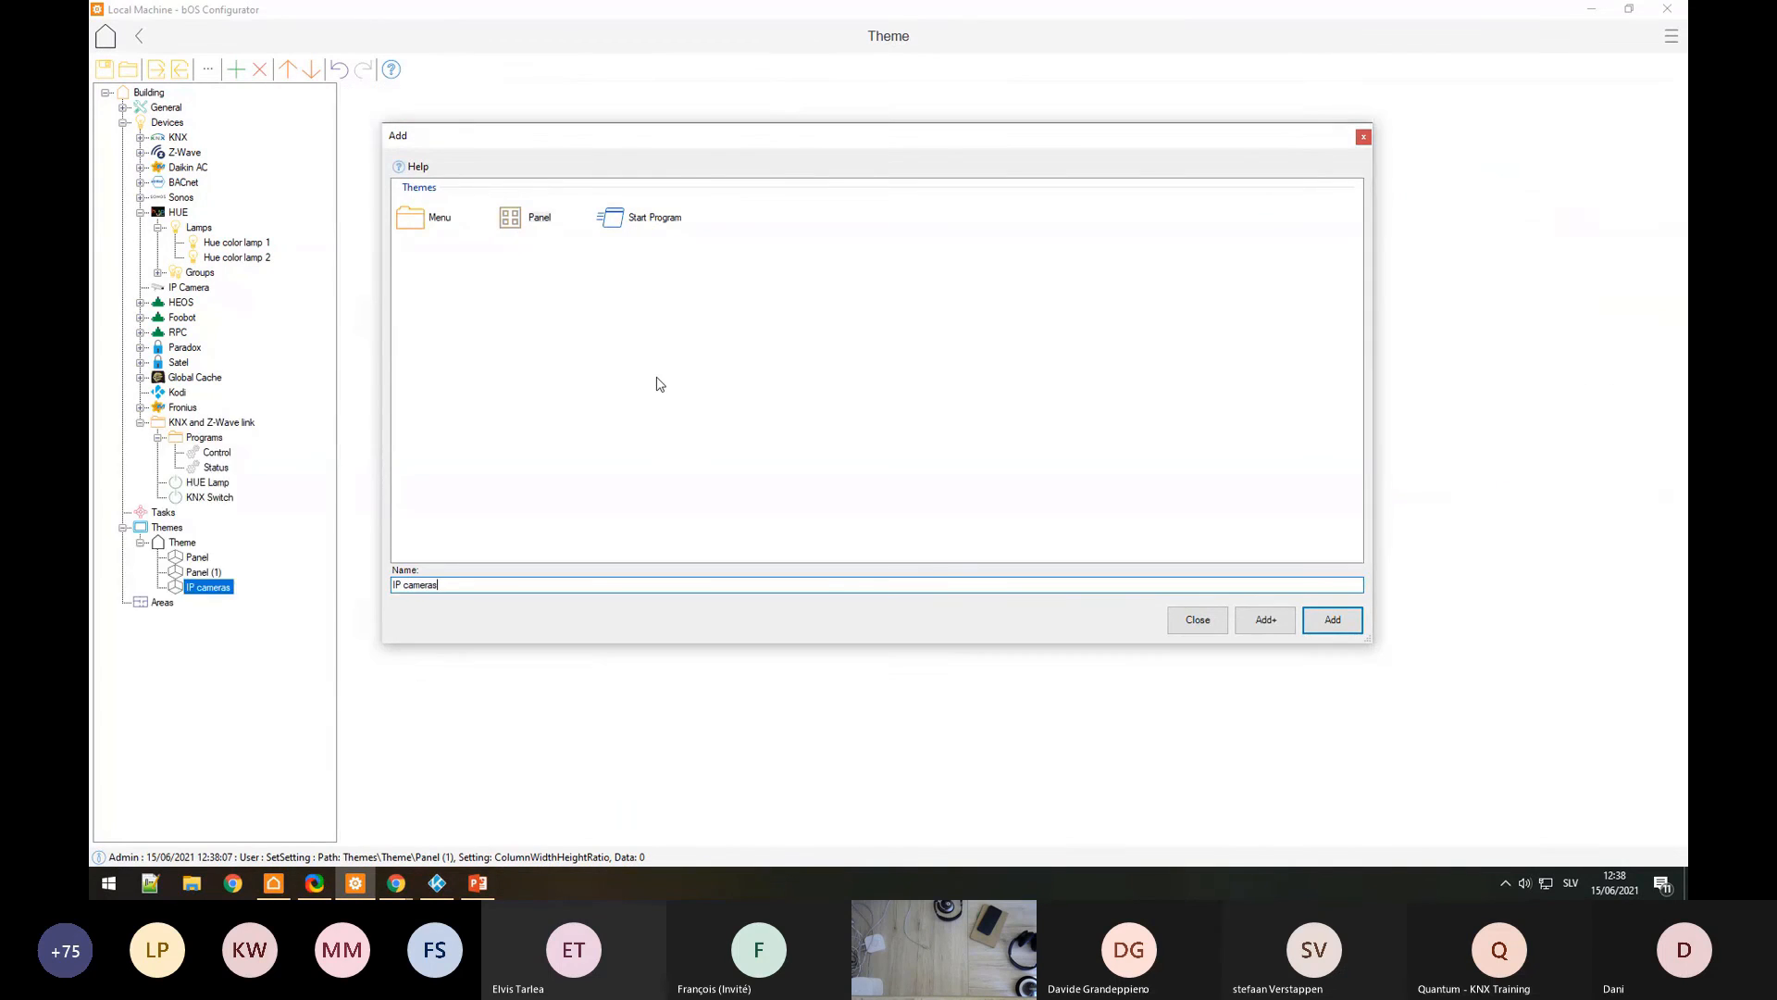
key(Return)
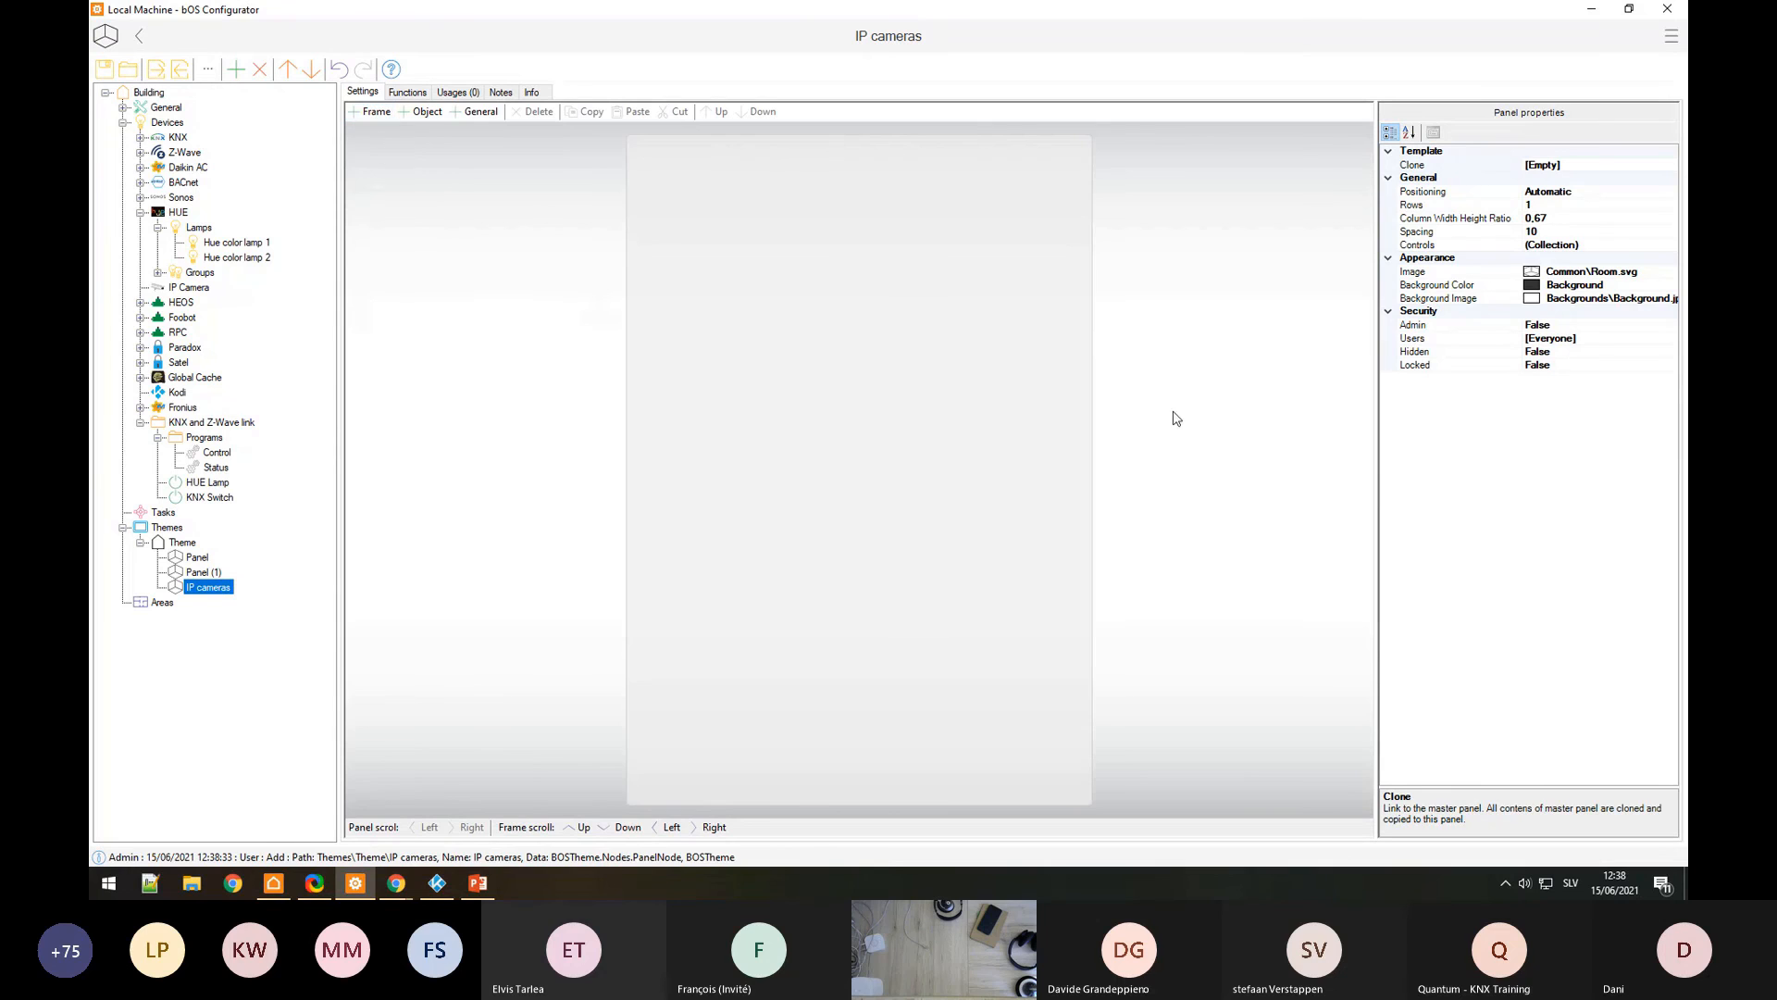
click(1555, 218)
double_click(1554, 218)
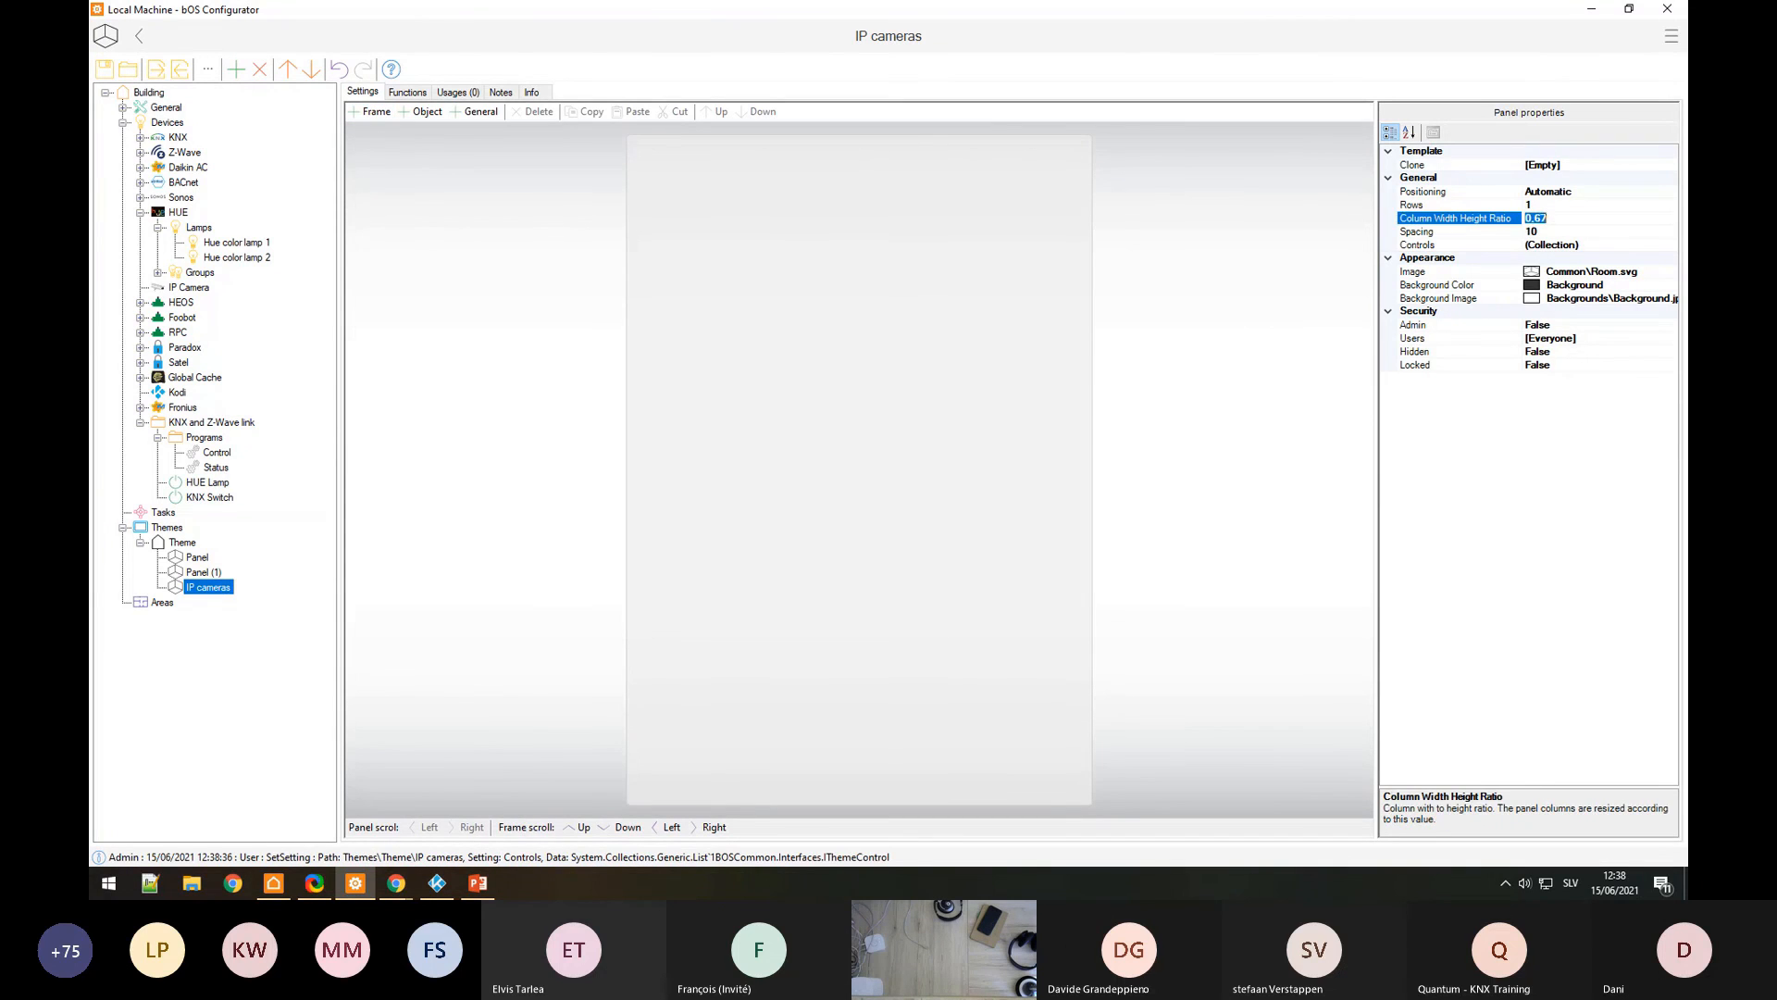
text(0)
key(Return)
Step: Give the IP cameras panel's frame 4 columns
click(932, 408)
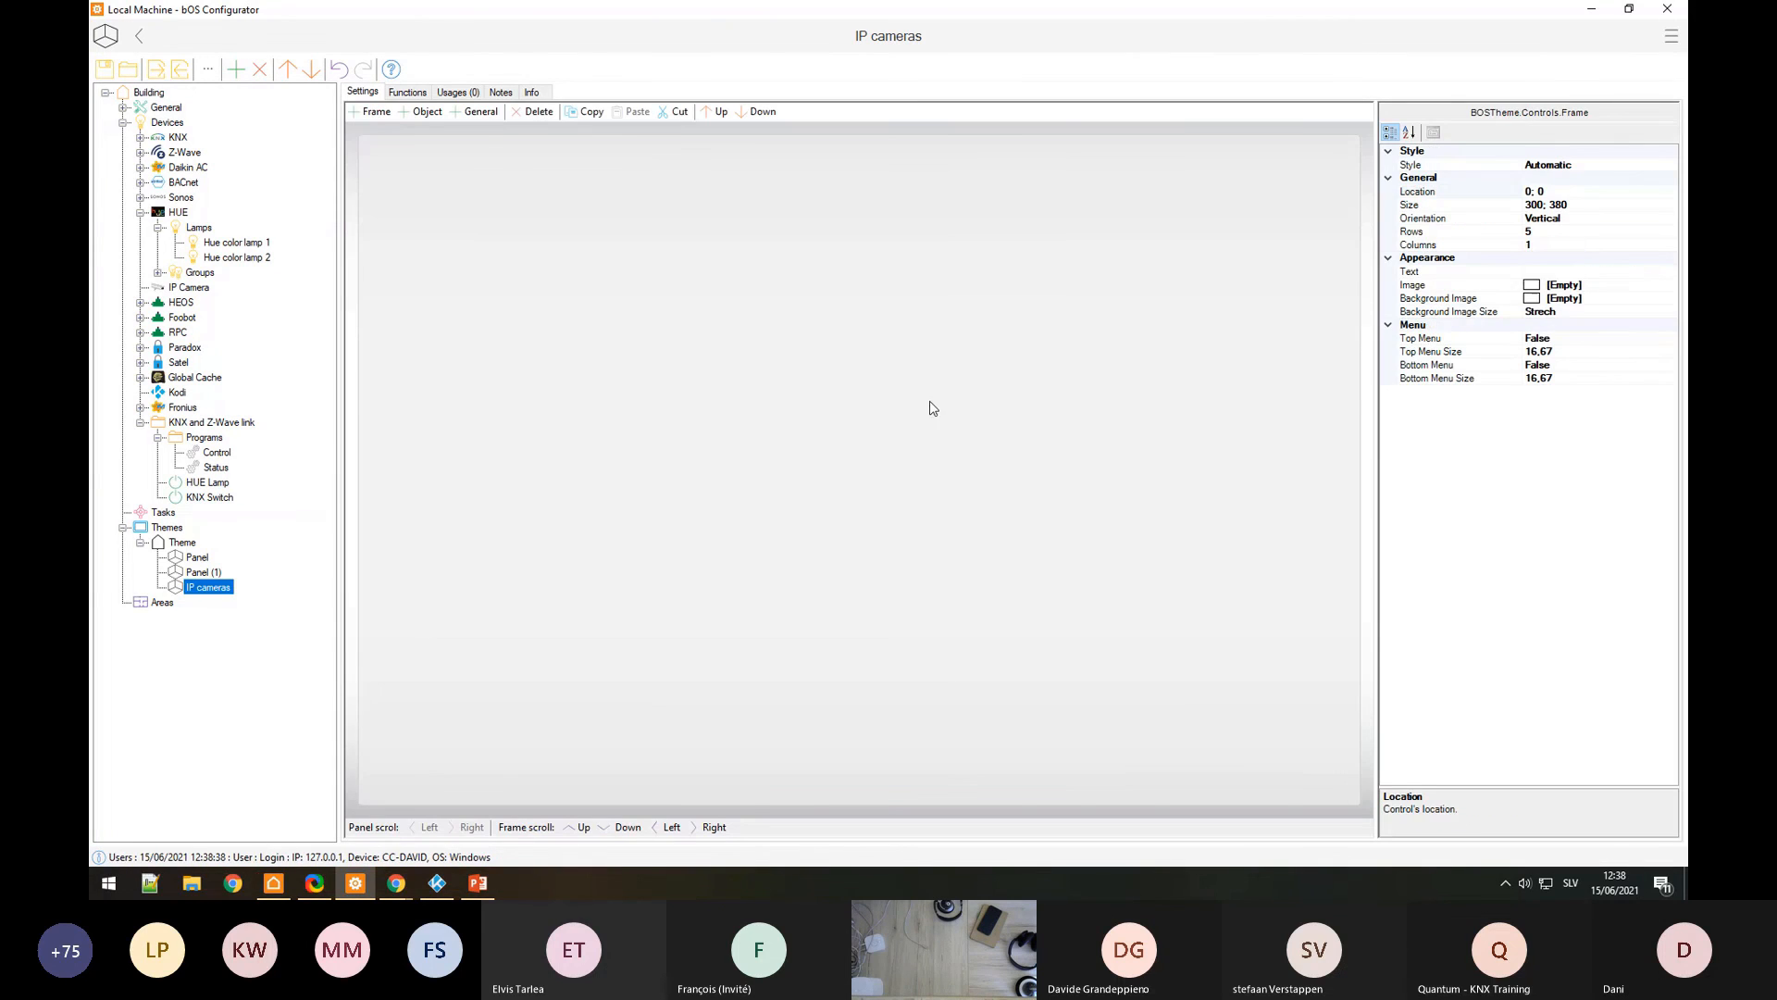
click(1555, 243)
double_click(1555, 231)
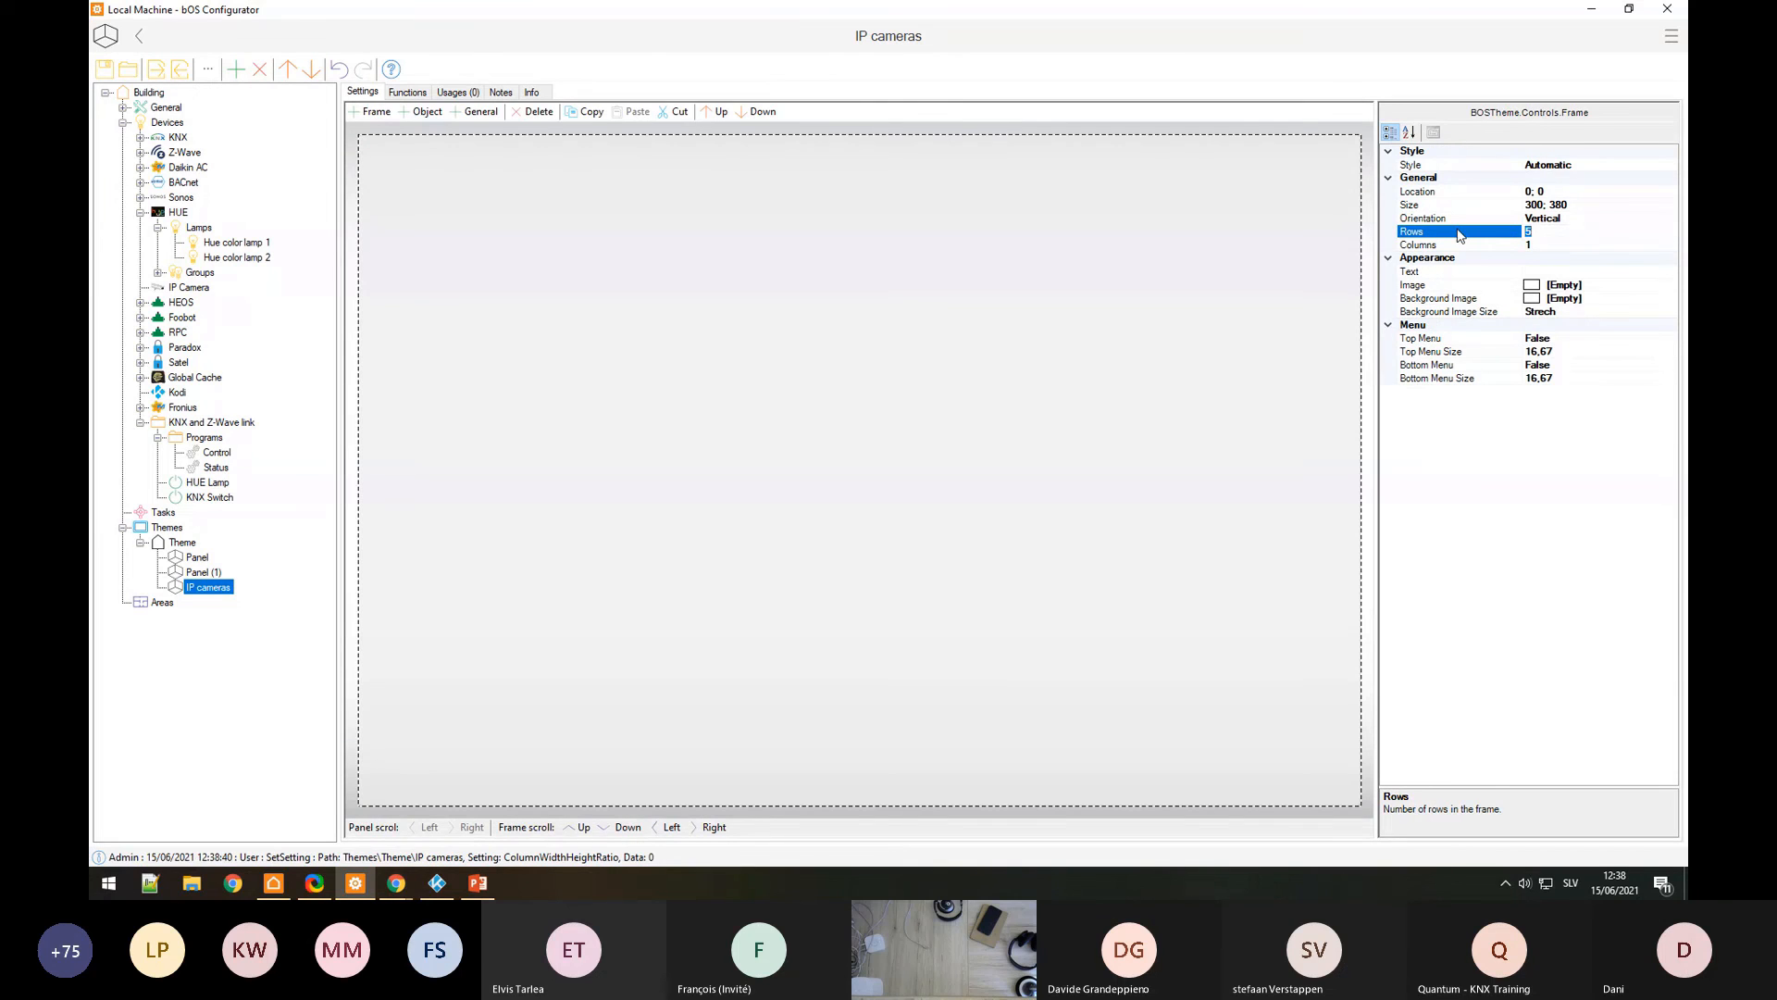
double_click(1567, 245)
text(4)
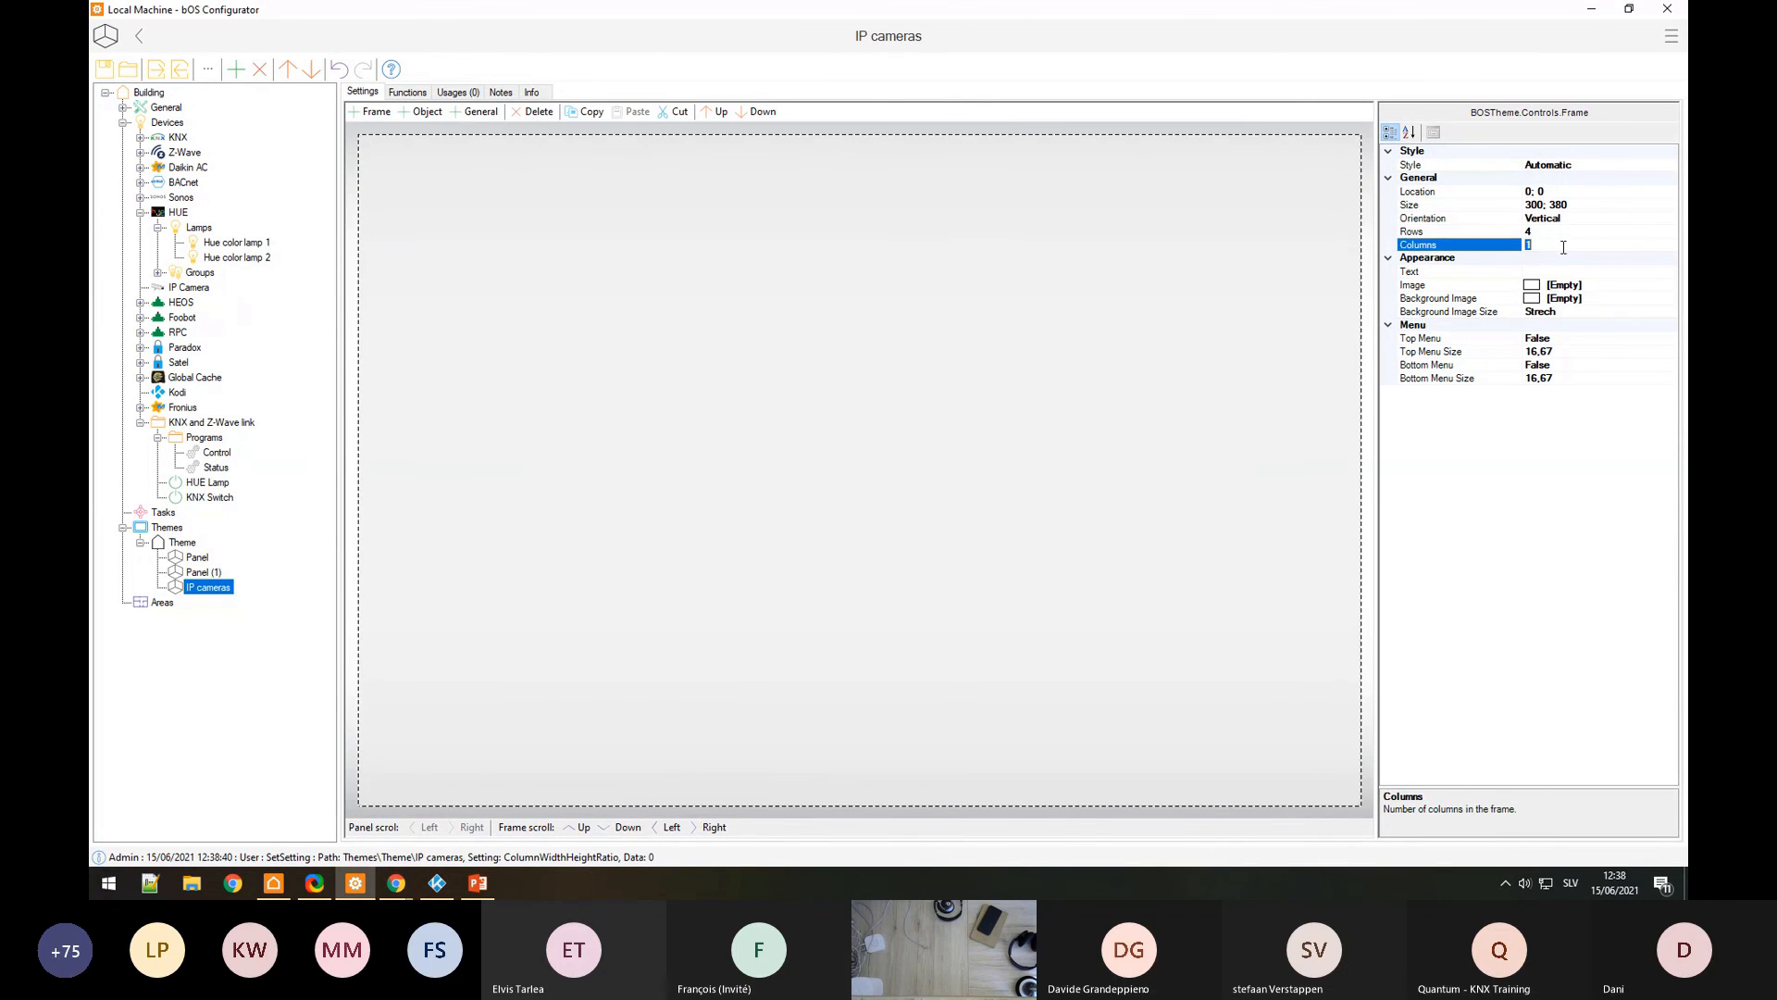
key(Return)
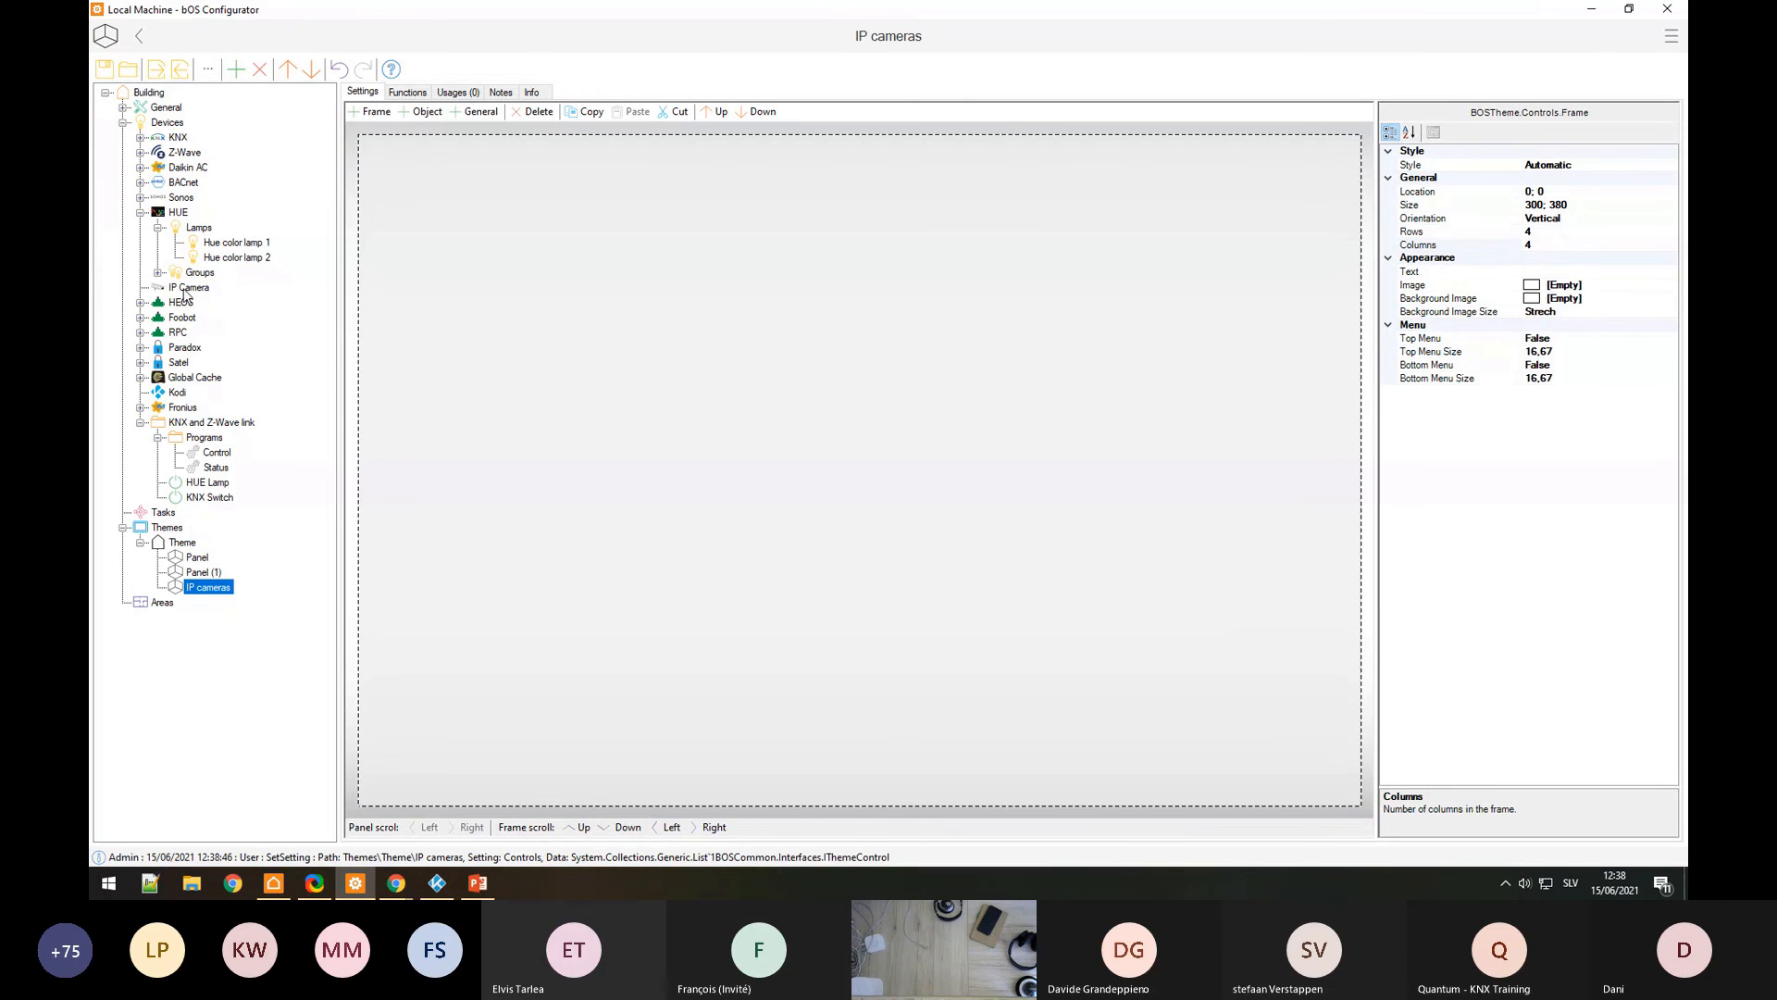
Step: Drop the IP Camera into the frame and review the camera control's Location settings
drag(183, 291, 574, 338)
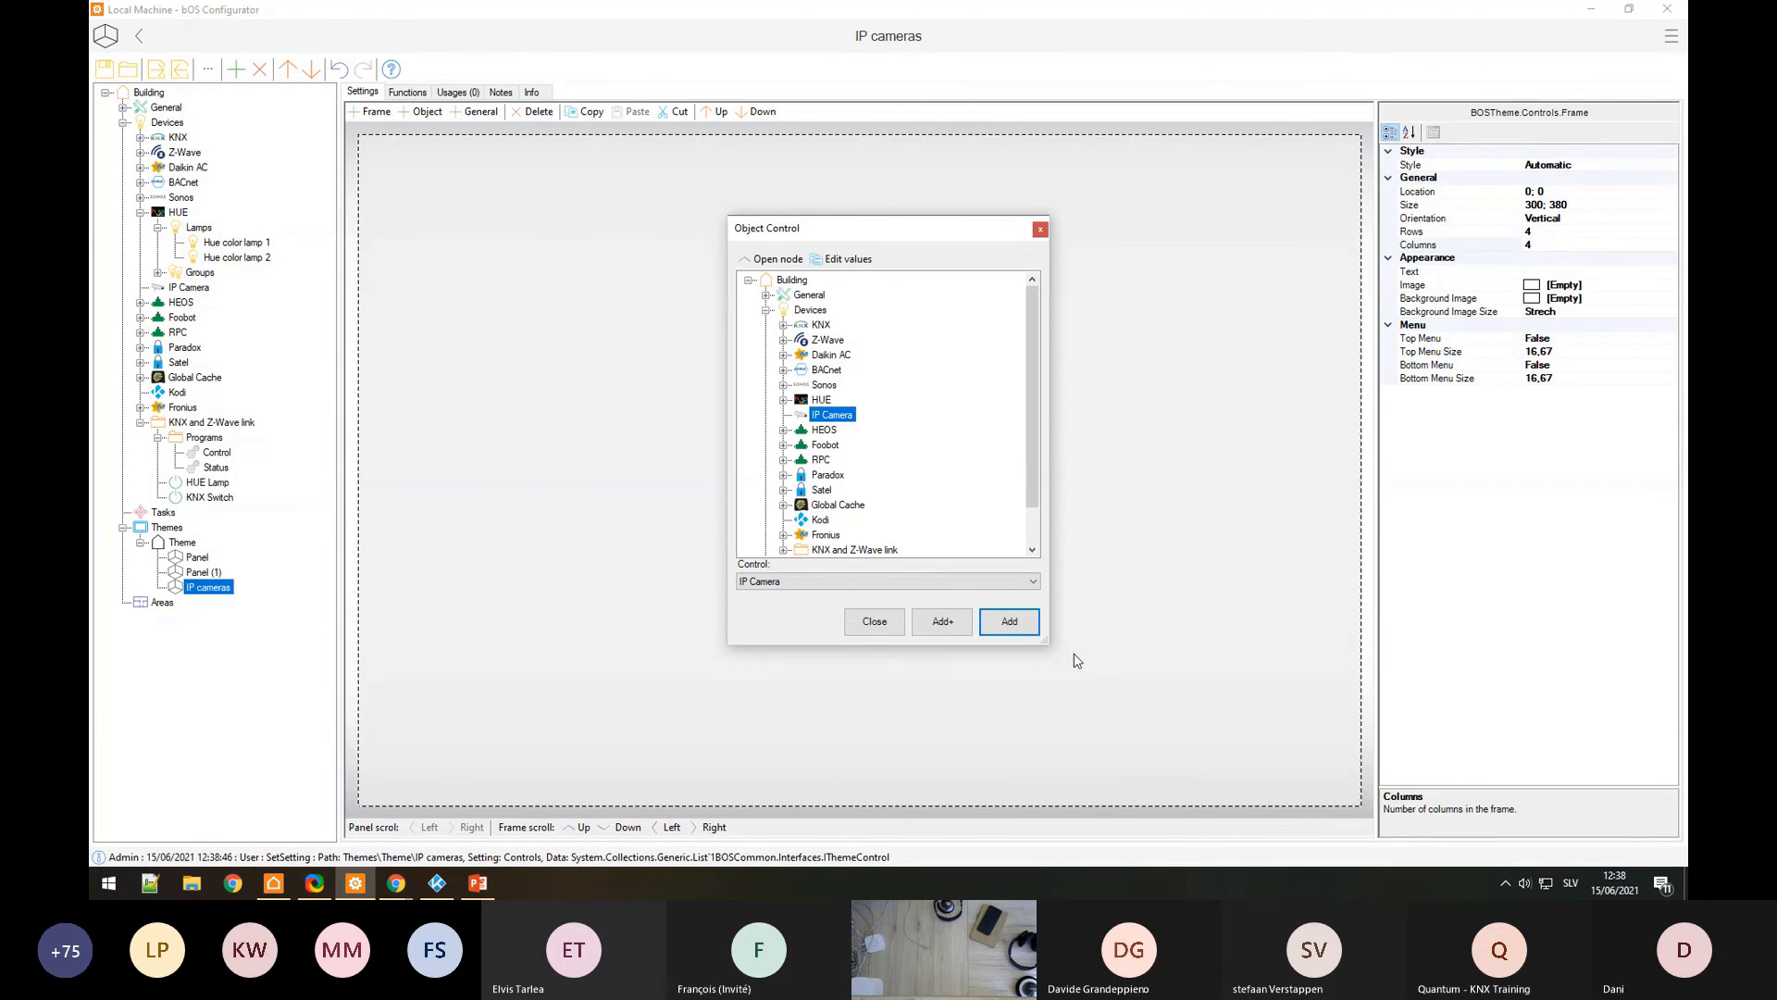
click(1009, 622)
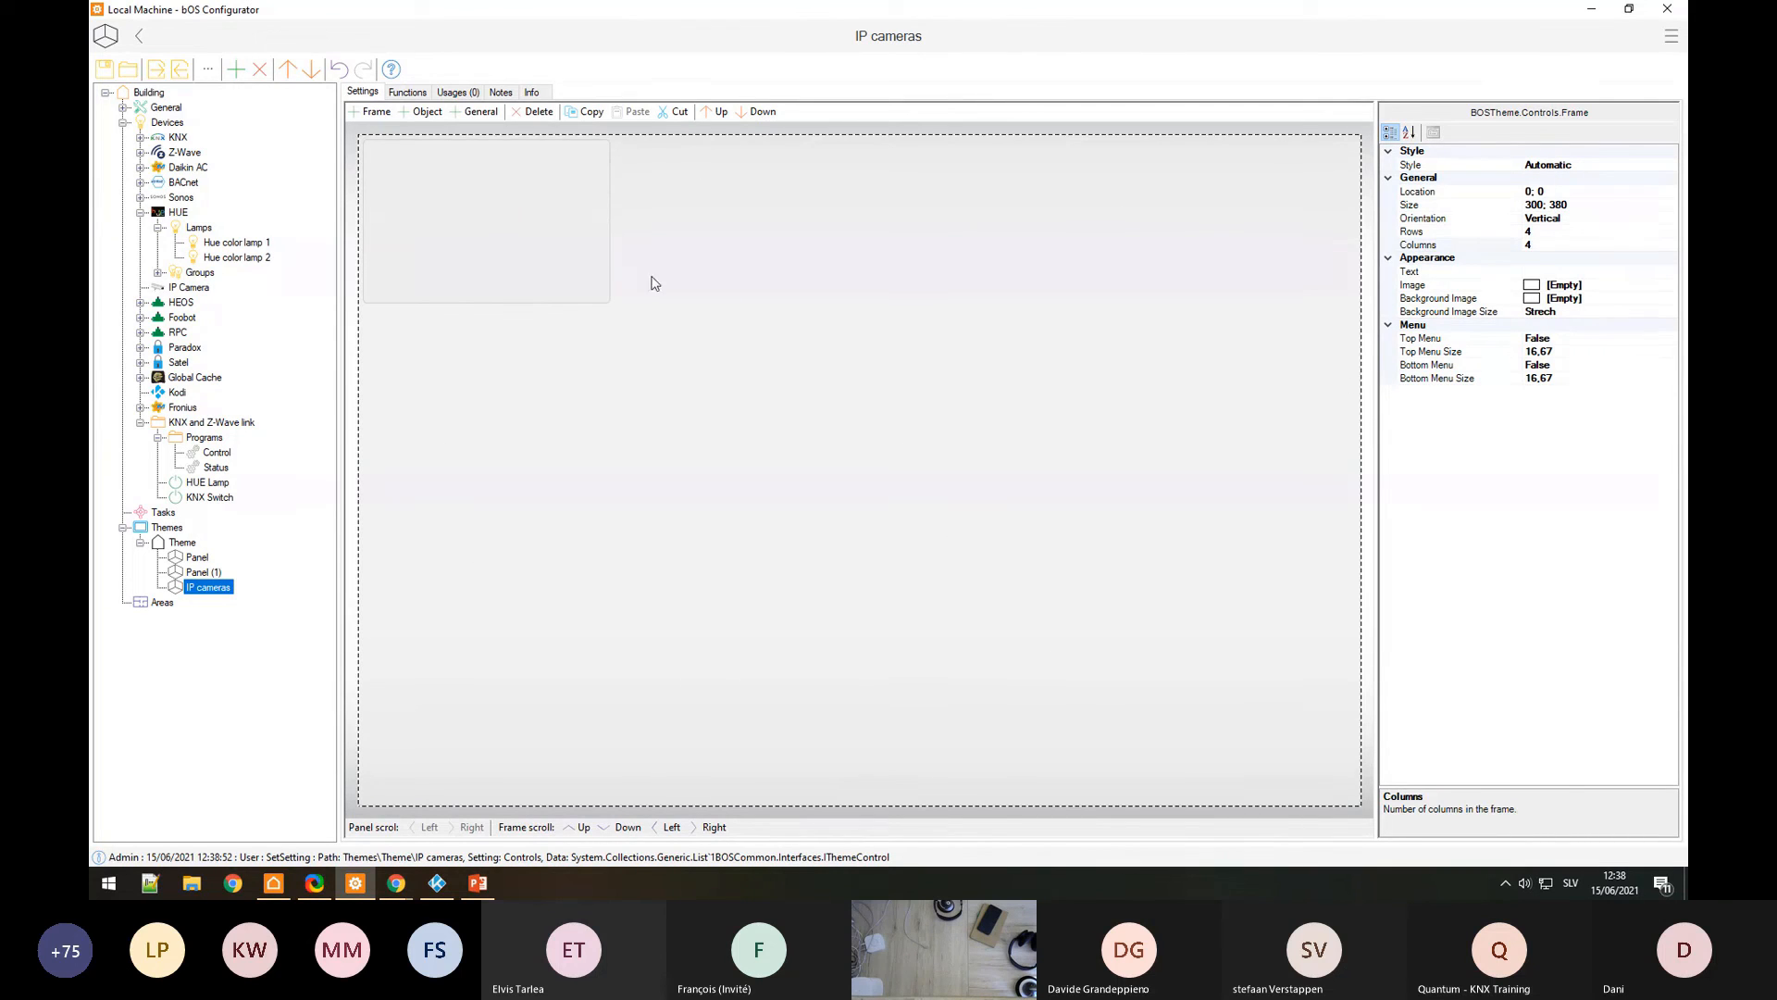
click(458, 236)
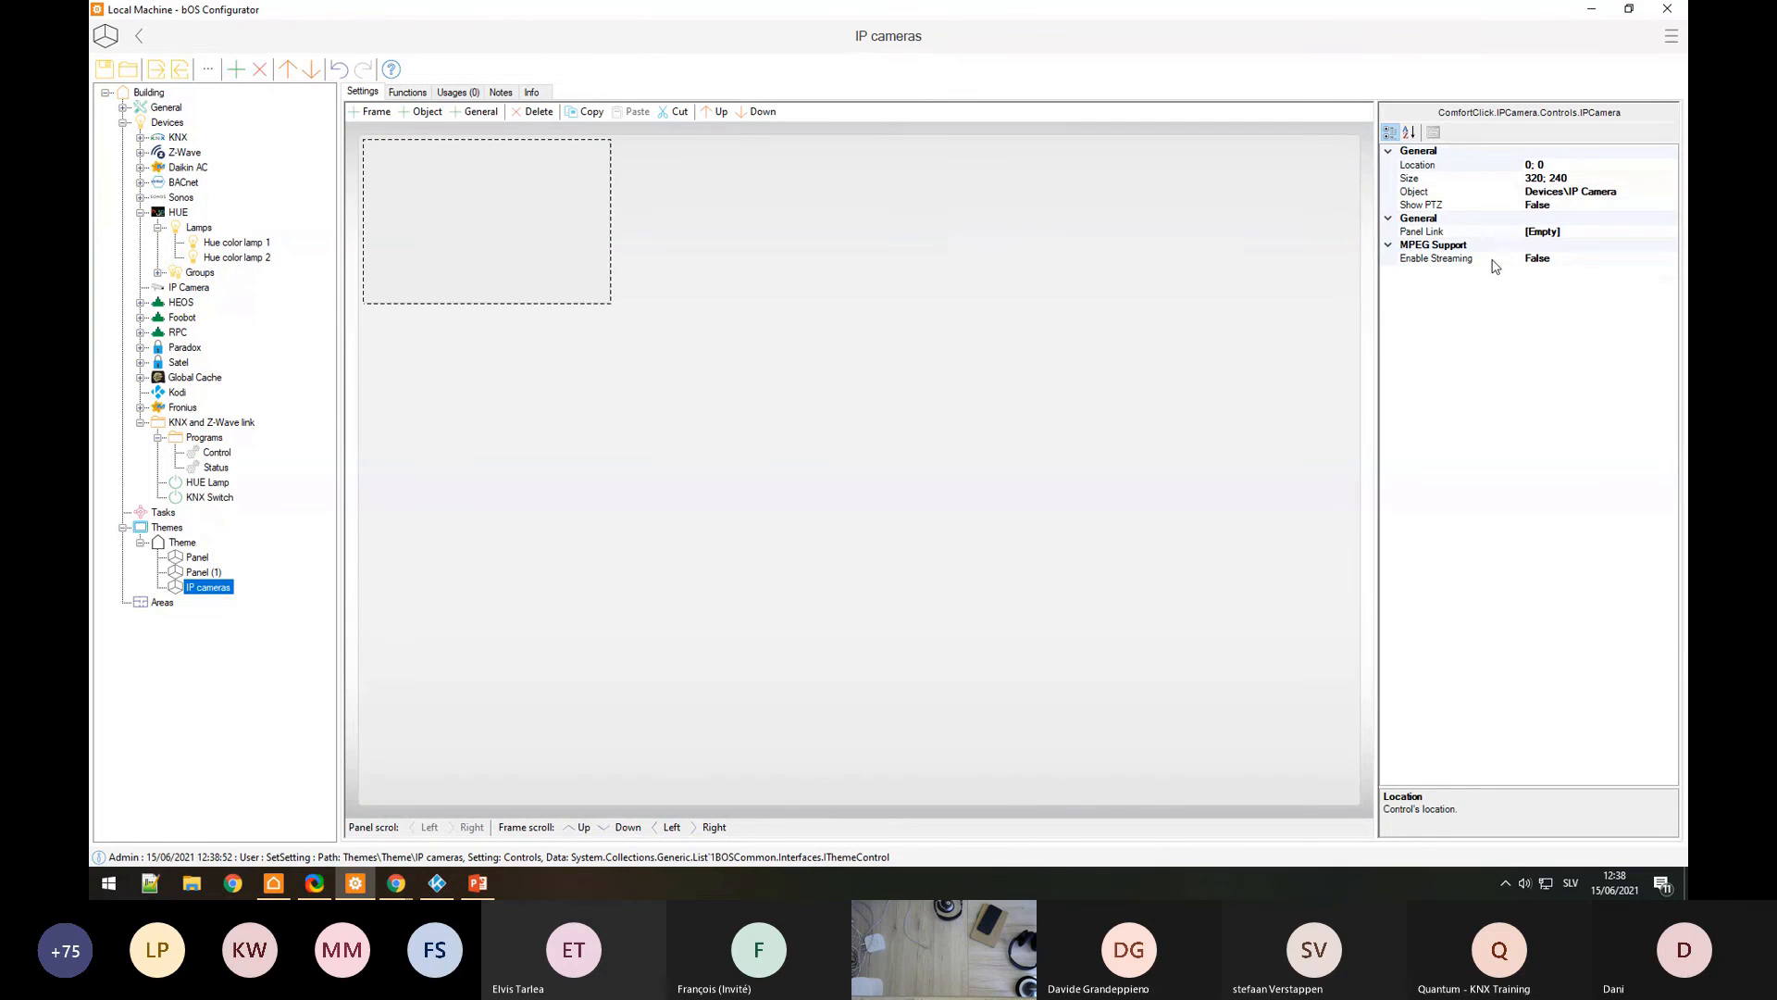
click(1500, 298)
click(618, 339)
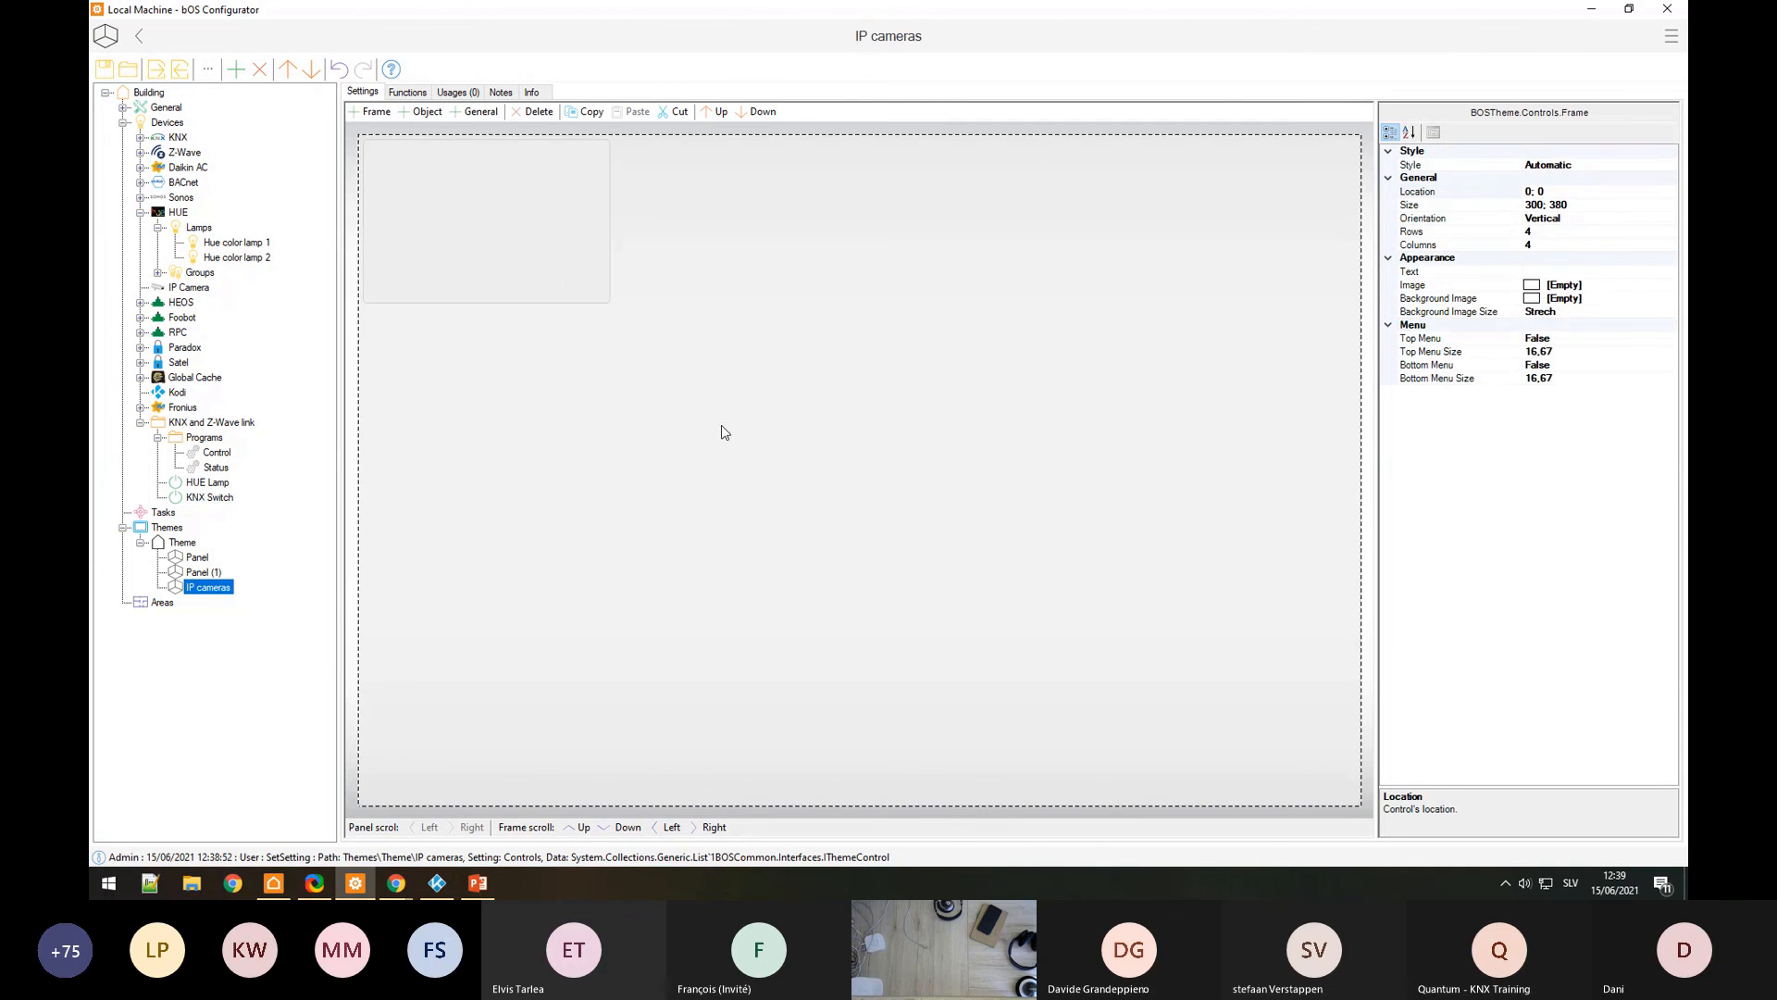
click(573, 255)
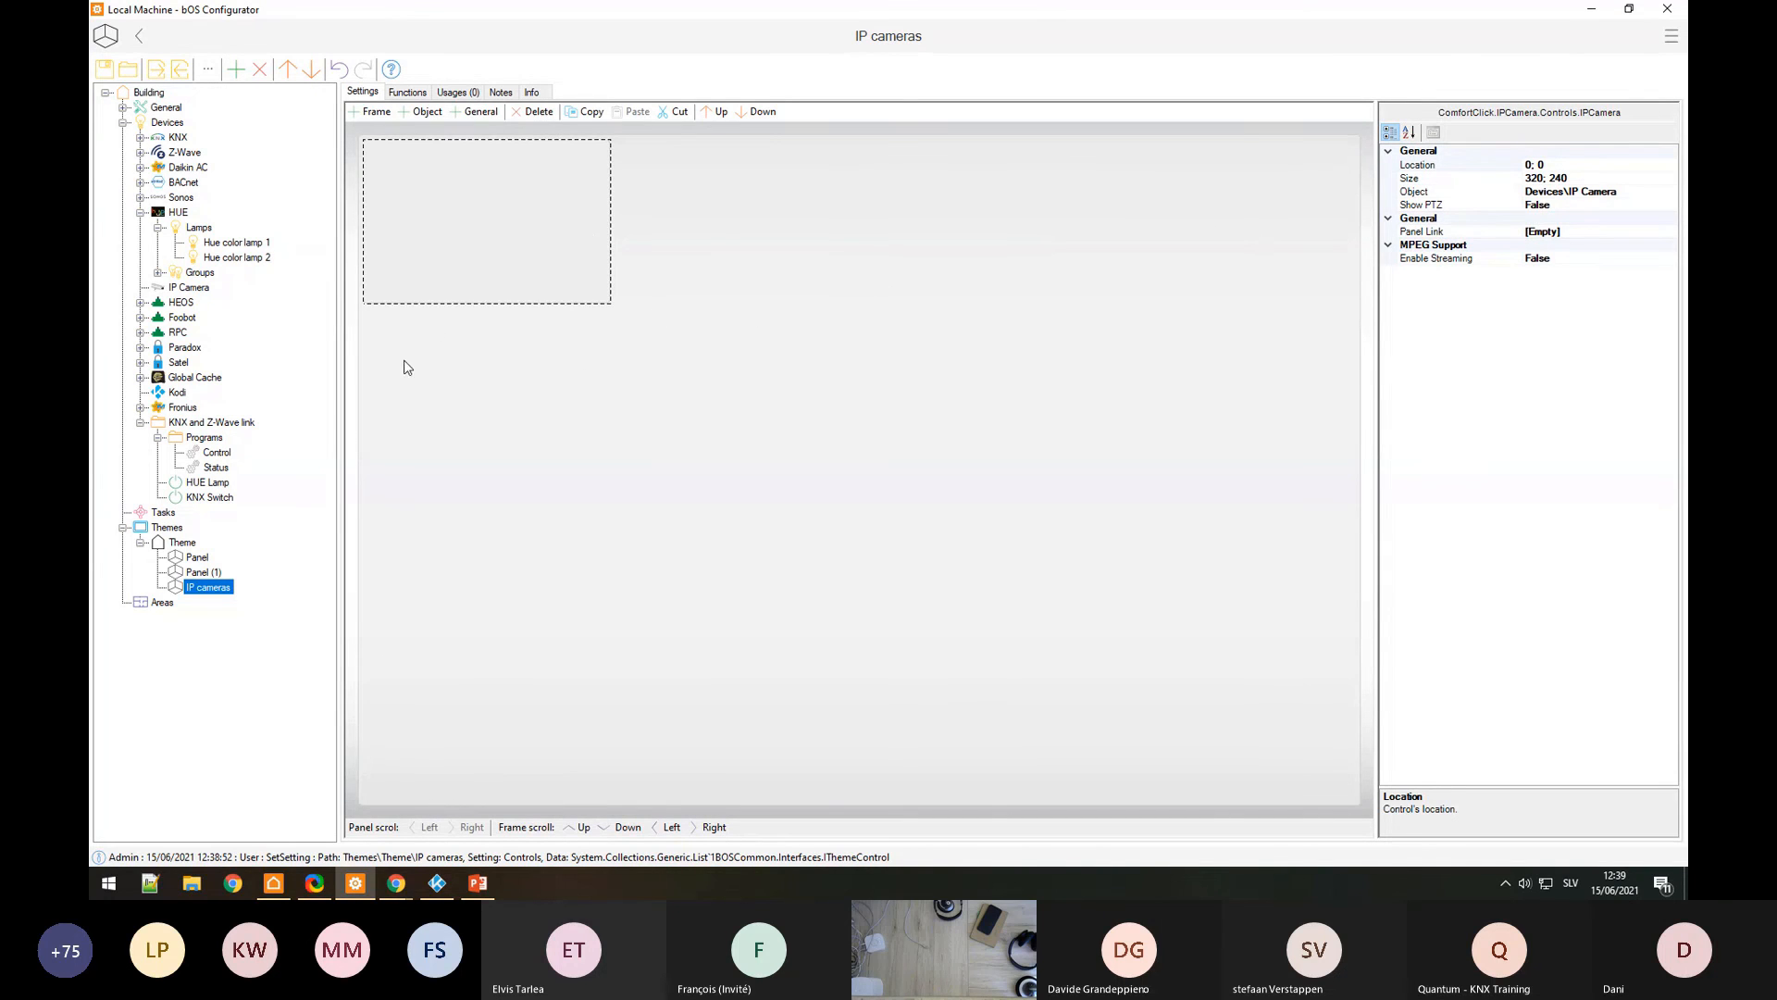
click(809, 401)
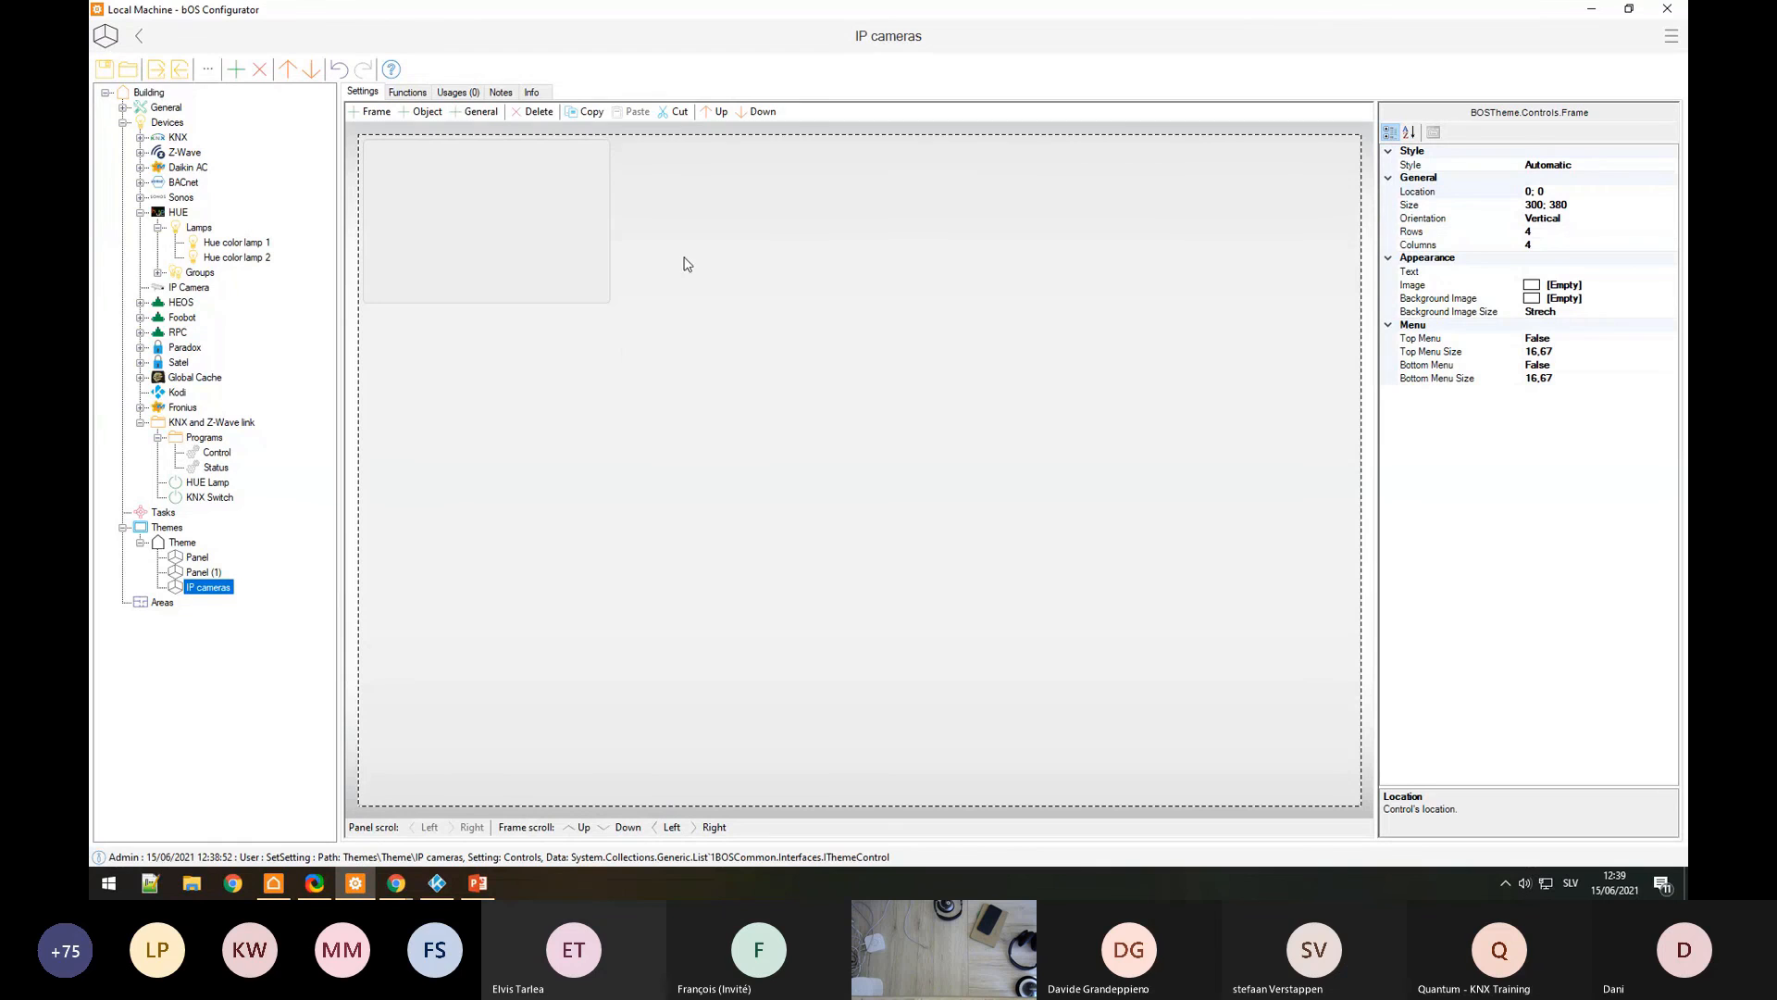
click(583, 259)
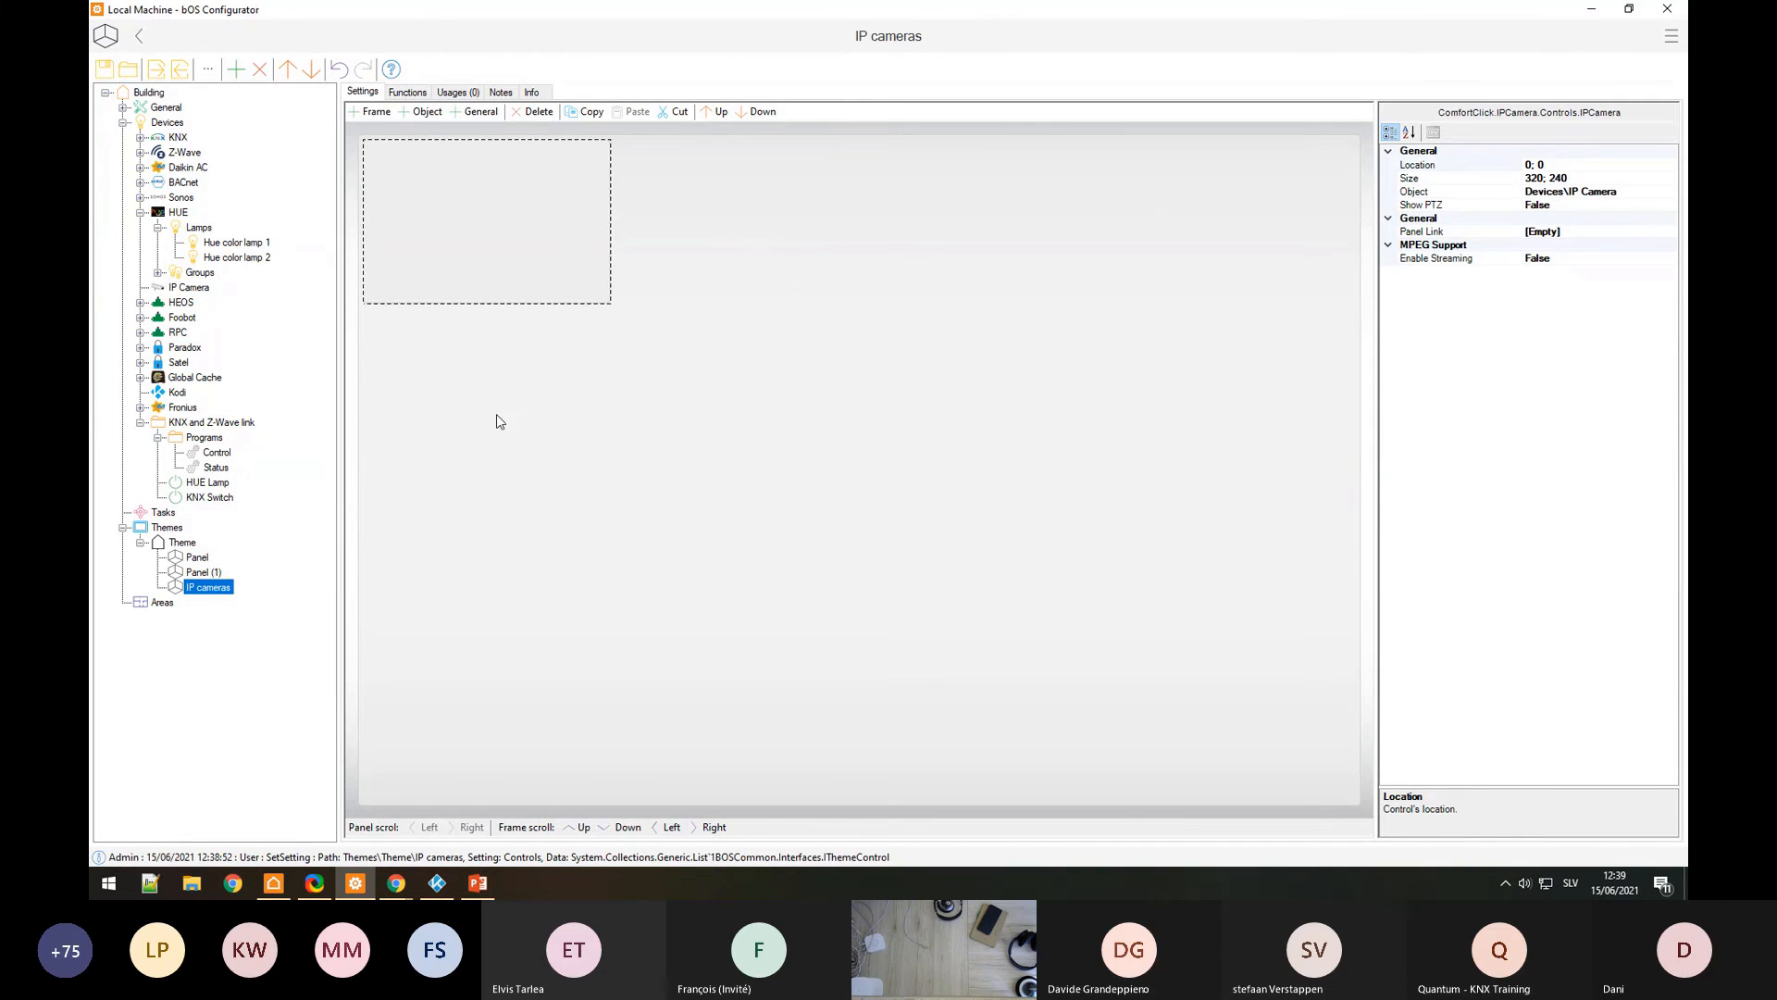
Step: Add a sub panel named 'Ip camera 1' under the IP cameras panel
right_click(219, 589)
click(301, 514)
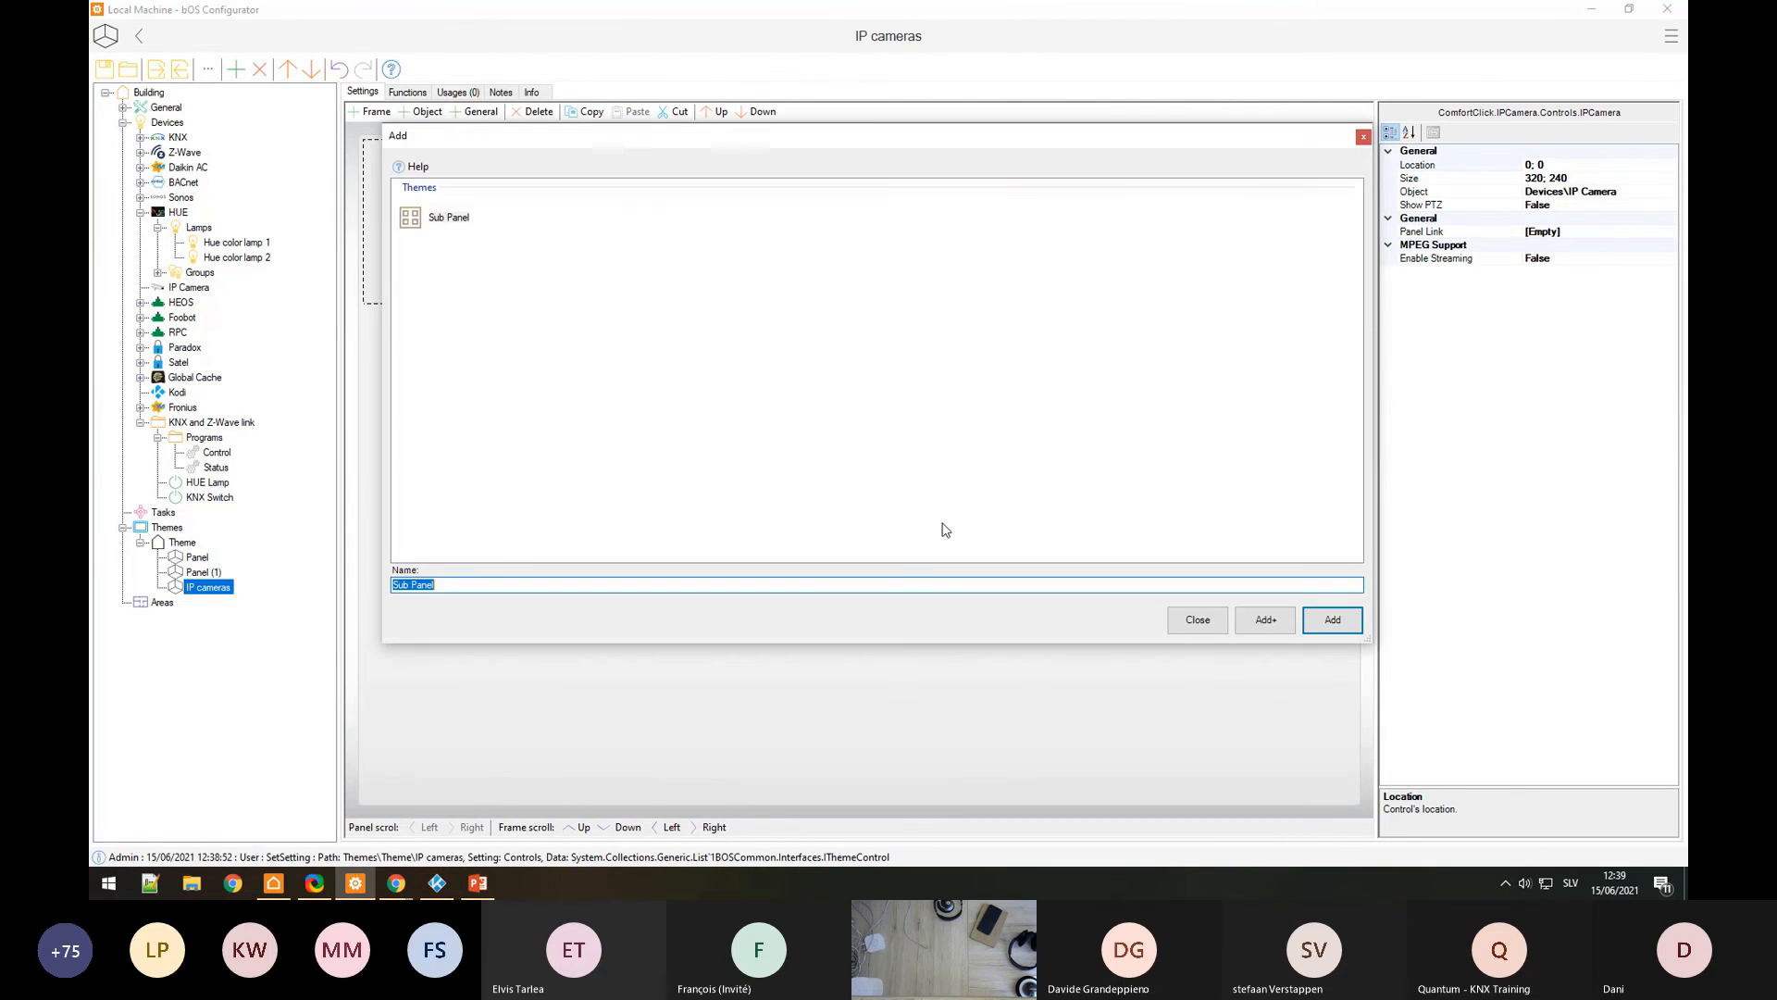
double_click(428, 217)
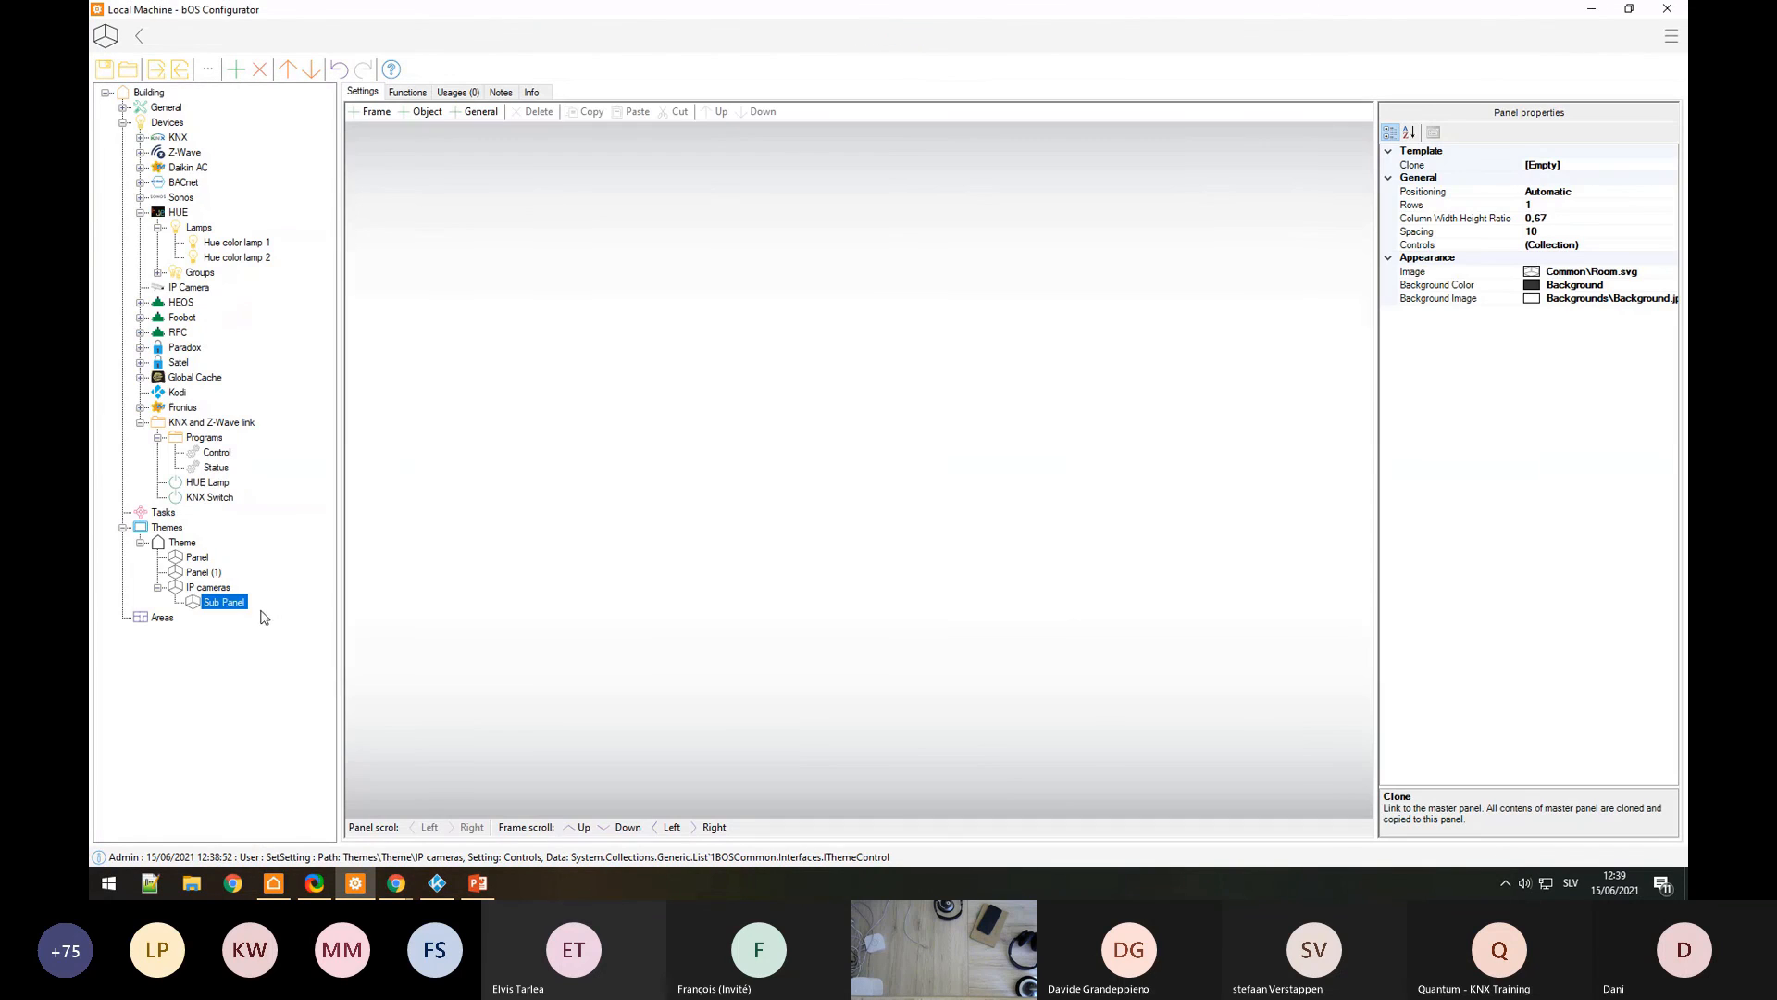
text(Ip)
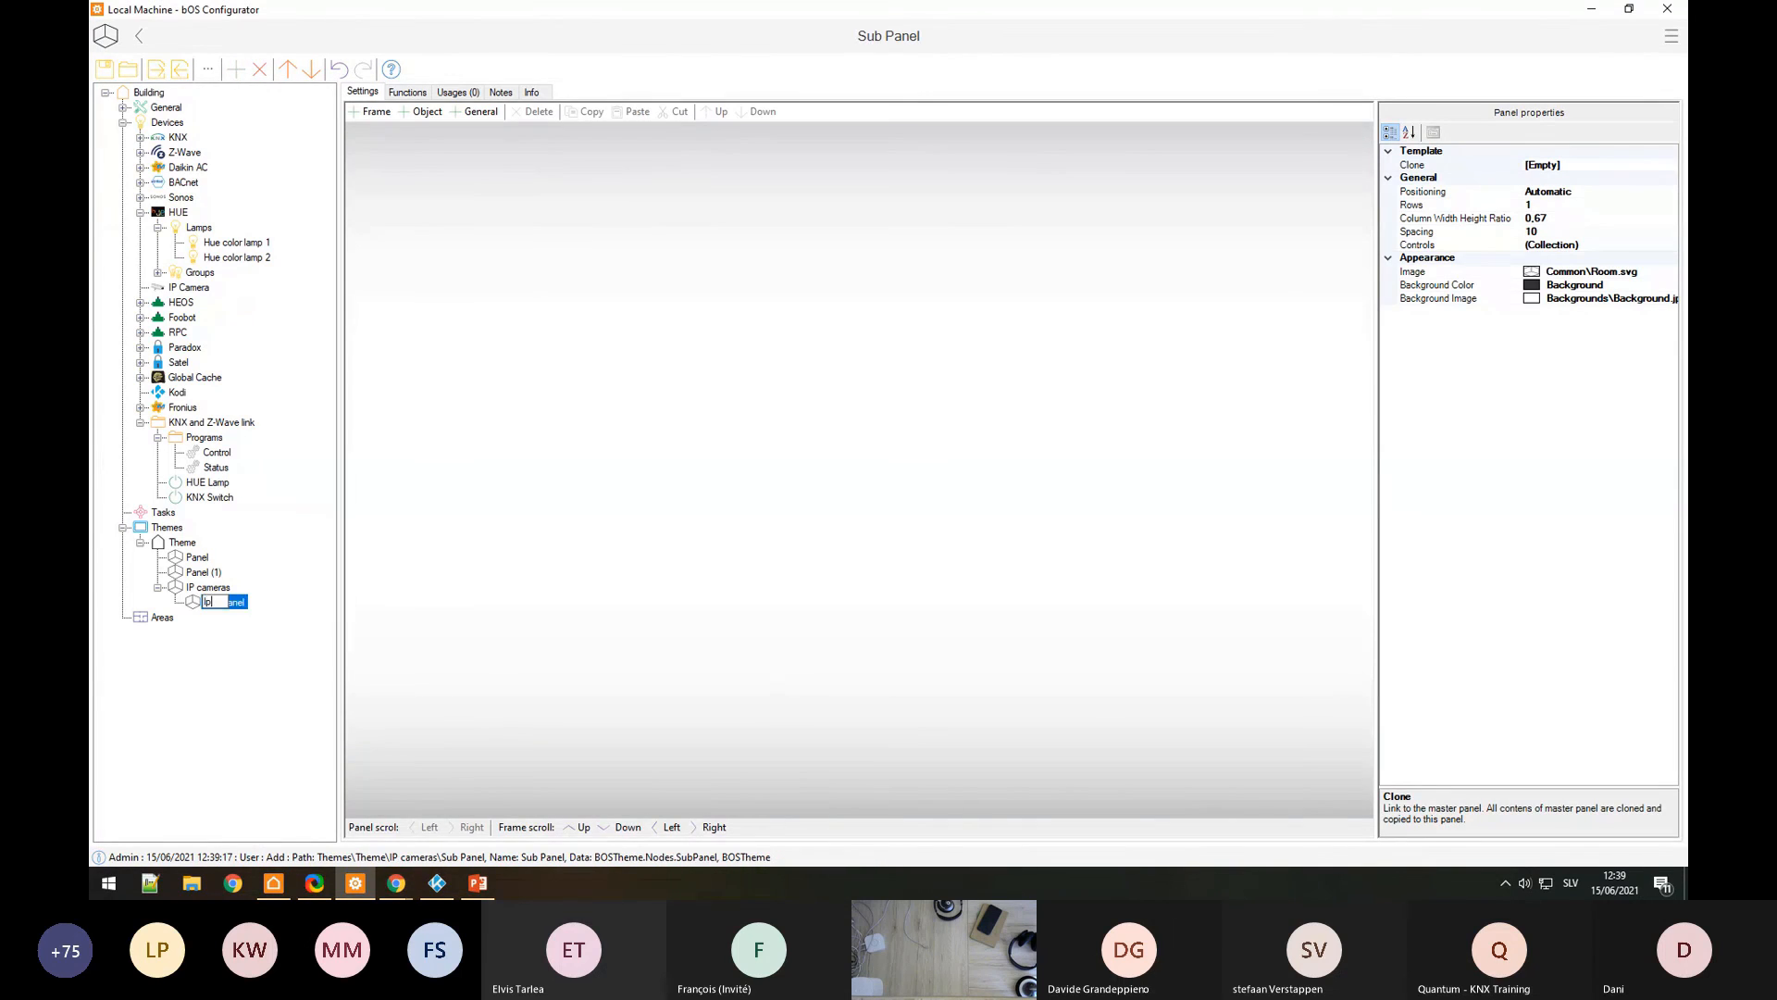
text( camera 1)
key(Return)
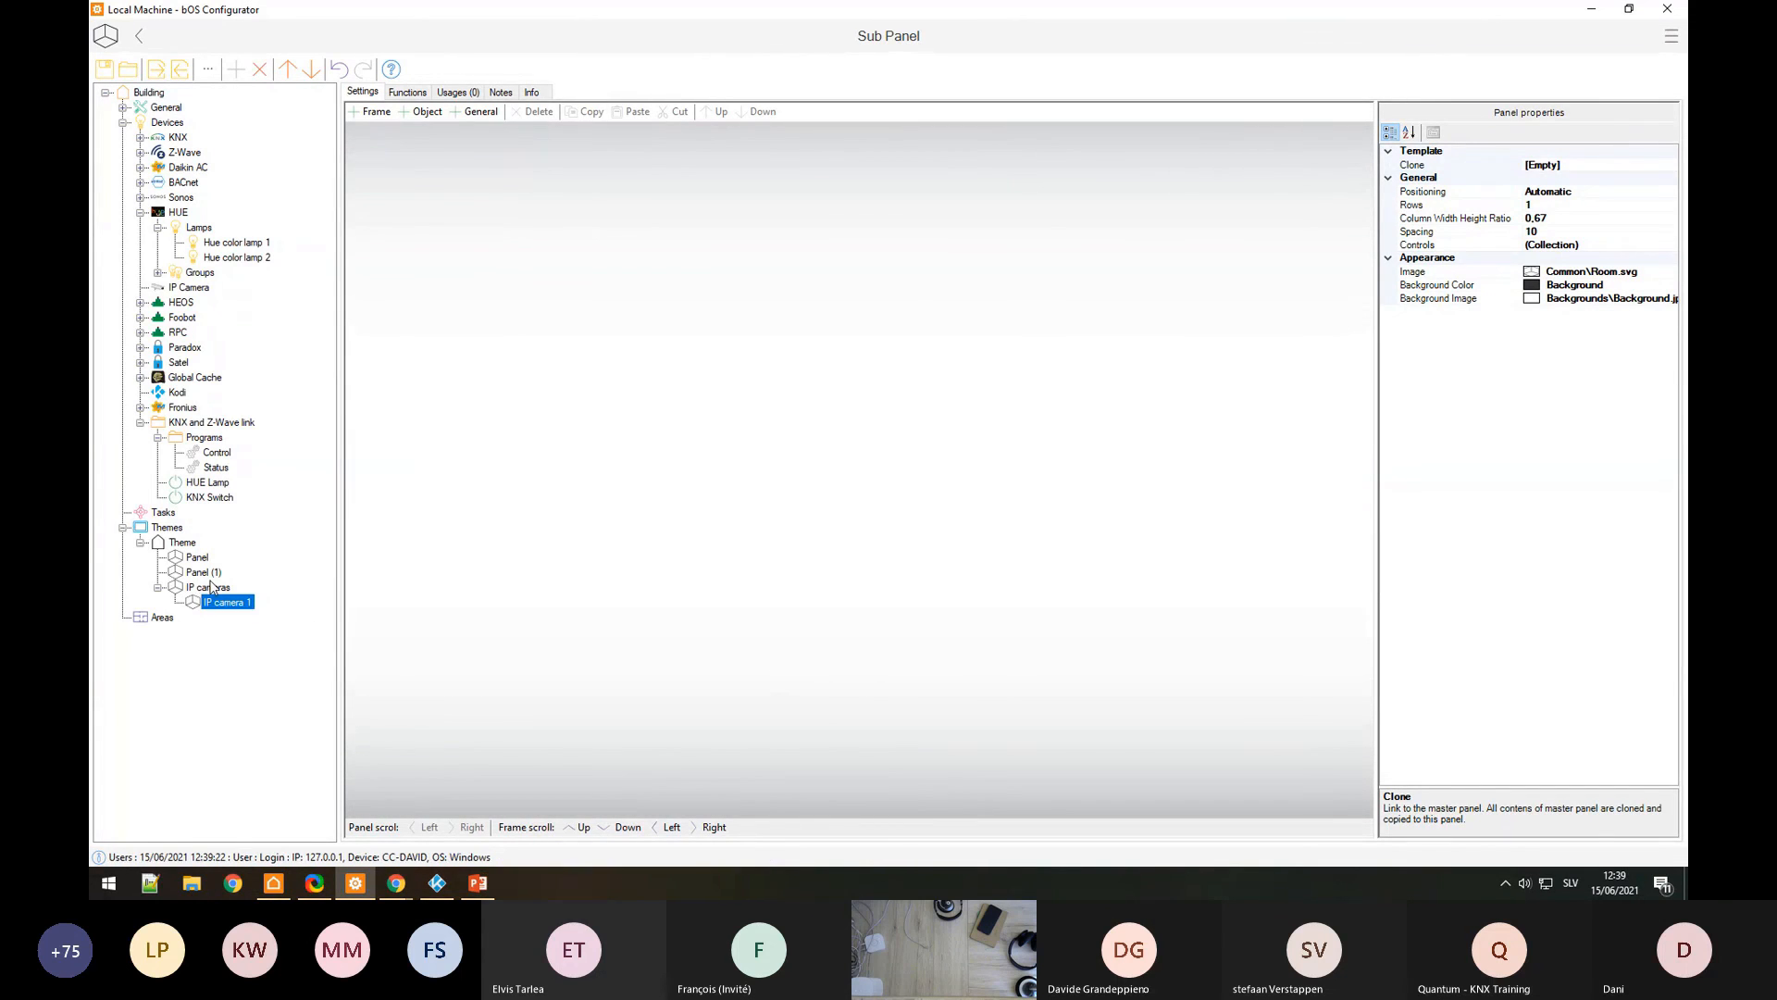
Step: Delete Panel (1) and set IP camera 1's Column Width Height Ratio to 0
click(206, 572)
key(Delete)
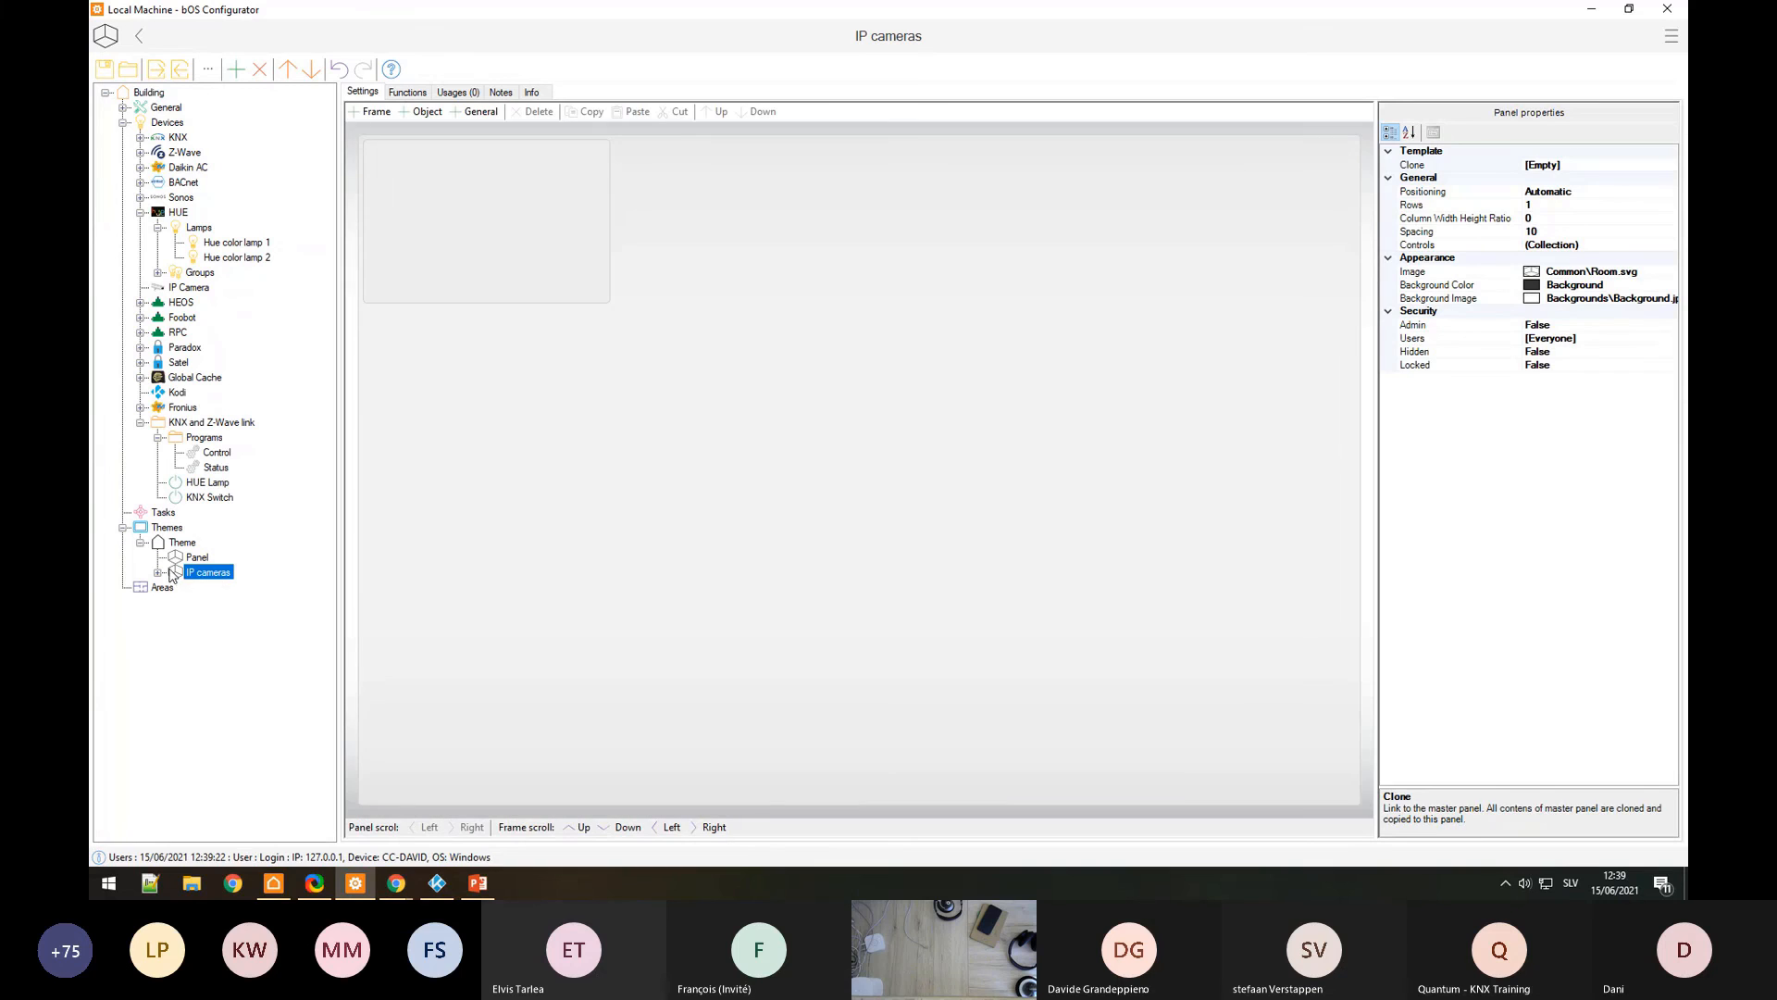
click(220, 588)
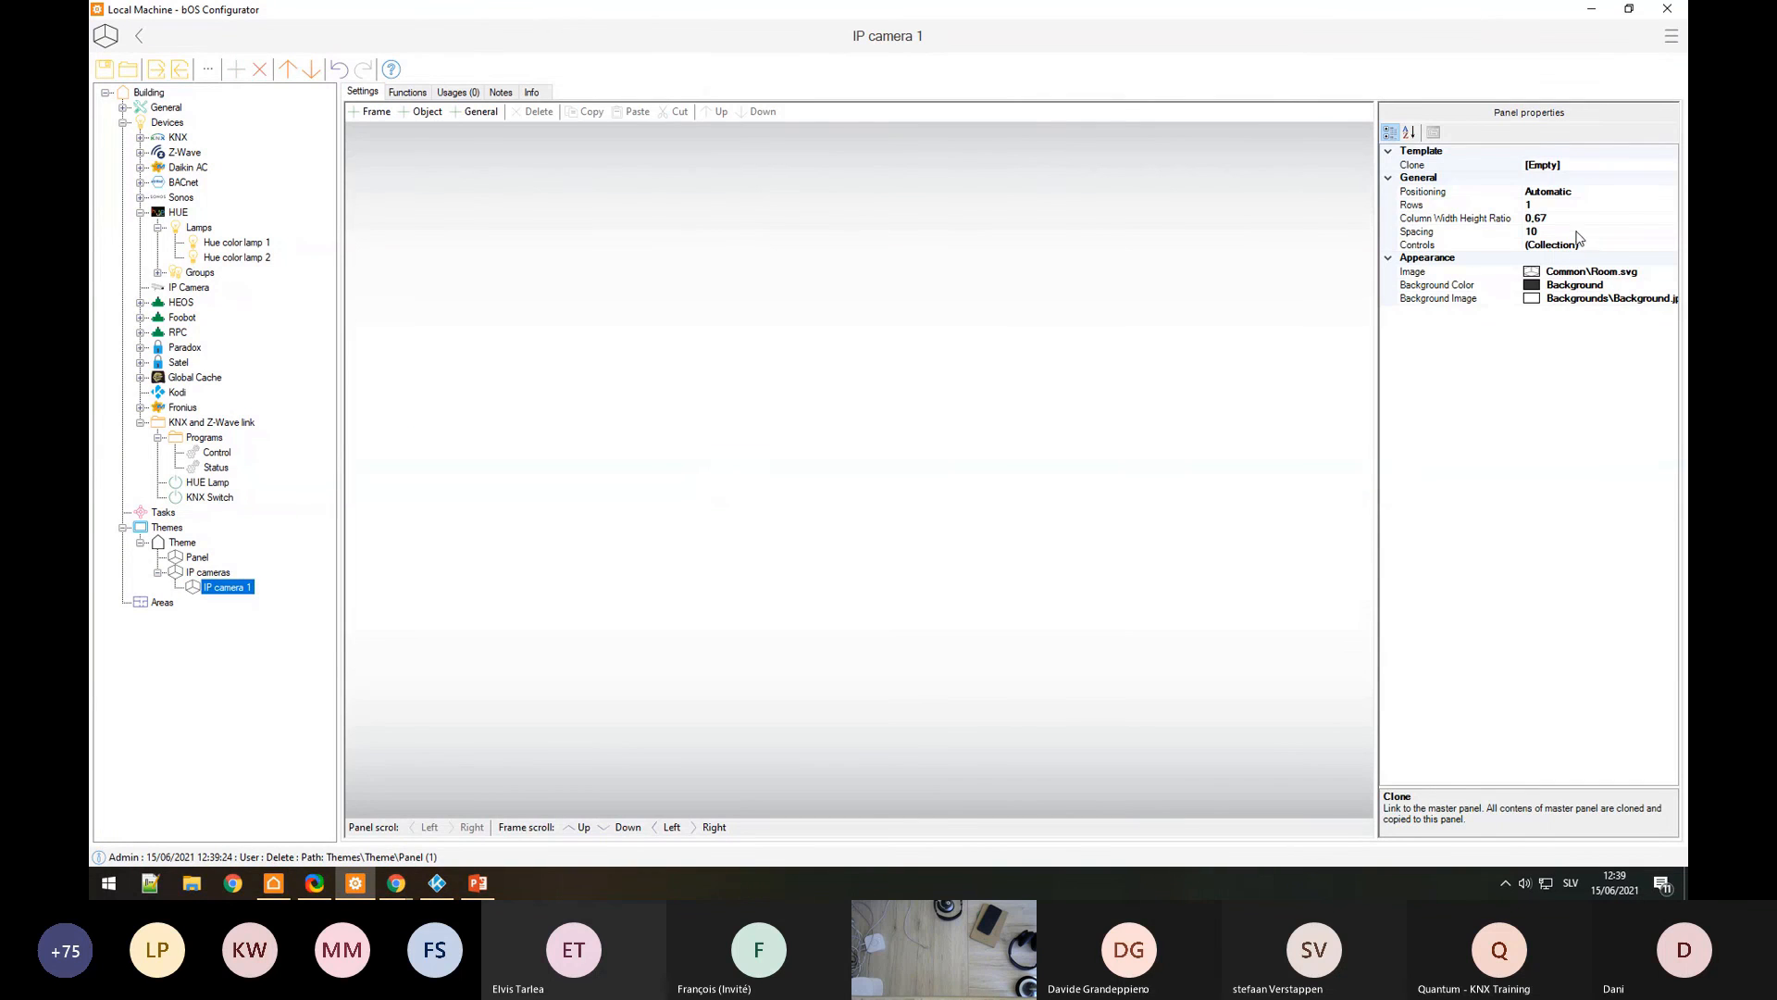
click(1573, 232)
click(1569, 219)
text(0)
key(Return)
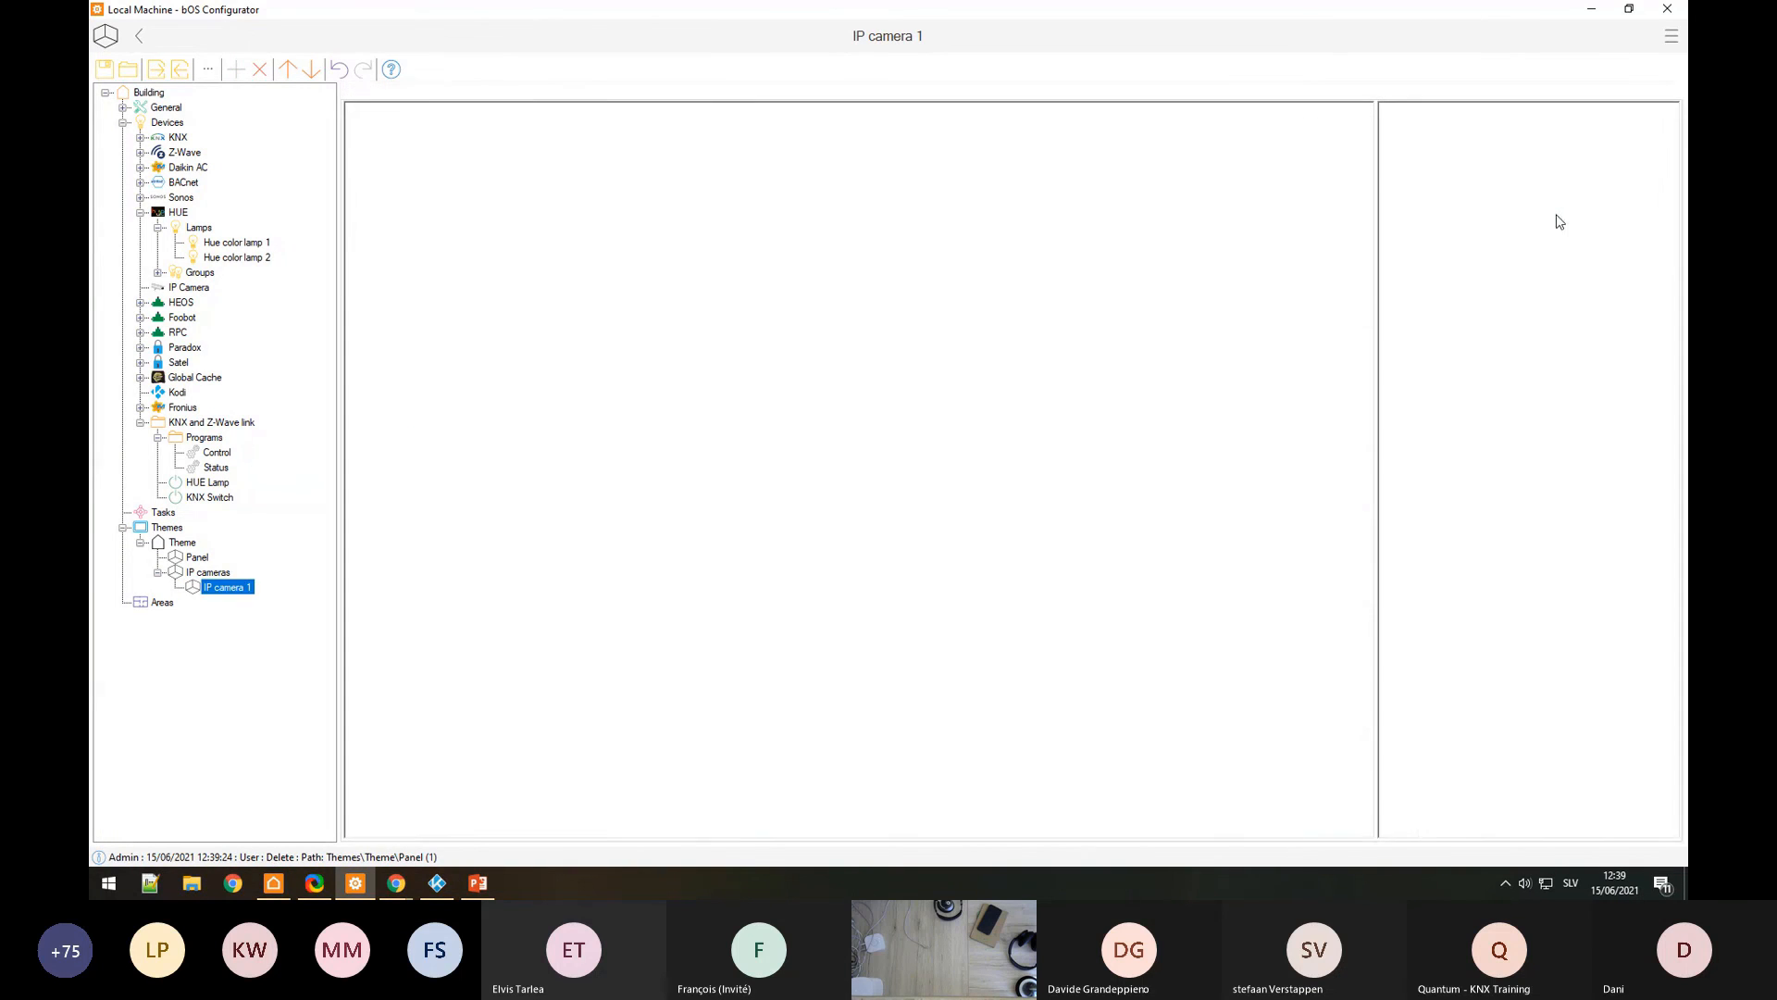
Step: Place an IP Camera control on IP camera 1 and turn on its streaming
drag(172, 295, 635, 423)
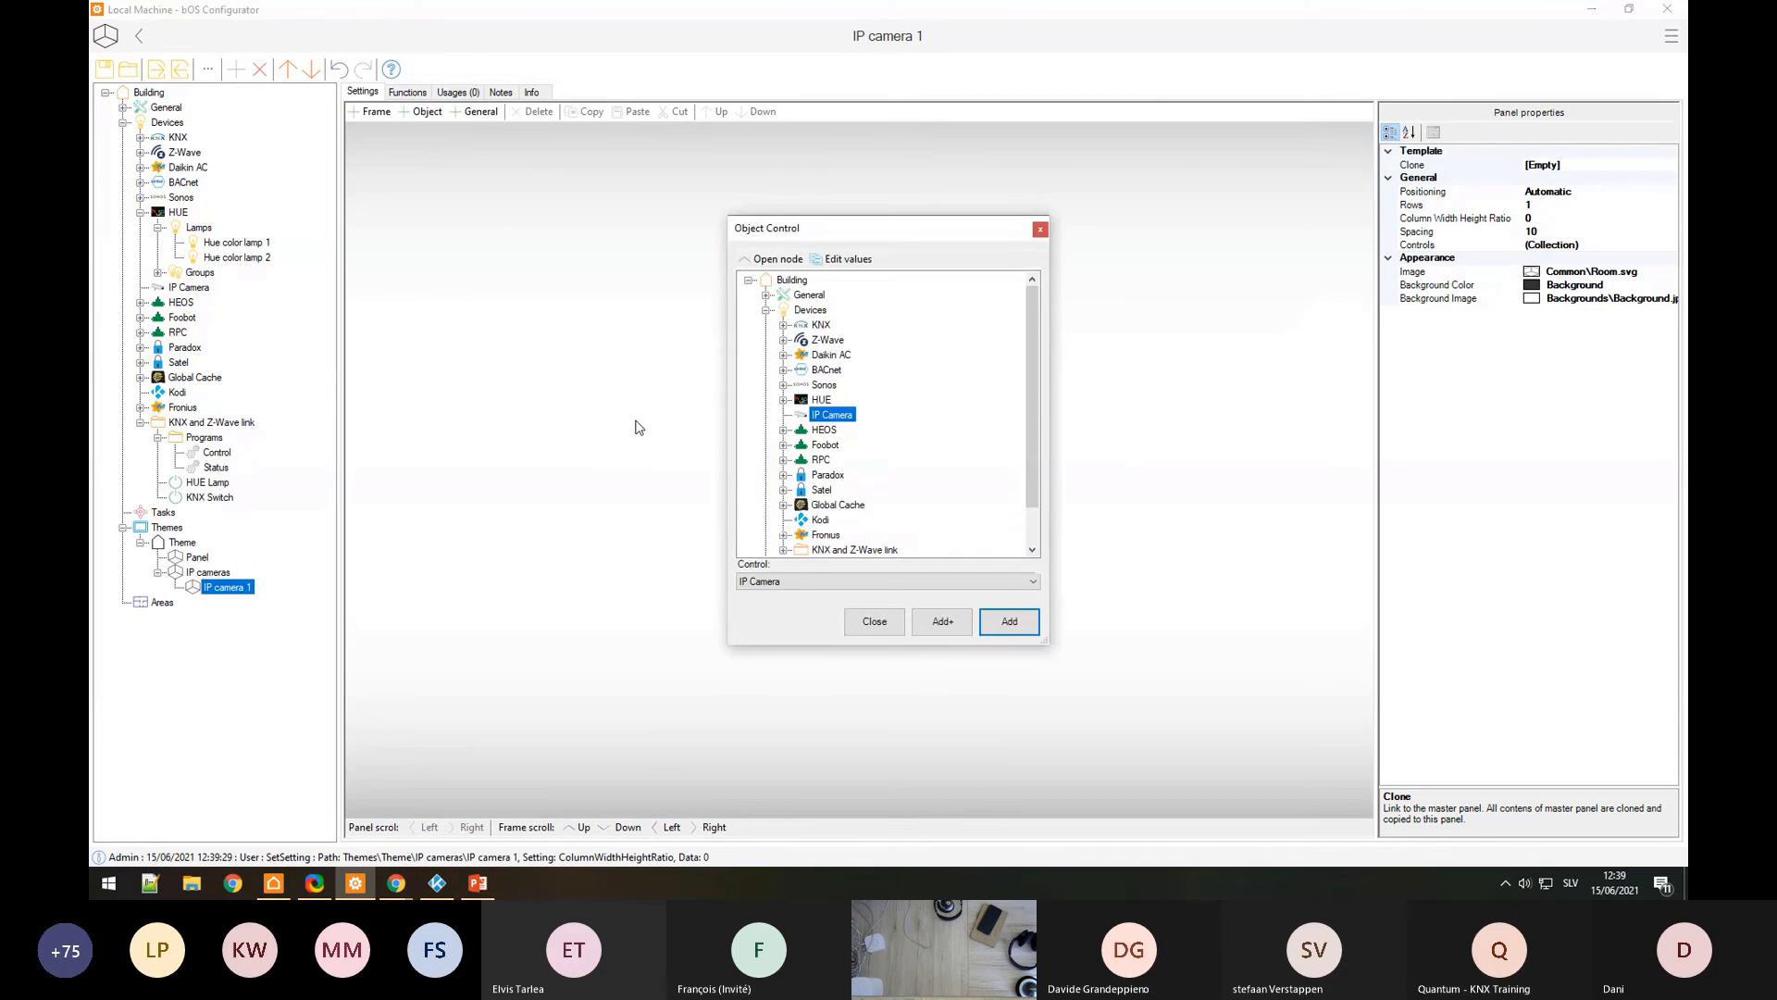
key(Return)
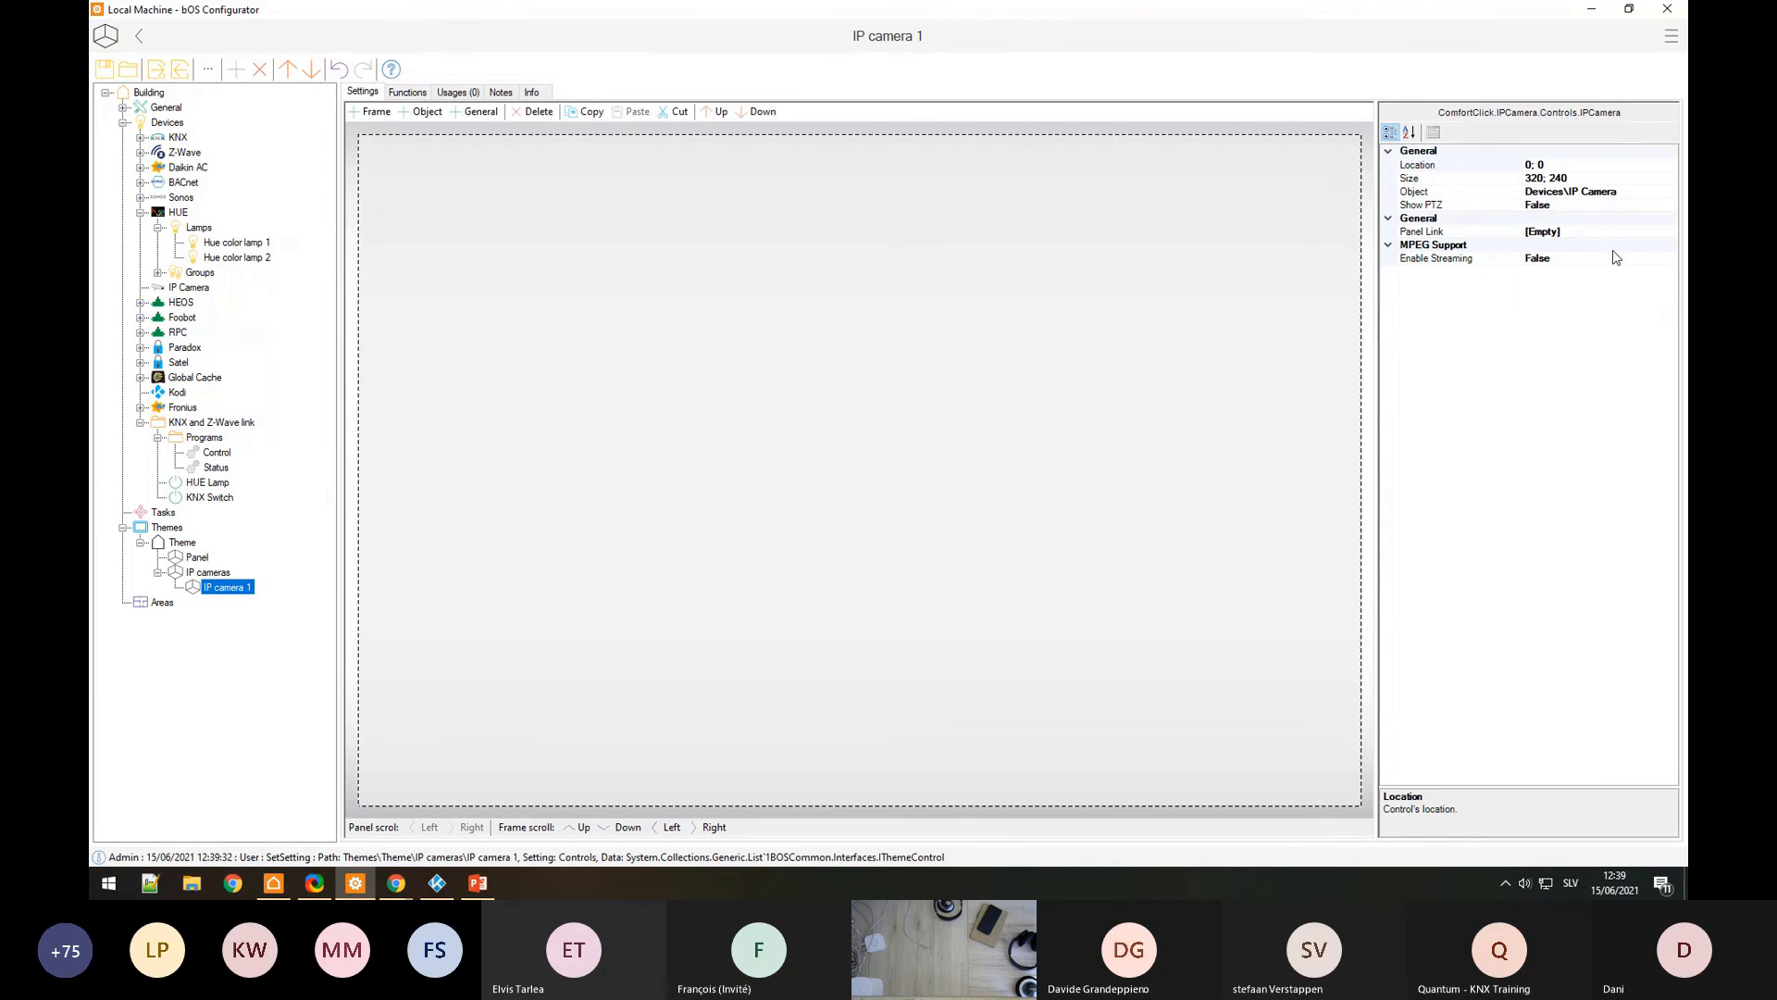
double_click(1610, 258)
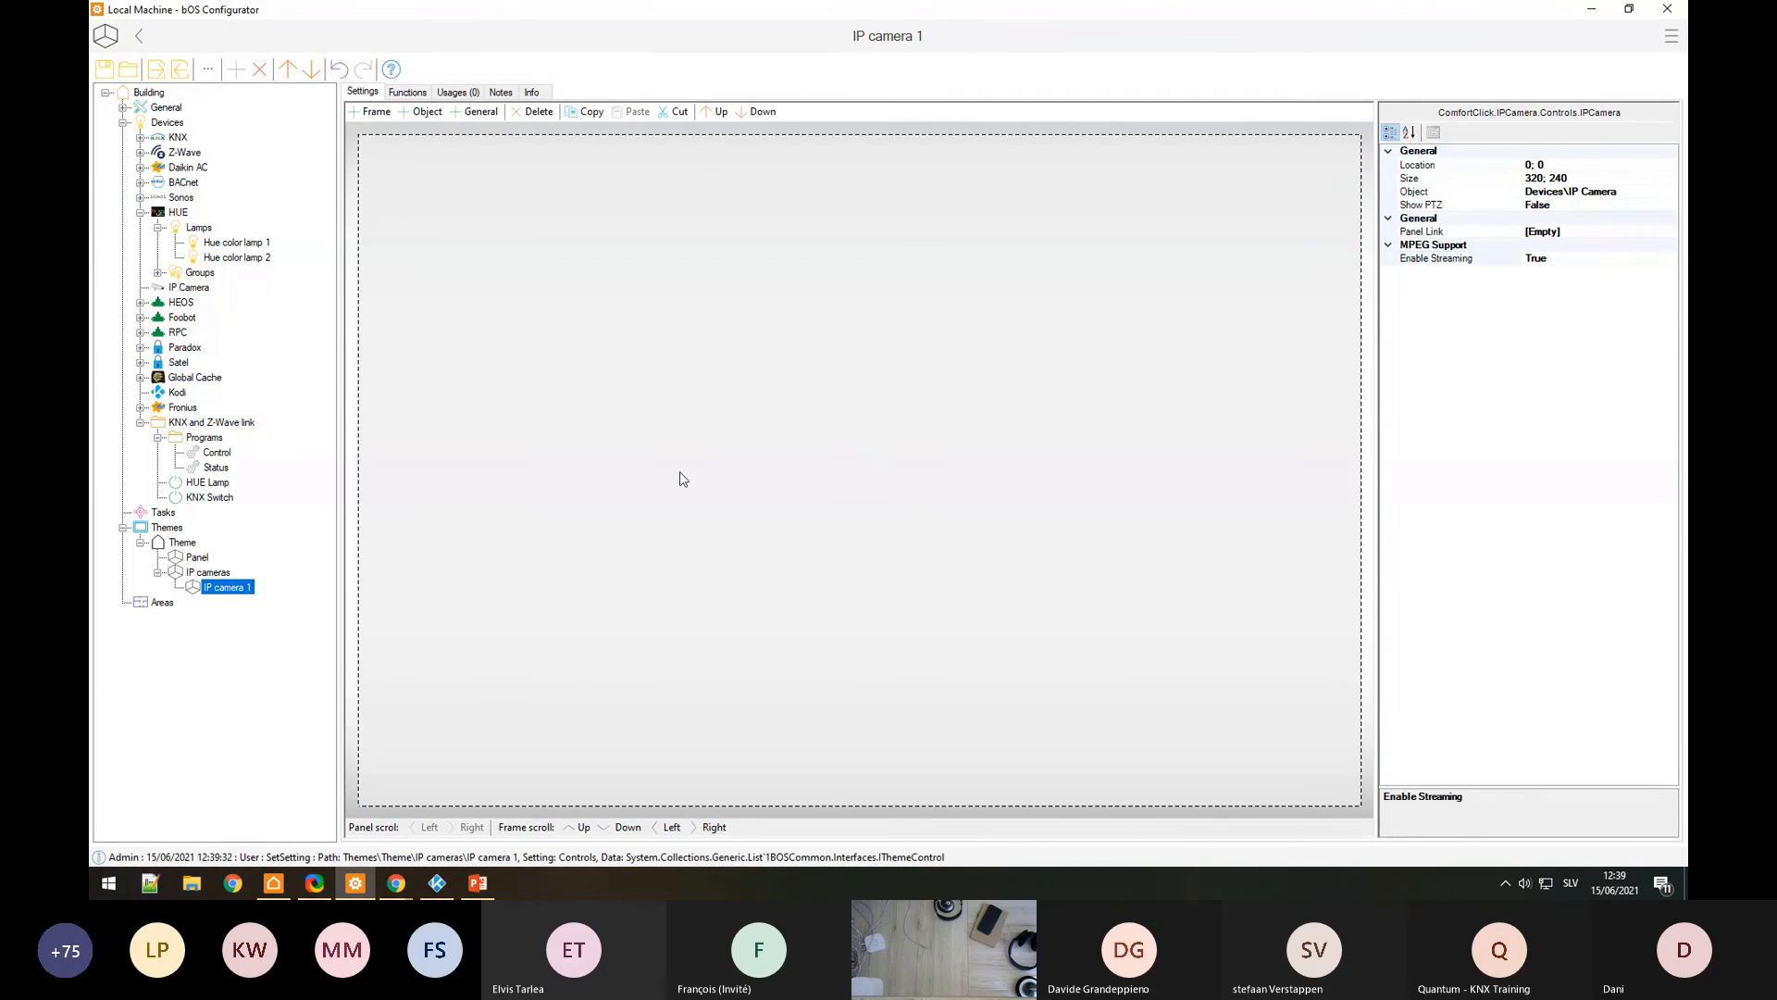
Step: Set the IP cameras tile's Panel Link to Theme\IP cameras\IP camera 1, then switch to bOS Client
click(208, 572)
click(472, 236)
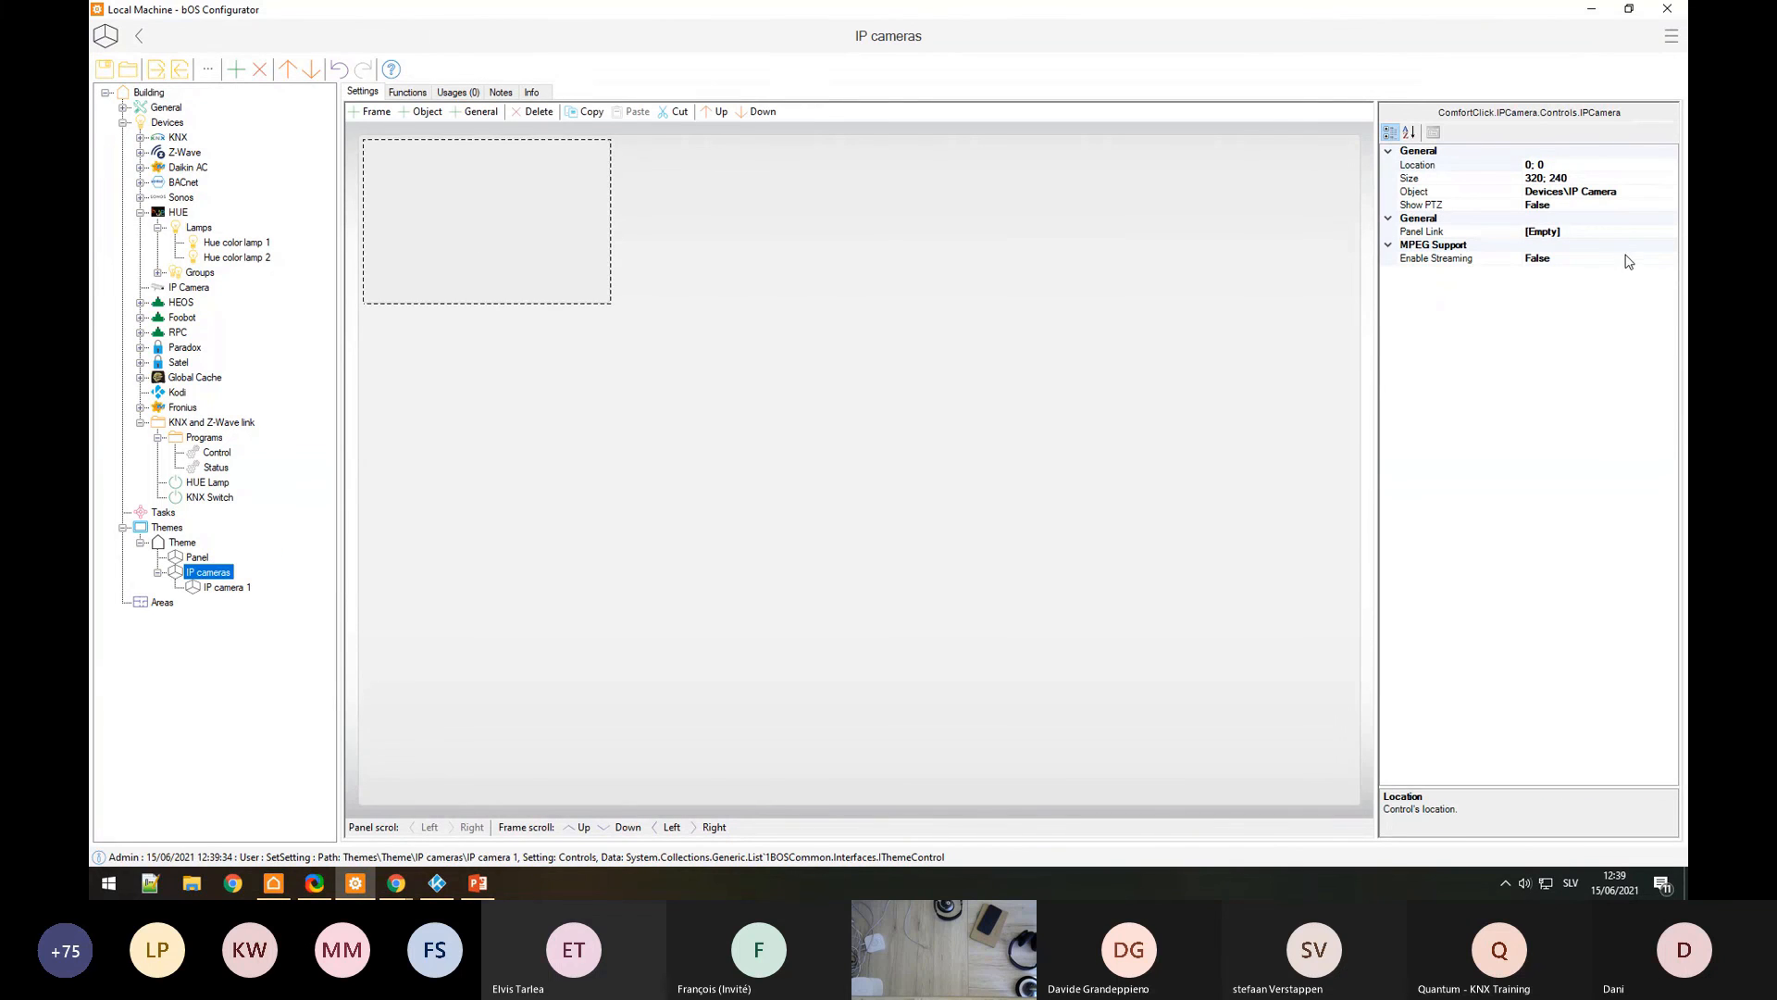
click(1659, 234)
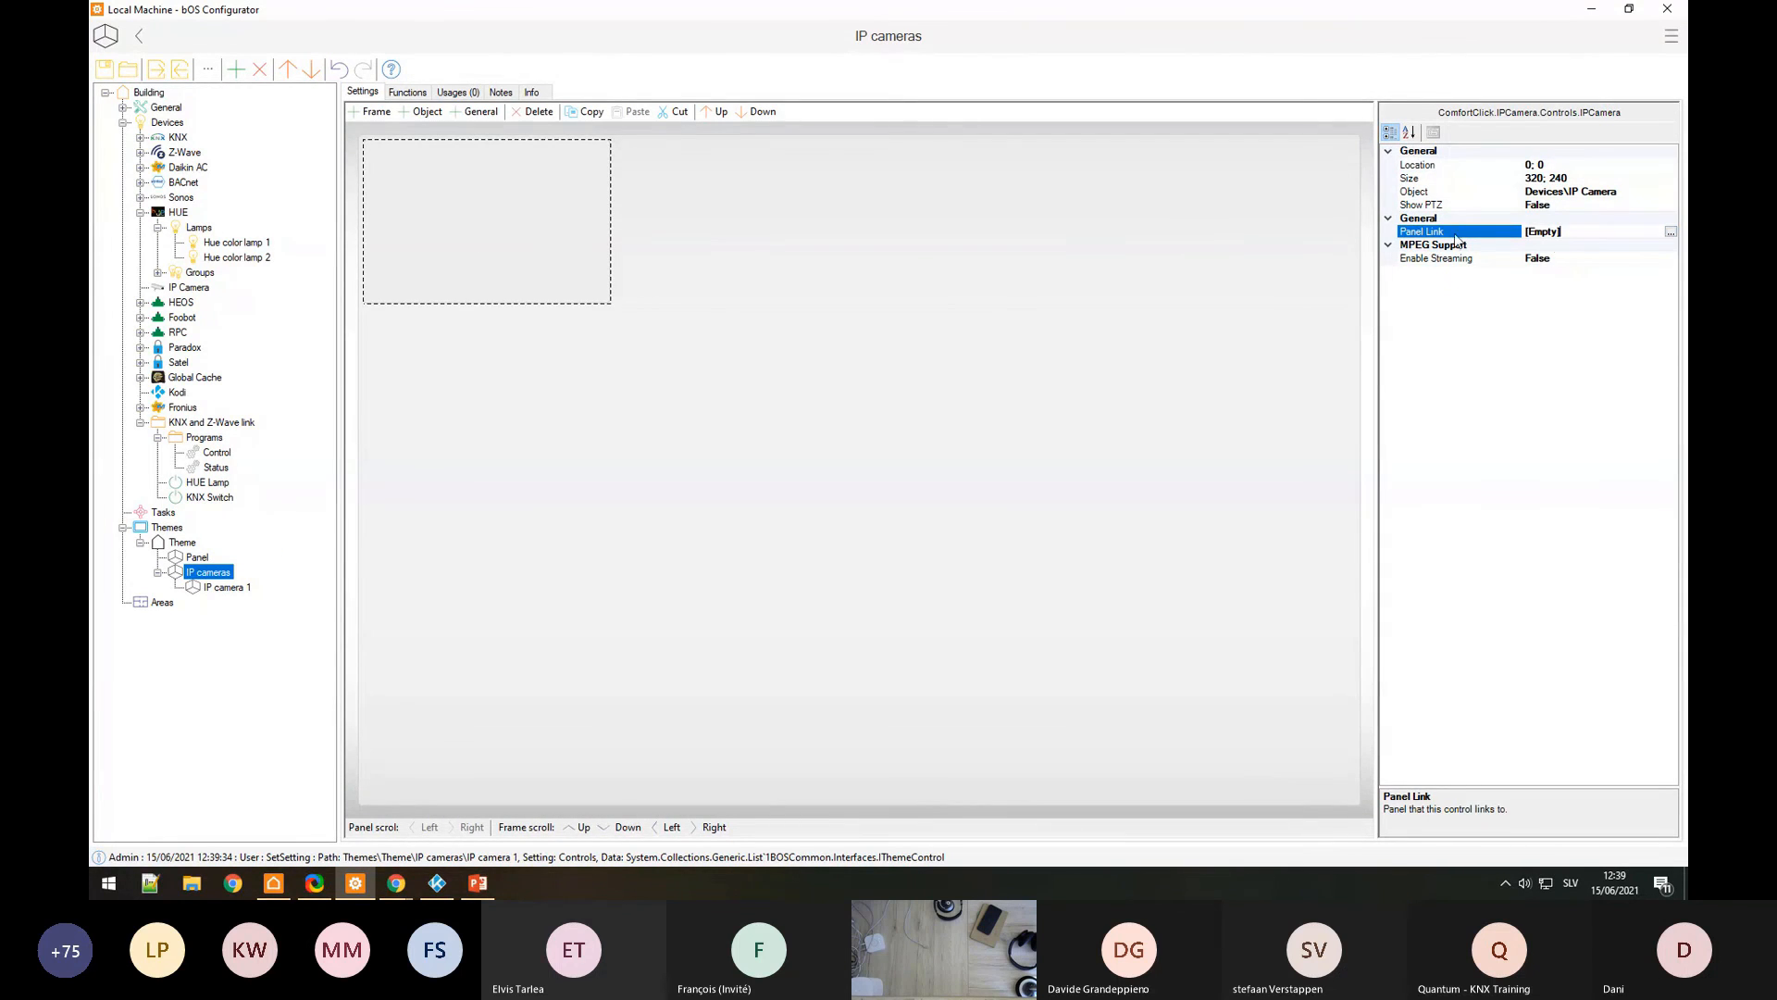
click(1669, 232)
click(755, 312)
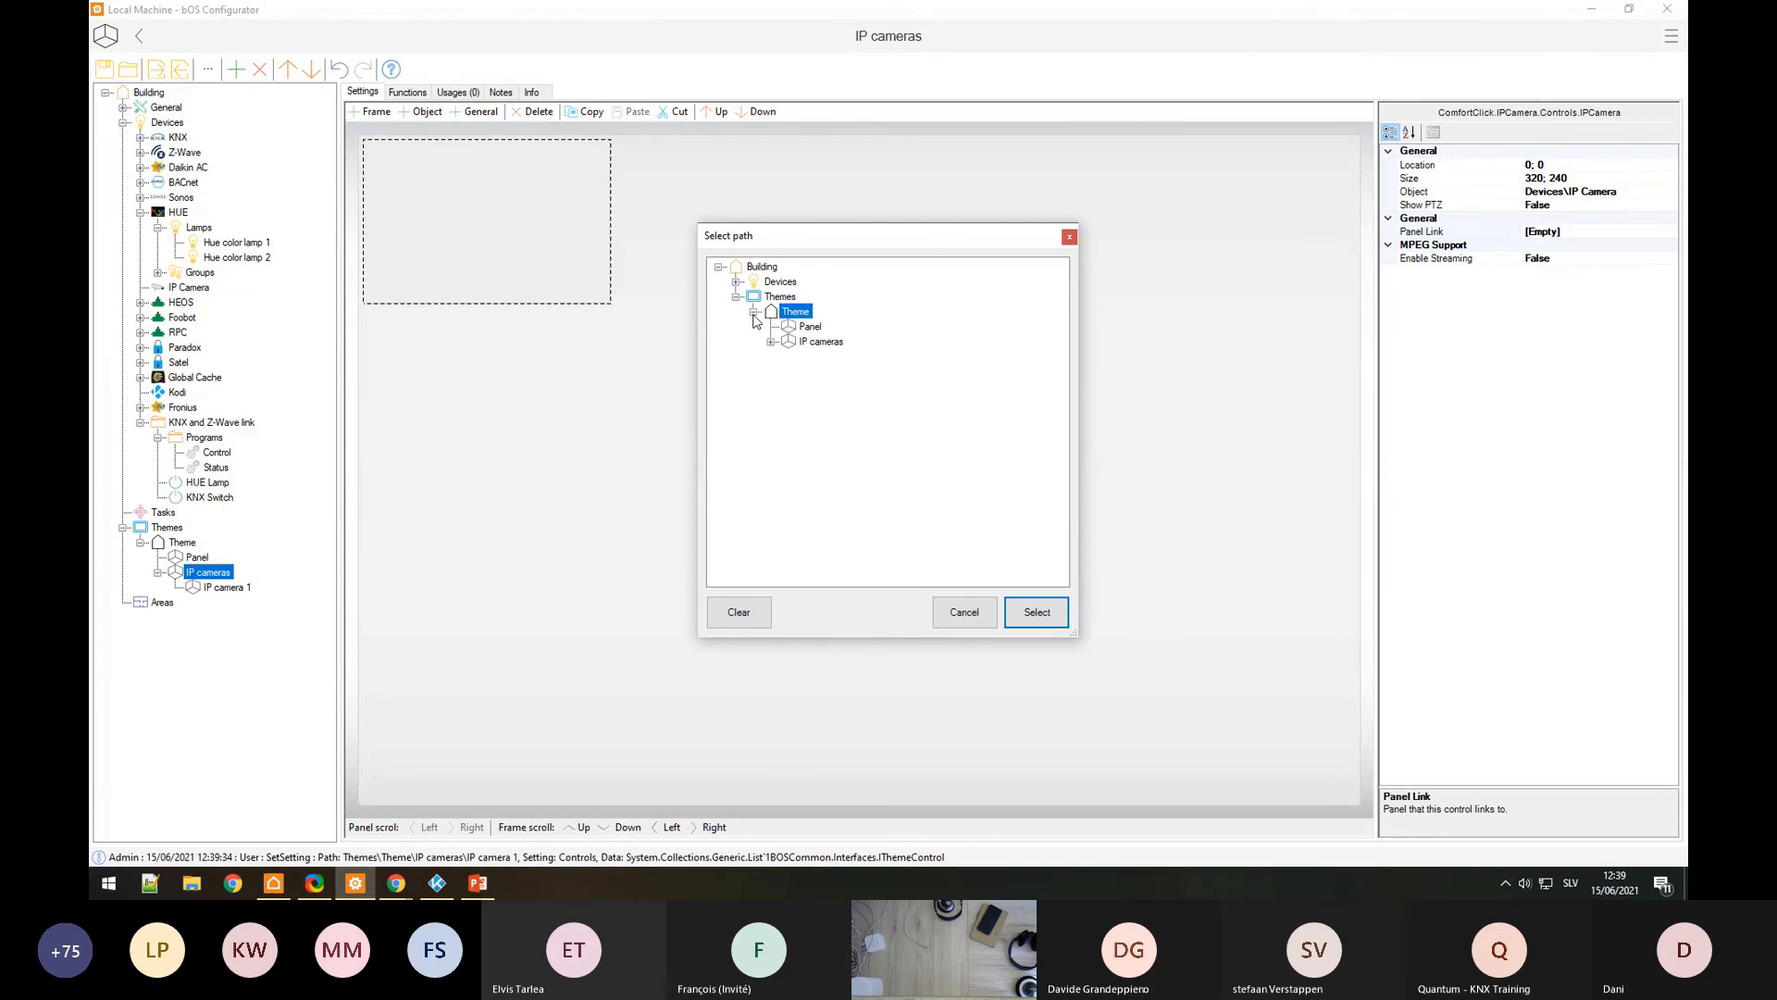
click(771, 341)
click(823, 363)
click(1009, 609)
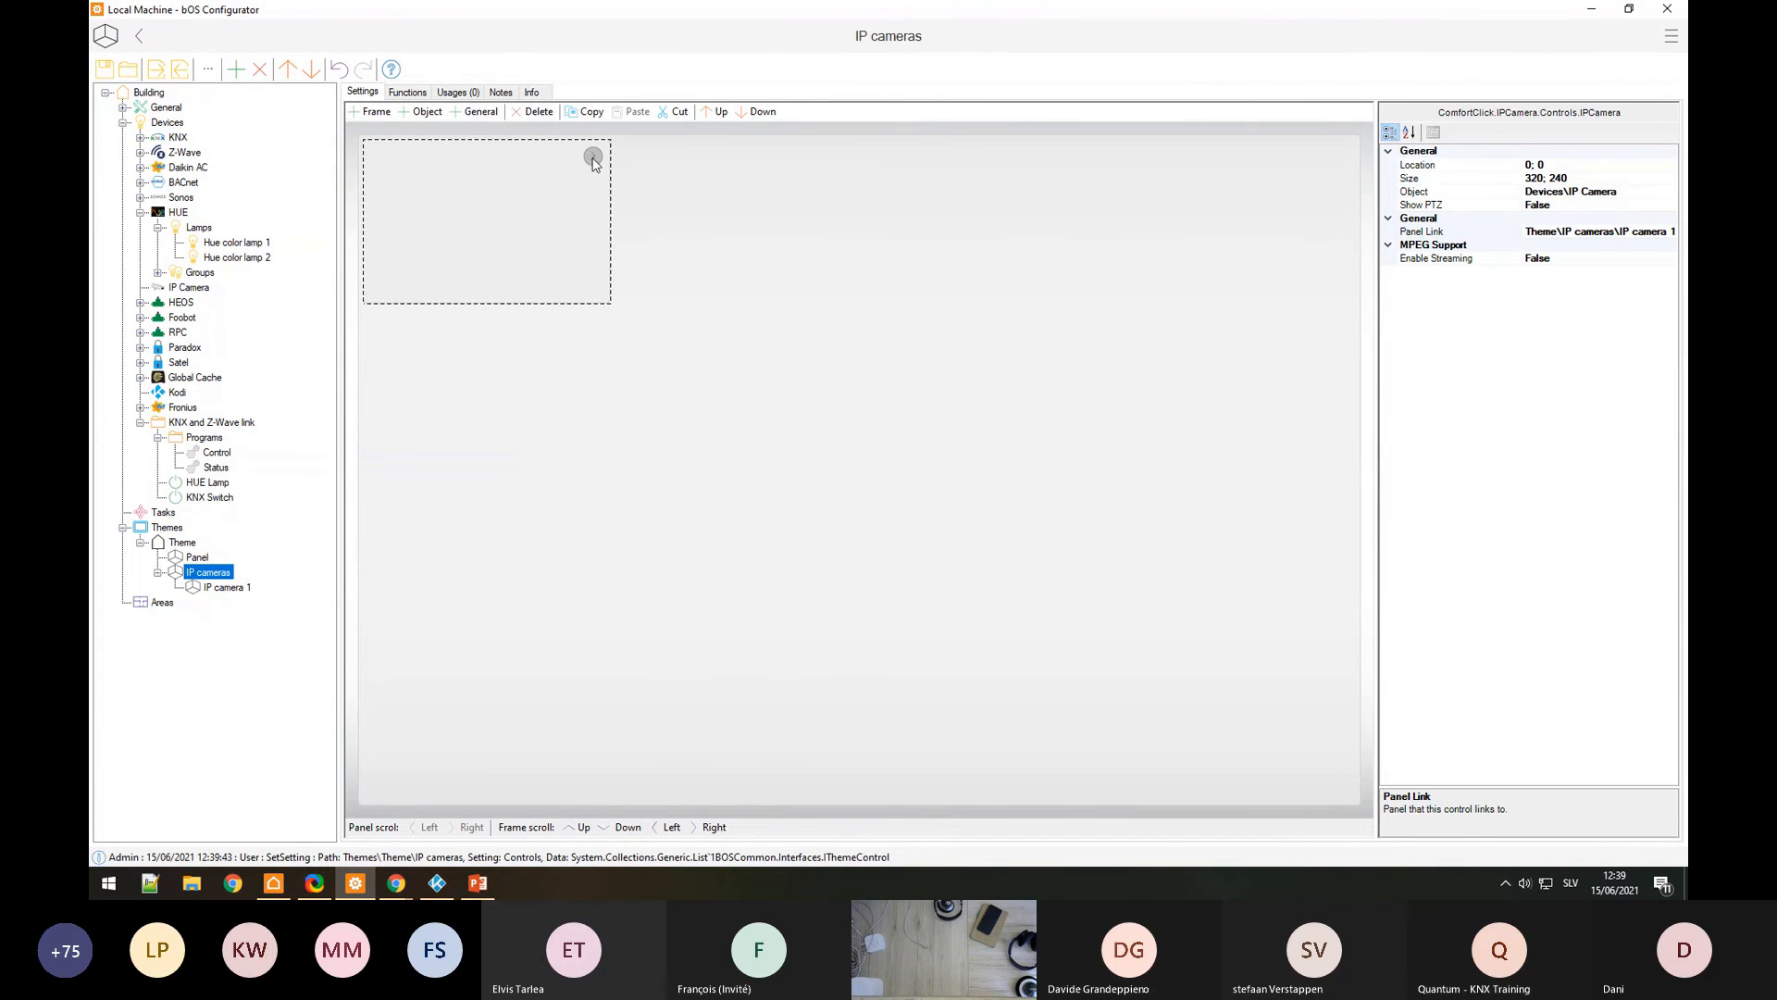
click(533, 216)
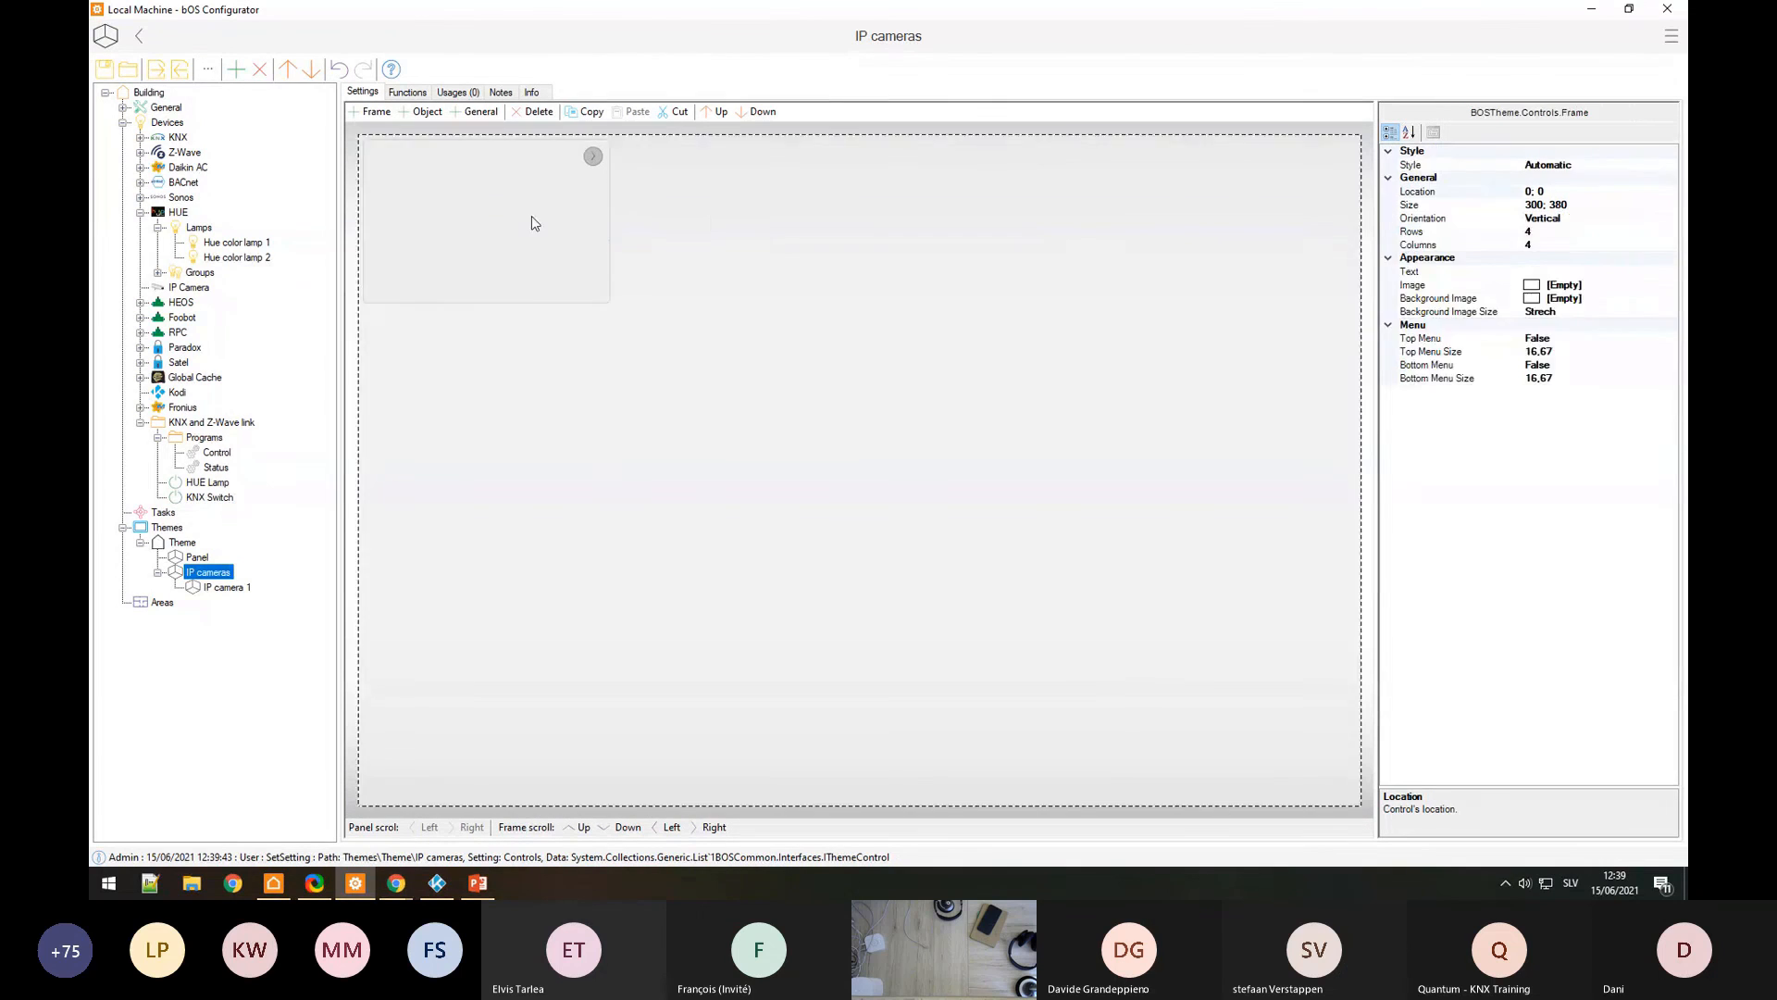
click(532, 215)
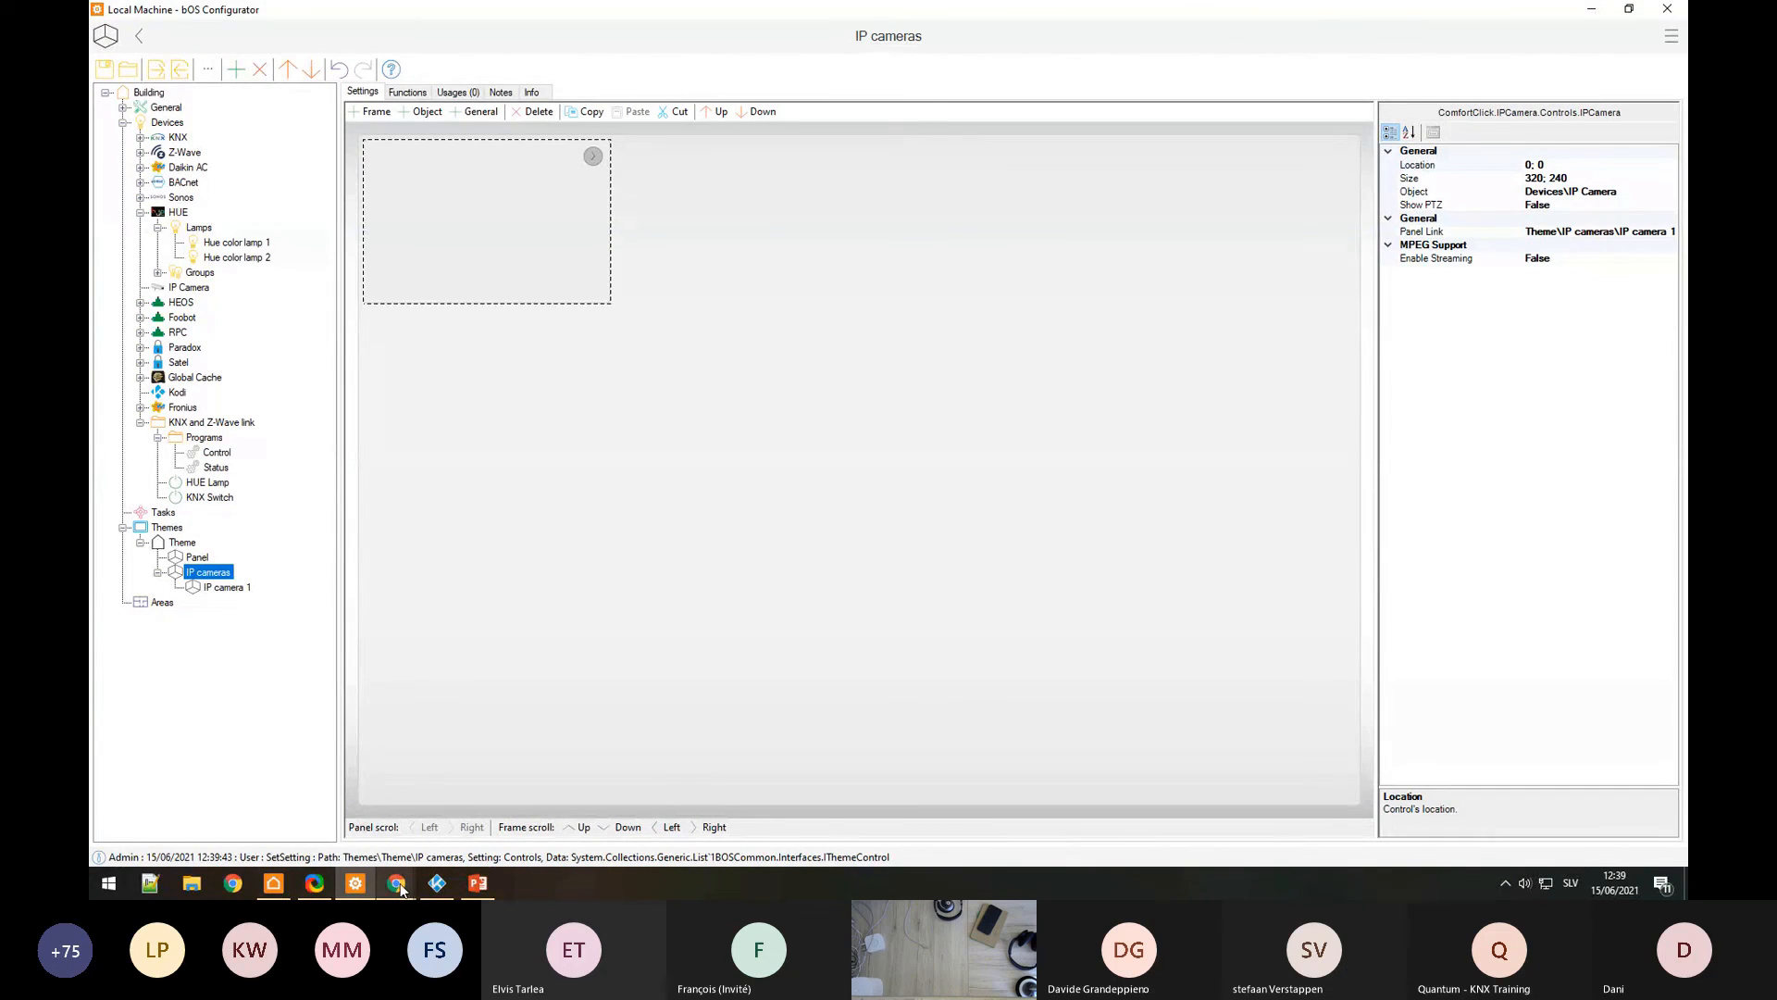
click(306, 878)
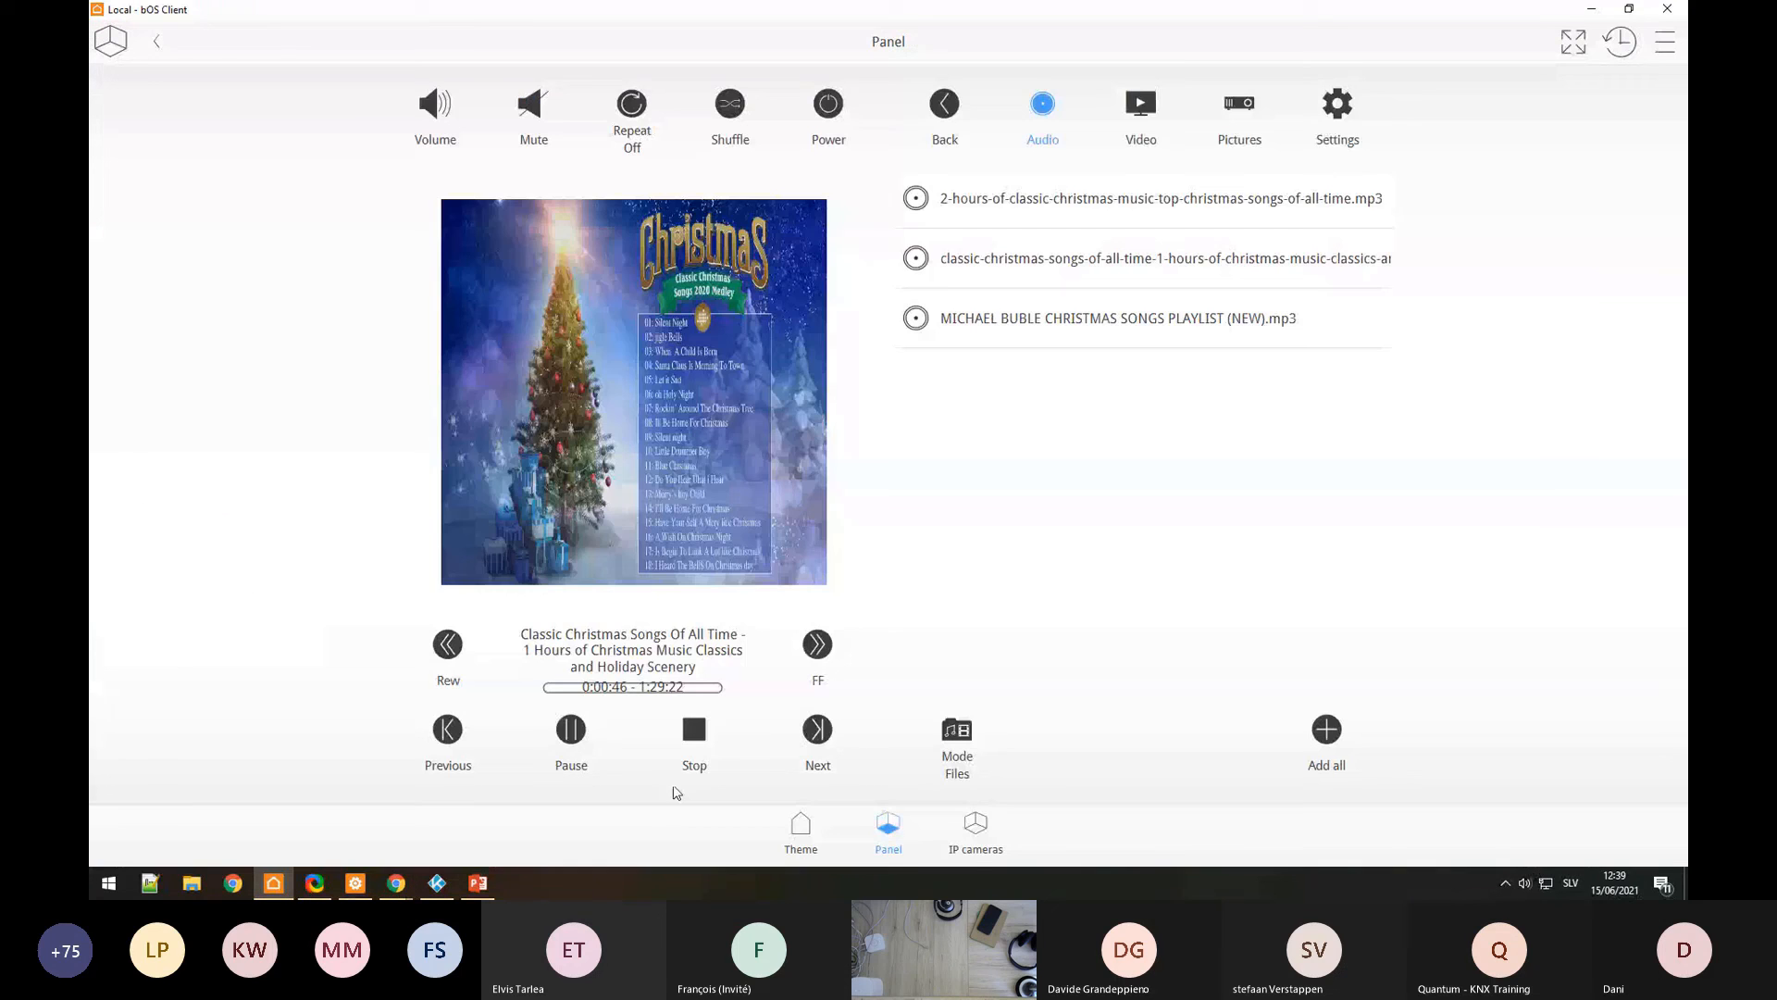
Step: Open the IP cameras page, use the camera tile to reach IP camera 1, then go to Theme
click(1006, 821)
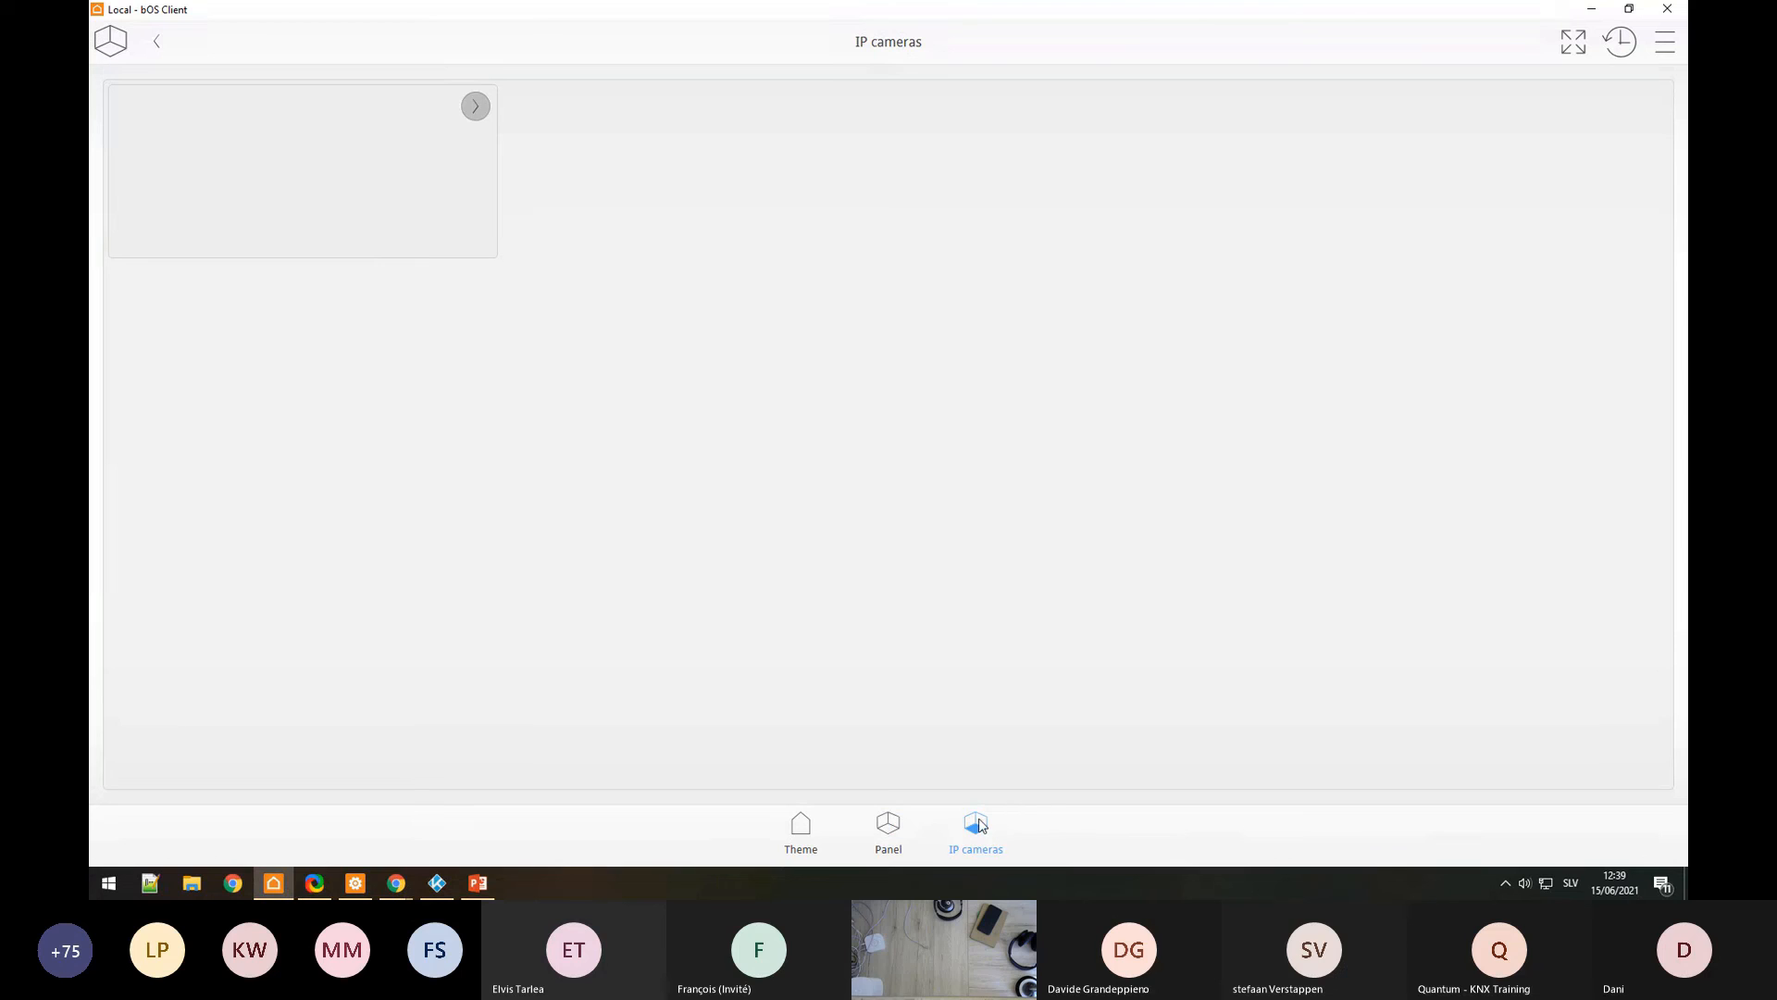
click(337, 169)
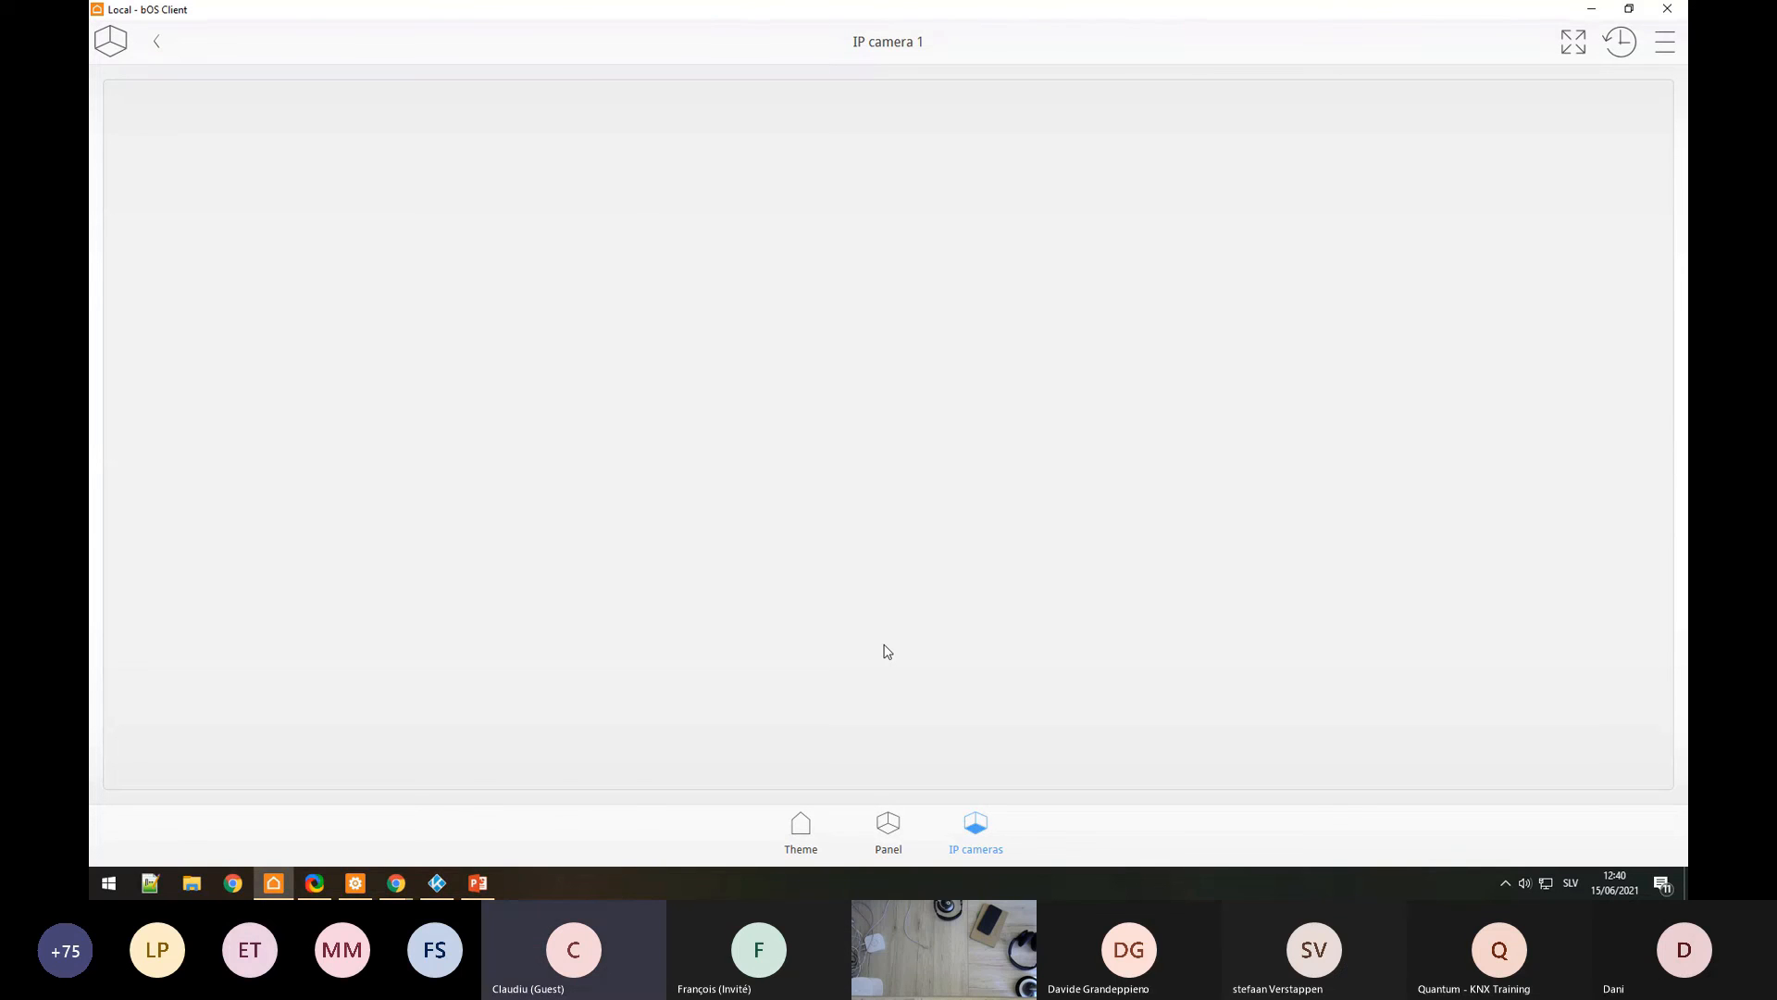
click(801, 833)
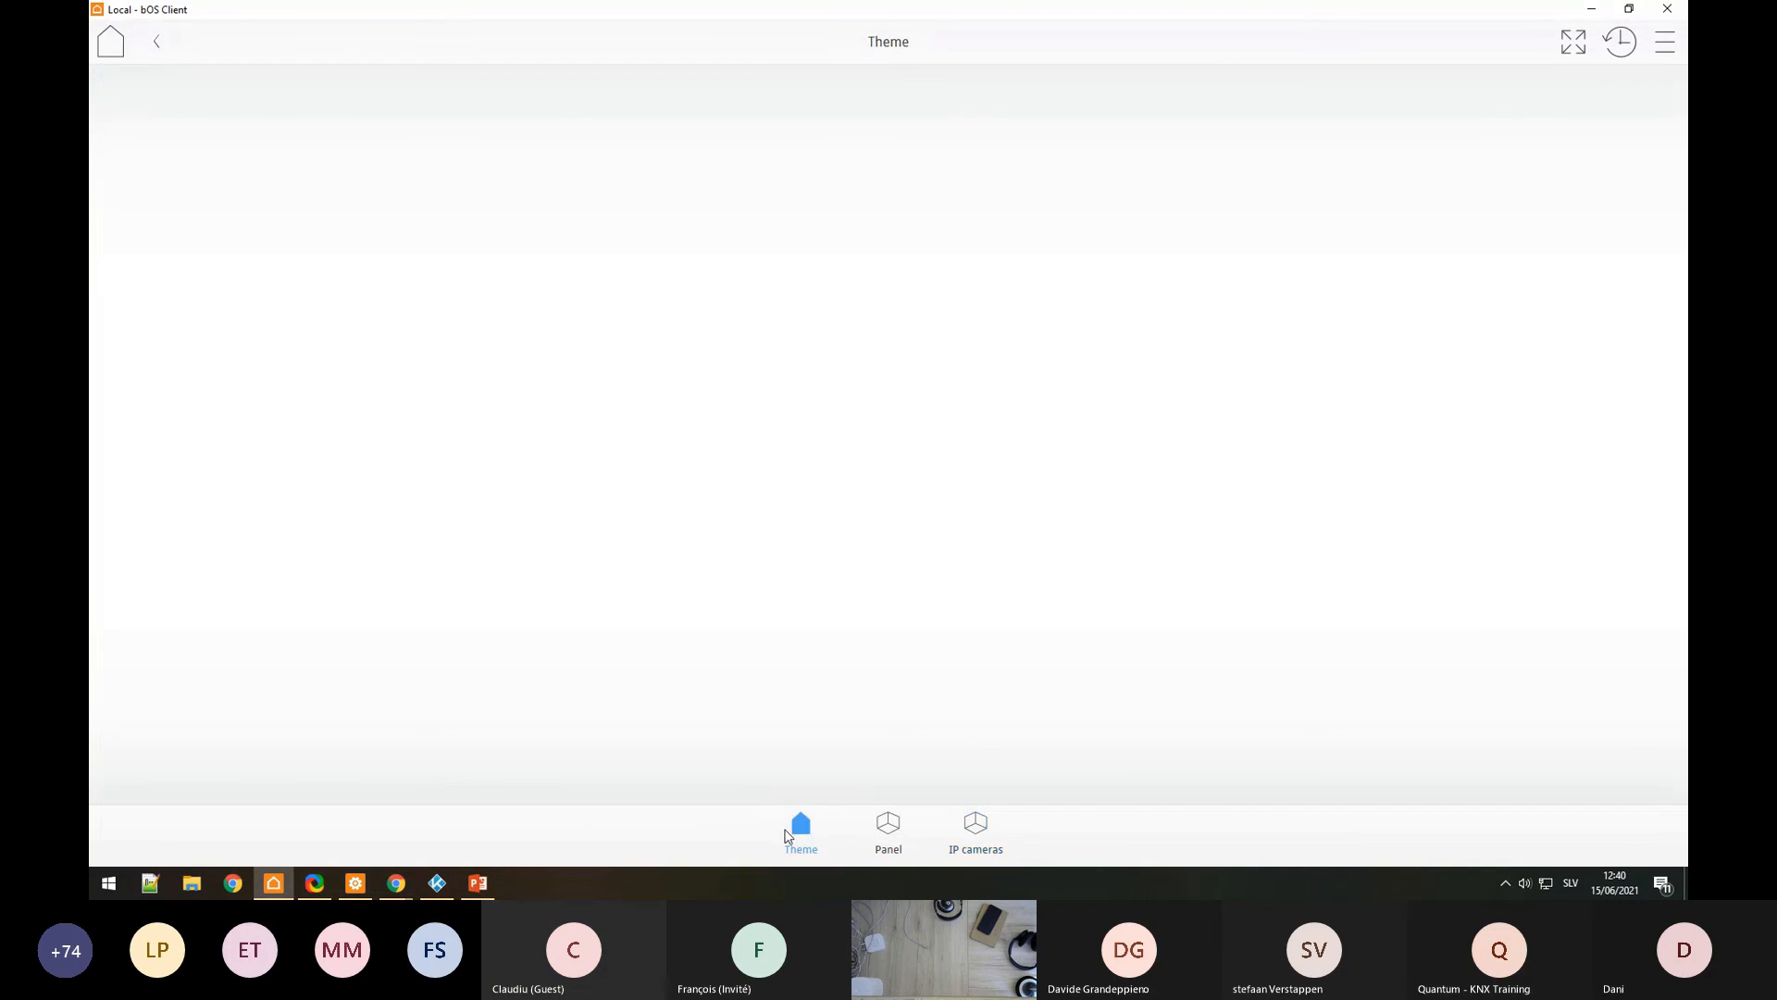
mouse_move(330, 892)
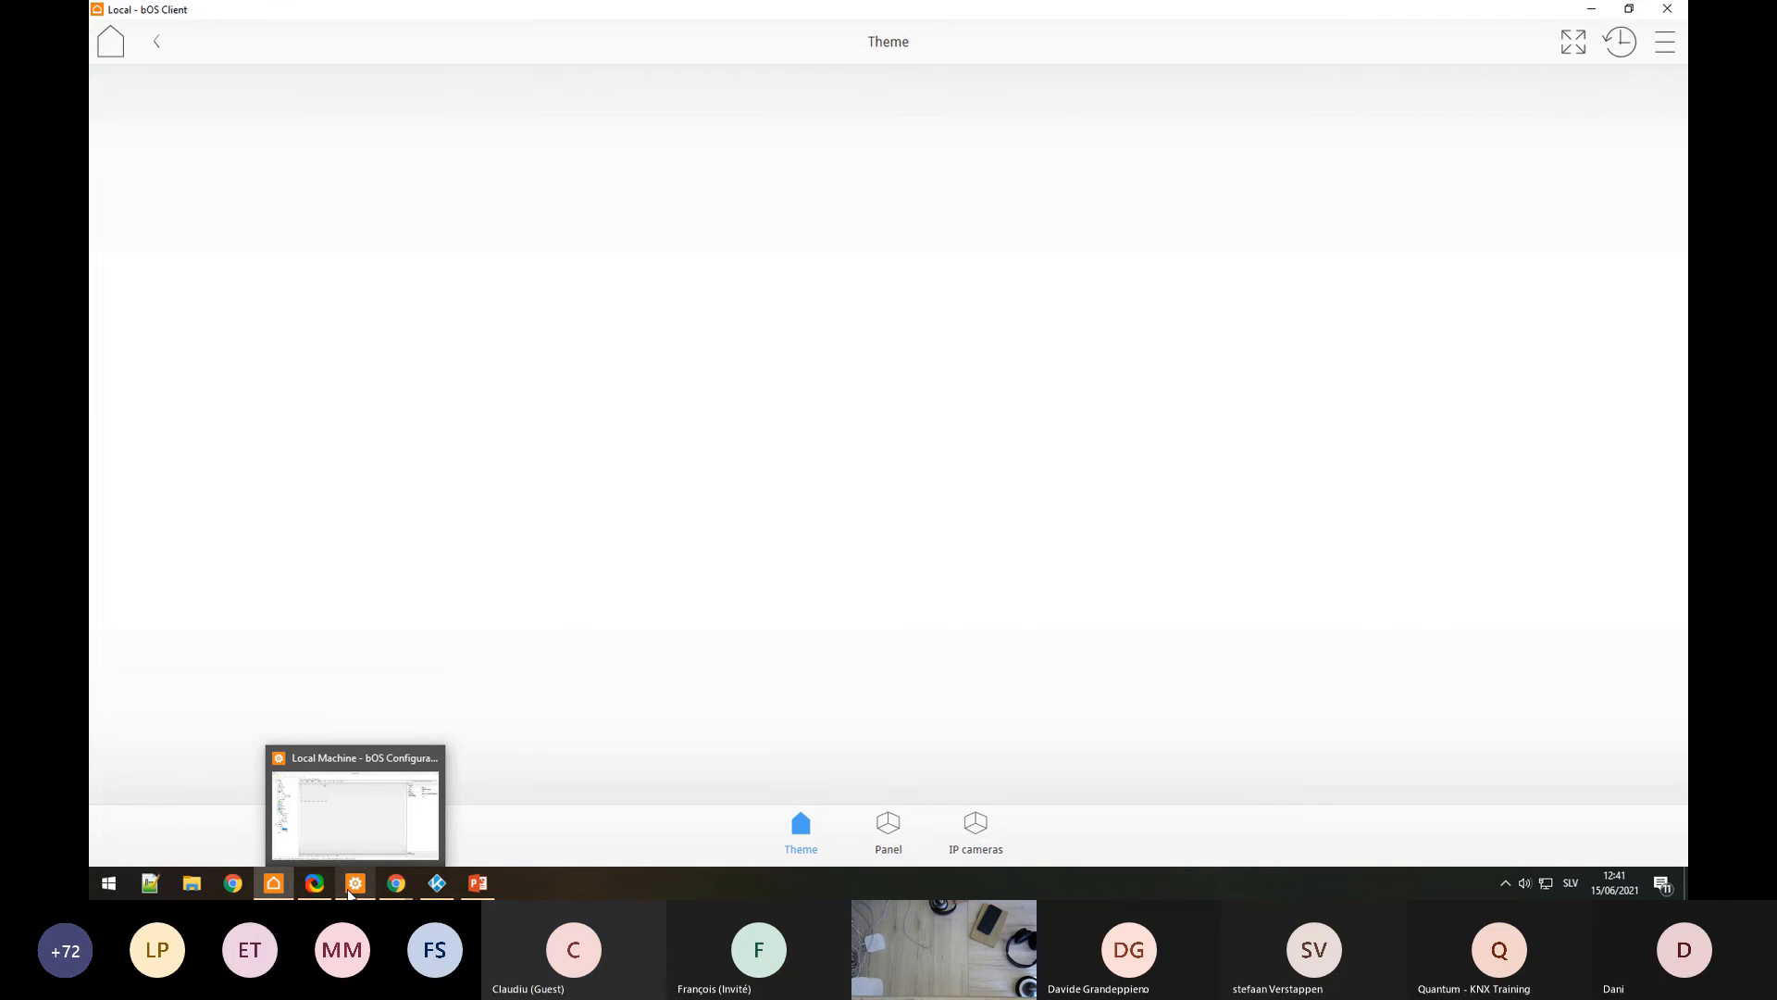
Step: Back in bOS Configurator, collapse Programs and HUE and open the KNX device
click(350, 890)
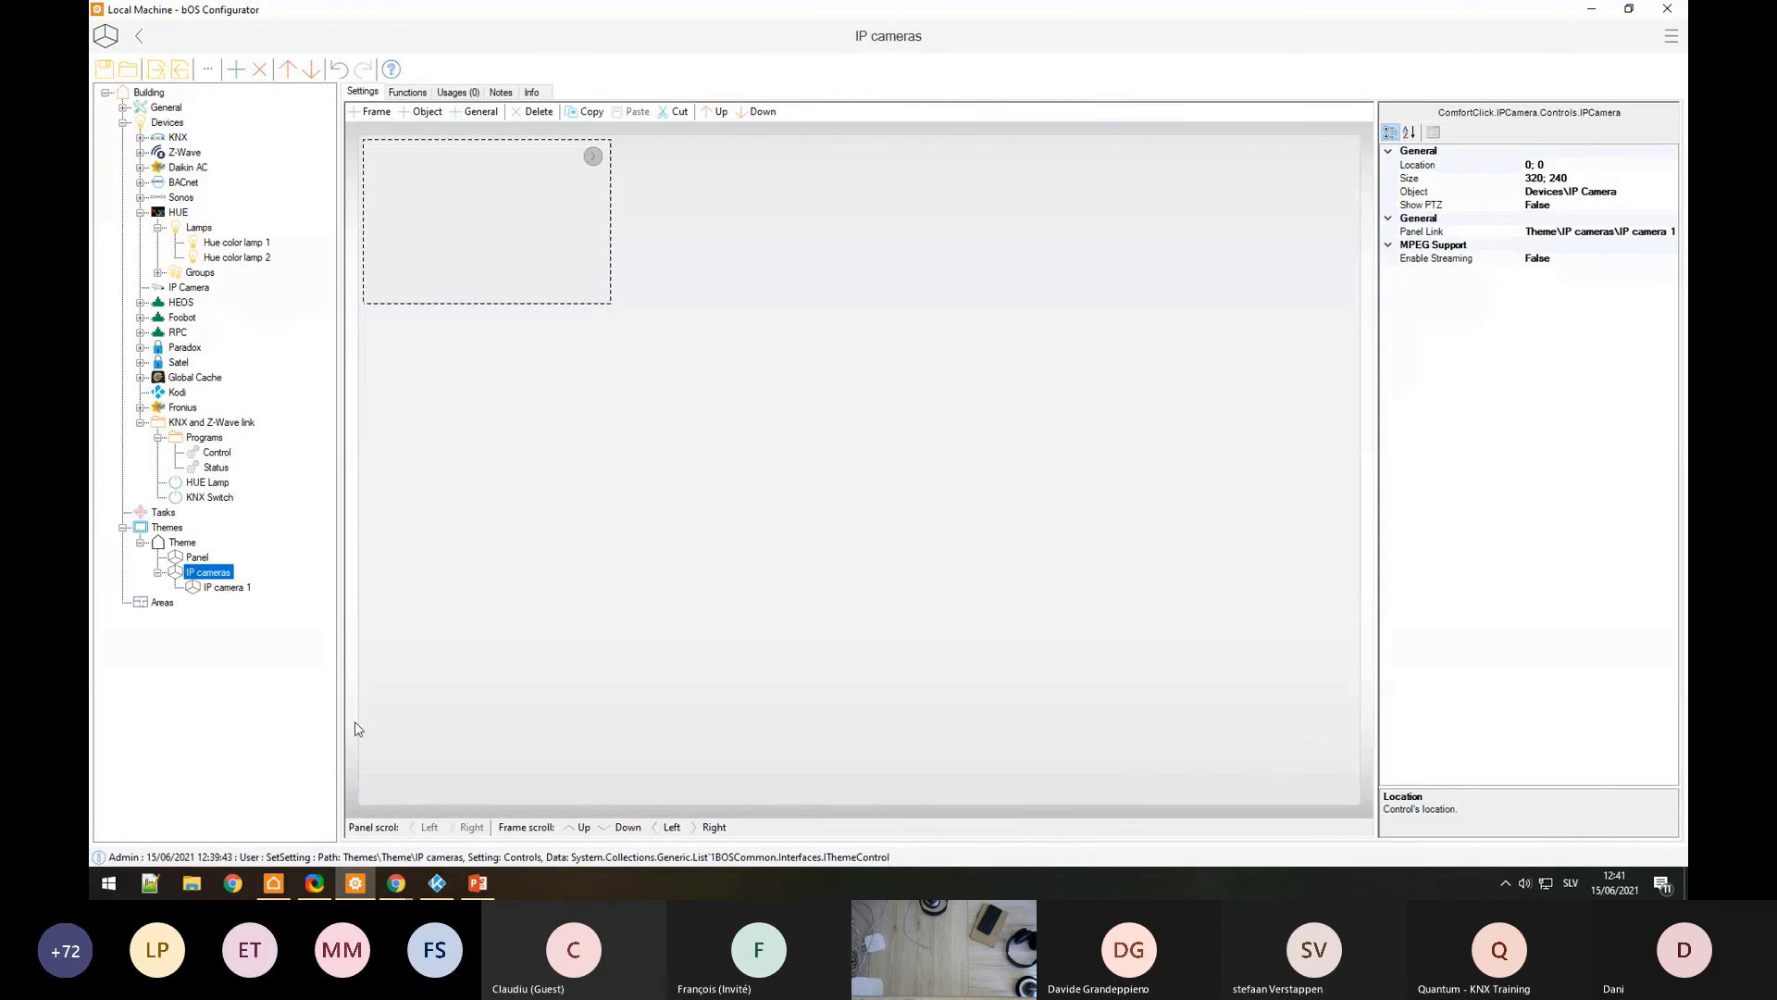
click(159, 439)
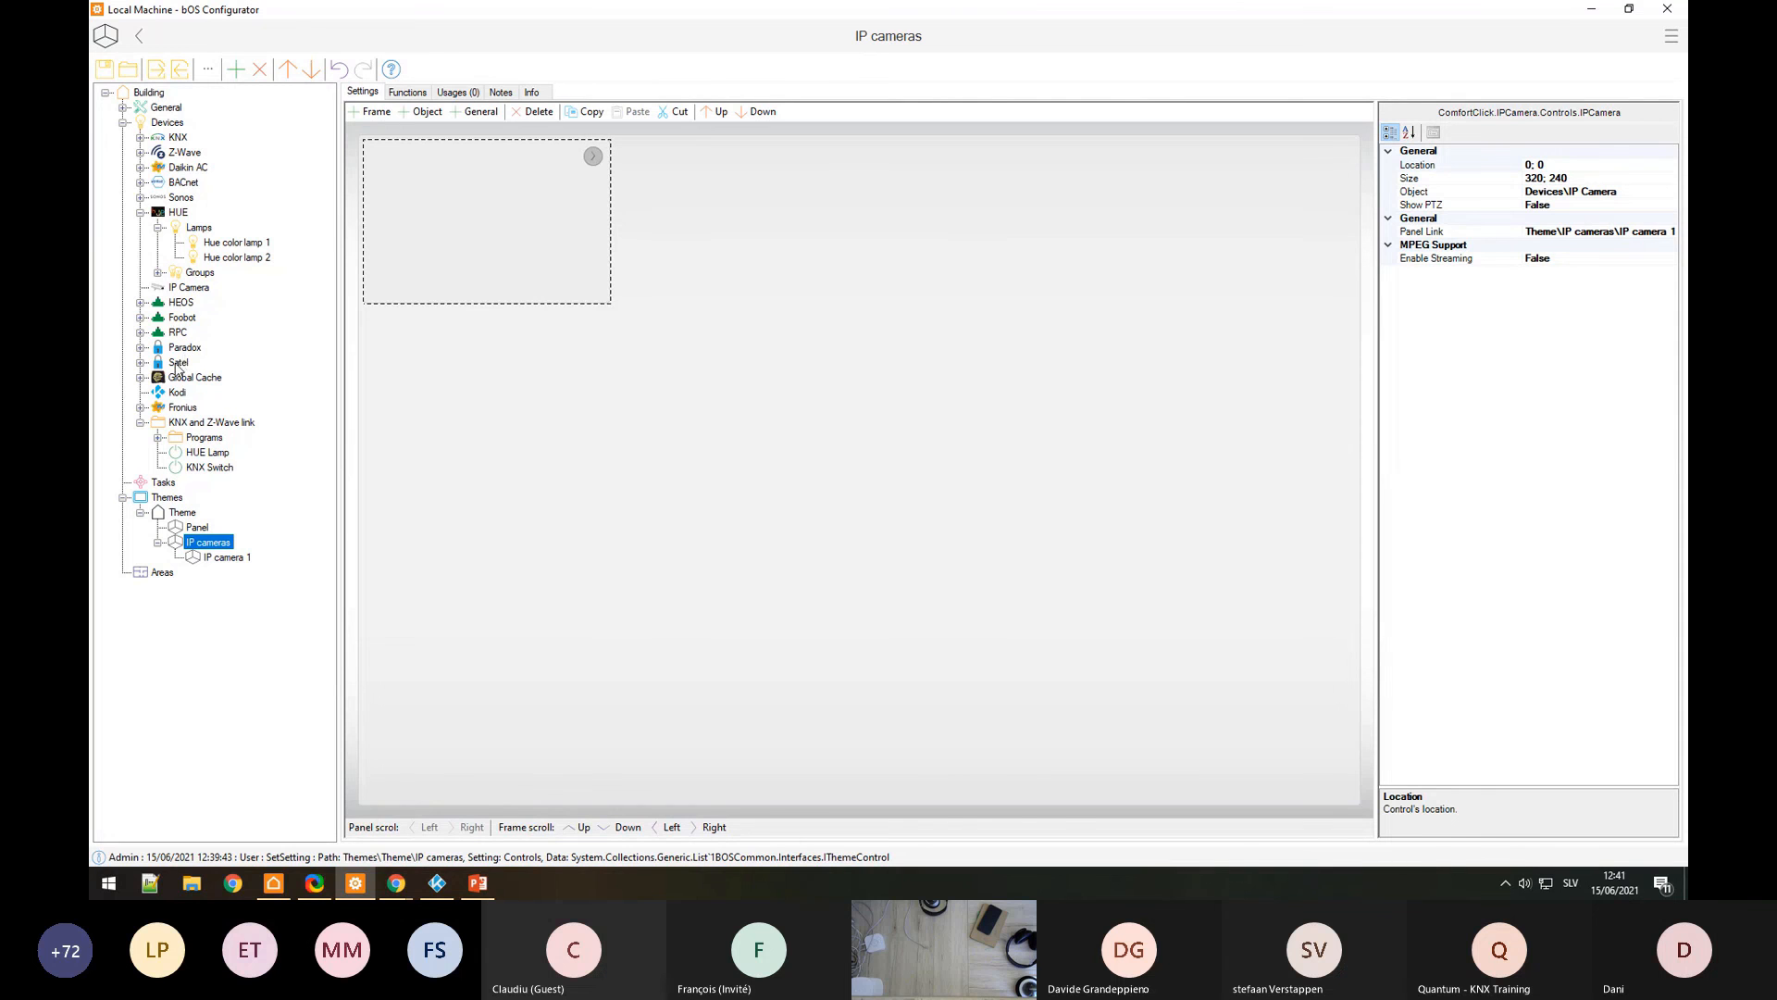
click(140, 212)
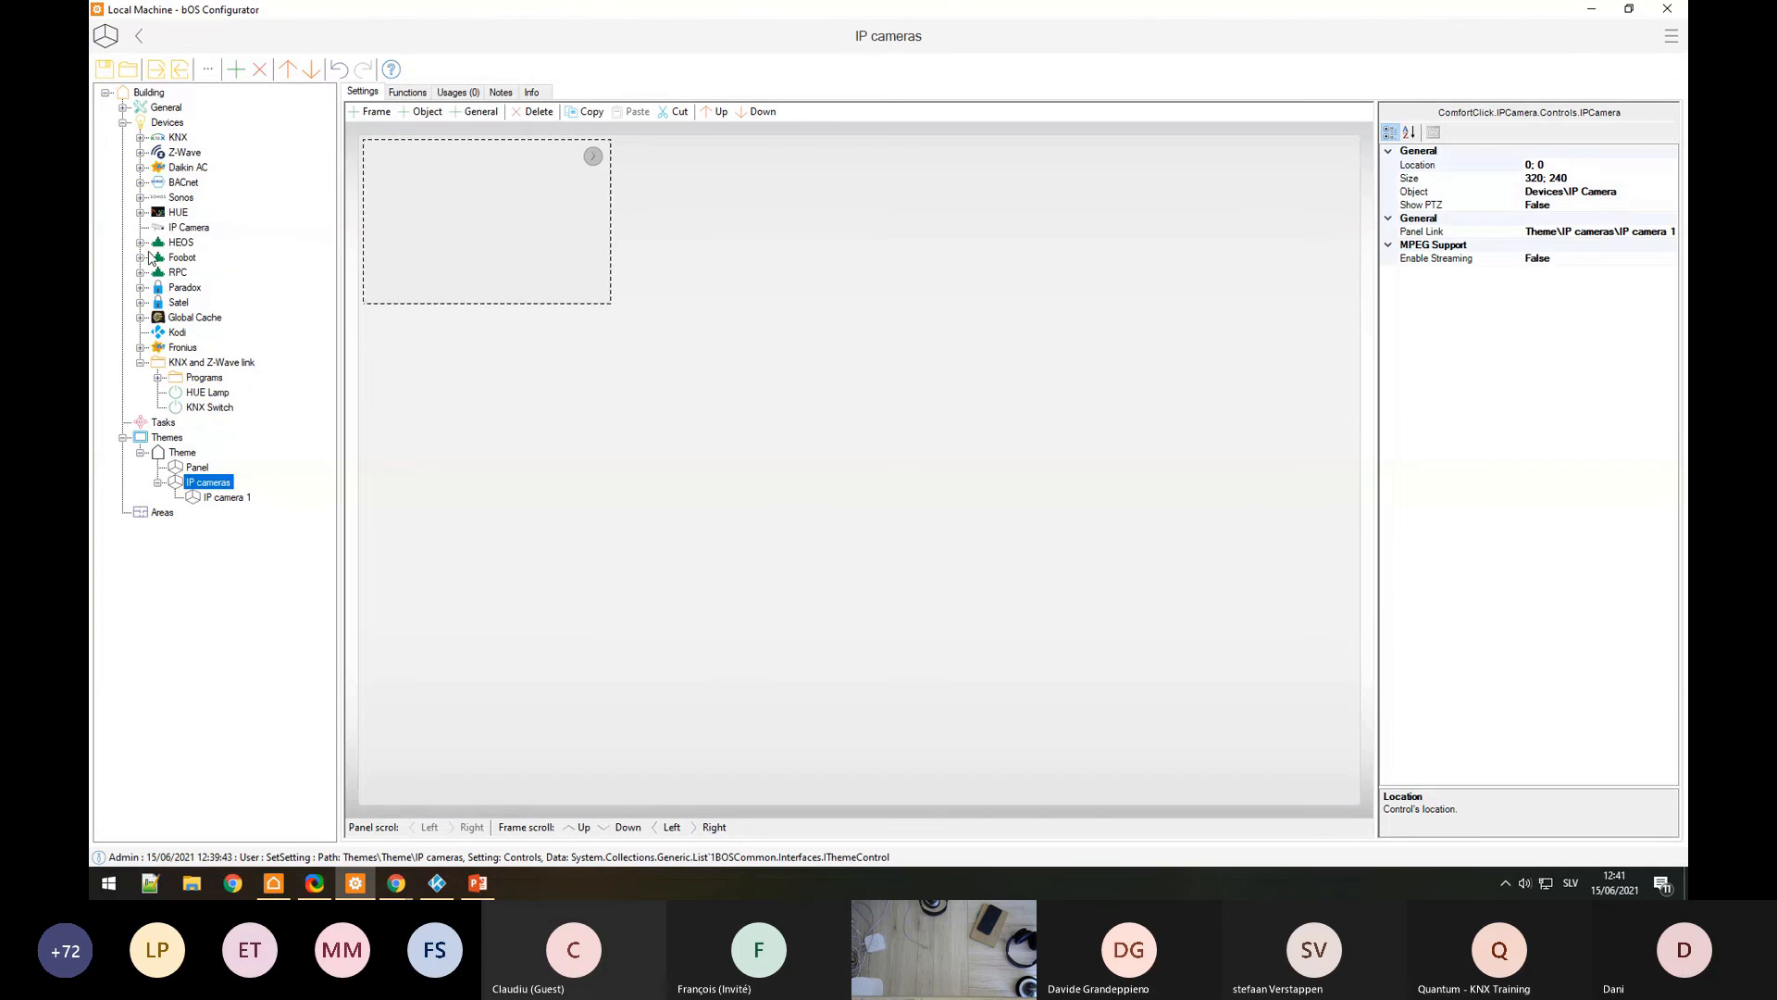
click(141, 138)
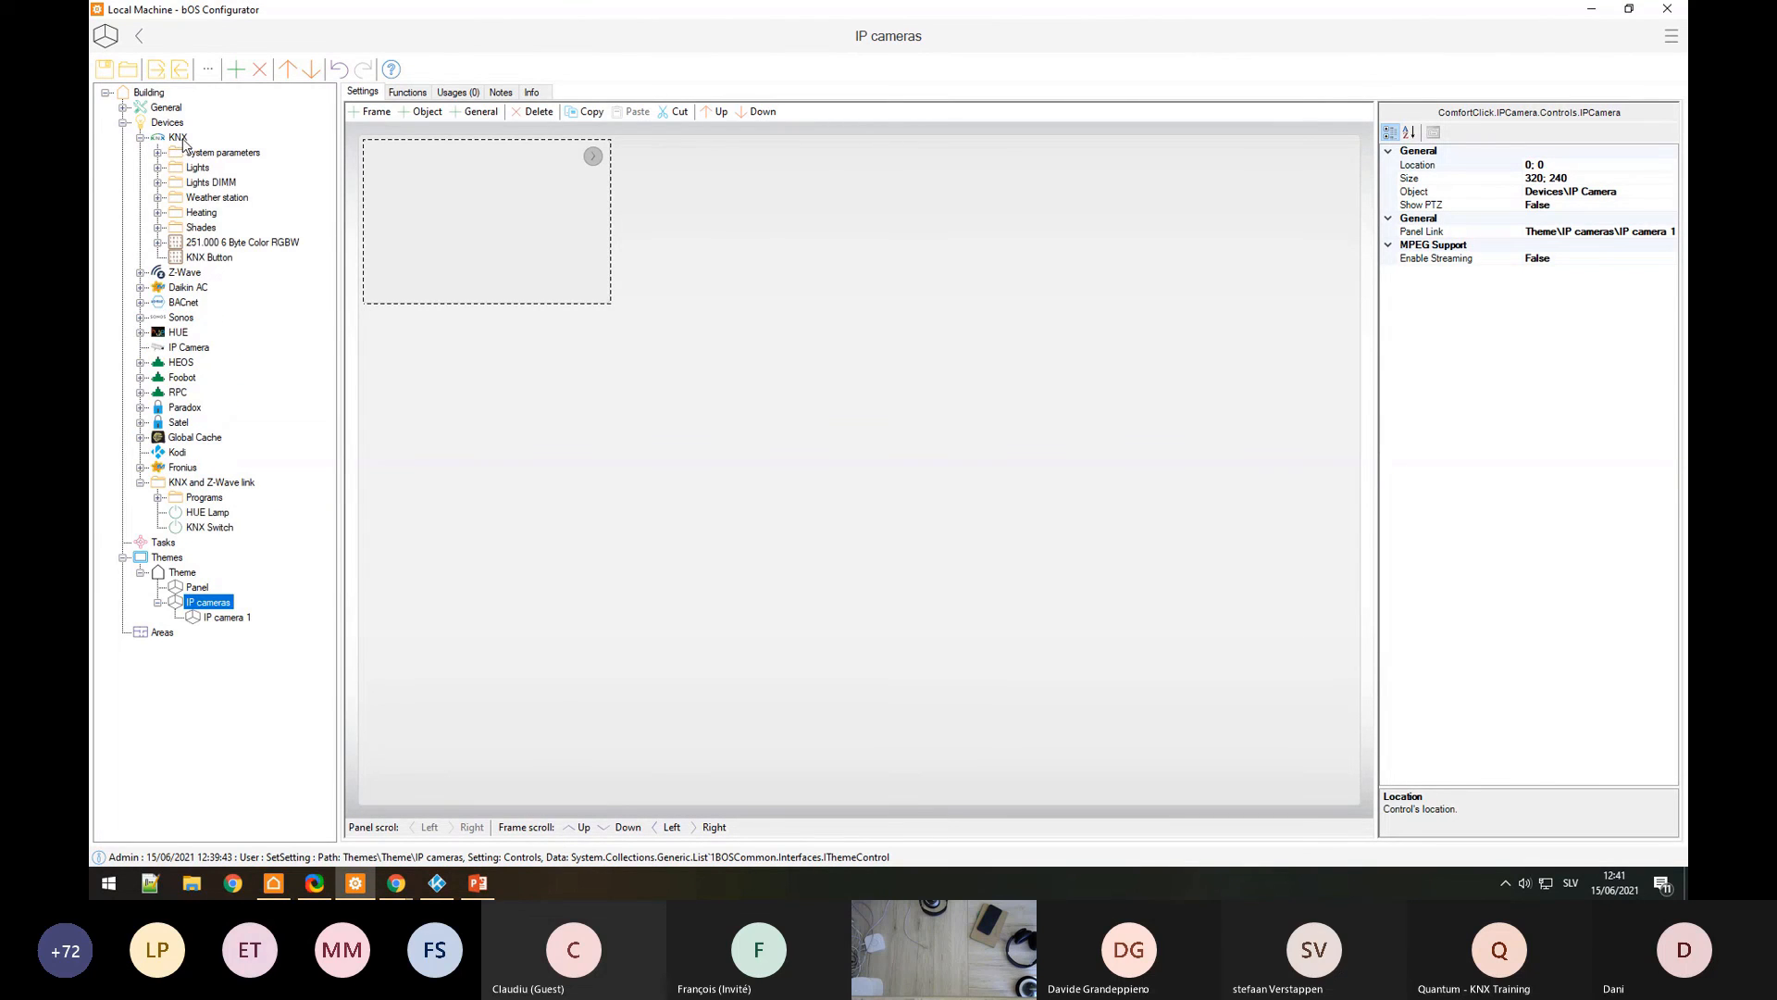
click(179, 139)
Step: Add a 005.000 1Byte Unsigned object under KNX named 'Light temperature'
right_click(197, 145)
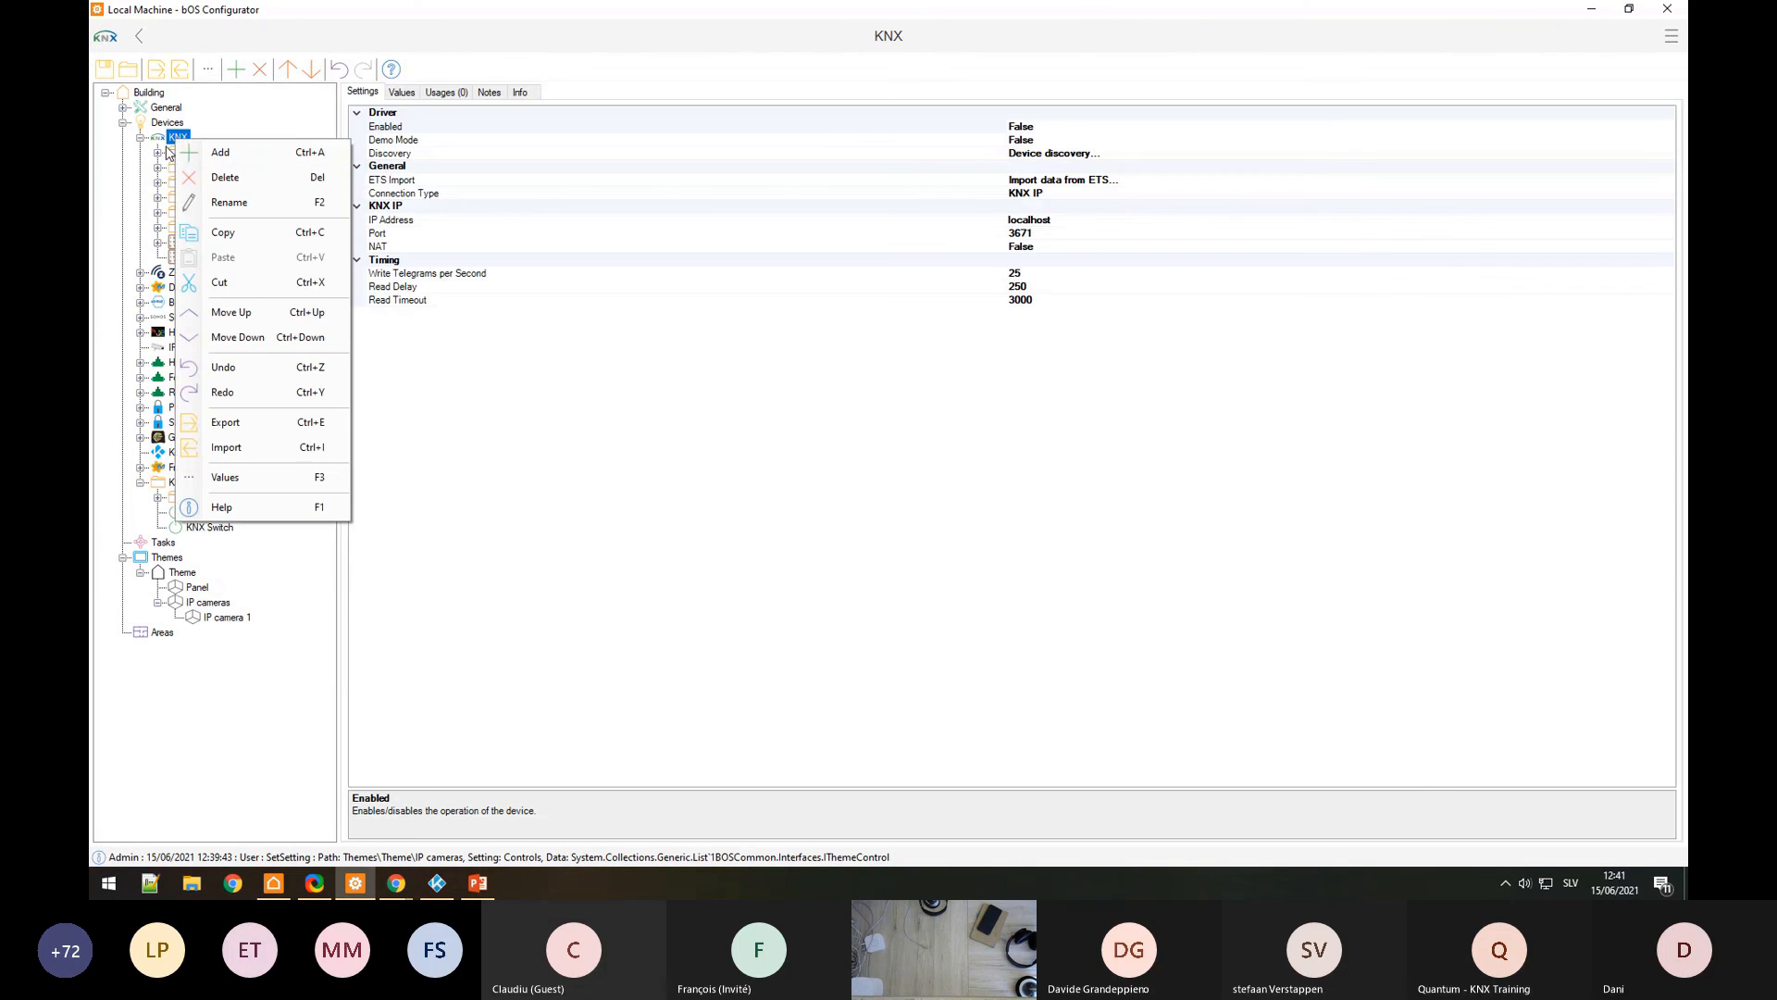
click(197, 150)
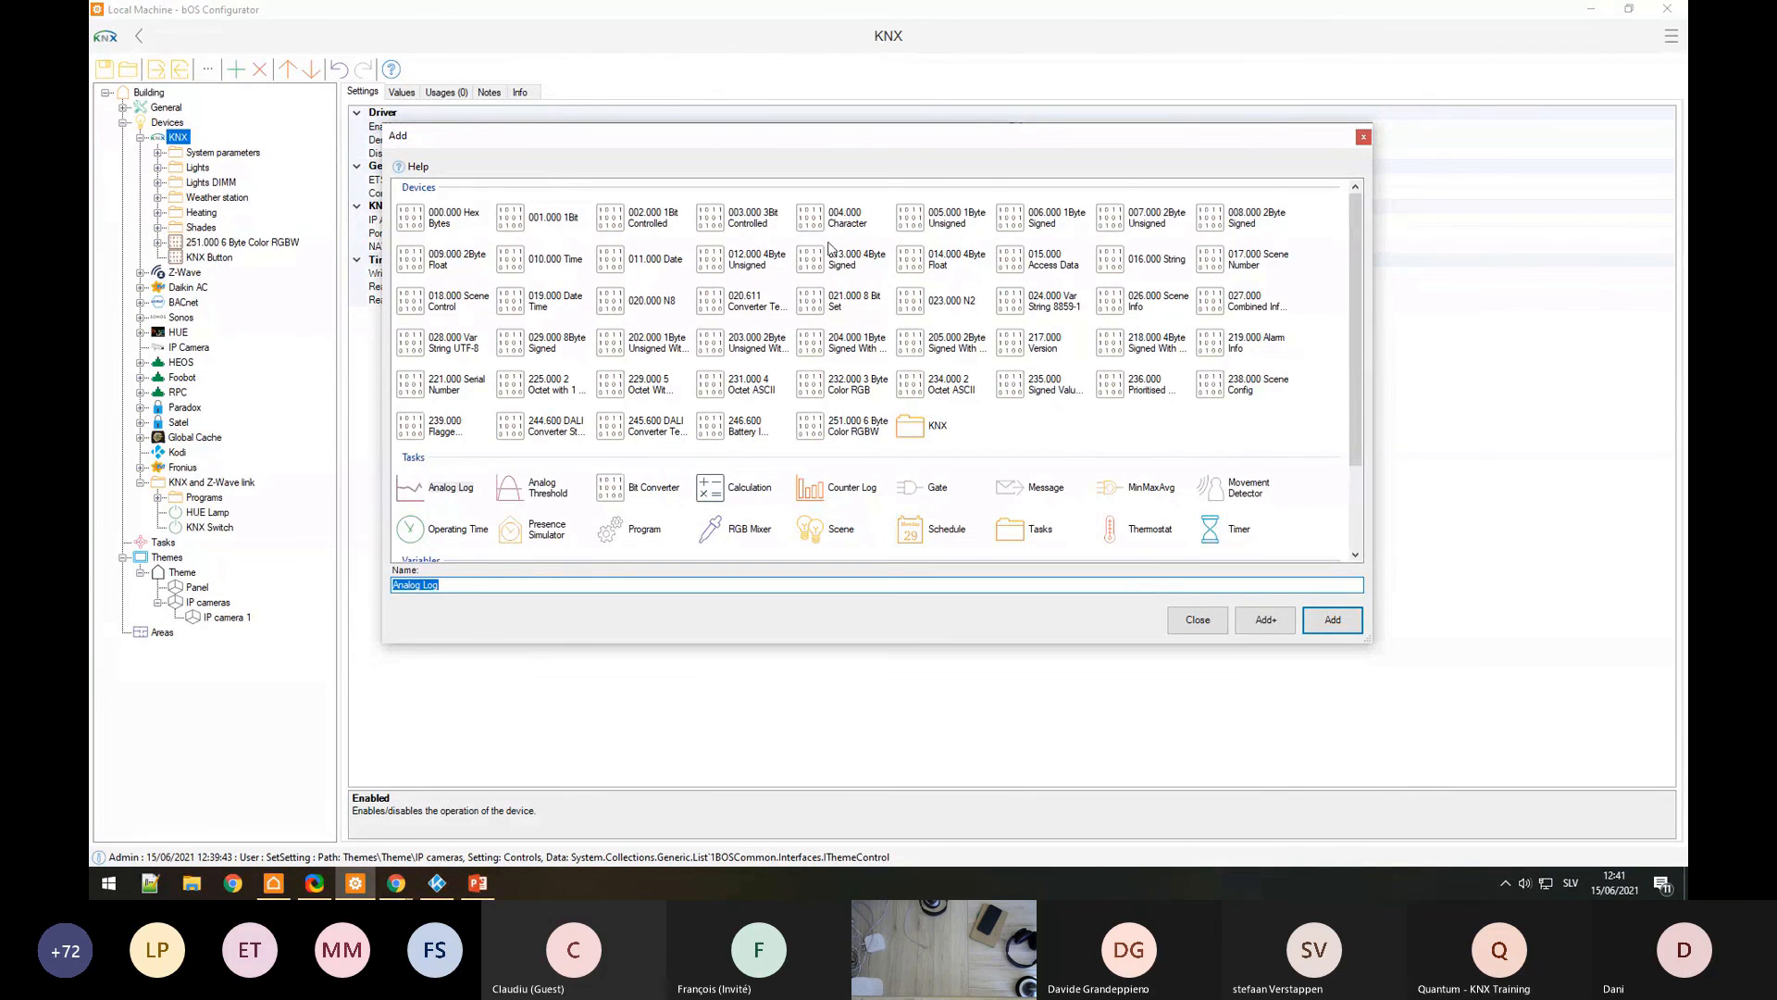
click(954, 227)
double_click(954, 227)
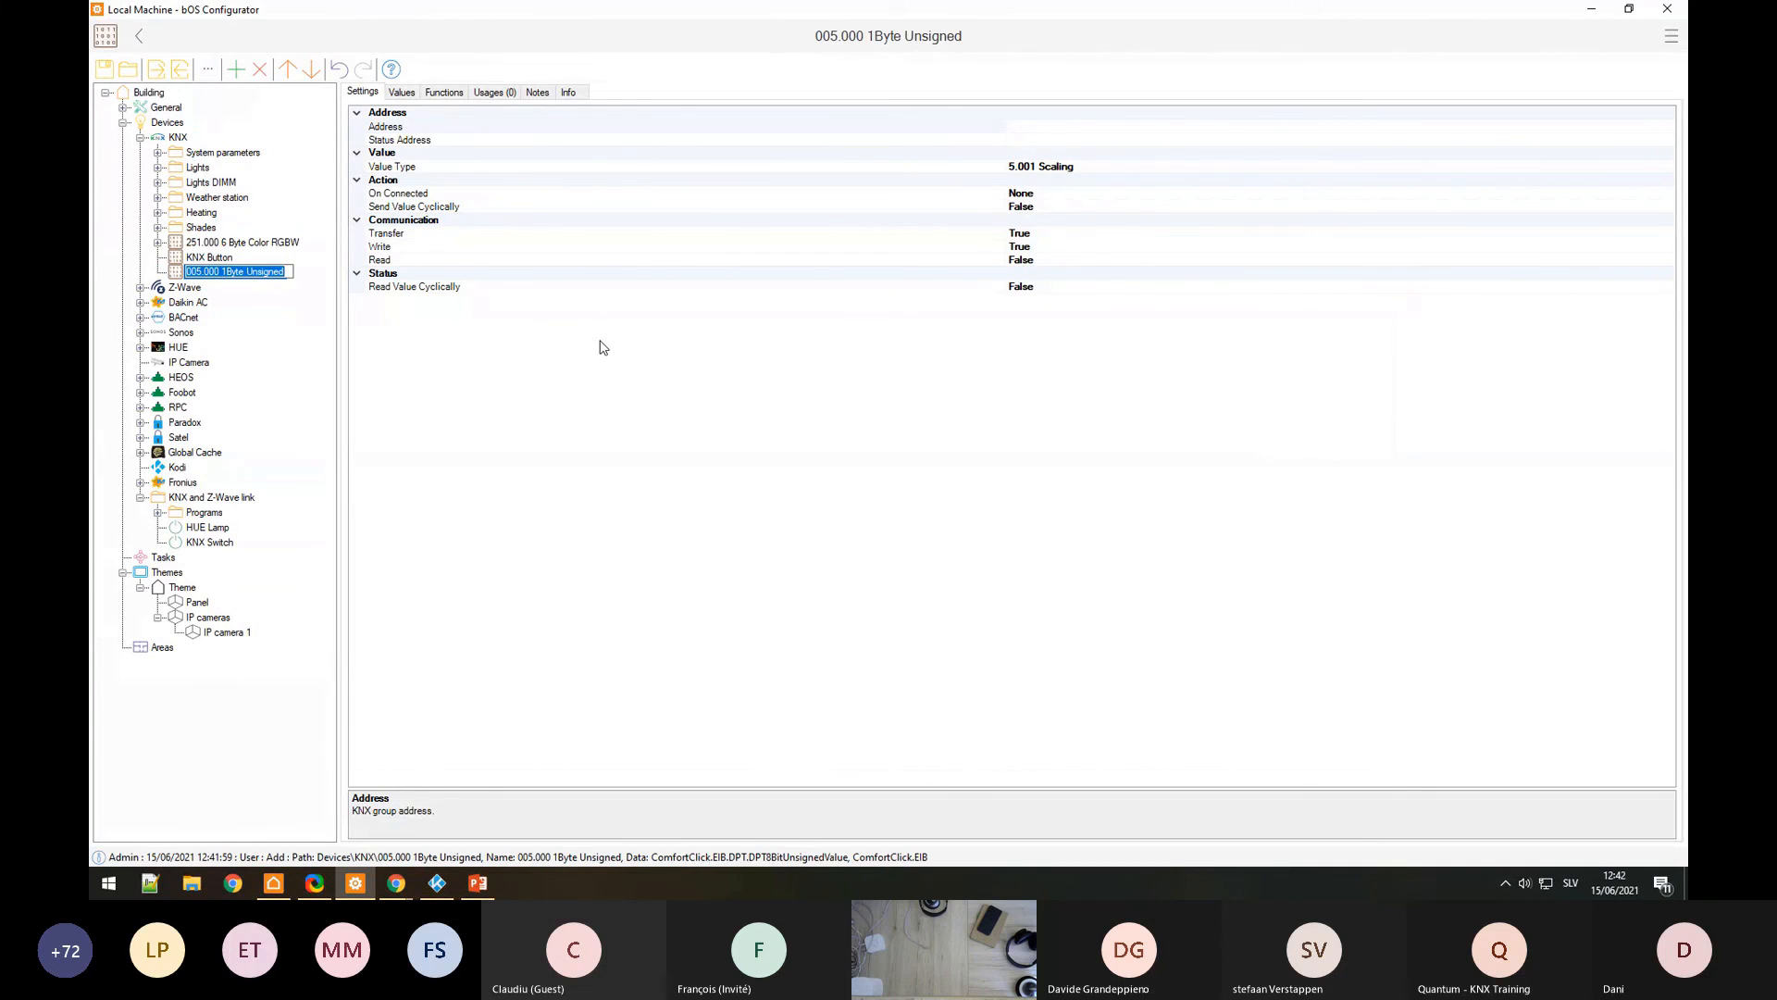
text(Light temper)
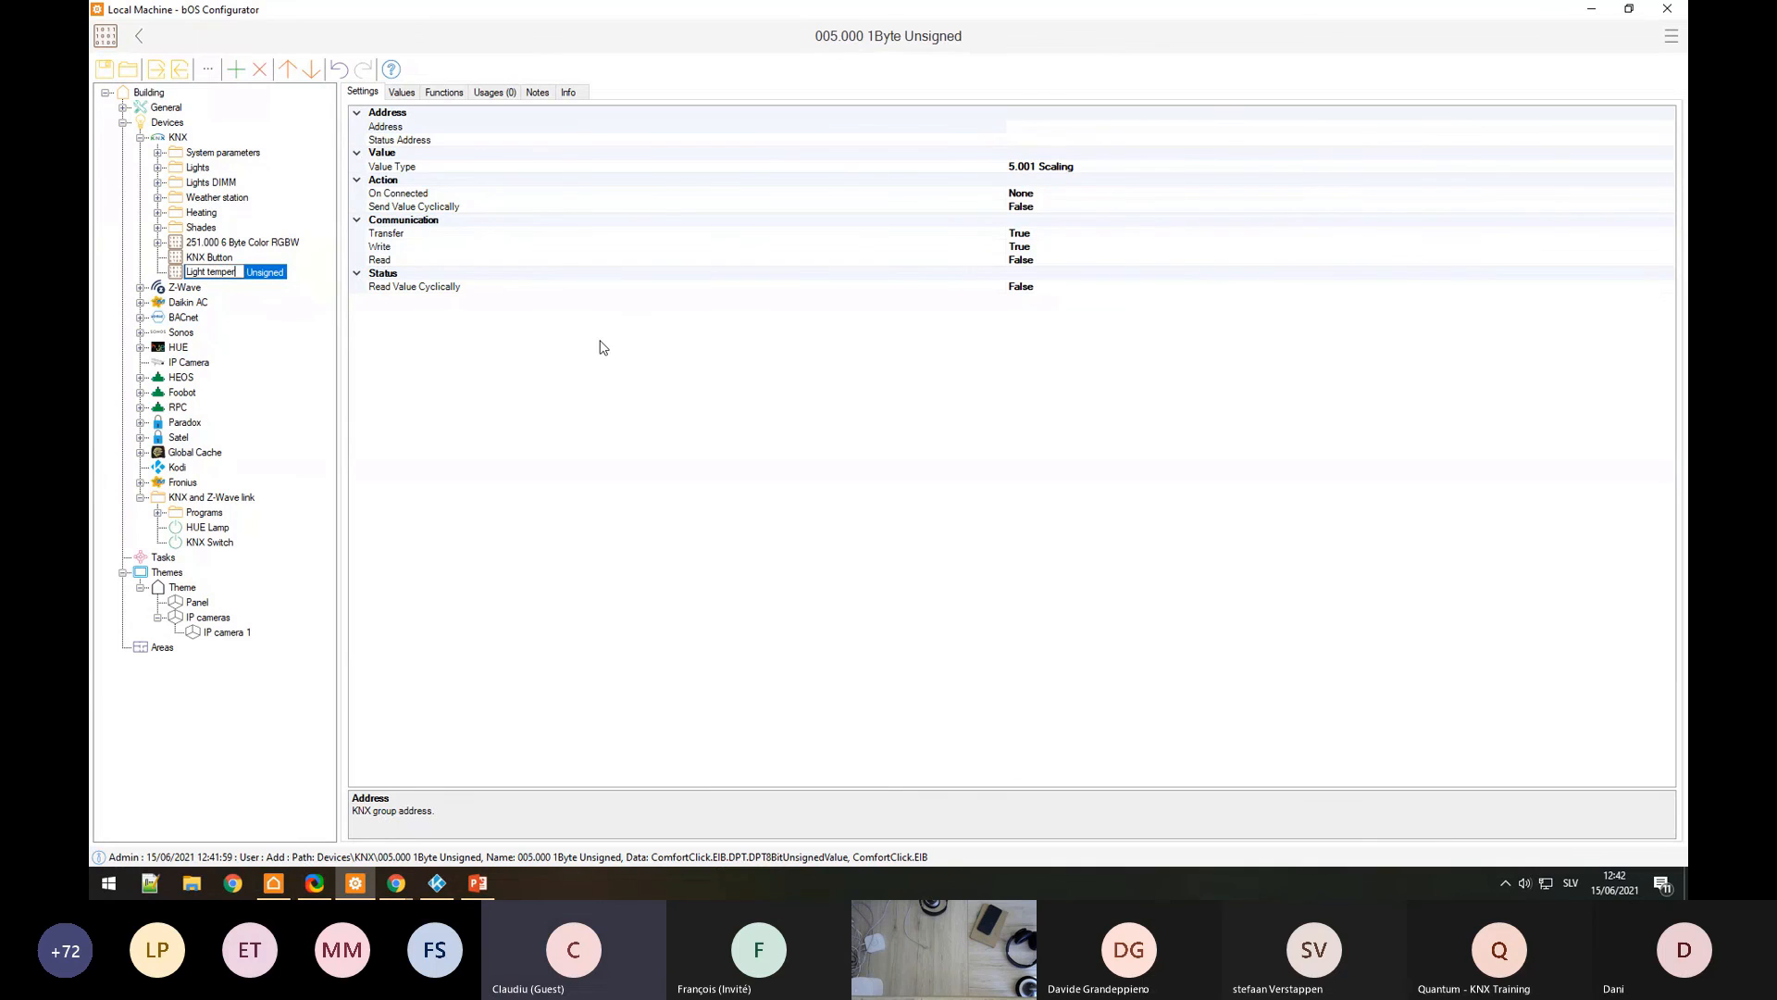
text(ature)
key(Return)
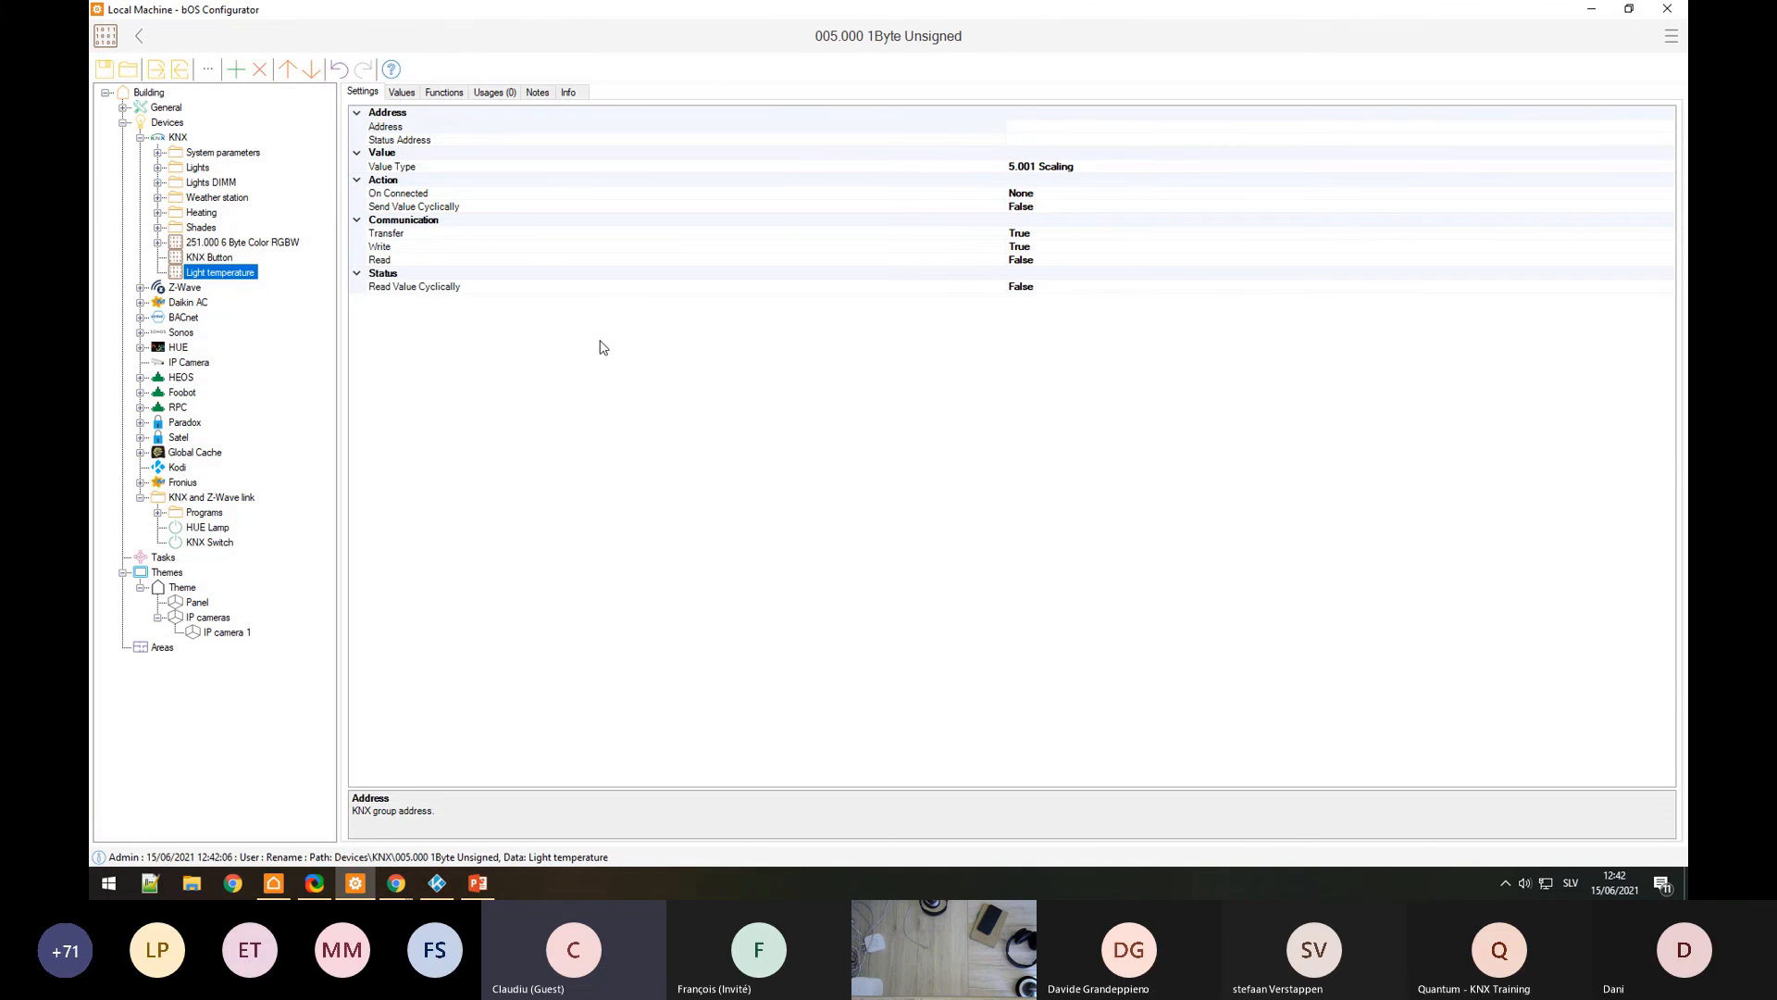
Step: Place the Light temperature object onto the Theme panel
click(197, 604)
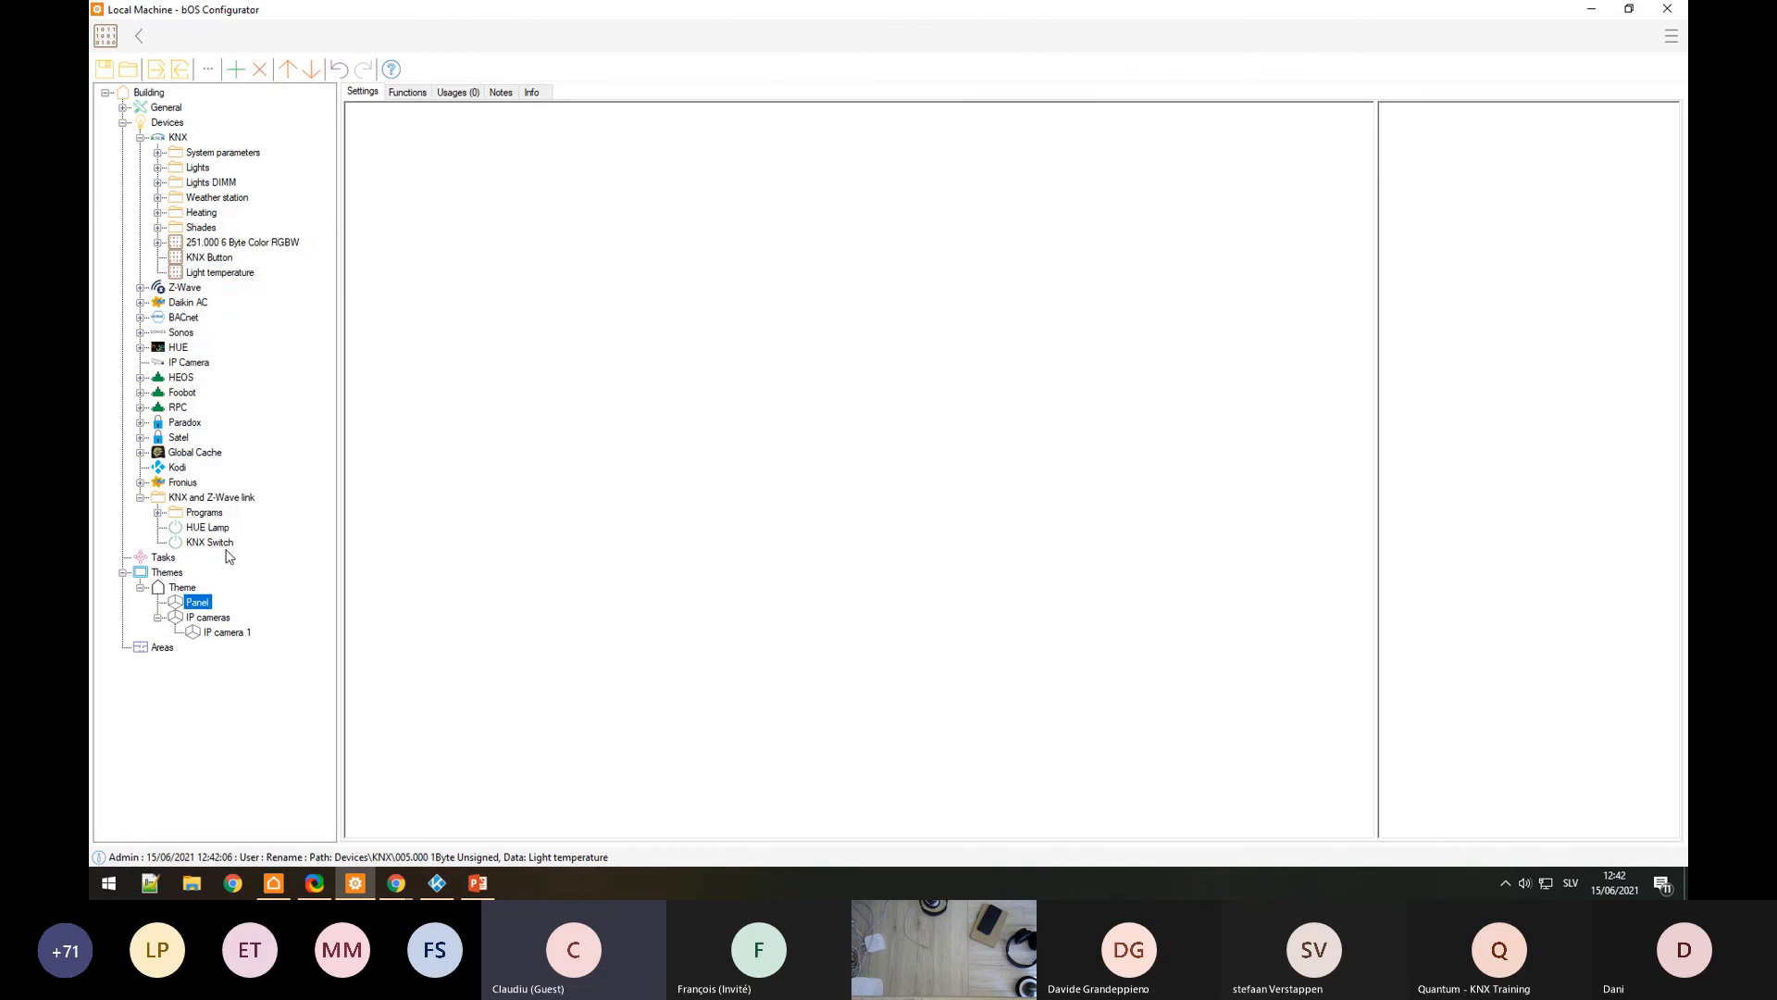
click(184, 589)
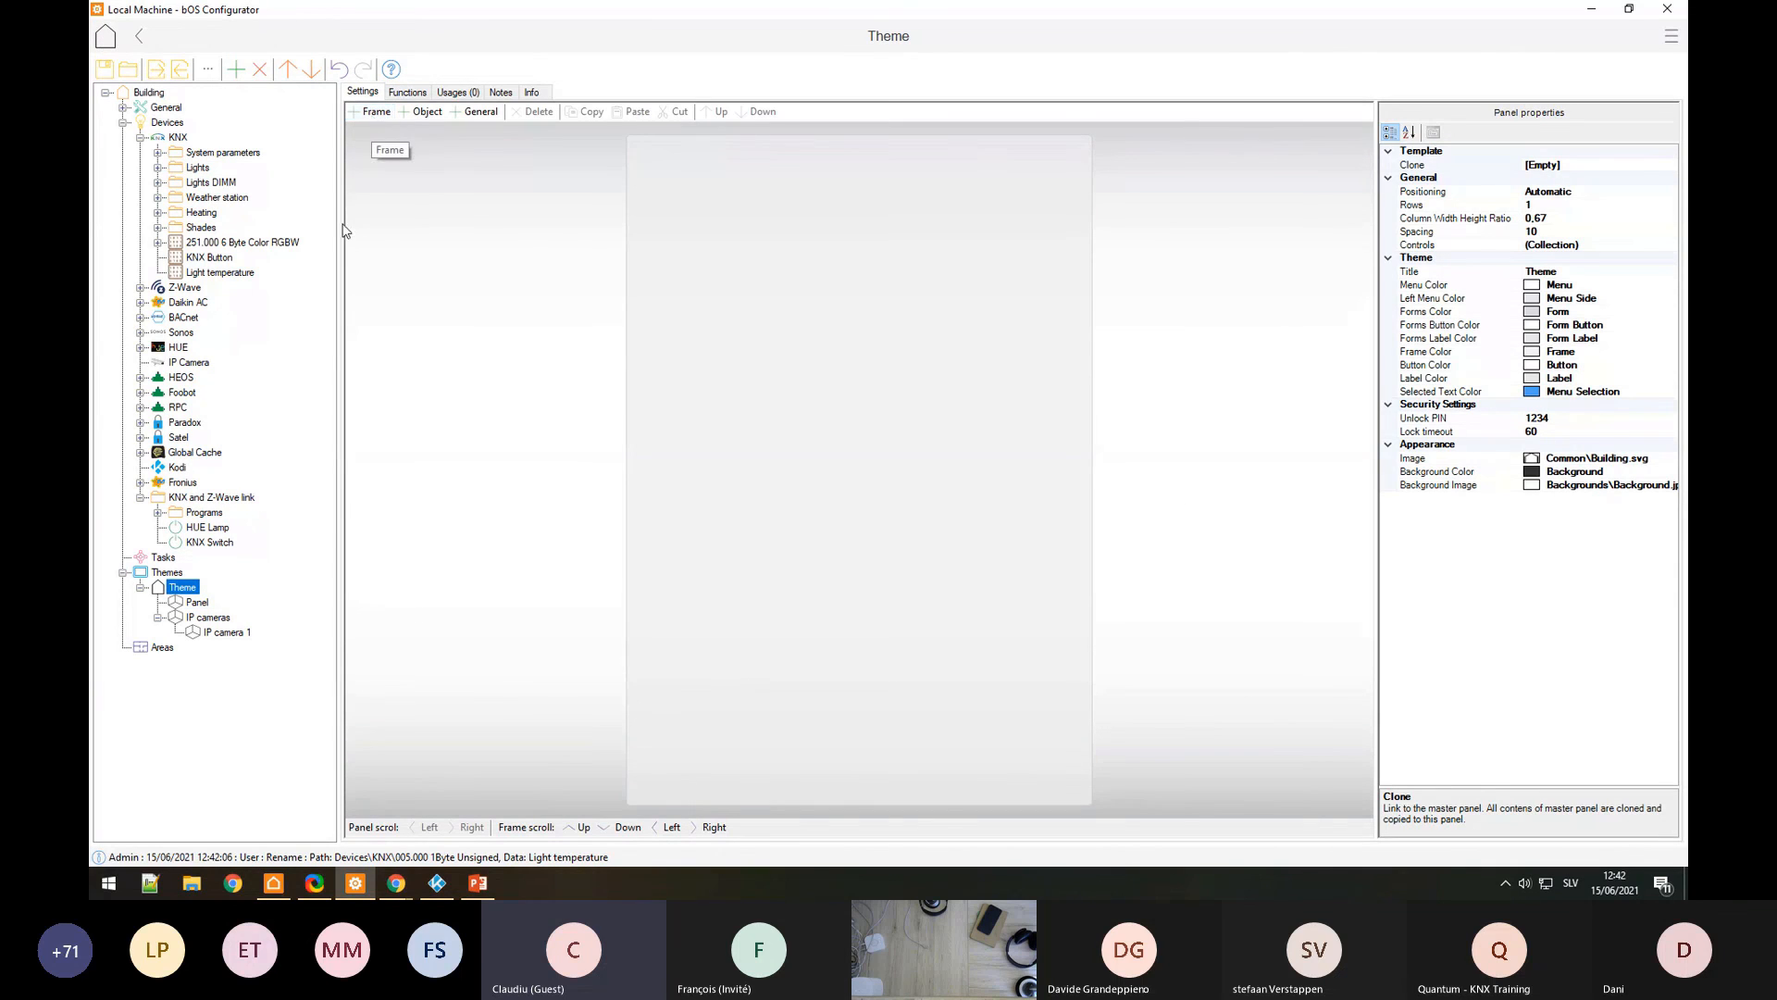
drag(211, 273, 746, 322)
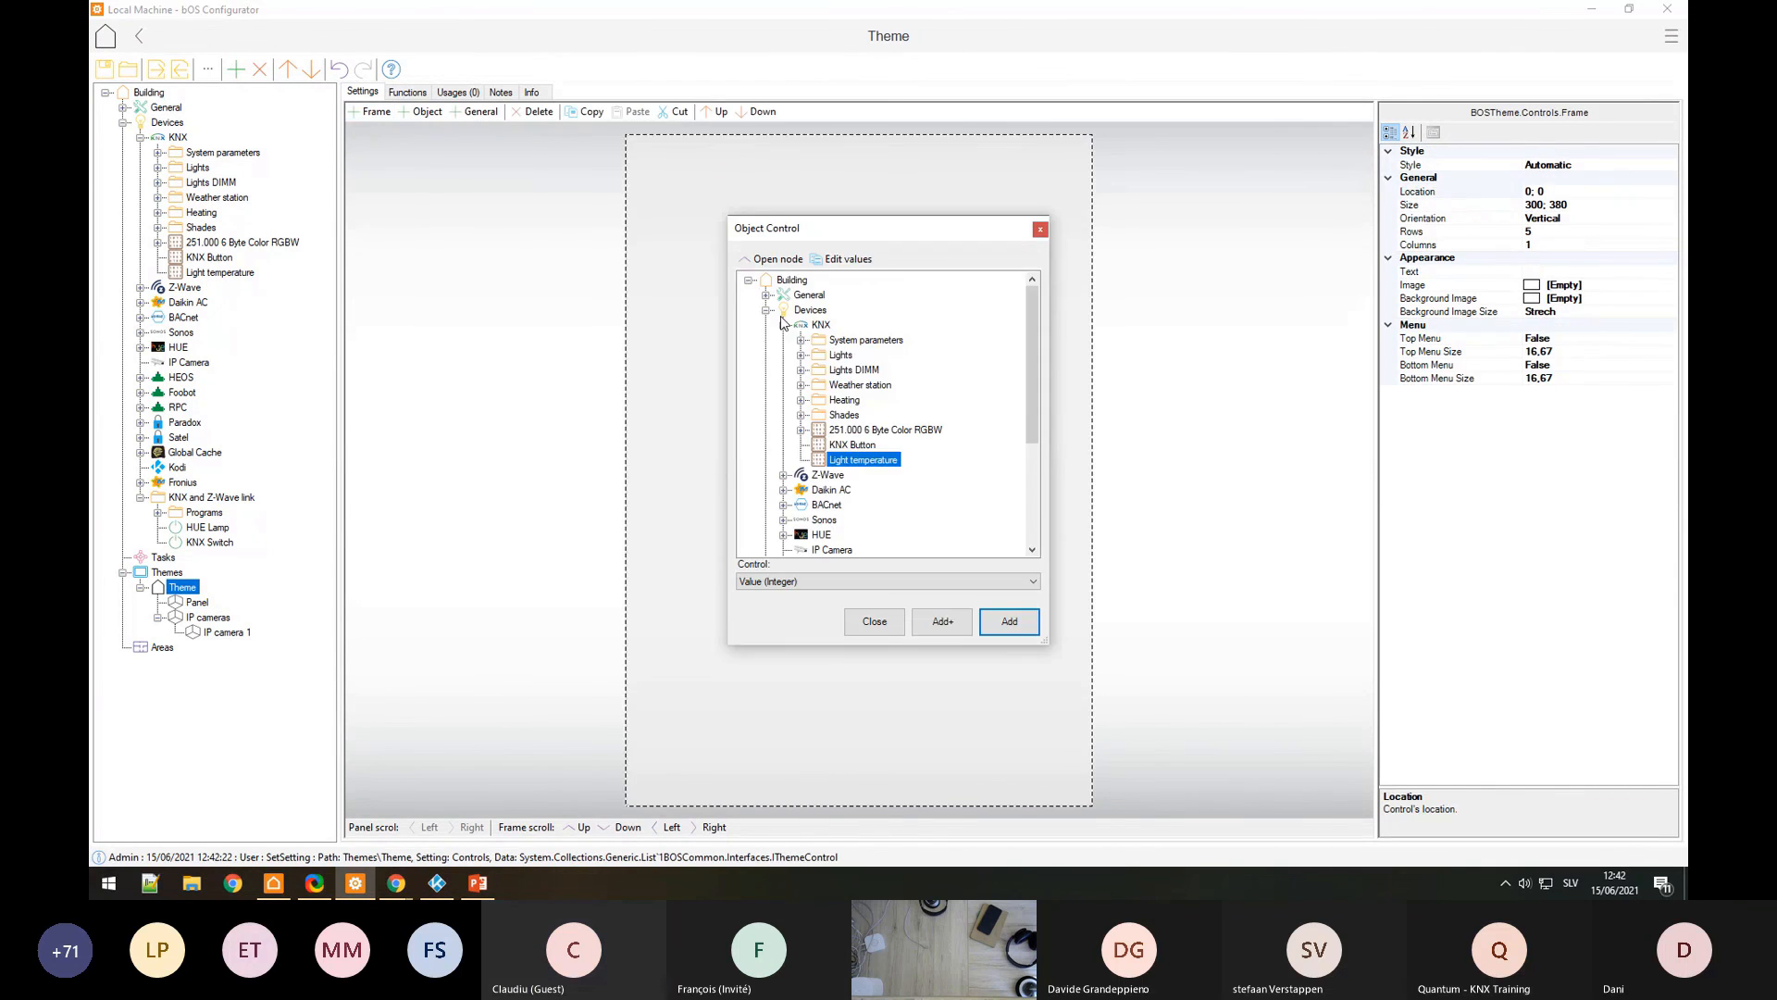
Step: Make the Light temperature control a PercentSetter, check its Bar Type and Text, then switch to bOS Client
click(813, 239)
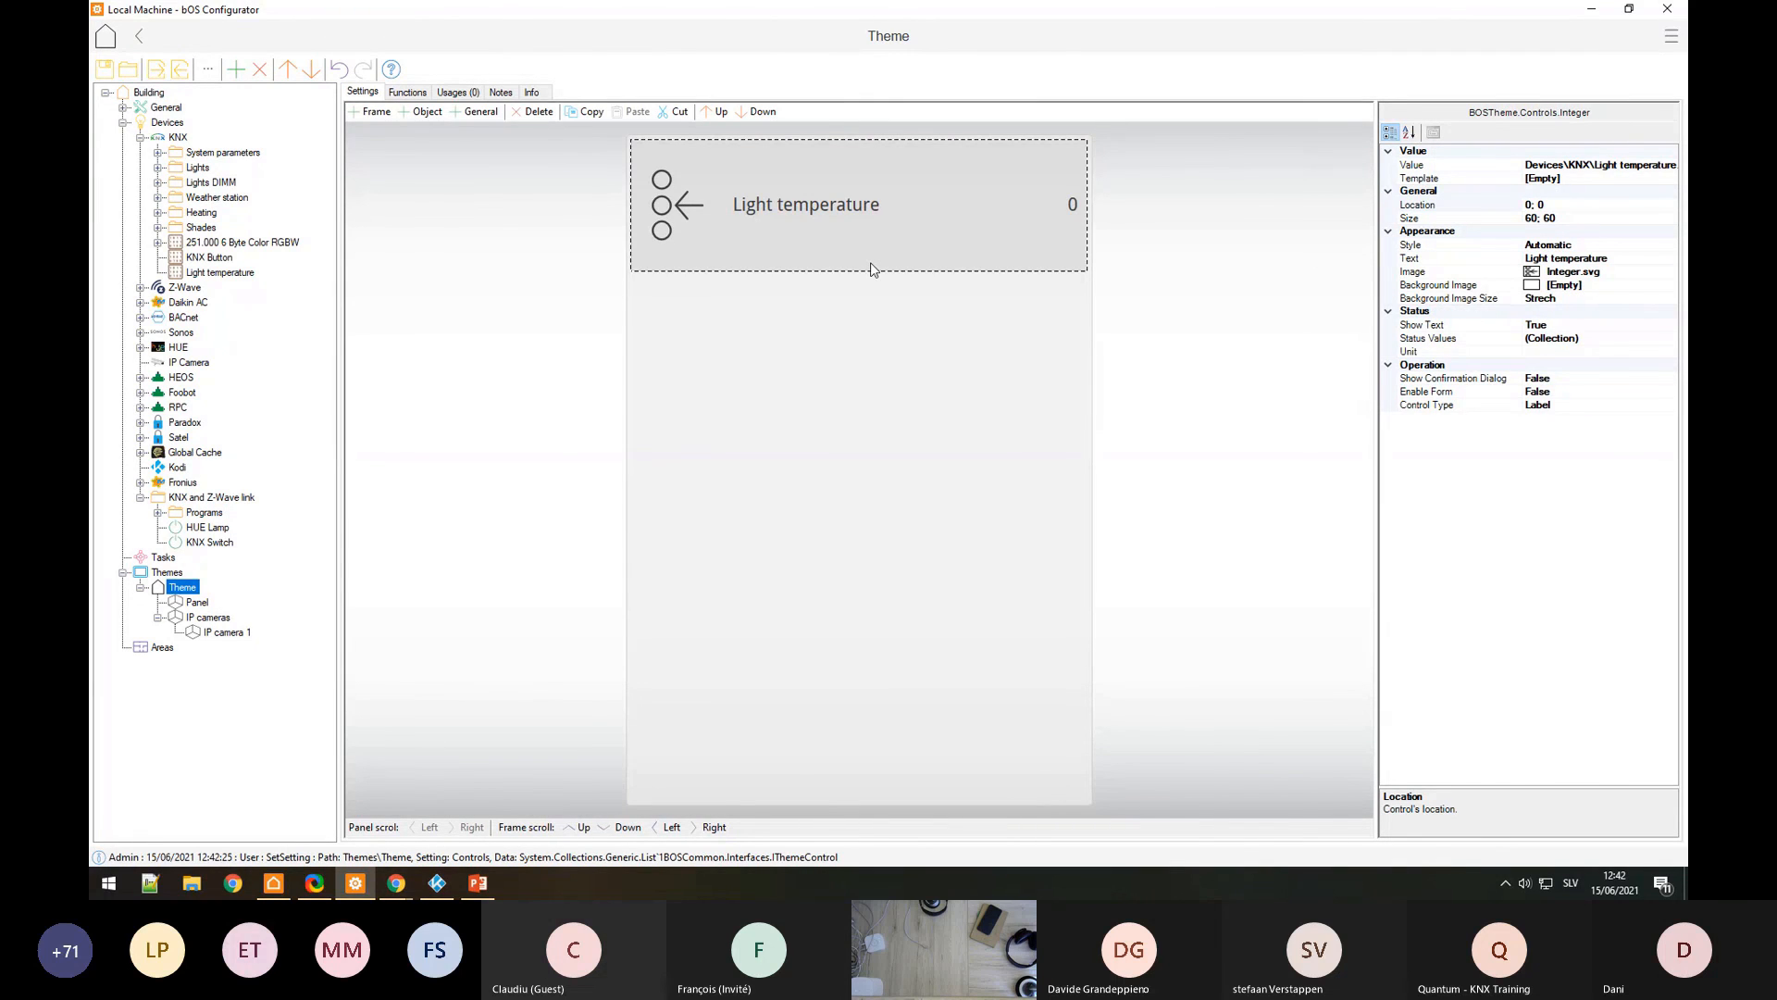
click(1574, 405)
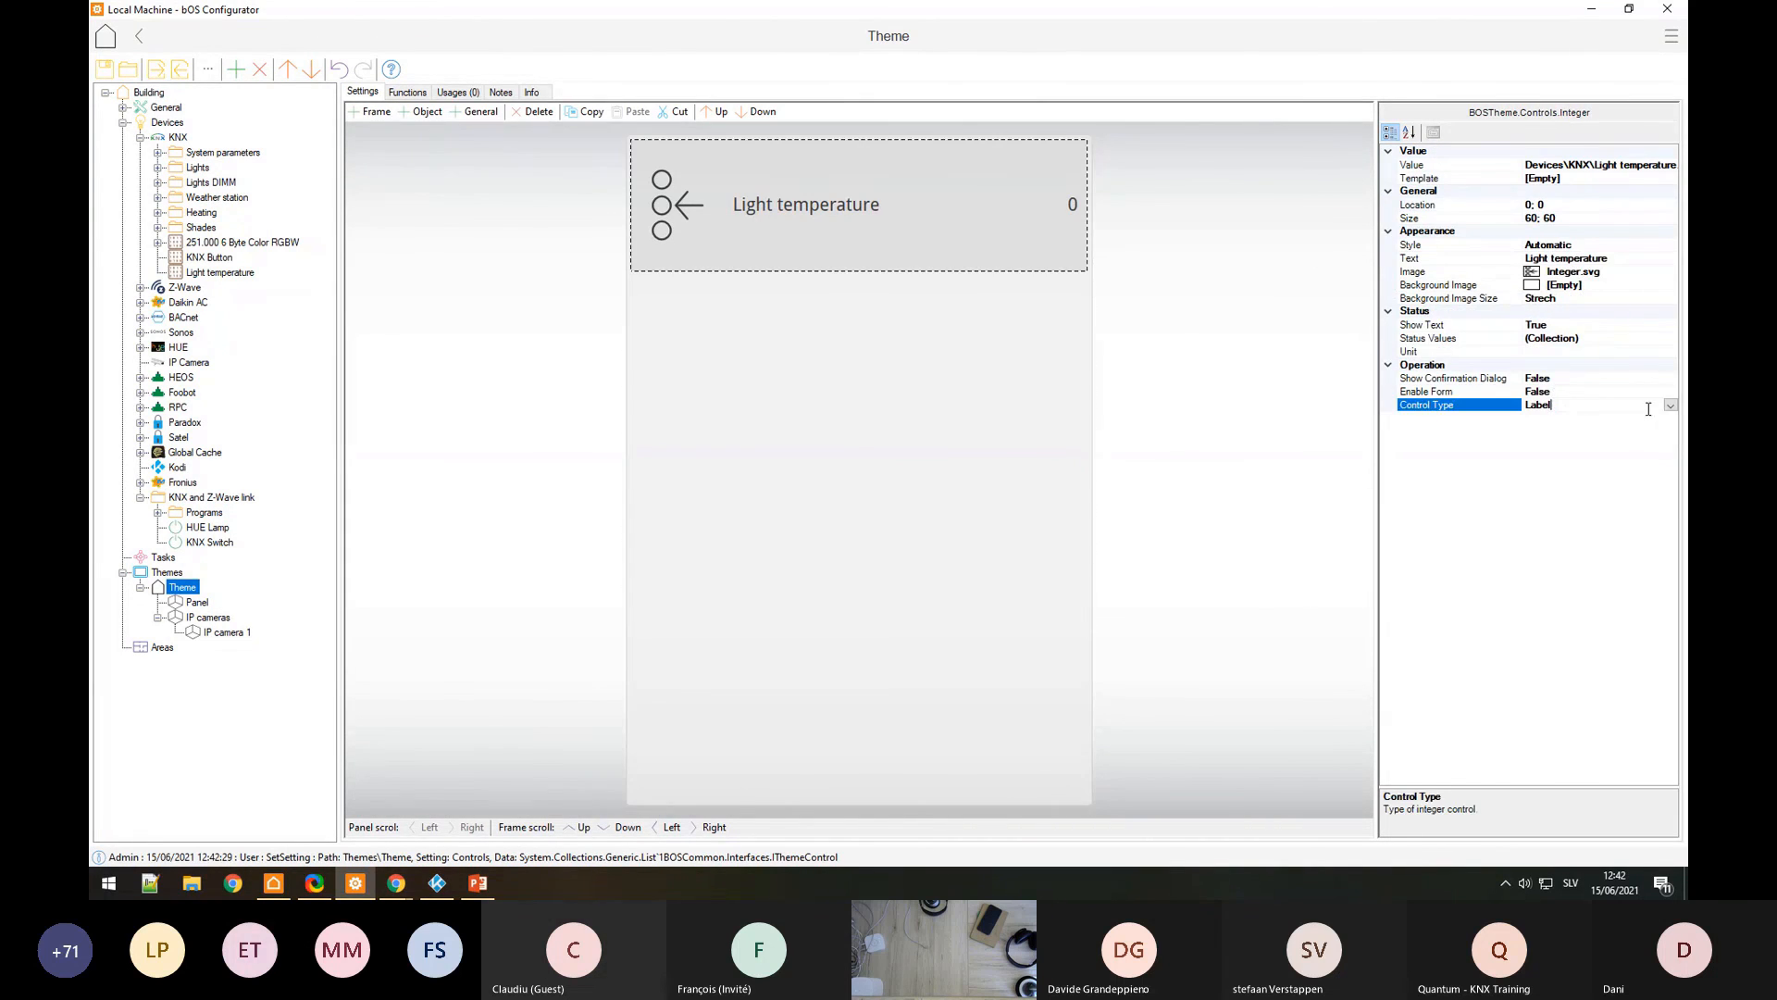
click(1671, 405)
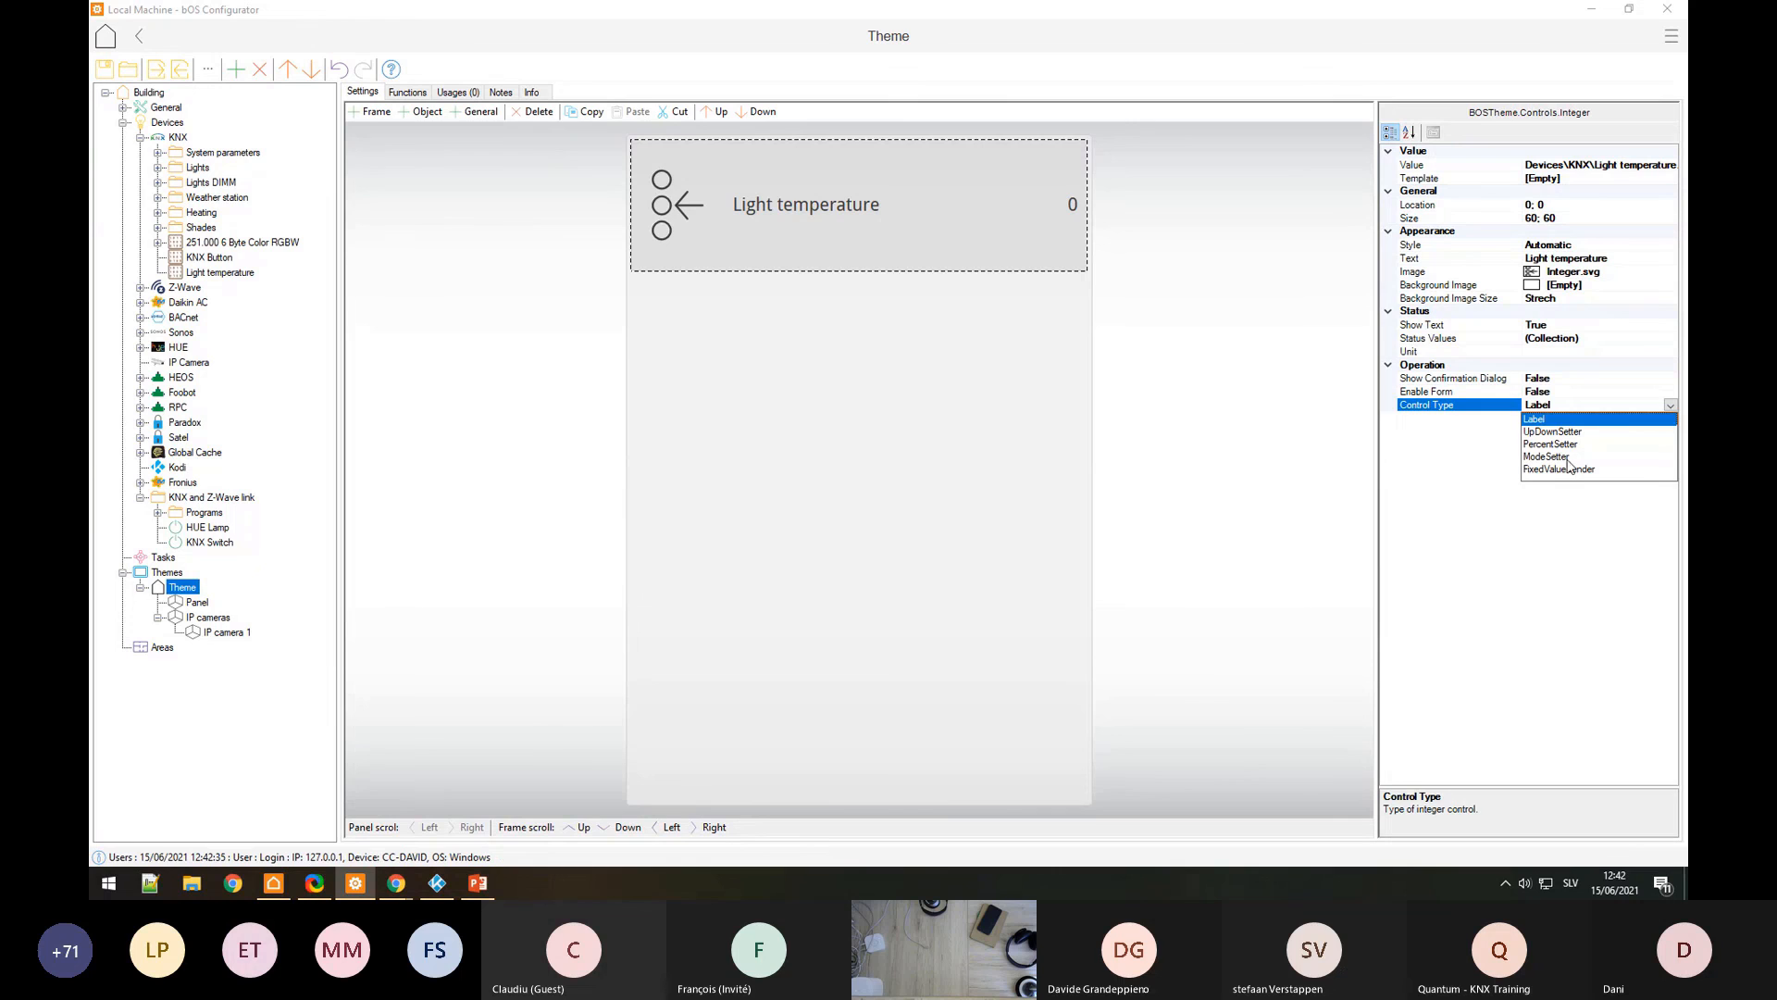
click(1564, 444)
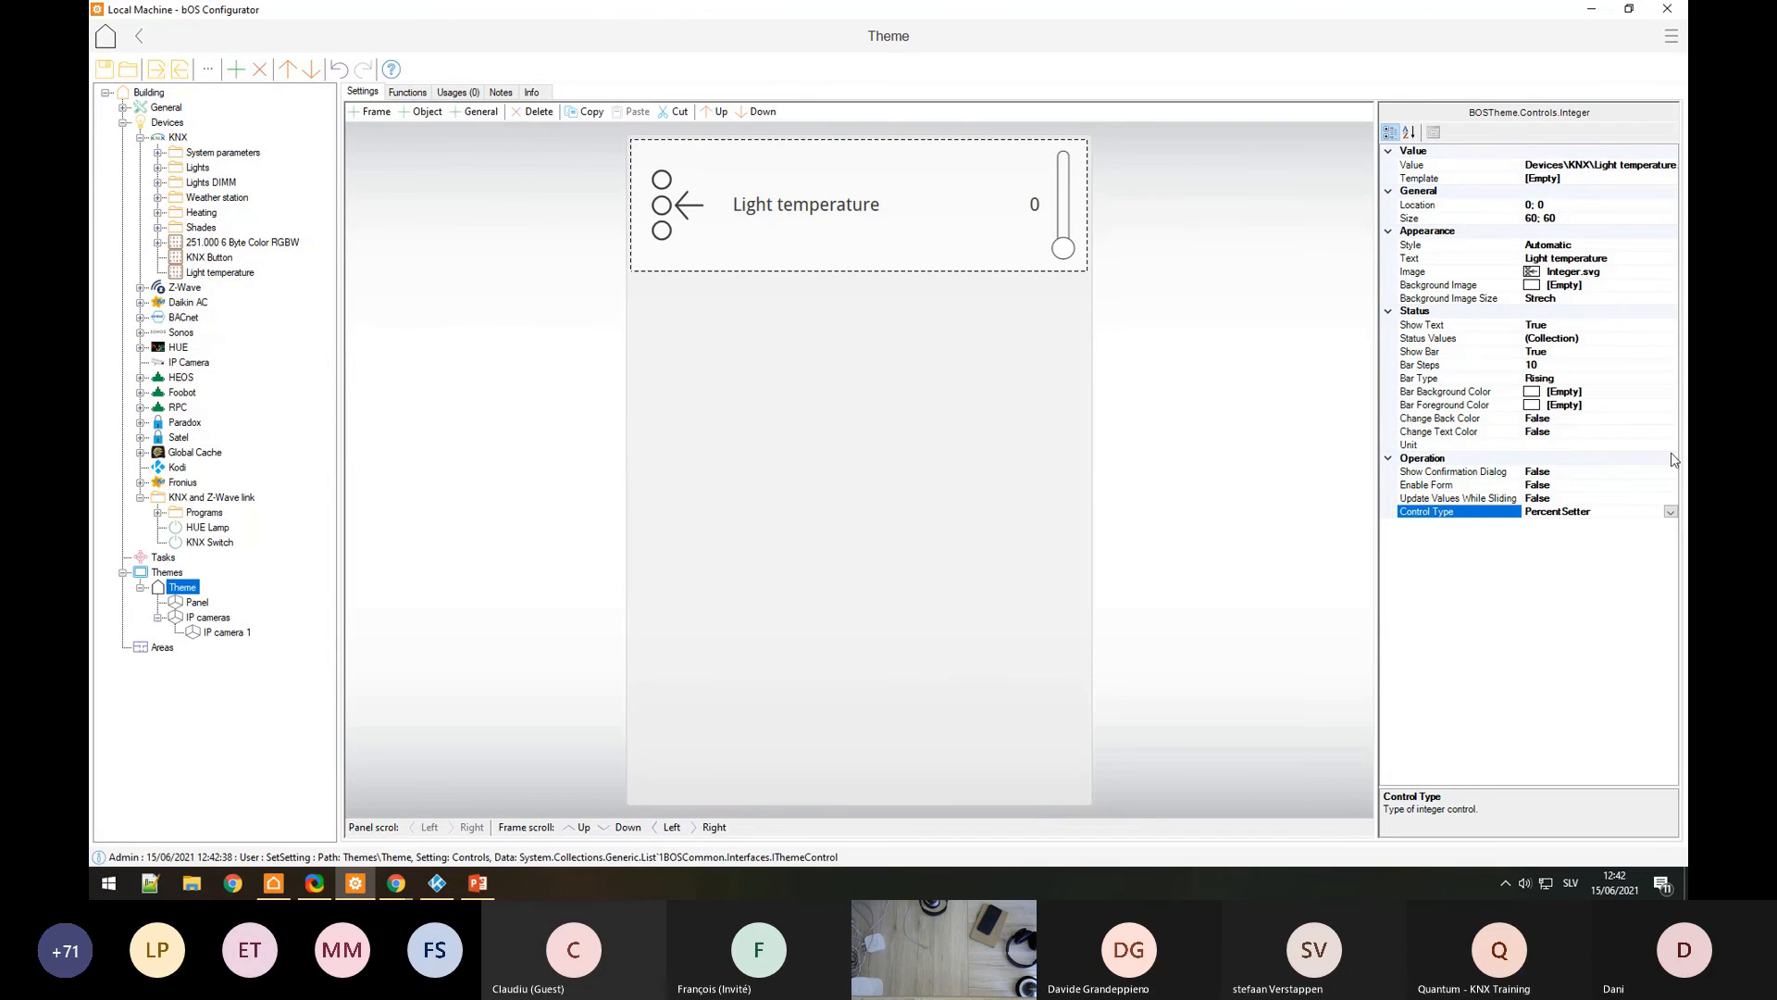
click(1607, 379)
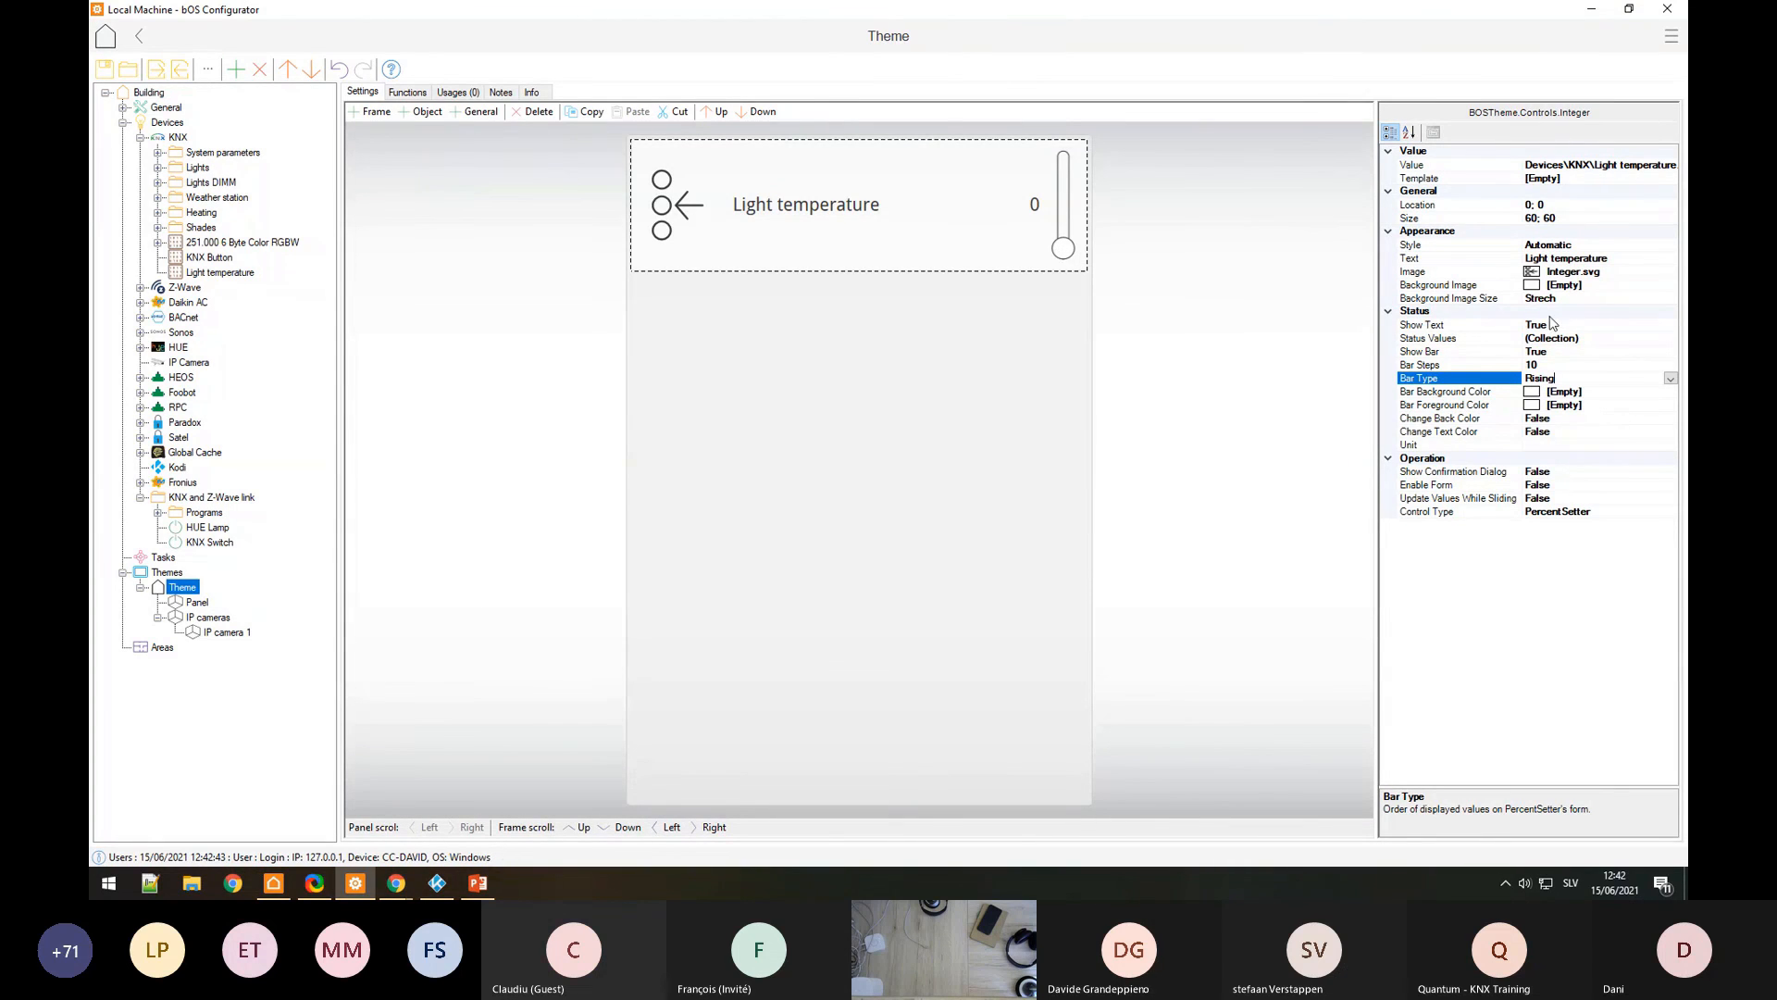
click(1602, 260)
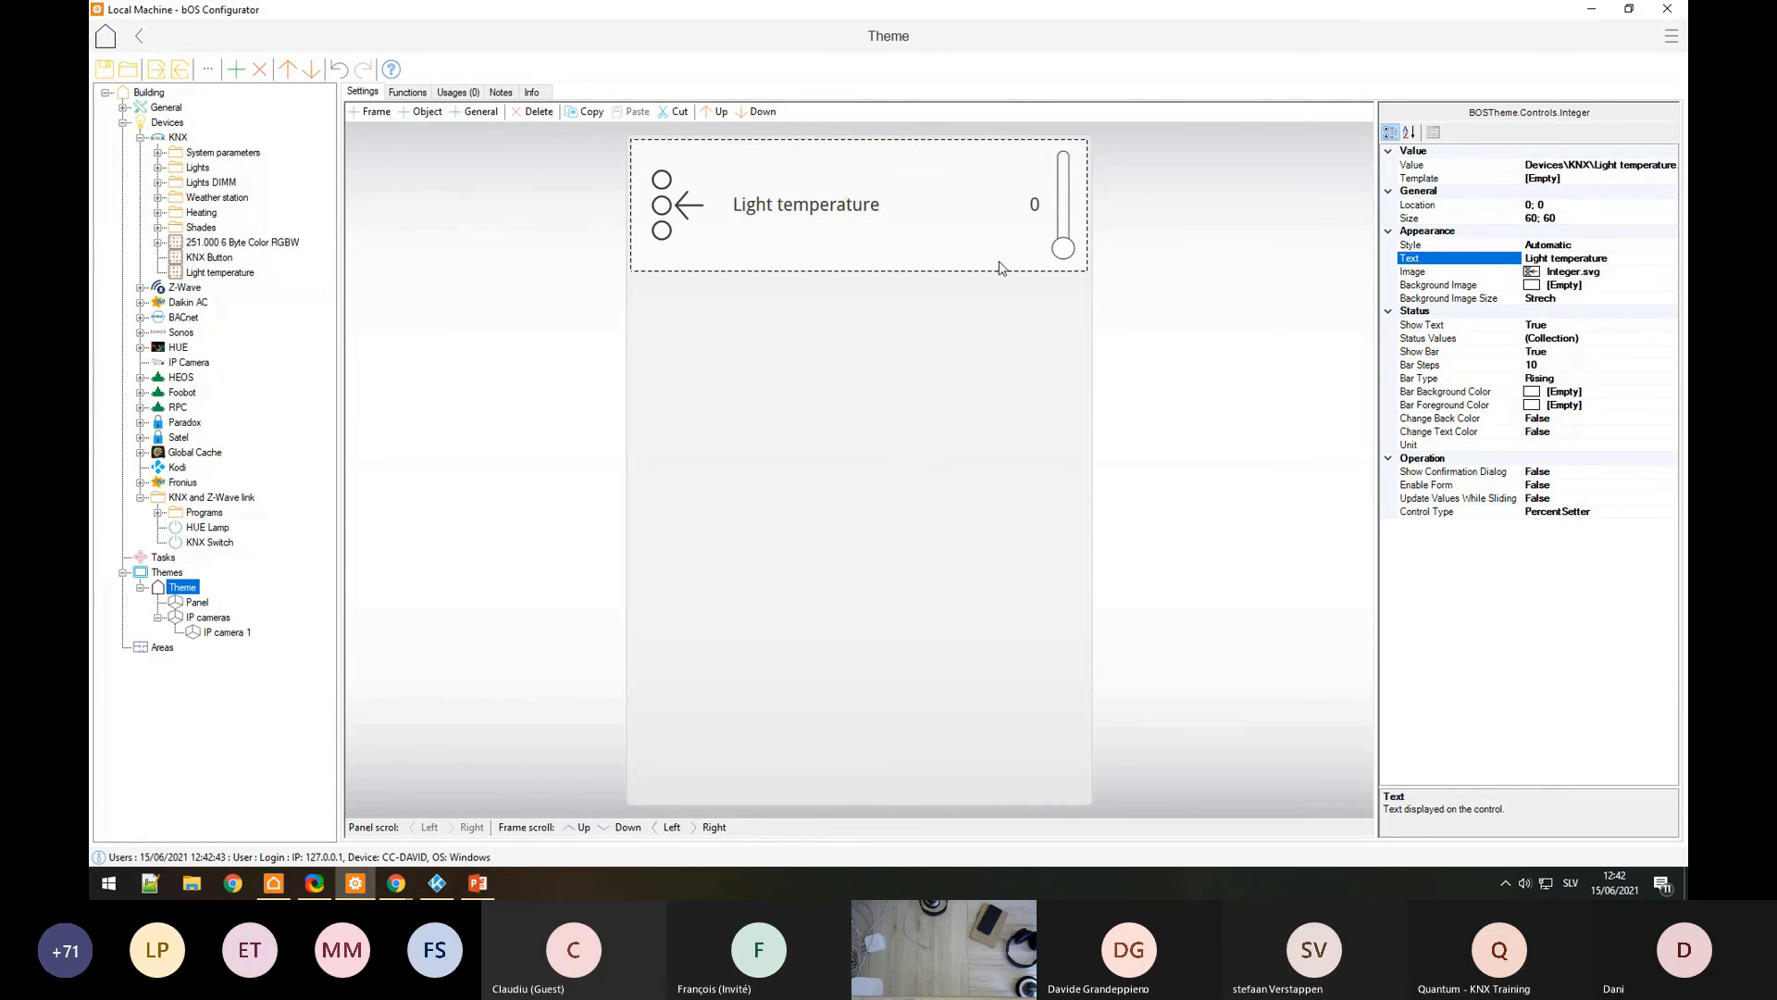
click(273, 883)
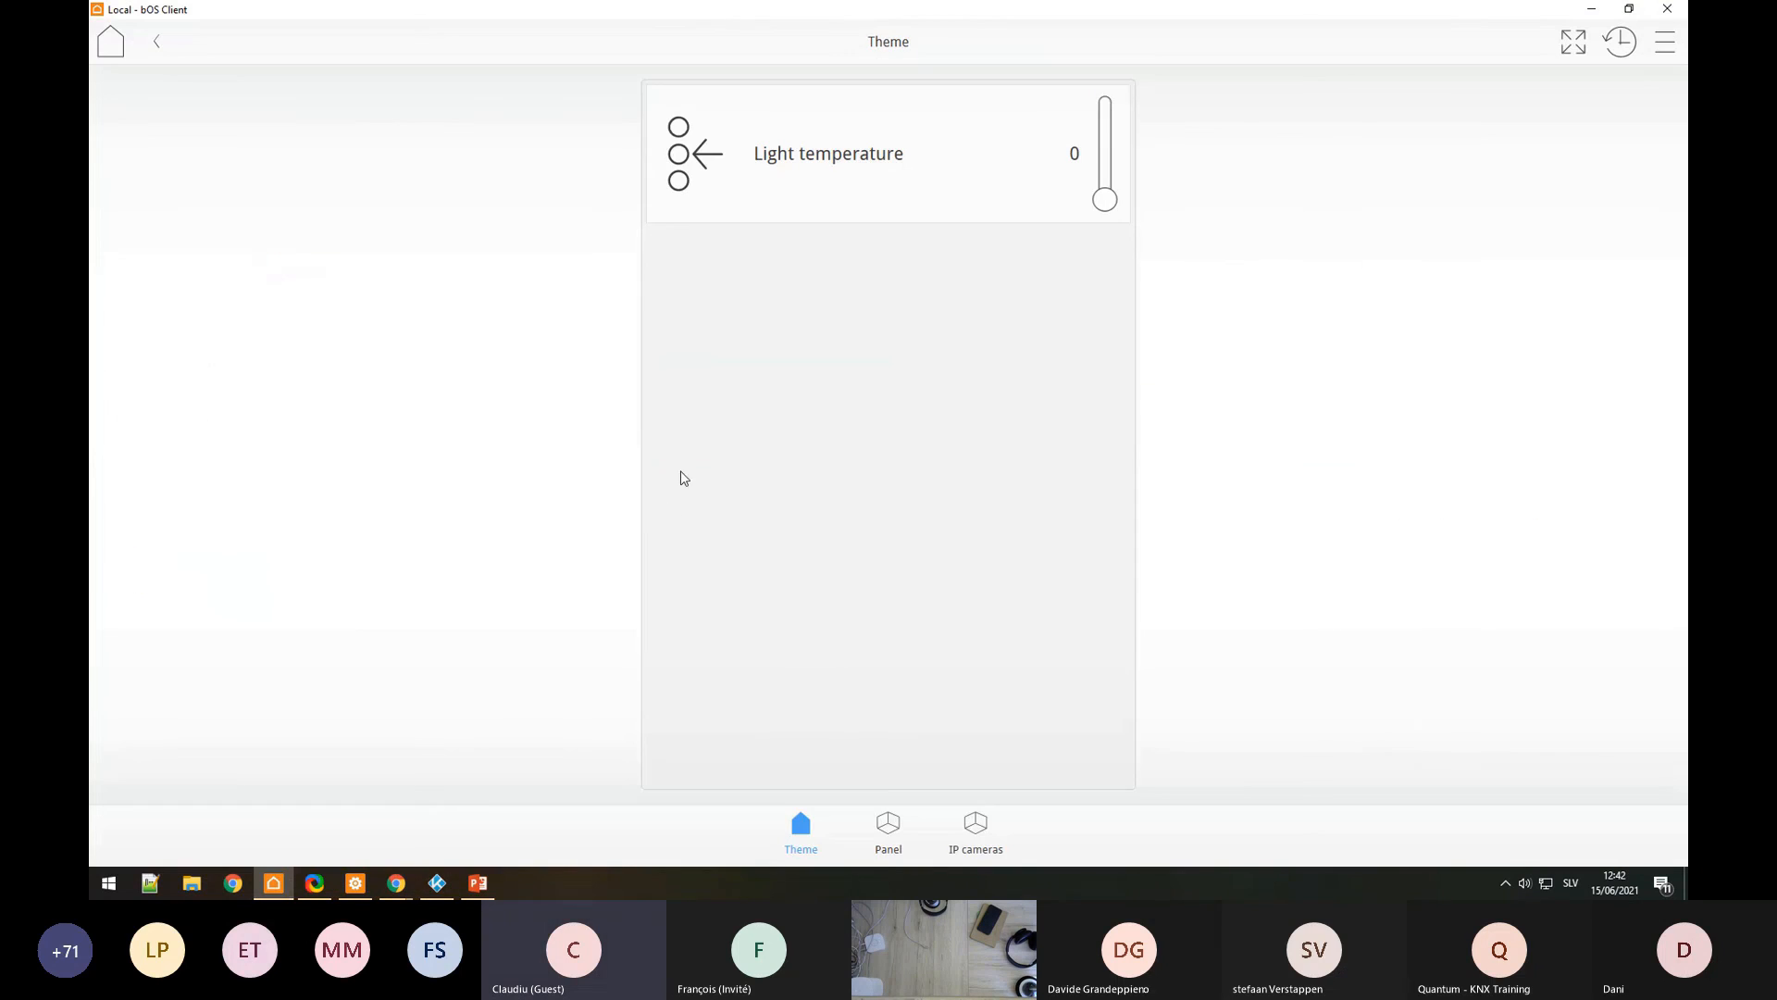
Step: Drag the Light temperature slider to 61, see 'Address is empty', then return to bOS Configurator
click(1039, 206)
drag(892, 818, 1037, 562)
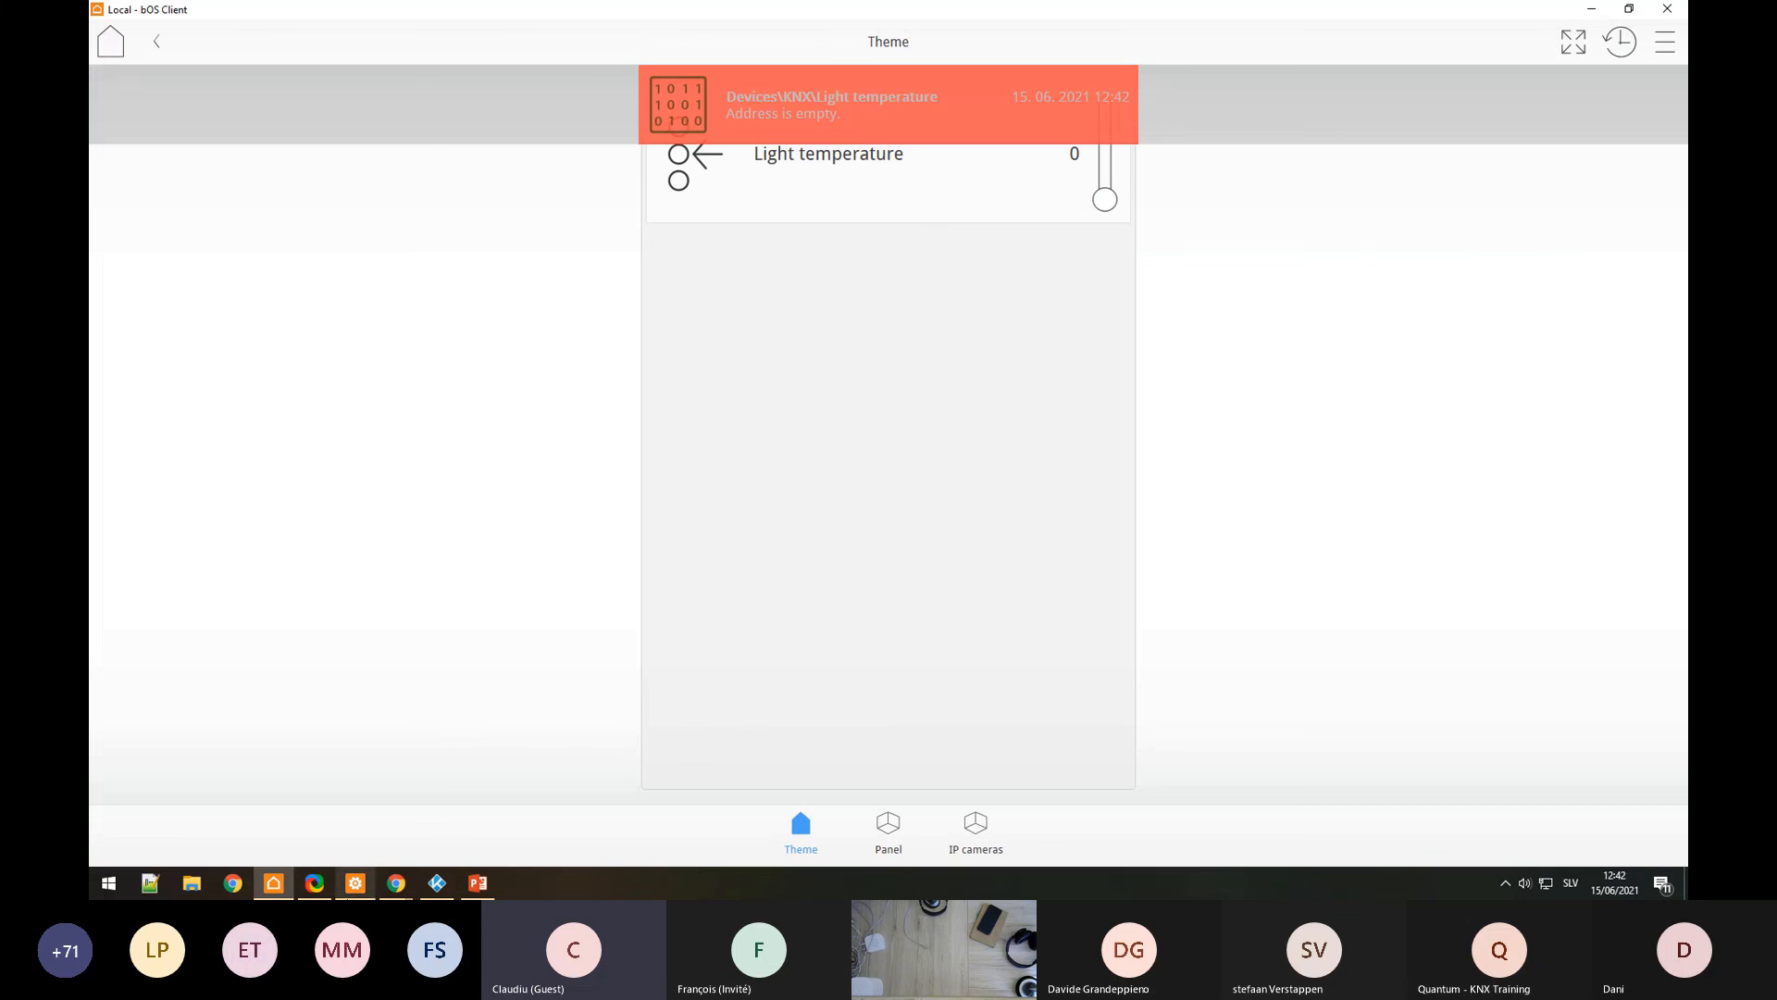
click(273, 891)
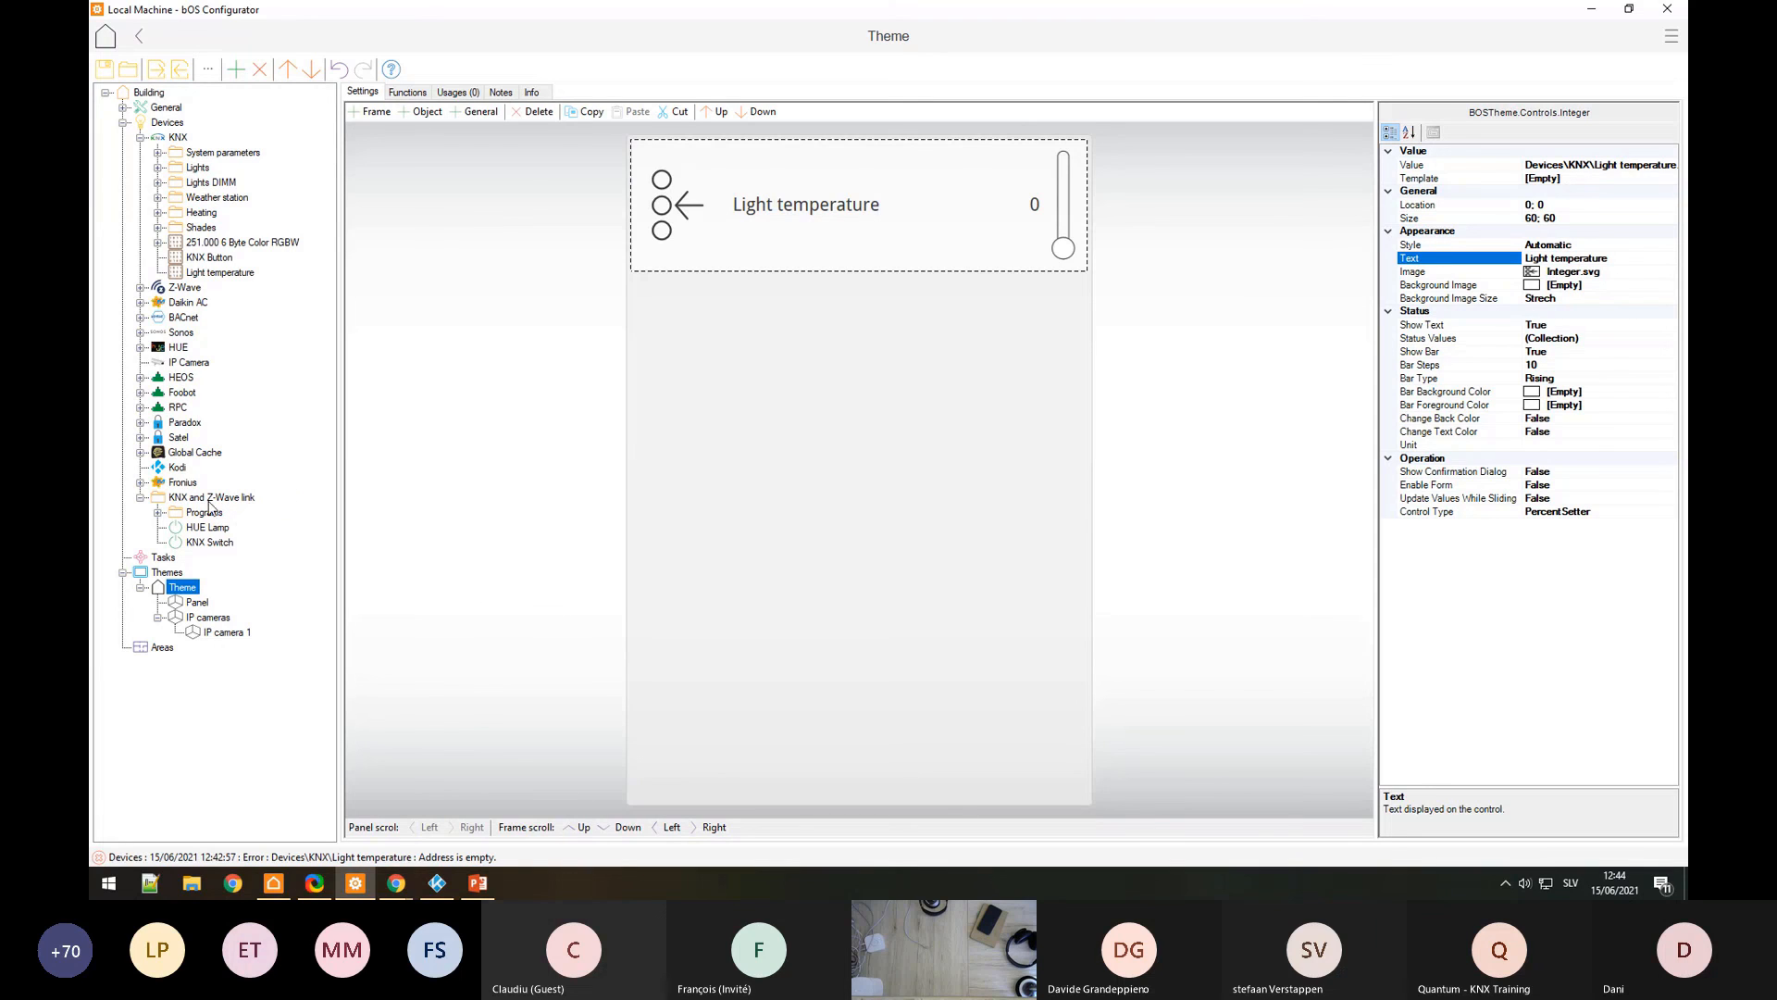
Step: Add a Program task under Tasks
right_click(160, 558)
click(278, 497)
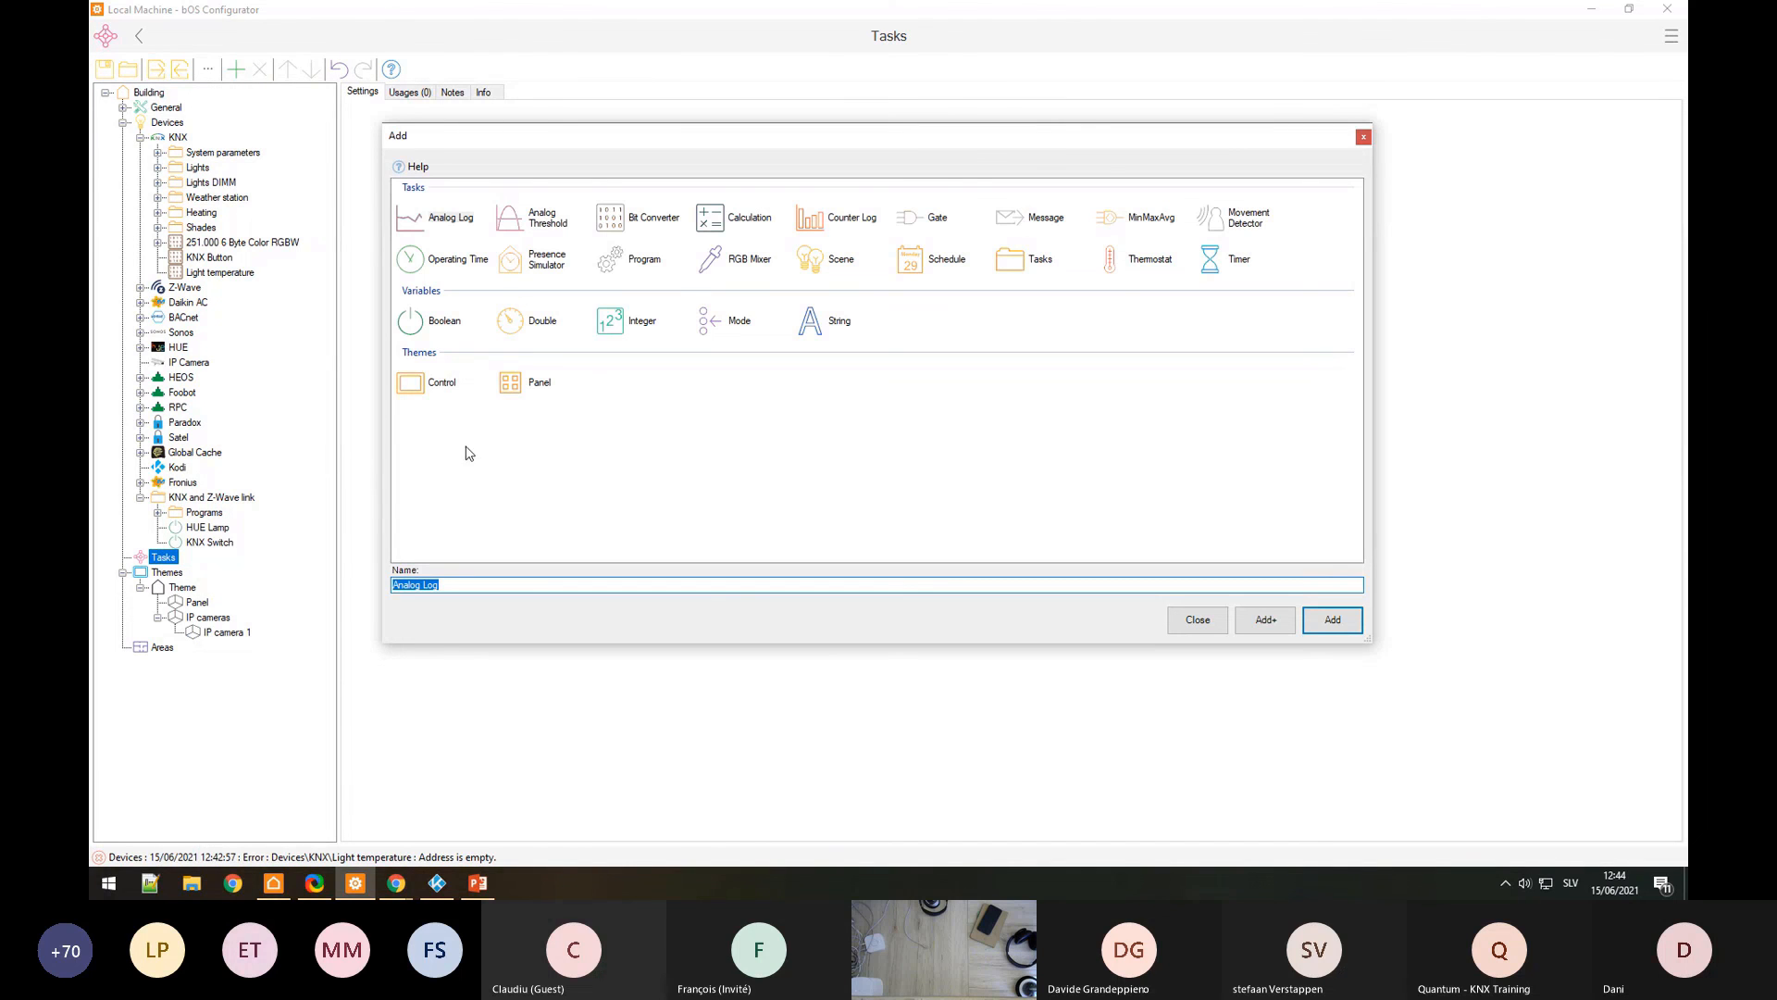
double_click(642, 268)
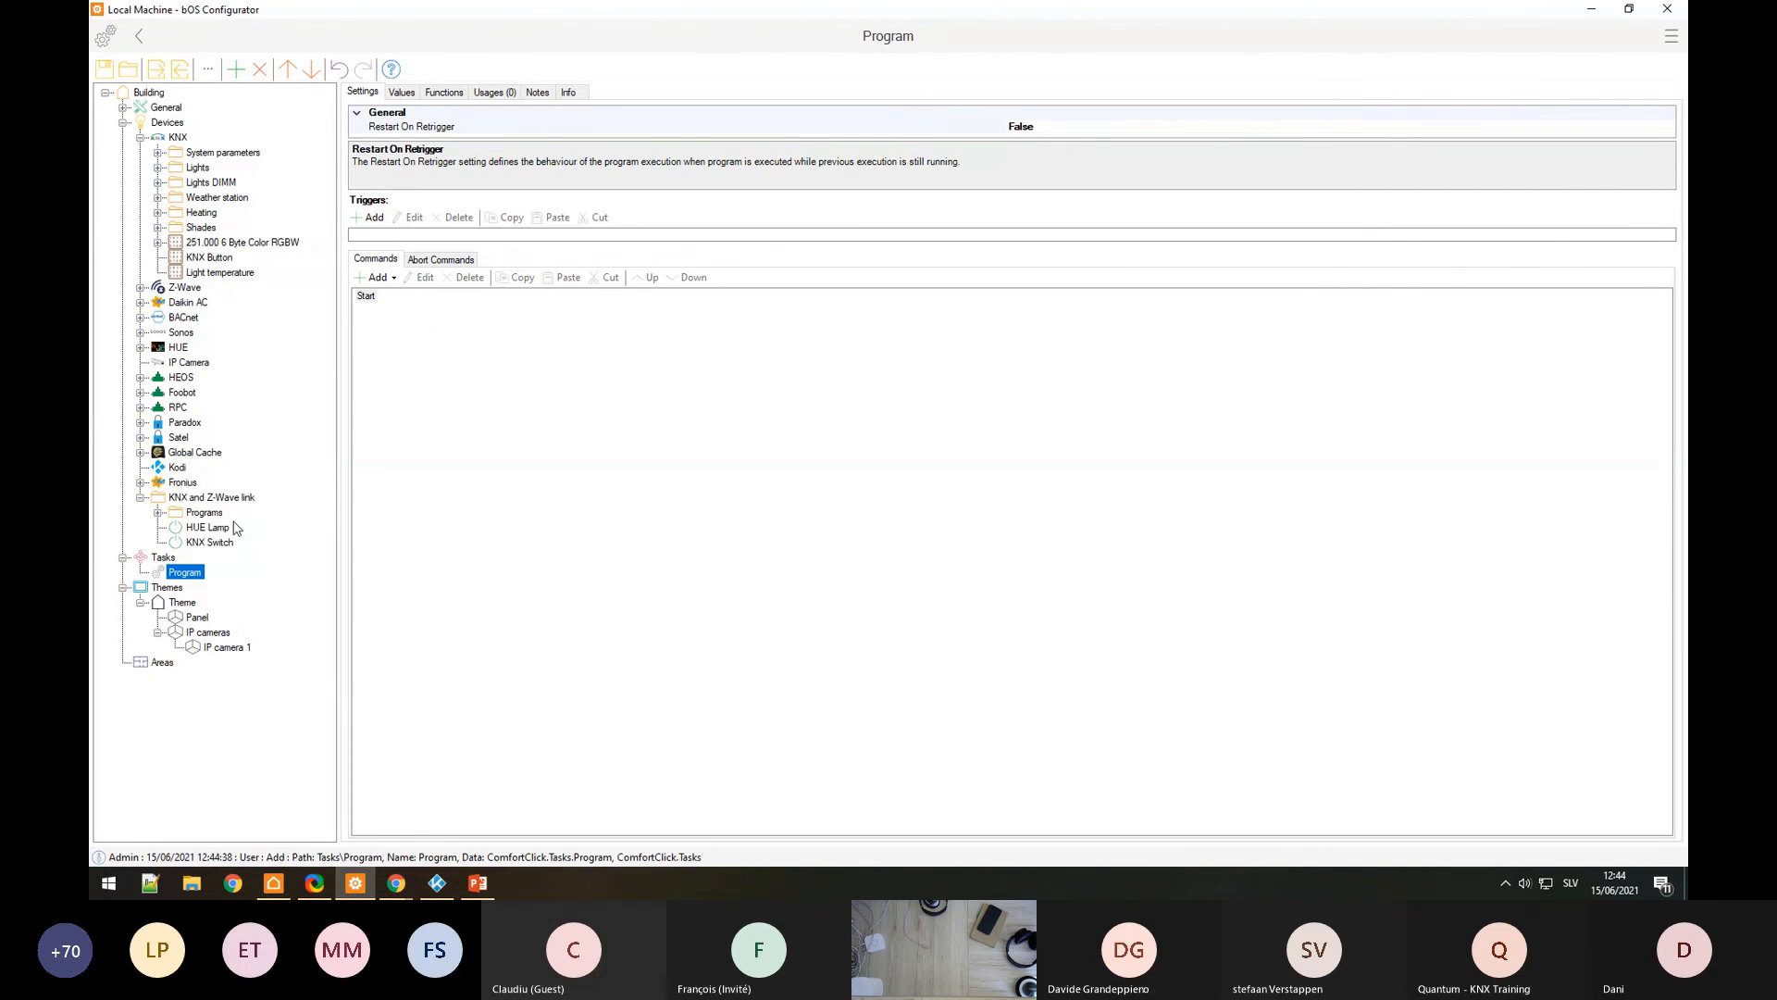
click(378, 278)
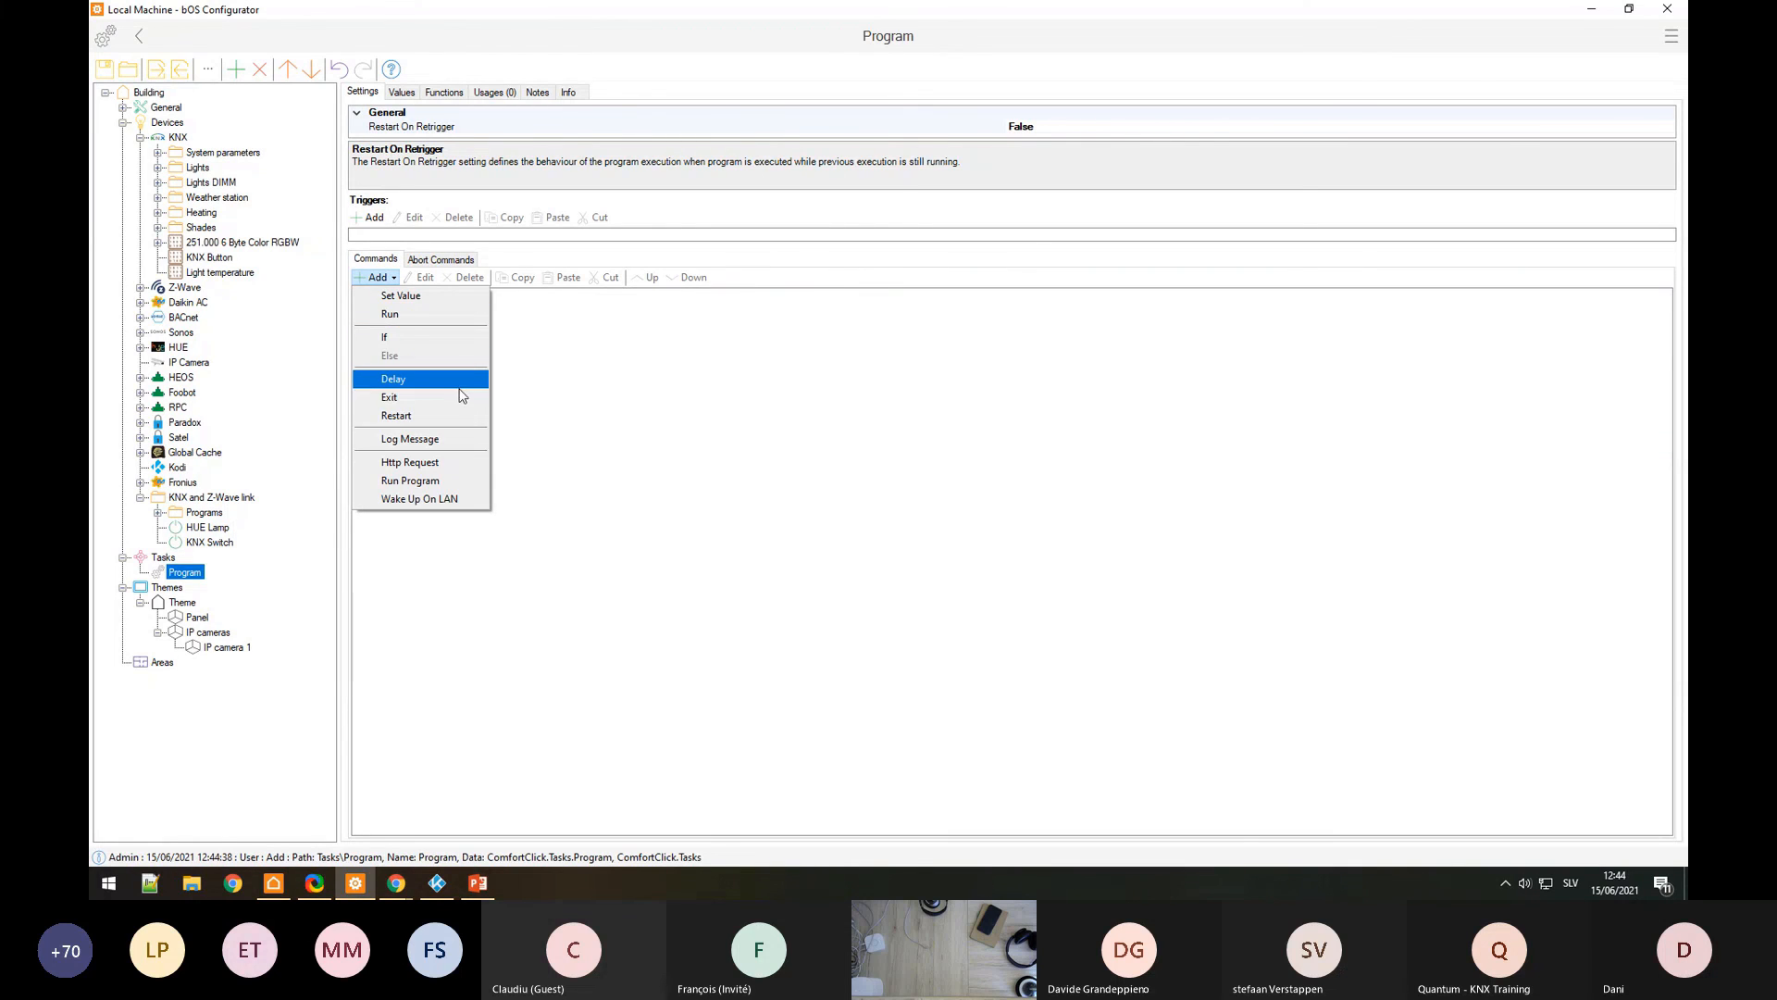
click(589, 399)
Step: Add a Scene task under Tasks alongside the Program
right_click(163, 557)
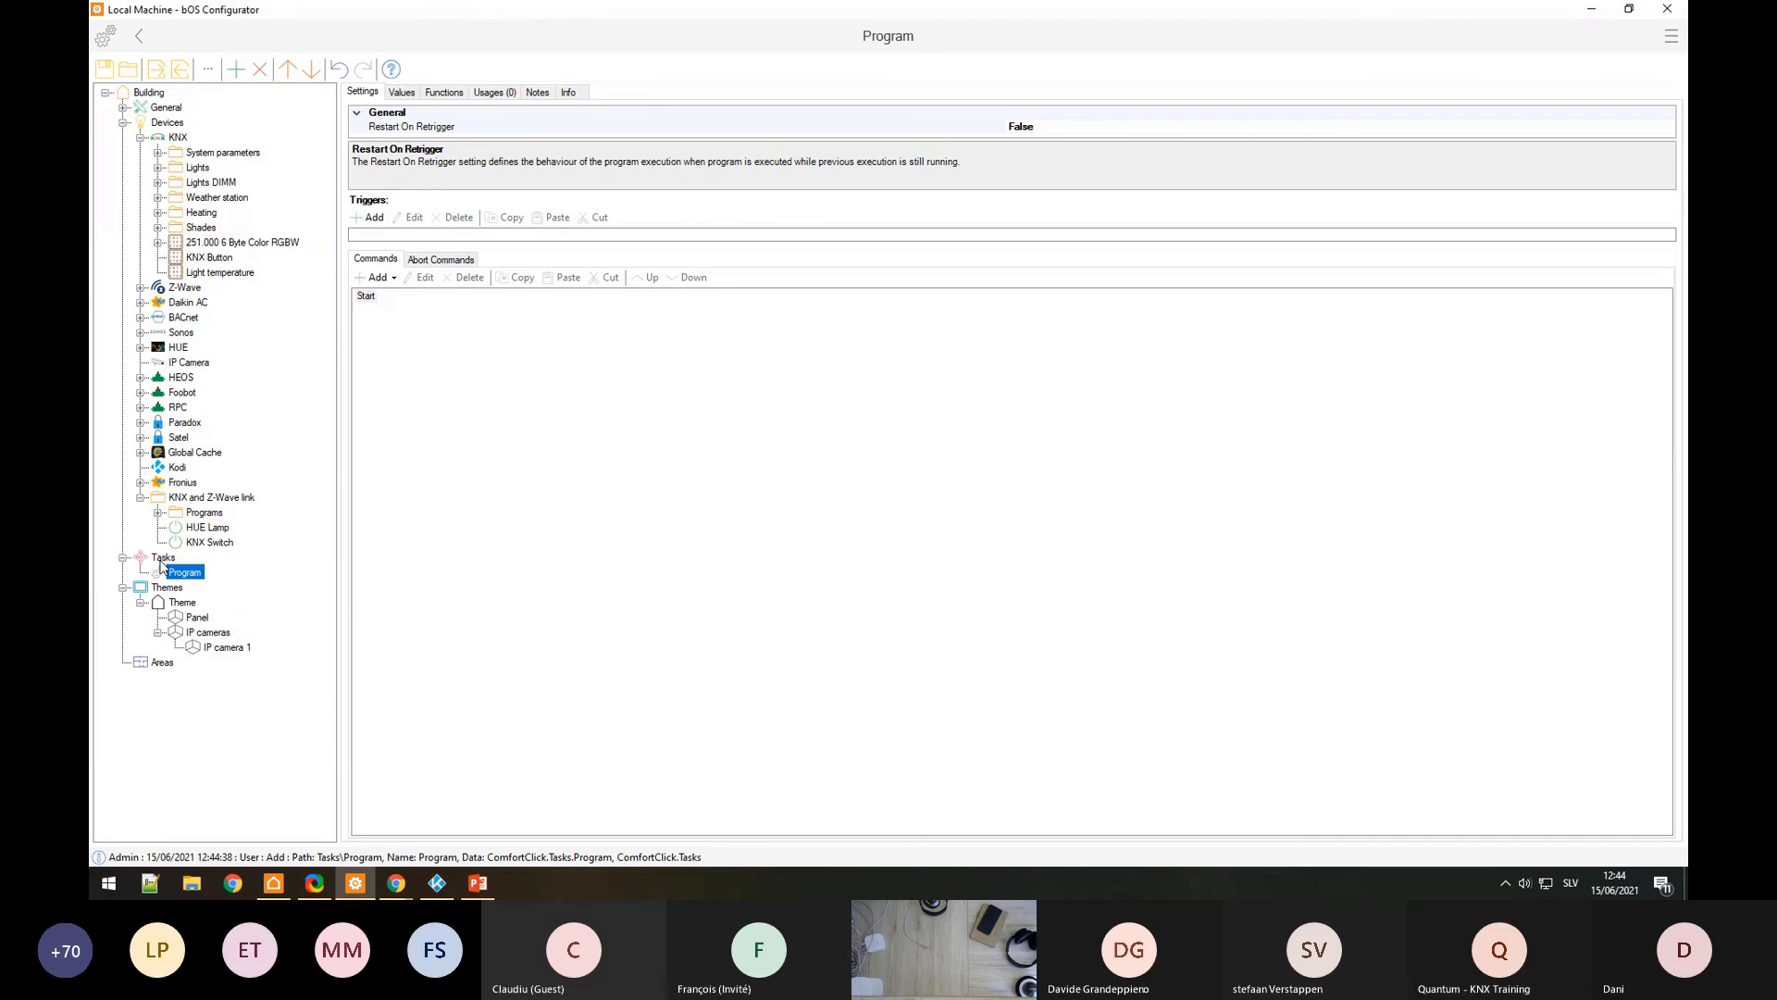
click(284, 501)
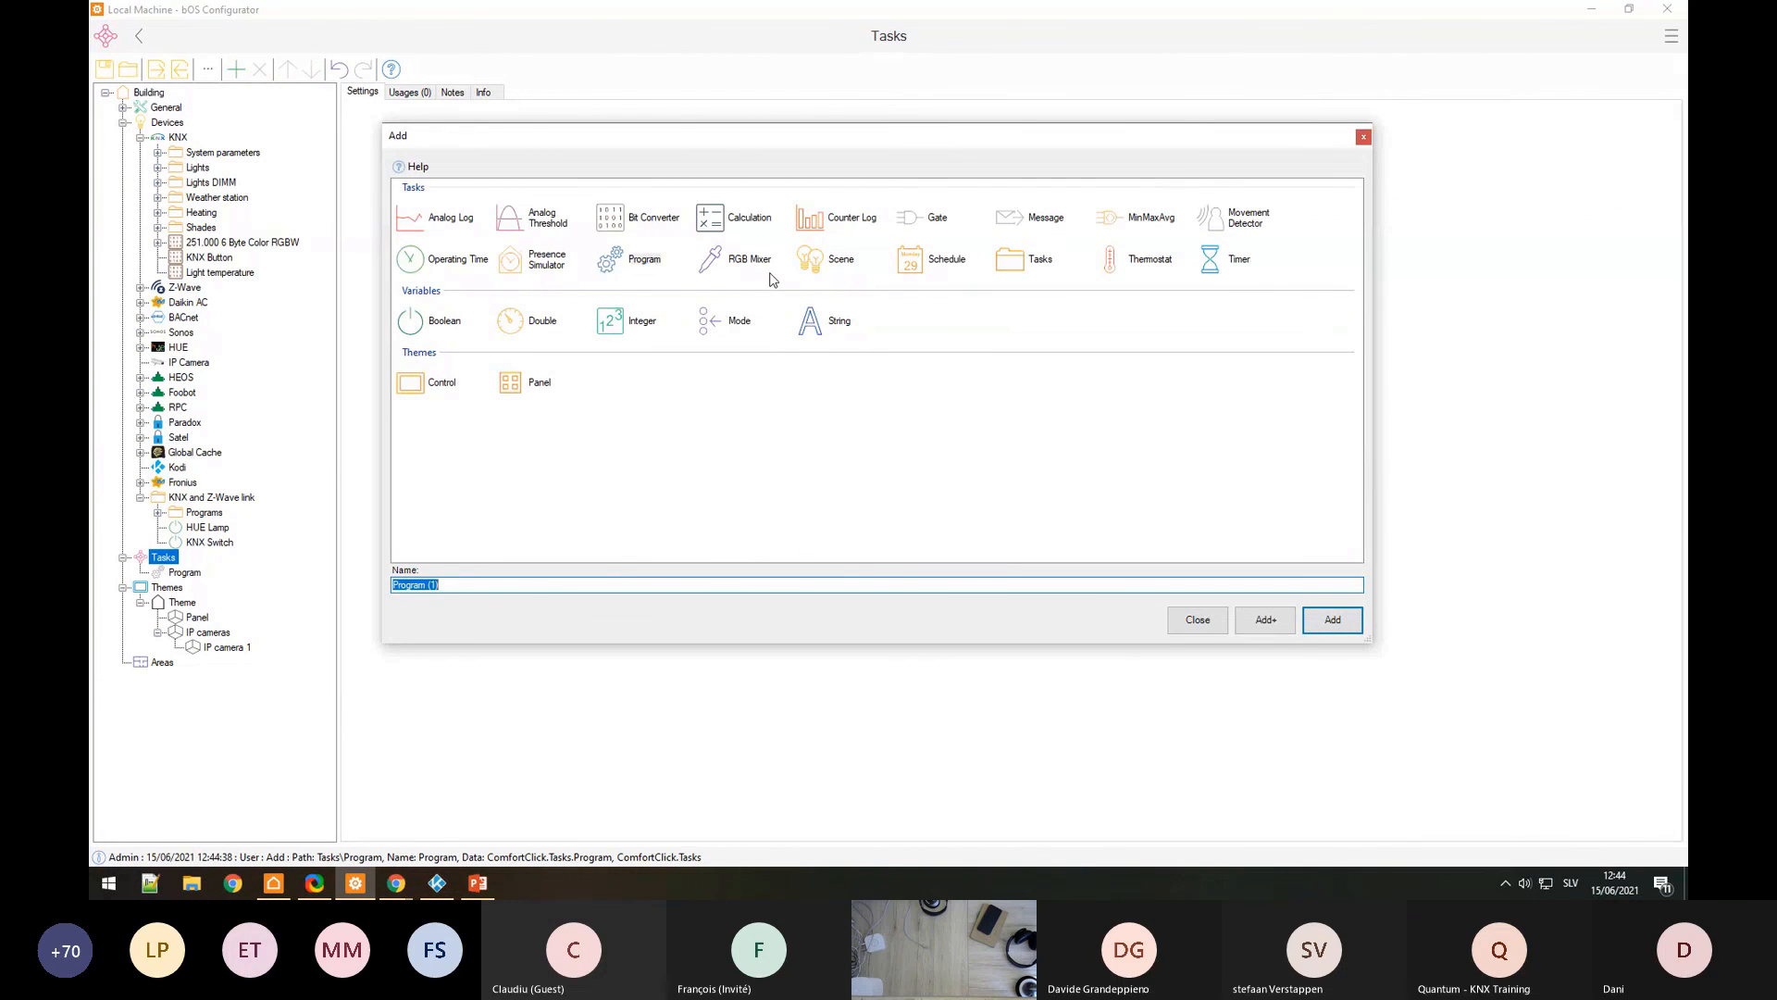
double_click(824, 261)
click(184, 572)
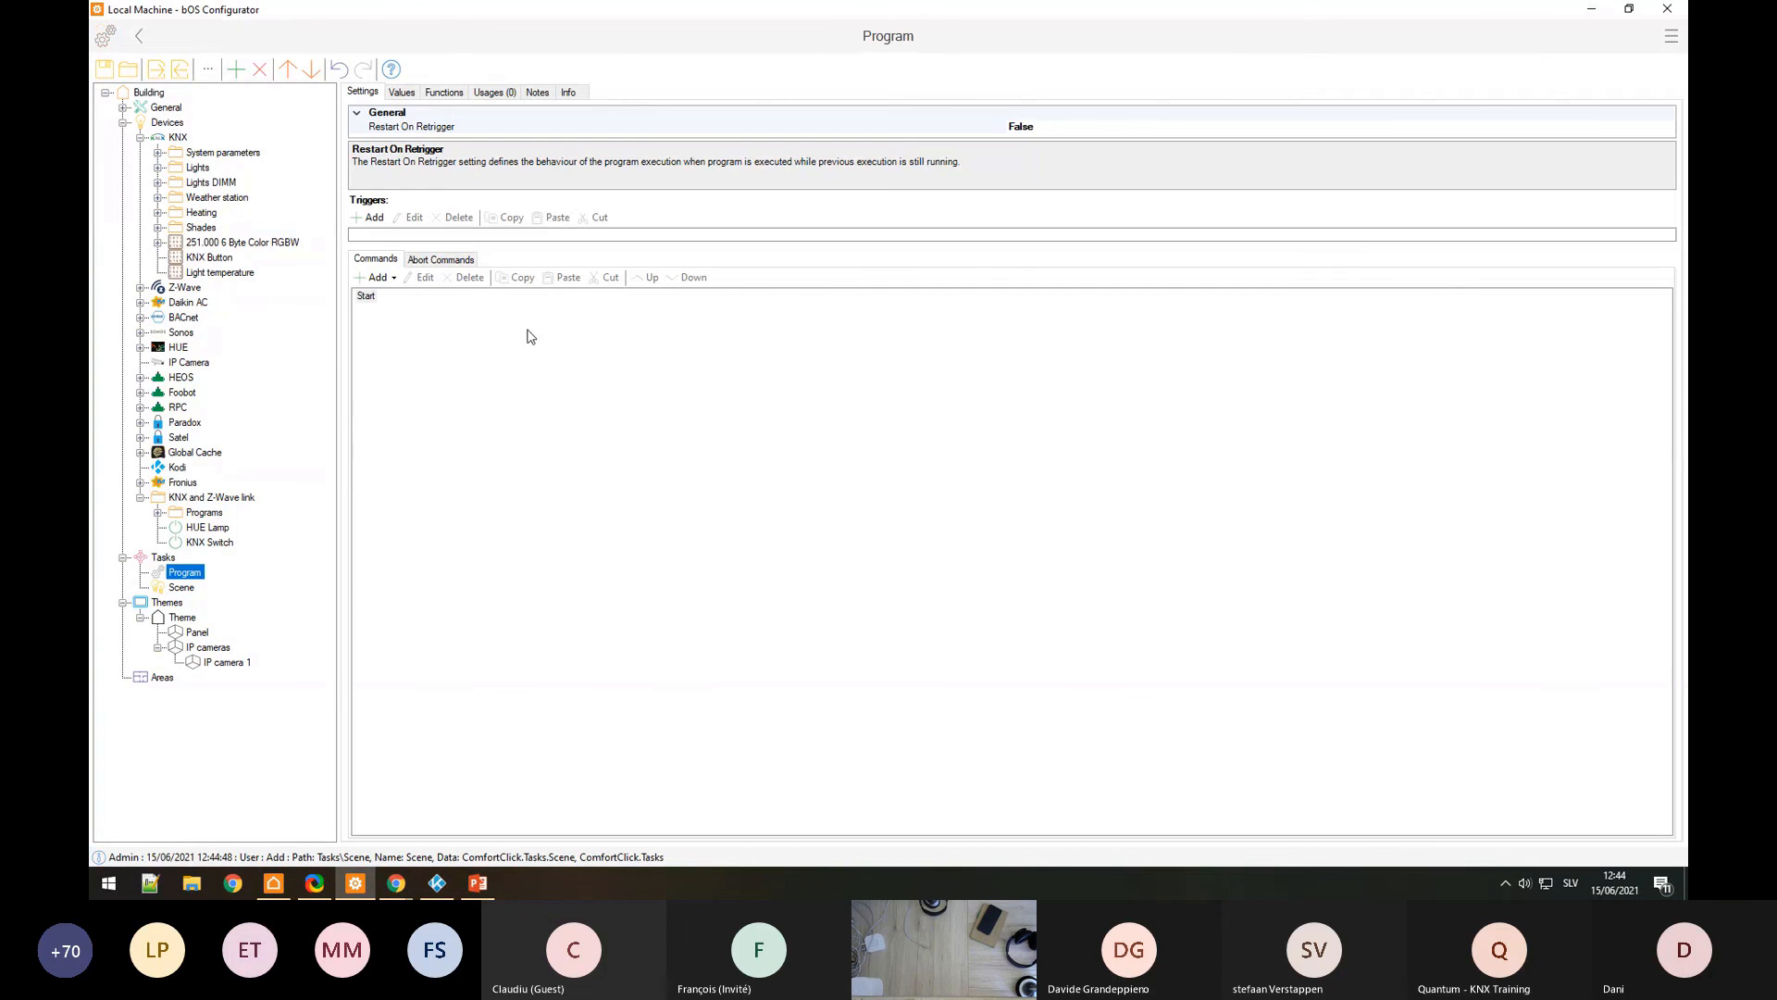
click(375, 278)
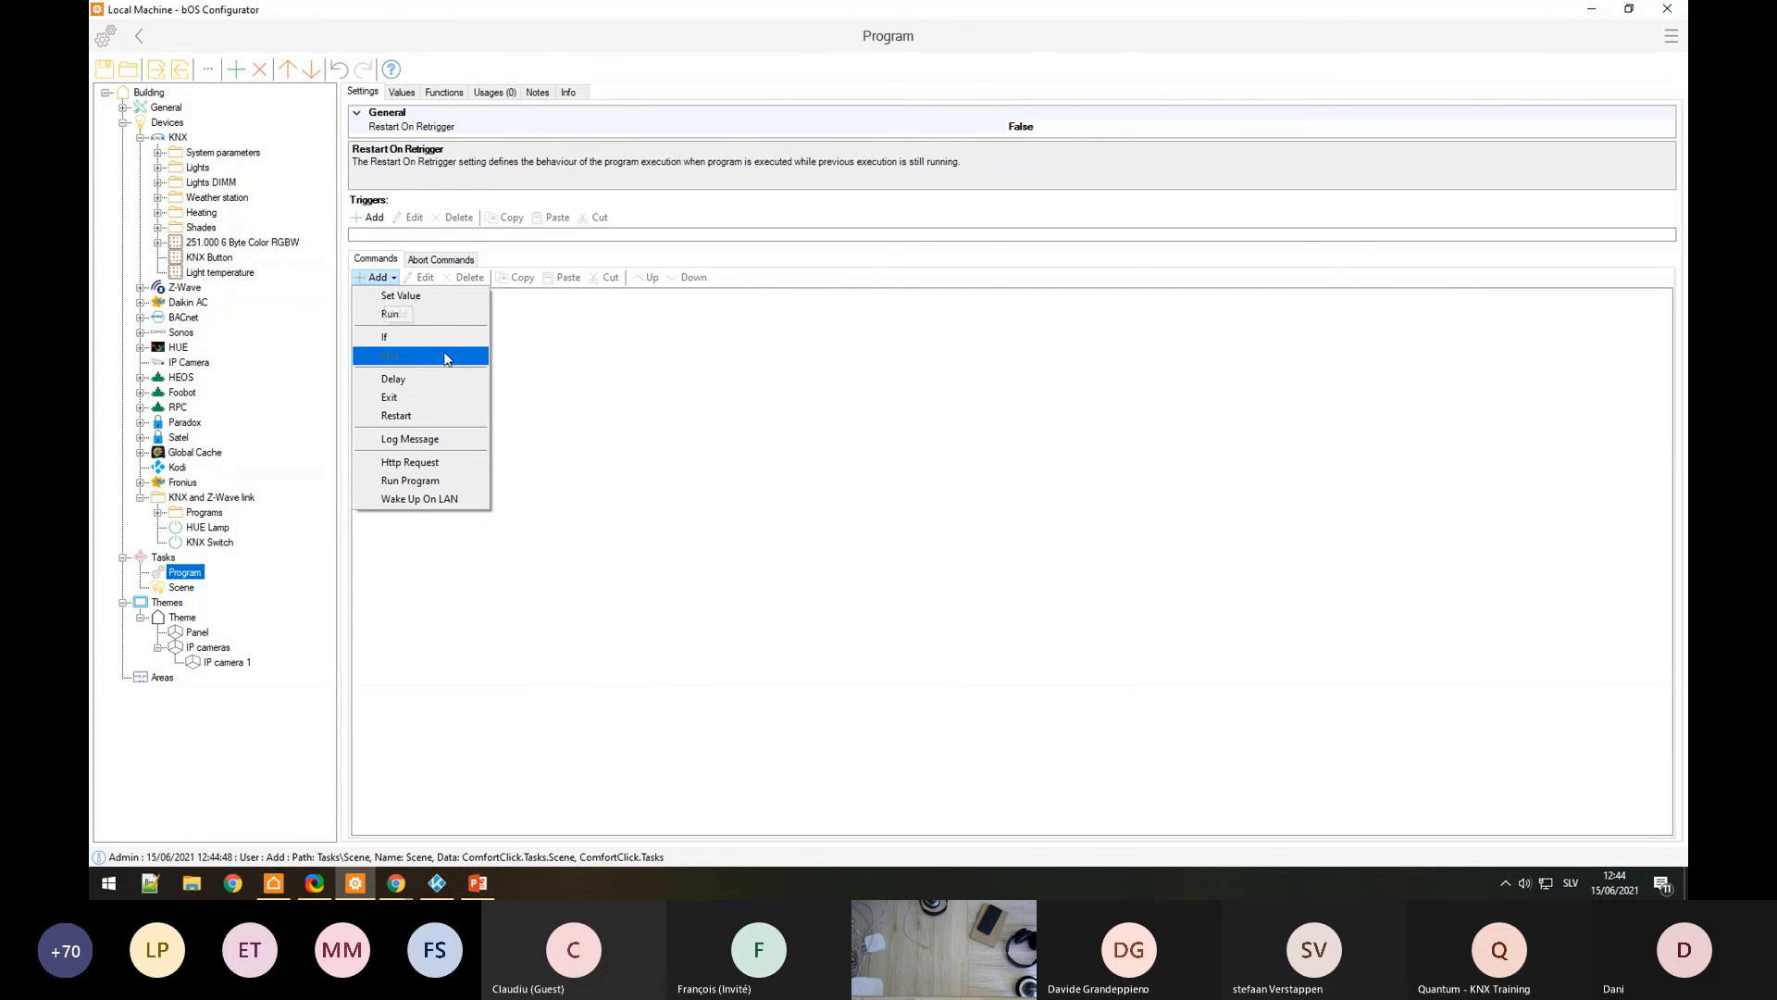
Step: Abandon adding a Run command and delete the Program task
click(463, 314)
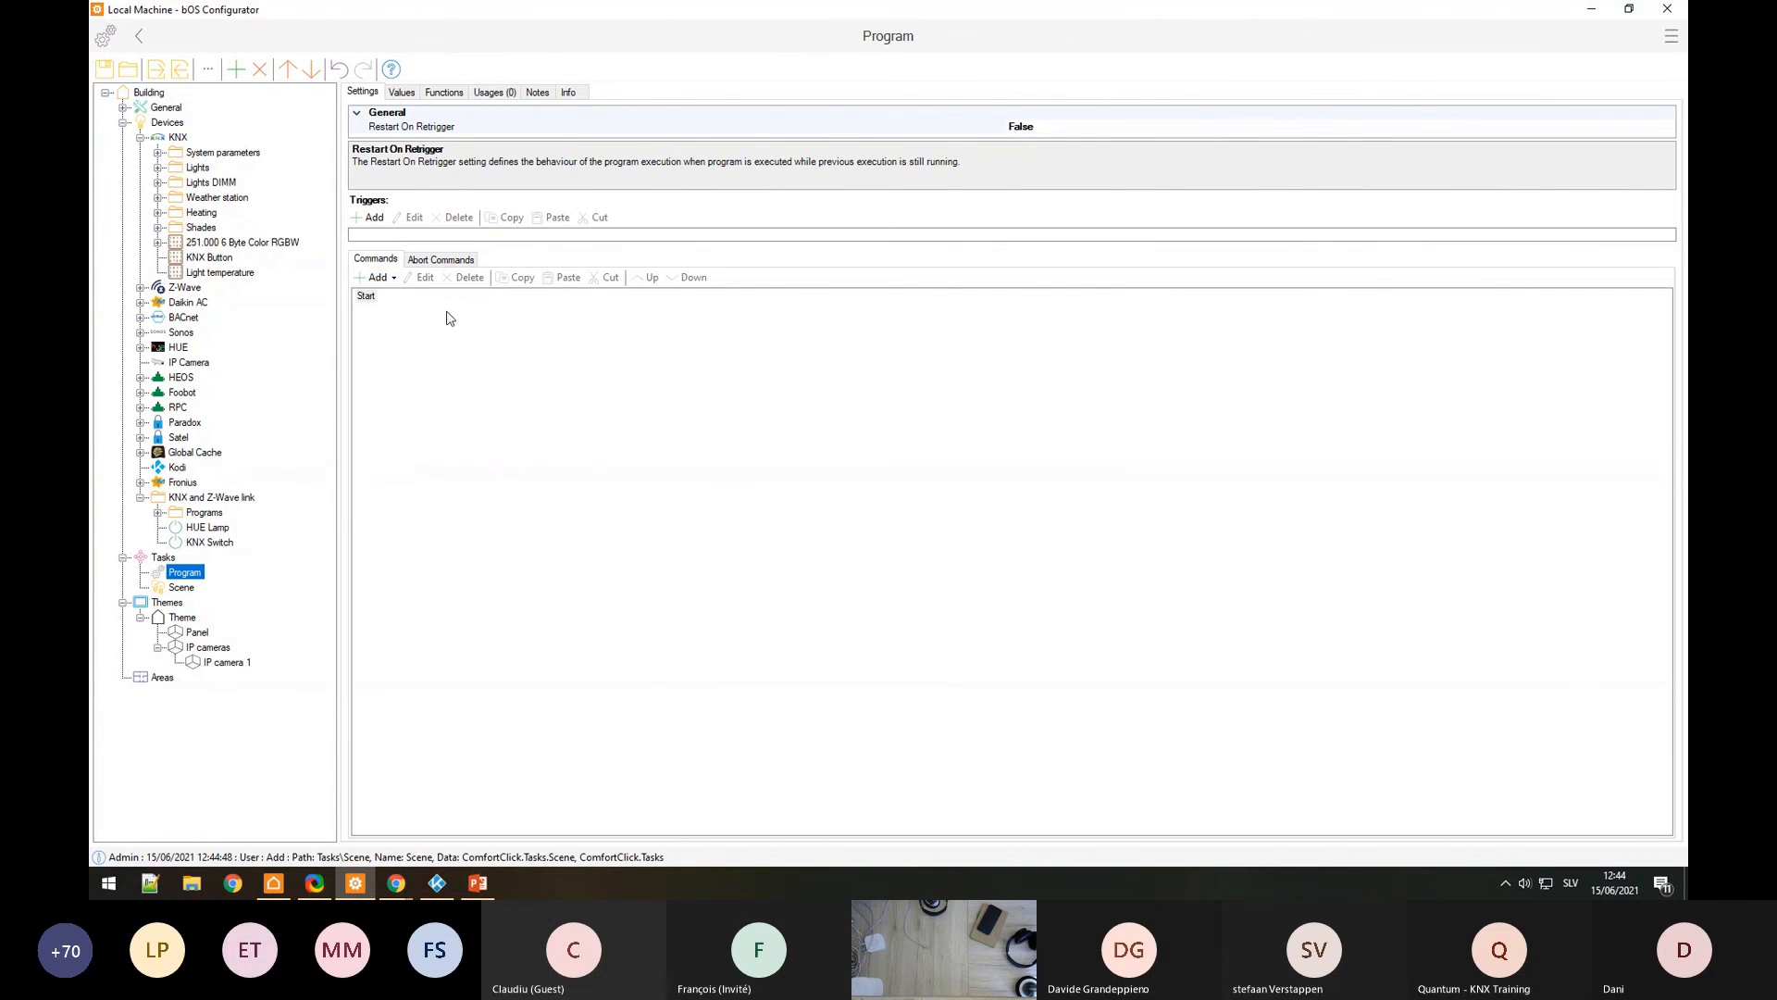
click(764, 421)
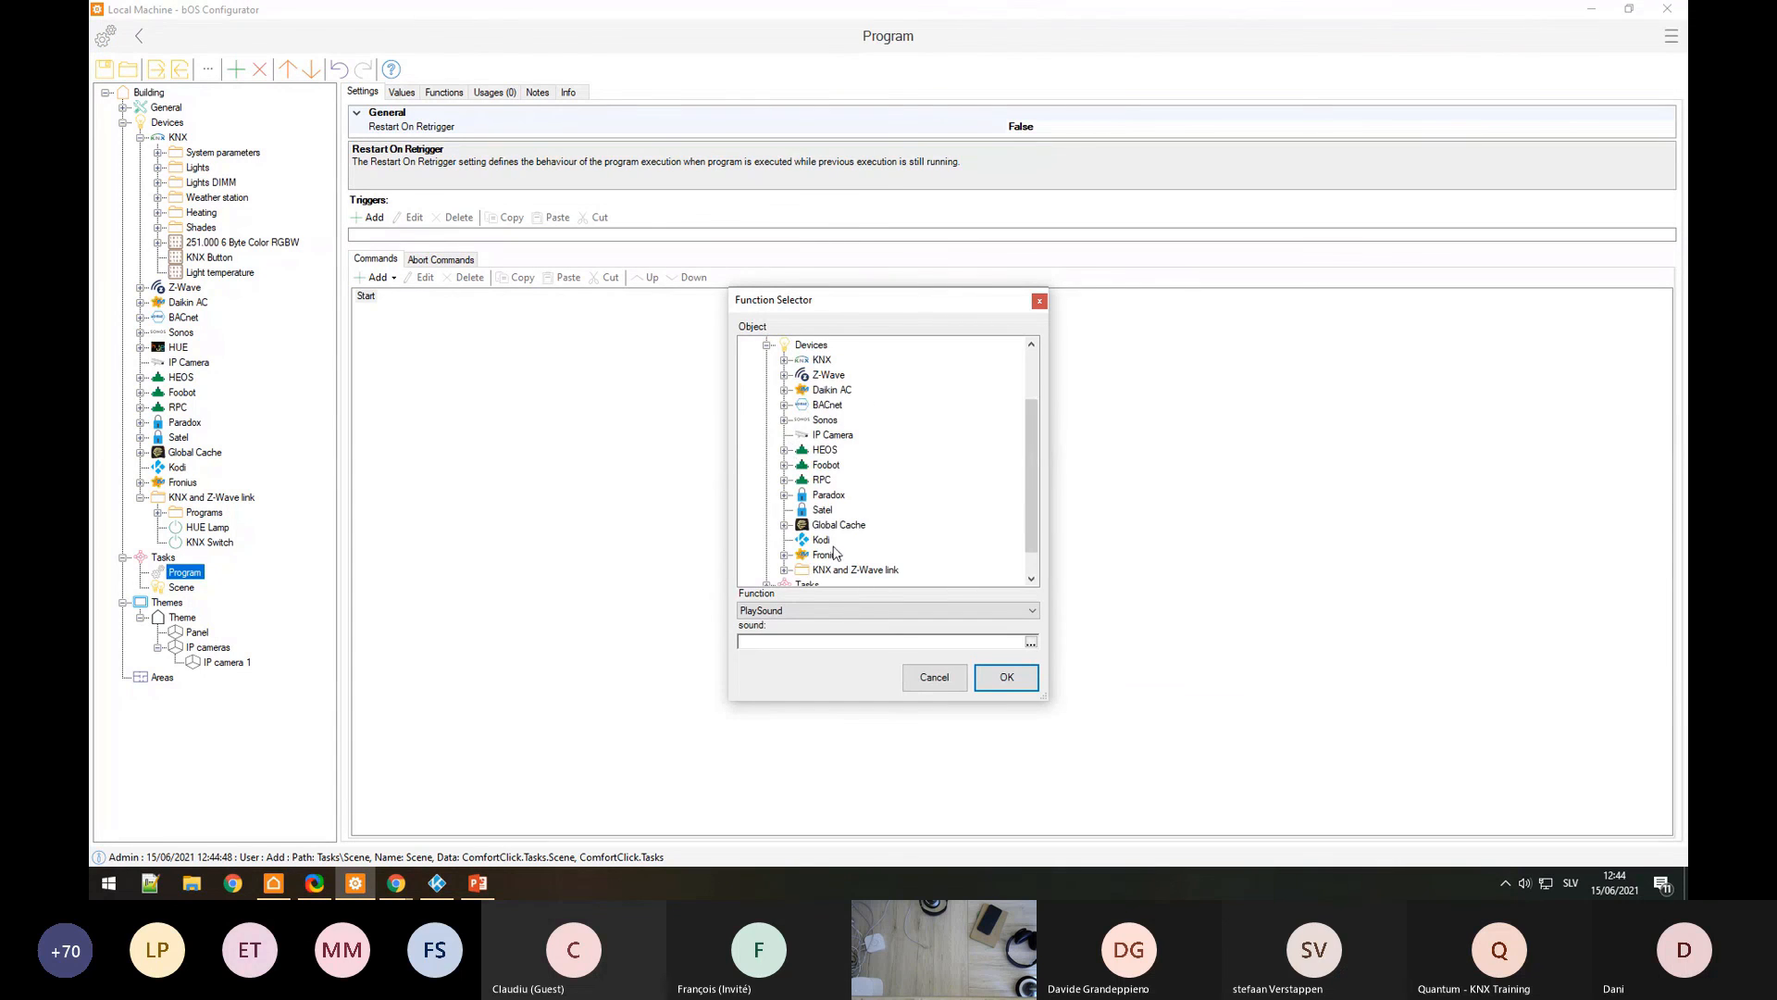
click(921, 680)
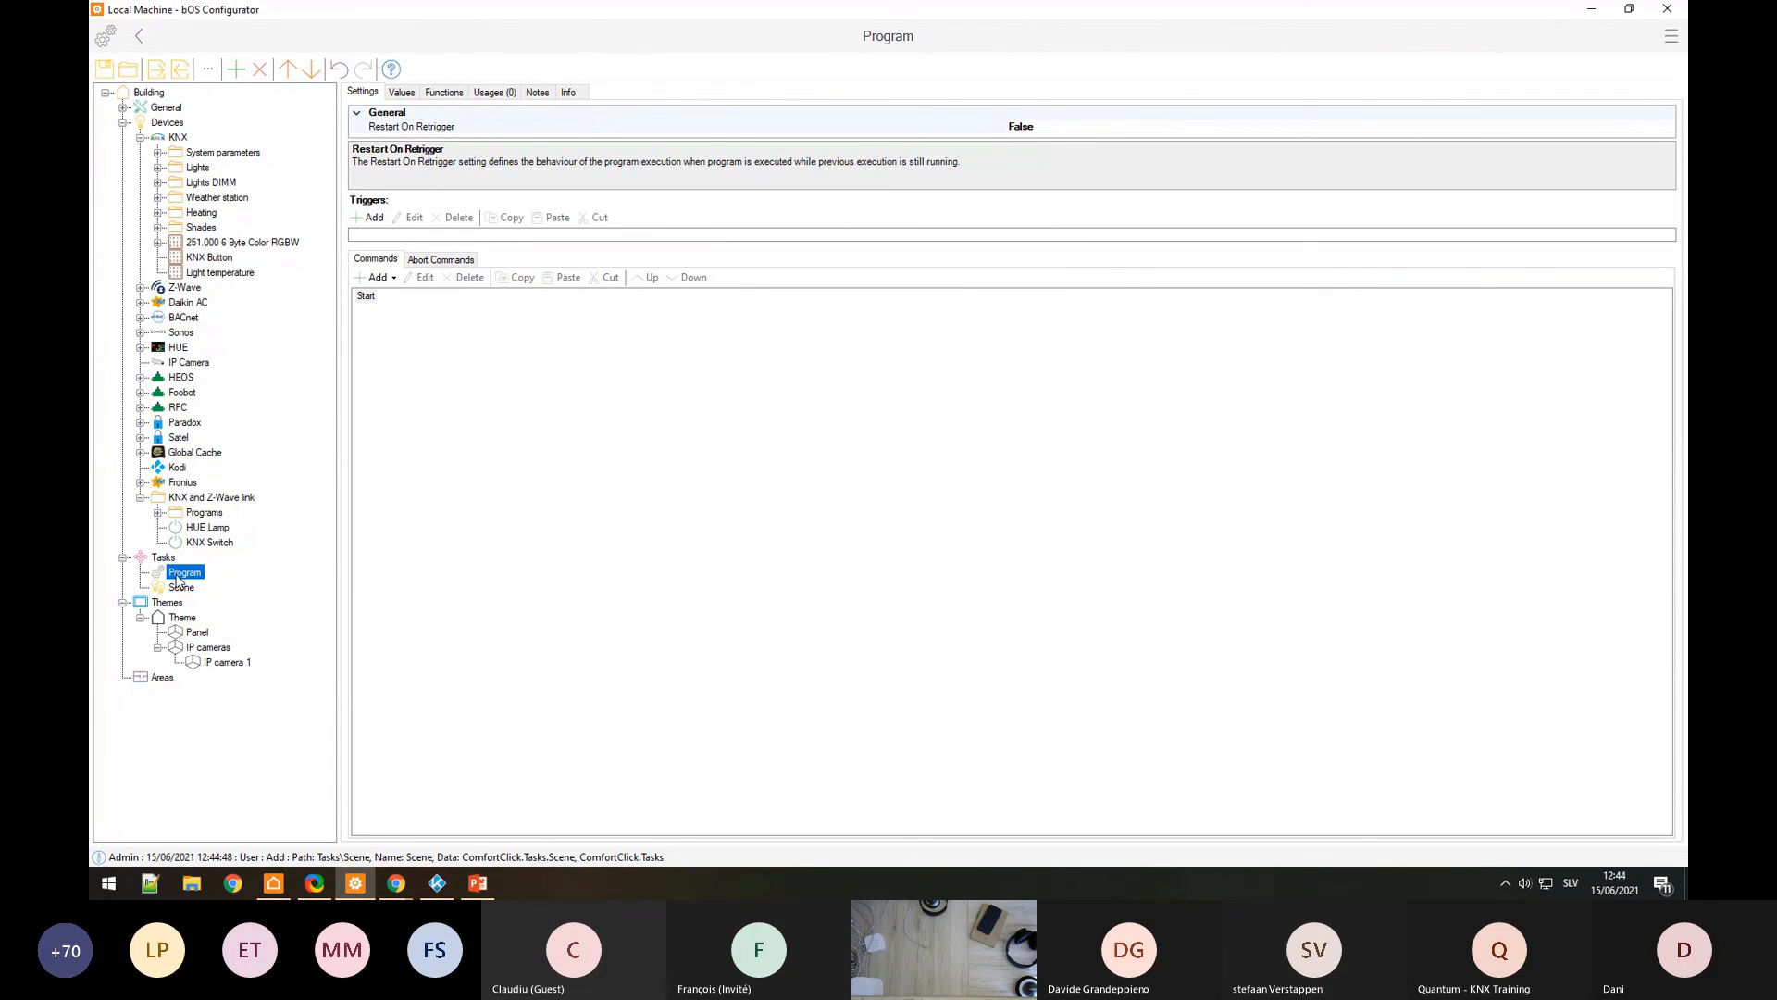
key(Delete)
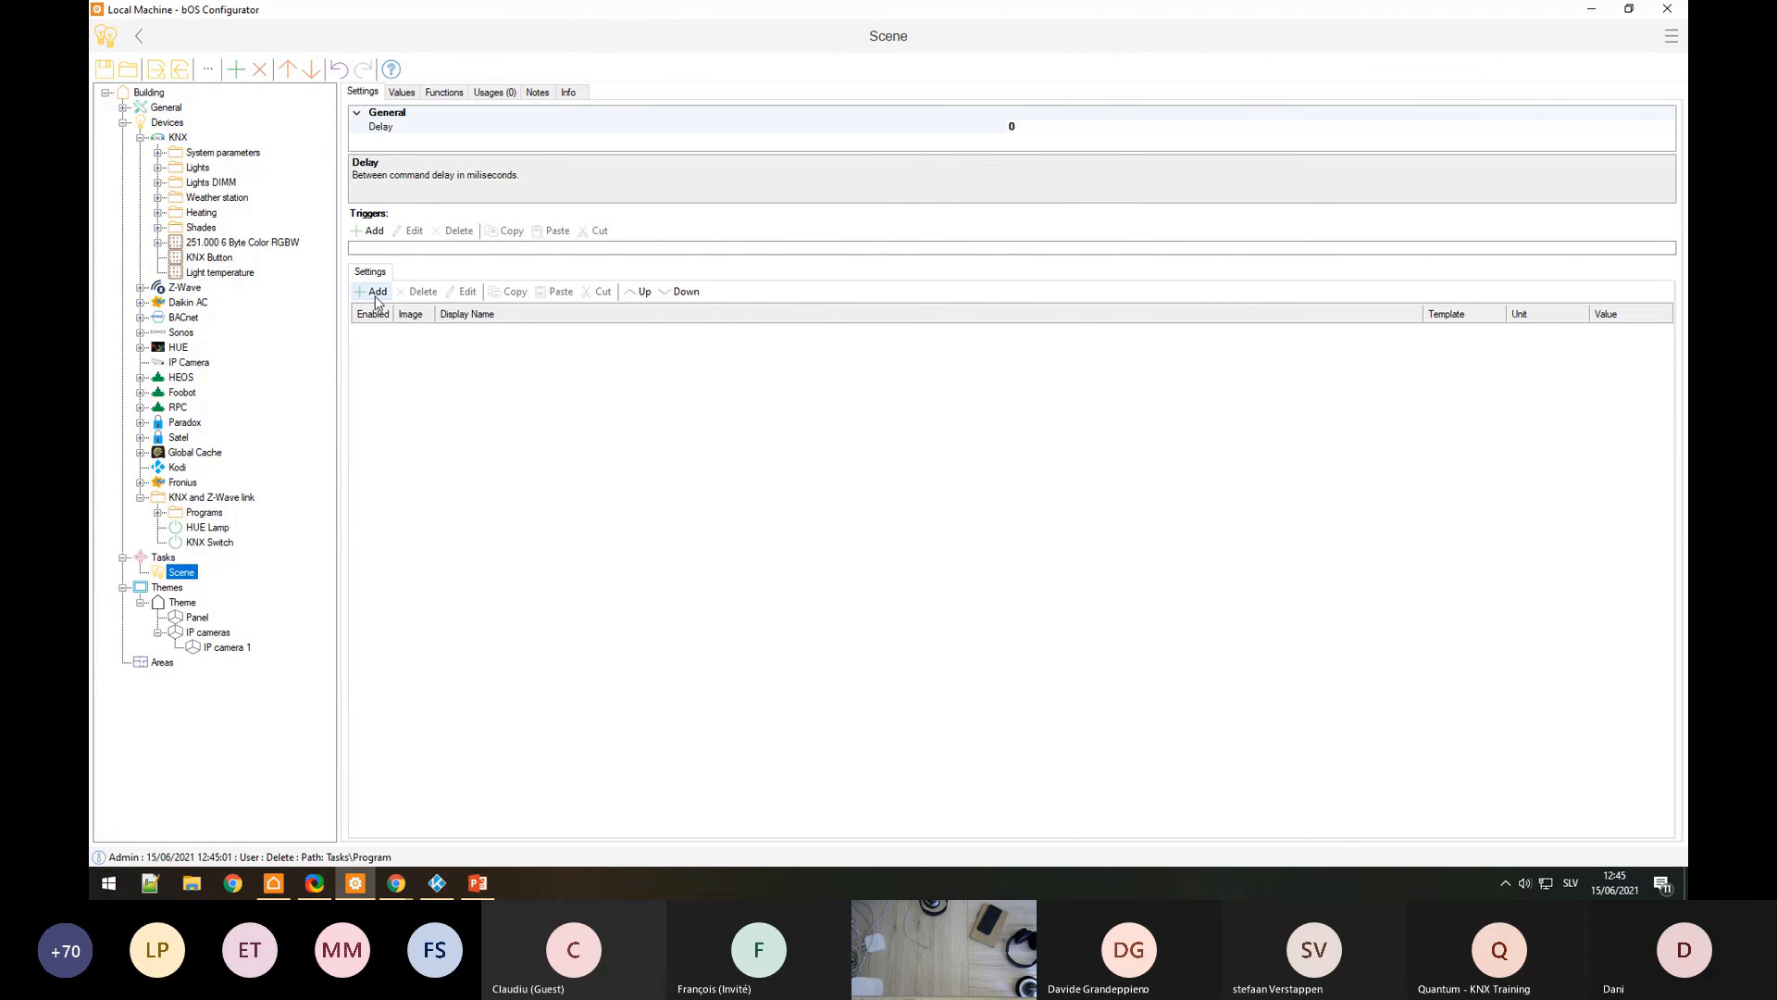
Step: Try adding a Sonos Speaker Volume value to the Scene, then cancel
click(376, 296)
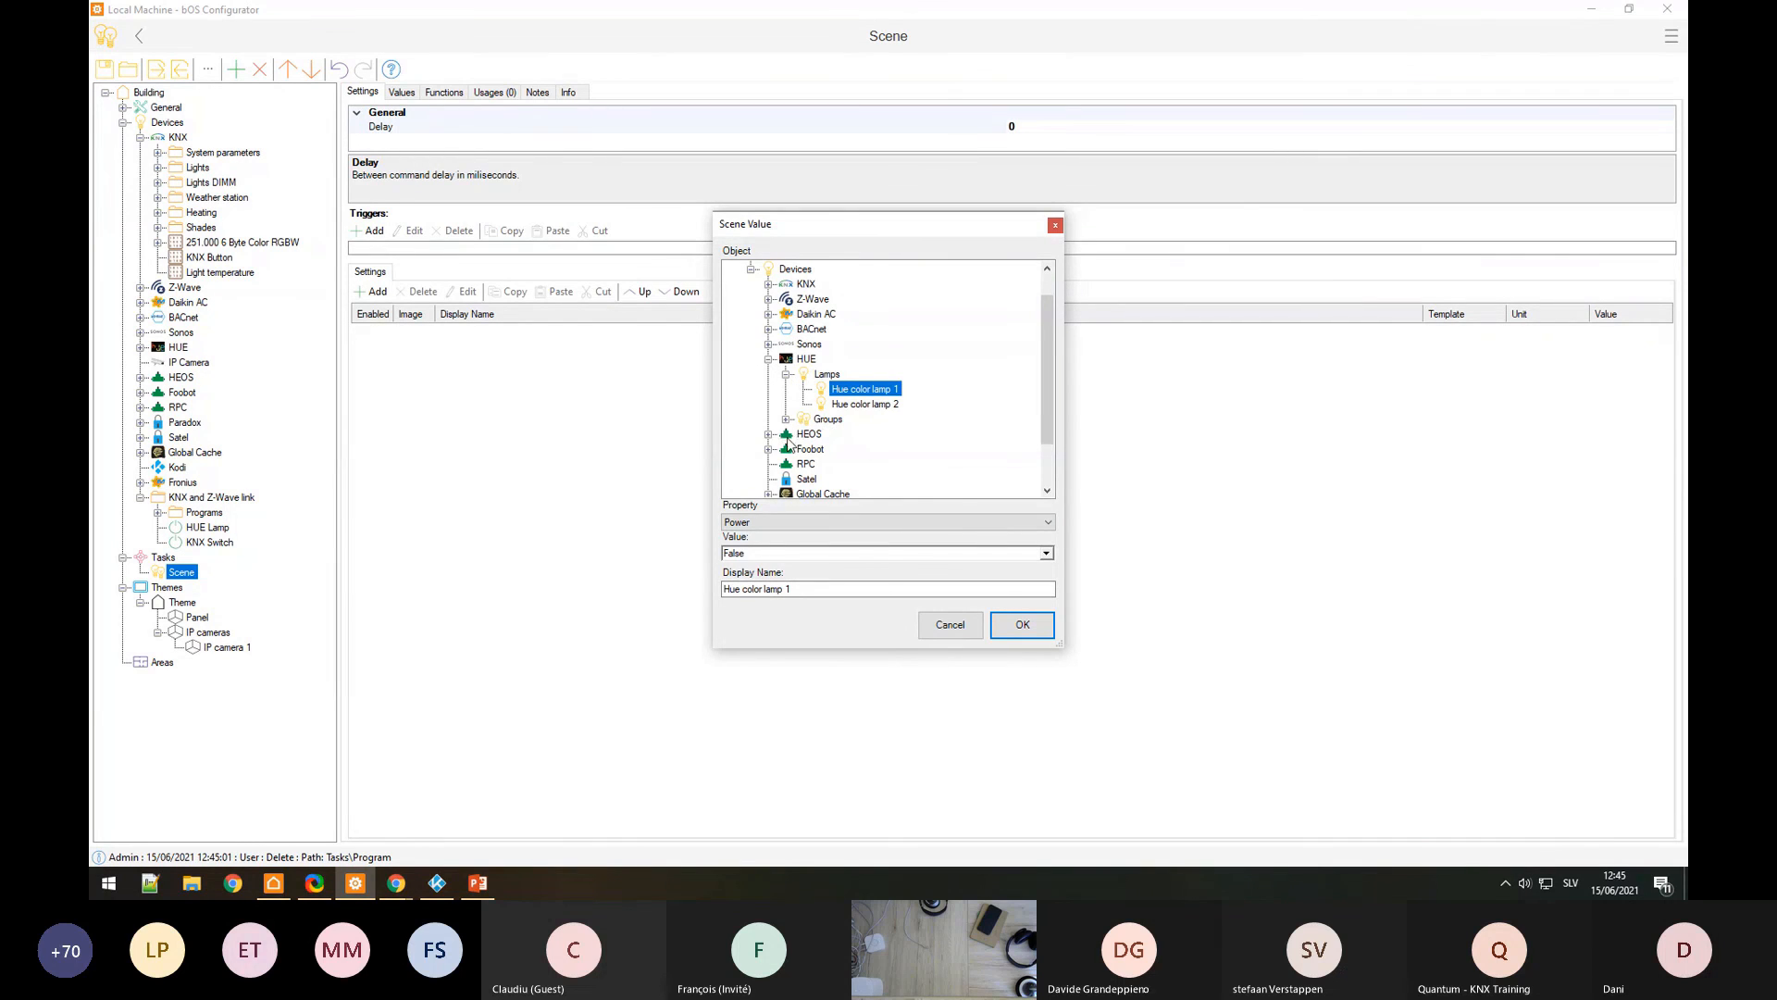
scroll(791, 444, down, 1)
scroll(824, 440, down, 1)
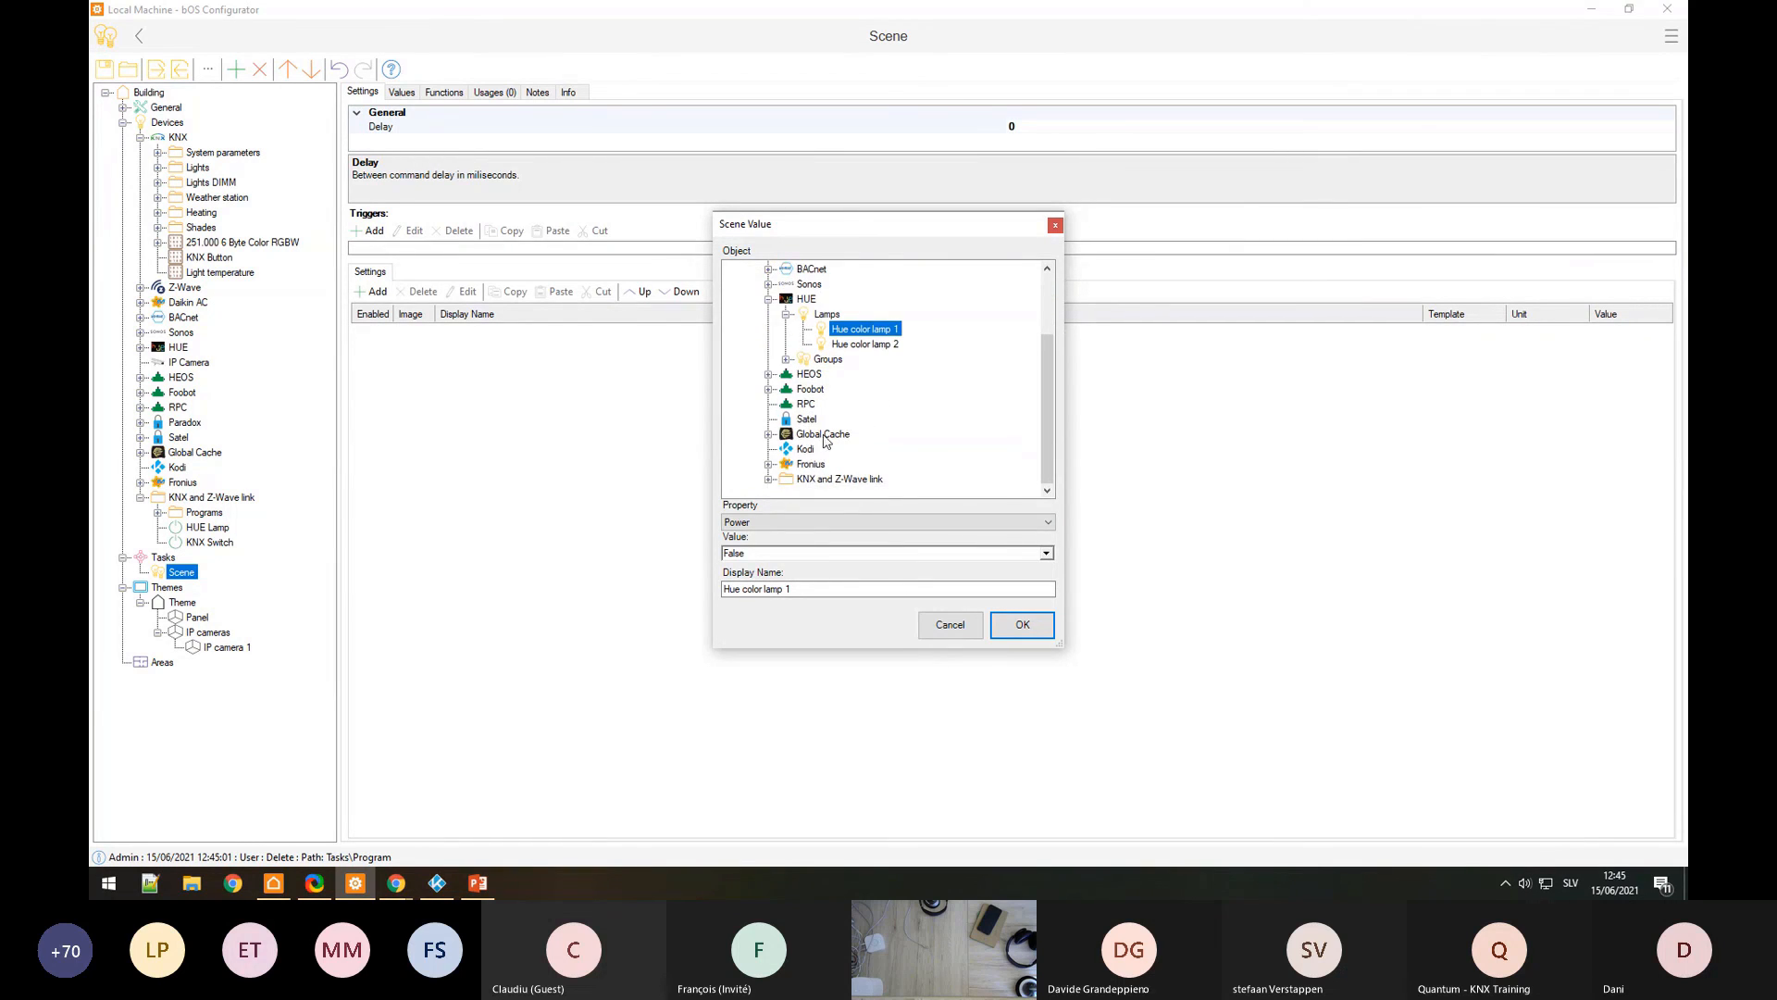
scroll(794, 428, up, 2)
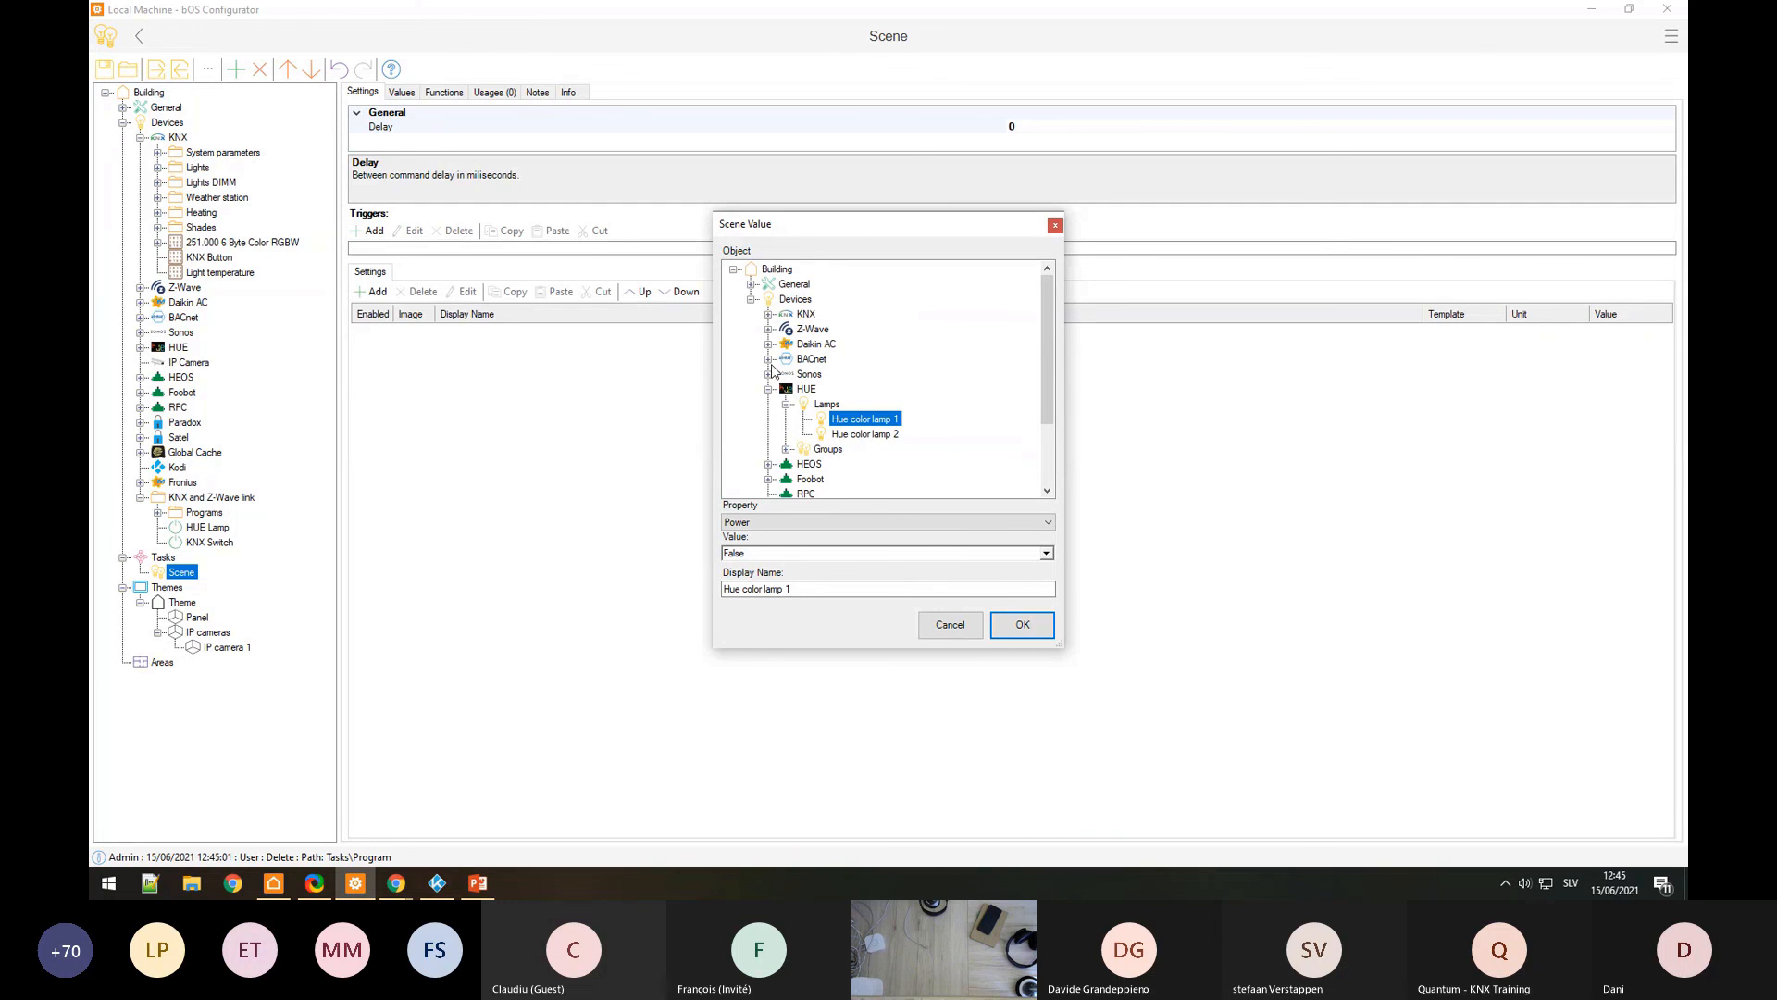
click(768, 374)
click(785, 389)
click(848, 404)
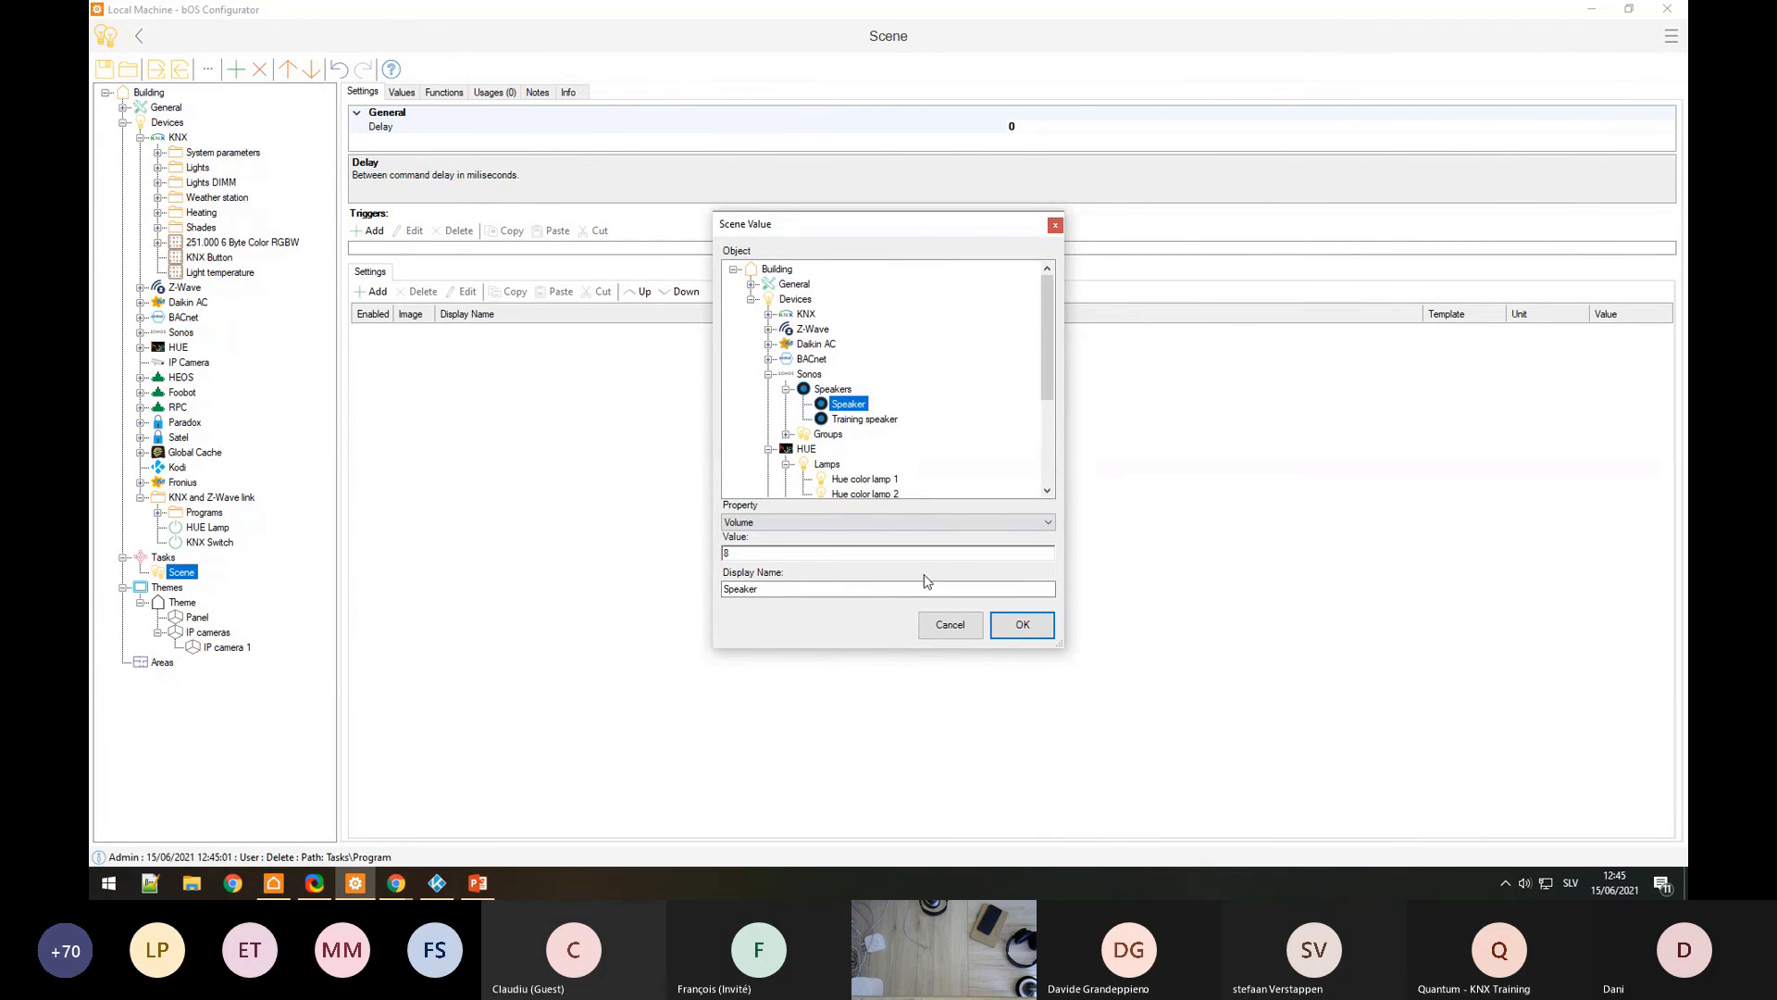
click(769, 525)
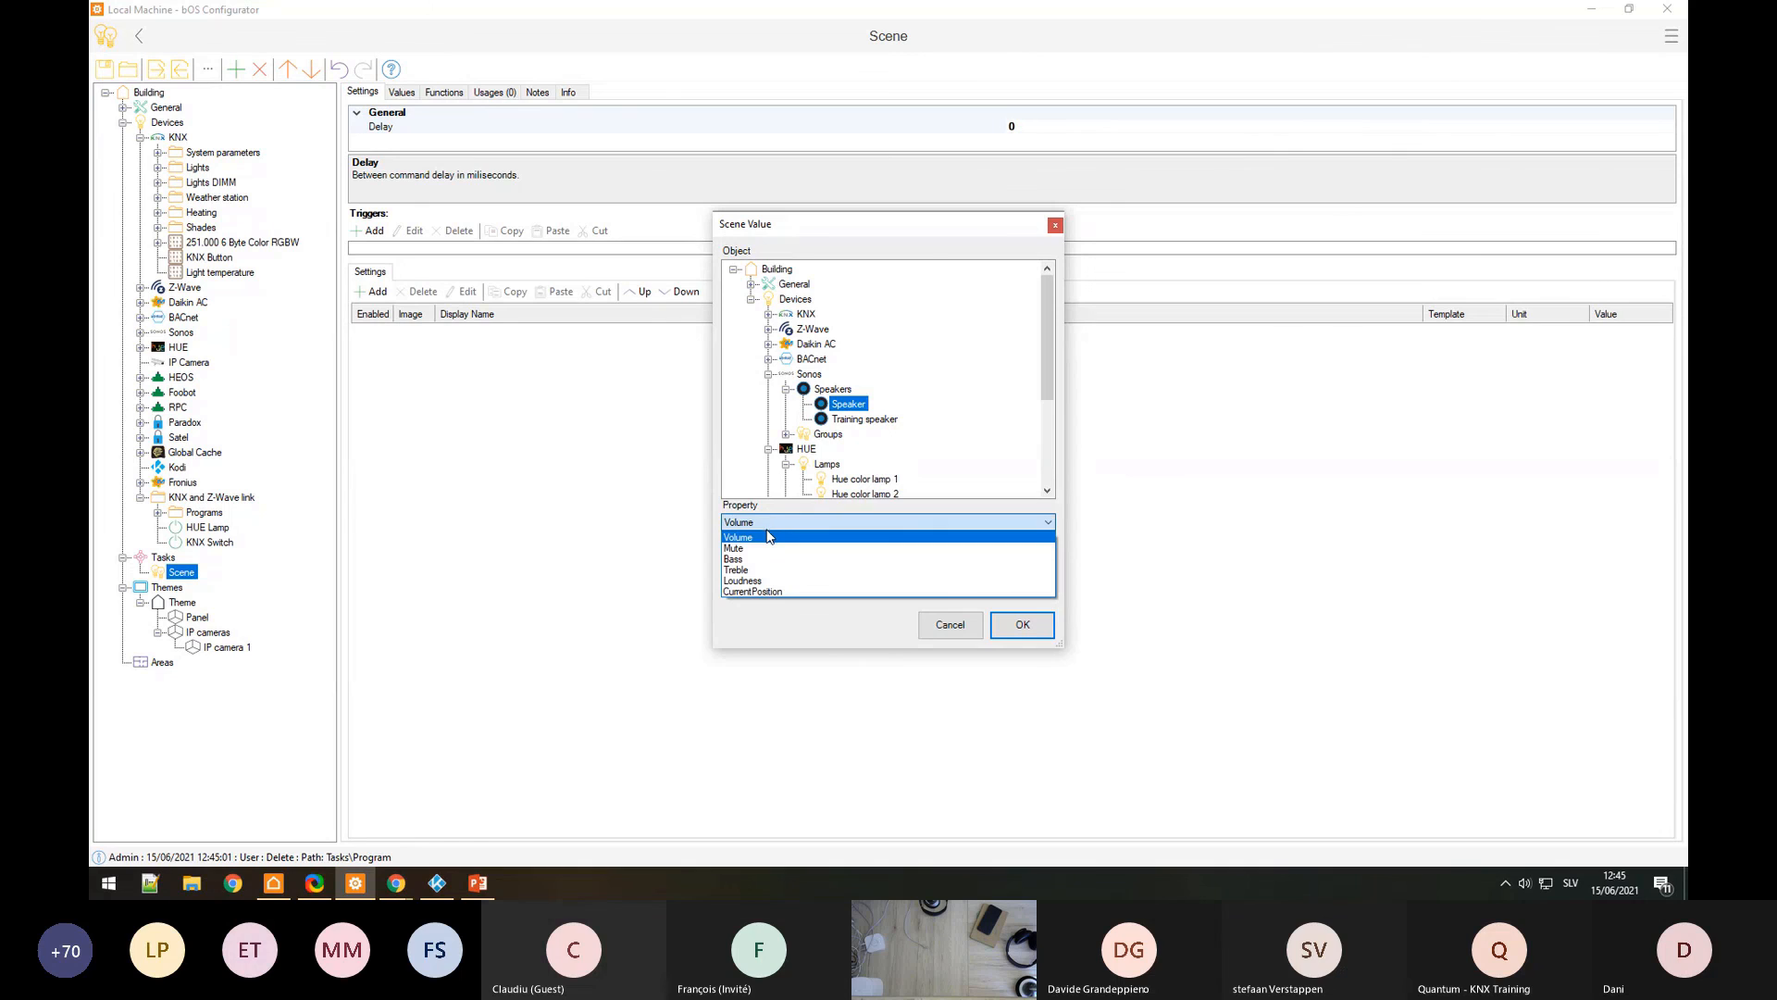
click(815, 617)
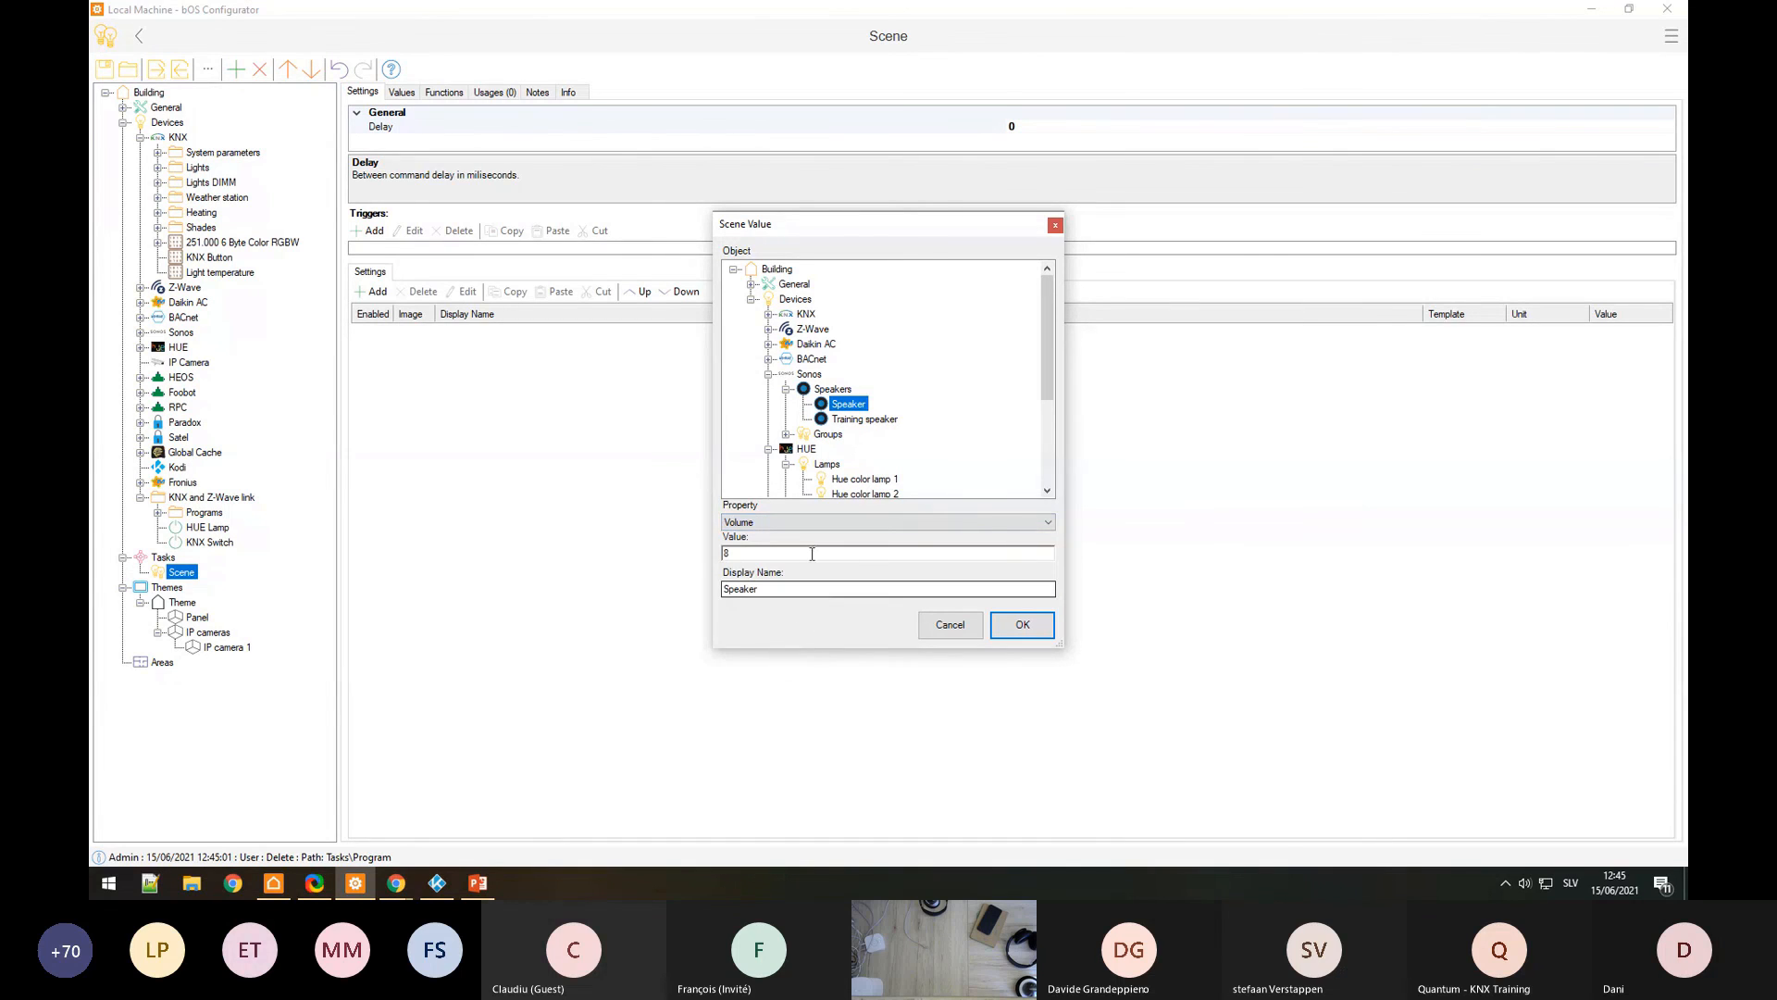
click(950, 625)
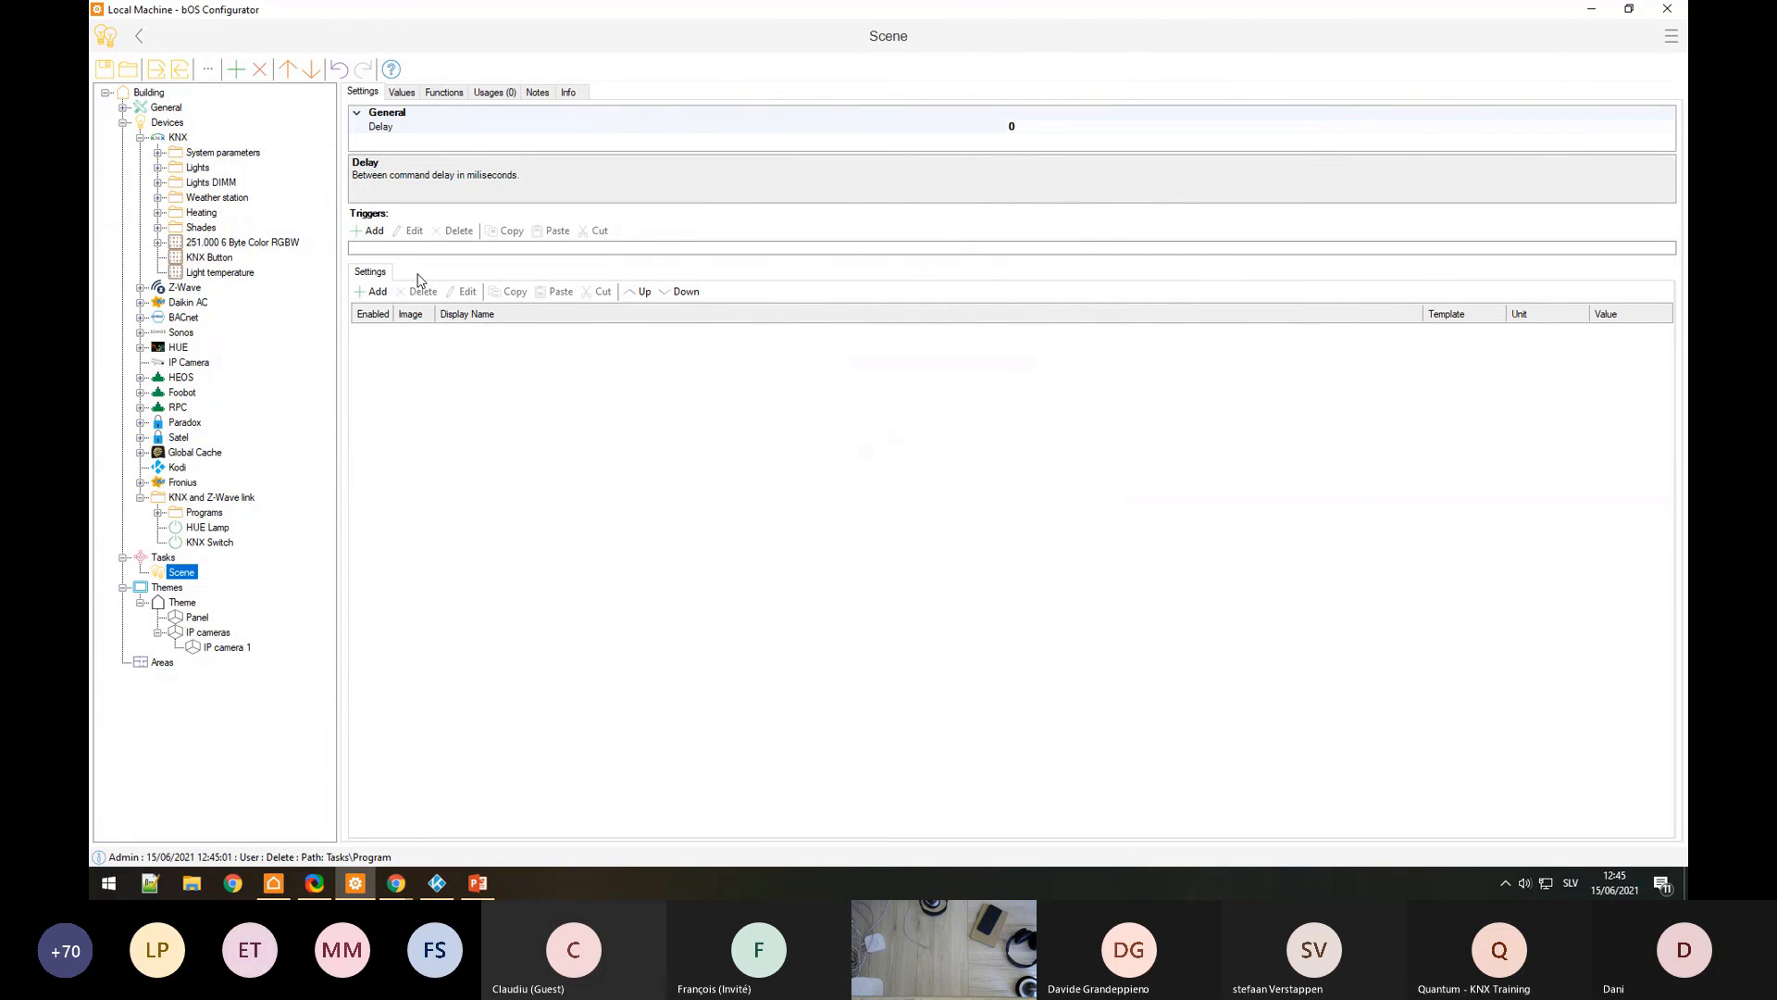
Step: Browse the Training speaker's properties for a Scene value, then cancel again
click(380, 292)
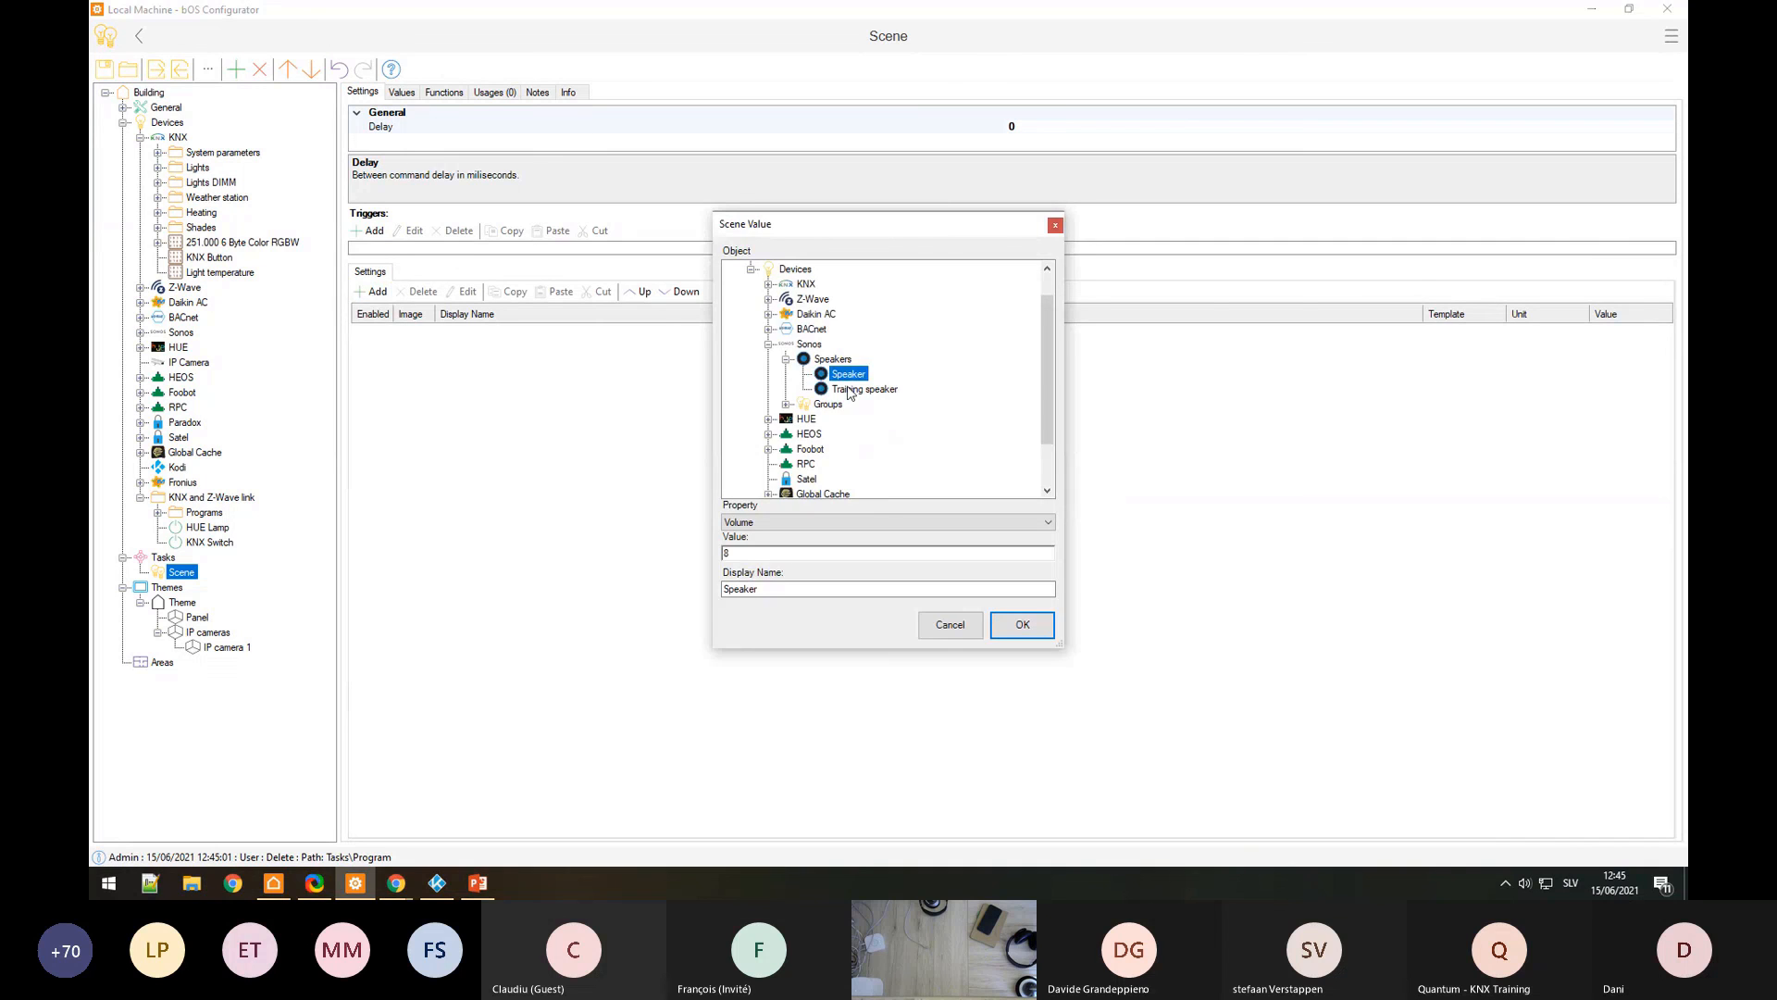
click(851, 389)
click(848, 374)
click(807, 523)
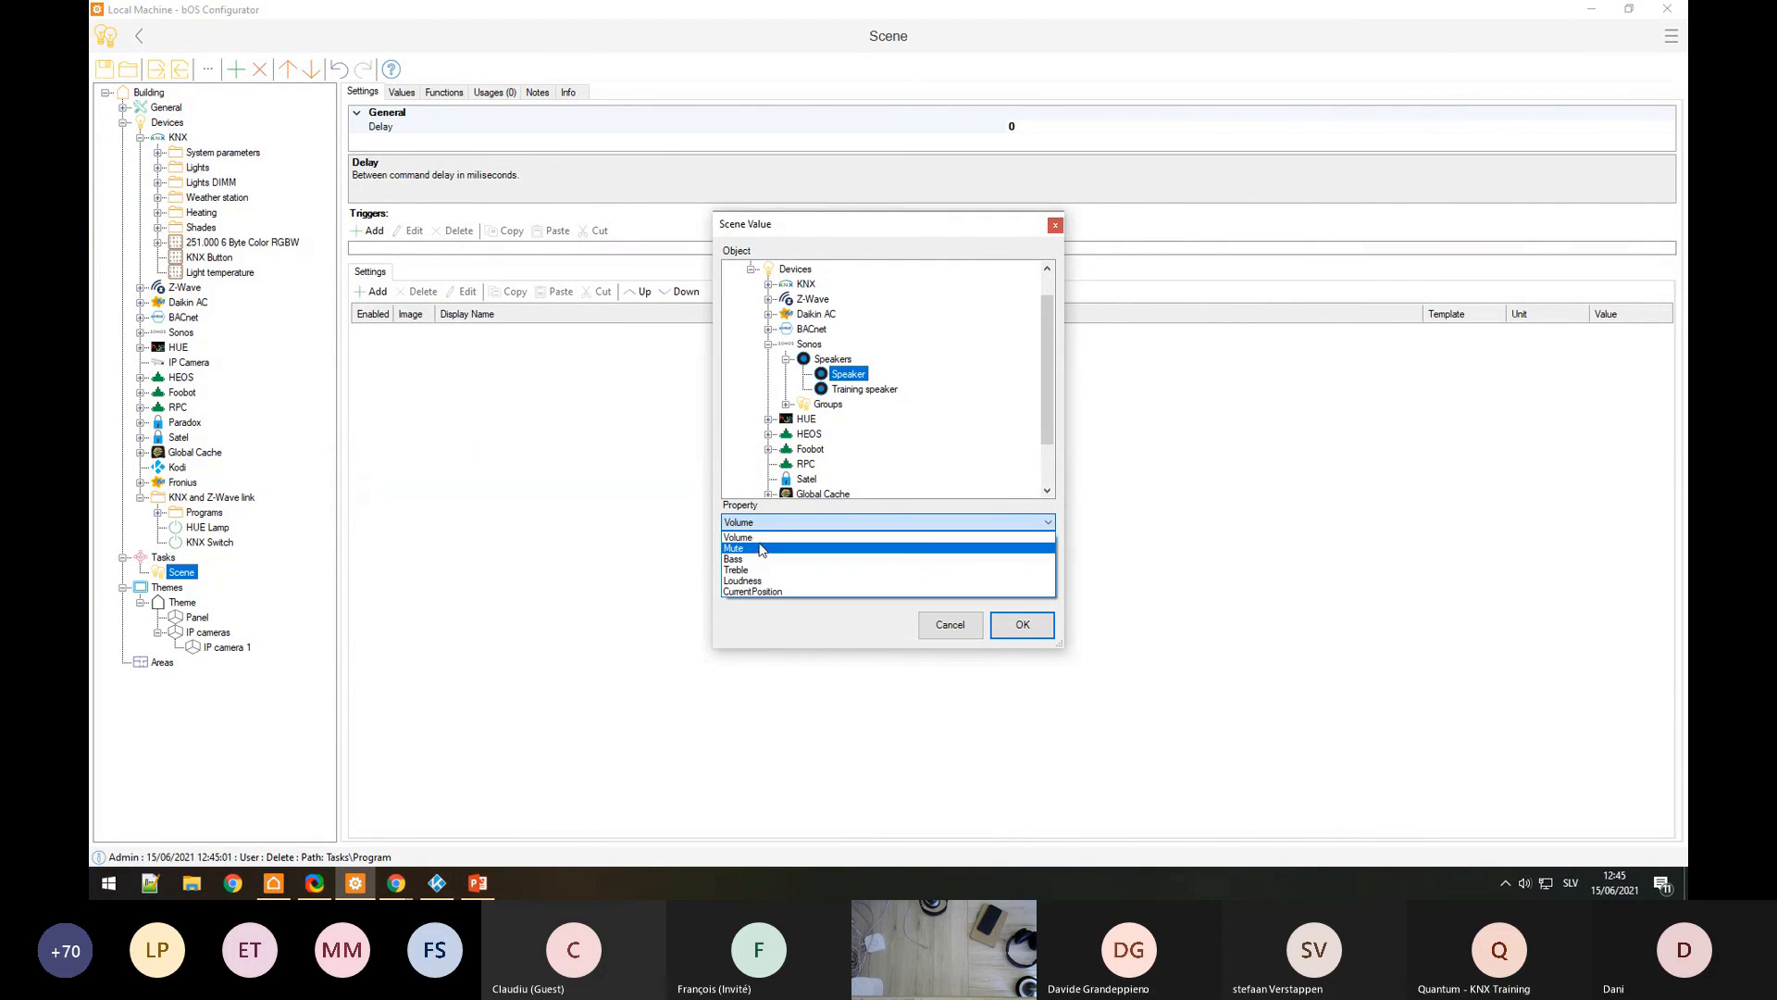
click(766, 546)
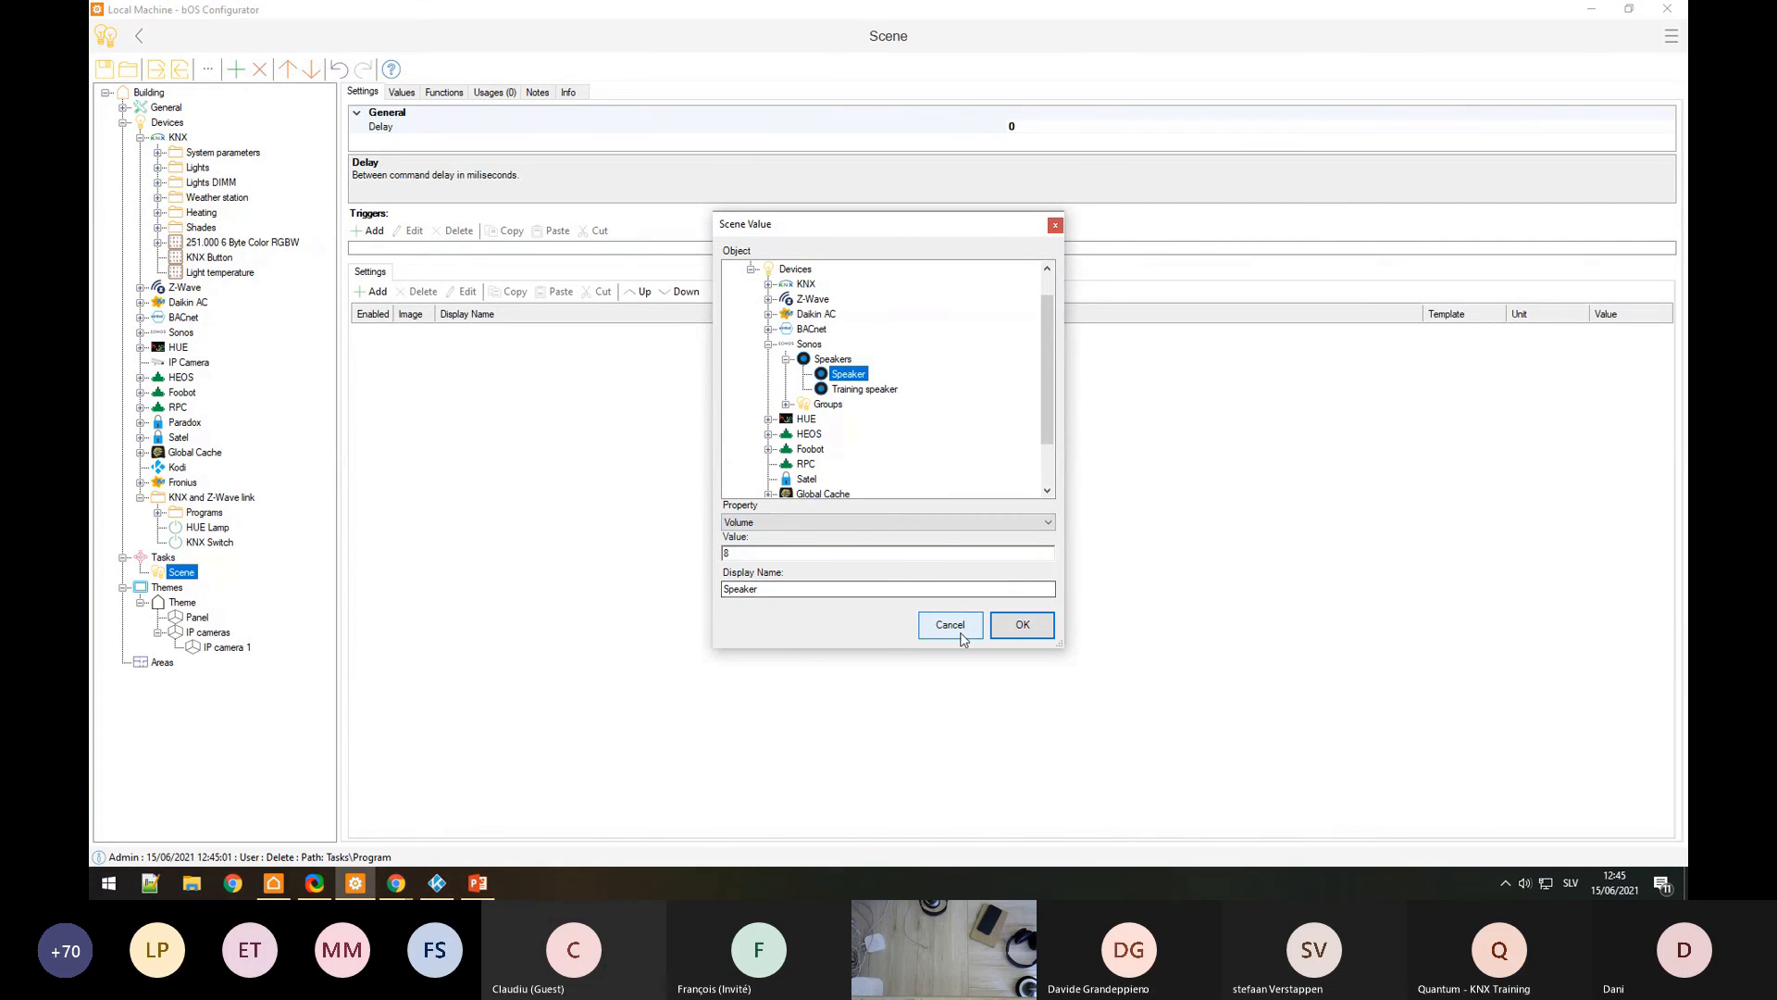
click(967, 627)
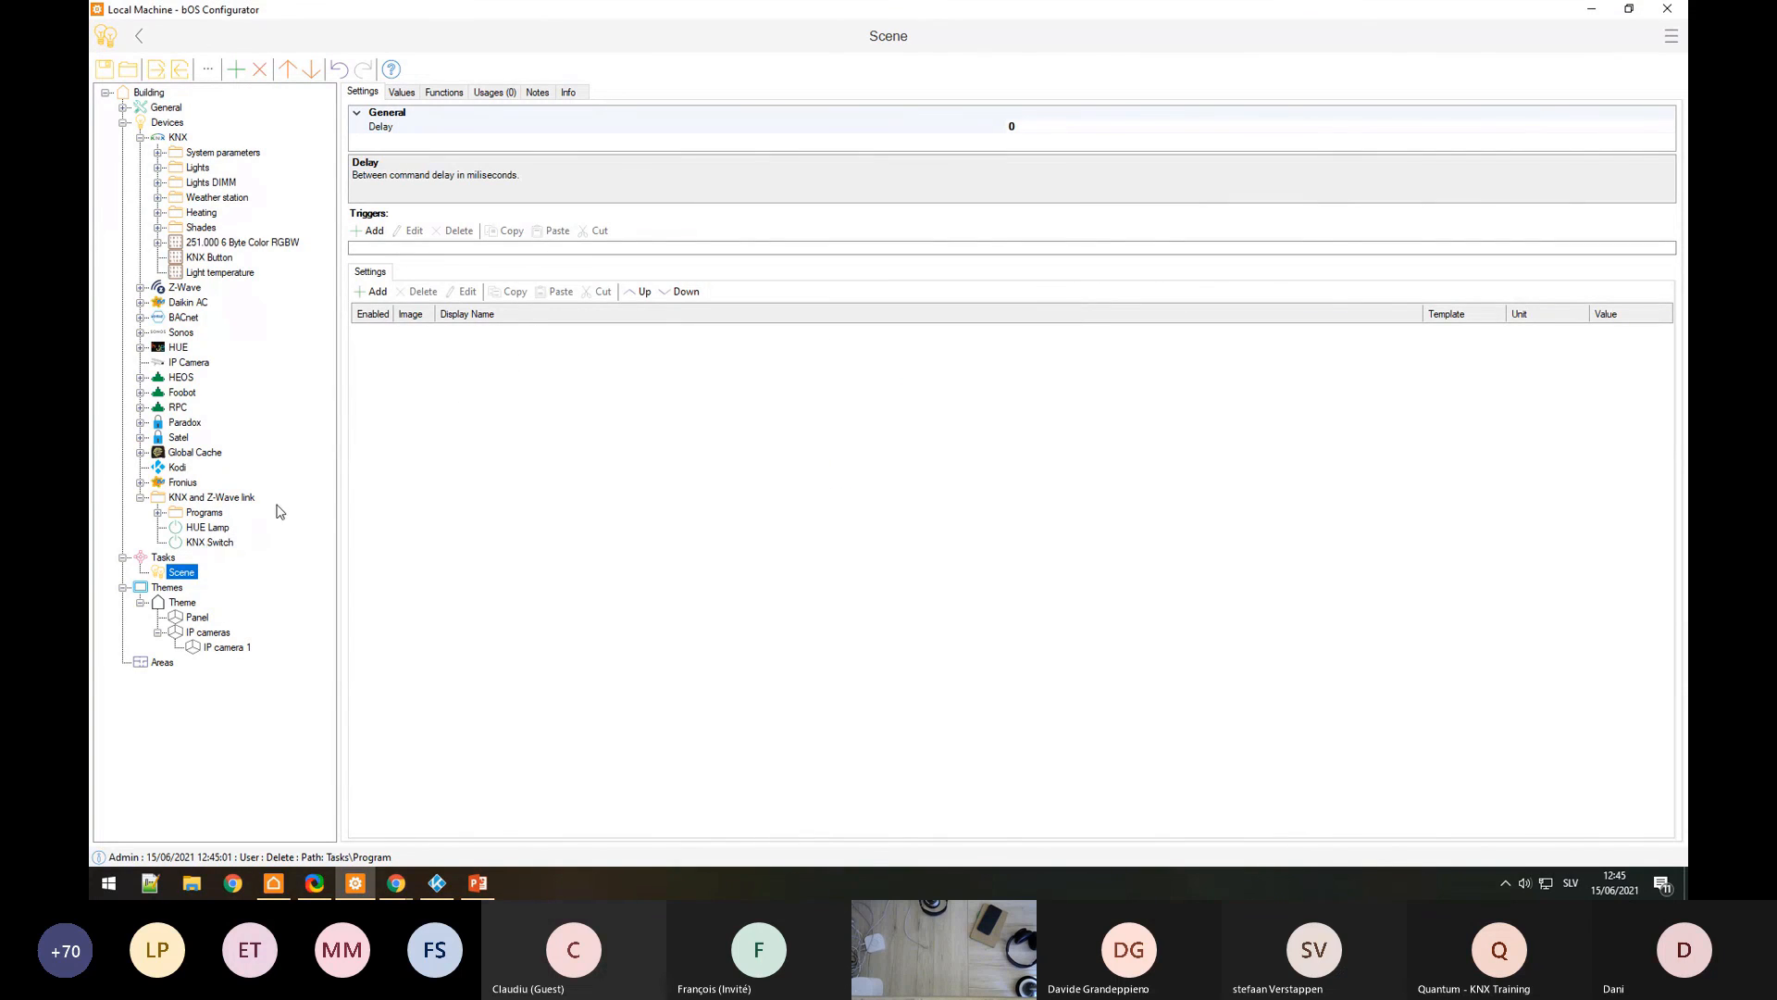
Step: Create a new Program task and start adding a Run command
right_click(179, 562)
click(221, 497)
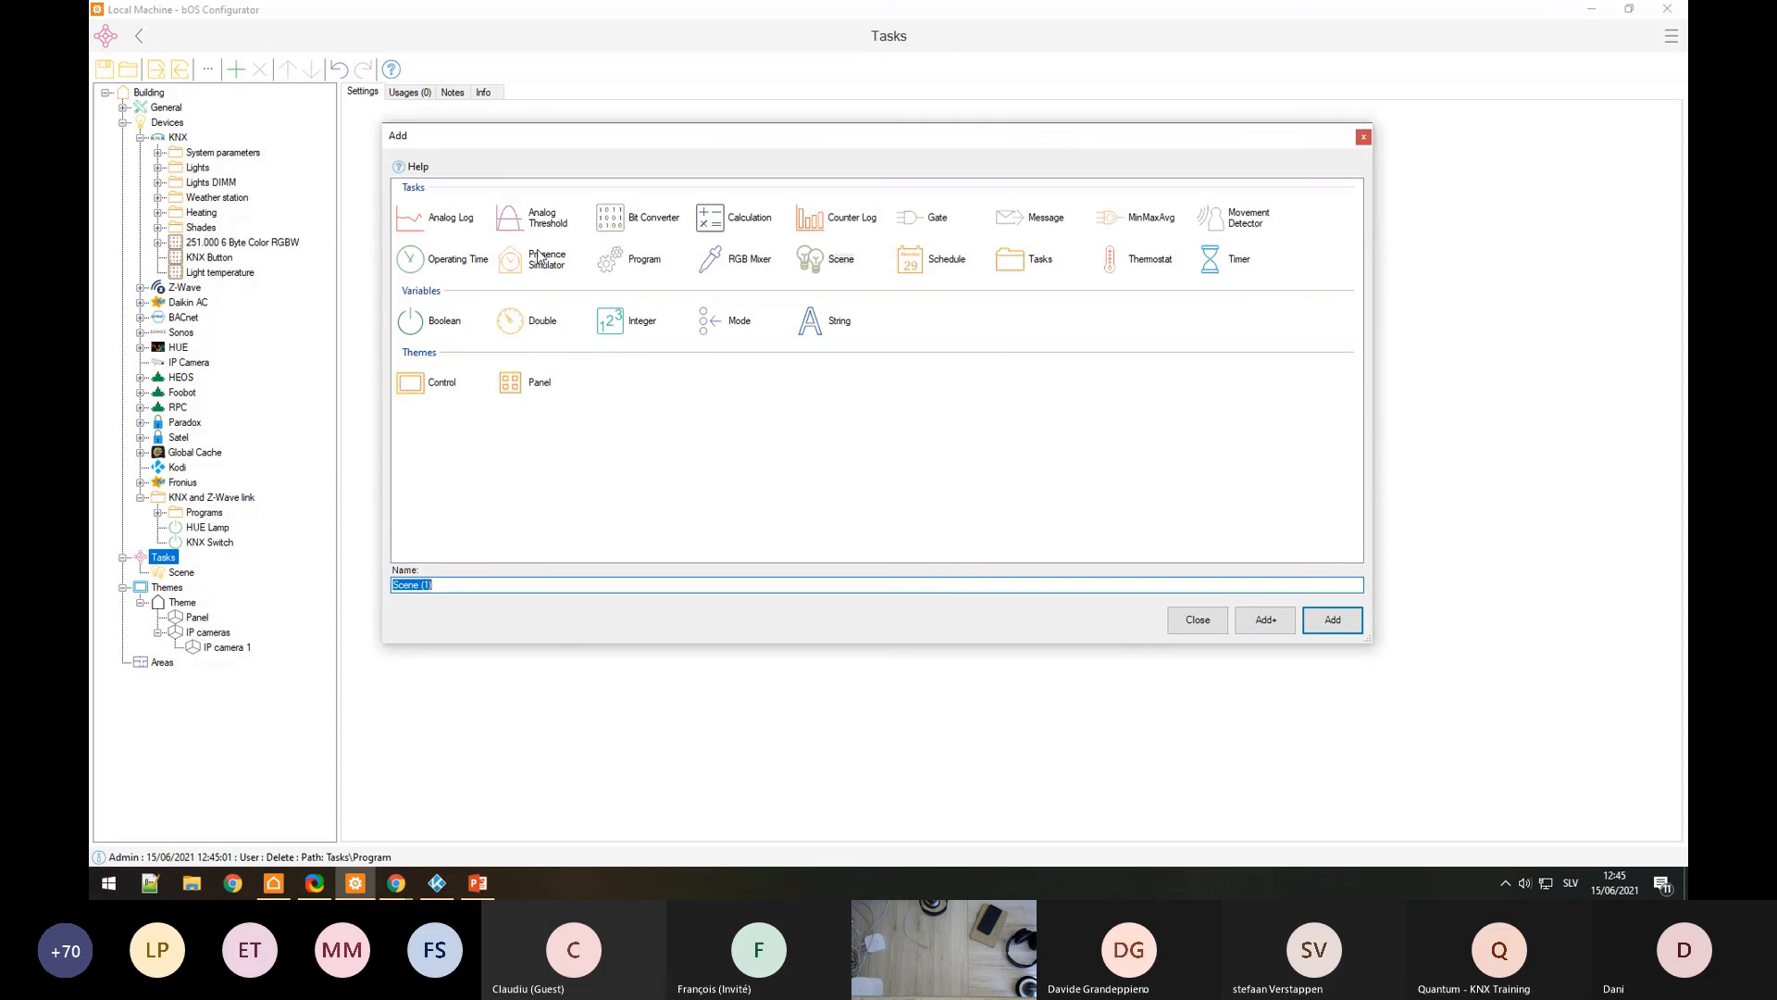
click(647, 263)
double_click(651, 267)
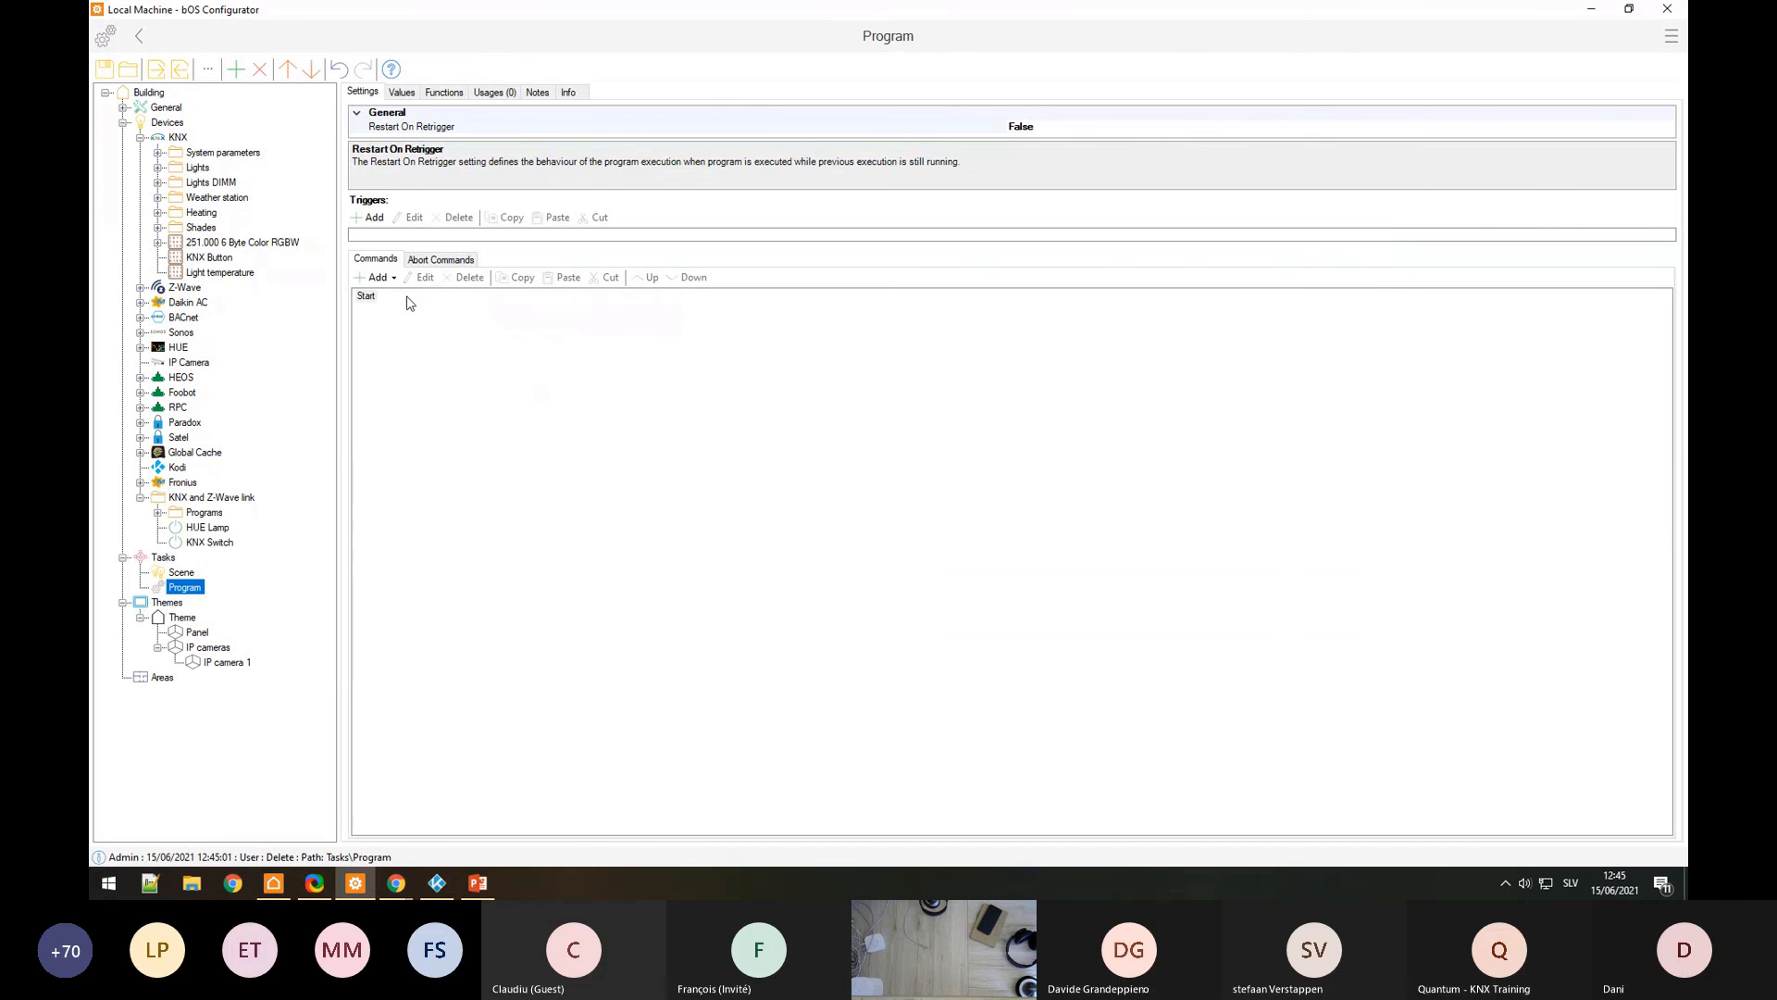
click(376, 277)
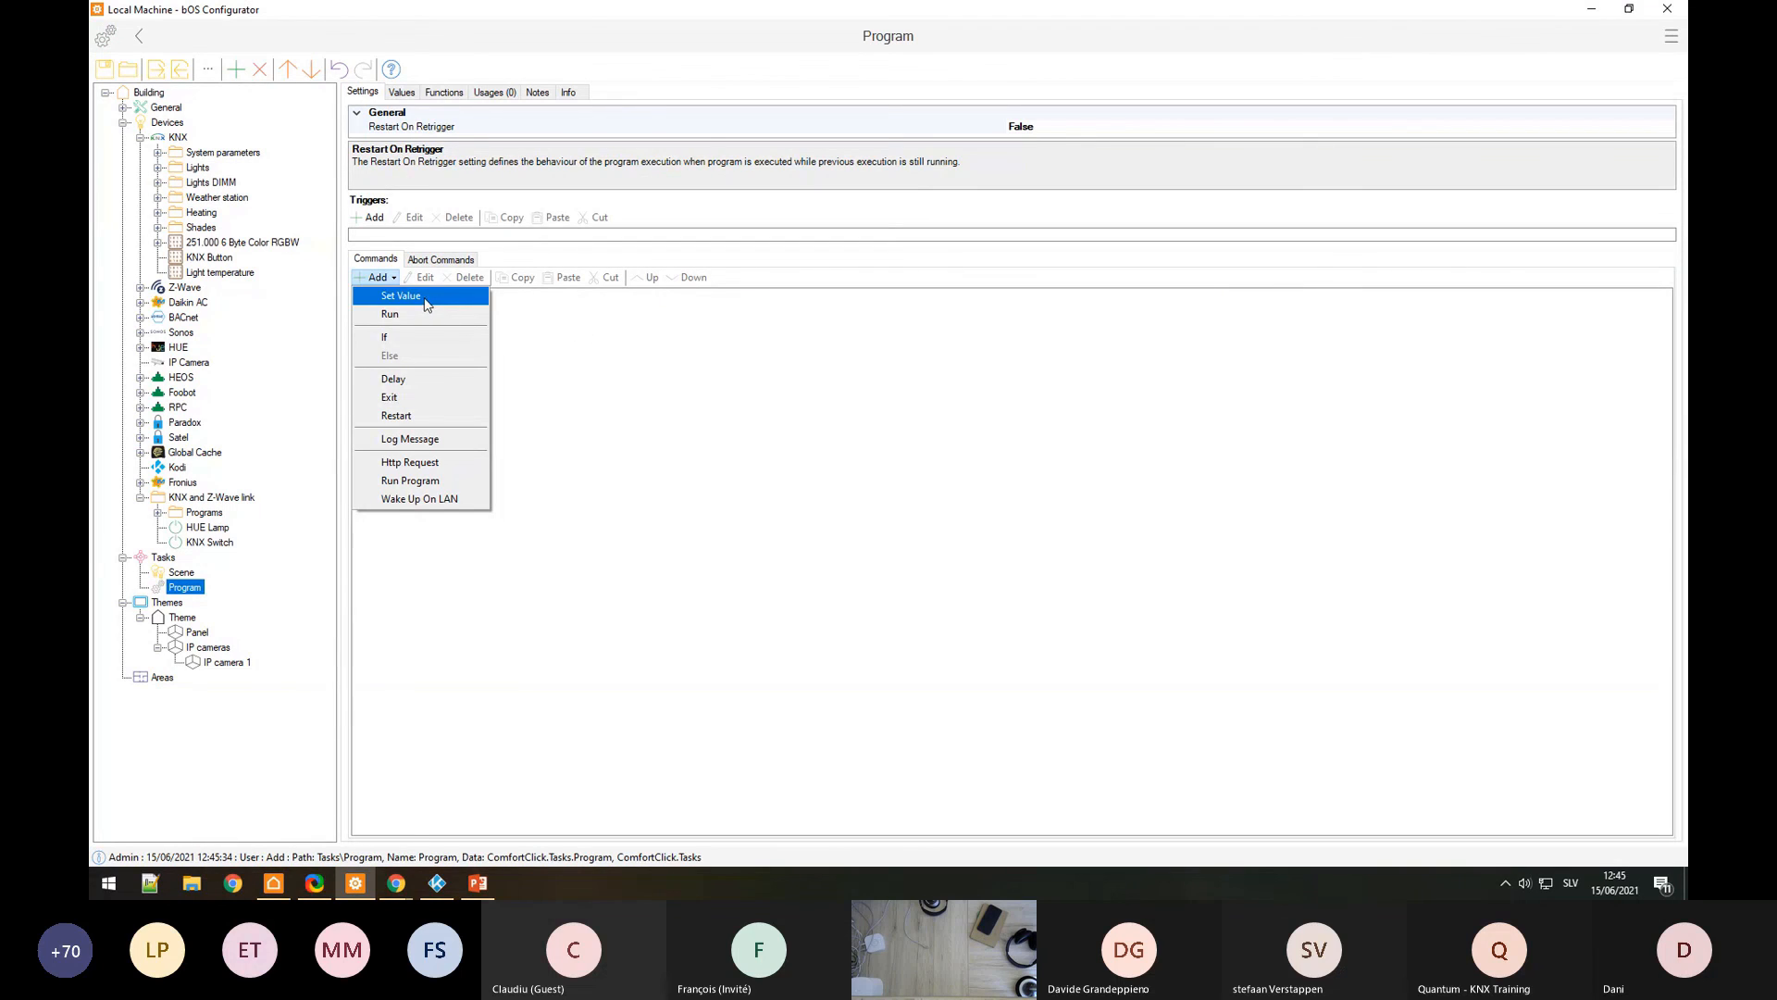
click(462, 314)
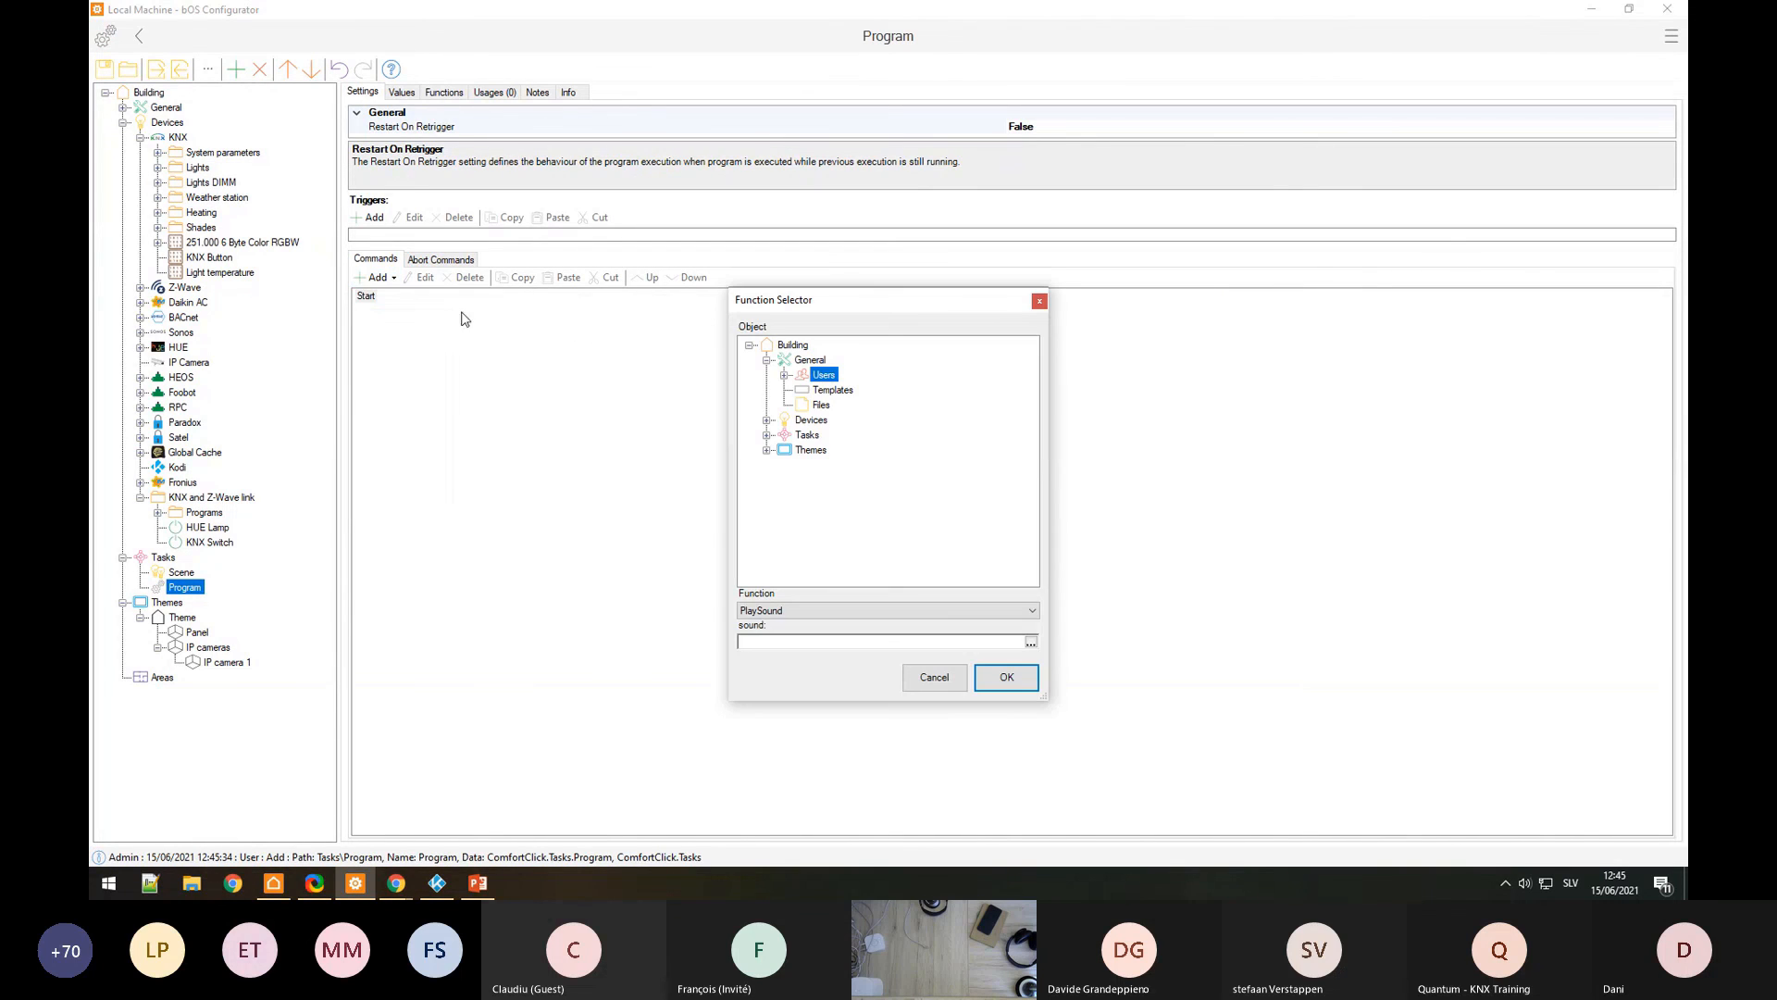
Step: Set the command to Sonos Speaker PlayFavourite with favourite name Party
click(767, 420)
click(784, 419)
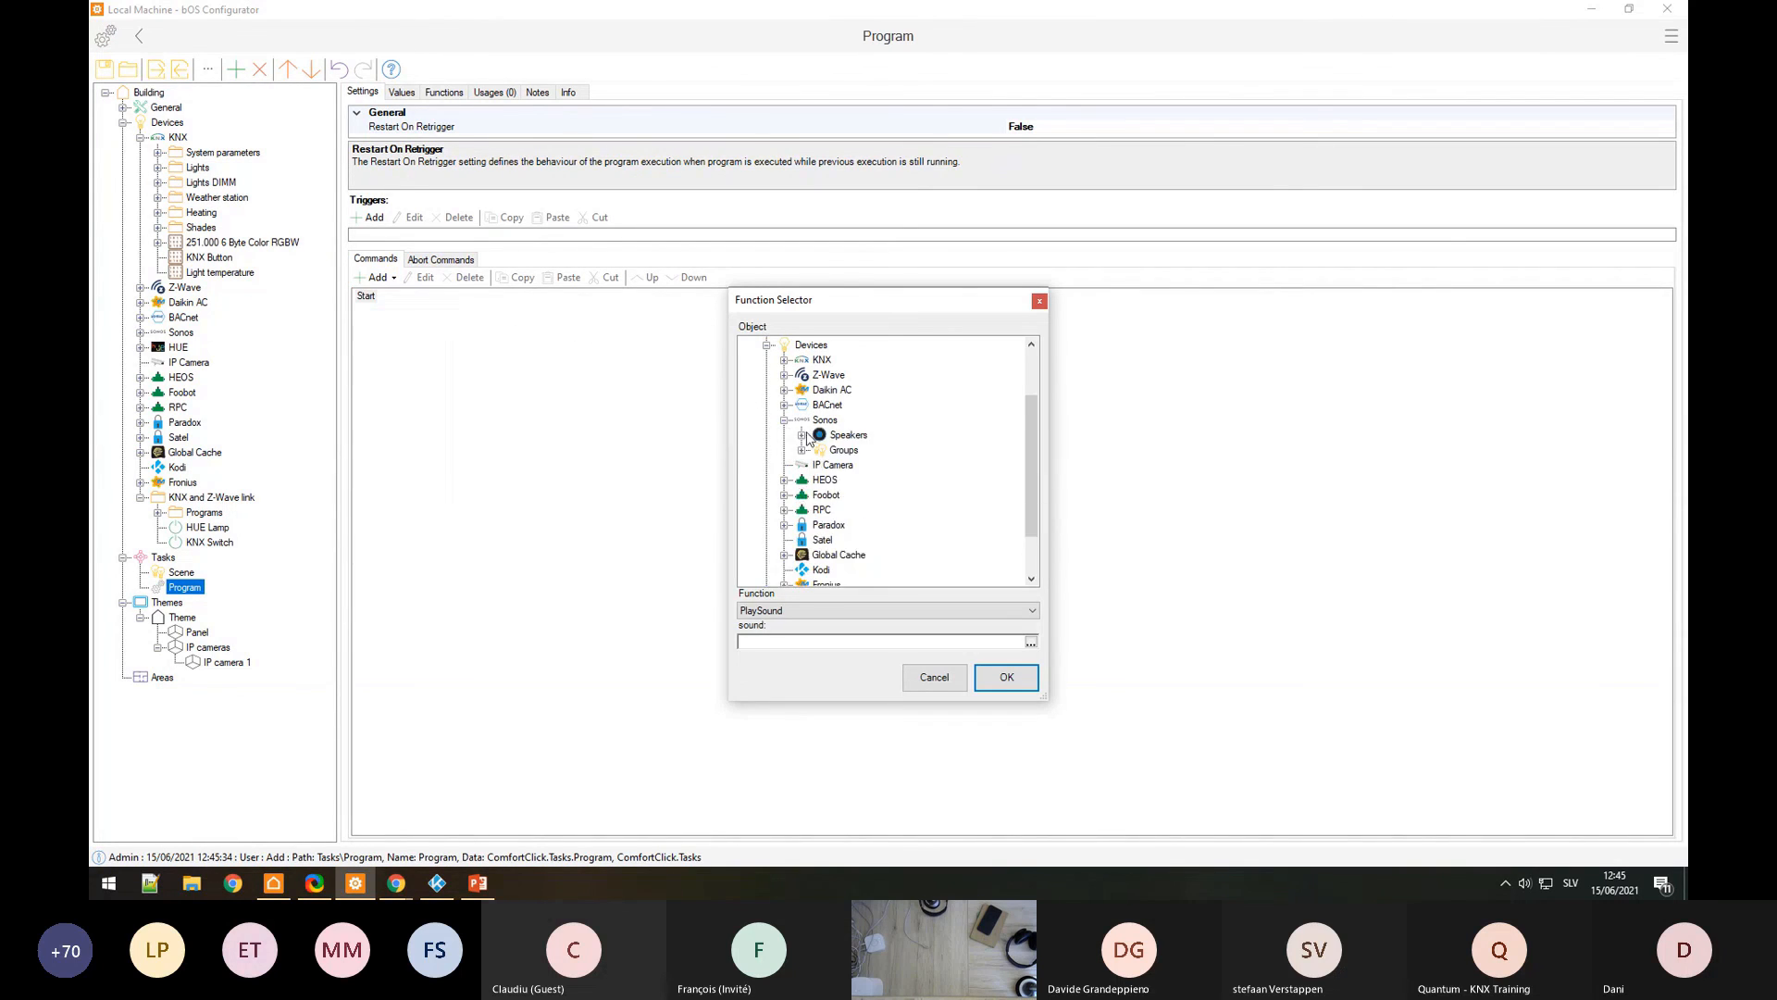
click(802, 434)
click(863, 449)
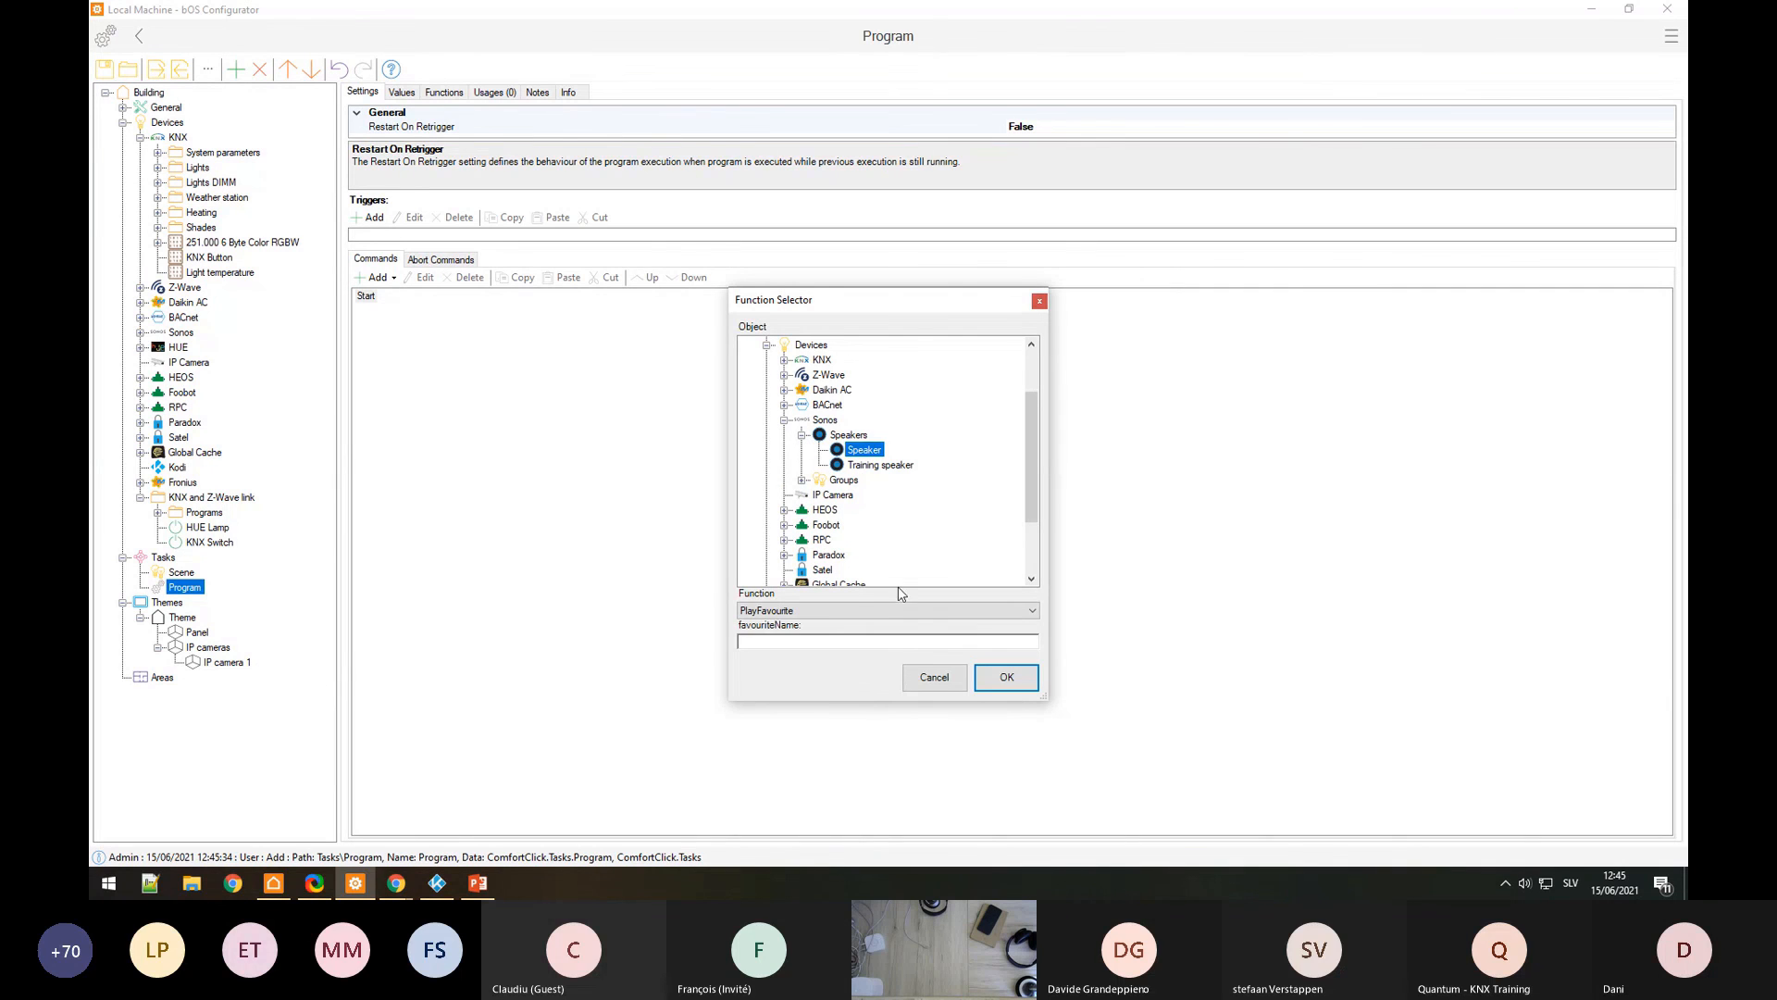
click(832, 610)
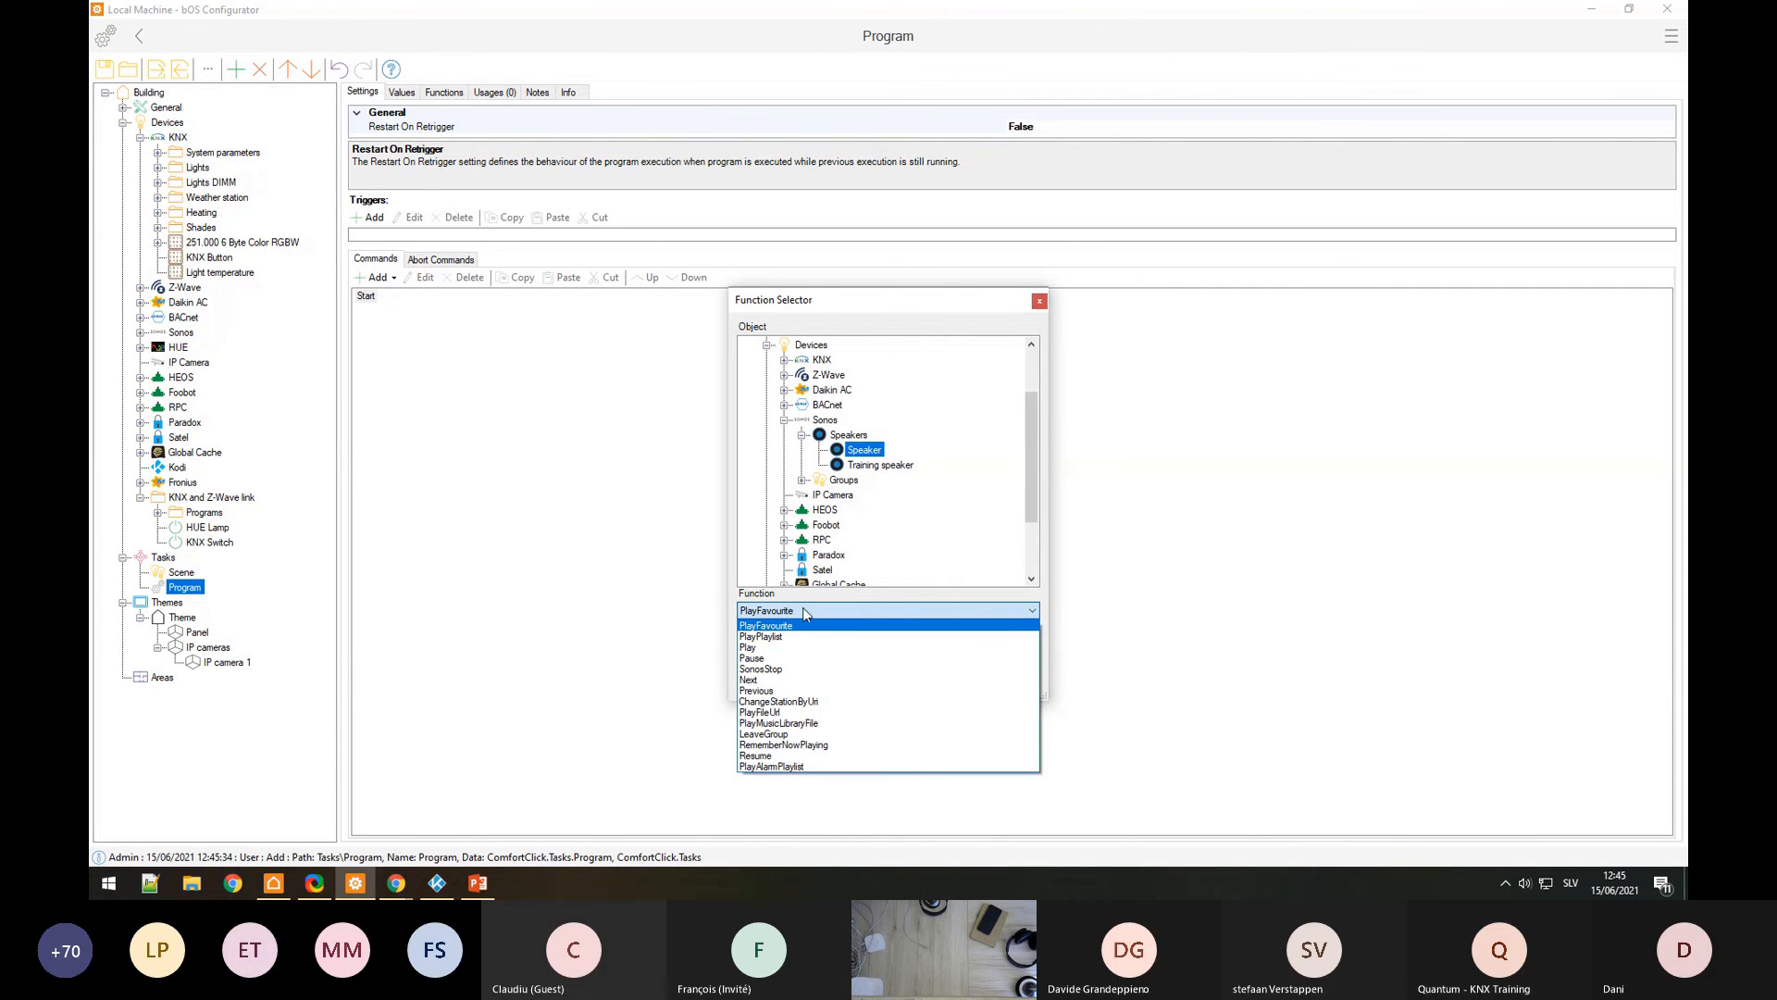
click(812, 726)
click(814, 614)
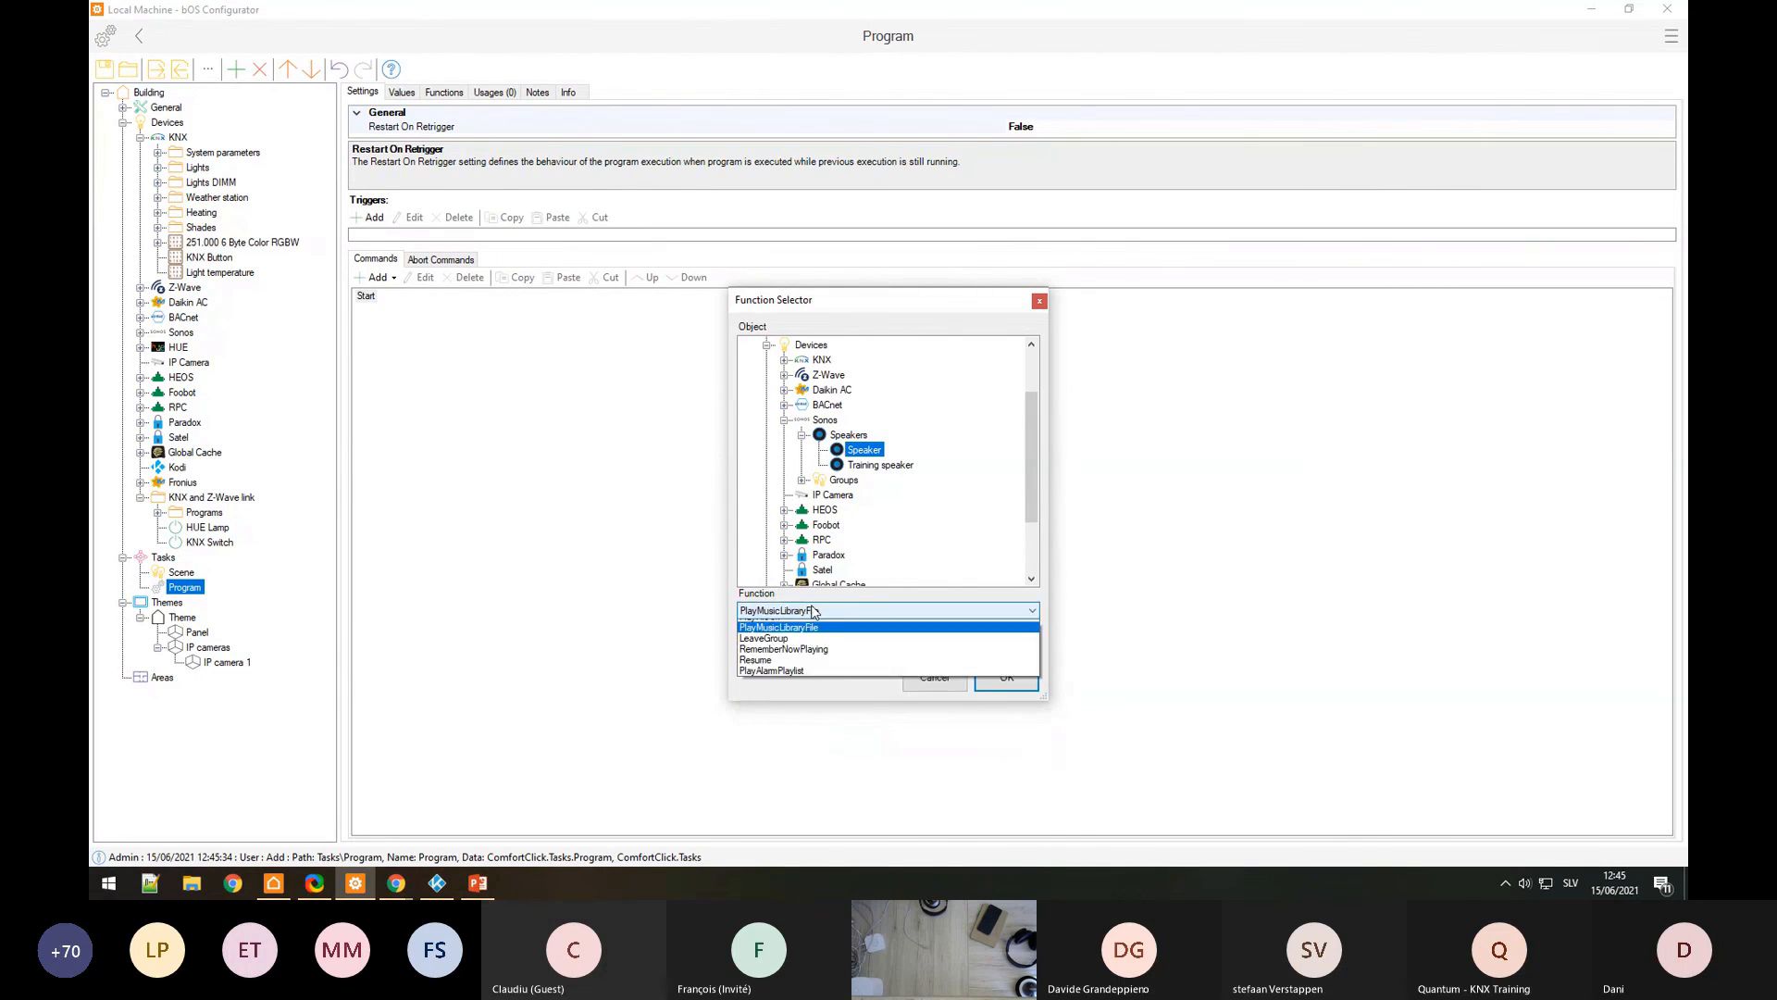
click(801, 627)
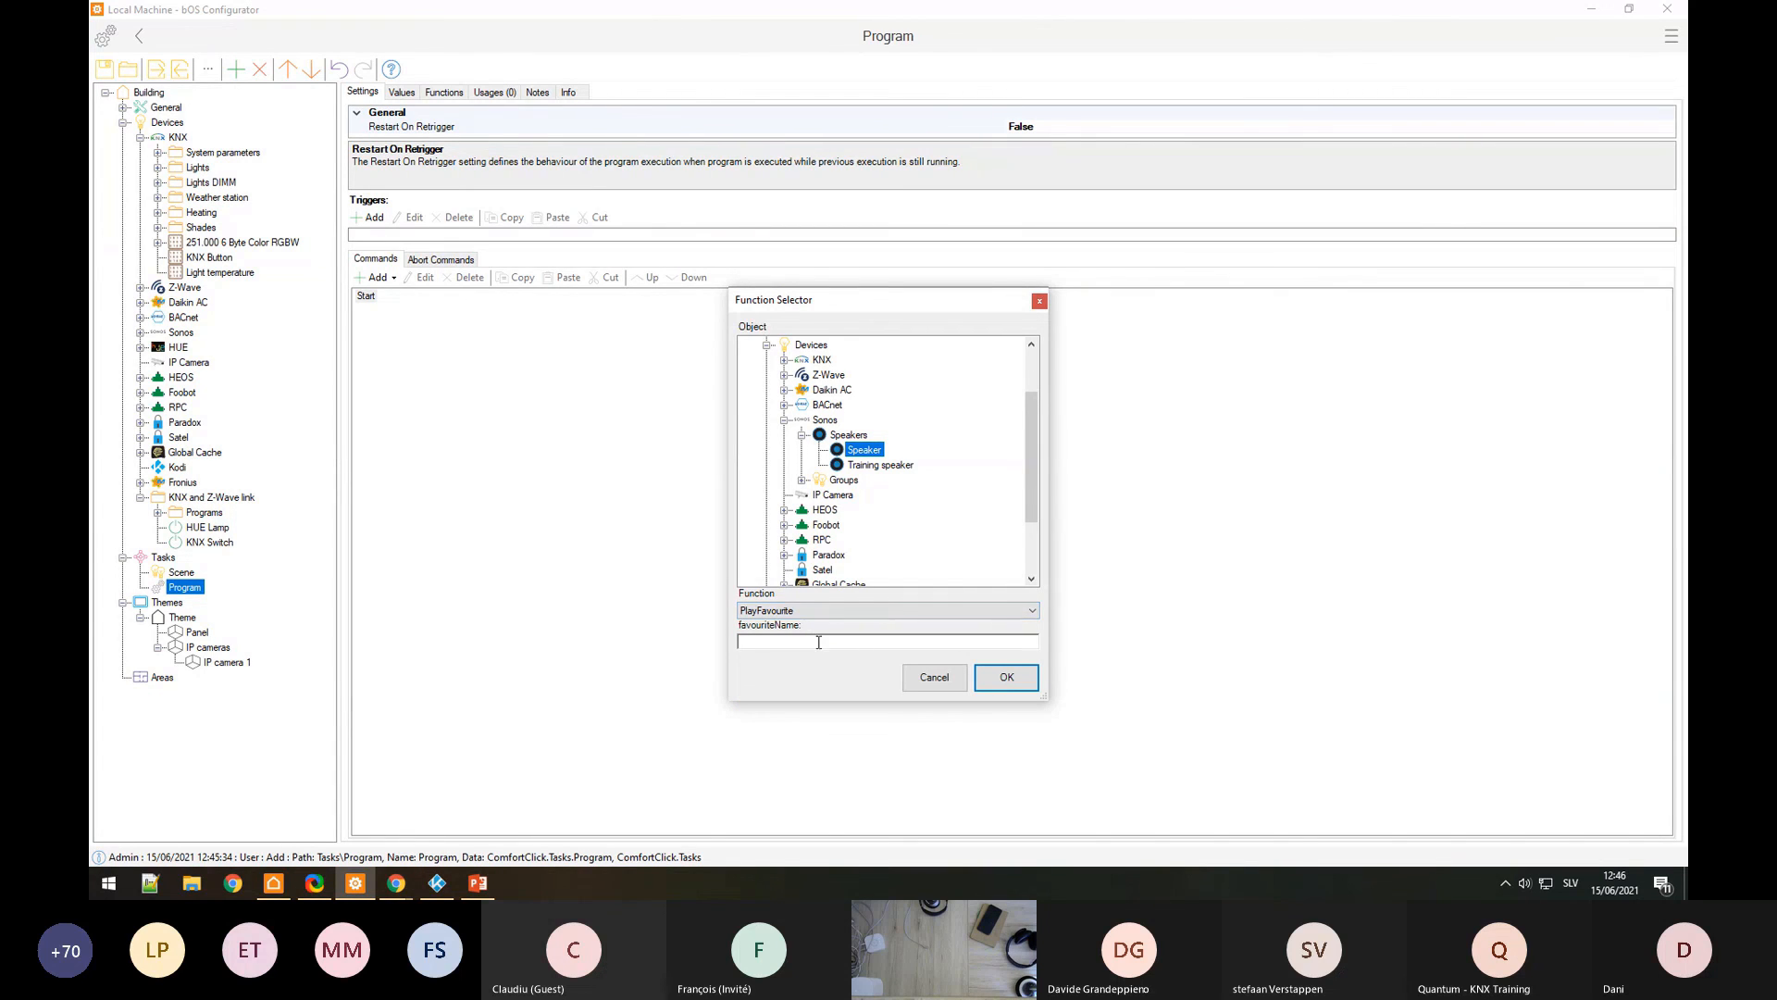
click(825, 641)
click(990, 676)
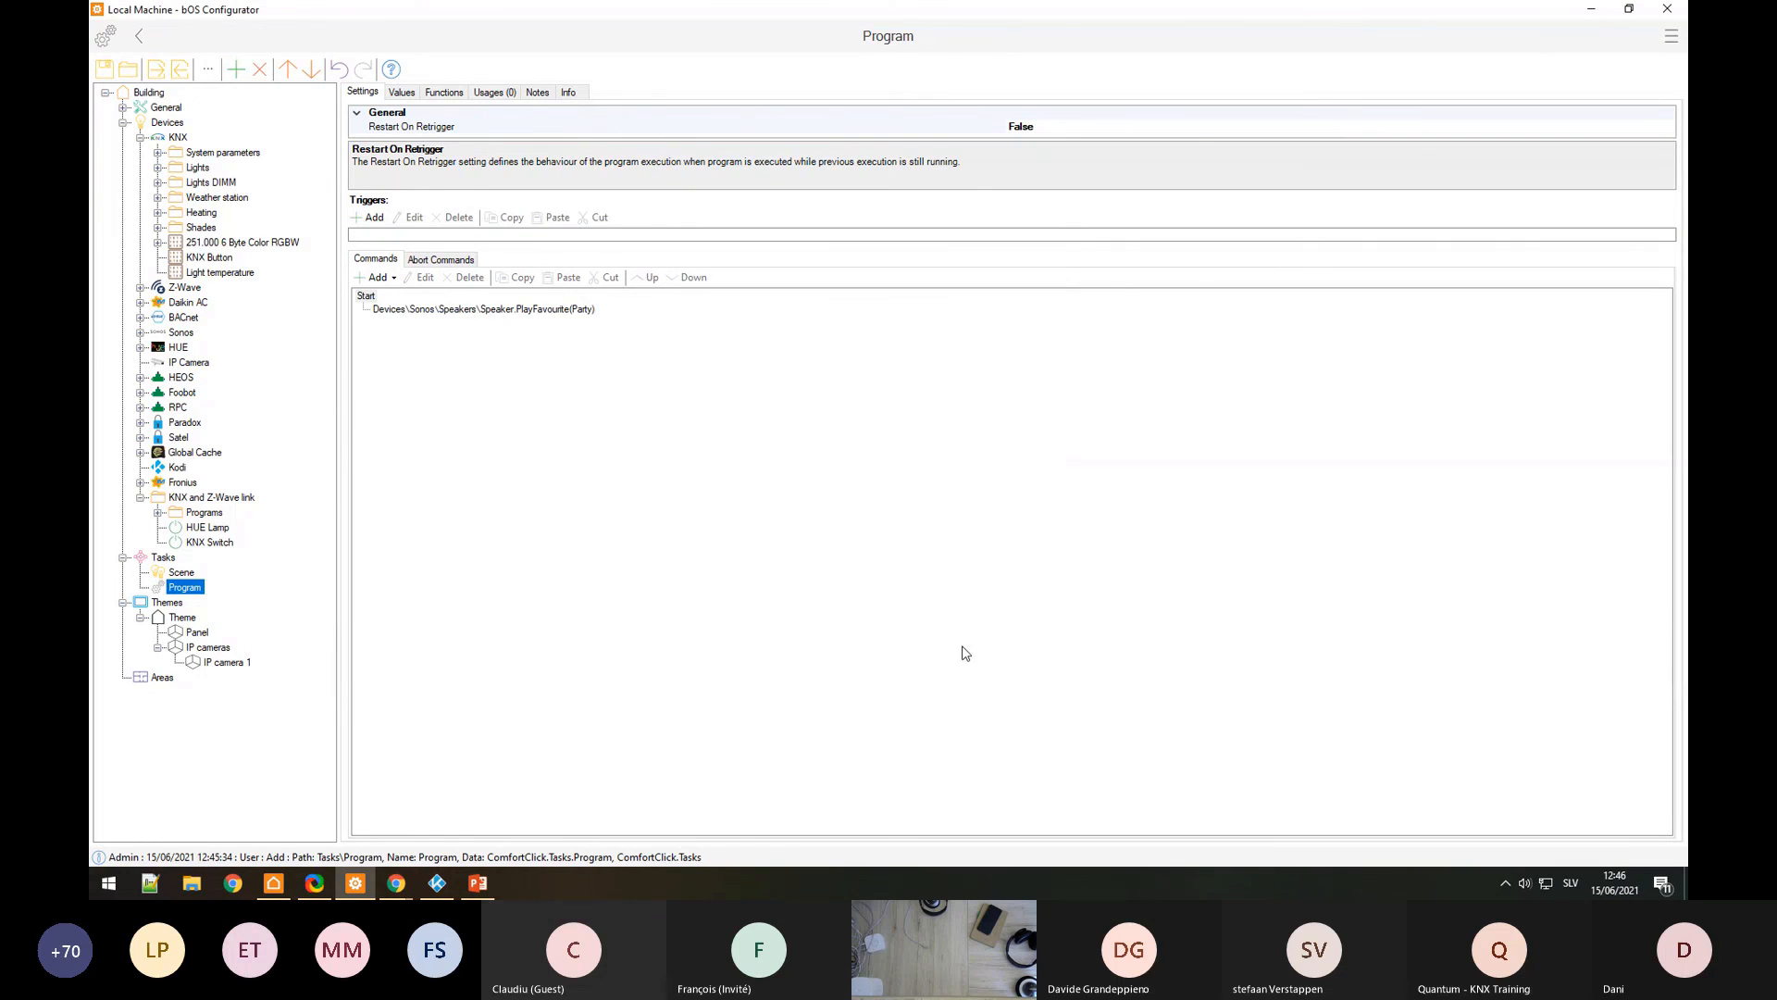
Step: Look through the Scene and Program tasks, closing the Add dialog without adding anything
click(183, 574)
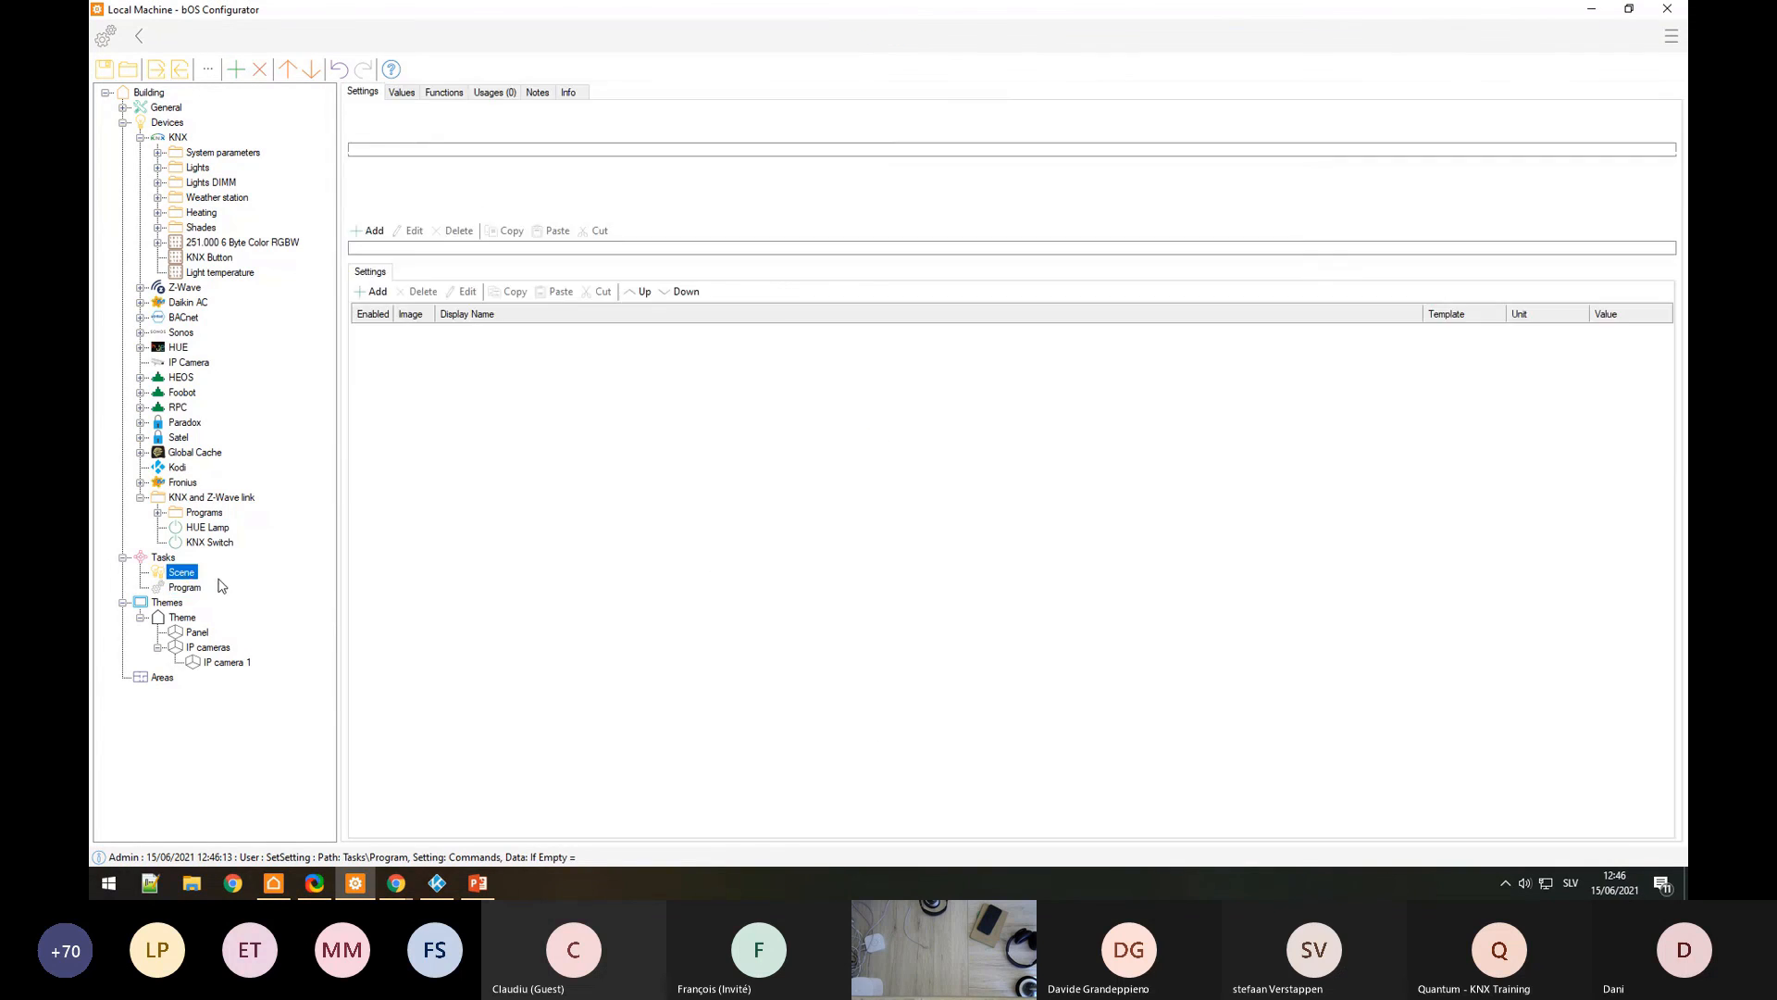
click(164, 559)
right_click(164, 562)
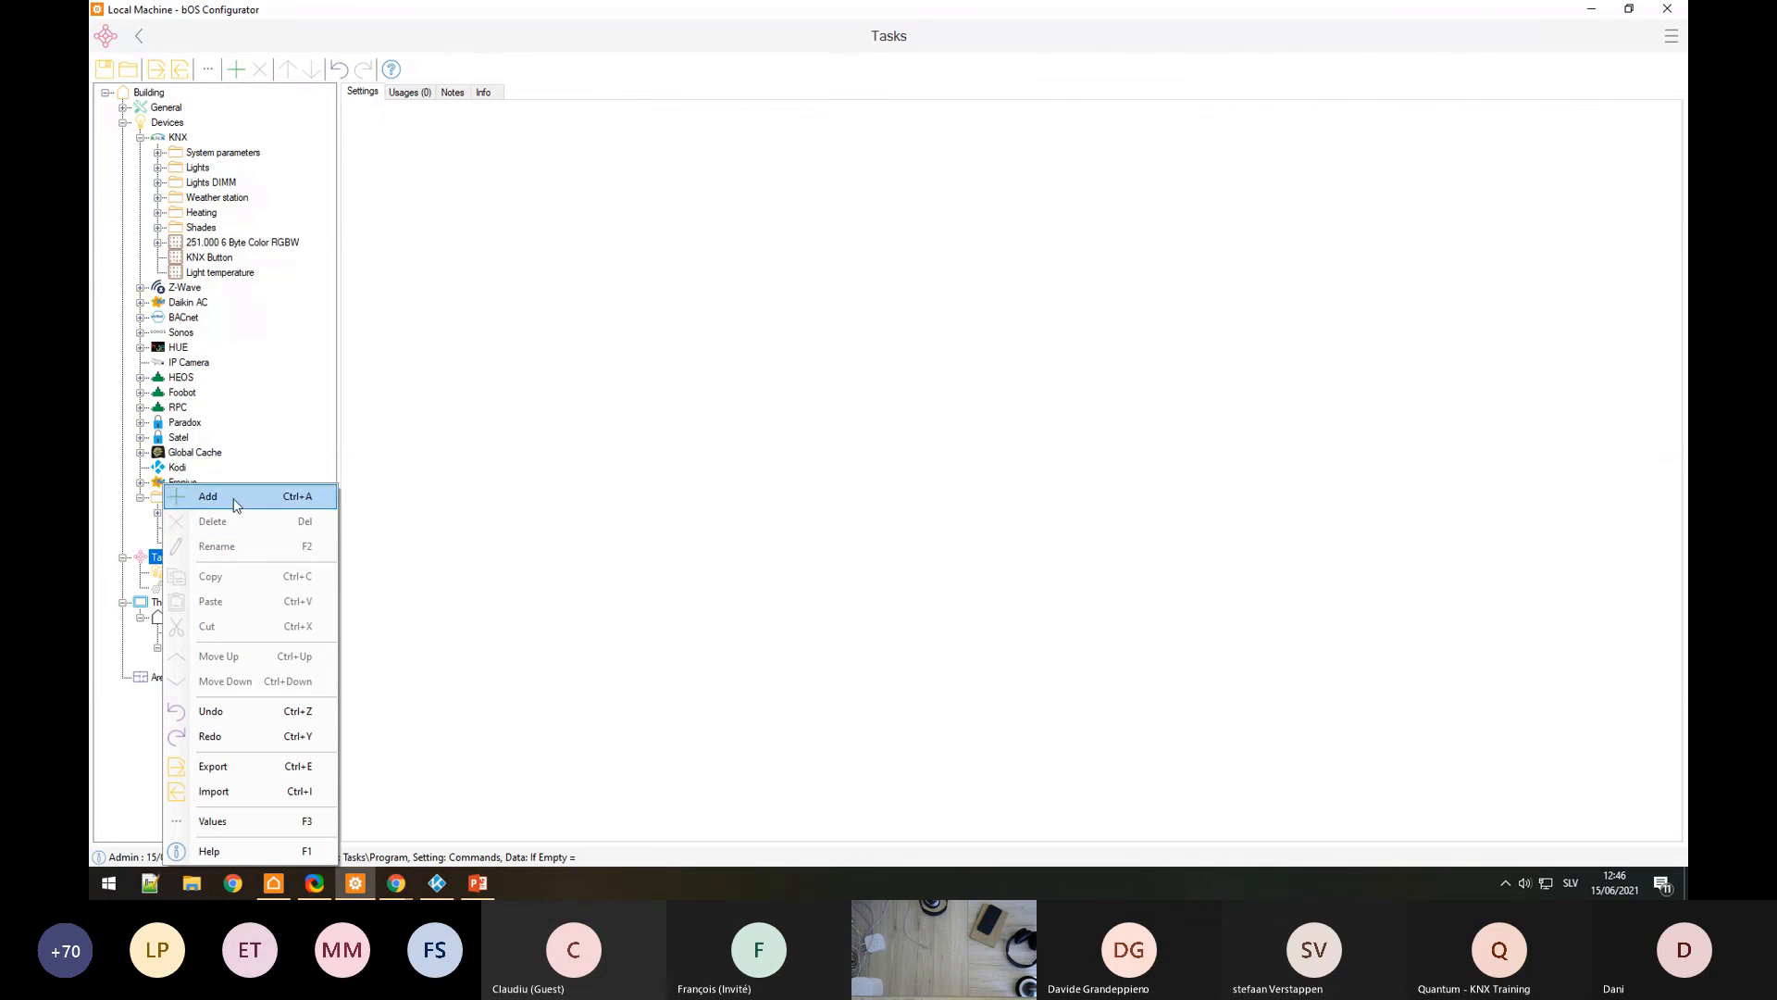
click(231, 495)
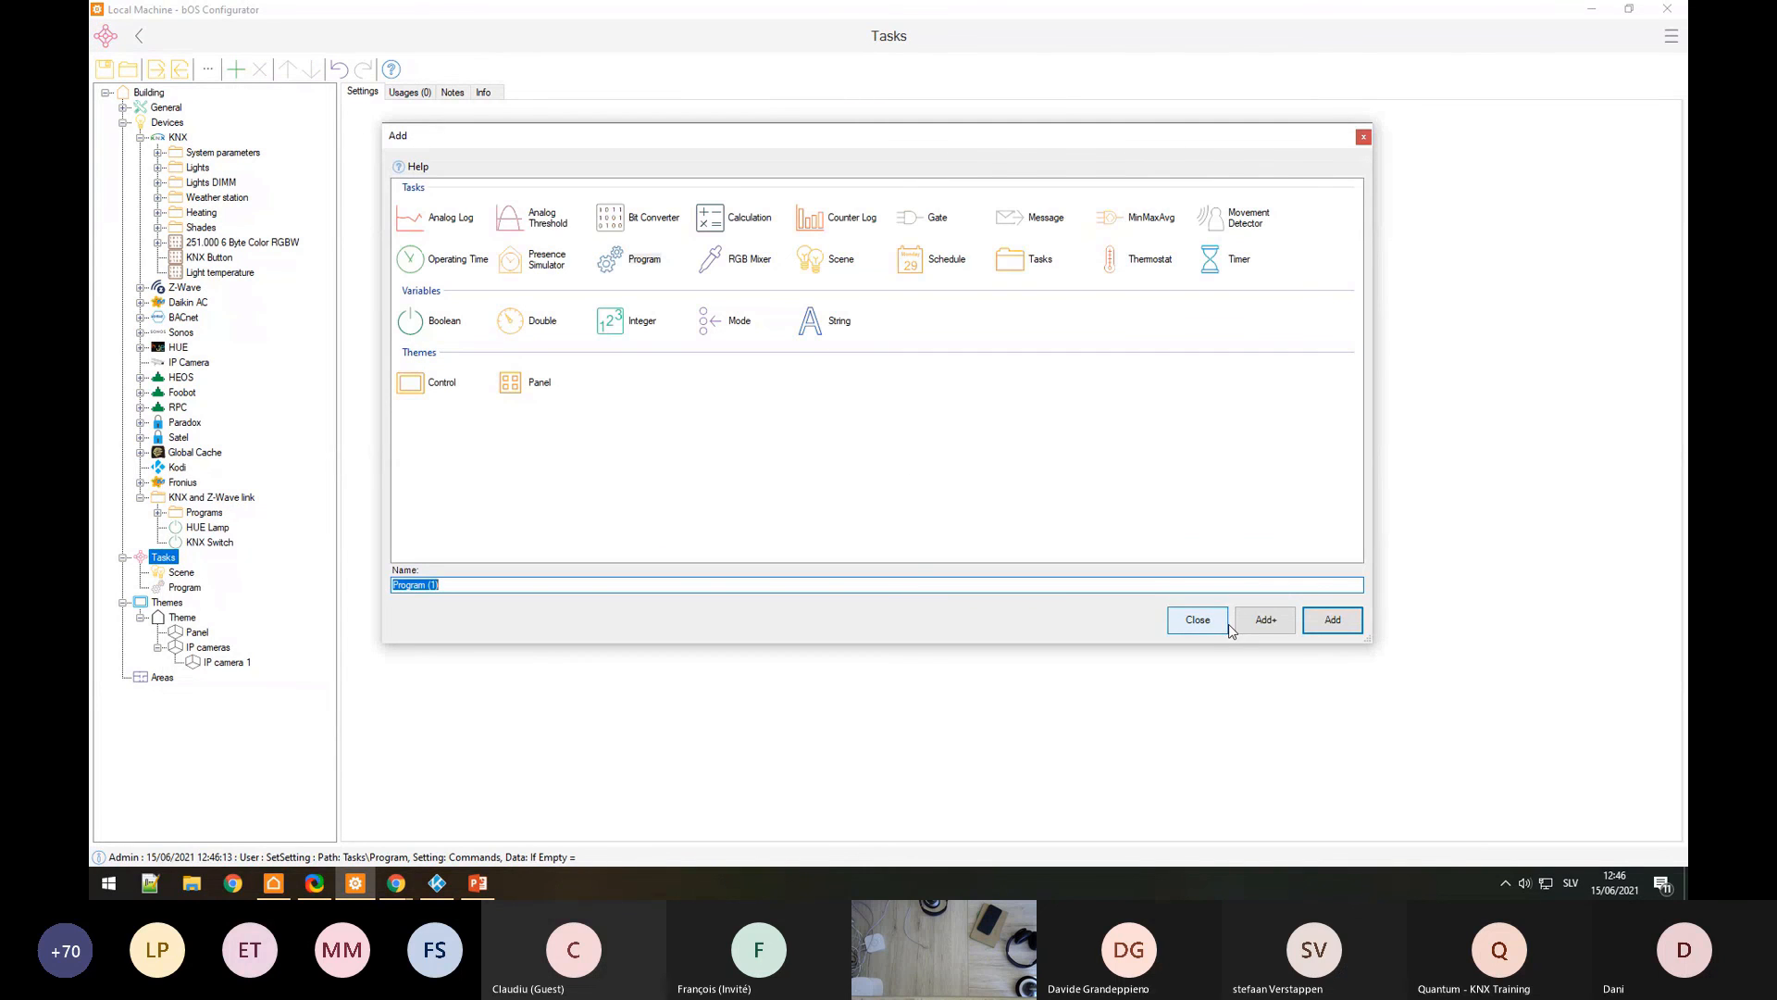
click(1198, 619)
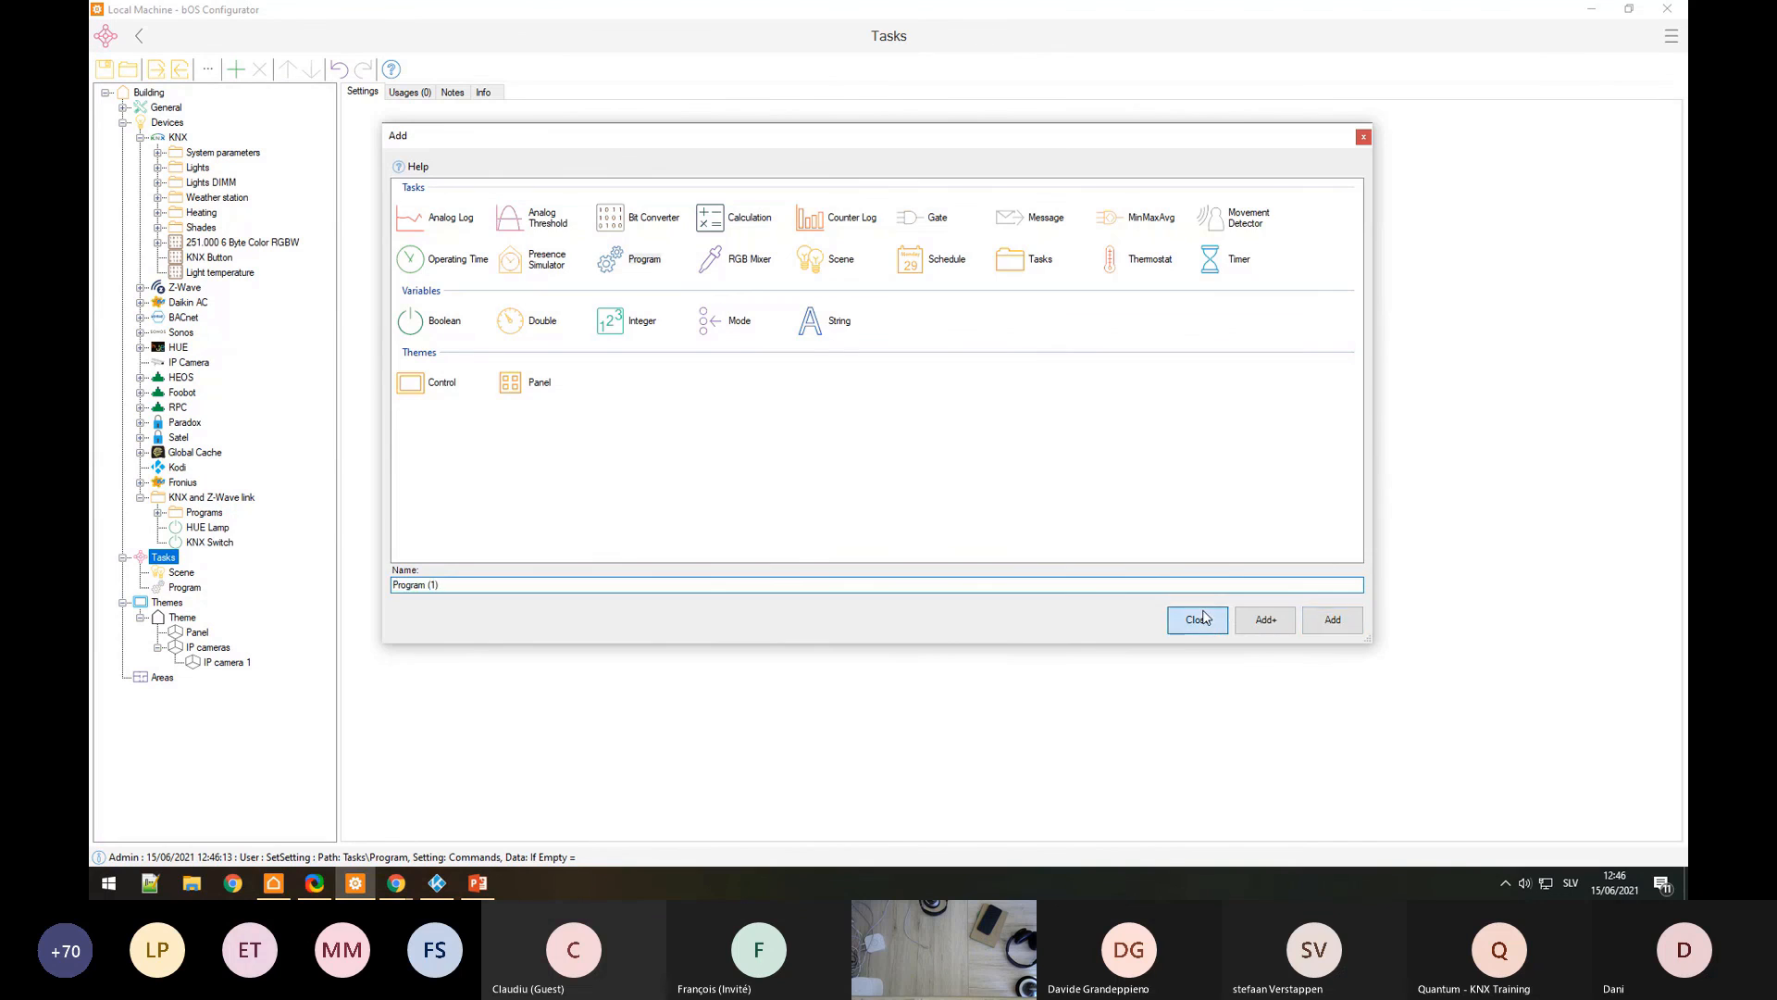
click(174, 587)
click(227, 572)
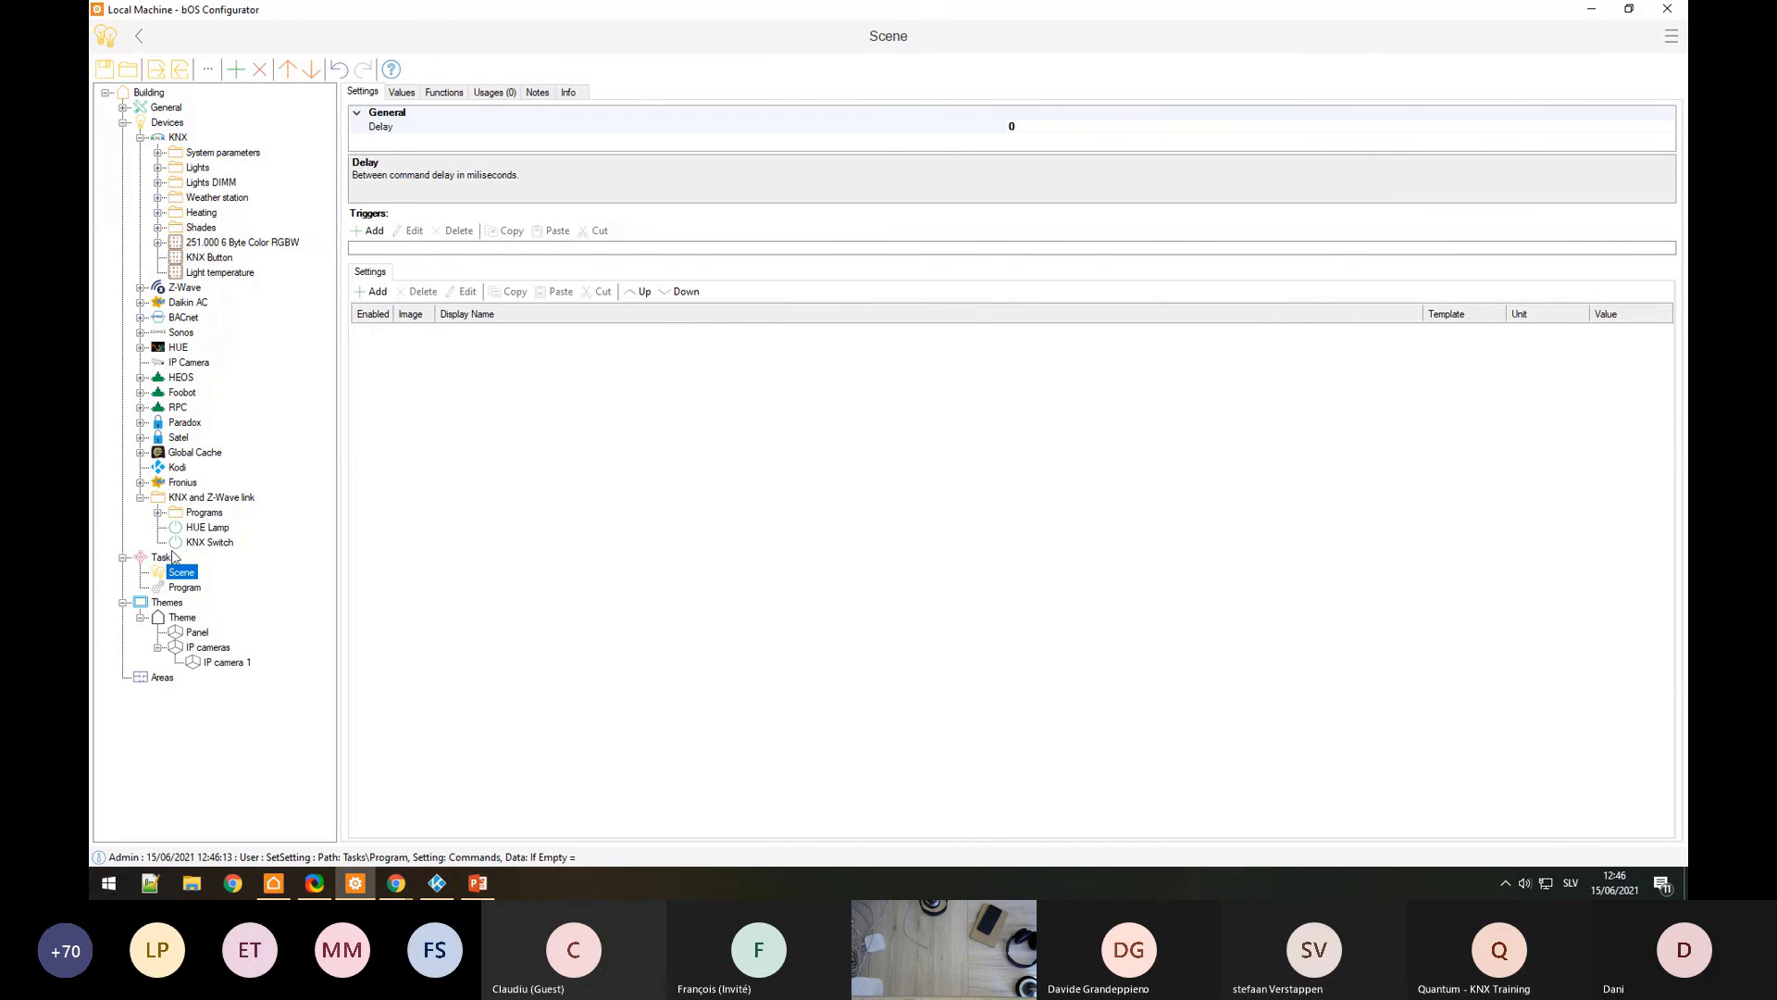
Step: Add a Boolean variable named 'Play sonos' under Tasks
right_click(169, 557)
click(282, 498)
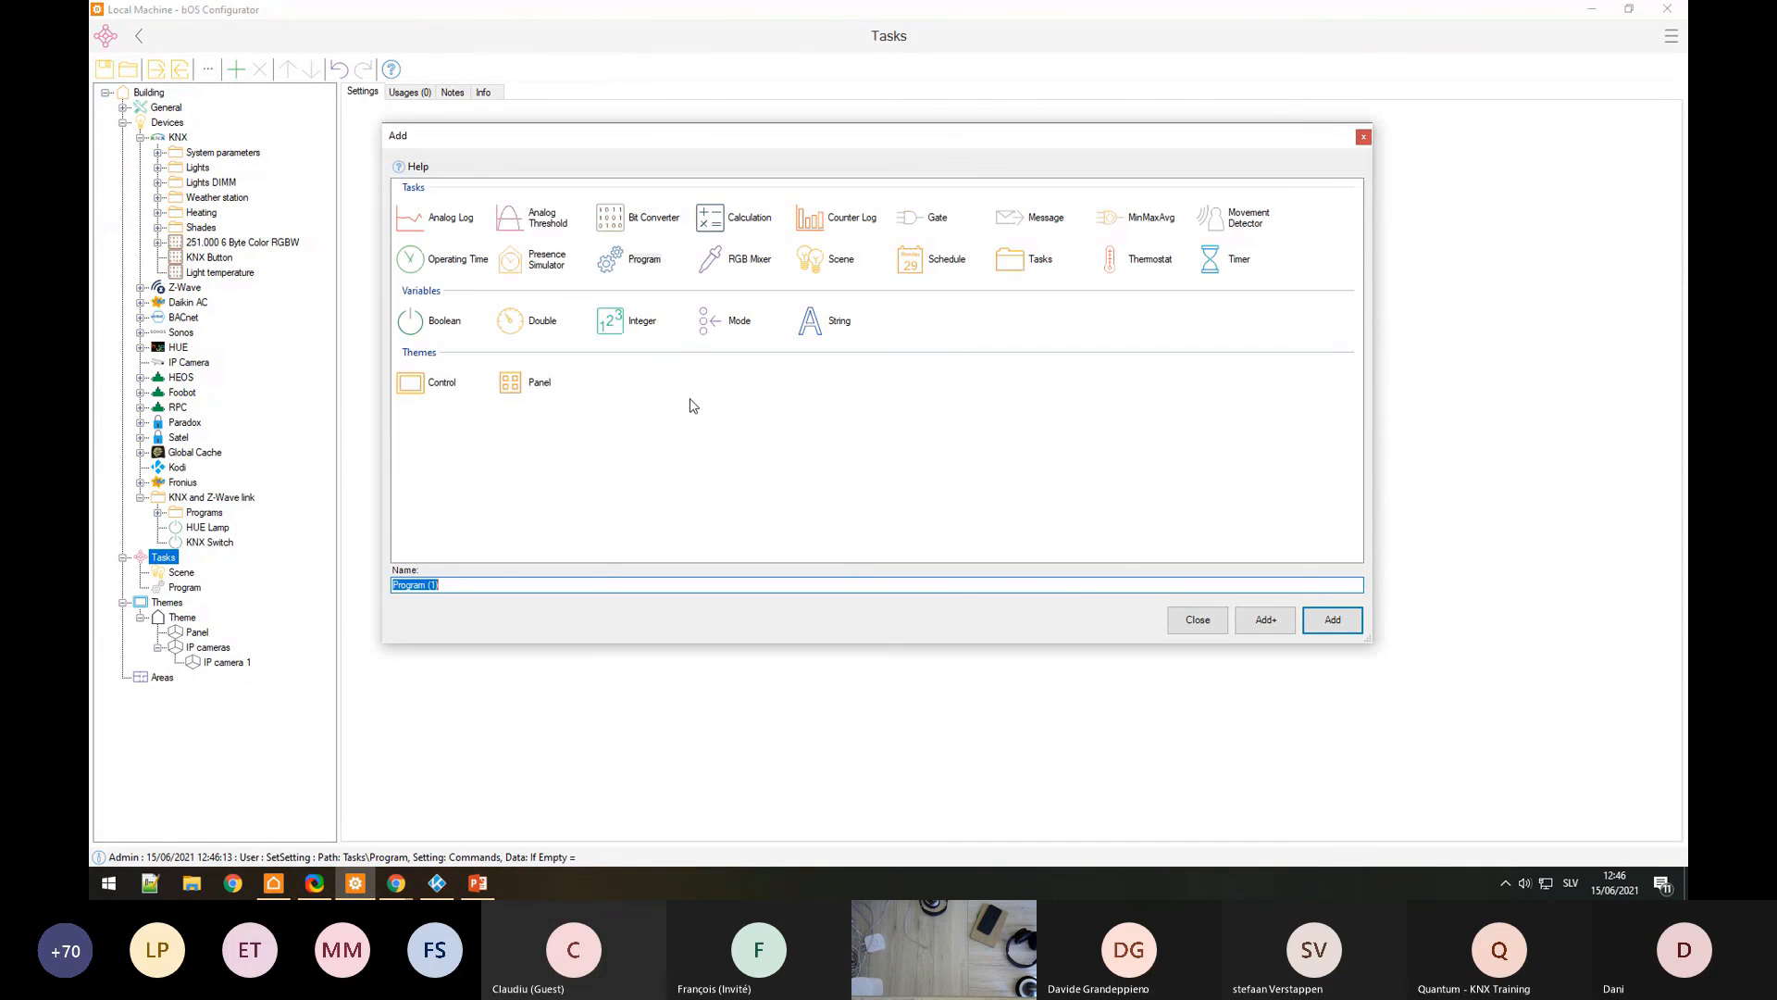
click(423, 329)
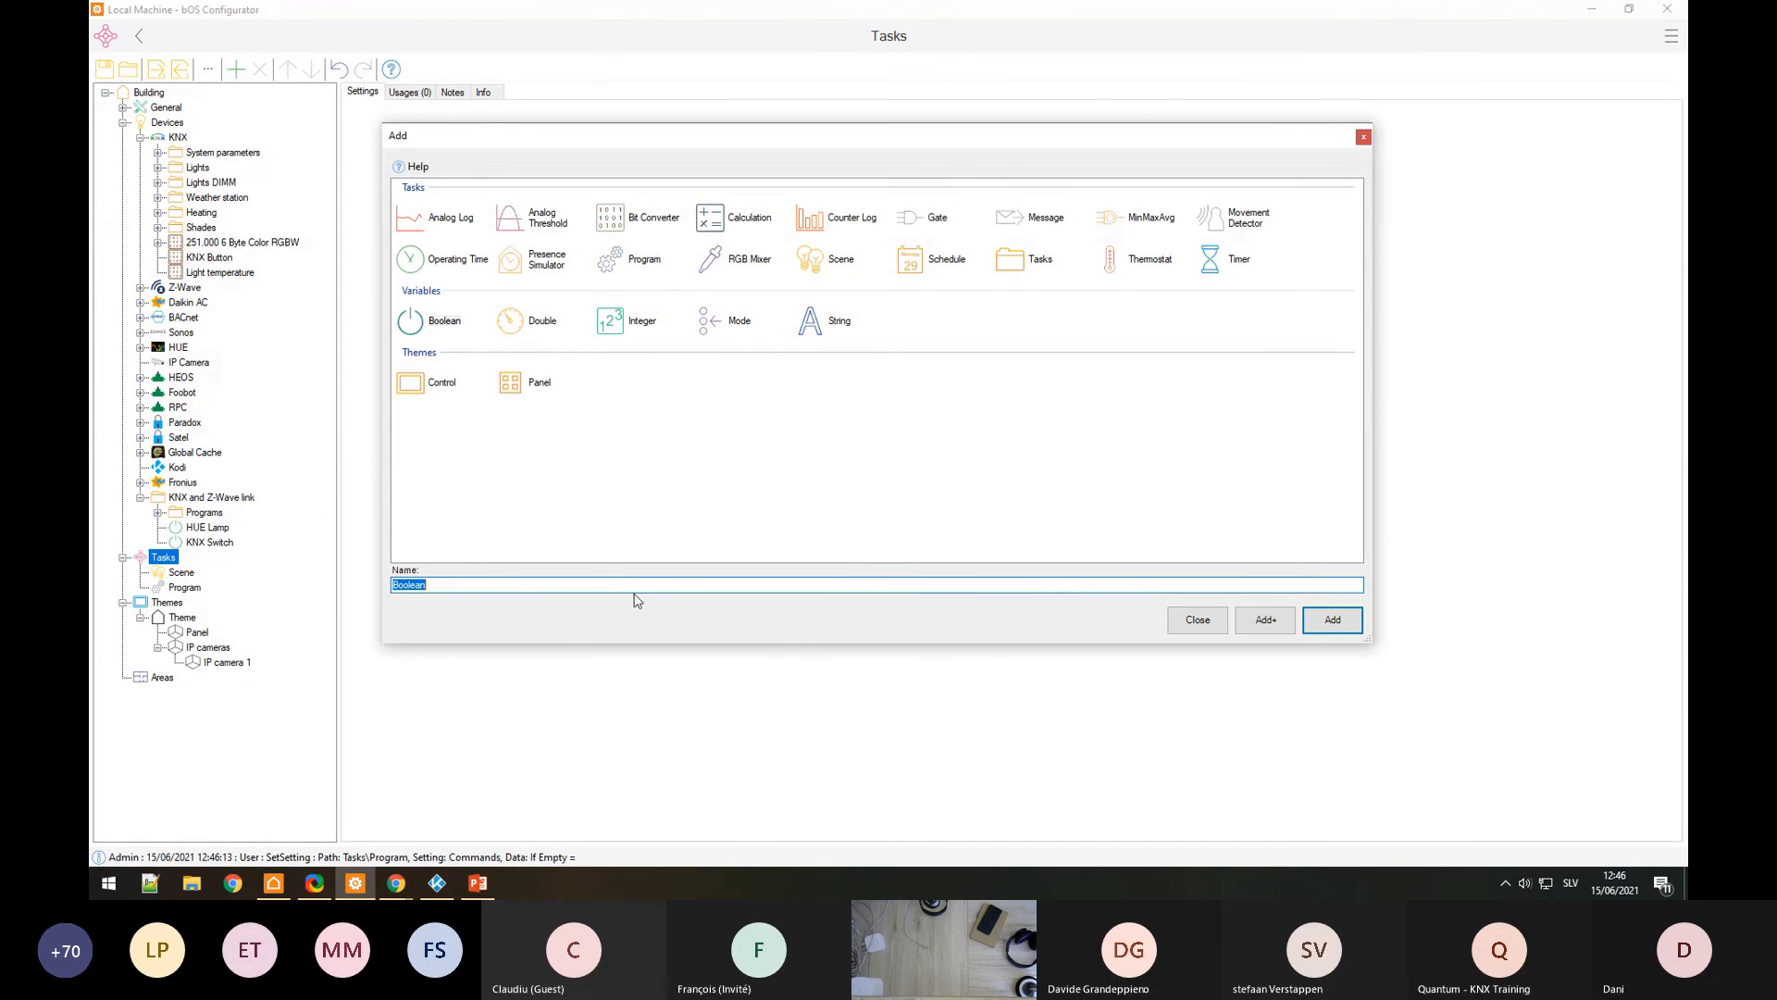
text(Play sonos)
key(Return)
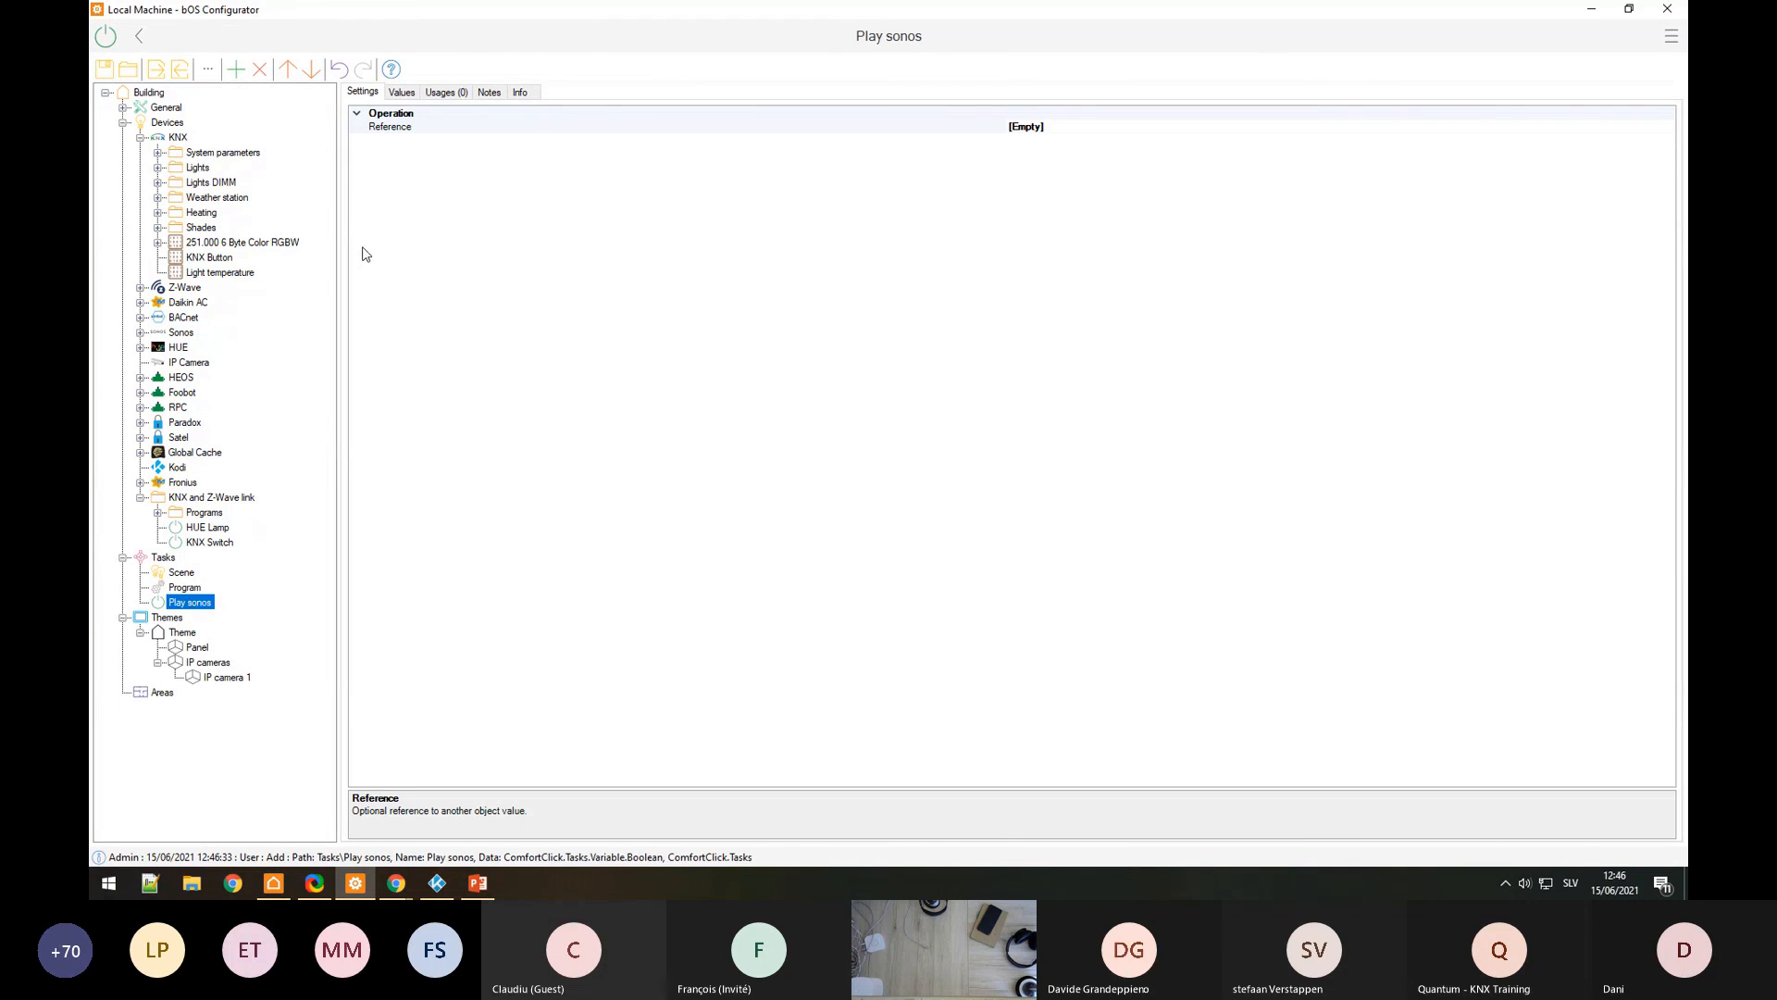
click(185, 587)
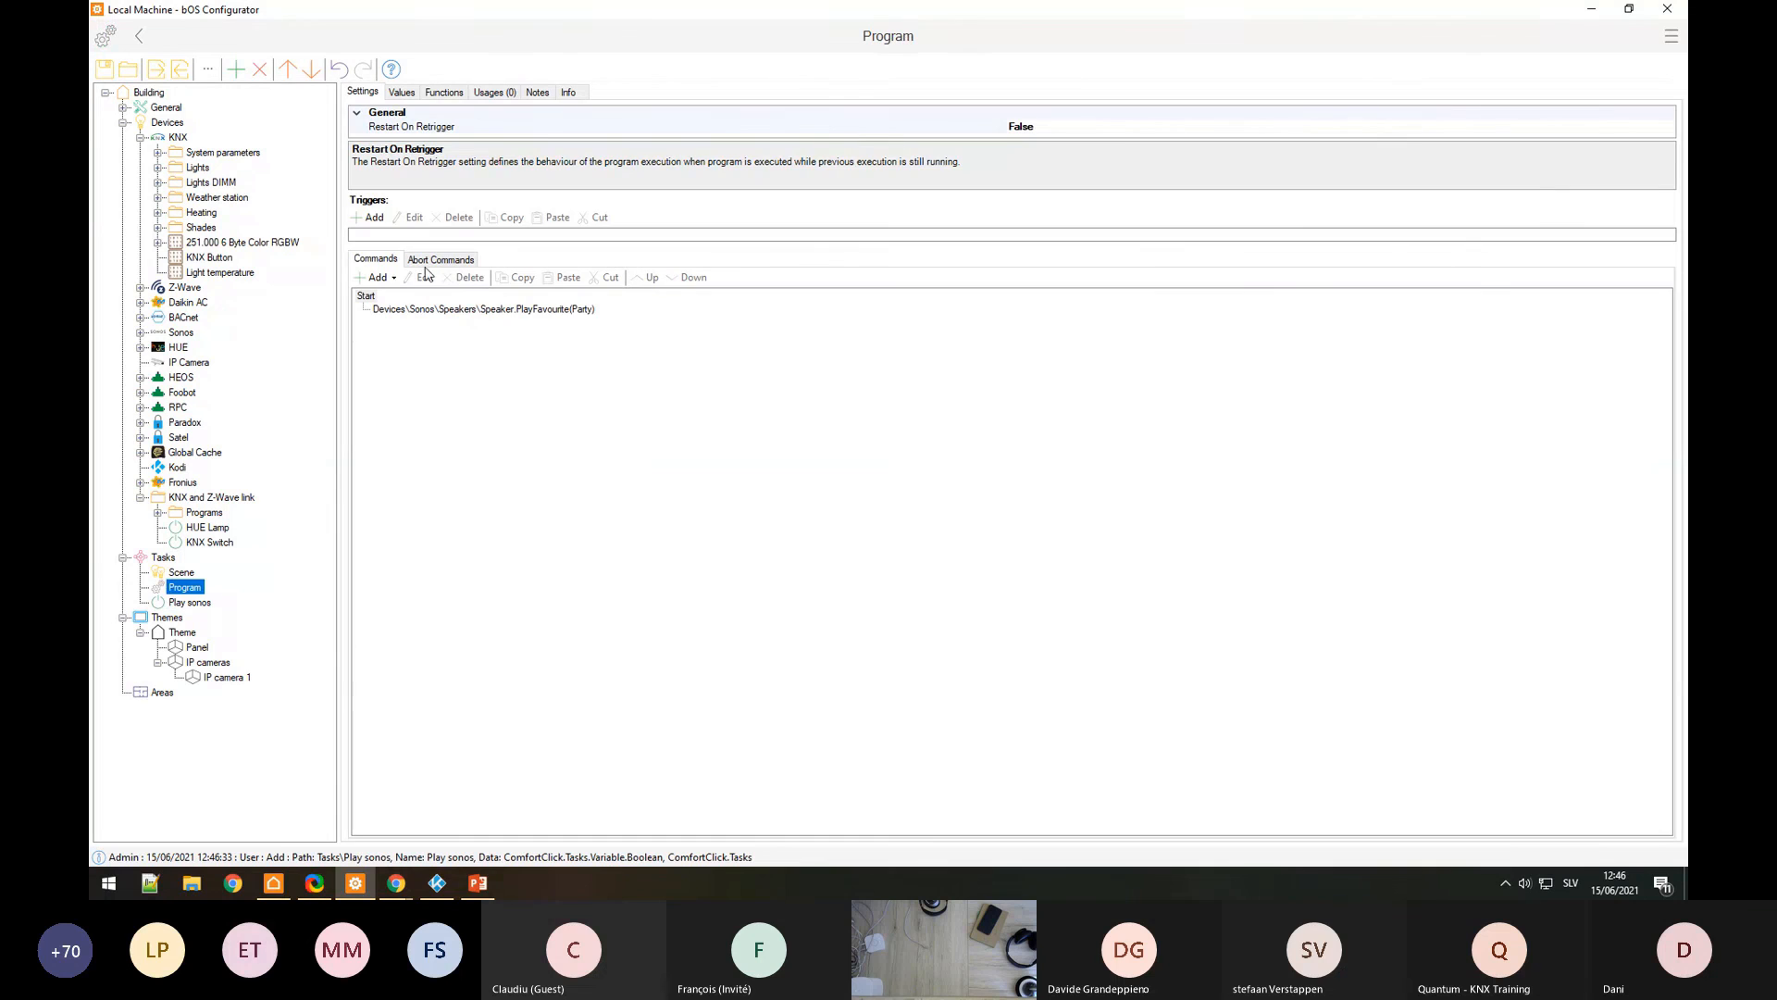
Step: Trigger the Program when Play sonos becomes True
click(370, 219)
scroll(1018, 435, down, 3)
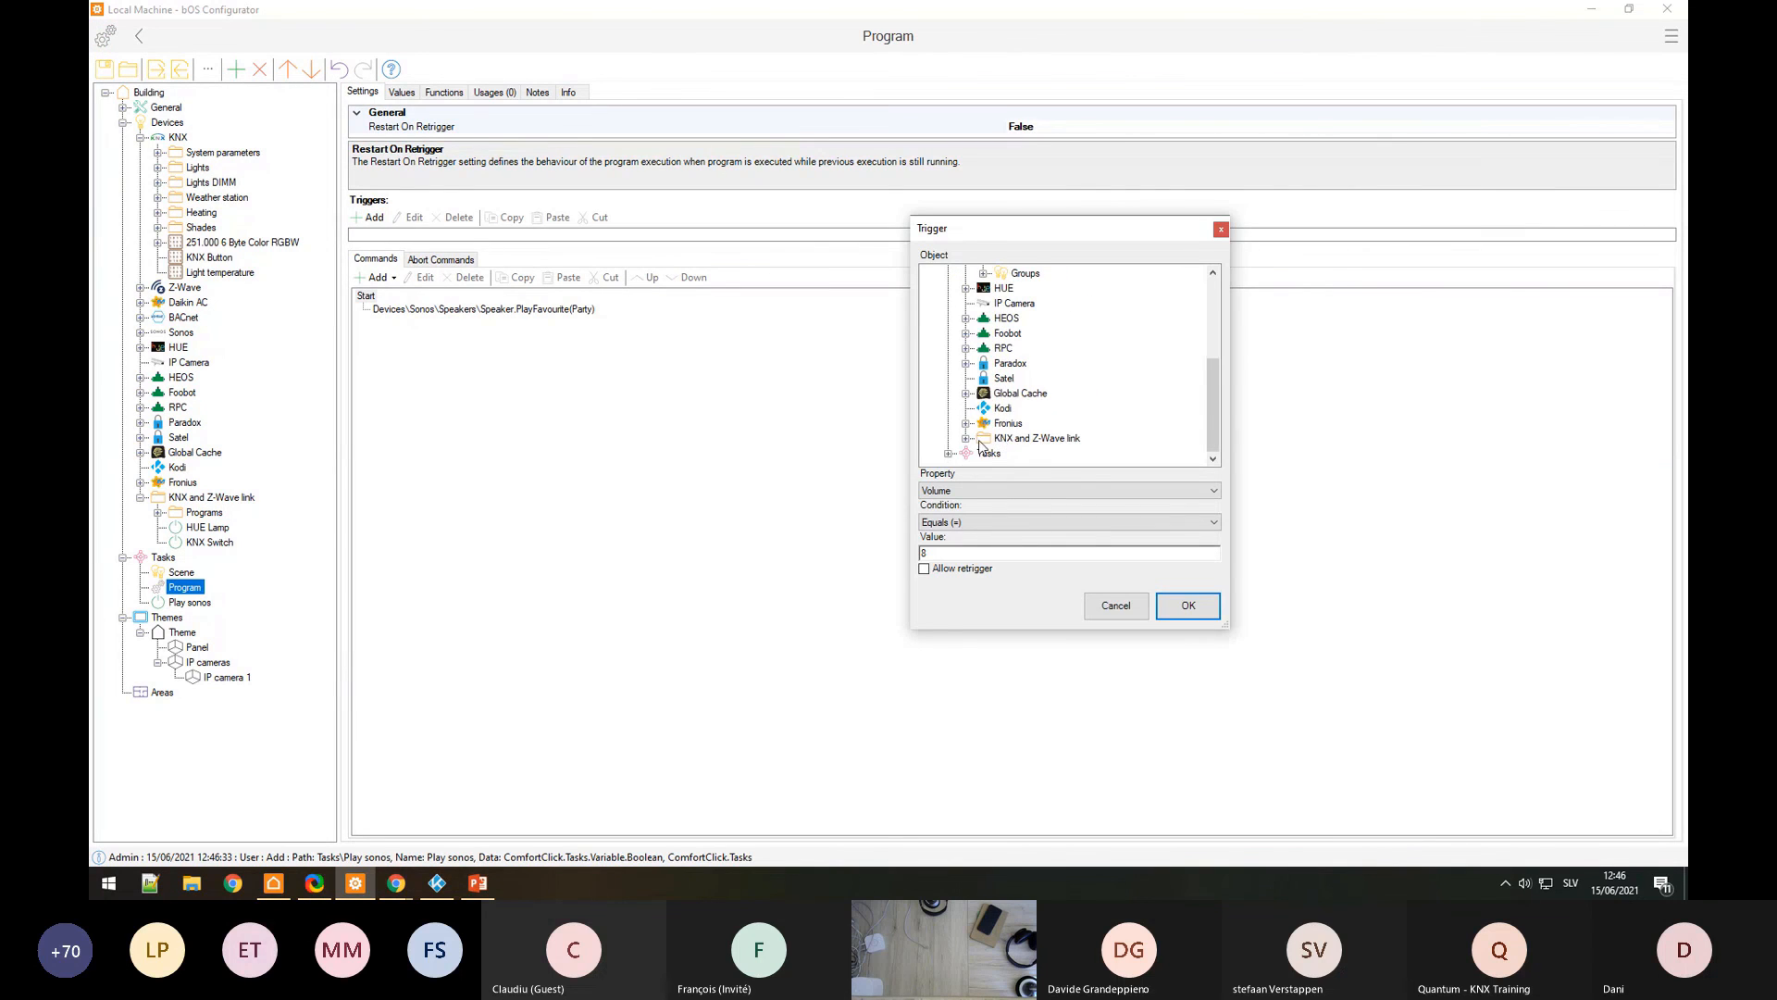
scroll(983, 453, down, 1)
click(983, 454)
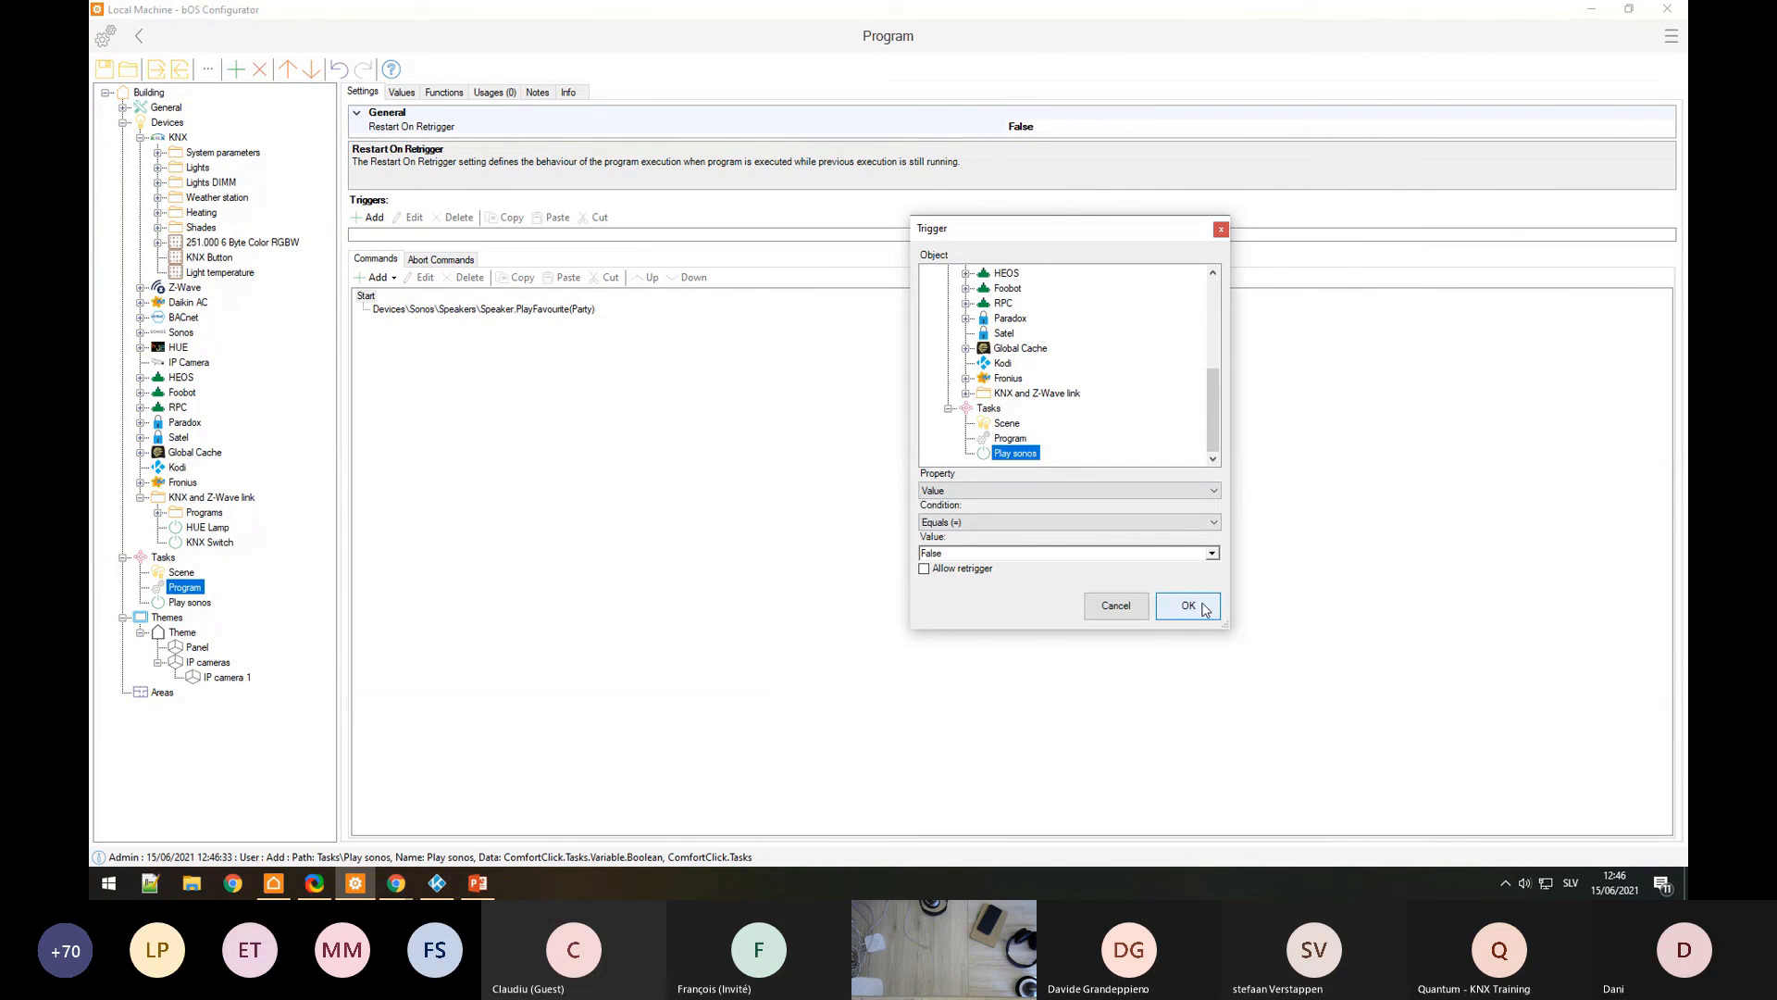
click(1213, 553)
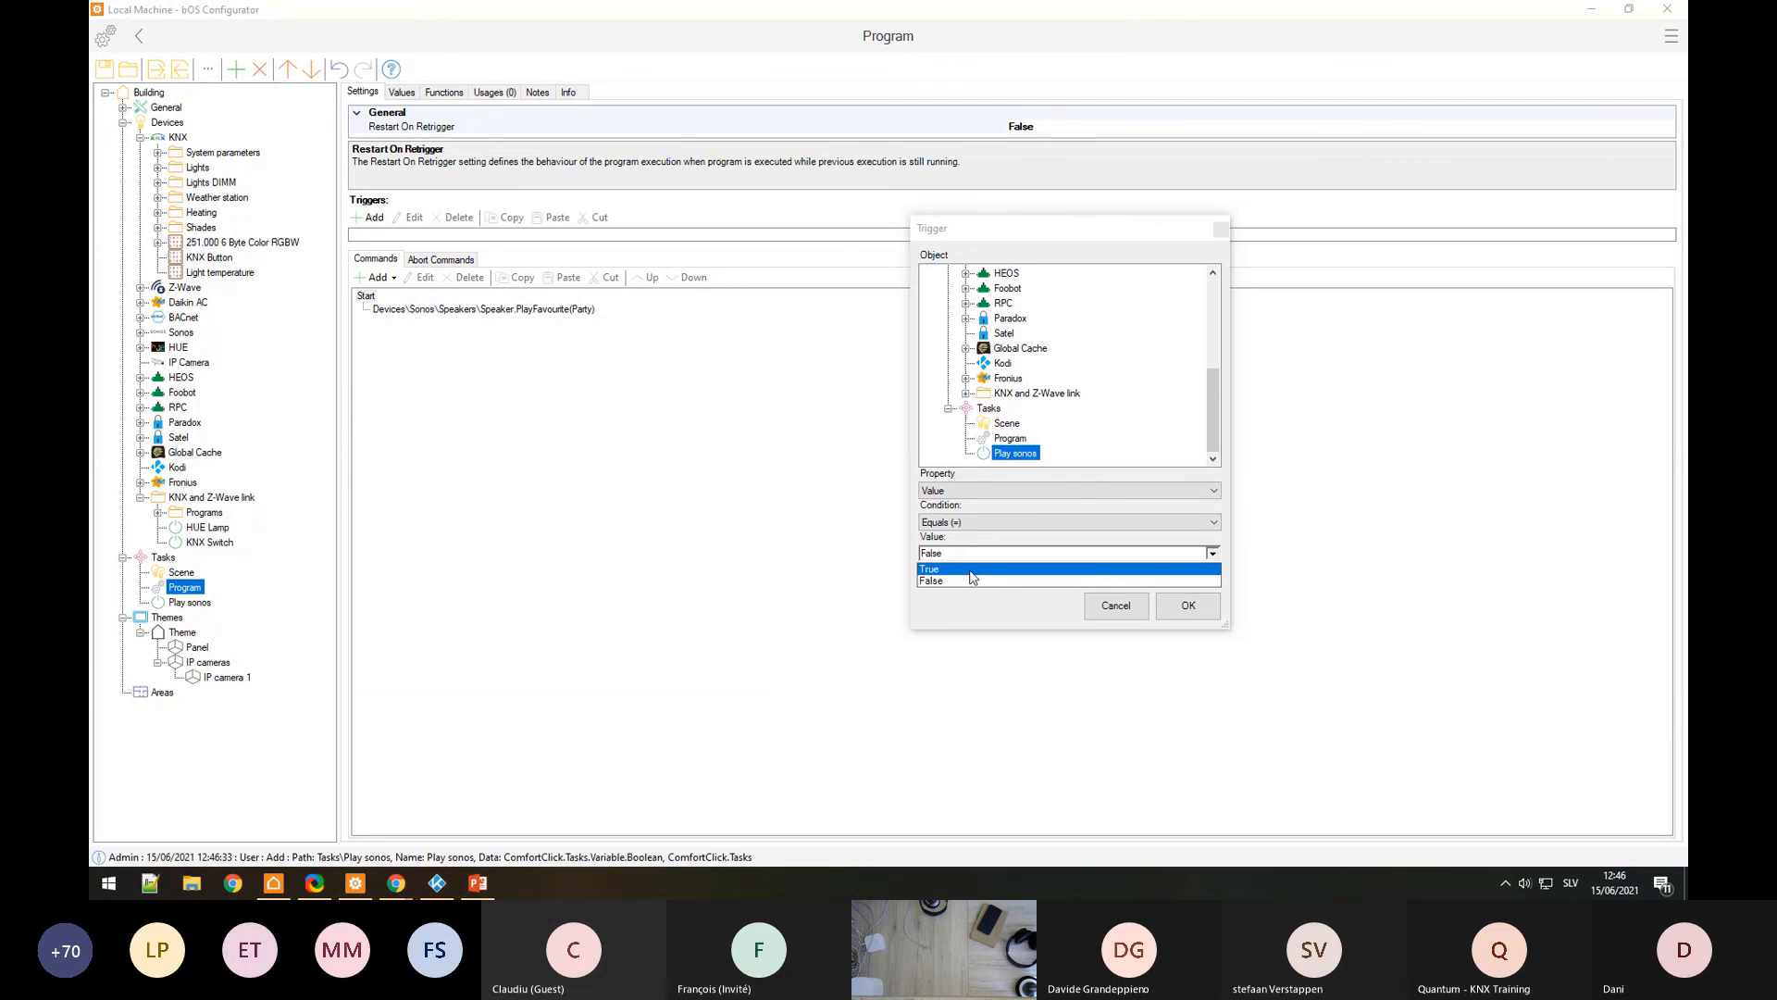
click(969, 571)
click(1188, 605)
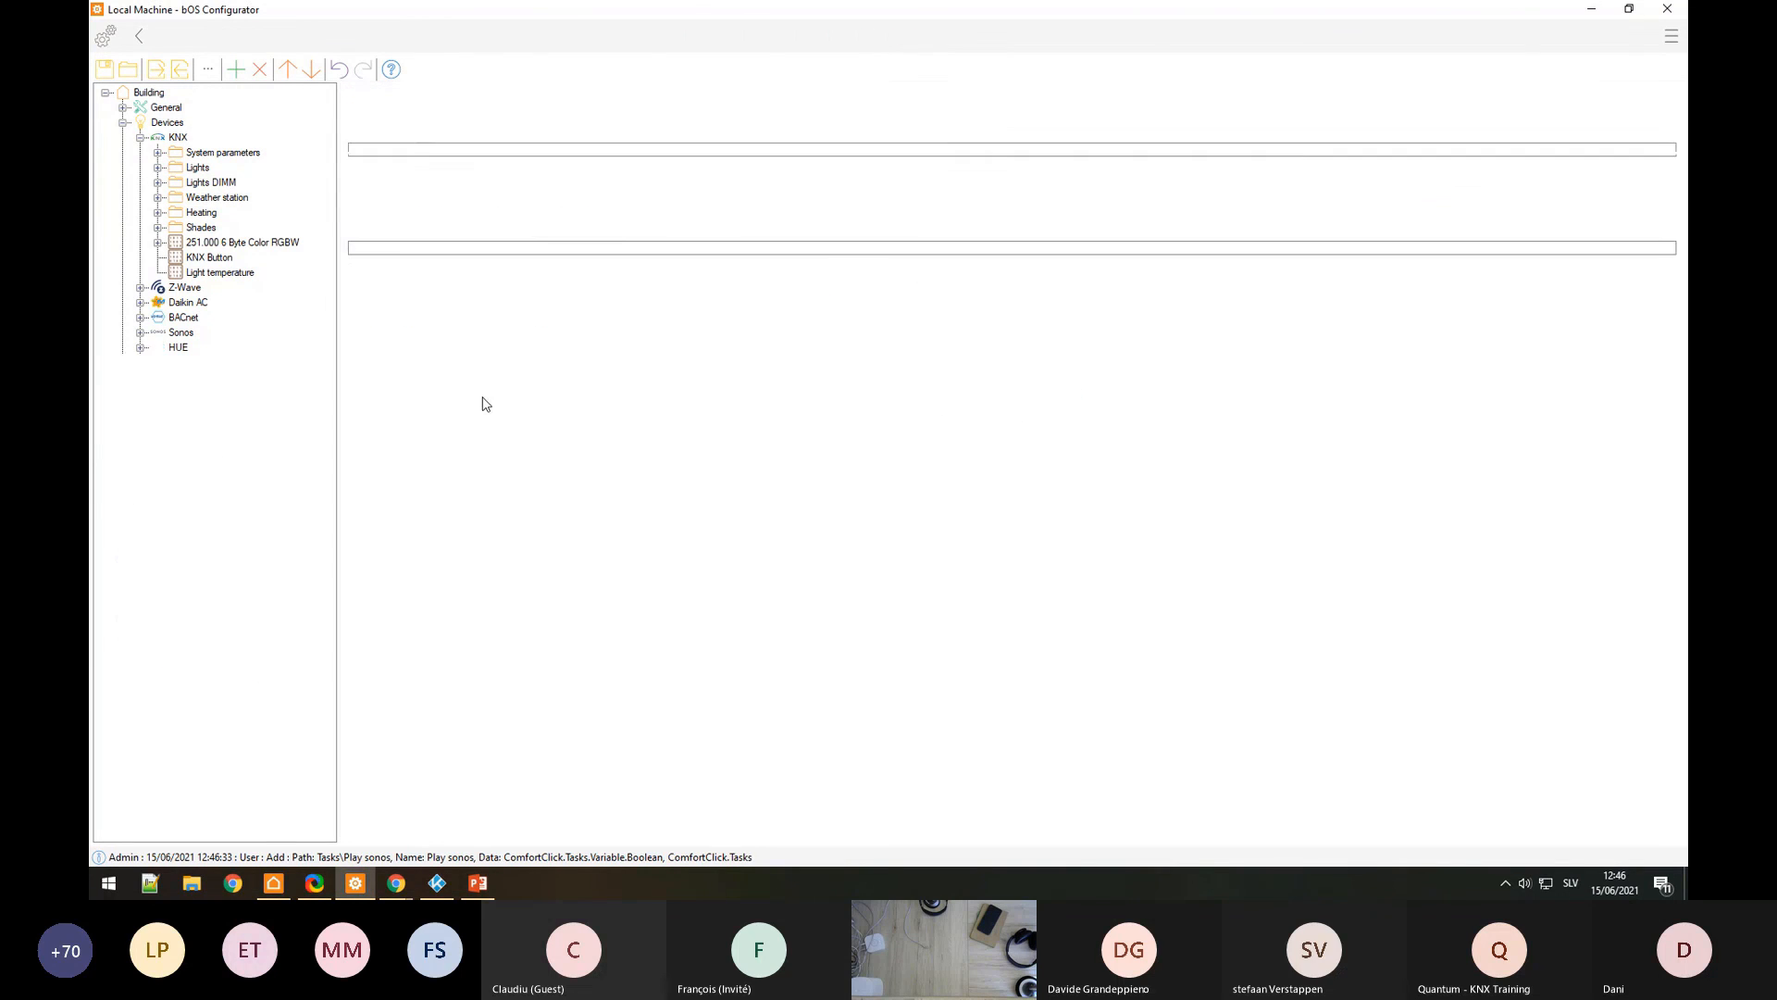
Step: Have the Scene set Play sonos to True
click(371, 291)
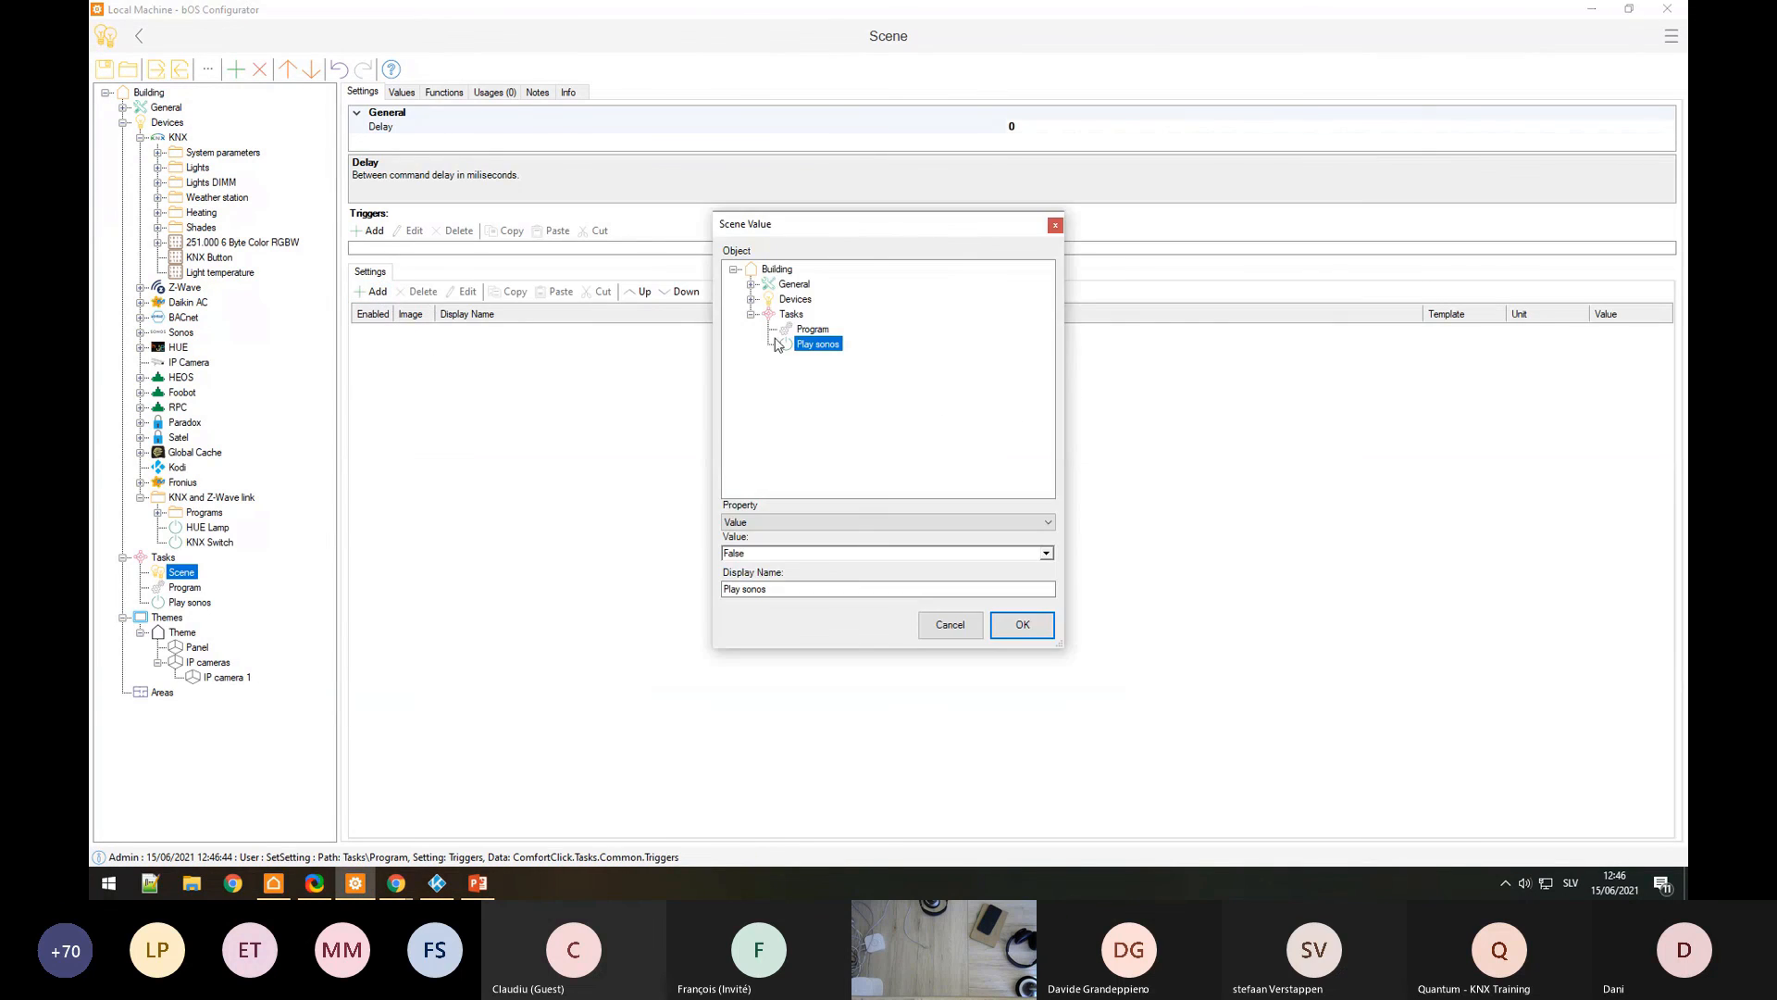
click(1046, 552)
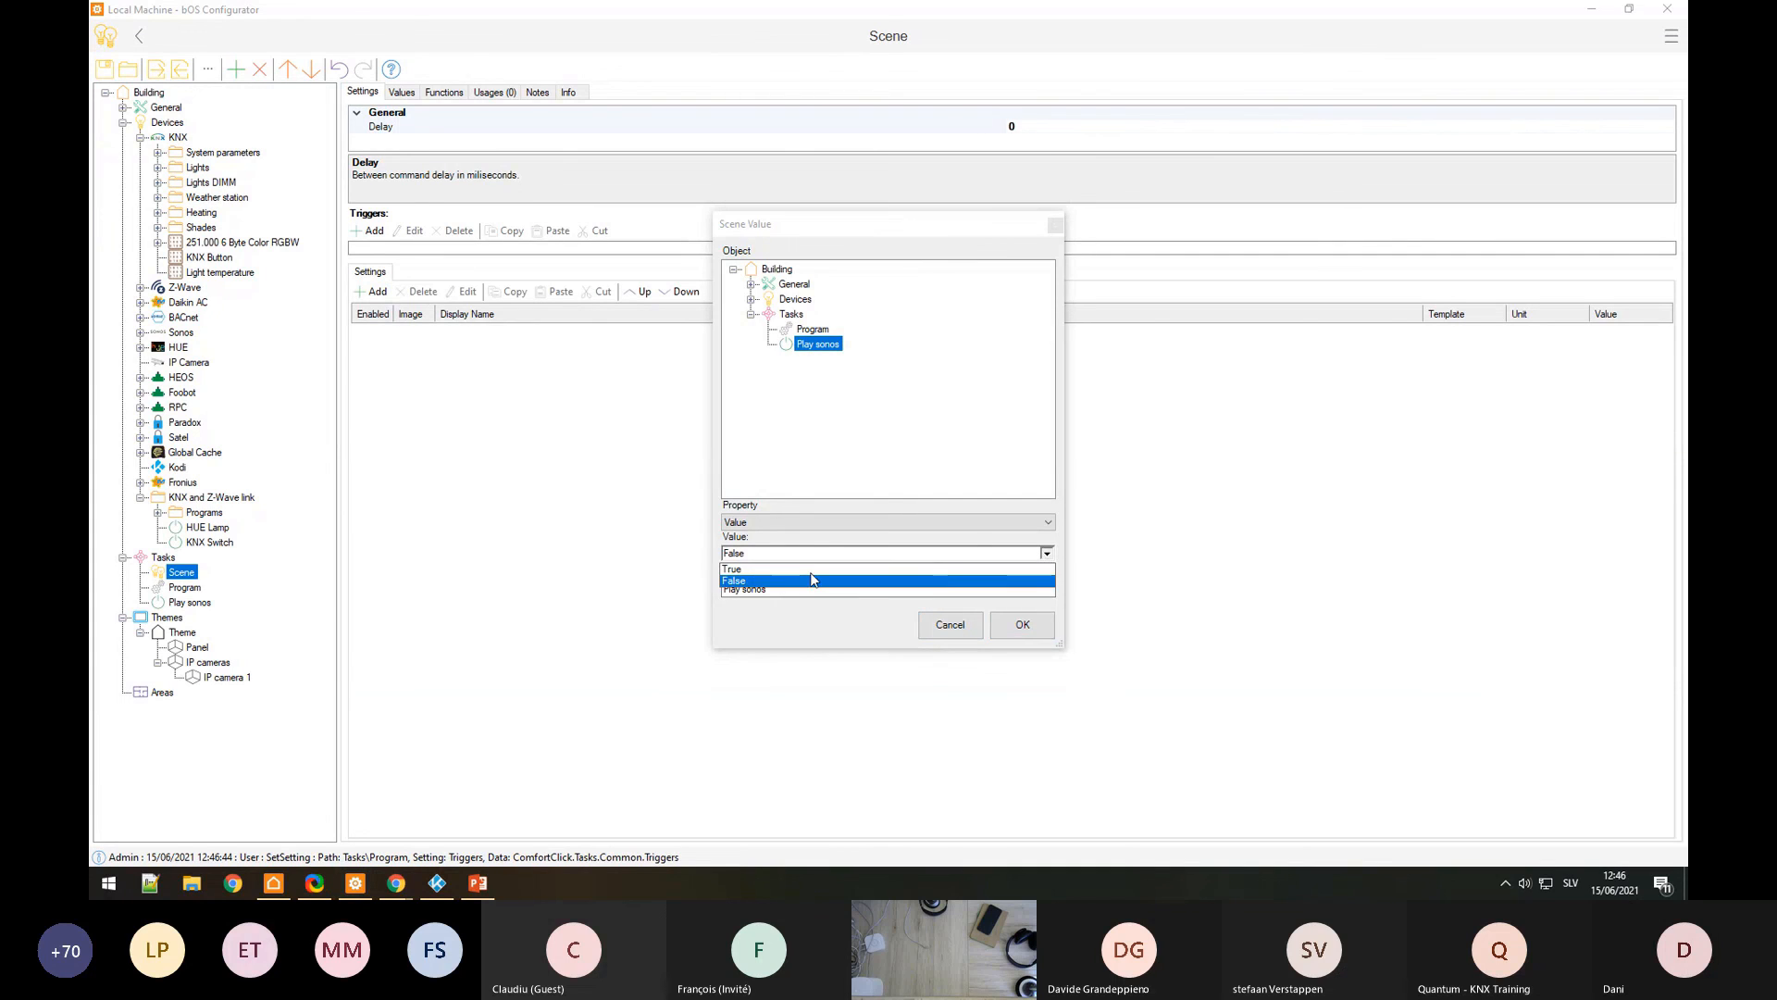
click(759, 568)
click(1022, 624)
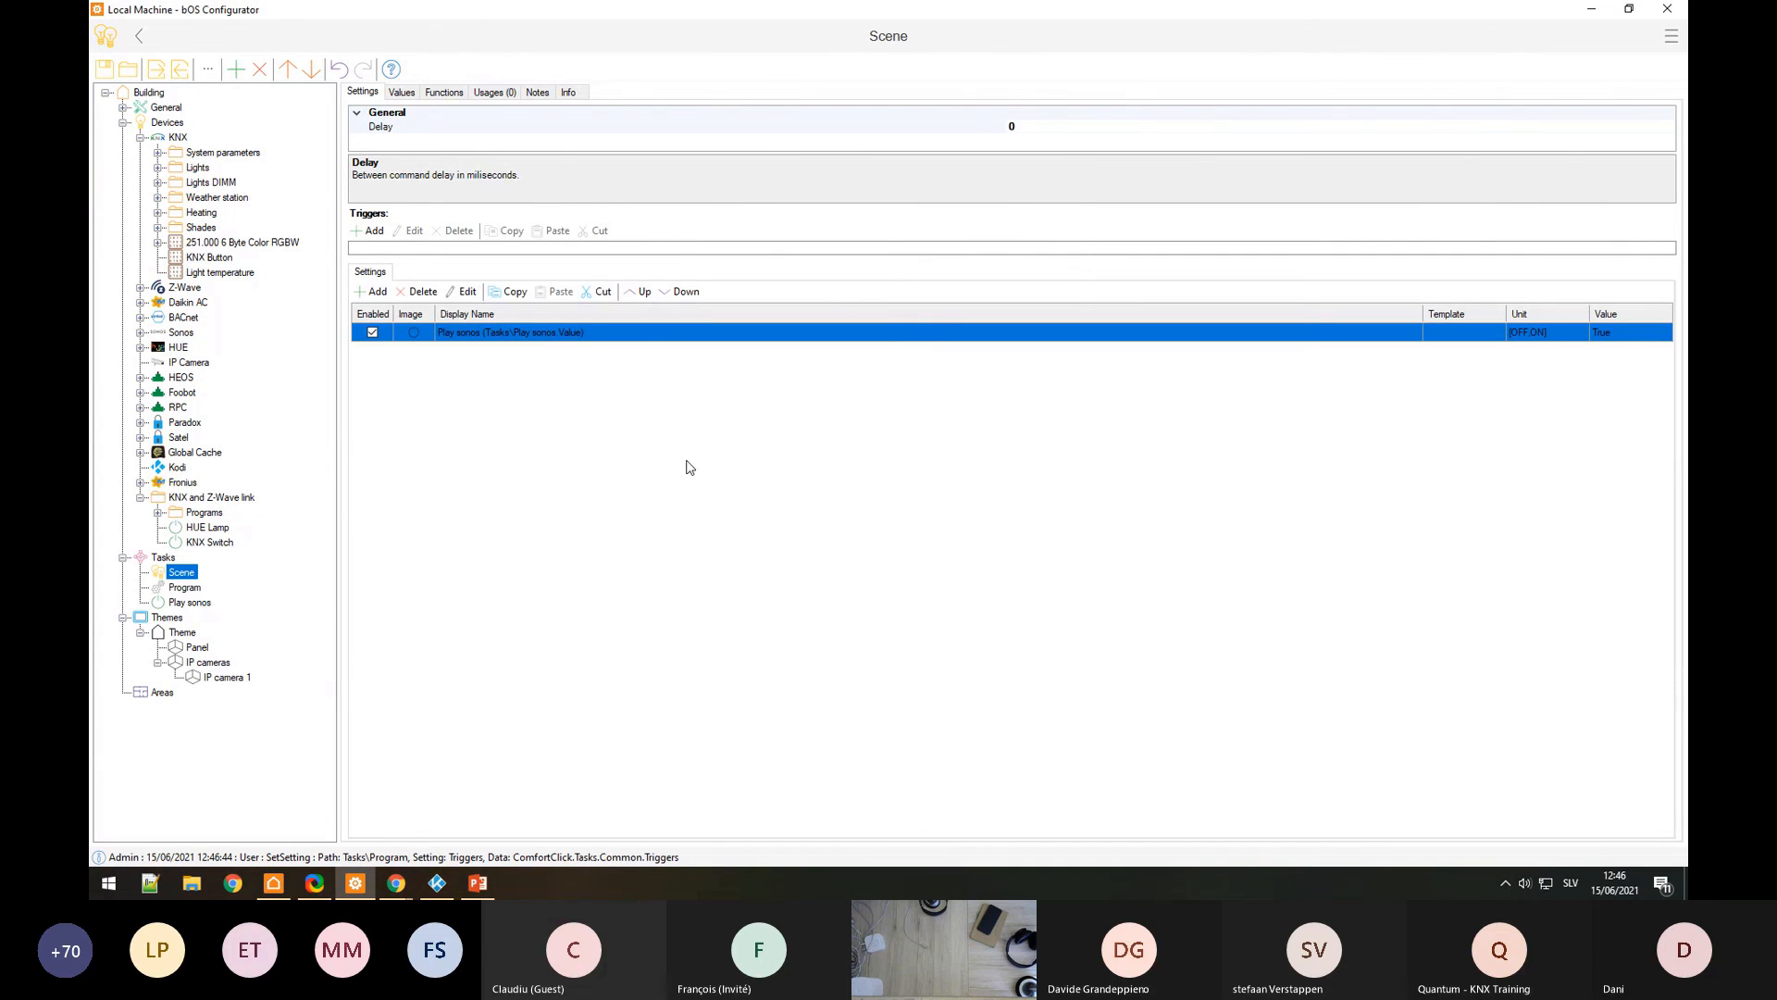
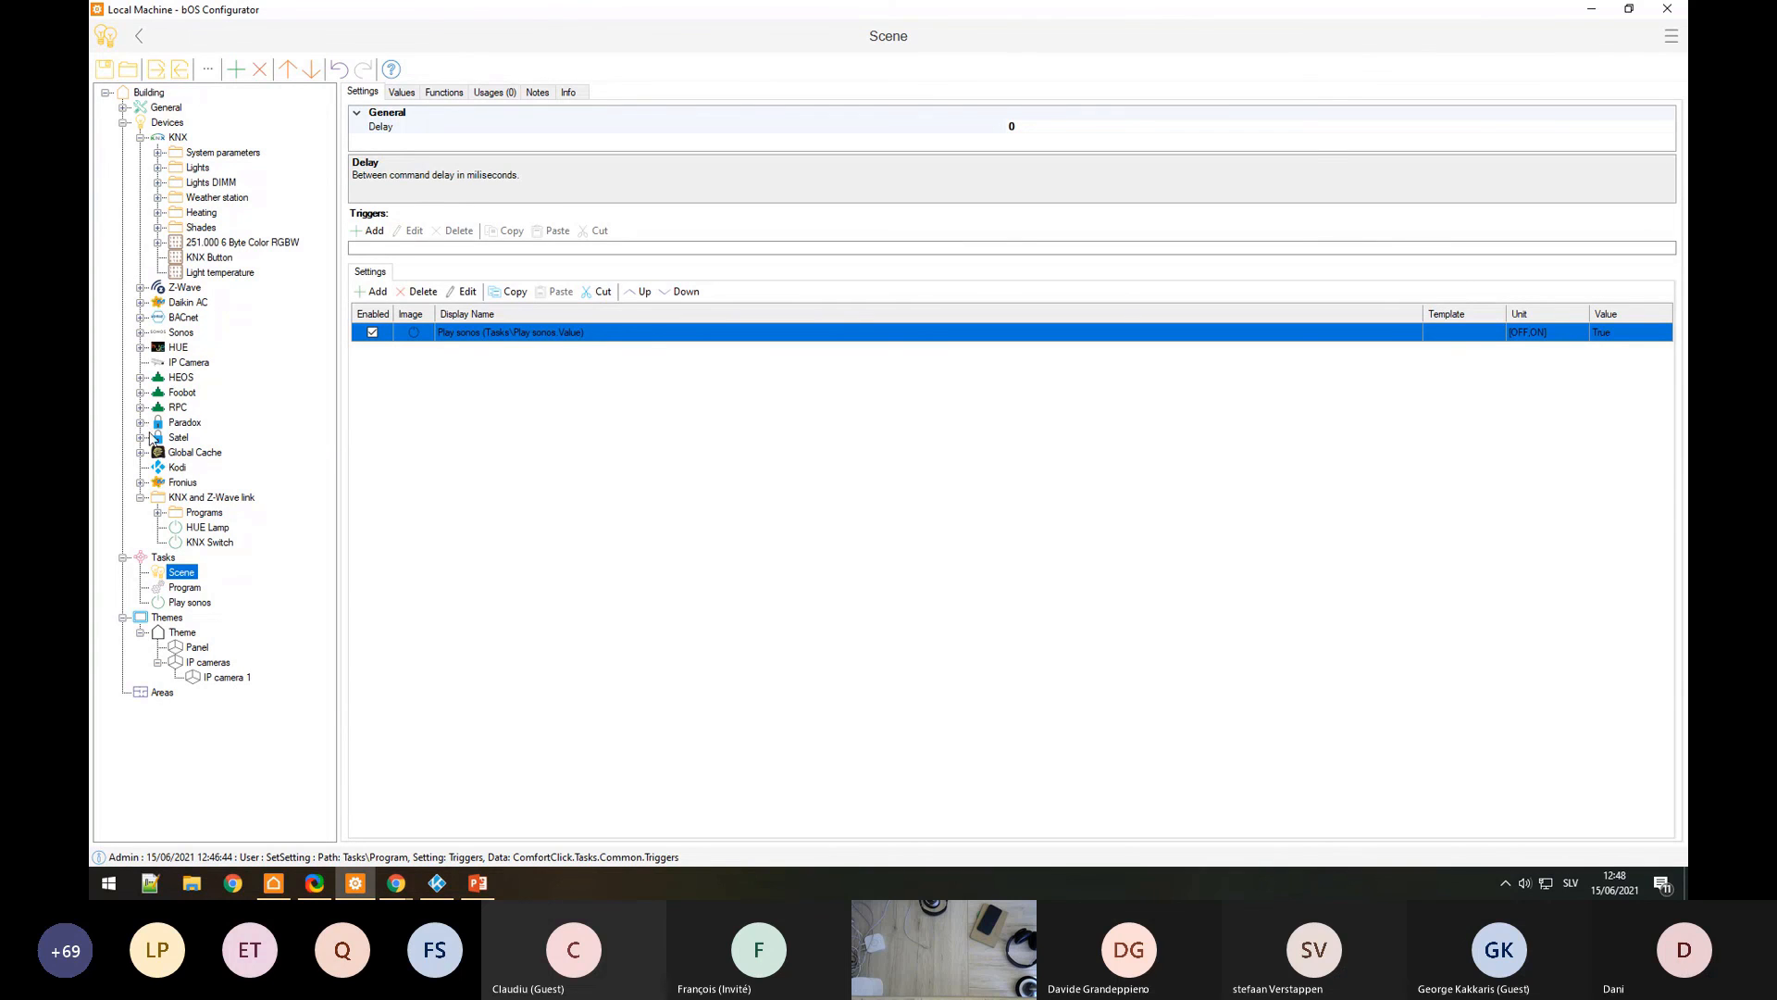
Step: Expand the Fronius device to list its measurement points and open the Log window
click(140, 482)
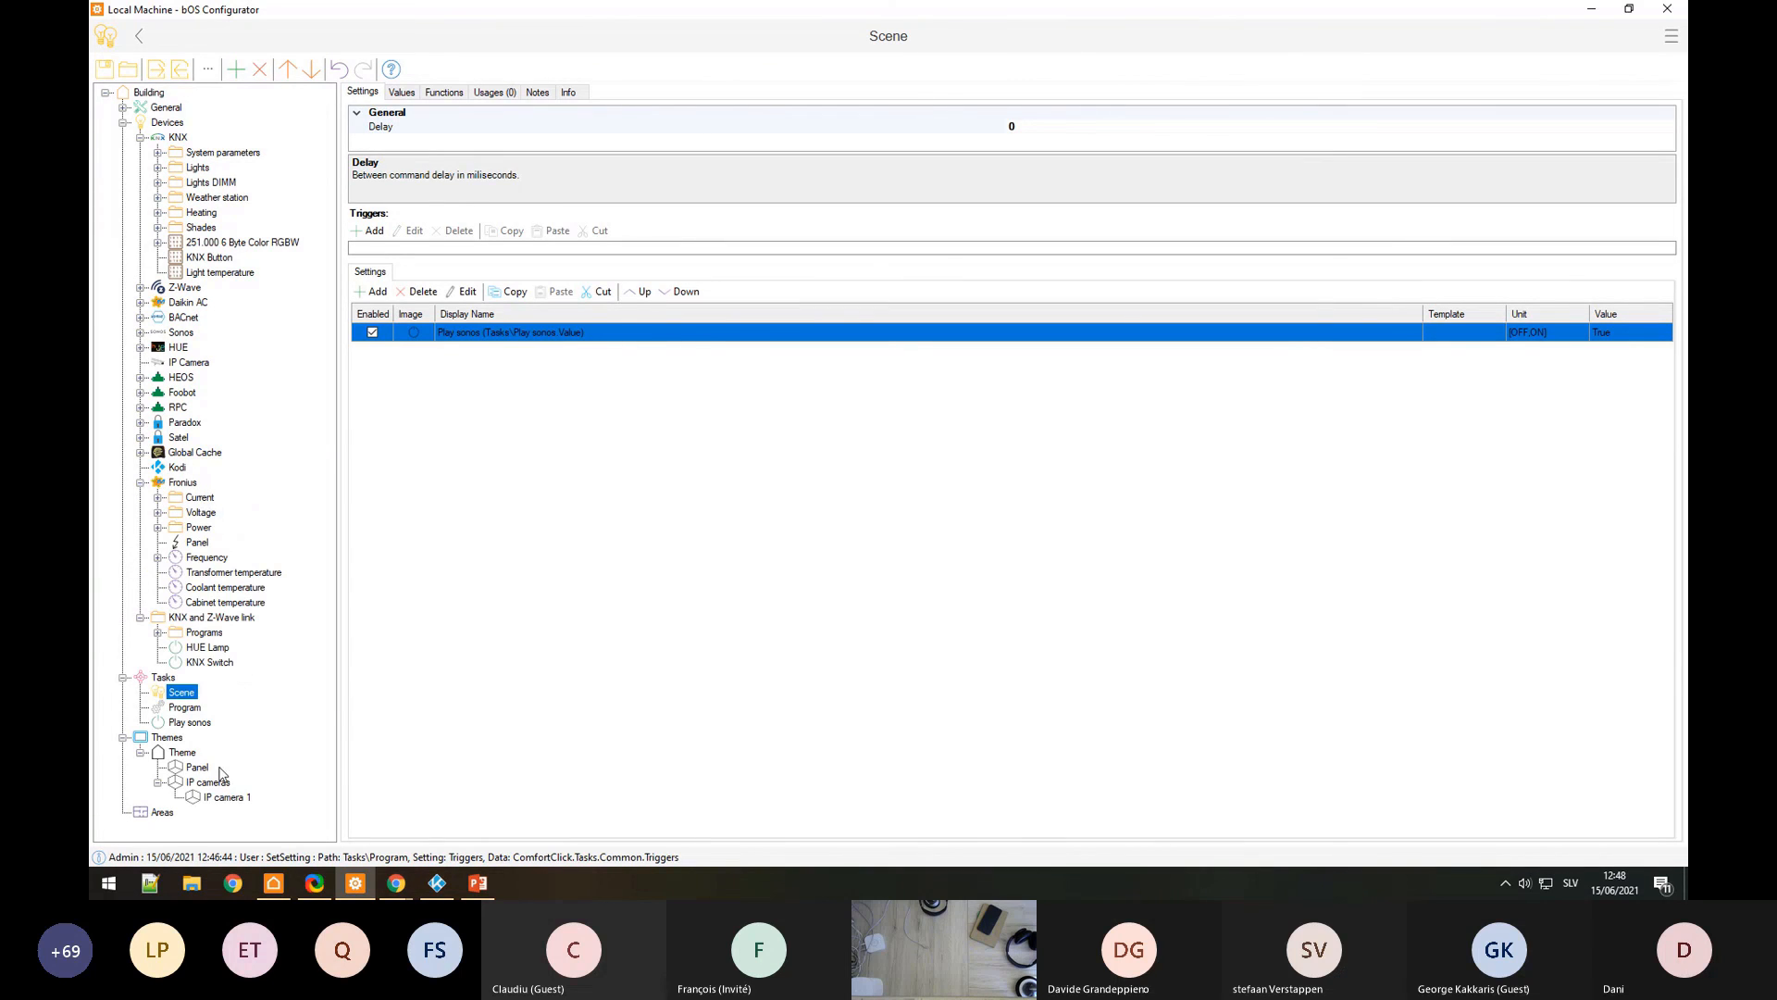
click(228, 857)
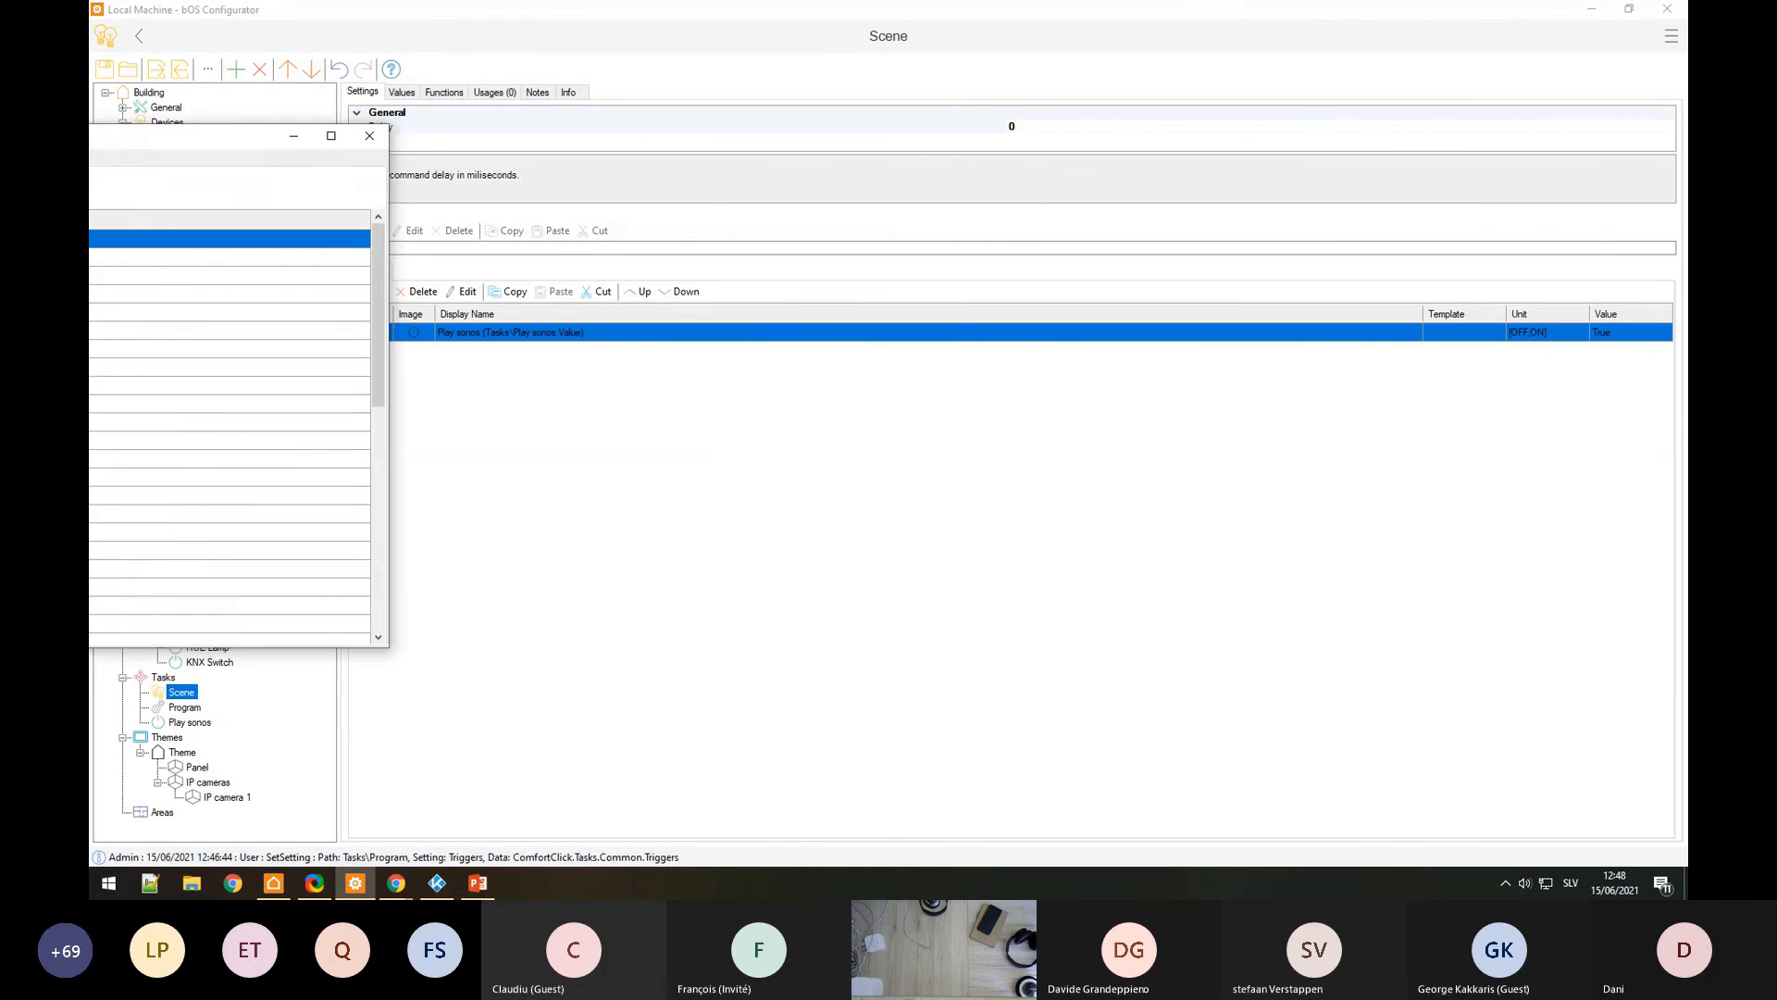
Step: Record Debug log entries filtered by 'Modbus', find none, and close the Log window
click(395, 175)
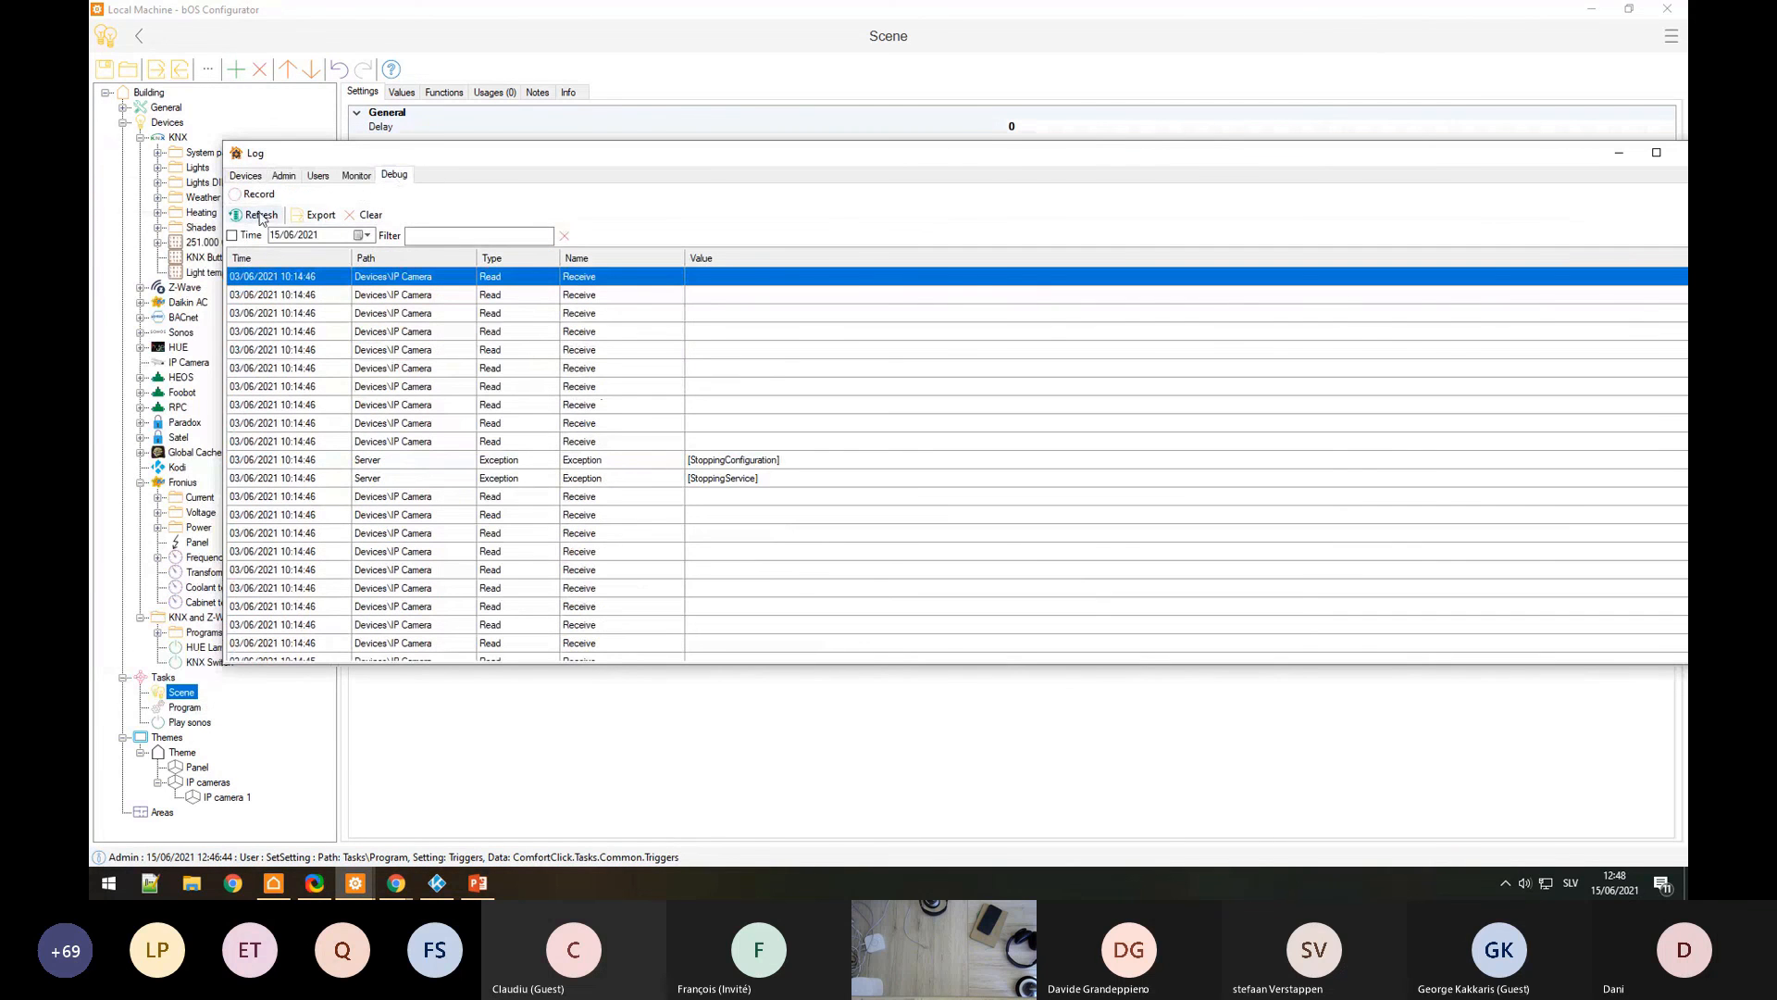
click(444, 235)
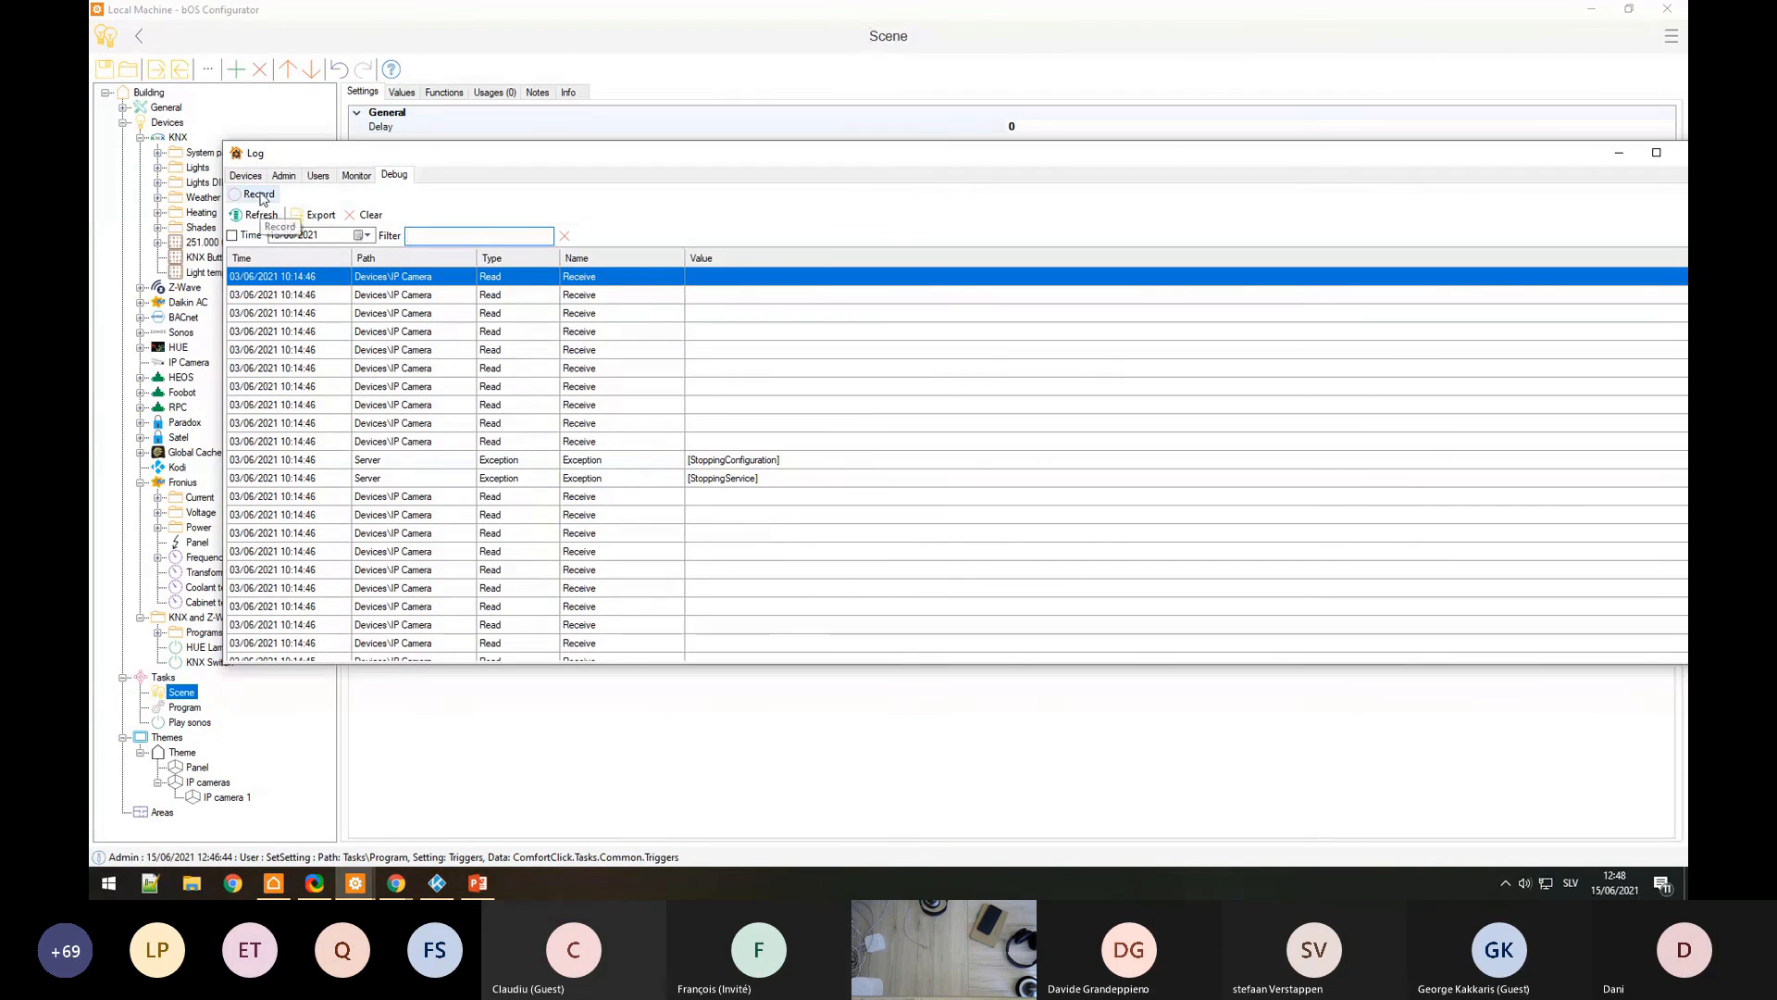
click(260, 196)
text(Mo)
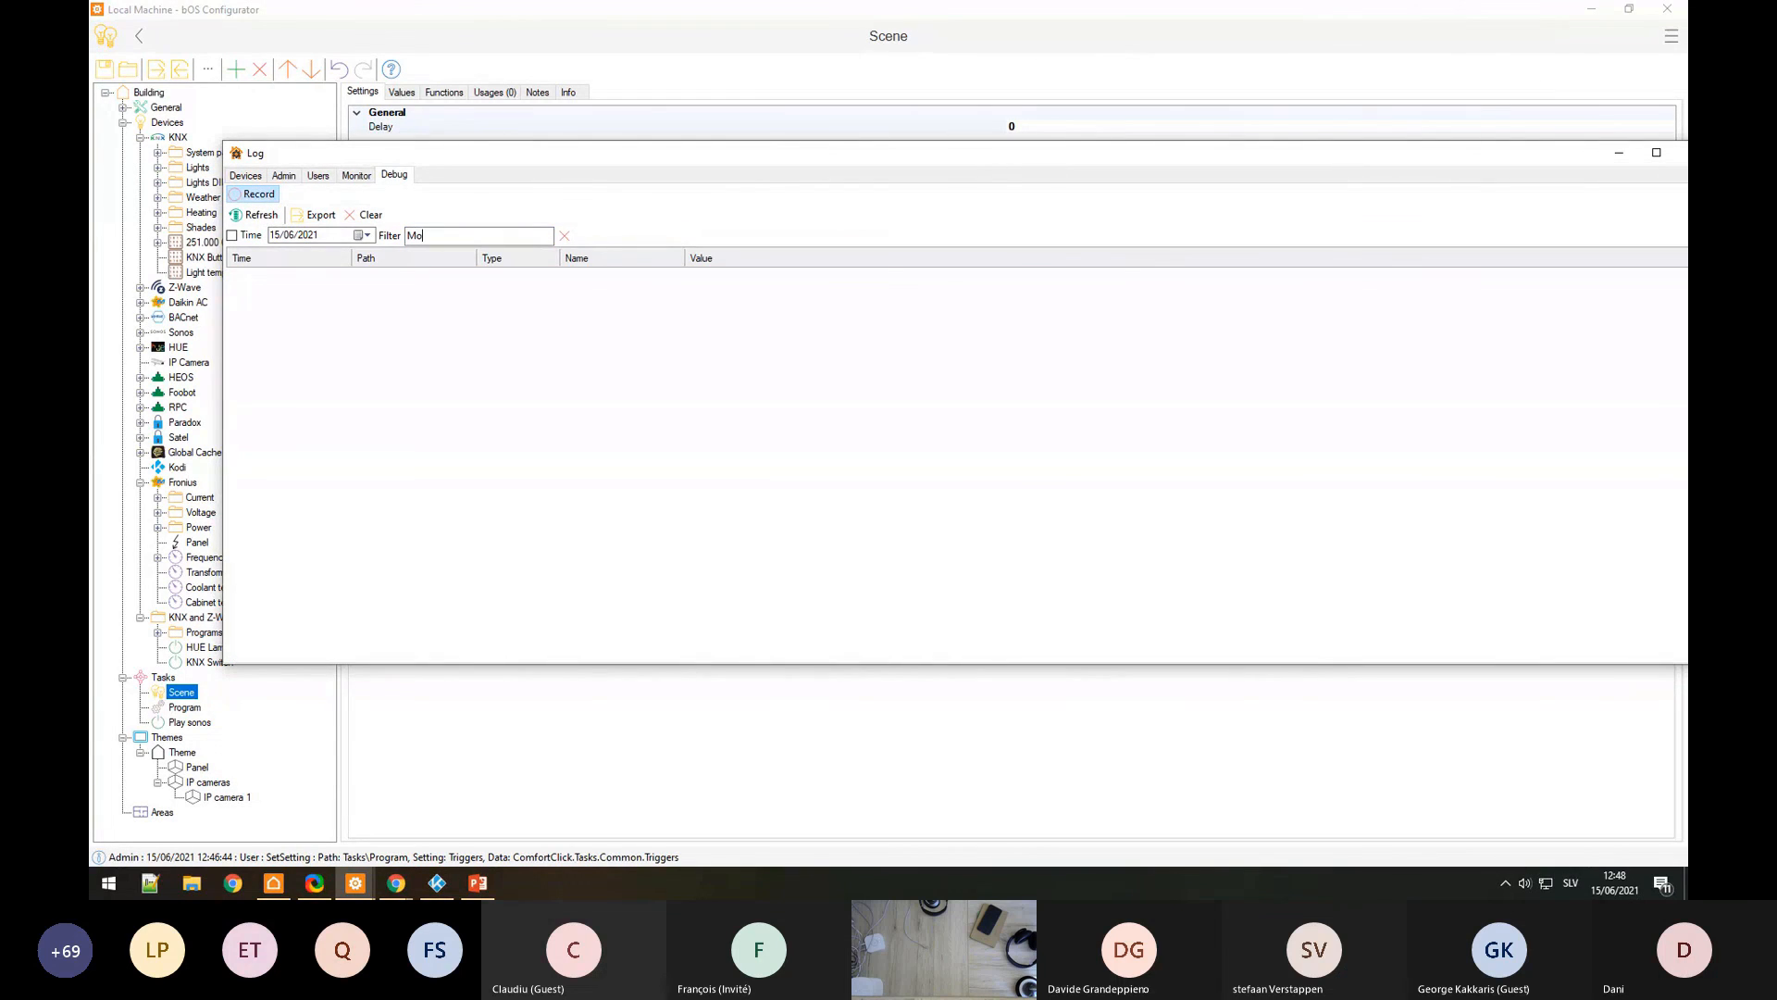
text(dbus)
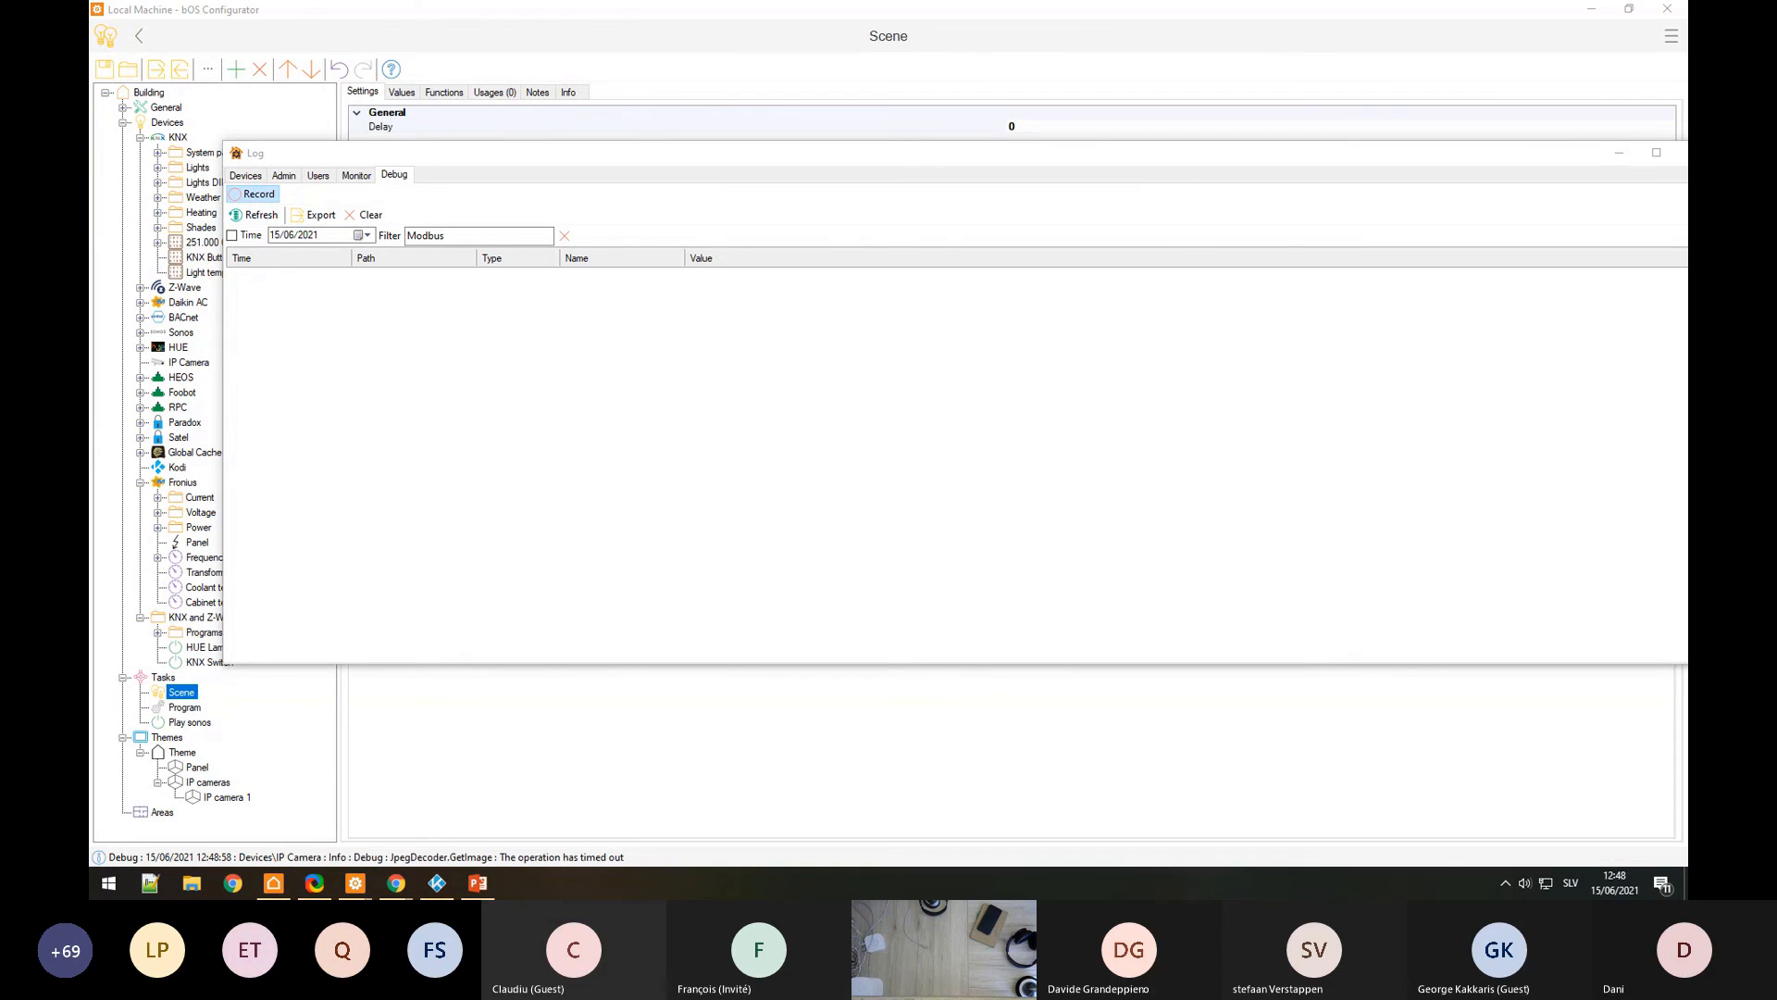
drag(1529, 160, 1461, 165)
click(1622, 168)
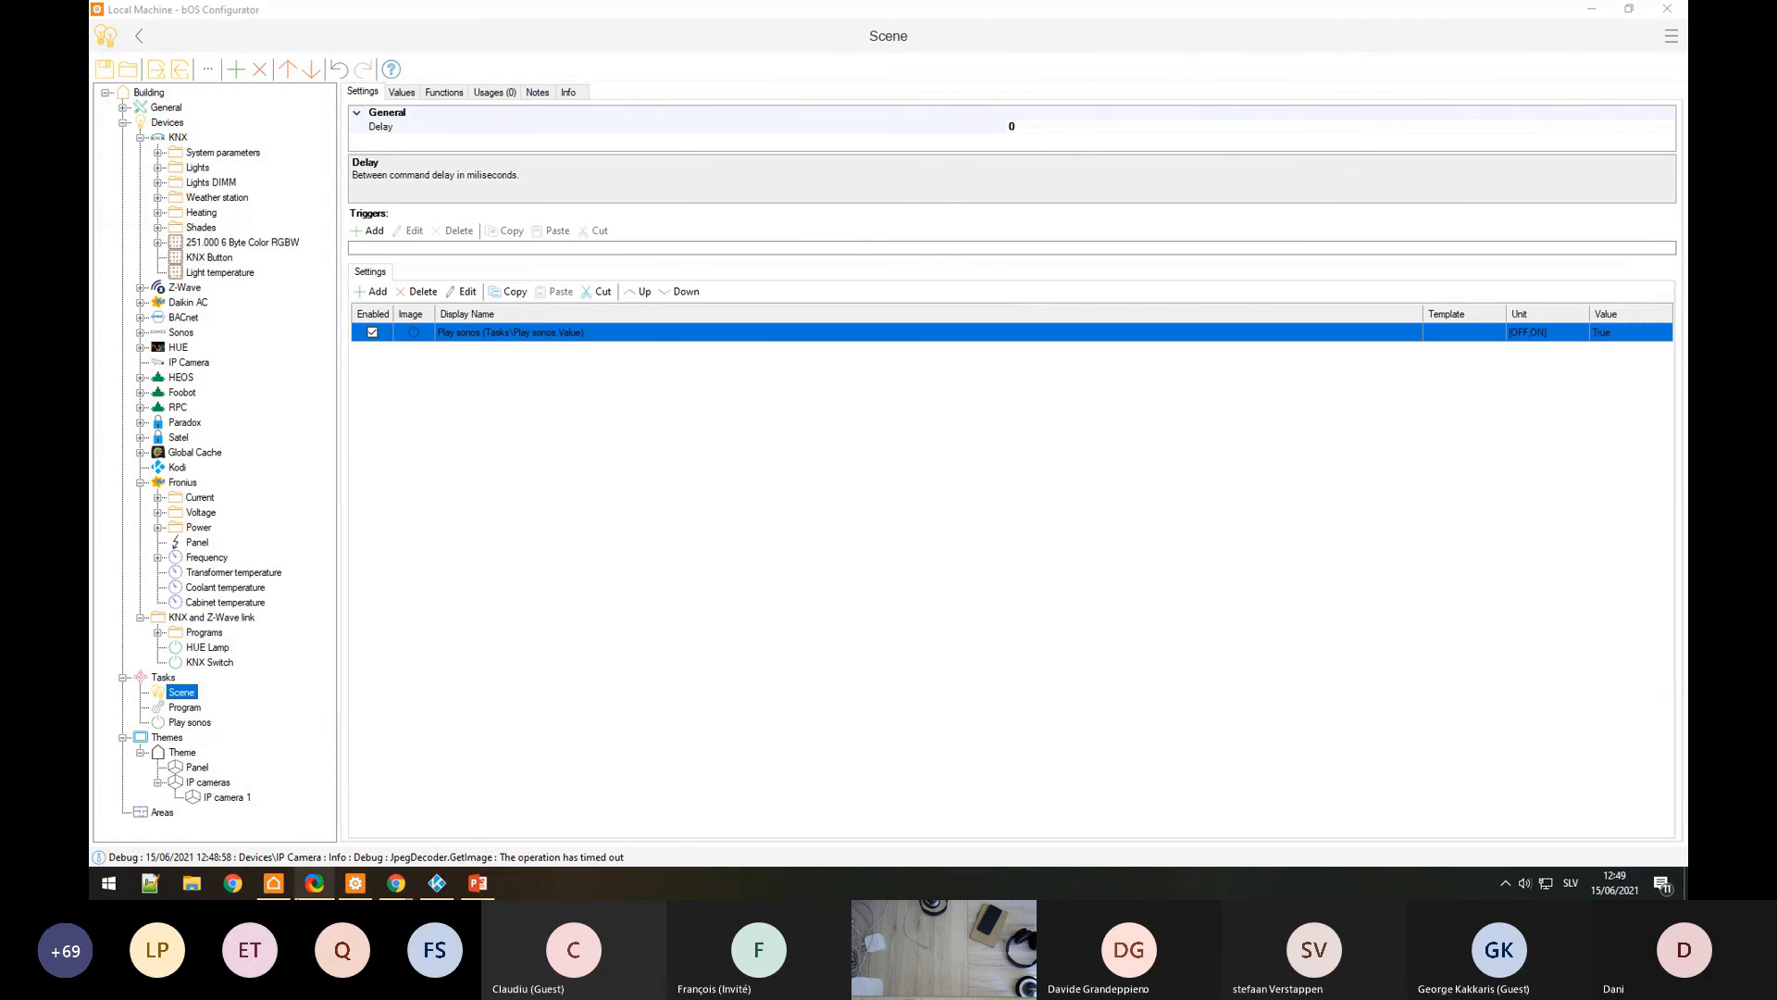
click(233, 883)
Step: Search Google for 'modbus protocol specification'
click(501, 43)
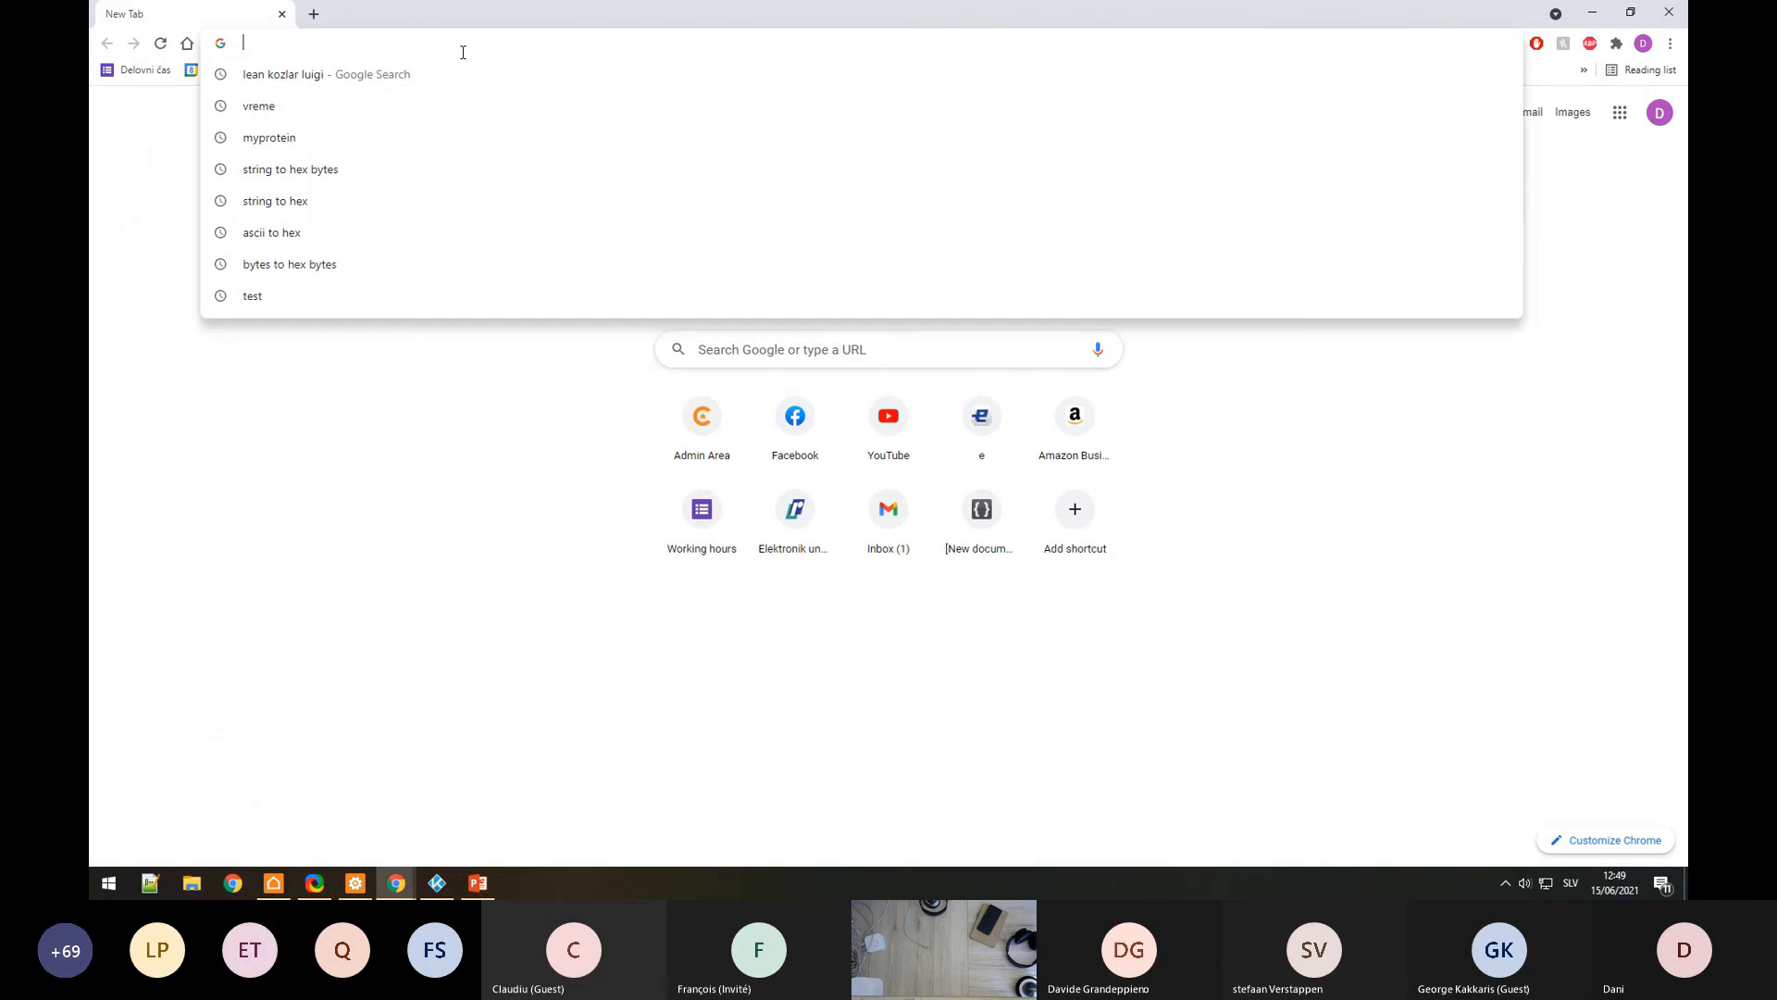
text(modbus protocl)
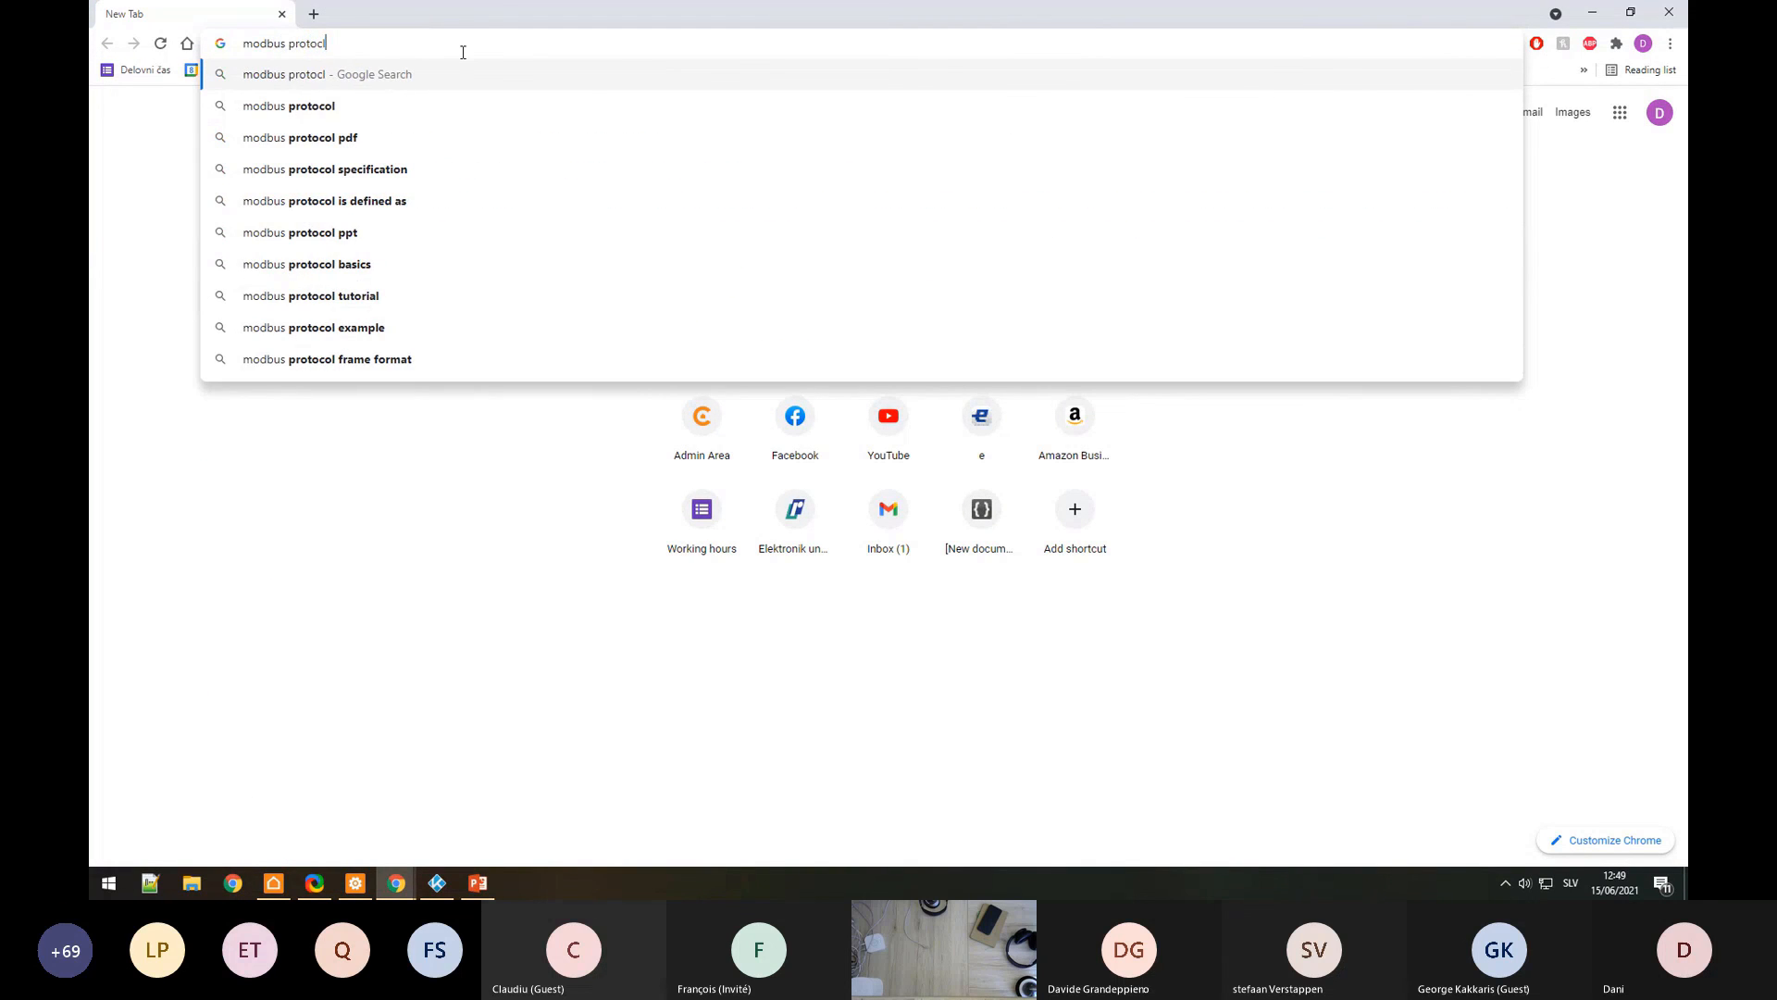
key(BackSpace)
text(ol )
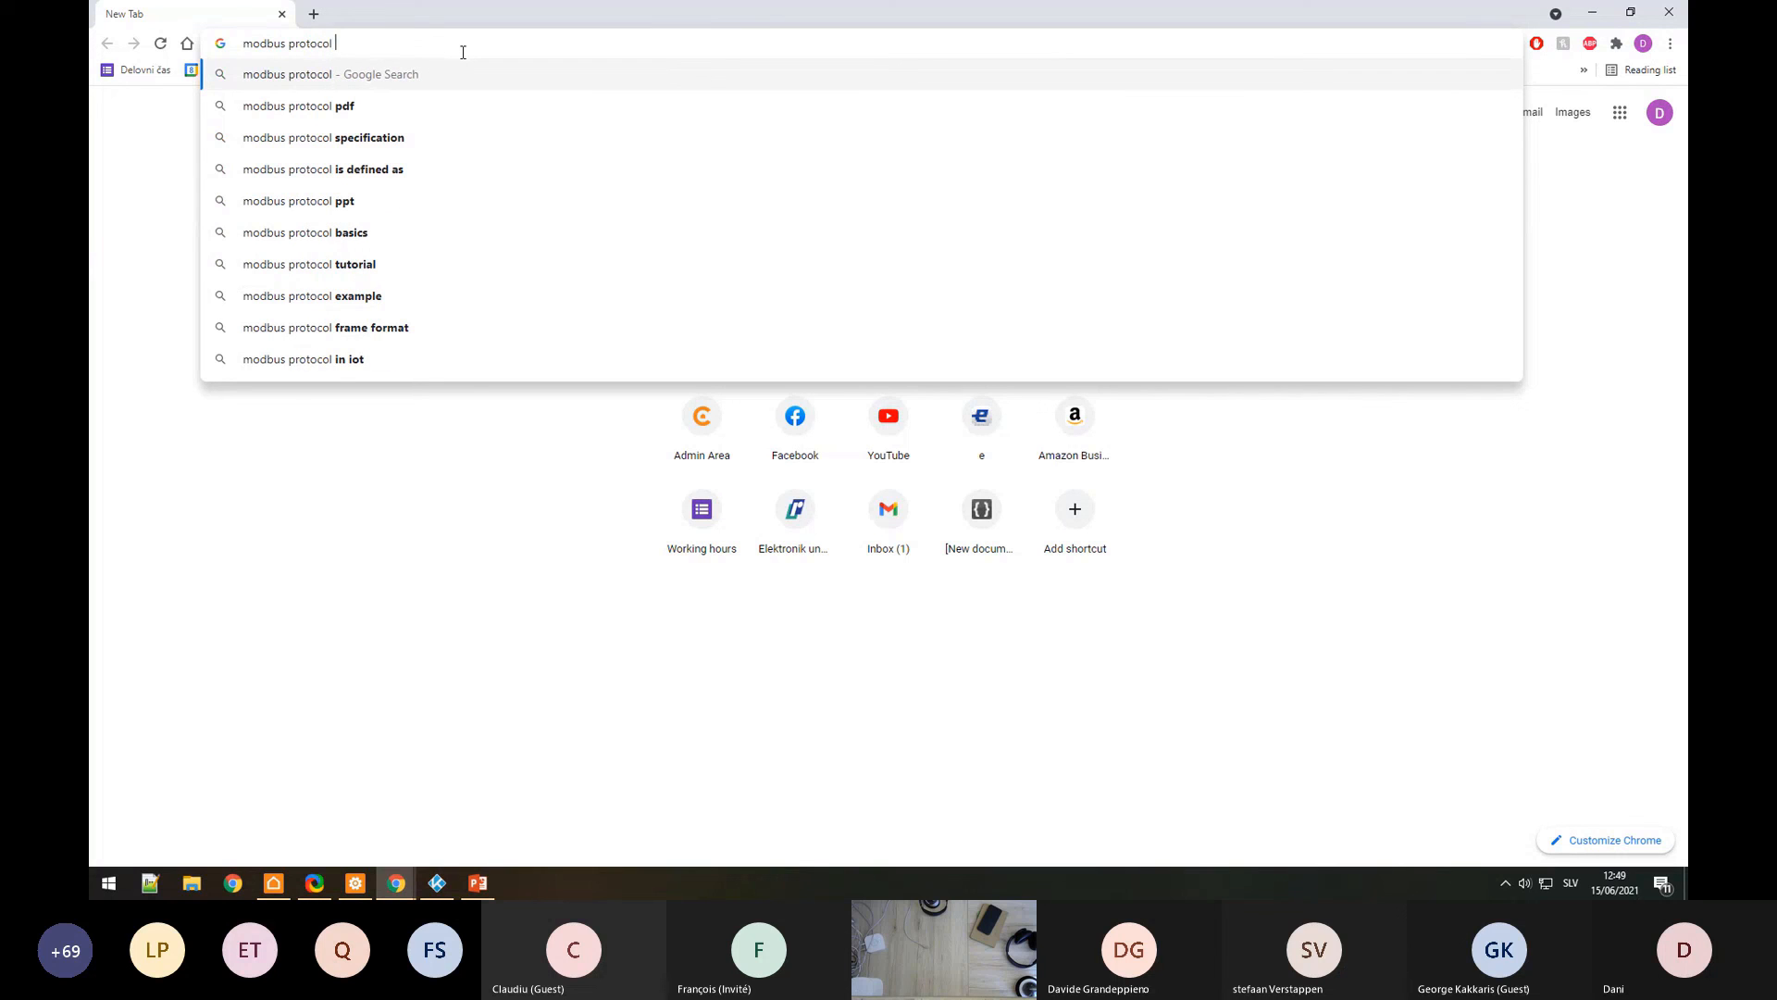
text(specification)
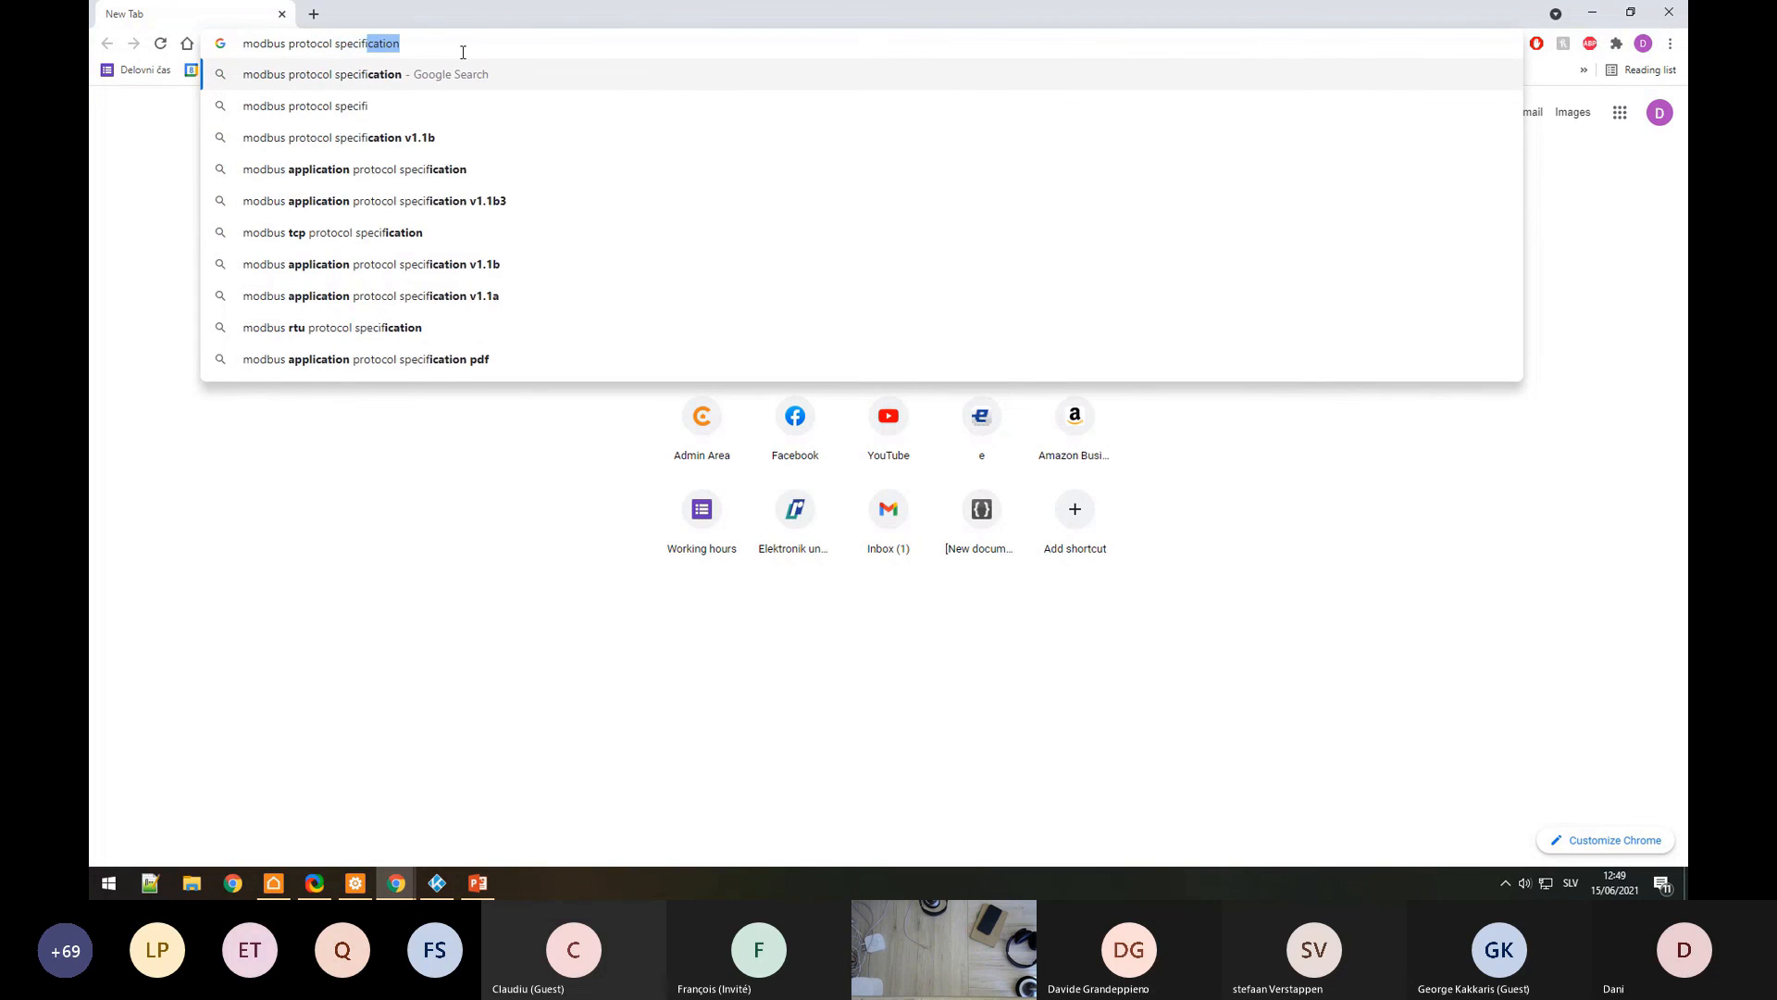
key(Return)
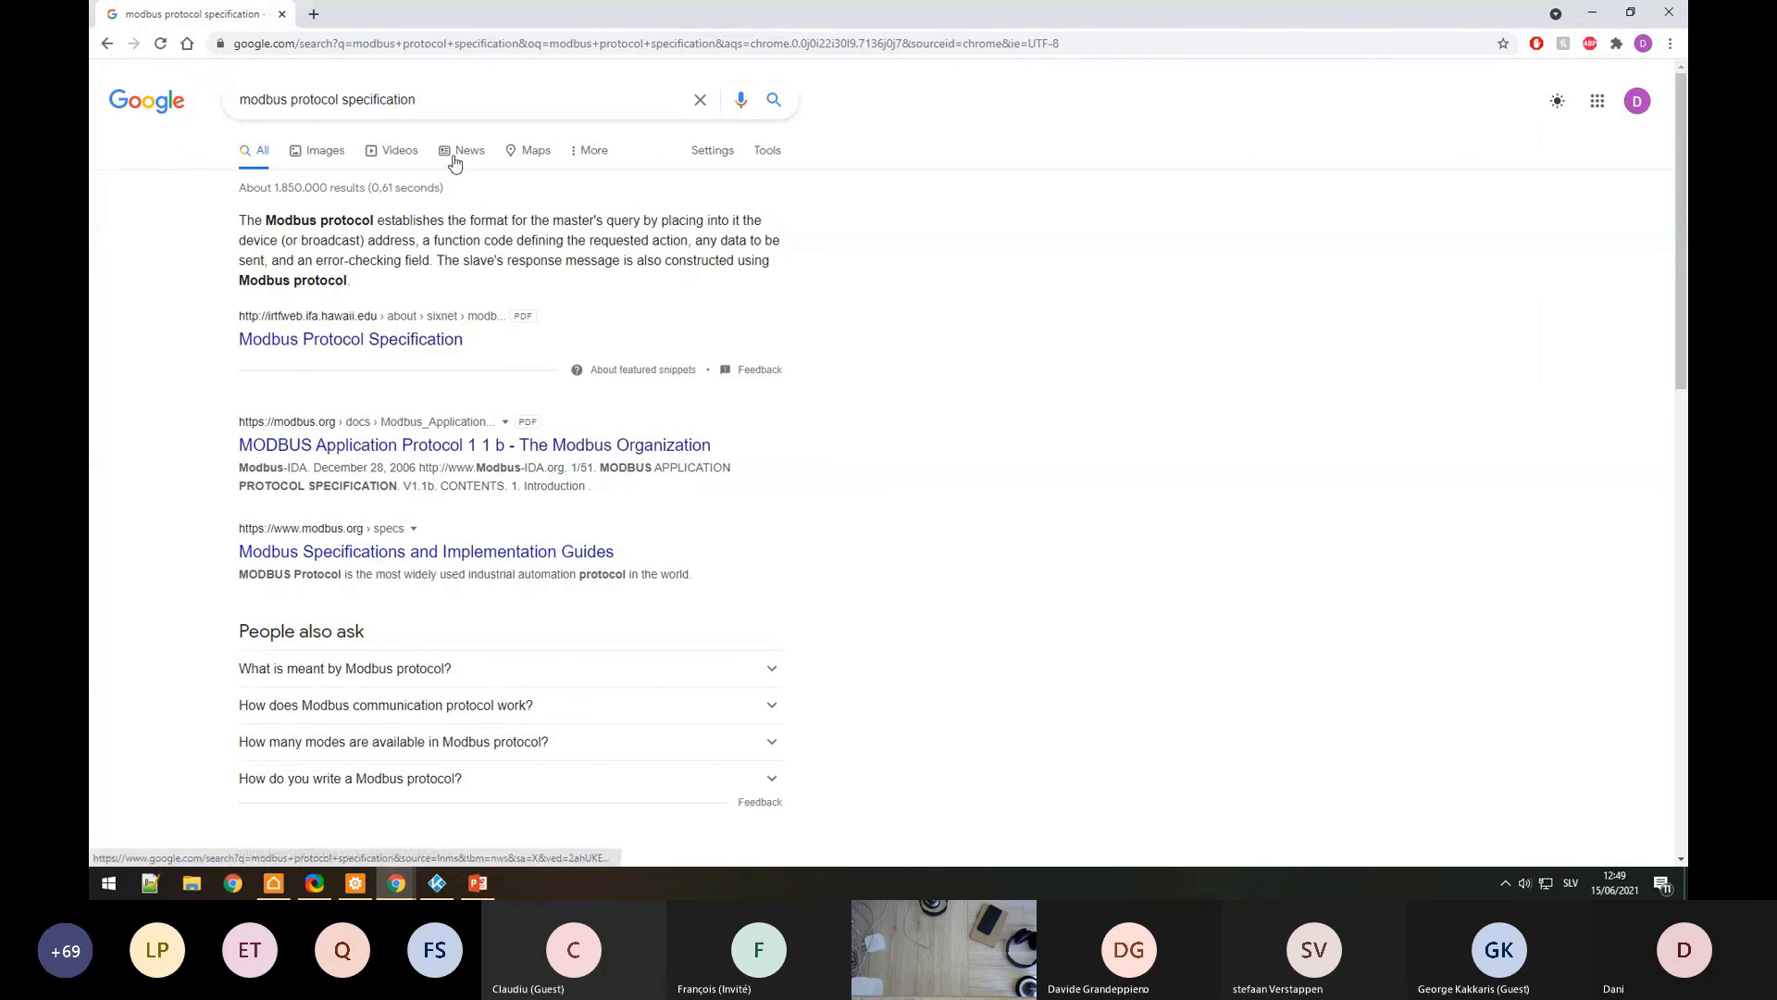
Step: Search for 'simply modbus' and open the Simply Modbus website
triple_click(449, 107)
text(simply modbus)
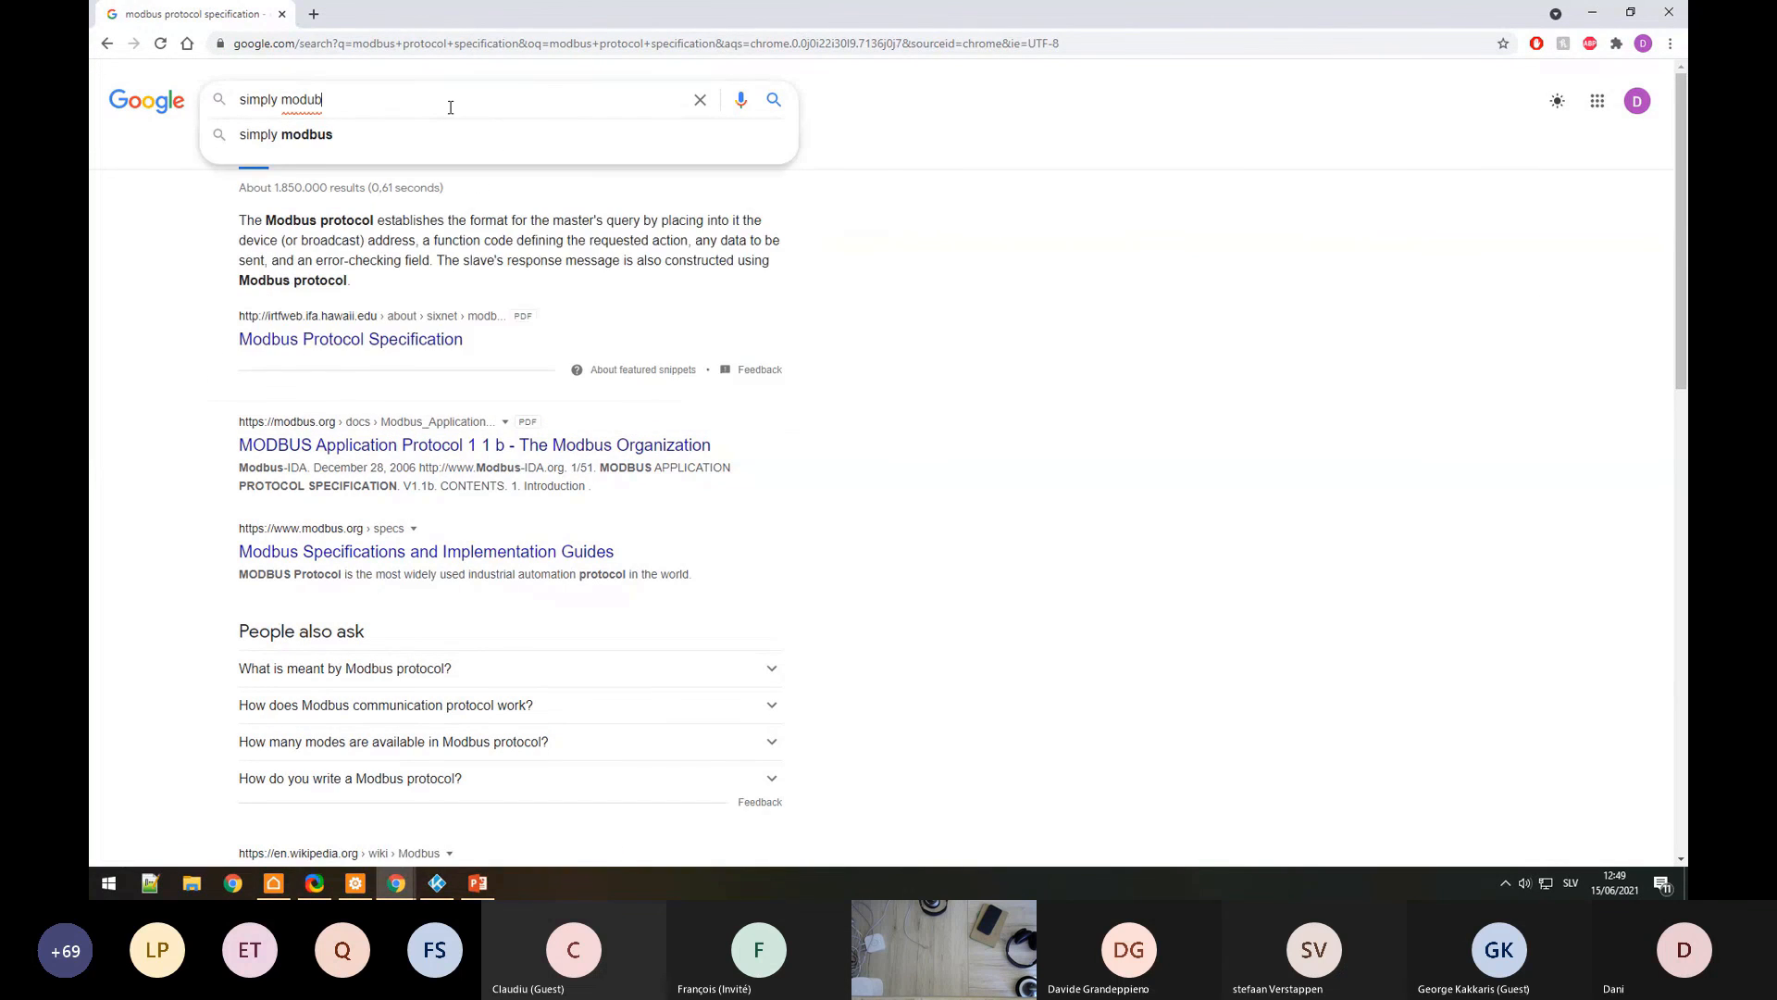
key(Return)
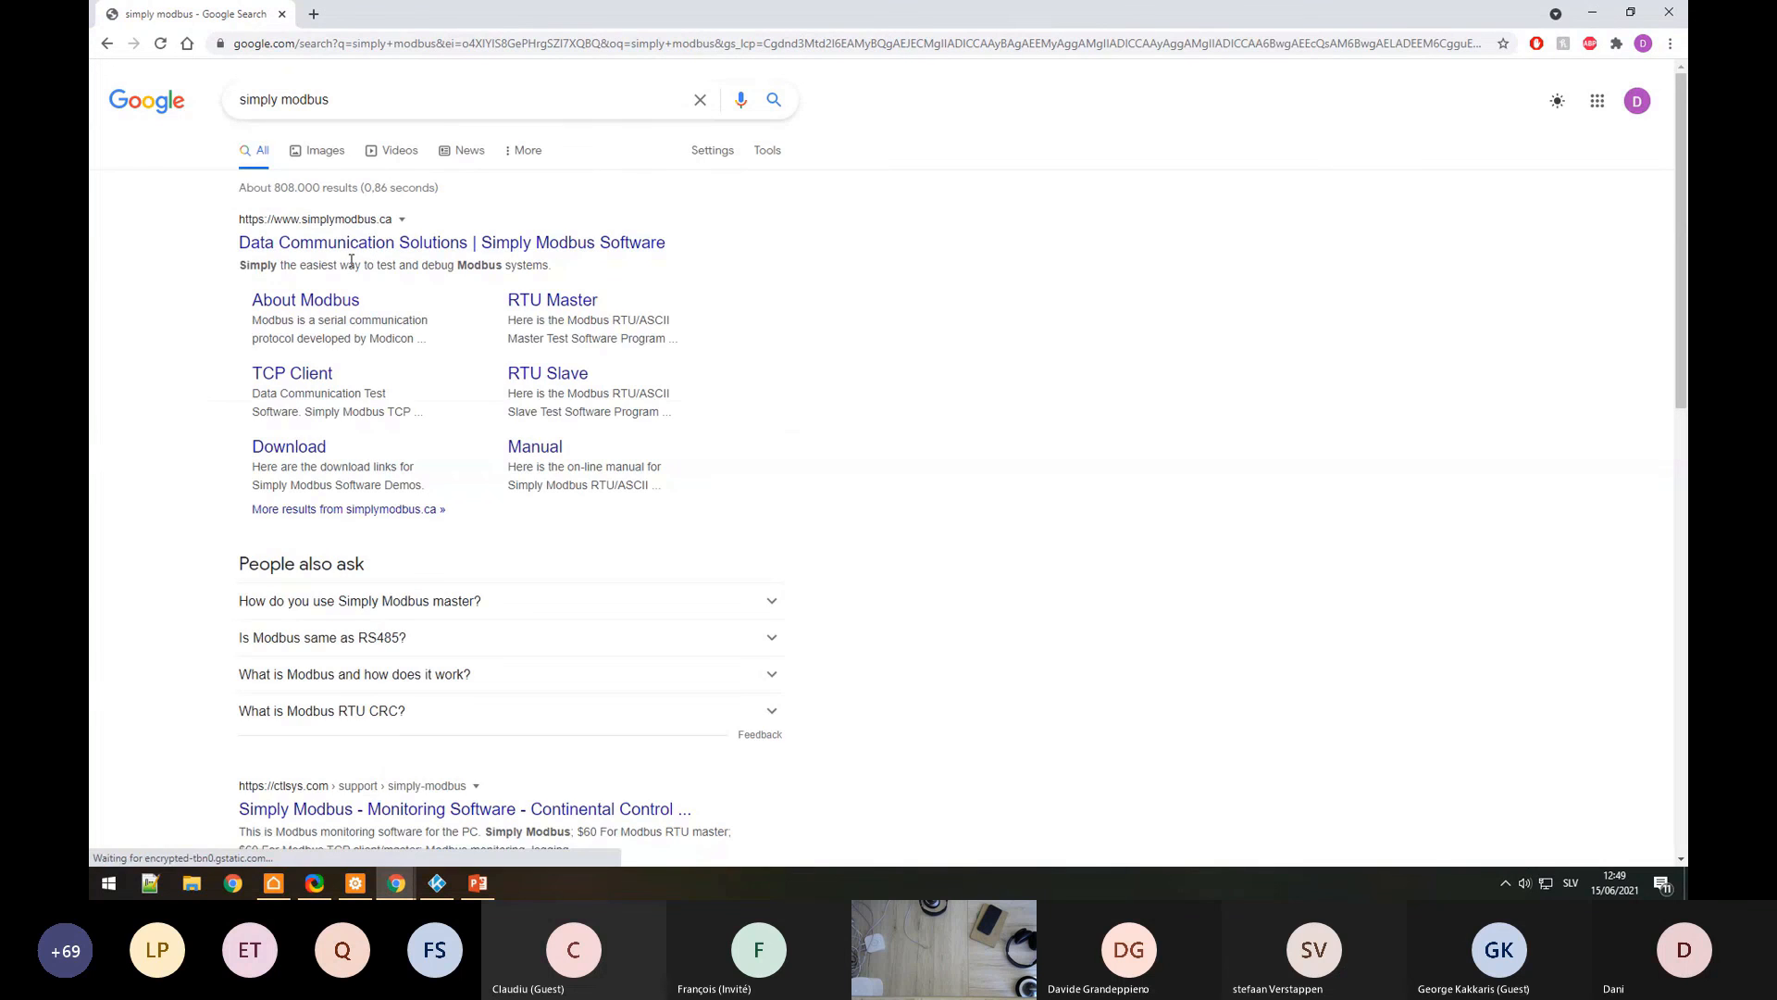
scroll(400, 519, down, 3)
scroll(504, 496, up, 3)
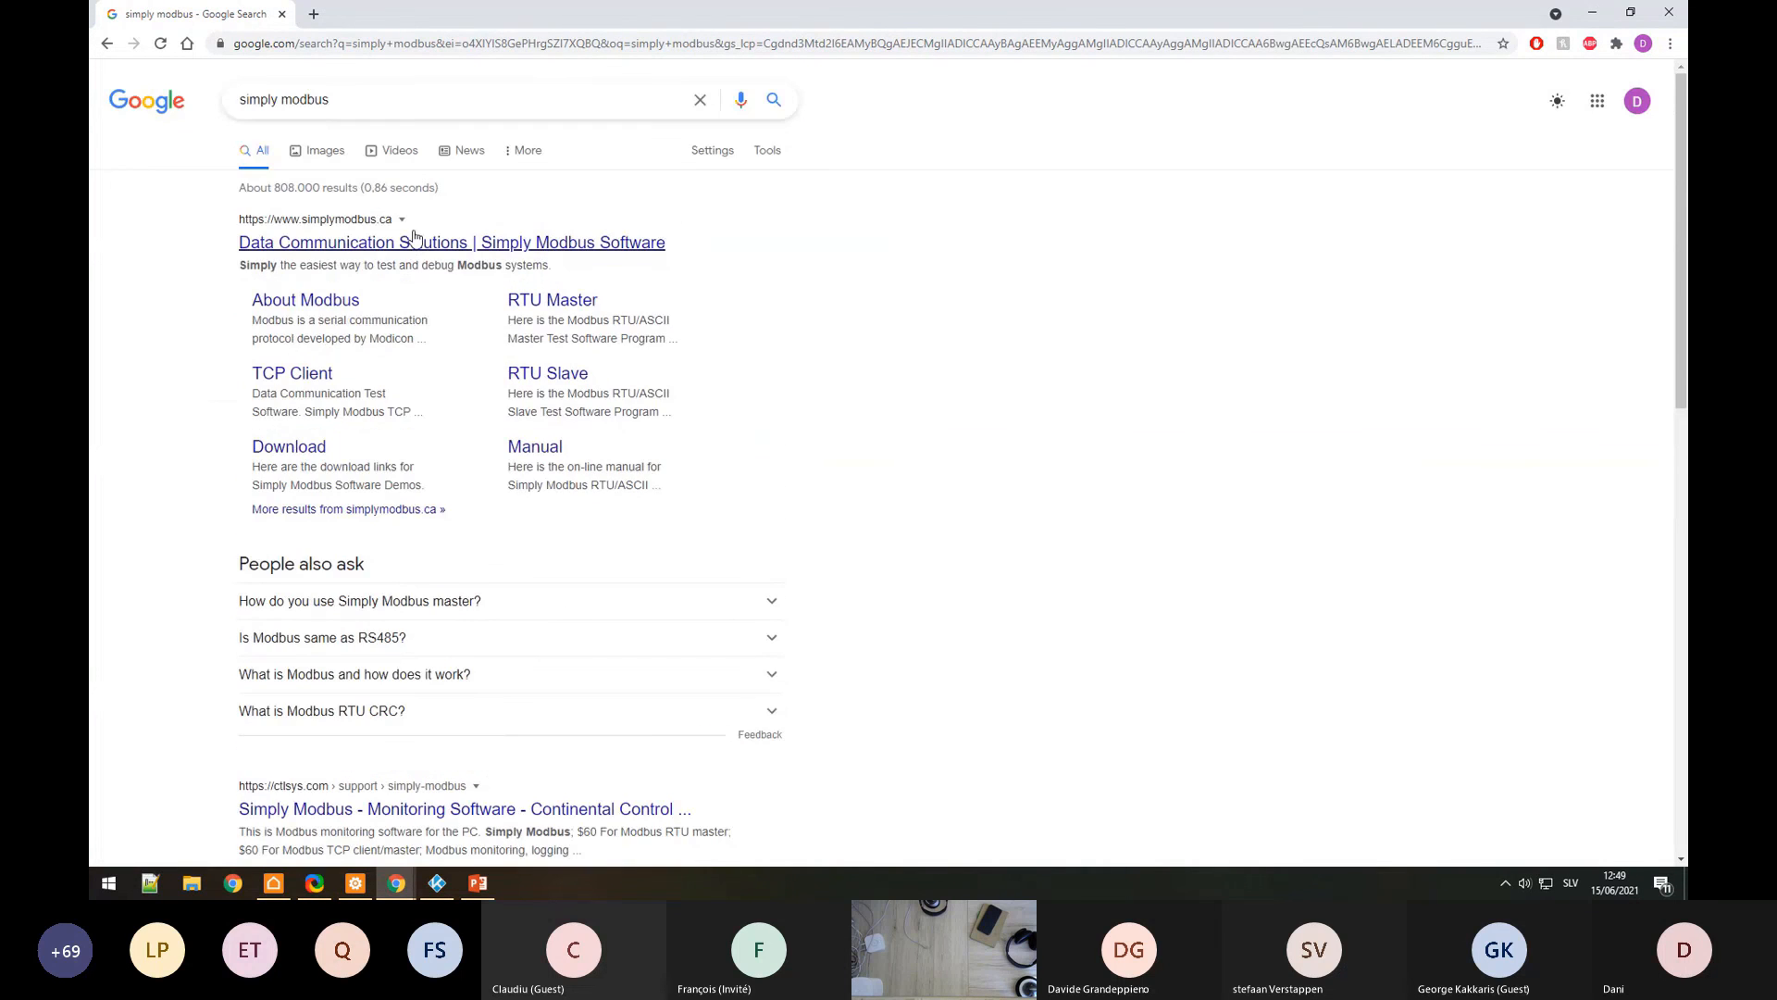
click(415, 242)
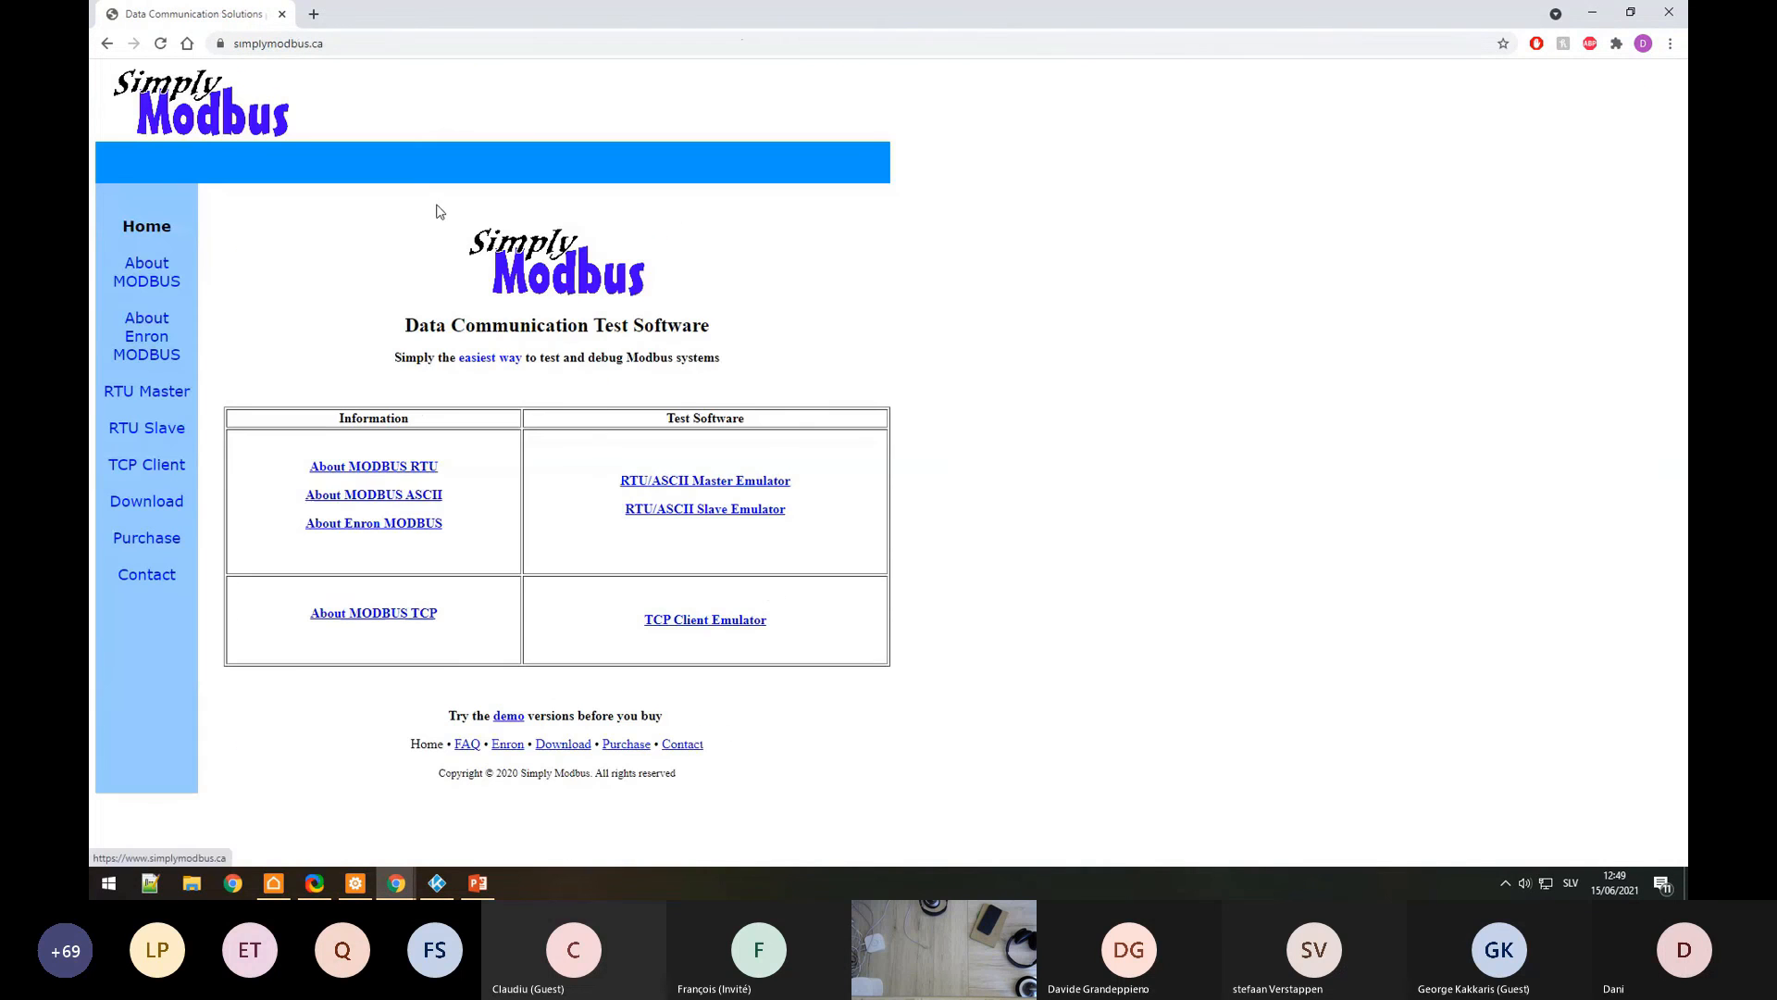
Step: View the Simply Modbus TCP Client page
click(167, 466)
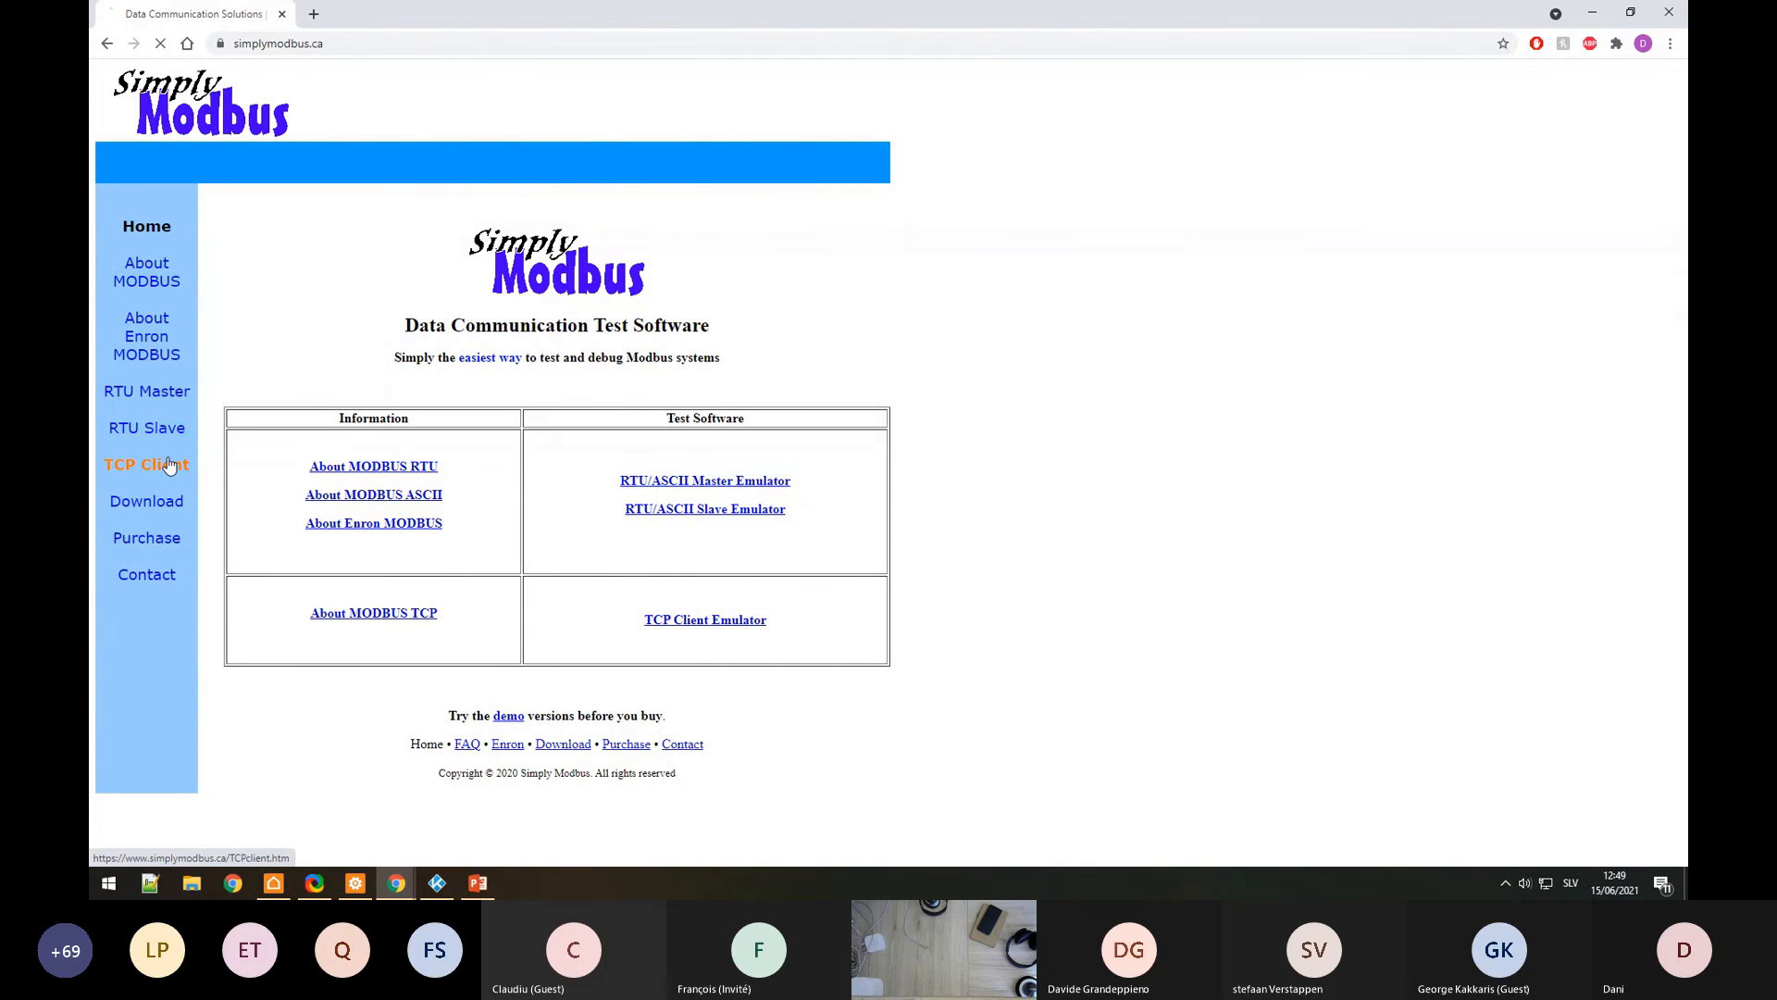
scroll(293, 475, down, 10)
scroll(174, 285, up, 10)
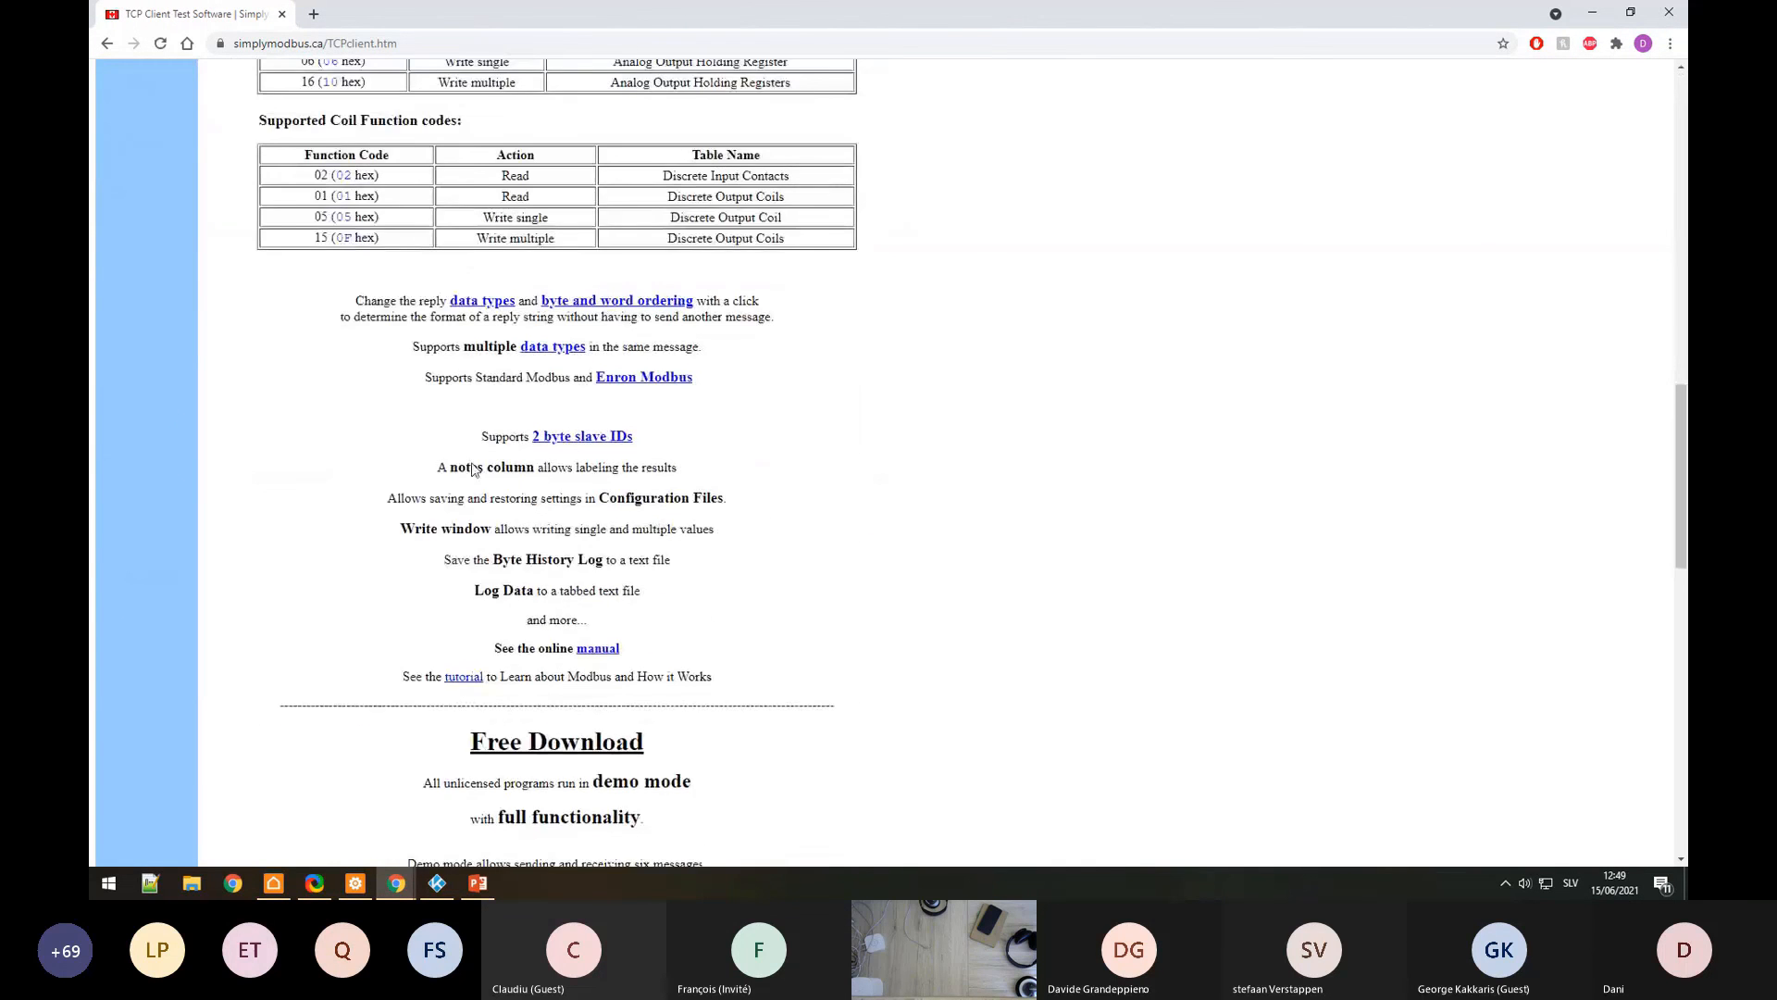
Step: Read through the About MODBUS FAQ page and its function code table
click(153, 278)
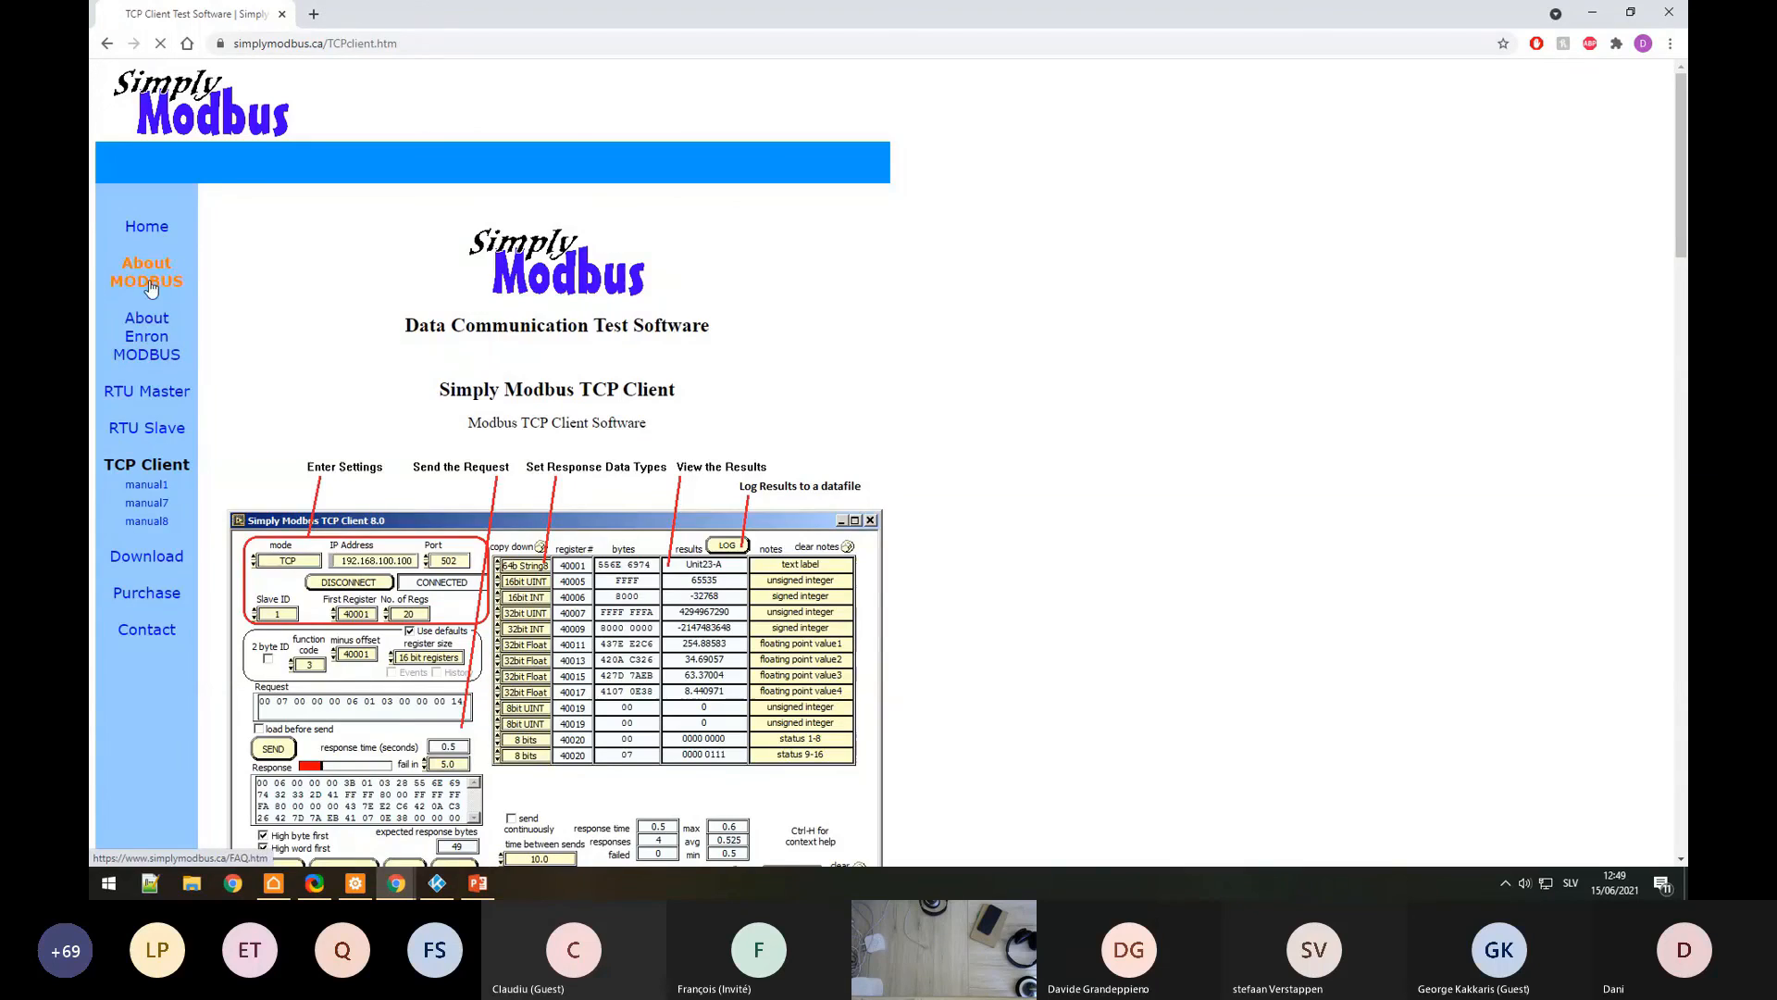
scroll(416, 389, down, 15)
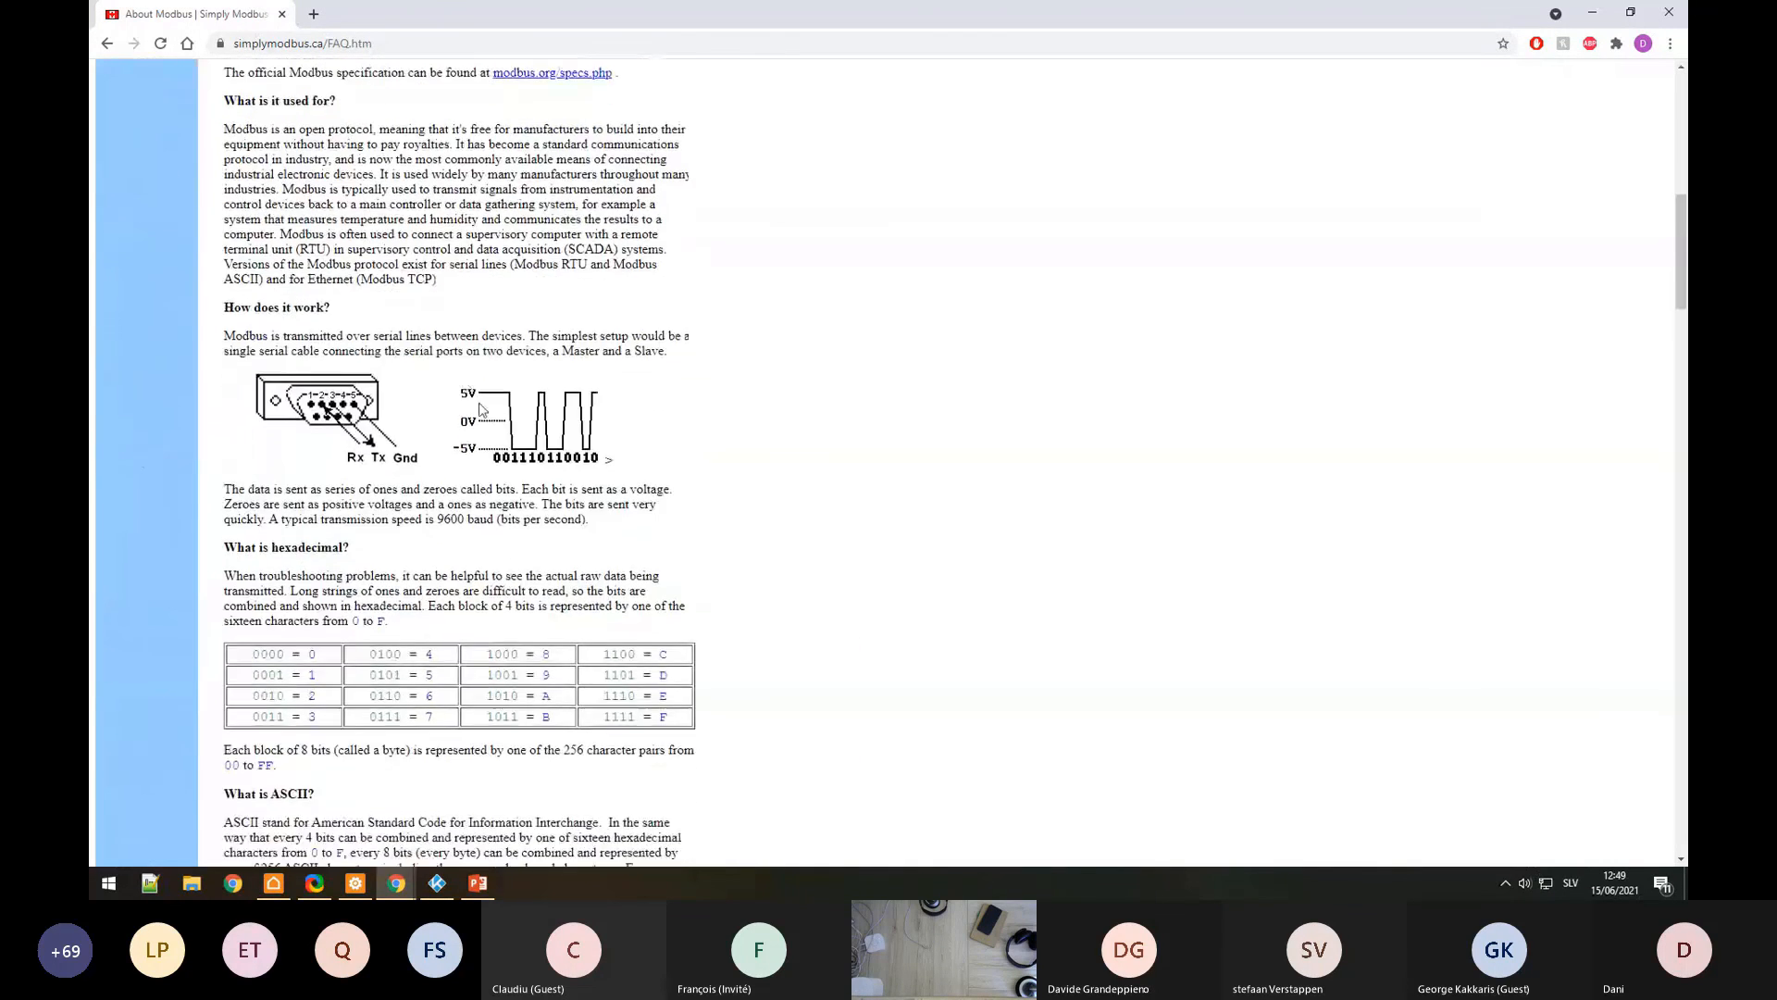
scroll(546, 407, down, 3)
scroll(555, 404, up, 5)
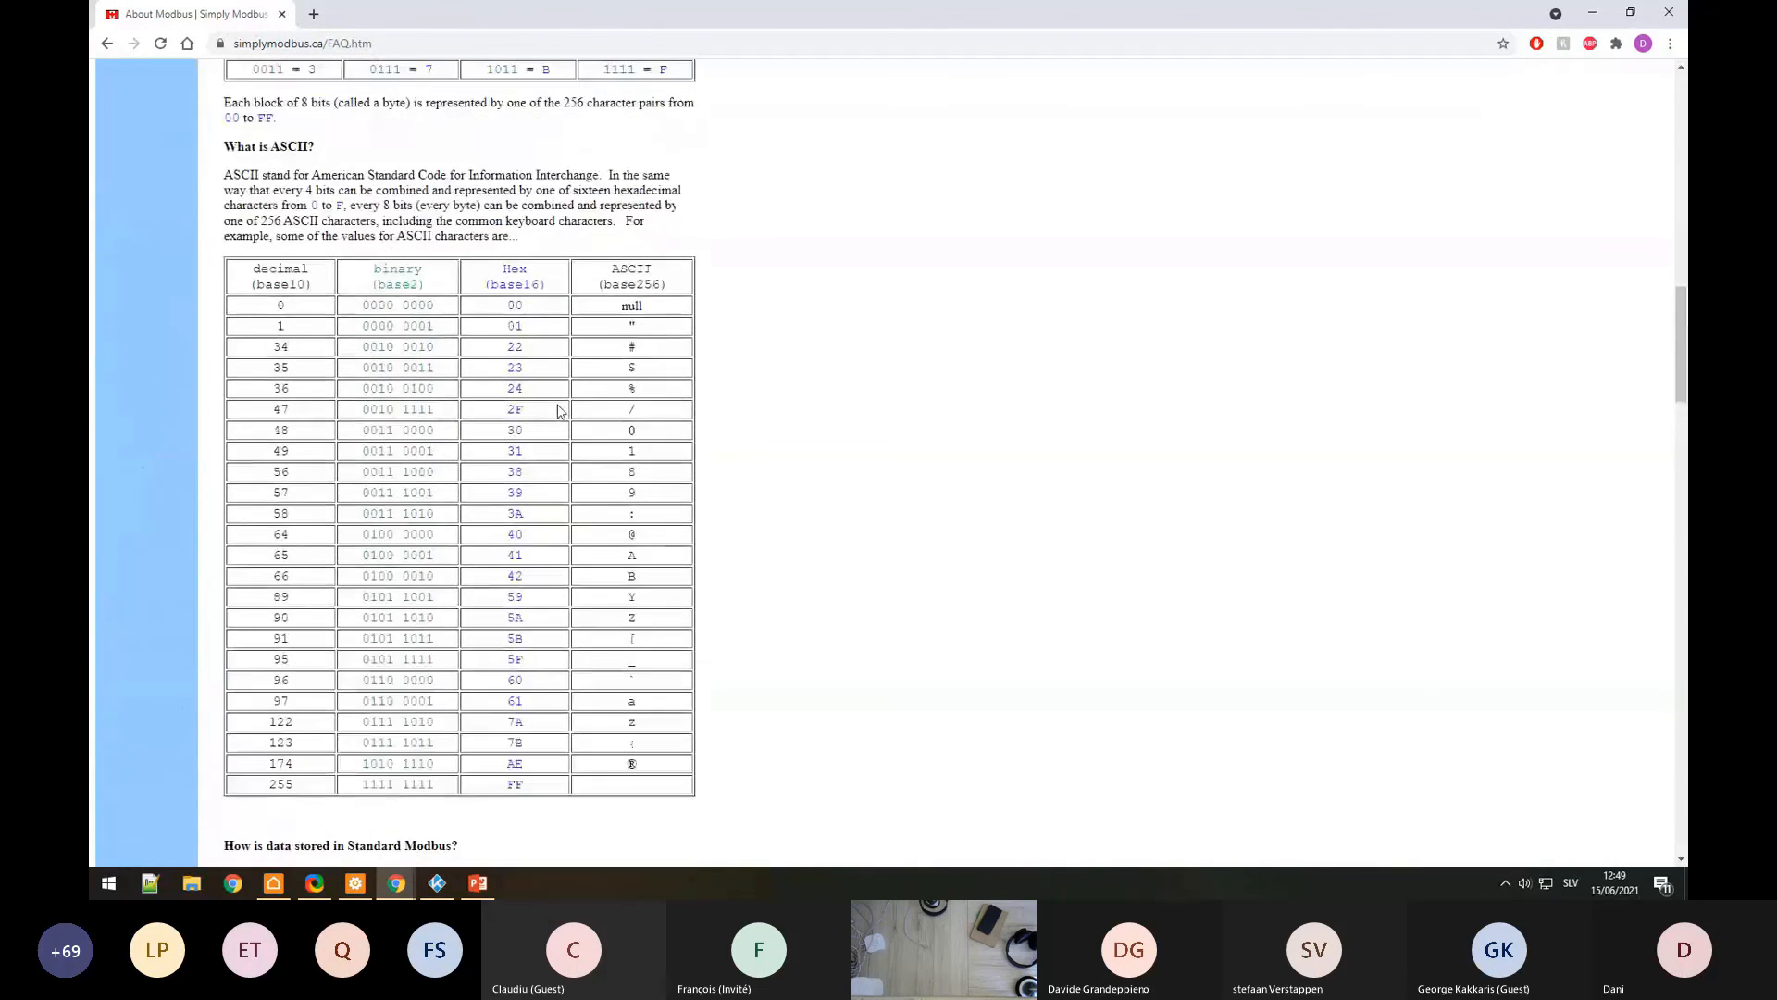
scroll(558, 412, down, 5)
scroll(560, 414, down, 5)
scroll(574, 419, up, 3)
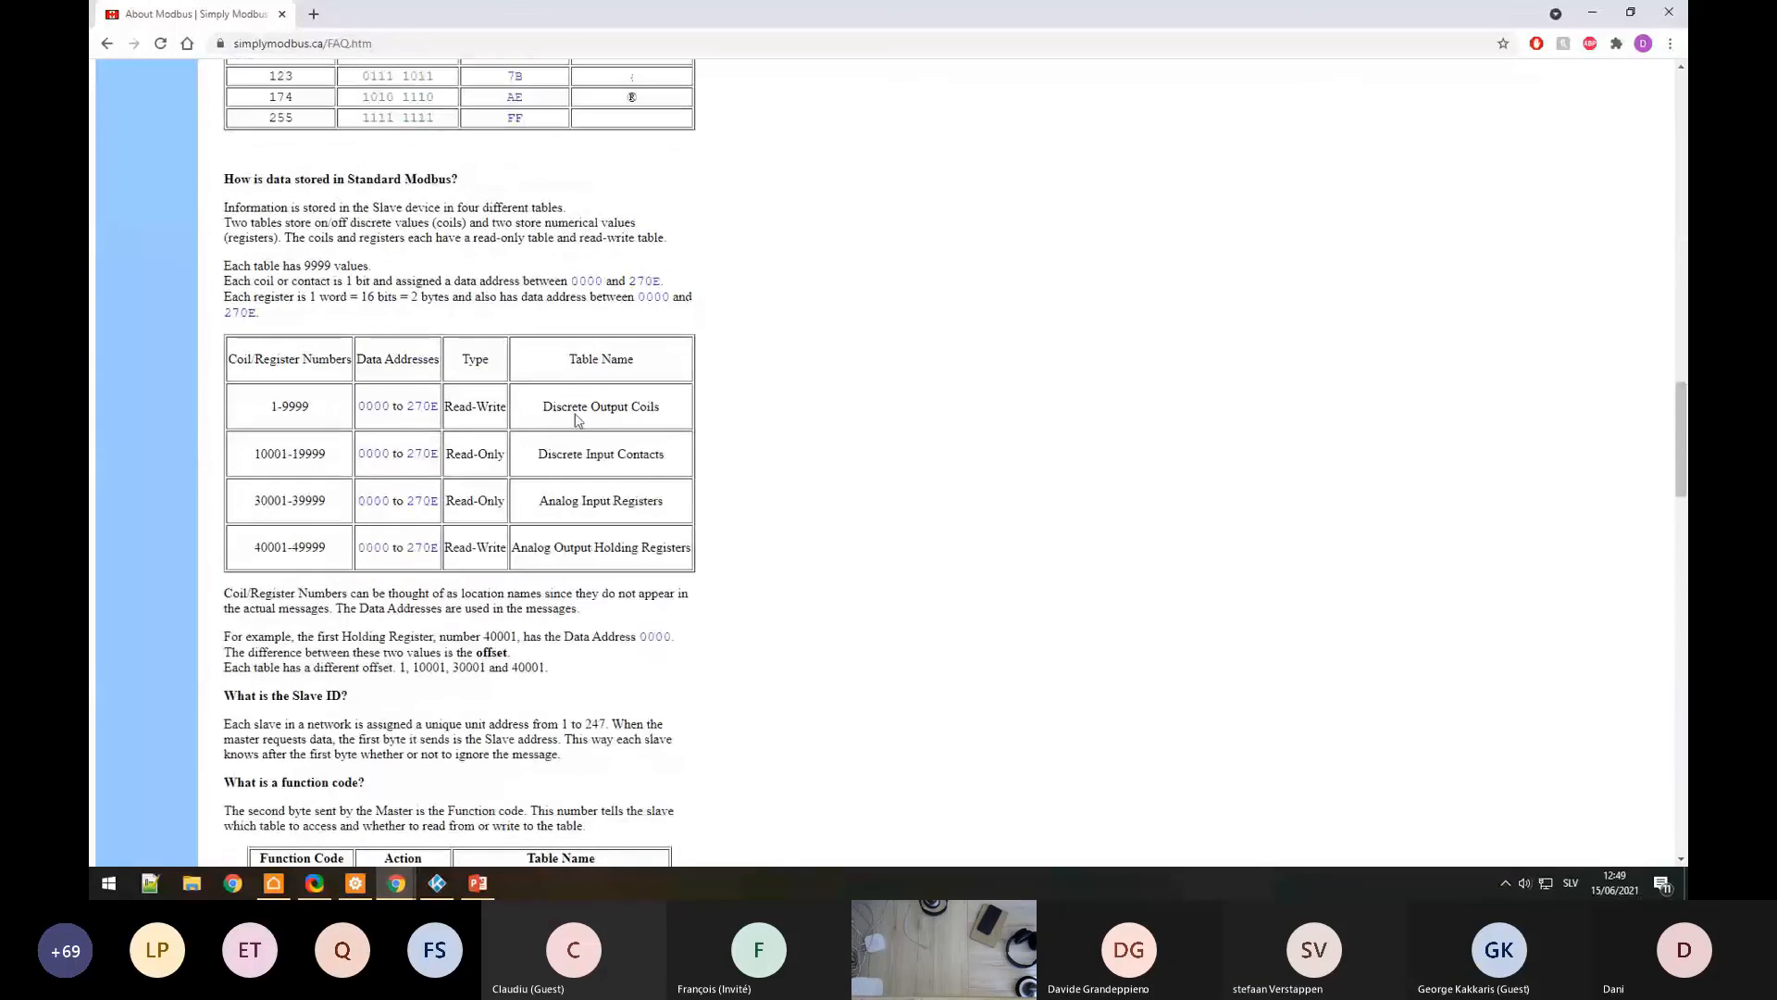
scroll(548, 435, down, 8)
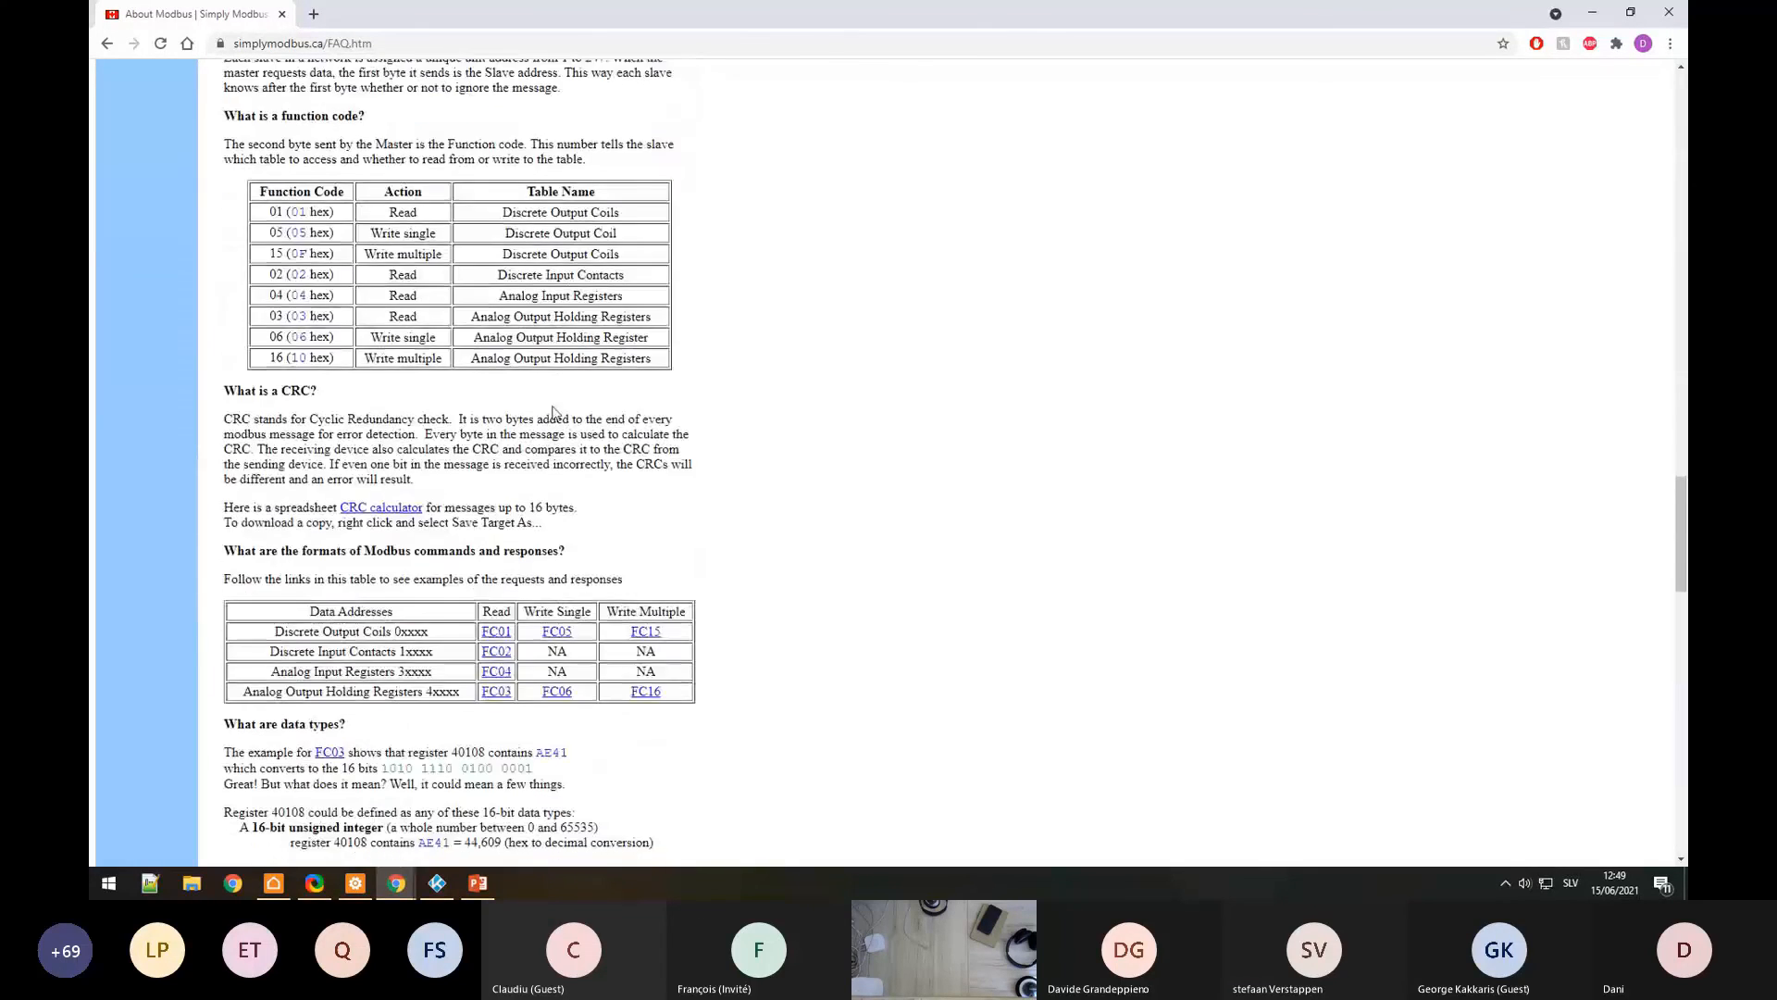
scroll(589, 421, down, 5)
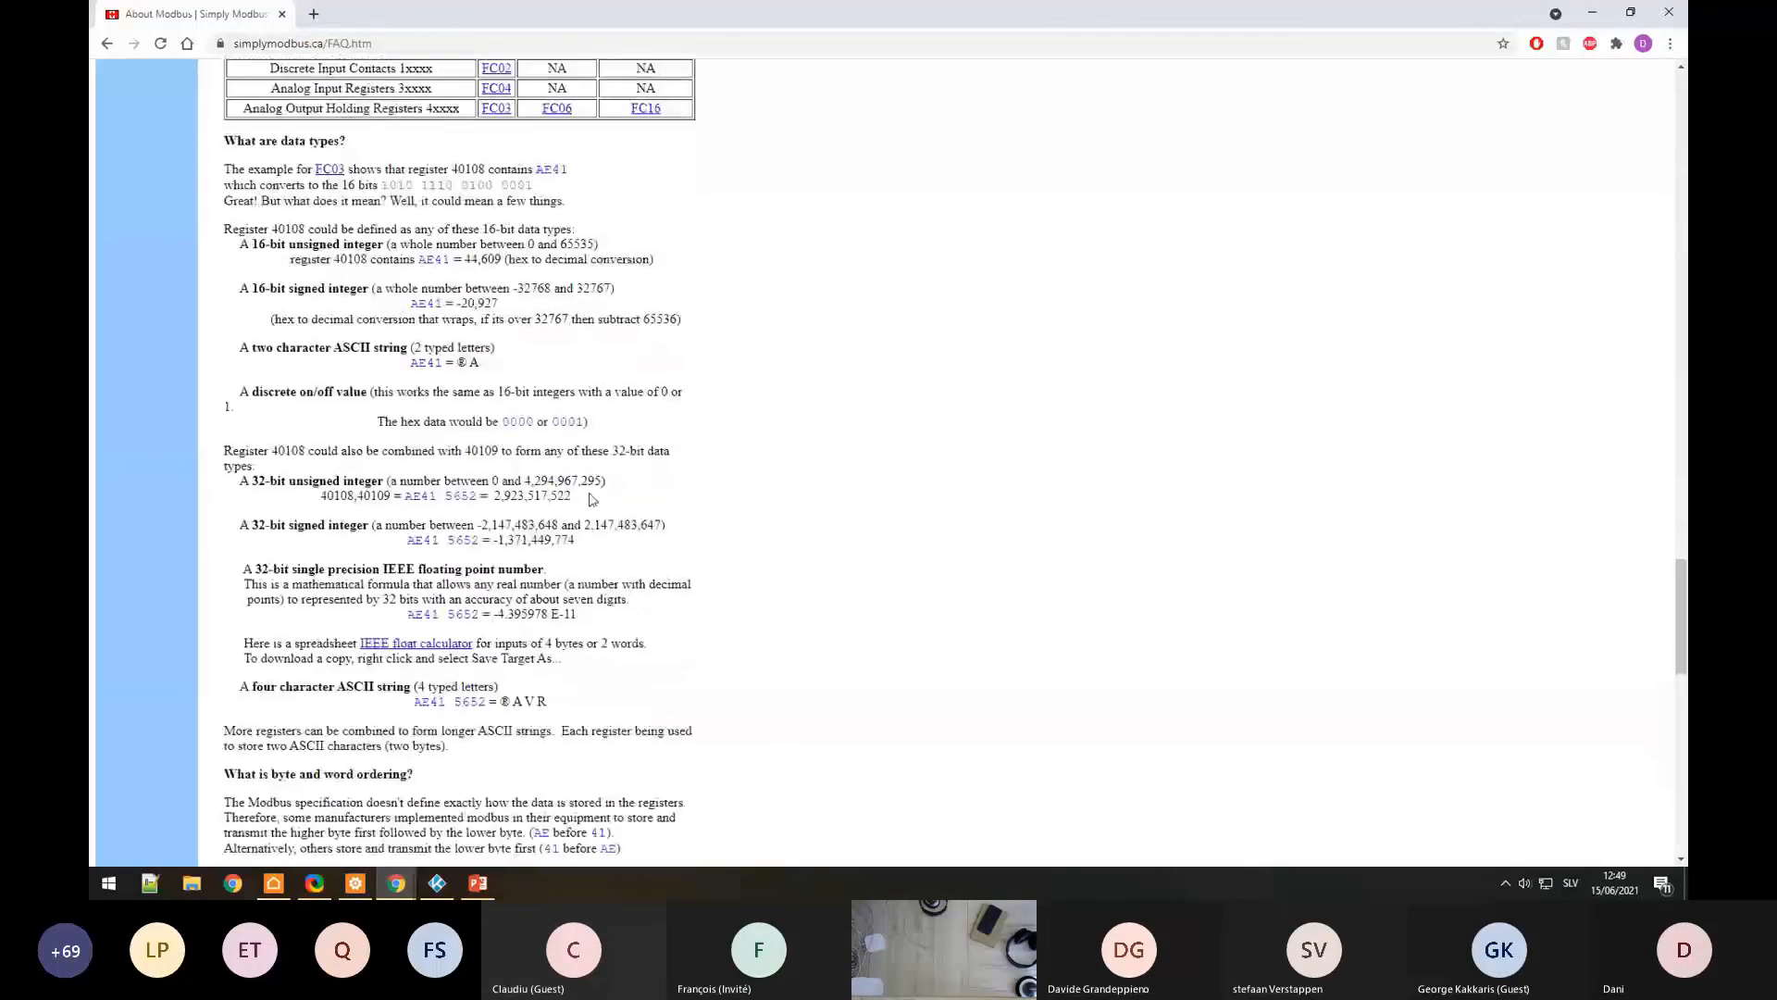
scroll(555, 500, down, 8)
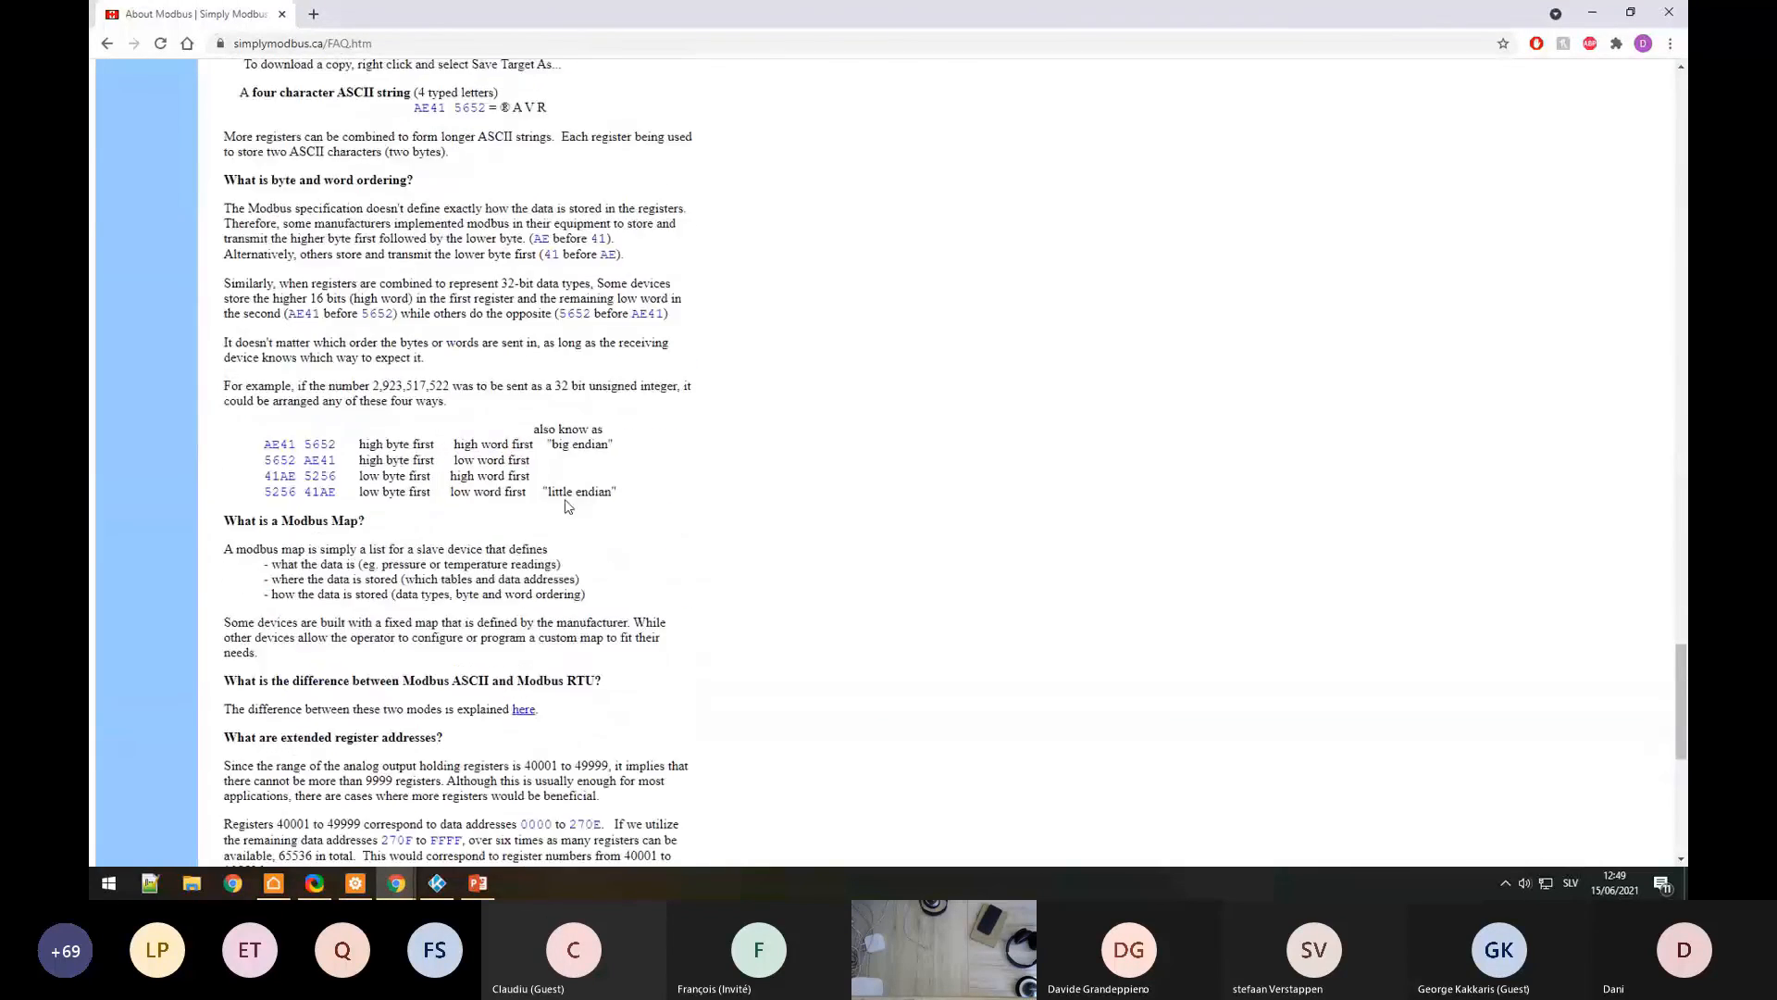
scroll(588, 495, down, 5)
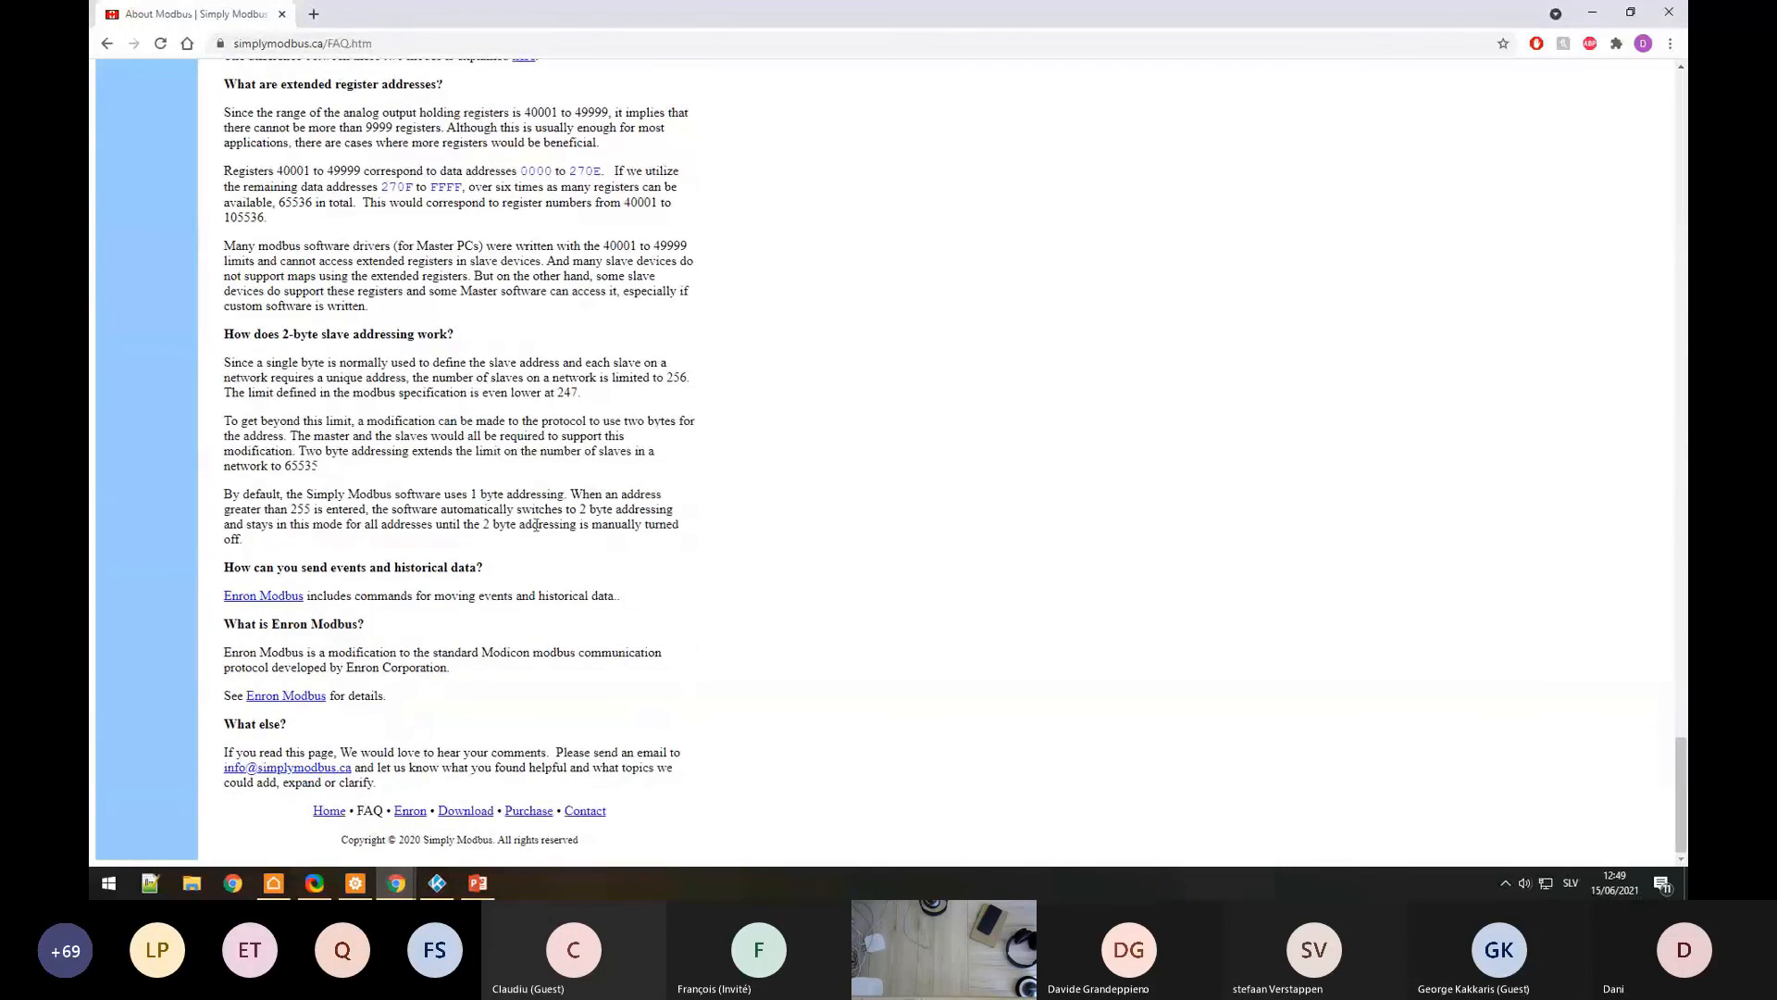
scroll(562, 571, up, 5)
scroll(562, 571, up, 15)
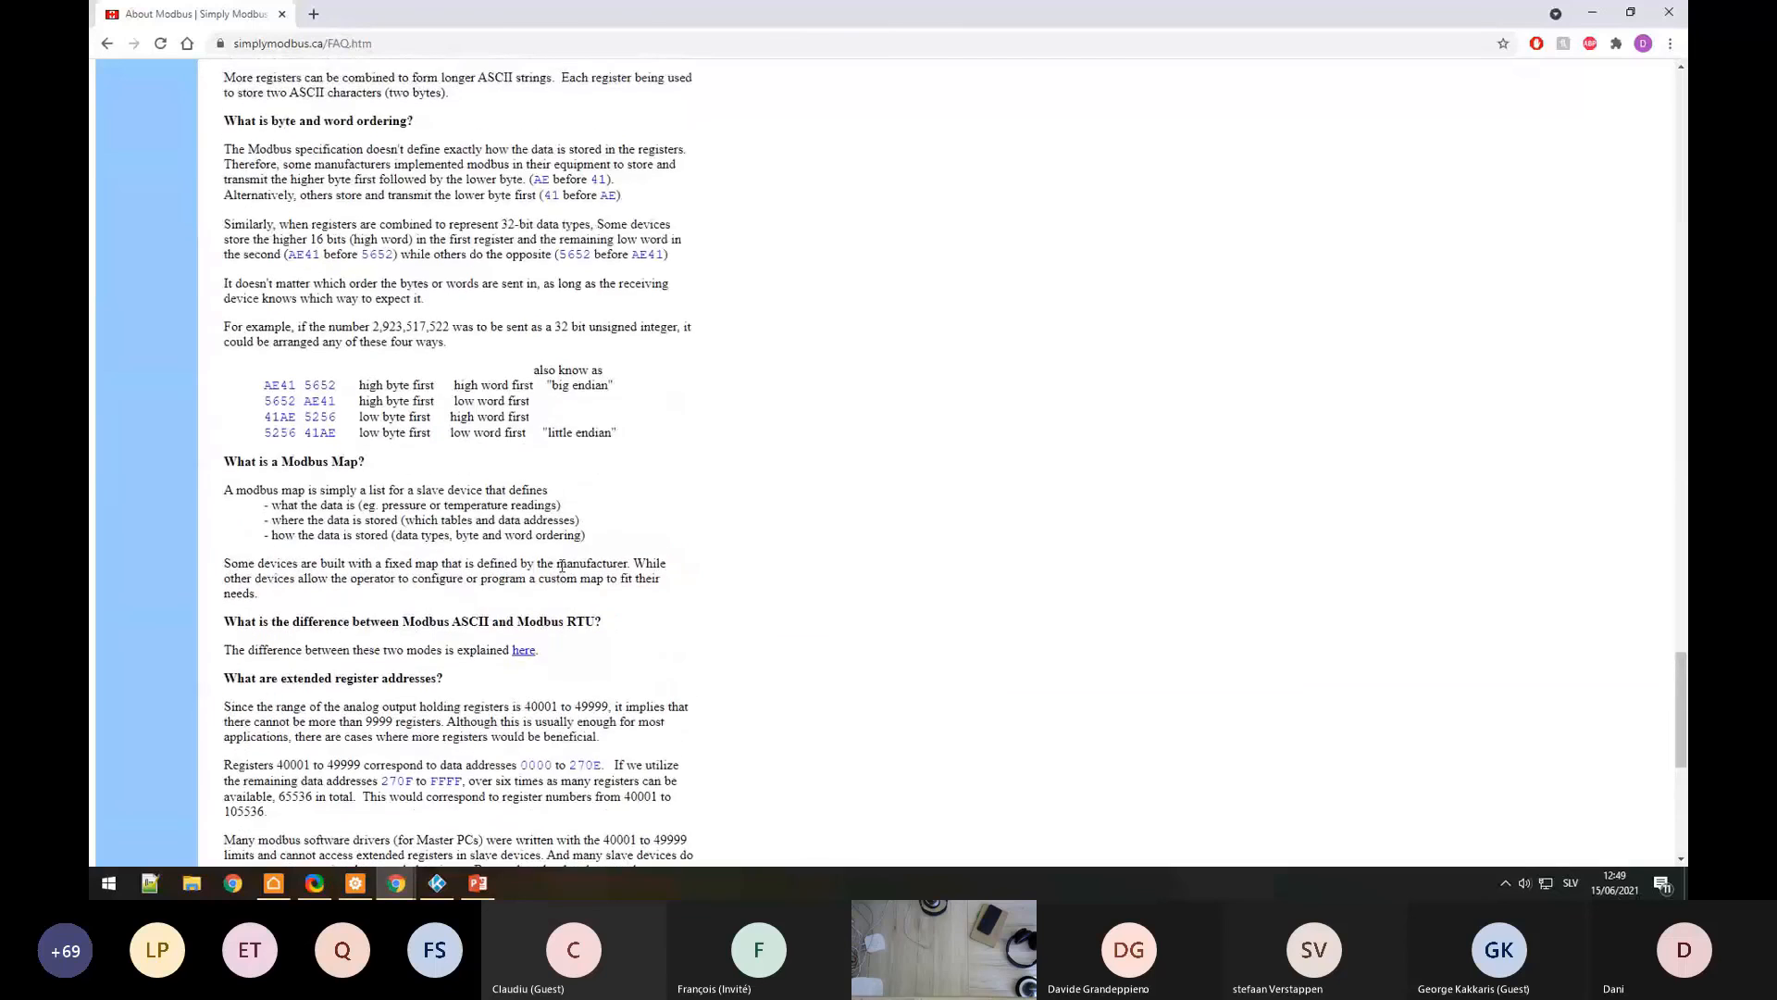
scroll(448, 436, up, 3)
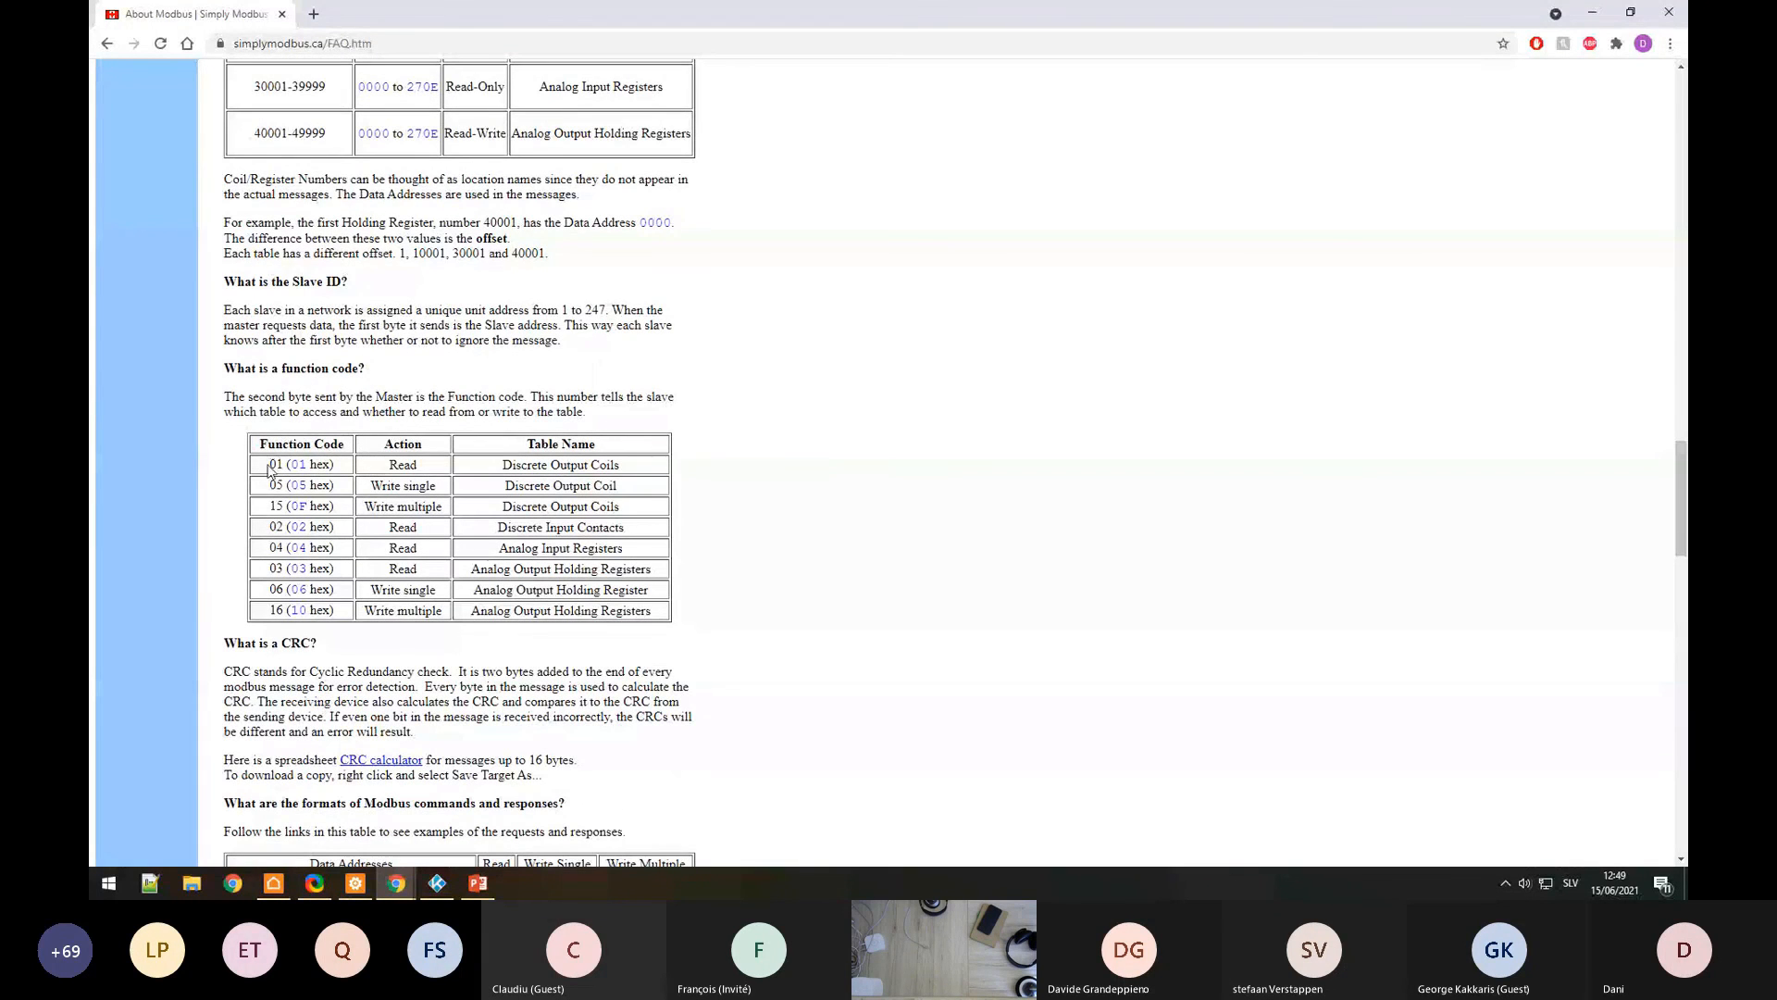
Step: Highlight the 01 (01 hex) function code in the table, then start a new tab
drag(271, 464, 335, 465)
click(325, 488)
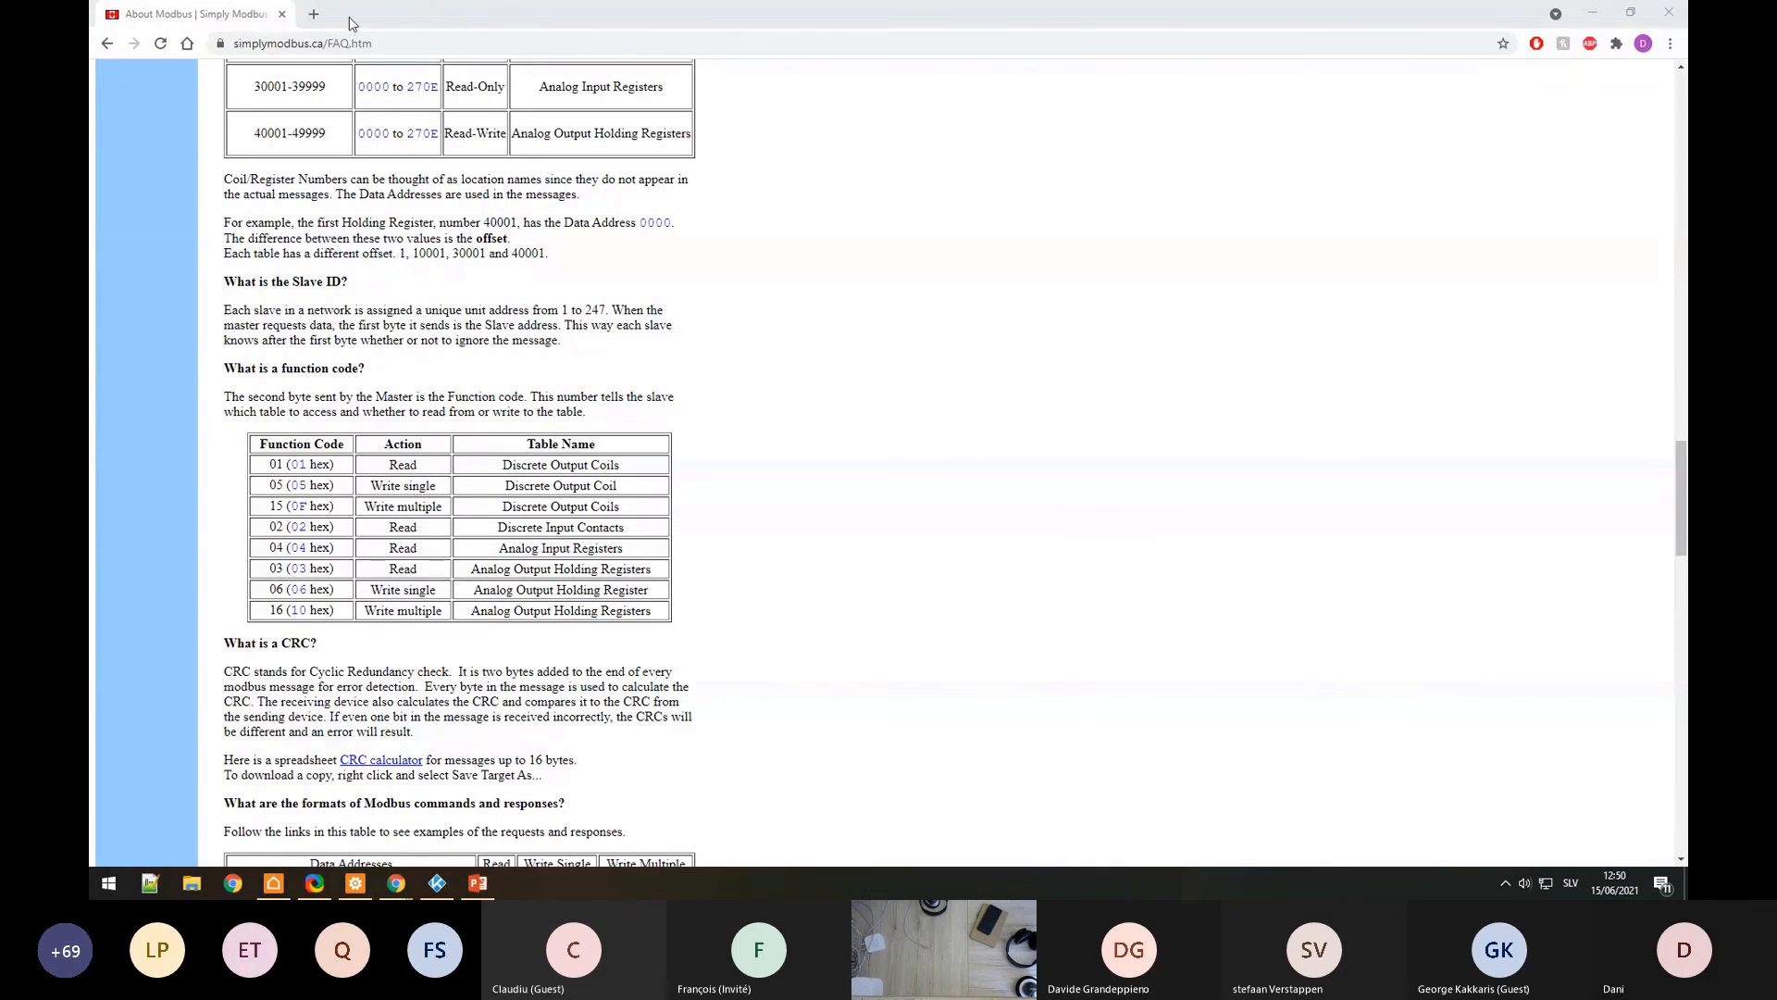
click(314, 14)
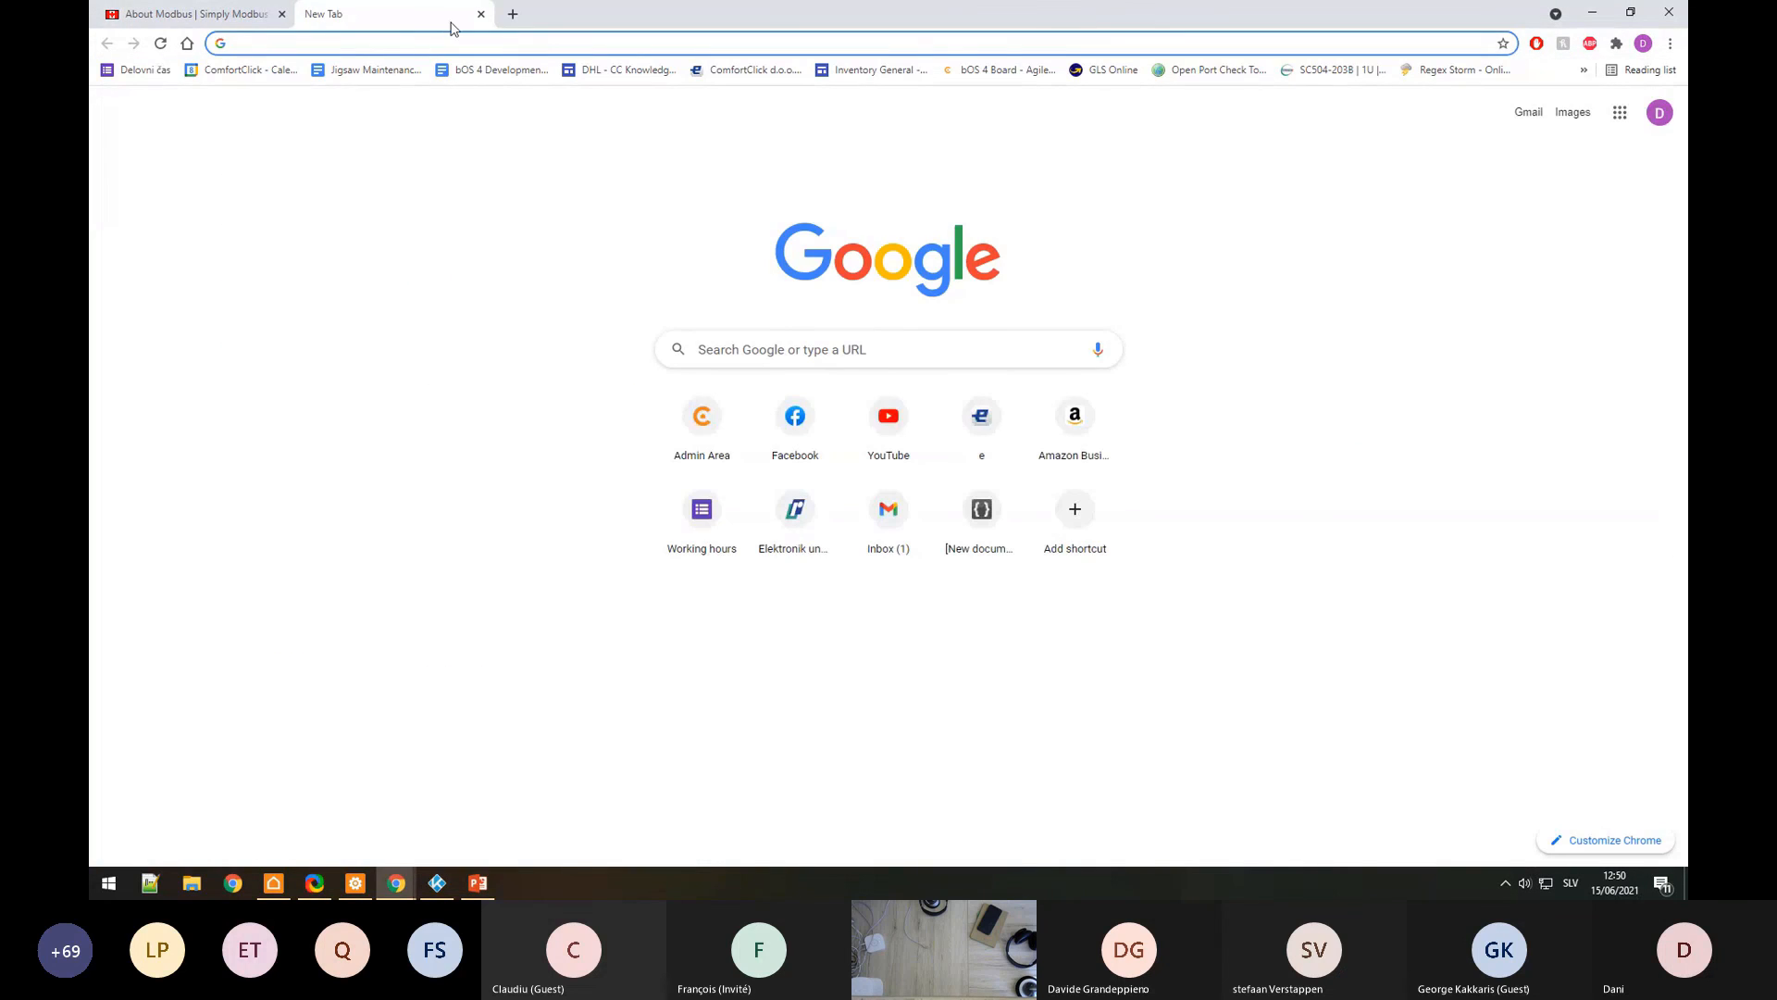
Step: Launch Notepad and paste the Modbus message FF 05 00 00 FF 00 99 E4
key(ctrl+w)
key(super+r)
text(notpea)
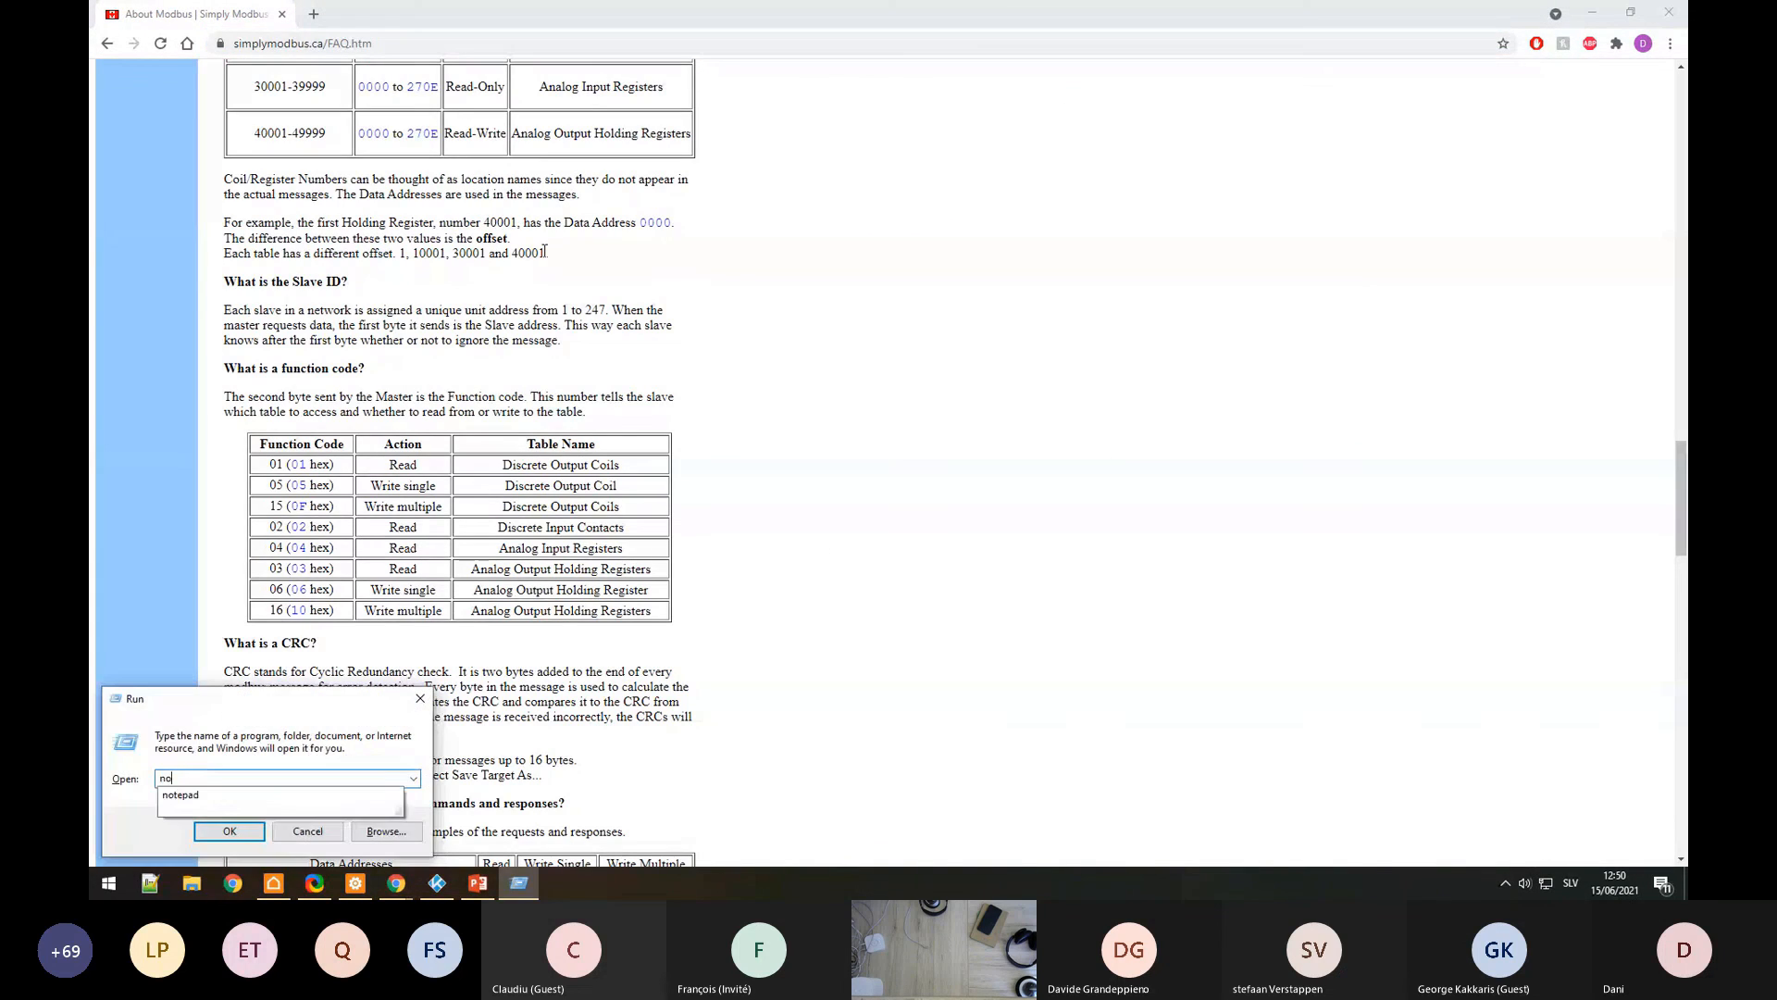
key(BackSpace)
key(BackSpace)
key(BackSpace)
text(epad)
key(Return)
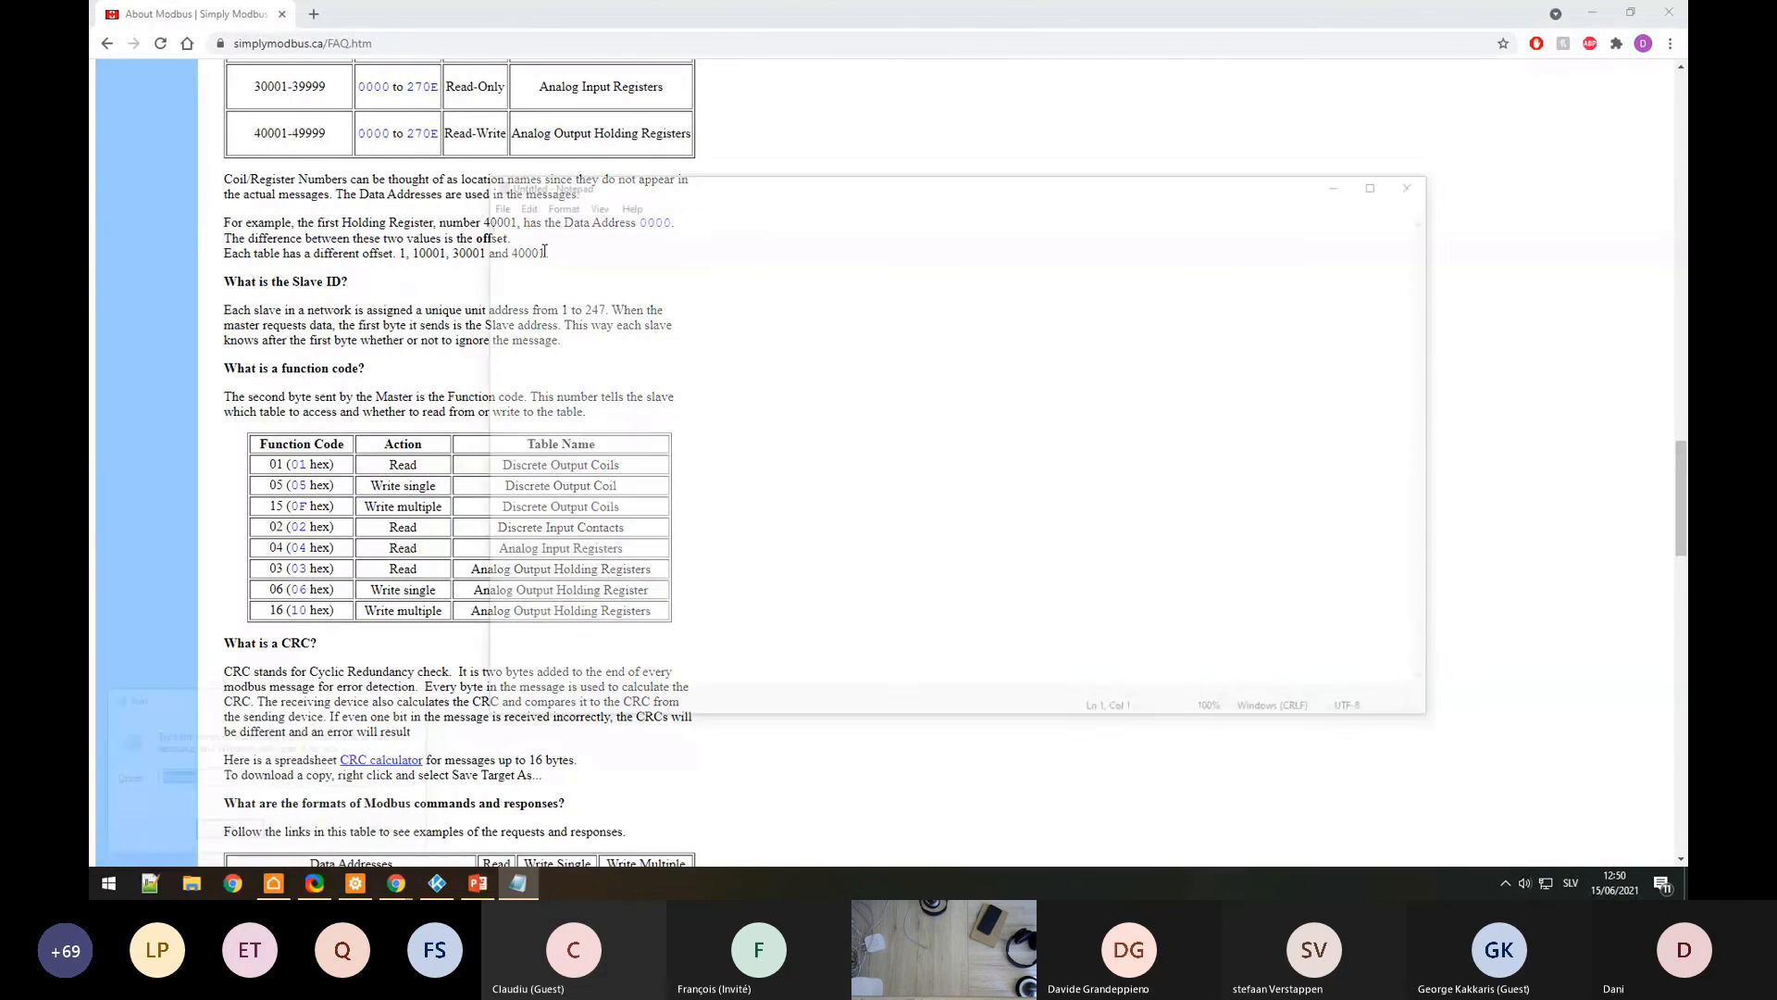
text(FF 05 00 00 FF 00 99 E4)
Step: Place the note beside the FAQ and match byte 05 to 'Write single' in the table
drag(792, 183, 1151, 130)
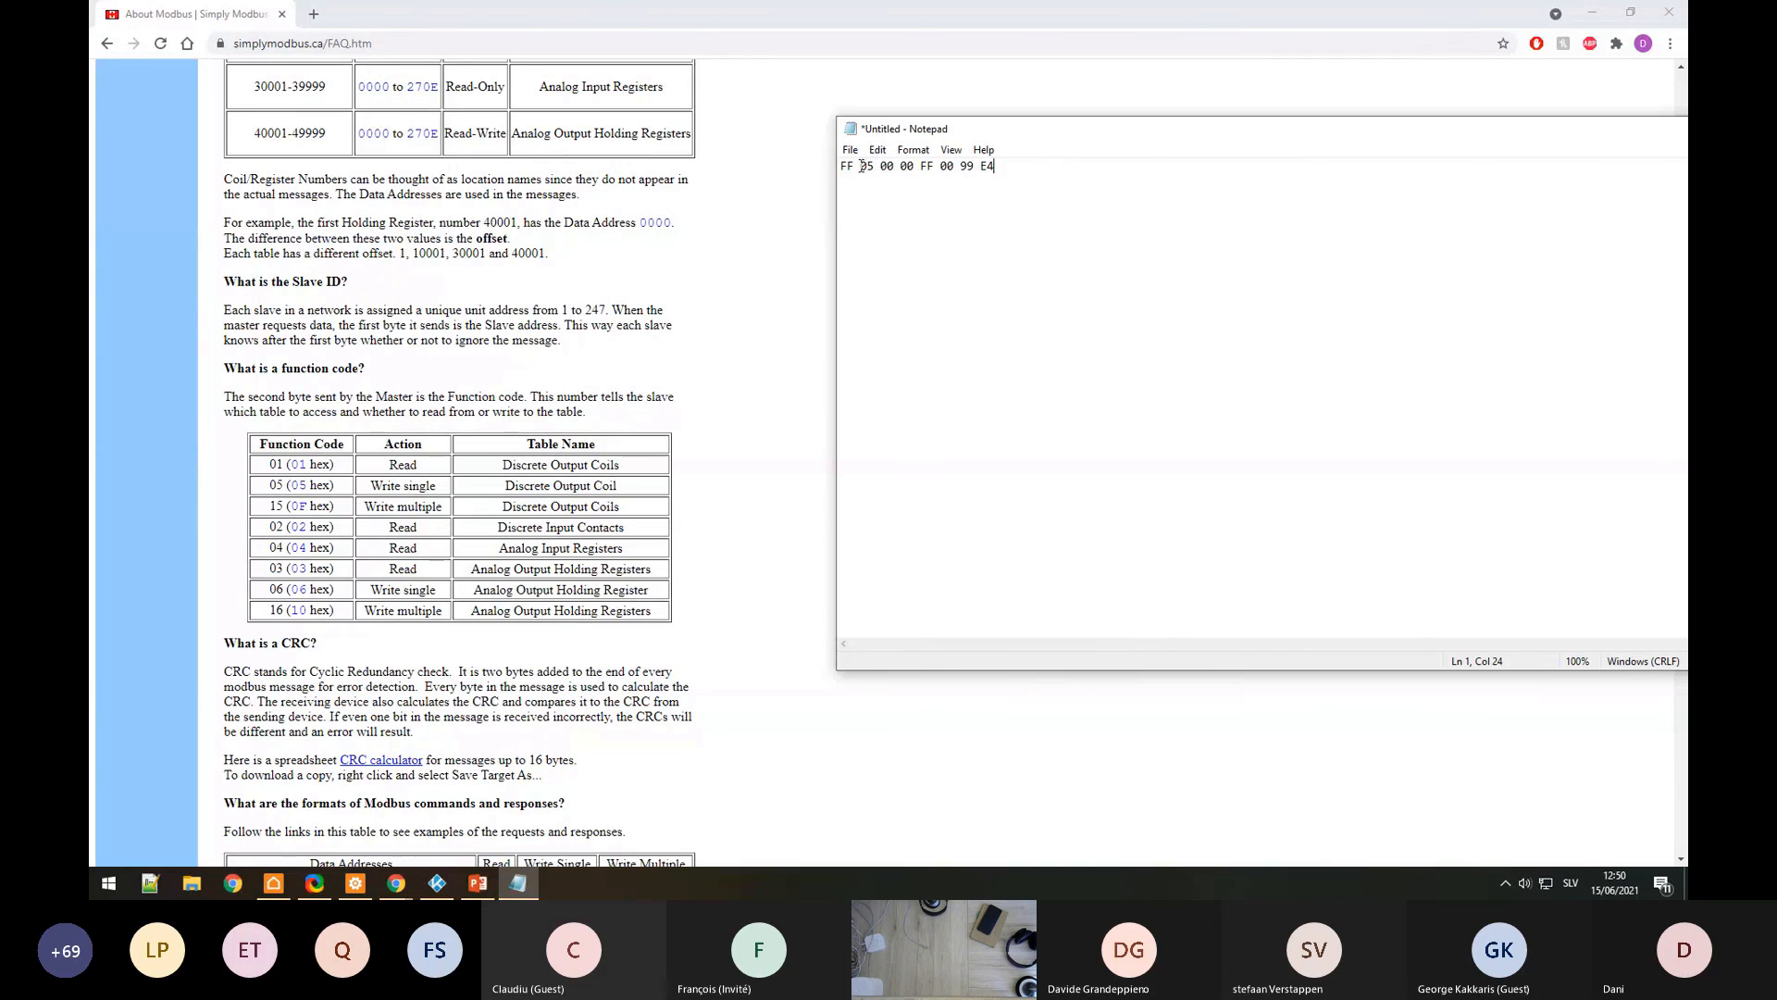
drag(860, 166, 877, 167)
drag(371, 486, 635, 496)
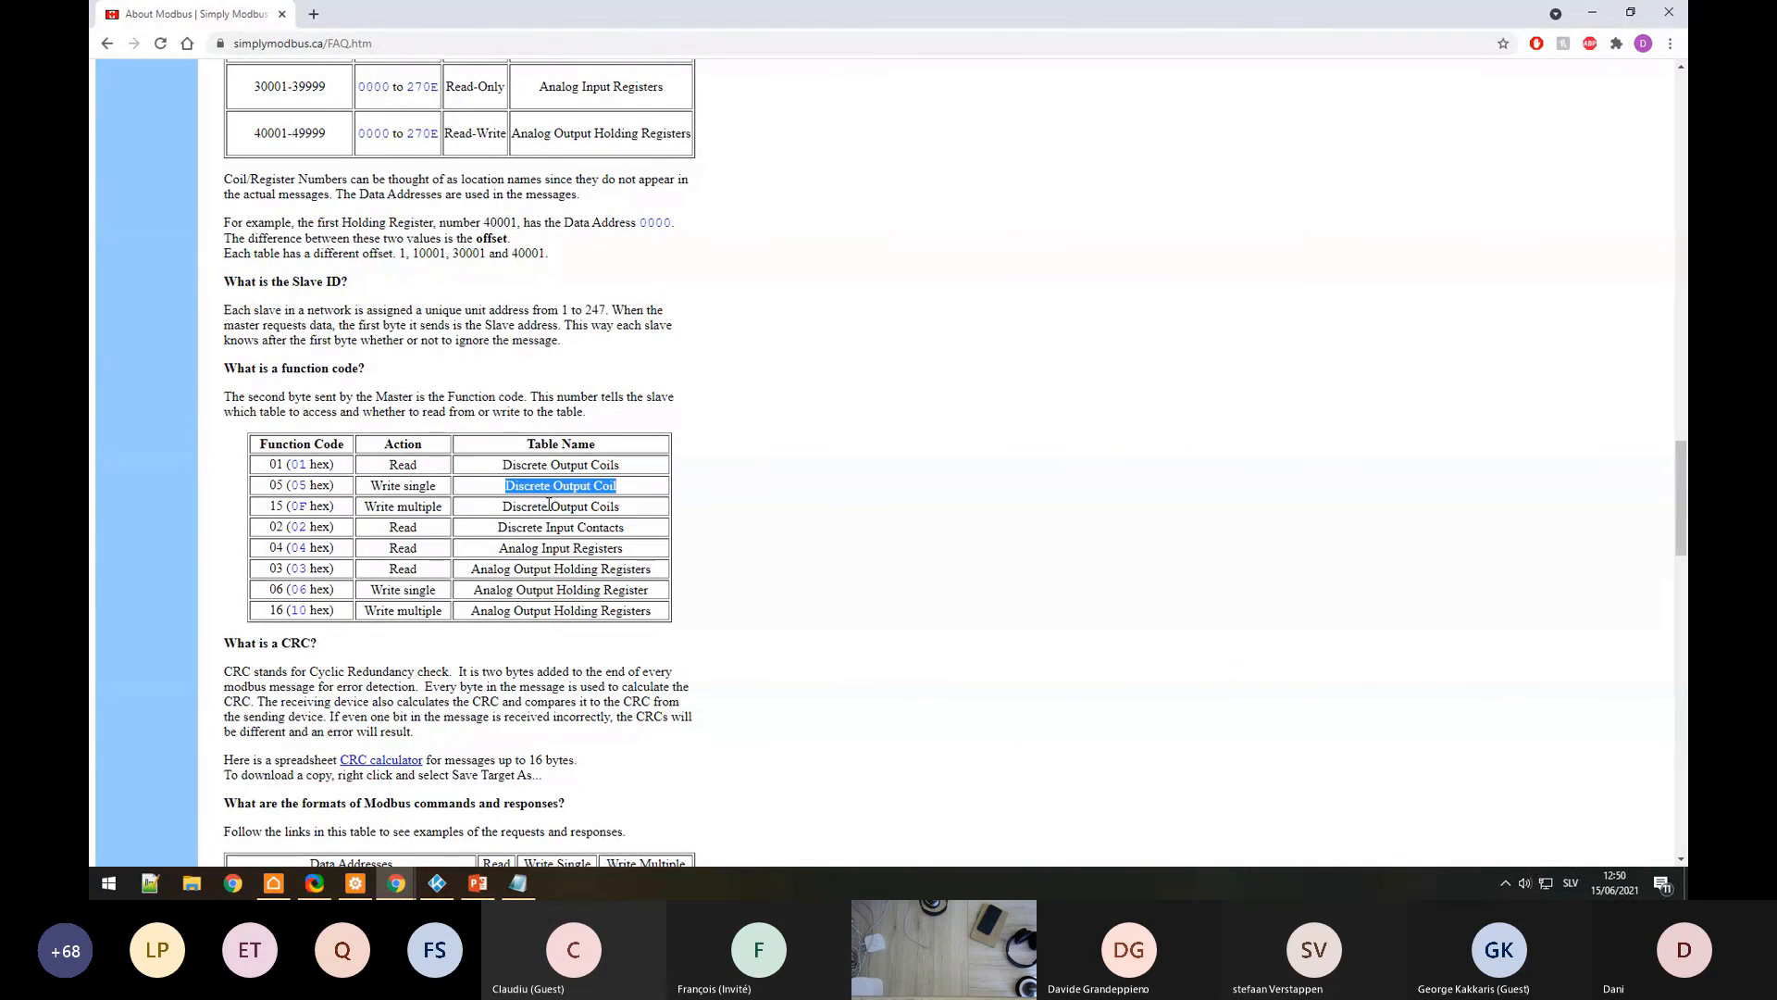
key(alt+Tab)
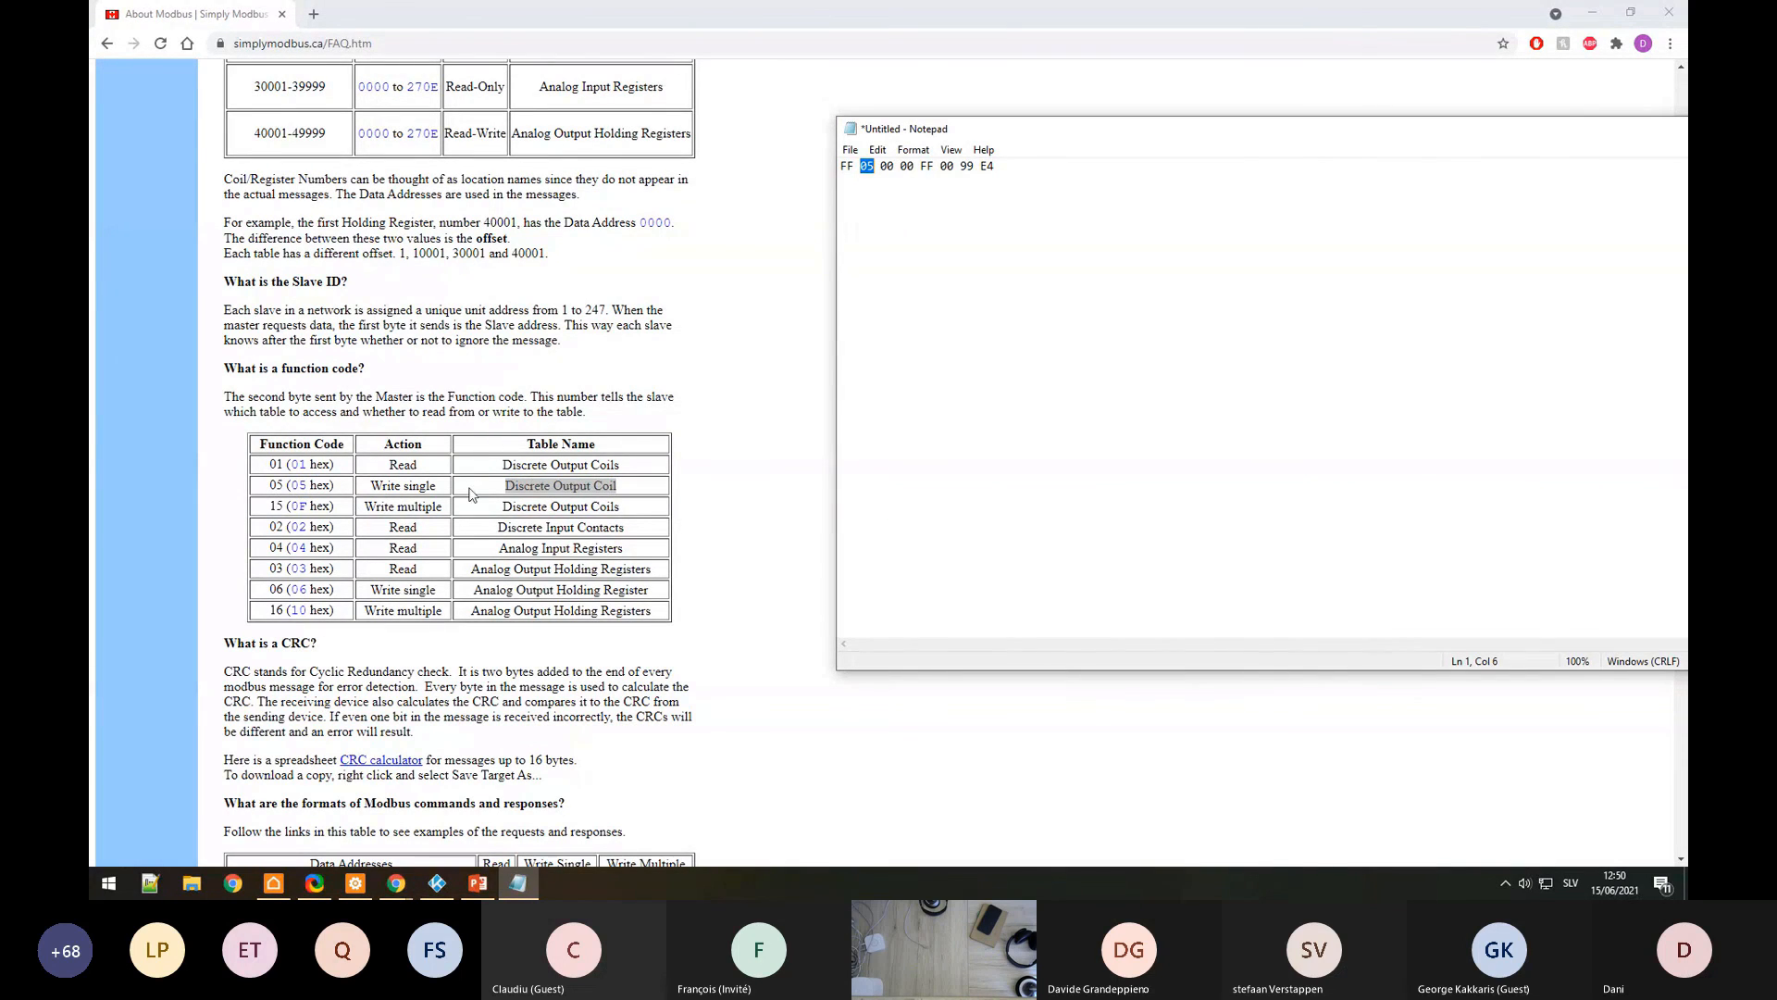
click(354, 890)
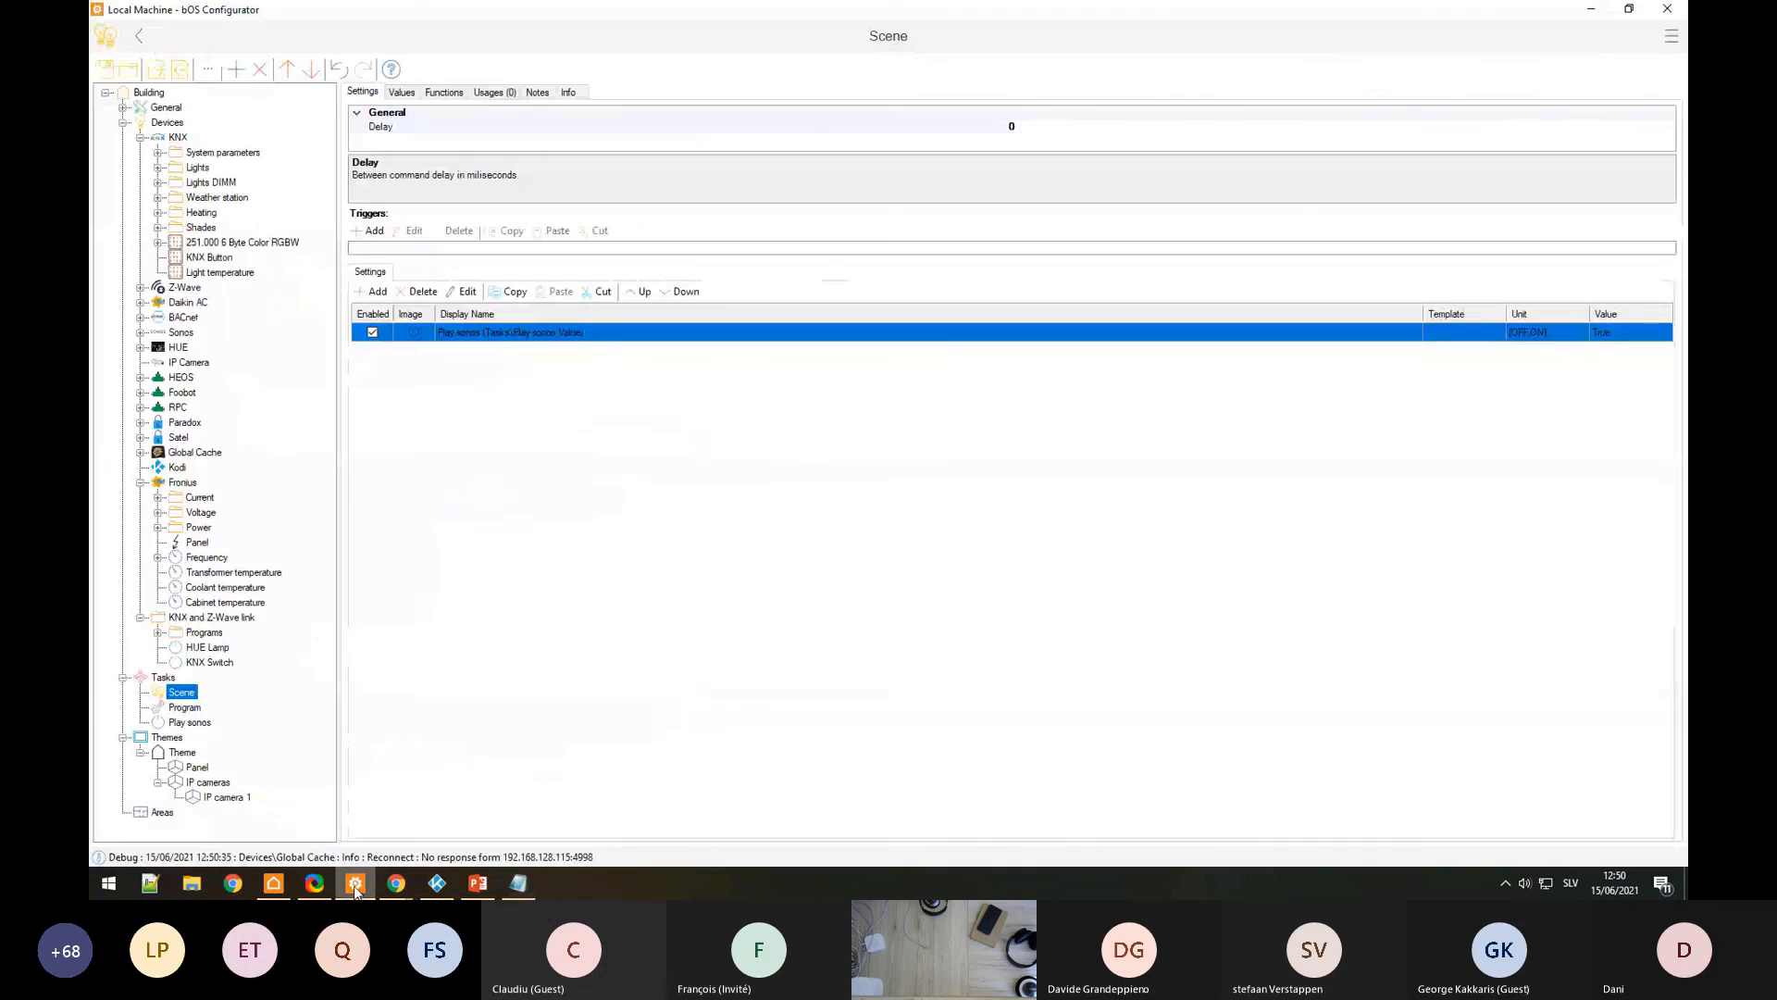
Step: Add a Modbus device named 'Modbus relay' under Devices
click(142, 137)
right_click(165, 124)
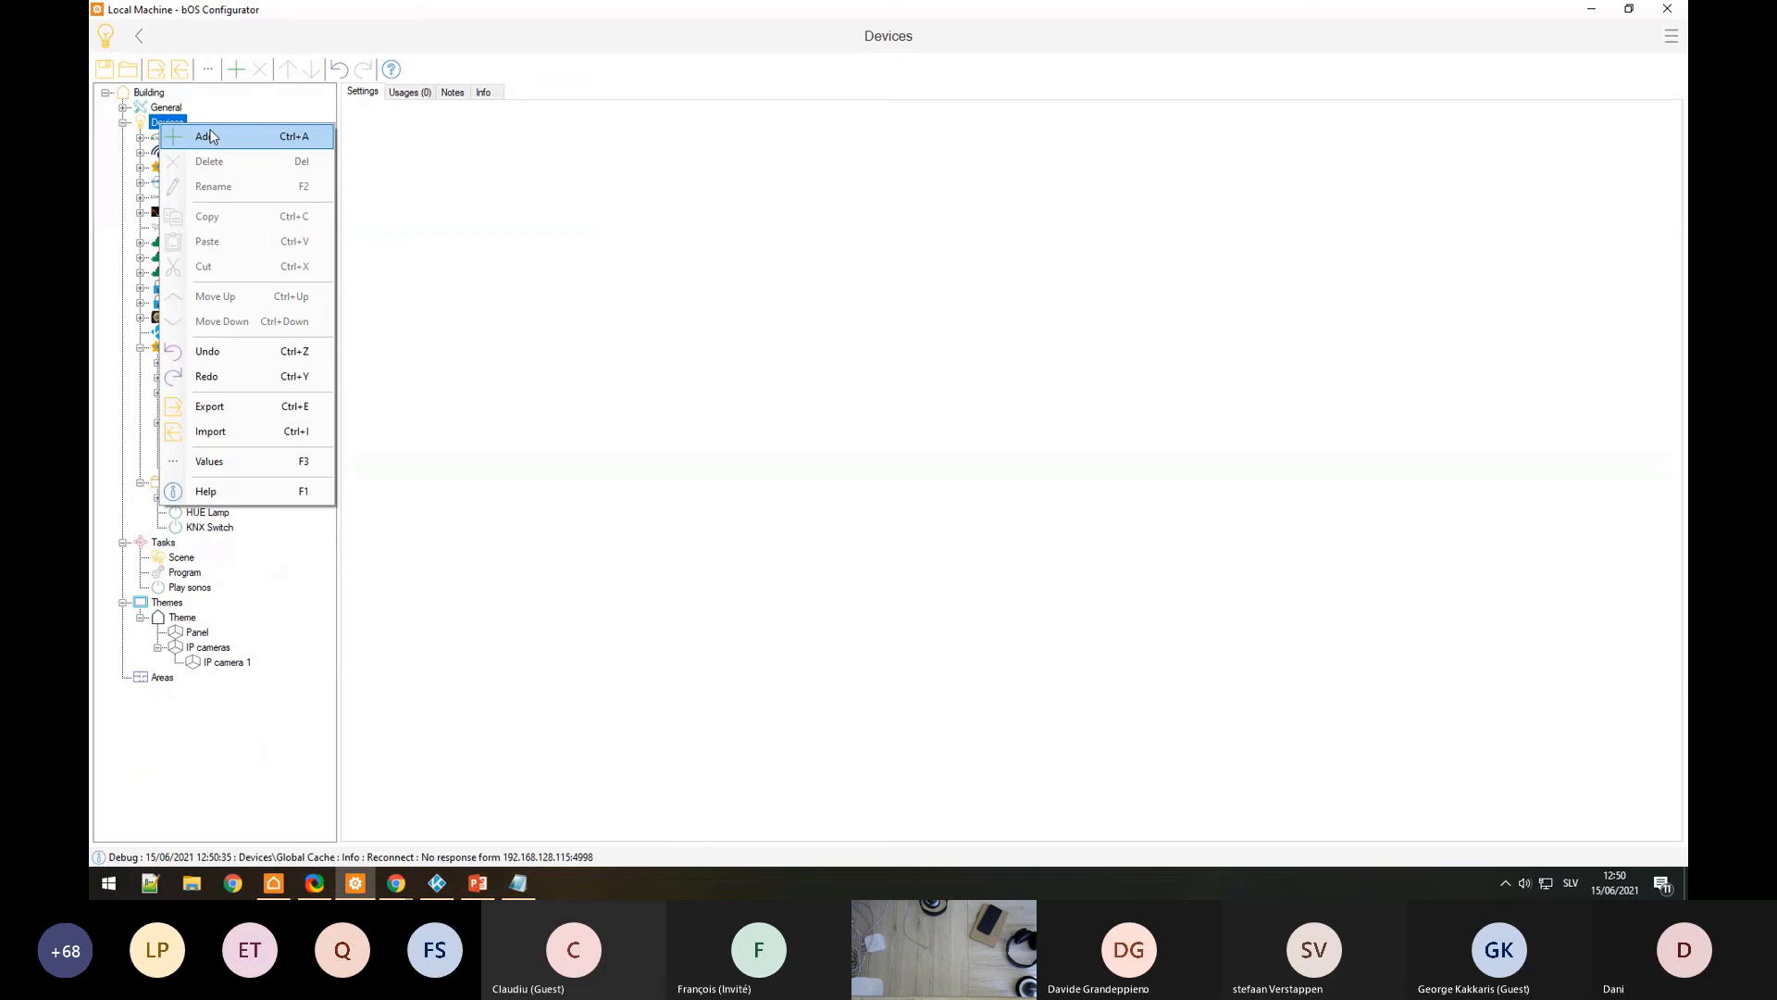
click(211, 137)
text(Modbus relay)
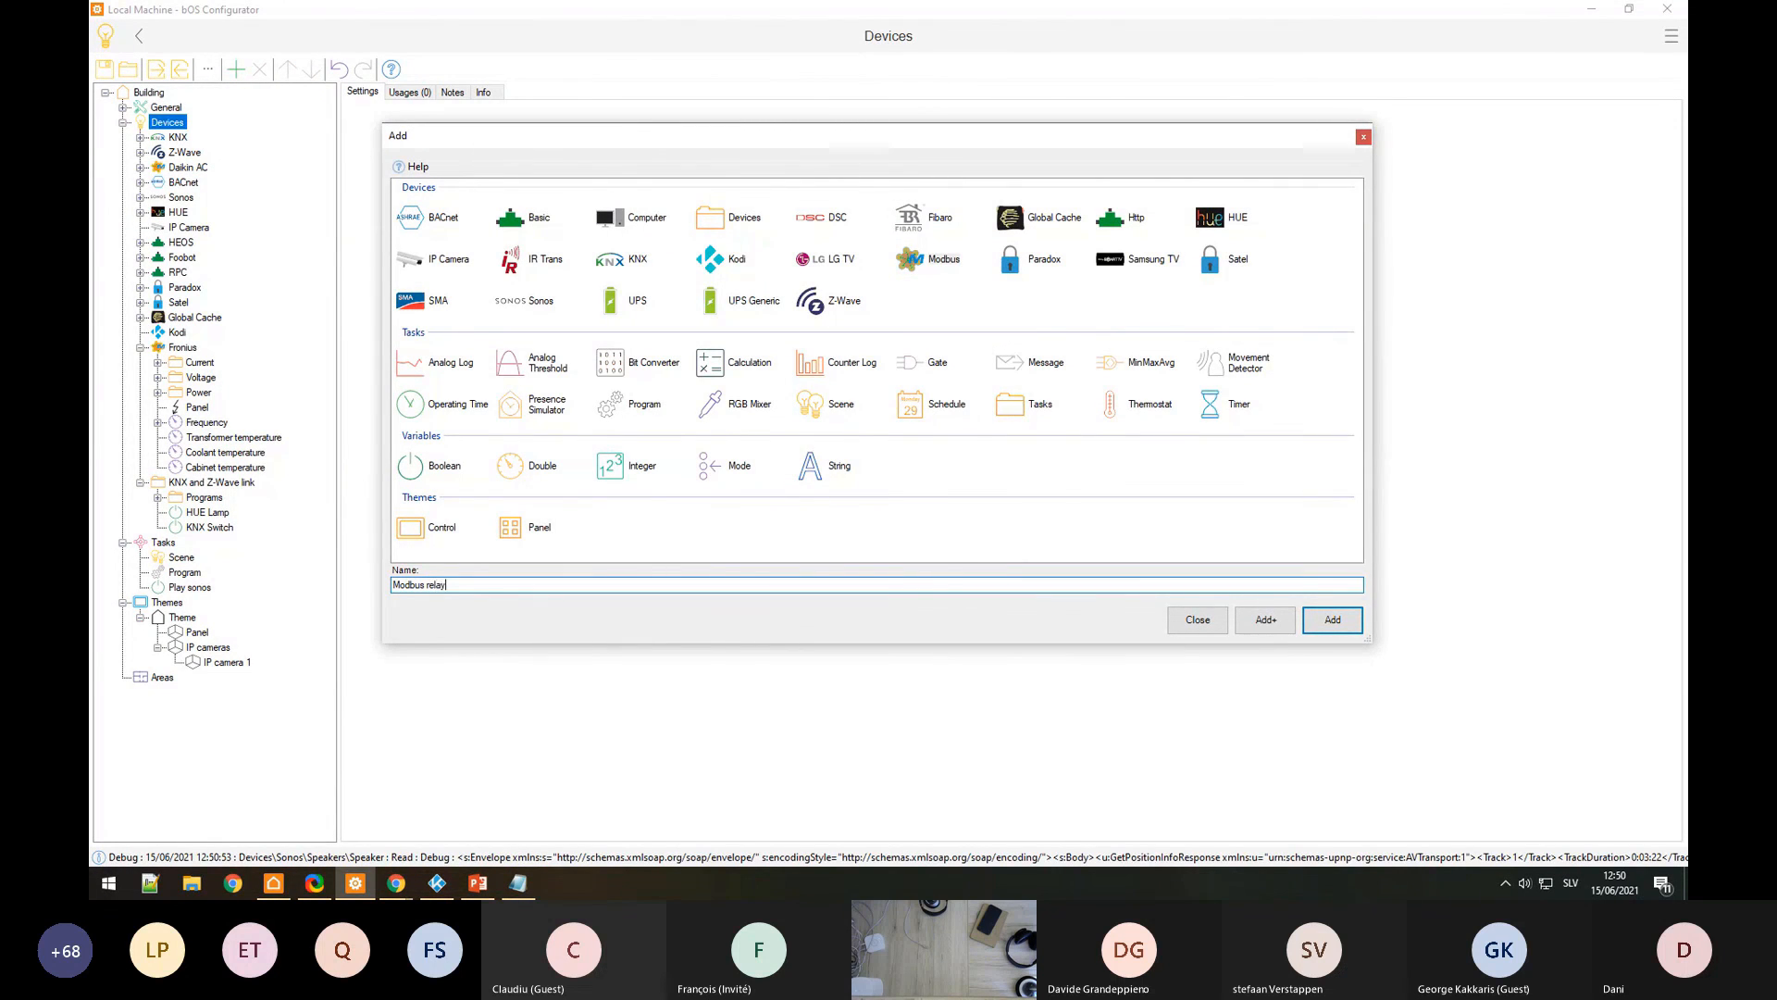
key(Return)
Step: Add a Slave under Modbus relay with a Boolean point named 'Relay 1'
right_click(207, 383)
click(289, 394)
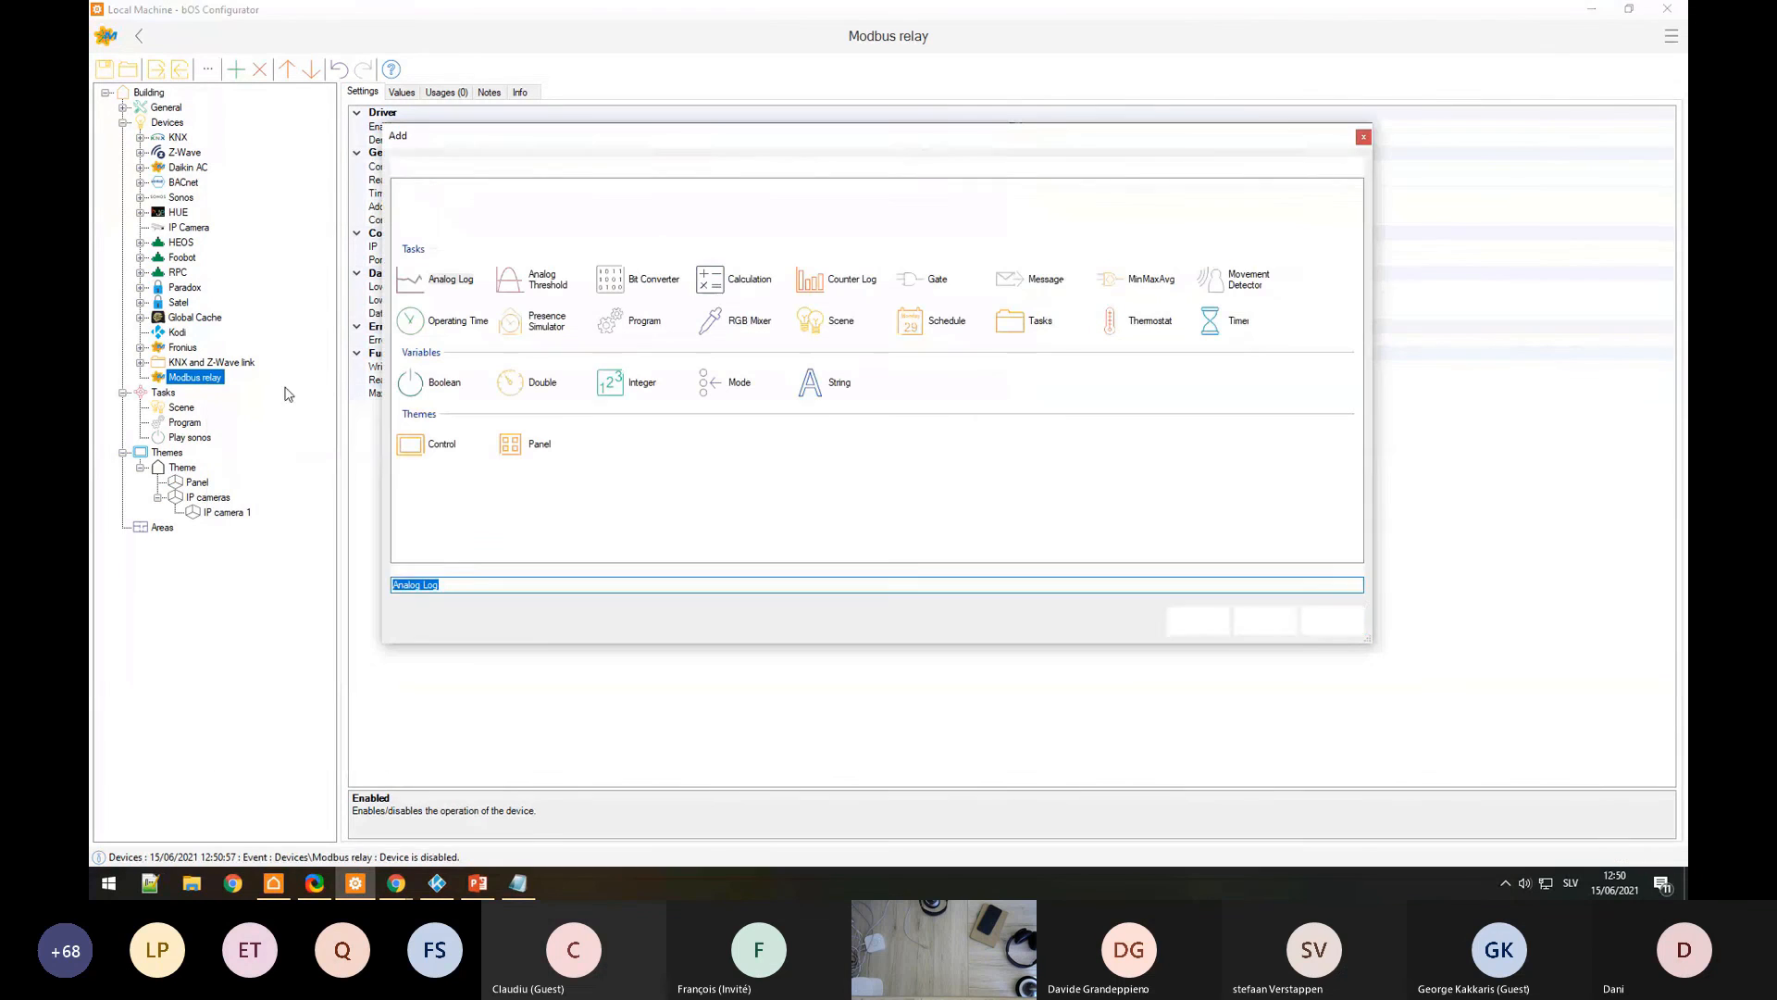
double_click(442, 220)
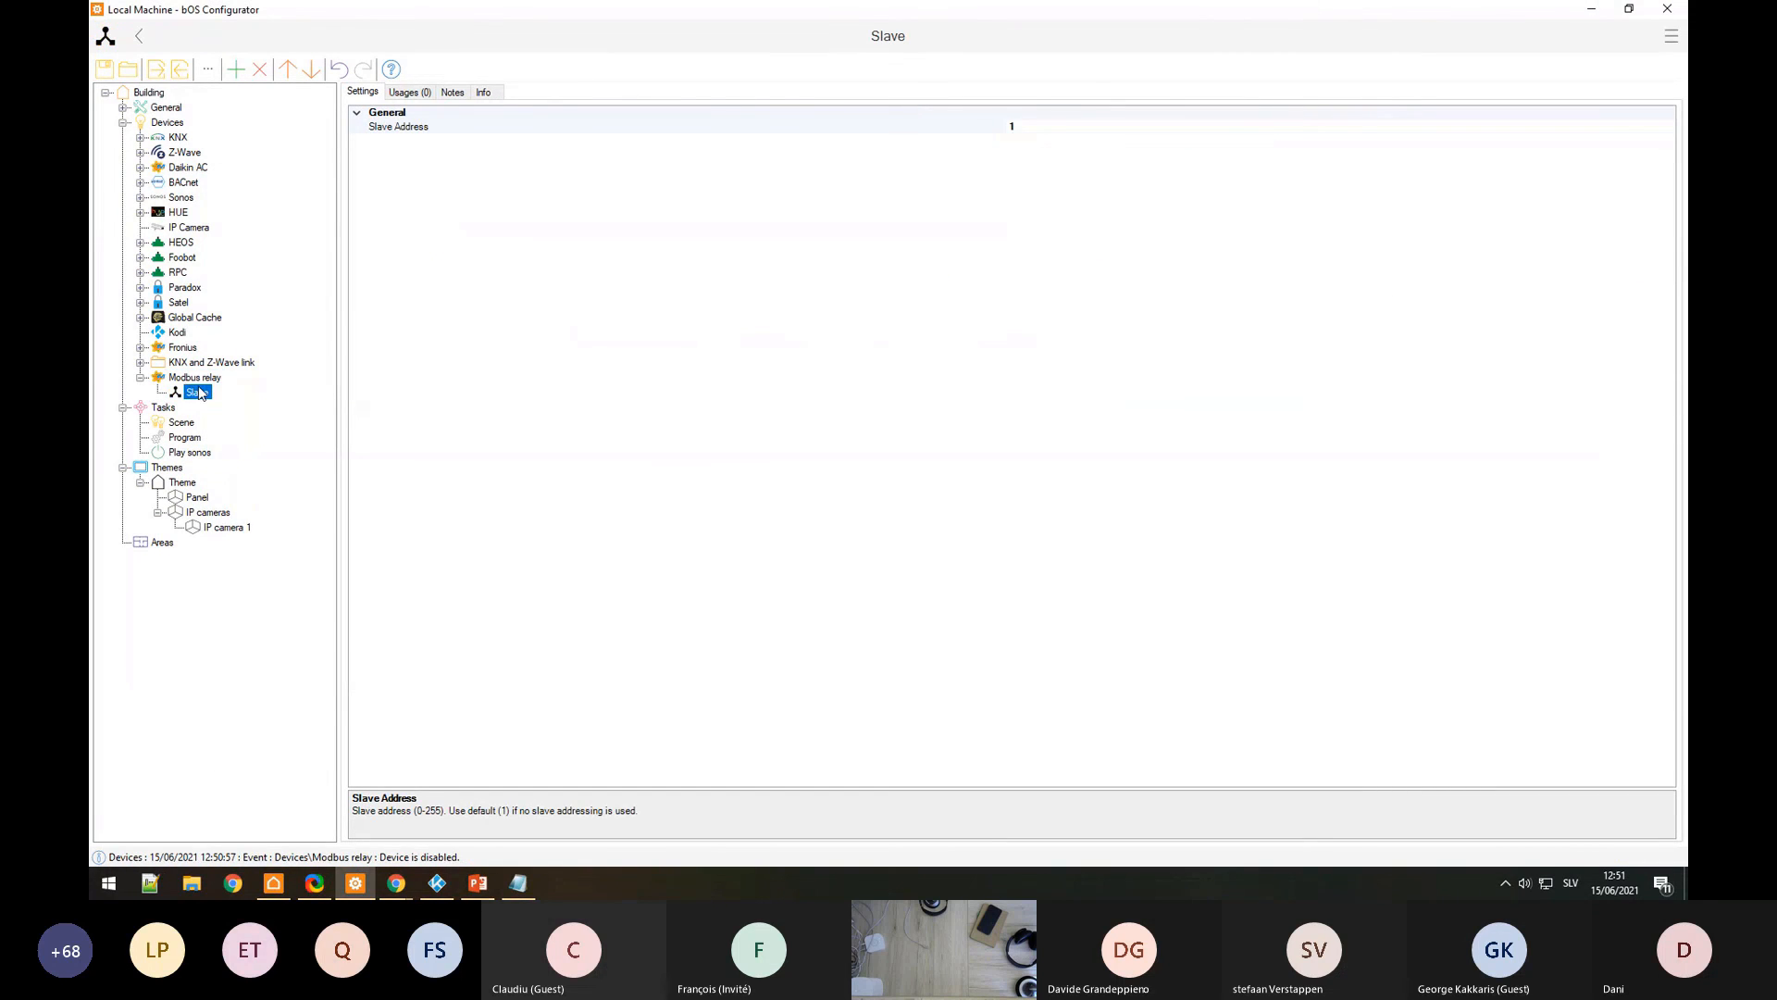
right_click(200, 393)
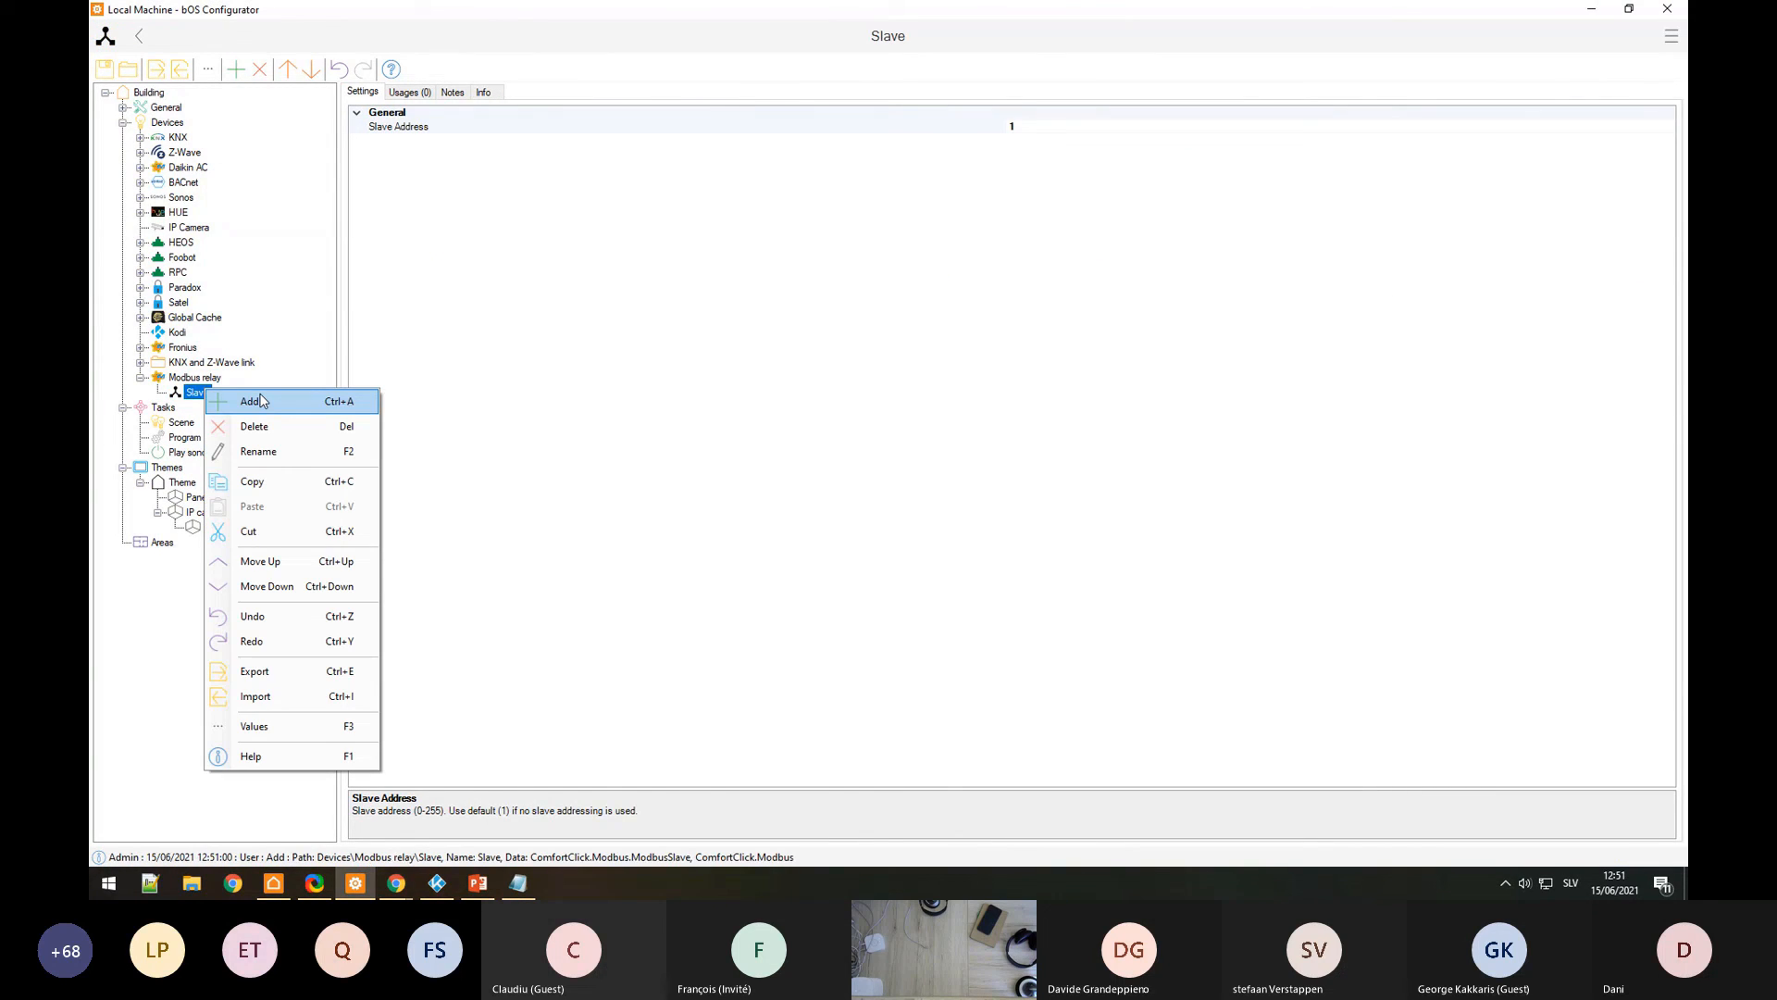
click(260, 400)
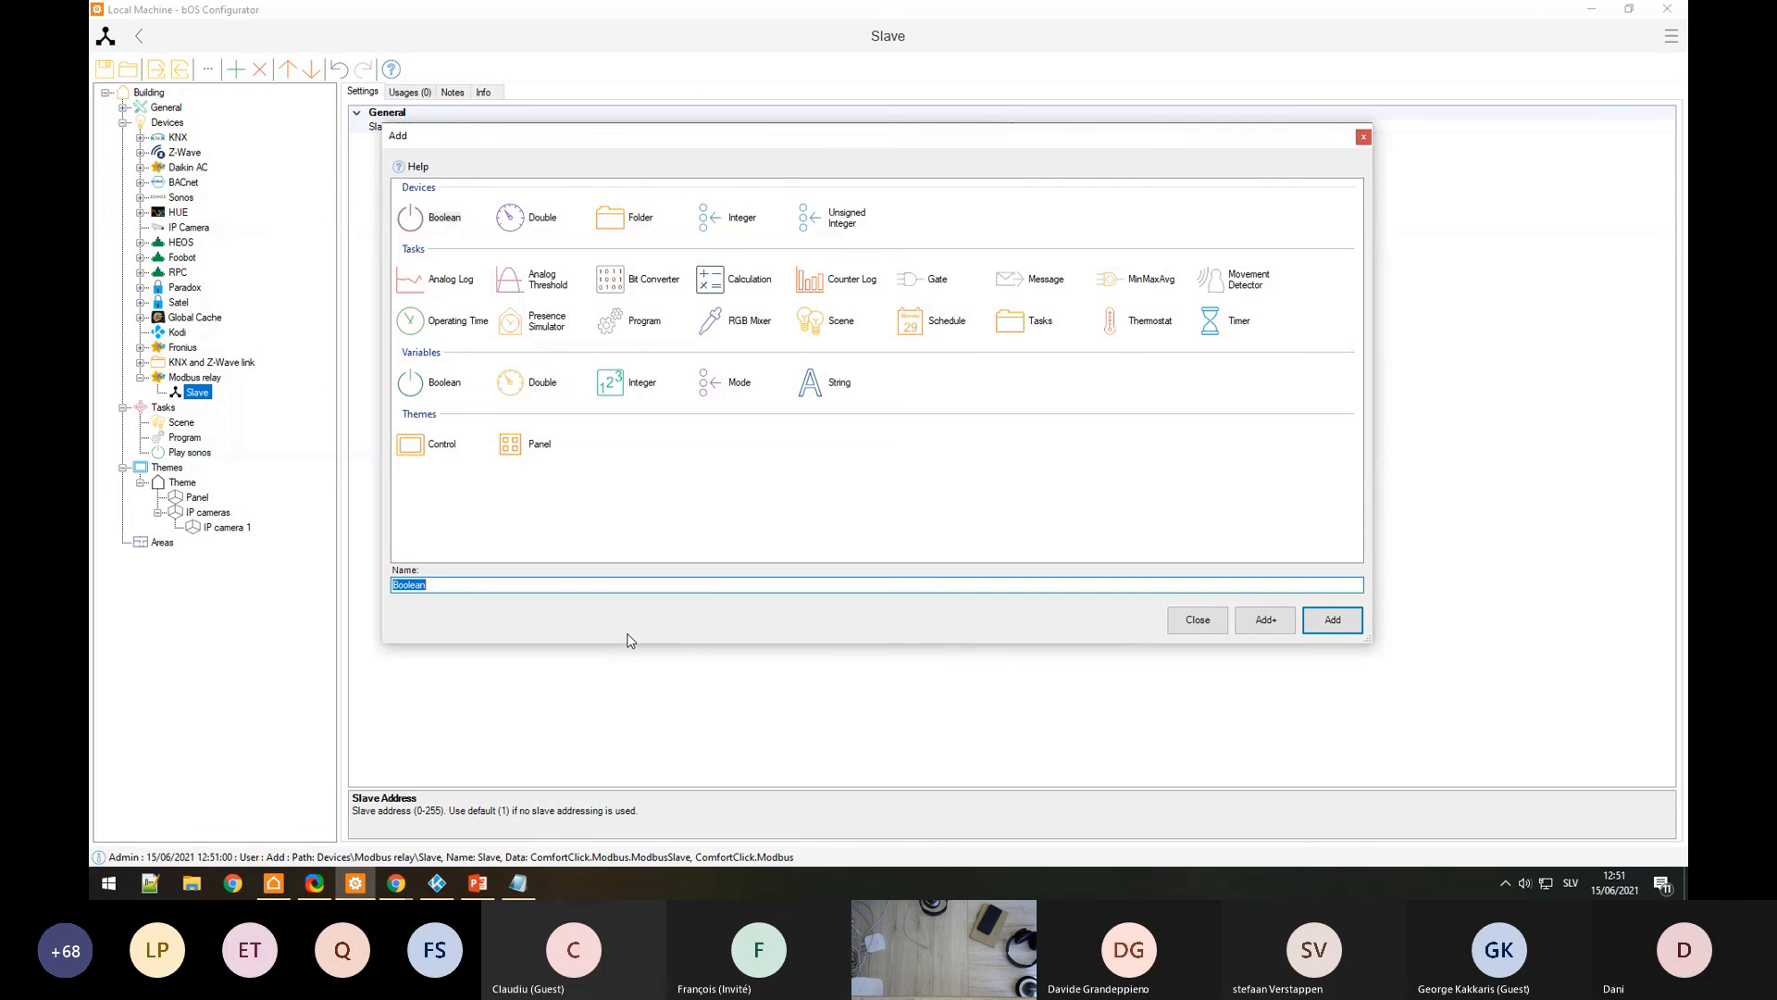
text(Relay 1)
key(Return)
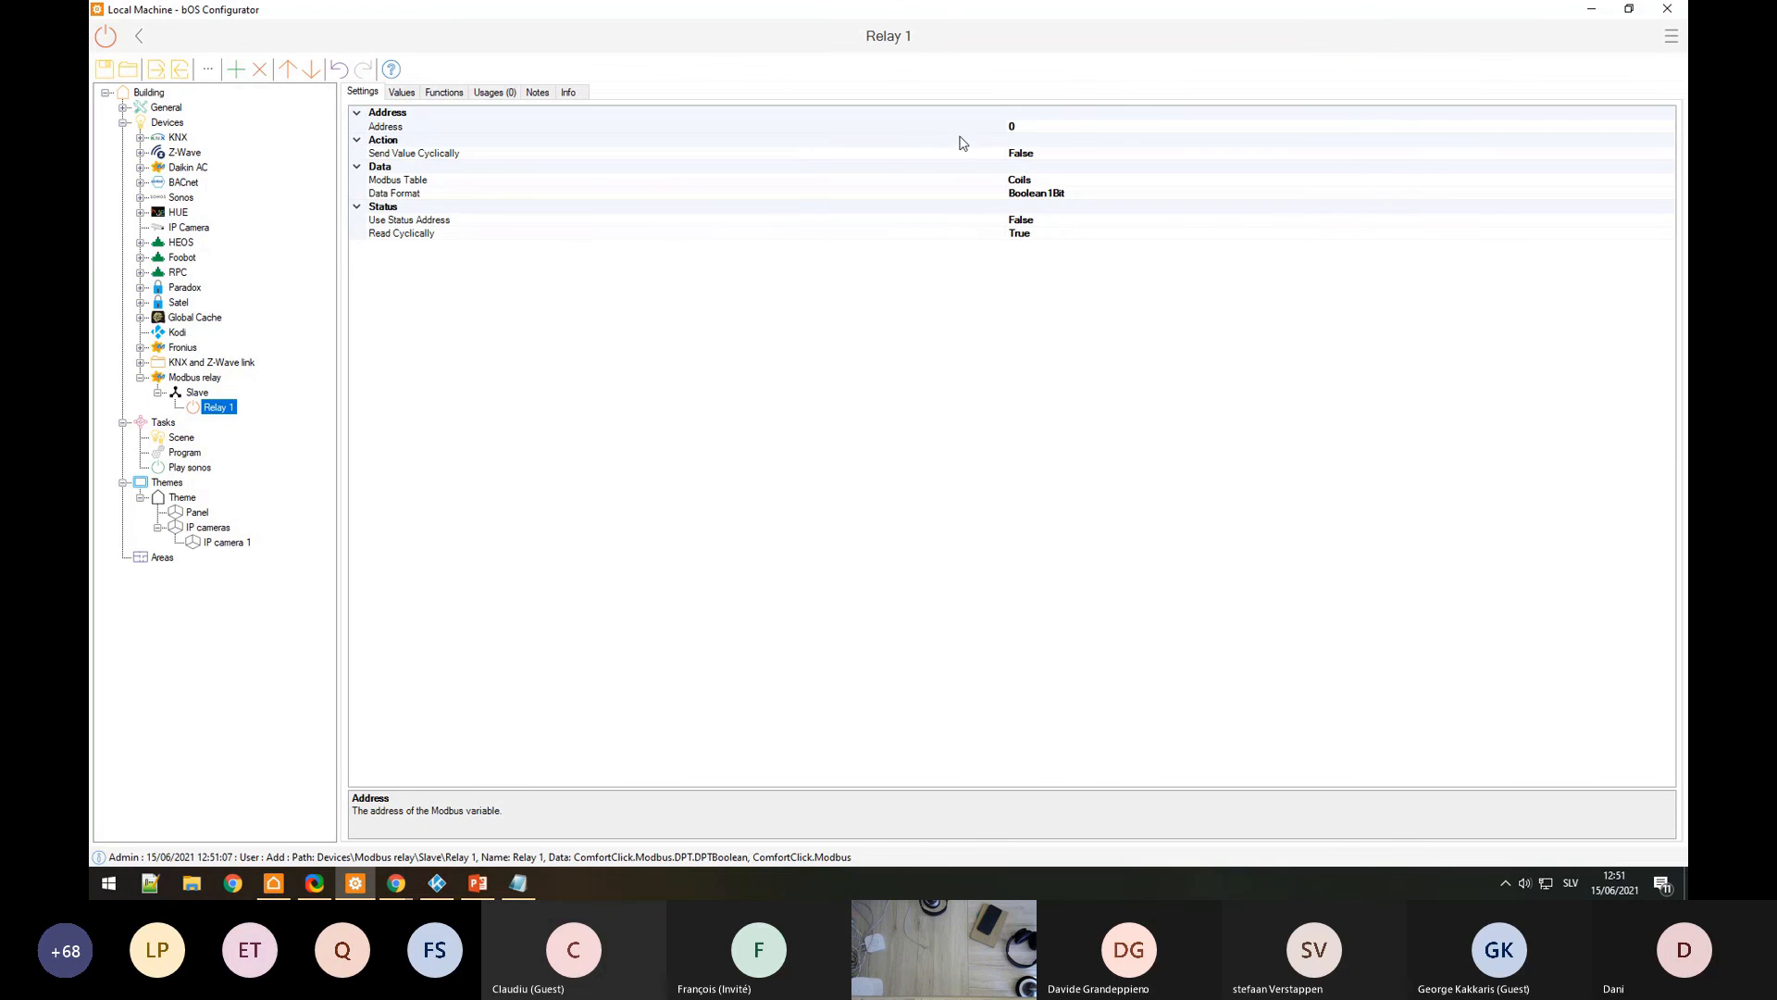
Step: Confirm in the FAQ that function 05 Write single targets the Discrete Output Coil
key(alt+Tab)
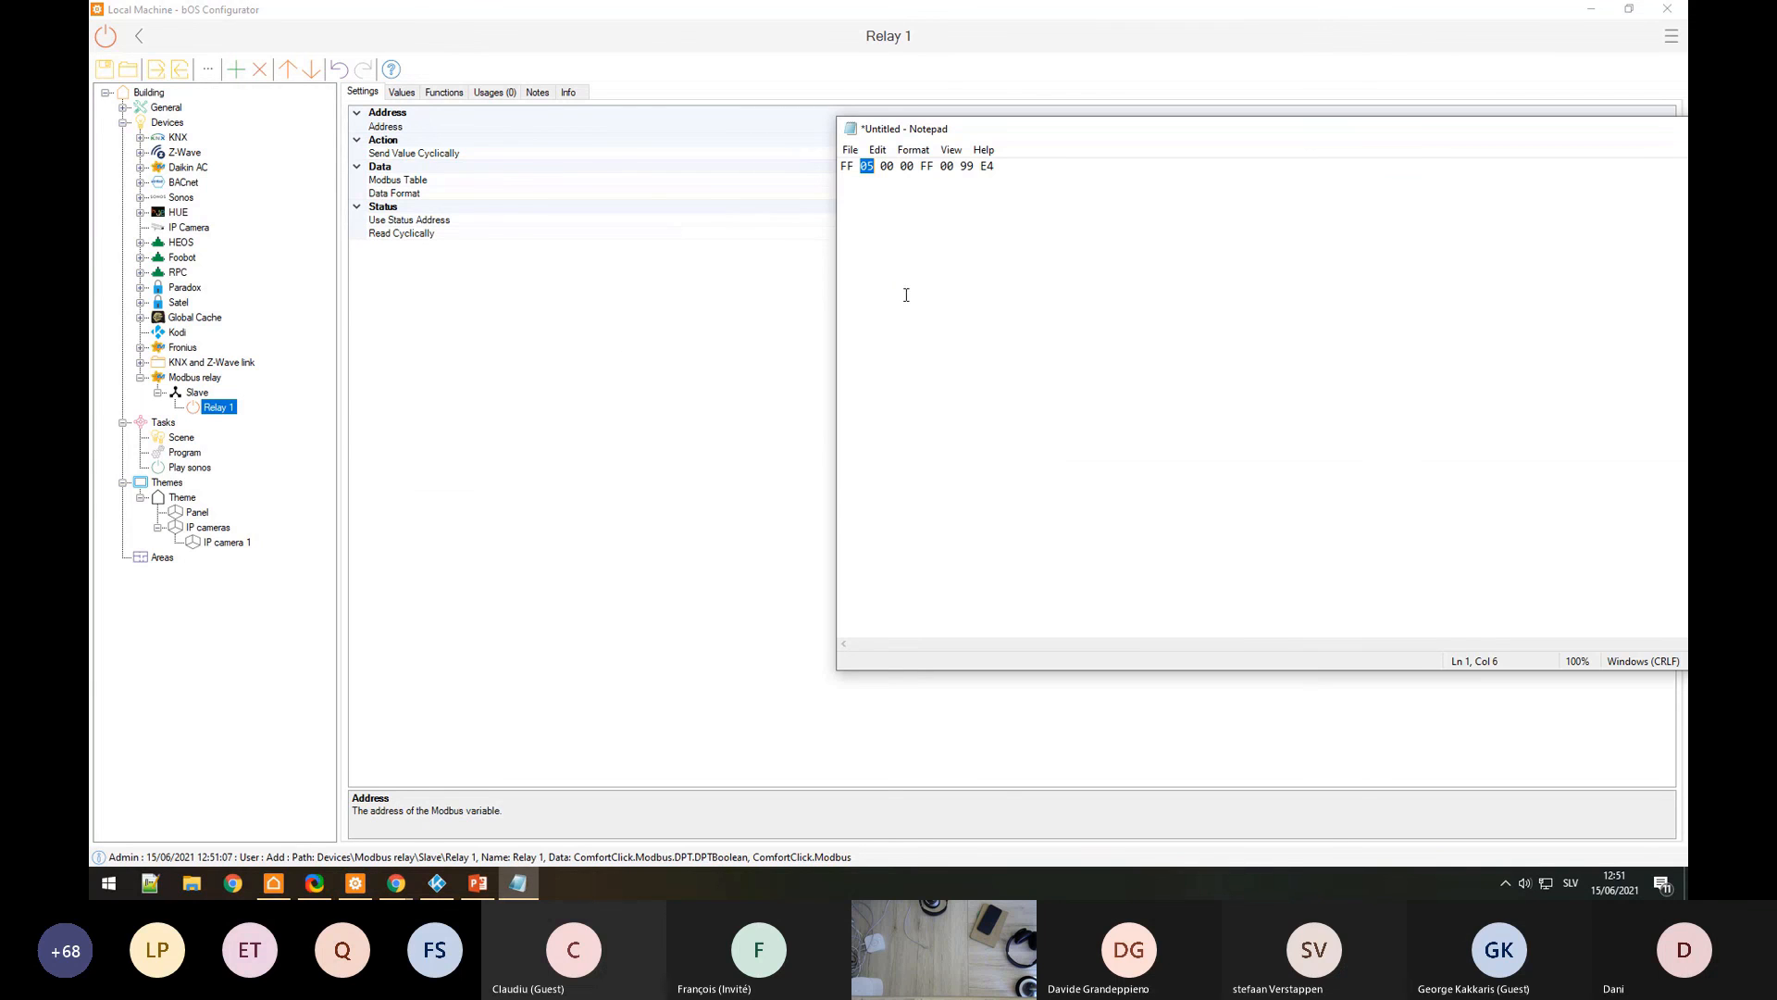
key(alt+Tab)
key(alt+Tab)
key(alt+Tab)
key(alt+Tab)
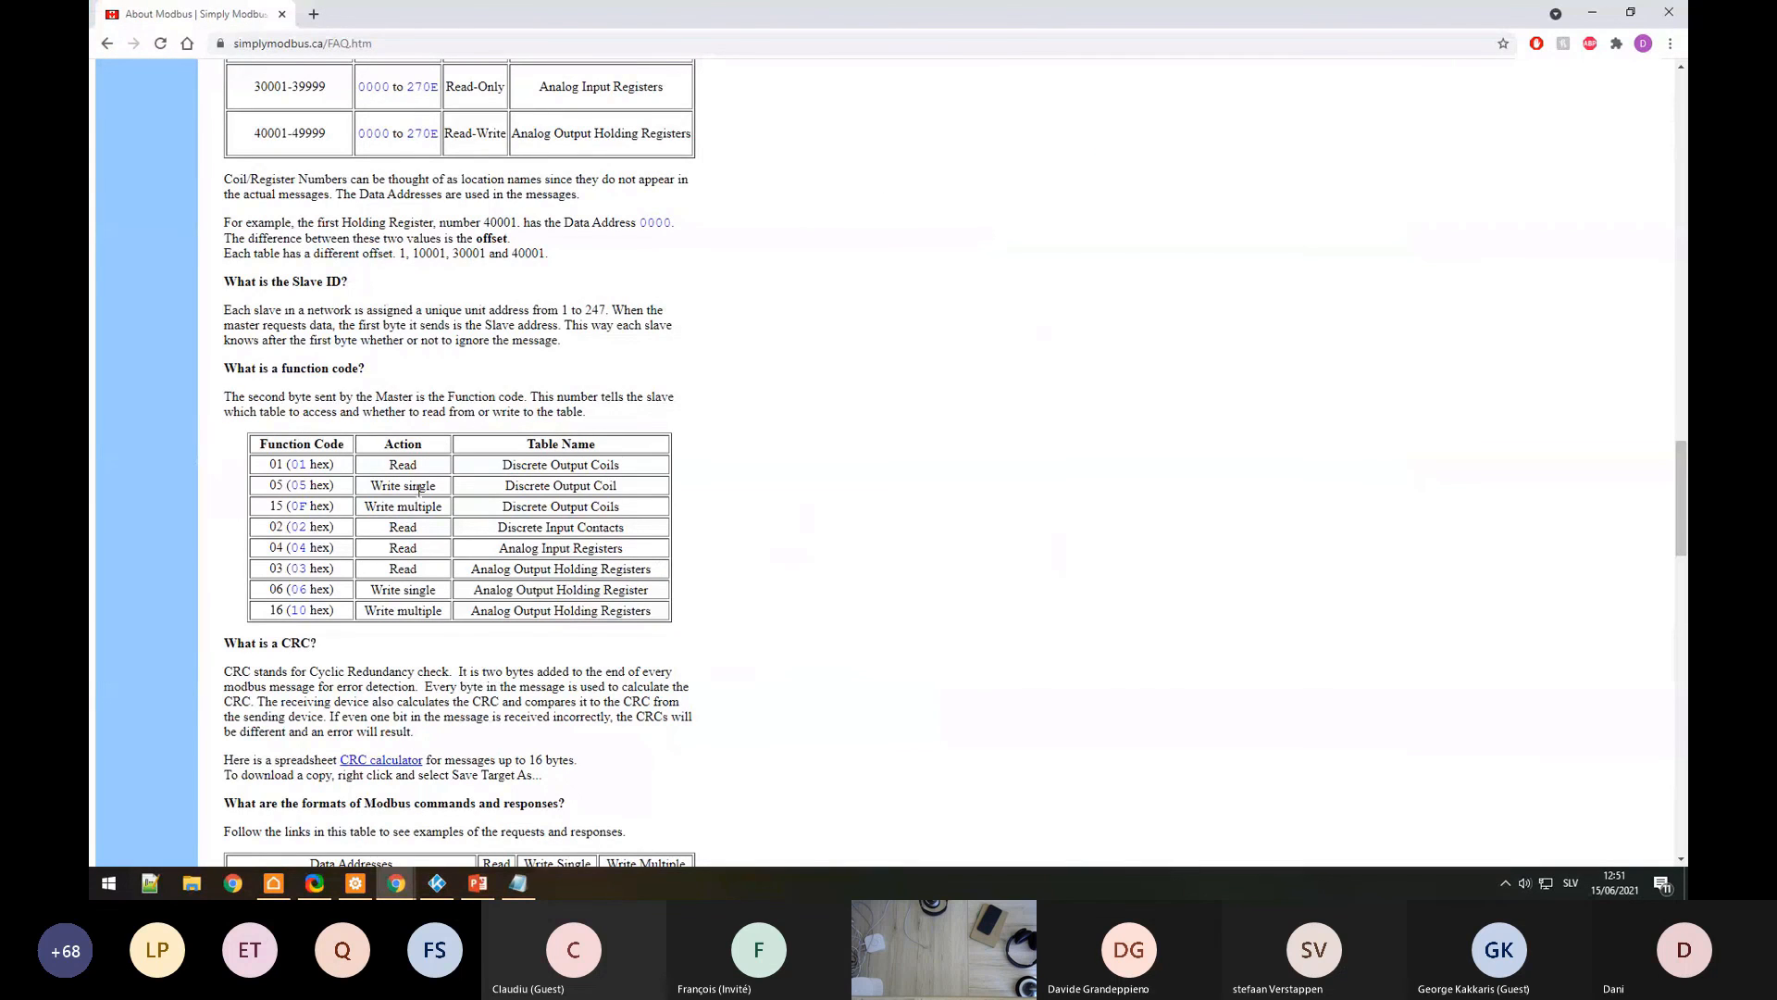
drag(436, 486, 371, 487)
drag(617, 486, 505, 488)
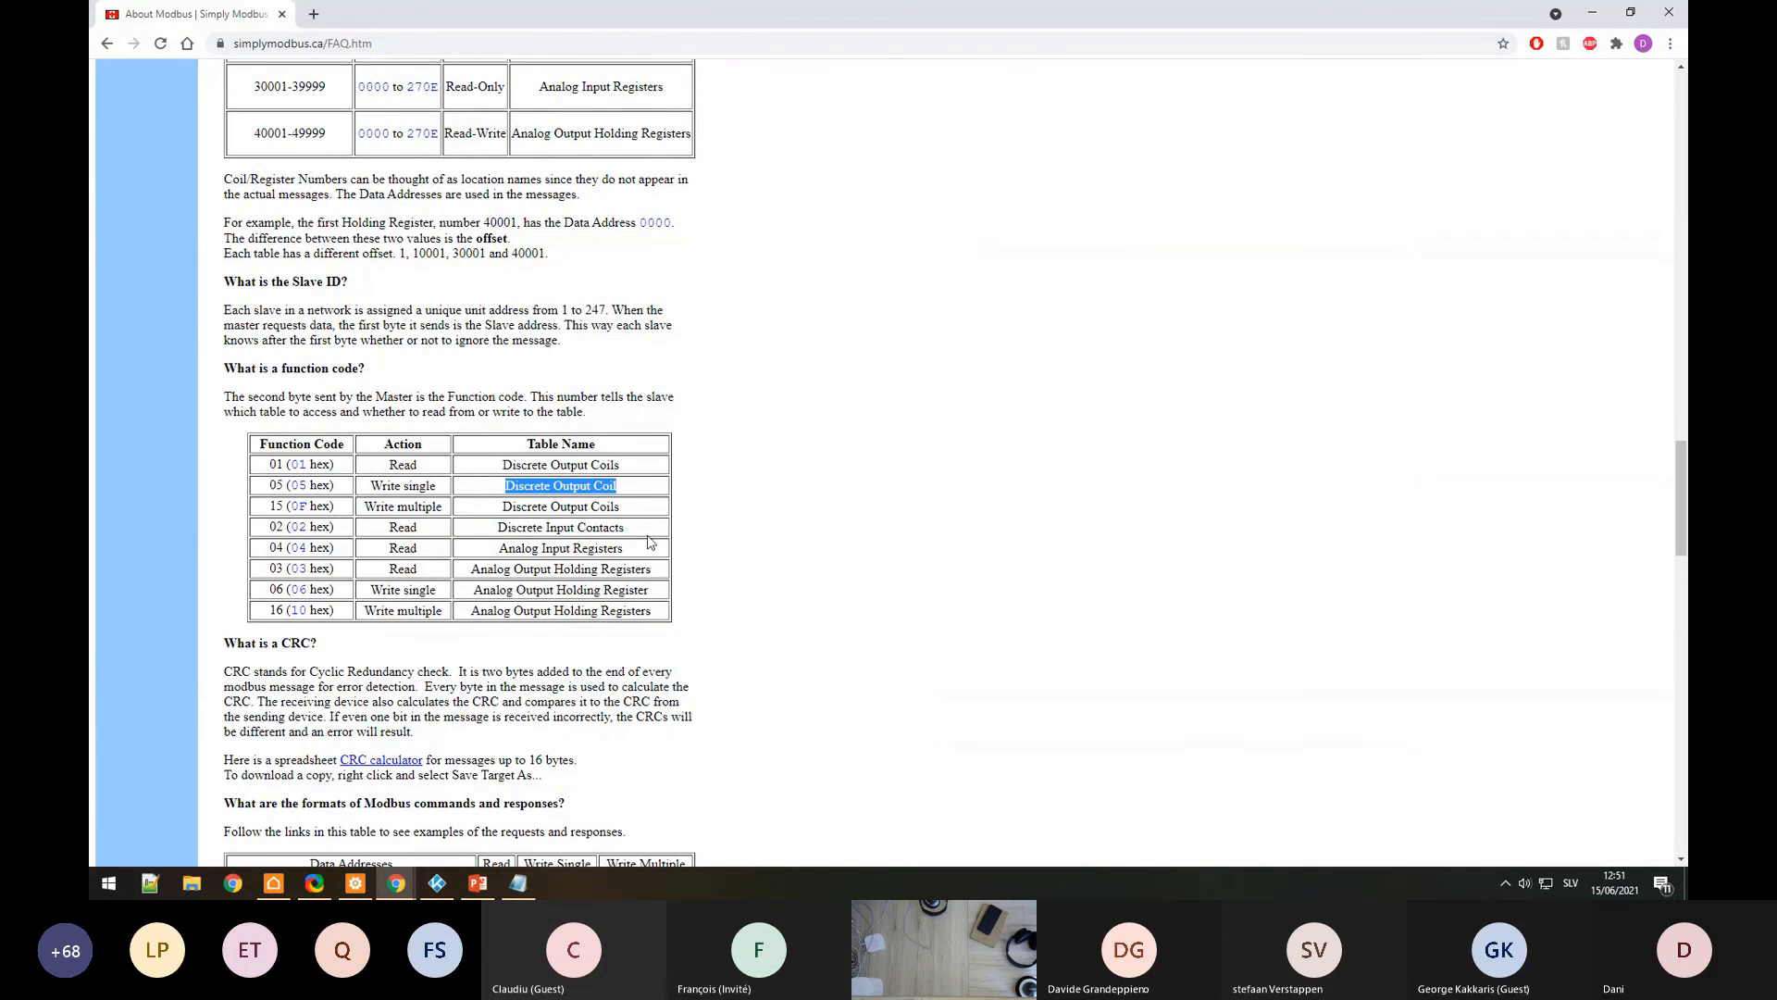
key(alt+Tab)
key(alt+Tab)
key(alt+Tab)
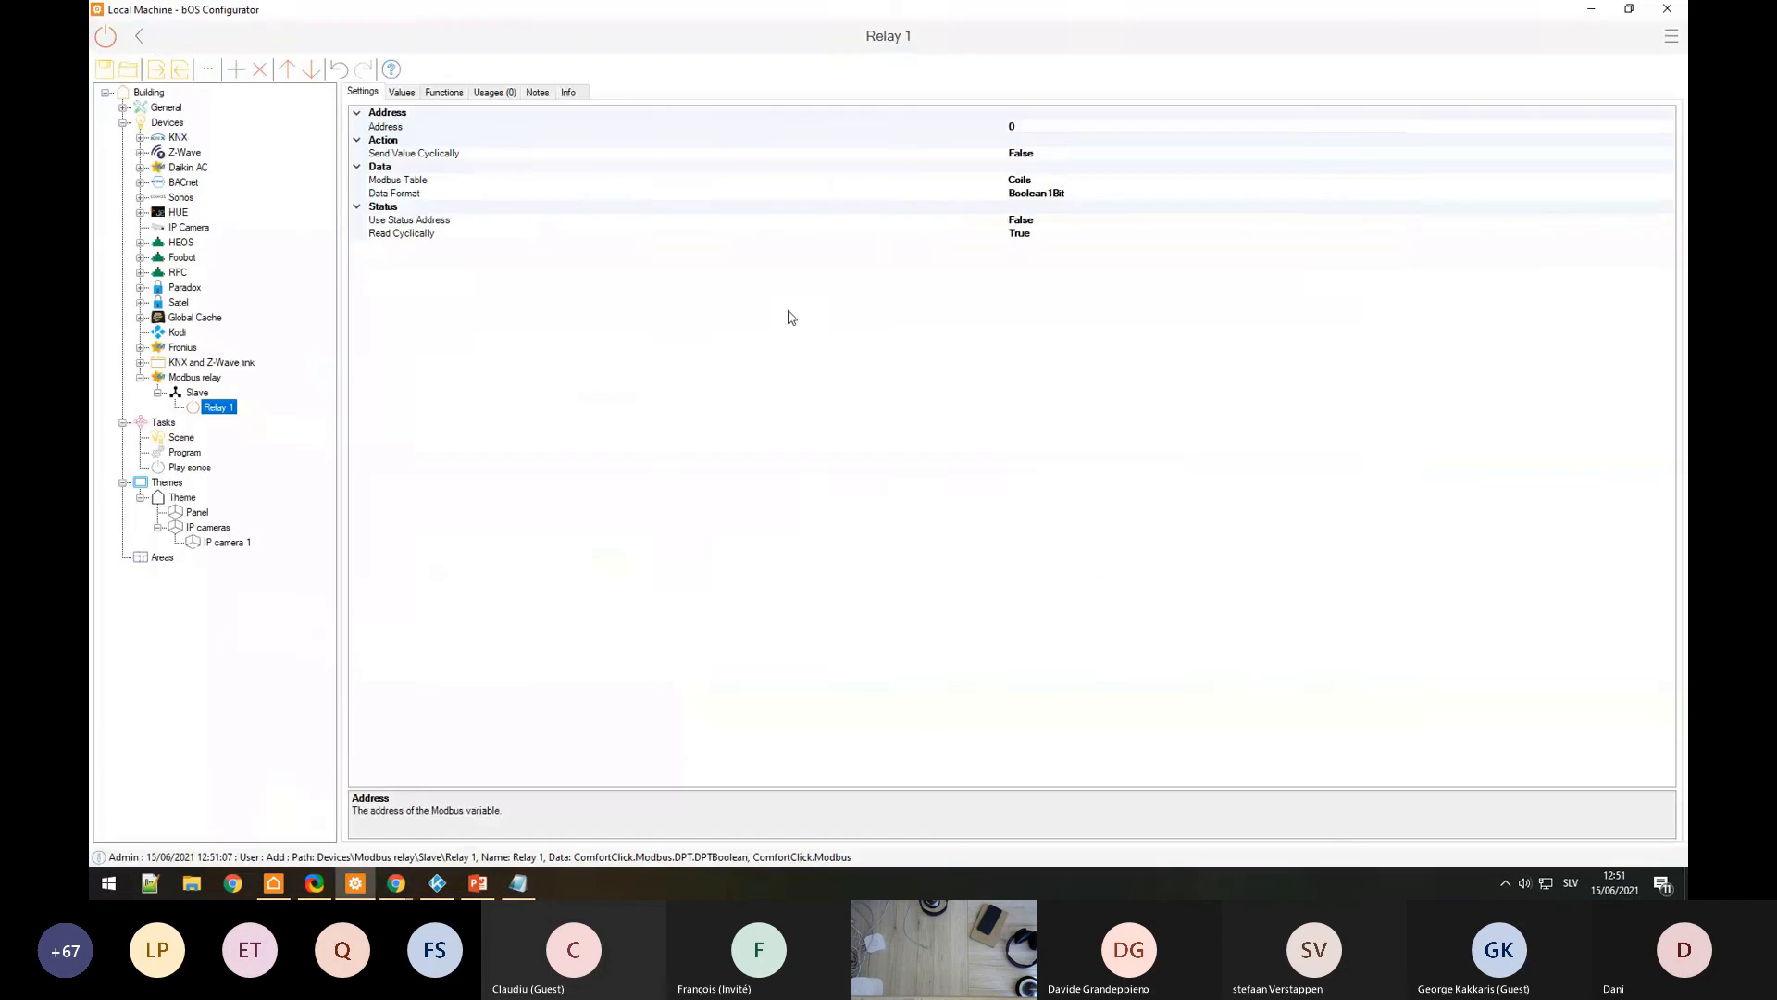
Step: Keep Relay 1's Modbus Table as Coils and check its address of 0
click(993, 182)
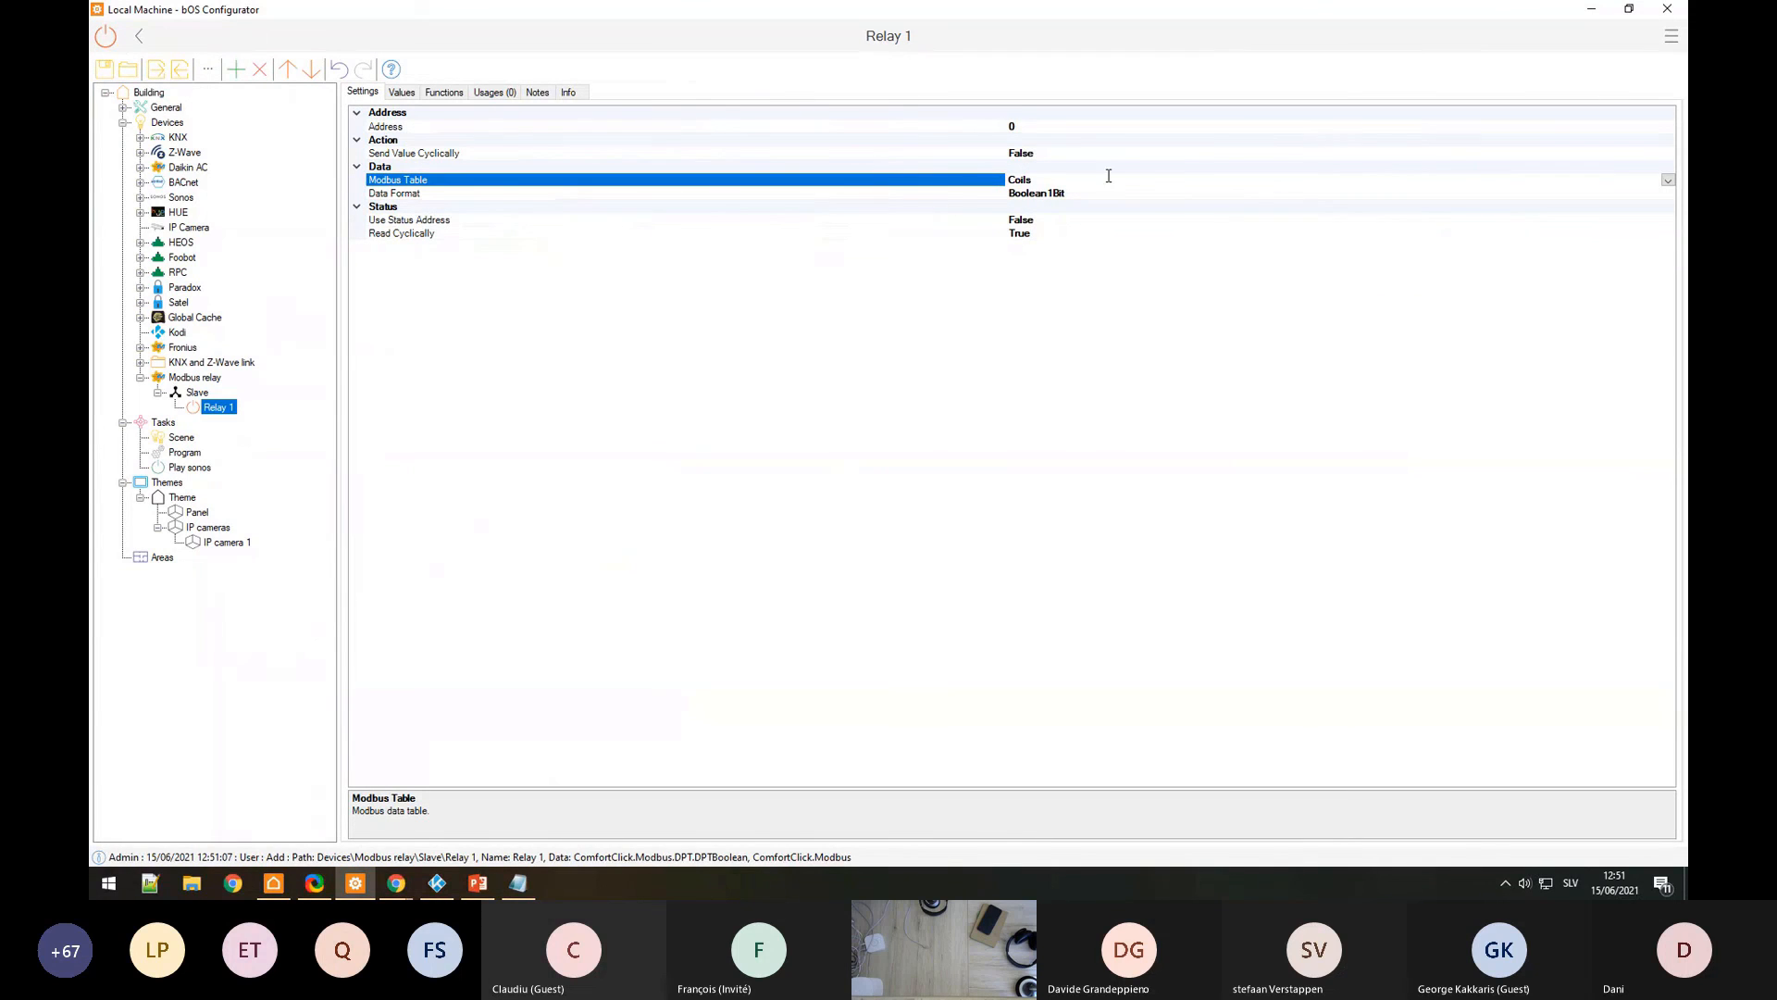
click(1667, 179)
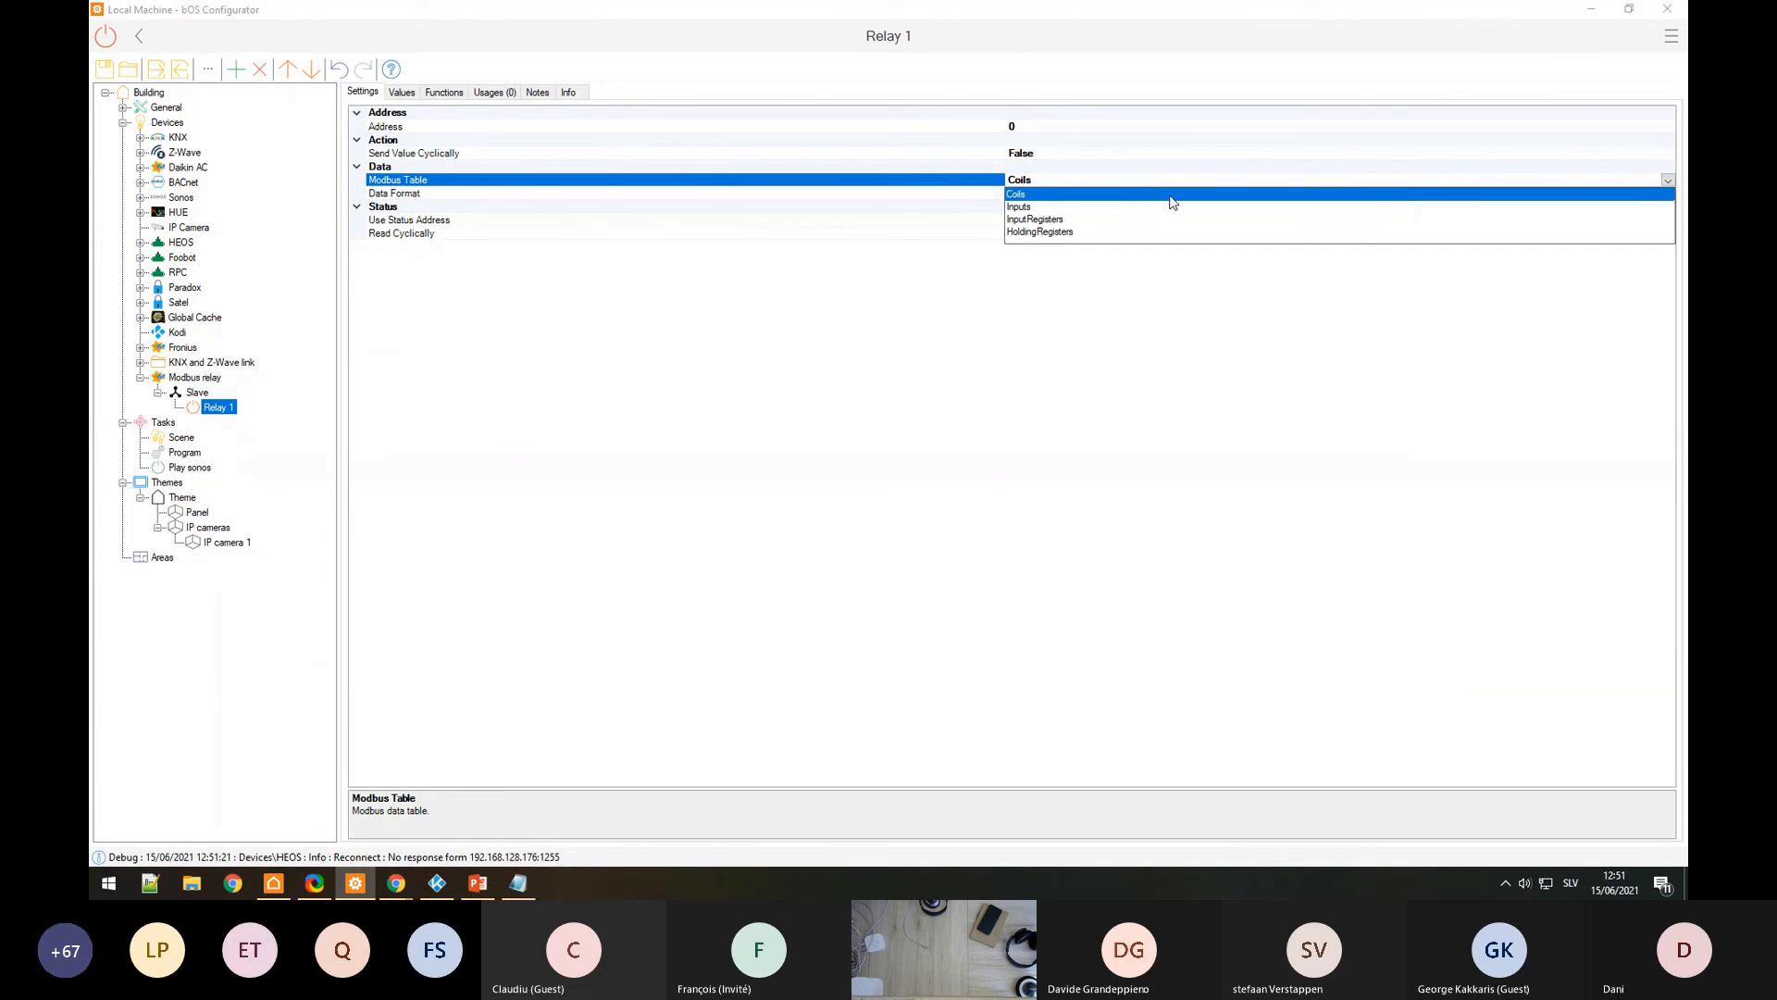
click(1022, 197)
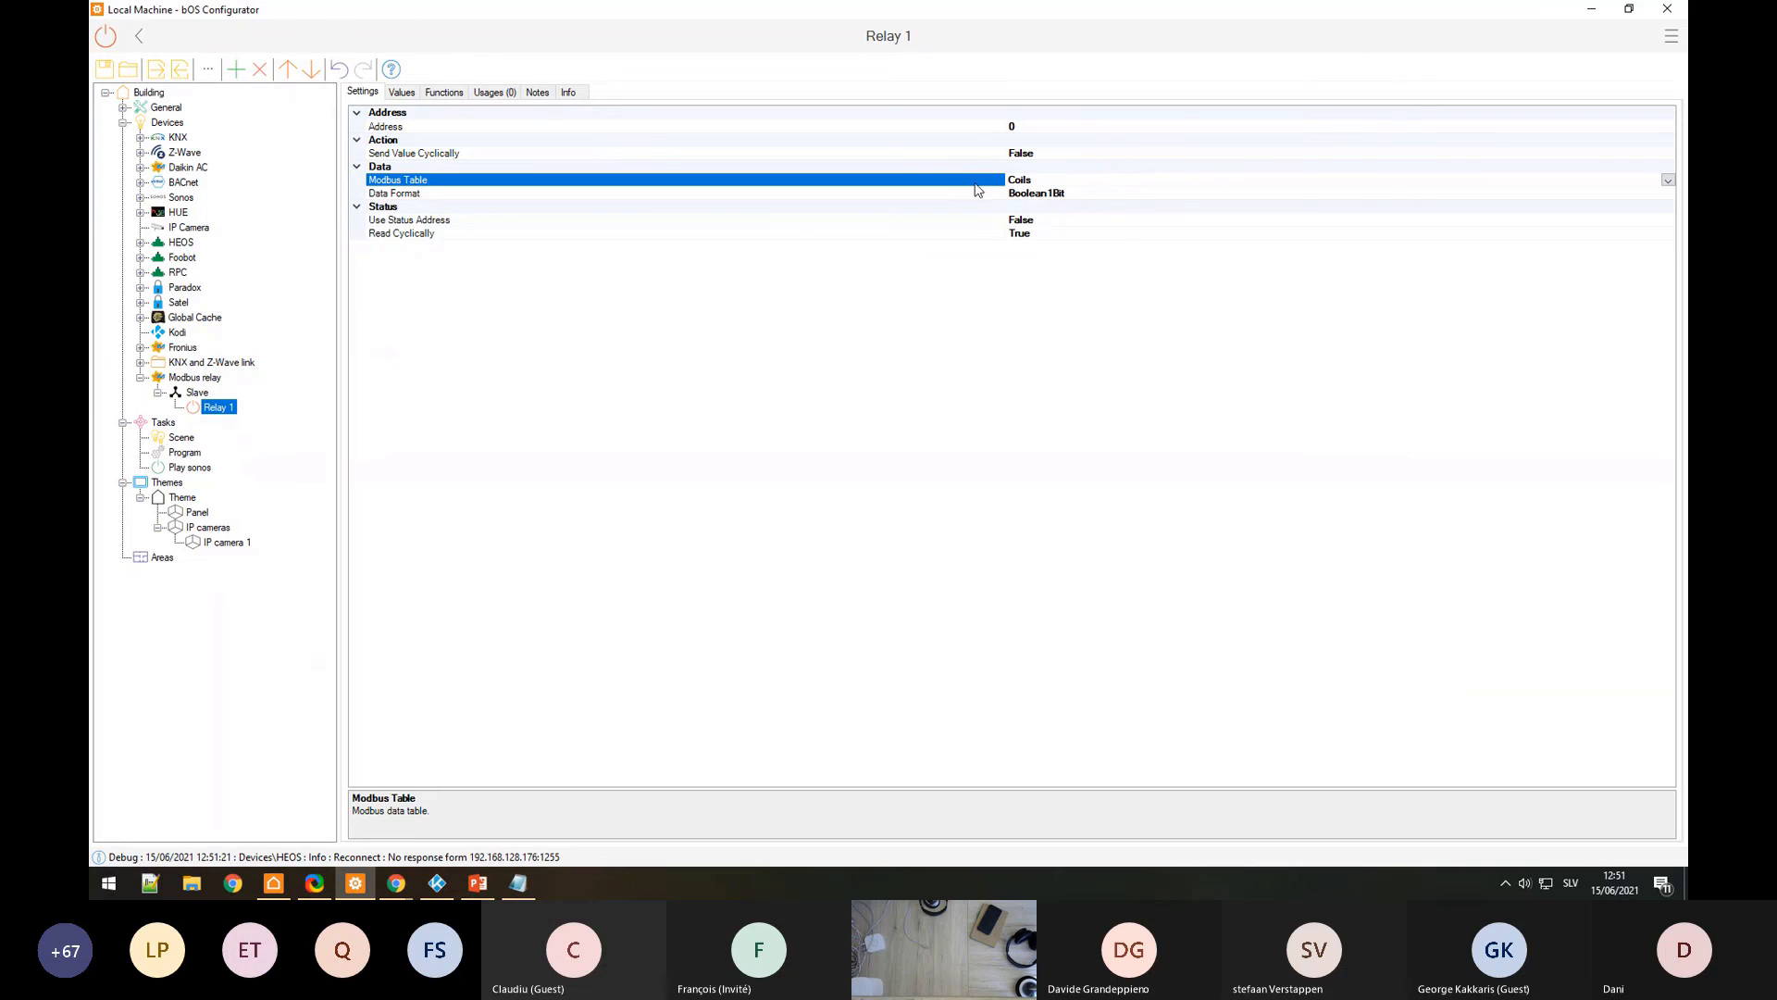
click(920, 126)
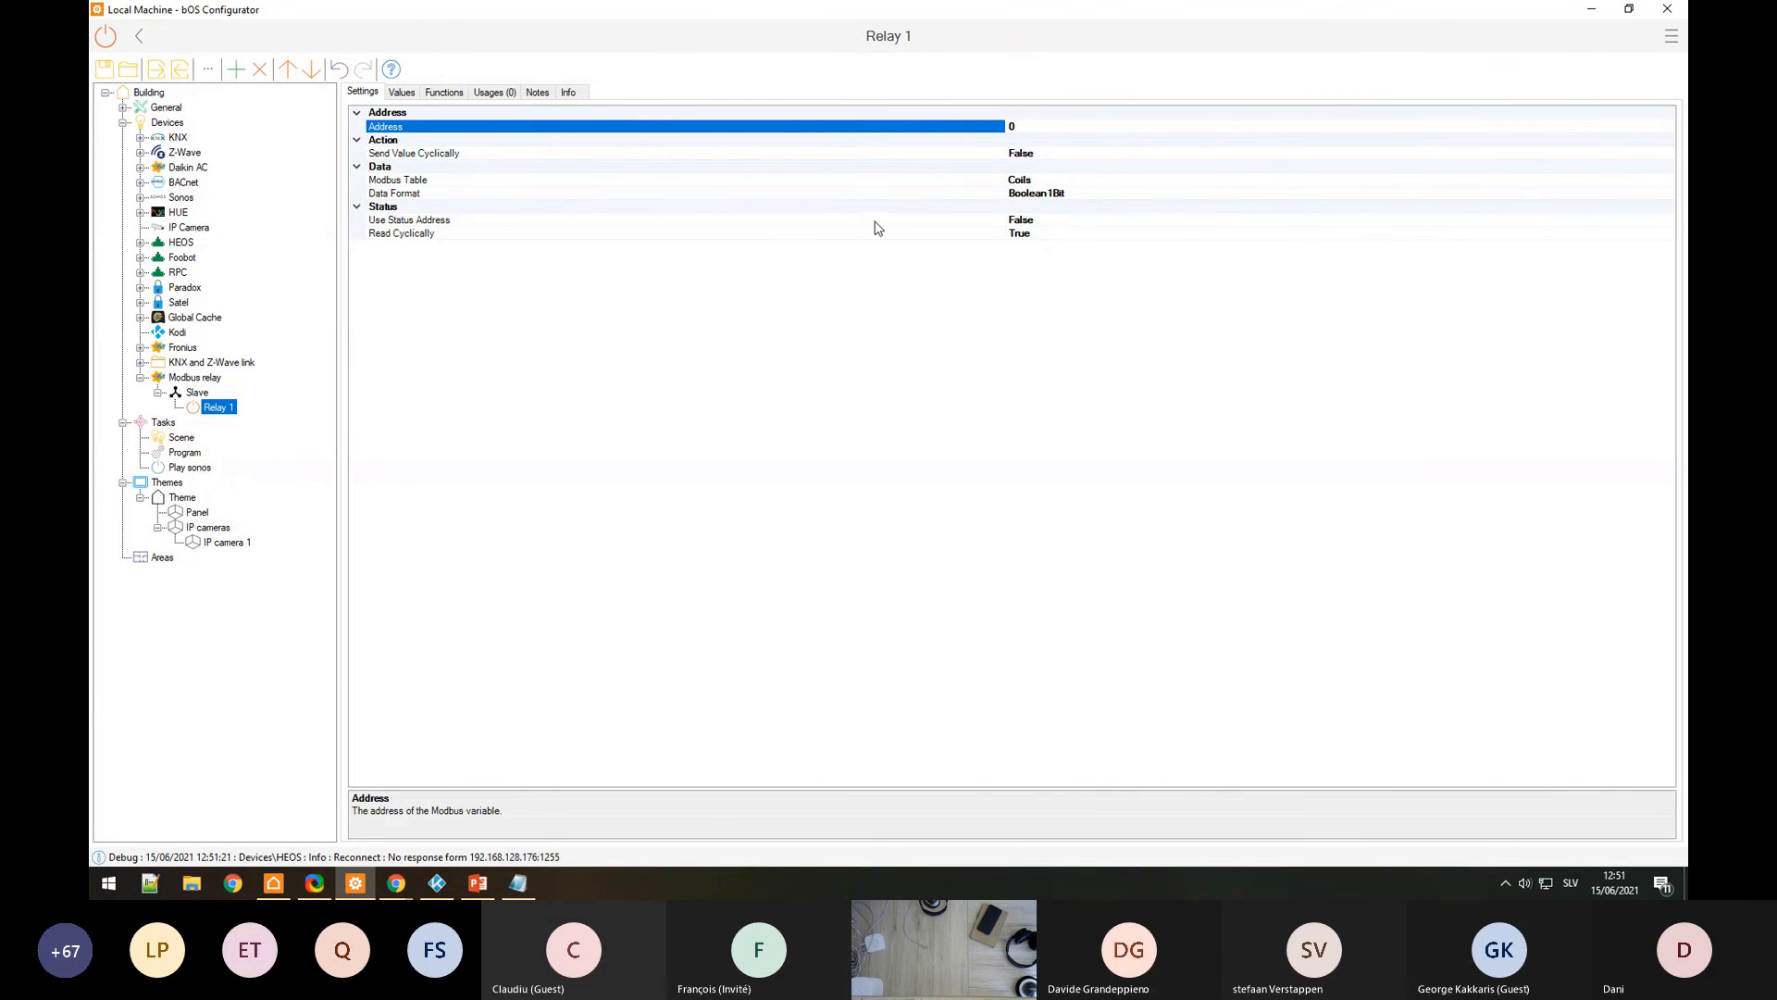
key(alt+Tab)
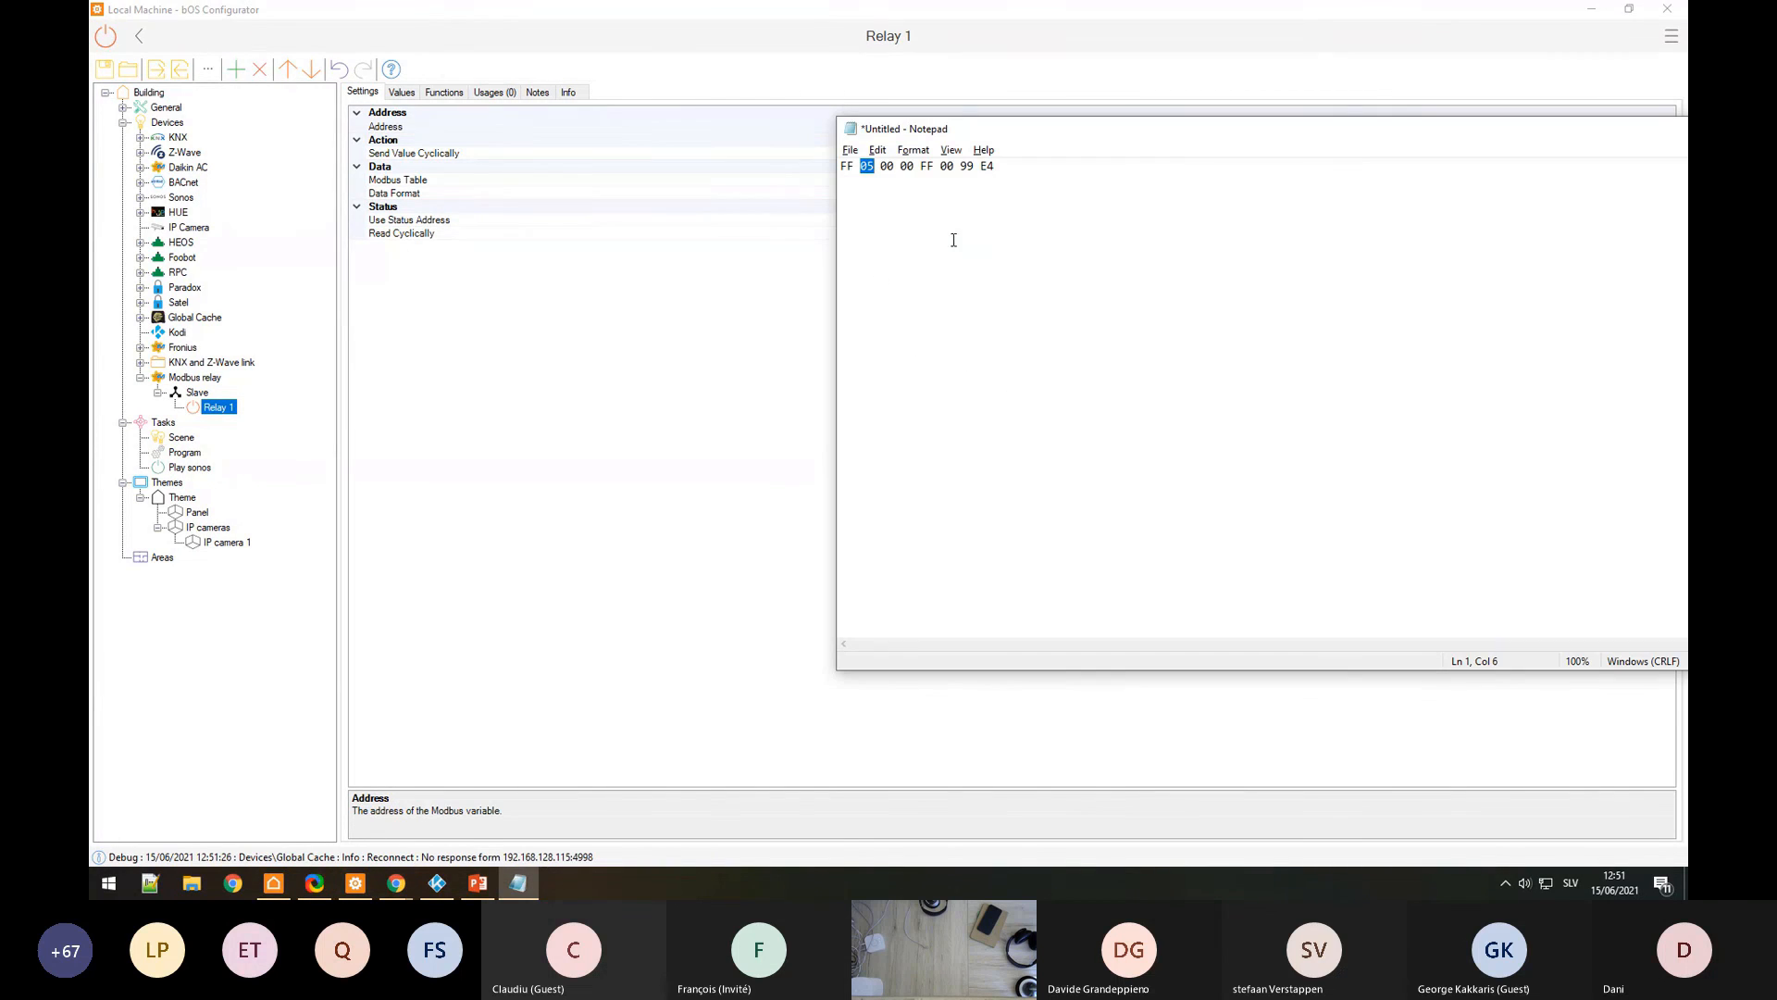
click(680, 124)
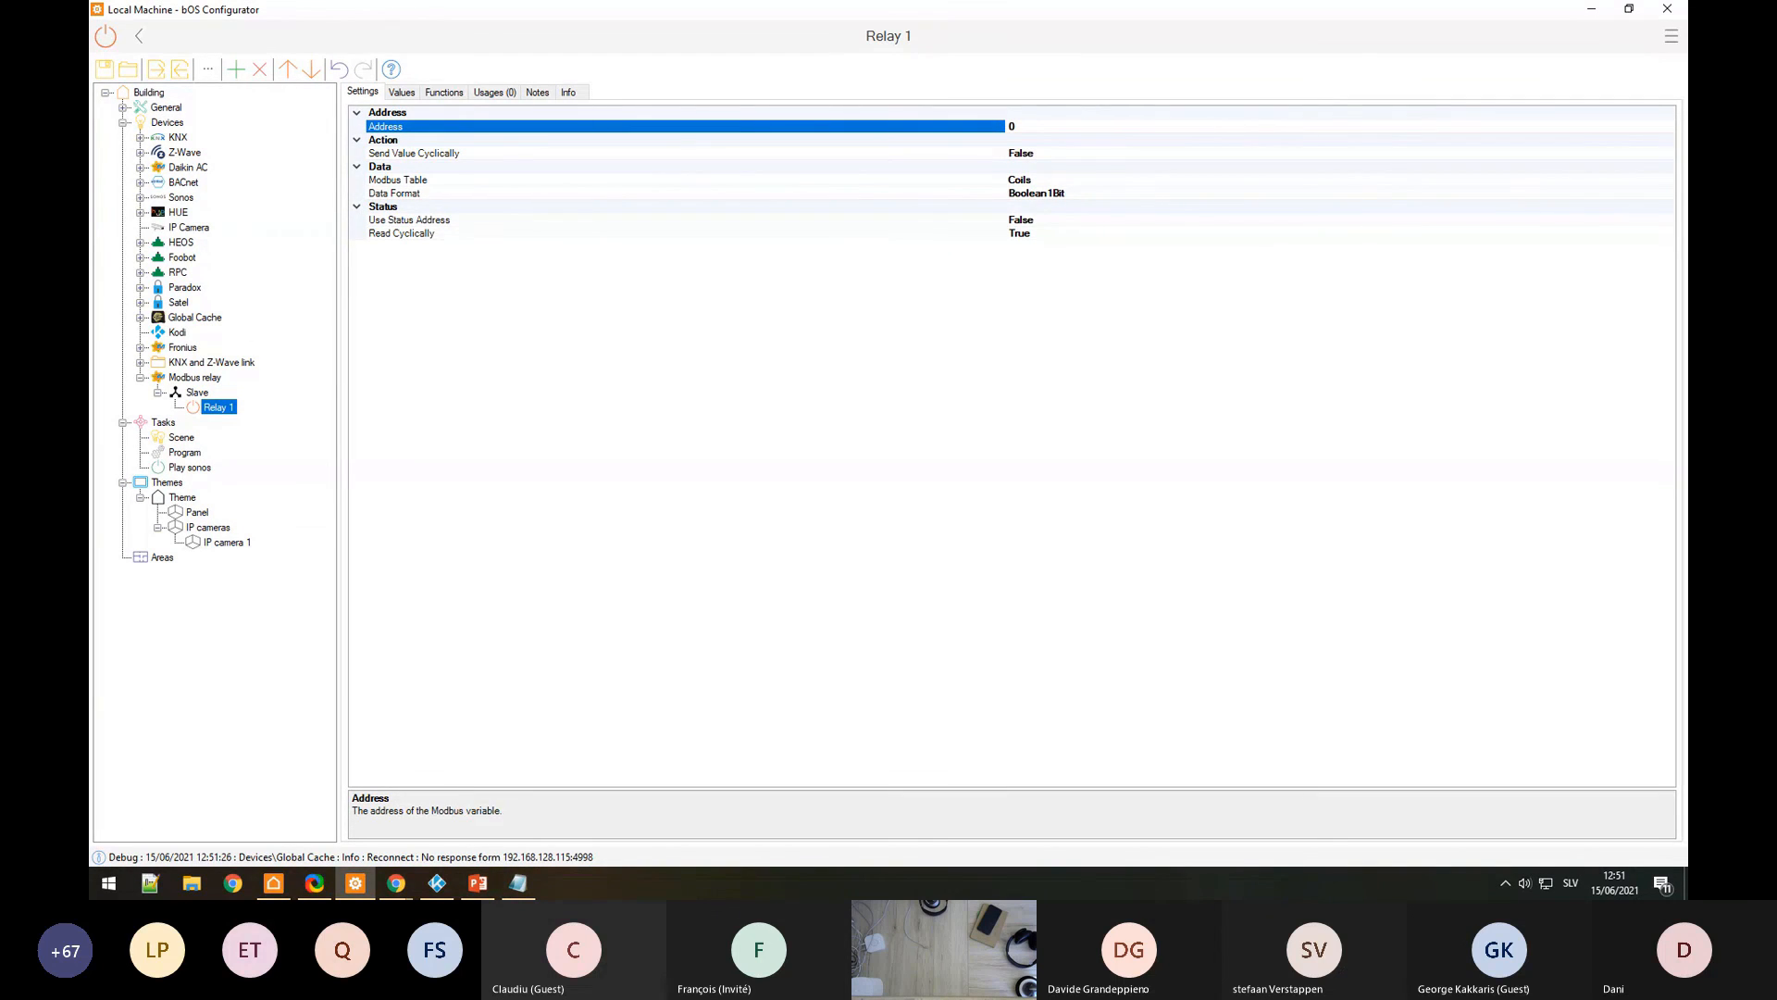
click(1083, 127)
Step: Change the Modbus relay's Connection Type from TCP to Serial and check Slave Address 1
click(207, 393)
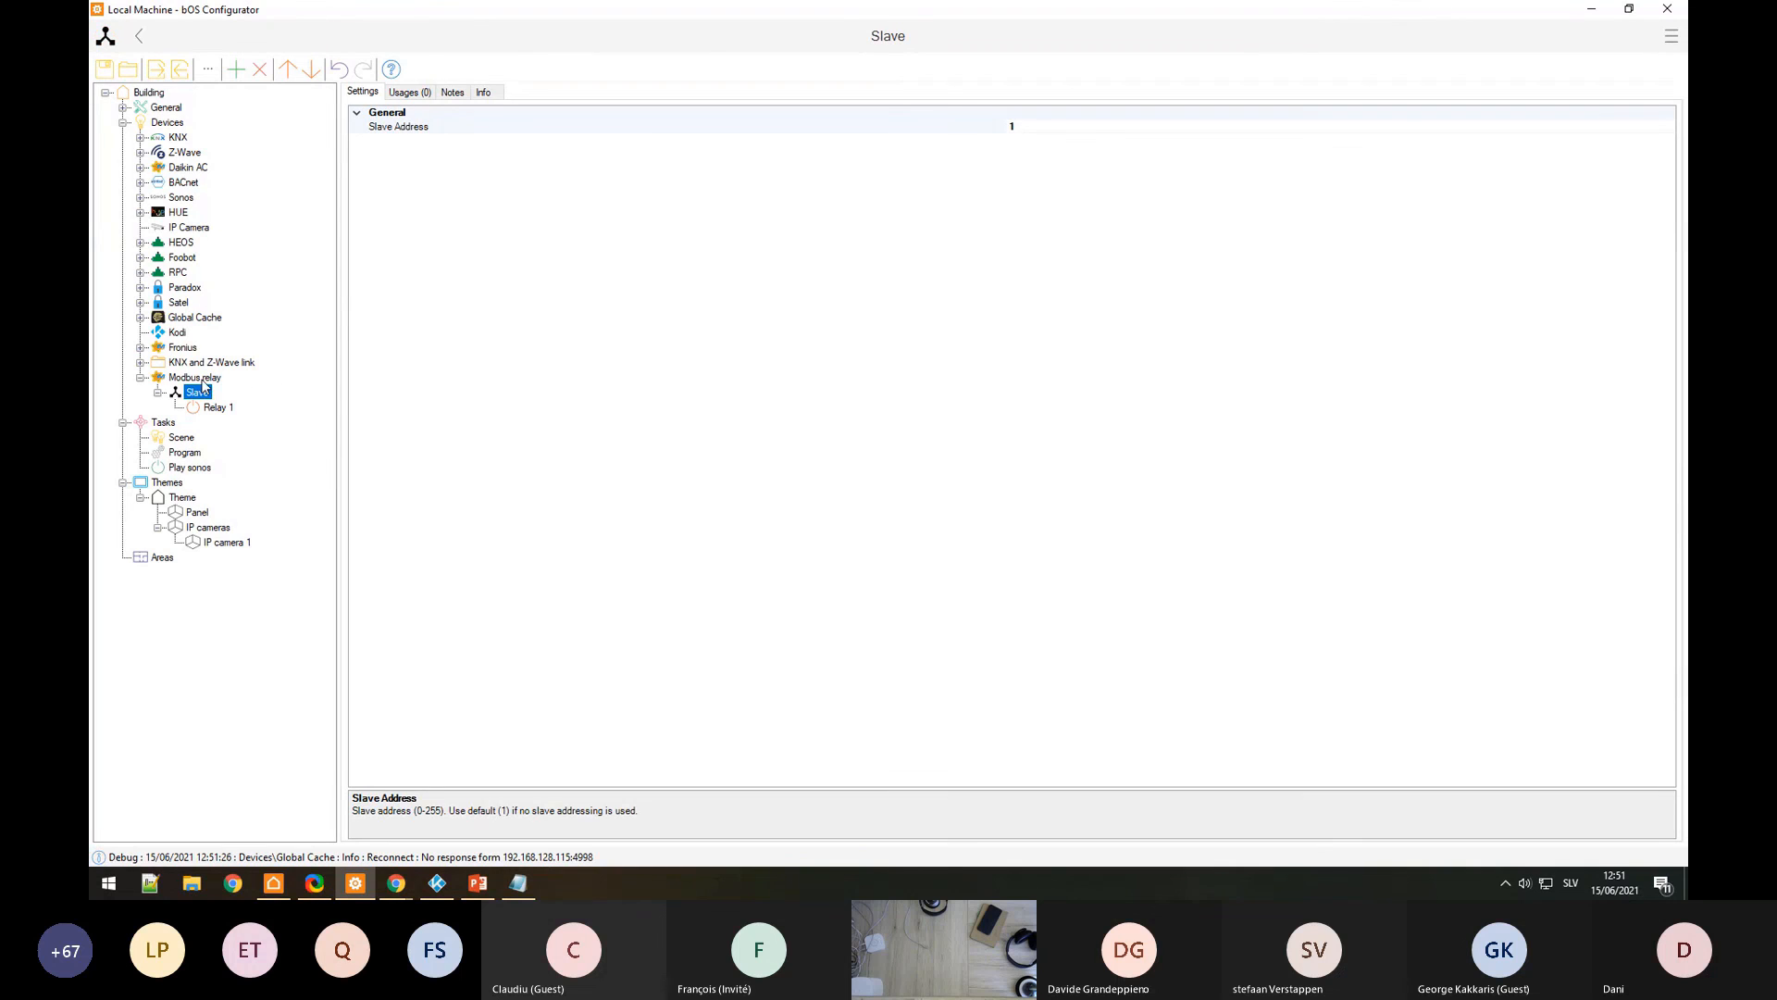
click(201, 379)
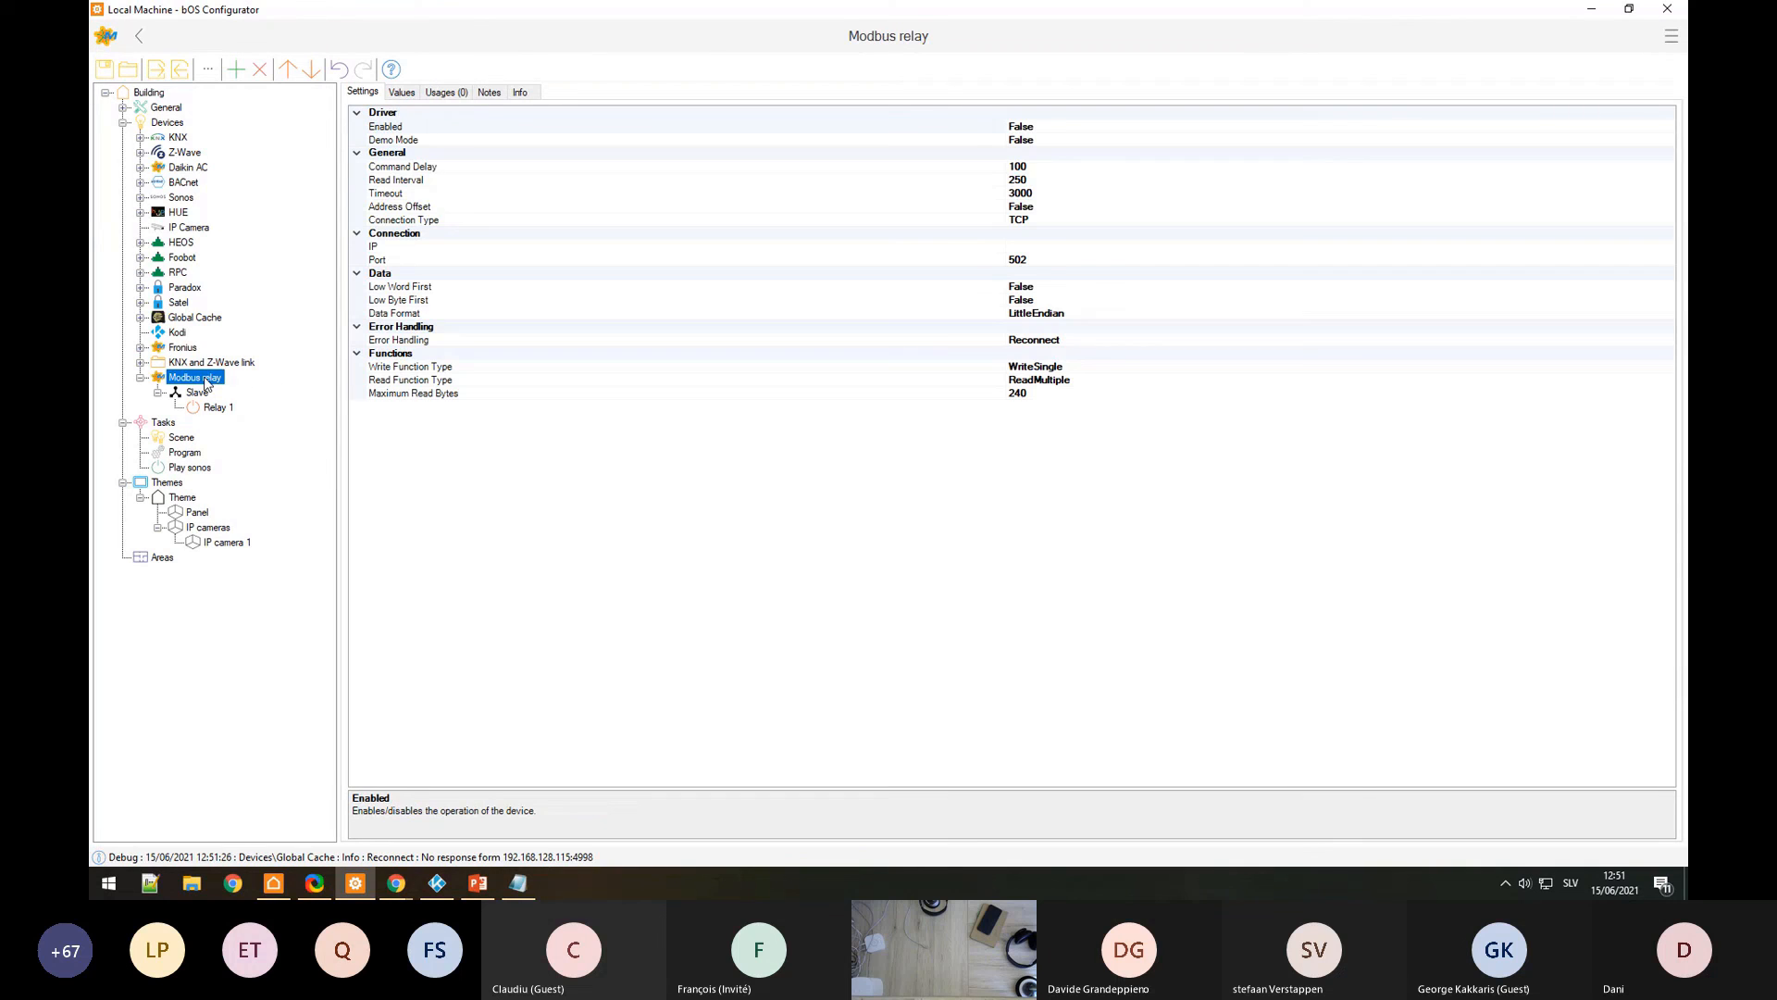
click(959, 222)
click(1667, 220)
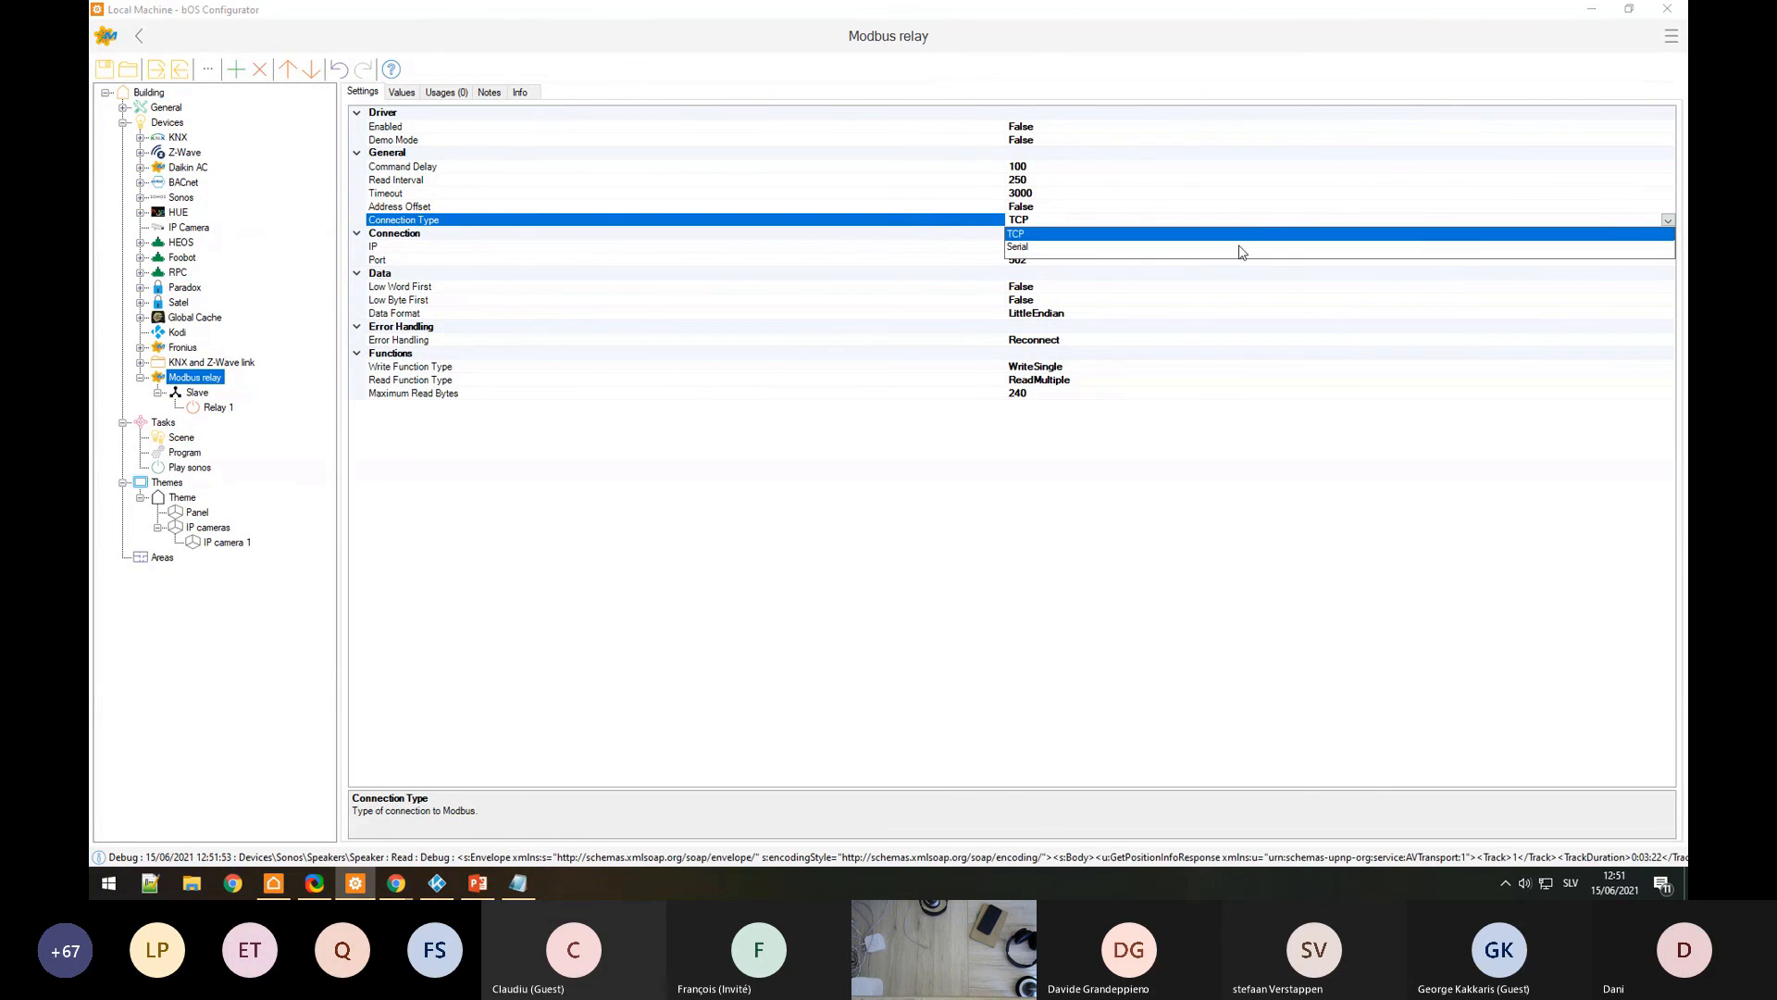
click(1022, 246)
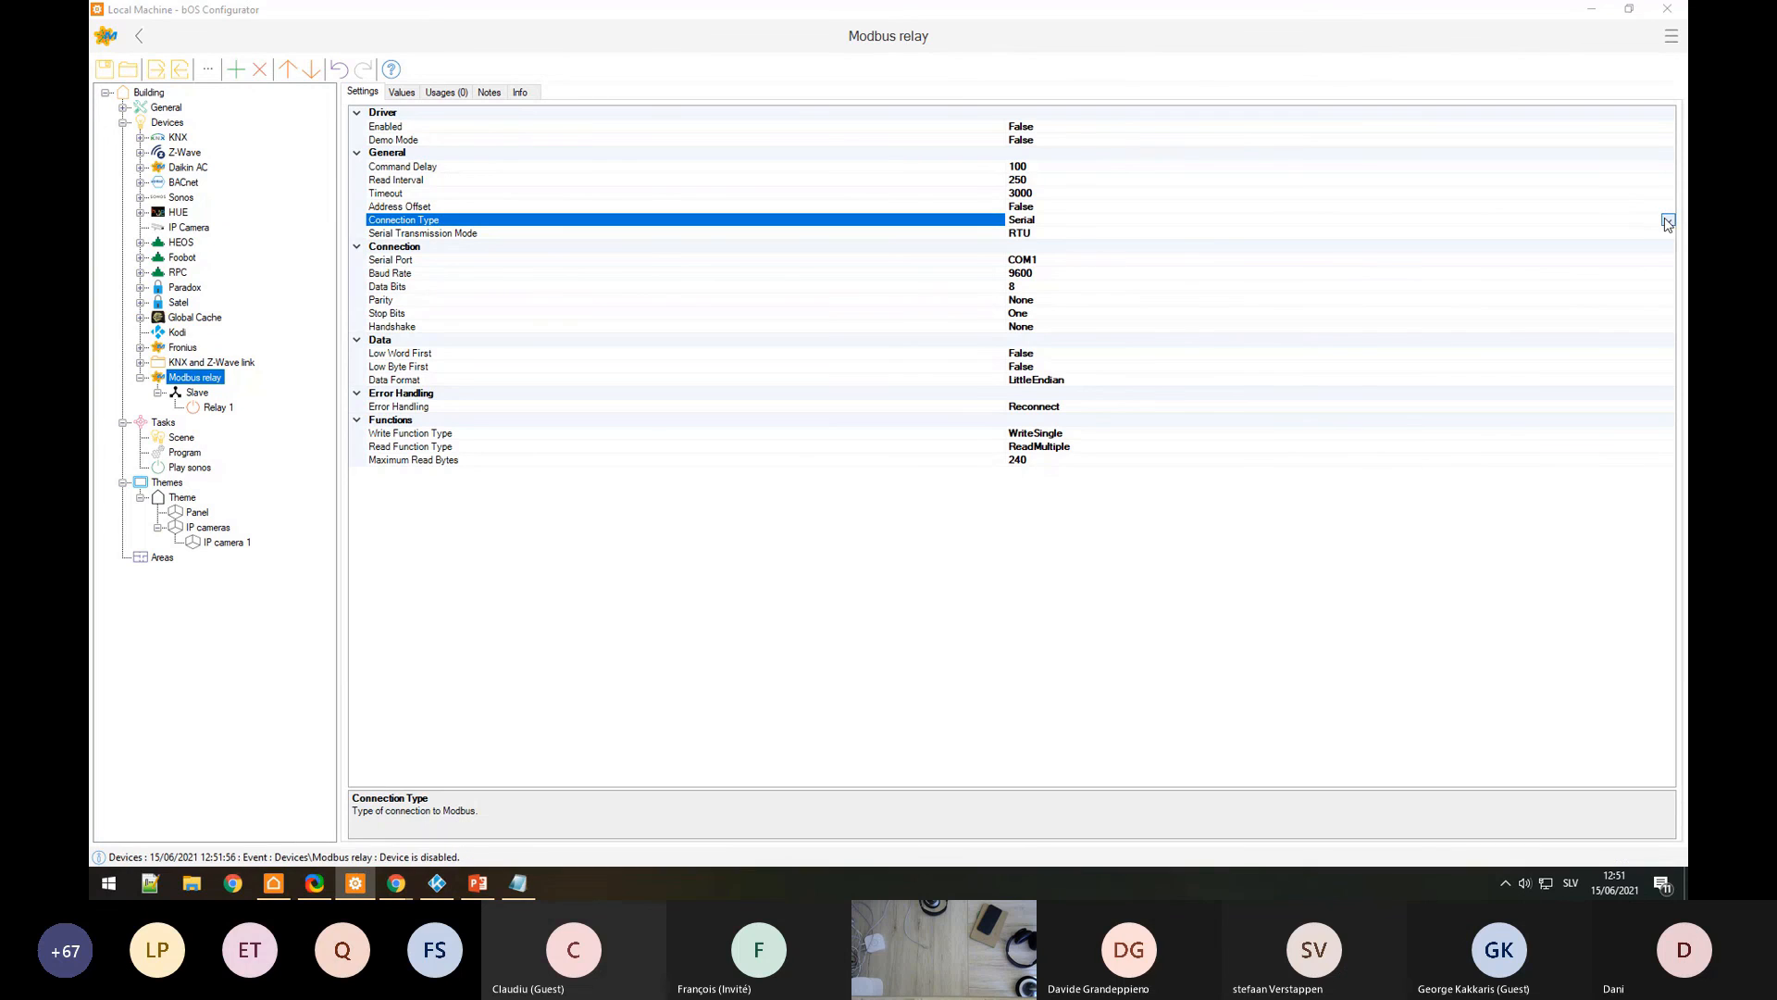
click(1667, 220)
click(1030, 234)
click(1668, 221)
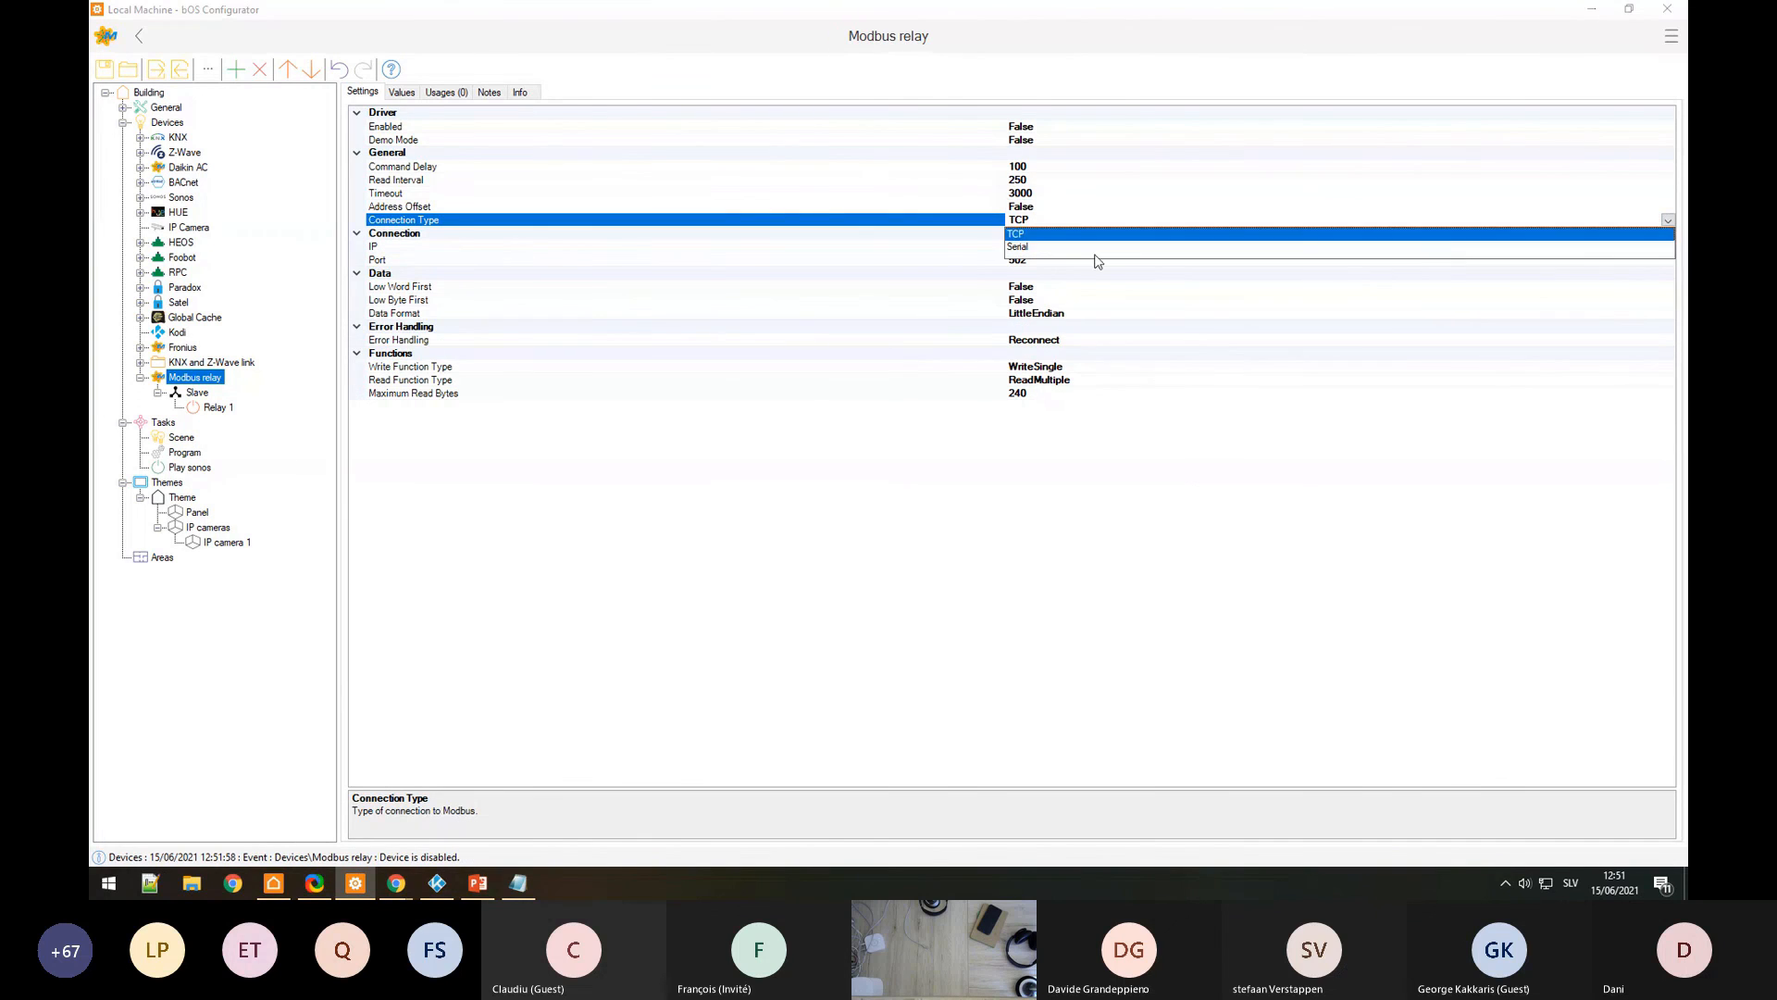
click(1037, 246)
click(192, 389)
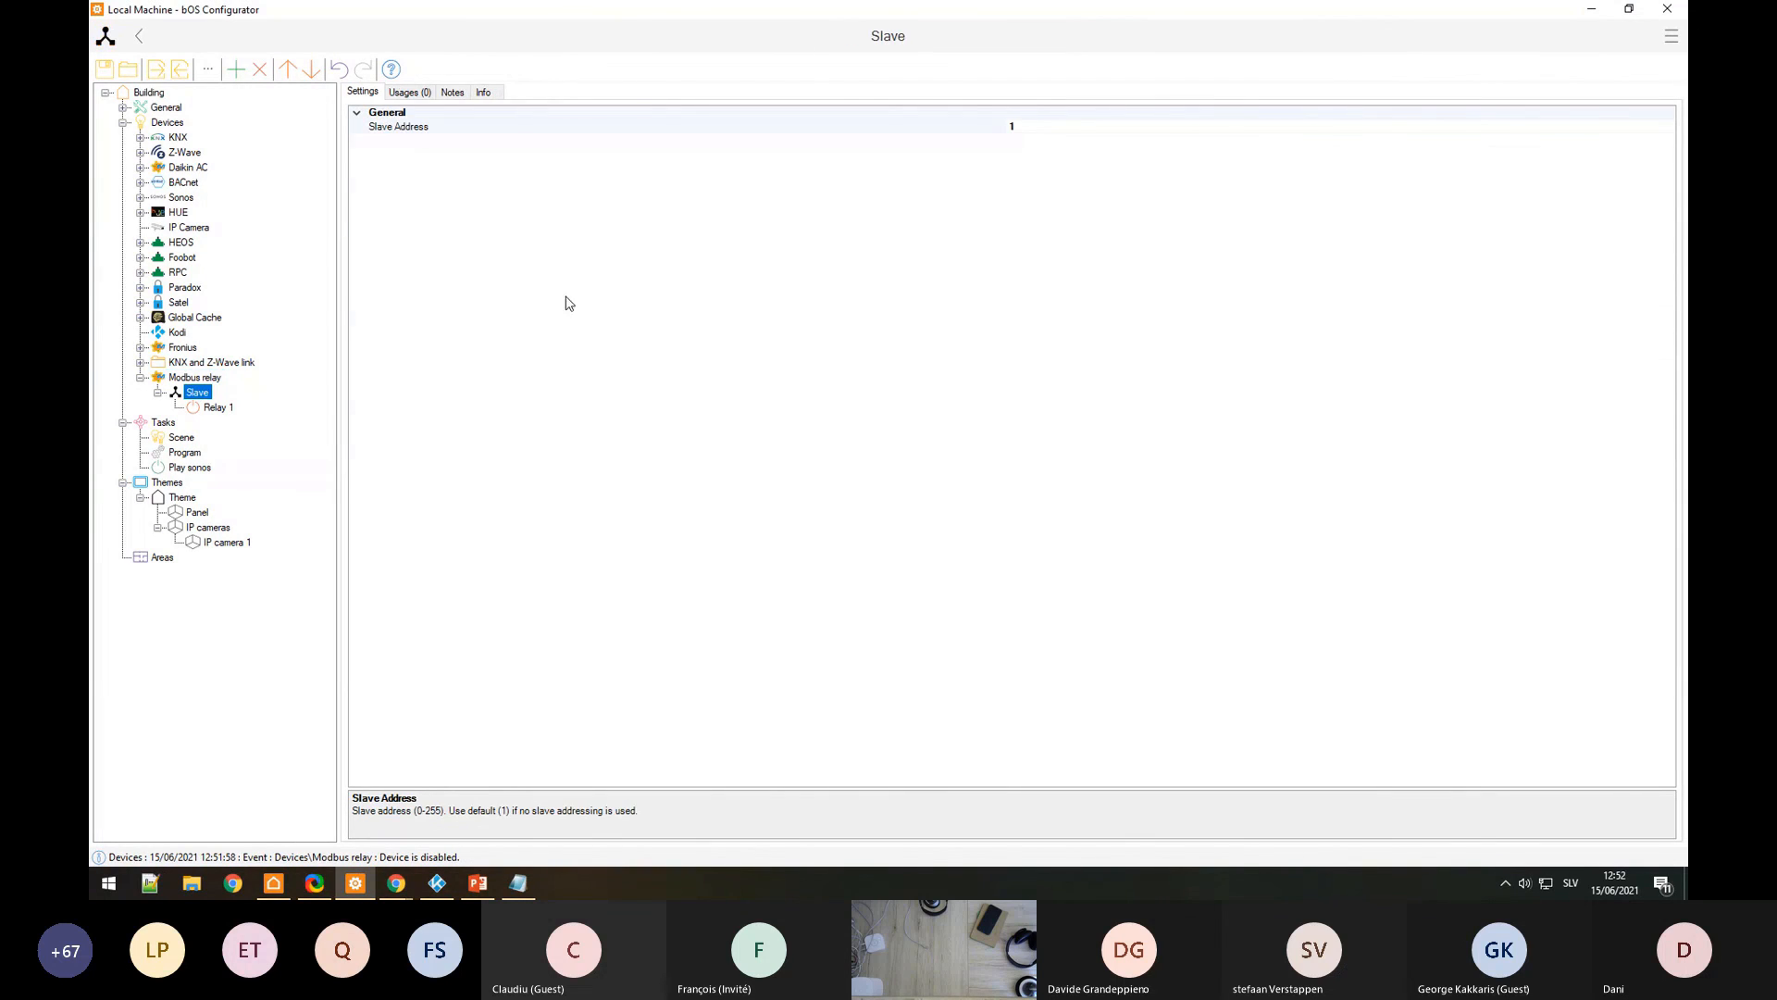
click(648, 129)
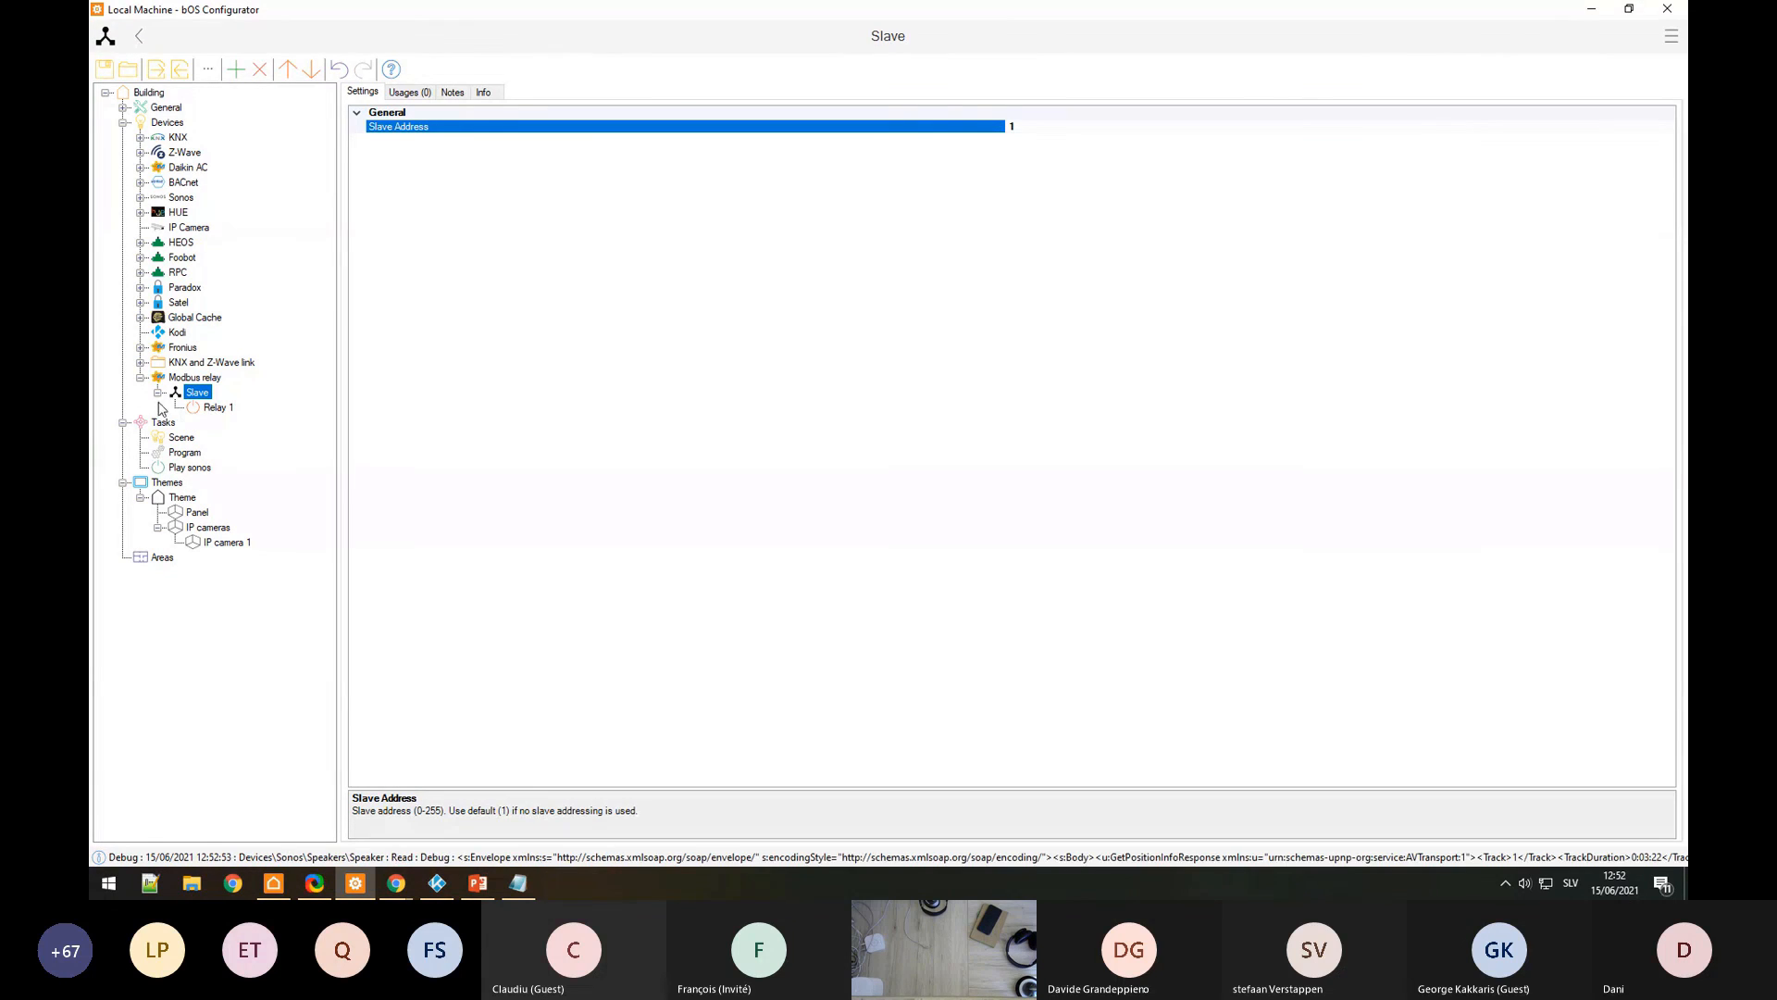
Step: Collapse the Modbus relay and delete the Scene, Program and Play sonos tasks
click(158, 392)
click(140, 378)
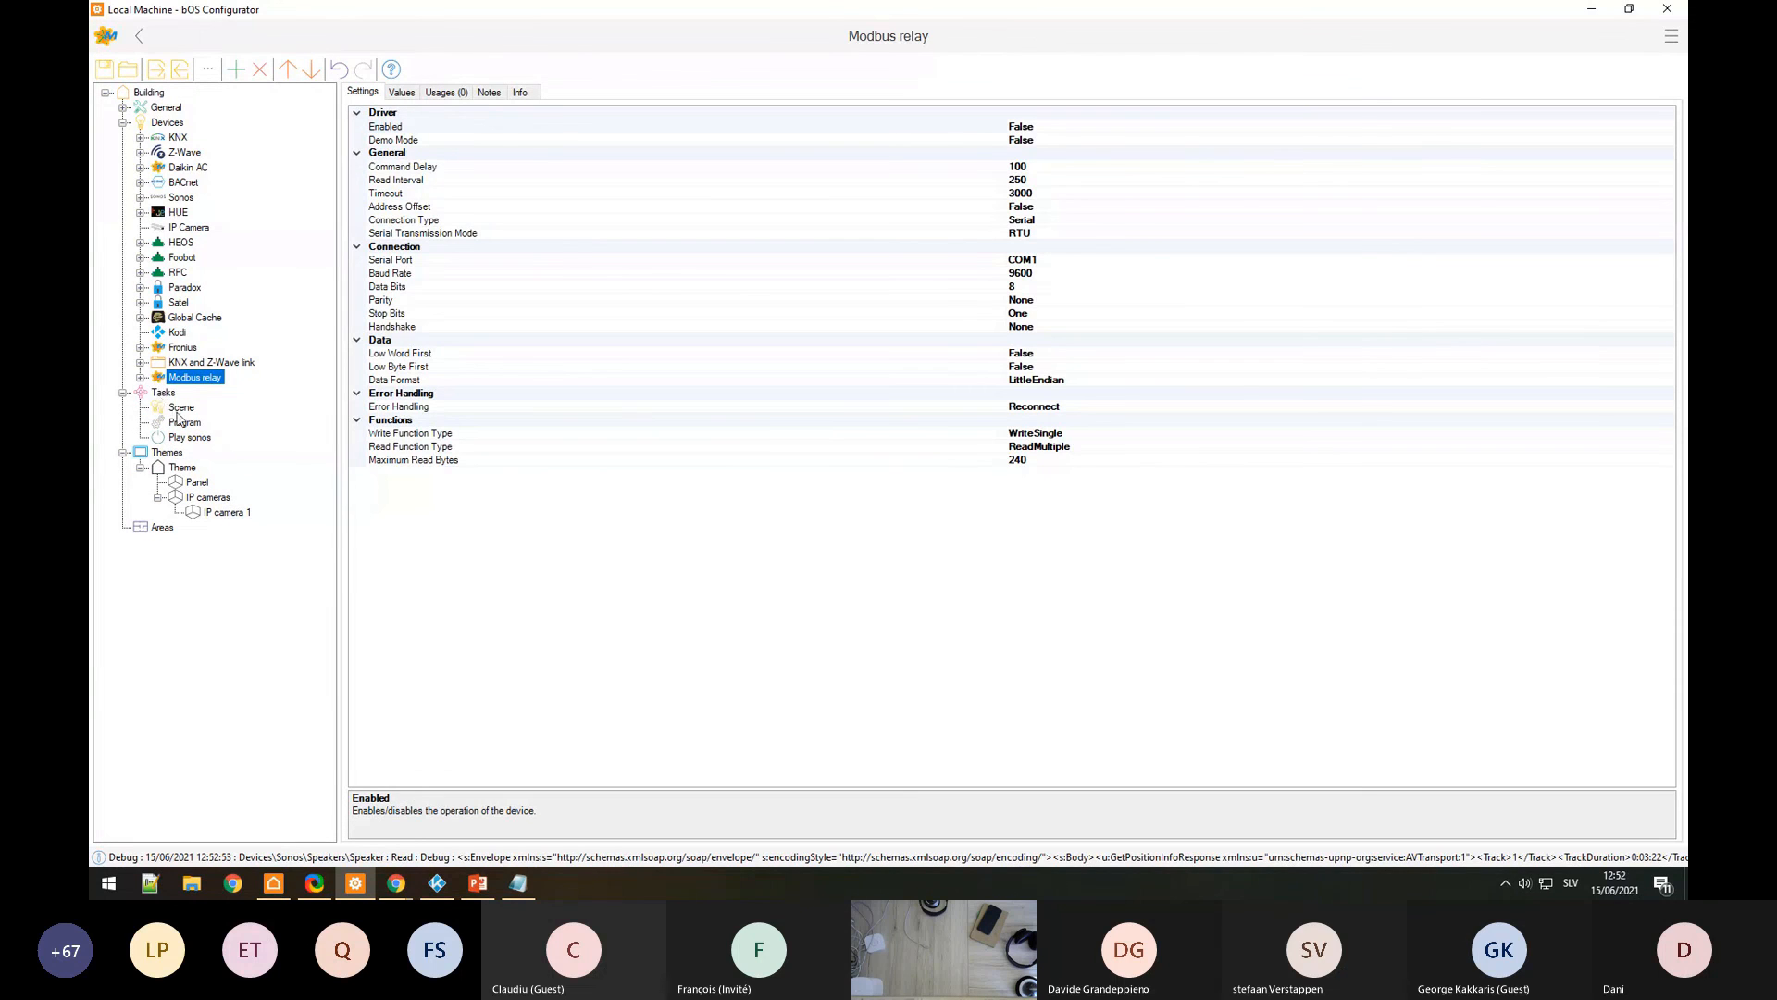
click(182, 409)
key(Delete)
key(Delete)
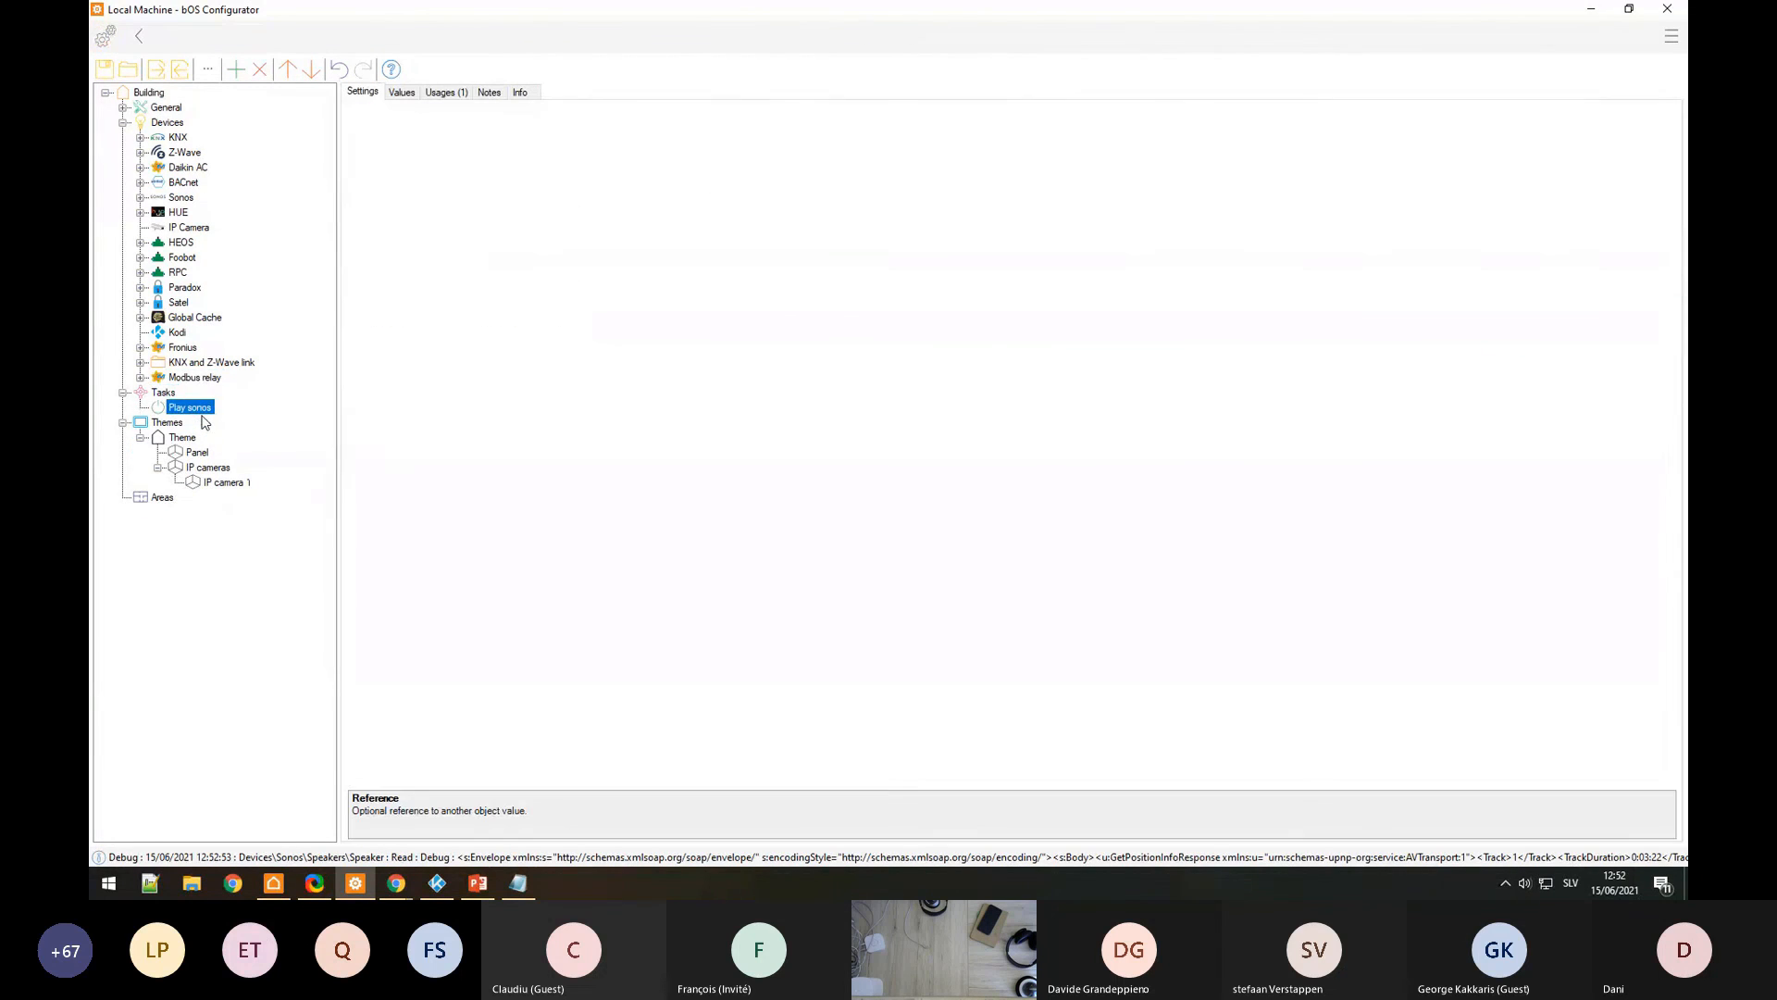
key(Delete)
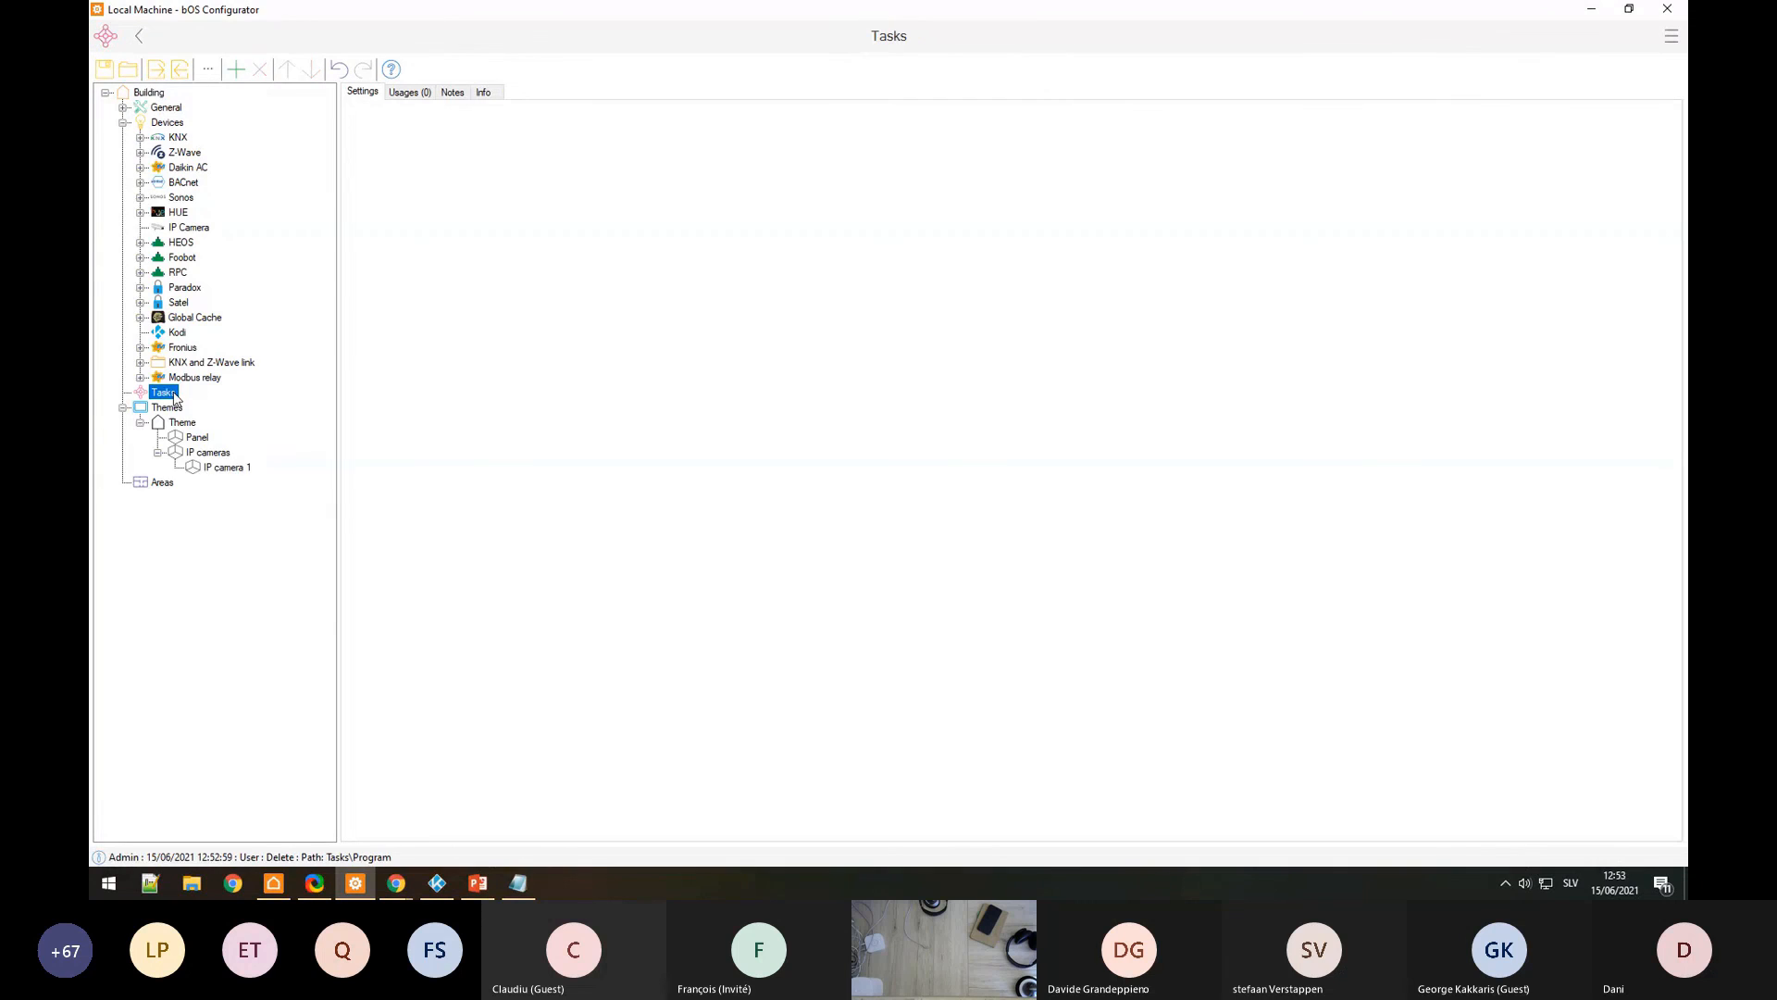
Step: Add a Boolean variable named 'Ventilation relay' under Tasks
right_click(161, 392)
click(214, 404)
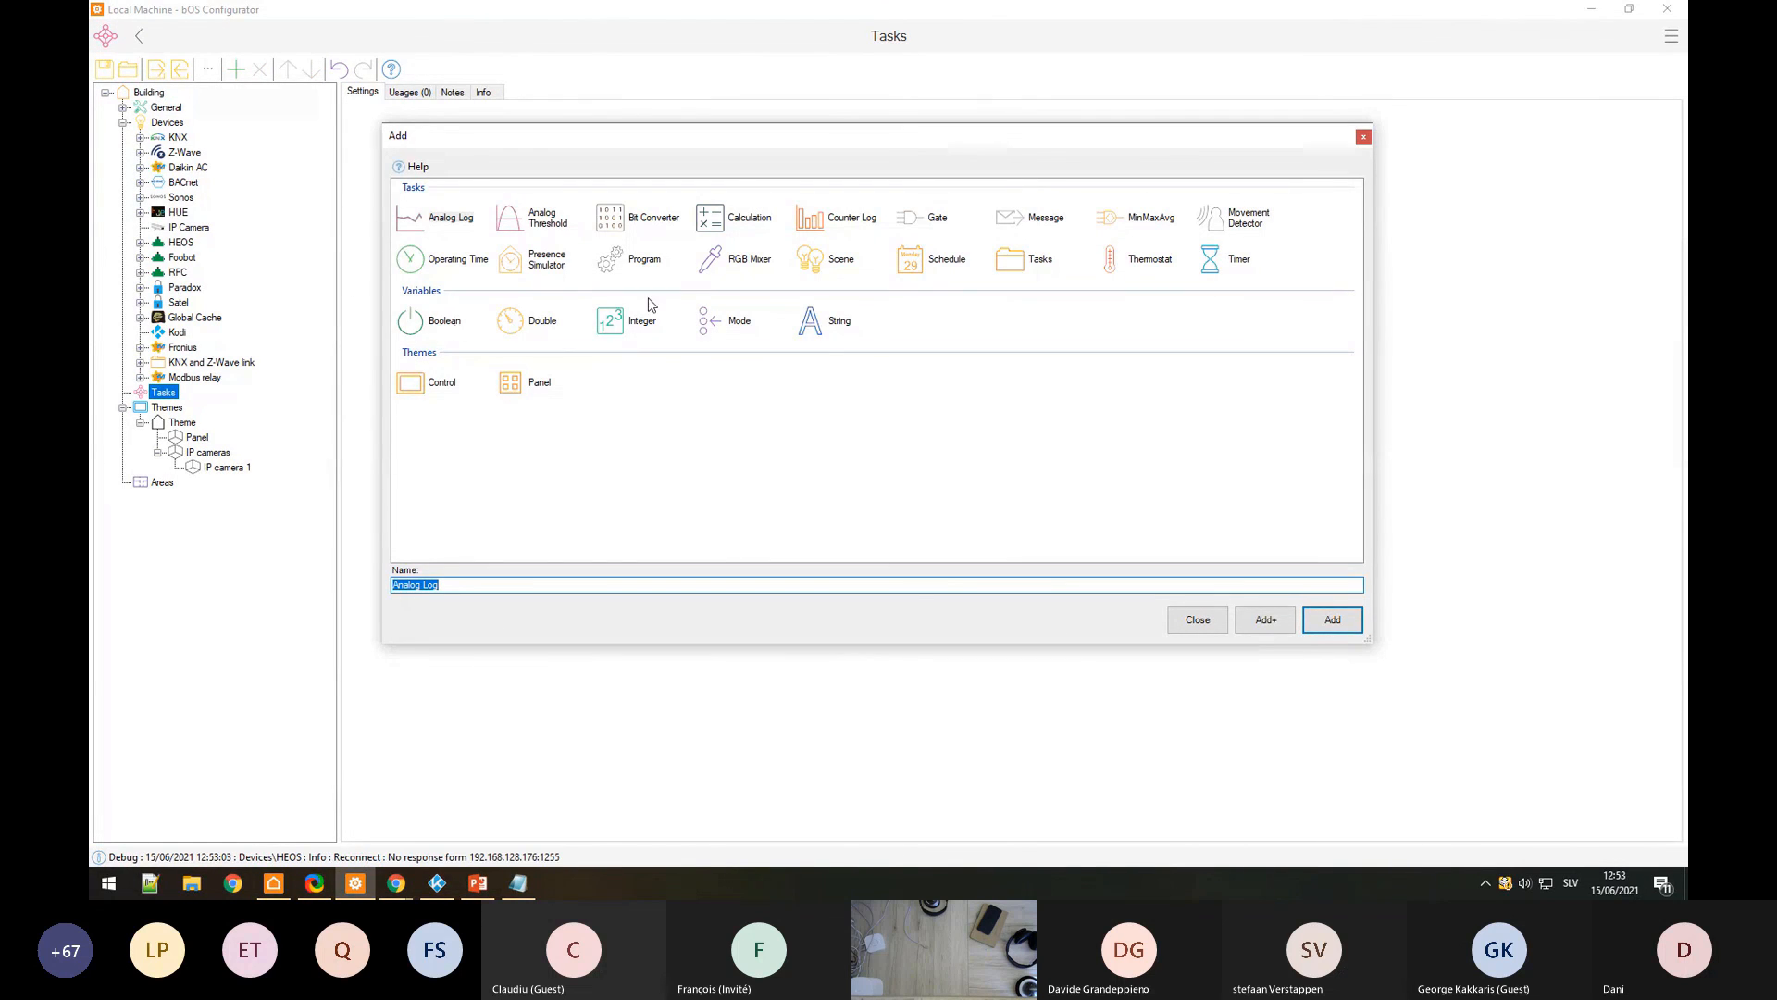
click(436, 322)
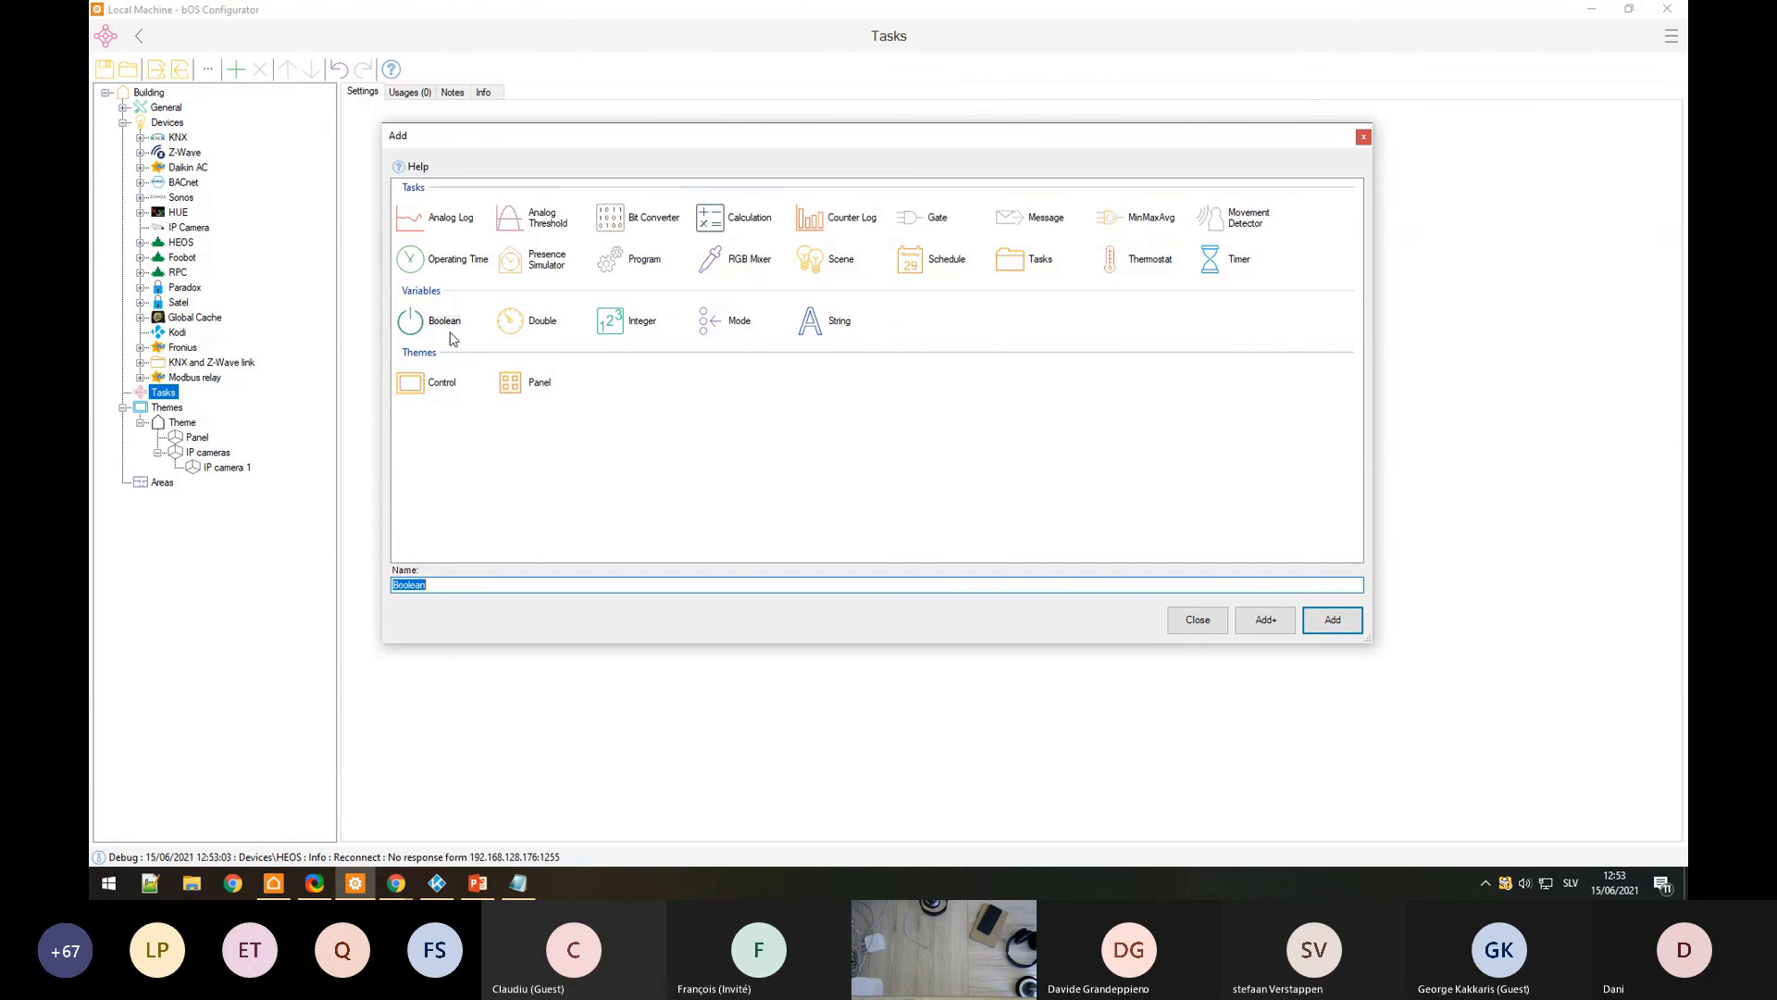
text(Ventilation relay)
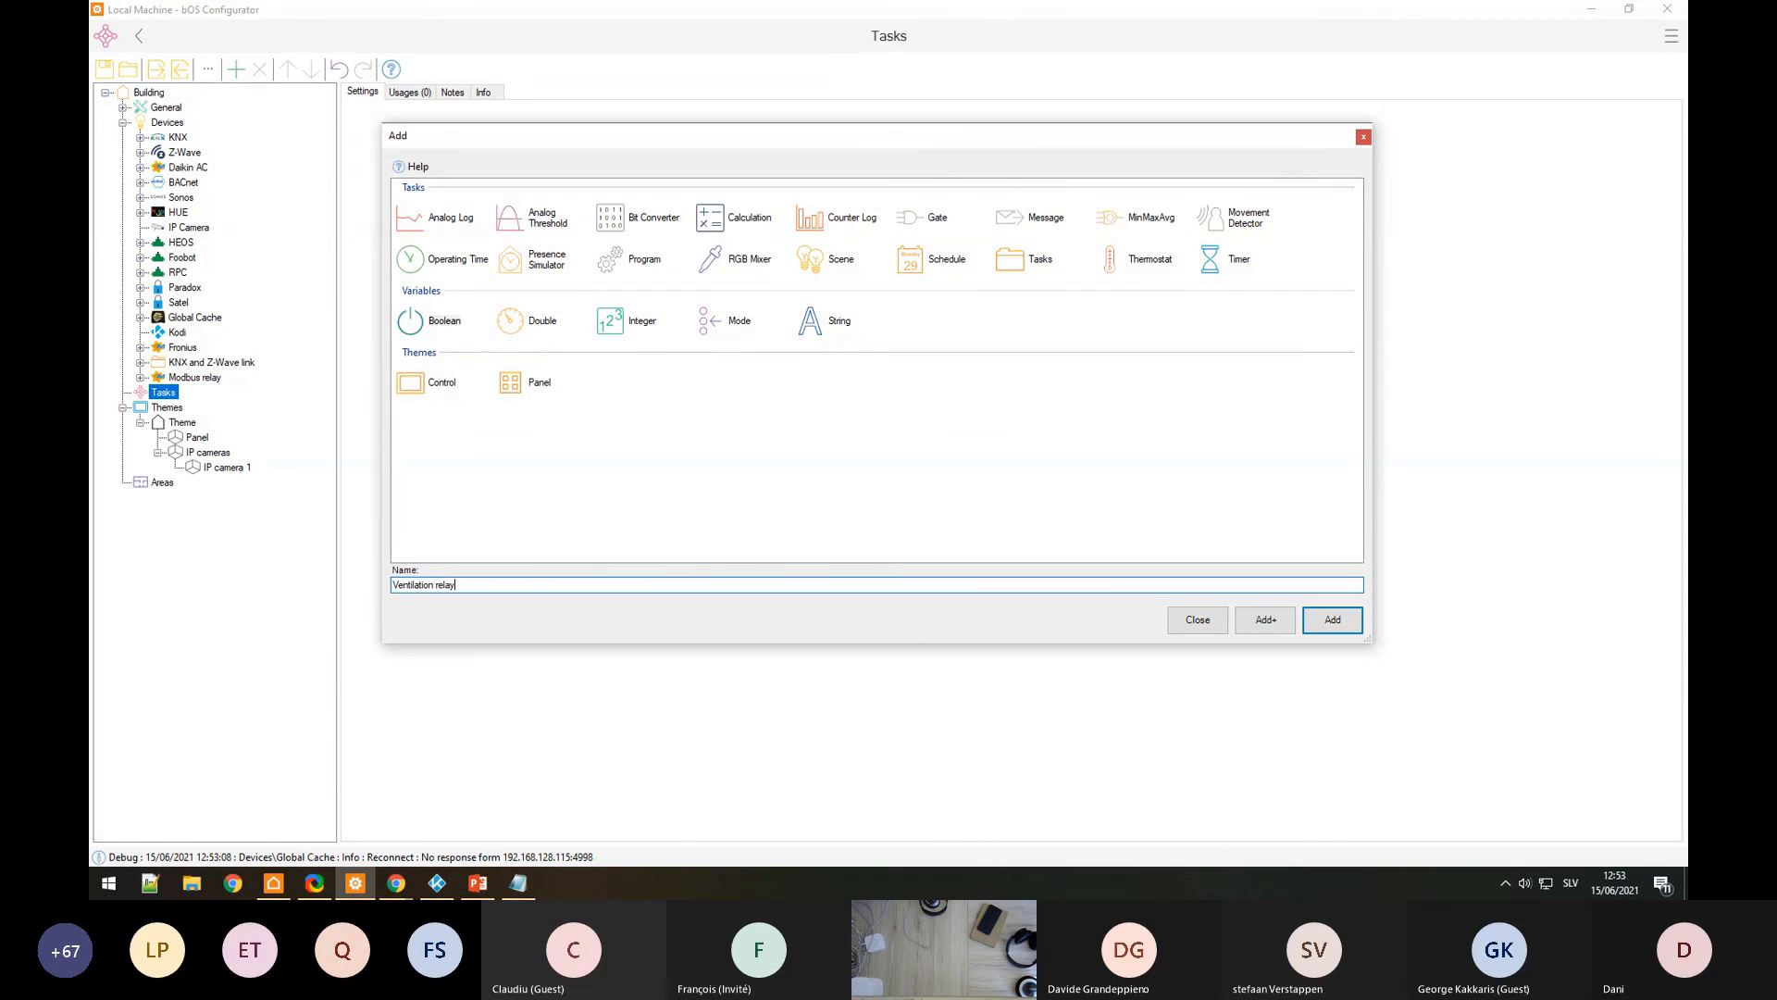
key(Return)
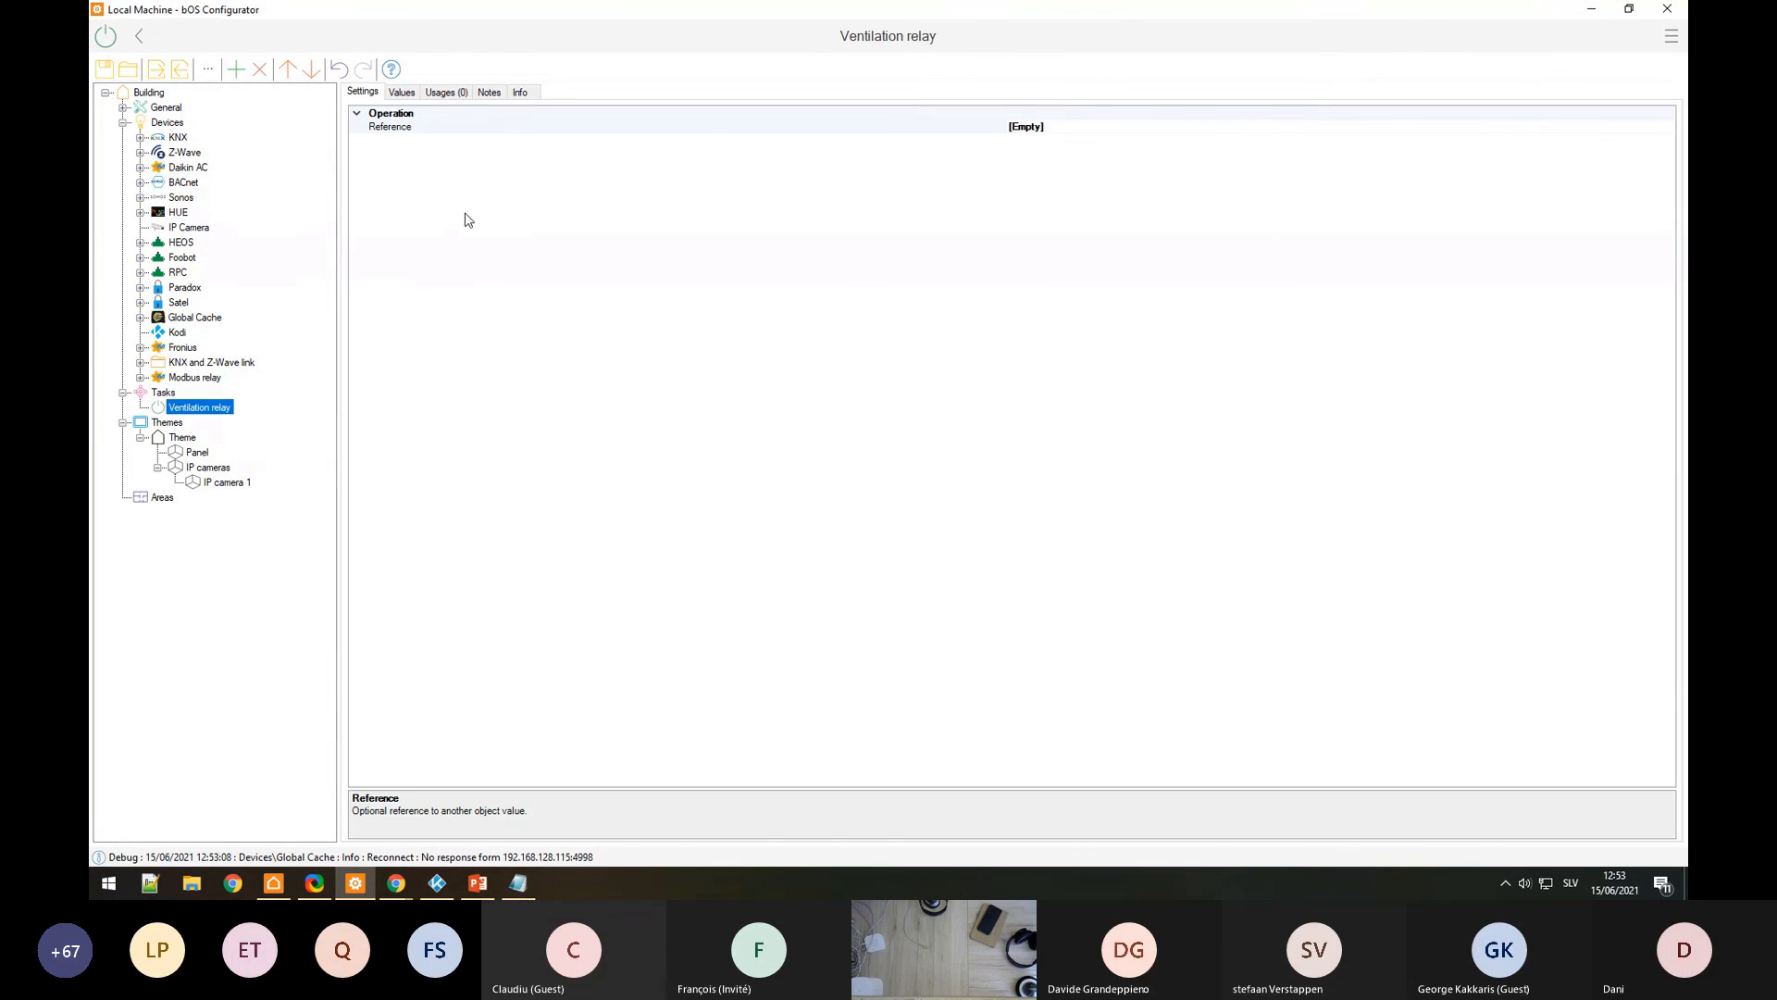
right_click(174, 393)
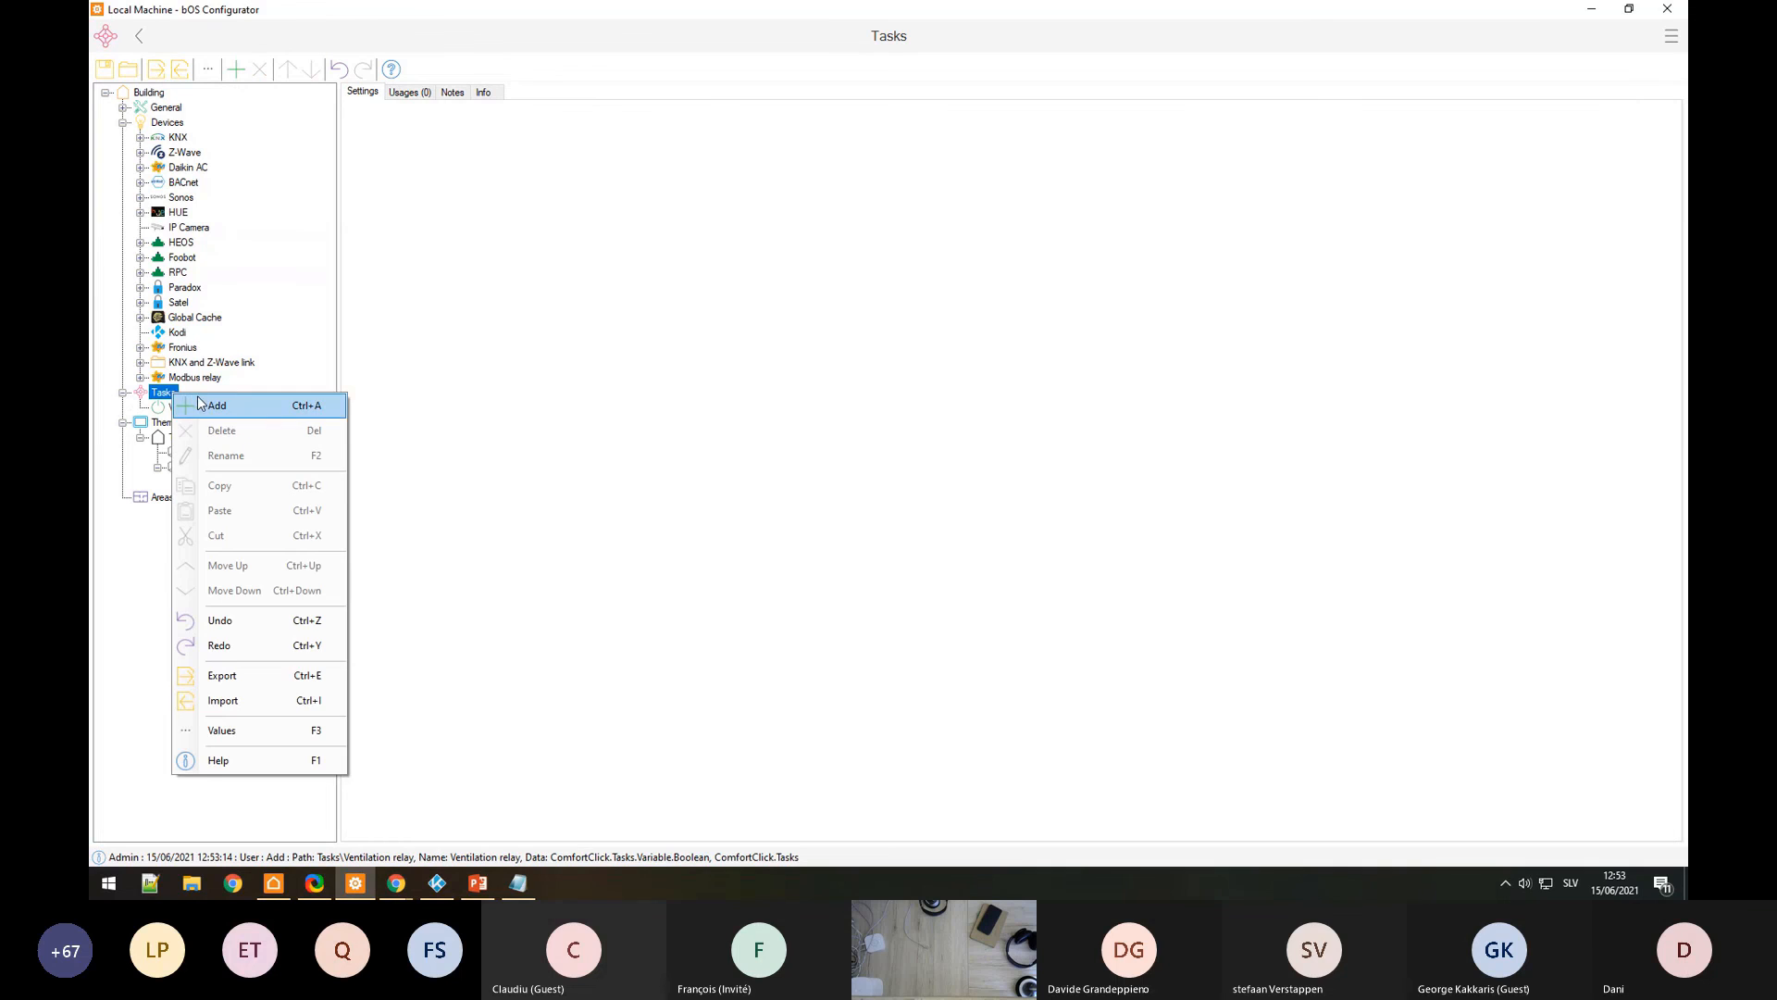
Step: Add a Program named 'Stop ventilation' under Tasks
click(200, 404)
click(616, 262)
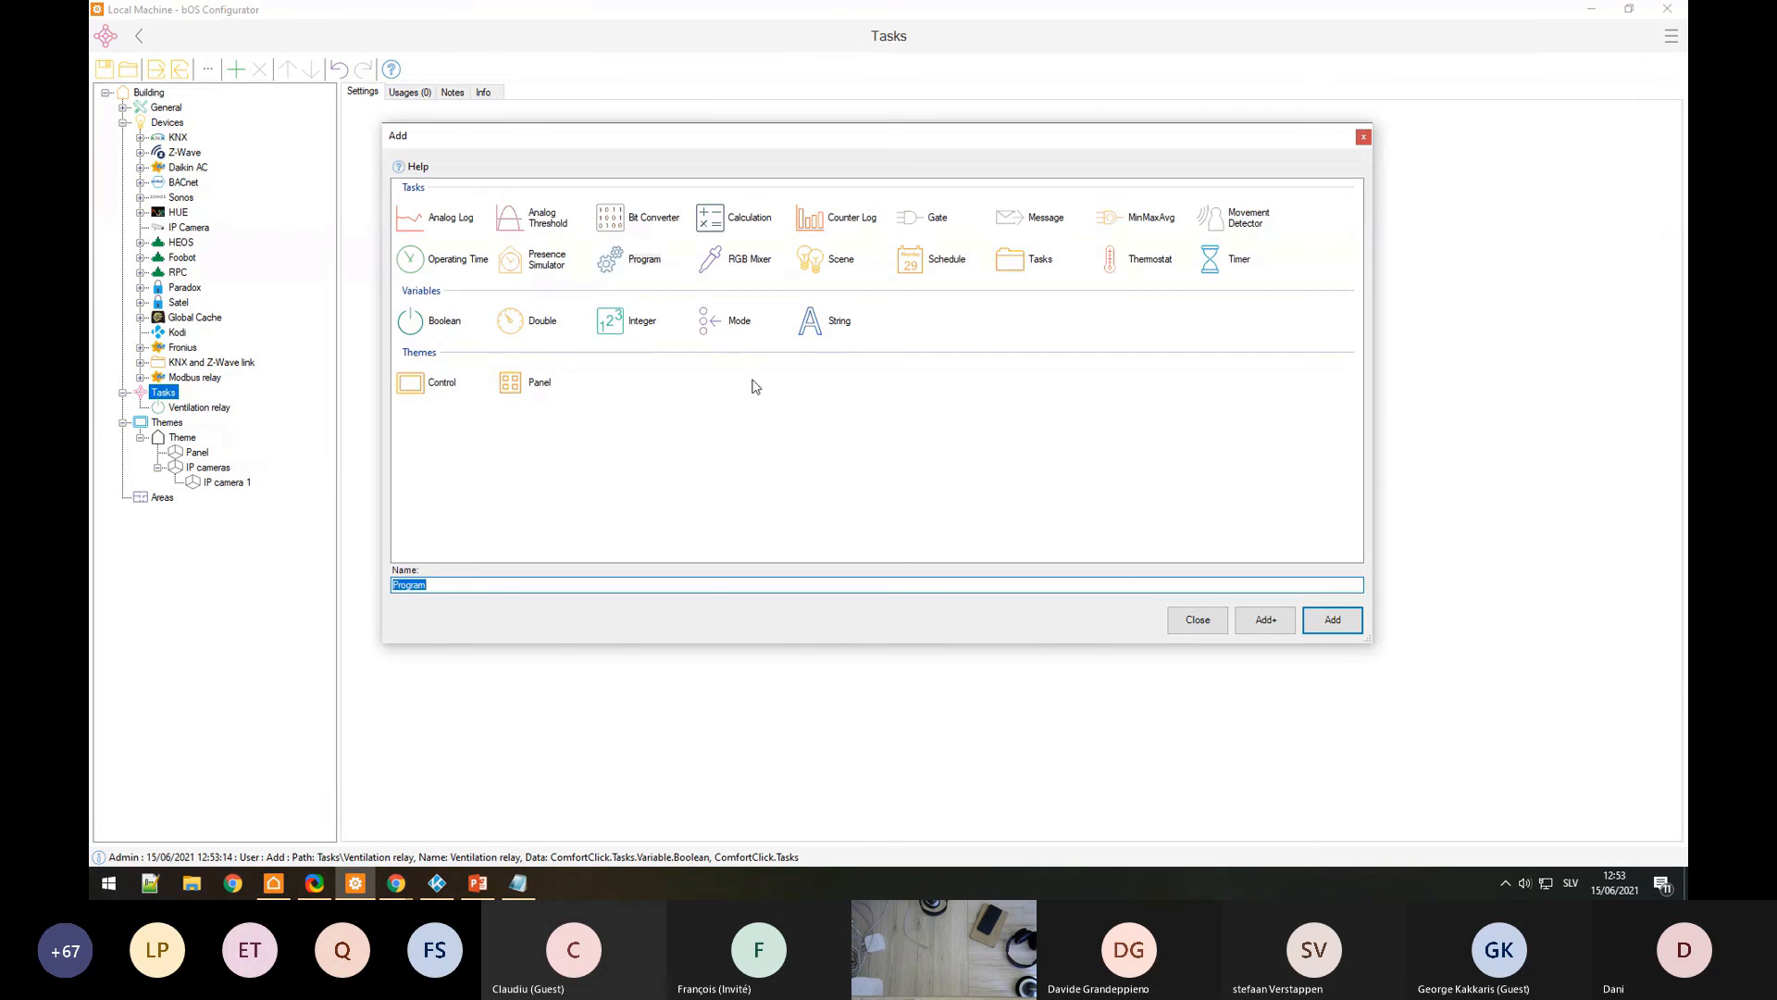
text(Stop ventilation)
key(Return)
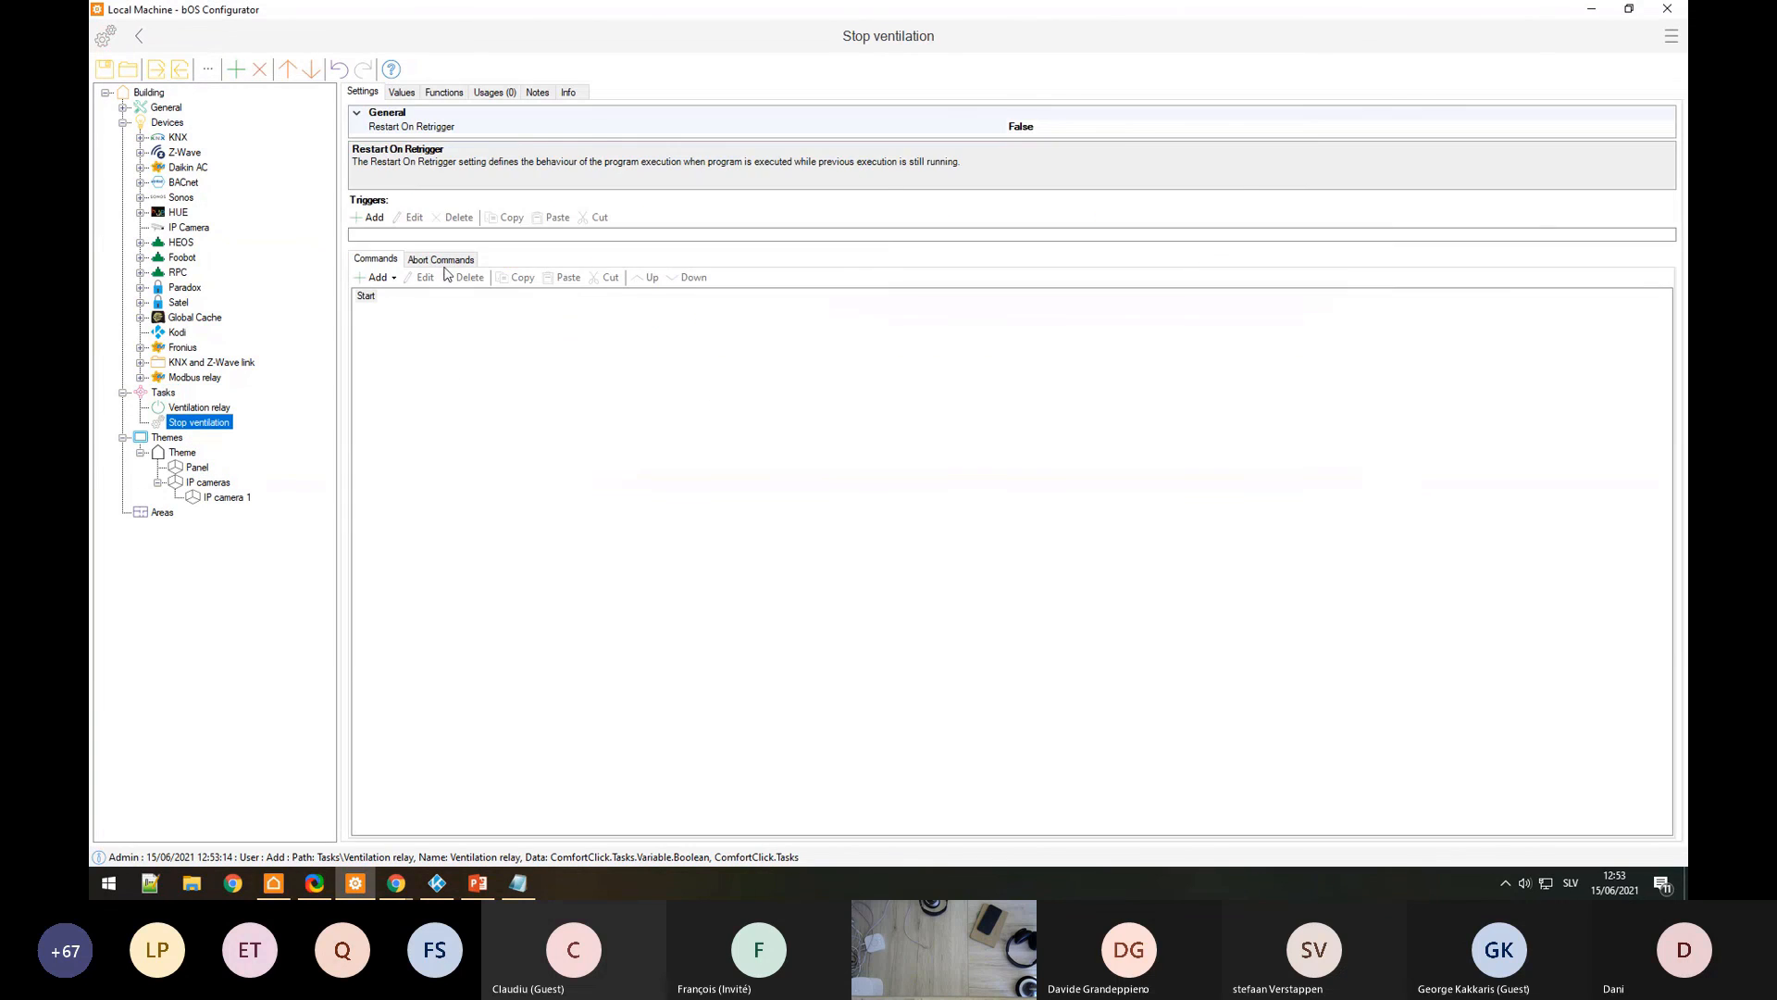
Step: Trigger it when Devices\Paradox\Zones\Zone Open equals True
click(364, 218)
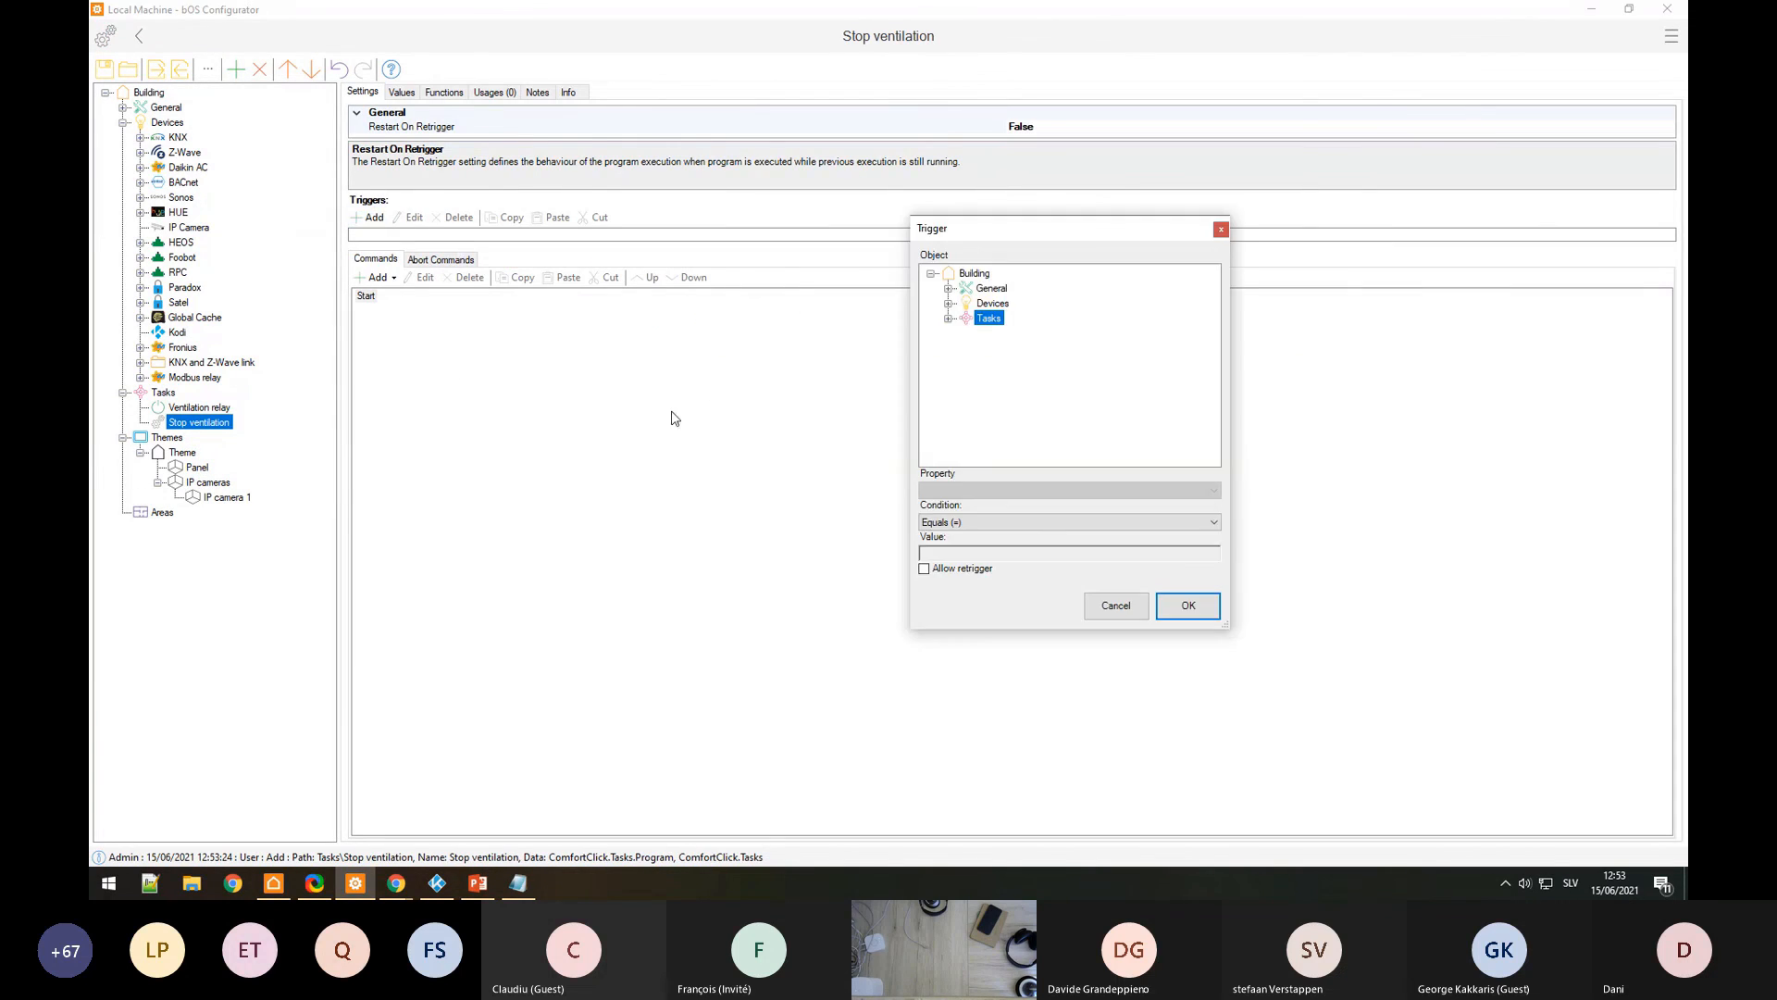
click(947, 306)
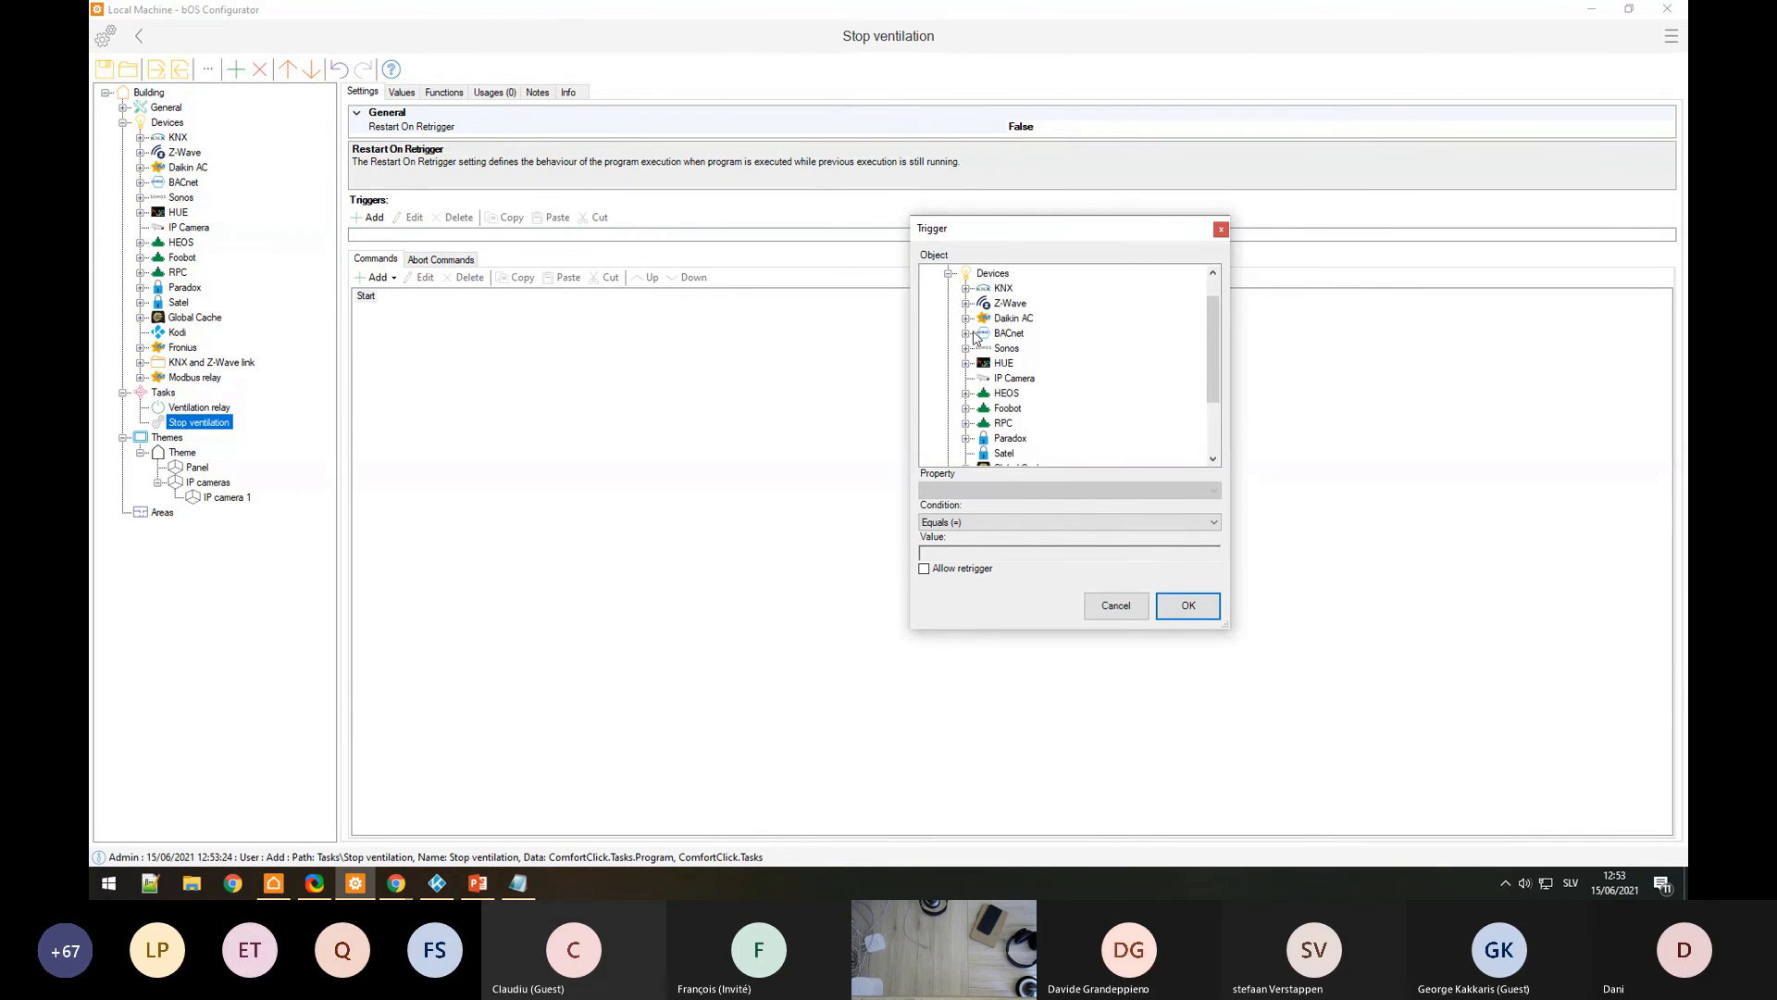
click(966, 439)
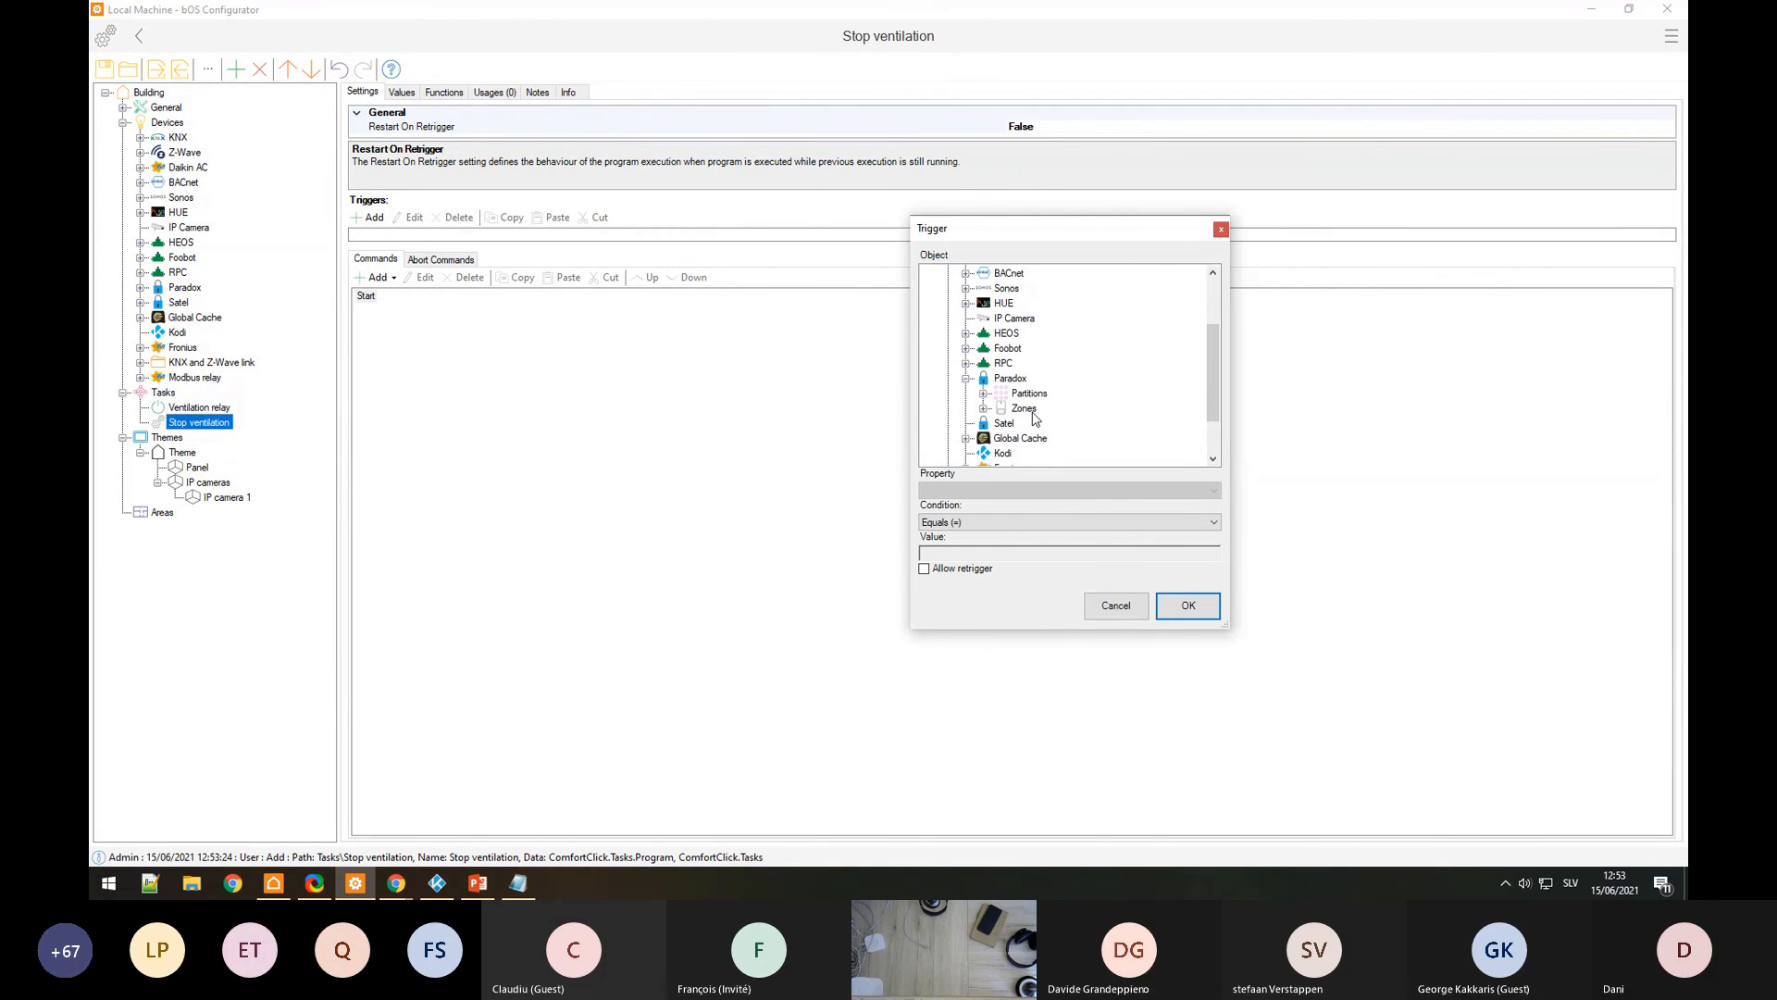
click(984, 408)
click(1038, 363)
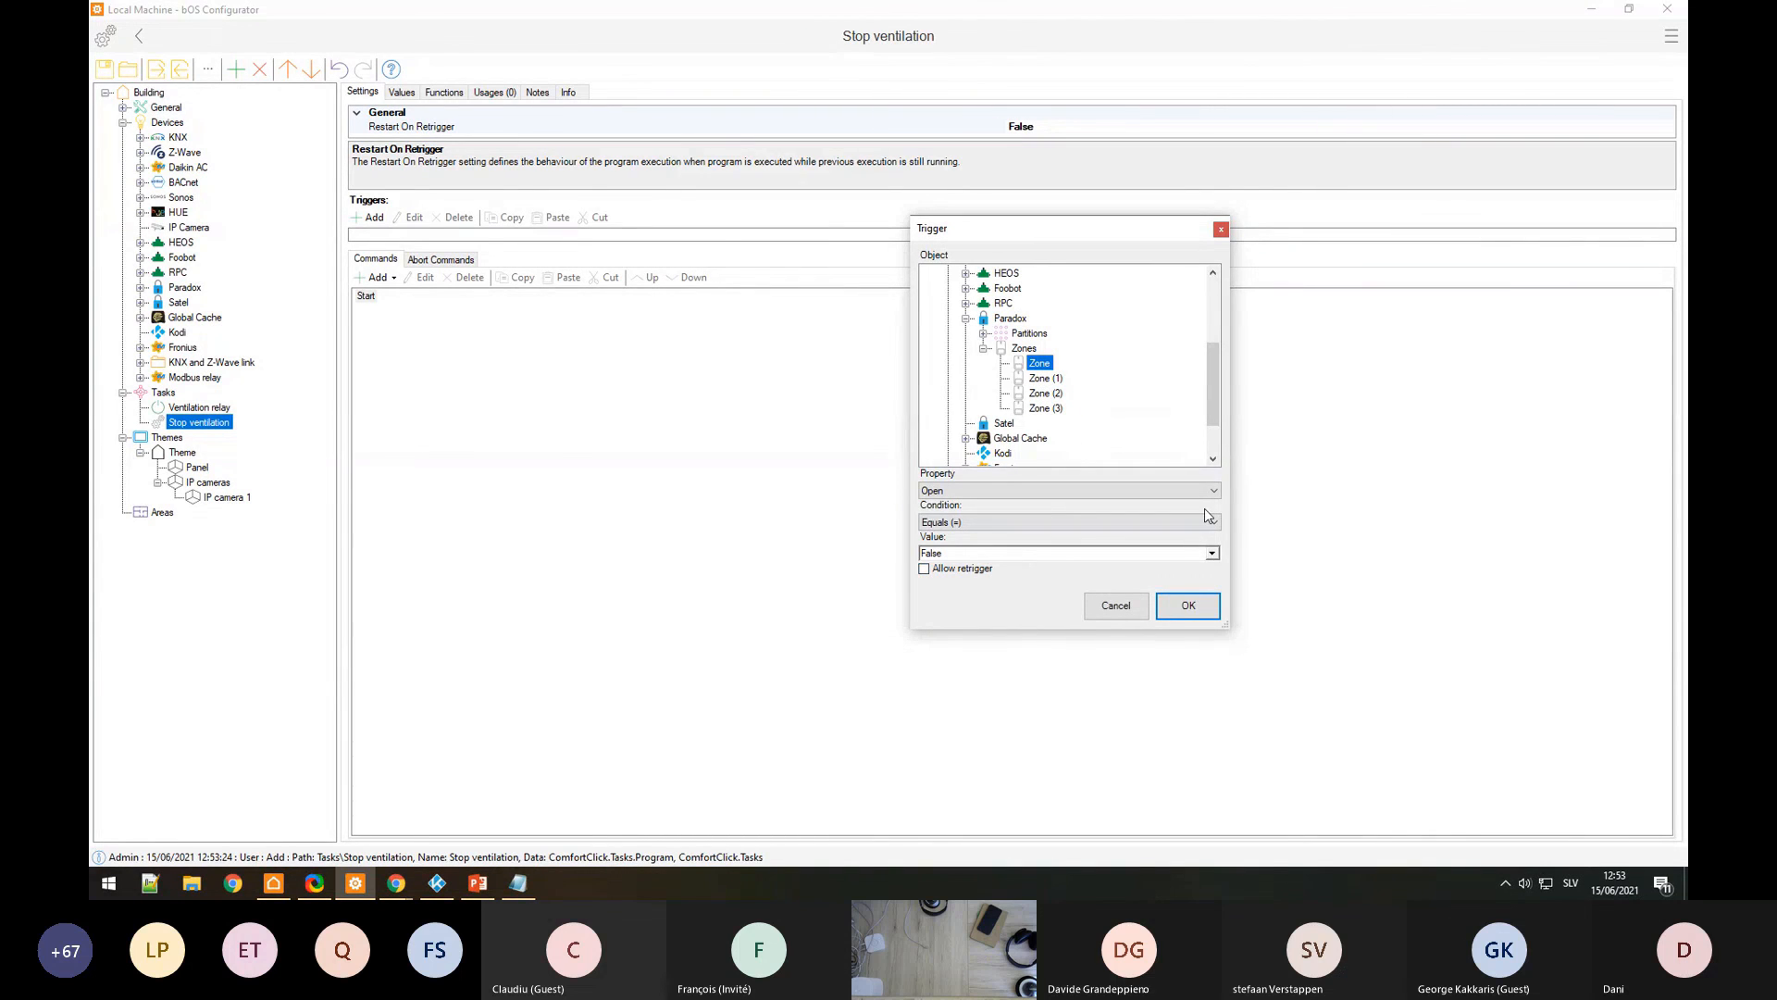
click(1213, 553)
click(946, 570)
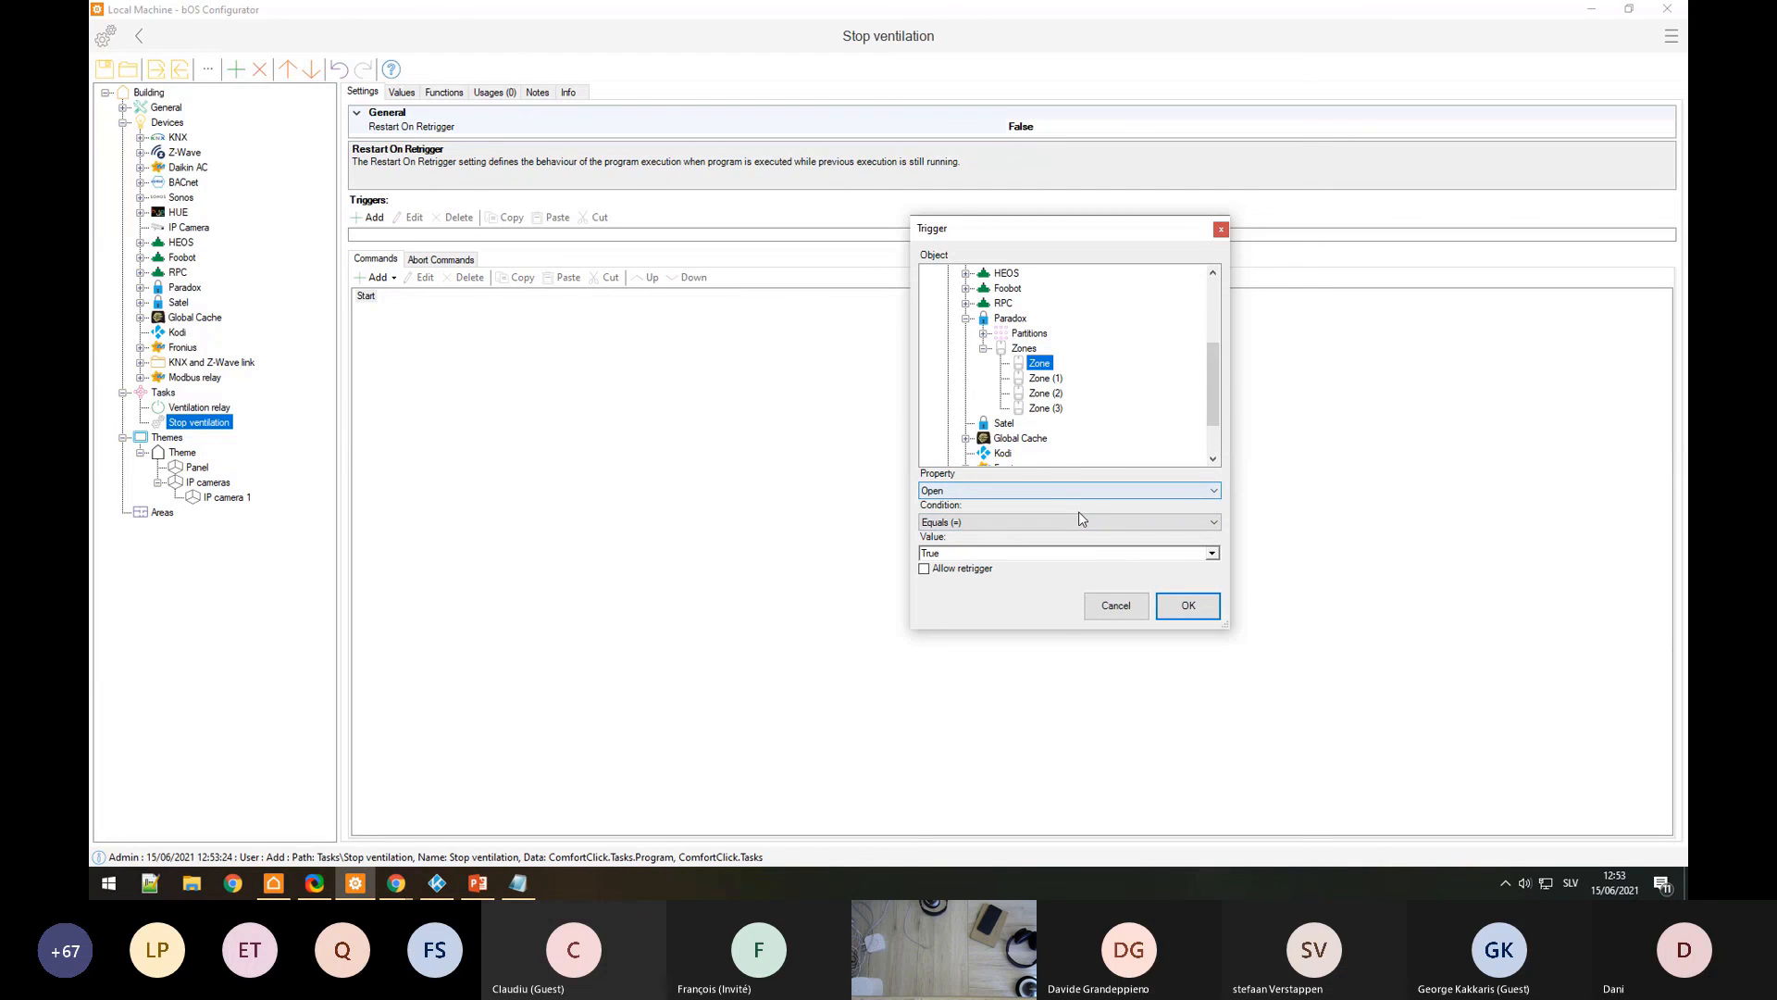
click(1188, 606)
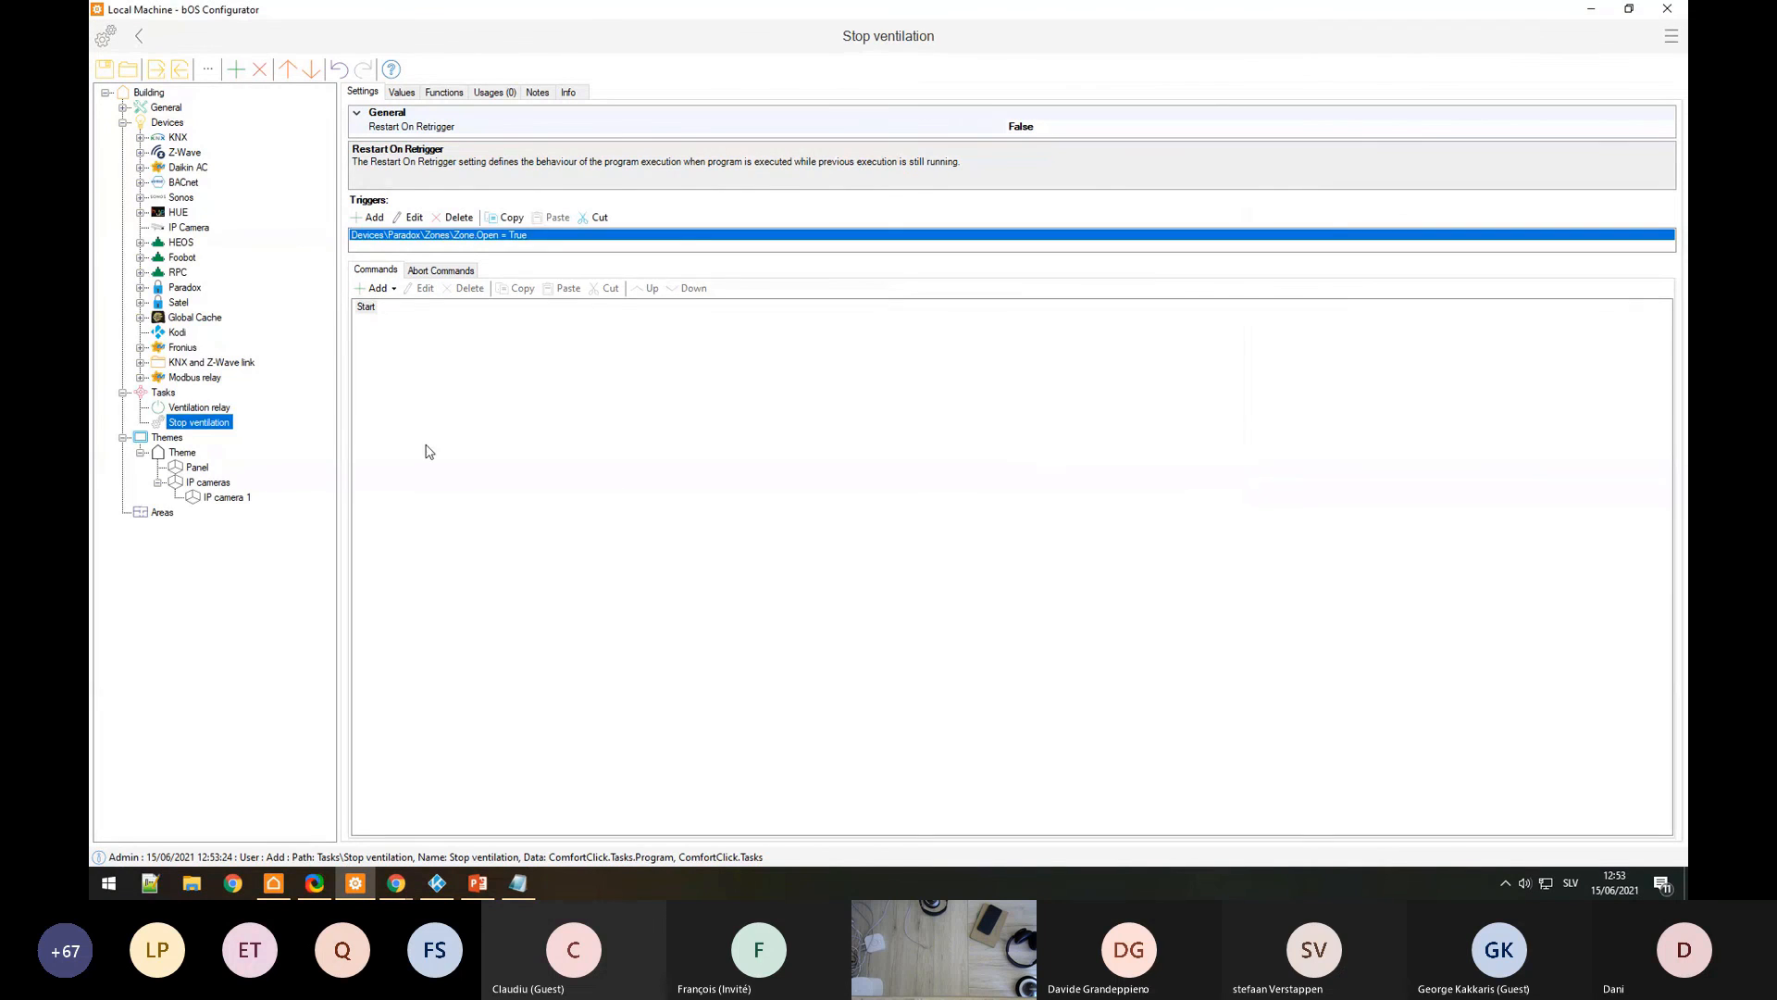
Step: Add an If command checking that Tasks\Ventilation relay Value is True
click(371, 288)
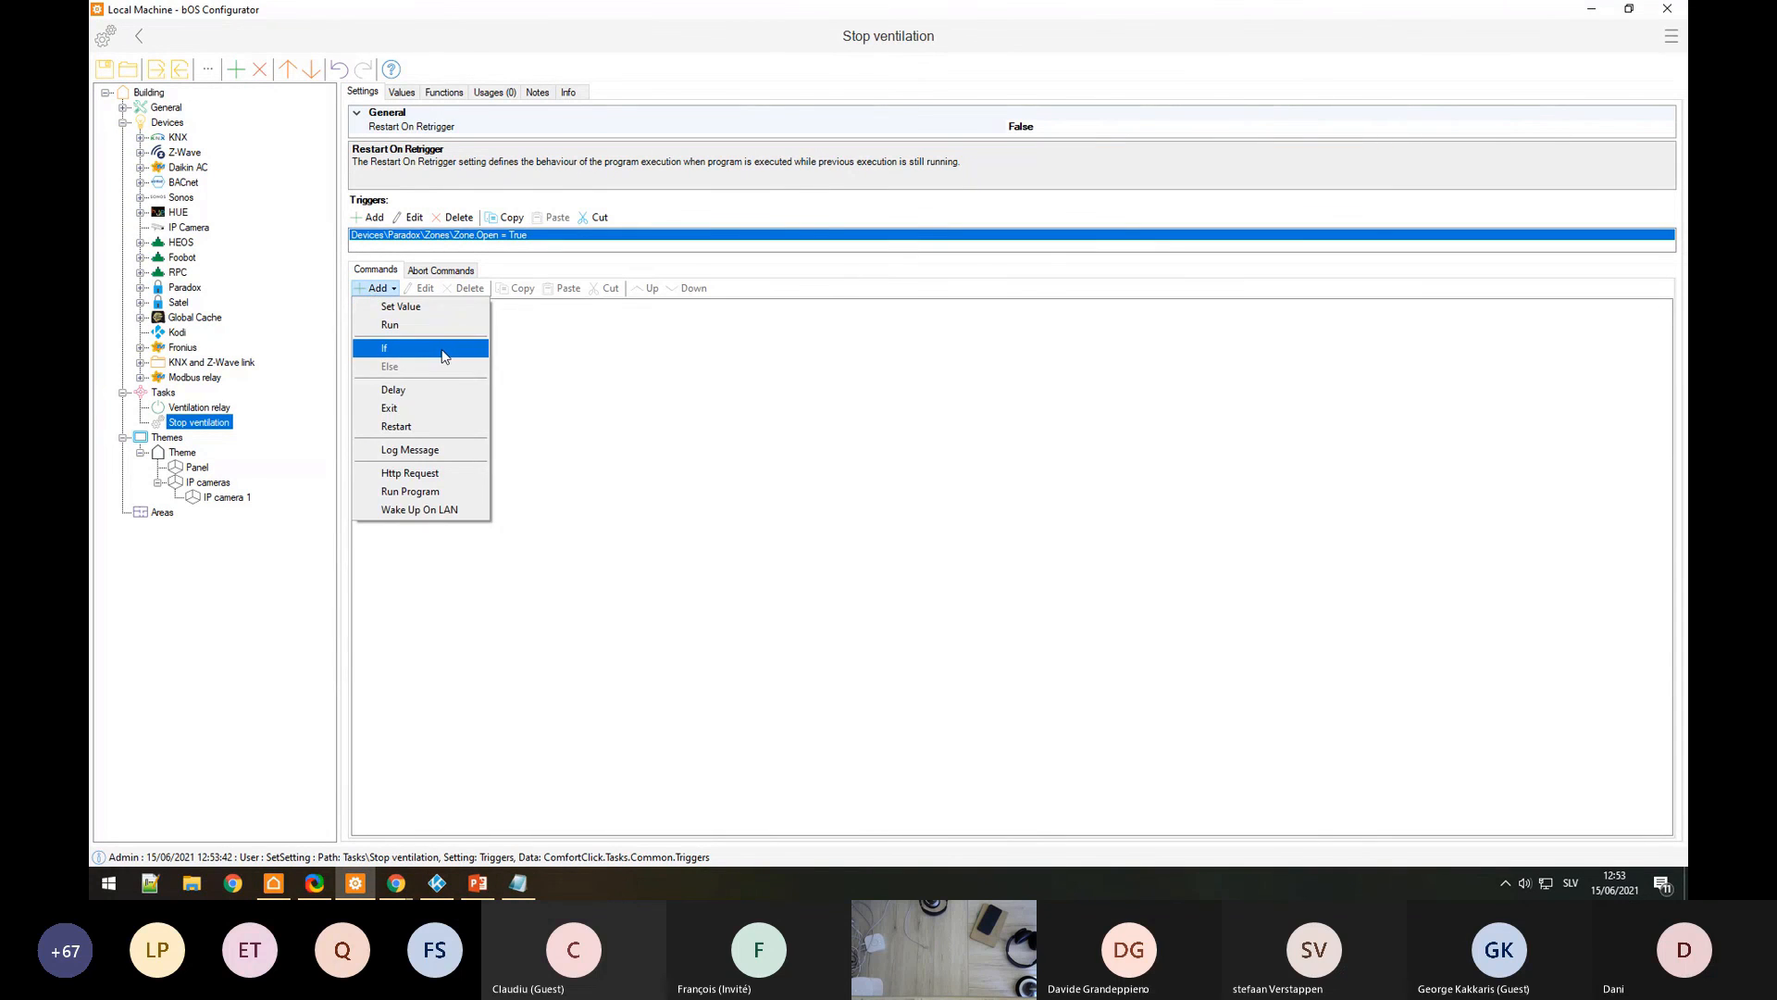
click(443, 347)
scroll(831, 388, down, 2)
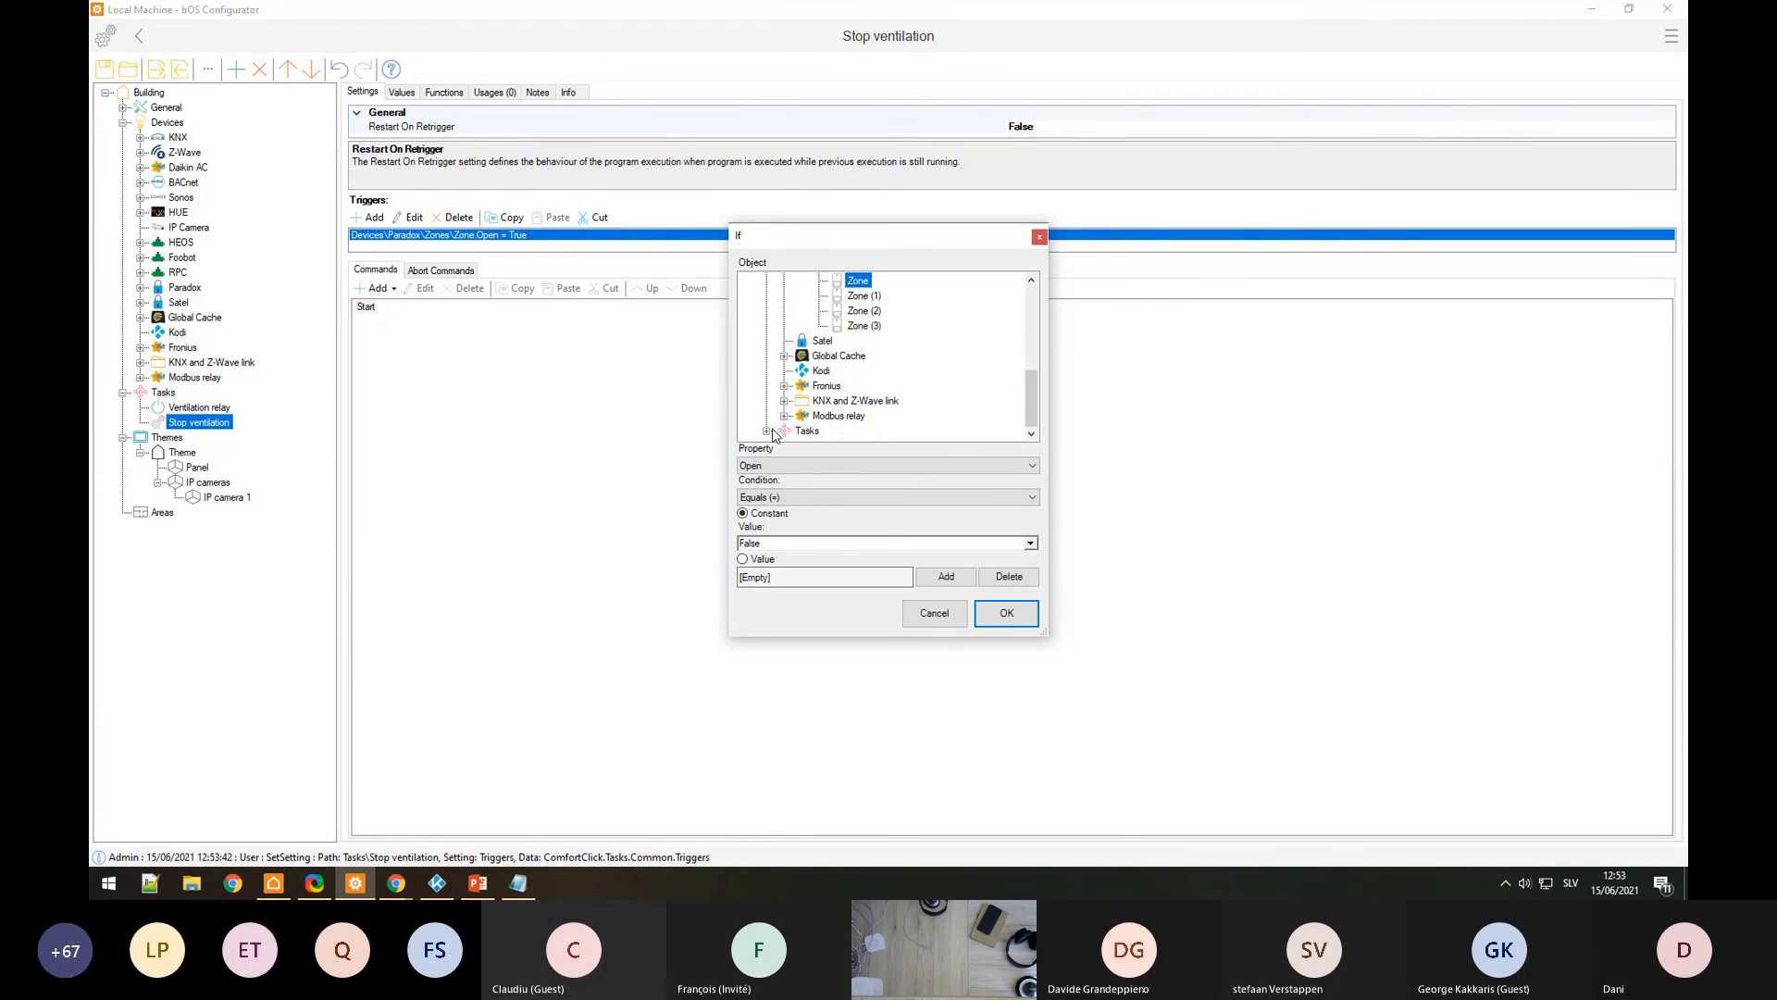
click(767, 431)
click(843, 415)
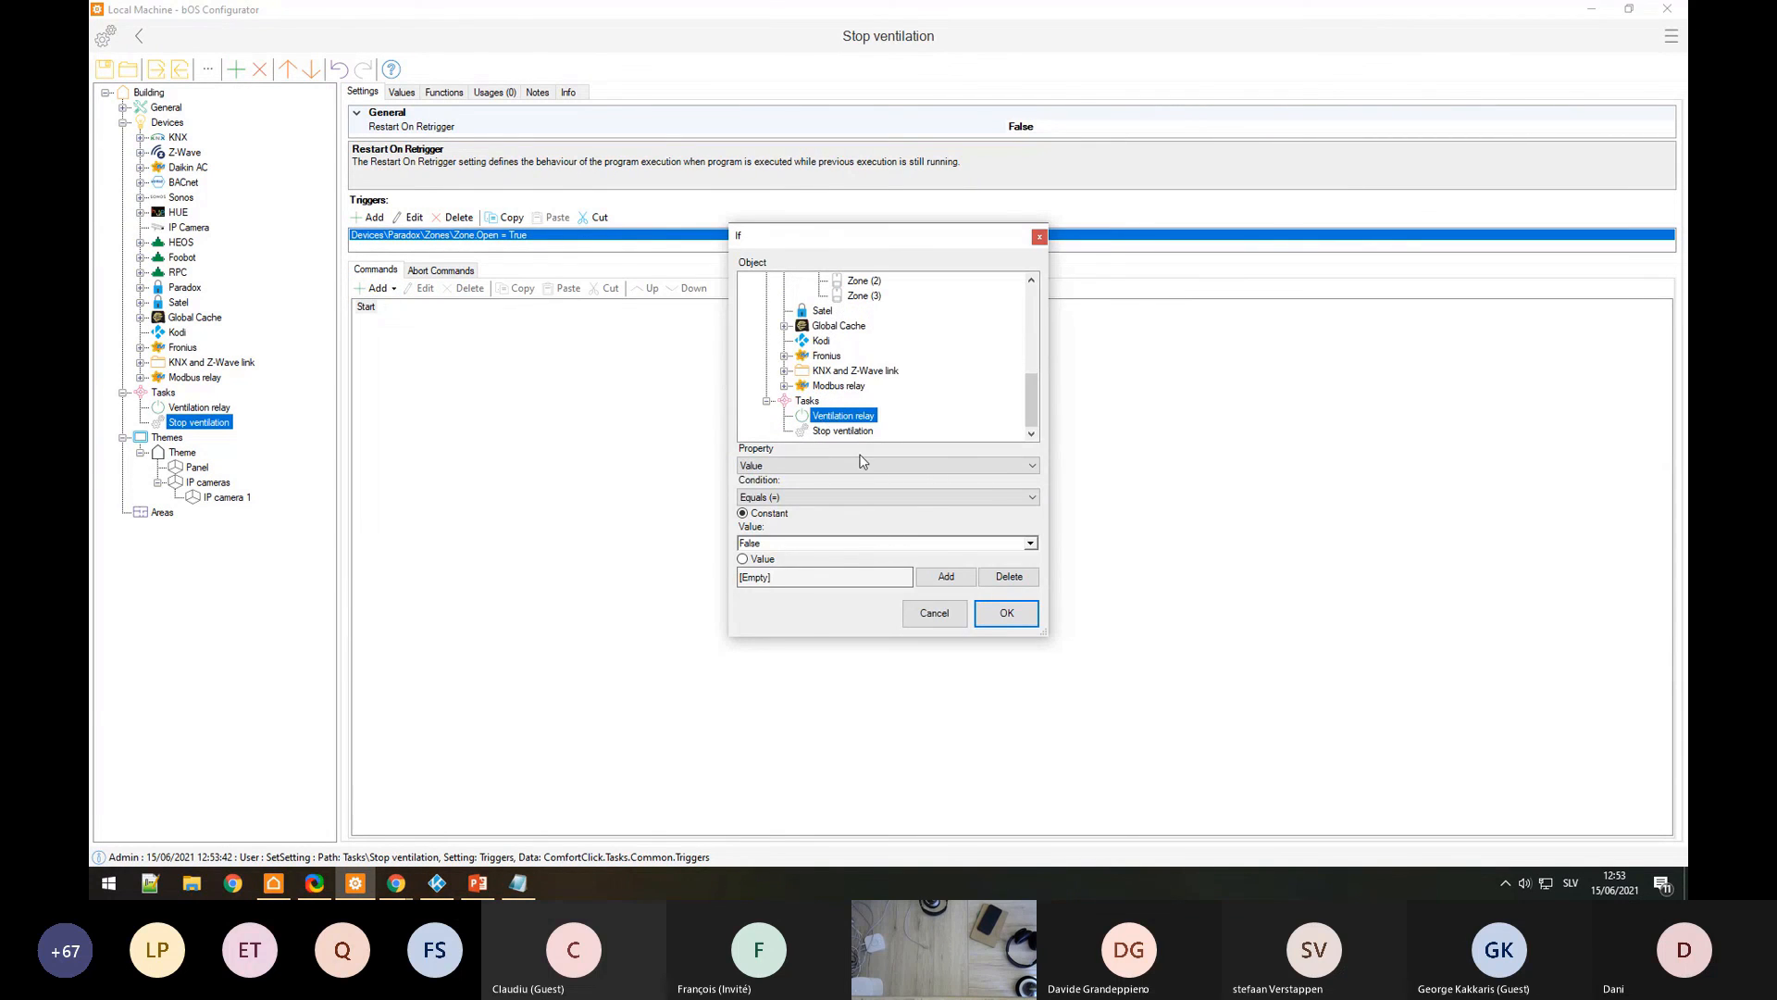
click(1030, 543)
click(963, 569)
click(1018, 615)
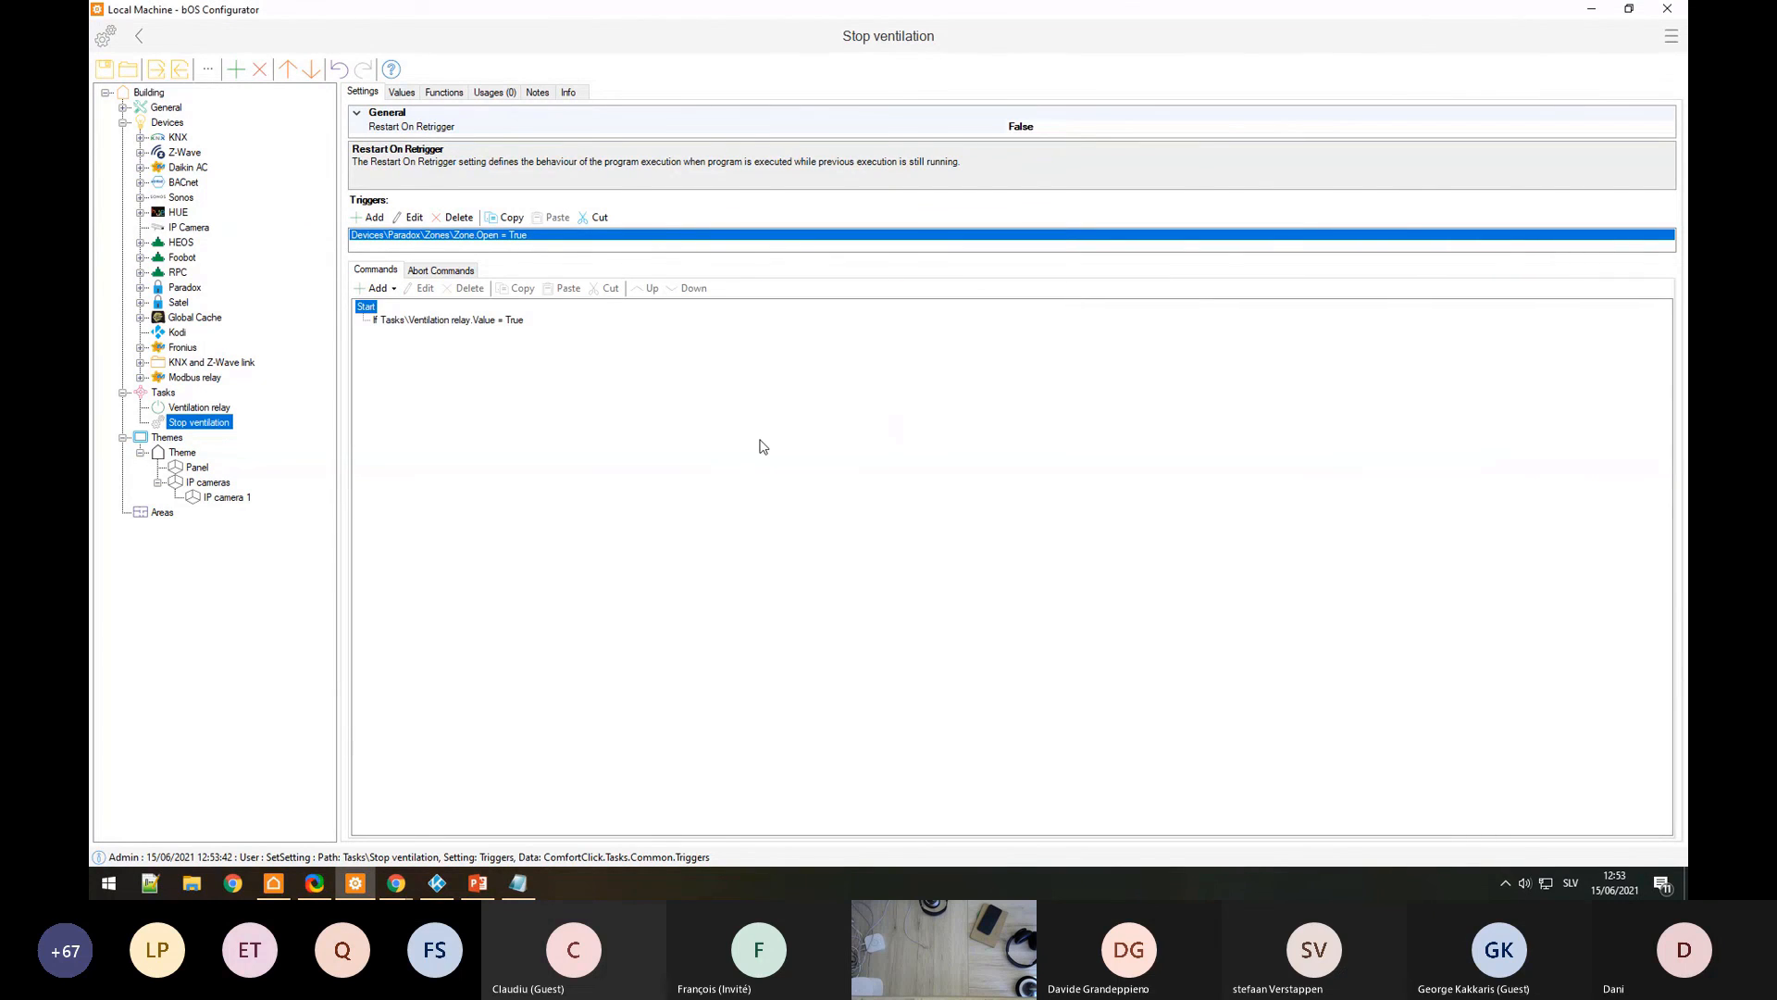
Step: Nest a command setting Ventilation relay to False under the If, then add a Delay
click(410, 324)
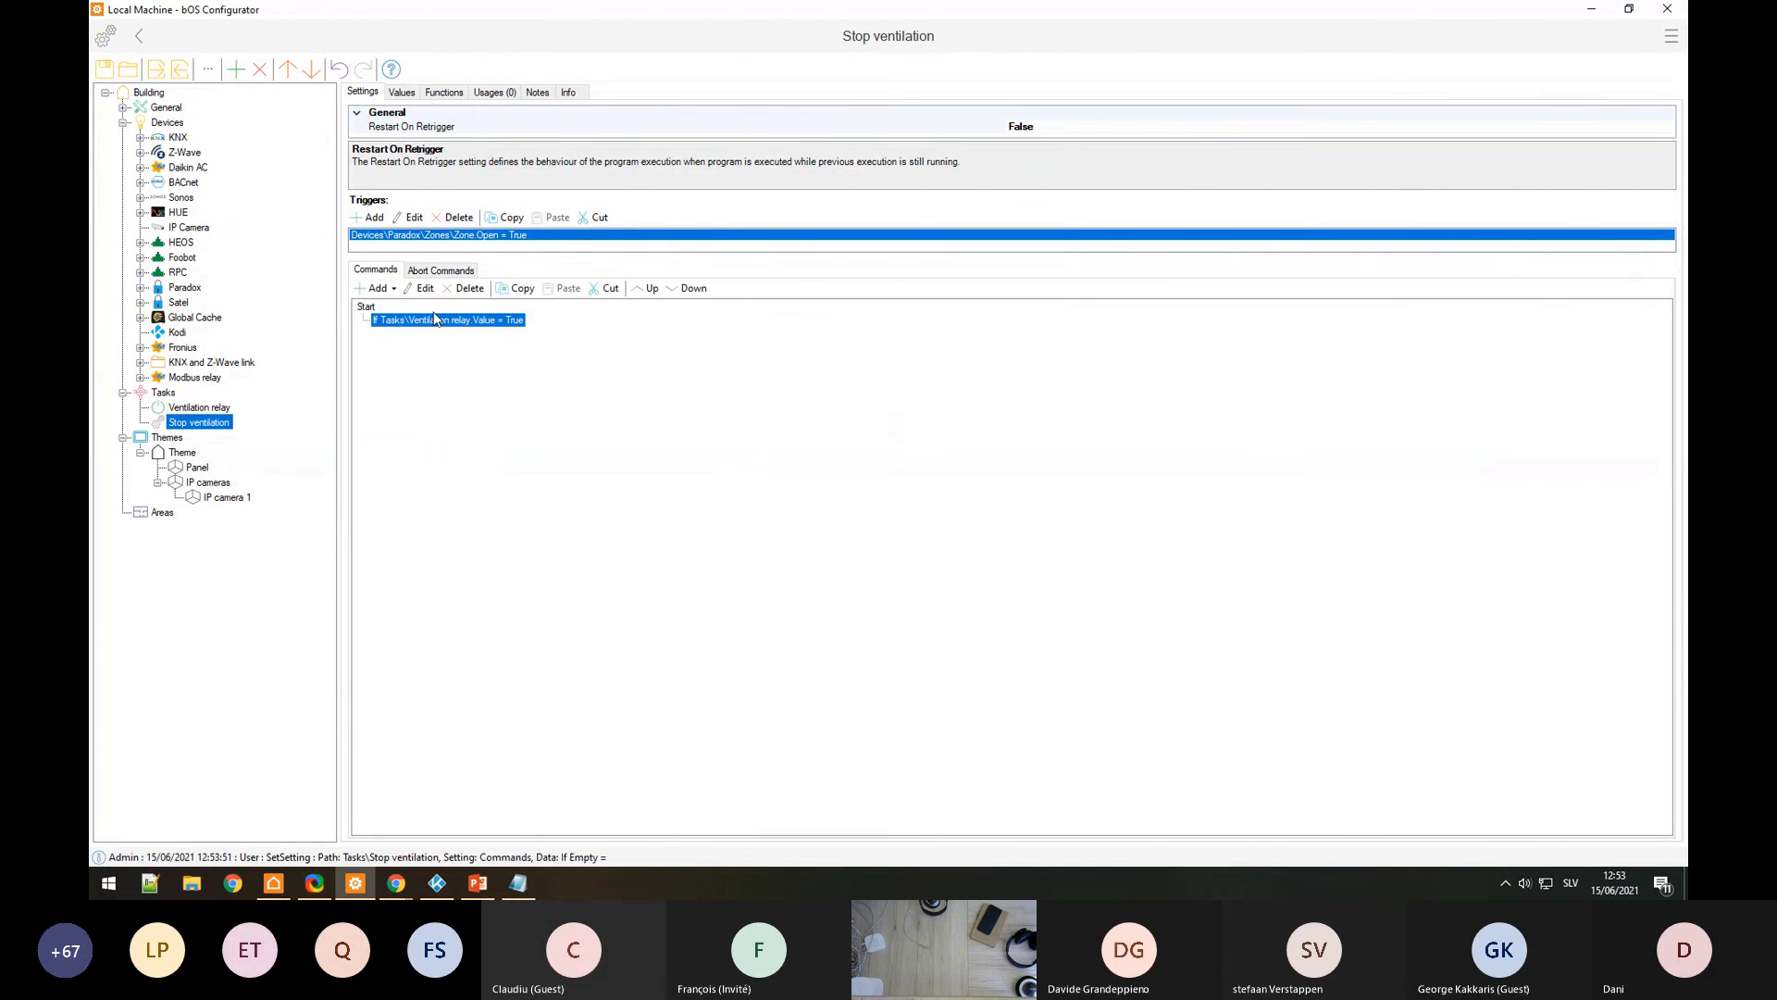
click(377, 288)
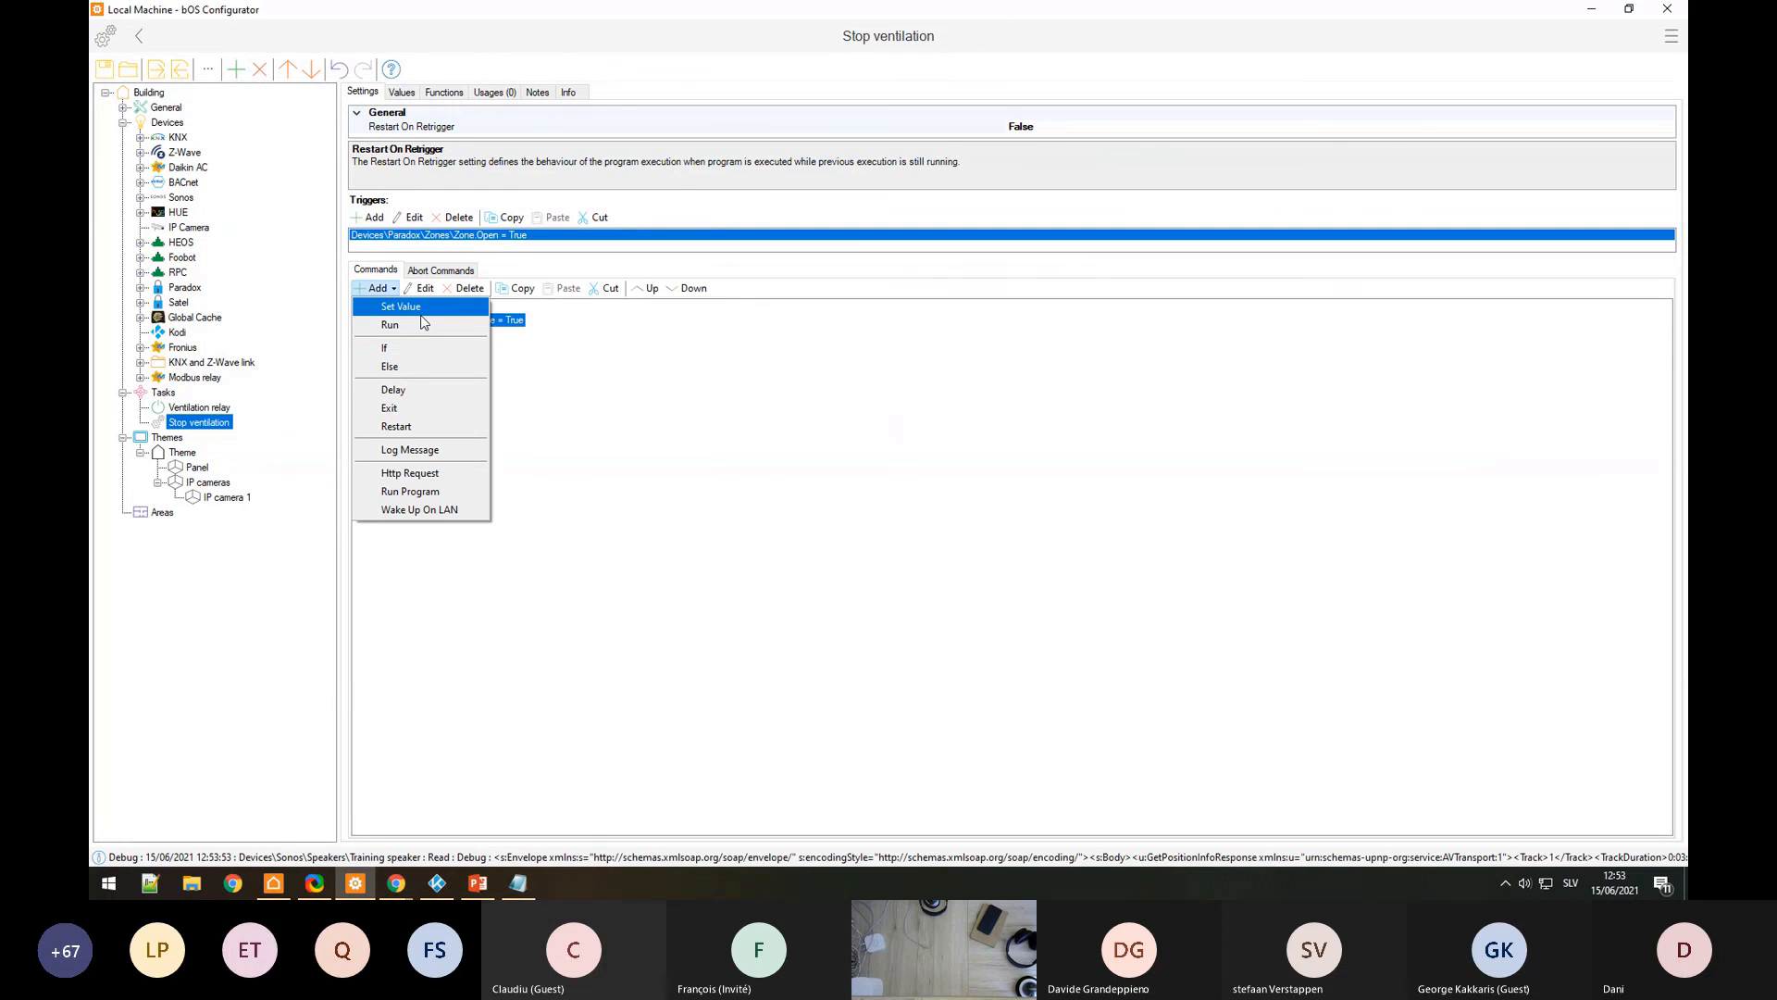
click(422, 312)
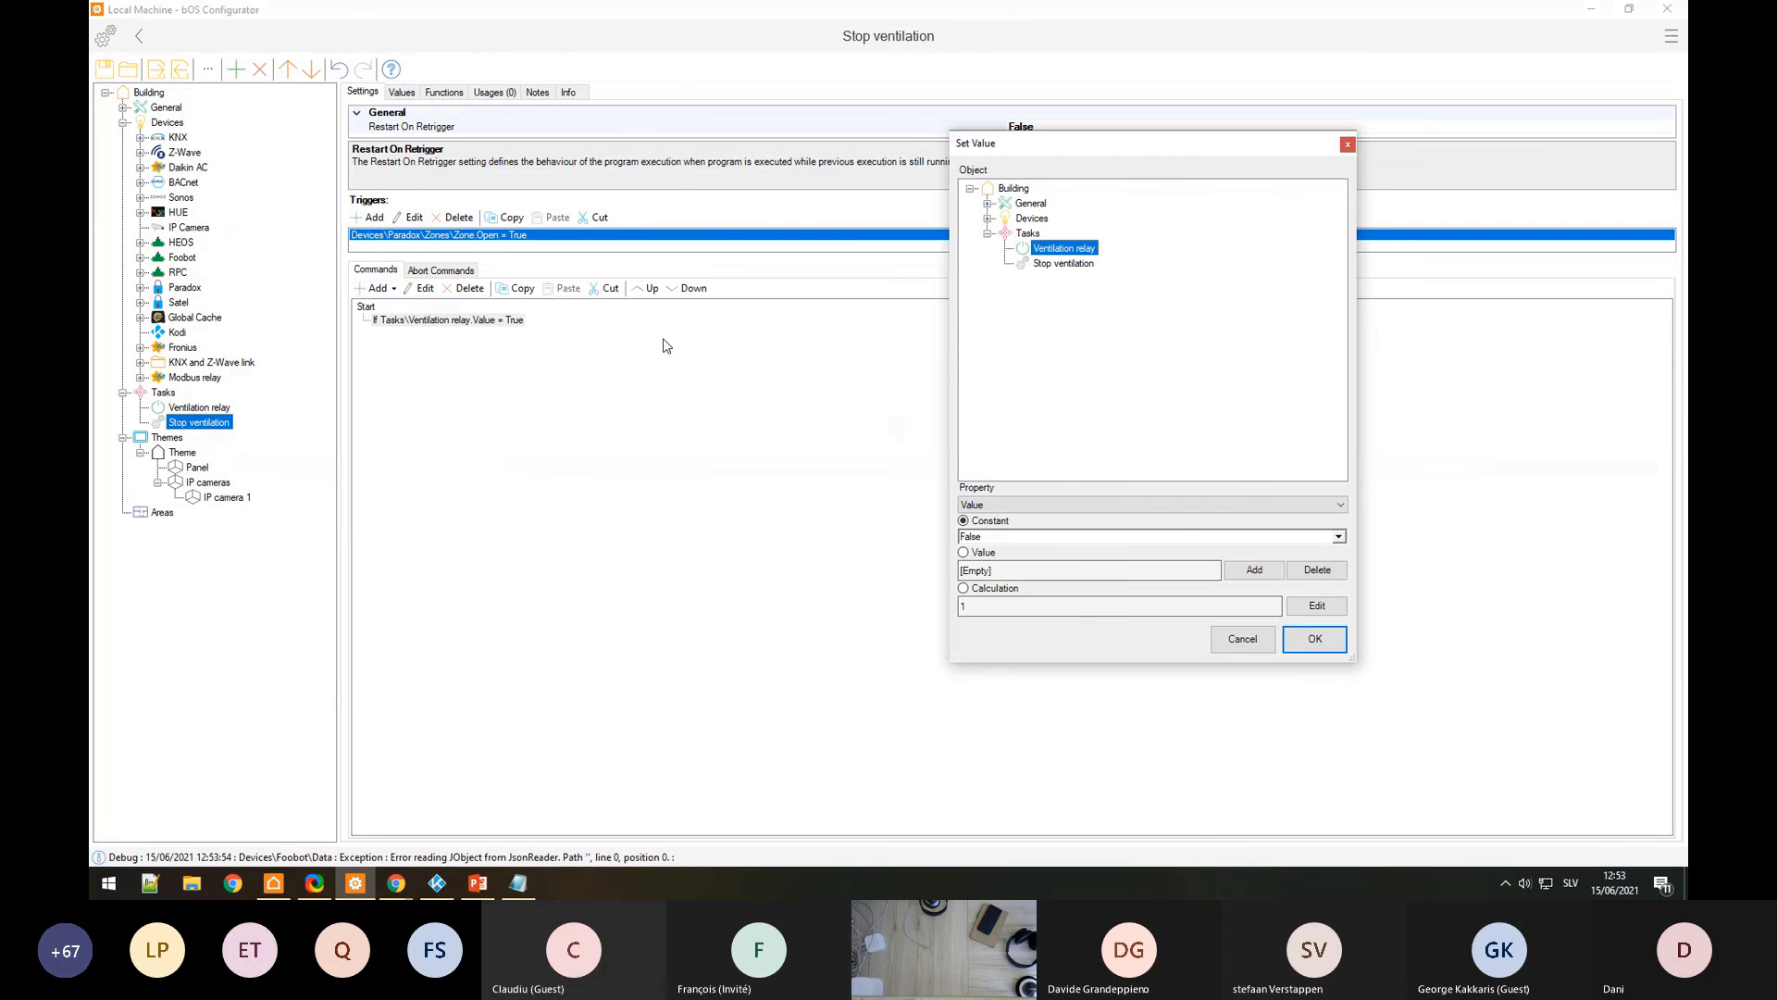
click(1317, 637)
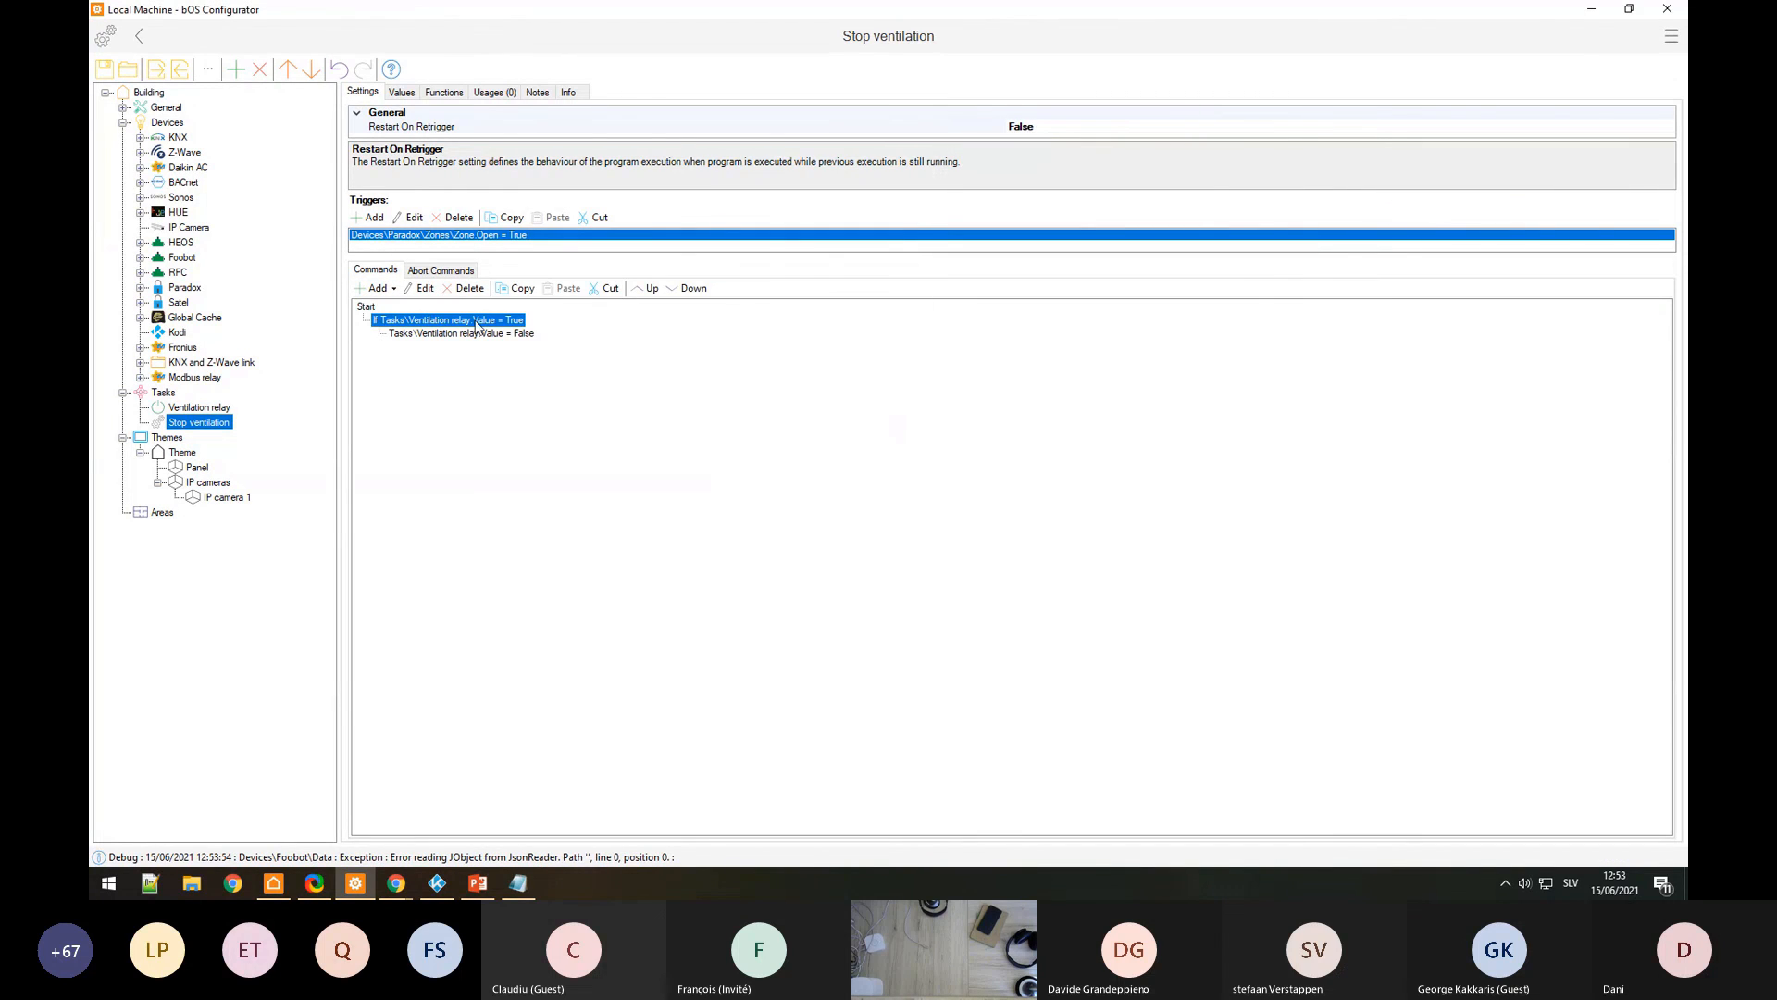
click(377, 288)
click(448, 392)
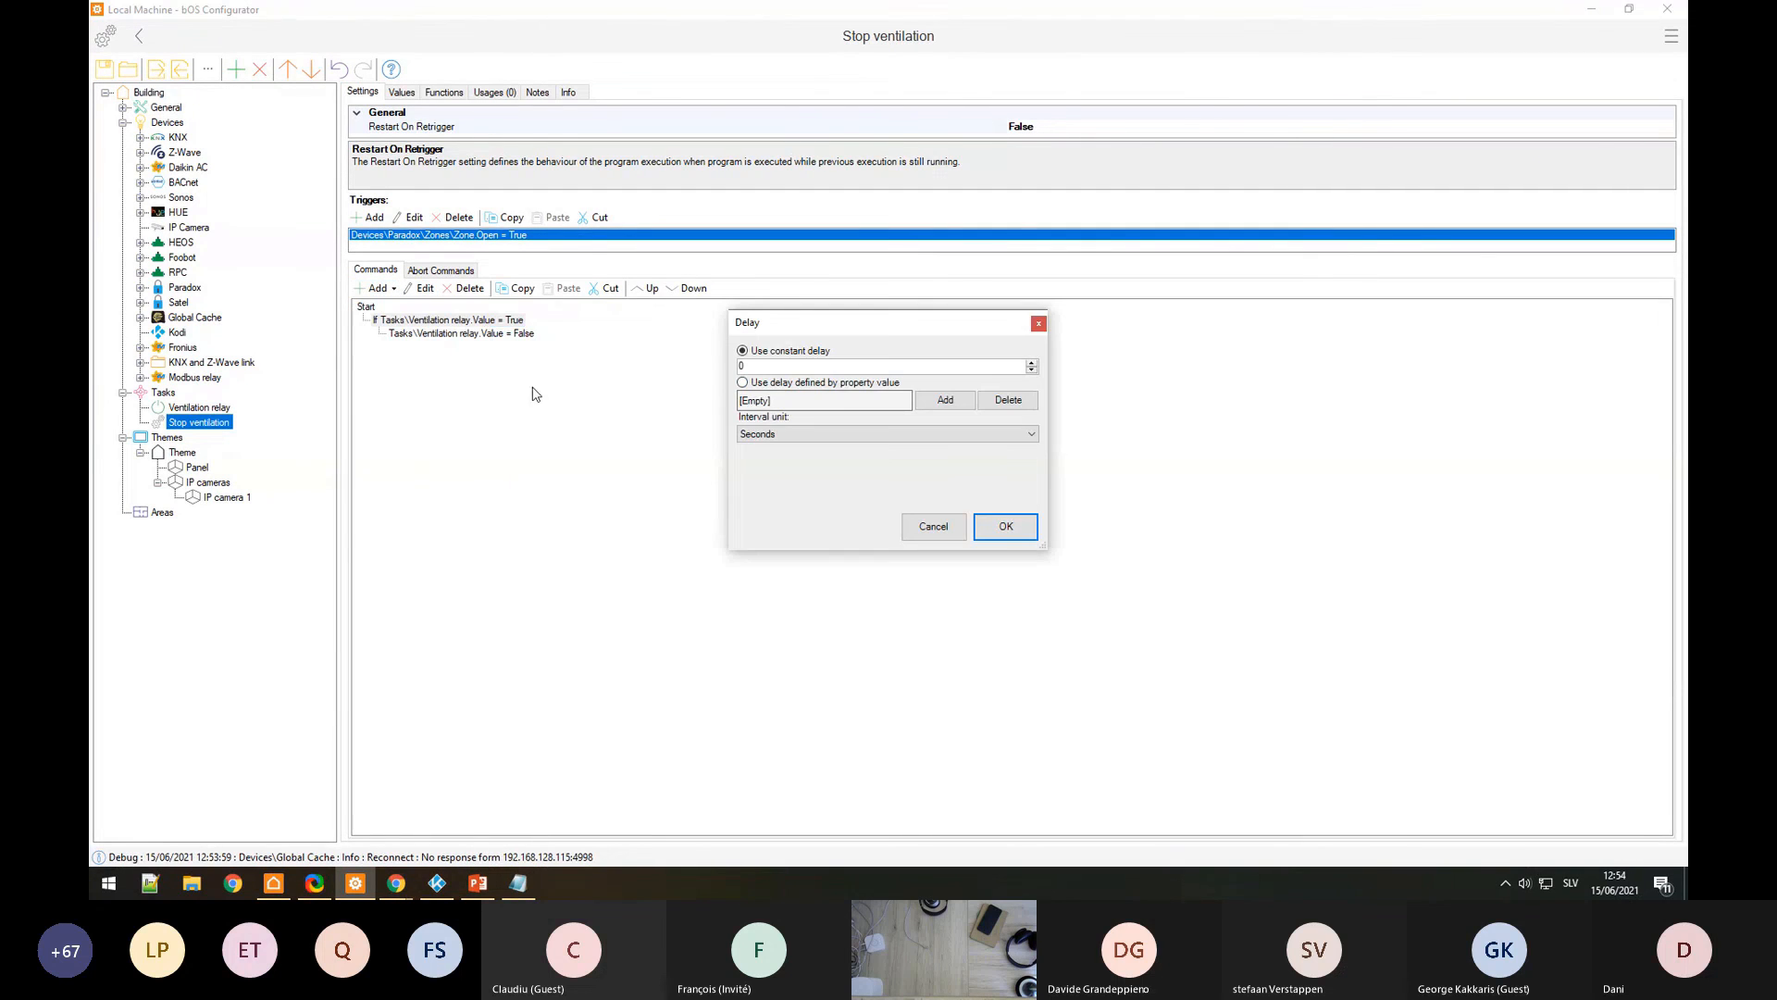
Step: Confirm a Delay command of 30 Seconds in the Stop ventilation program
click(803, 437)
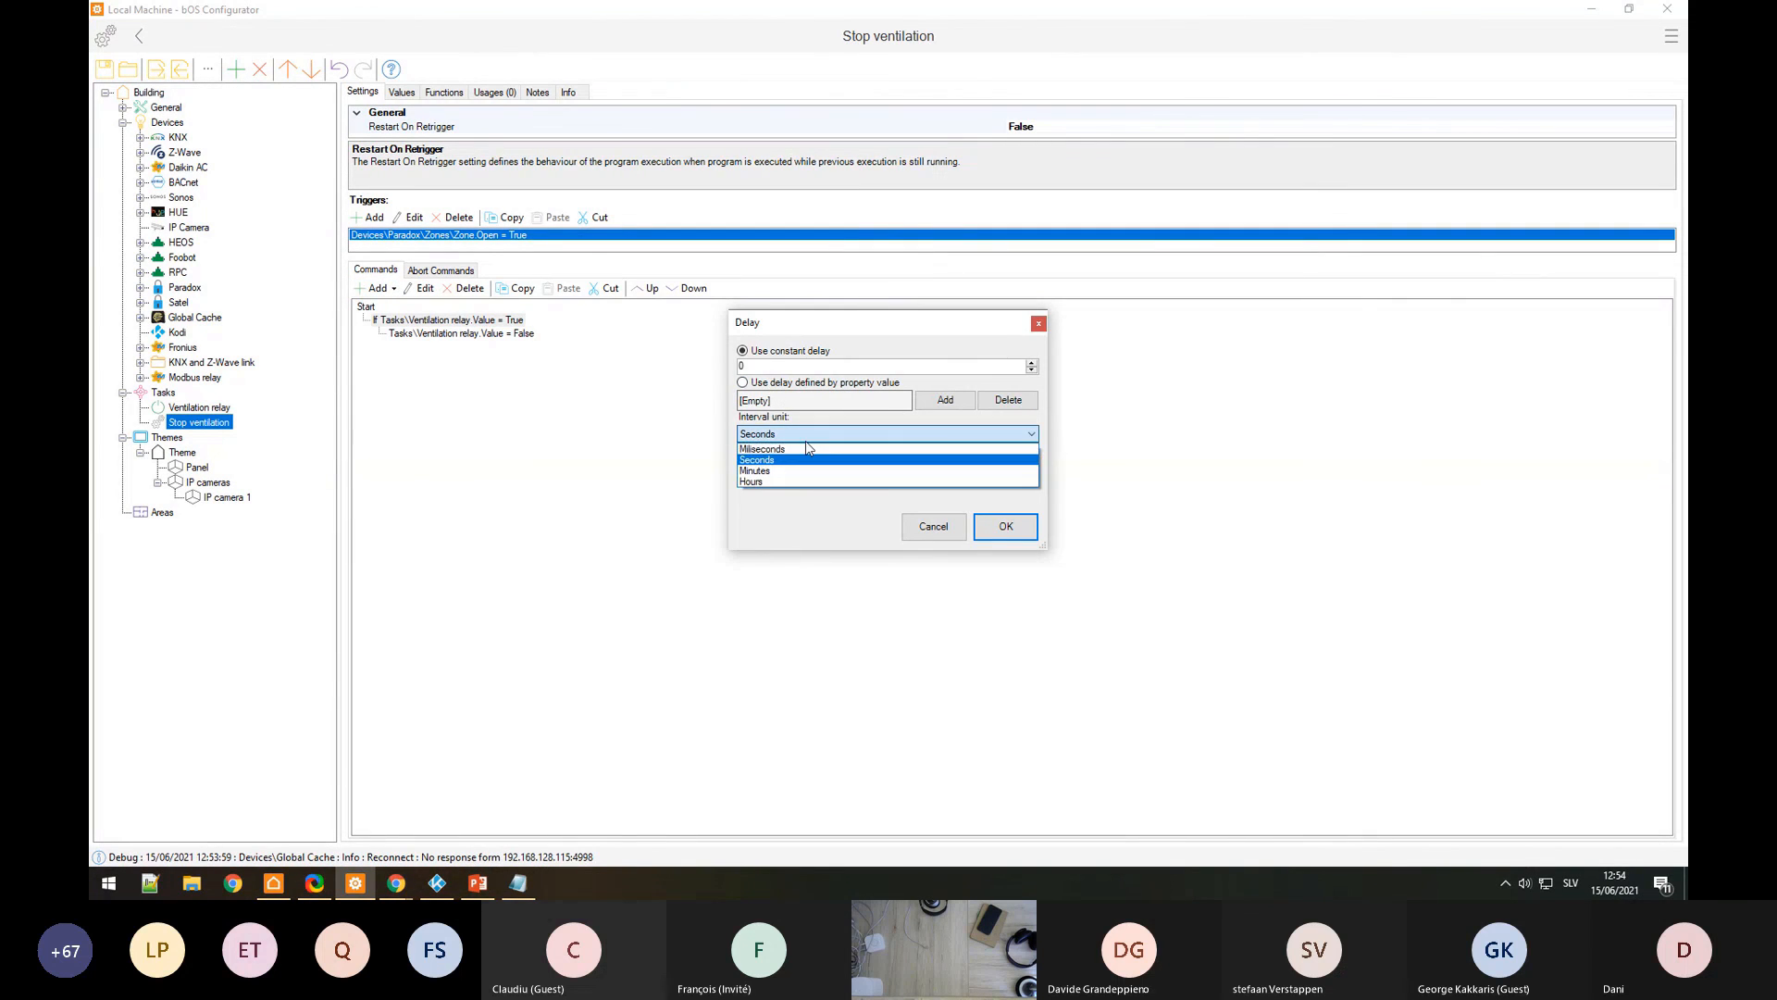
click(783, 435)
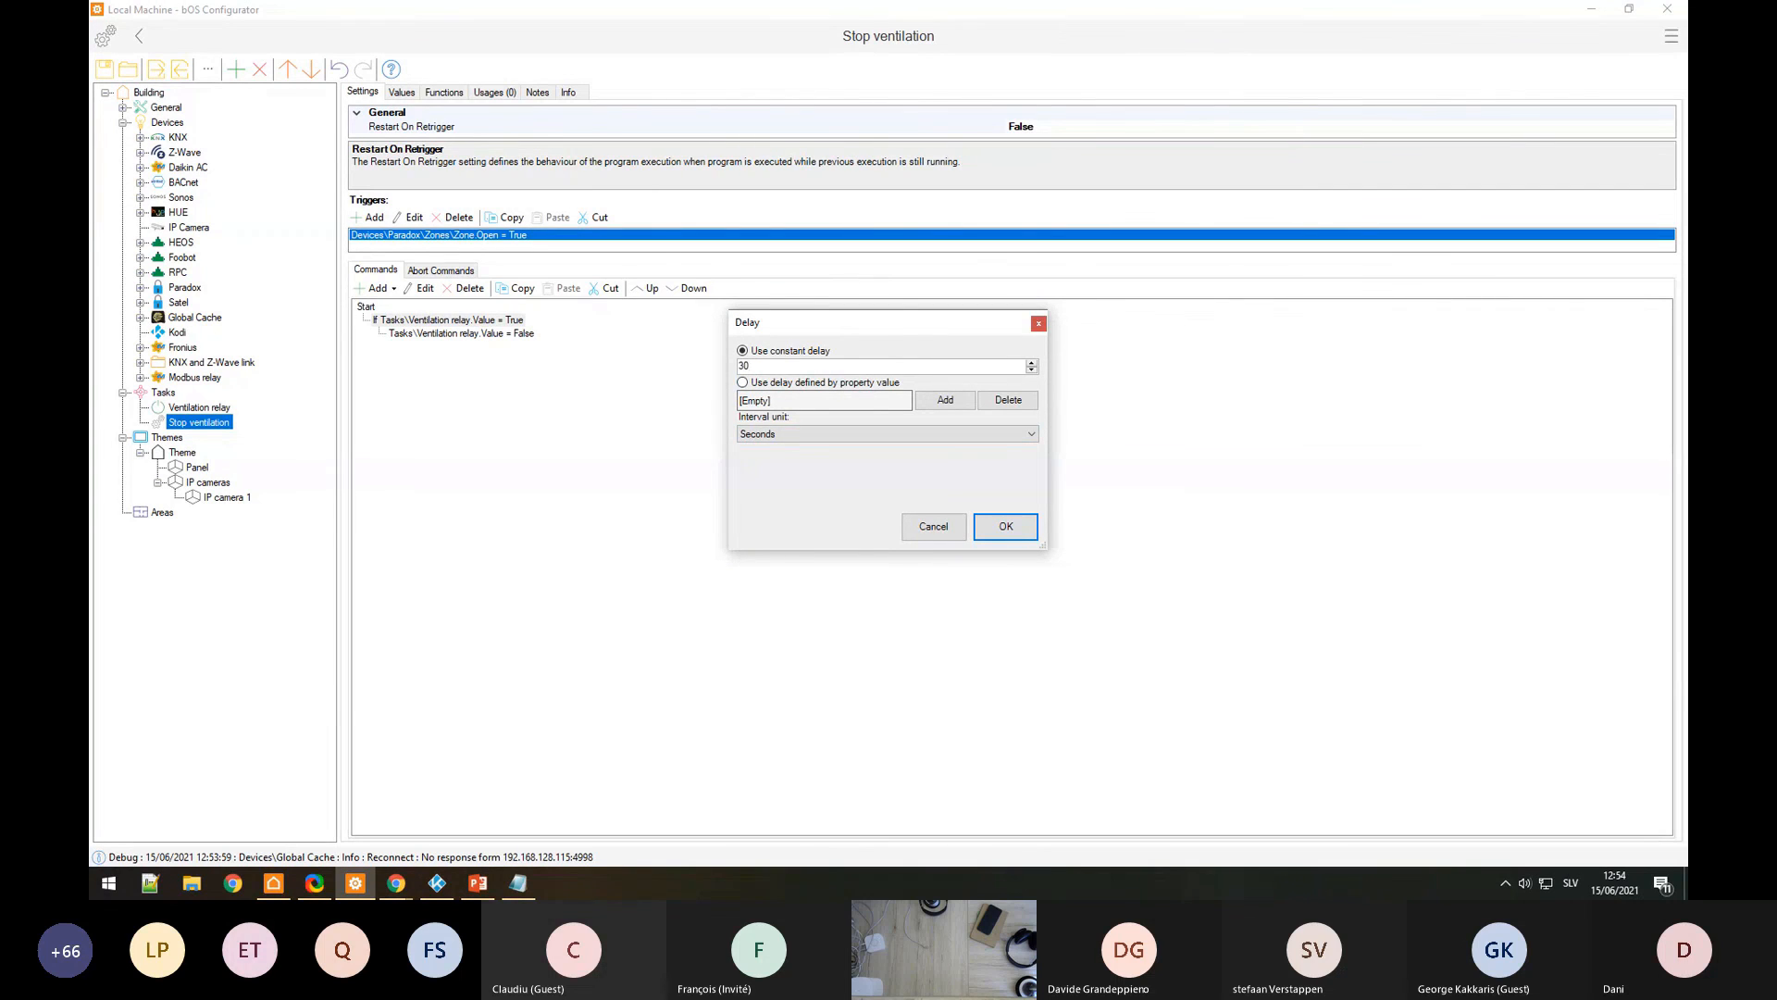
click(1004, 526)
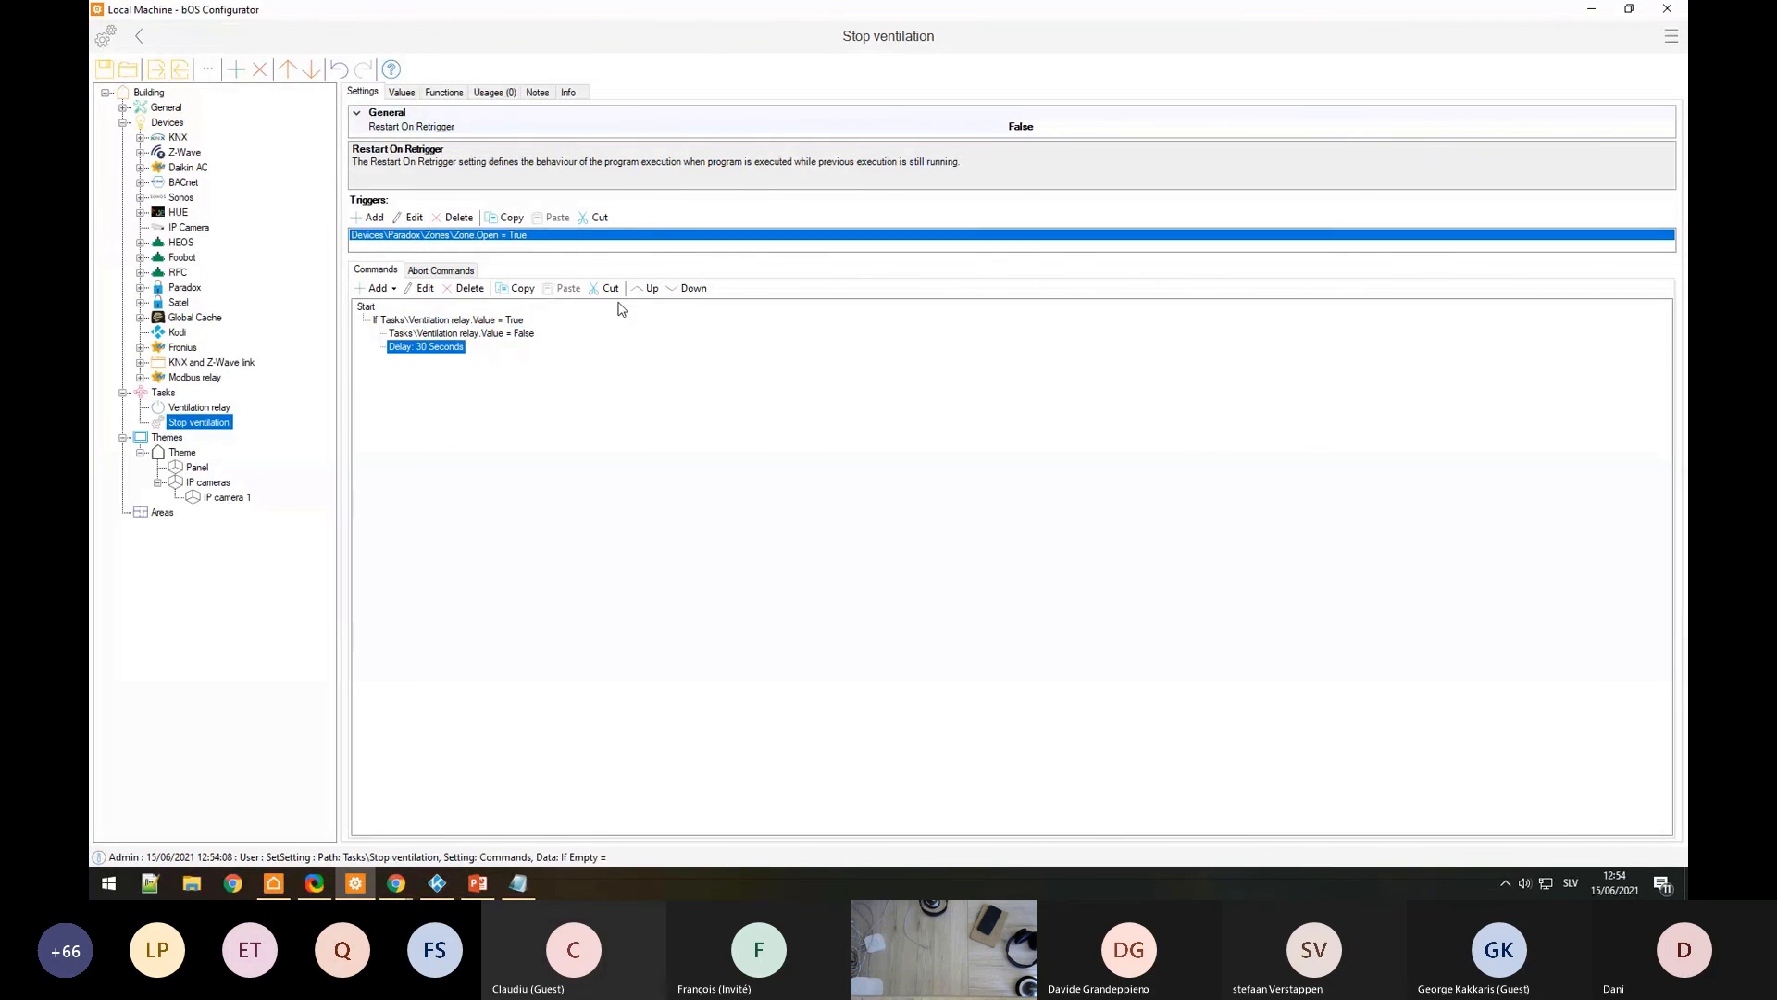
Step: Move the 30-second delay above the Ventilation relay Value = False command
click(648, 288)
click(455, 349)
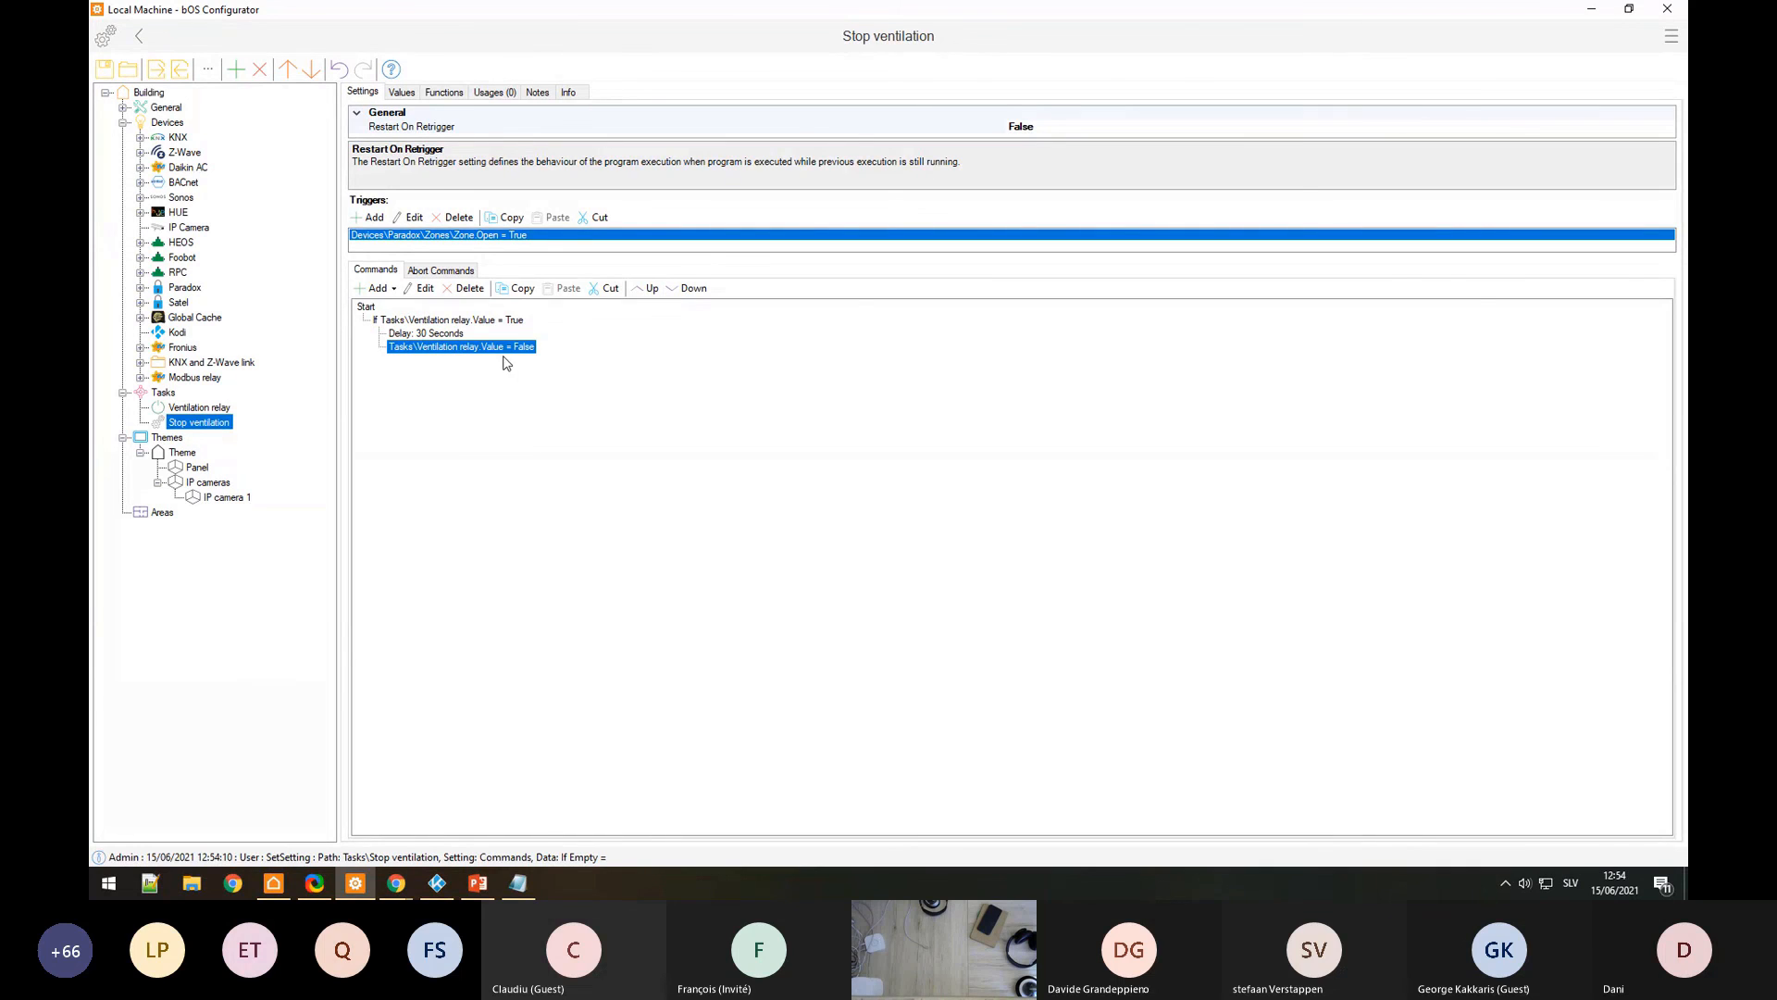
click(451, 336)
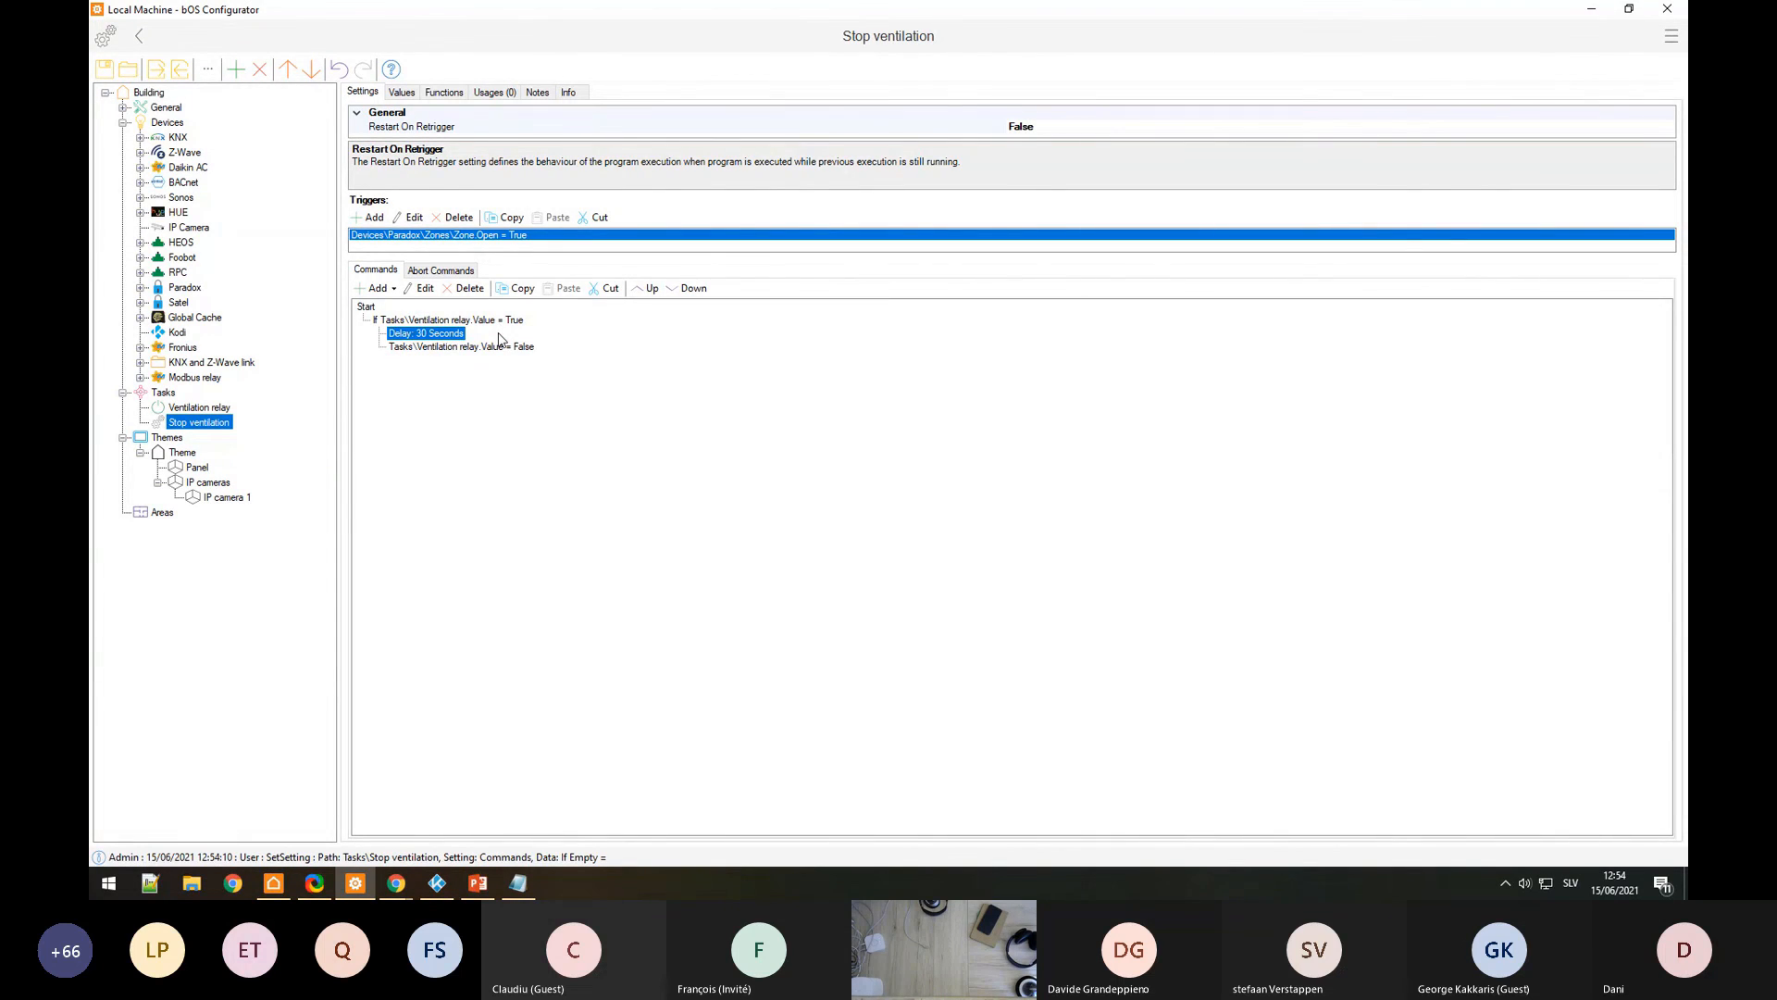
click(393, 288)
click(605, 396)
click(392, 289)
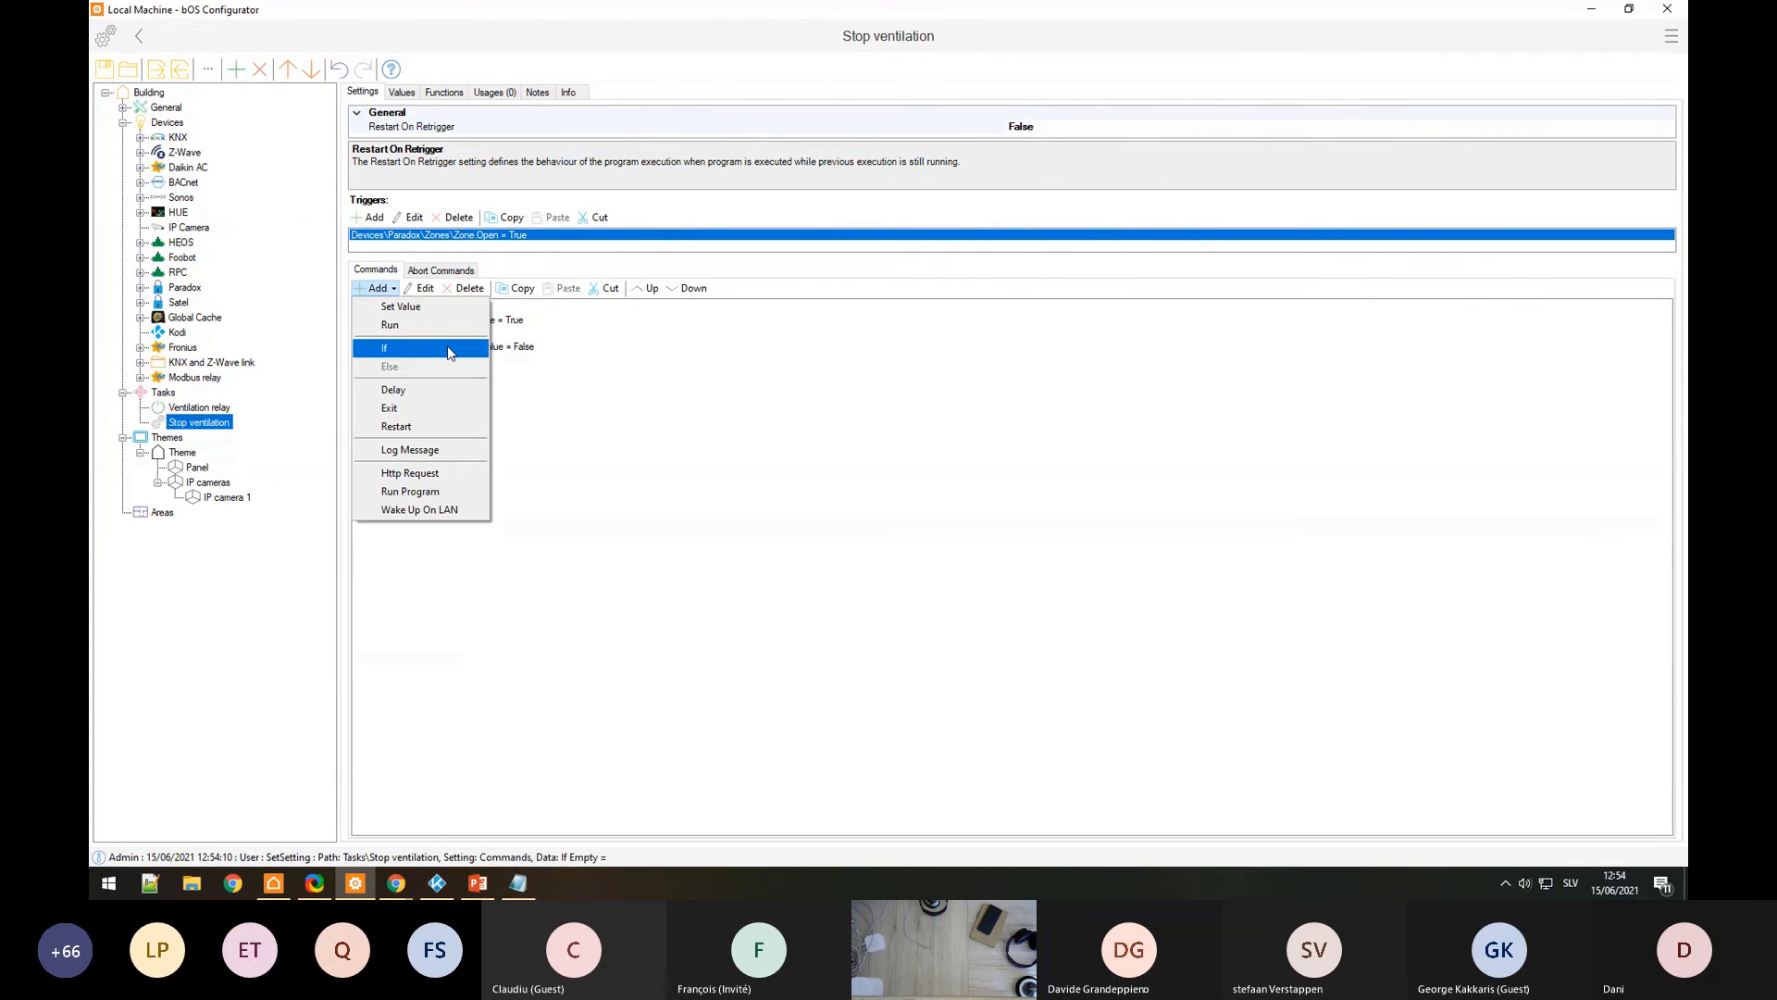
Step: Insert a nested If Ventilation relay.Value = True, removing the duplicate delay and trailing False command
click(447, 346)
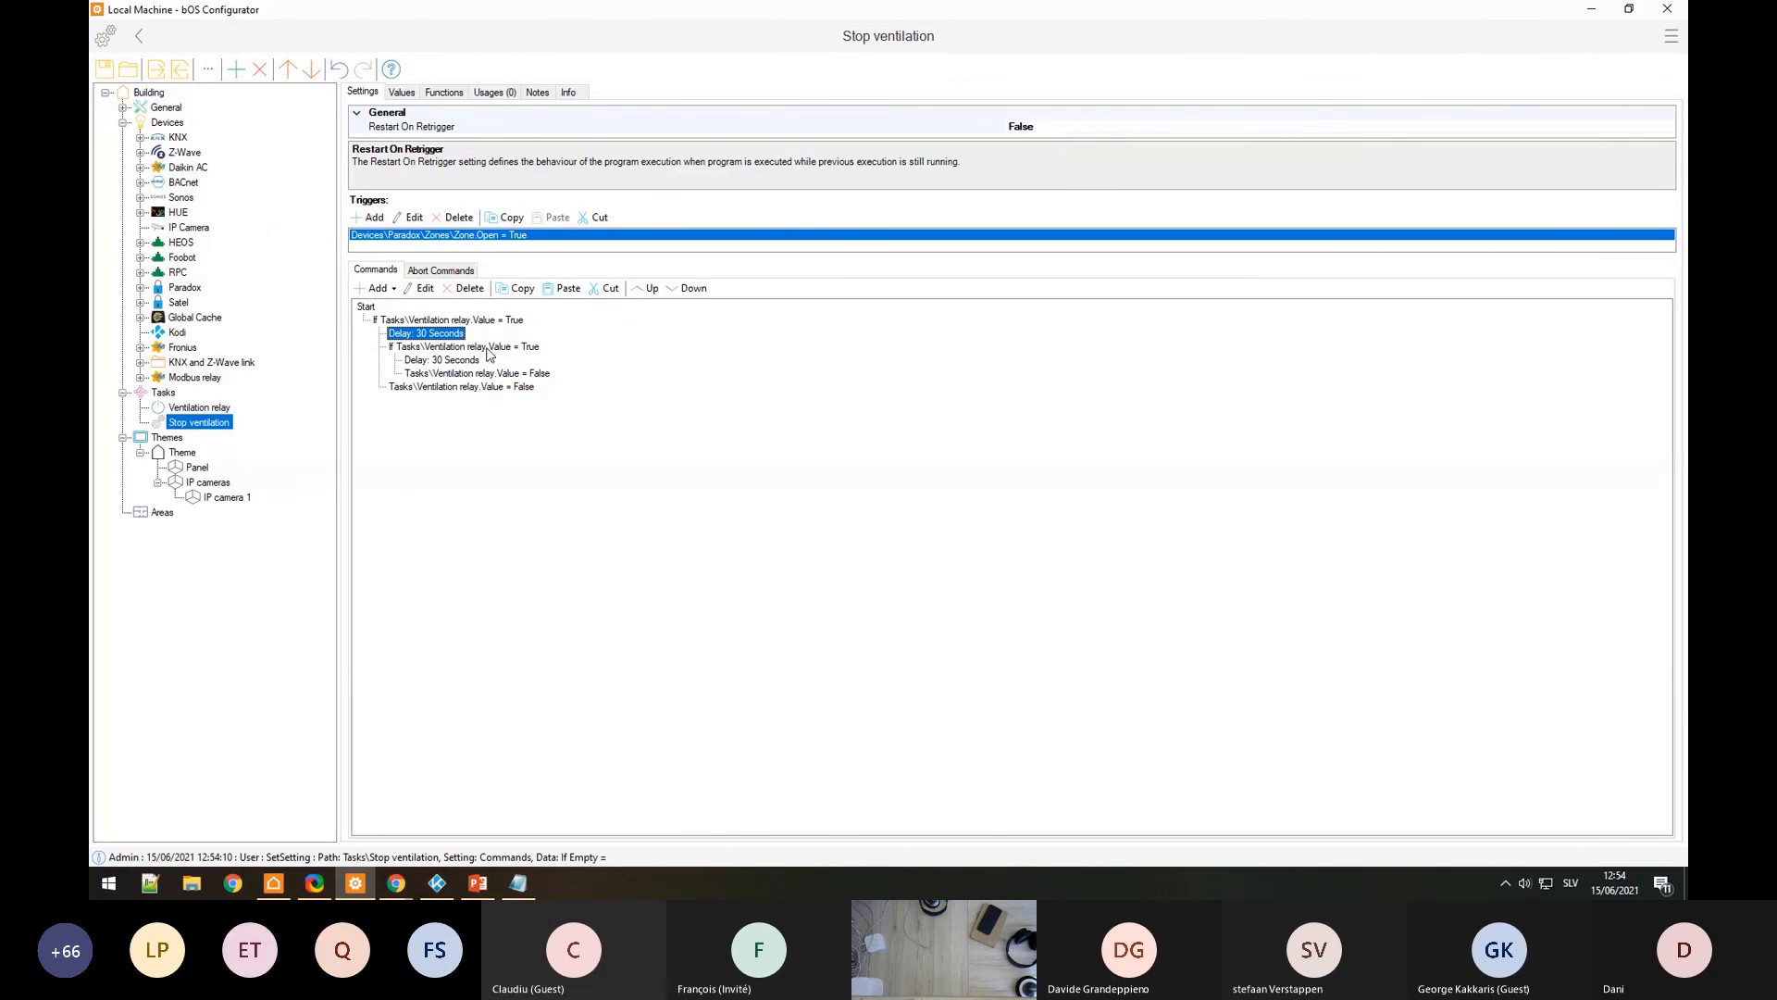
click(476, 362)
key(Delete)
click(488, 374)
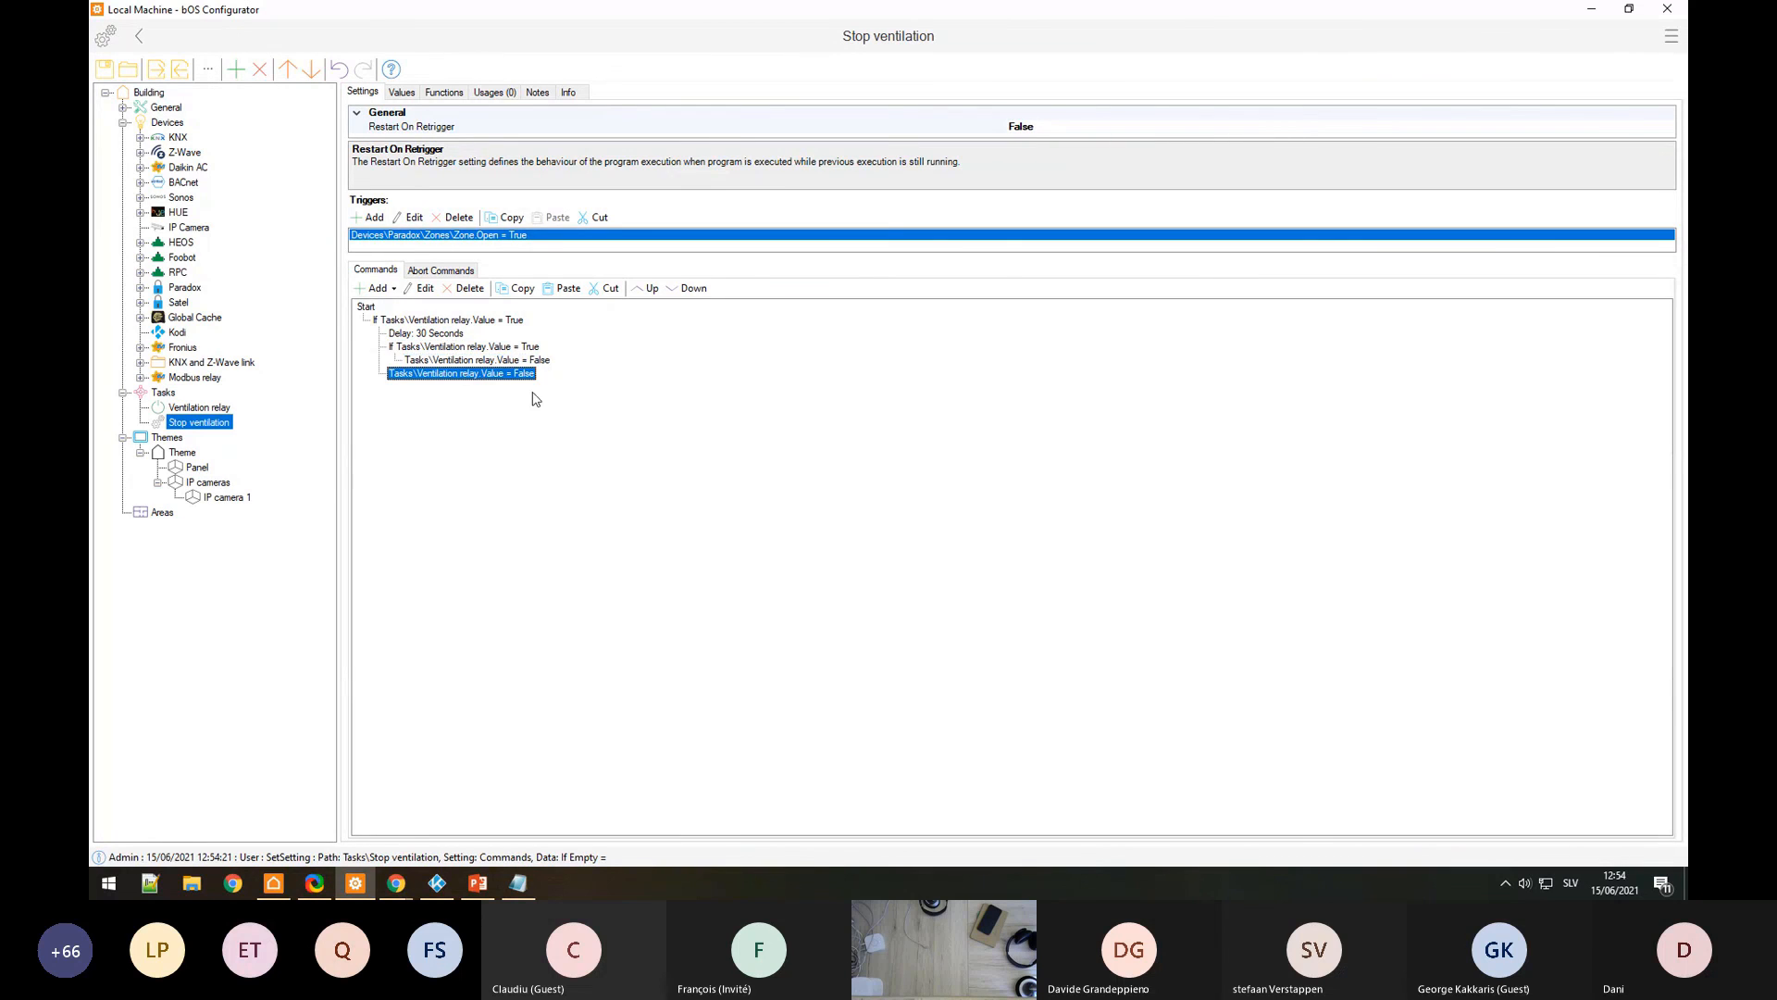
key(Delete)
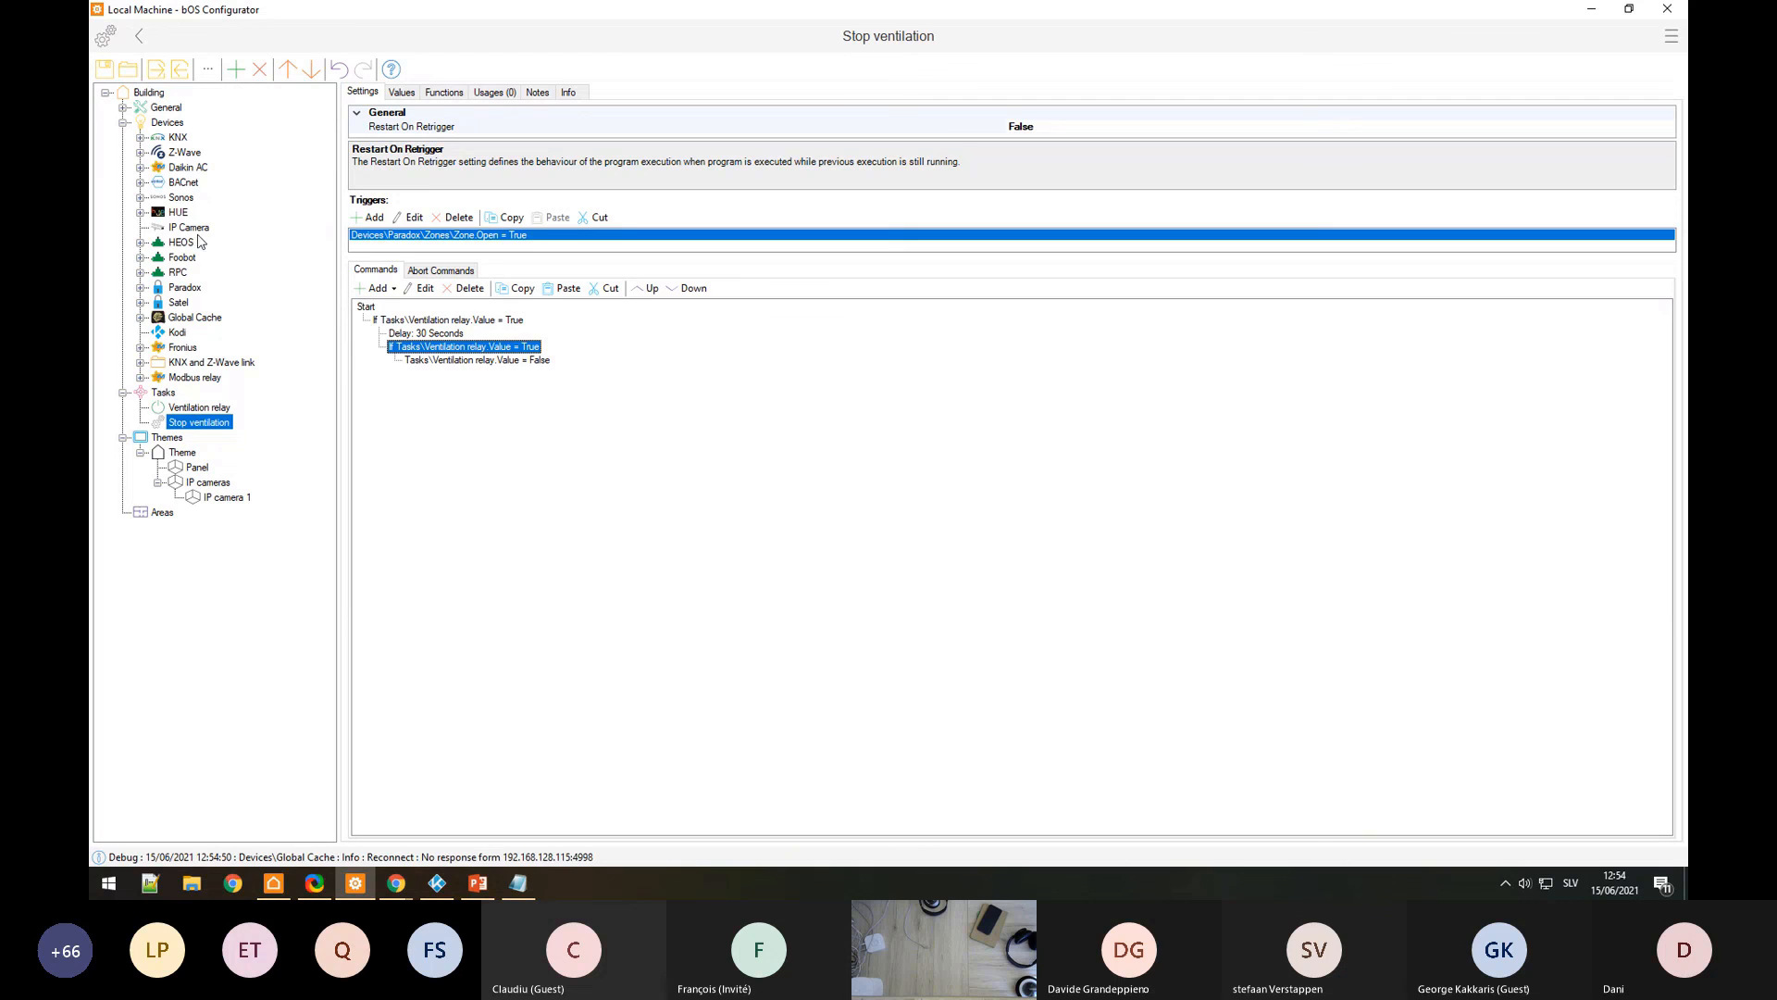
Step: Replace the Paradox zone trigger with a KNX Button Value = True trigger
click(139, 137)
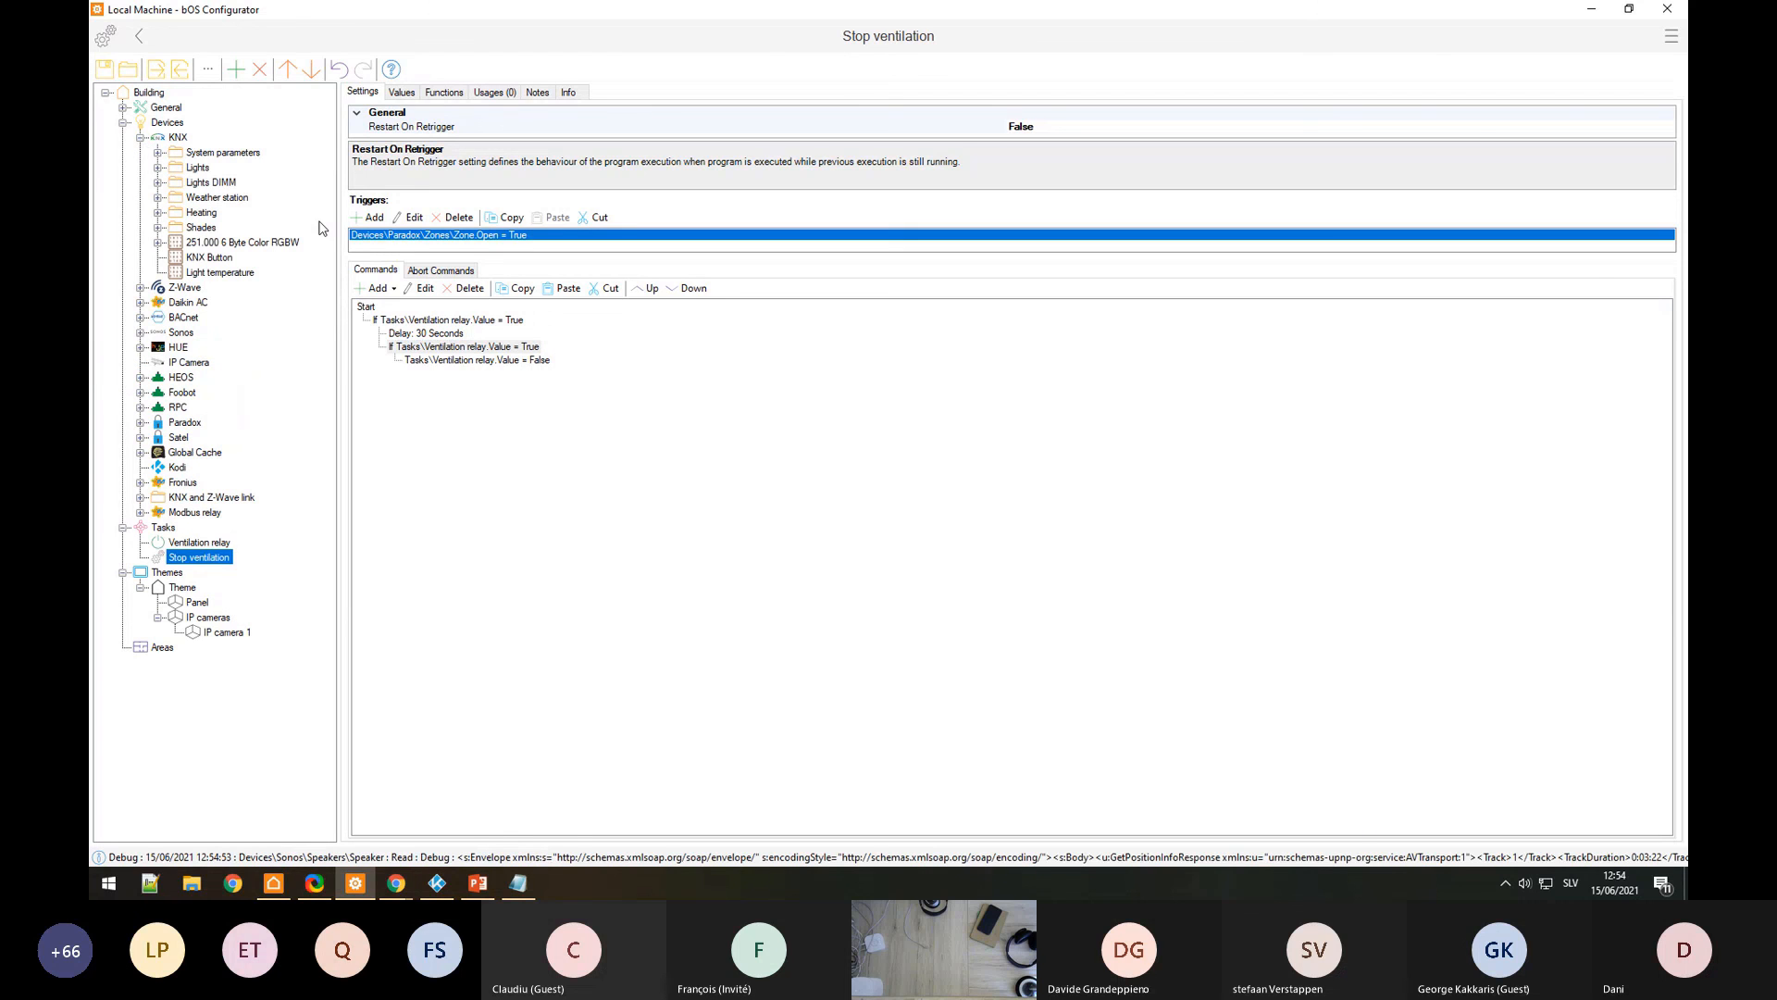
double_click(435, 235)
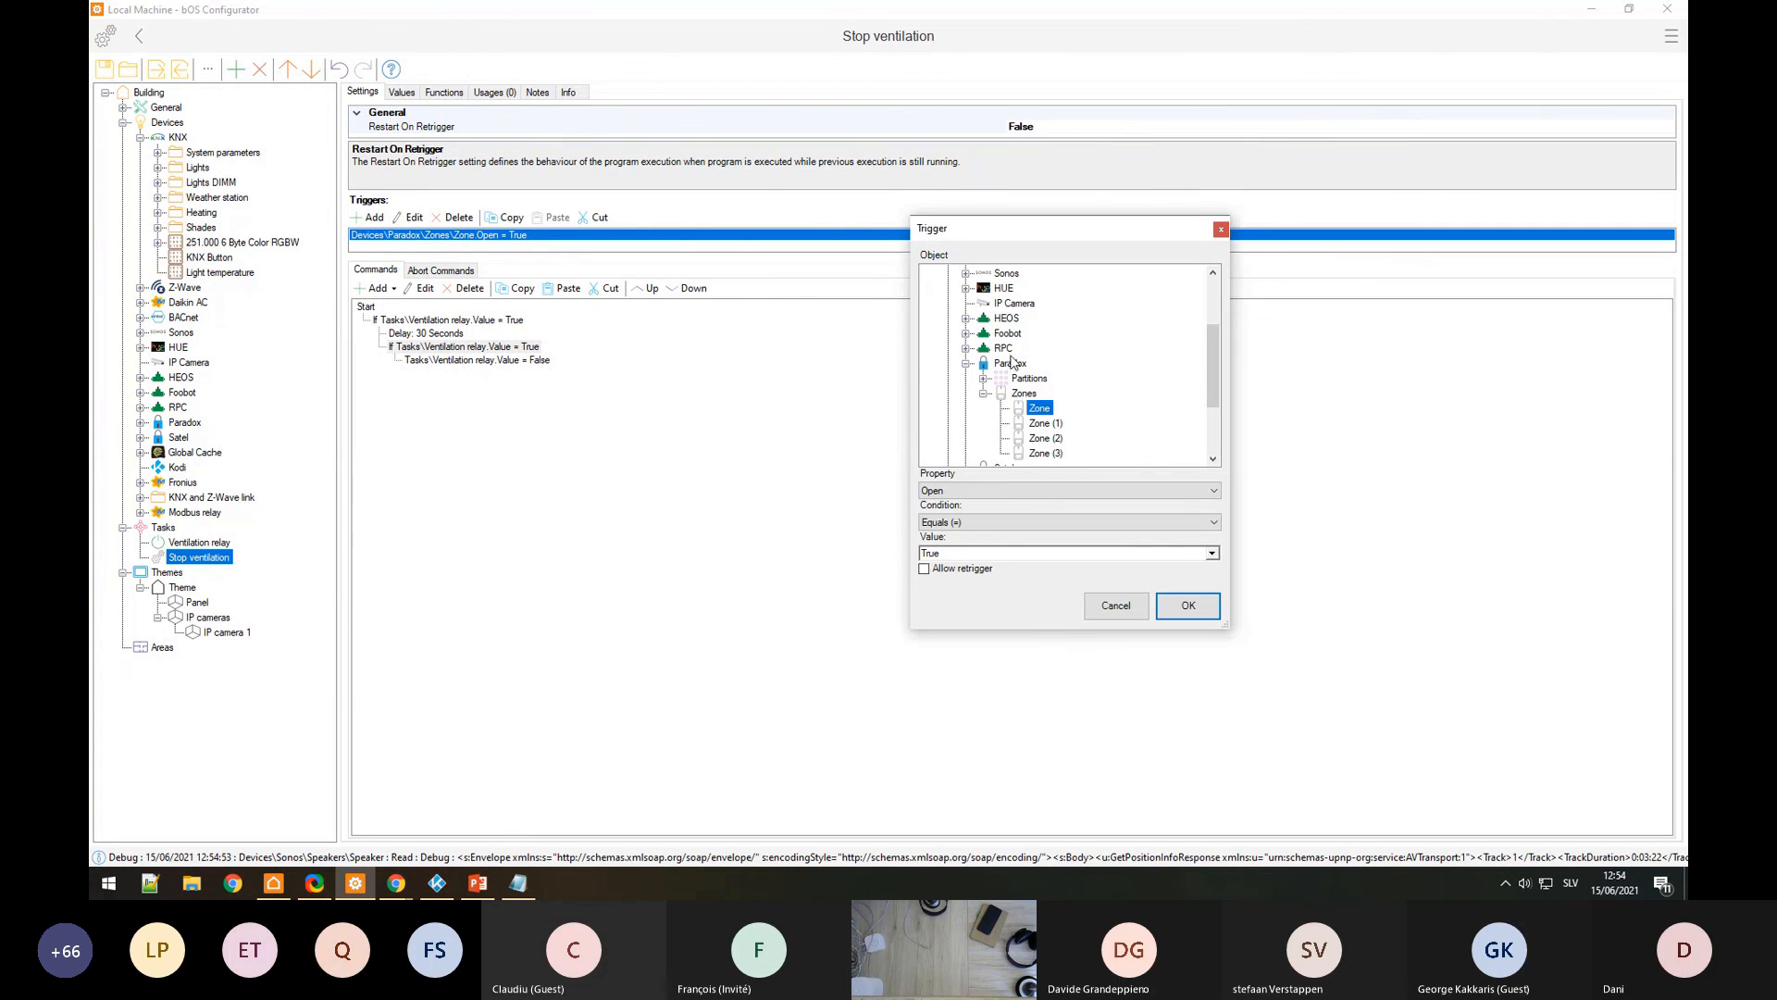
scroll(1014, 370, up, 5)
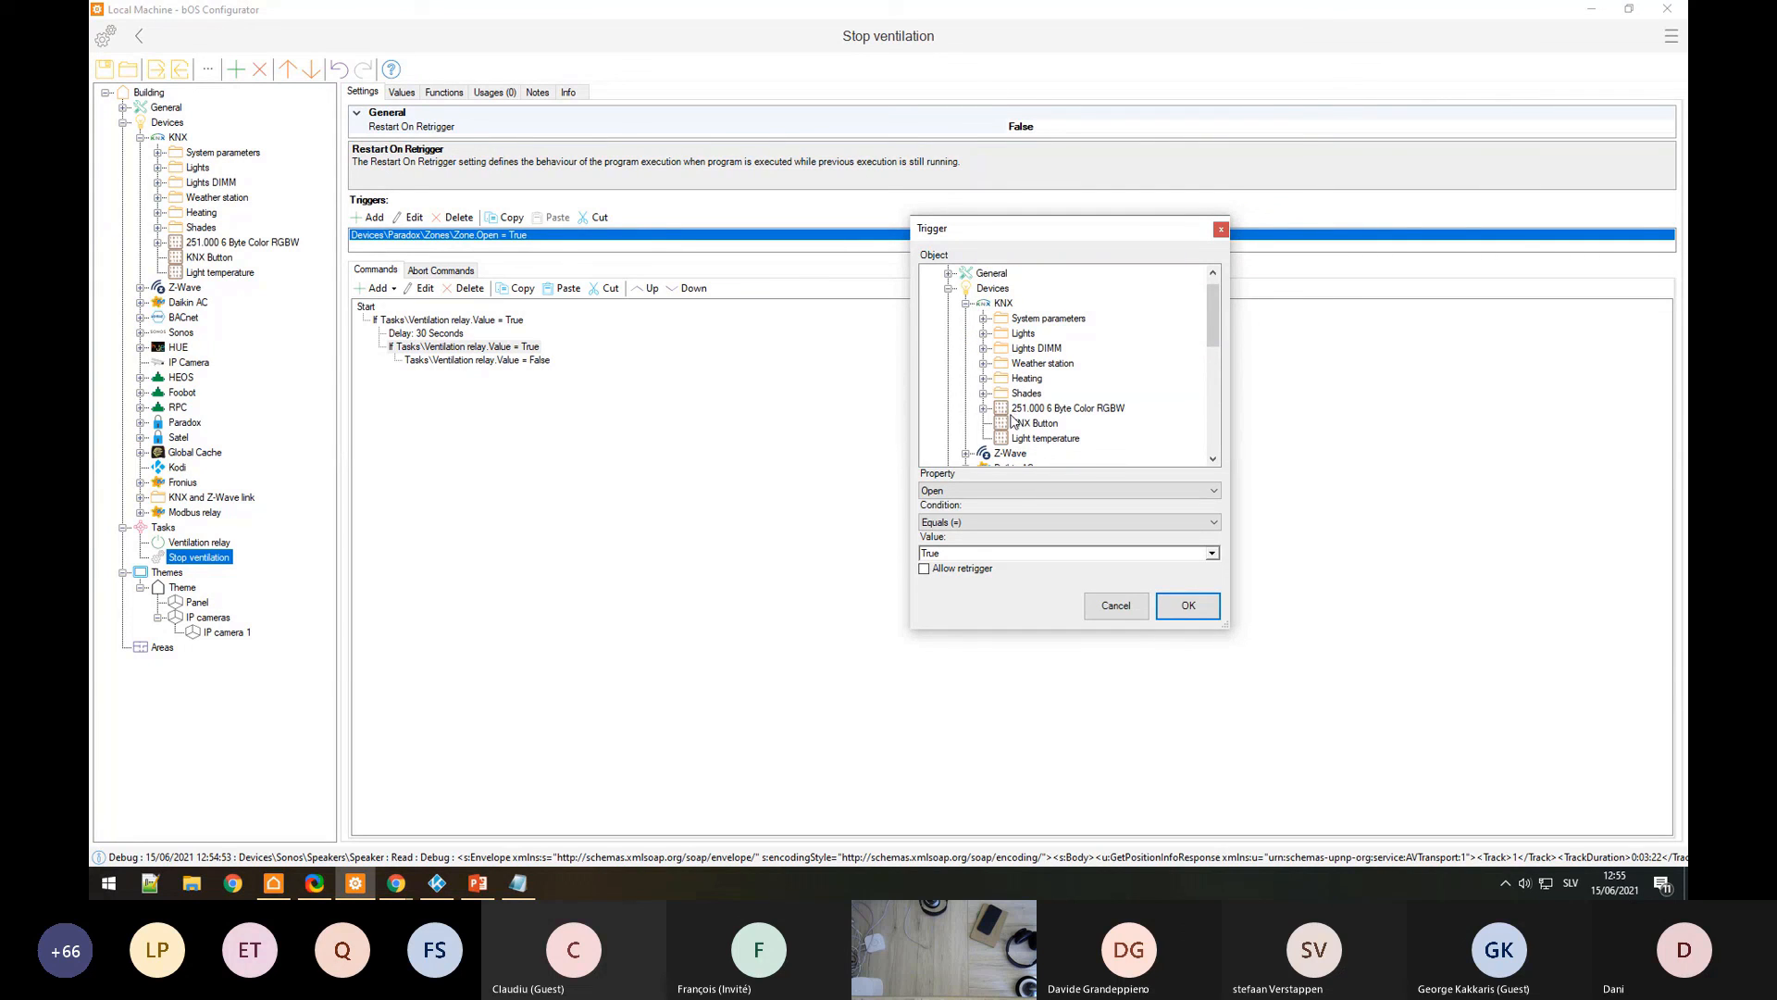
click(1044, 425)
click(1189, 607)
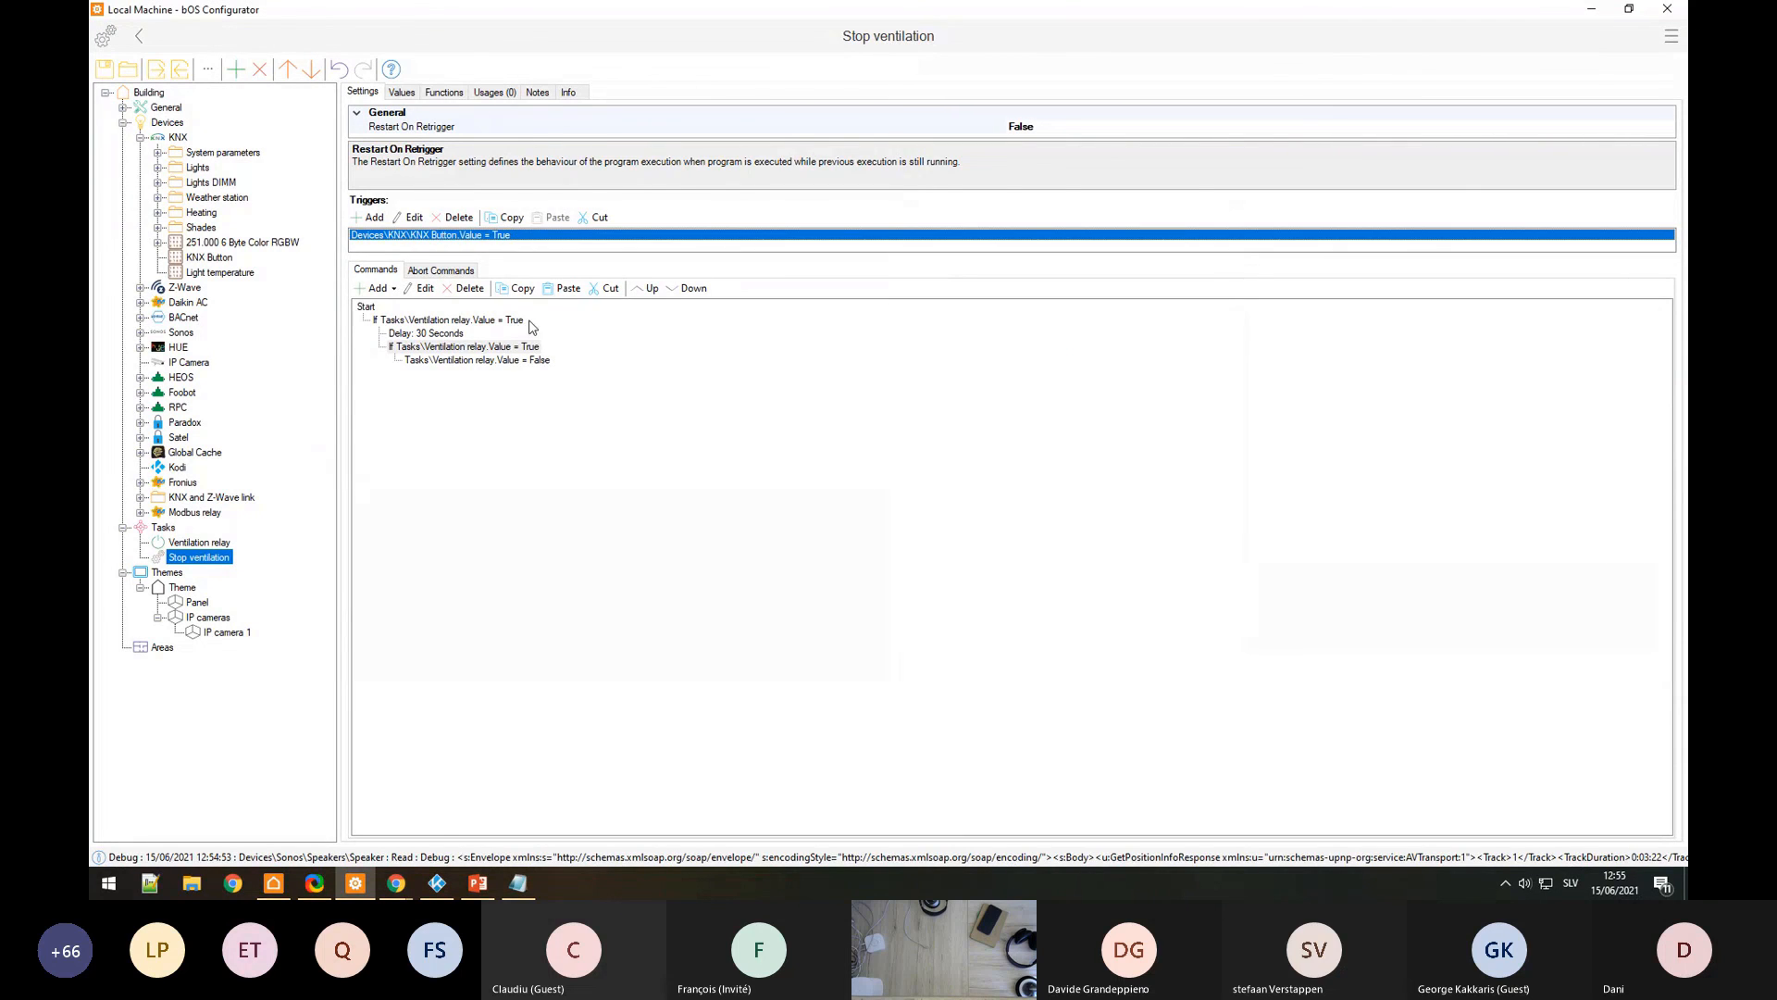
click(417, 320)
click(427, 335)
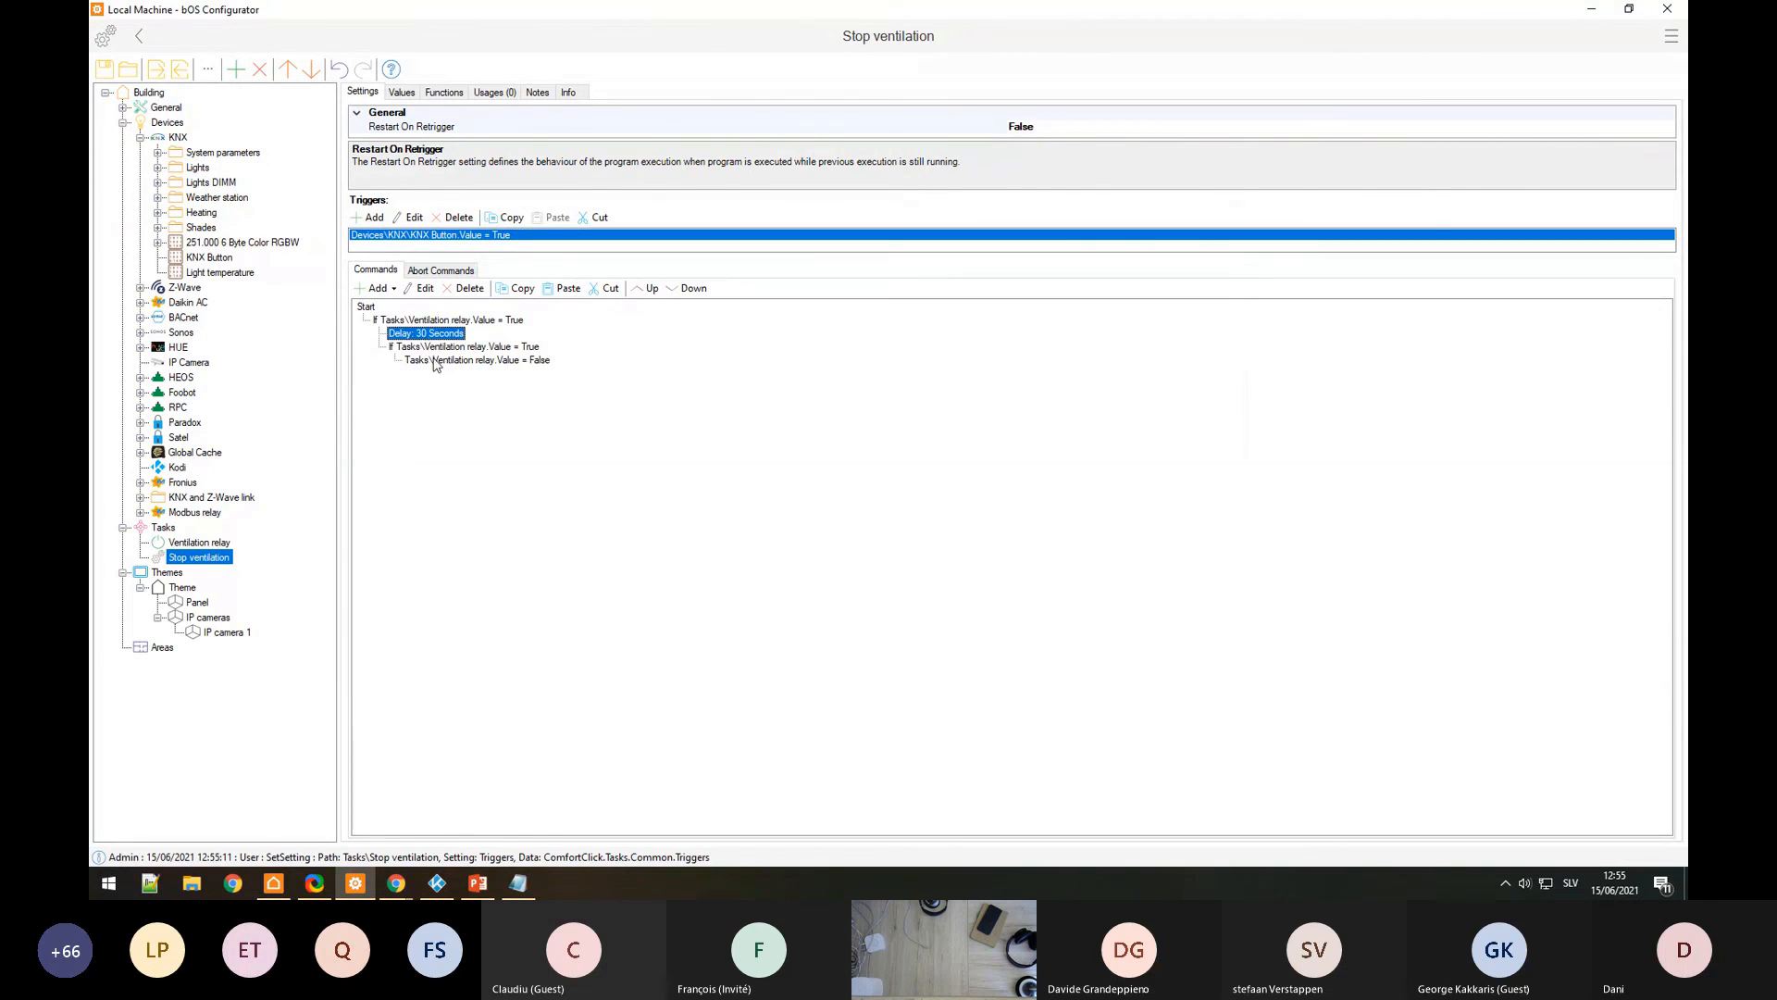
click(437, 361)
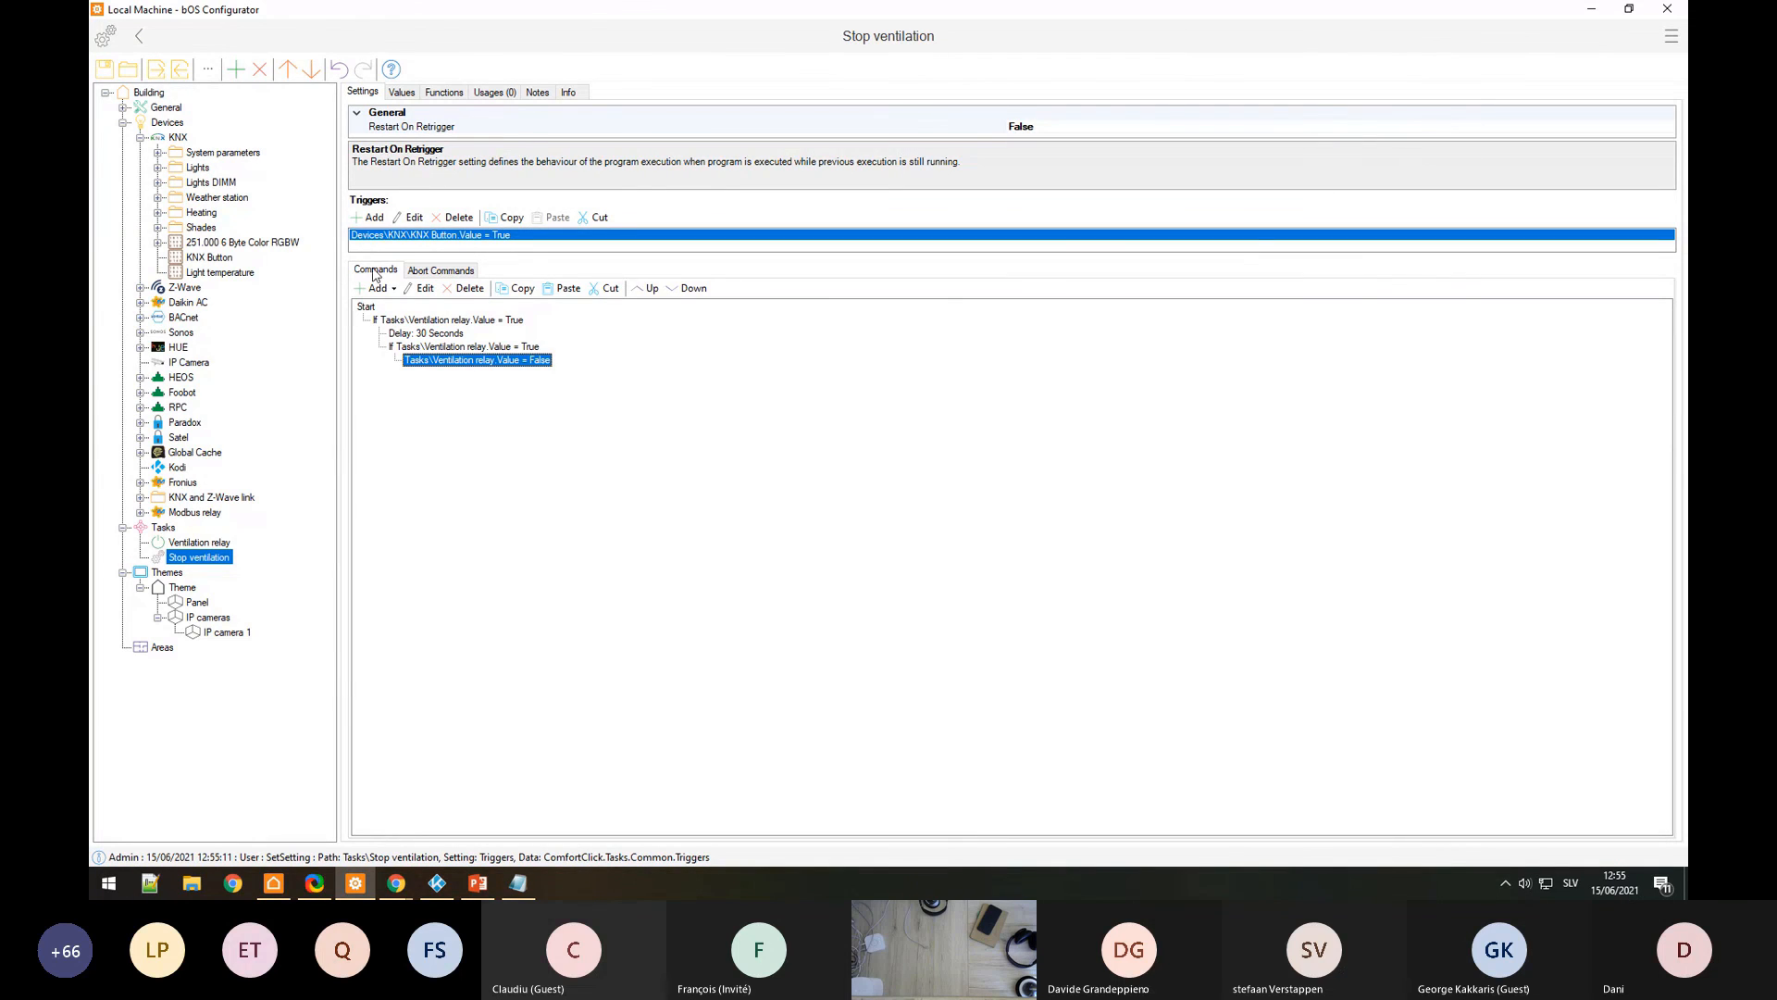
Step: Add a second trigger, Paradox Zone Open = True, alongside the KNX Button trigger
click(370, 218)
scroll(1026, 417, down, 5)
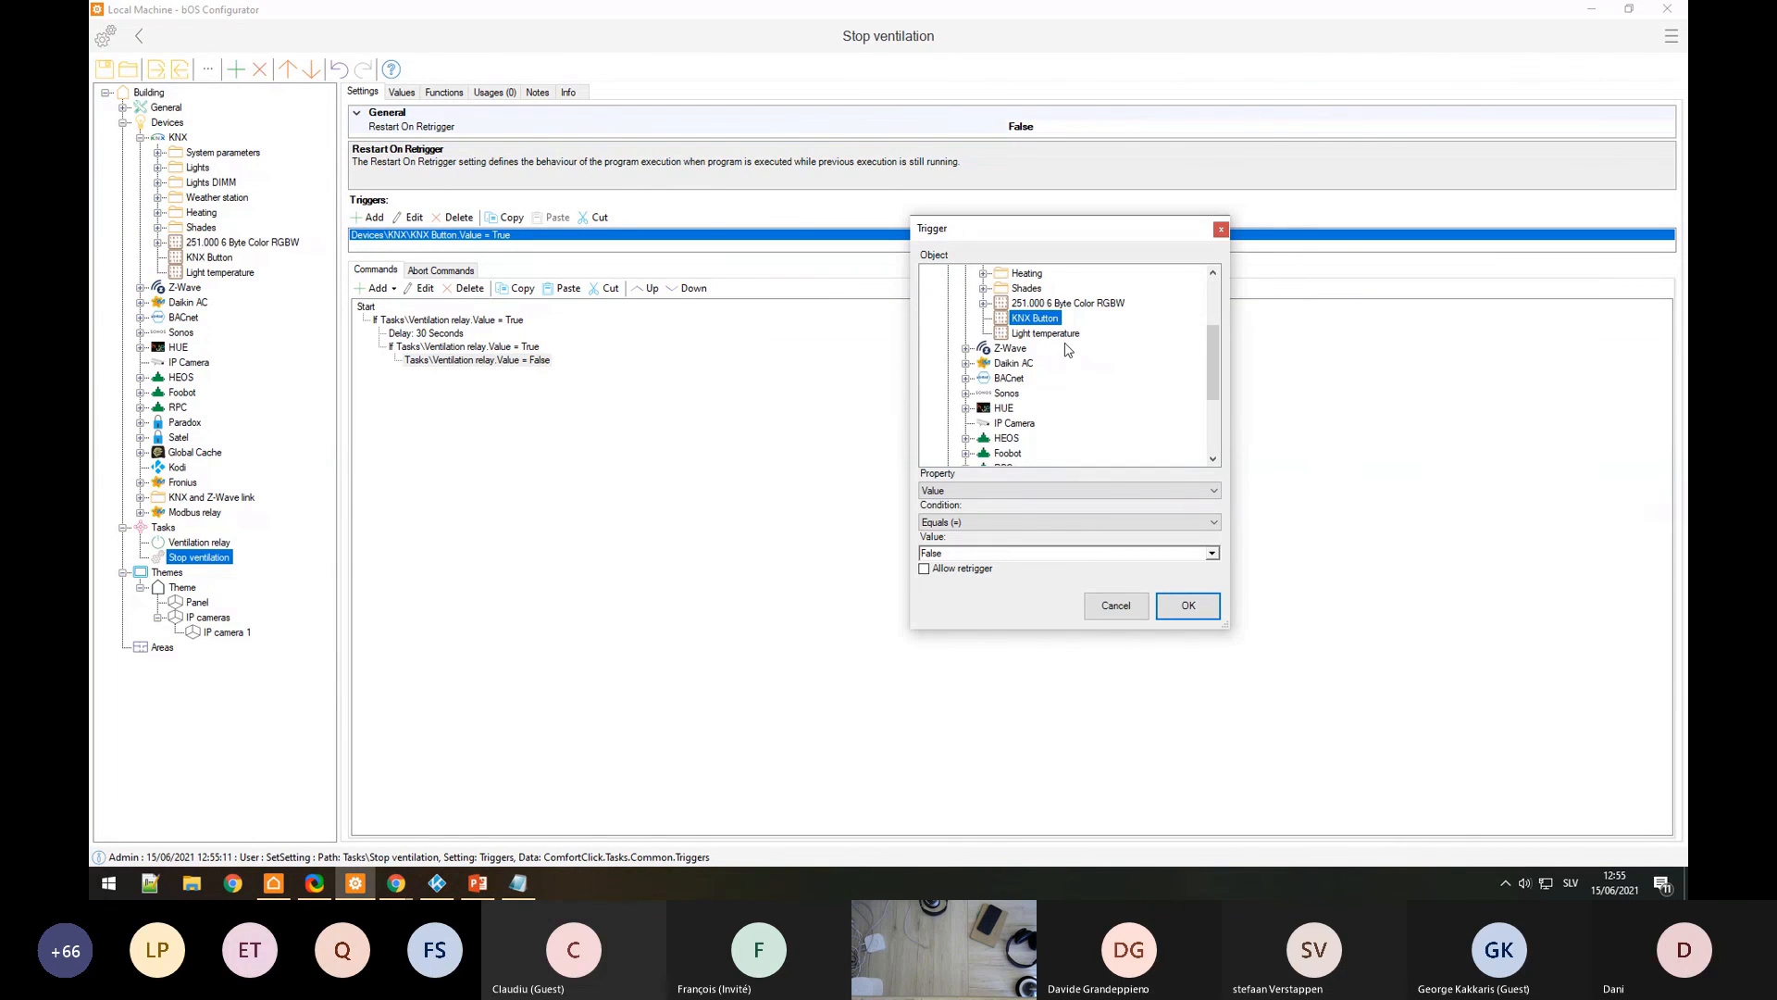
scroll(1026, 308, down, 2)
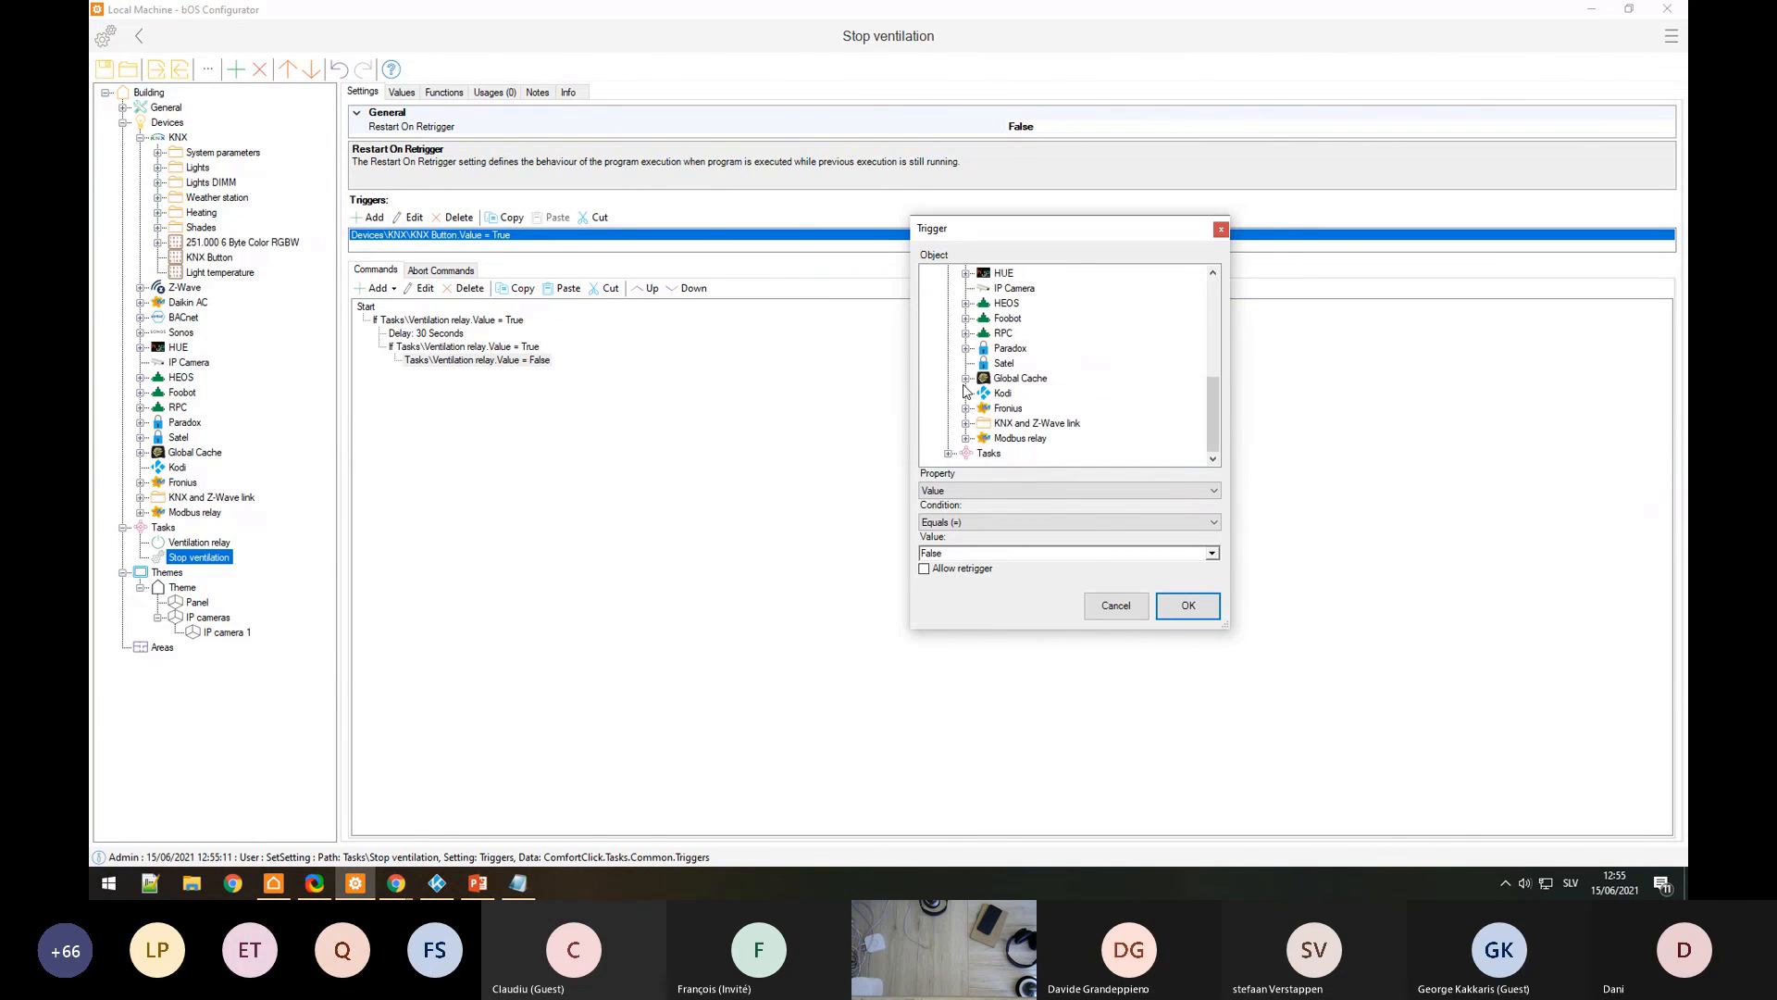
click(965, 348)
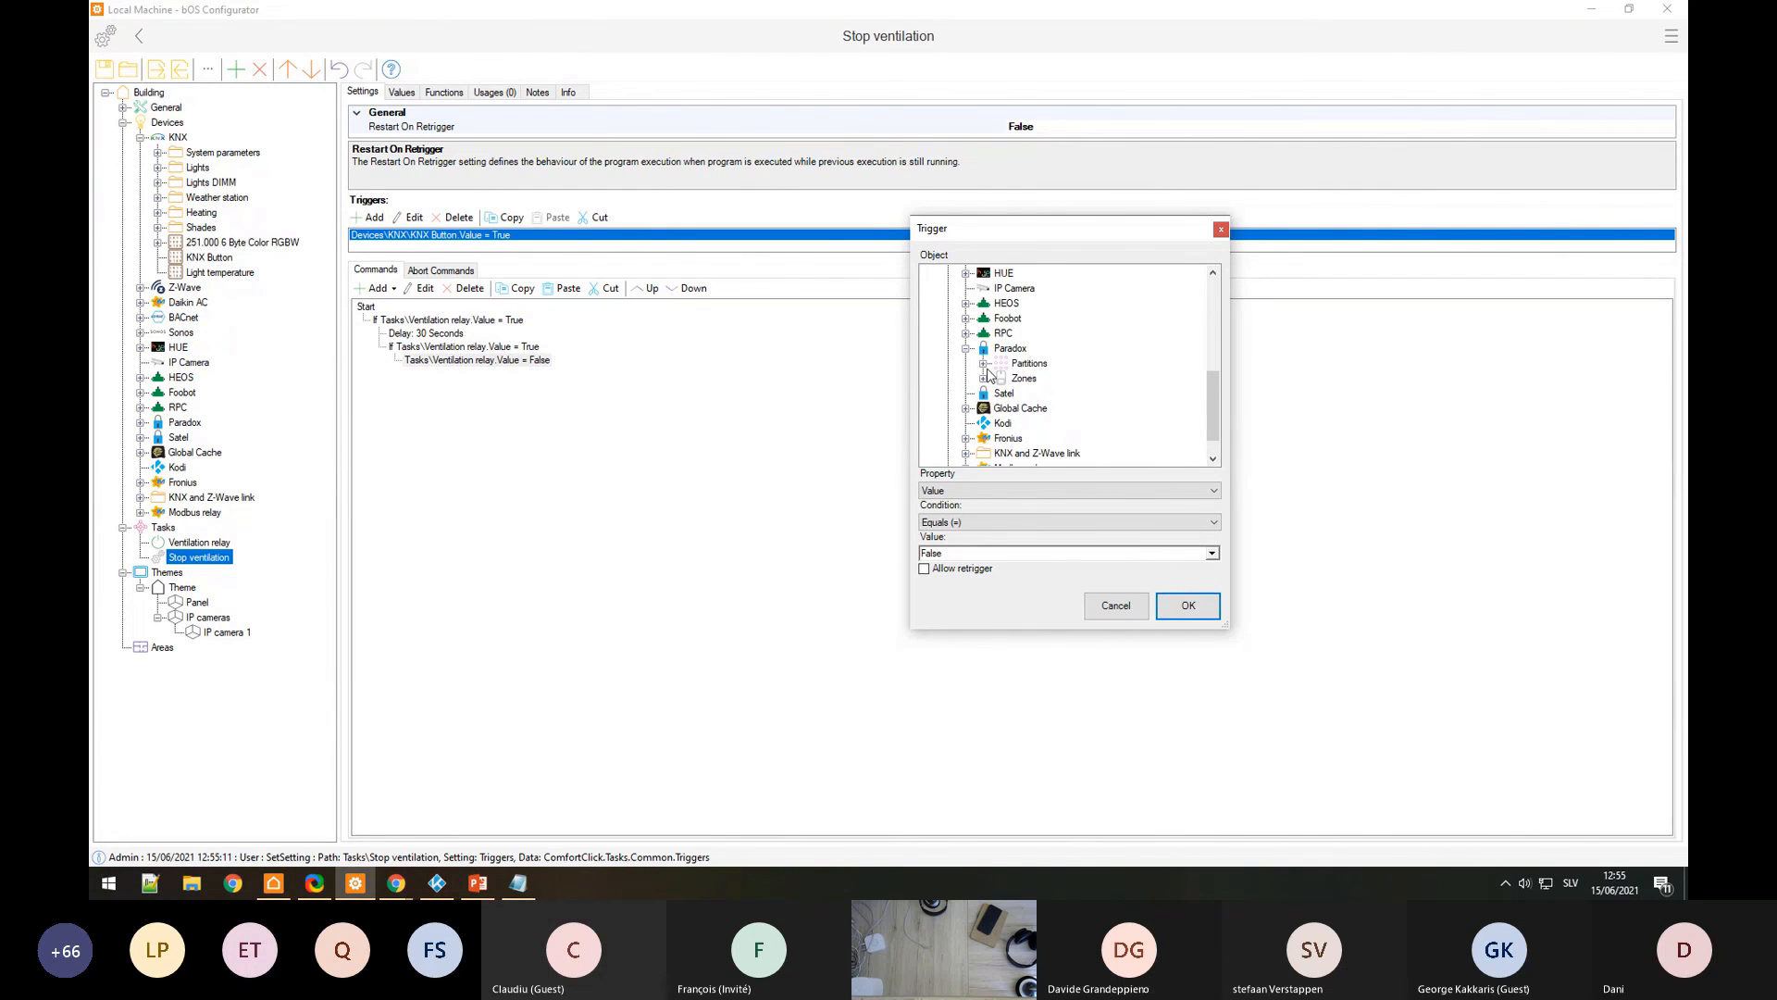
click(984, 379)
click(1035, 394)
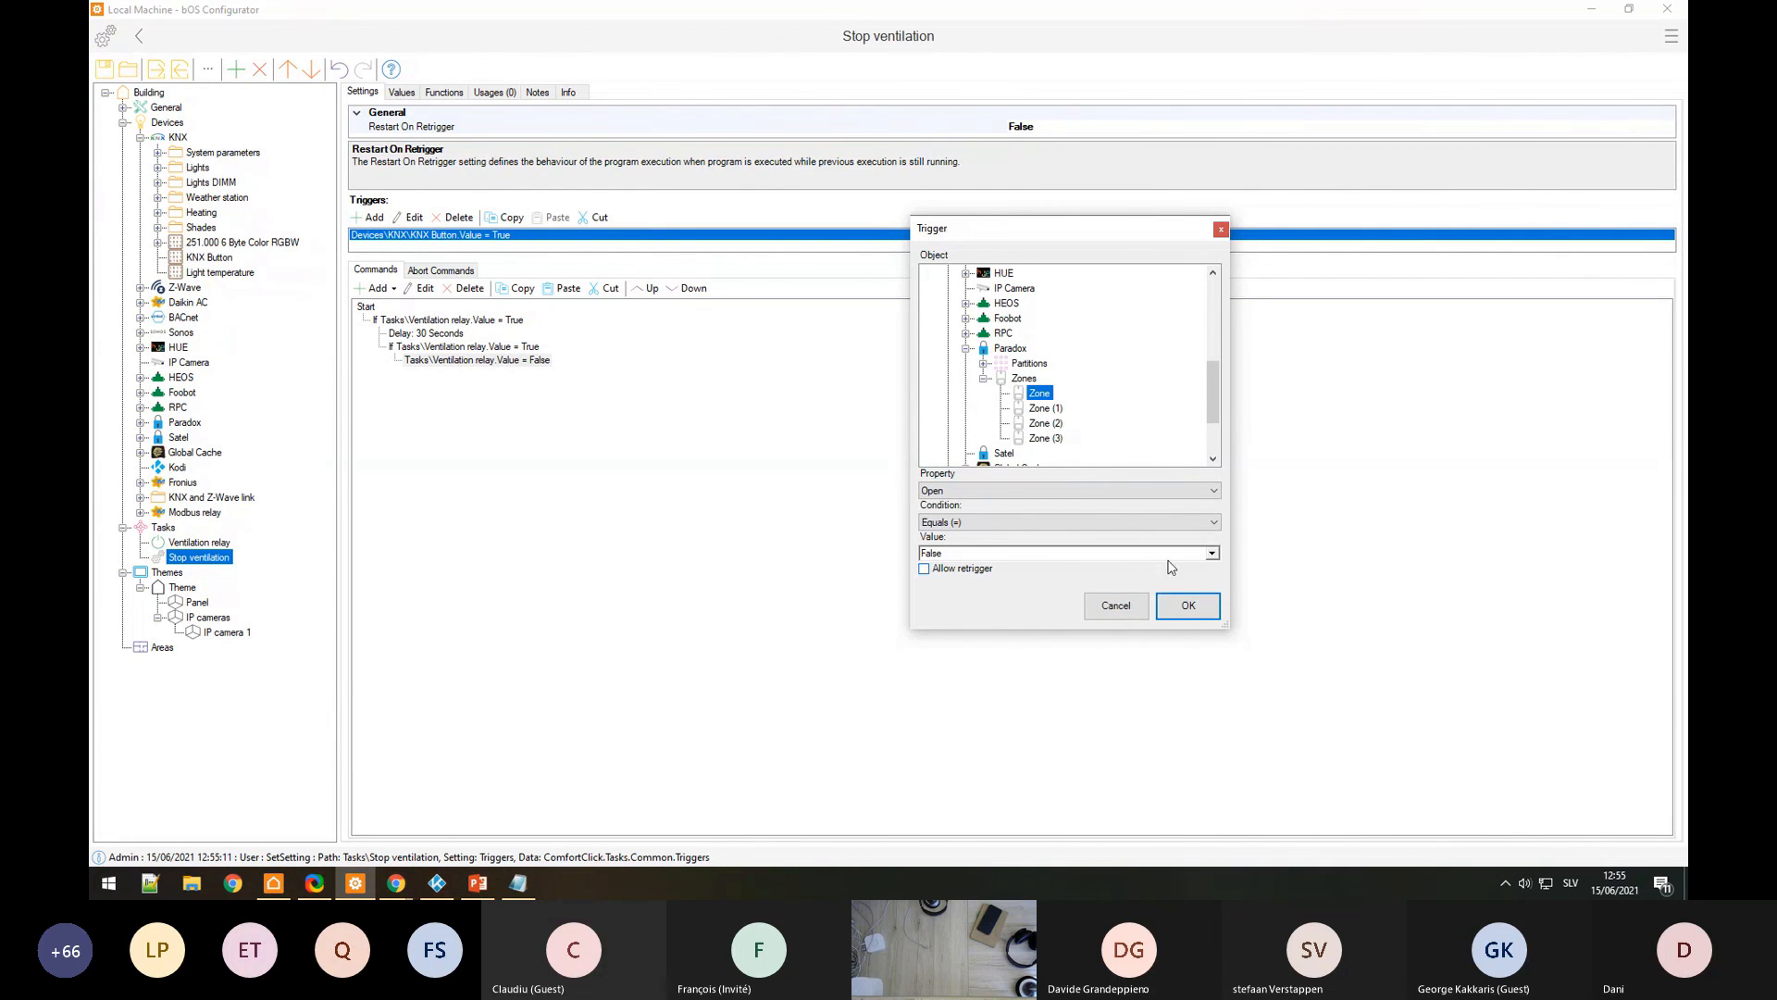
click(1176, 605)
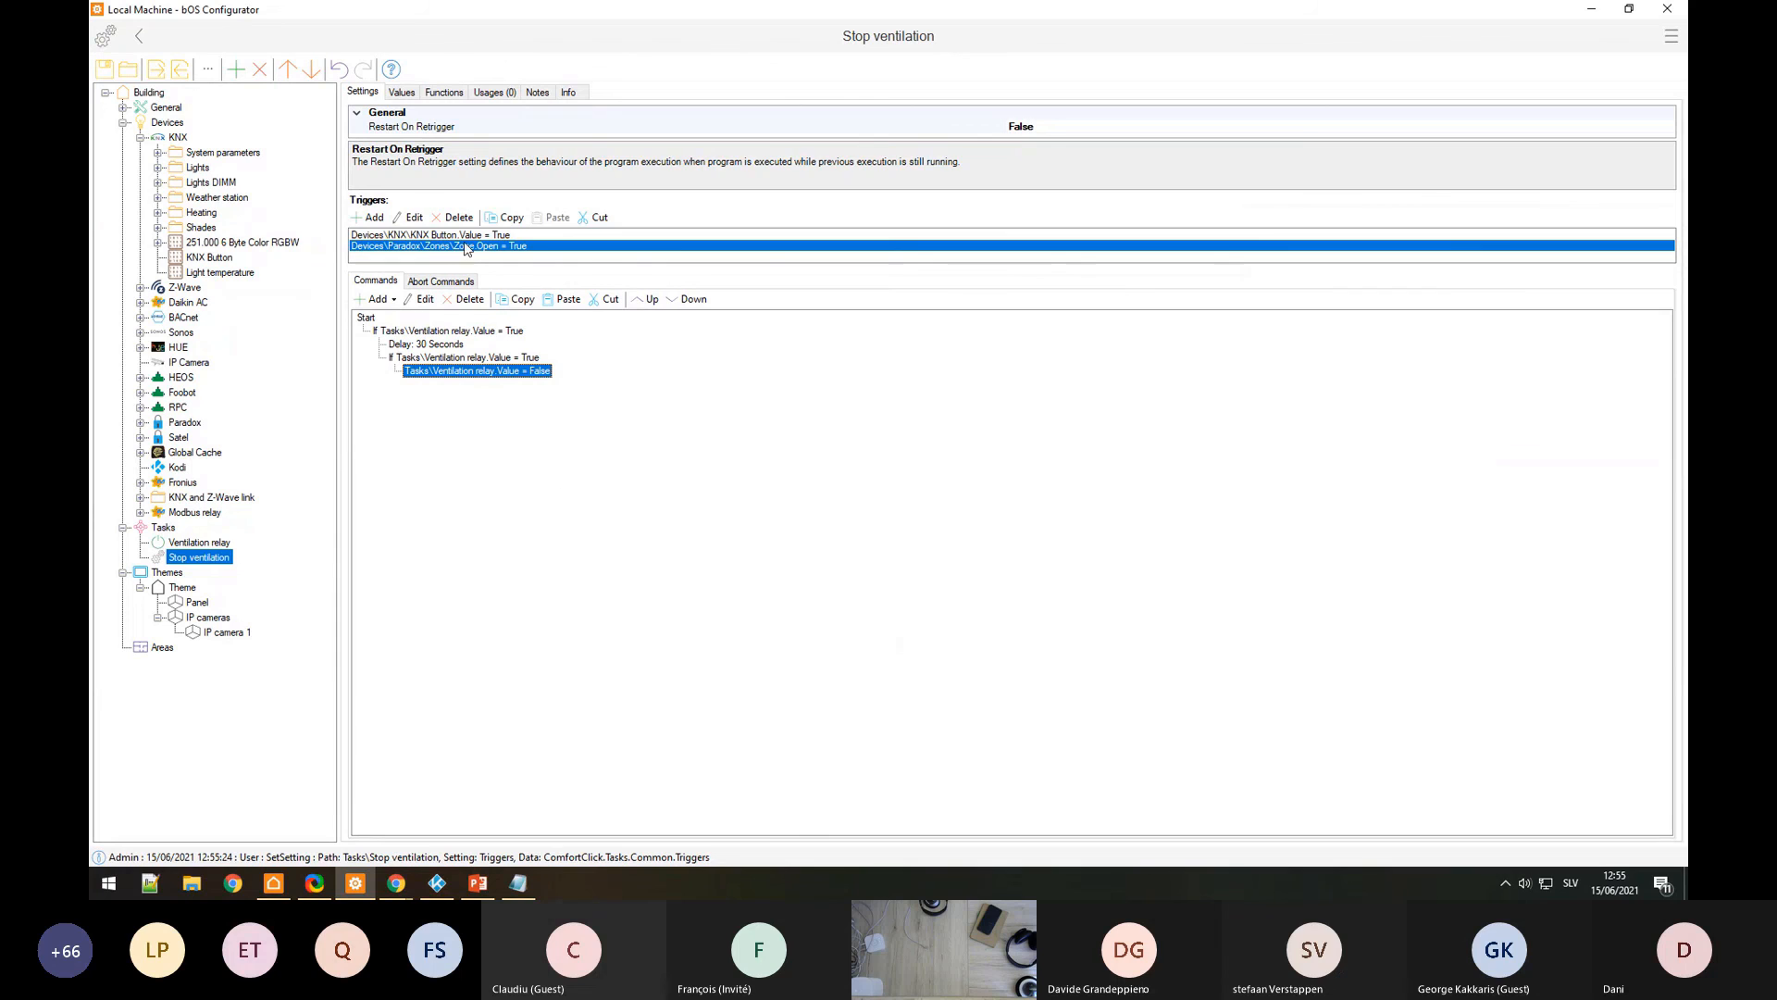
click(433, 235)
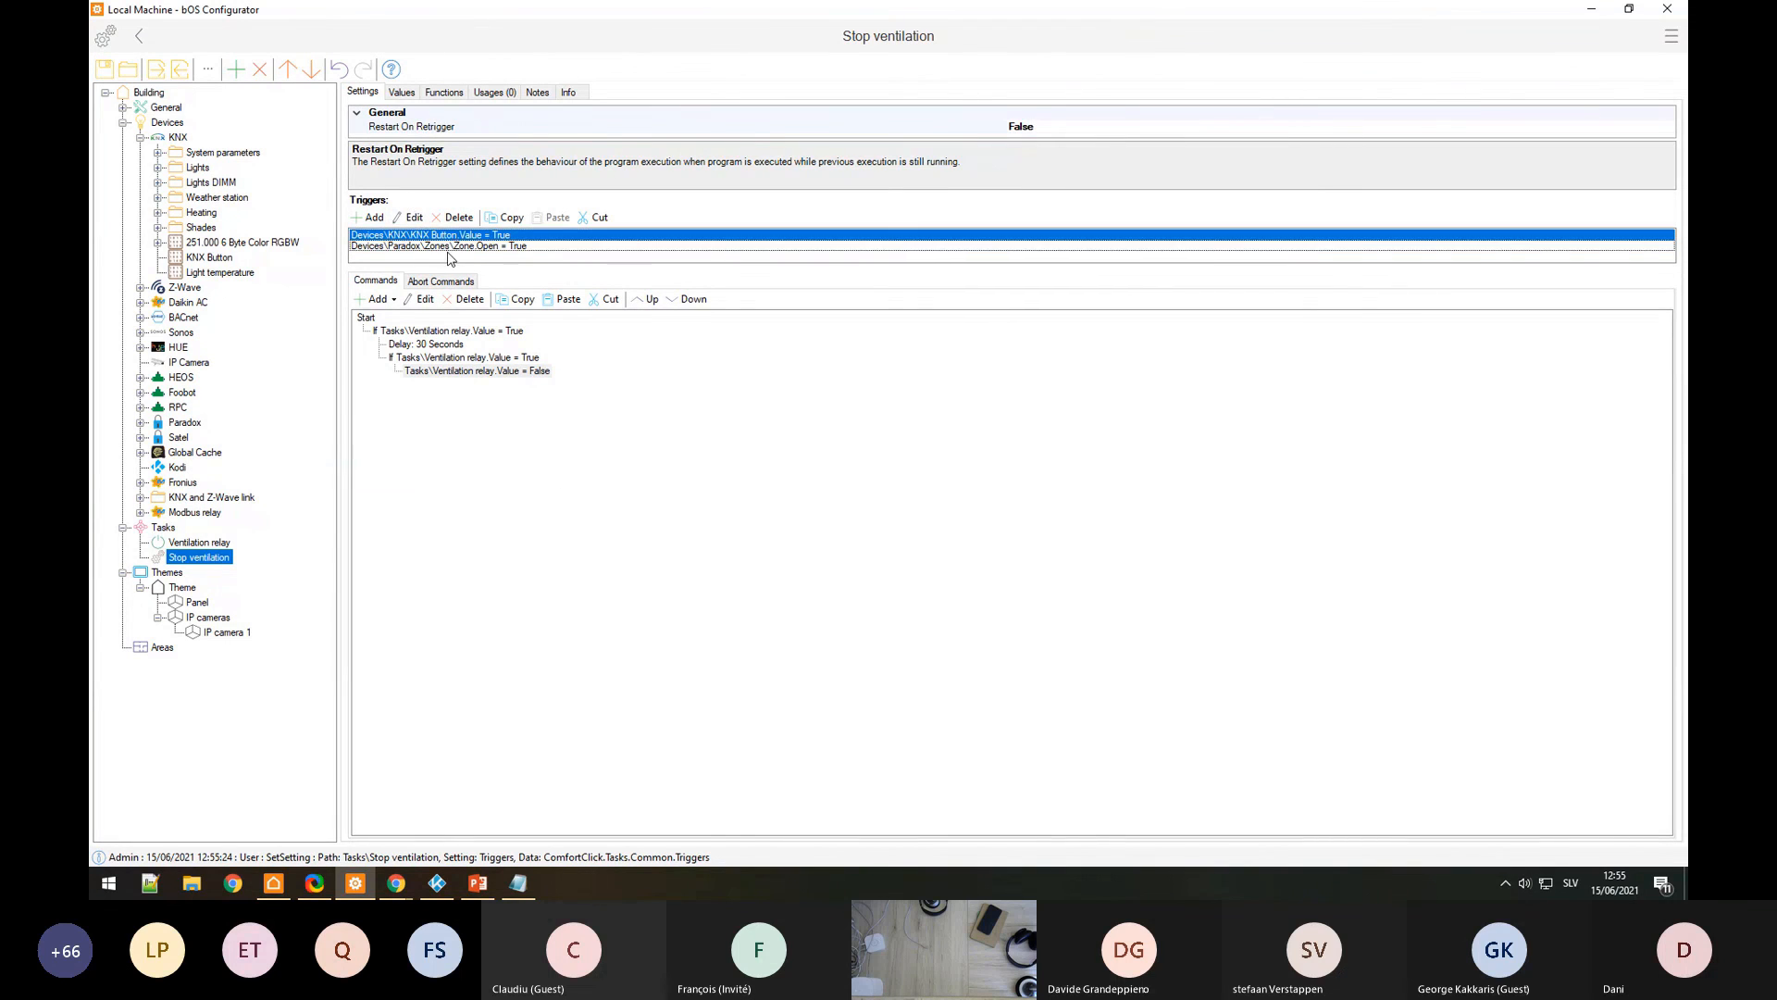
click(457, 248)
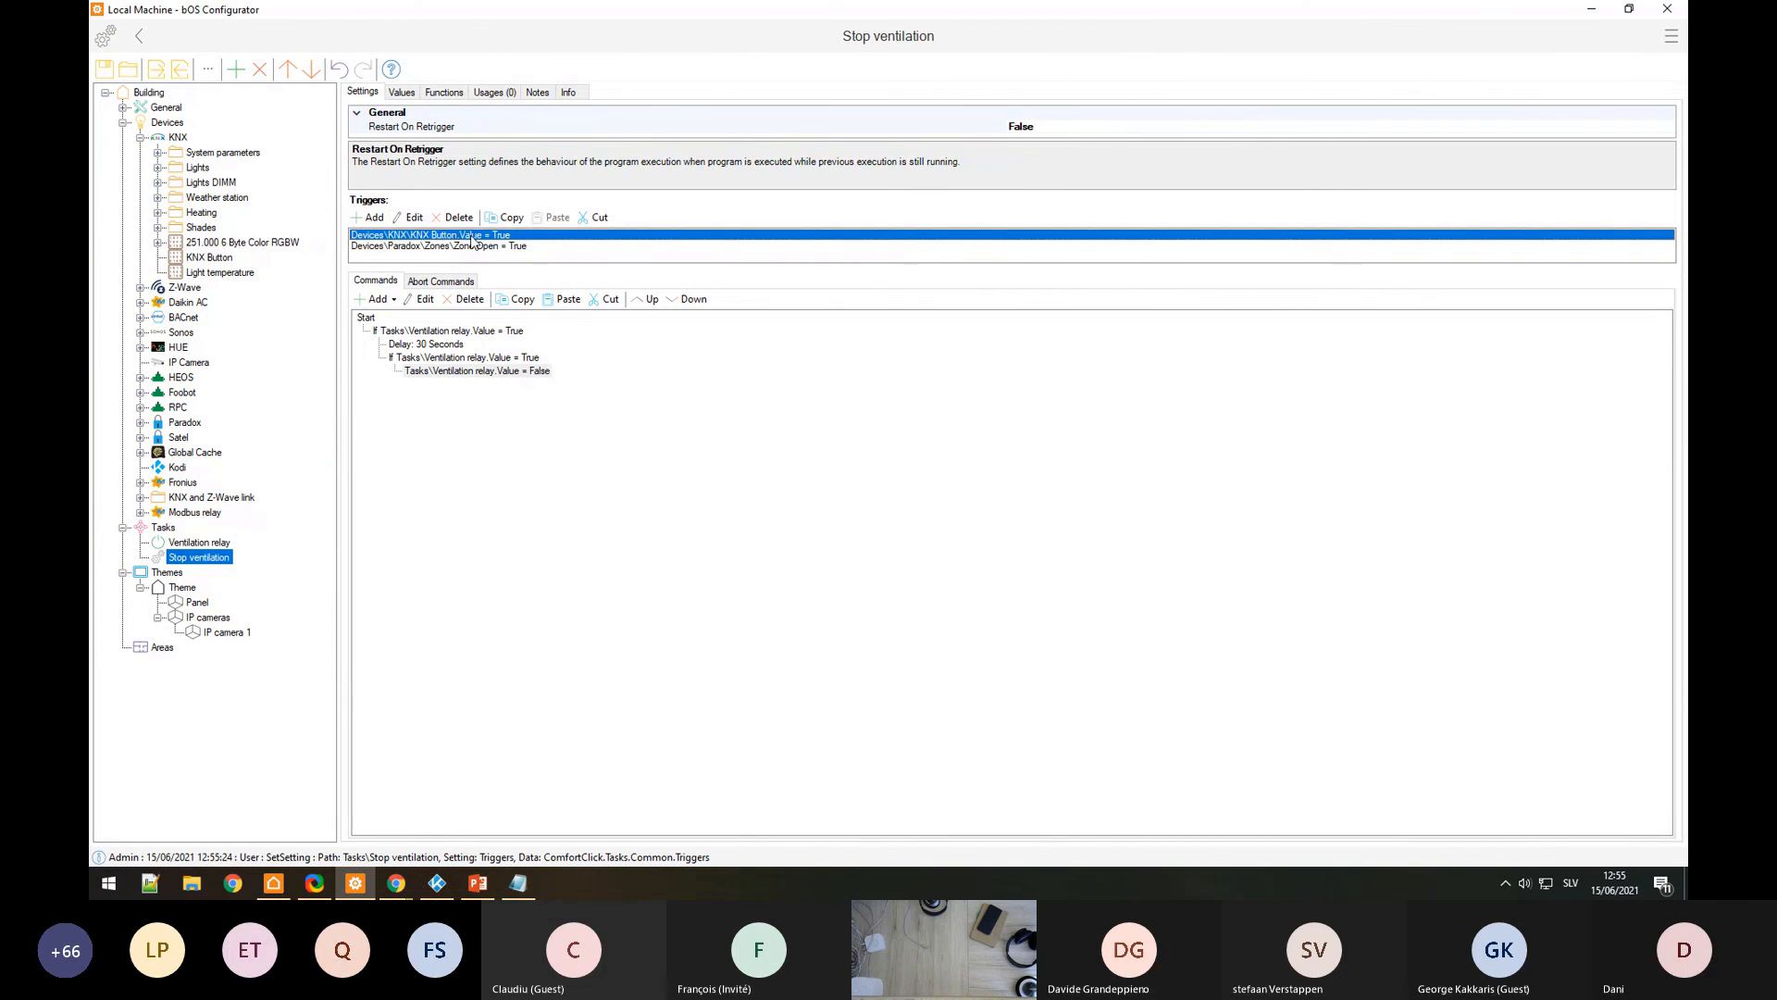
click(464, 344)
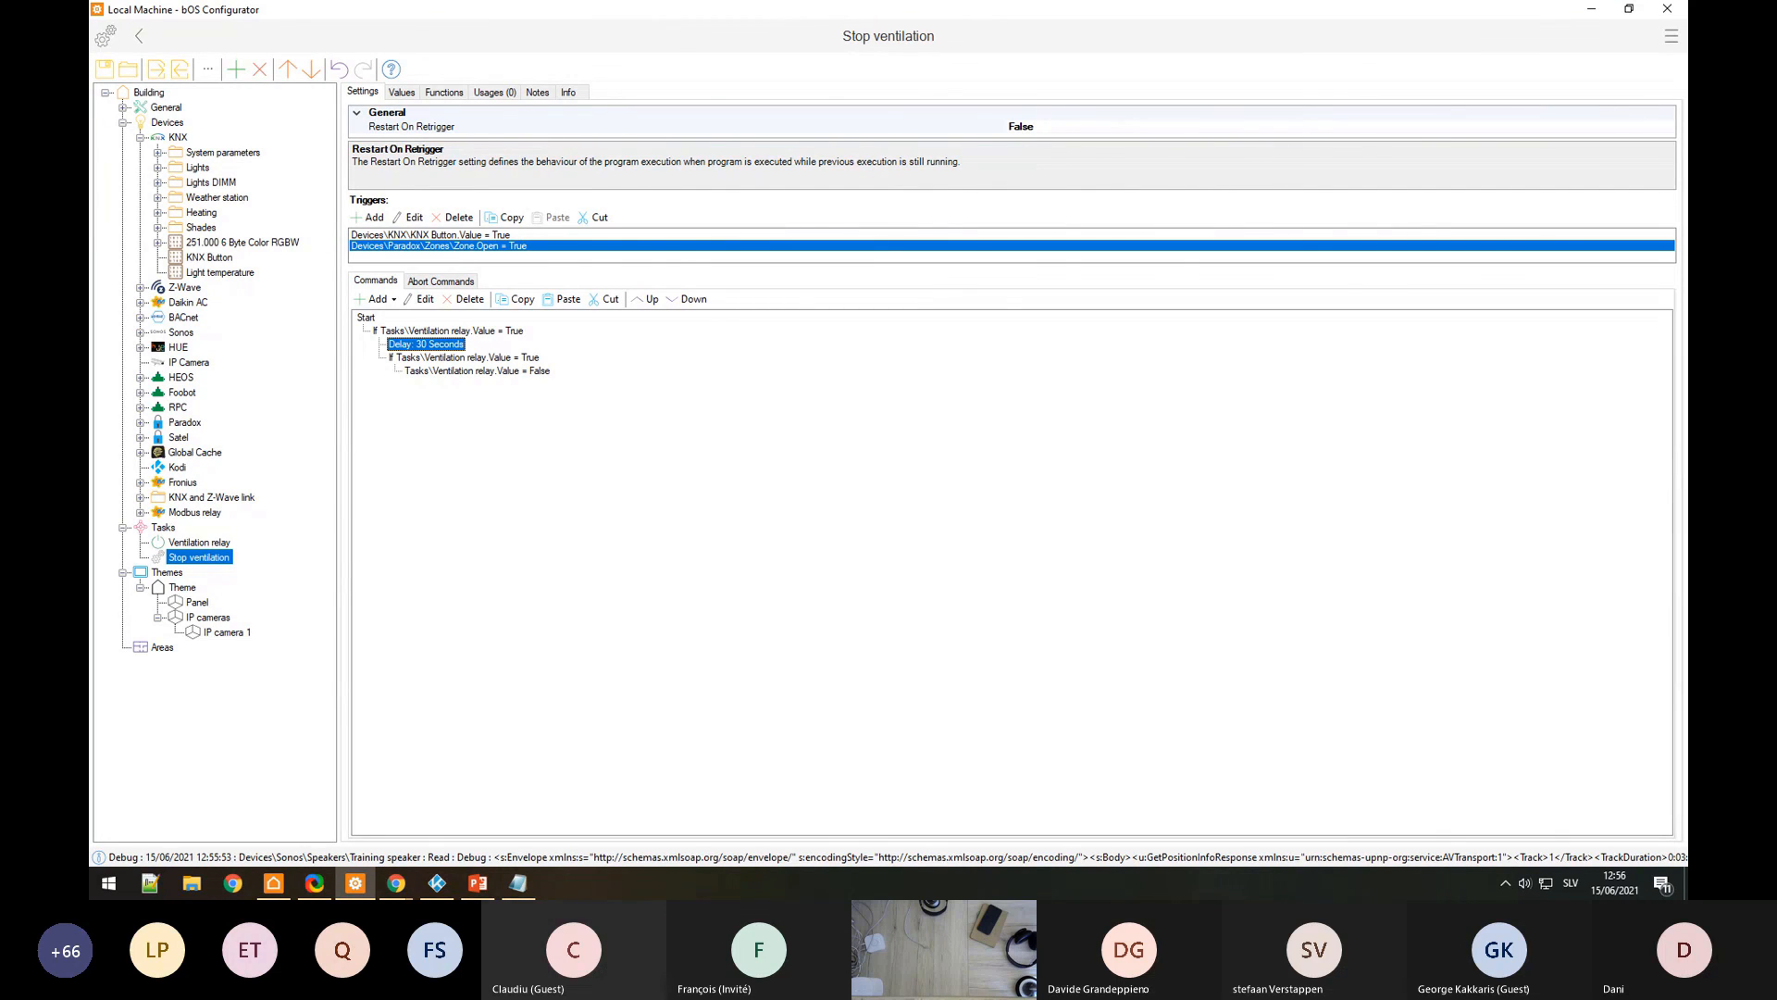
Step: Add an empty task of type Program under Tasks, then expand the Sonos device node
right_click(173, 528)
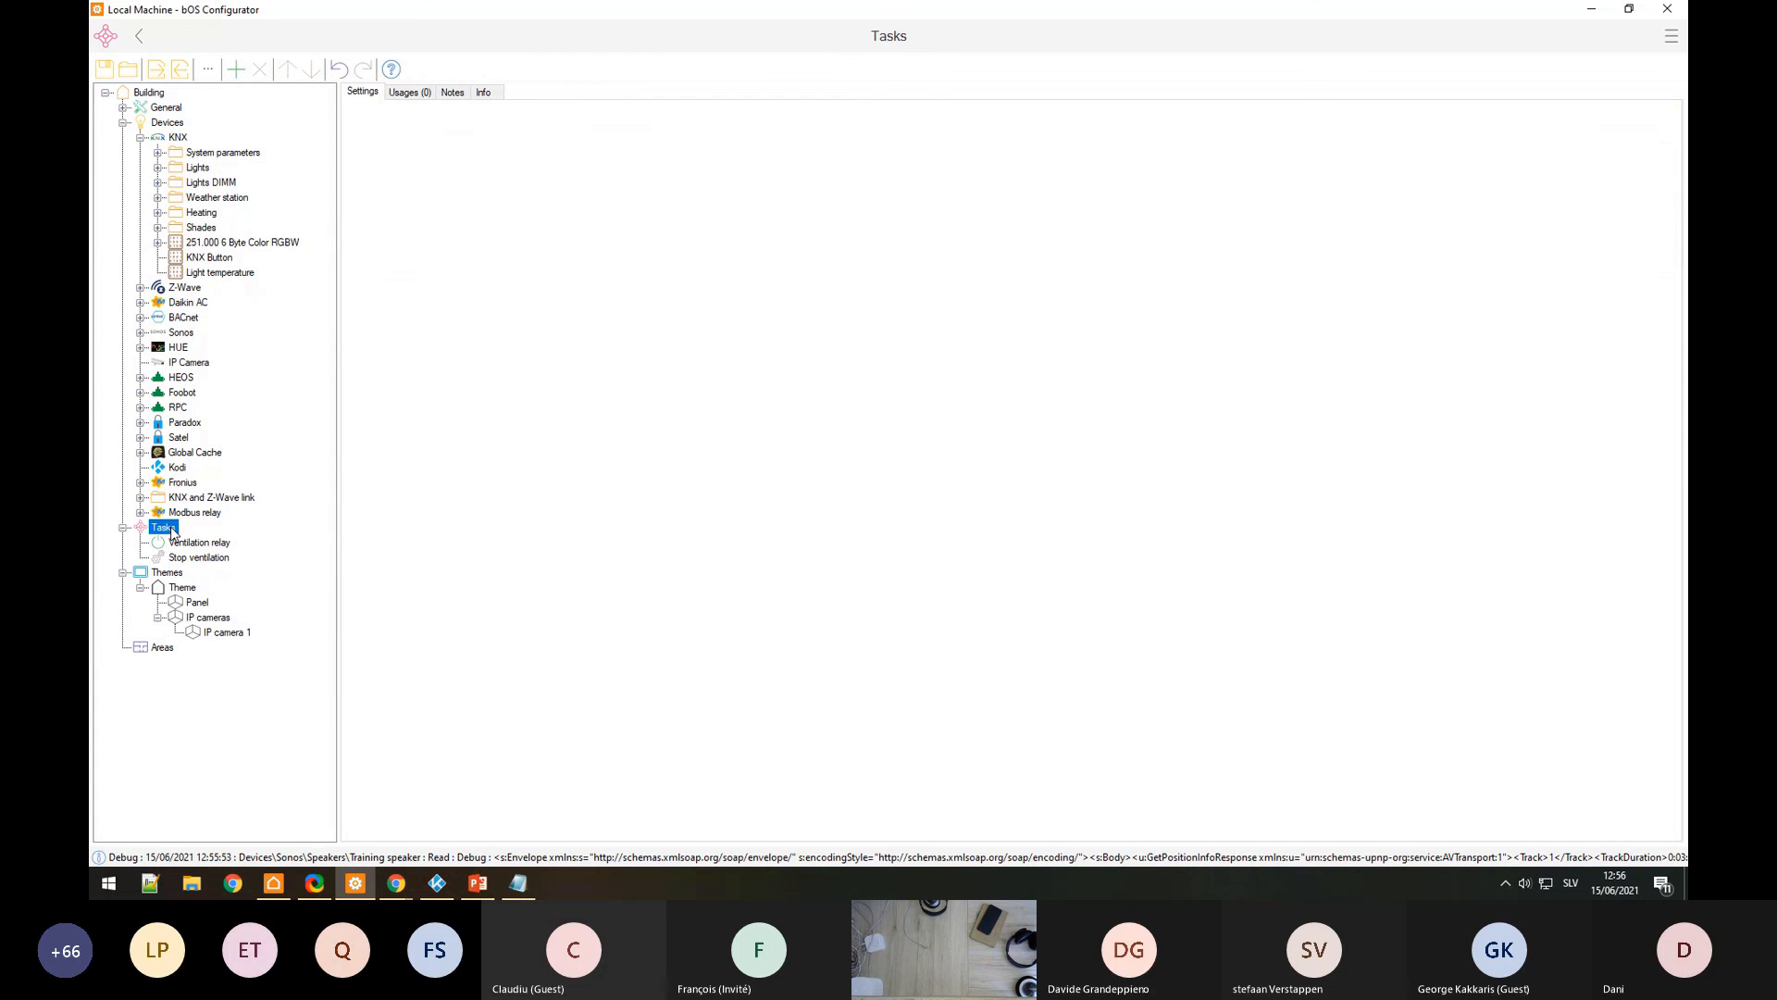
click(268, 498)
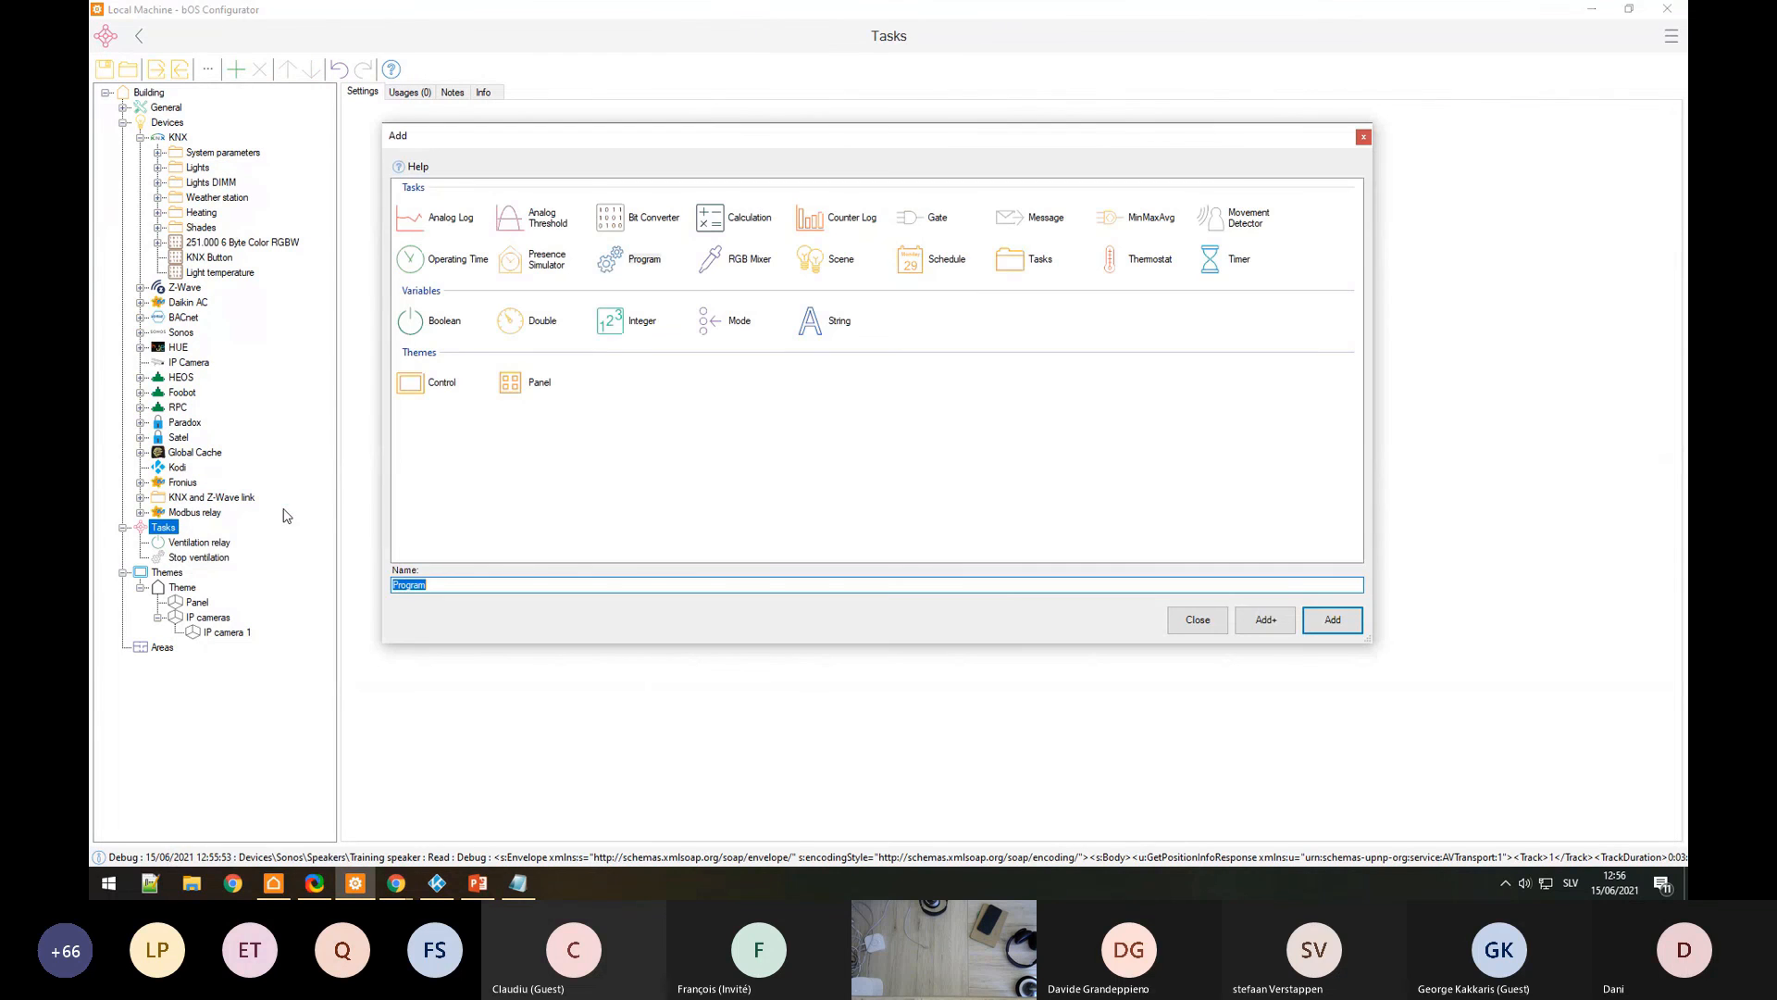
click(639, 260)
click(376, 277)
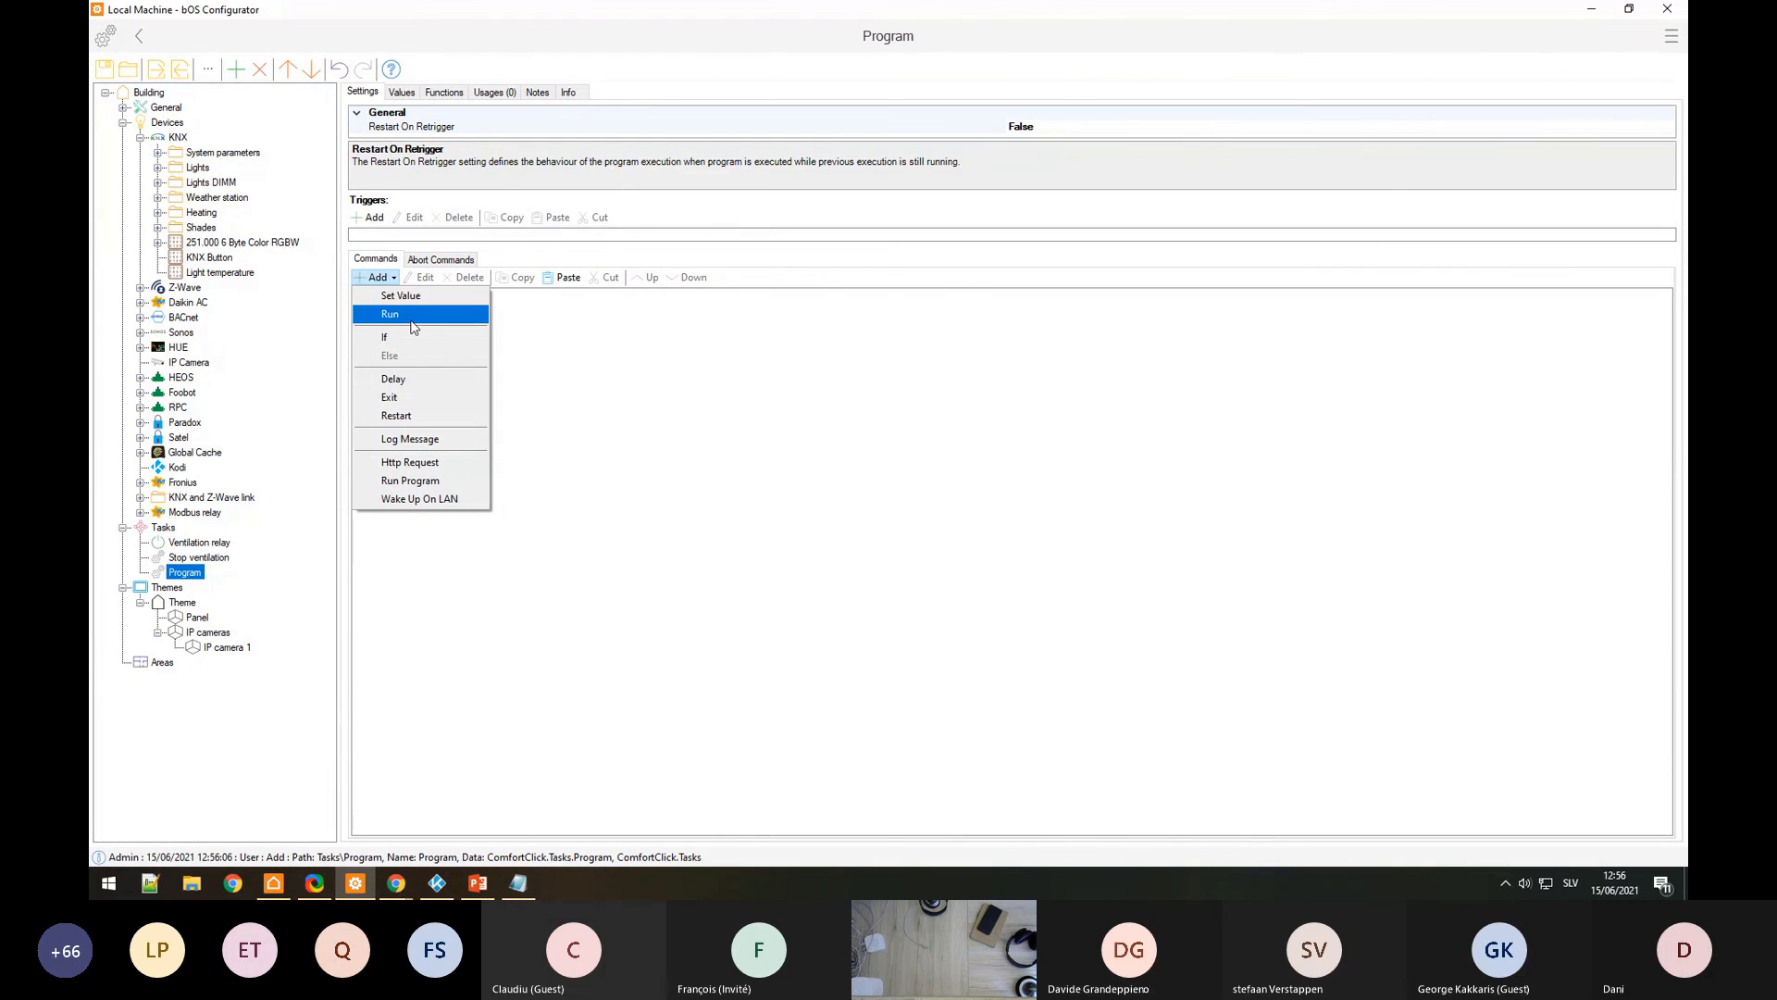
click(291, 341)
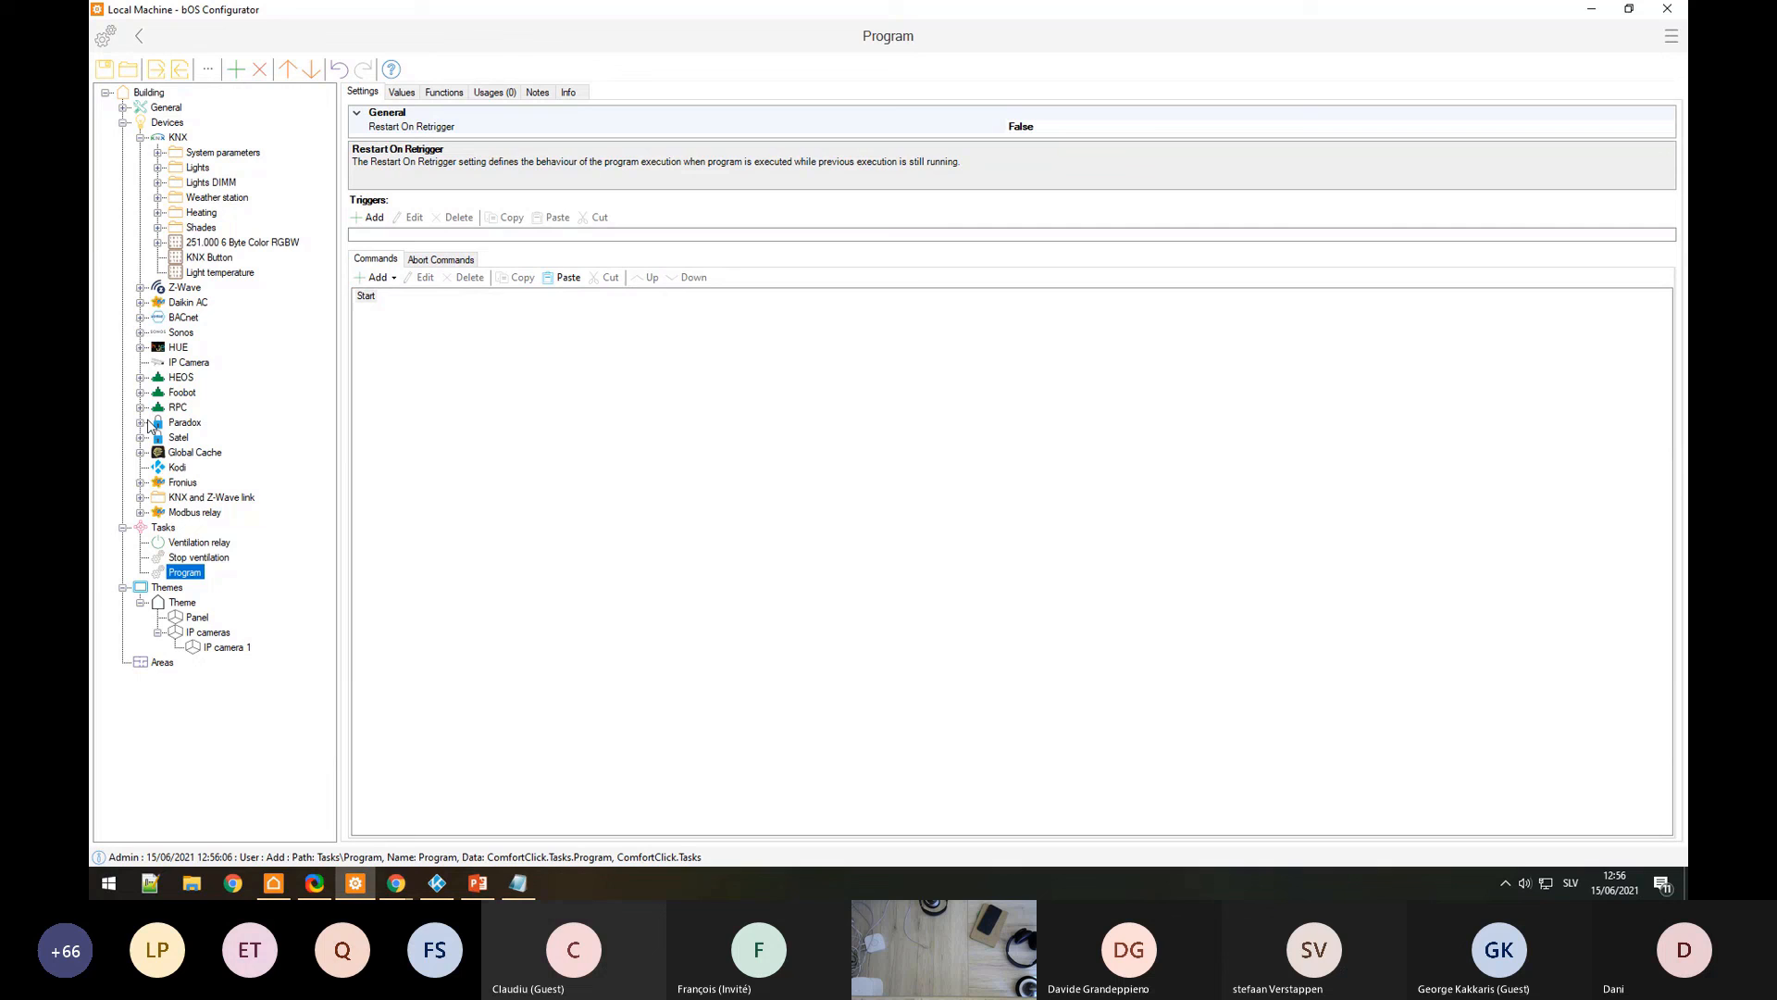
click(139, 332)
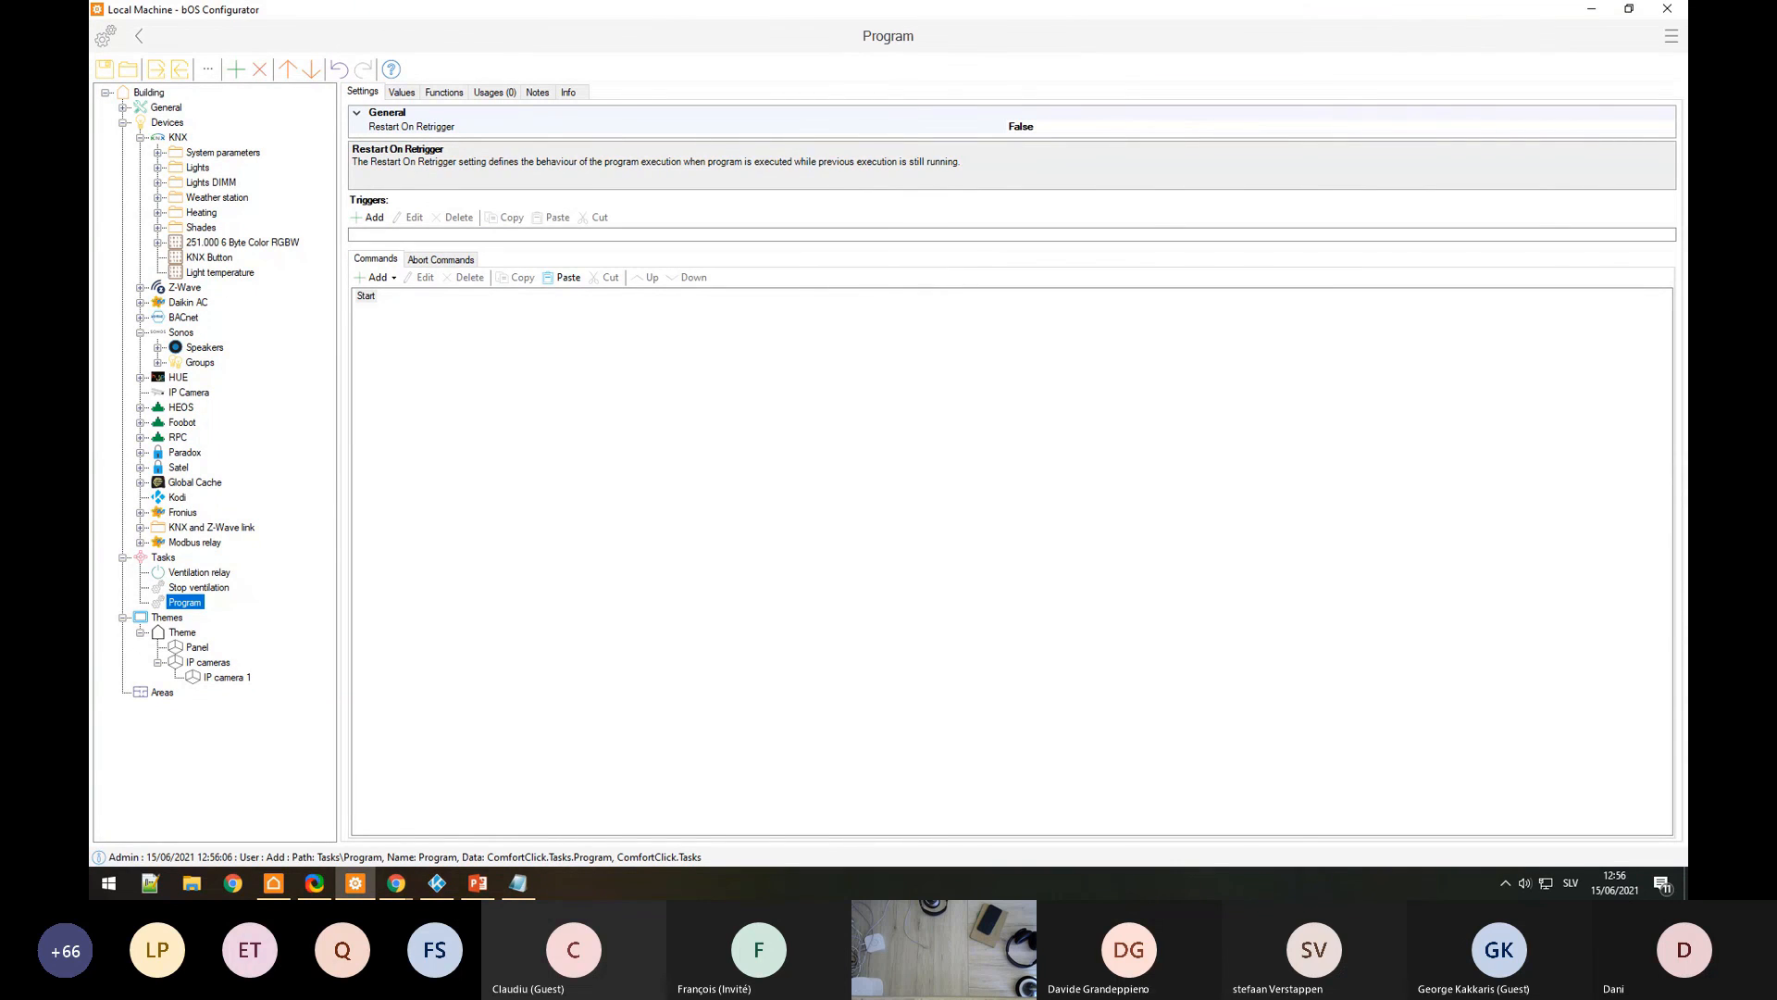
Step: Open the Values tab of the Speaker under Sonos > Speakers
click(157, 347)
click(218, 362)
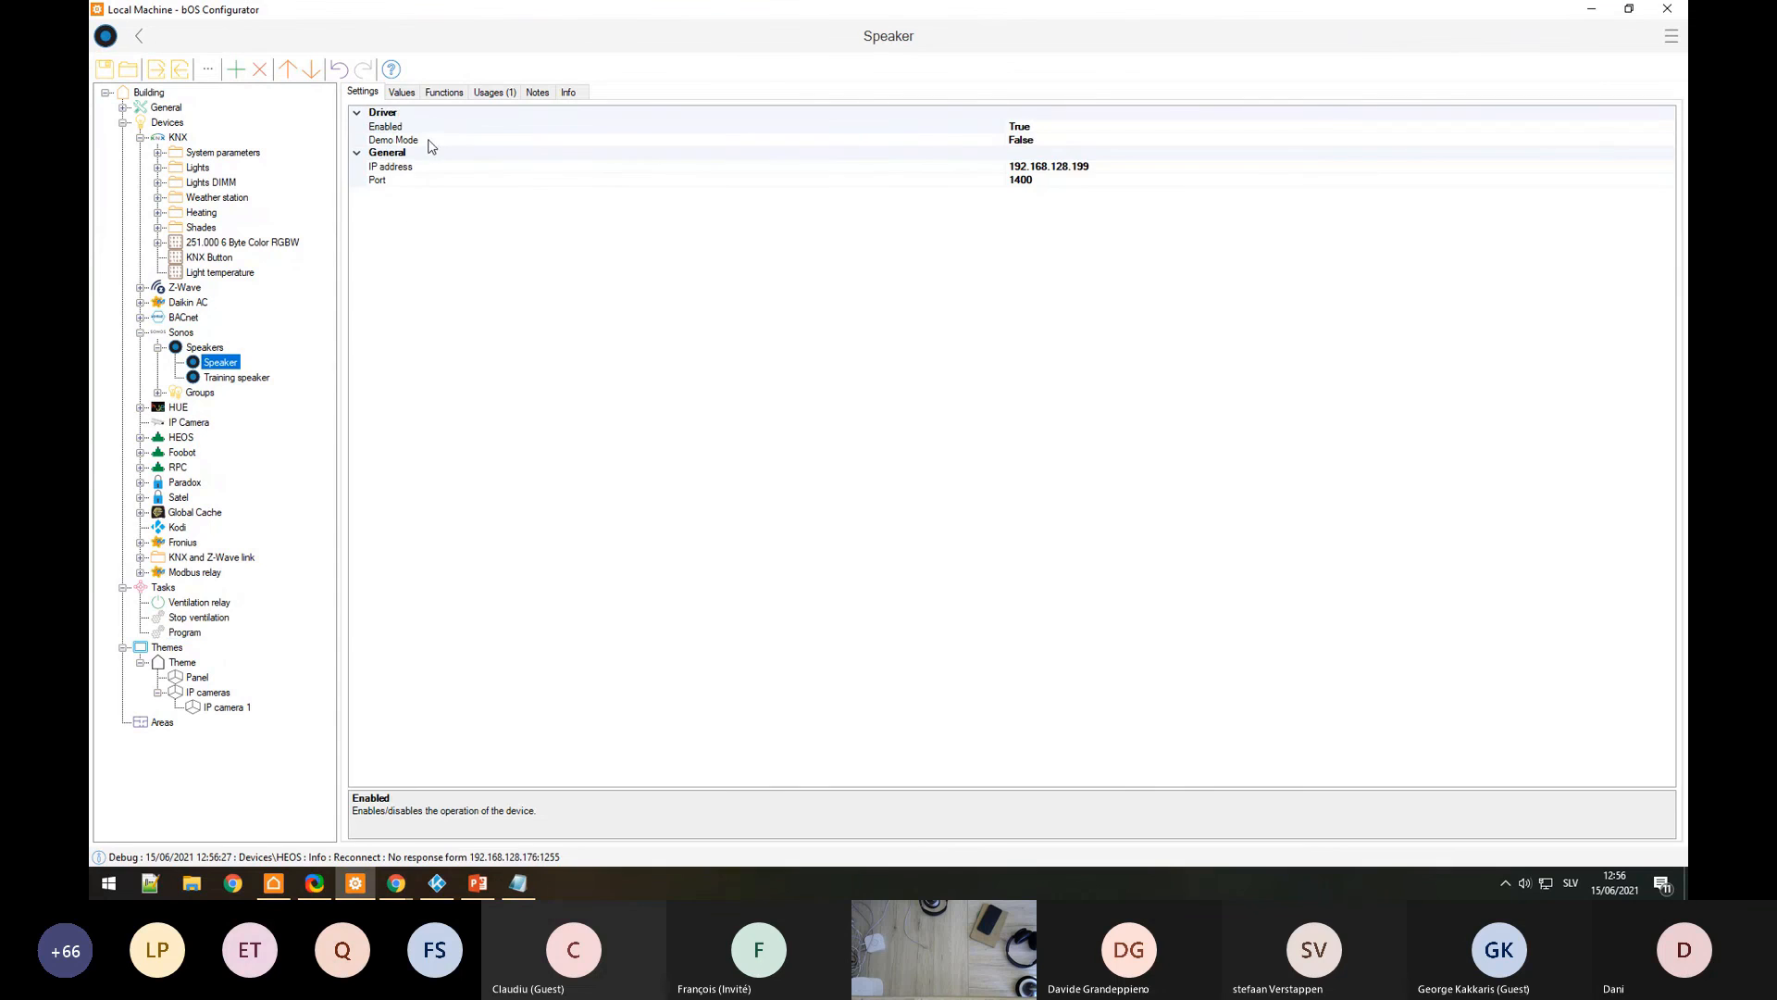
click(413, 95)
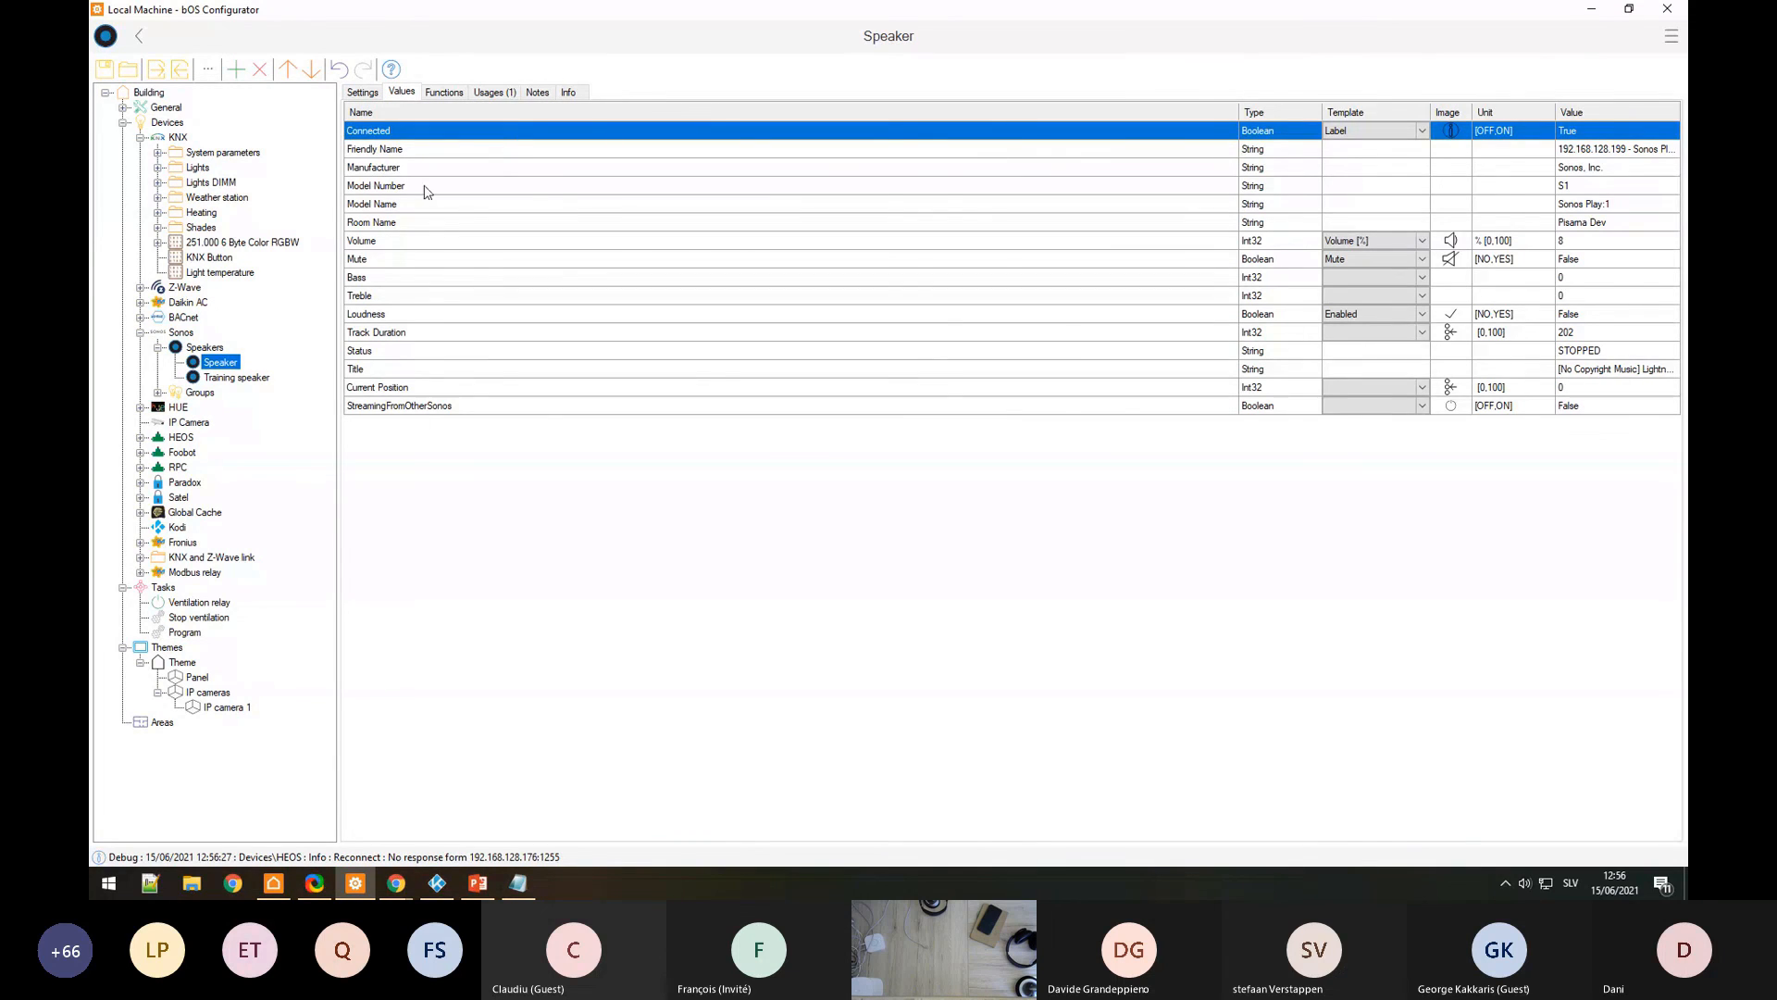
click(186, 633)
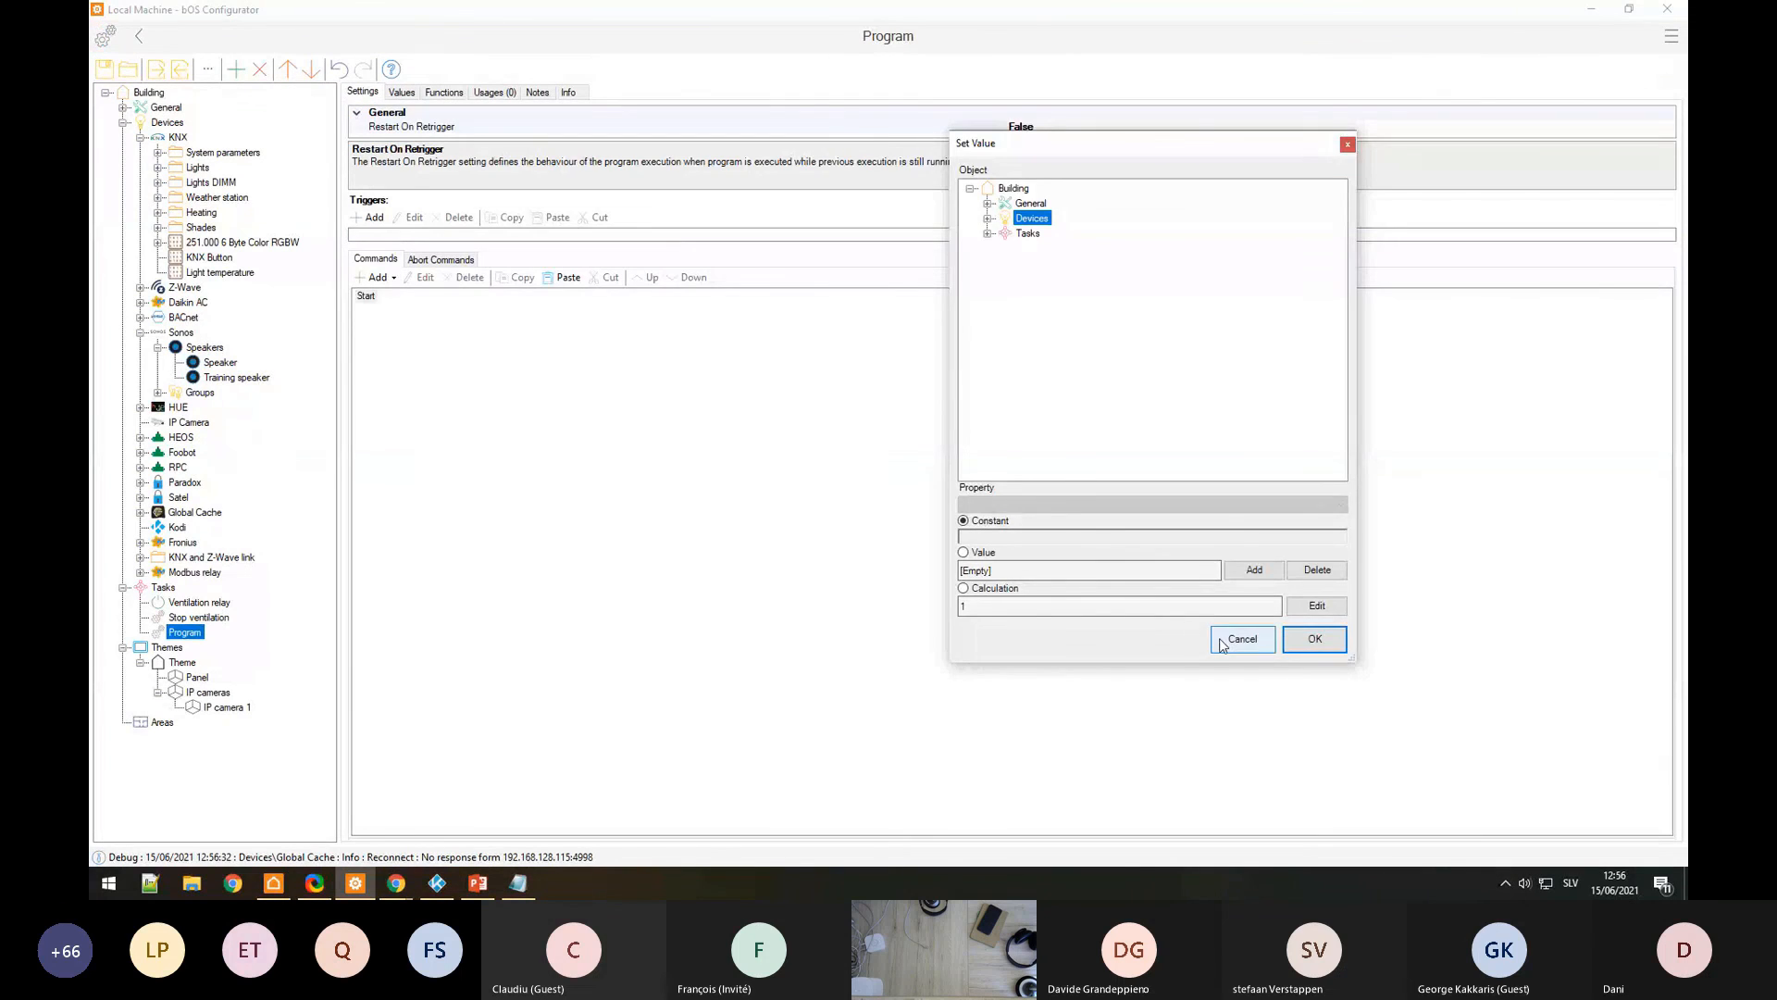
click(1224, 637)
click(220, 363)
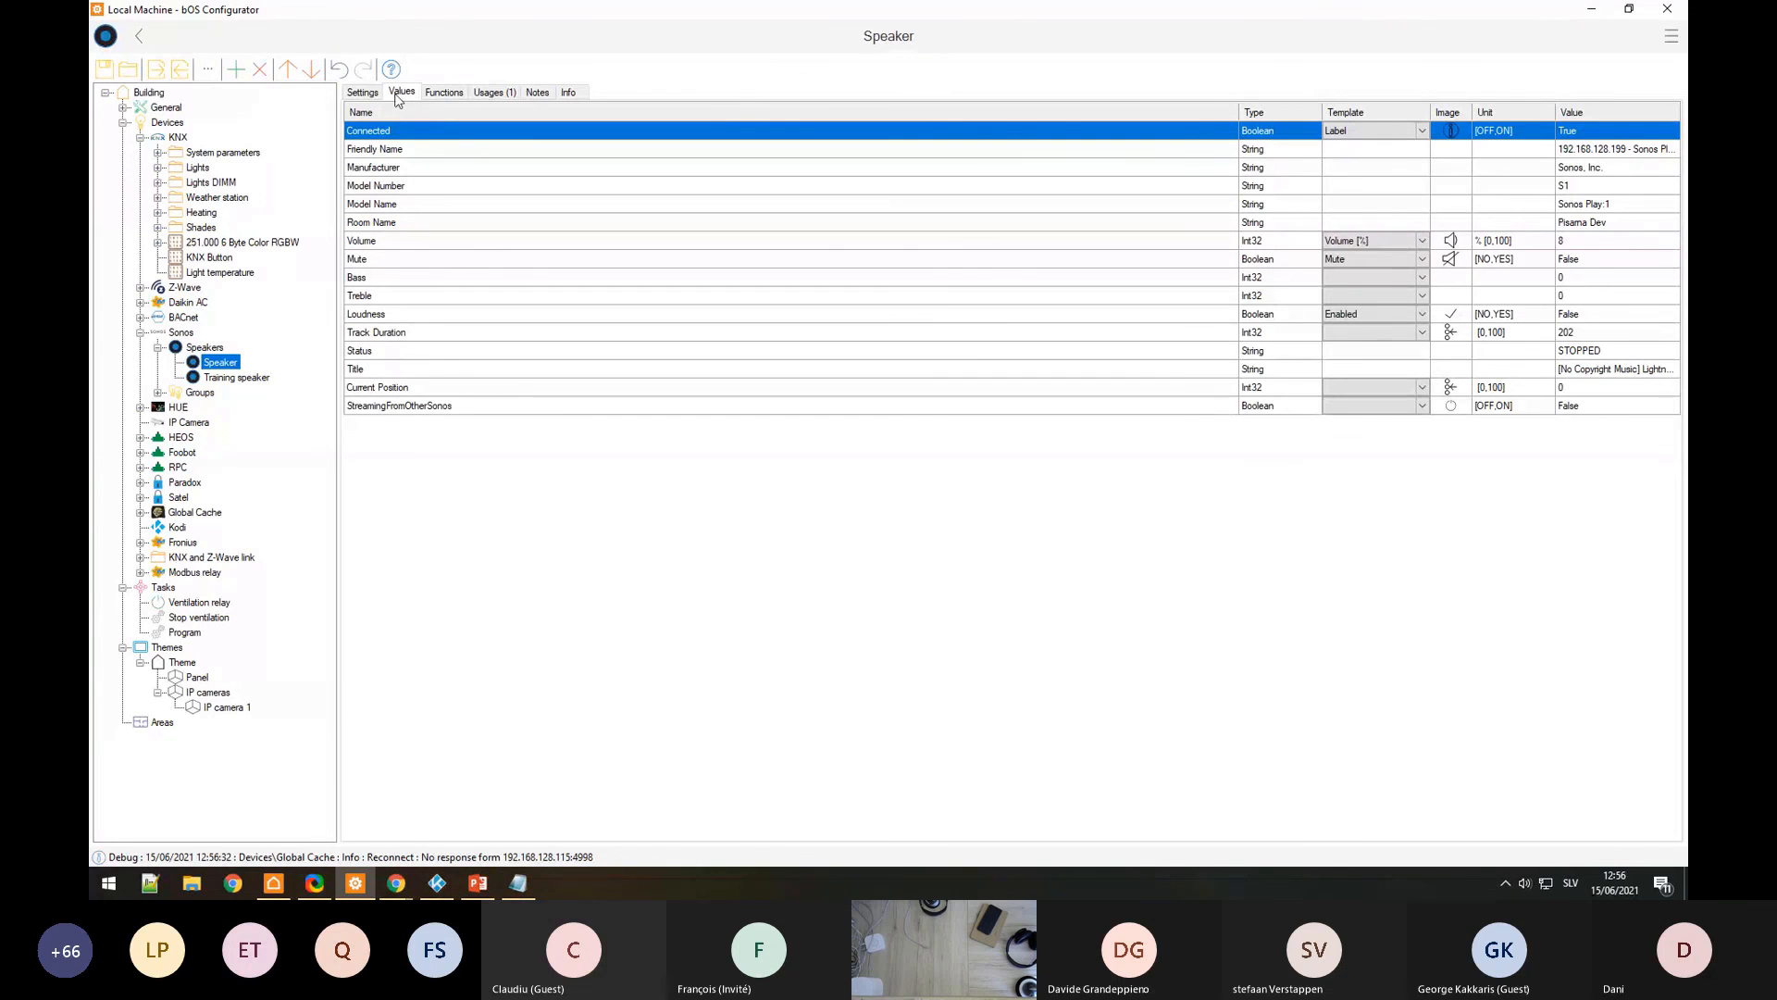
Step: Inspect the speaker's Title, Friendly Name, Connected, Mute, Volume, Bass, Treble and Loudness values
shift+click(425, 405)
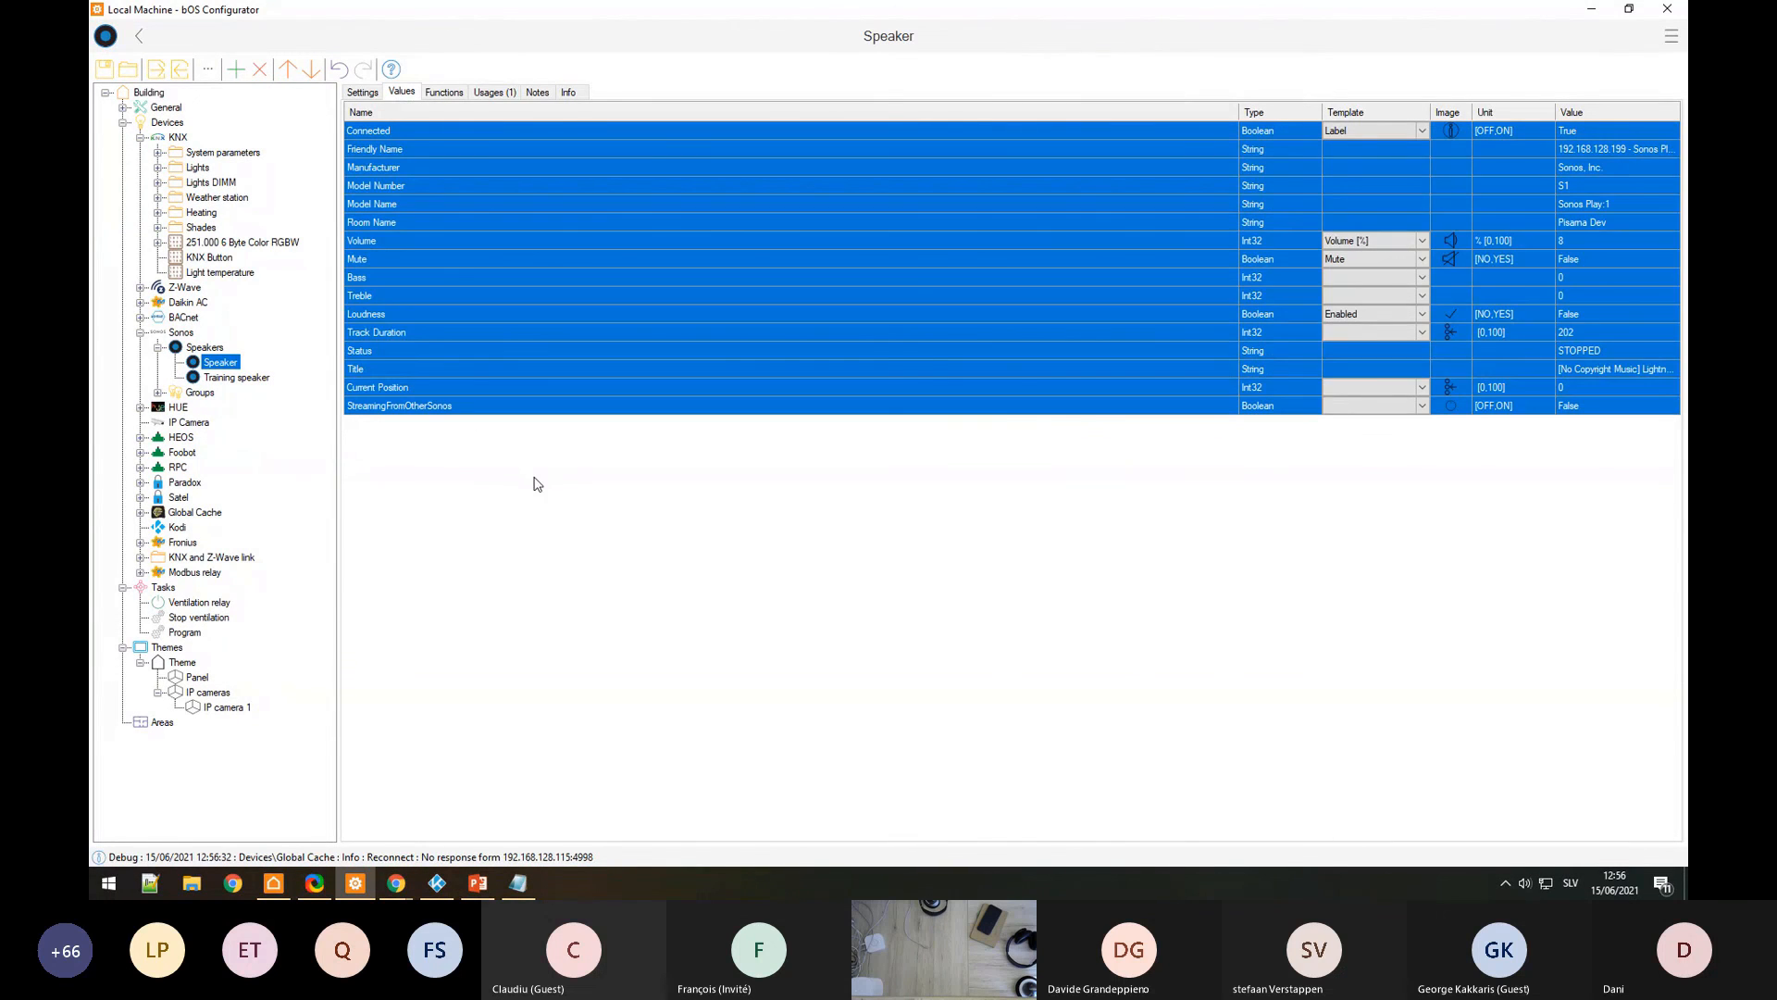
click(849, 370)
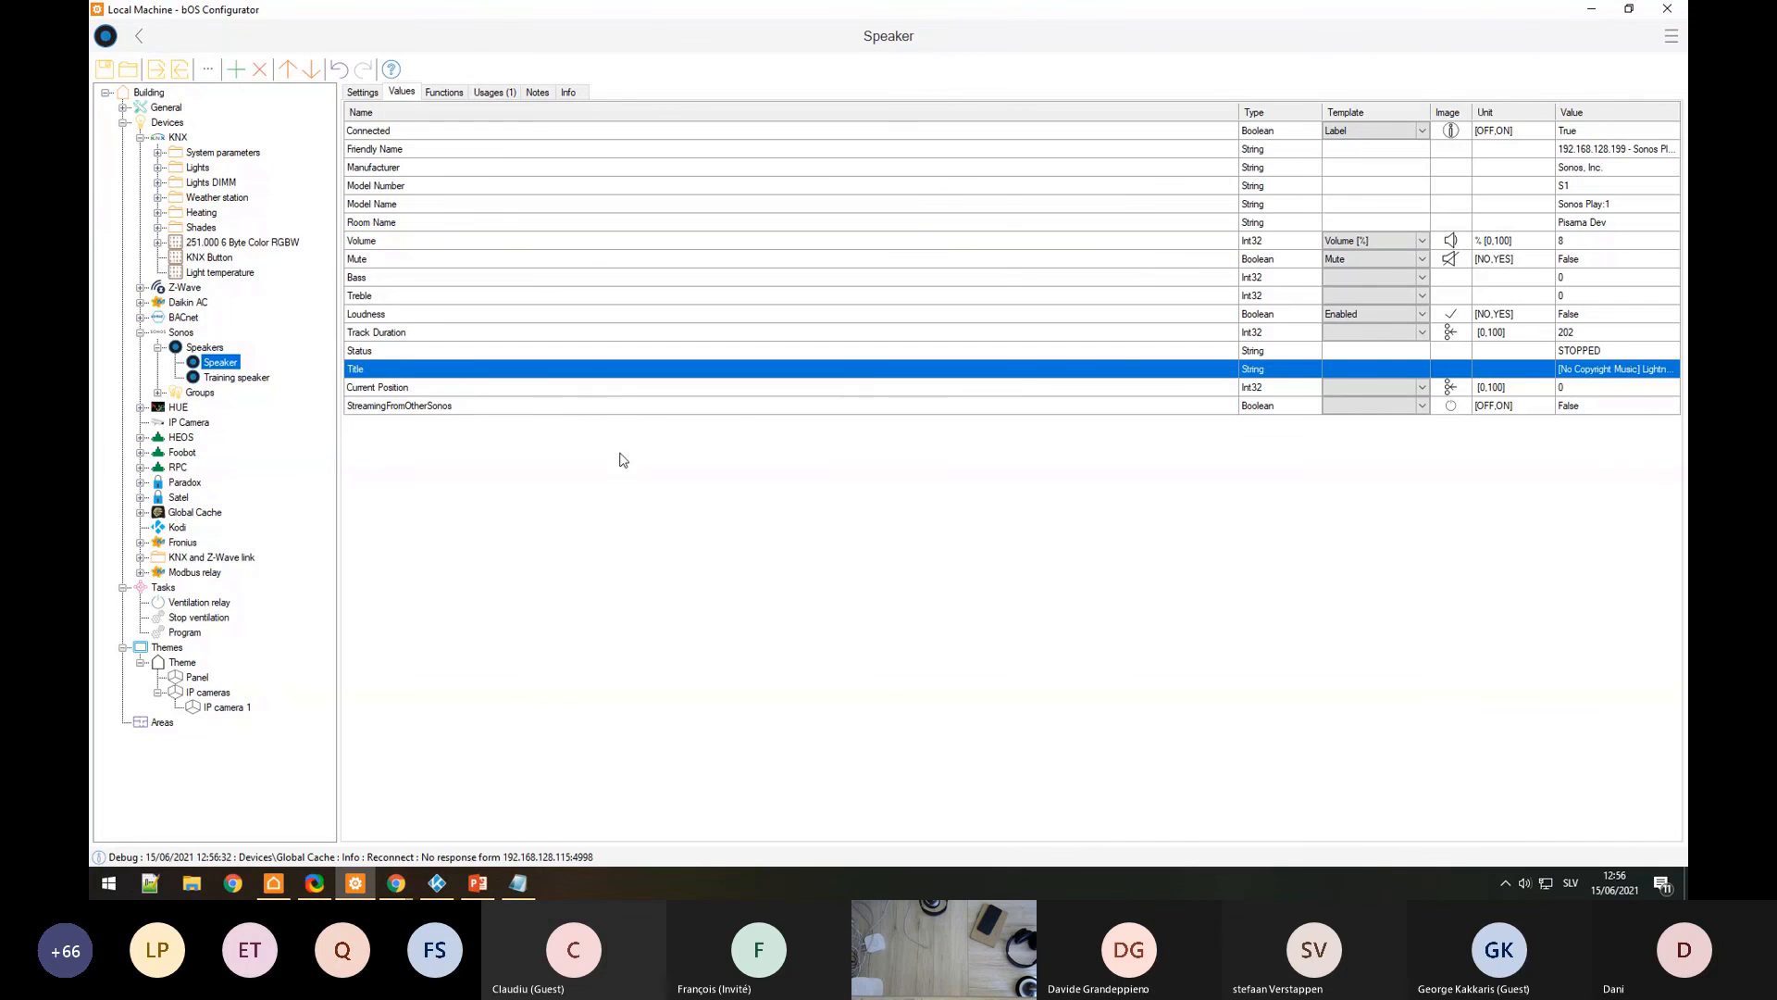
click(1139, 152)
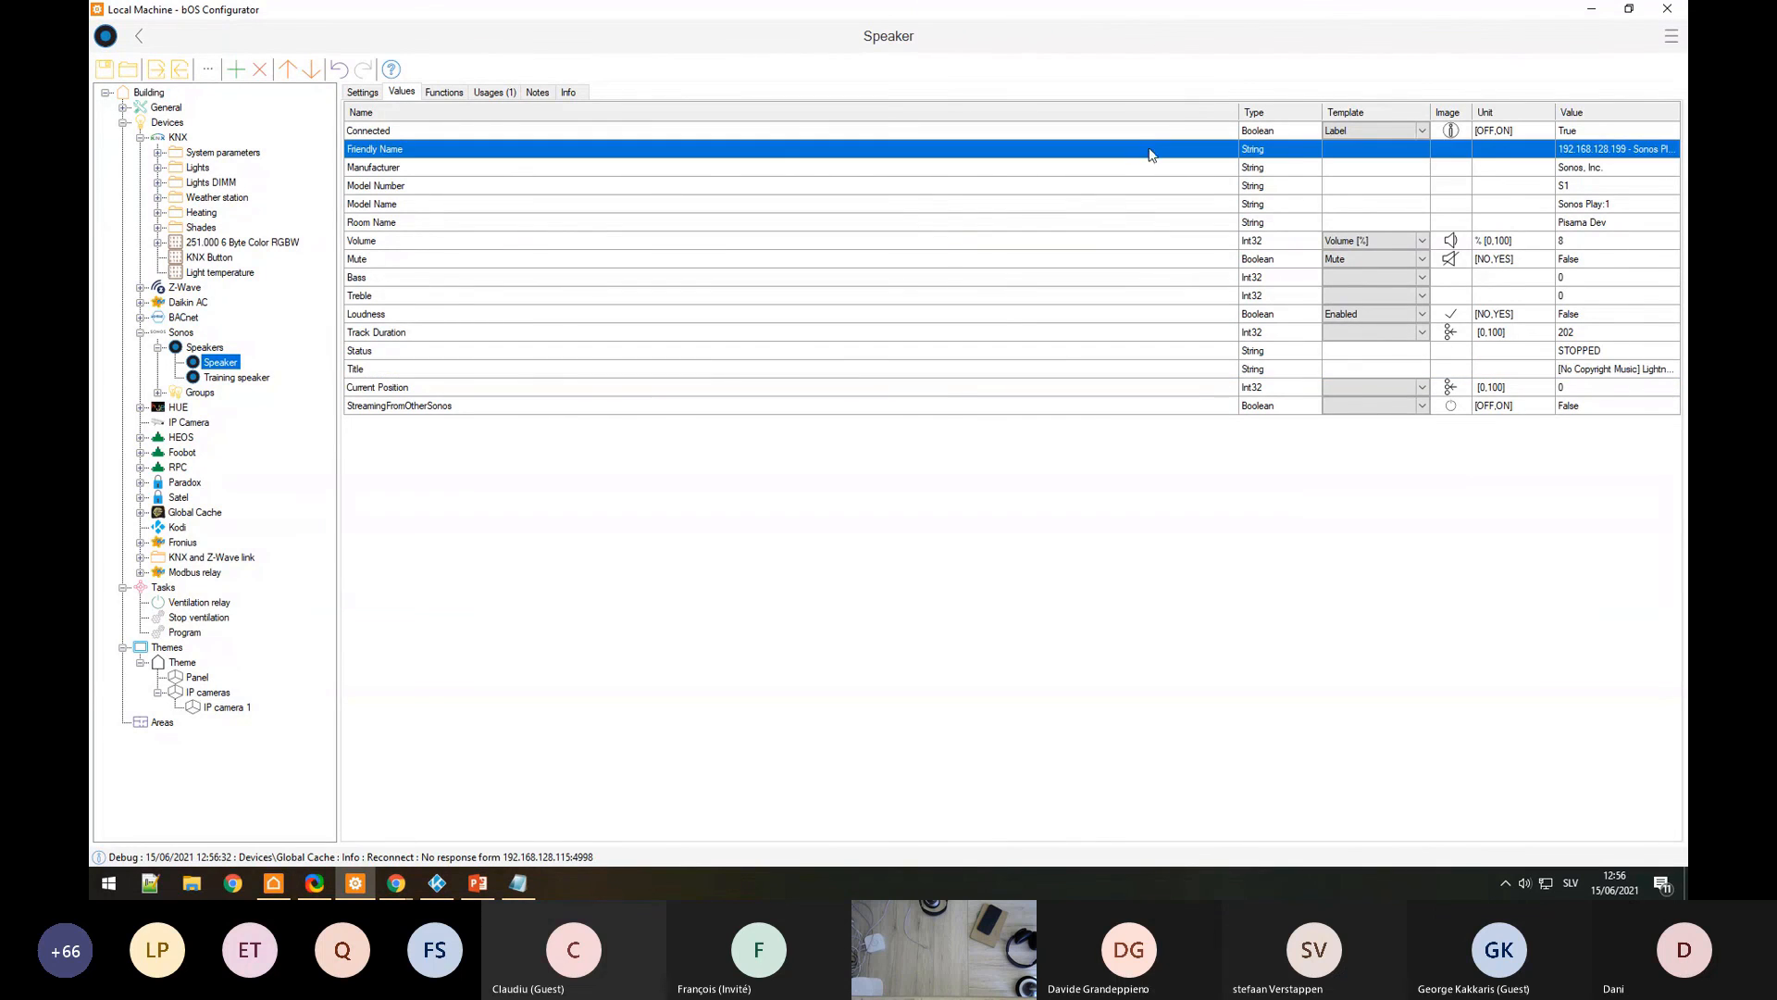
click(1153, 136)
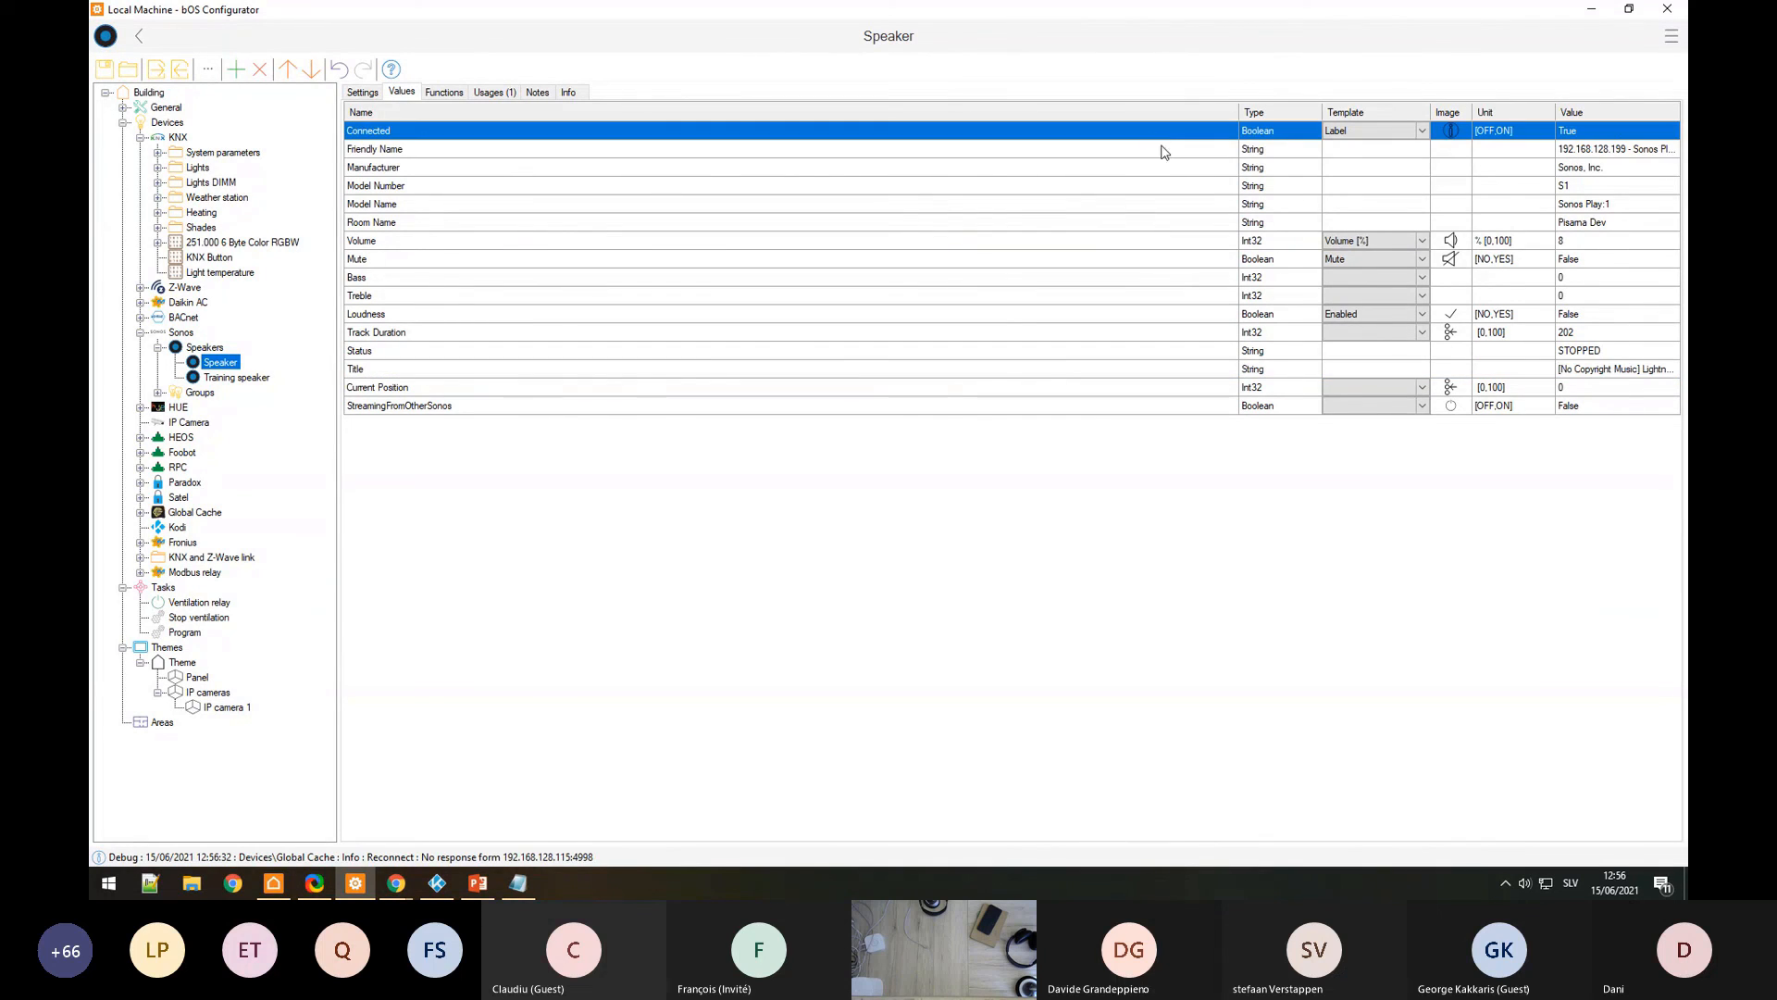
click(1074, 262)
click(760, 245)
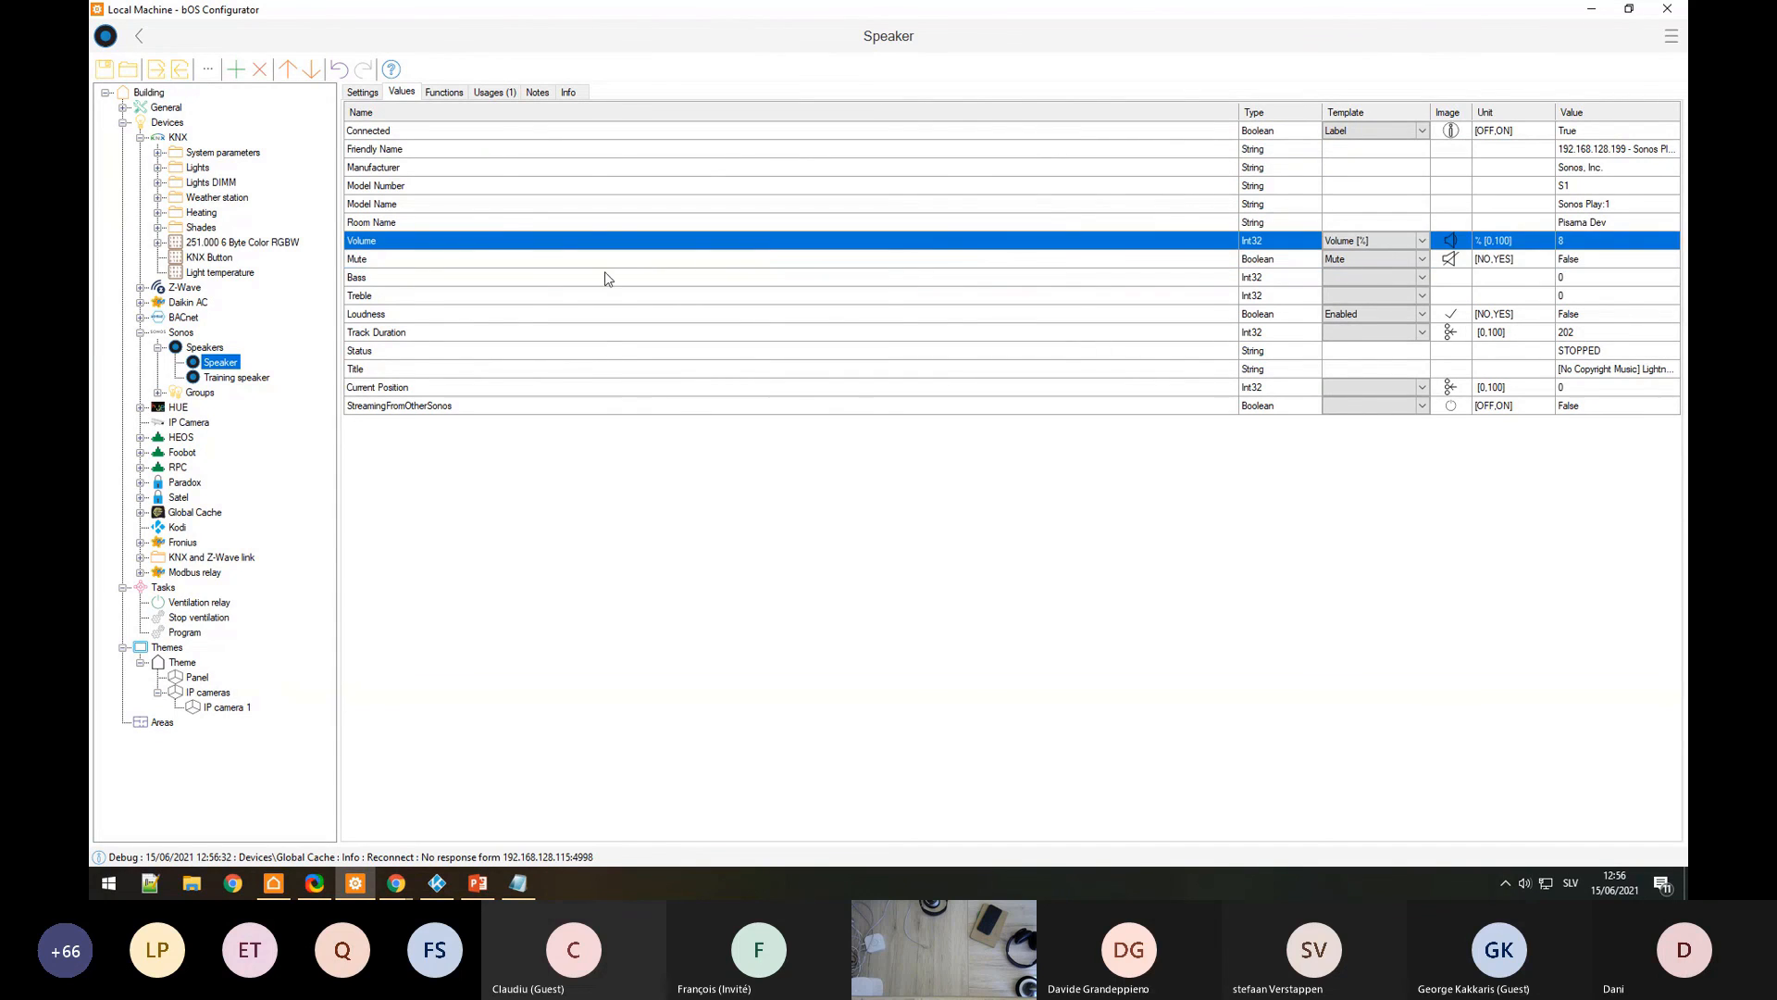
click(589, 277)
click(423, 262)
click(398, 280)
click(401, 297)
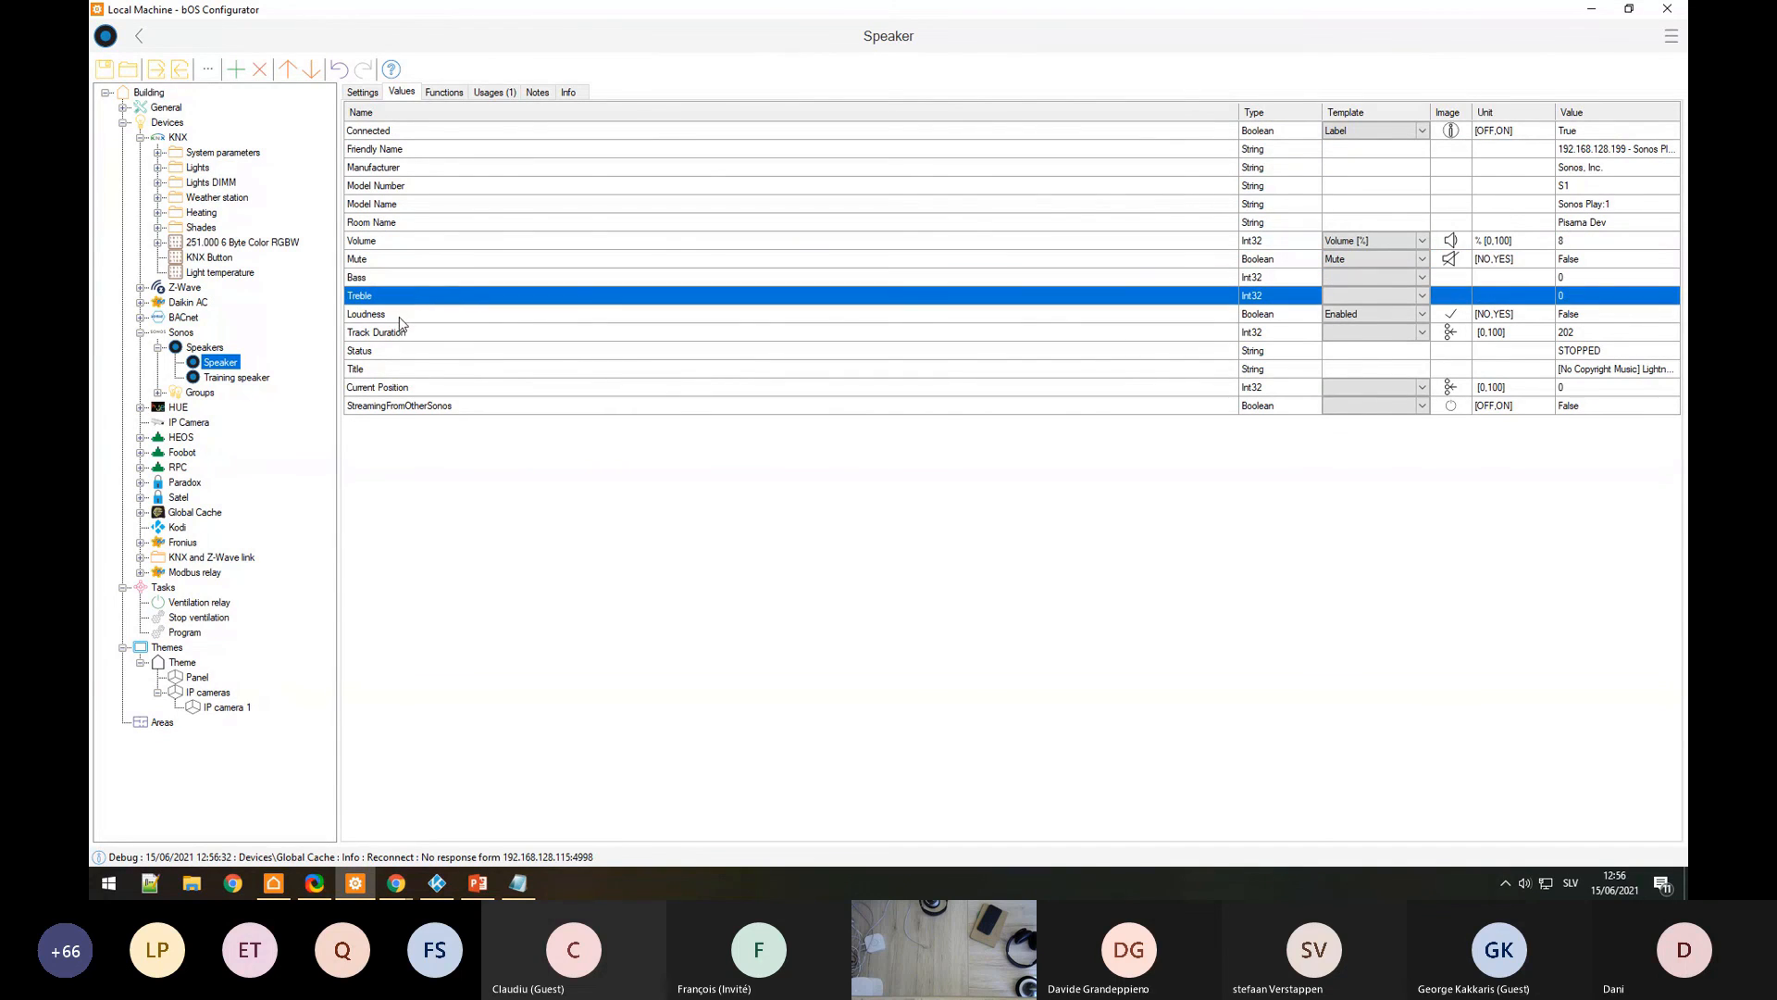
click(405, 319)
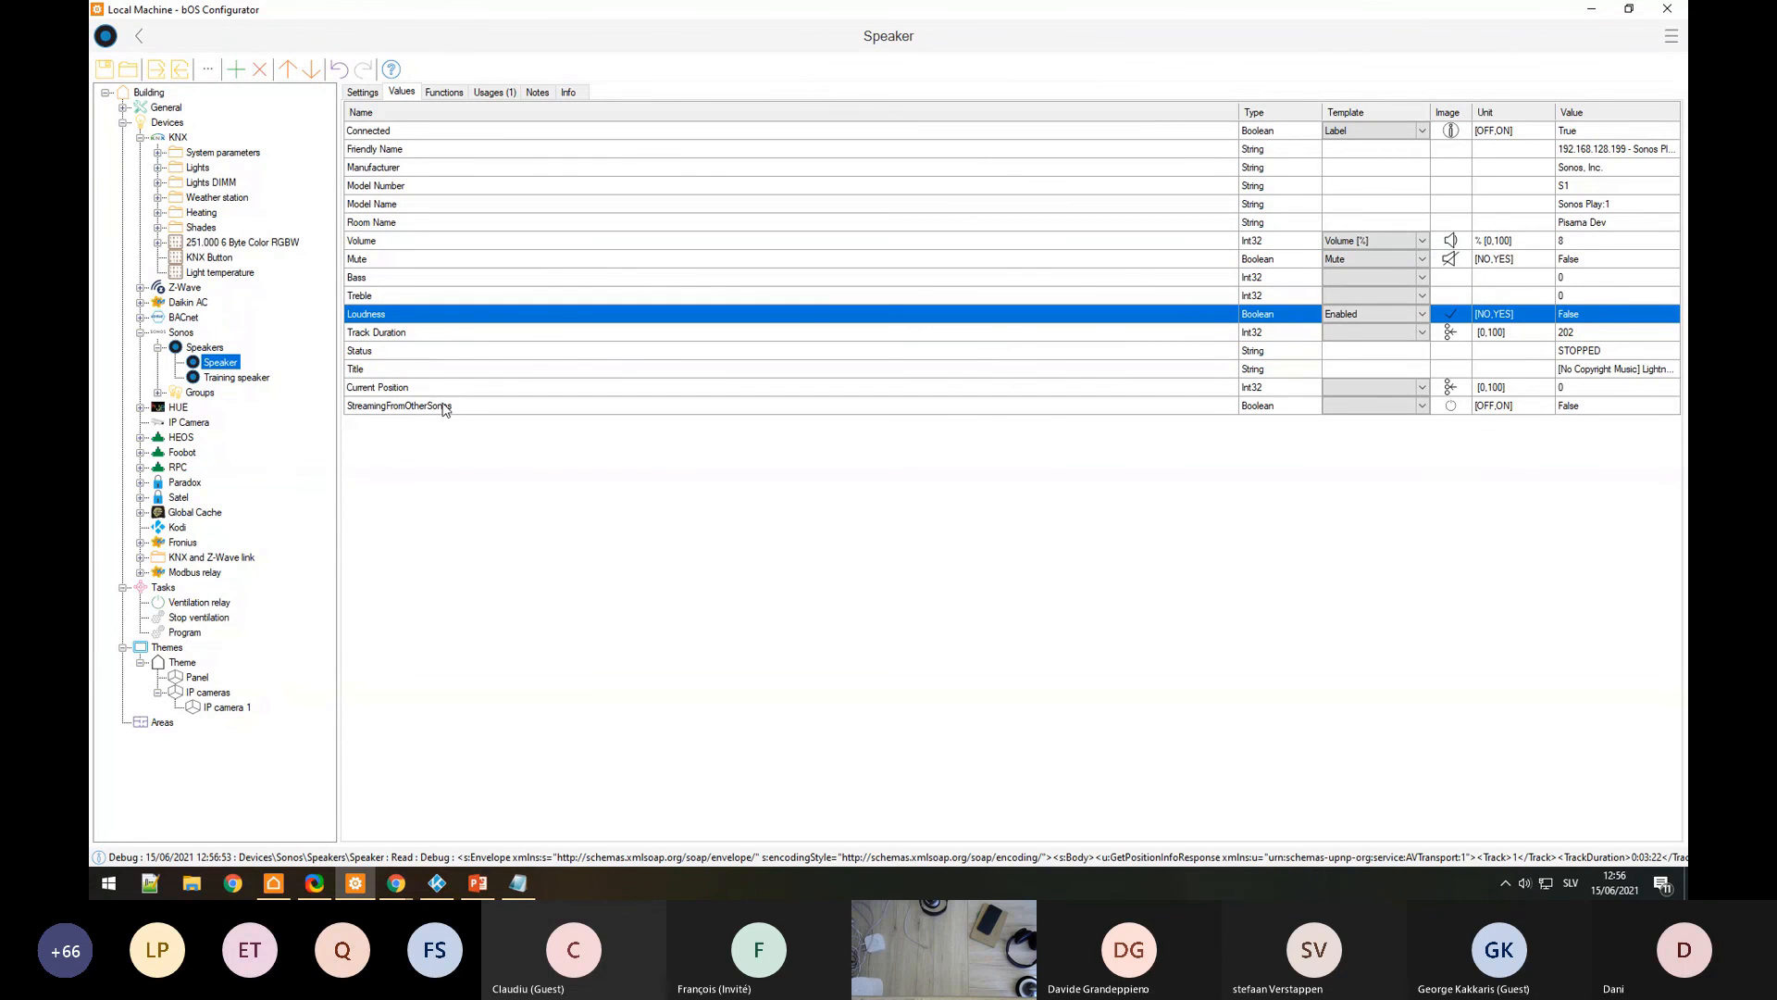
Step: Open the Current Position, StreamingFromOtherSonos and Connected values for editing
click(893, 386)
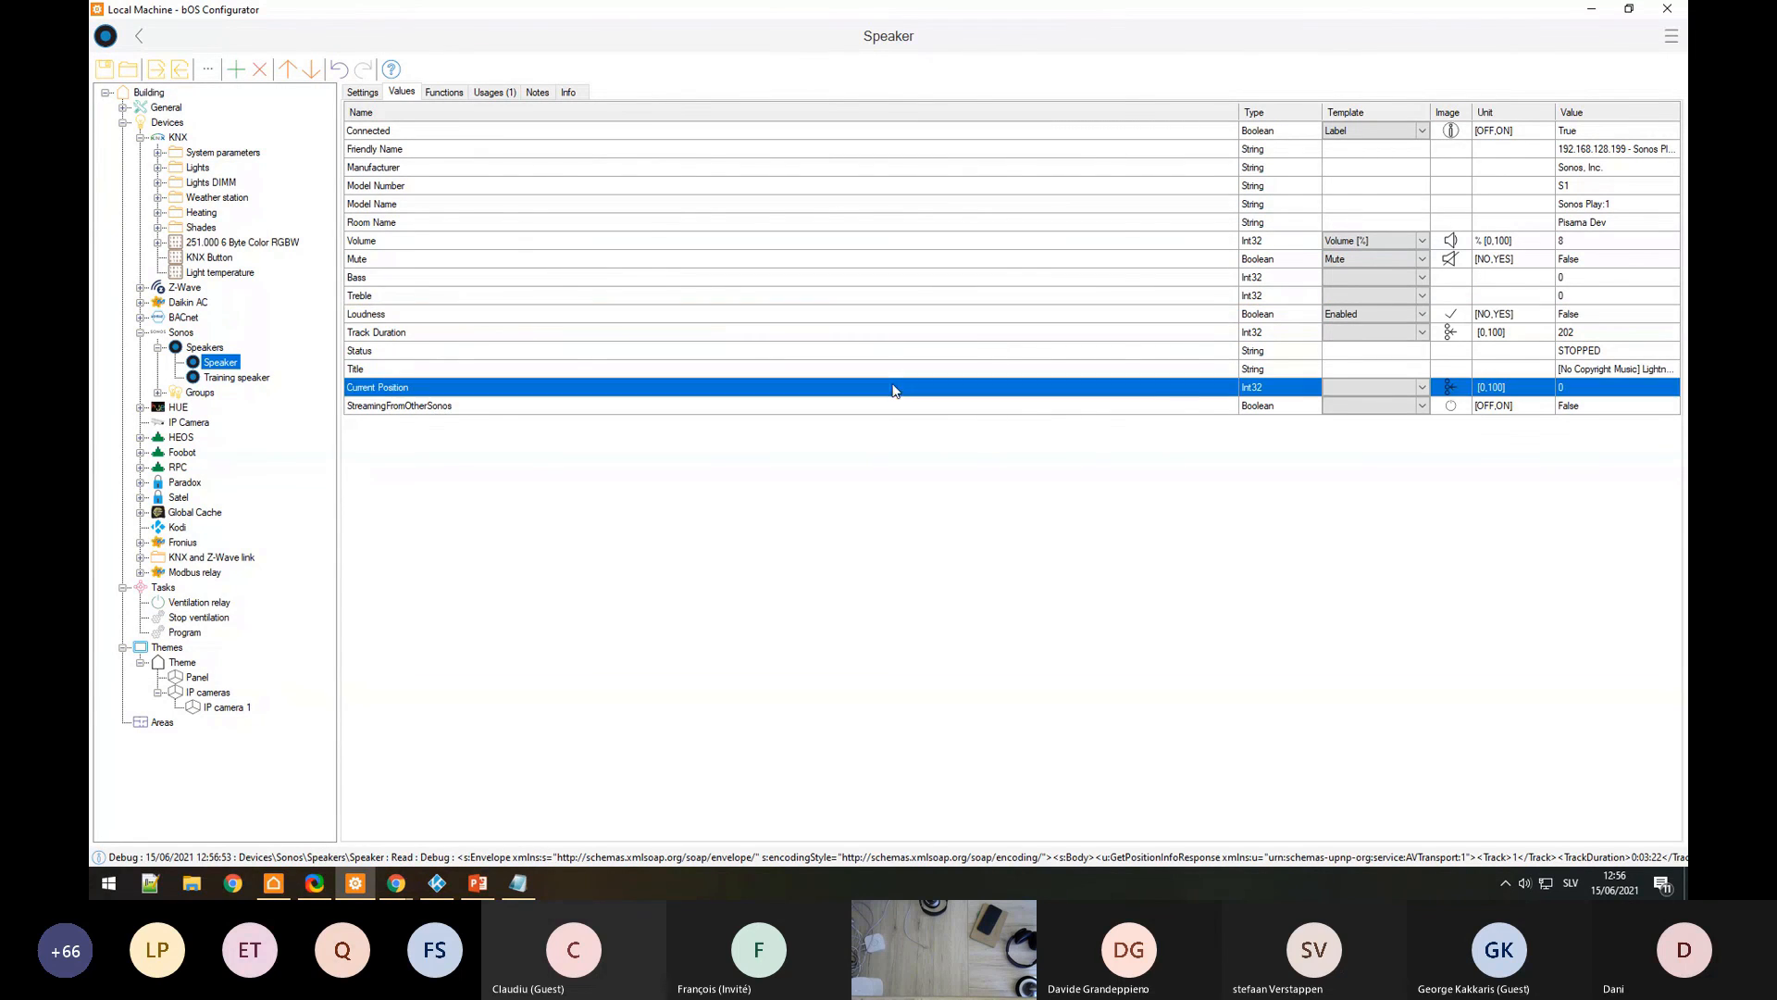
click(1565, 408)
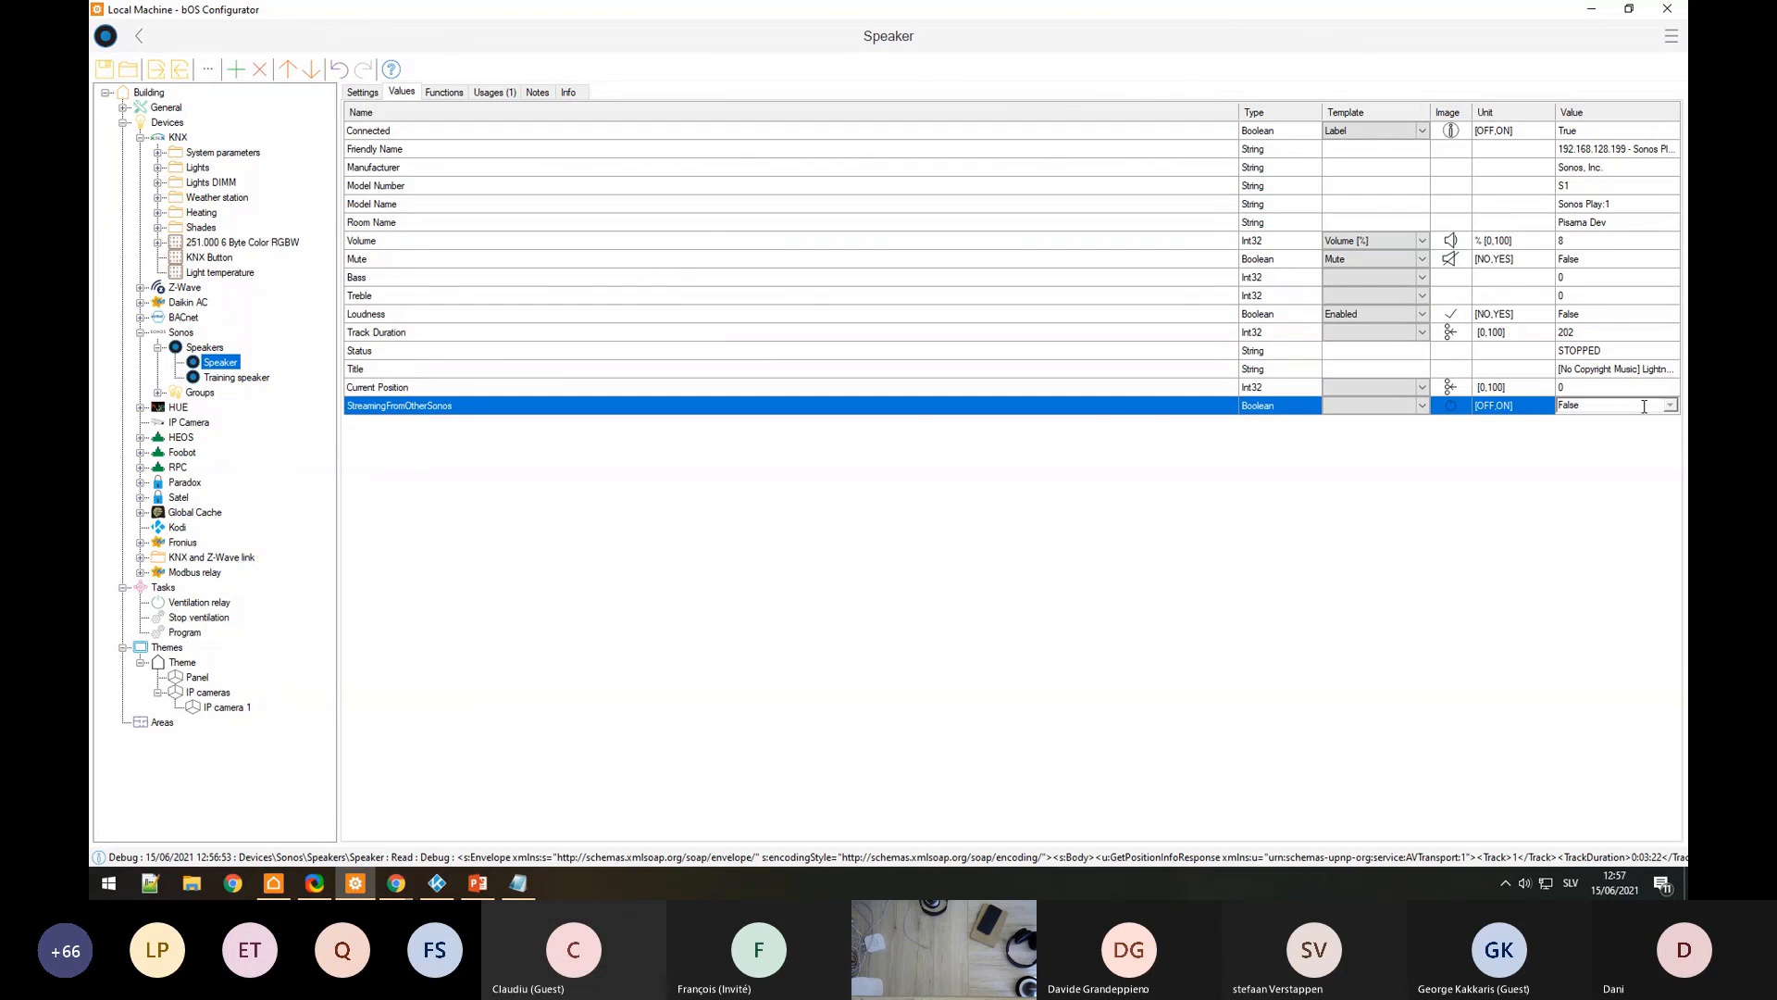
click(1672, 393)
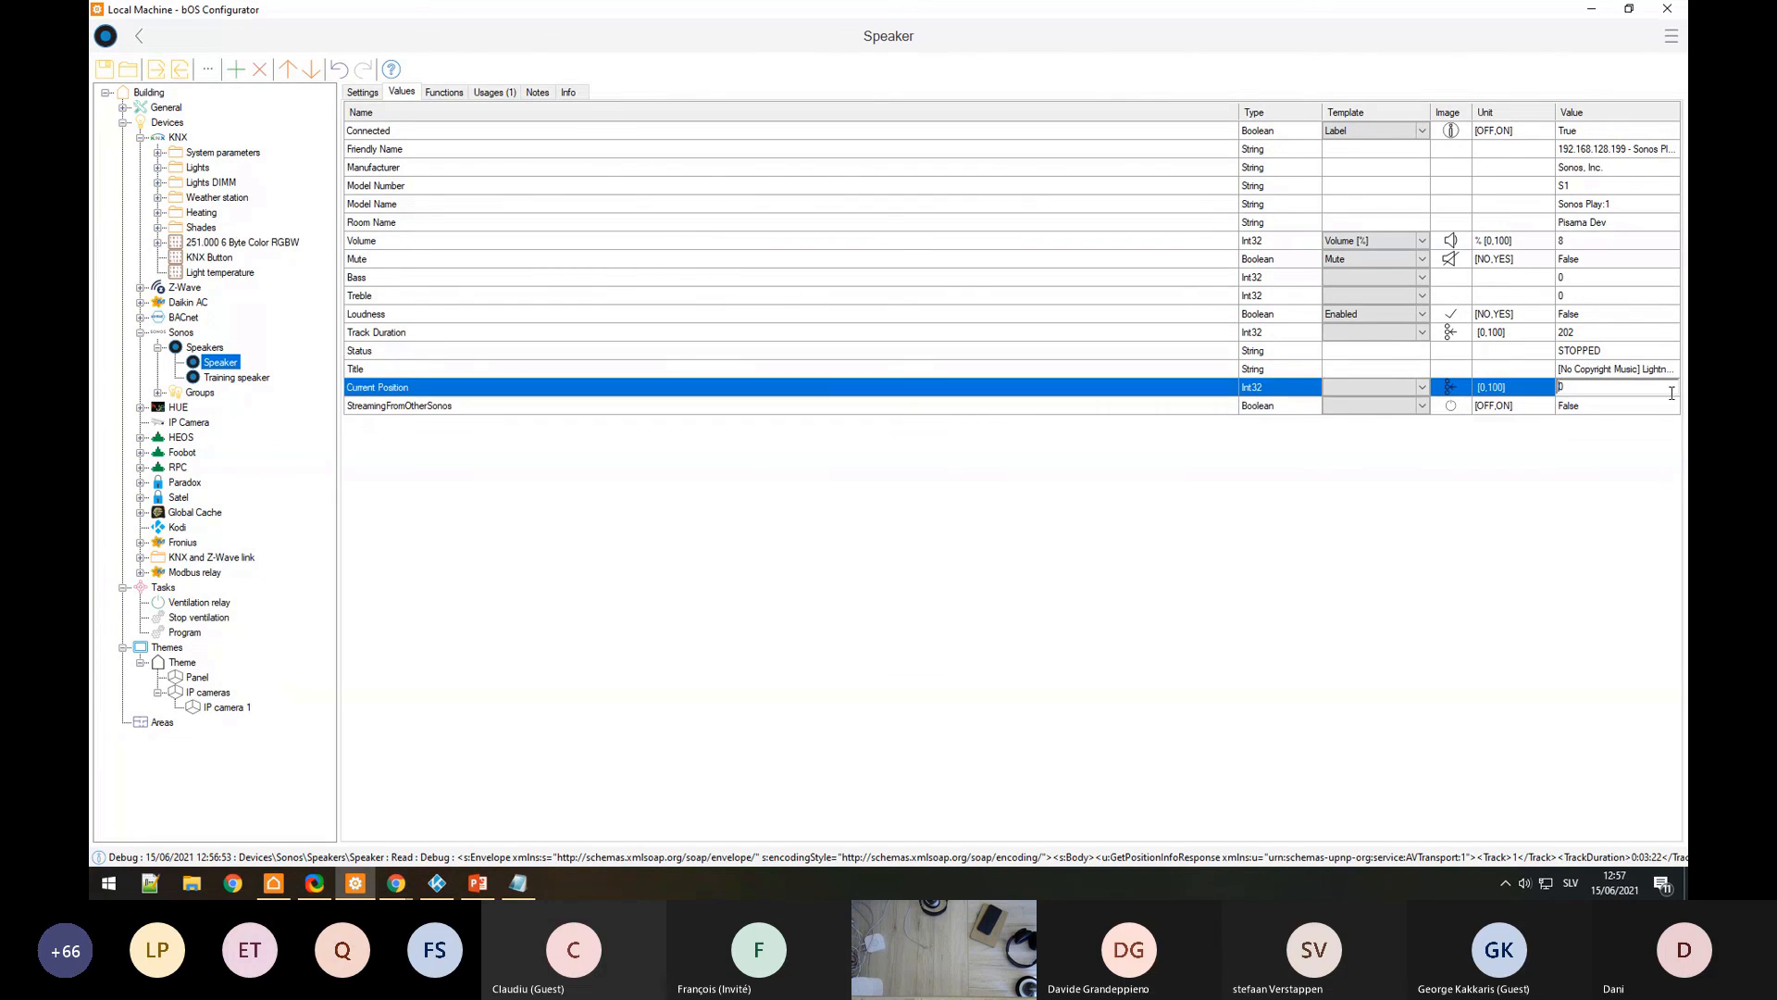
click(1641, 129)
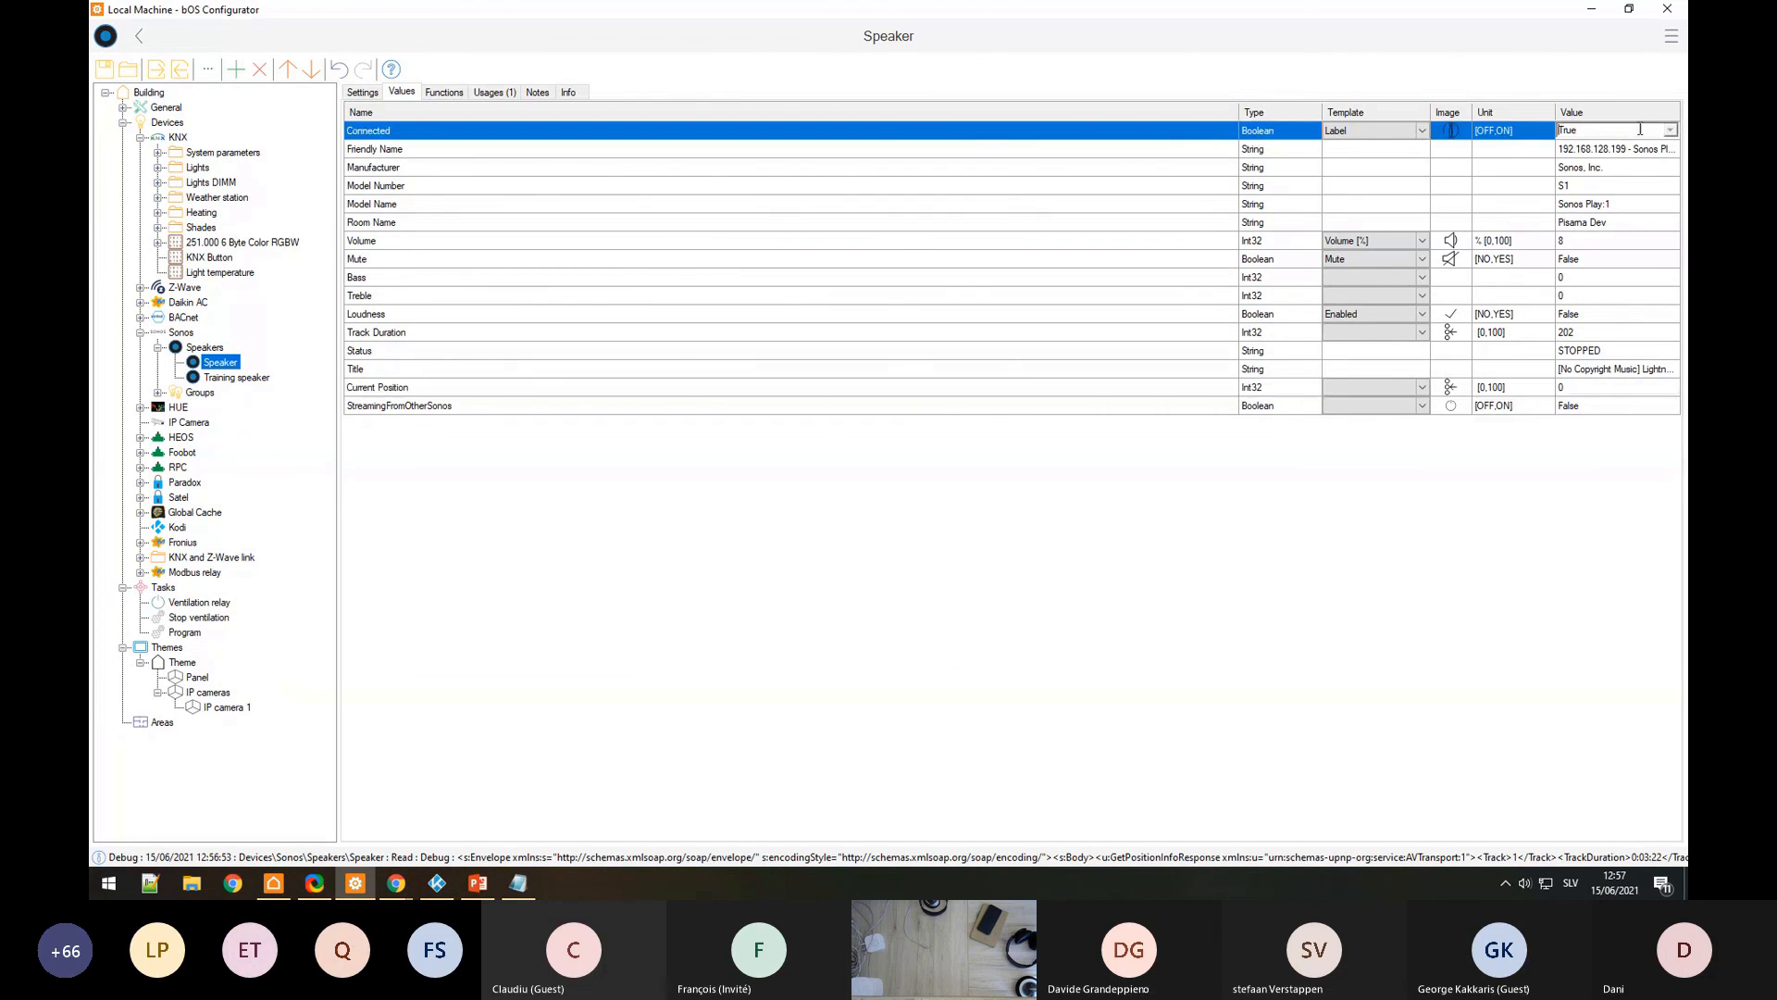
Step: Browse speaker functions like Play Playlist, Play Favourite and Next, then return to Program
click(452, 96)
click(429, 125)
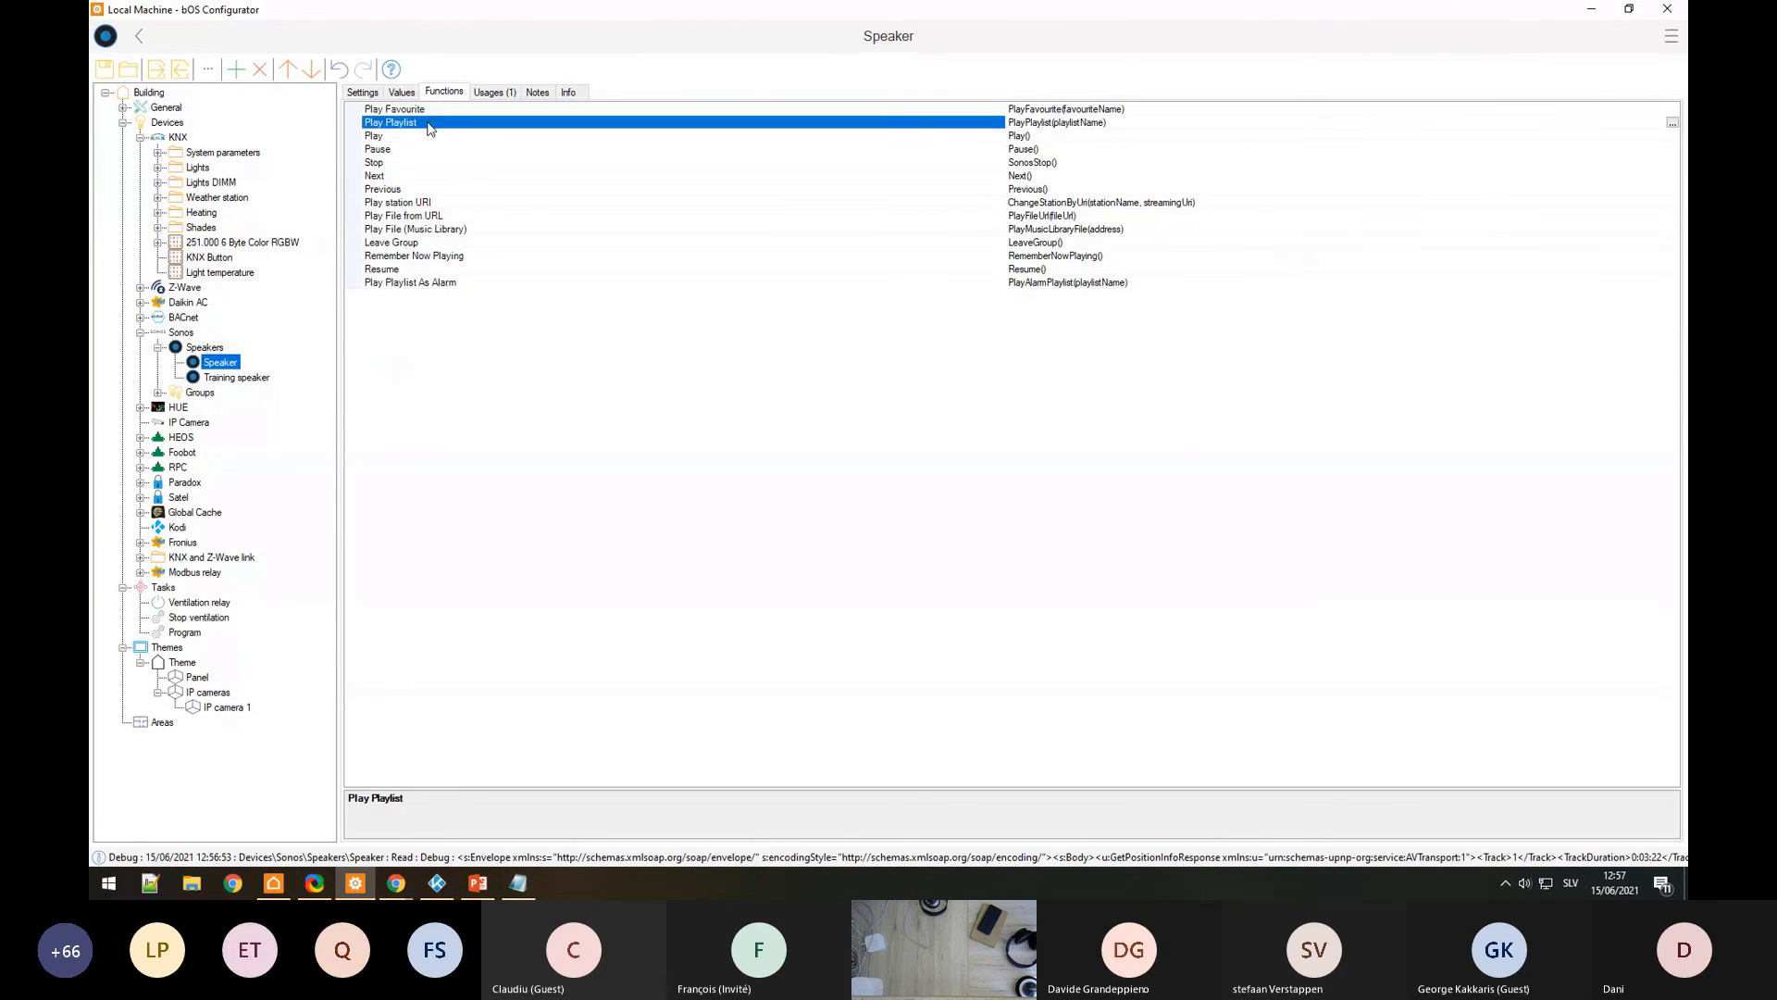
click(431, 112)
click(430, 122)
click(432, 175)
click(436, 254)
click(432, 284)
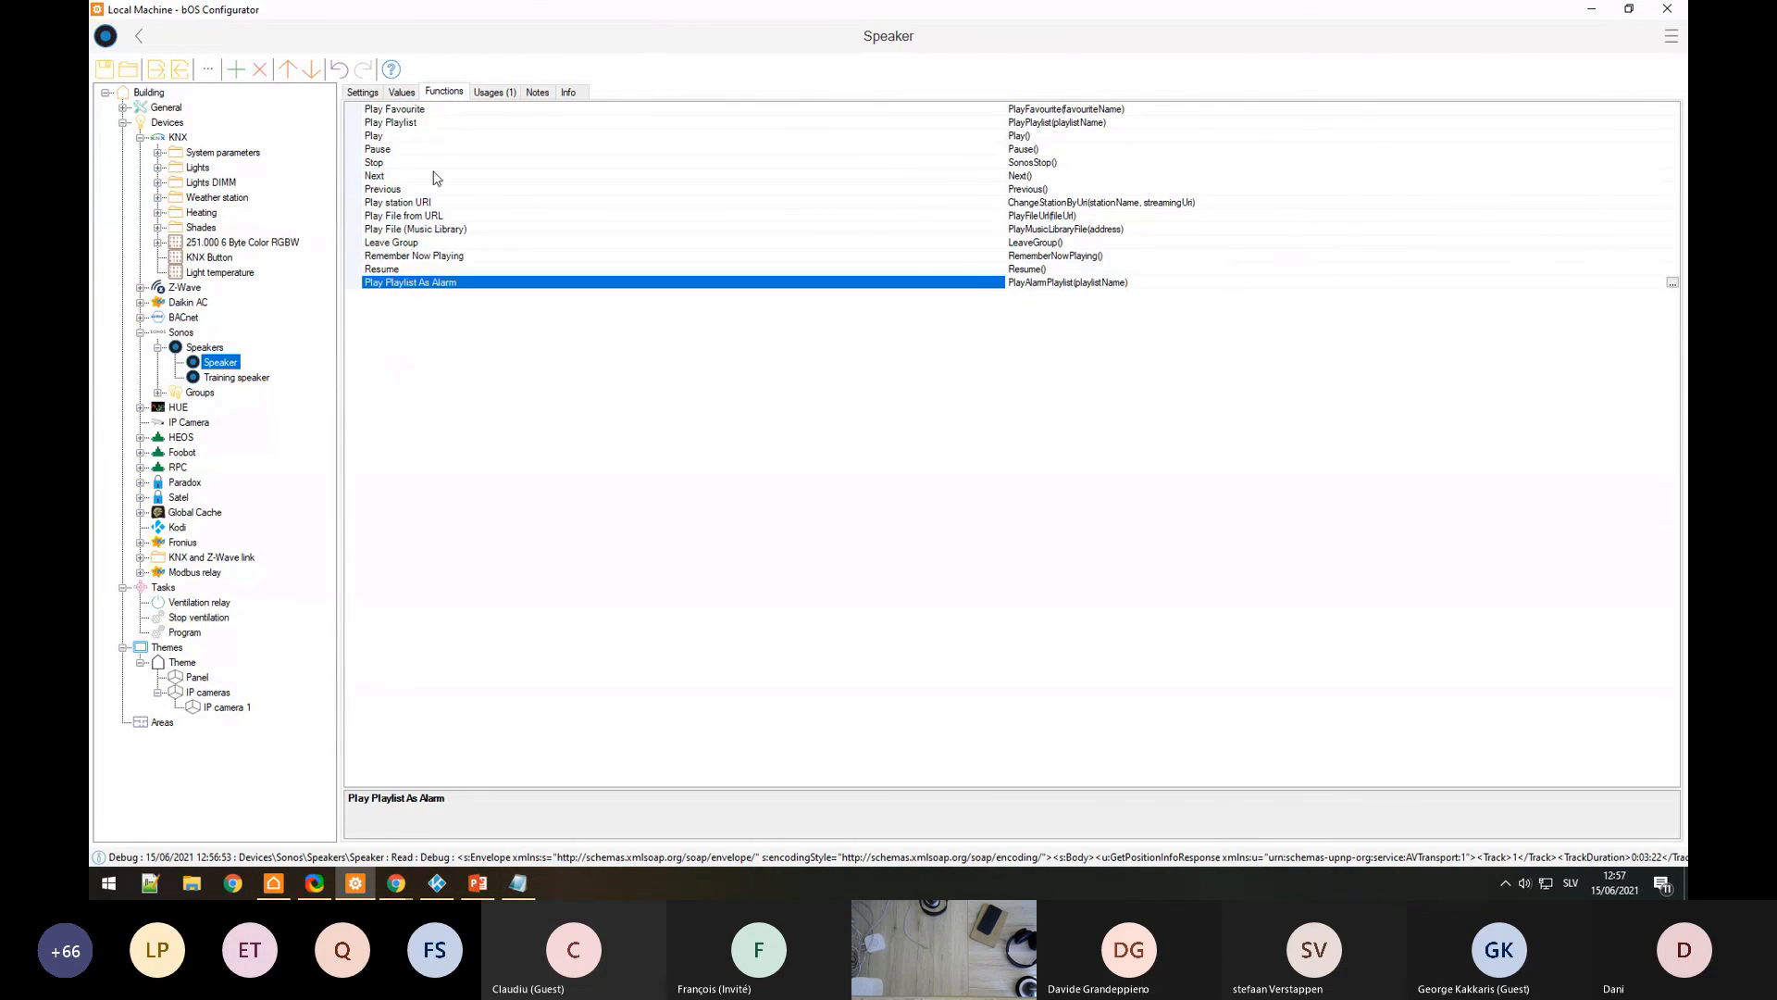
click(432, 174)
click(428, 113)
key(alt+Tab)
key(alt+Tab)
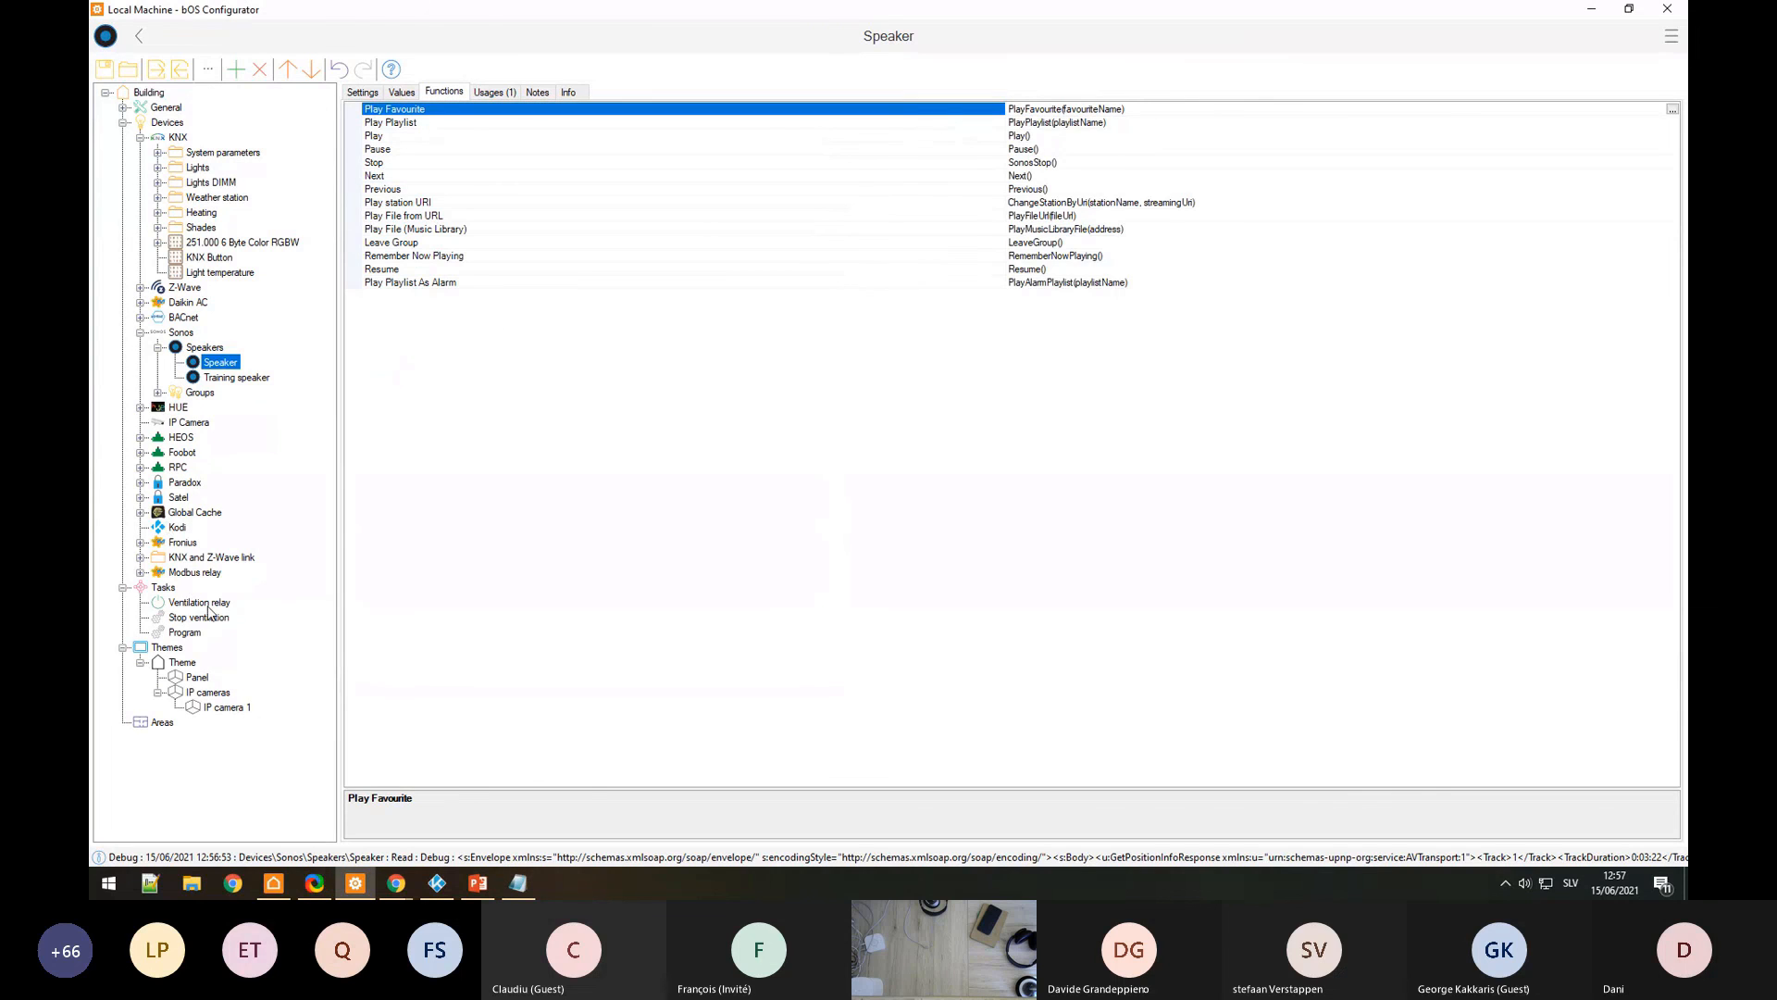
click(188, 633)
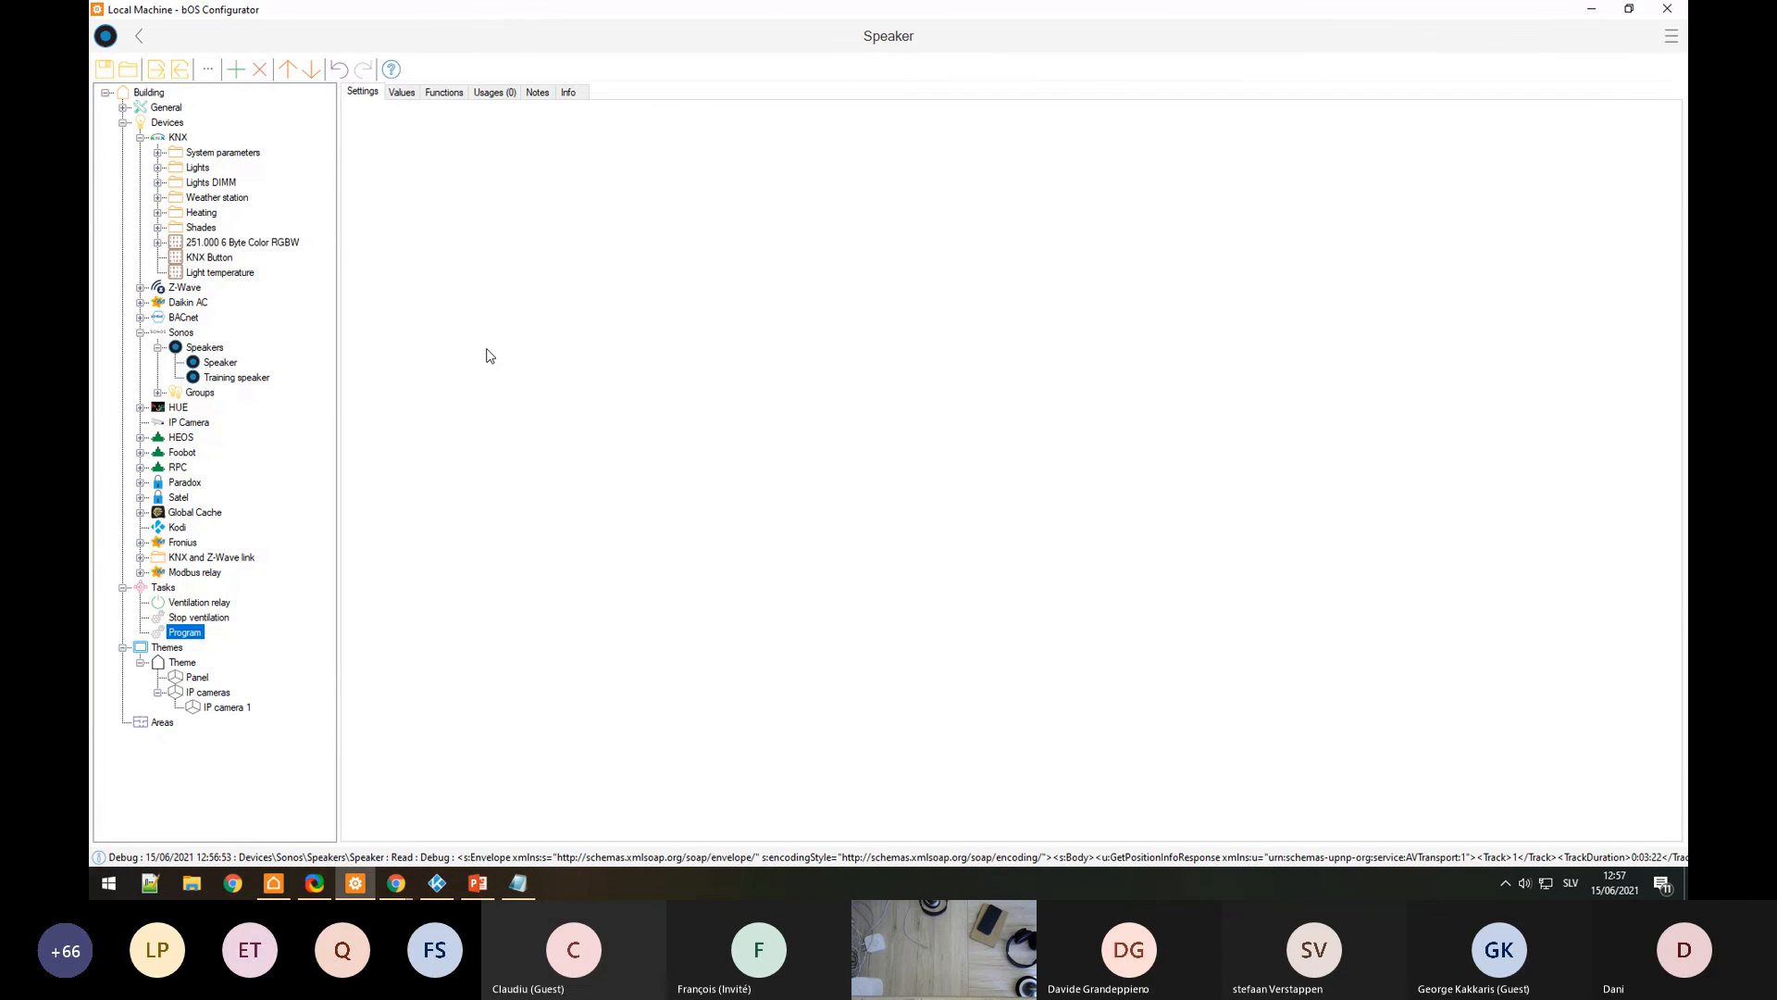
click(377, 278)
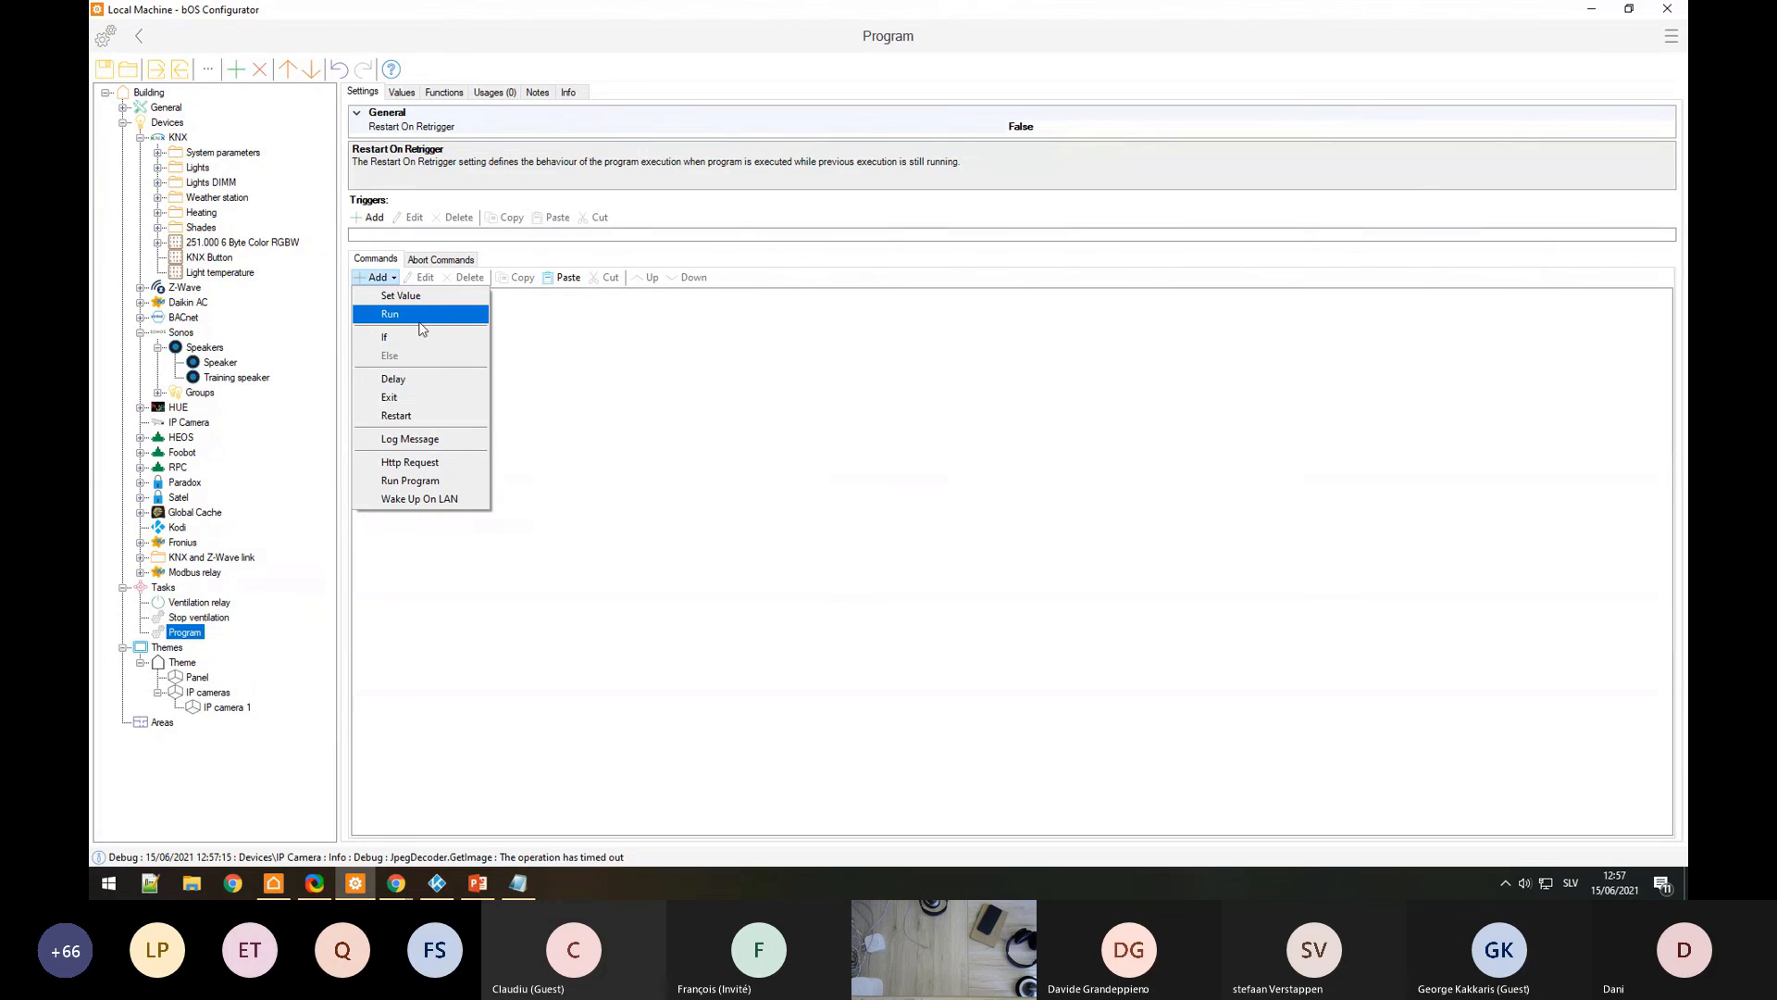
click(389, 316)
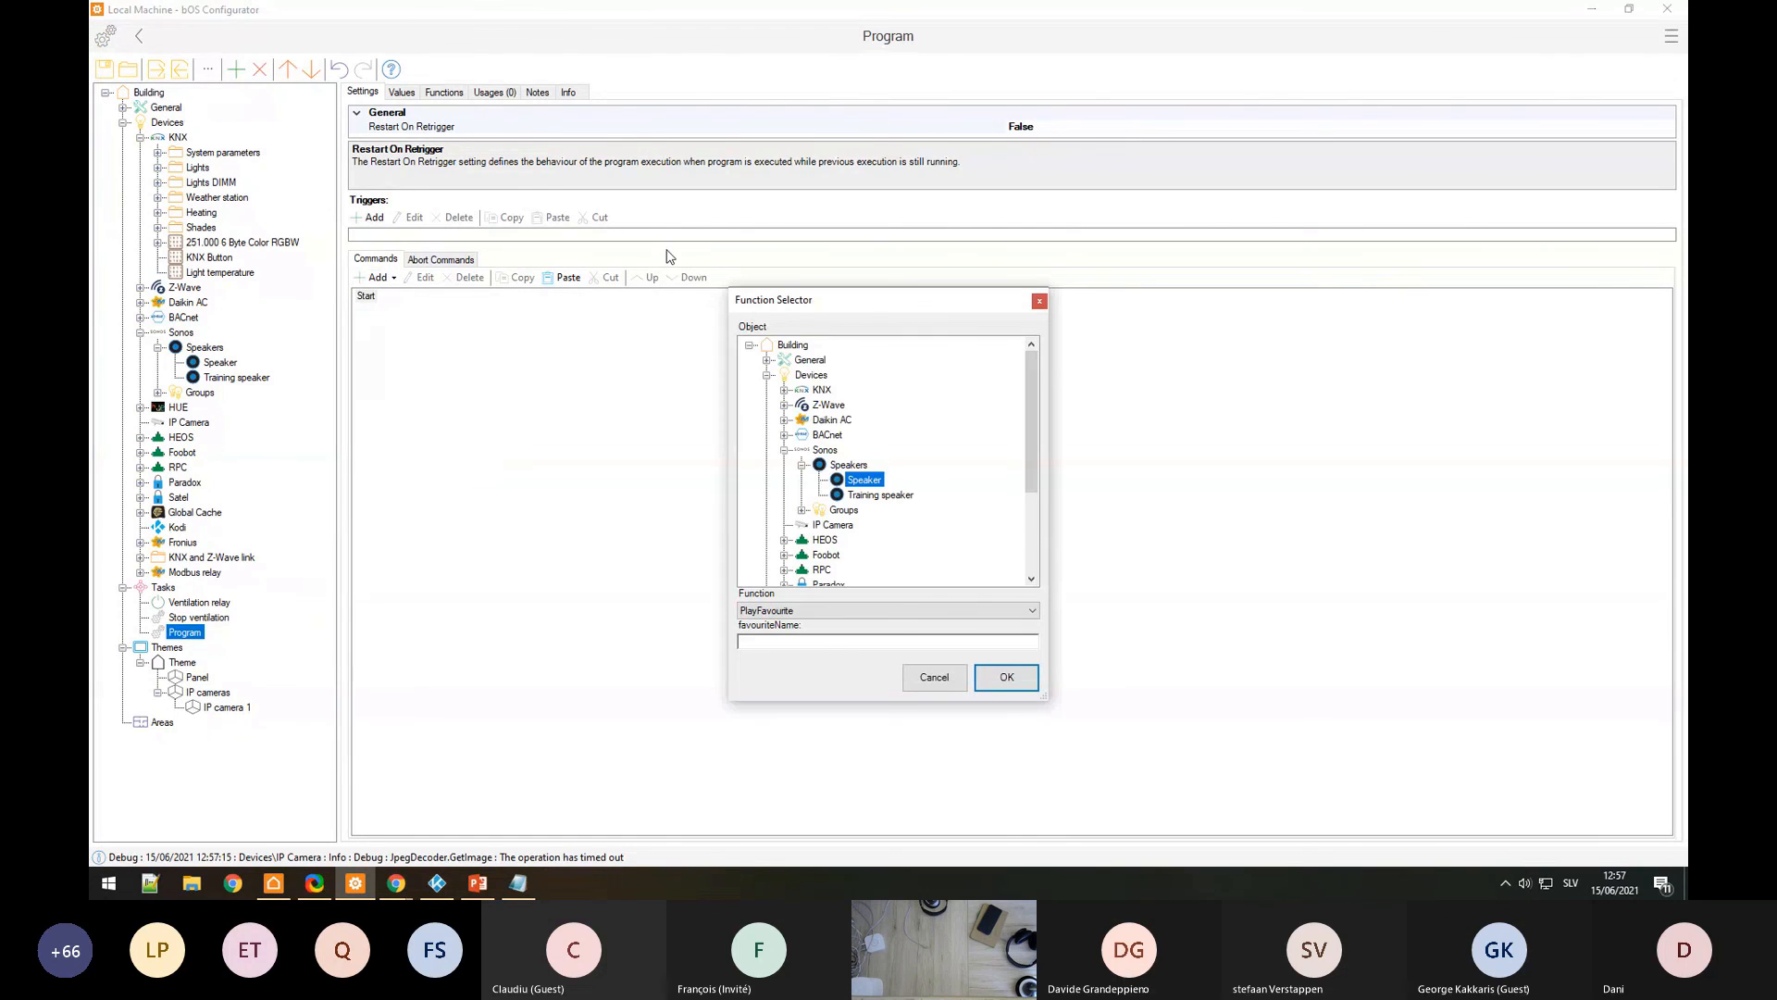
click(833, 611)
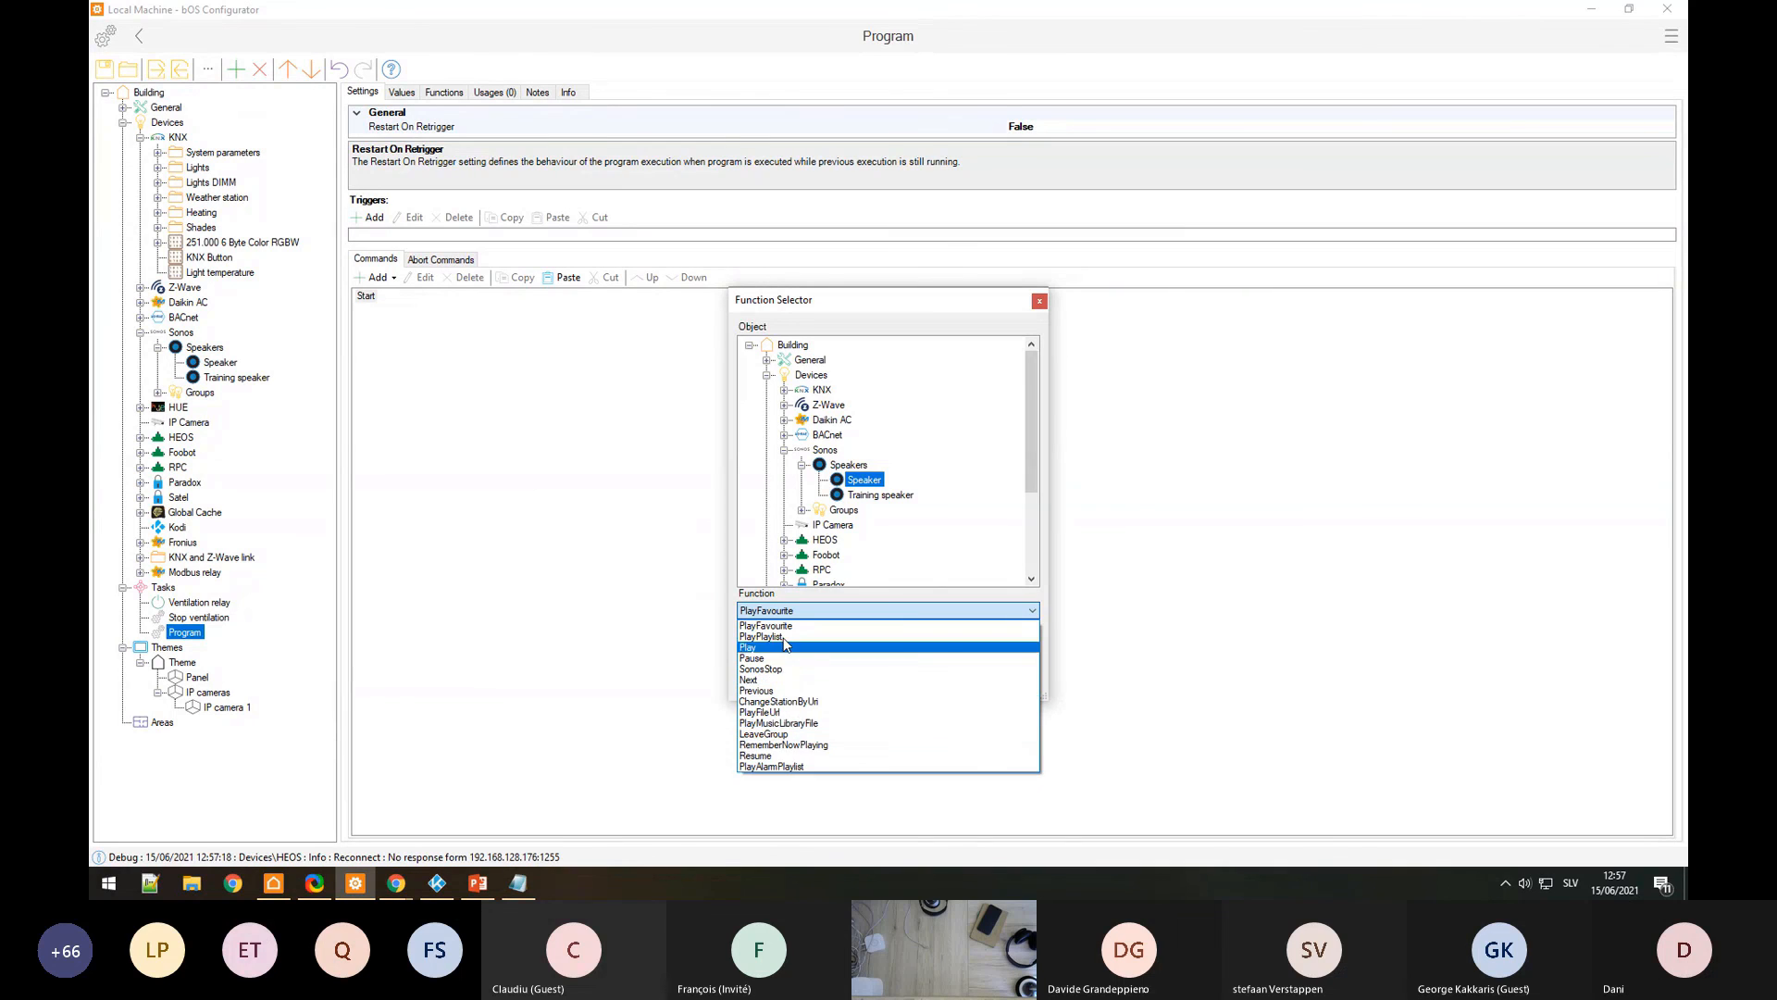
click(808, 628)
key(Escape)
click(377, 277)
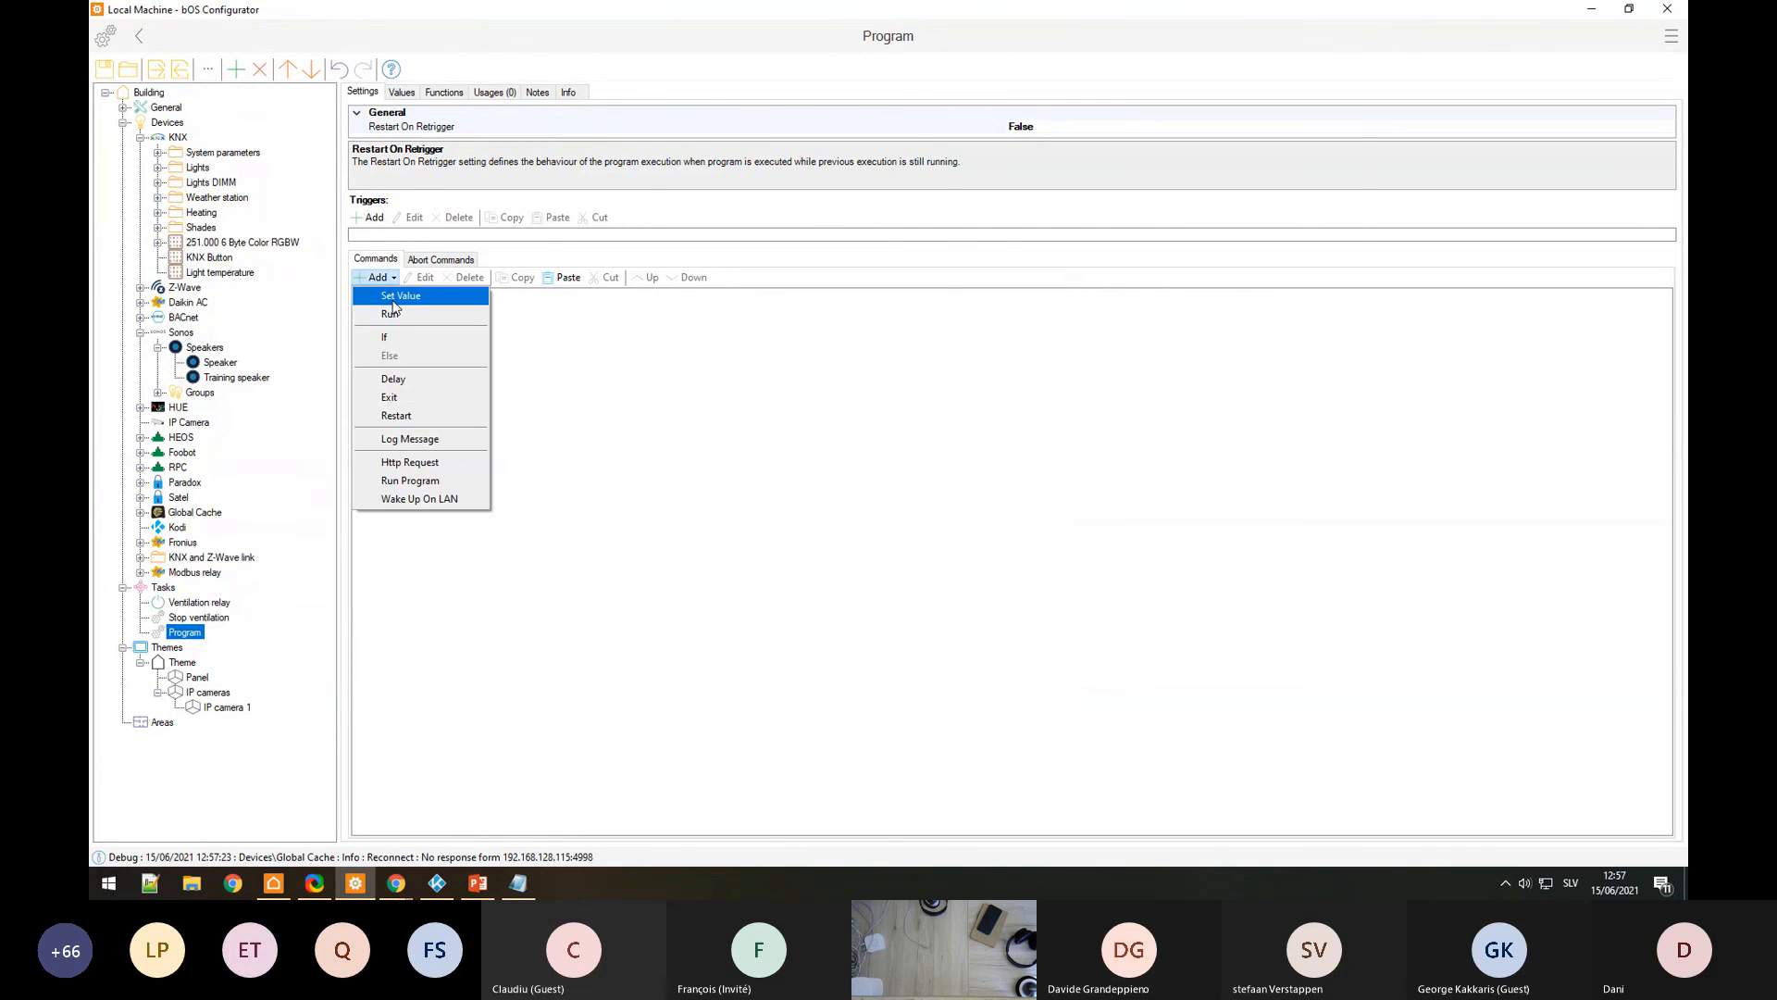
click(427, 326)
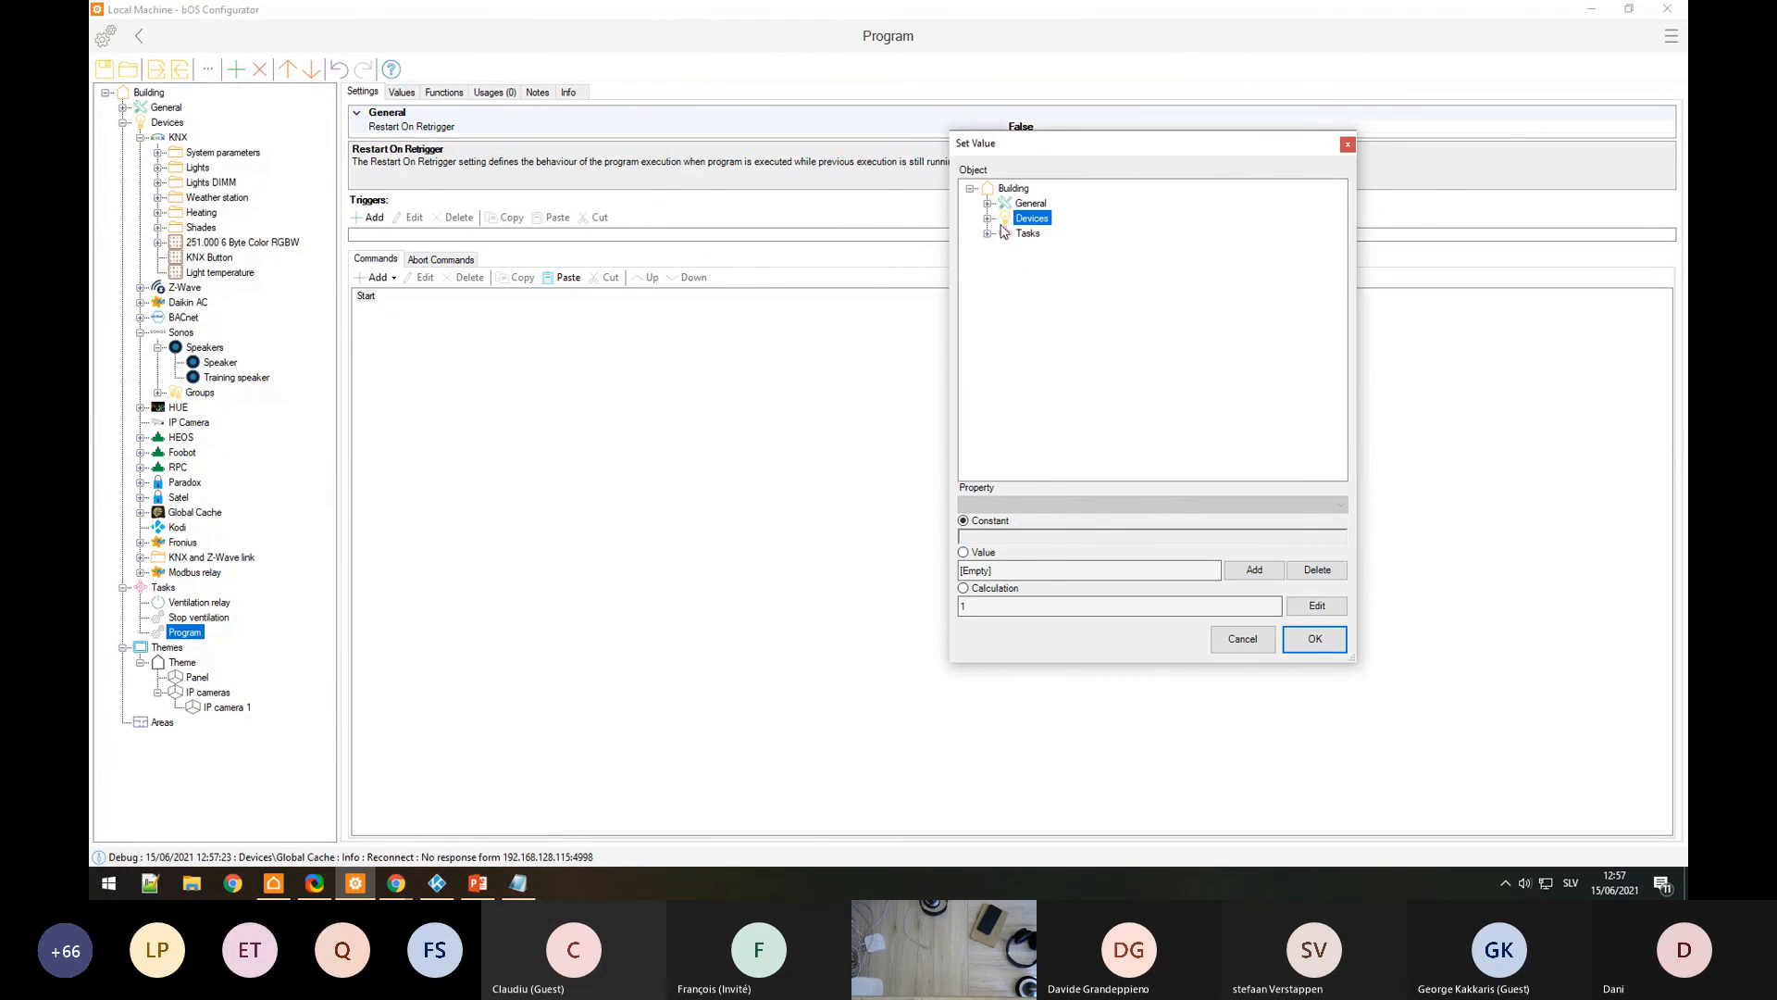
click(989, 218)
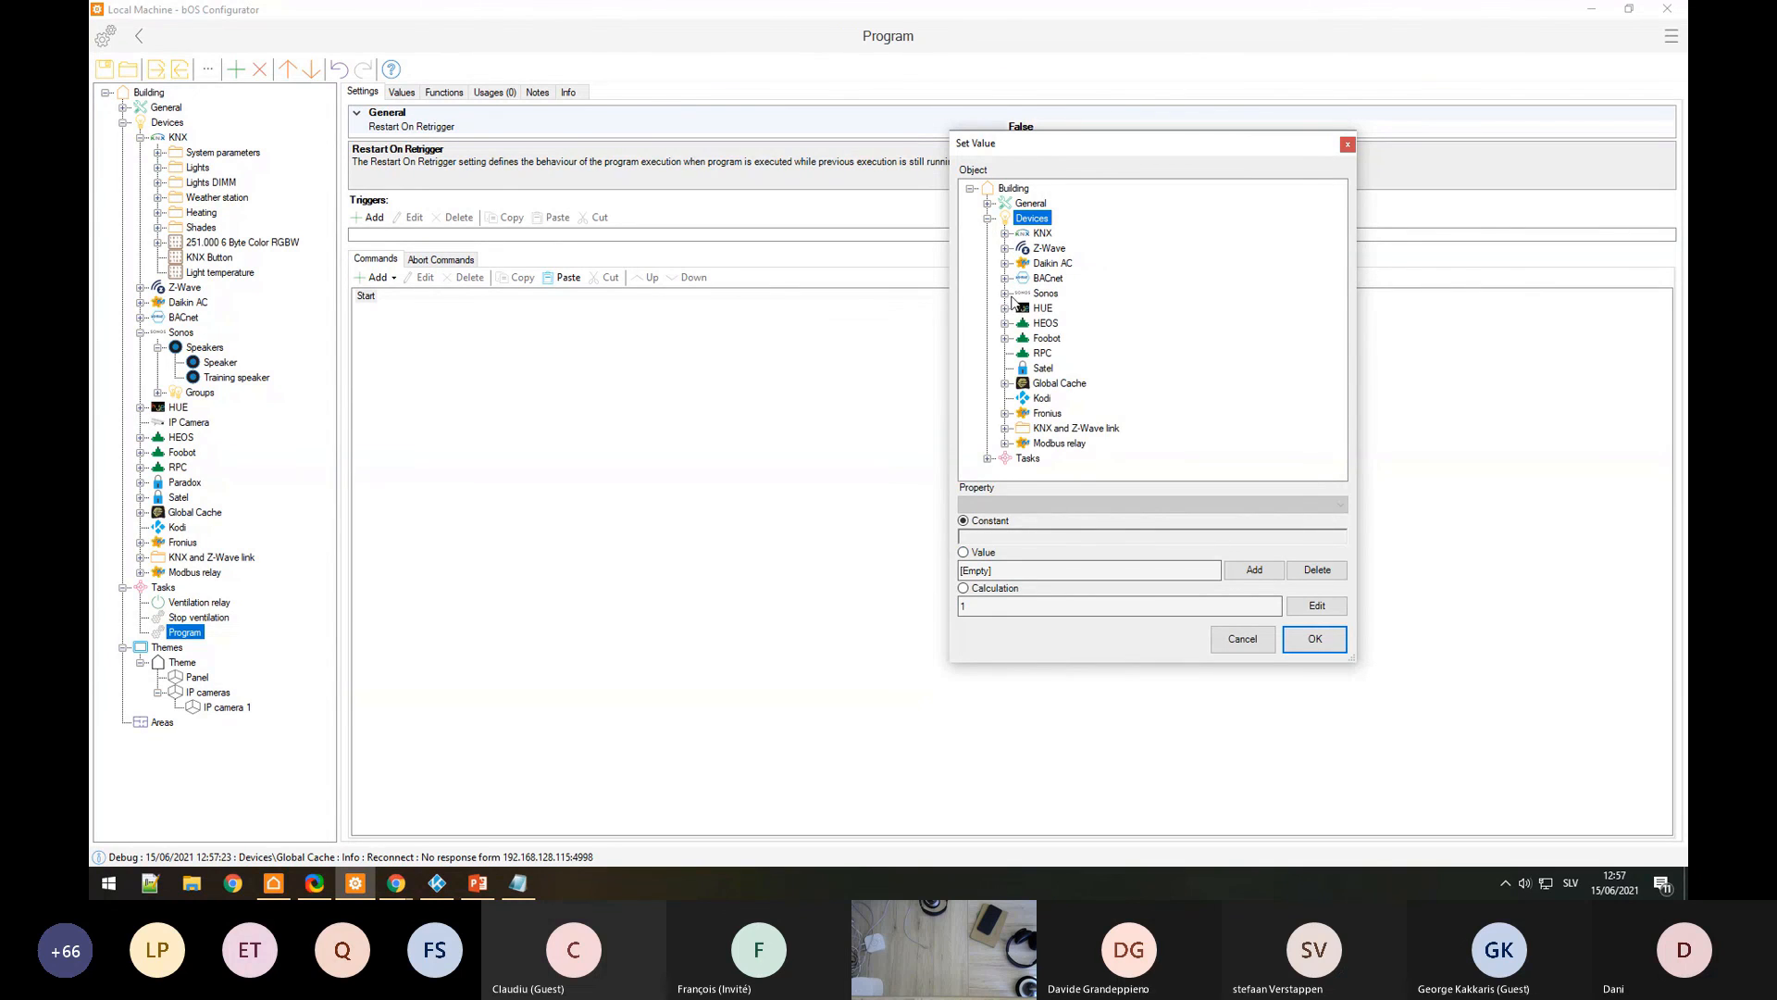
click(1008, 294)
click(1022, 308)
click(1083, 323)
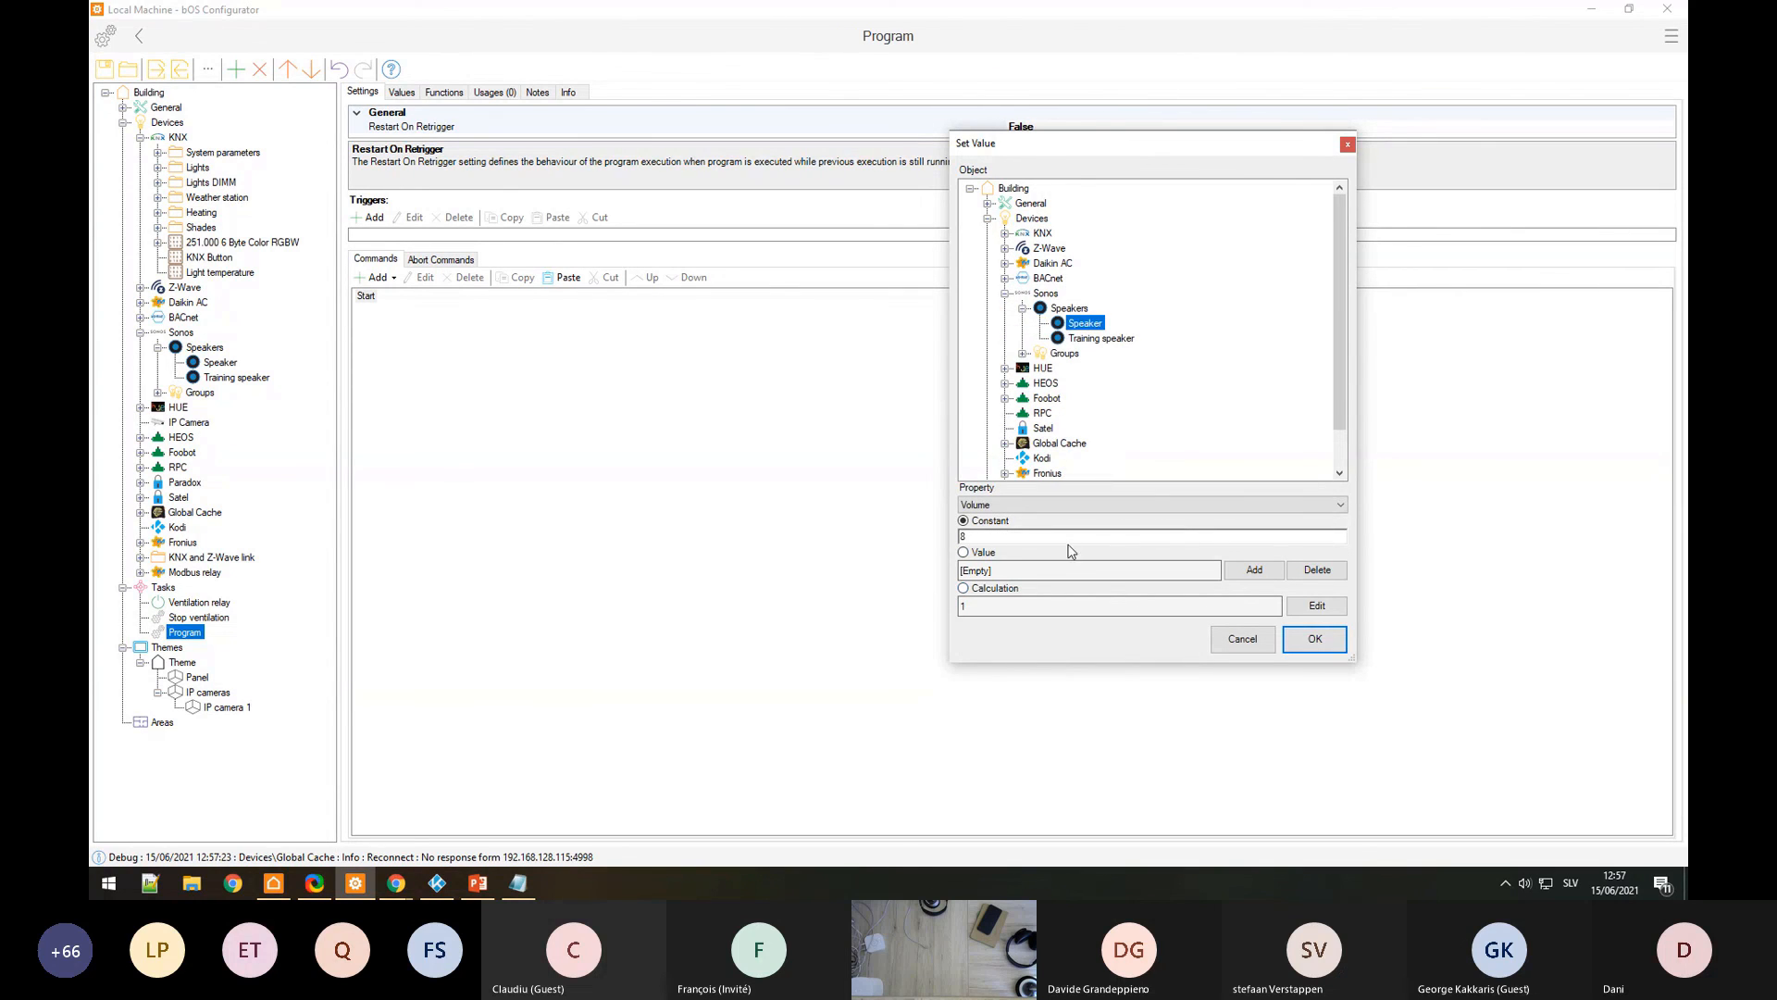
click(1175, 504)
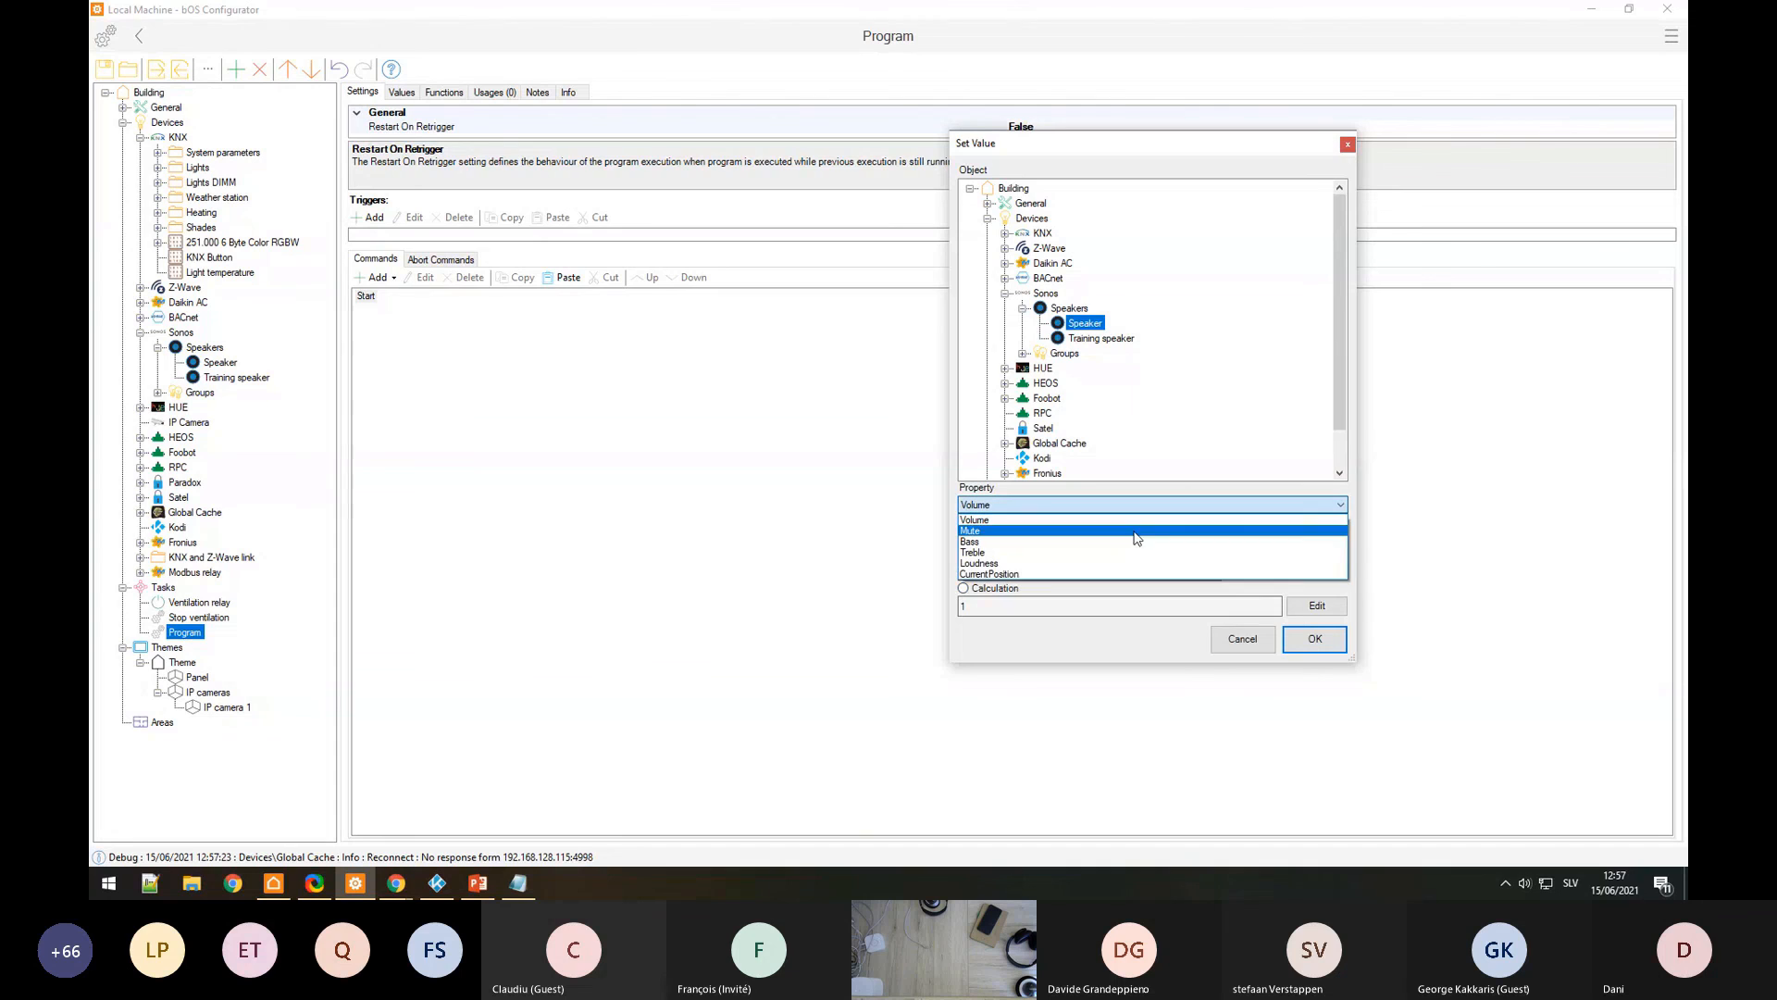
click(1250, 645)
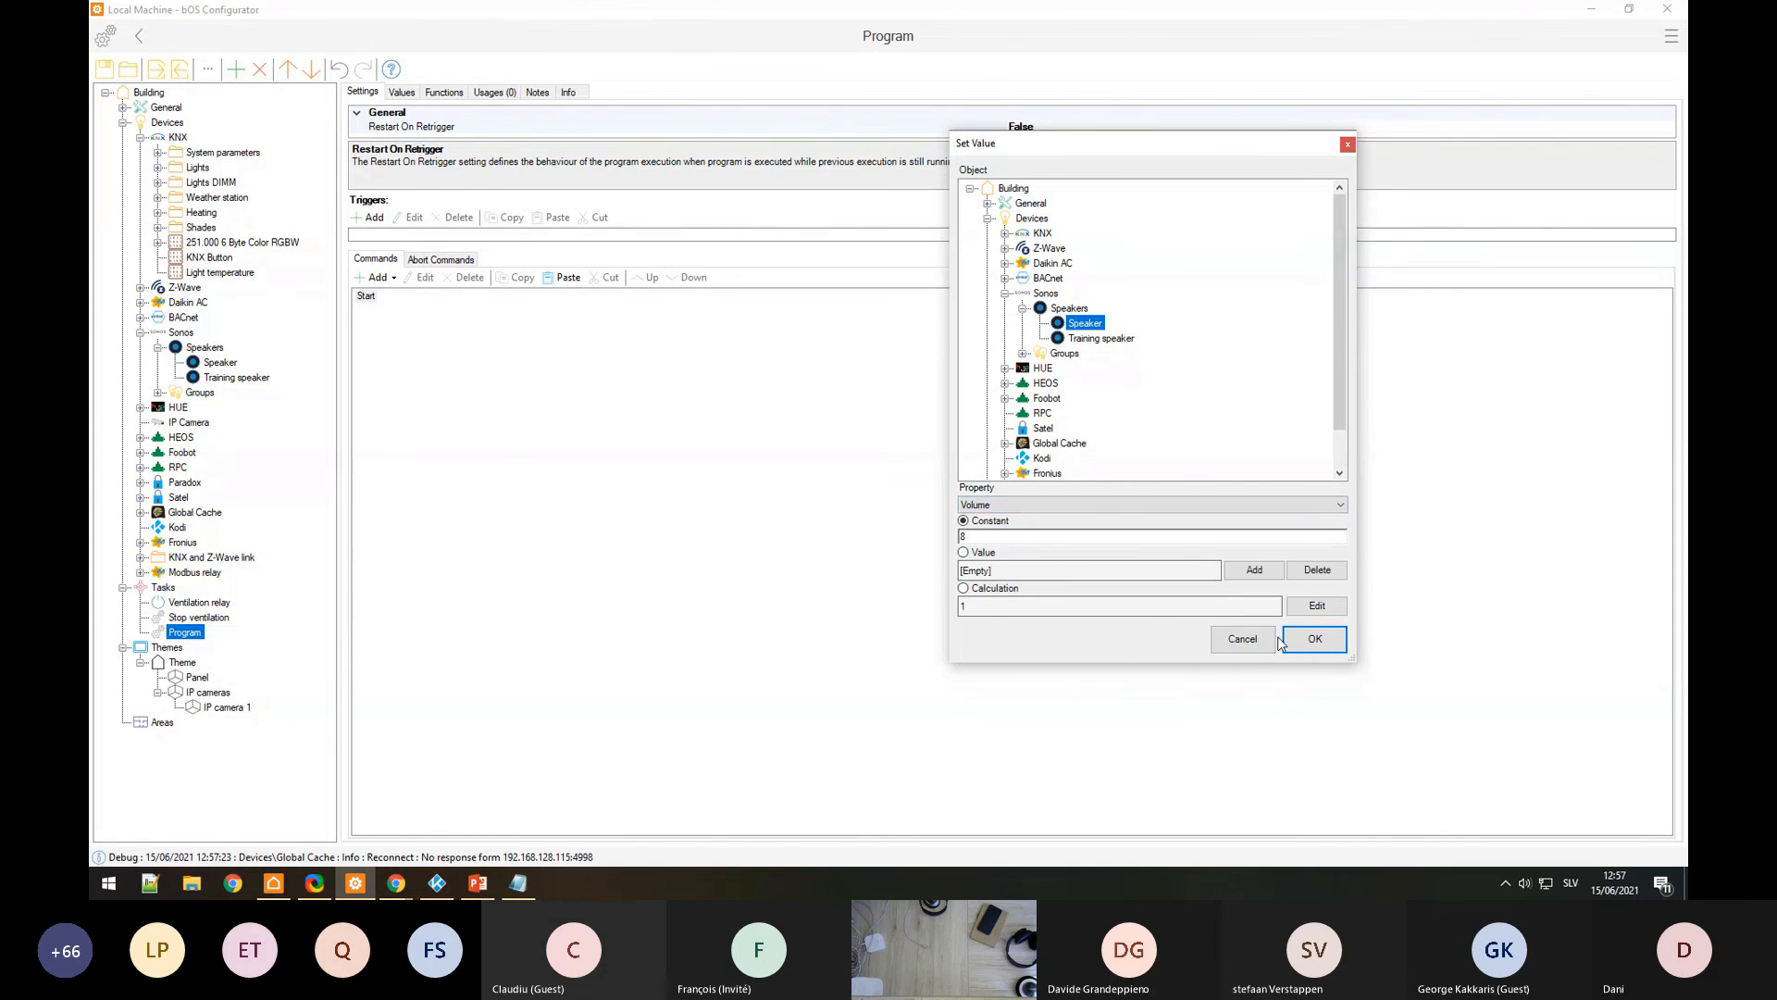
click(1245, 639)
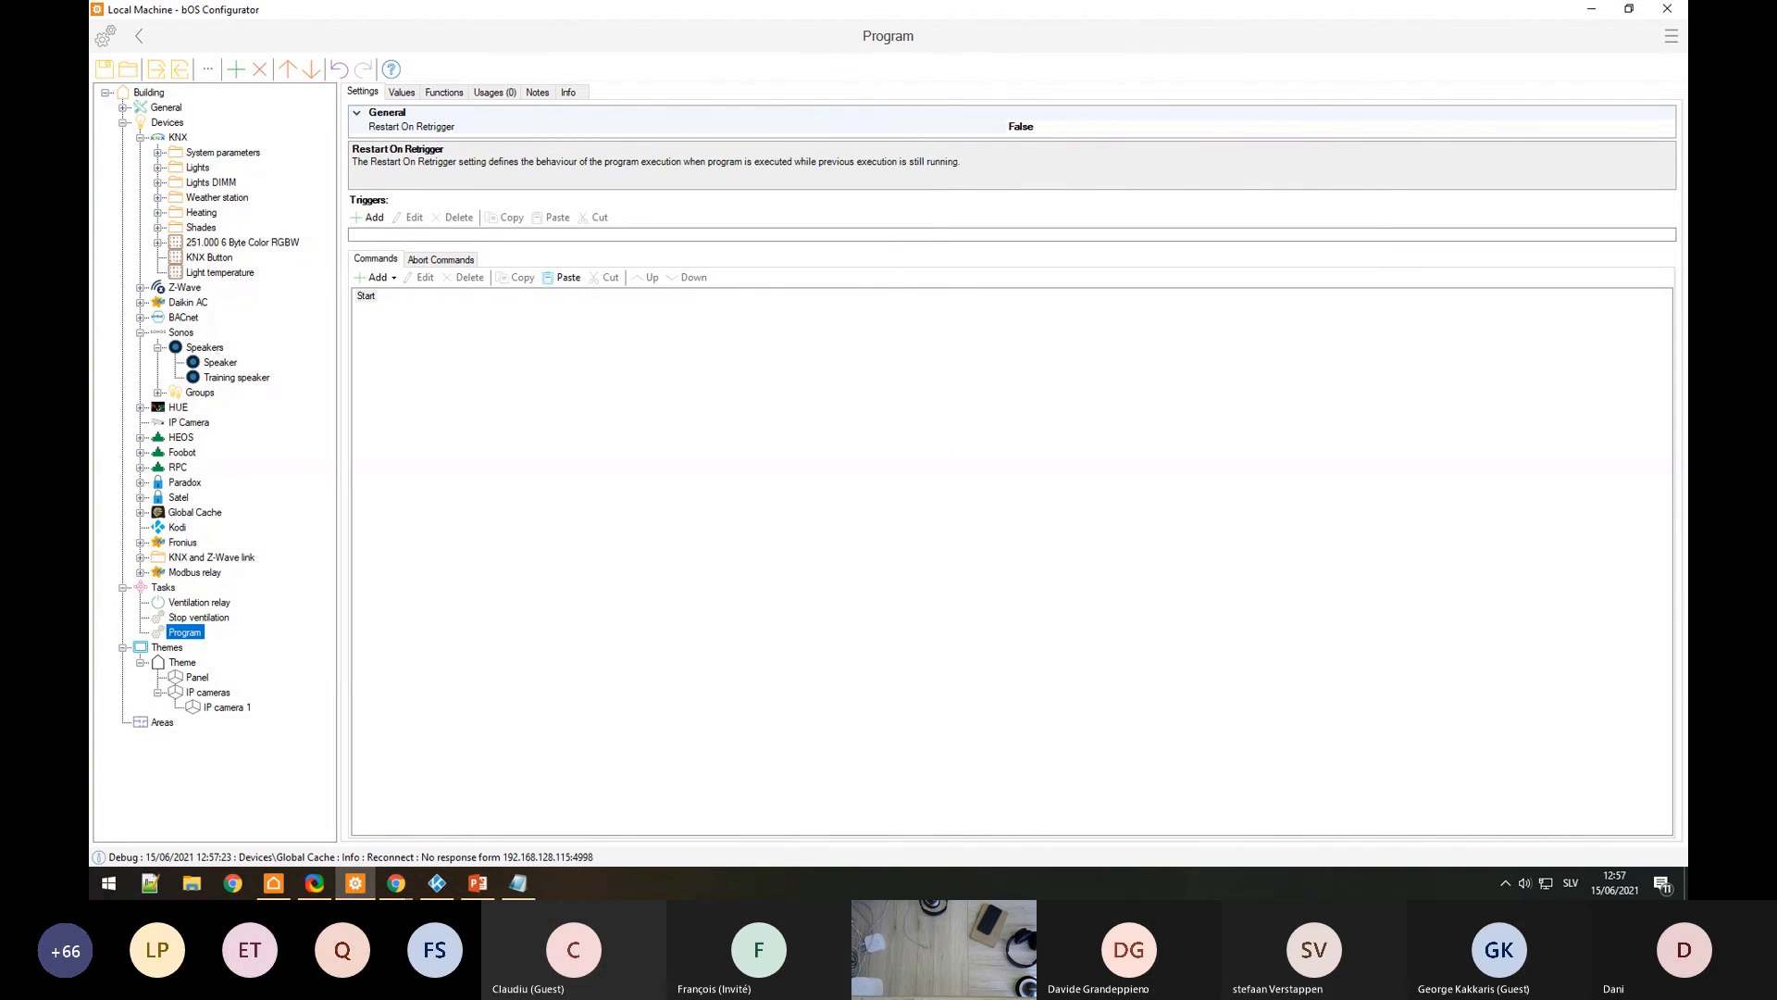
Step: Add a User Remote Support user under Users and check its Values and Settings tabs
click(798, 435)
click(123, 108)
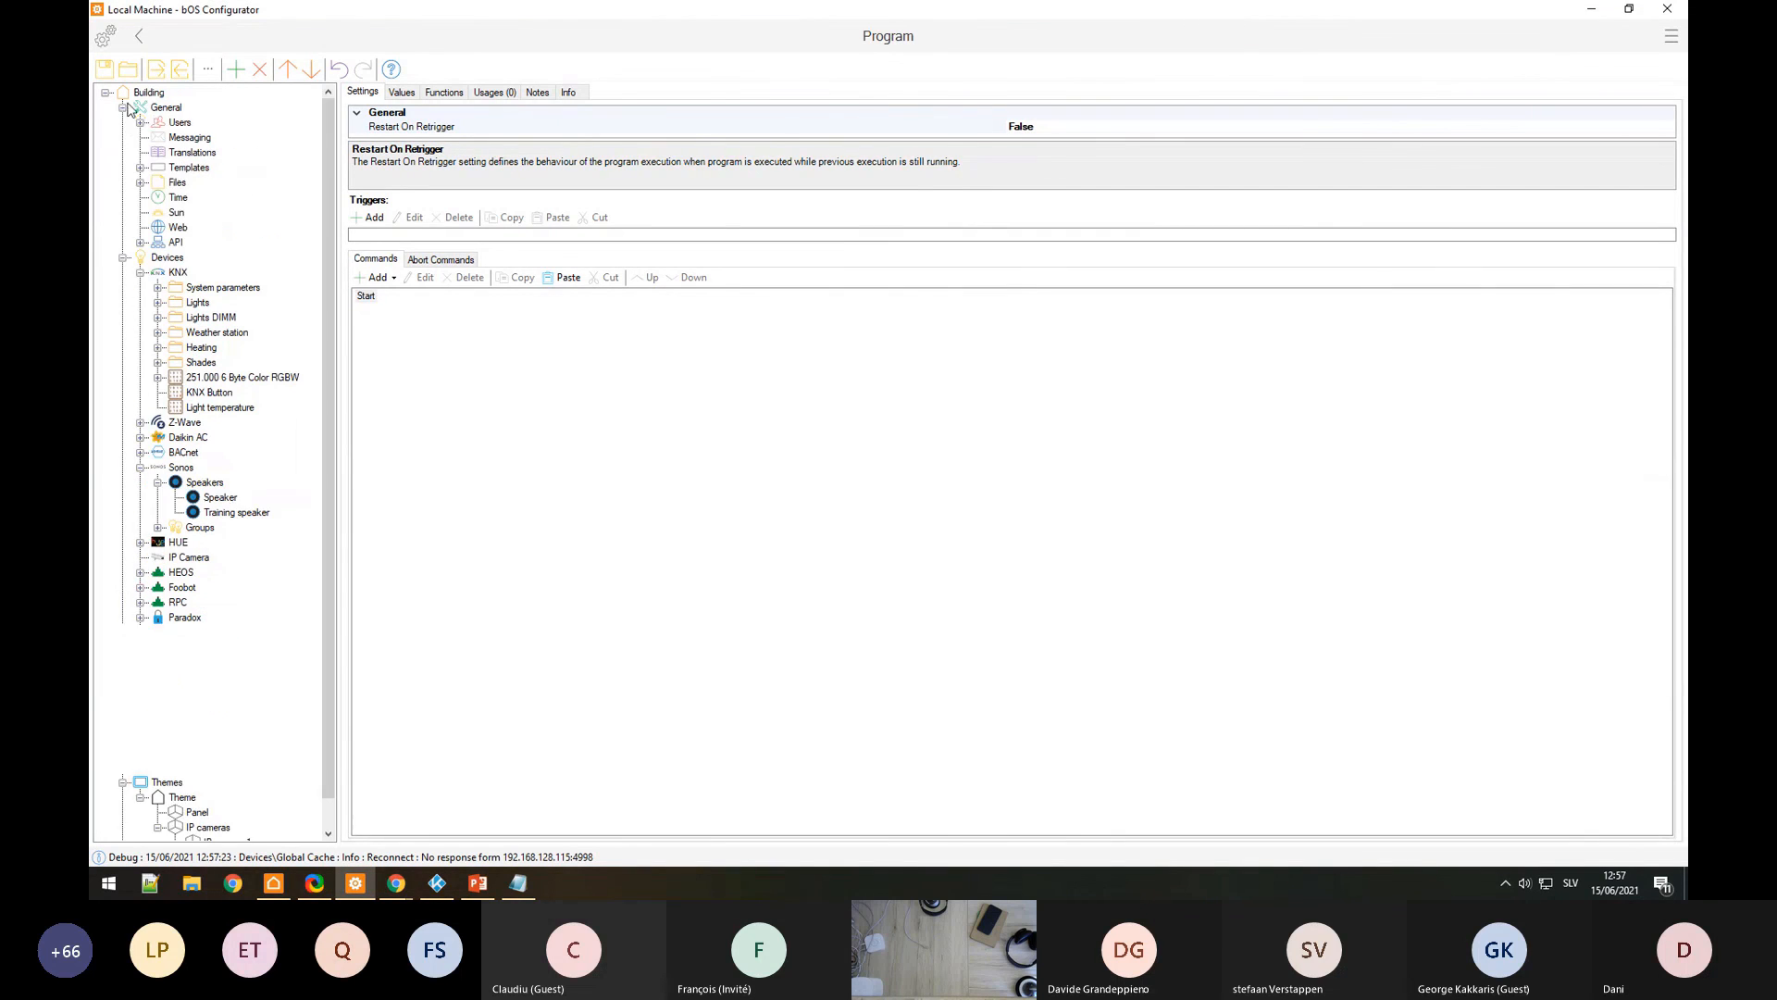
click(140, 124)
click(181, 122)
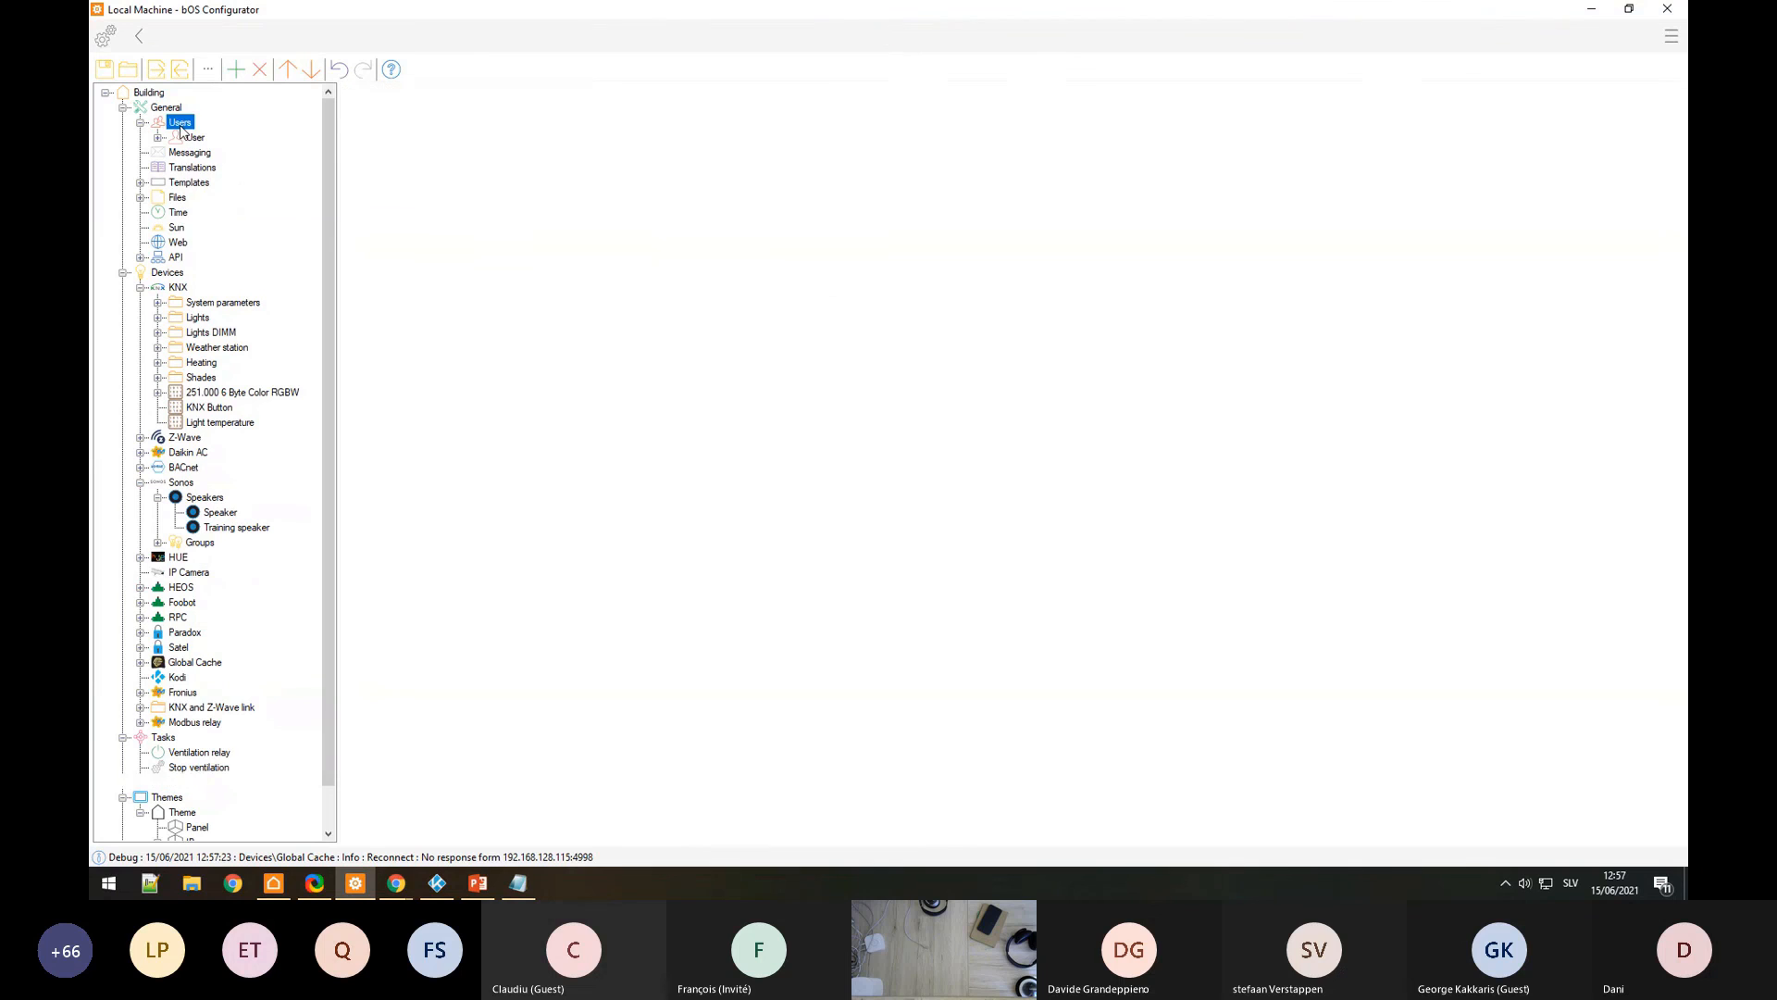
double_click(541, 218)
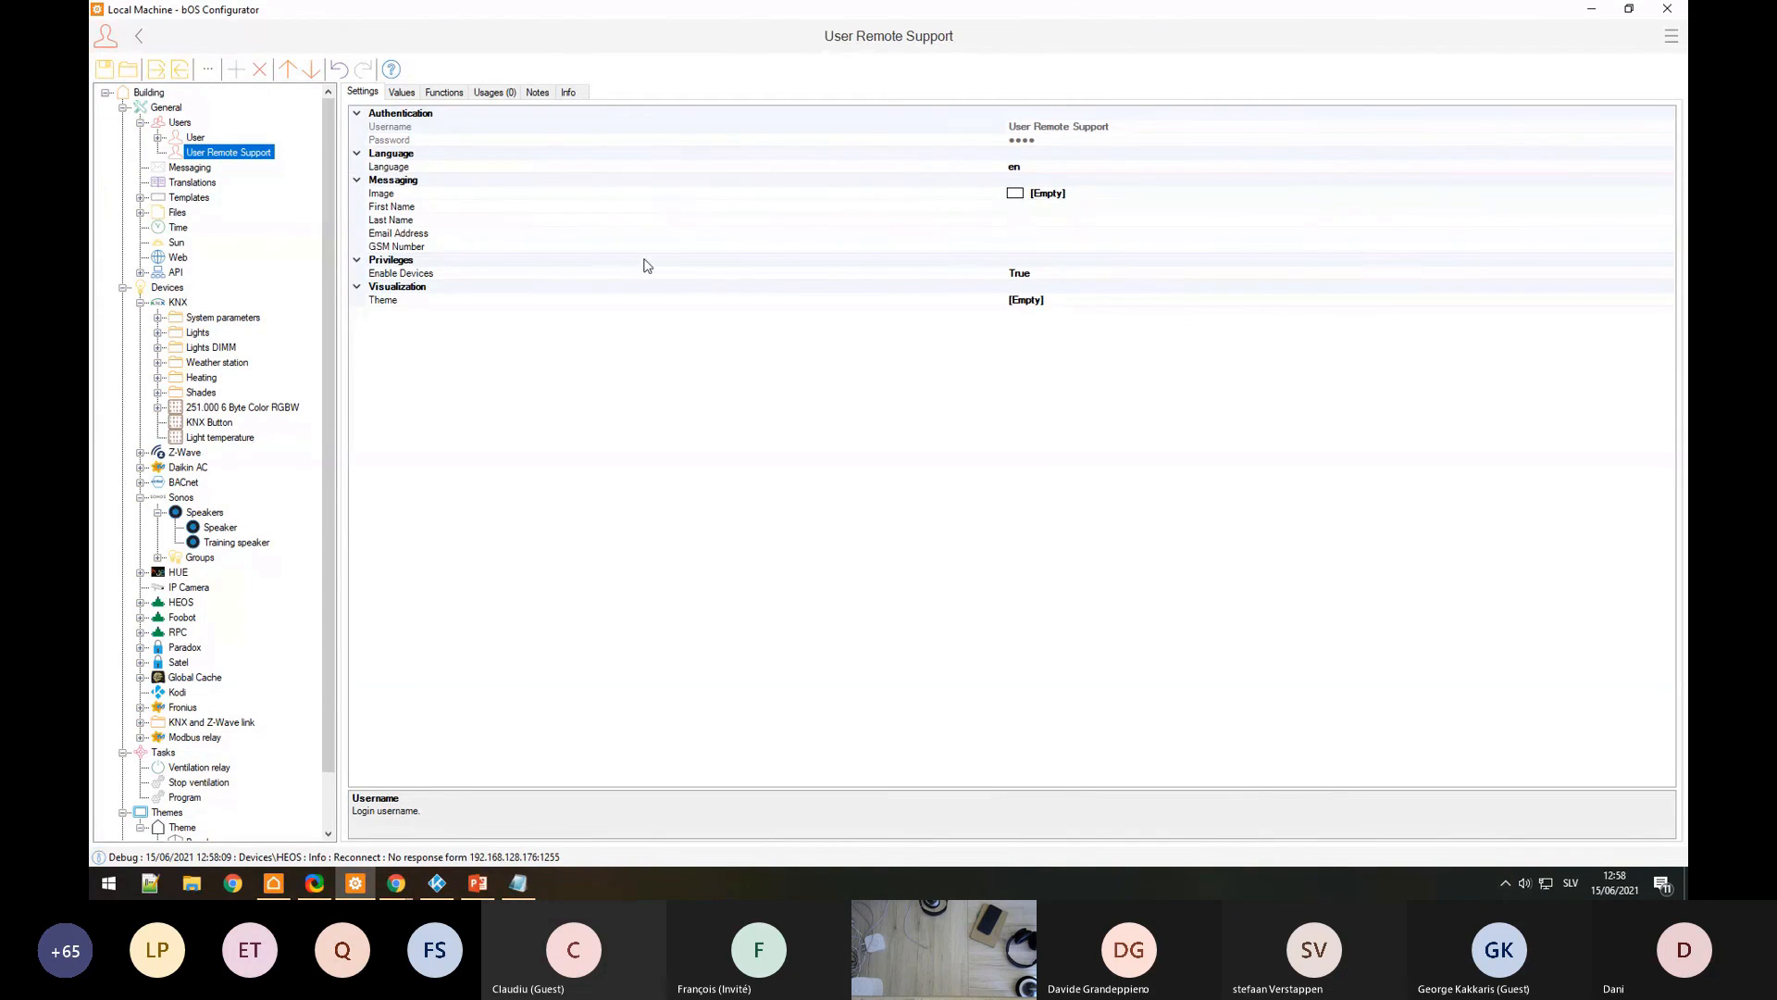
click(404, 93)
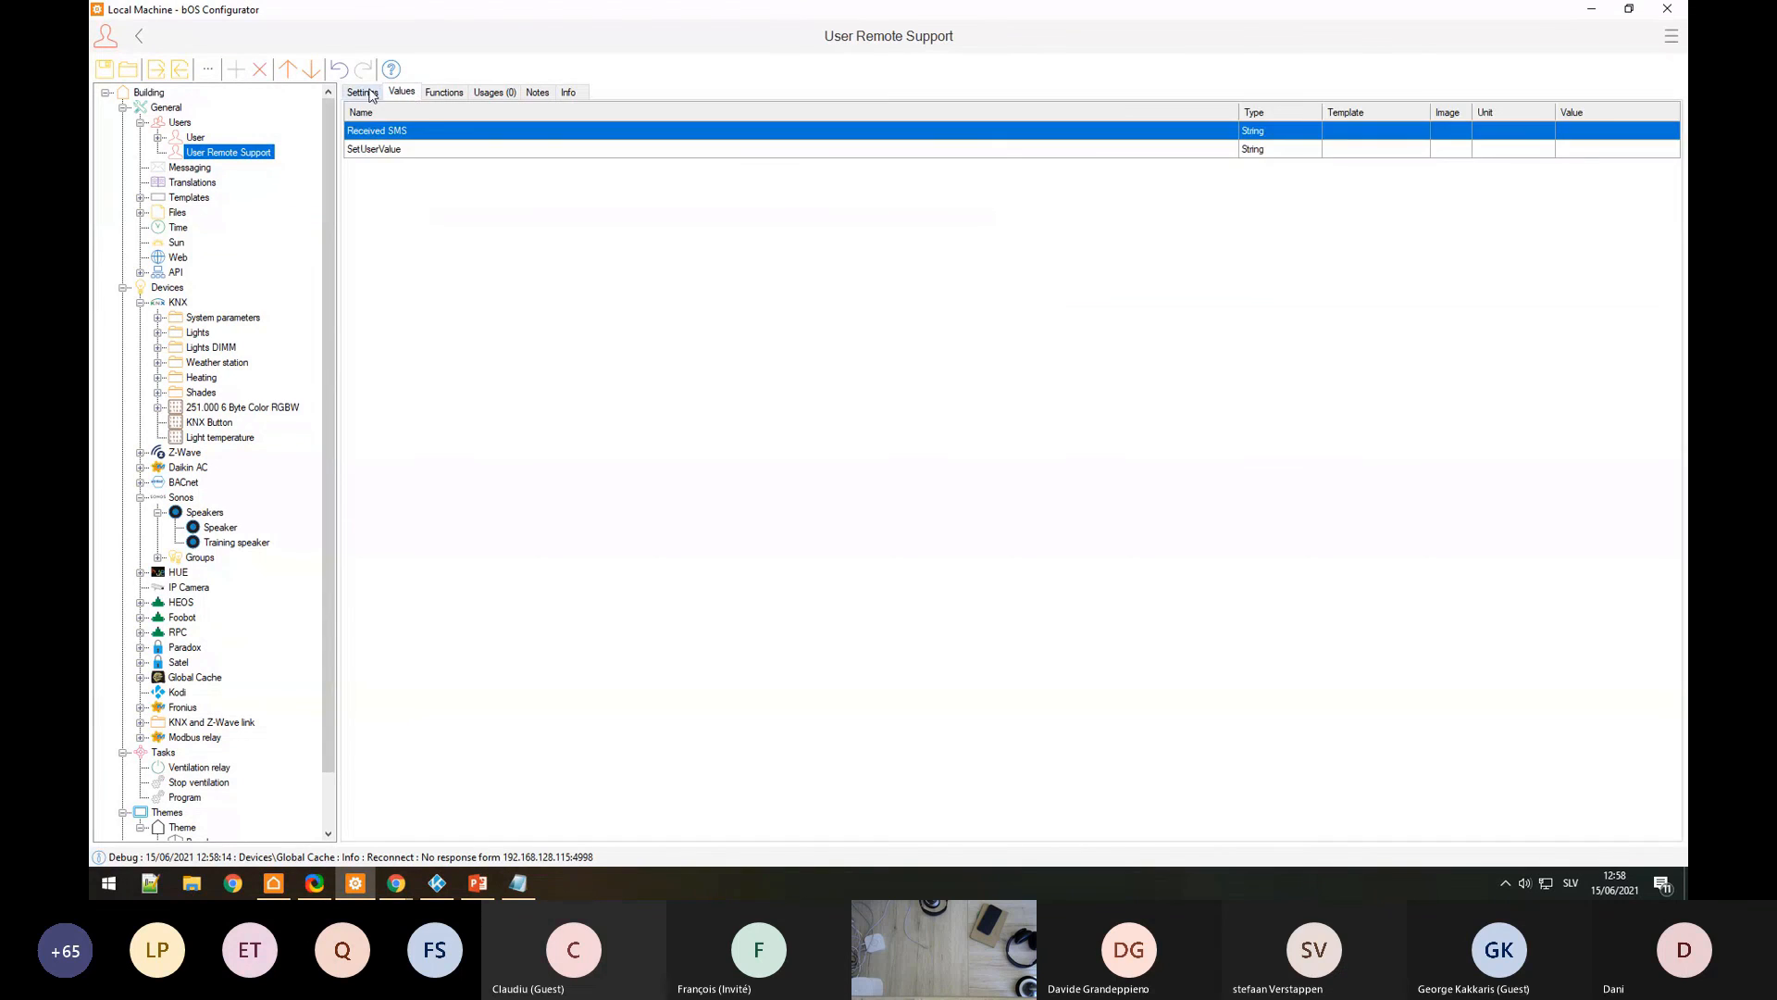
click(366, 93)
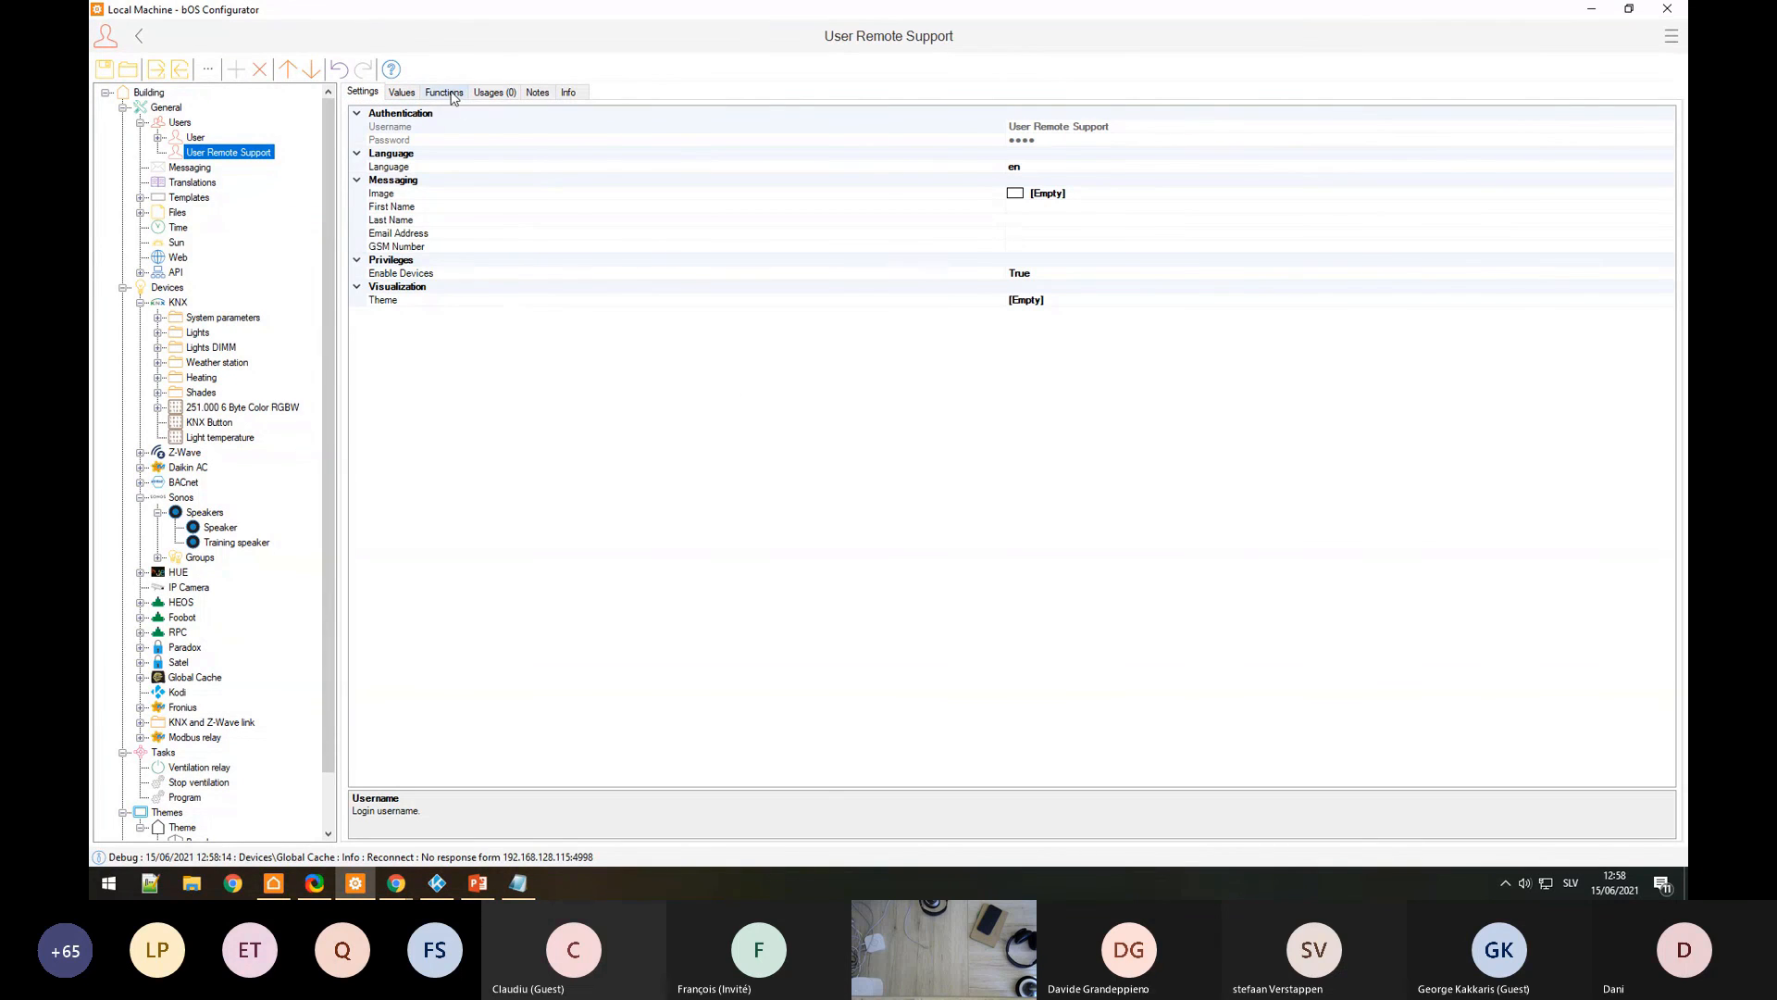
click(182, 137)
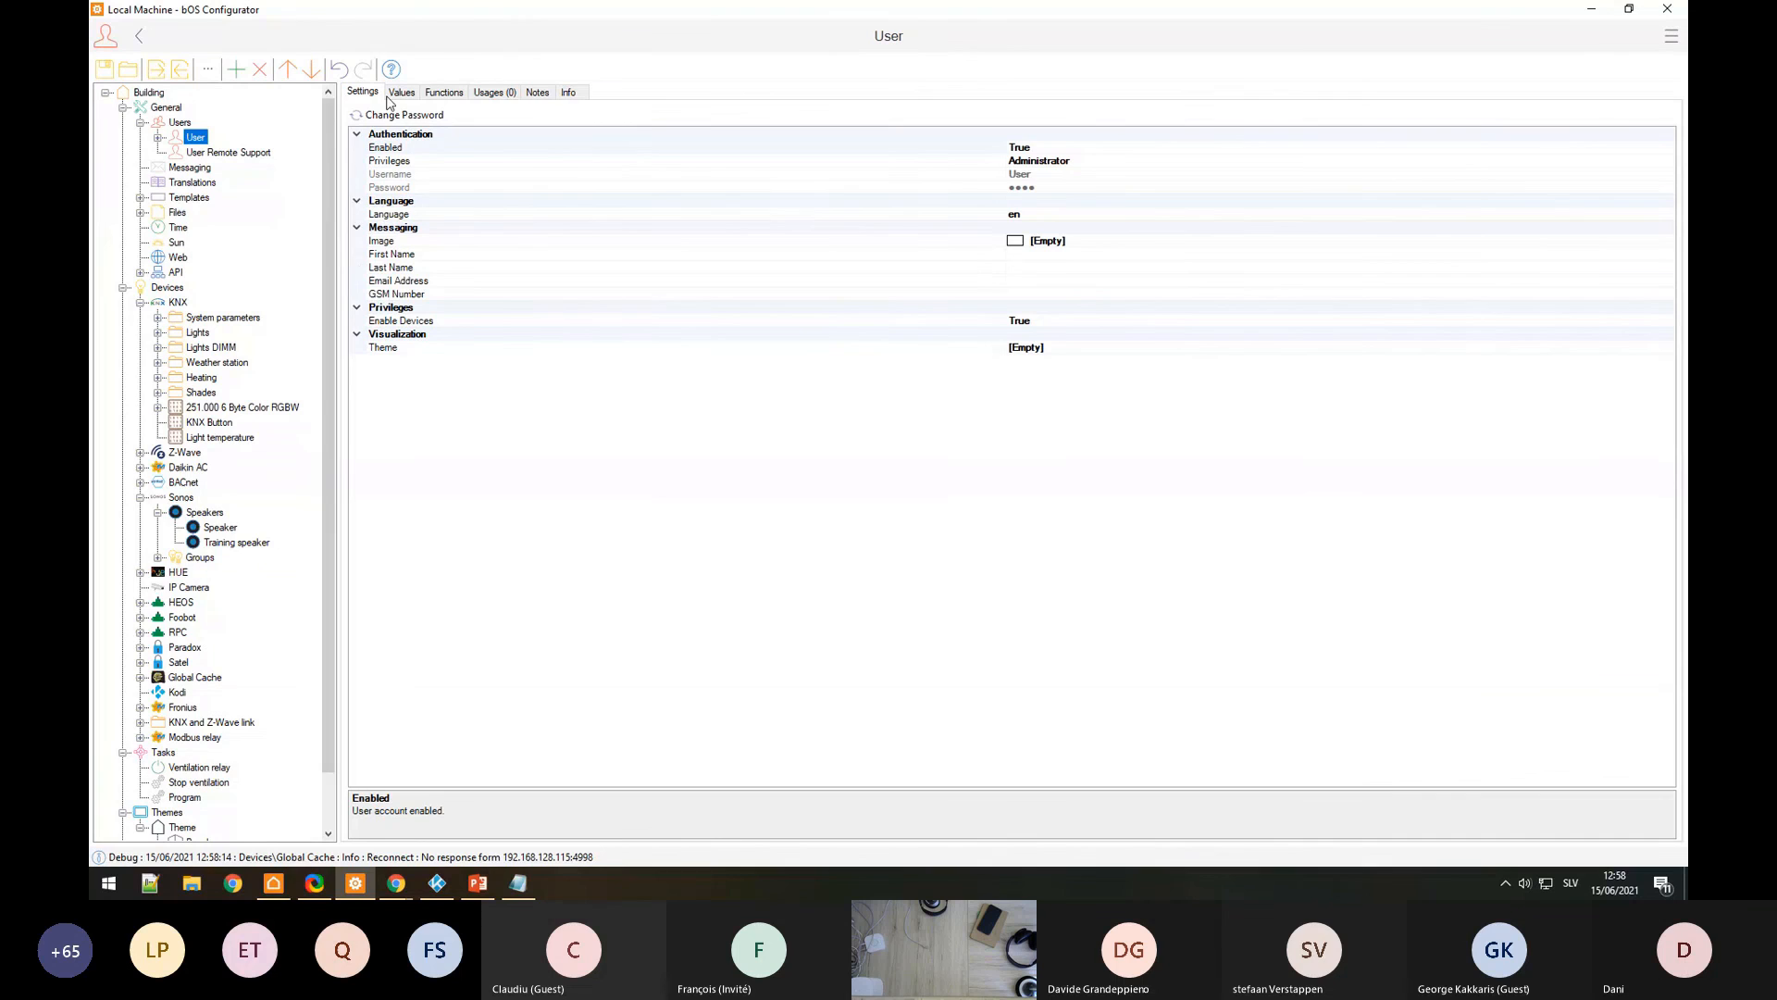
click(274, 882)
Step: Look through the client's About and Settings panels from the side menu
click(1665, 43)
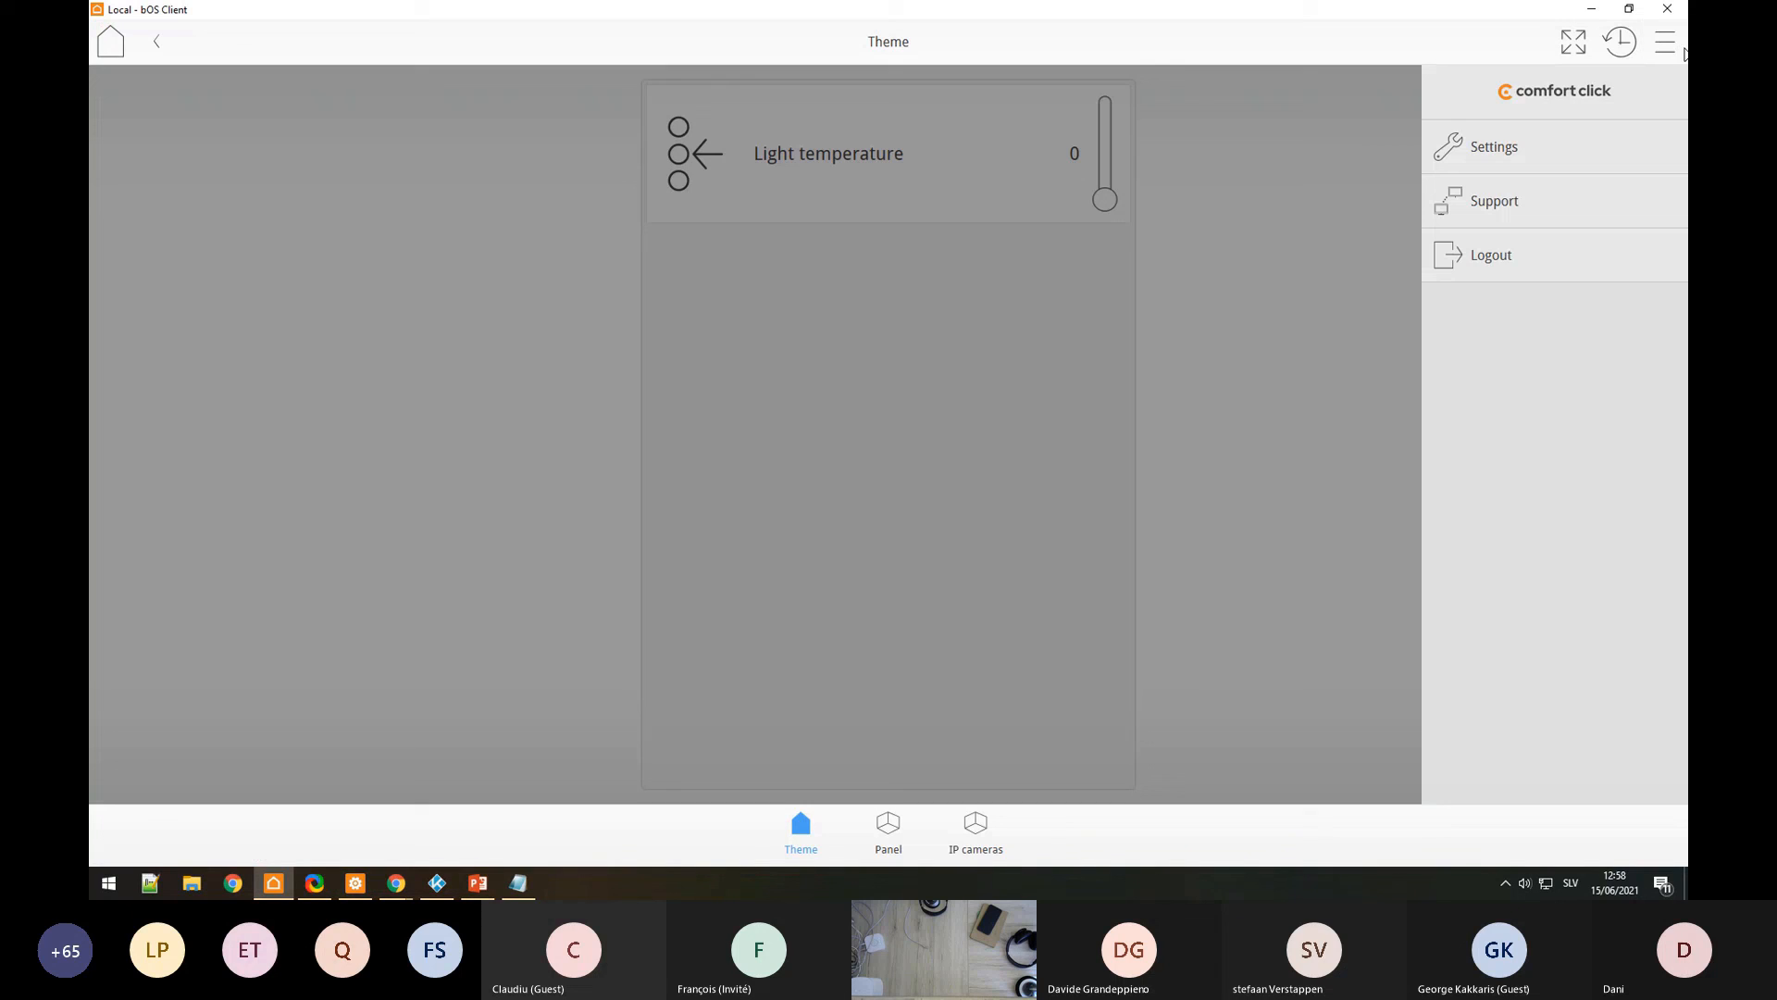
click(1555, 93)
click(1199, 56)
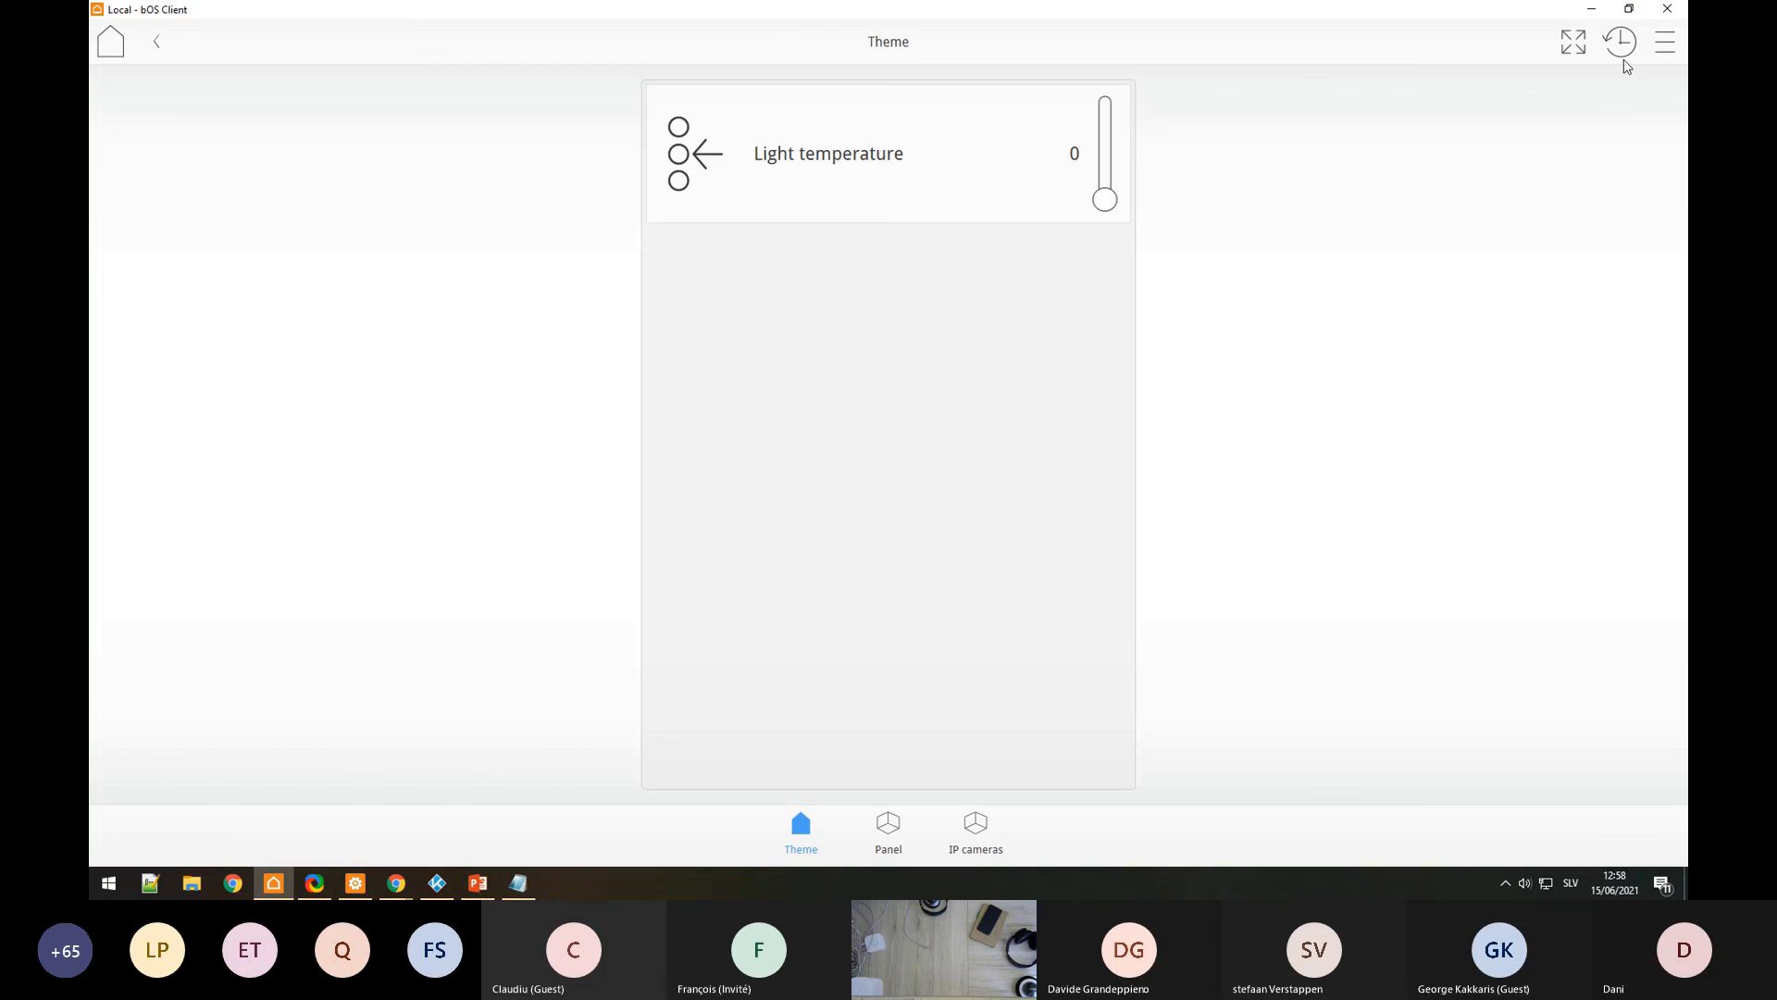
click(1666, 46)
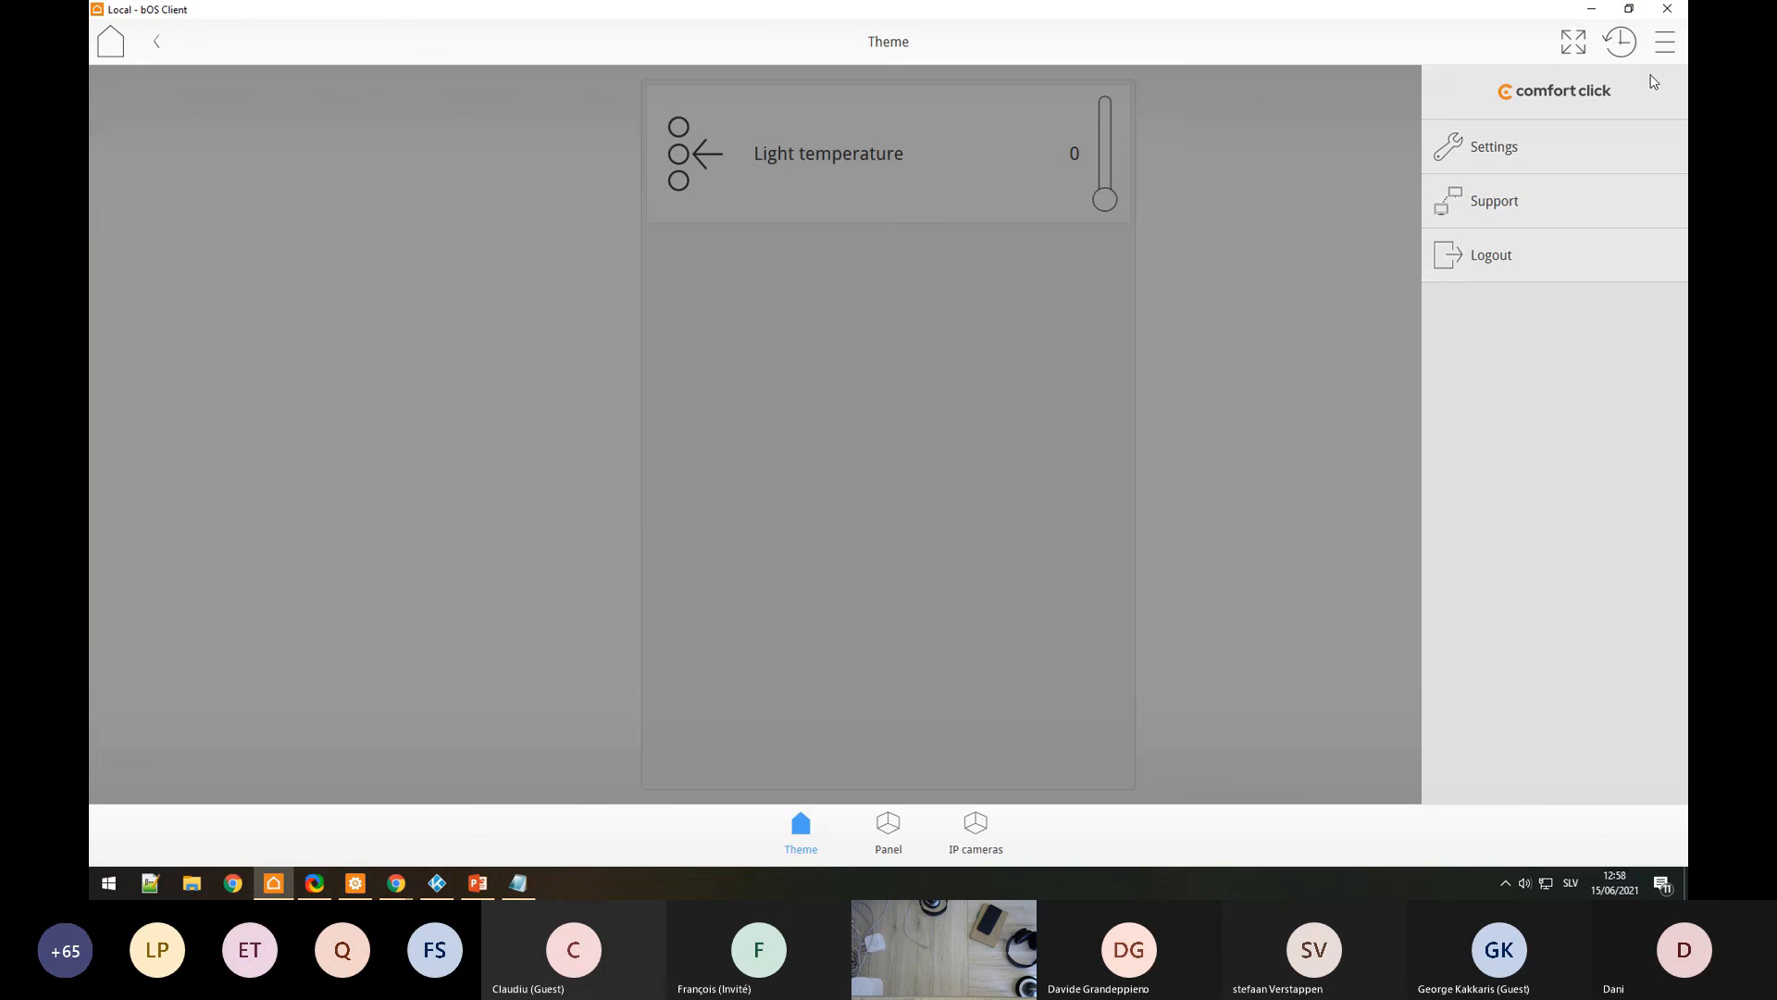
click(1507, 154)
click(1186, 56)
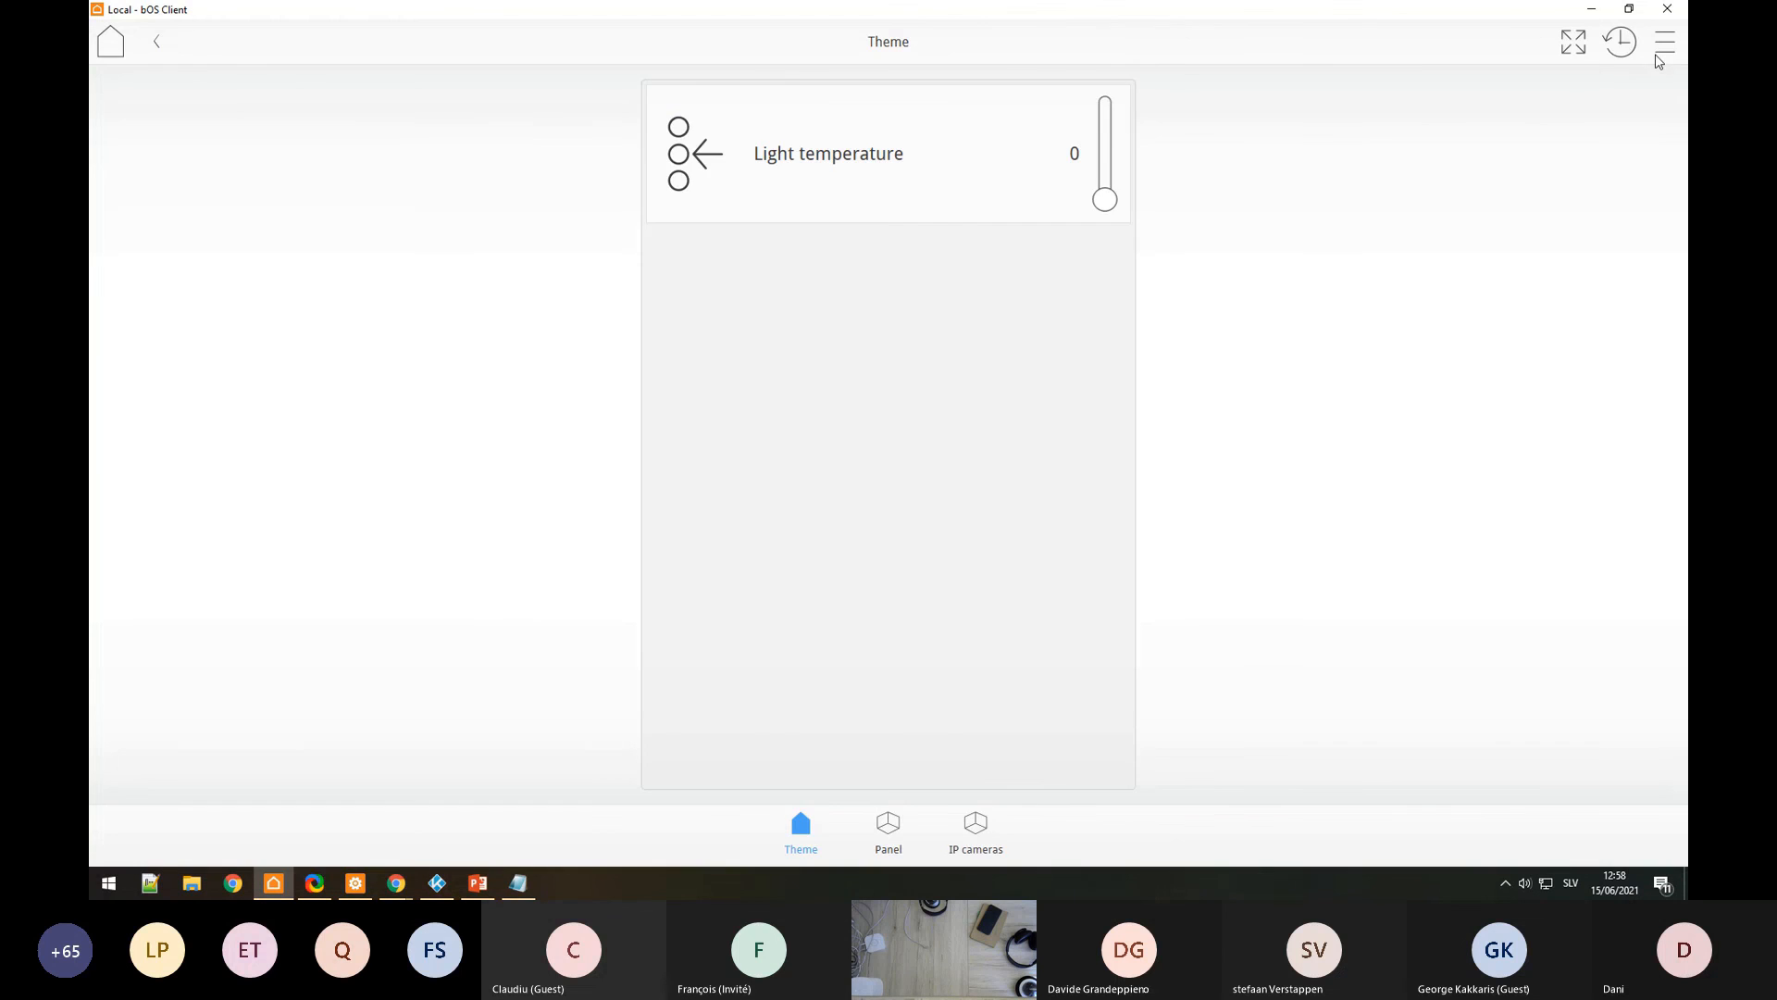
Step: Turn remote support on in the Support panel, then off again
click(1665, 43)
click(1543, 195)
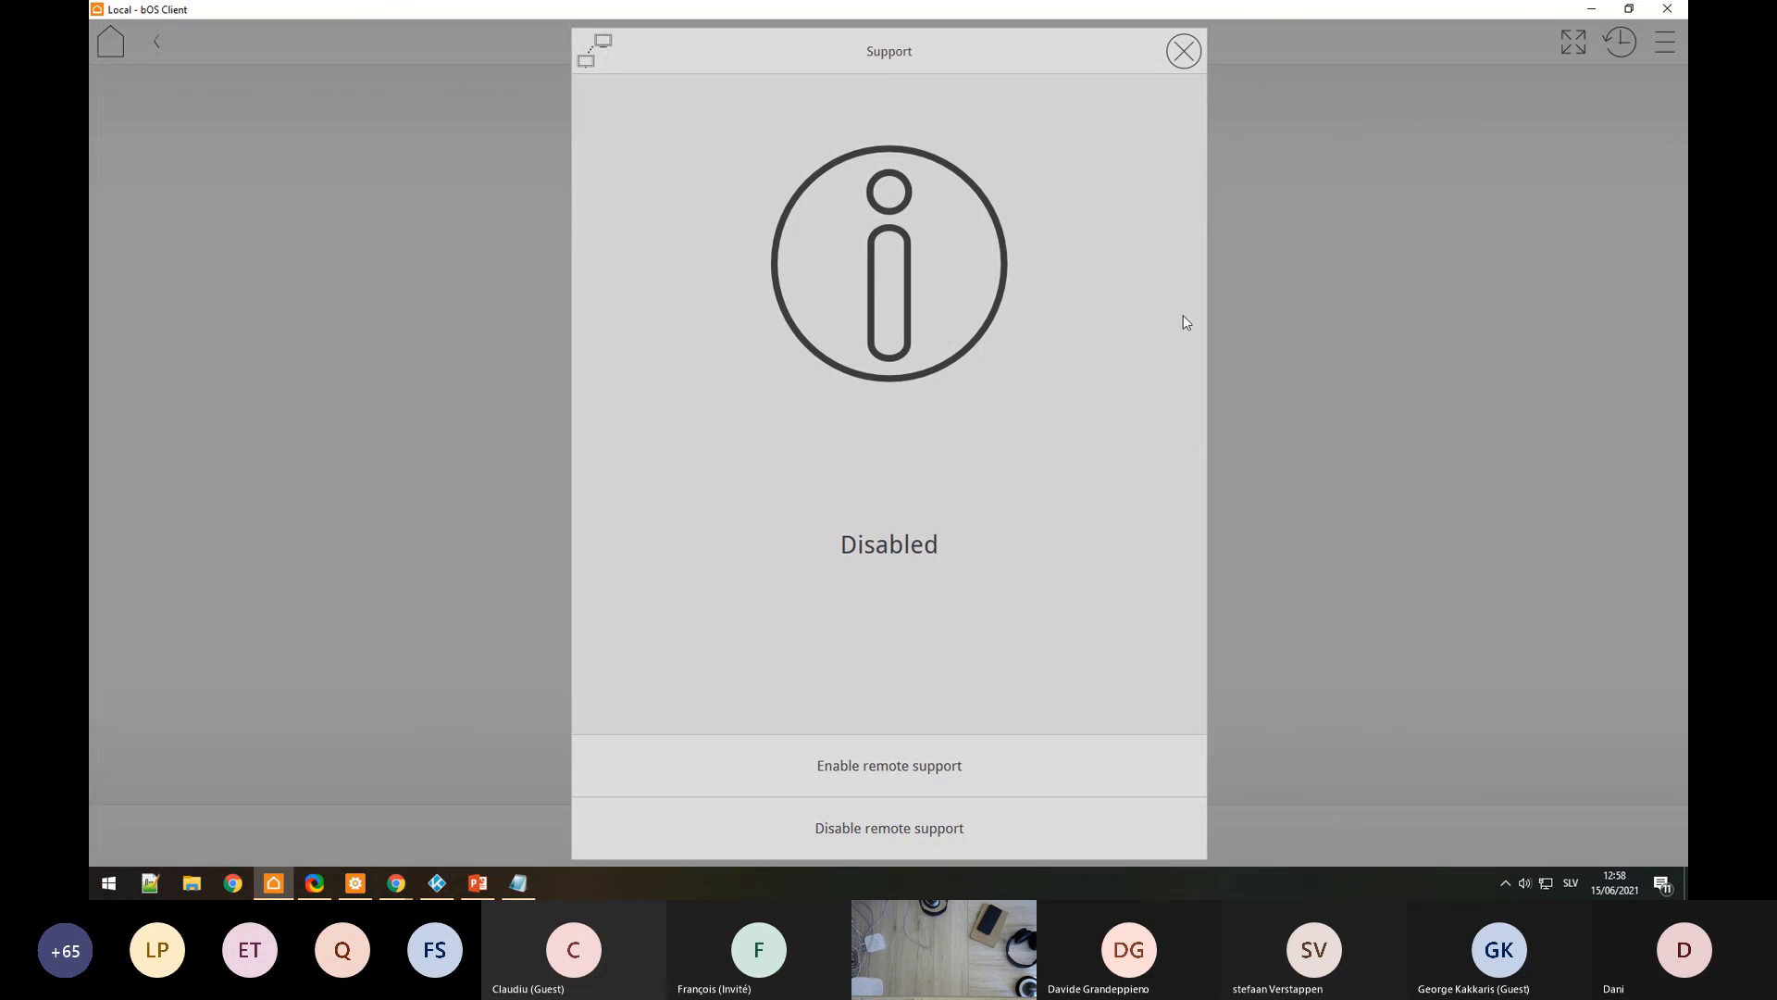
click(907, 775)
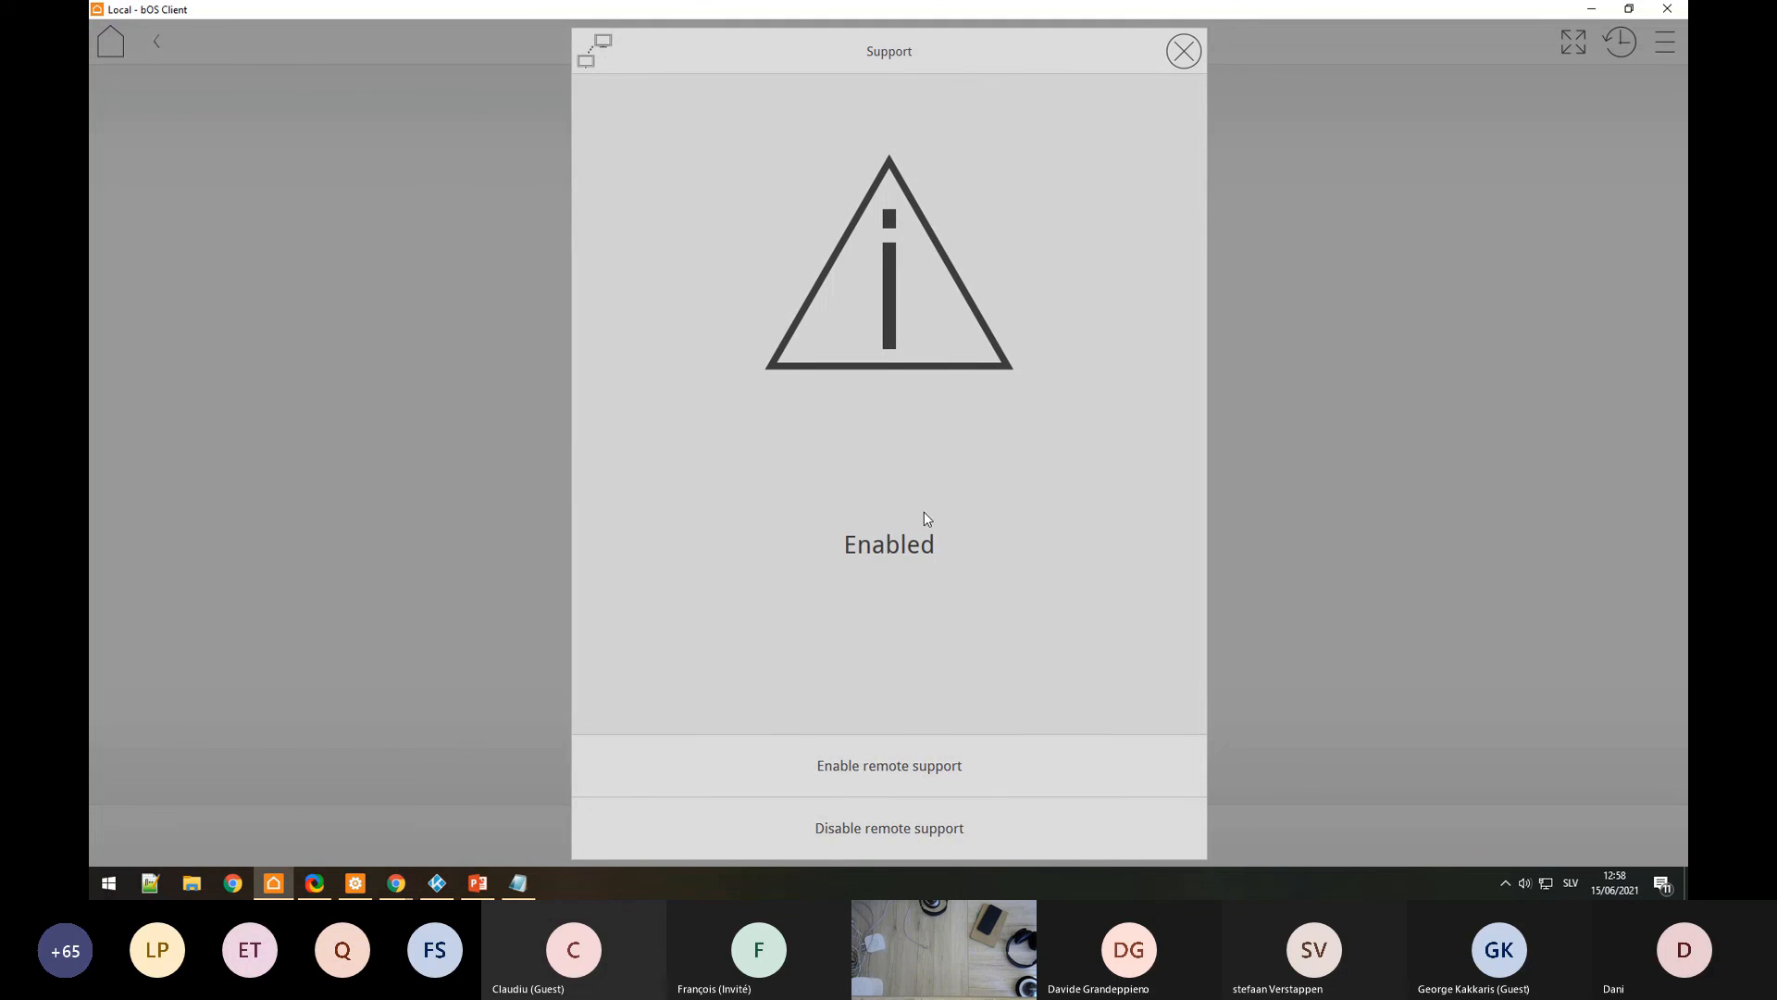
click(919, 830)
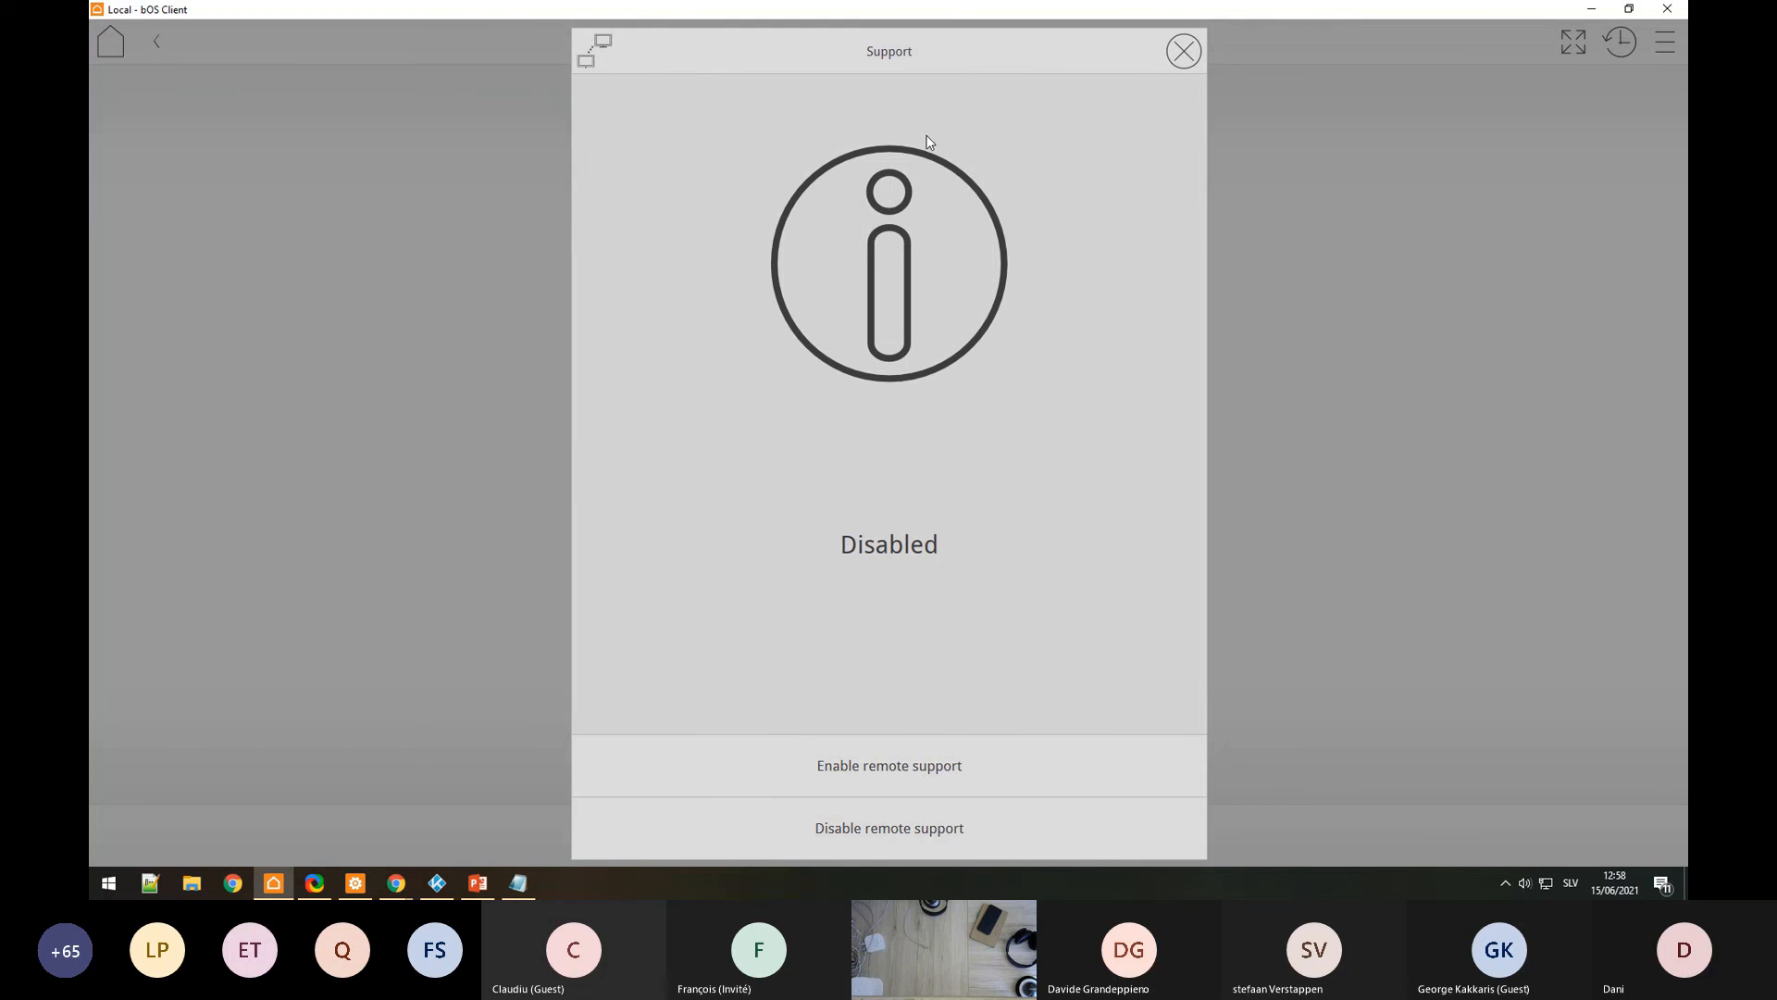
Step: Review the User Remote Support user's settings, then disable remote support and close the panel
click(355, 884)
click(222, 152)
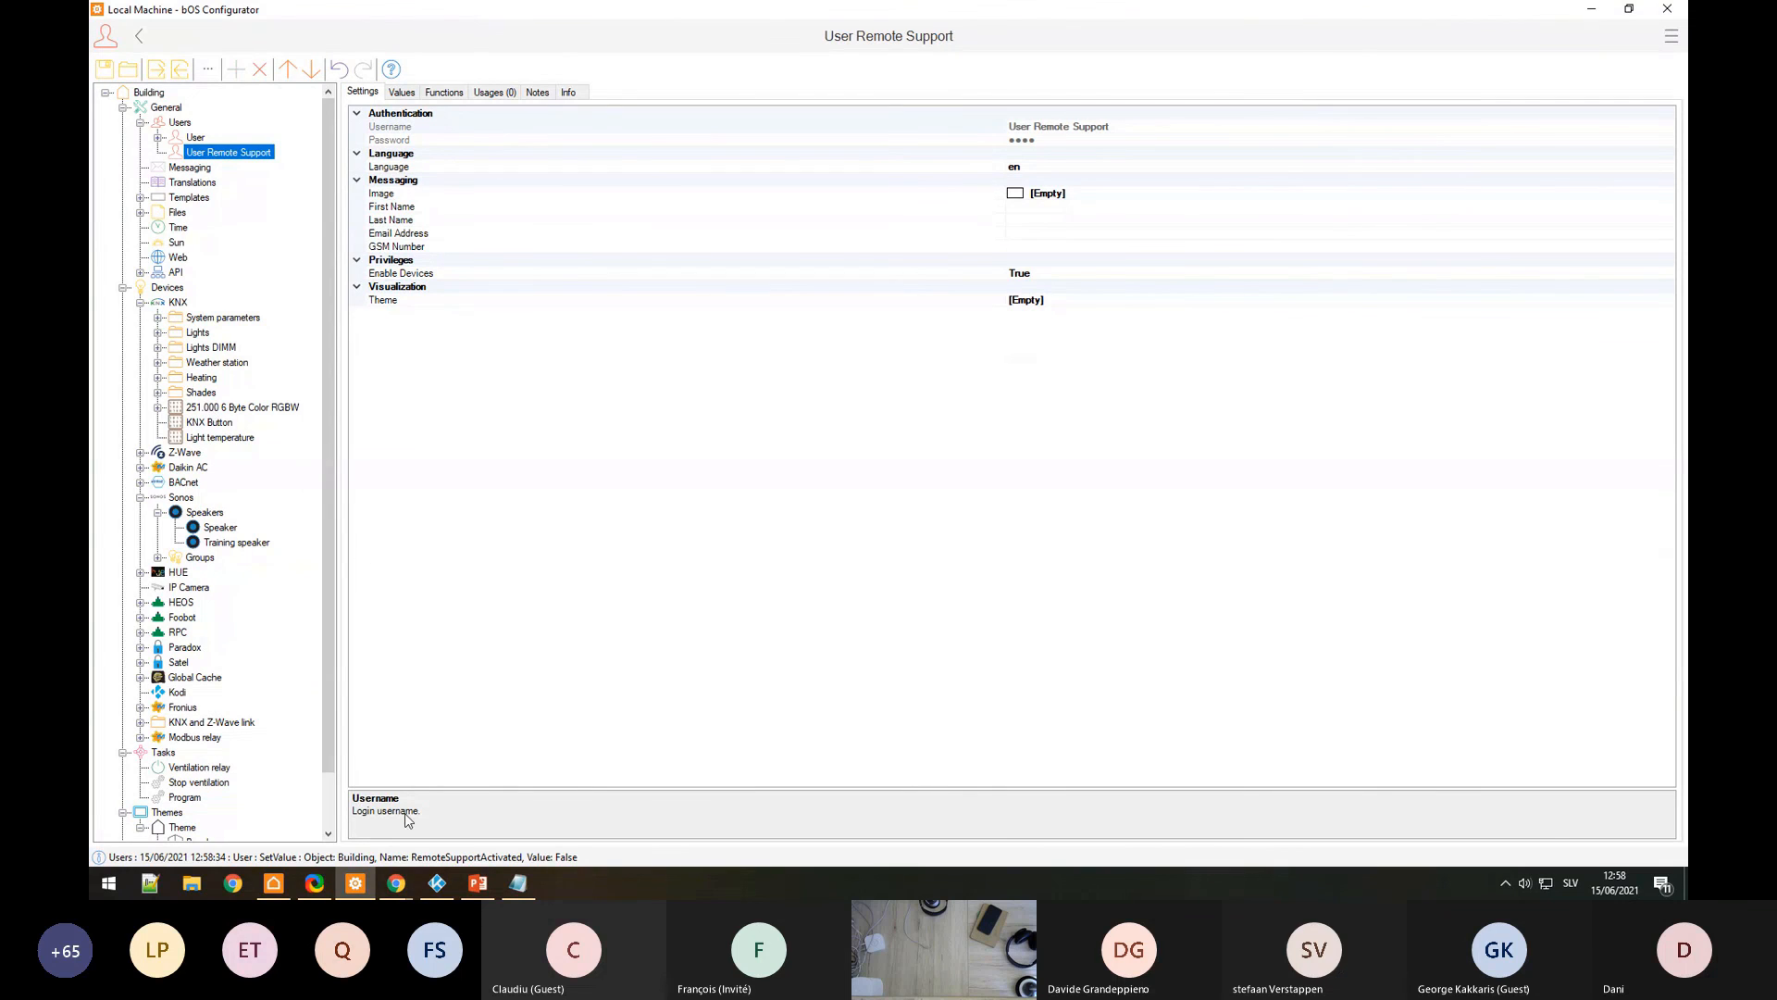
click(358, 889)
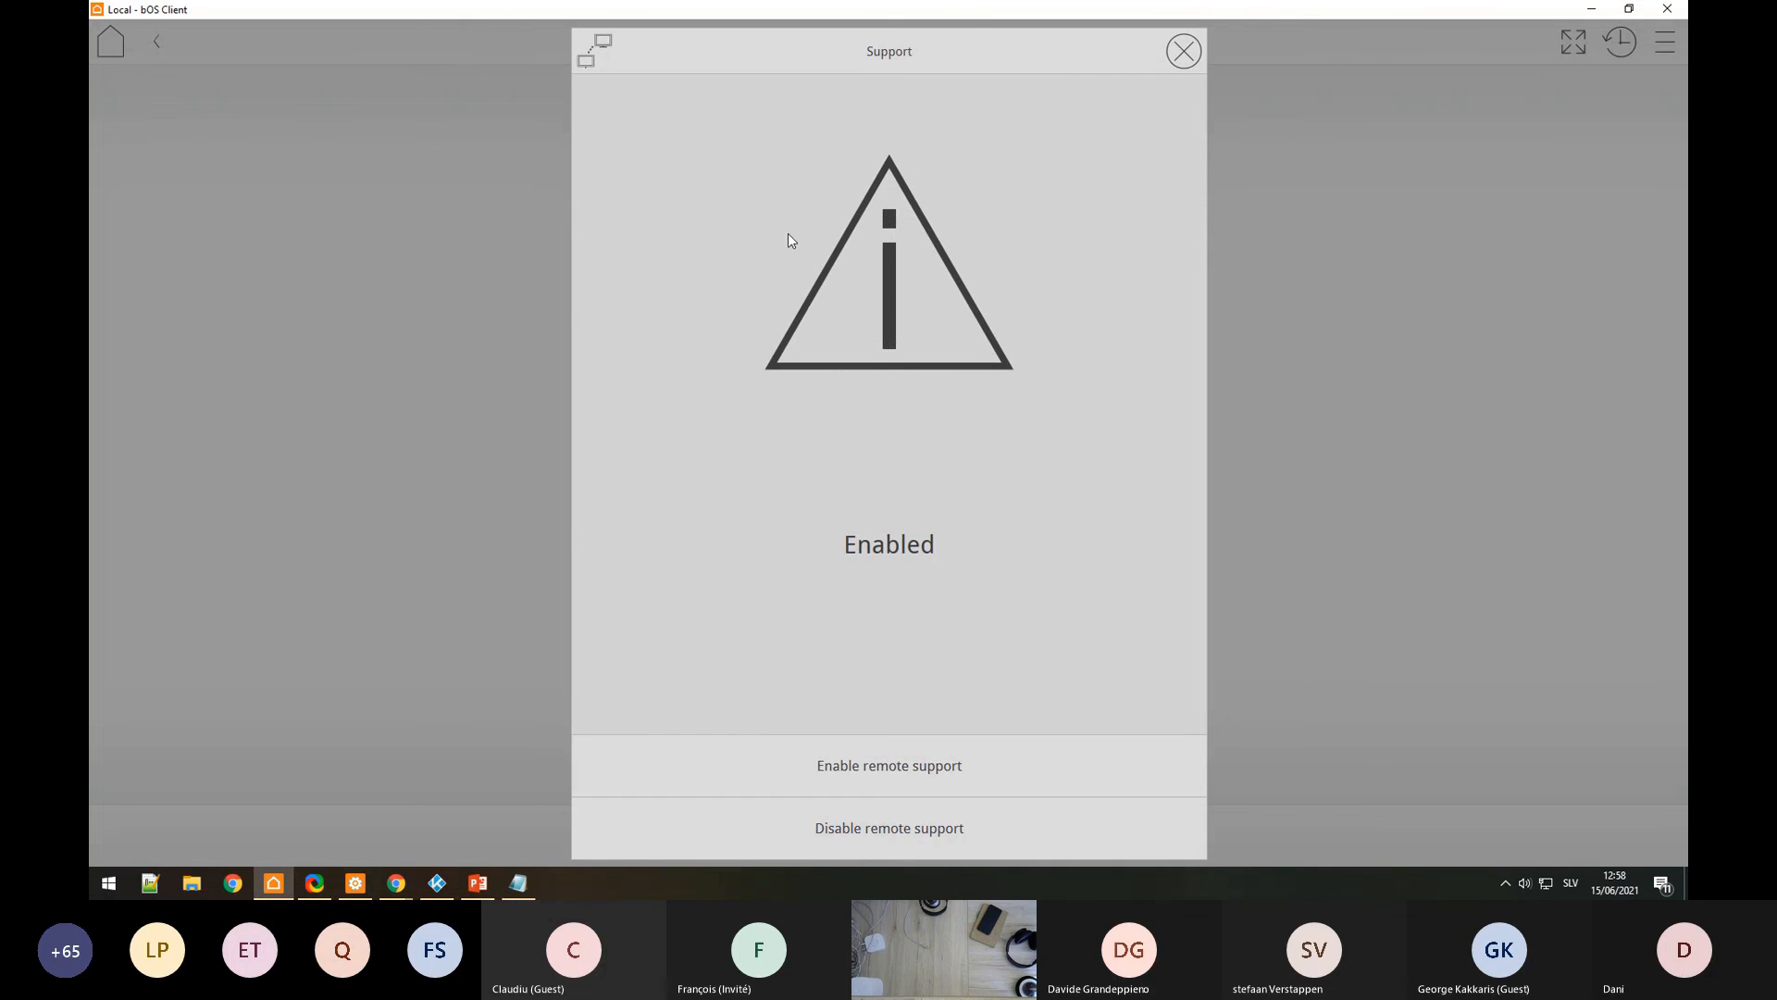
click(356, 883)
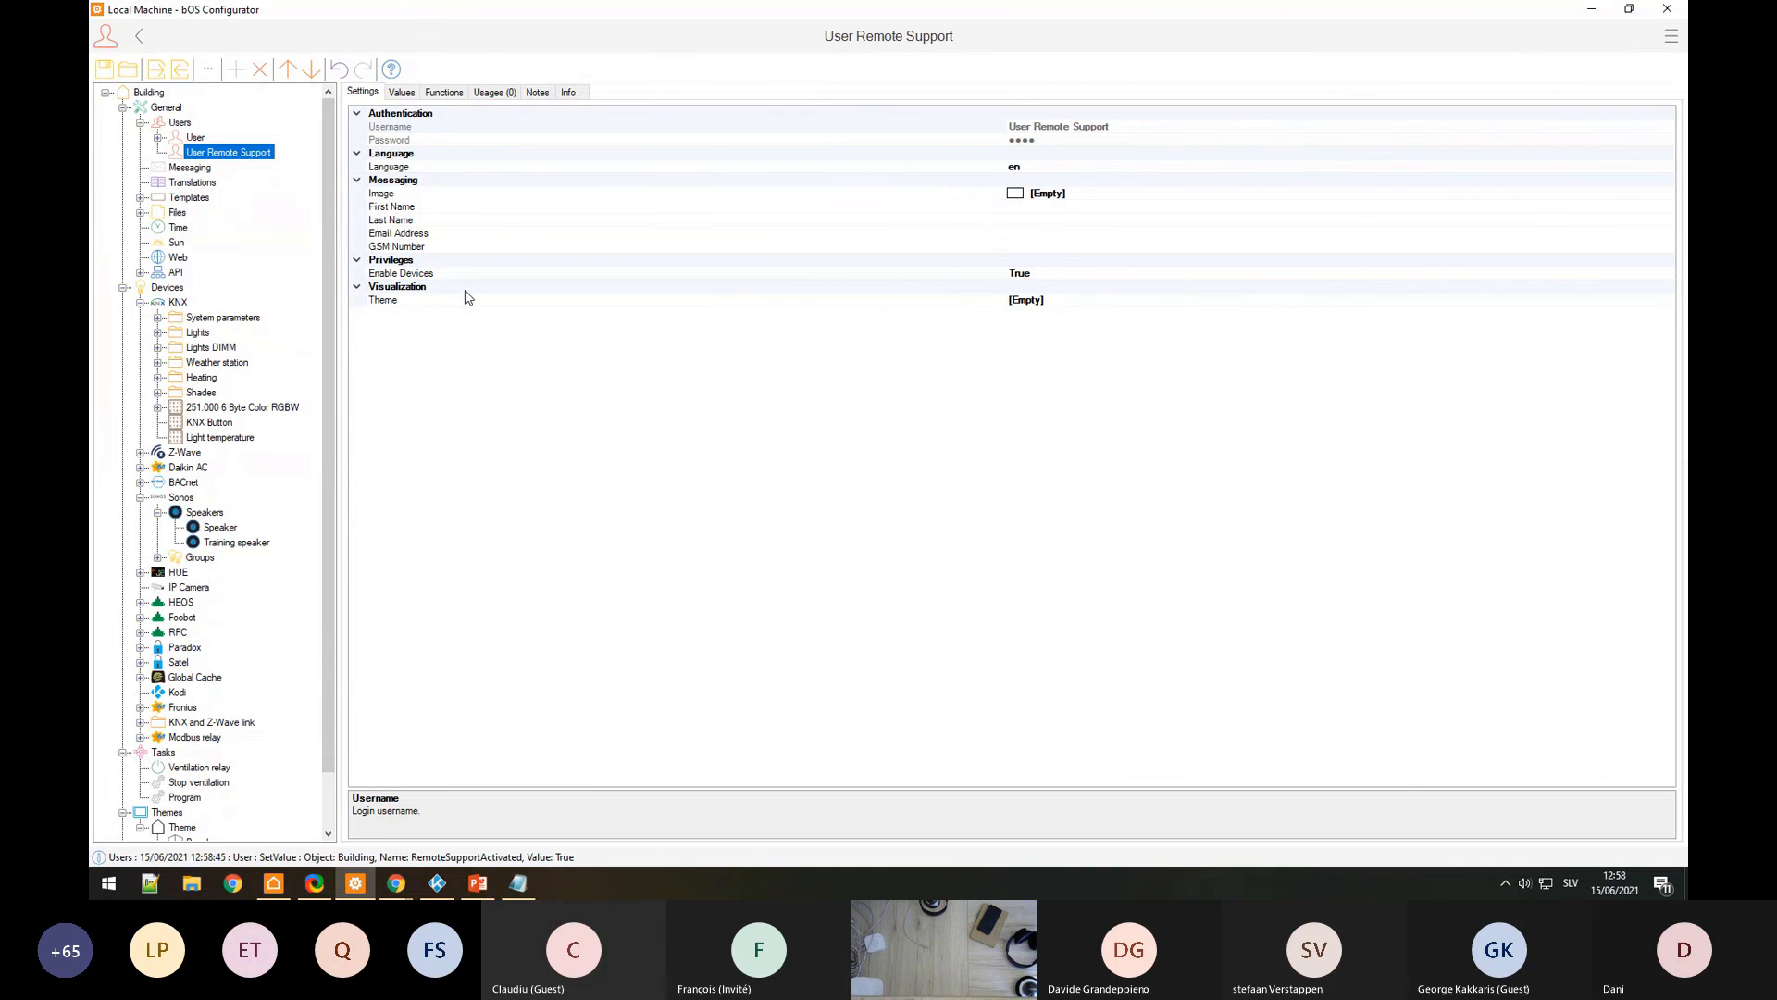
click(282, 887)
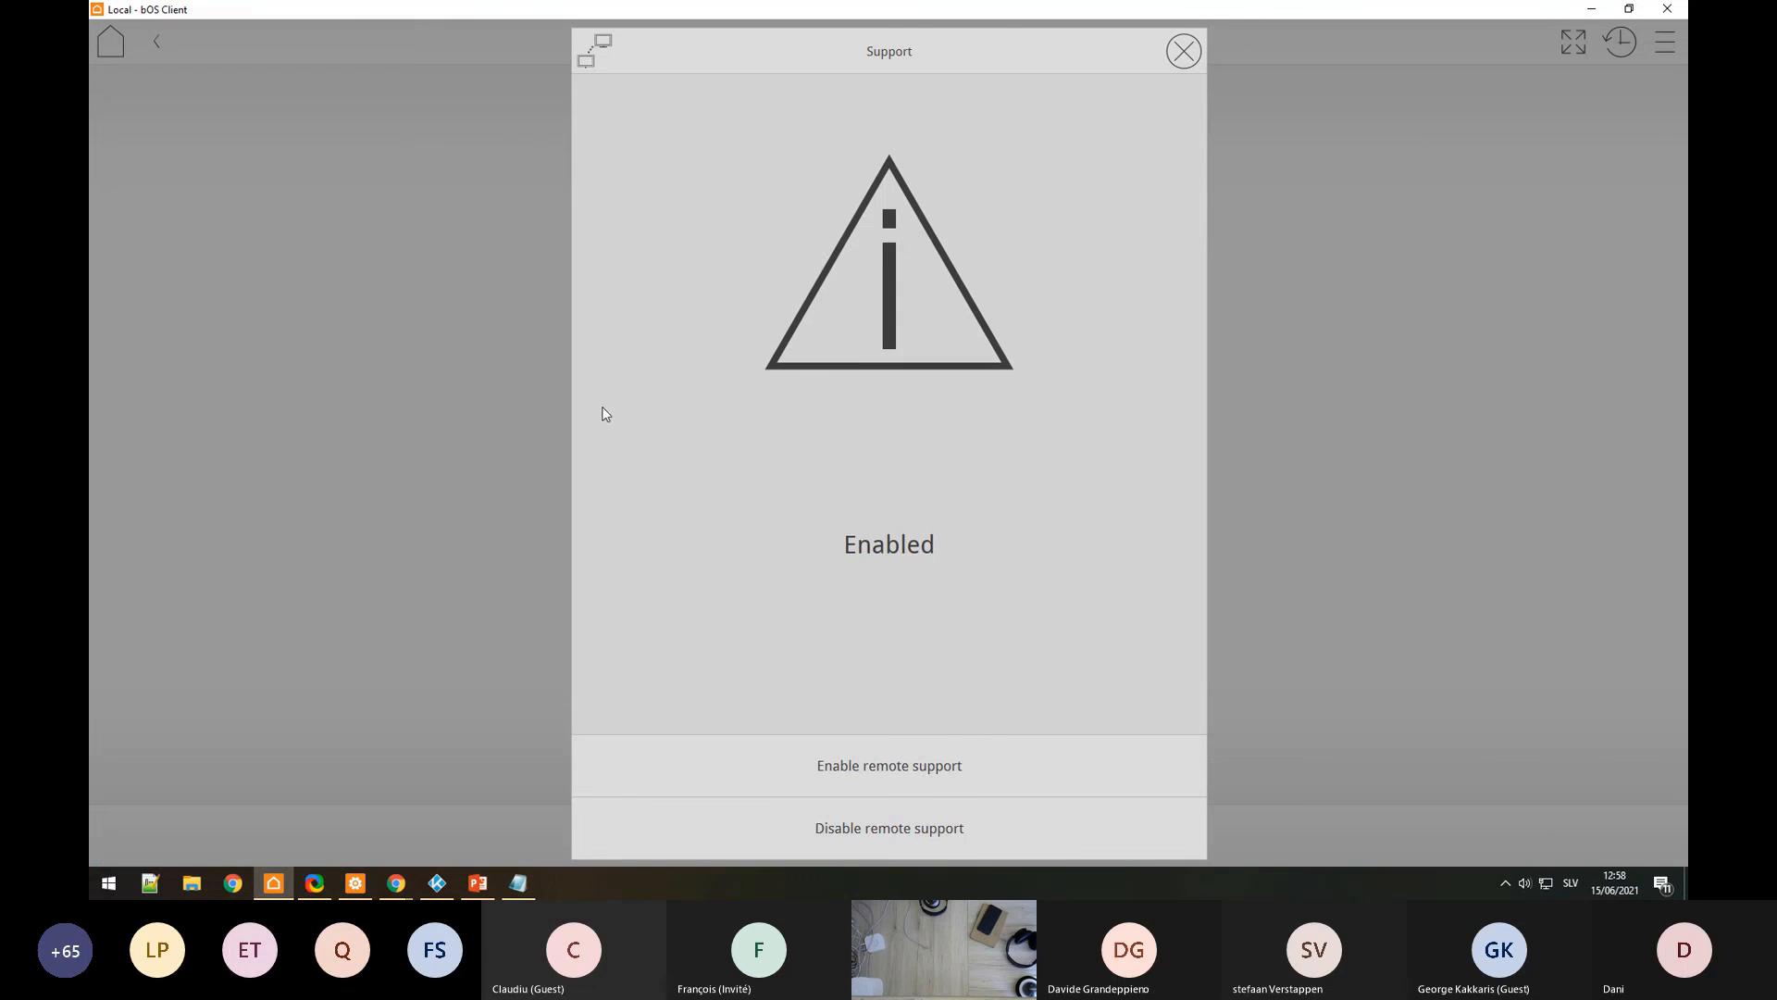
click(891, 833)
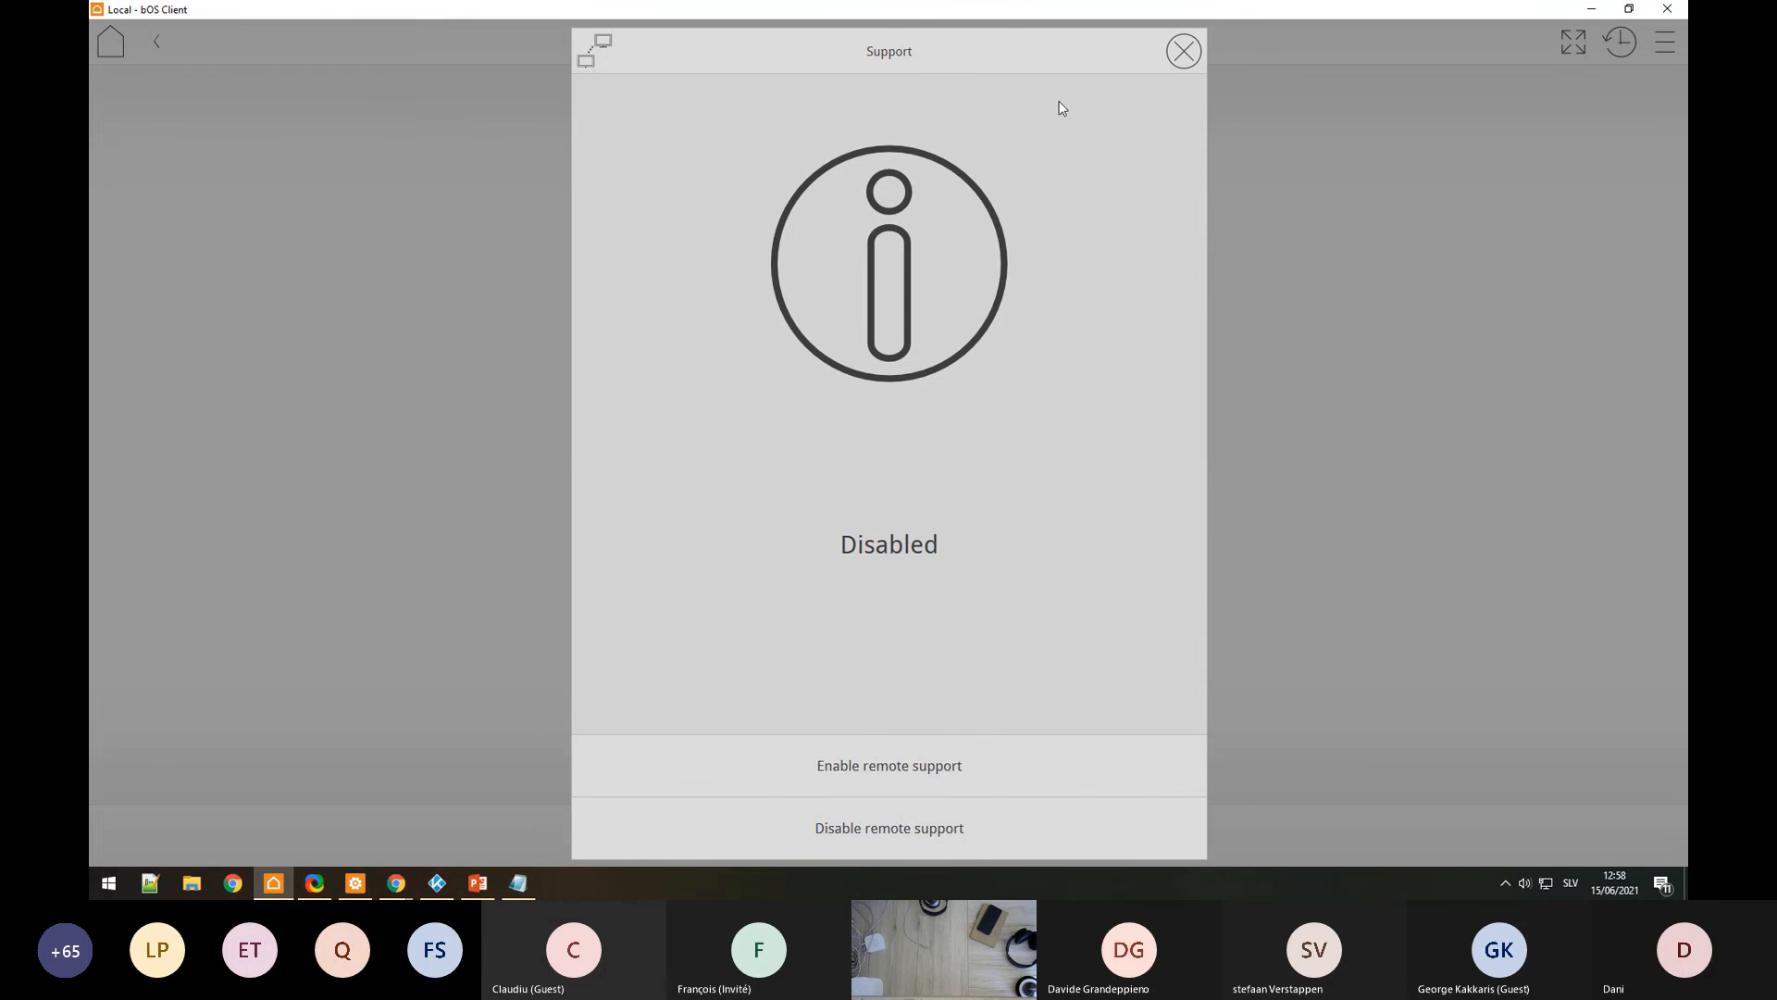
click(1182, 53)
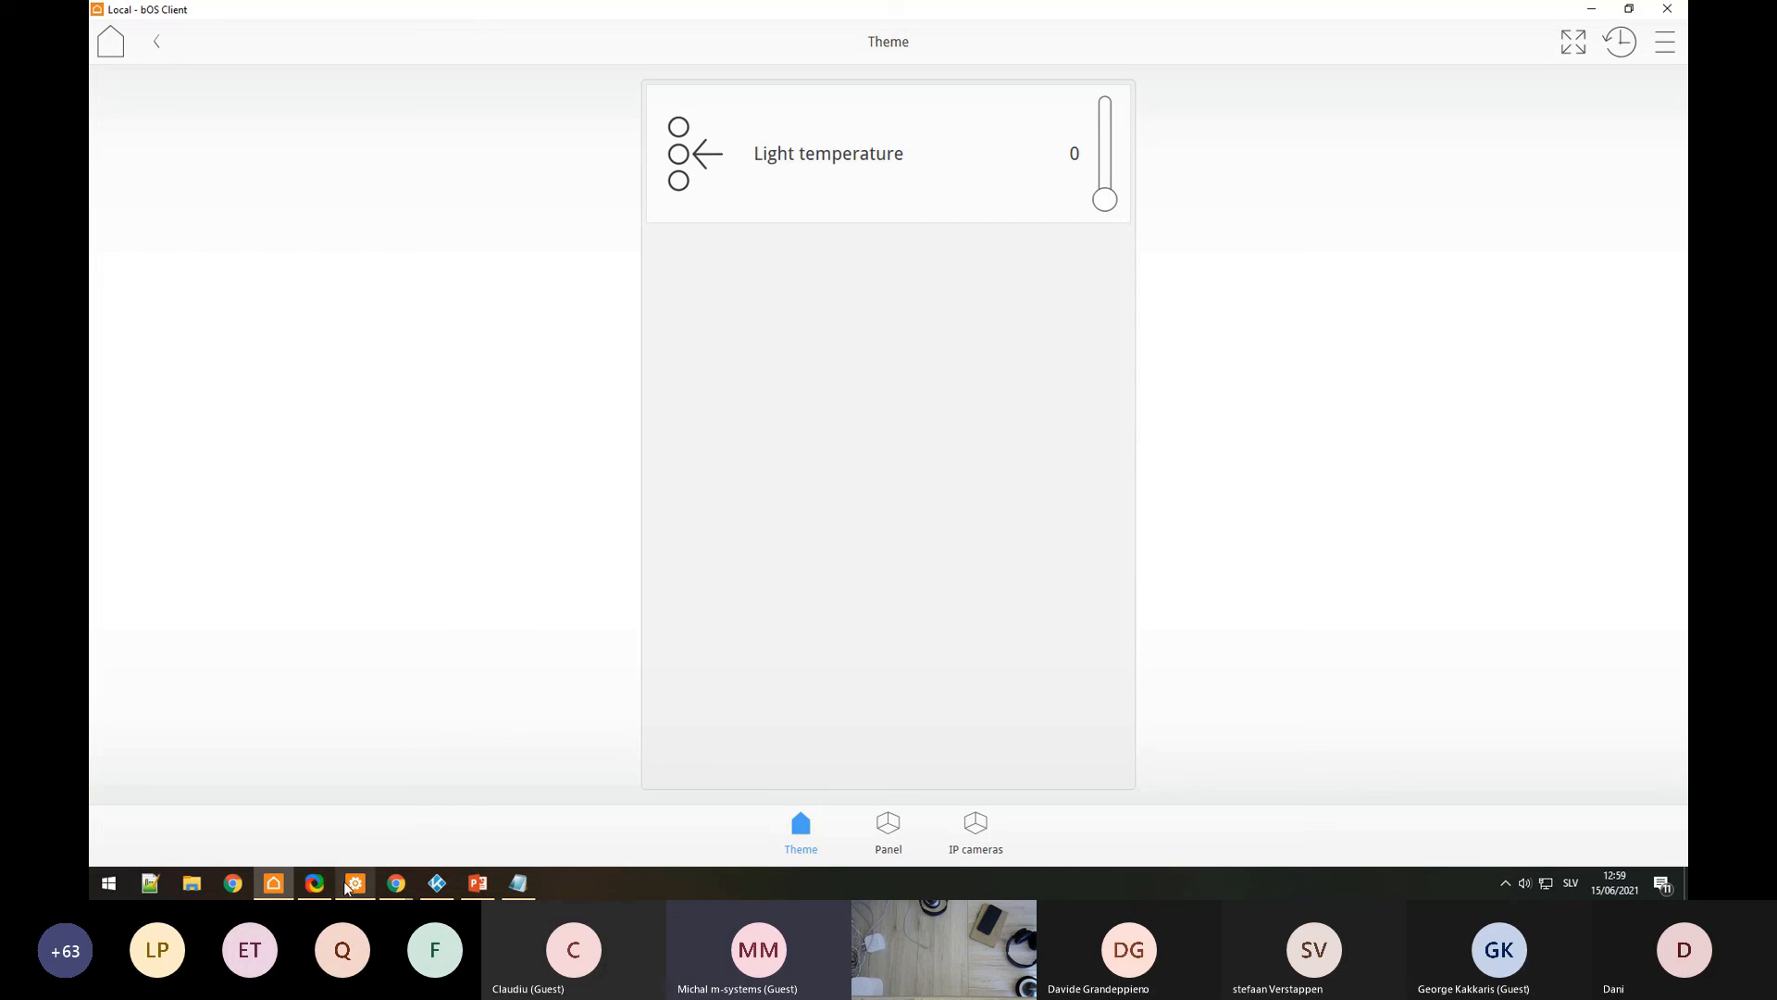
Step: Bring the bOS Configurator window back to the front from its taskbar preview
mouse_move(359, 886)
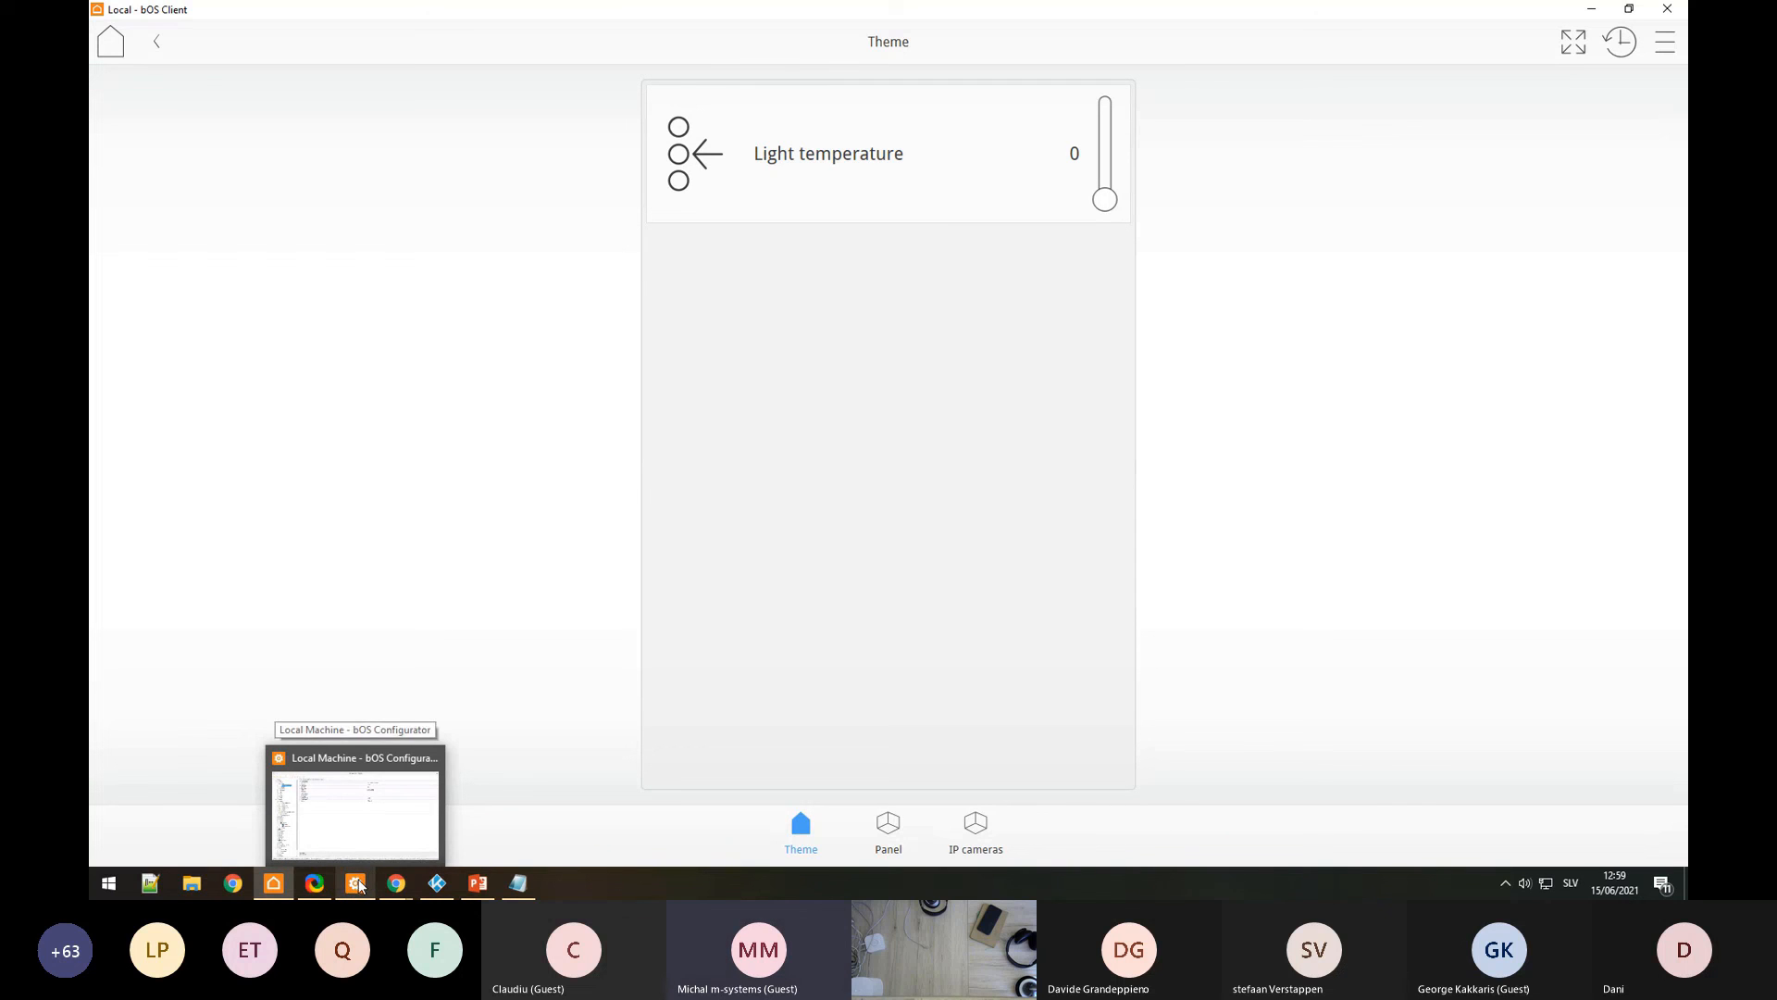
click(361, 857)
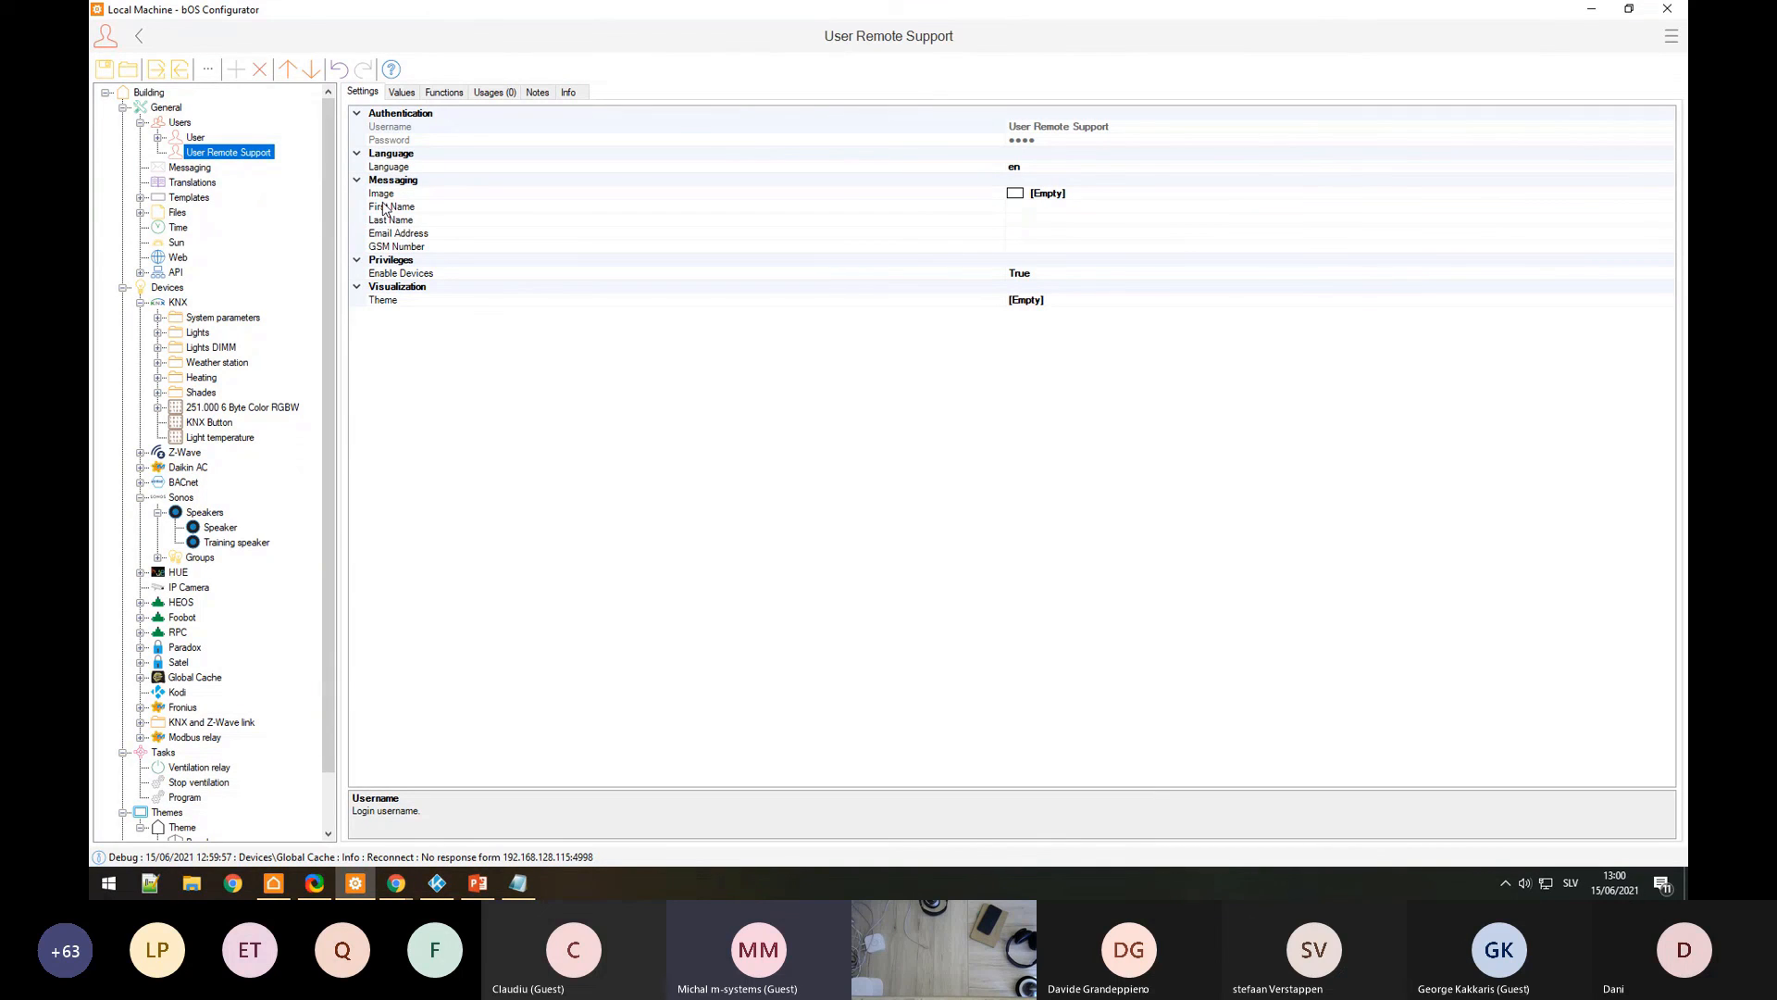
Step: Look over the User Remote Support user's Values and Settings tabs
click(403, 93)
click(374, 93)
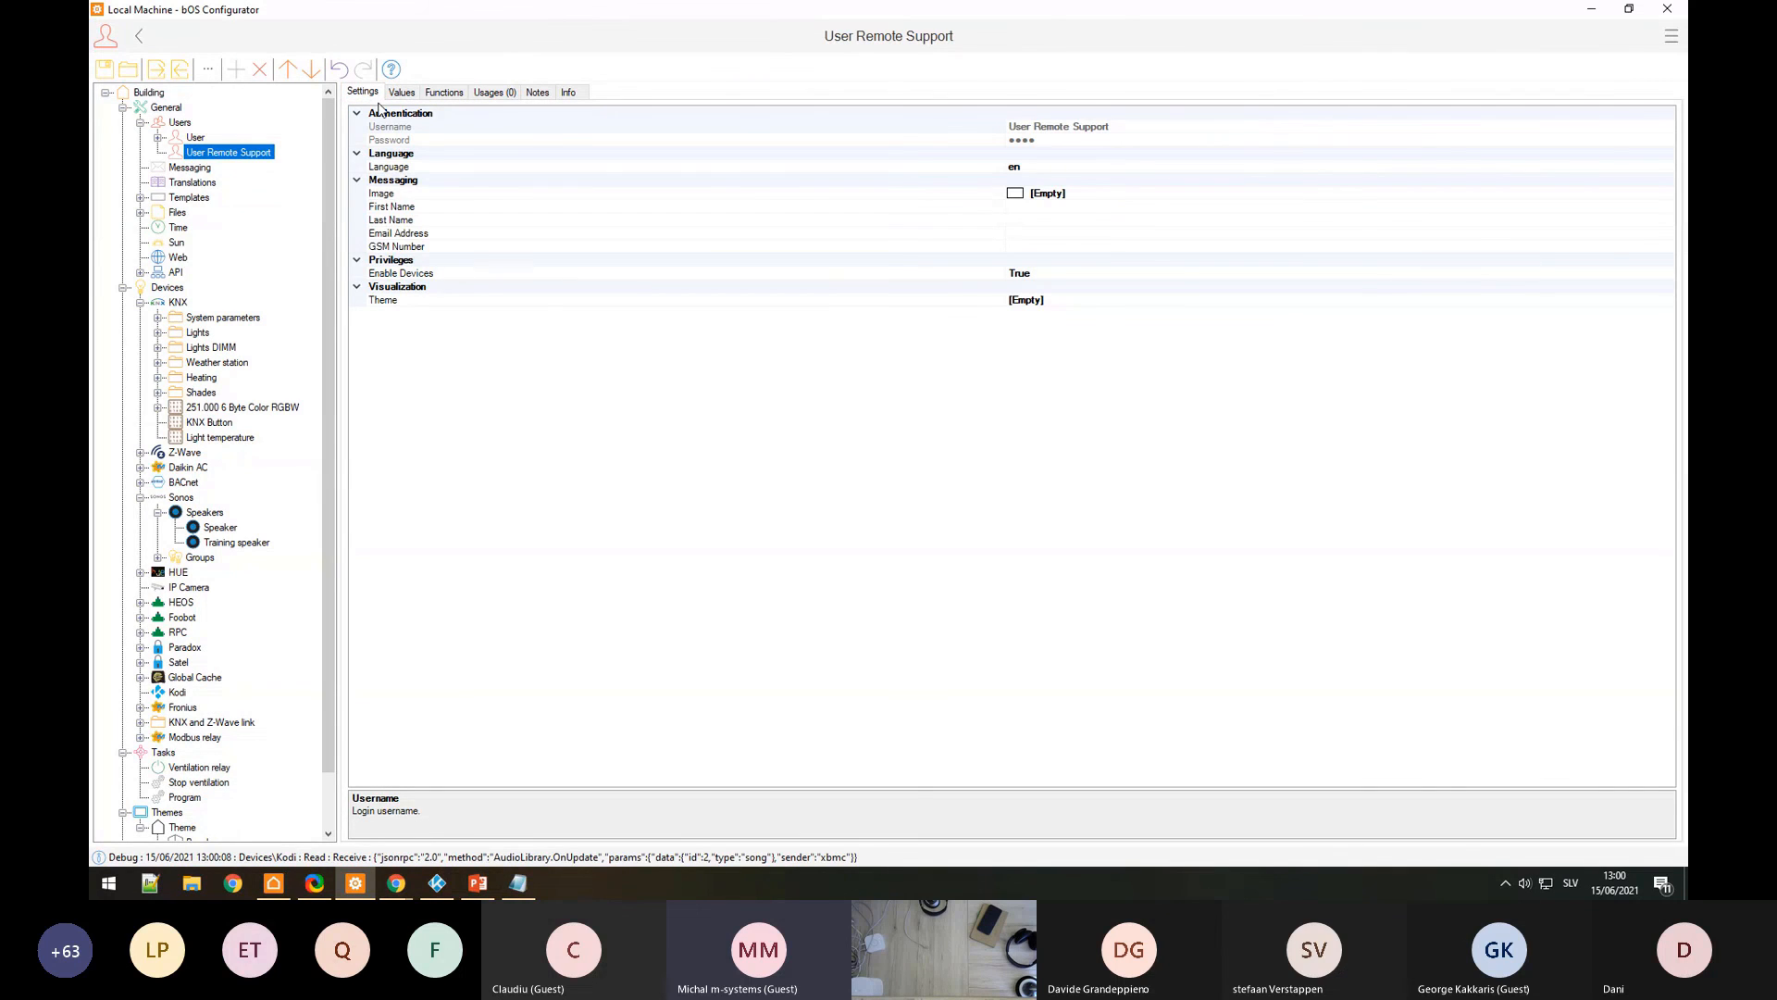
click(159, 137)
click(160, 138)
drag(326, 255, 303, 213)
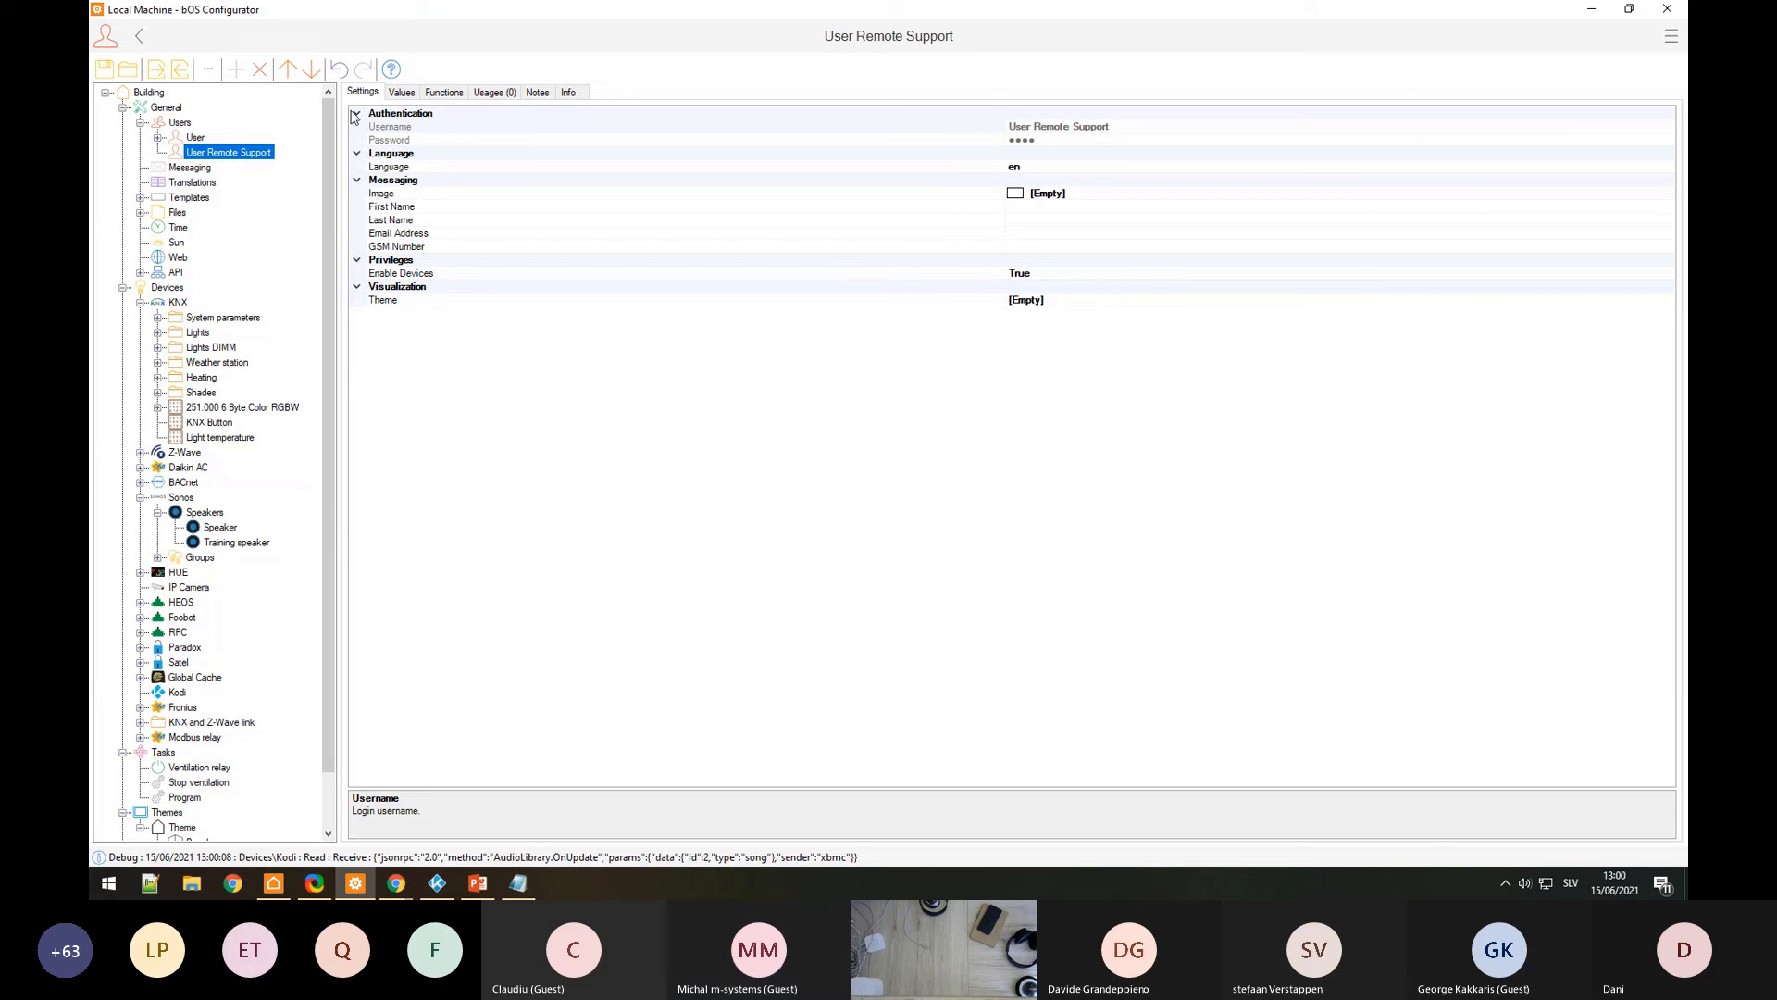
Step: Compare the User and User Remote Support settings, ending on the Users group page
click(196, 138)
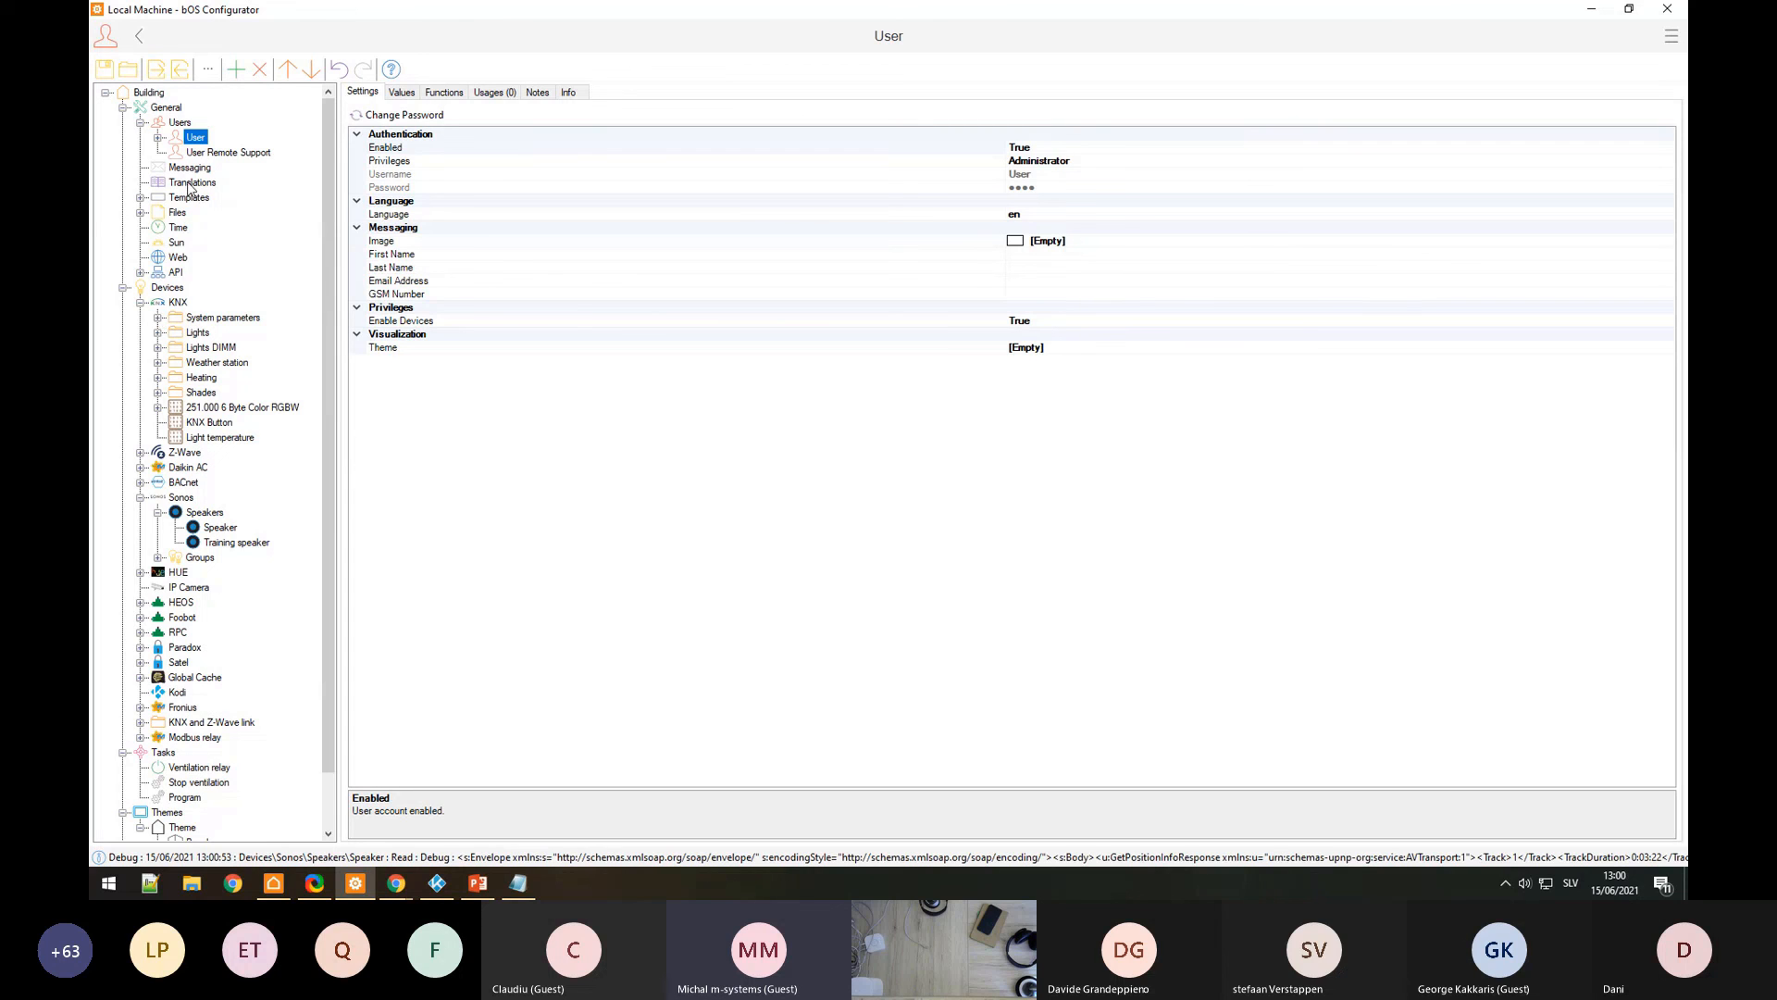
click(200, 151)
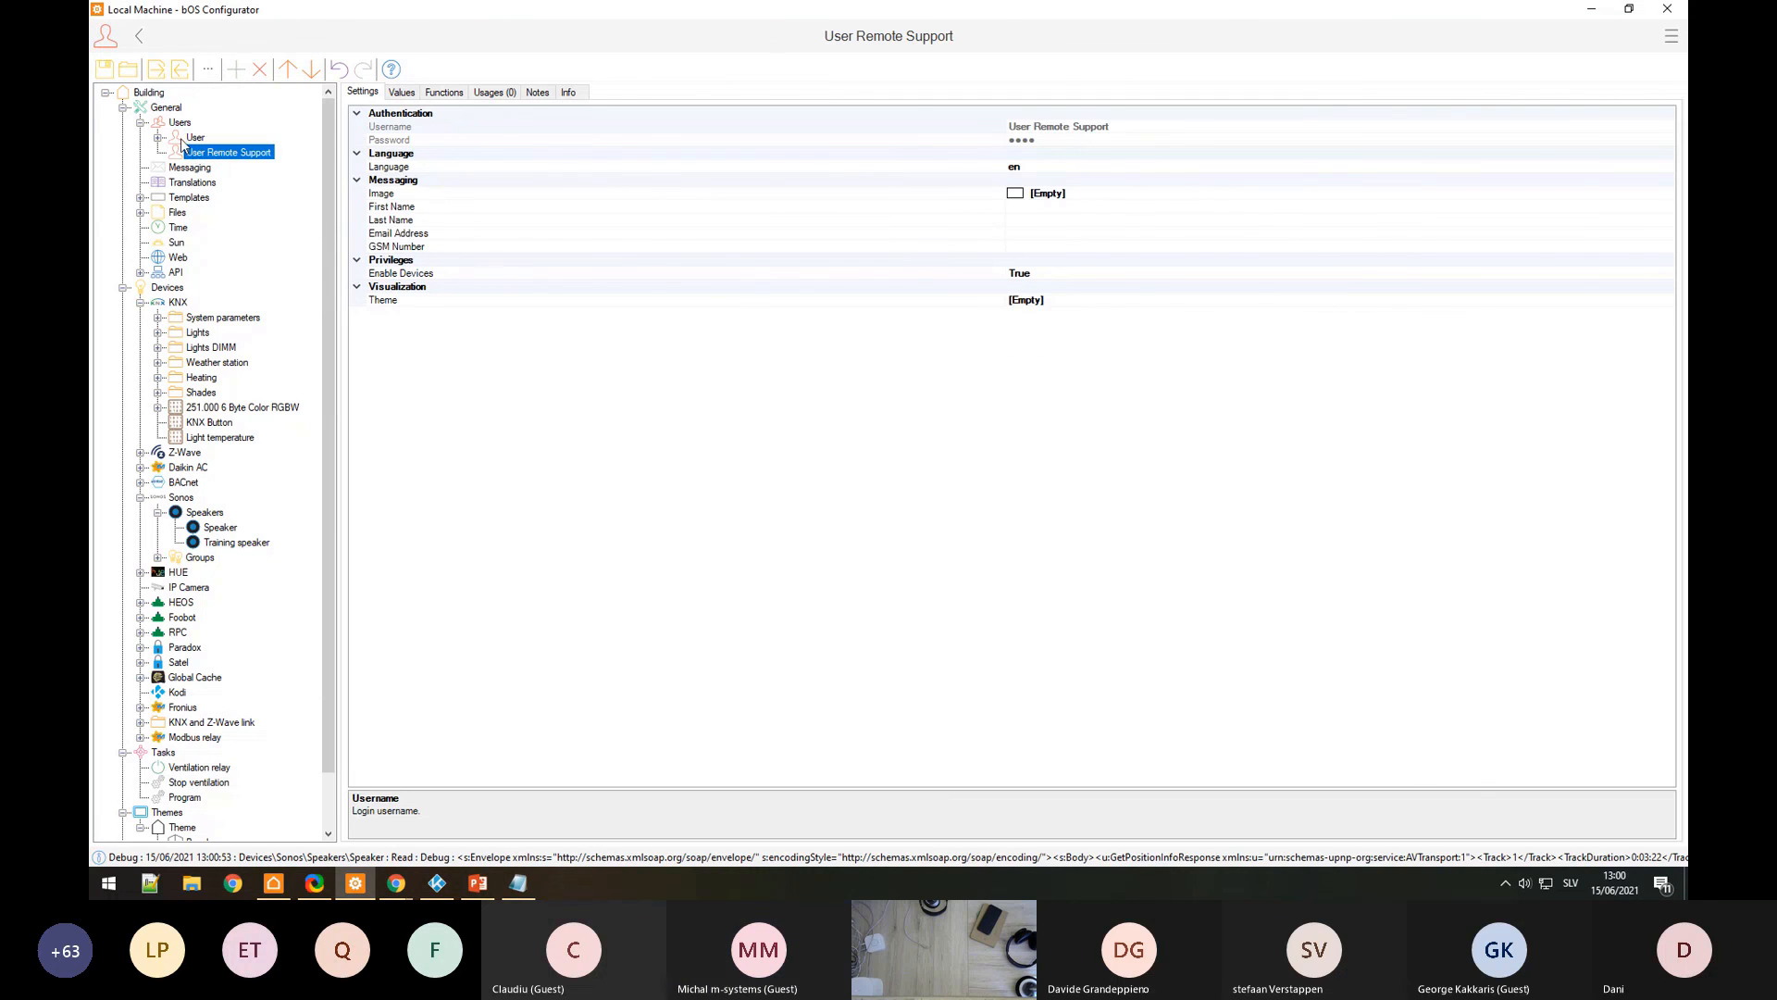
click(194, 138)
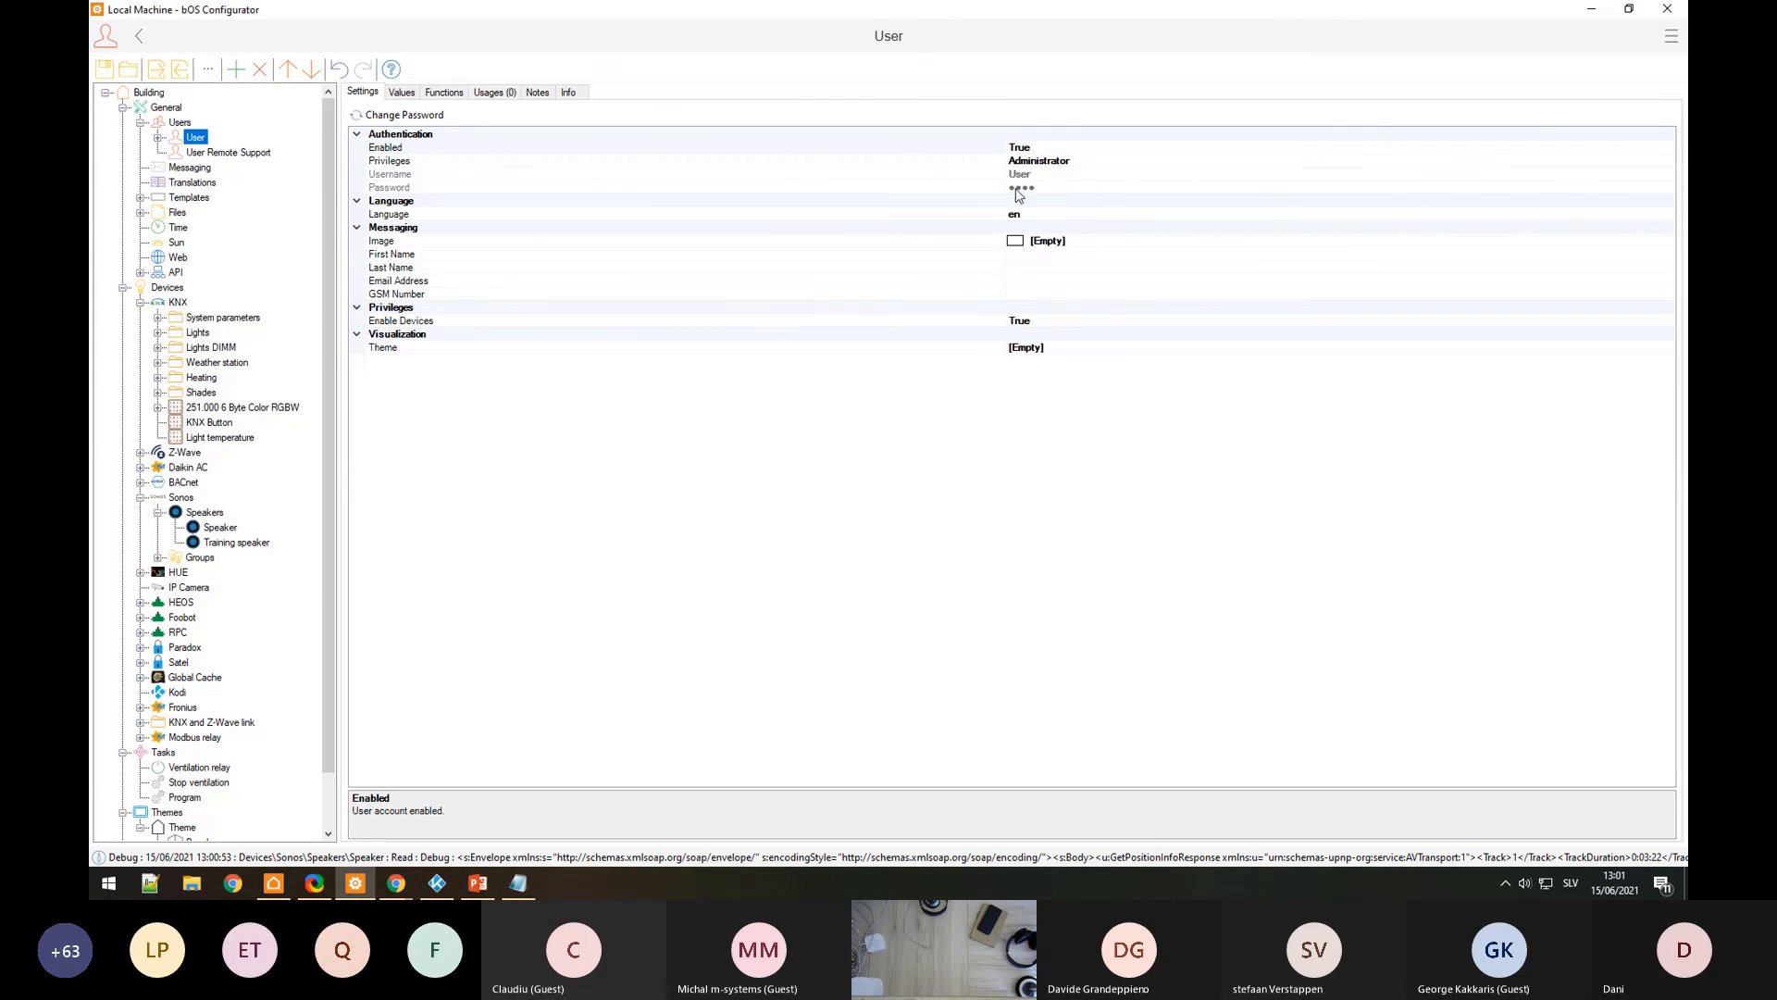
click(212, 154)
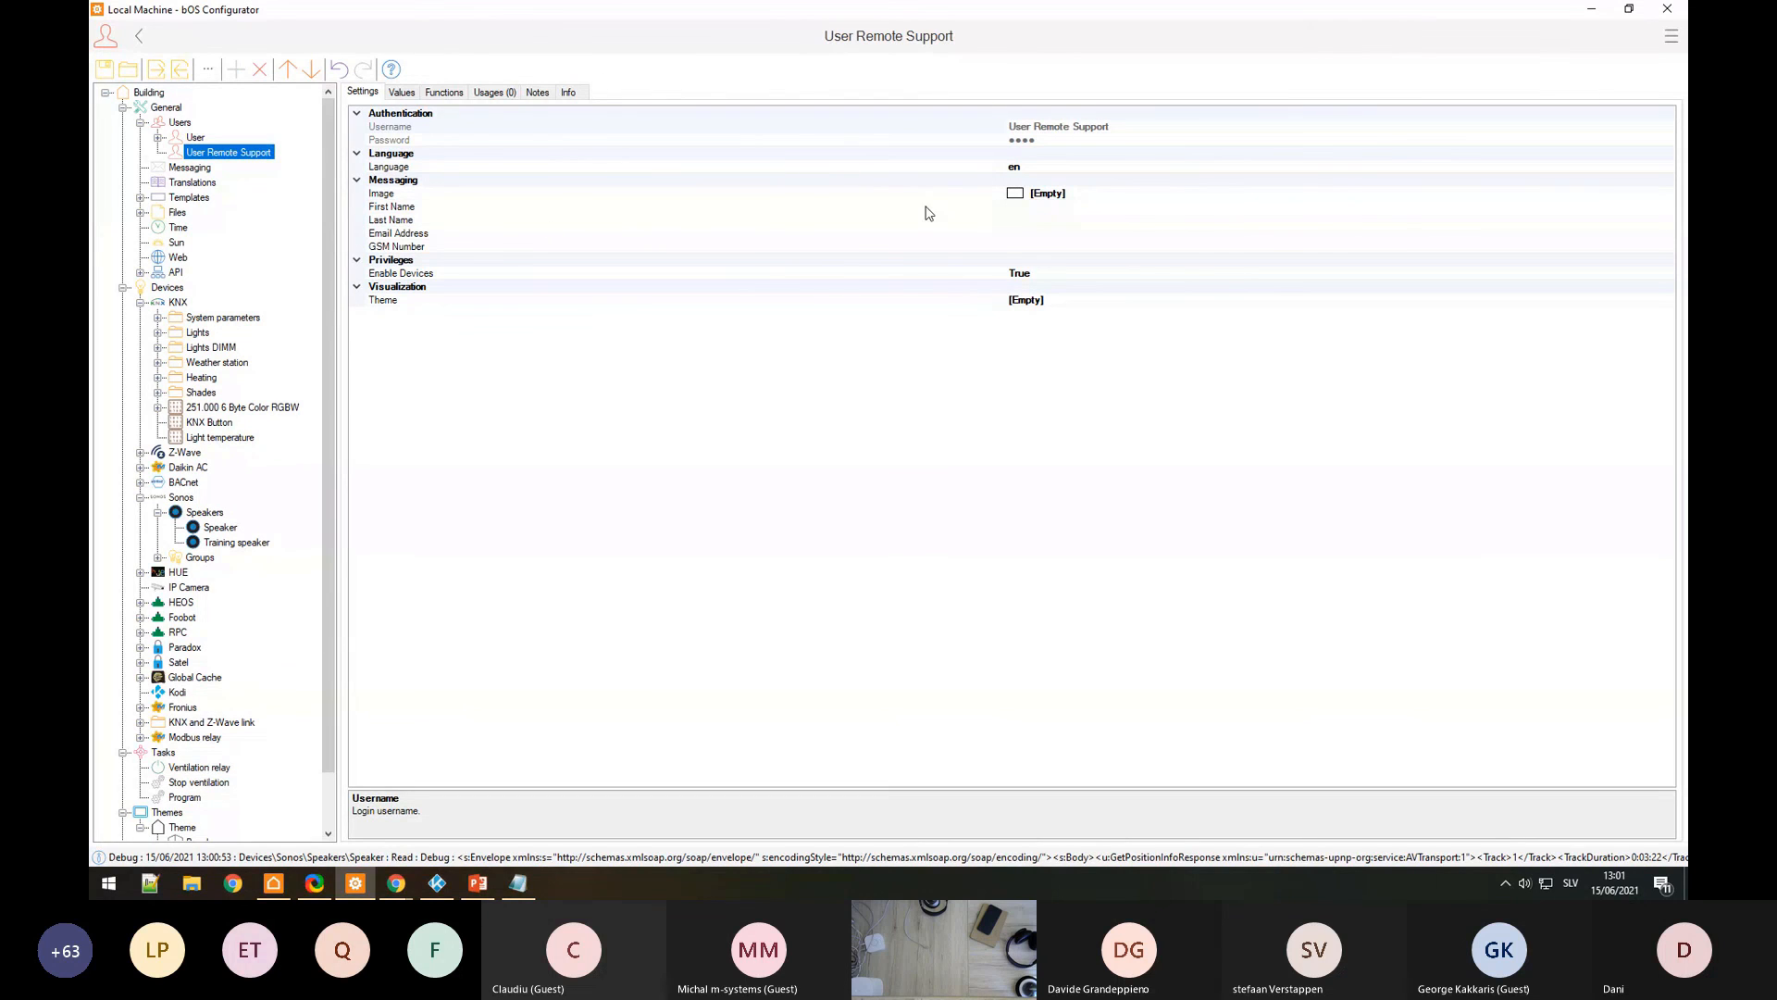
click(196, 138)
click(182, 123)
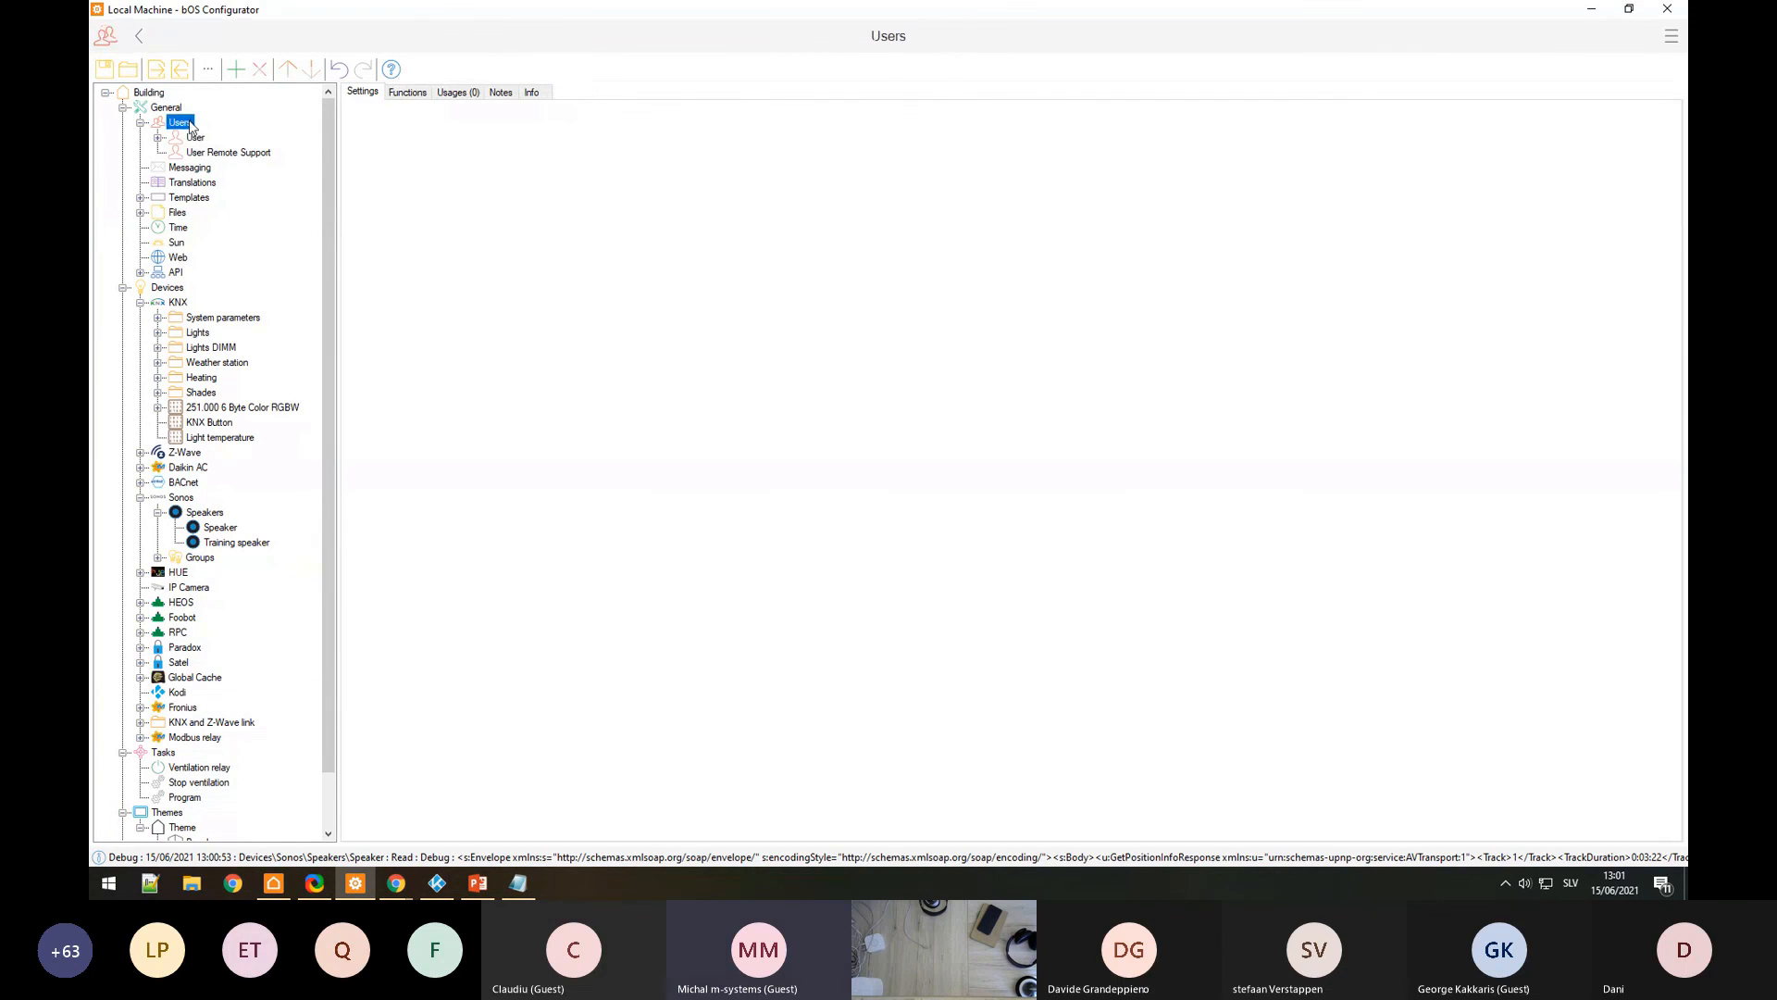